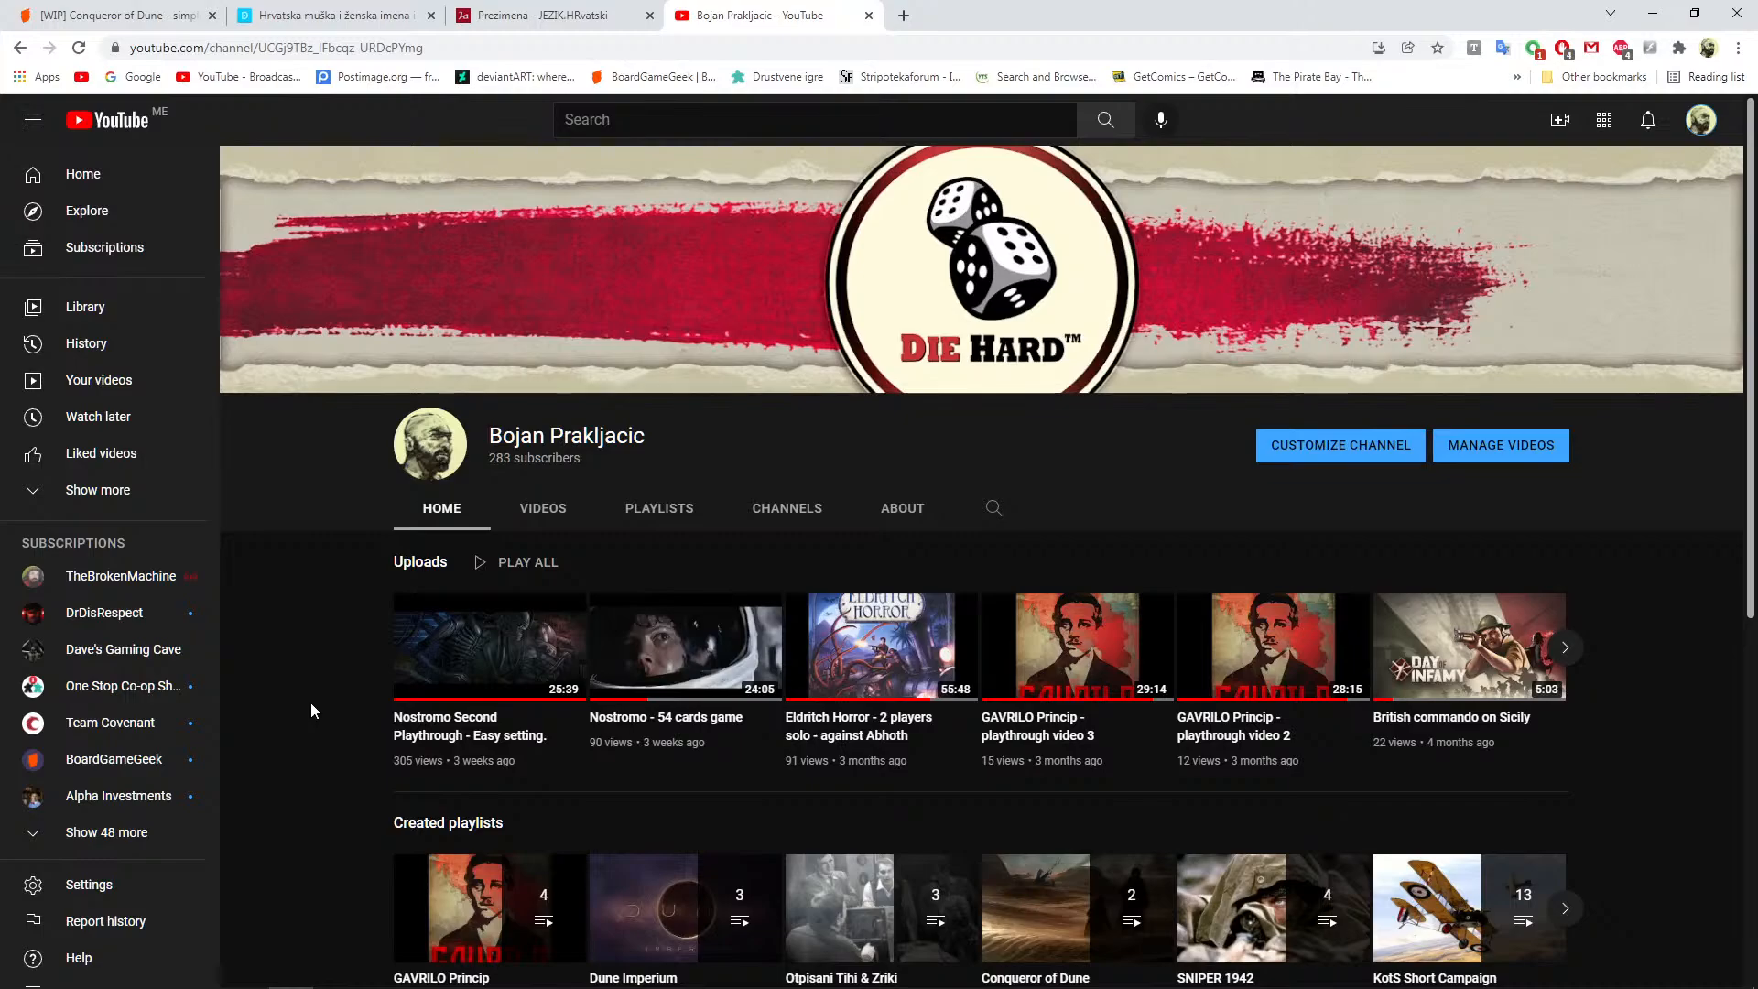
Check the running live stream's status in OBS, then return to the browser
{"action": "mouse_move", "coordinate": [714, 987]}
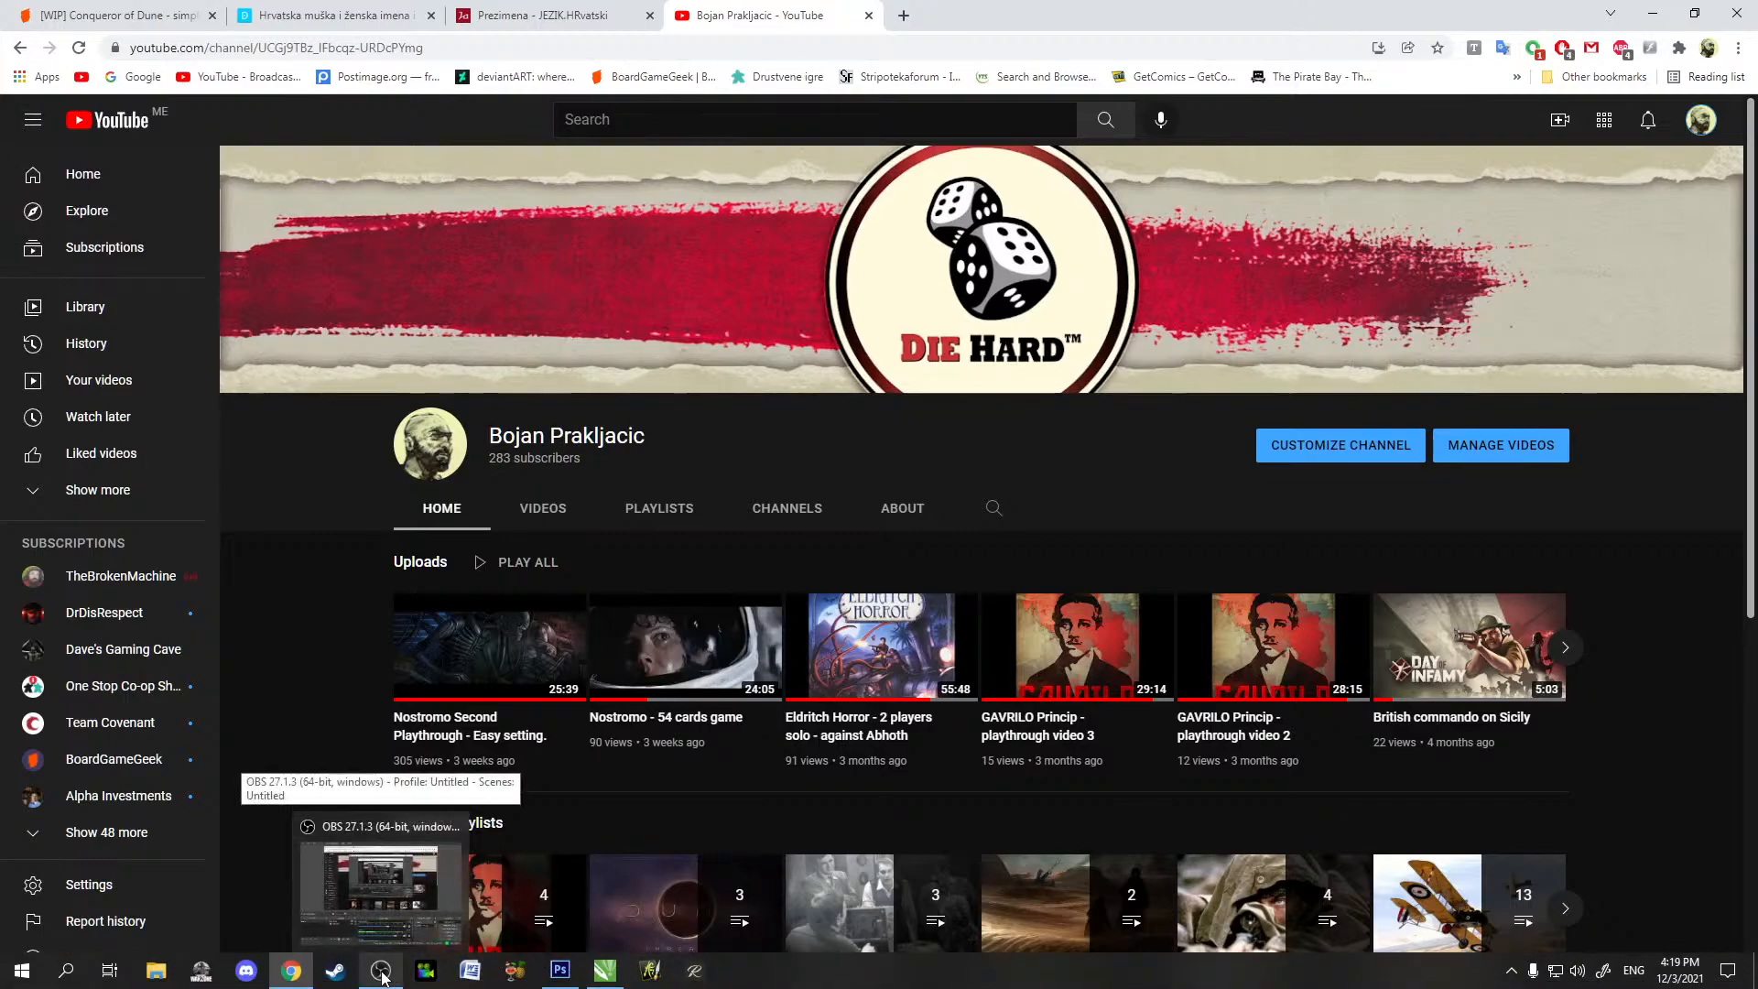
{"action": "left_click", "coordinate": [383, 976]}
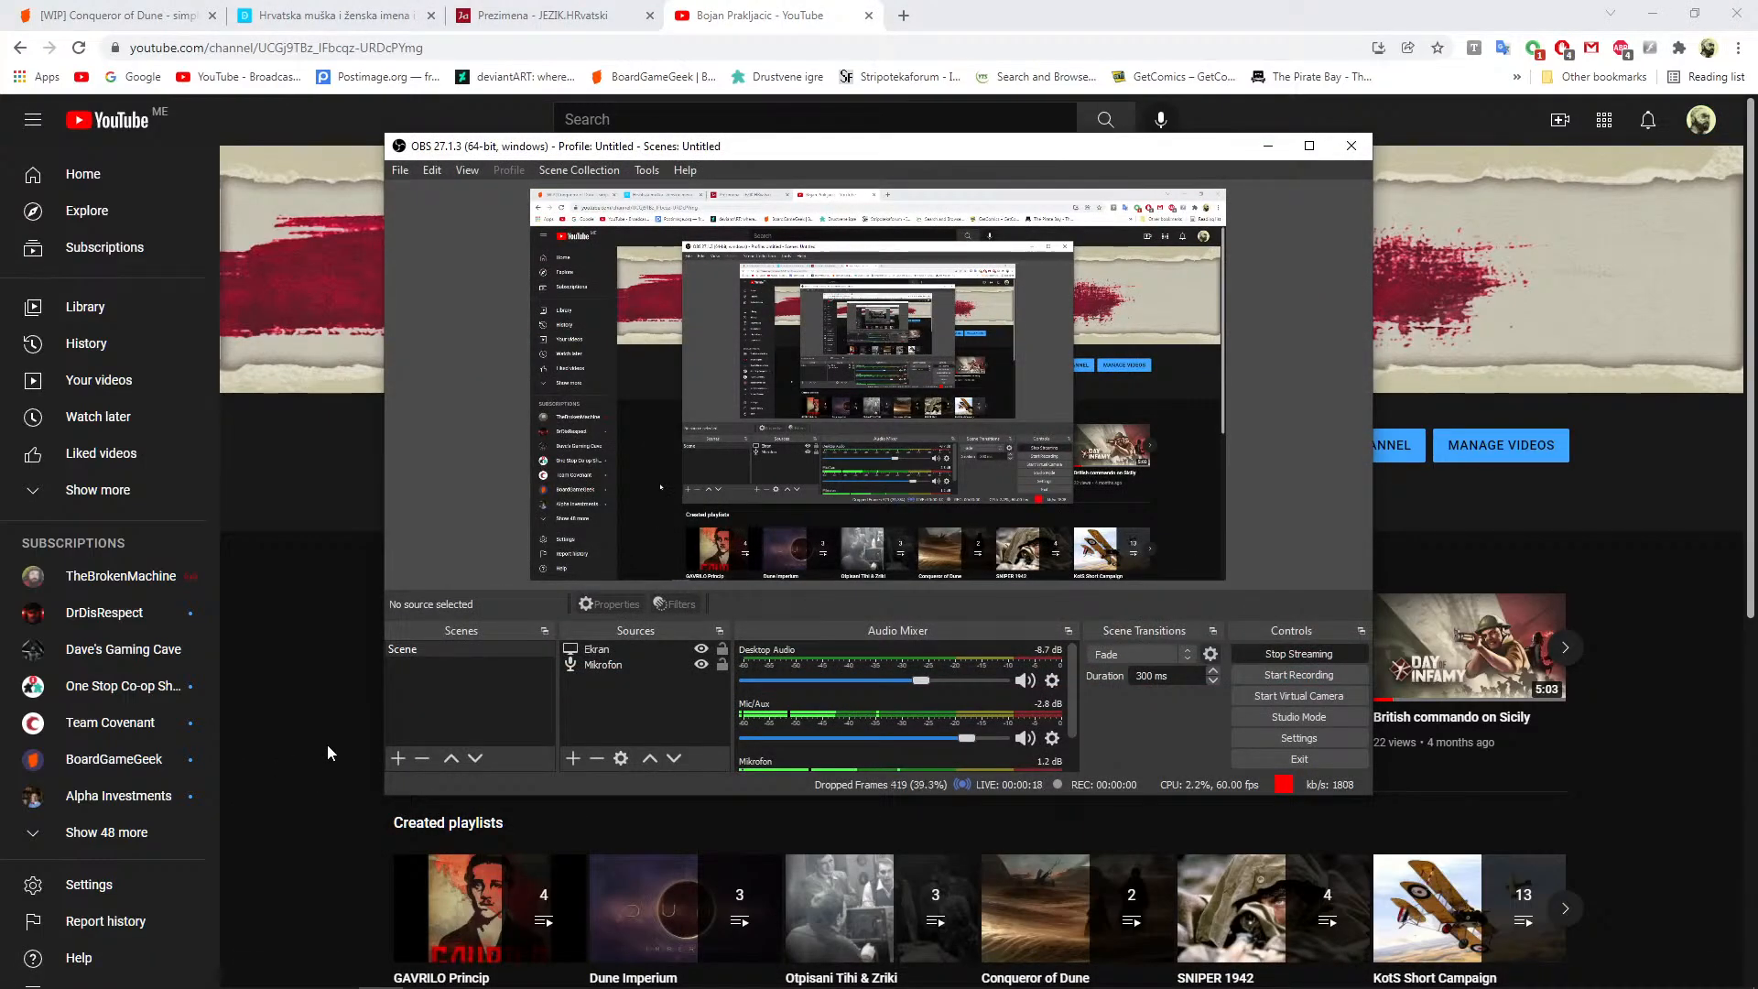
{"action": "left_click", "coordinate": [1268, 146]}
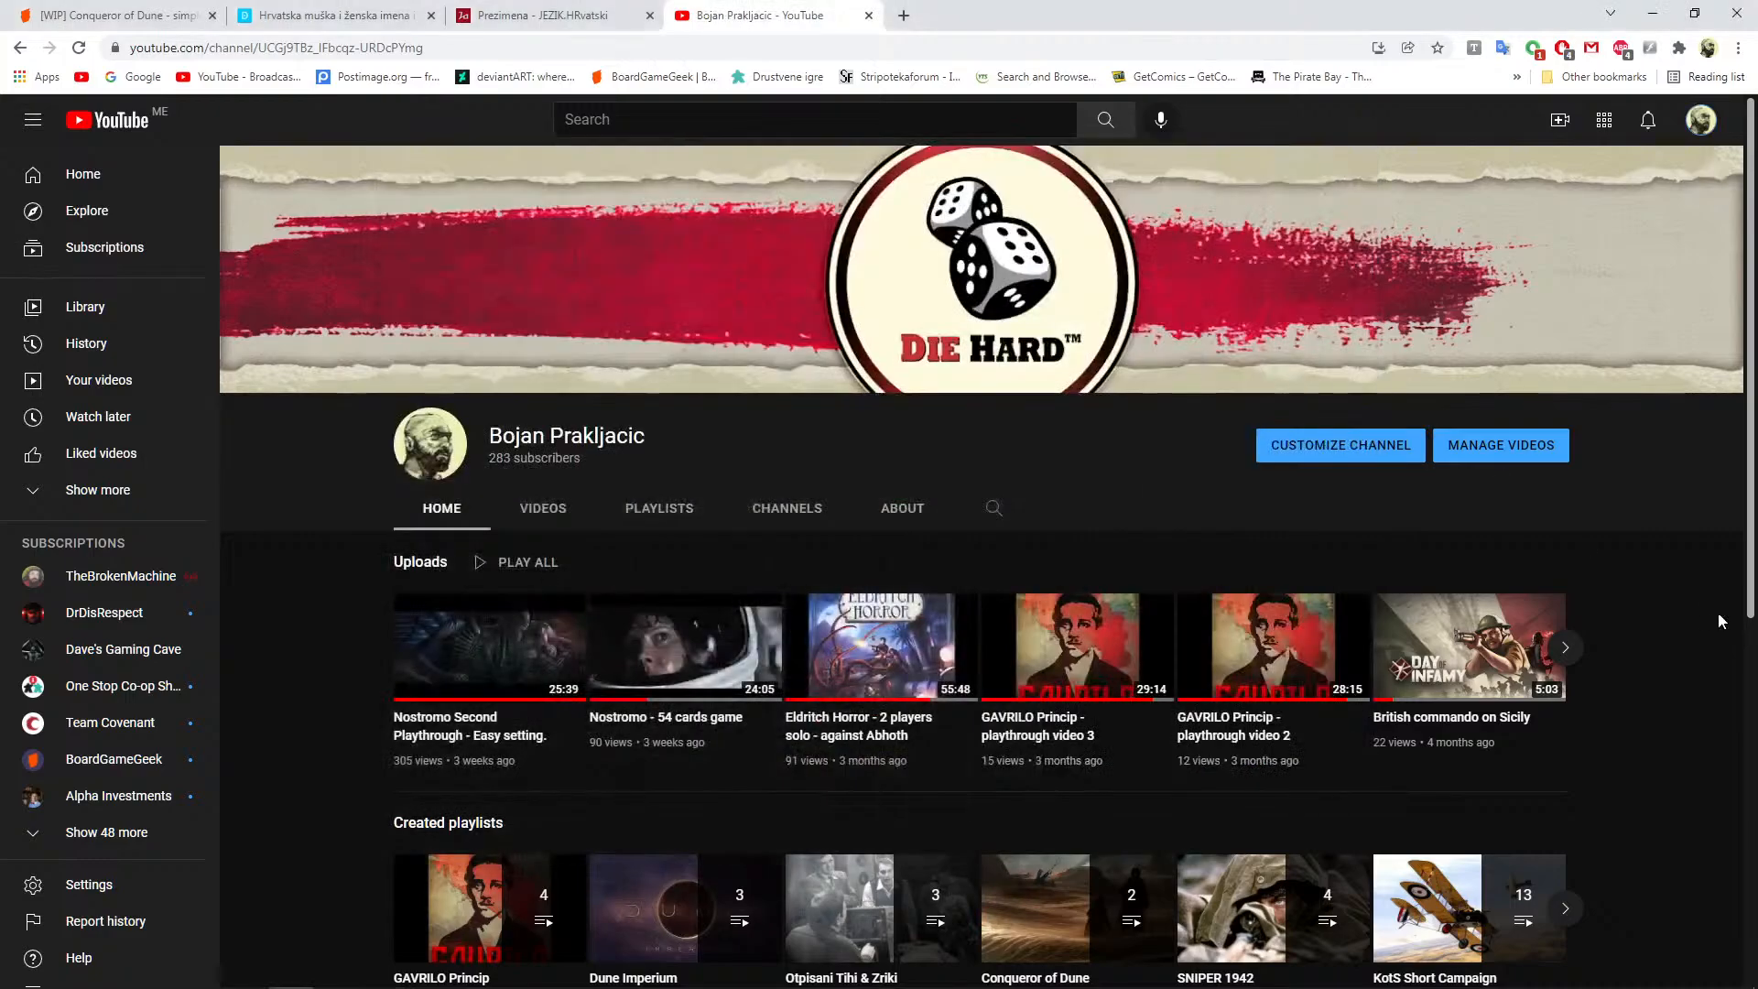
Reload the YouTube channel page, open the live stream "Making a GAME: Mare Istra" and look over its description and chat
{"action": "left_click", "coordinate": [79, 48]}
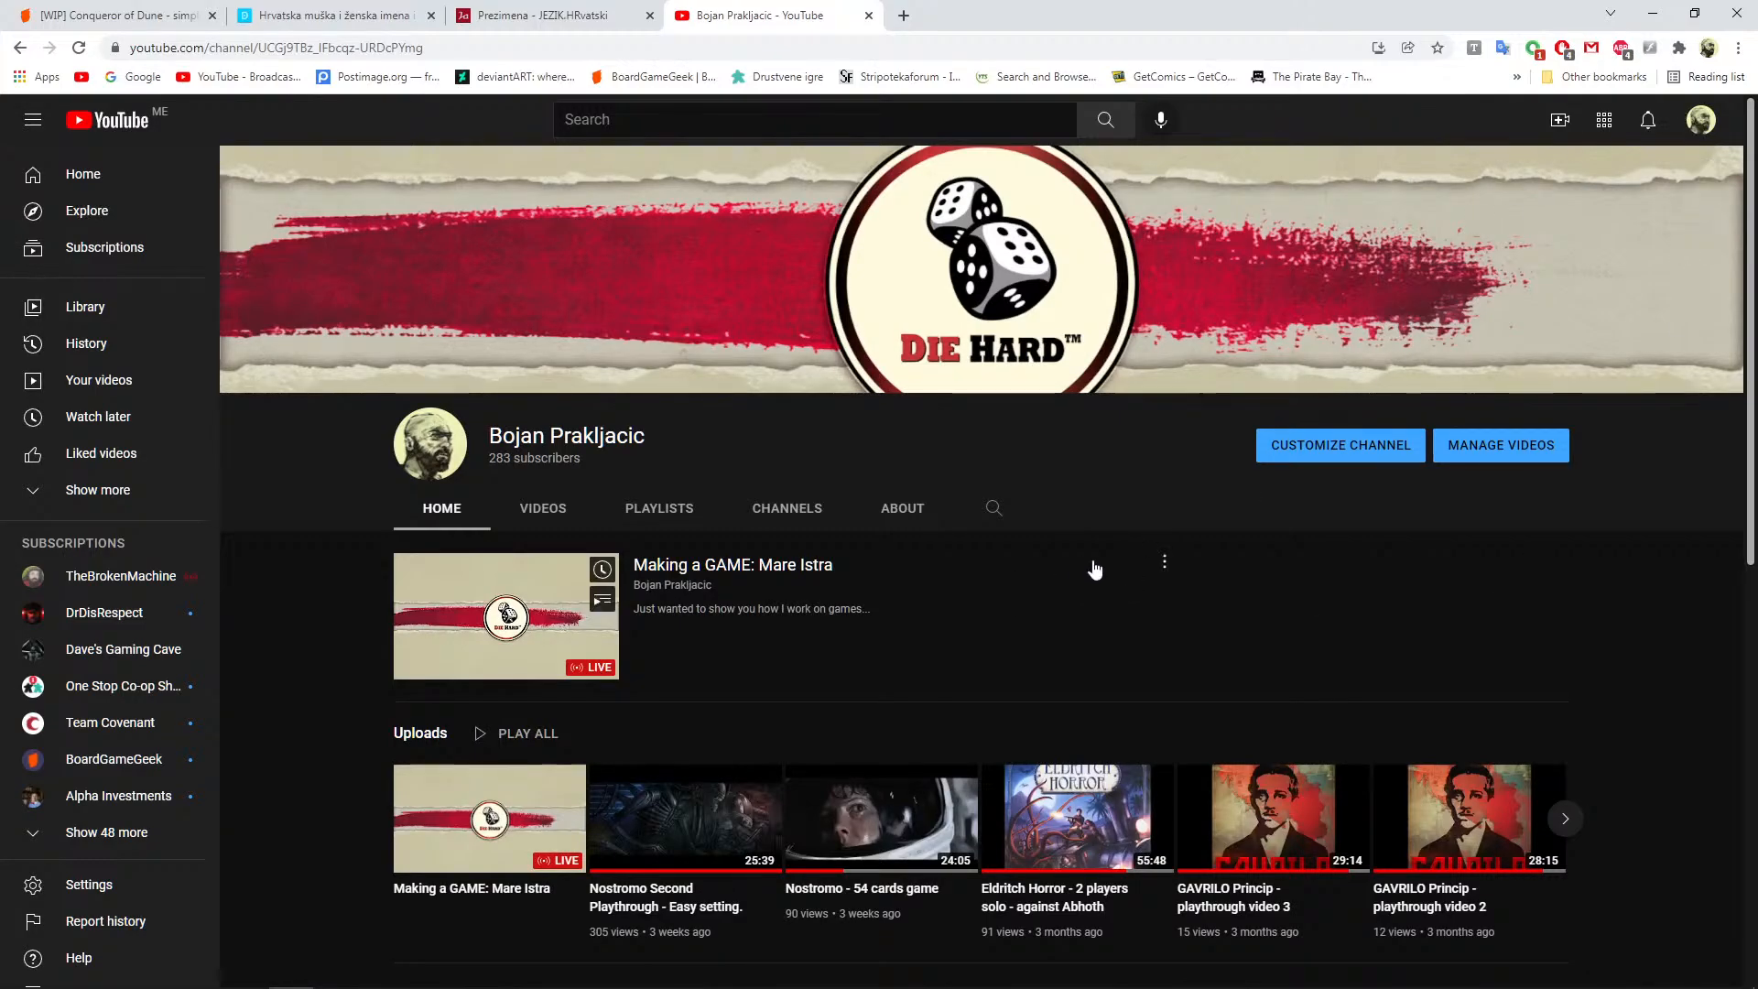
{"action": "left_click", "coordinate": [604, 664]}
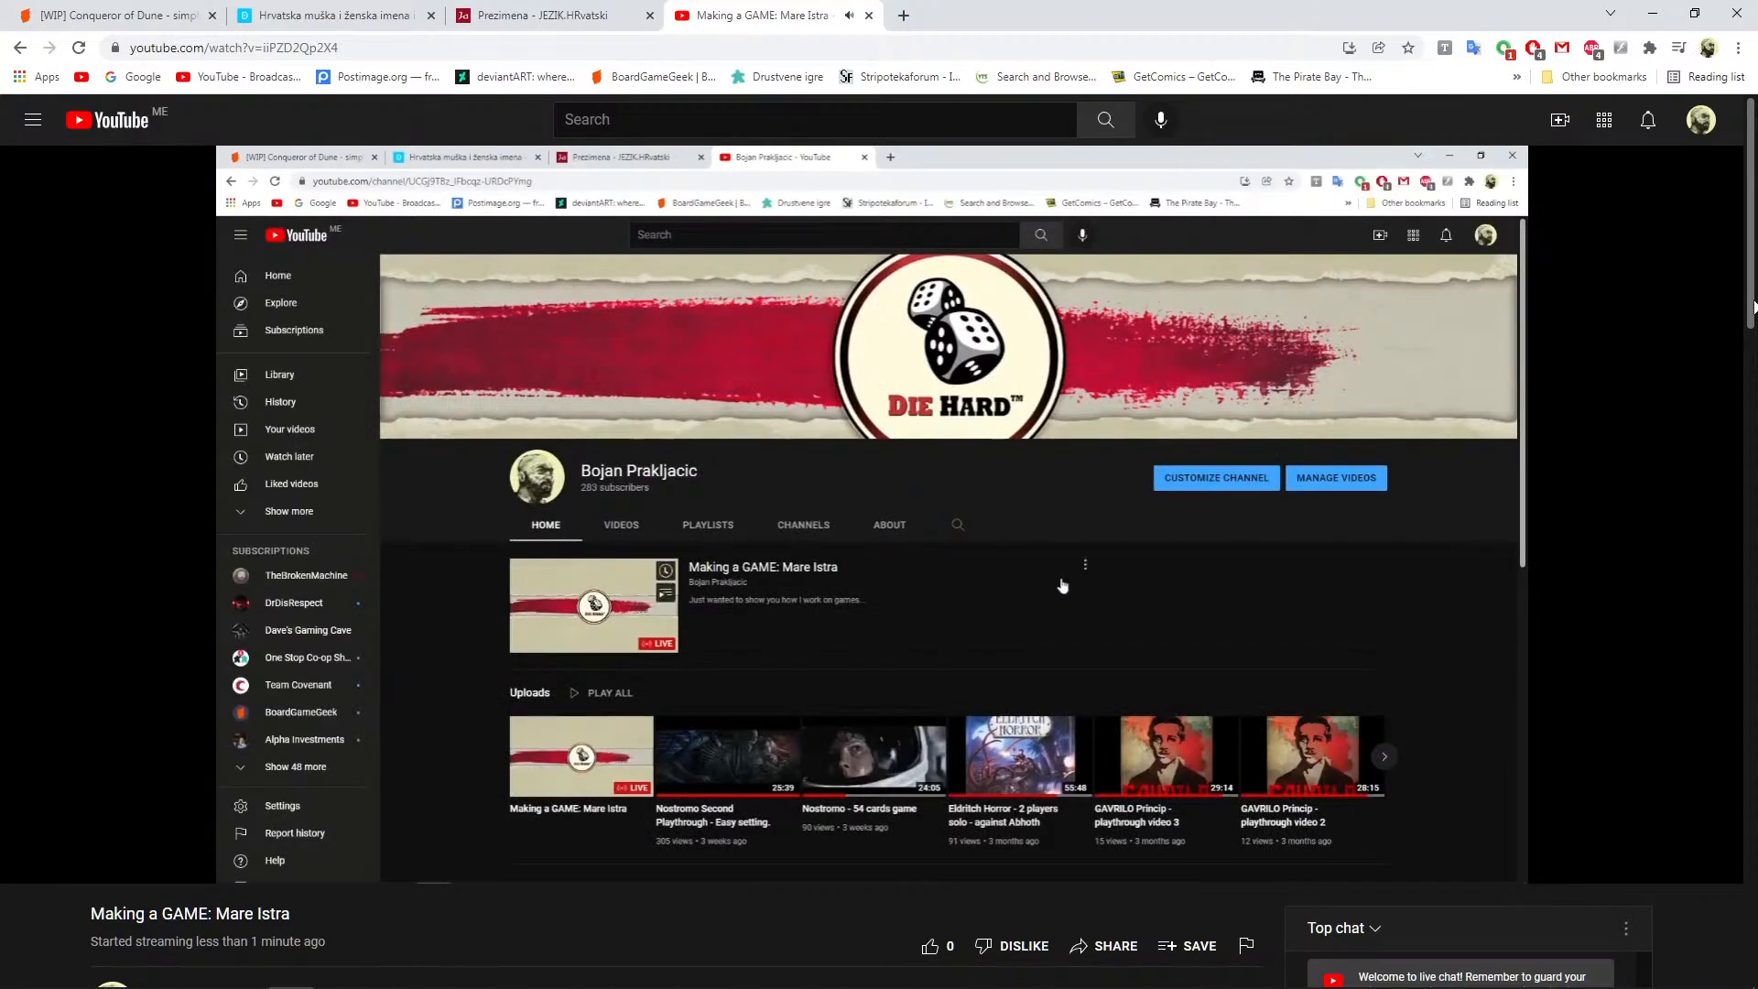
{"action": "scroll", "coordinate": [1339, 373], "scroll_direction": "down", "scroll_amount": 7}
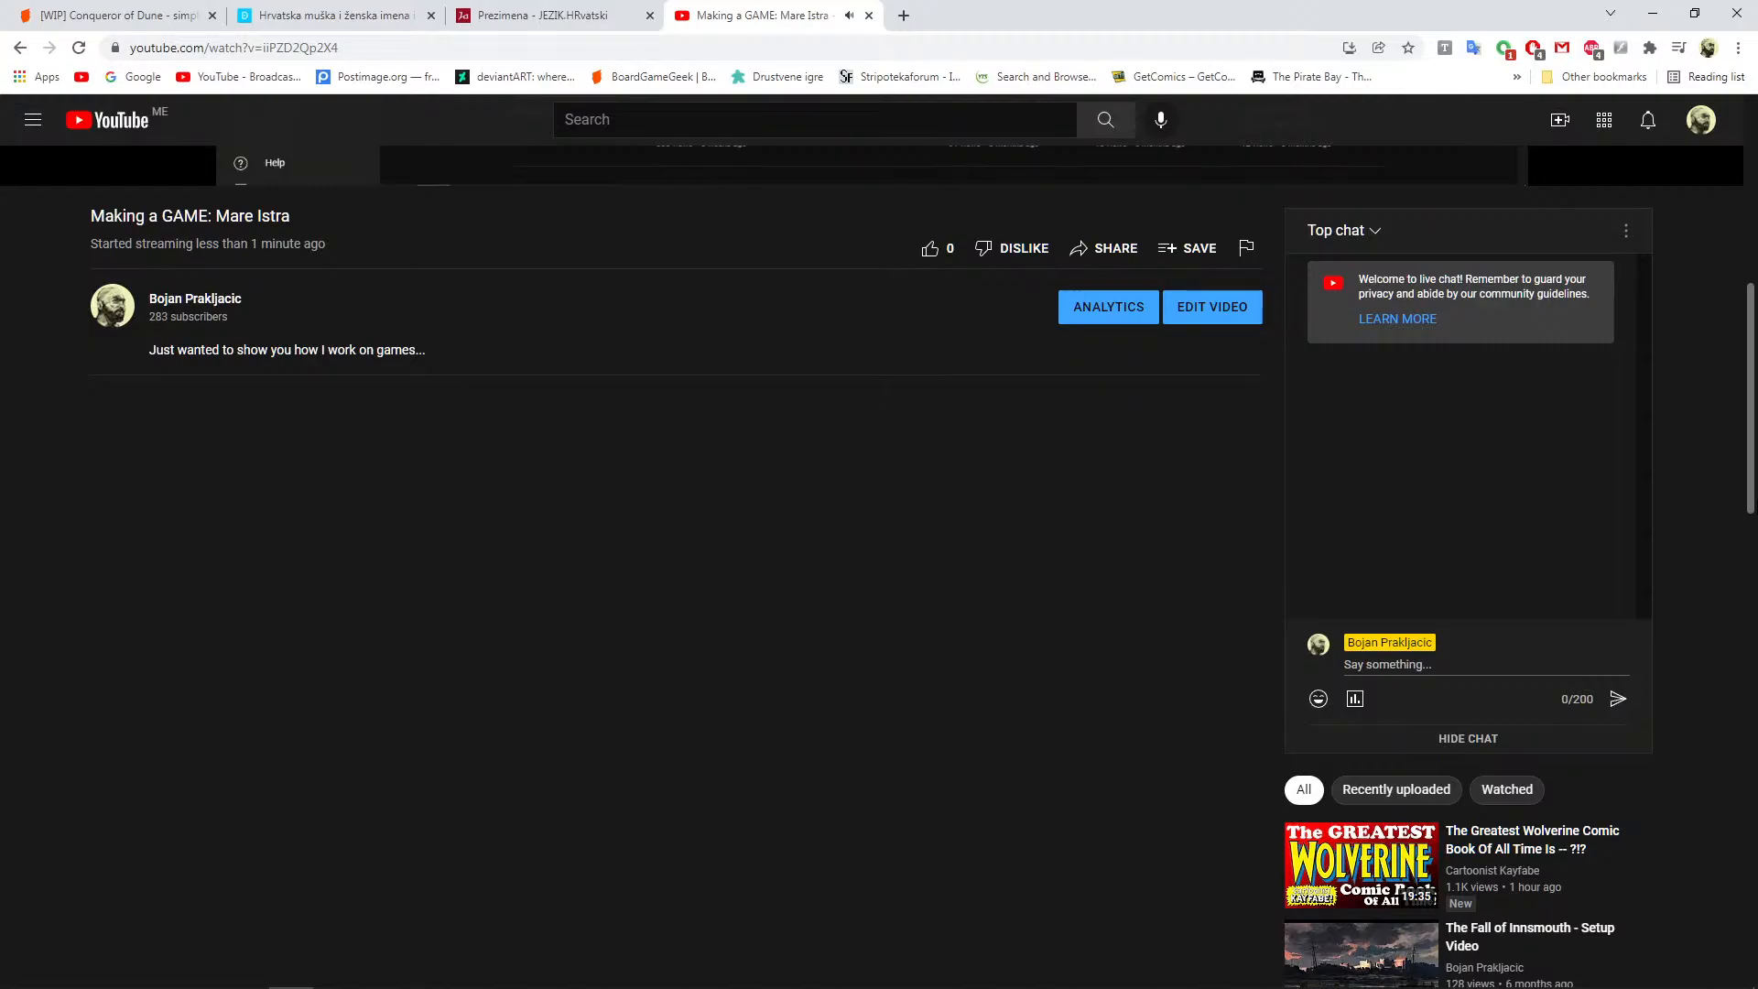
{"action": "scroll", "coordinate": [698, 688], "scroll_direction": "down", "scroll_amount": 1}
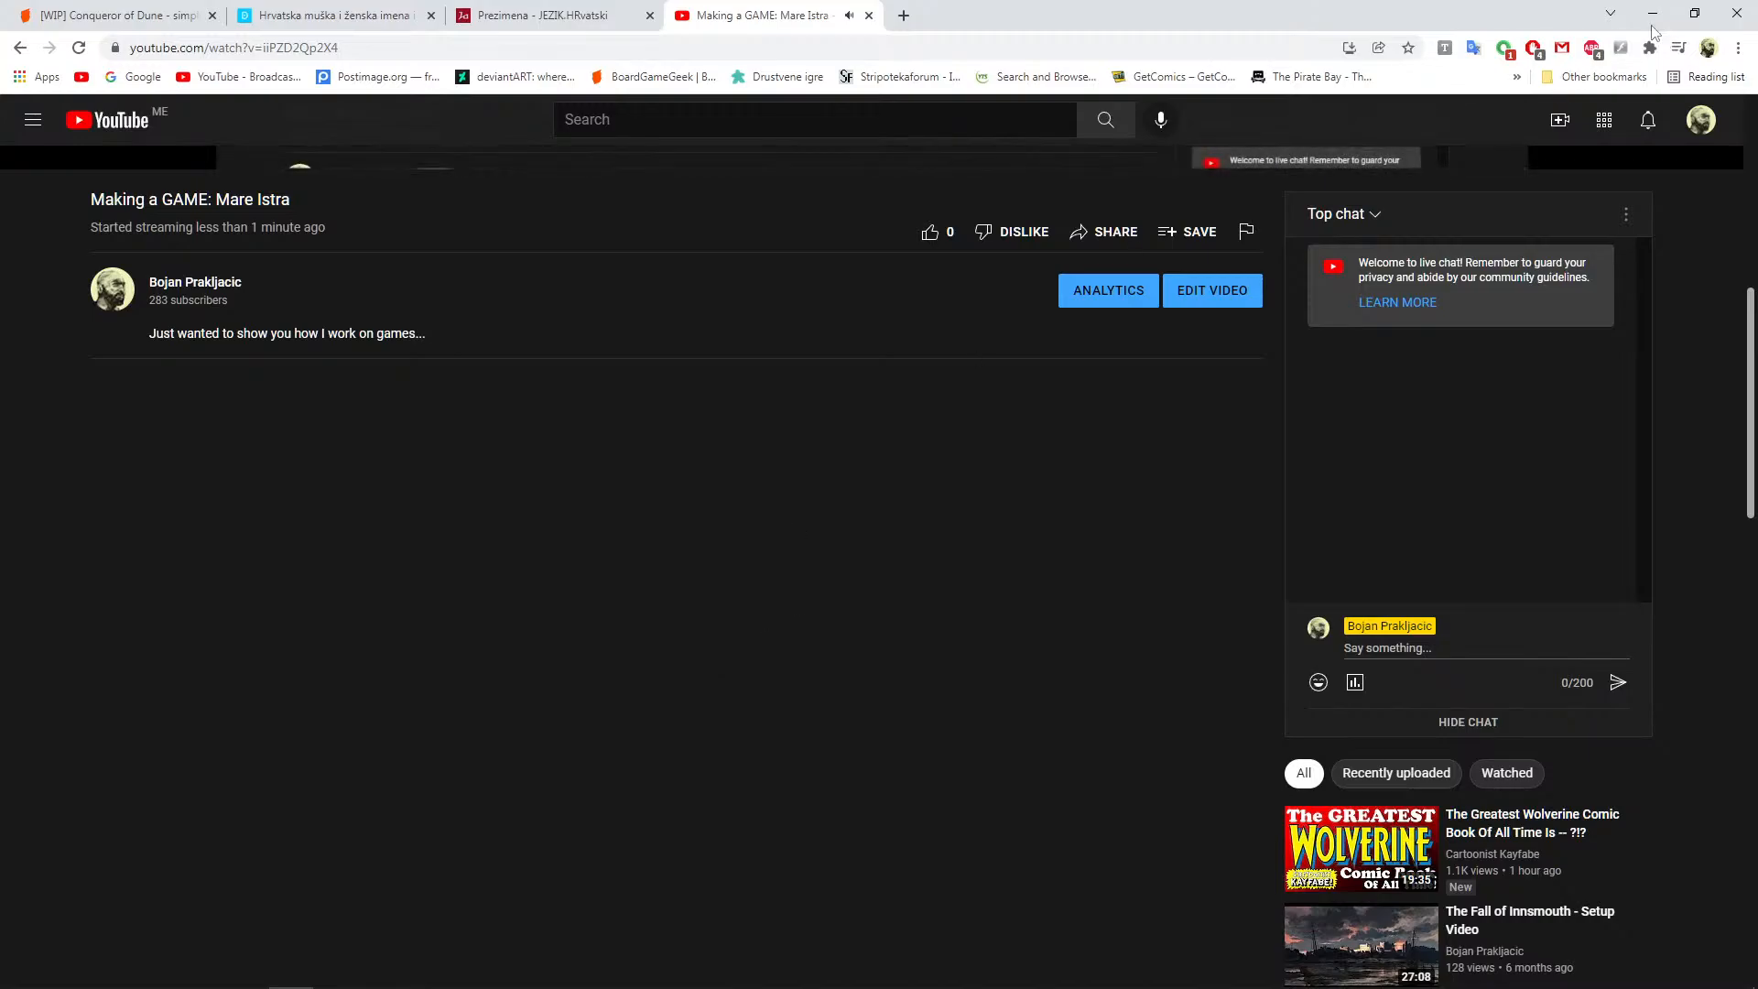
{"action": "scroll", "coordinate": [136, 652], "scroll_direction": "up", "scroll_amount": 6}
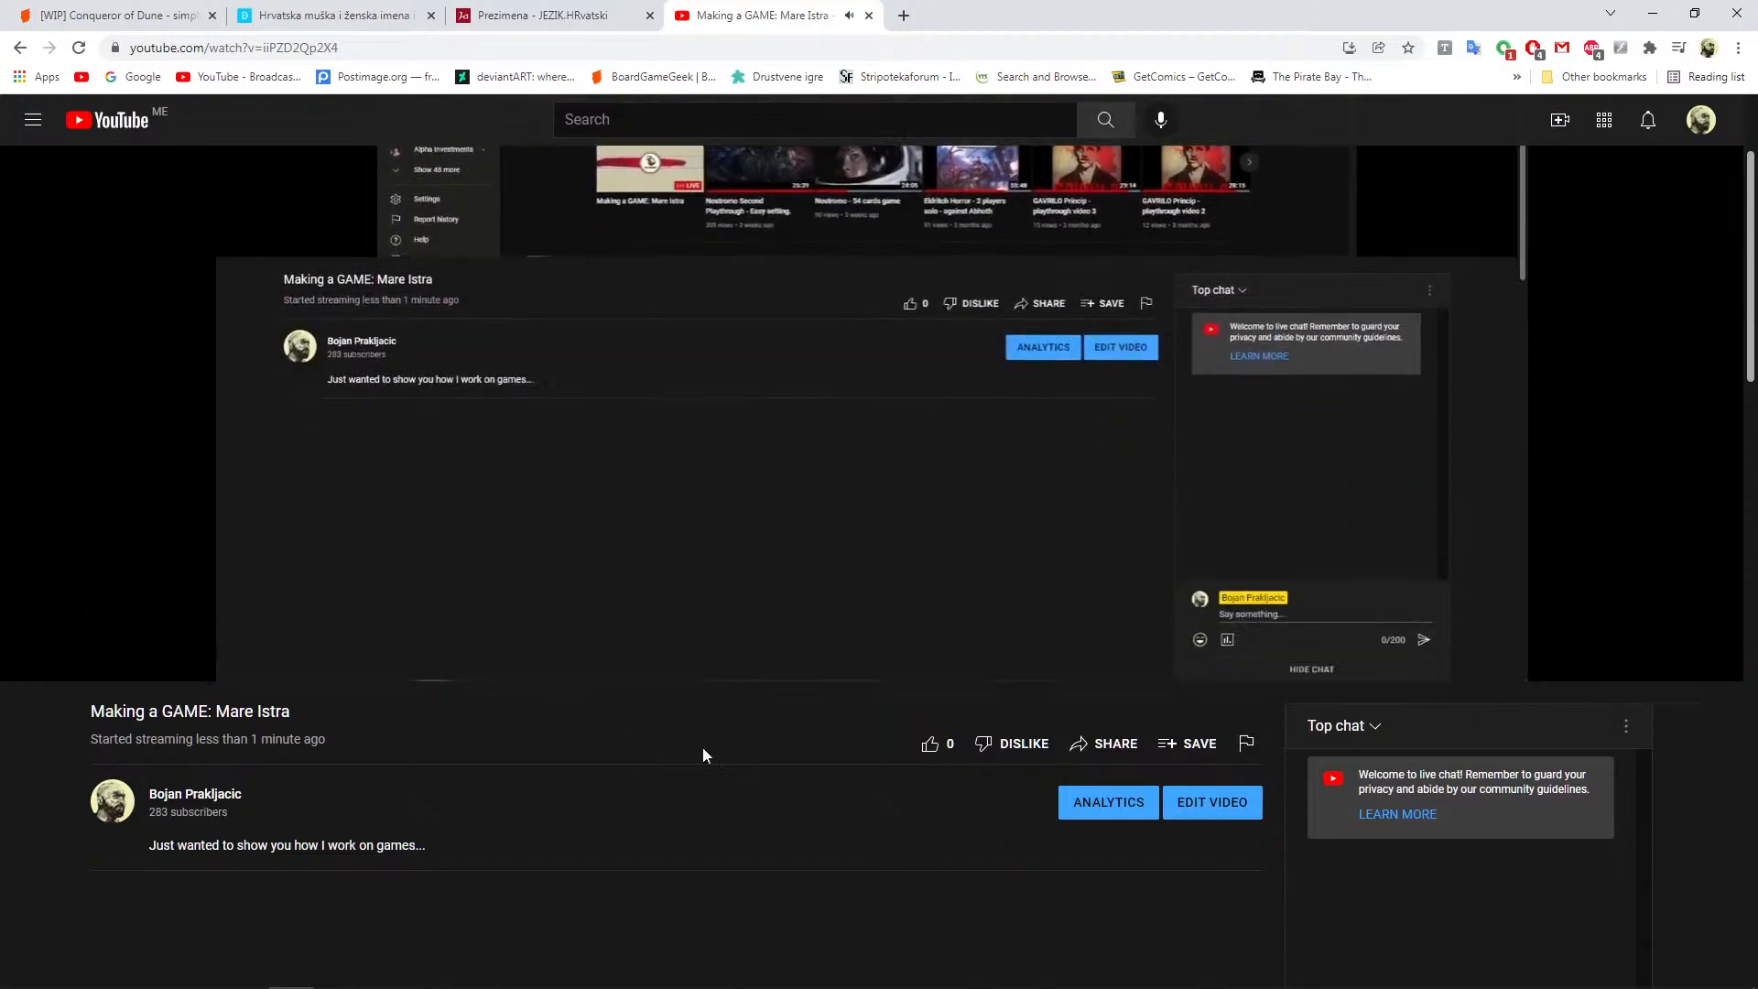
{"action": "scroll", "coordinate": [879, 568], "scroll_direction": "down", "scroll_amount": 6}
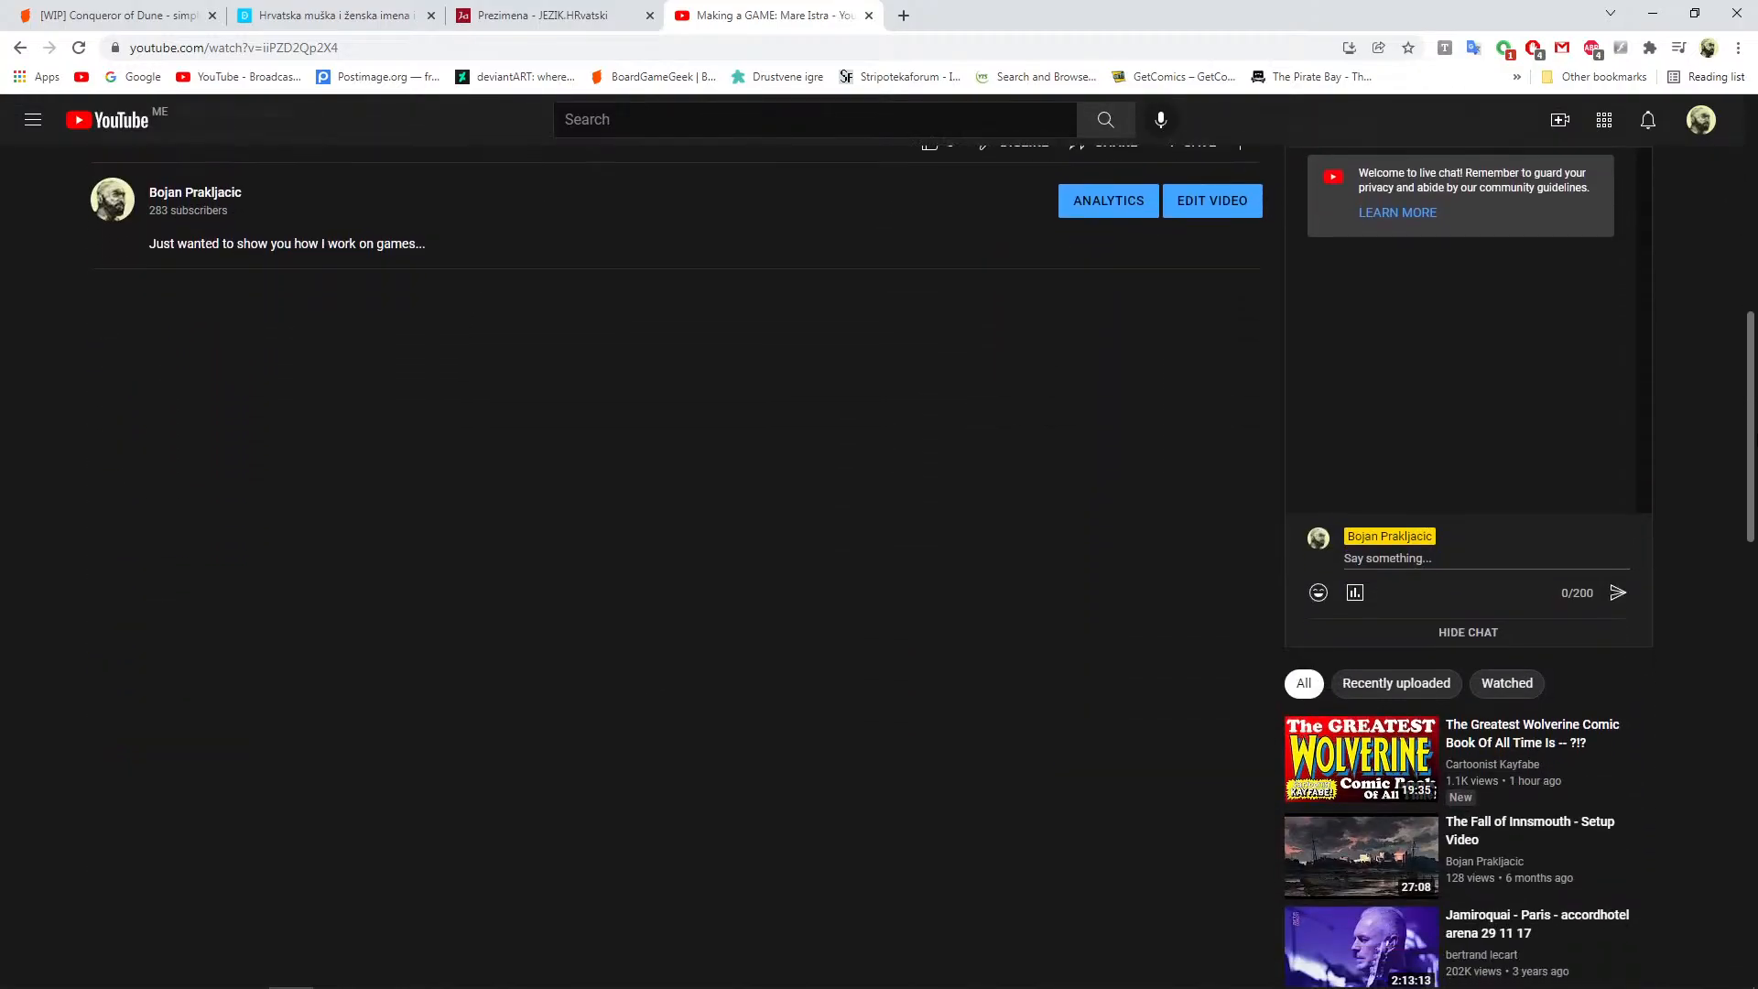
{"action": "scroll", "coordinate": [879, 567], "scroll_direction": "up", "scroll_amount": 2}
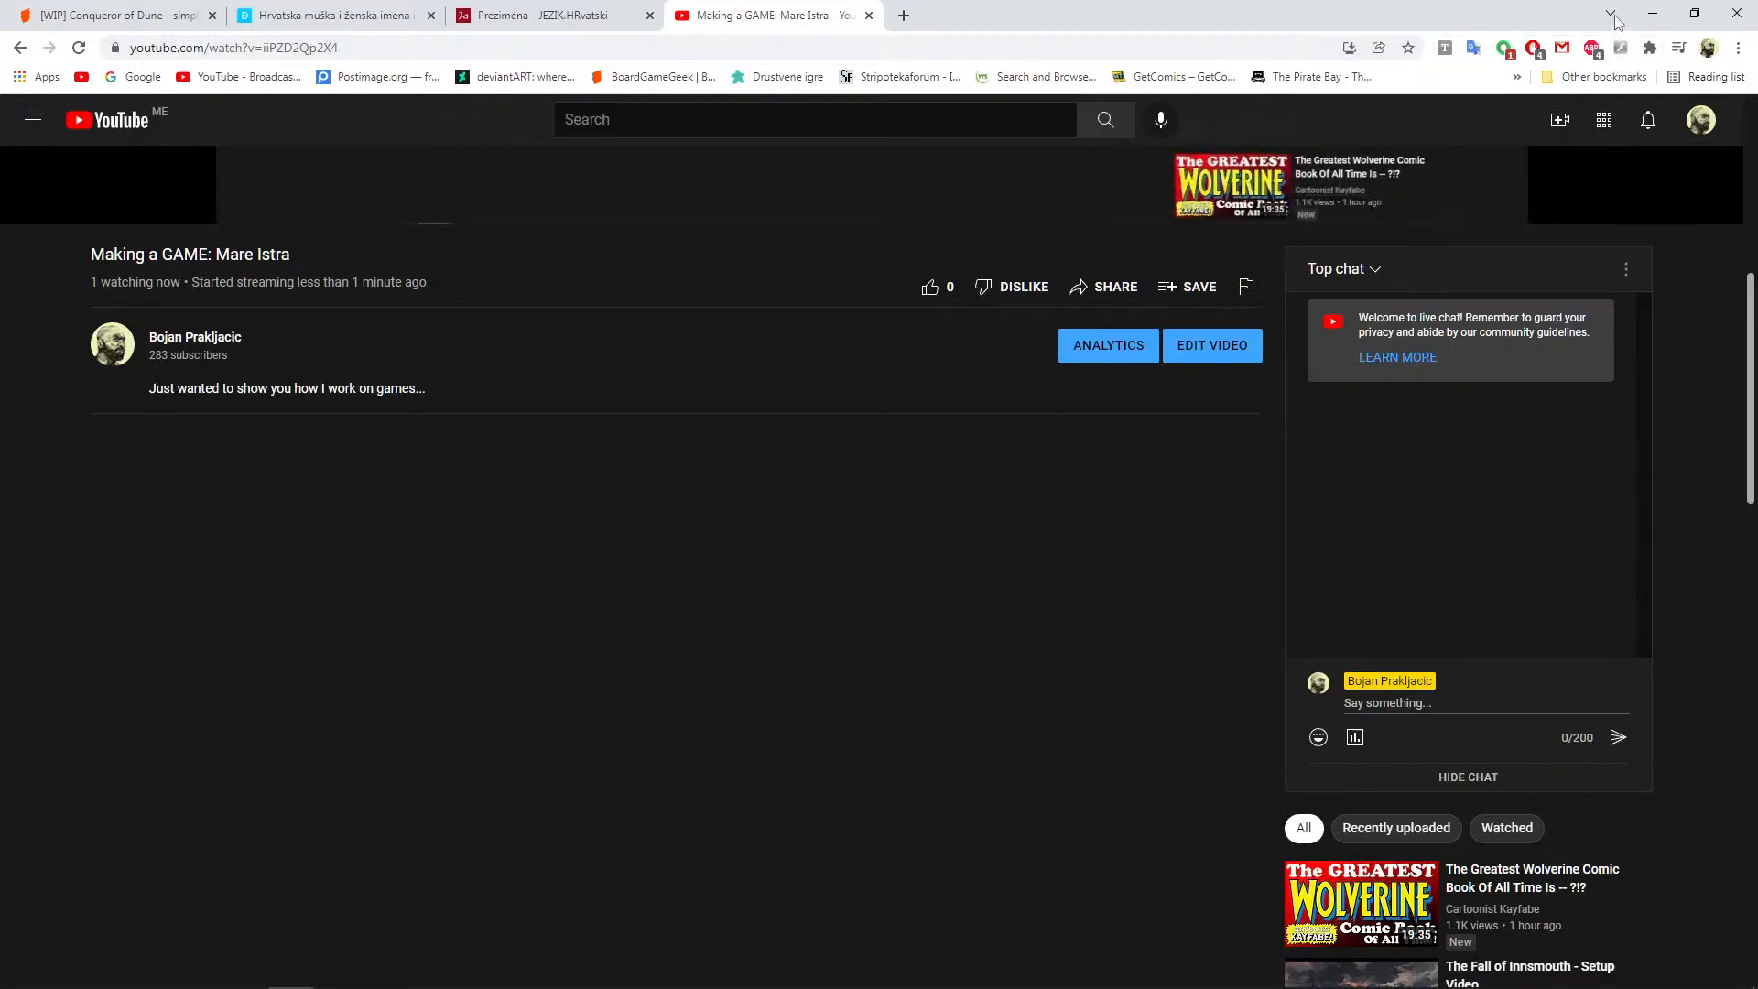
Minimize the browser, switch to Mare_istra.cdr in CorelDRAW and deselect the numbered room-name table
{"action": "left_click", "coordinate": [1613, 14]}
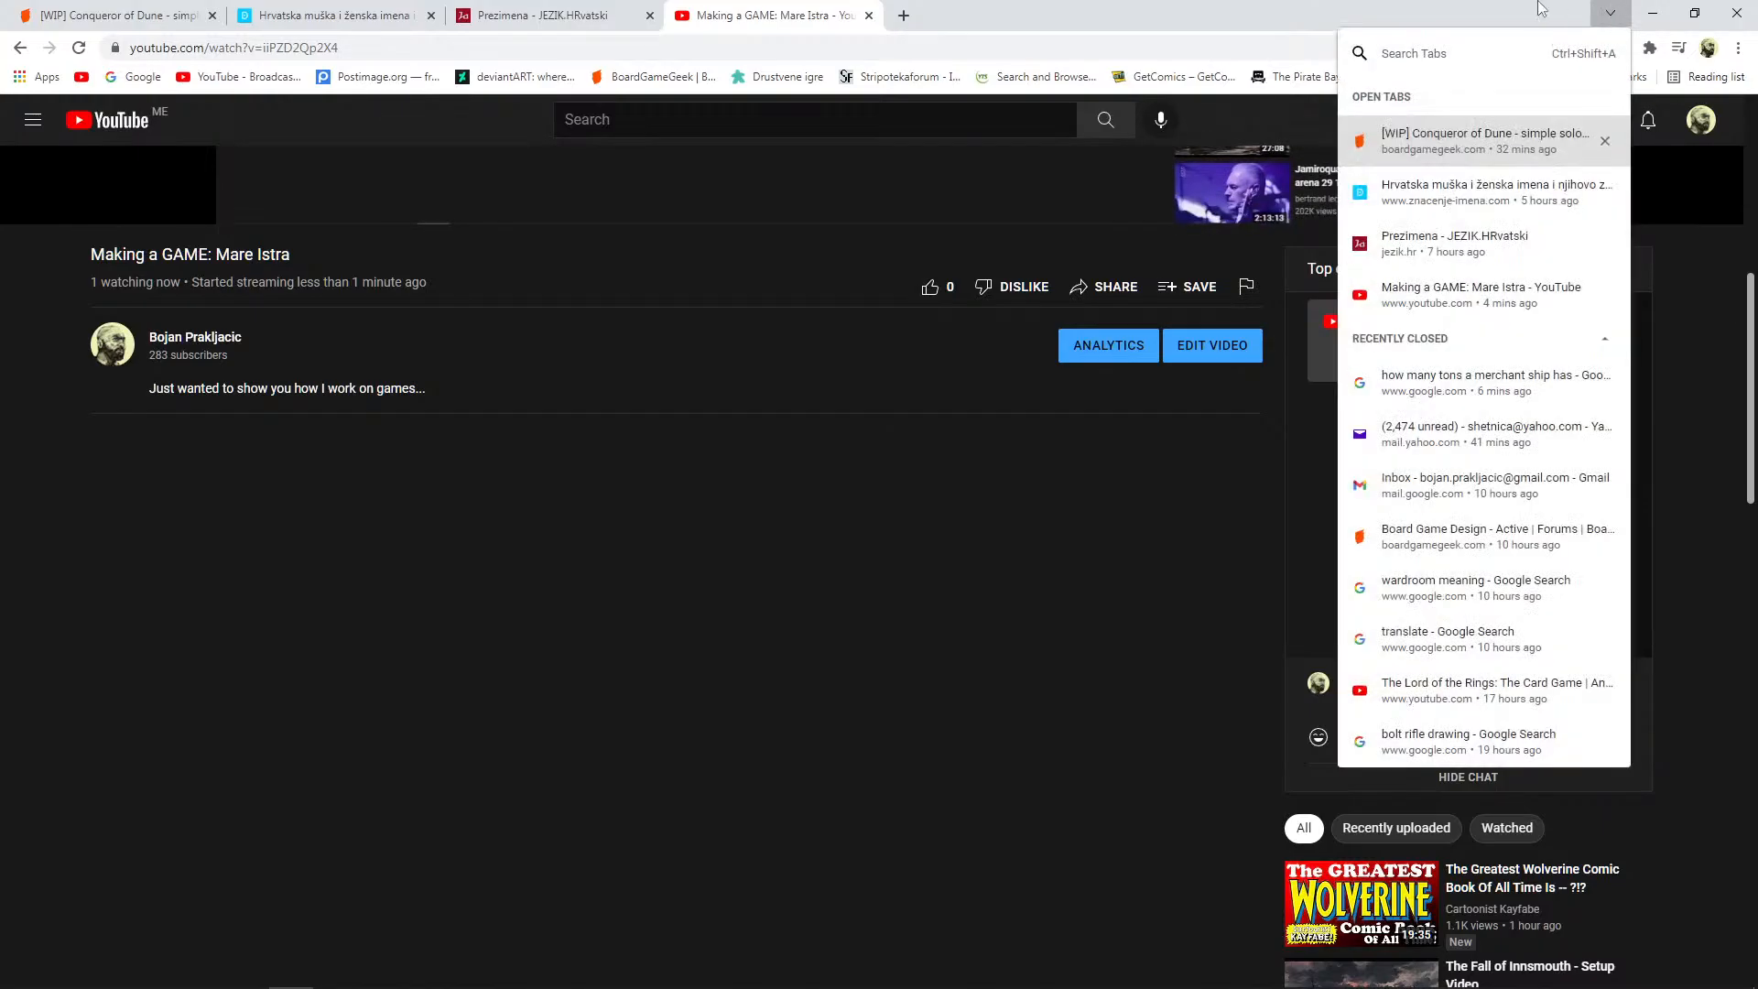
{"action": "left_click", "coordinate": [1622, 15]}
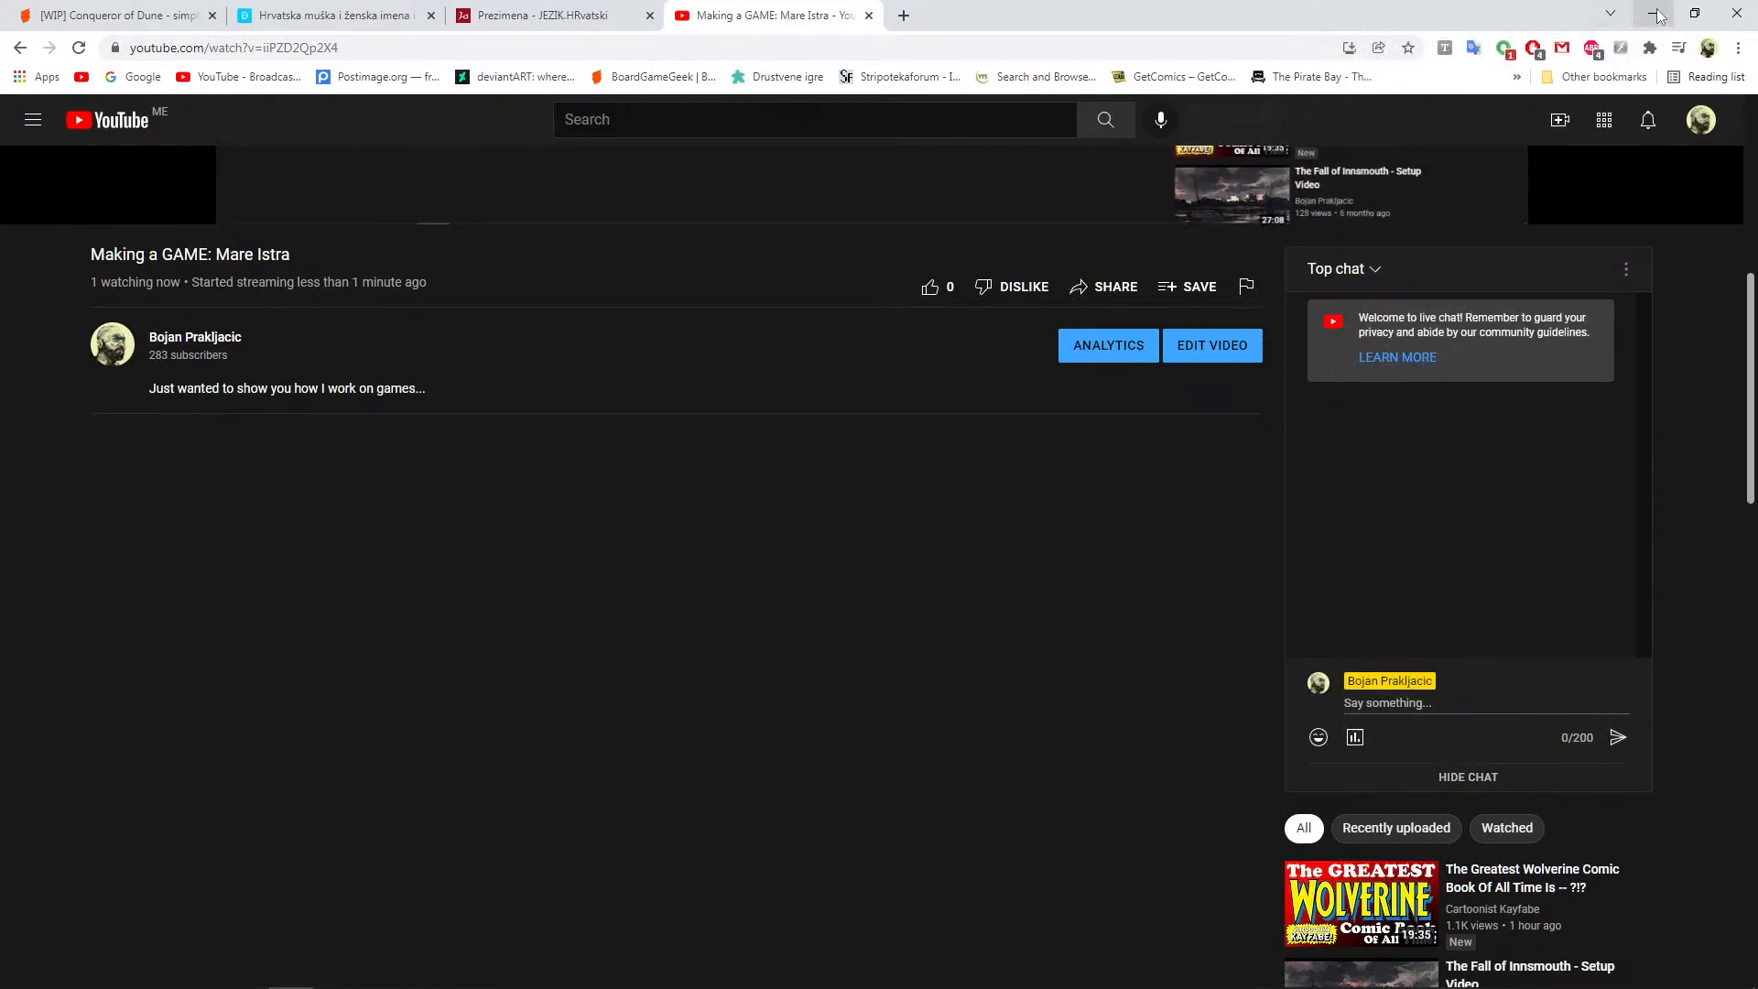
{"action": "left_click", "coordinate": [1653, 12]}
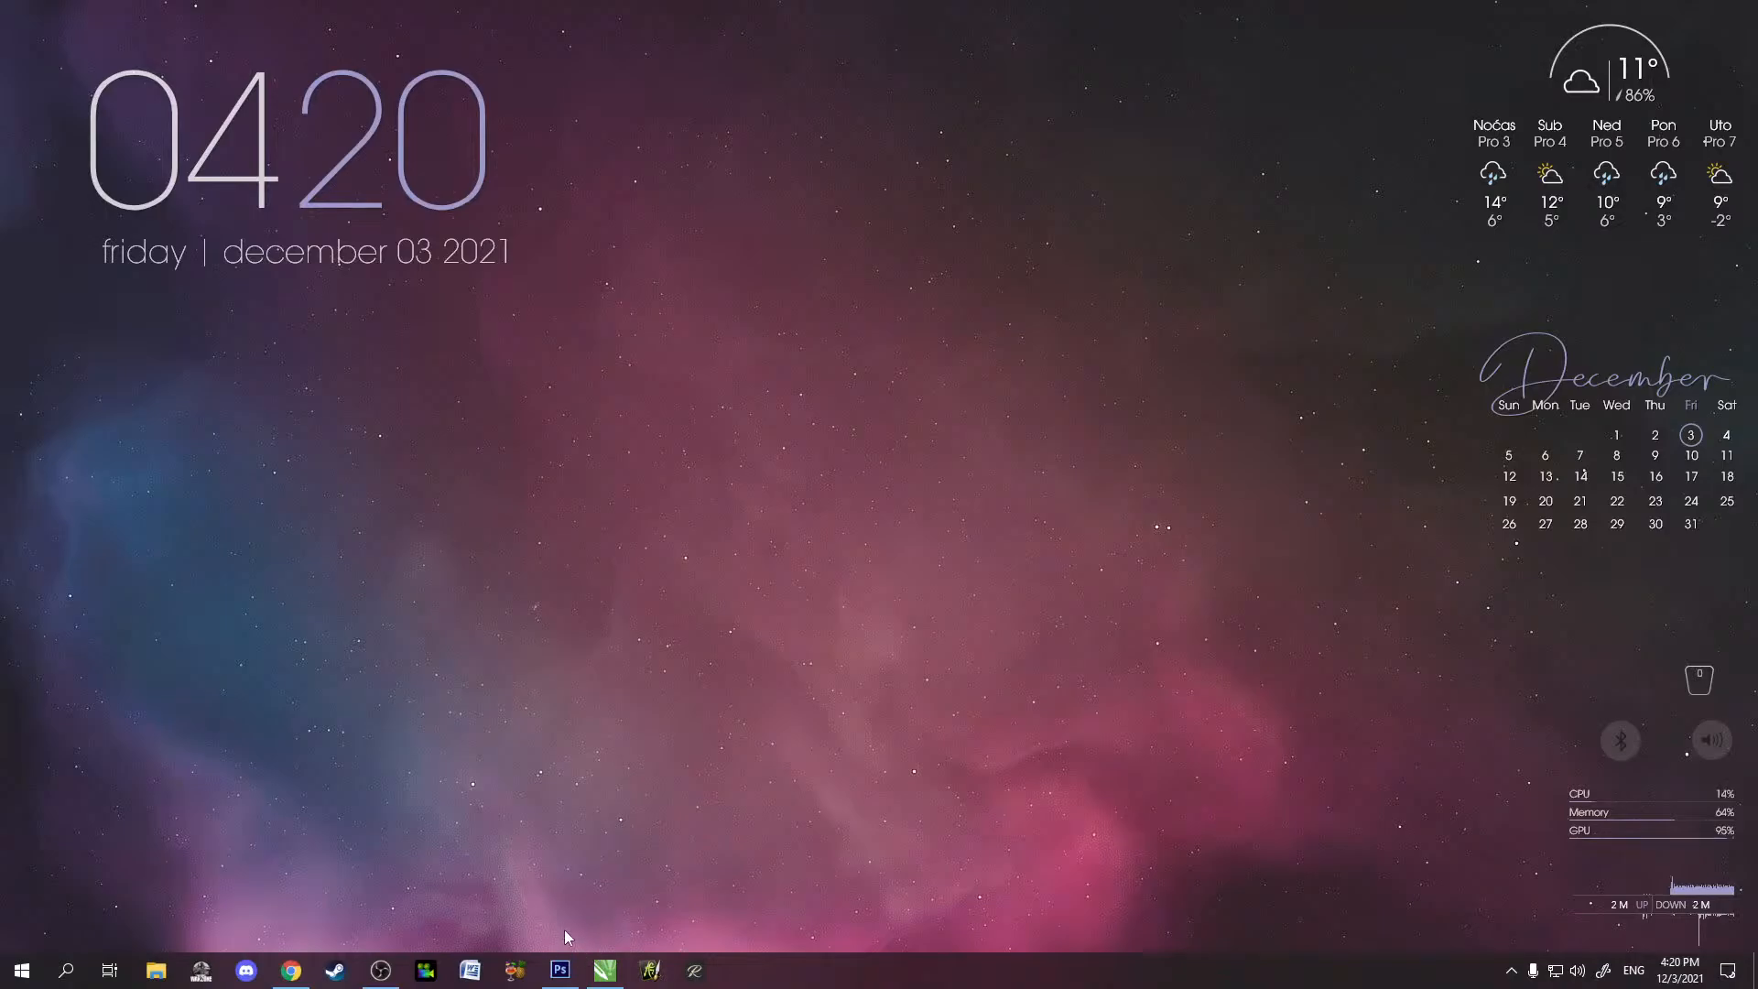
{"action": "left_click", "coordinate": [609, 966]}
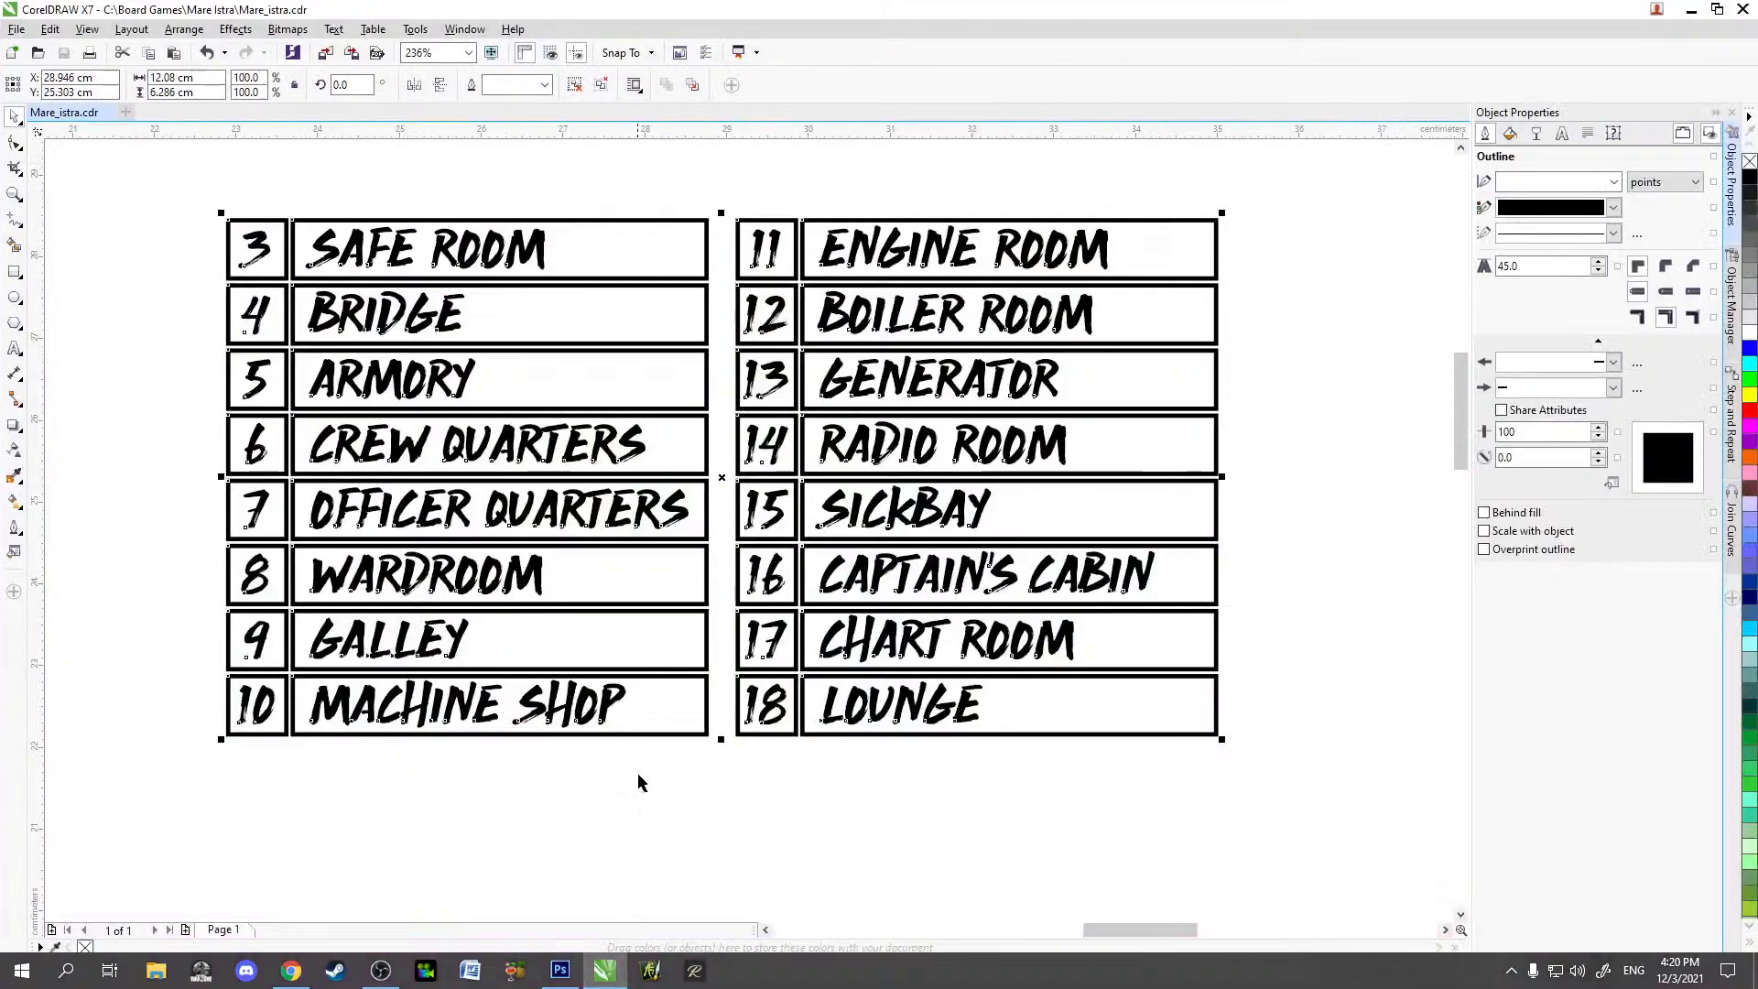
{"action": "left_click", "coordinate": [541, 805]}
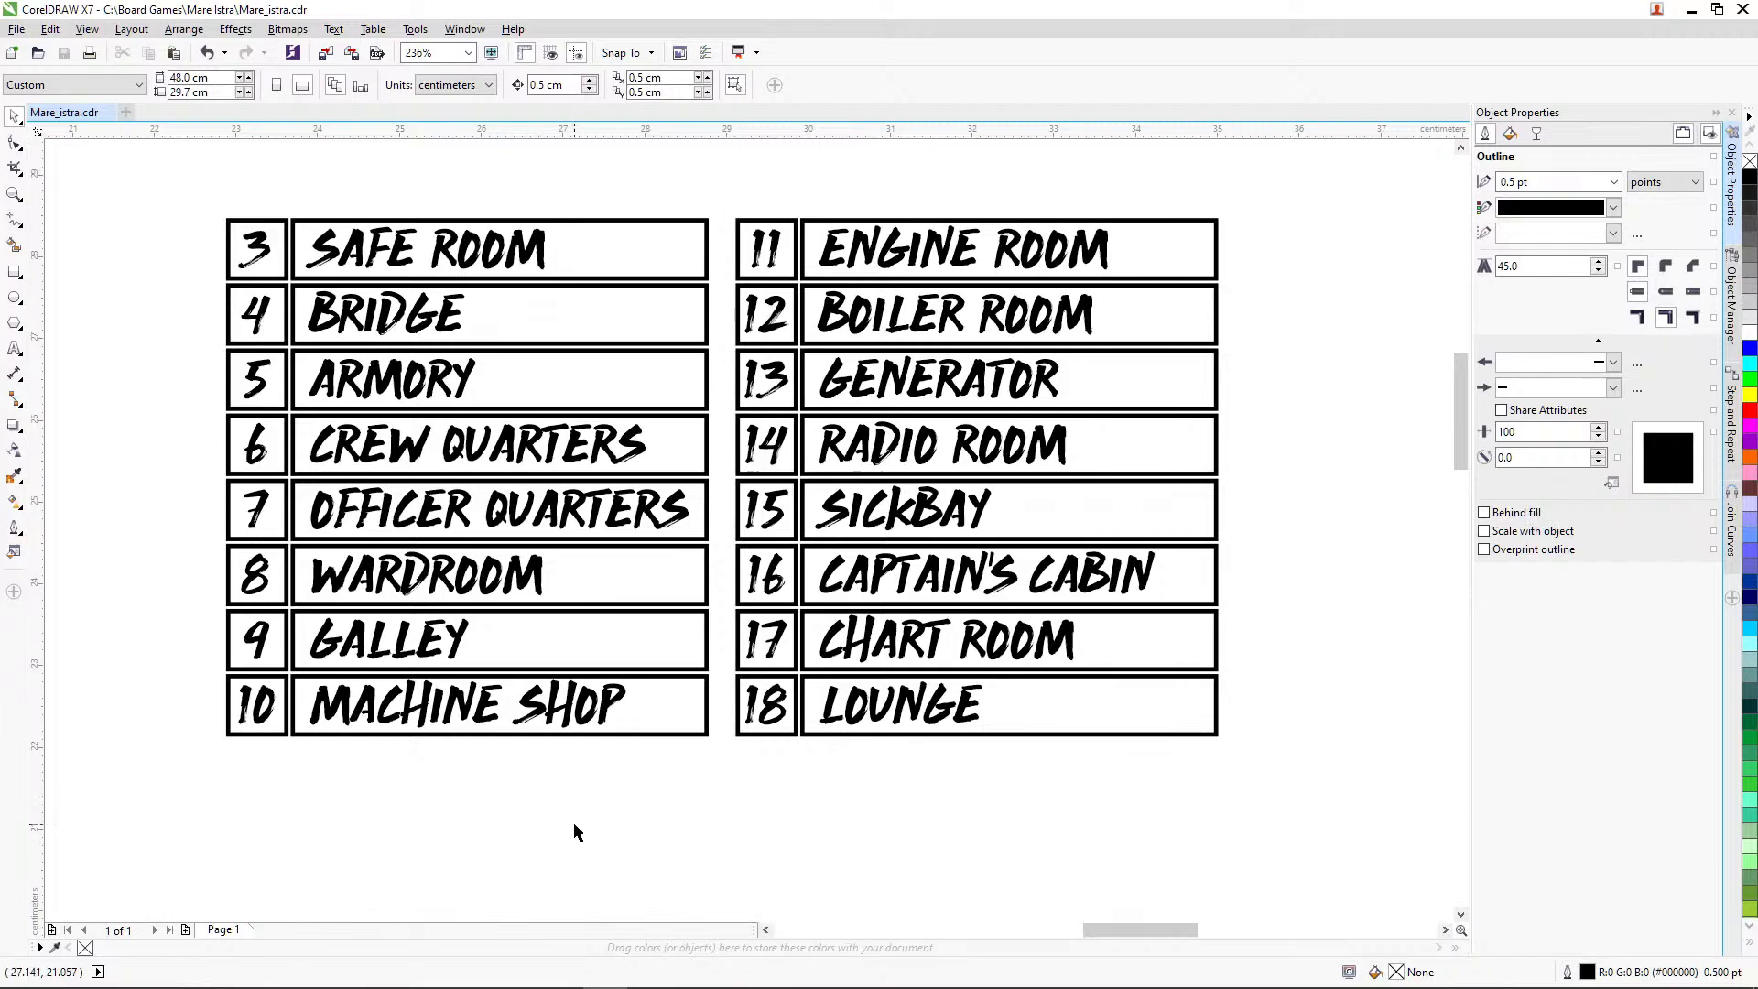
{"action": "left_click", "coordinate": [15, 195]}
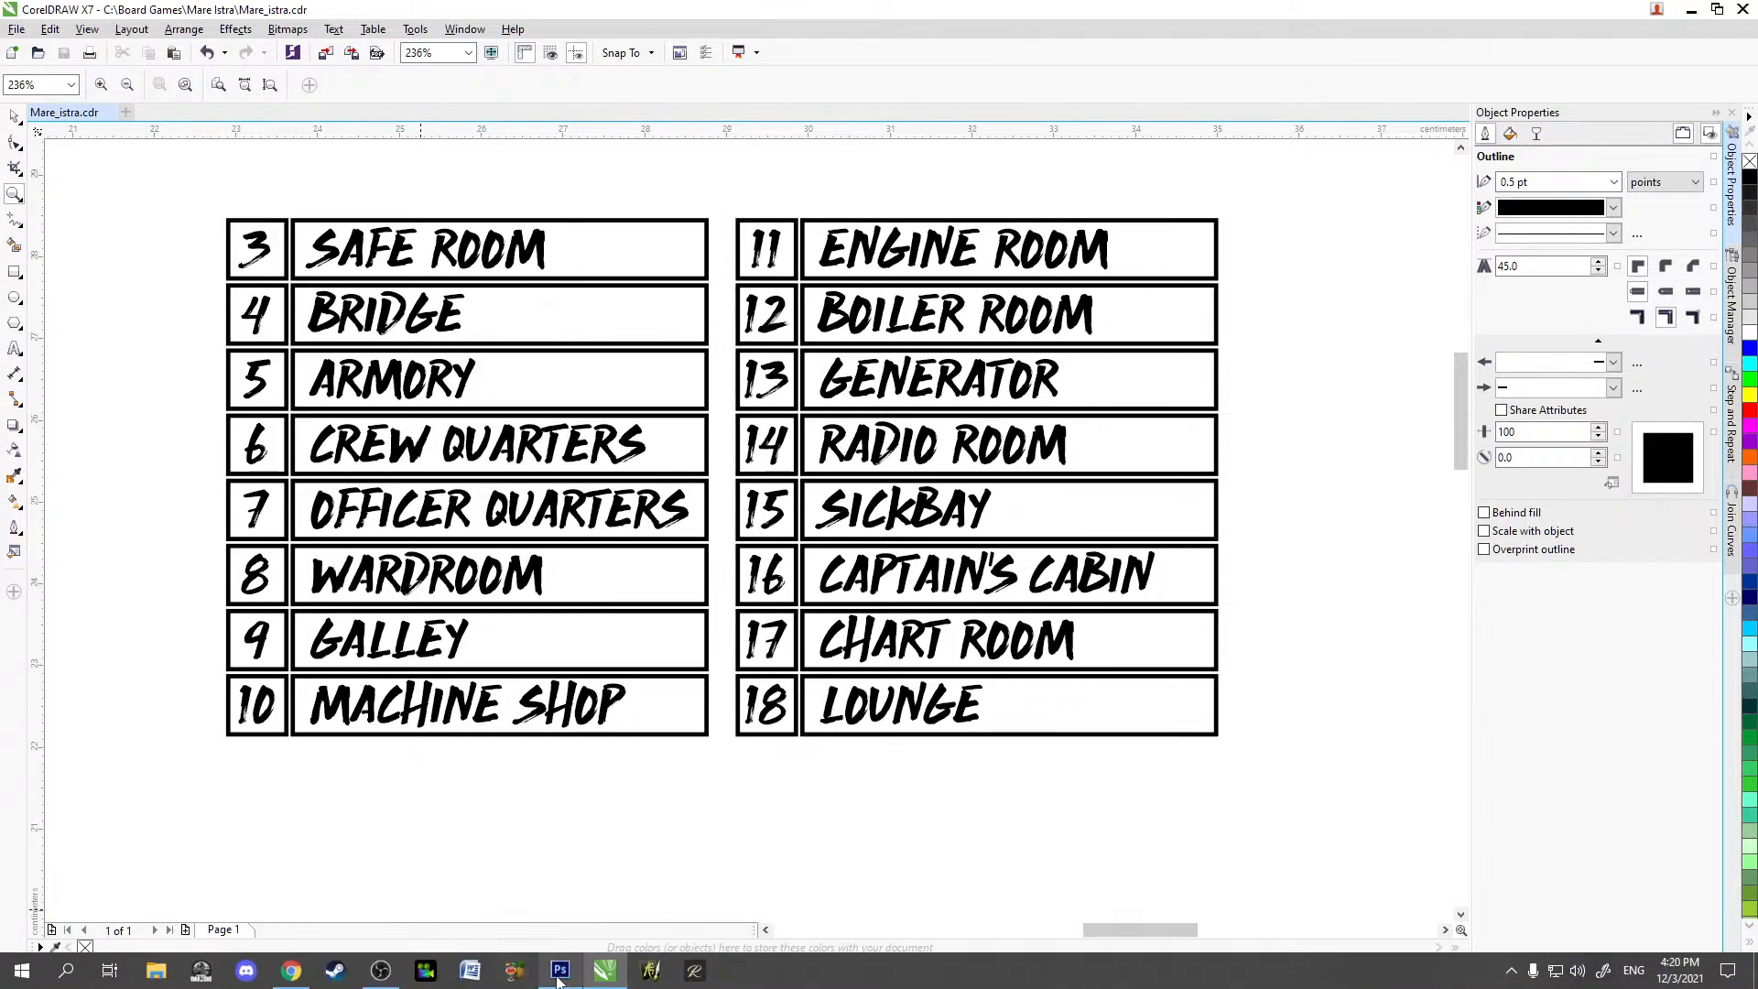
Switch to Mare_Istra_RADNA.psd in Photoshop and examine the full ship board, then the lower deck's middle rooms up close
{"action": "left_click", "coordinate": [559, 976]}
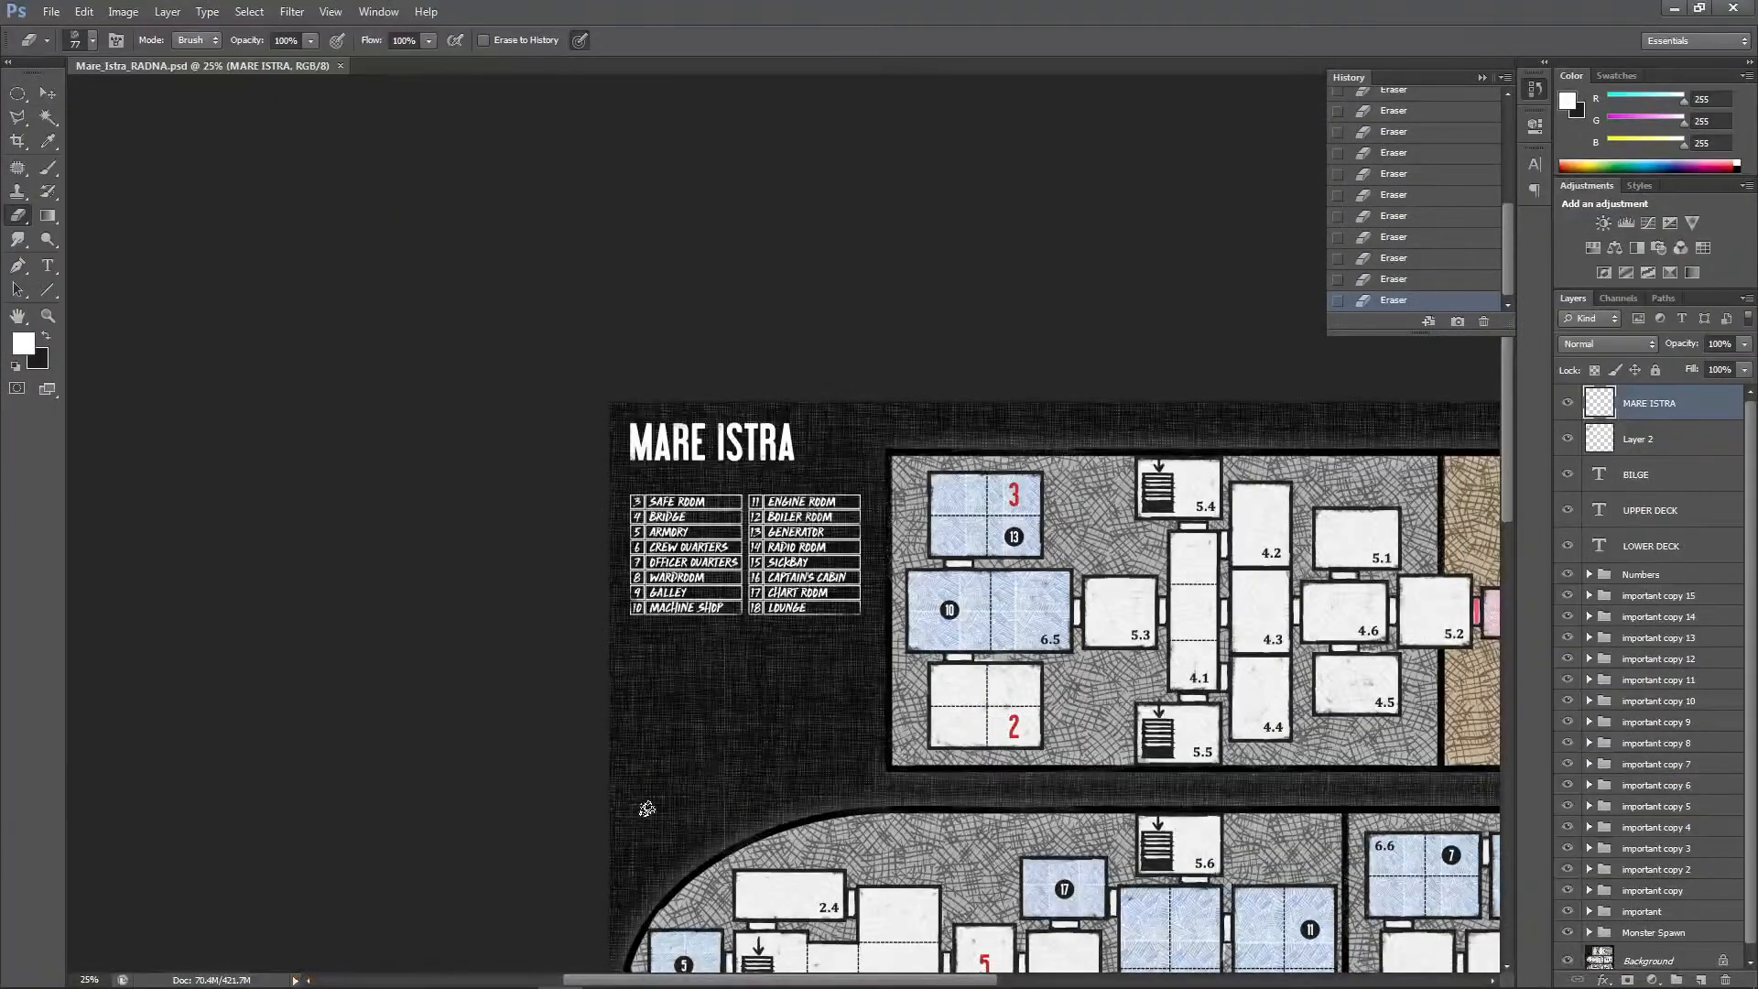
{"action": "left_click", "coordinate": [47, 316]}
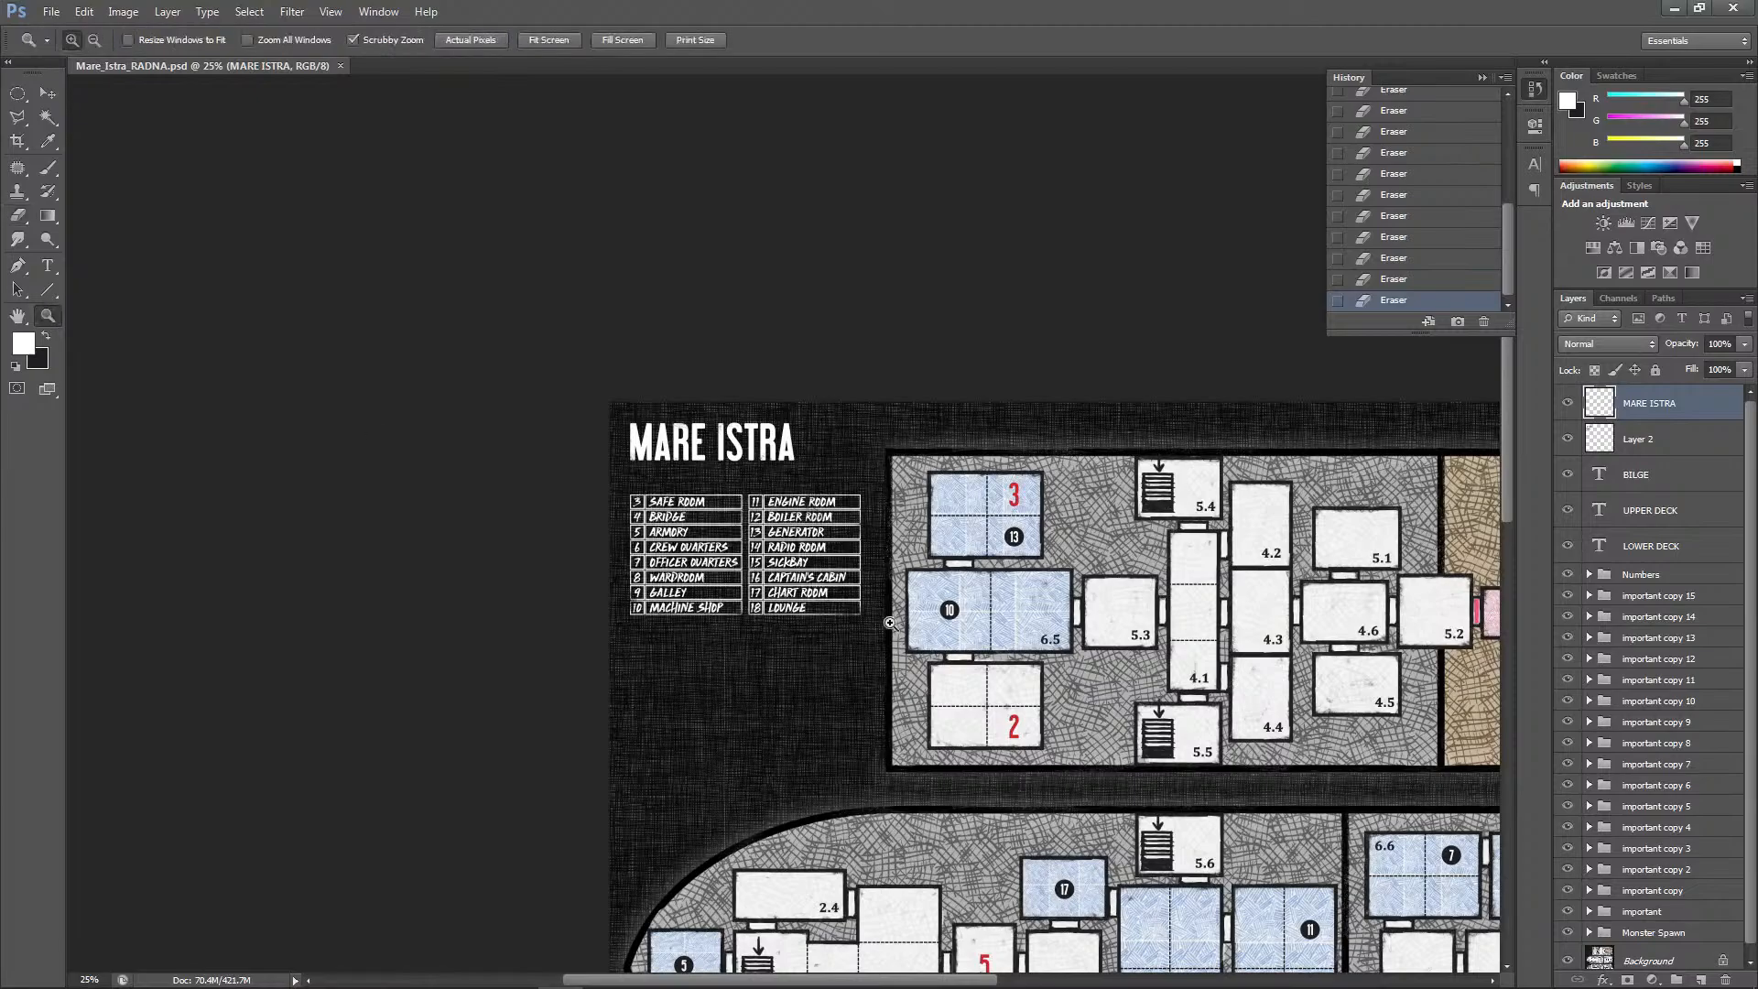
{"action": "right_click", "coordinate": [893, 626]}
{"action": "left_click", "coordinate": [502, 473]}
{"action": "left_click", "coordinate": [502, 473], "text": "alt"}
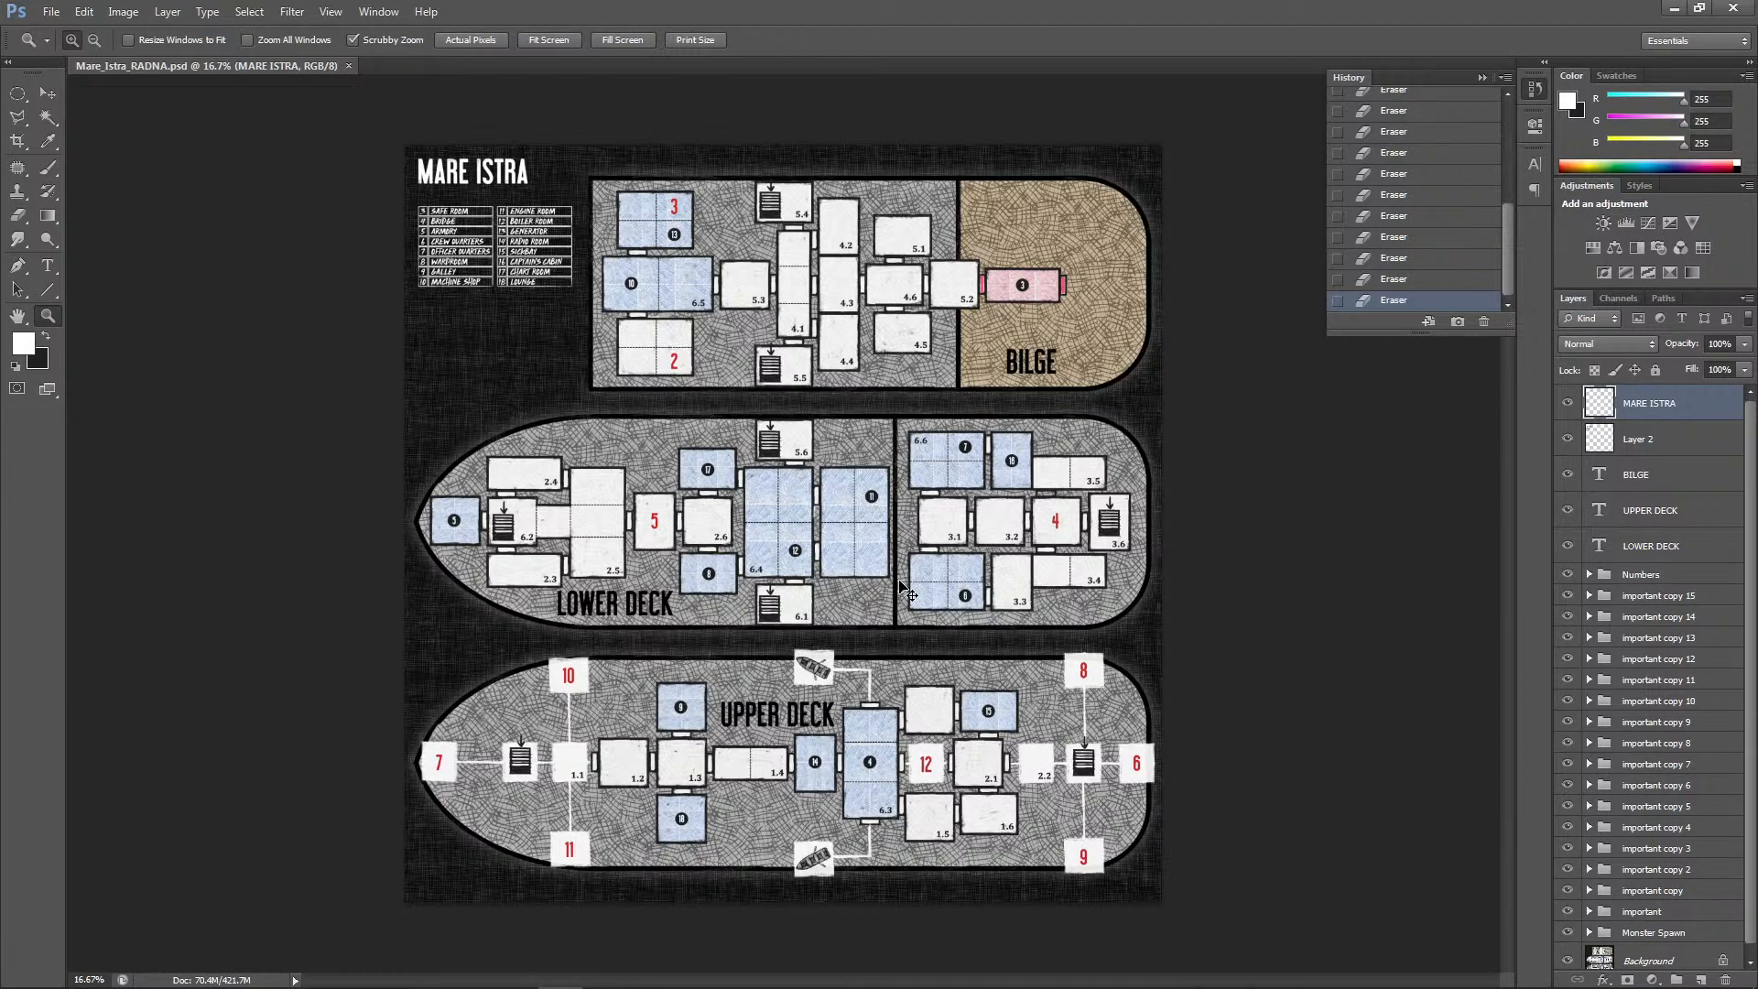
{"action": "key", "text": "ctrl+plus"}
{"action": "key", "text": "ctrl+plus"}
{"action": "key", "text": "ctrl+plus"}
{"action": "key", "text": "ctrl+plus"}
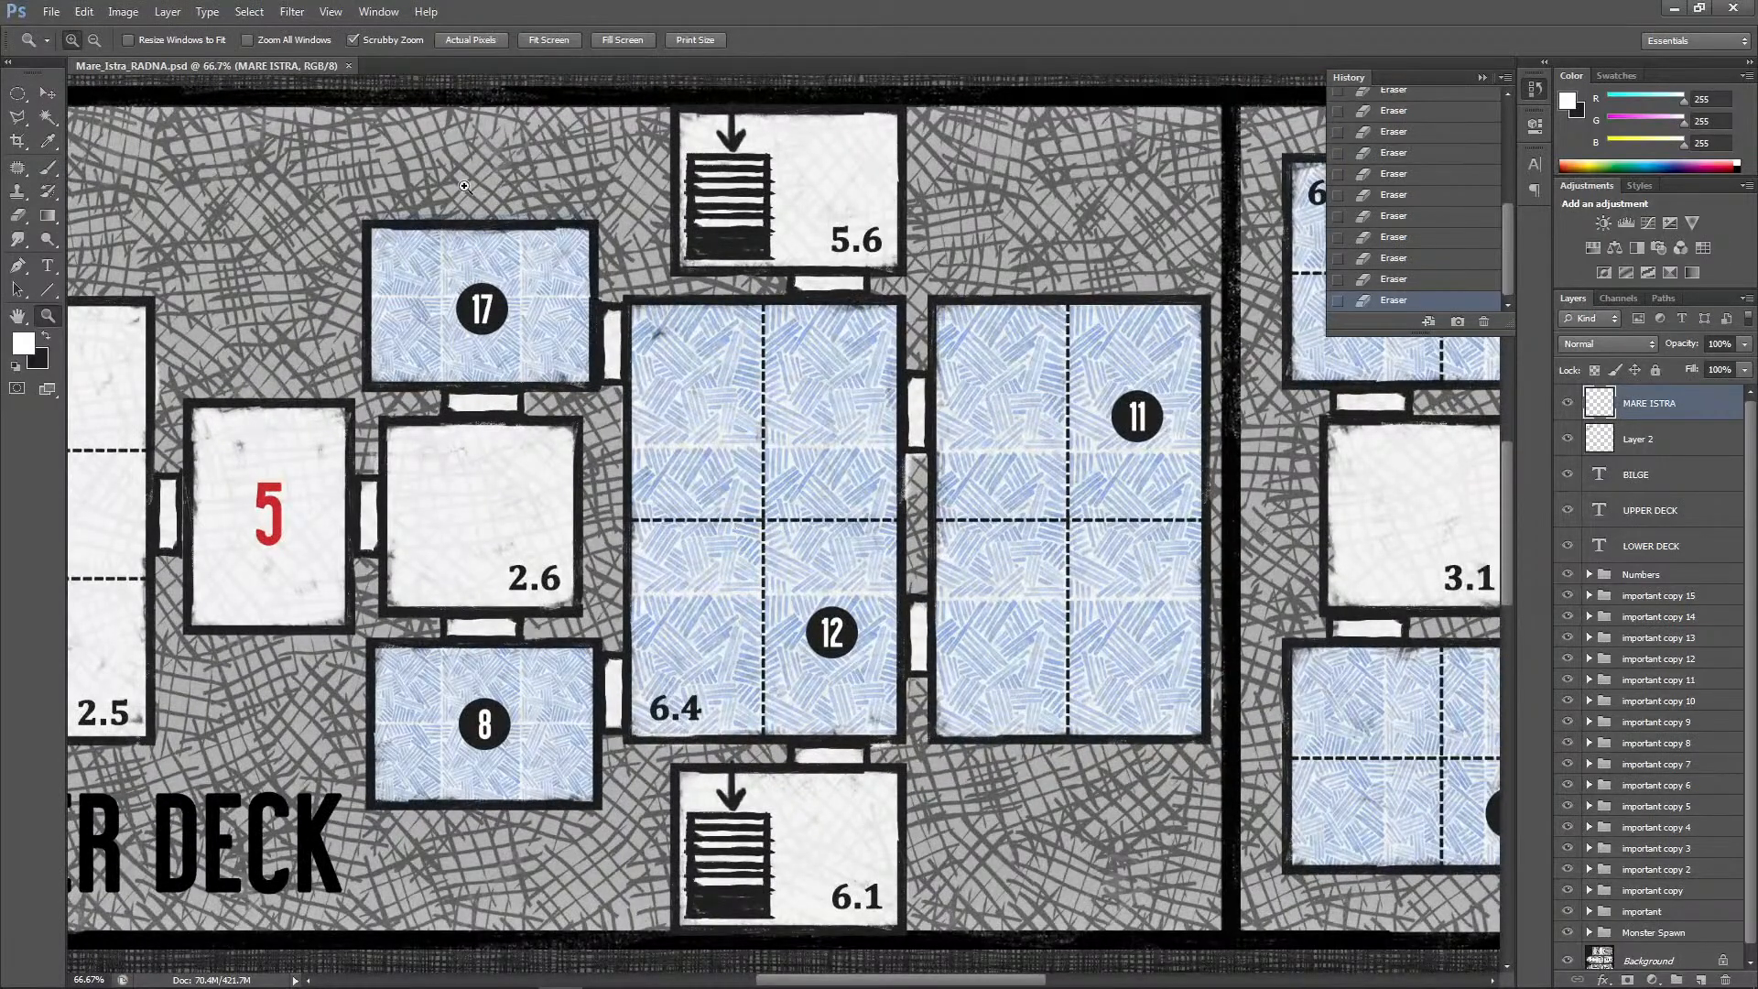
Check the board's pixel dimensions, document size and resolution in Image Size without changing anything
{"action": "left_click", "coordinate": [123, 11]}
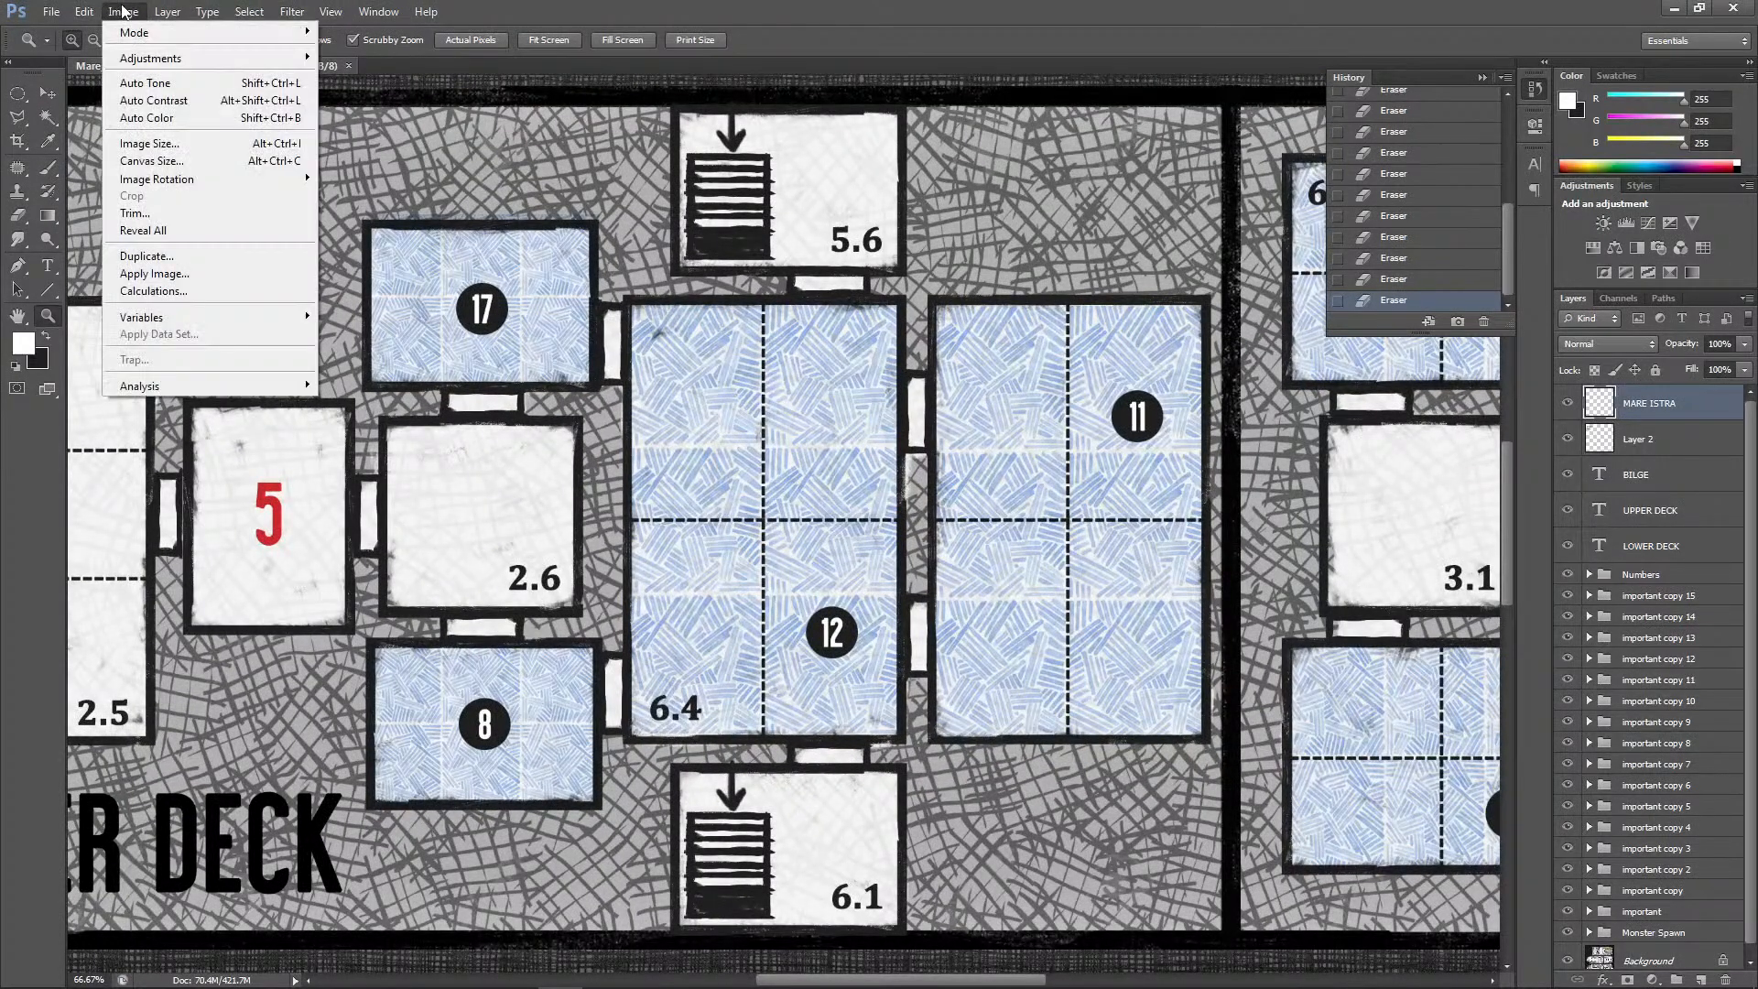
{"action": "left_click", "coordinate": [150, 144]}
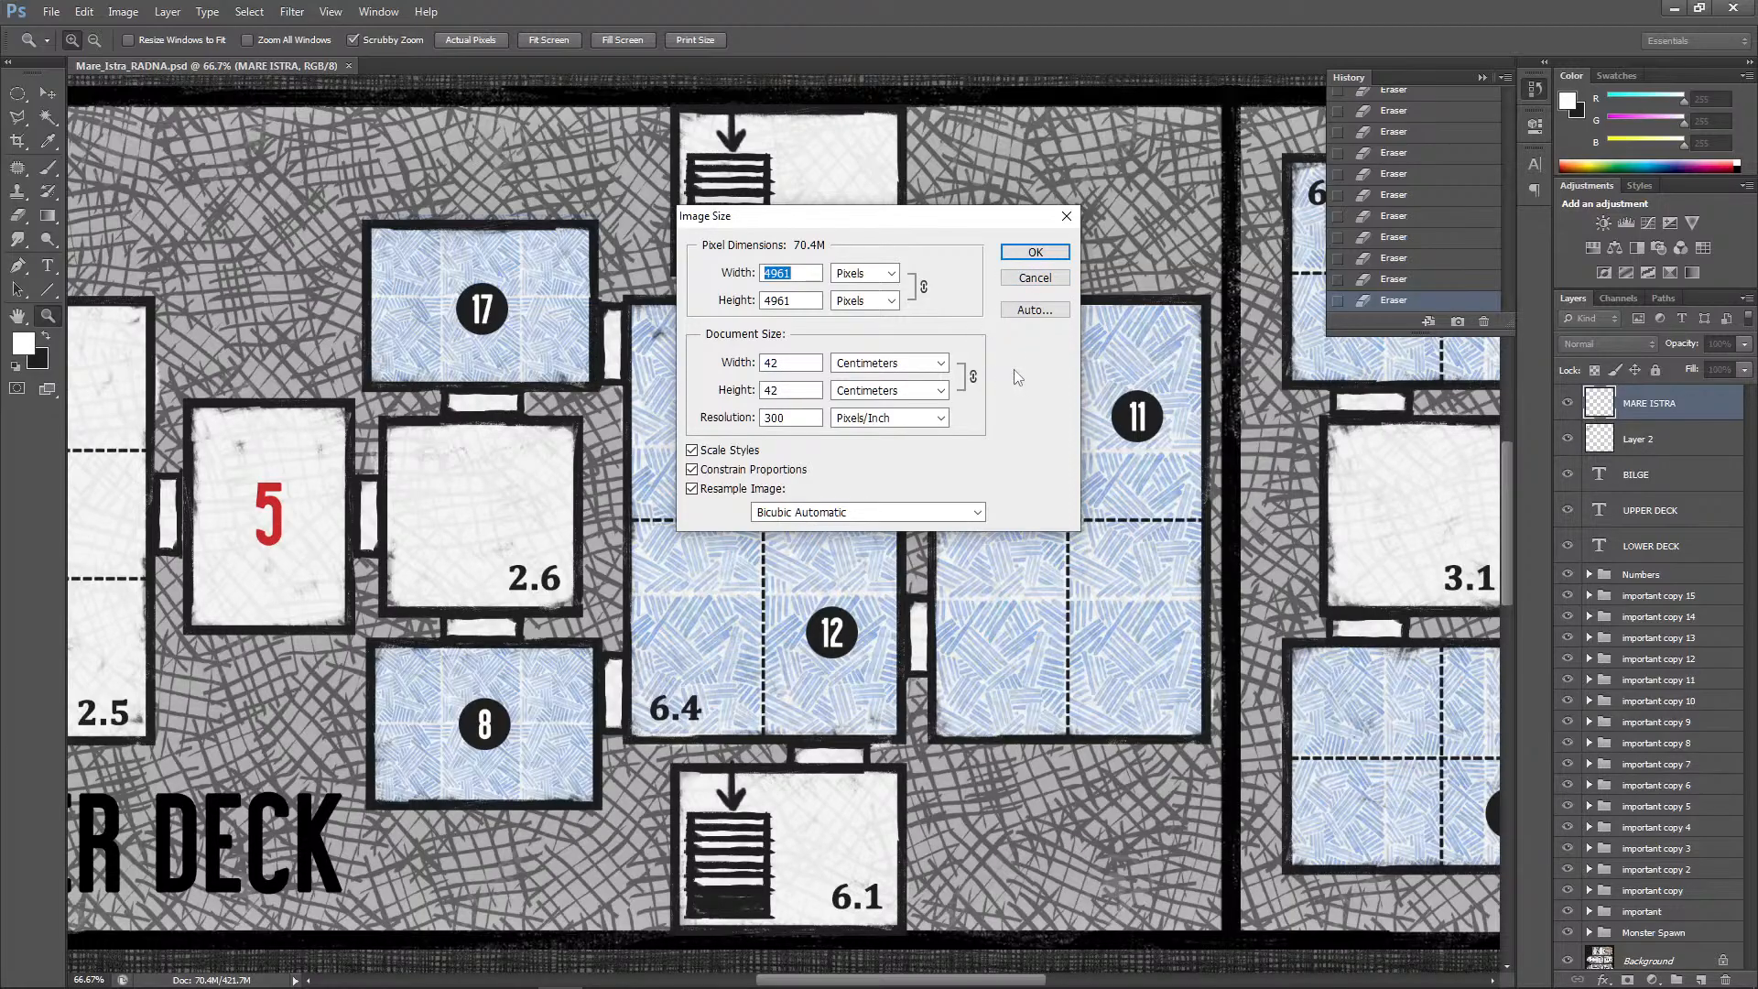
{"action": "left_click", "coordinate": [1049, 278]}
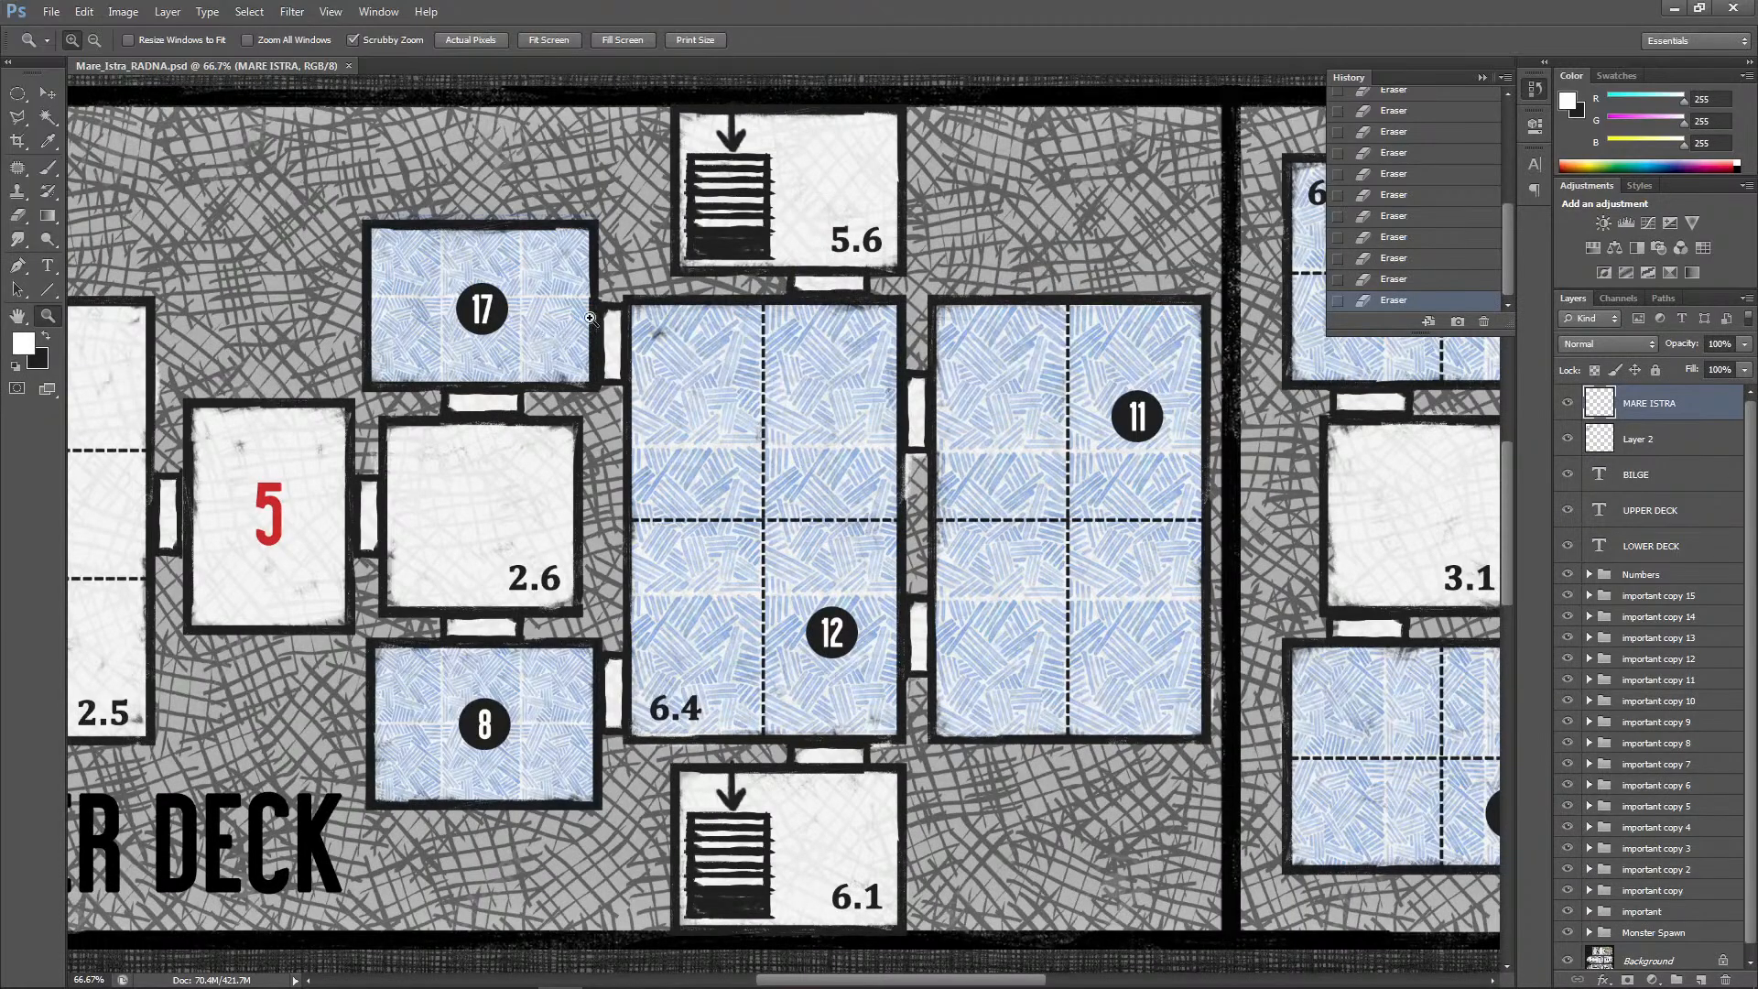
Examine the overall board layout with the bilge, lower deck and upper deck
{"action": "key", "text": "ctrl+minus"}
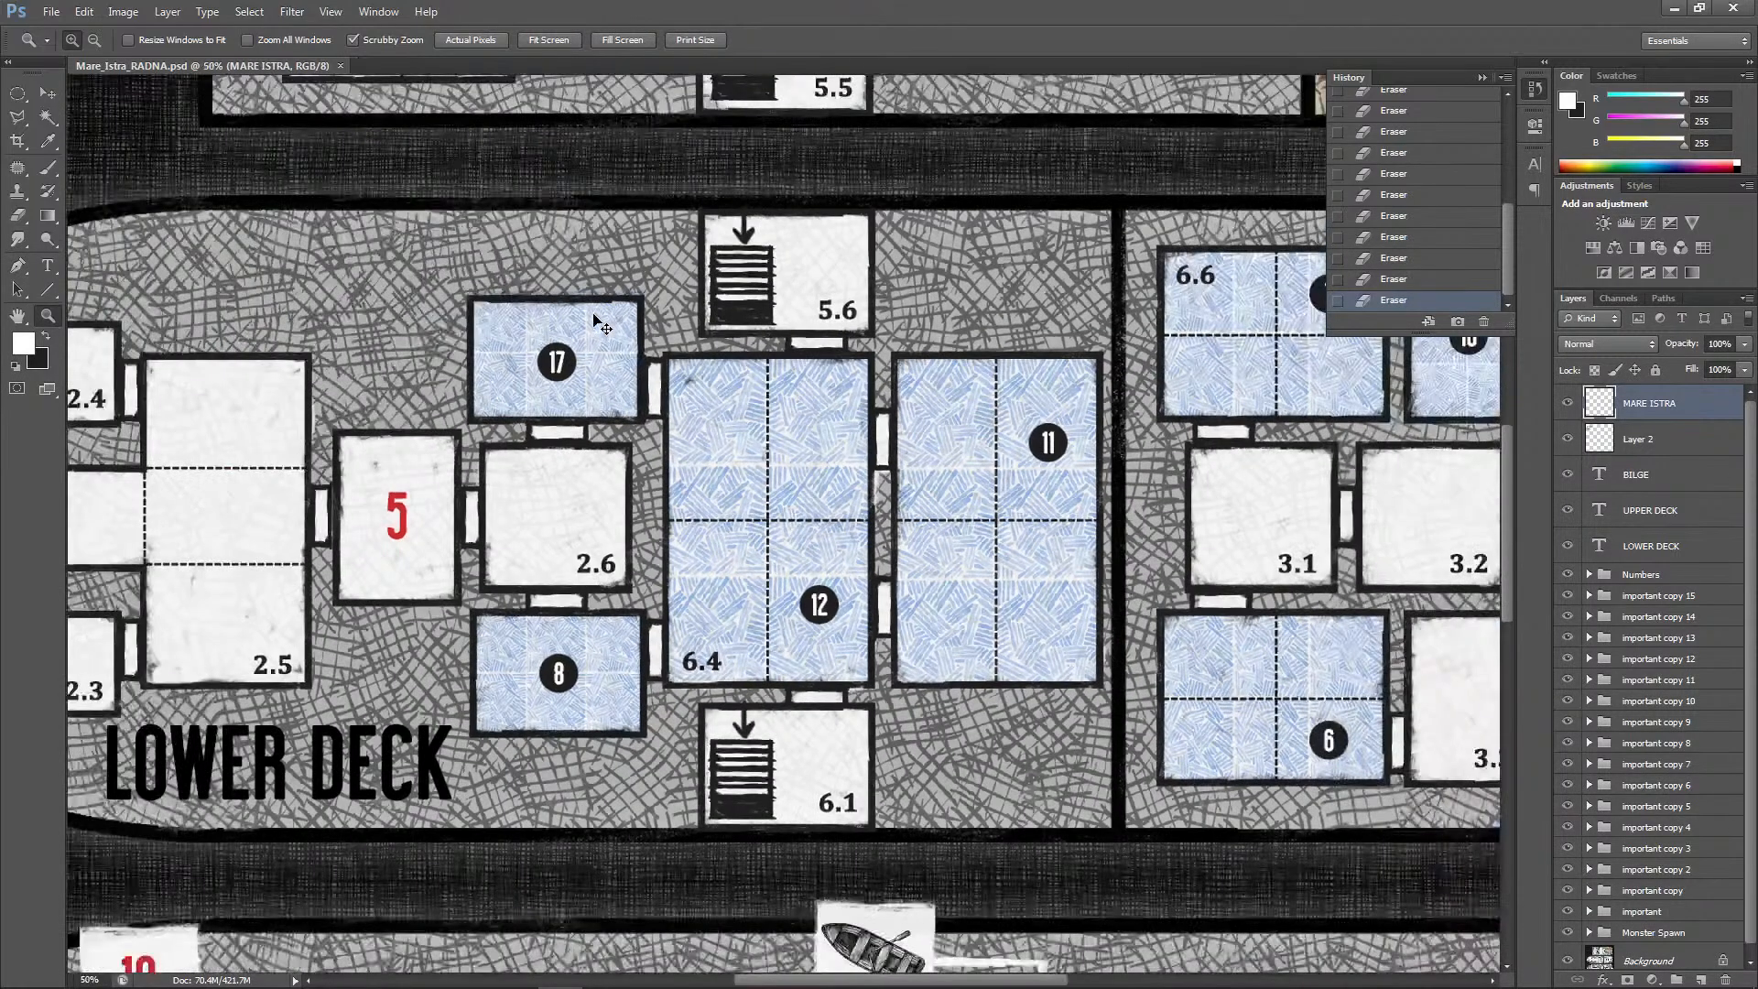
{"action": "key", "text": "ctrl+minus"}
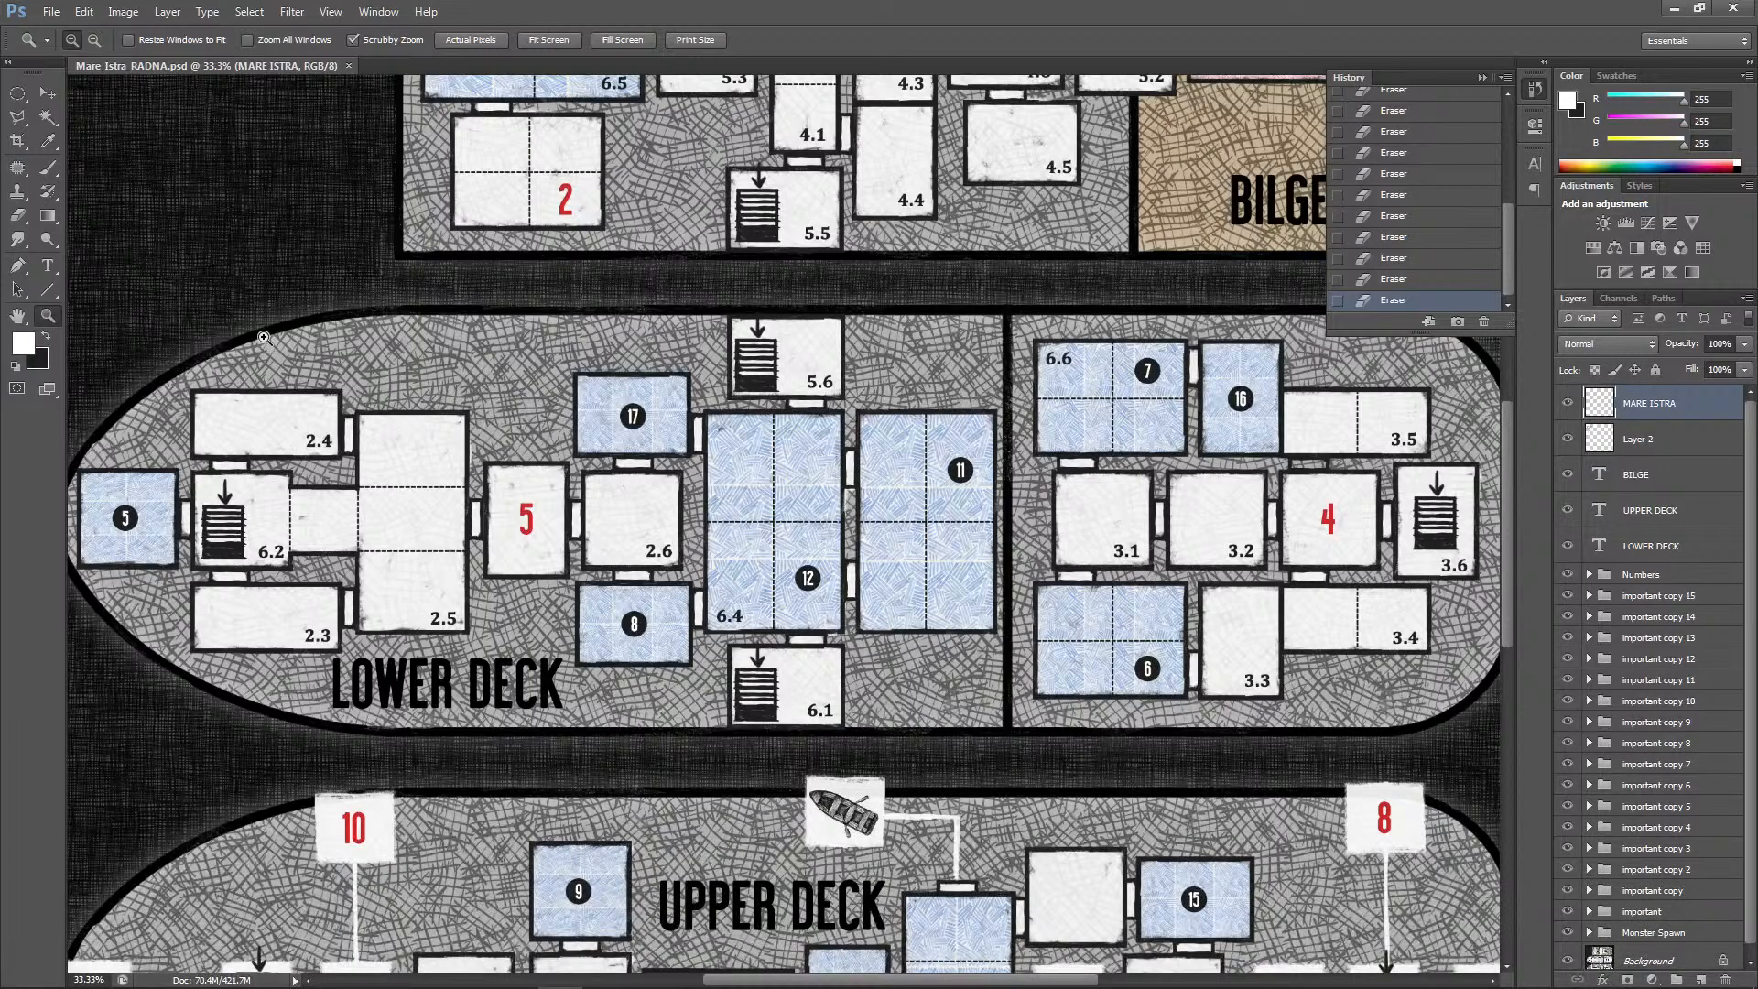
{"action": "key", "text": "ctrl+minus"}
{"action": "key", "text": "ctrl+minus"}
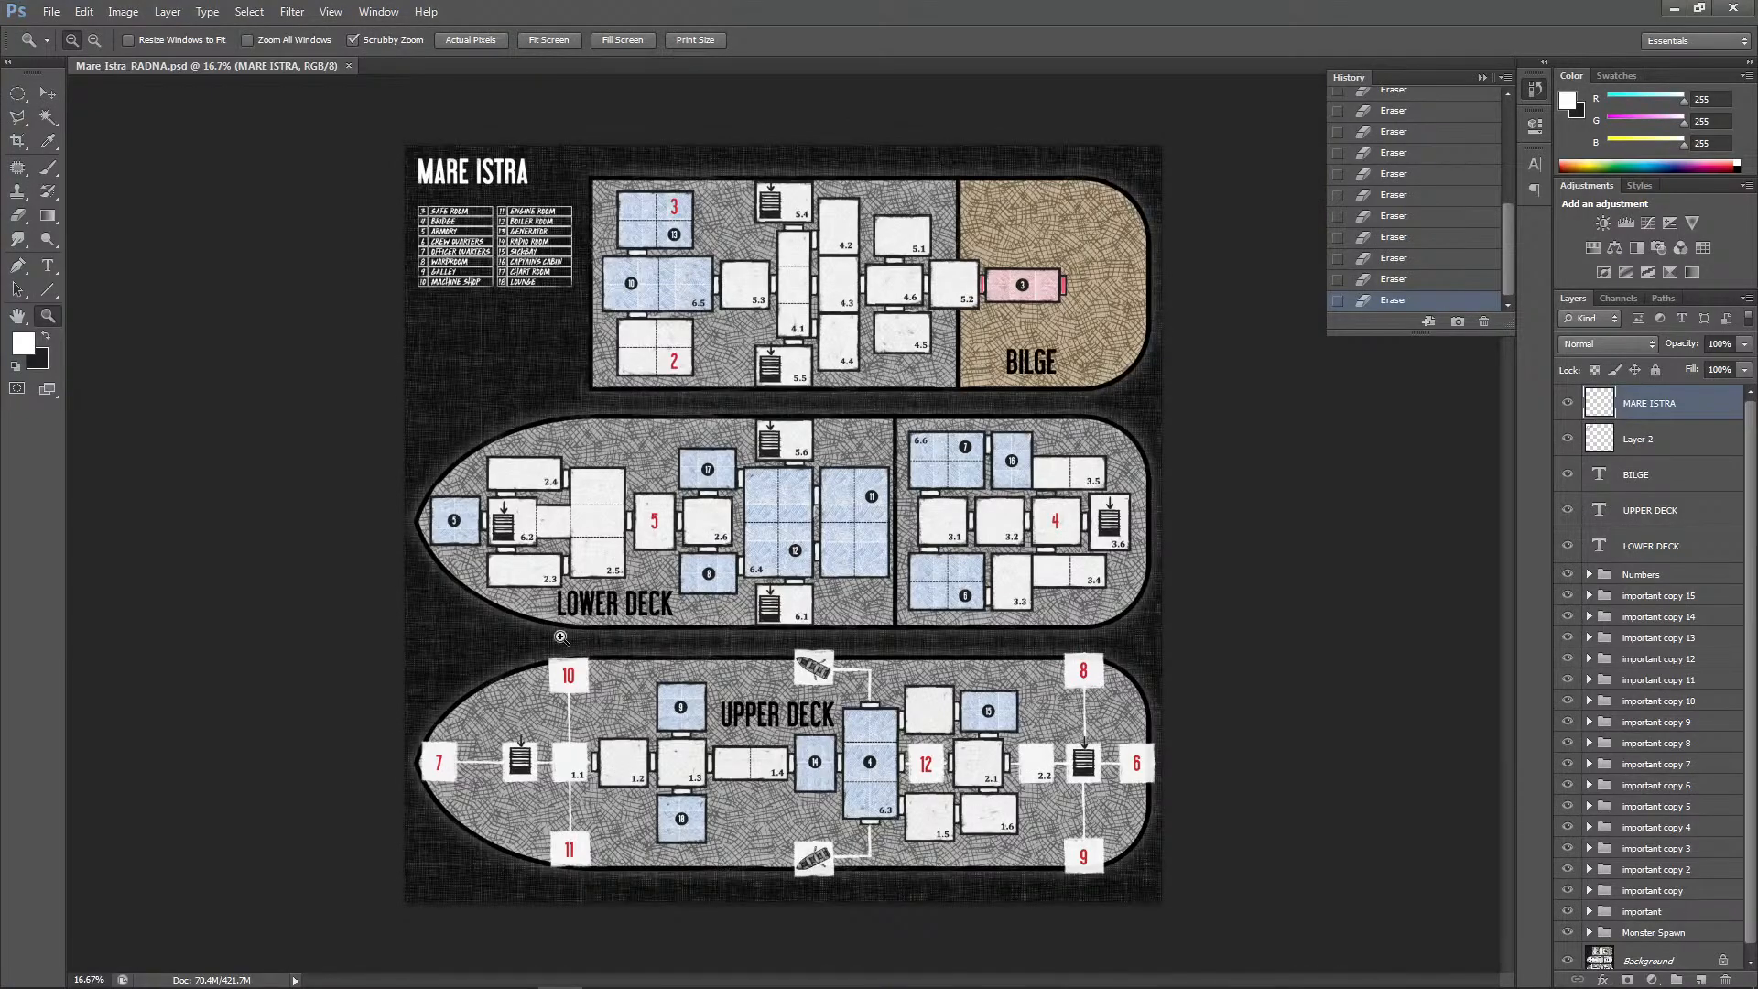
{"action": "left_click_drag", "start_coordinate": [431, 624], "coordinate": [518, 597]}
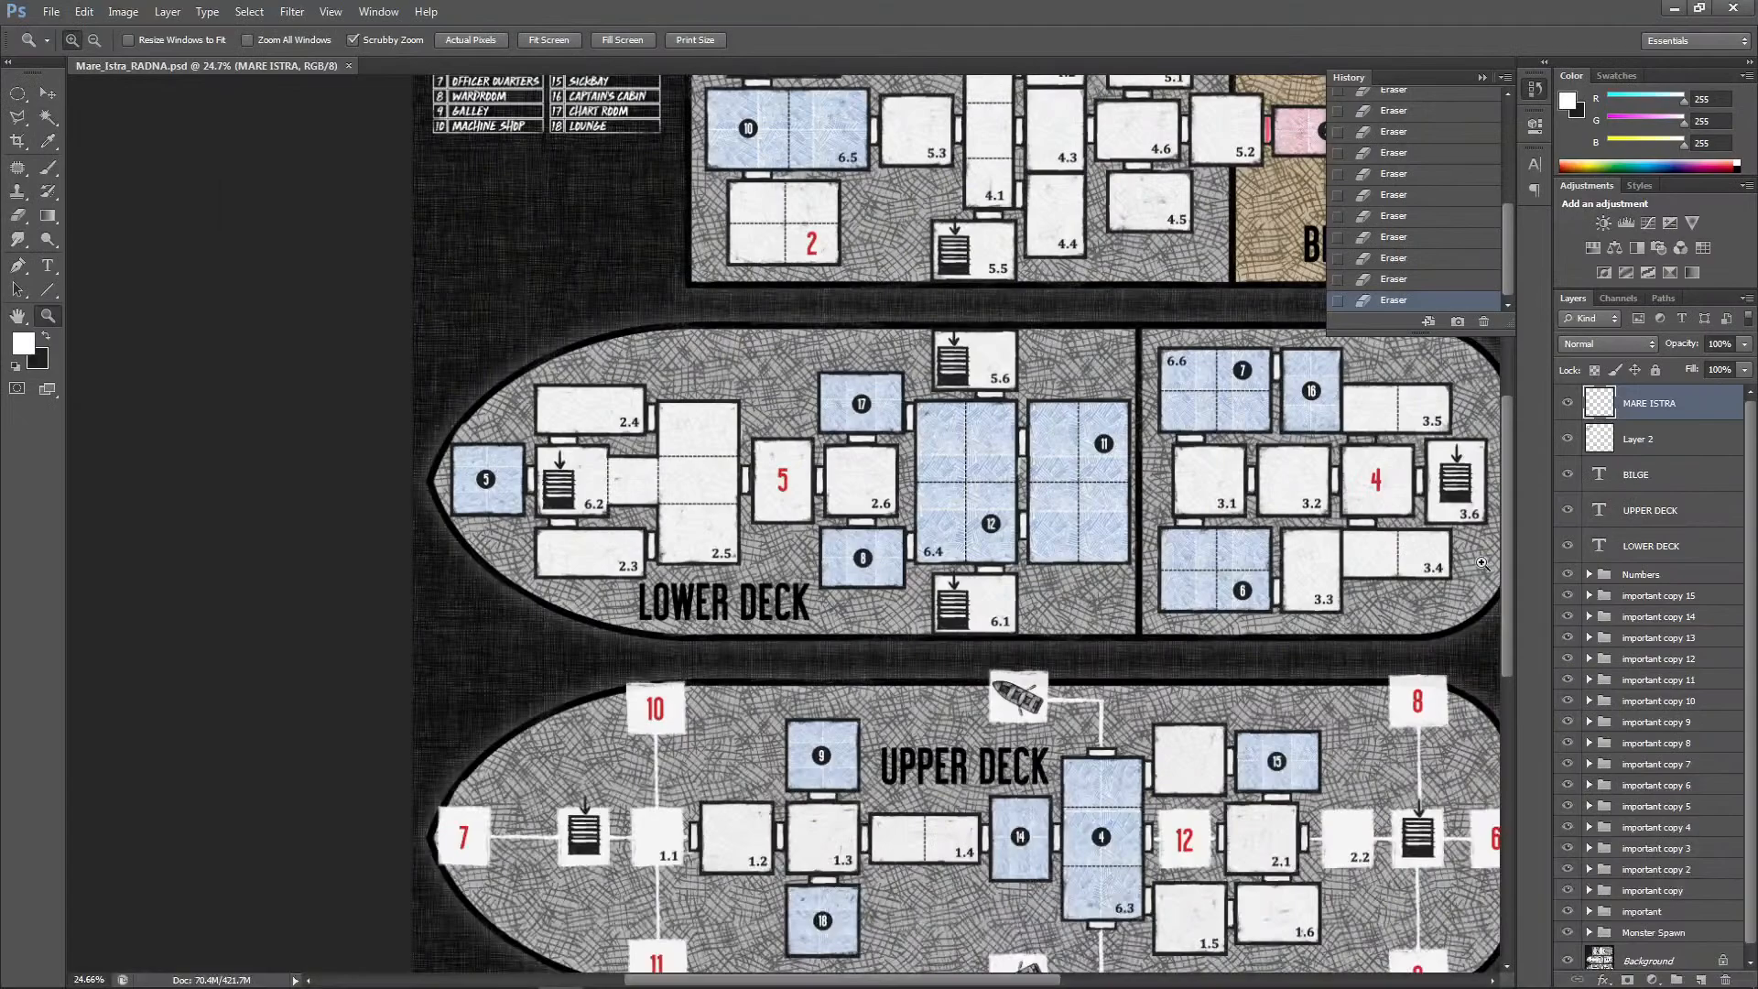
Examine the upper deck's rooms, staircases, lifeboats and red-numbered spaces from one end to the other
{"action": "scroll", "coordinate": [1005, 607], "scroll_direction": "down", "scroll_amount": 5}
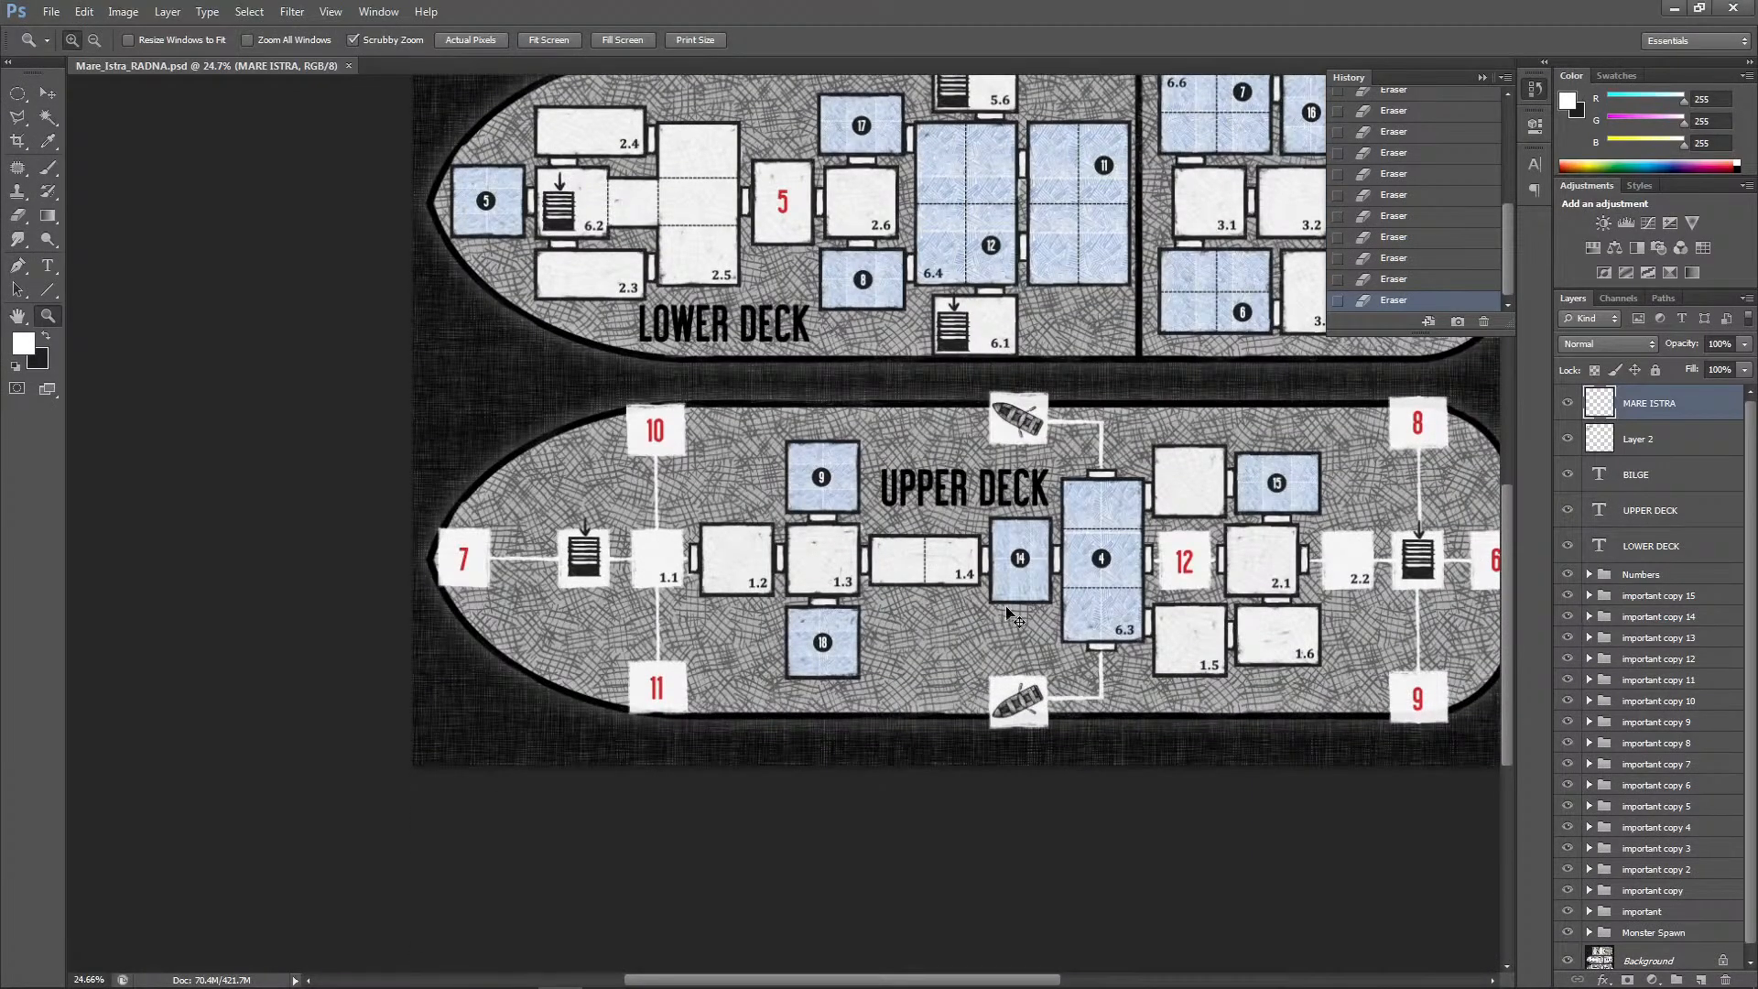
{"action": "key", "text": "ctrl+plus"}
{"action": "key", "text": "ctrl+plus"}
{"action": "key", "text": "ctrl+plus"}
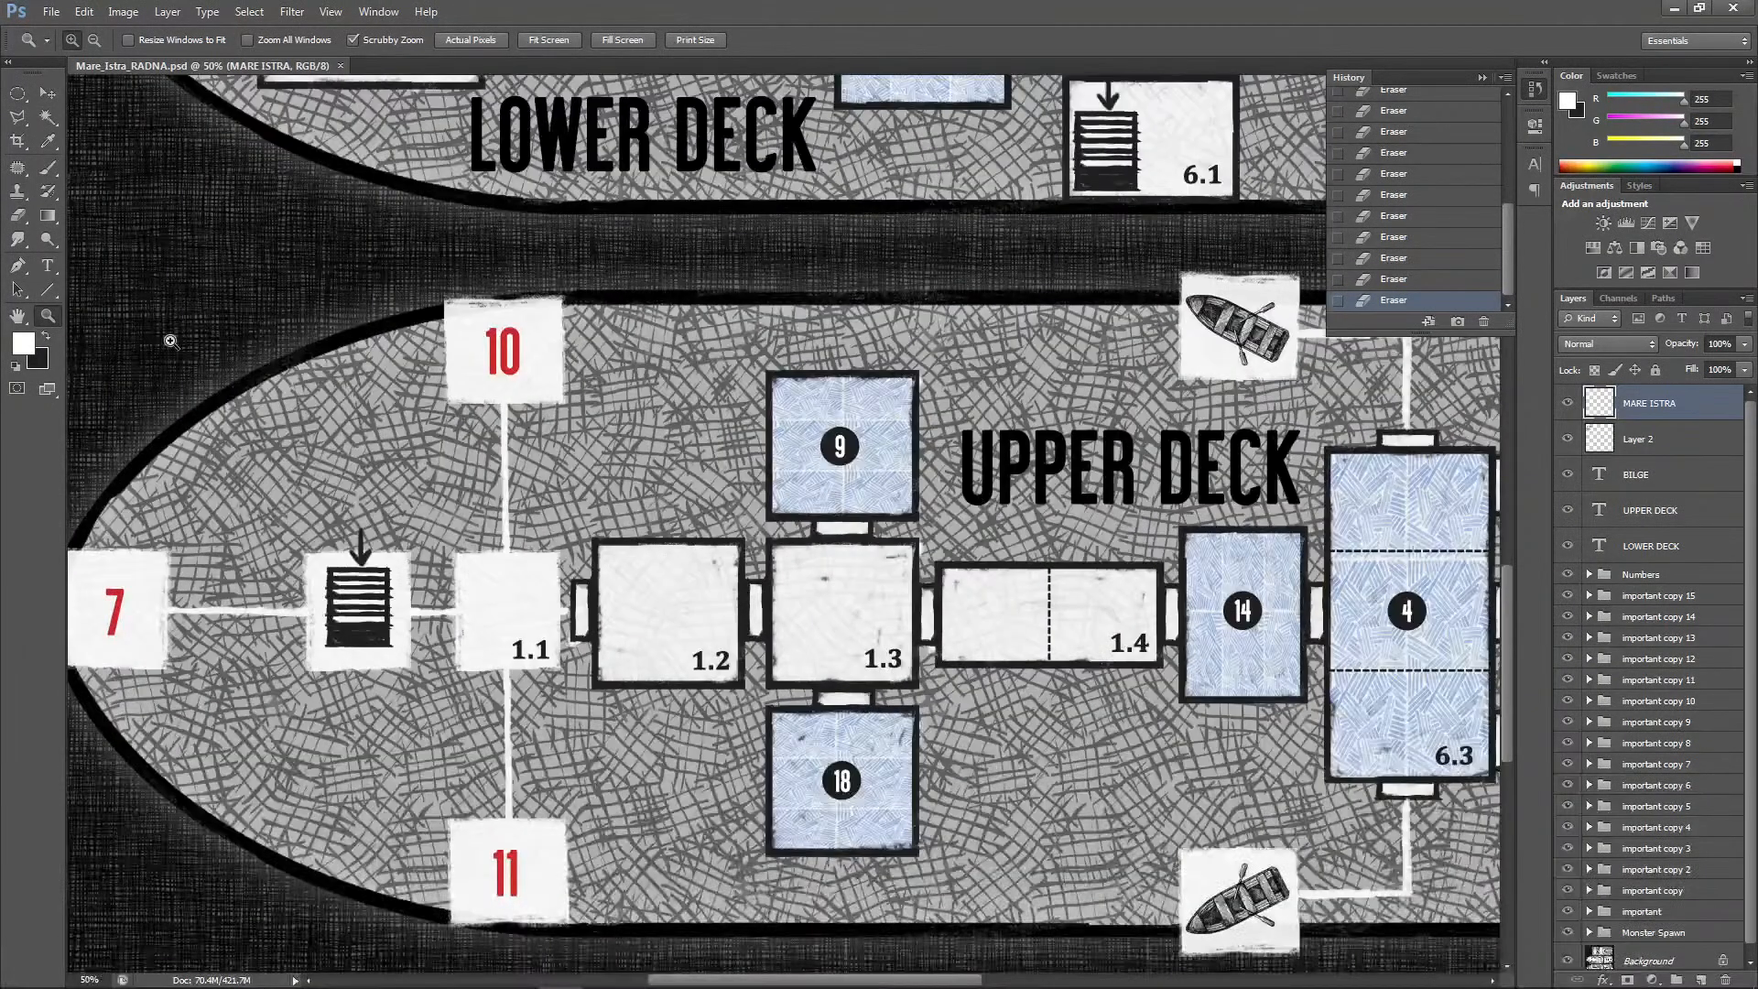
{"action": "left_click", "coordinate": [18, 315]}
{"action": "left_click_drag", "start_coordinate": [1013, 681], "coordinate": [827, 640]}
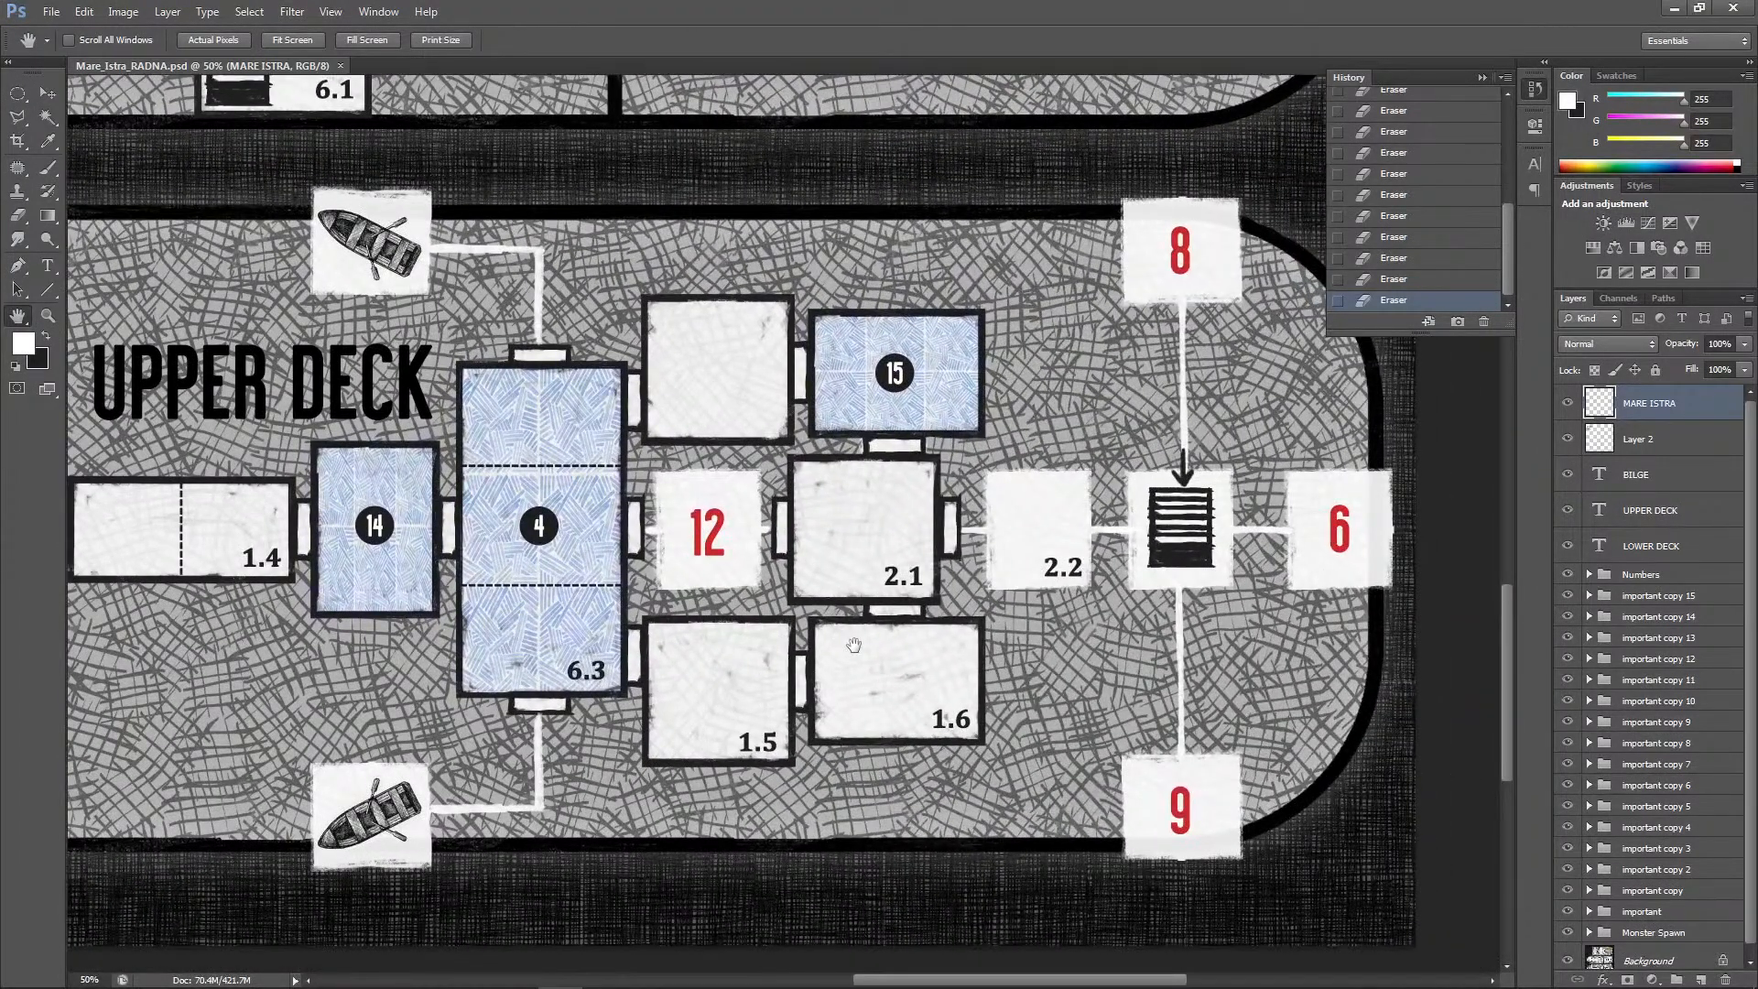
{"action": "left_click_drag", "start_coordinate": [1018, 696], "coordinate": [1257, 637]}
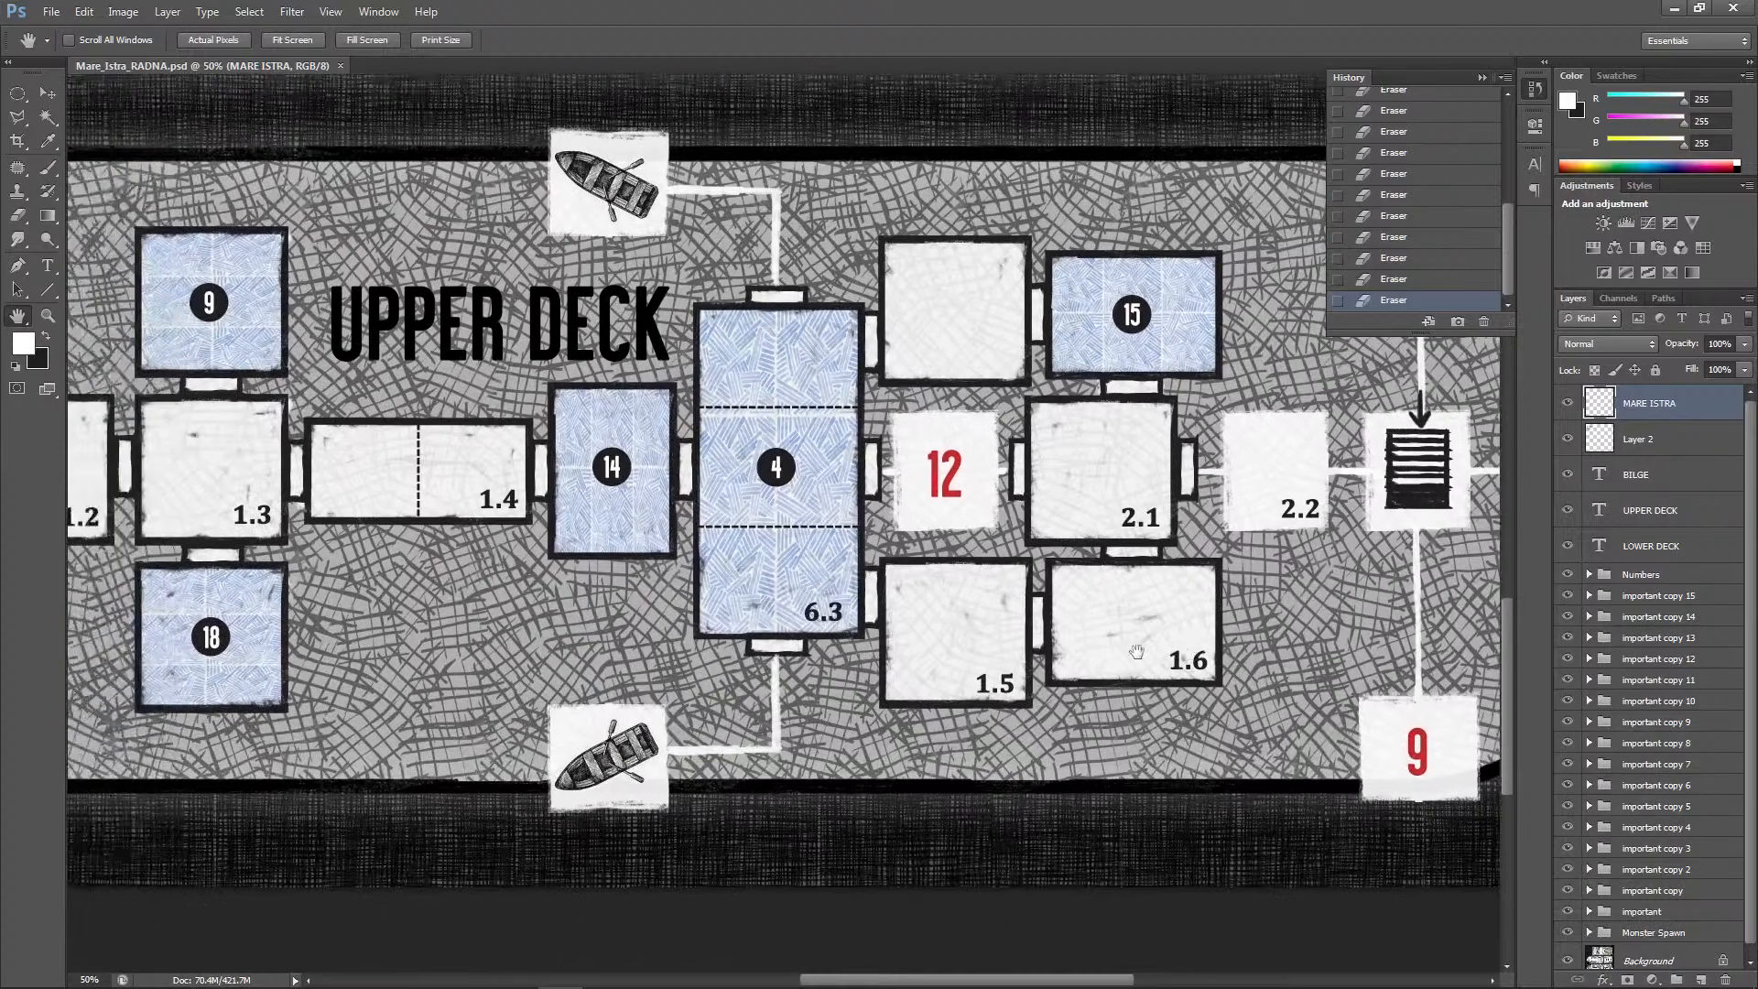
{"action": "left_click_drag", "start_coordinate": [577, 631], "coordinate": [944, 651]}
Examine the lower deck's rooms around 3.1 to 3.6 and compare their staircase with the one on the upper deck
{"action": "left_click_drag", "start_coordinate": [916, 458], "coordinate": [985, 795]}
{"action": "left_click_drag", "start_coordinate": [1104, 578], "coordinate": [964, 664]}
{"action": "left_click_drag", "start_coordinate": [1340, 511], "coordinate": [762, 701]}
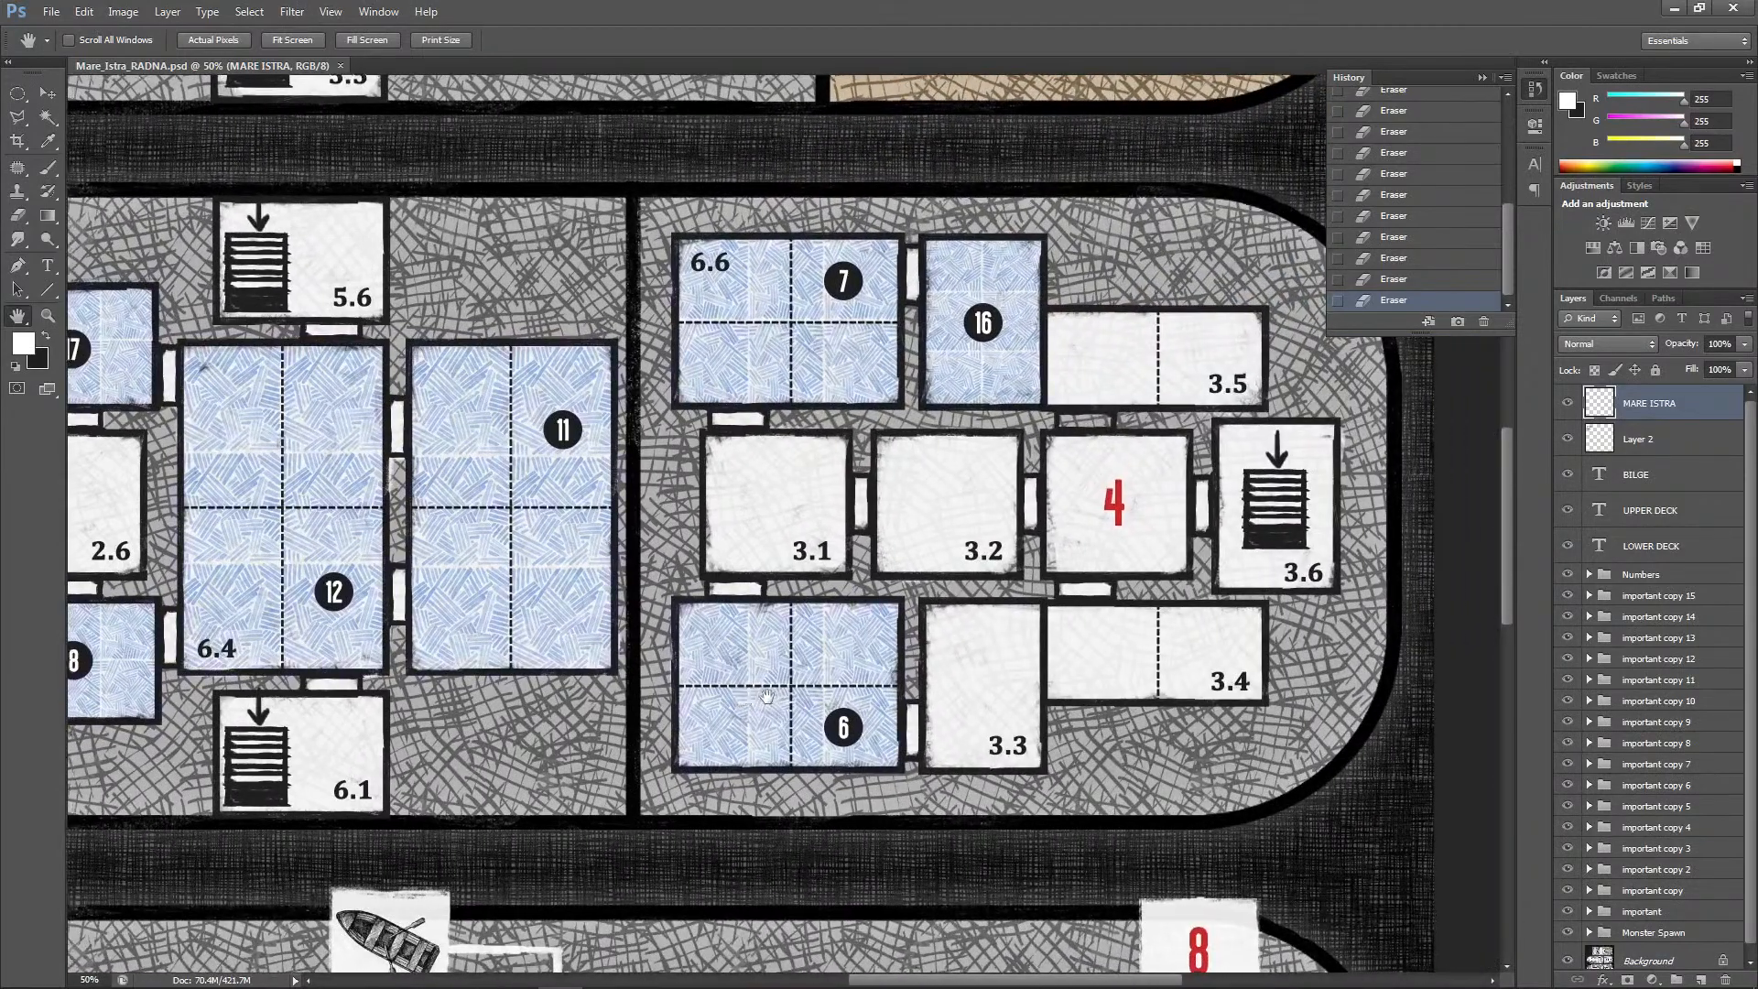
{"action": "left_click_drag", "start_coordinate": [601, 335], "coordinate": [700, 337]}
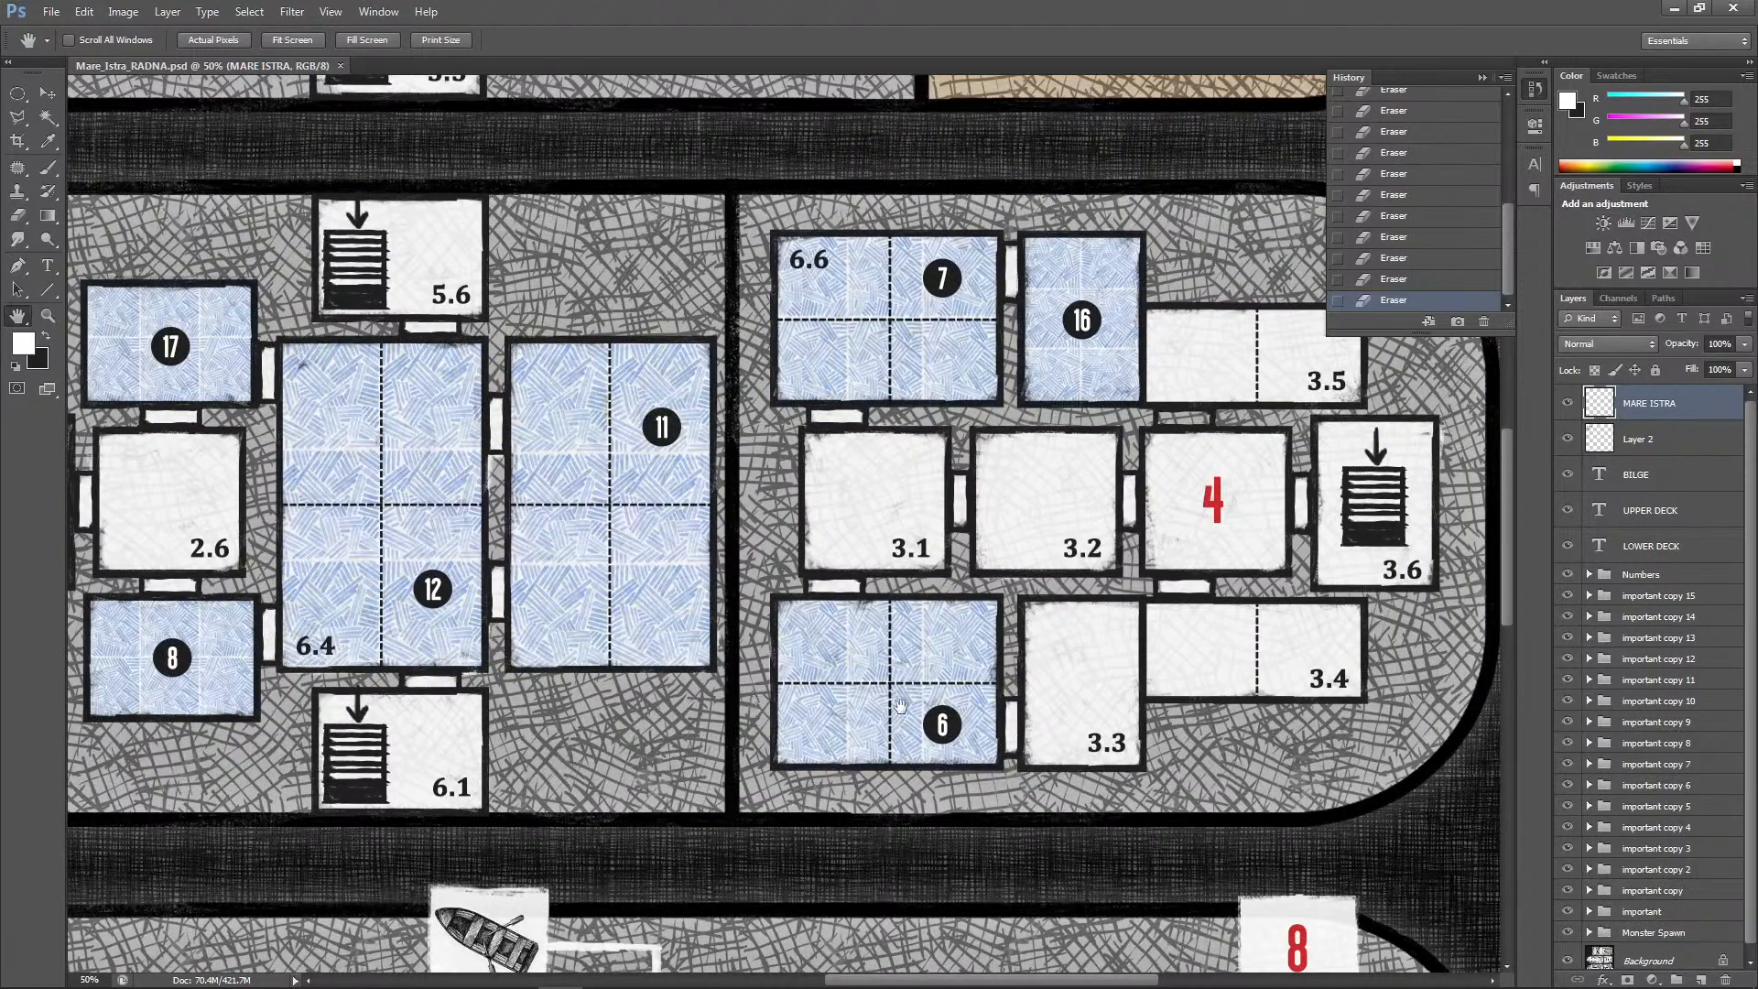
{"action": "left_click_drag", "start_coordinate": [900, 706], "coordinate": [709, 405]}
{"action": "left_click_drag", "start_coordinate": [959, 517], "coordinate": [1066, 512]}
{"action": "left_click_drag", "start_coordinate": [1196, 678], "coordinate": [907, 615]}
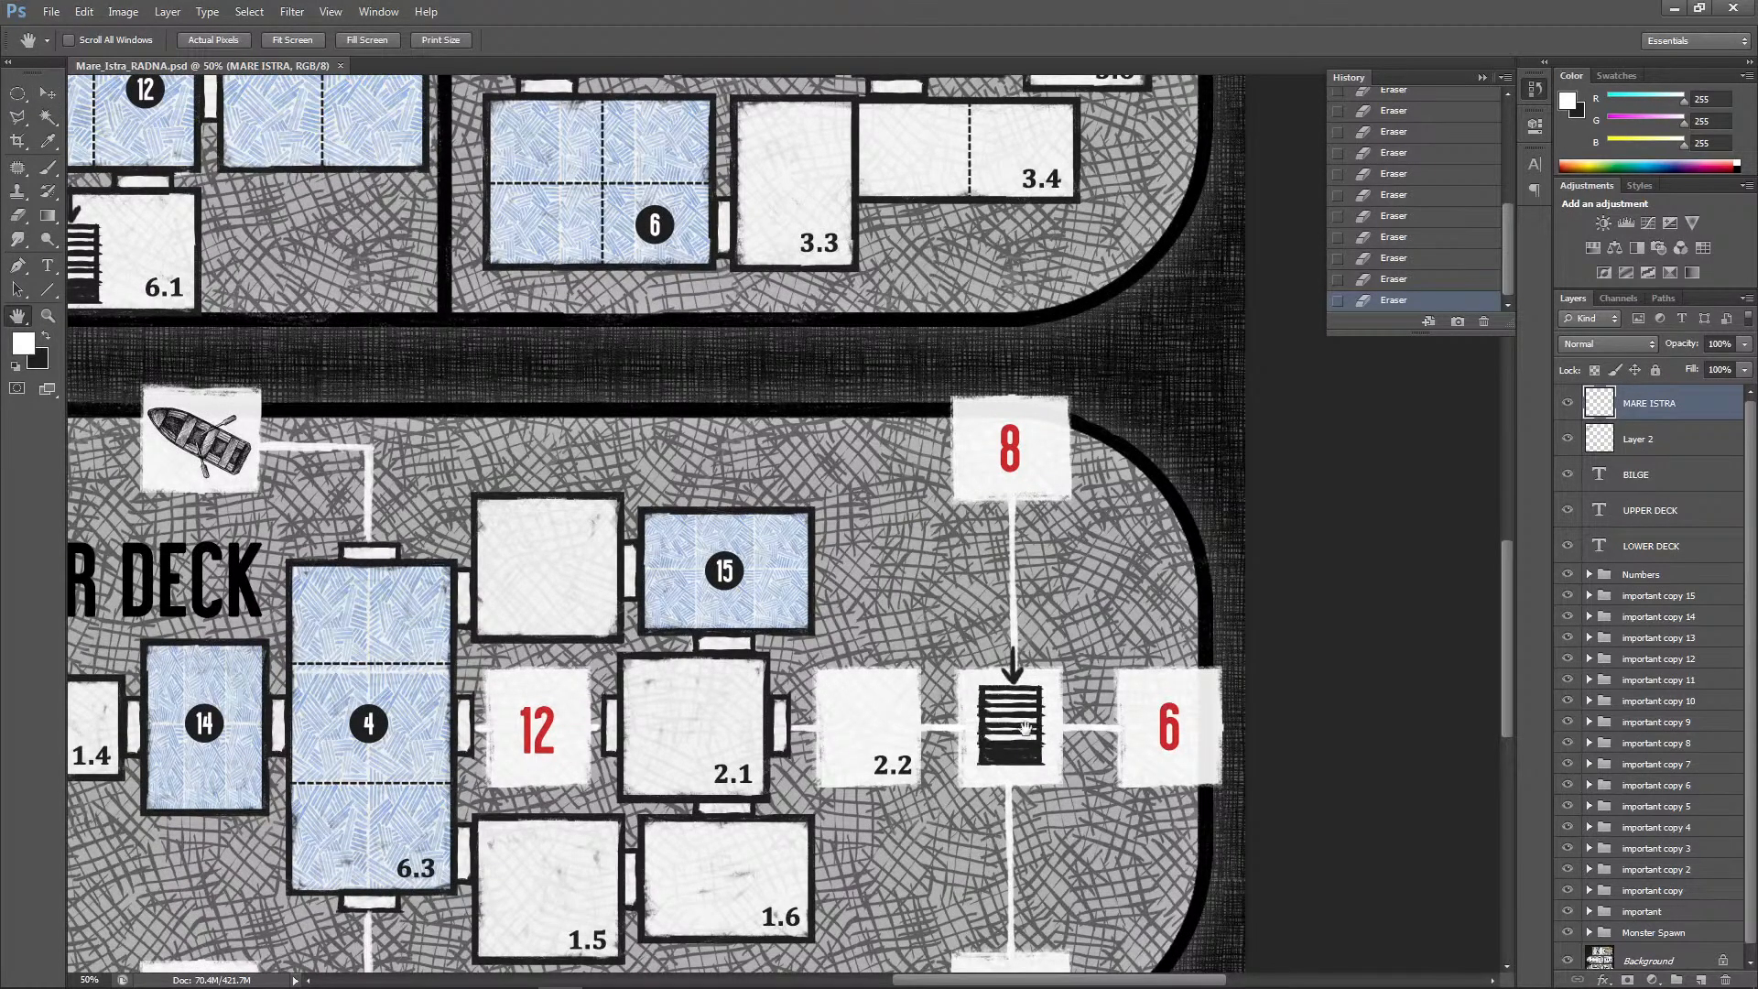
{"action": "scroll", "coordinate": [1024, 645], "scroll_direction": "up", "scroll_amount": 5}
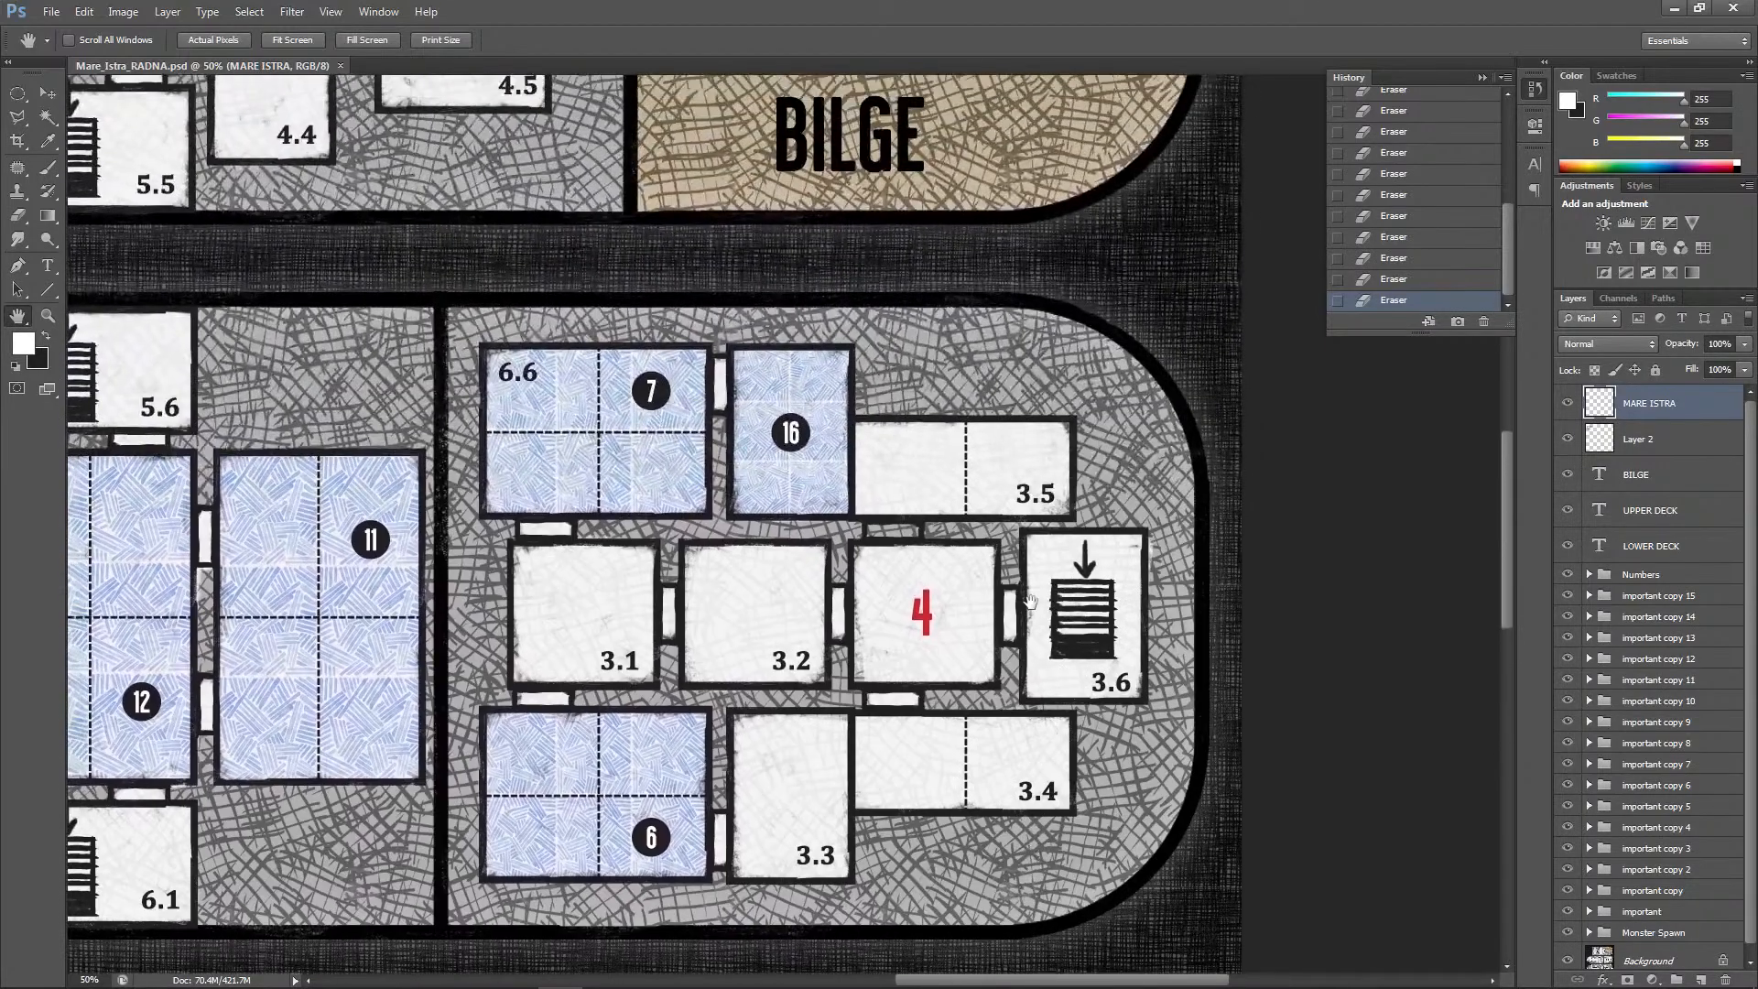
Examine the staircase spaces 5.5, 5.6, 6.1 and 6.2 that connect the decks, along with the surrounding lower and upper deck rooms
{"action": "left_click_drag", "start_coordinate": [972, 614], "coordinate": [1075, 549]}
{"action": "left_click_drag", "start_coordinate": [394, 735], "coordinate": [950, 718]}
{"action": "left_click_drag", "start_coordinate": [790, 740], "coordinate": [735, 546]}
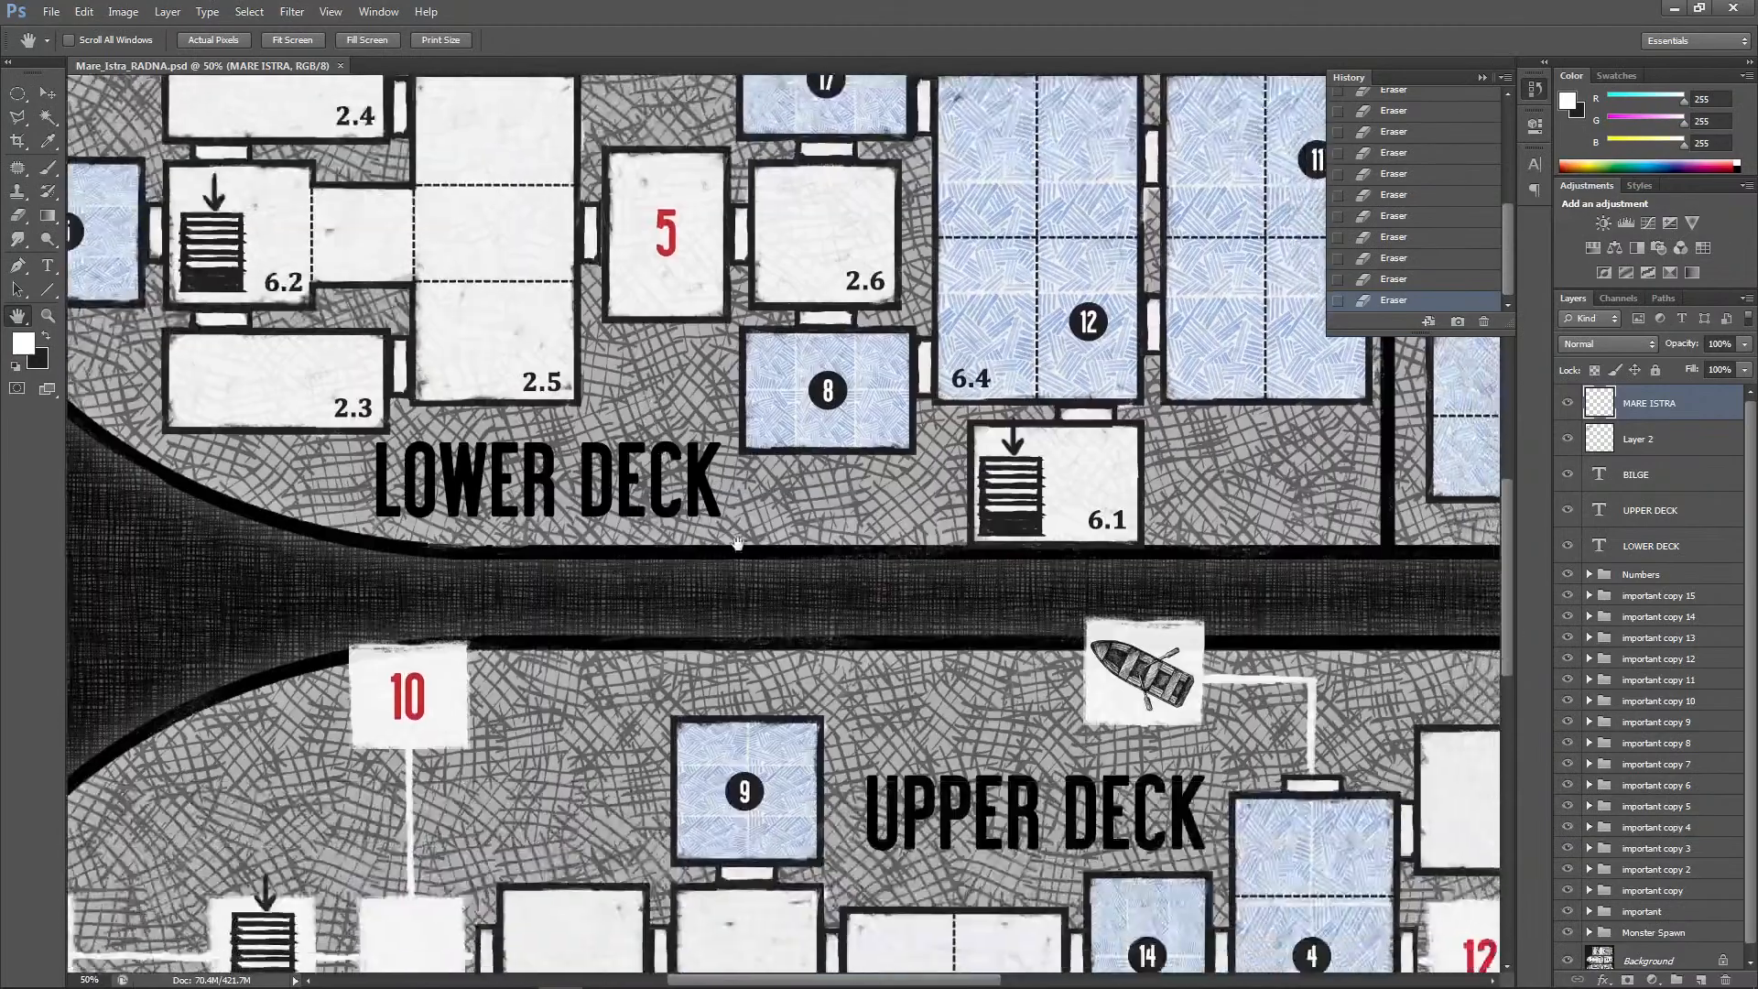
{"action": "left_click_drag", "start_coordinate": [939, 783], "coordinate": [623, 376]}
{"action": "left_click_drag", "start_coordinate": [205, 686], "coordinate": [471, 674]}
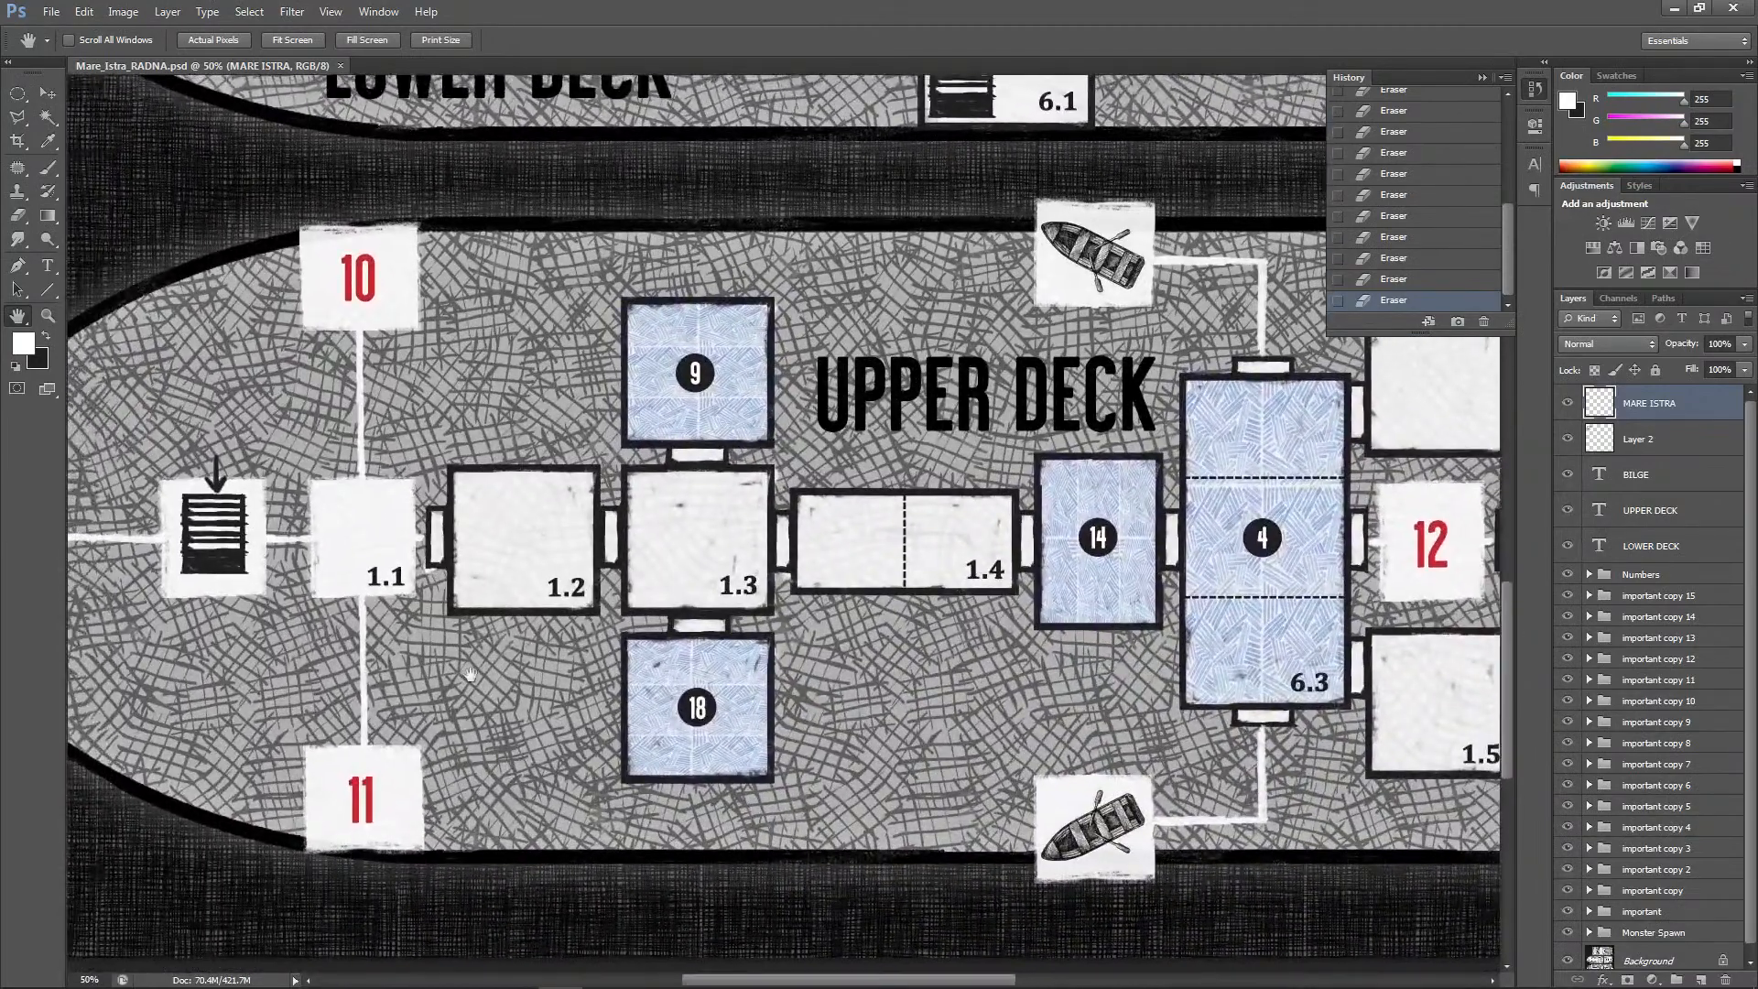
{"action": "left_click_drag", "start_coordinate": [685, 217], "coordinate": [647, 730]}
{"action": "left_click_drag", "start_coordinate": [968, 332], "coordinate": [853, 606]}
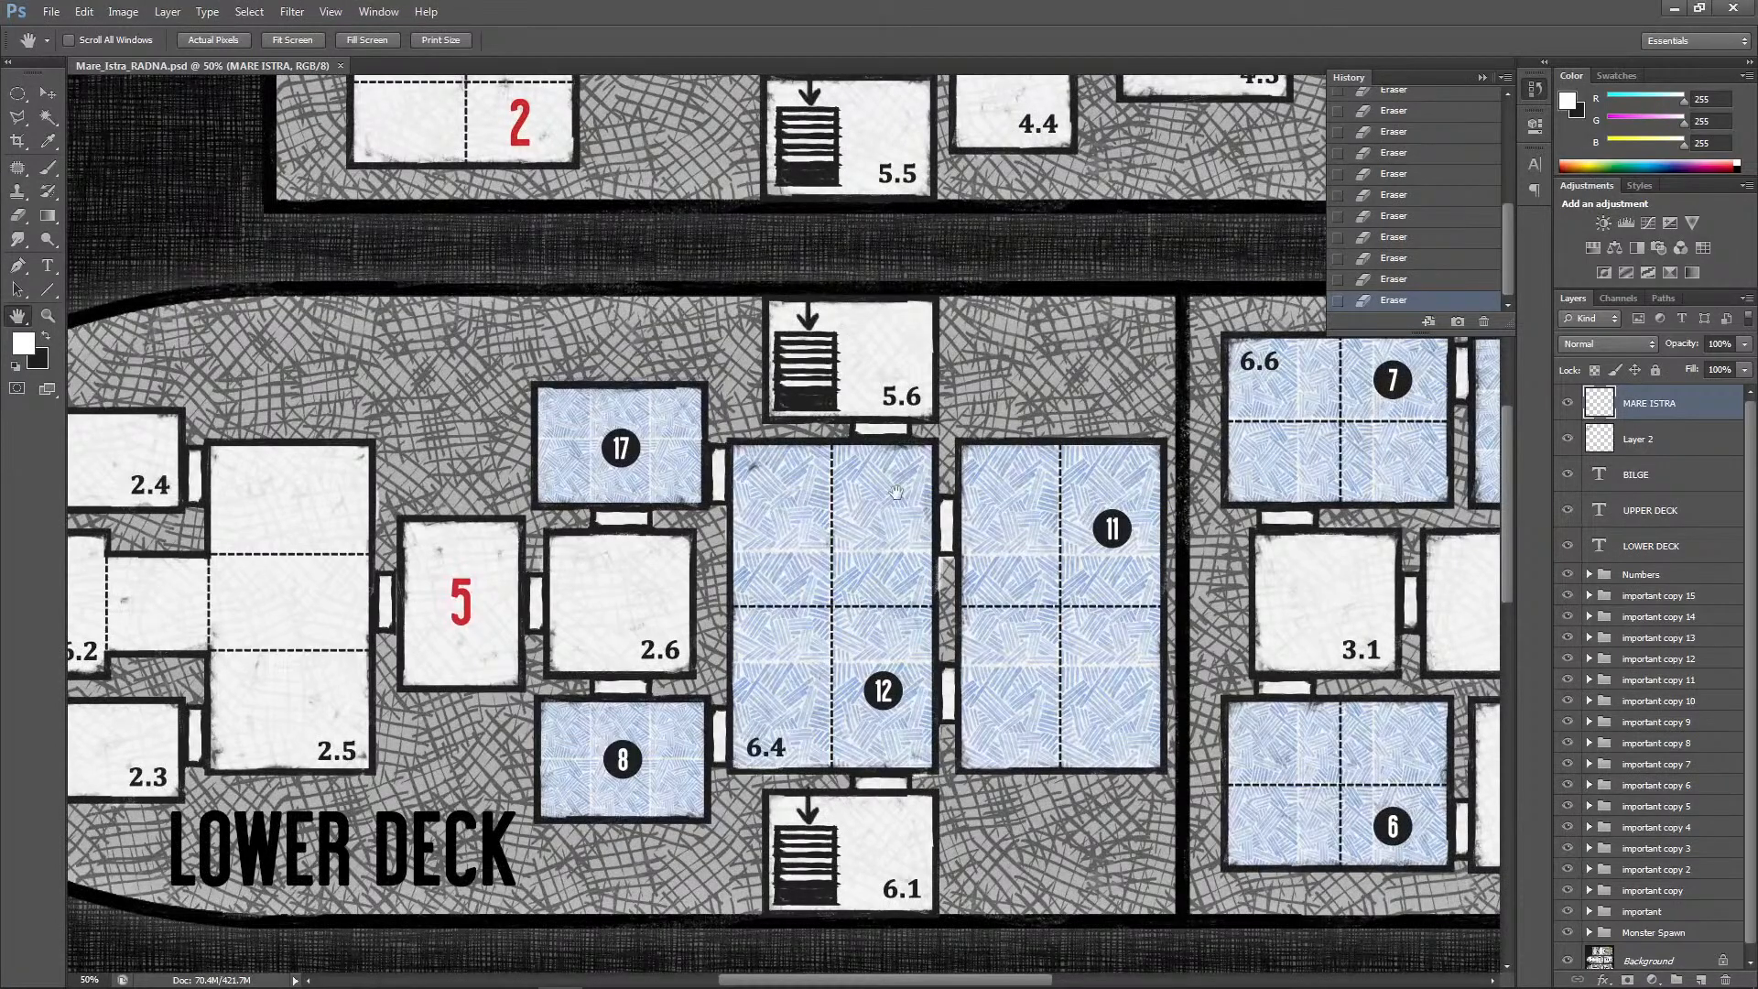
{"action": "left_click_drag", "start_coordinate": [896, 492], "coordinate": [806, 673]}
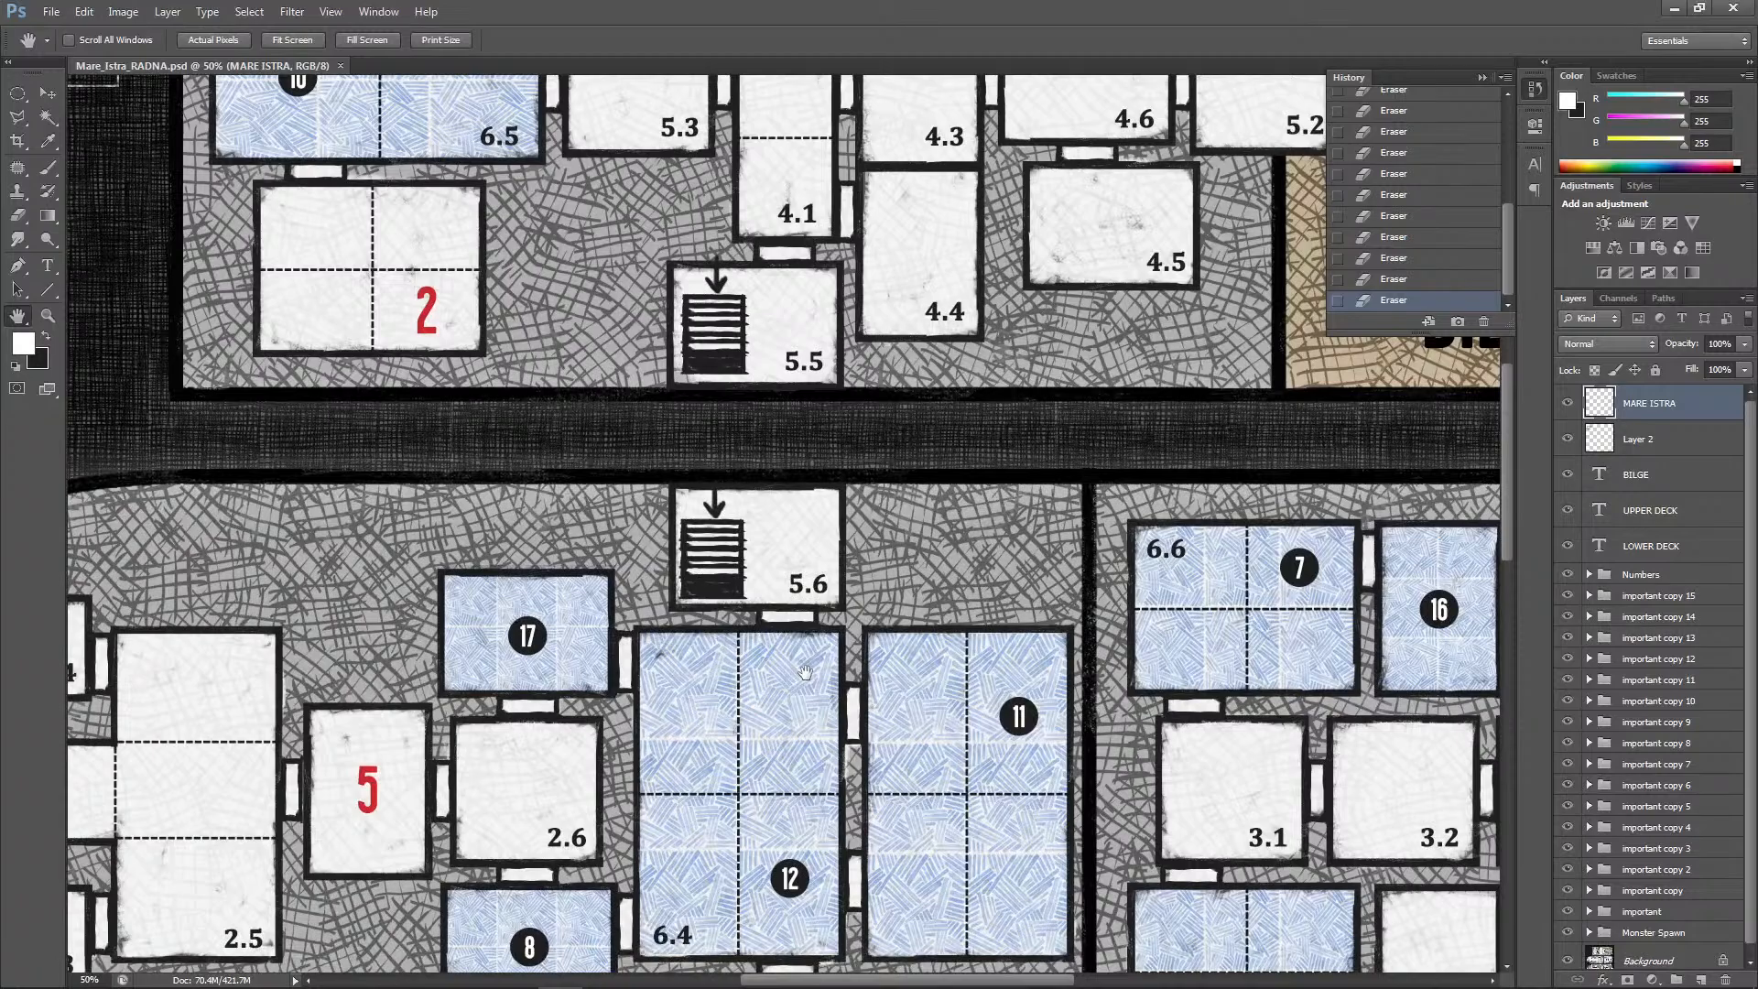
{"action": "scroll", "coordinate": [1507, 443], "scroll_direction": "down", "scroll_amount": 10}
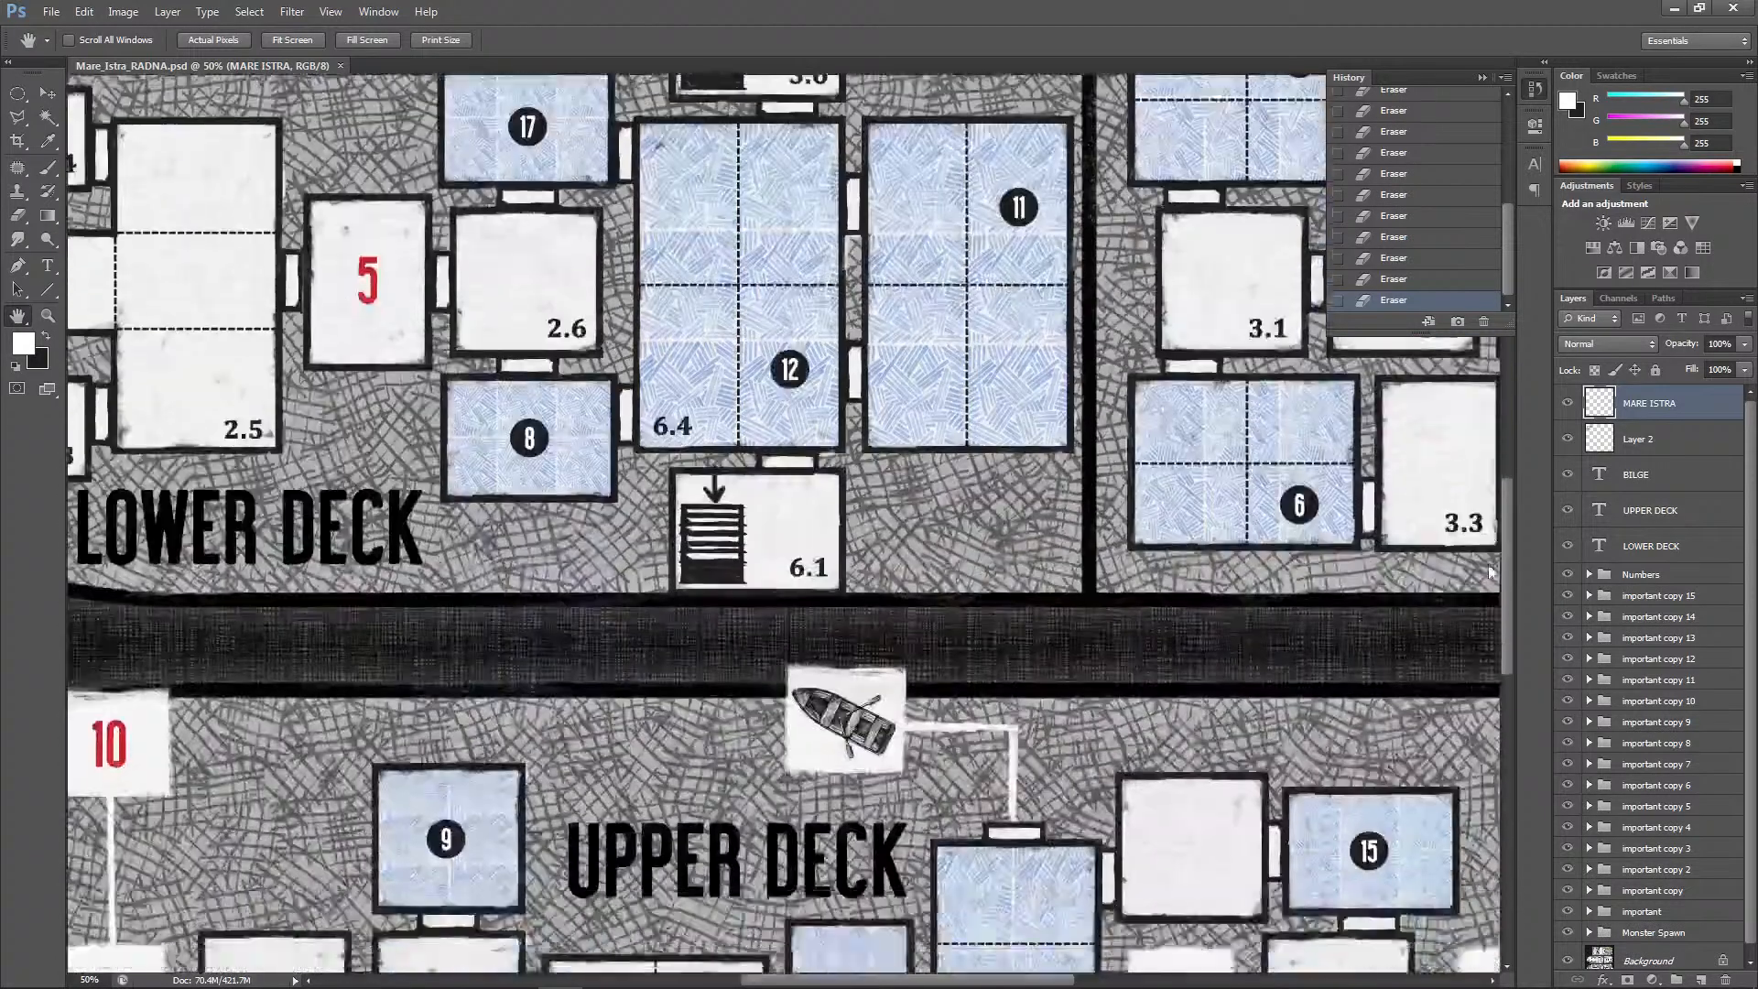
{"action": "scroll", "coordinate": [1476, 646], "scroll_direction": "down", "scroll_amount": 5}
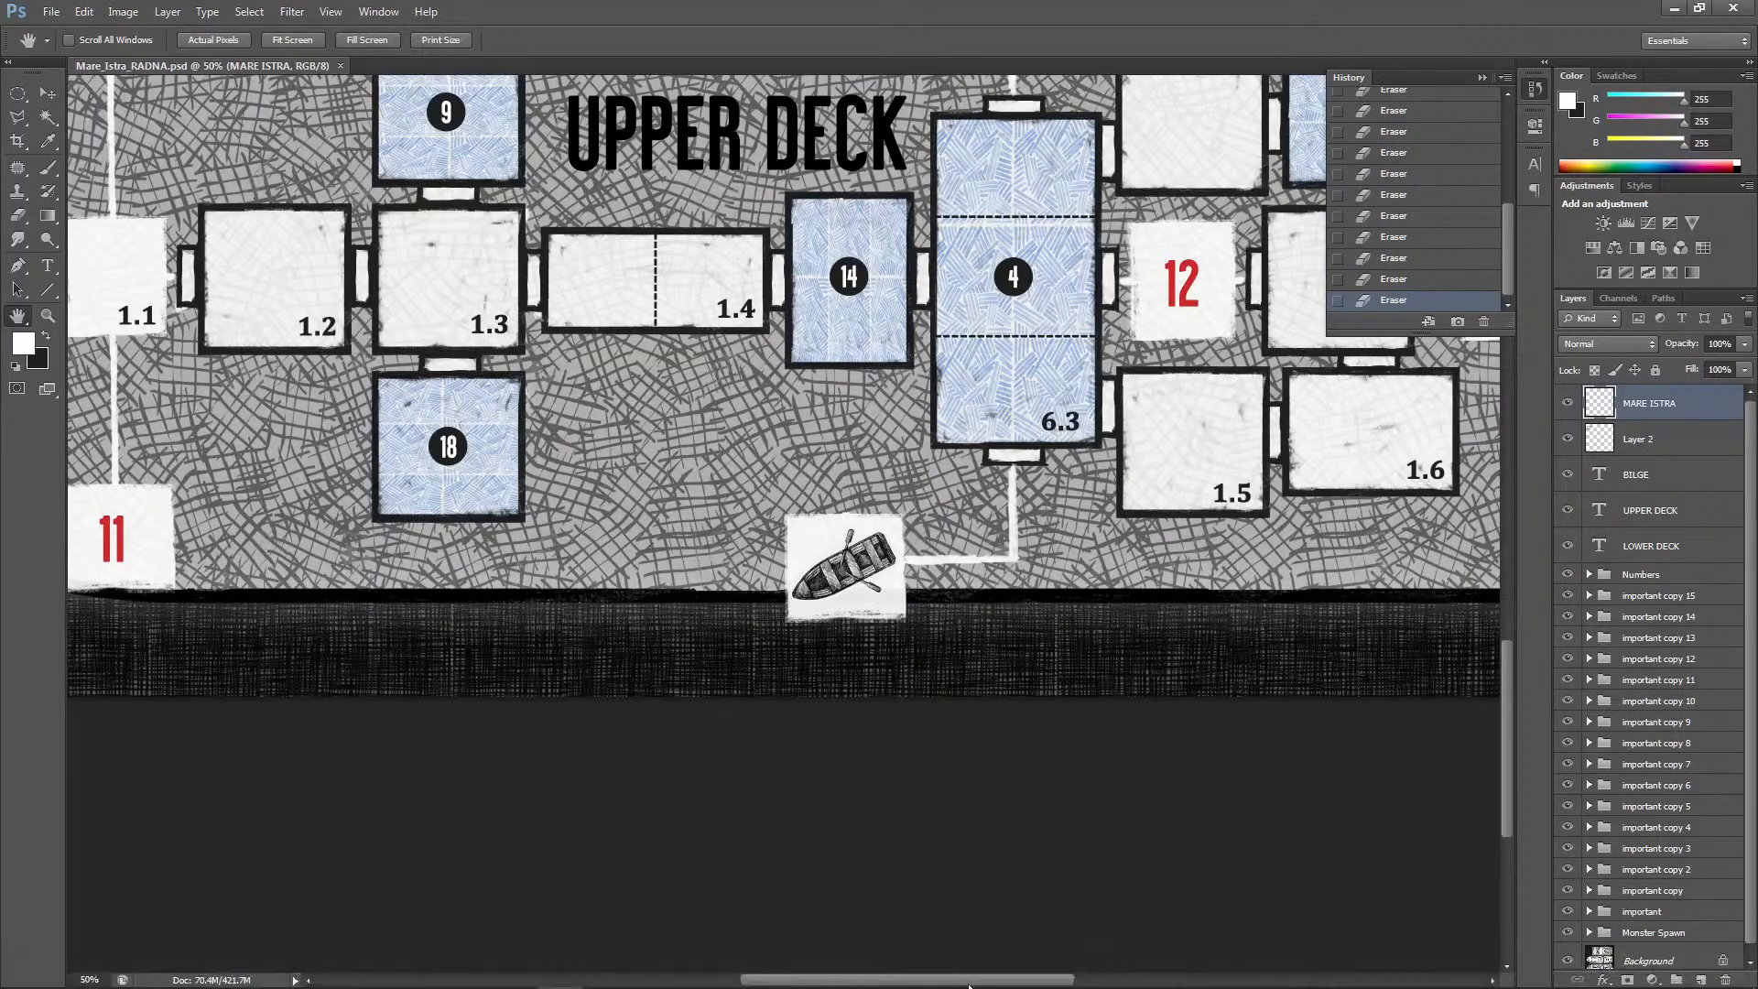
Add the two-line text label "STAIR CASE to the LOWER DECK" in dark Libel Suit 14 pt beneath the upper deck's bow staircase
{"action": "left_click_drag", "start_coordinate": [963, 979], "coordinate": [851, 986]}
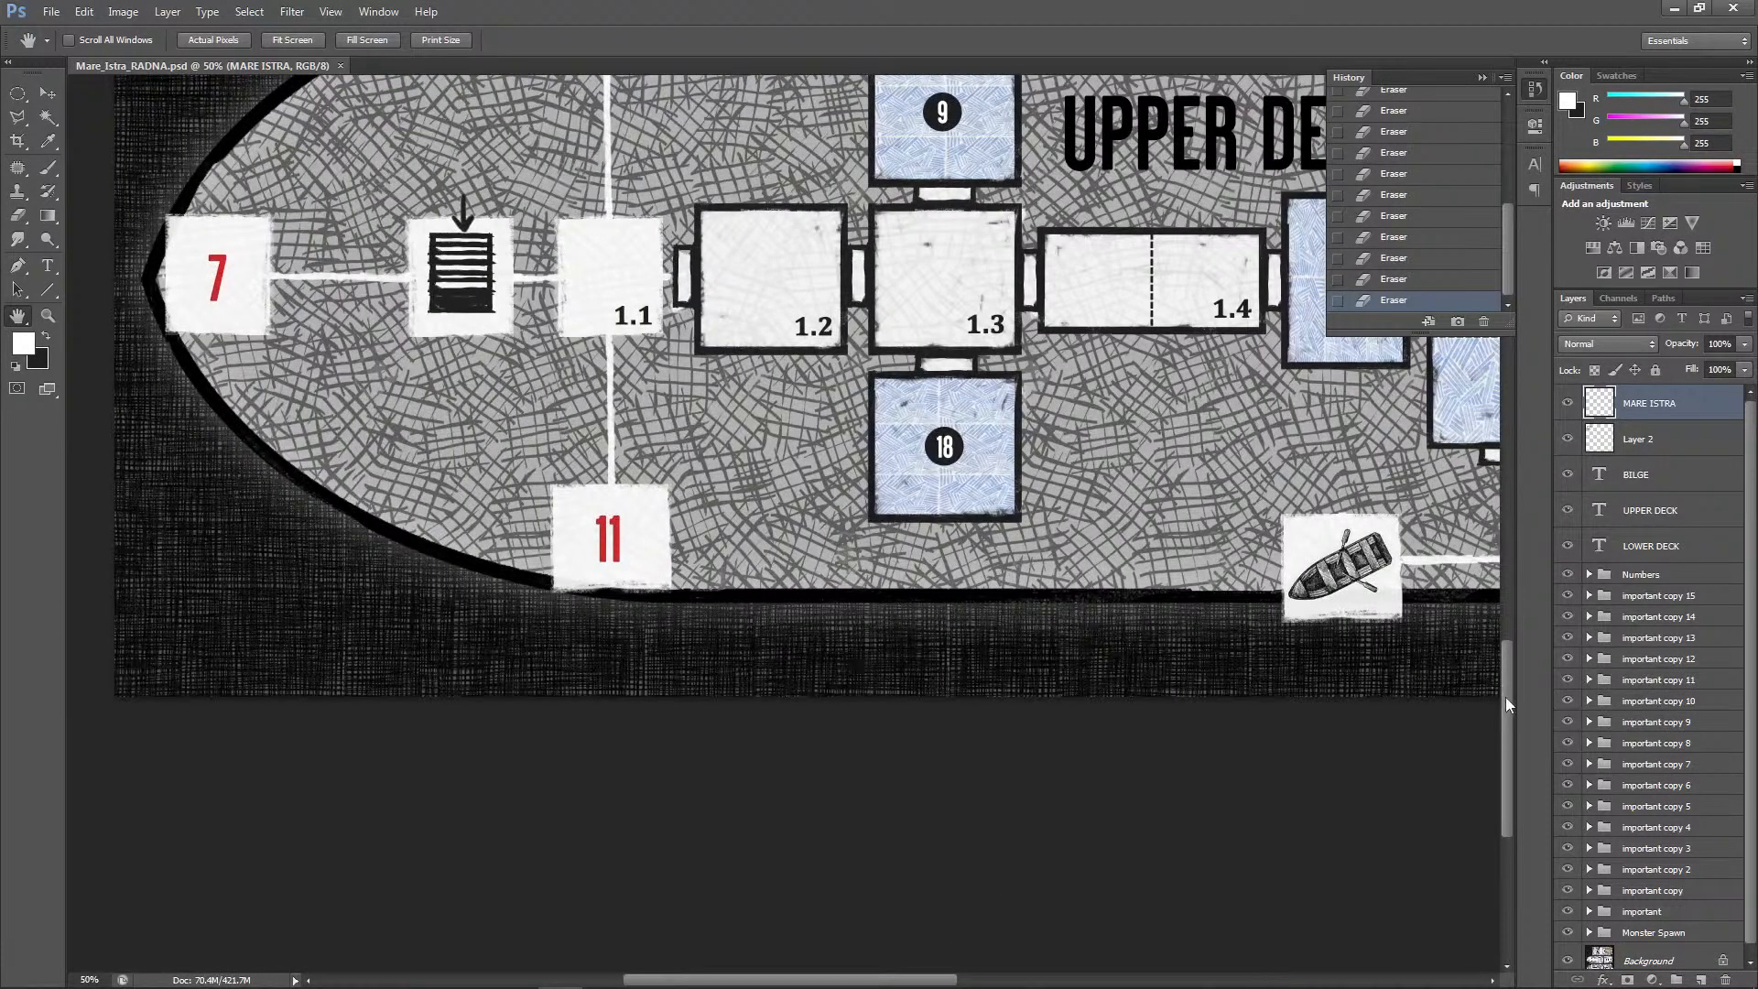
{"action": "left_click_drag", "start_coordinate": [1505, 696], "coordinate": [1510, 650]}
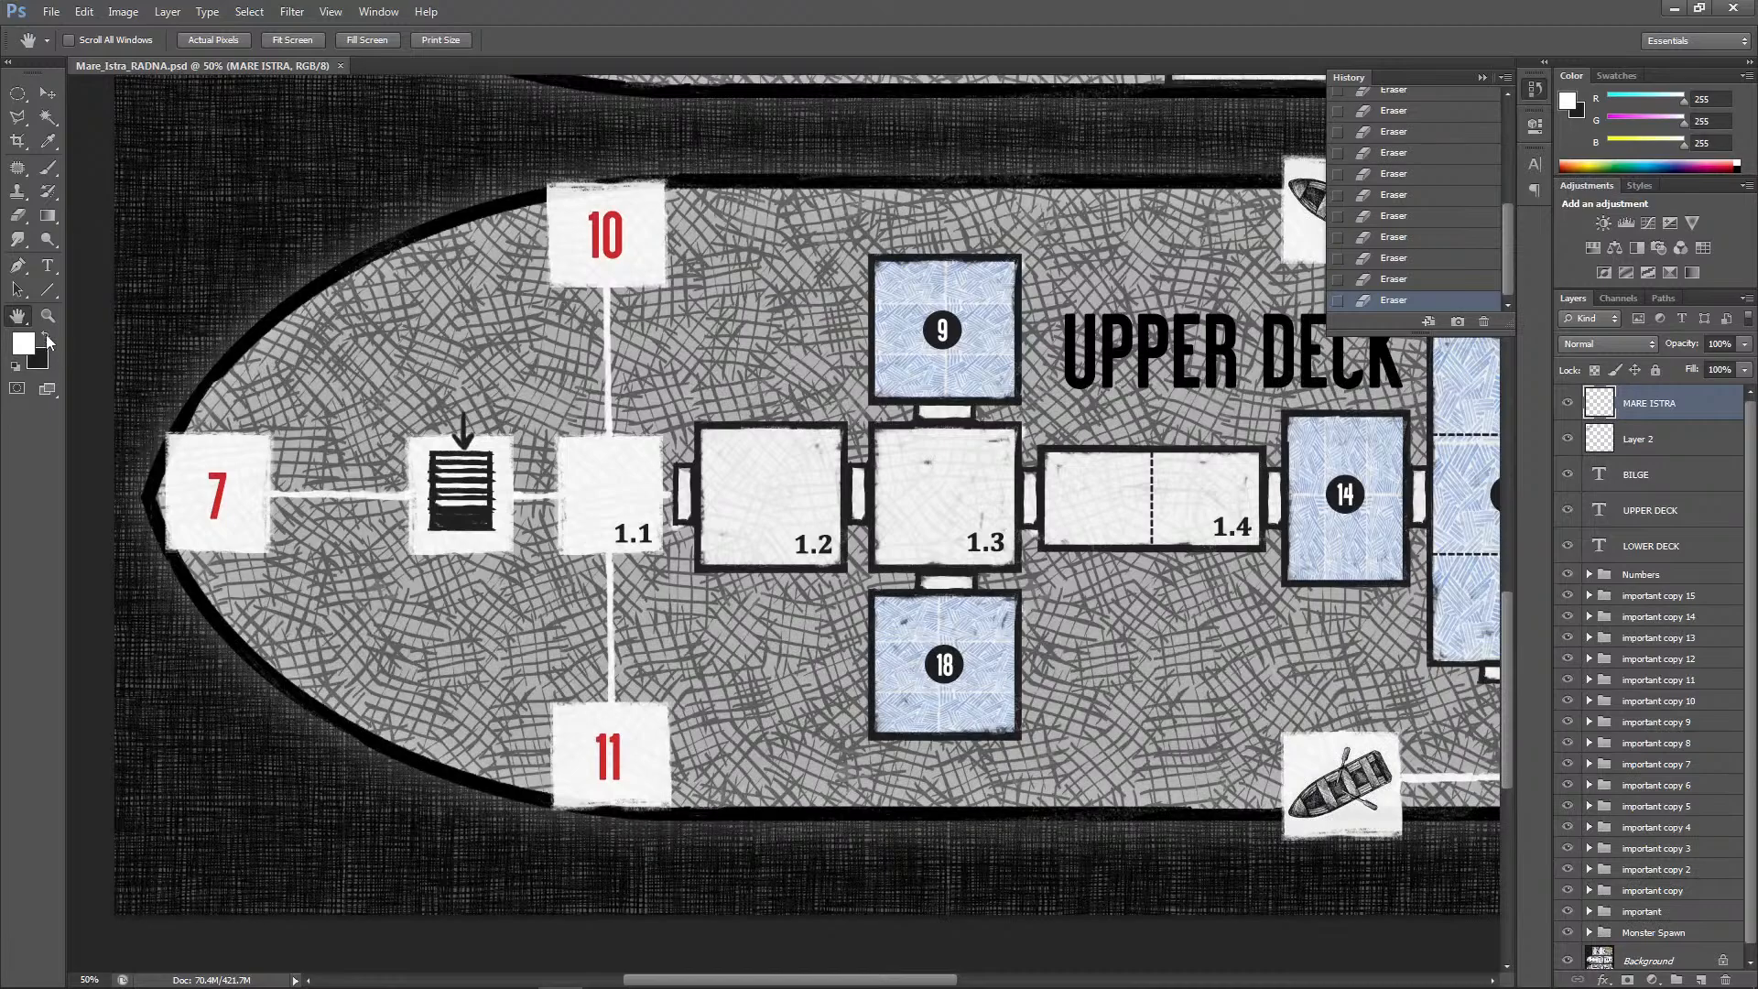
{"action": "left_click", "coordinate": [47, 335]}
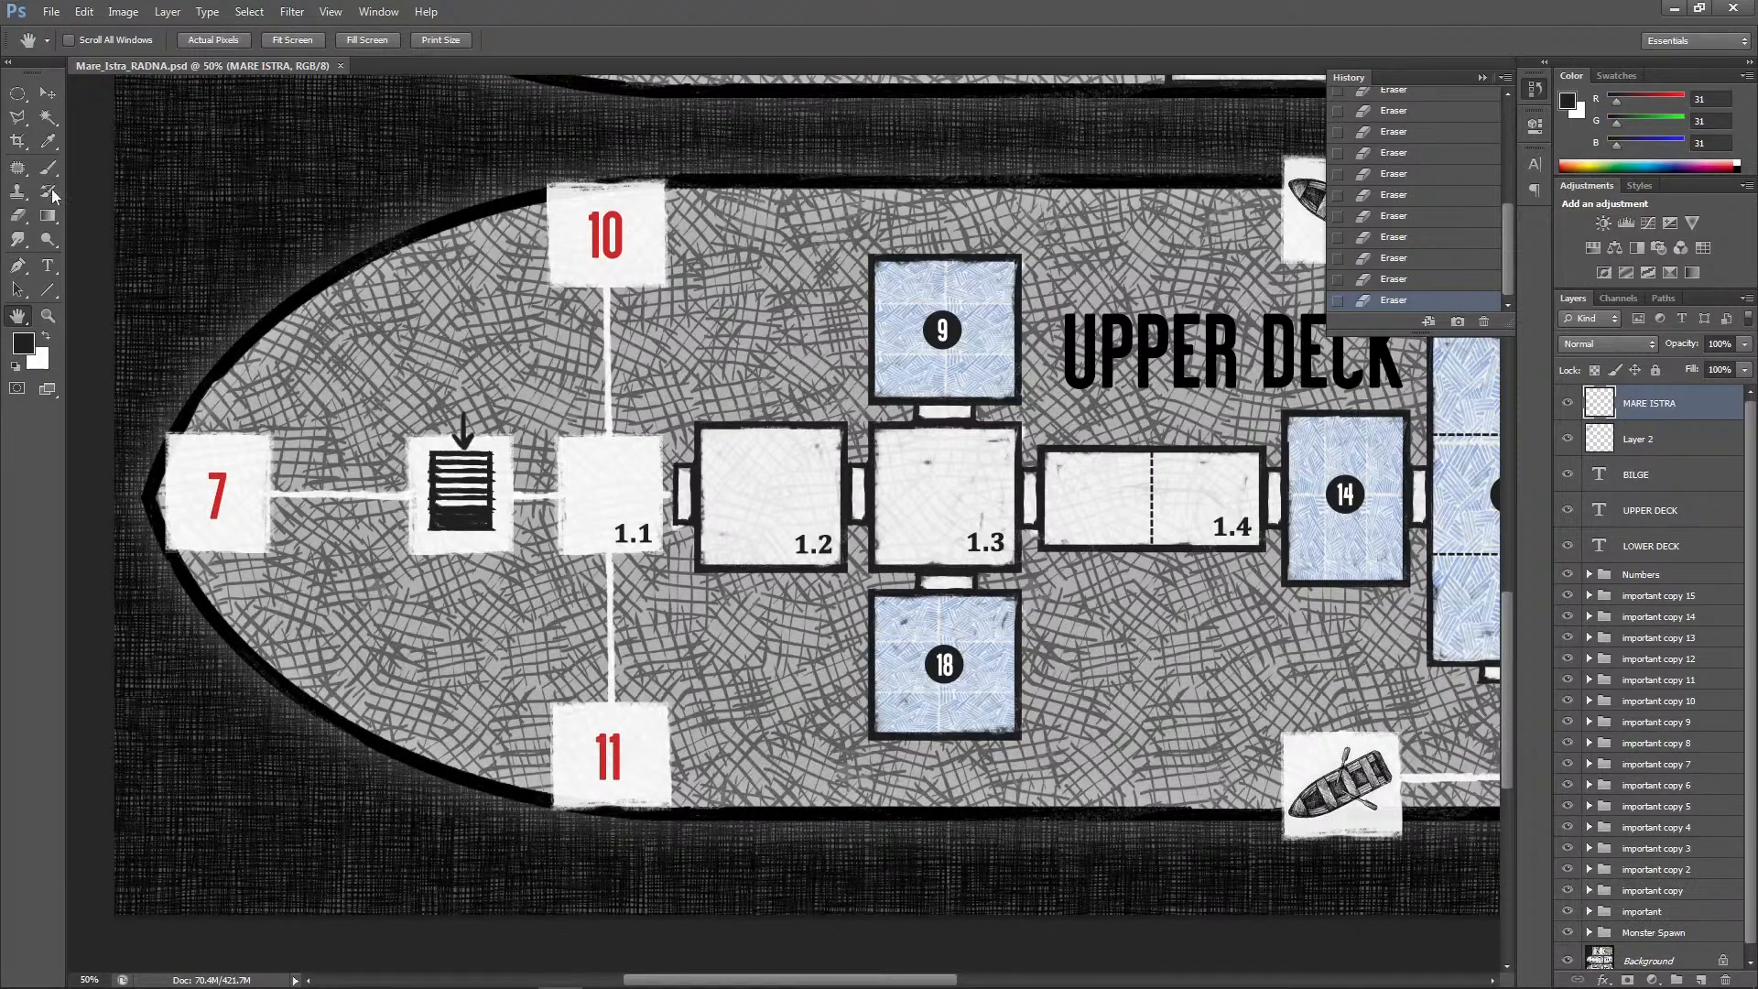
{"action": "left_click", "coordinate": [48, 266]}
{"action": "left_click", "coordinate": [437, 580]}
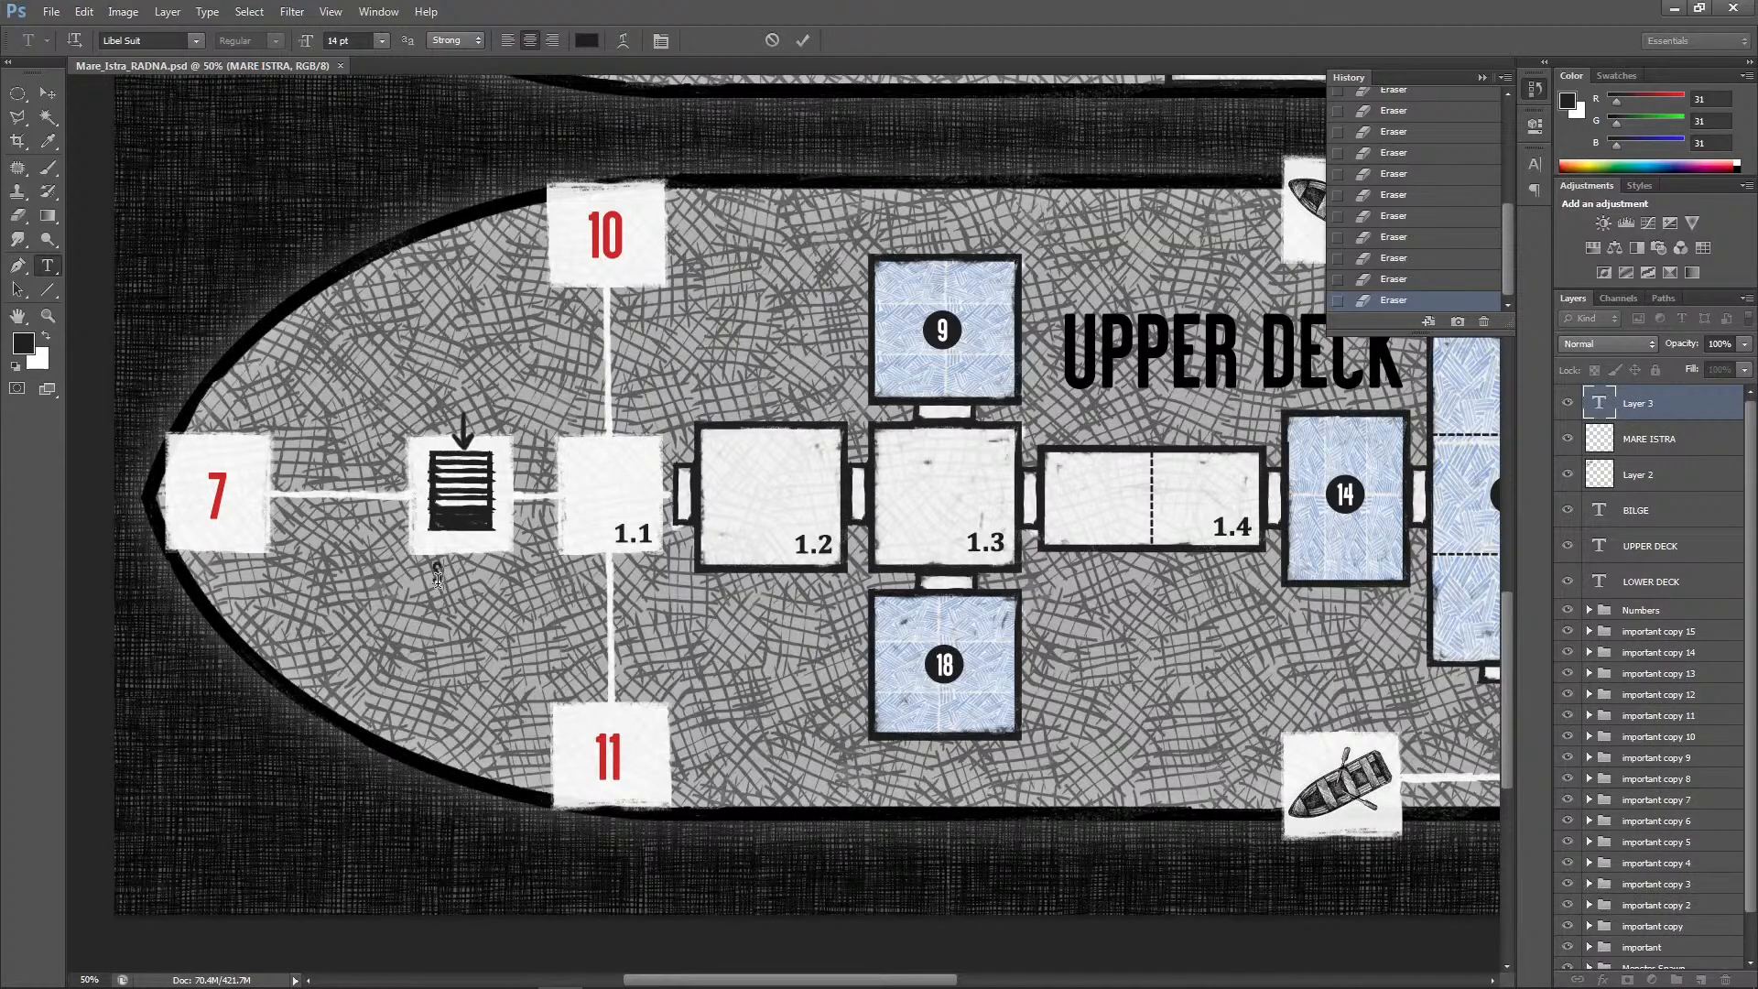
{"action": "type", "text": "STAIR CASE to the"}
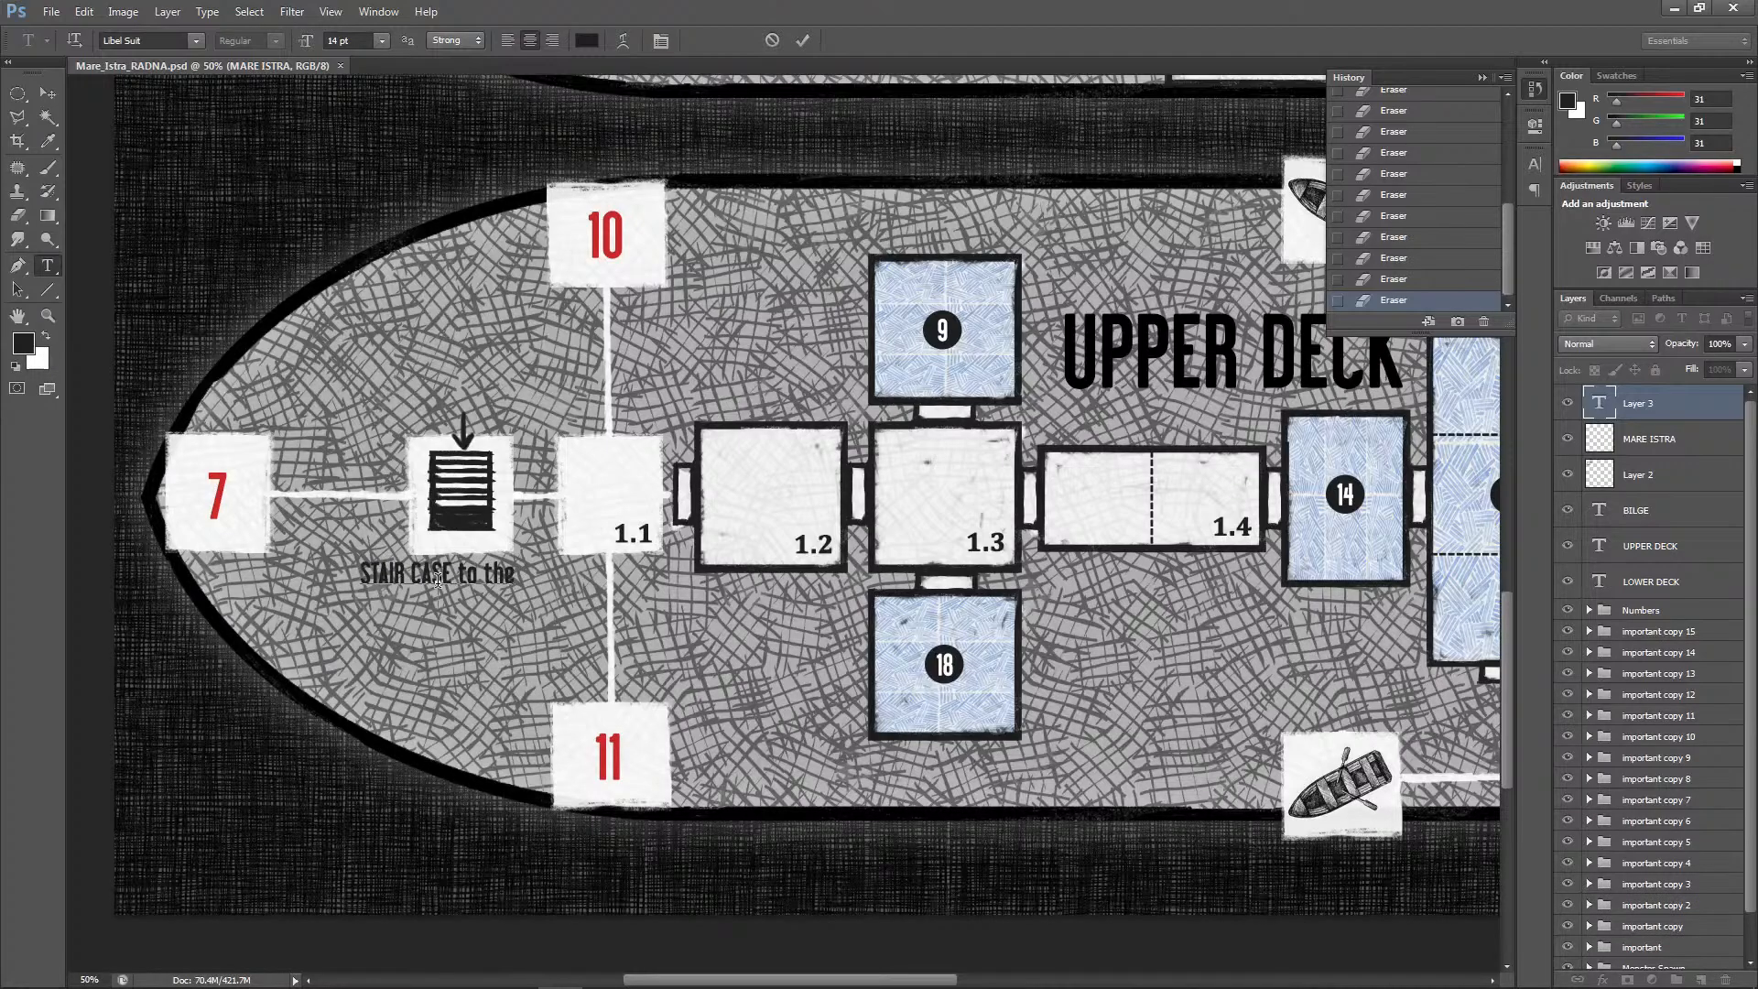
{"action": "type", "text": " LOWER DECK"}
{"action": "left_click", "coordinate": [47, 93]}
{"action": "left_click_drag", "start_coordinate": [443, 597], "coordinate": [477, 601]}
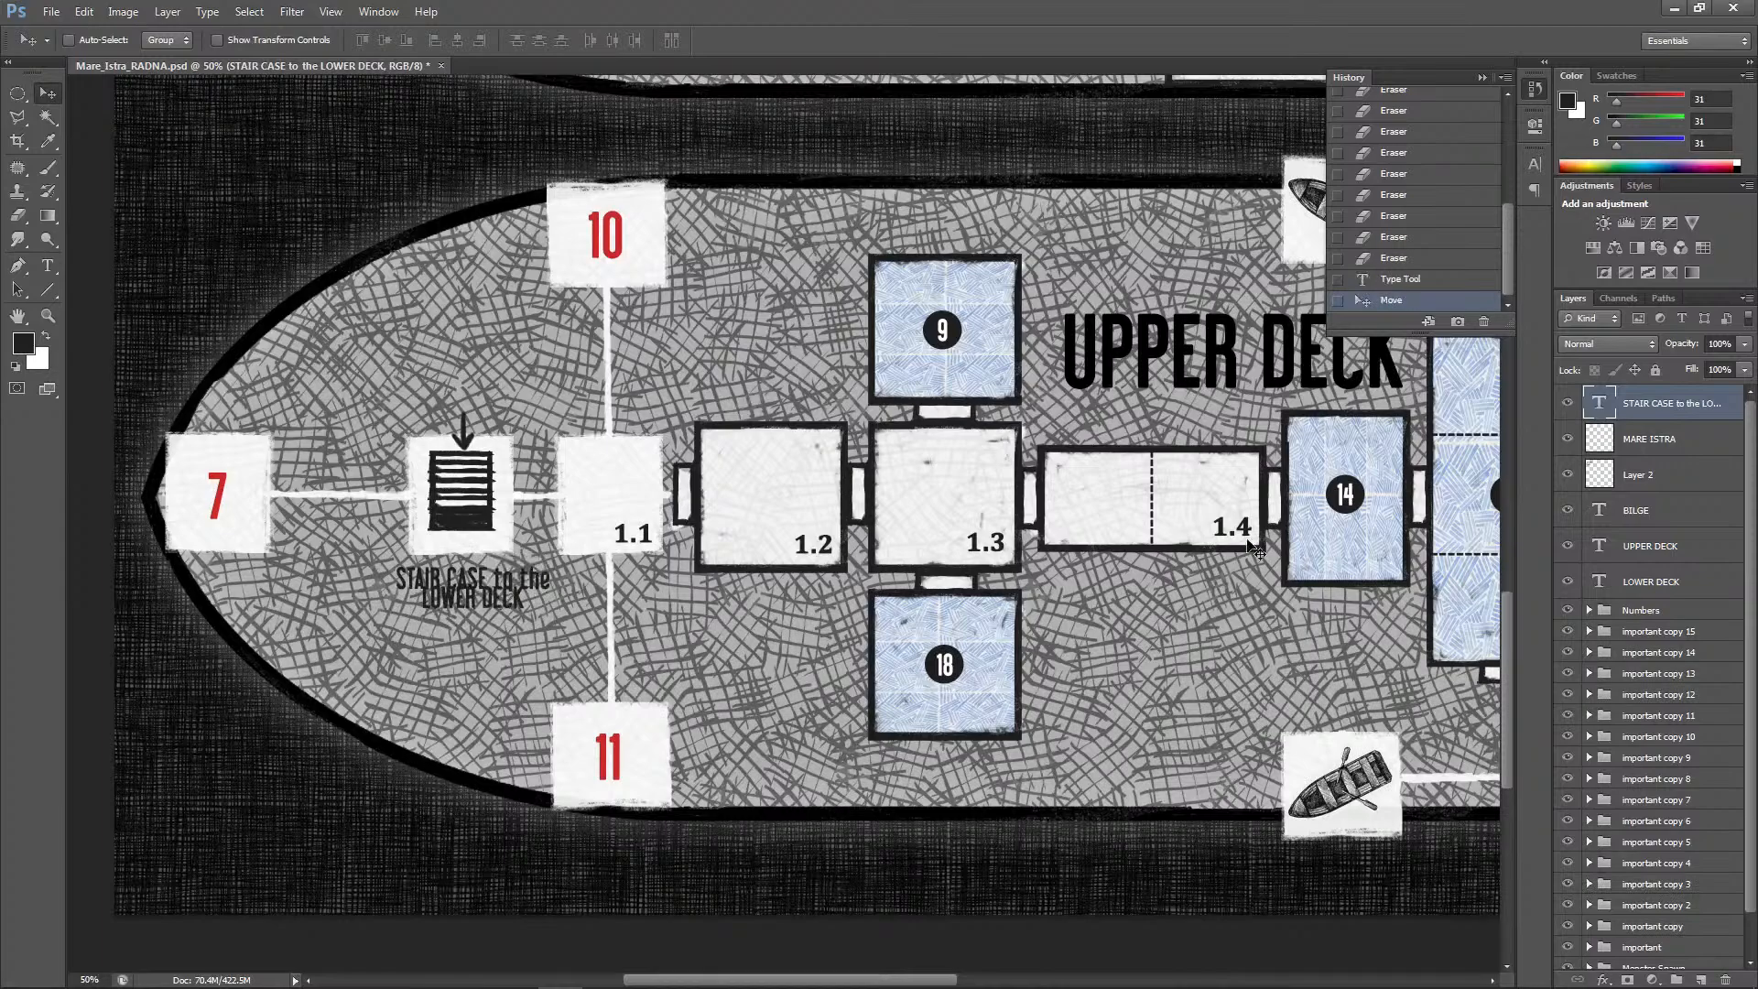
Set the staircase label's line spacing to 14 pt
{"action": "left_click", "coordinate": [1534, 165]}
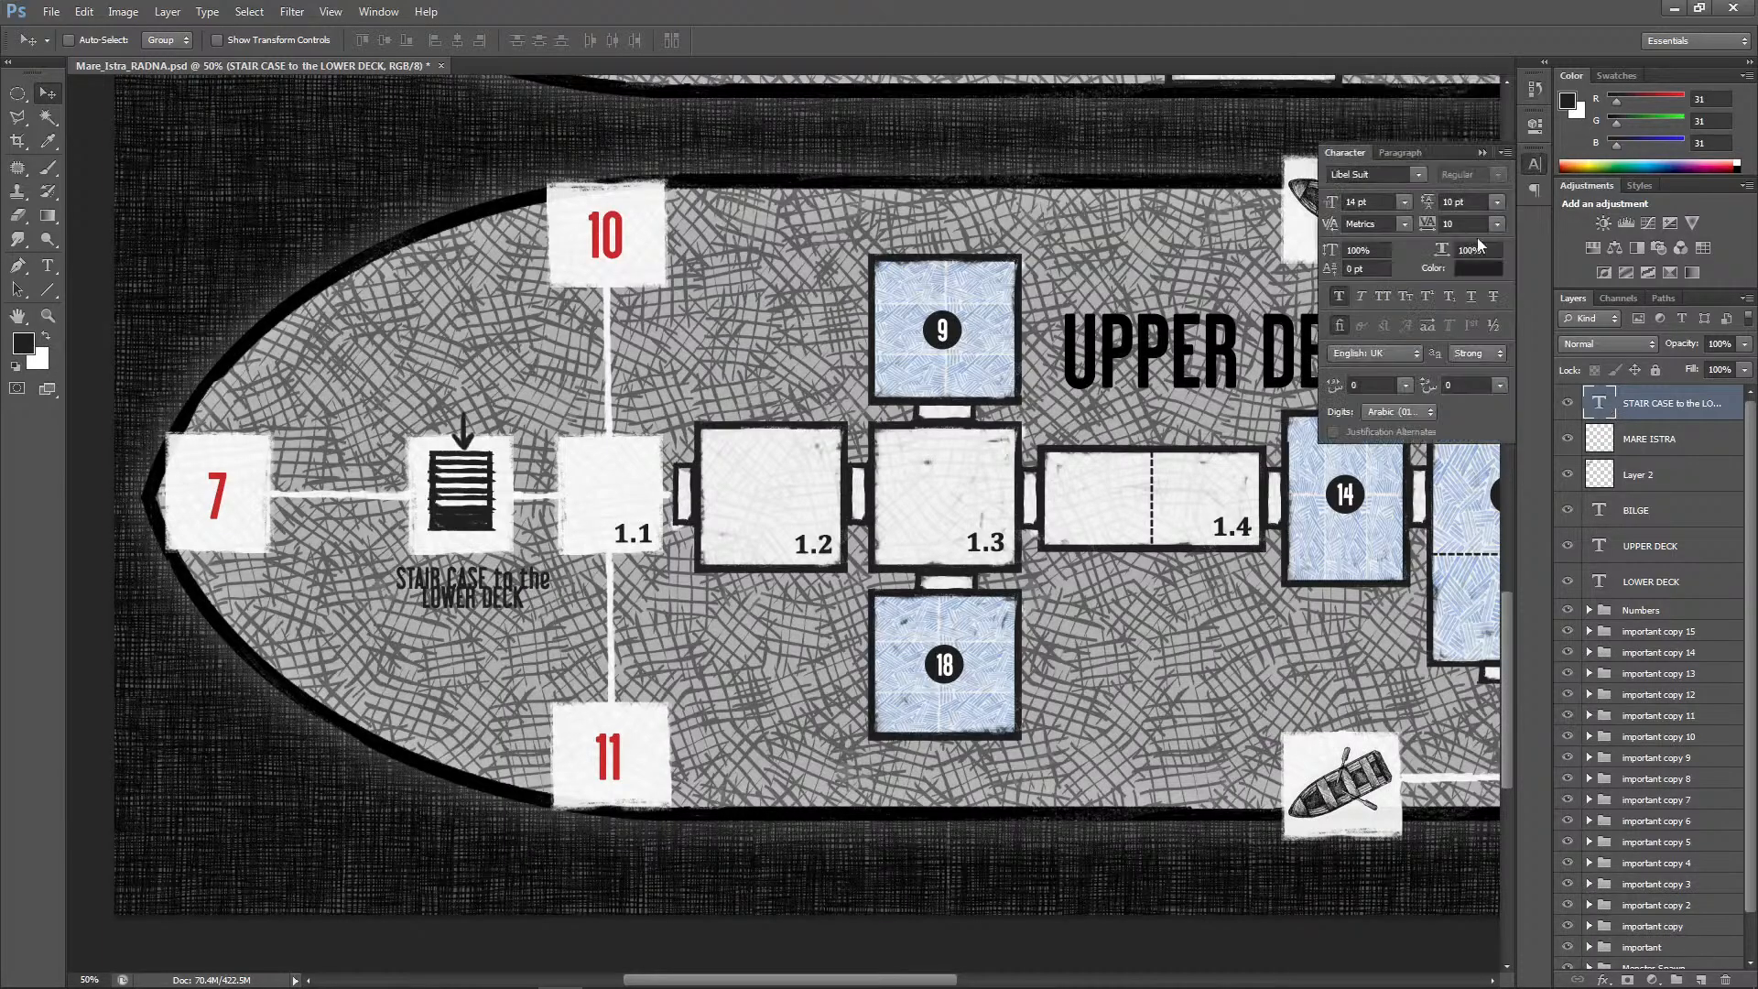
{"action": "left_click", "coordinate": [1497, 201]}
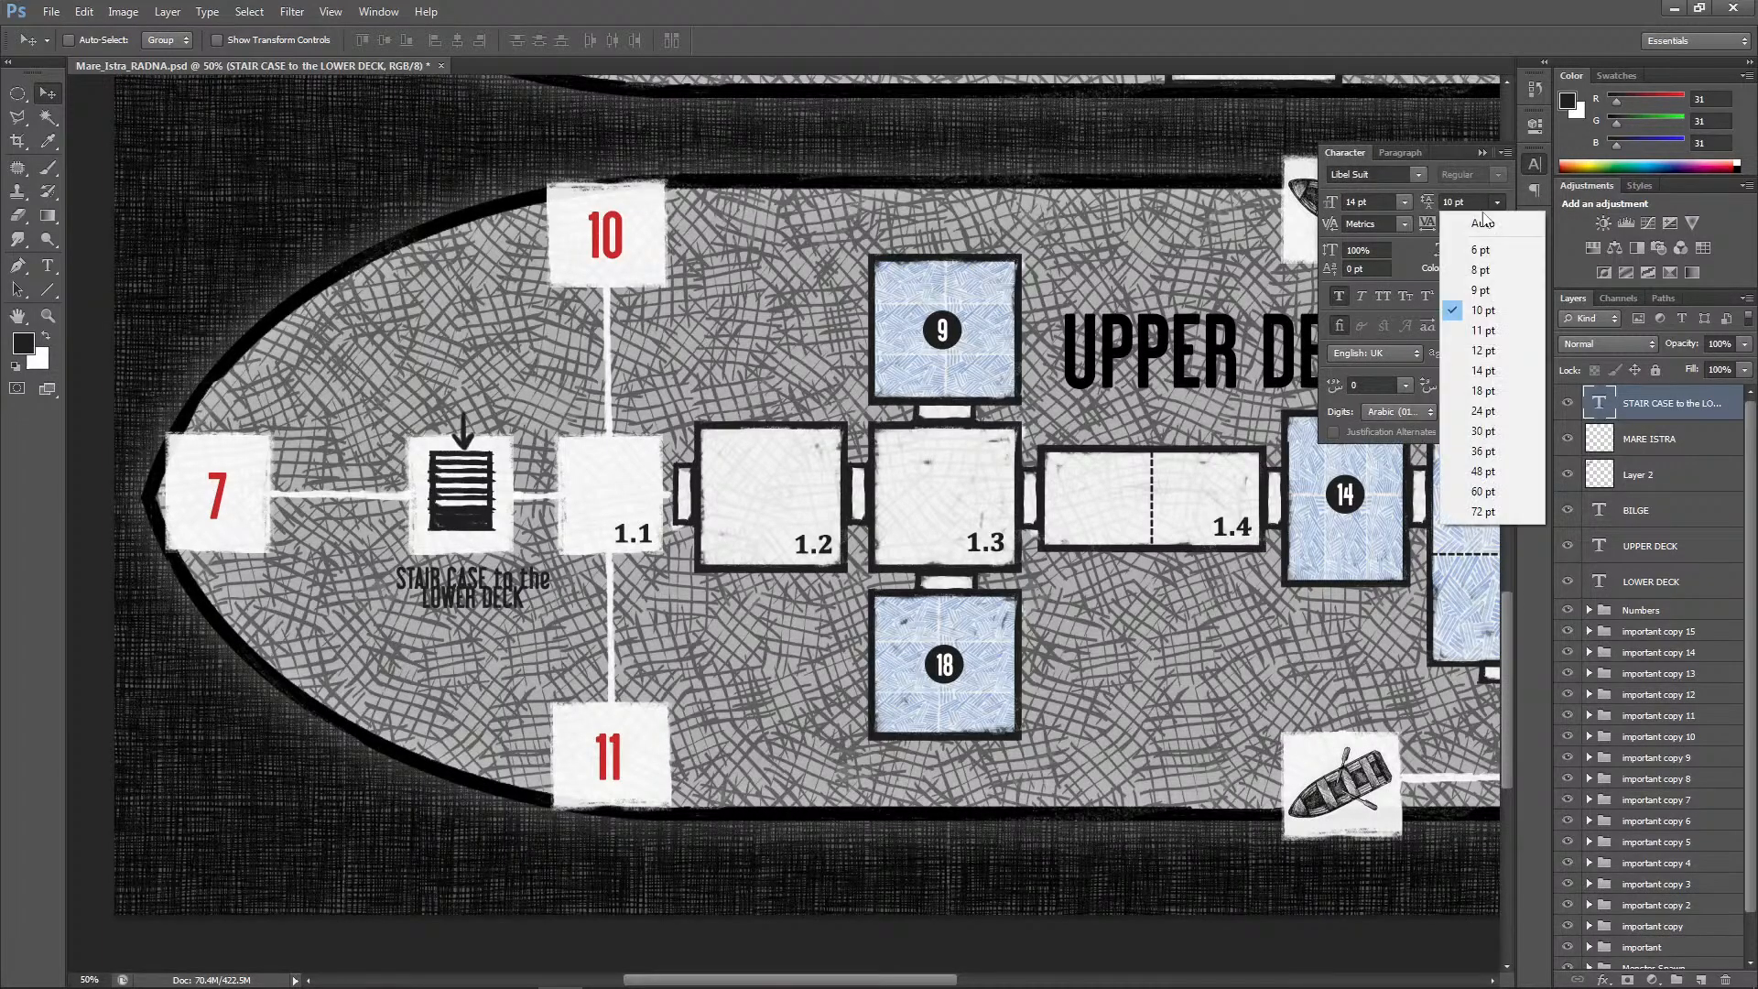
{"action": "left_click", "coordinate": [1483, 370]}
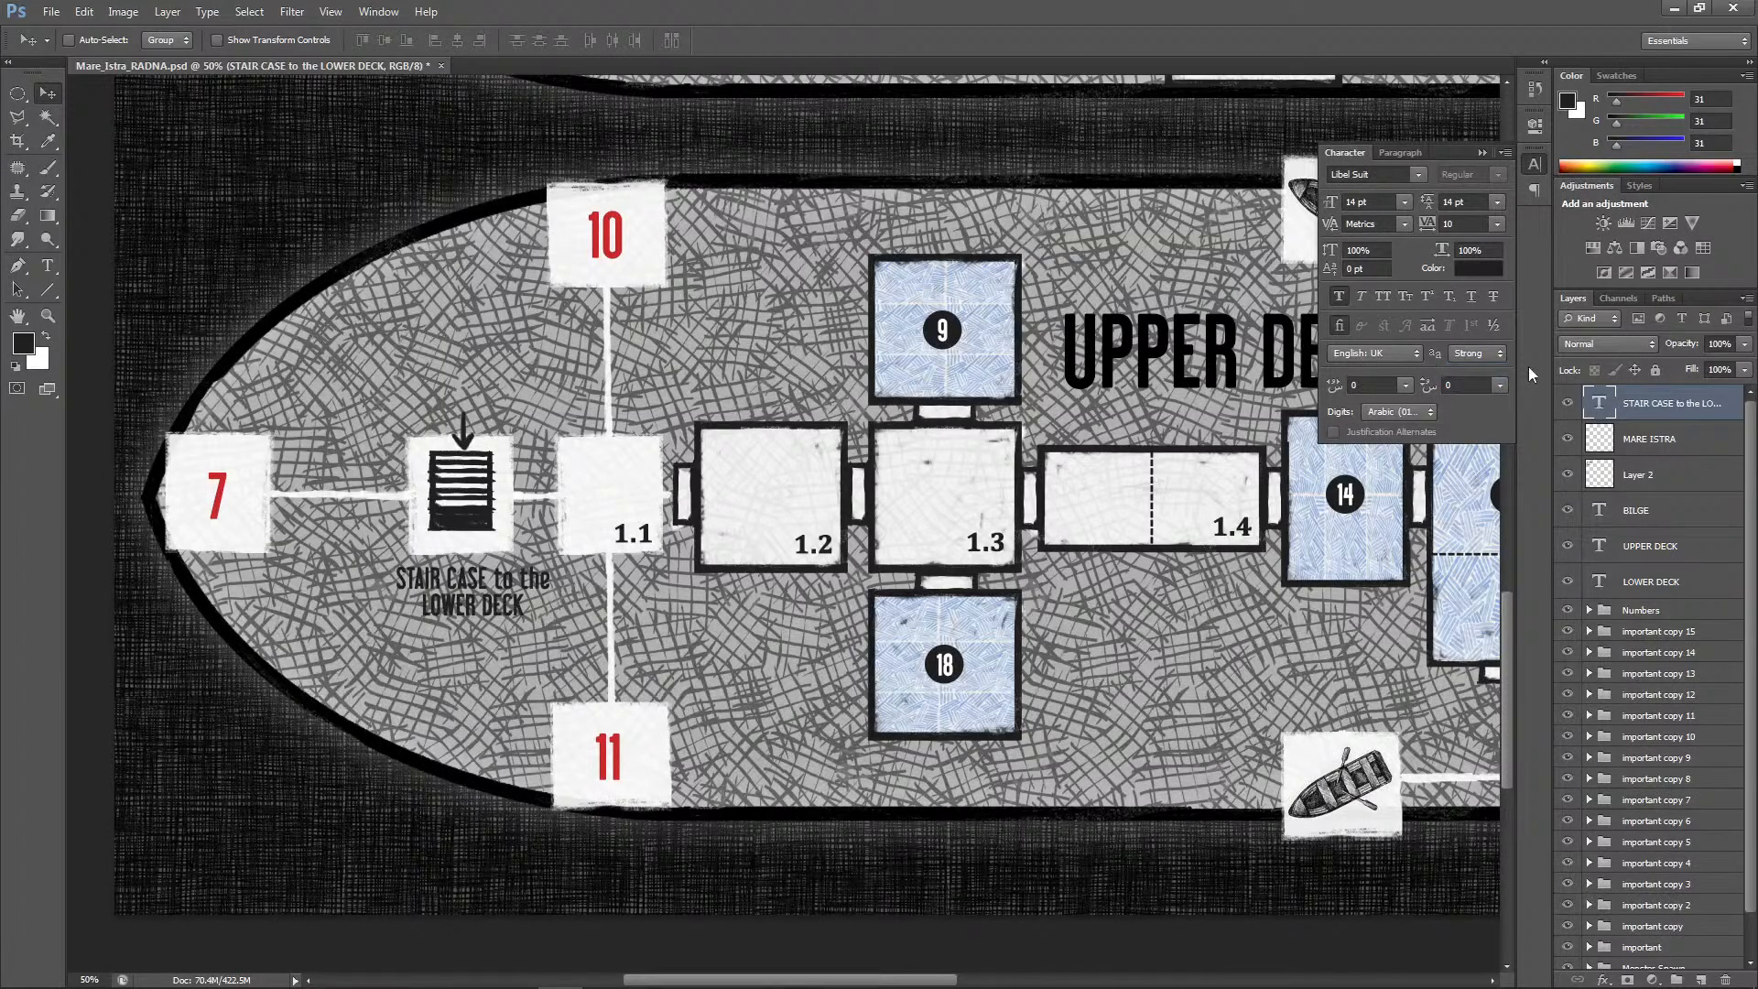
Add a white (#ffffff) outside stroke of 9 px to the staircase label
{"action": "left_click", "coordinate": [168, 11]}
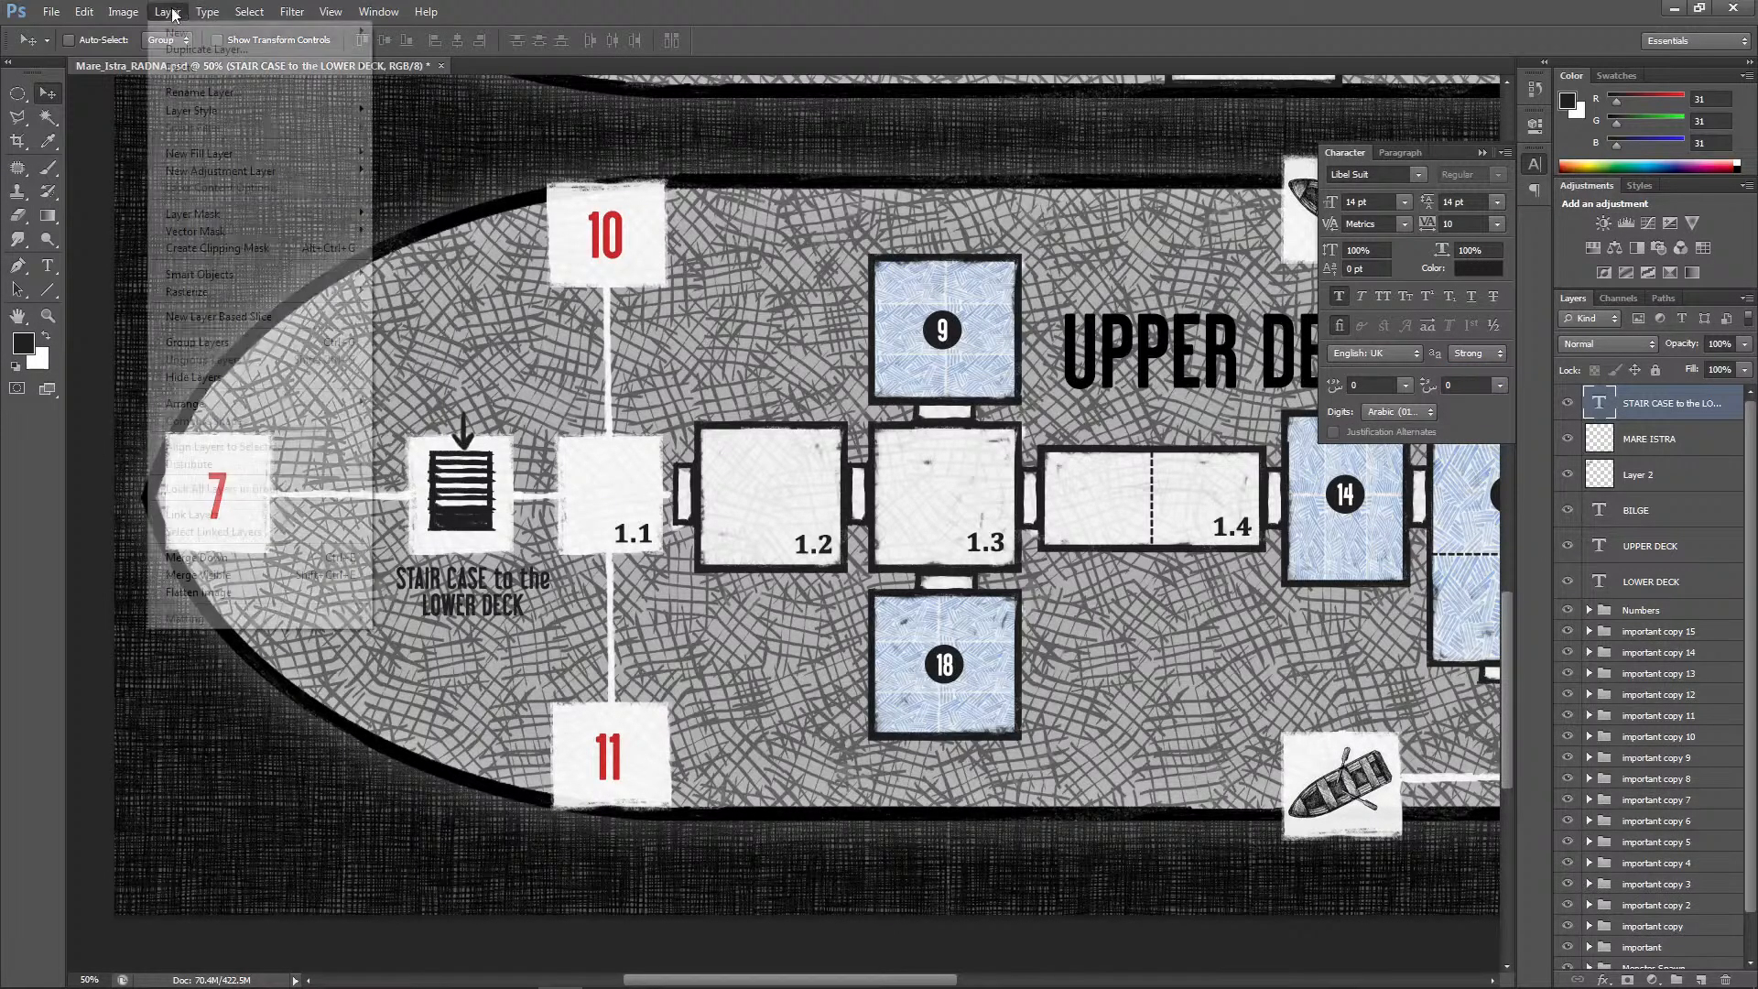
{"action": "mouse_move", "coordinate": [169, 13]}
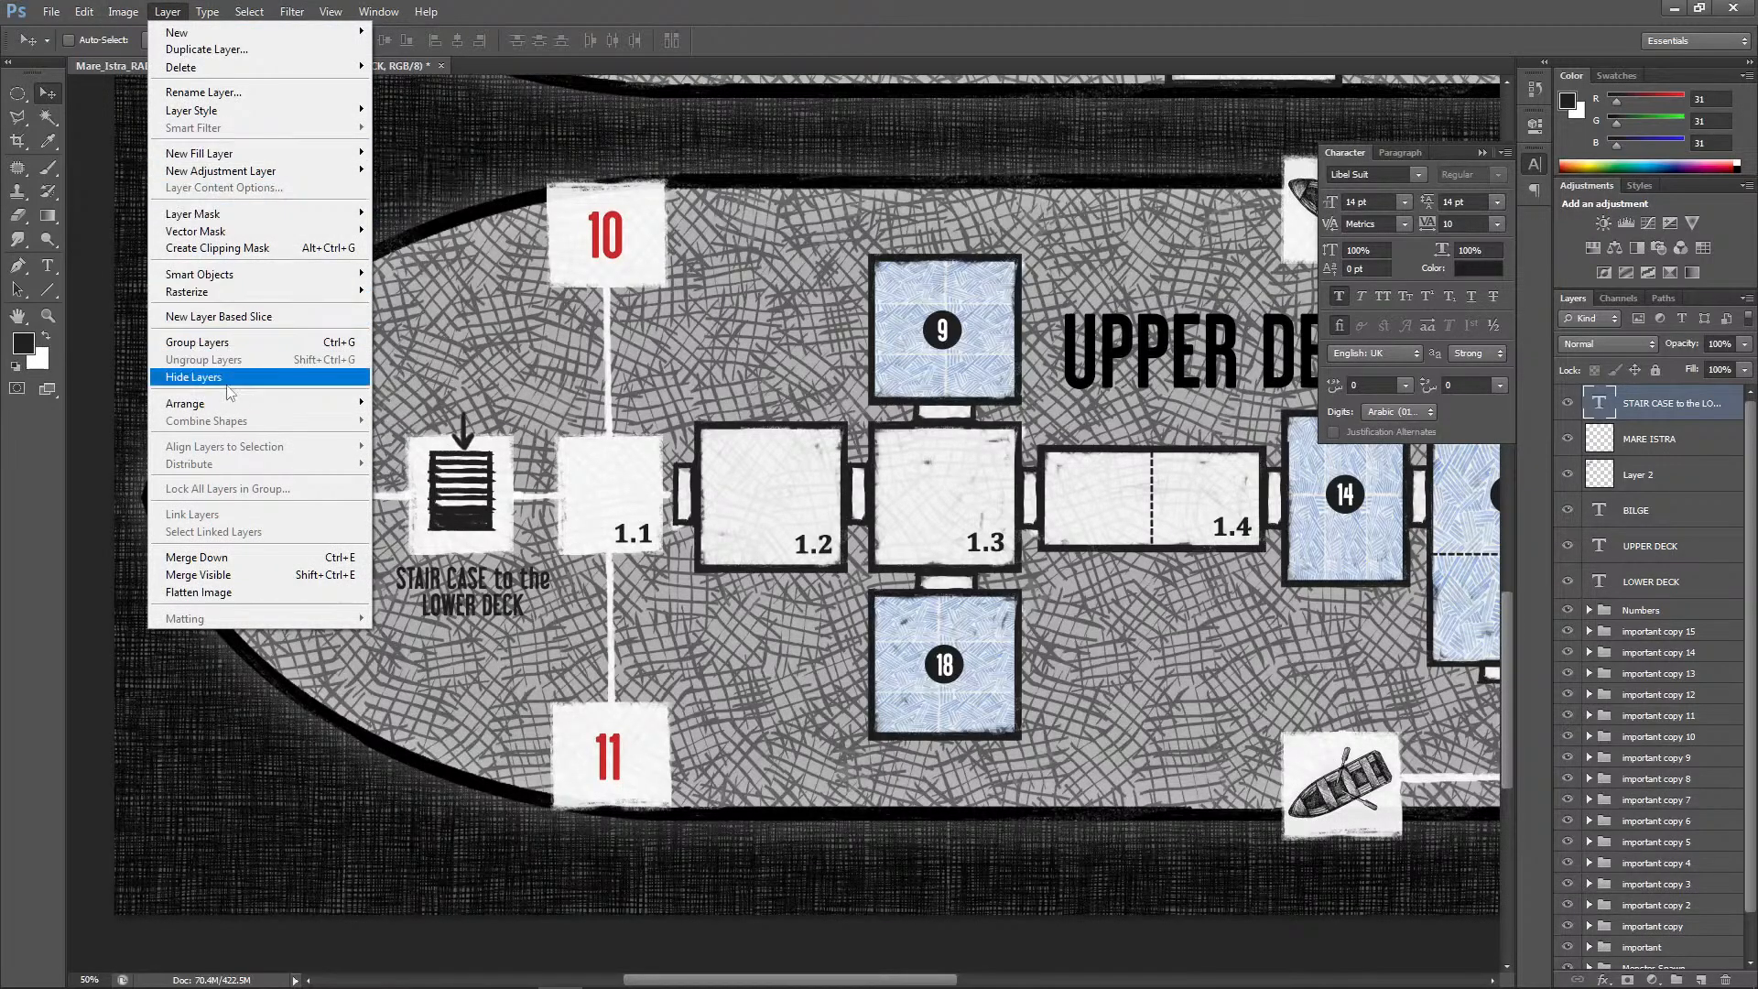
{"action": "mouse_move", "coordinate": [222, 111]}
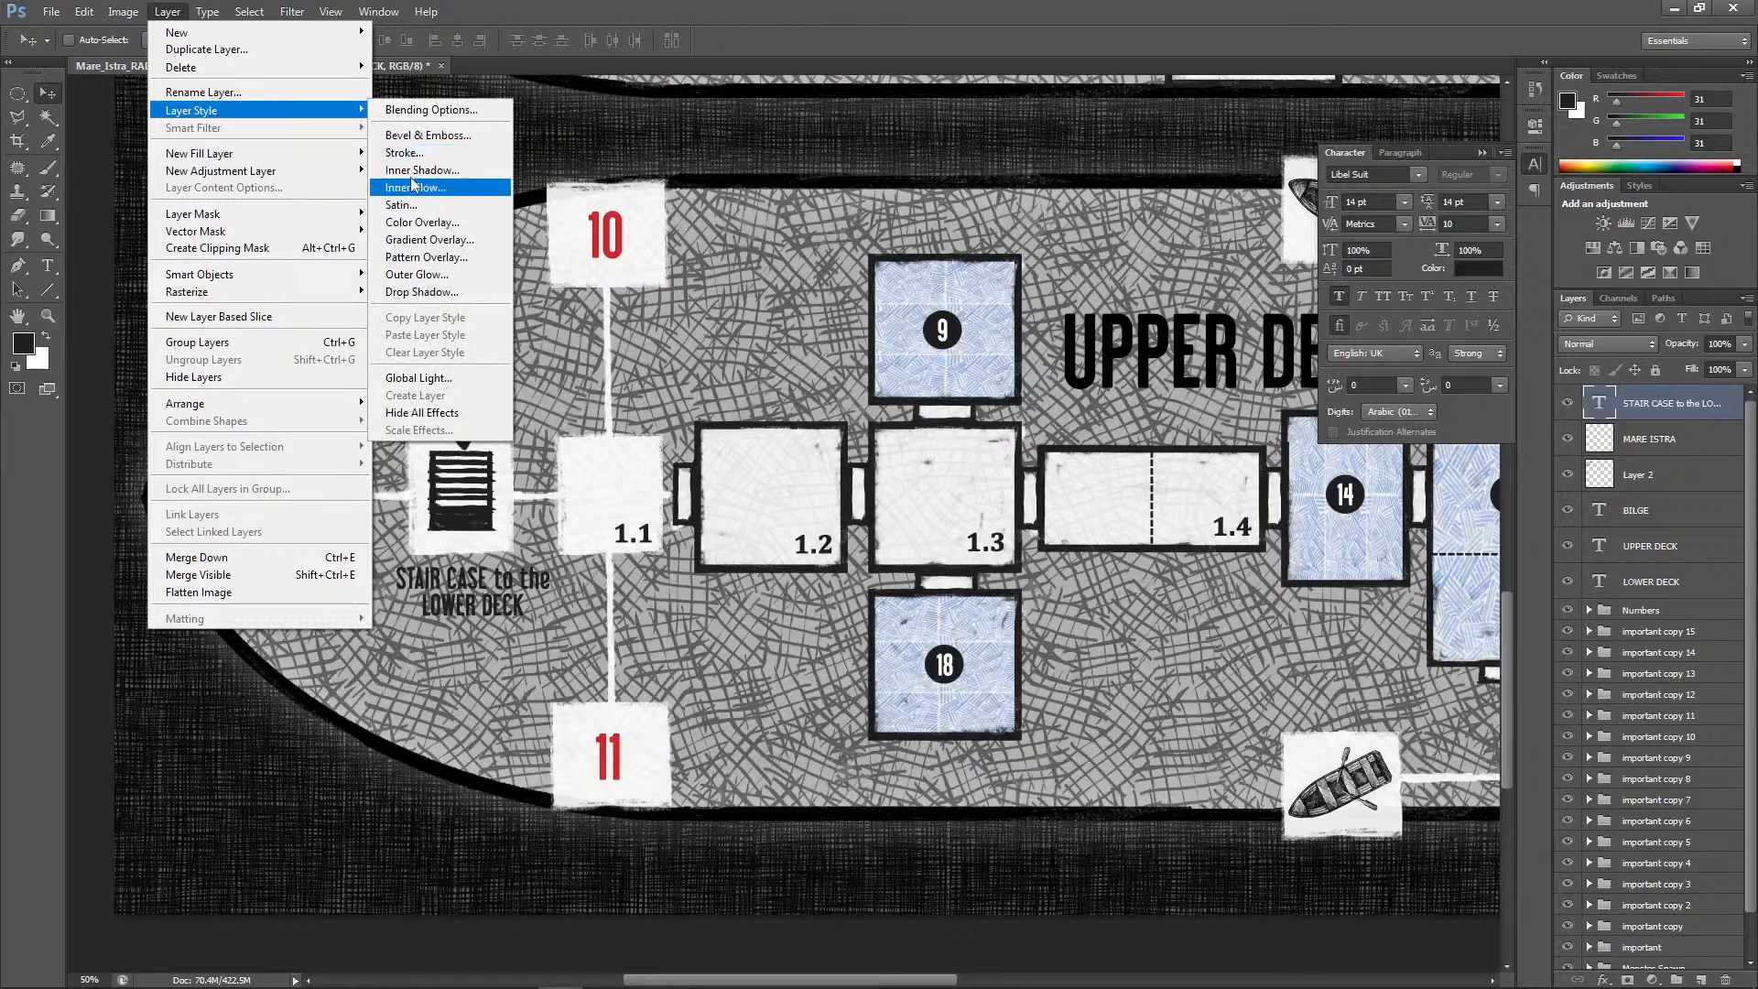
{"action": "left_click", "coordinate": [419, 154]}
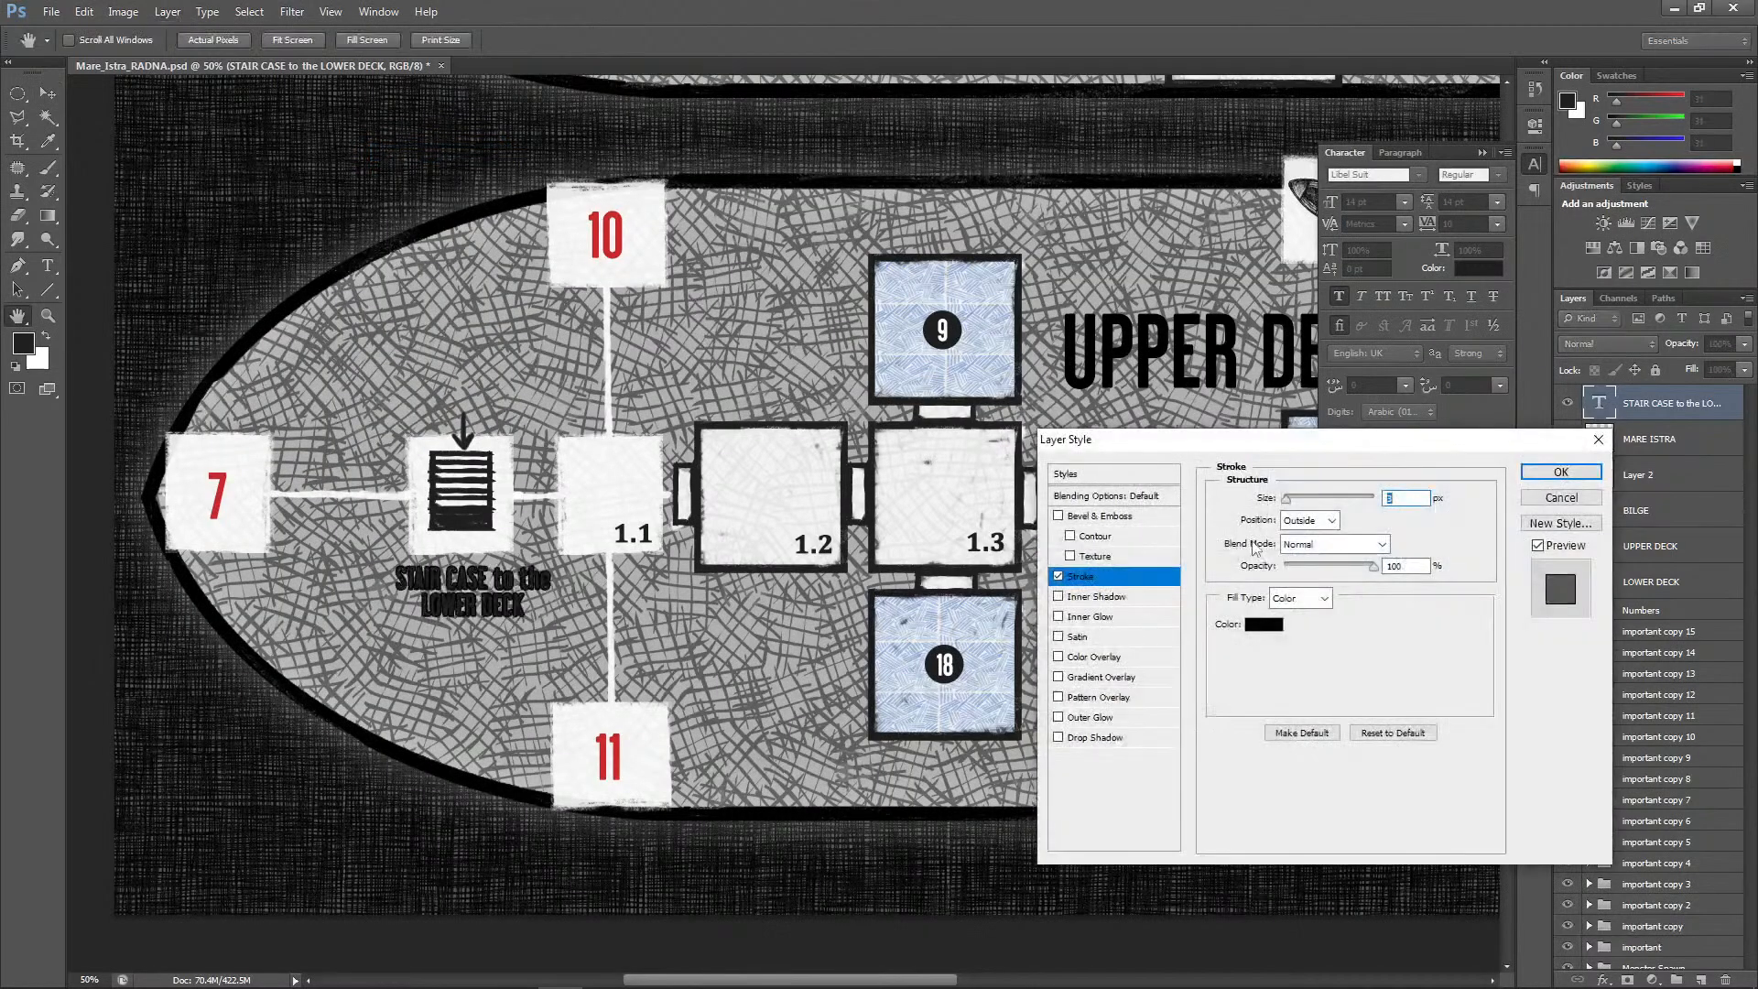
{"action": "left_click", "coordinate": [1263, 623]}
{"action": "left_click", "coordinate": [884, 490]}
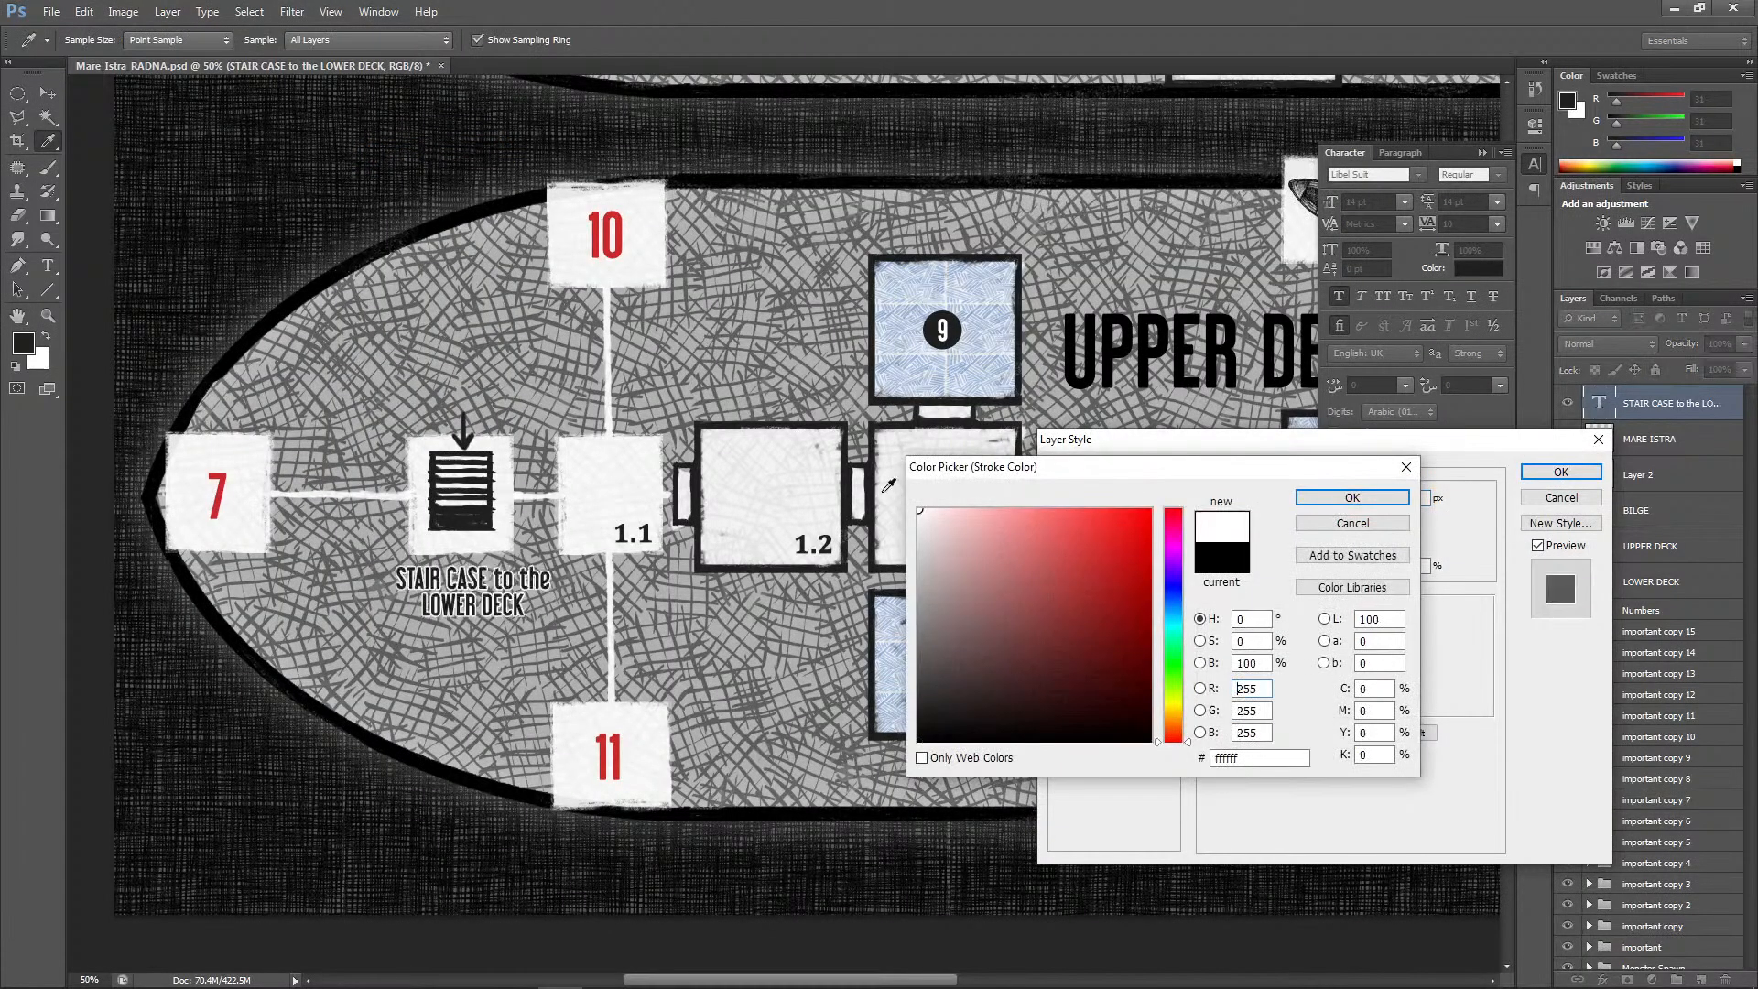
{"action": "left_click", "coordinate": [1361, 498]}
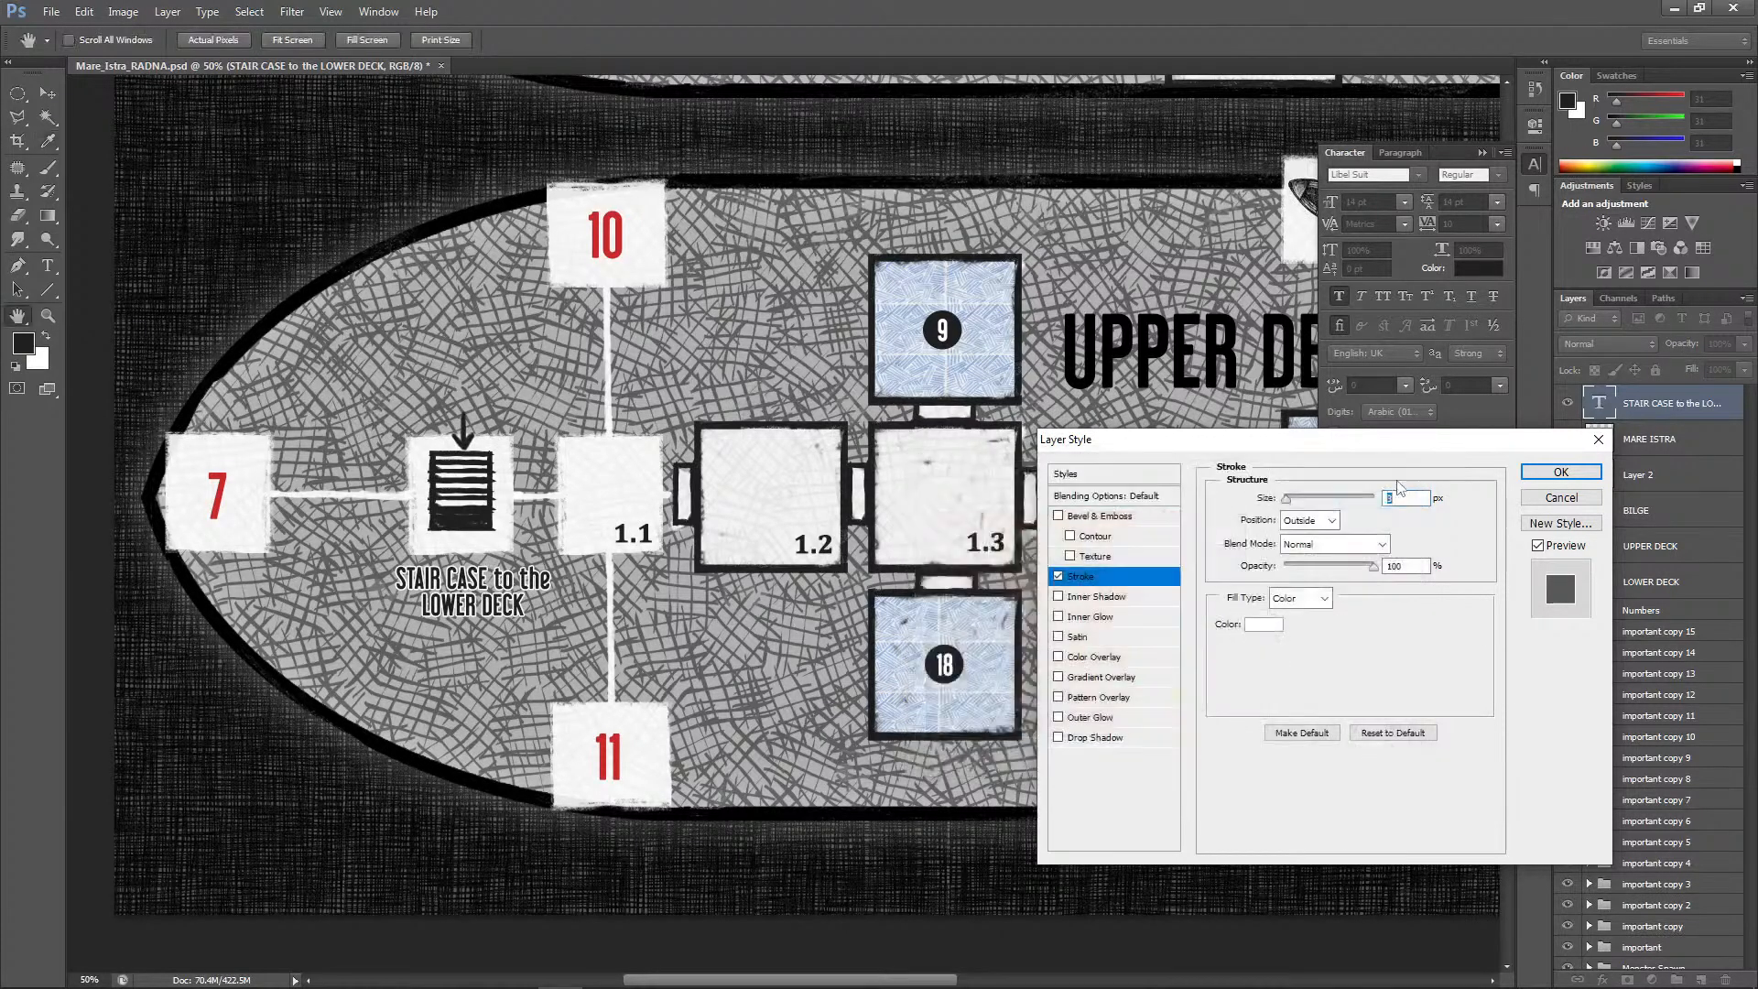
{"action": "left_click_drag", "start_coordinate": [1293, 504], "coordinate": [1300, 495]}
{"action": "left_click", "coordinate": [1561, 471]}
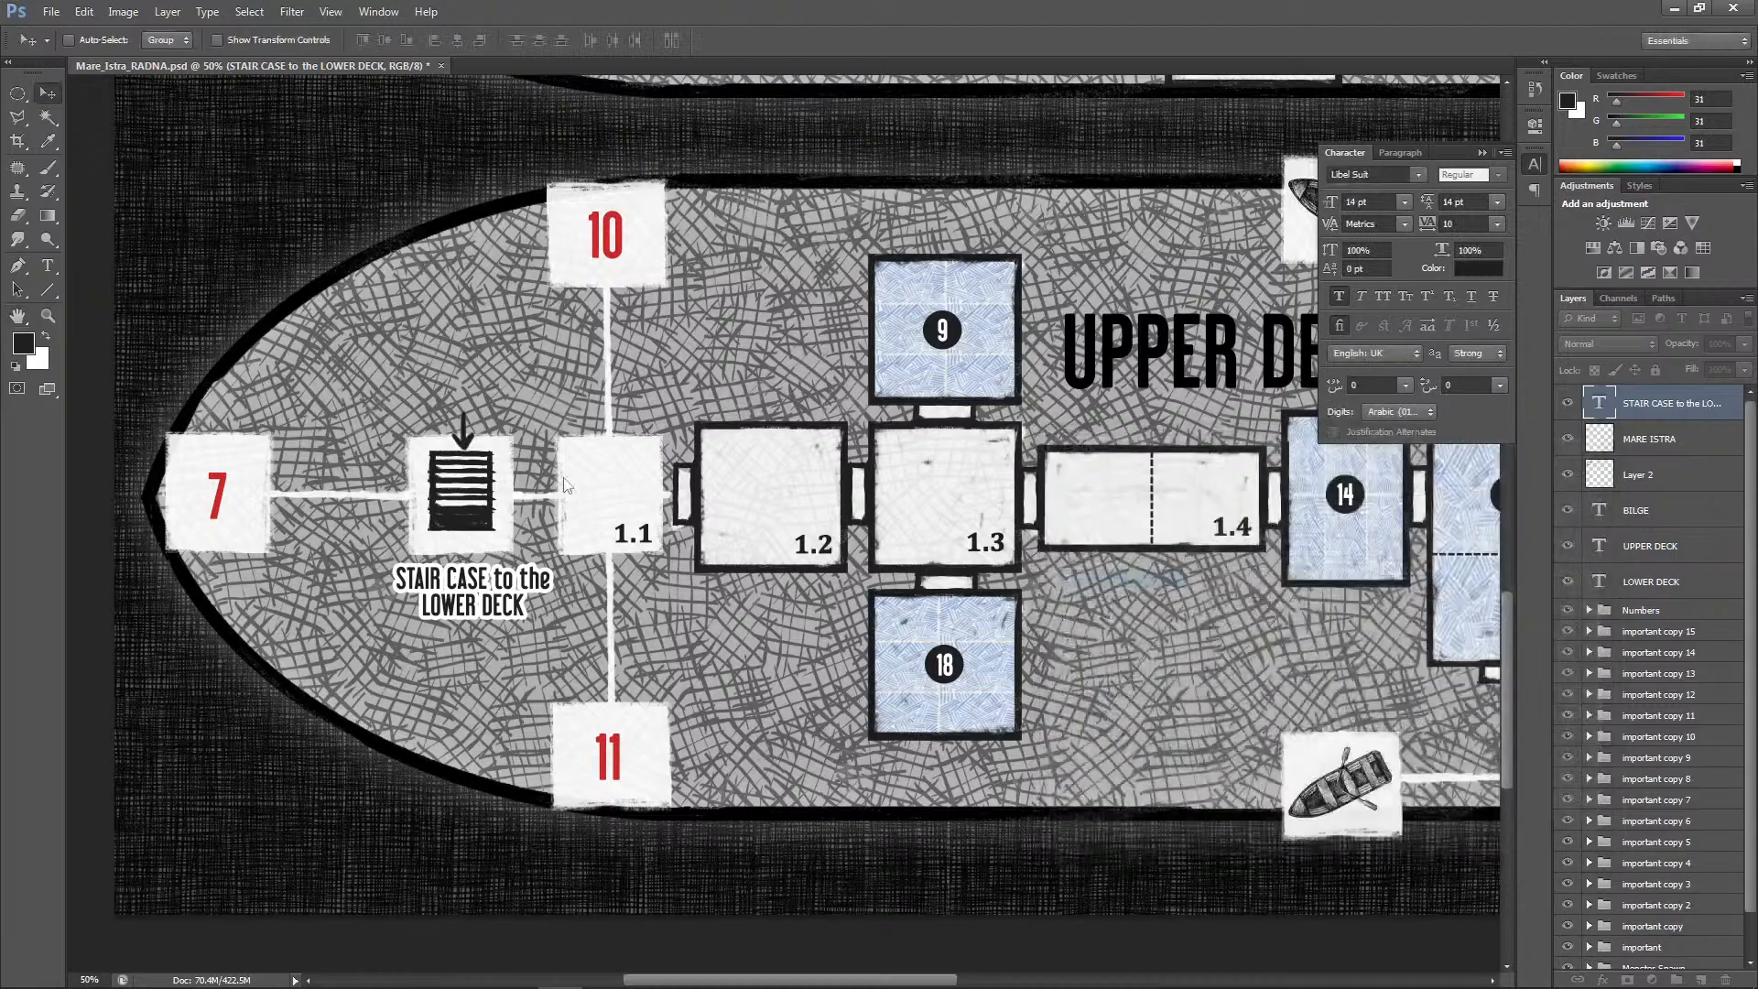
Correct the label's wording so that "STAIR CASE" reads "STAIRCASE"
{"action": "left_click", "coordinate": [48, 265]}
{"action": "left_click", "coordinate": [446, 577]}
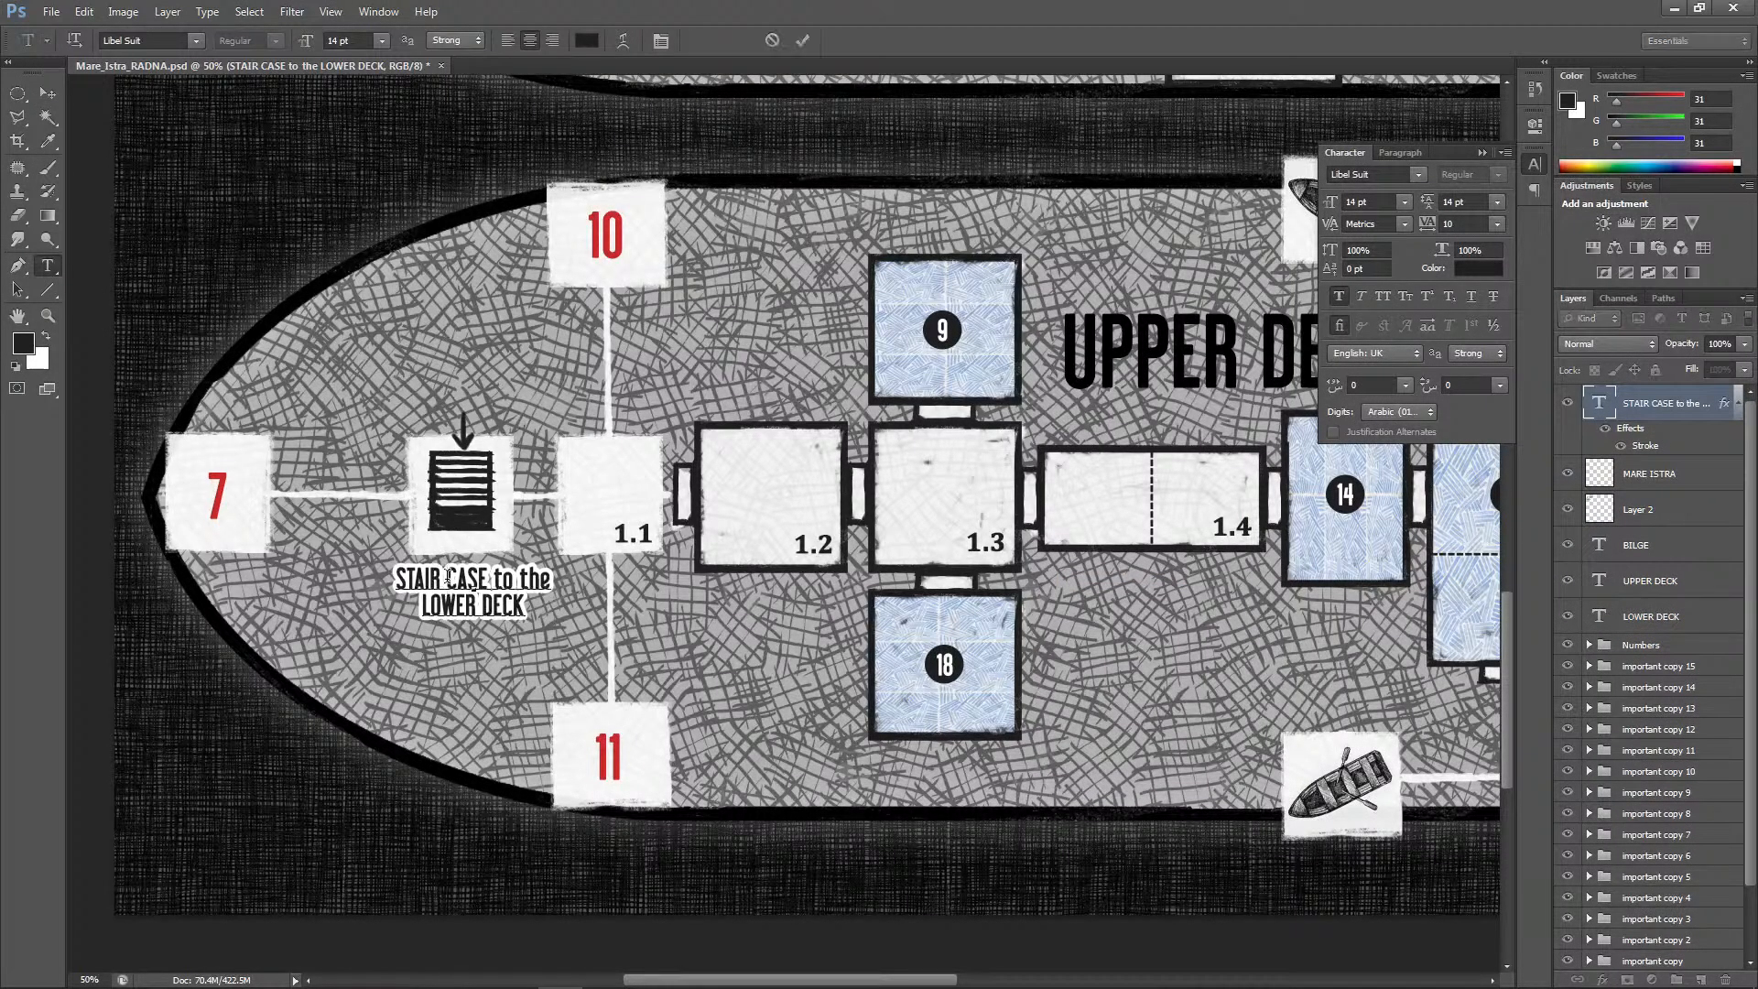
{"action": "left_click", "coordinate": [48, 92]}
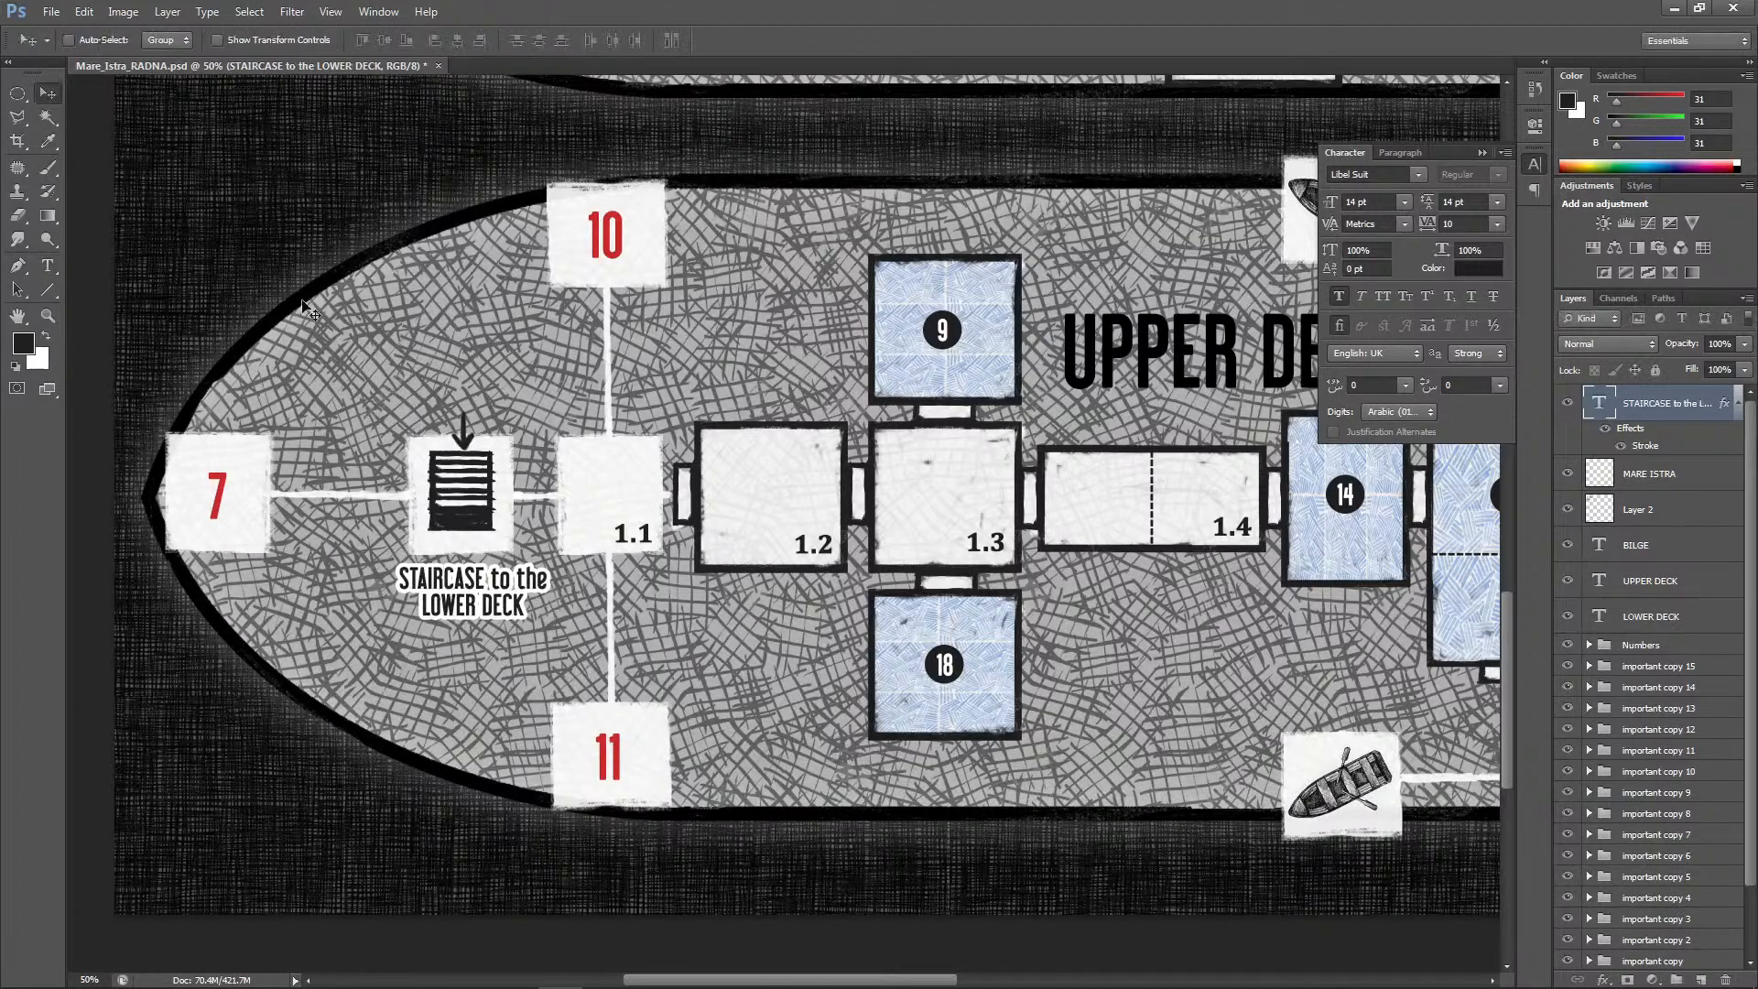
Nudge the staircase label slightly left and up to centre it closely beneath the staircase
{"action": "key", "text": "Left"}
{"action": "key", "text": "Left"}
{"action": "key", "text": "Left"}
{"action": "key", "text": "Left"}
{"action": "key", "text": "Left"}
{"action": "key", "text": "Left"}
{"action": "key", "text": "Left"}
{"action": "key", "text": "Left"}
{"action": "key", "text": "Left"}
{"action": "key", "text": "Left"}
{"action": "key", "text": "Left"}
{"action": "key", "text": "Left"}
{"action": "key", "text": "Up"}
{"action": "key", "text": "Up"}
{"action": "key", "text": "Up"}
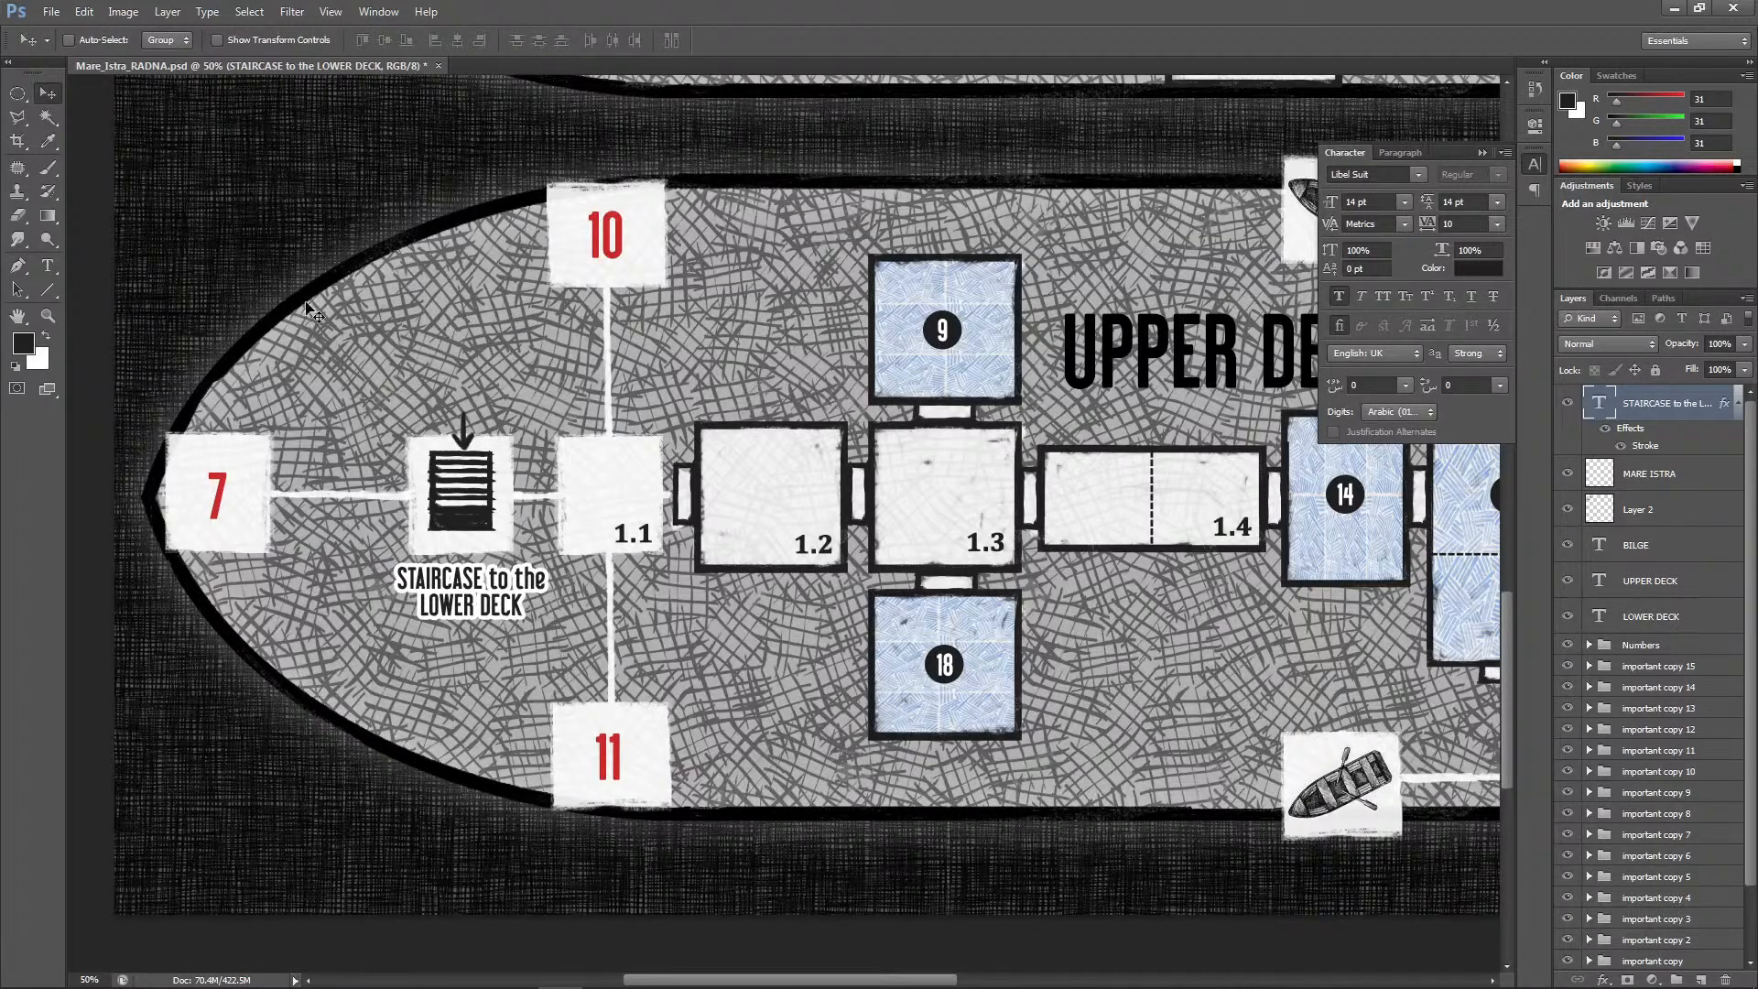
{"action": "key", "text": "Up"}
{"action": "key", "text": "Up"}
{"action": "key", "text": "Up"}
{"action": "key", "text": "Up"}
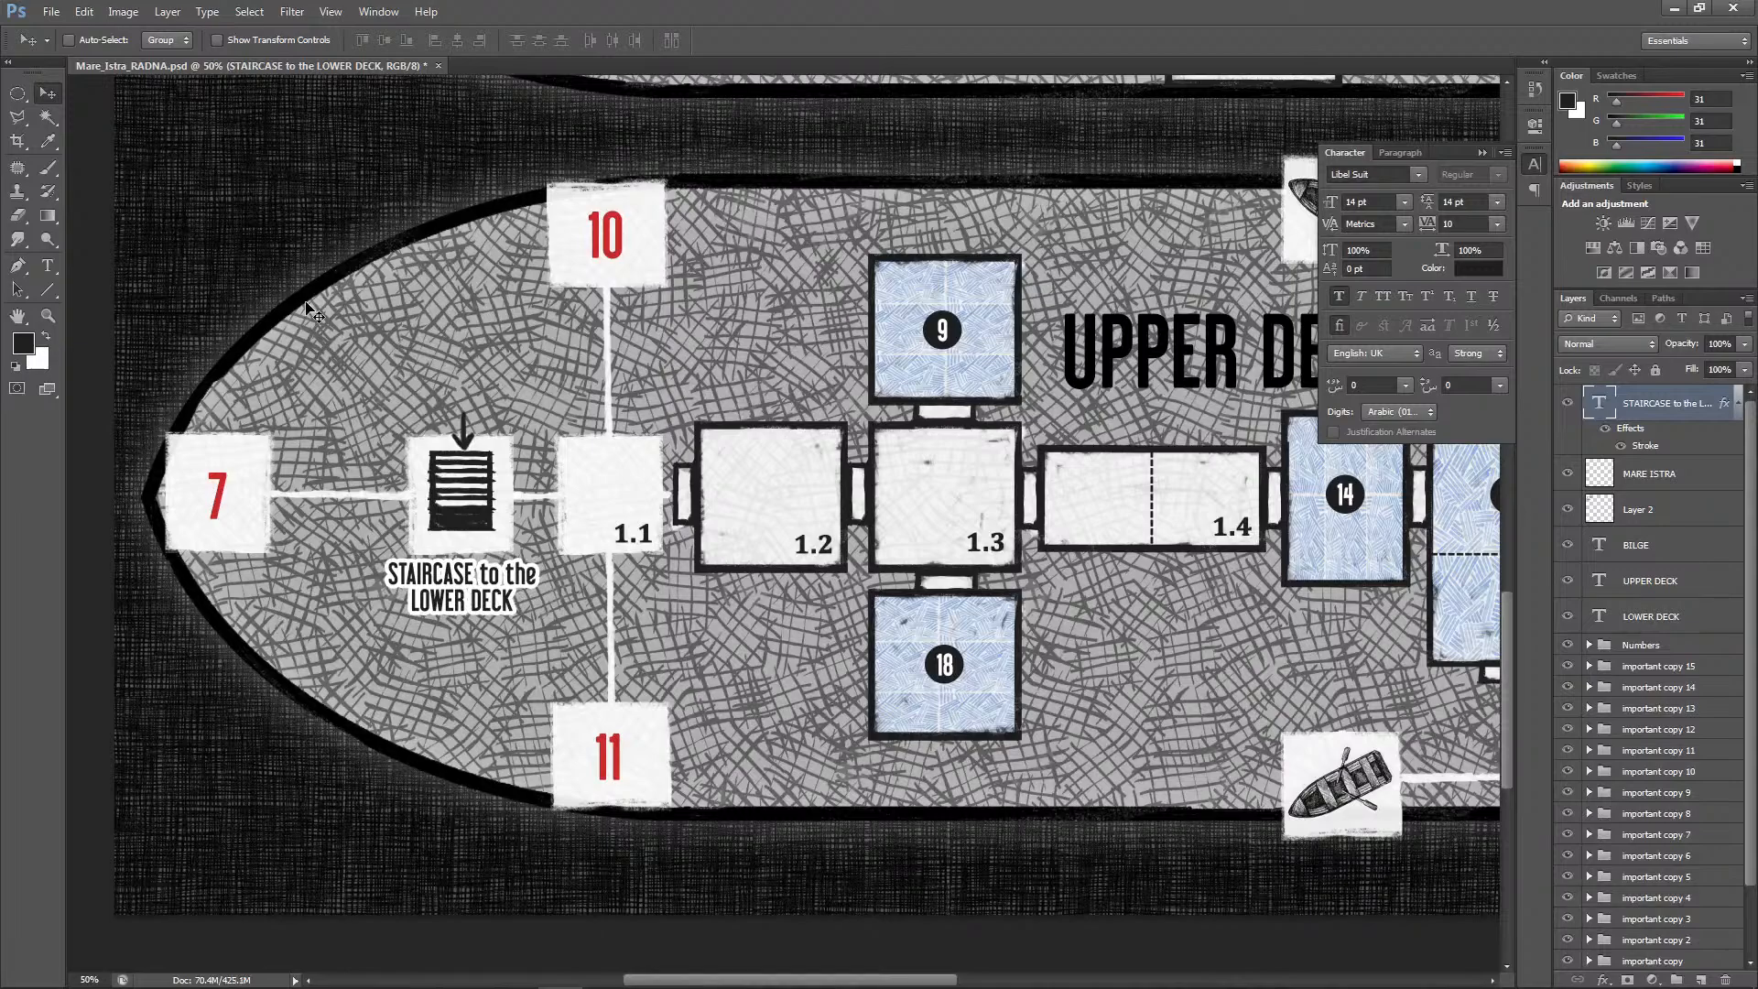
Change the label's stroke to the grey #b0b0b0 sampled from the deck floor, with opacity at 100%
{"action": "double_click", "coordinate": [1644, 446]}
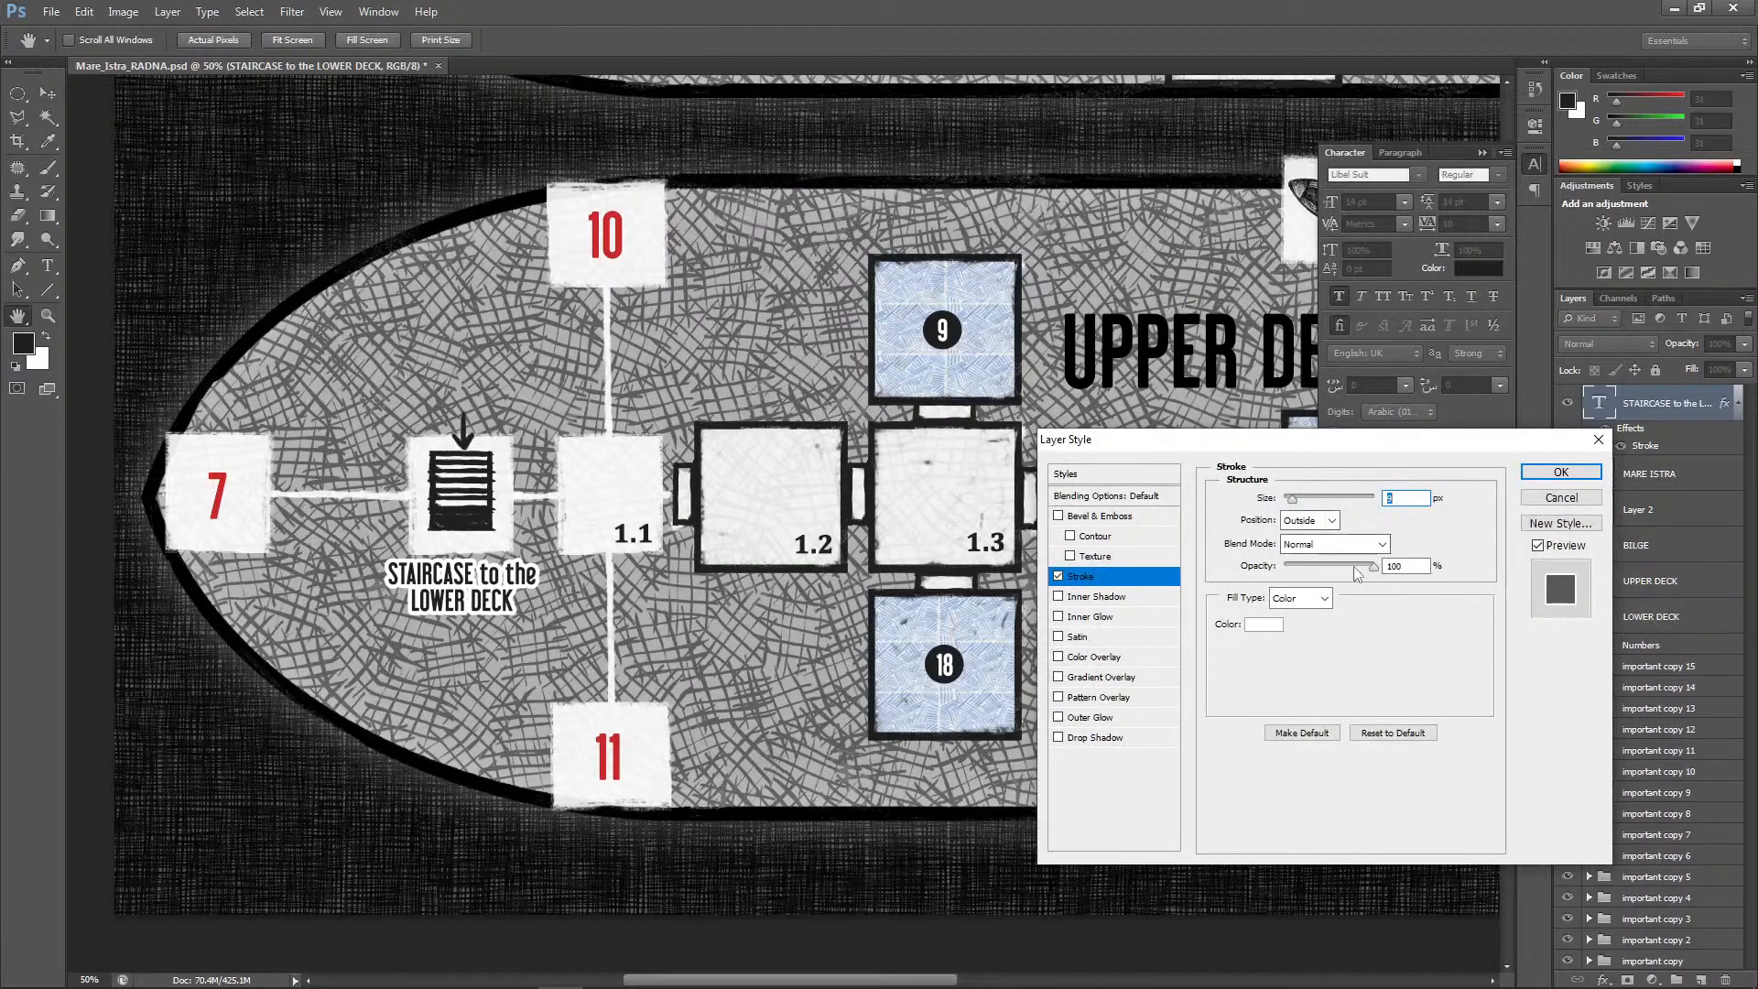
{"action": "left_click_drag", "start_coordinate": [1370, 568], "coordinate": [1354, 568]}
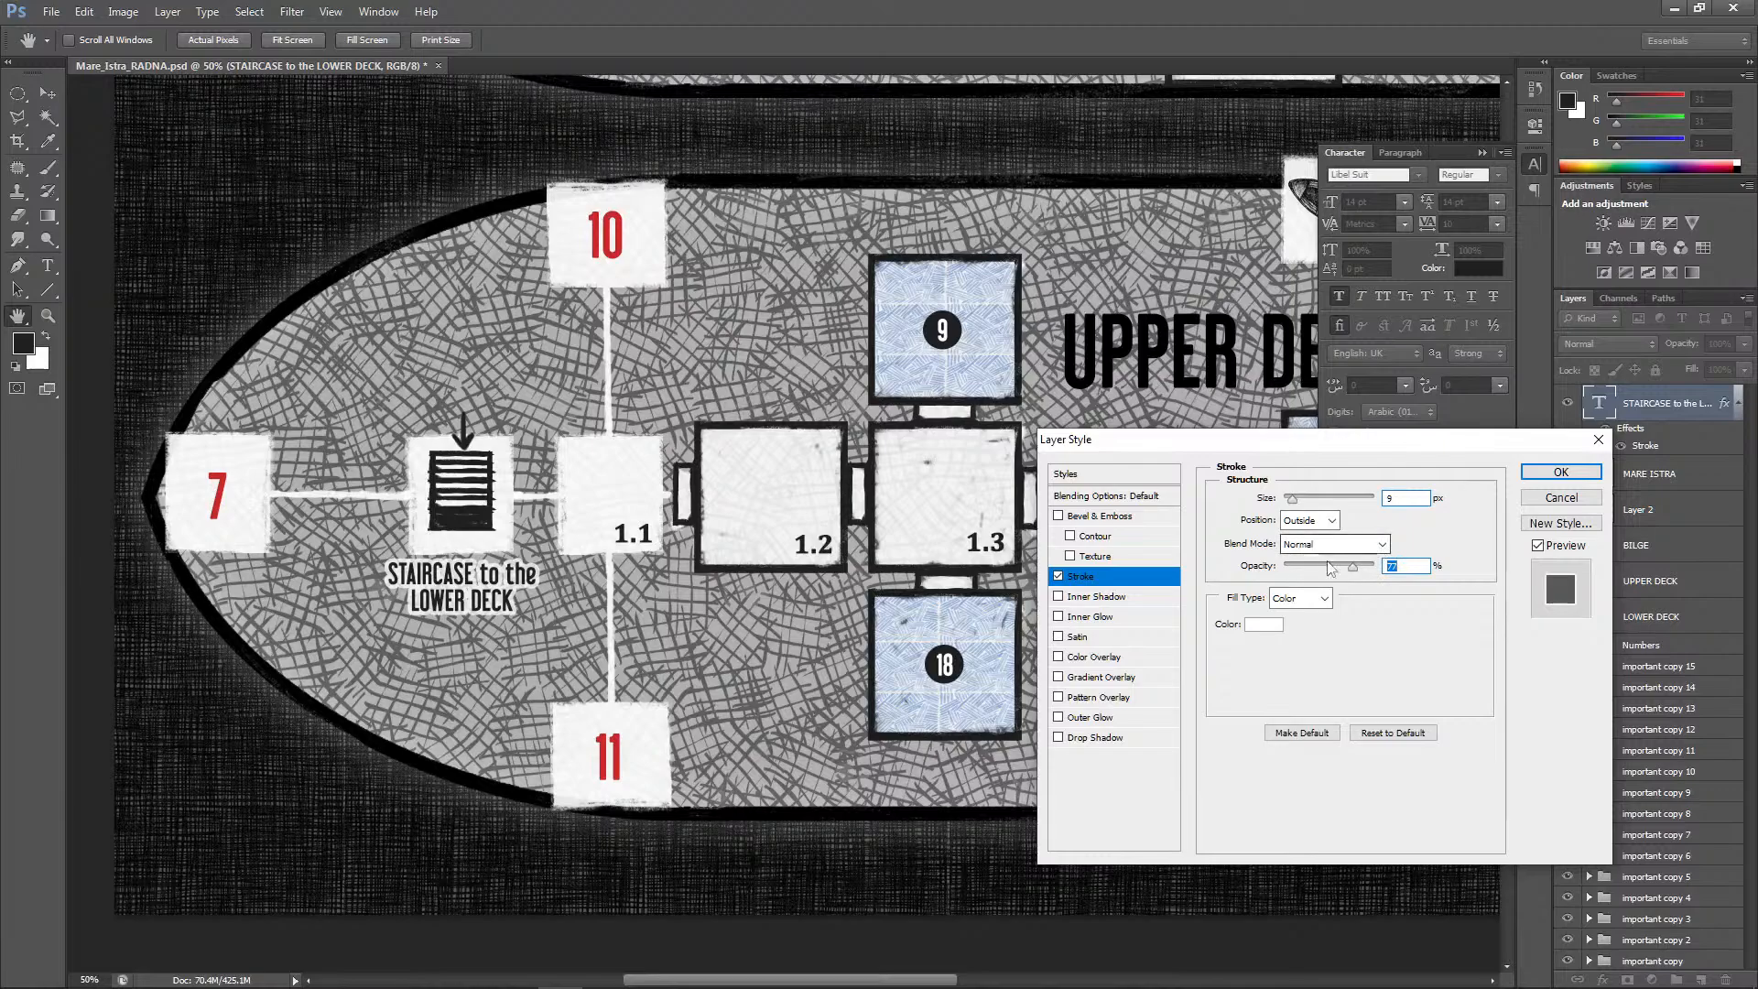
{"action": "left_click_drag", "start_coordinate": [1353, 567], "coordinate": [1394, 568]}
{"action": "left_click", "coordinate": [1265, 625]}
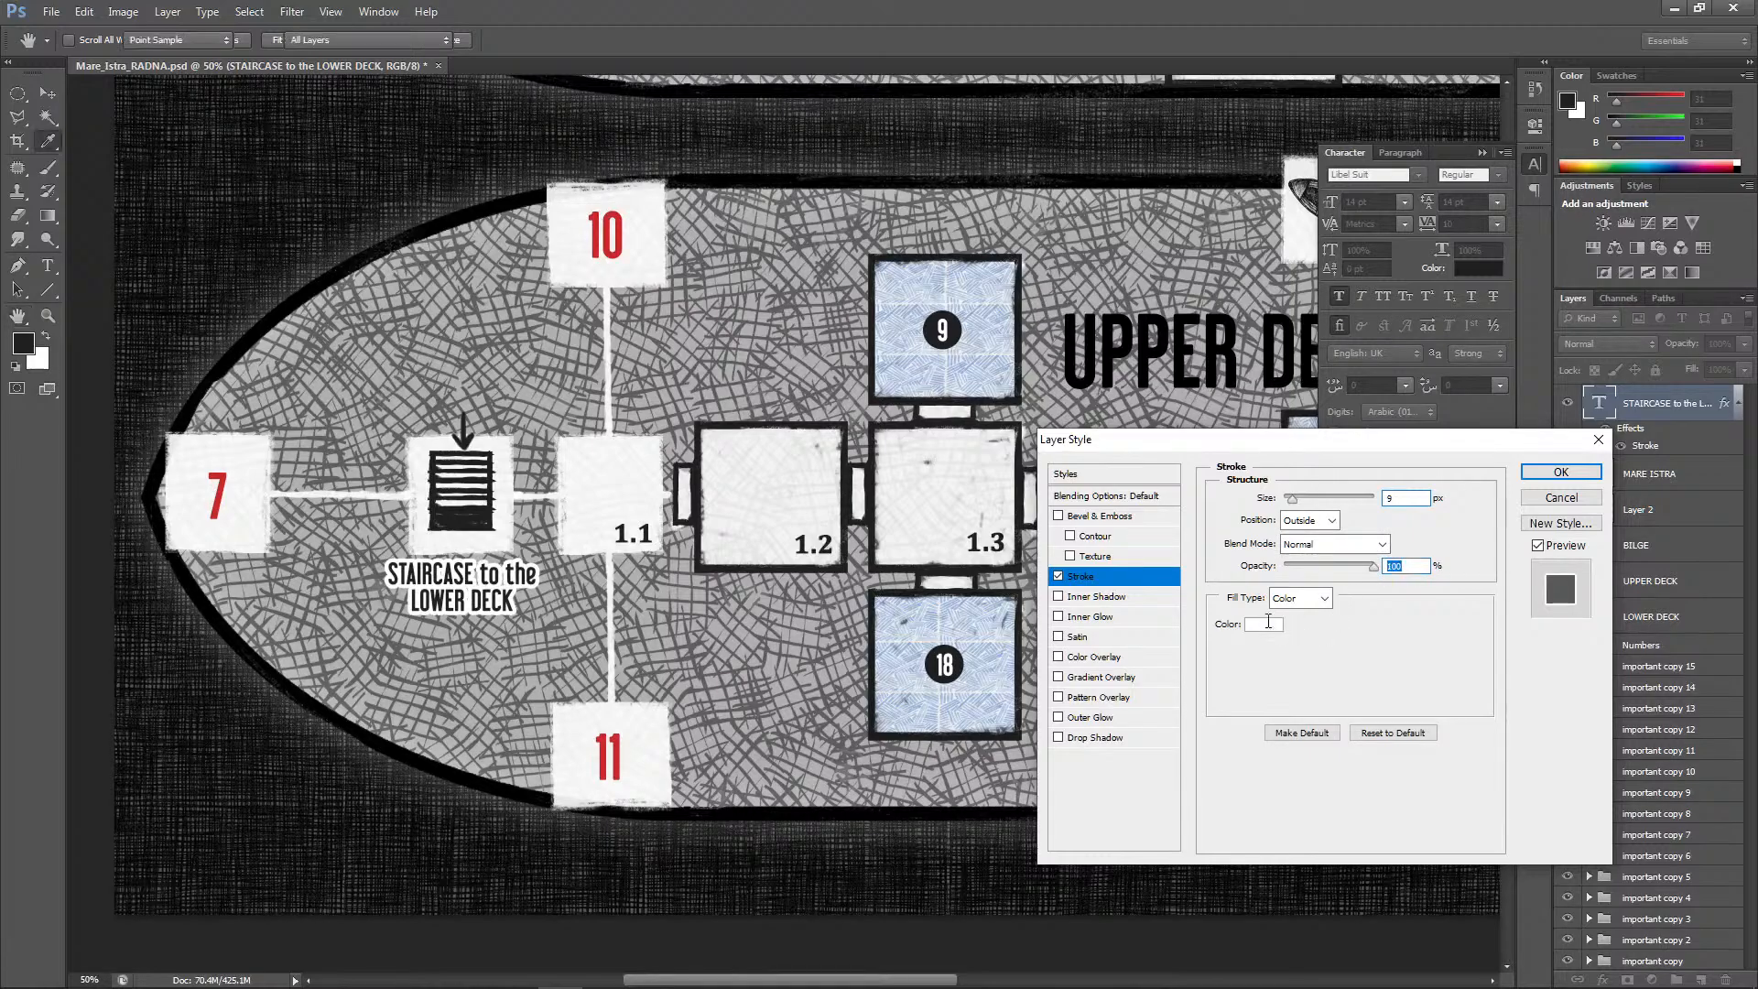
{"action": "left_click", "coordinate": [606, 576]}
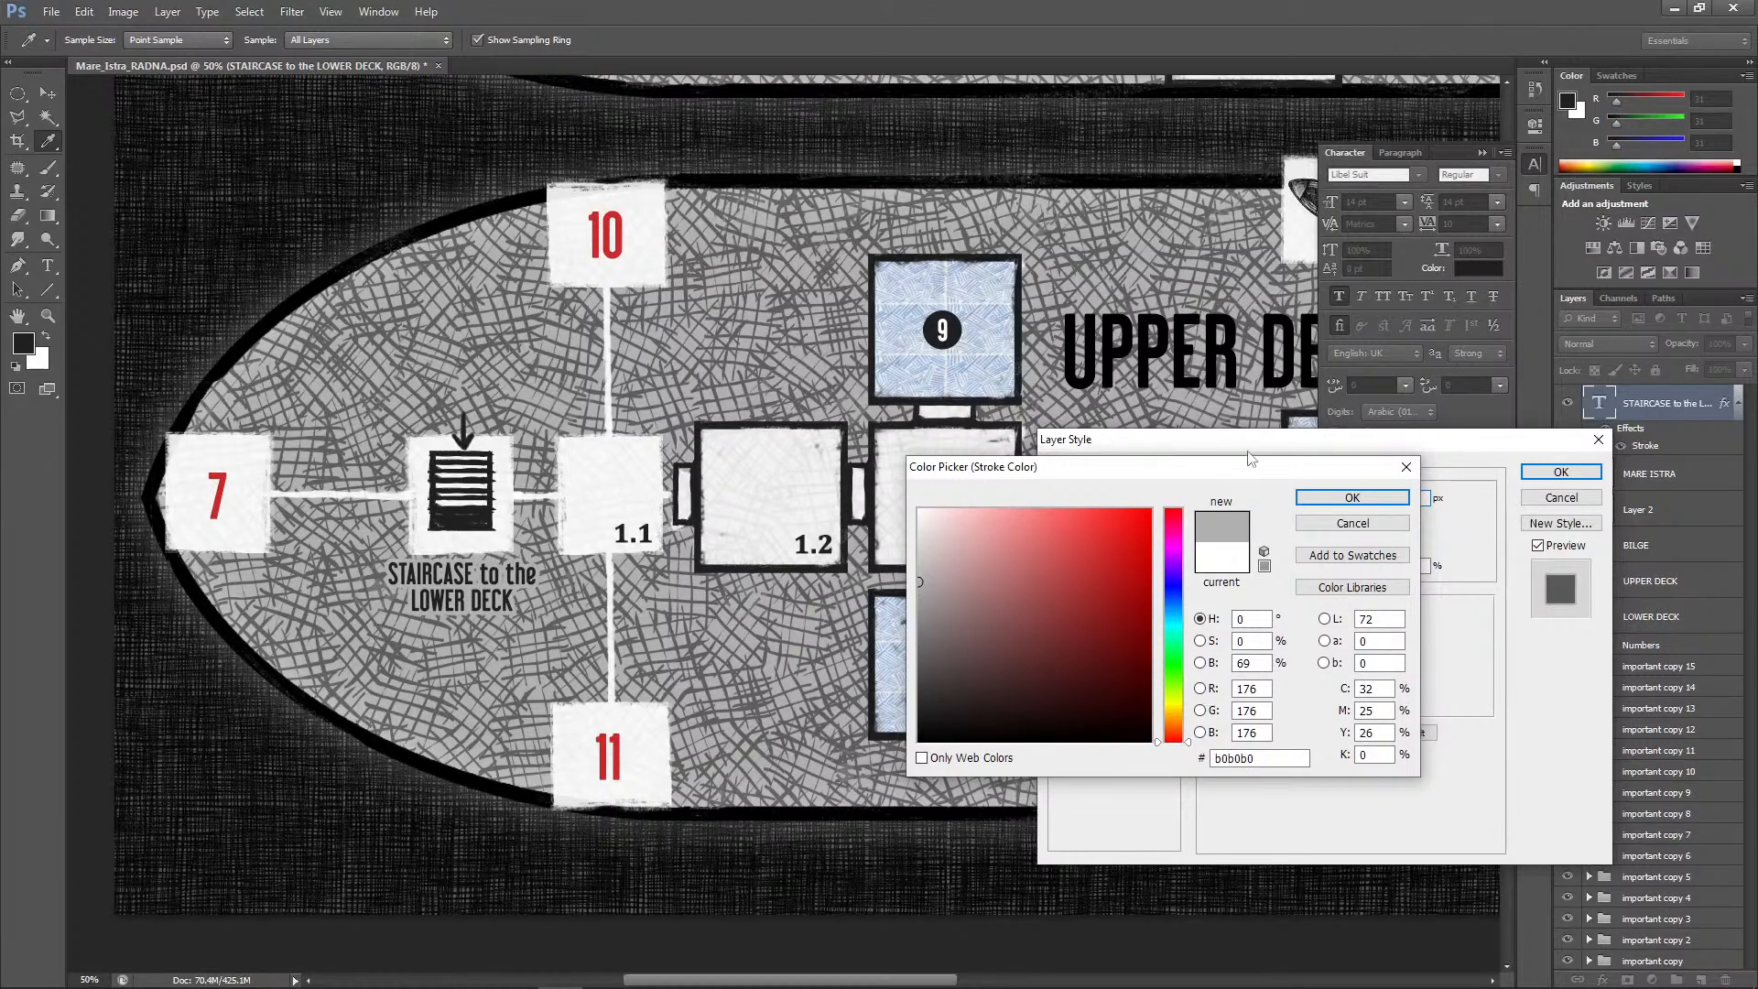
{"action": "left_click", "coordinate": [1352, 497]}
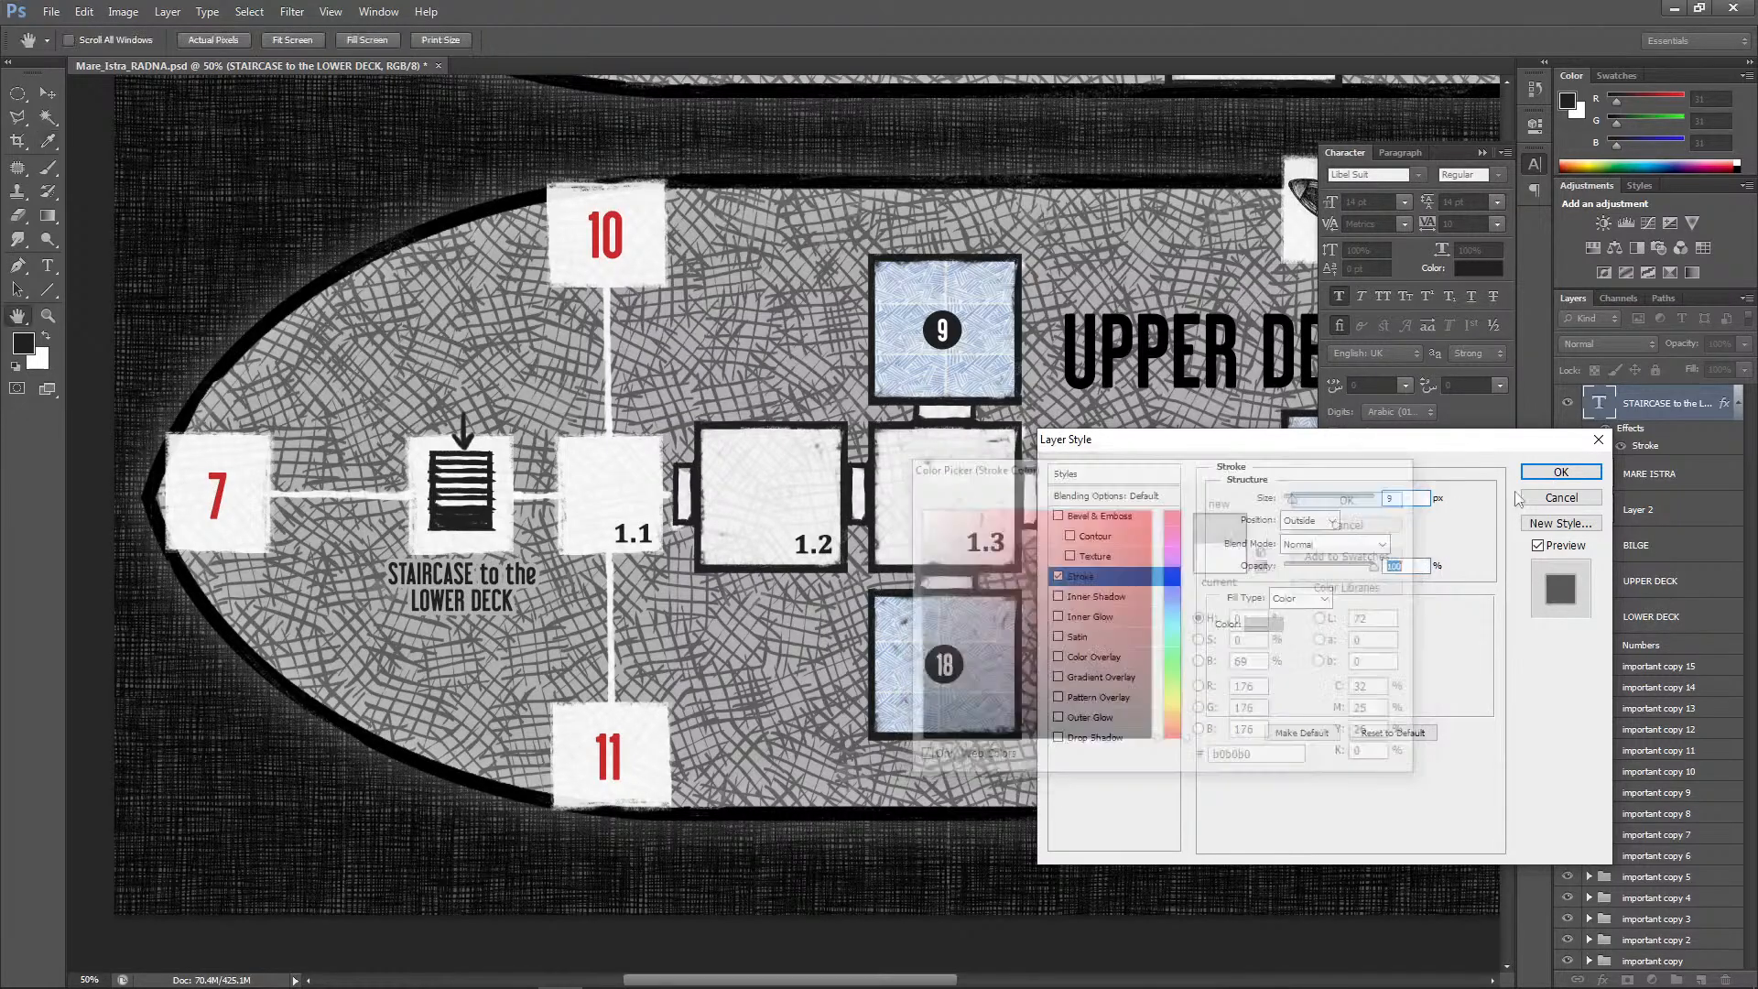
{"action": "key", "text": "Return"}
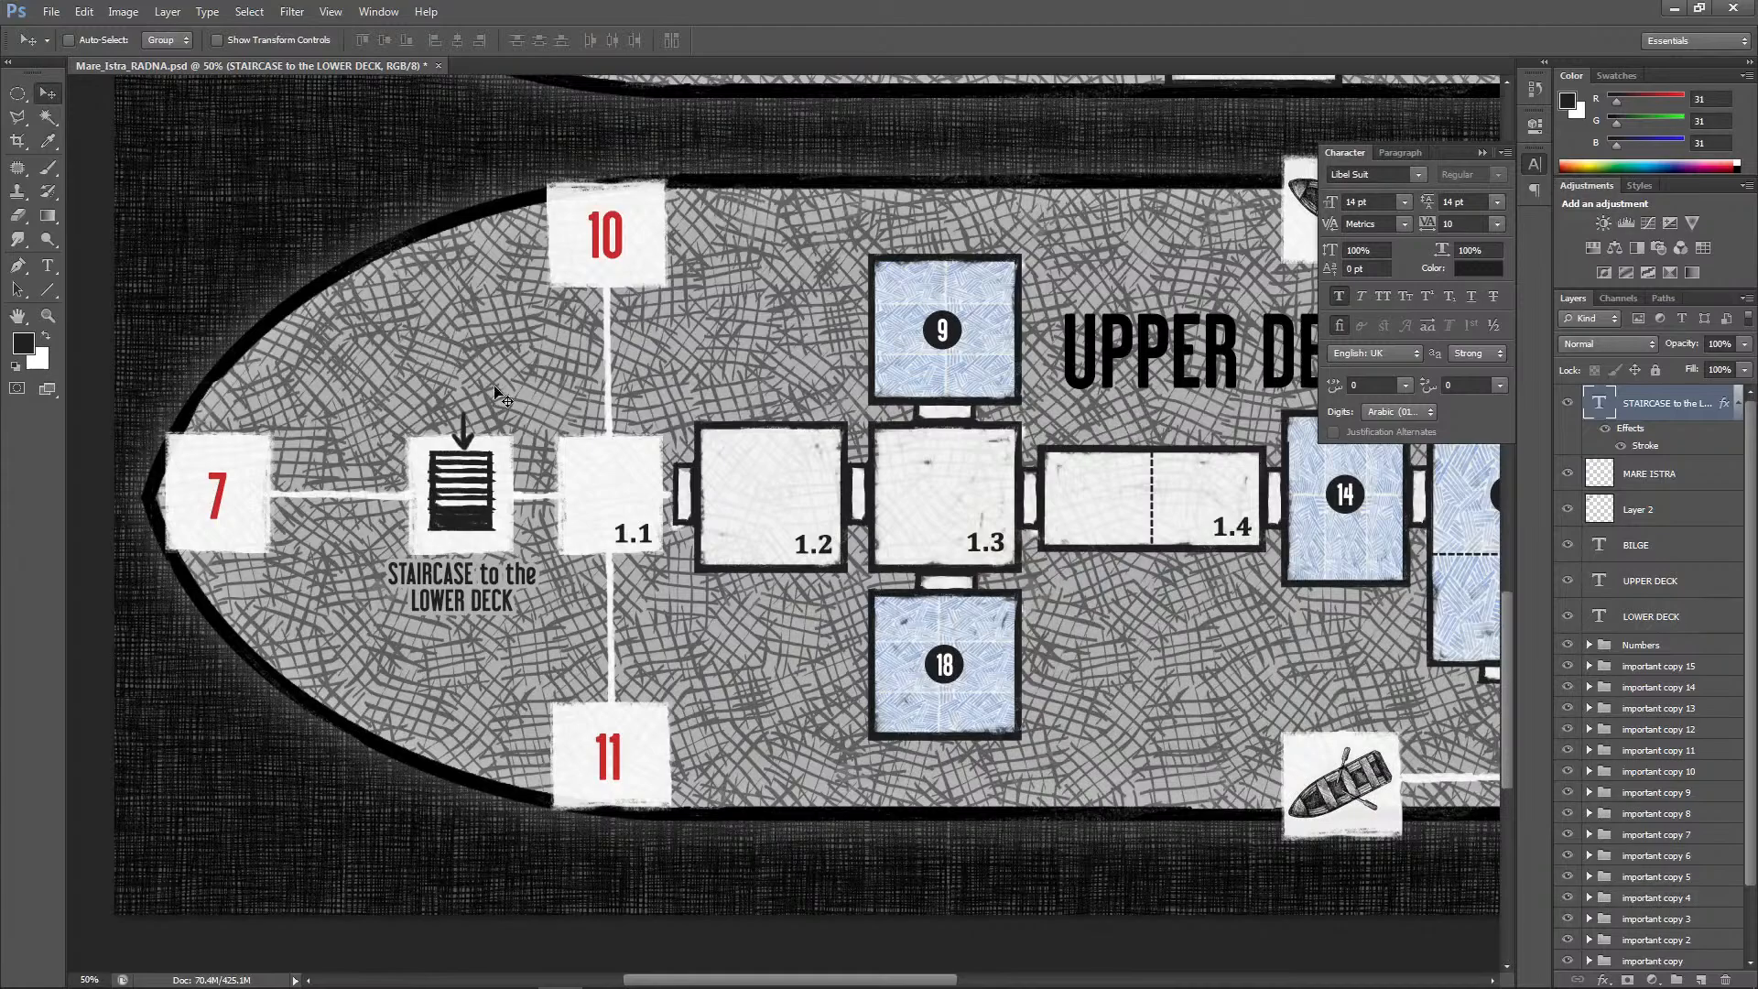
Run a spelling check on the staircase label's text
{"action": "double_click", "coordinate": [1596, 402]}
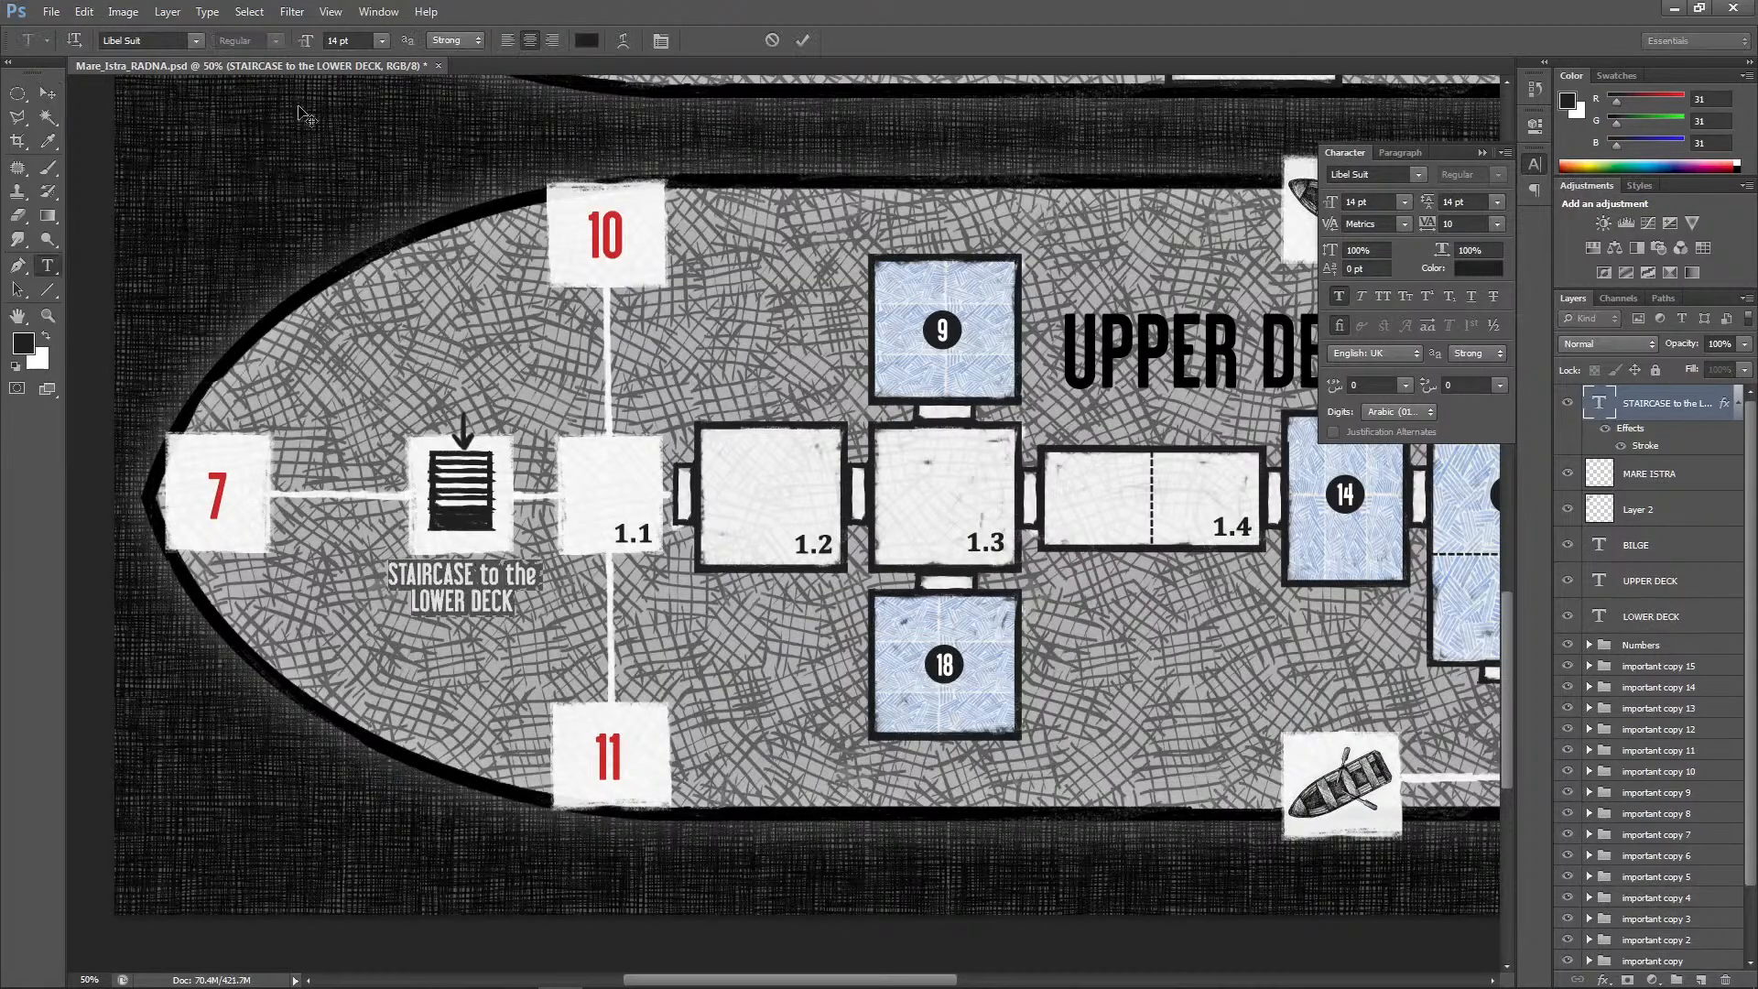
{"action": "left_click", "coordinate": [83, 11]}
{"action": "left_click", "coordinate": [137, 230]}
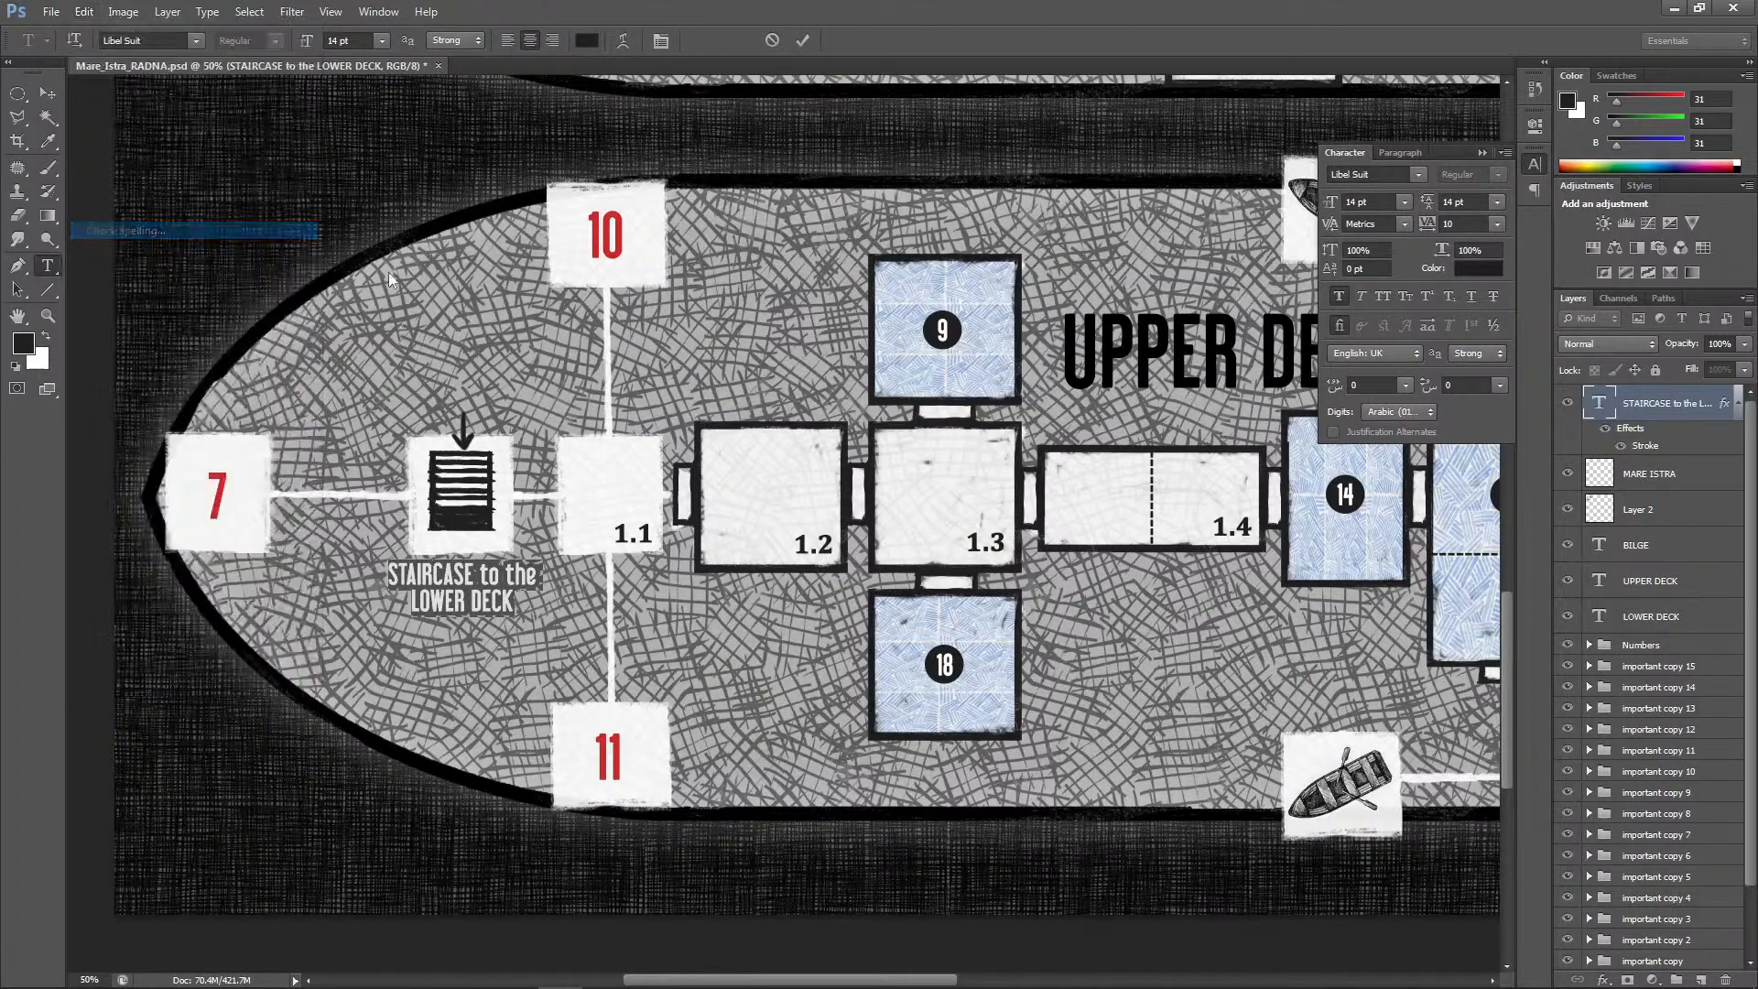
{"action": "left_click", "coordinate": [828, 379]}
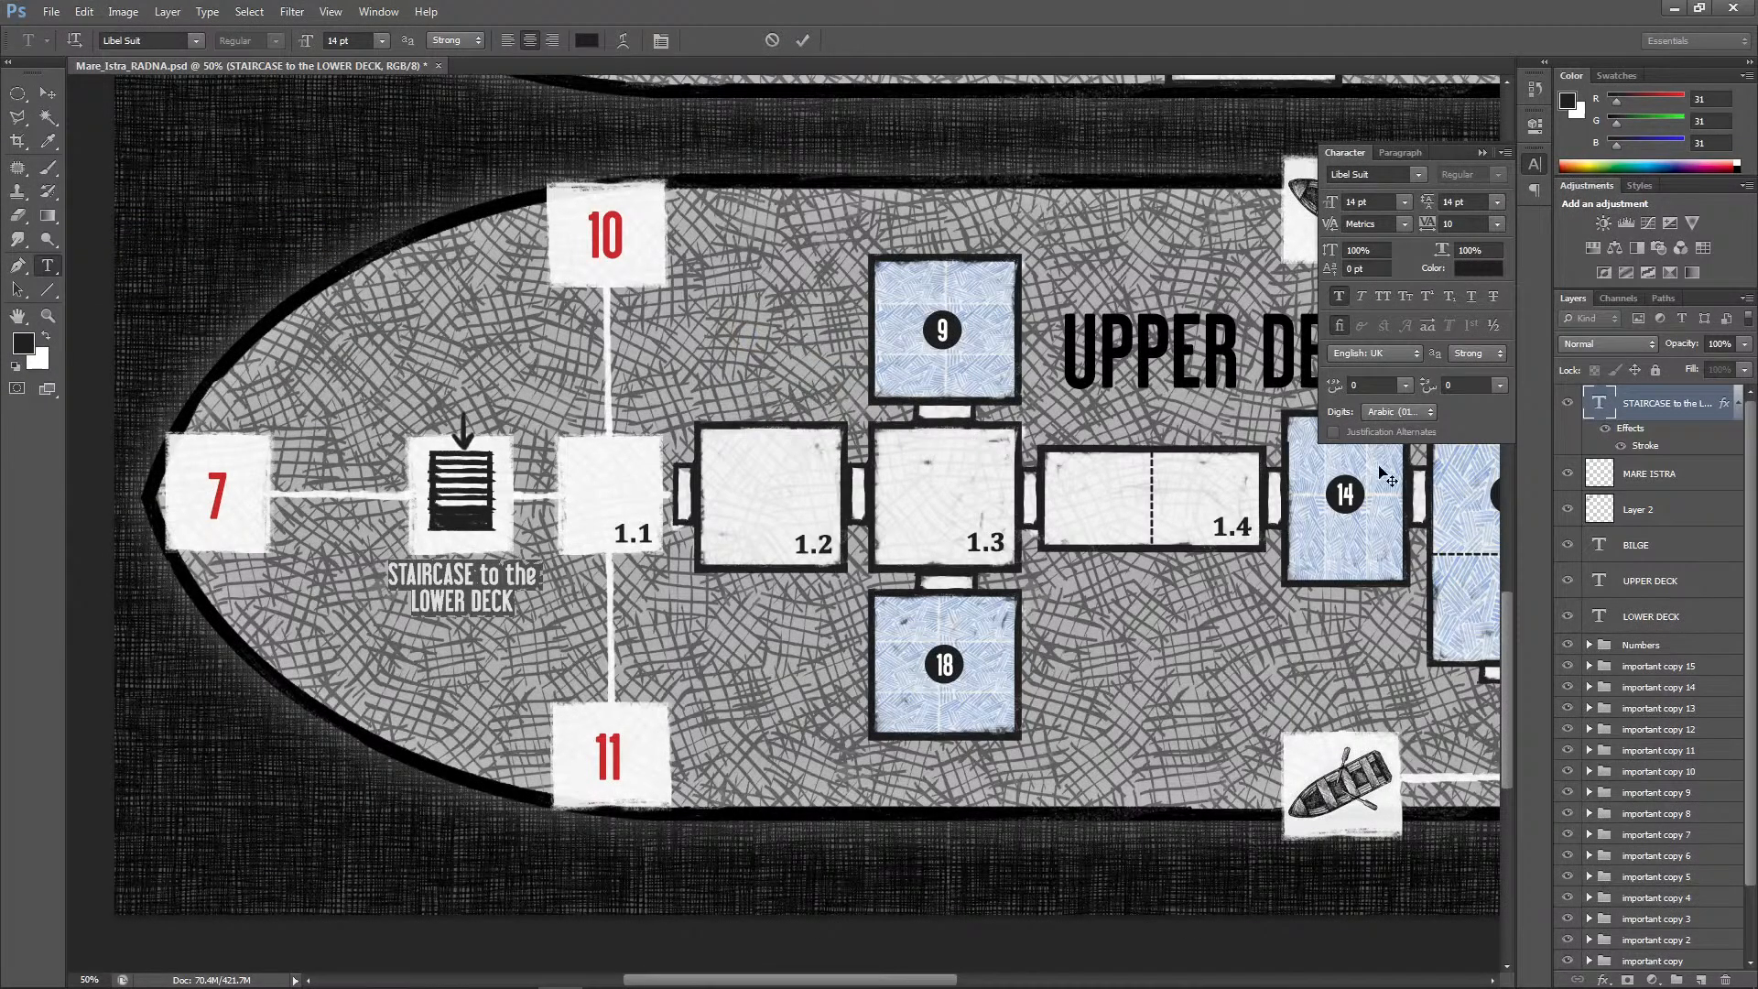
Duplicate the "STAIRCASE to the LOWER DECK" label and place the copy beneath the upper deck staircase between spaces 2.2 and 6
{"action": "key", "text": "ctrl+Return"}
{"action": "key", "text": "v"}
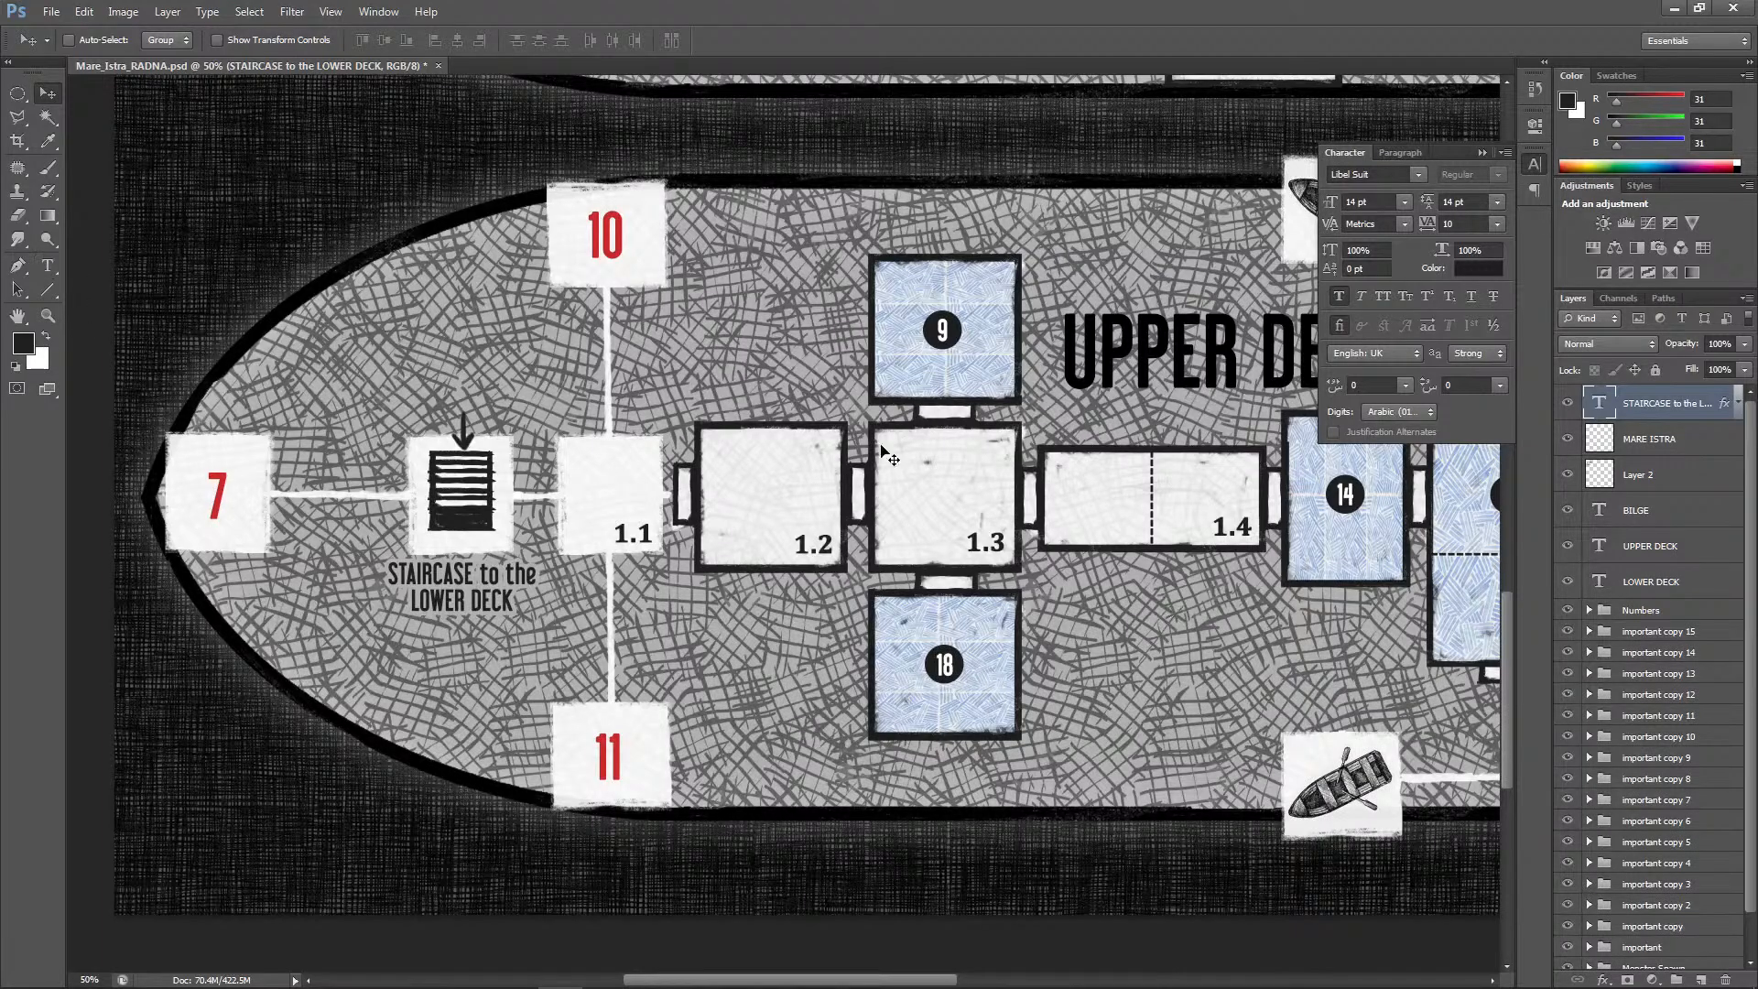
{"action": "left_click", "coordinate": [47, 266]}
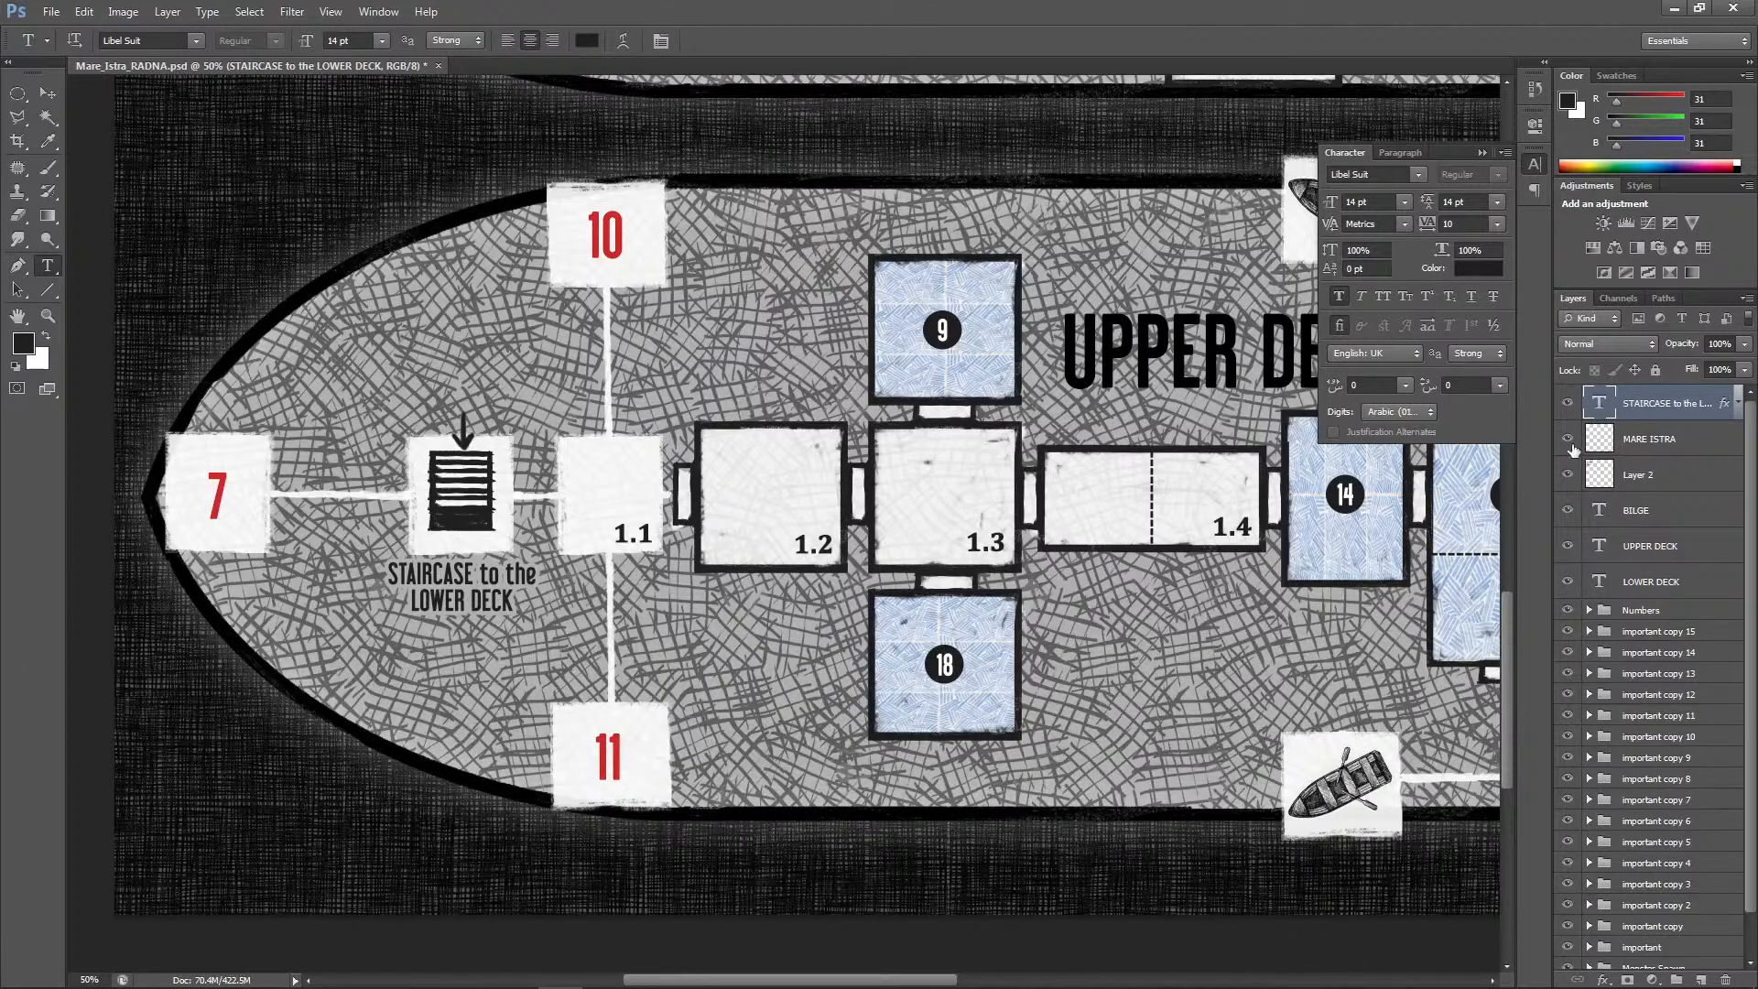
{"action": "left_click_drag", "start_coordinate": [1659, 403], "coordinate": [1700, 979]}
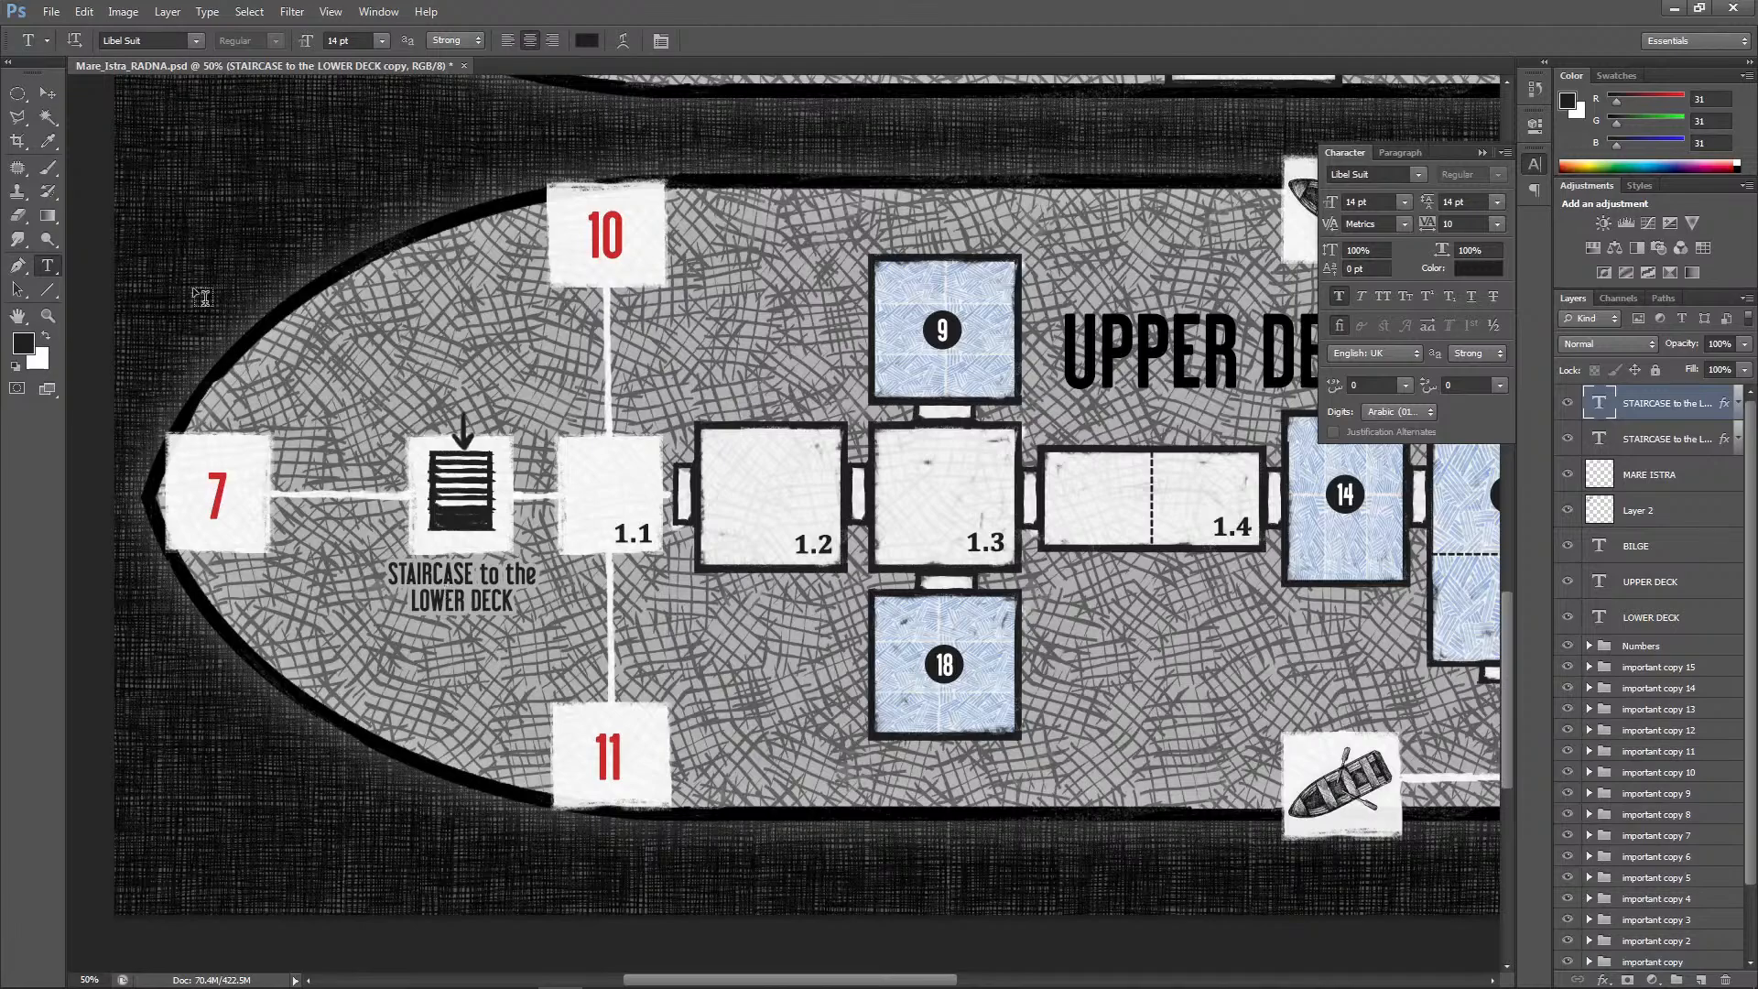
{"action": "left_click", "coordinate": [48, 94]}
{"action": "left_click_drag", "start_coordinate": [470, 600], "coordinate": [1236, 661]}
{"action": "left_click_drag", "start_coordinate": [934, 978], "coordinate": [1151, 969]}
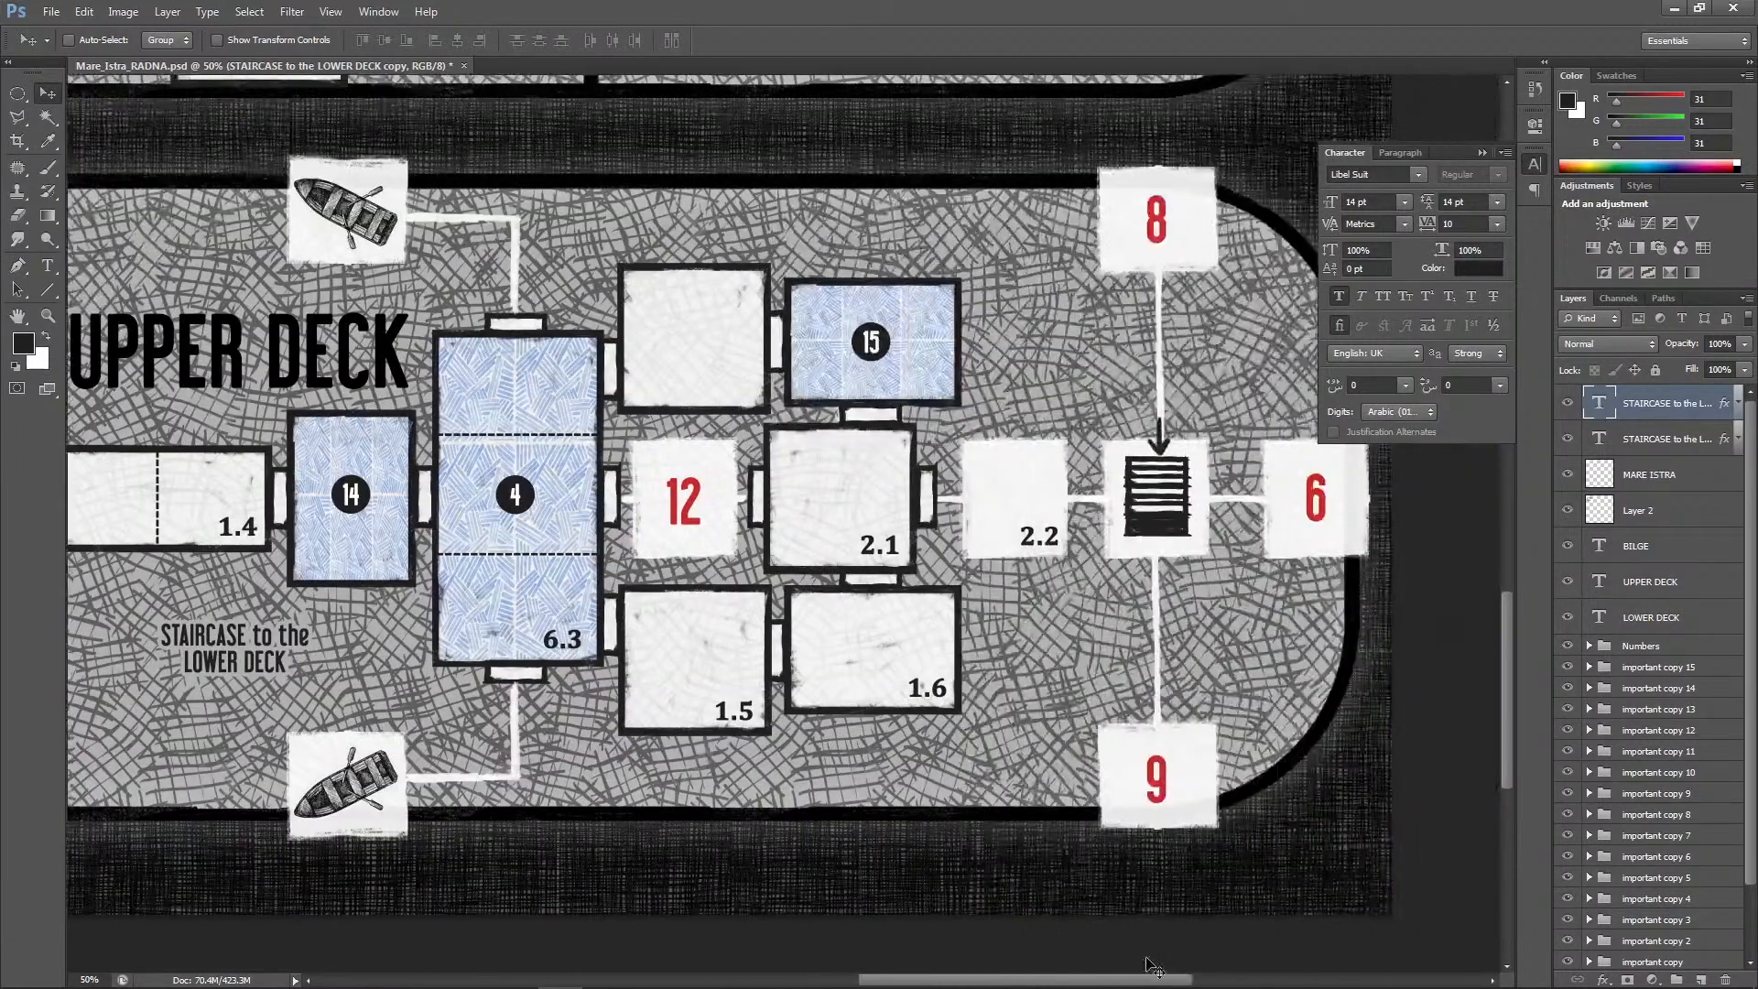
{"action": "left_click_drag", "start_coordinate": [302, 668], "coordinate": [1167, 604]}
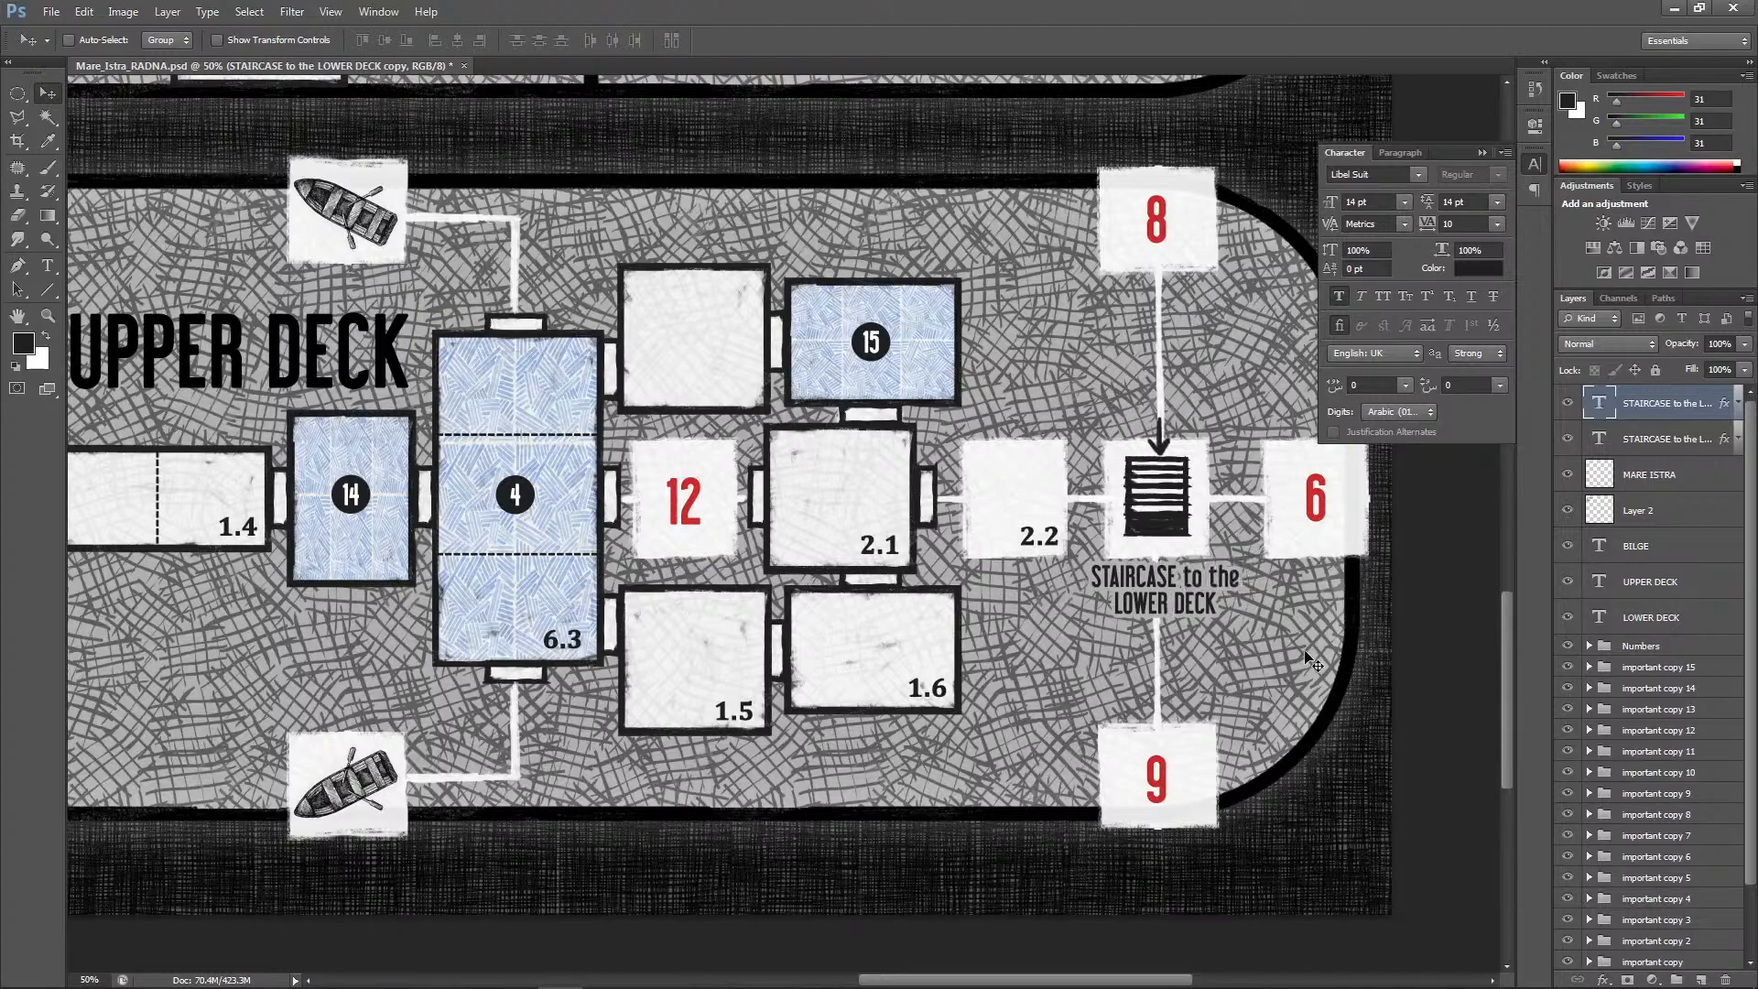
Nudge the copied label slightly left and down to centre it beneath the staircase with a small gap
{"action": "key", "text": "Left"}
{"action": "key", "text": "Left"}
{"action": "key", "text": "Left"}
{"action": "key", "text": "Down"}
{"action": "key", "text": "Down"}
{"action": "key", "text": "Down"}
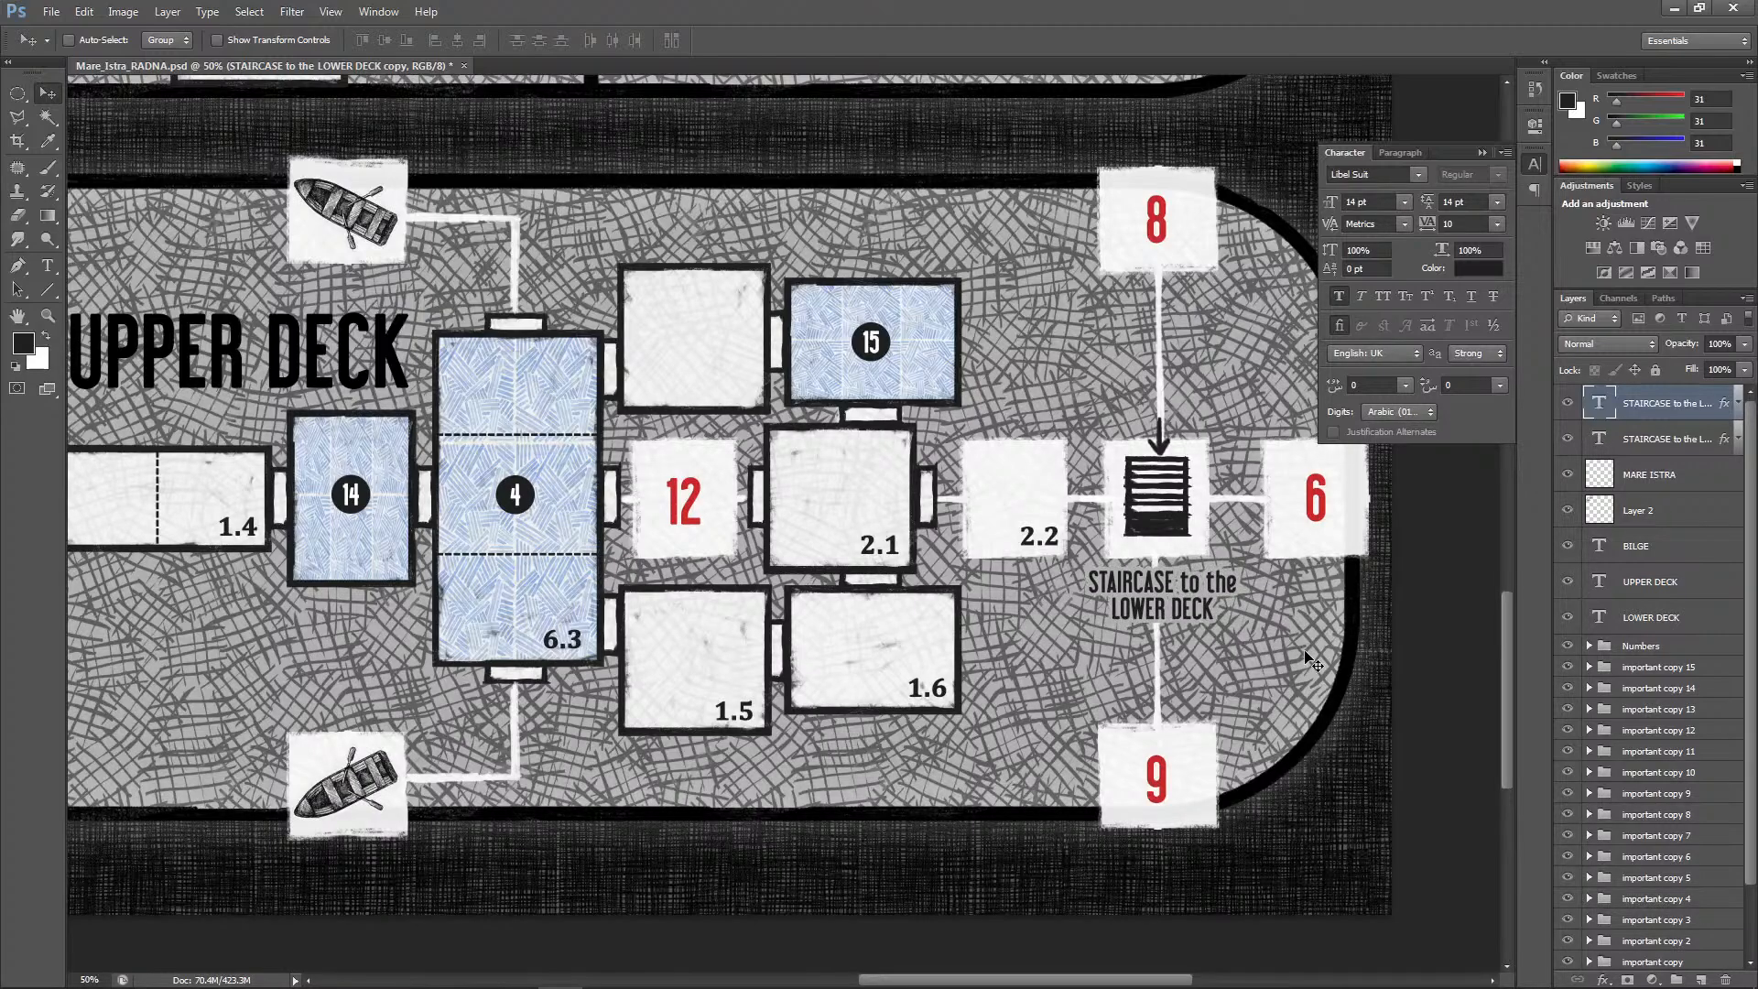
{"action": "key", "text": "Left"}
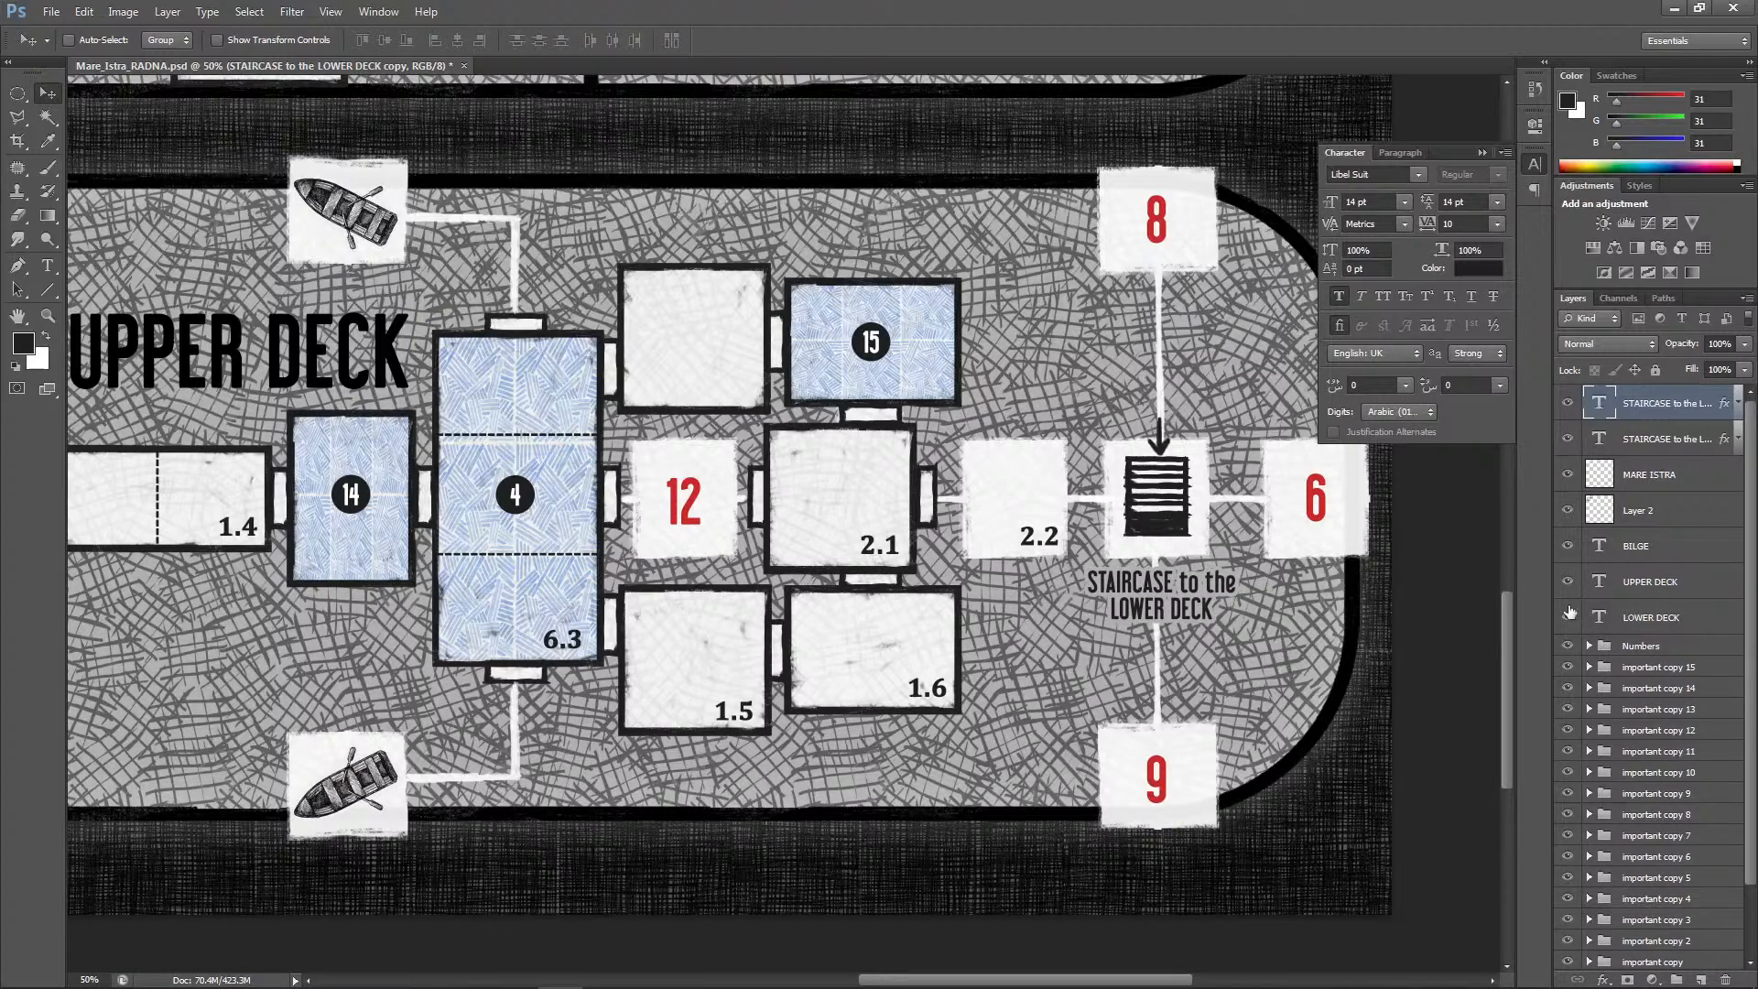
Duplicate the staircase label again and place the copy just below room 3.6 on the lower deck
{"action": "left_click_drag", "start_coordinate": [1672, 412], "coordinate": [1696, 979]}
{"action": "left_click_drag", "start_coordinate": [1505, 705], "coordinate": [1507, 622]}
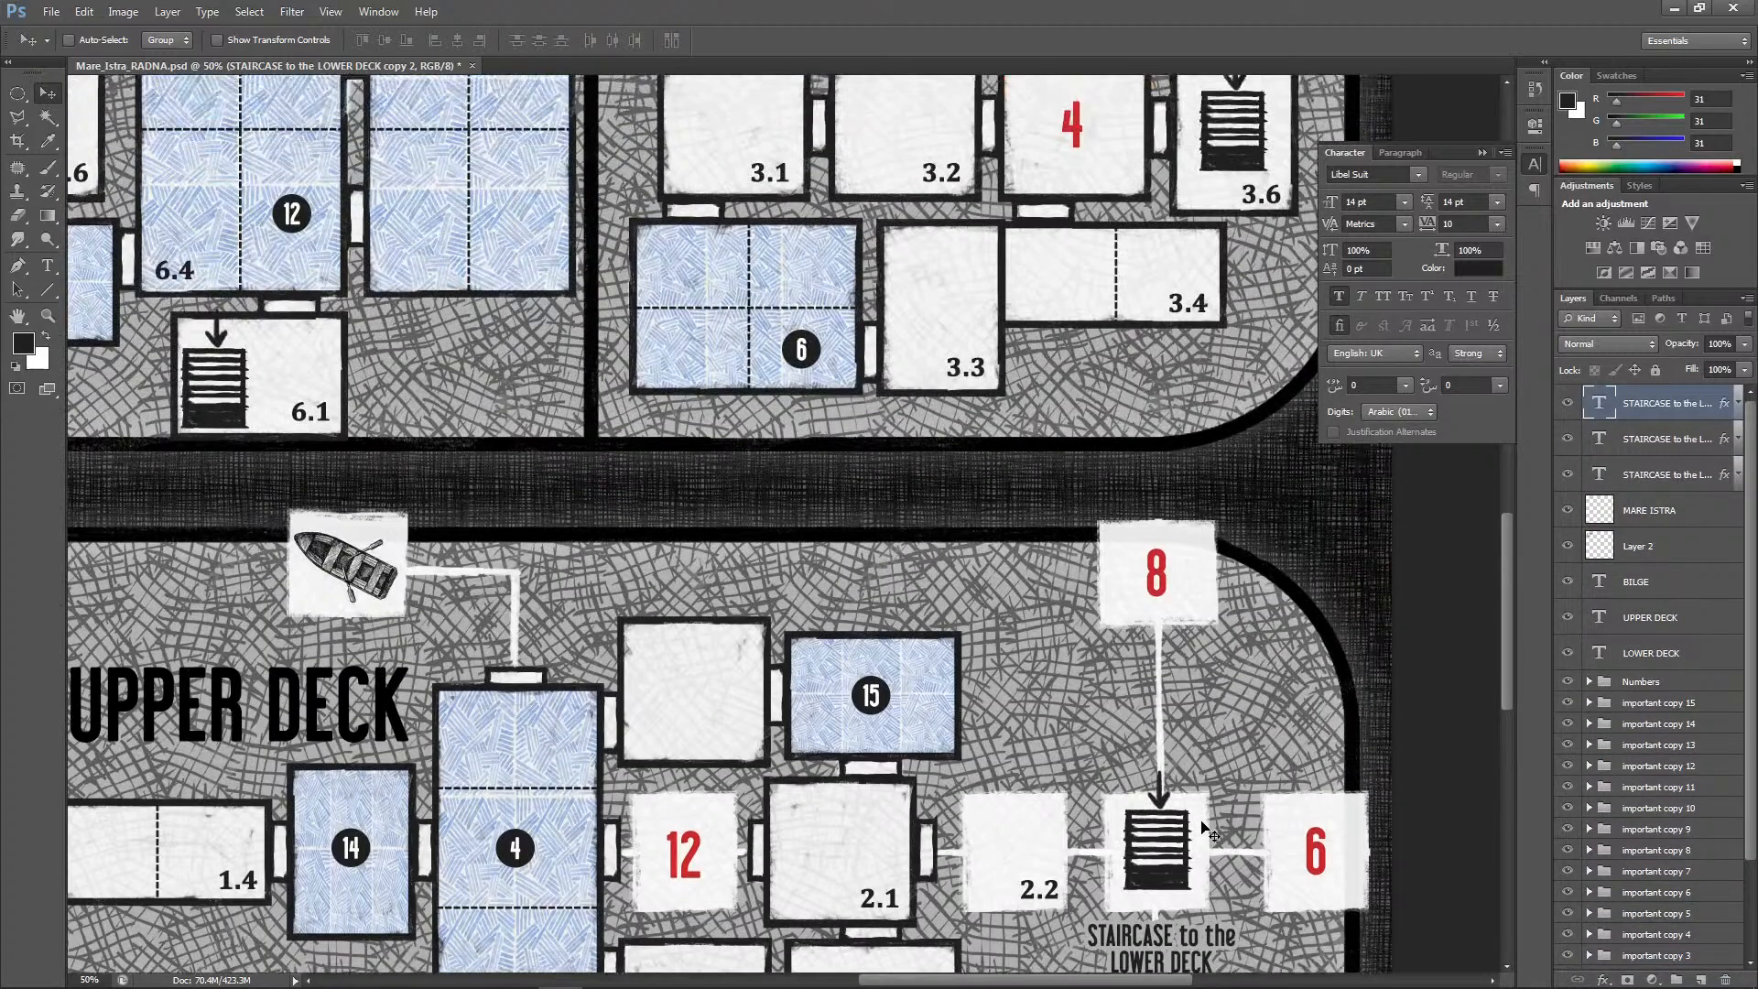
{"action": "left_click_drag", "start_coordinate": [1210, 831], "coordinate": [1235, 282]}
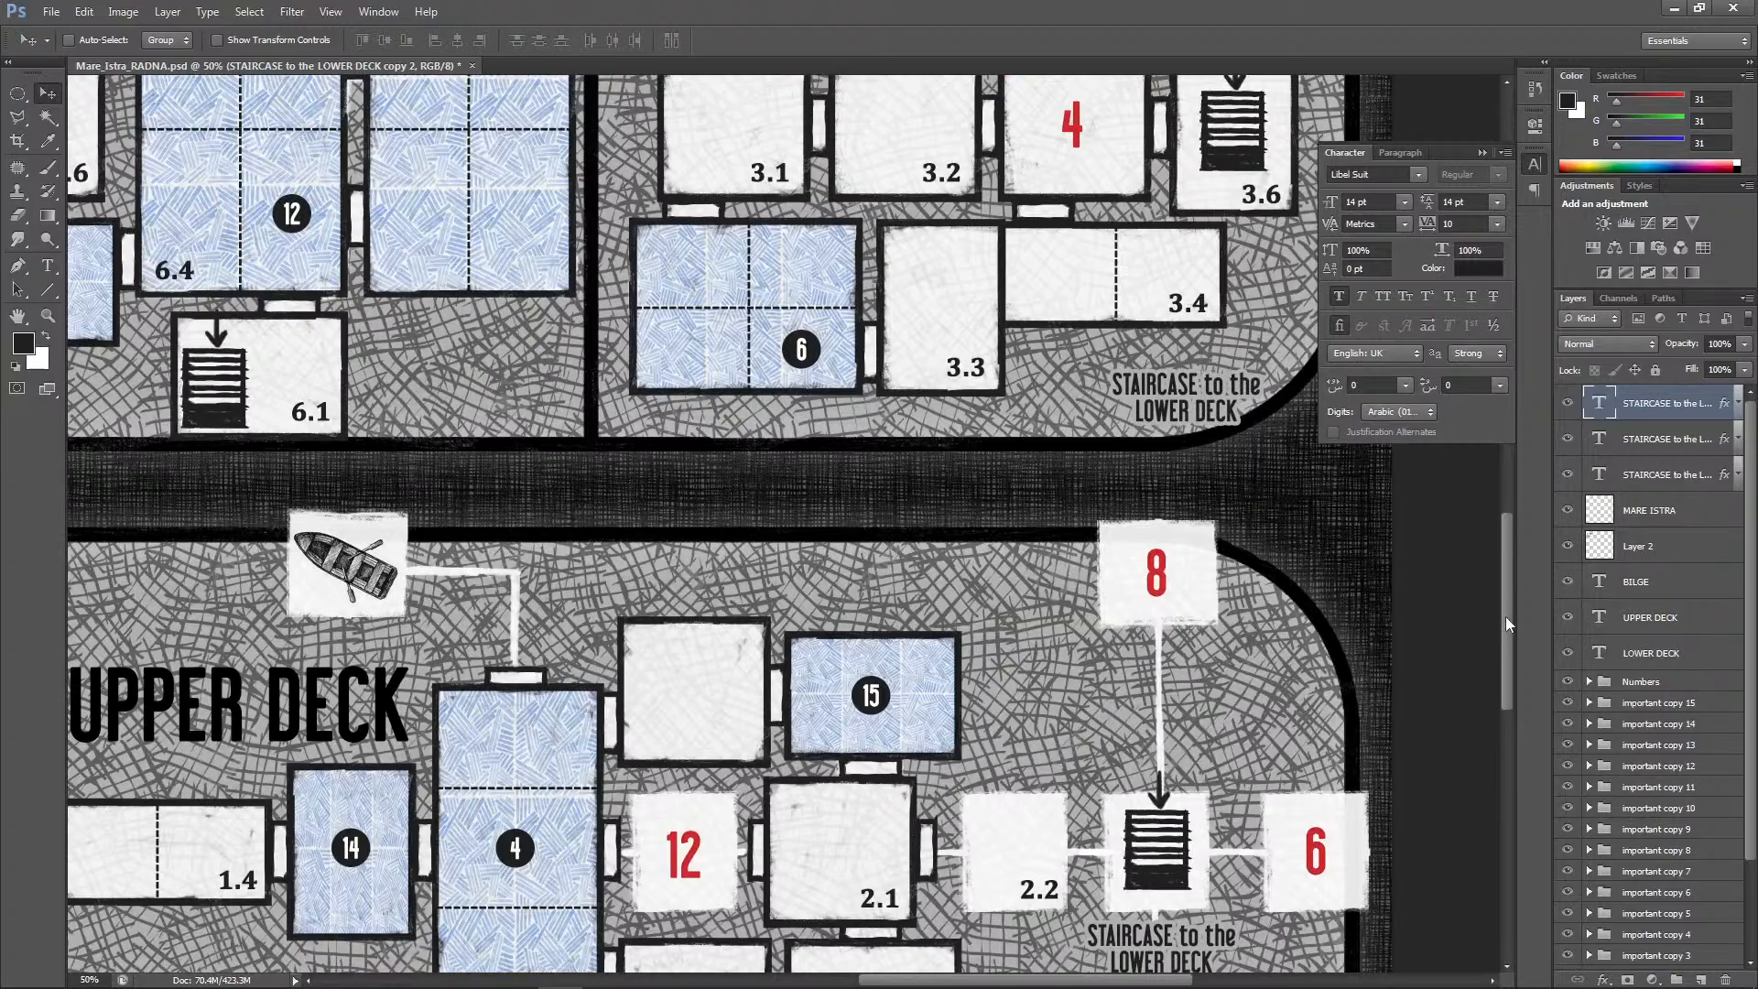
{"action": "left_click_drag", "start_coordinate": [1505, 617], "coordinate": [1506, 553]}
{"action": "left_click_drag", "start_coordinate": [1190, 721], "coordinate": [1296, 570]}
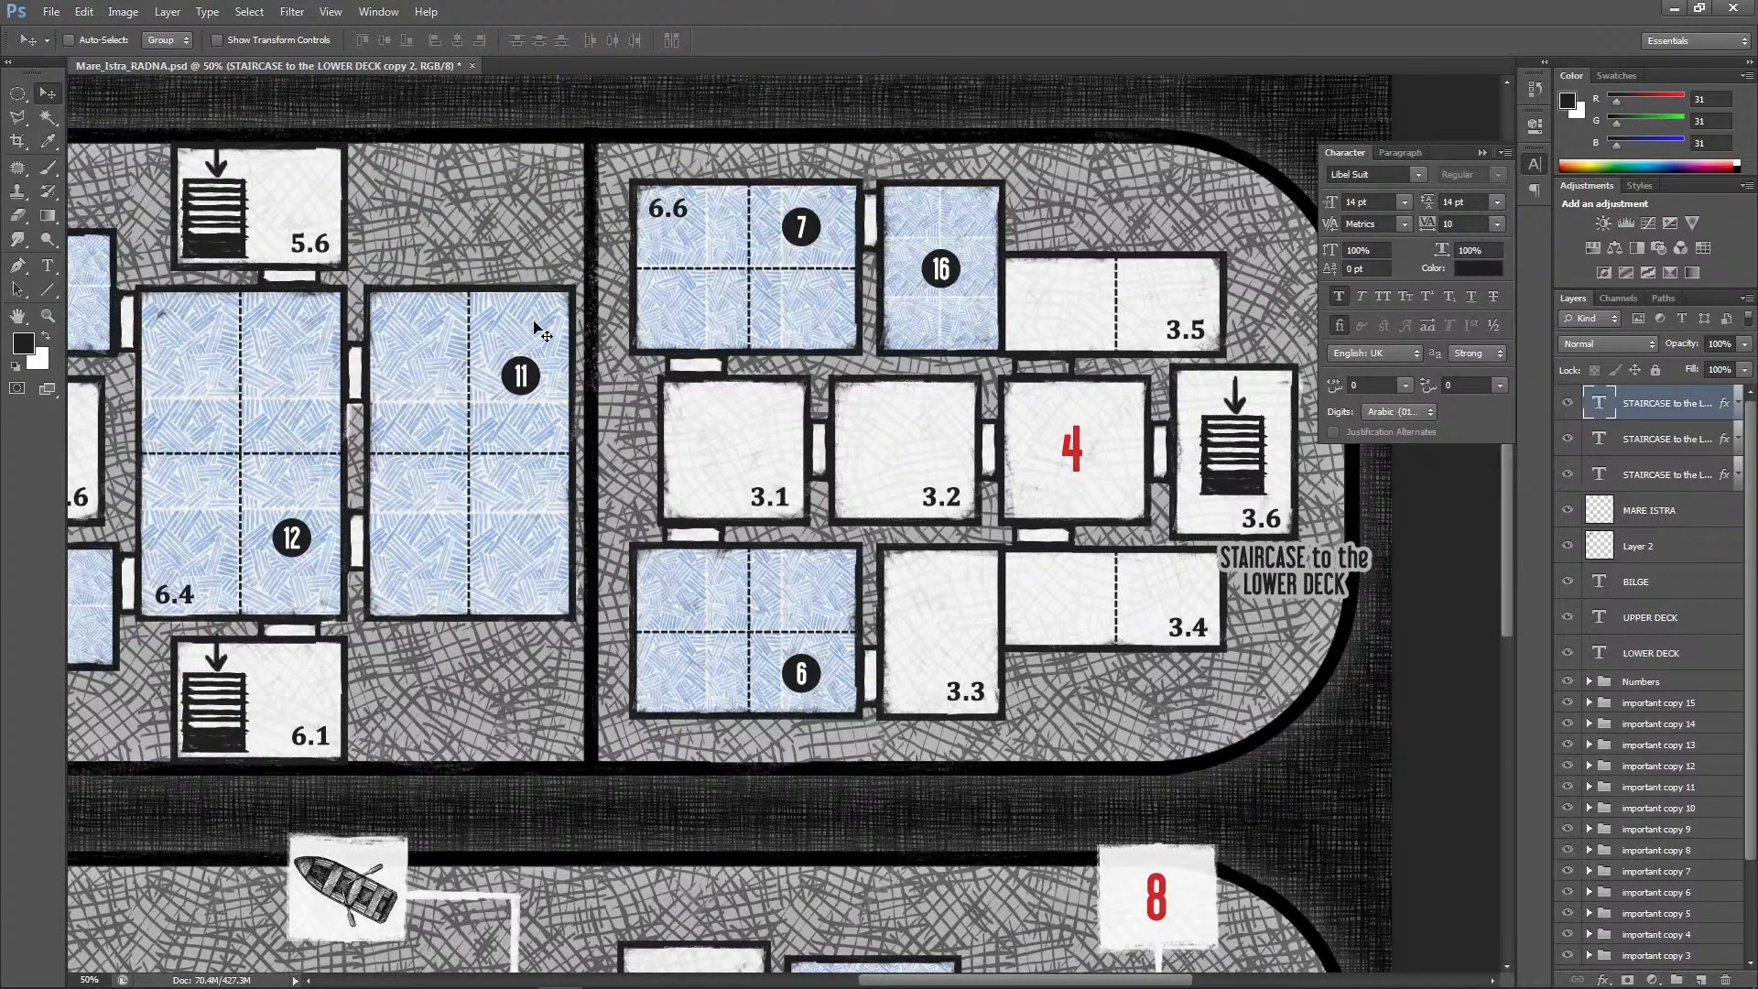
Change the wording of the label below room 3.6 to "STAIRCASE to the UPPER DECK"
{"action": "key", "text": "t"}
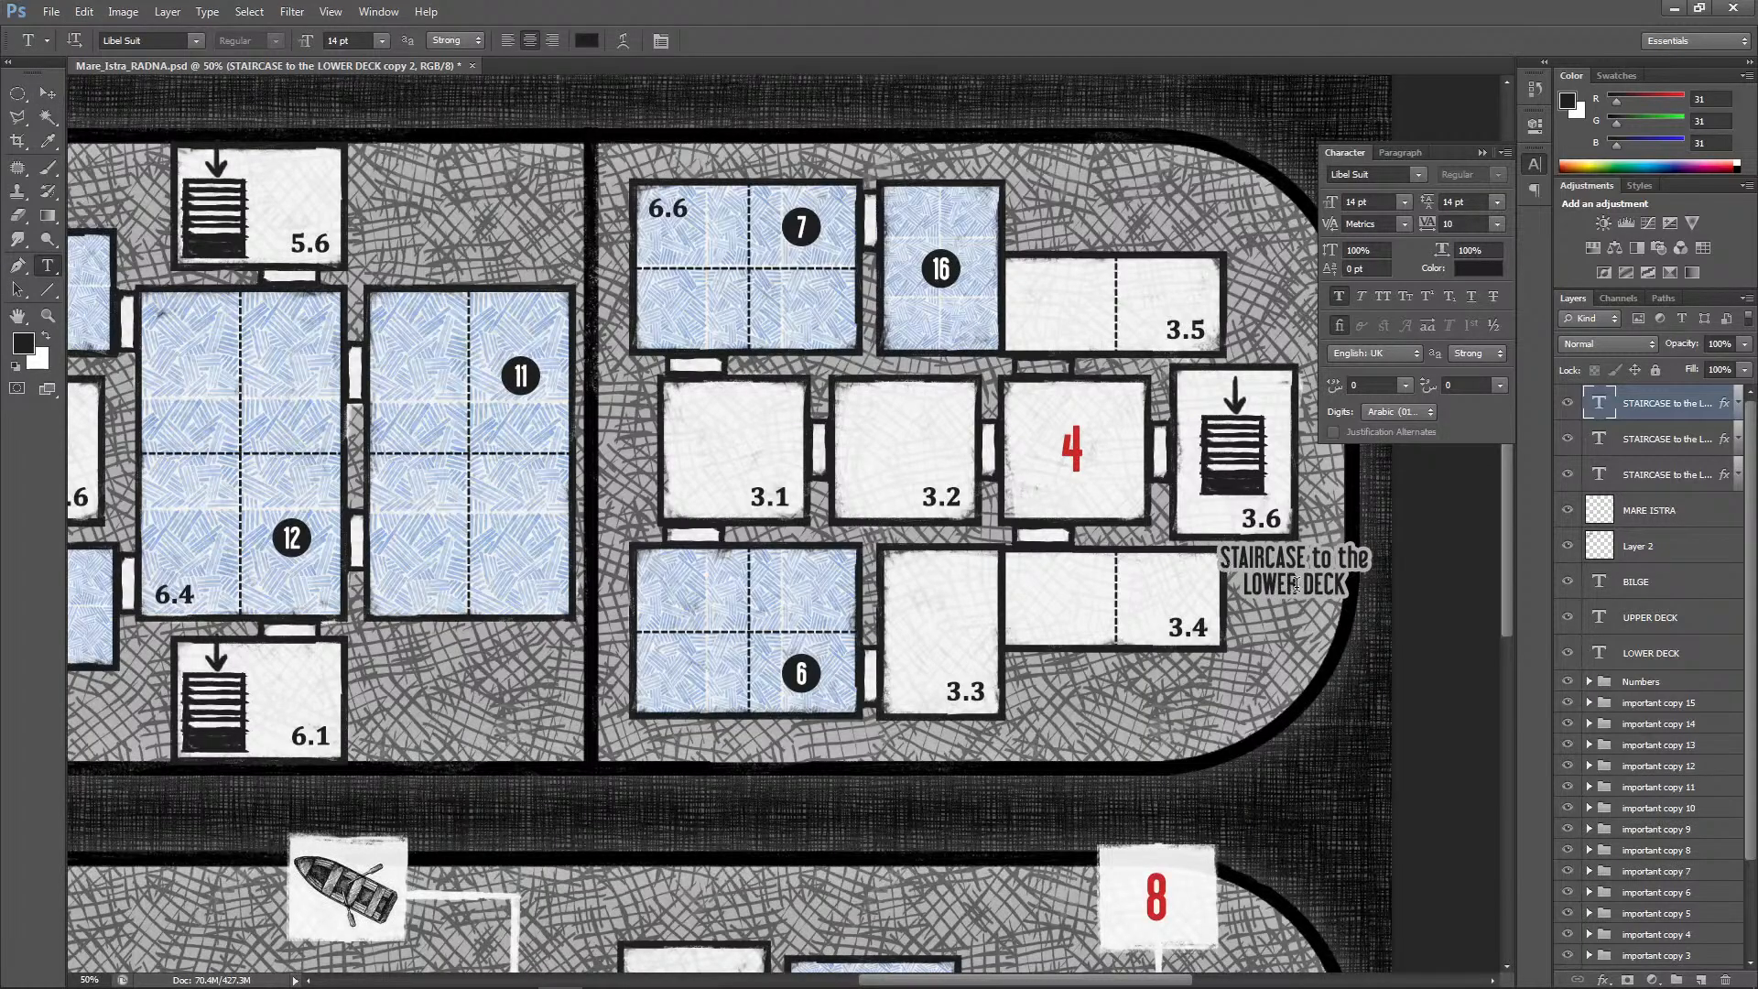
{"action": "left_click", "coordinate": [1235, 583]}
{"action": "type", "text": "UPPER"}
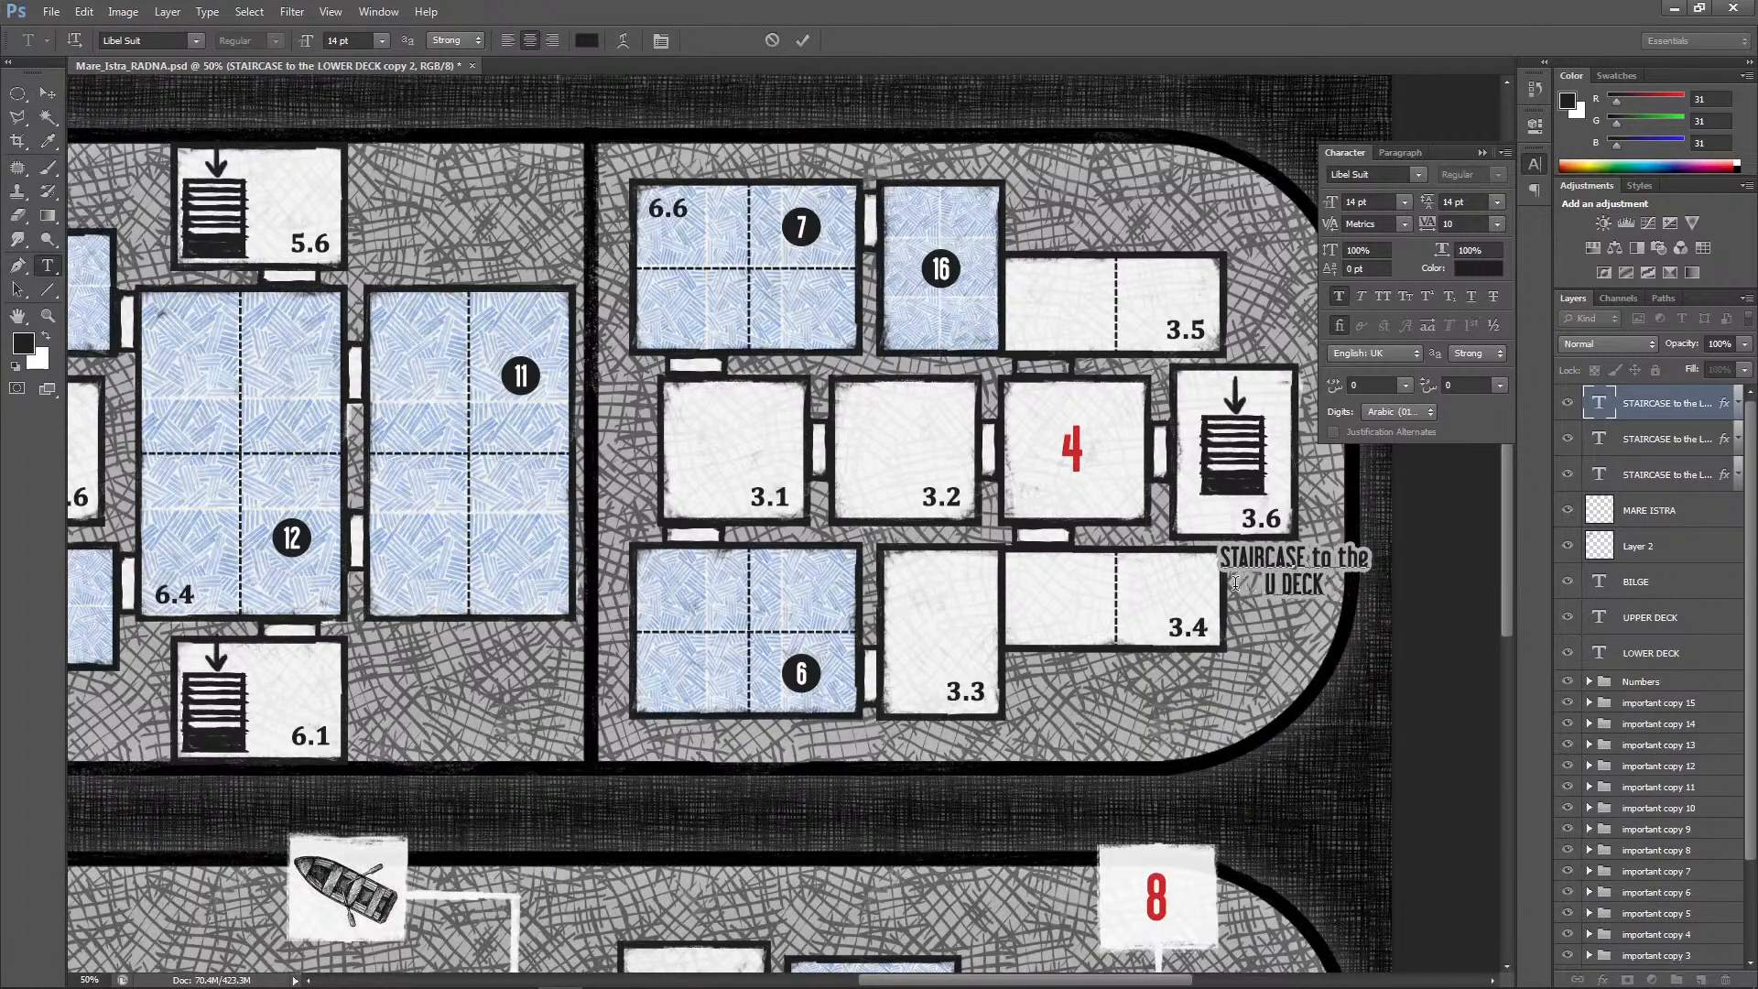
{"action": "left_click", "coordinate": [48, 93]}
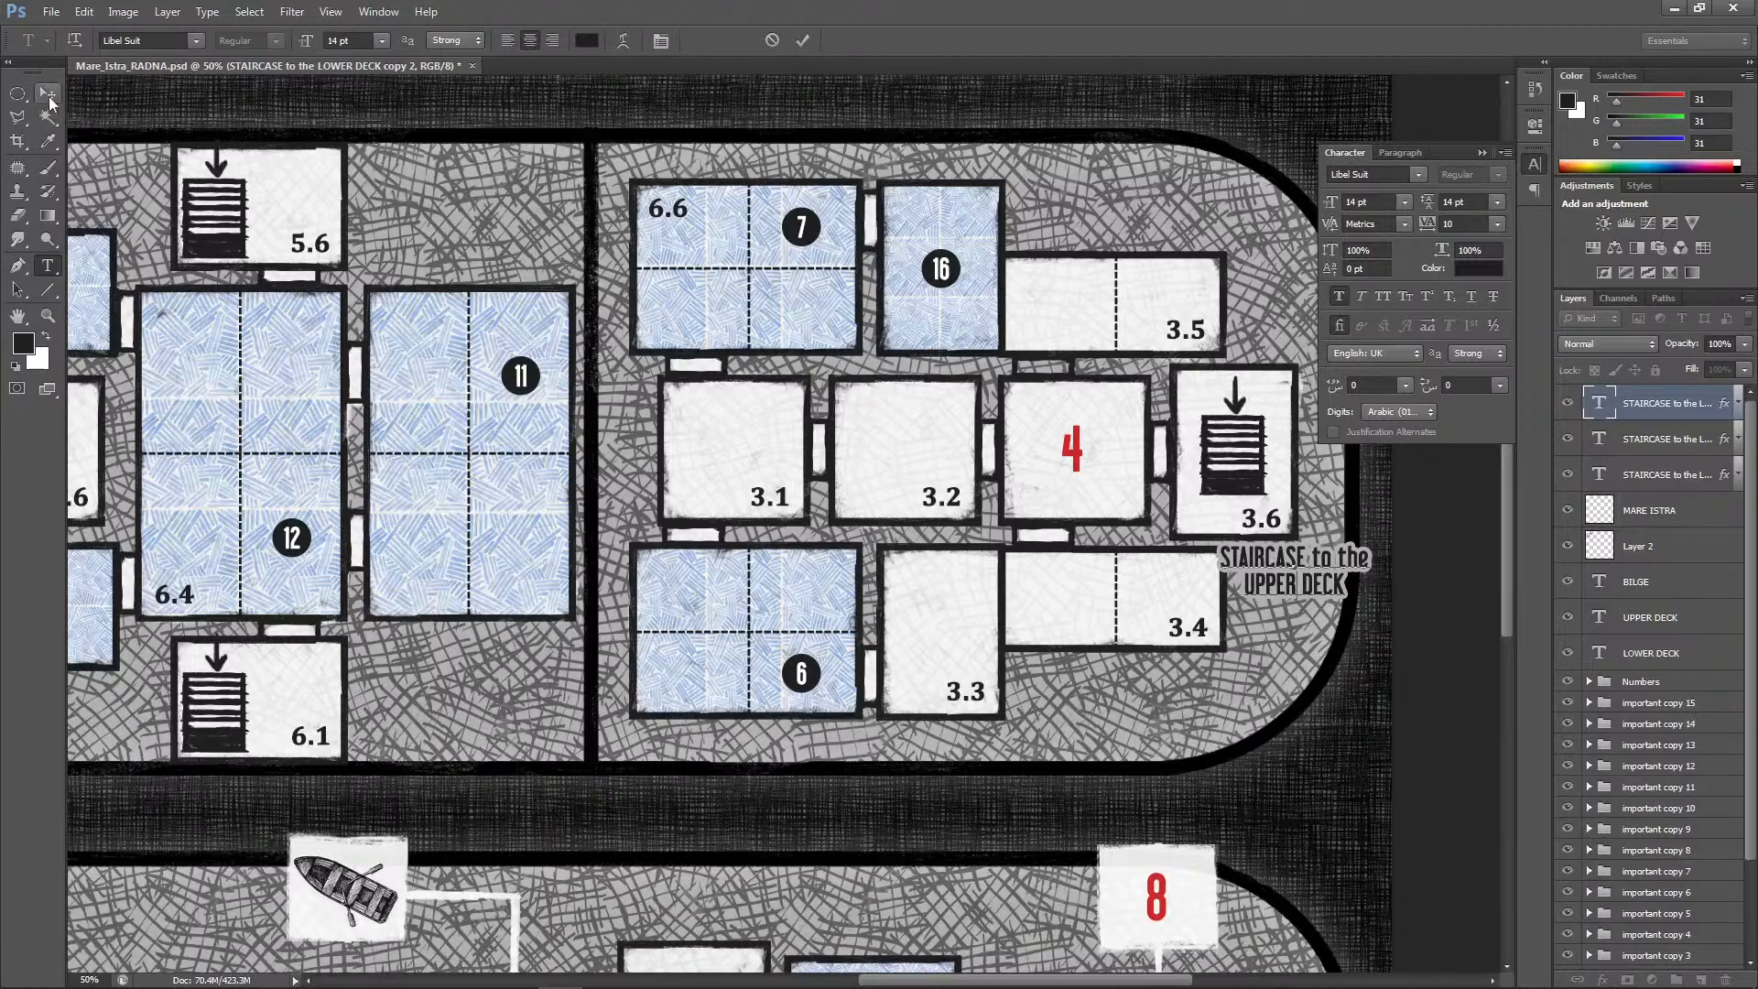
Shift the "STAIRCASE to the UPPER DECK" label slightly right and down beneath room 3.6
{"action": "left_click_drag", "start_coordinate": [1291, 574], "coordinate": [1303, 580]}
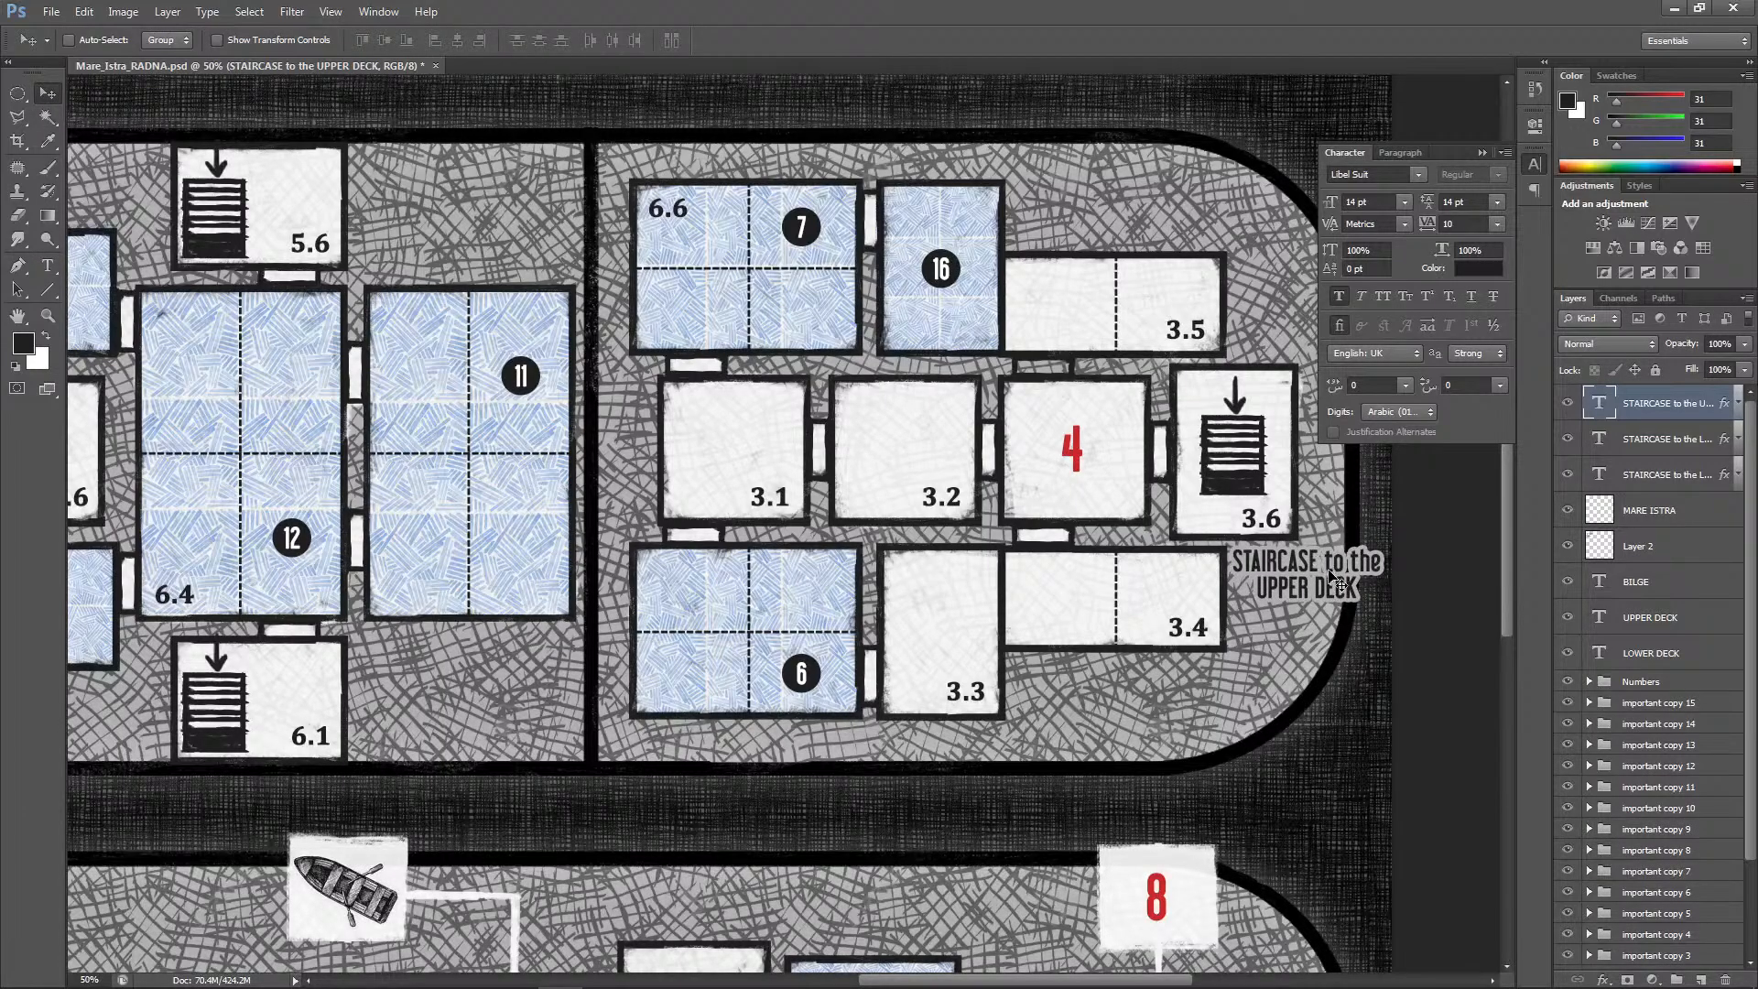
{"action": "key", "text": "Down"}
{"action": "key", "text": "Down"}
{"action": "key", "text": "Down"}
{"action": "key", "text": "Down"}
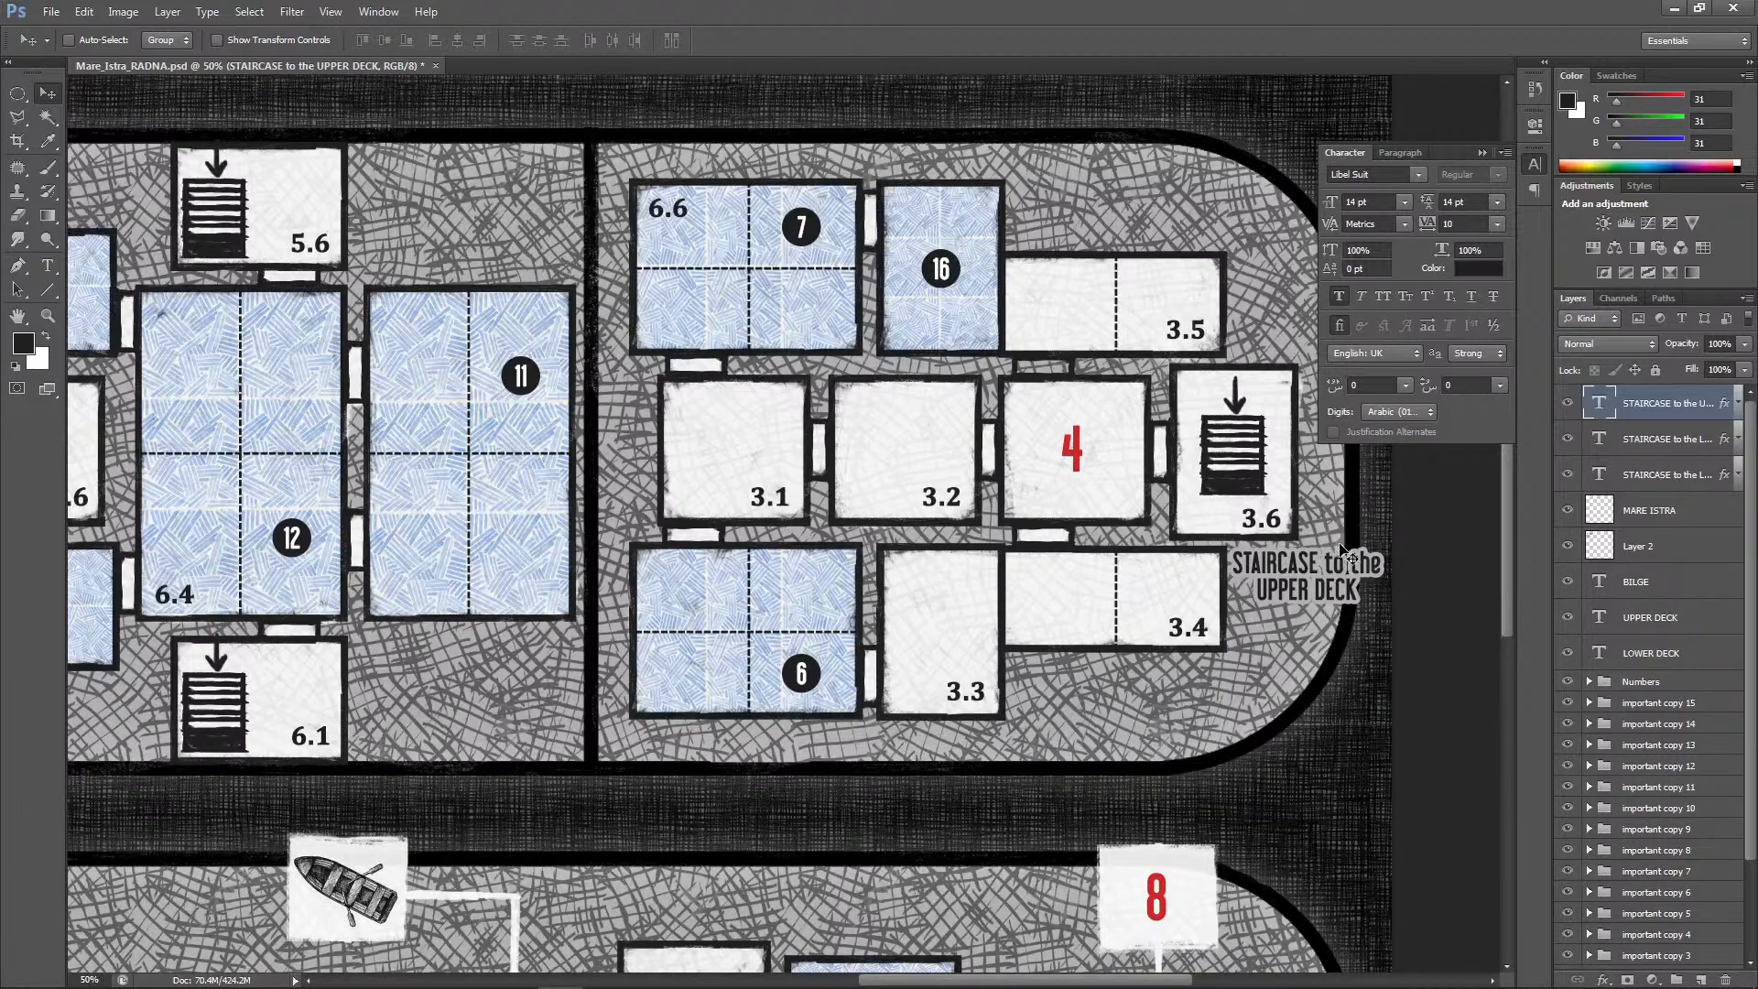
Duplicate the "STAIRCASE to the UPPER DECK" label and place the copy just beneath blue room 5 at the lower deck's bow
{"action": "left_click_drag", "start_coordinate": [1678, 414], "coordinate": [1700, 978]}
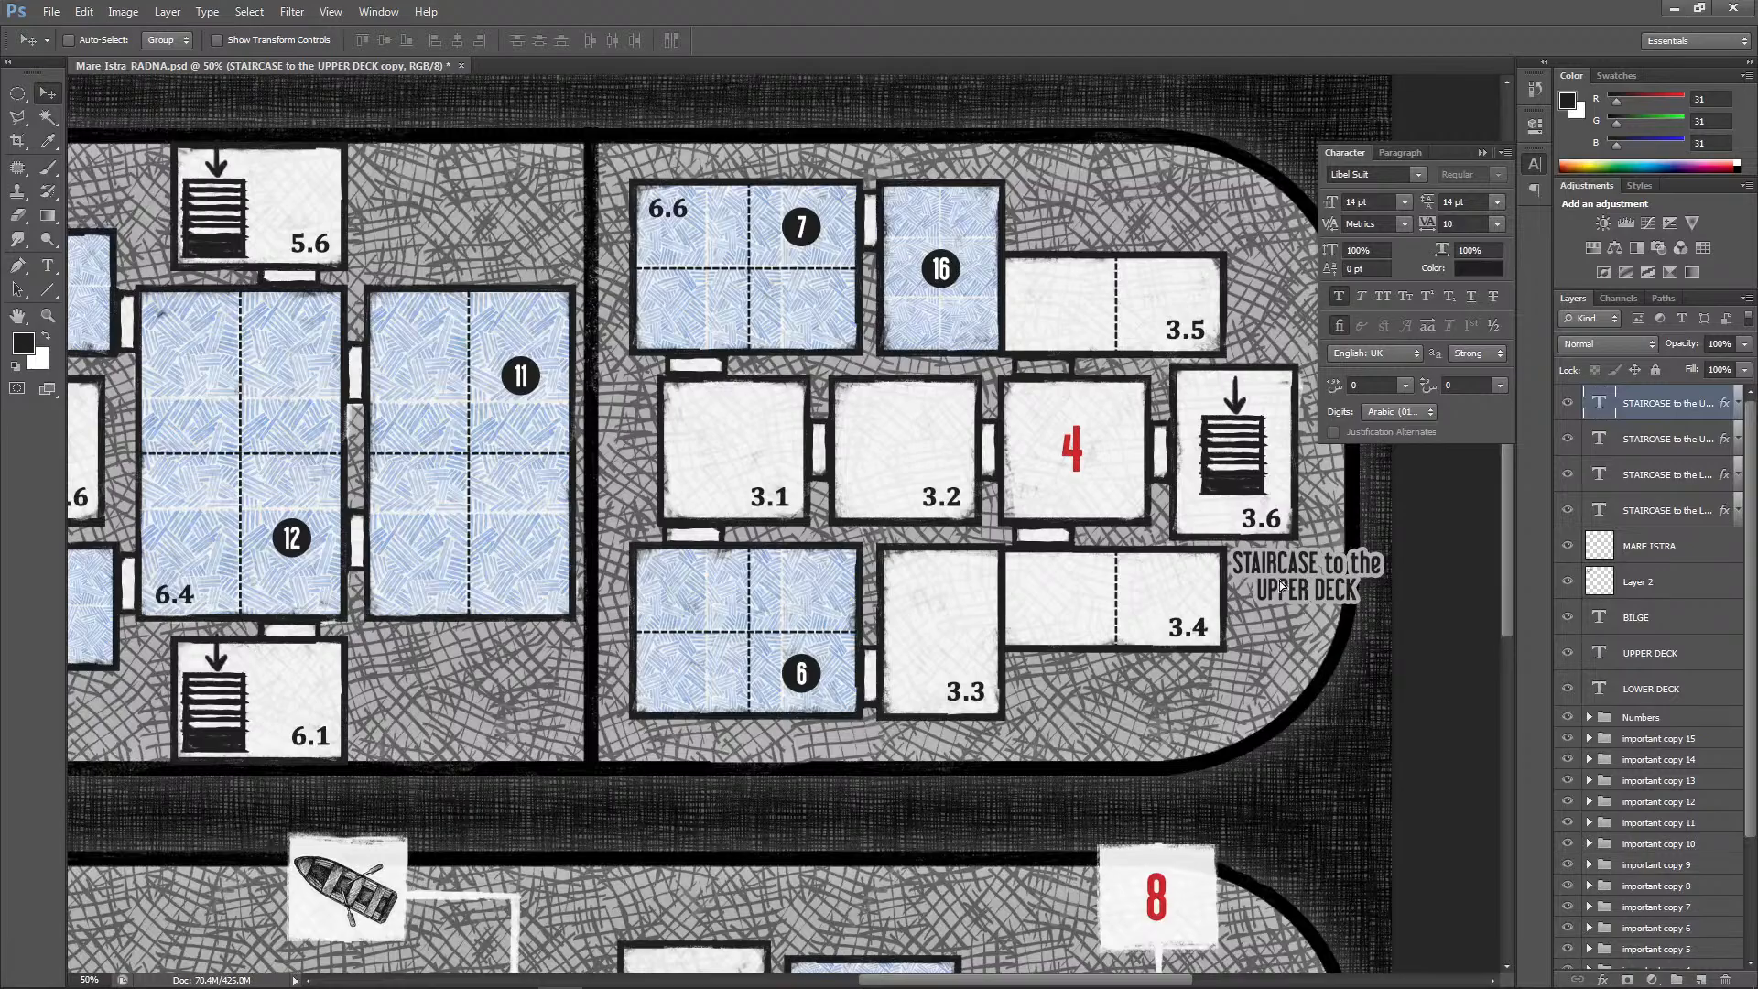
{"action": "left_click_drag", "start_coordinate": [1282, 586], "coordinate": [451, 657]}
{"action": "left_click_drag", "start_coordinate": [1158, 982], "coordinate": [939, 982]}
{"action": "left_click_drag", "start_coordinate": [1402, 640], "coordinate": [258, 579]}
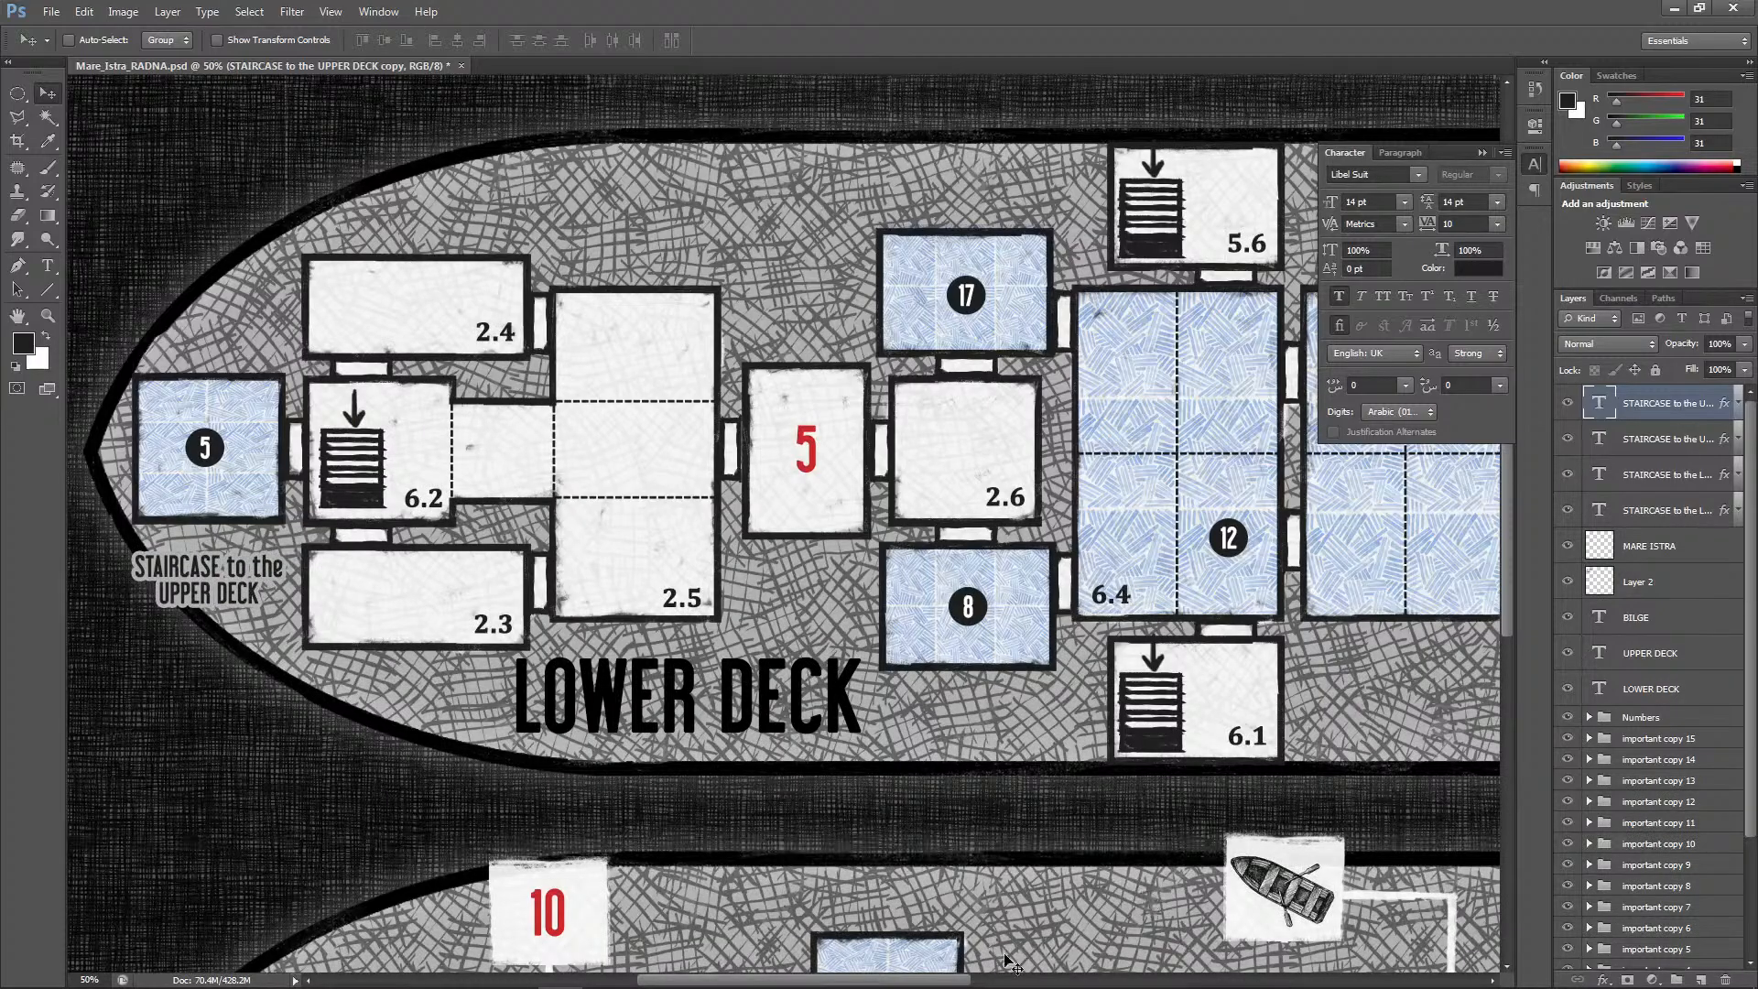
{"action": "left_click_drag", "start_coordinate": [949, 982], "coordinate": [821, 907]}
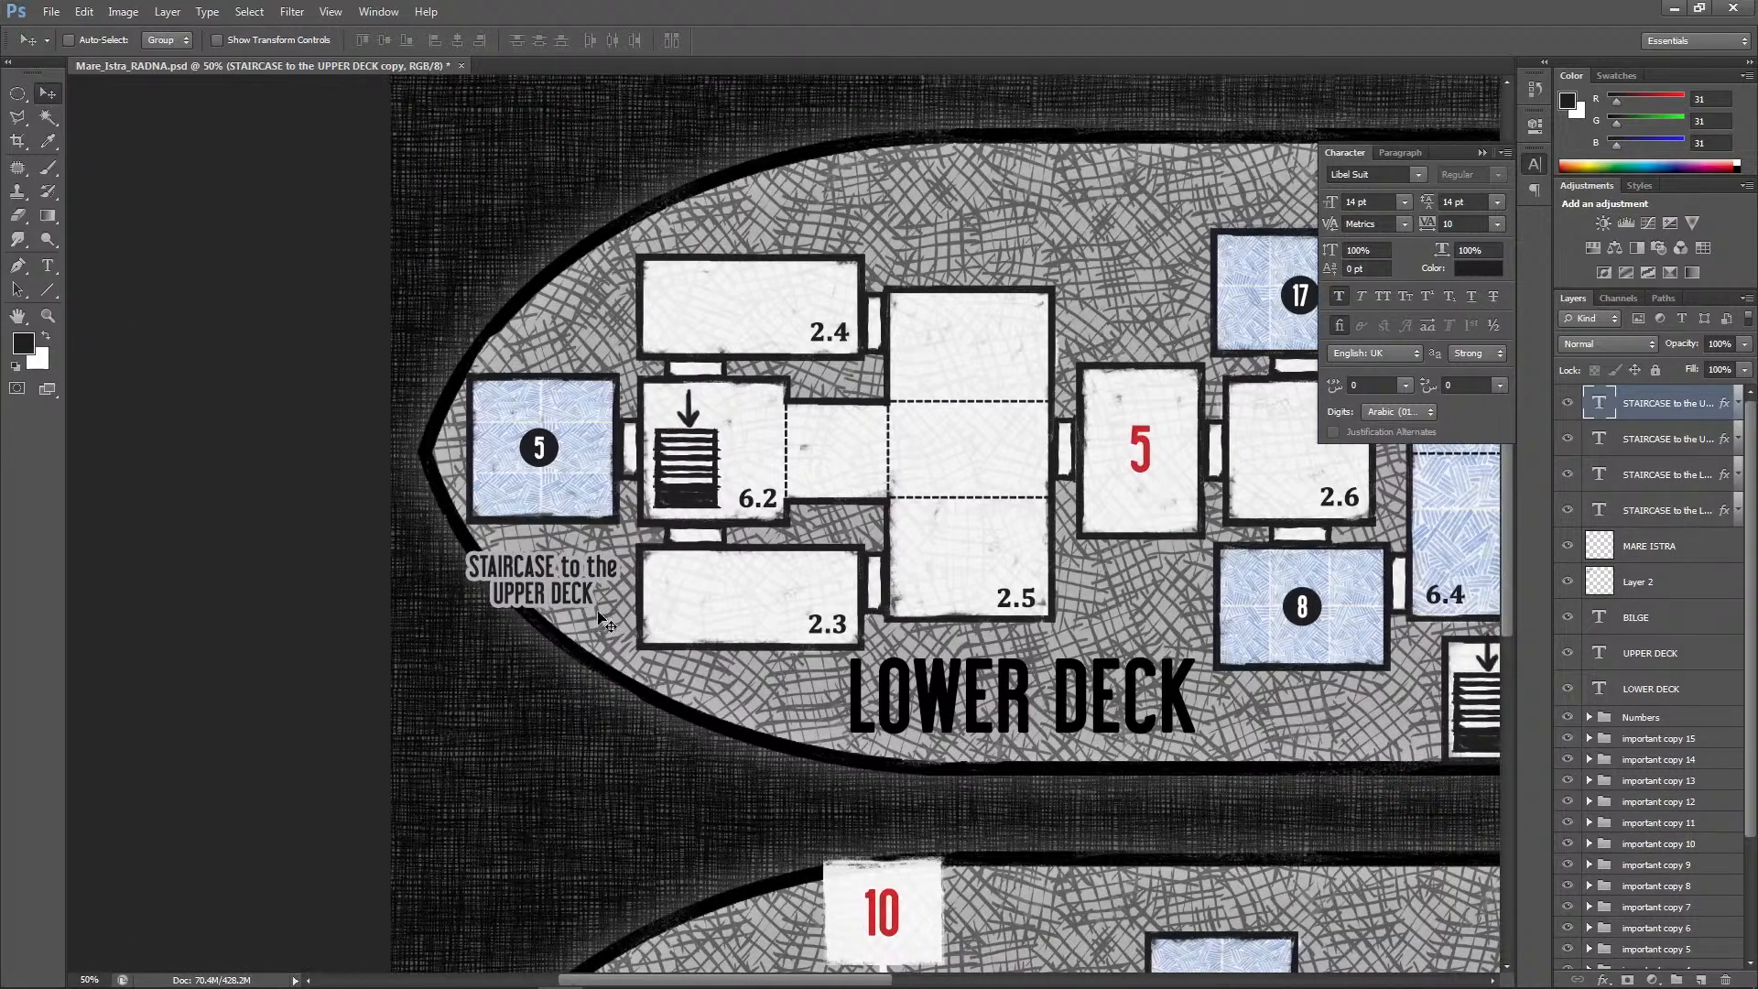
{"action": "key", "text": "ctrl+plus"}
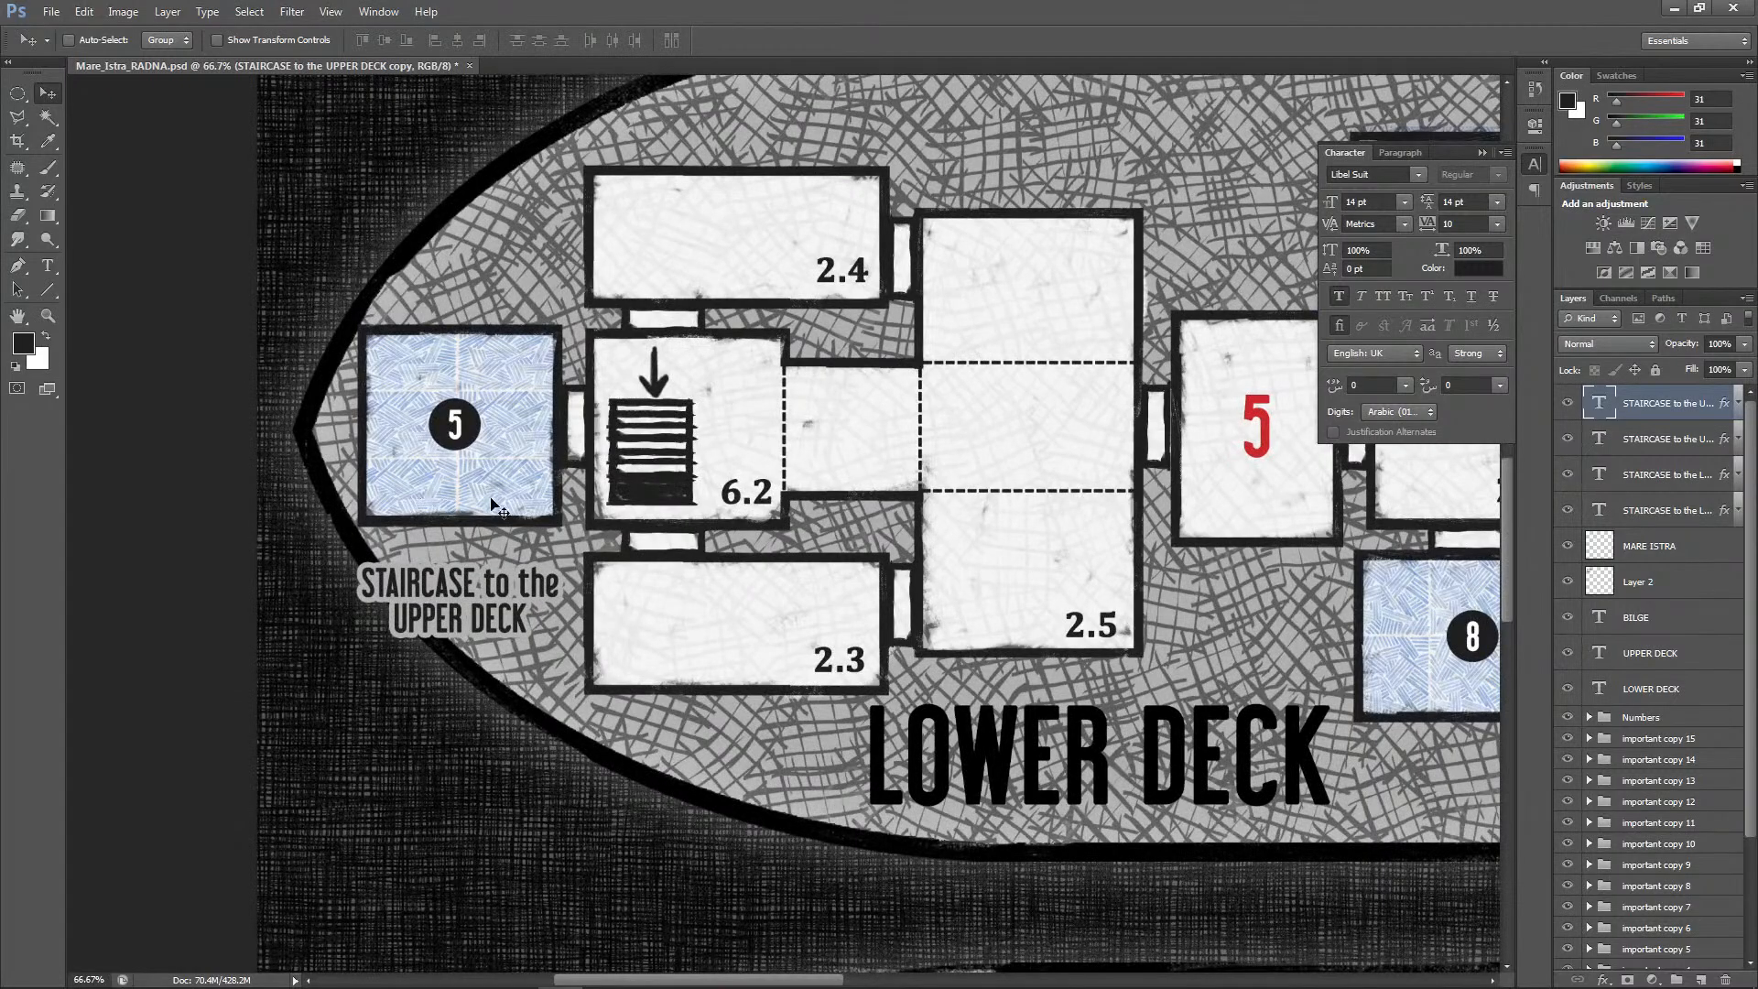
{"action": "key", "text": "shift+Up"}
{"action": "key", "text": "shift+Up"}
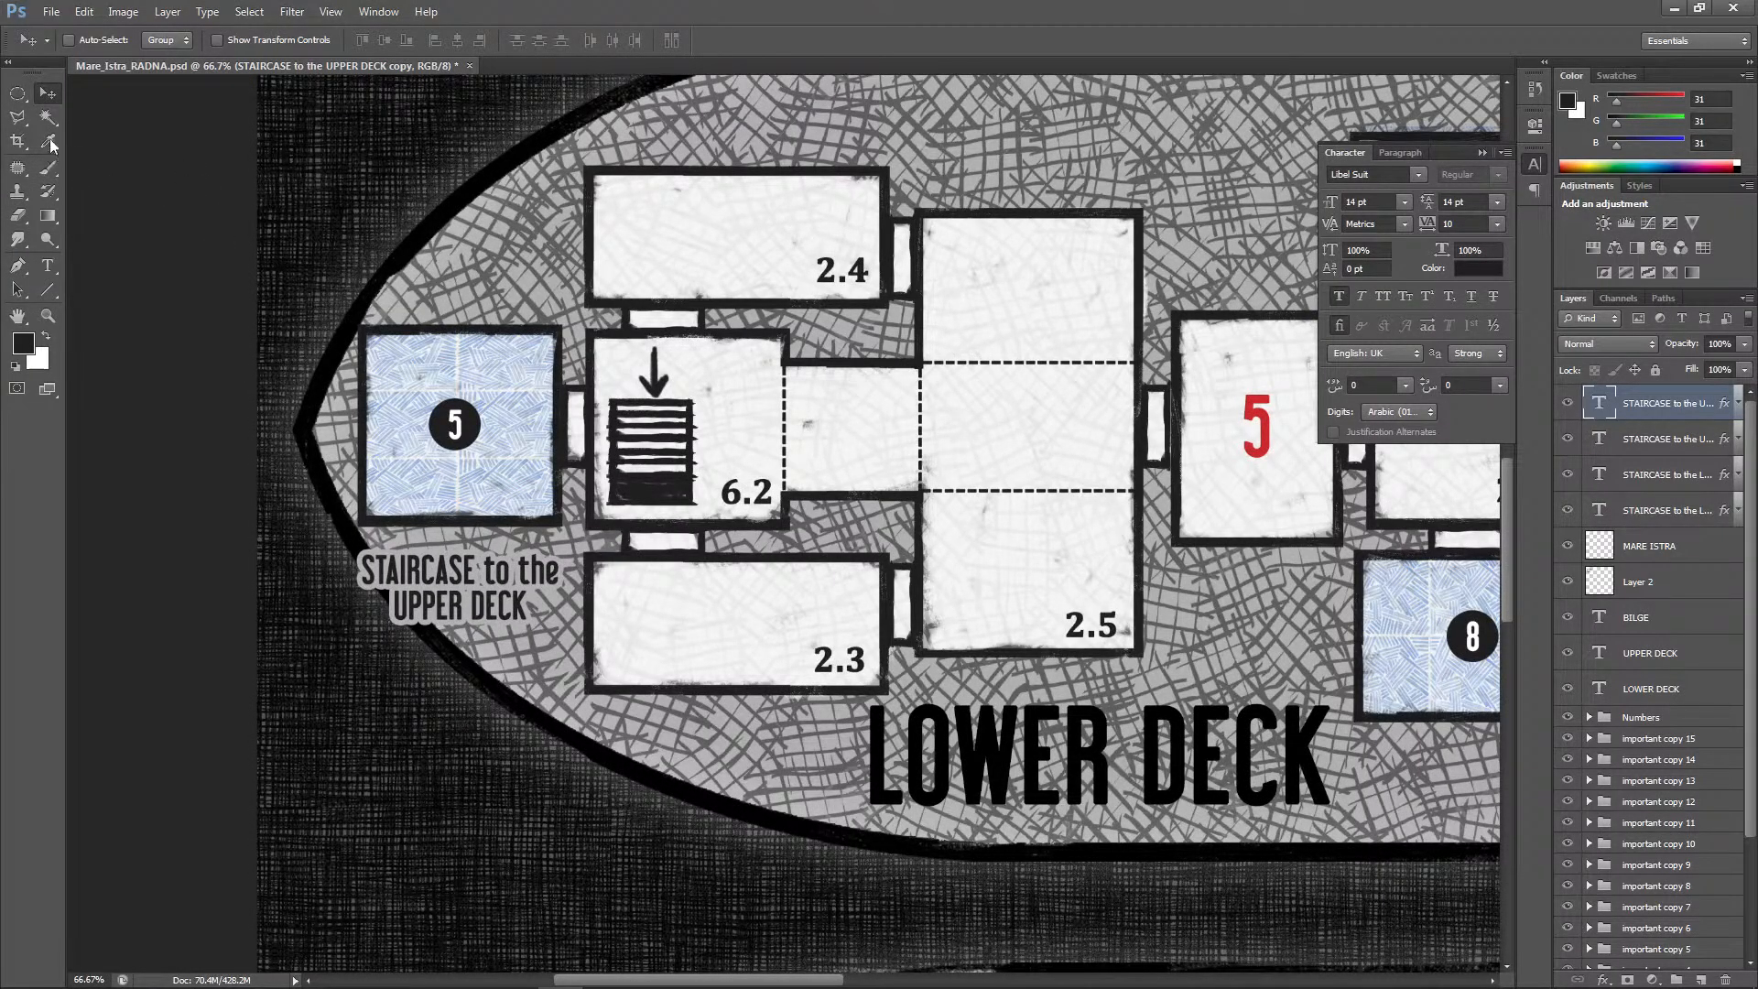
Add a new layer above the labels and set the foreground colour to the grey #b0b0b0 sampled near the bow label
{"action": "left_click", "coordinate": [47, 171]}
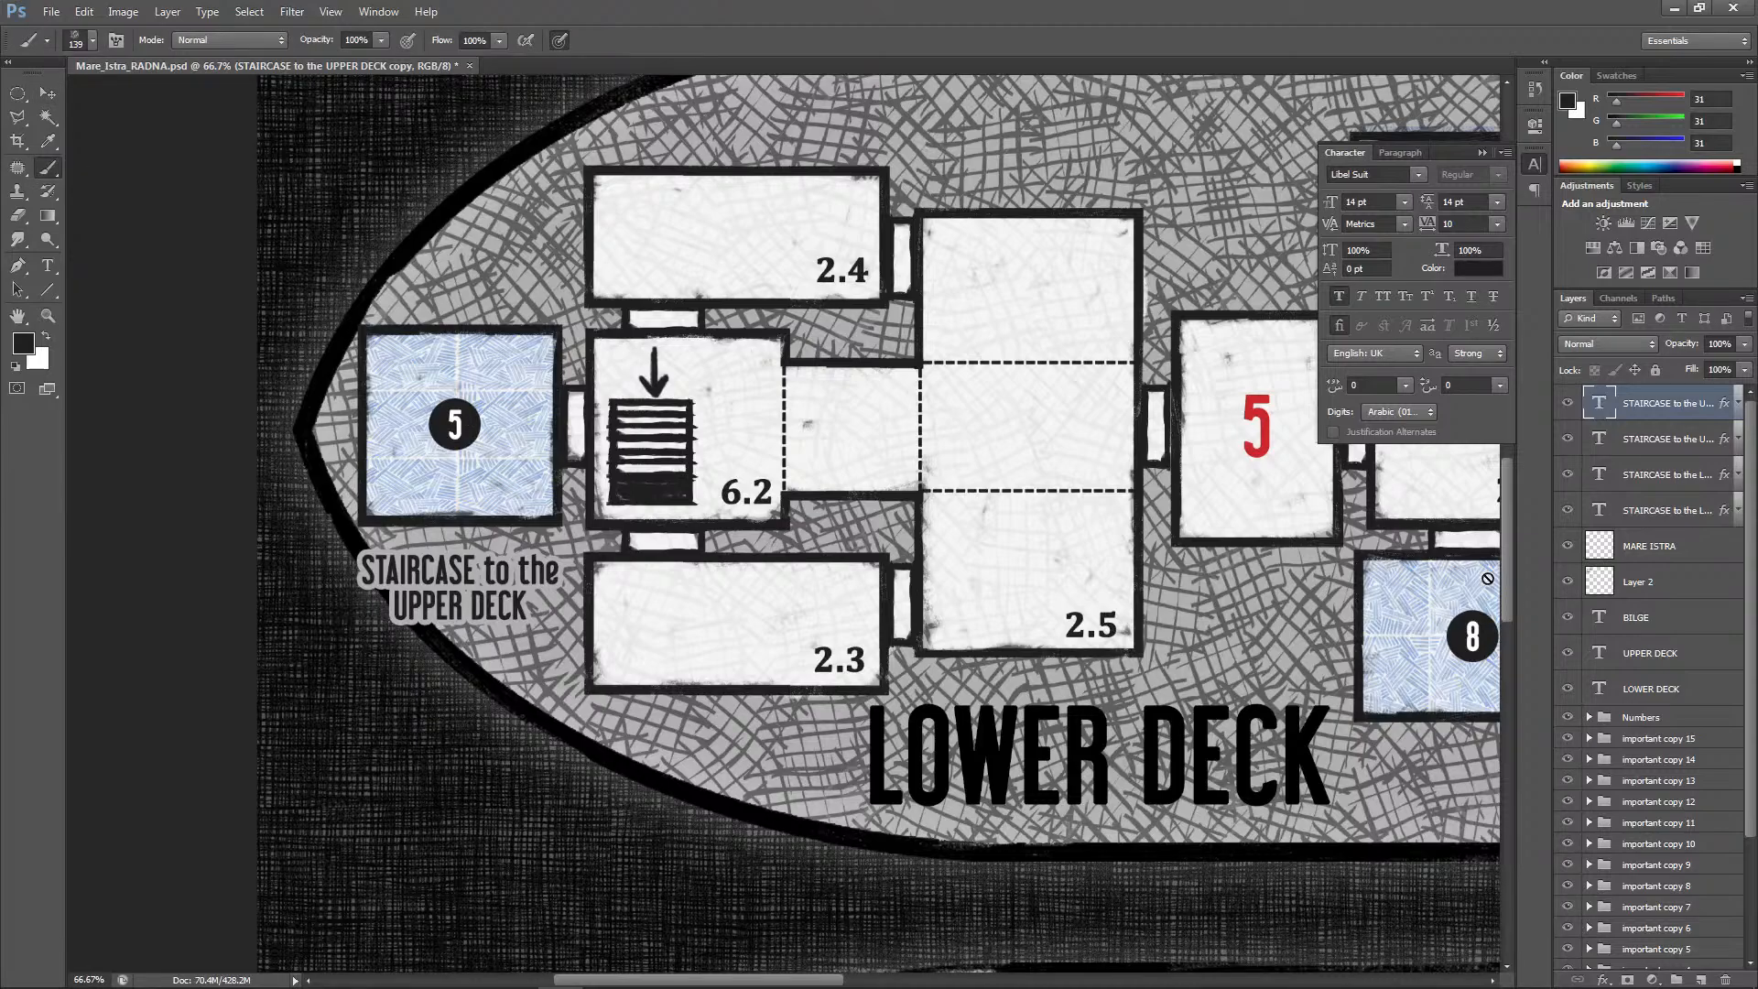
{"action": "left_click", "coordinate": [1700, 979]}
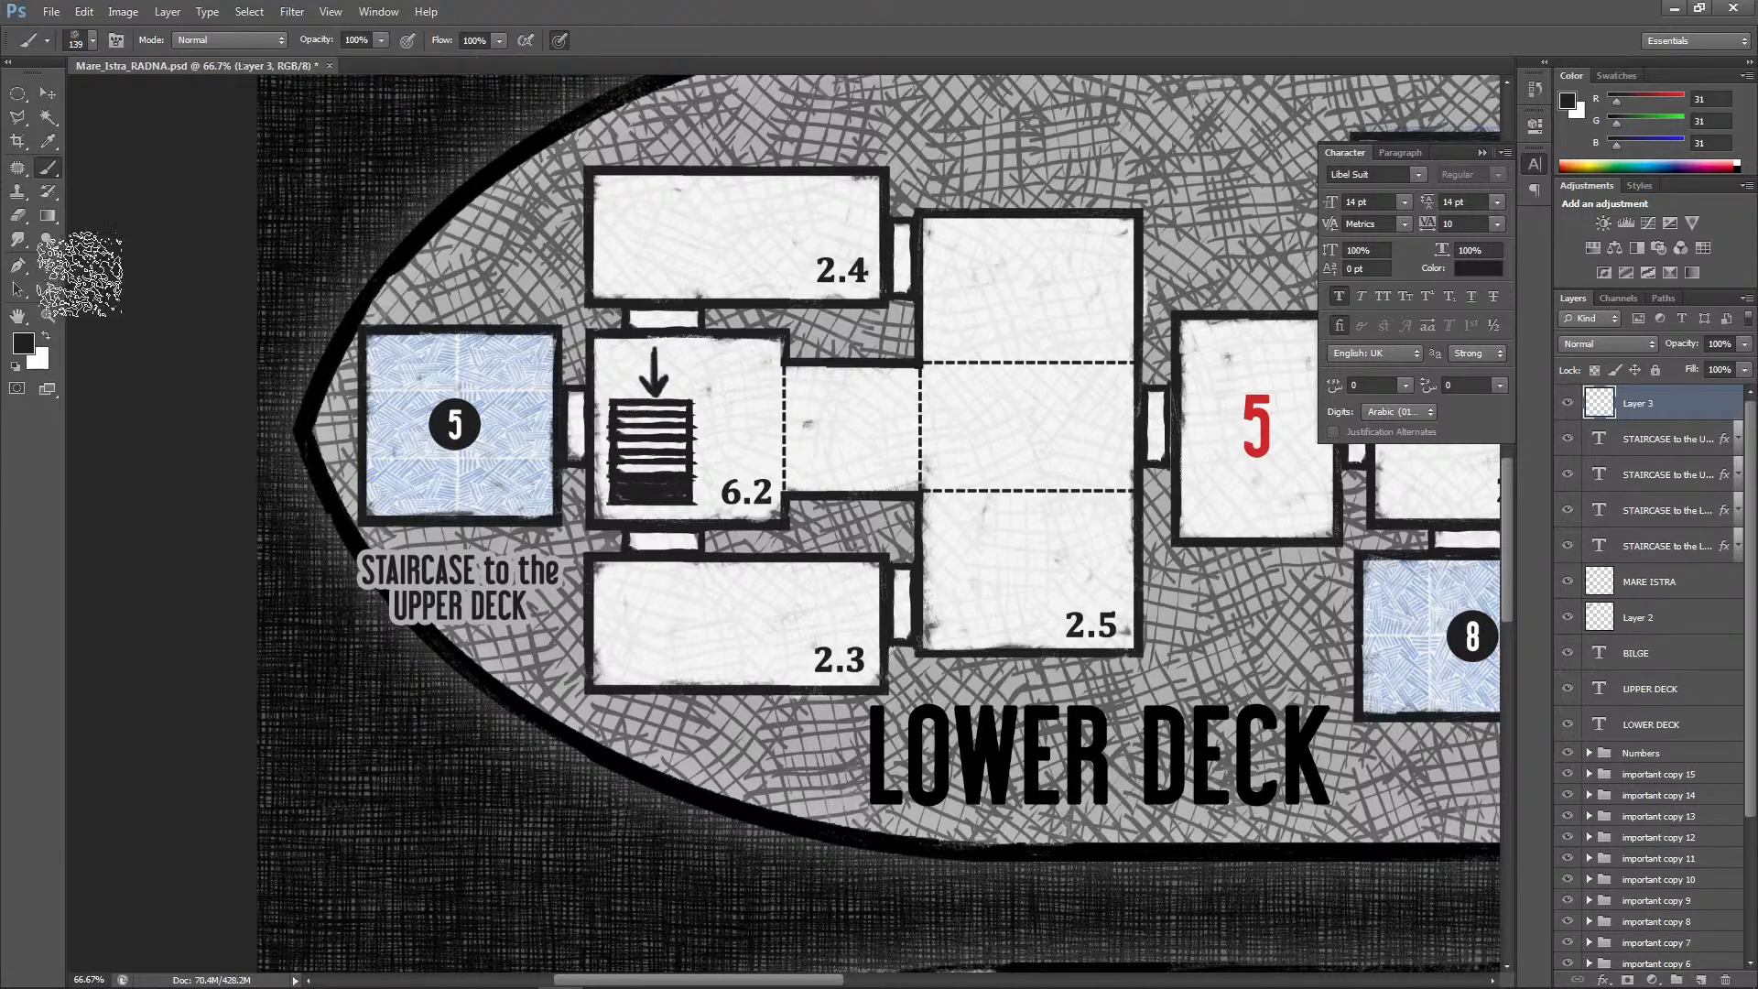
{"action": "left_click", "coordinate": [29, 346]}
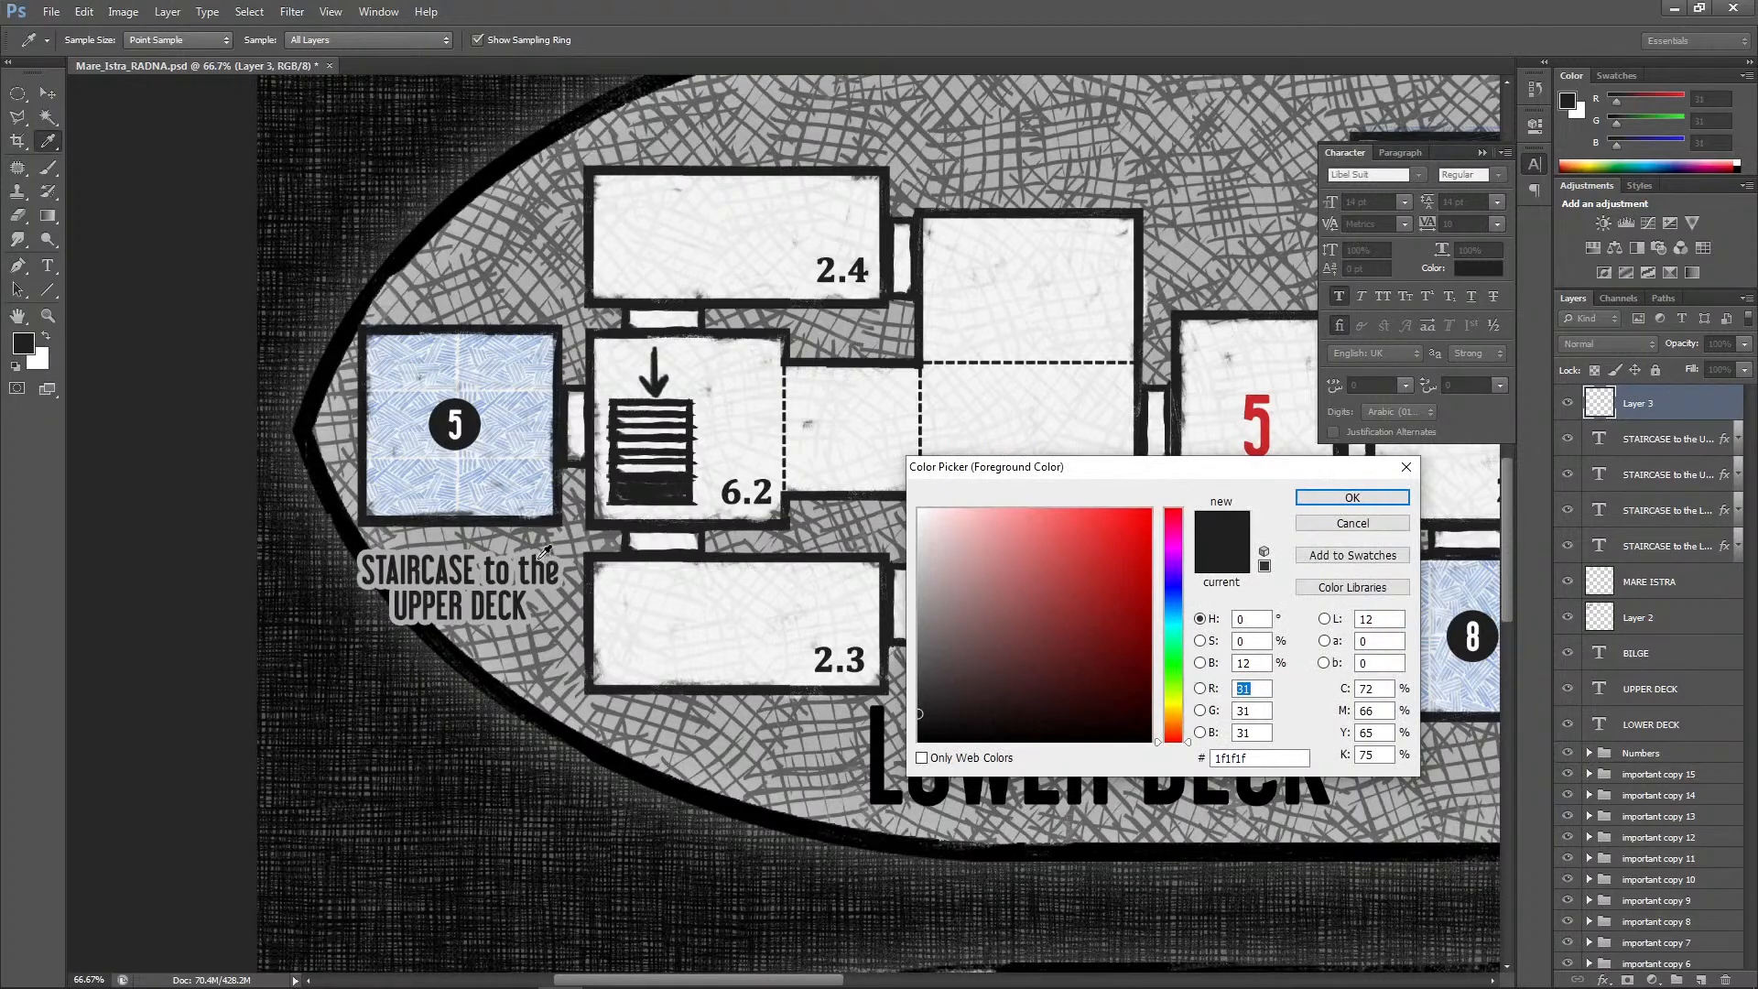
{"action": "left_click", "coordinate": [543, 554]}
{"action": "left_click", "coordinate": [1352, 497]}
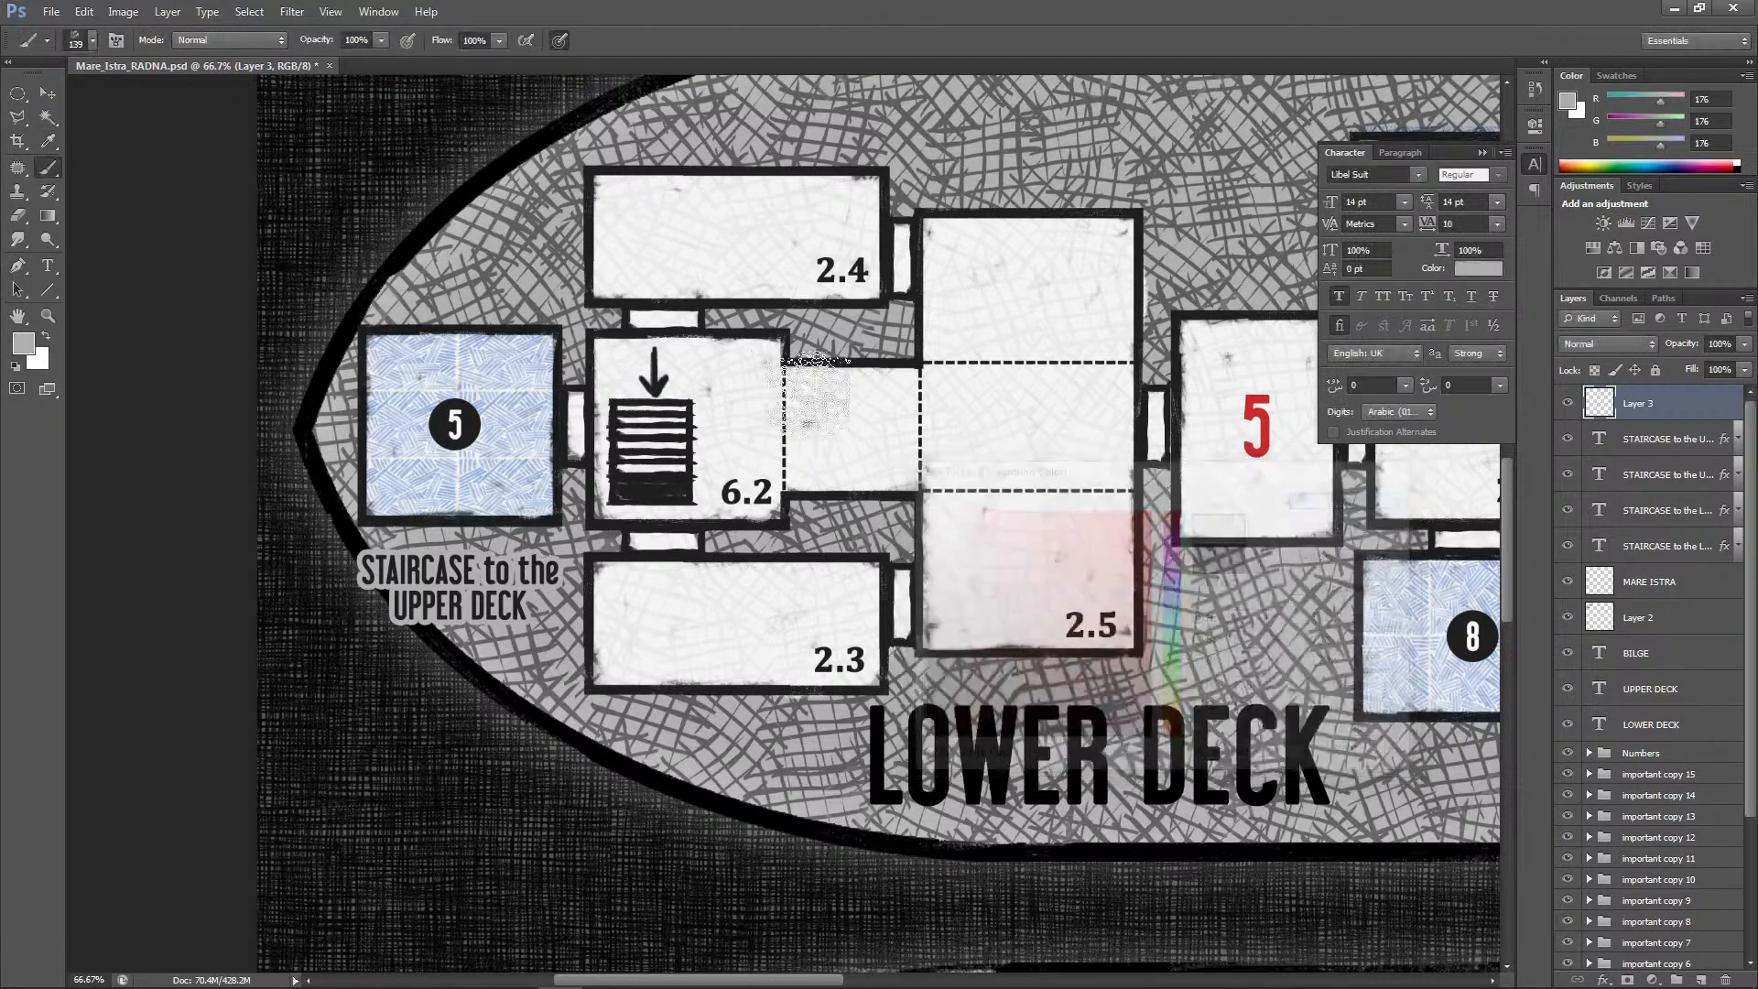
Draw an 8 px pointer line from the bow label to the staircase in room 6.2, using the dark colour sampled from the label text
{"action": "left_click", "coordinate": [48, 290]}
{"action": "left_click", "coordinate": [23, 343]}
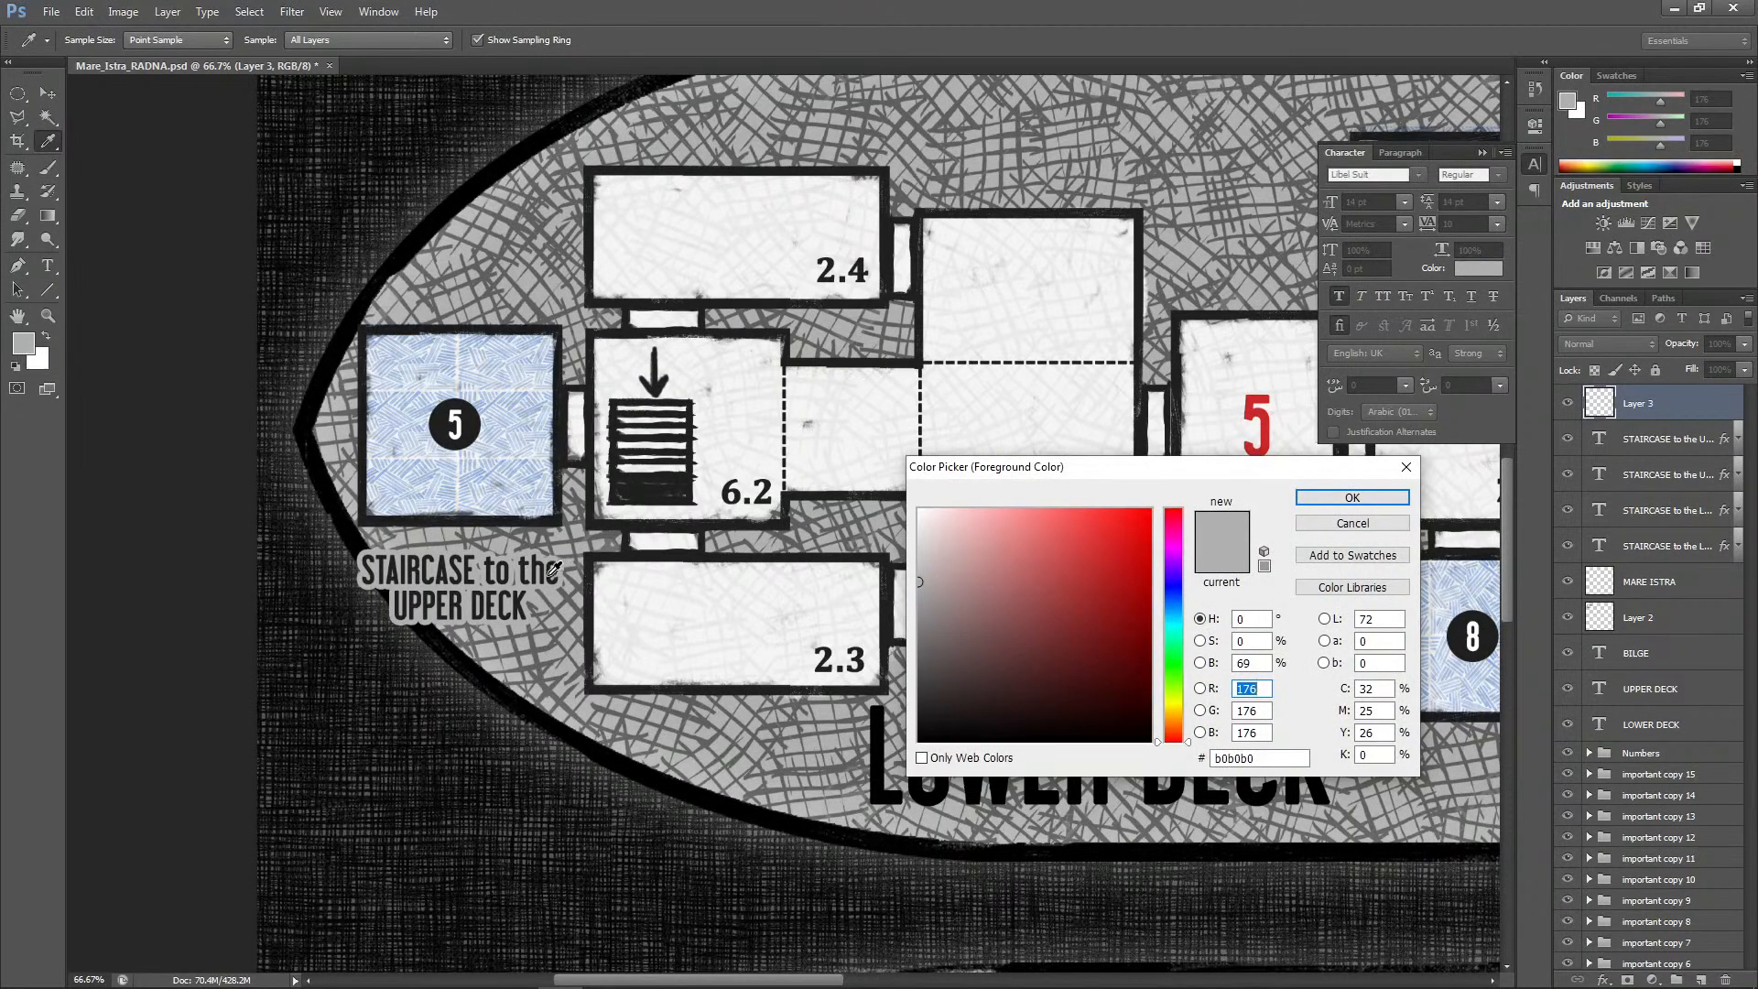
{"action": "left_click", "coordinate": [550, 573]}
{"action": "left_click", "coordinate": [1352, 498]}
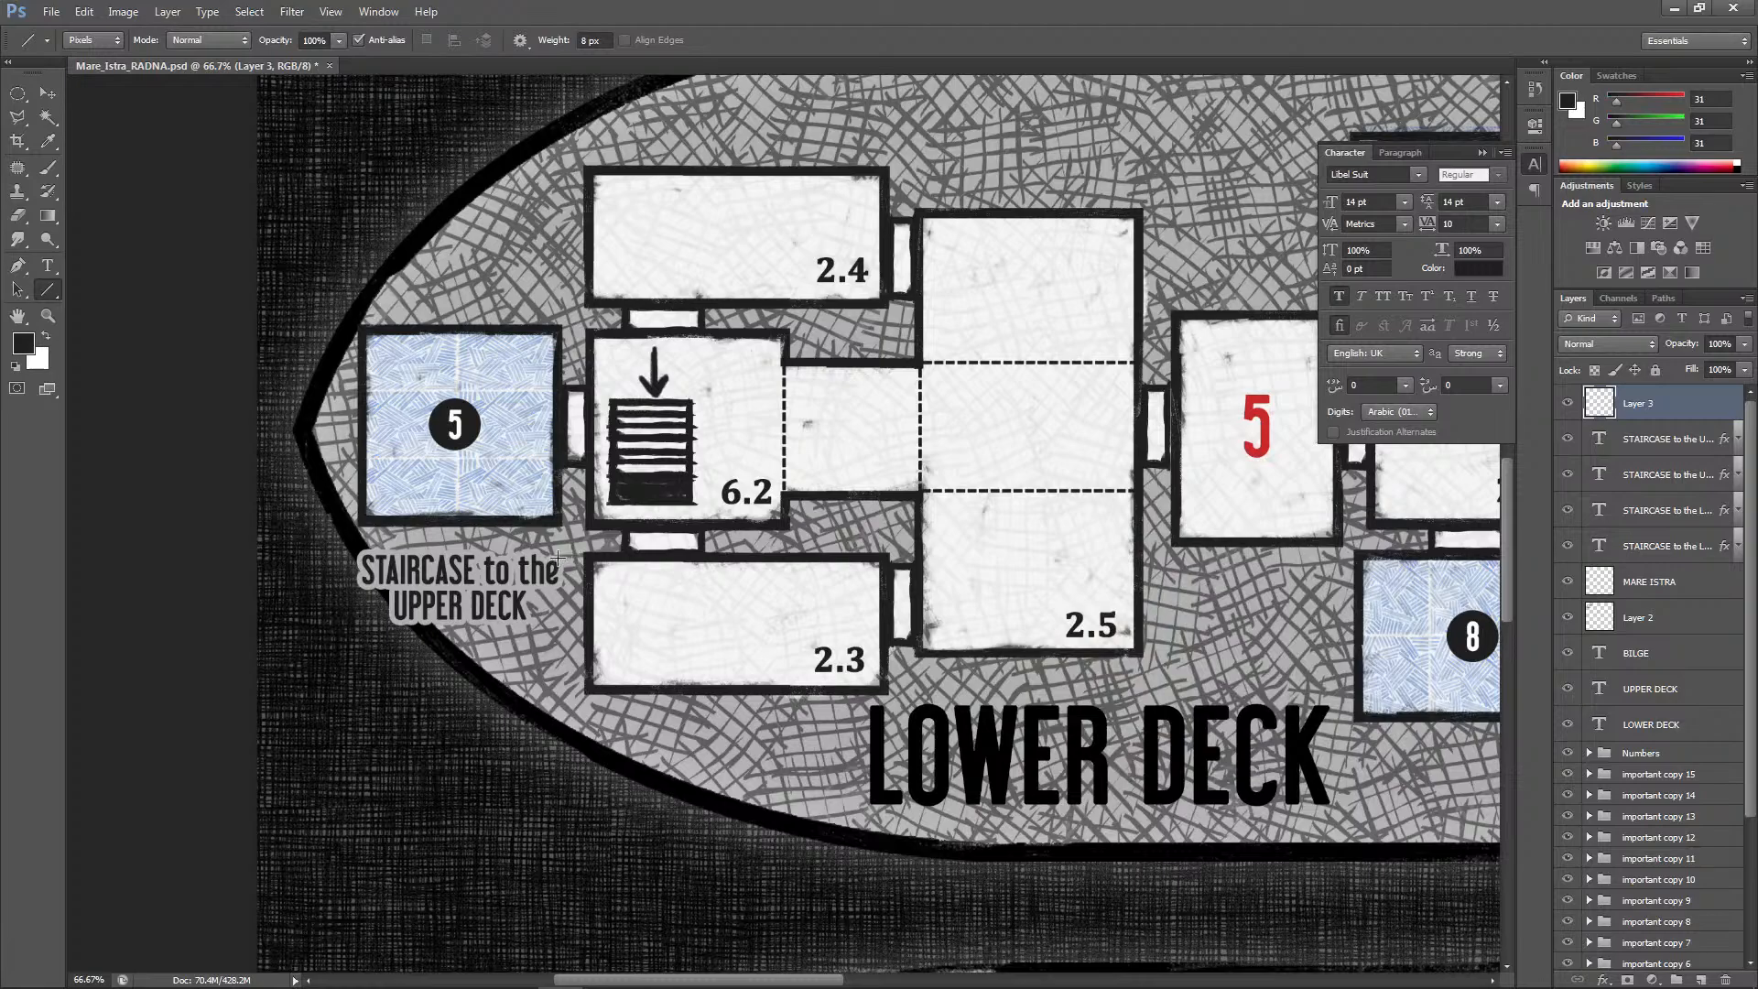
{"action": "left_click_drag", "start_coordinate": [561, 556], "coordinate": [607, 510]}
Copy the layer style of the bow's staircase label and paste it onto the pointer line's layer
{"action": "left_click", "coordinate": [168, 12]}
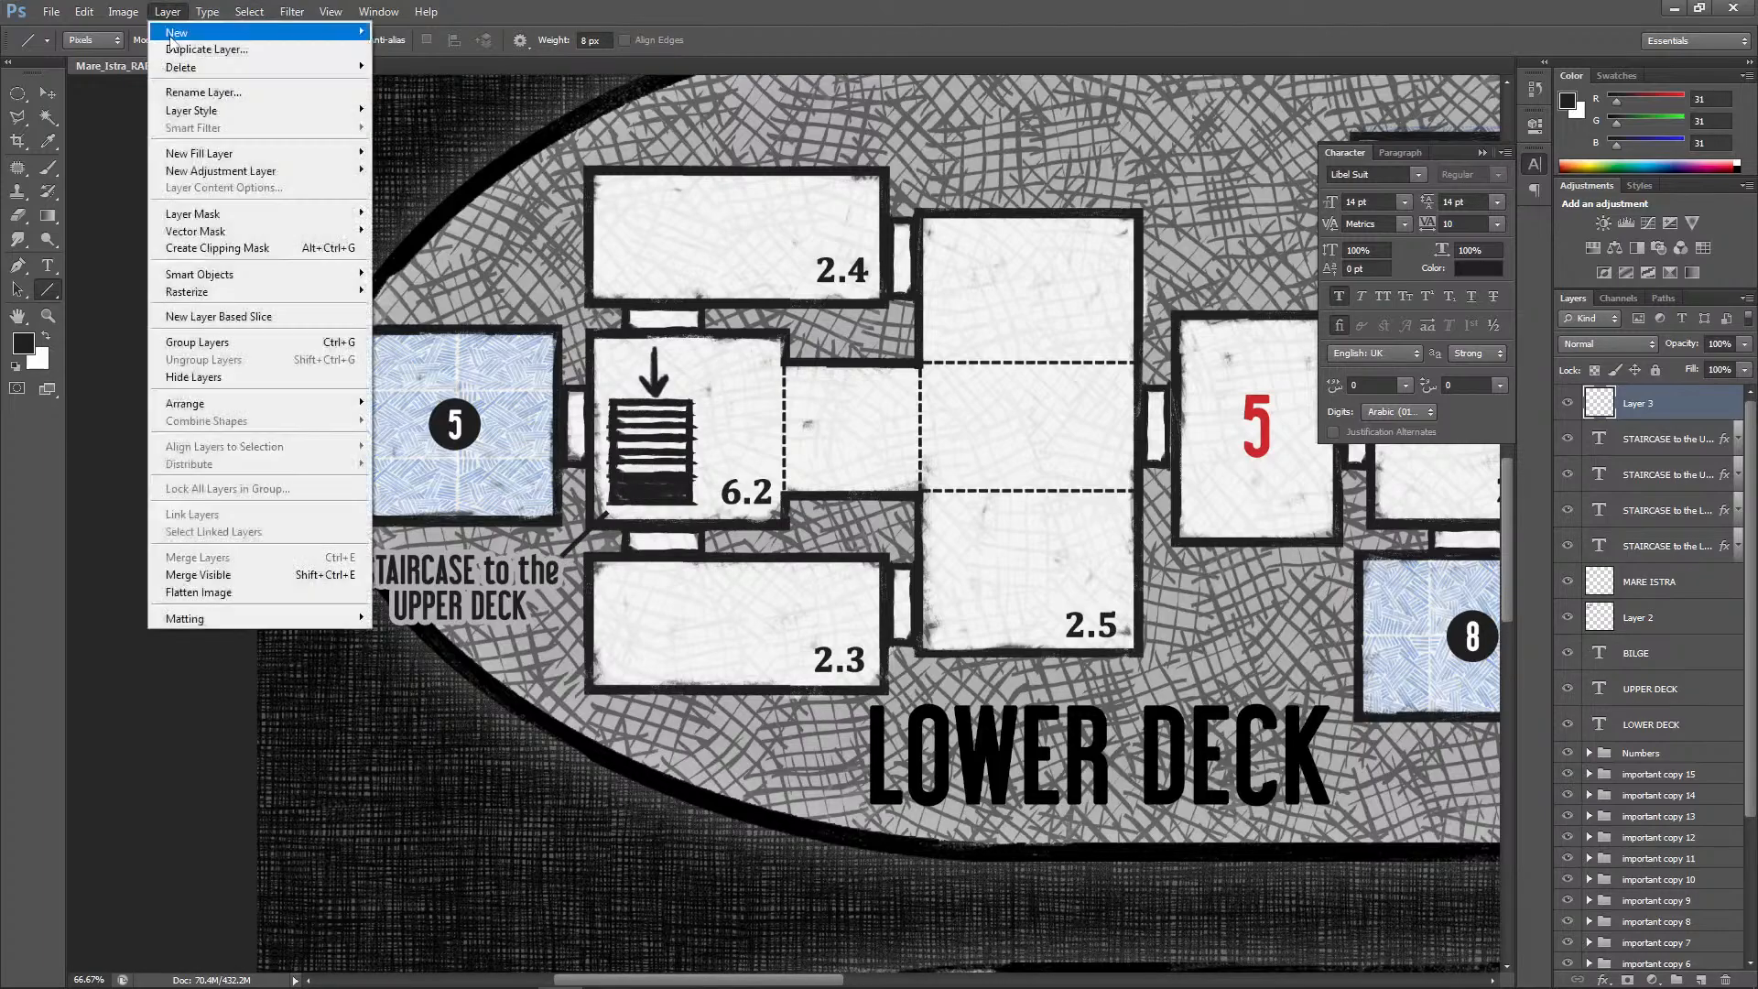
{"action": "mouse_move", "coordinate": [289, 9]}
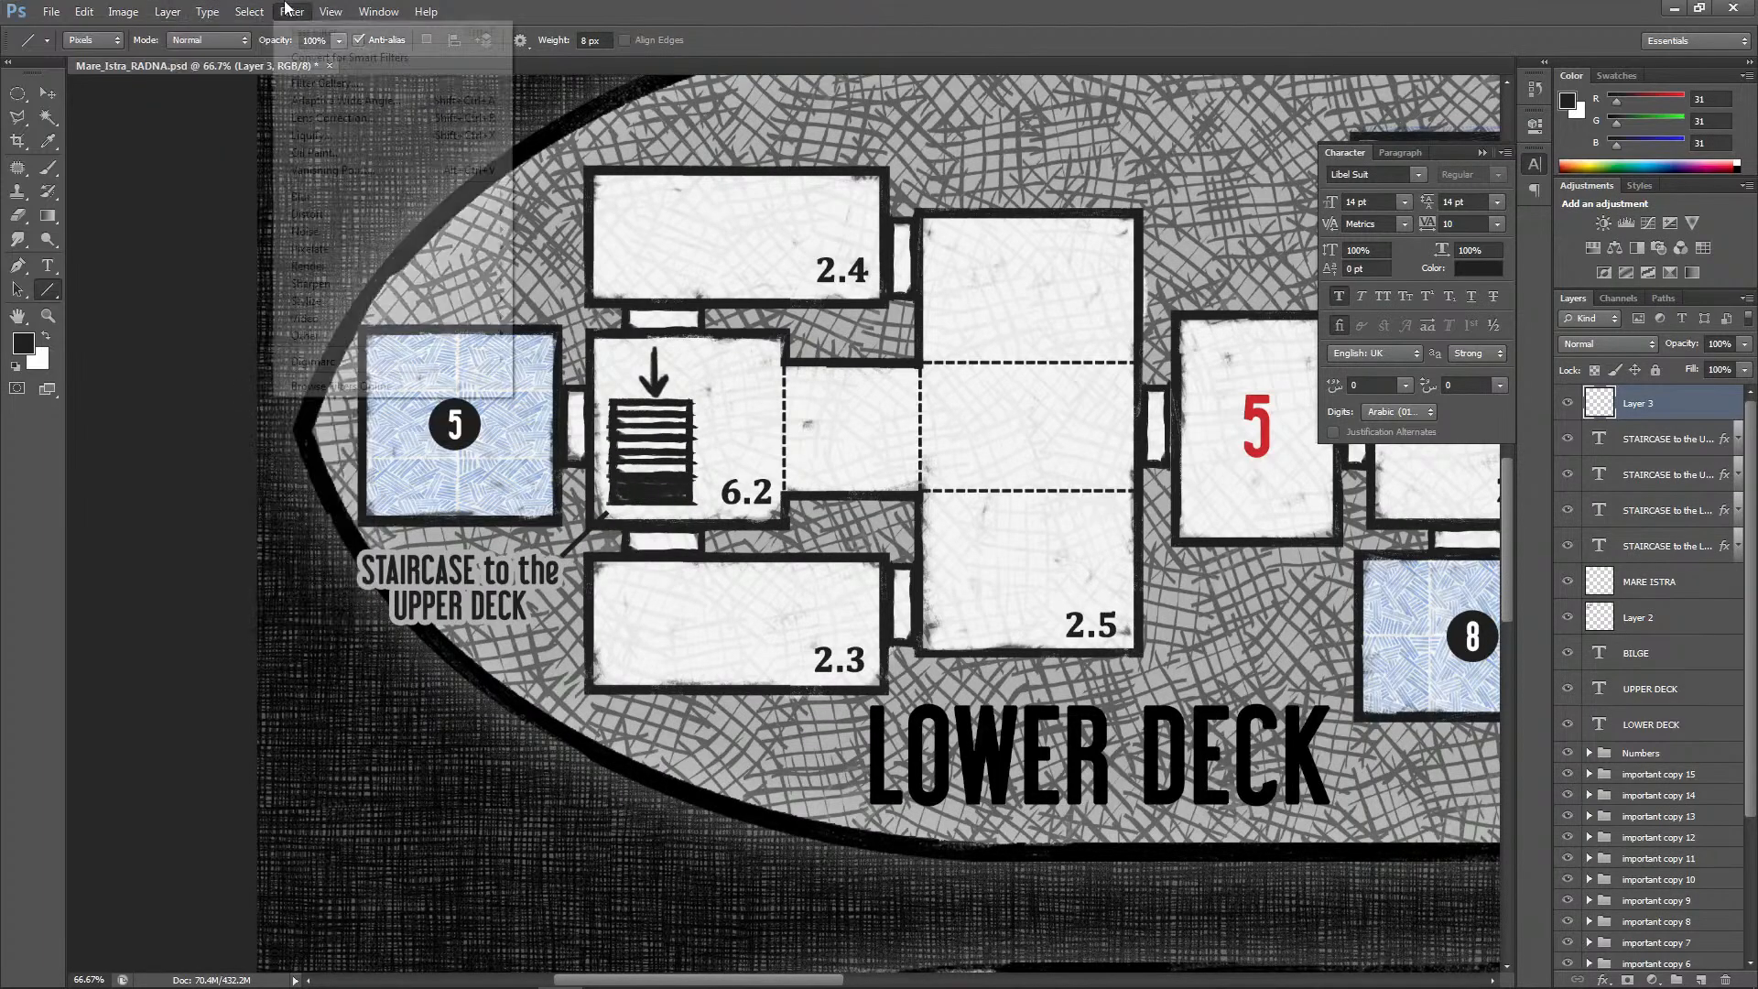
{"action": "left_click", "coordinate": [1655, 438]}
{"action": "right_click", "coordinate": [1655, 438]}
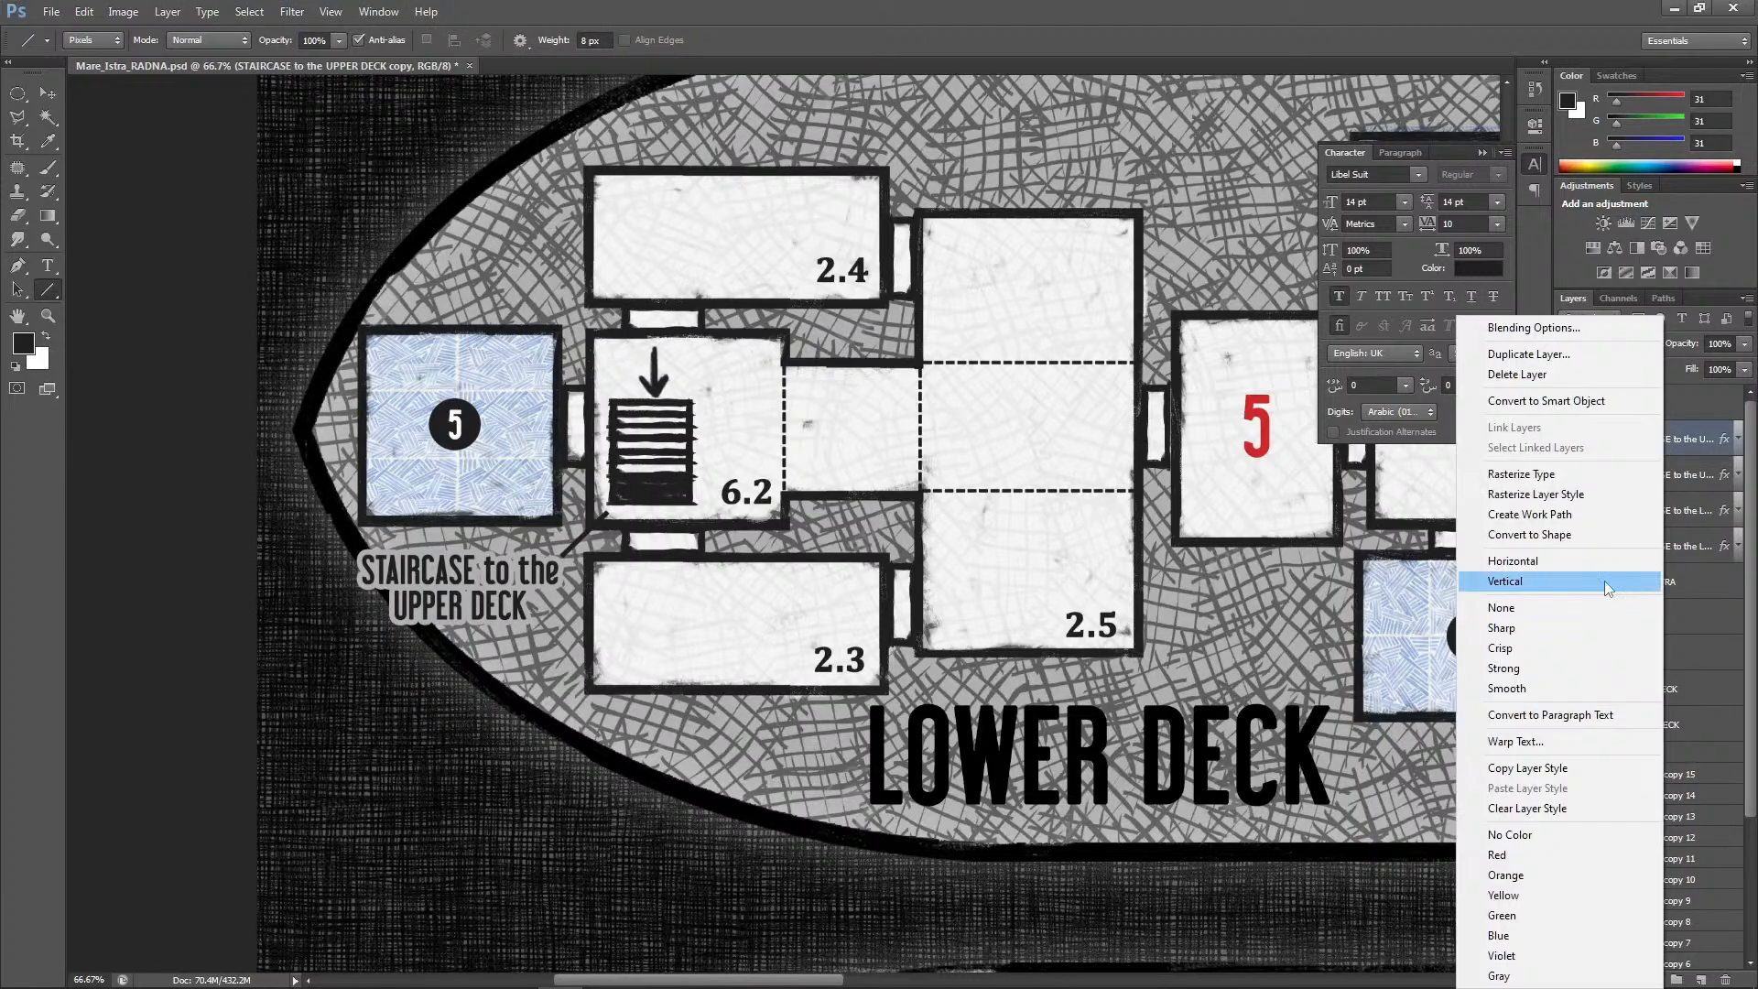
{"action": "left_click", "coordinate": [1527, 767]}
{"action": "left_click", "coordinate": [1643, 403]}
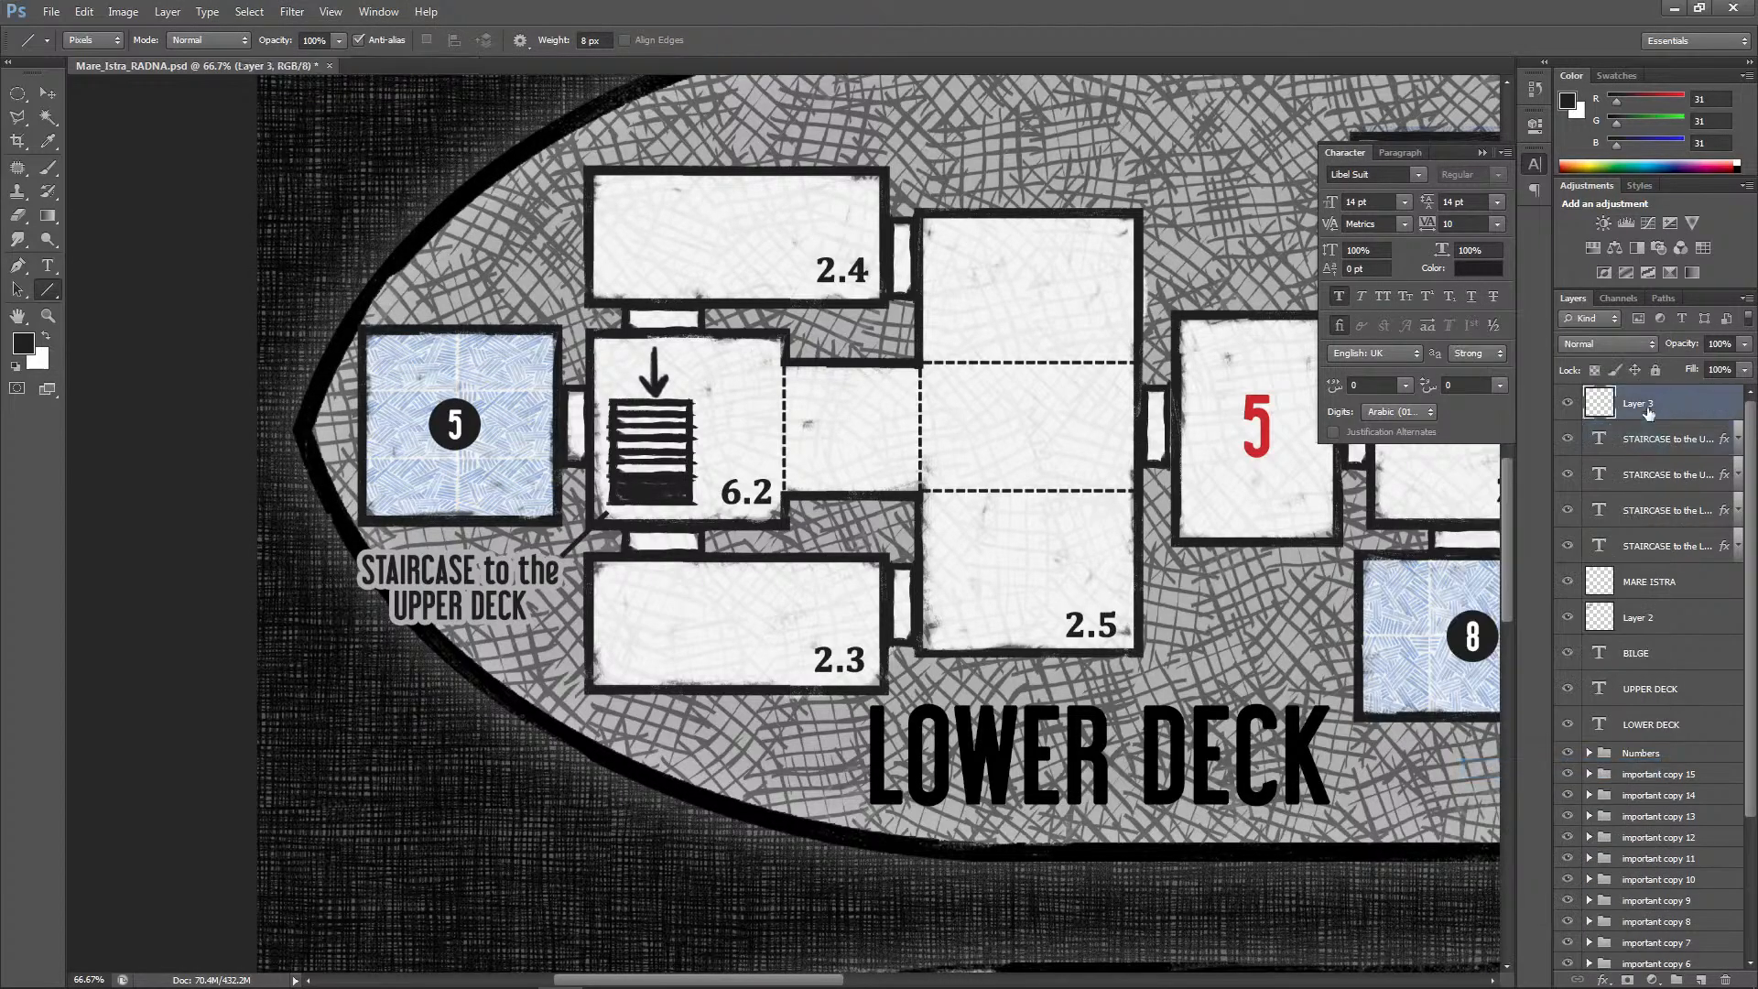
{"action": "right_click", "coordinate": [1648, 403]}
{"action": "left_click", "coordinate": [1520, 680]}
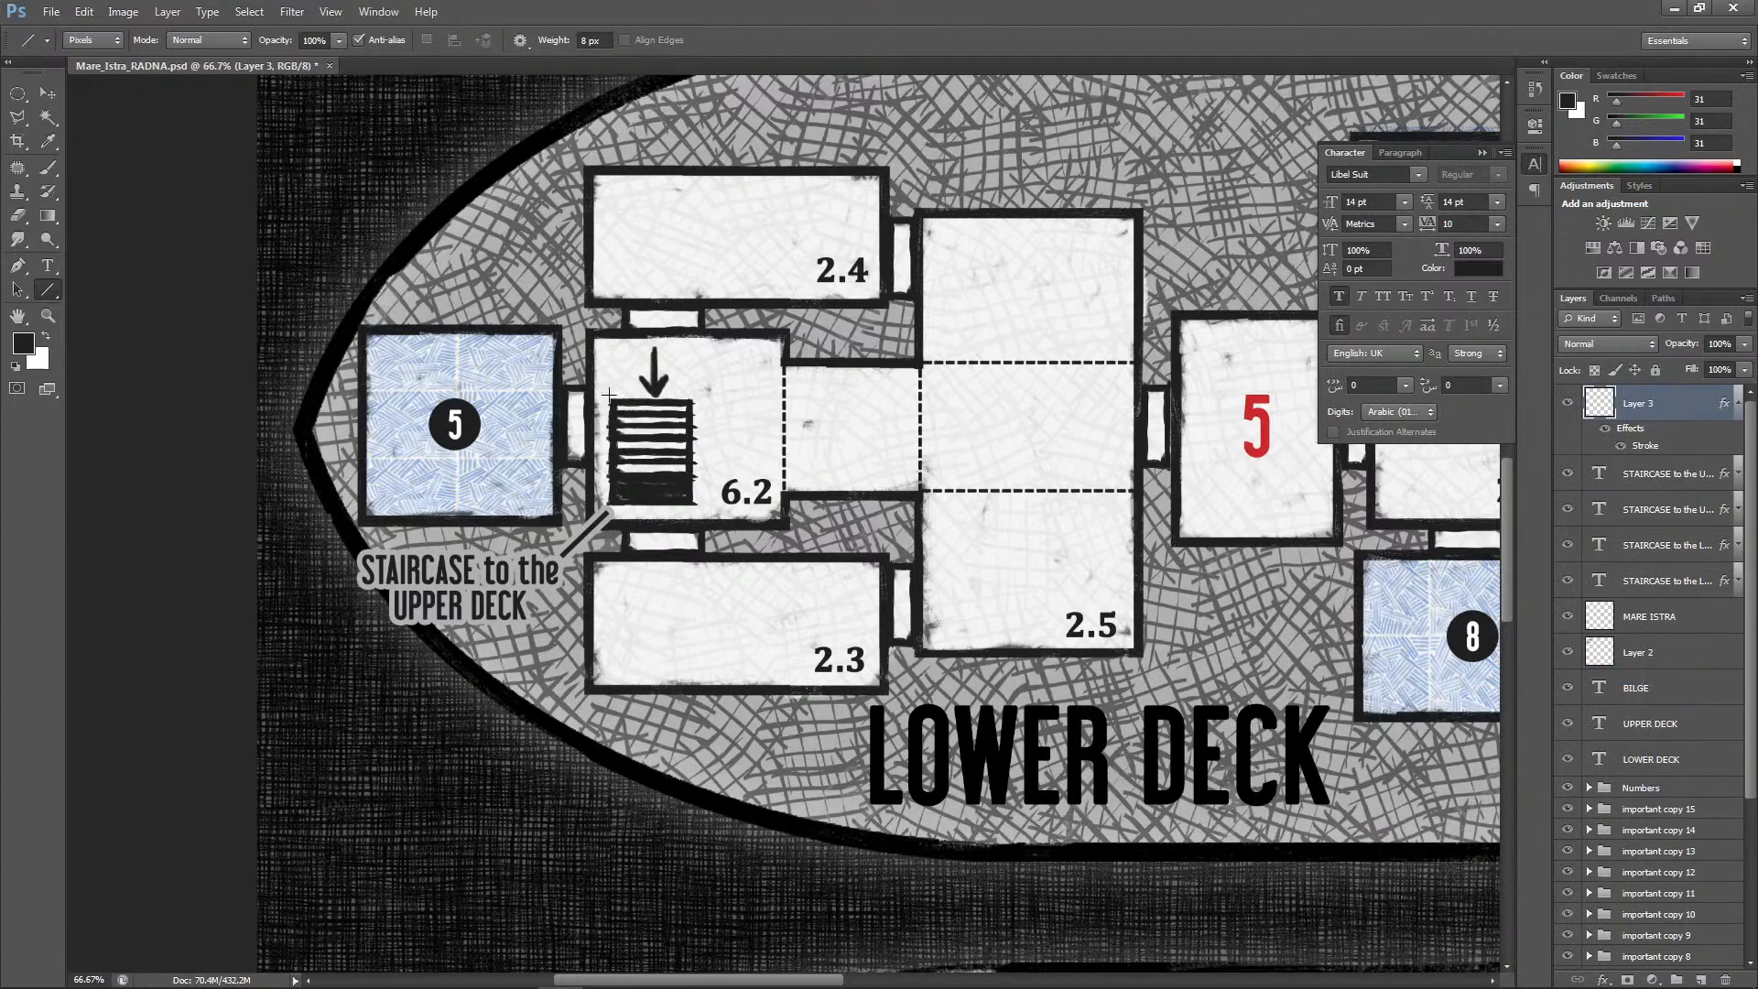
Move the pointer line's layer directly below the bow label's layer
{"action": "left_click", "coordinate": [47, 92]}
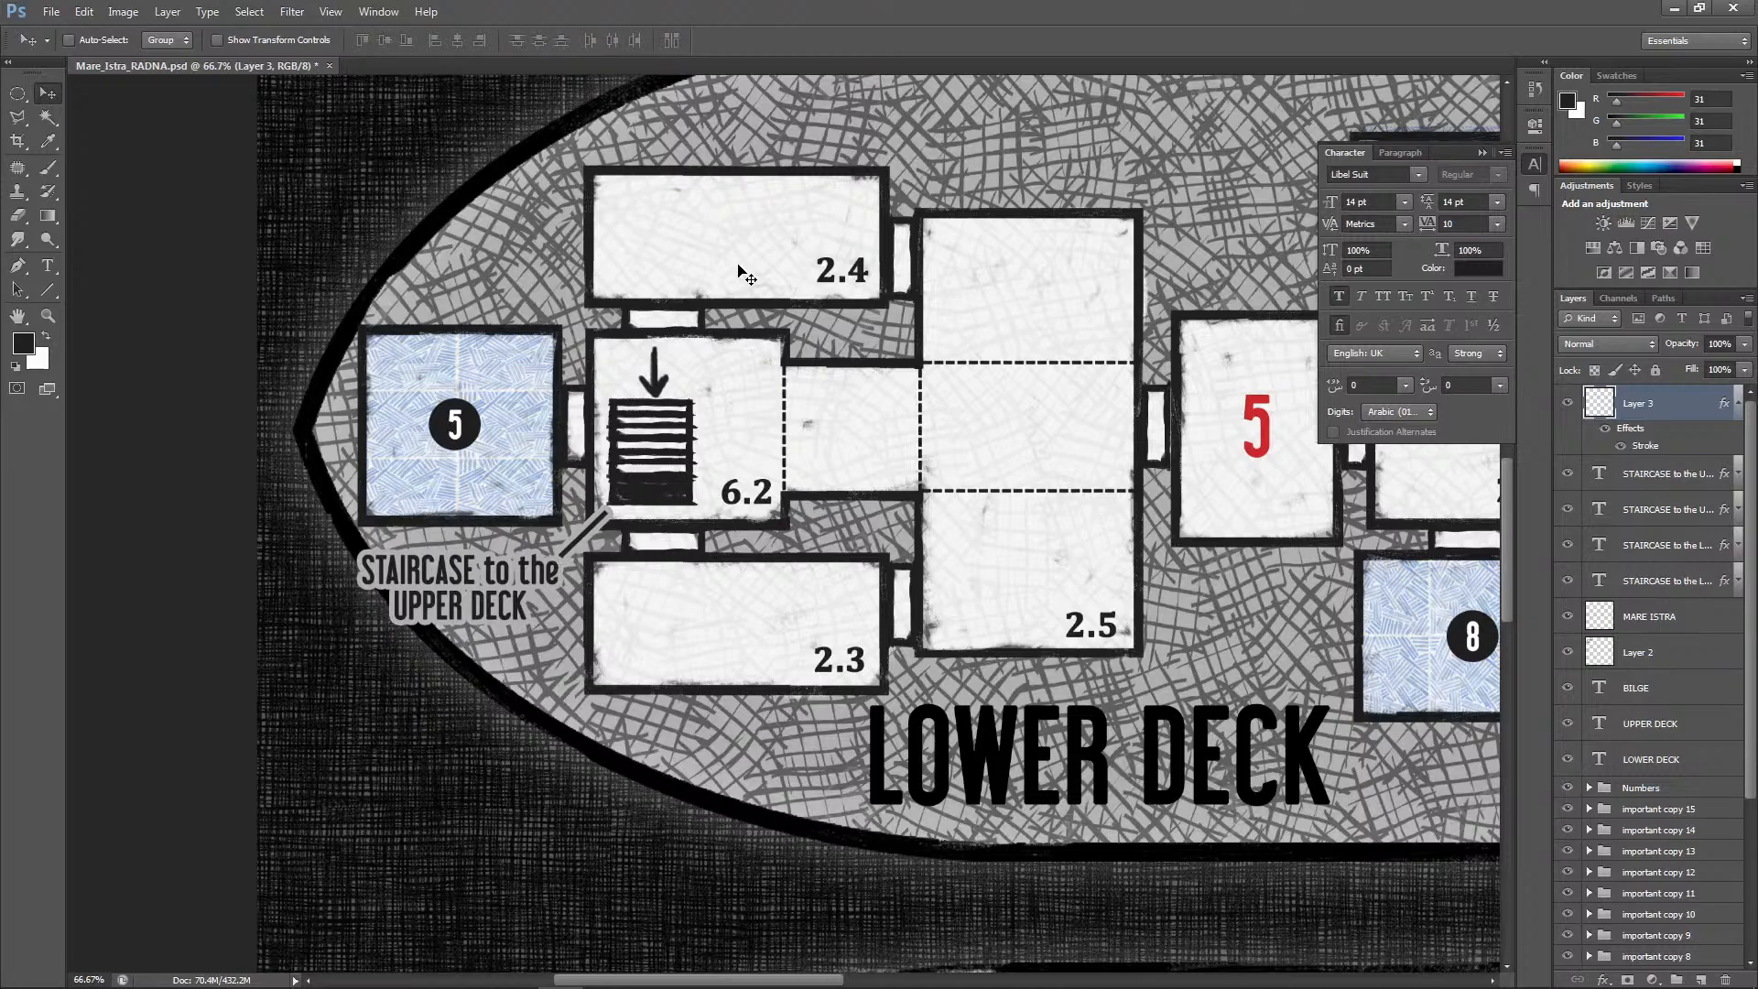
{"action": "left_click_drag", "start_coordinate": [1655, 434], "coordinate": [1648, 487]}
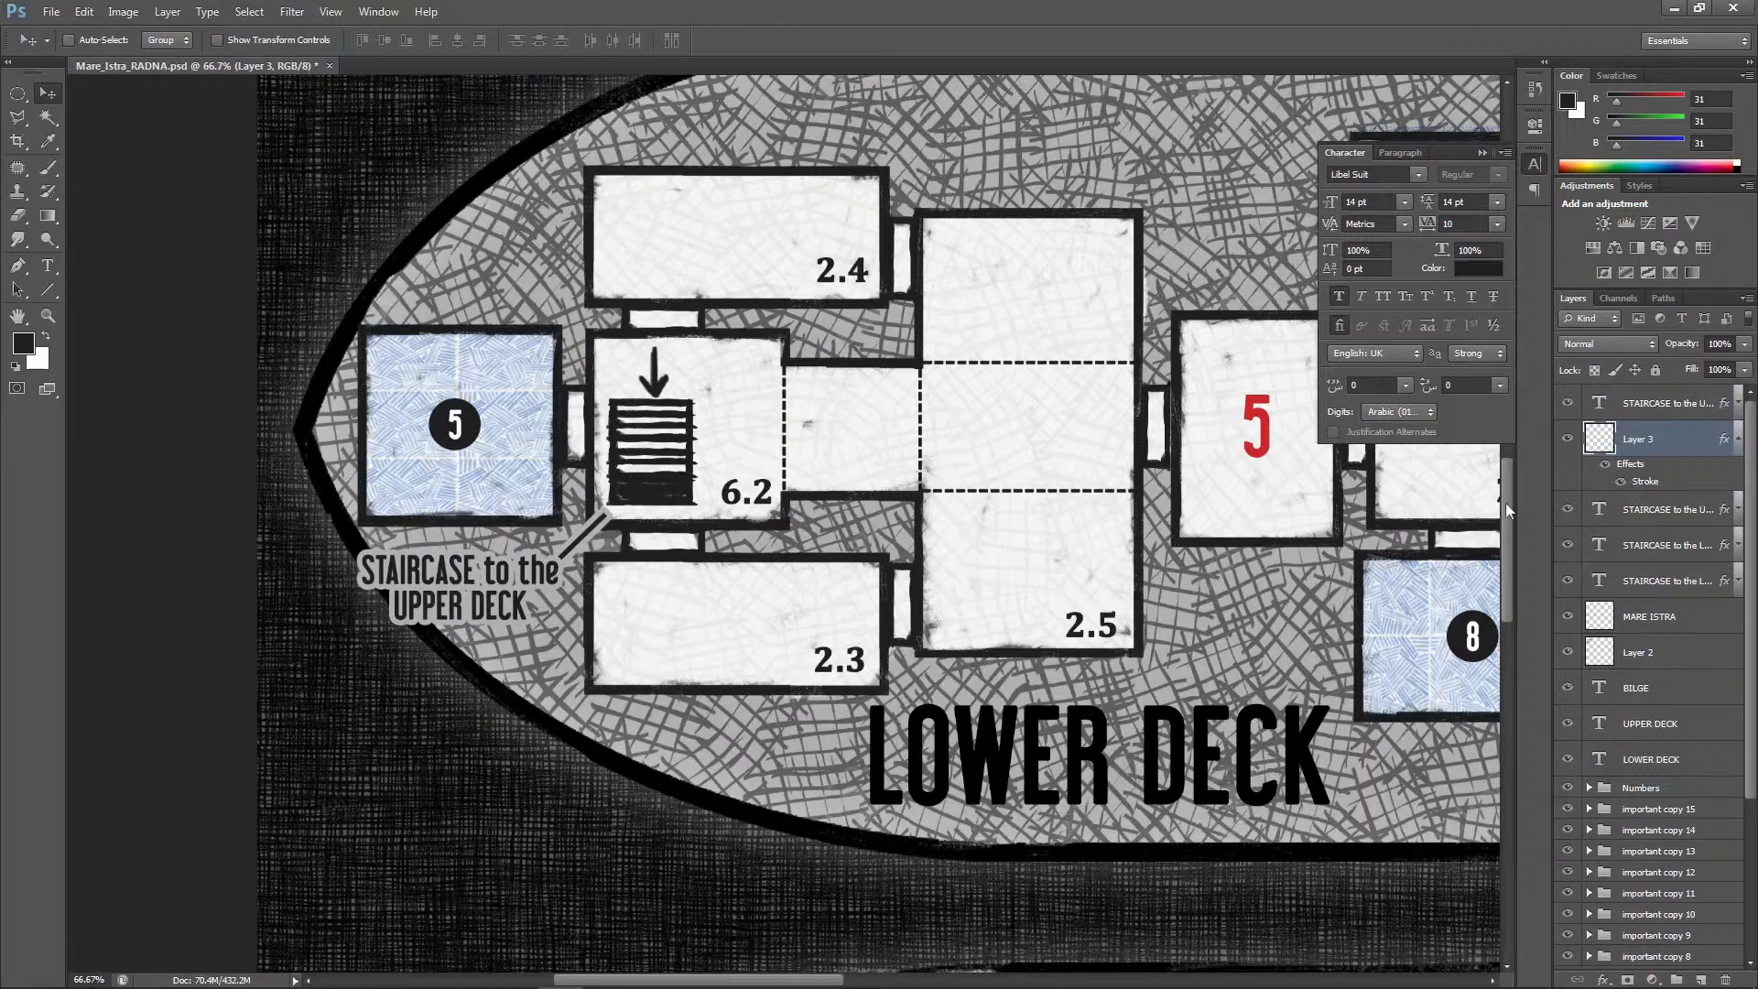
{"action": "left_click", "coordinate": [1673, 511], "text": "shift"}
Select the bow label and its pointer line together and nudge both slightly up and right
{"action": "left_click", "coordinate": [1685, 407]}
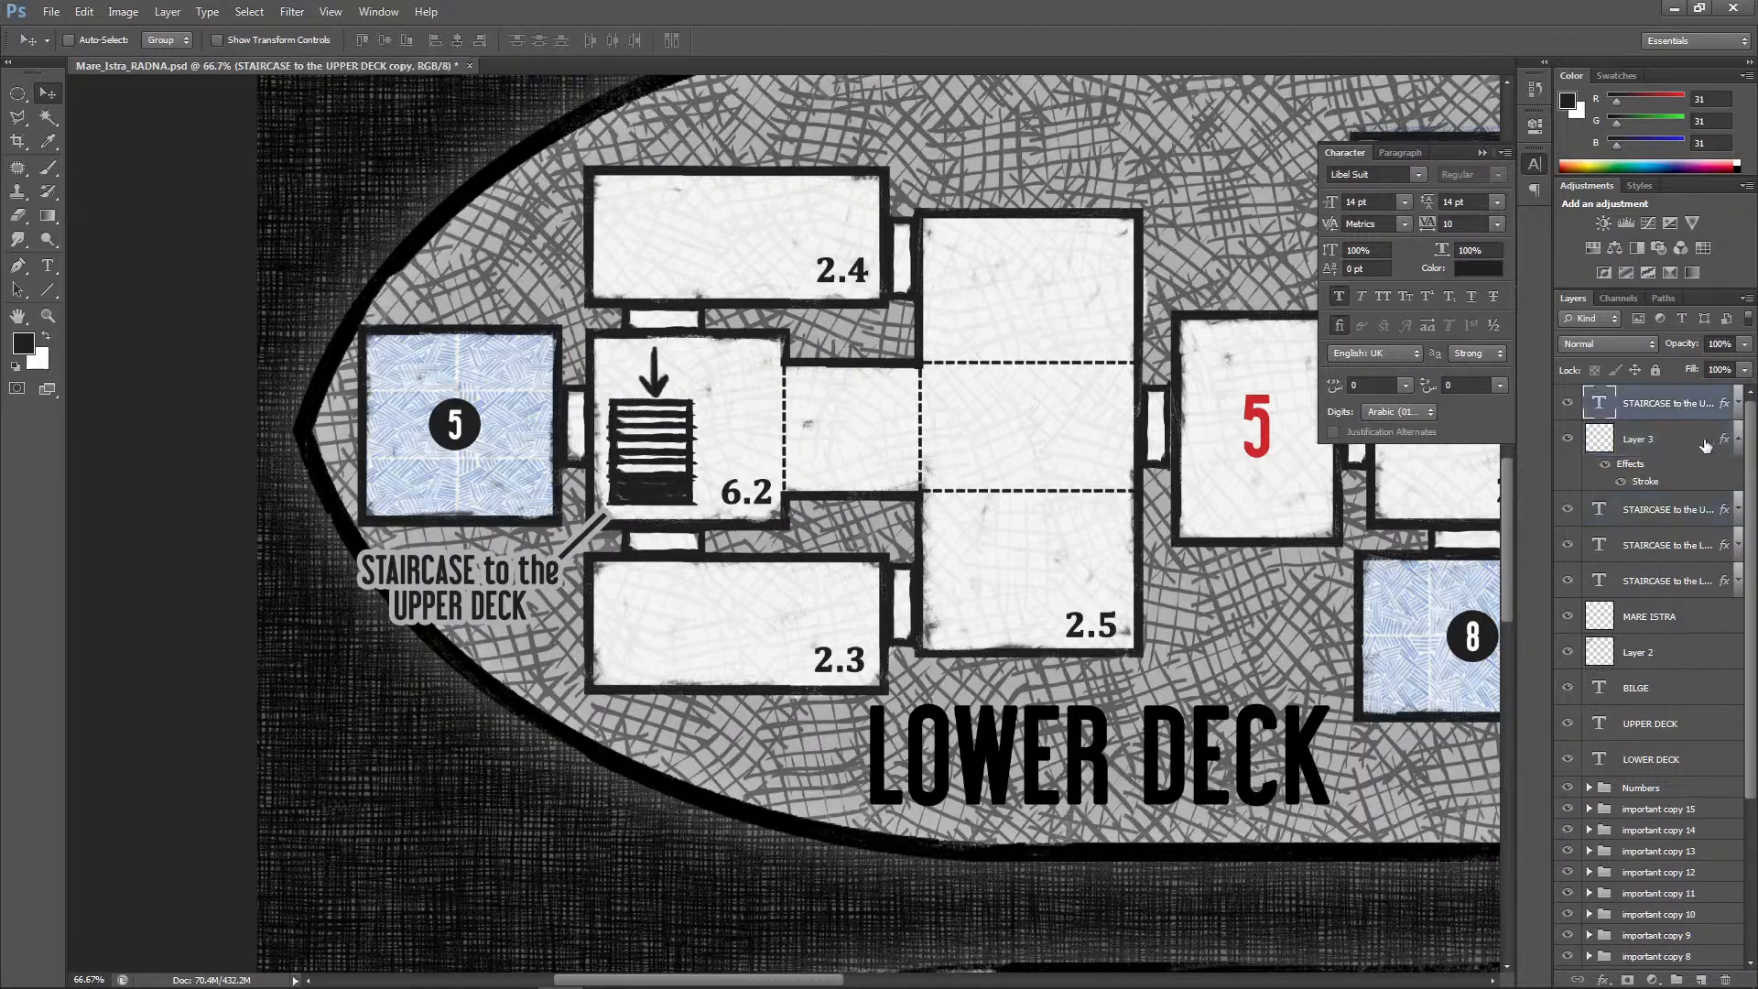
{"action": "left_click", "coordinate": [1737, 439]}
{"action": "left_click", "coordinate": [1668, 442], "text": "shift"}
{"action": "key", "text": "Up"}
{"action": "key", "text": "Up"}
{"action": "key", "text": "Up"}
{"action": "key", "text": "Right"}
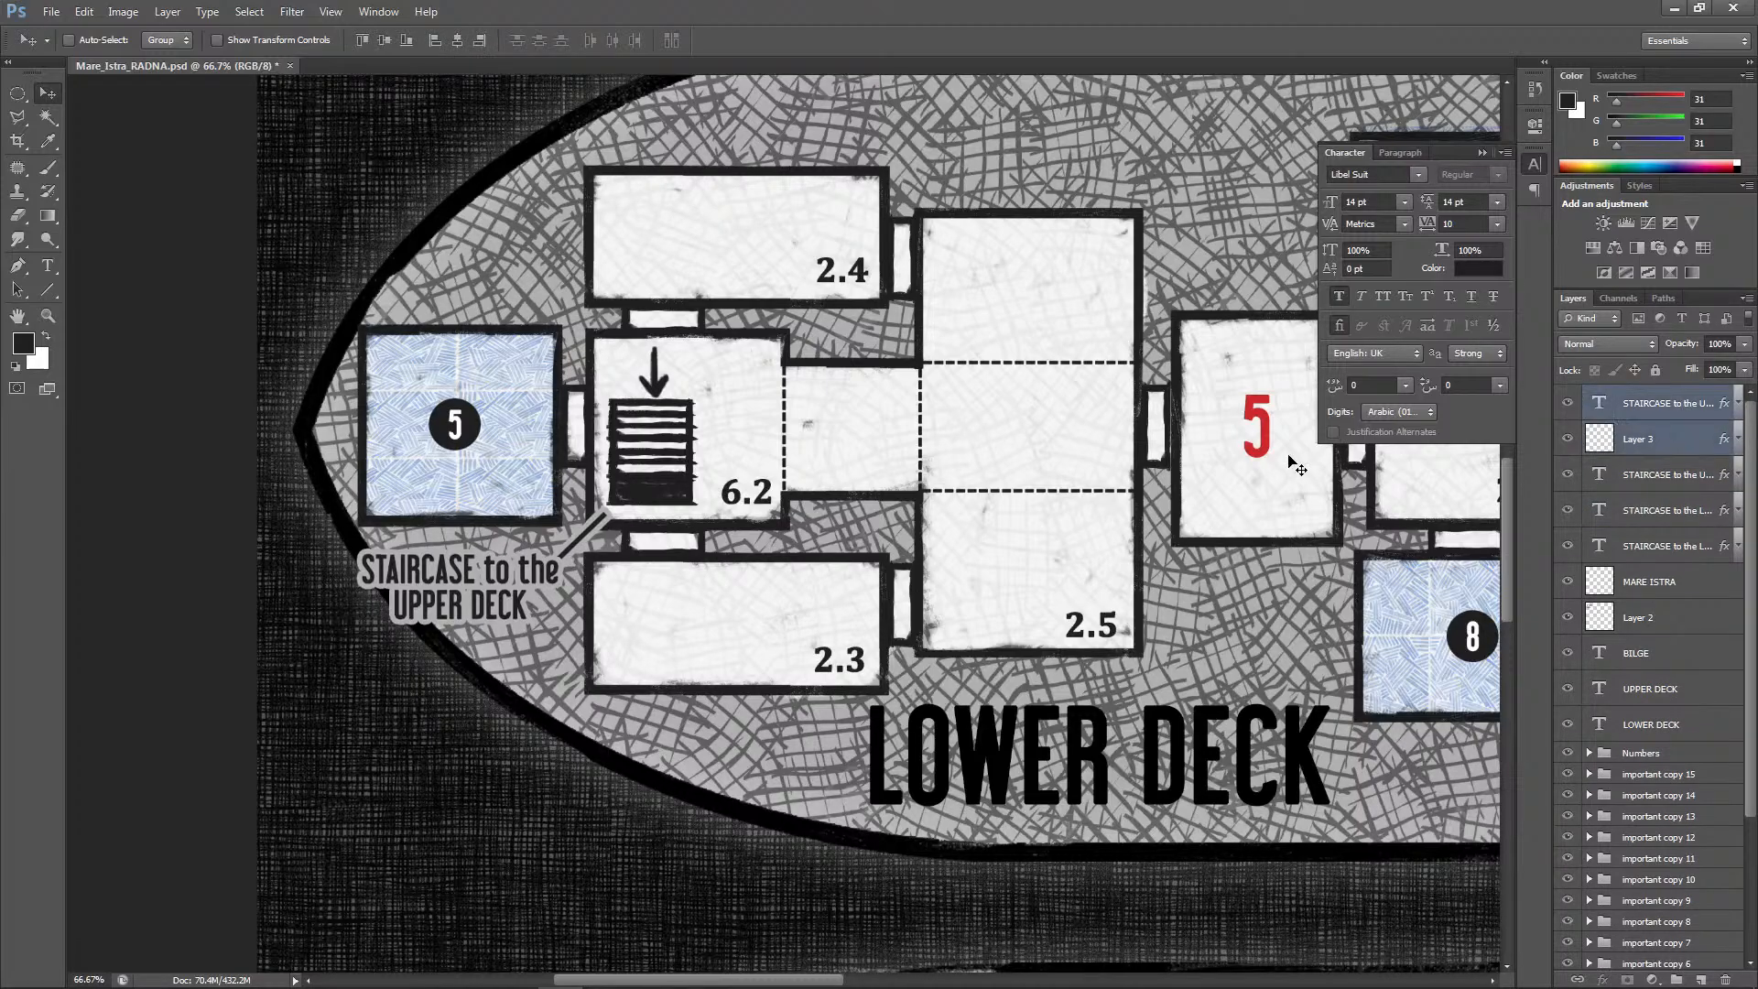
Nudge the bow label and its pointer line further up and right, towards the staircase in room 6.2
{"action": "key", "text": "Up"}
{"action": "key", "text": "Up"}
{"action": "key", "text": "Up"}
{"action": "key", "text": "Up"}
{"action": "key", "text": "Up"}
{"action": "key", "text": "Right"}
{"action": "key", "text": "Right"}
{"action": "key", "text": "Right"}
{"action": "key", "text": "Right"}
{"action": "key", "text": "Right"}
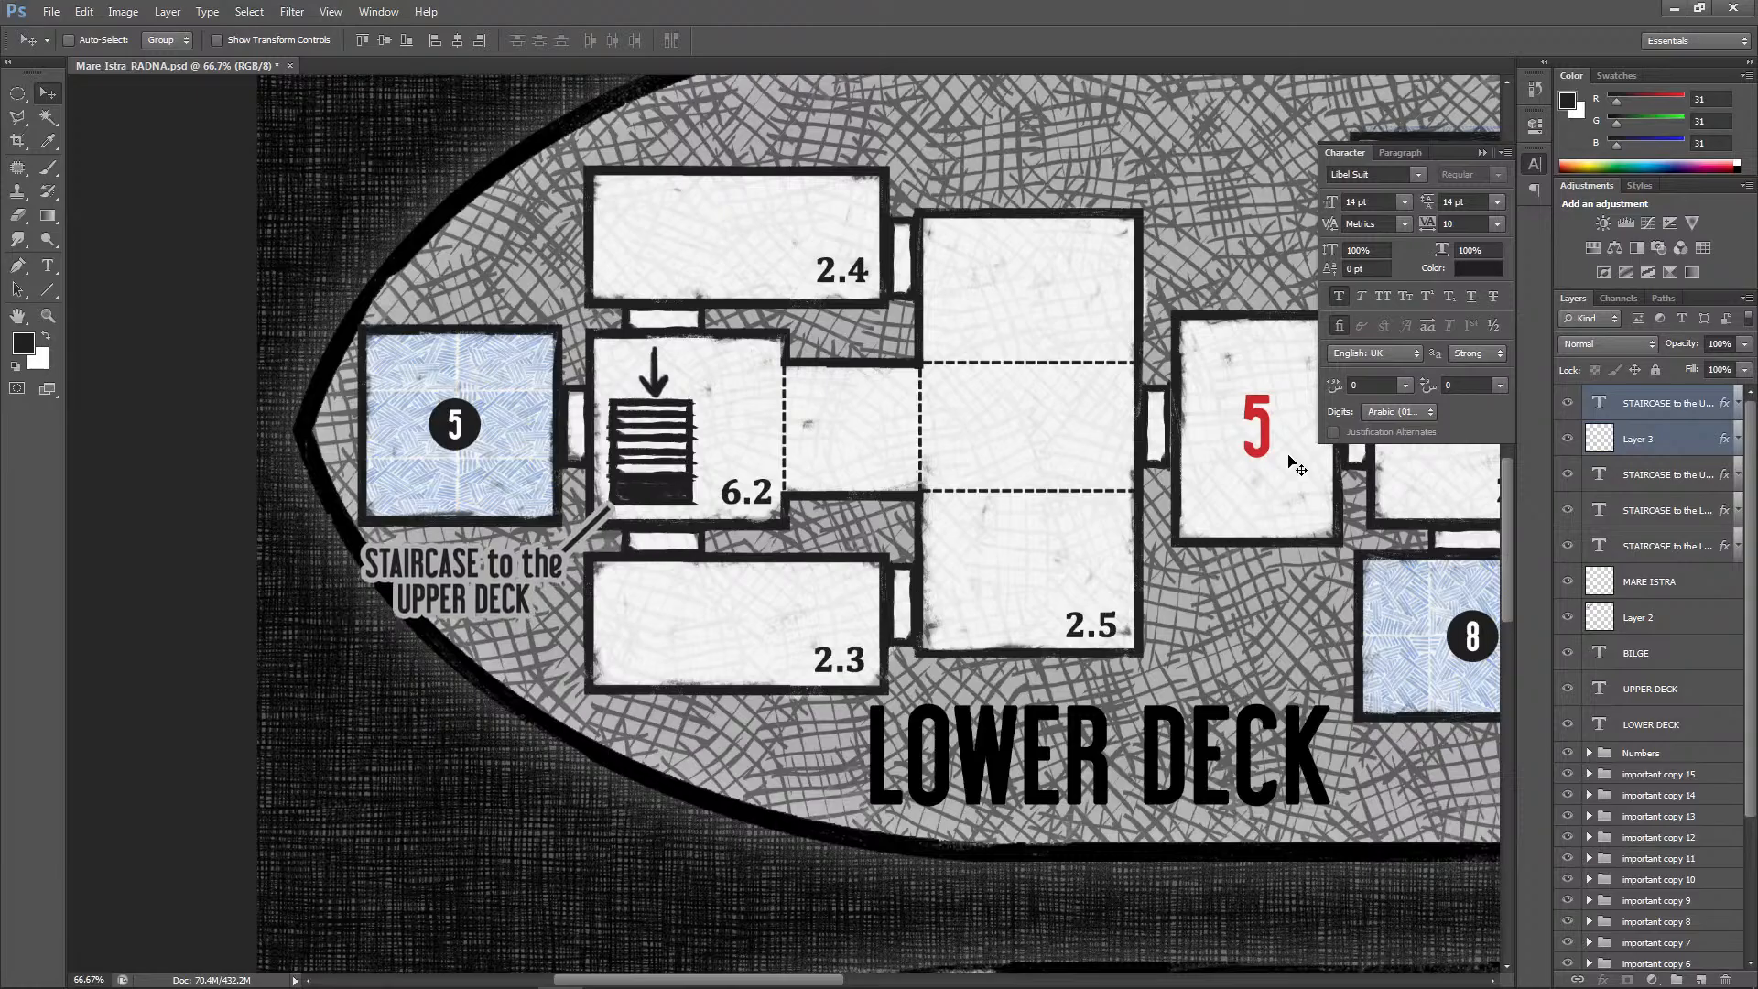
{"action": "key", "text": "Up"}
{"action": "key", "text": "Up"}
{"action": "key", "text": "Up"}
{"action": "key", "text": "Right"}
{"action": "key", "text": "Right"}
{"action": "key", "text": "Right"}
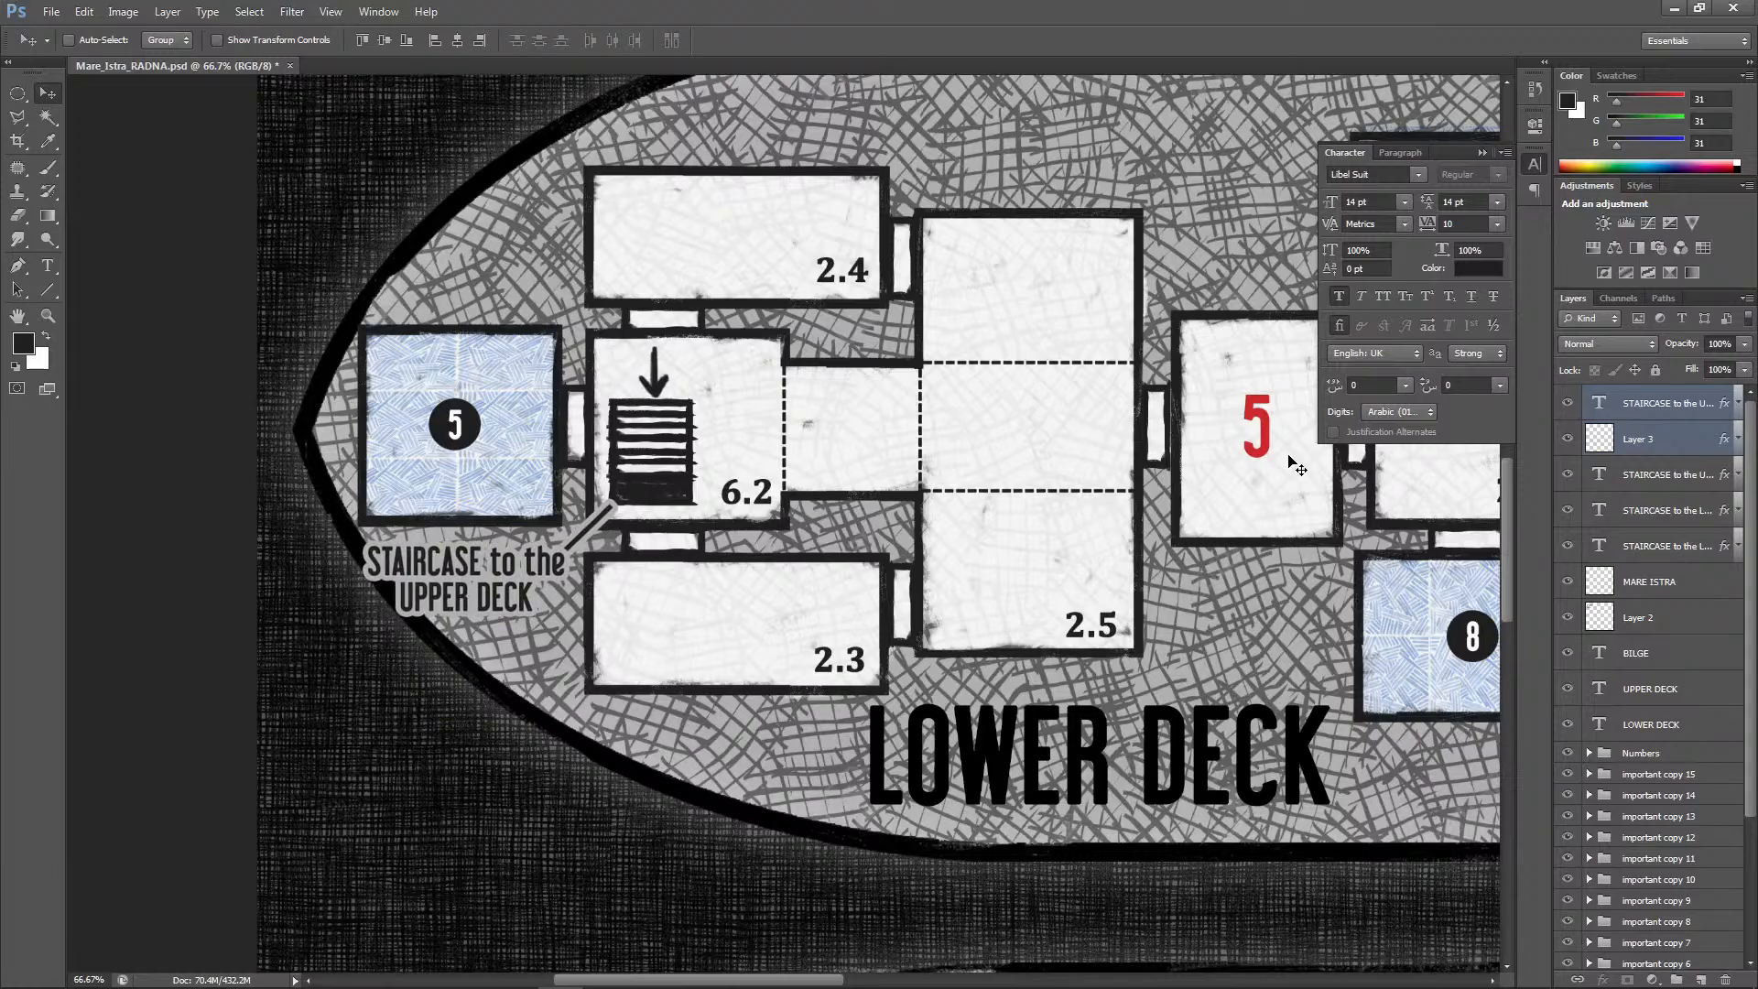
Try to duplicate the bow's staircase label and place the copy beside room 6.1 on the lower deck
{"action": "key", "text": "ctrl+minus"}
{"action": "key", "text": "ctrl+minus"}
{"action": "key", "text": "ctrl+minus"}
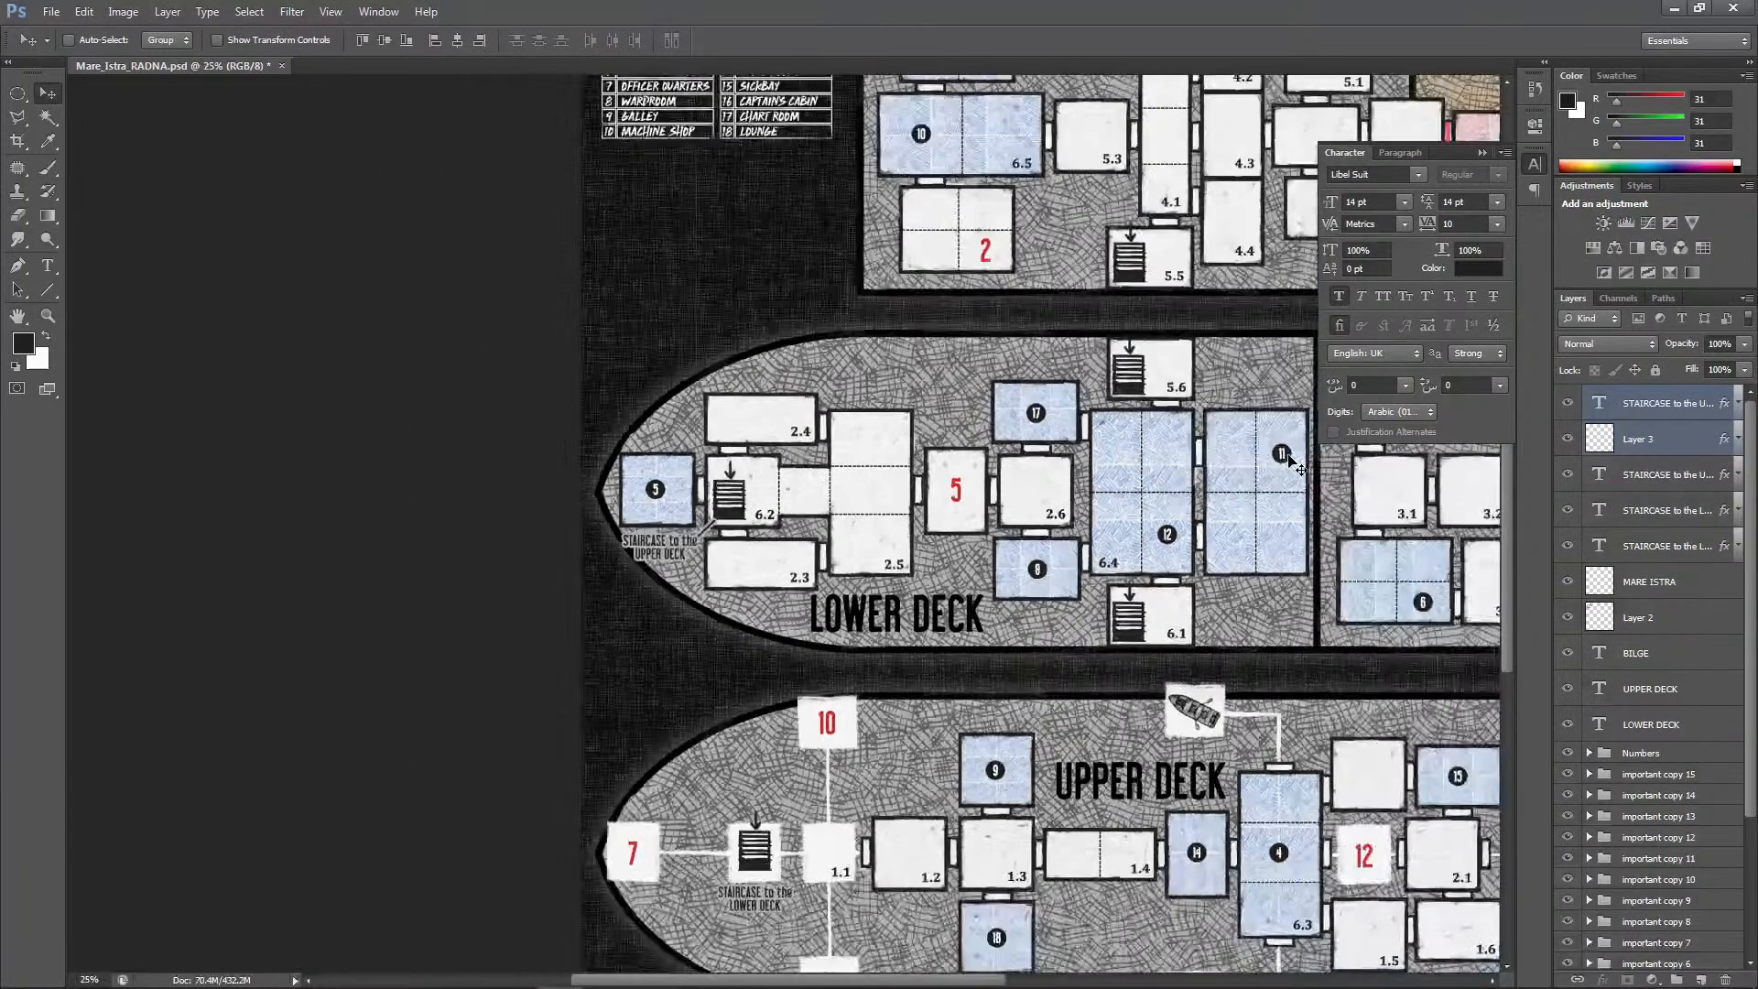
{"action": "key", "text": "ctrl+minus"}
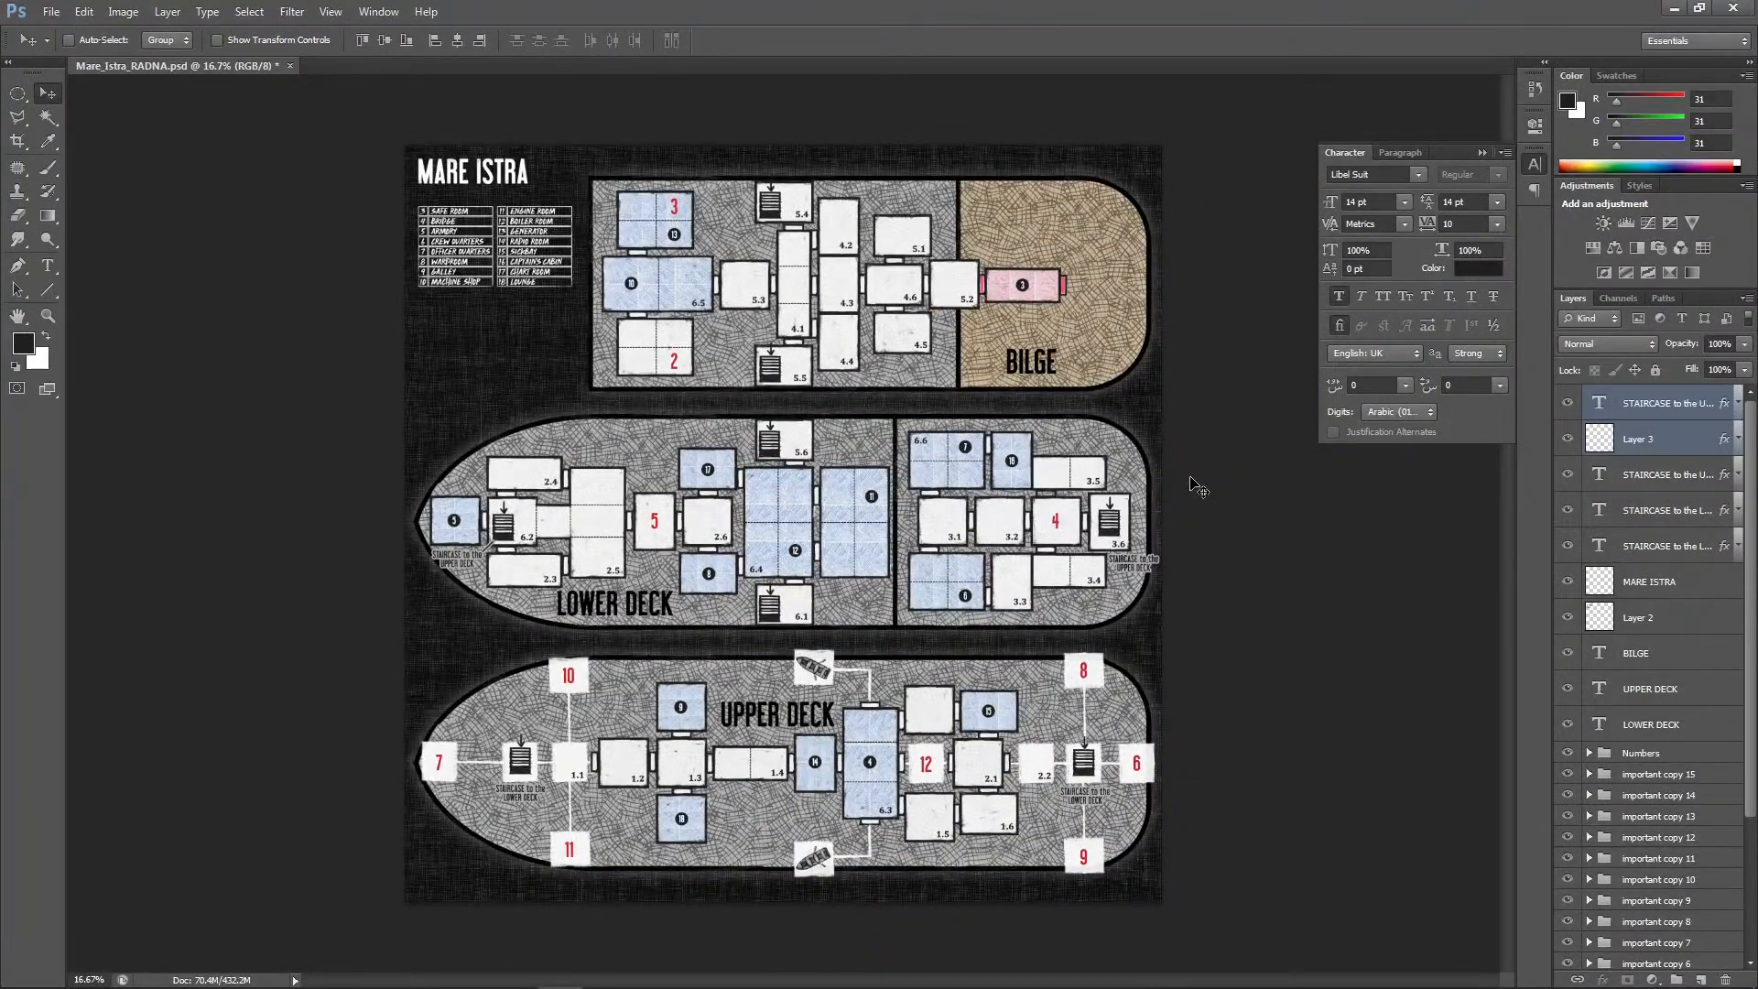
{"action": "left_click", "coordinate": [1681, 412]}
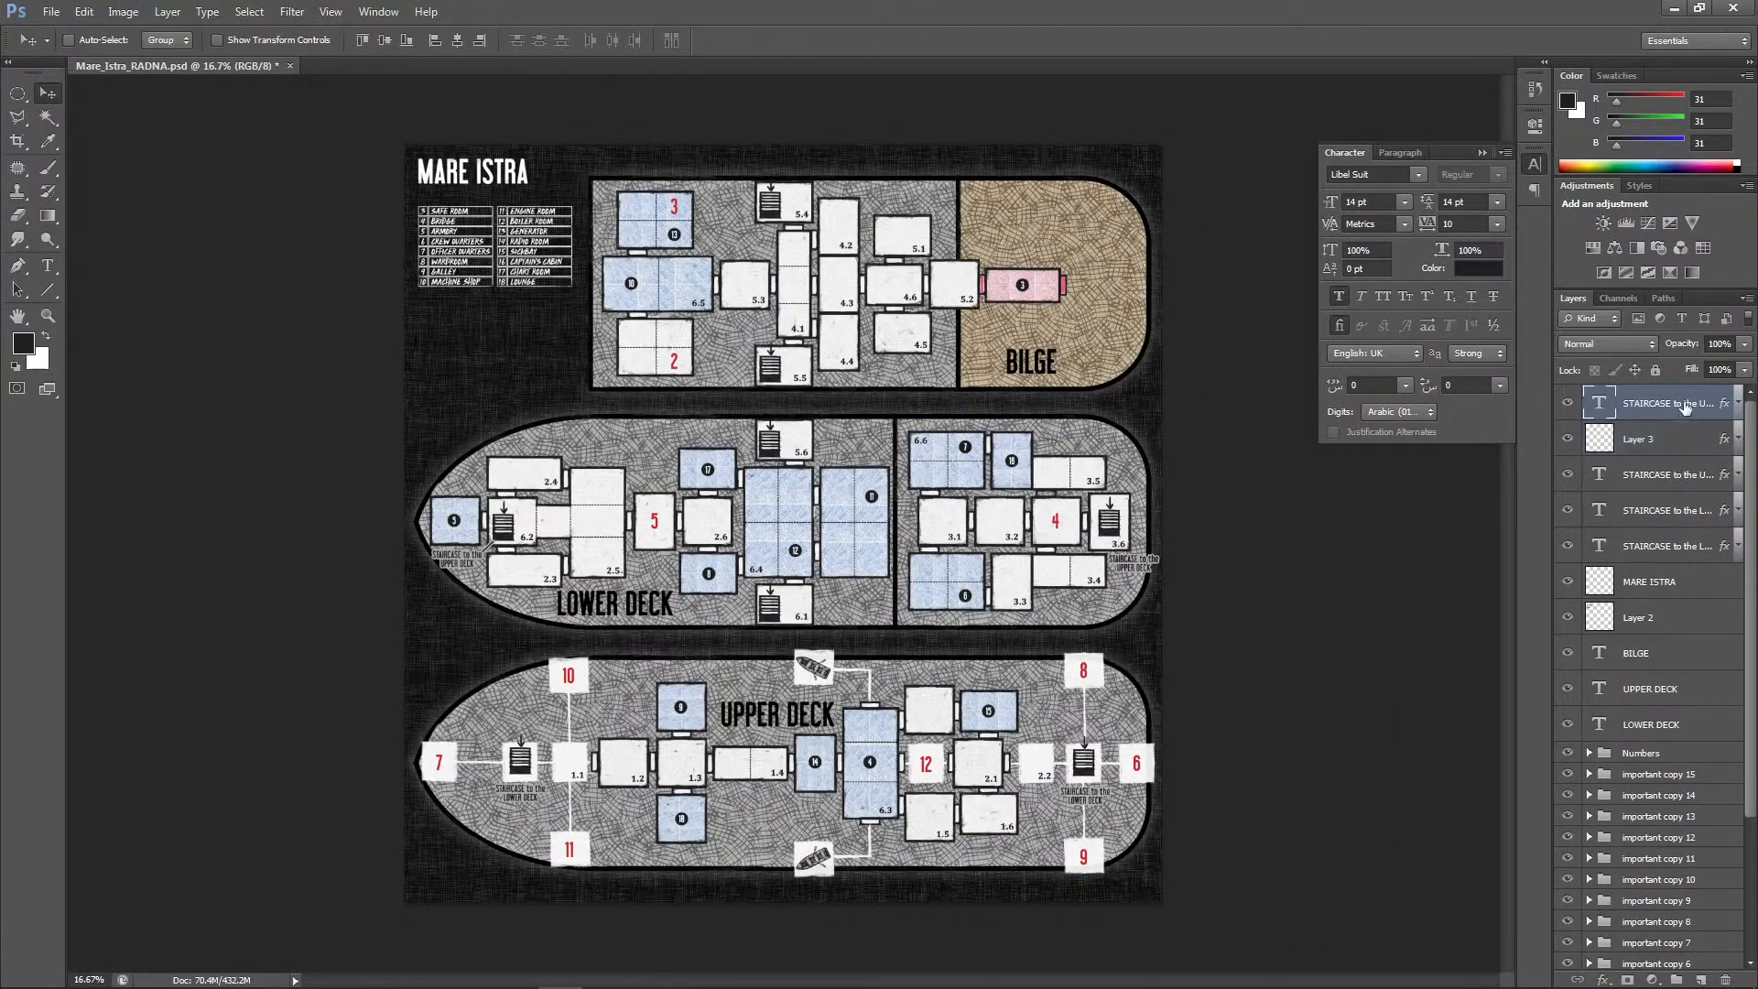
{"action": "left_click_drag", "start_coordinate": [1668, 407], "coordinate": [1708, 923]}
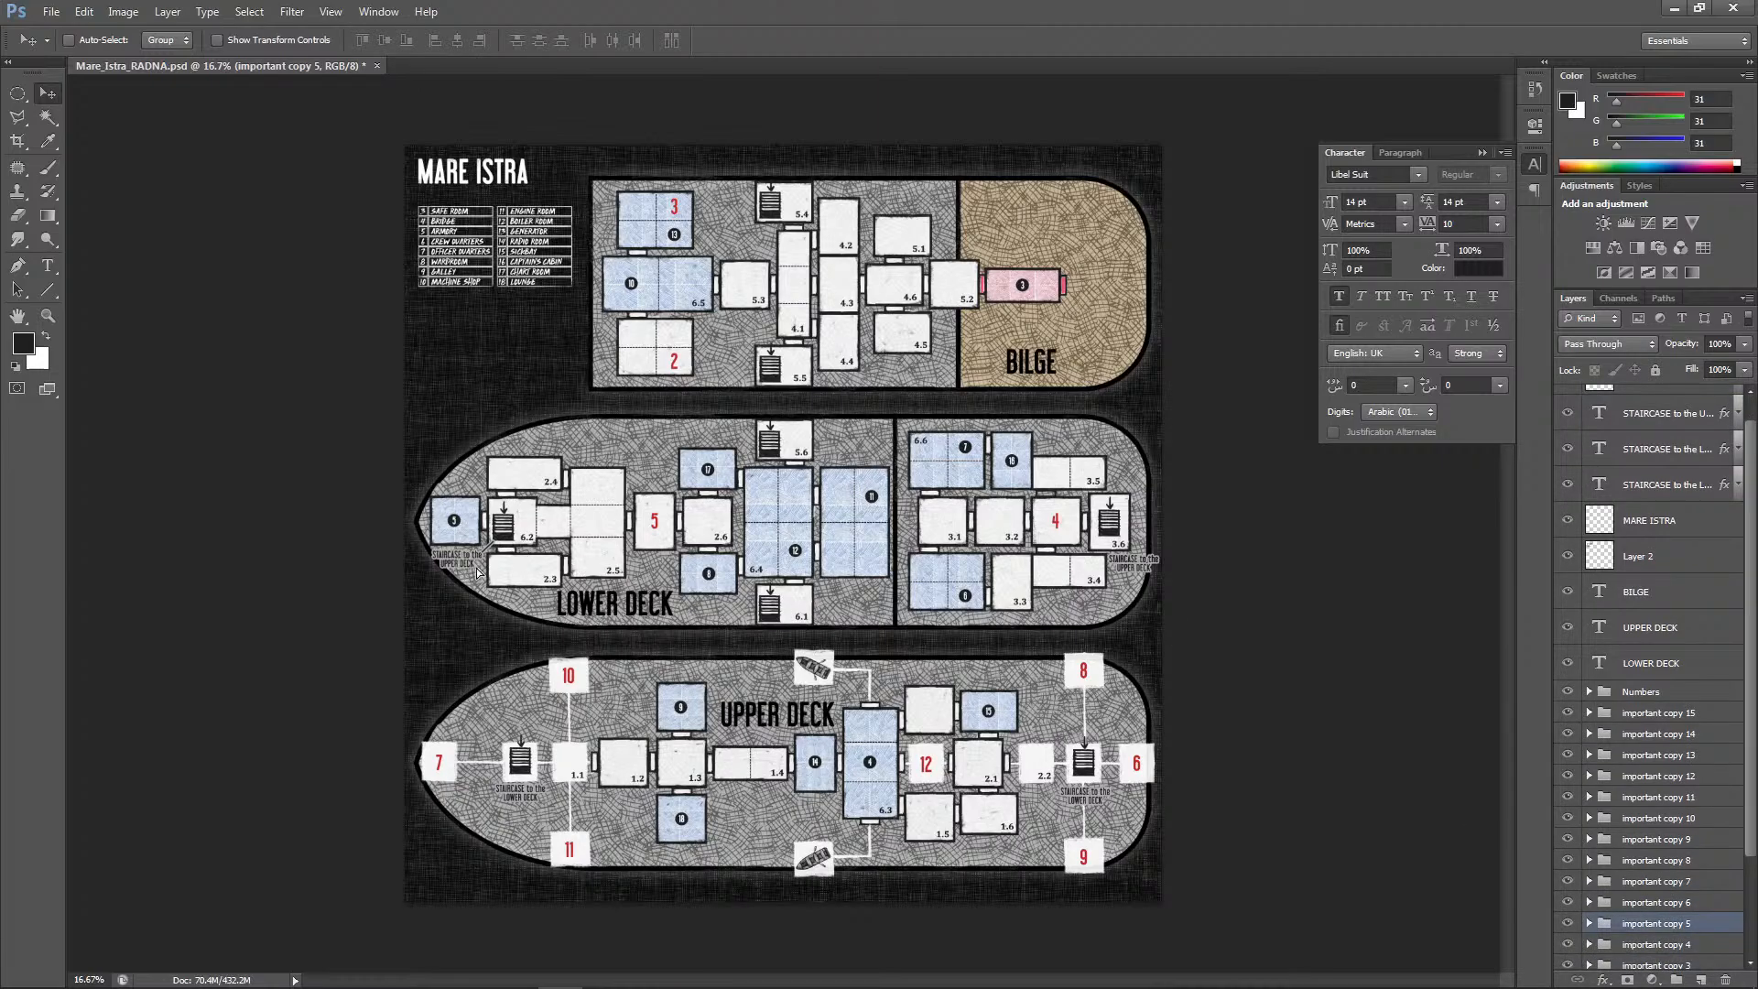
{"action": "left_click_drag", "start_coordinate": [476, 573], "coordinate": [841, 614]}
Change the label beside room 6.1 to read "STAIRCASE to the BILGE", with a line break after "STAIRCASE"
{"action": "key", "text": "ctrl+plus"}
{"action": "key", "text": "ctrl+plus"}
{"action": "key", "text": "ctrl+plus"}
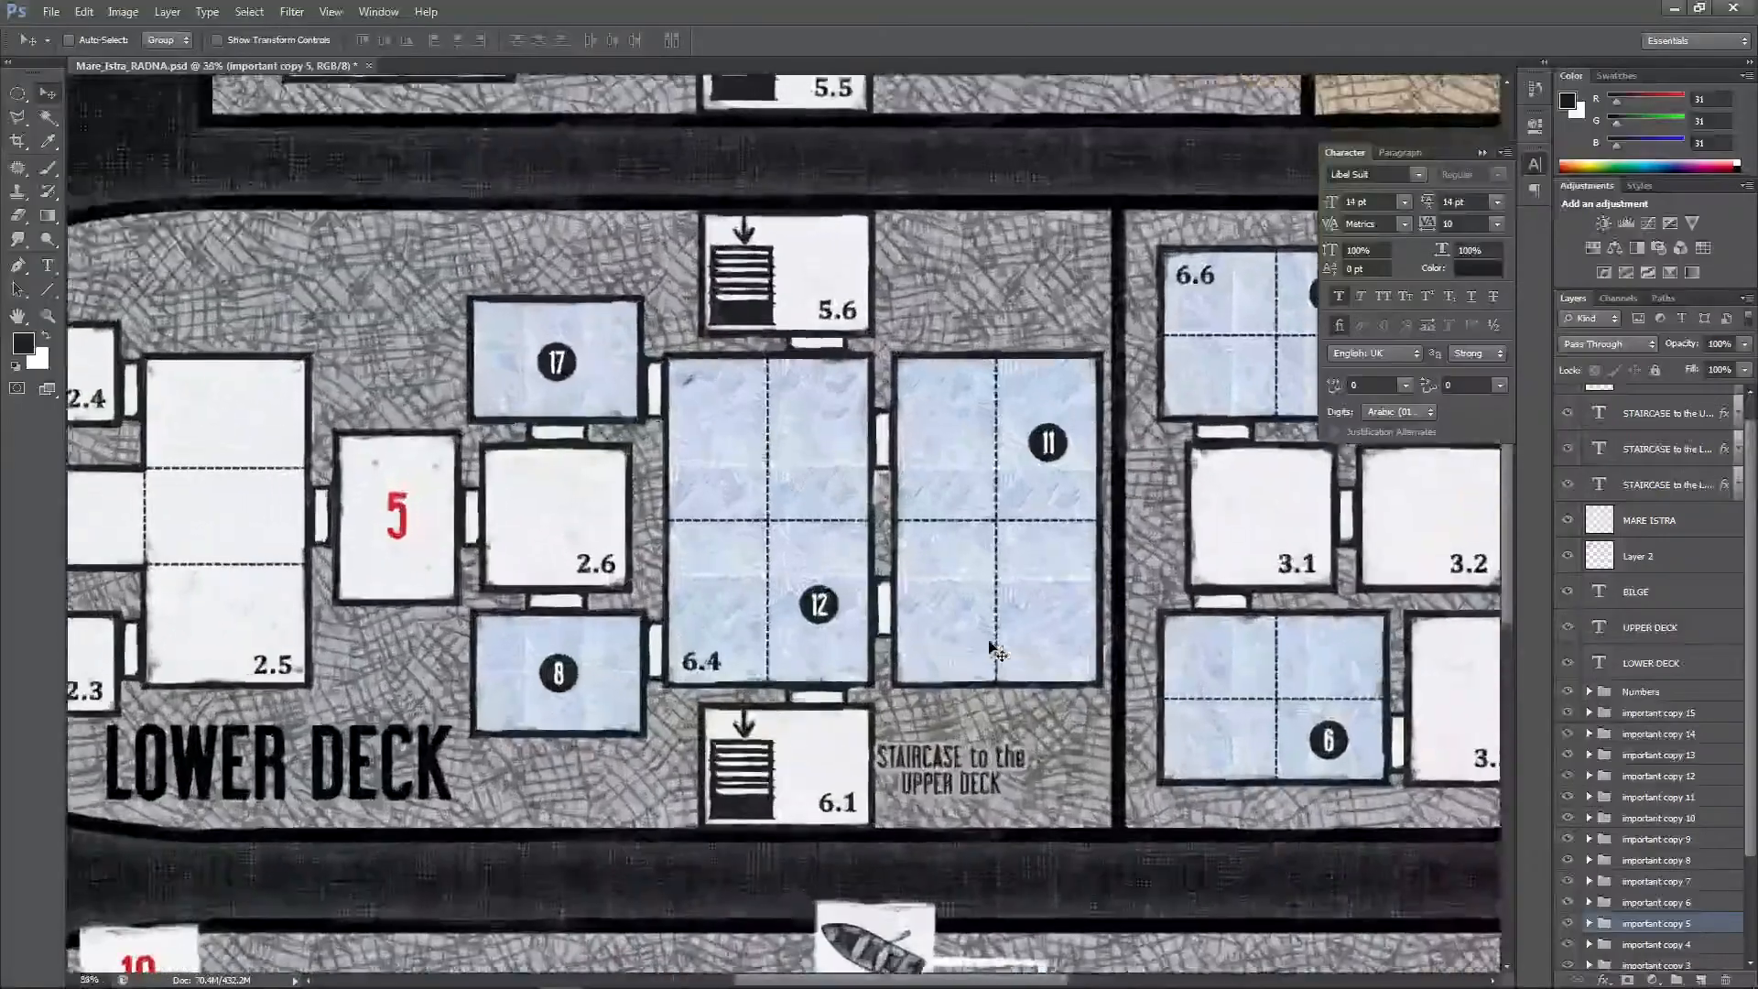
{"action": "left_click", "coordinate": [50, 271]}
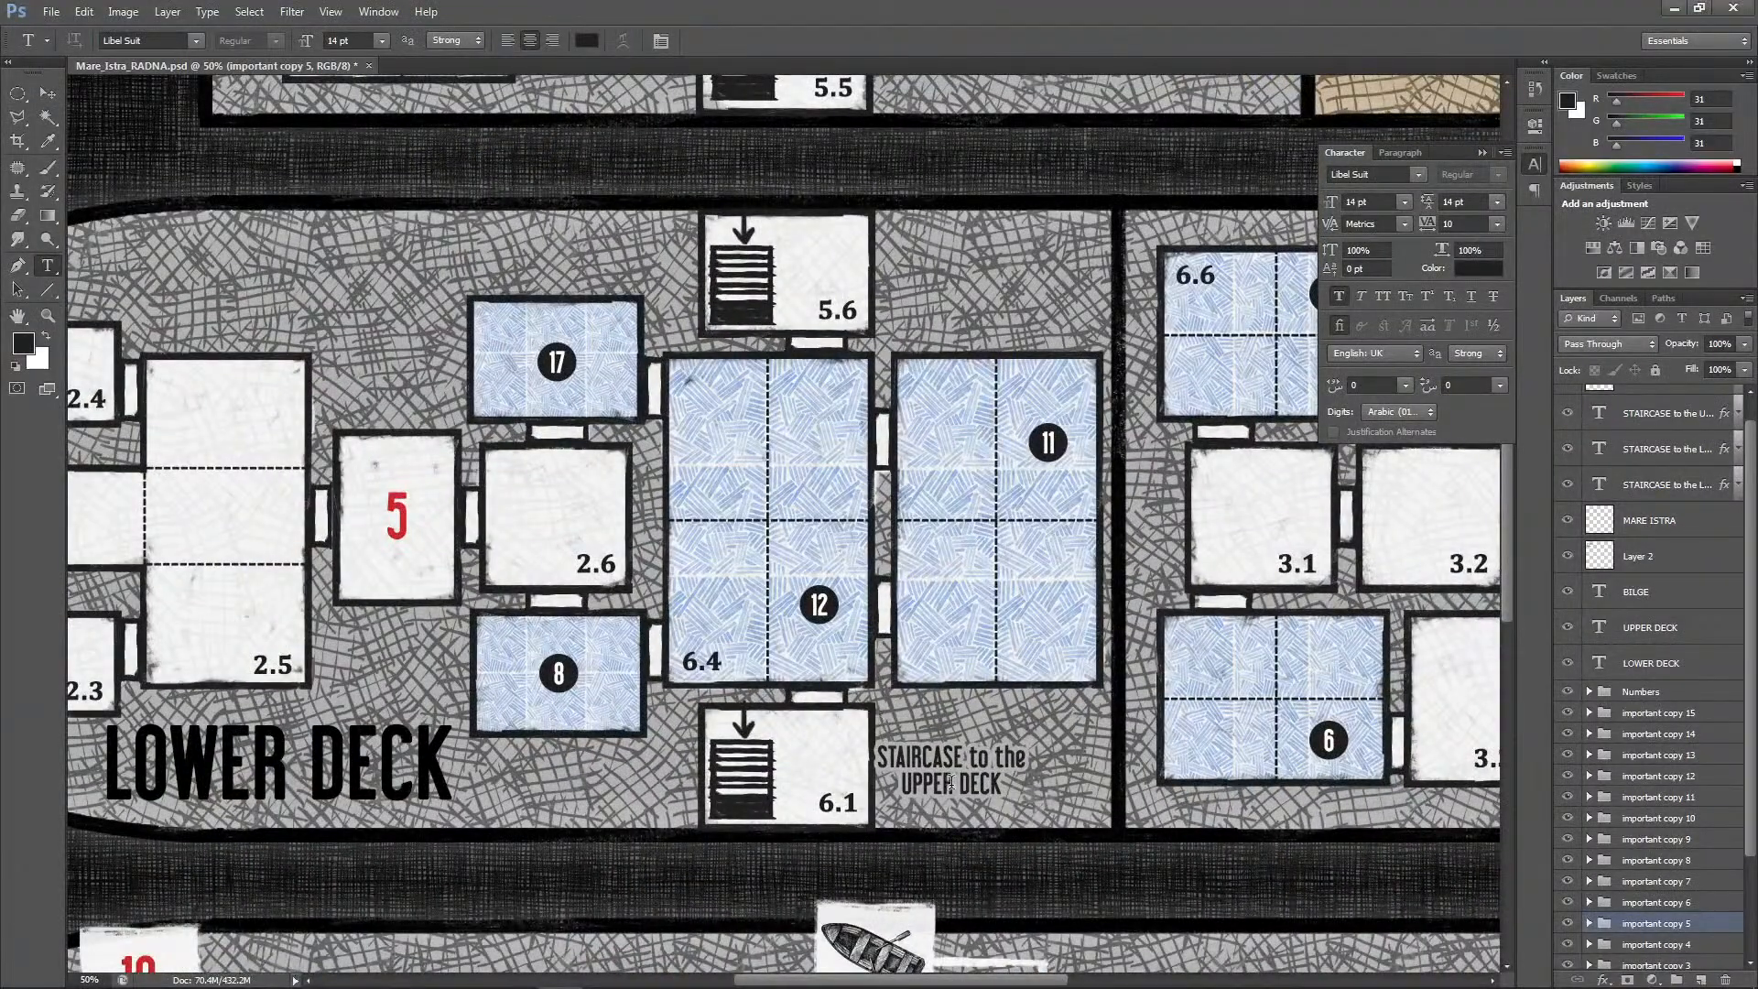
{"action": "left_click_drag", "start_coordinate": [998, 785], "coordinate": [881, 779]}
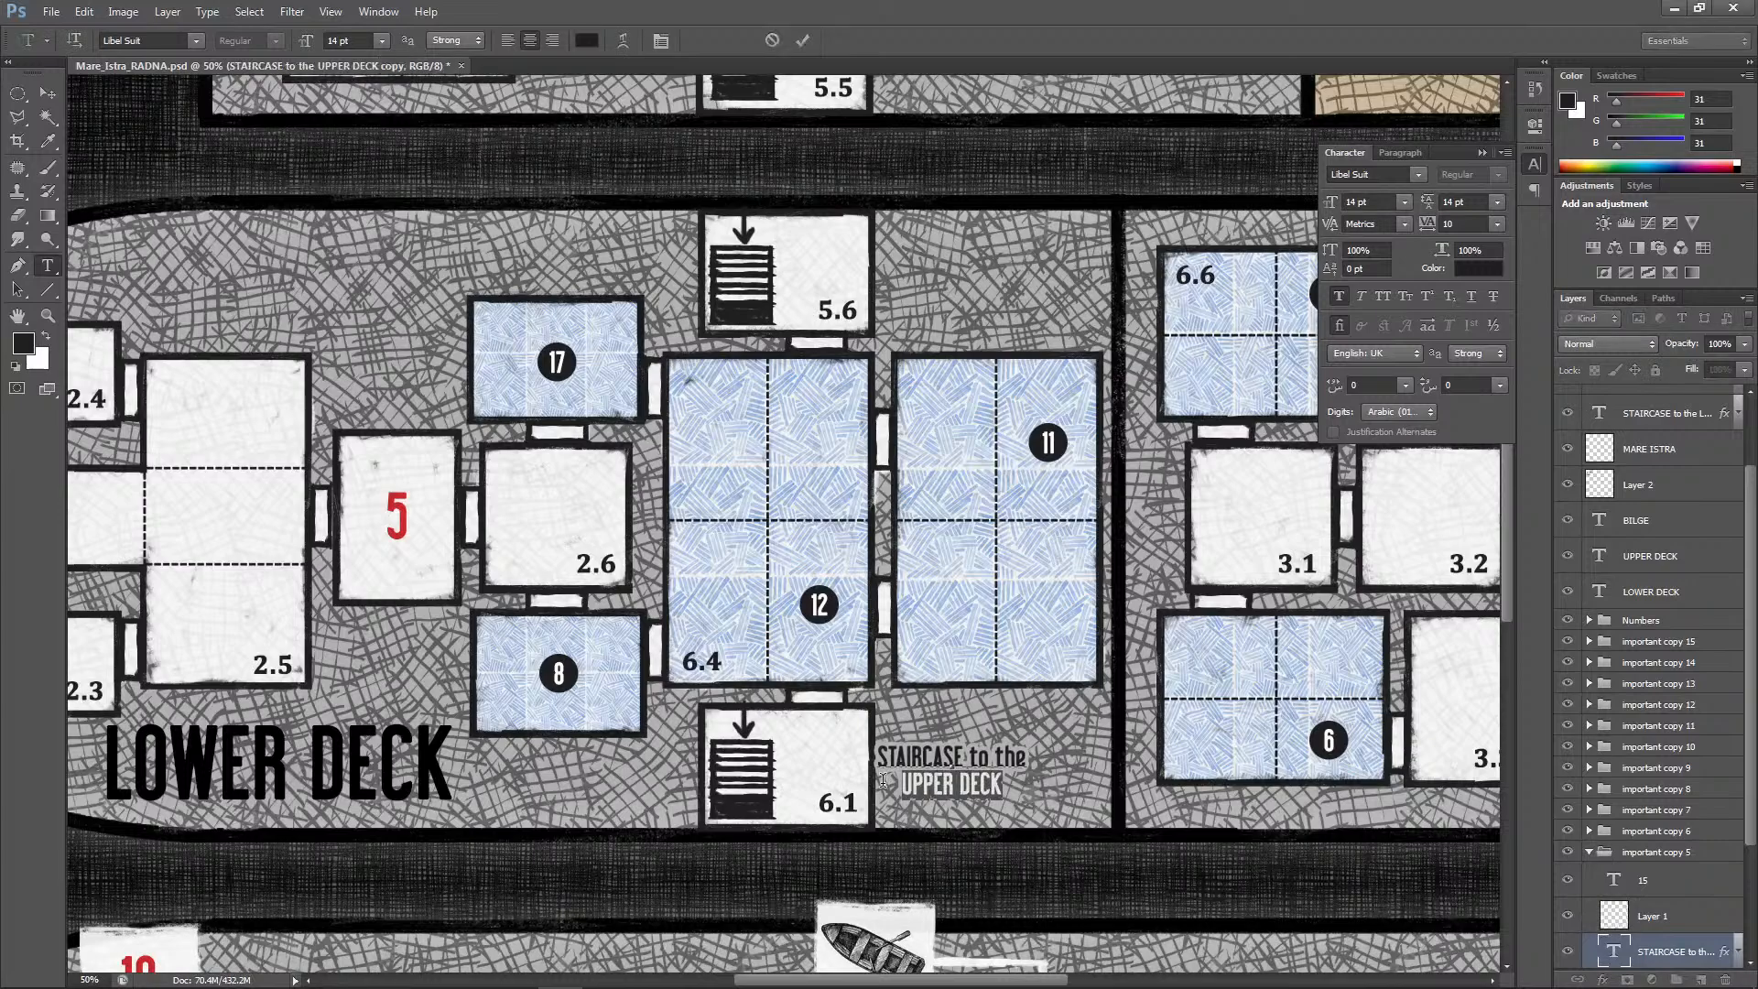
{"action": "type", "text": "BILGE"}
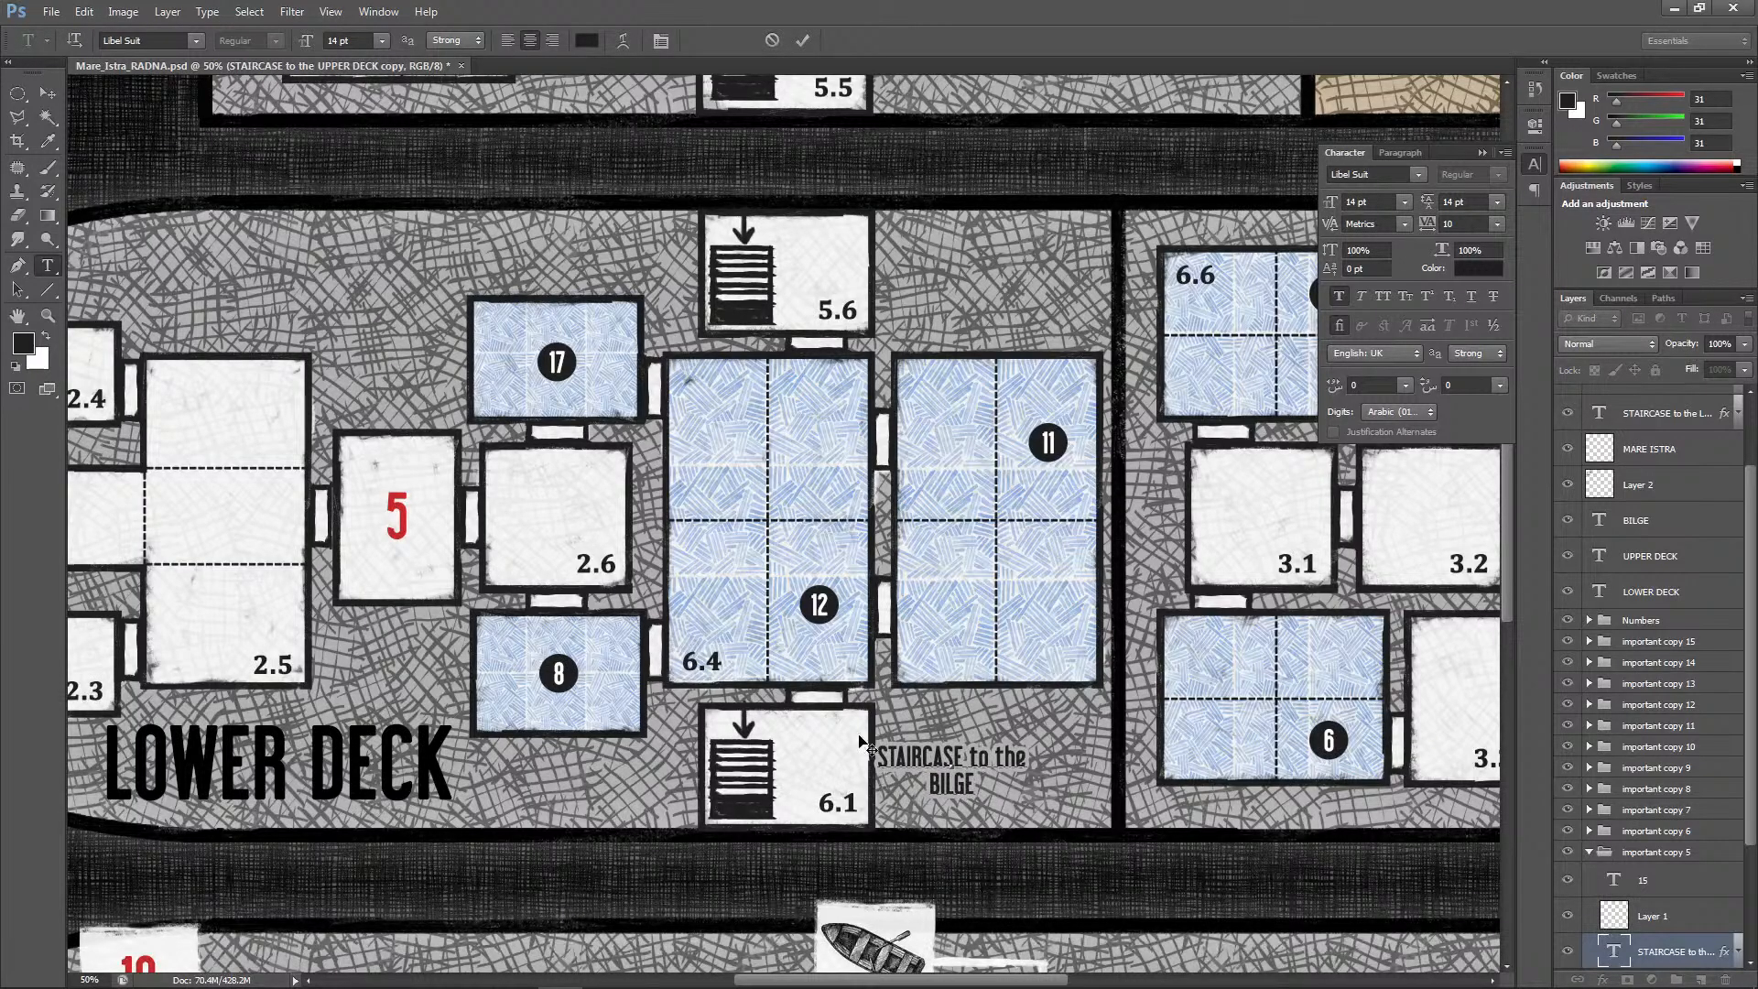
{"action": "left_click", "coordinate": [971, 753]}
{"action": "key", "text": "Return"}
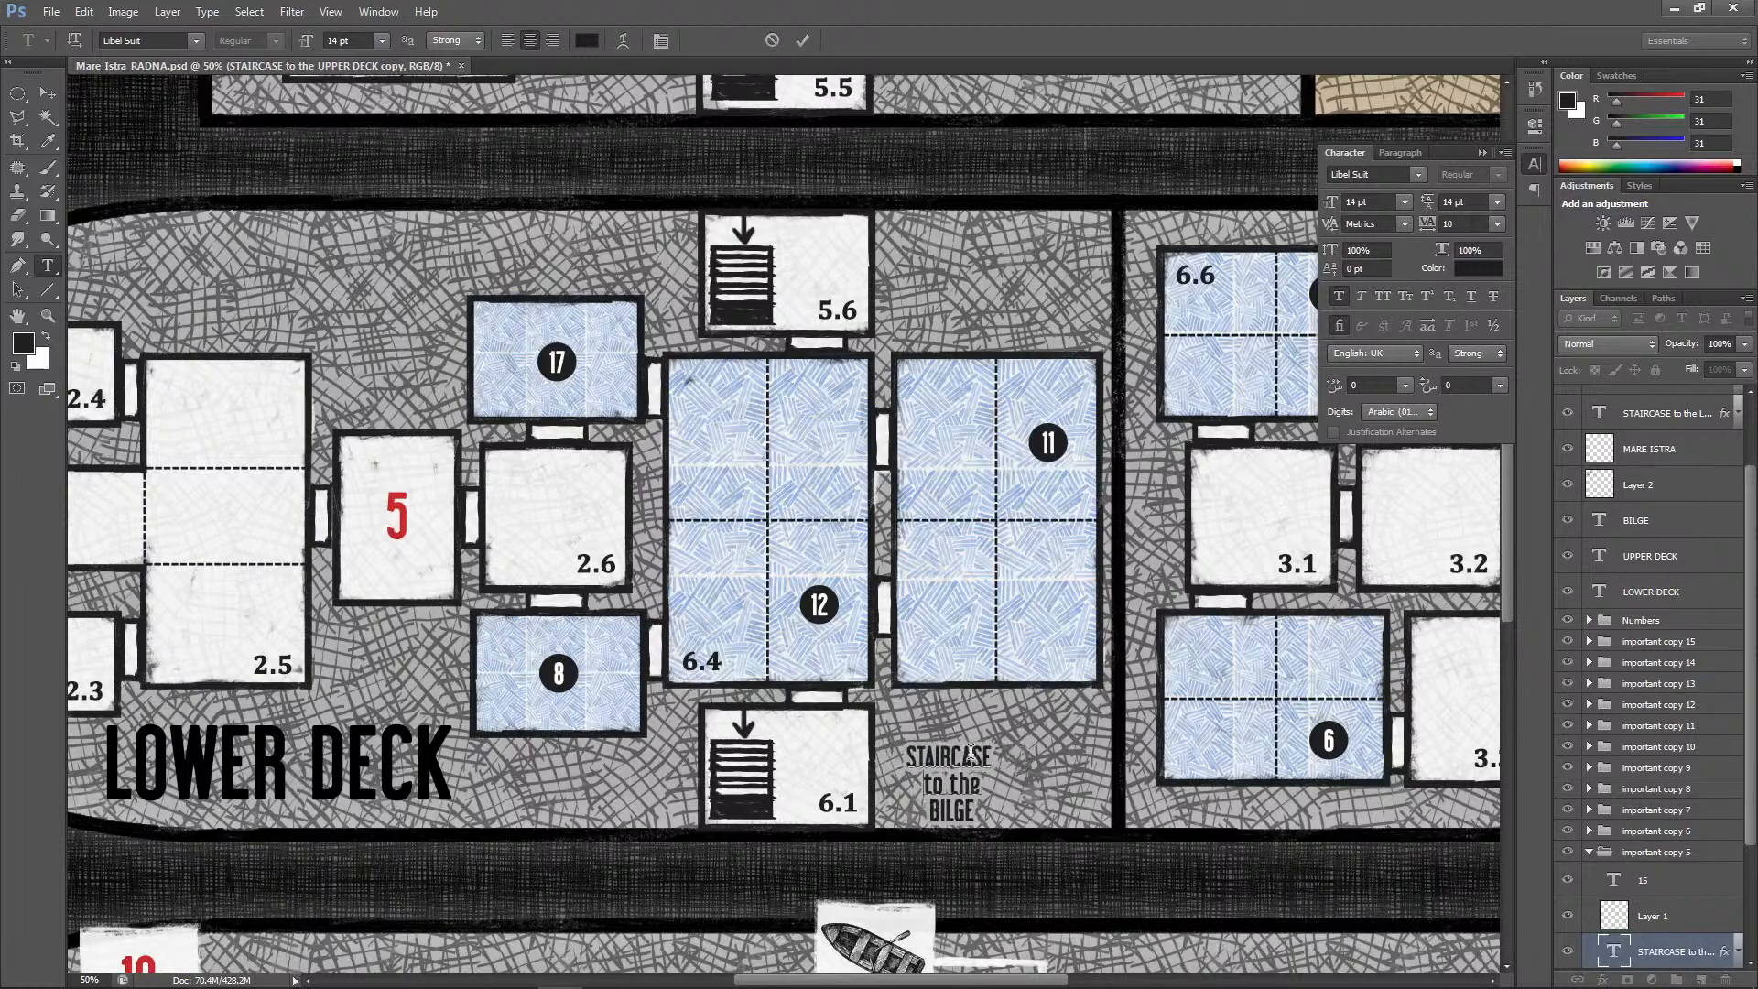
{"action": "key", "text": "BackSpace"}
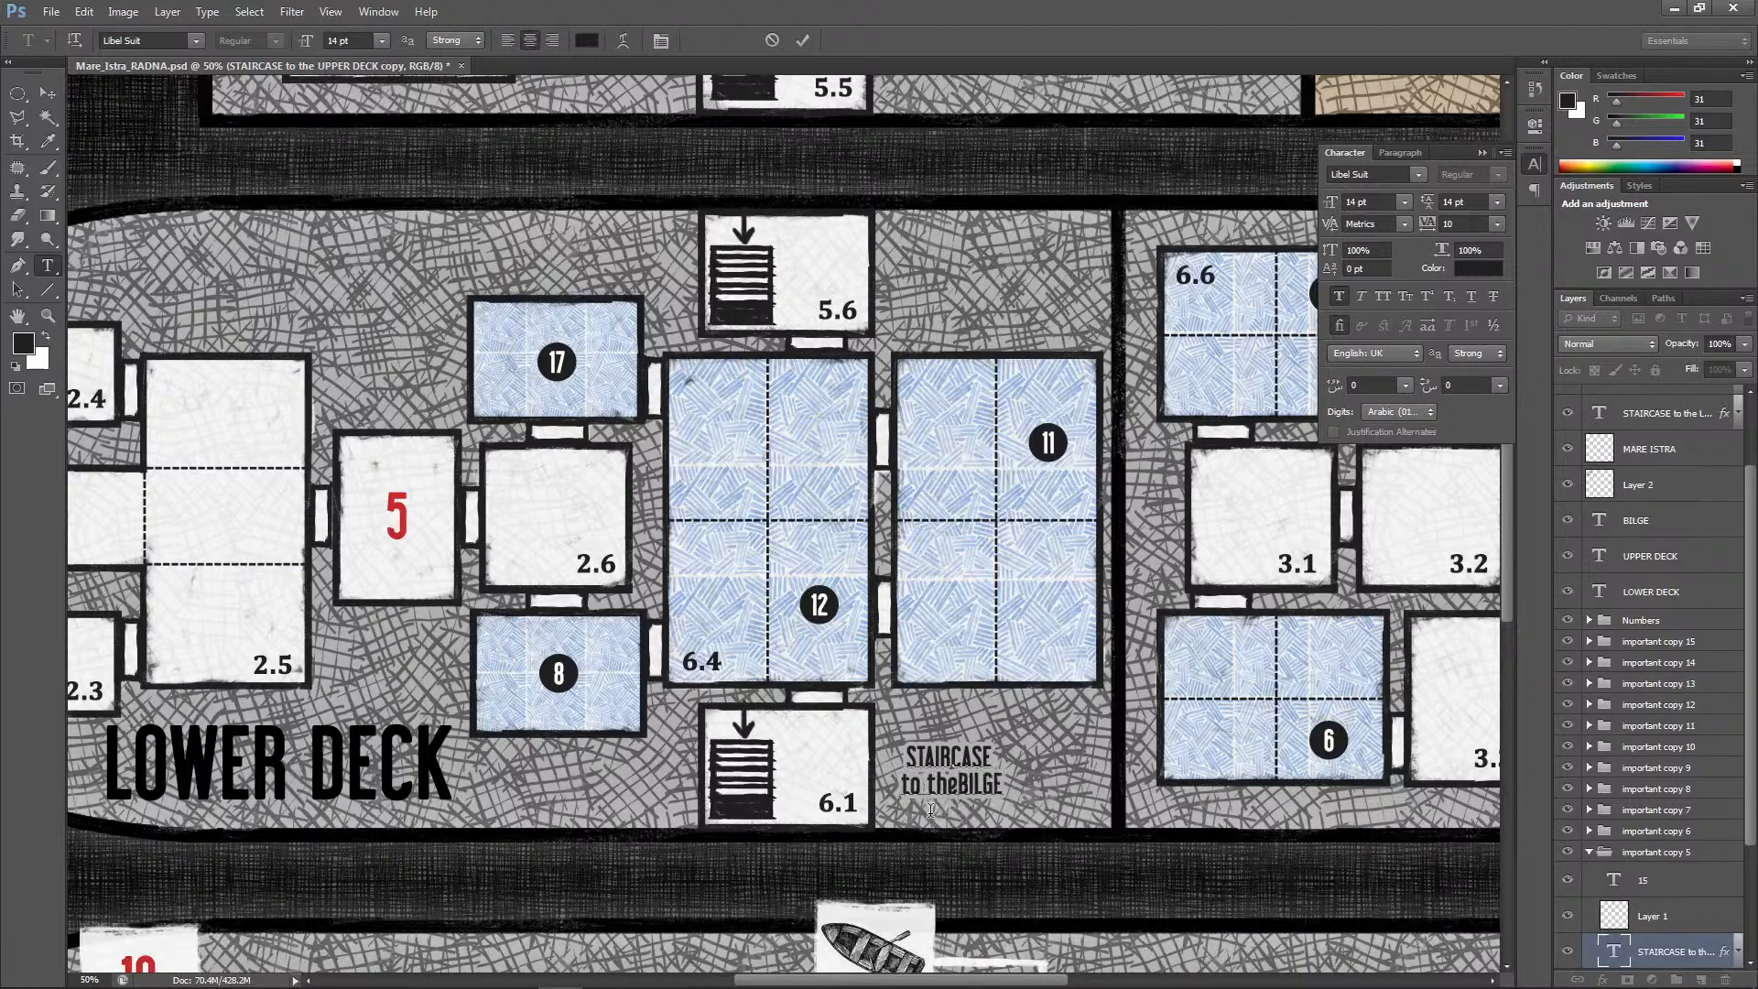
Move the bilge staircase label closer to room 6.1 and adjust its height with small nudges
{"action": "left_click", "coordinate": [47, 92]}
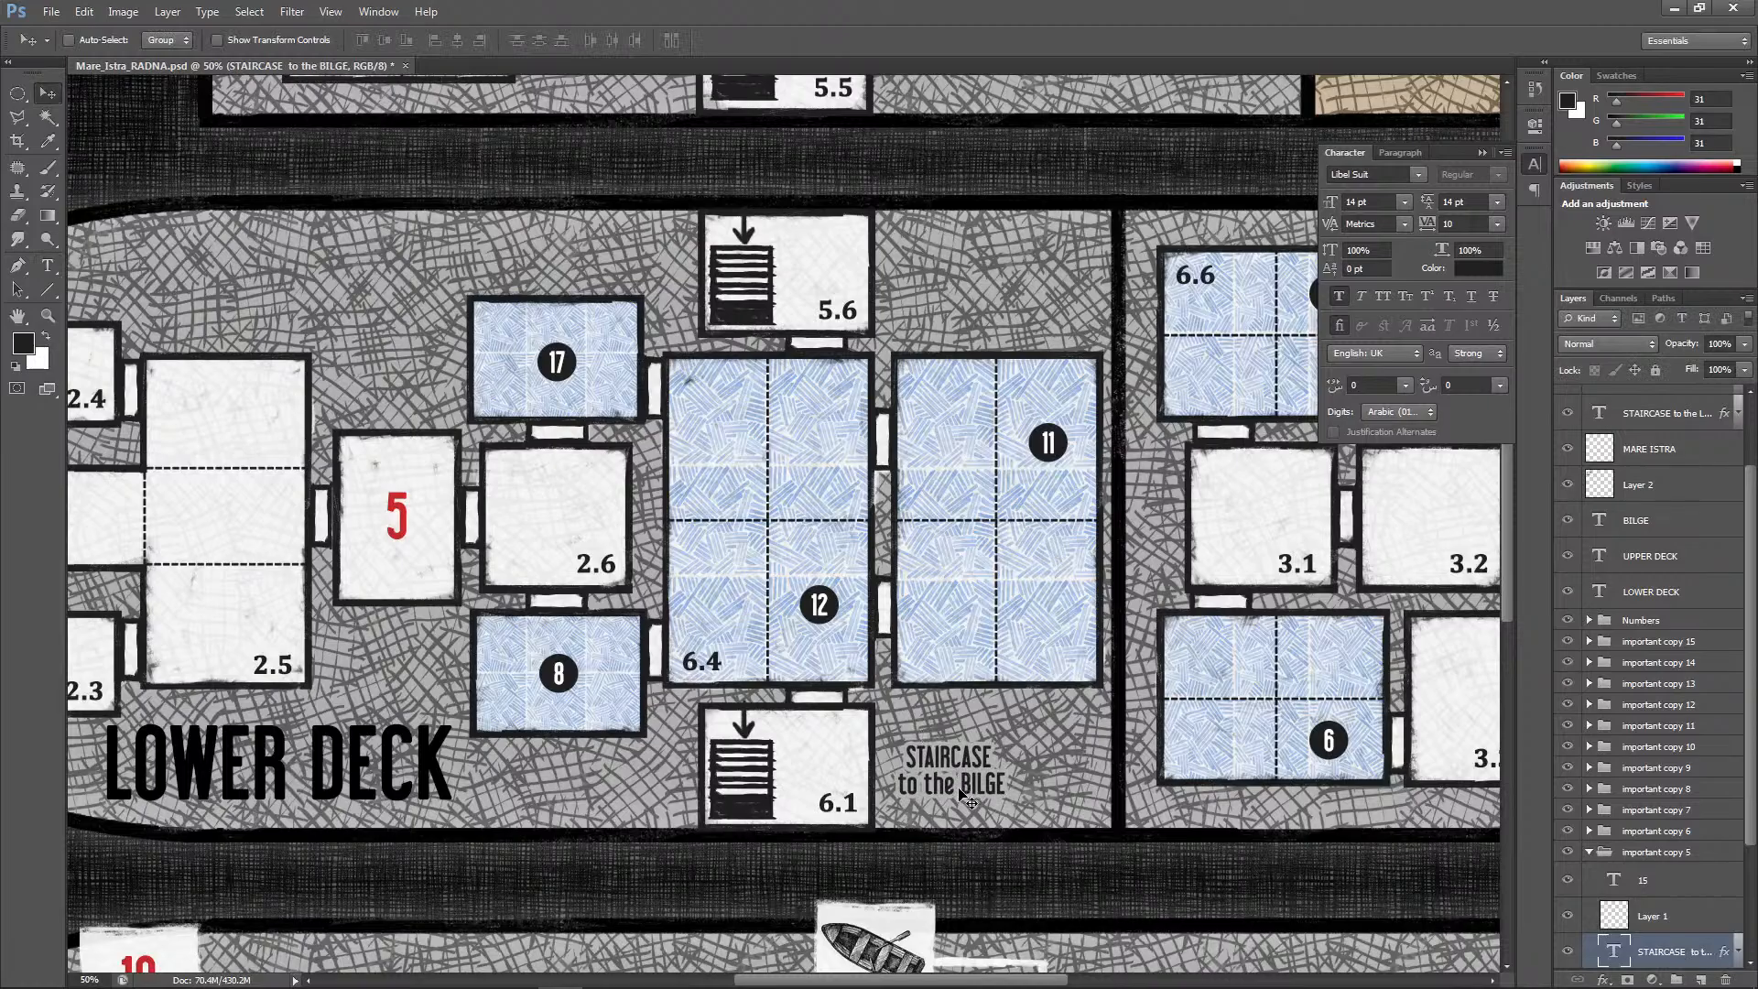
{"action": "left_click_drag", "start_coordinate": [958, 789], "coordinate": [940, 801]}
{"action": "key", "text": "Up"}
{"action": "key", "text": "Up"}
{"action": "key", "text": "Up"}
{"action": "key", "text": "Up"}
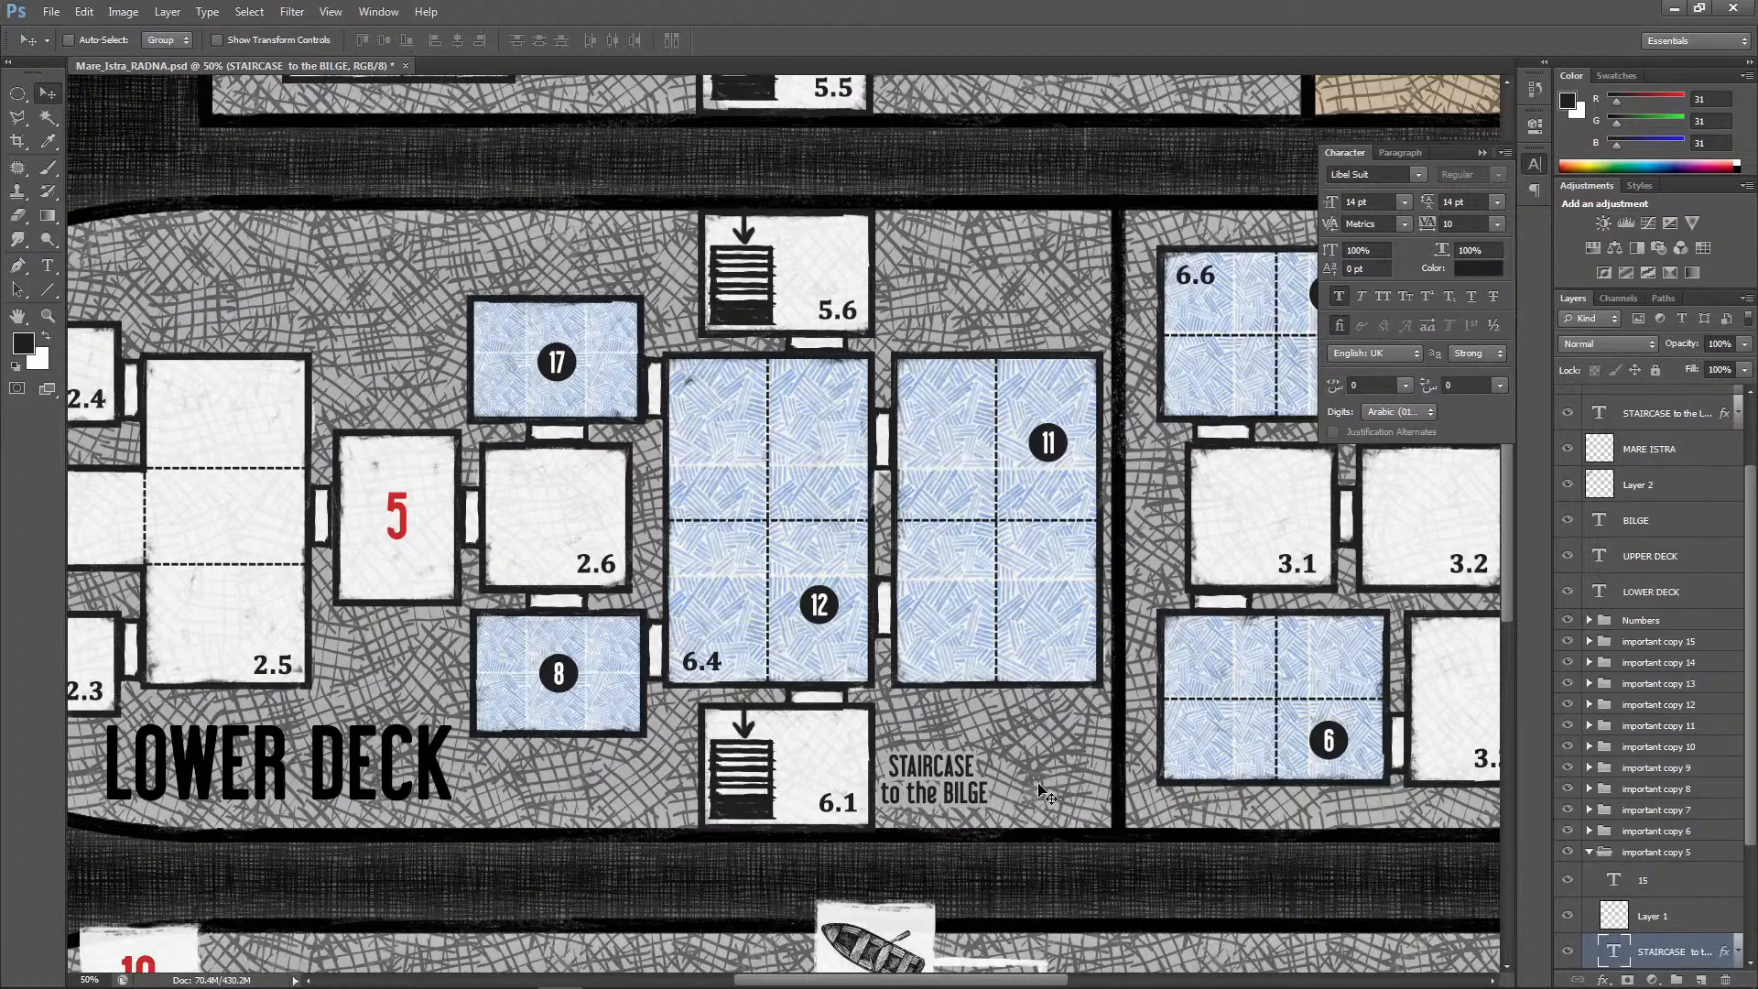
{"action": "left_click_drag", "start_coordinate": [1503, 585], "coordinate": [1538, 452]}
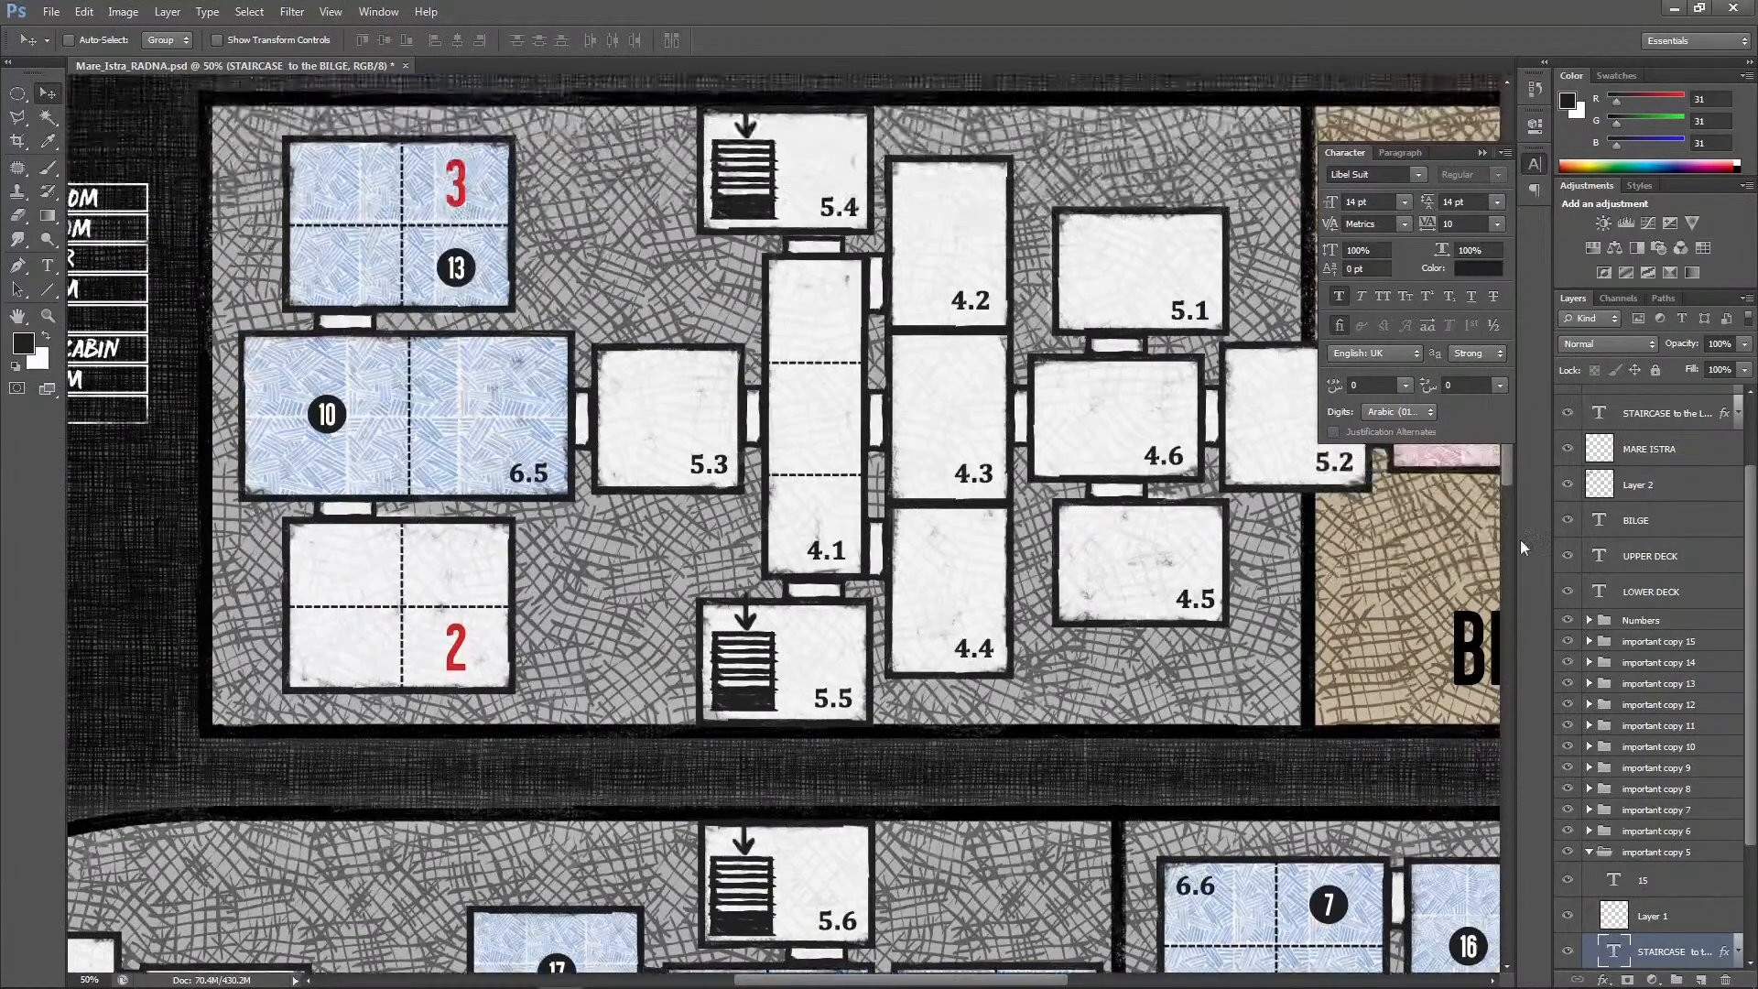
{"action": "left_click_drag", "start_coordinate": [1049, 981], "coordinate": [1129, 981]}
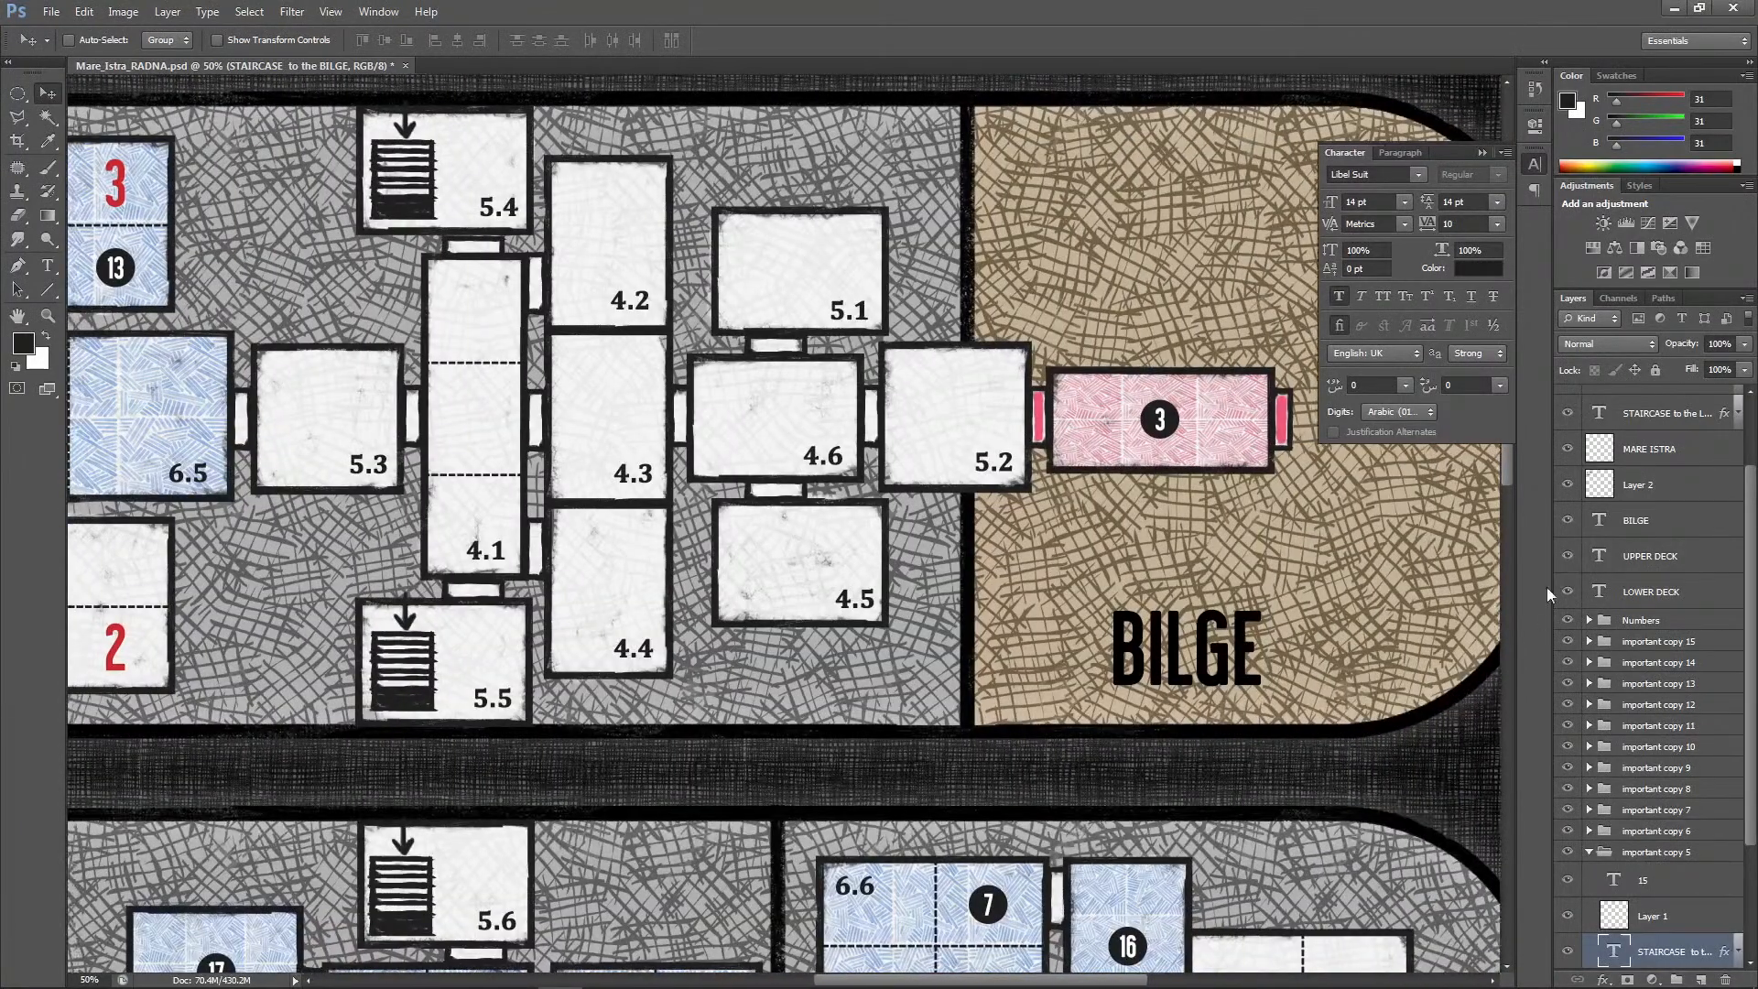
{"action": "left_click_drag", "start_coordinate": [1513, 477], "coordinate": [1503, 518]}
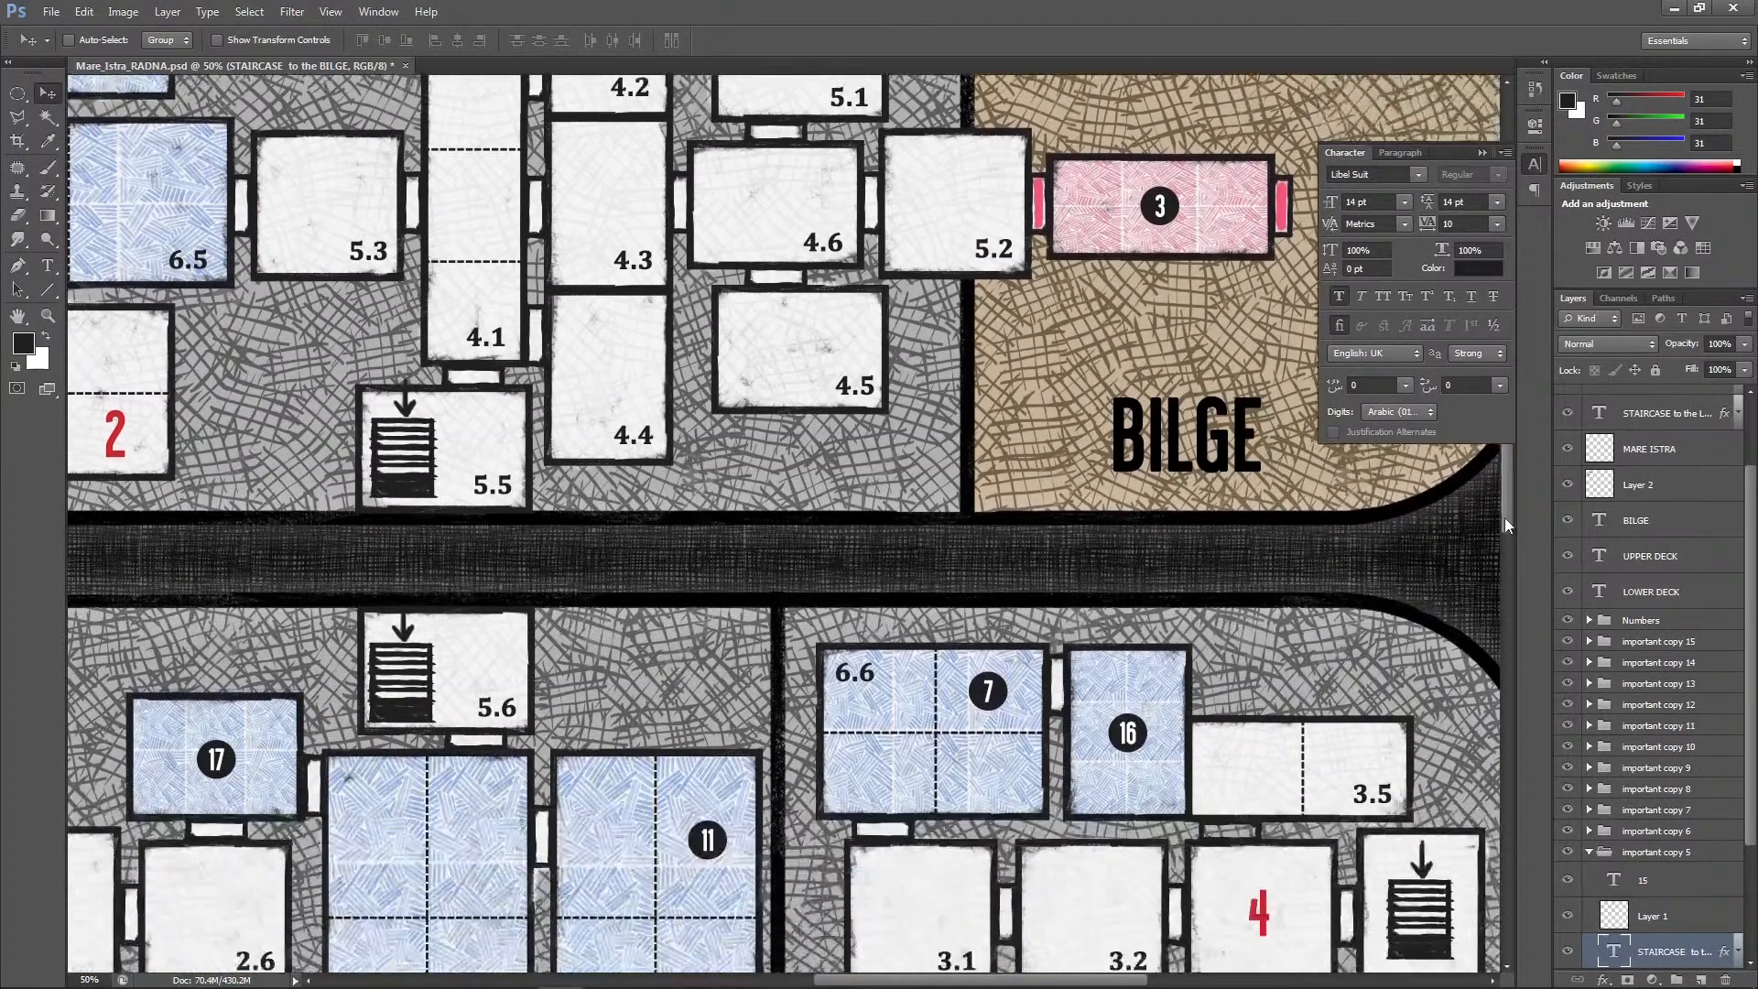
Switch to the browser to check the live stream's video page, and return to the map in Photoshop
{"action": "mouse_move", "coordinate": [970, 985]}
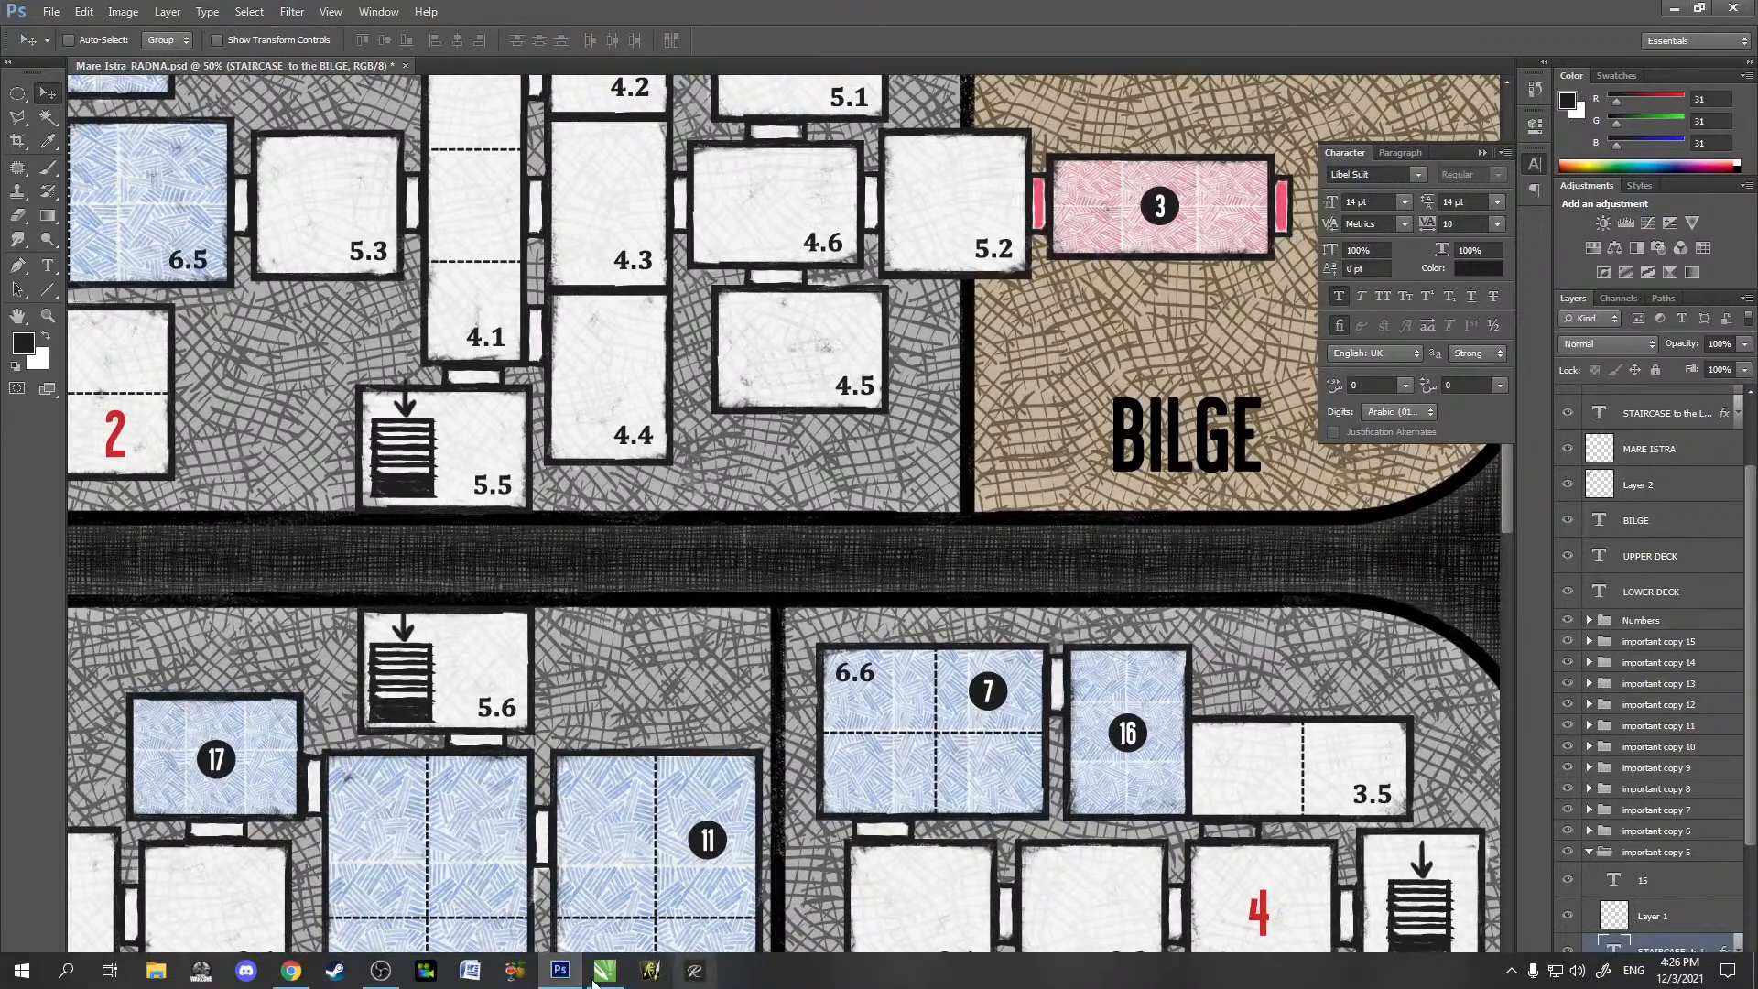
{"action": "left_click", "coordinate": [298, 973]}
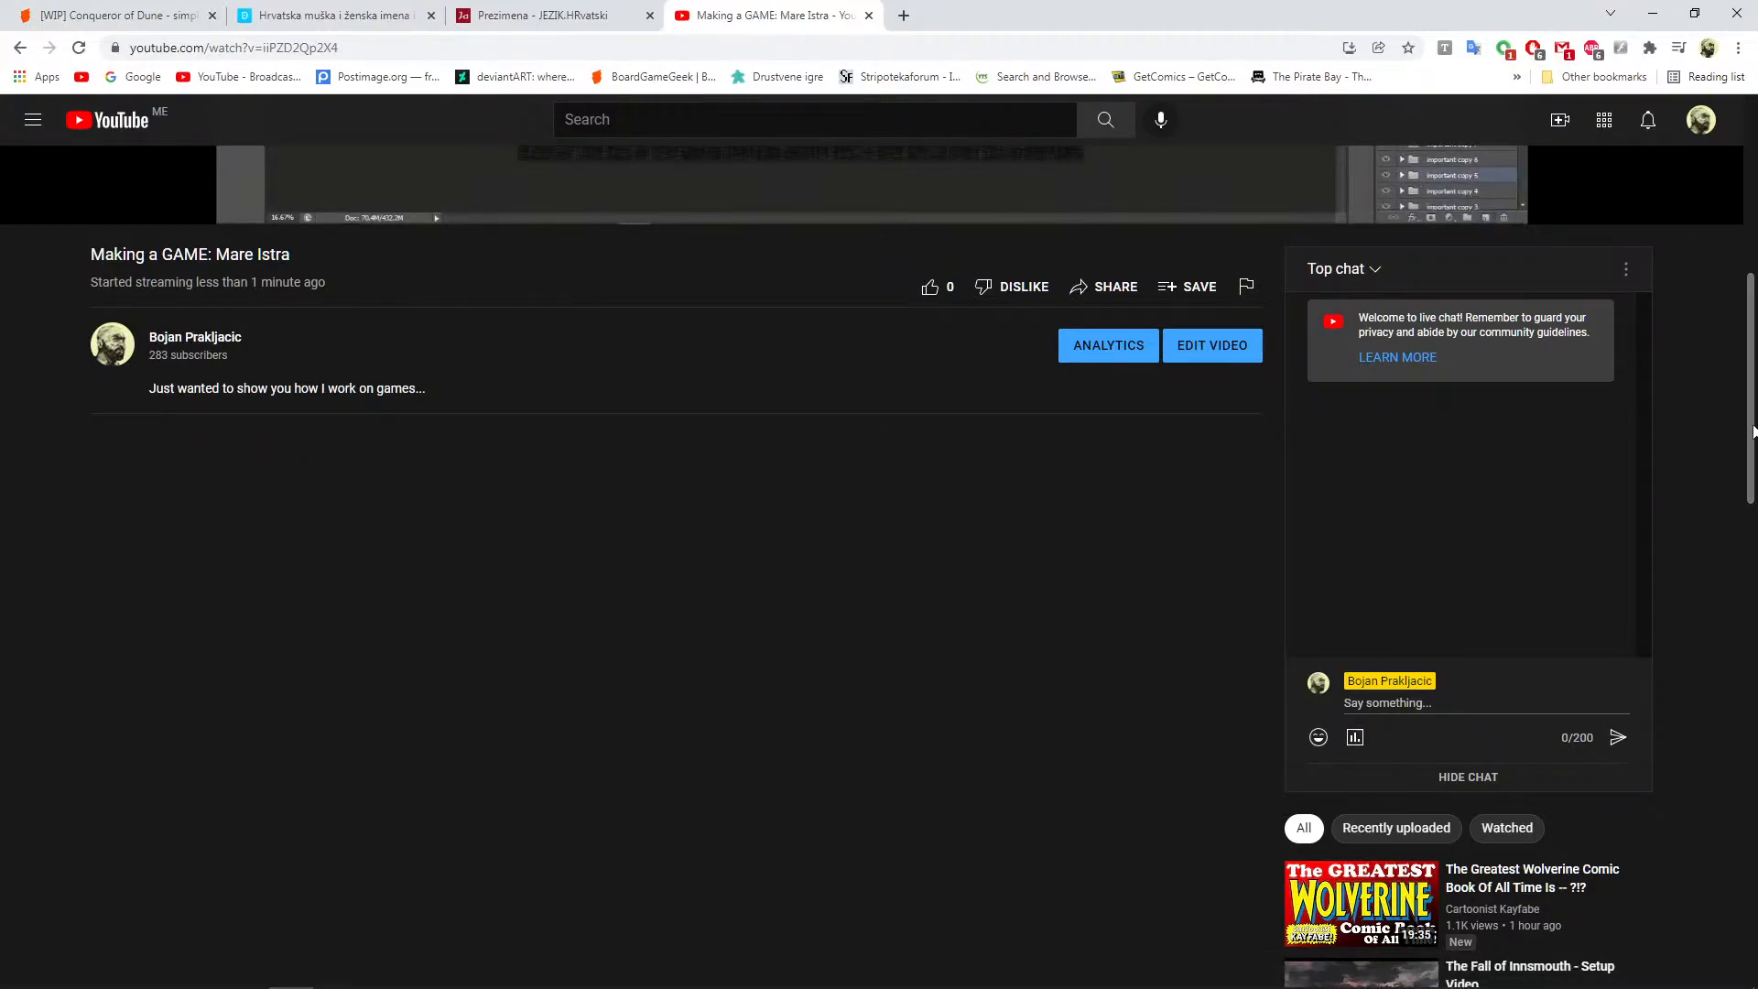
{"action": "left_click_drag", "start_coordinate": [1753, 430], "coordinate": [1753, 293]}
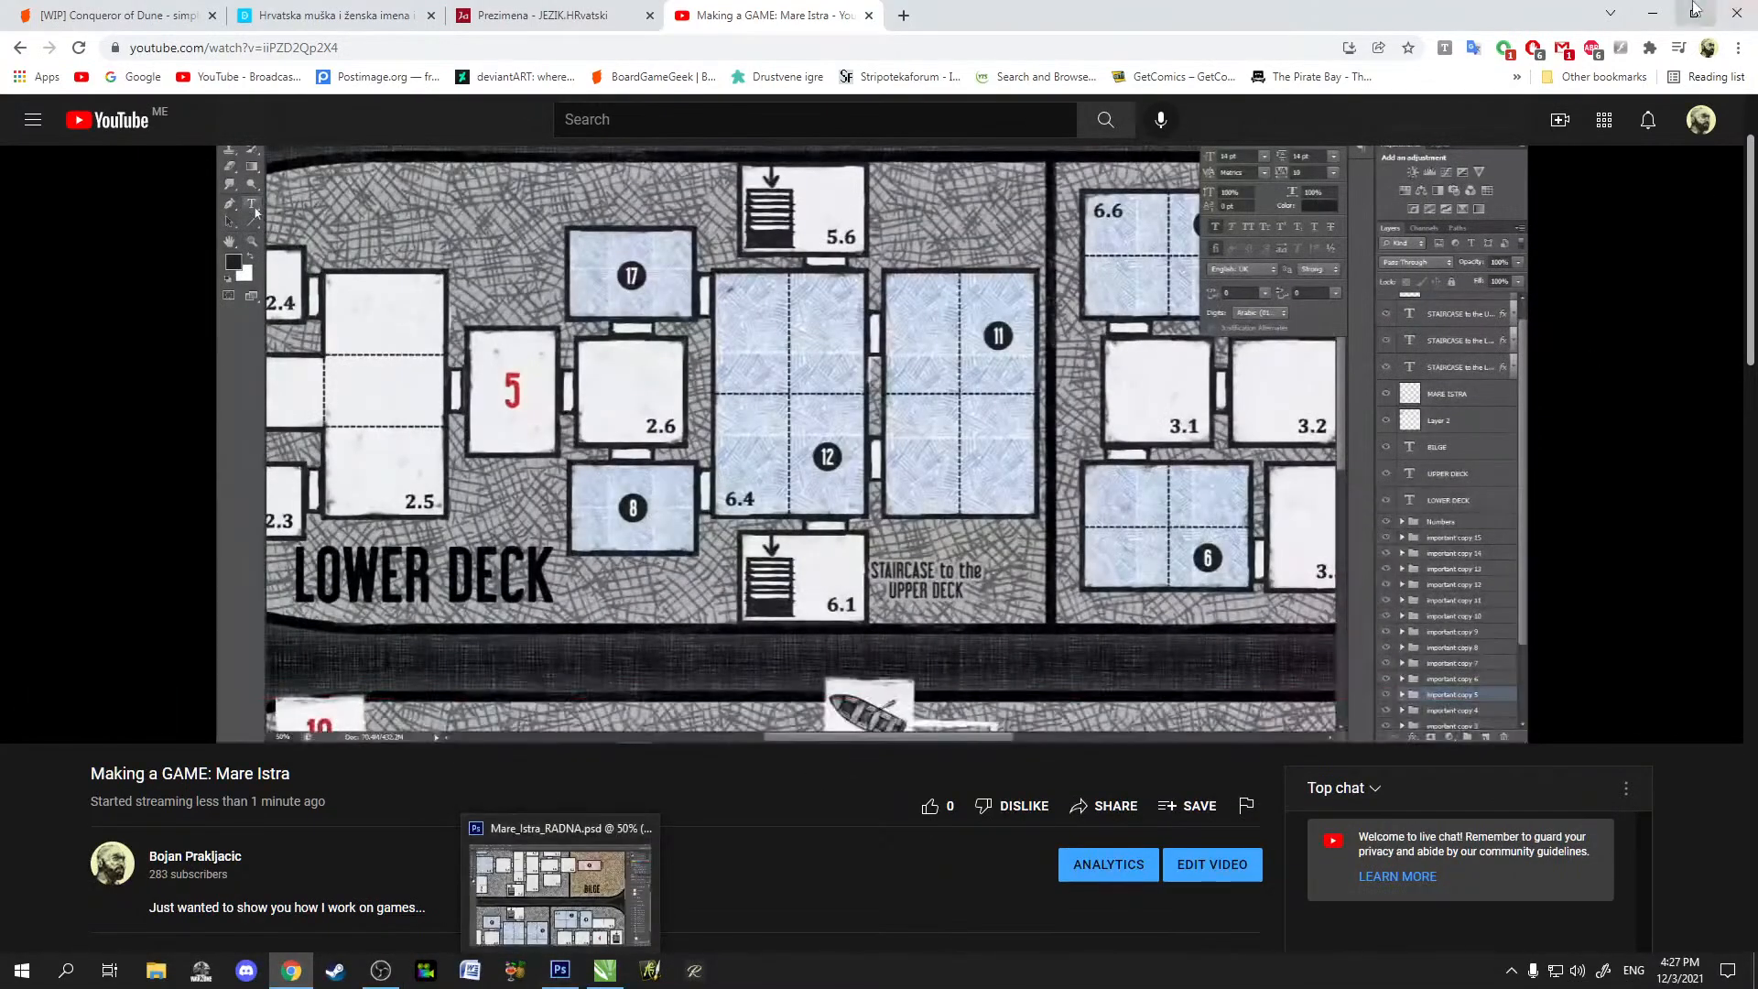
{"action": "left_click", "coordinate": [1653, 13]}
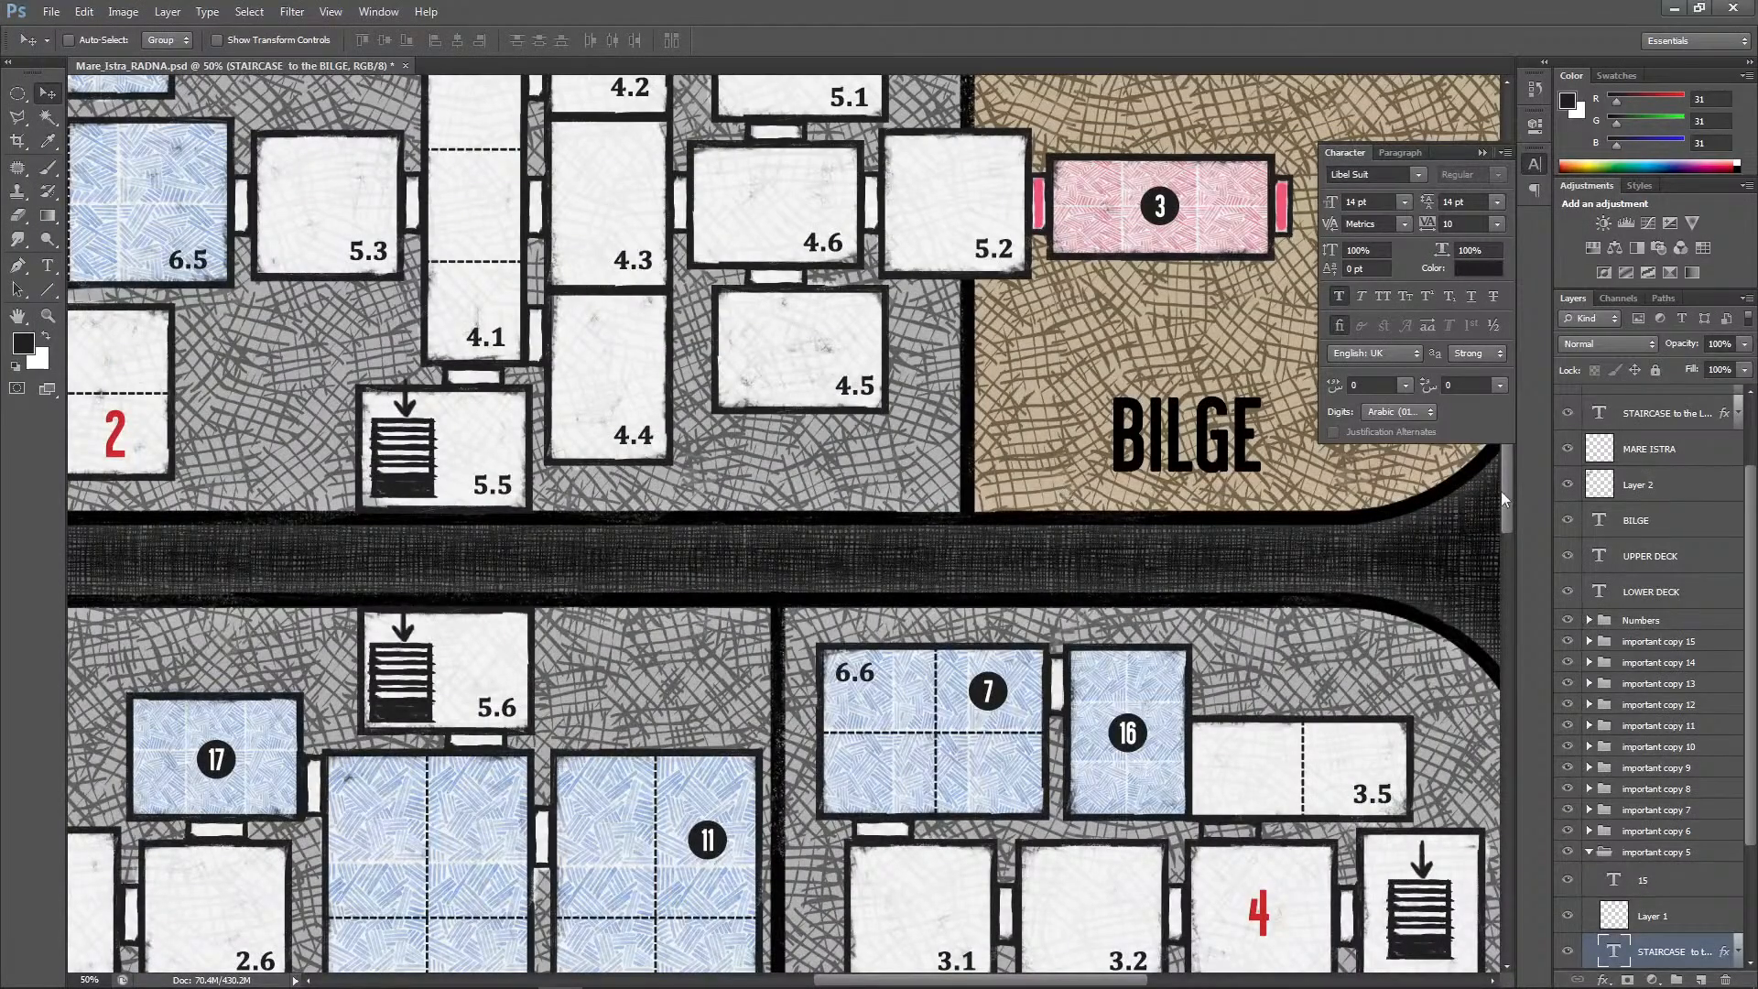
Move the bilge staircase label's layer out of its group to the top of the layer stack and toggle its visibility to check it
{"action": "left_click_drag", "start_coordinate": [1507, 486], "coordinate": [1508, 574]}
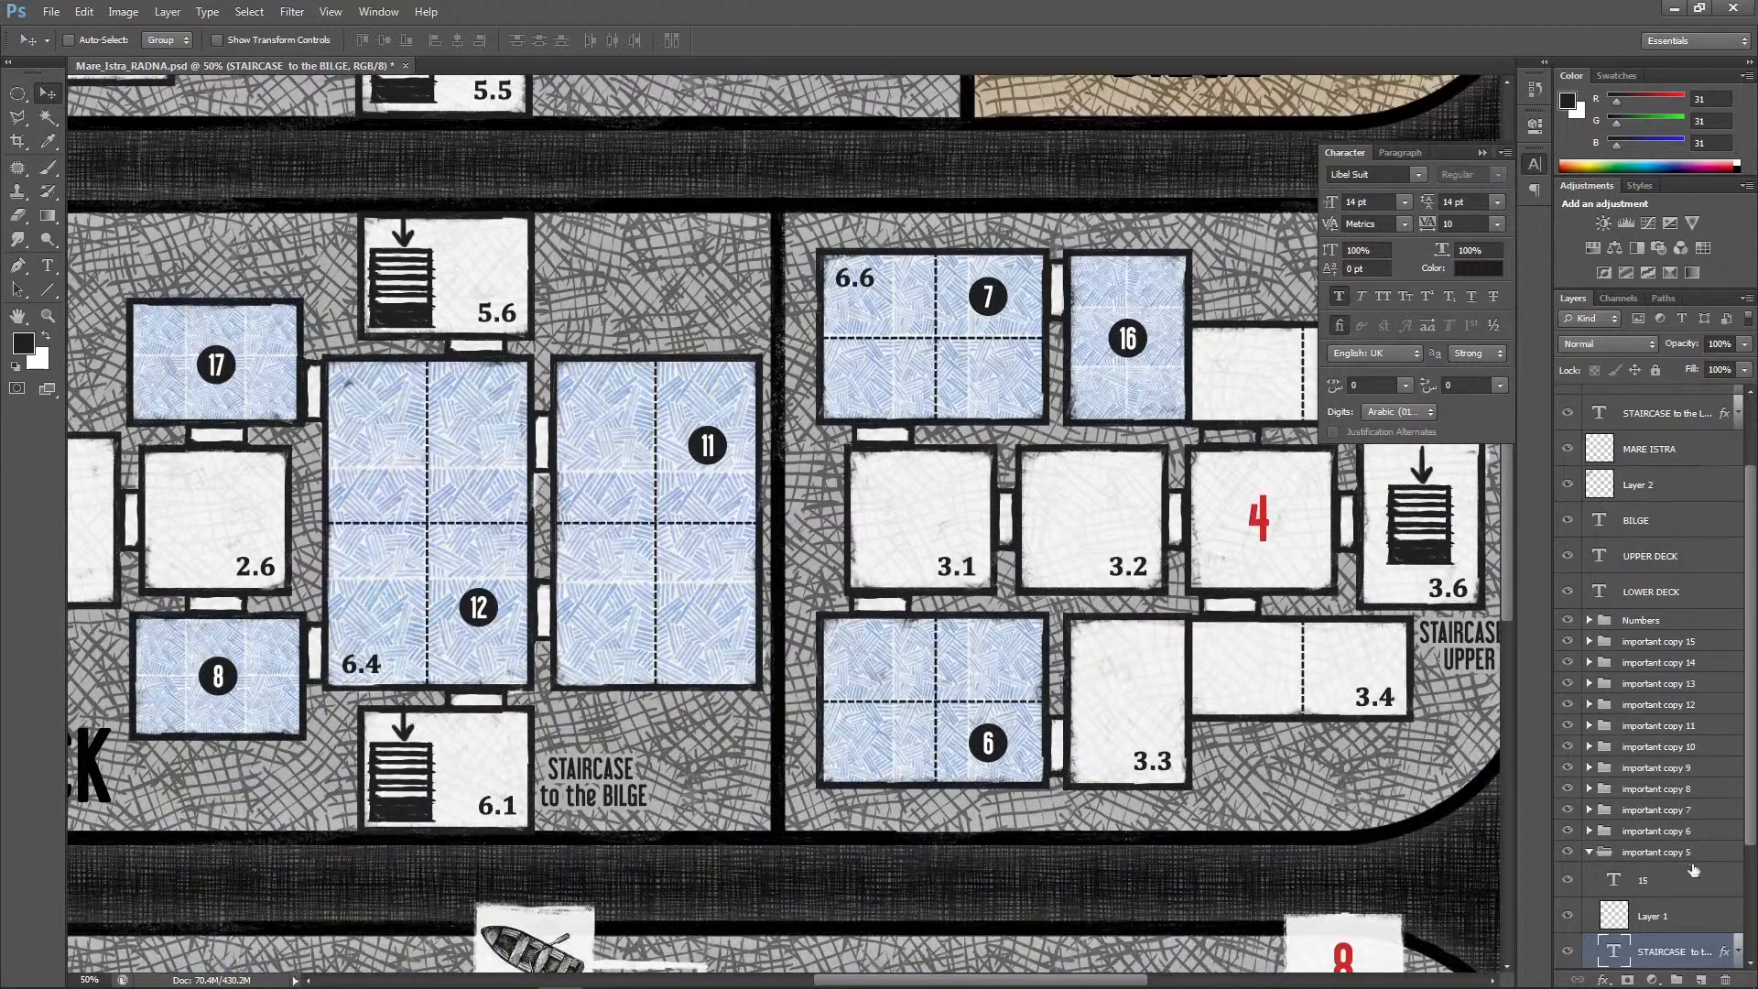
{"action": "left_click_drag", "start_coordinate": [1683, 961], "coordinate": [1725, 485]}
{"action": "scroll", "coordinate": [1751, 567], "scroll_direction": "up", "scroll_amount": 2}
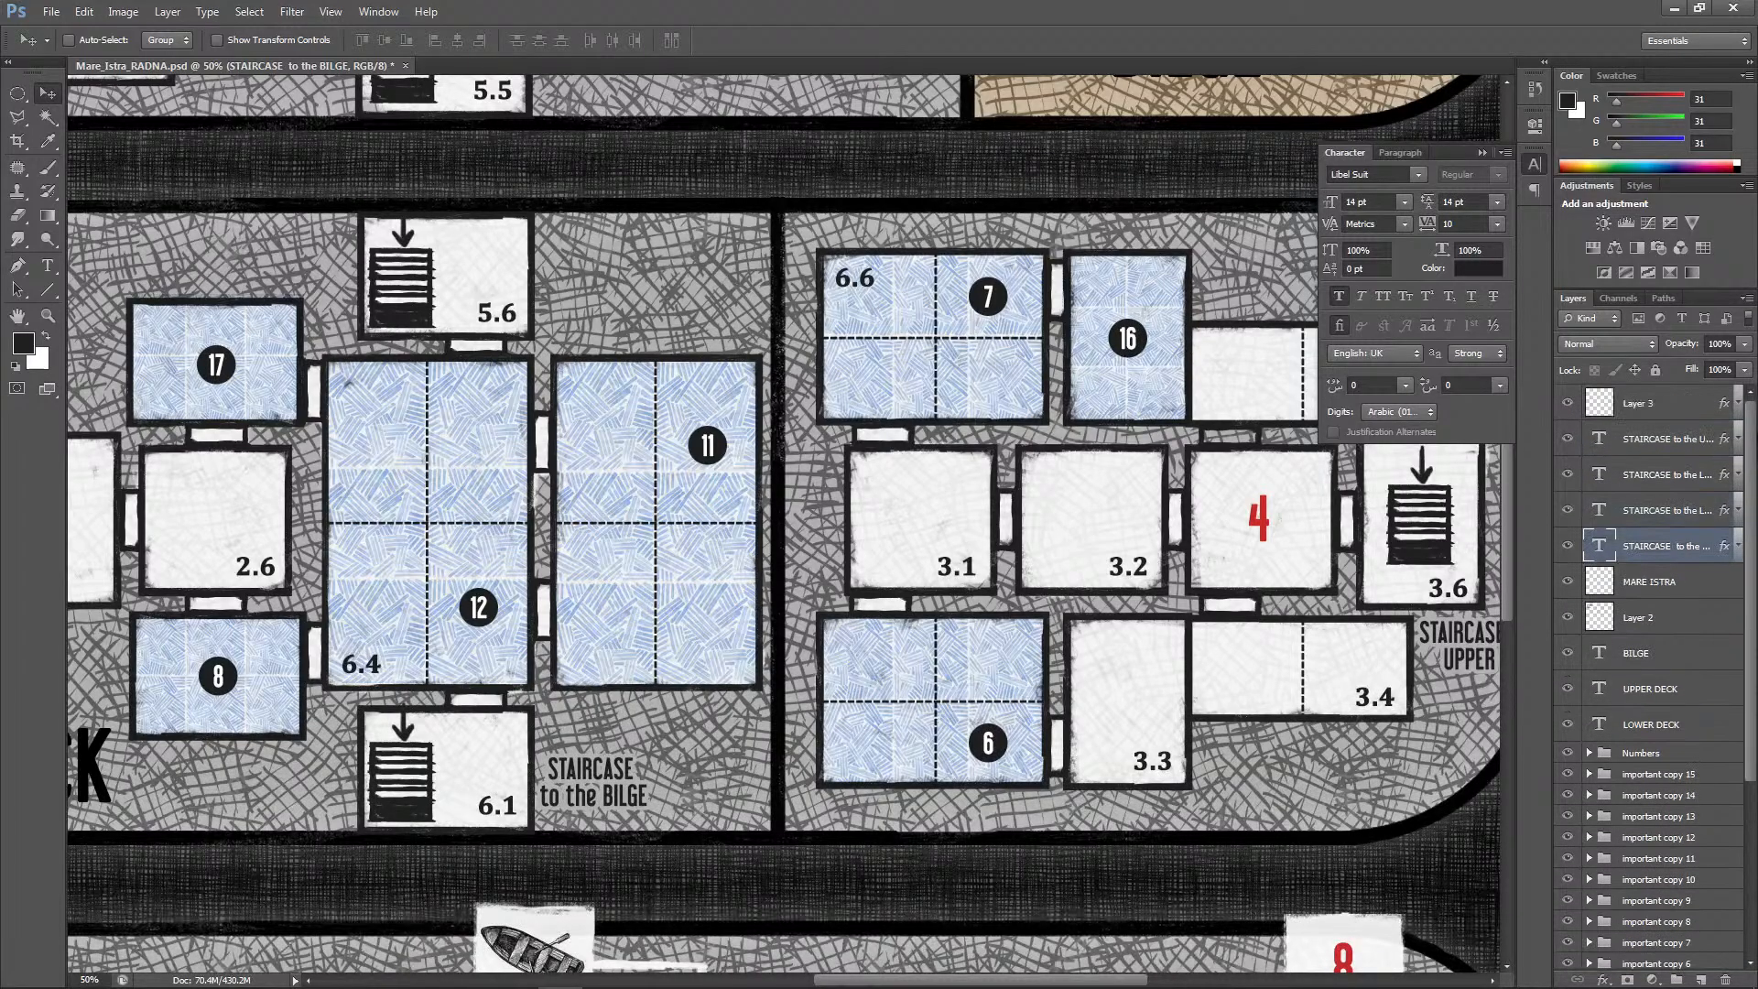
{"action": "left_click_drag", "start_coordinate": [1673, 549], "coordinate": [1671, 397]}
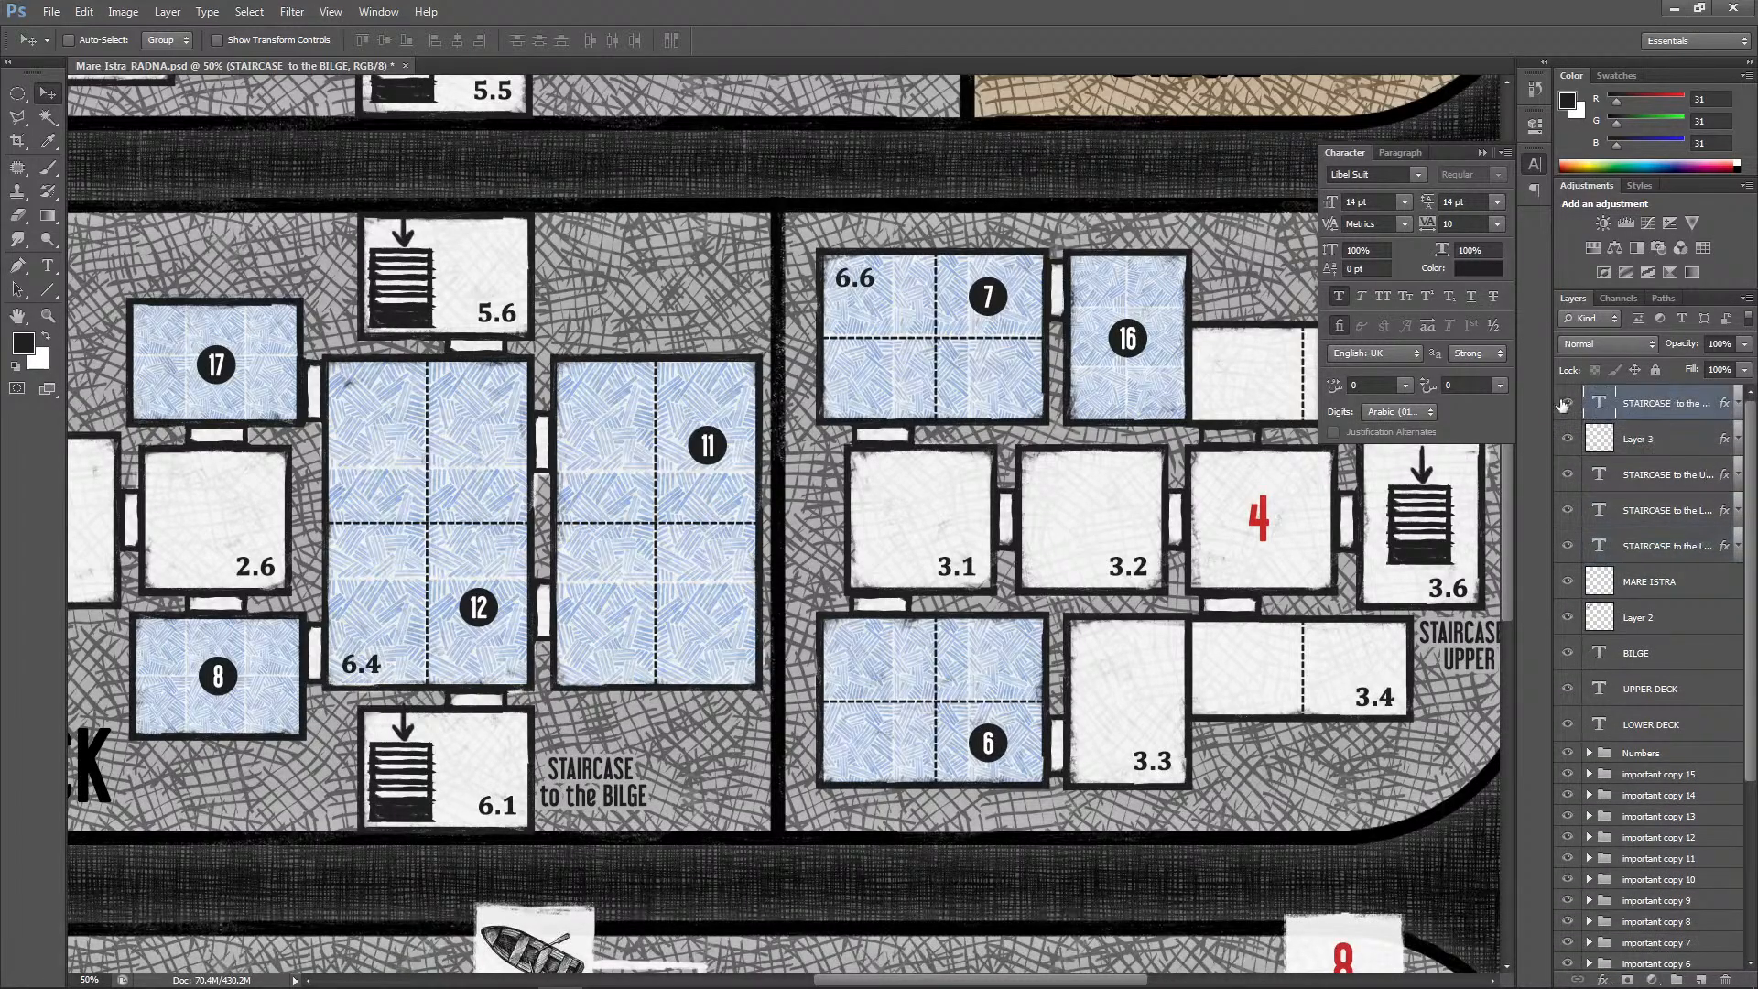
{"action": "left_click", "coordinate": [1571, 402]}
{"action": "left_click", "coordinate": [1571, 403]}
Revert the document history to the last nudge, before the bow label was moved and reworded
{"action": "key", "text": "ctrl+minus"}
{"action": "key", "text": "ctrl+minus"}
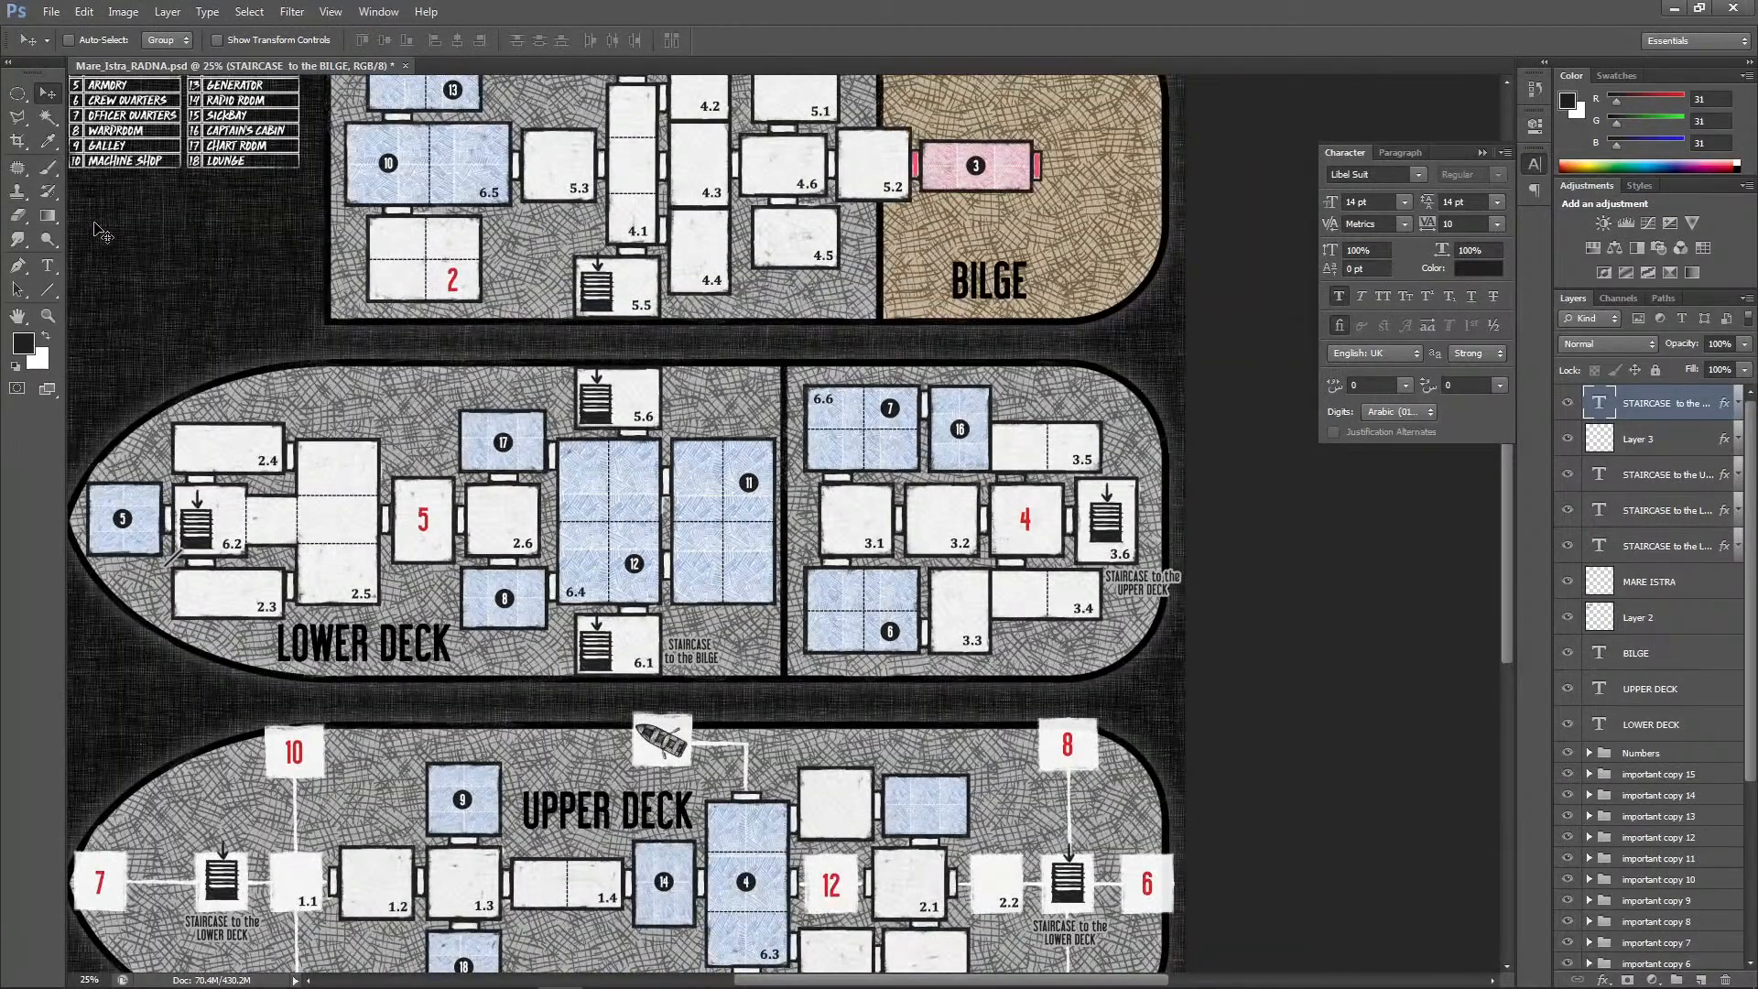
{"action": "left_click", "coordinate": [1534, 89]}
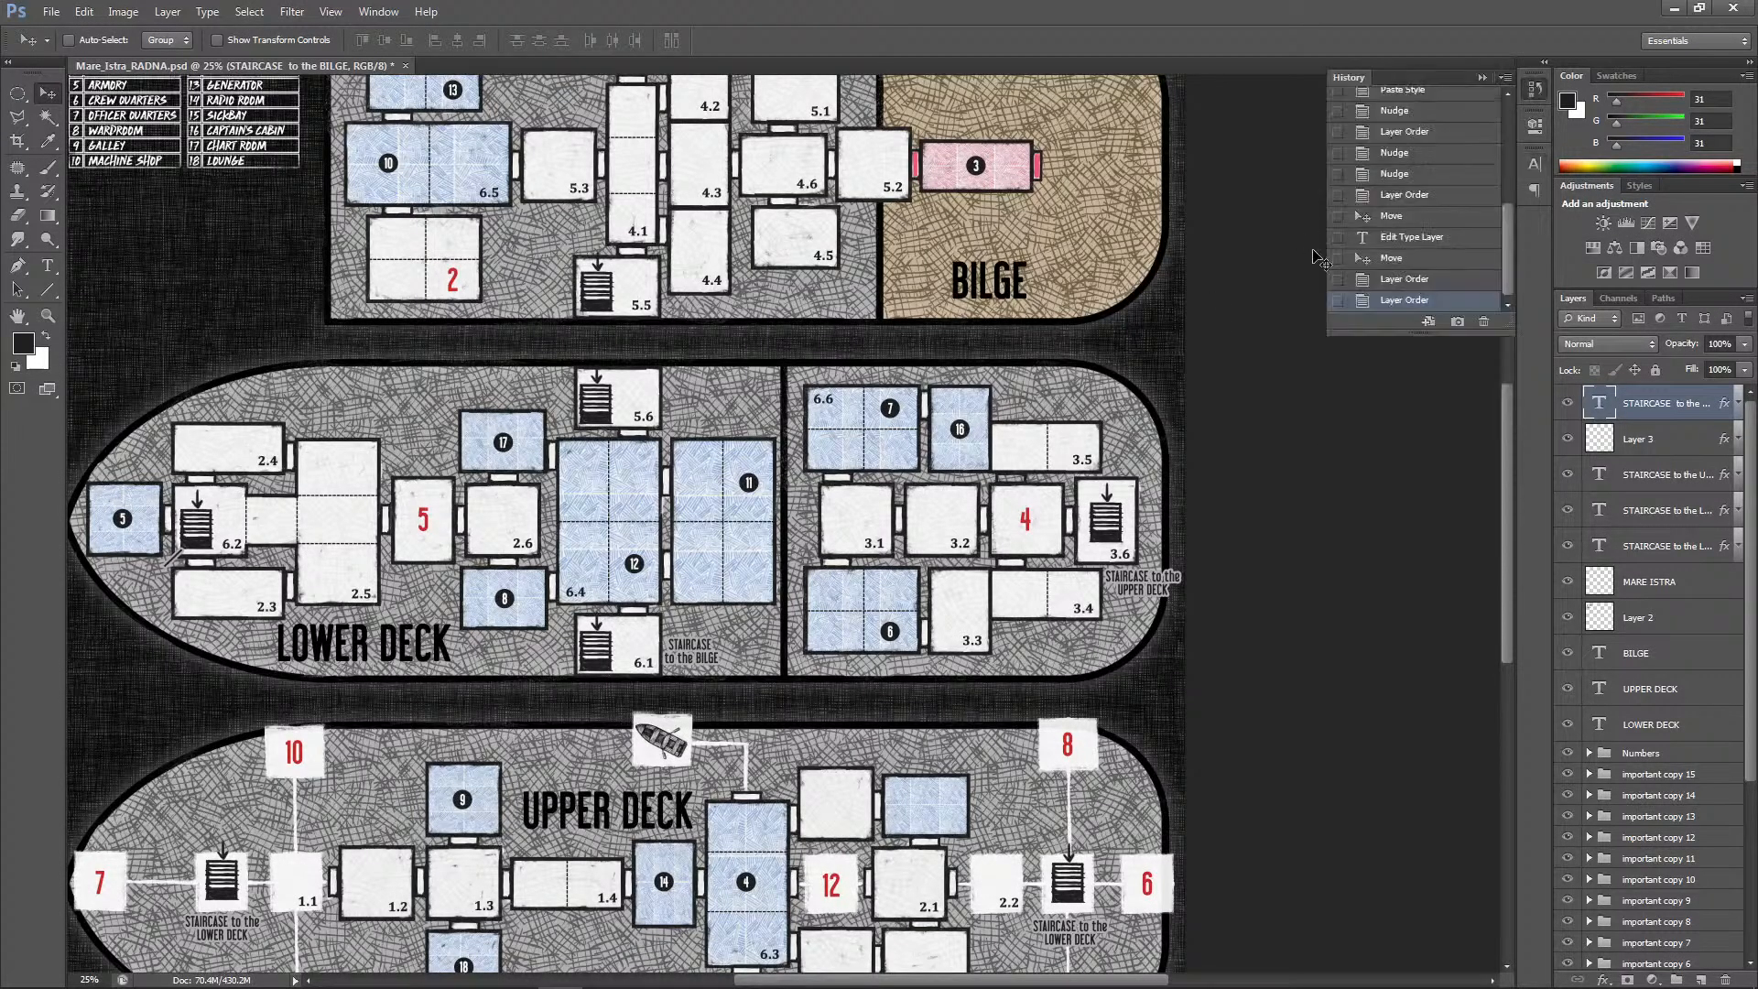
{"action": "left_click", "coordinate": [1392, 280]}
{"action": "left_click", "coordinate": [1406, 258]}
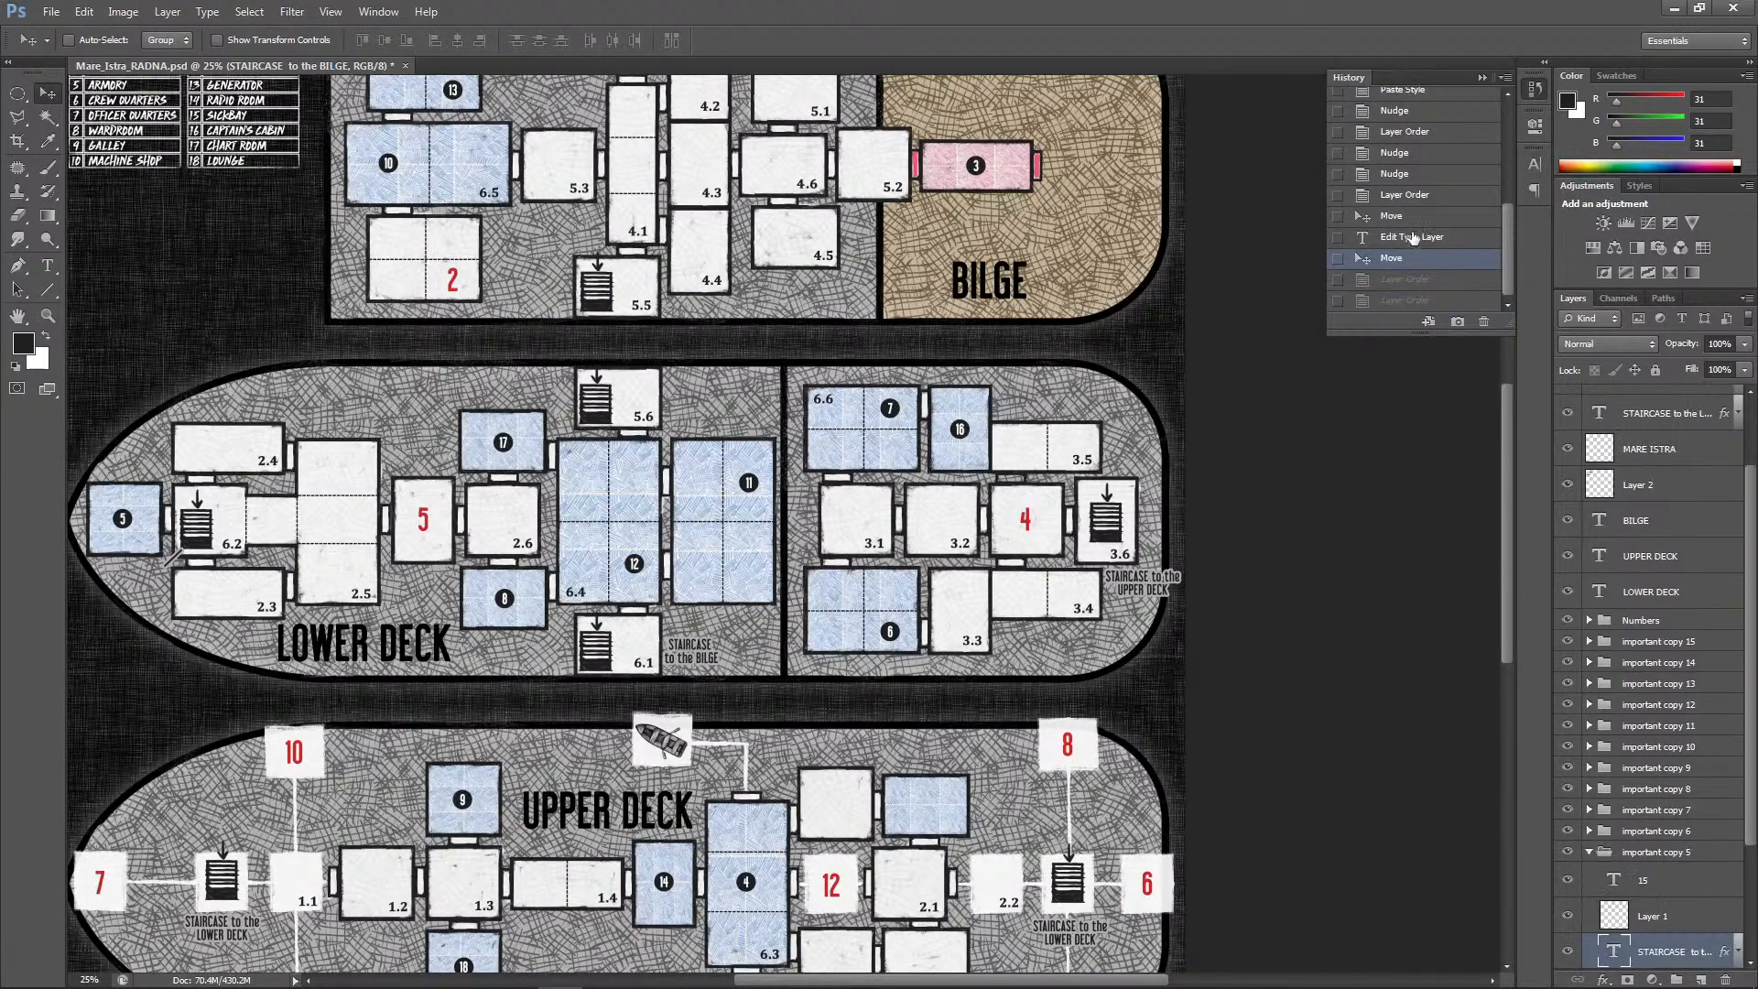
{"action": "left_click", "coordinate": [1410, 239]}
{"action": "left_click", "coordinate": [1406, 217]}
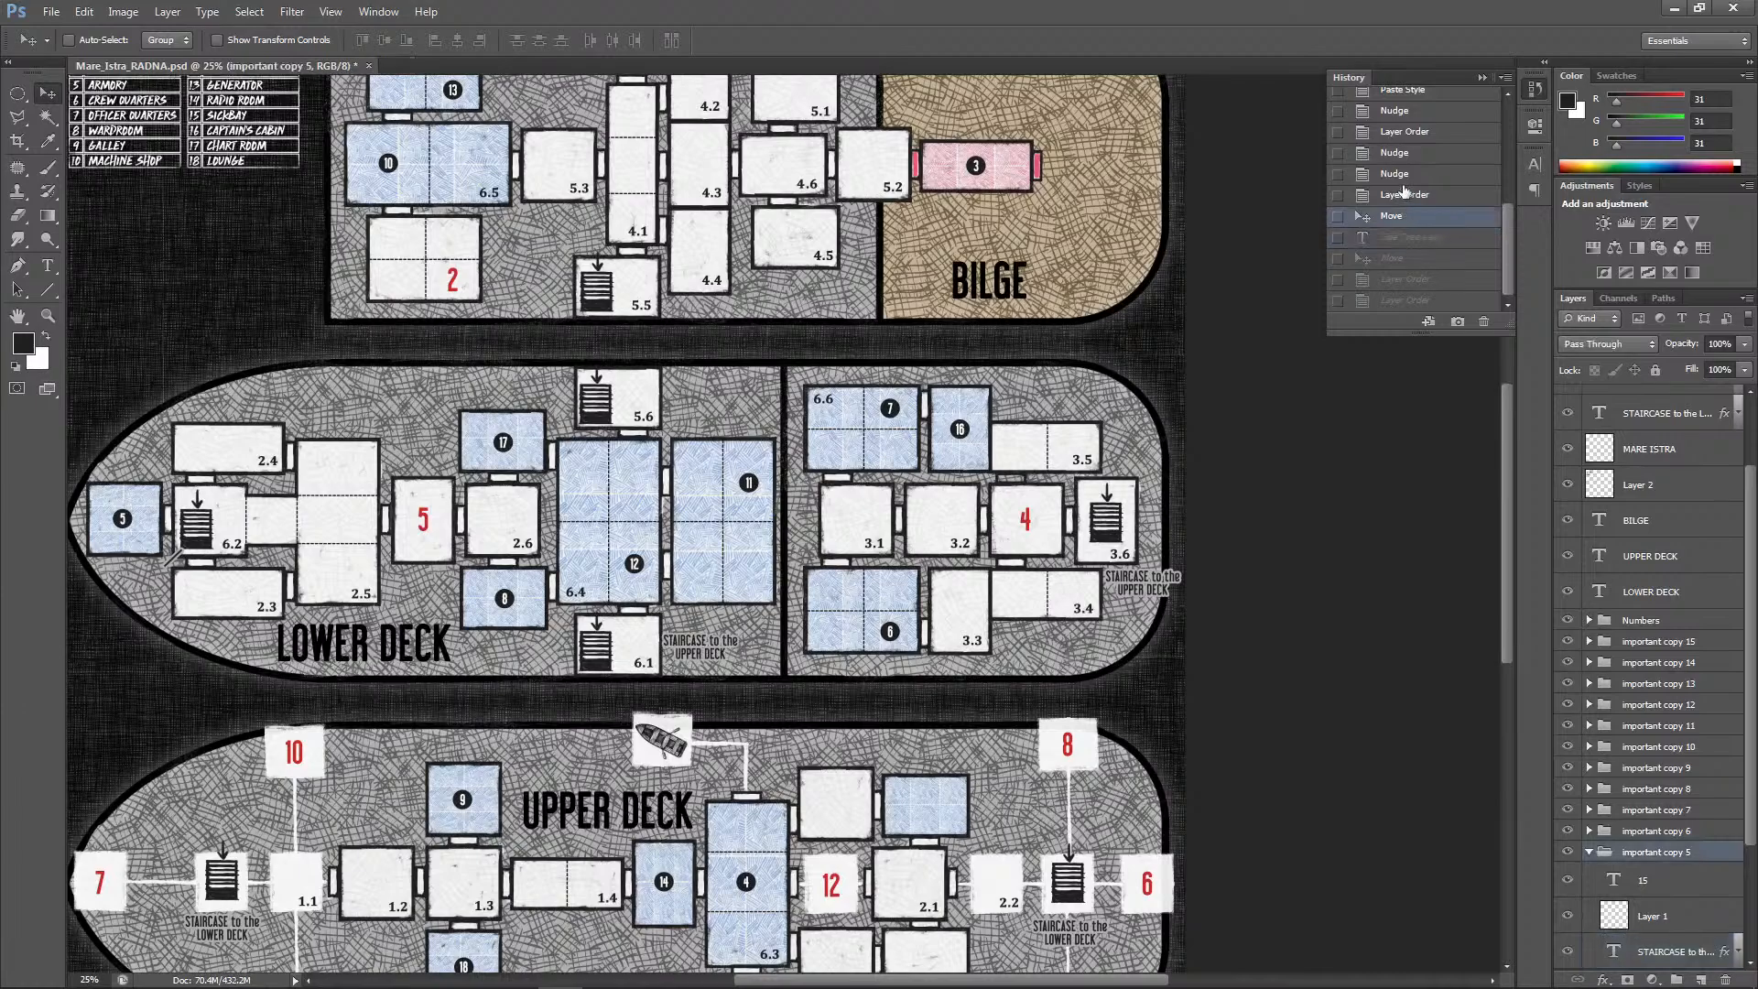
{"action": "left_click", "coordinate": [1401, 179]}
Duplicate the bow's staircase label layer and place the copy beside room 6.1 on the lower deck
{"action": "left_click", "coordinate": [1664, 403]}
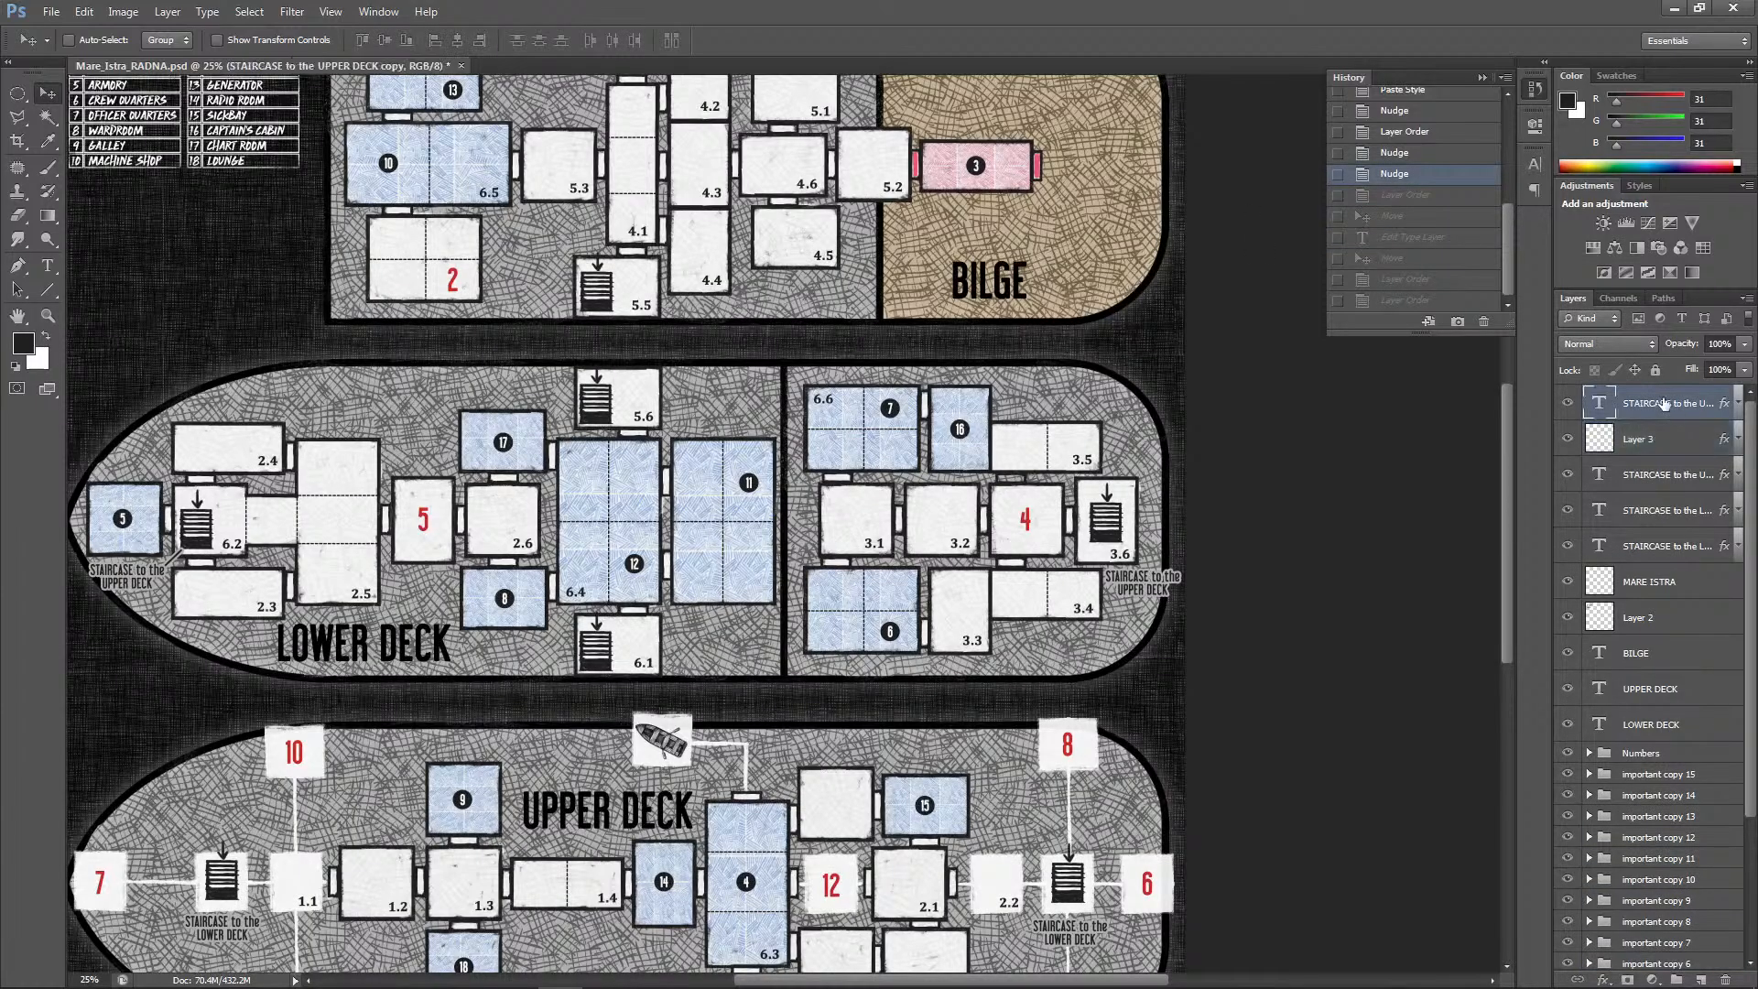
{"action": "left_click_drag", "start_coordinate": [1674, 412], "coordinate": [1703, 978]}
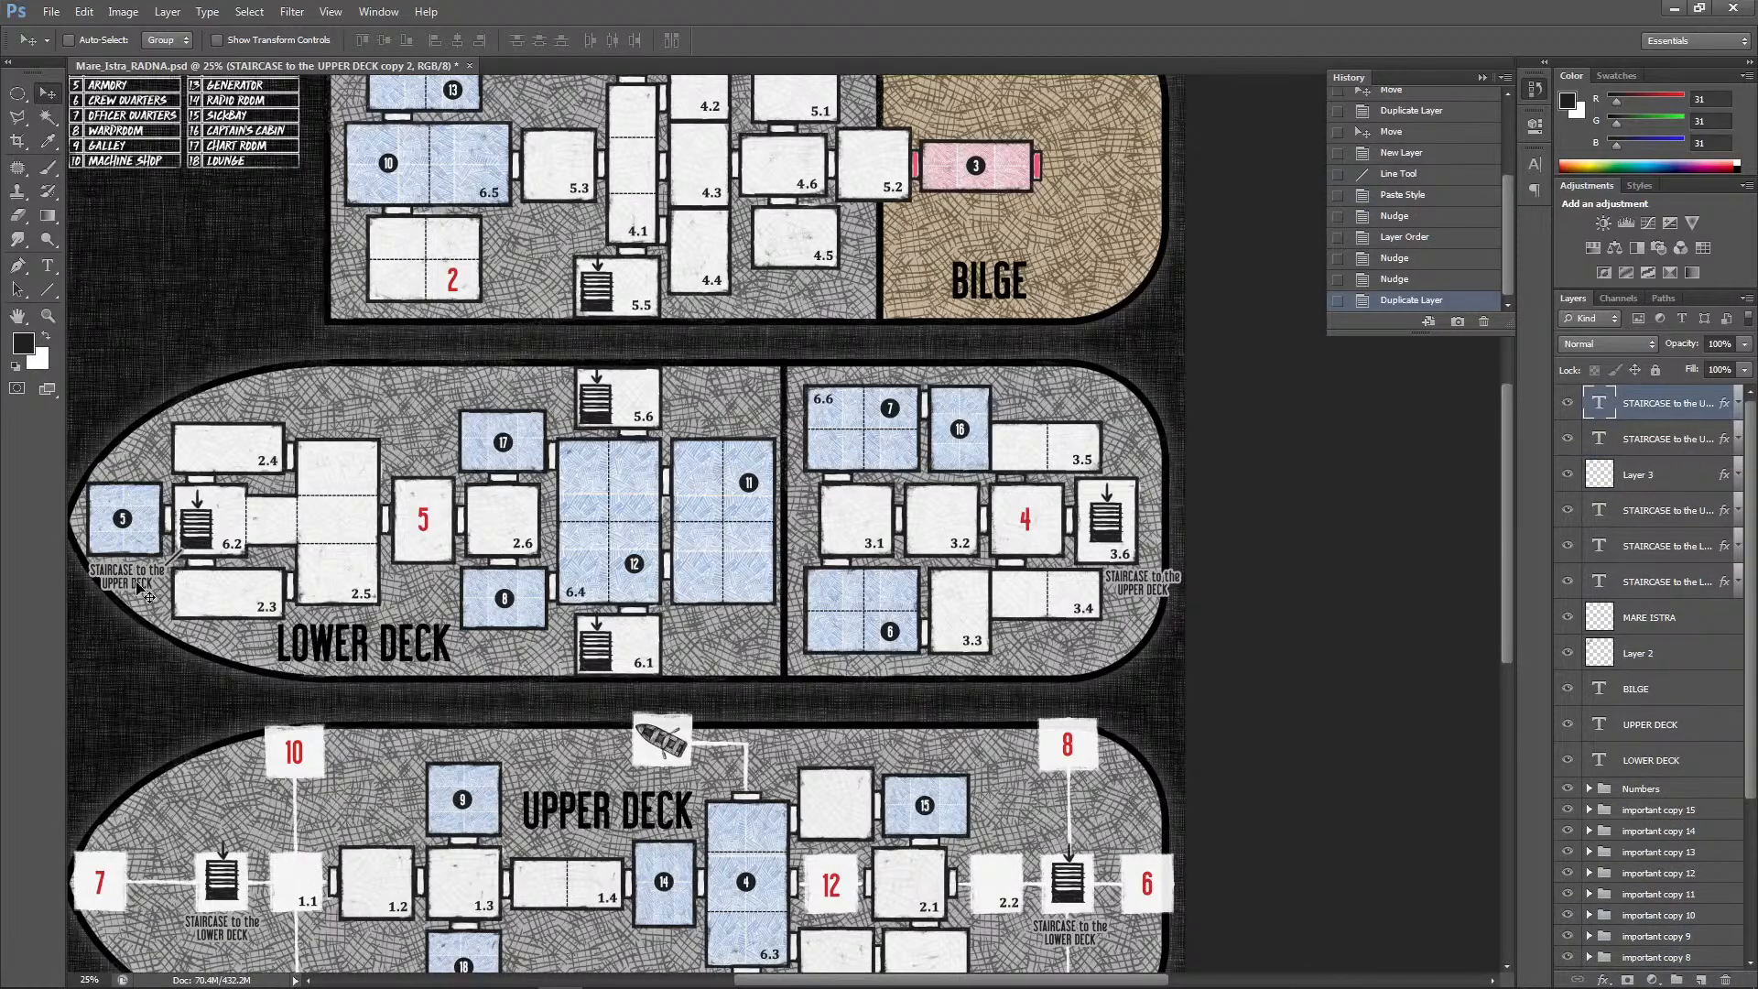
{"action": "left_click_drag", "start_coordinate": [142, 586], "coordinate": [709, 654]}
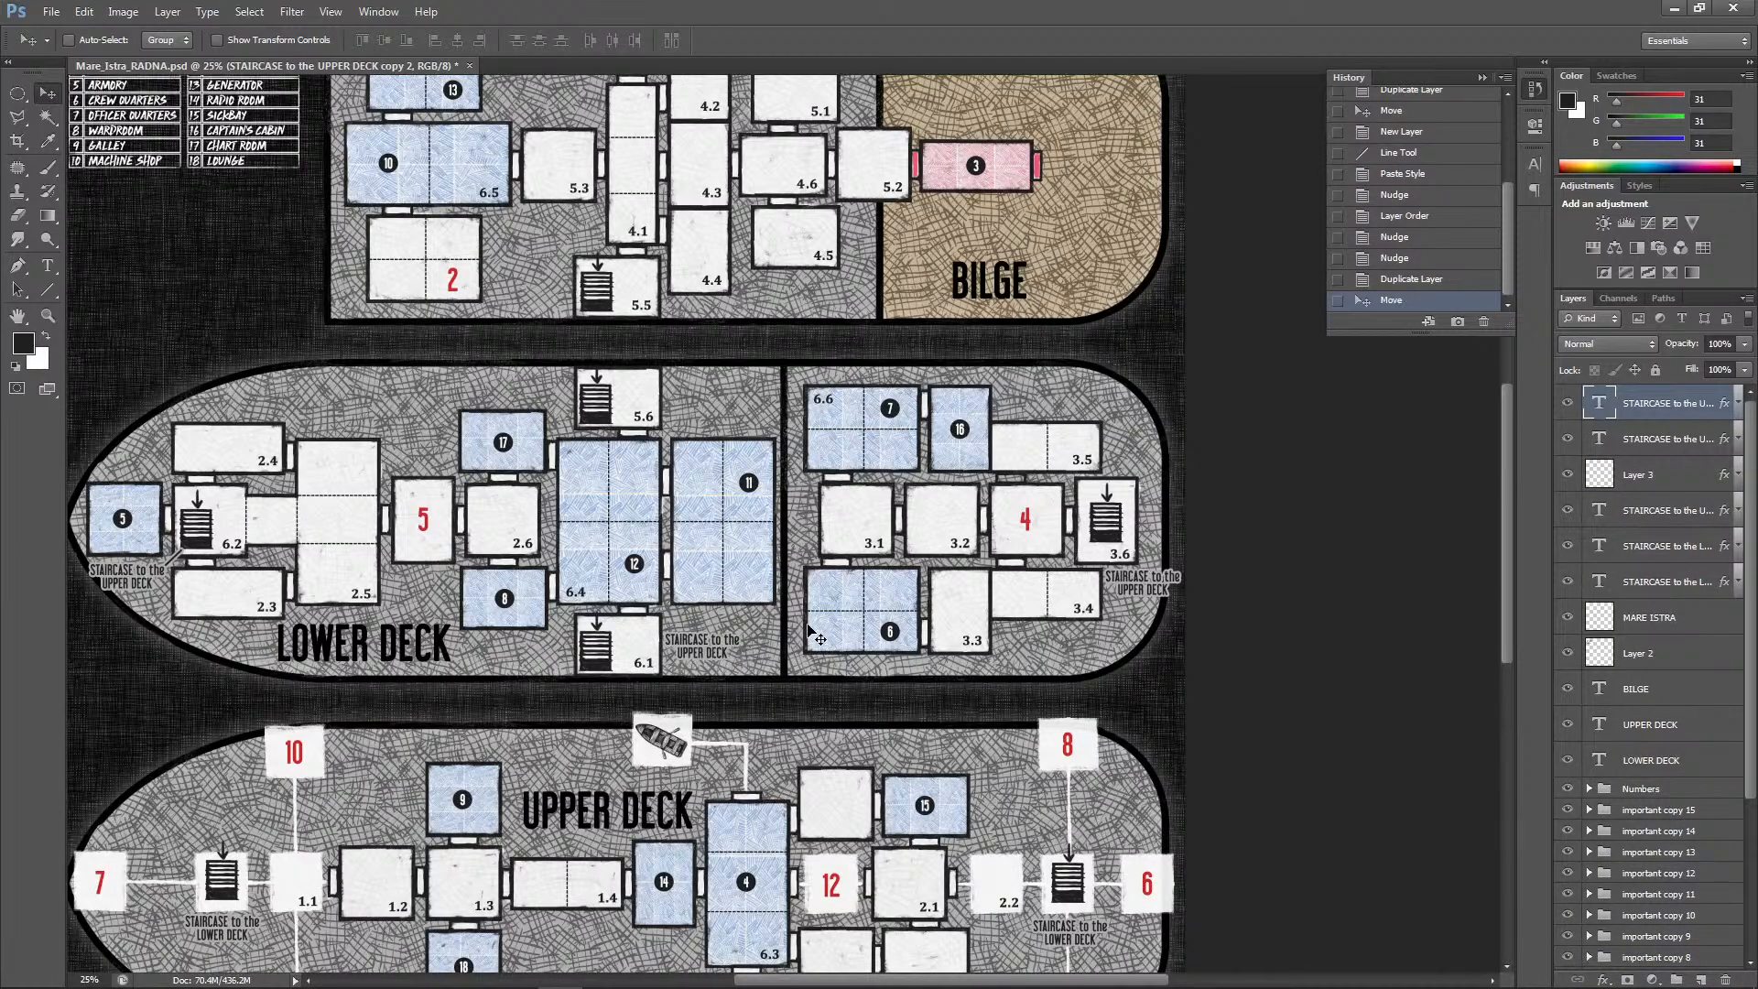
Reword the label beside room 6.1 to "STAIRCASE to the BILGE" on two lines and move it slightly closer to the room
{"action": "key", "text": "ctrl+plus"}
{"action": "key", "text": "ctrl+plus"}
{"action": "key", "text": "ctrl+plus"}
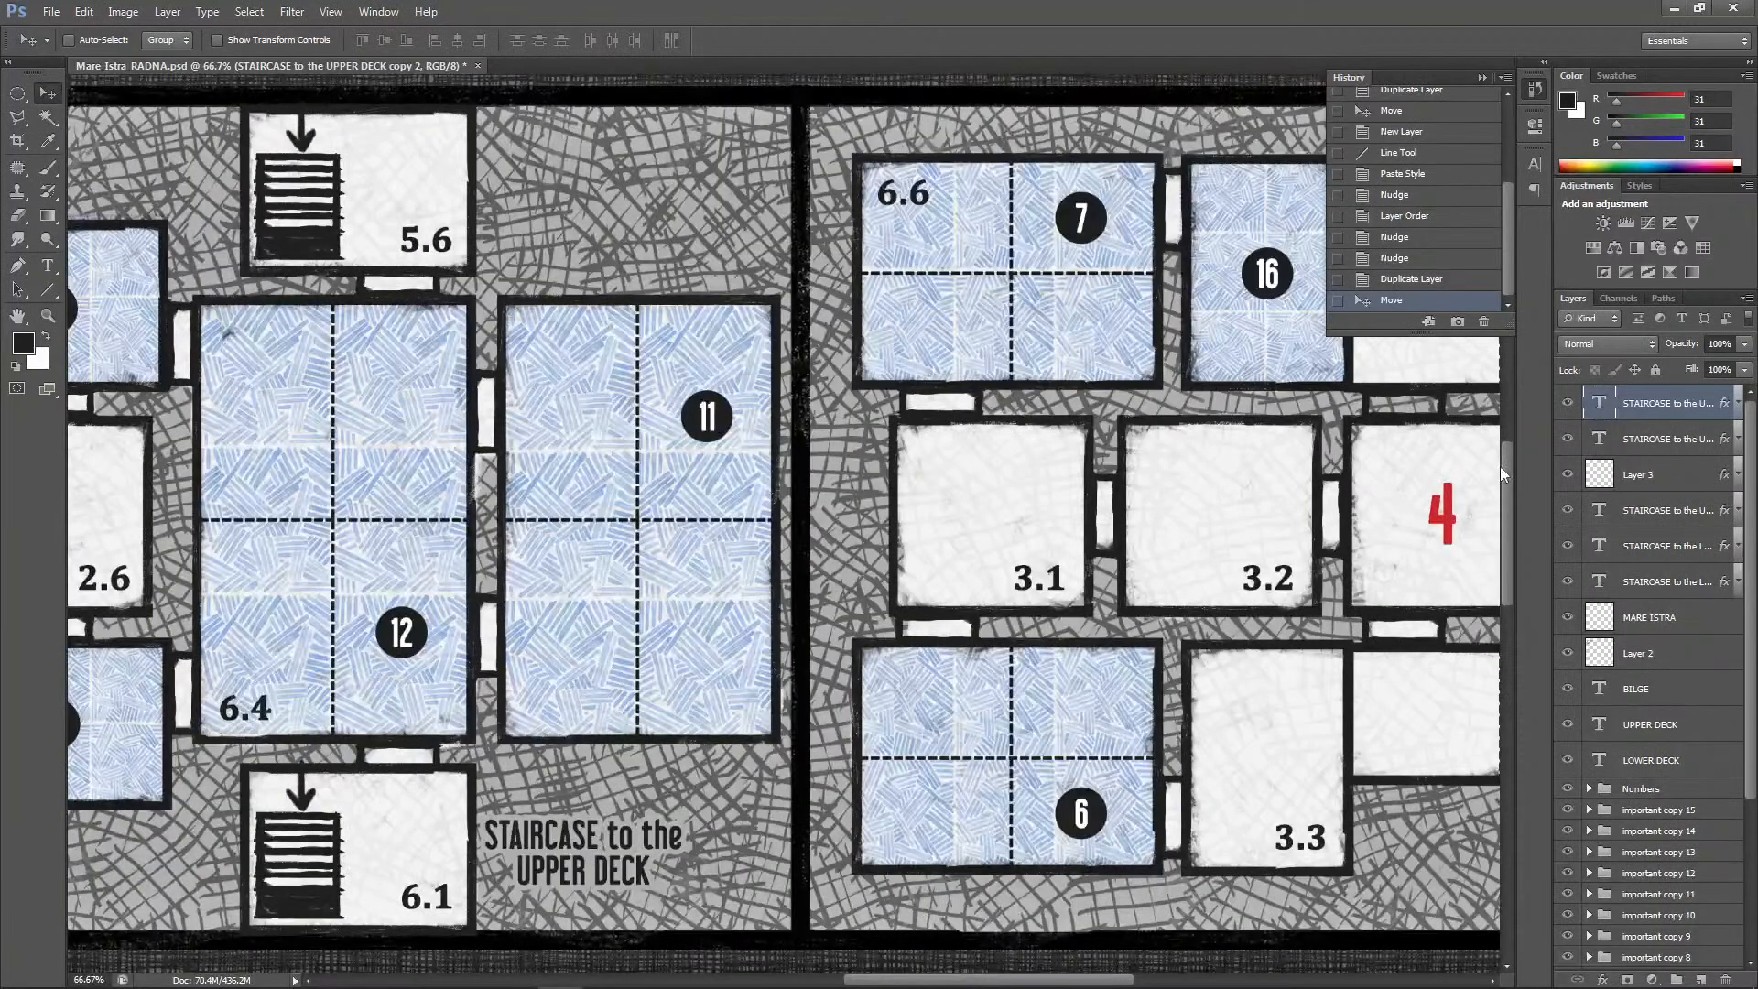
{"action": "left_click_drag", "start_coordinate": [1500, 465], "coordinate": [1510, 529]}
{"action": "key", "text": "t"}
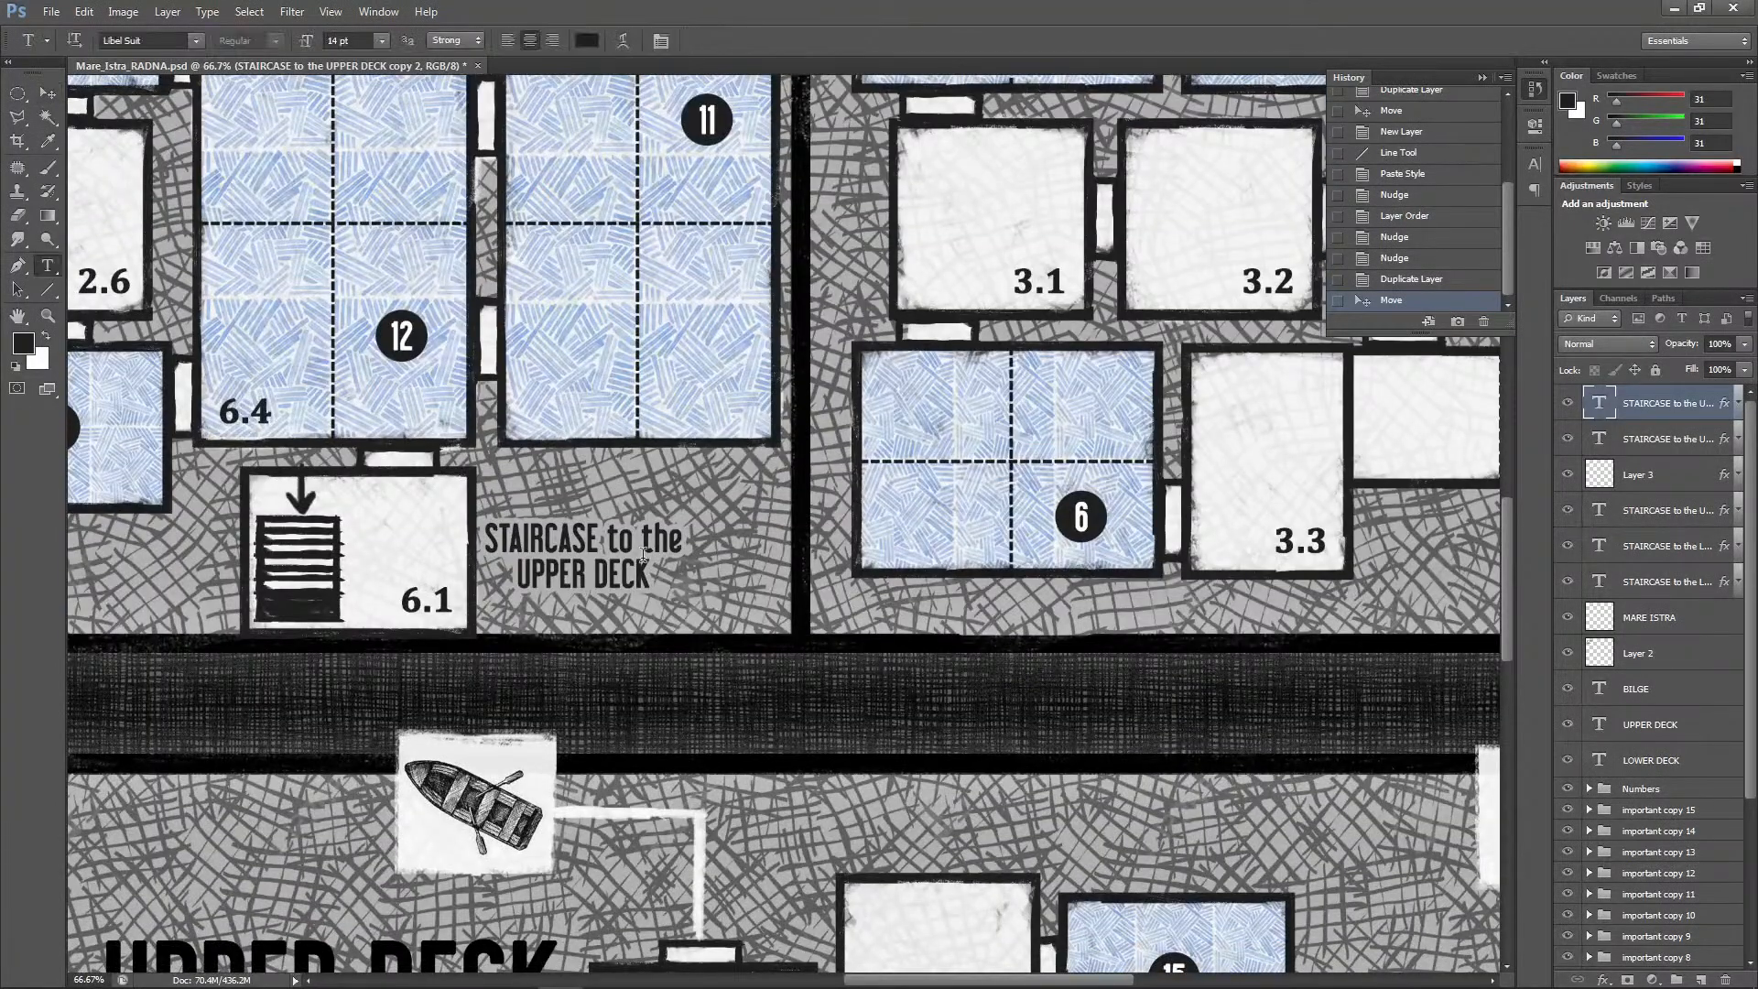
{"action": "left_click", "coordinate": [600, 537]}
{"action": "key", "text": "Return"}
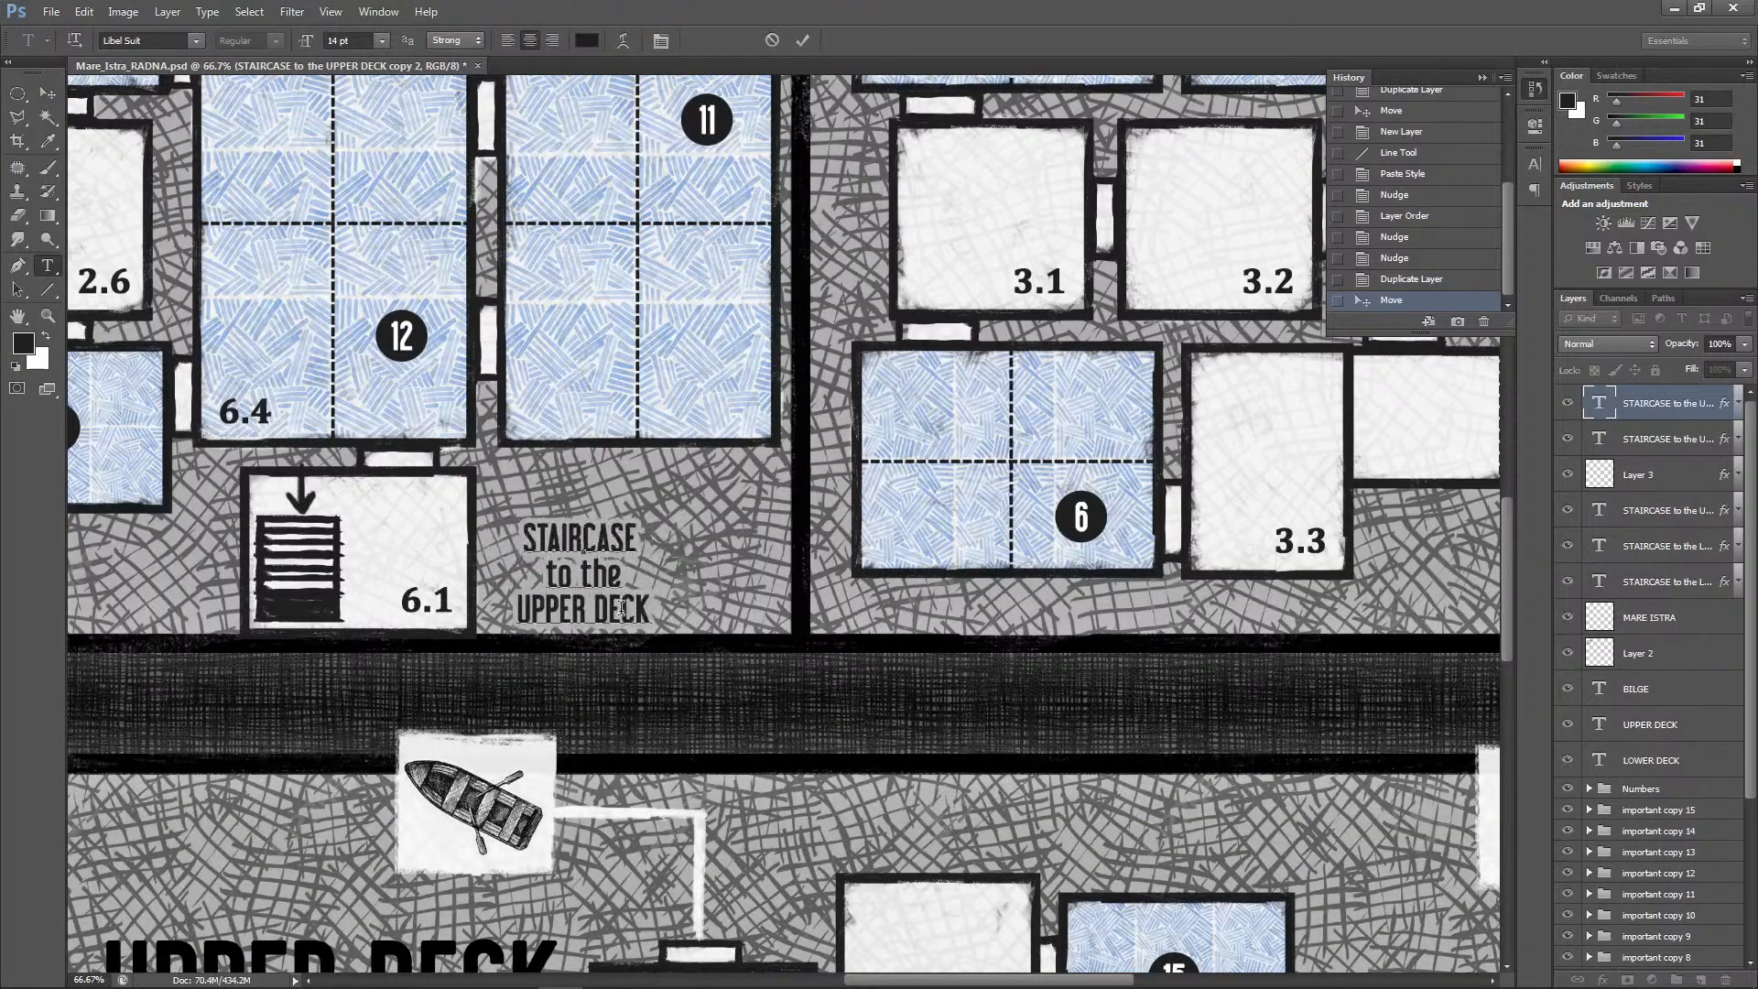
{"action": "left_click_drag", "start_coordinate": [647, 606], "coordinate": [450, 604]}
{"action": "type", "text": "BILGE"}
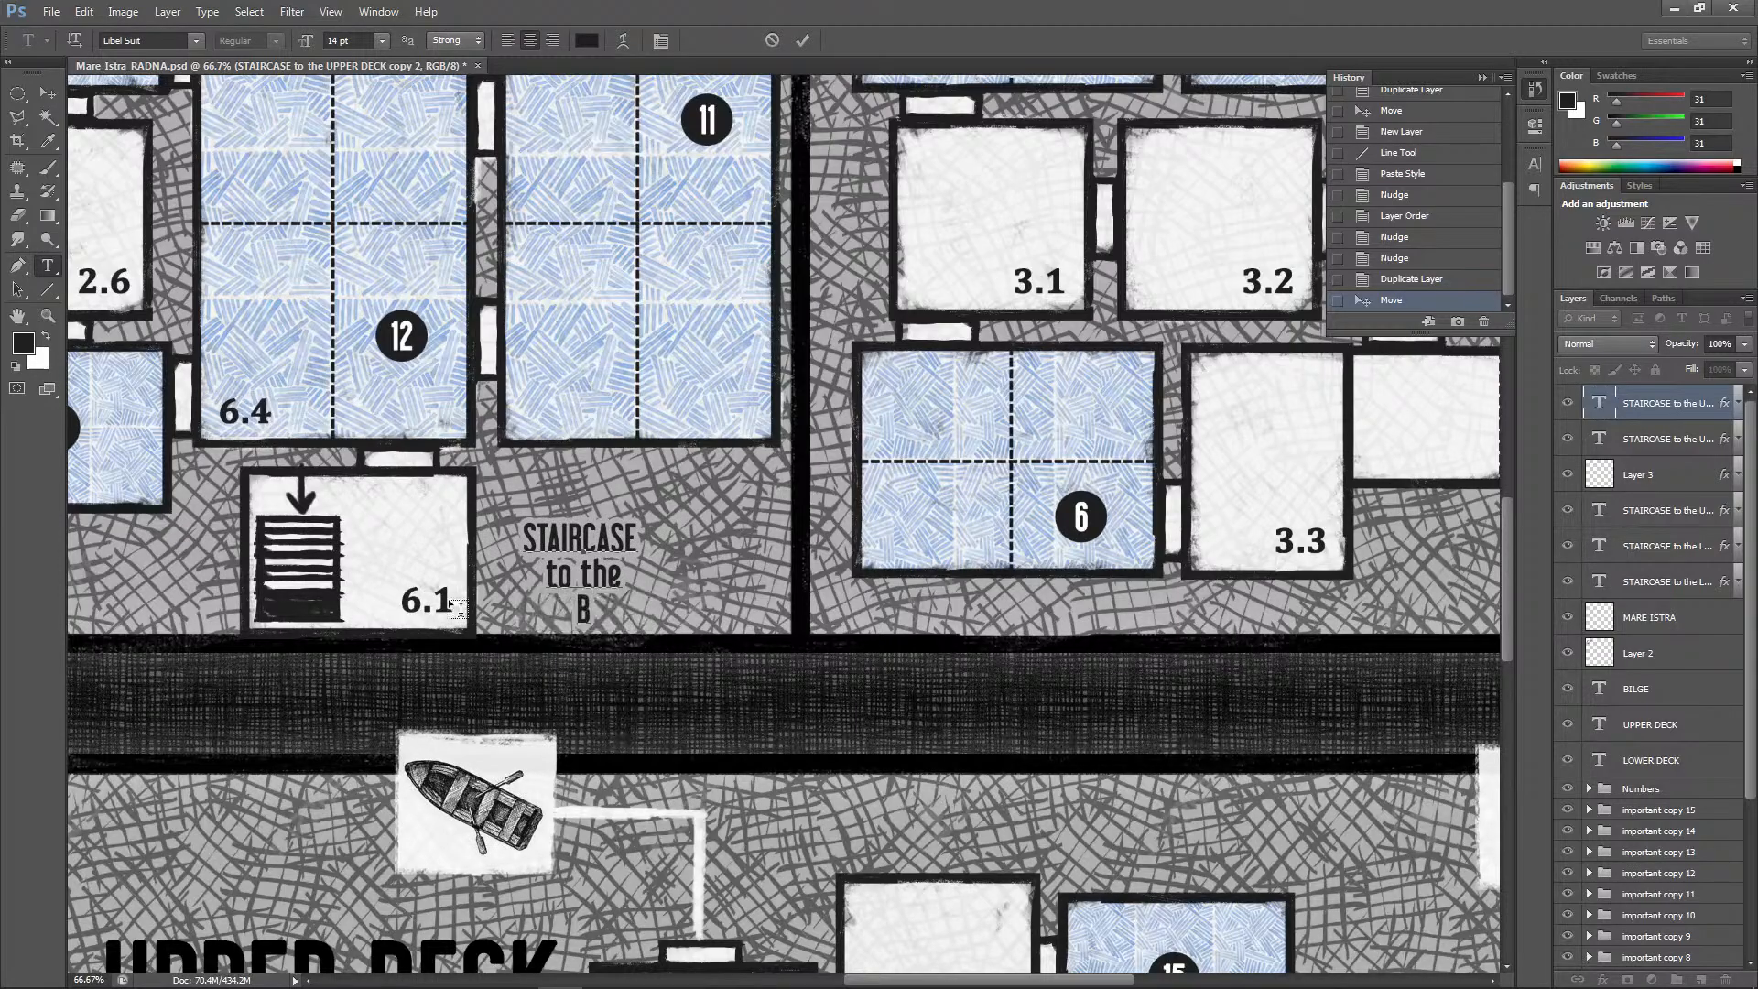
{"action": "left_click", "coordinate": [554, 604]}
{"action": "key", "text": "BackSpace"}
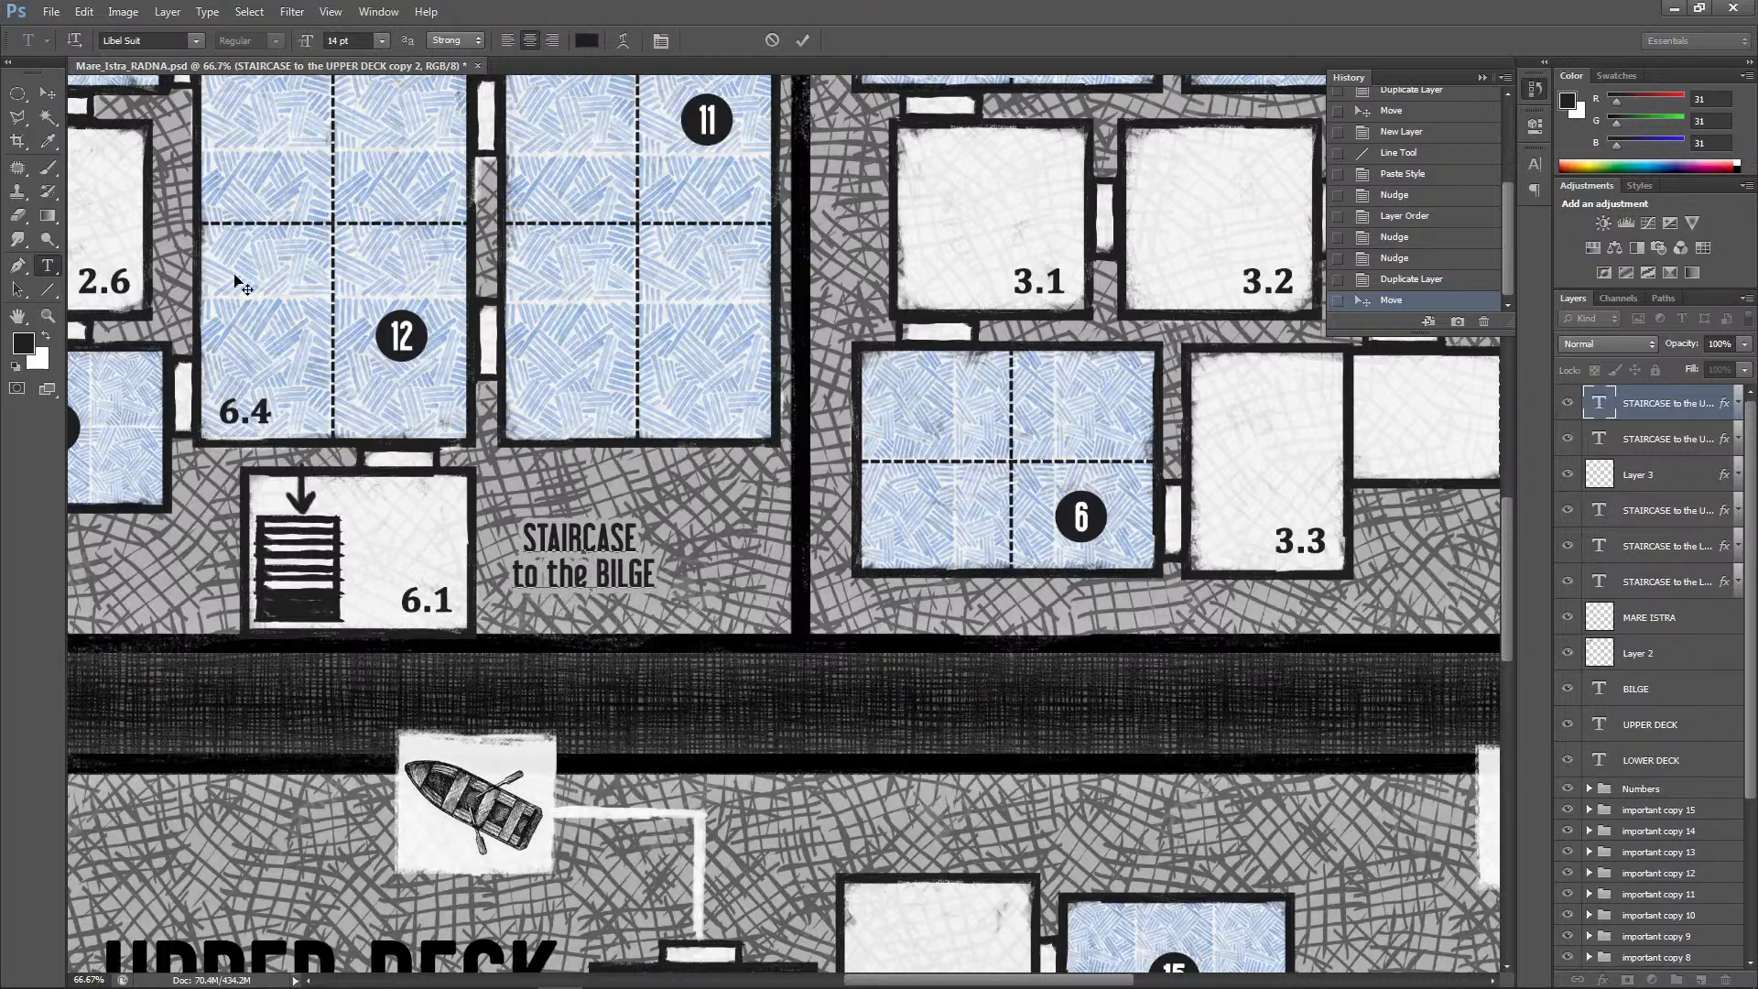
{"action": "left_click", "coordinate": [47, 92]}
{"action": "left_click_drag", "start_coordinate": [611, 578], "coordinate": [594, 583]}
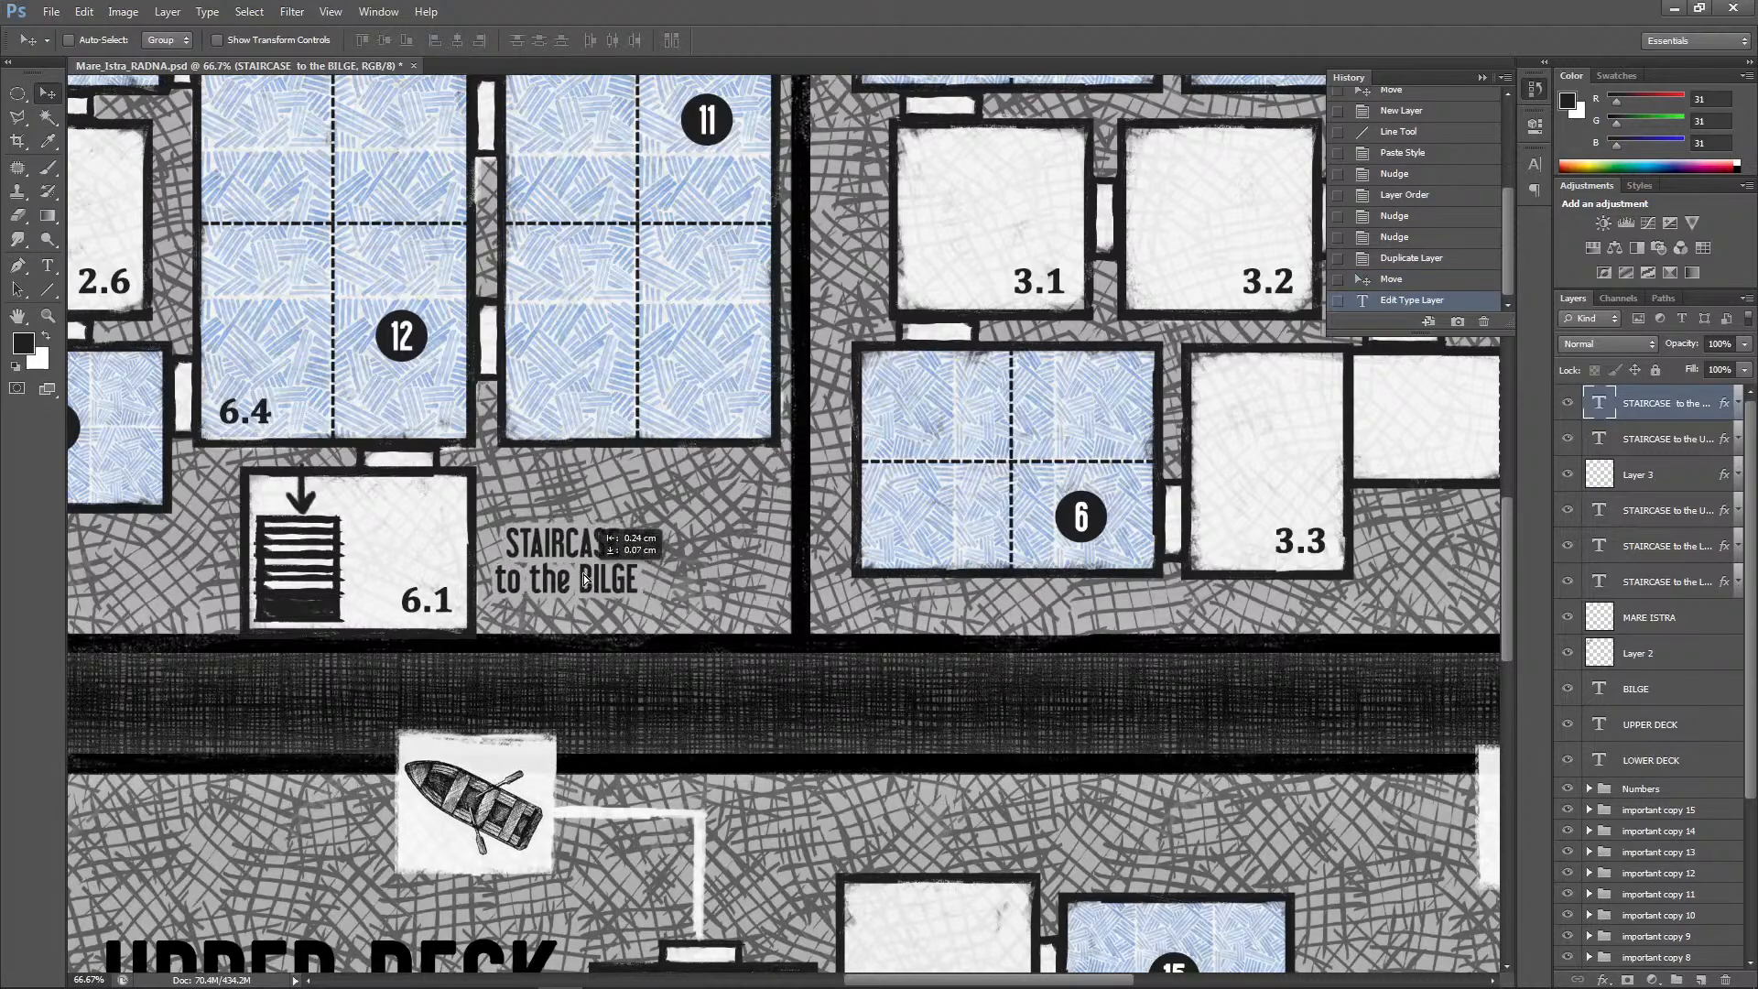
Duplicate the bilge staircase label and place the copy beside room 5.6 on the lower deck
{"action": "left_click_drag", "start_coordinate": [1643, 416], "coordinate": [1701, 980]}
{"action": "left_click_drag", "start_coordinate": [608, 584], "coordinate": [631, 414]}
{"action": "key", "text": "ctrl+minus"}
{"action": "key", "text": "ctrl+minus"}
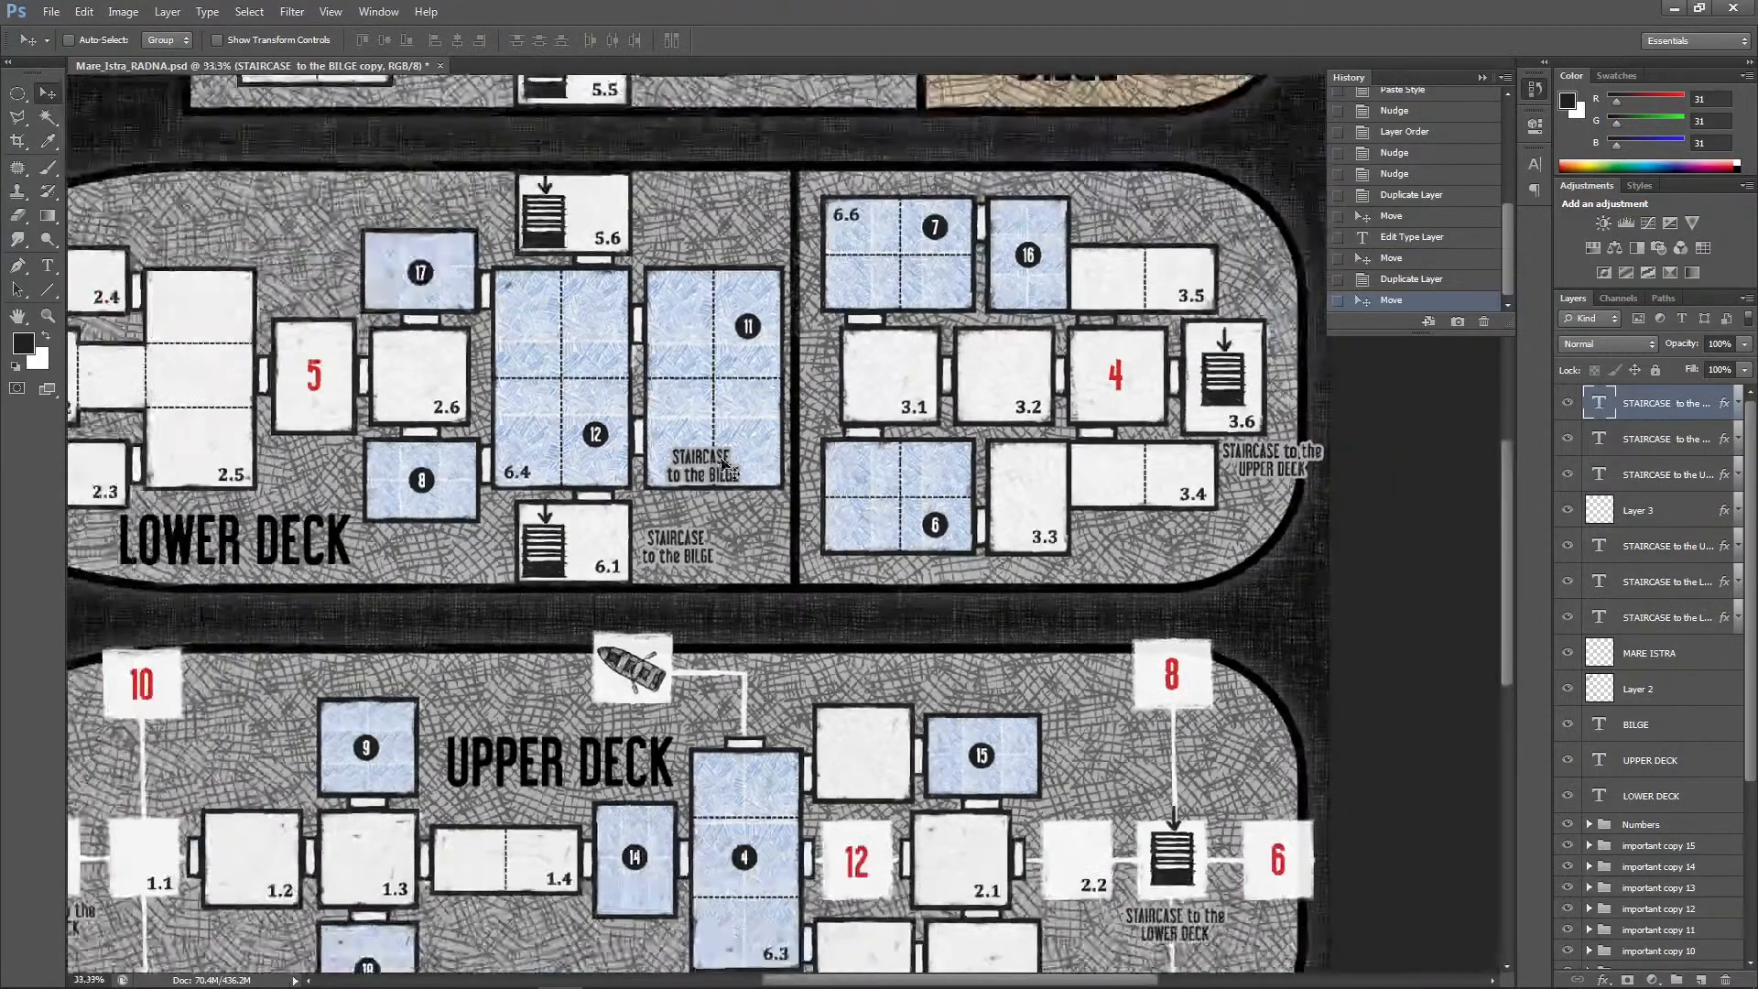
{"action": "left_click_drag", "start_coordinate": [712, 476], "coordinate": [682, 227]}
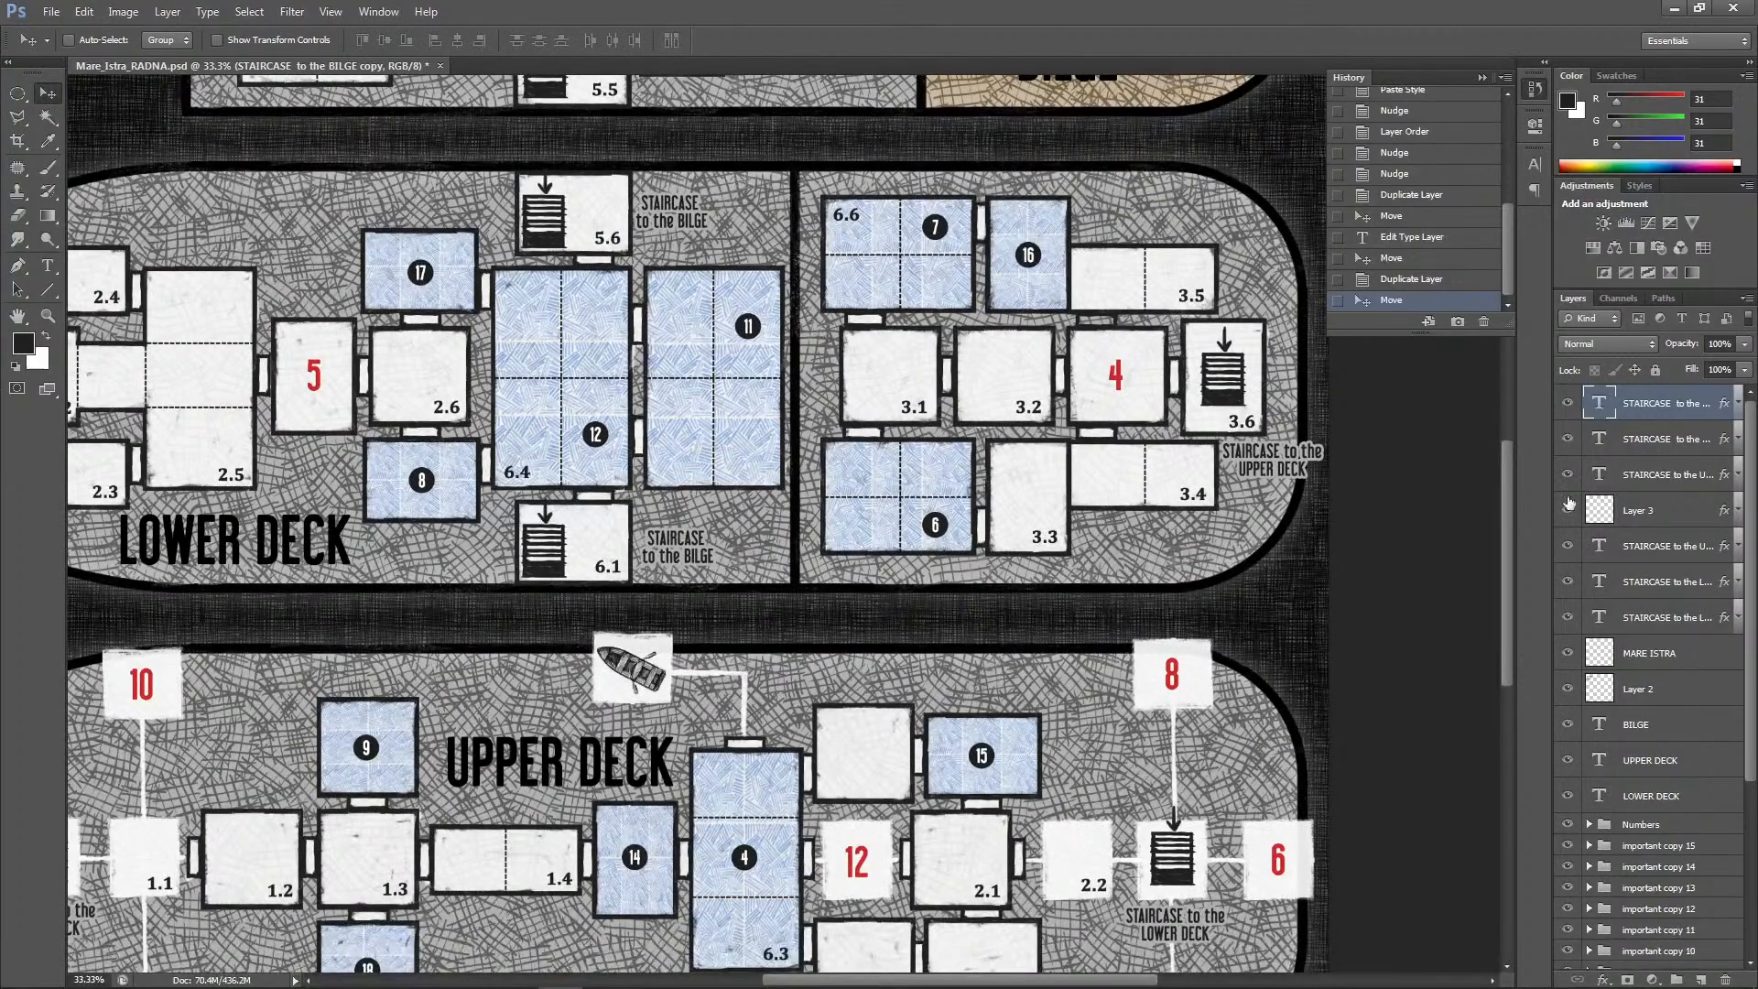
Move the label beside room 5.6 down the layer stack and place it beside room 5.5 on the bilge plan
{"action": "left_click_drag", "start_coordinate": [1508, 540], "coordinate": [1528, 417]}
{"action": "left_click_drag", "start_coordinate": [1715, 403], "coordinate": [1662, 957]}
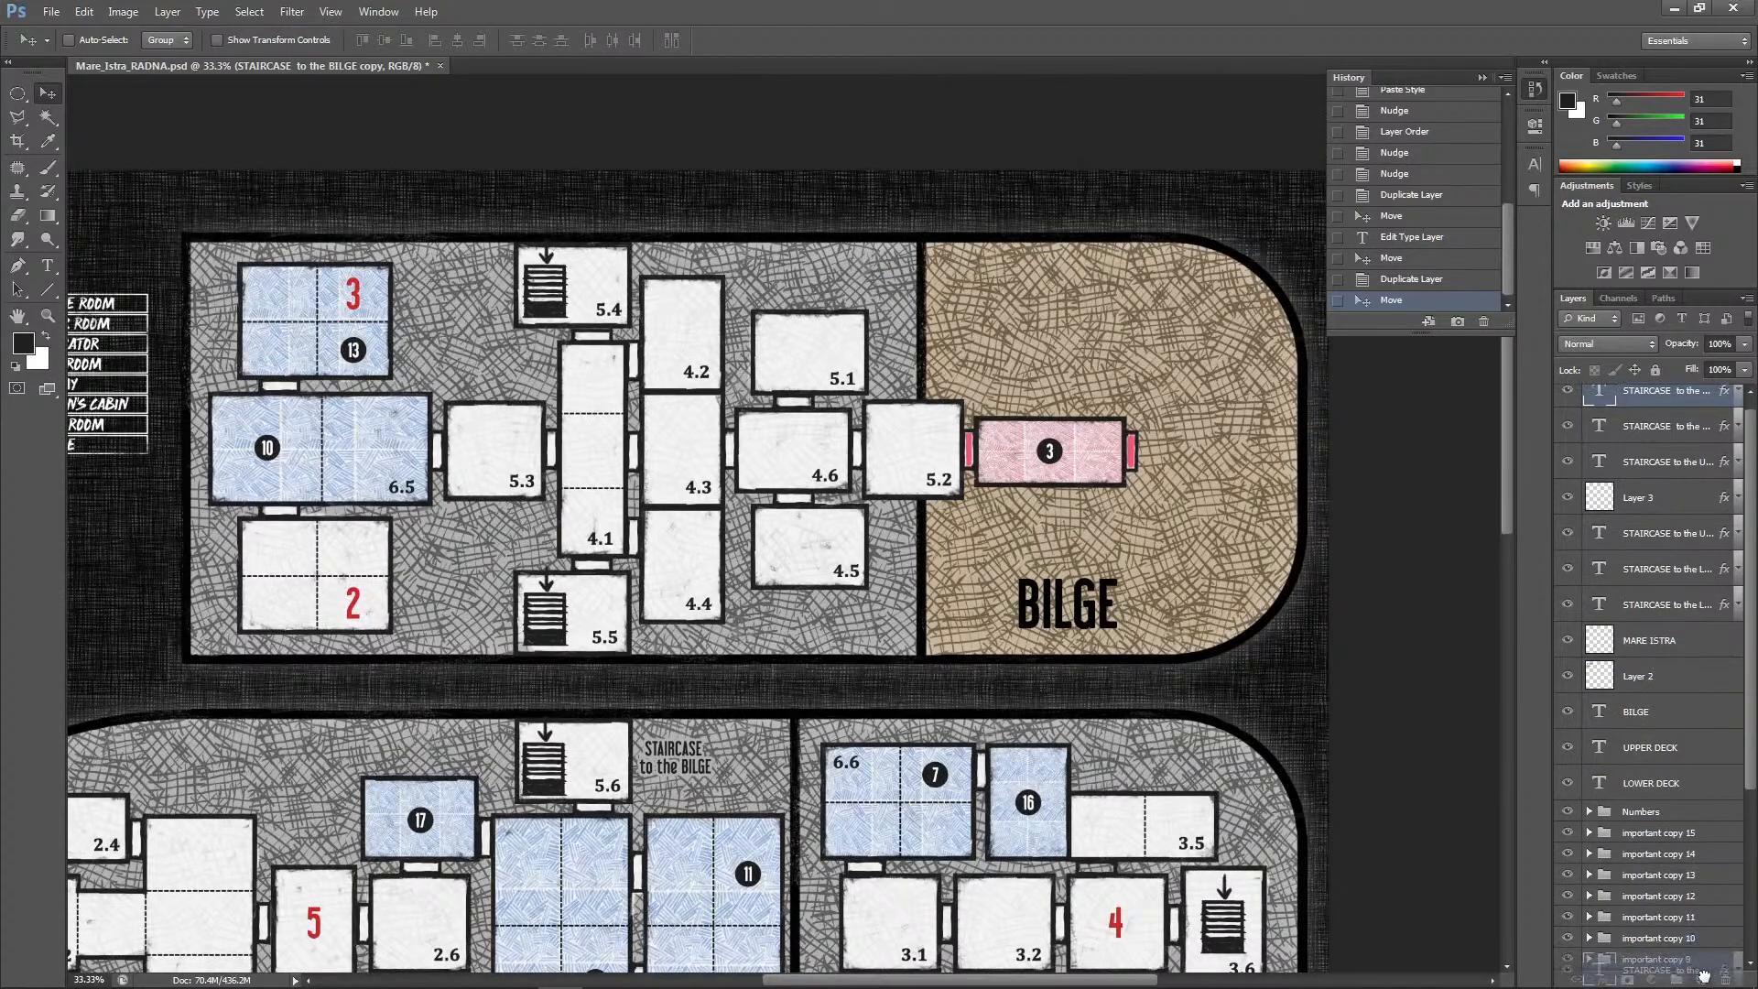
{"action": "left_click_drag", "start_coordinate": [695, 774], "coordinate": [473, 630]}
Reword the label beside room 5.5 to "STAIRCASE to the LOWER DECK" on three lines and nudge it up
{"action": "left_click", "coordinate": [47, 265]}
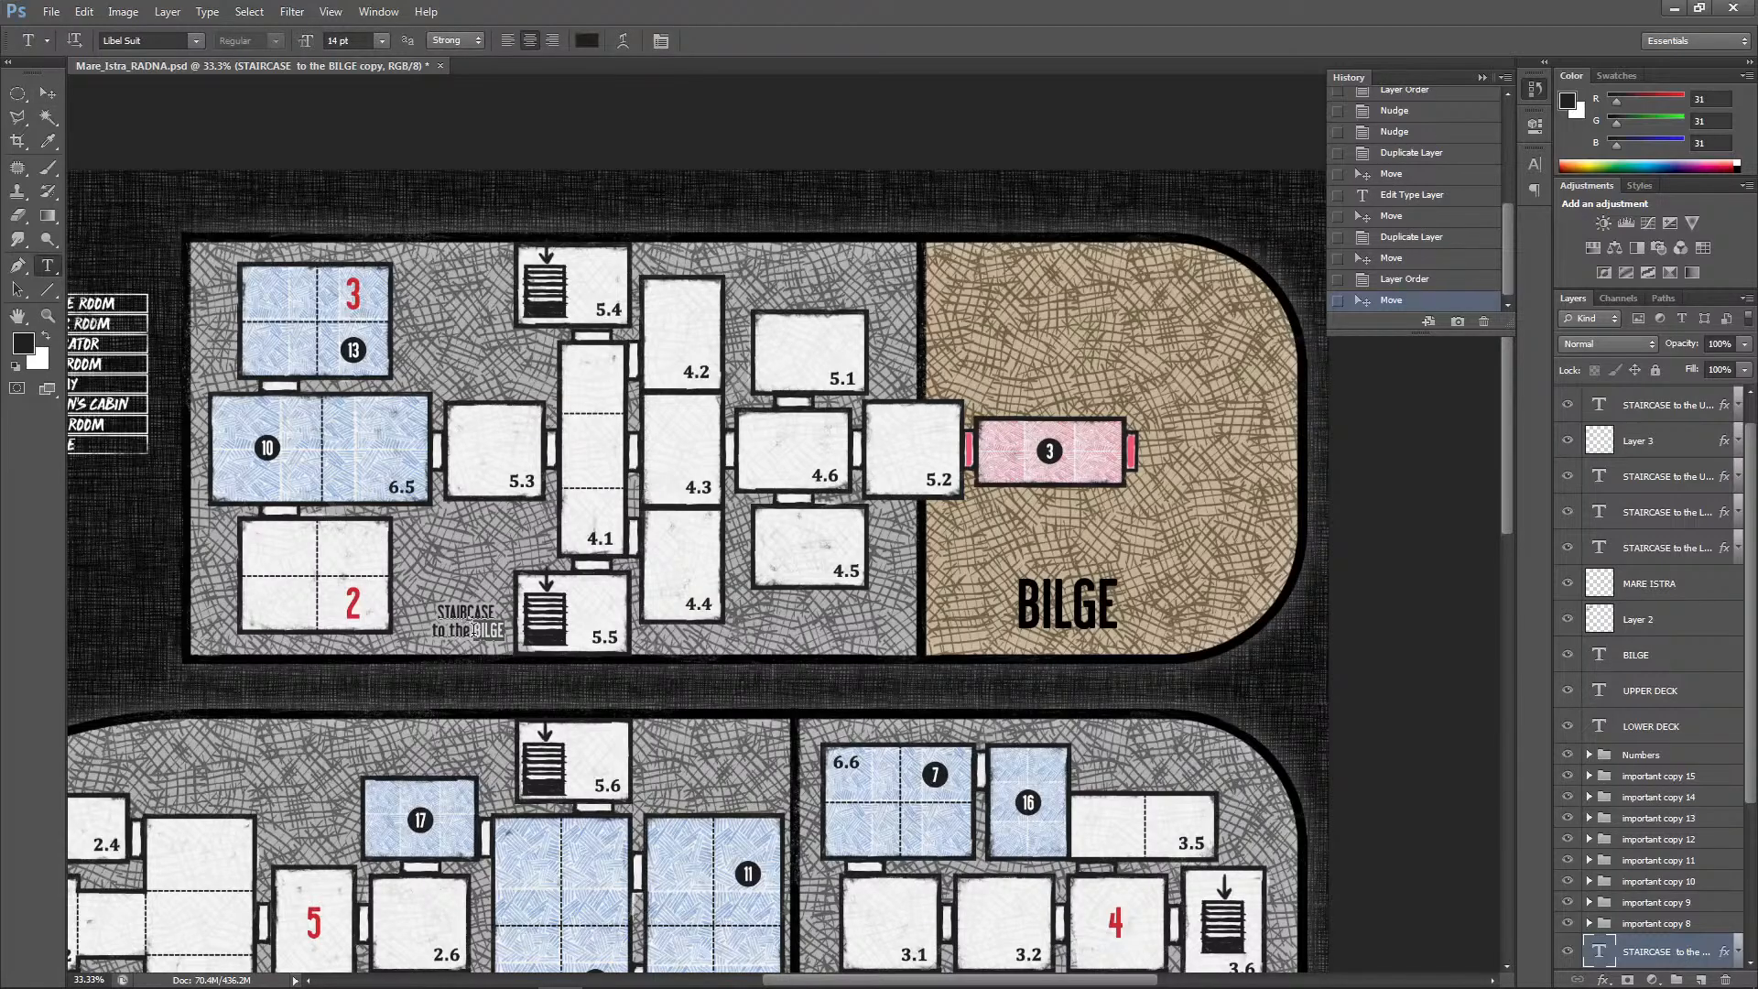
{"action": "type", "text": "LOWER"}
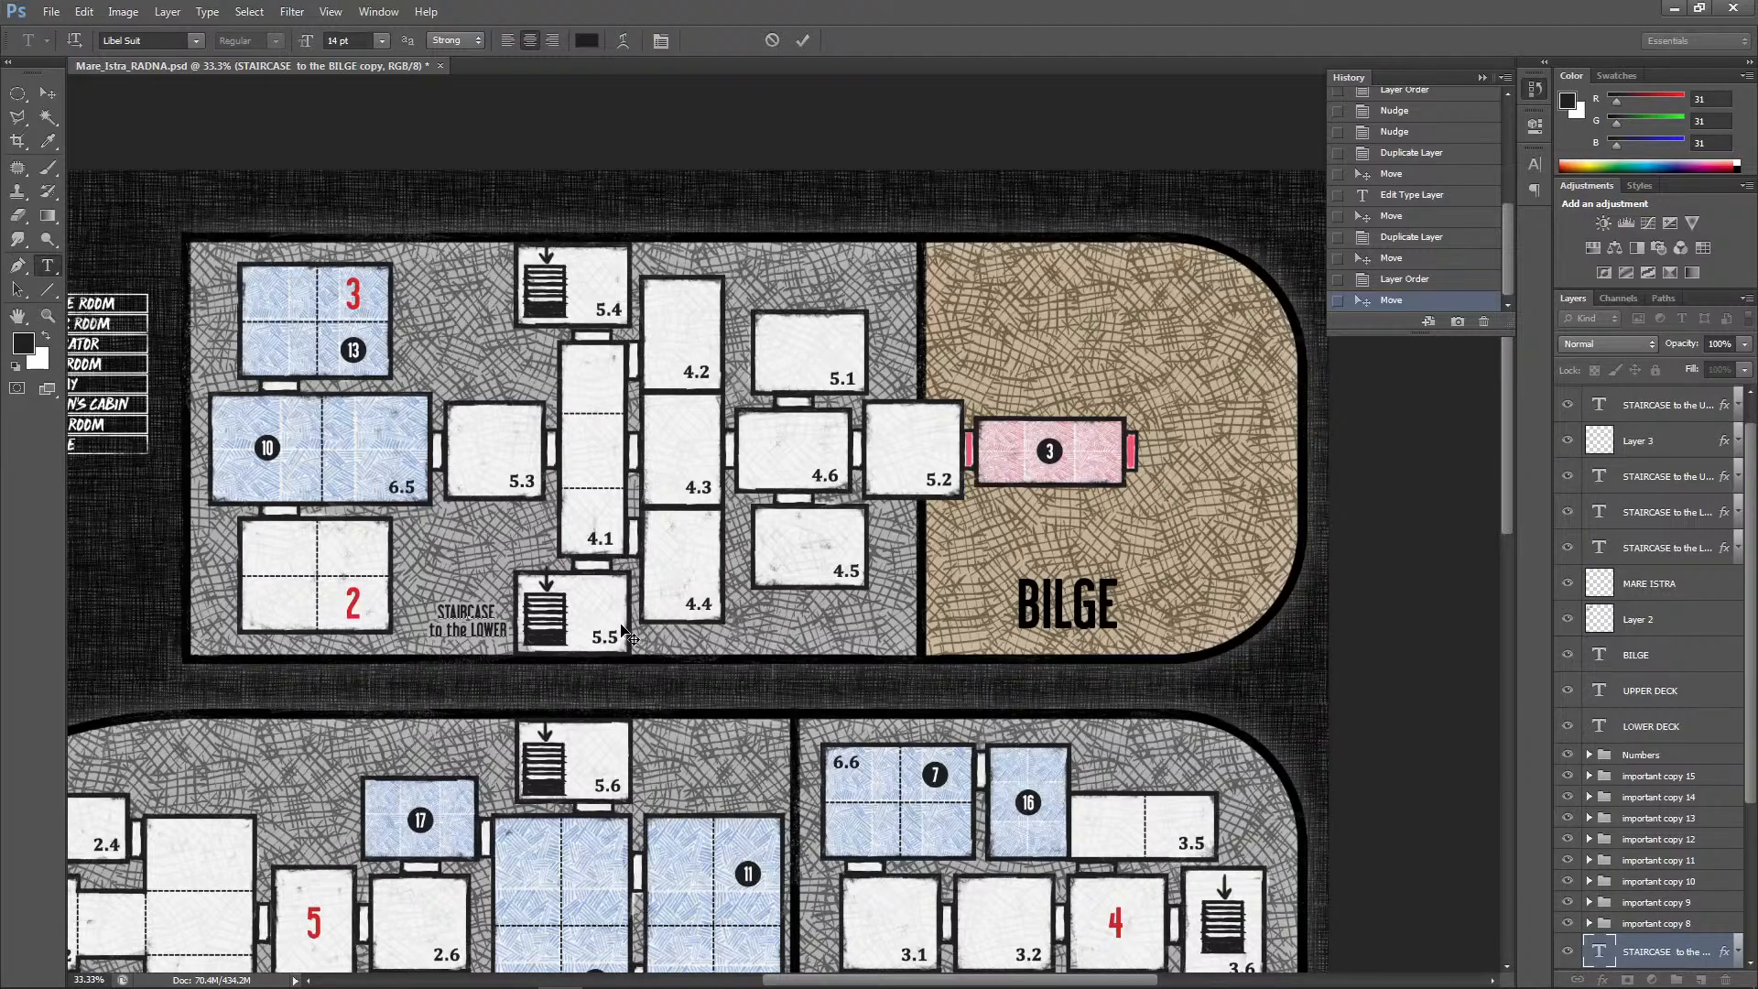
{"action": "type", "text": " DECK"}
{"action": "left_click", "coordinate": [47, 94]}
{"action": "key", "text": "Up"}
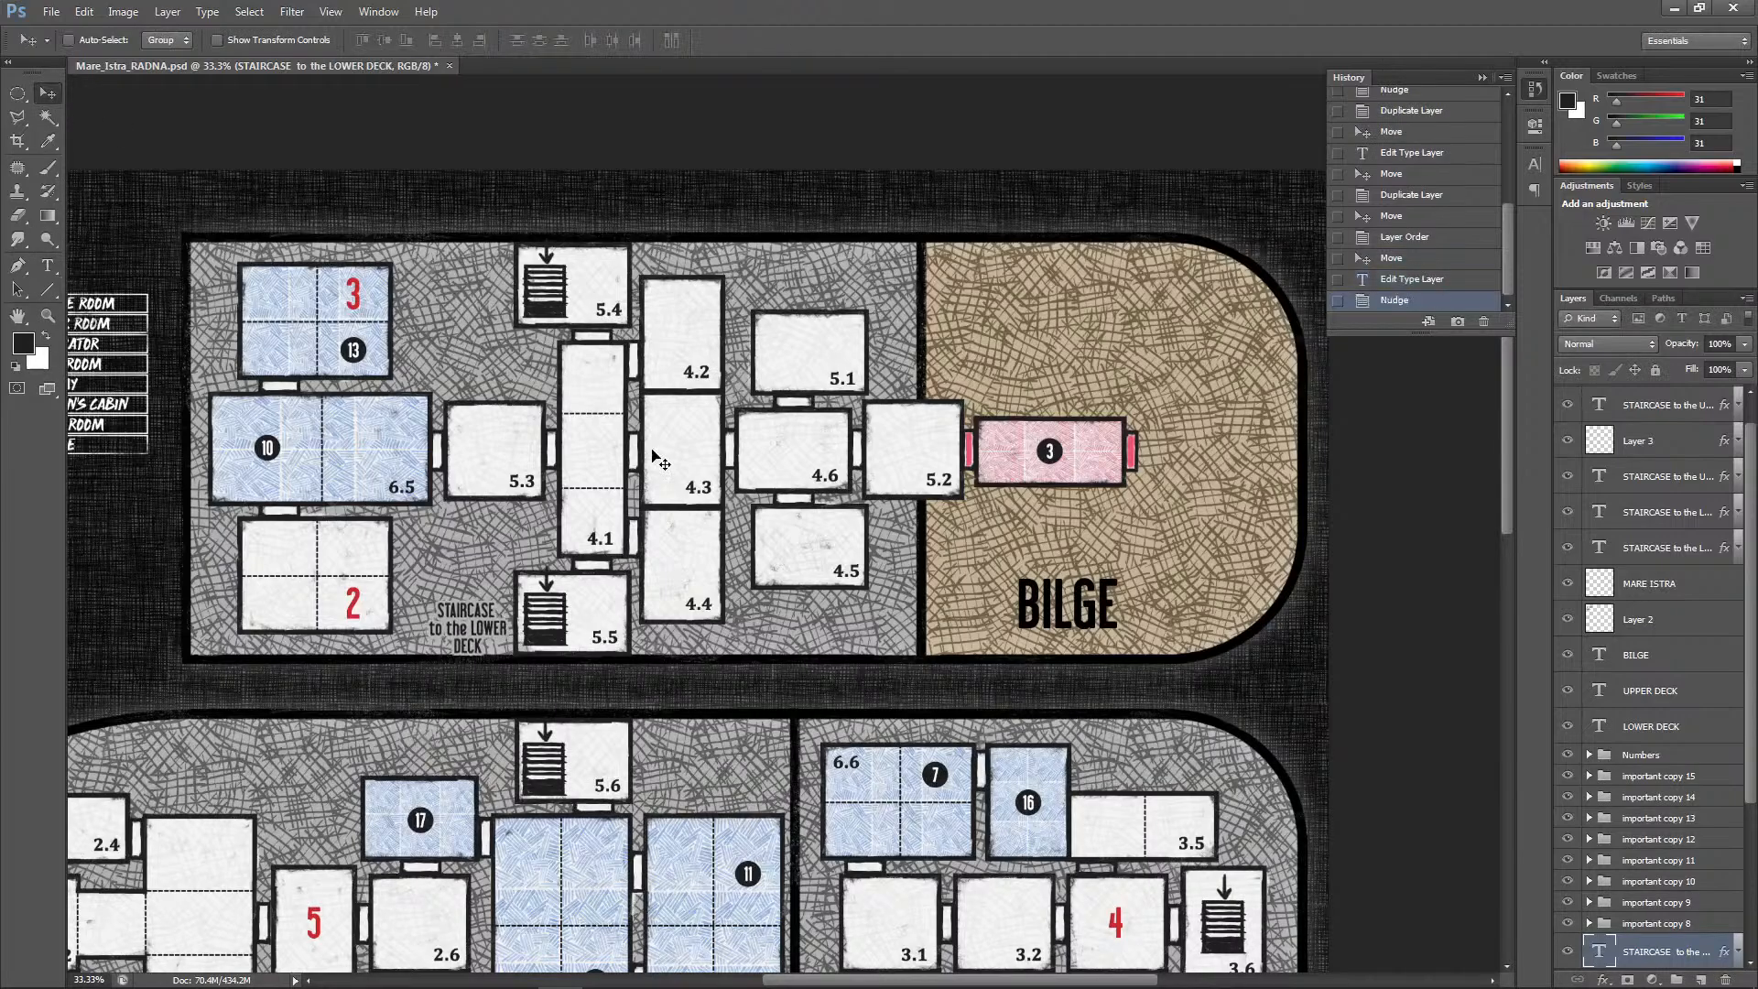
{"action": "key", "text": "shift+Up"}
{"action": "key", "text": "shift+Up"}
{"action": "key", "text": "shift+Up"}
{"action": "key", "text": "shift+Up"}
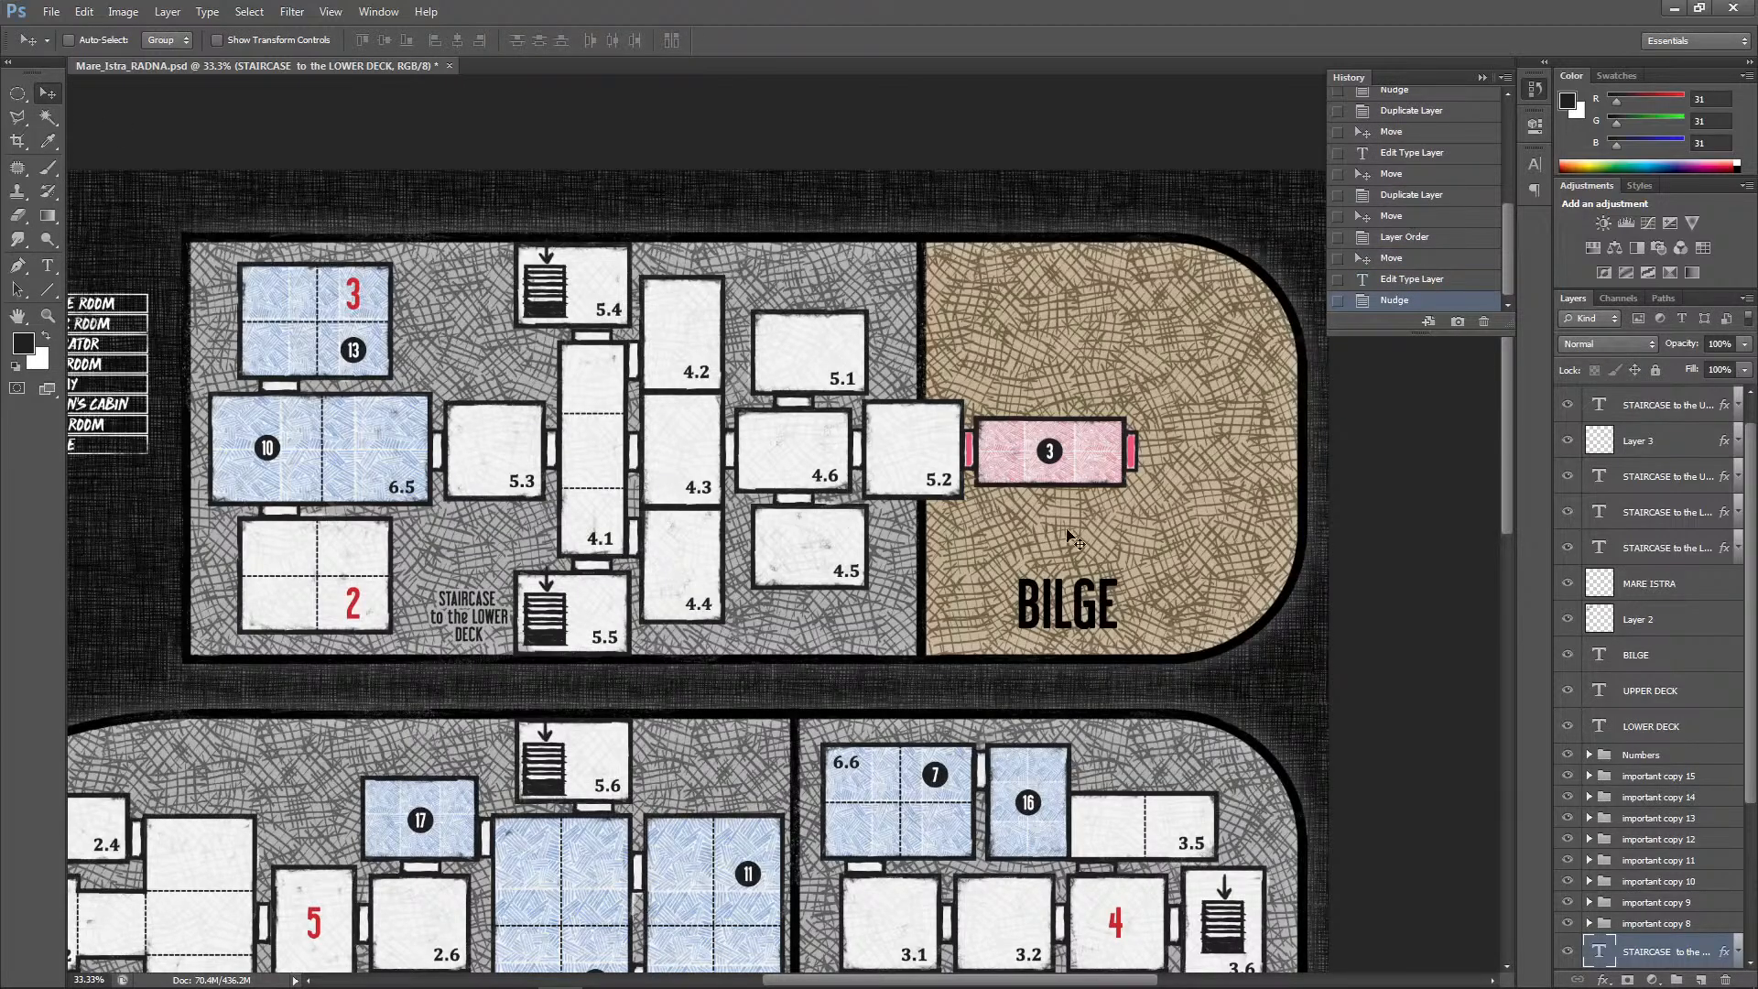
{"action": "left_click_drag", "start_coordinate": [1669, 413], "coordinate": [1708, 831]}
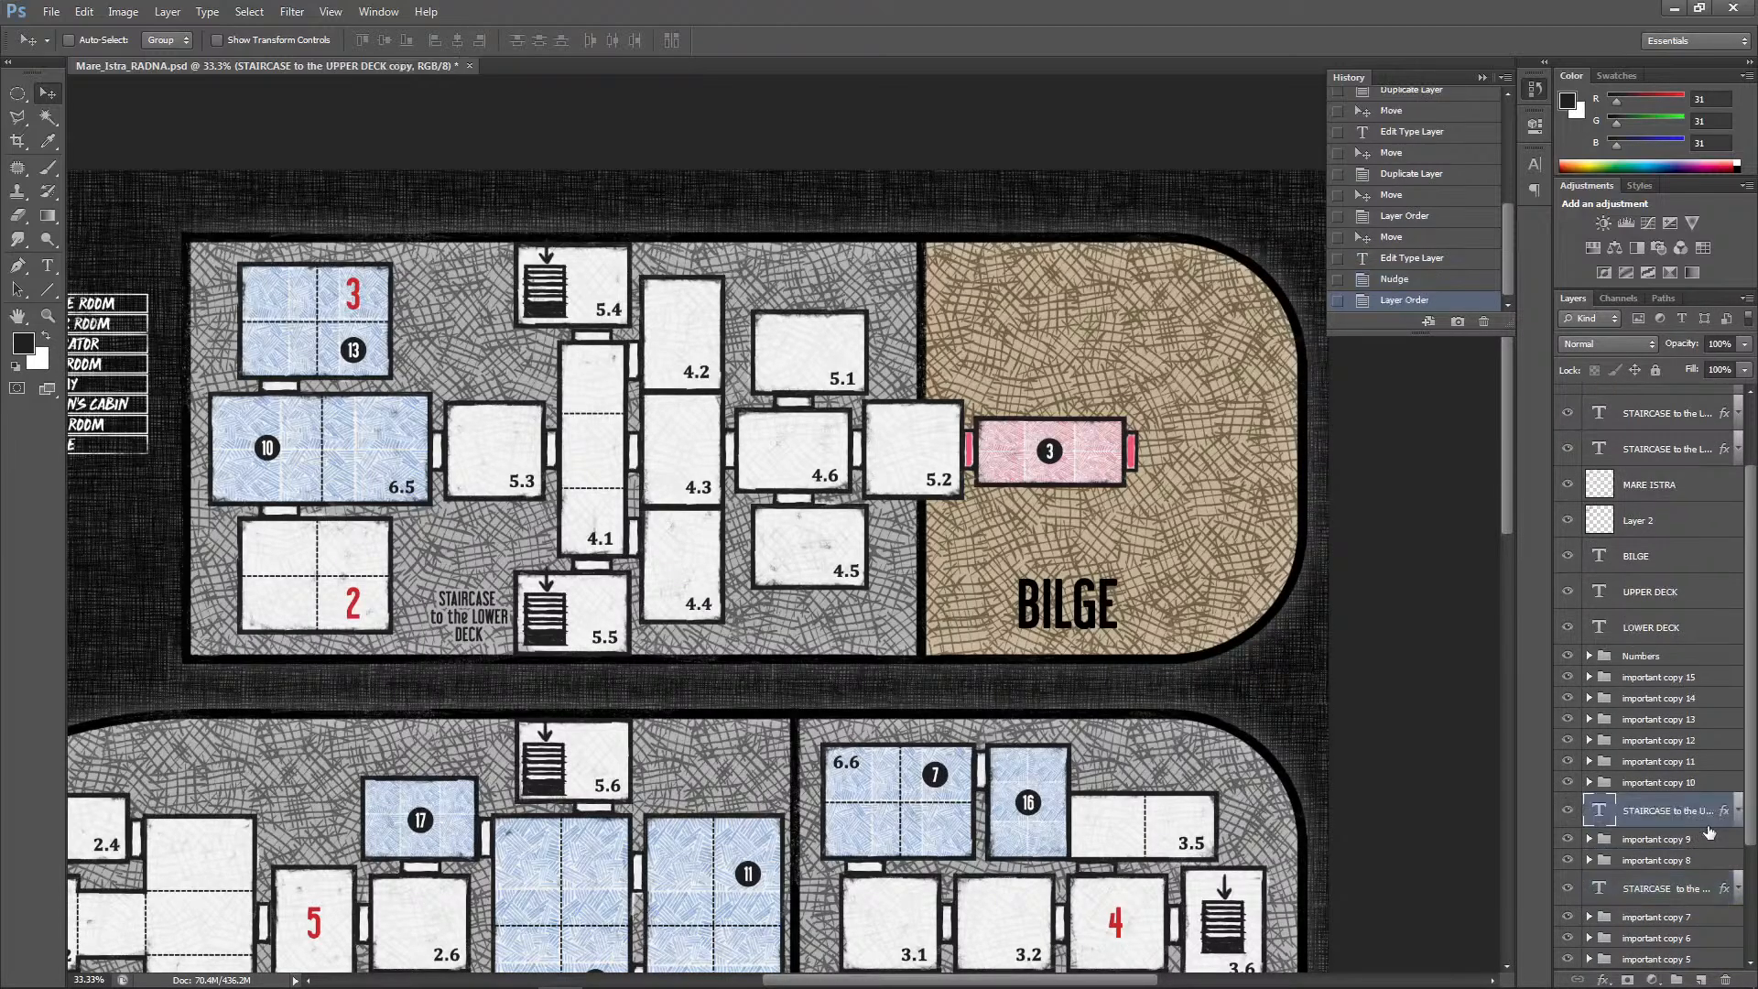
{"action": "key", "text": "ctrl+z"}
{"action": "key", "text": "ctrl+z"}
{"action": "mouse_move", "coordinate": [1503, 505]}
{"action": "left_mouse_down"}
{"action": "mouse_move", "coordinate": [1502, 592]}
{"action": "mouse_move", "coordinate": [1510, 536]}
{"action": "left_mouse_up"}
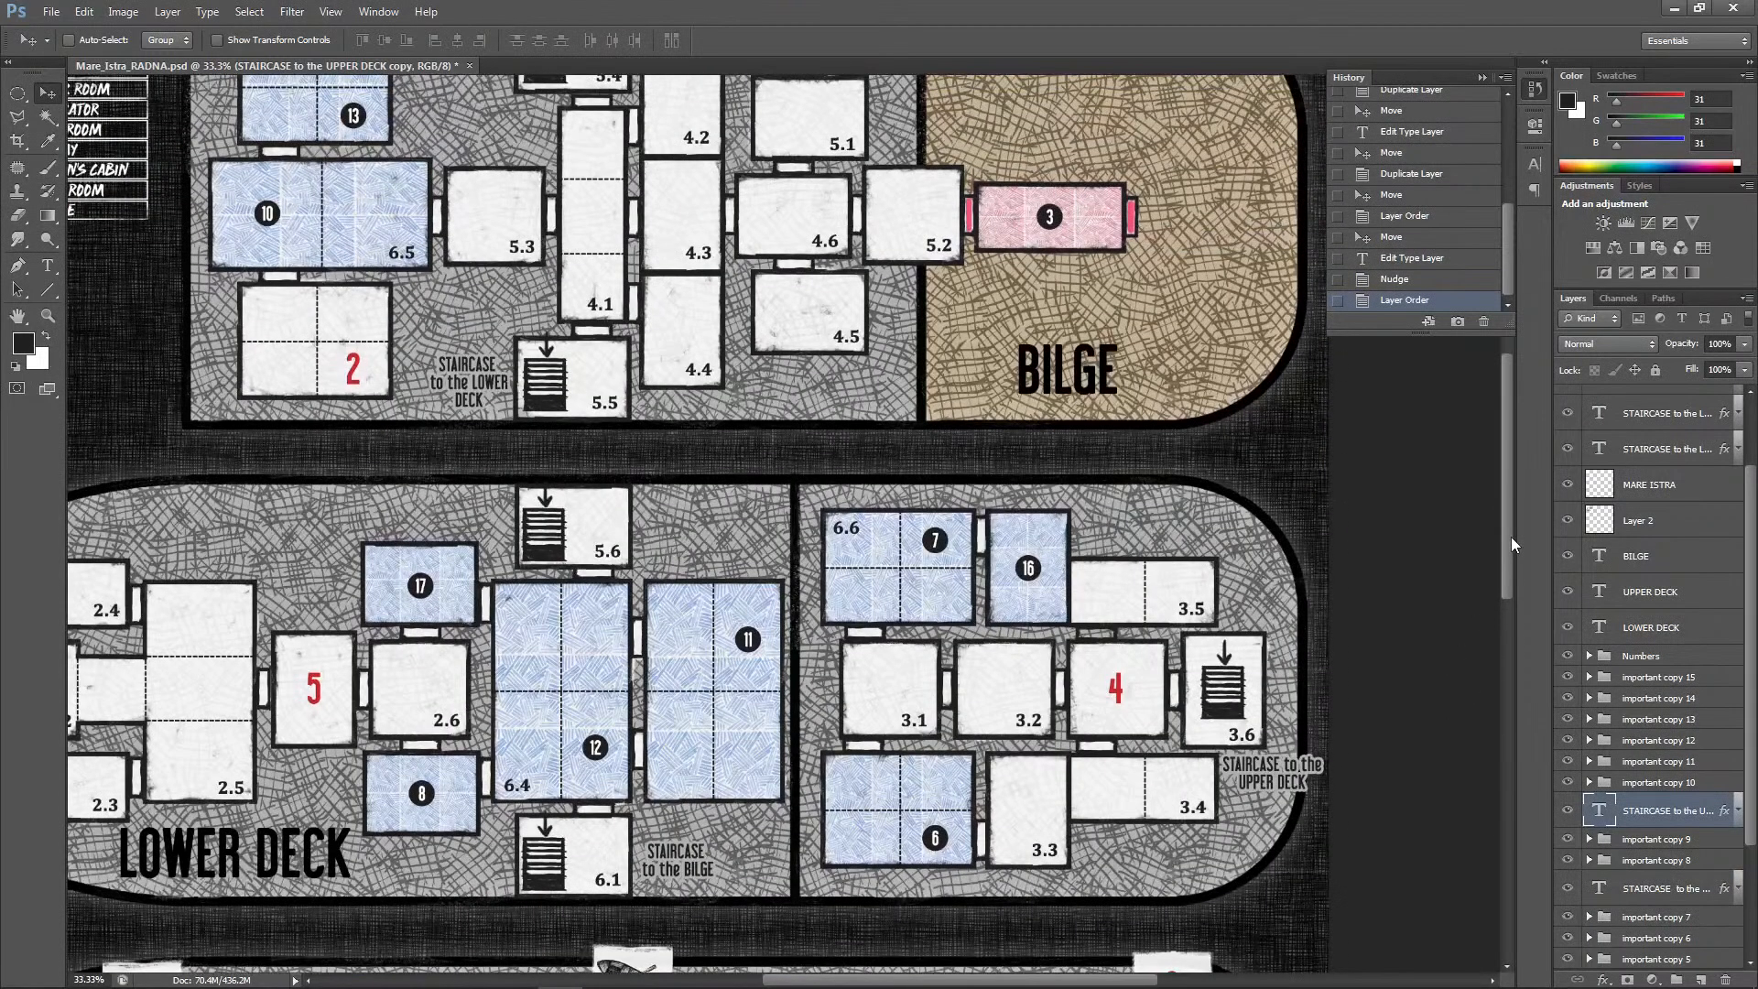
{"action": "left_click", "coordinate": [1419, 280]}
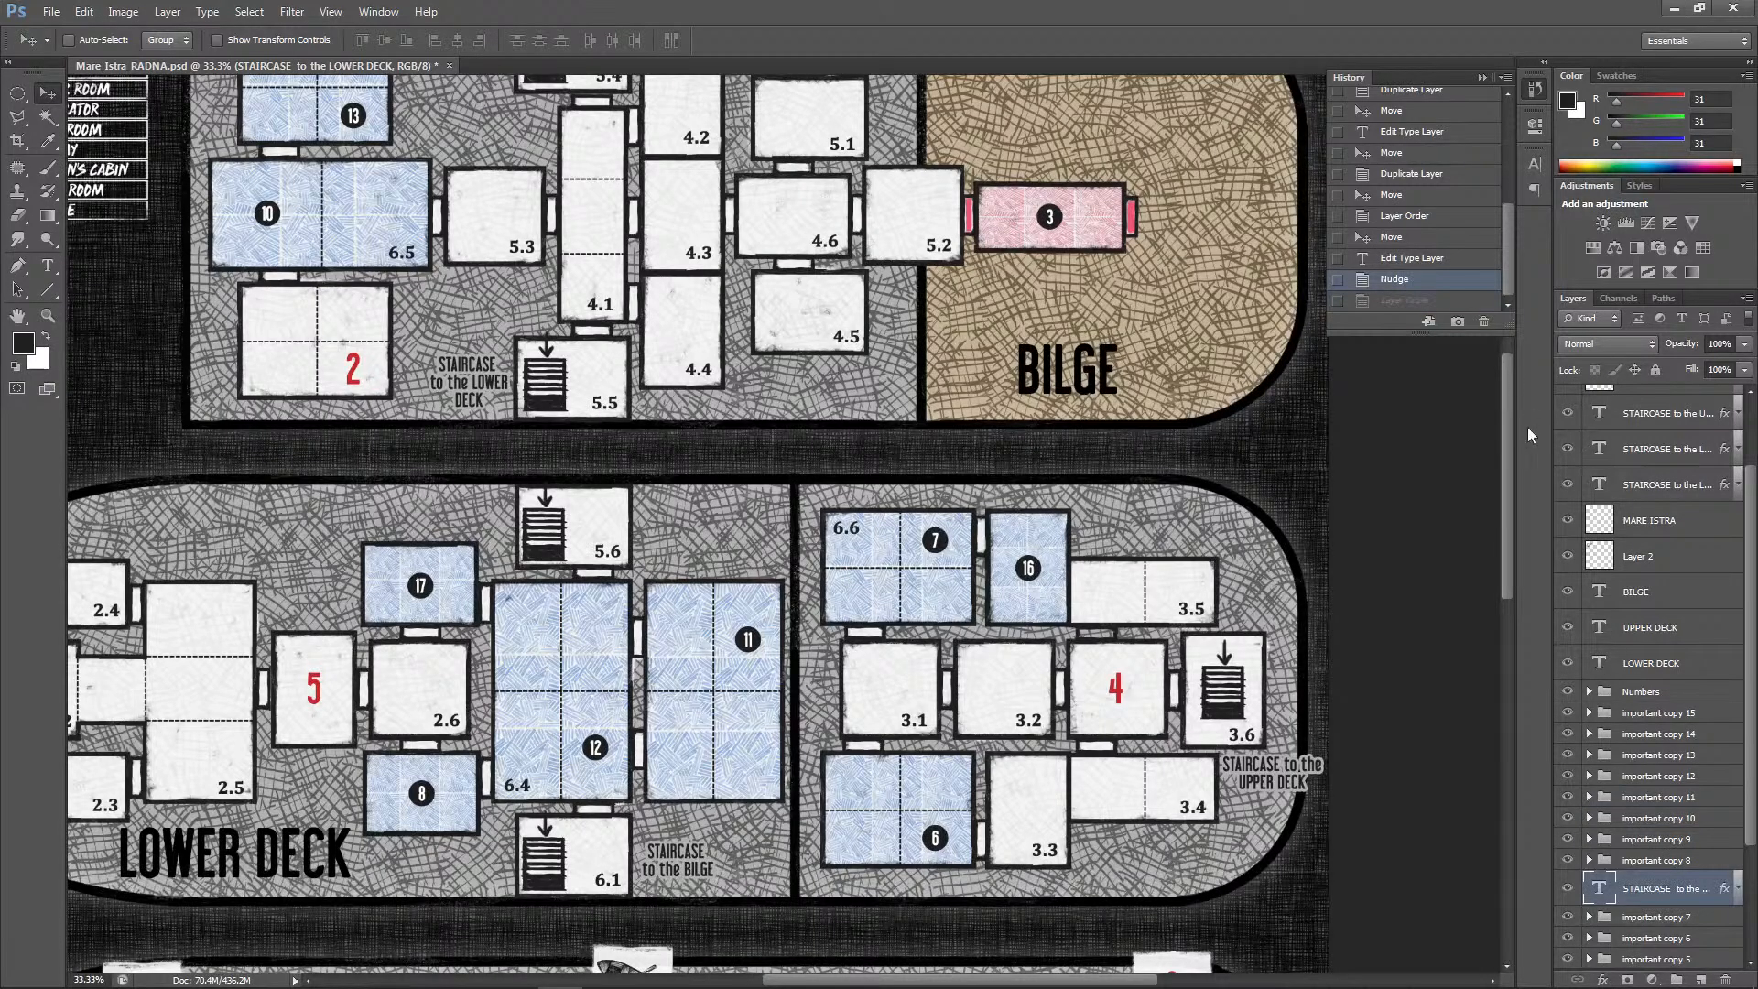
Move the layer of room 5.5's staircase label to the top of the layer stack and nudge the label up
{"action": "left_click_drag", "start_coordinate": [1665, 893], "coordinate": [1676, 403]}
{"action": "scroll", "coordinate": [1666, 513], "scroll_direction": "up", "scroll_amount": 2}
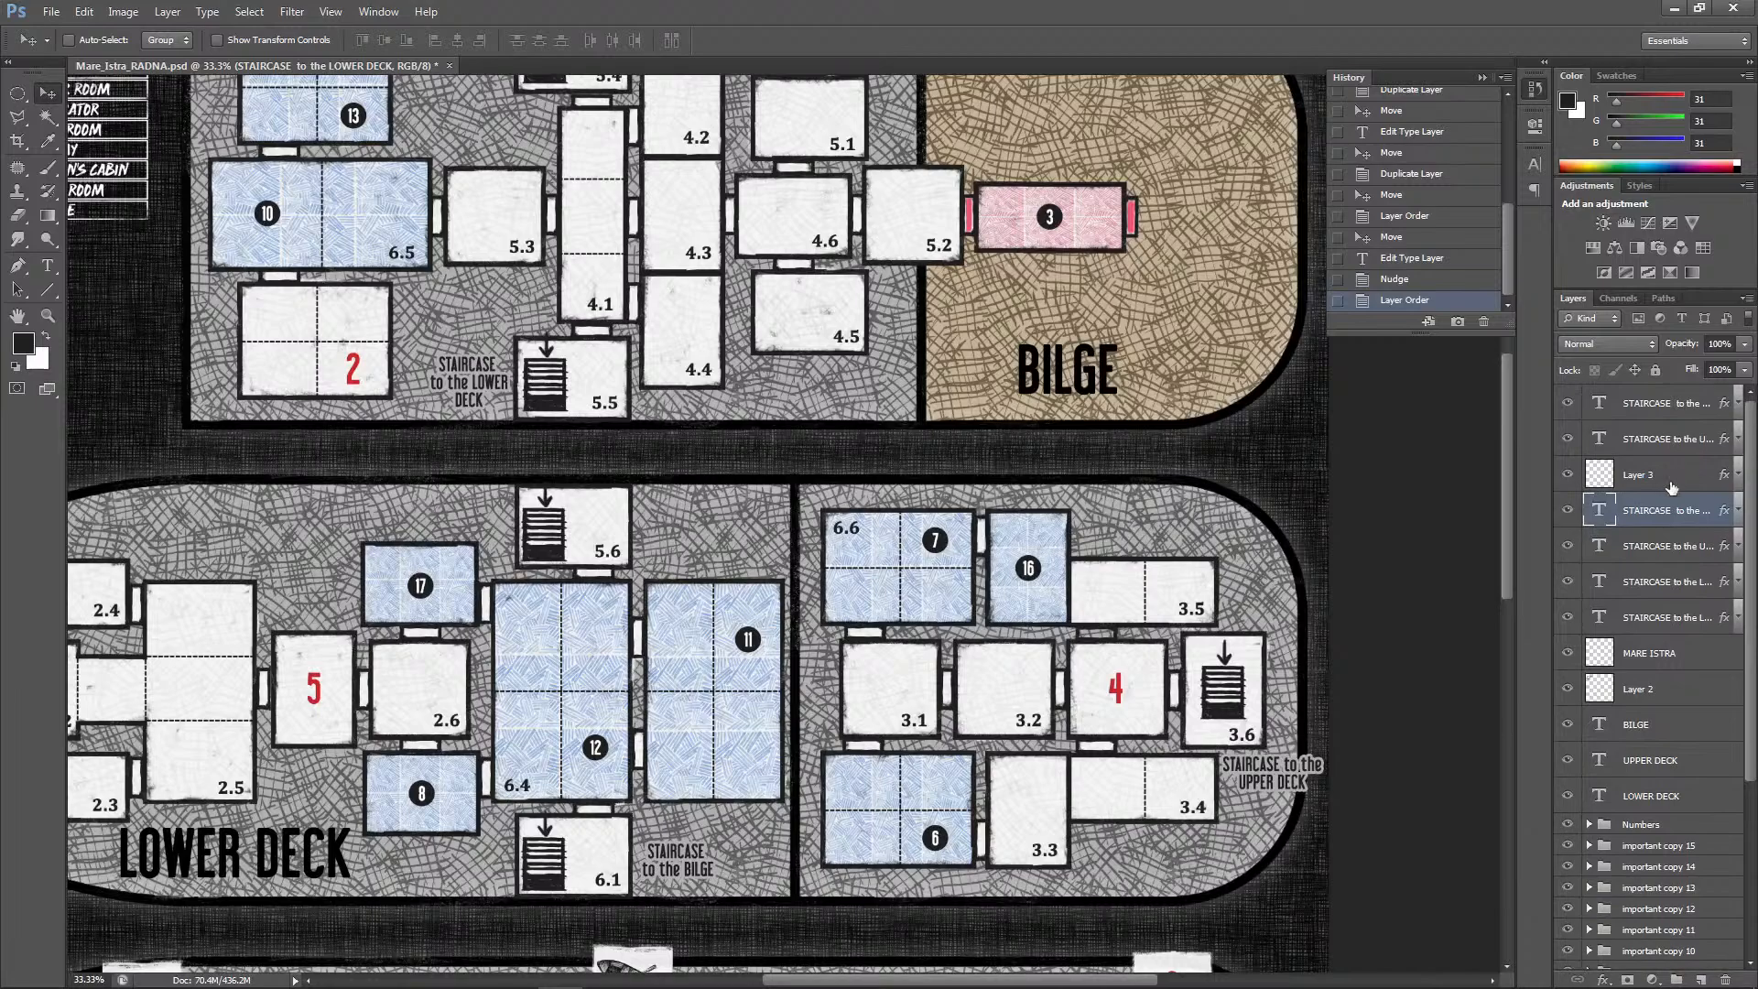
{"action": "left_click_drag", "start_coordinate": [1659, 515], "coordinate": [1693, 406]}
{"action": "left_click", "coordinate": [1567, 403]}
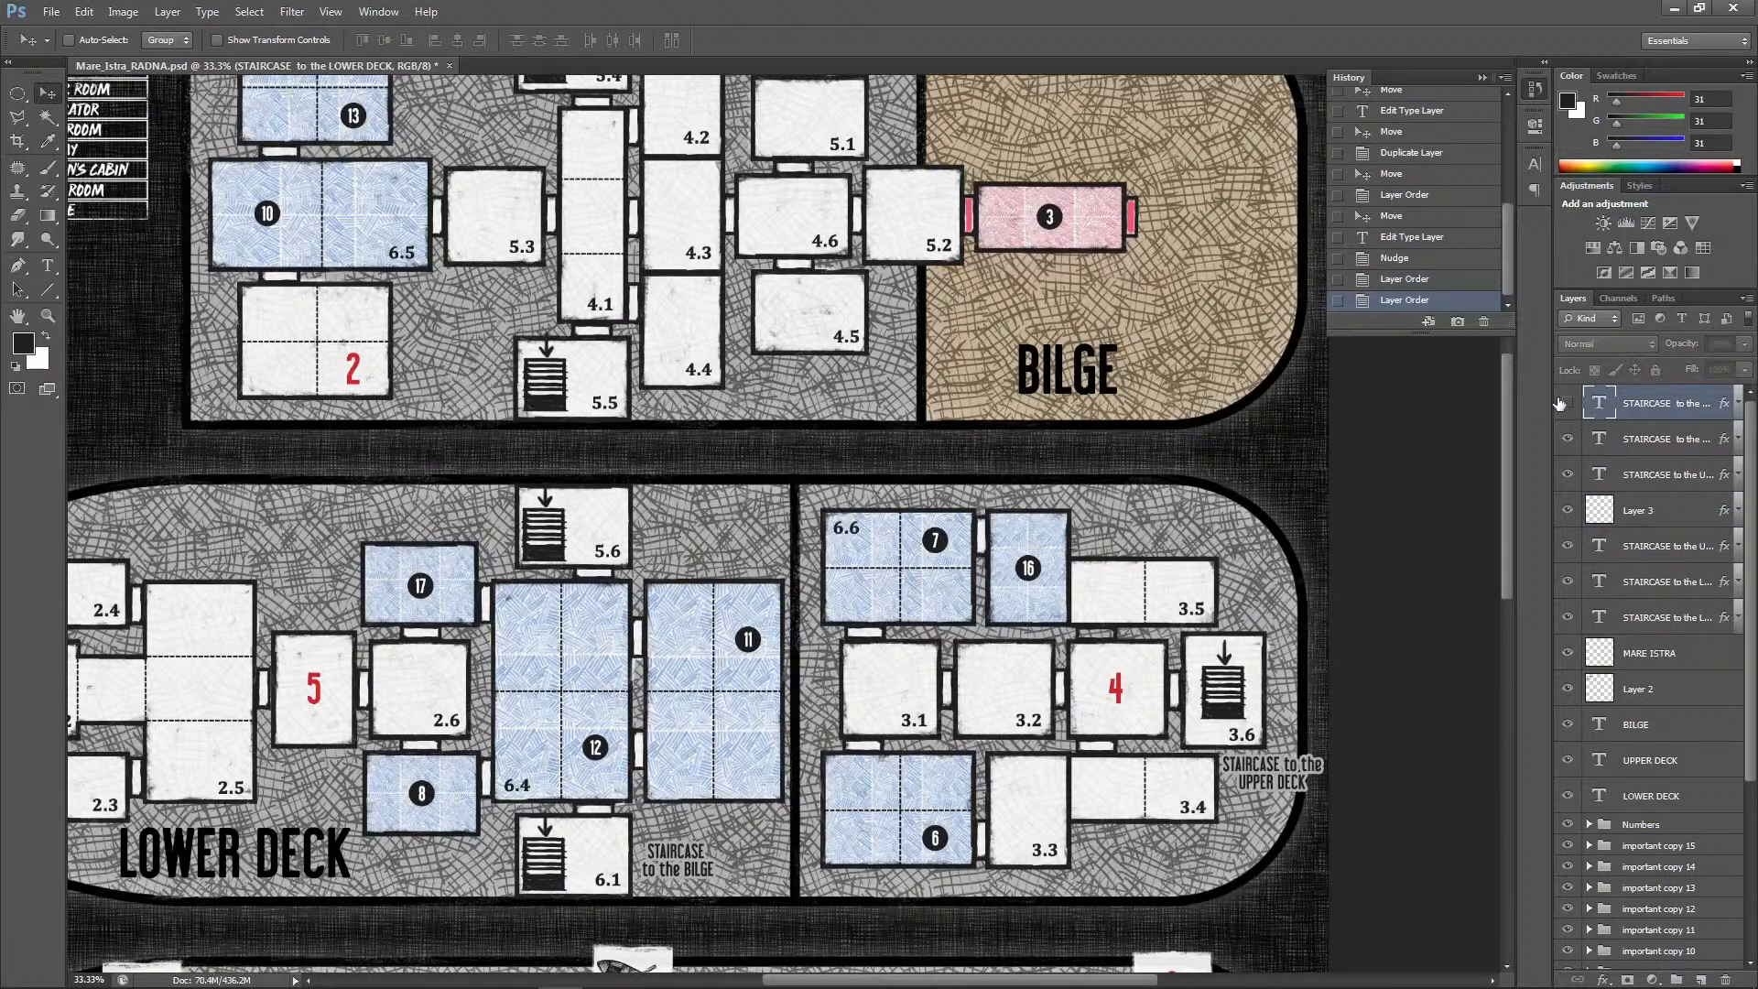
{"action": "left_click", "coordinate": [1567, 403]}
{"action": "left_click_drag", "start_coordinate": [1507, 467], "coordinate": [1519, 392]}
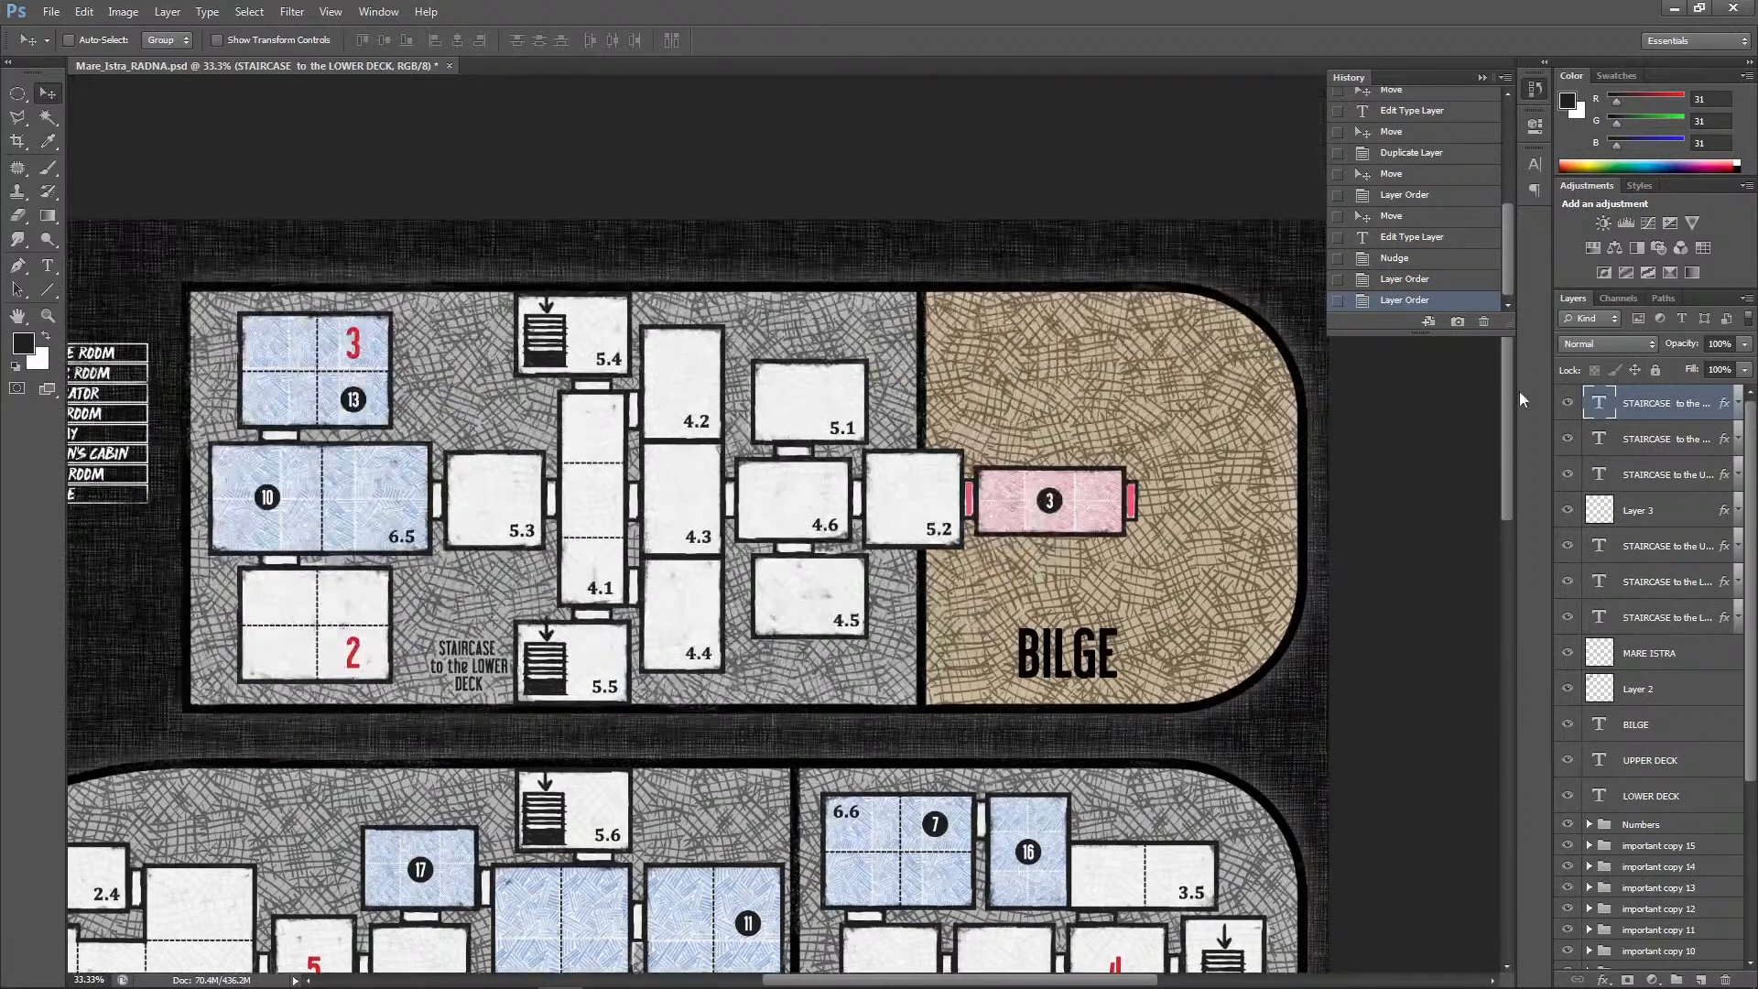
{"action": "key", "text": "Up"}
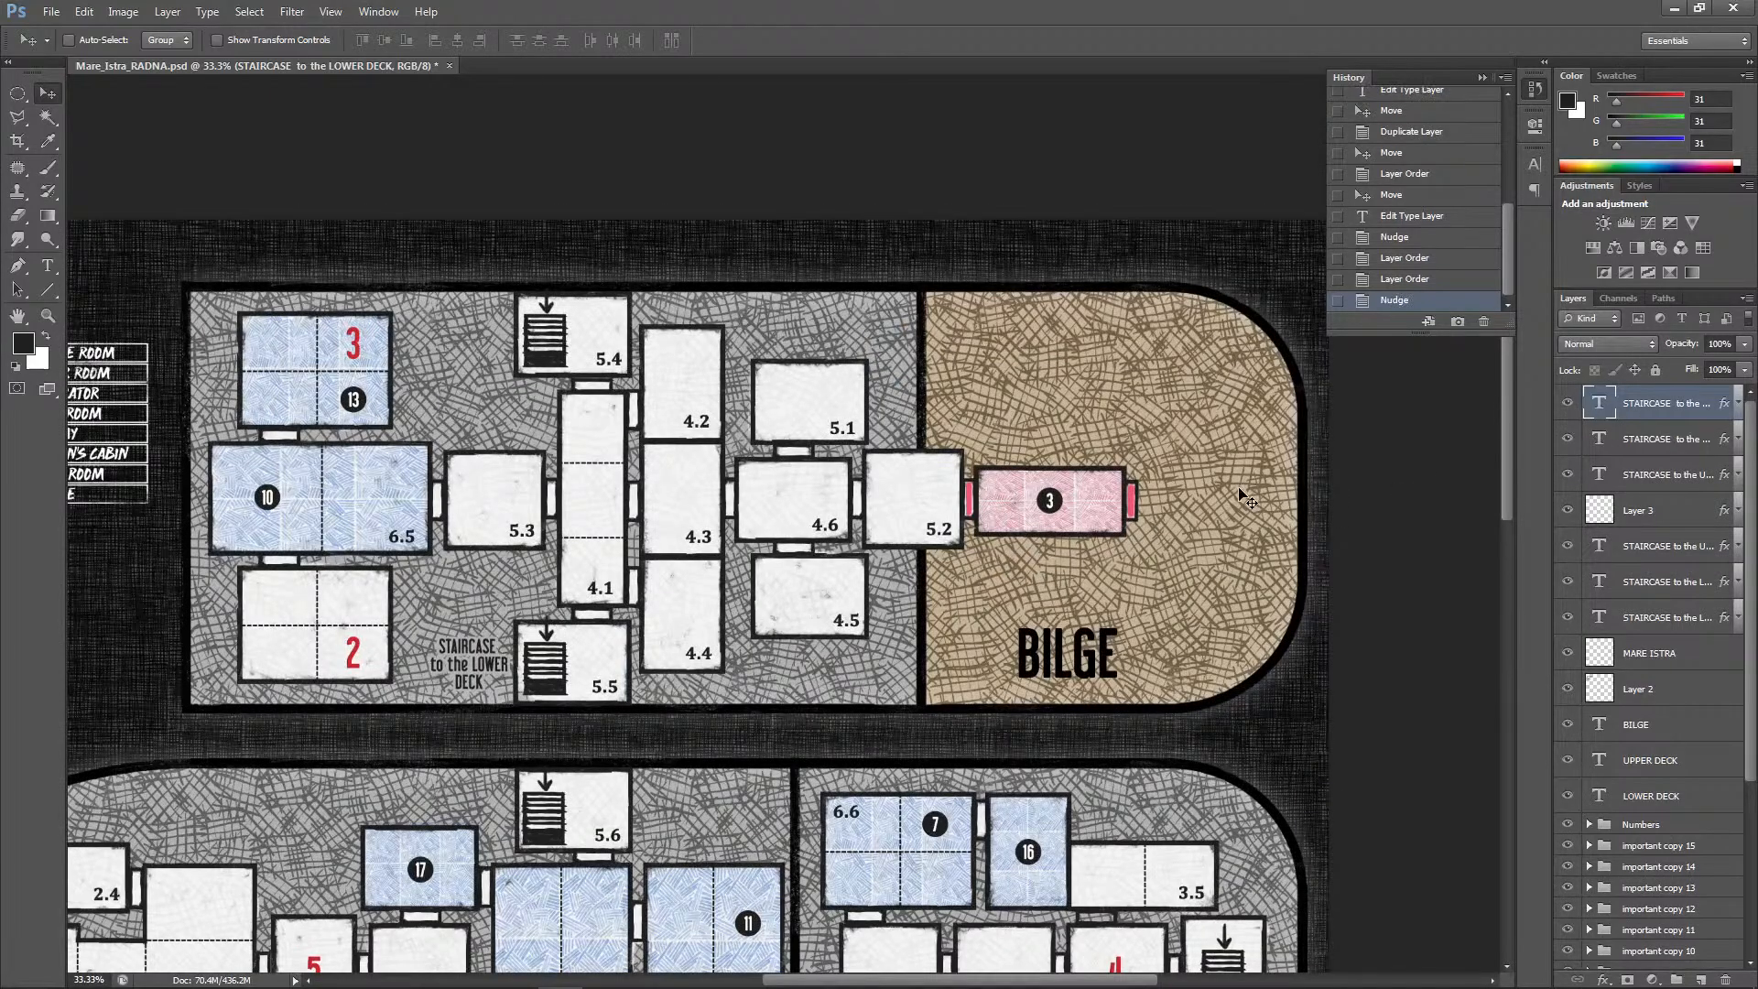
Duplicate room 5.5's staircase label layer and place the copy straight above it, beside room 5.4
{"action": "right_click", "coordinate": [1646, 411]}
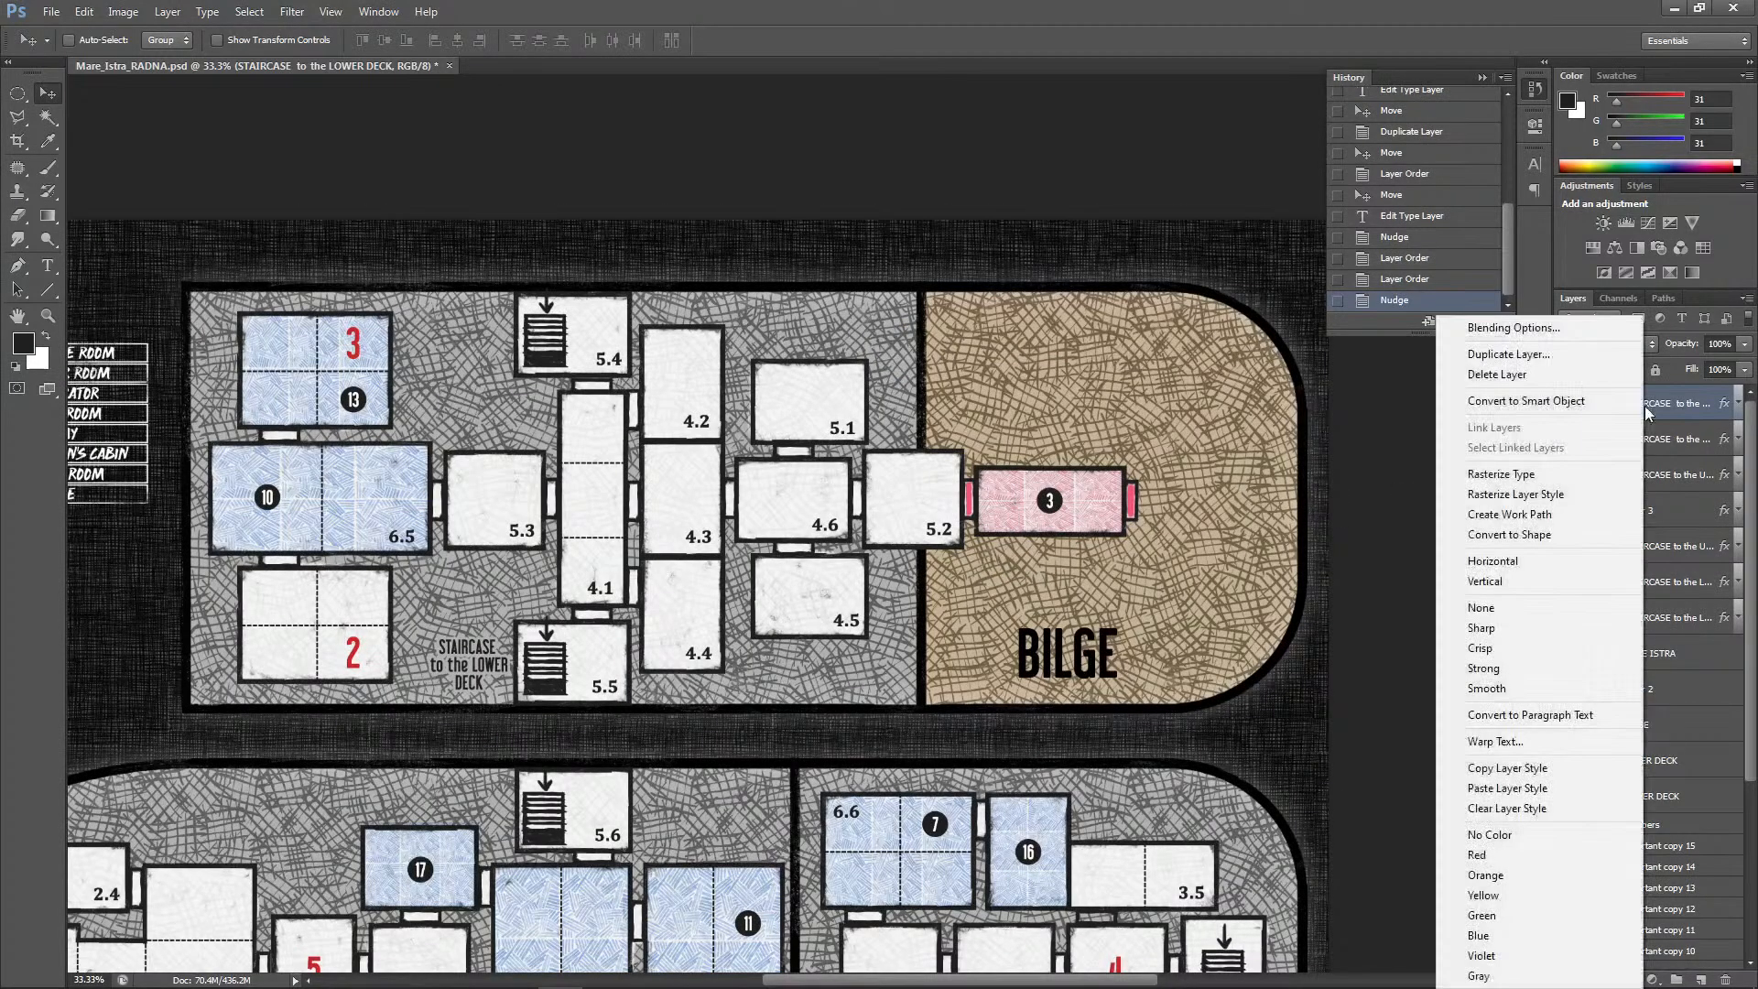
{"action": "left_click", "coordinate": [1527, 357]}
{"action": "left_click", "coordinate": [1034, 302]}
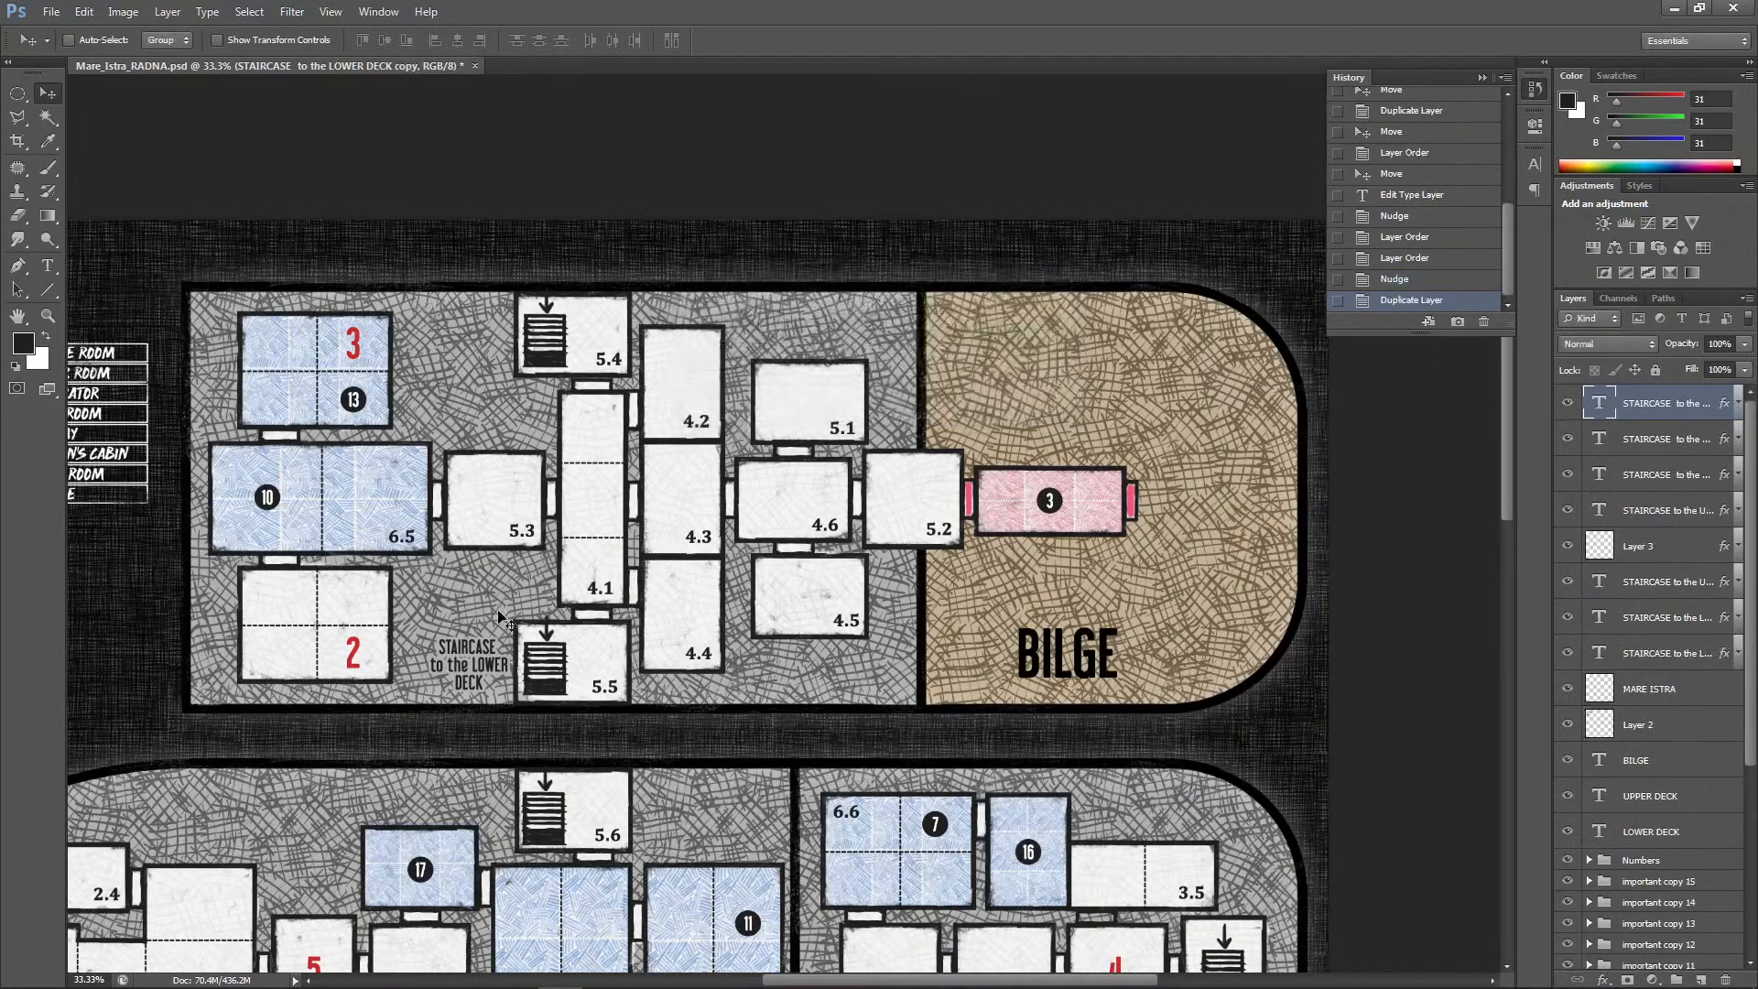
{"action": "left_click_drag", "start_coordinate": [491, 674], "coordinate": [493, 345]}
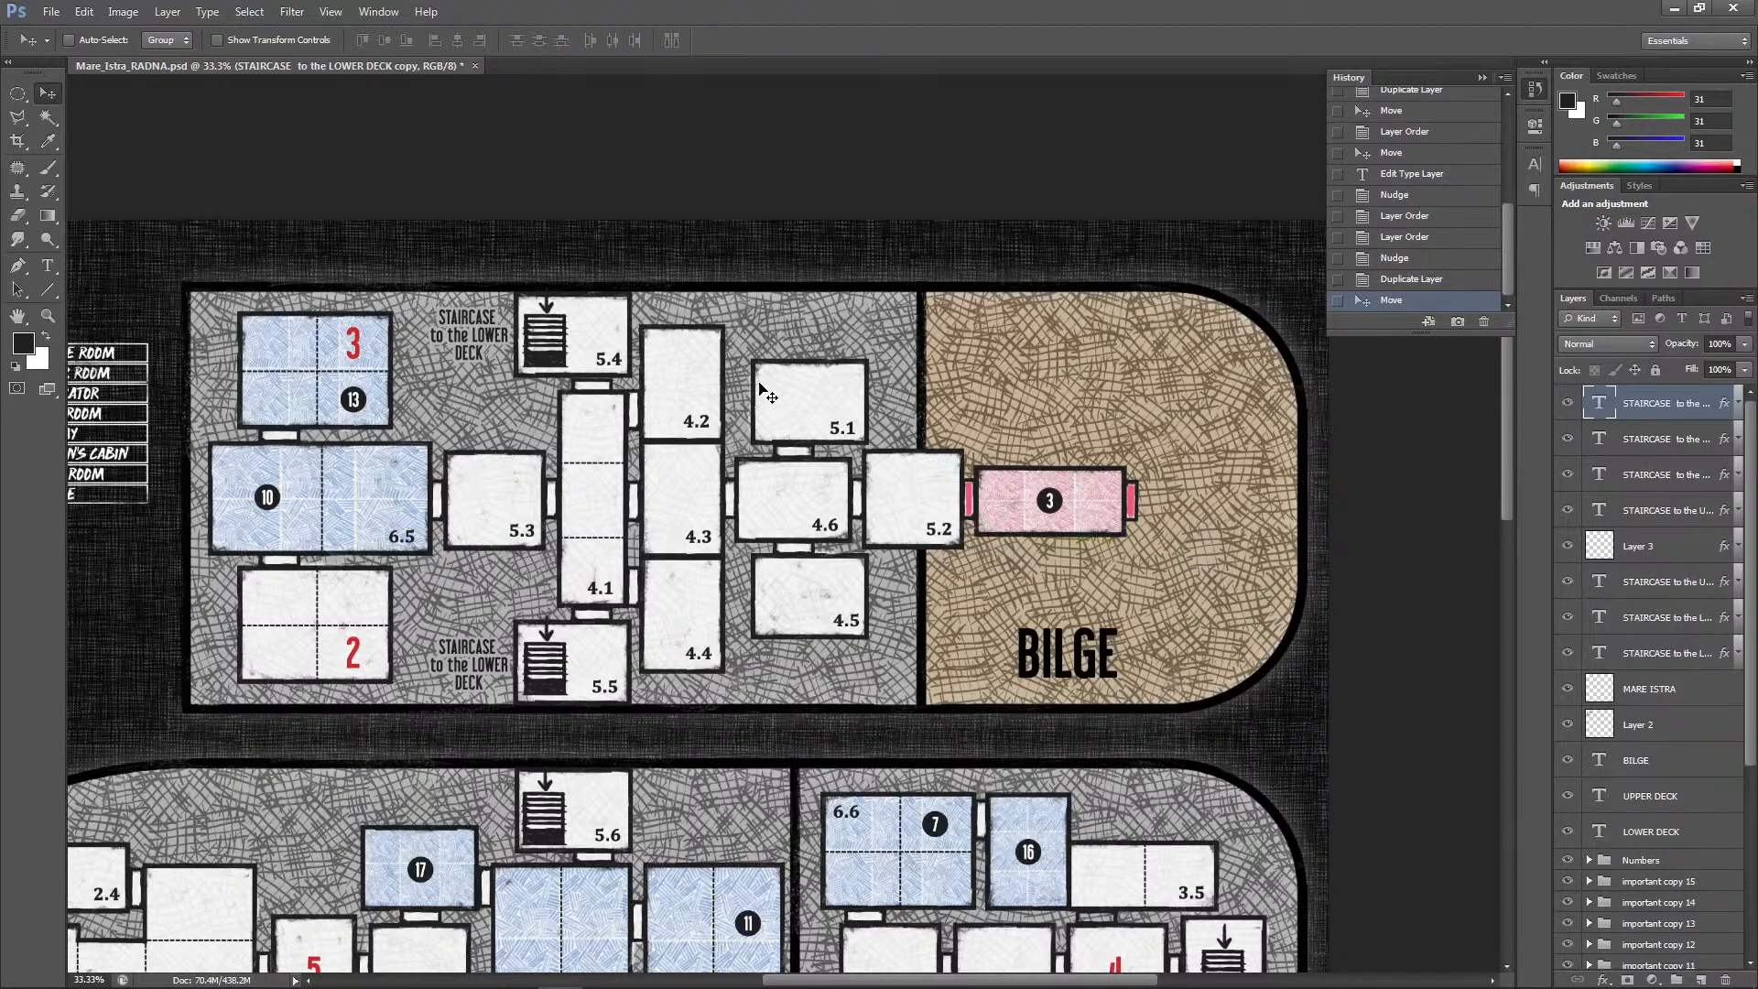
Examine the room and staircase labels across the bilge, lower deck and upper deck plans
{"action": "key", "text": "ctrl+minus"}
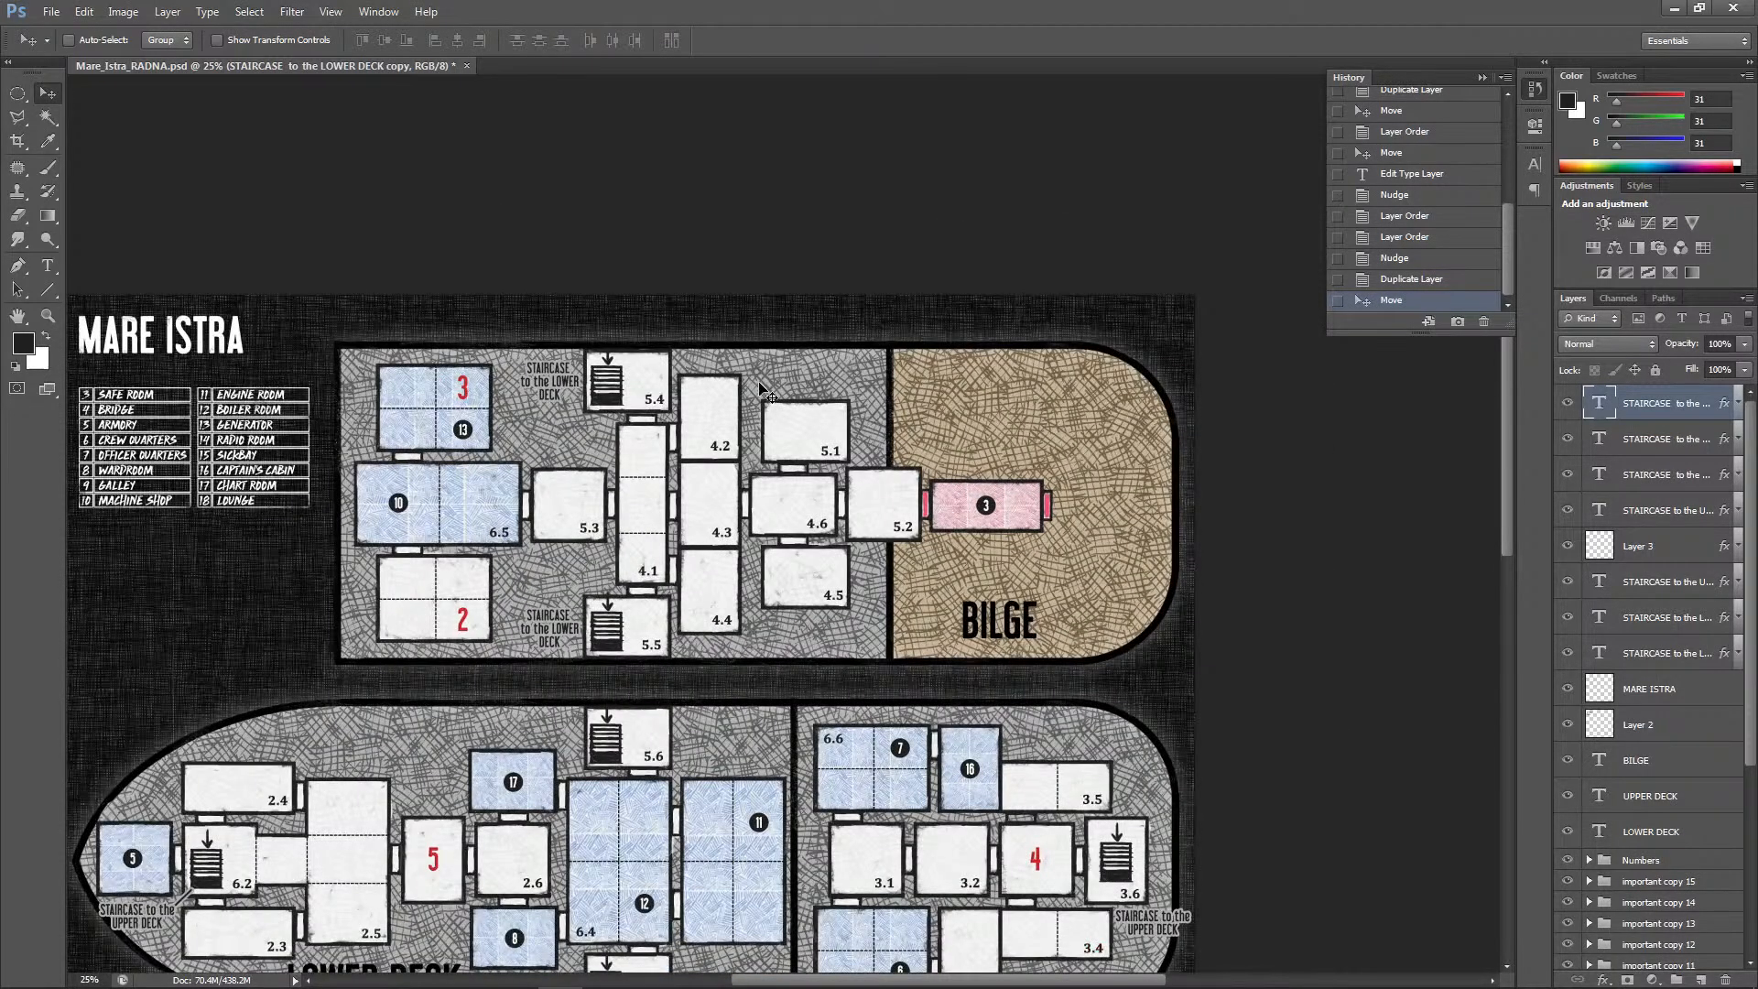
{"action": "scroll", "coordinate": [760, 390], "scroll_direction": "up", "scroll_amount": 2}
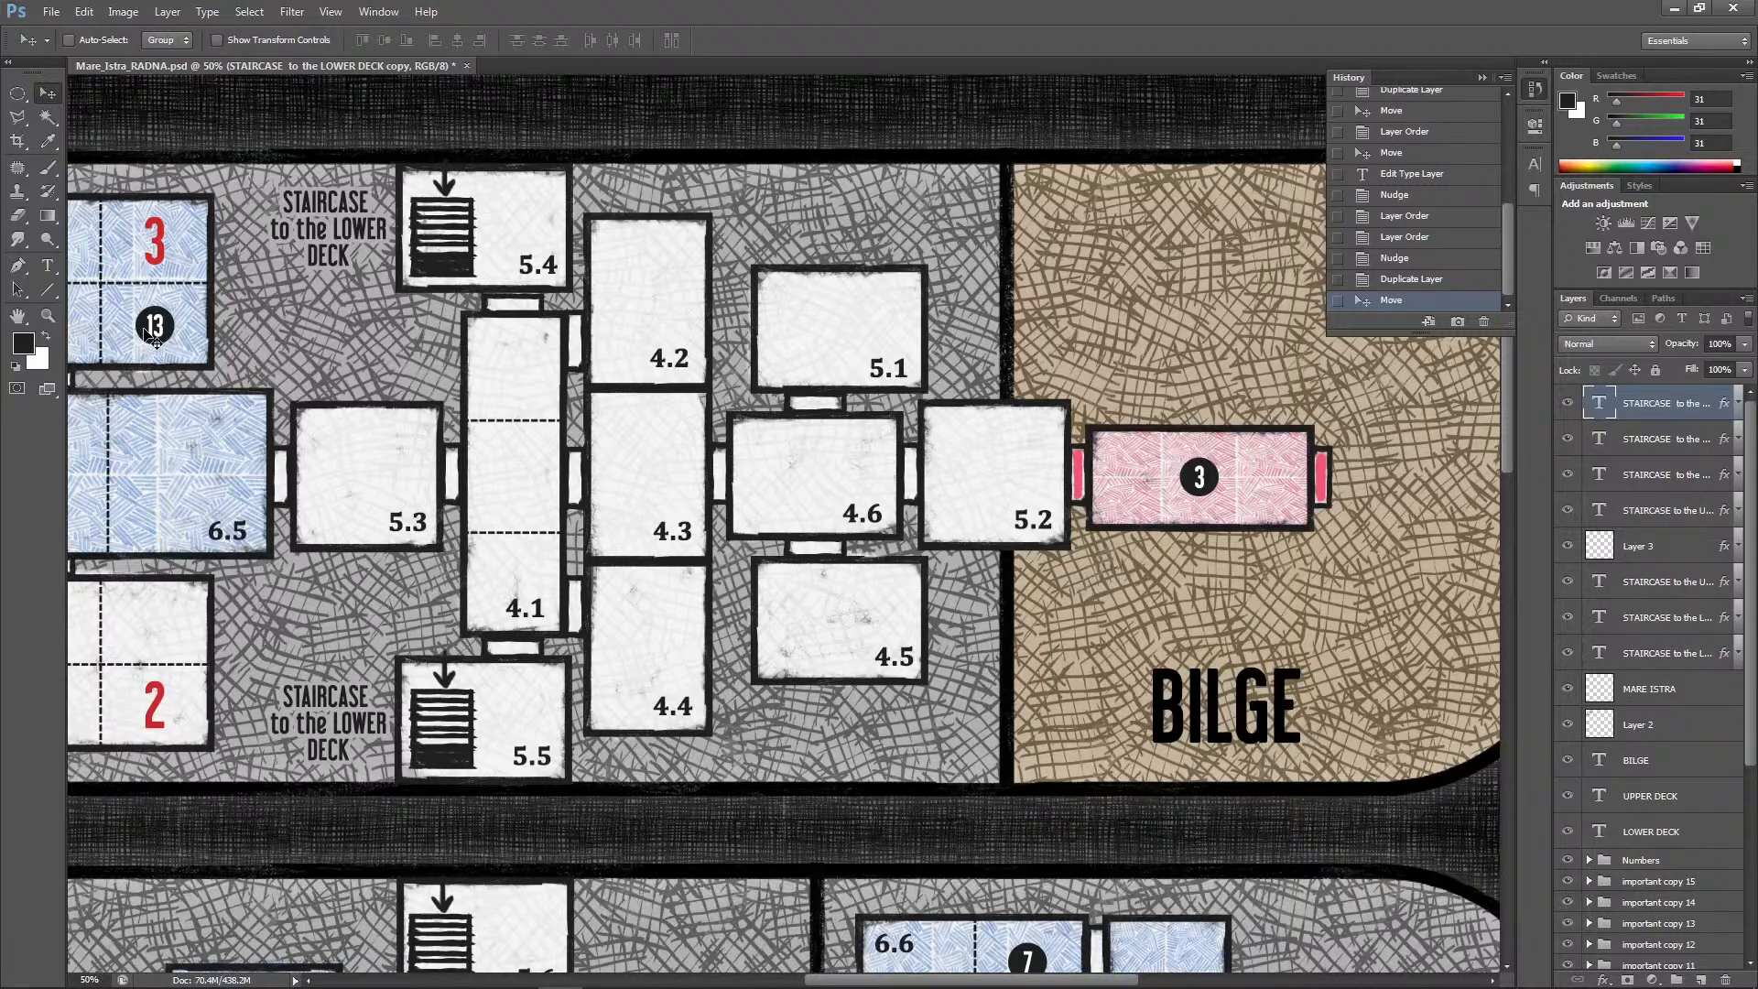
{"action": "left_click_drag", "start_coordinate": [860, 976], "coordinate": [716, 975]}
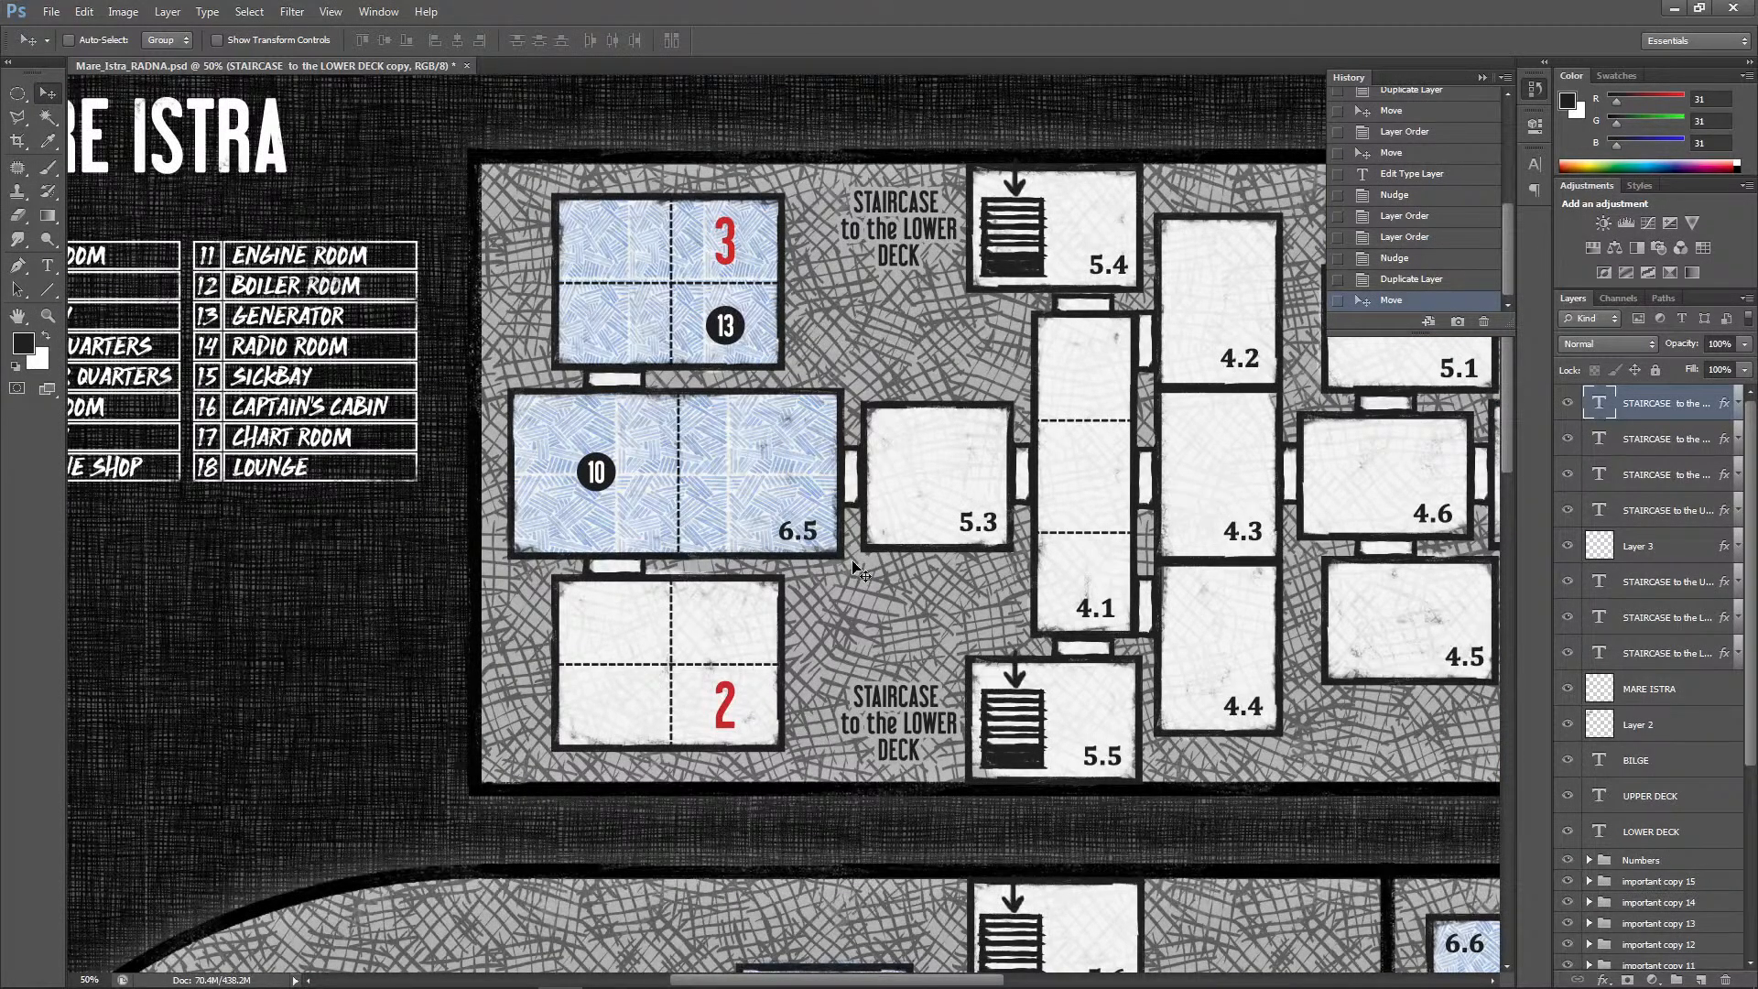
{"action": "scroll", "coordinate": [689, 593], "scroll_direction": "down", "scroll_amount": 3}
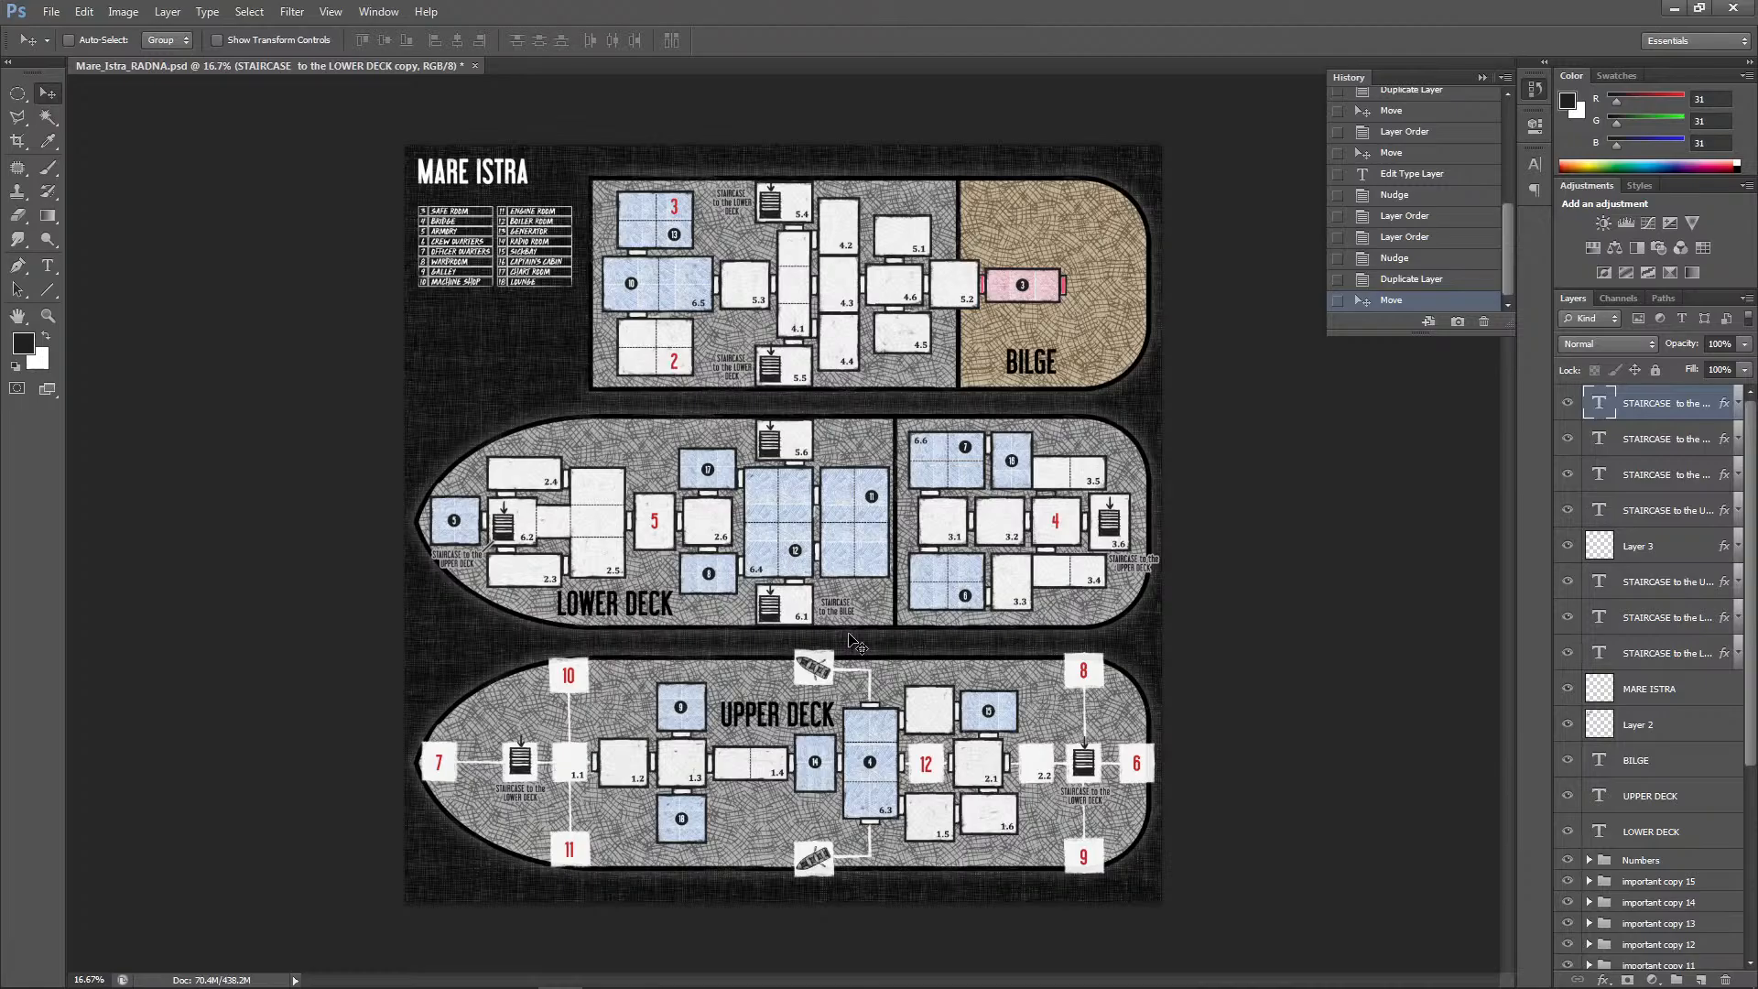
{"action": "key", "text": "ctrl+plus"}
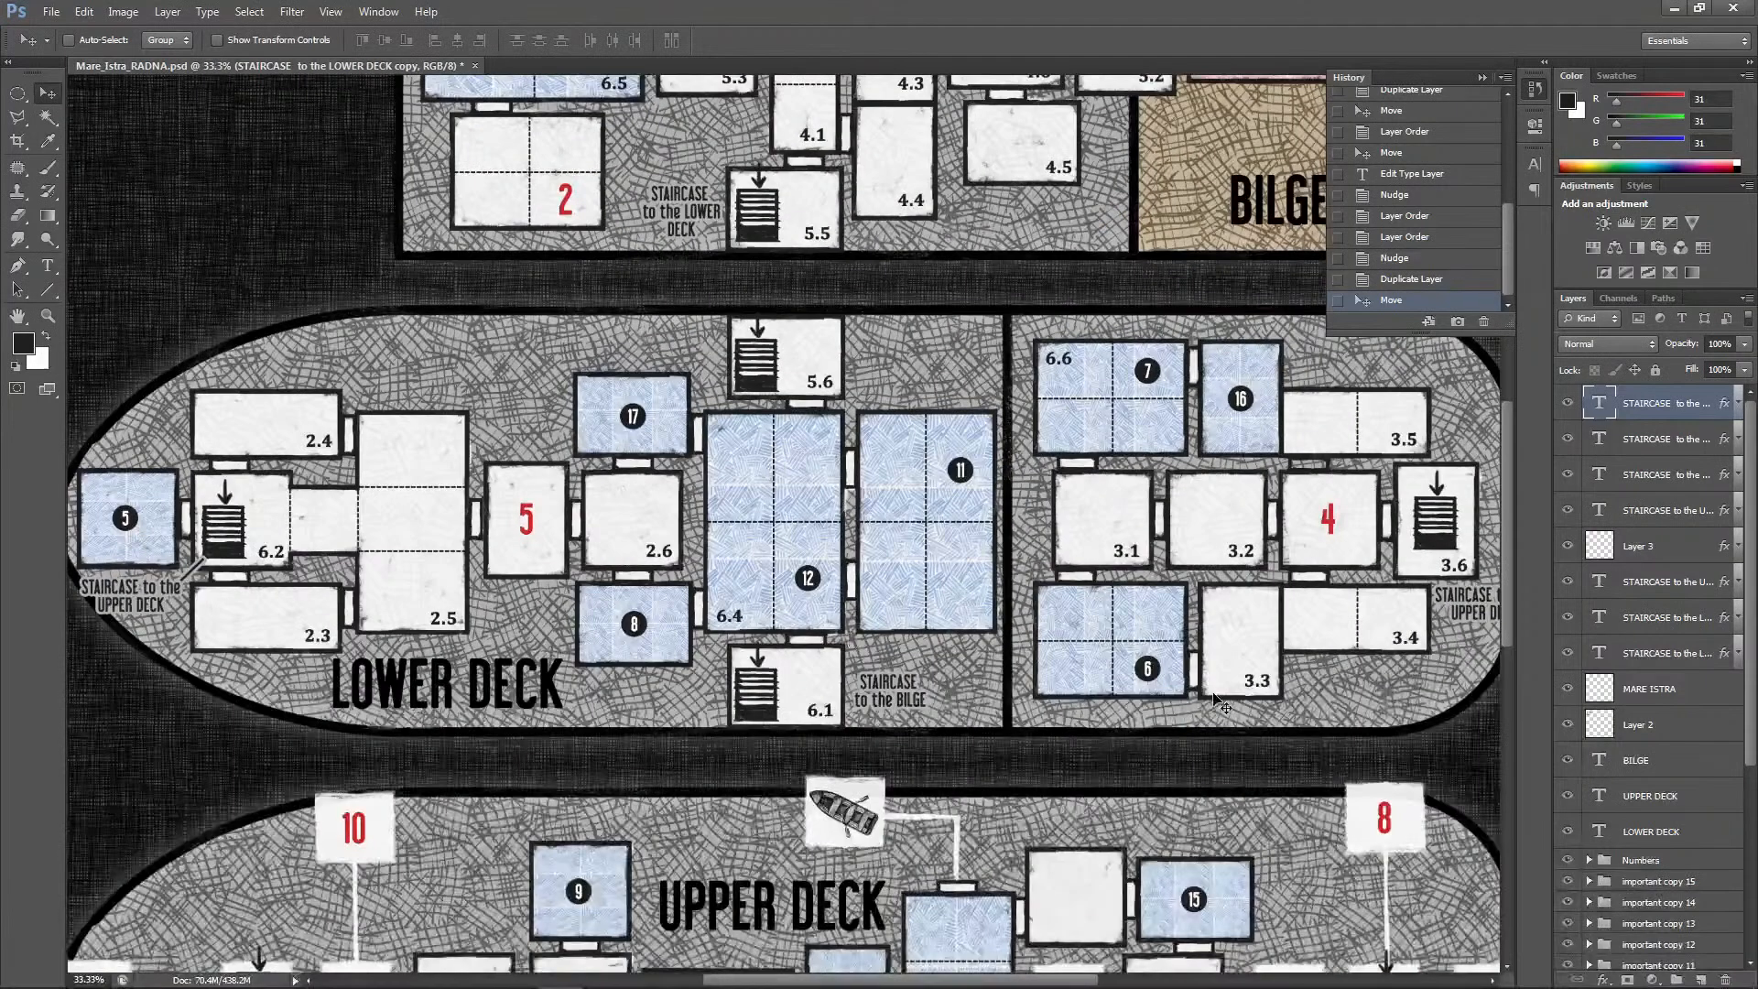
{"action": "left_click_drag", "start_coordinate": [1499, 569], "coordinate": [1507, 679]}
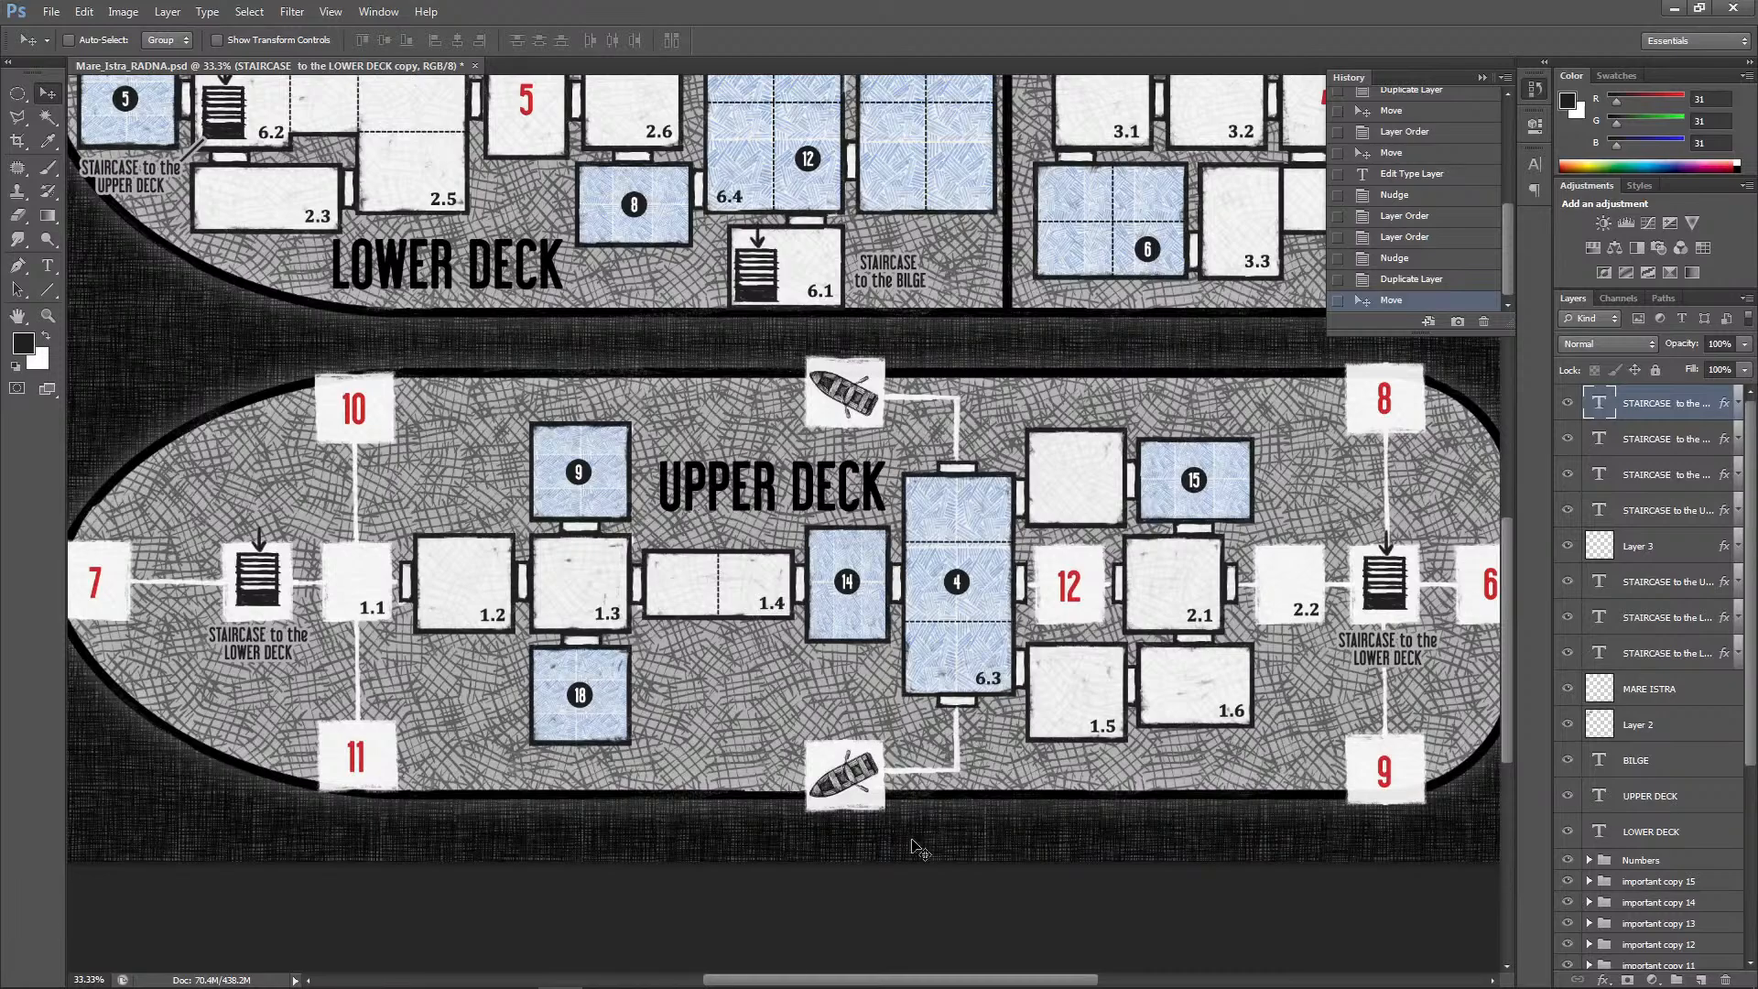
{"action": "left_click_drag", "start_coordinate": [891, 980], "coordinate": [968, 983]}
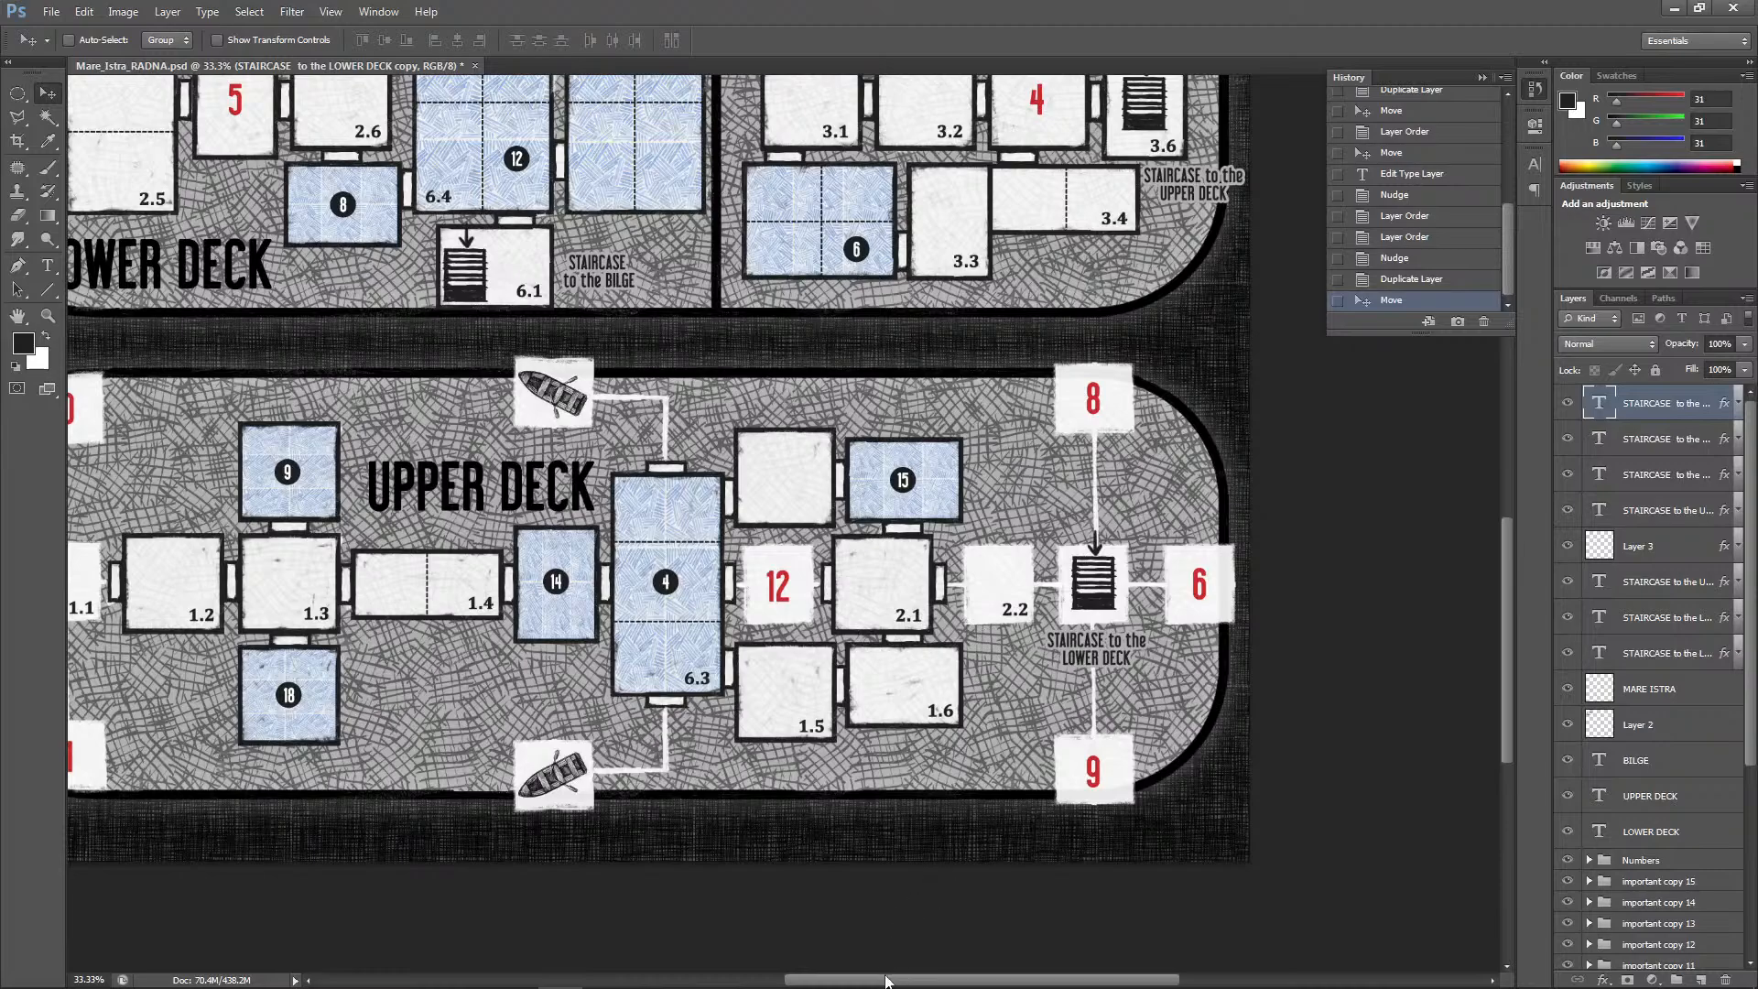
{"action": "left_click_drag", "start_coordinate": [886, 980], "coordinate": [813, 980]}
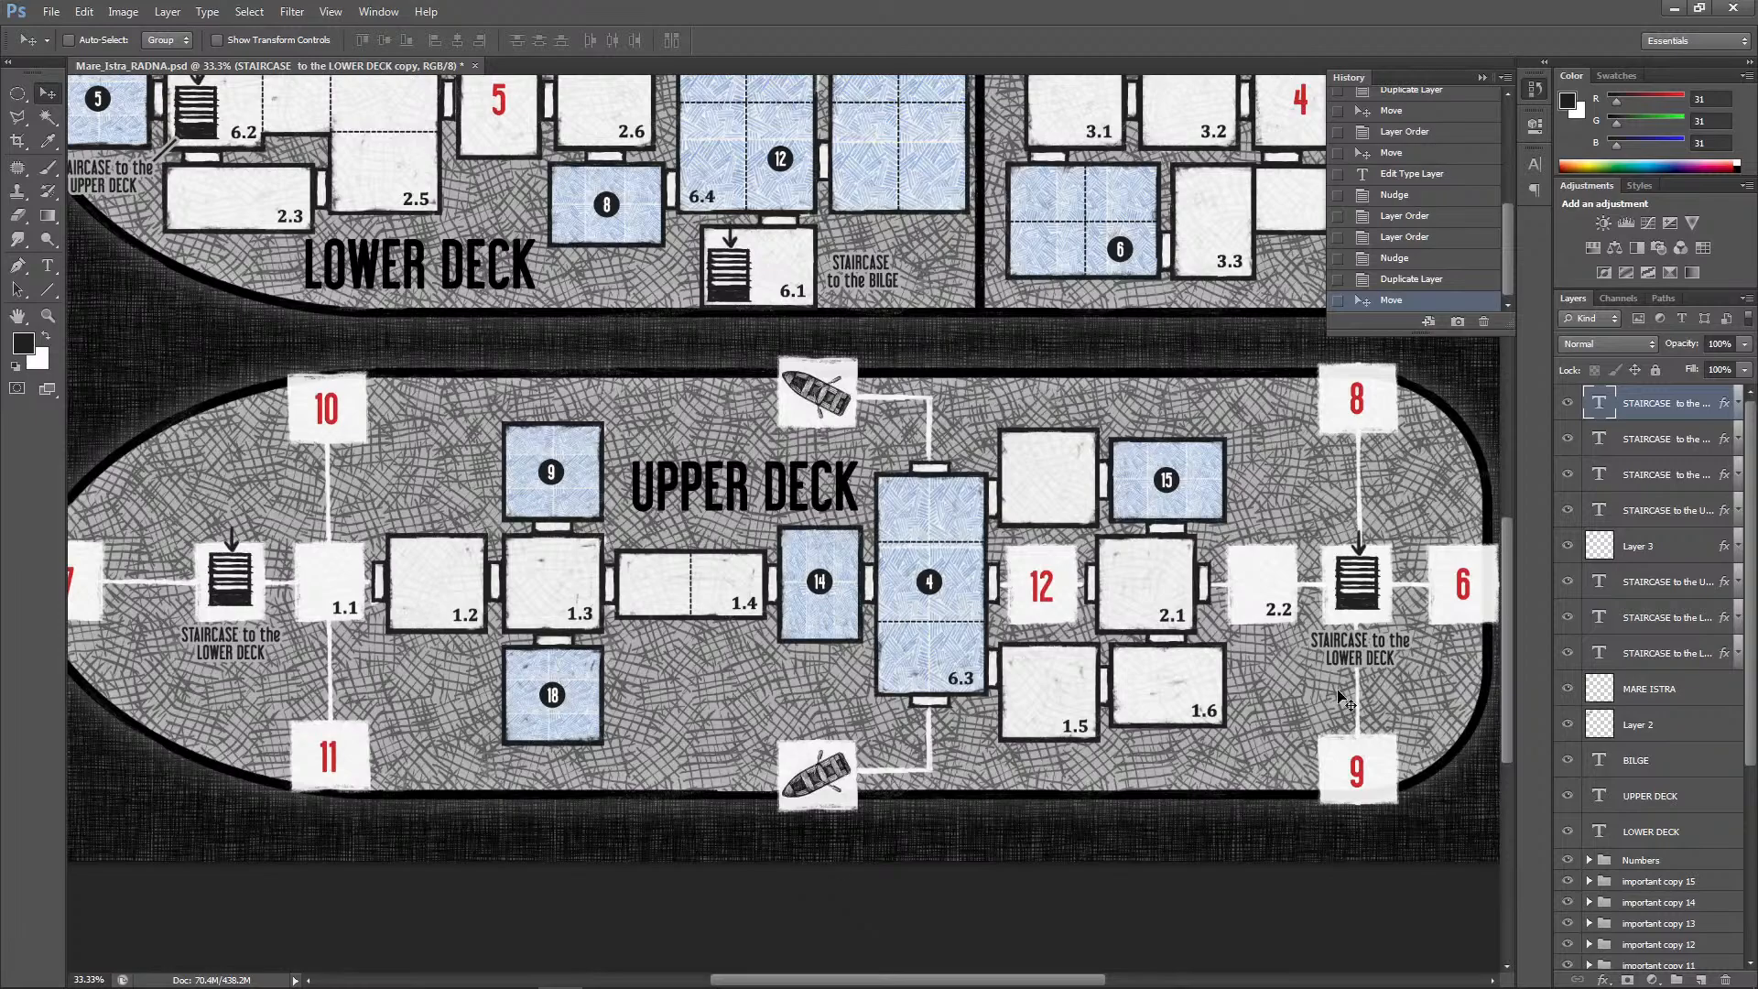
{"action": "left_click_drag", "start_coordinate": [1503, 713], "coordinate": [1507, 696]}
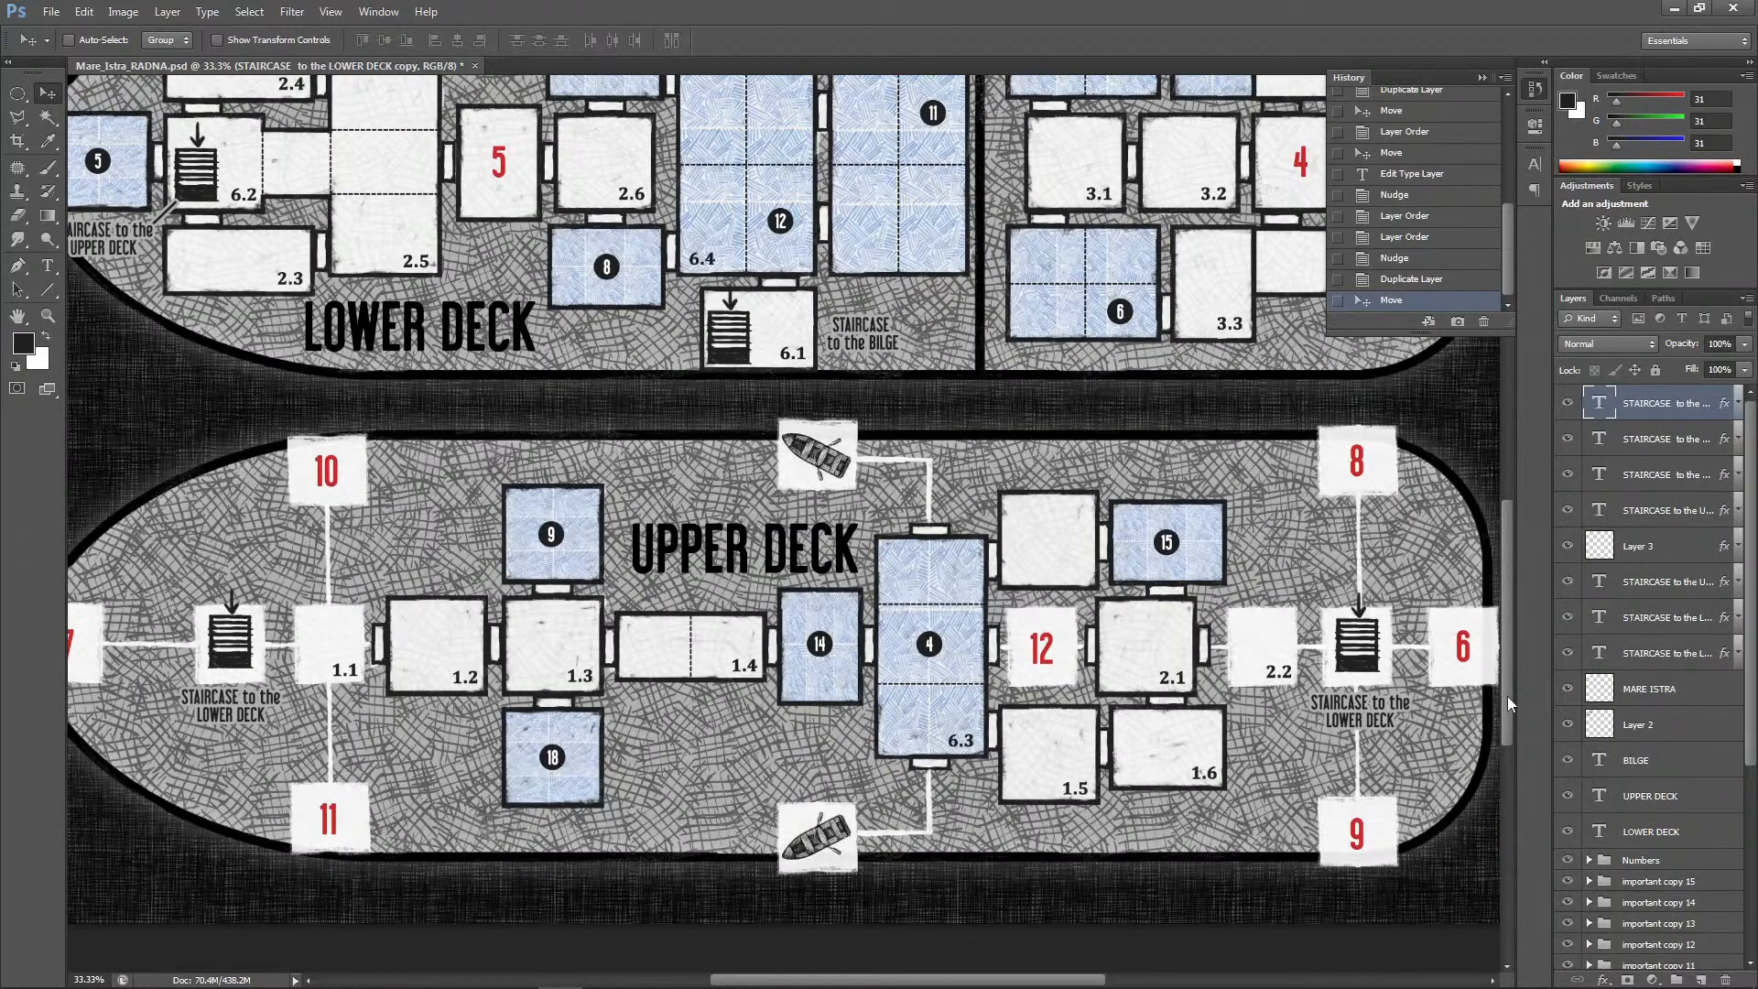
Open Crew_cards.psd from the Mare Istra folder
{"action": "left_click", "coordinate": [51, 12]}
{"action": "mouse_move", "coordinate": [117, 141]}
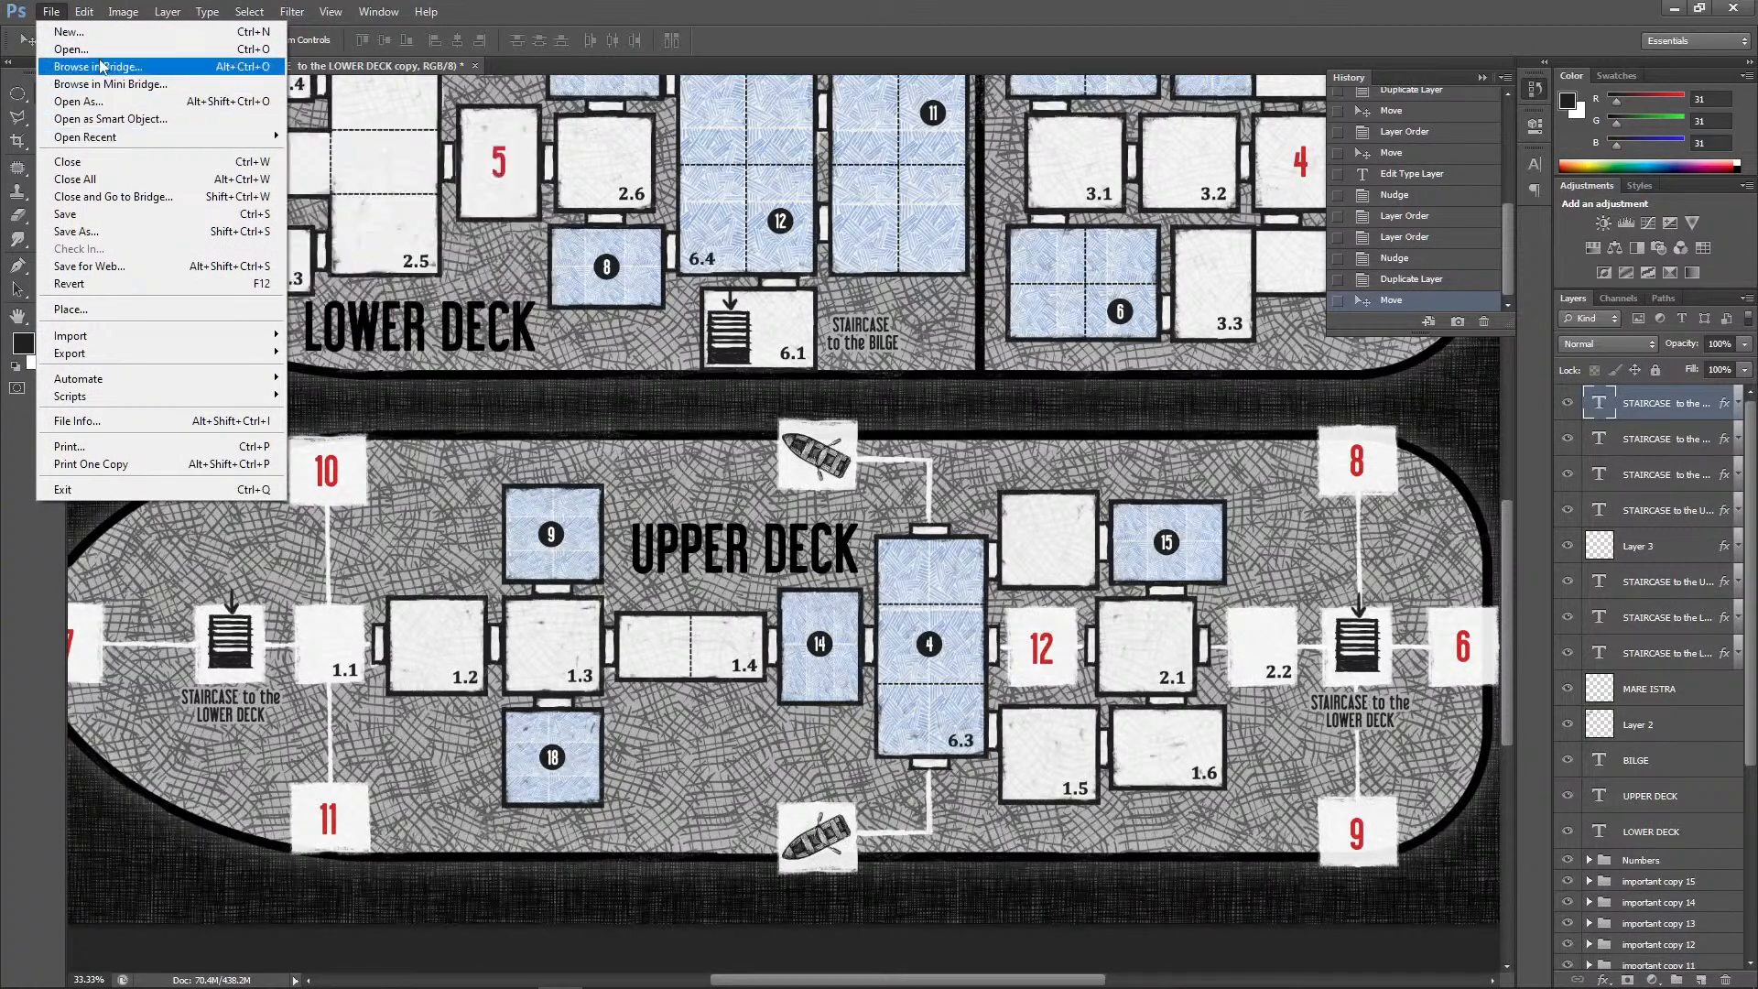
{"action": "left_click", "coordinate": [72, 49]}
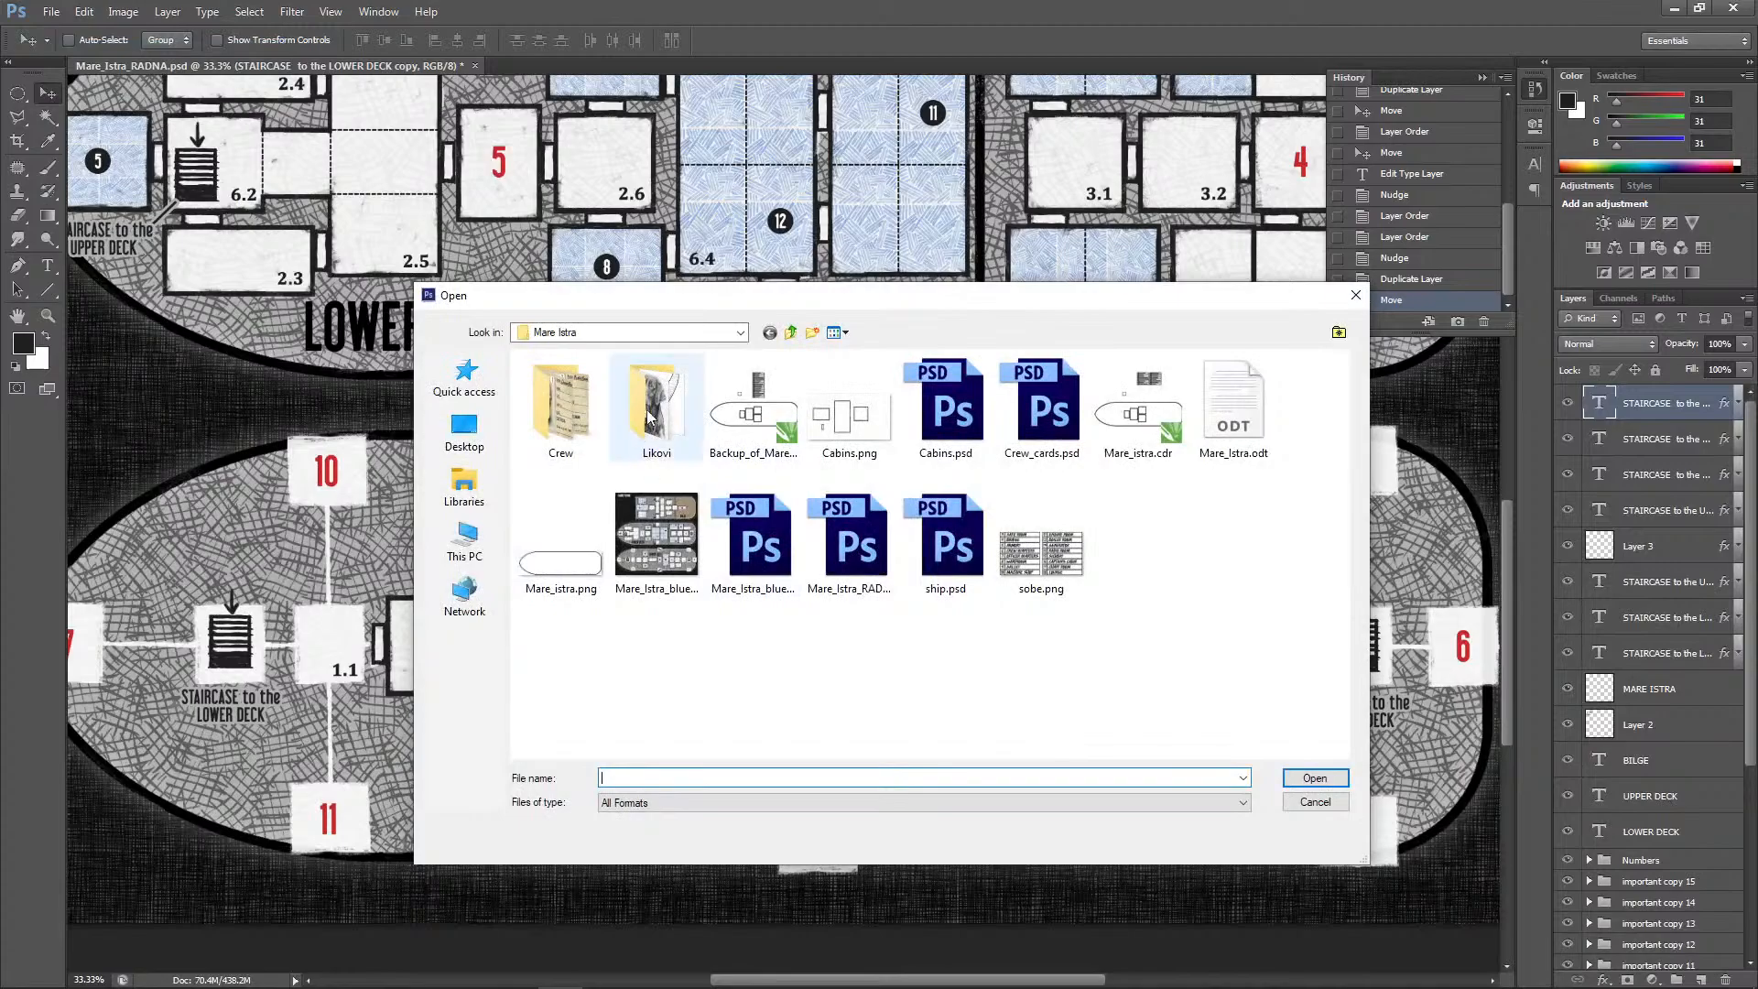
{"action": "left_click", "coordinate": [574, 419]}
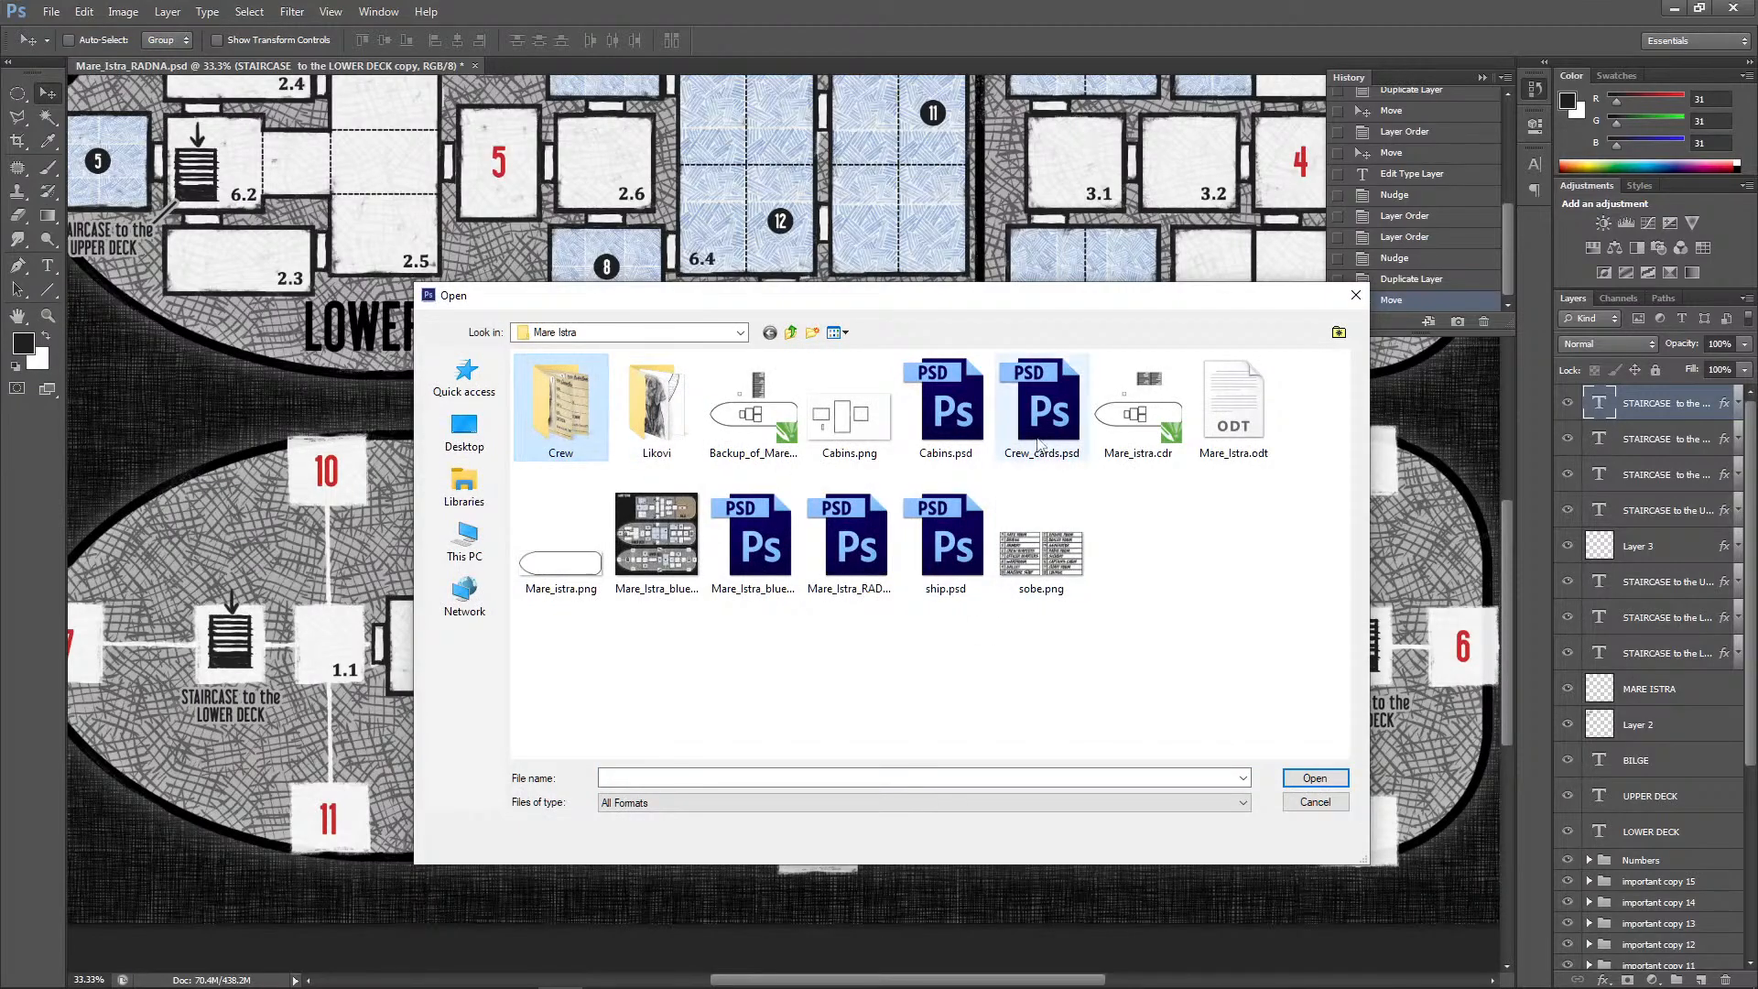
{"action": "left_click", "coordinate": [1043, 408]}
{"action": "left_click", "coordinate": [1311, 779]}
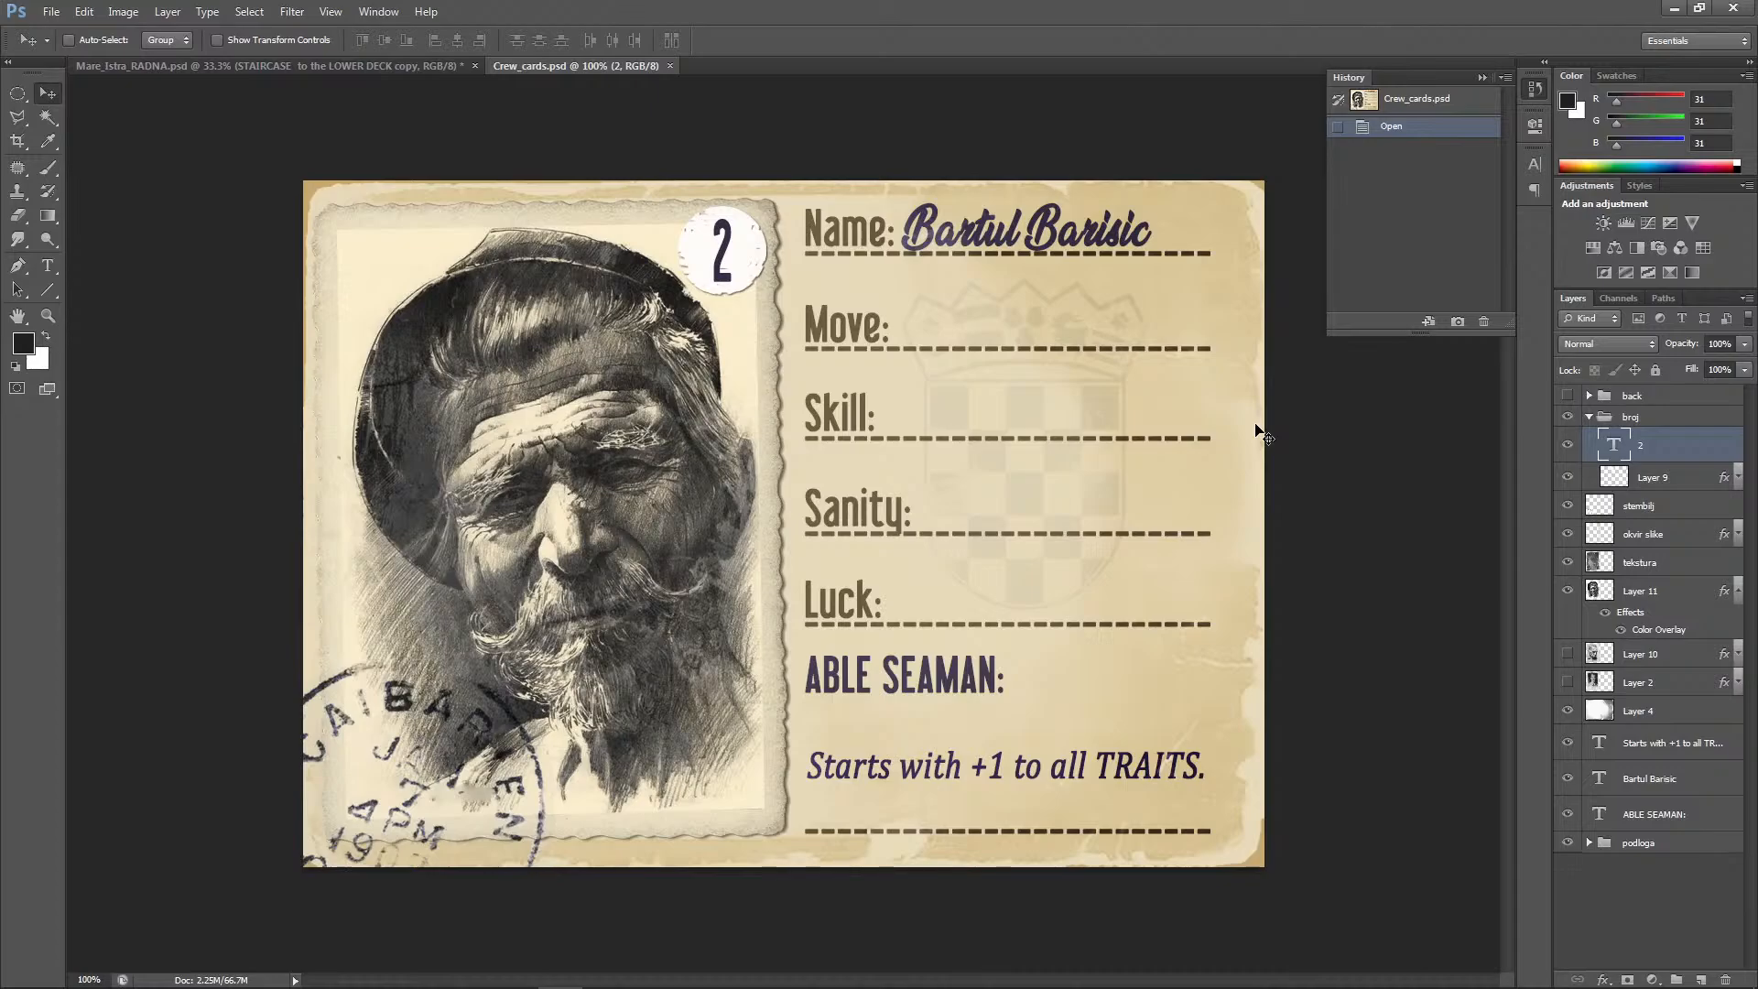
Show the crew card's back layer group briefly, hide it again, and view the card front at 100%
{"action": "key", "text": "ctrl+minus"}
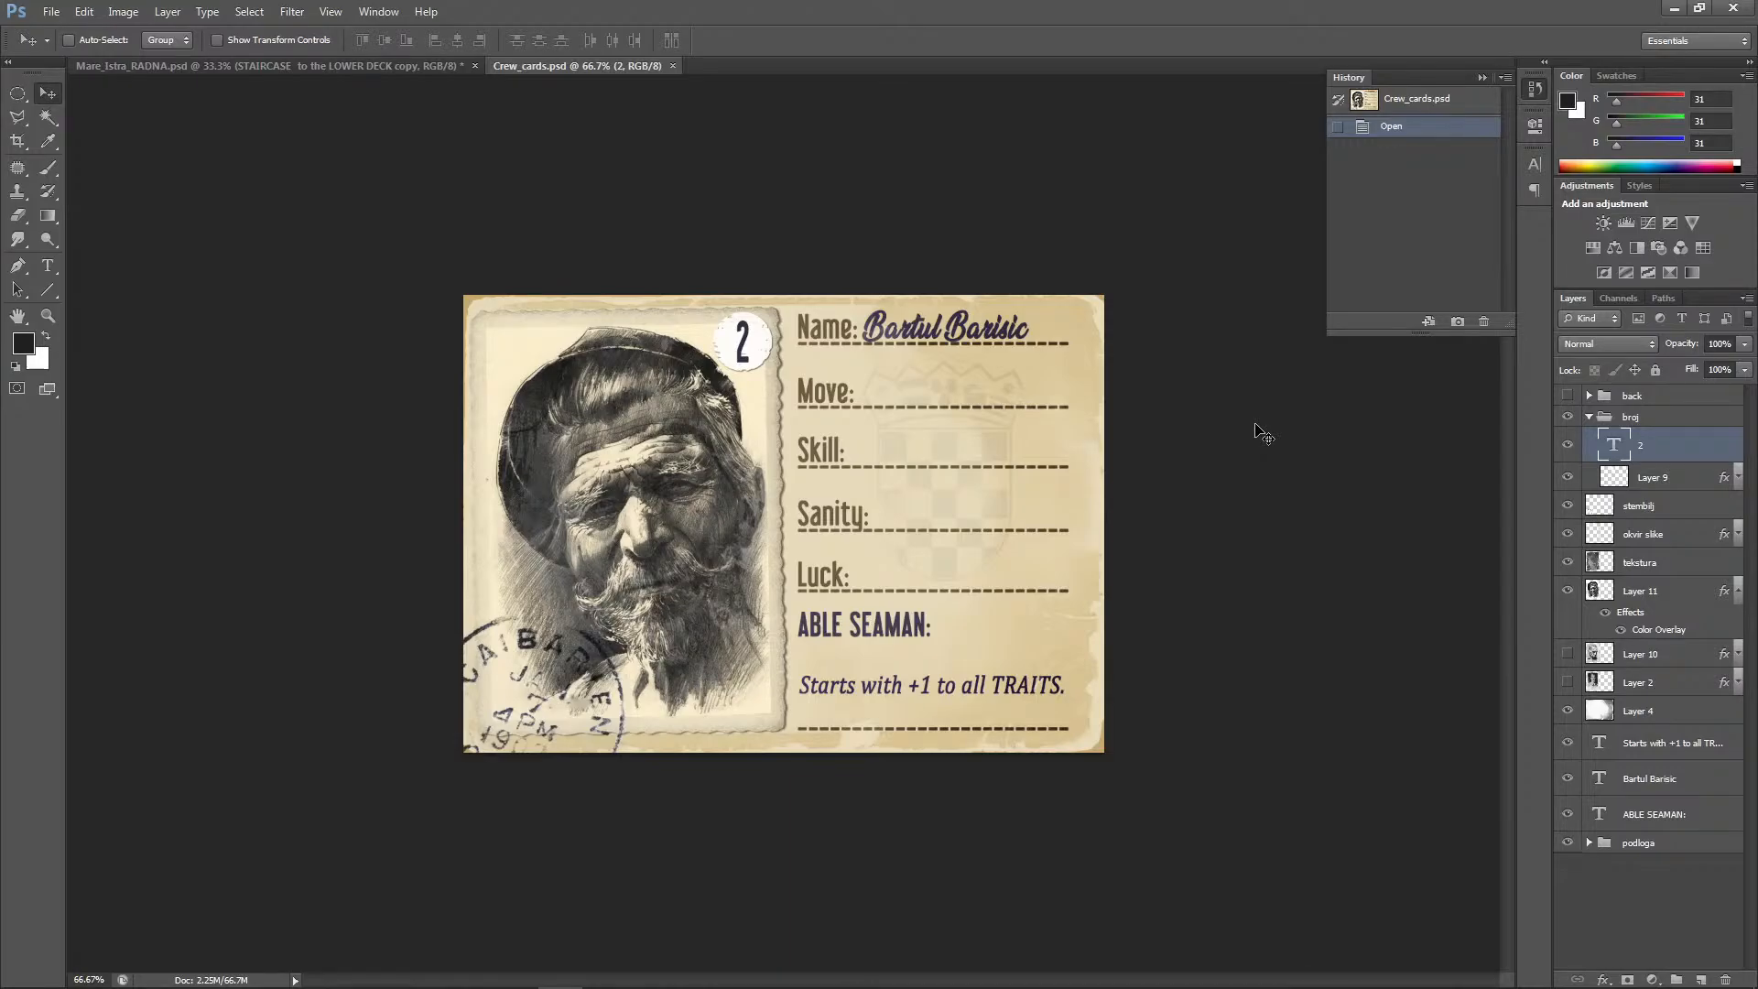
{"action": "left_click", "coordinate": [1567, 396]}
{"action": "left_click", "coordinate": [1567, 395]}
{"action": "key", "text": "ctrl+1"}
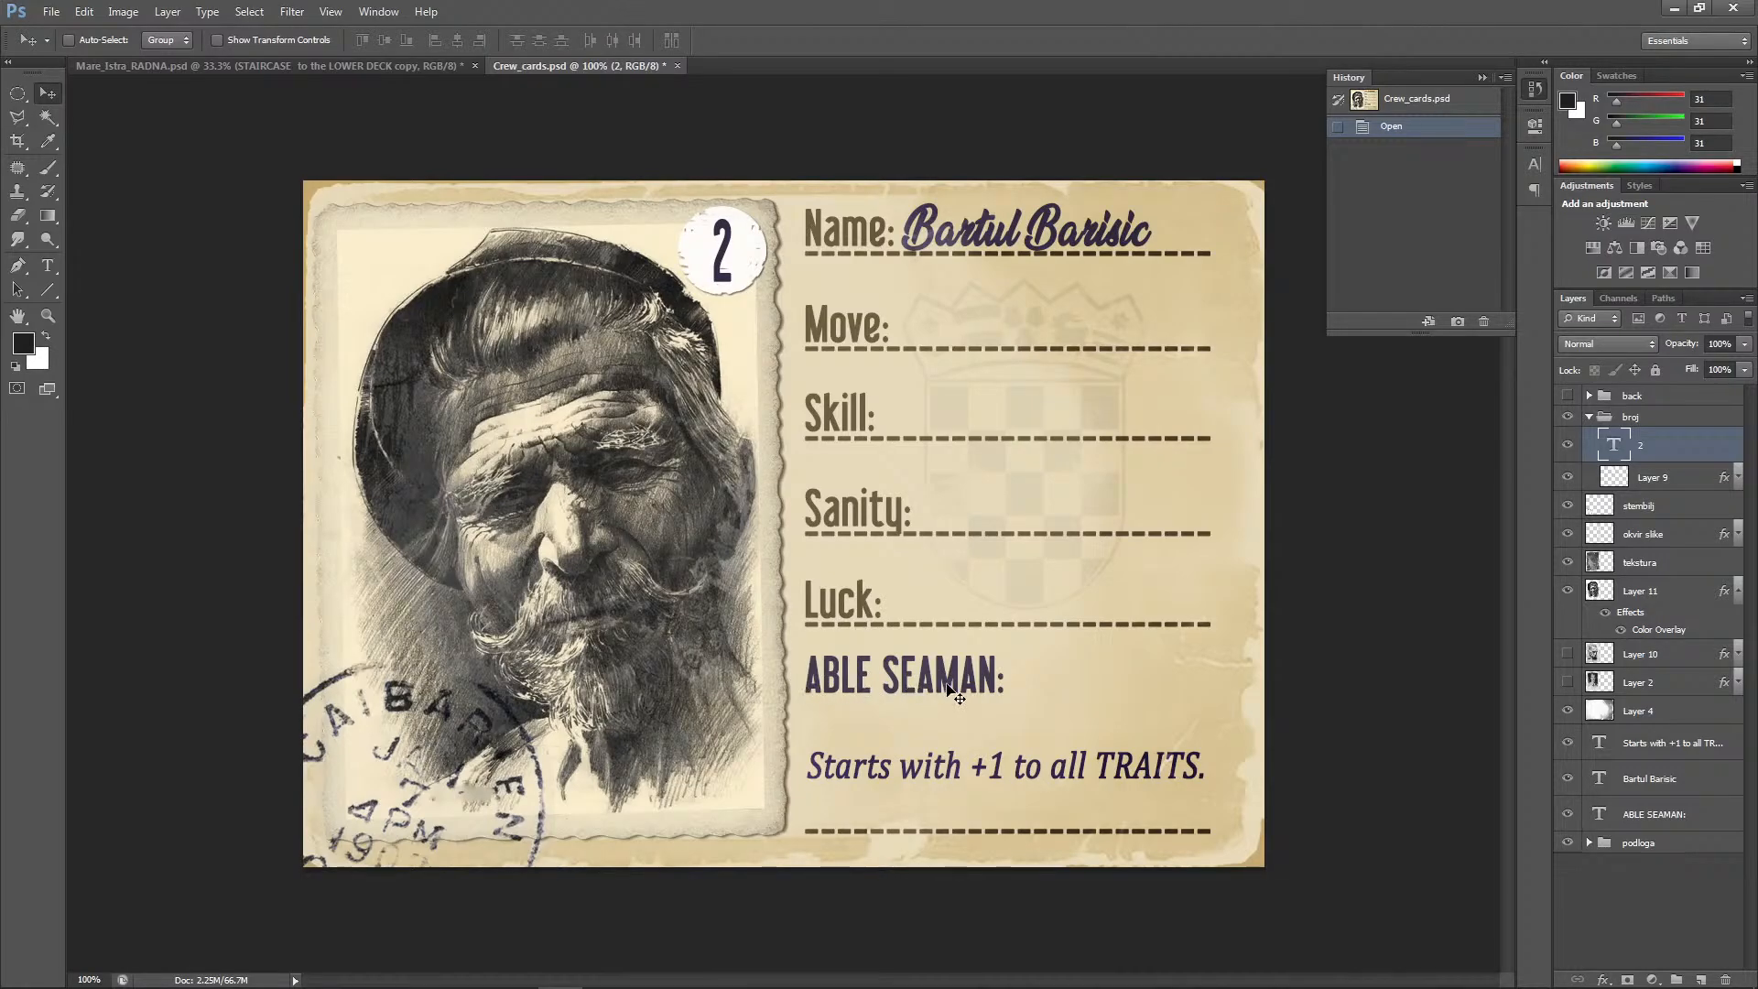
Open crew_01.jpg from the Crew folder inside Mare Istra
{"action": "left_click", "coordinate": [52, 11]}
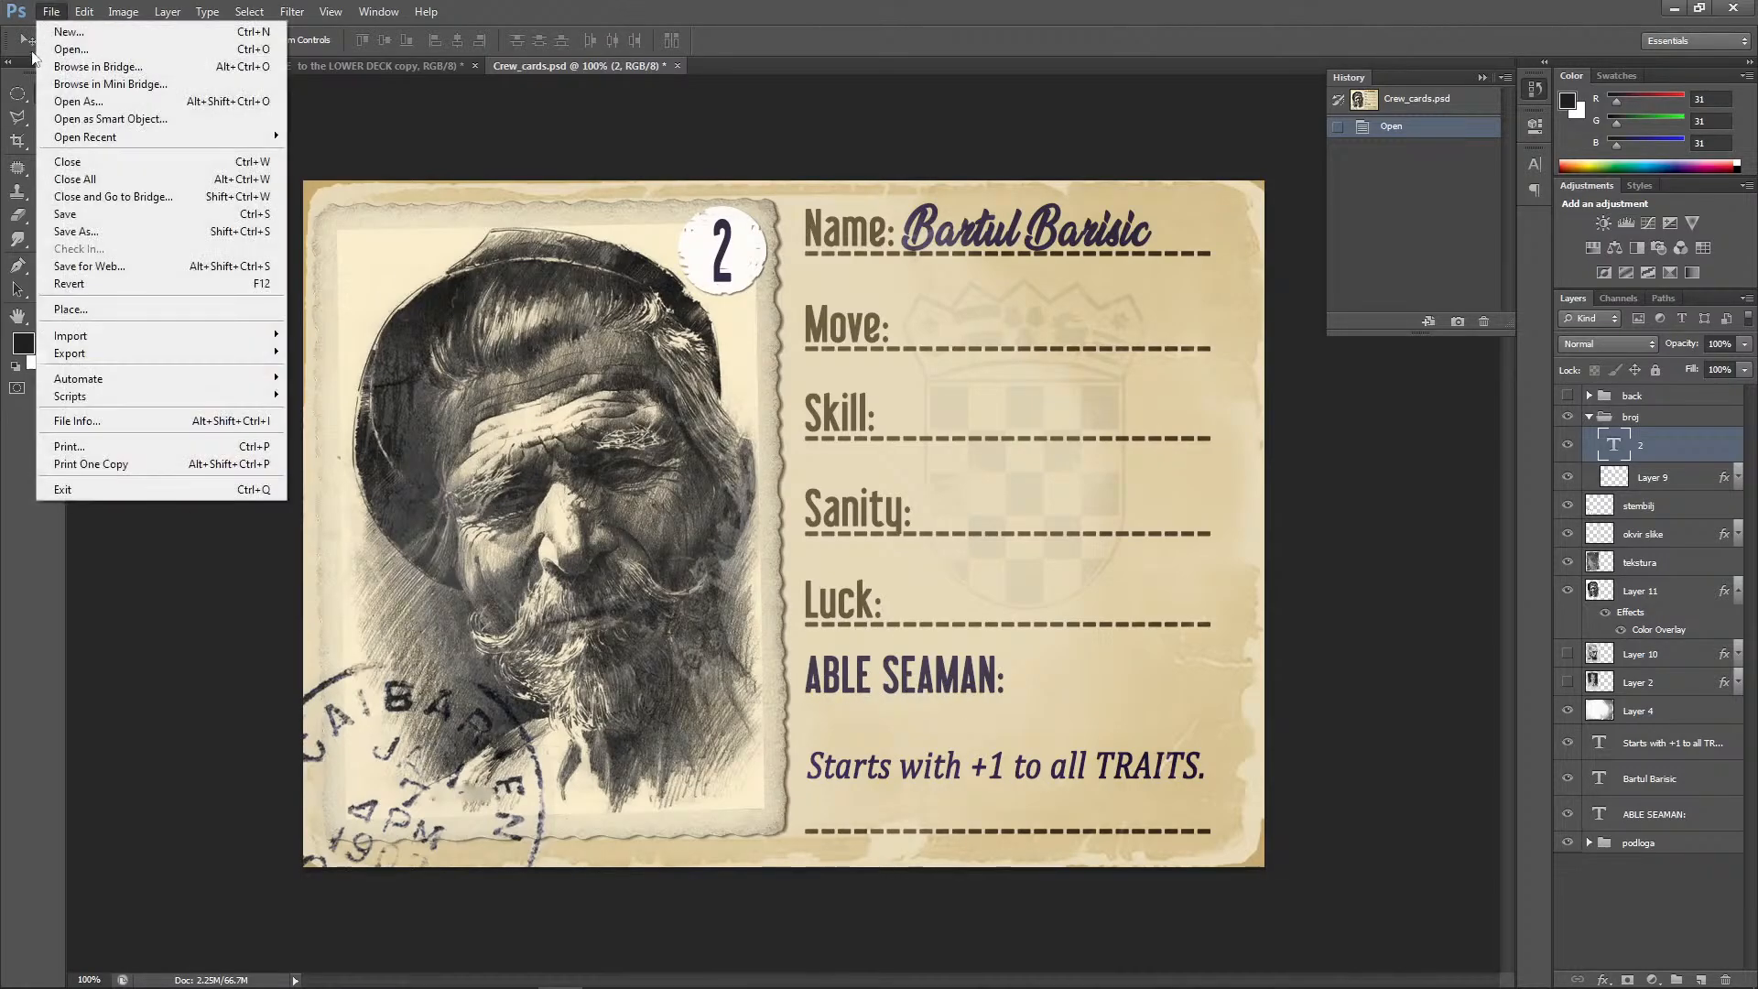
{"action": "left_click", "coordinate": [81, 51]}
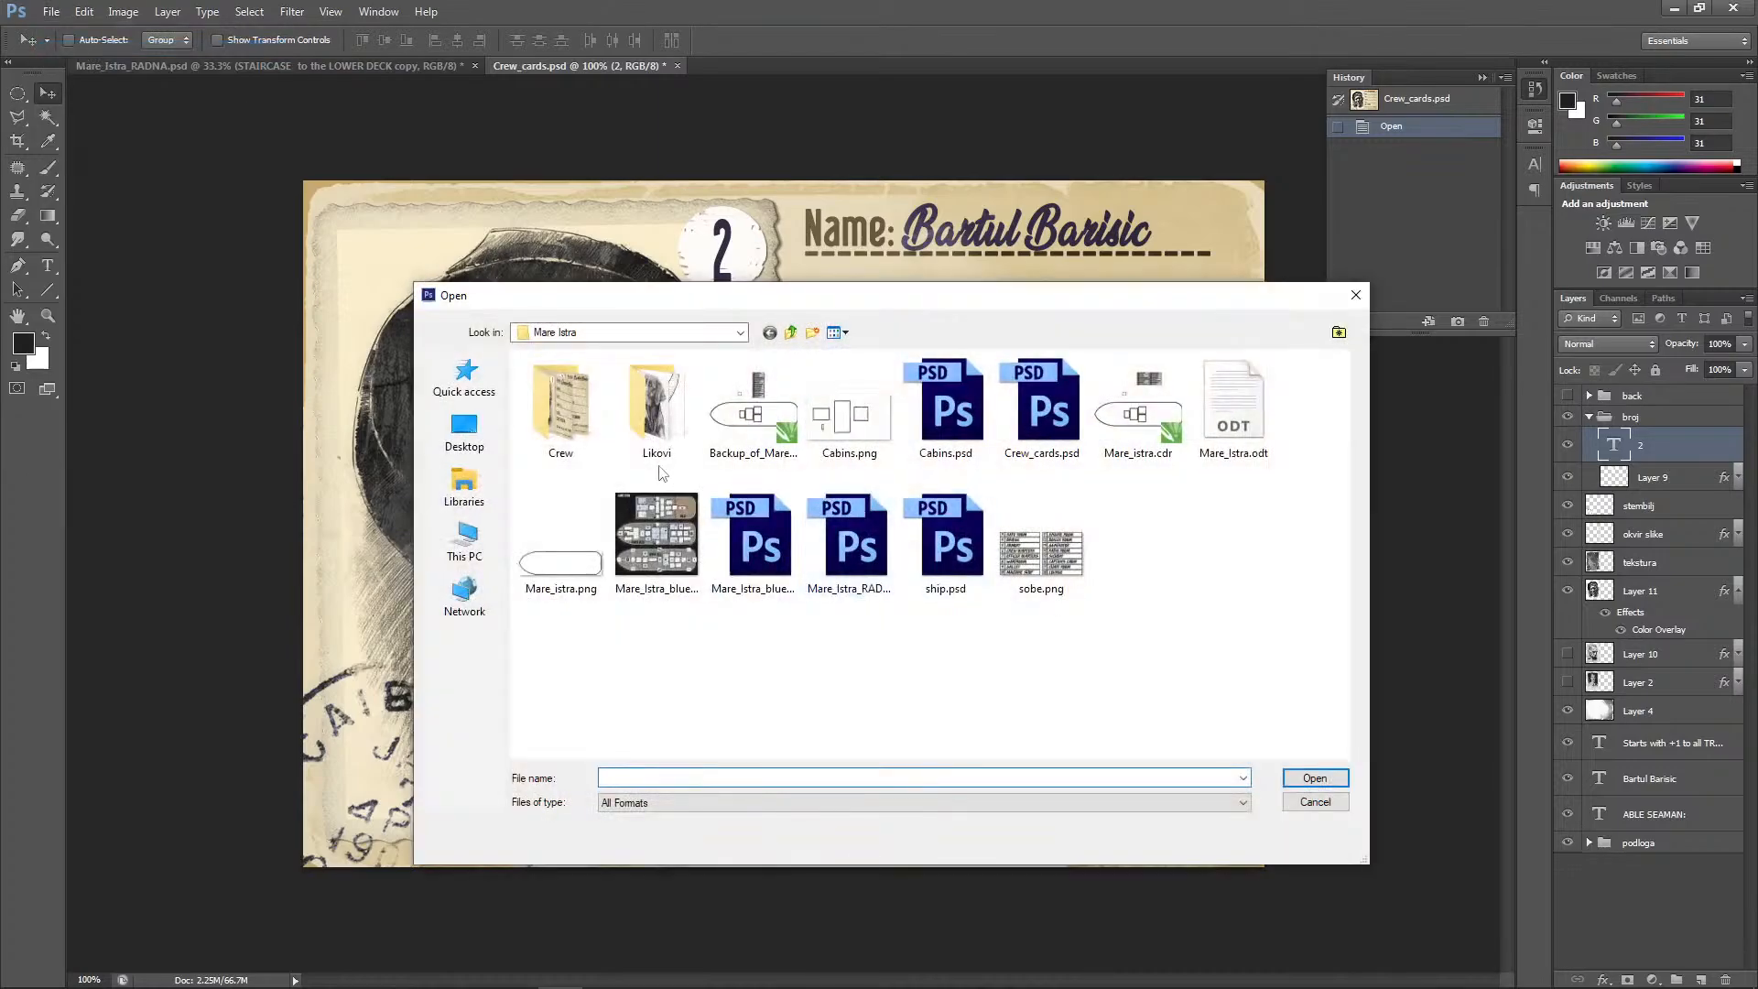
{"action": "double_click", "coordinate": [562, 419]}
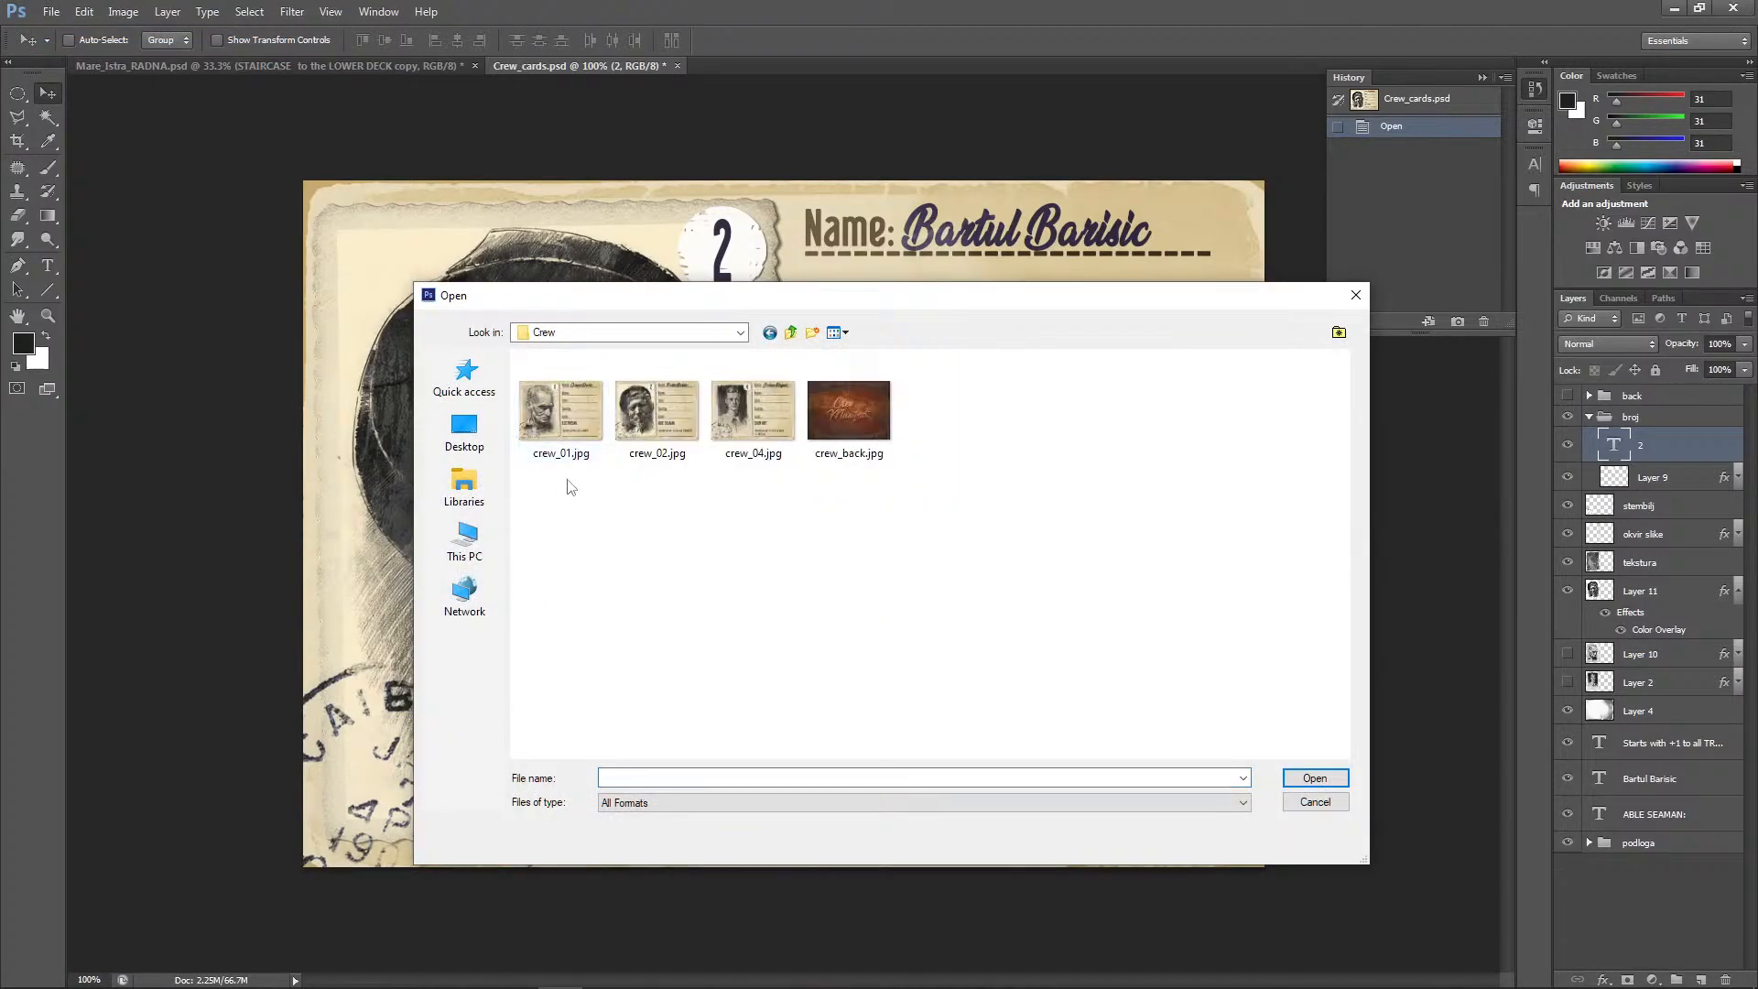
{"action": "left_click", "coordinate": [566, 430]}
{"action": "left_click", "coordinate": [1298, 773]}
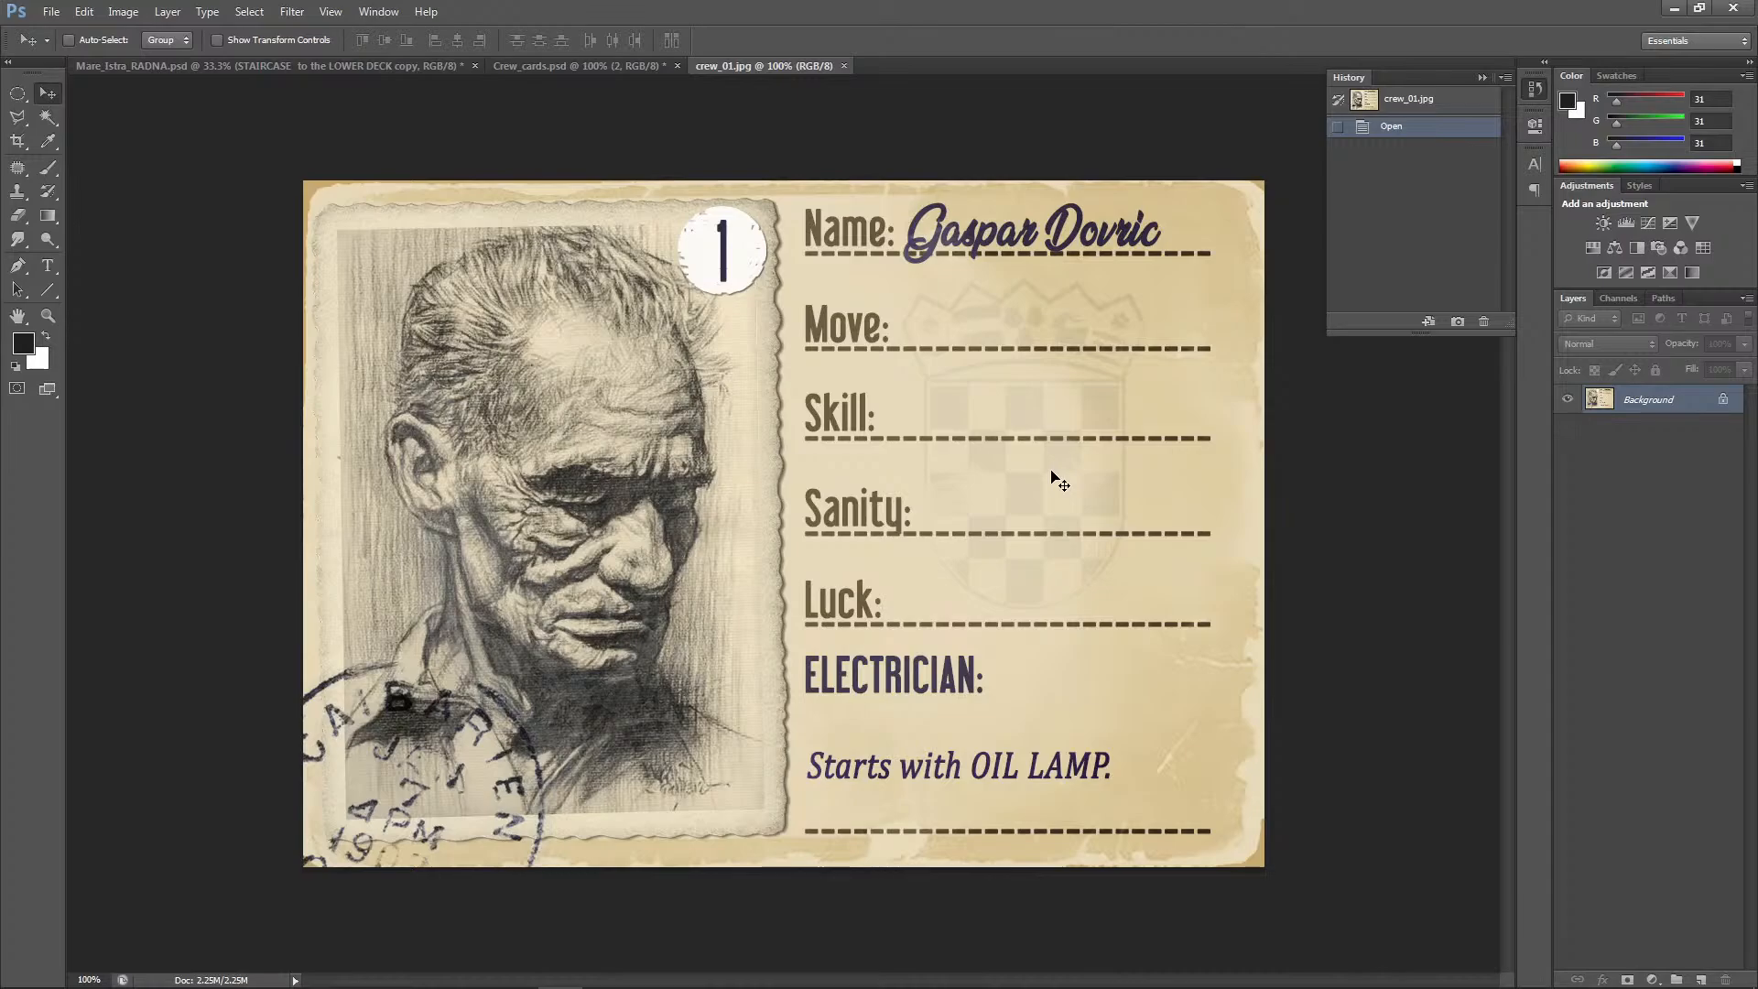
Switch back to the Mare_Istra_RADNA.psd map and examine the bilge level's rooms and the room legend at 50%
{"action": "left_click", "coordinate": [345, 67]}
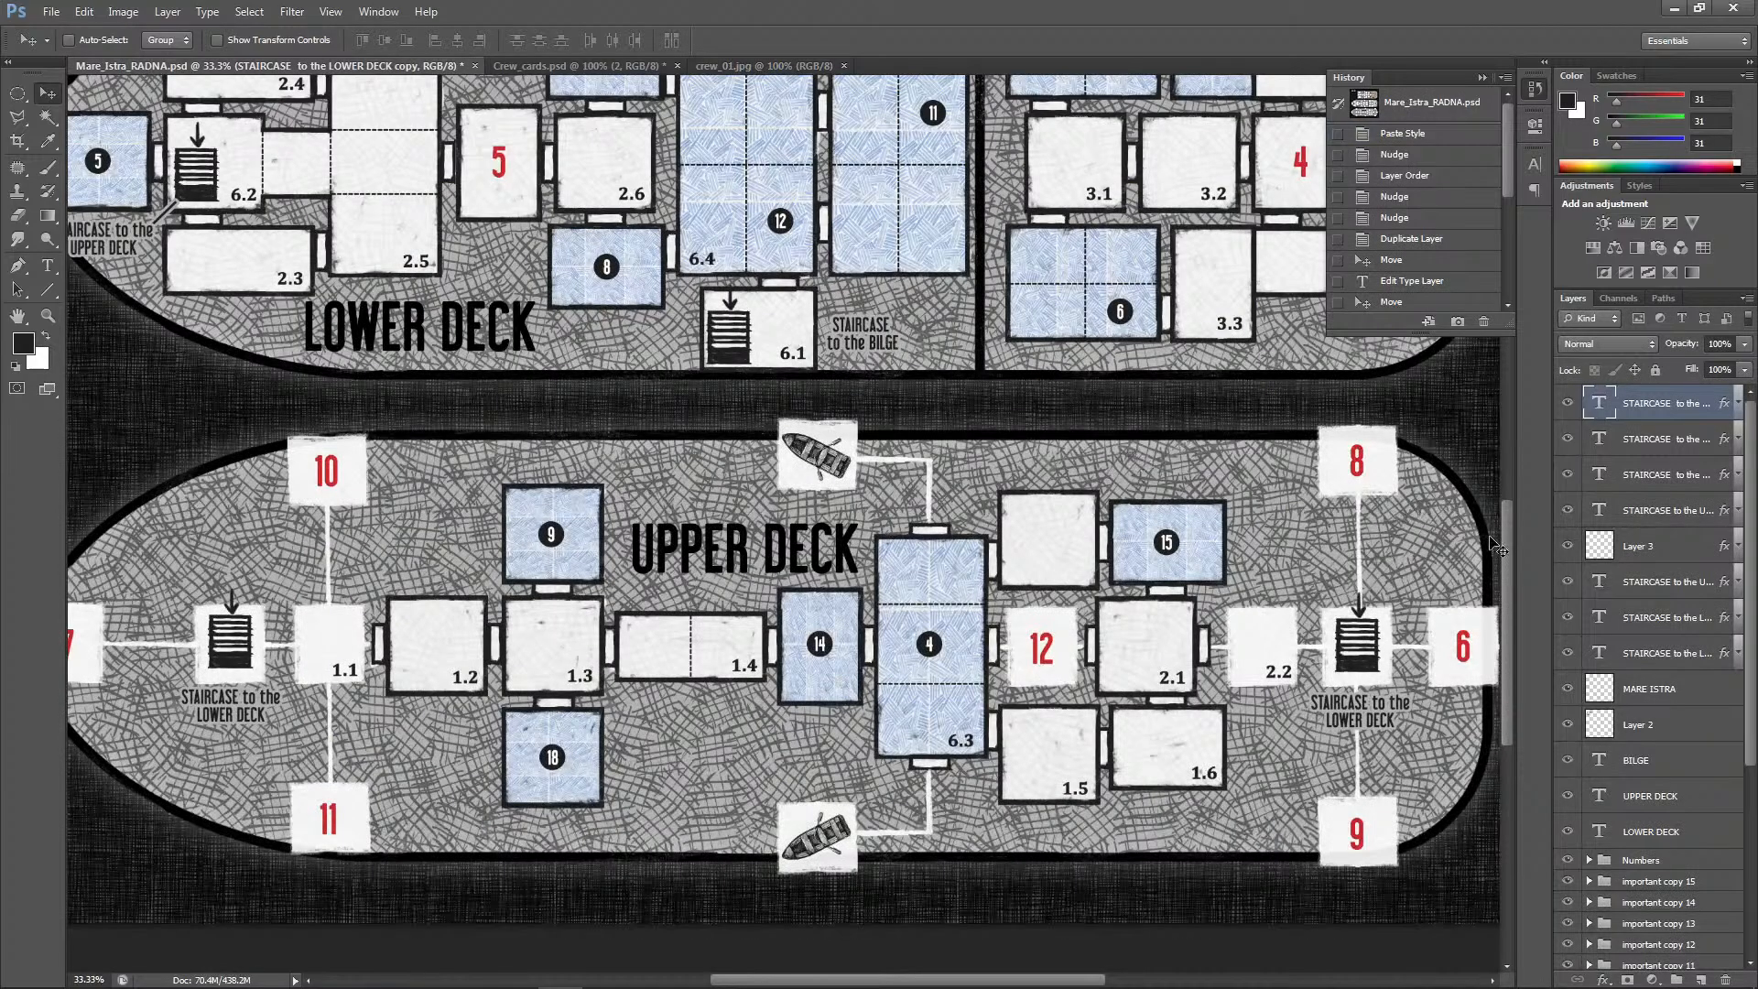
{"action": "left_click_drag", "start_coordinate": [1507, 546], "coordinate": [1505, 470]}
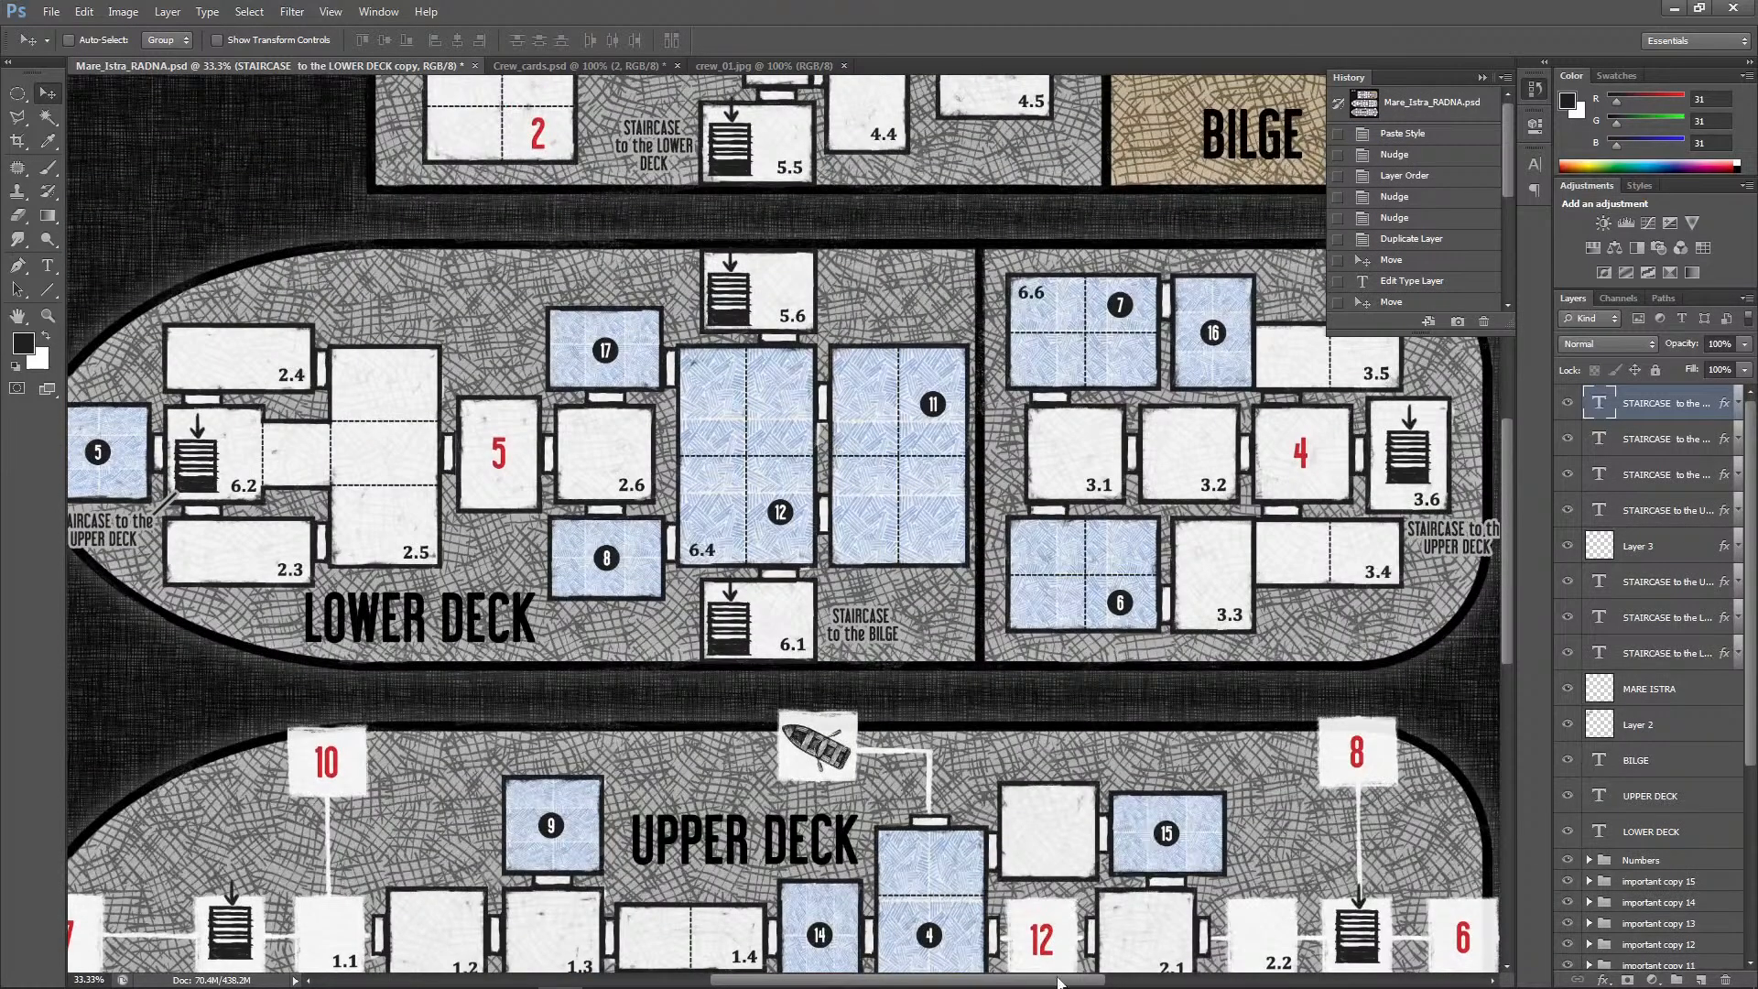
{"action": "left_click_drag", "start_coordinate": [1060, 982], "coordinate": [1106, 981]}
{"action": "left_click_drag", "start_coordinate": [1508, 590], "coordinate": [1511, 491]}
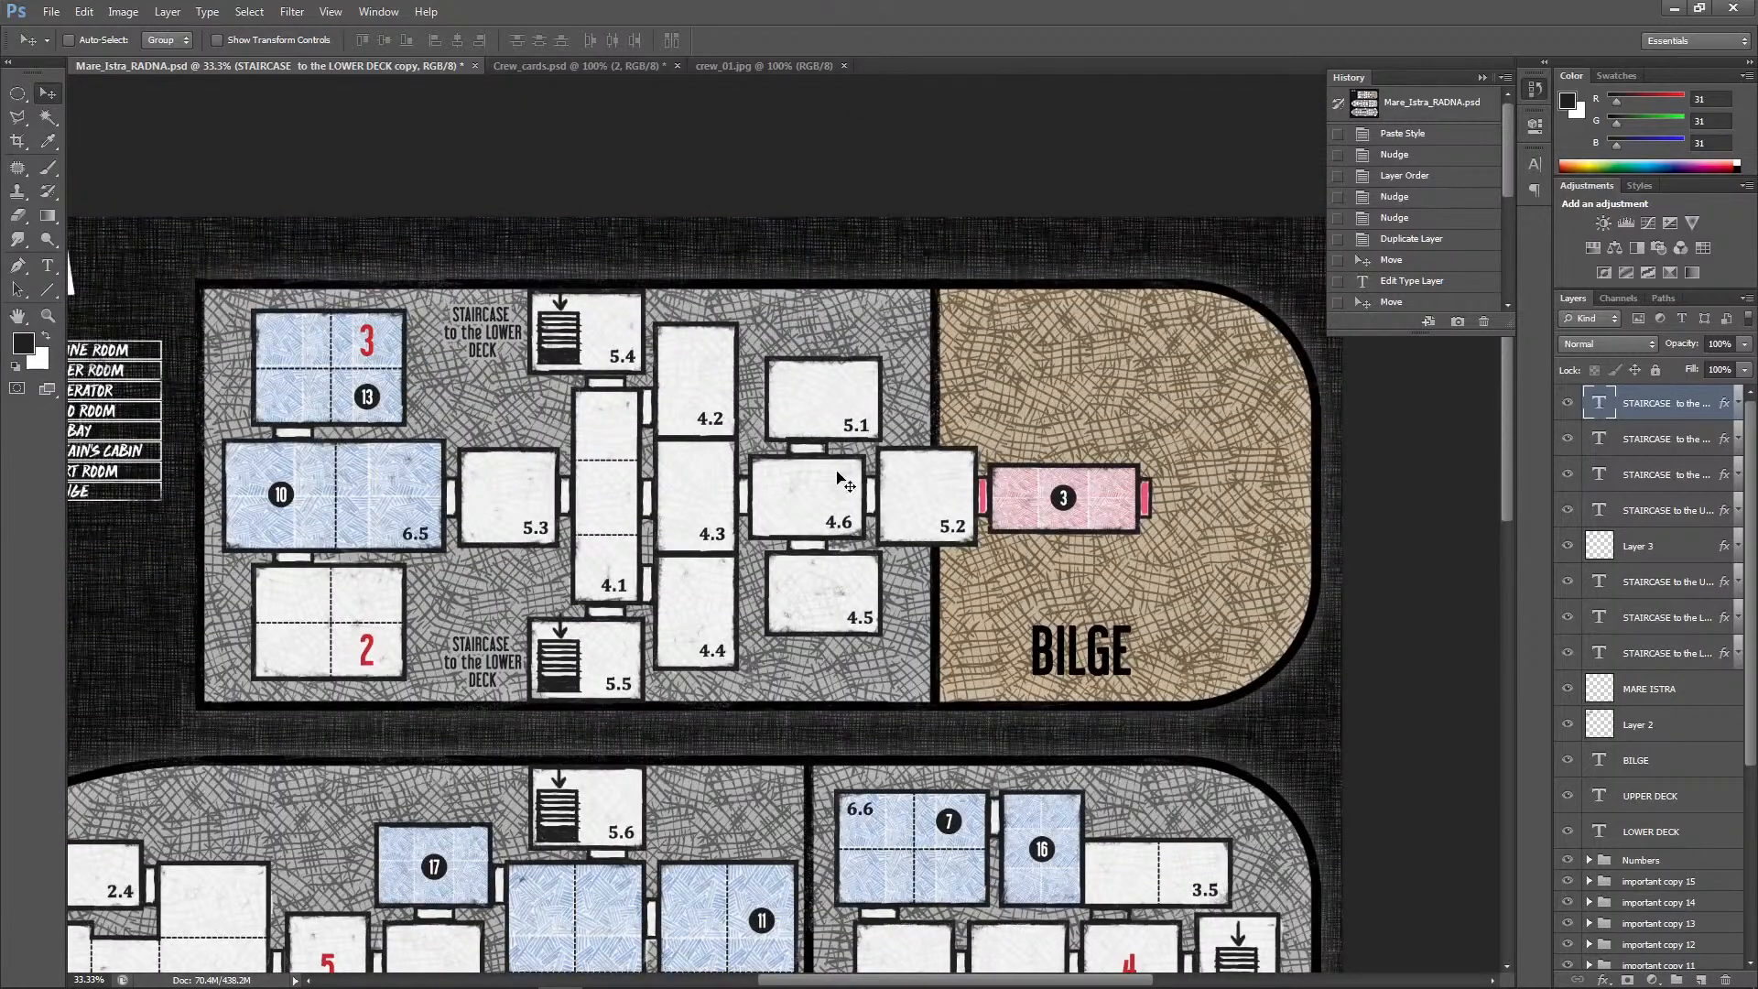
{"action": "key", "text": "ctrl+plus"}
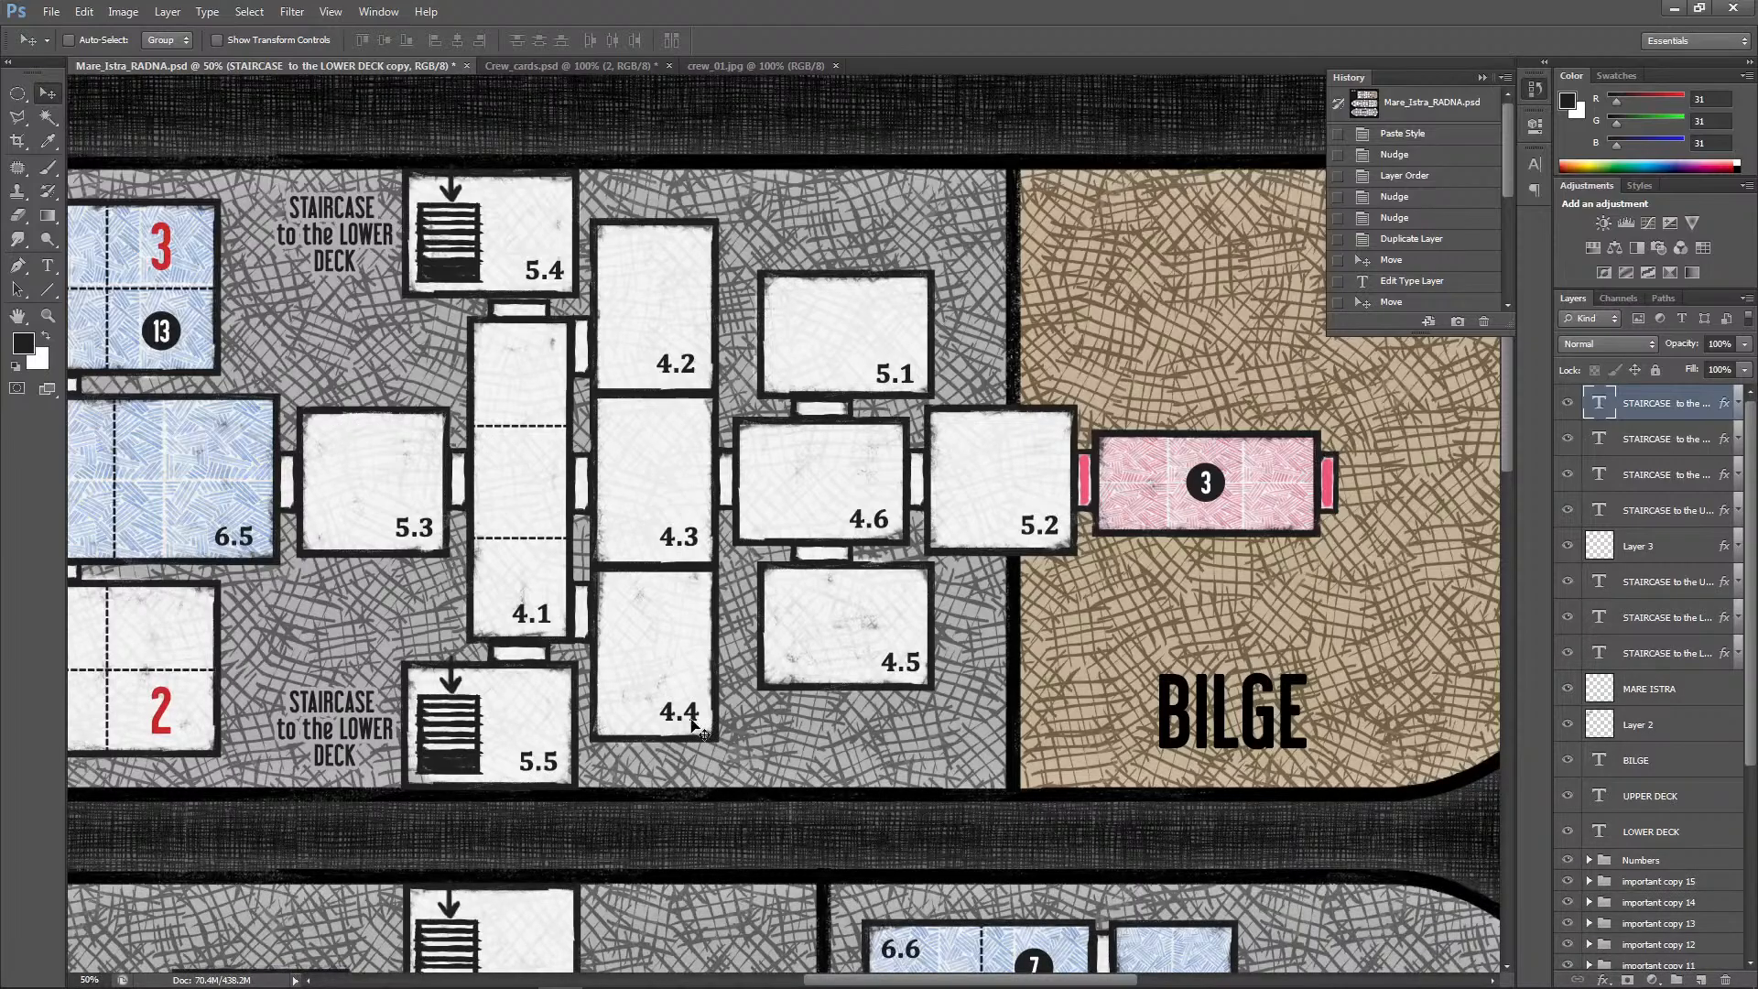
{"action": "left_click_drag", "start_coordinate": [677, 978], "coordinate": [665, 977]}
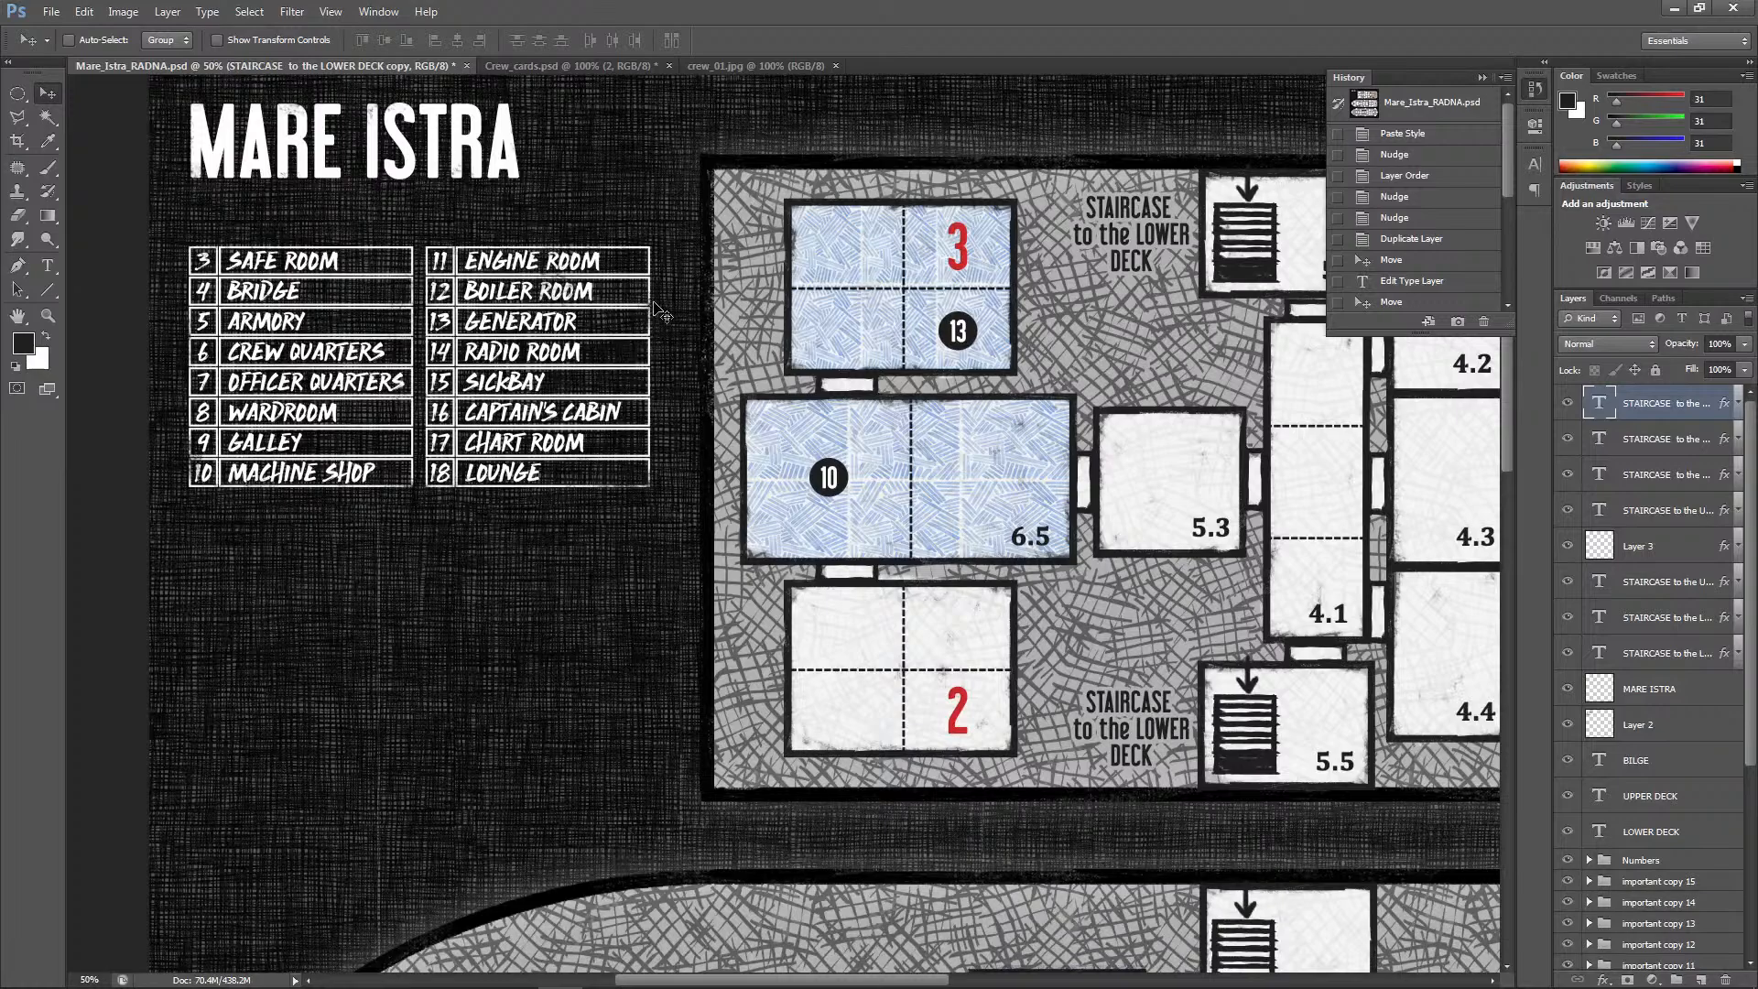
{"action": "left_click", "coordinate": [1003, 980]}
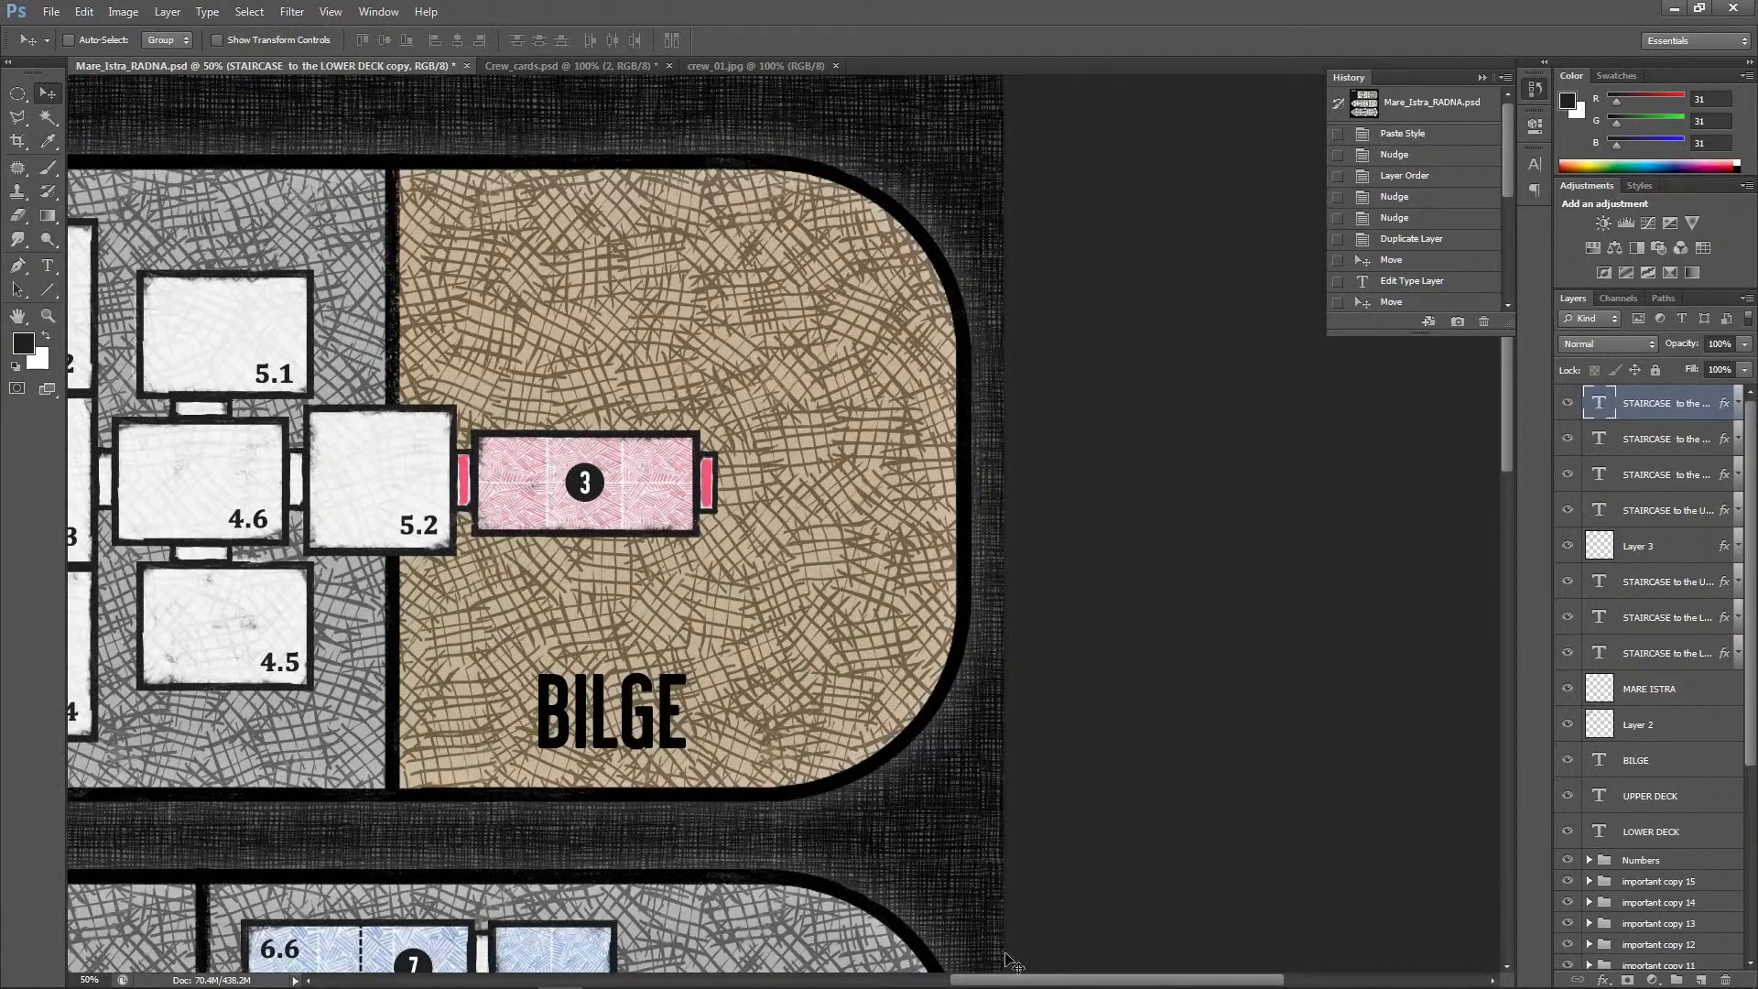
{"action": "left_click_drag", "start_coordinate": [1005, 981], "coordinate": [861, 981]}
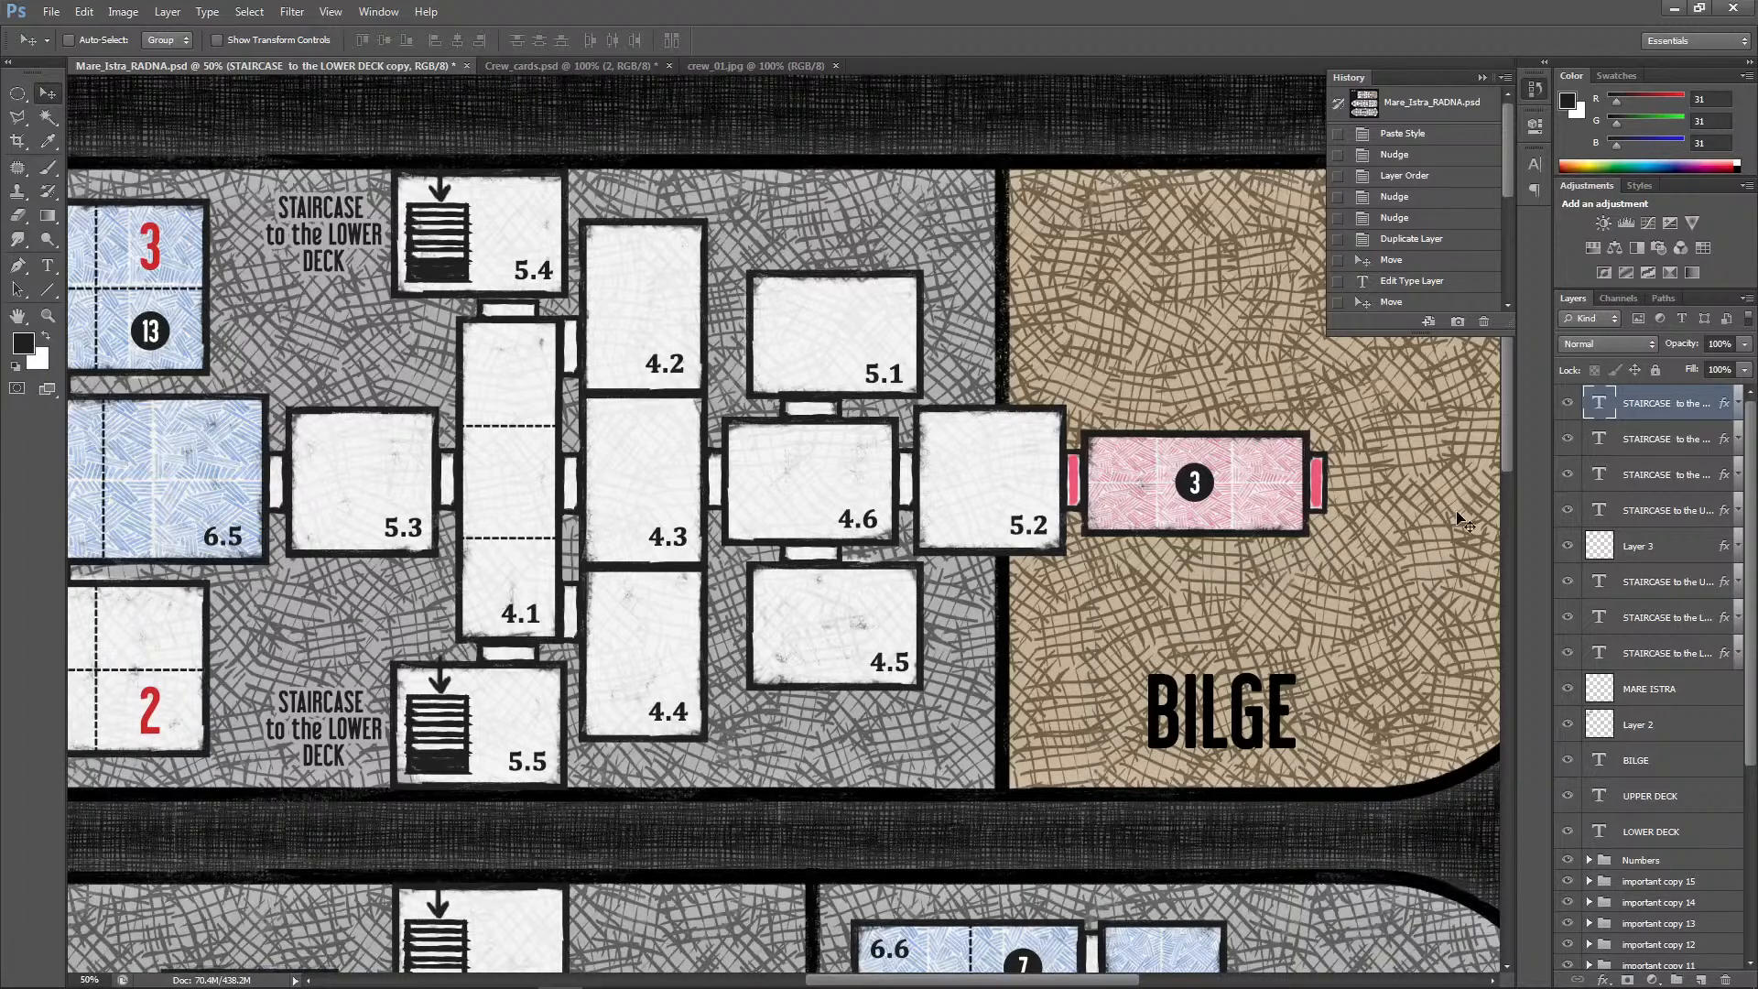
Examine the room legend, the lower deck rooms, and the upper deck from its lifeboats and numbered spaces to both ends
{"action": "left_click_drag", "start_coordinate": [1503, 431], "coordinate": [1512, 734]}
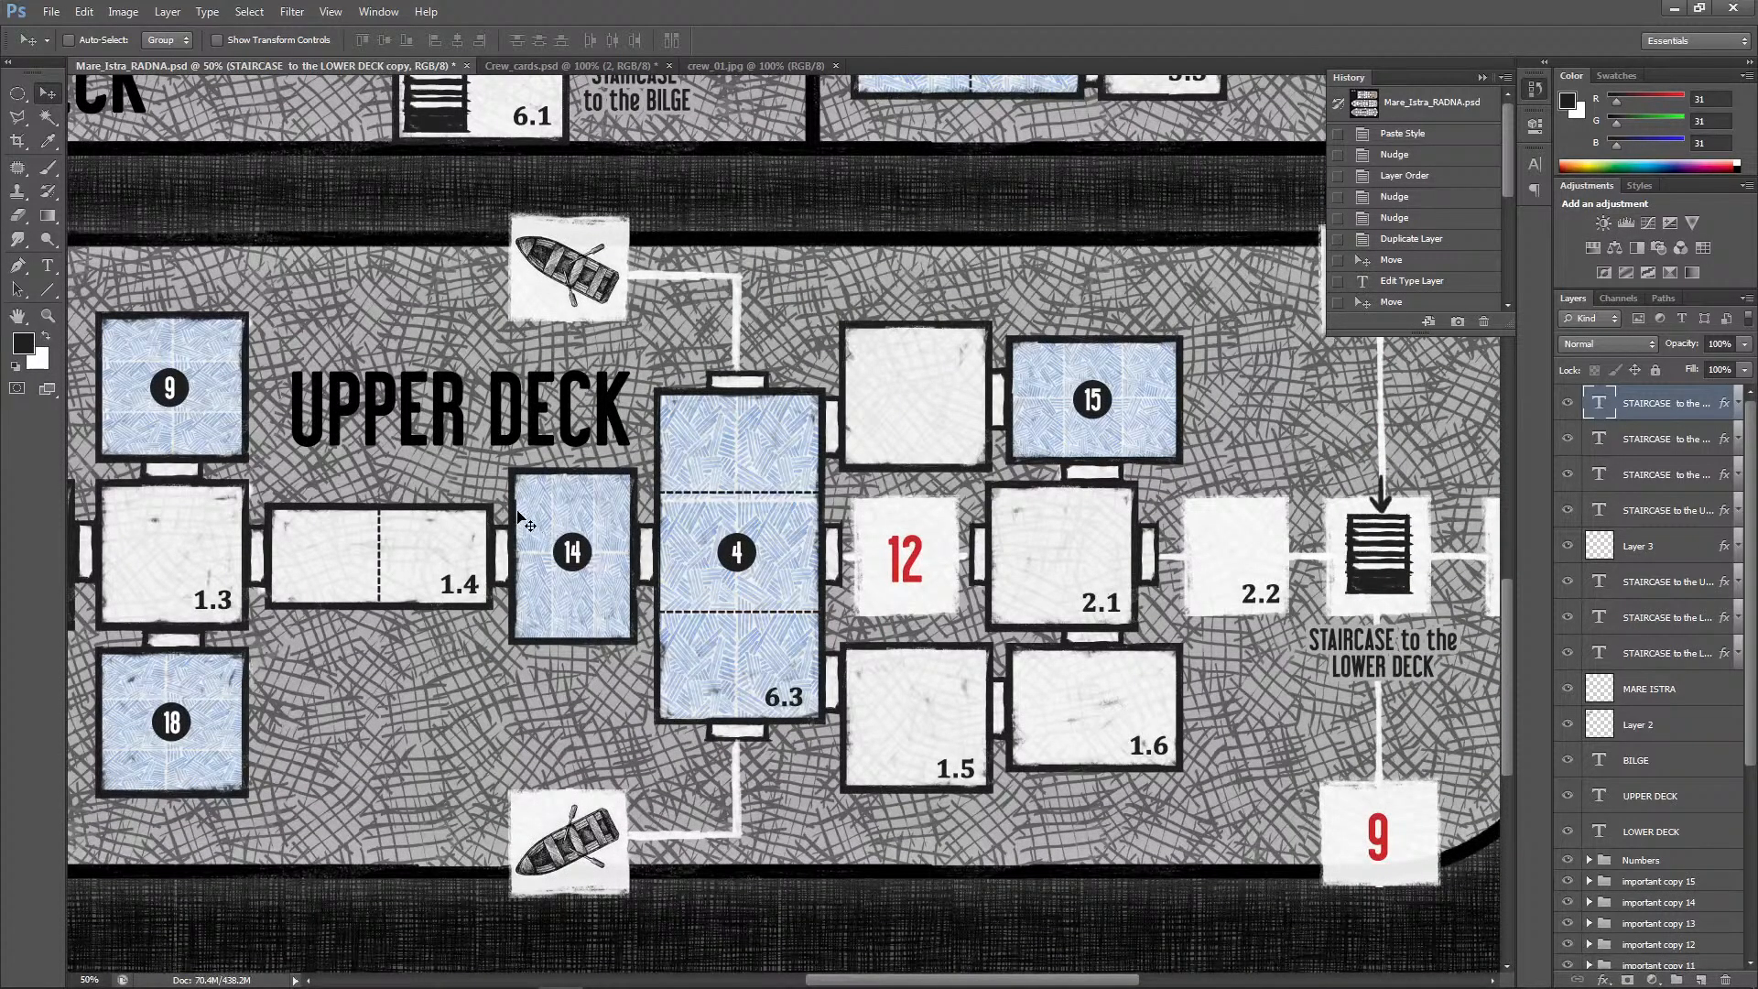
{"action": "left_click", "coordinate": [17, 315]}
{"action": "left_click_drag", "start_coordinate": [296, 300], "coordinate": [1064, 875]}
{"action": "left_click_drag", "start_coordinate": [746, 476], "coordinate": [744, 810]}
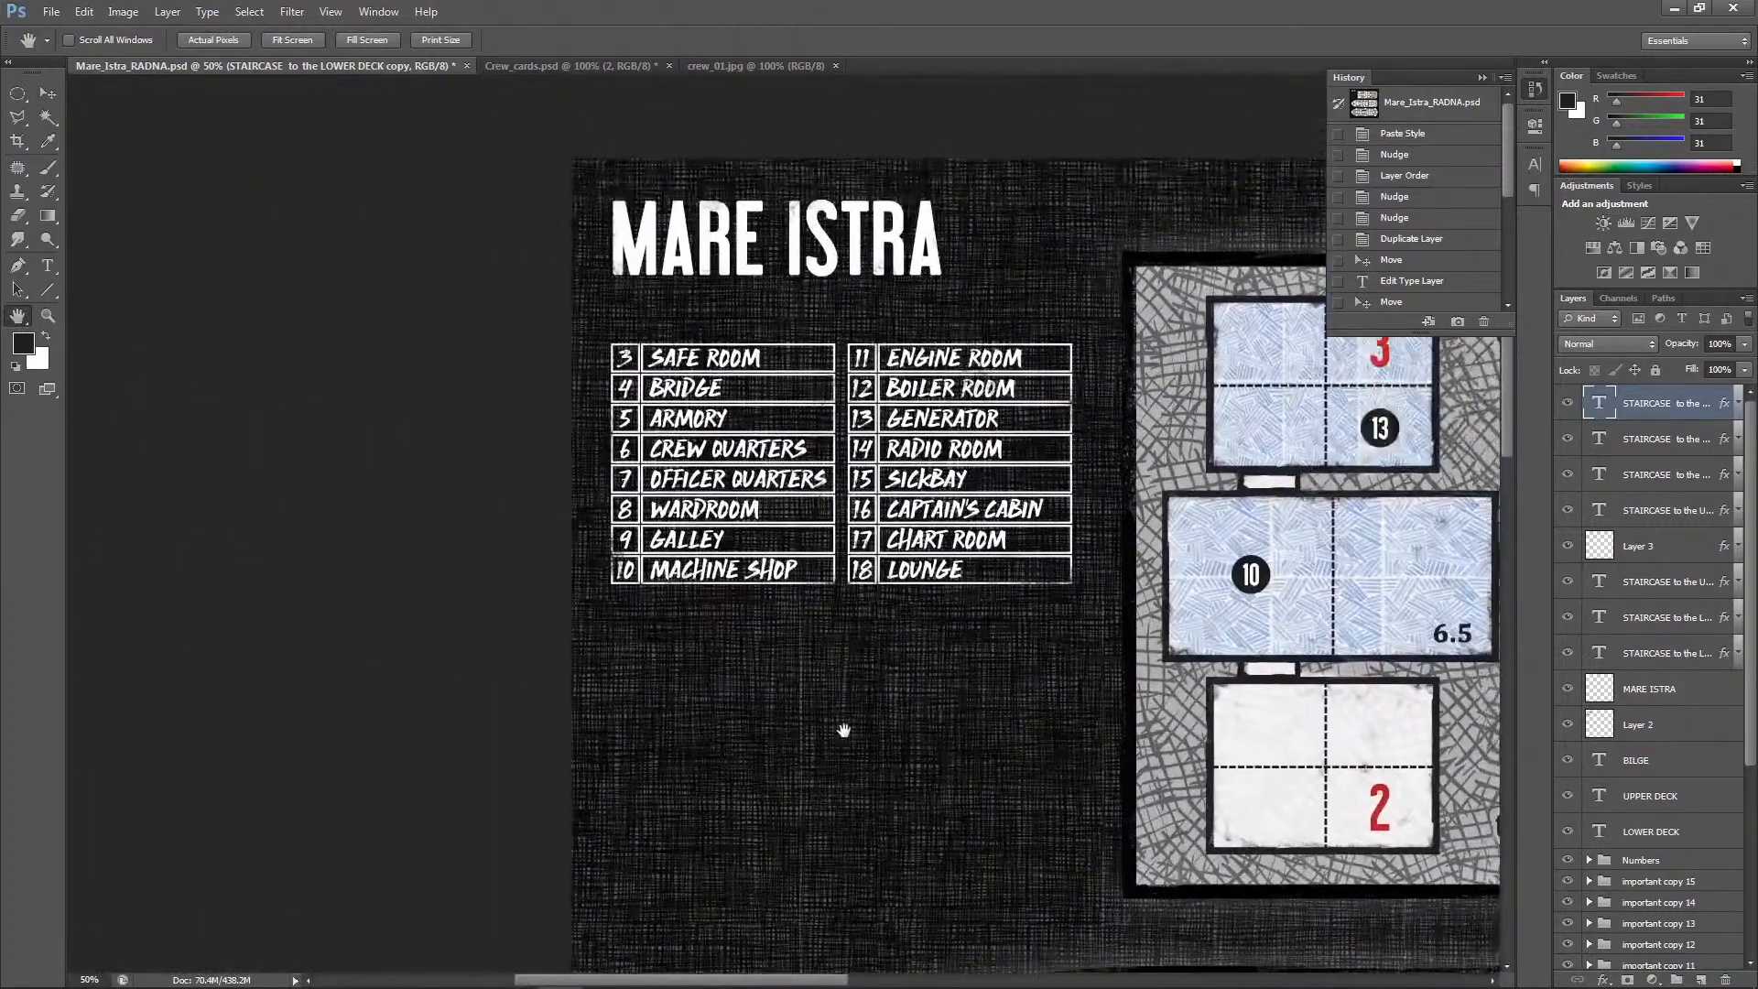
{"action": "left_click_drag", "start_coordinate": [874, 723], "coordinate": [863, 711]}
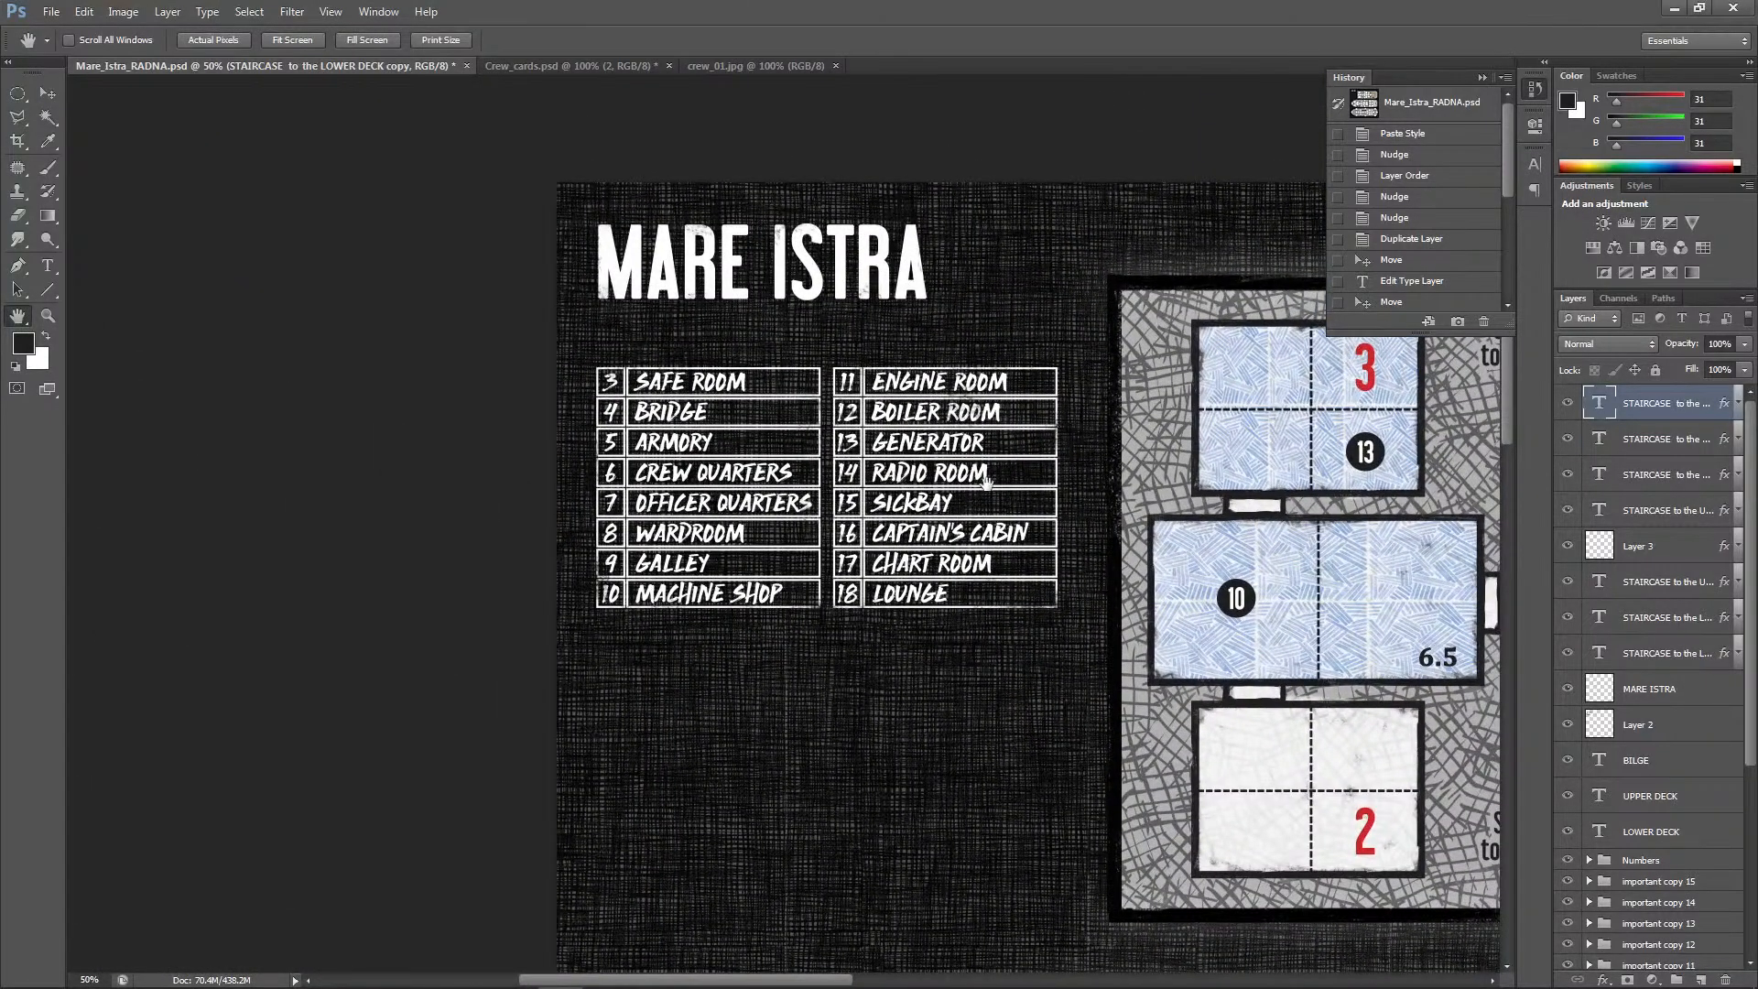
{"action": "left_click_drag", "start_coordinate": [1096, 835], "coordinate": [1033, 549]}
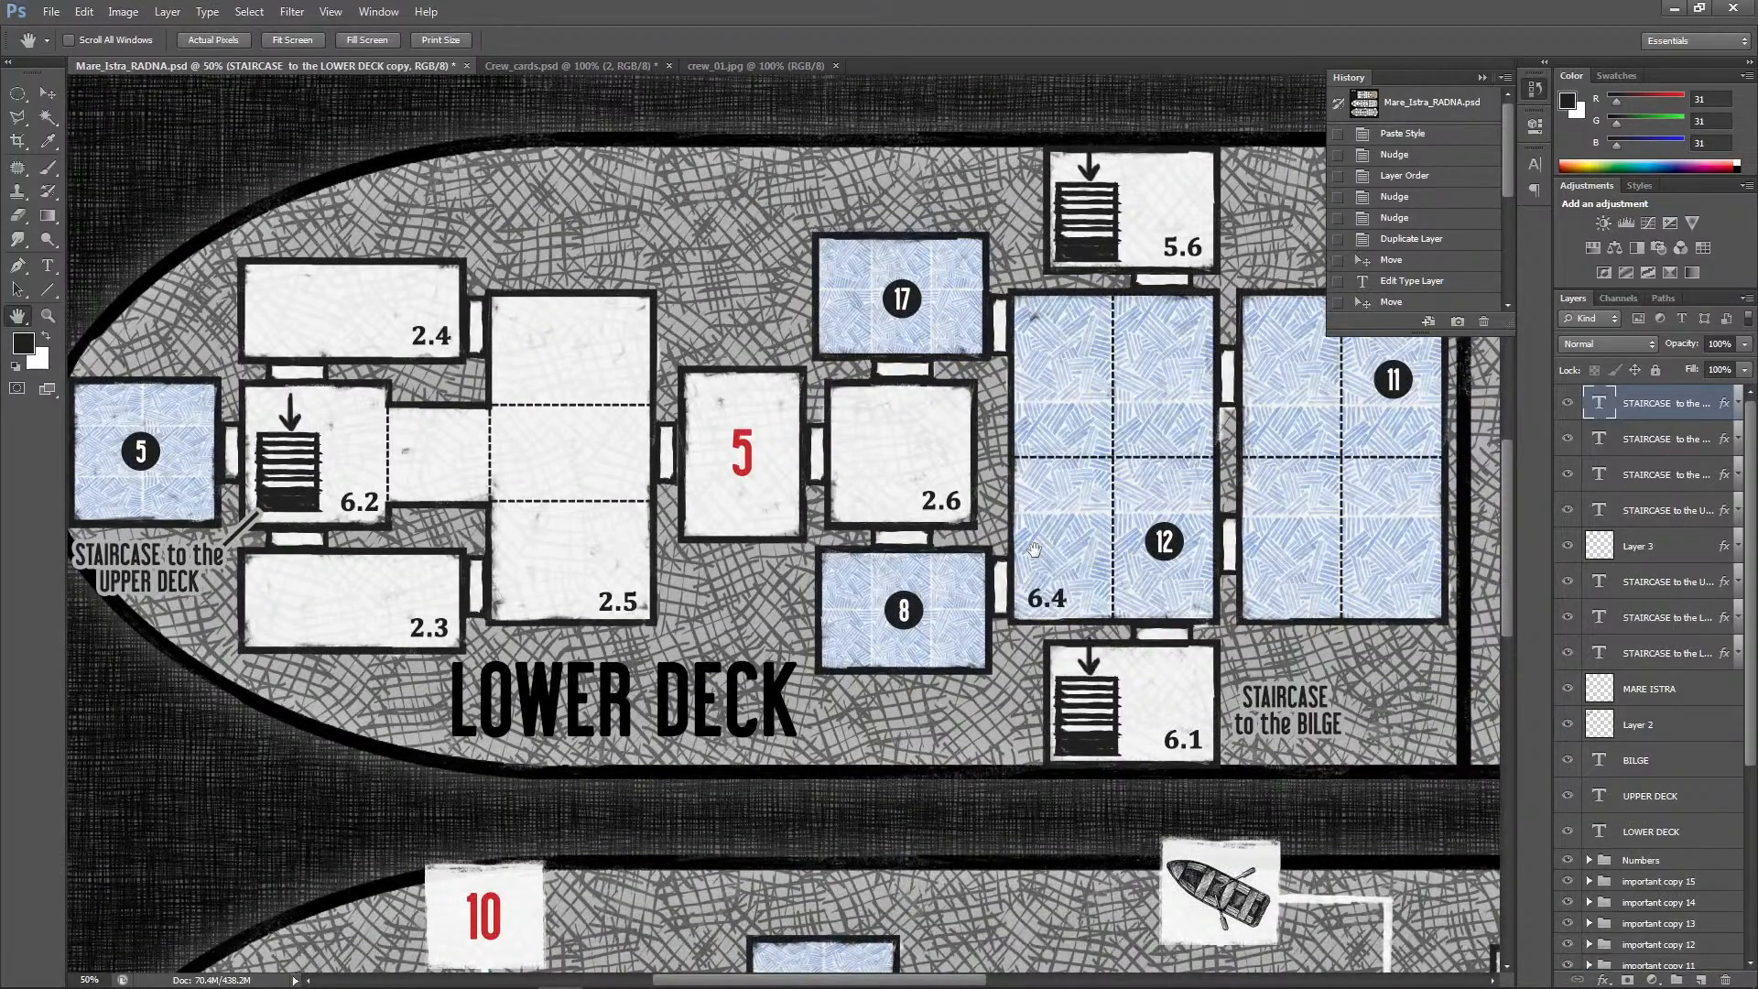
{"action": "left_click_drag", "start_coordinate": [1034, 549], "coordinate": [987, 522]}
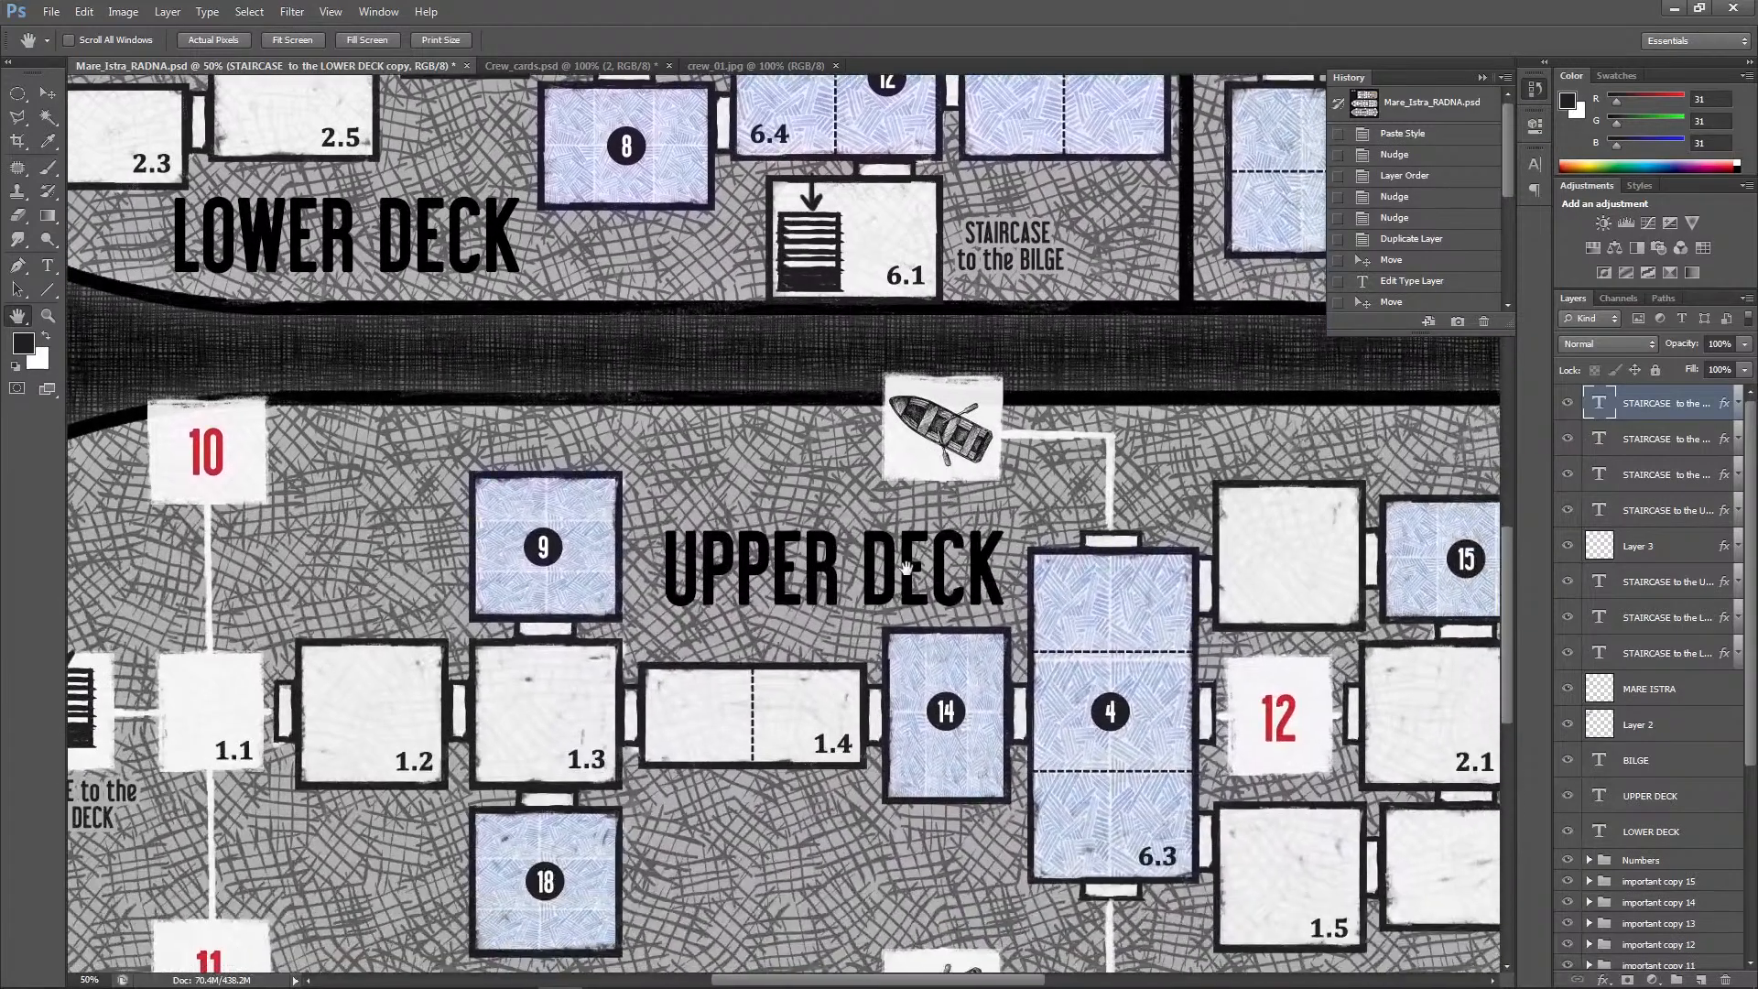
{"action": "left_click_drag", "start_coordinate": [989, 769], "coordinate": [638, 562]}
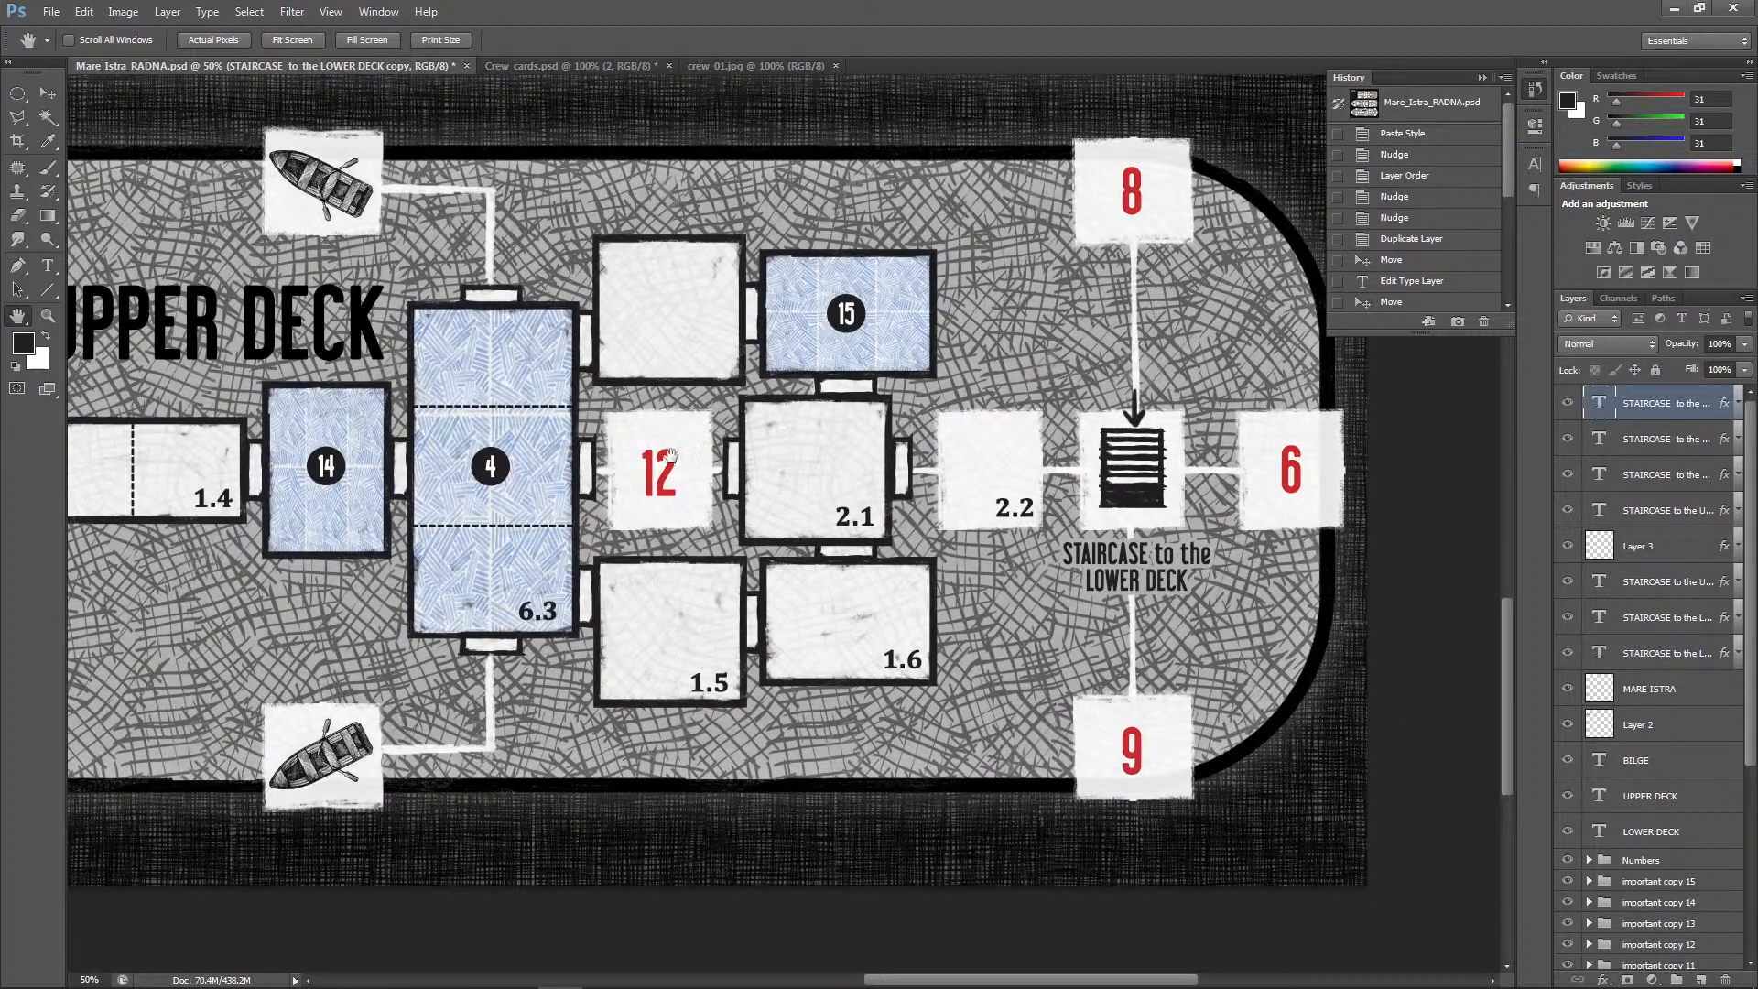
{"action": "left_click_drag", "start_coordinate": [570, 675], "coordinate": [1364, 620]}
{"action": "left_click_drag", "start_coordinate": [129, 418], "coordinate": [254, 520]}
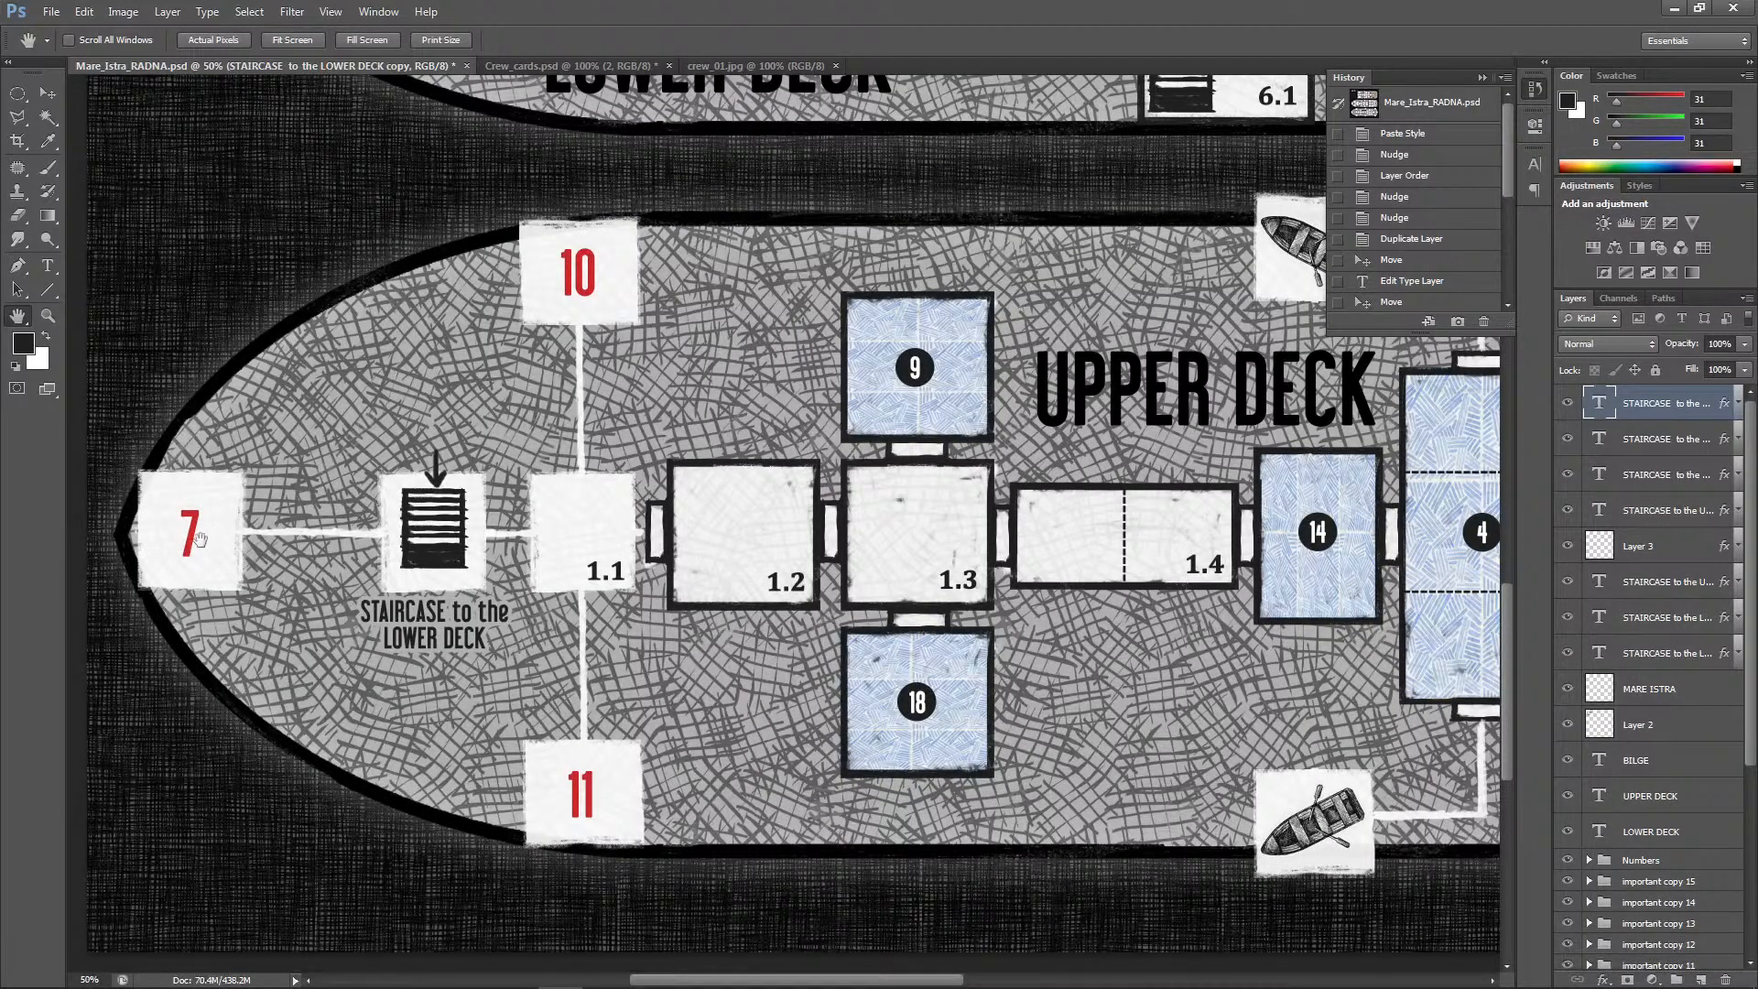
{"action": "left_click_drag", "start_coordinate": [1078, 694], "coordinate": [769, 668]}
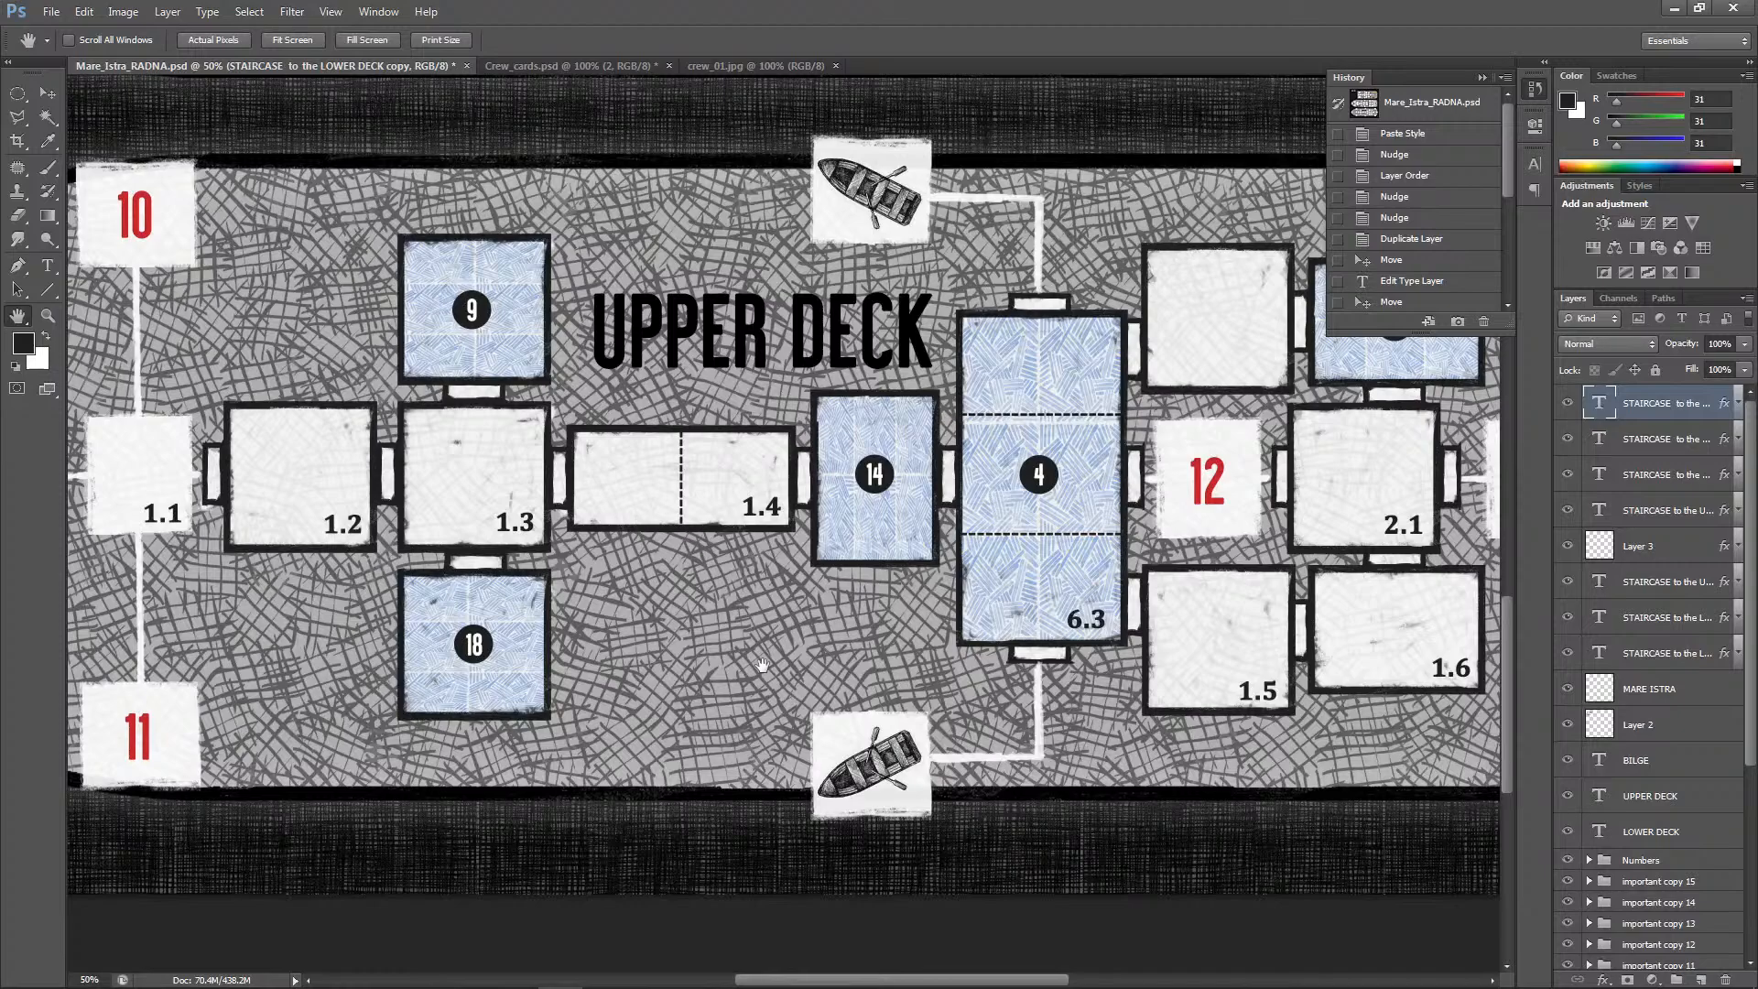
Compare the room name legend with the numbered rooms on the bilge level and the lower deck
{"action": "left_click_drag", "start_coordinate": [1213, 191], "coordinate": [1283, 825]}
{"action": "left_click_drag", "start_coordinate": [769, 403], "coordinate": [953, 626]}
{"action": "left_click_drag", "start_coordinate": [345, 227], "coordinate": [710, 525]}
{"action": "left_click_drag", "start_coordinate": [603, 393], "coordinate": [651, 564]}
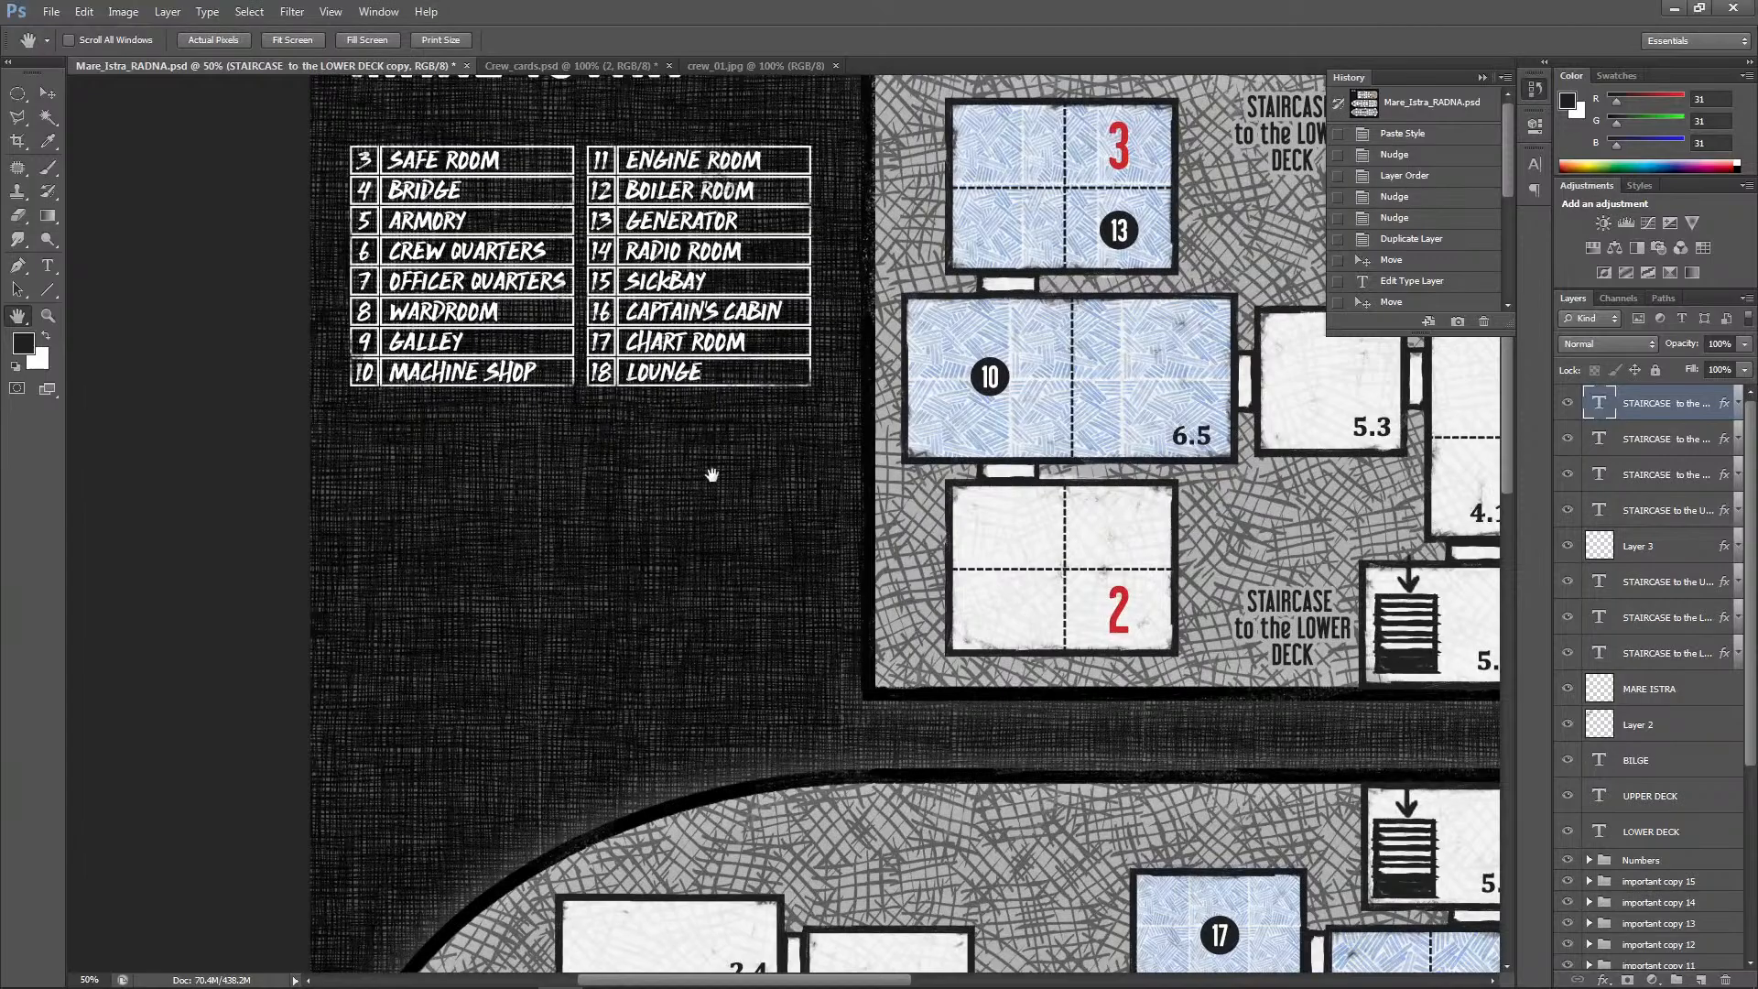
{"action": "left_click_drag", "start_coordinate": [950, 725], "coordinate": [877, 627]}
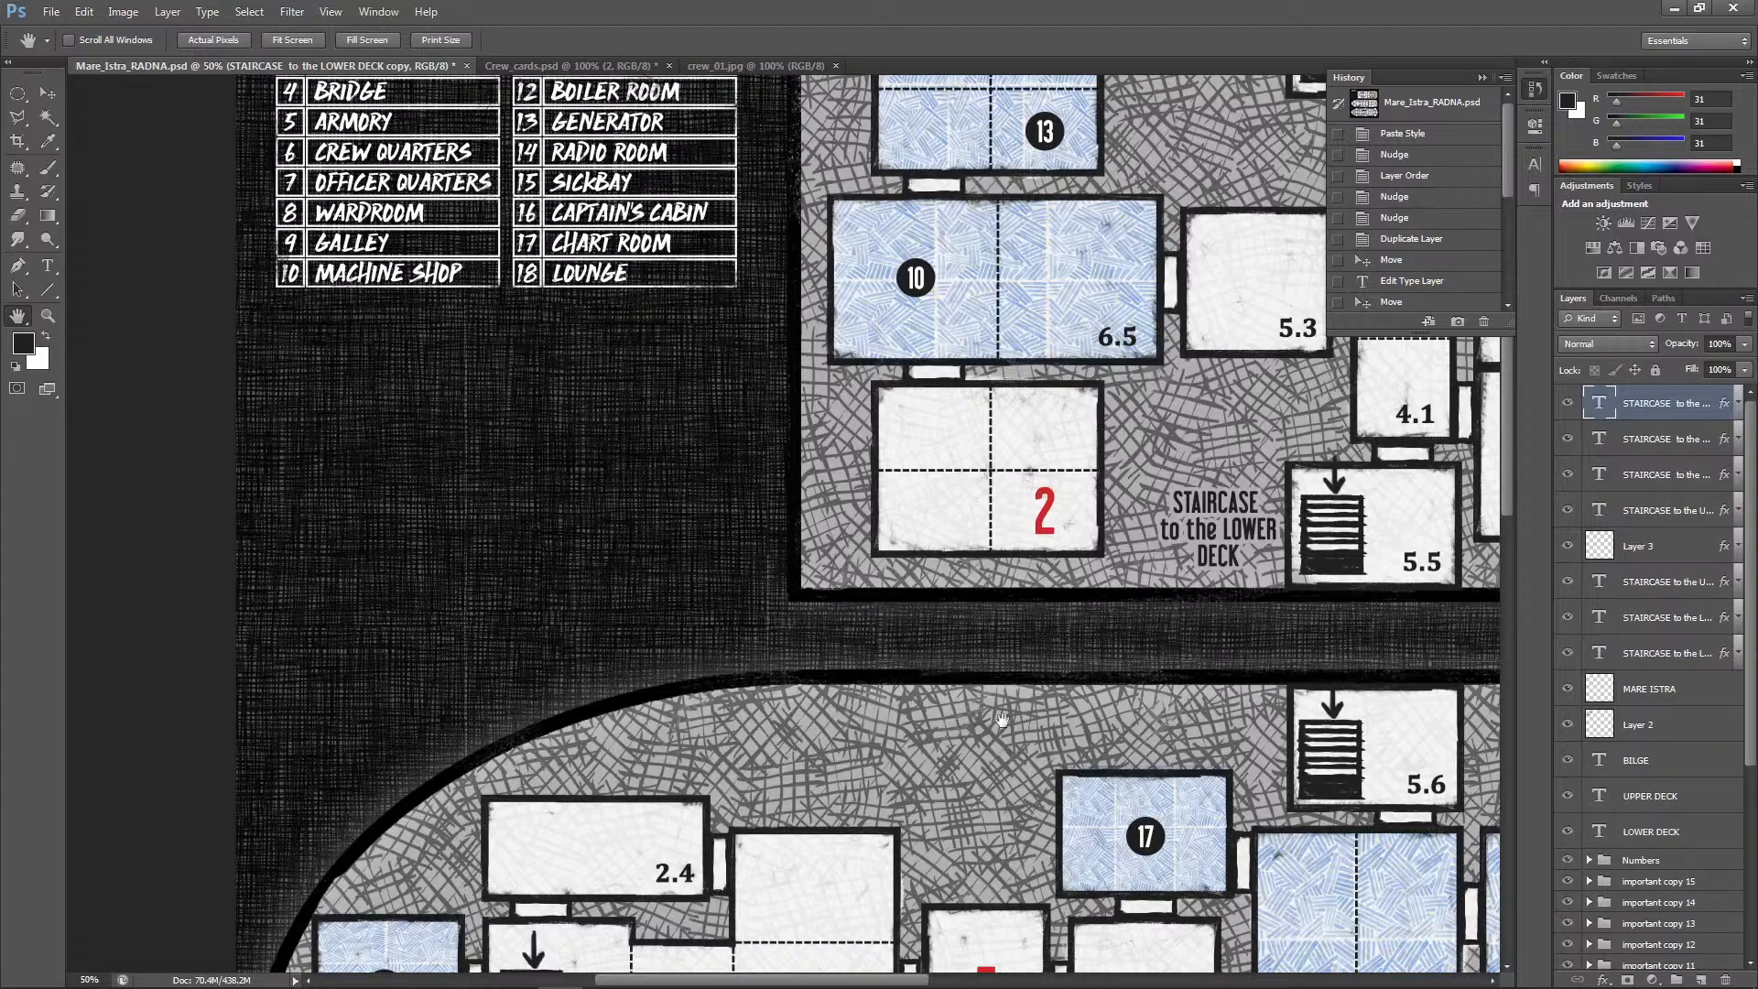
{"action": "left_click_drag", "start_coordinate": [1002, 720], "coordinate": [799, 496]}
{"action": "left_click_drag", "start_coordinate": [1168, 818], "coordinate": [1015, 601]}
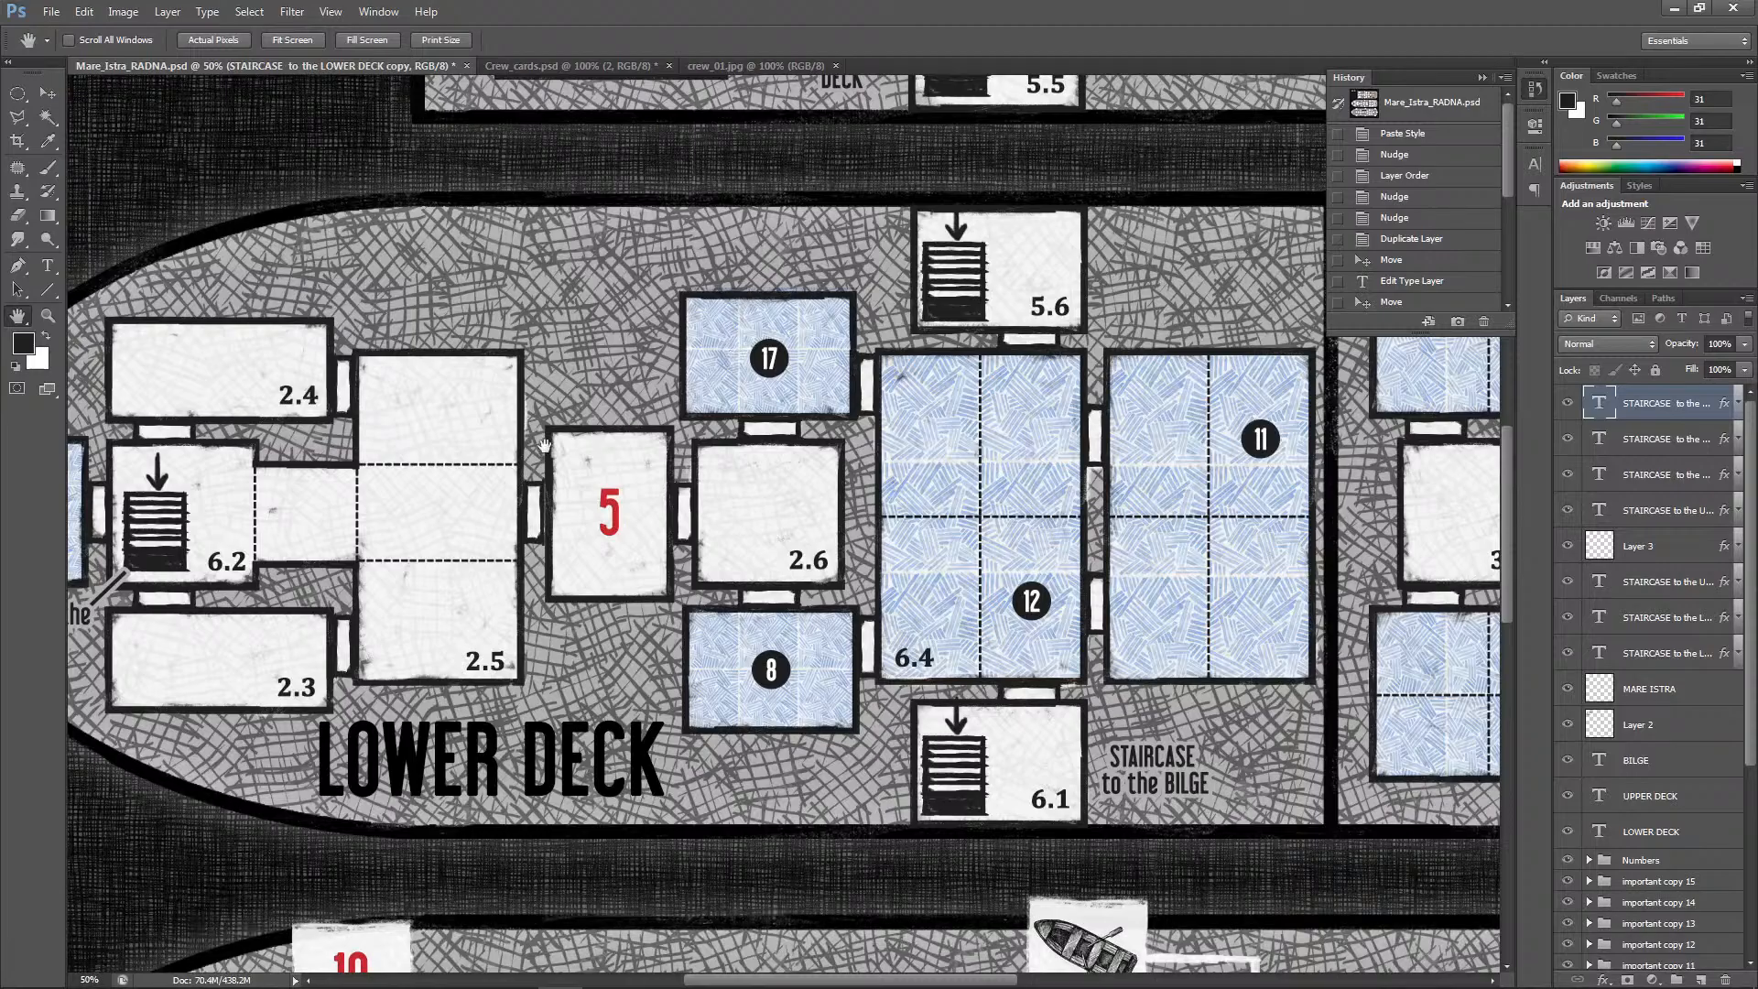
Inspect the lower deck's staircases and rooms between 5.5 and 3.6, including boiler room 12 and engine room 11
{"action": "left_click_drag", "start_coordinate": [474, 214], "coordinate": [635, 633]}
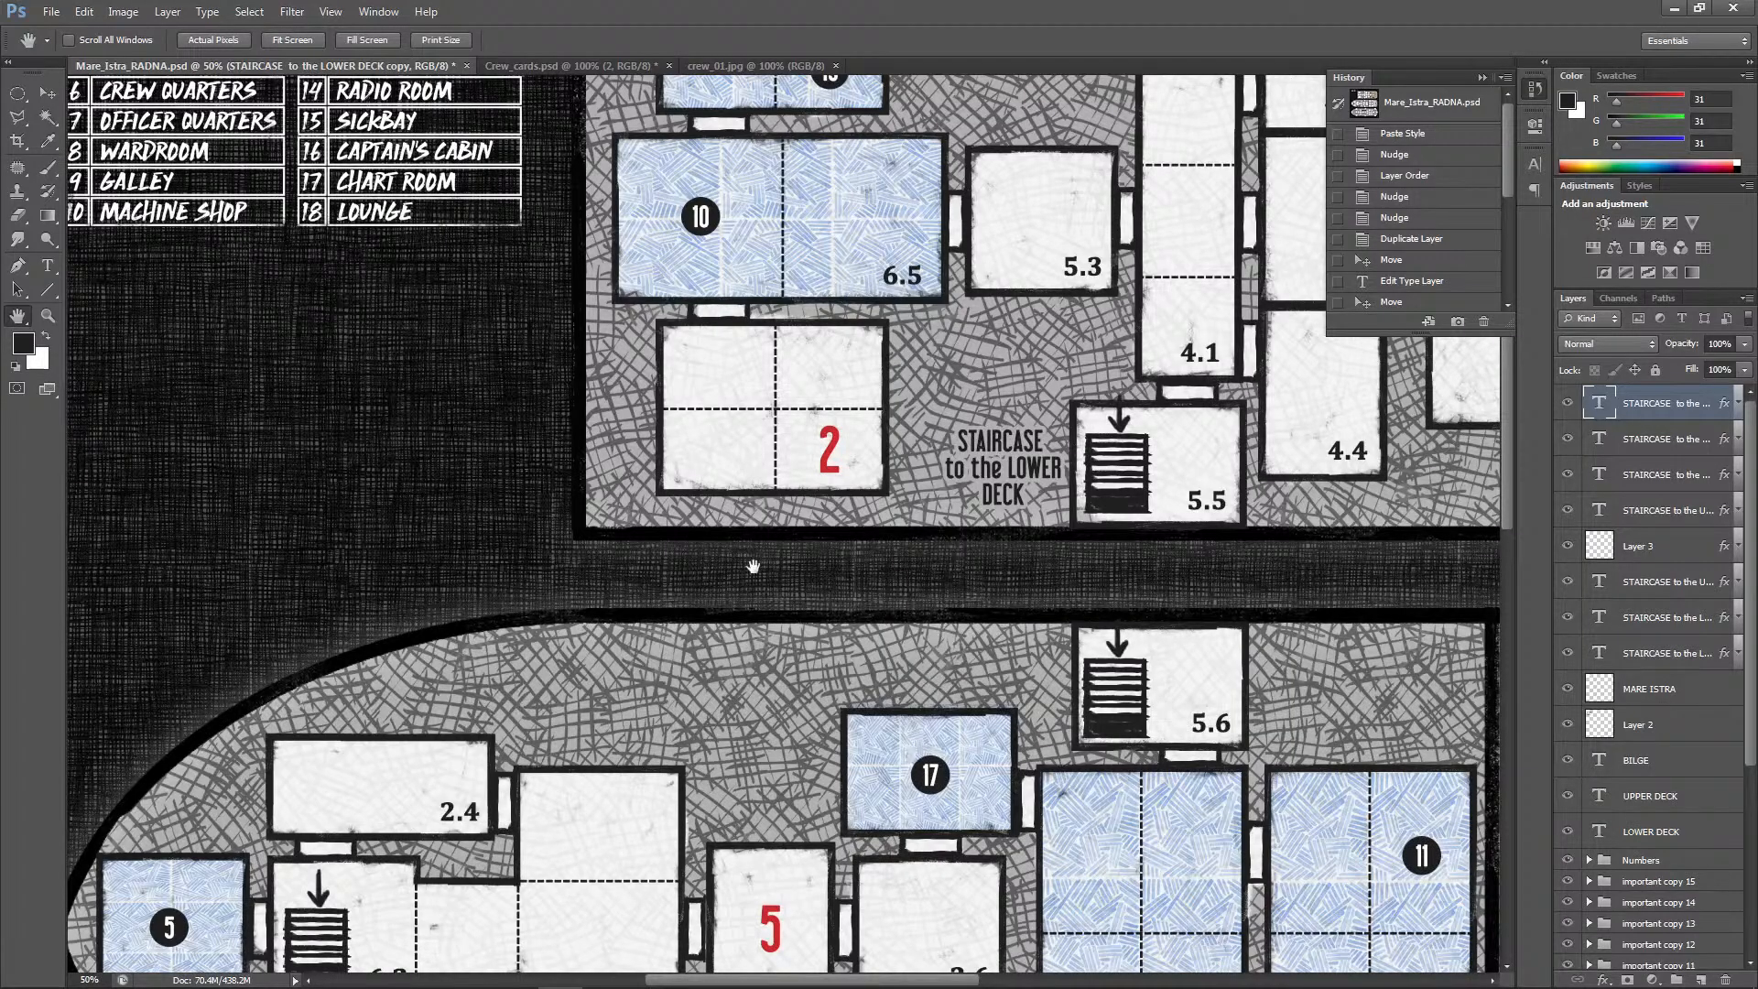
{"action": "scroll", "coordinate": [1062, 705], "scroll_direction": "down", "scroll_amount": 5}
{"action": "scroll", "coordinate": [1062, 705], "scroll_direction": "right", "scroll_amount": 3}
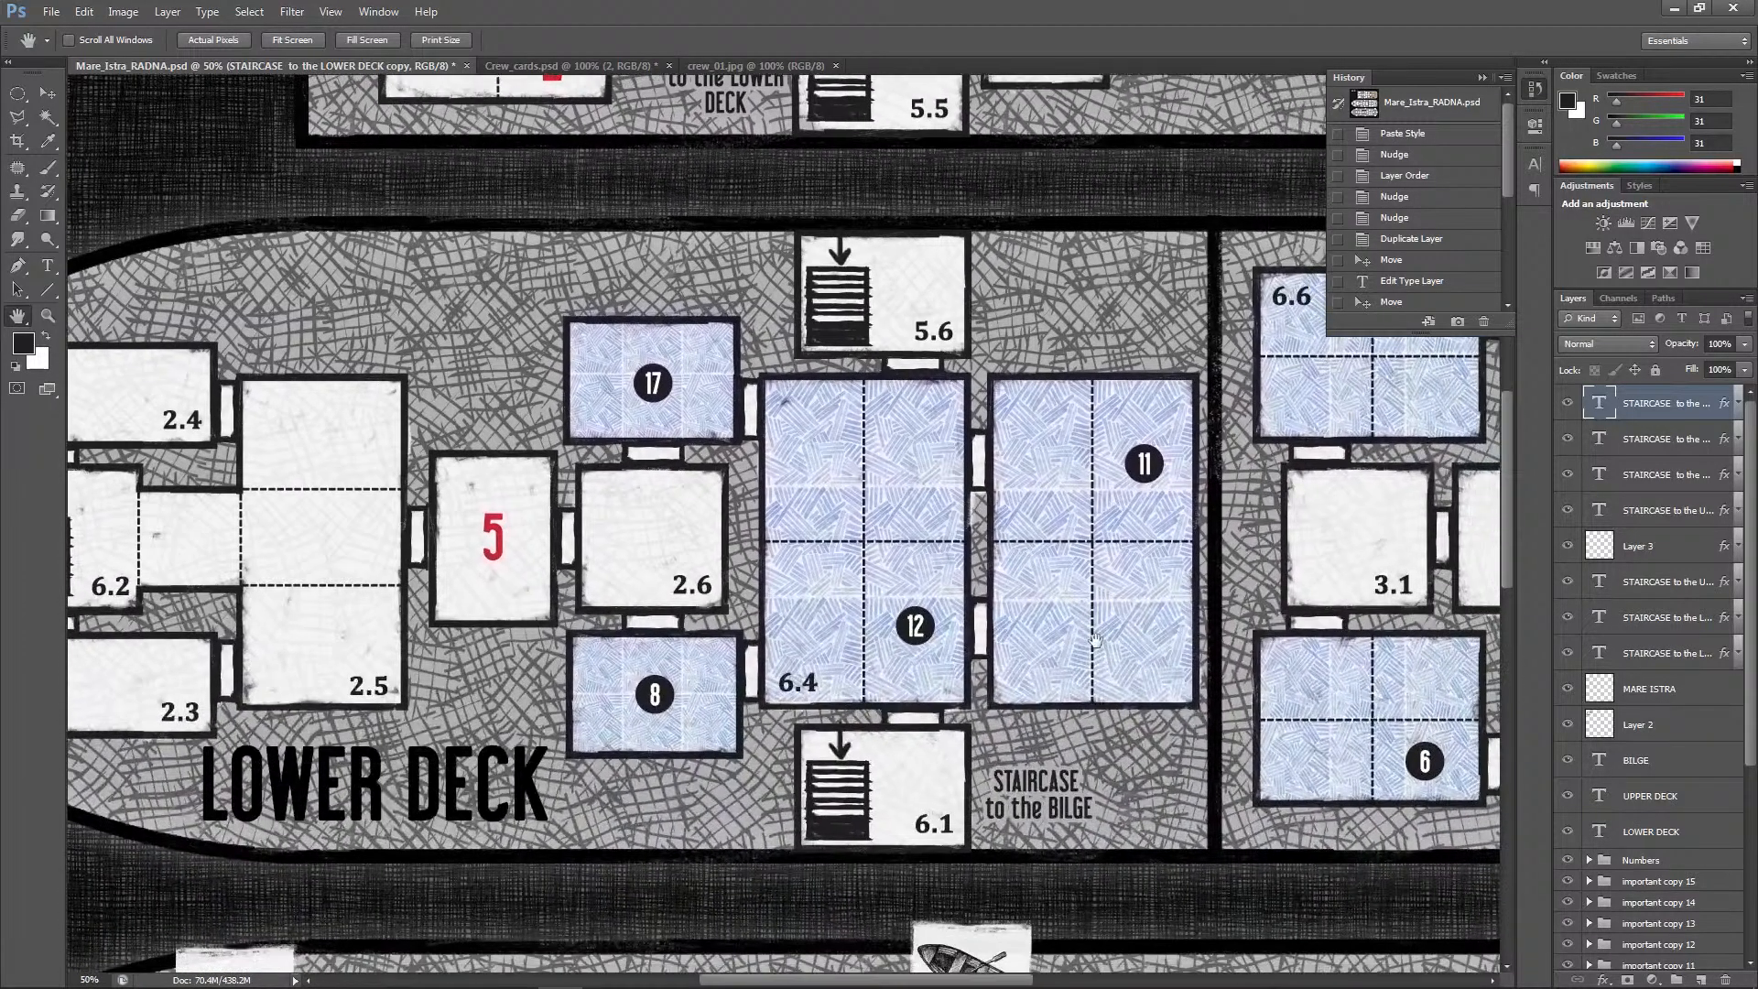
{"action": "left_click_drag", "start_coordinate": [1096, 640], "coordinate": [974, 567]}
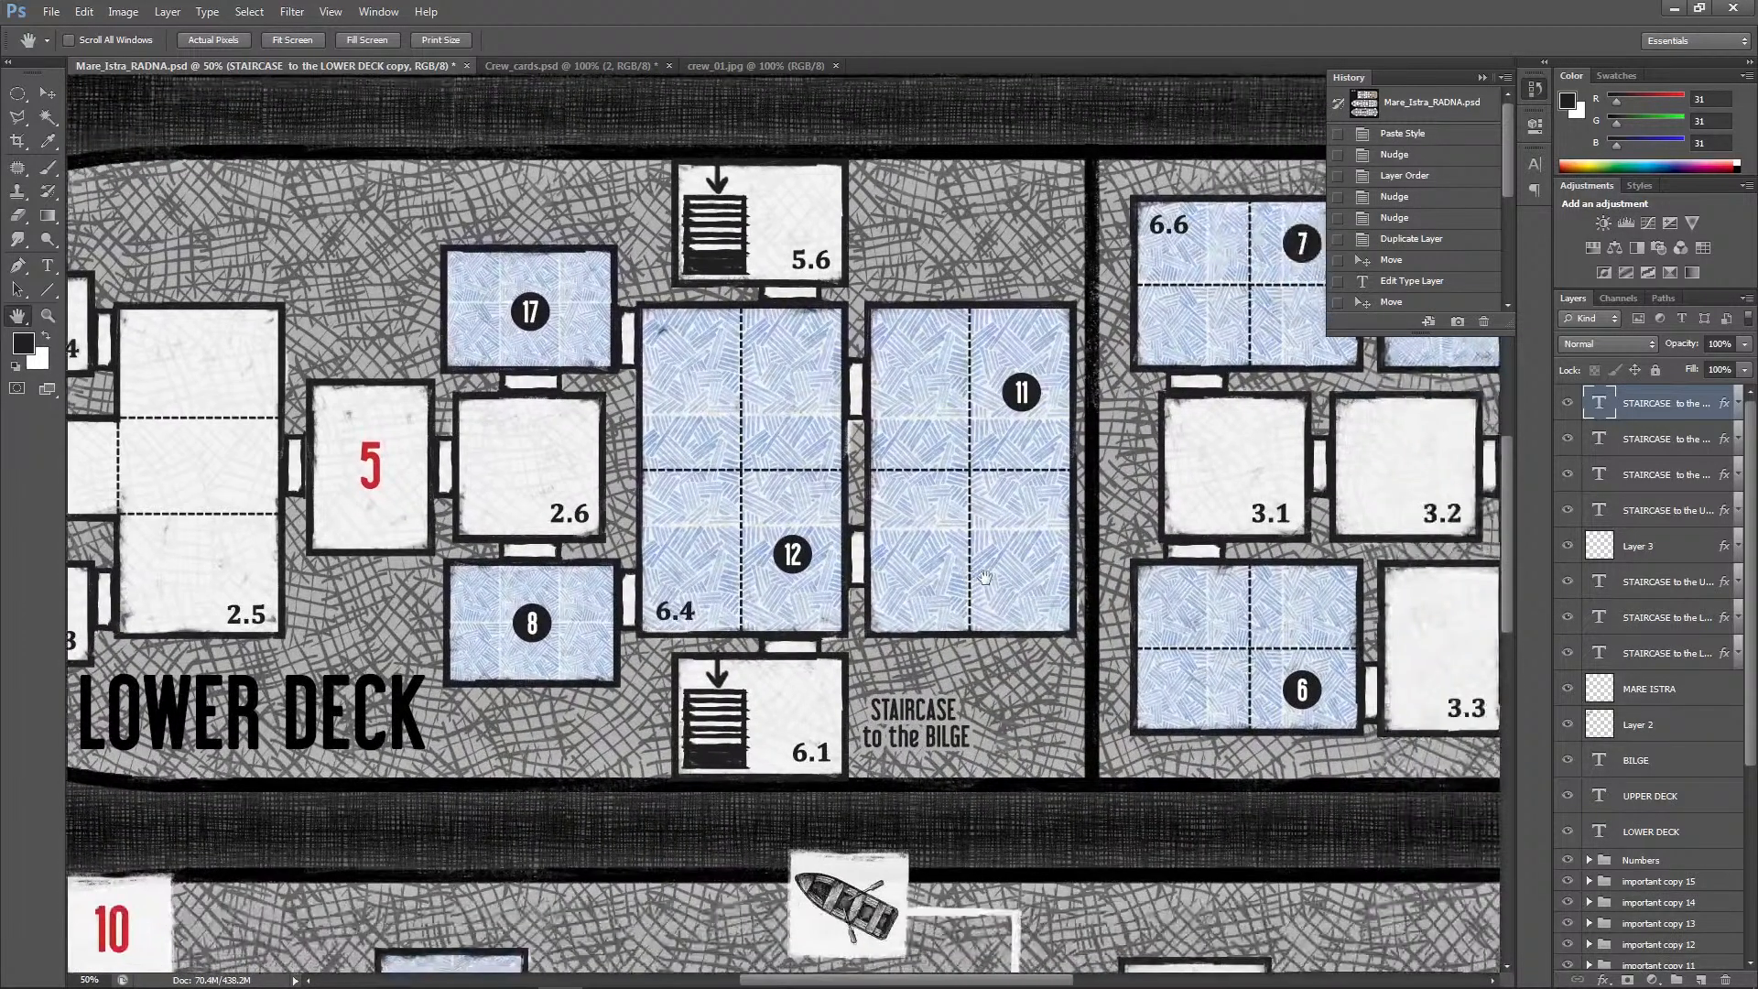
{"action": "mouse_move", "coordinate": [1152, 663]}
{"action": "left_mouse_down"}
{"action": "mouse_move", "coordinate": [1027, 567]}
{"action": "mouse_move", "coordinate": [904, 600]}
{"action": "left_mouse_up"}
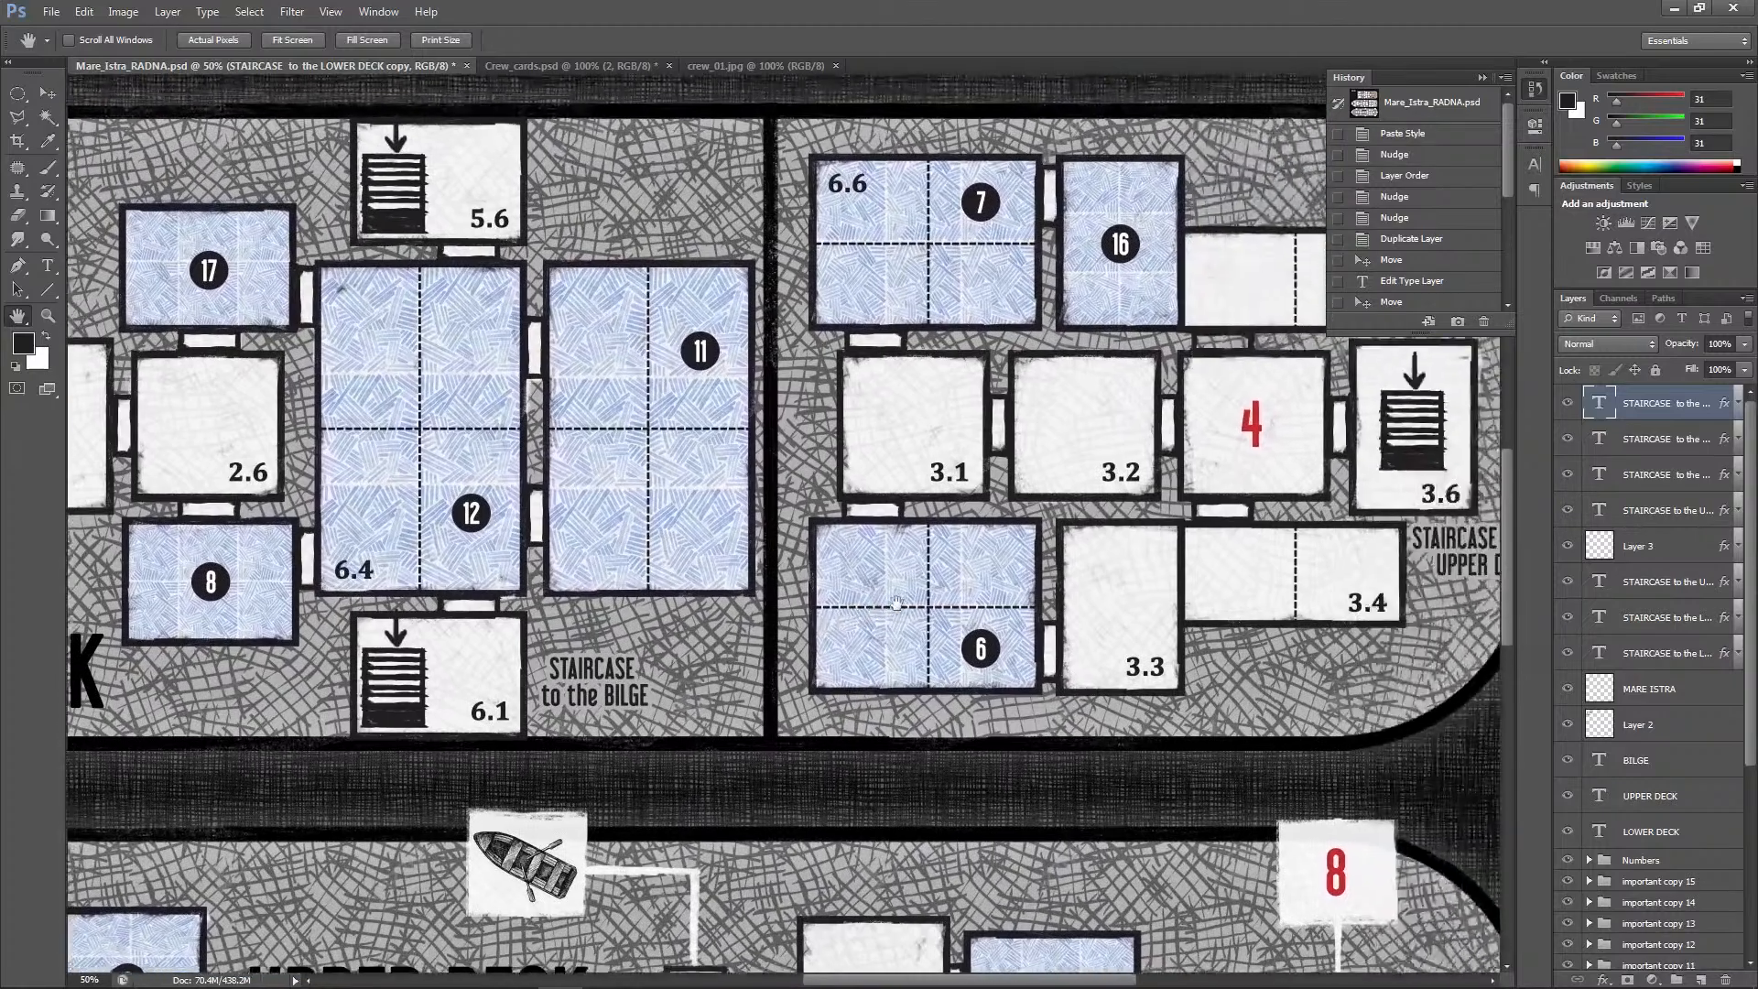
{"action": "left_click_drag", "start_coordinate": [802, 579], "coordinate": [813, 520]}
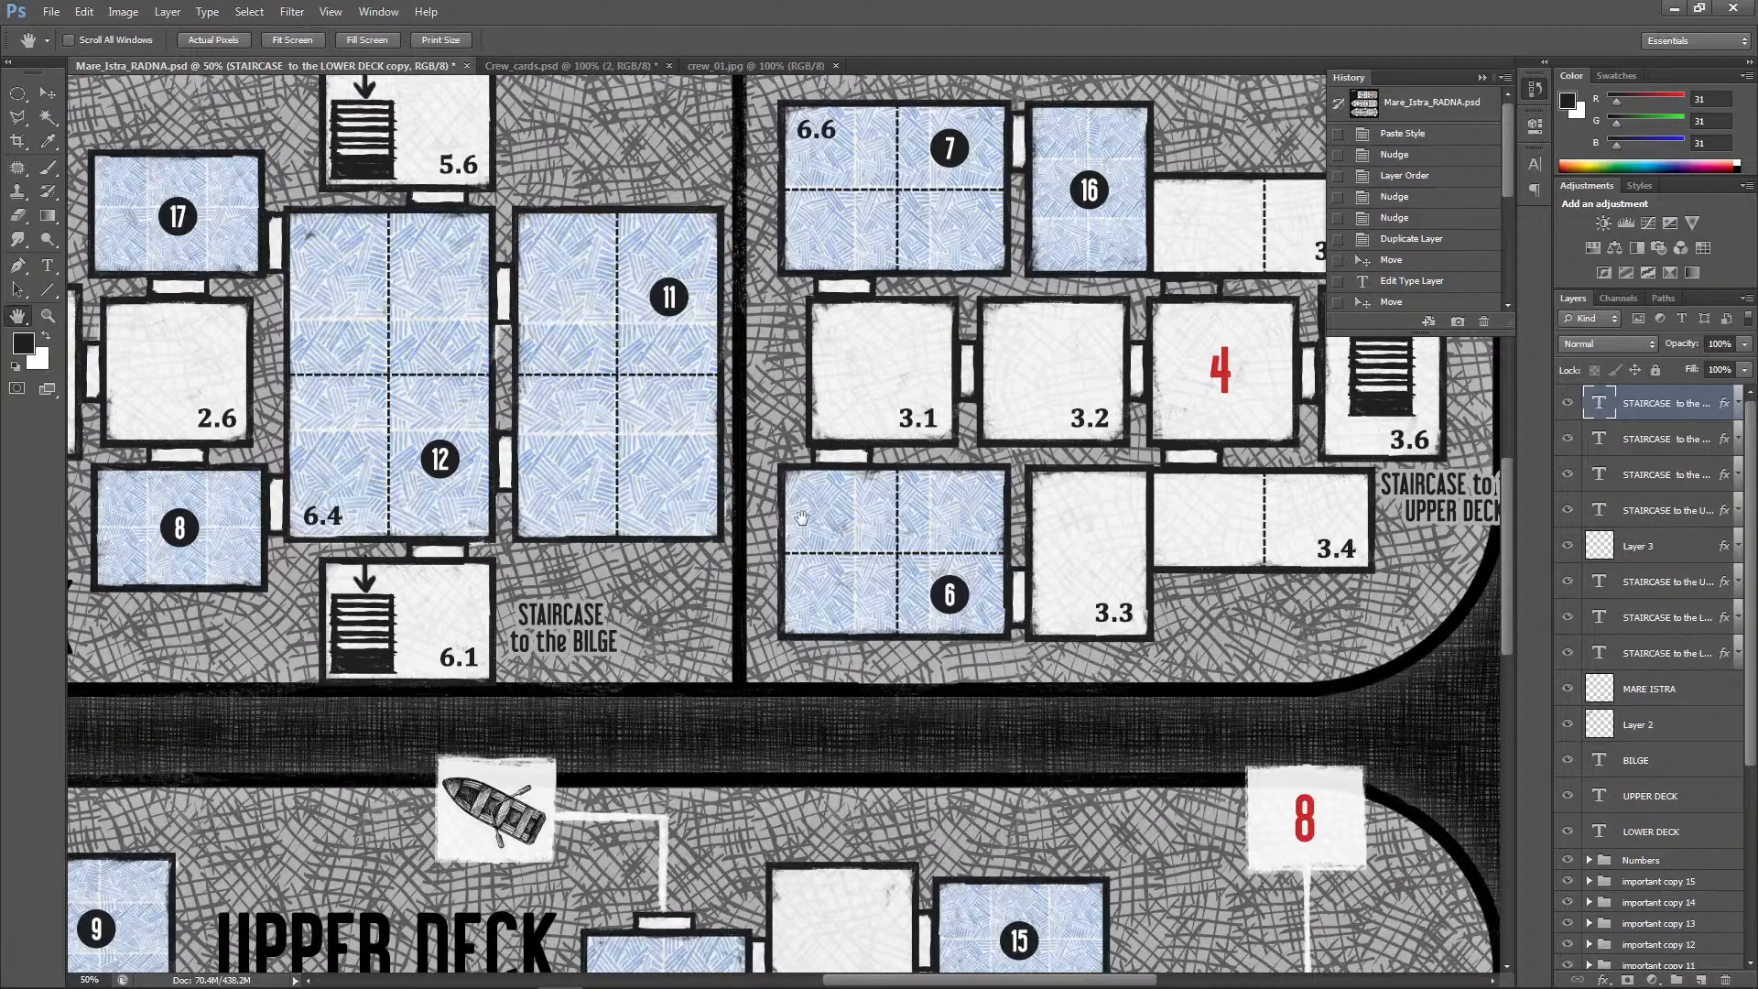
{"action": "left_click_drag", "start_coordinate": [546, 525], "coordinate": [817, 605]}
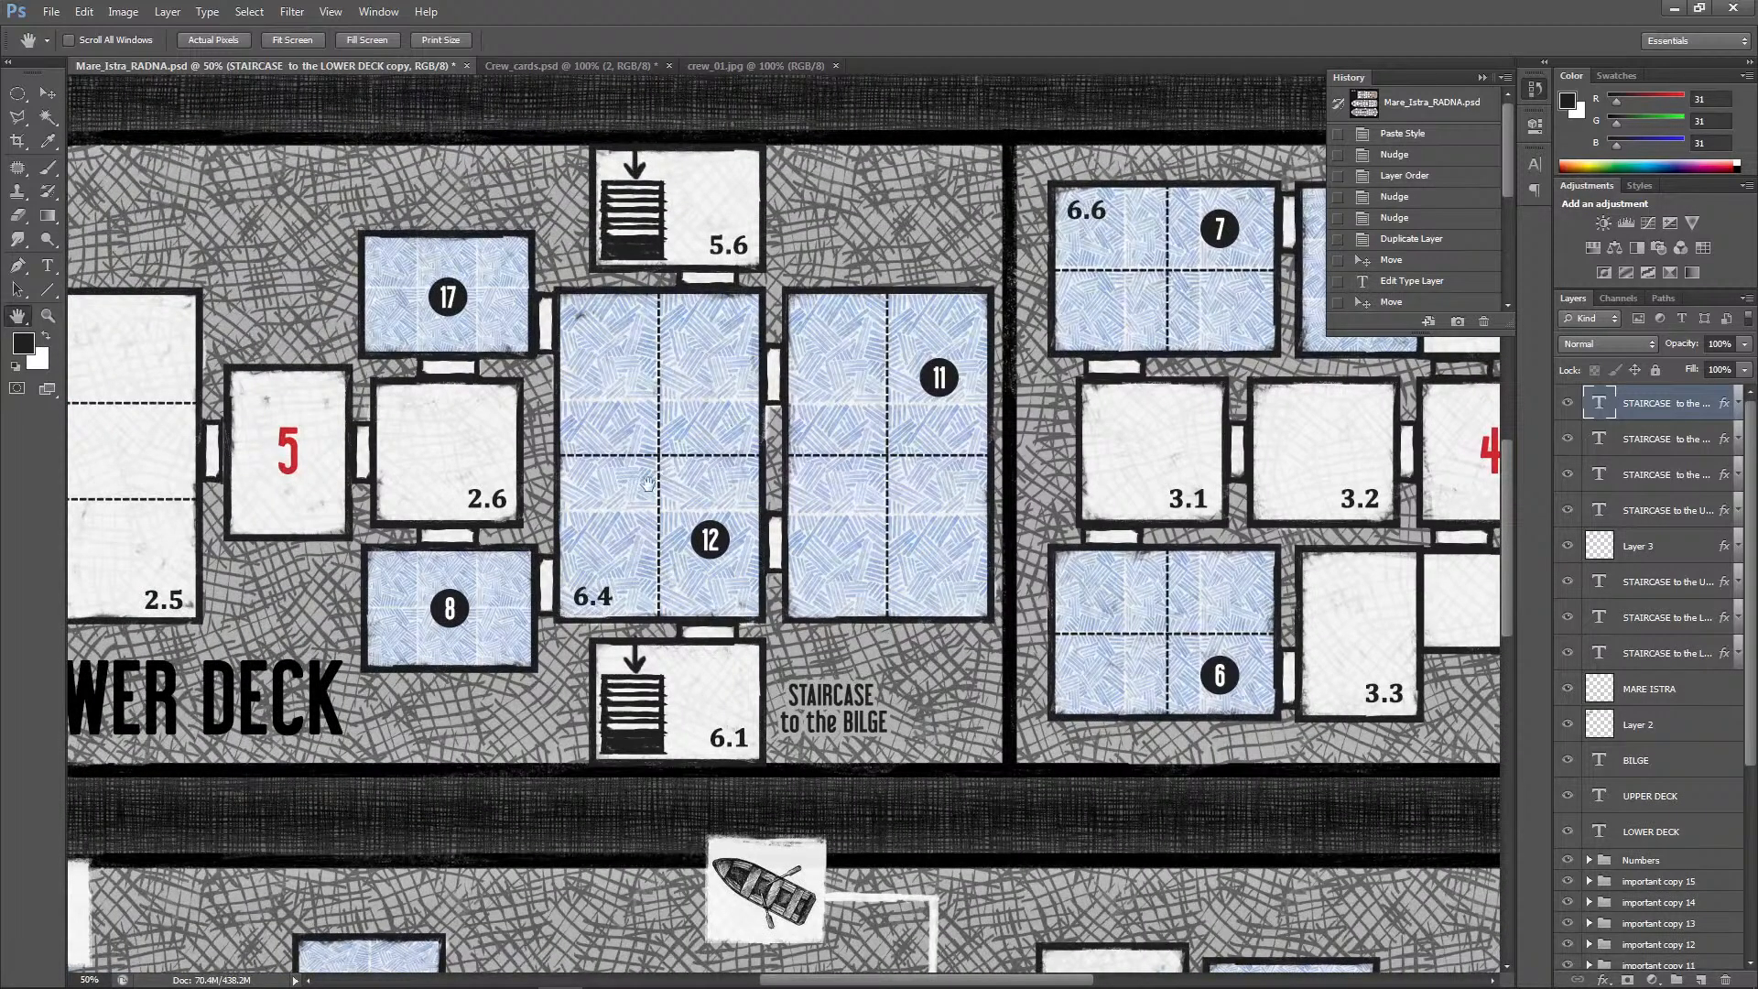
{"action": "left_click_drag", "start_coordinate": [633, 517], "coordinate": [702, 506]}
{"action": "left_click_drag", "start_coordinate": [945, 538], "coordinate": [874, 563]}
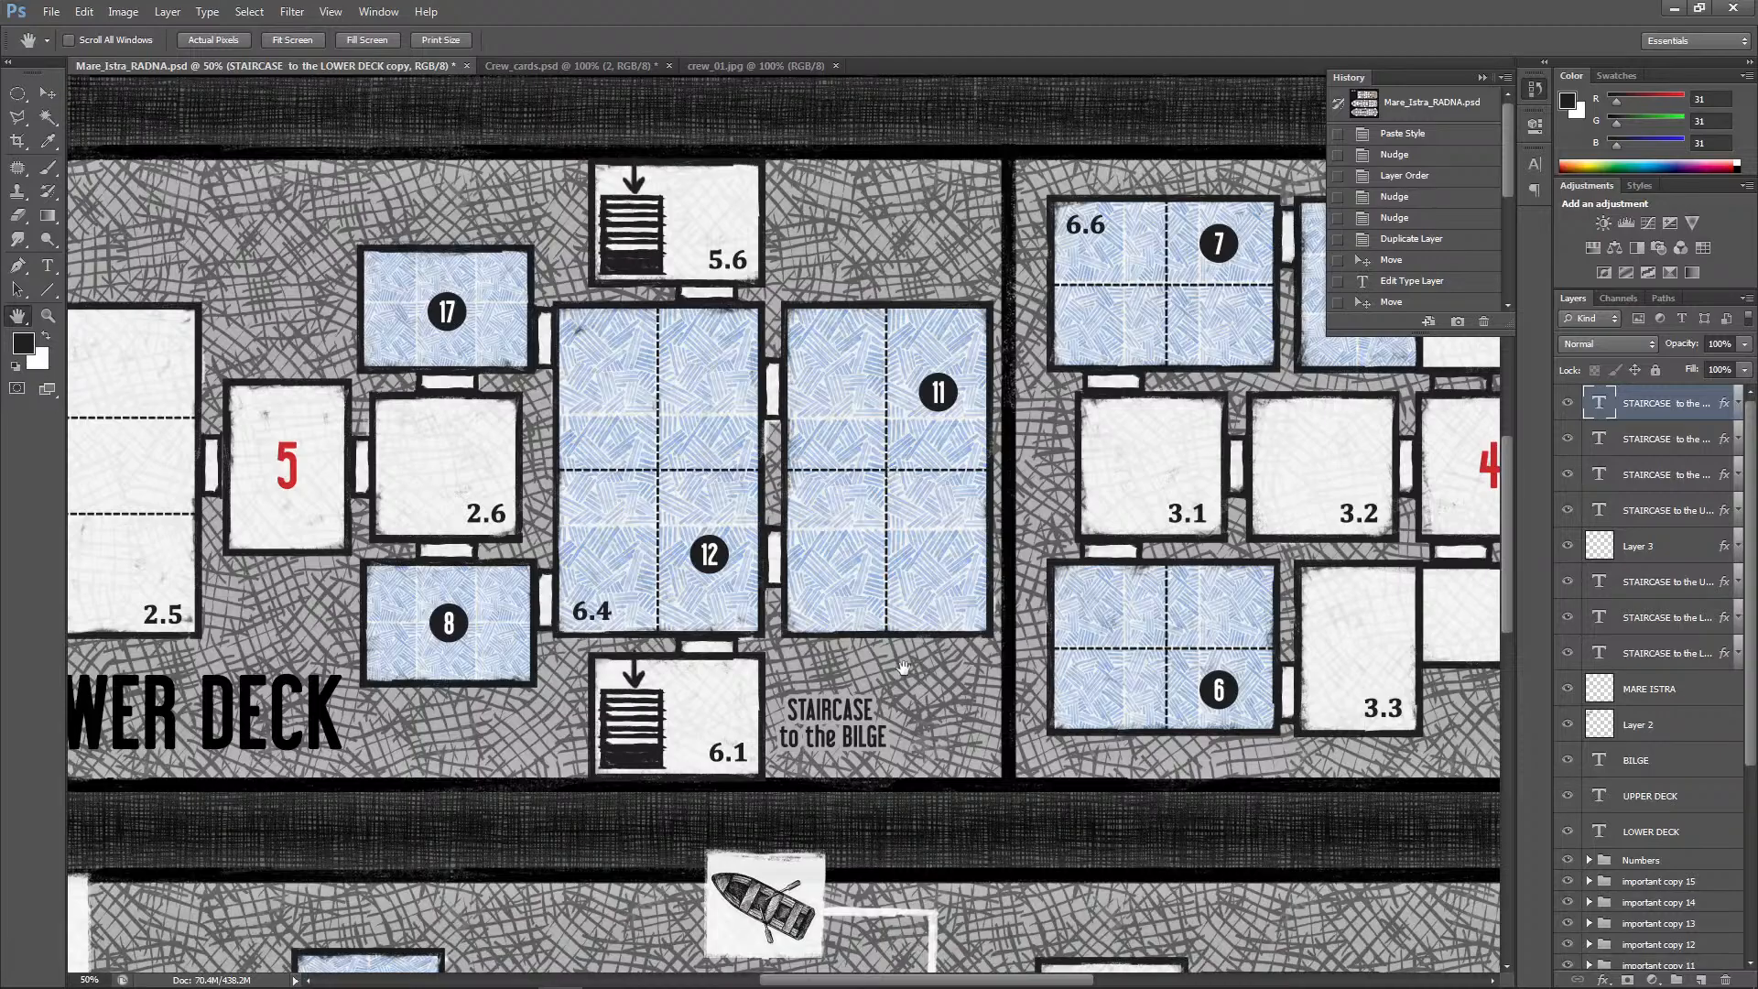
Examine the lower deck from captain's cabin 16 and crew quarters 6 back to wardroom 8 and the bilge staircases
{"action": "scroll", "coordinate": [890, 472], "scroll_direction": "down", "scroll_amount": 5}
{"action": "scroll", "coordinate": [824, 531], "scroll_direction": "left", "scroll_amount": 6}
{"action": "left_click_drag", "start_coordinate": [809, 547], "coordinate": [501, 240]}
{"action": "left_click_drag", "start_coordinate": [1173, 352], "coordinate": [846, 758]}
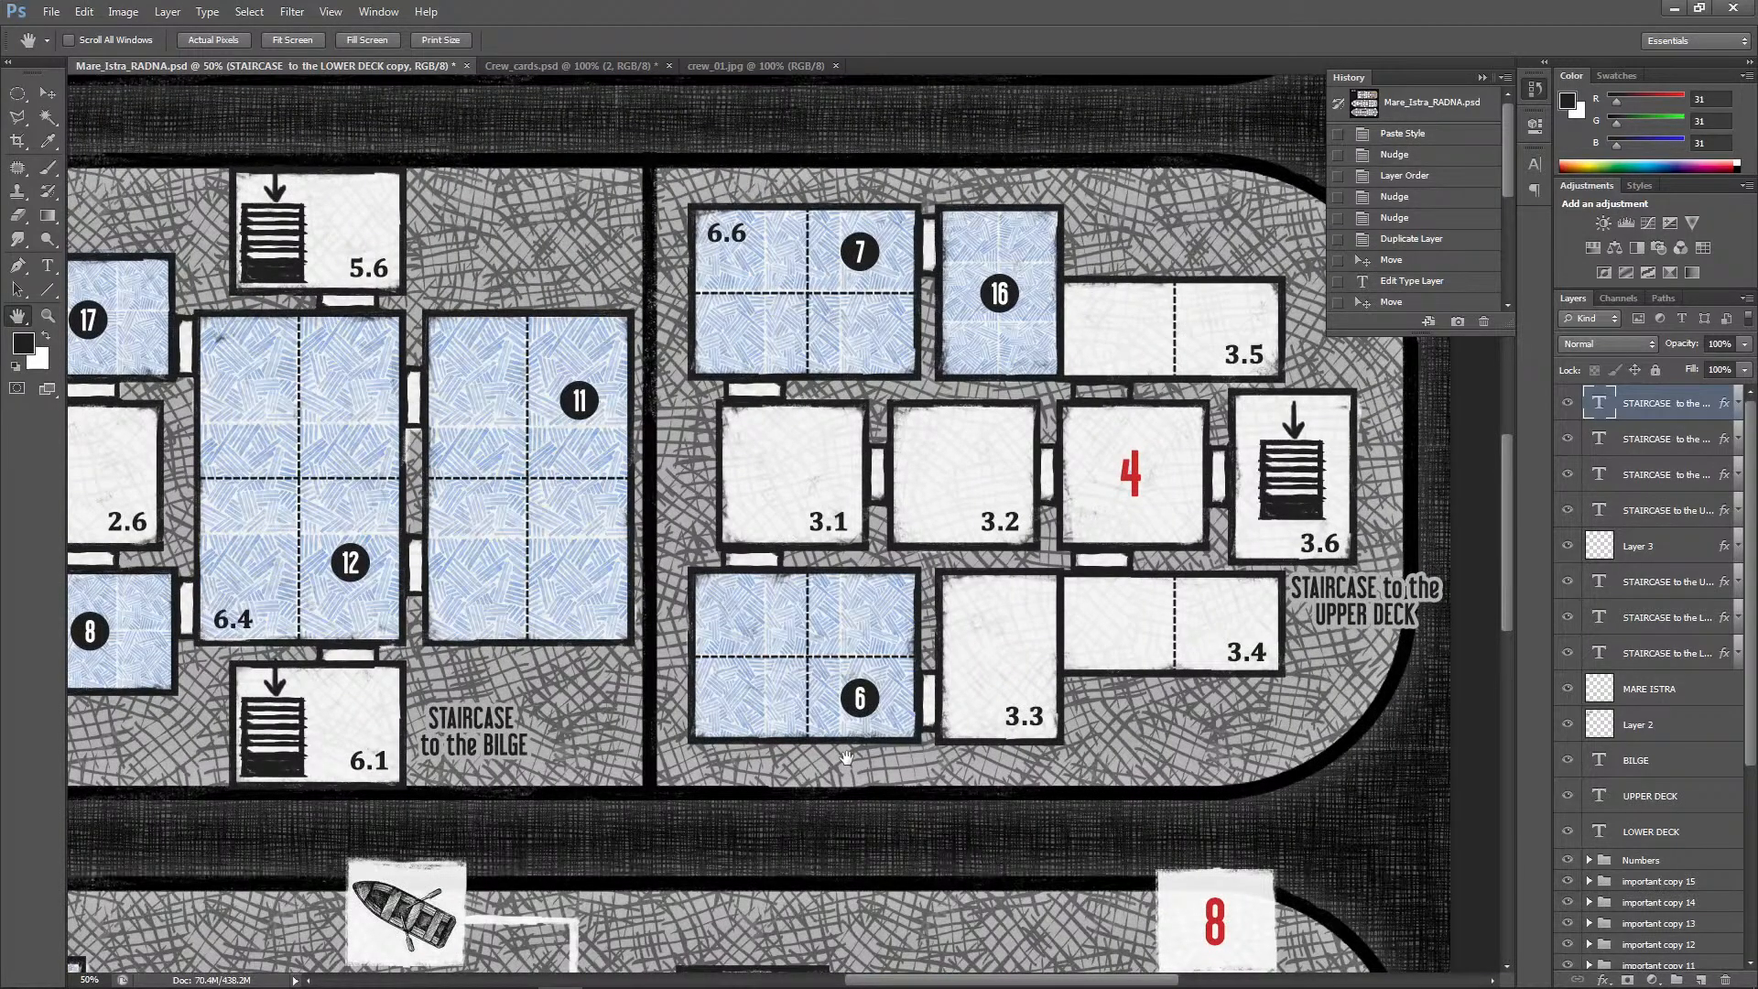
{"action": "left_click_drag", "start_coordinate": [613, 739], "coordinate": [808, 713]}
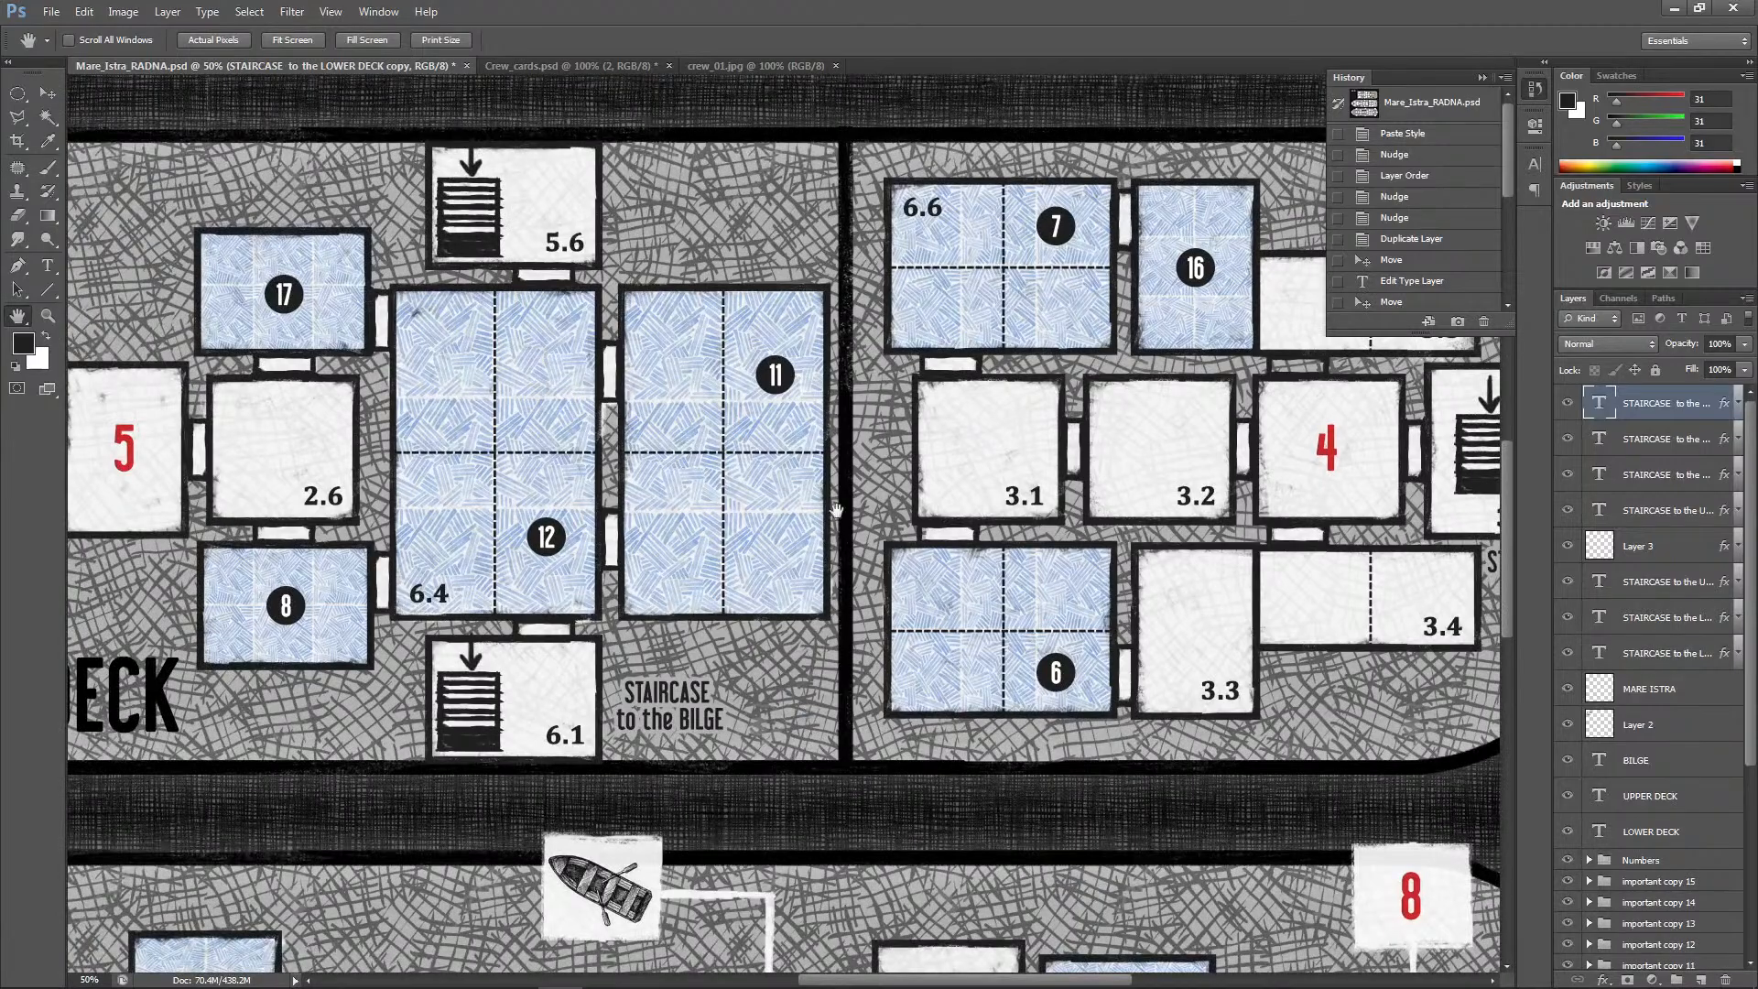
{"action": "left_click_drag", "start_coordinate": [779, 524], "coordinate": [667, 574]}
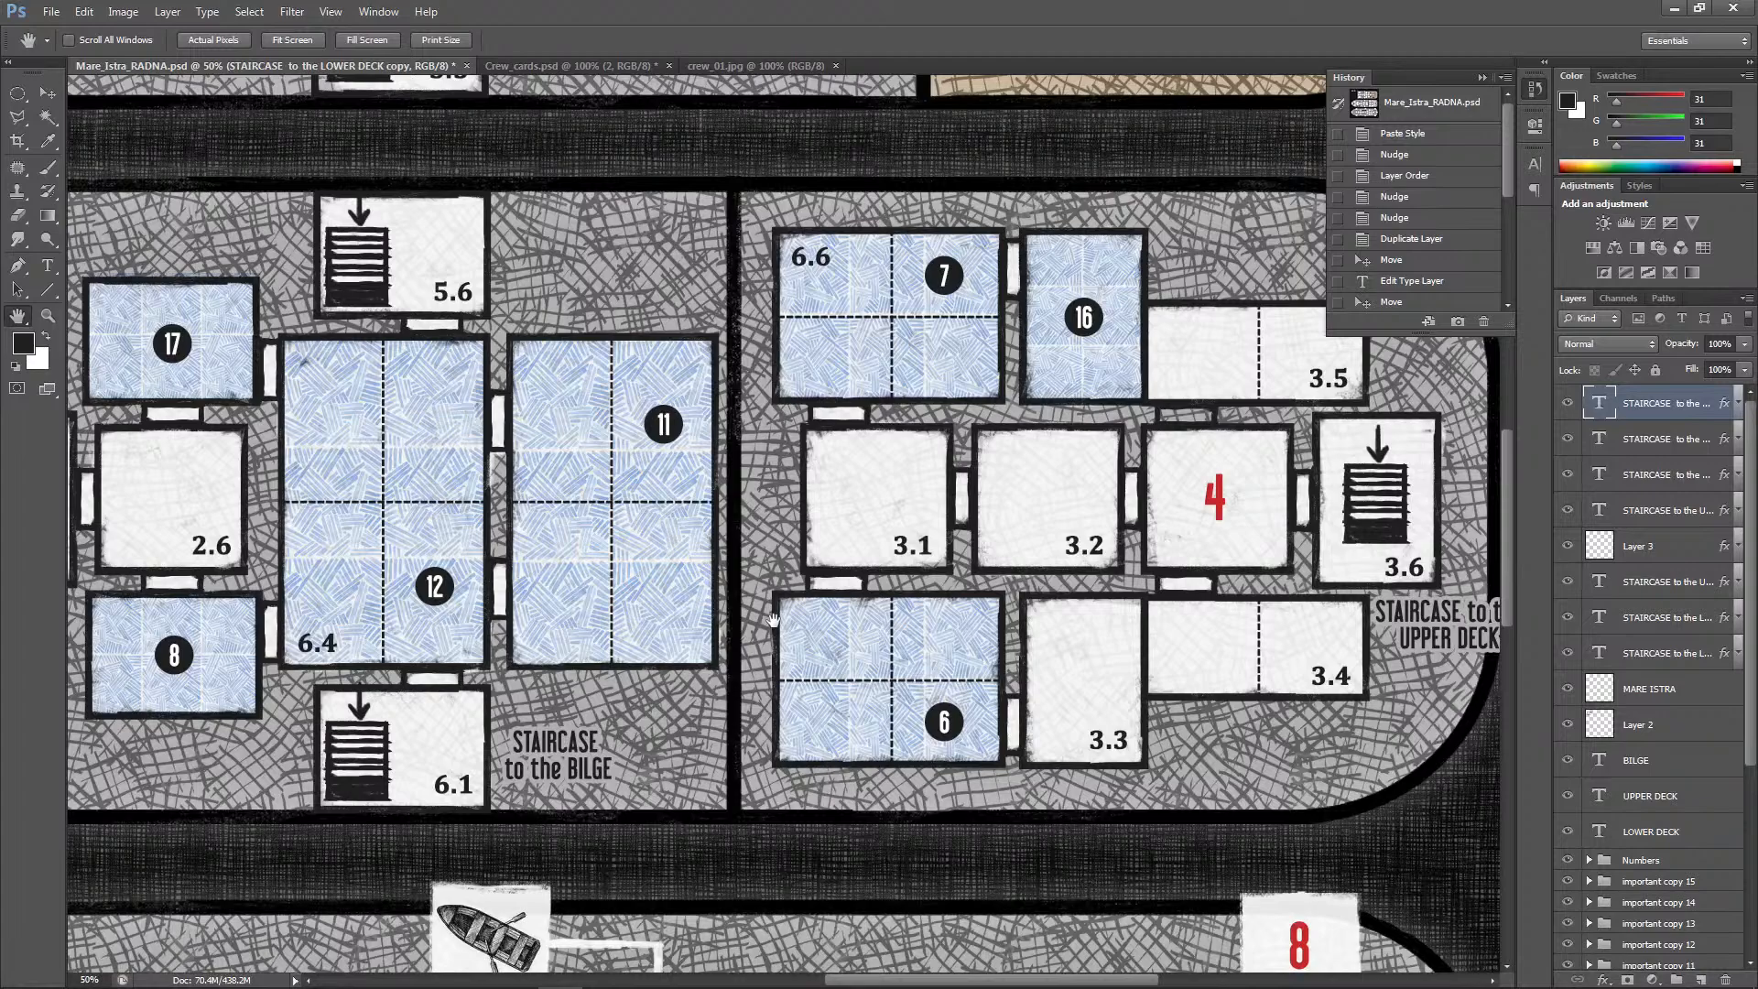
{"action": "left_click_drag", "start_coordinate": [910, 675], "coordinate": [852, 837]}
{"action": "left_click_drag", "start_coordinate": [934, 714], "coordinate": [1245, 573]}
{"action": "left_click_drag", "start_coordinate": [695, 522], "coordinate": [832, 554]}
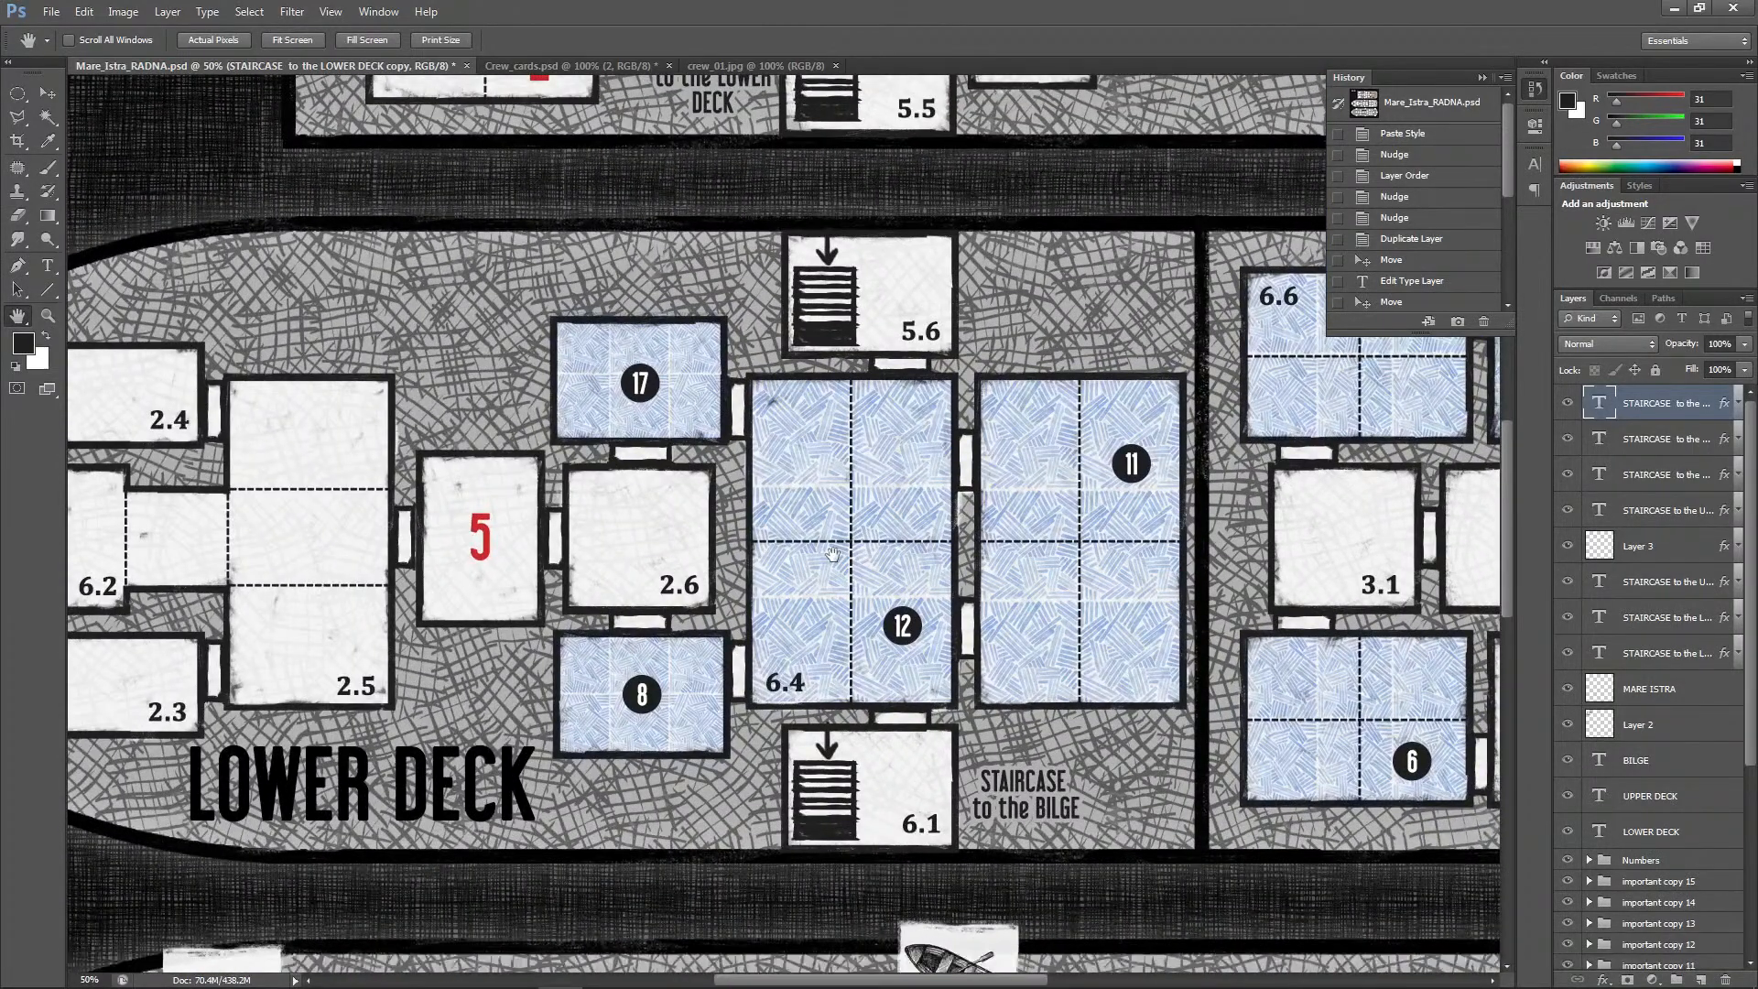
{"action": "left_click_drag", "start_coordinate": [940, 641], "coordinate": [901, 695]}
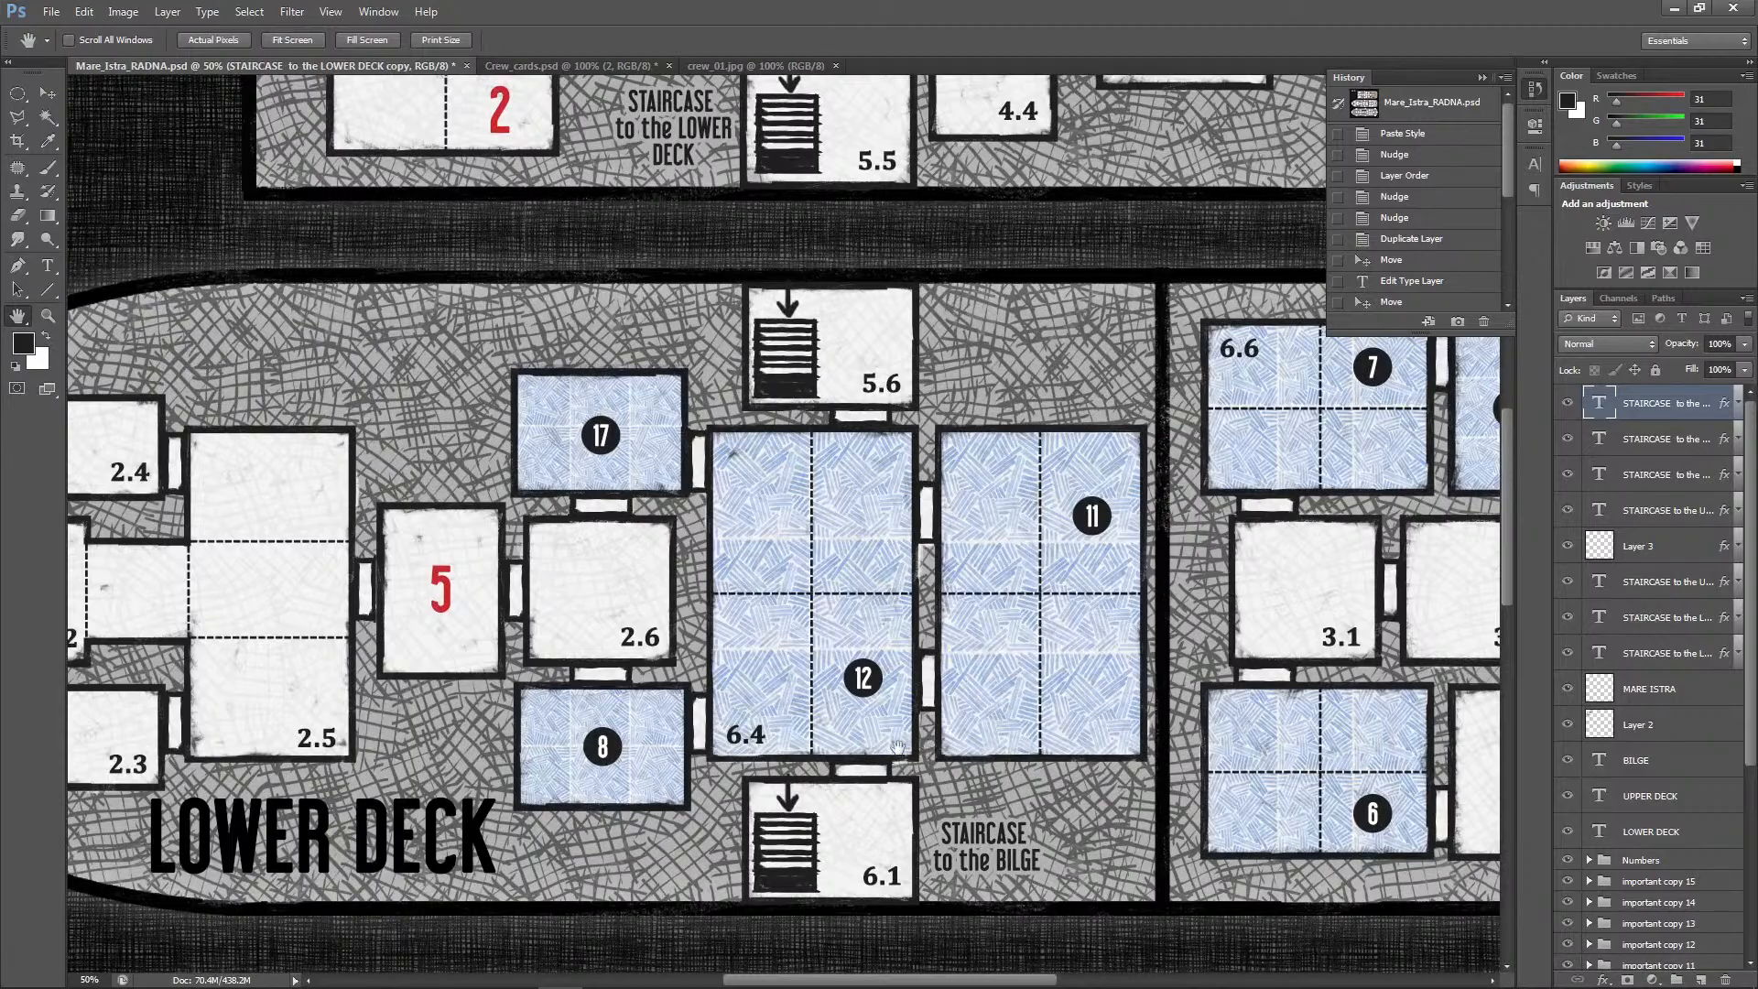
{"action": "left_click_drag", "start_coordinate": [853, 739], "coordinate": [933, 624]}
Examine the upper deck's lifeboats and the rooms around bridge 4 and radio room 14
{"action": "left_click_drag", "start_coordinate": [893, 778], "coordinate": [804, 611]}
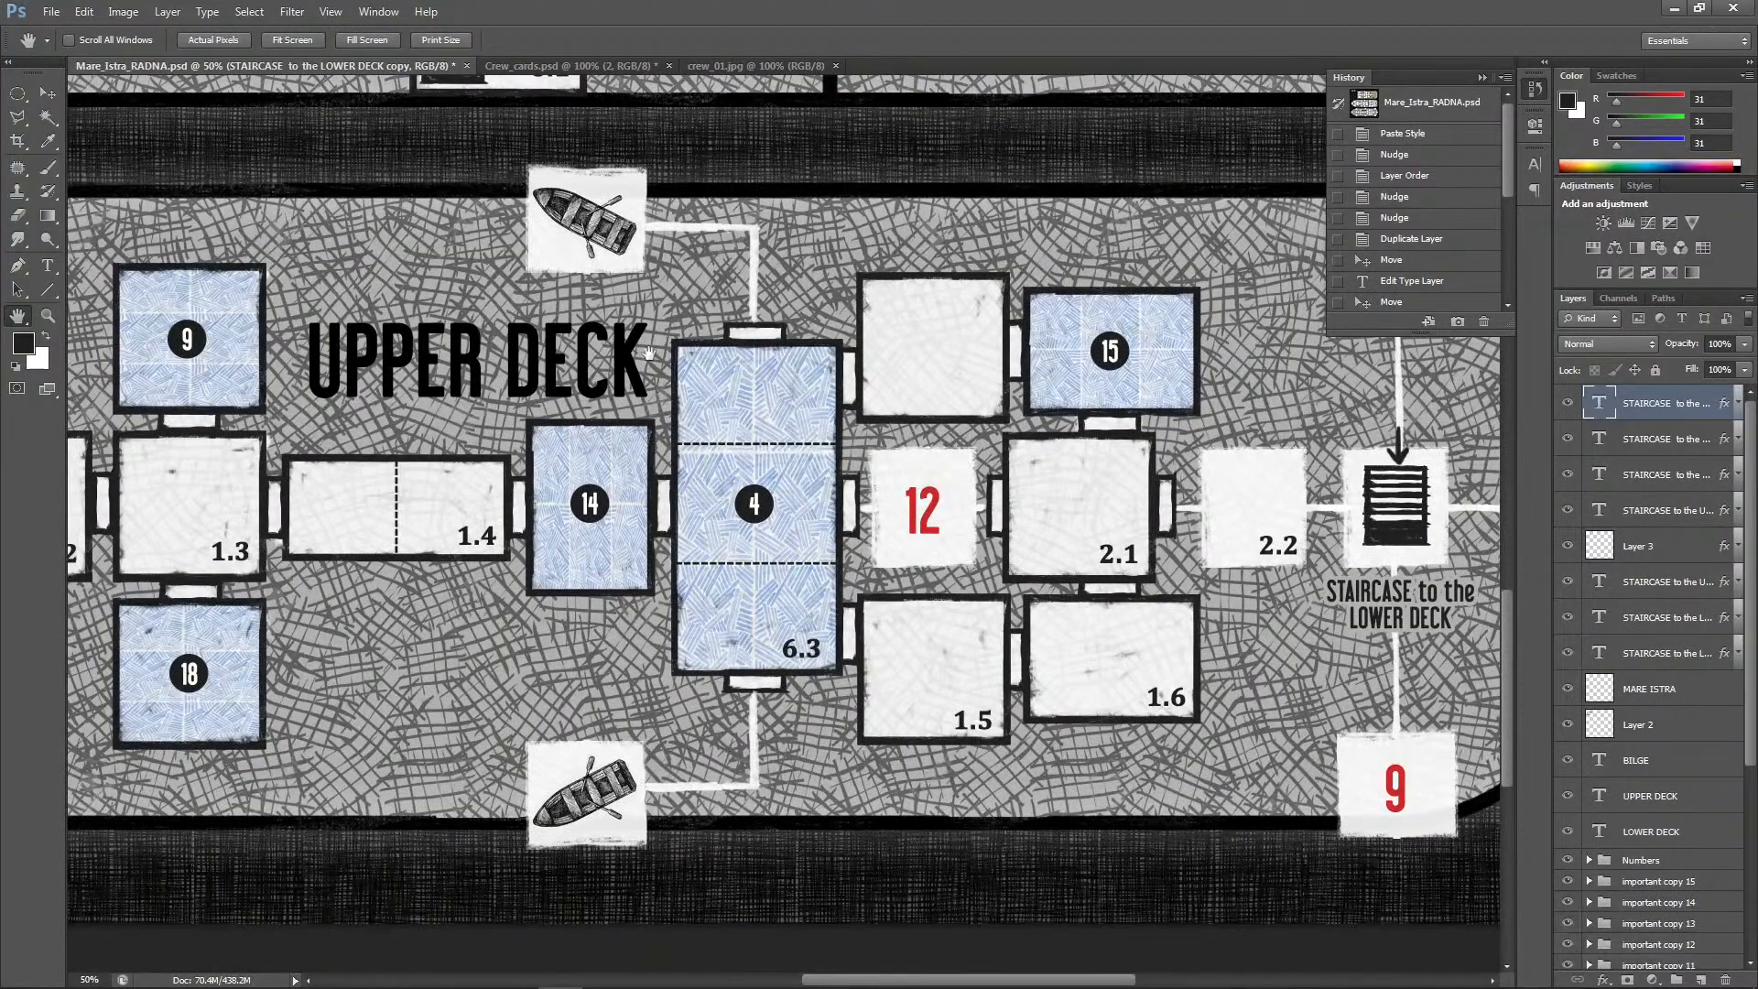
{"action": "left_click_drag", "start_coordinate": [647, 355], "coordinate": [748, 424]}
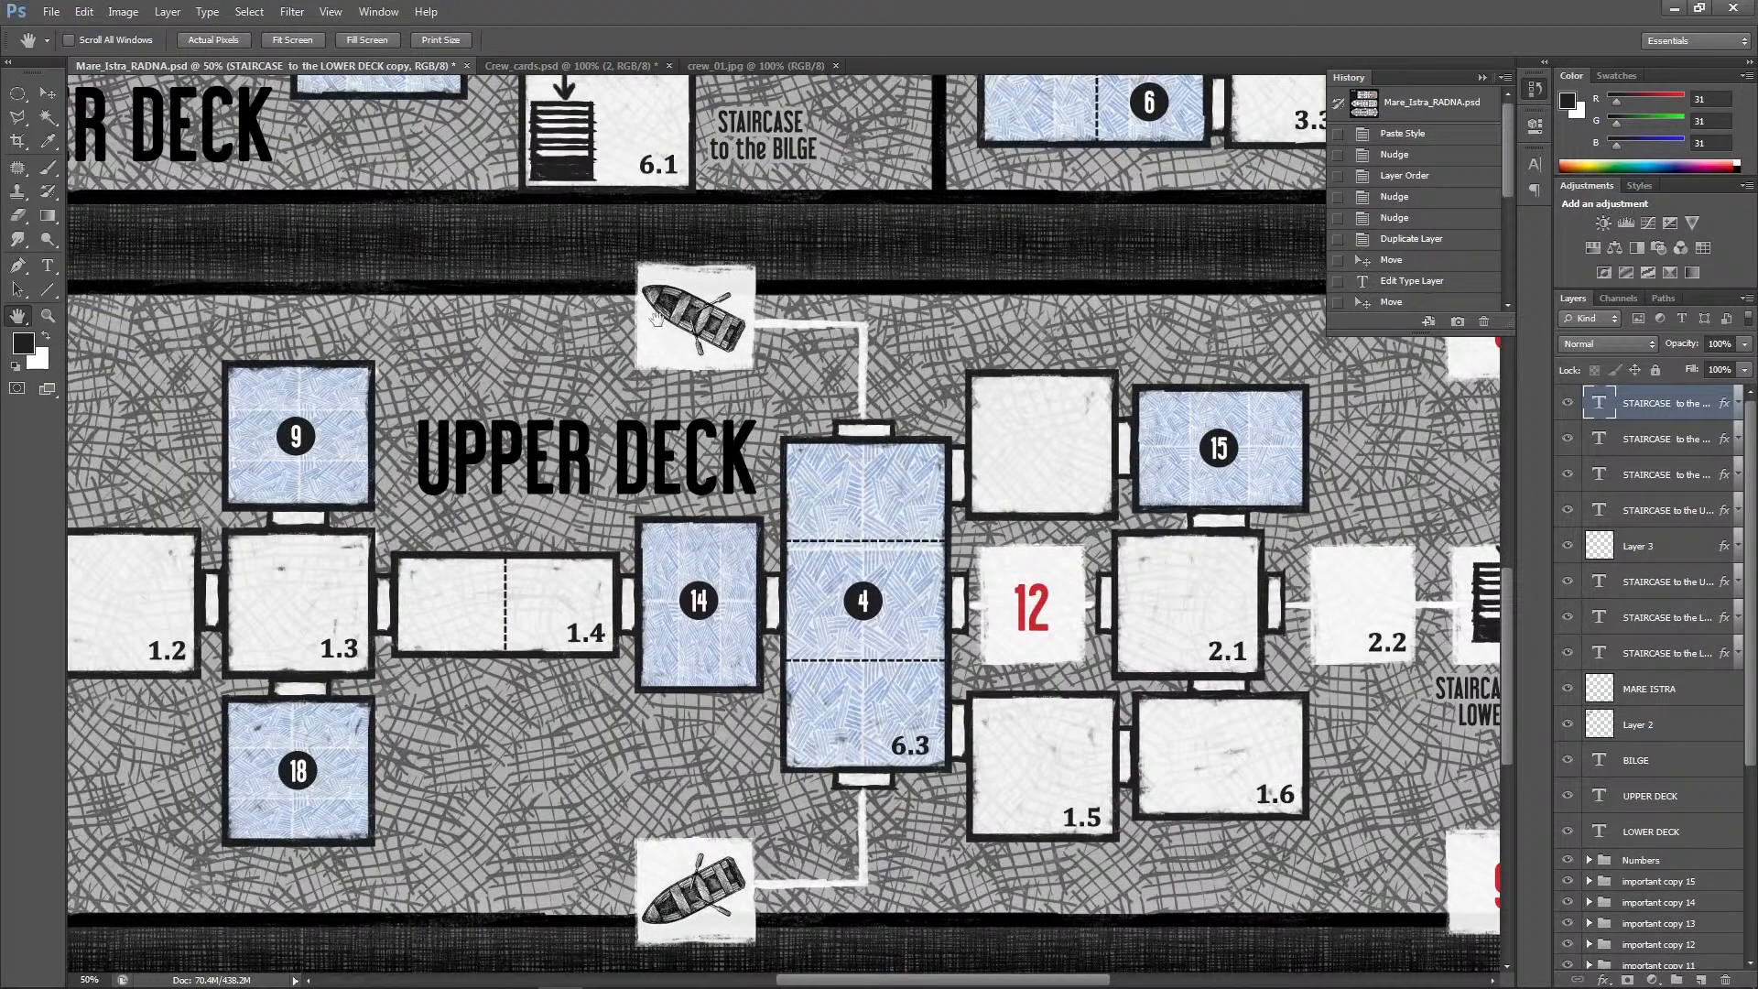
{"action": "left_click_drag", "start_coordinate": [694, 308], "coordinate": [808, 300]}
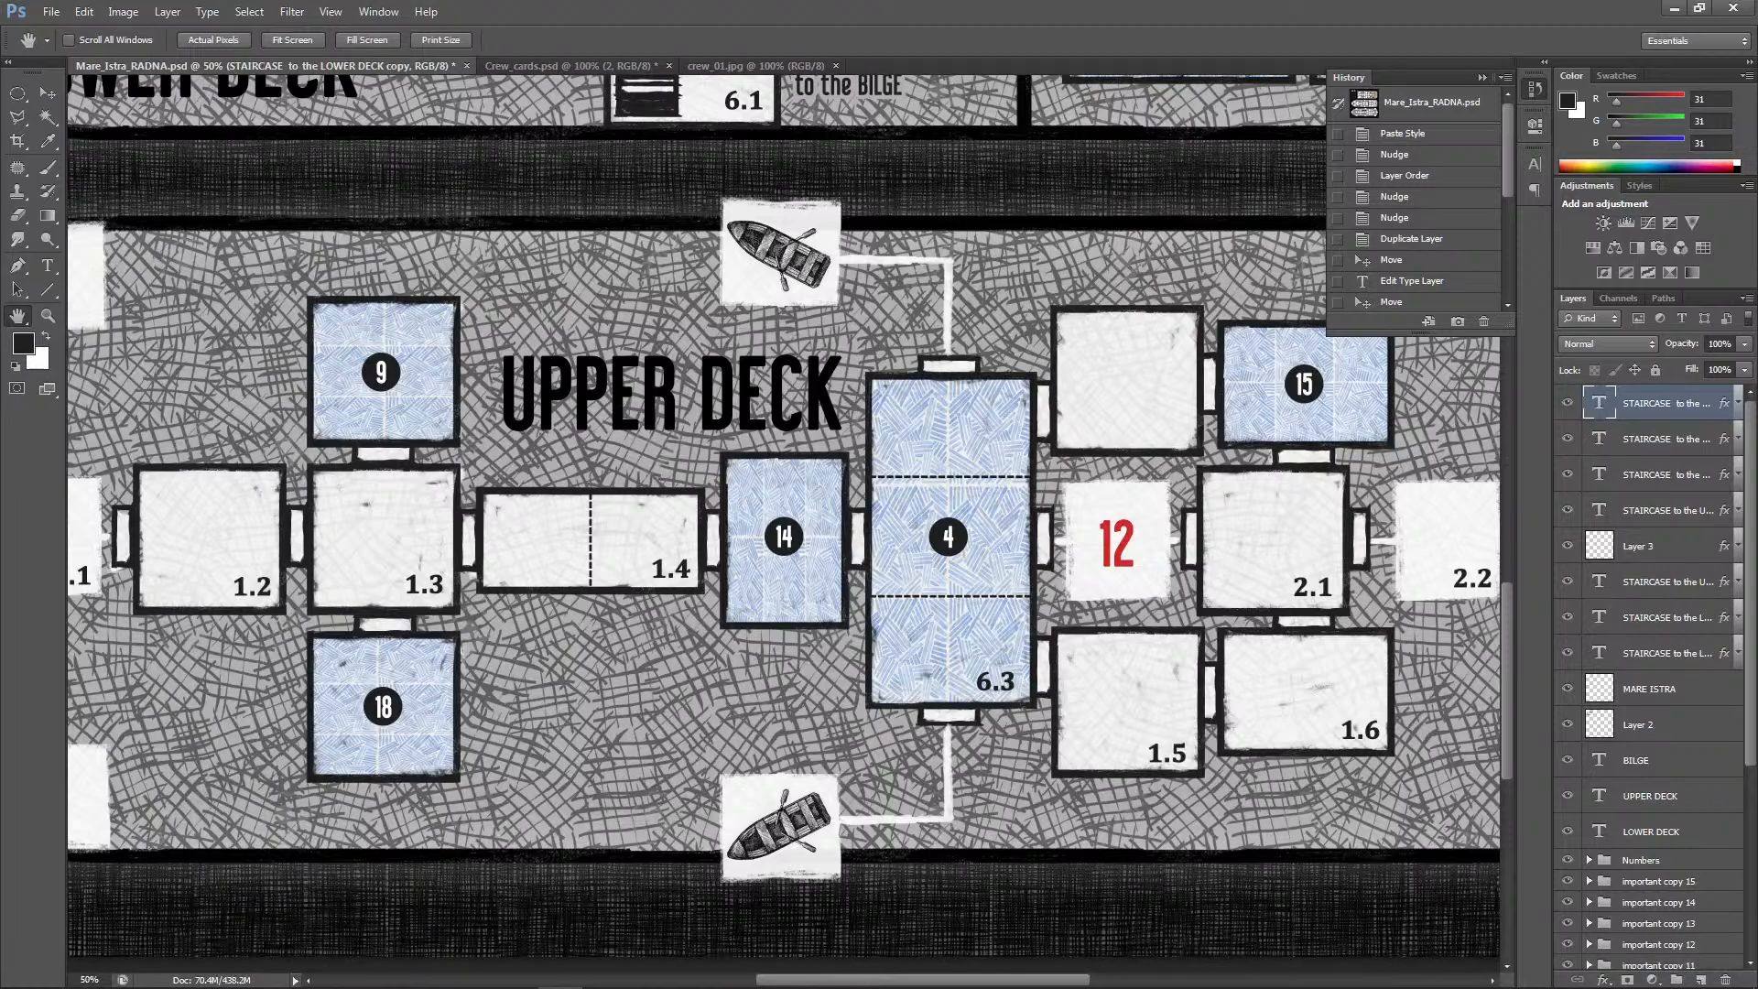
Switch to Chrome, check the live stream page and its chat, and return to the ship map in Photoshop
{"action": "mouse_move", "coordinate": [476, 985]}
{"action": "left_click", "coordinate": [291, 969]}
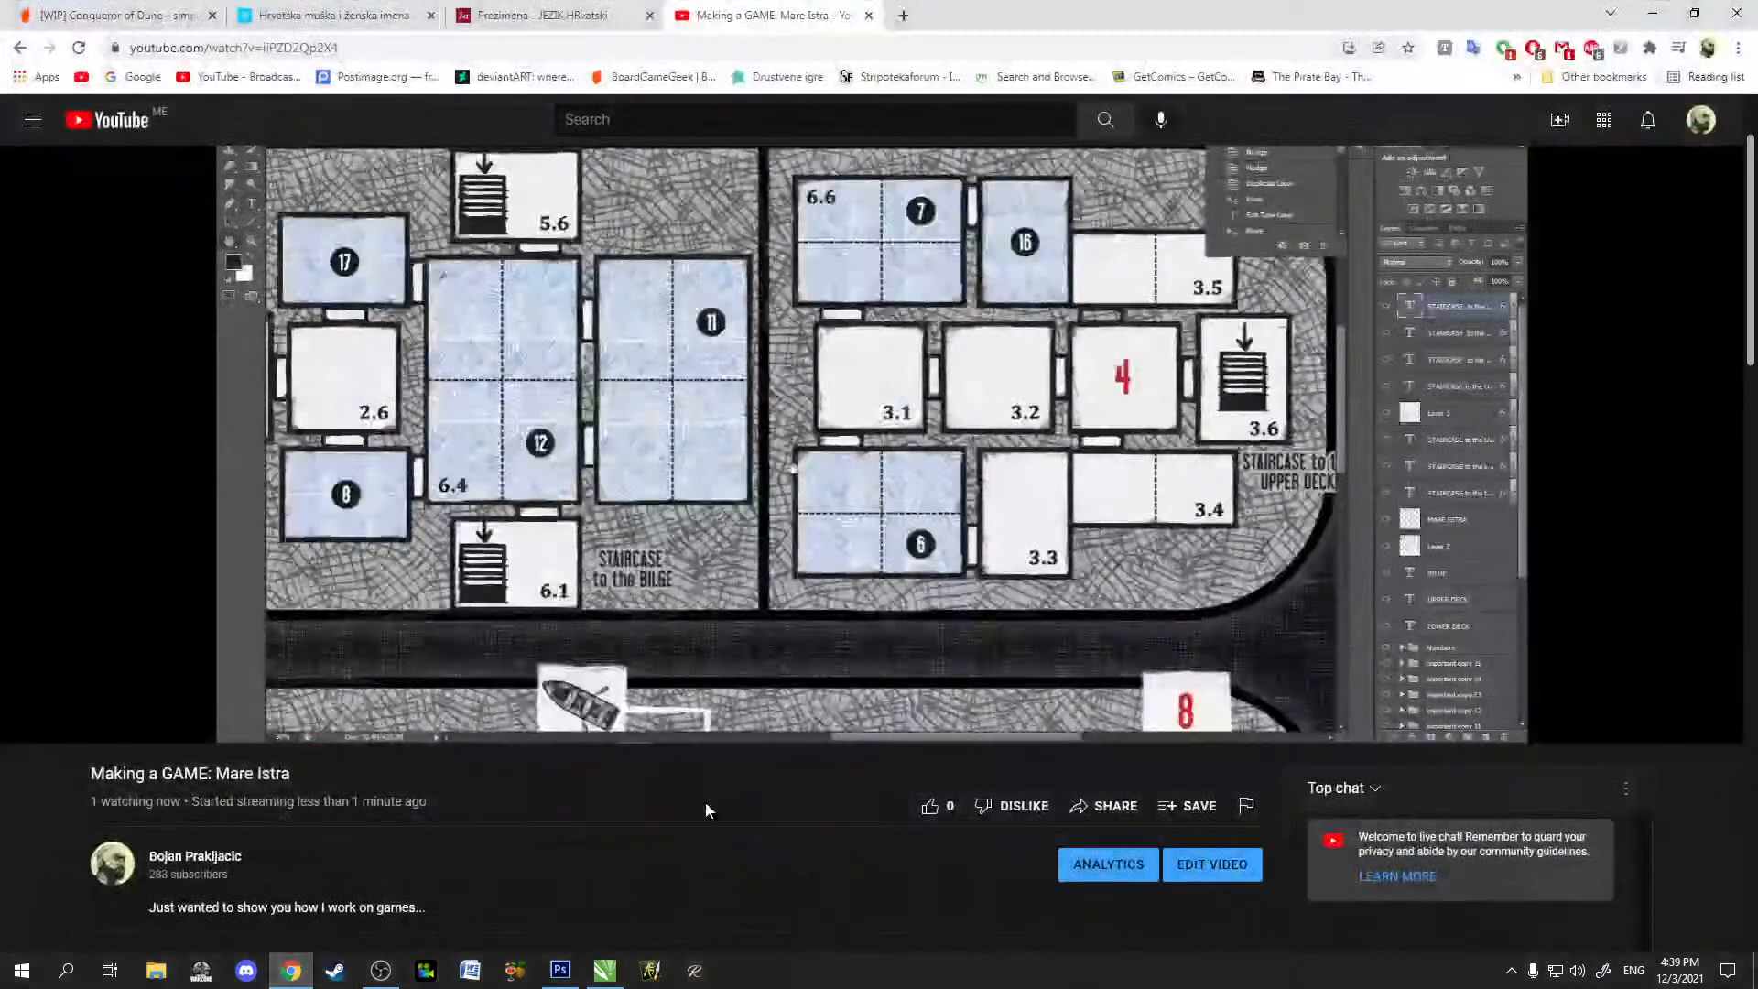
{"action": "scroll", "coordinate": [824, 837], "scroll_direction": "down", "scroll_amount": 3}
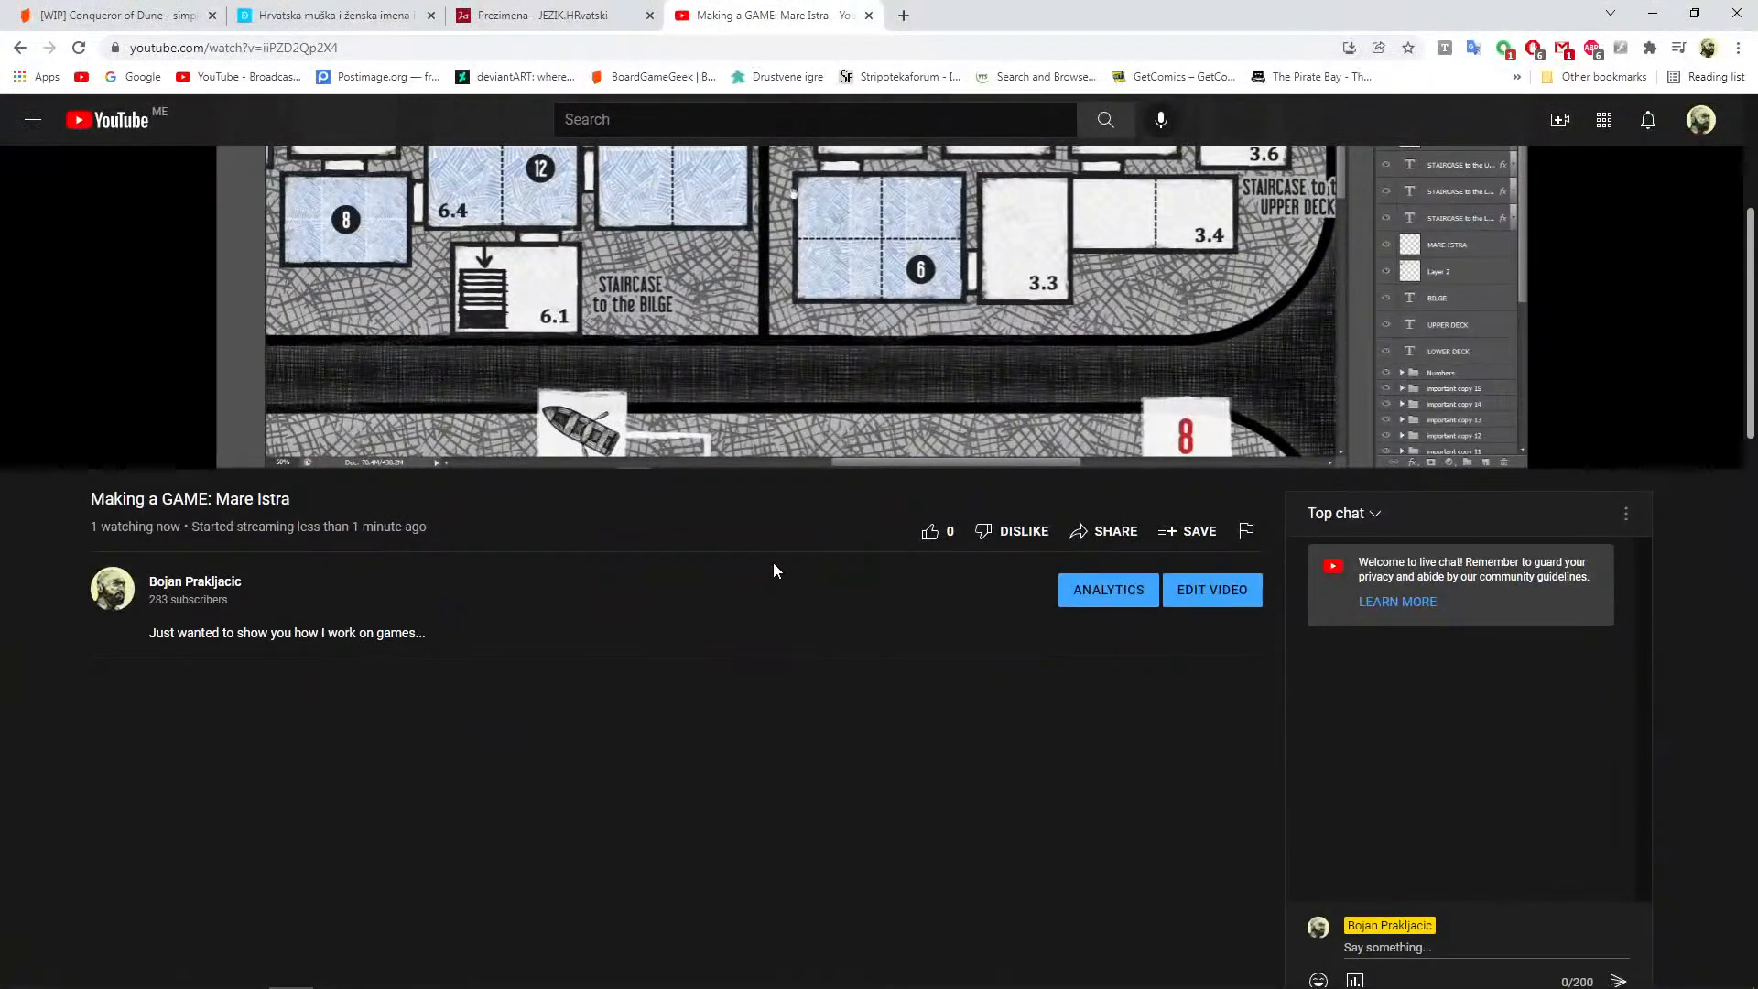
{"action": "left_click", "coordinate": [1652, 13]}
Add a text layer reading "tonage" directly beneath the MARE ISTRA title
{"action": "left_click_drag", "start_coordinate": [972, 600], "coordinate": [644, 626]}
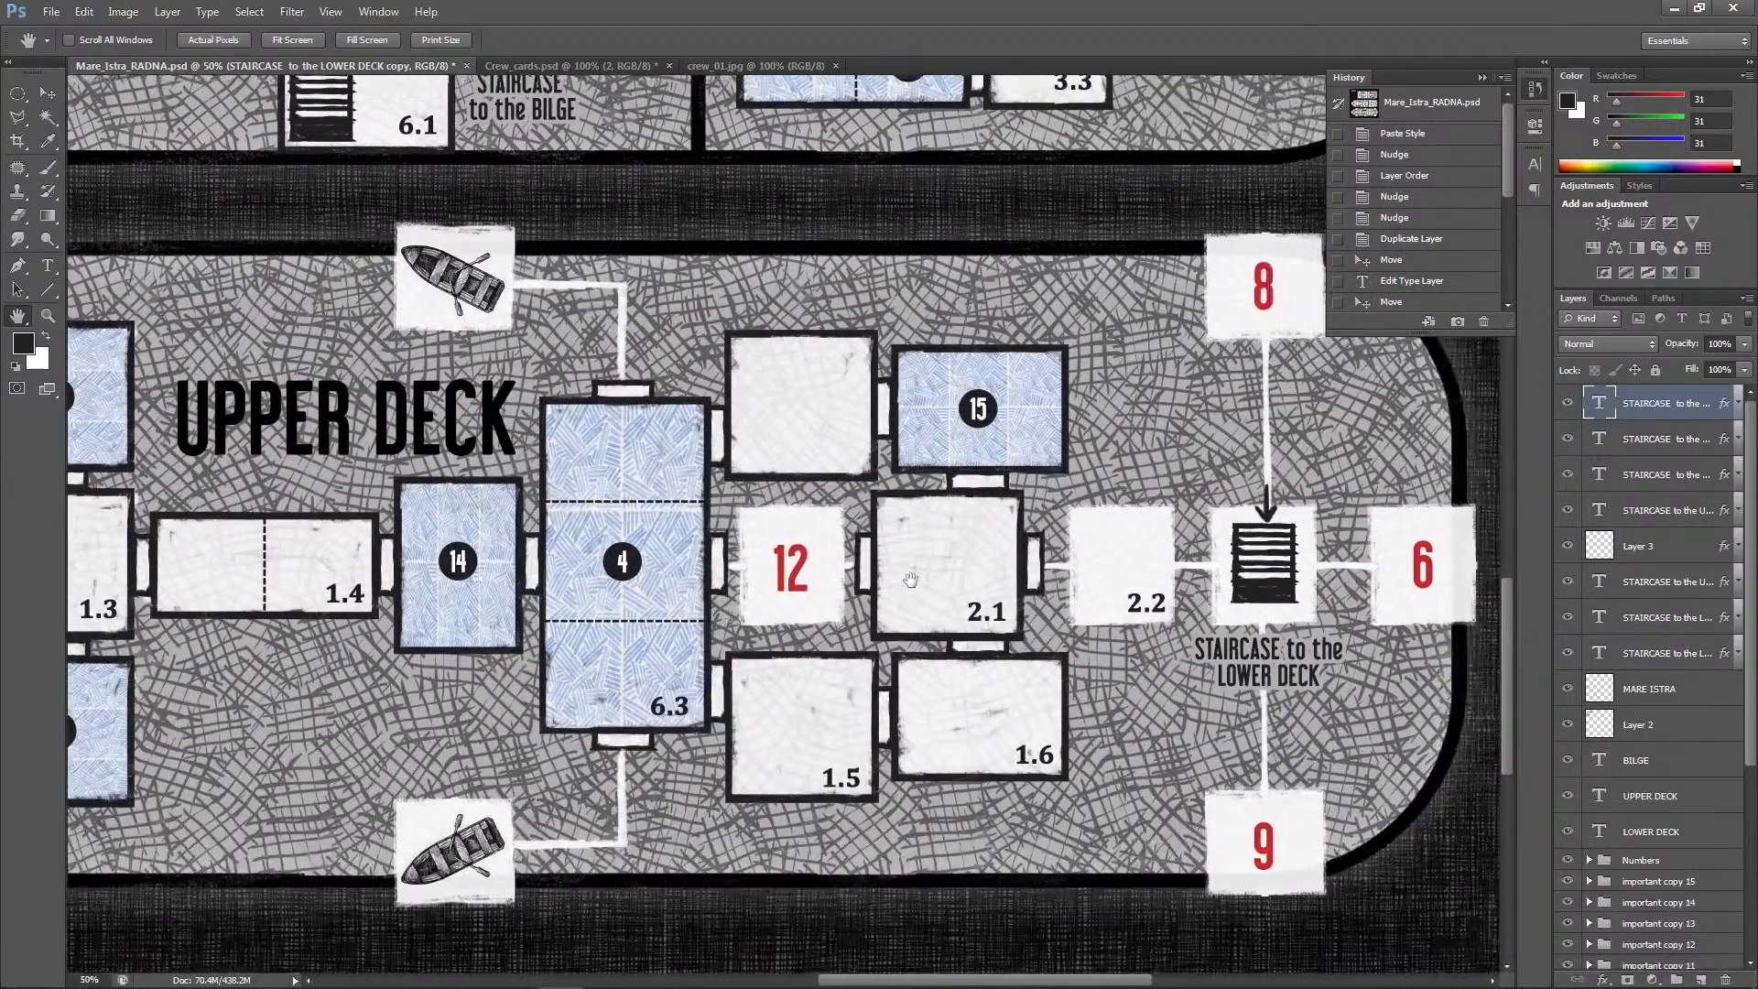
{"action": "left_click_drag", "start_coordinate": [294, 596], "coordinate": [797, 879]}
{"action": "left_click_drag", "start_coordinate": [366, 73], "coordinate": [700, 289]}
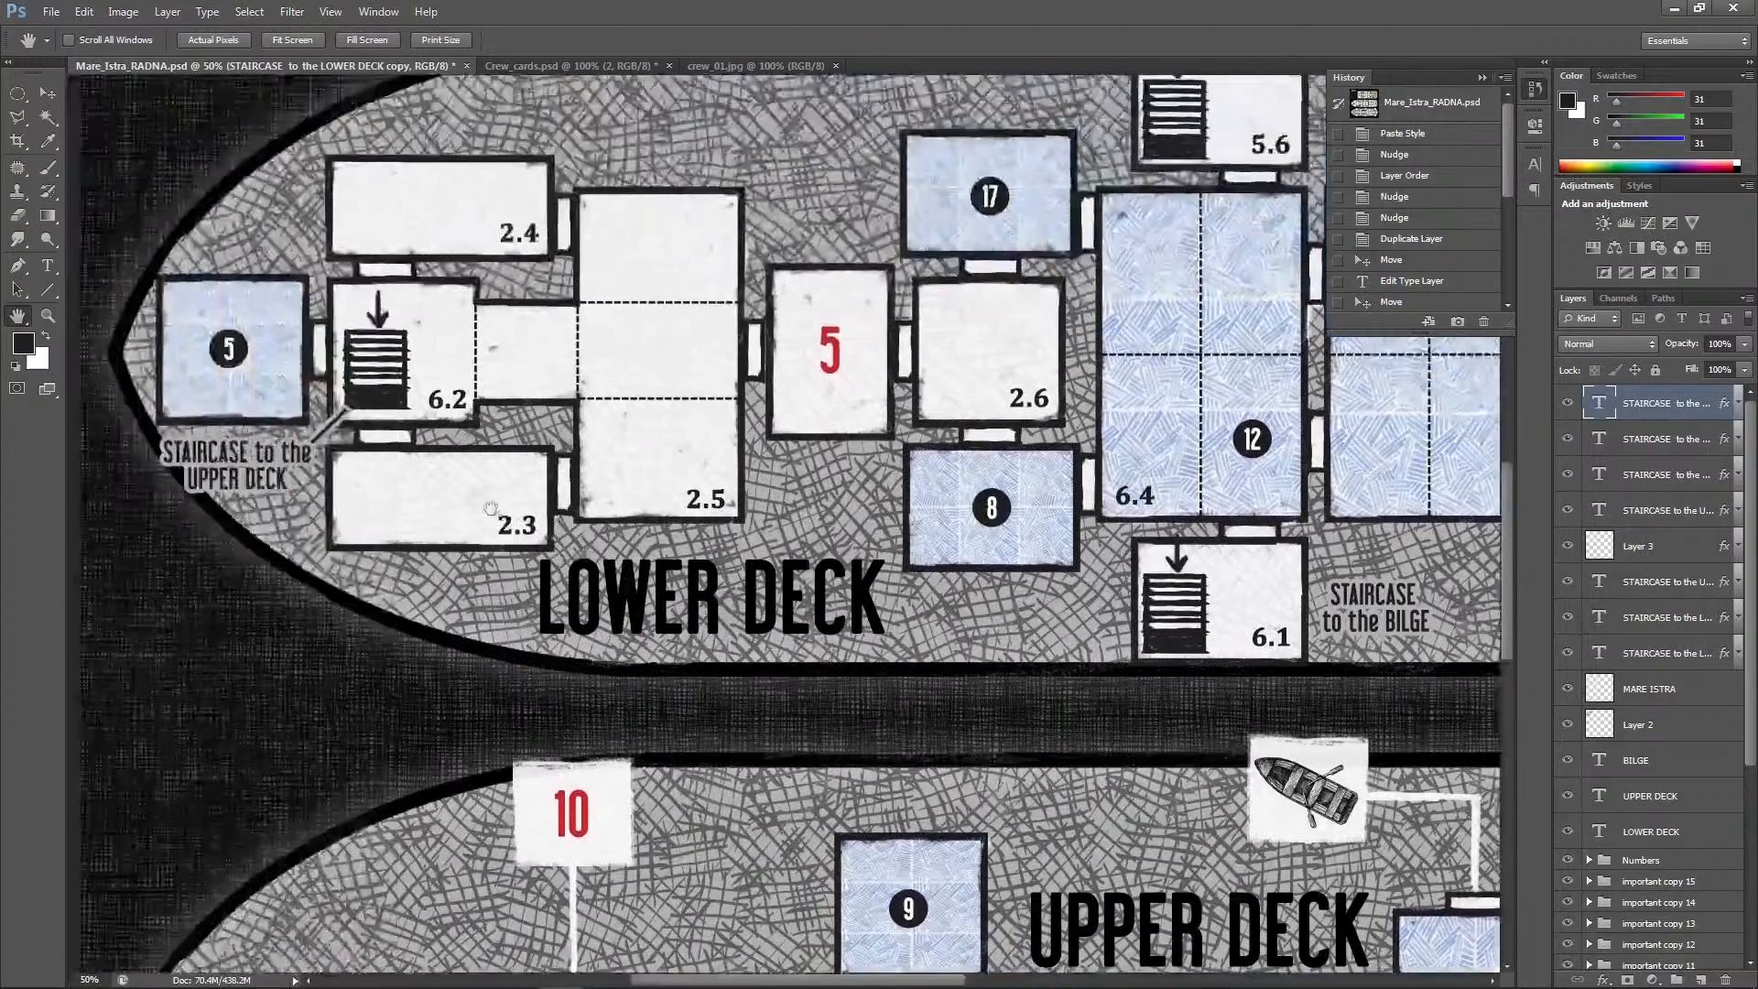
{"action": "left_click_drag", "start_coordinate": [366, 188], "coordinate": [534, 884]}
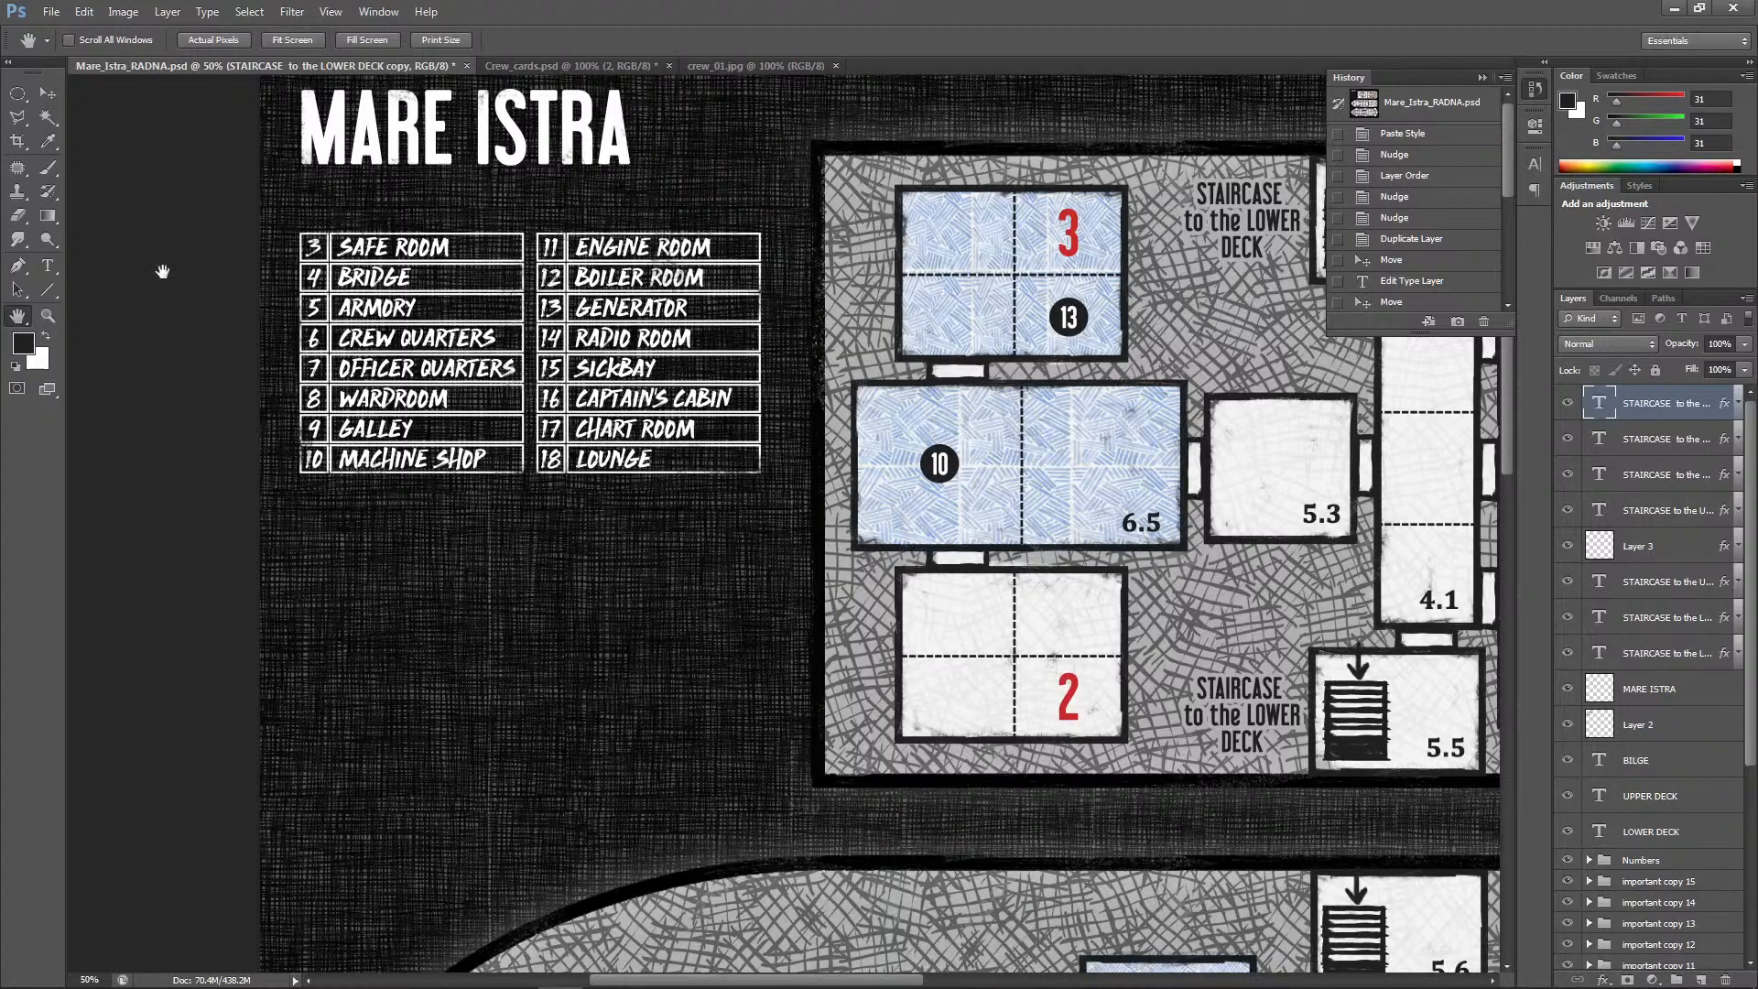
{"action": "left_click", "coordinate": [46, 336]}
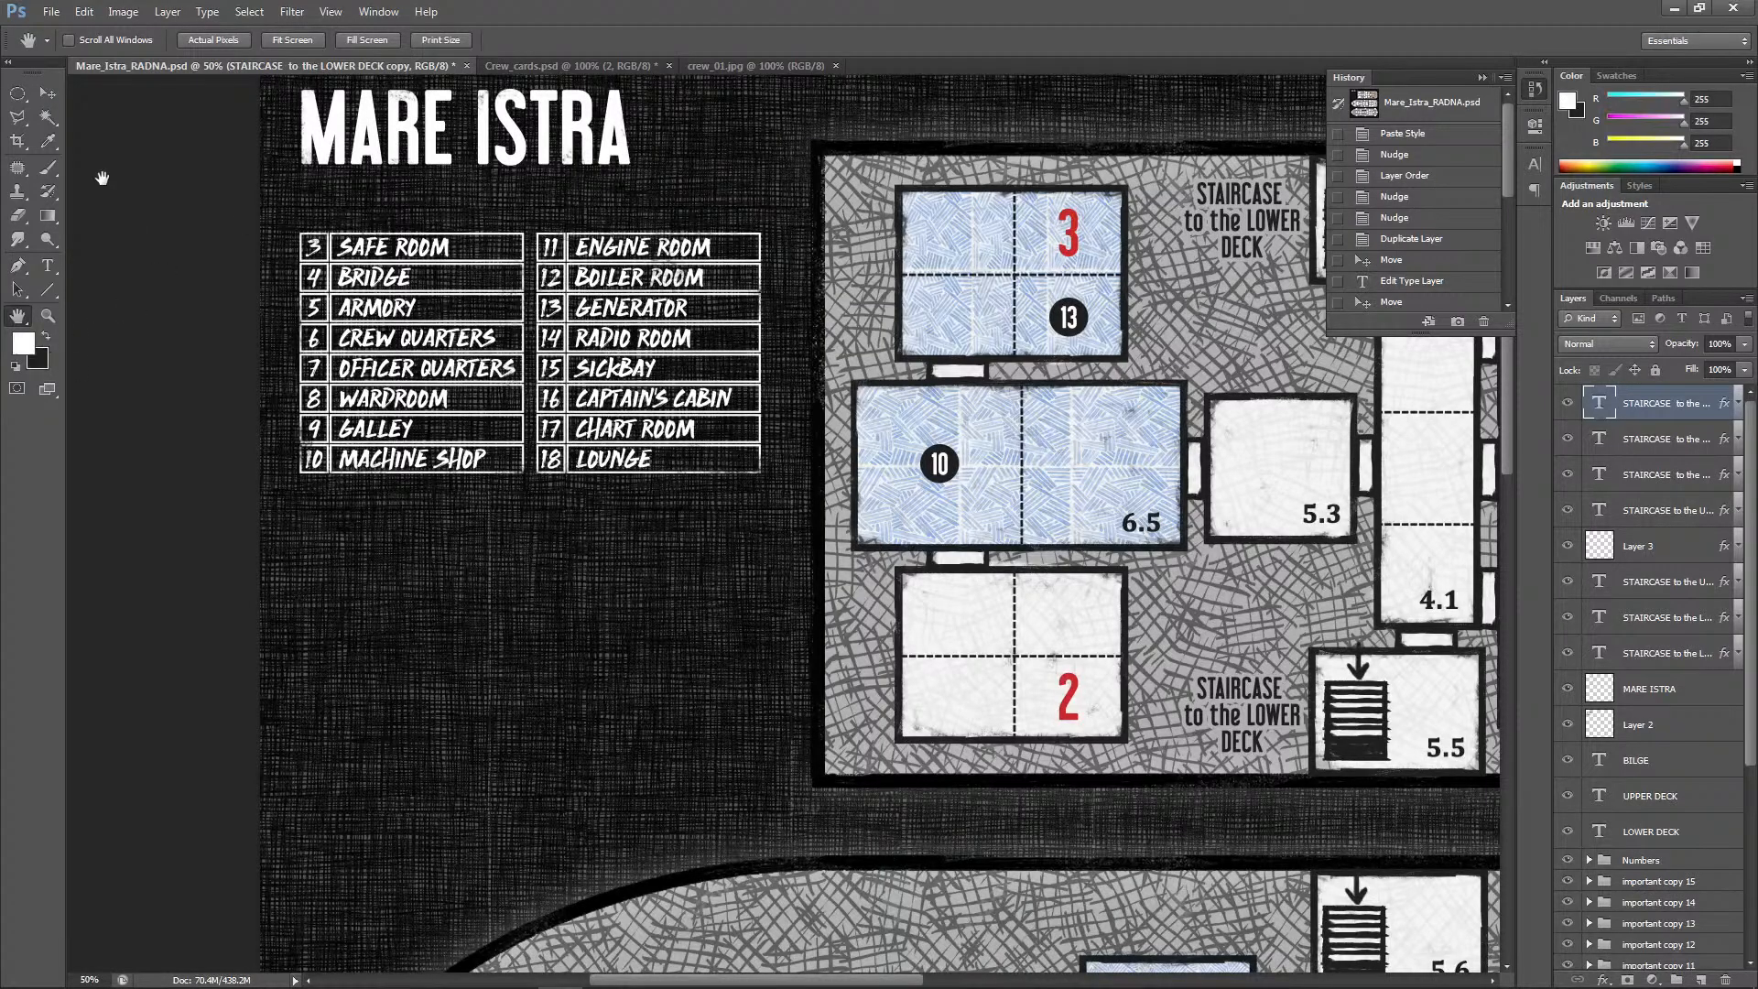
{"action": "left_click", "coordinate": [49, 273]}
{"action": "left_click", "coordinate": [304, 183]}
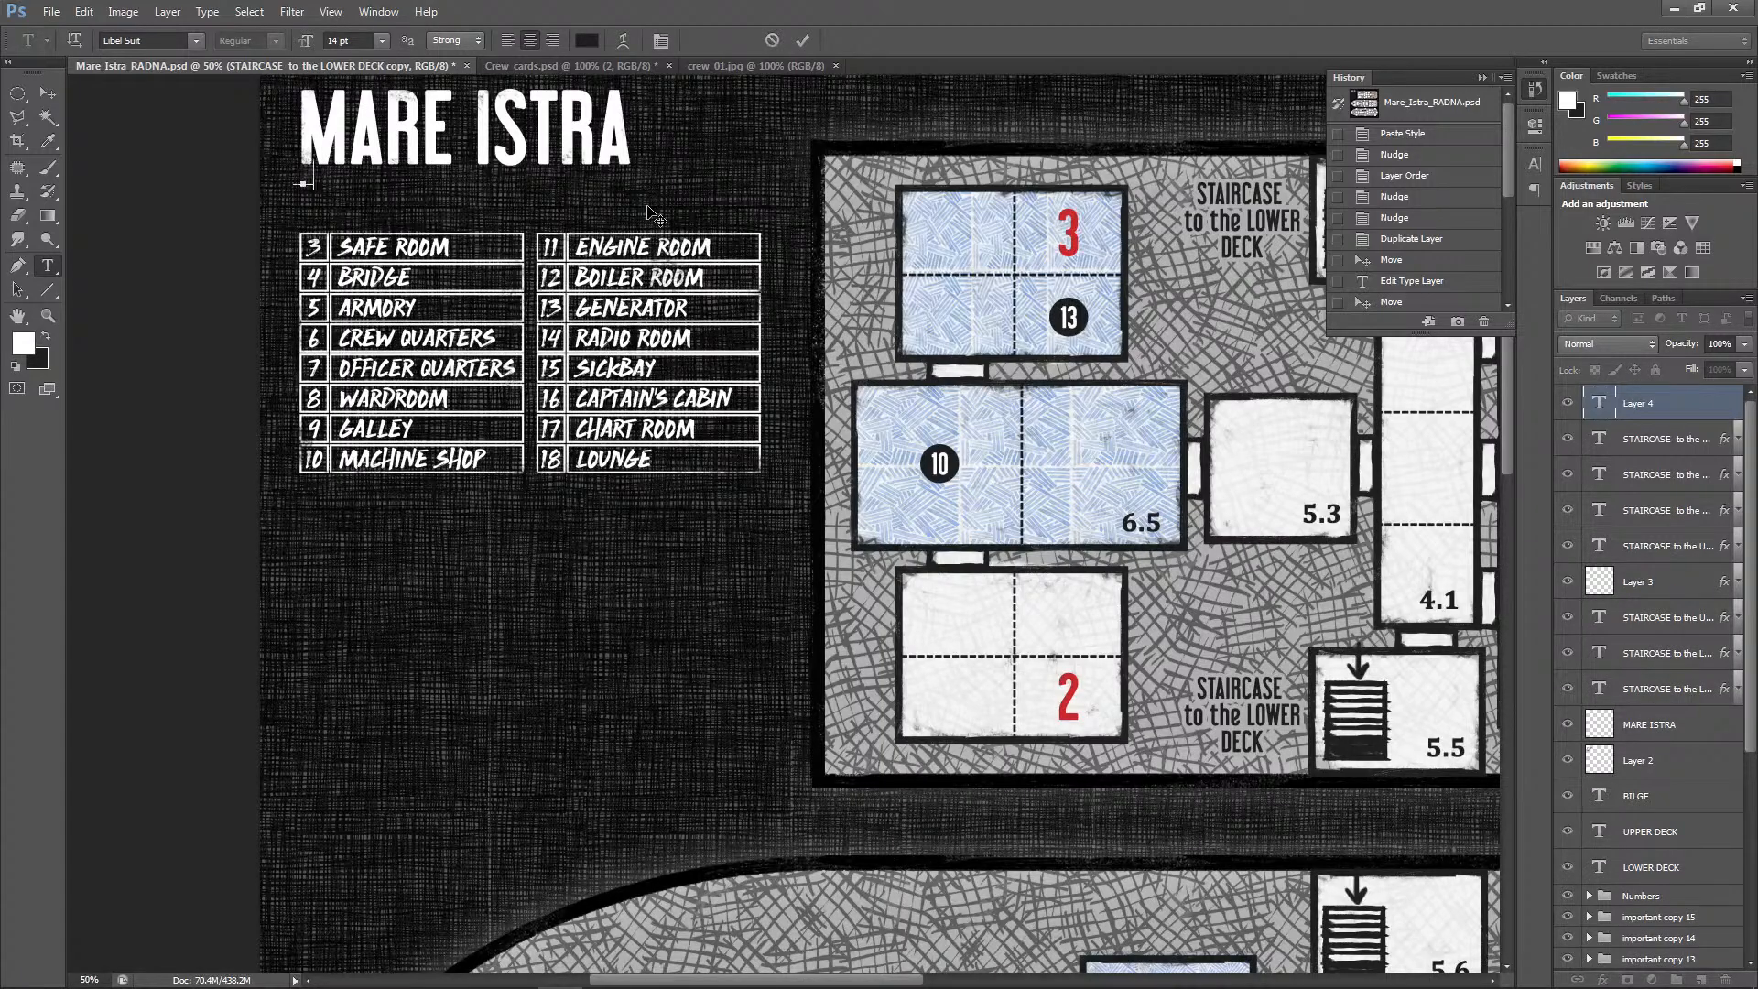
{"action": "type", "text": "tonage"}
{"action": "key", "text": "ctrl+Return"}
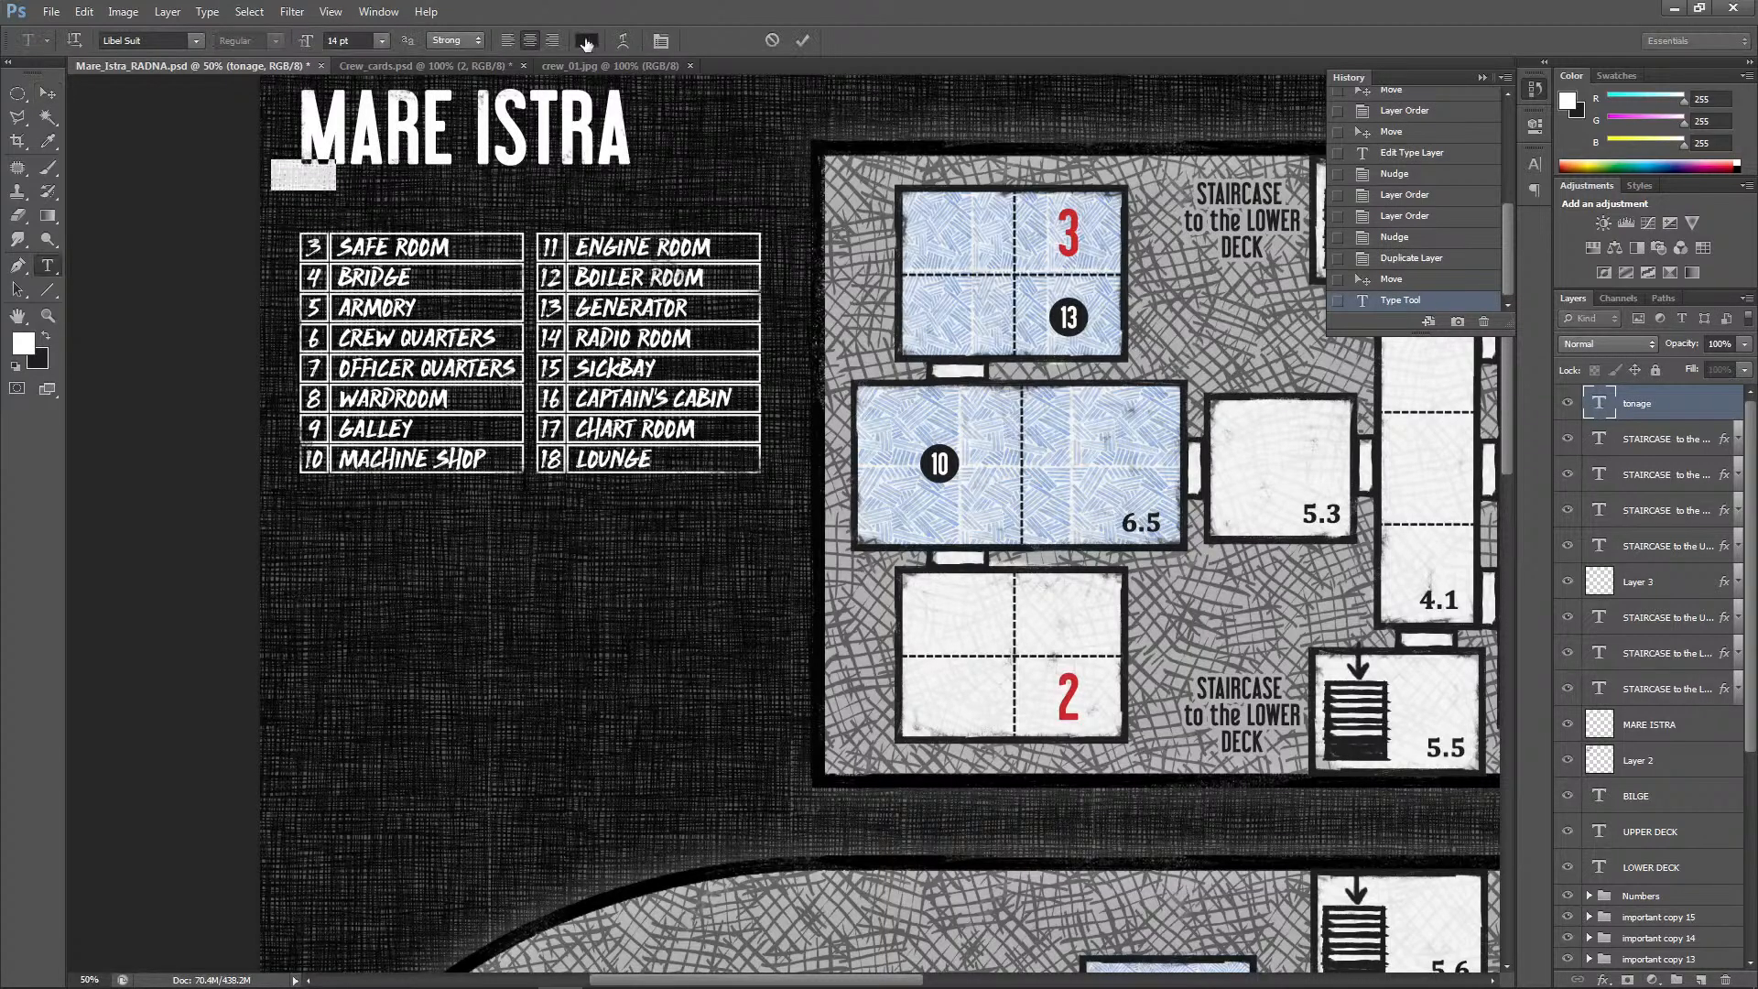
Recolor the "tonage" text to white fefefe and align it to the left
{"action": "left_click", "coordinate": [586, 40]}
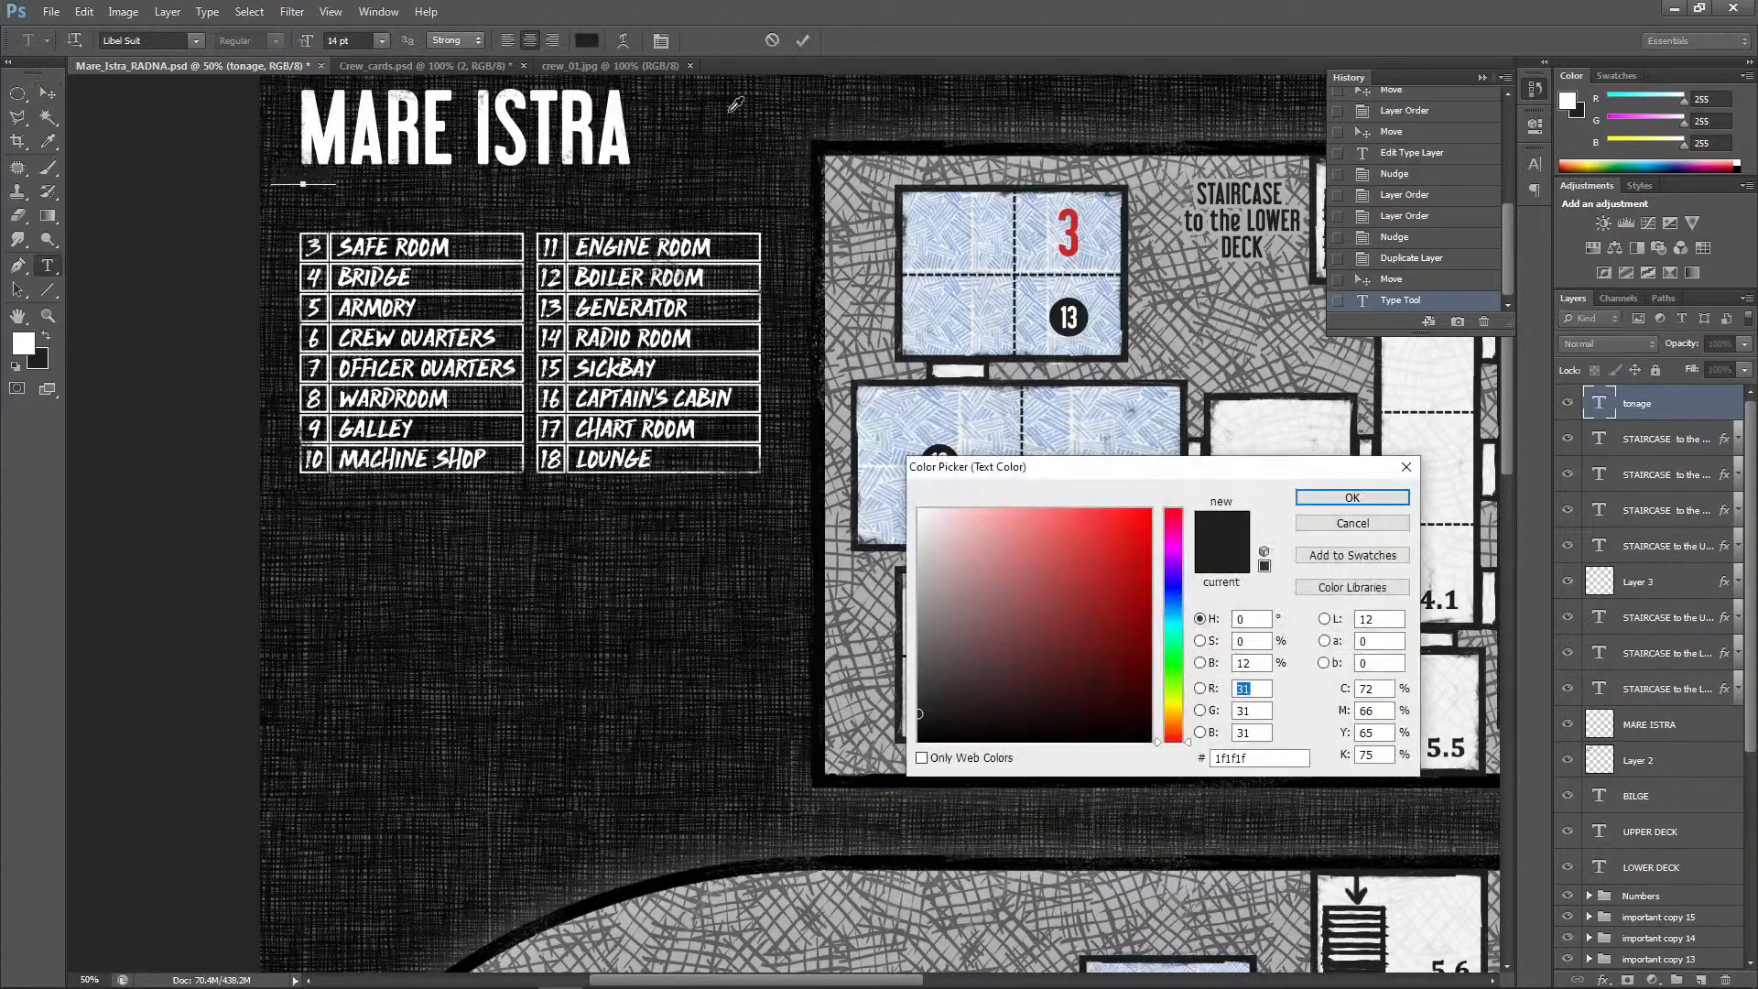
{"action": "left_click", "coordinate": [1249, 426]}
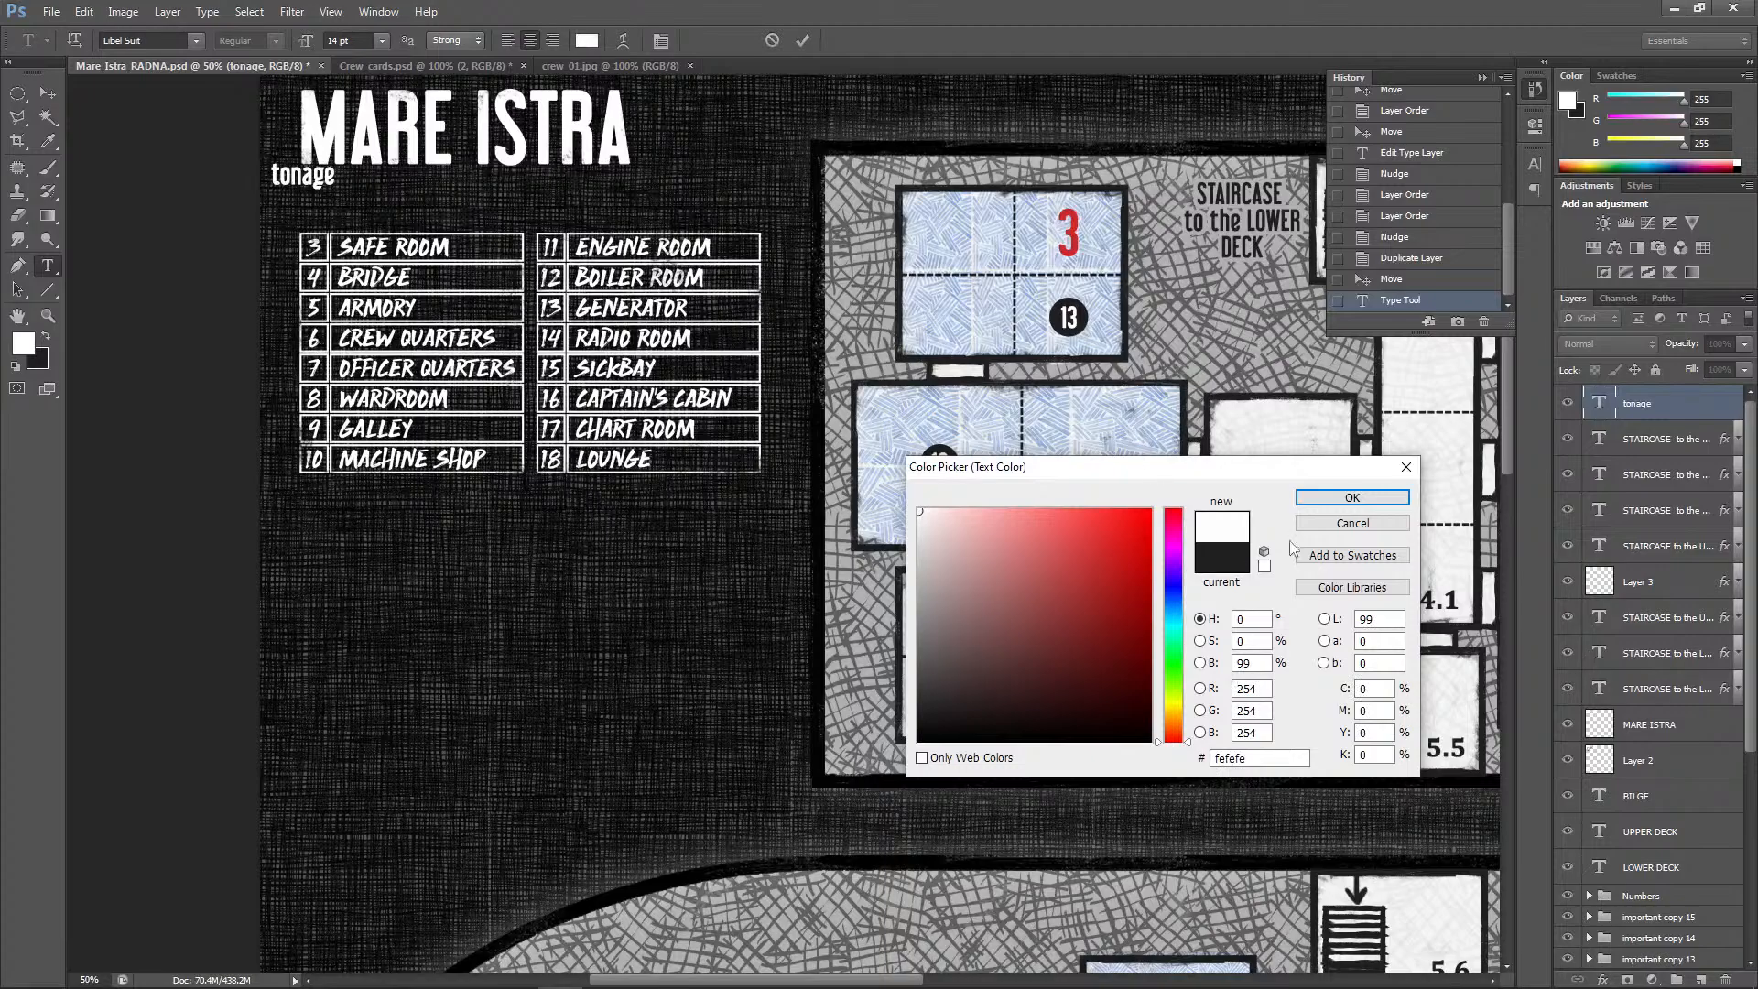
{"action": "left_click", "coordinate": [1352, 497]}
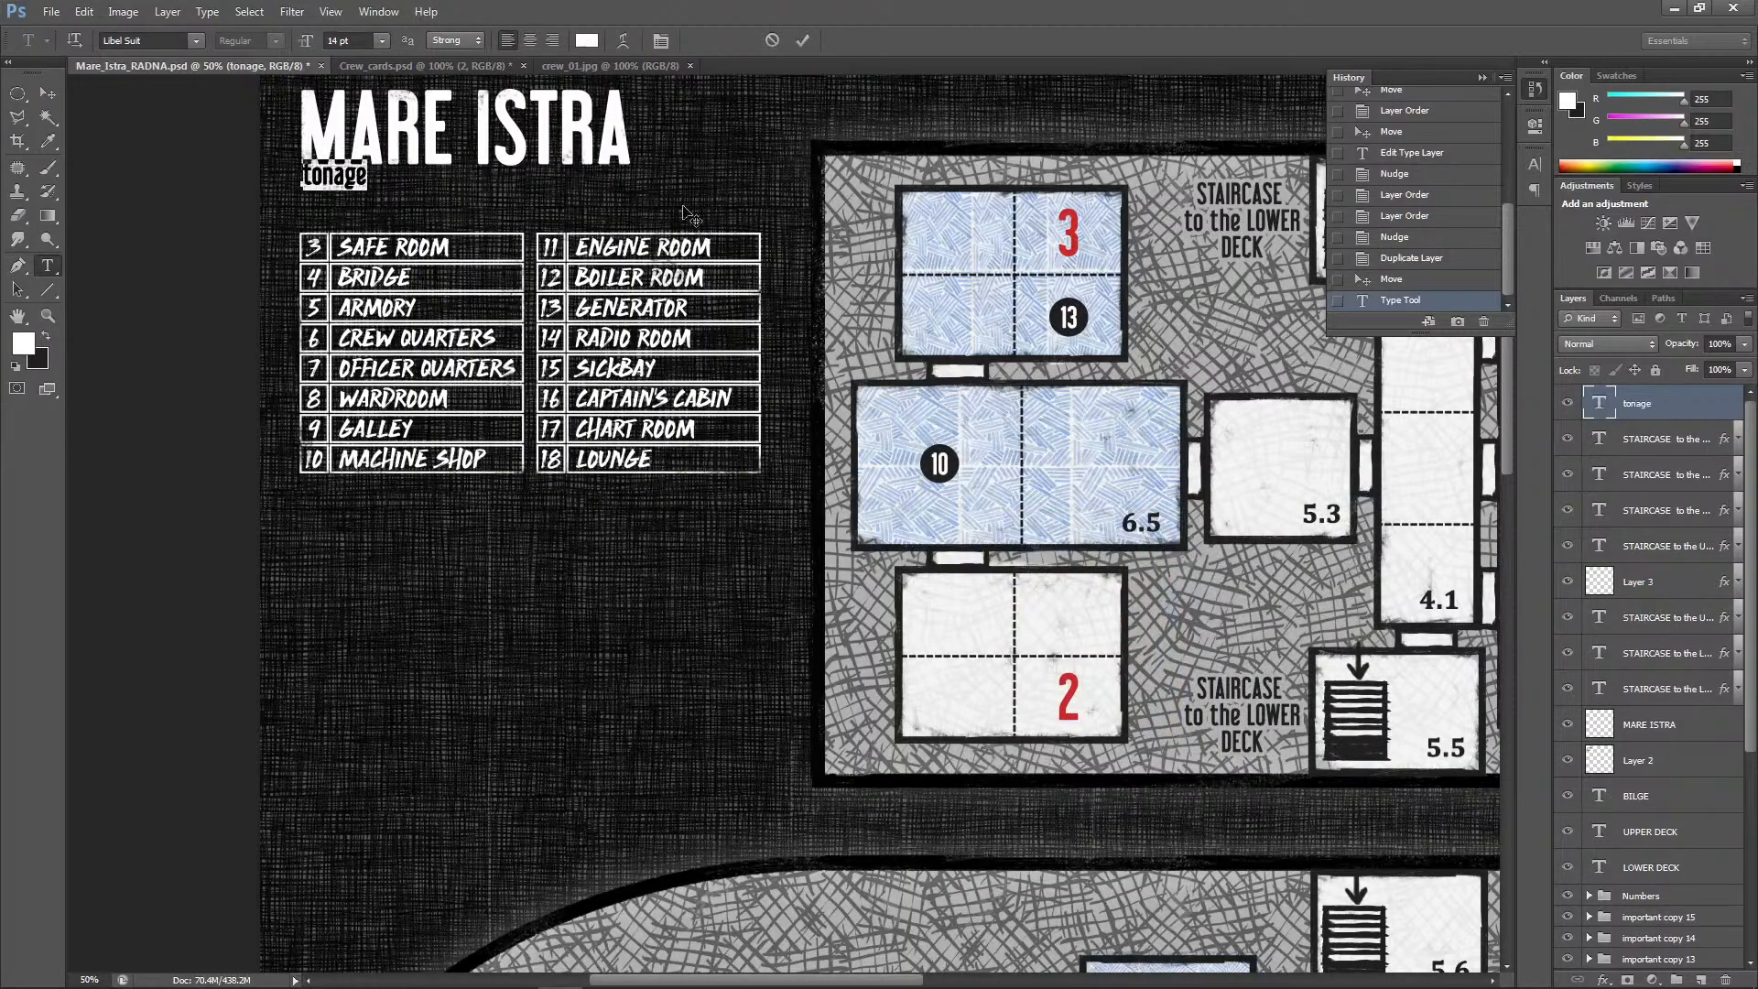
Rewrite the text beneath the title as "Tonage; 25,000 t"
{"action": "double_click", "coordinate": [1610, 401]}
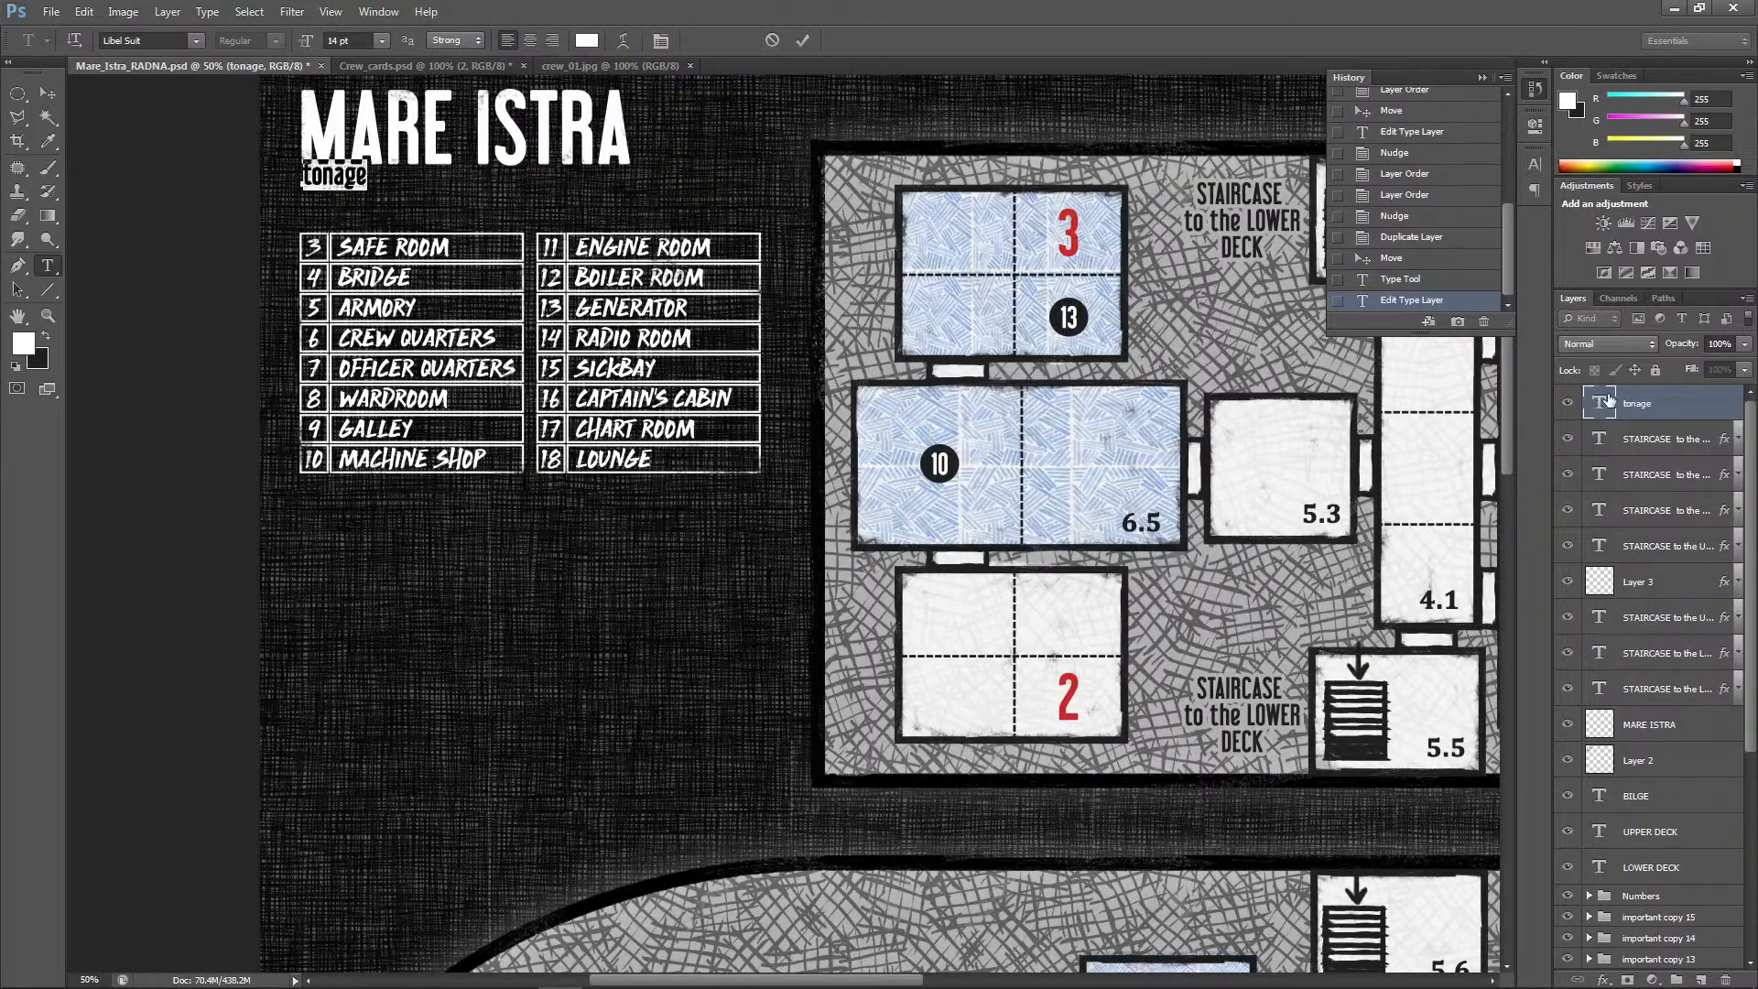
{"action": "type", "text": "tonage"}
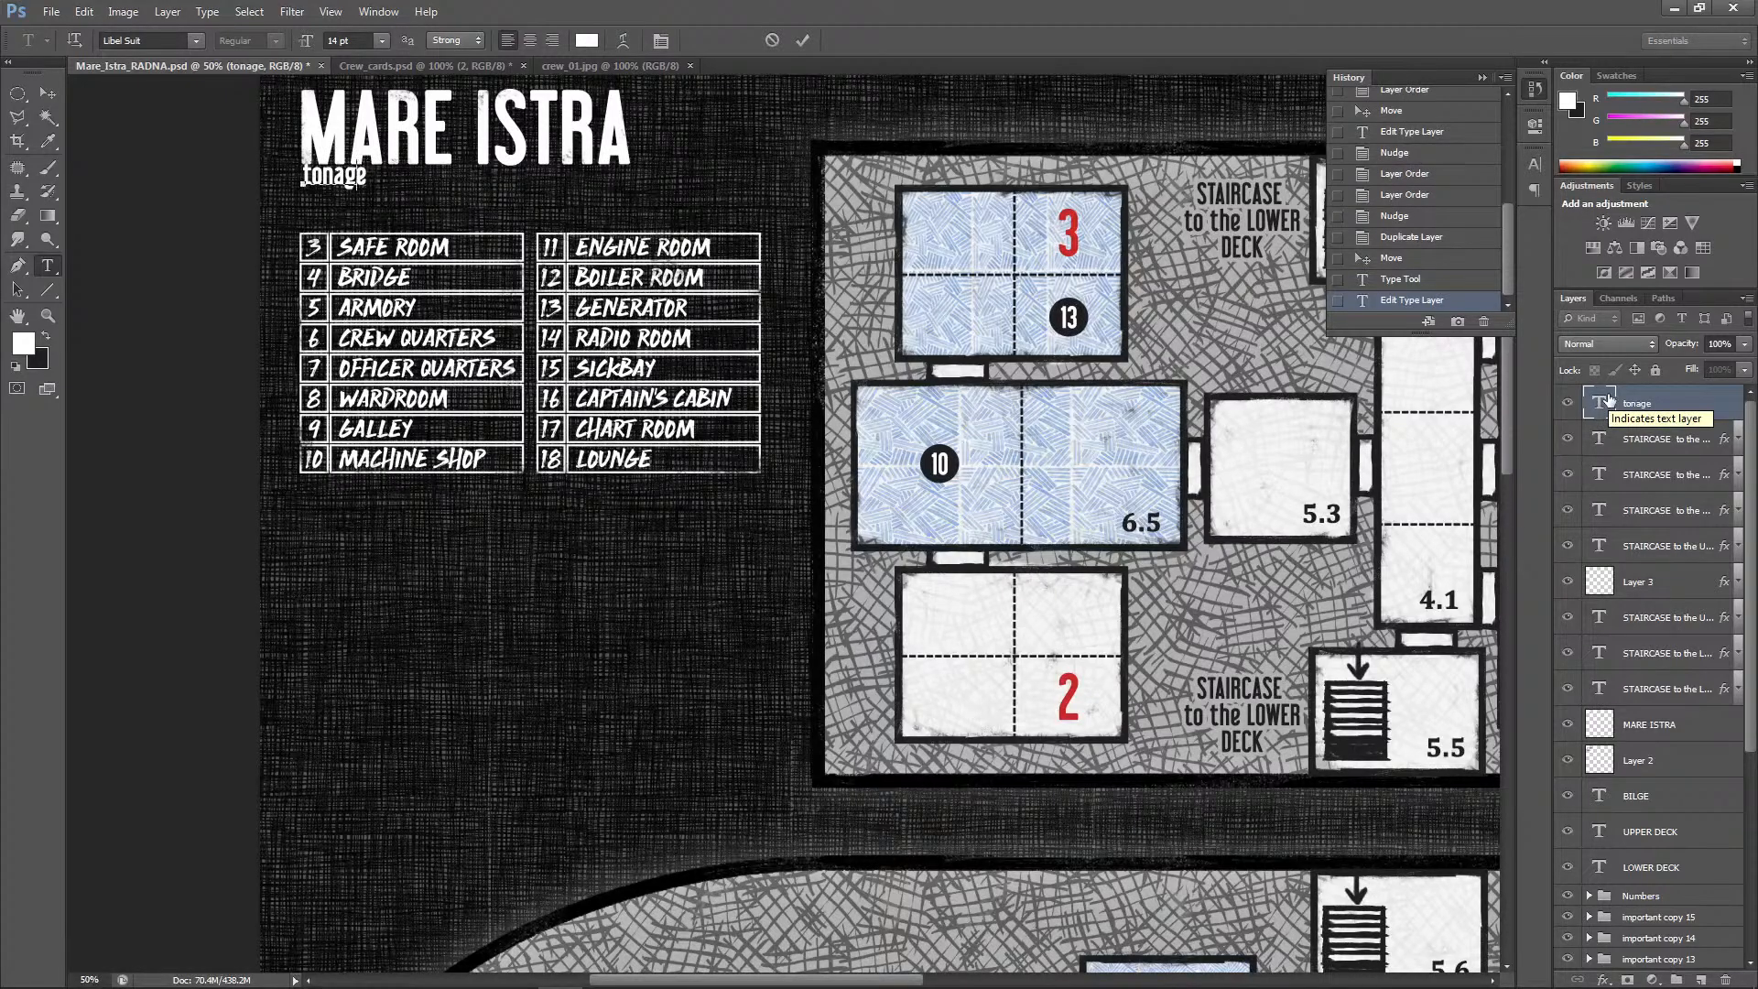
{"action": "key", "text": "BackSpace"}
{"action": "key", "text": "BackSpace"}
{"action": "key", "text": "BackSpace"}
{"action": "key", "text": "BackSpace"}
{"action": "type", "text": "Tonage:"}
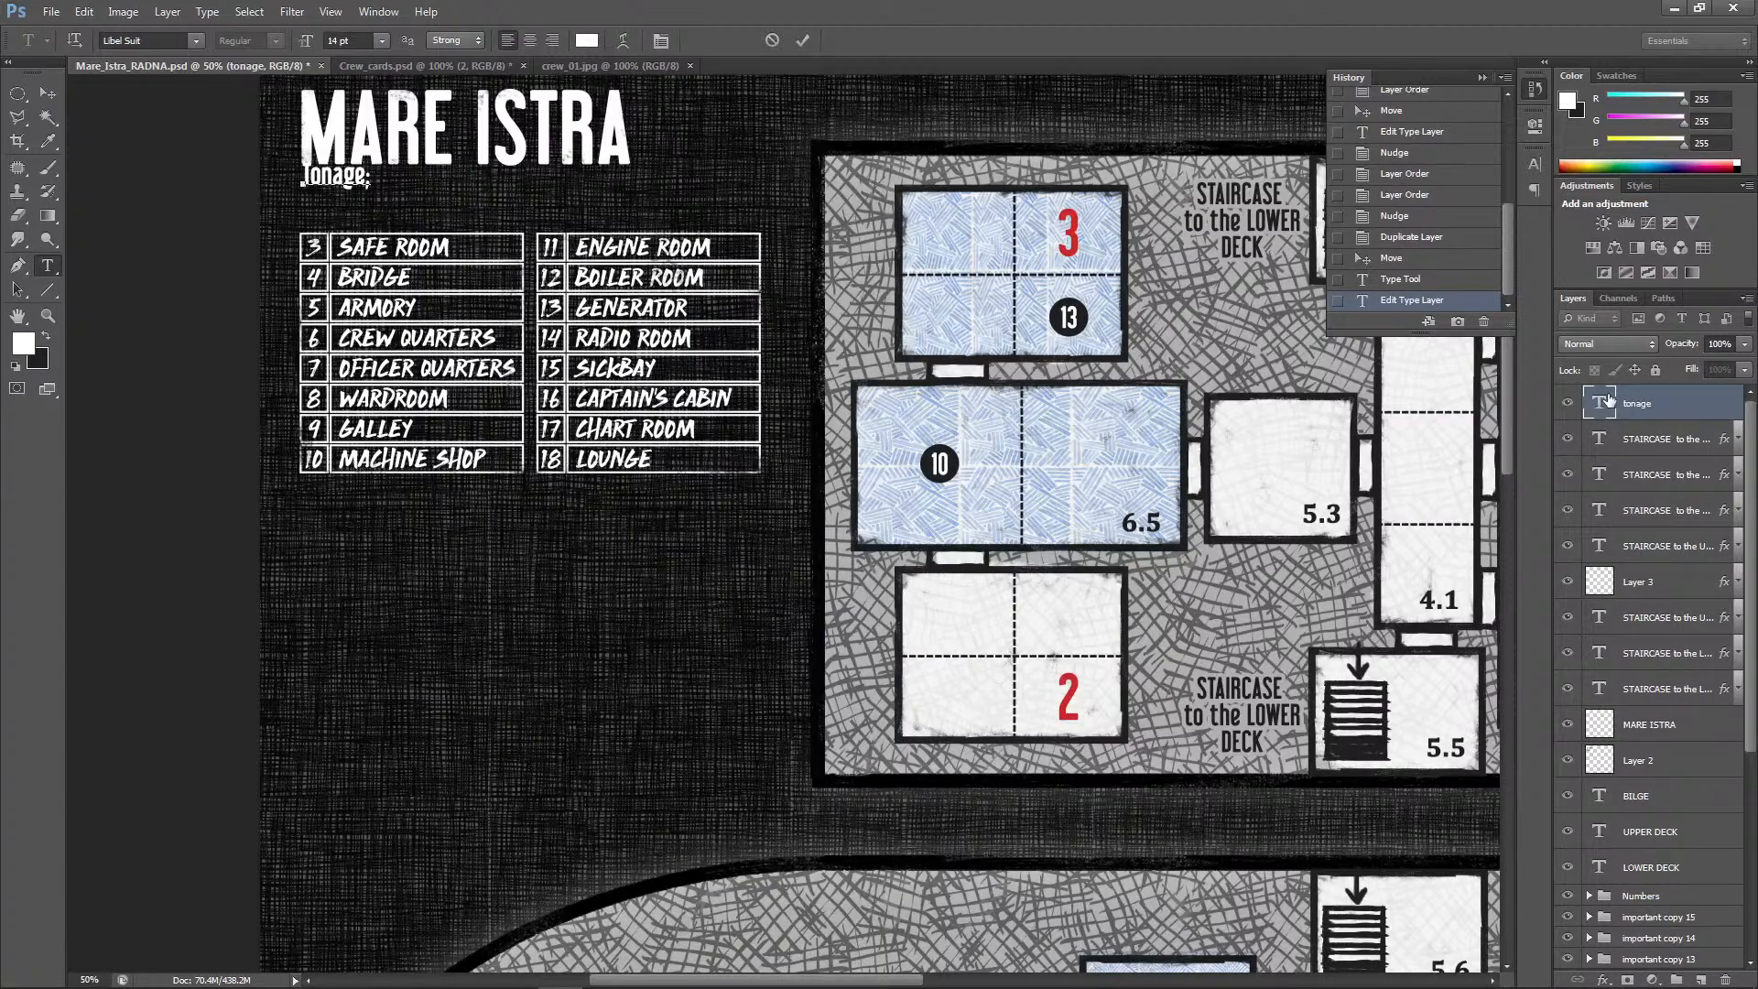
{"action": "type", "text": " 25,000 t"}
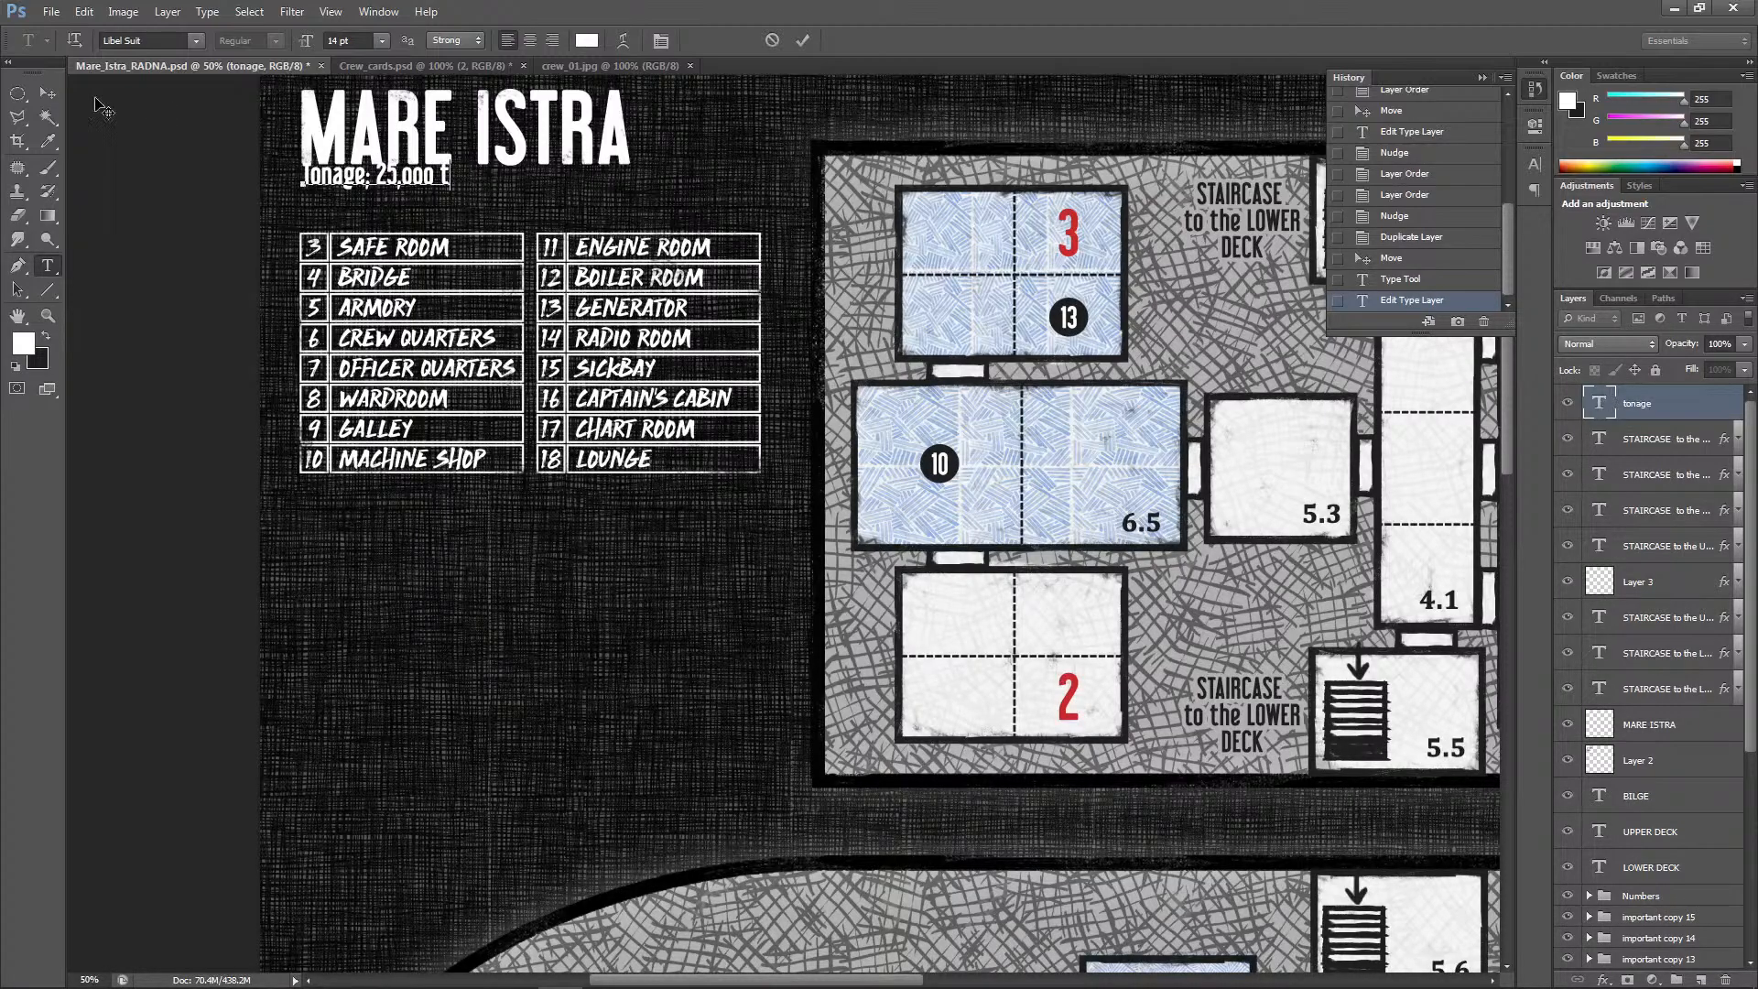
Nudge the tonnage text slightly down, away from the MARE ISTRA title
{"action": "left_click", "coordinate": [47, 92]}
{"action": "key", "text": "Down"}
{"action": "key", "text": "Down"}
{"action": "key", "text": "Down"}
{"action": "key", "text": "Down"}
{"action": "key", "text": "Down"}
{"action": "key", "text": "Down"}
{"action": "key", "text": "Down"}
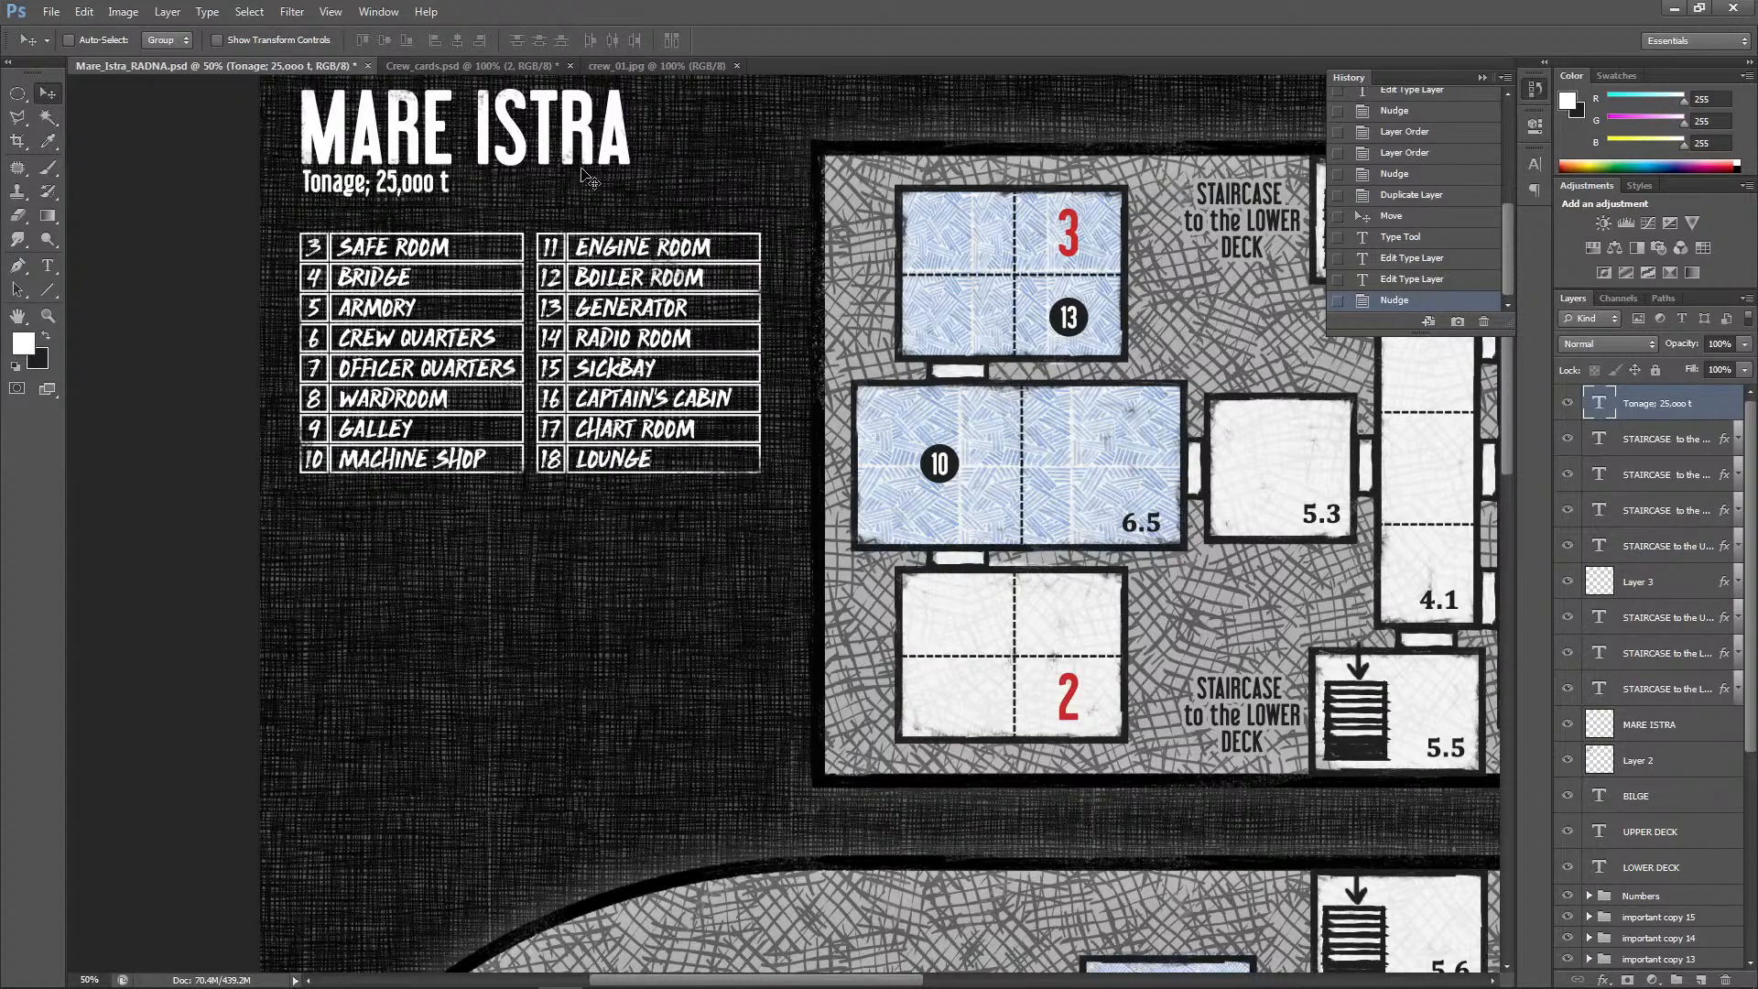
Append "Crew: 20" to the tonnage line and start a second line in the same text
{"action": "left_click", "coordinate": [47, 264]}
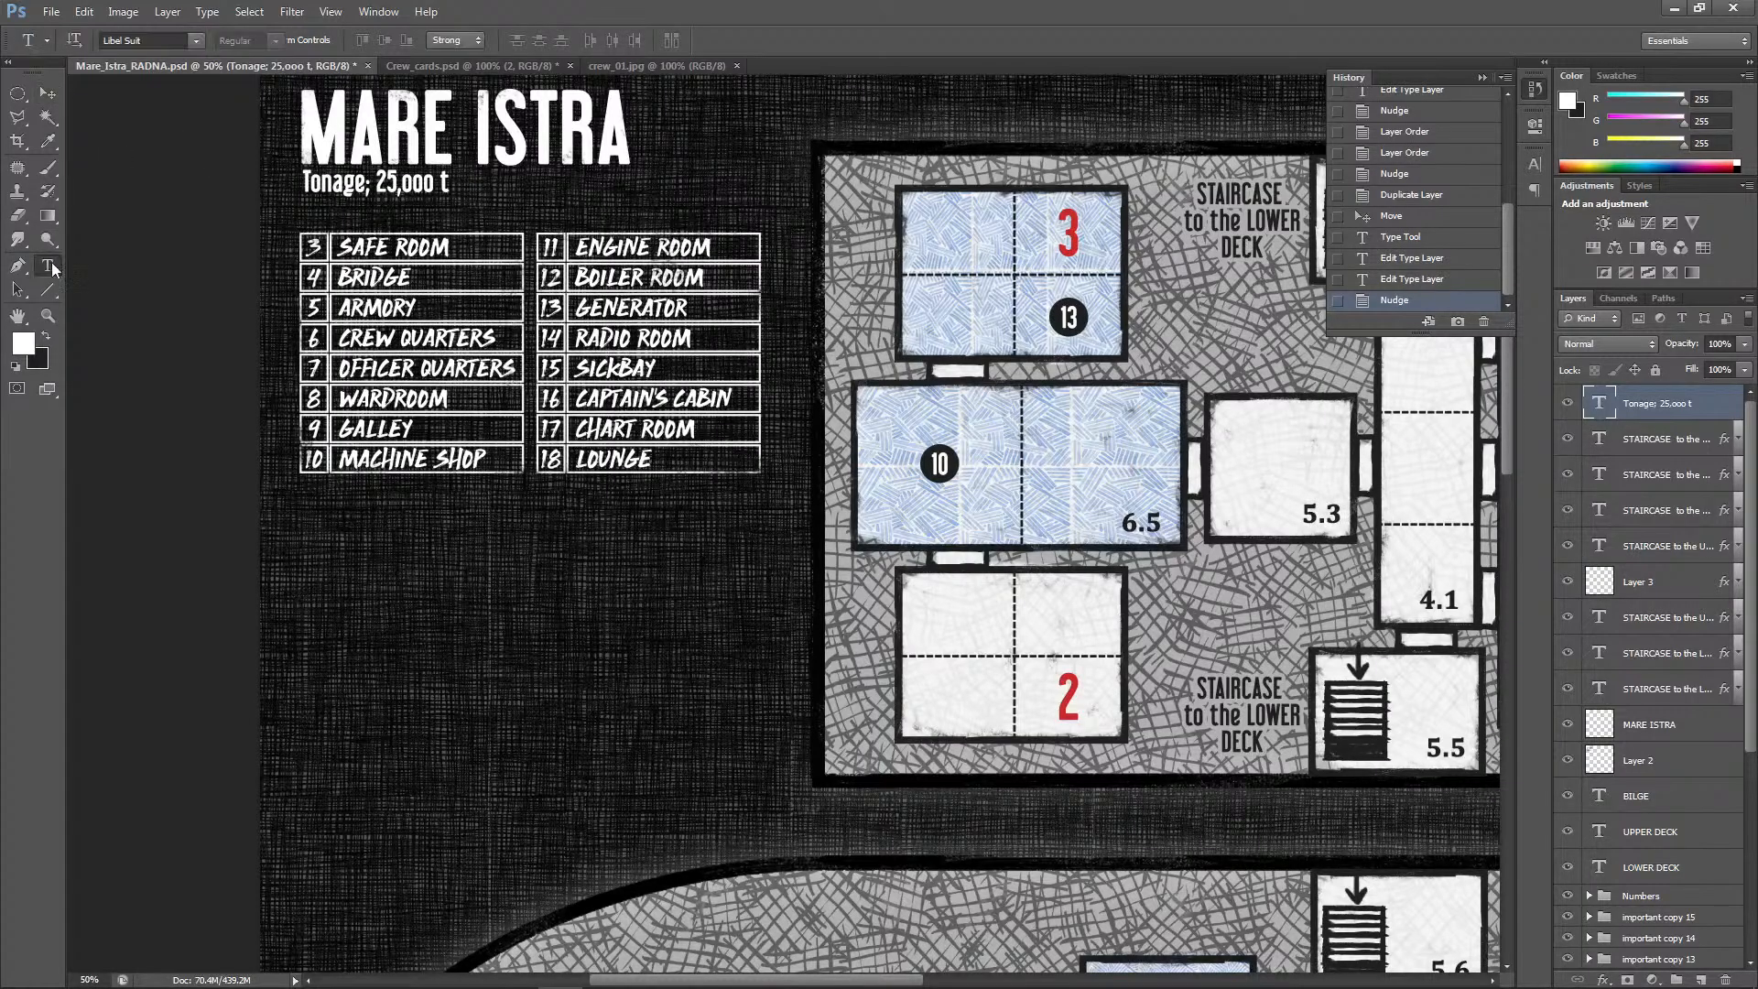
{"action": "left_click", "coordinate": [450, 180]}
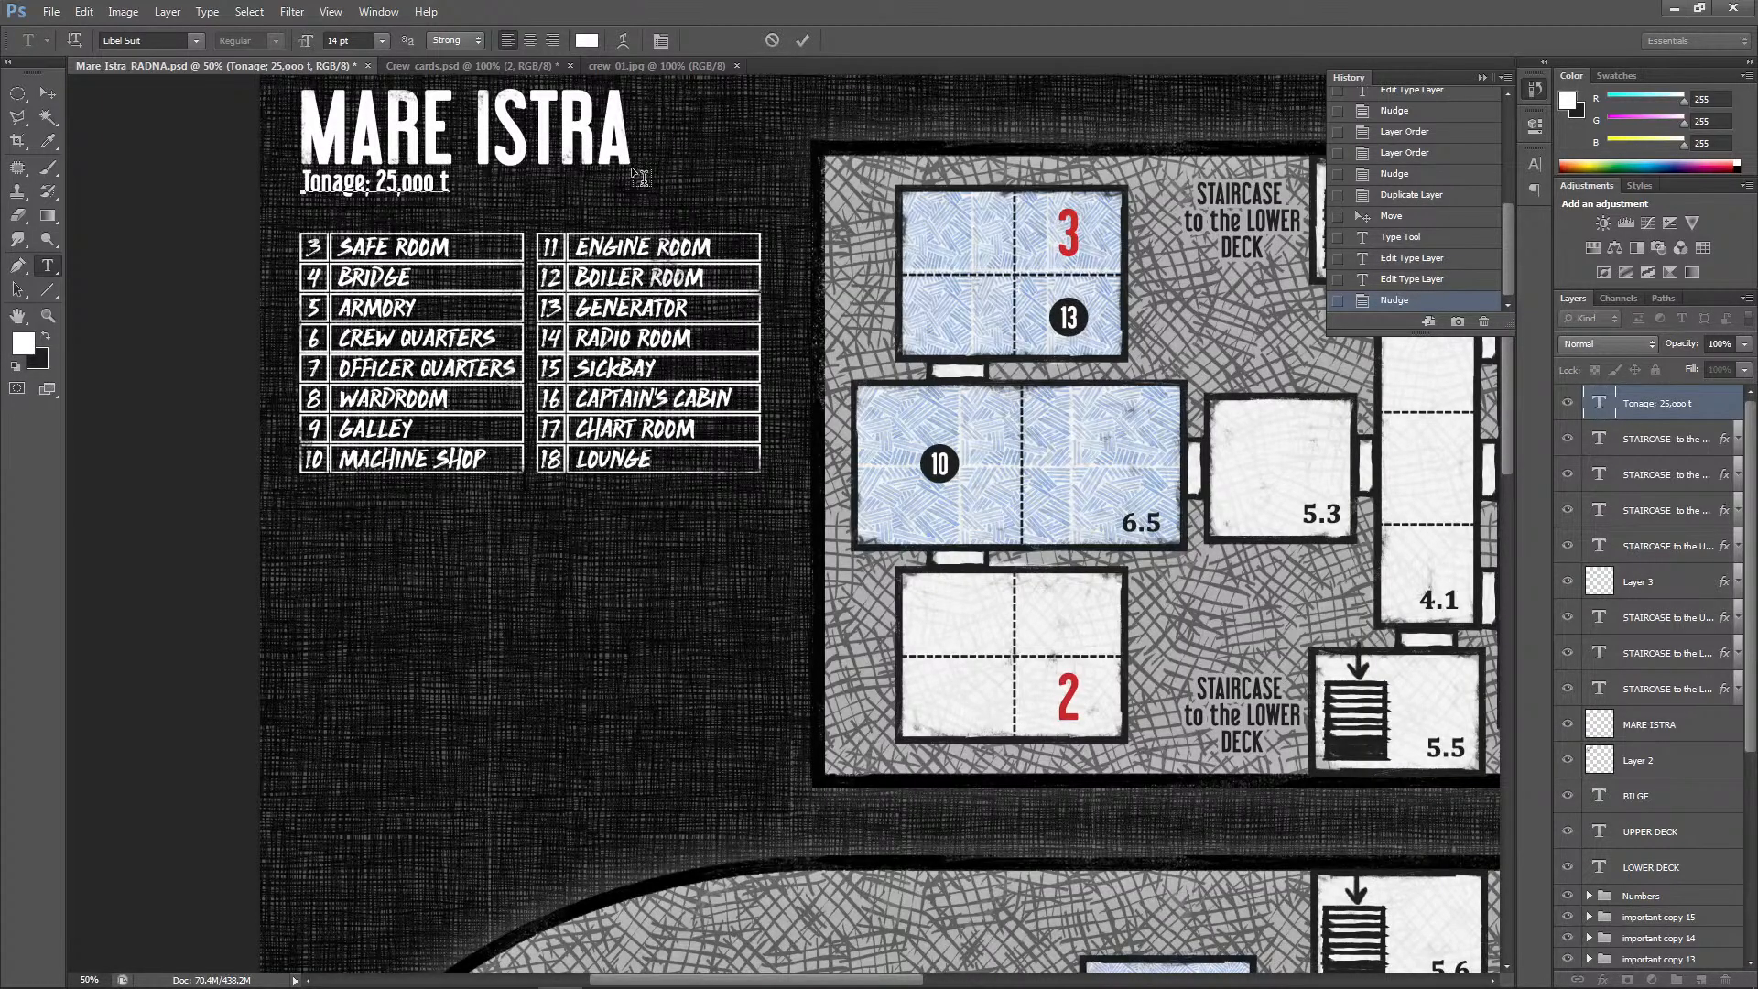
{"action": "type", "text": "Crew: 20"}
{"action": "key", "text": "Return"}
Write "Years of service: 18" as the second line of the ship details text
{"action": "type", "text": "Year"}
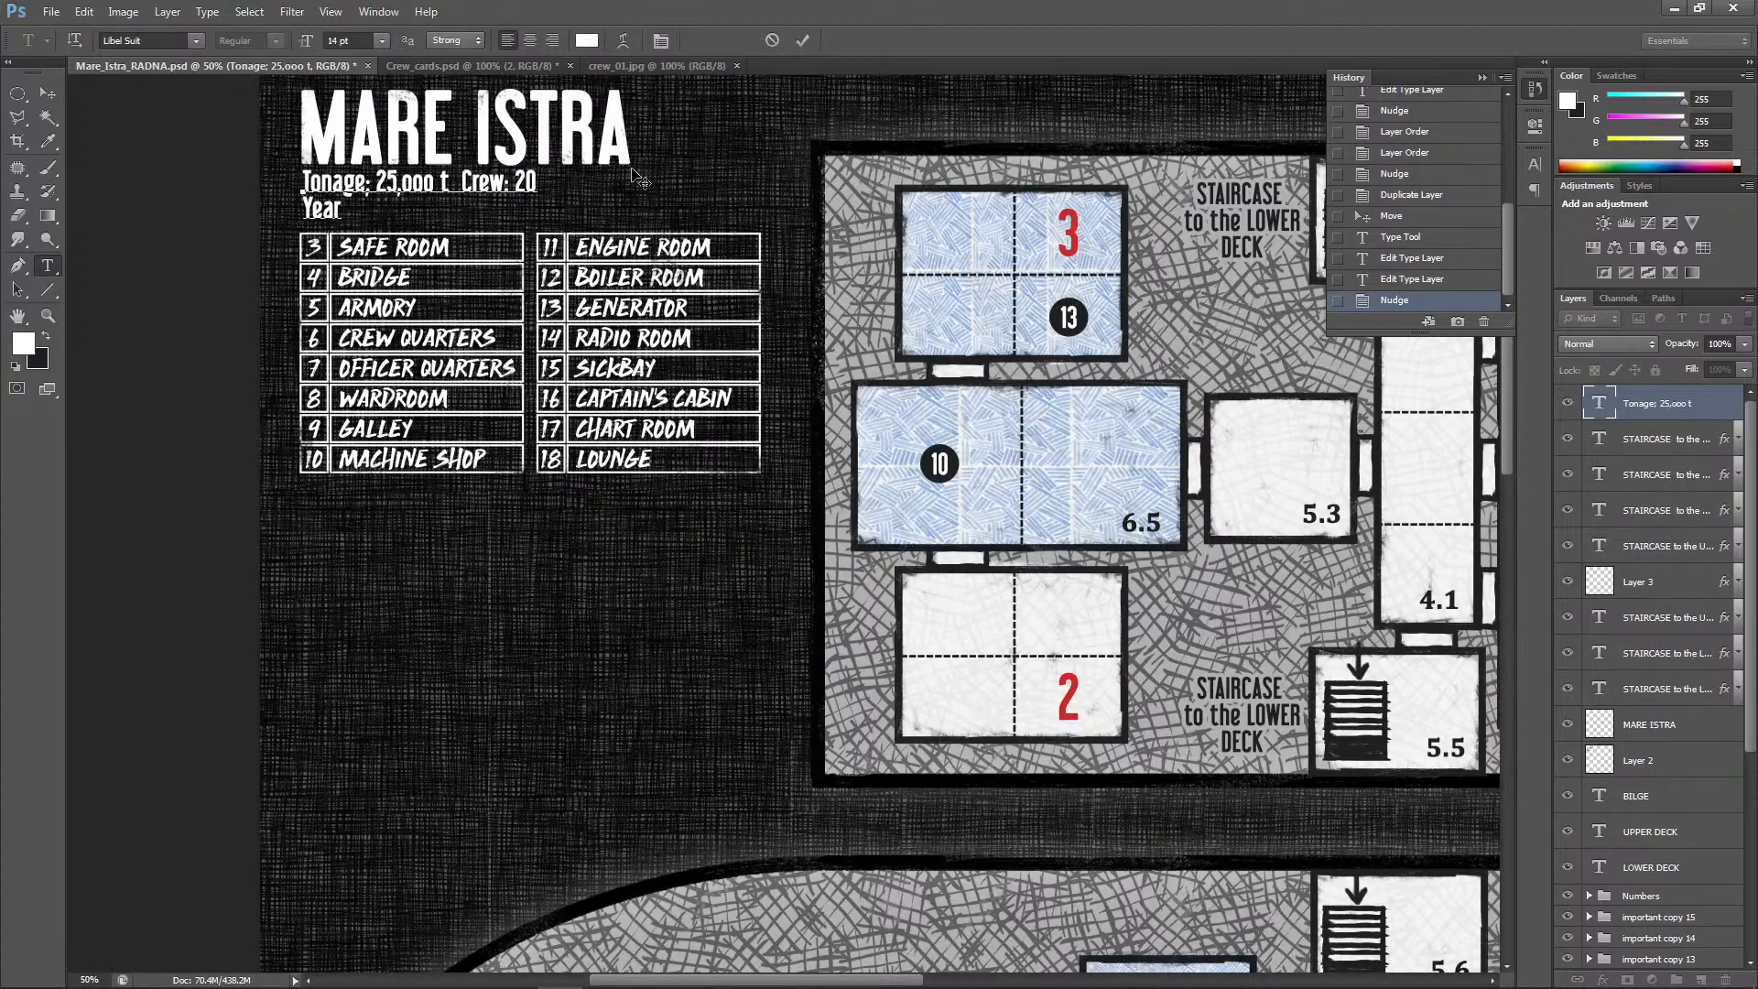
{"action": "type", "text": " of"}
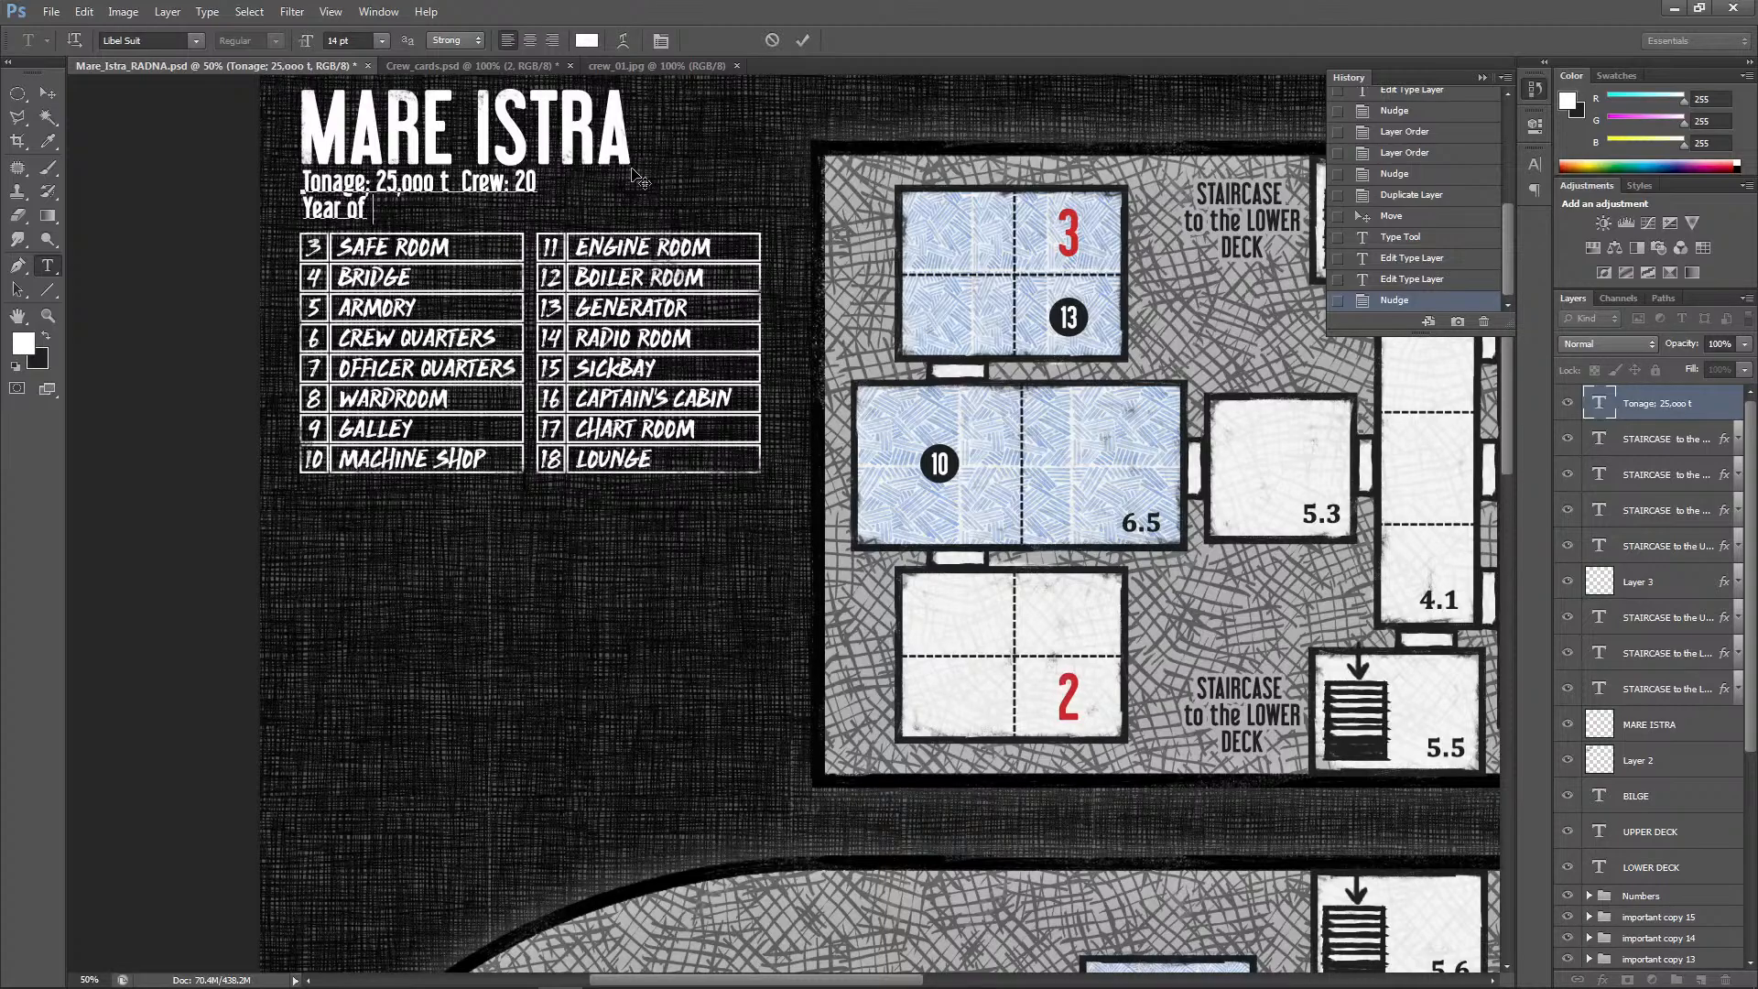
{"action": "key", "text": "BackSpace"}
{"action": "key", "text": "BackSpace"}
{"action": "key", "text": "BackSpace"}
{"action": "key", "text": "BackSpace"}
{"action": "type", "text": "uer"}
{"action": "key", "text": "BackSpace"}
{"action": "key", "text": "BackSpace"}
{"action": "type", "text": "years"}
{"action": "key", "text": "BackSpace"}
{"action": "key", "text": "BackSpace"}
{"action": "key", "text": "BackSpace"}
{"action": "key", "text": "BackSpace"}
{"action": "key", "text": "BackSpace"}
{"action": "type", "text": "Yea"}
{"action": "key", "text": "BackSpace"}
{"action": "type", "text": "ars of service: "}
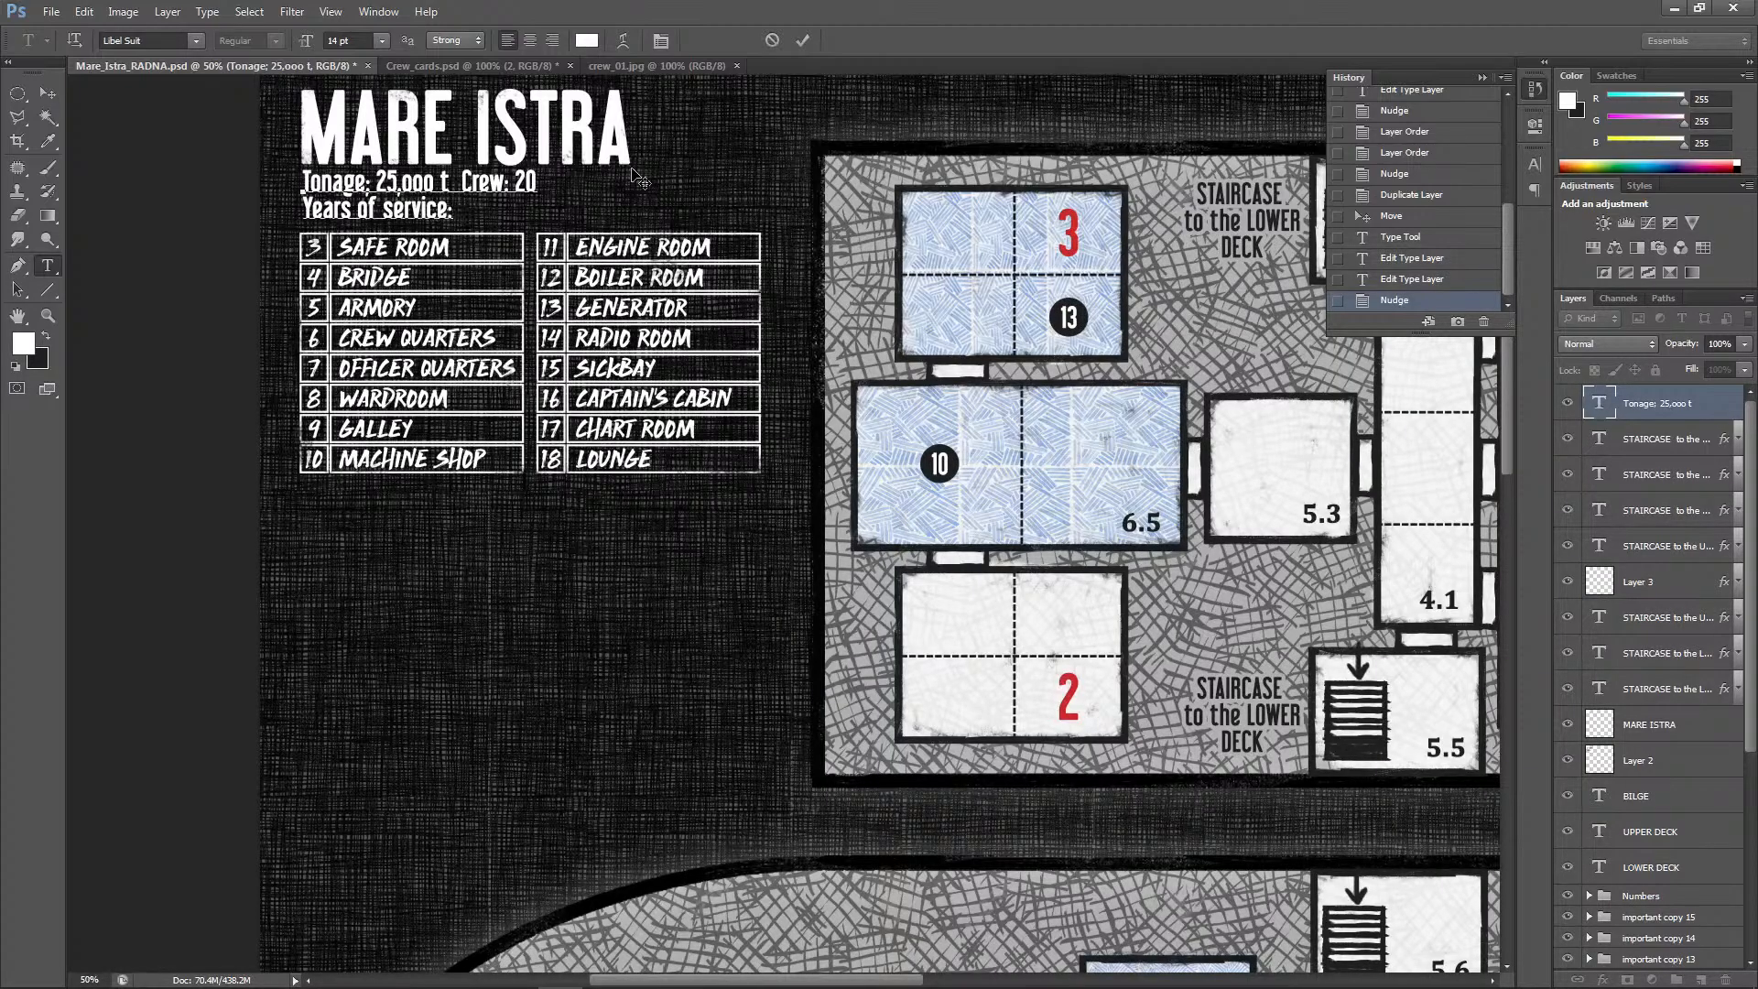
{"action": "type", "text": "18"}
Nudge the two-line ship details text slightly down between the title and the room legend
{"action": "left_click", "coordinate": [47, 92]}
{"action": "key", "text": "Down"}
{"action": "key", "text": "Down"}
{"action": "key", "text": "Down"}
{"action": "key", "text": "Down"}
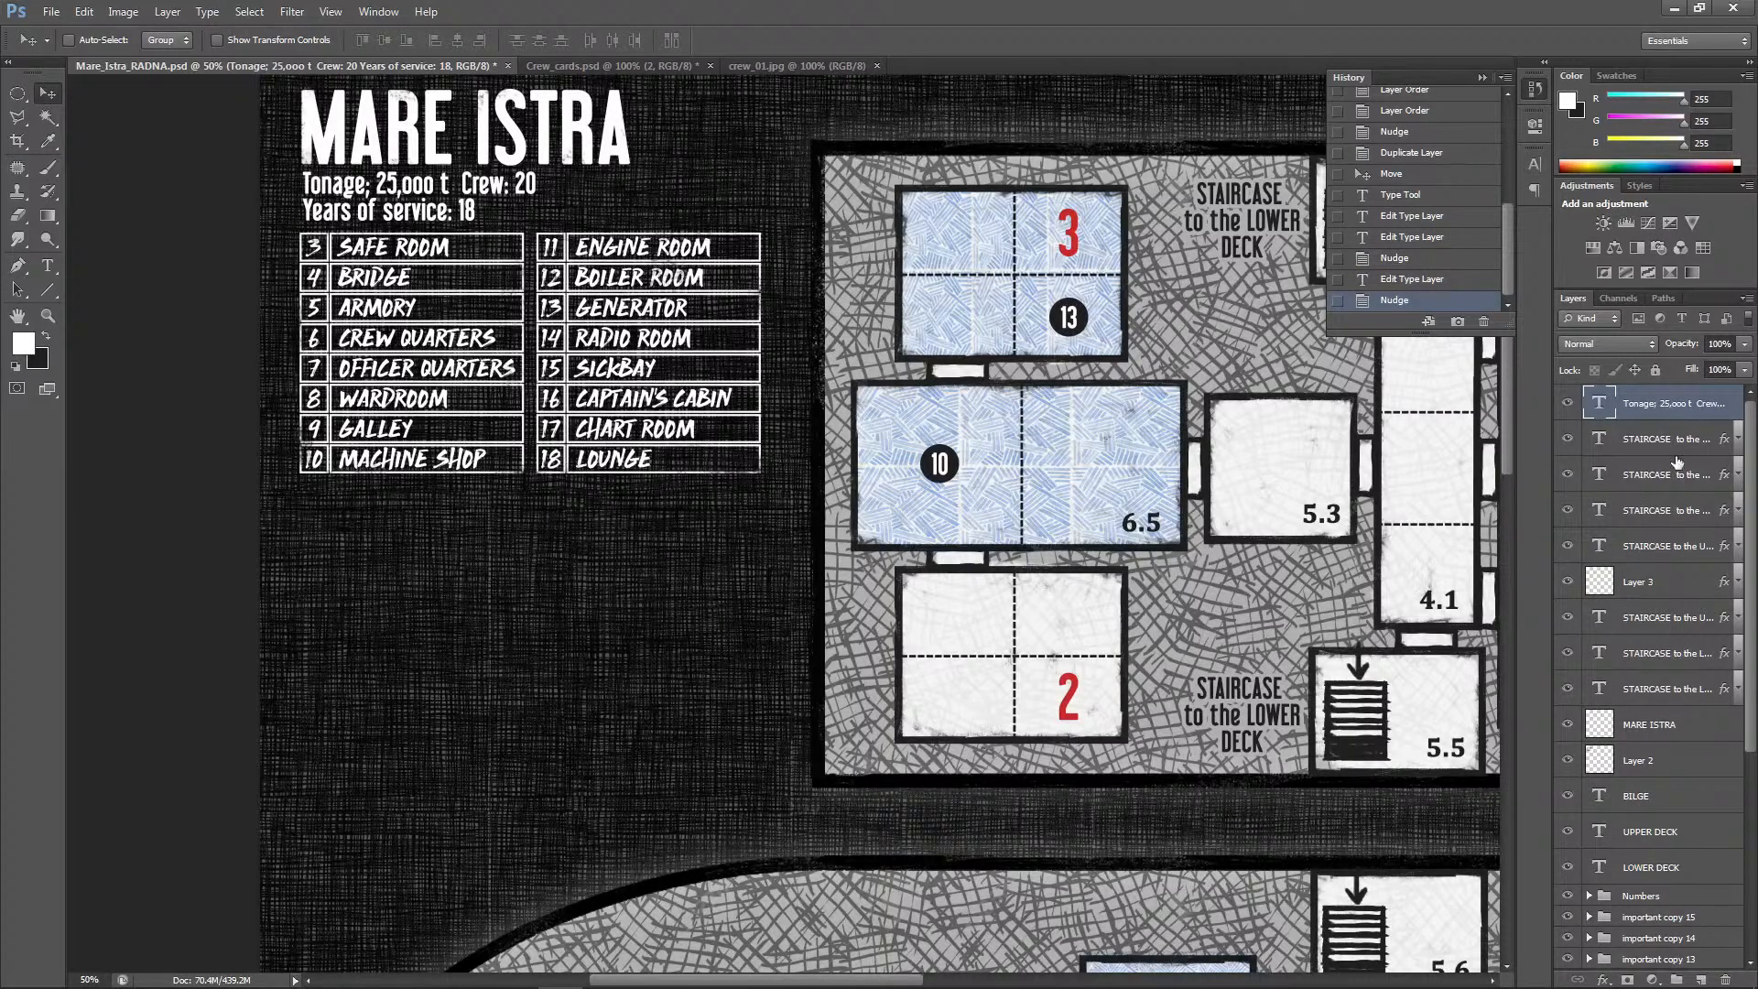
Try placing the ship details layer below the important copy 11 group and its text under the room legend, and undo both changes
{"action": "left_click_drag", "start_coordinate": [1656, 404], "coordinate": [1705, 970]}
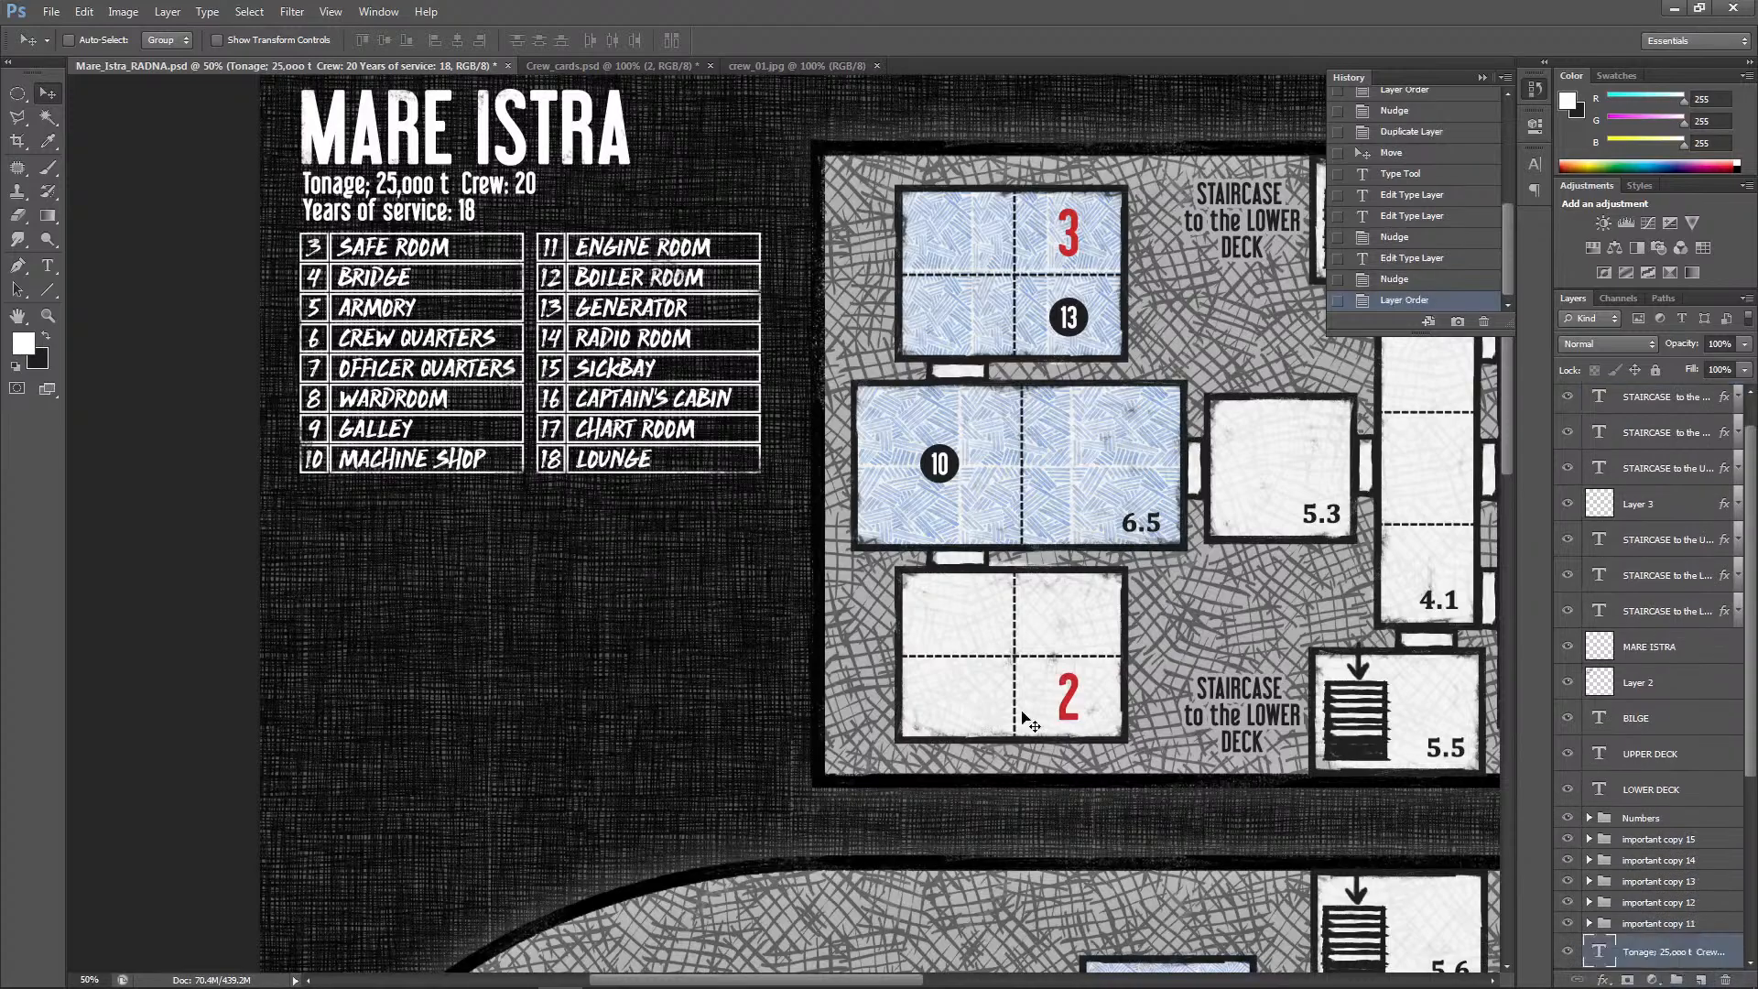
{"action": "left_click_drag", "start_coordinate": [426, 194], "coordinate": [425, 531]}
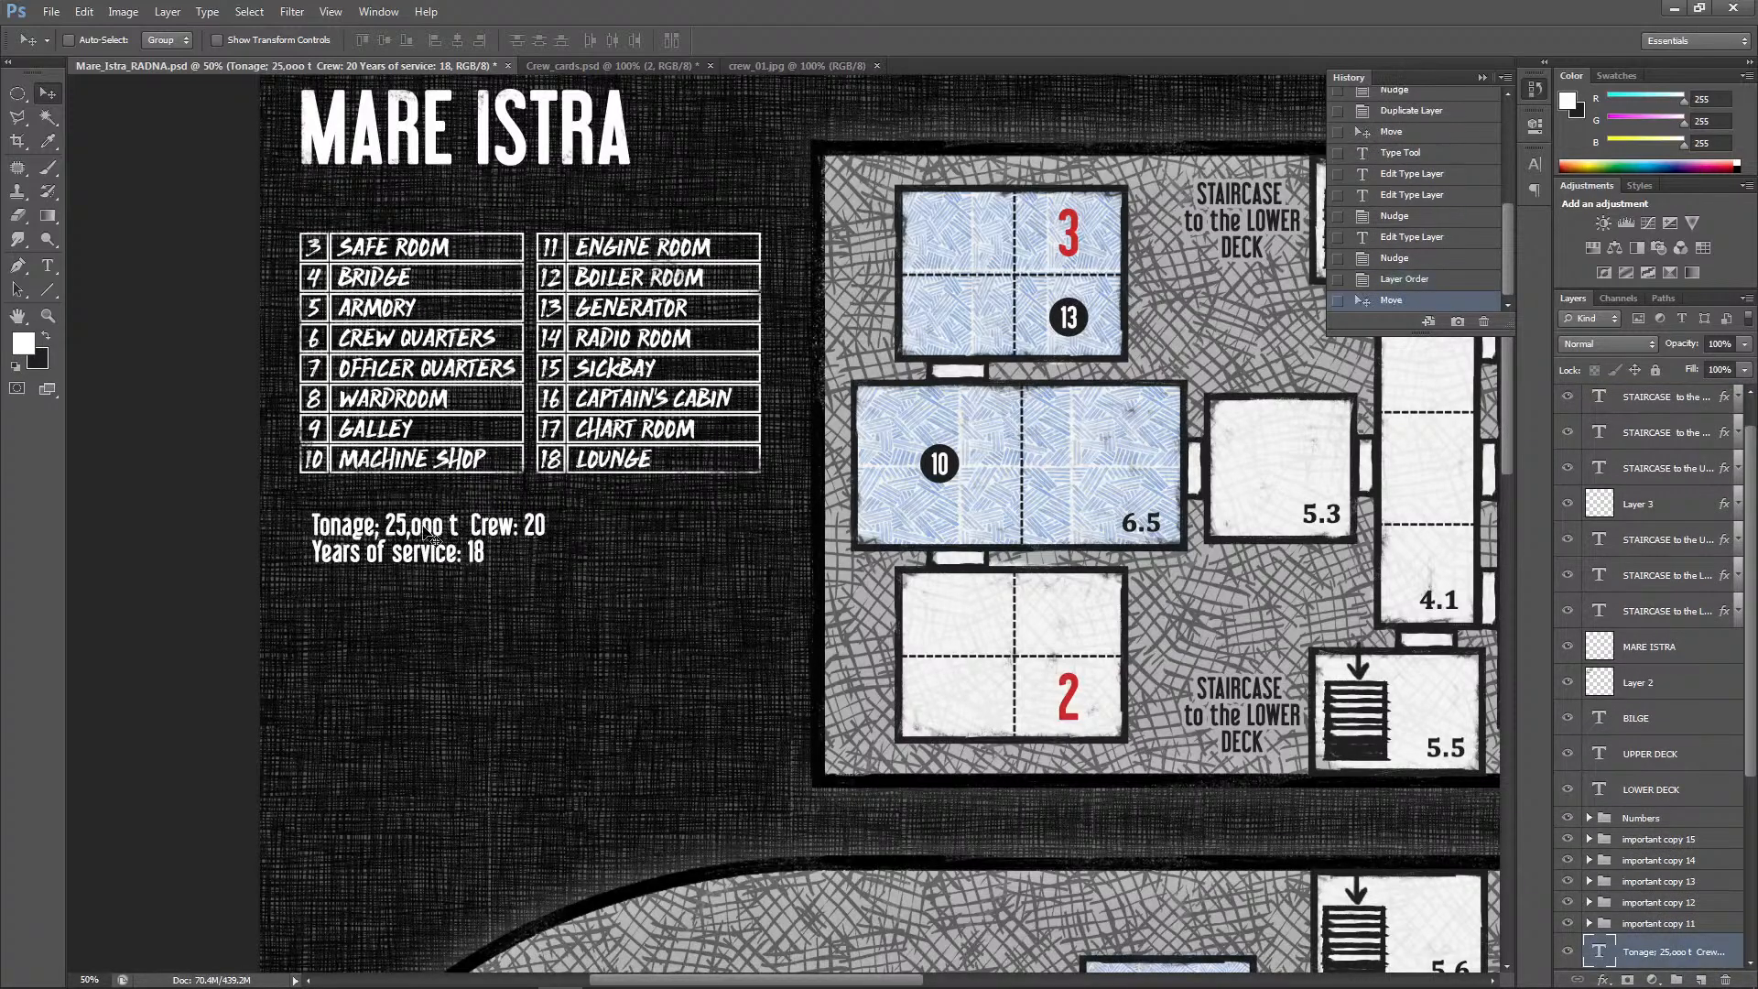
{"action": "key", "text": "ctrl+z"}
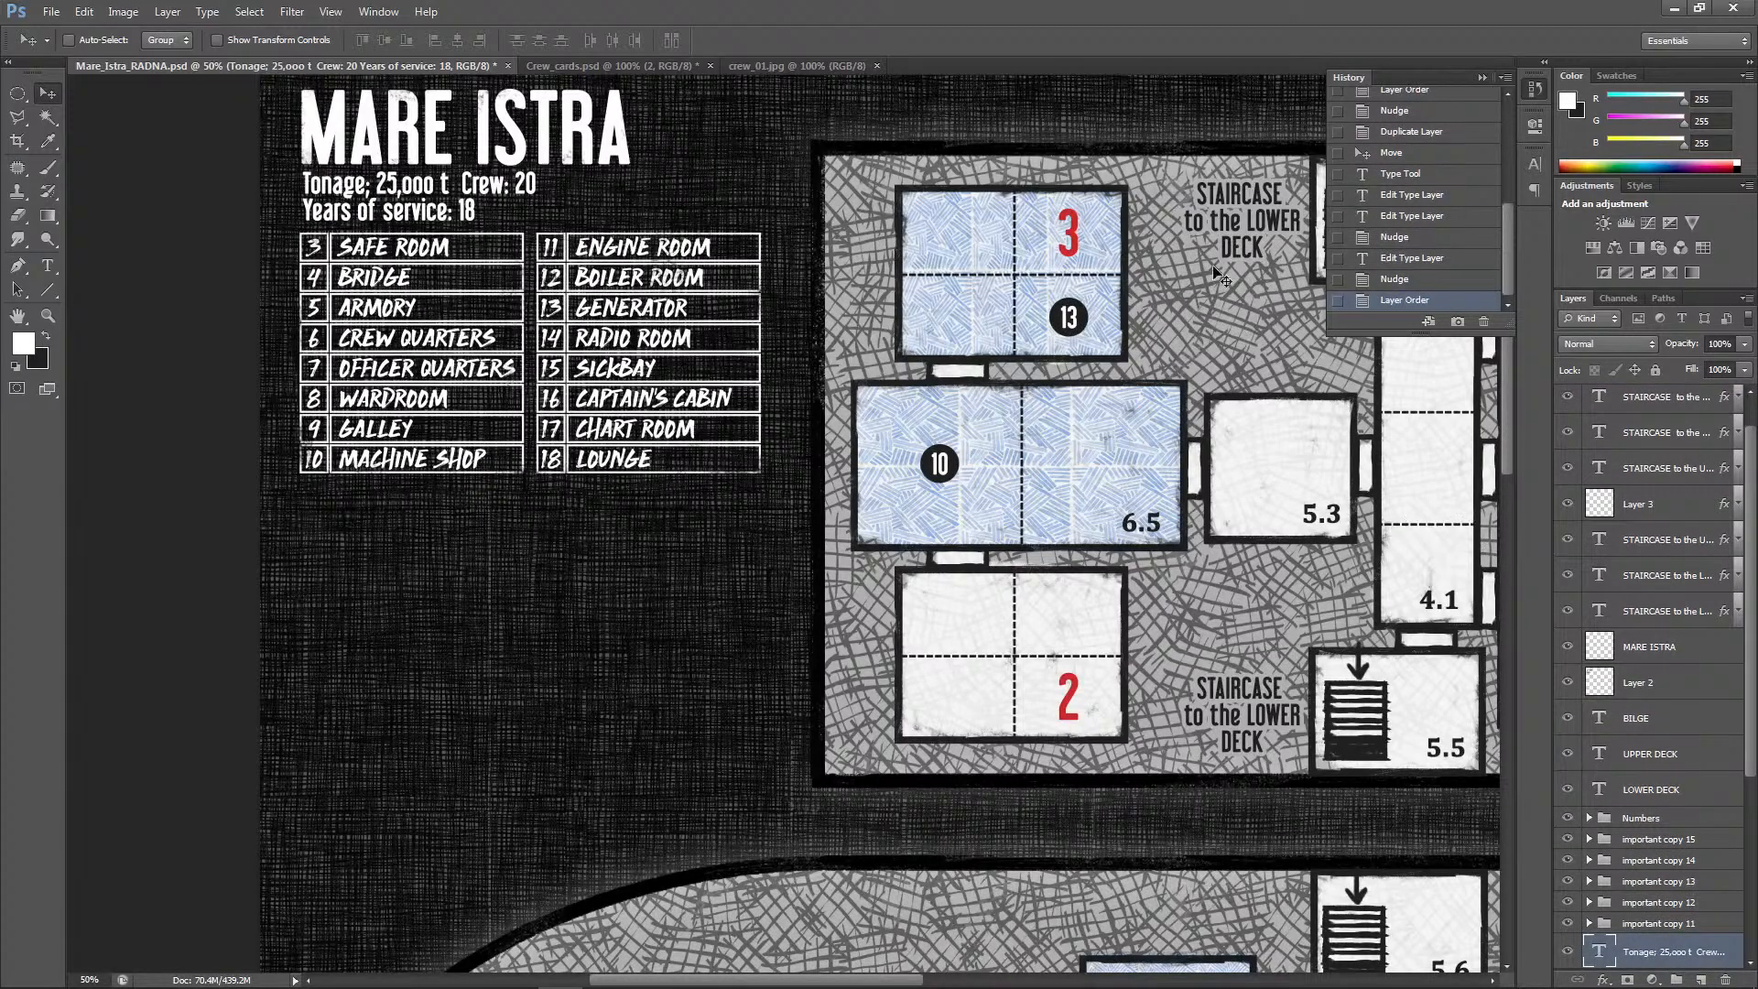
{"action": "left_click", "coordinate": [1398, 282]}
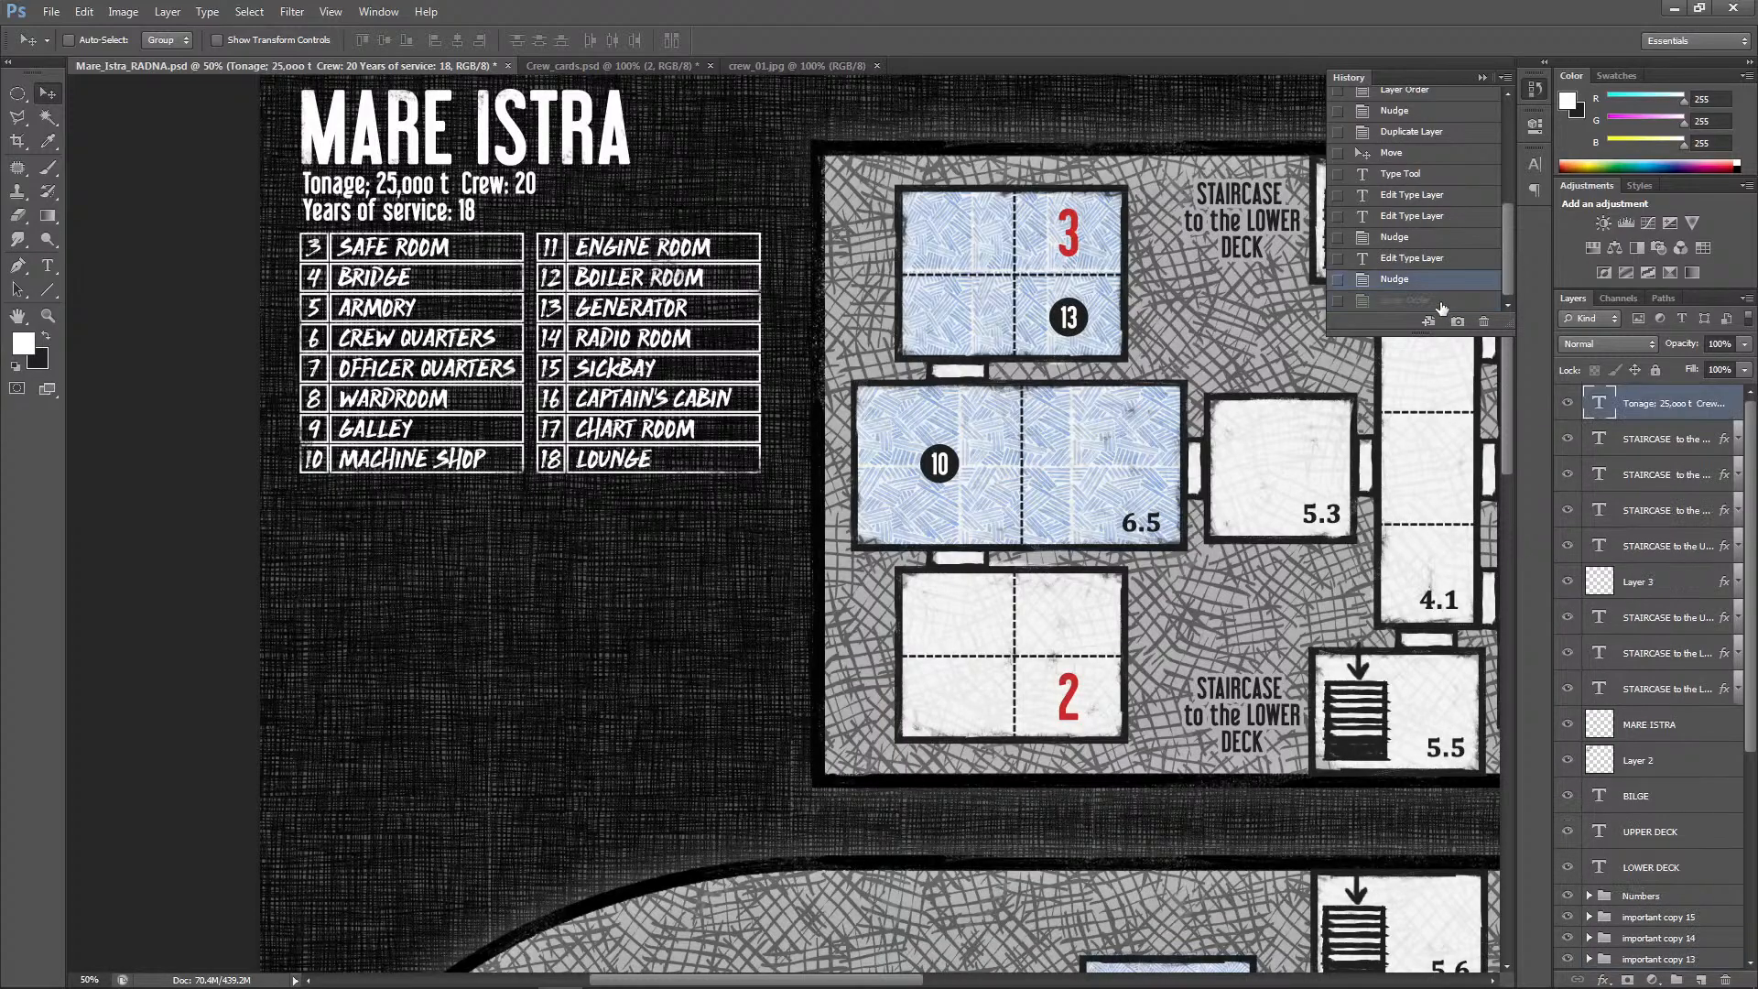
Duplicate the ship details text layer and place the copy directly below the room legend
{"action": "right_click", "coordinate": [1649, 401]}
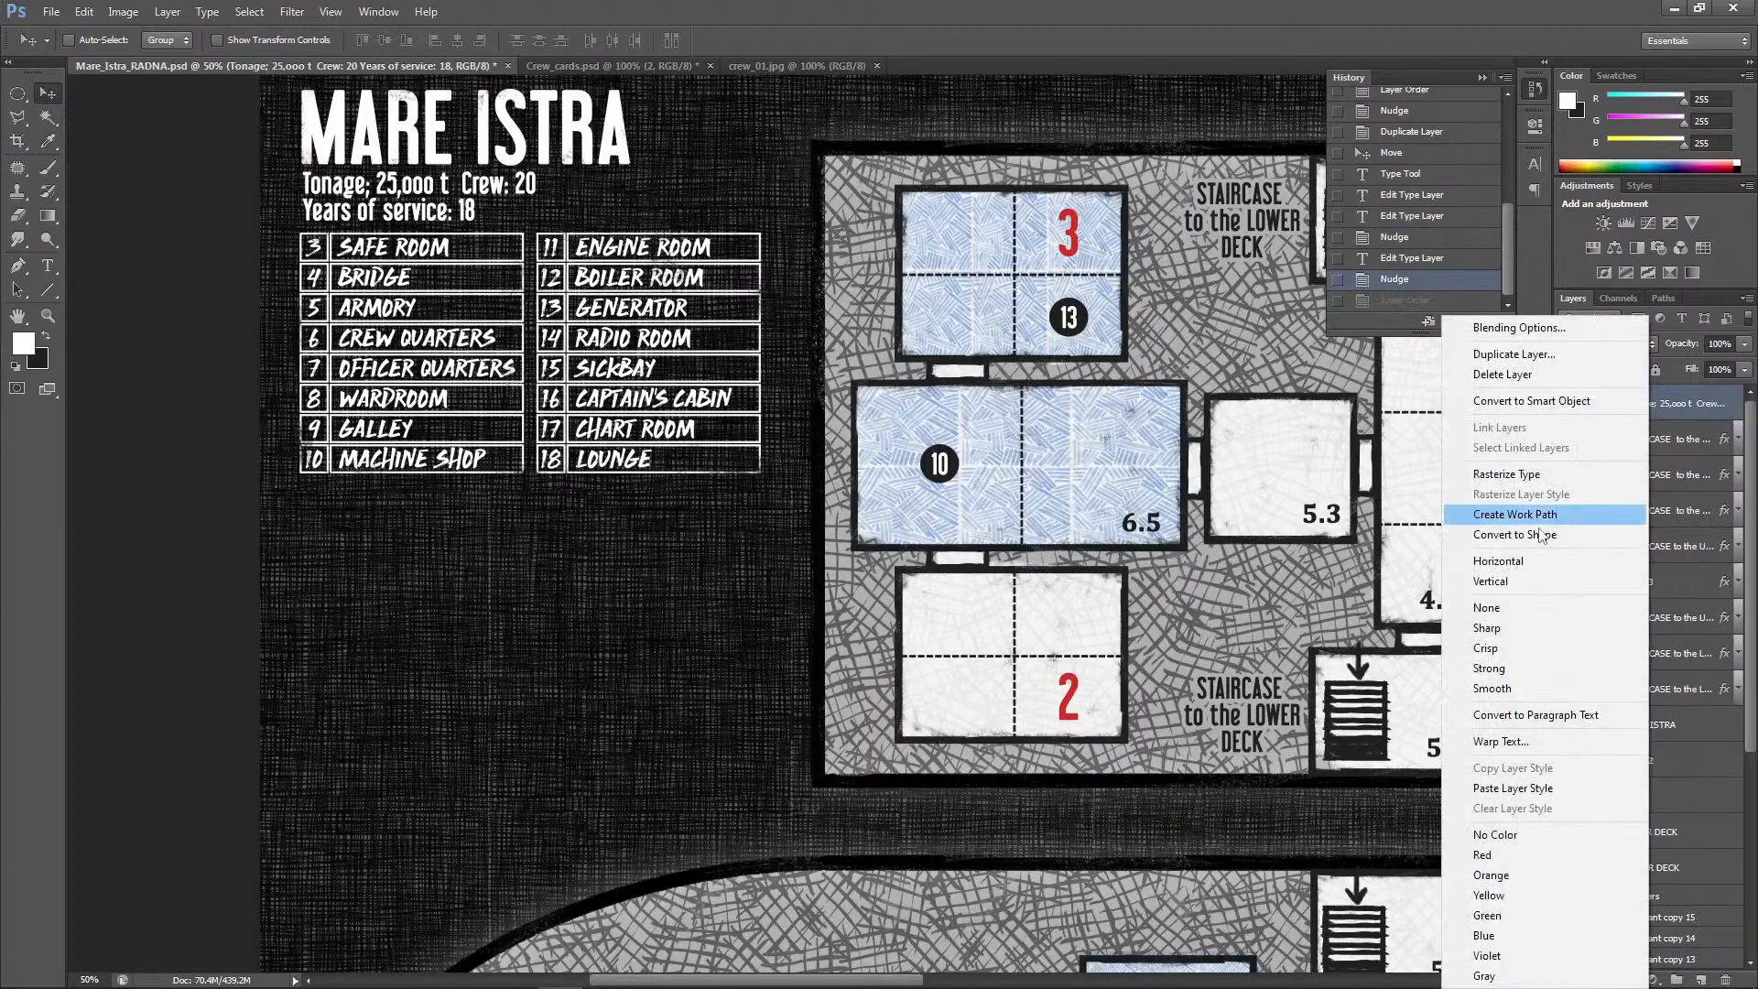
{"action": "left_click", "coordinate": [1518, 355]}
{"action": "left_click", "coordinate": [1038, 301]}
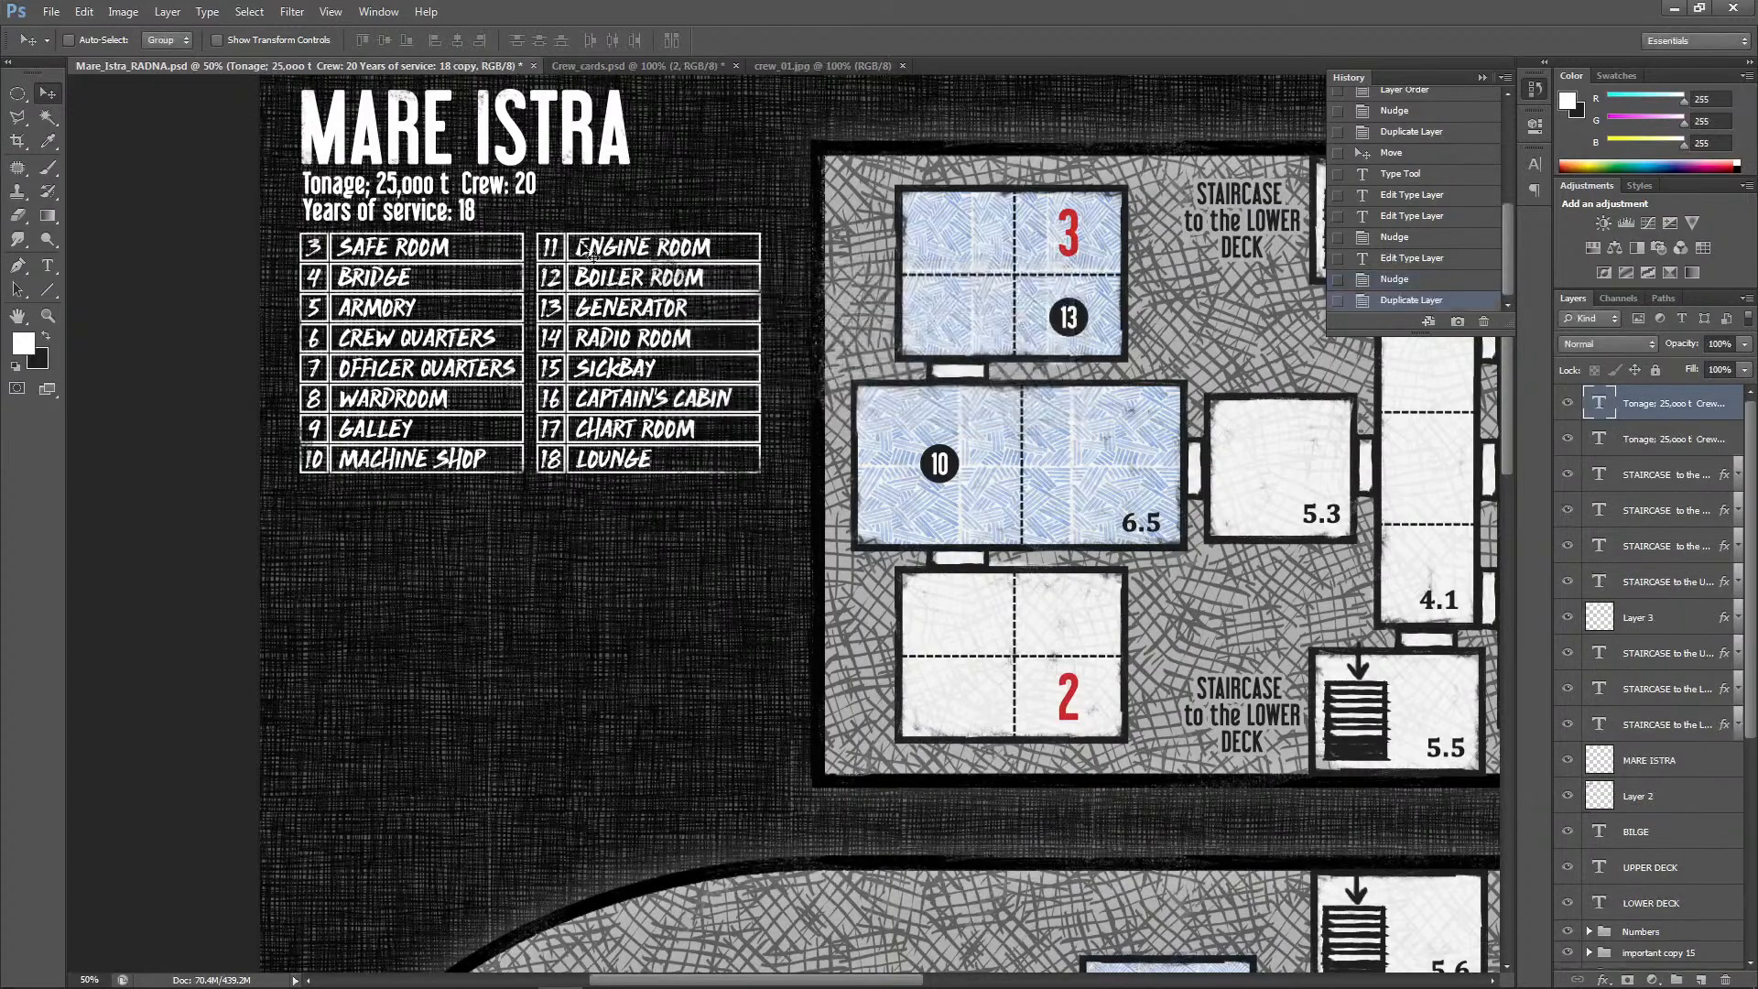
{"action": "left_click_drag", "start_coordinate": [440, 189], "coordinate": [265, 509]}
Replace the copied text below the room legend with "# - Noise spawn points"
{"action": "left_click", "coordinate": [48, 266]}
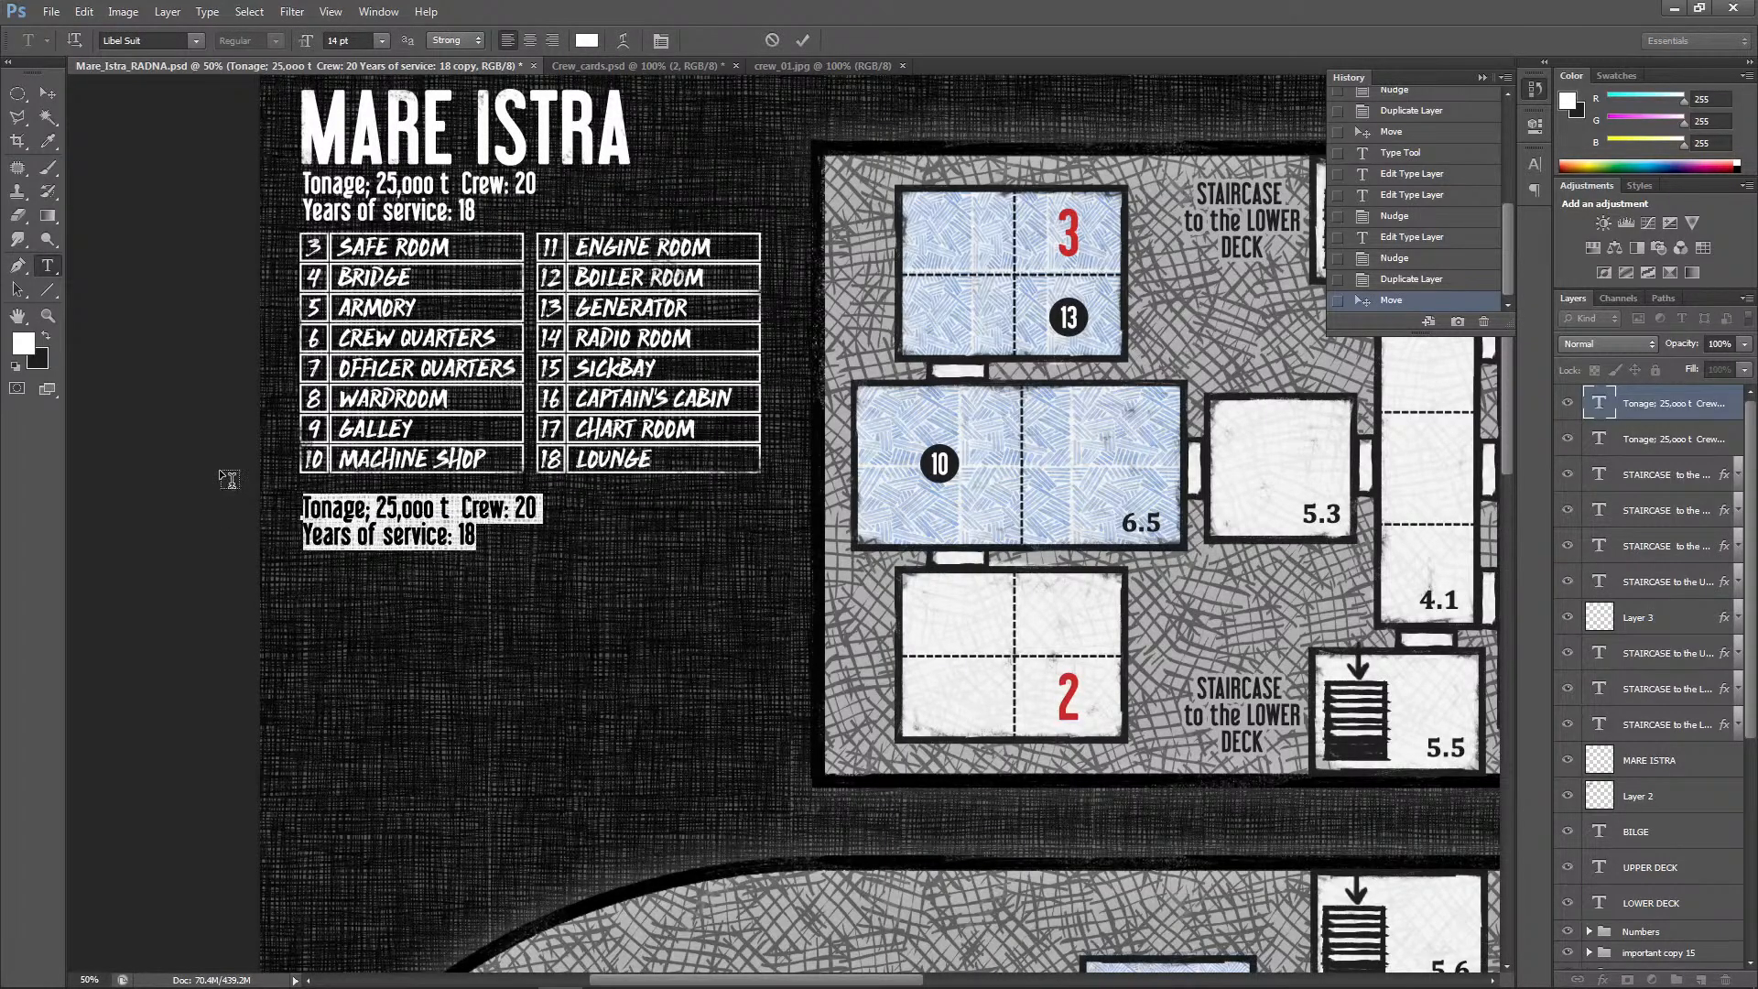
{"action": "type", "text": "$"}
{"action": "key", "text": "BackSpace"}
{"action": "type", "text": "#"}
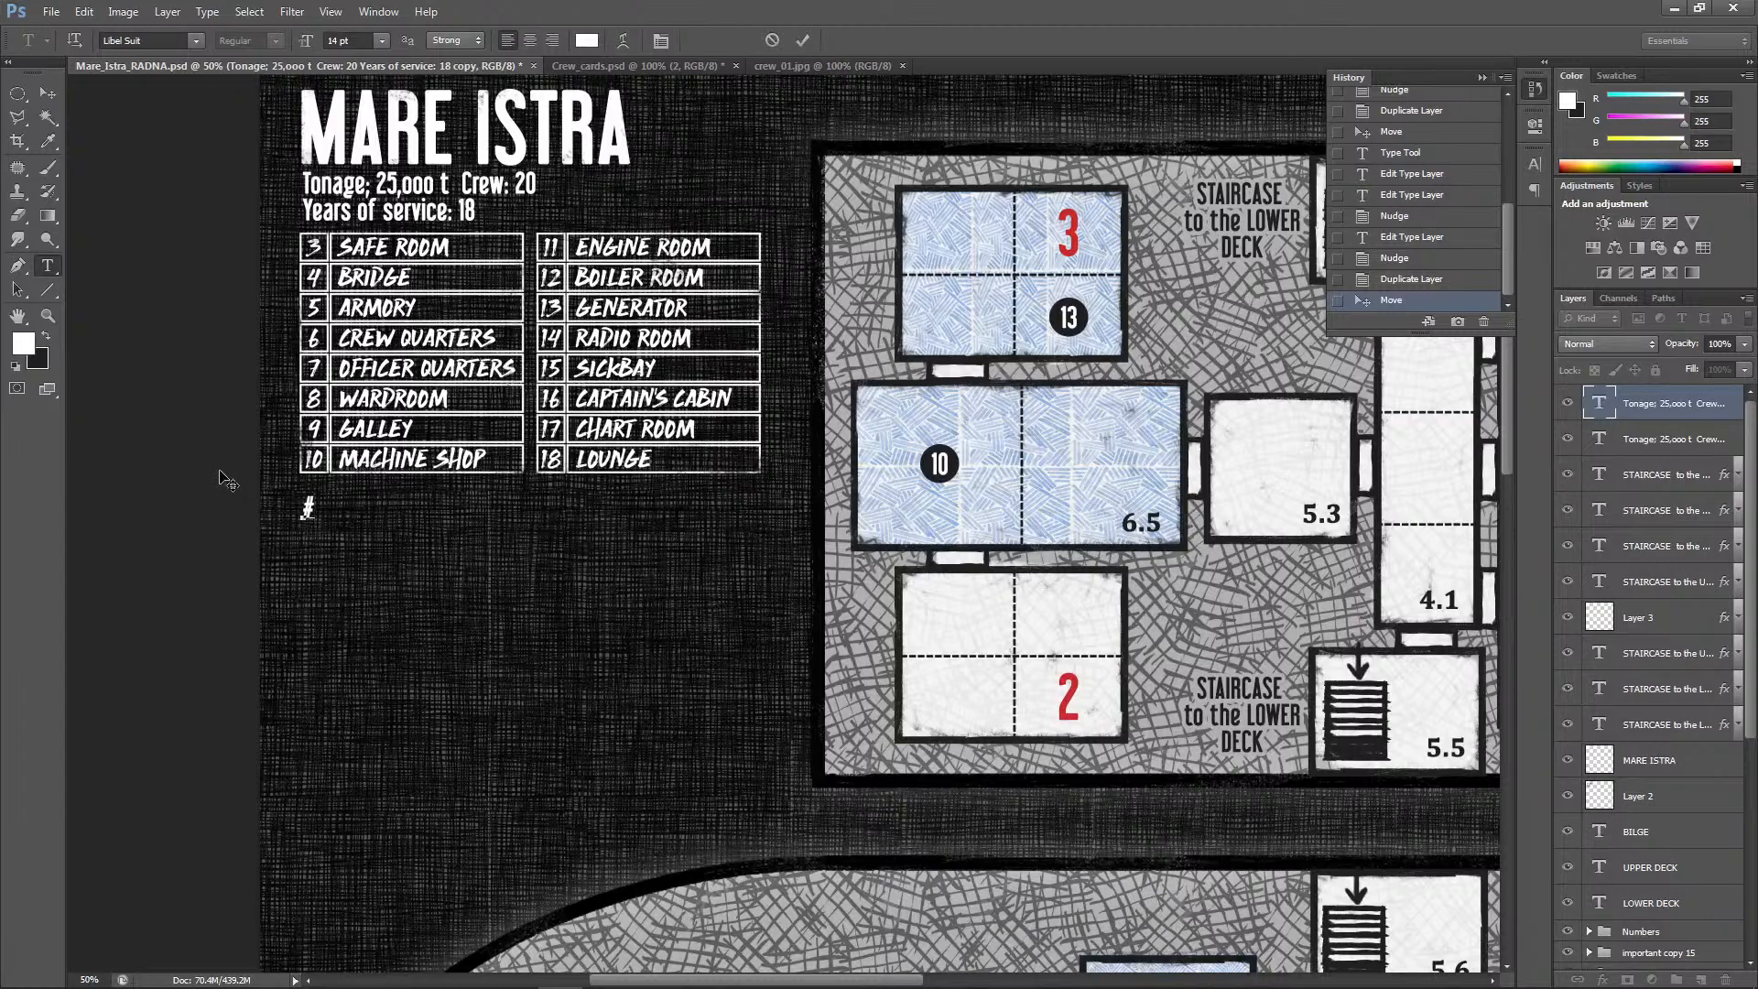
{"action": "type", "text": " - Noise spaw"}
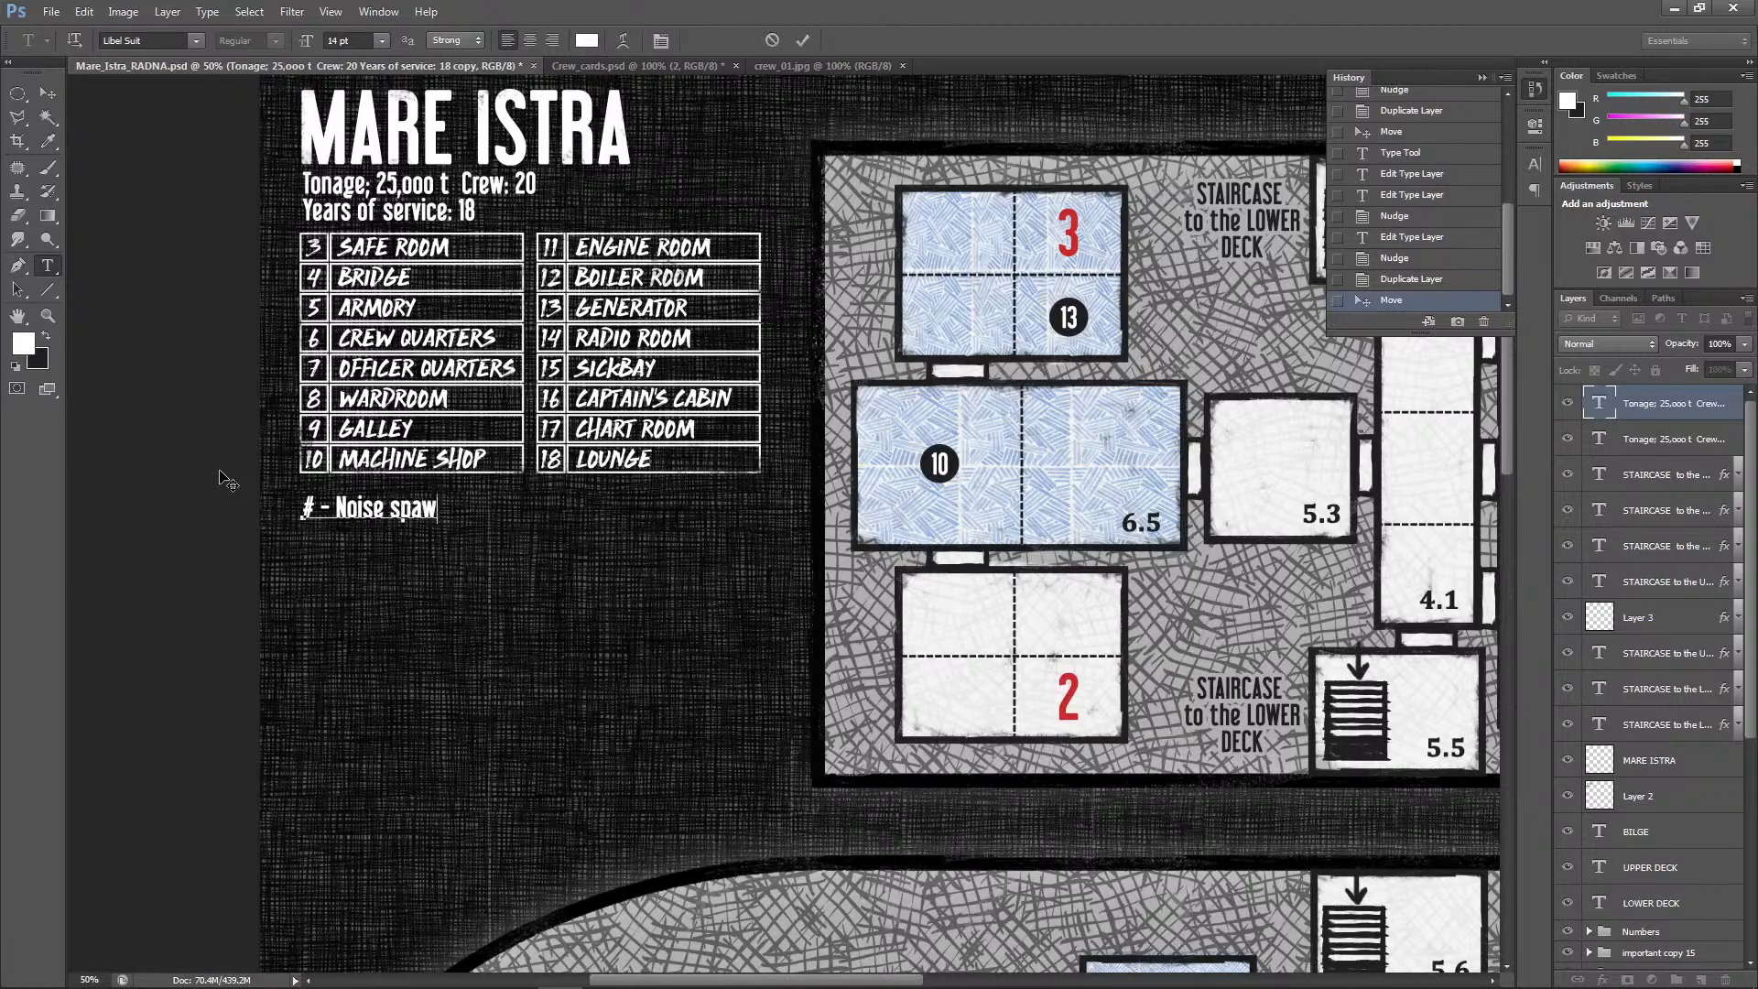
{"action": "type", "text": "n points"}
Color only the # character of the noise spawn points text red
{"action": "left_click_drag", "start_coordinate": [320, 511], "coordinate": [299, 509]}
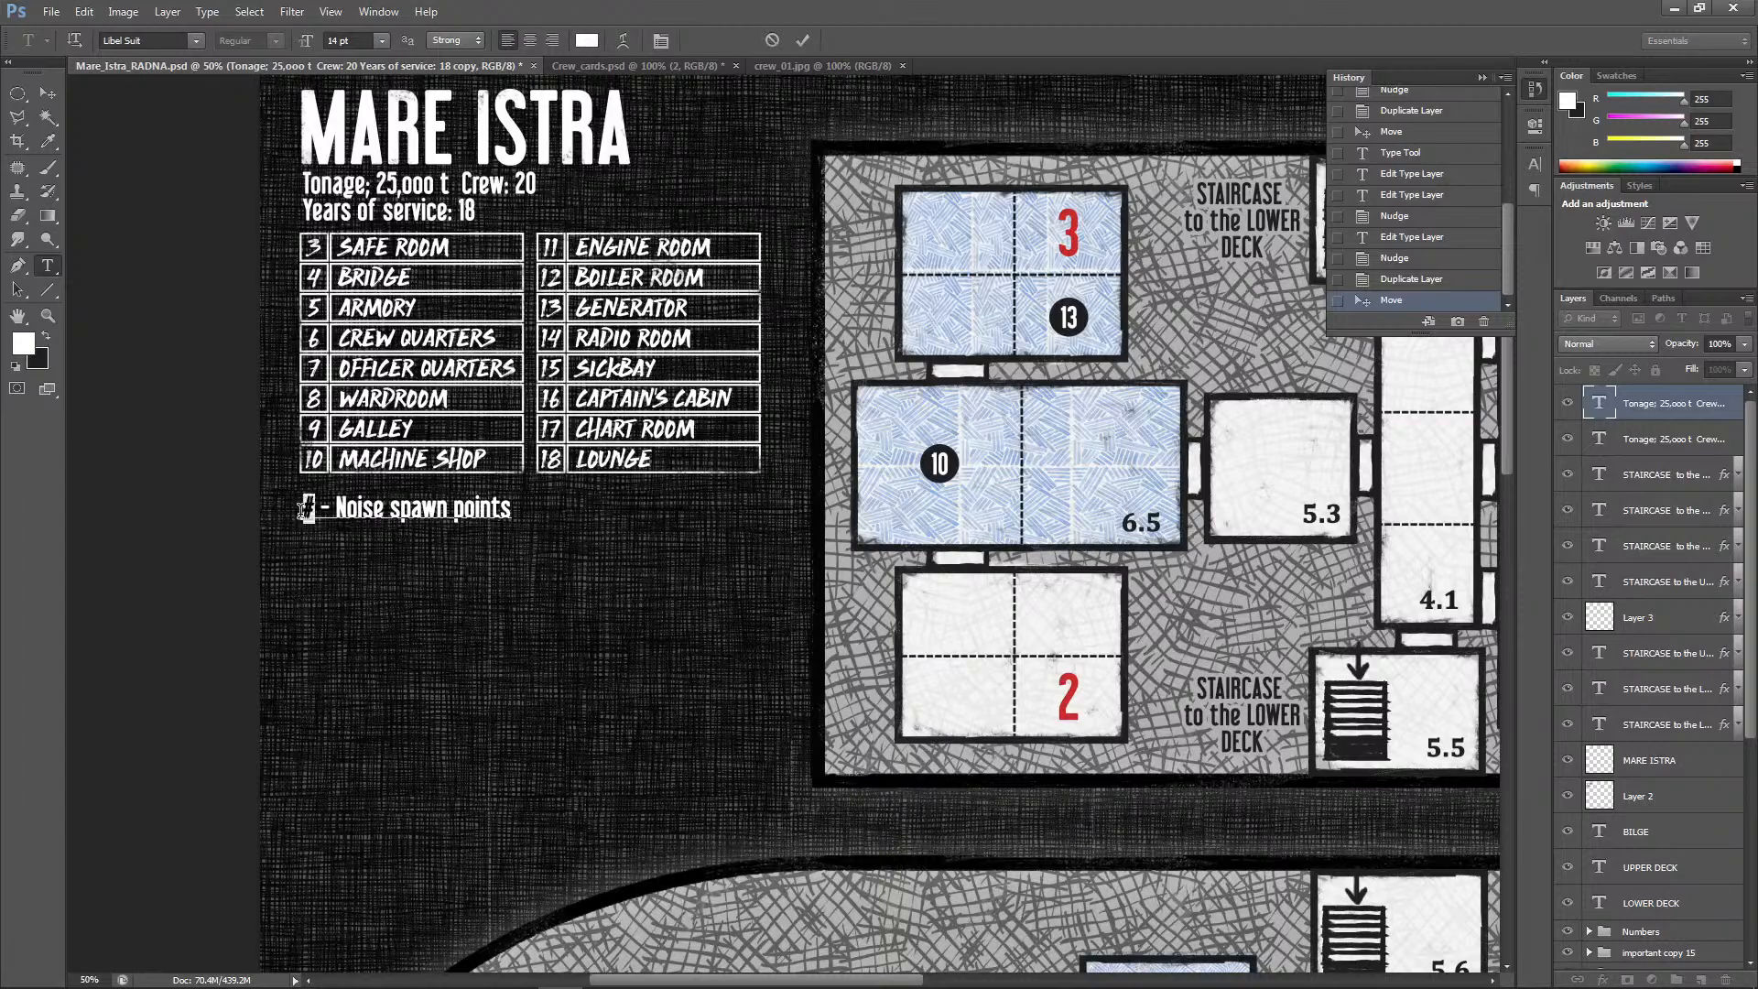
{"action": "left_click", "coordinate": [24, 343]}
{"action": "left_click", "coordinate": [1149, 529]}
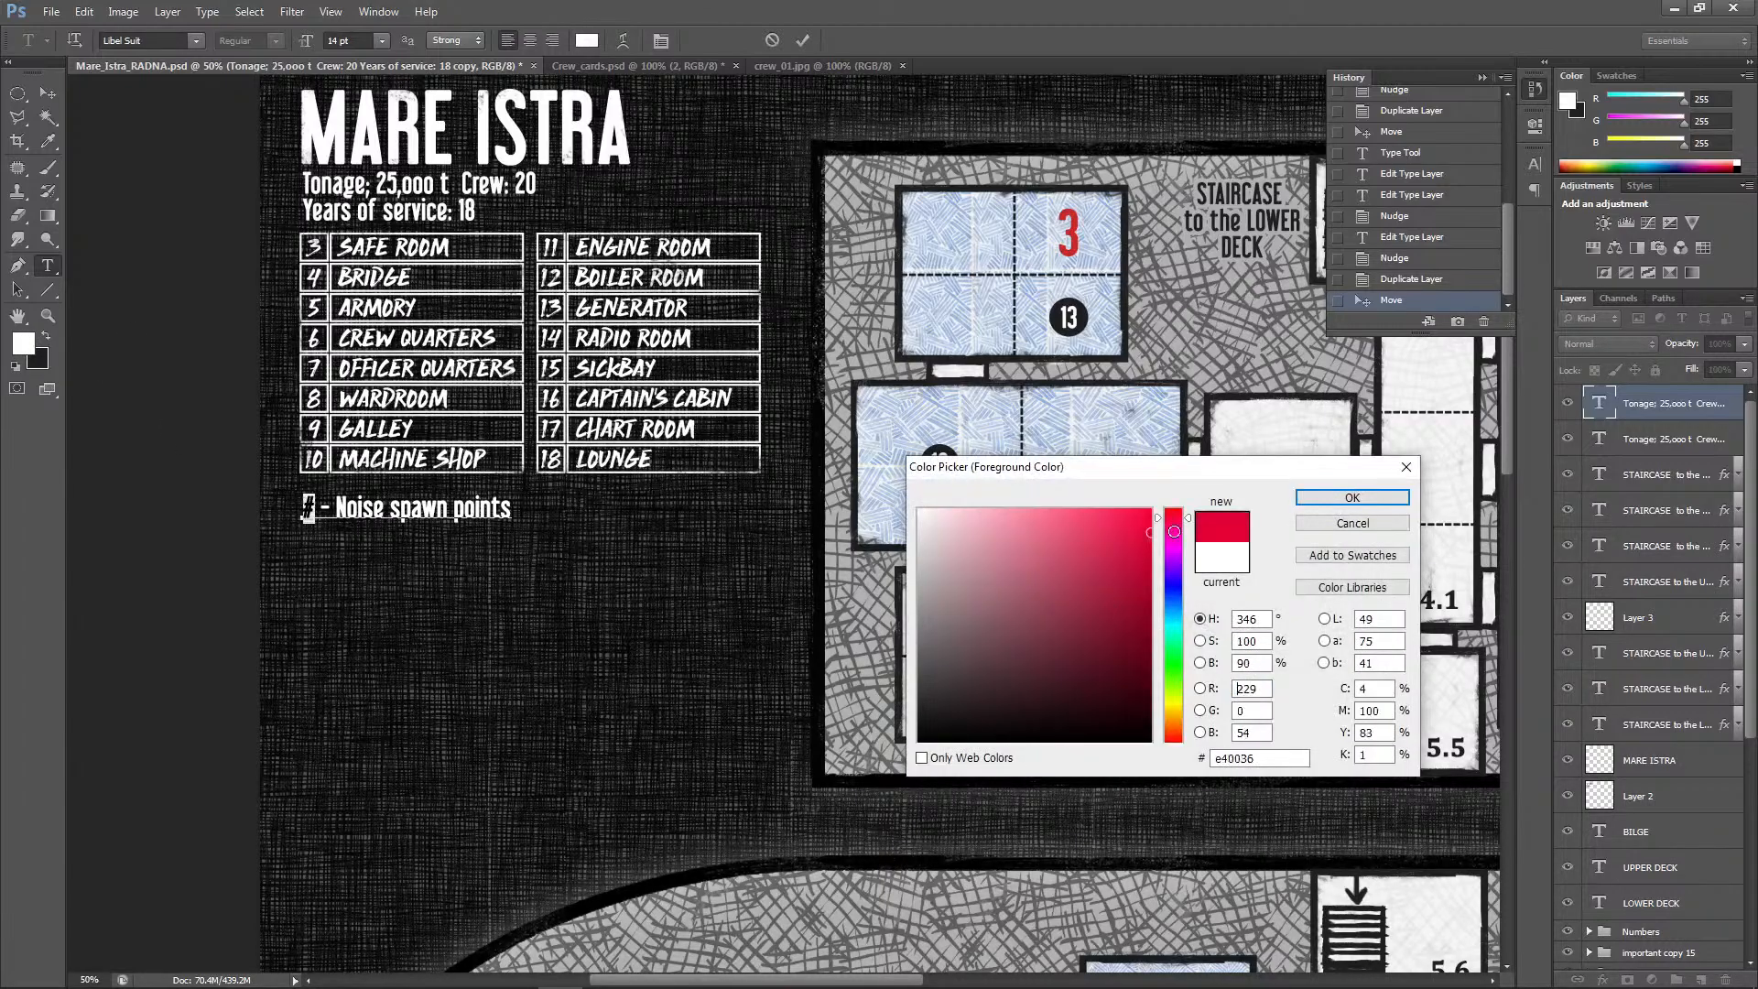
{"action": "left_click", "coordinate": [1339, 498]}
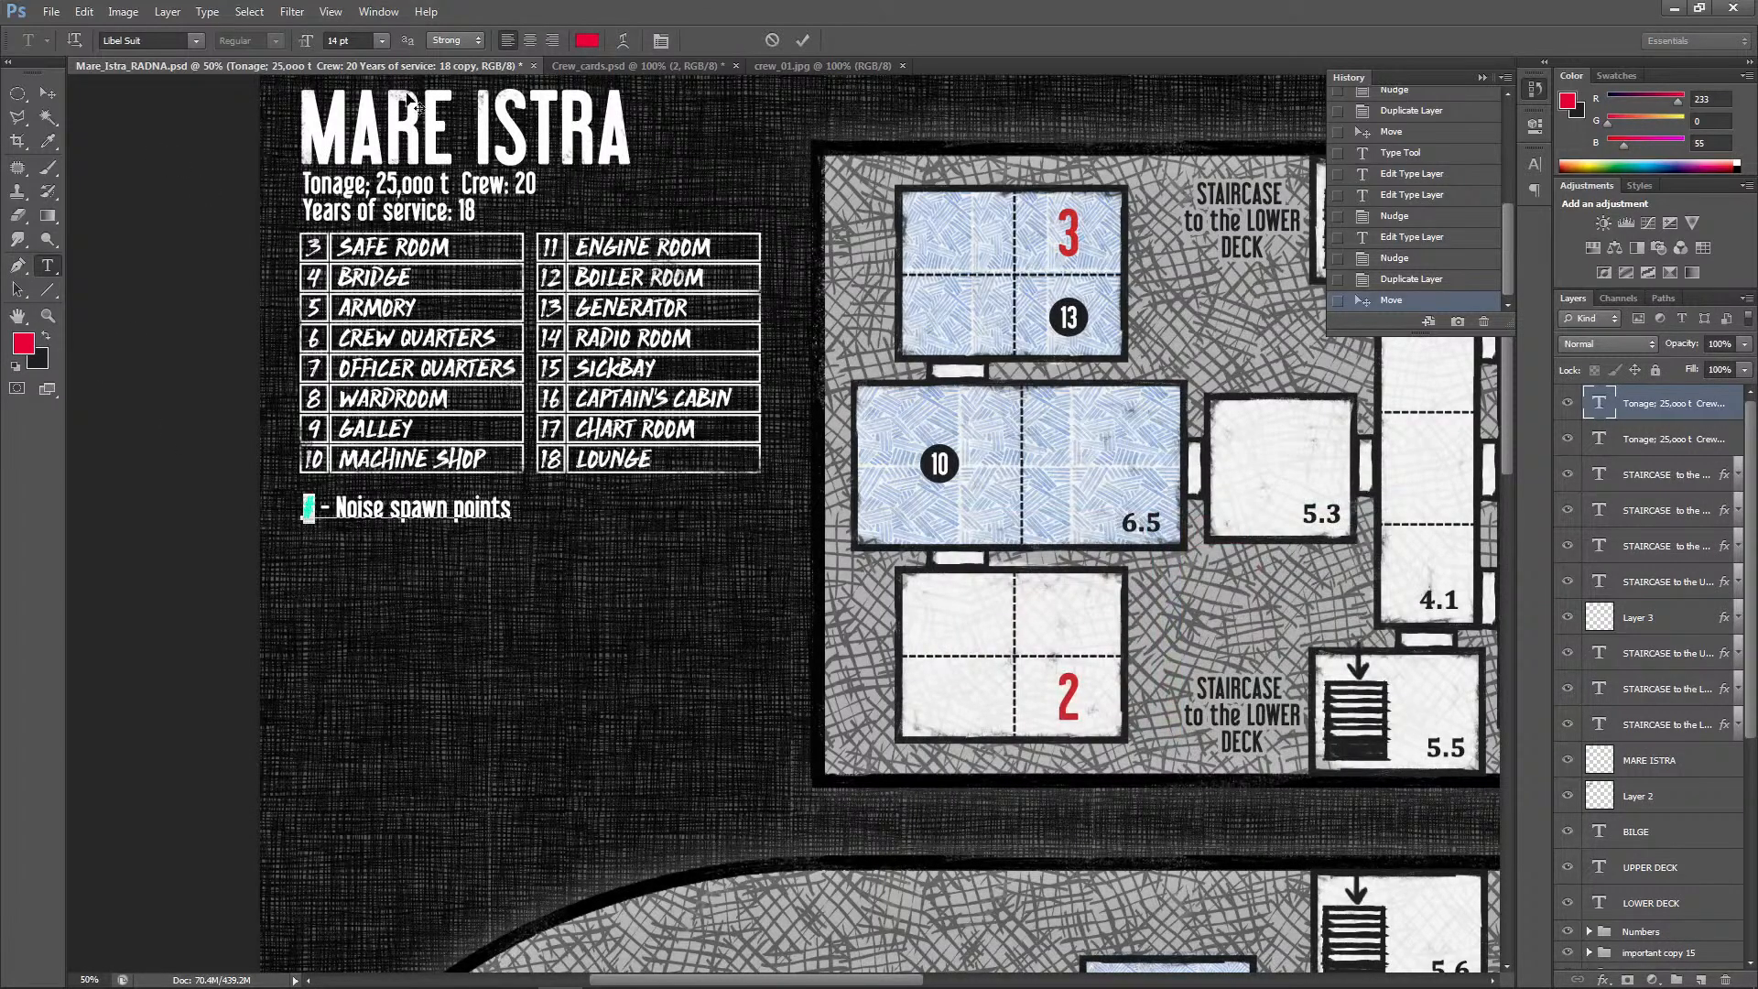
Set the size of the red # character to 18 pt and commit the text
{"action": "left_click", "coordinate": [381, 42]}
{"action": "left_click", "coordinate": [367, 269]}
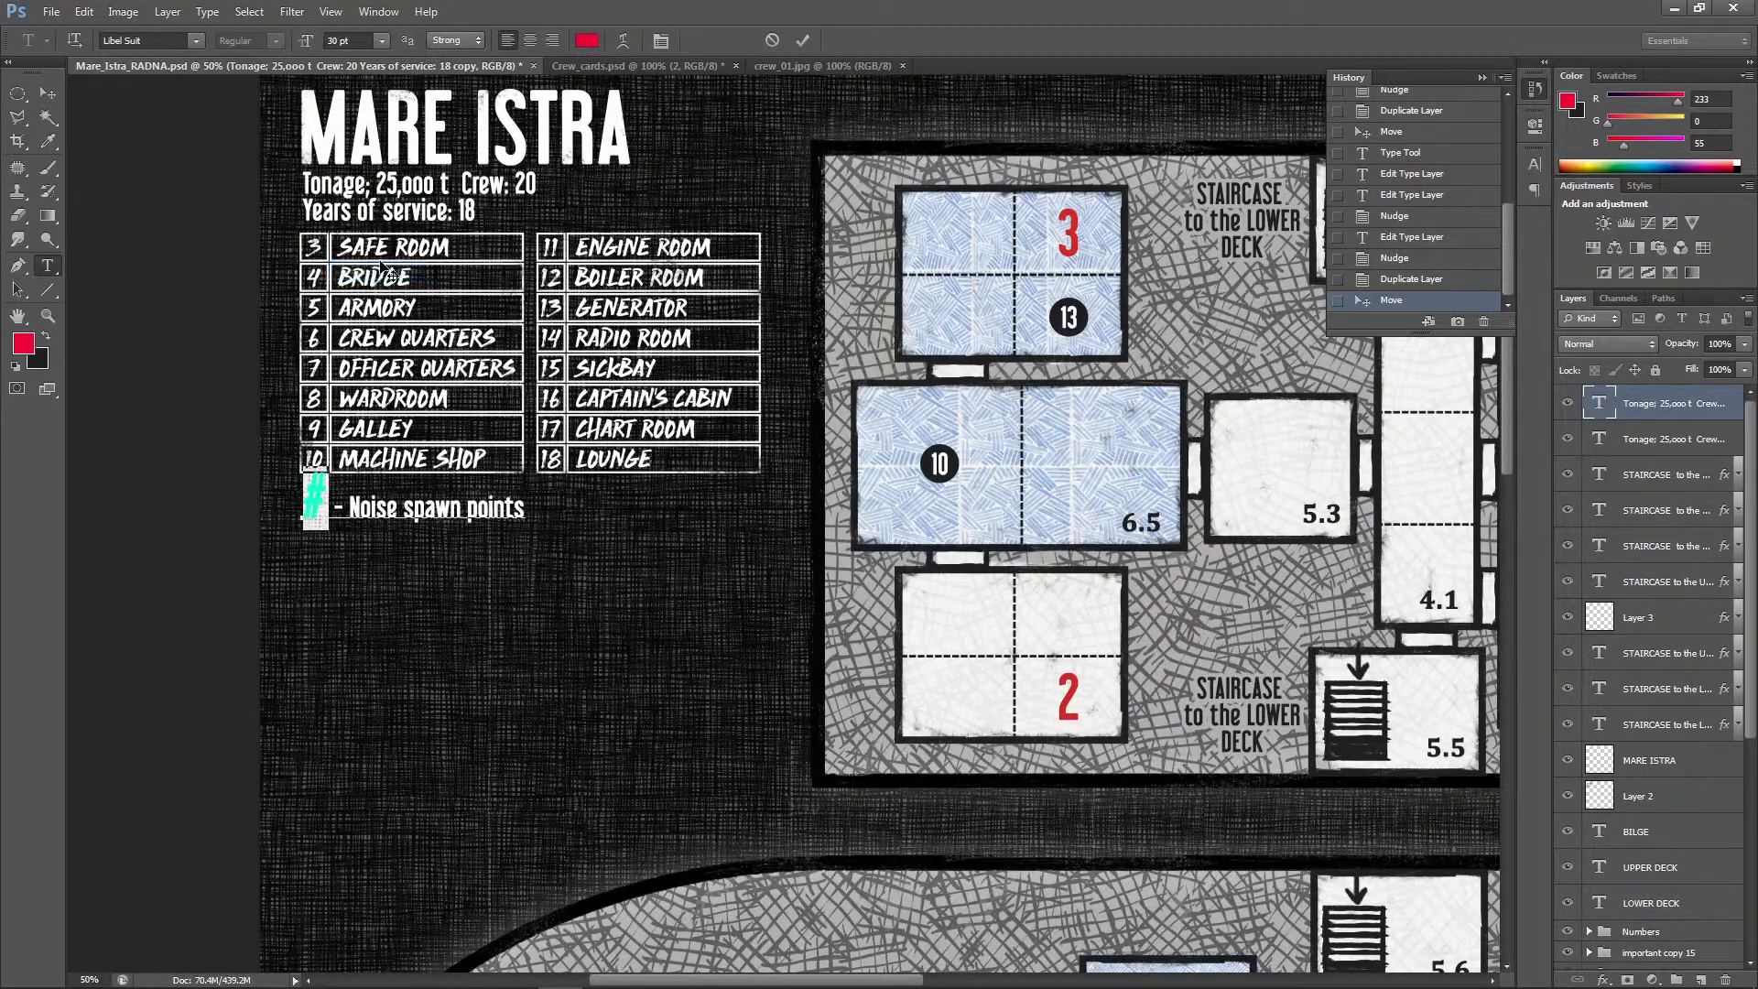
{"action": "left_click", "coordinate": [384, 41]}
{"action": "left_click", "coordinate": [367, 209]}
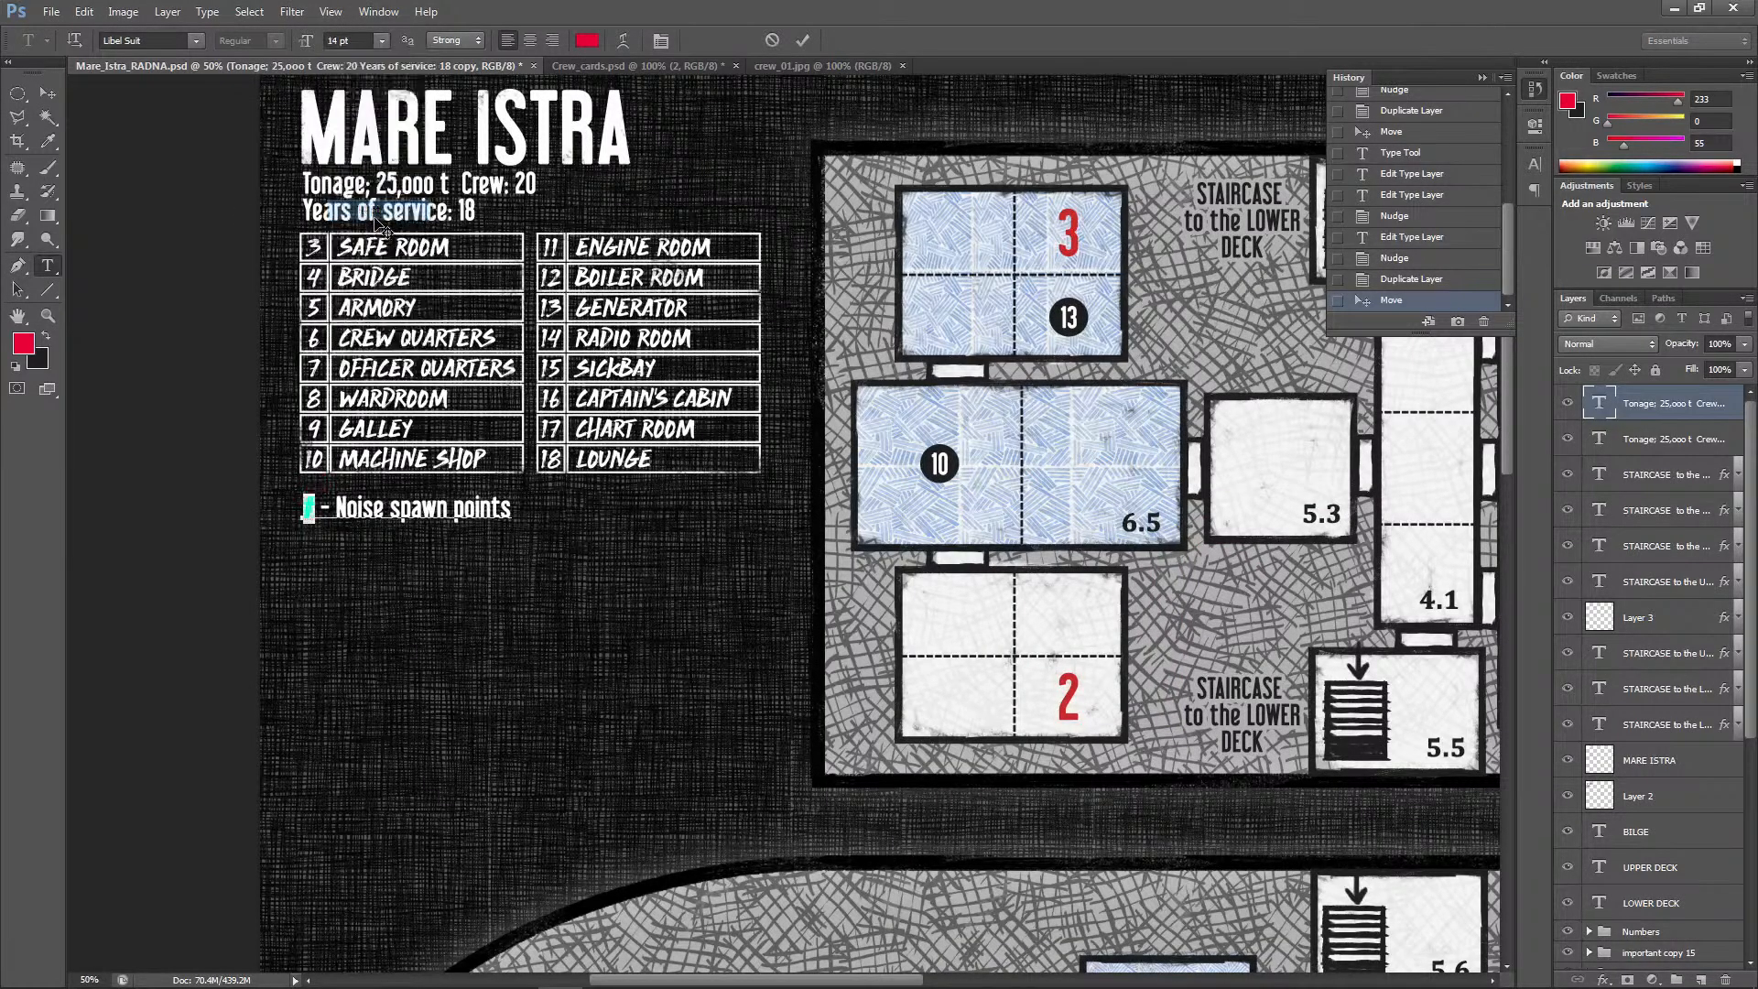
{"action": "left_click", "coordinate": [382, 41]}
{"action": "left_click", "coordinate": [377, 231]}
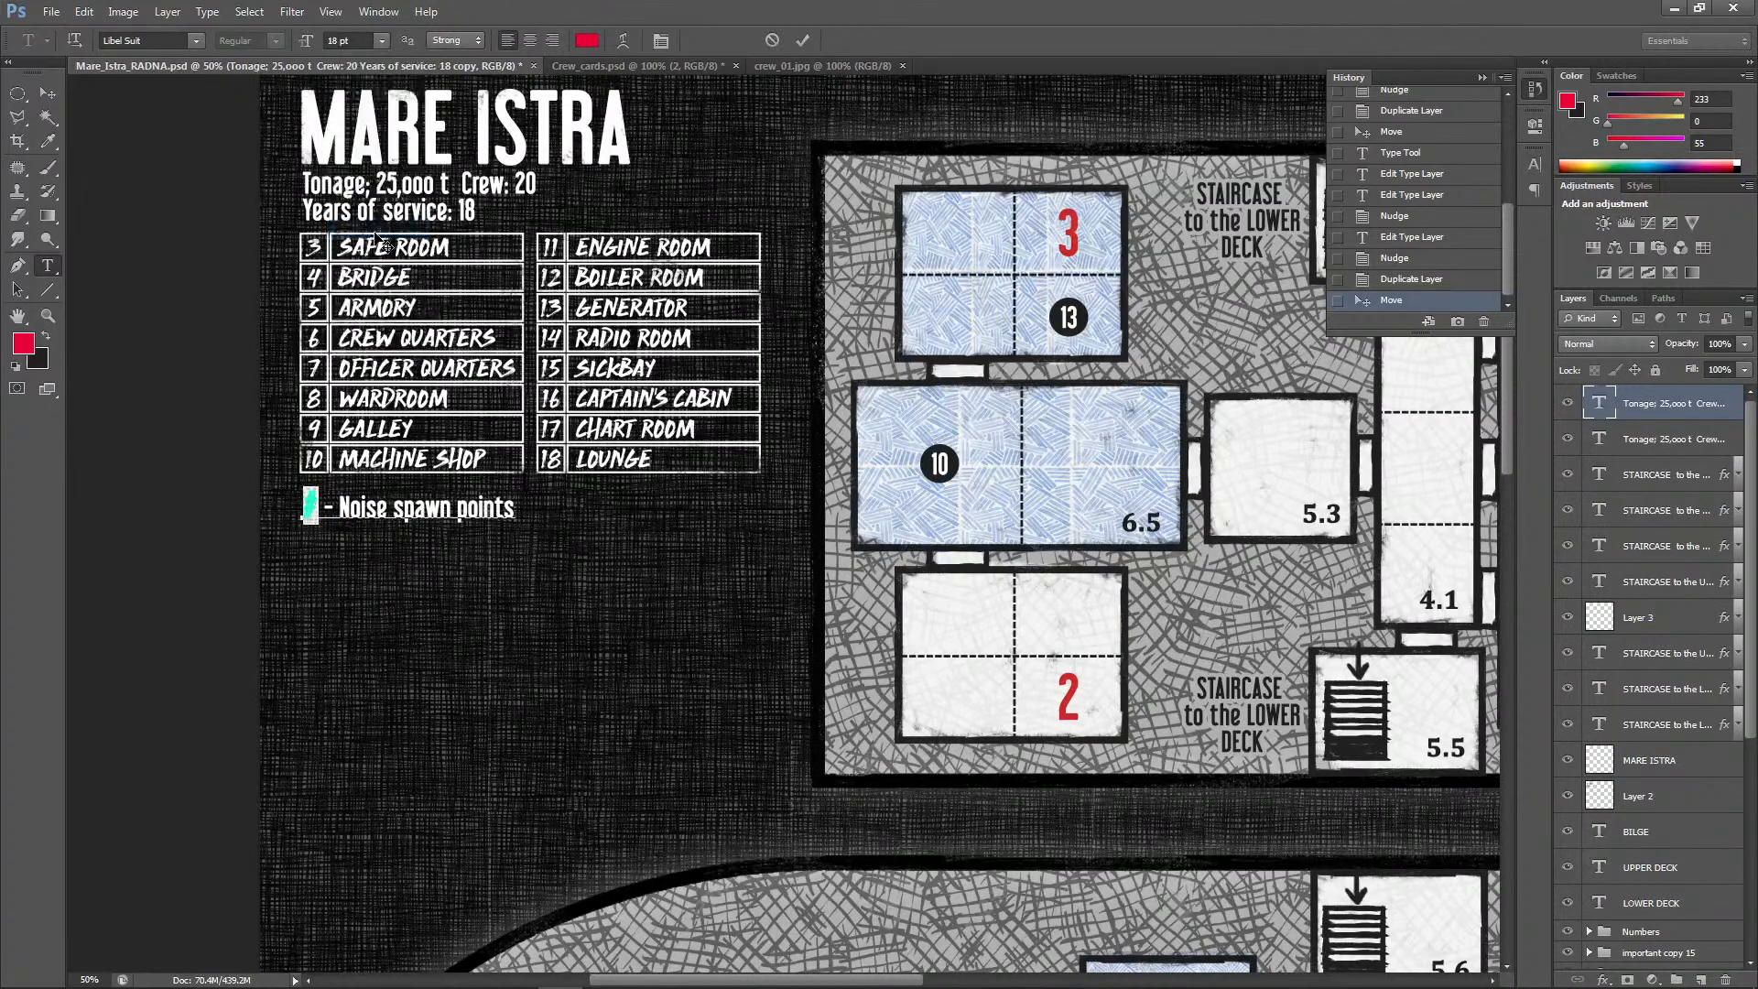
{"action": "left_click", "coordinate": [47, 93]}
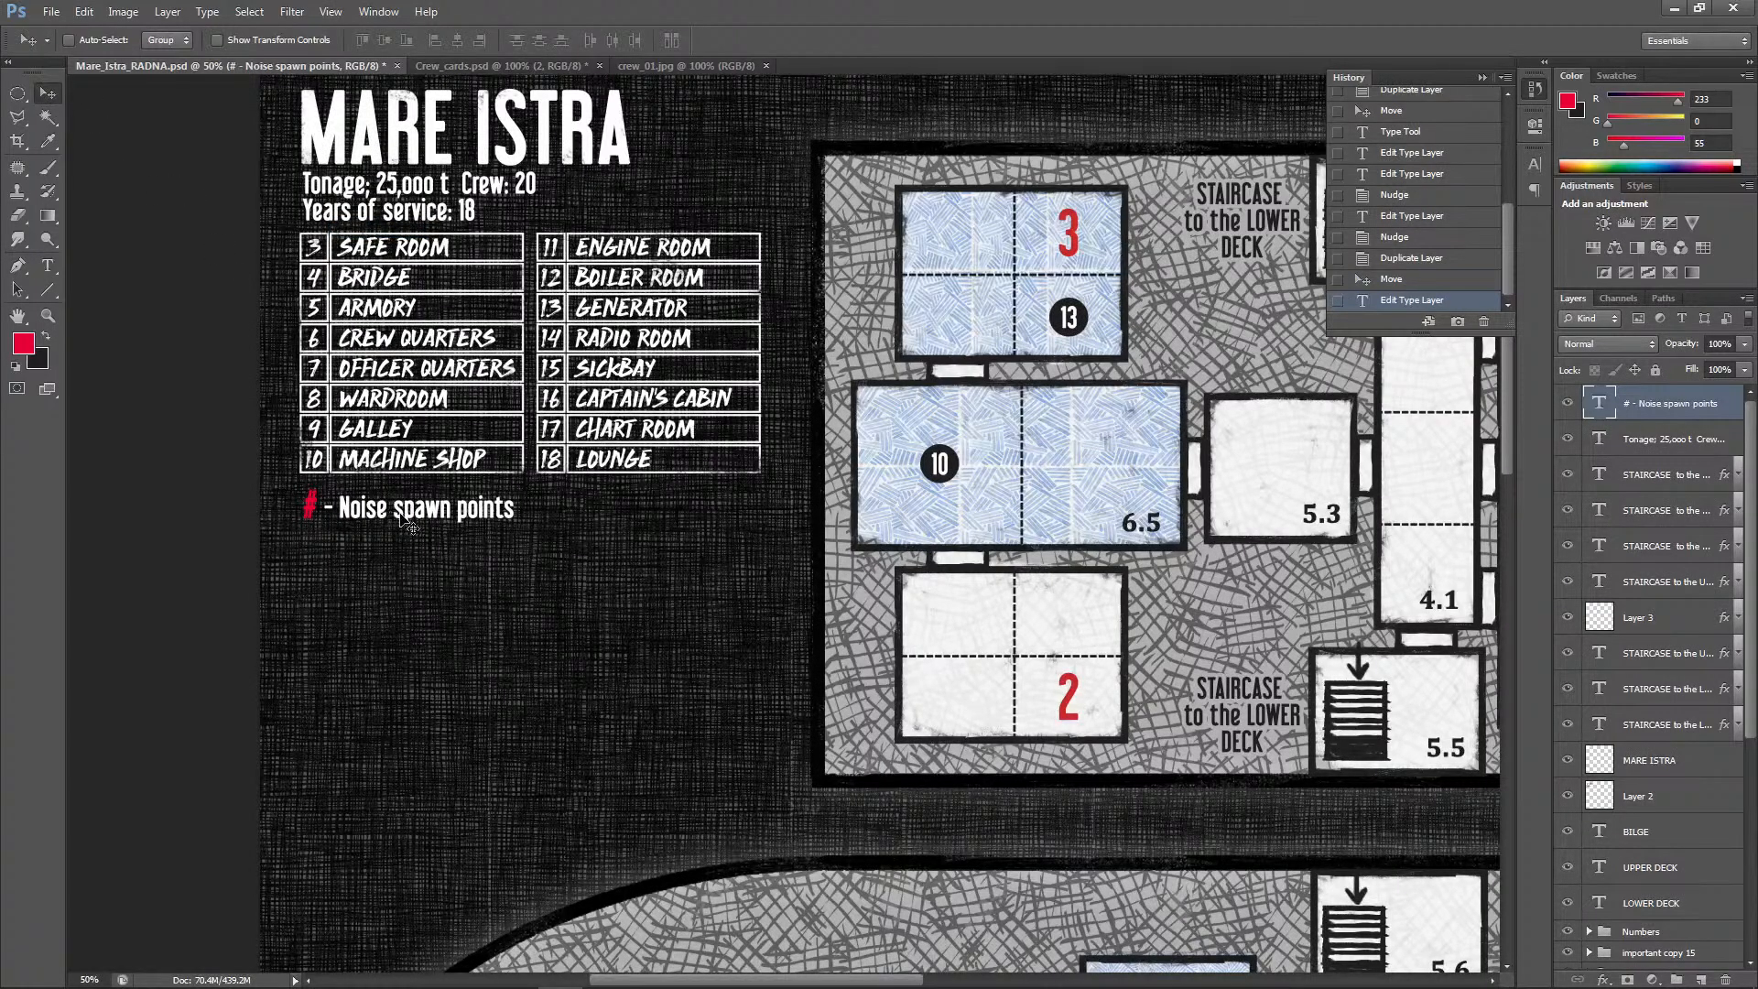
Shift the noise spawn points text slightly to the right beneath the room legend
{"action": "left_click_drag", "start_coordinate": [404, 523], "coordinate": [422, 523]}
{"action": "key", "text": "Left"}
{"action": "key", "text": "Left"}
{"action": "key", "text": "Left"}
{"action": "key", "text": "Left"}
{"action": "key", "text": "Left"}
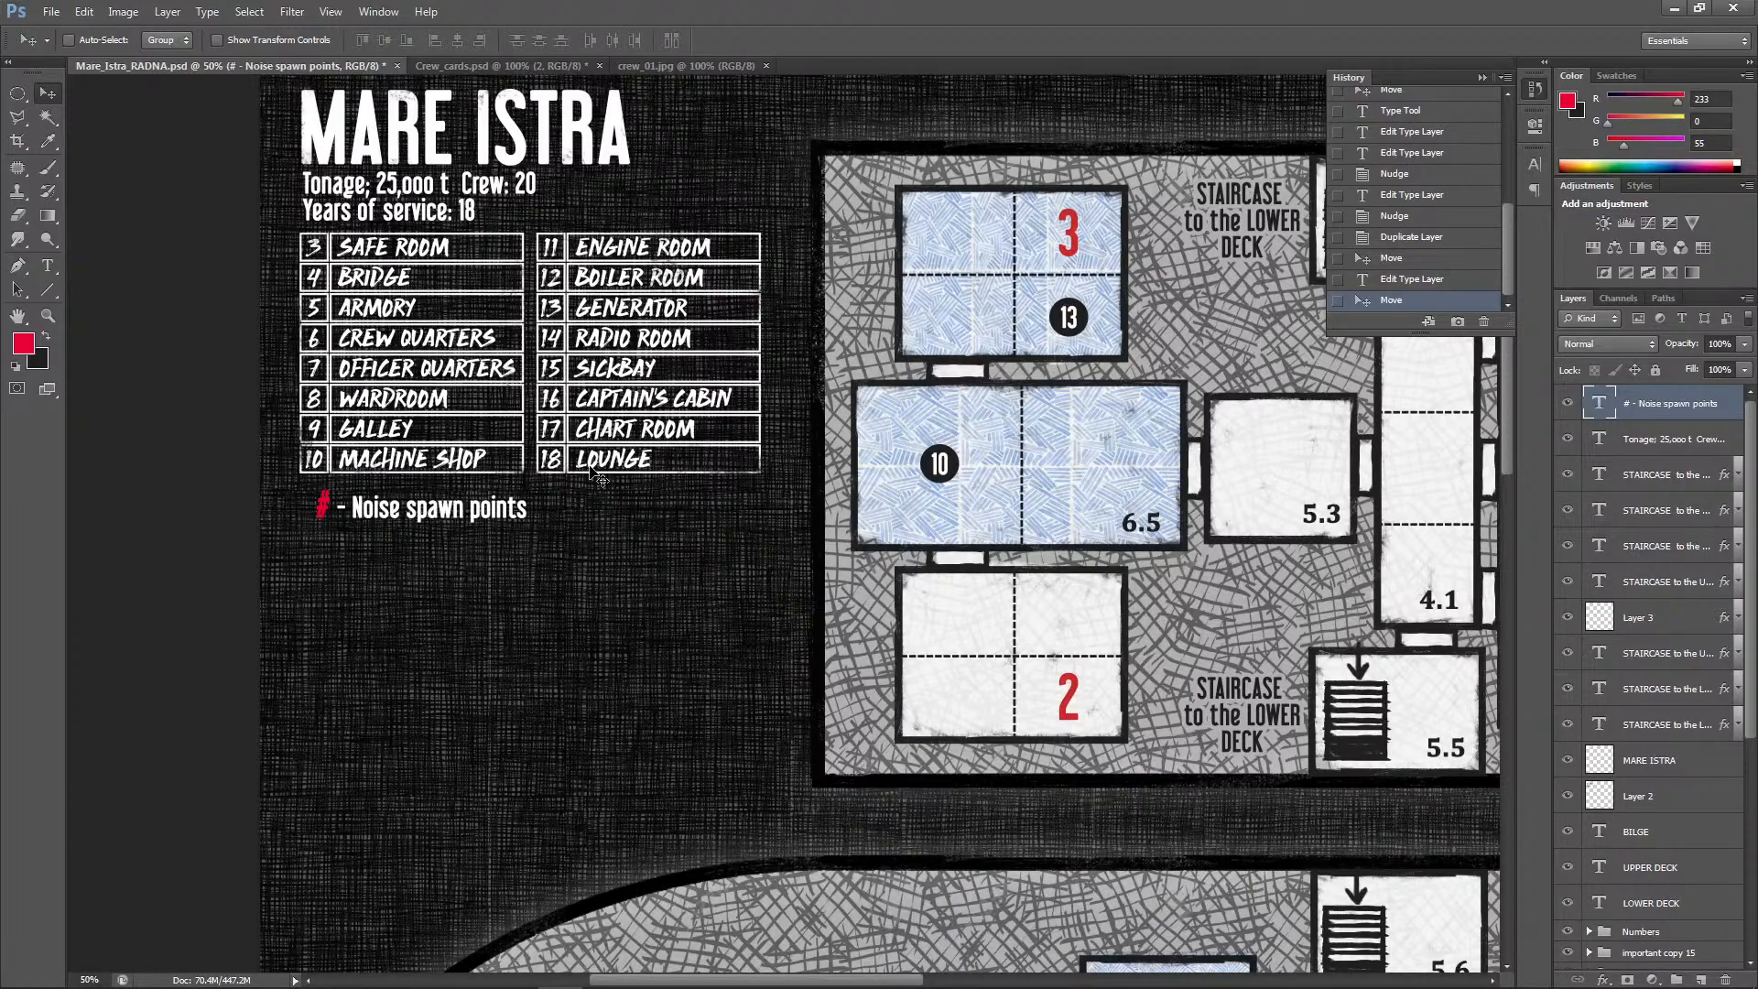
{"action": "key", "text": "Left"}
{"action": "key", "text": "Left"}
{"action": "key", "text": "Left"}
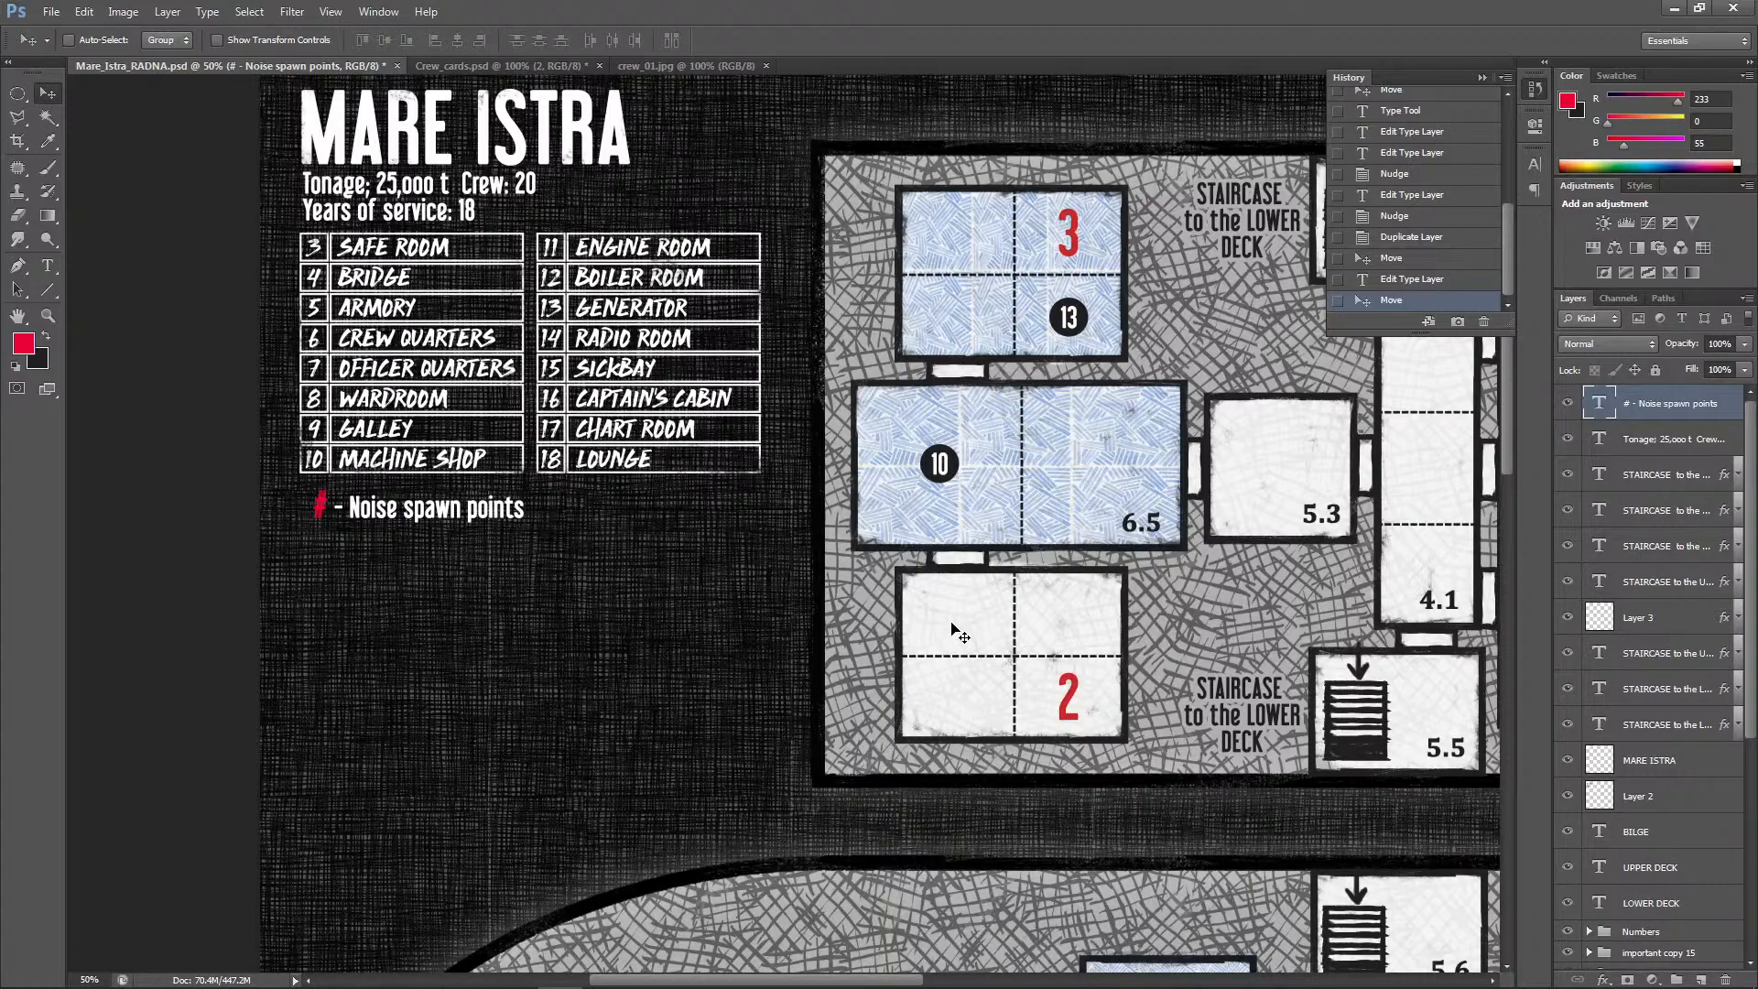
Switch to the Mare_istra.cdr drawing in CorelDRAW and place a copy of the room legend below and right of the original
{"action": "key", "text": "ctrl+minus"}
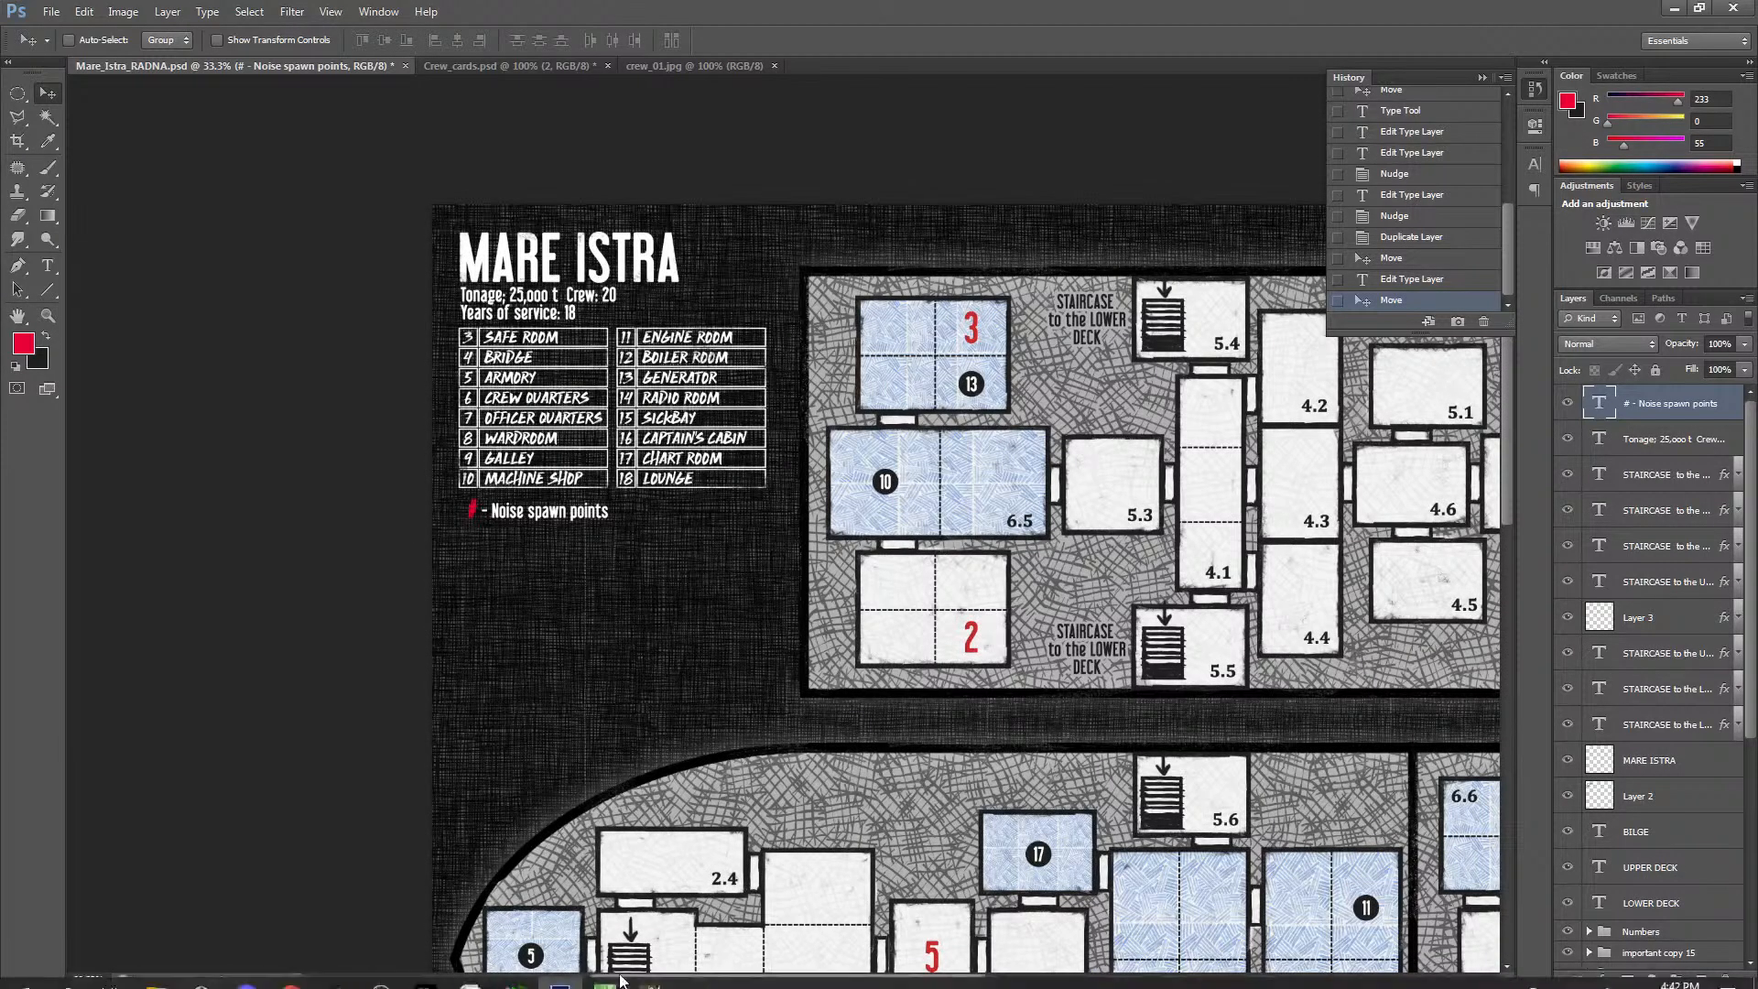
{"action": "left_click", "coordinate": [604, 970]}
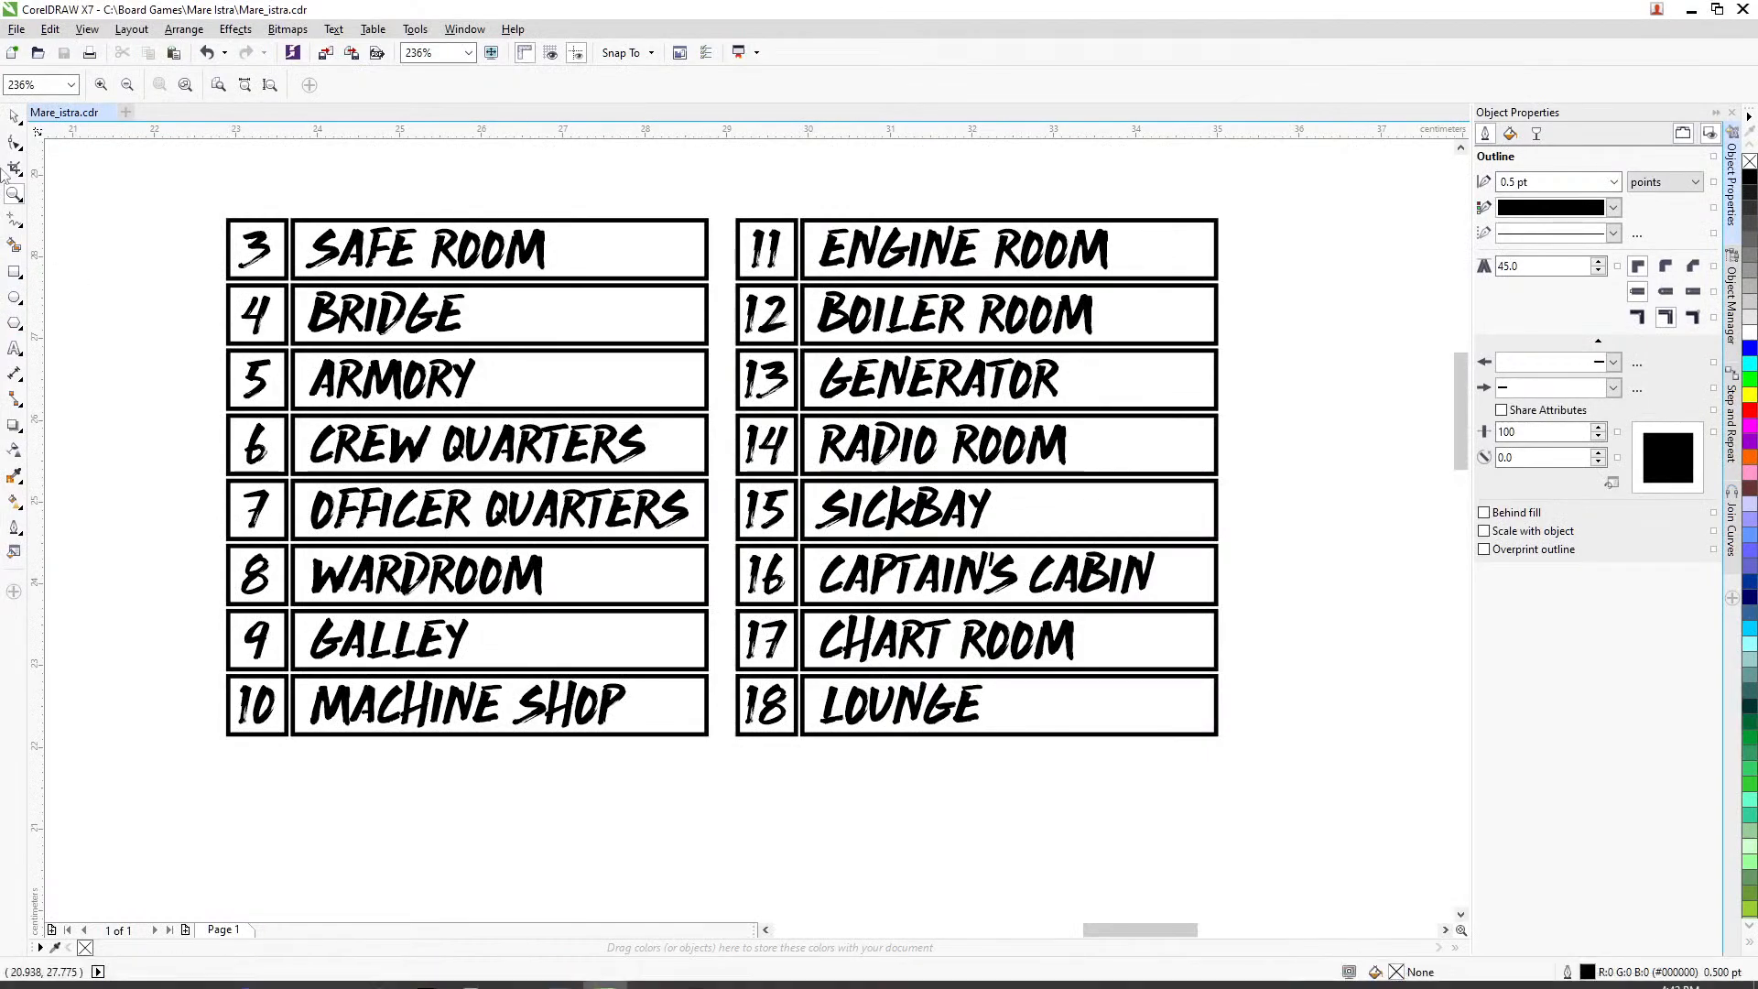
{"action": "right_click", "coordinate": [165, 293]}
{"action": "right_click", "coordinate": [345, 463]}
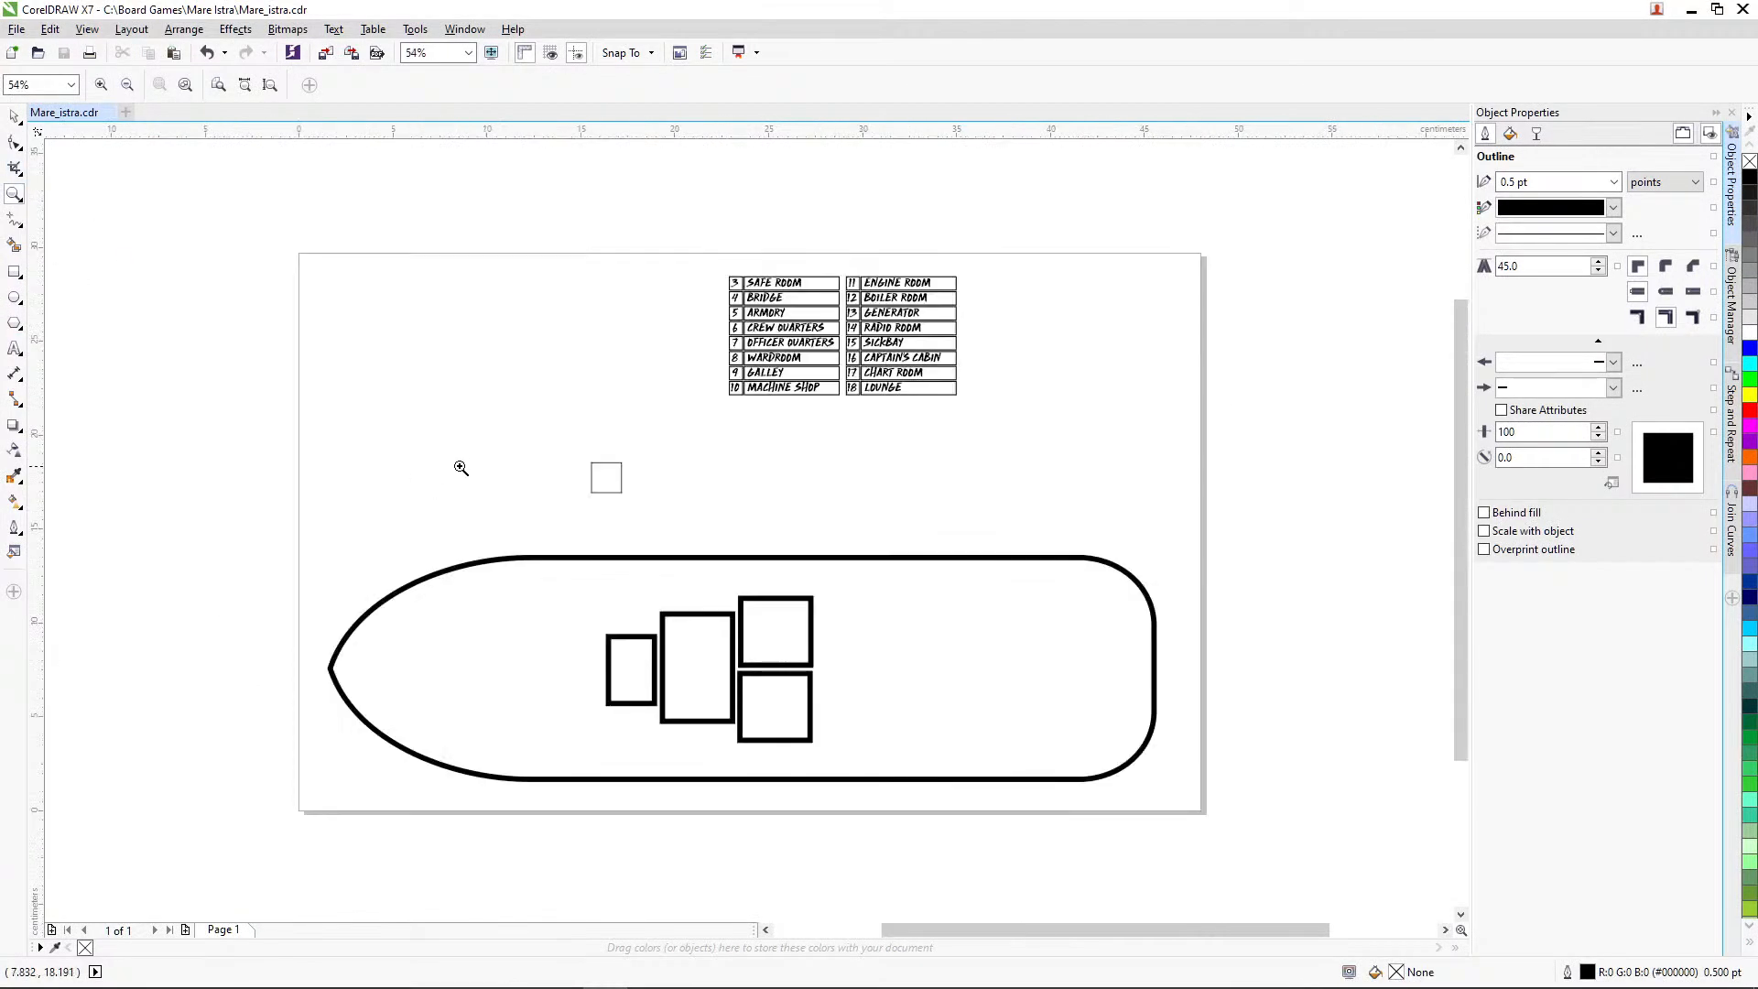
{"action": "left_click_drag", "start_coordinate": [412, 231], "coordinate": [1149, 591]}
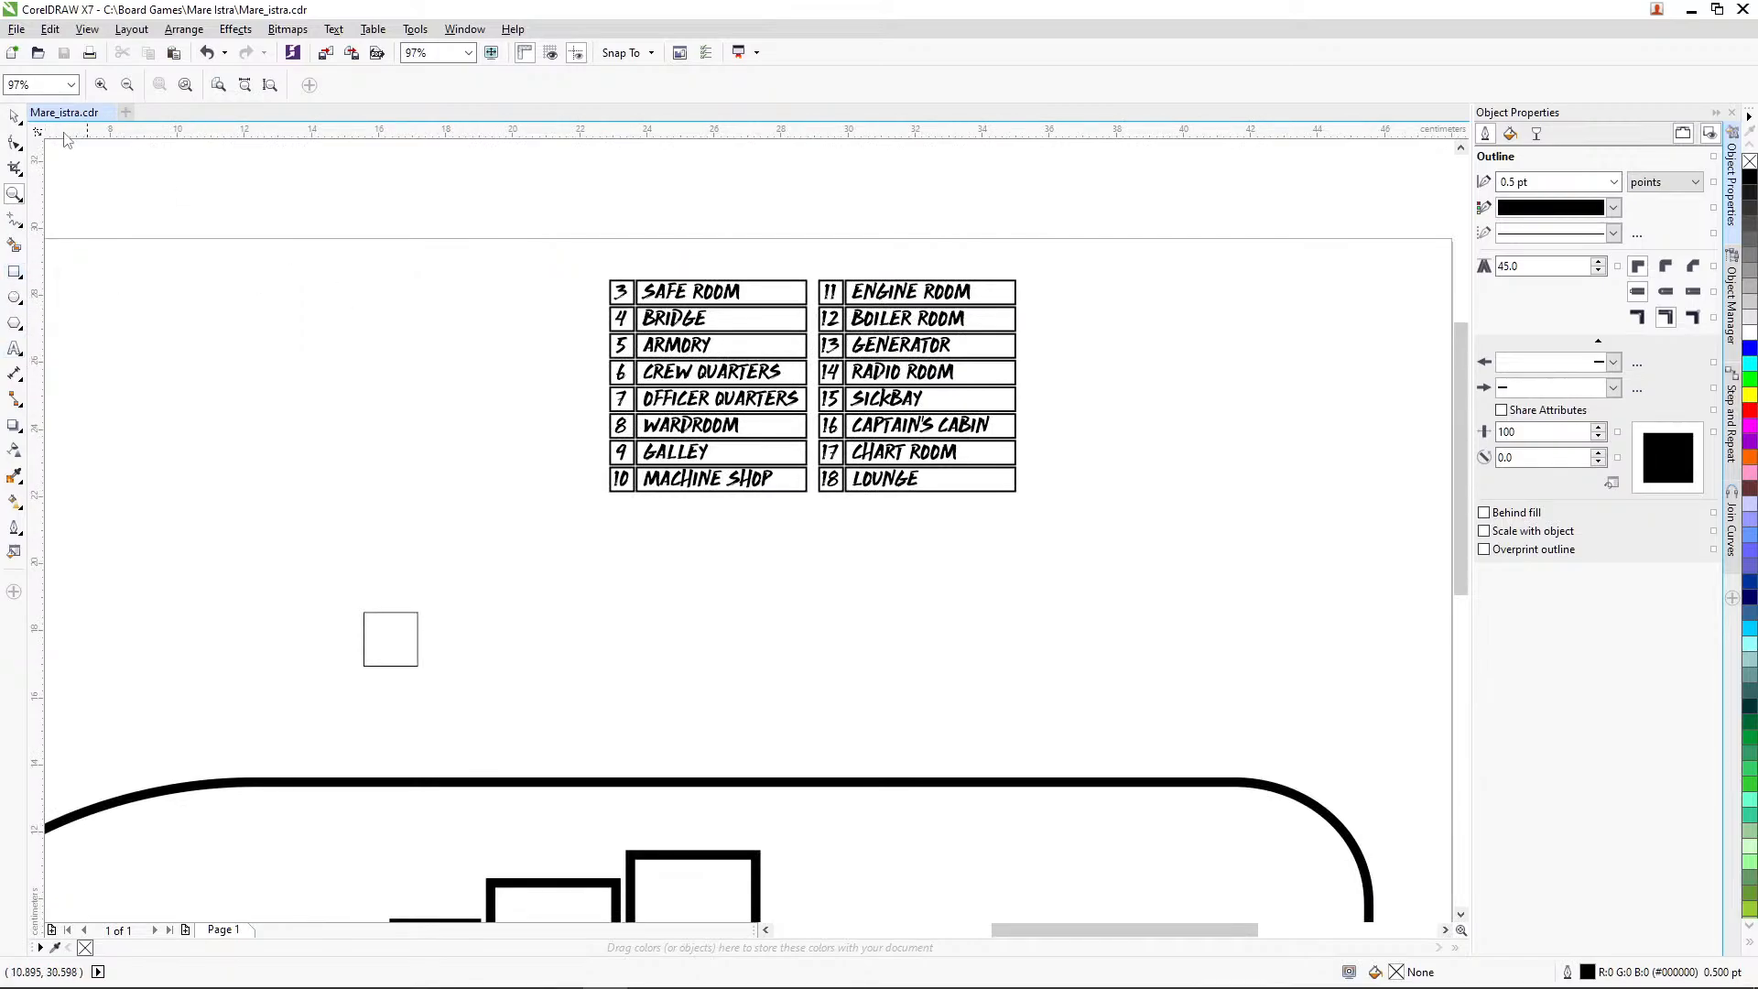
{"action": "left_click", "coordinate": [13, 115]}
{"action": "left_click", "coordinate": [621, 291]}
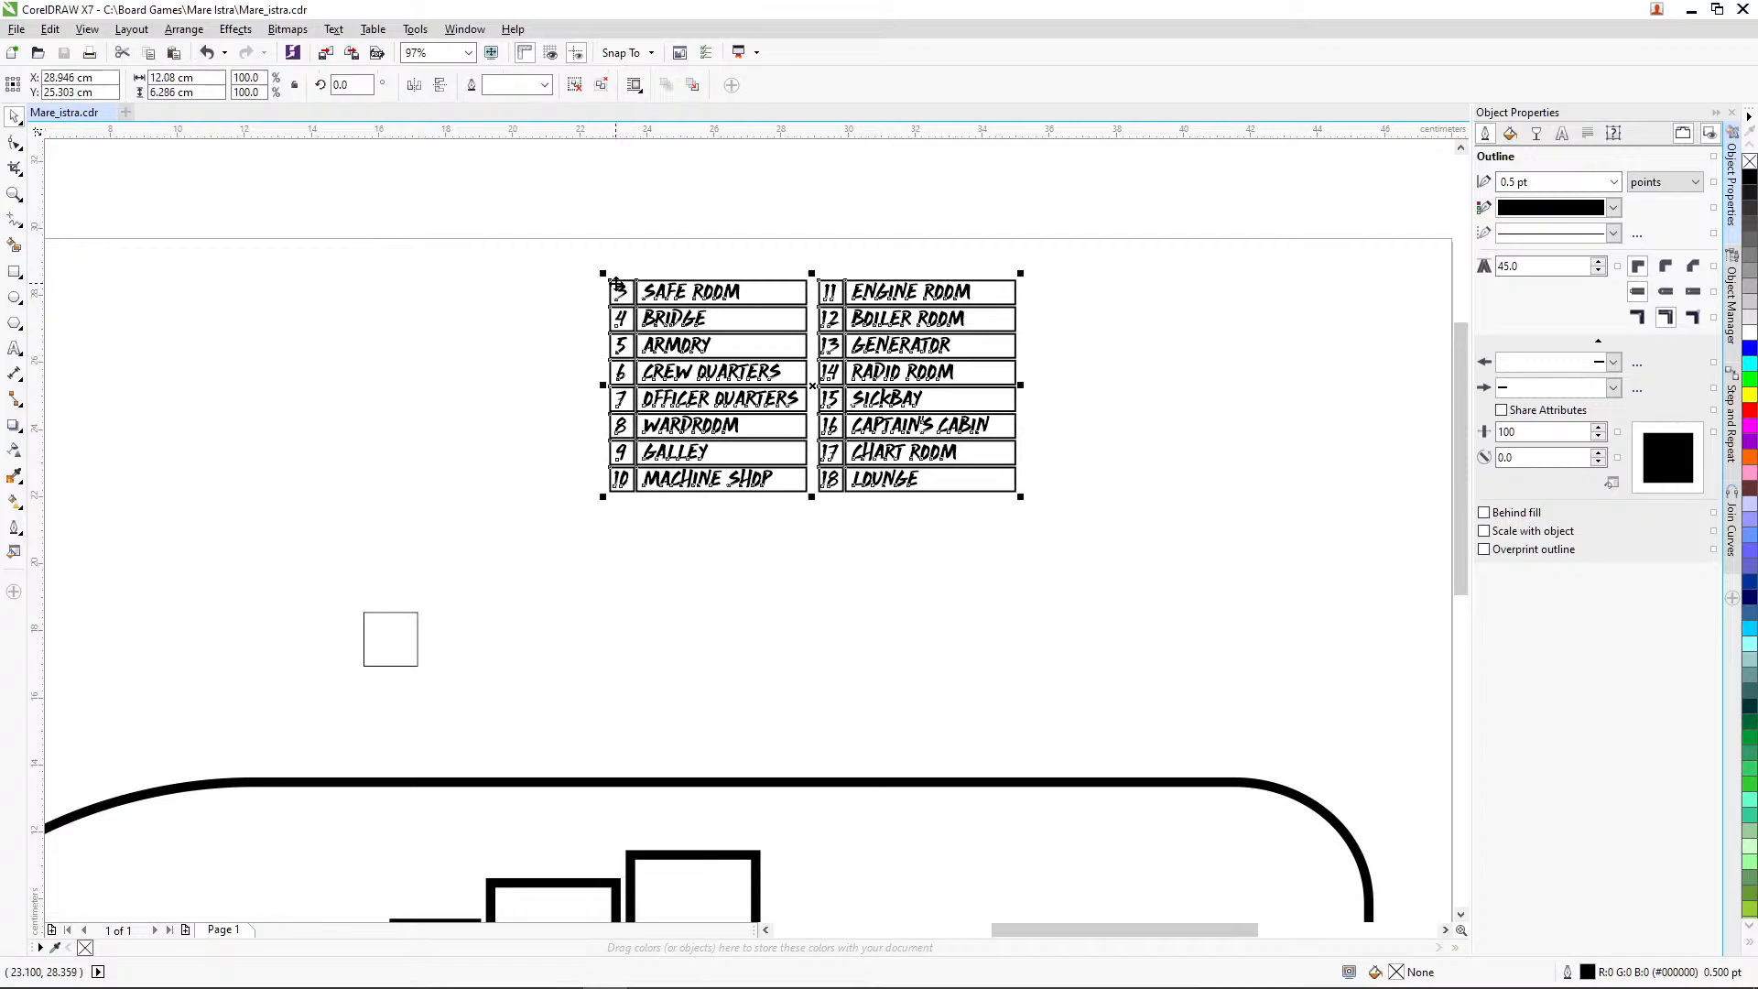
{"action": "left_click_drag", "start_coordinate": [728, 294], "coordinate": [1026, 518]}
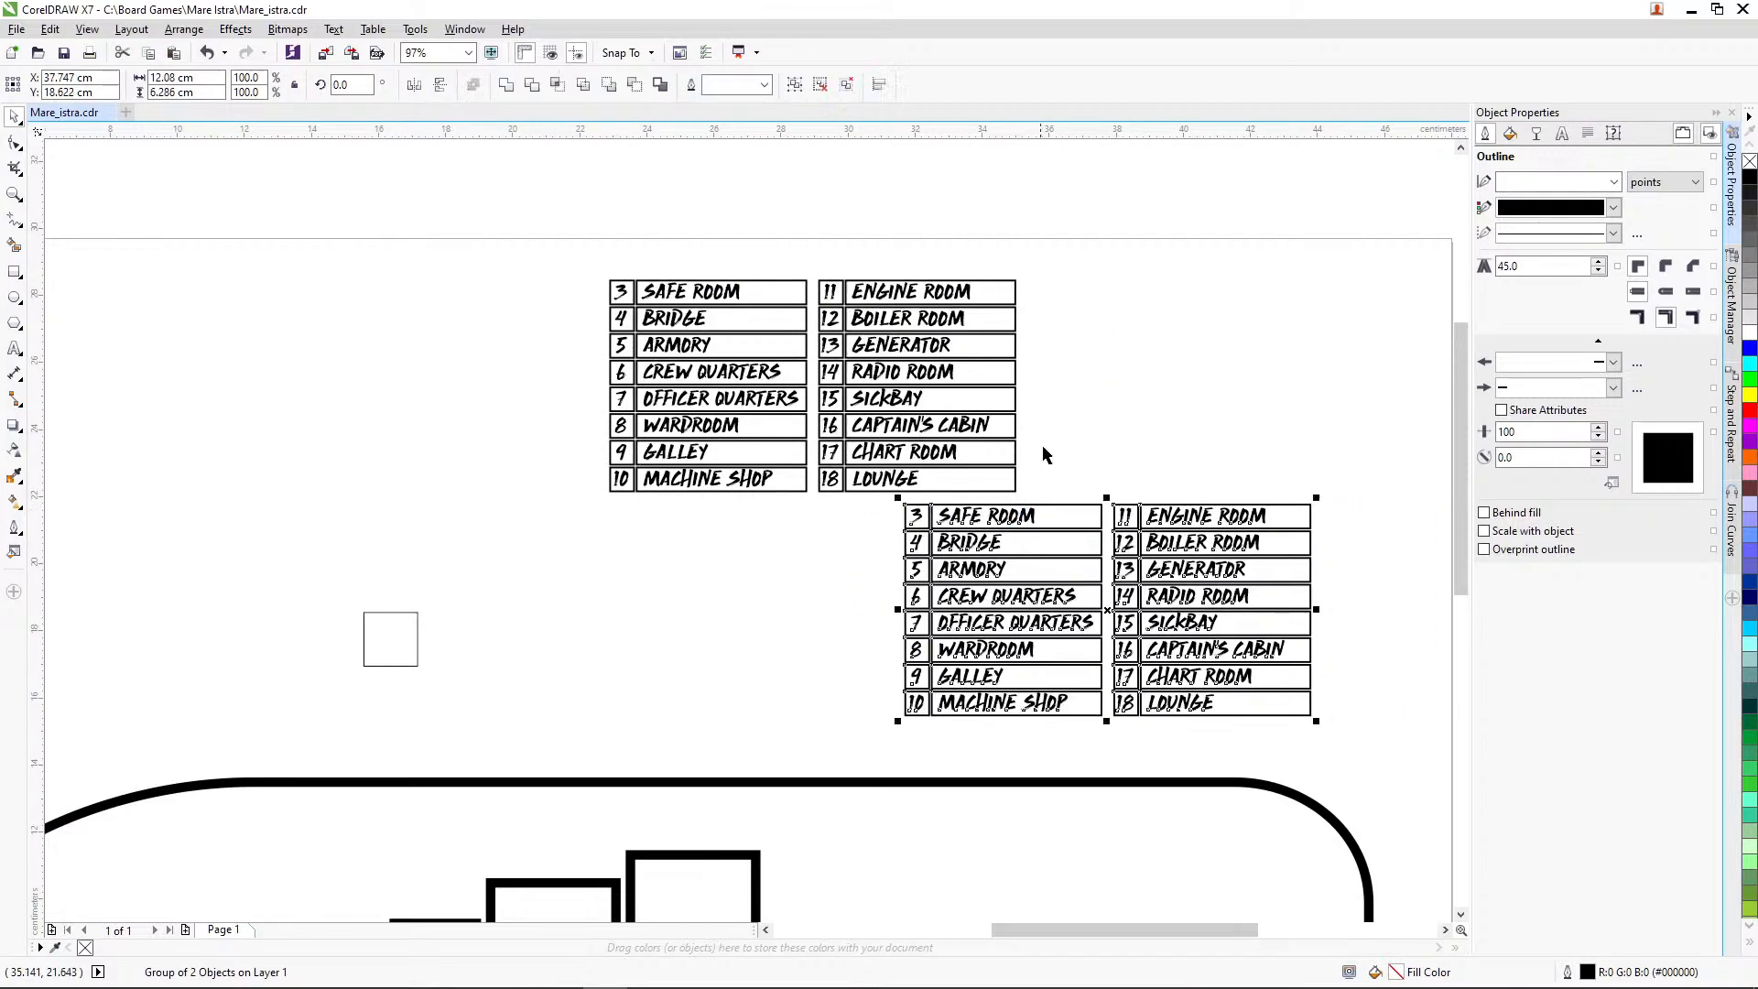
Ungroup the legend copy and delete everything except its "3 SAFE ROOM" row
{"action": "left_click", "coordinate": [1102, 480]}
{"action": "left_click_drag", "start_coordinate": [1242, 621], "coordinate": [928, 749]}
{"action": "key", "text": "Delete"}
{"action": "left_click", "coordinate": [1020, 554]}
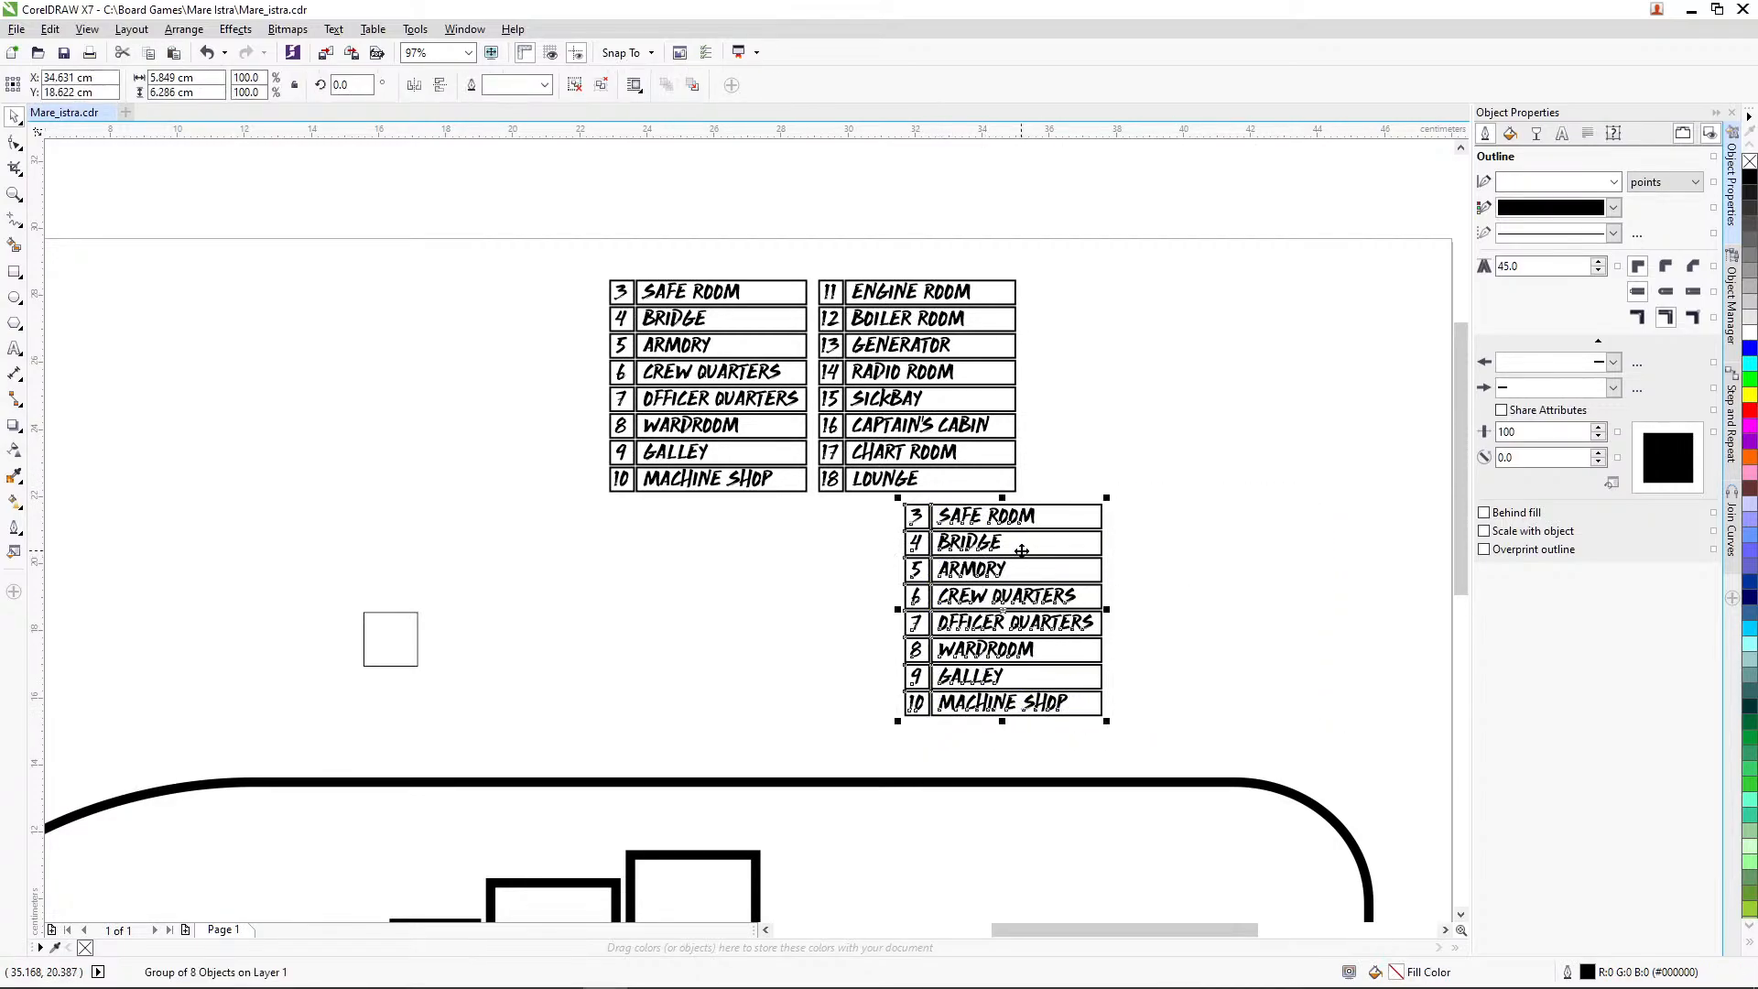
{"action": "left_click_drag", "start_coordinate": [1178, 478], "coordinate": [927, 738]}
{"action": "left_click", "coordinate": [944, 626]}
{"action": "left_click_drag", "start_coordinate": [870, 519], "coordinate": [1122, 730]}
{"action": "key", "text": "Delete"}
Move the remaining row centrally below the legend, ungroup it and delete its SAFE ROOM name cell
{"action": "left_click_drag", "start_coordinate": [1156, 503], "coordinate": [783, 623]}
{"action": "left_click", "coordinate": [961, 522]}
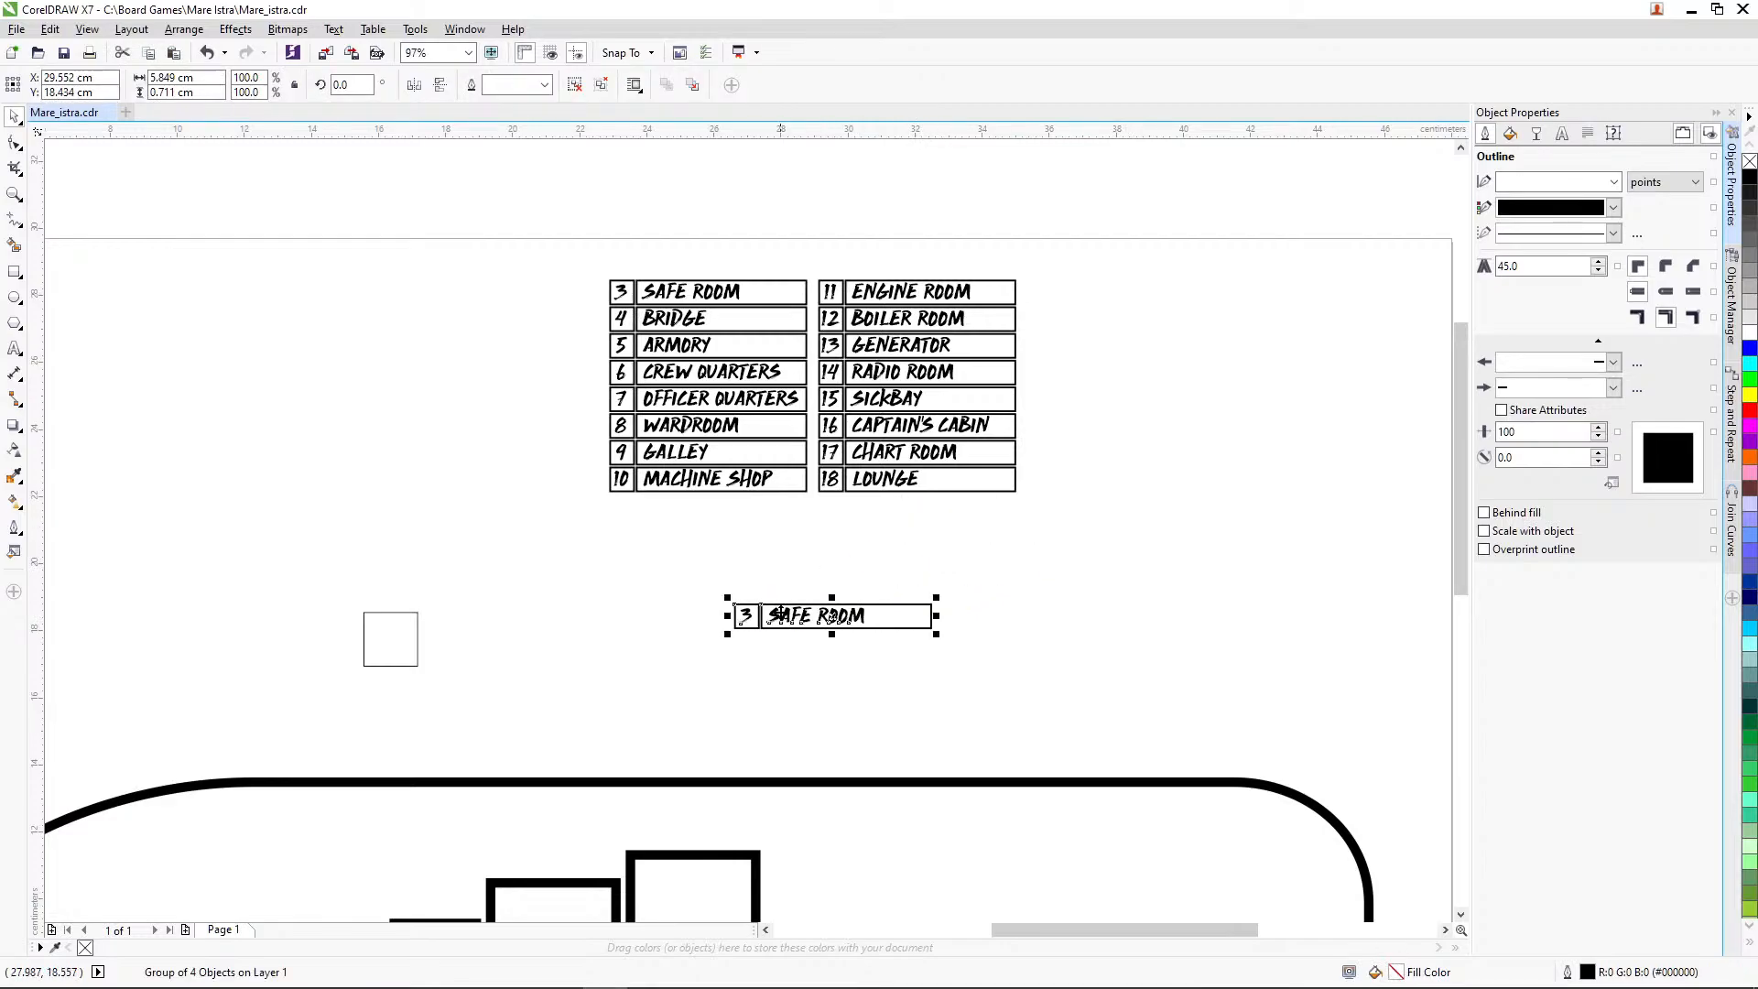
{"action": "key", "text": "ctrl+u"}
{"action": "left_click_drag", "start_coordinate": [1000, 581], "coordinate": [756, 654]}
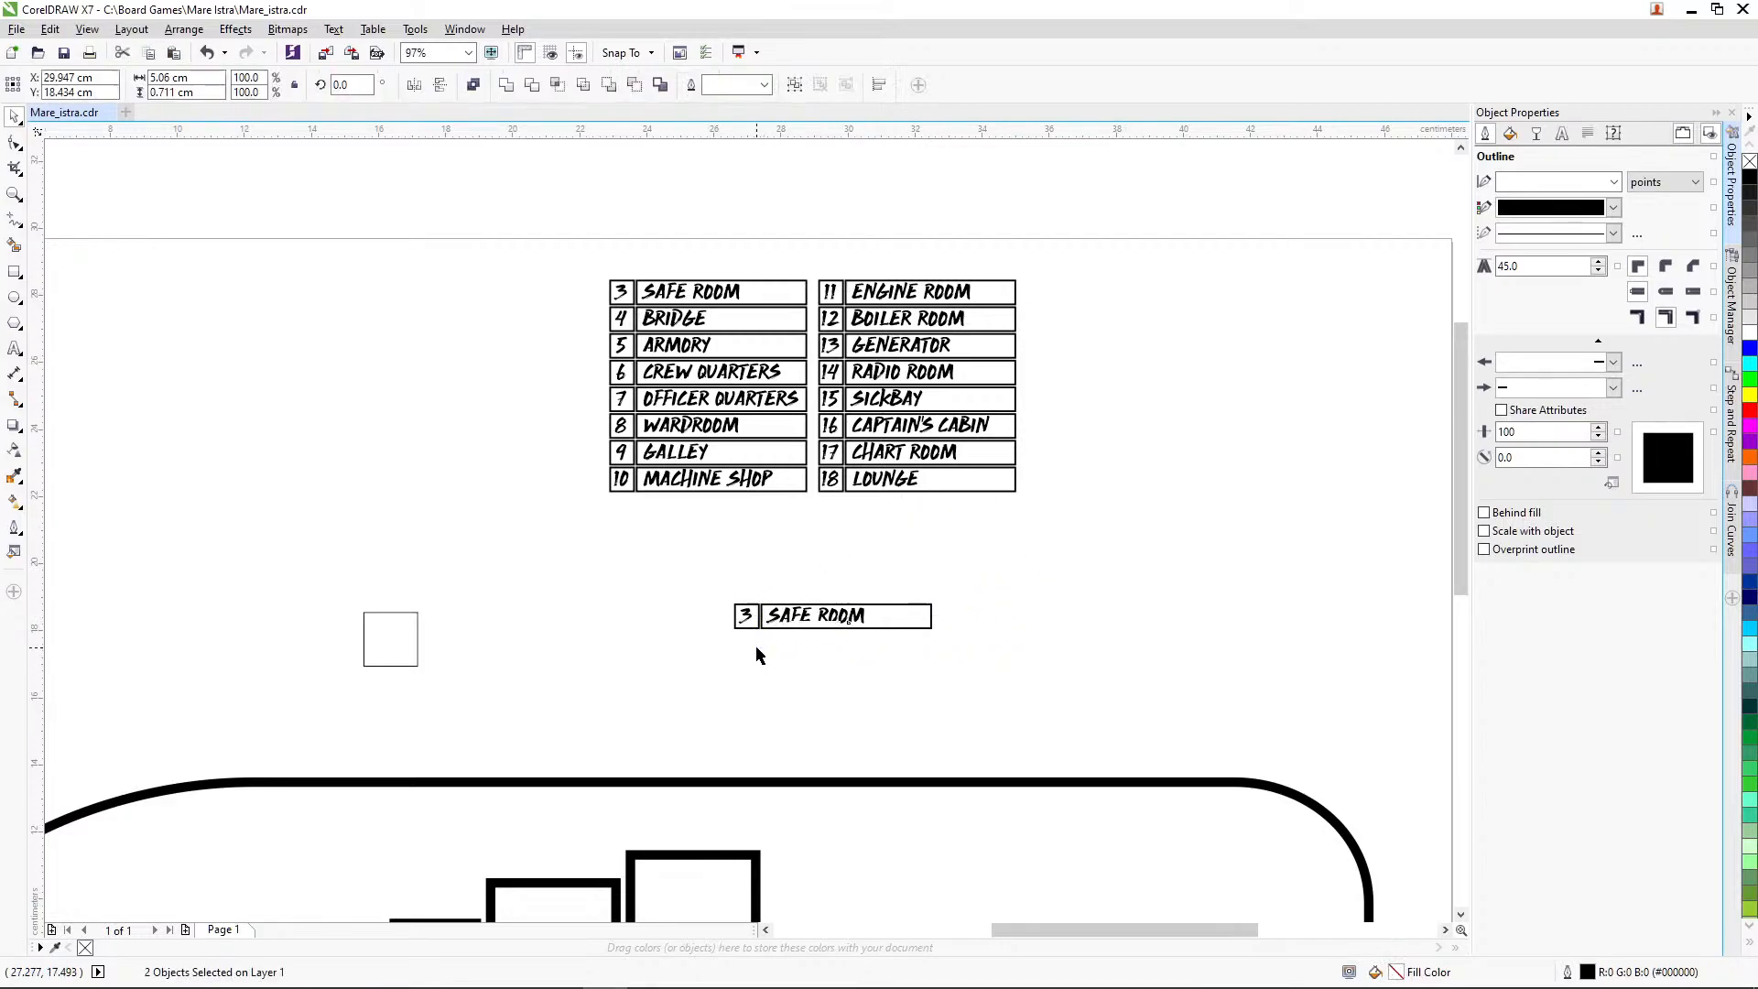
{"action": "key", "text": "Delete"}
Enlarge the boxed number 3 proportionally from its center to about 1.74 cm square
{"action": "left_click", "coordinate": [14, 194]}
{"action": "left_click_drag", "start_coordinate": [615, 525], "coordinate": [916, 696]}
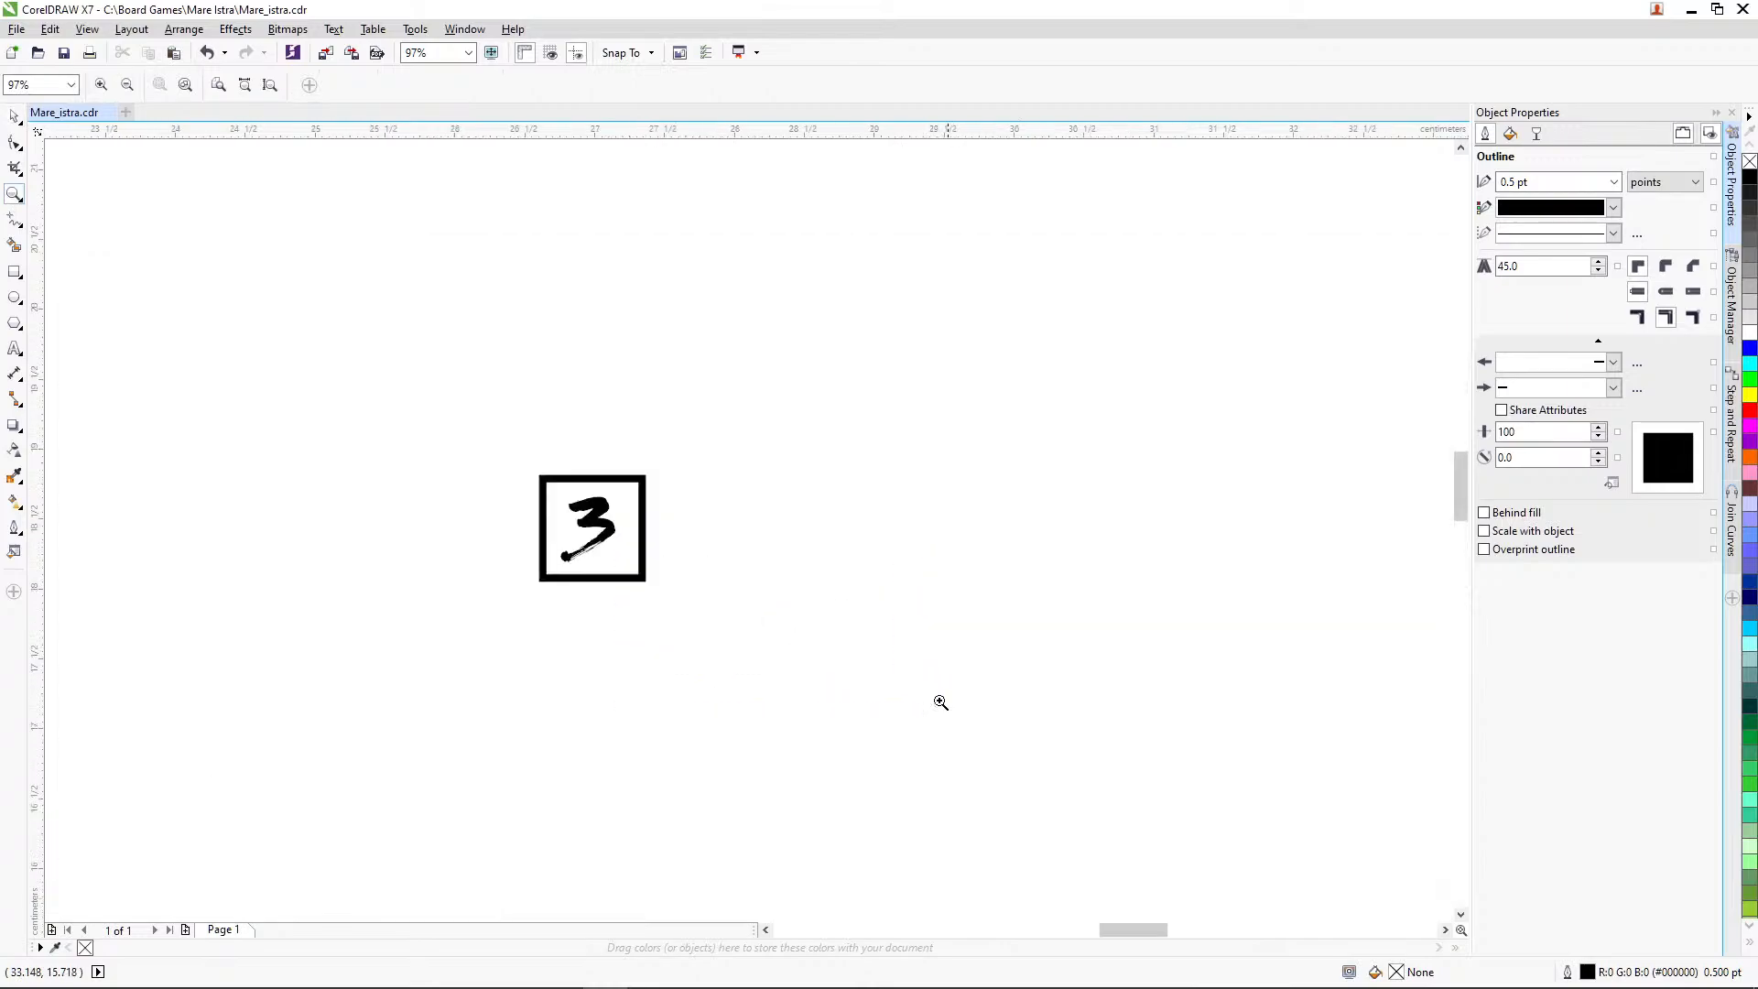
{"action": "left_click", "coordinate": [14, 116]}
{"action": "left_click_drag", "start_coordinate": [423, 397], "coordinate": [765, 652]}
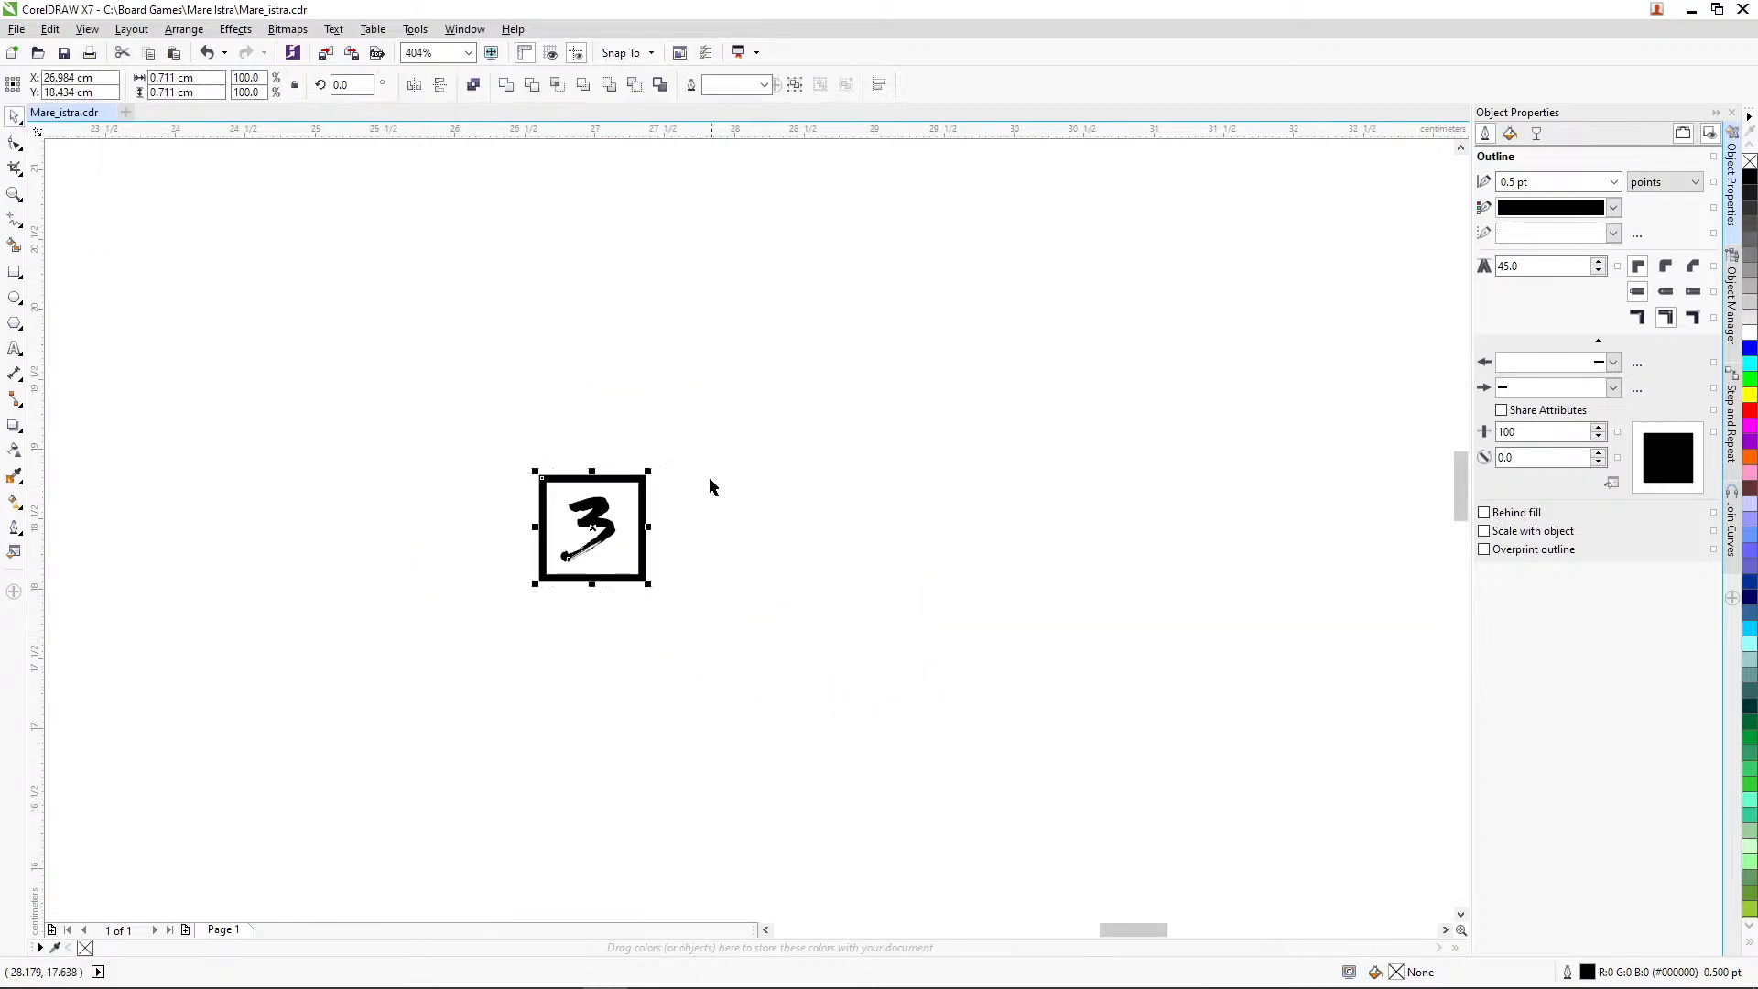
{"action": "left_click_drag", "start_coordinate": [649, 472], "coordinate": [765, 401]}
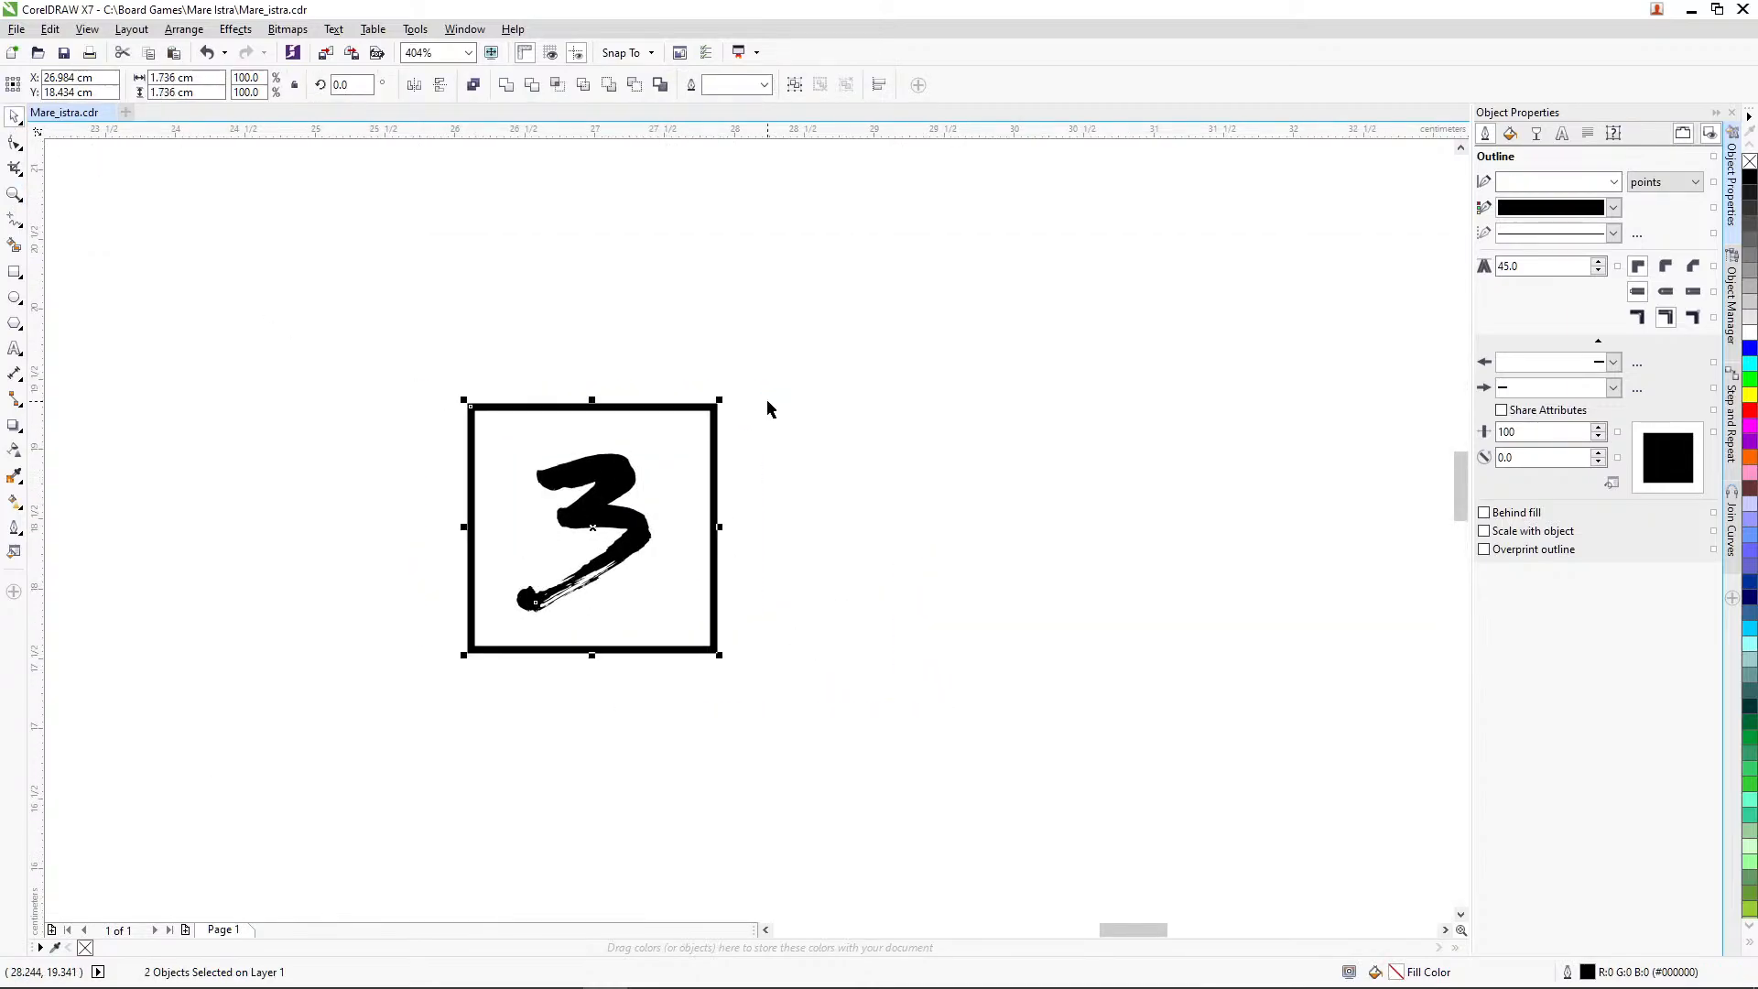
Set the outline width of the square around the number to 4.0 pt
{"action": "left_click", "coordinate": [715, 403]}
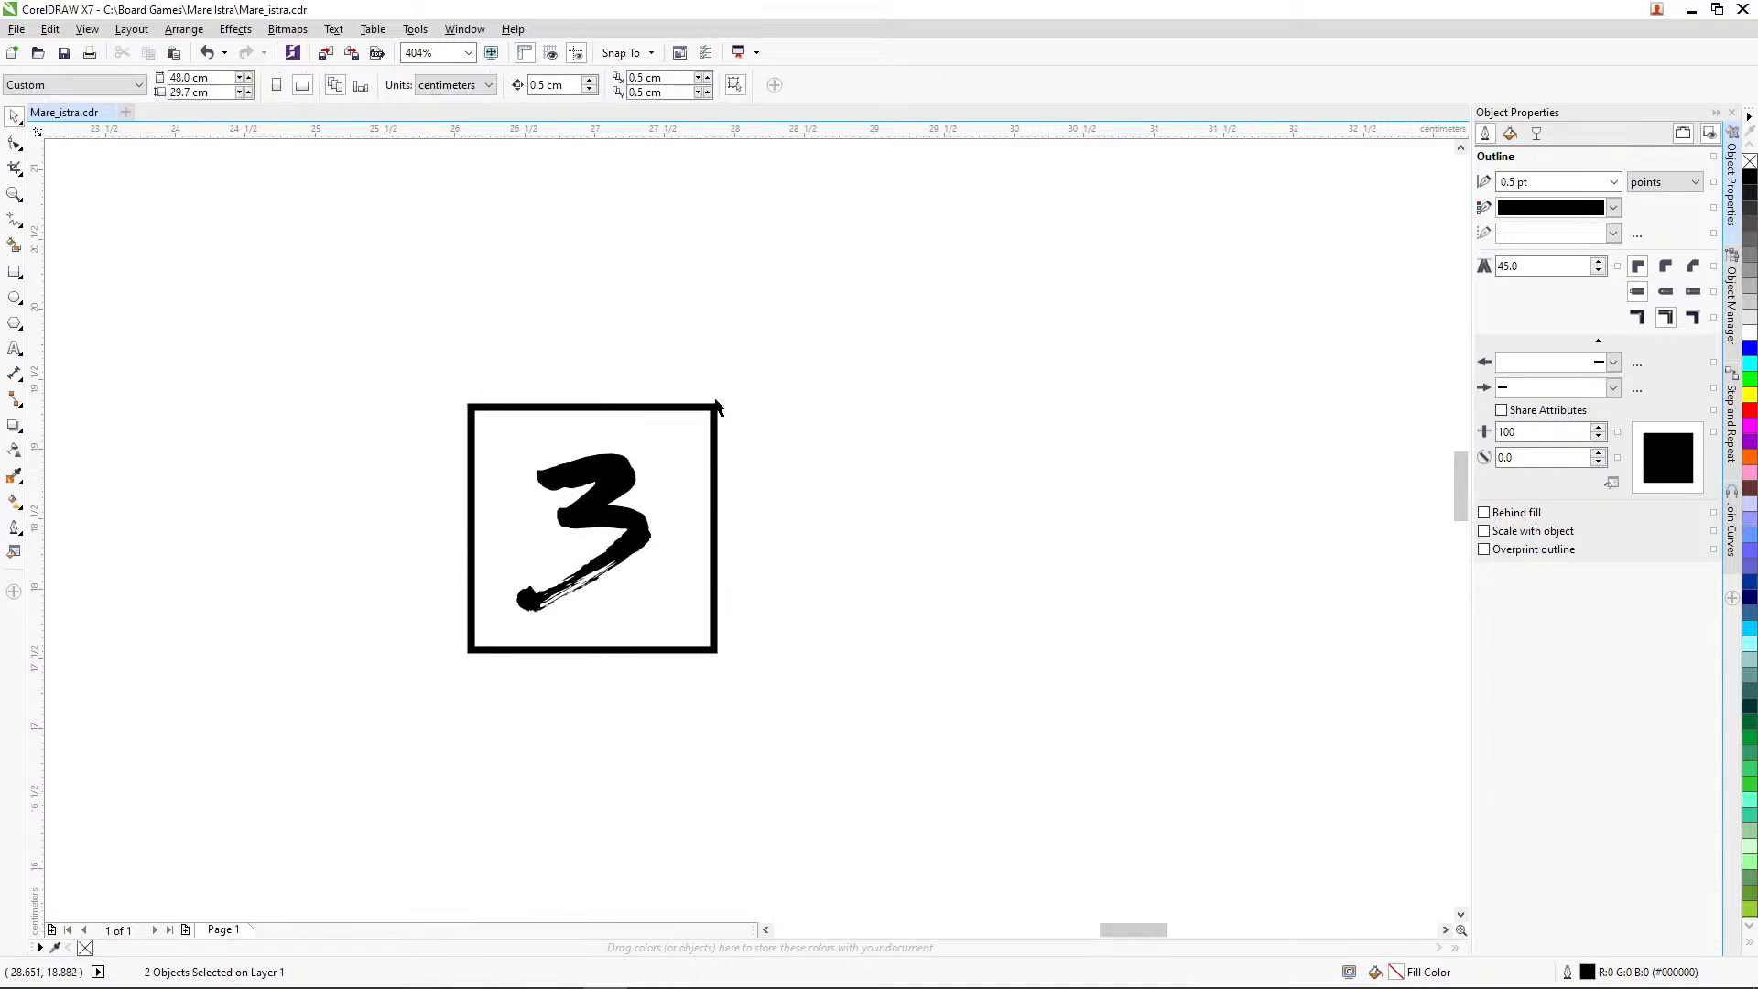
{"action": "left_click", "coordinate": [1614, 183]}
{"action": "left_click", "coordinate": [1510, 302]}
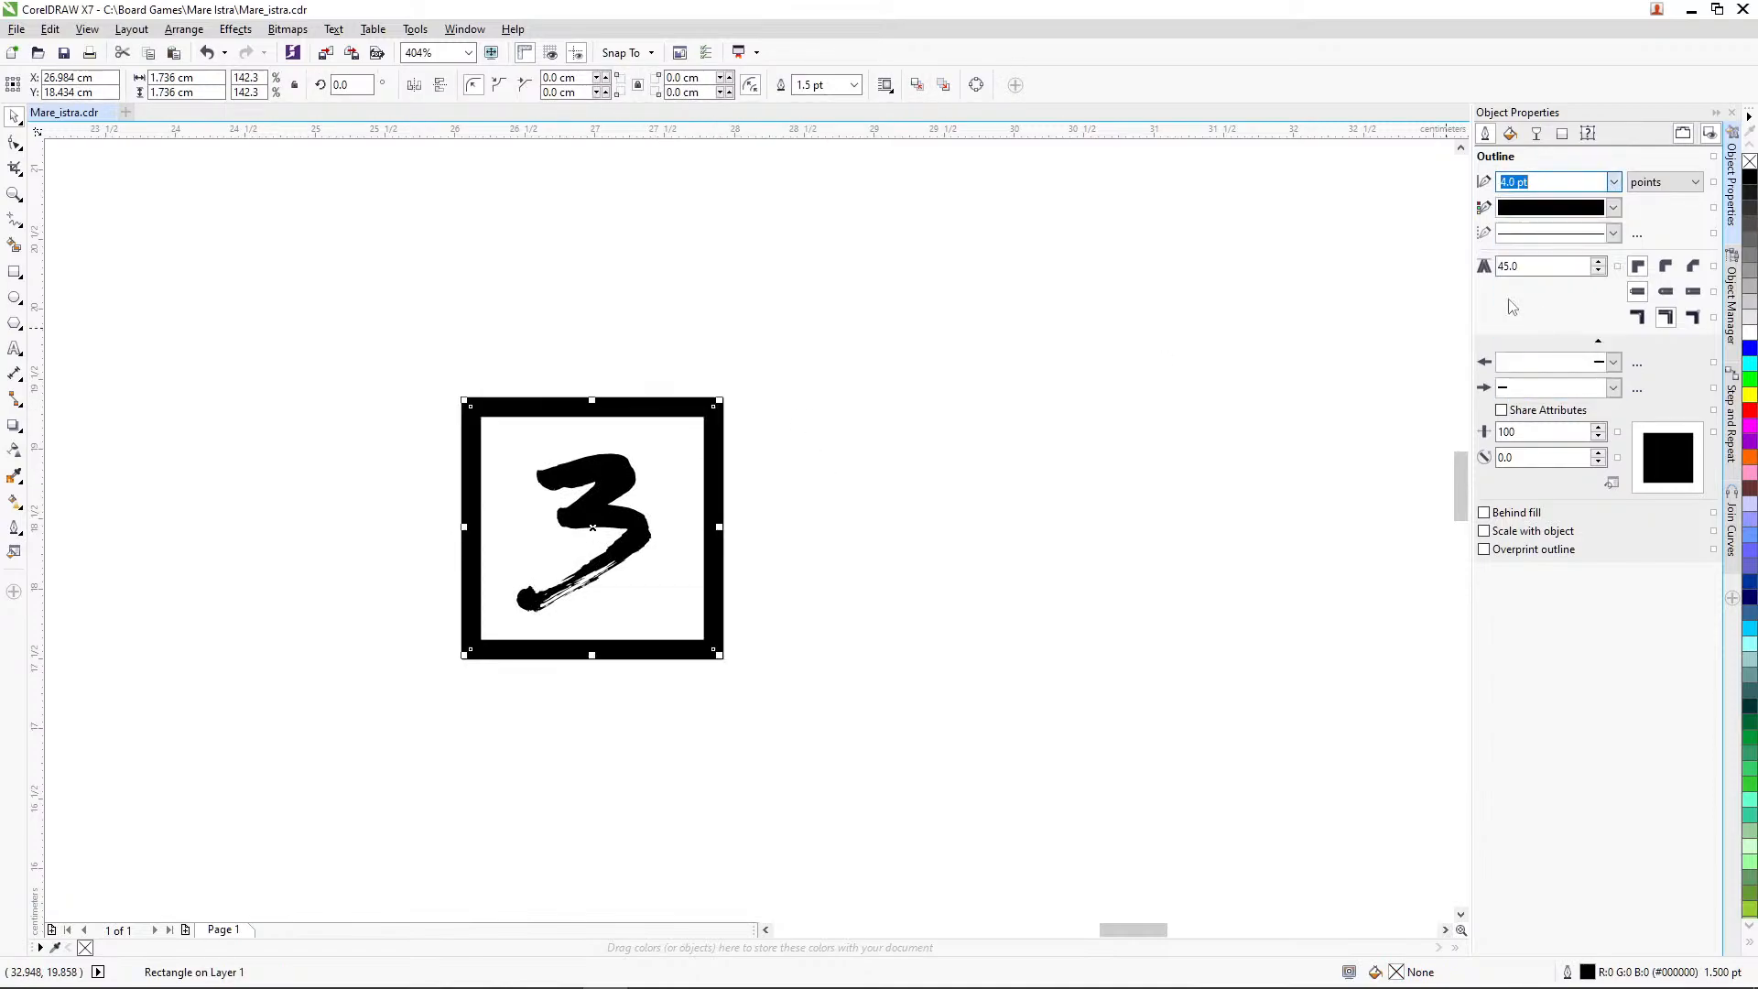
{"action": "left_click", "coordinate": [1042, 377]}
Change the number inside the square to 1
{"action": "left_click", "coordinate": [14, 349]}
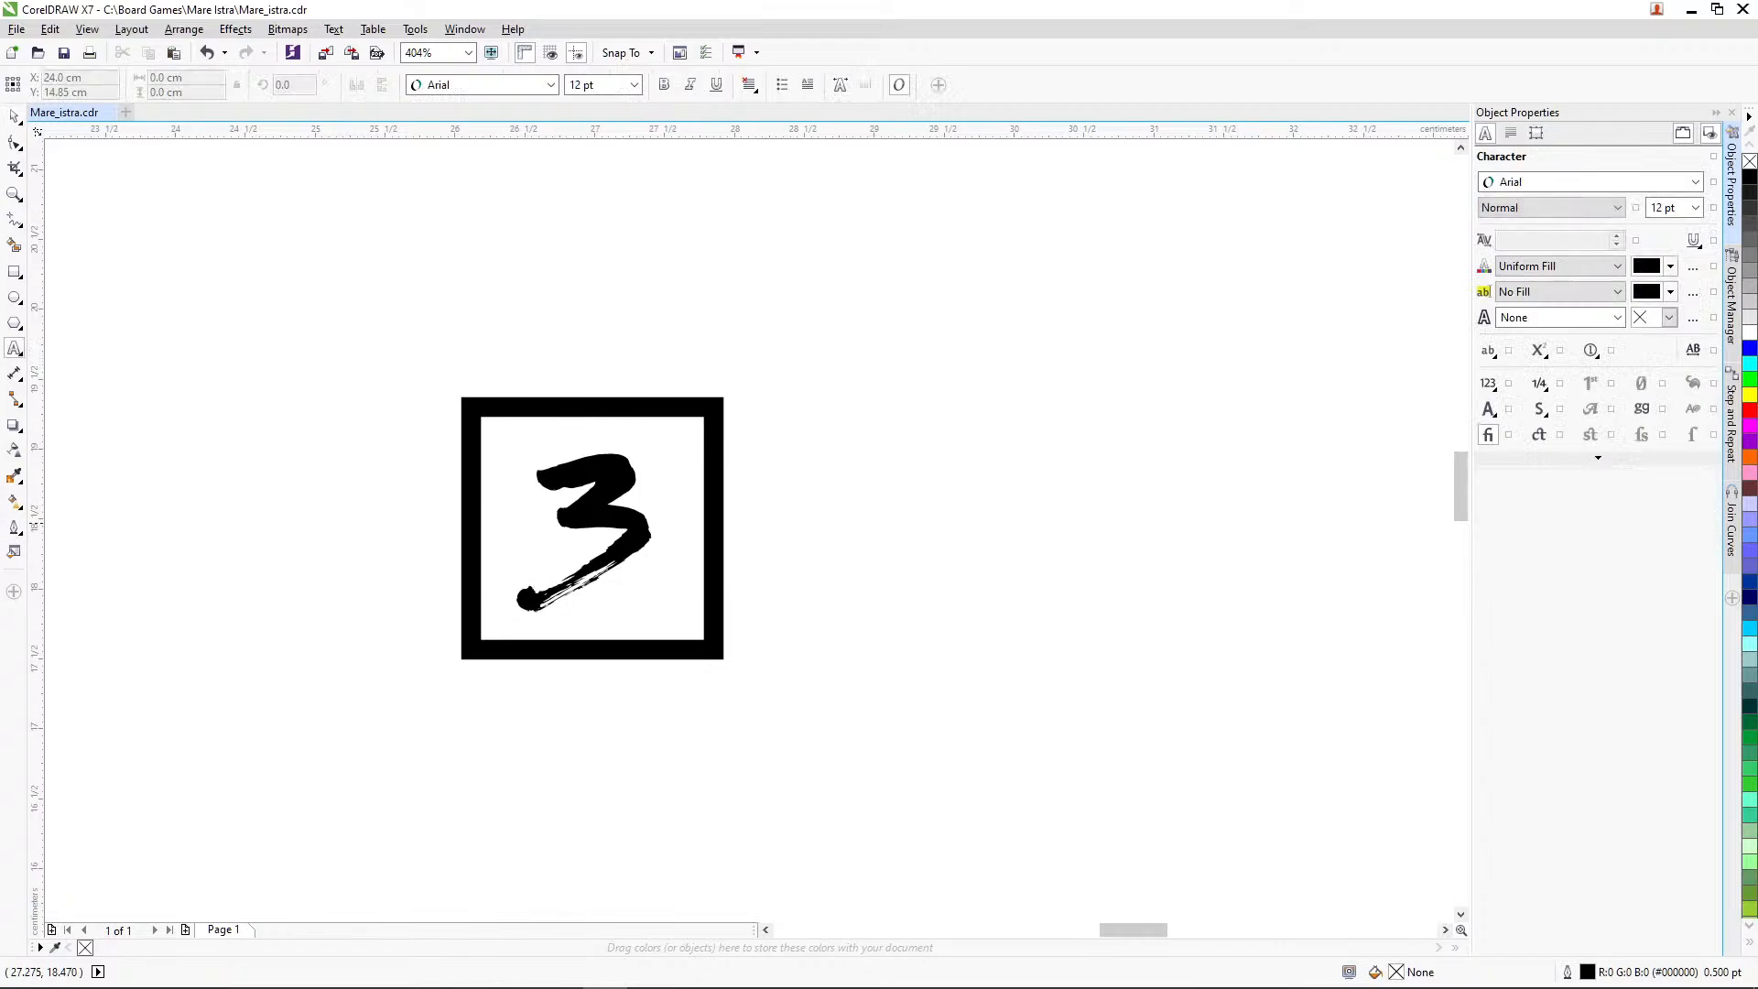
{"action": "double_click", "coordinate": [494, 524]}
{"action": "type", "text": "1"}
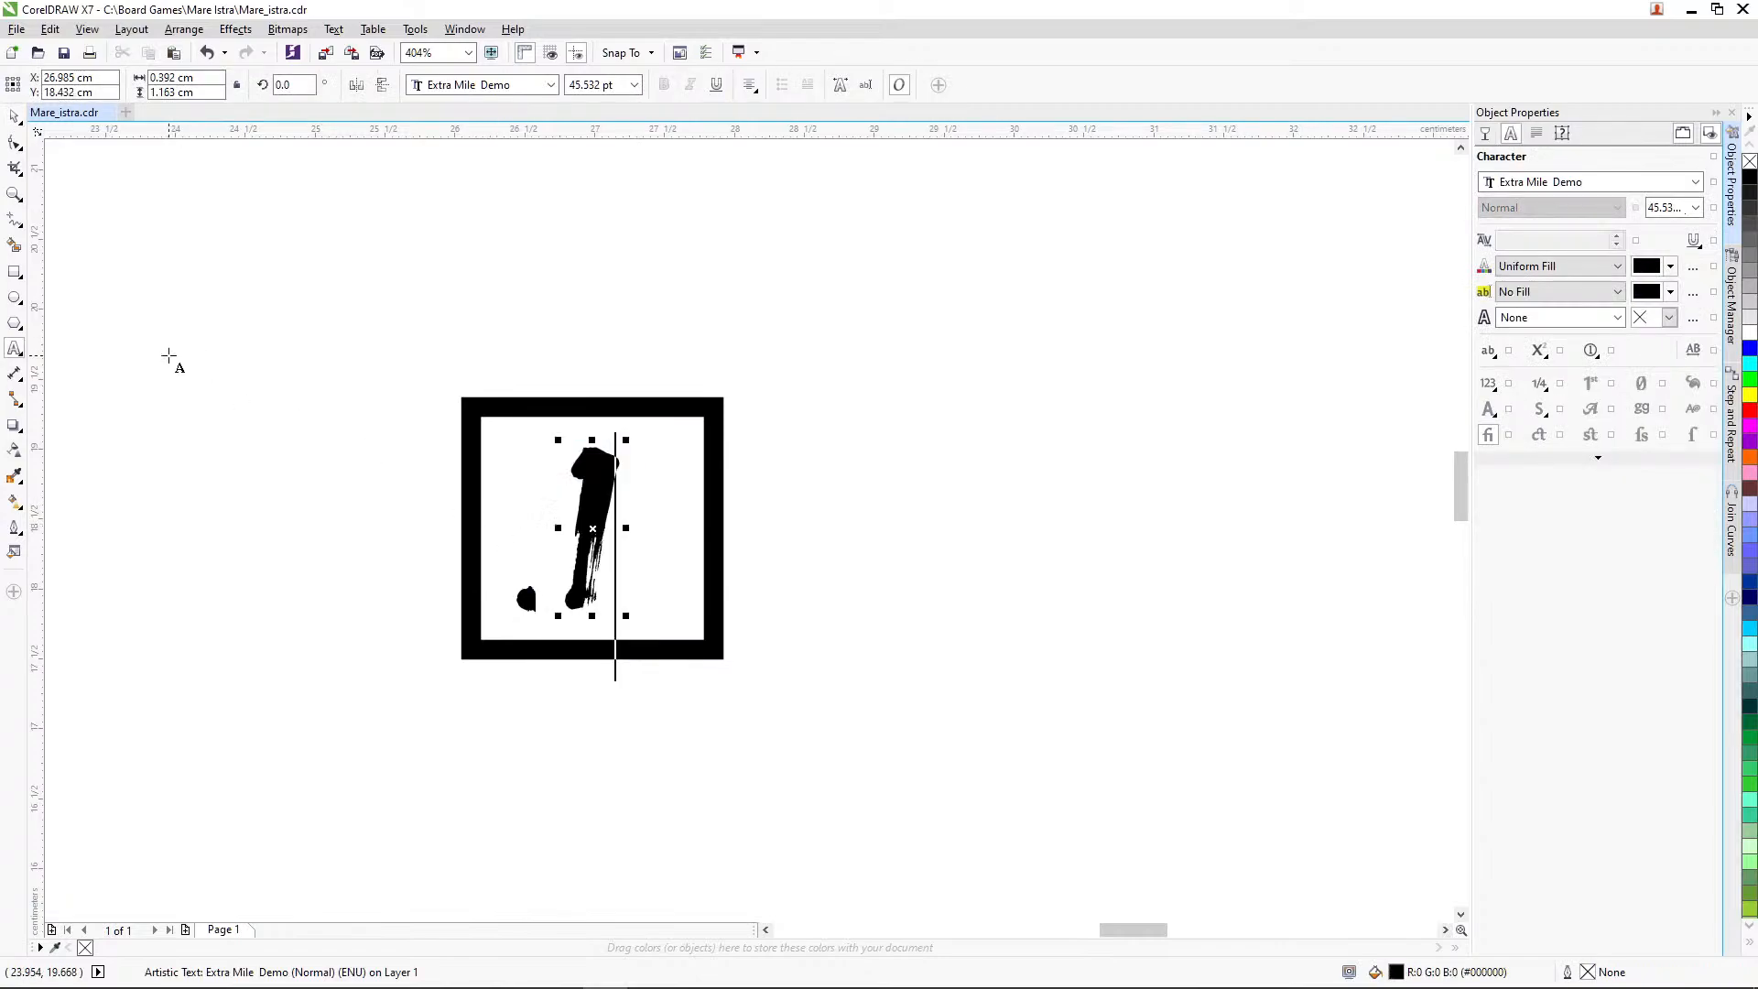
{"action": "left_click", "coordinate": [14, 115]}
{"action": "left_click", "coordinate": [216, 203]}
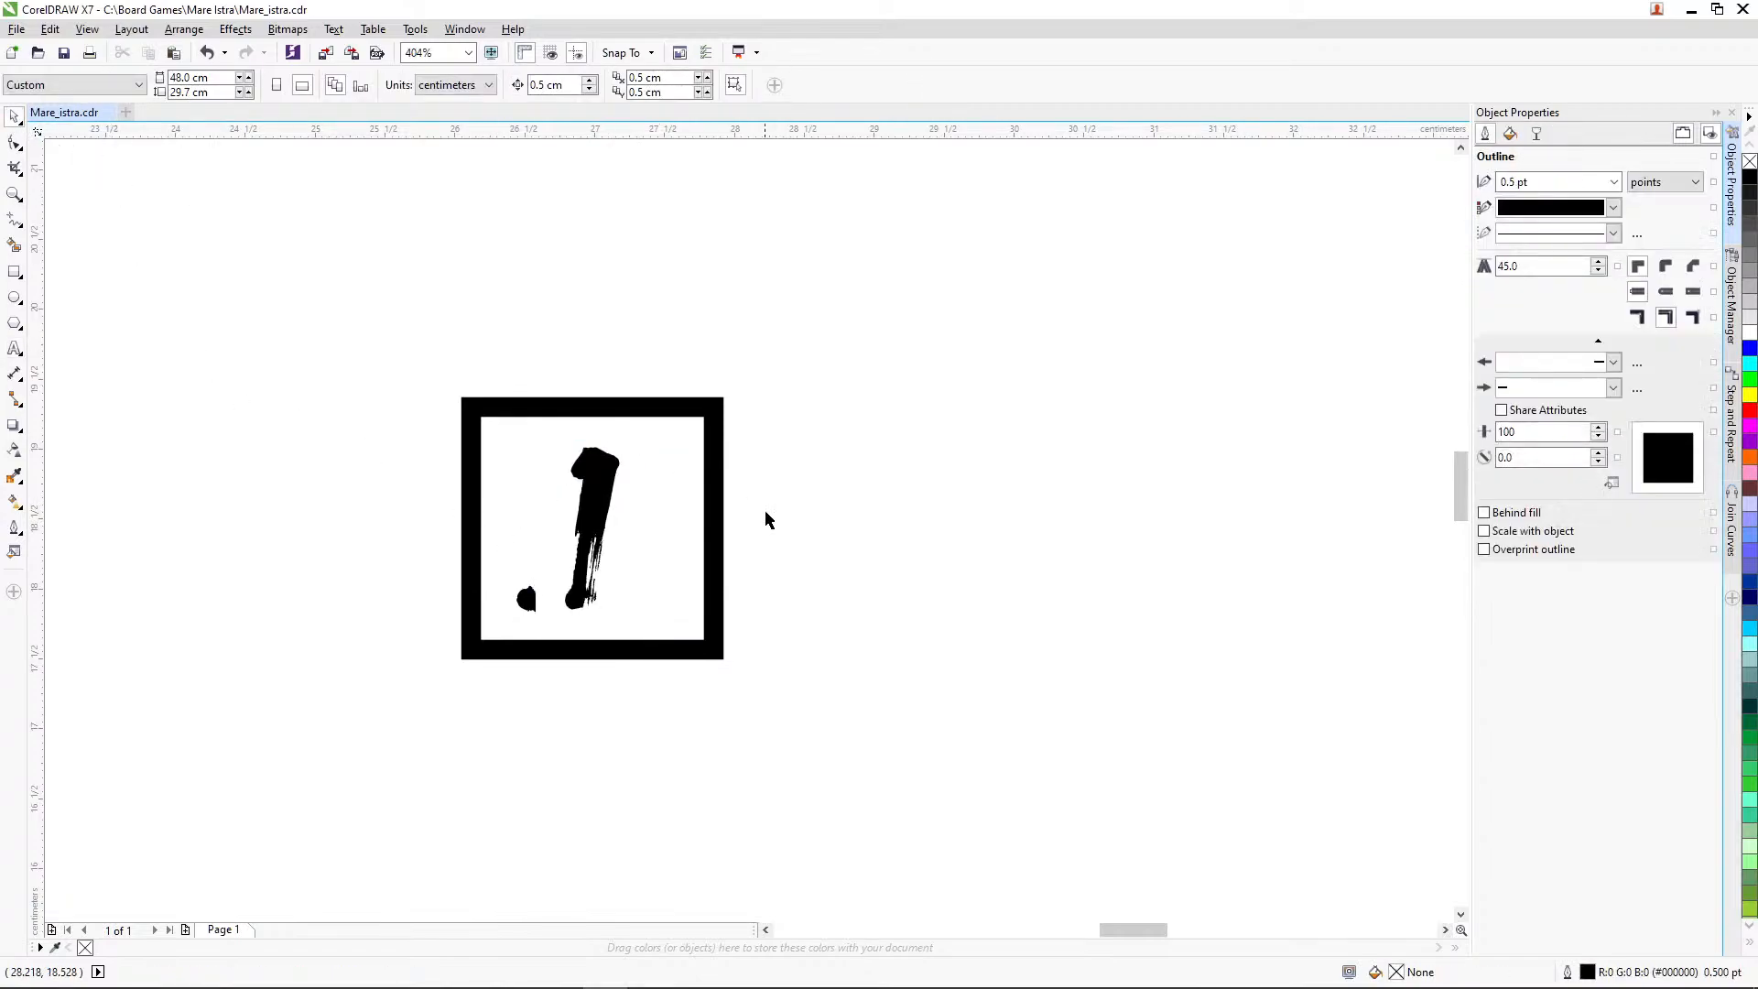
Draw a connector bar about 0.59 by 0.21 cm, fill it black without an outline, and place it above the numbered square
{"action": "left_click", "coordinate": [15, 272]}
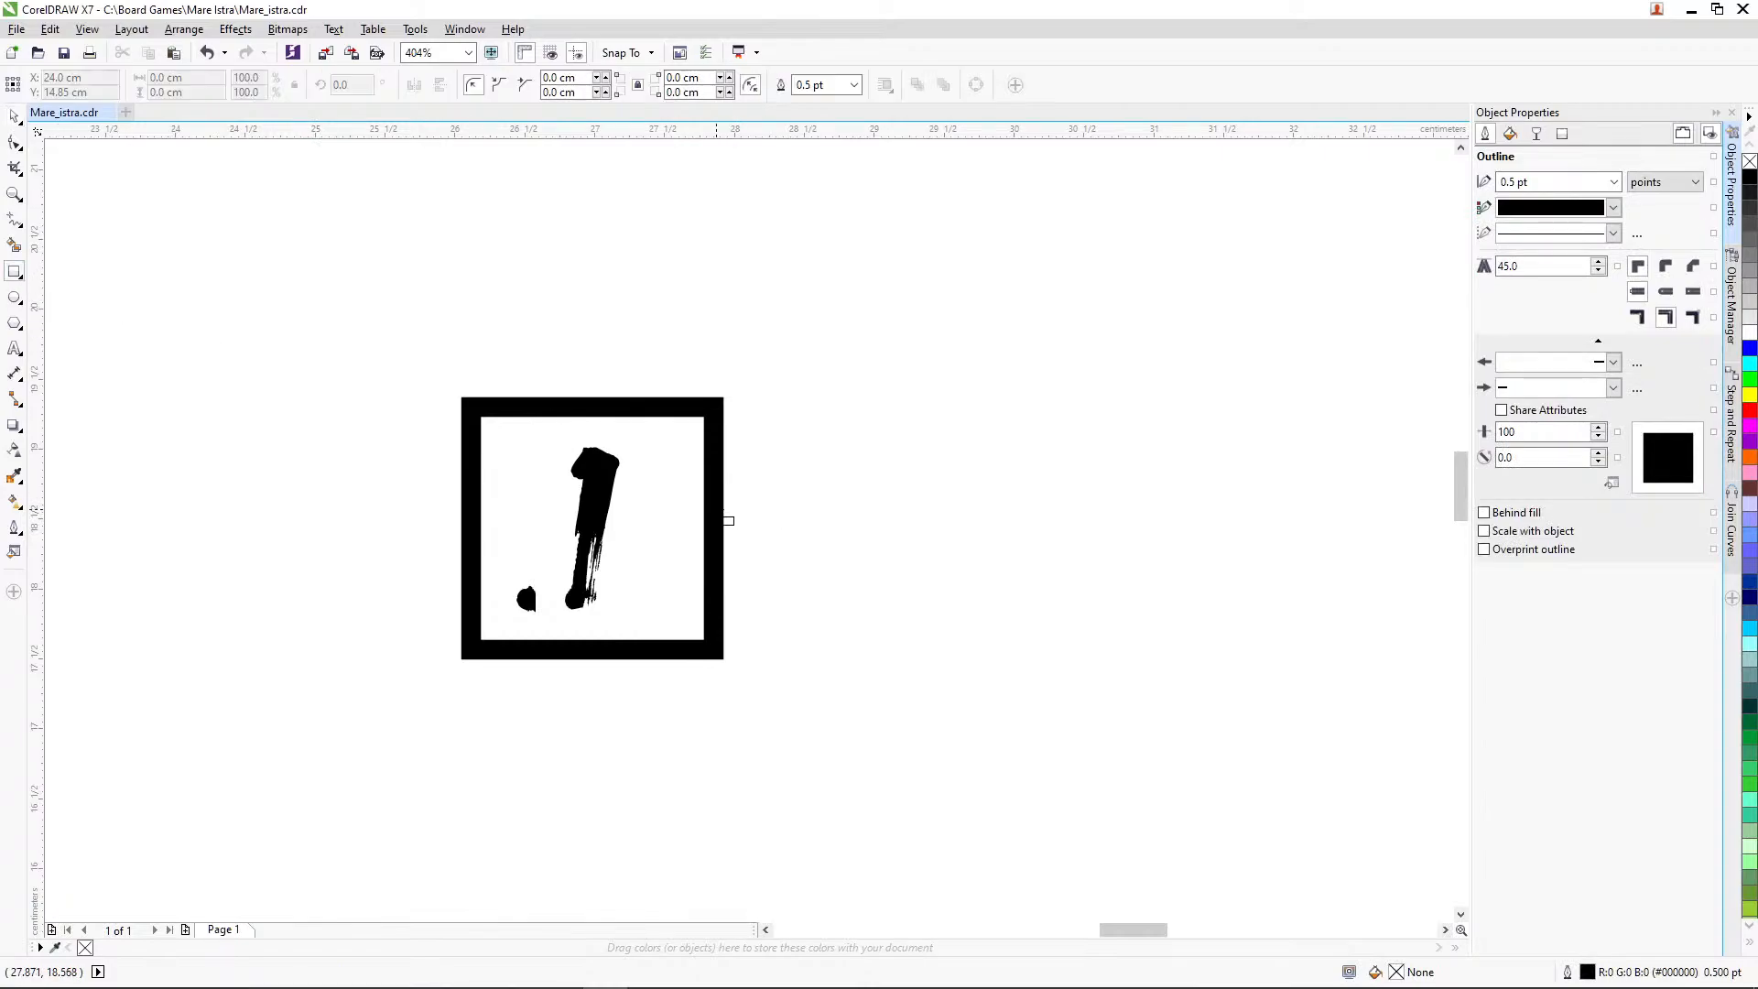
{"action": "left_click_drag", "start_coordinate": [711, 502], "coordinate": [804, 544]}
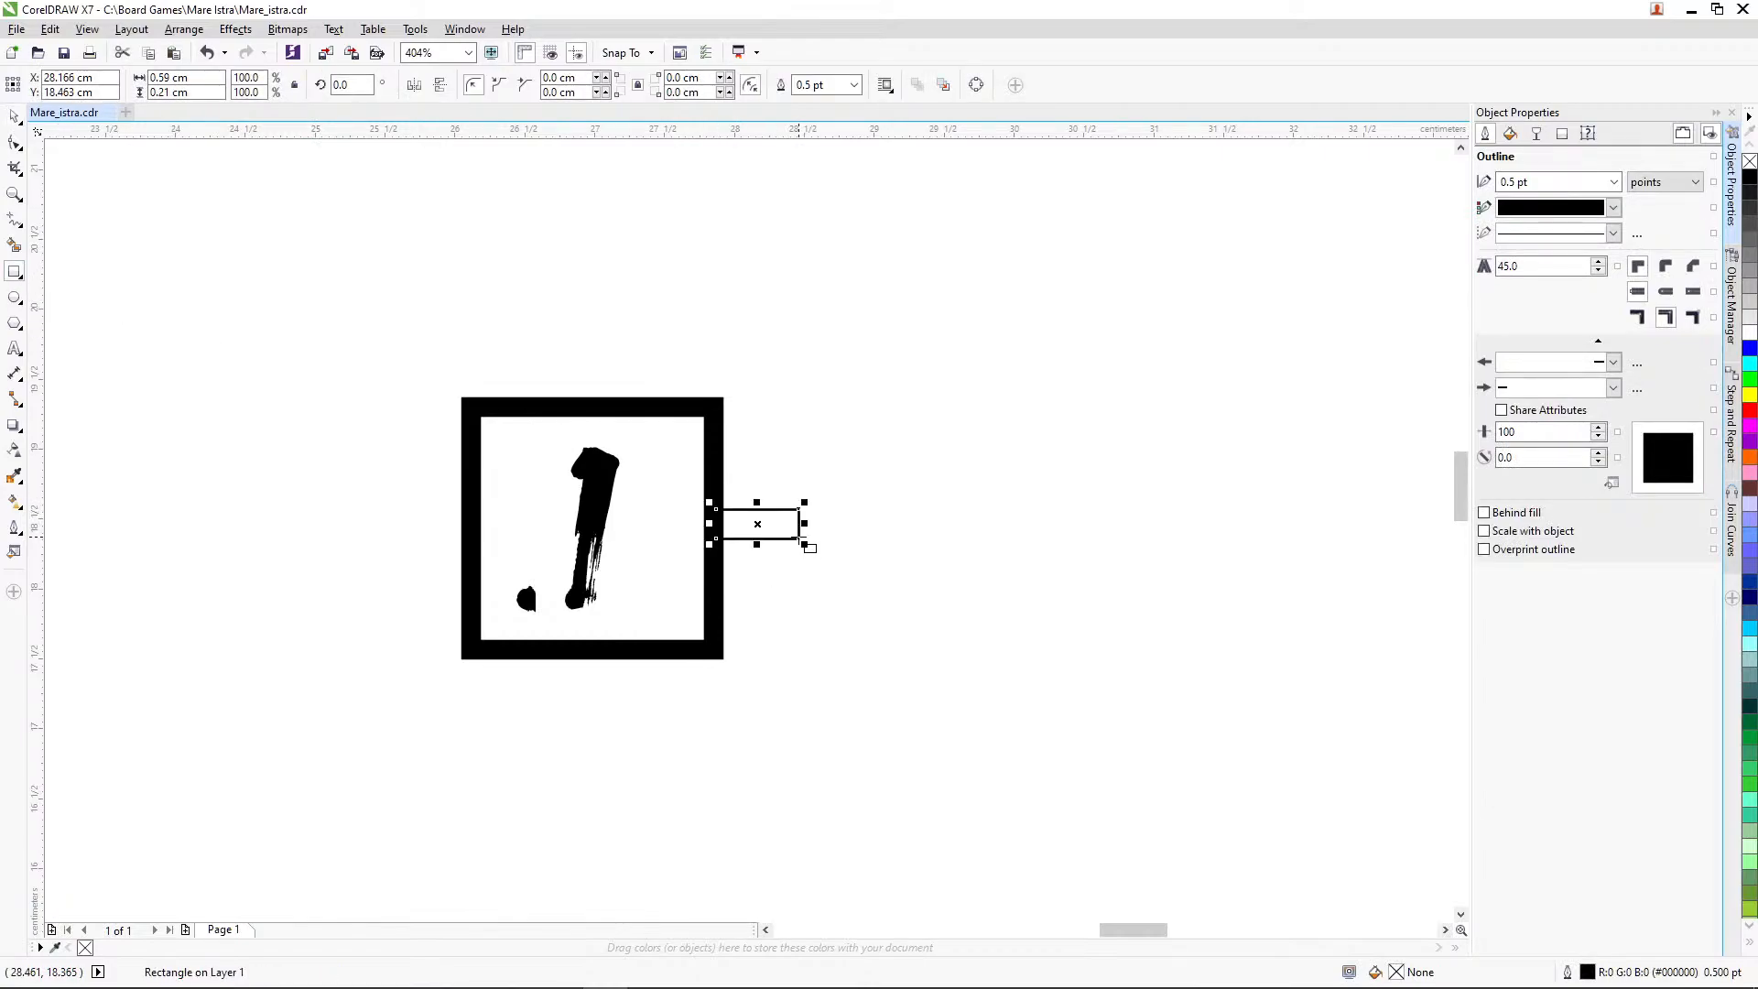
{"action": "left_click", "coordinate": [1749, 177]}
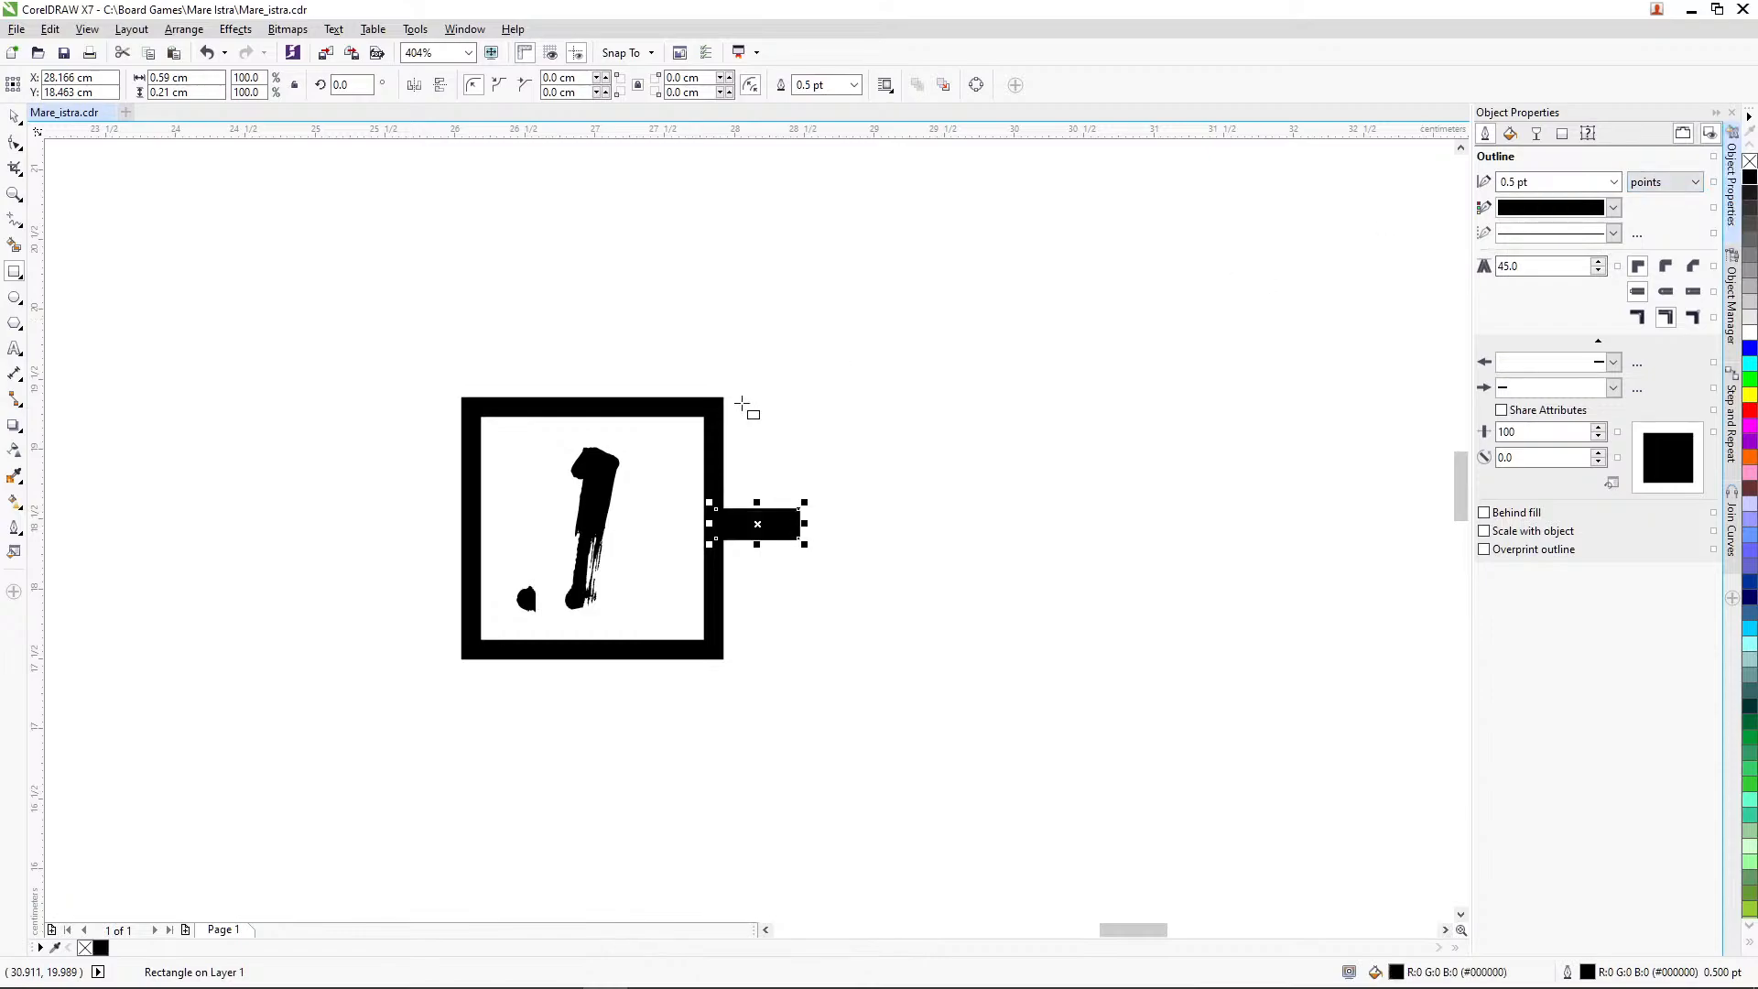
{"action": "left_click", "coordinate": [1613, 181]}
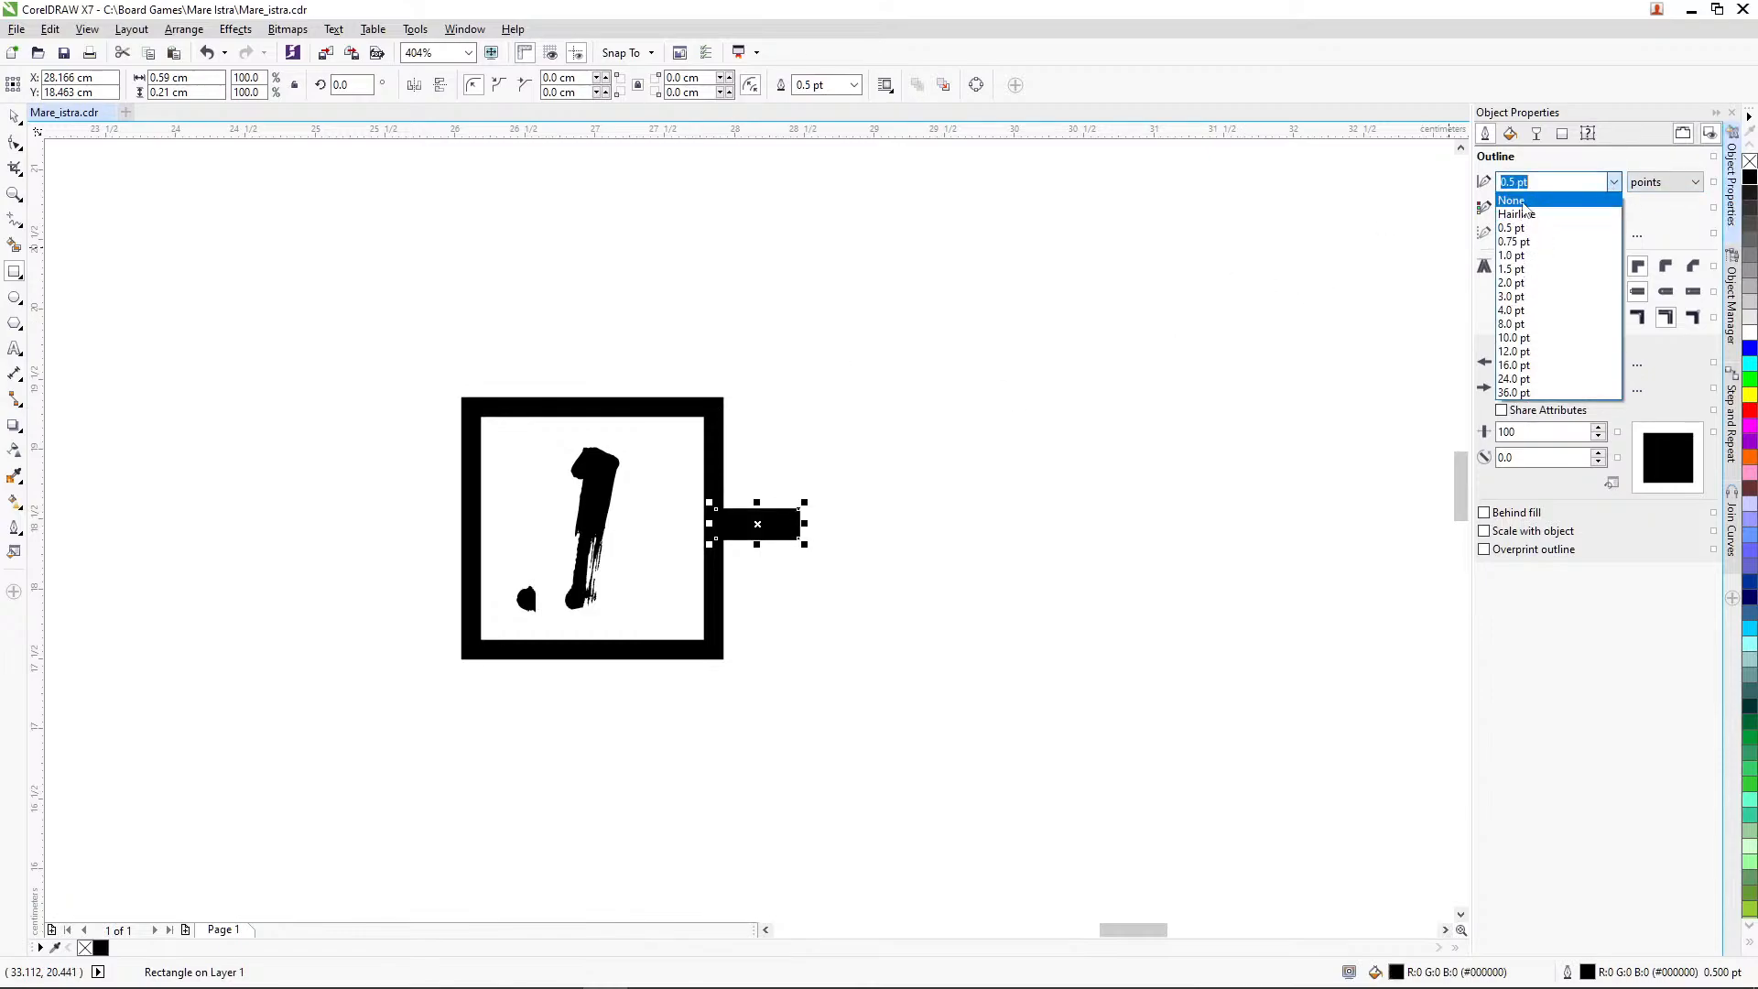
{"action": "left_click", "coordinate": [1547, 196]}
{"action": "left_click", "coordinate": [745, 478]}
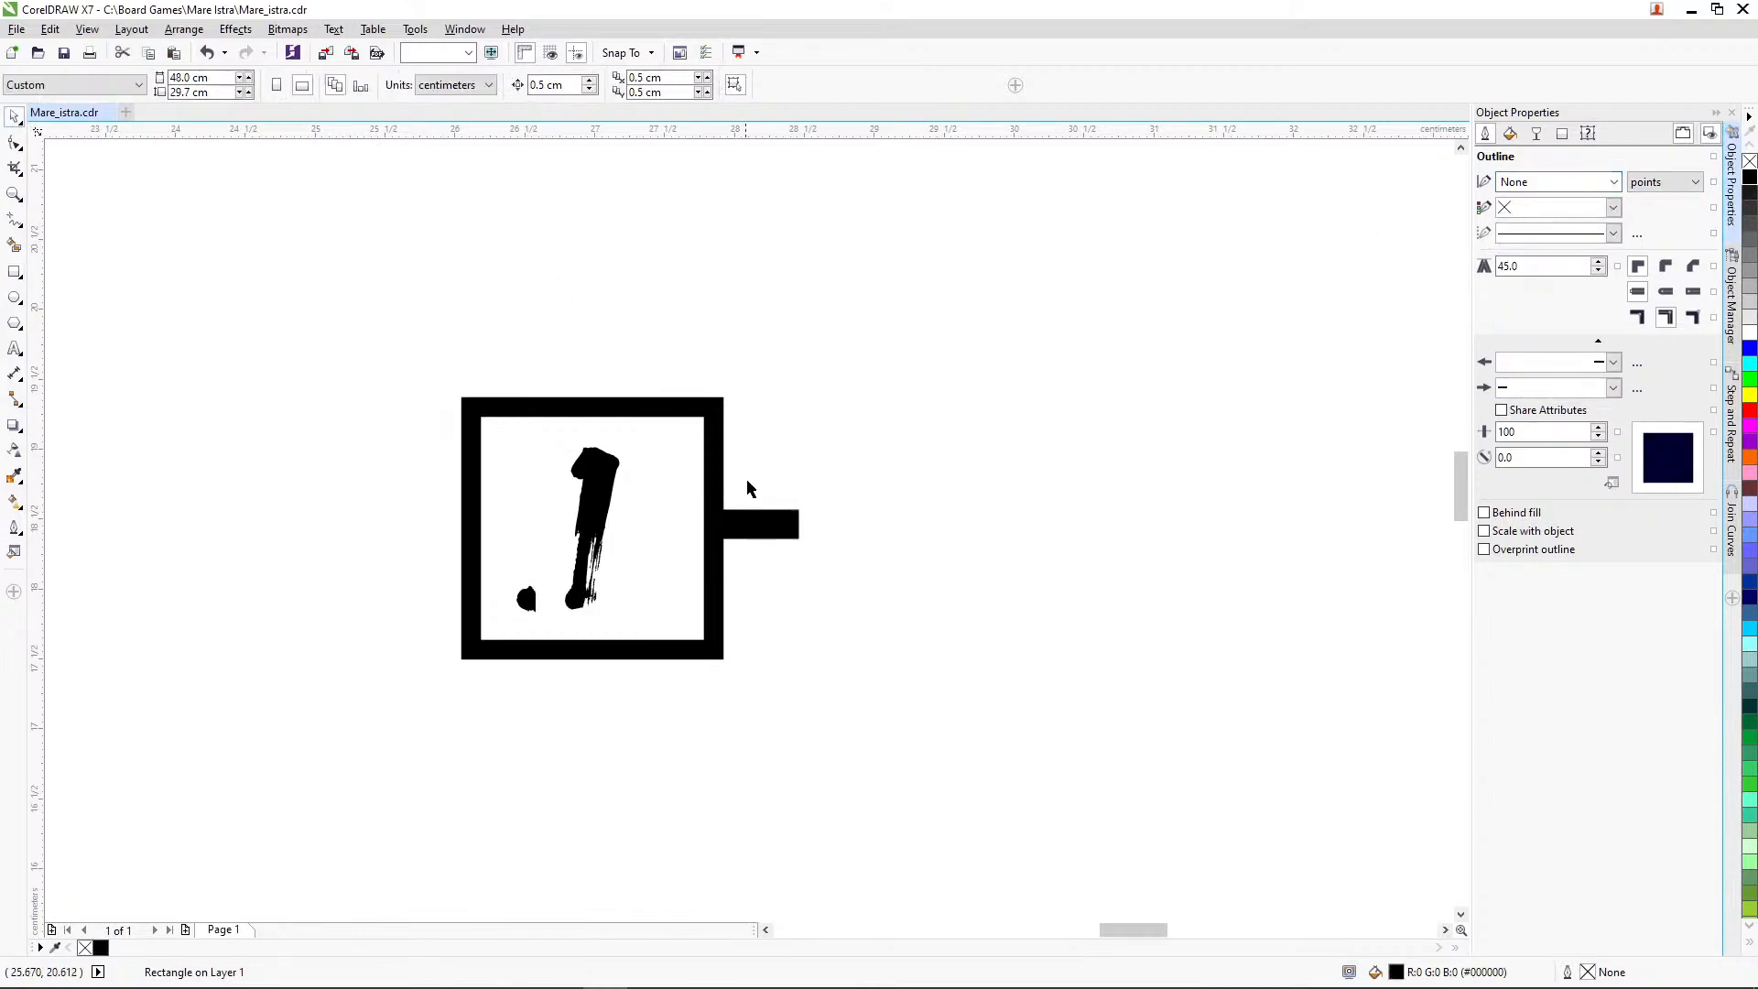
{"action": "left_click", "coordinate": [774, 538]}
{"action": "left_click_drag", "start_coordinate": [774, 539], "coordinate": [519, 314]}
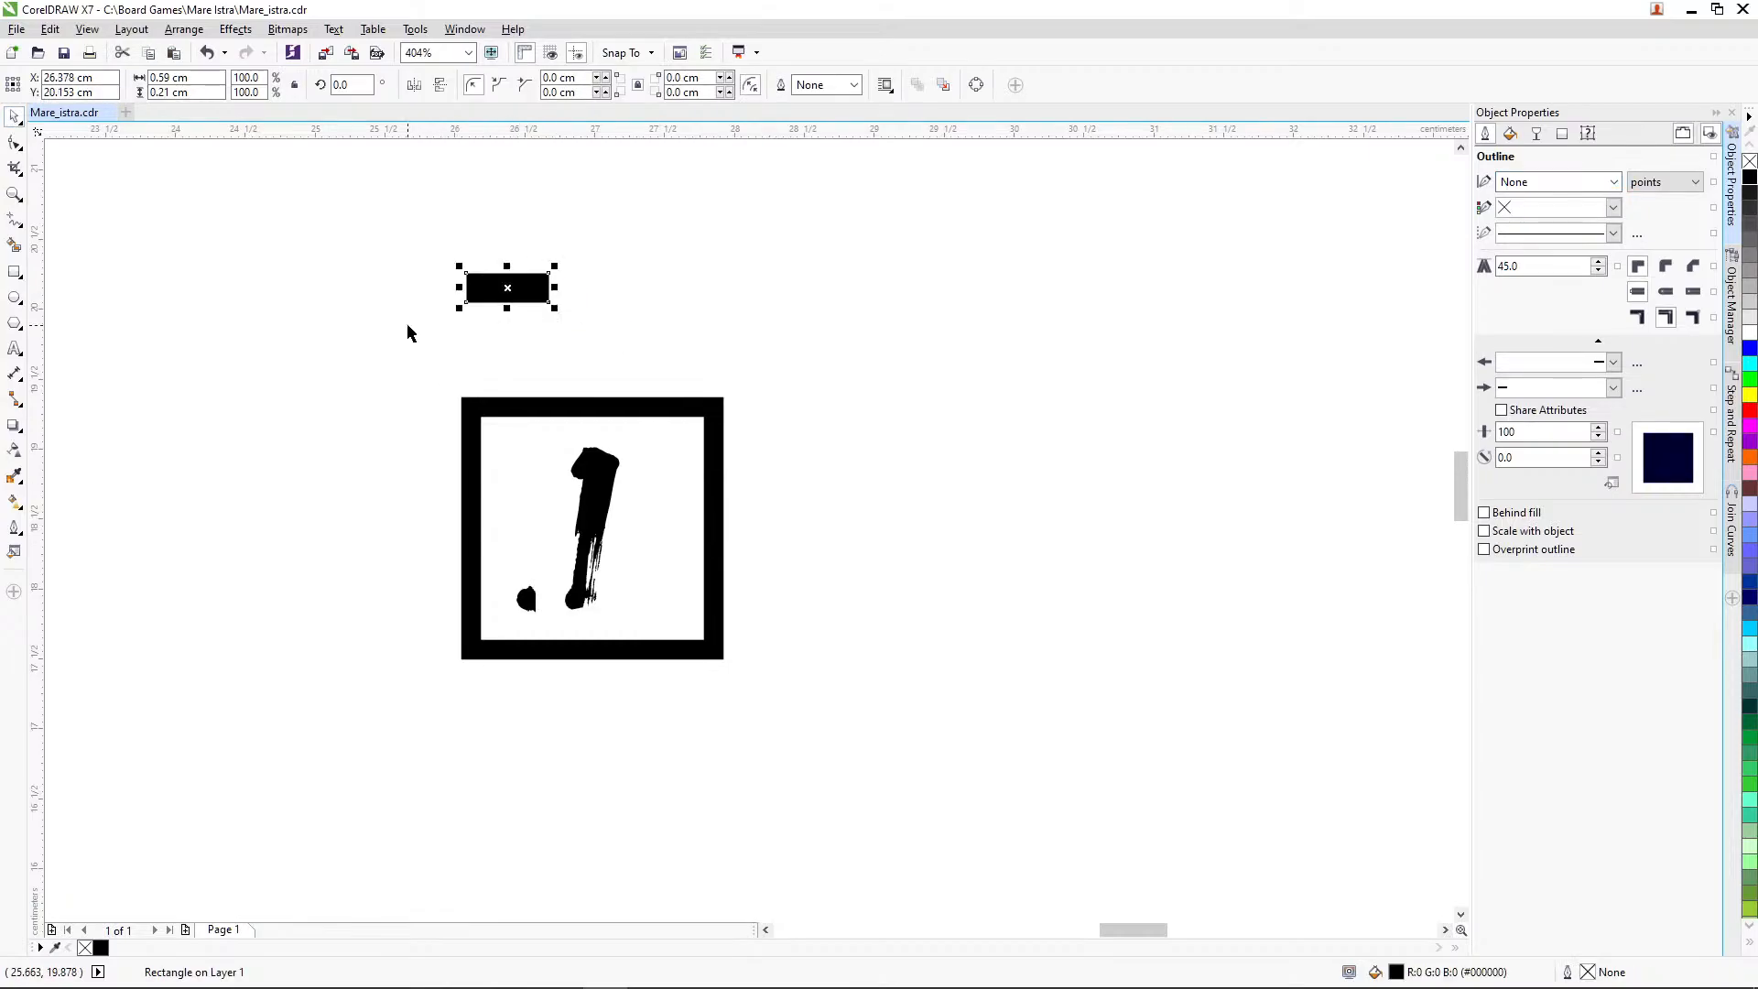
Move the numbered square left and duplicate it at equal spacing into a horizontal row of twelve squares
{"action": "left_click", "coordinate": [15, 194]}
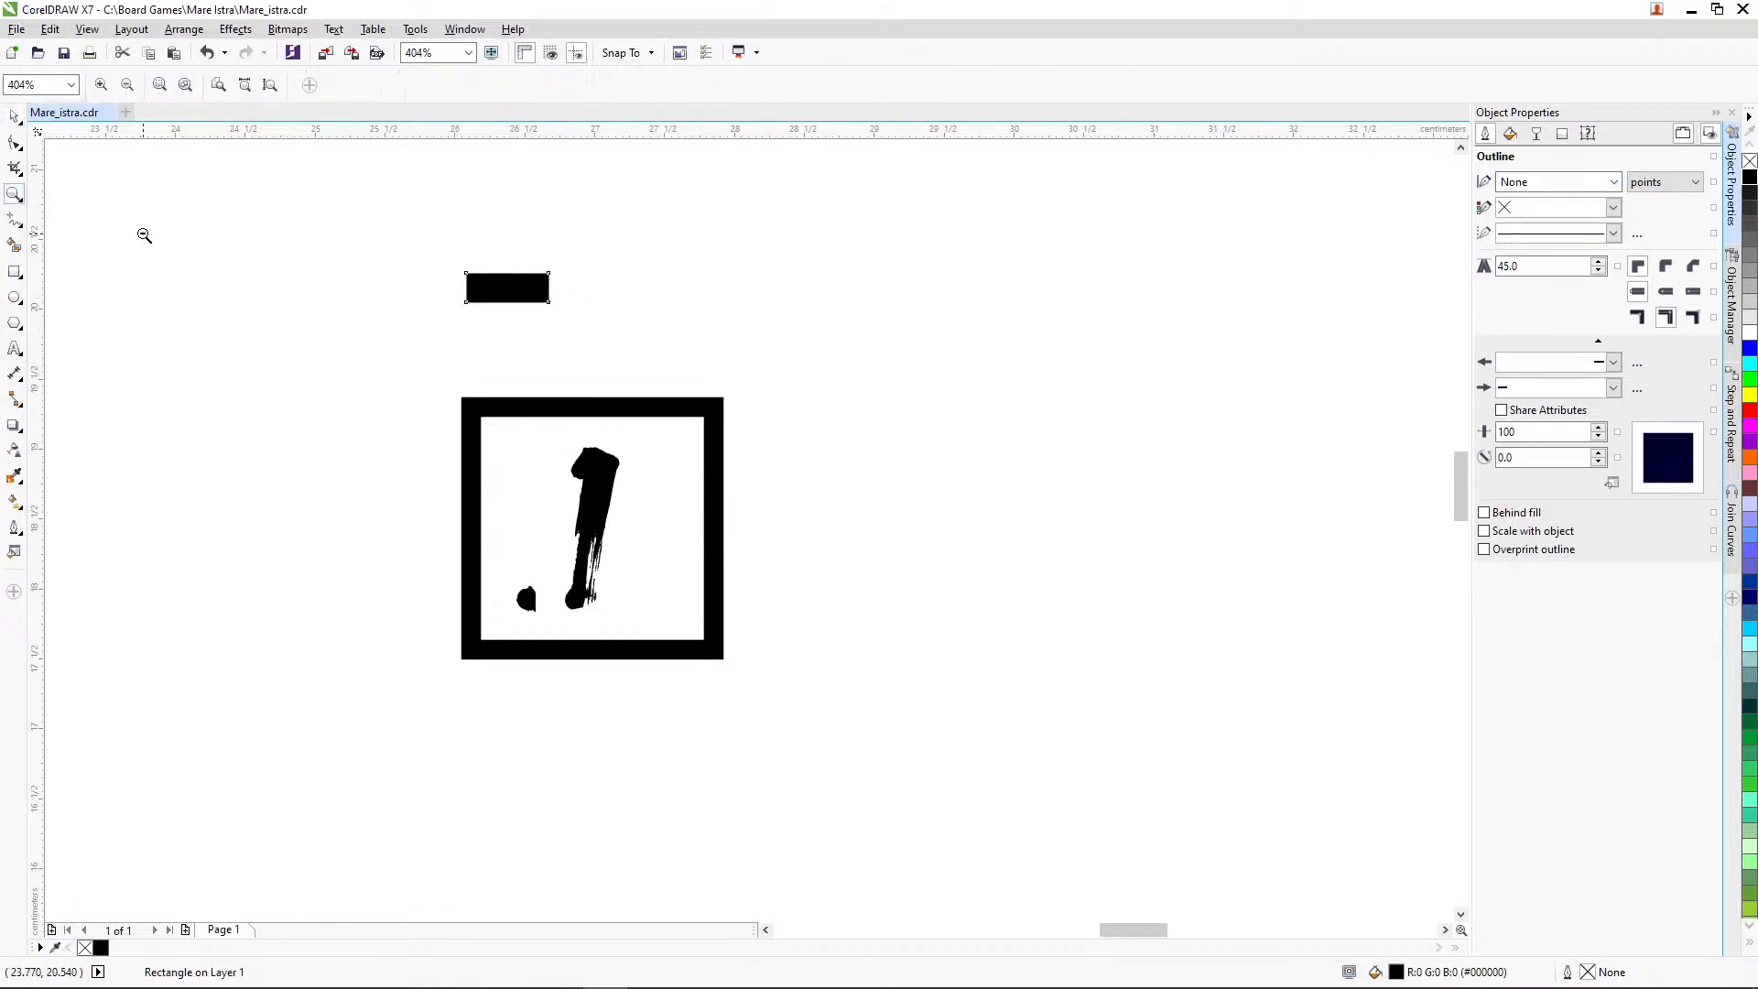
{"action": "right_click", "coordinate": [284, 298]}
{"action": "left_click_drag", "start_coordinate": [434, 428], "coordinate": [1112, 793]}
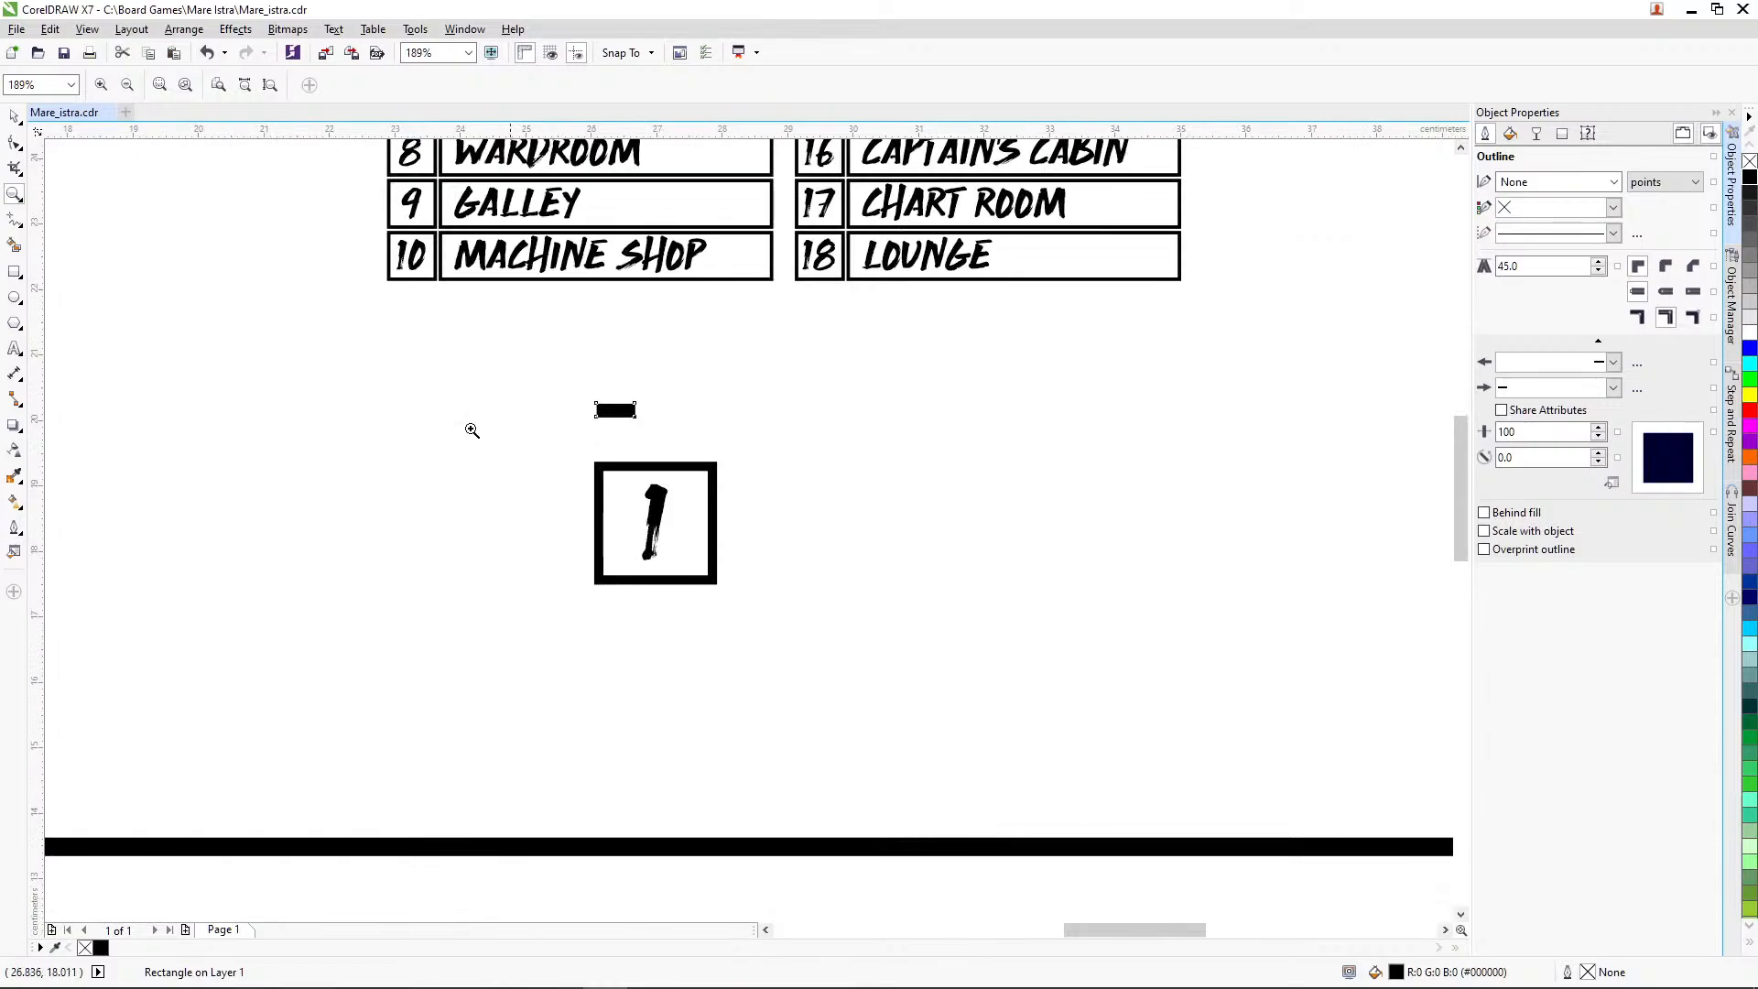
{"action": "left_click", "coordinate": [14, 116]}
{"action": "left_click_drag", "start_coordinate": [530, 443], "coordinate": [508, 521]}
{"action": "key", "text": "ctrl+d"}
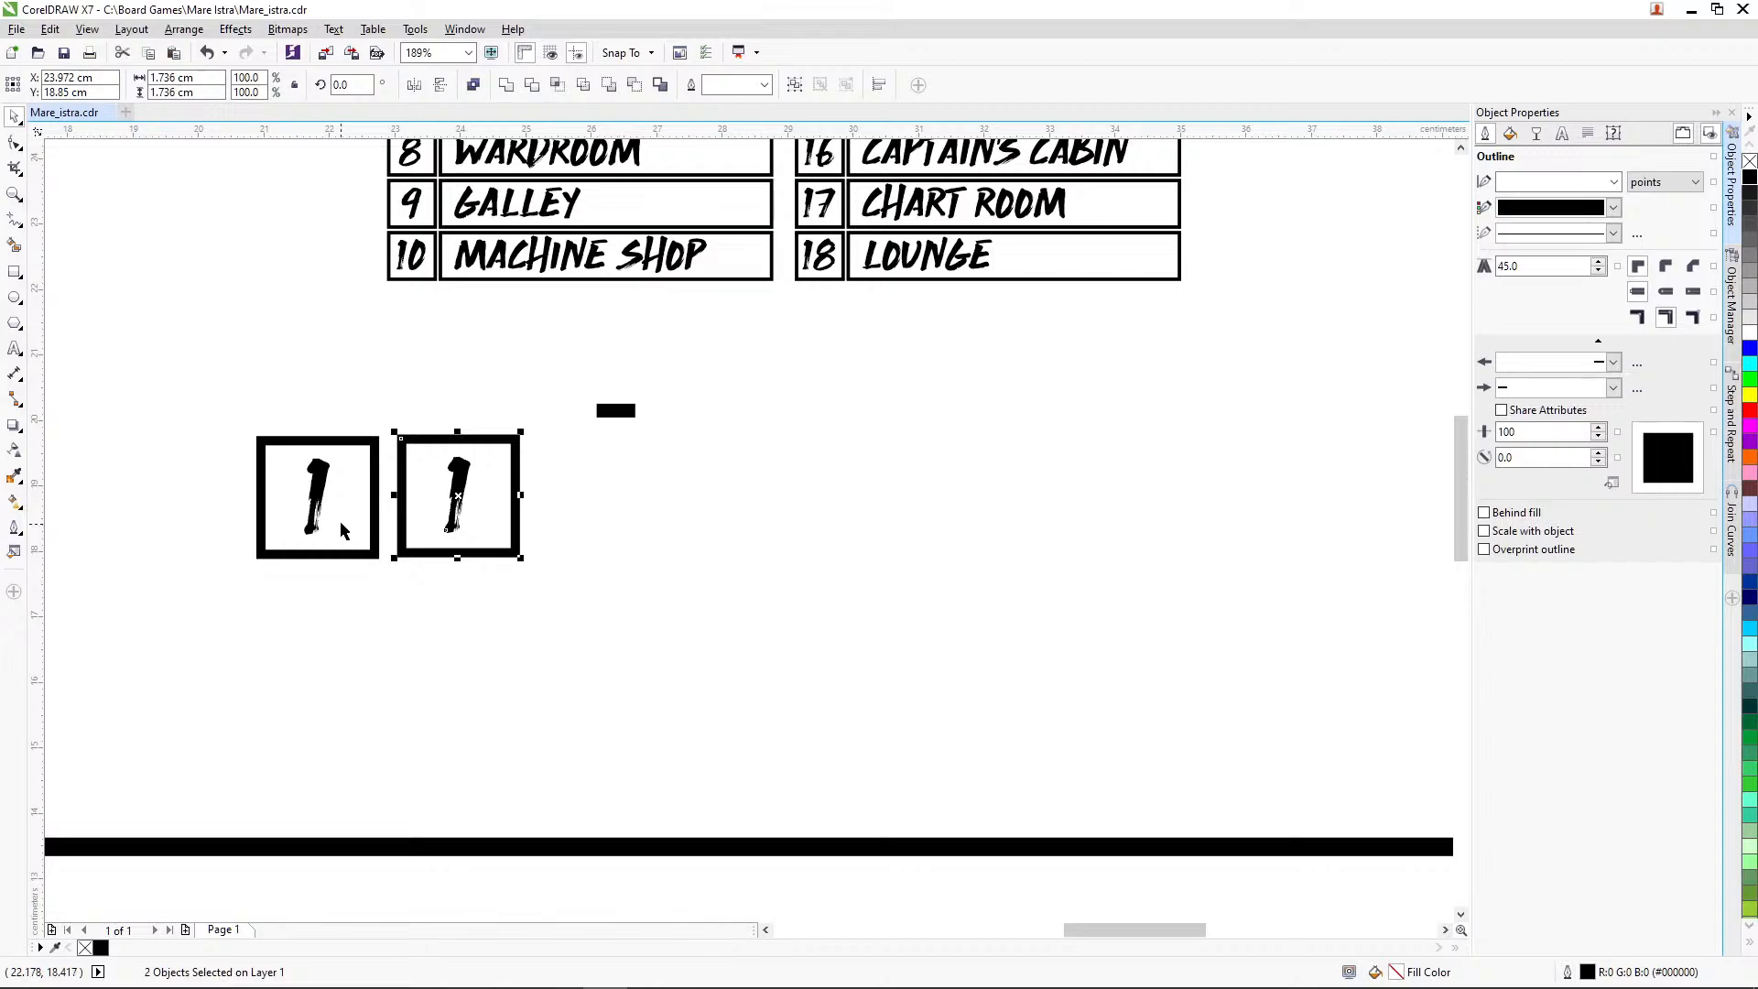
{"action": "key", "text": "ctrl+d"}
{"action": "key", "text": "ctrl+d"}
{"action": "key", "text": "ctrl+d"}
{"action": "key", "text": "ctrl+d"}
{"action": "key", "text": "ctrl+d"}
{"action": "key", "text": "ctrl+d"}
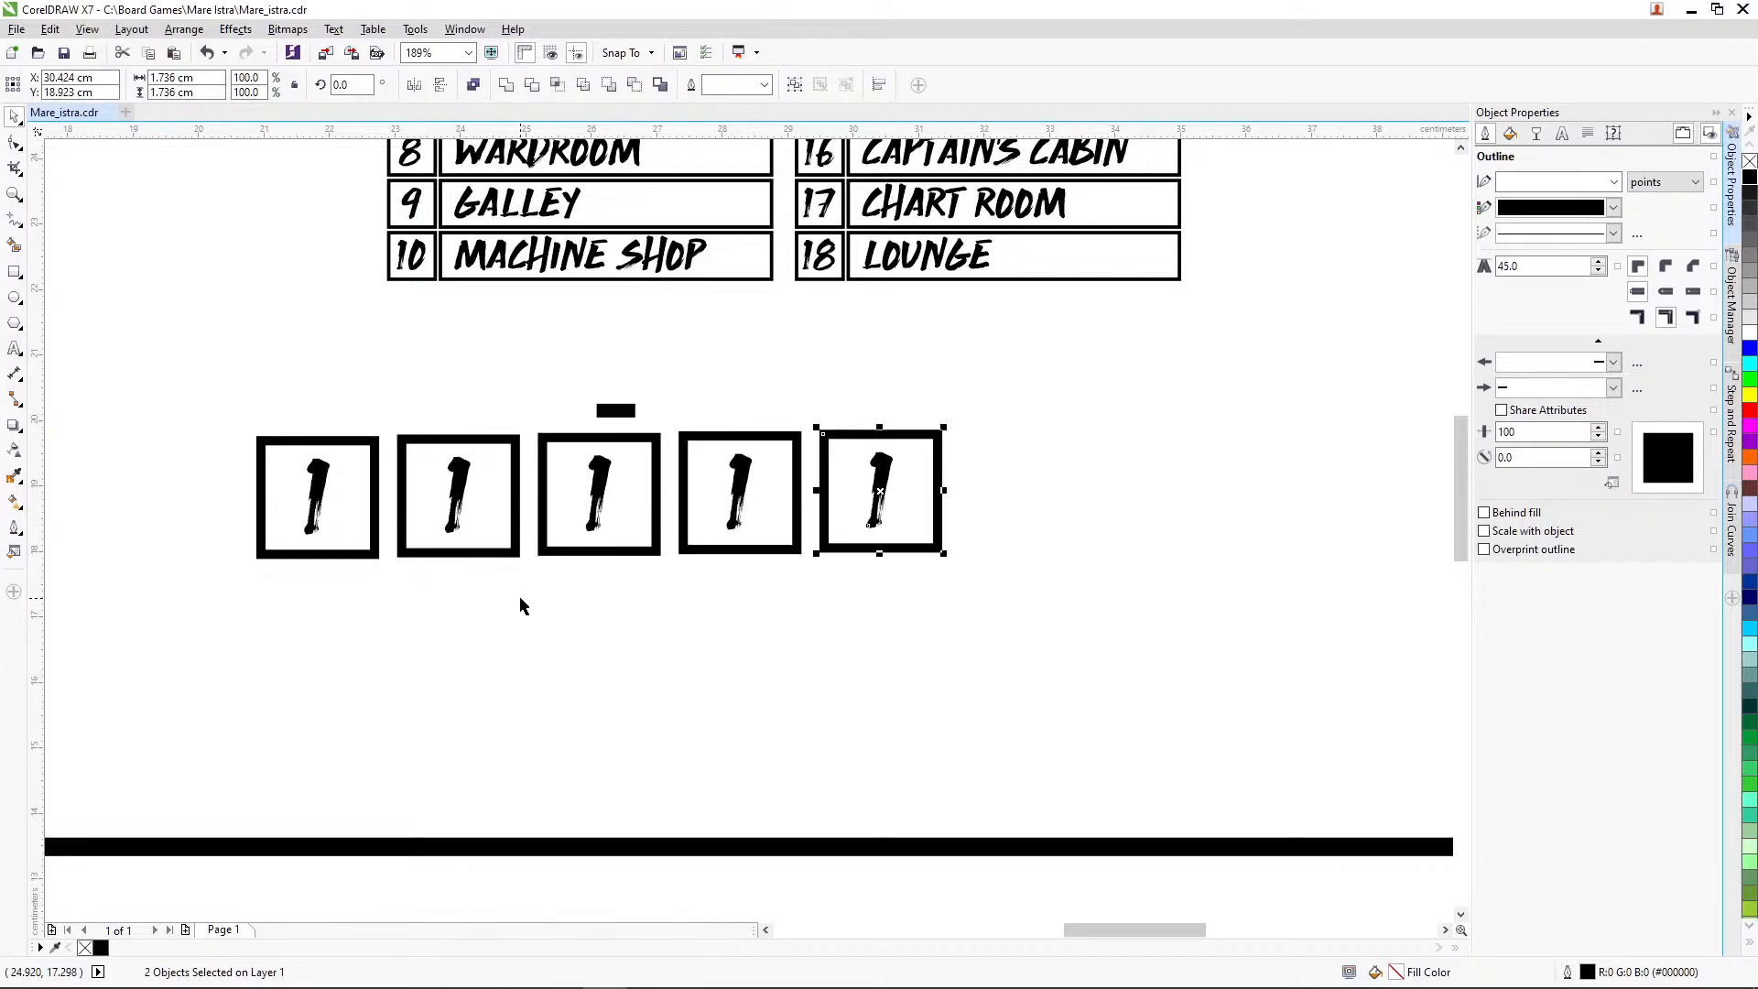
{"action": "key", "text": "ctrl+d"}
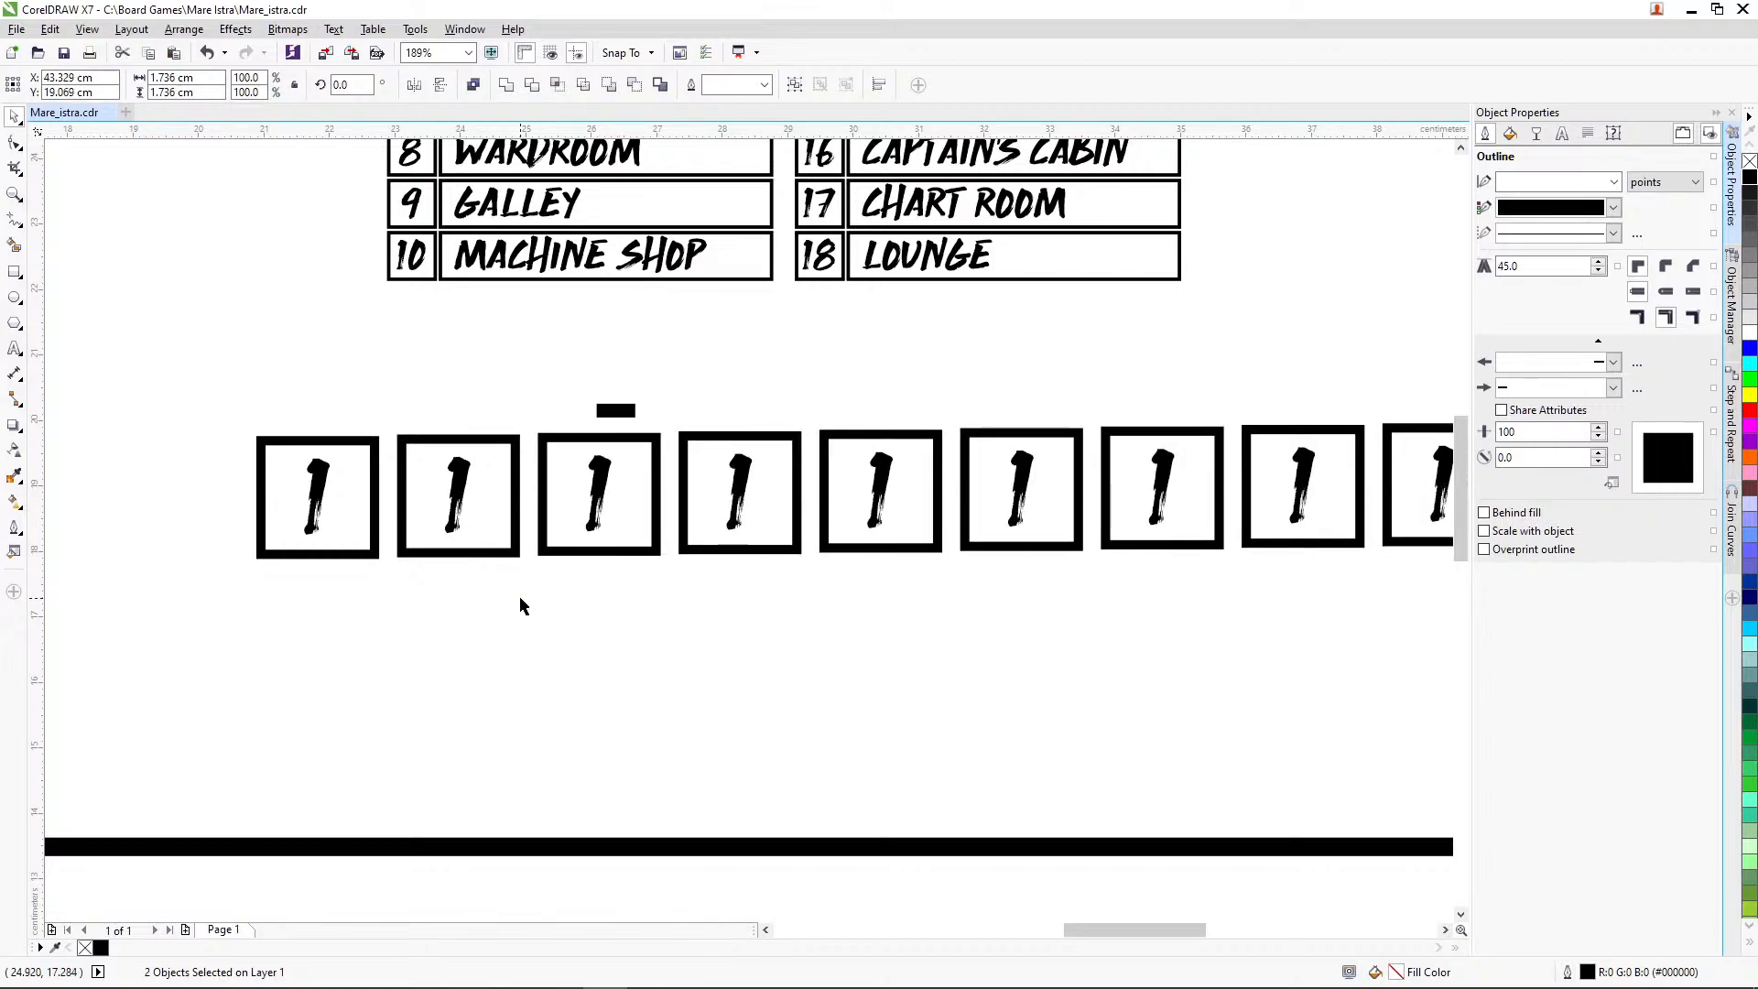
Align all twelve numbered squares in the row along their bottom edges
{"action": "left_click", "coordinate": [15, 195]}
{"action": "right_click", "coordinate": [473, 505]}
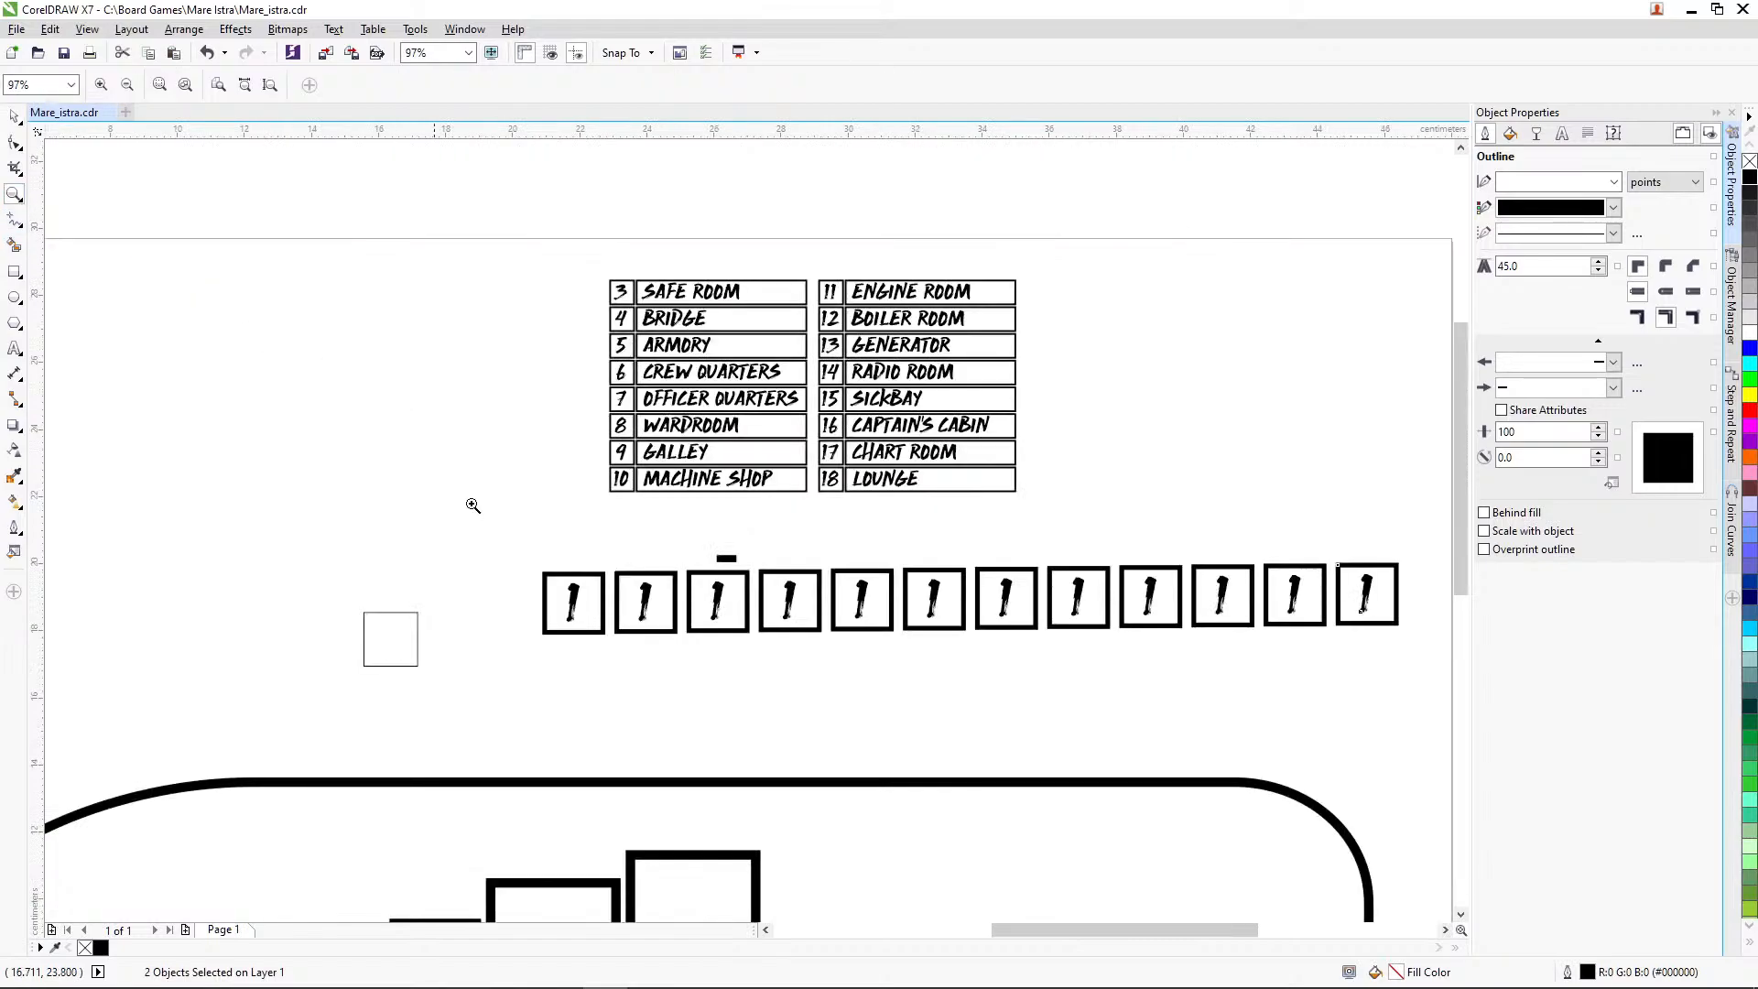
{"action": "right_click", "coordinate": [503, 539]}
{"action": "left_click_drag", "start_coordinate": [809, 478], "coordinate": [1213, 587]}
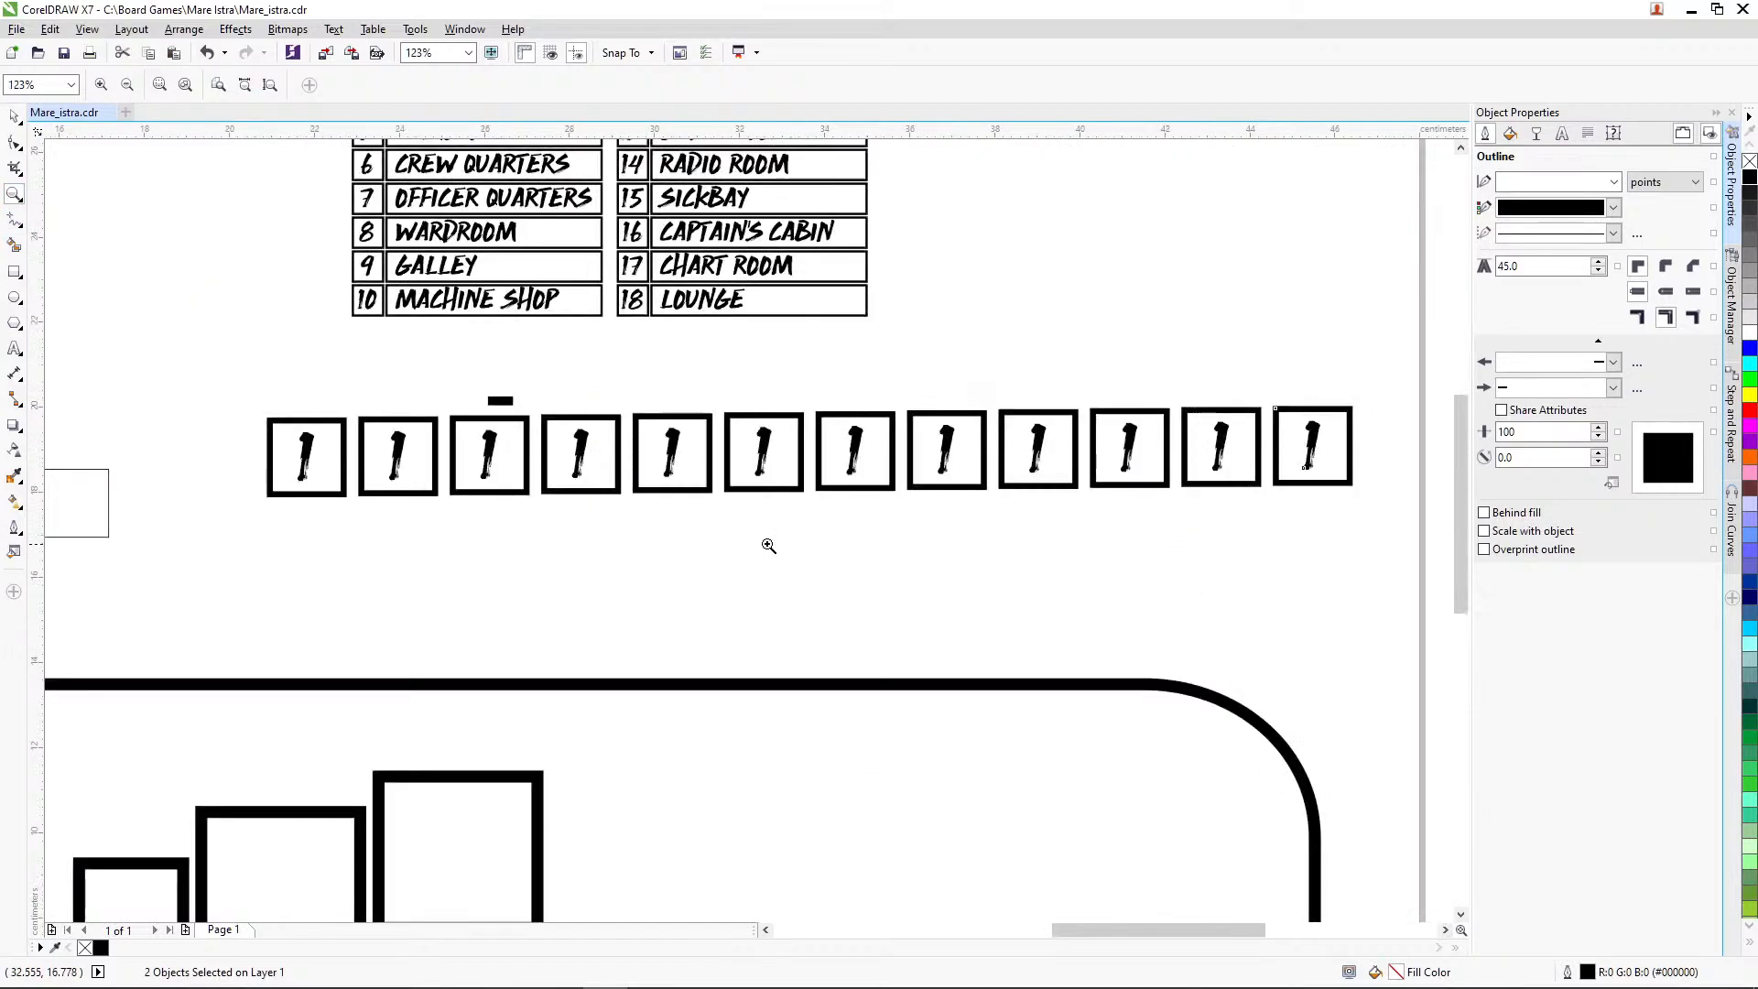
{"action": "left_click", "coordinate": [15, 118]}
{"action": "left_click_drag", "start_coordinate": [227, 396], "coordinate": [1410, 563]}
{"action": "key", "text": "b"}
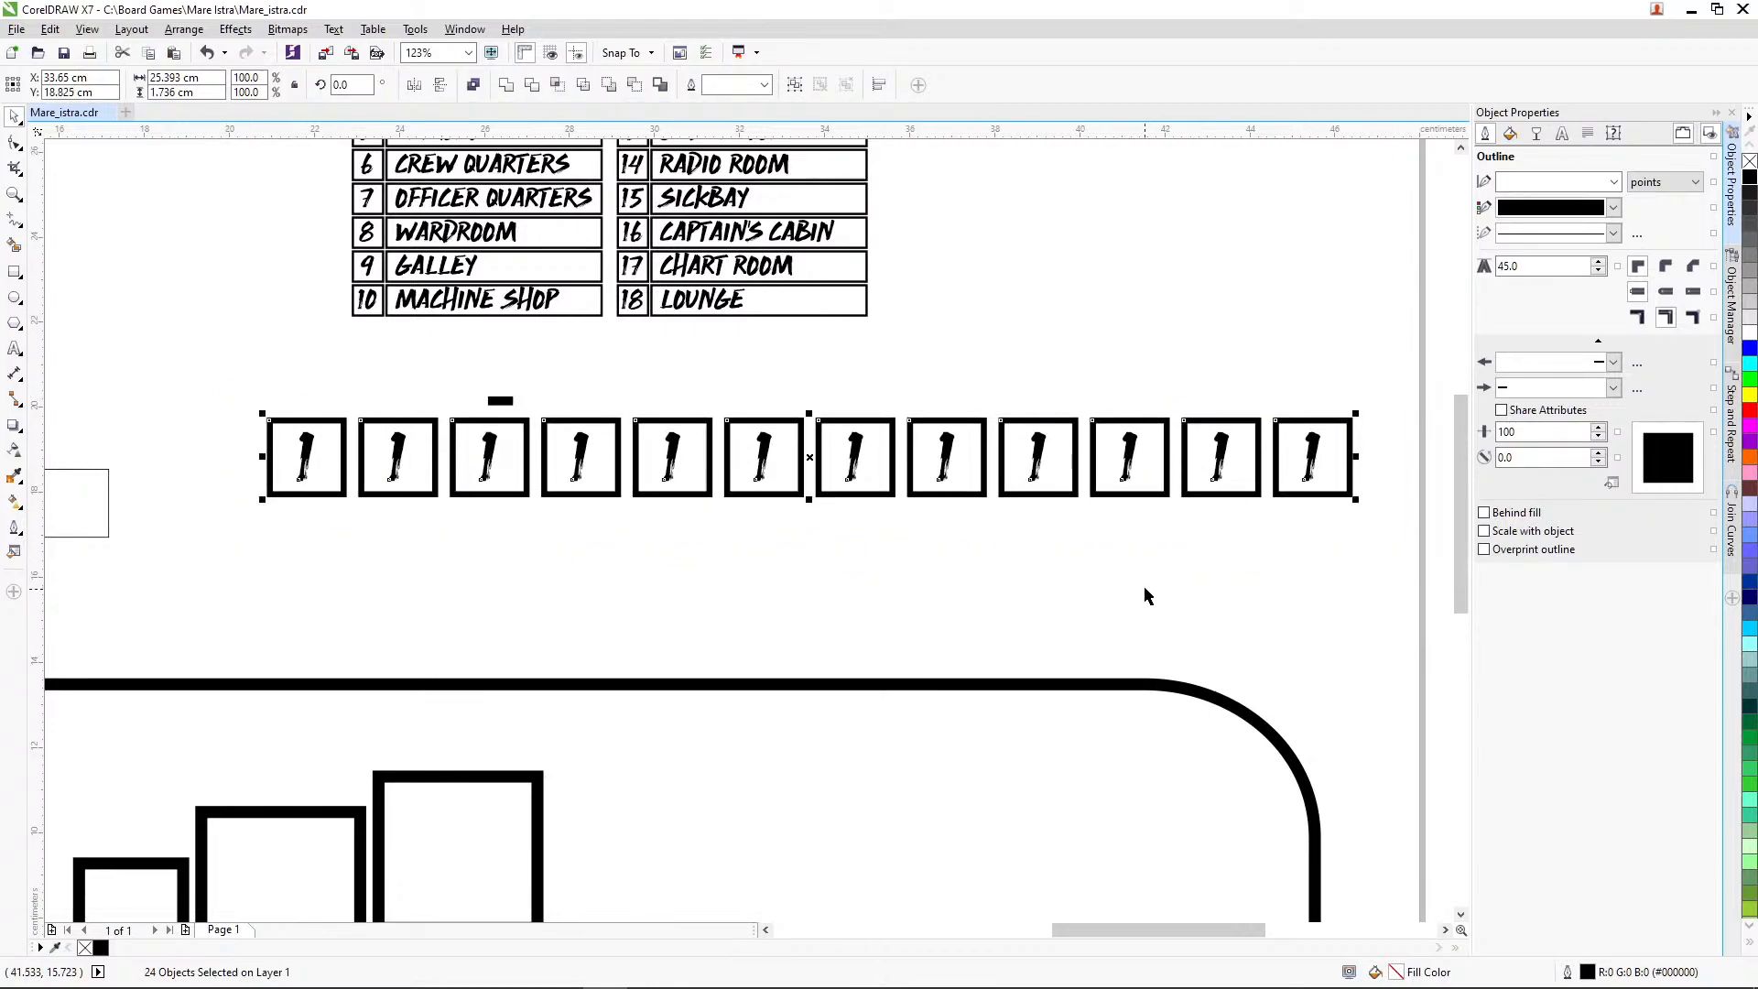
{"action": "key", "text": "ctrl+d"}
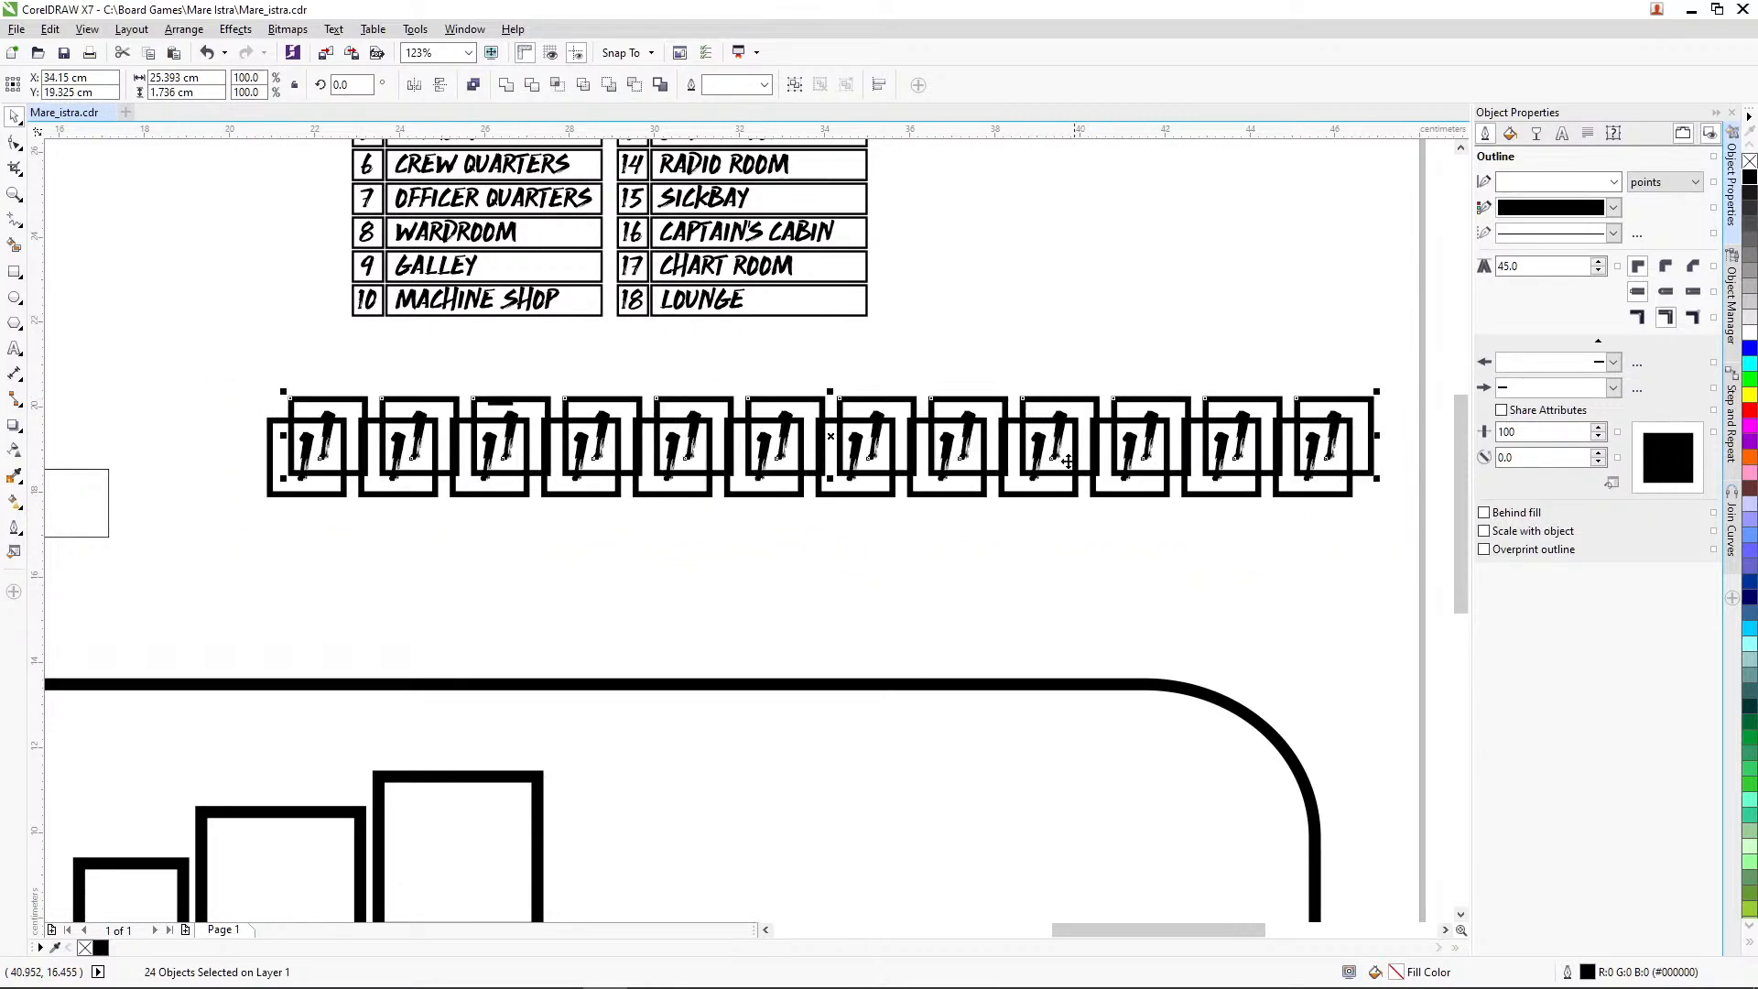
{"action": "left_click_drag", "start_coordinate": [1005, 410], "coordinate": [977, 541]}
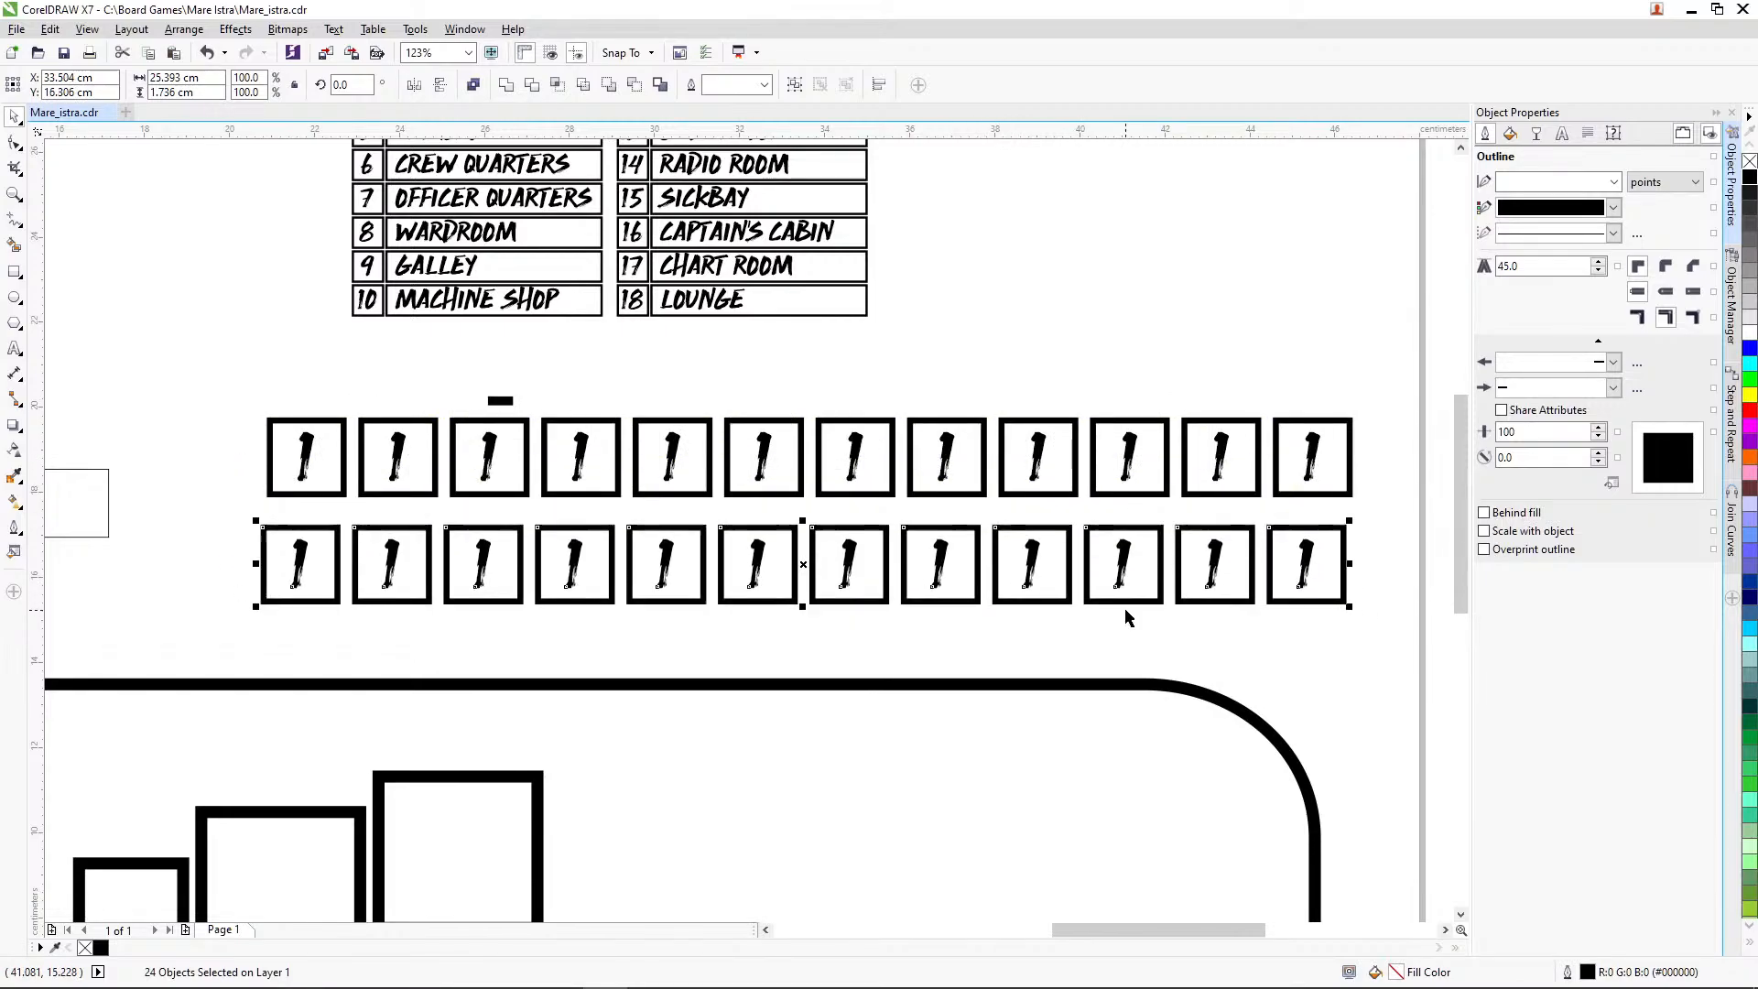
{"action": "key", "text": "Up"}
{"action": "left_click", "coordinate": [560, 970]}
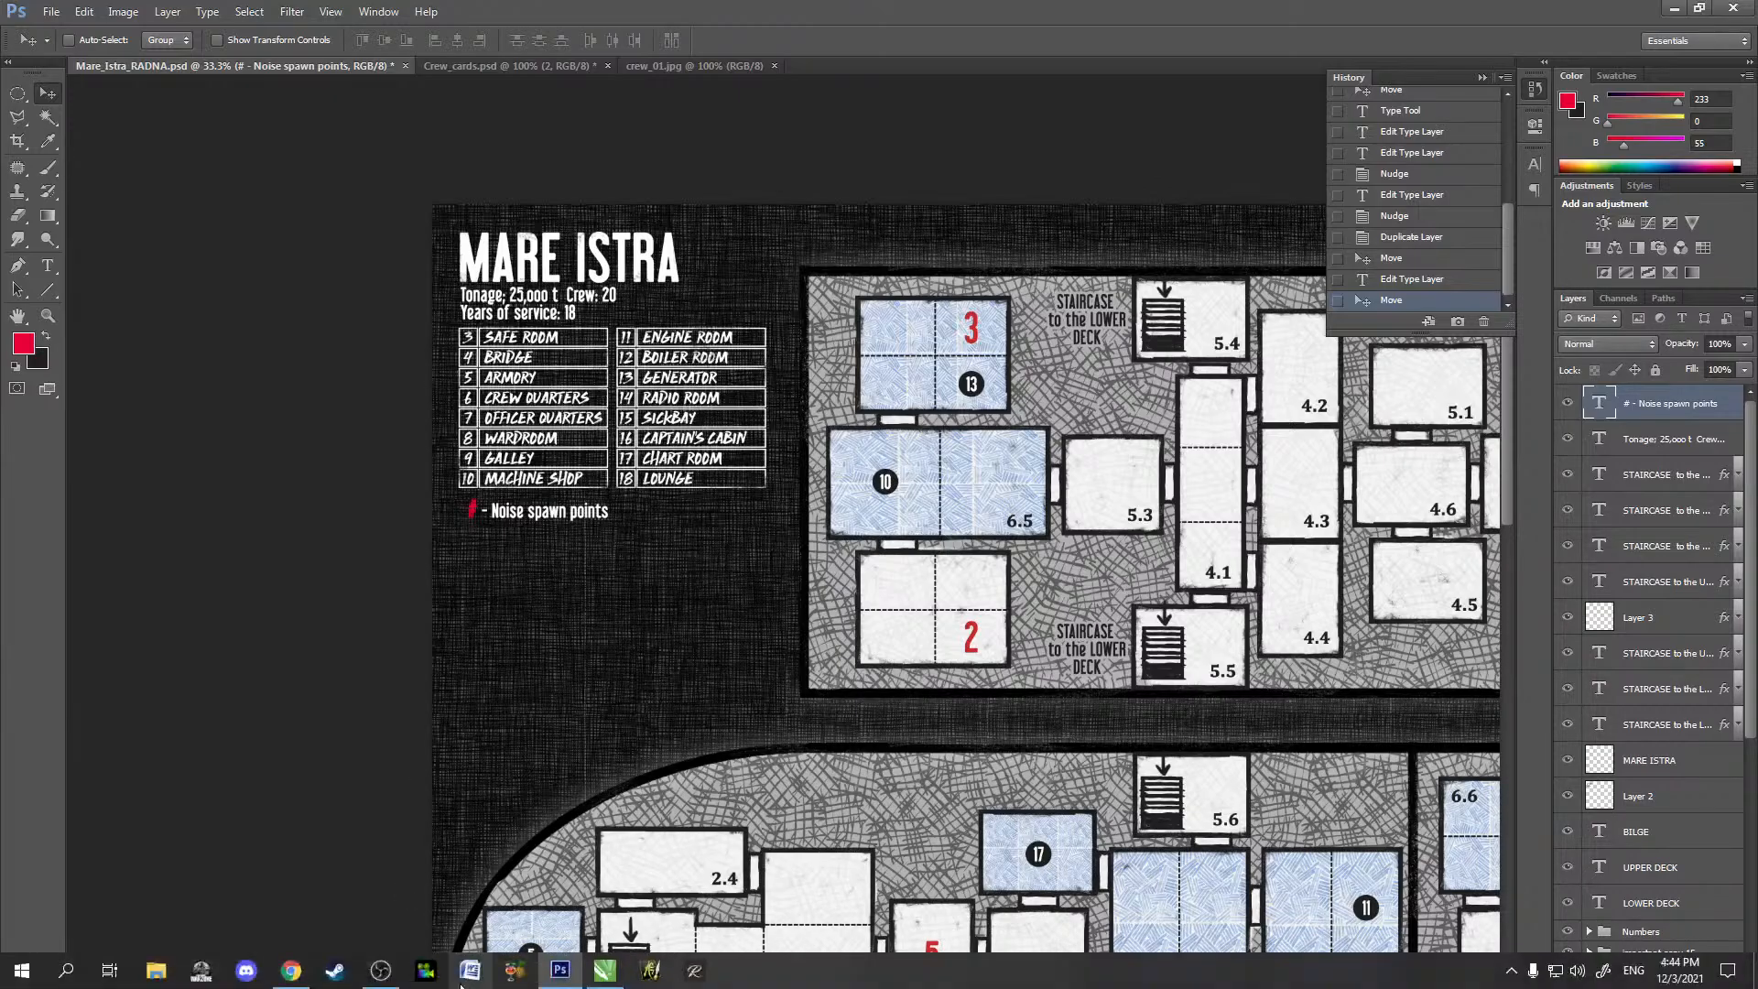
{"action": "left_click", "coordinate": [605, 972]}
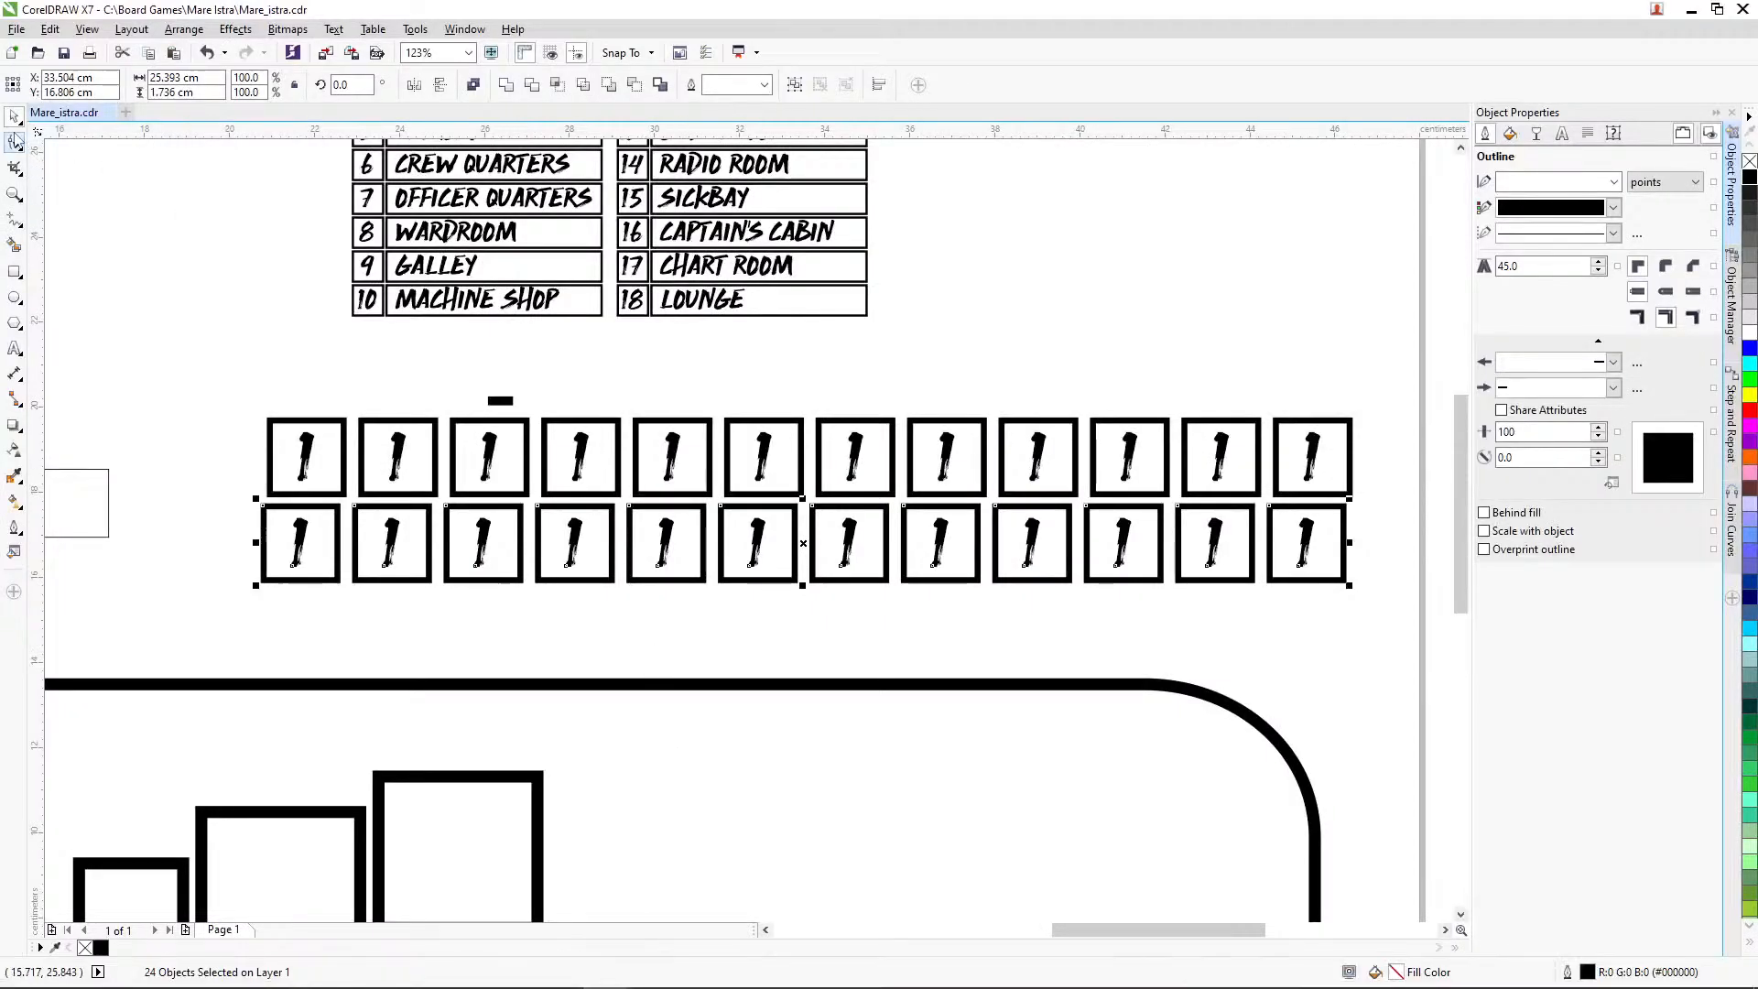
{"action": "left_click_drag", "start_coordinate": [225, 467], "coordinate": [1370, 630]}
{"action": "key", "text": "Delete"}
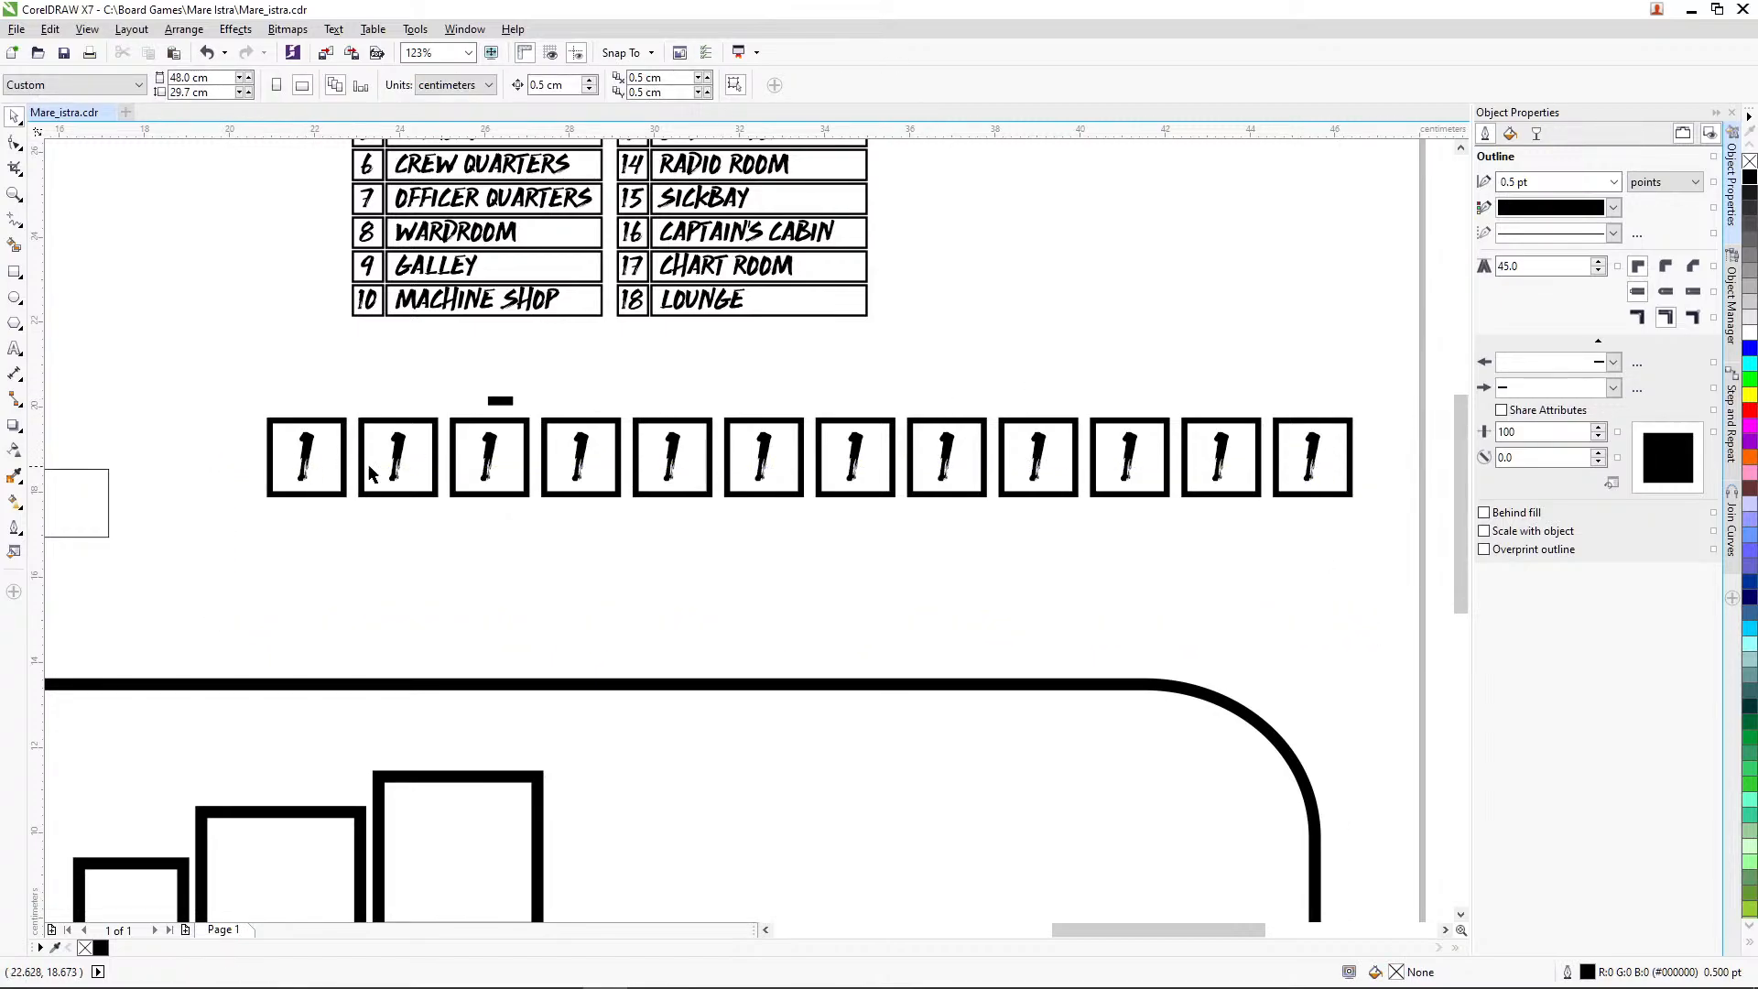
Delete the six rightmost squares of the row and group the remaining six
{"action": "left_click_drag", "start_coordinate": [795, 401], "coordinate": [1338, 561]}
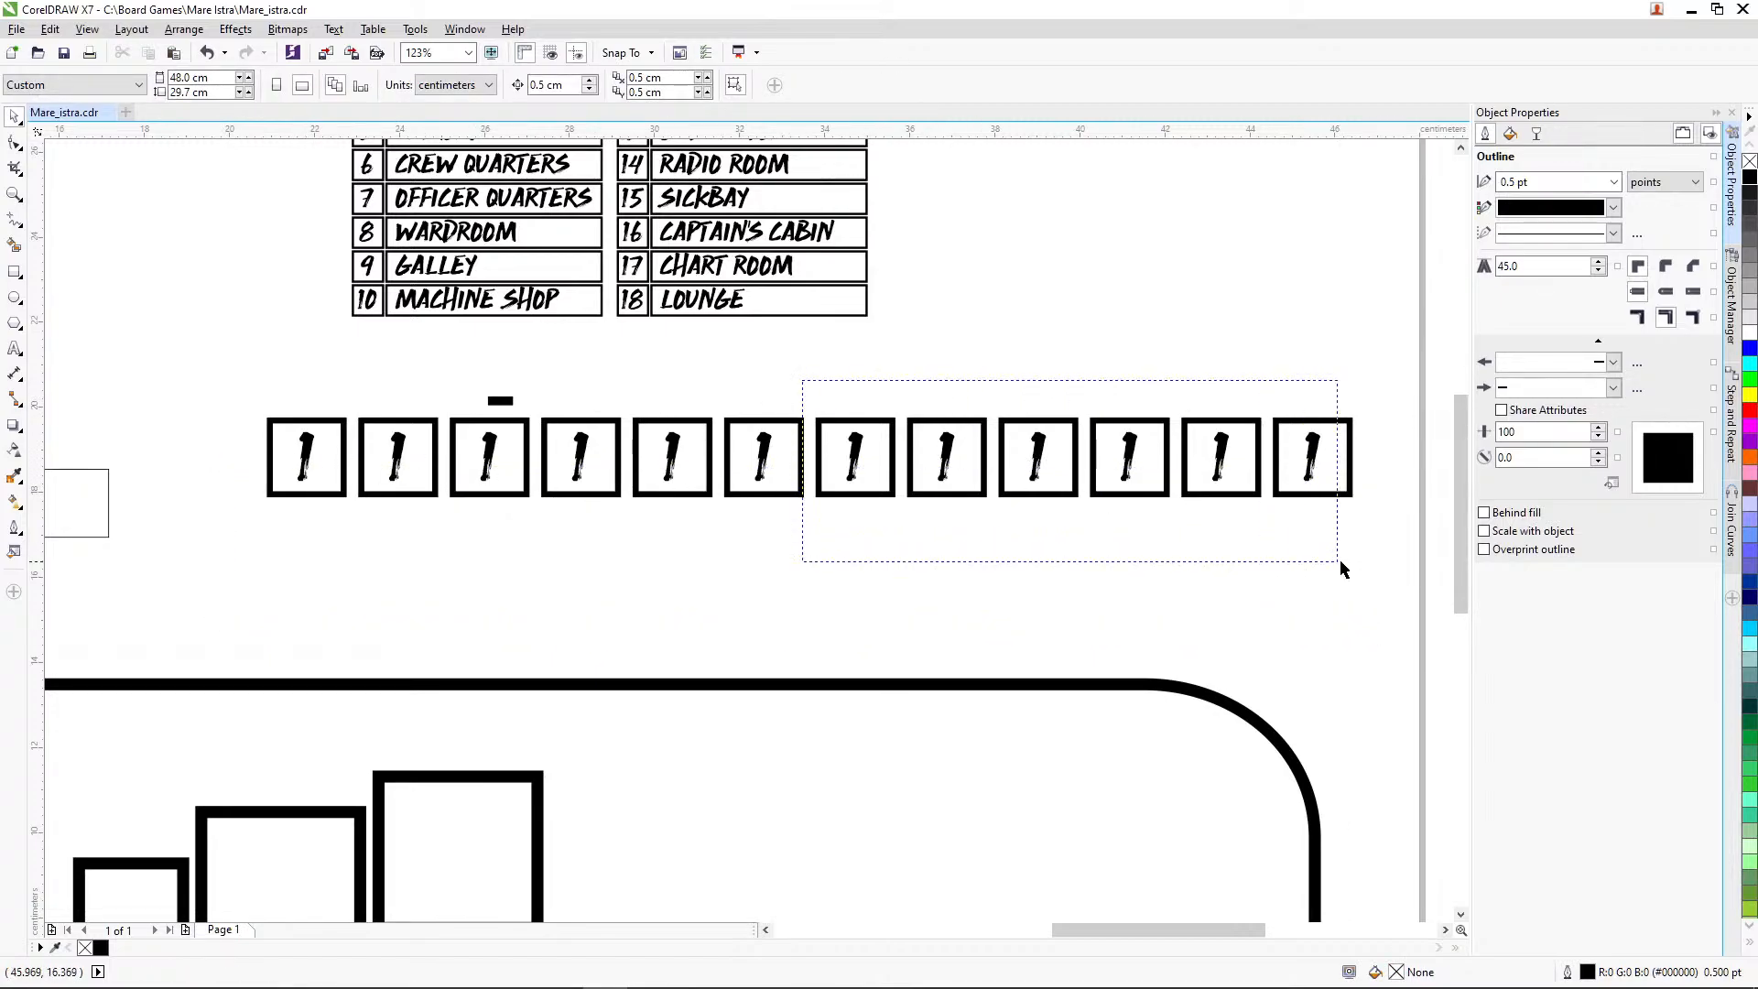
{"action": "key", "text": "Delete"}
{"action": "left_click_drag", "start_coordinate": [226, 398], "coordinate": [866, 542]}
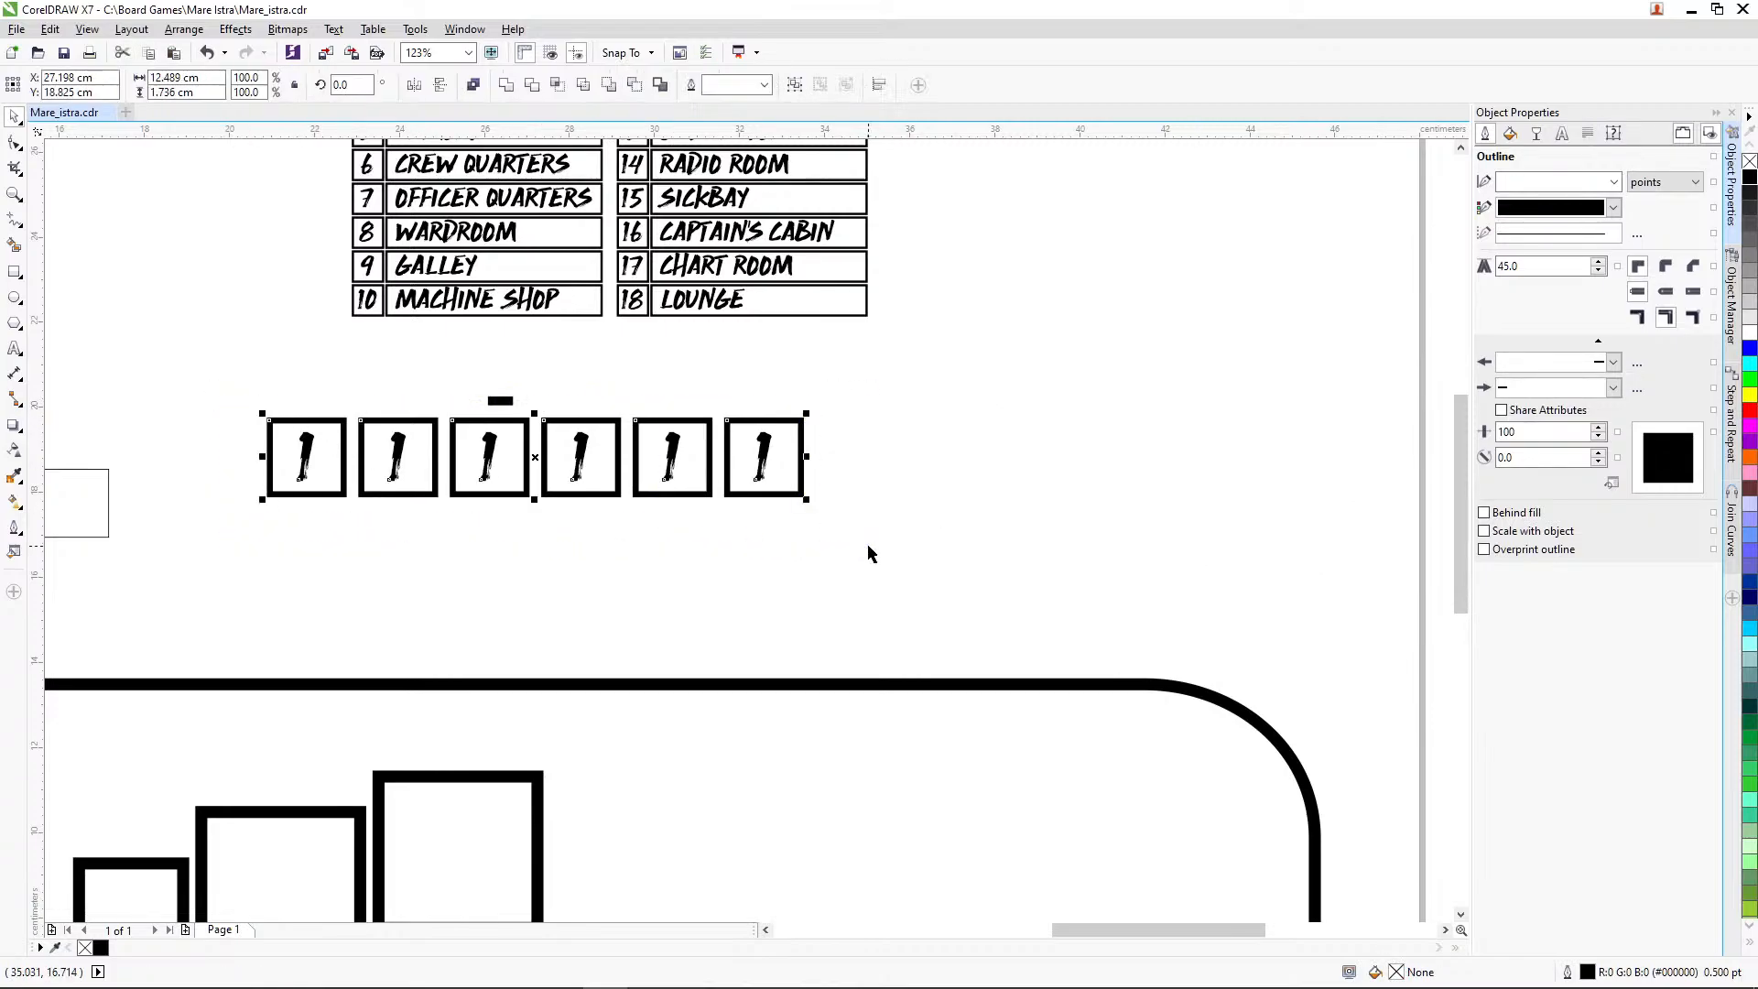
{"action": "key", "text": "ctrl+g"}
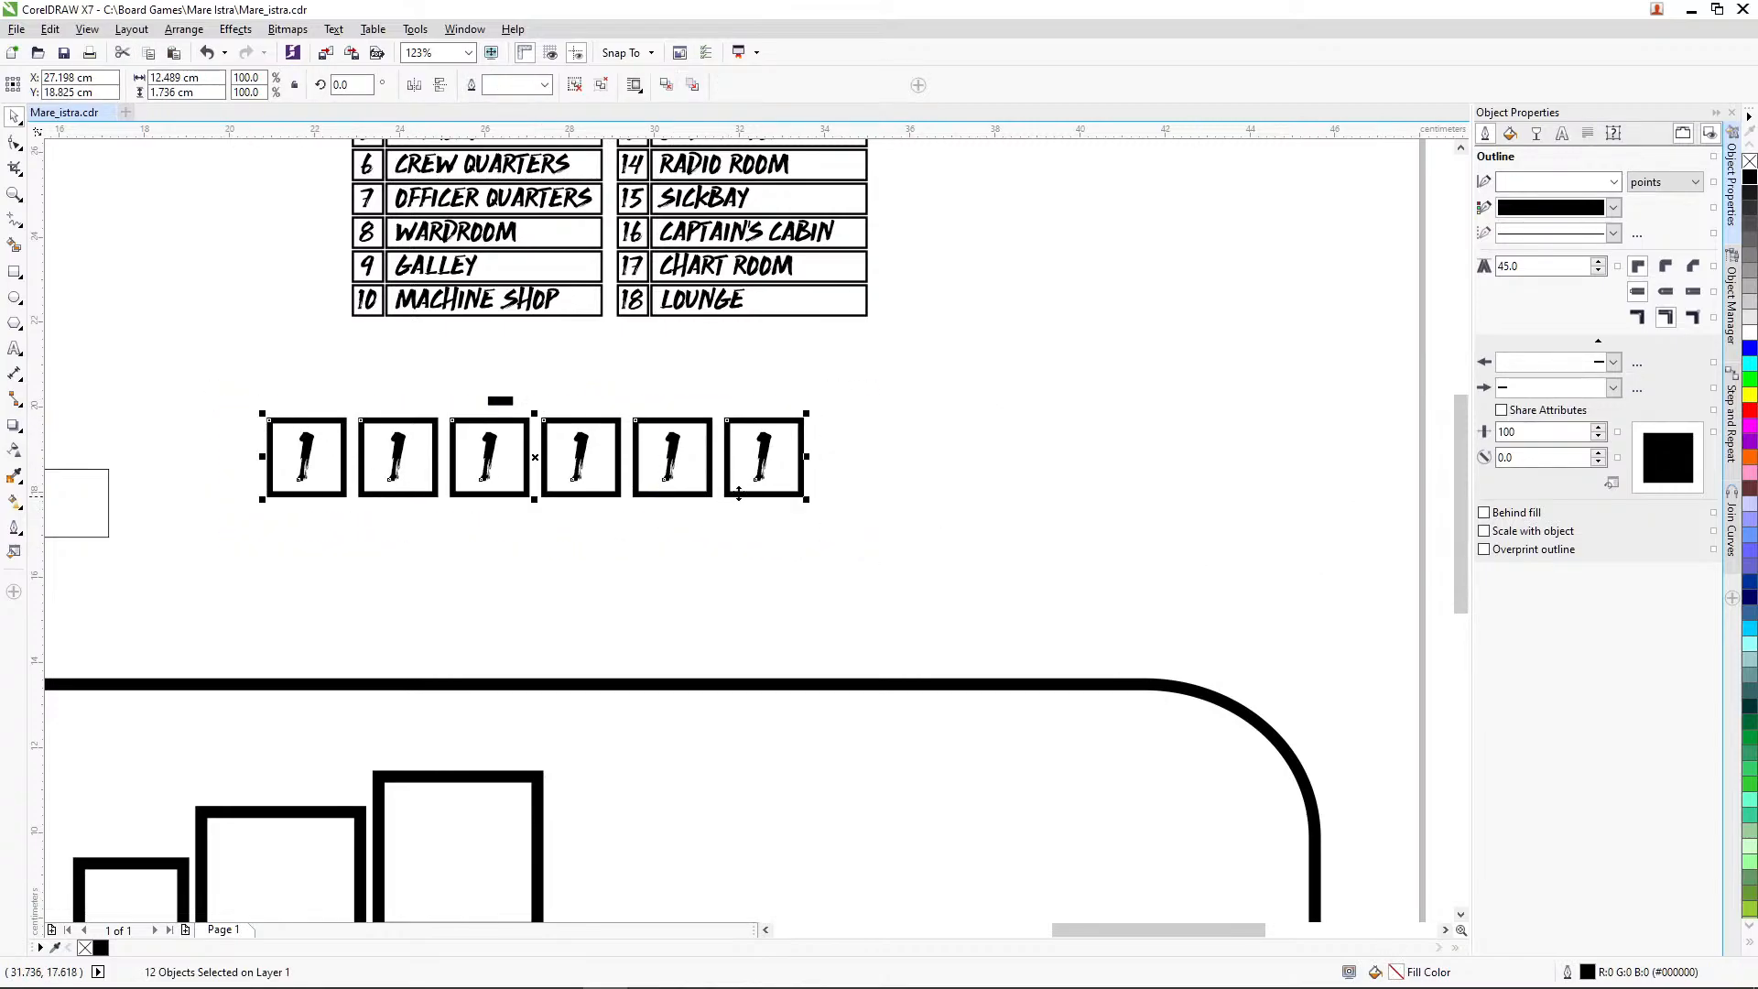
{"action": "left_click_drag", "start_coordinate": [760, 497], "coordinate": [758, 591]}
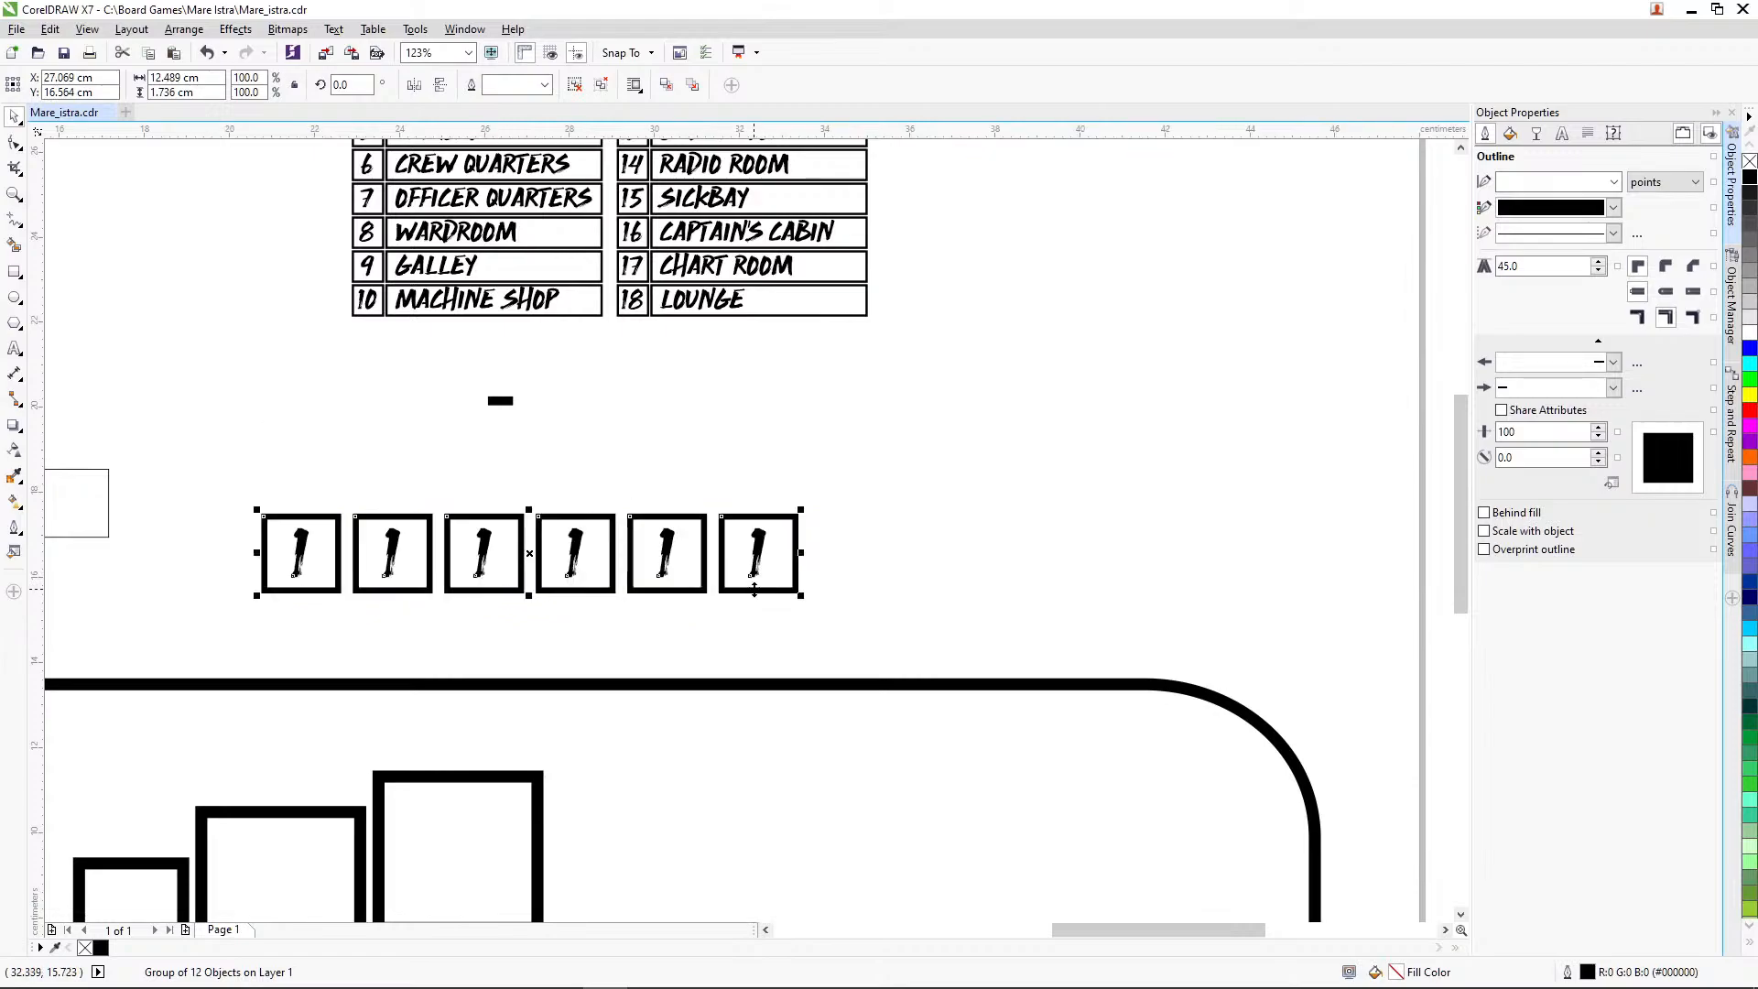
{"action": "key", "text": "ctrl+d"}
{"action": "key", "text": "ctrl+z"}
{"action": "key", "text": "ctrl+z"}
Duplicate the grouped row of six squares downward at equal spacing to build four rows
{"action": "key", "text": "ctrl+d"}
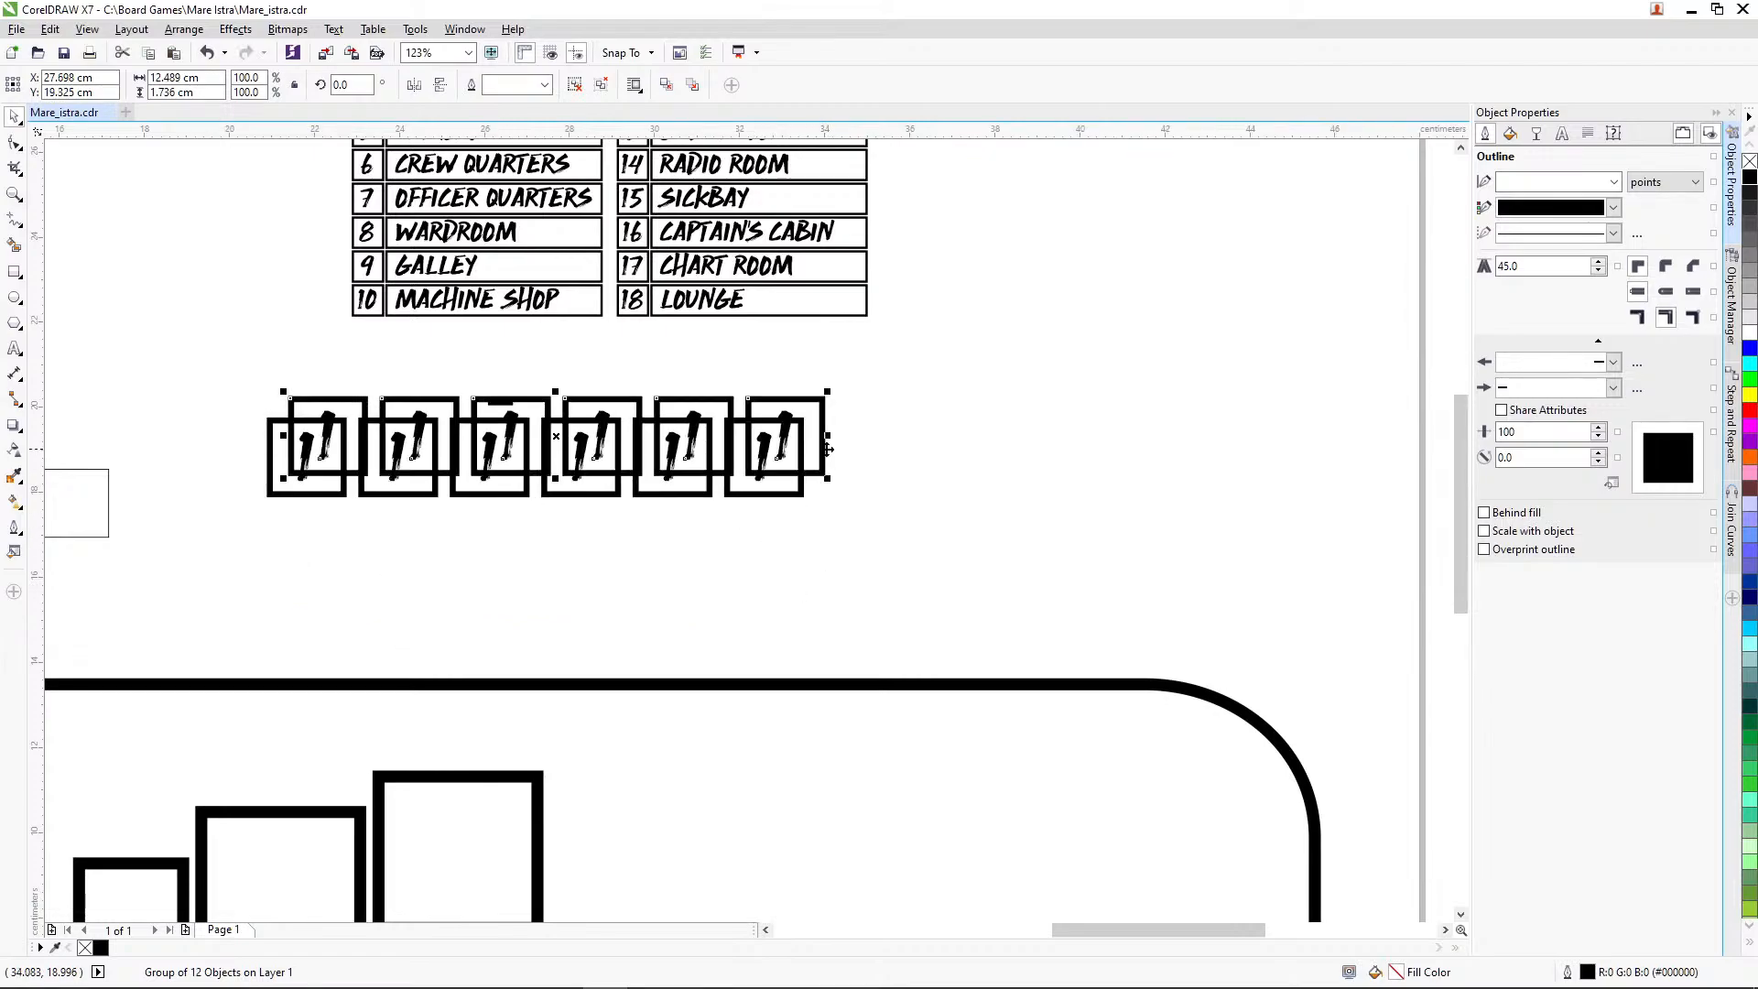
{"action": "left_click_drag", "start_coordinate": [827, 448], "coordinate": [833, 567]}
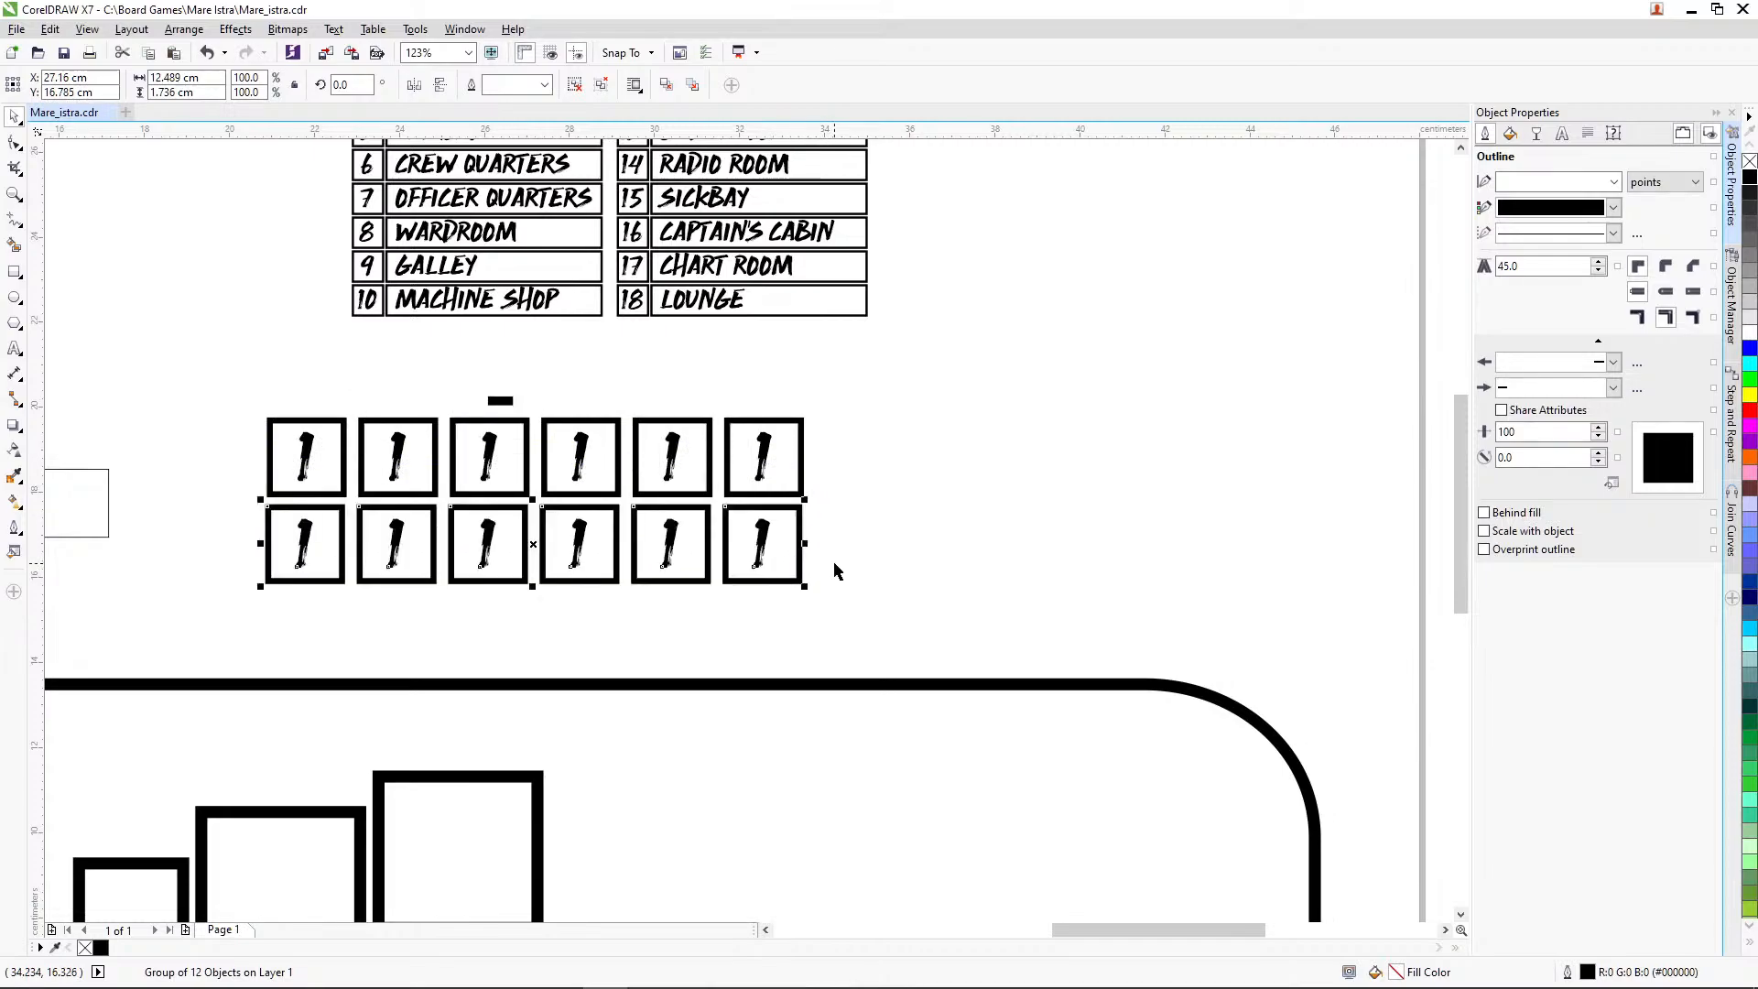
{"action": "key", "text": "ctrl+d"}
{"action": "key", "text": "ctrl+d"}
{"action": "key", "text": "Escape"}
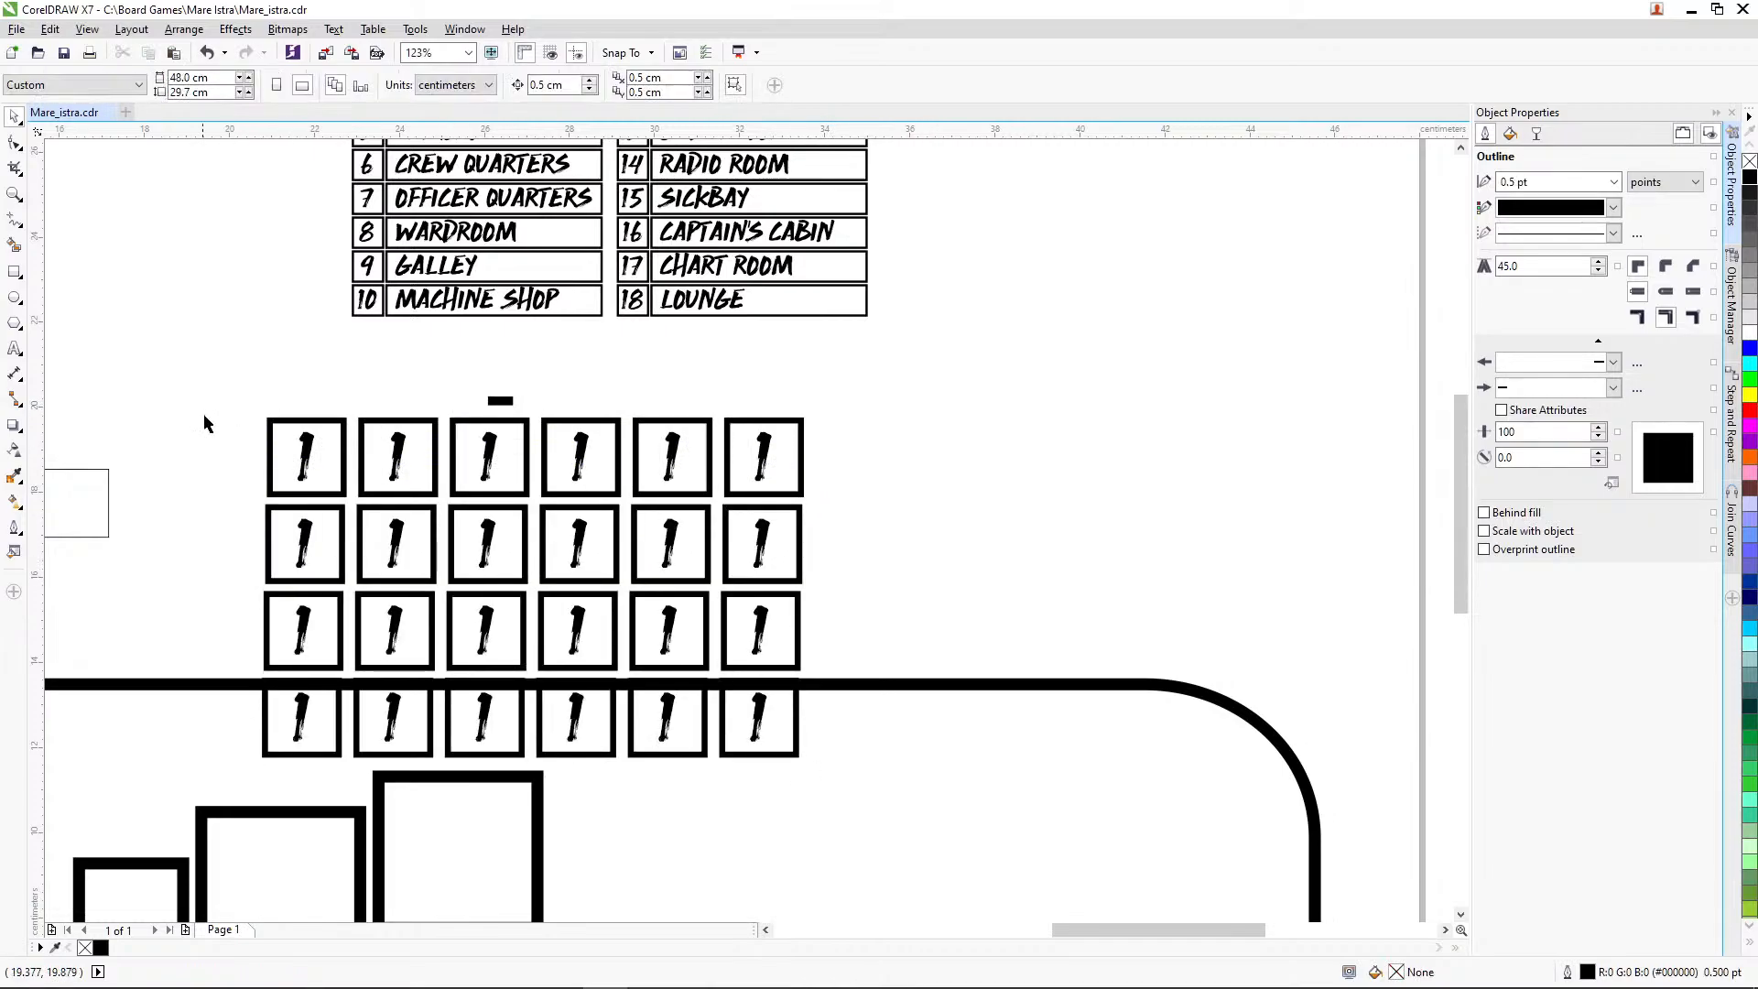
Move the four rows right into the empty area below the legend and align their left edges
{"action": "left_click_drag", "start_coordinate": [204, 417], "coordinate": [887, 788]}
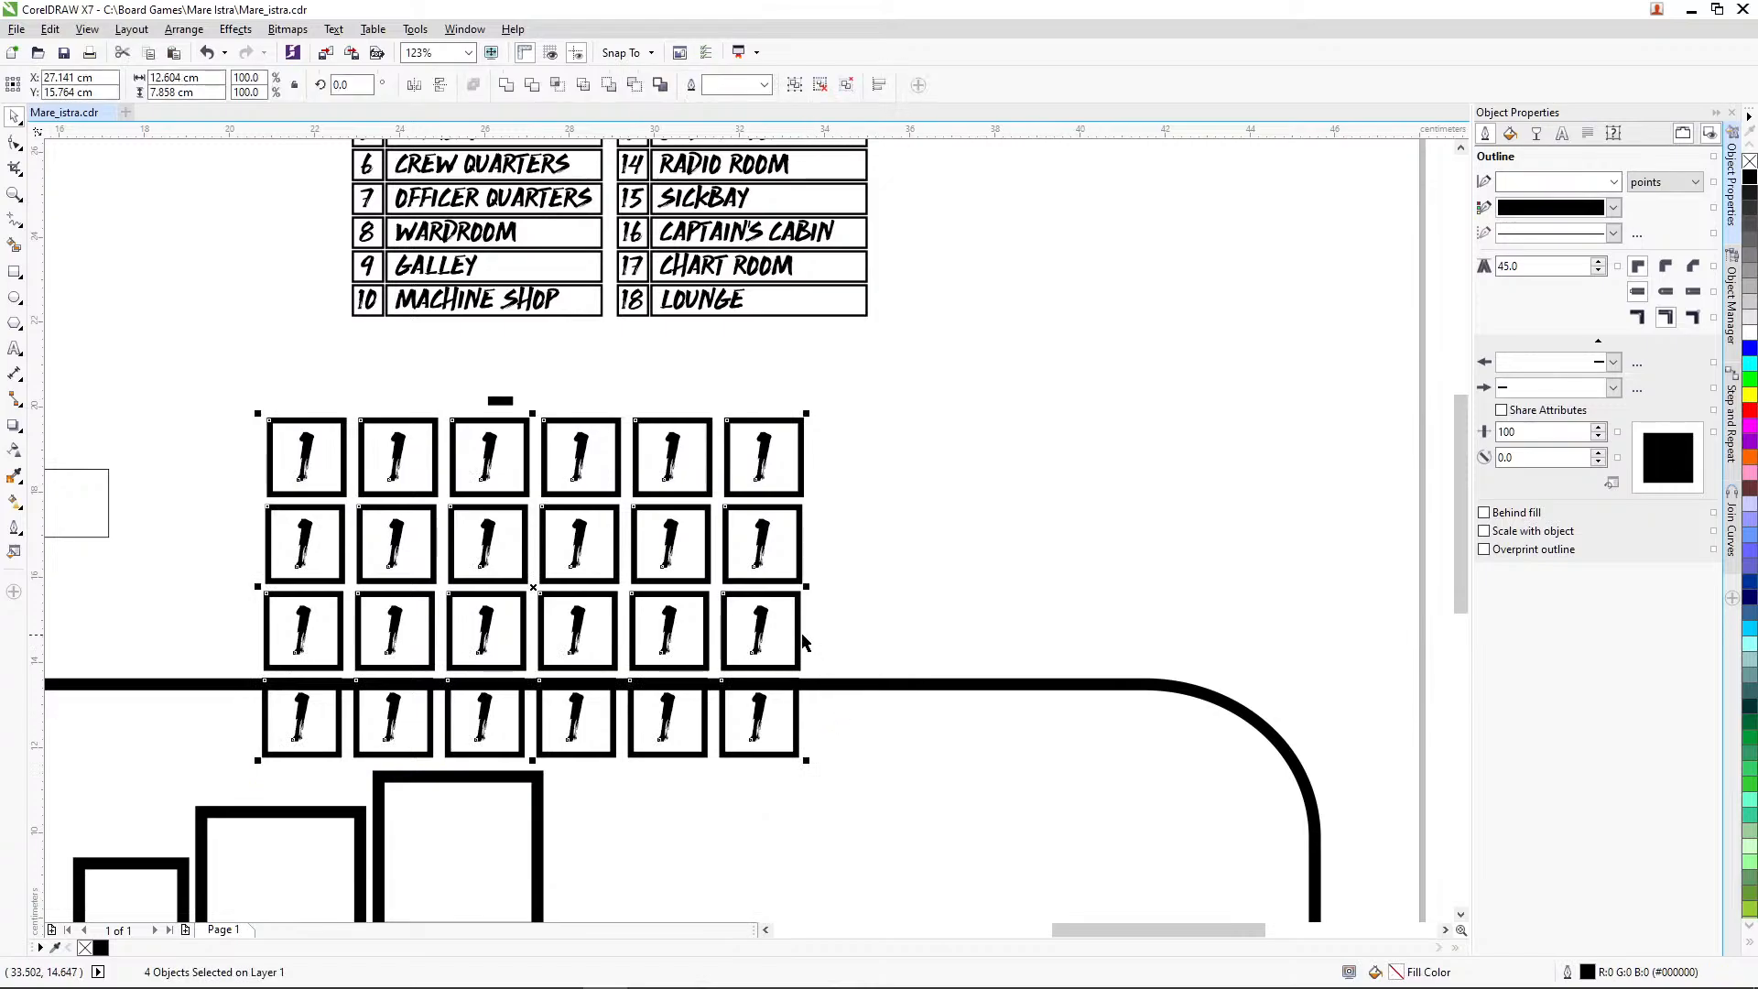
{"action": "left_click_drag", "start_coordinate": [802, 641], "coordinate": [1300, 542]}
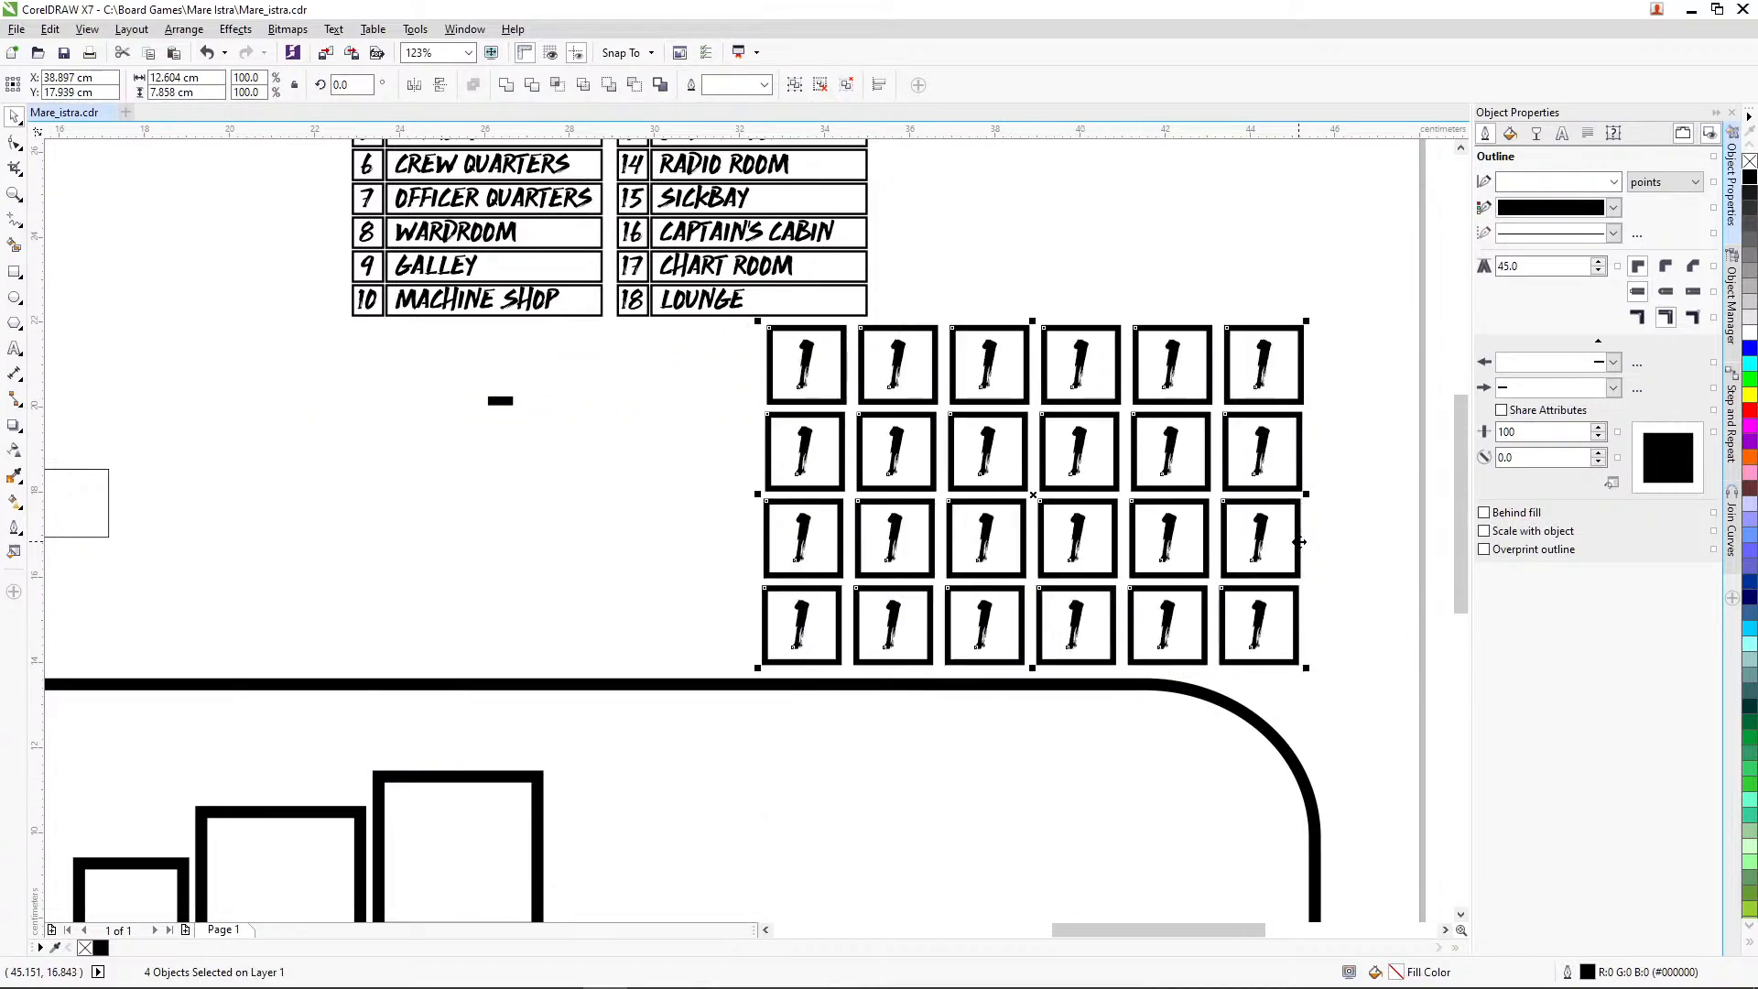
{"action": "key", "text": "l"}
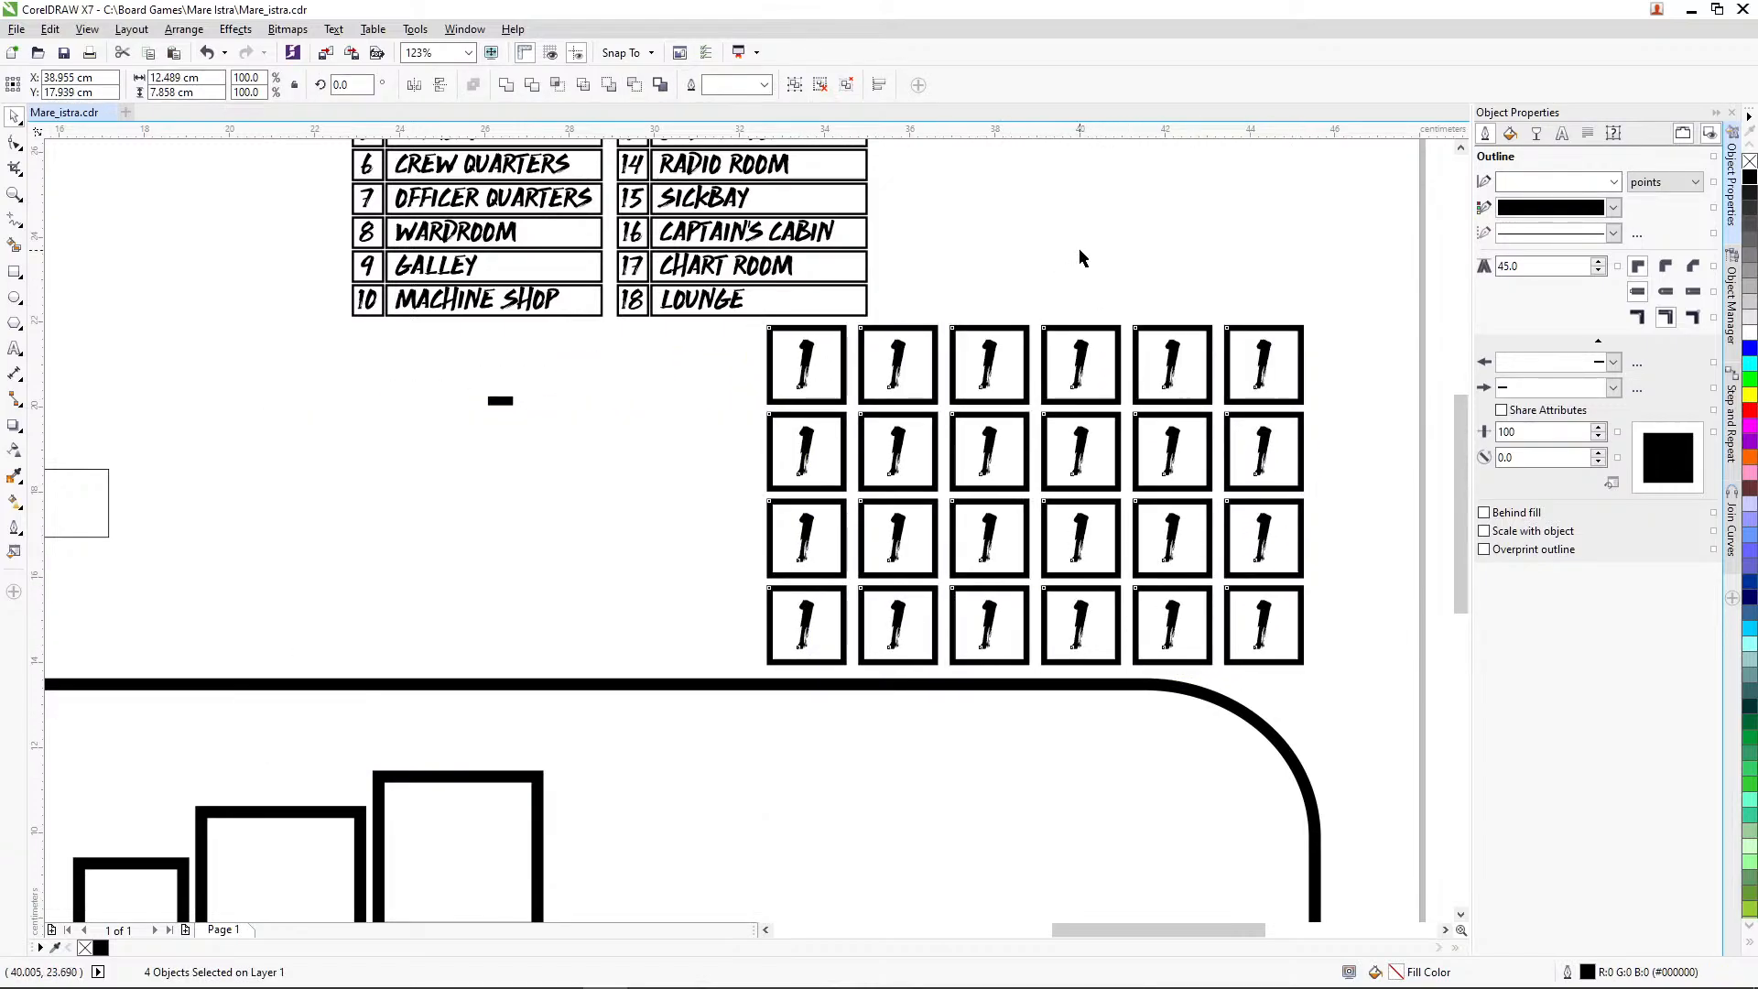
{"action": "left_click", "coordinate": [1080, 258]}
Place the connector bar between the top row's first two squares, narrow it to about 0.43 cm and center it vertically on the row
{"action": "left_click_drag", "start_coordinate": [502, 403], "coordinate": [851, 362]}
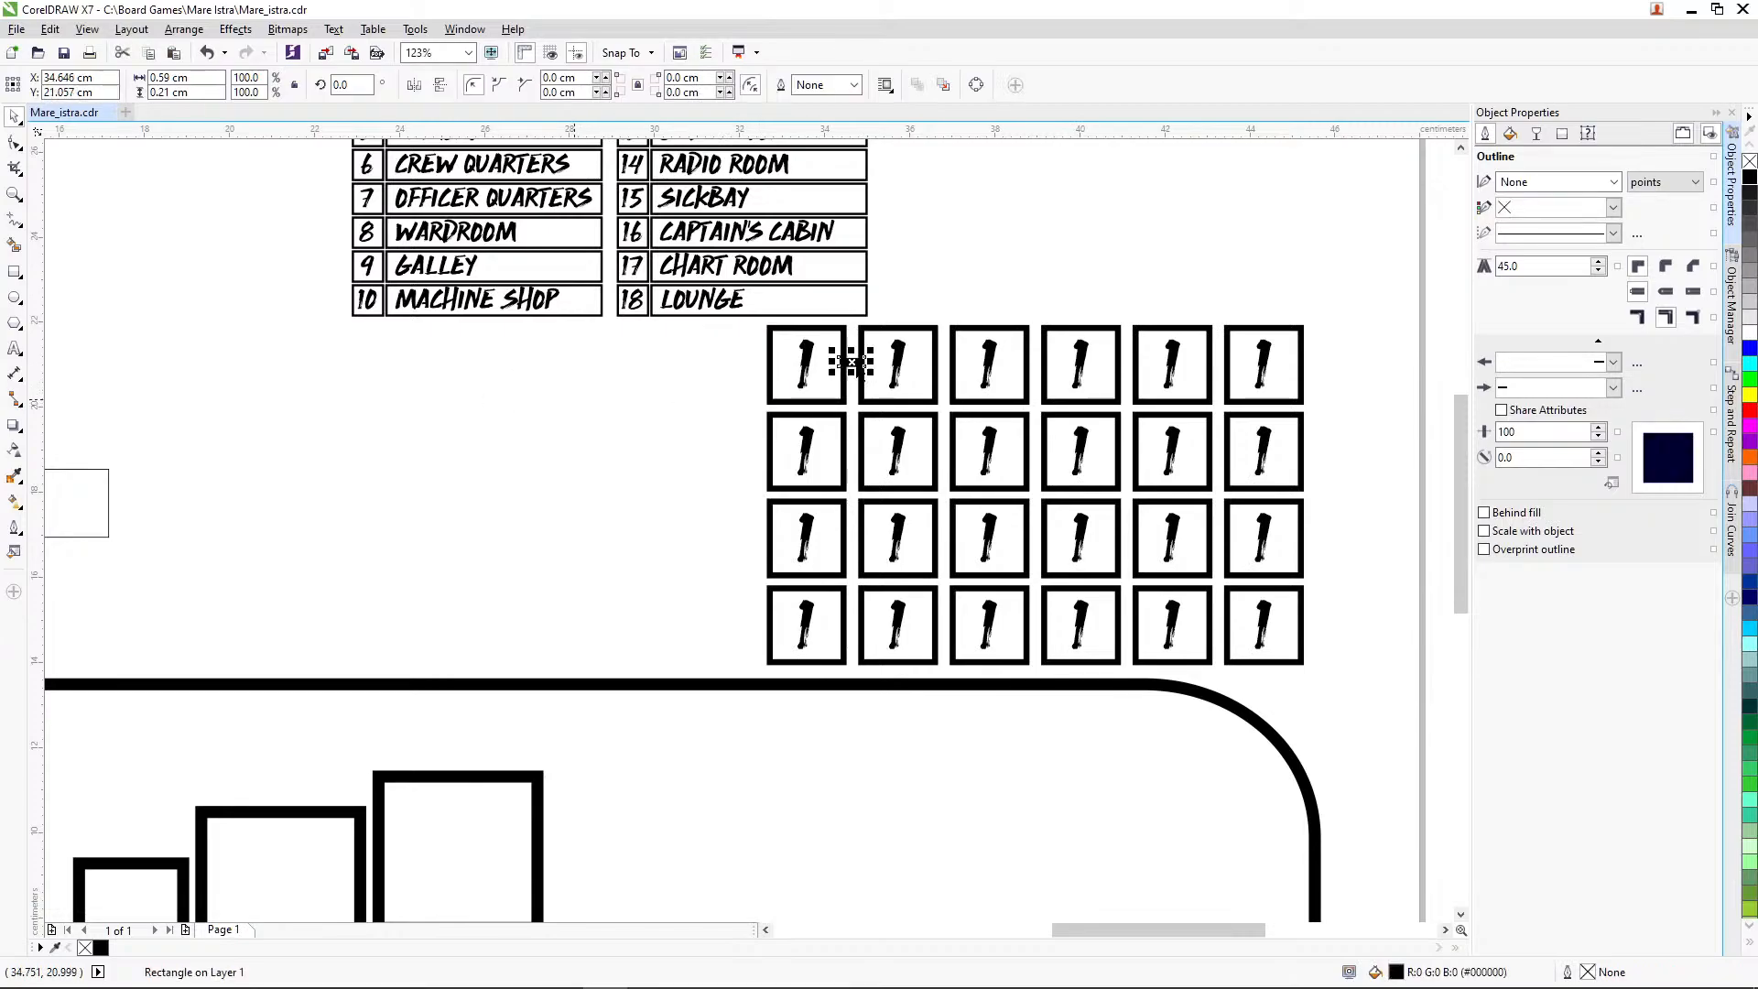
{"action": "left_click", "coordinate": [15, 195]}
{"action": "left_click_drag", "start_coordinate": [635, 275], "coordinate": [1356, 706]}
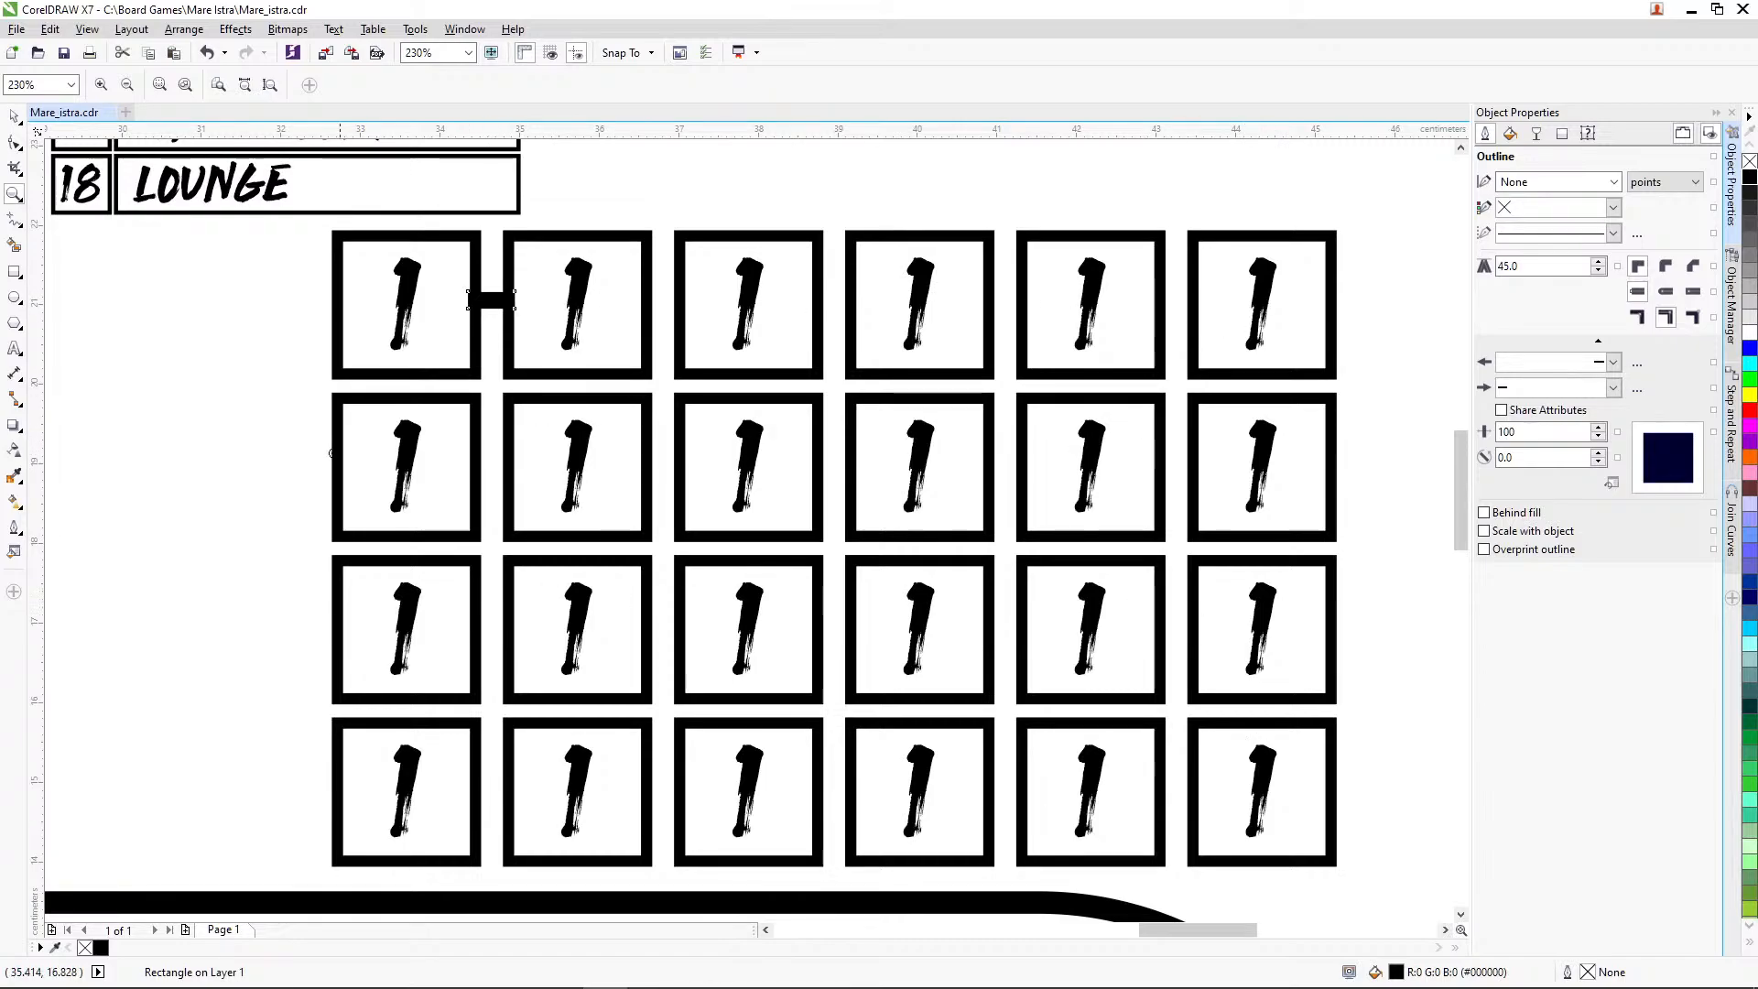
{"action": "left_click", "coordinate": [15, 118]}
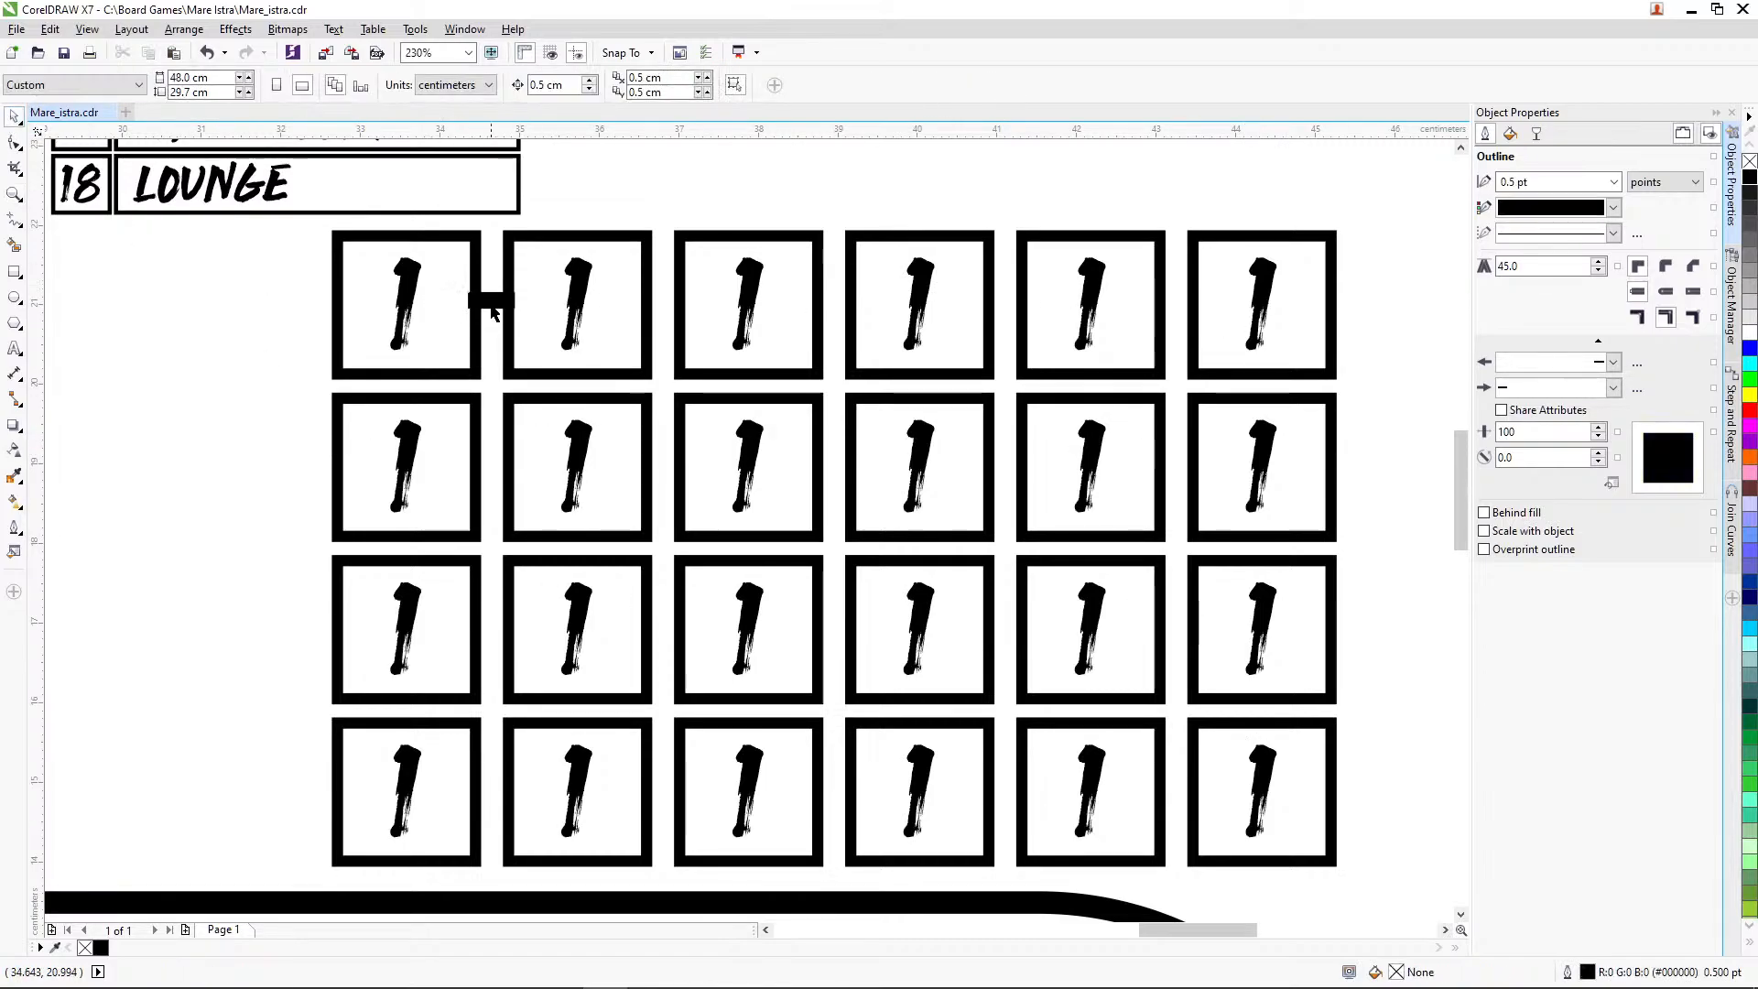
{"action": "left_click_drag", "start_coordinate": [514, 300], "coordinate": [509, 299]}
{"action": "left_click", "coordinate": [535, 267], "text": "shift"}
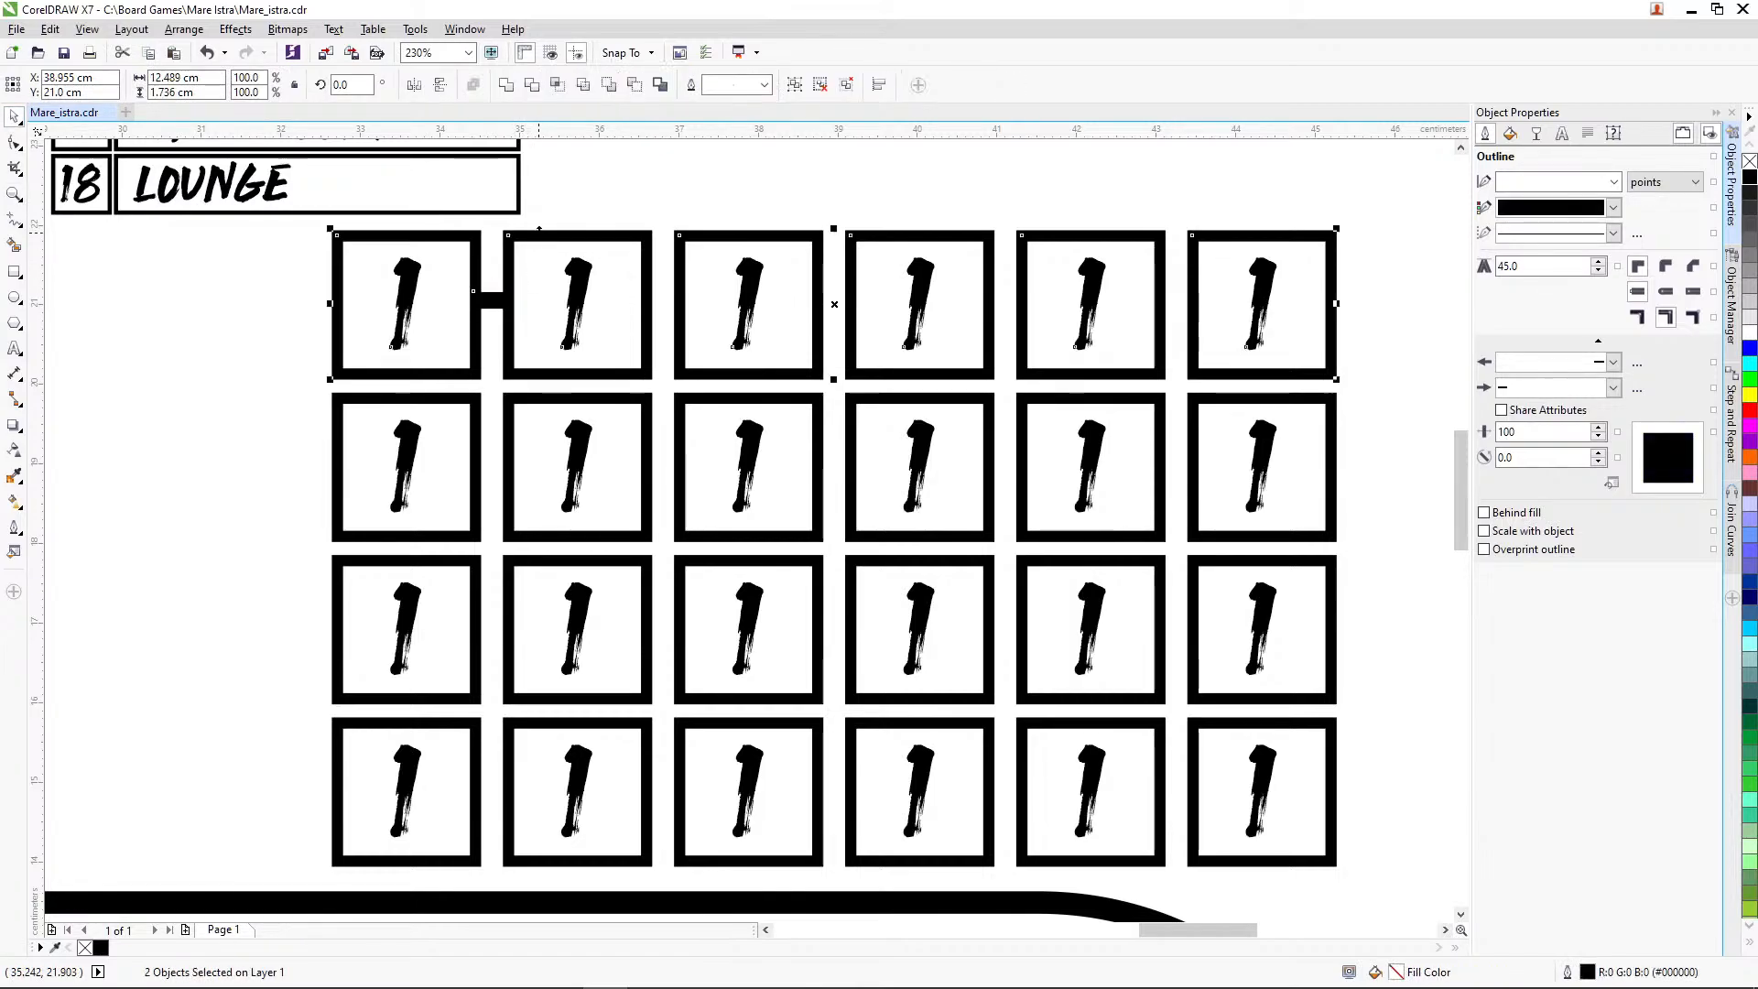
Duplicate the connector bar into the four remaining gaps between the top row's squares
{"action": "left_click", "coordinate": [491, 302]}
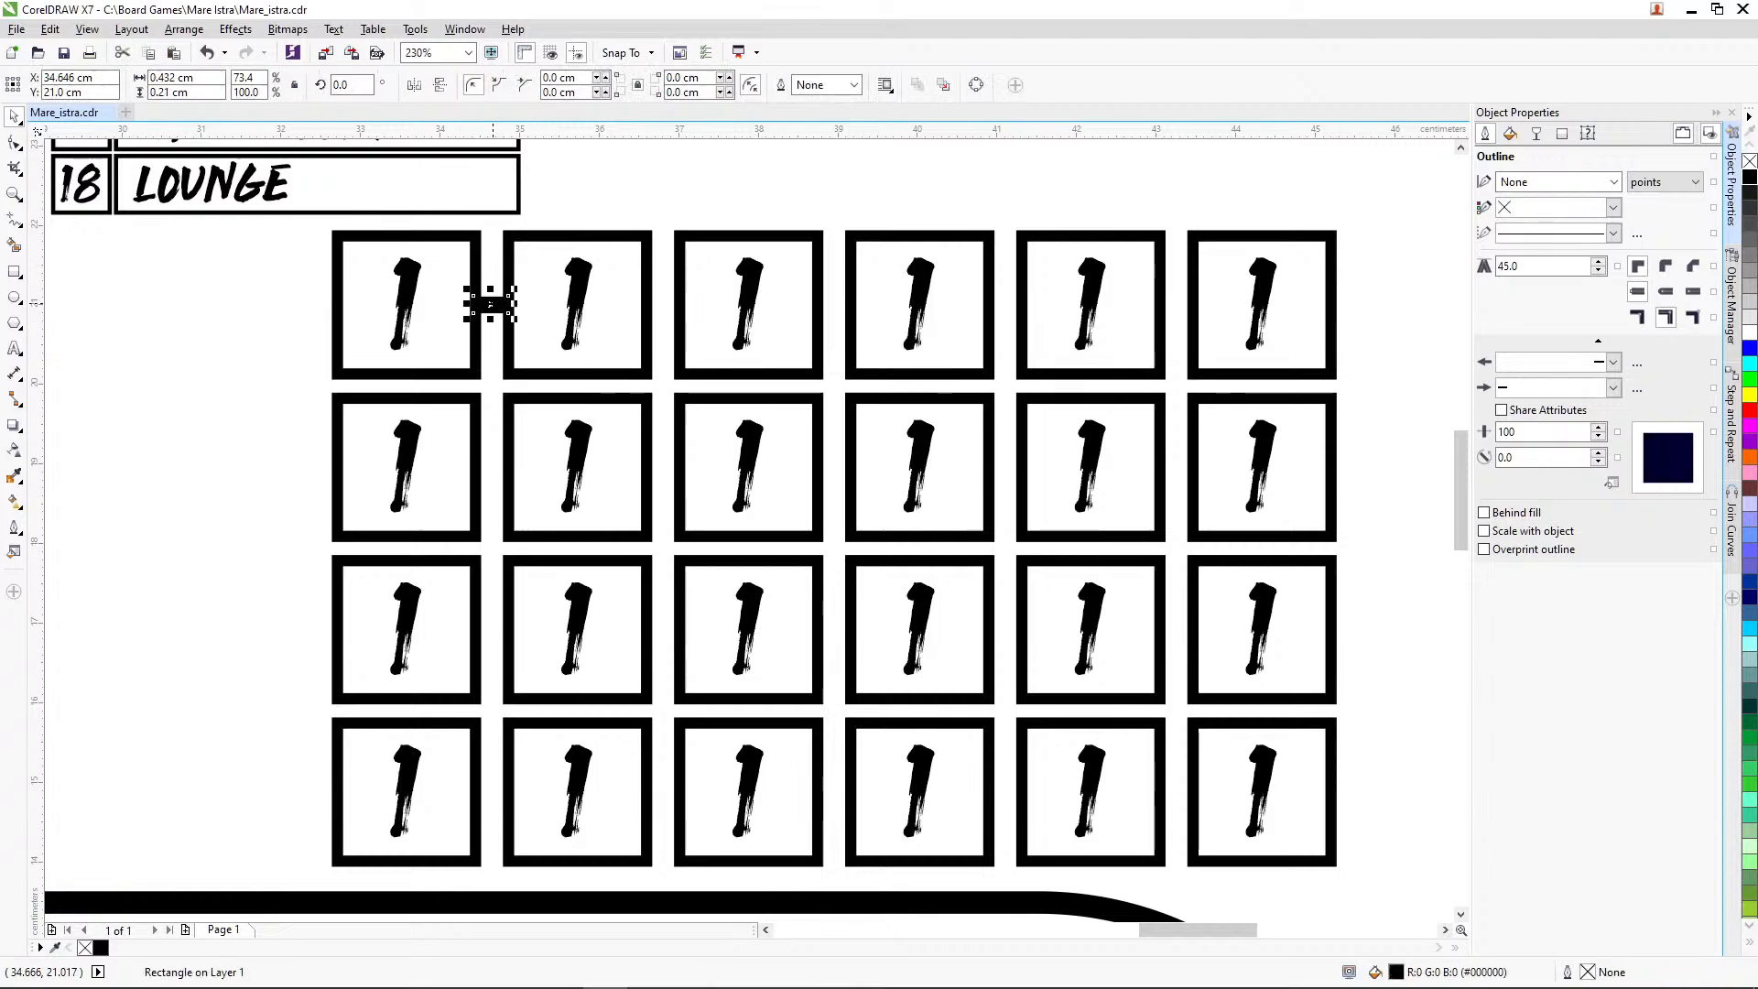
{"action": "key", "text": "ctrl+d"}
{"action": "left_click_drag", "start_coordinate": [528, 282], "coordinate": [661, 304]}
{"action": "key", "text": "ctrl+d"}
{"action": "key", "text": "ctrl+d"}
{"action": "key", "text": "ctrl+d"}
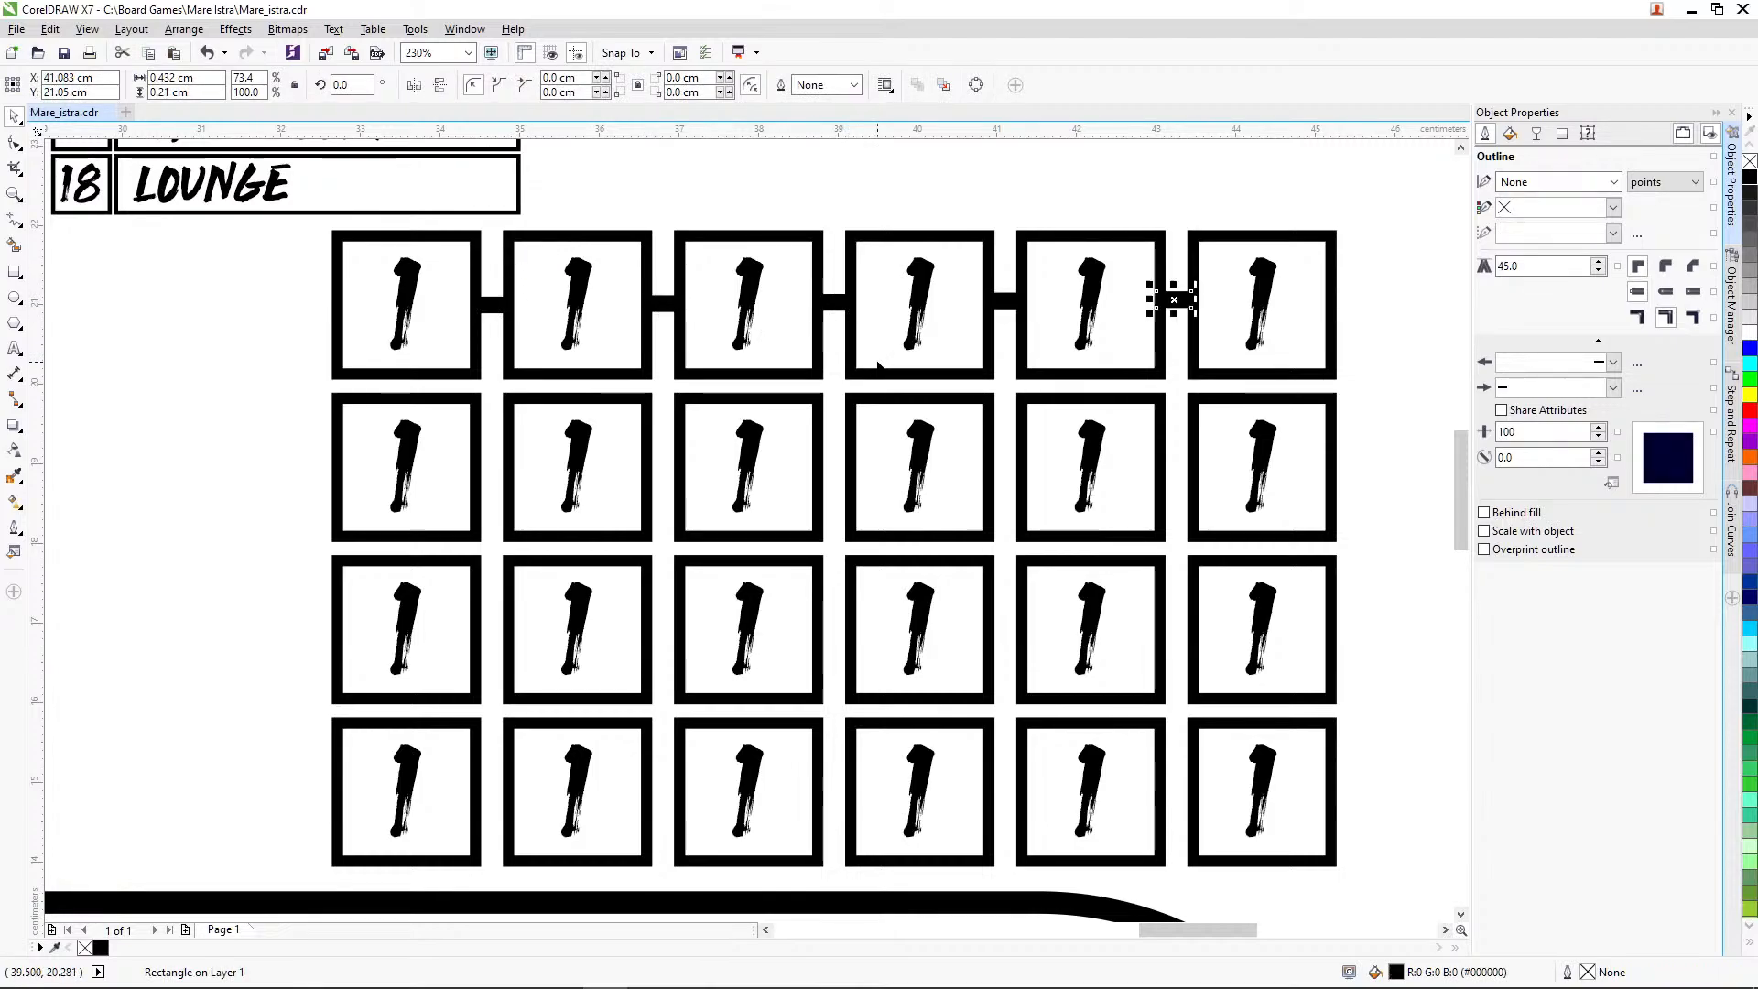
Align the five connector bars vertically with the center of the top row's squares
{"action": "left_click", "coordinate": [497, 307]}
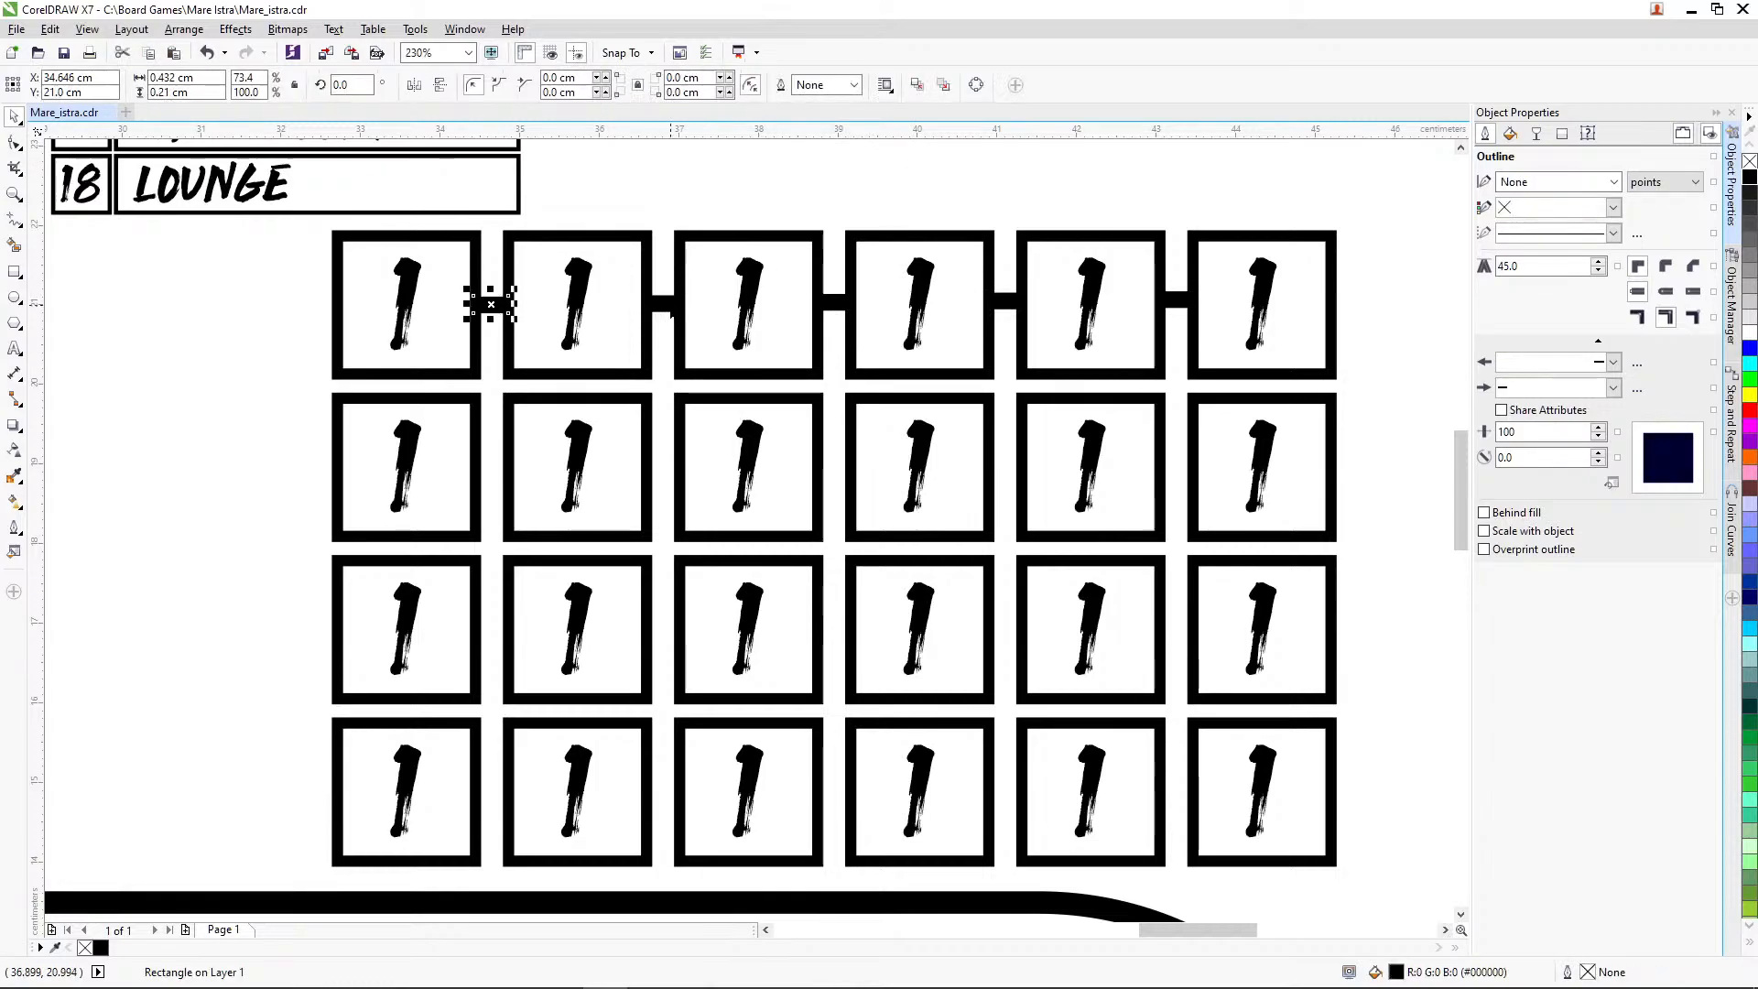
{"action": "left_click", "coordinate": [663, 303], "text": "shift"}
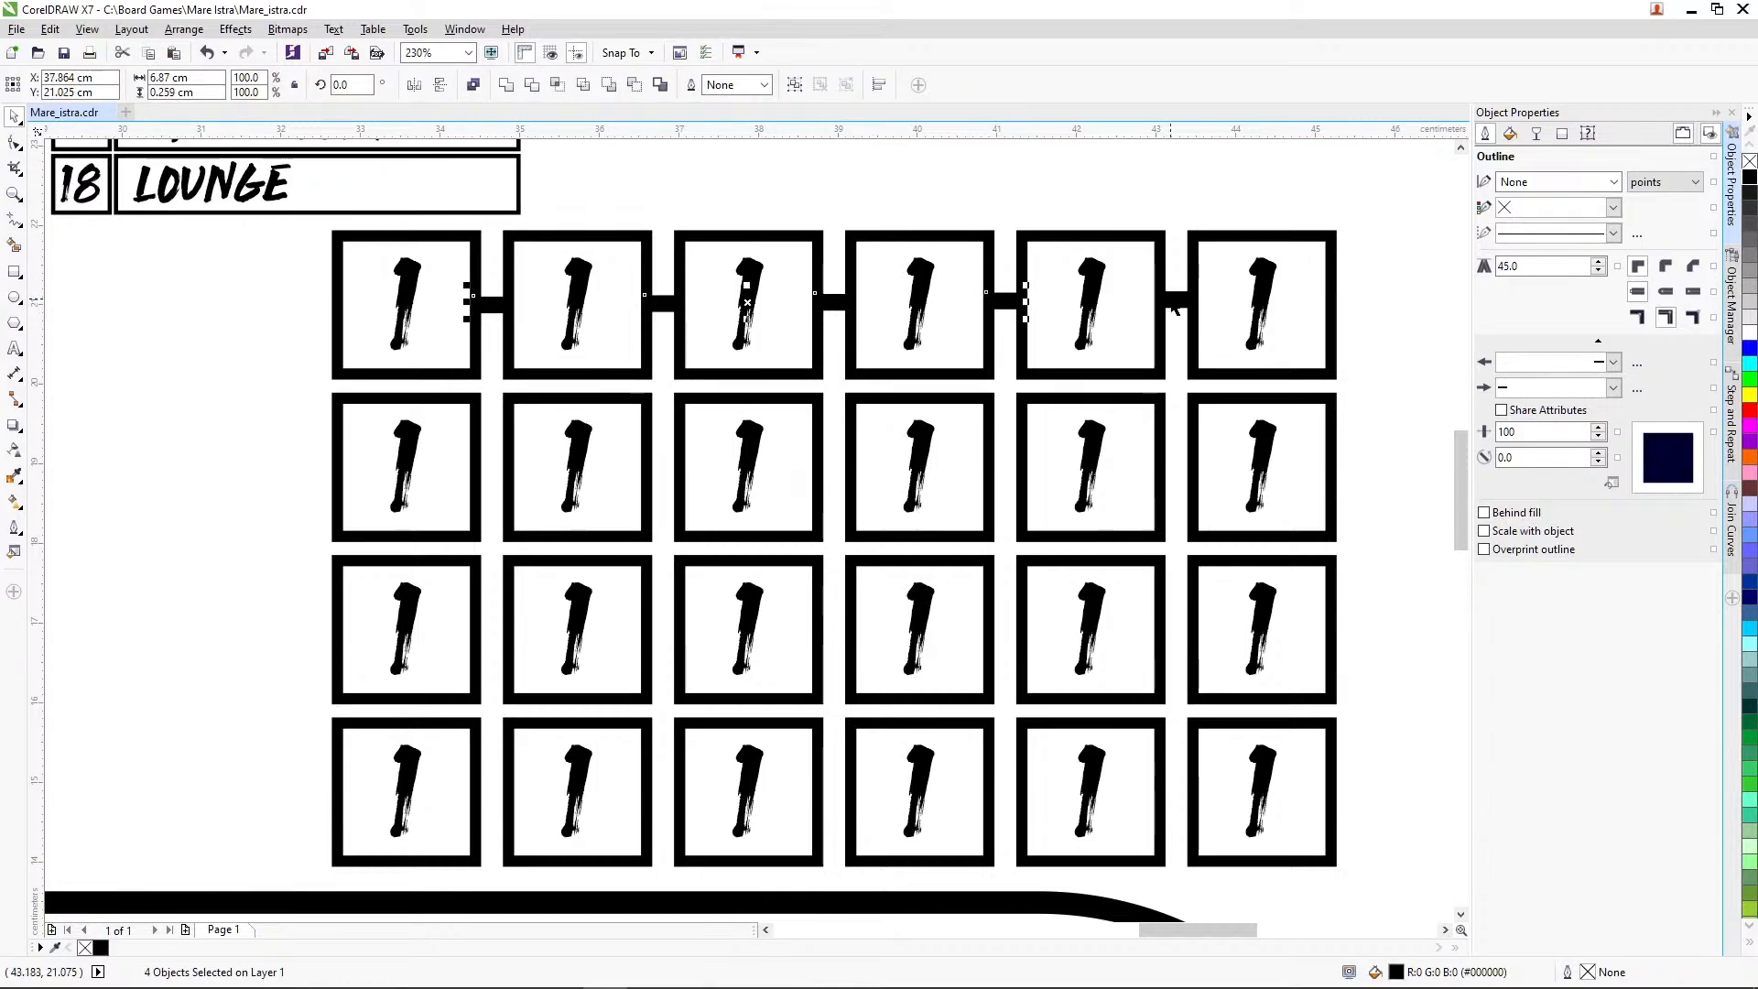
{"action": "left_click", "coordinate": [1219, 240], "text": "shift"}
{"action": "key", "text": "e"}
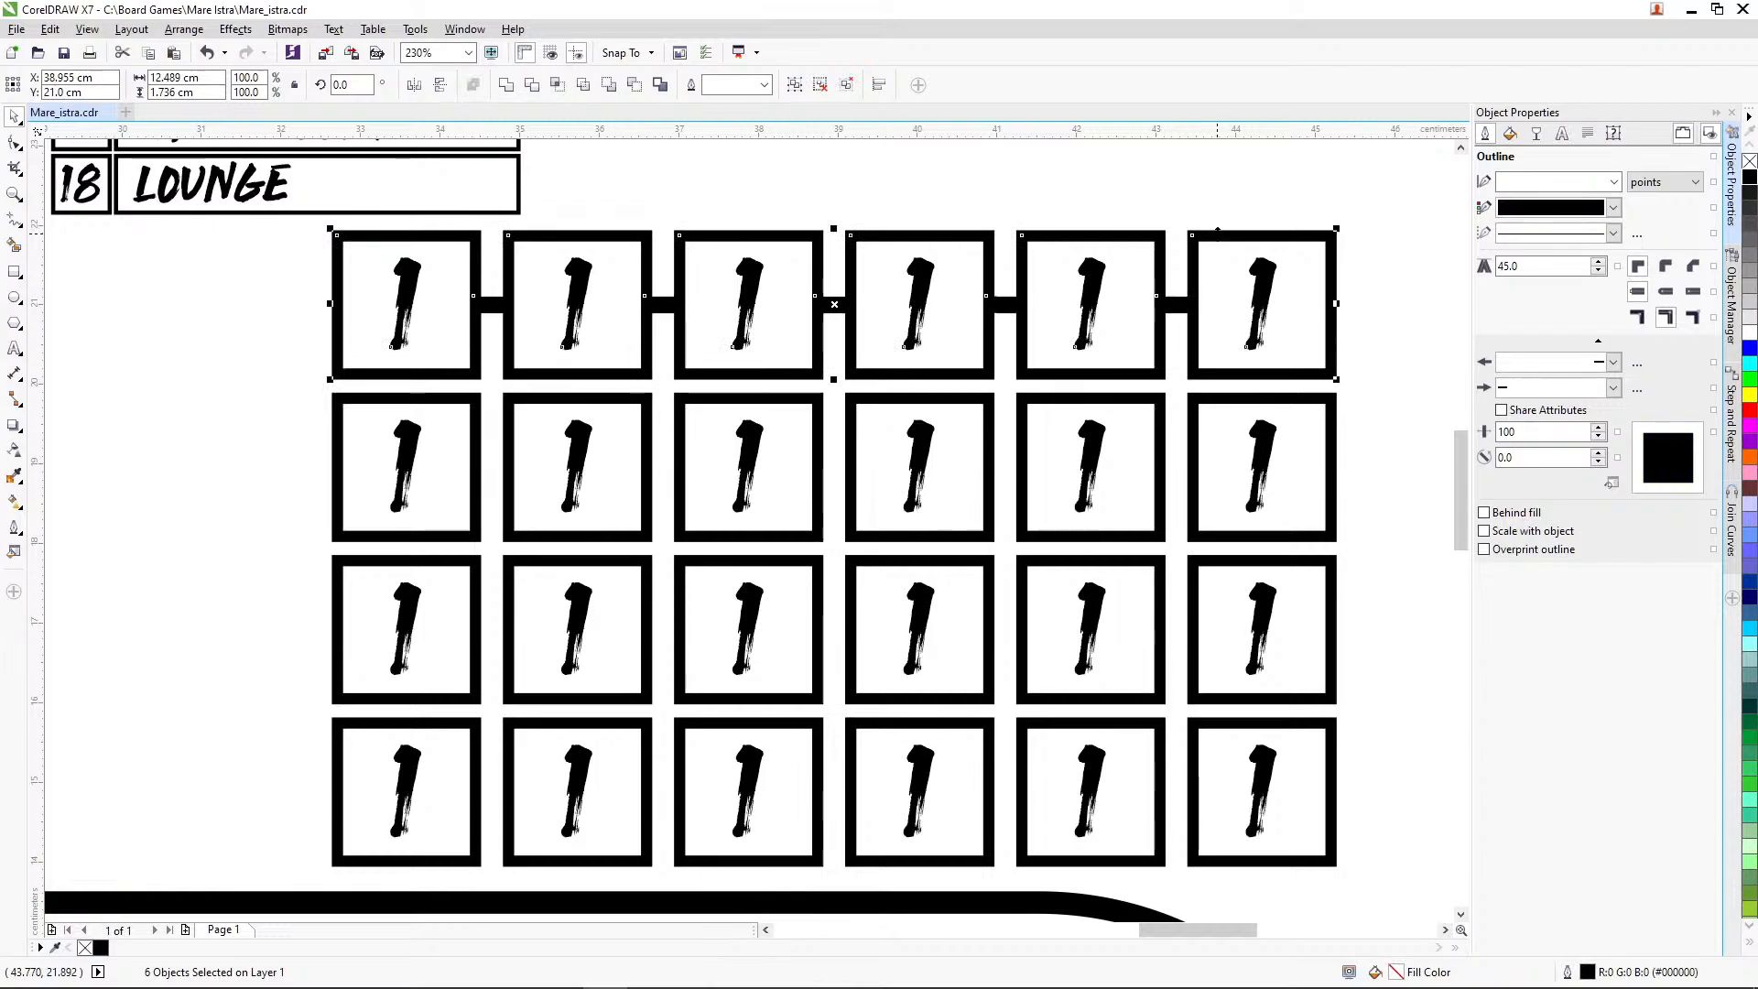
{"action": "left_click", "coordinate": [1143, 212]}
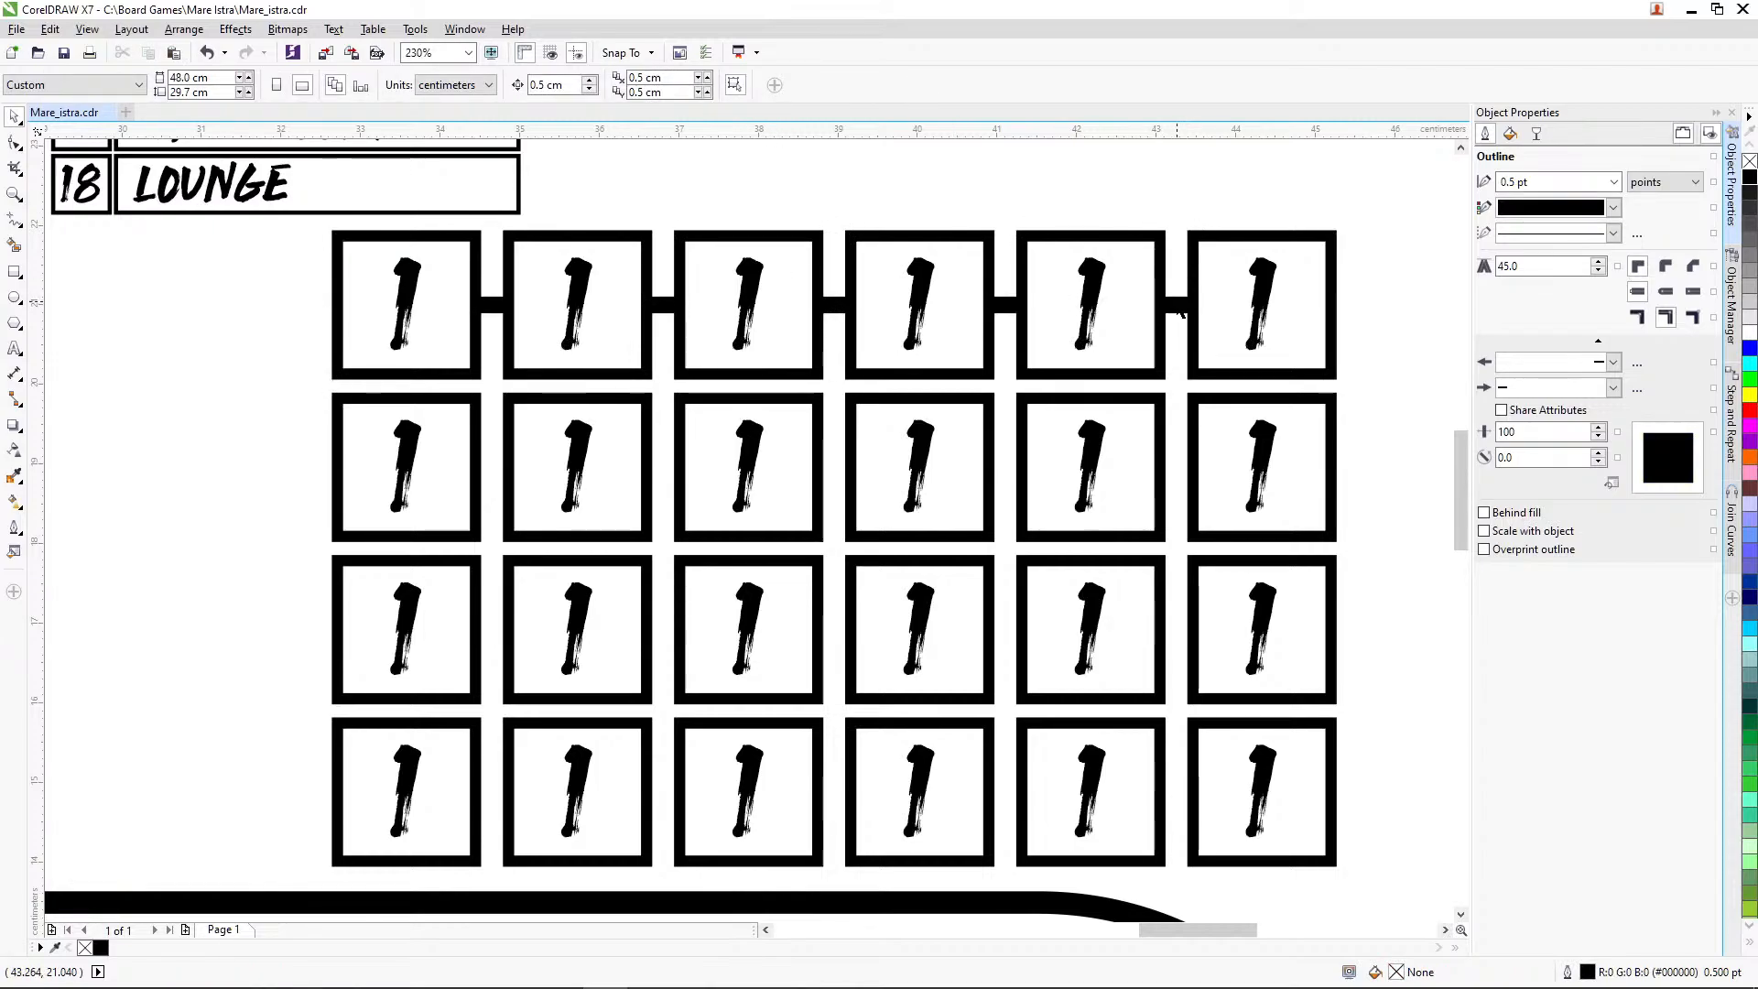
Duplicate the top row's five connector bars down into the second, third and fourth rows at equal spacing
{"action": "left_click_drag", "start_coordinate": [265, 279], "coordinate": [1172, 467]}
{"action": "key", "text": "ctrl+r"}
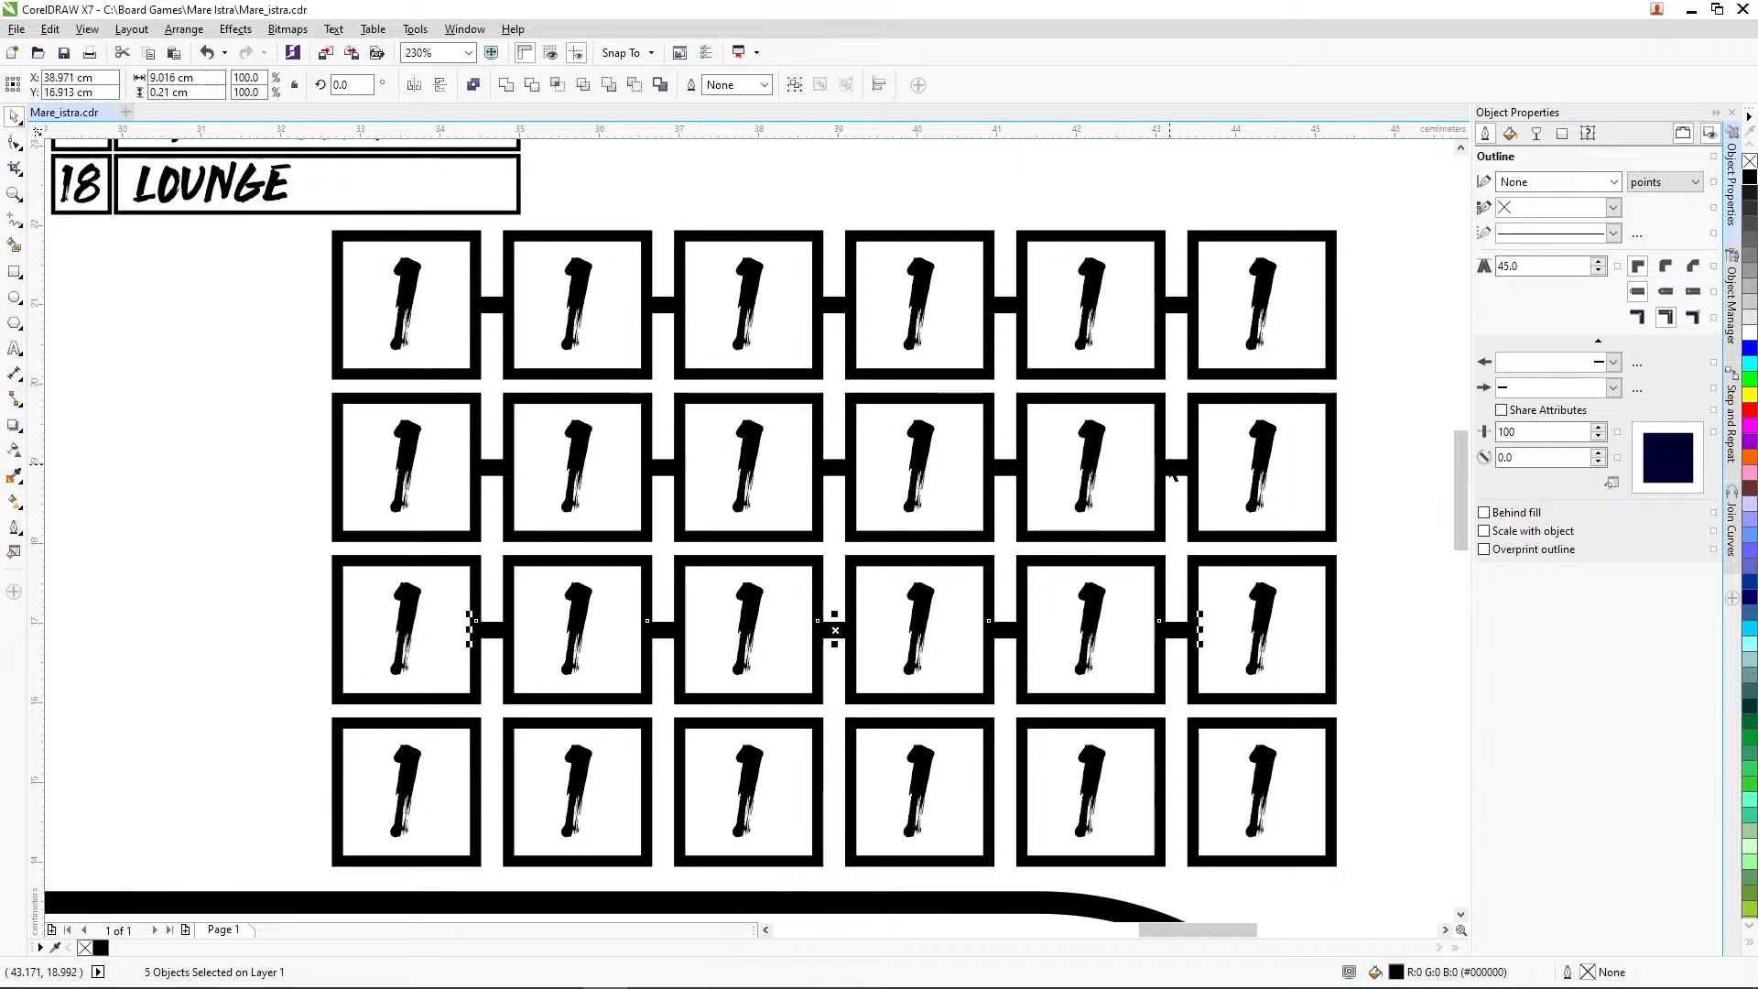
{"action": "key", "text": "ctrl+r"}
Center the connector bars vertically on the squares of each of the lower three rows
{"action": "left_click_drag", "start_coordinate": [243, 361], "coordinate": [1404, 578]}
{"action": "key", "text": "ctrl+g"}
{"action": "left_click_drag", "start_coordinate": [267, 503], "coordinate": [1404, 738]}
{"action": "key", "text": "ctrl+g"}
{"action": "left_click_drag", "start_coordinate": [294, 663], "coordinate": [1401, 923]}
{"action": "key", "text": "ctrl+g"}
Make 270° rotated, about 0.32 cm long connector bars linking rows one and two at the last column and rows two and three at the first
{"action": "left_click", "coordinate": [1180, 790]}
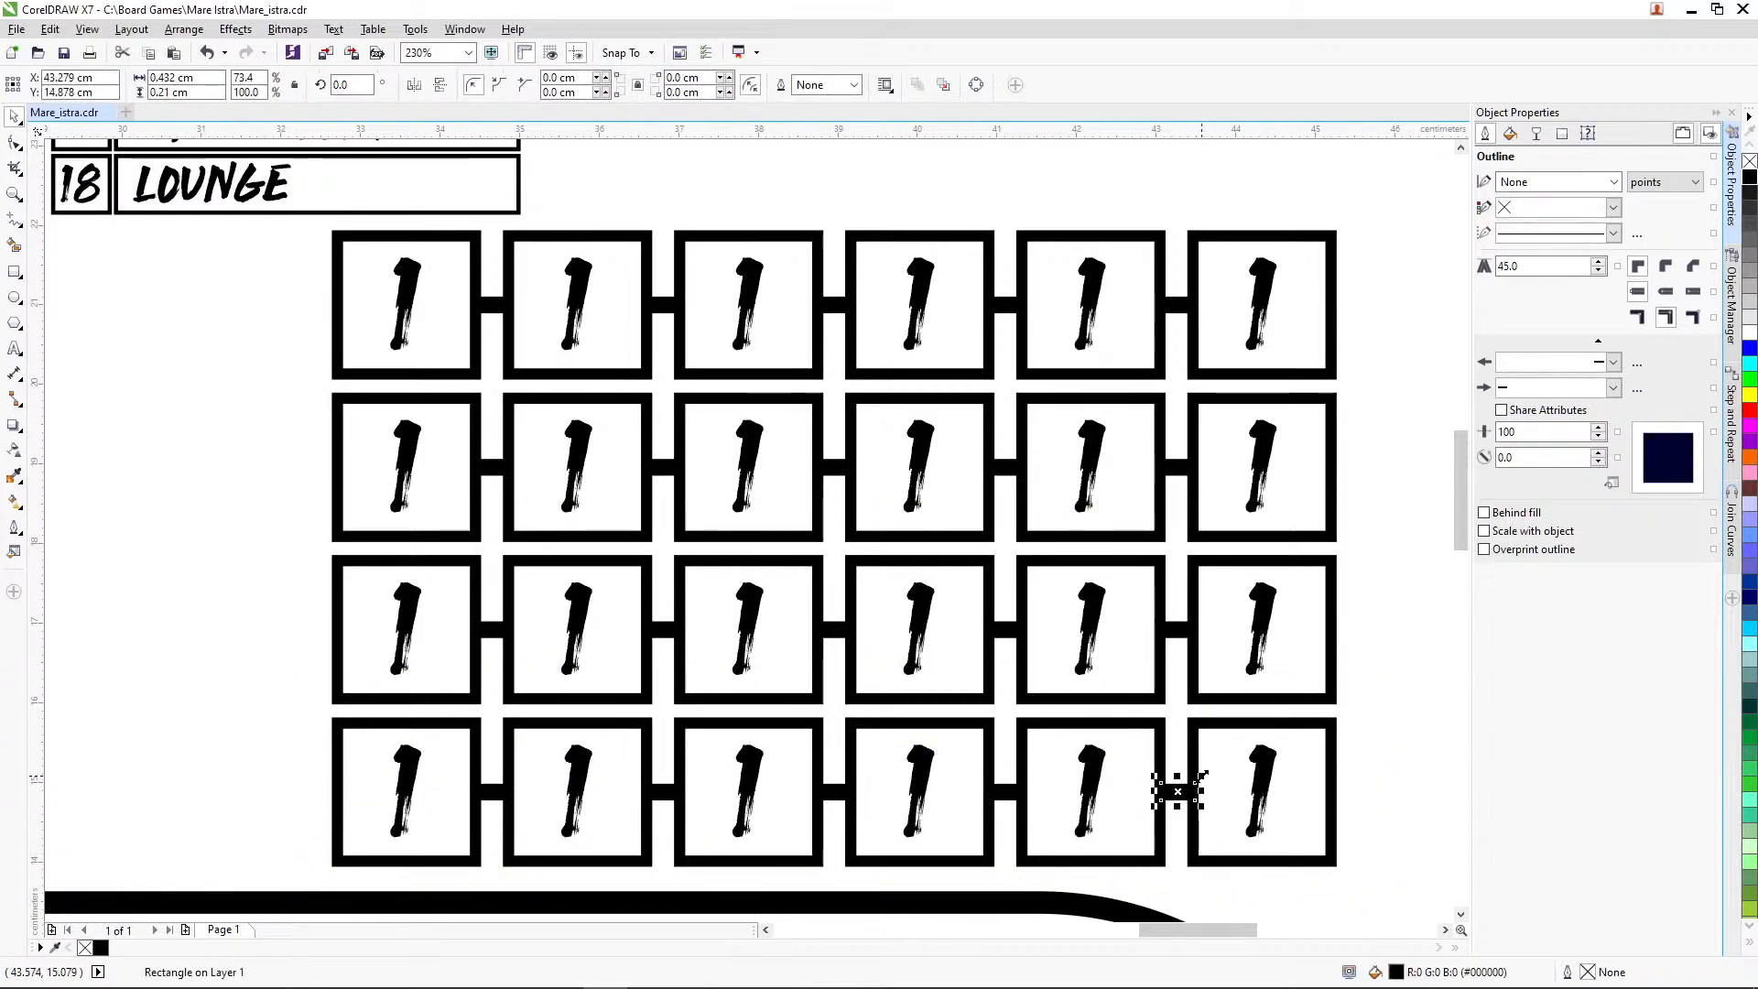
{"action": "key", "text": "Up"}
{"action": "key", "text": "Right"}
{"action": "left_click_drag", "start_coordinate": [1218, 751], "coordinate": [407, 547]}
{"action": "left_click", "coordinate": [1390, 416]}
{"action": "key", "text": "ctrl+d"}
{"action": "left_click", "coordinate": [486, 549]}
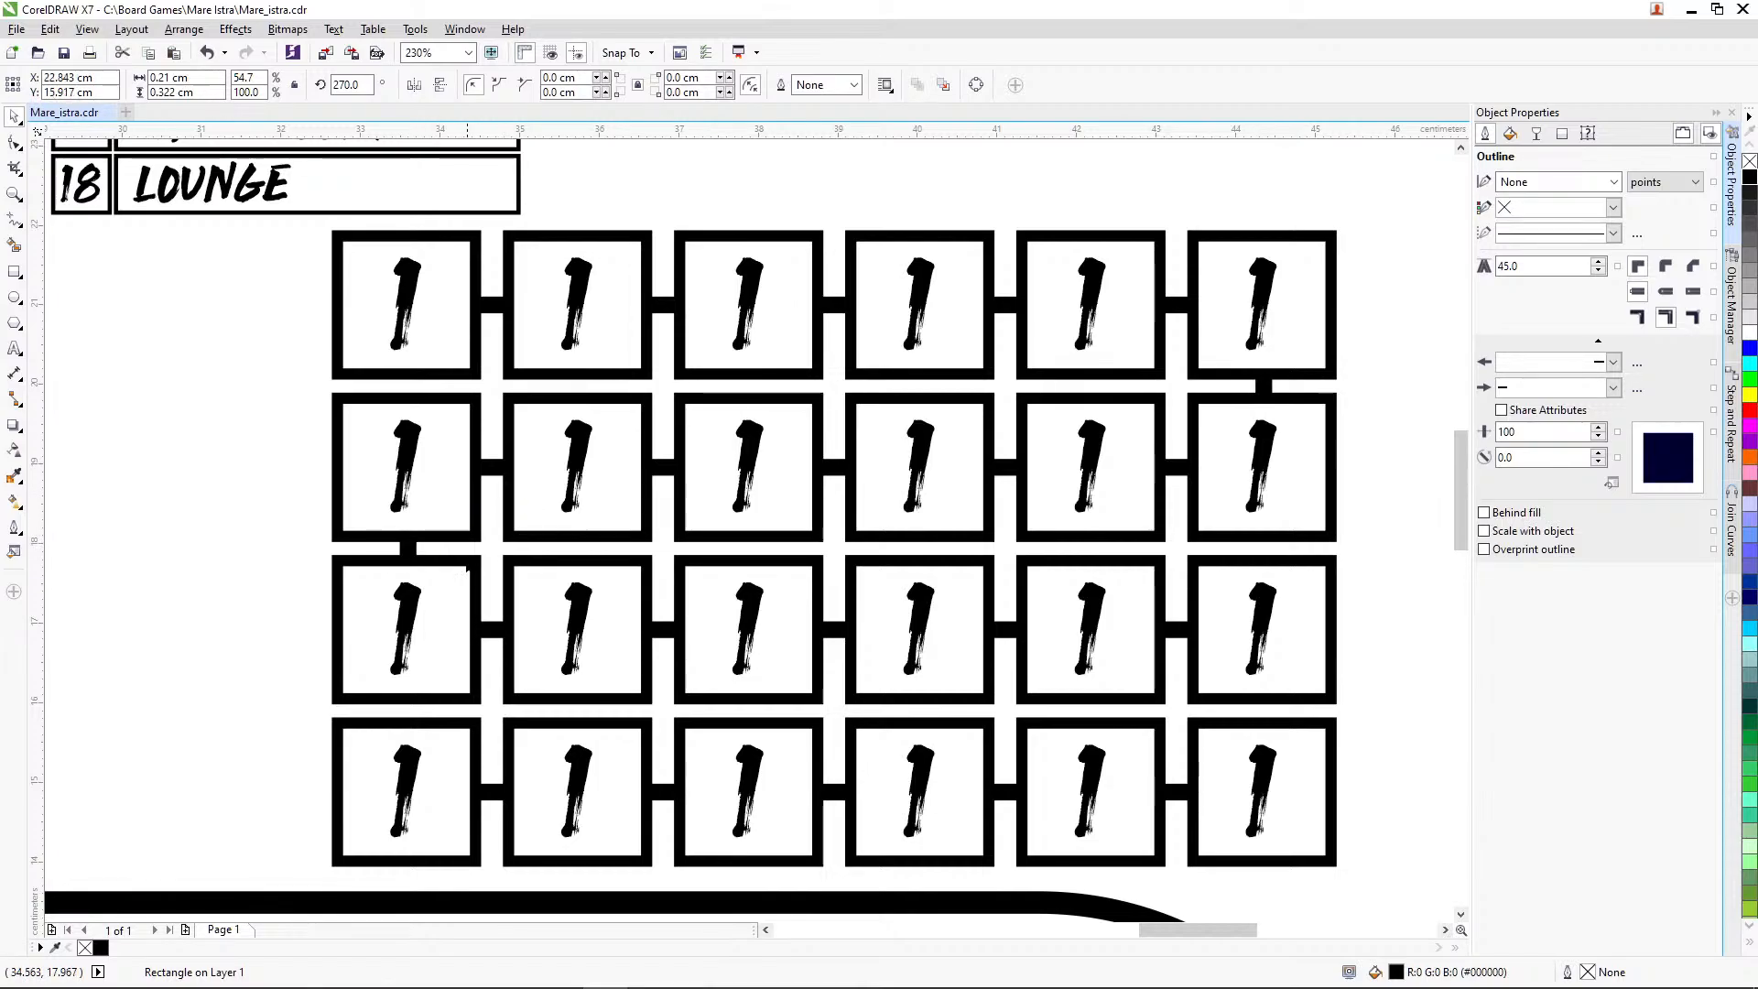
Copy the vertical connector bar into the gap between the last squares of the third and fourth rows
{"action": "left_click", "coordinate": [51, 29]}
{"action": "left_click", "coordinate": [157, 275]}
{"action": "key", "text": "ctrl+v"}
{"action": "left_click_drag", "start_coordinate": [406, 544], "coordinate": [1256, 710]}
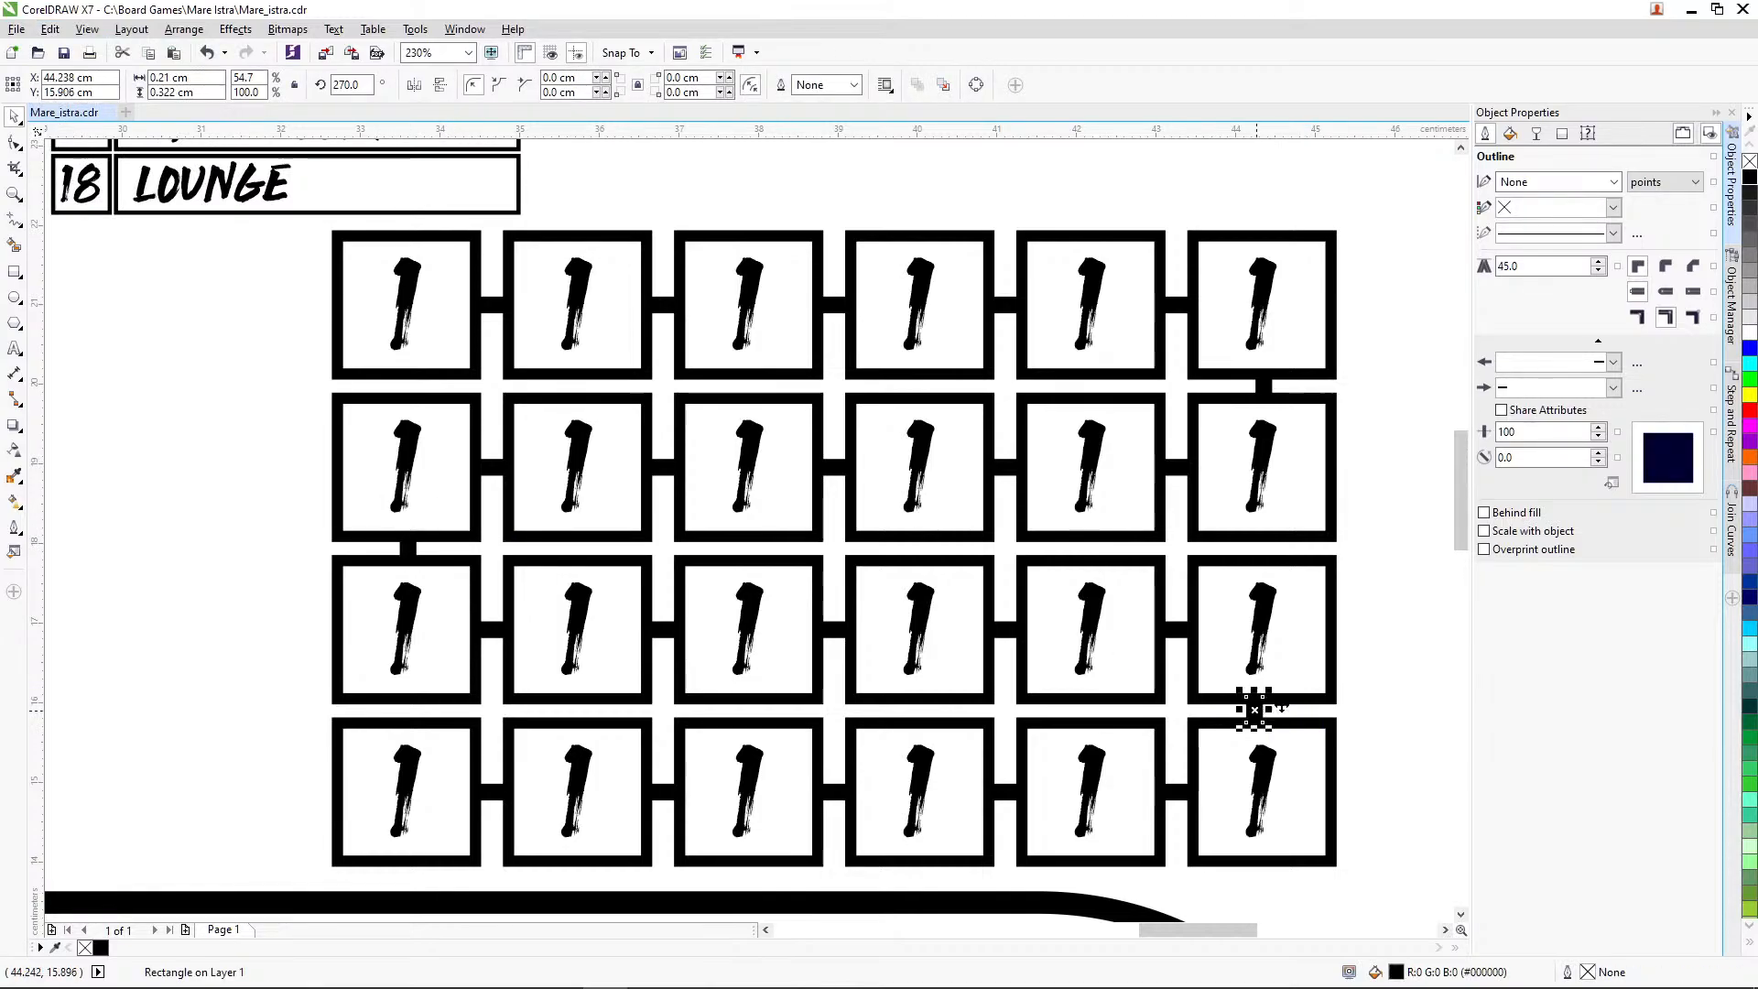
Ungroup the second row and center the vertical bar above its last square horizontally on that square
{"action": "left_click", "coordinate": [1309, 446]}
{"action": "left_click", "coordinate": [1374, 415]}
{"action": "left_click", "coordinate": [1341, 379]}
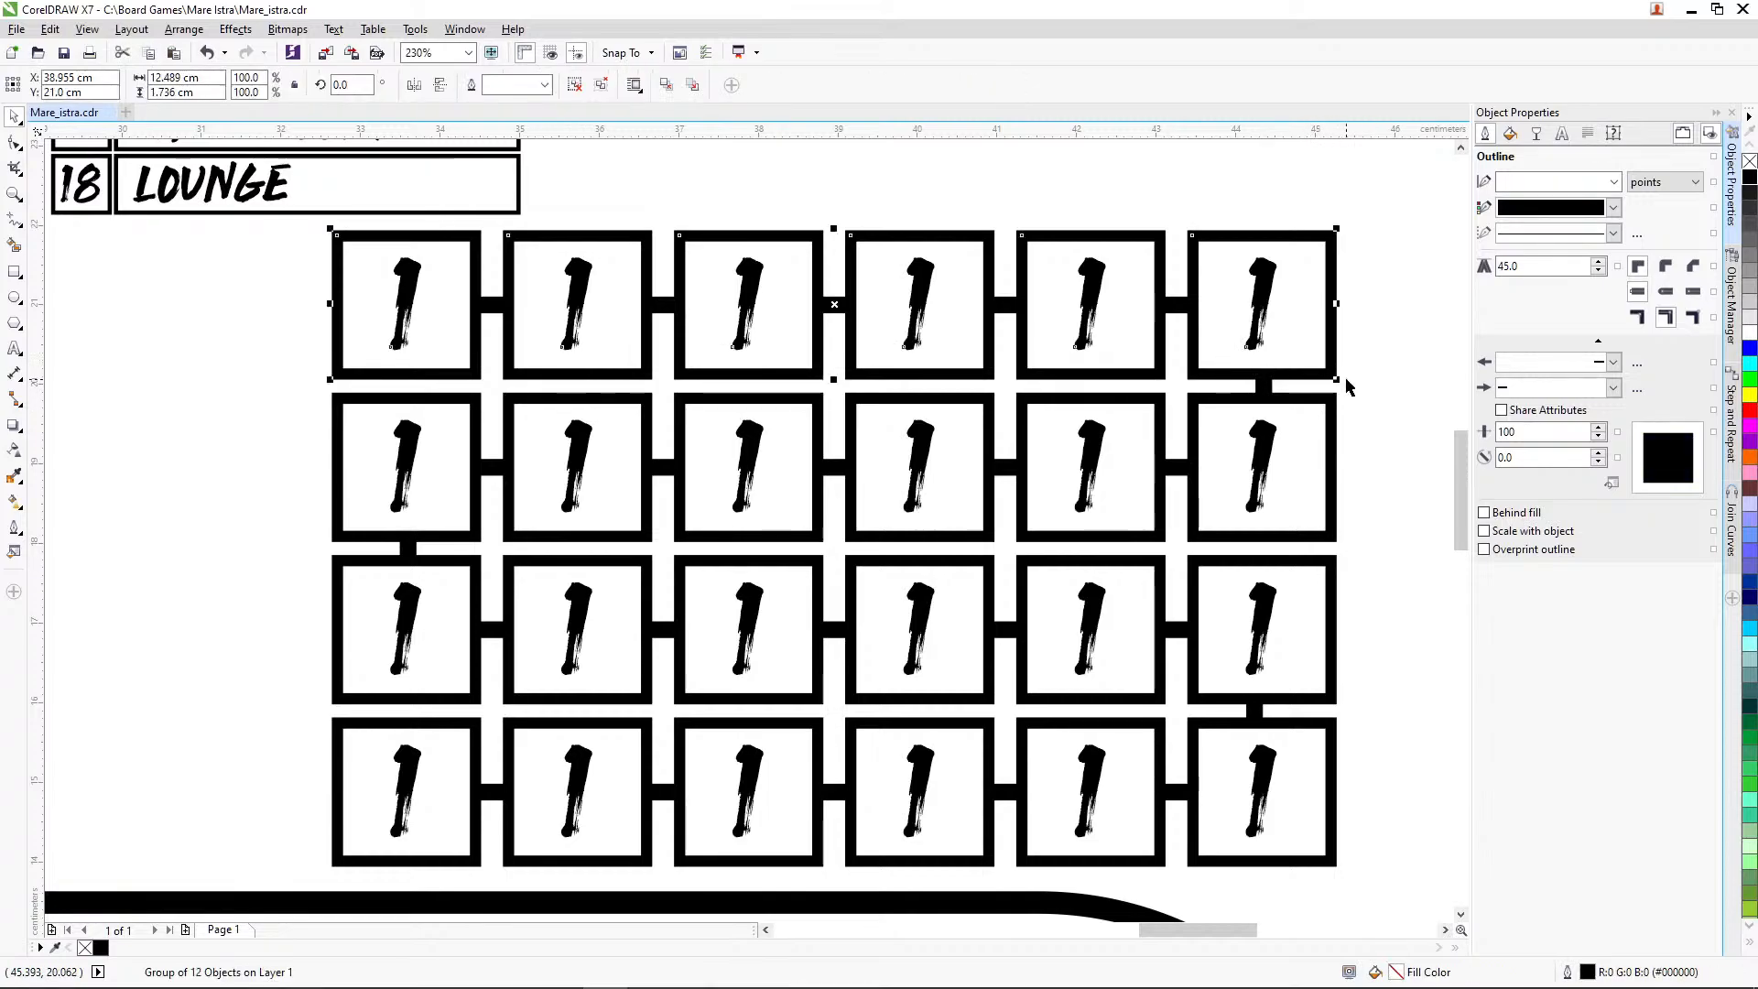
{"action": "left_click", "coordinate": [1339, 398]}
{"action": "key", "text": "ctrl+u"}
{"action": "left_click", "coordinate": [1409, 412]}
{"action": "left_click", "coordinate": [1264, 384]}
{"action": "left_click", "coordinate": [1328, 402], "text": "shift"}
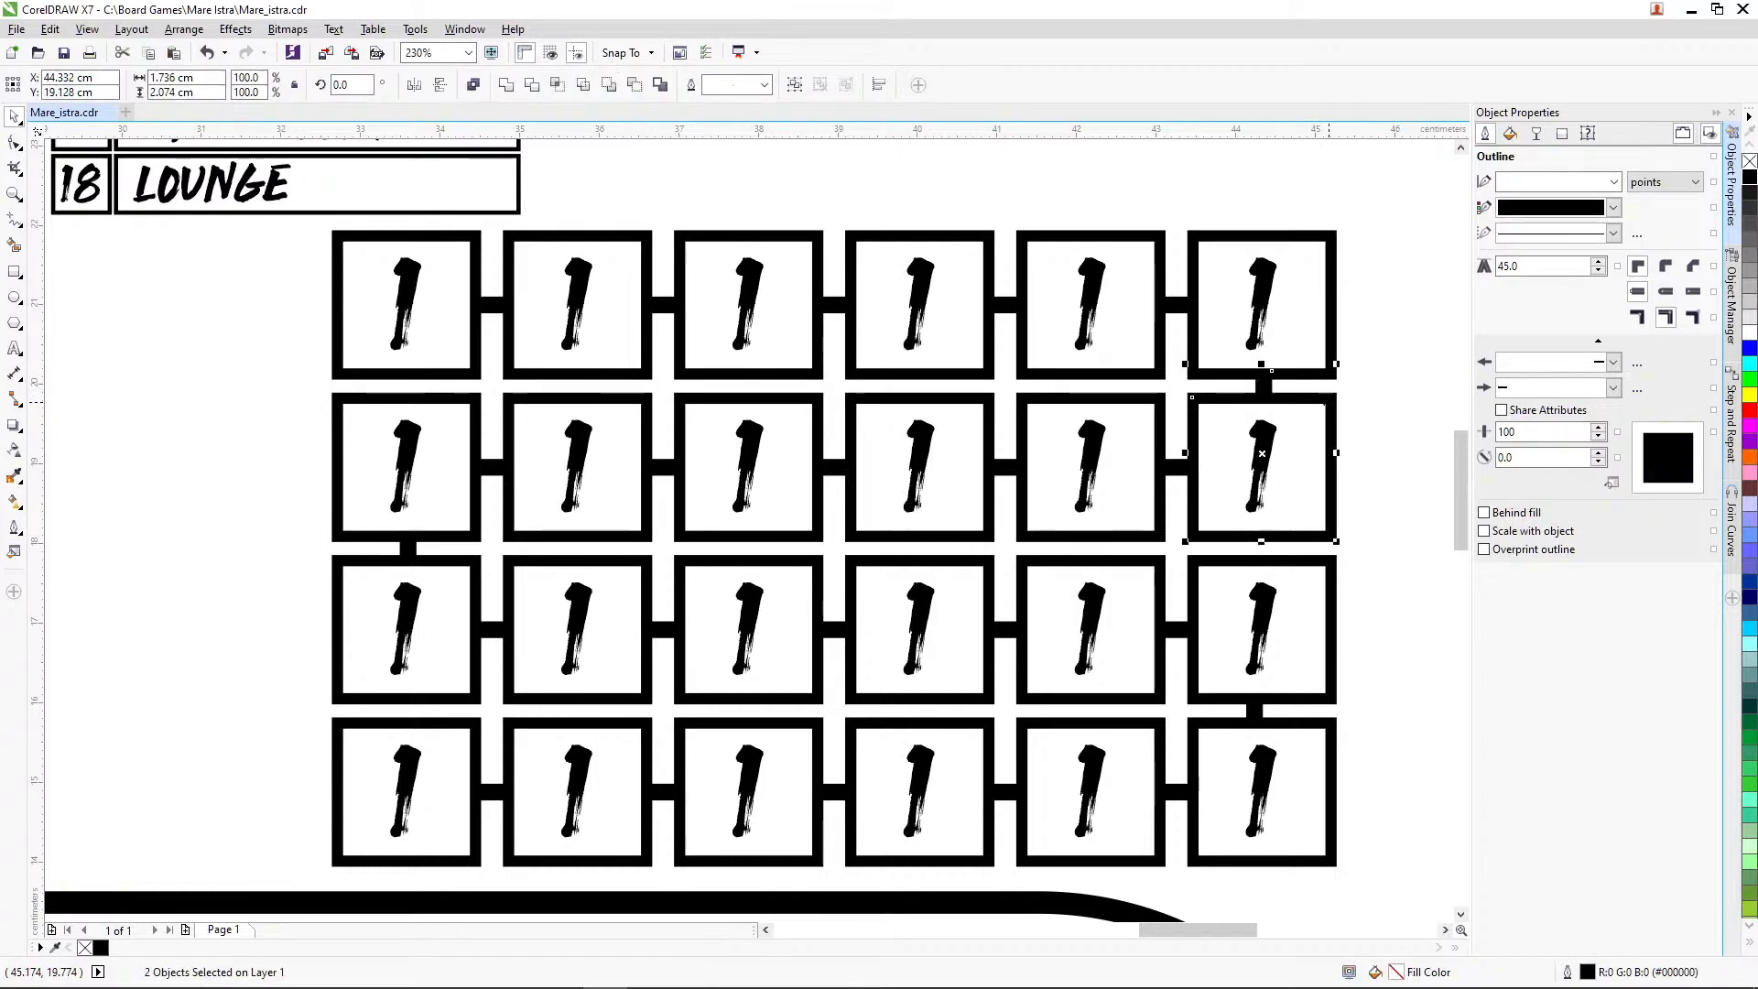
Ungroup the third and fourth rows of squares
{"action": "left_click", "coordinate": [472, 534]}
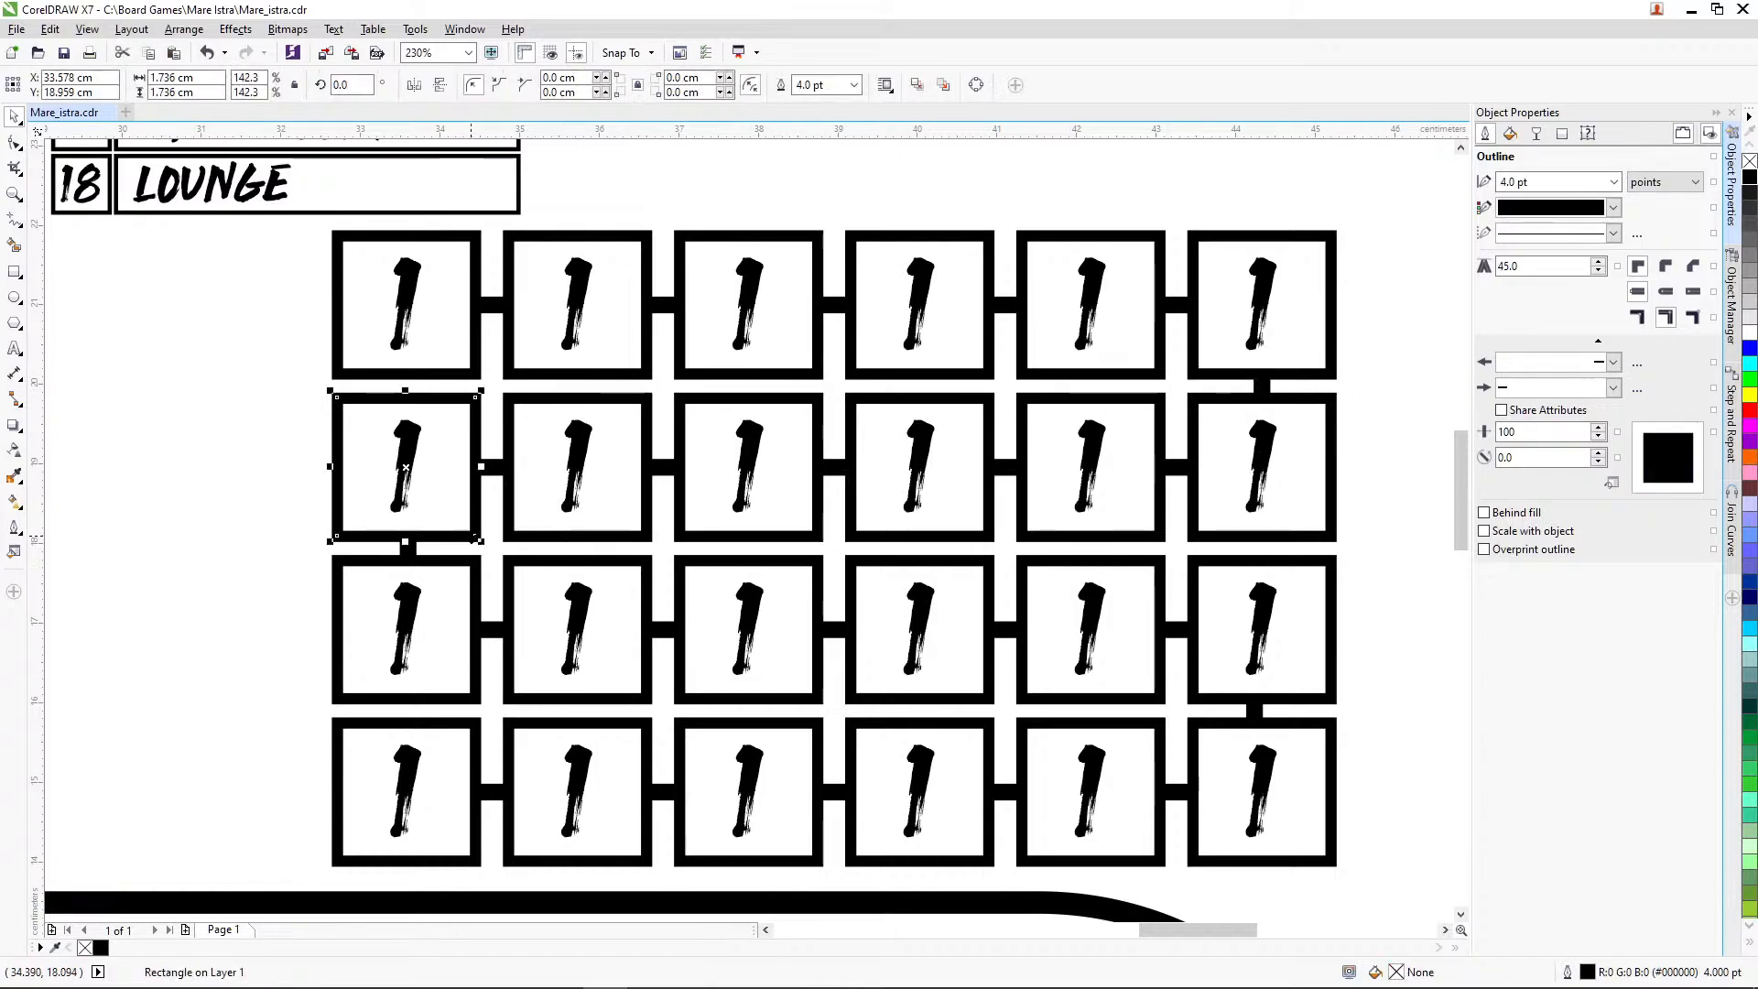
{"action": "left_click", "coordinate": [227, 560]}
{"action": "left_click", "coordinate": [465, 555]}
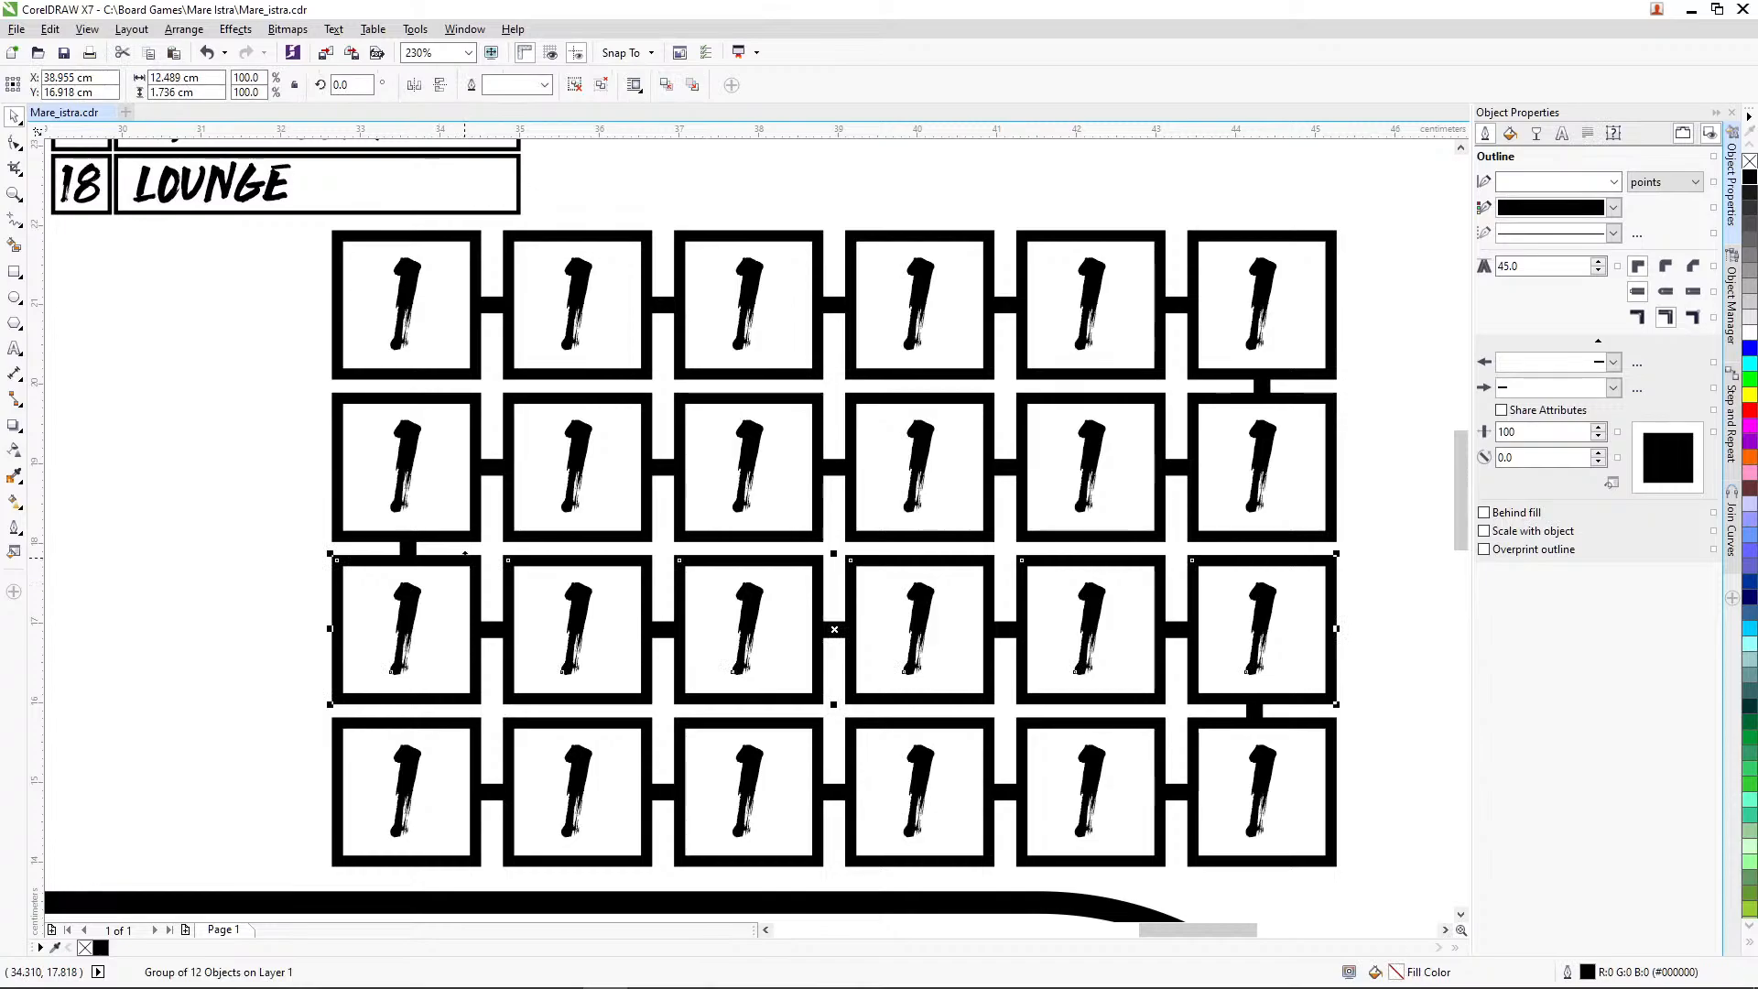
{"action": "key", "text": "ctrl+u"}
{"action": "left_click", "coordinate": [271, 591]}
{"action": "left_click", "coordinate": [411, 721]}
{"action": "key", "text": "ctrl+u"}
{"action": "left_click", "coordinate": [252, 687]}
Center the vertical bars below the second row's first square and the third row's last square horizontally on those squares
{"action": "left_click", "coordinate": [409, 550]}
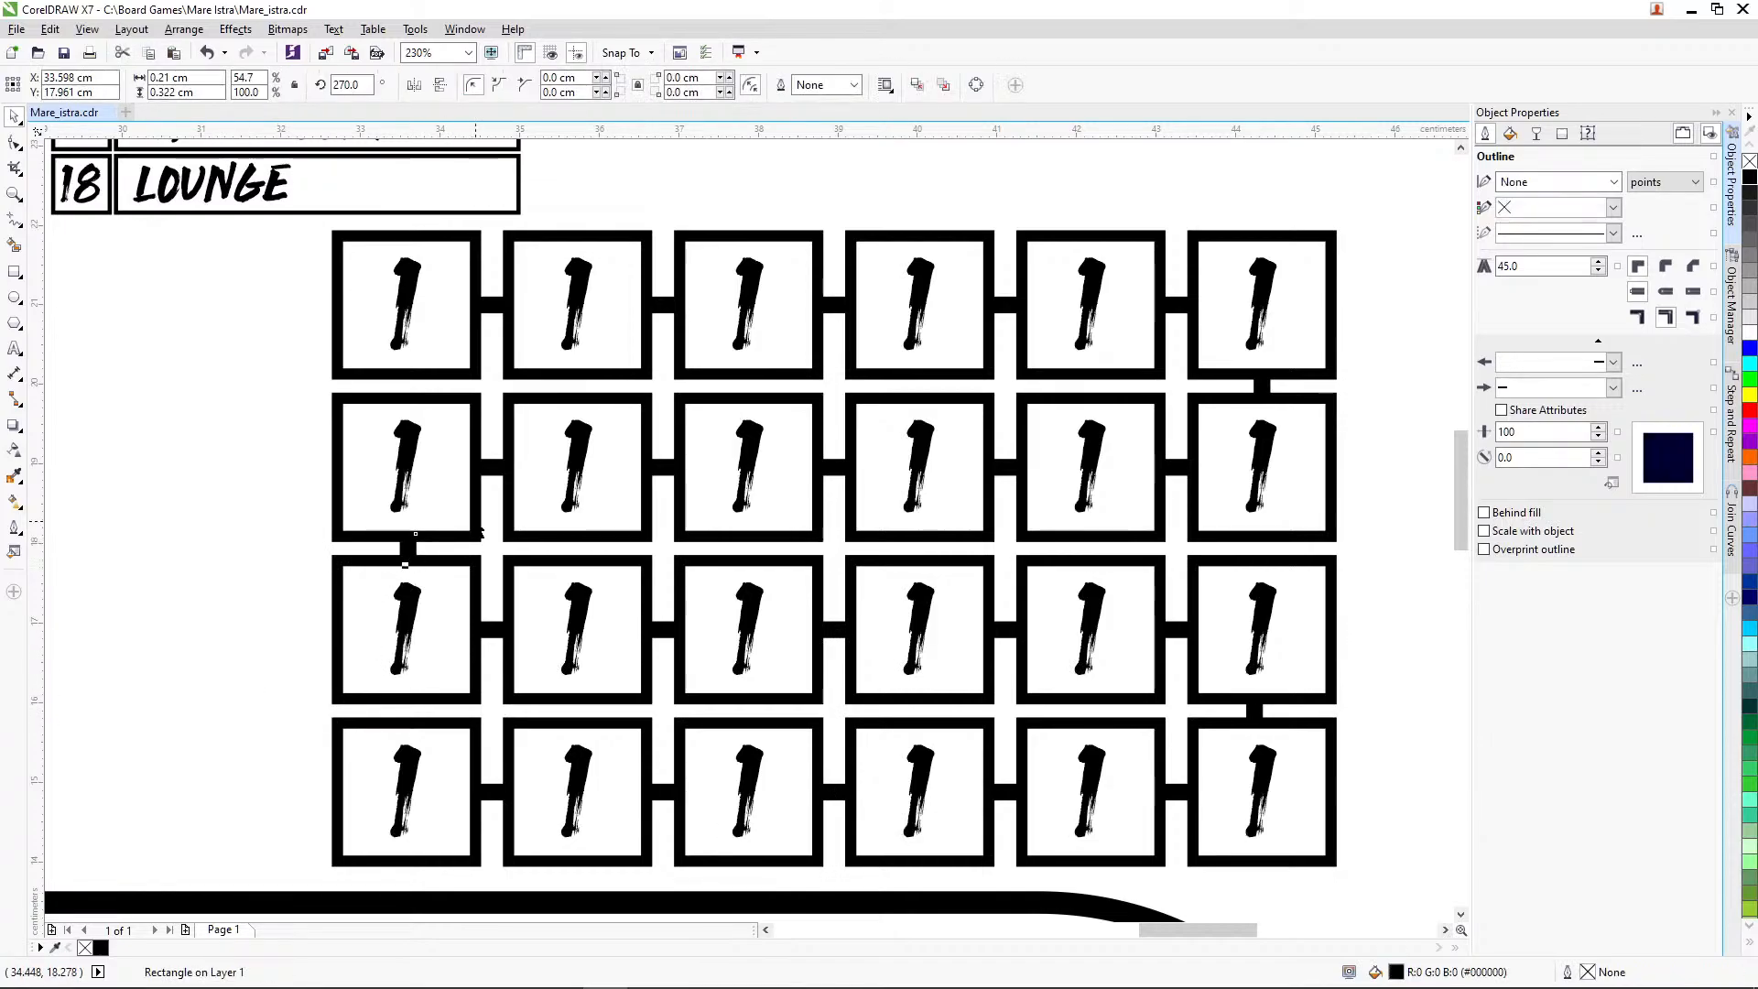
{"action": "left_click", "coordinate": [475, 521], "text": "shift"}
{"action": "left_click", "coordinate": [1387, 647]}
{"action": "left_click", "coordinate": [1257, 710]}
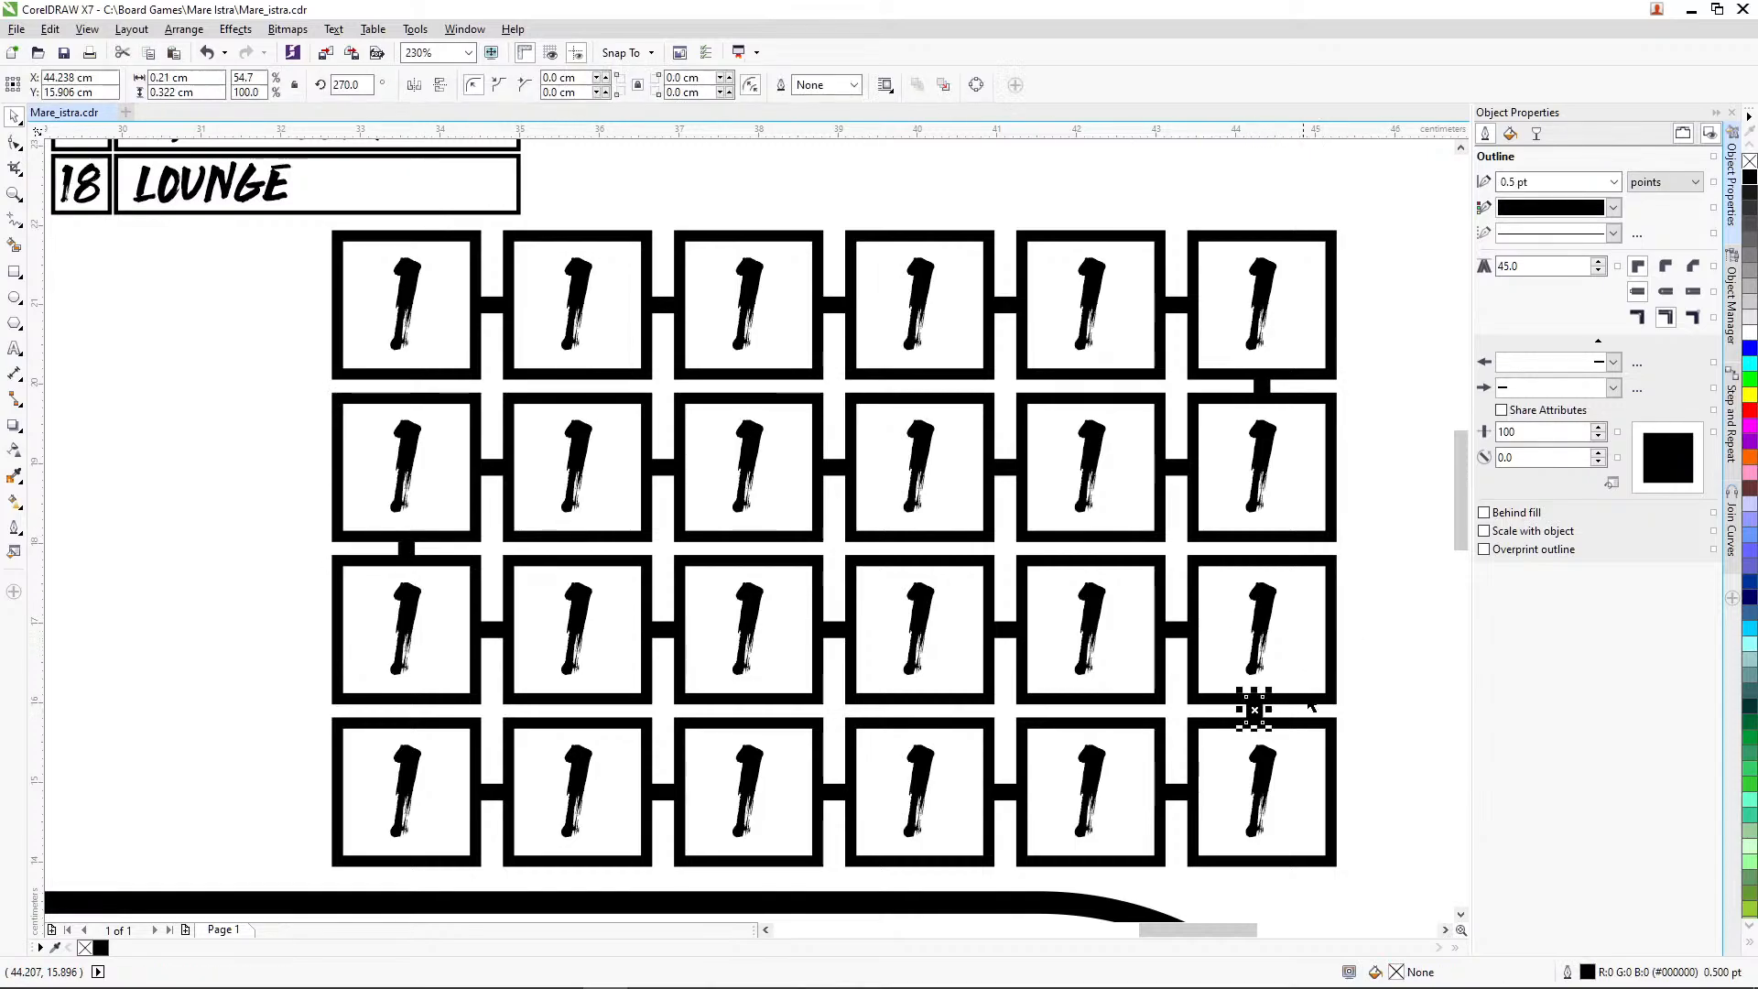
{"action": "left_click", "coordinate": [1331, 678], "text": "shift"}
{"action": "left_click", "coordinate": [1387, 686]}
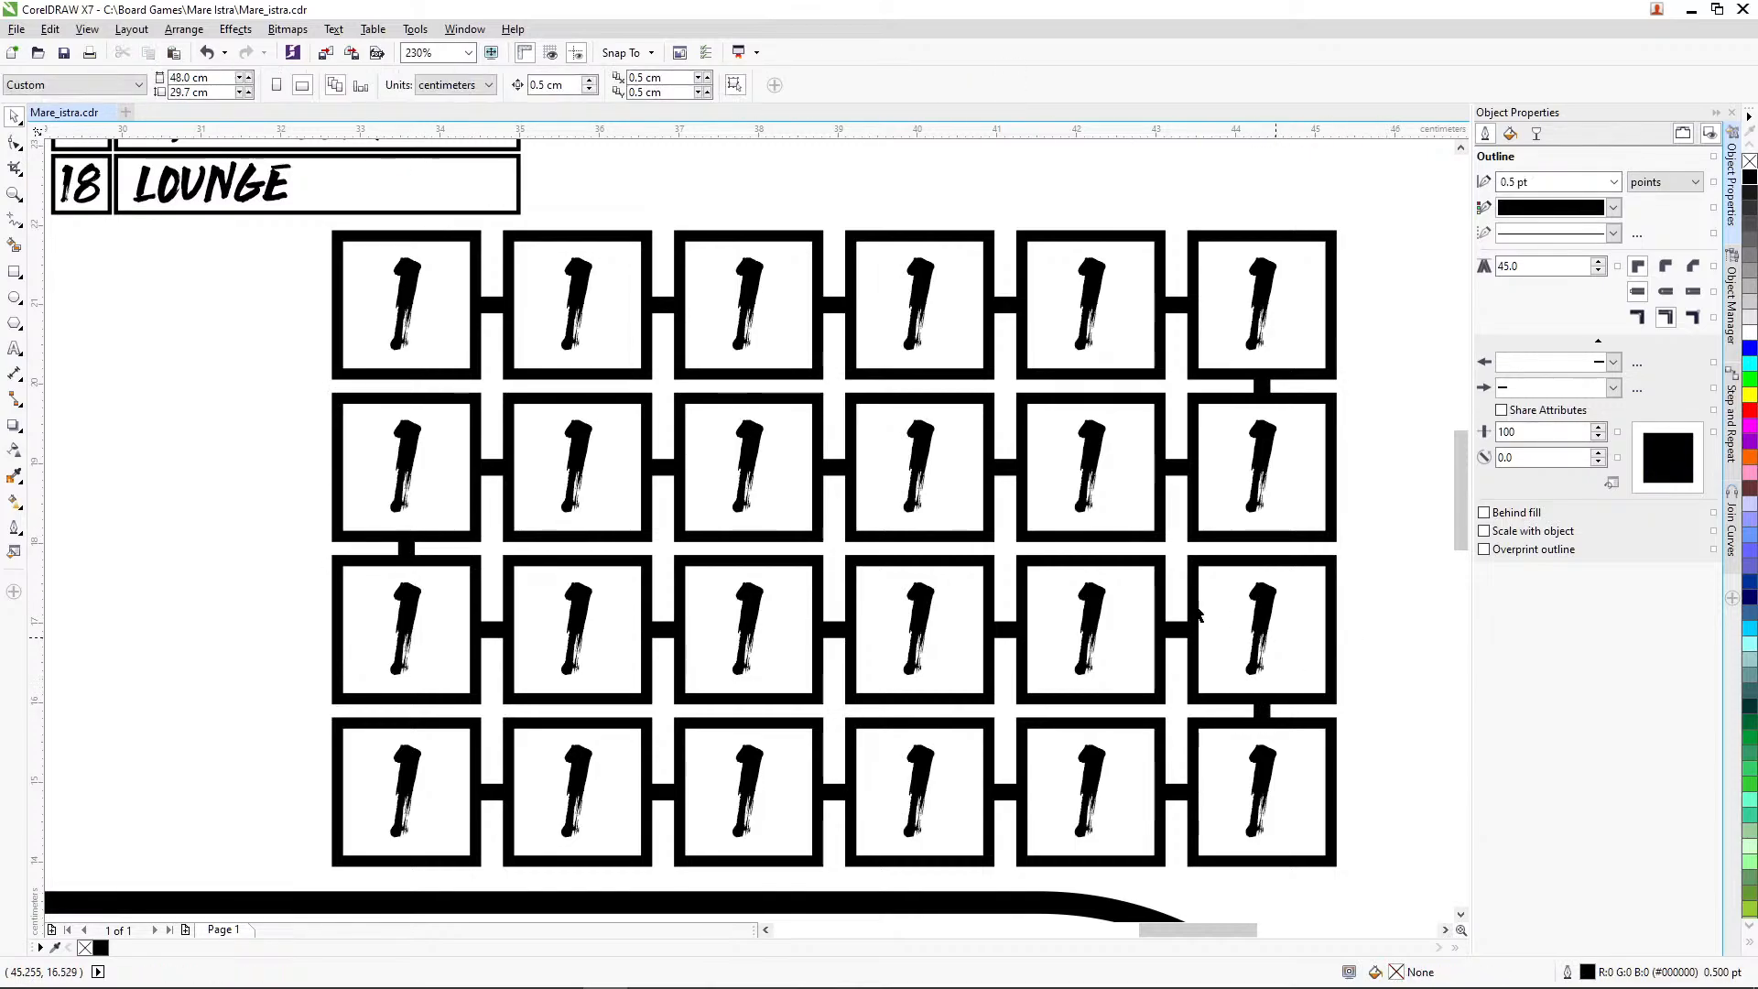
Renumber the top row's second to sixth squares 2, 3, 4, 5 and 6 from left to right
{"action": "left_click", "coordinate": [15, 348]}
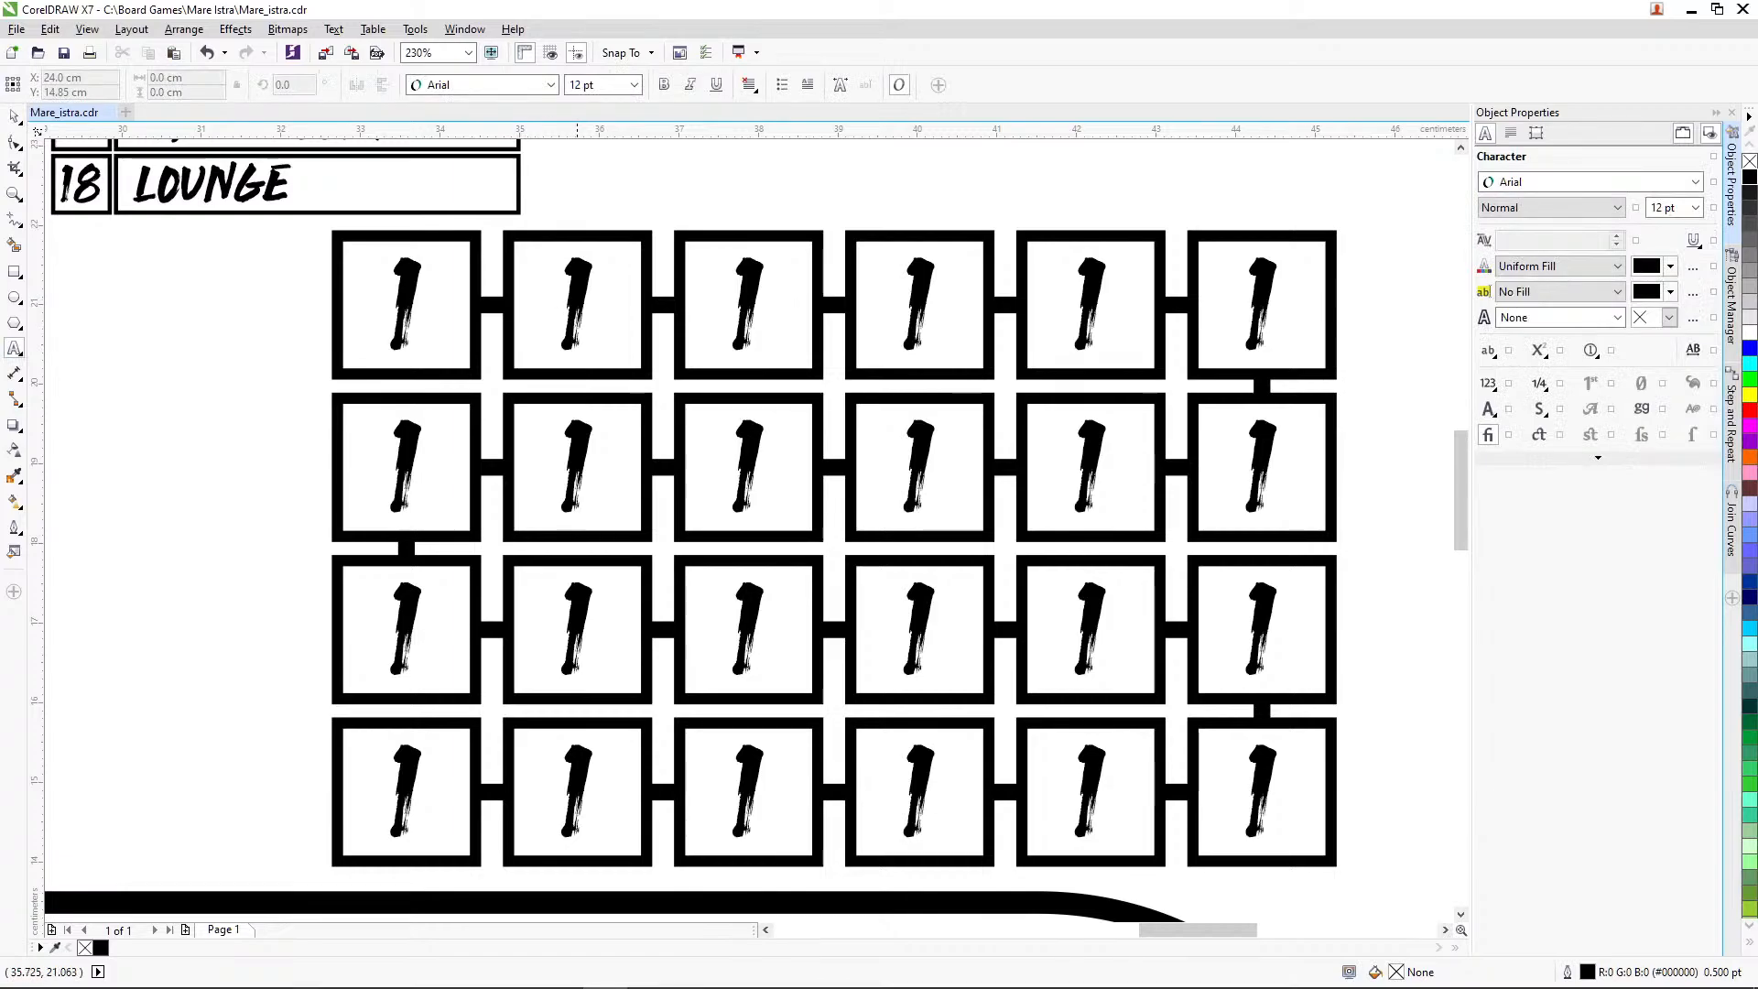
{"action": "double_click", "coordinate": [565, 306]}
{"action": "type", "text": "2"}
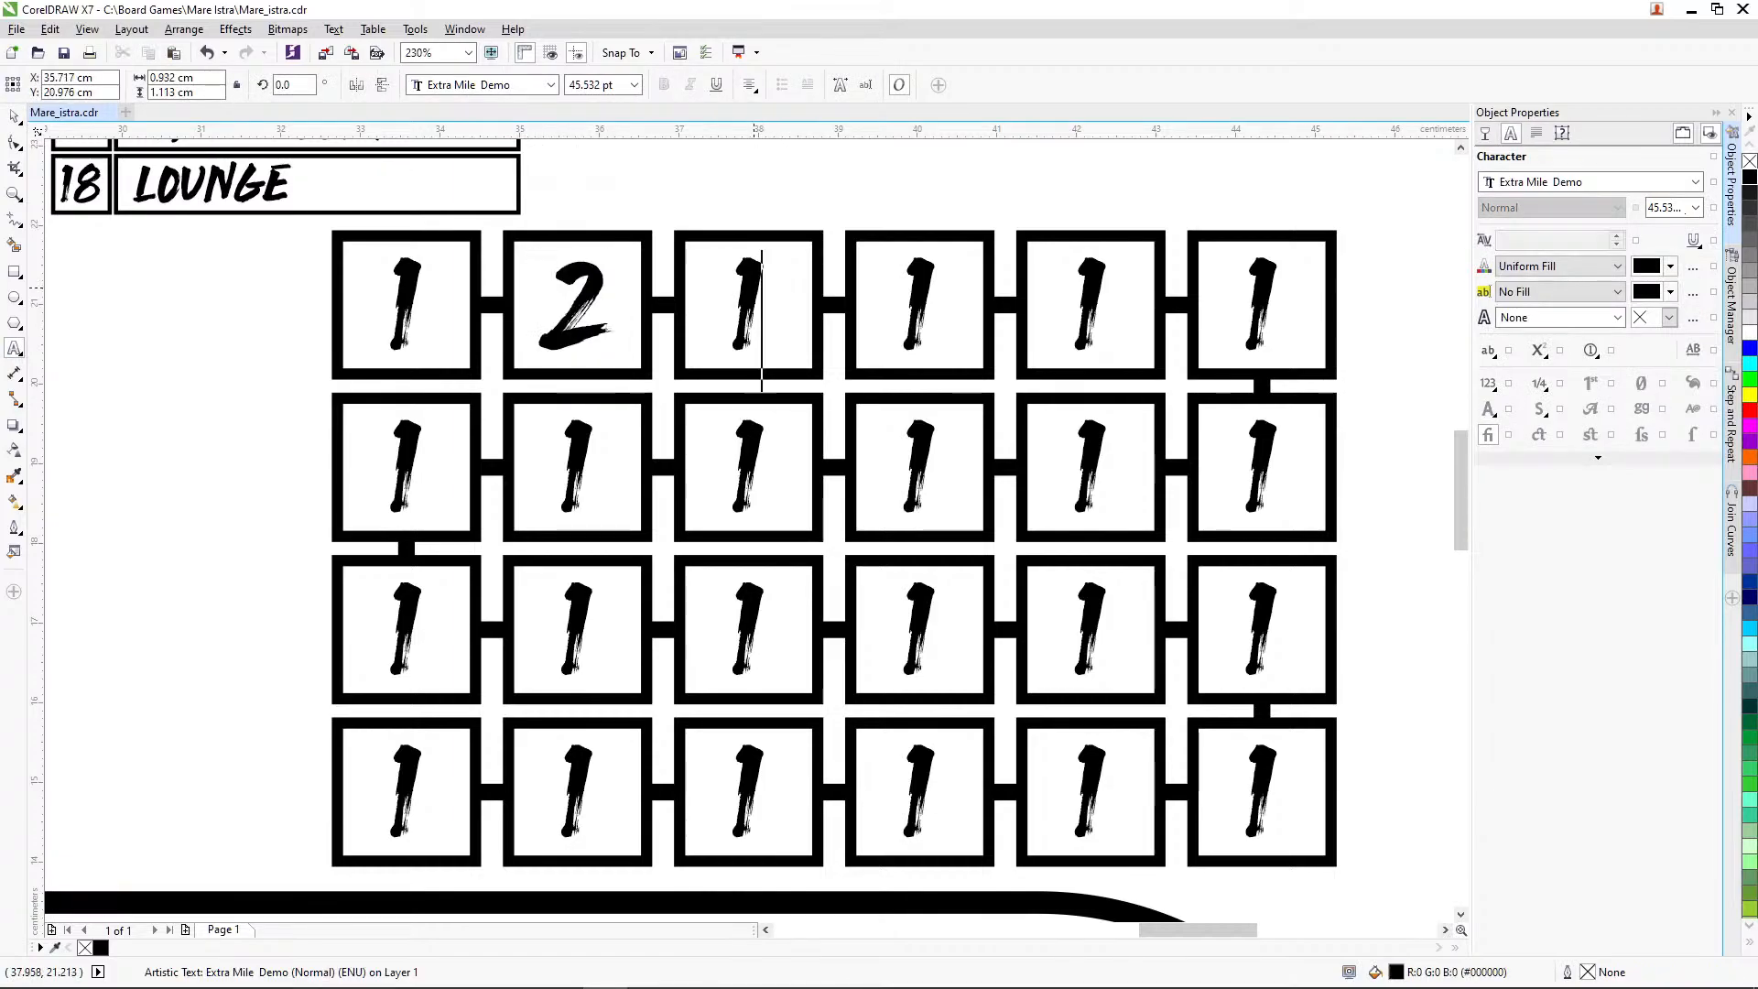
{"action": "double_click", "coordinate": [742, 302]}
{"action": "type", "text": "3"}
{"action": "double_click", "coordinate": [918, 305]}
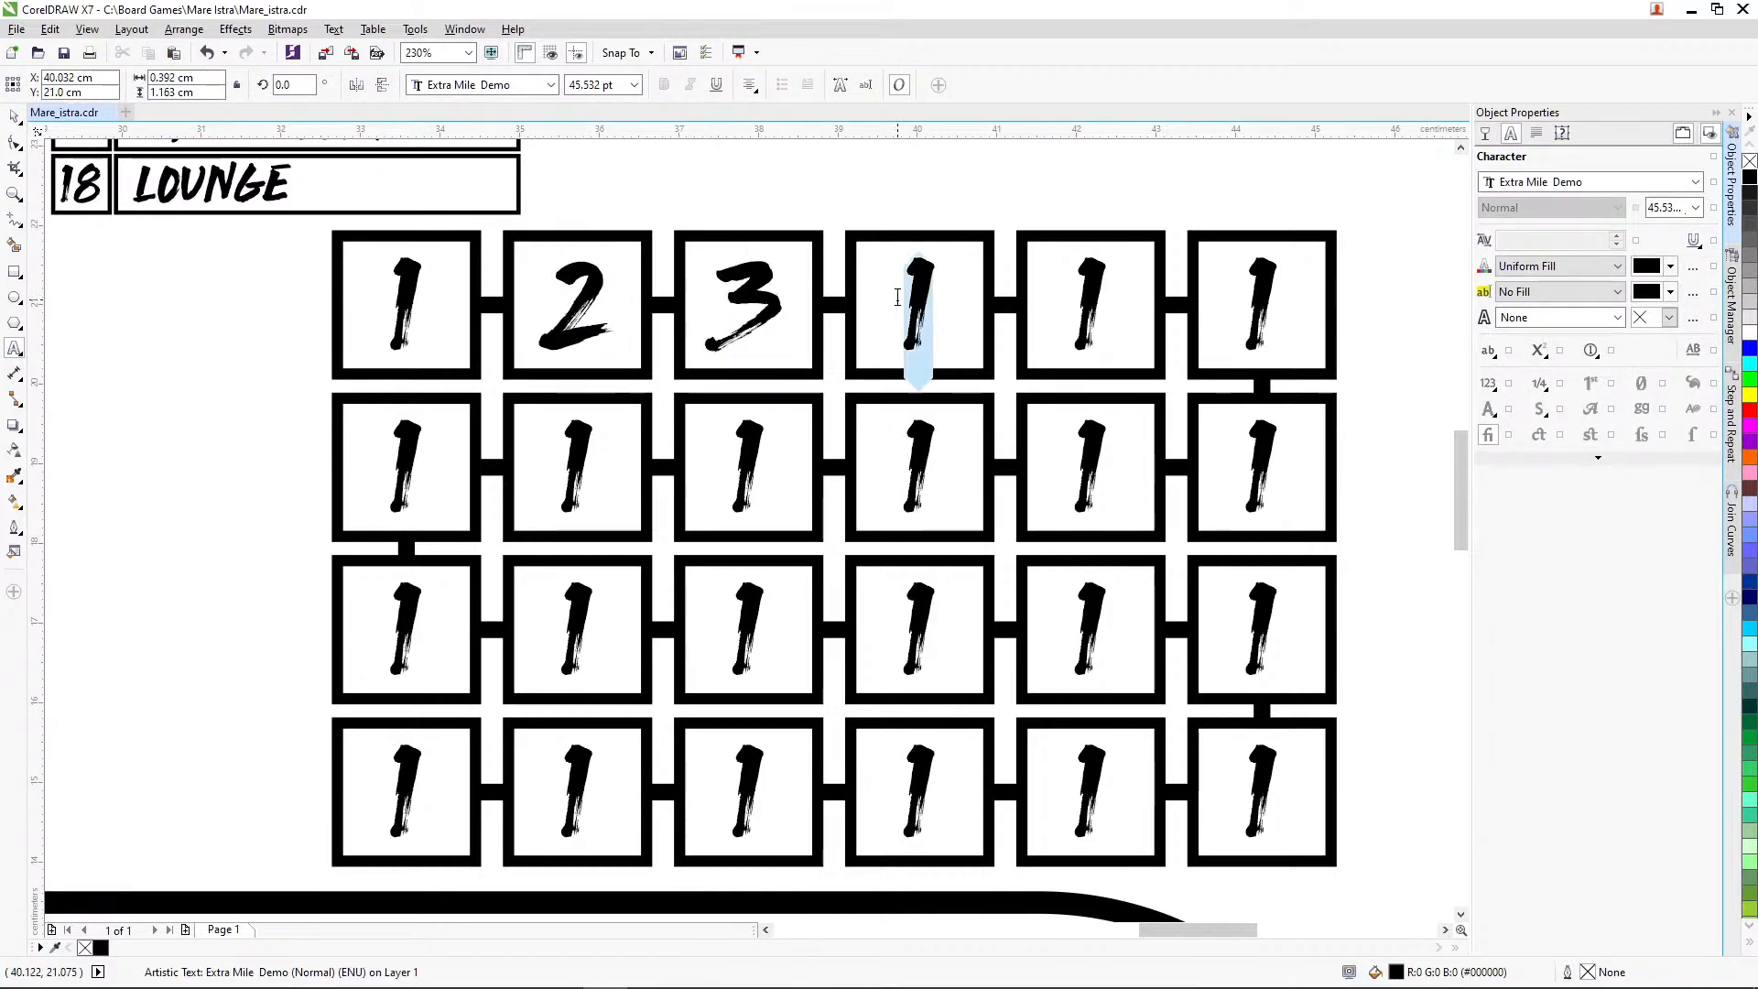
{"action": "type", "text": "4"}
{"action": "double_click", "coordinate": [1099, 292]}
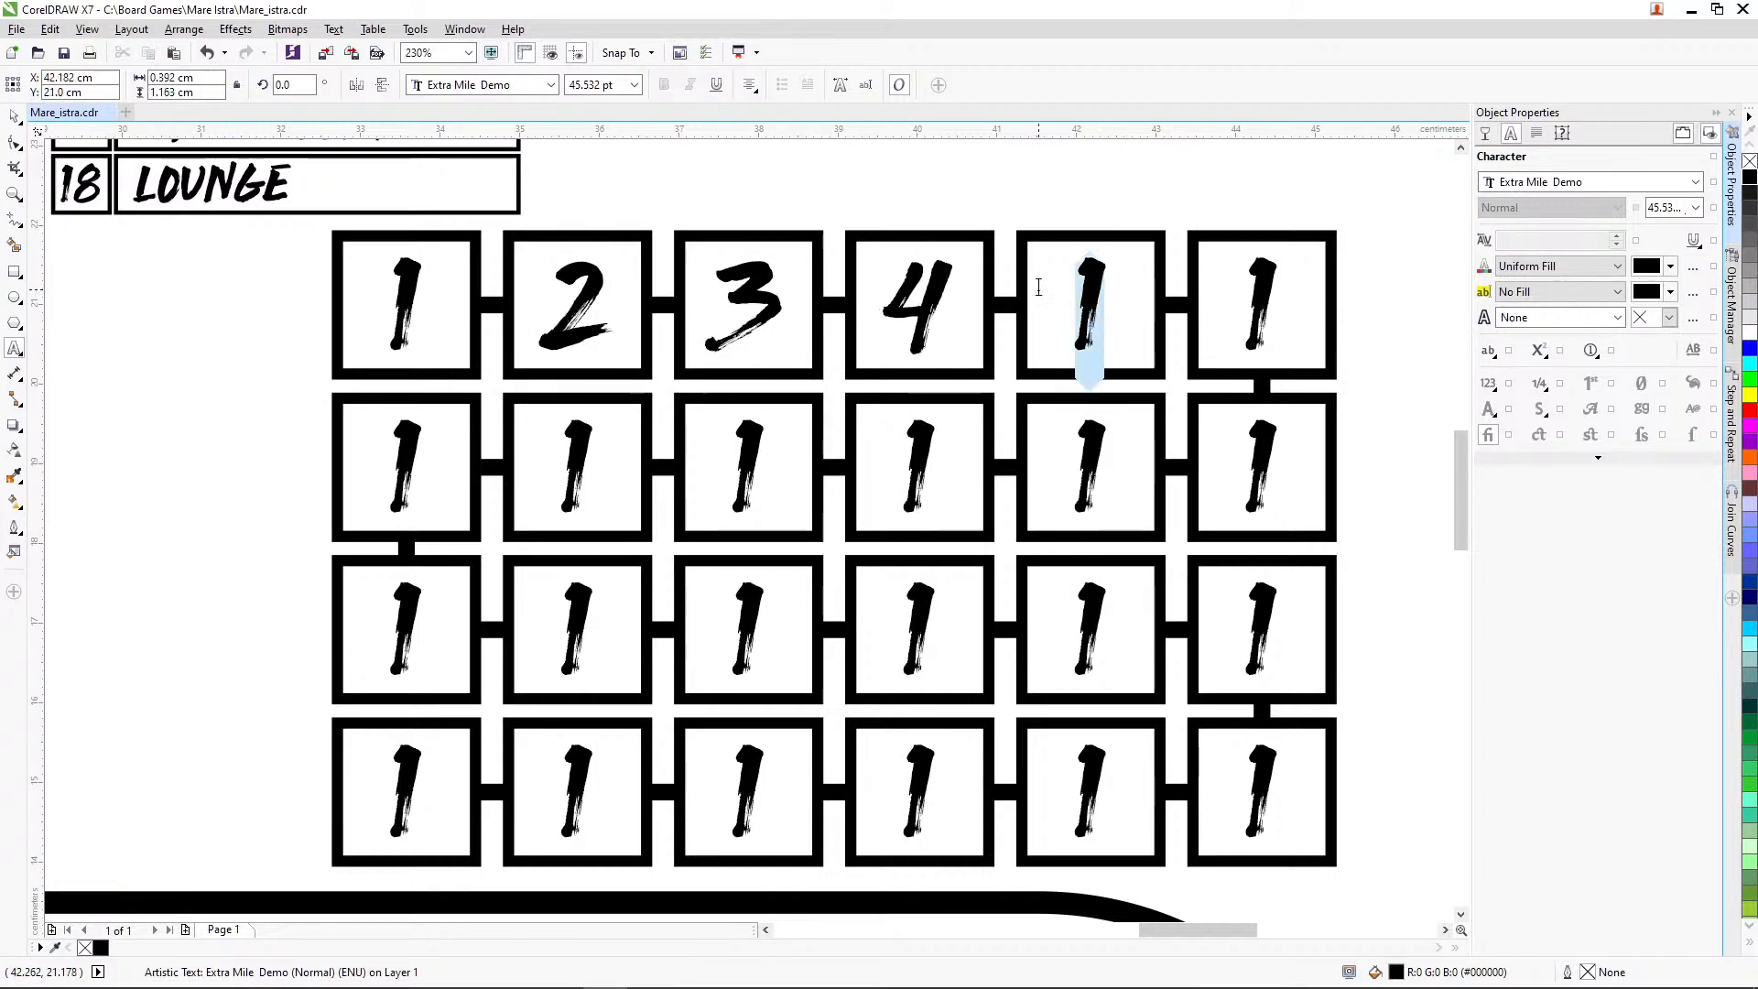
{"action": "type", "text": "5"}
{"action": "double_click", "coordinate": [1235, 287]}
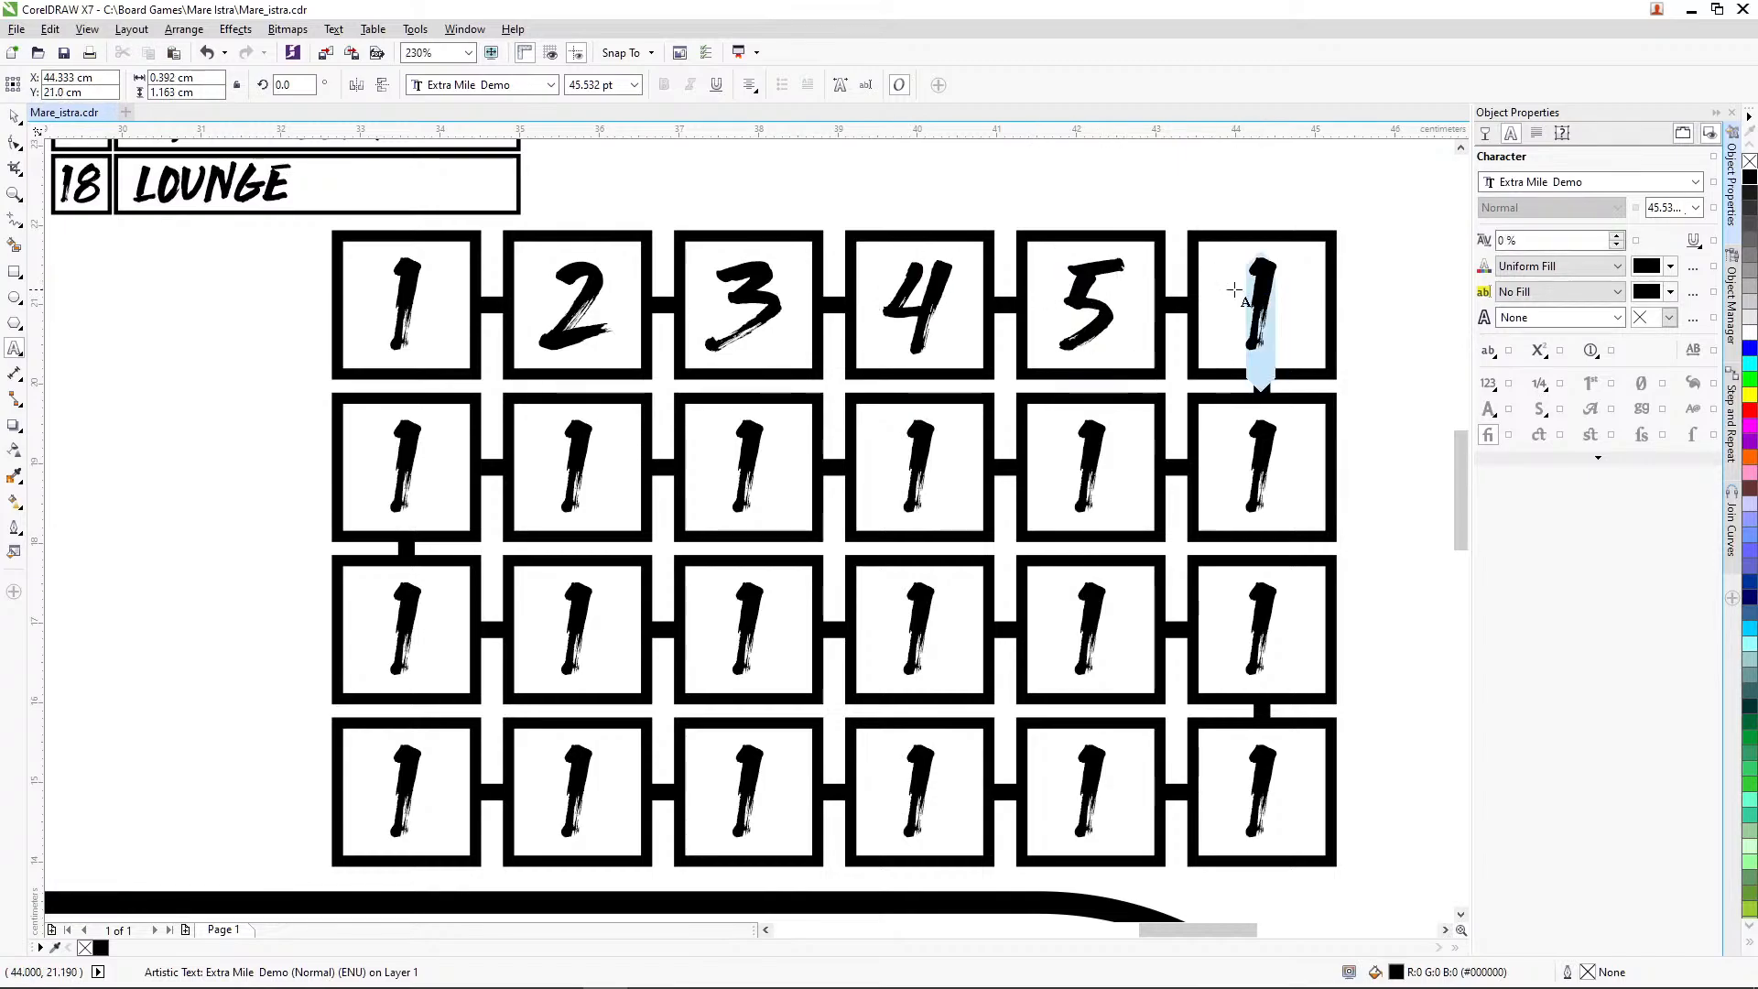
{"action": "type", "text": "6"}
Renumber the second row's squares 7 to 12 from right to left
{"action": "double_click", "coordinate": [1226, 441]}
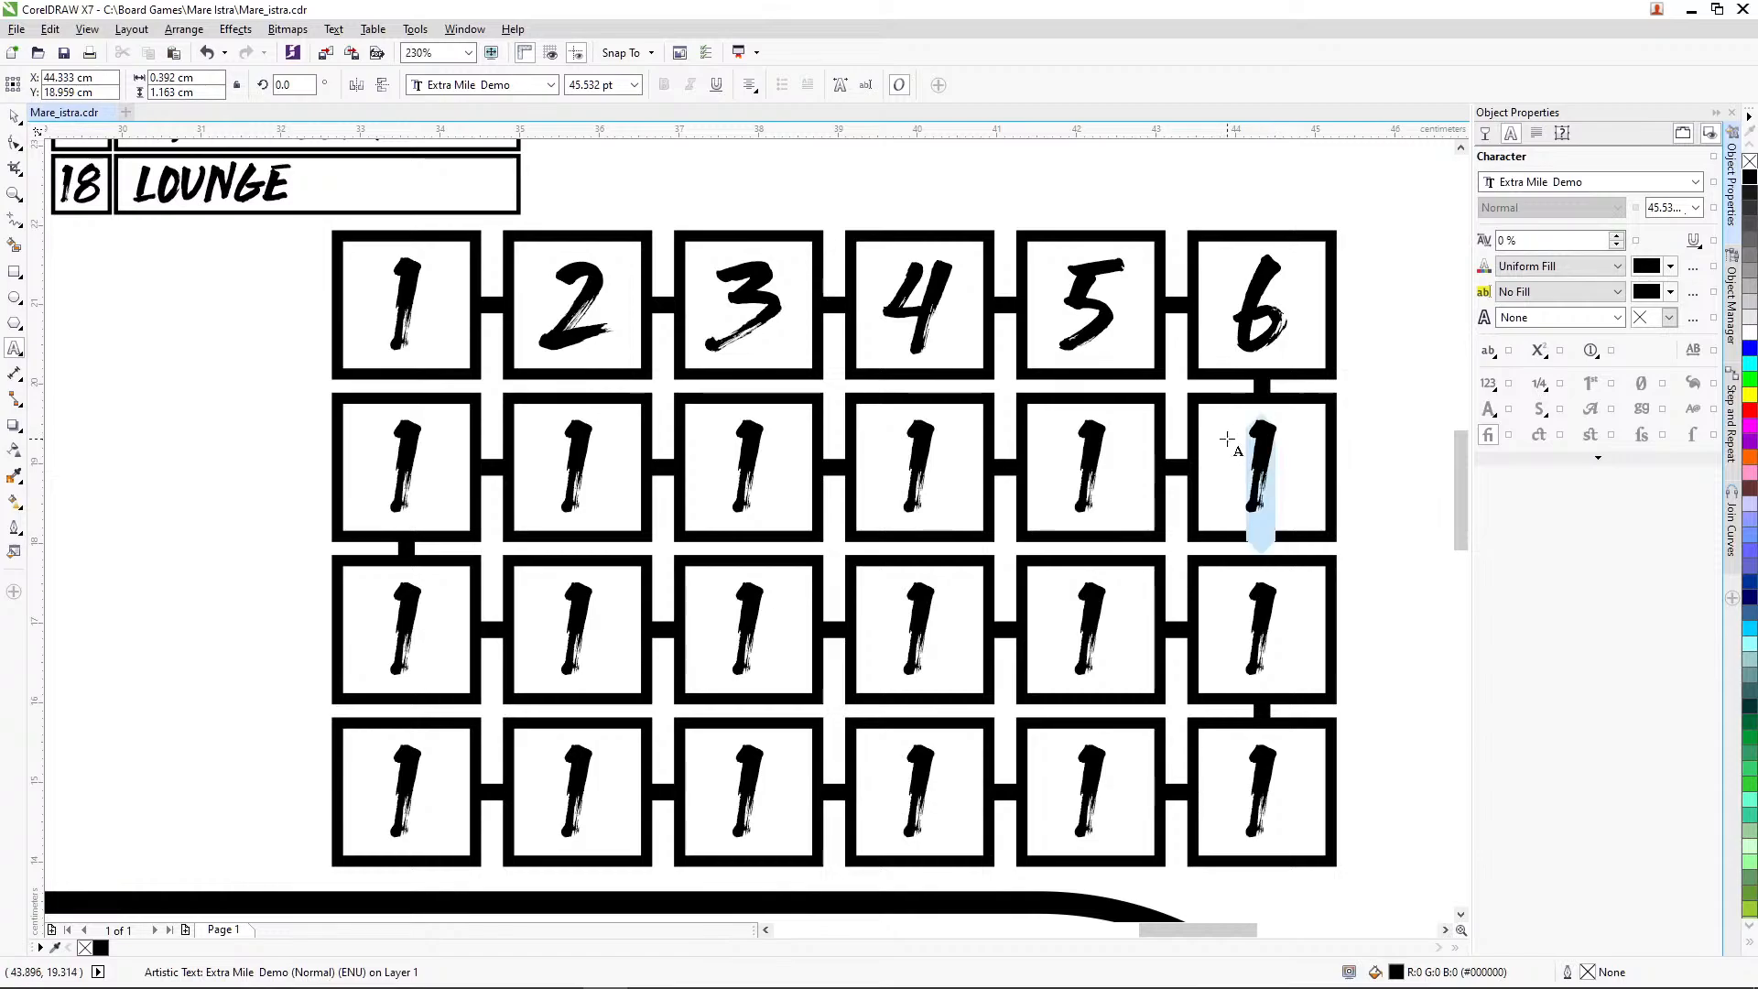
{"action": "type", "text": "7"}
{"action": "double_click", "coordinate": [1099, 458]}
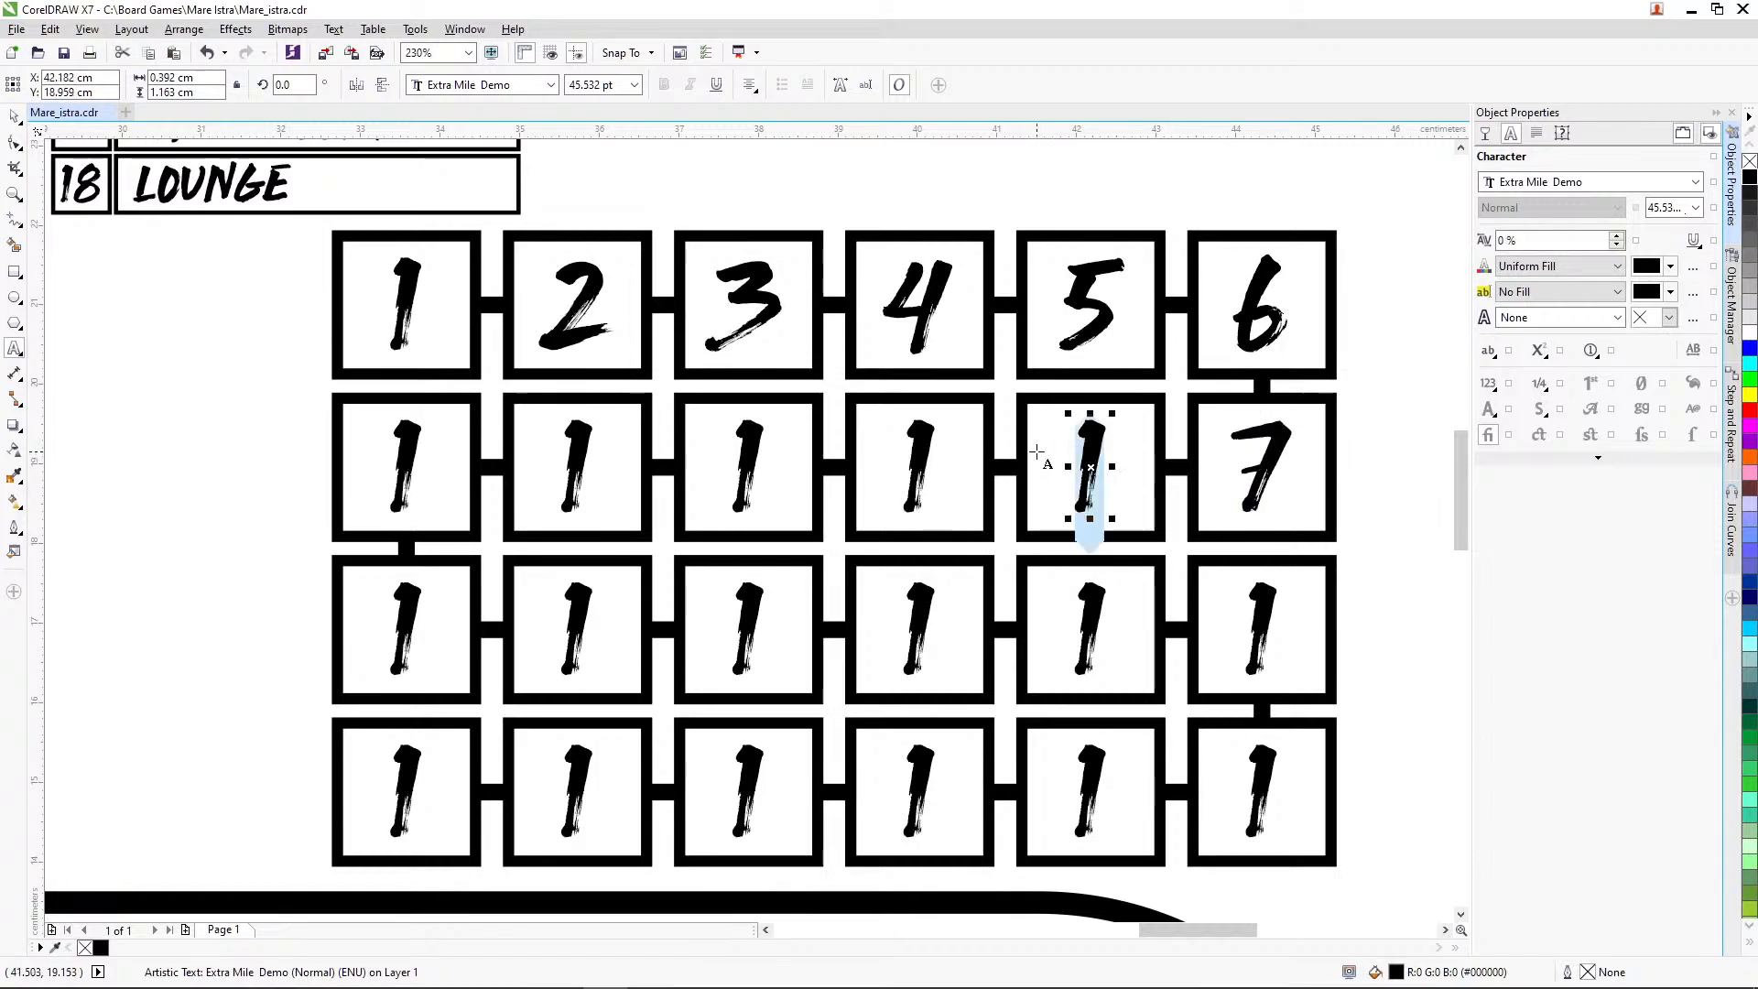
{"action": "type", "text": "8"}
{"action": "double_click", "coordinate": [916, 463]}
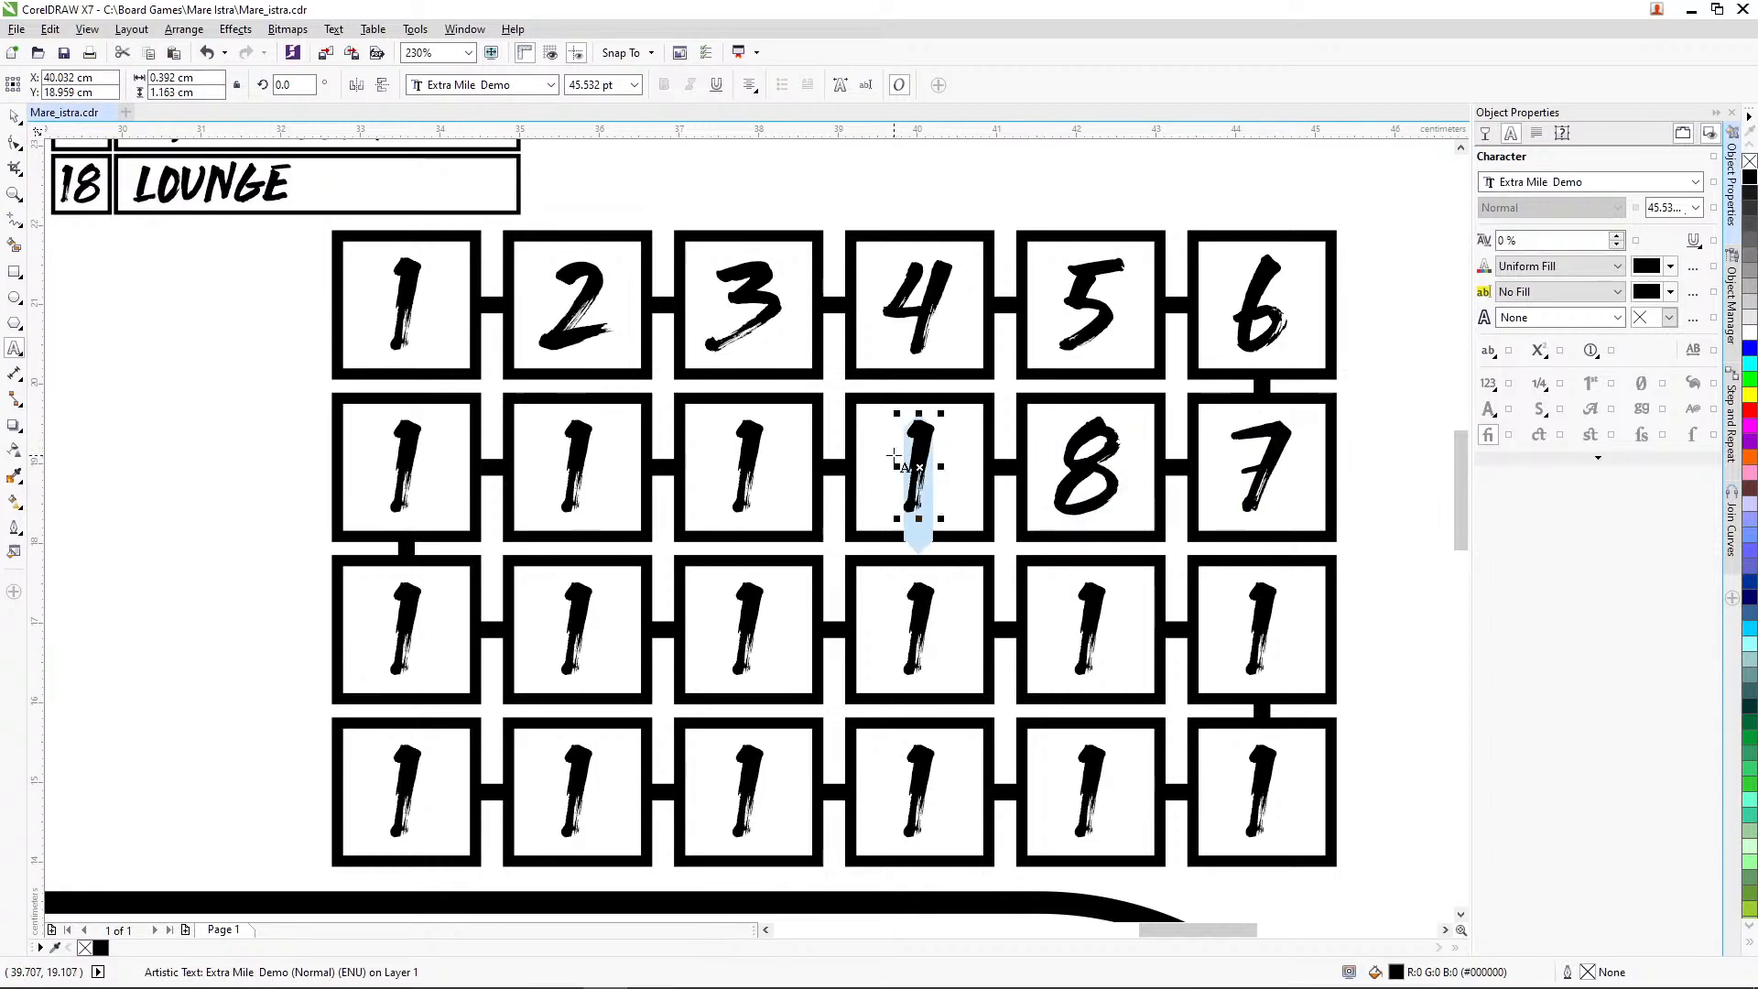
{"action": "type", "text": "9"}
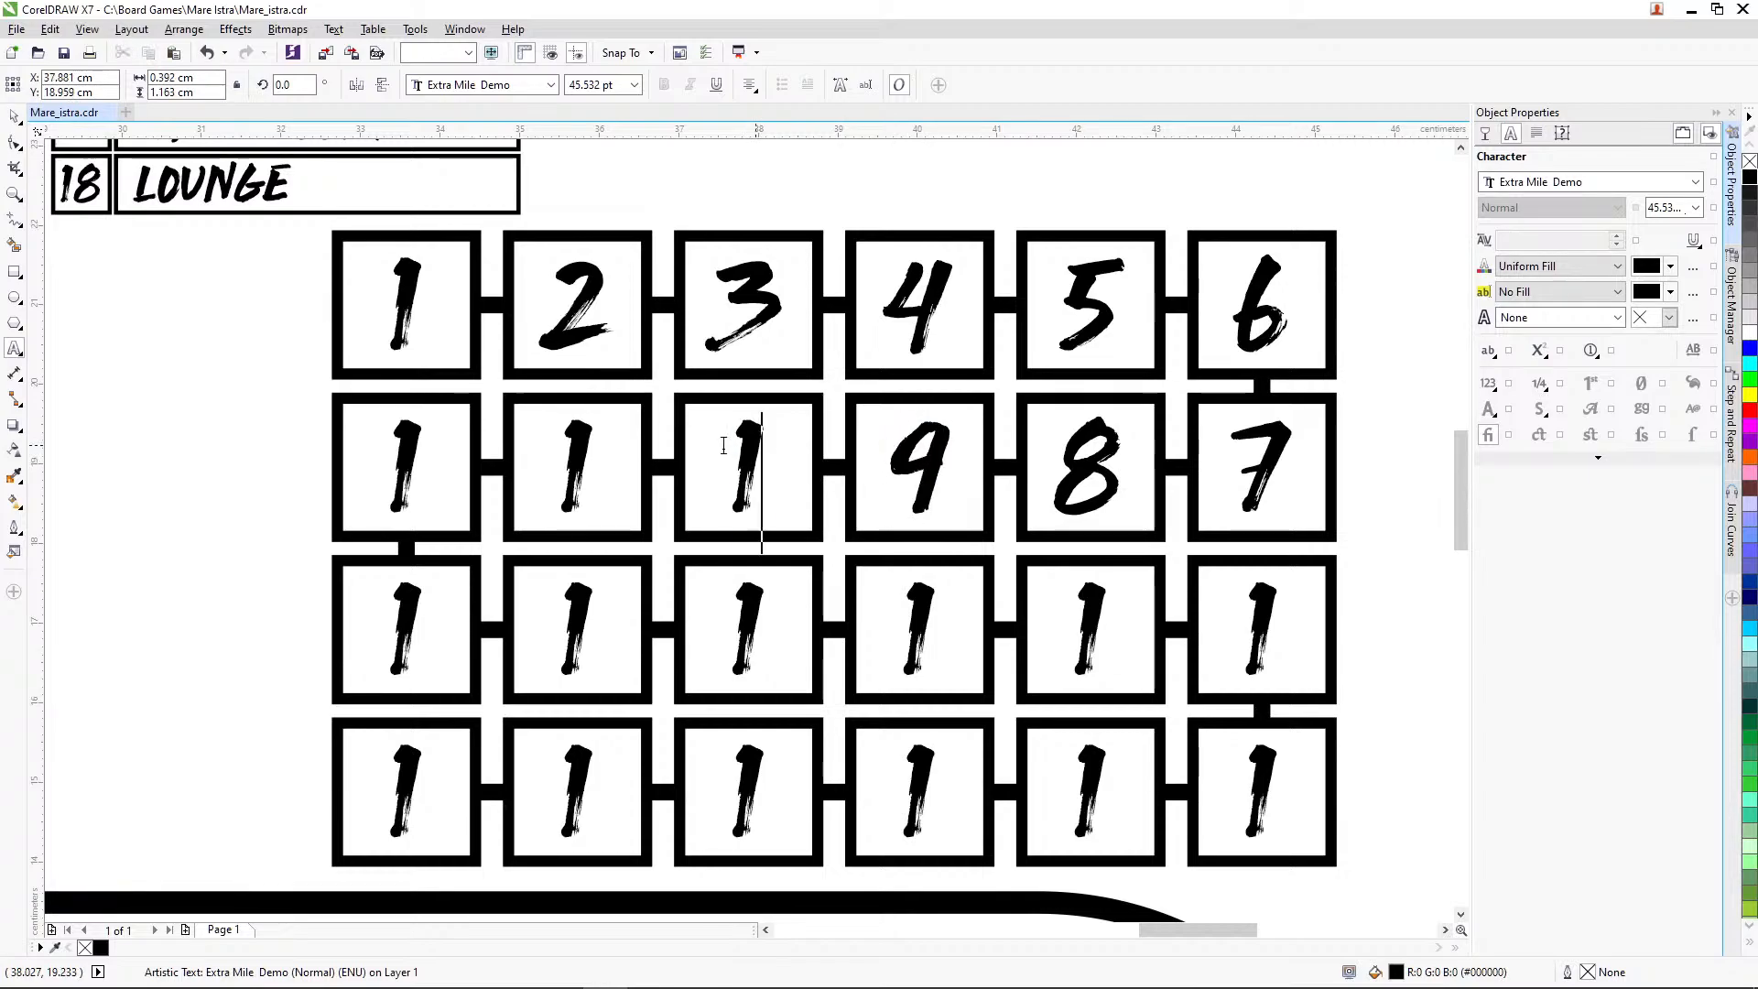
{"action": "double_click", "coordinate": [720, 448]}
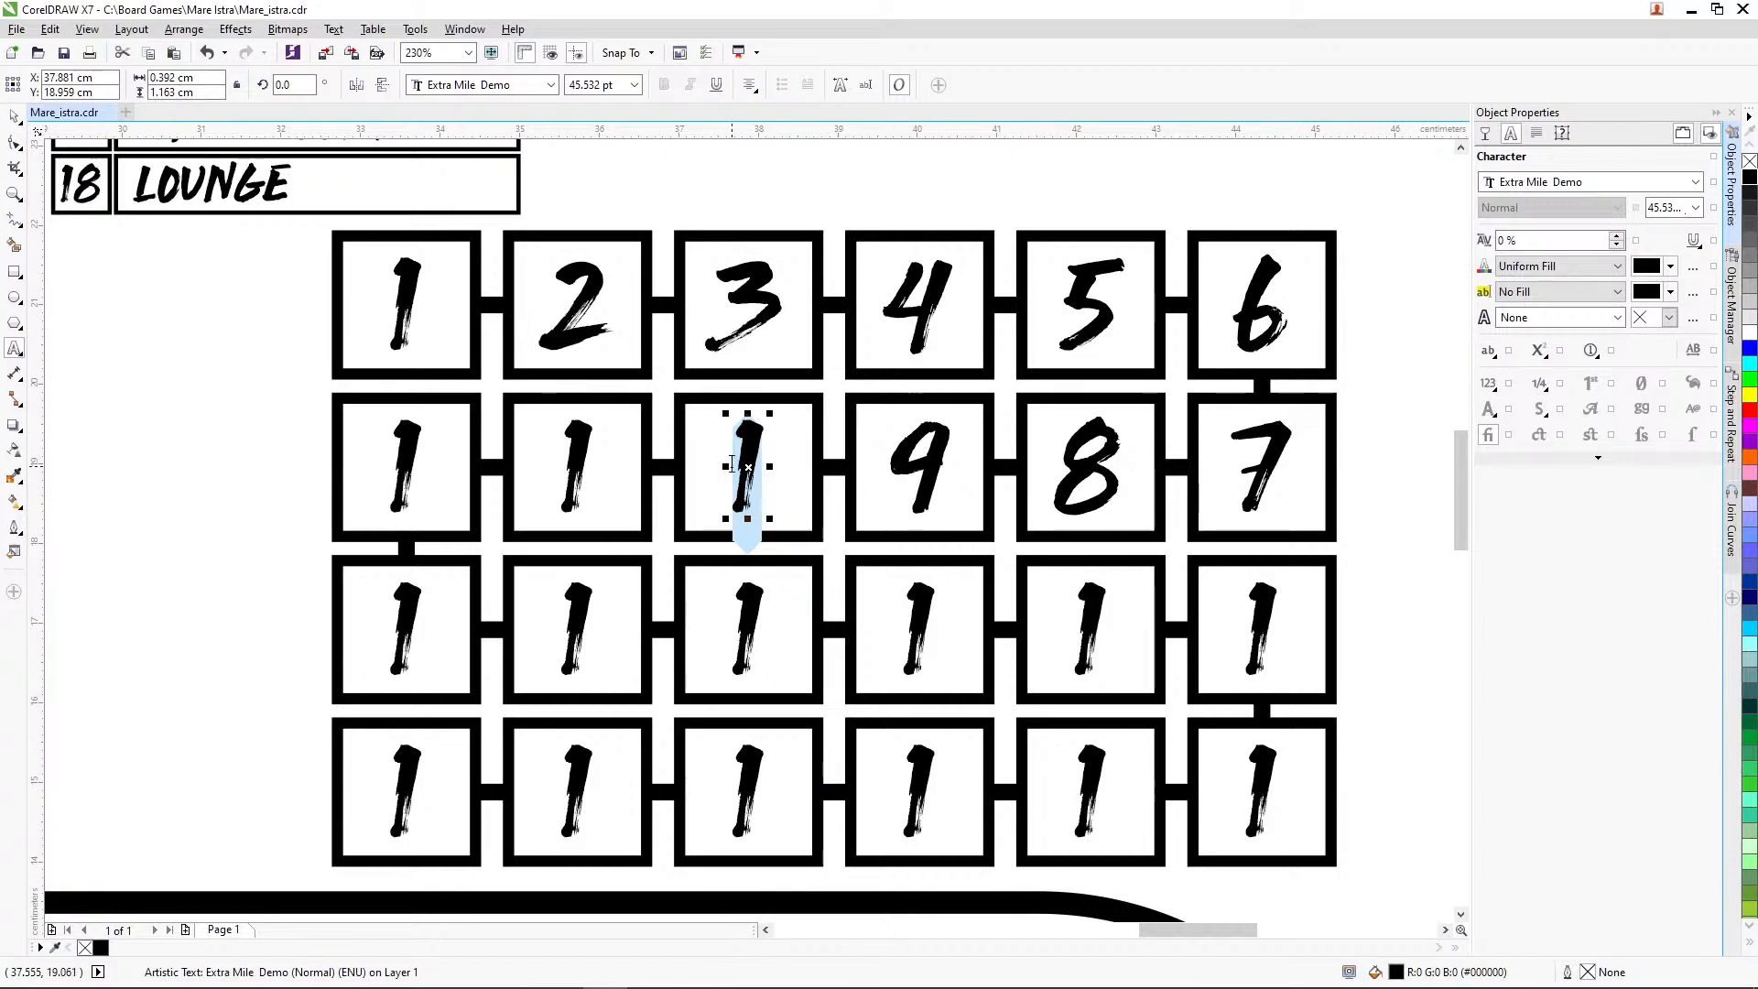
{"action": "type", "text": "10"}
{"action": "double_click", "coordinate": [565, 452]}
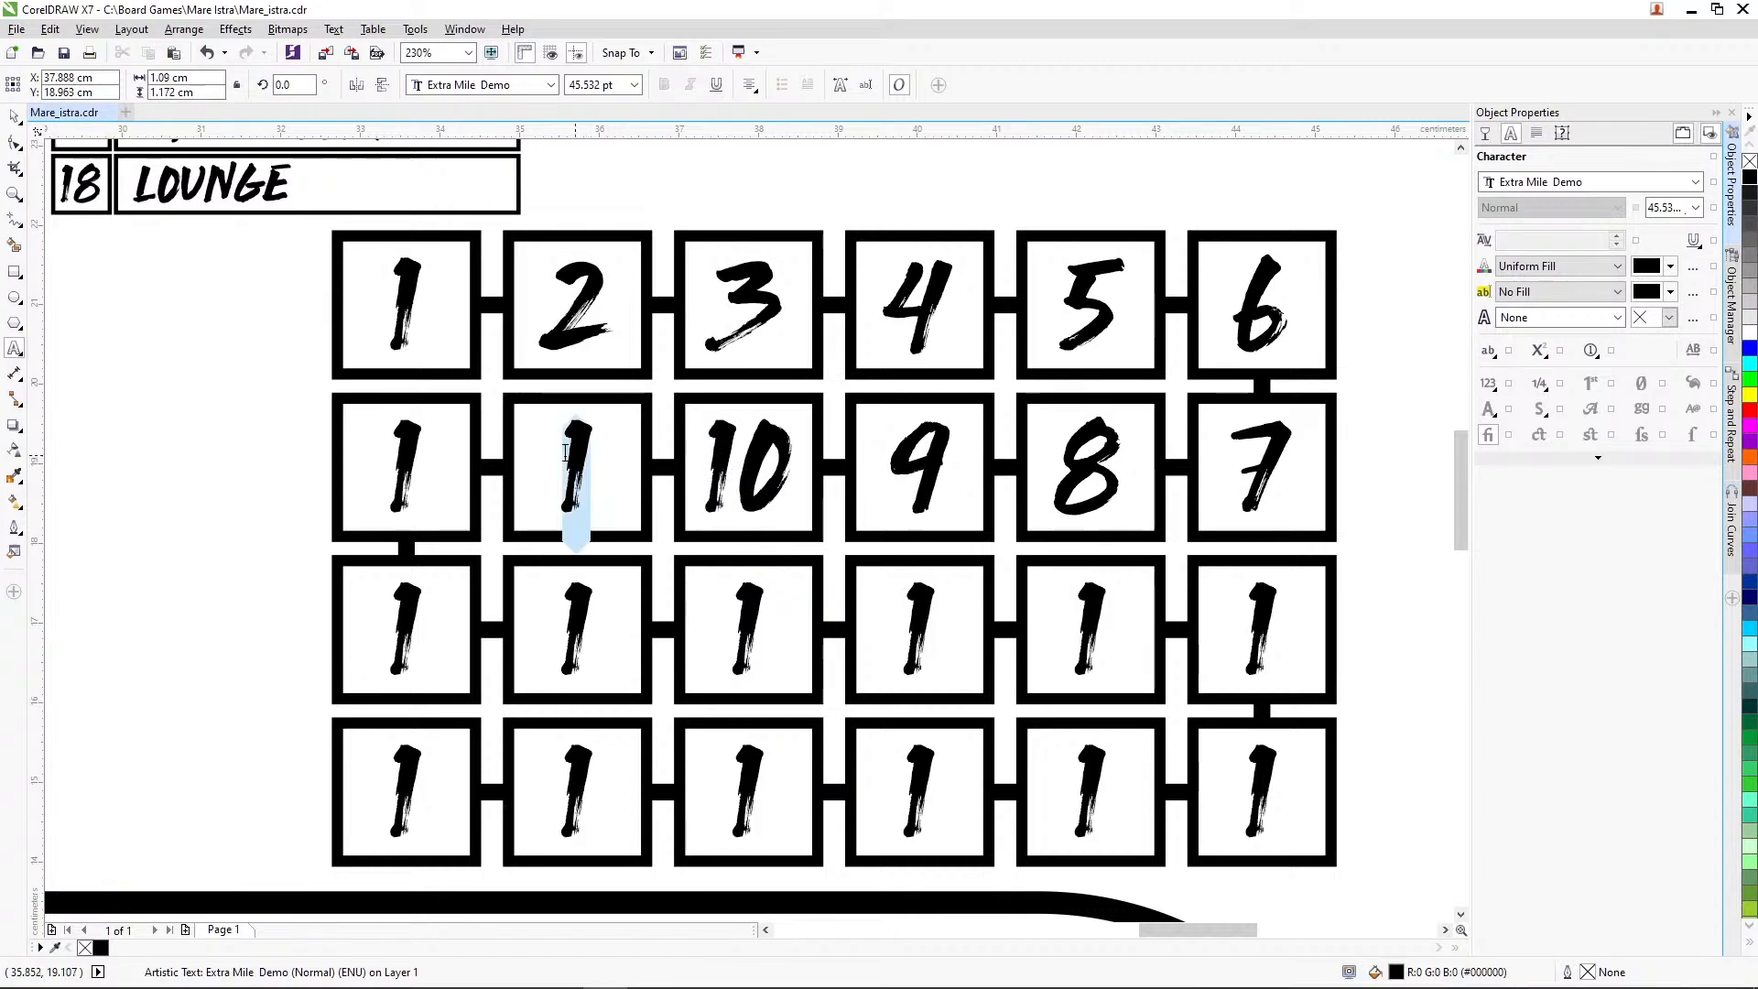
{"action": "type", "text": "11"}
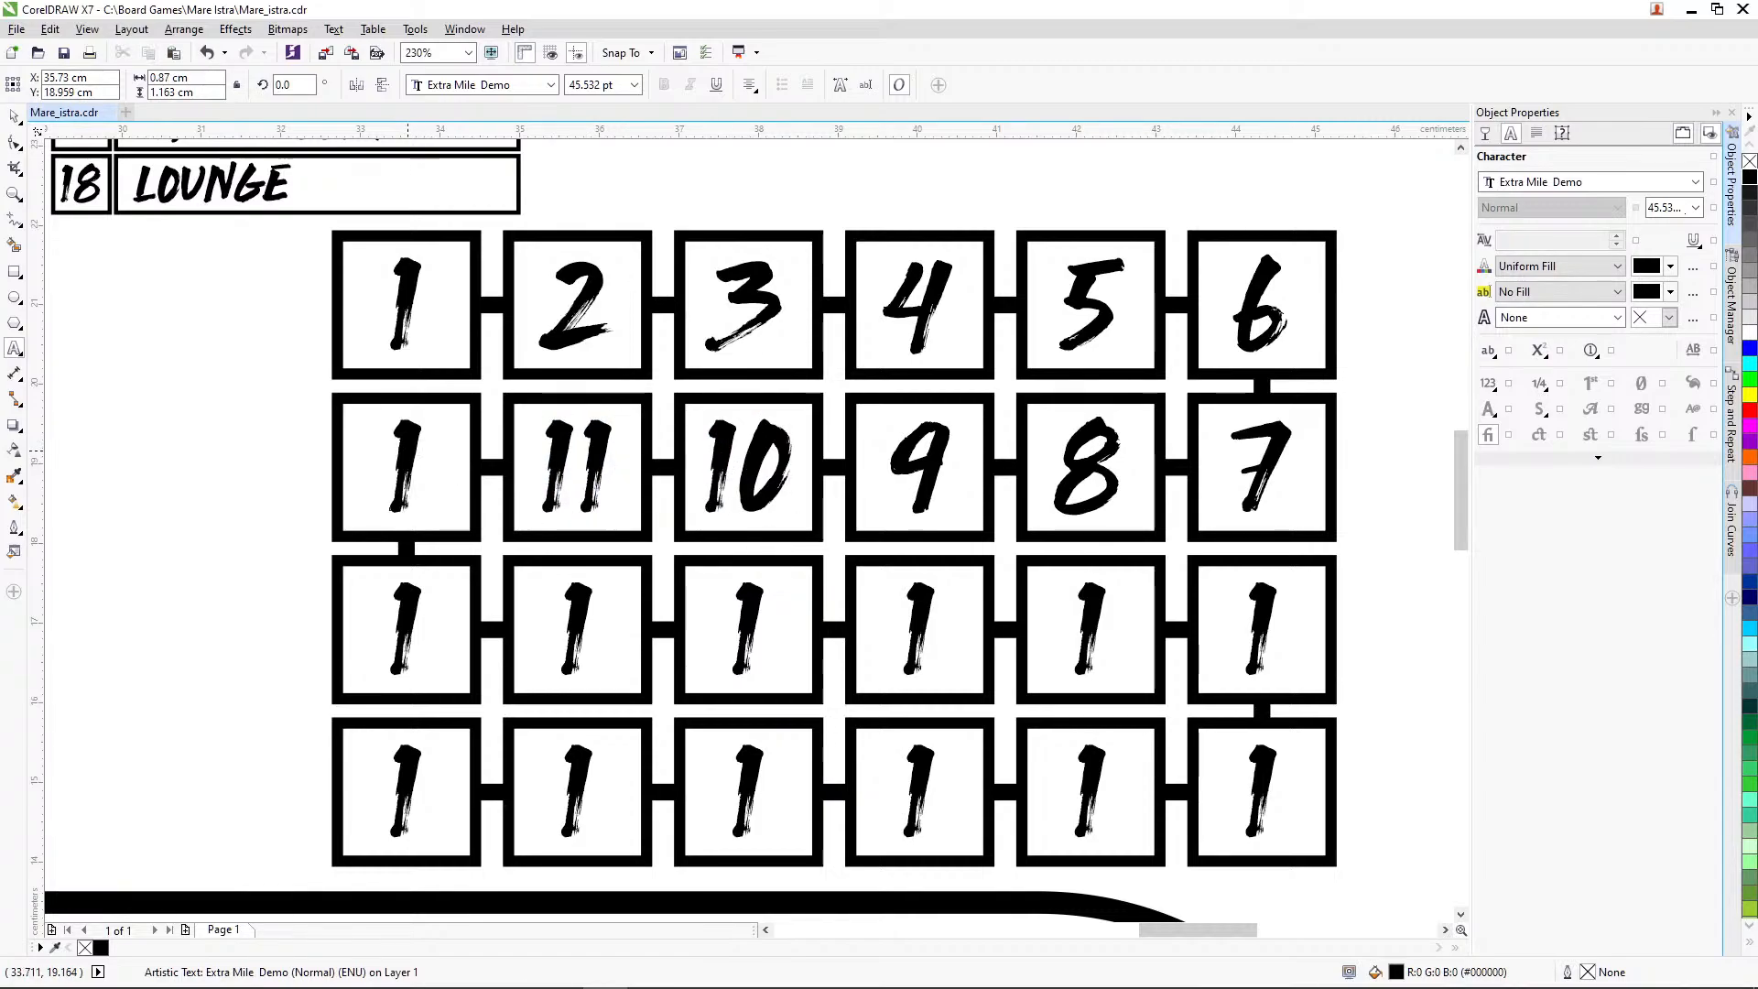
{"action": "double_click", "coordinate": [403, 463]}
{"action": "type", "text": "12"}
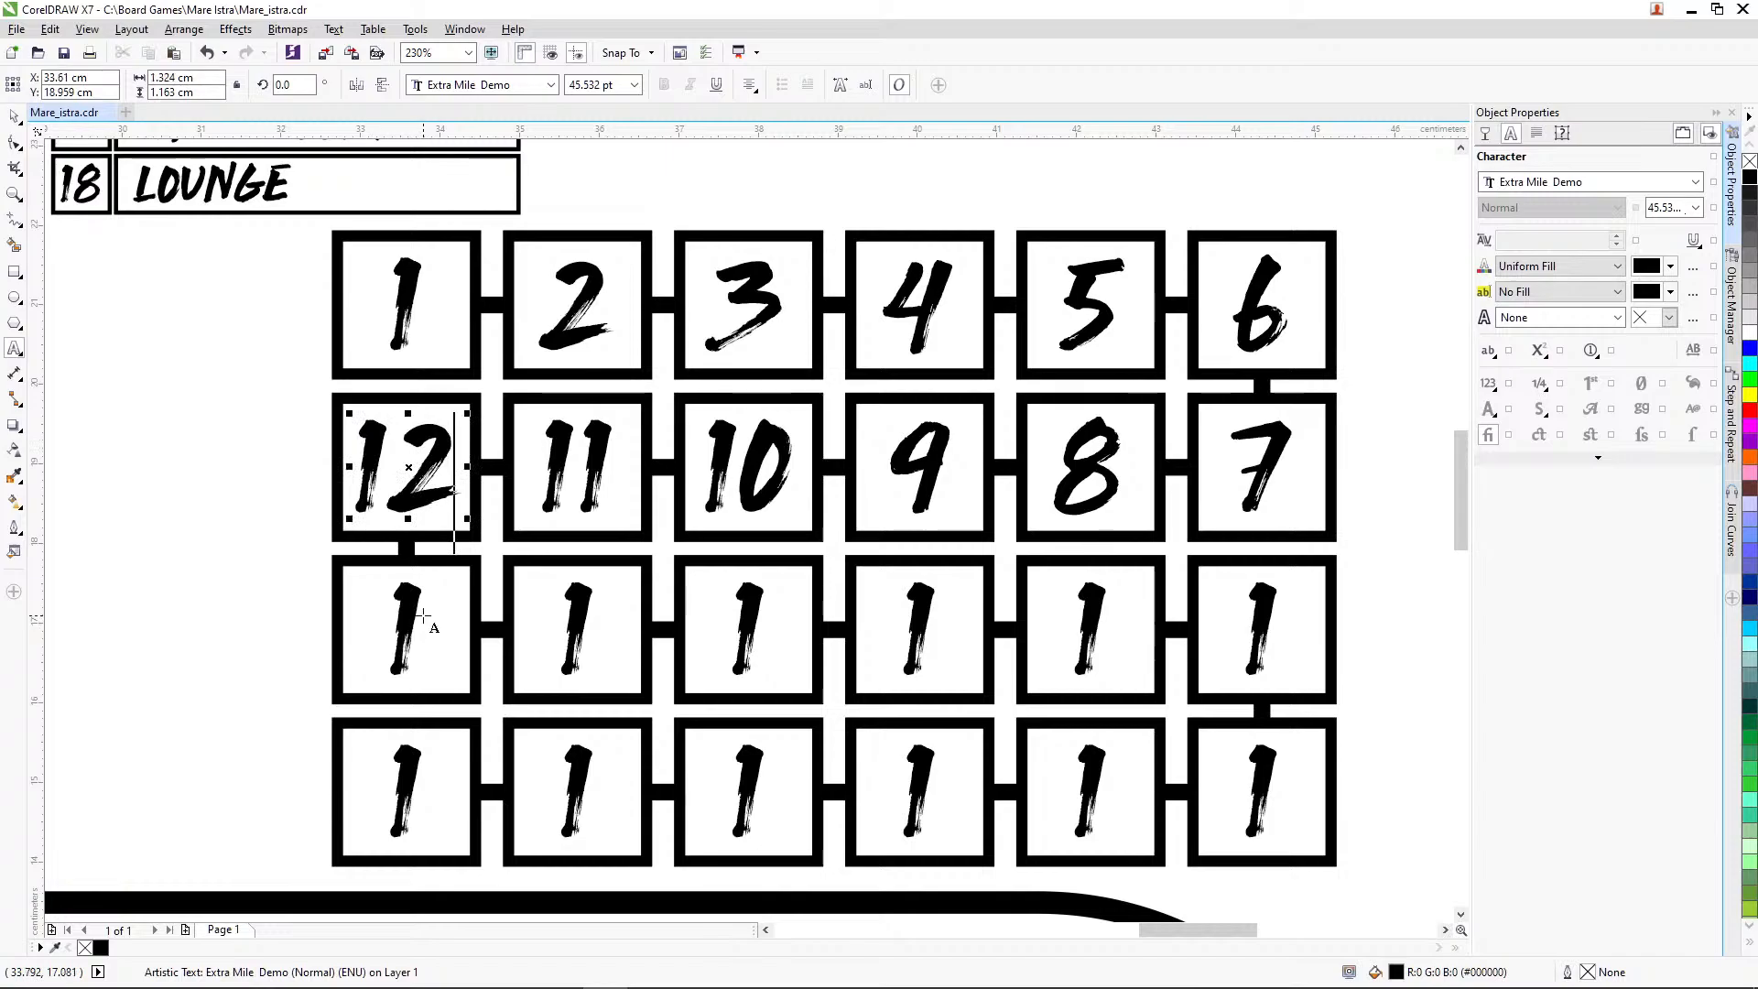
Renumber the third row's squares 13 to 18 from left to right
{"action": "double_click", "coordinate": [419, 618]}
{"action": "type", "text": "13"}
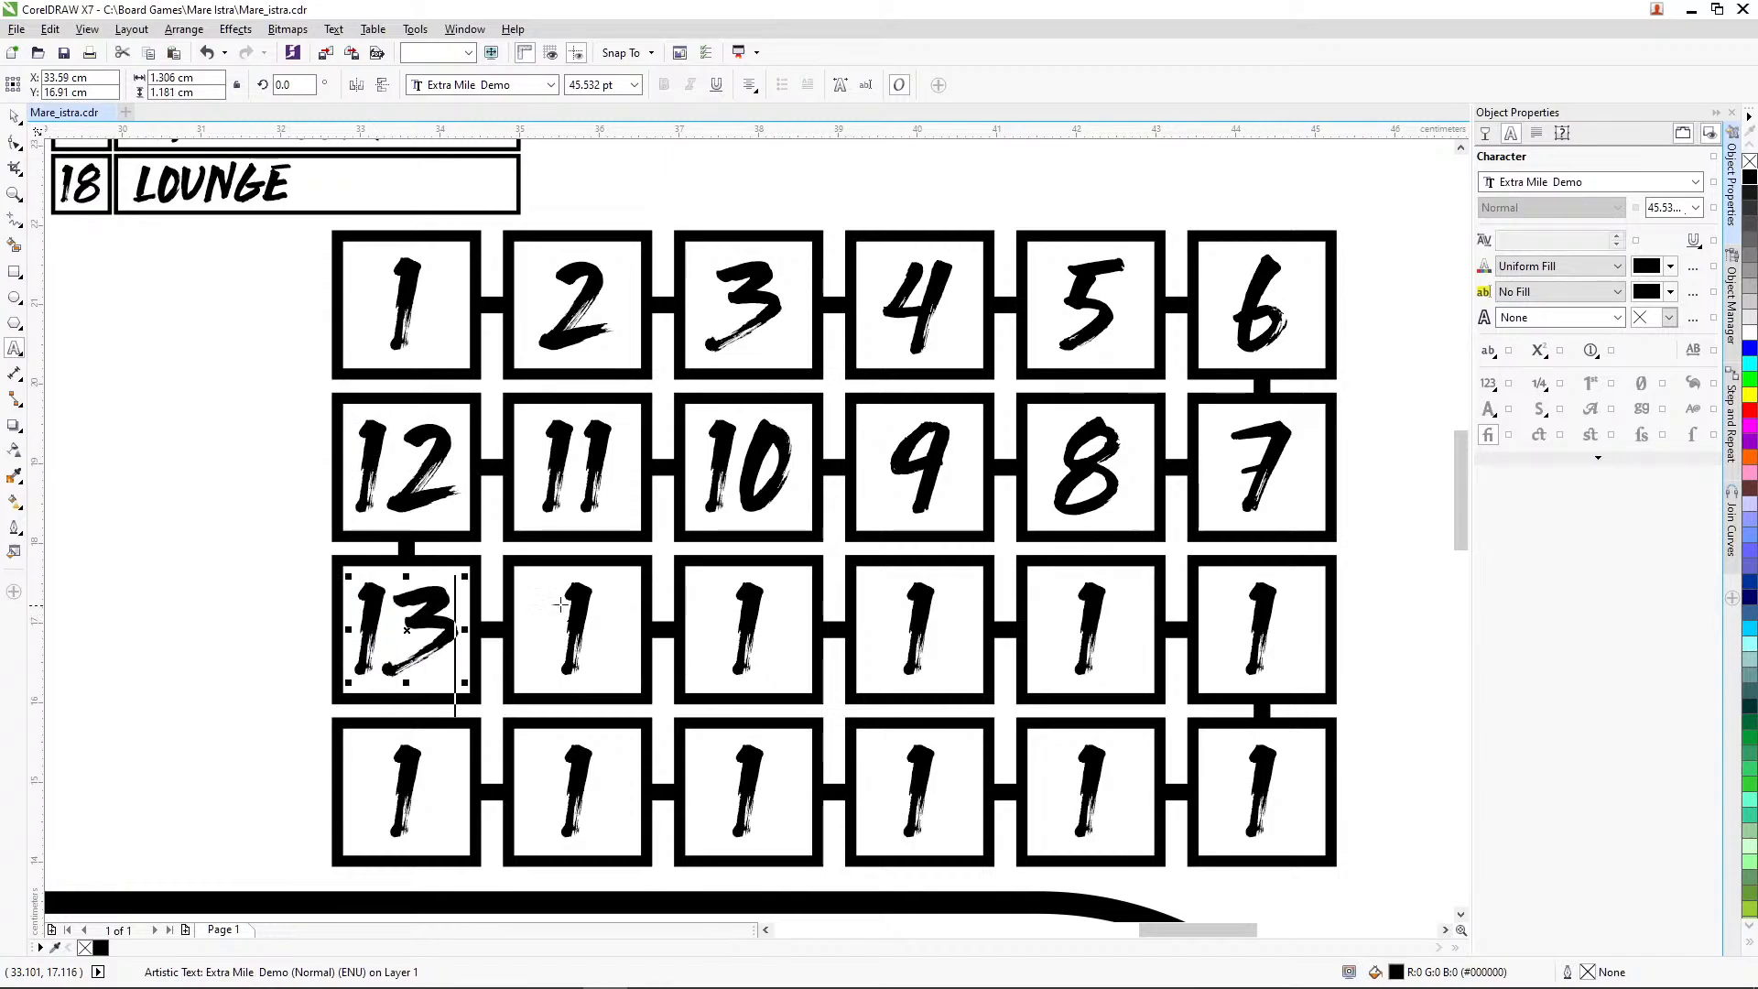
{"action": "double_click", "coordinate": [577, 628]}
{"action": "type", "text": "14"}
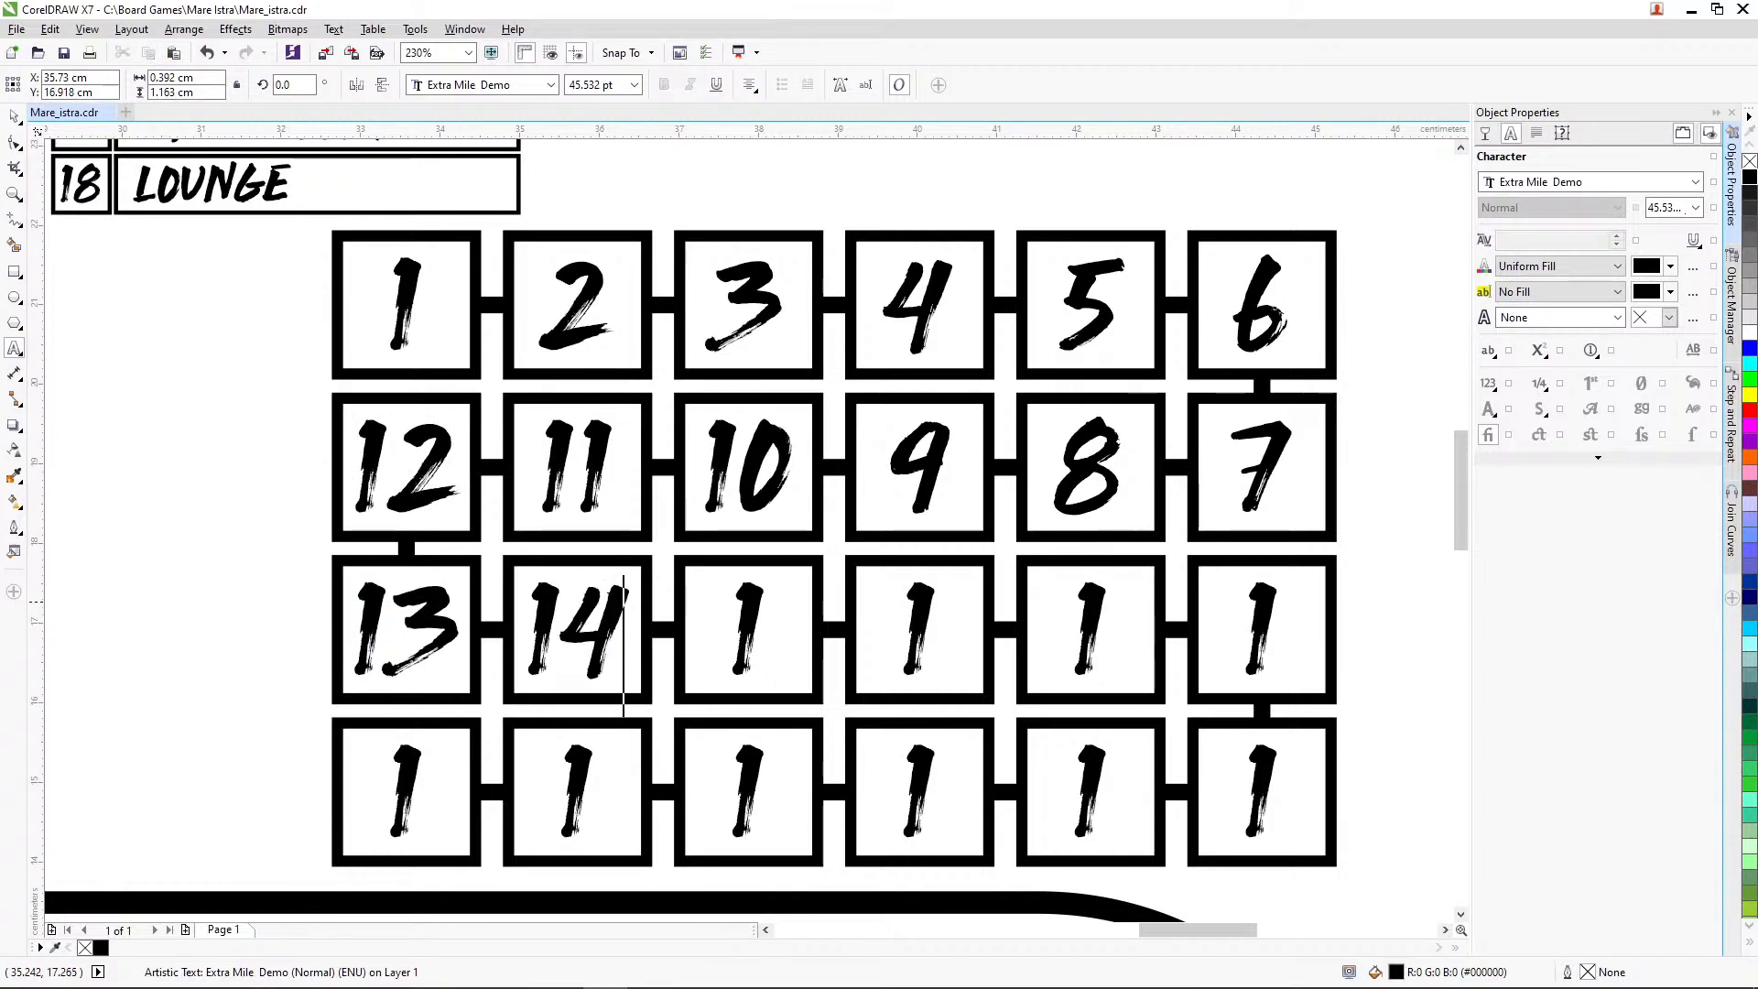
{"action": "double_click", "coordinate": [746, 630]}
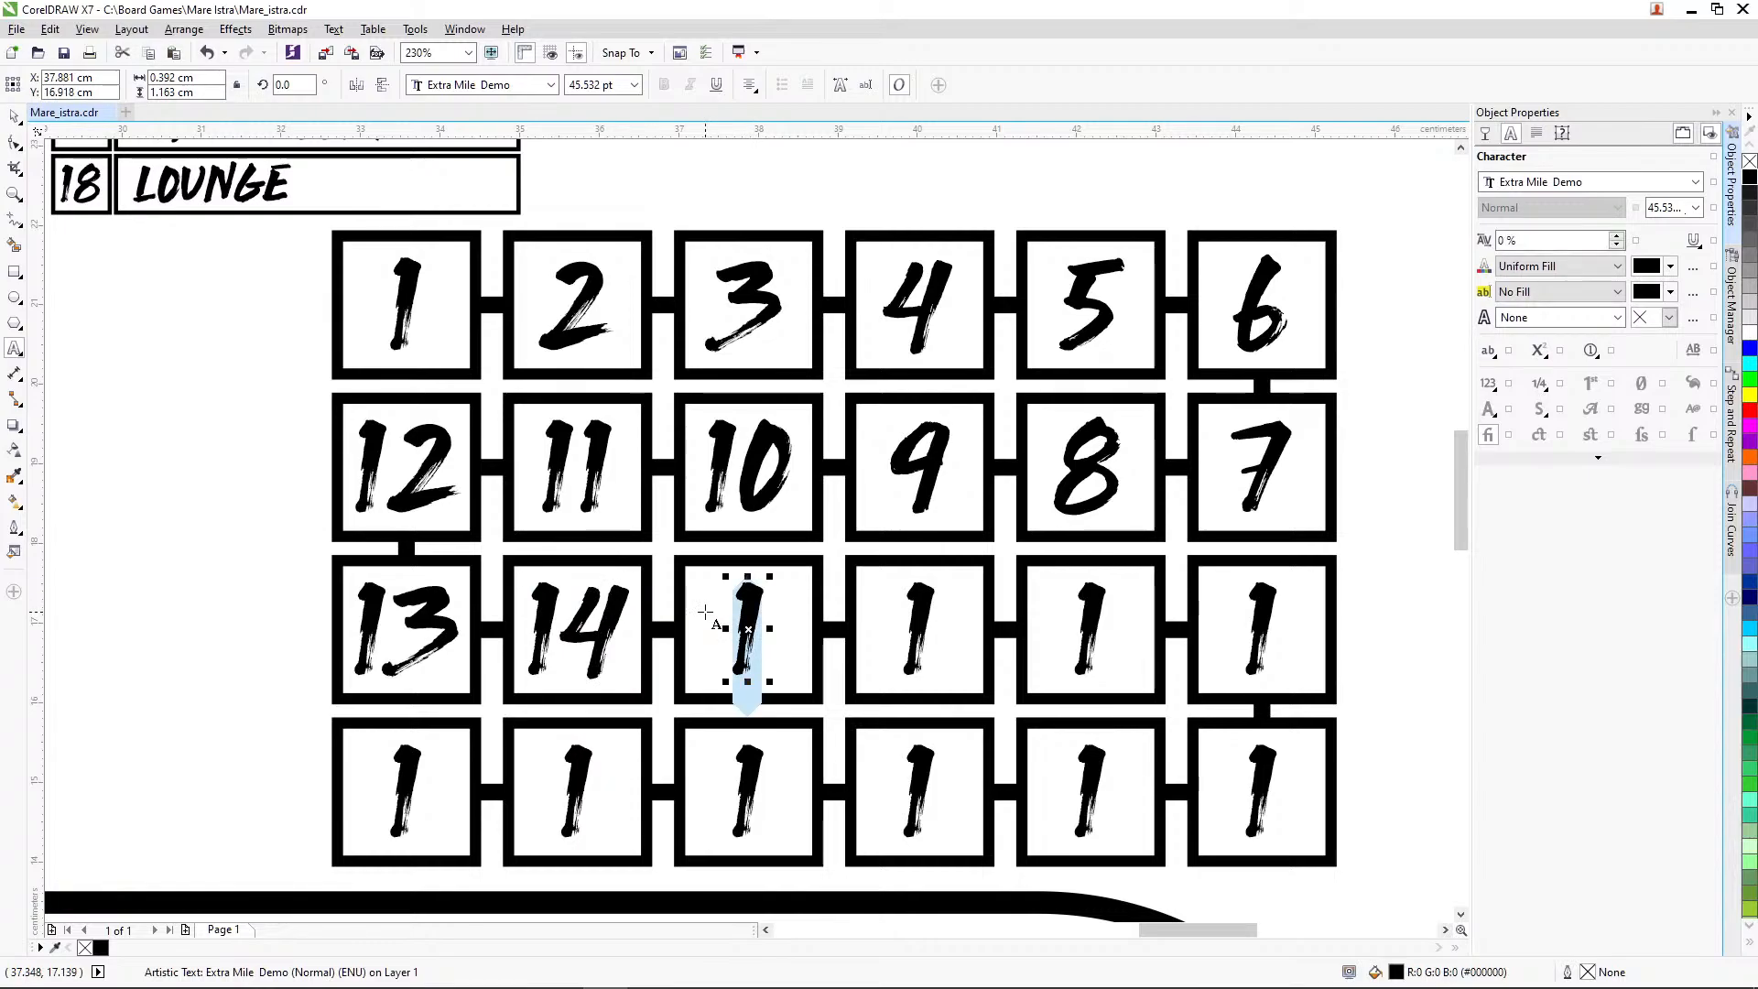
{"action": "type", "text": "15"}
{"action": "double_click", "coordinate": [882, 613]}
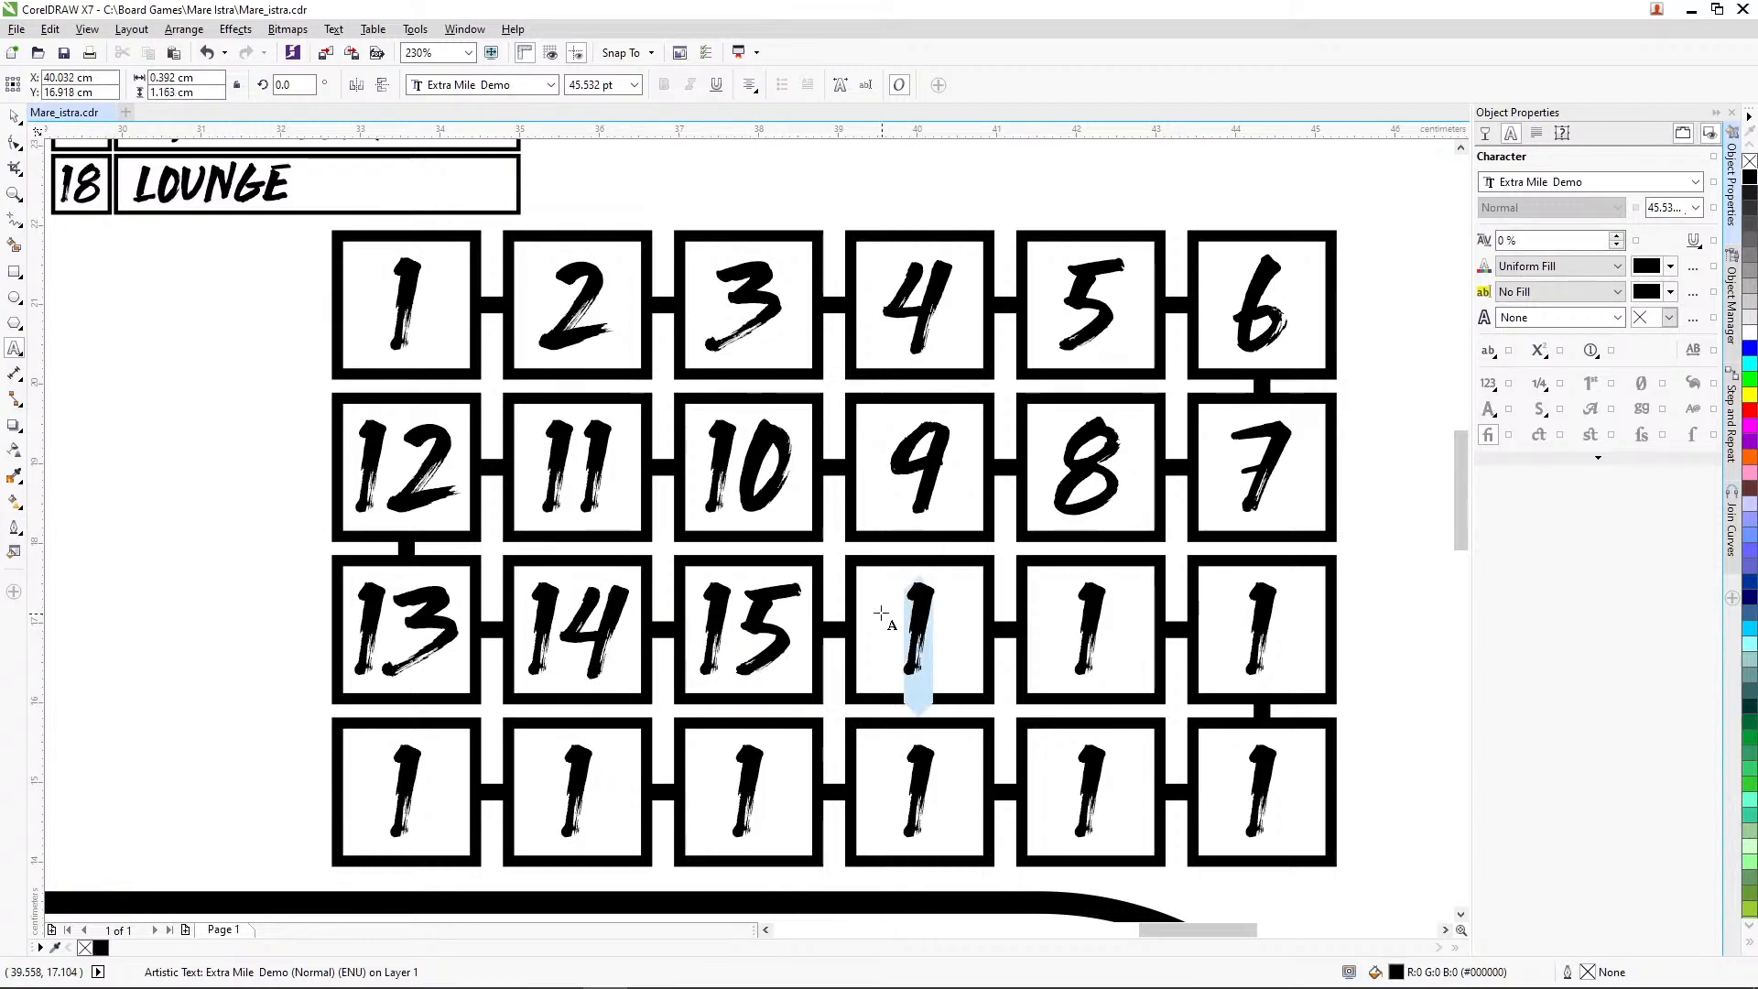
{"action": "type", "text": "16"}
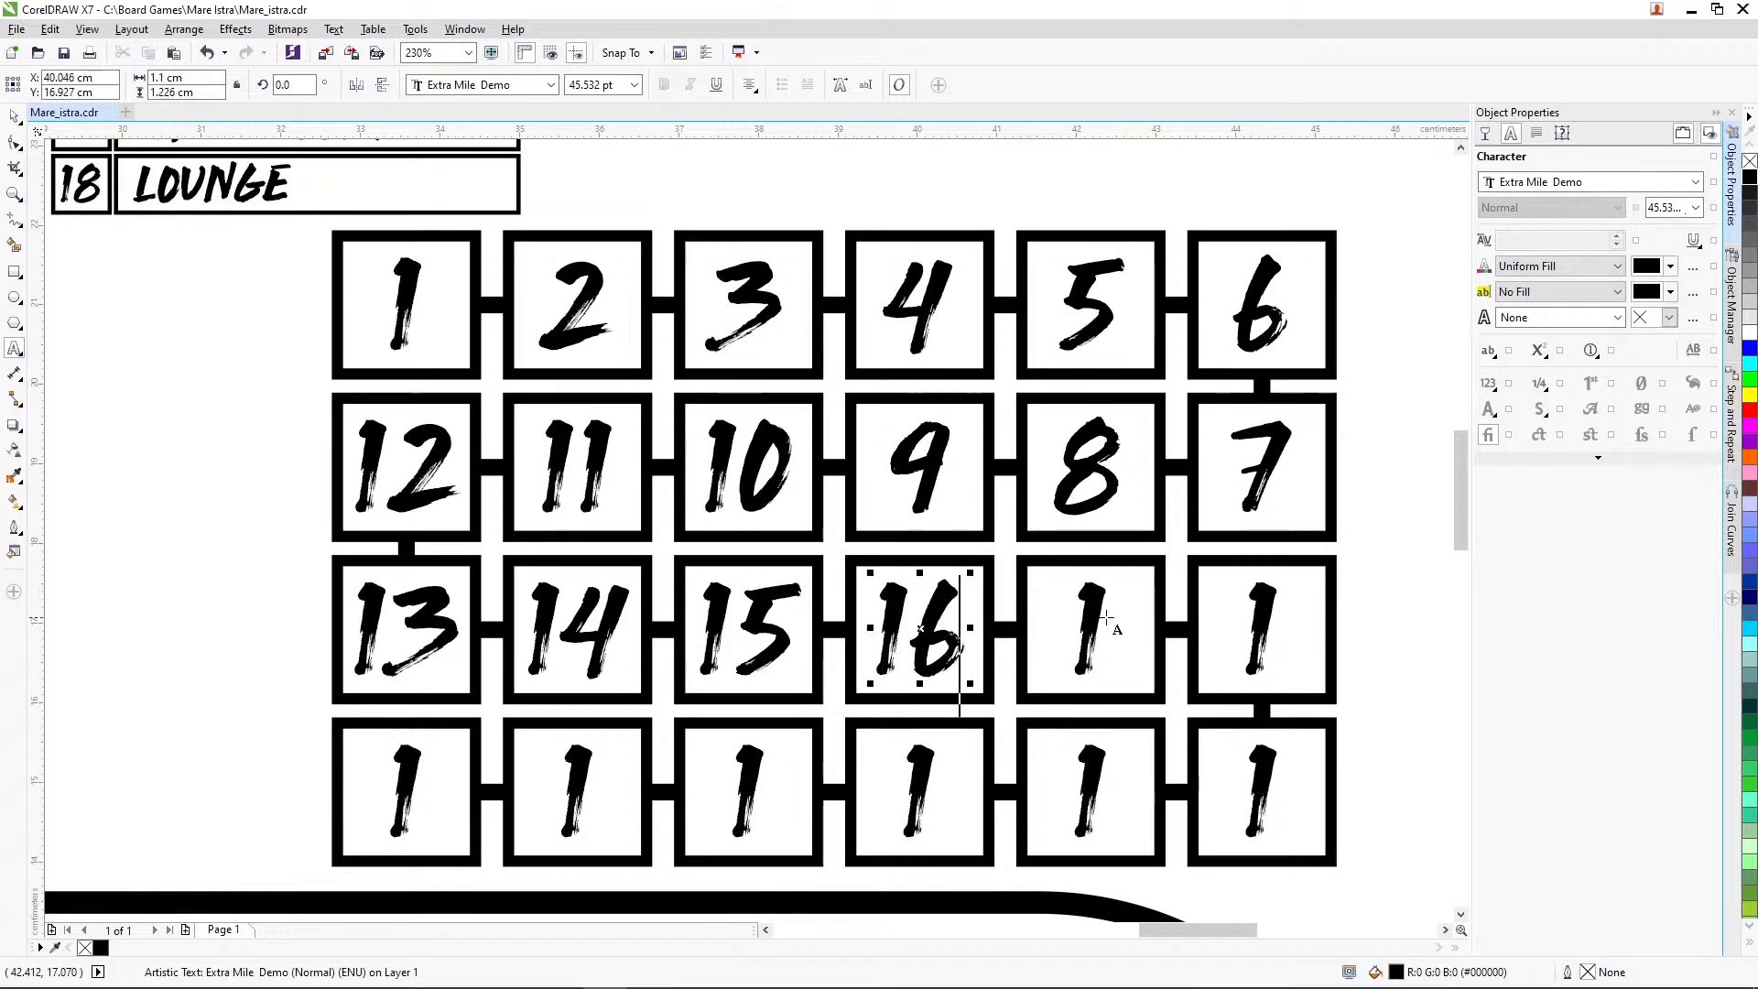
{"action": "double_click", "coordinate": [1040, 623]}
{"action": "type", "text": "17"}
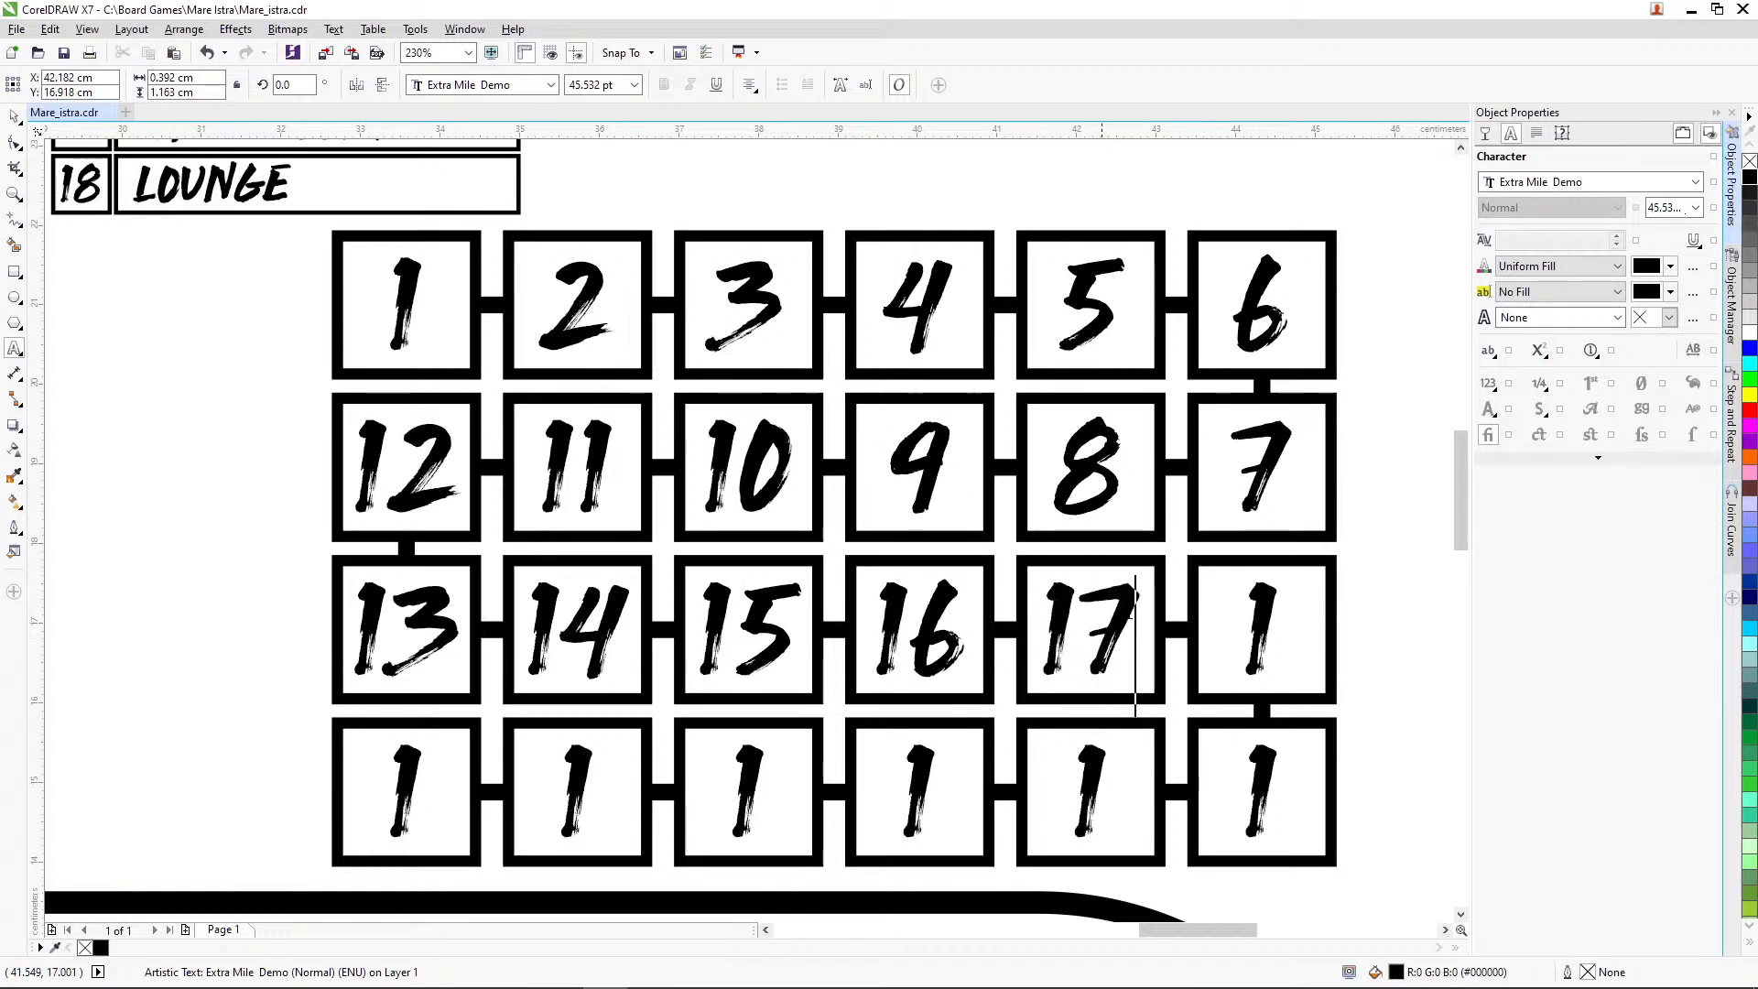
{"action": "double_click", "coordinate": [1253, 605]}
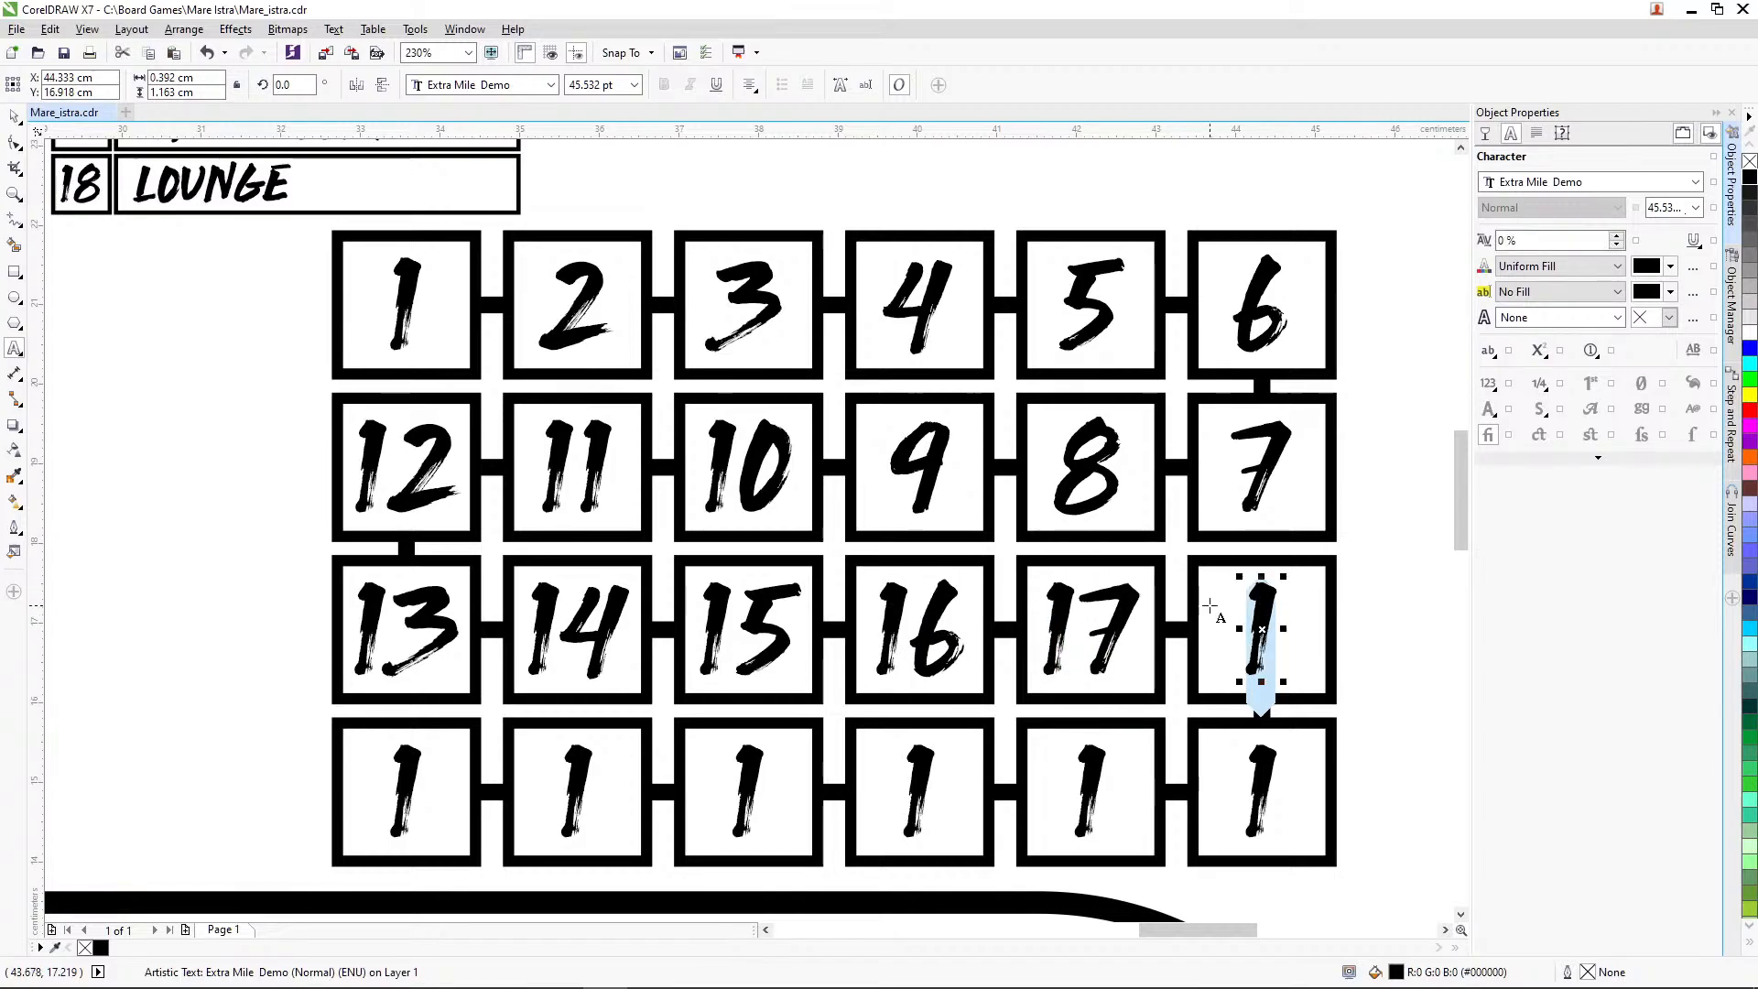
{"action": "type", "text": "18"}
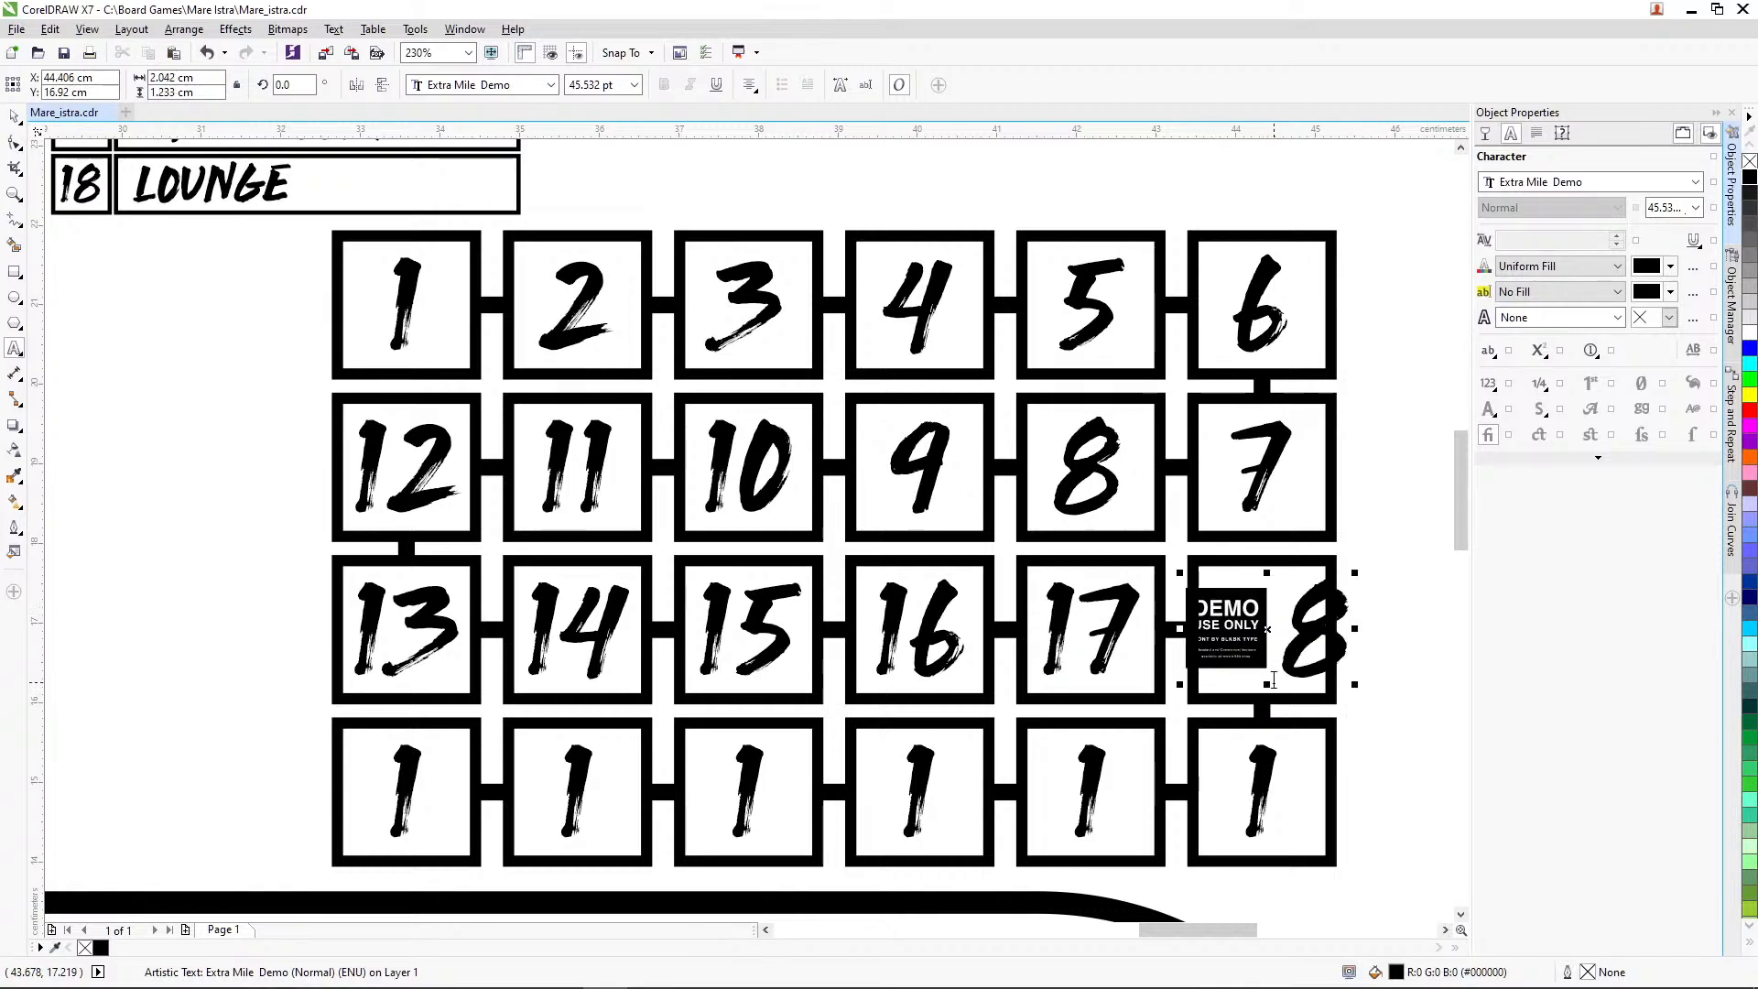
{"action": "key", "text": "BackSpace"}
{"action": "key", "text": "BackSpace"}
{"action": "type", "text": "18"}
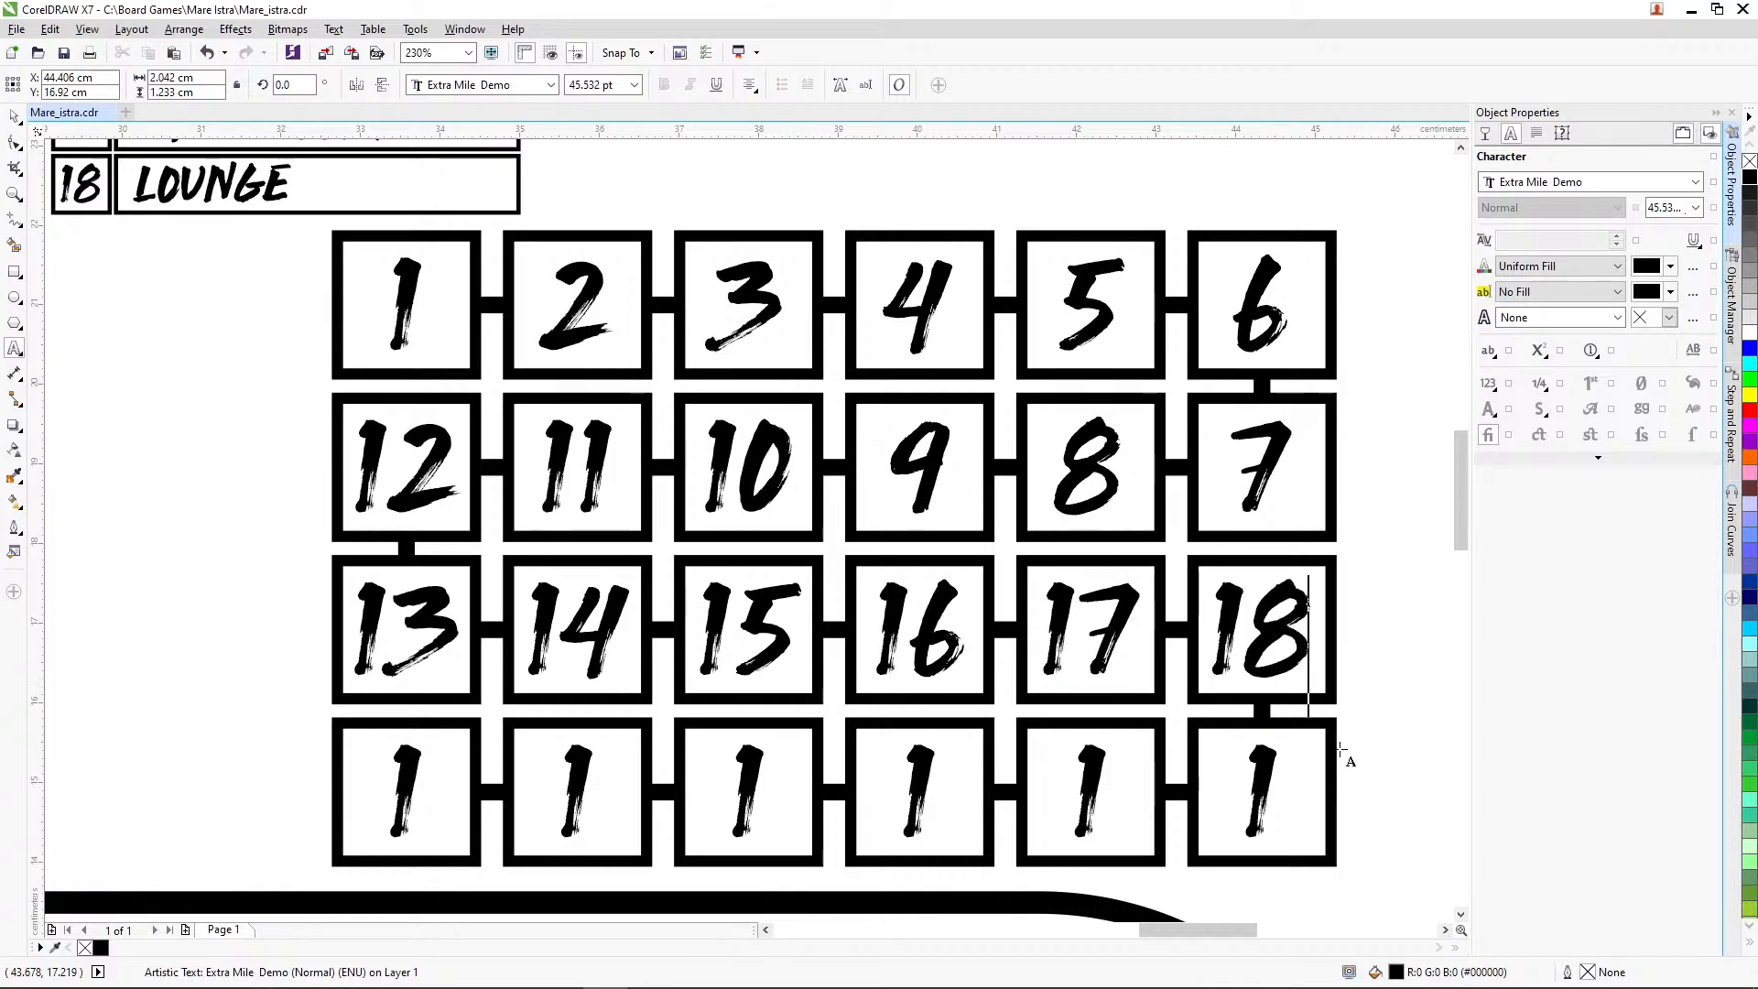
Renumber the bottom row's squares 19 to 24 from right to left and clear the selection
{"action": "double_click", "coordinate": [1259, 787]}
{"action": "type", "text": "19"}
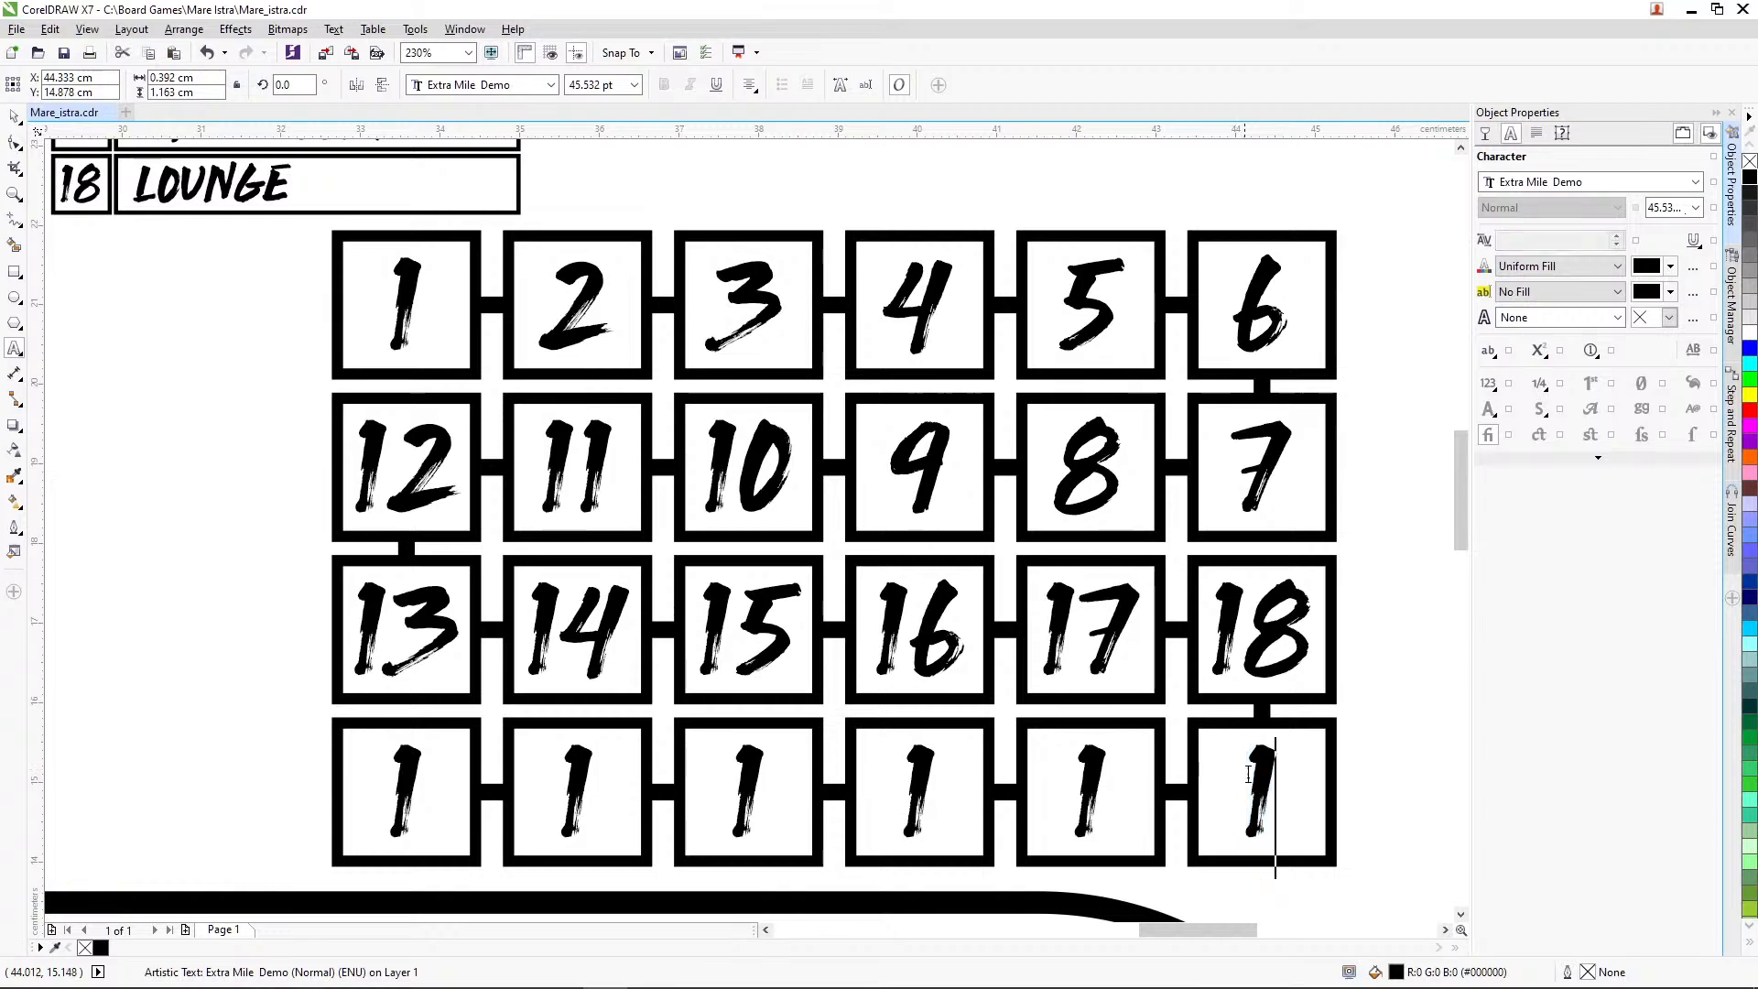
{"action": "double_click", "coordinate": [1089, 787]}
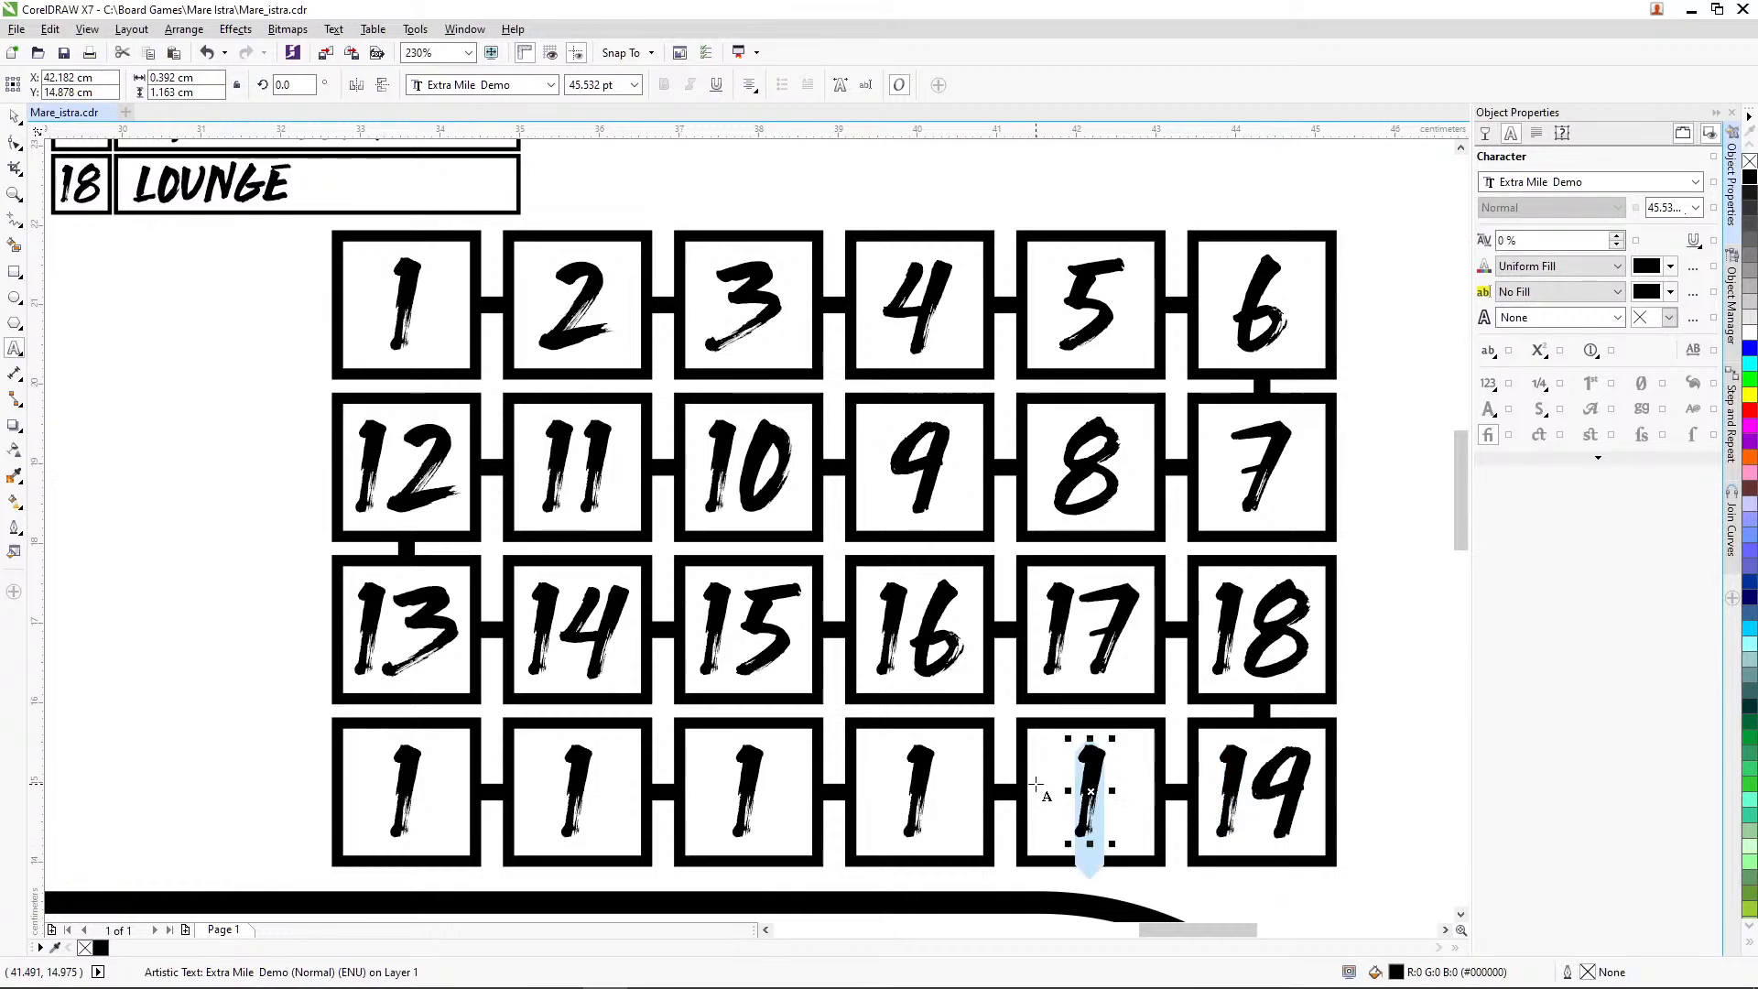
{"action": "type", "text": "20"}
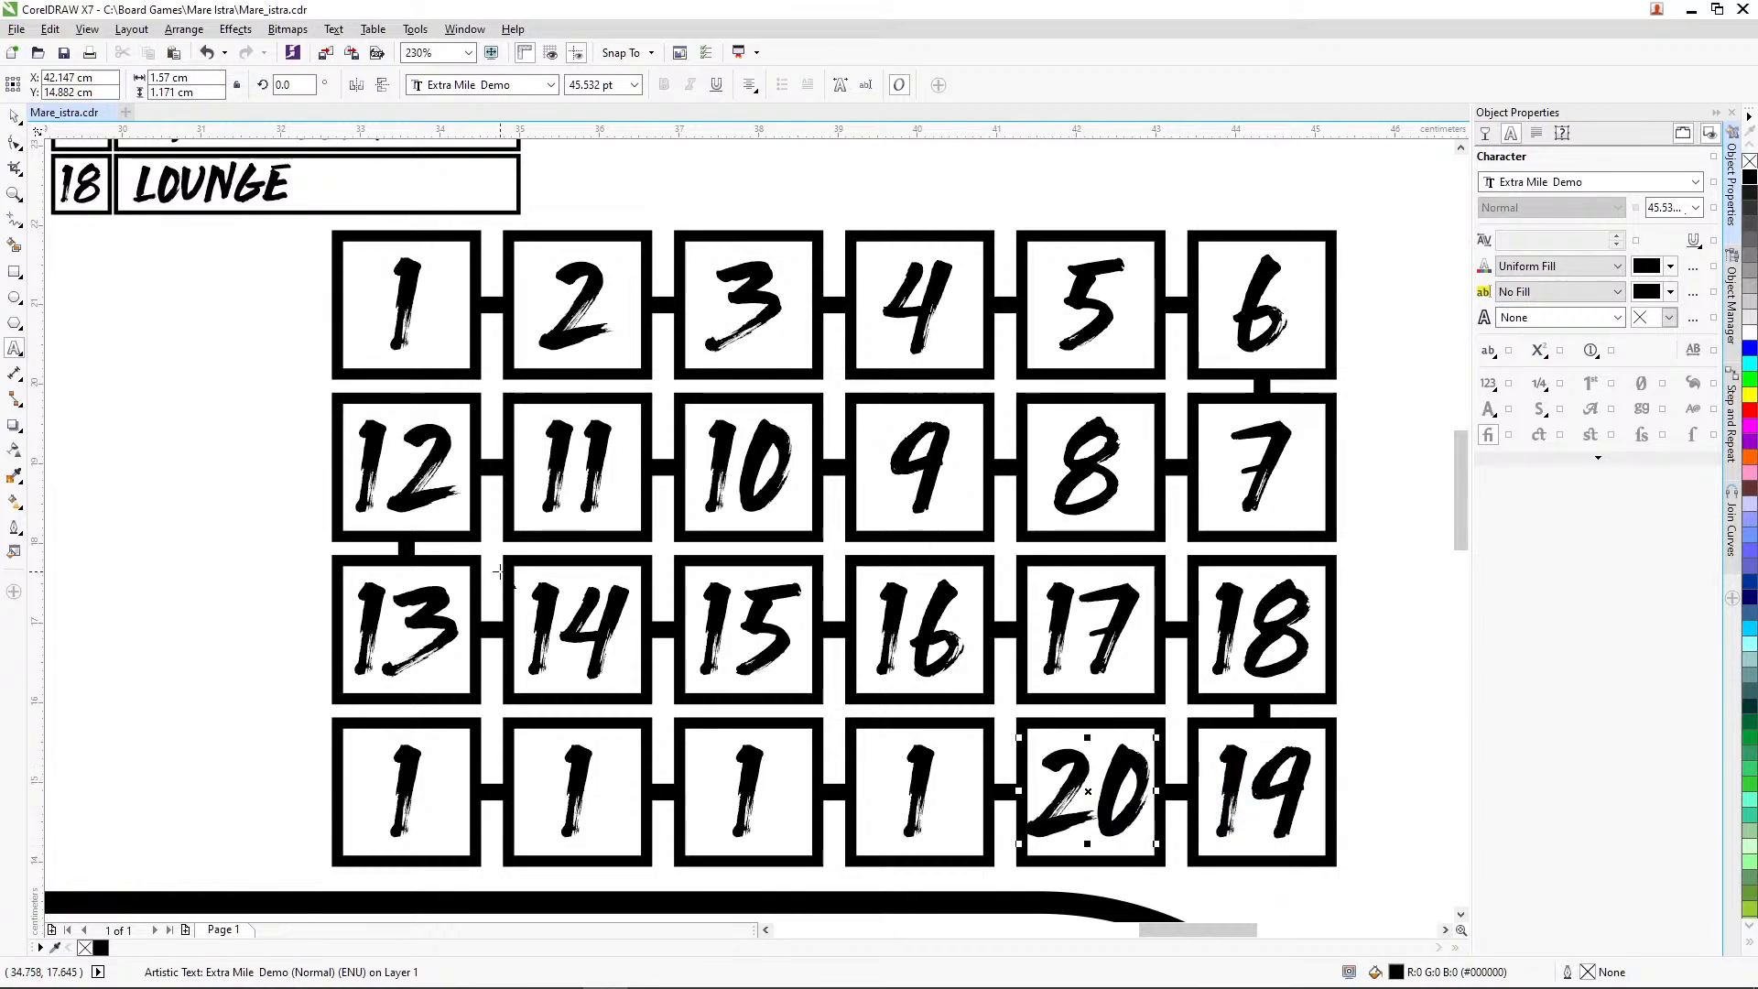
{"action": "double_click", "coordinate": [915, 778]}
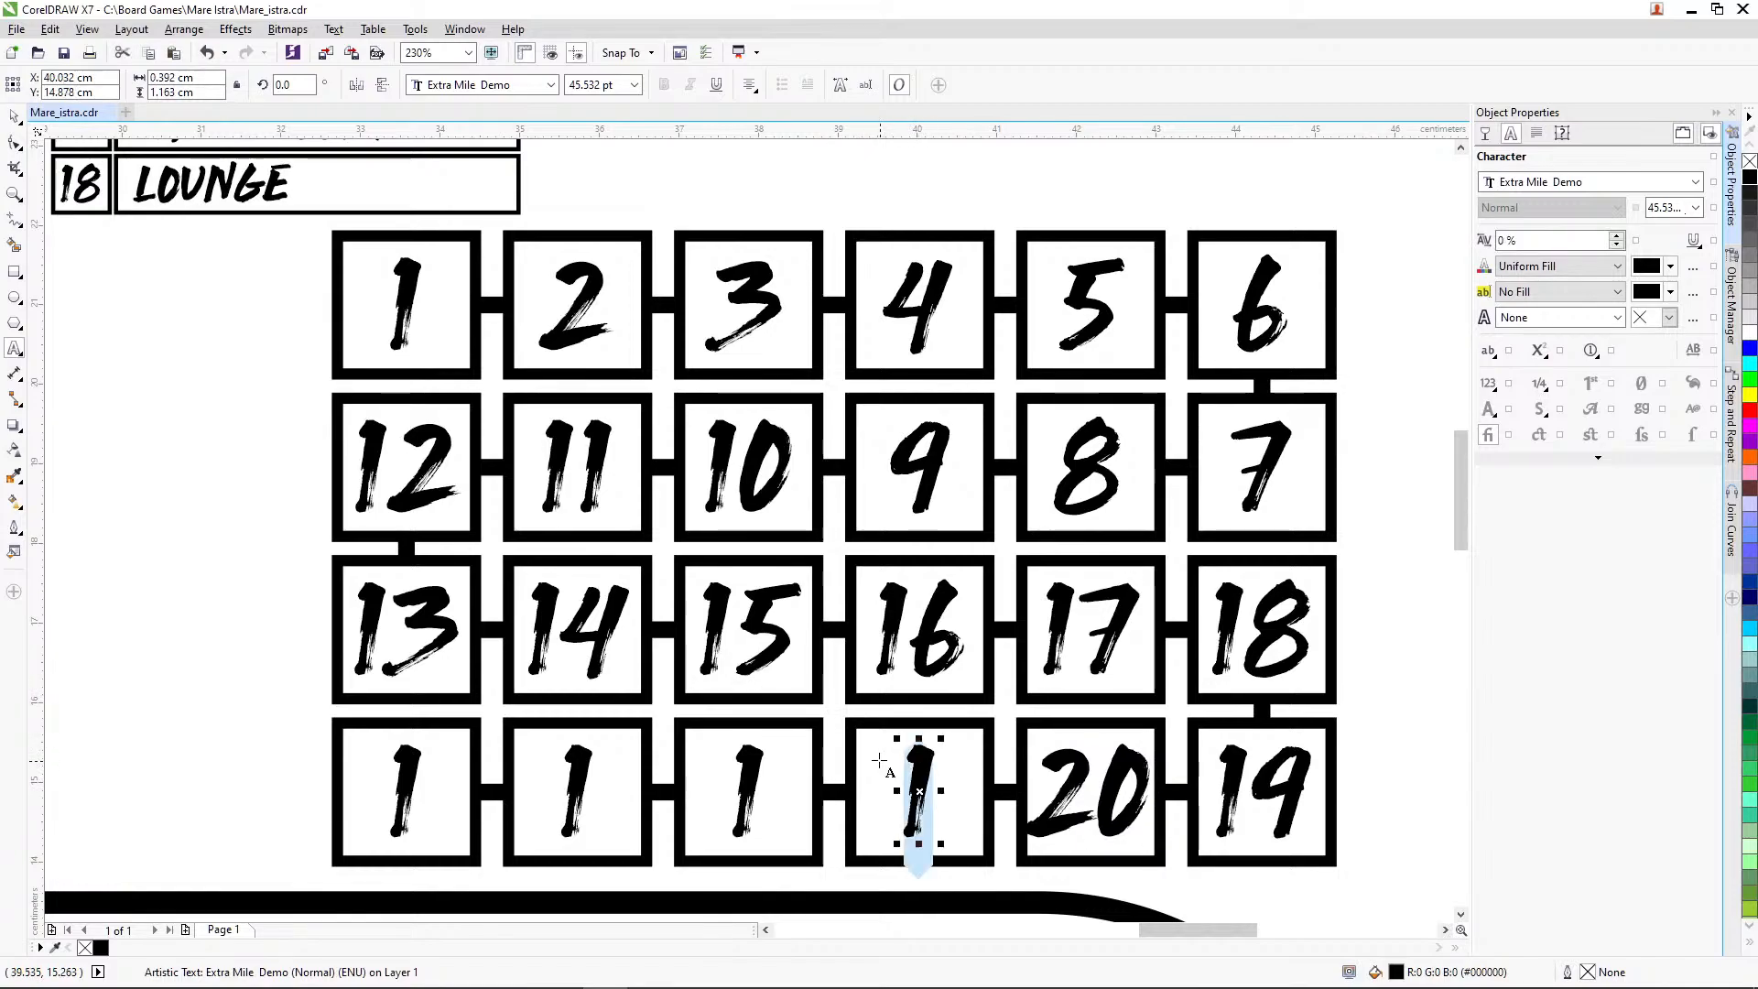
{"action": "type", "text": "21"}
{"action": "double_click", "coordinate": [758, 779]}
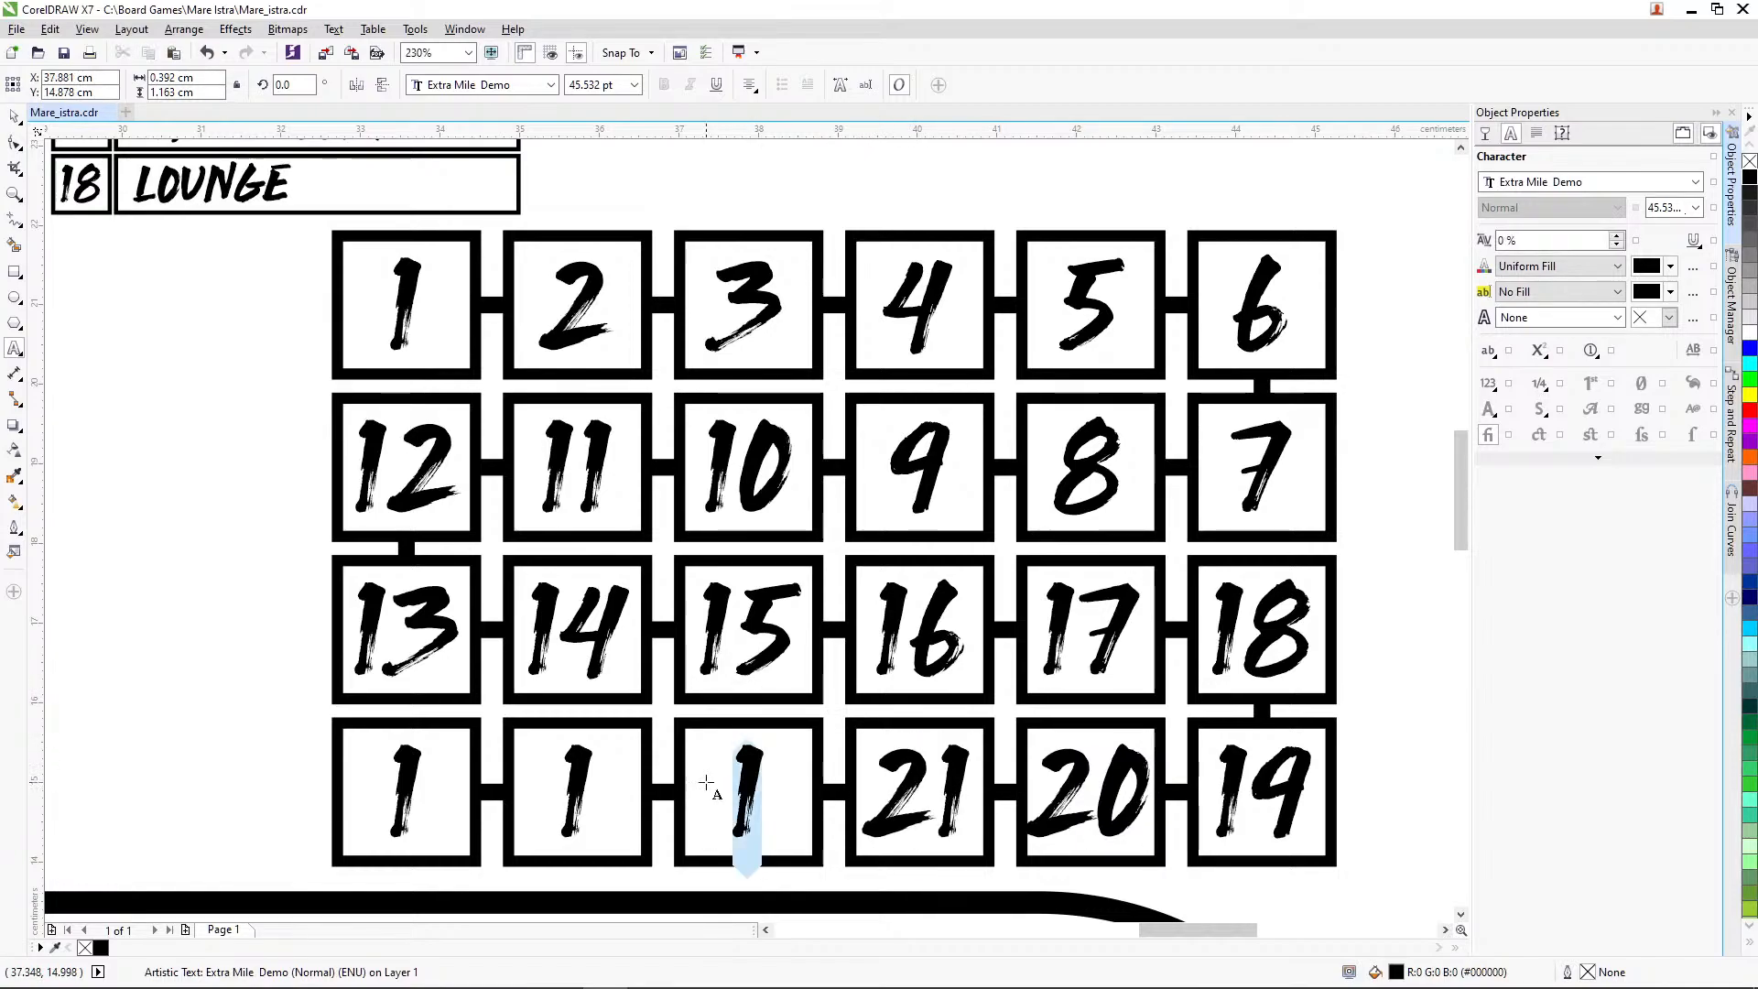
{"action": "type", "text": "22"}
{"action": "double_click", "coordinate": [577, 778]}
{"action": "type", "text": "23"}
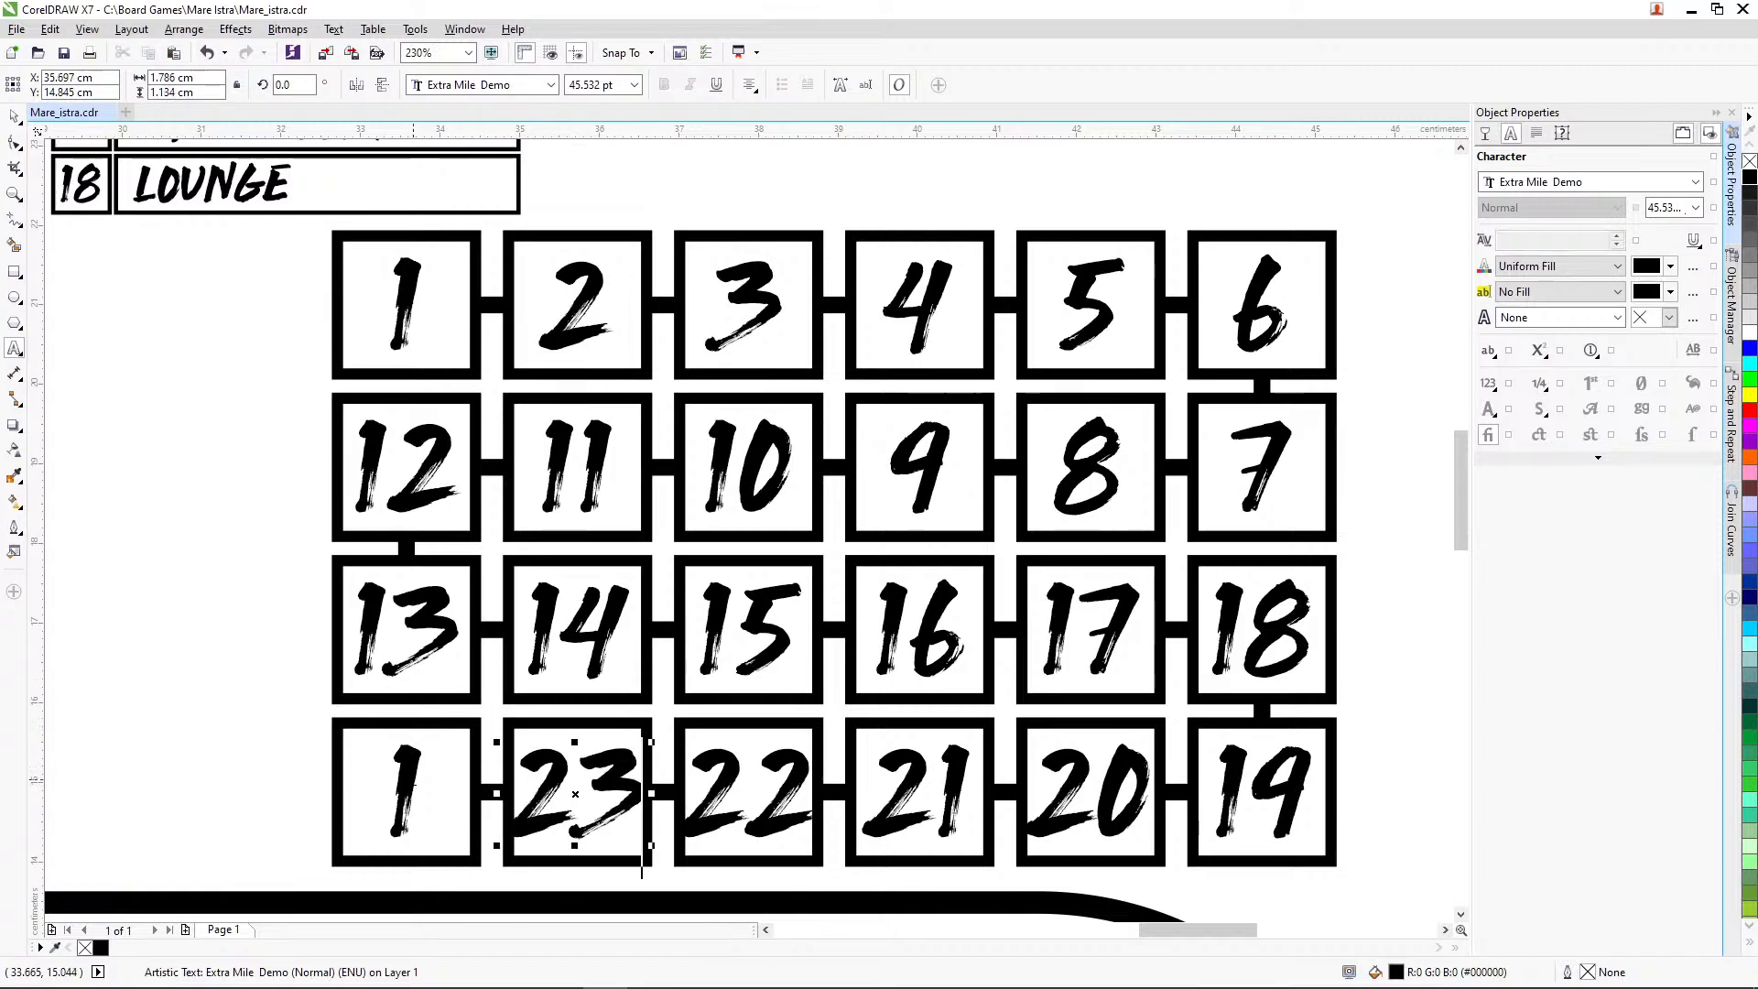
{"action": "double_click", "coordinate": [406, 778]}
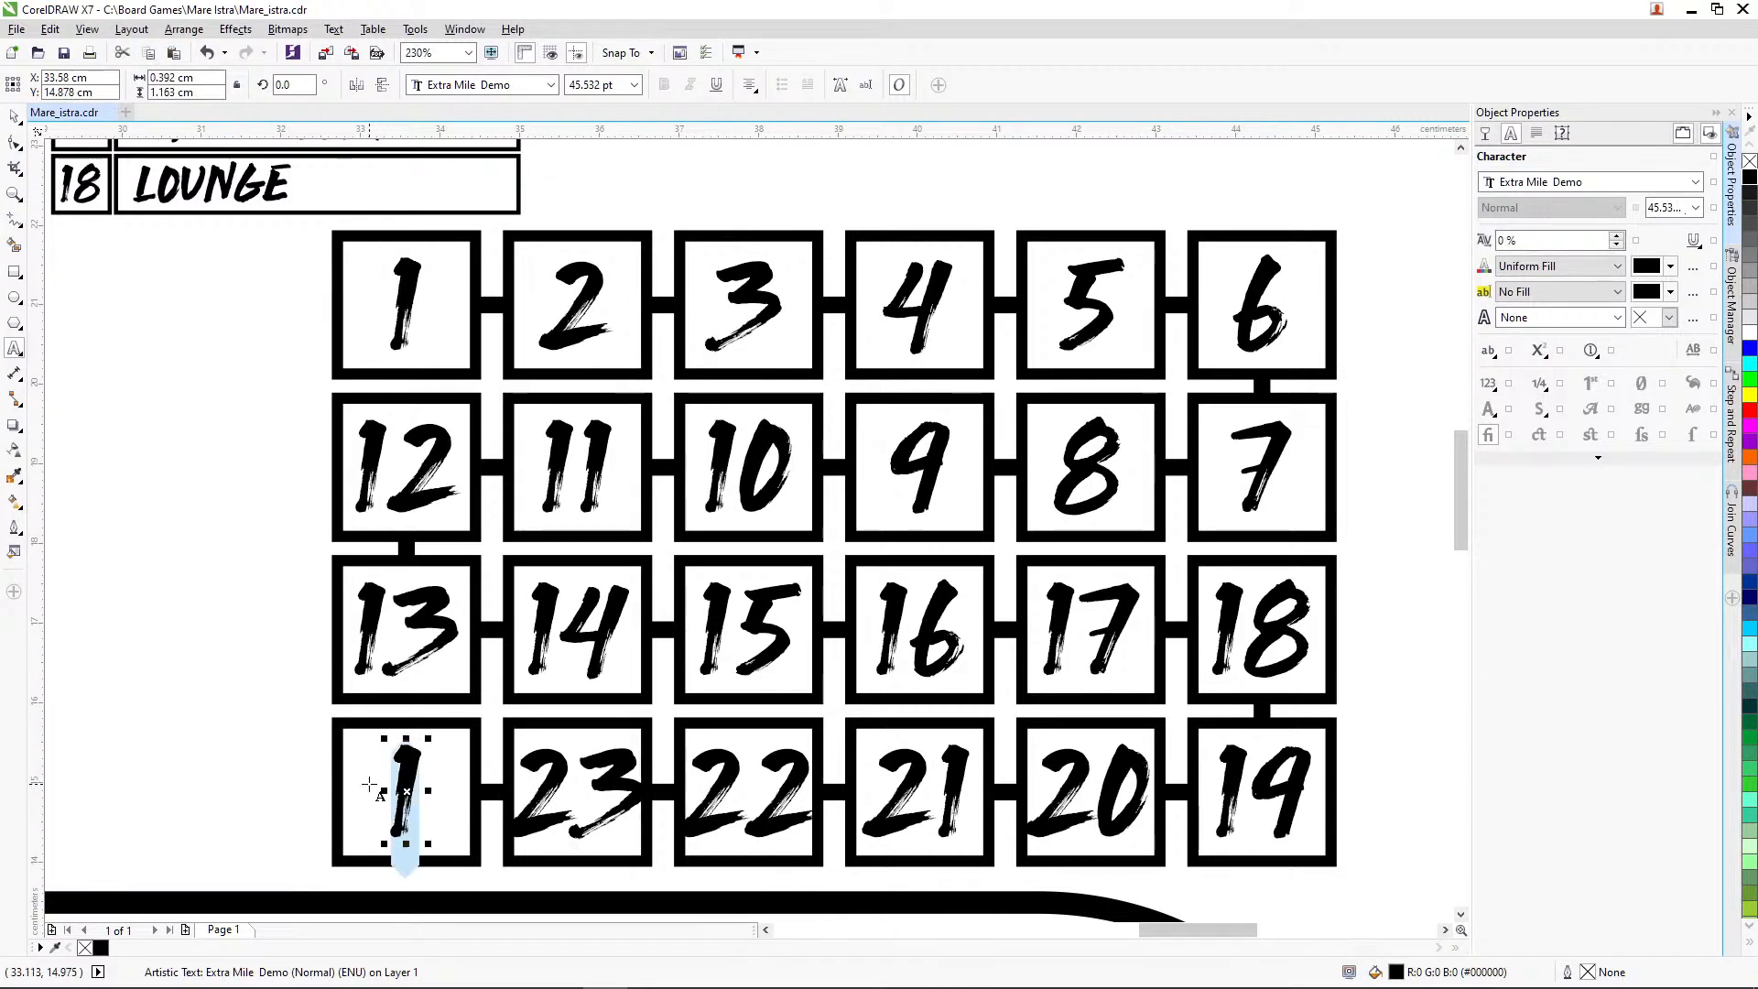
{"action": "type", "text": "24"}
{"action": "left_click", "coordinate": [13, 116]}
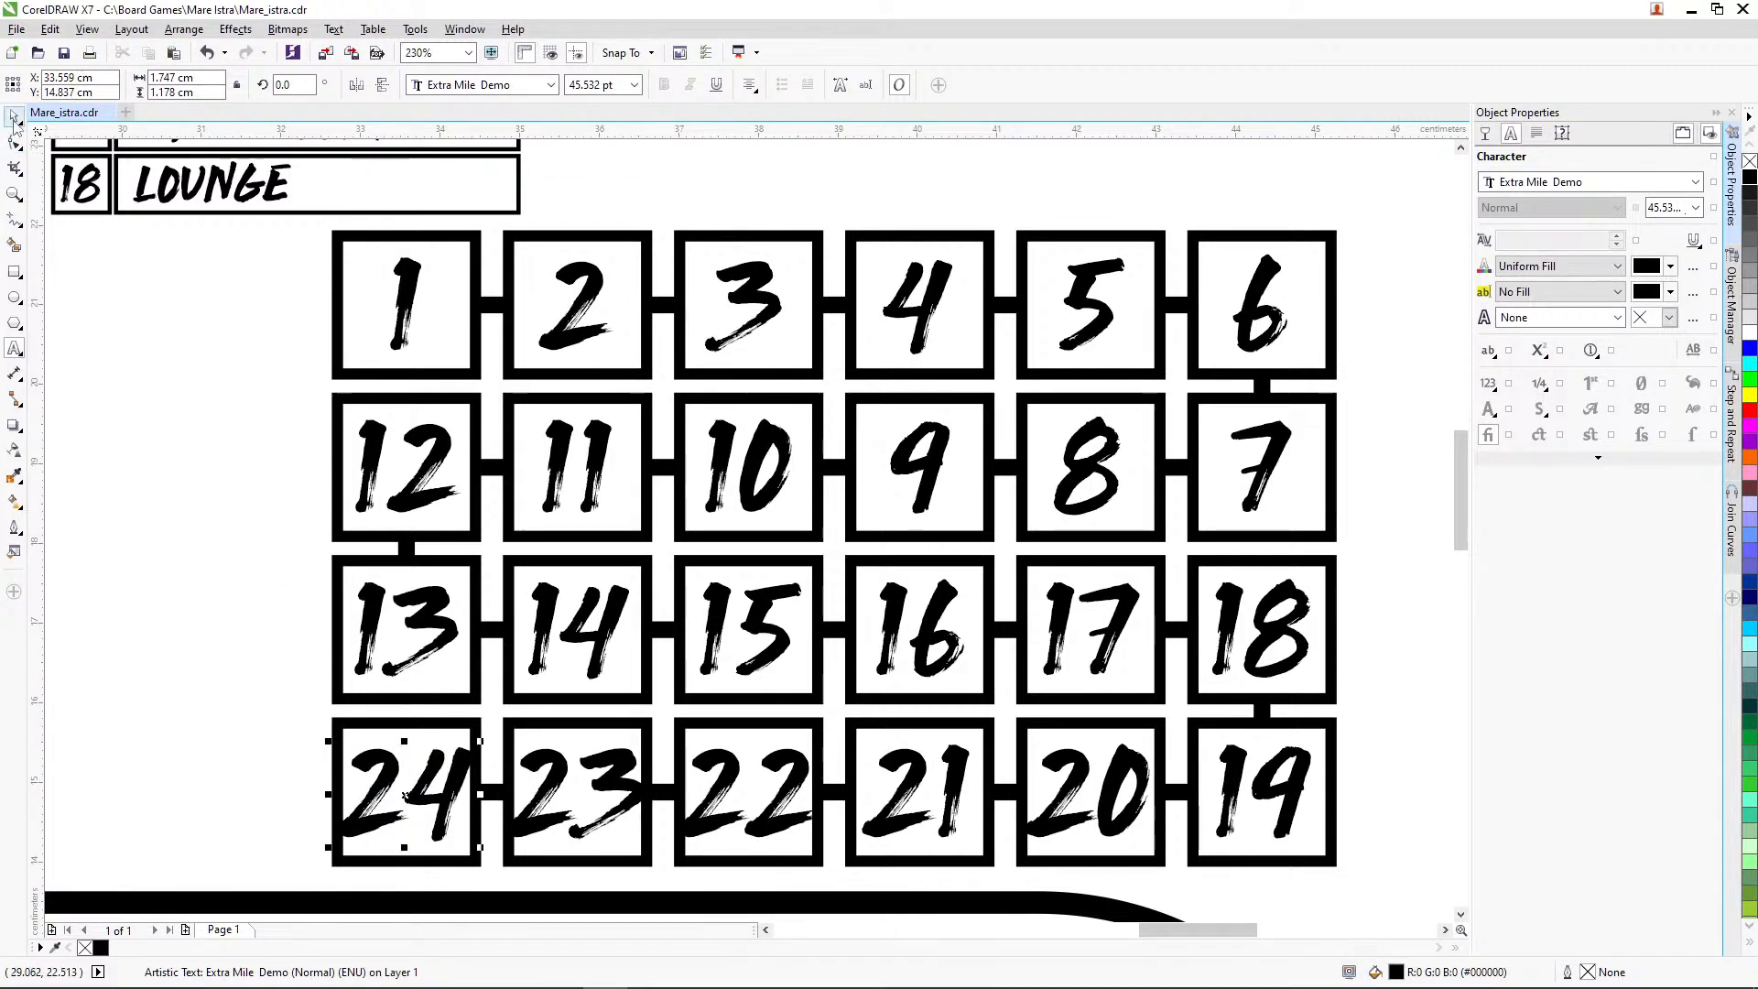
{"action": "left_click", "coordinate": [184, 435]}
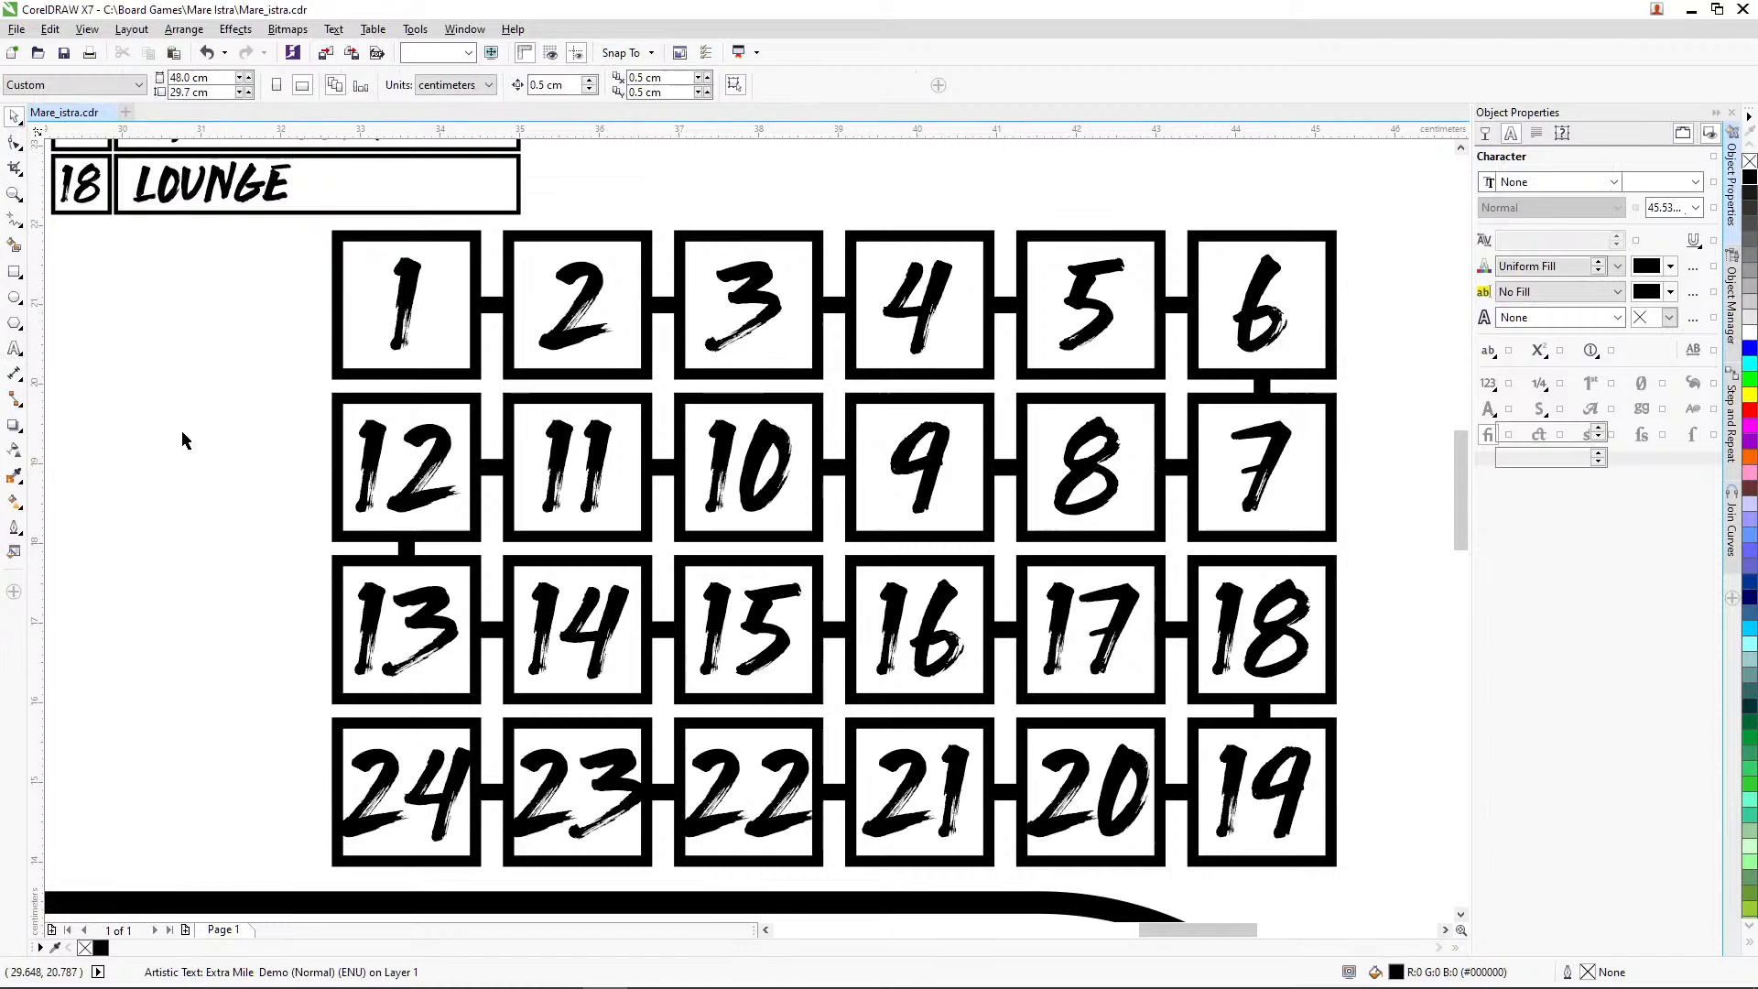
Group all the numbered squares with their connector bars and move the group directly beneath the room legend
{"action": "left_click", "coordinate": [14, 195]}
{"action": "right_click", "coordinate": [197, 311]}
{"action": "left_click", "coordinate": [14, 116]}
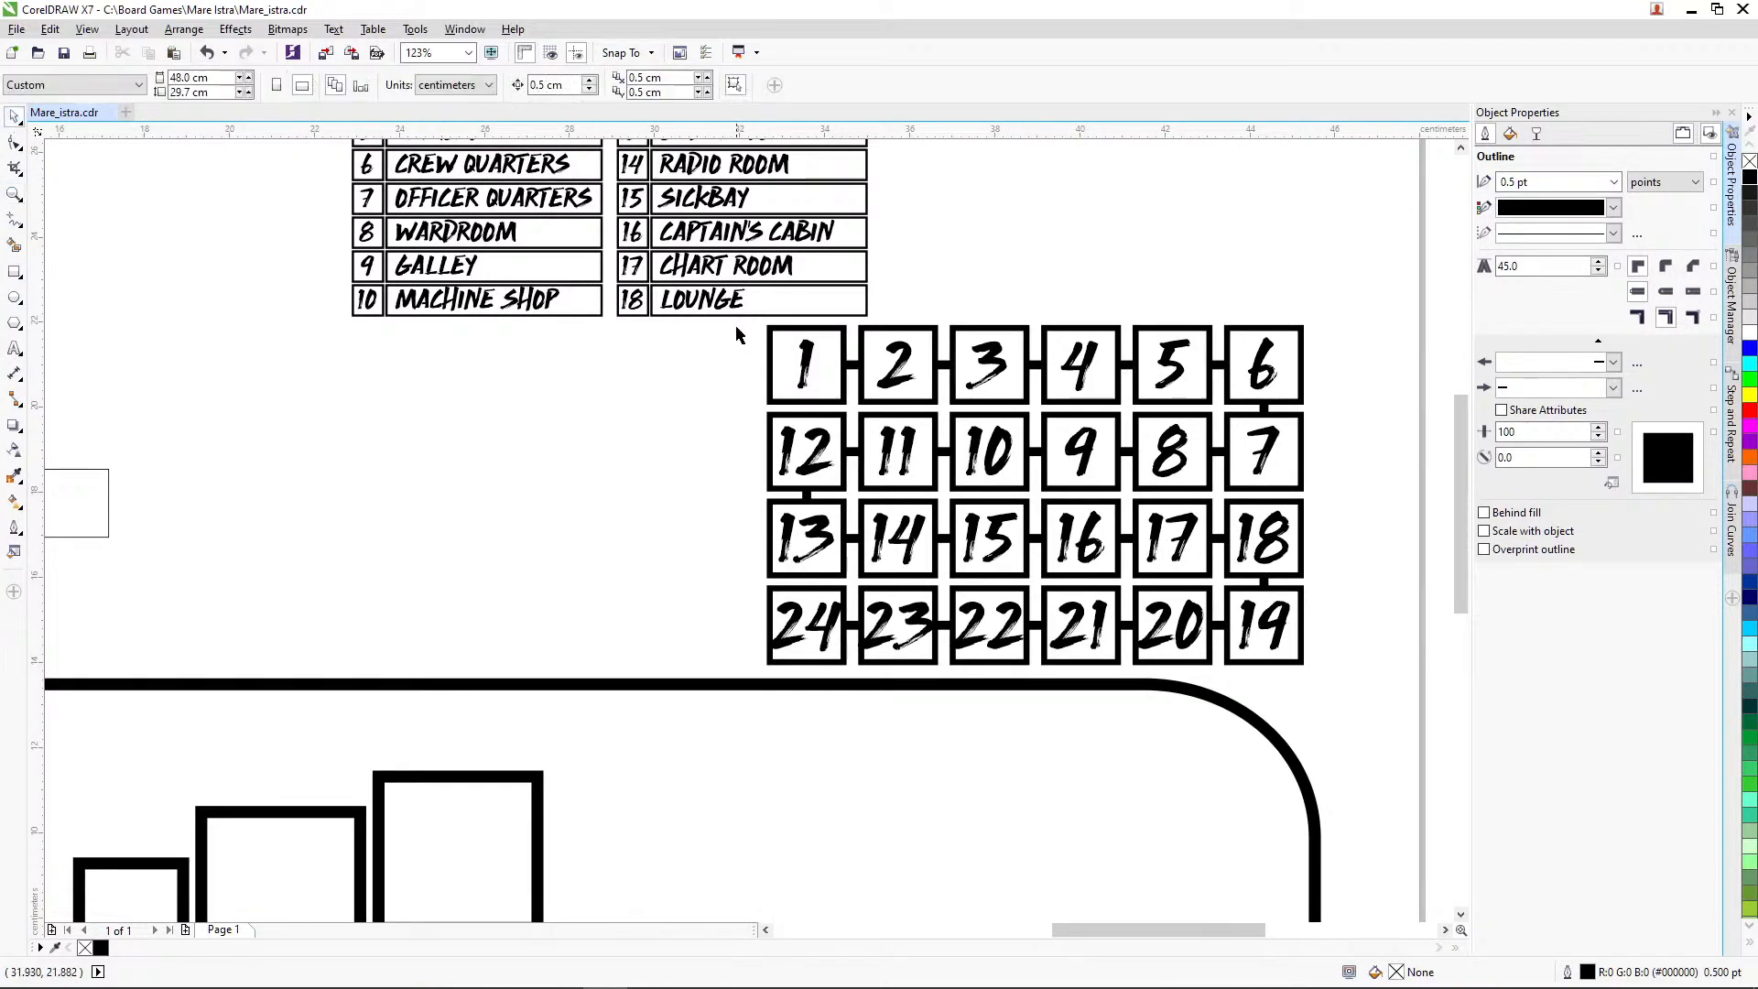
{"action": "left_click_drag", "start_coordinate": [738, 322], "coordinate": [1274, 439]}
{"action": "left_click_drag", "start_coordinate": [1341, 326], "coordinate": [687, 692]}
{"action": "key", "text": "ctrl+g"}
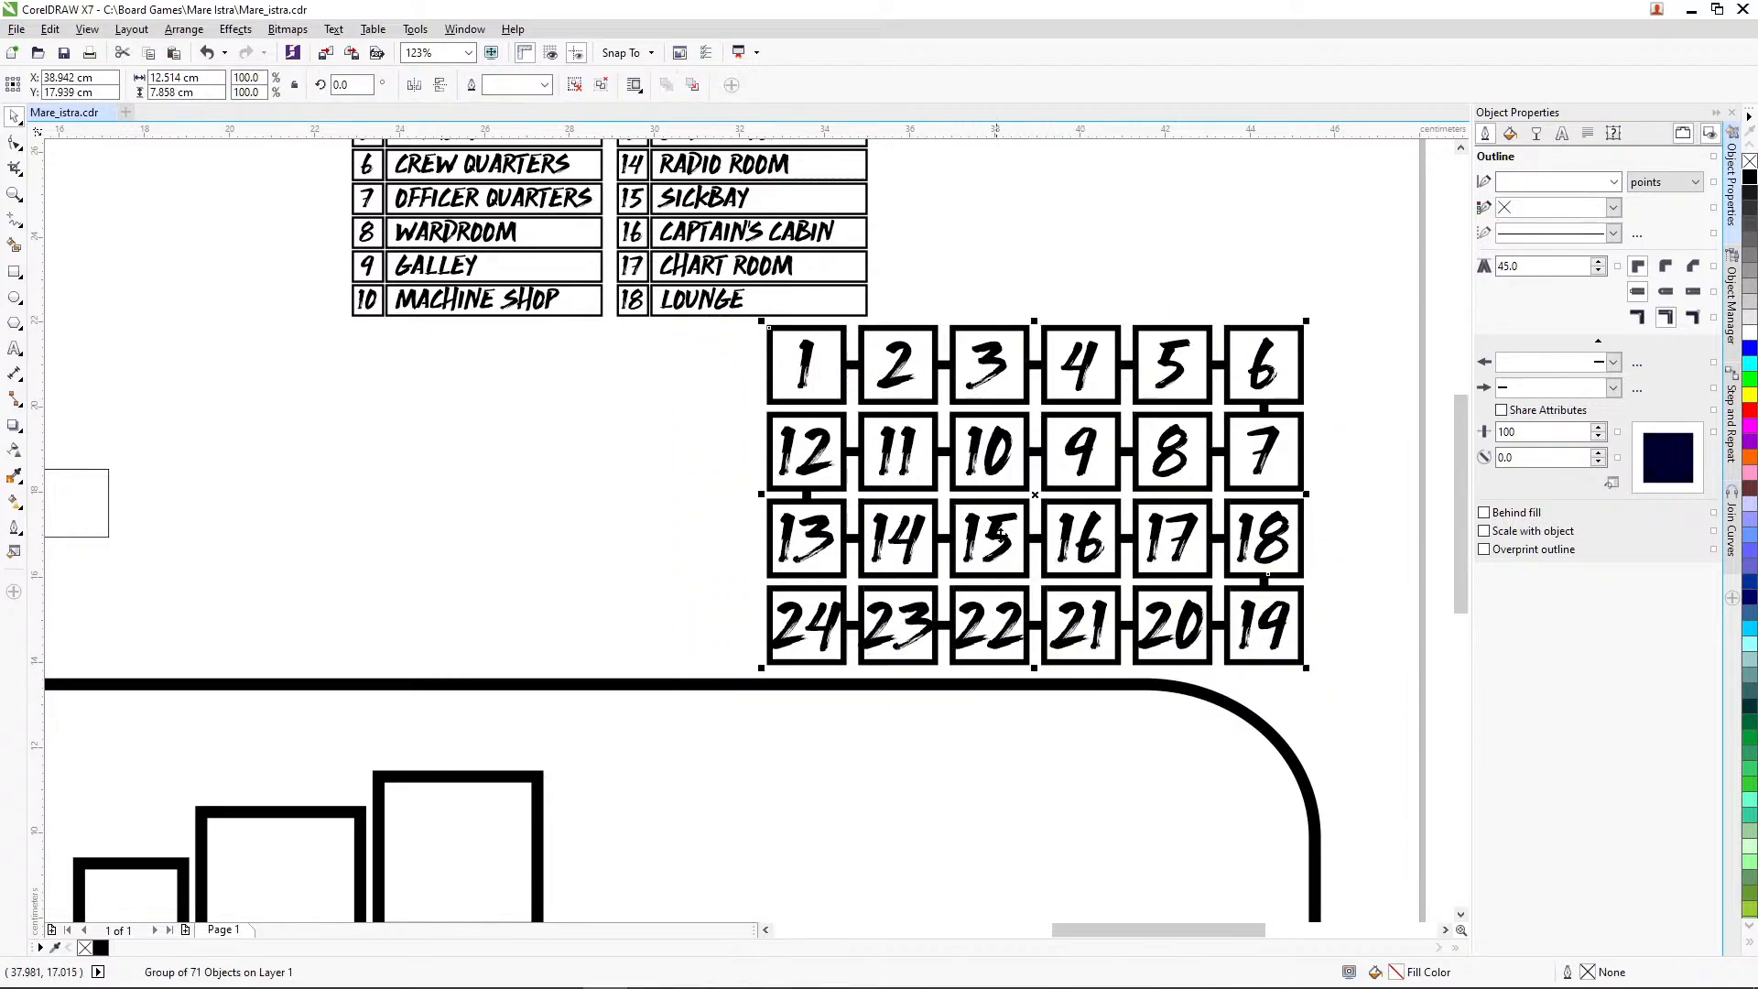
{"action": "left_click_drag", "start_coordinate": [809, 414], "coordinate": [445, 424]}
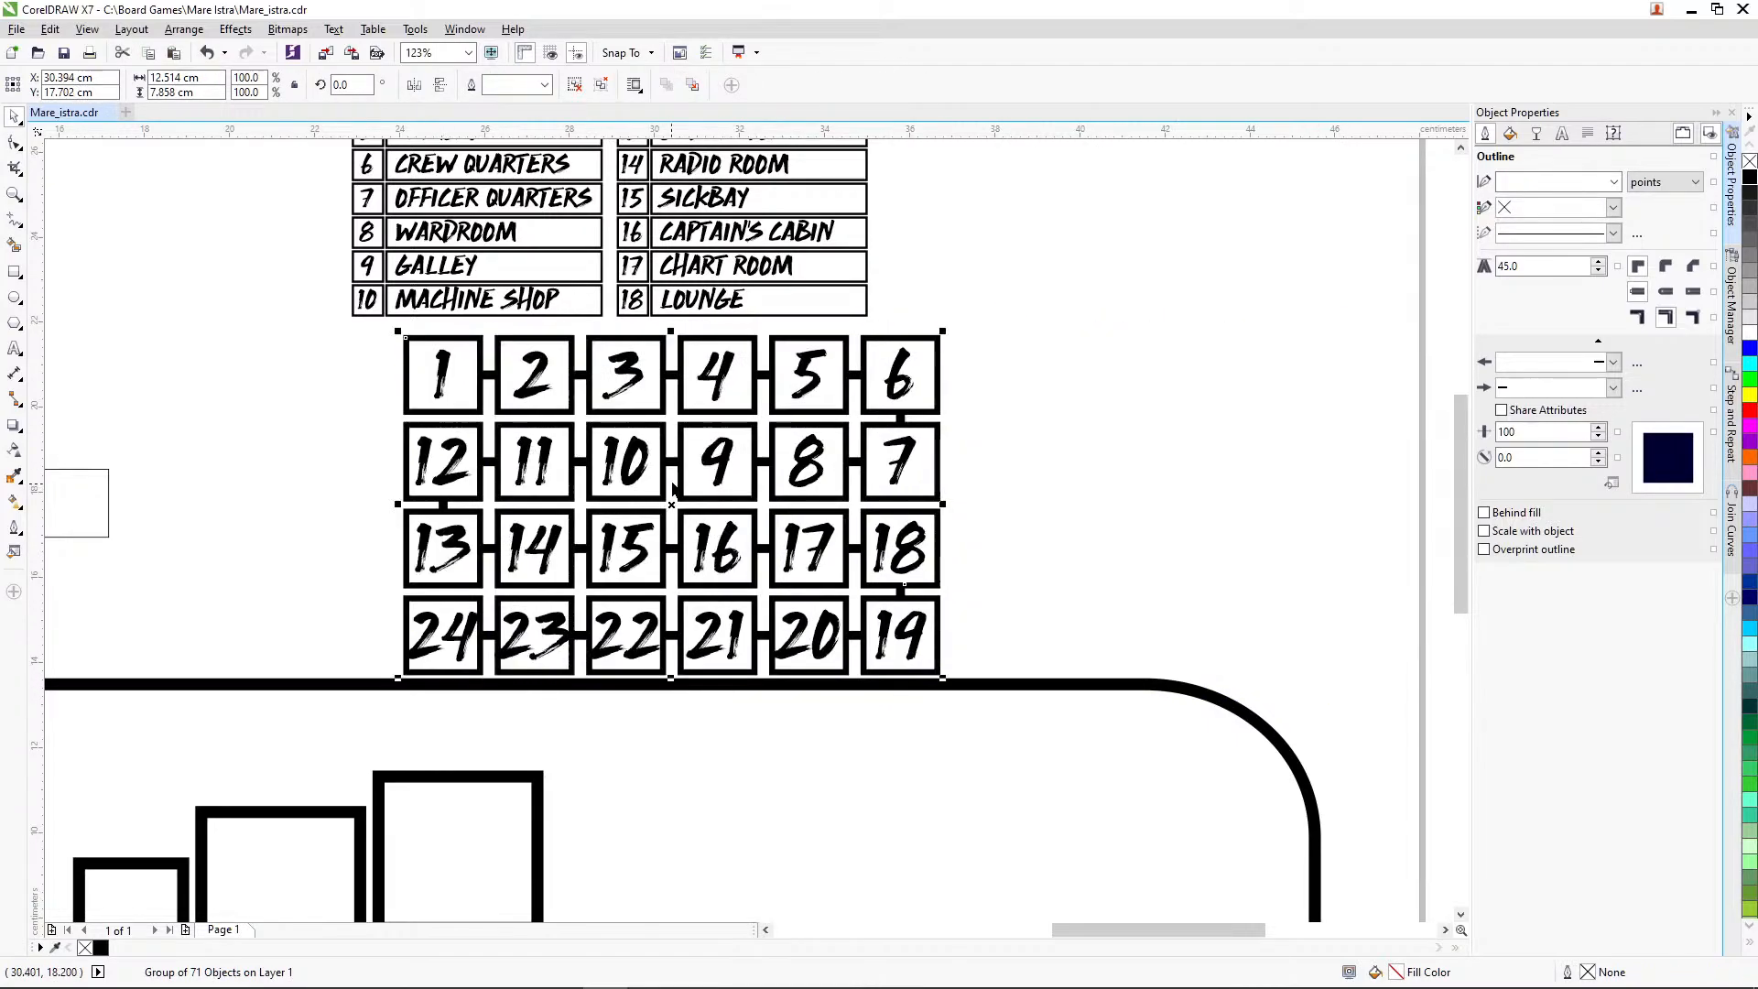
{"action": "left_click_drag", "start_coordinate": [667, 480], "coordinate": [637, 467]}
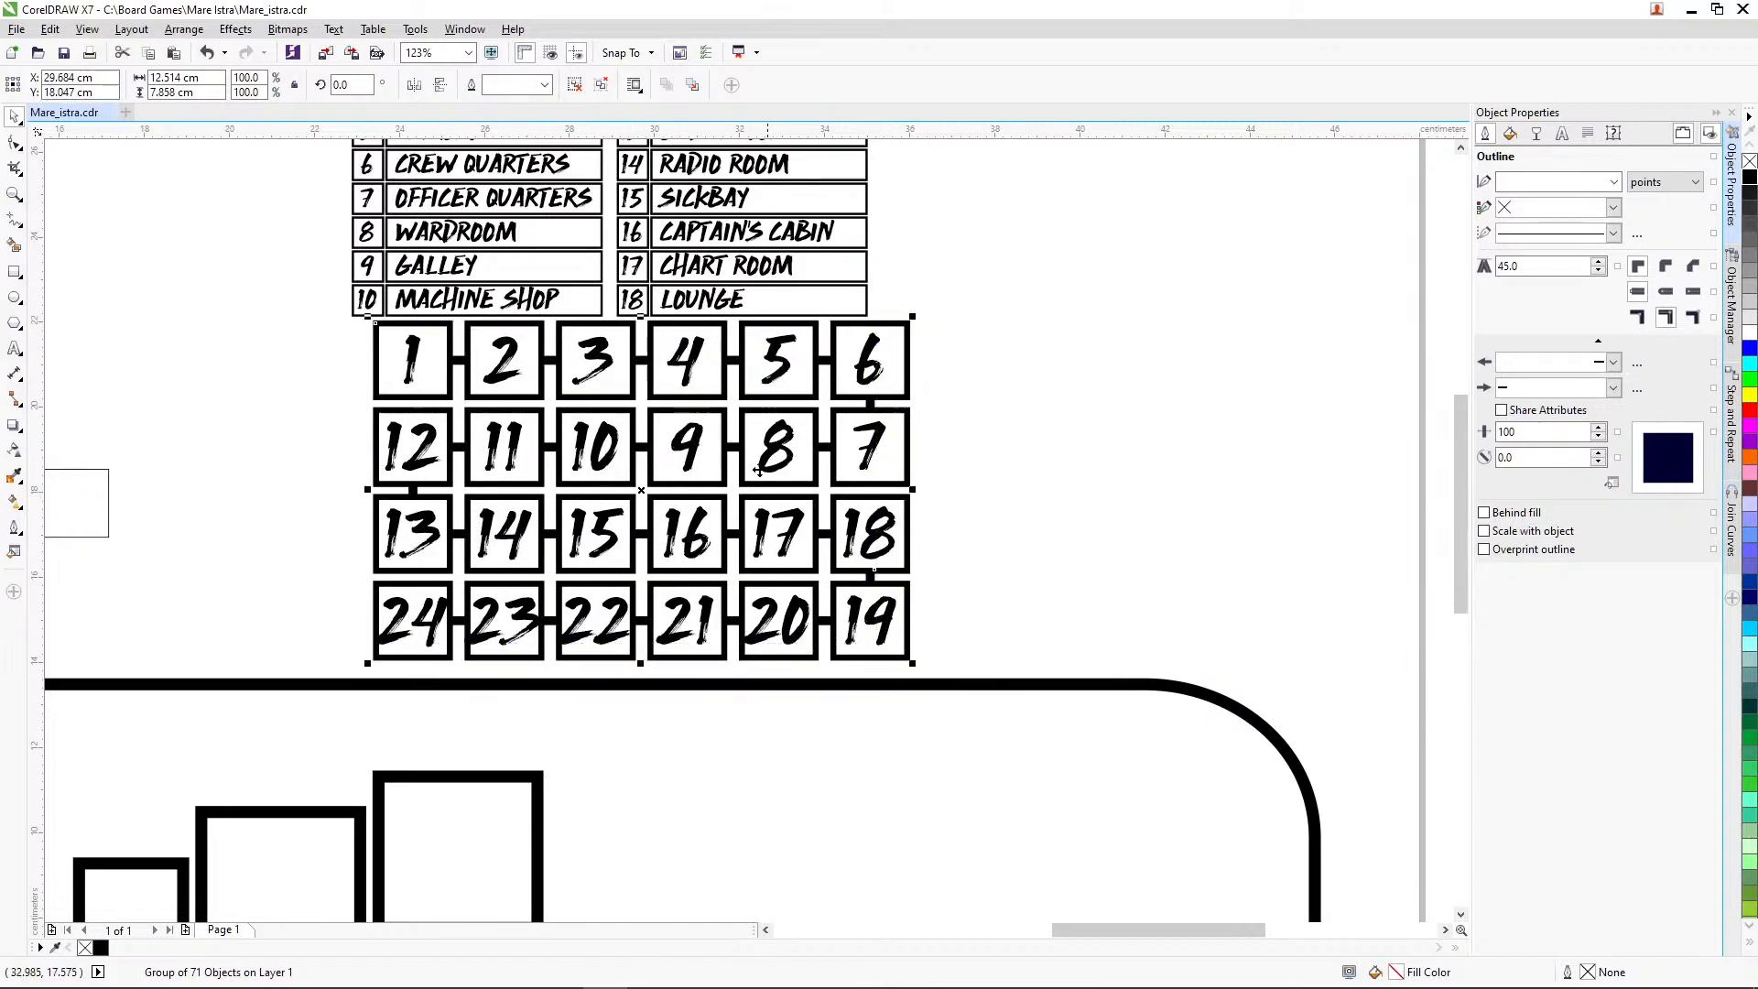
Save the drawing and export only the selected grid as a PNG named timer in the Mare Istra folder
{"action": "left_click", "coordinate": [63, 52]}
{"action": "left_click", "coordinate": [16, 29]}
{"action": "left_click", "coordinate": [55, 330]}
{"action": "type", "text": "timer"}
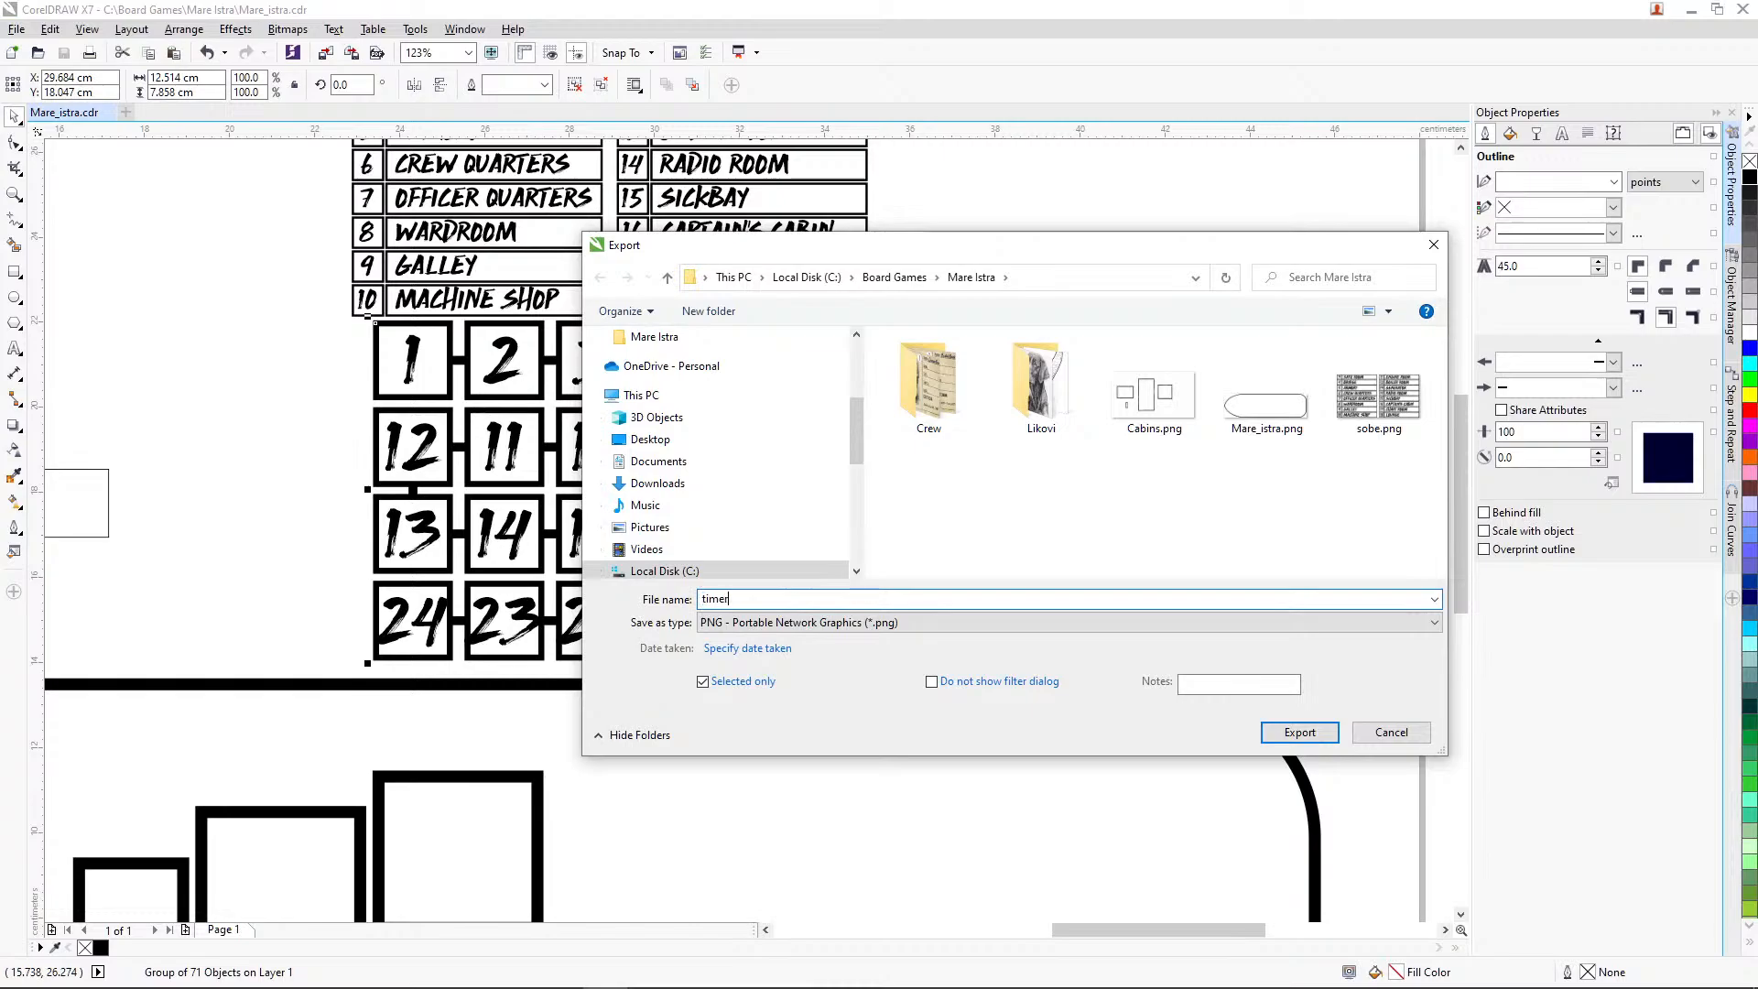
{"action": "left_click", "coordinate": [1299, 732]}
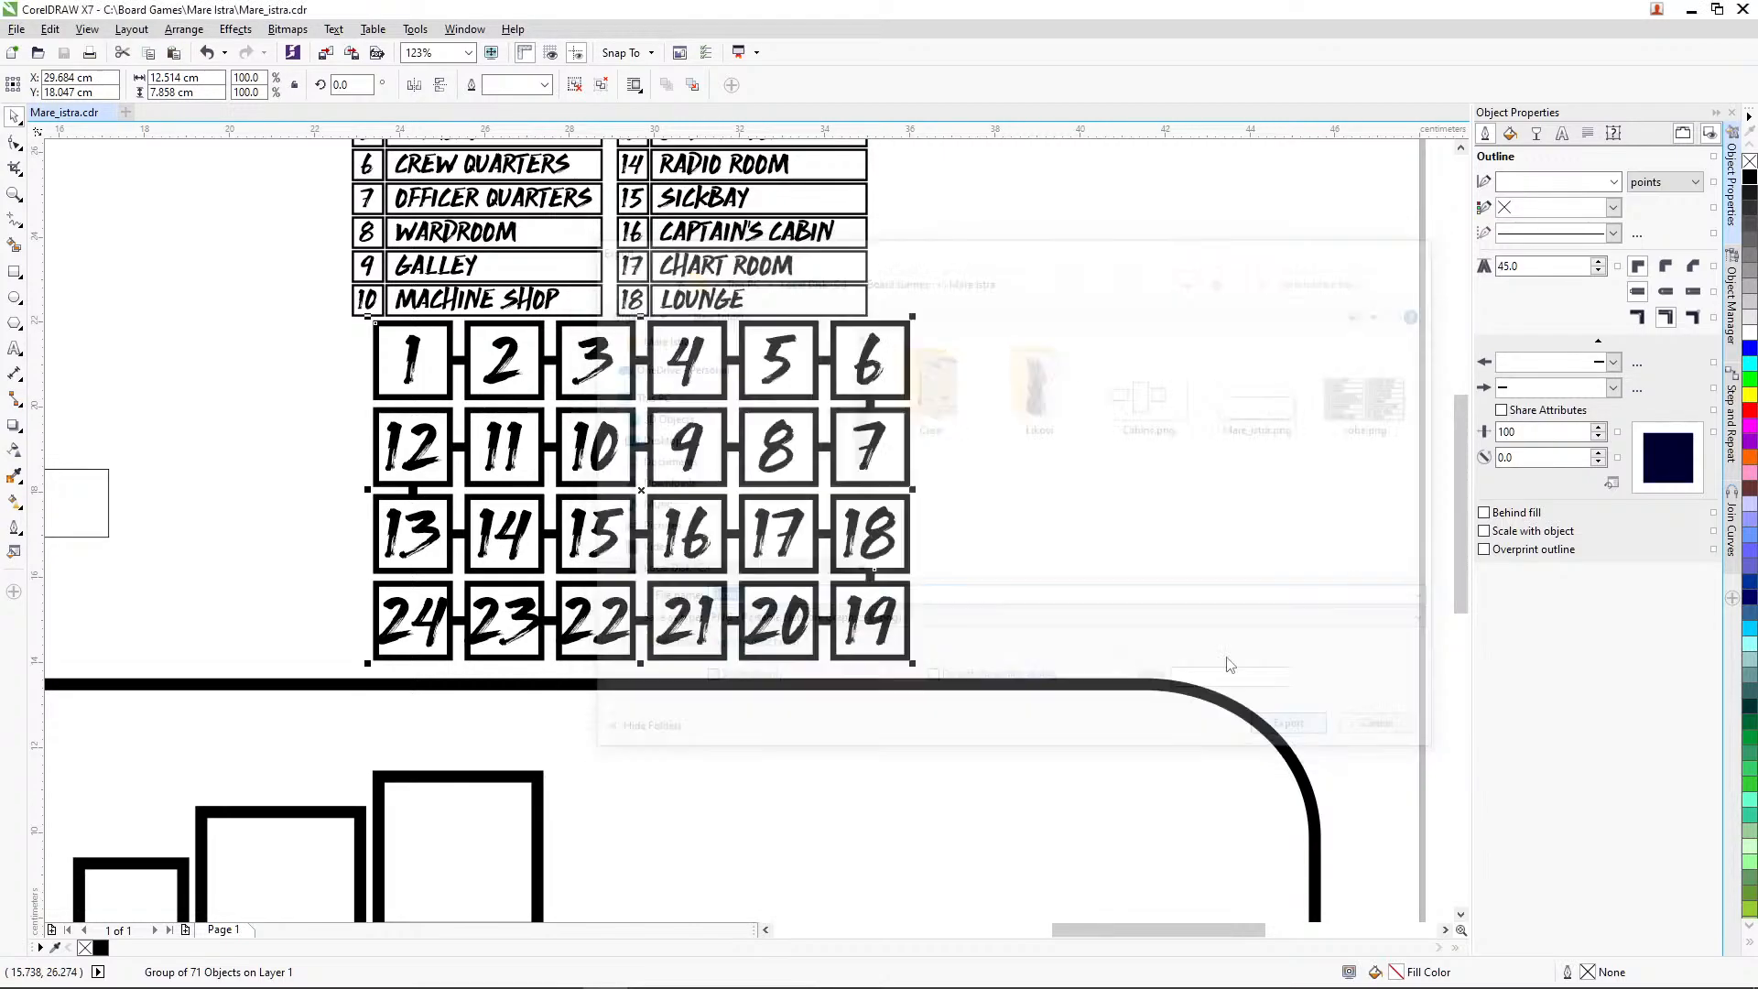
{"action": "left_click", "coordinate": [1152, 777]}
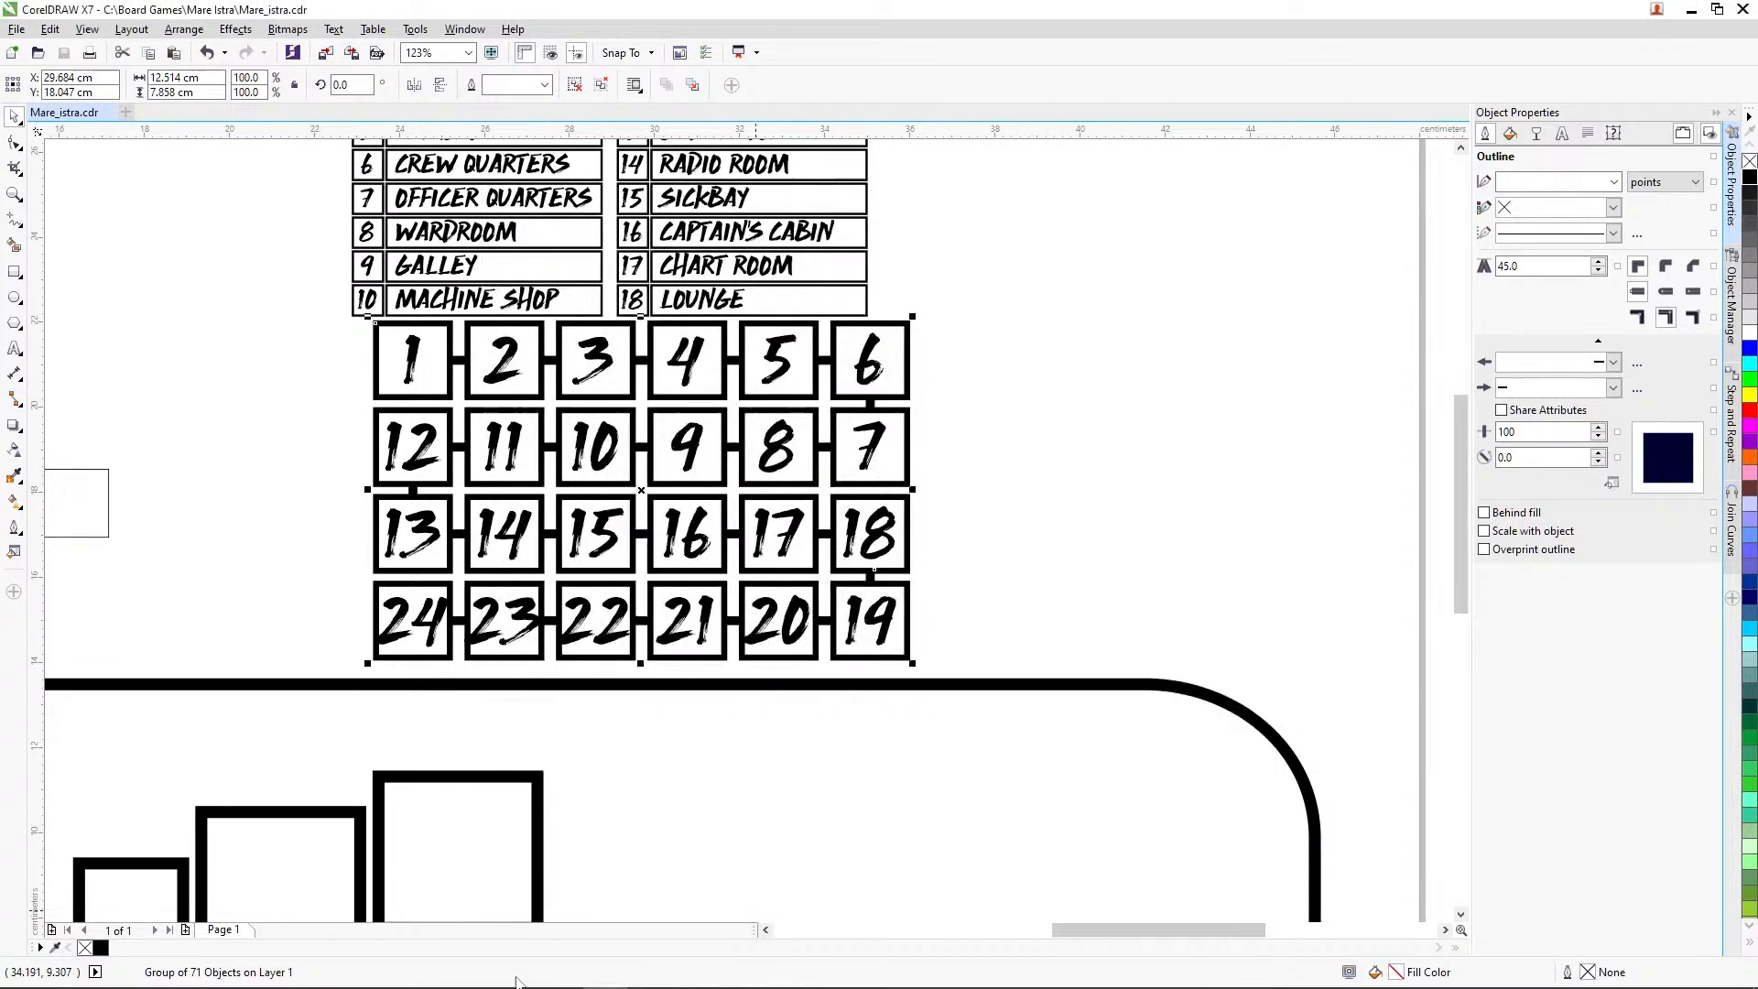
Switch to Photoshop, open timer.png from the Mare Istra folder and copy its entire canvas
{"action": "left_click", "coordinate": [560, 970]}
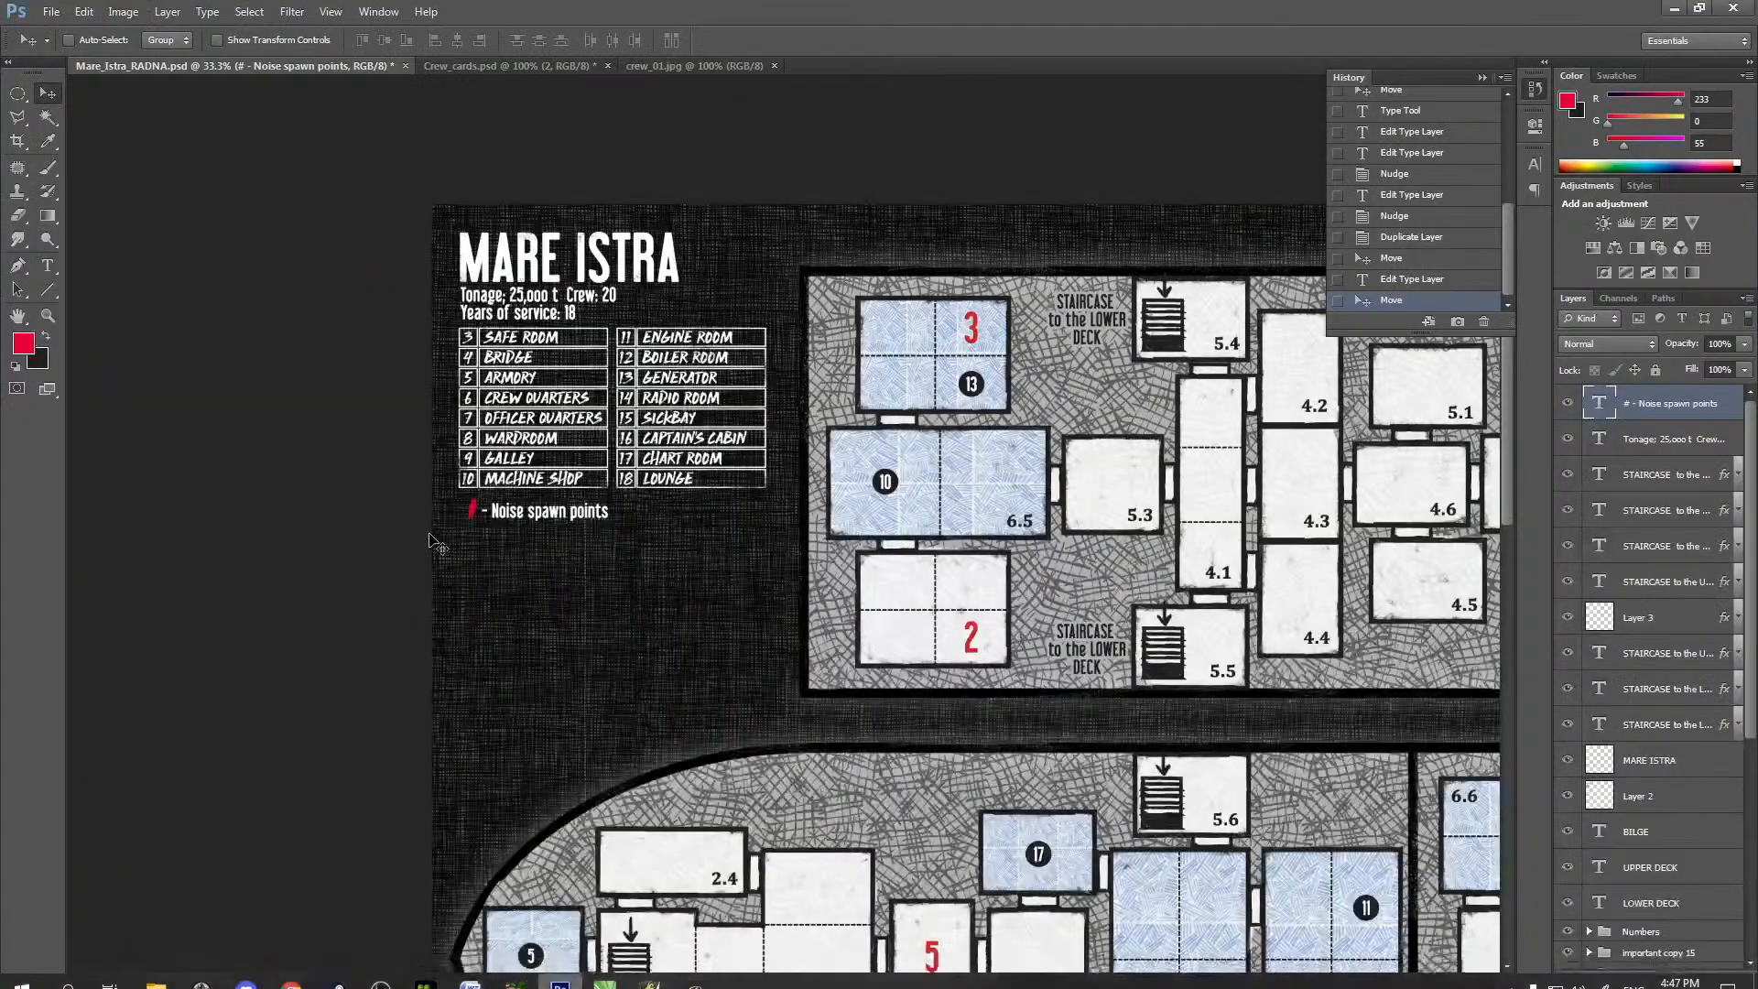
{"action": "left_click", "coordinate": [53, 15]}
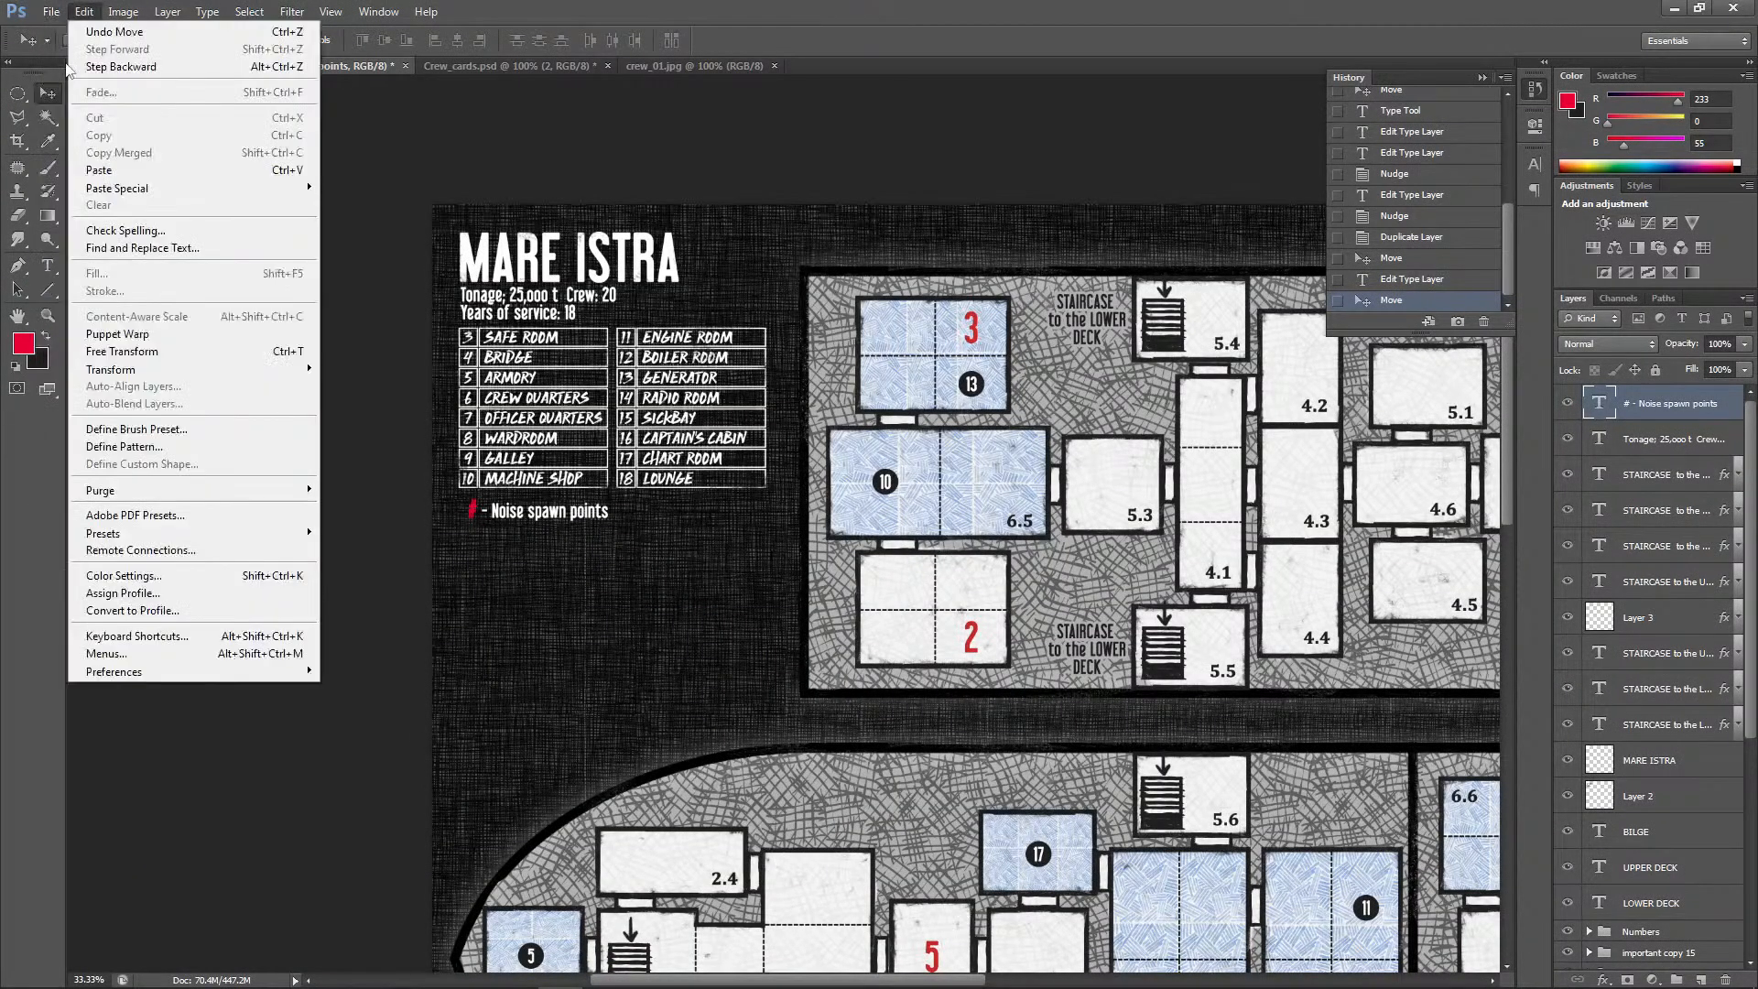
{"action": "left_click", "coordinate": [394, 129]}
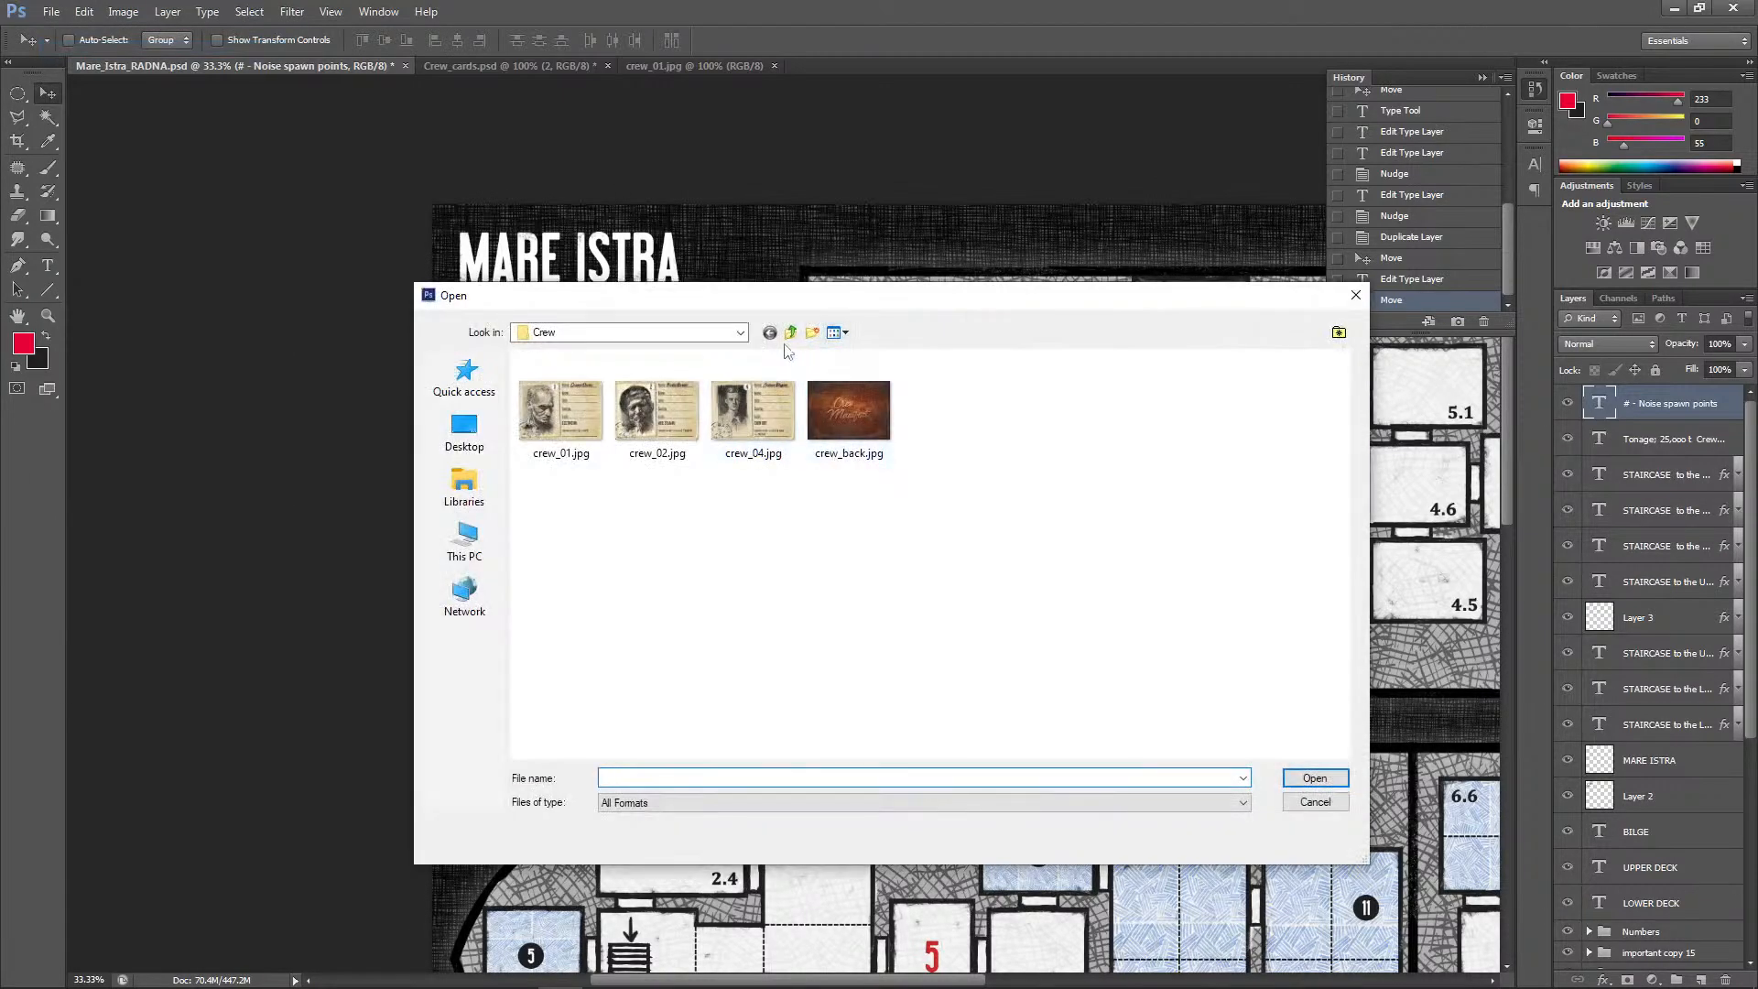
{"action": "left_click", "coordinate": [791, 333]}
{"action": "left_click", "coordinate": [1139, 577]}
{"action": "left_click", "coordinate": [1311, 778]}
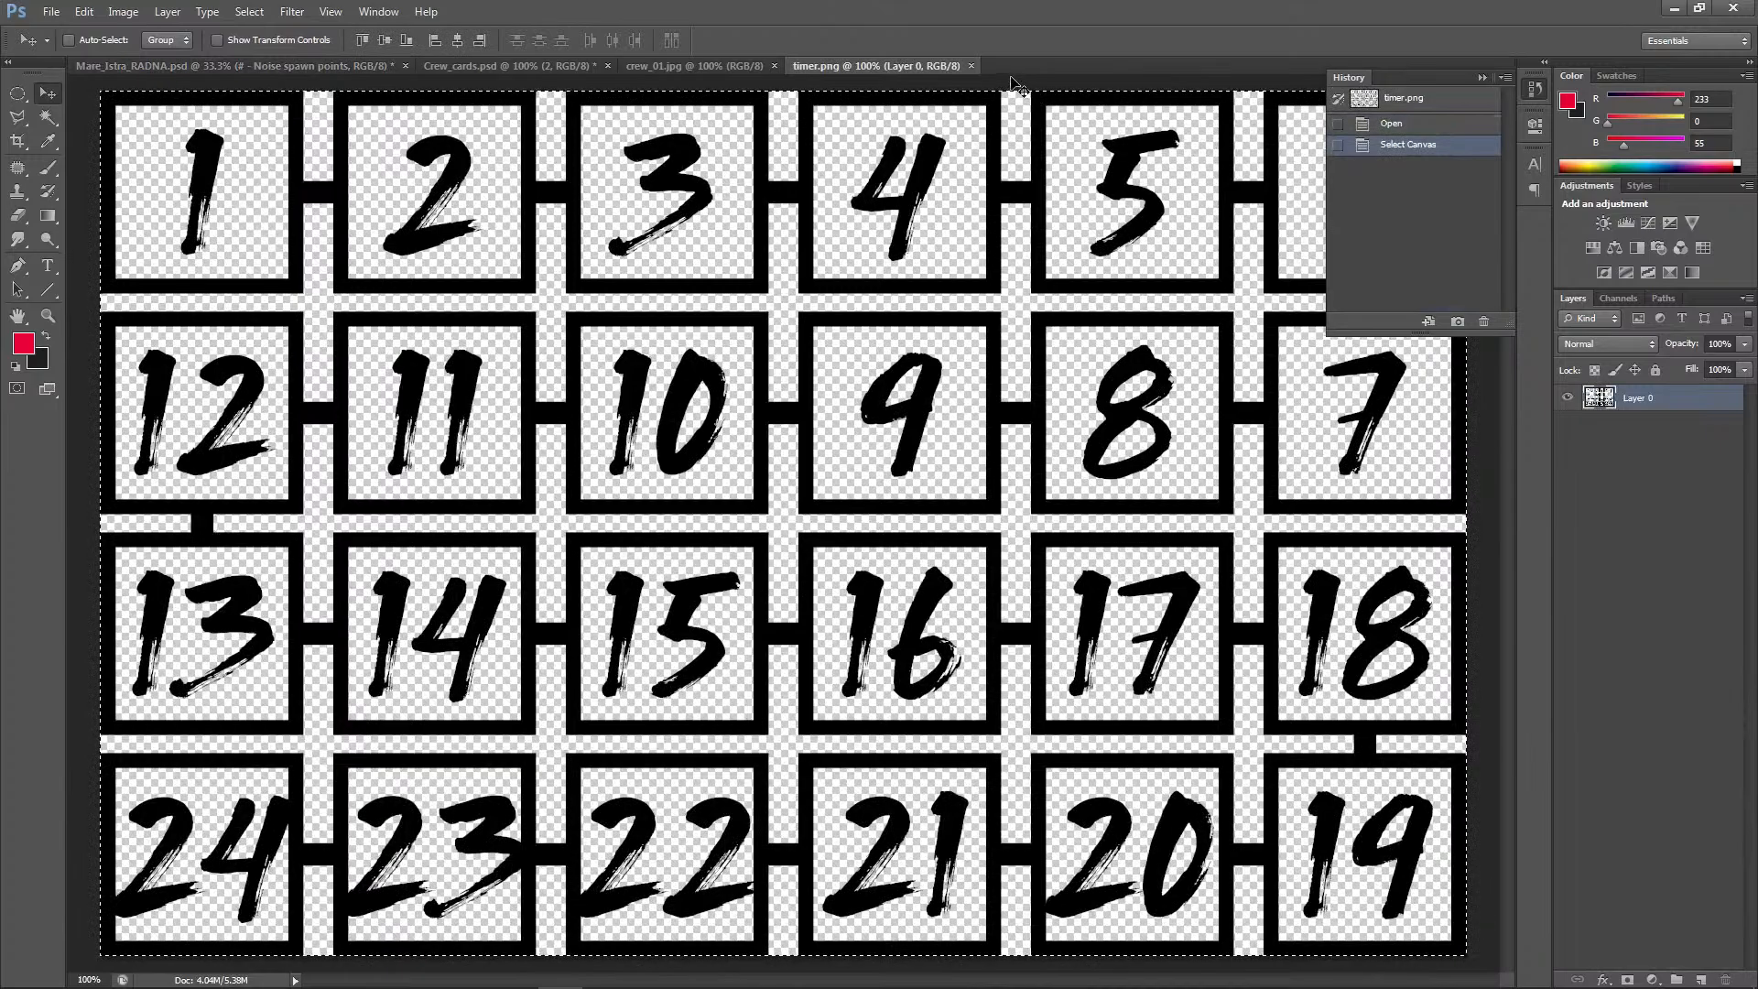
Close timer.png, crew_01.jpg and Crew_cards.psd without saving changes, leaving only Mare_Istra_RADNA.psd open
{"action": "left_click", "coordinate": [970, 65]}
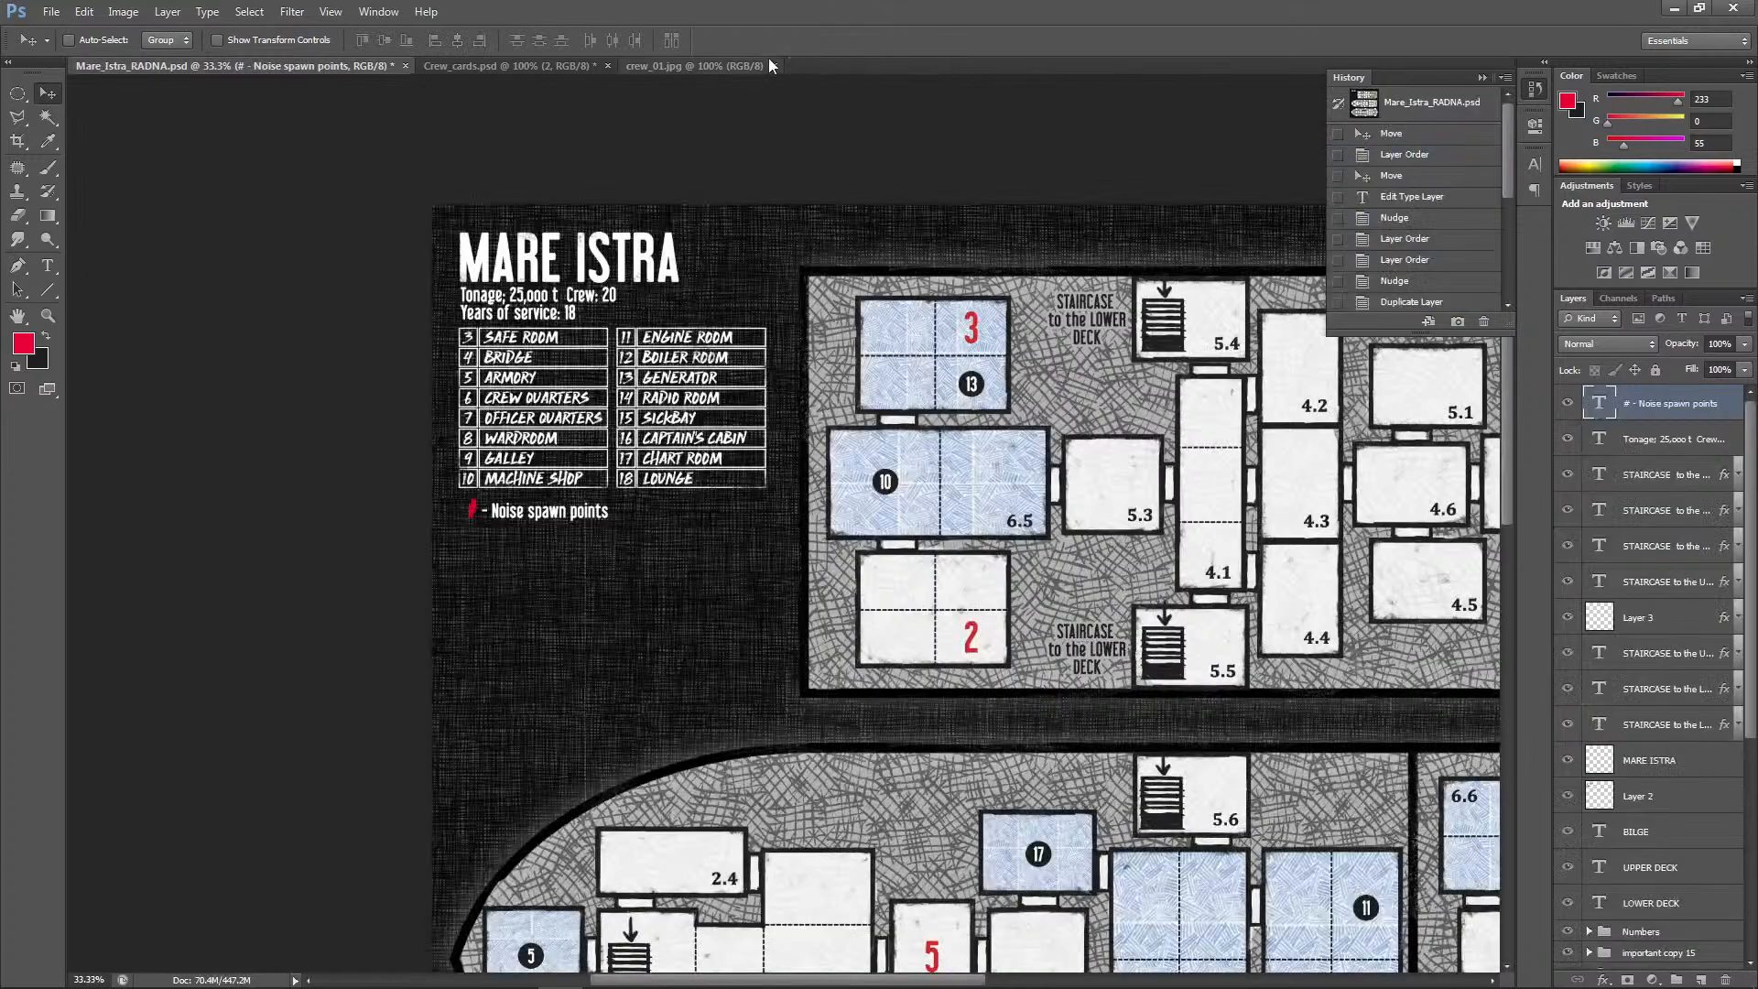
{"action": "left_click", "coordinate": [603, 65]}
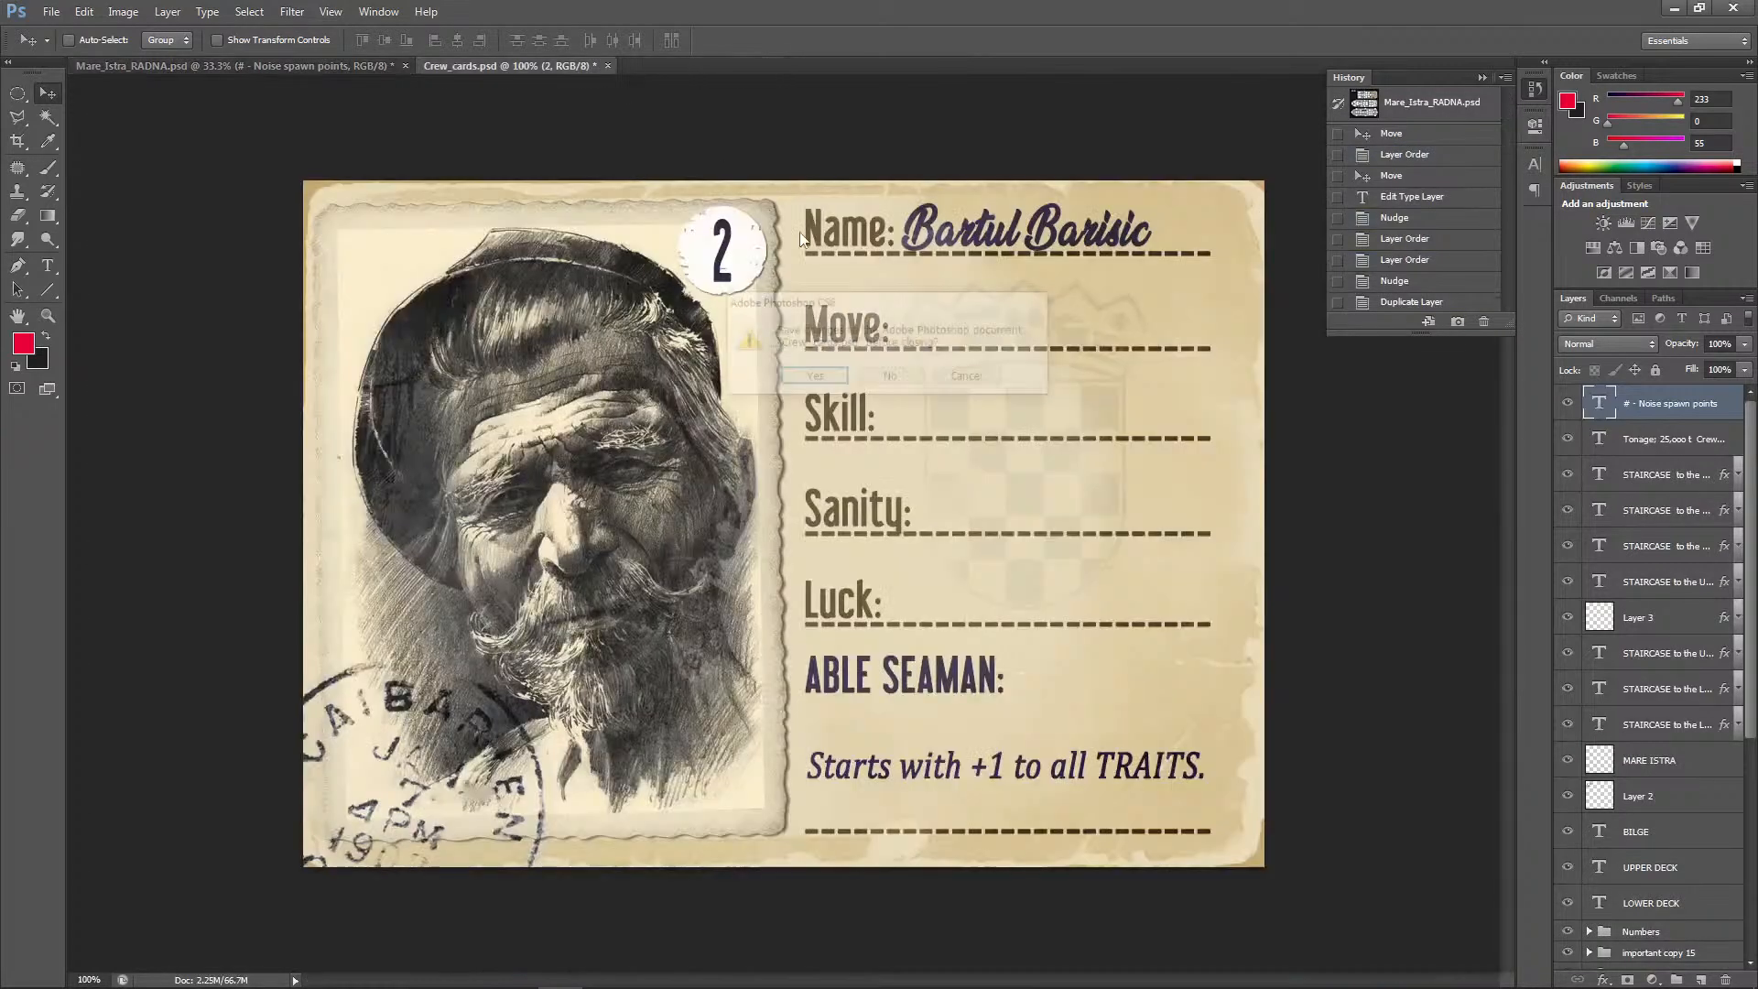
{"action": "left_click", "coordinate": [891, 378]}
Paste the timer grid into the Mare Istra map as a new layer and set its blending mode to Divide
{"action": "key", "text": "ctrl+v"}
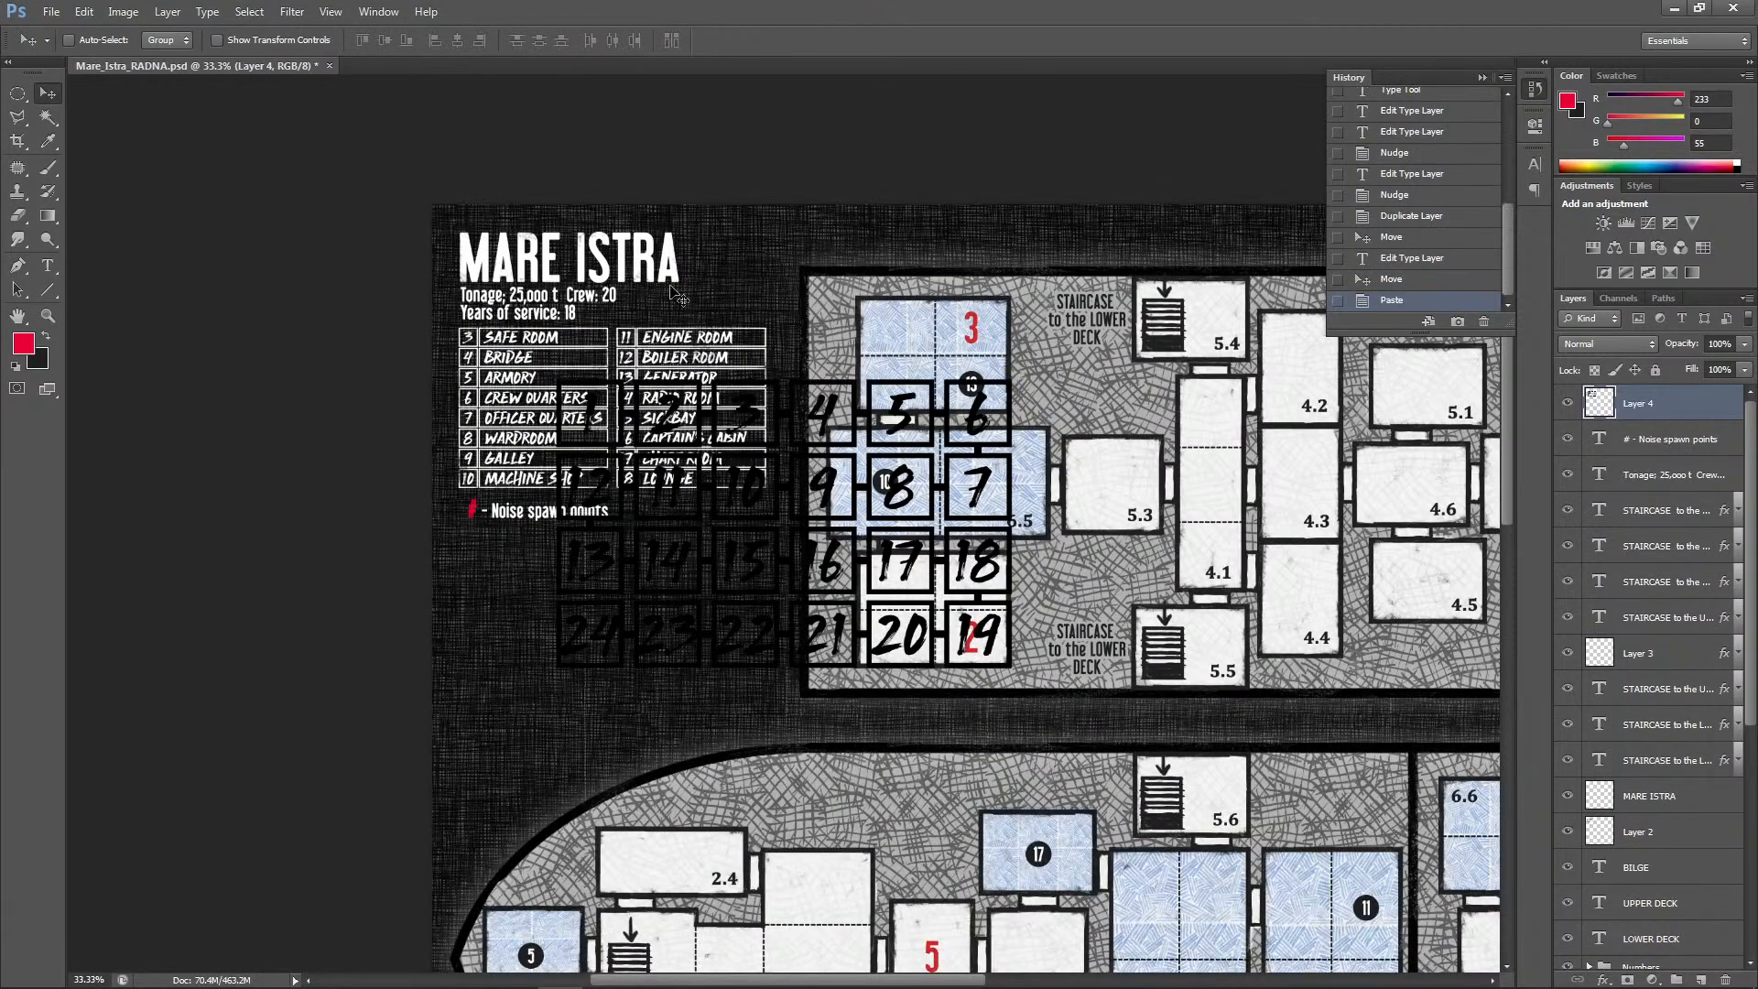
{"action": "left_click", "coordinate": [1607, 344]}
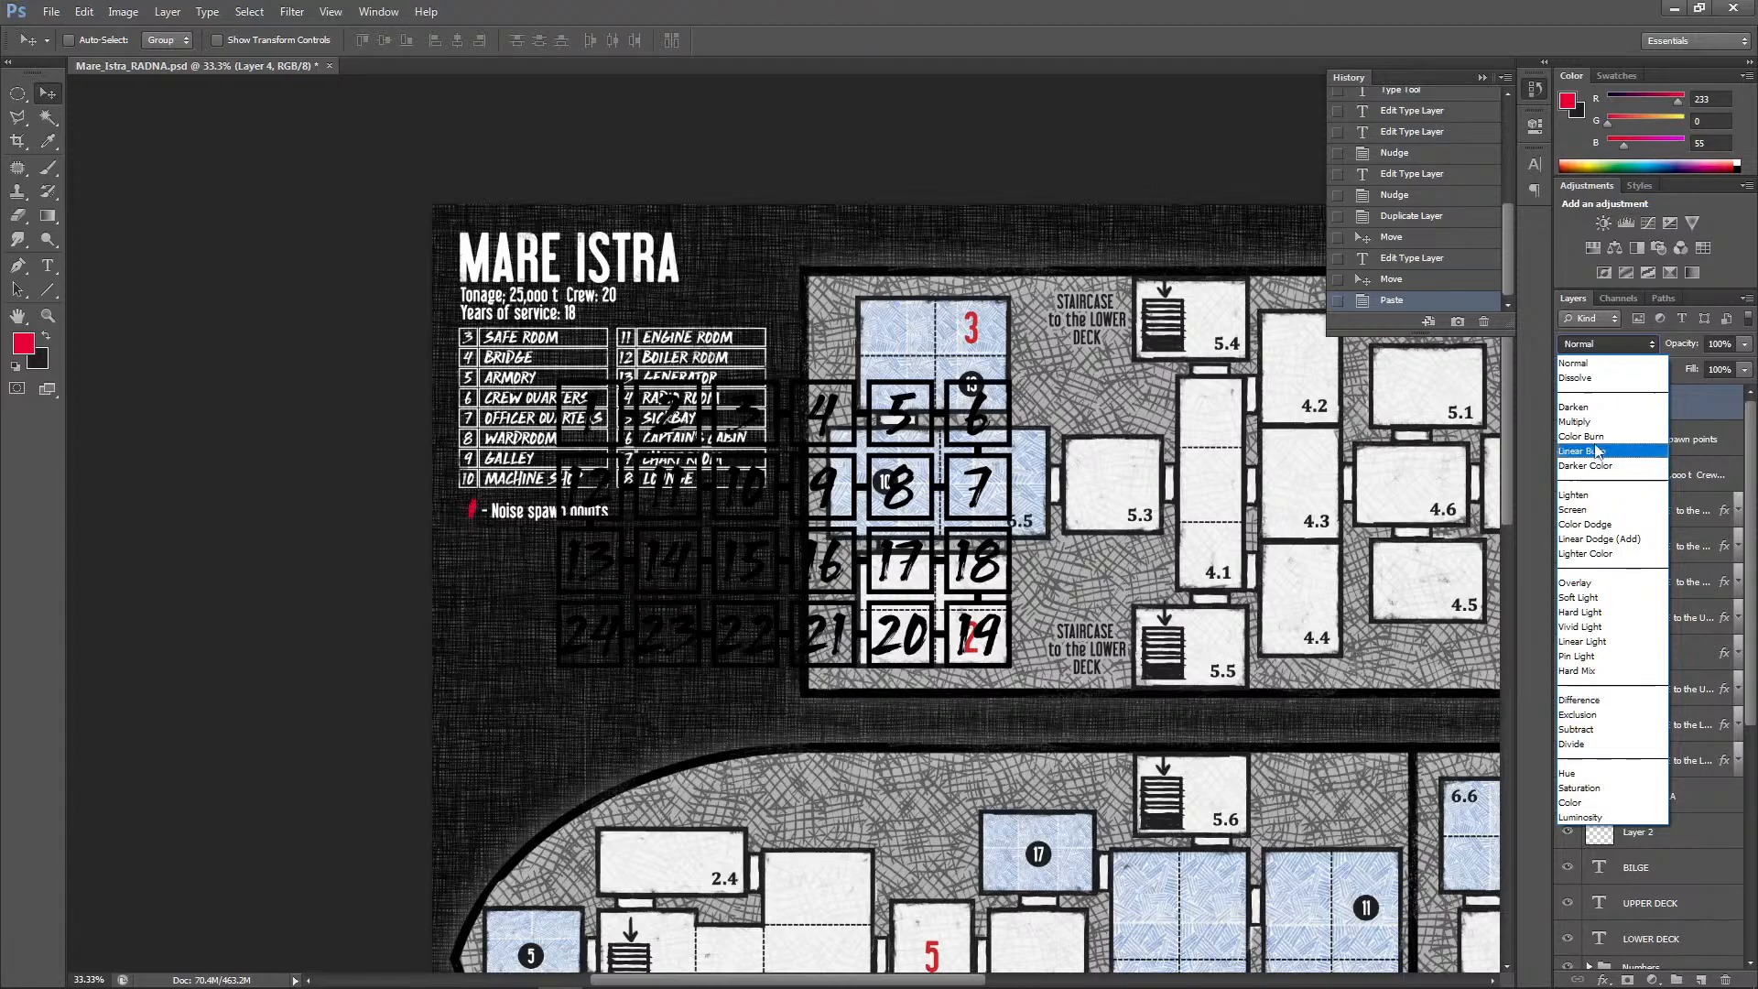
{"action": "left_click", "coordinate": [1588, 743]}
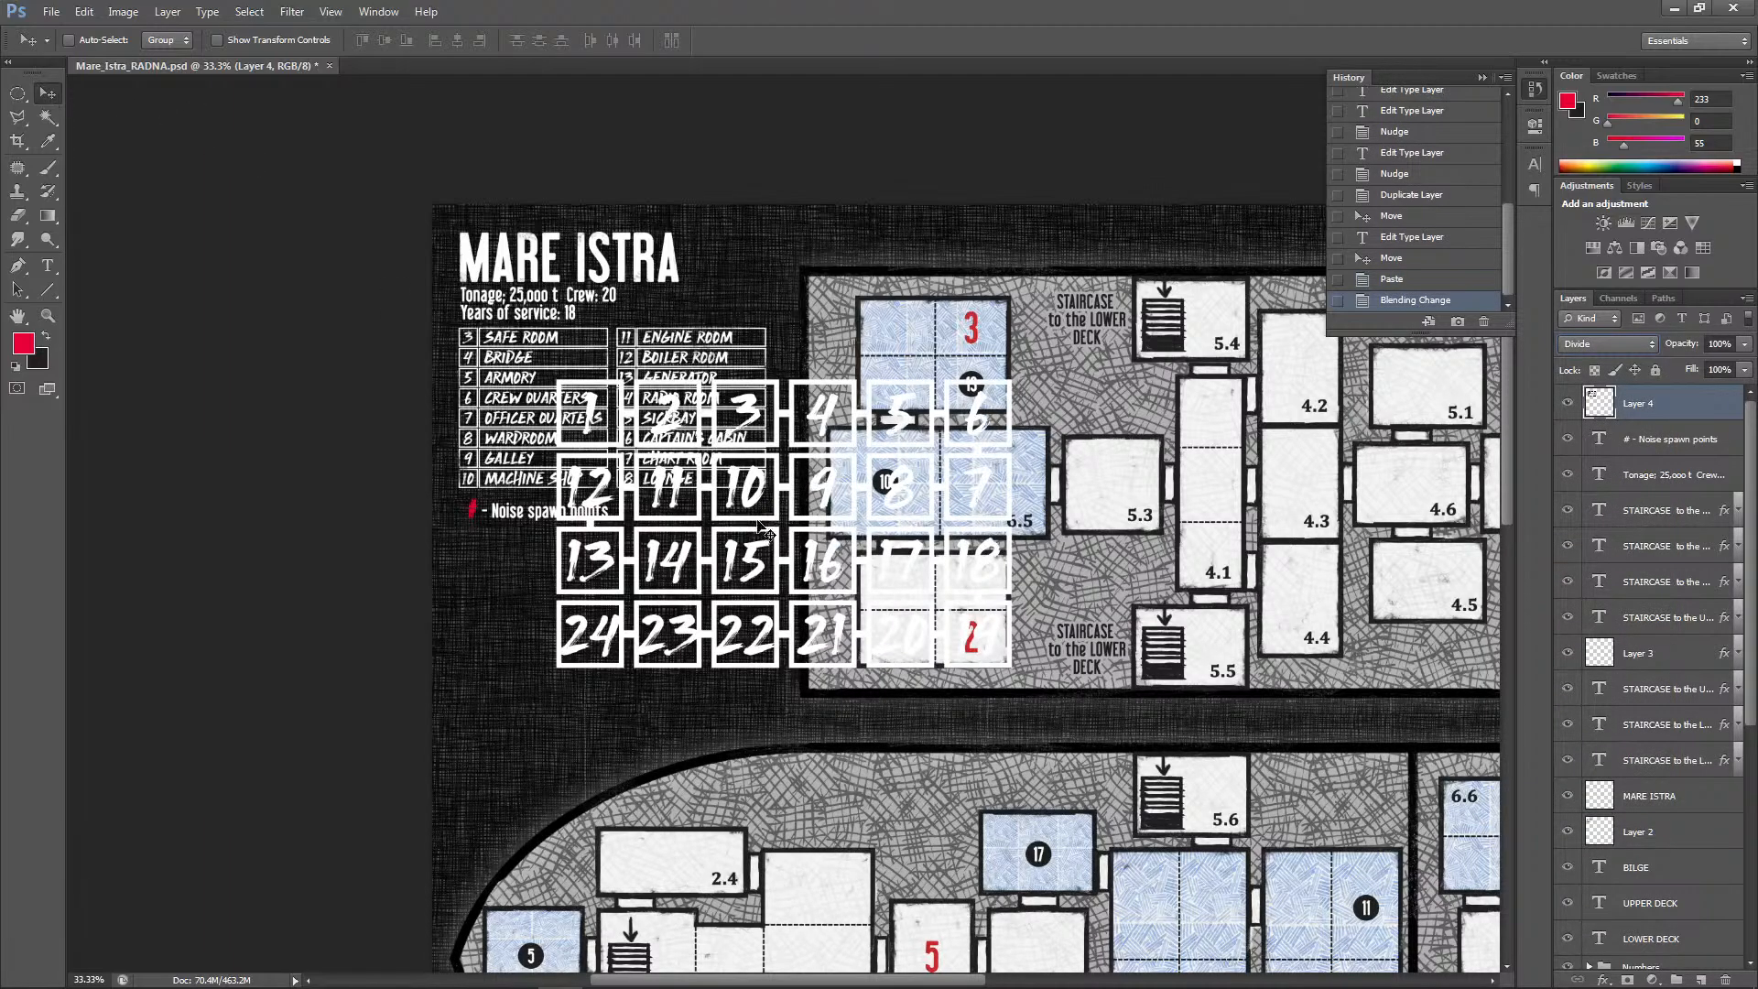
Move the timer grid beneath the noise spawn points line and scale it down to about 65% with a free transform
{"action": "left_click_drag", "start_coordinate": [759, 528], "coordinate": [618, 689]}
{"action": "left_click", "coordinate": [83, 11]}
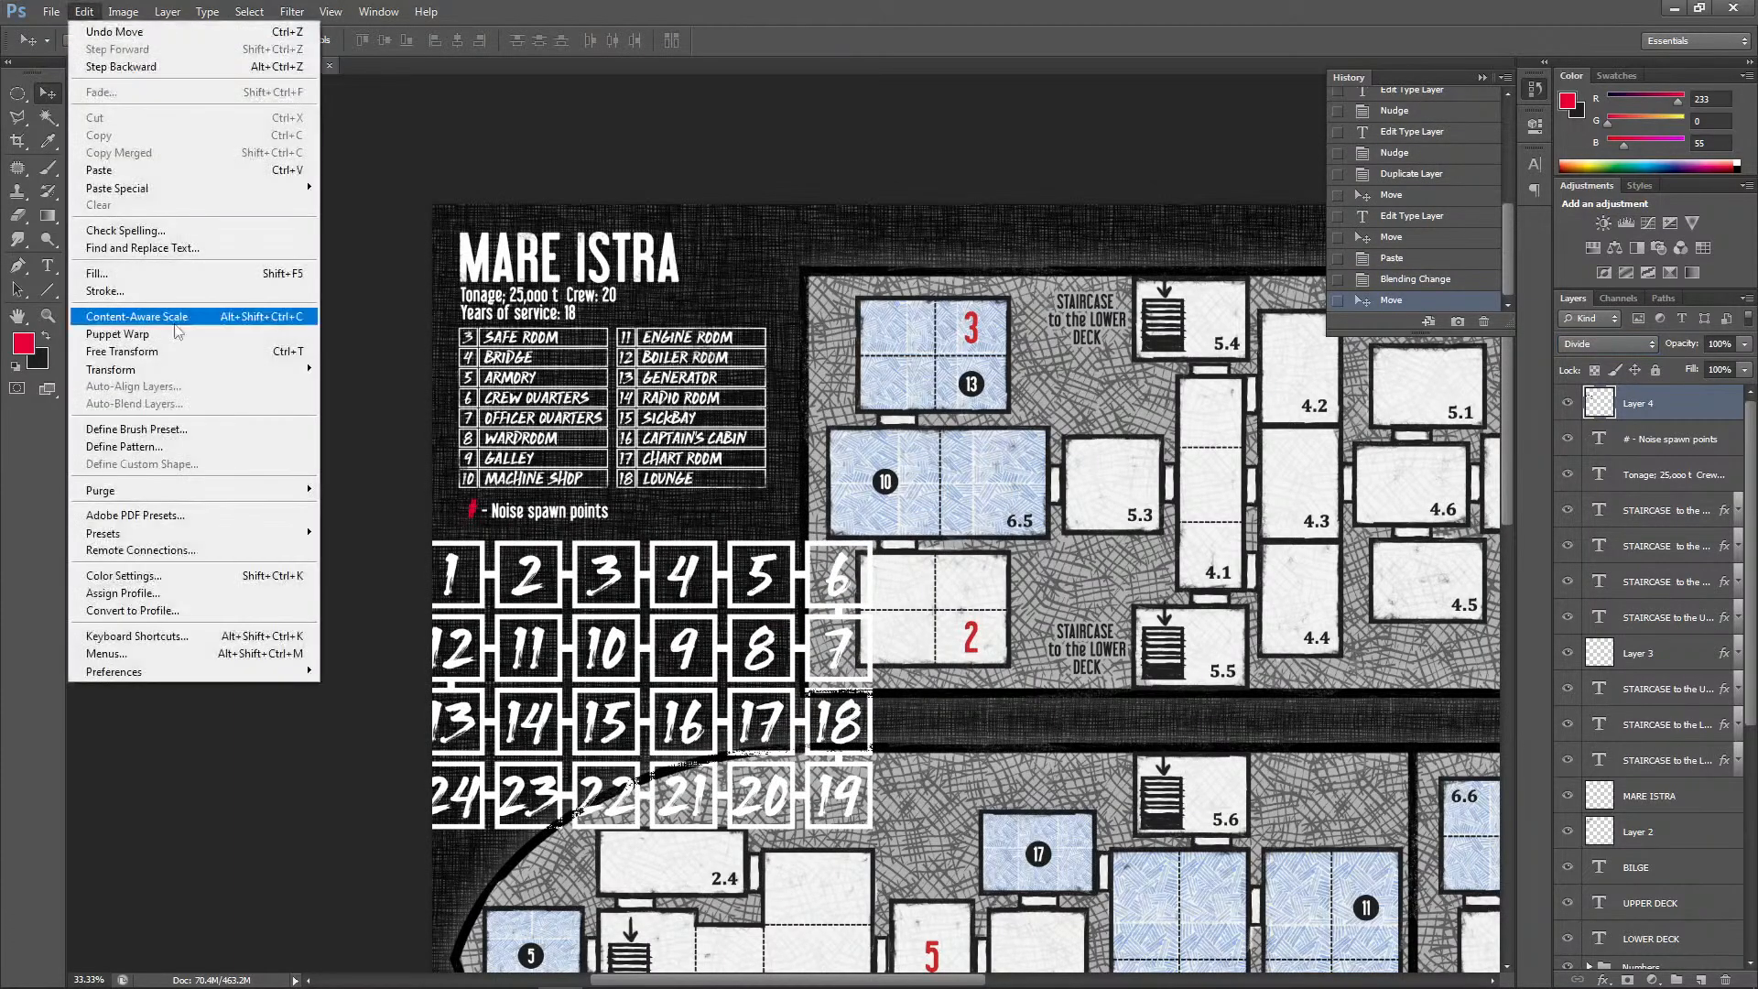
{"action": "mouse_move", "coordinate": [183, 362]}
{"action": "left_click", "coordinate": [385, 393]}
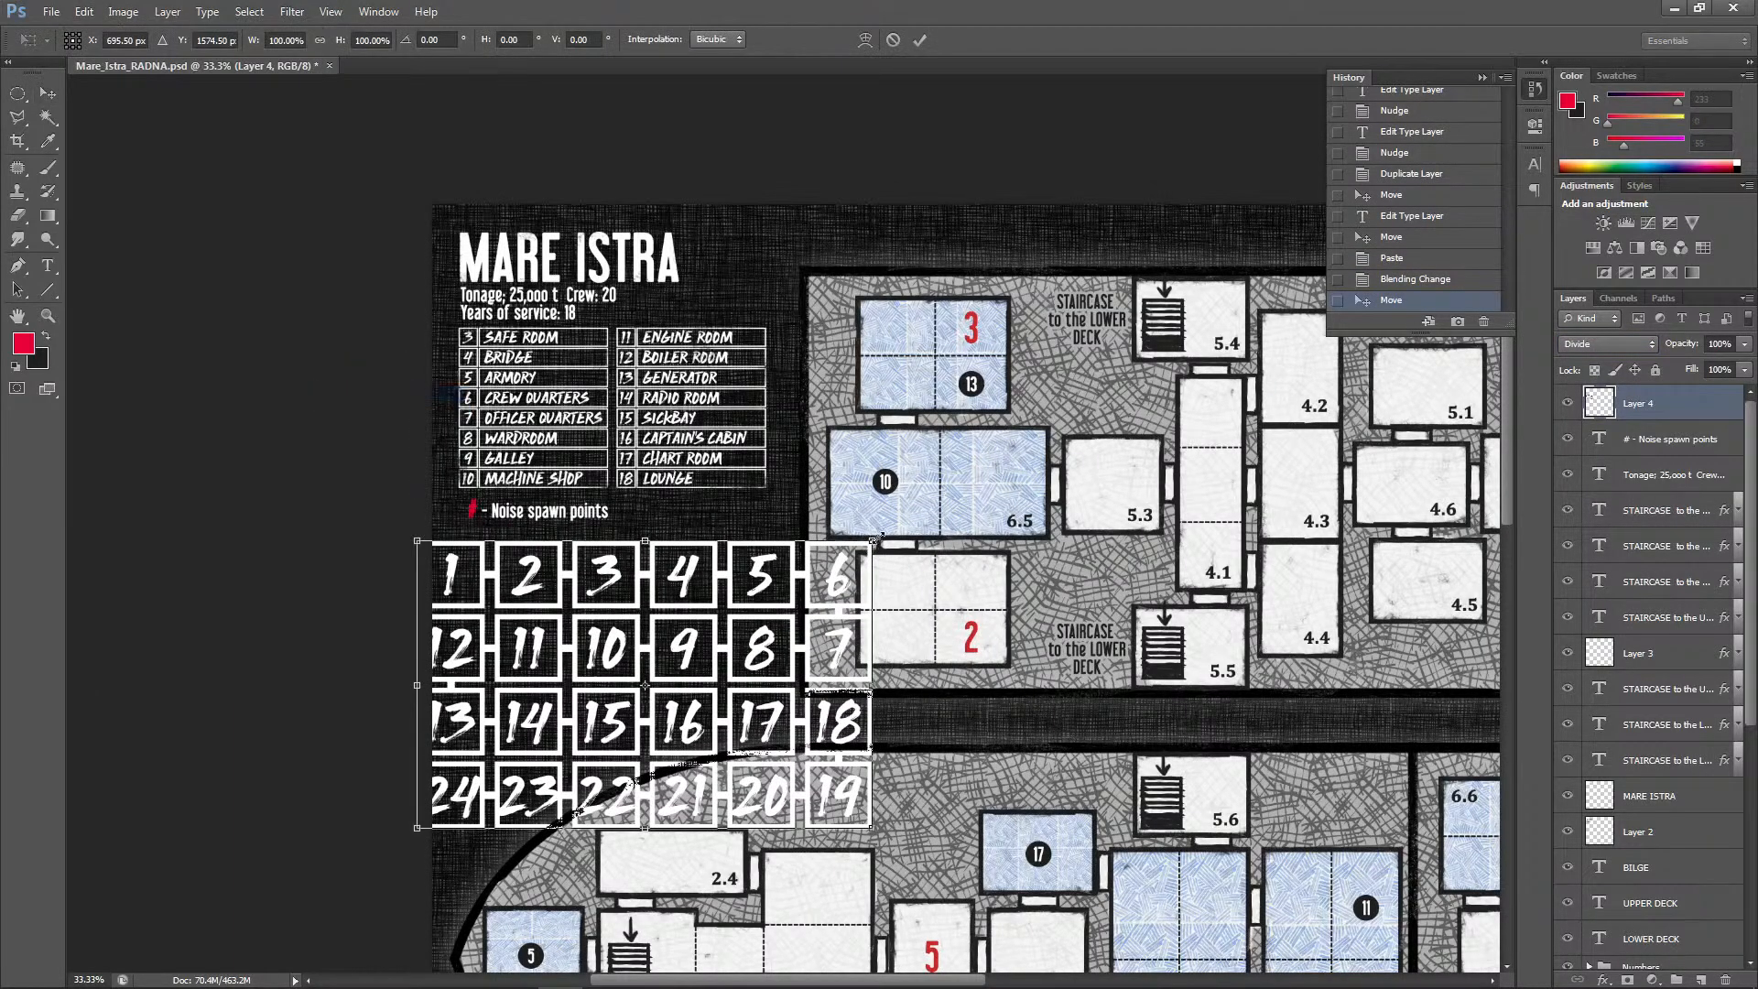
{"action": "left_click_drag", "start_coordinate": [872, 541], "coordinate": [678, 663]}
{"action": "left_click_drag", "start_coordinate": [599, 744], "coordinate": [643, 643]}
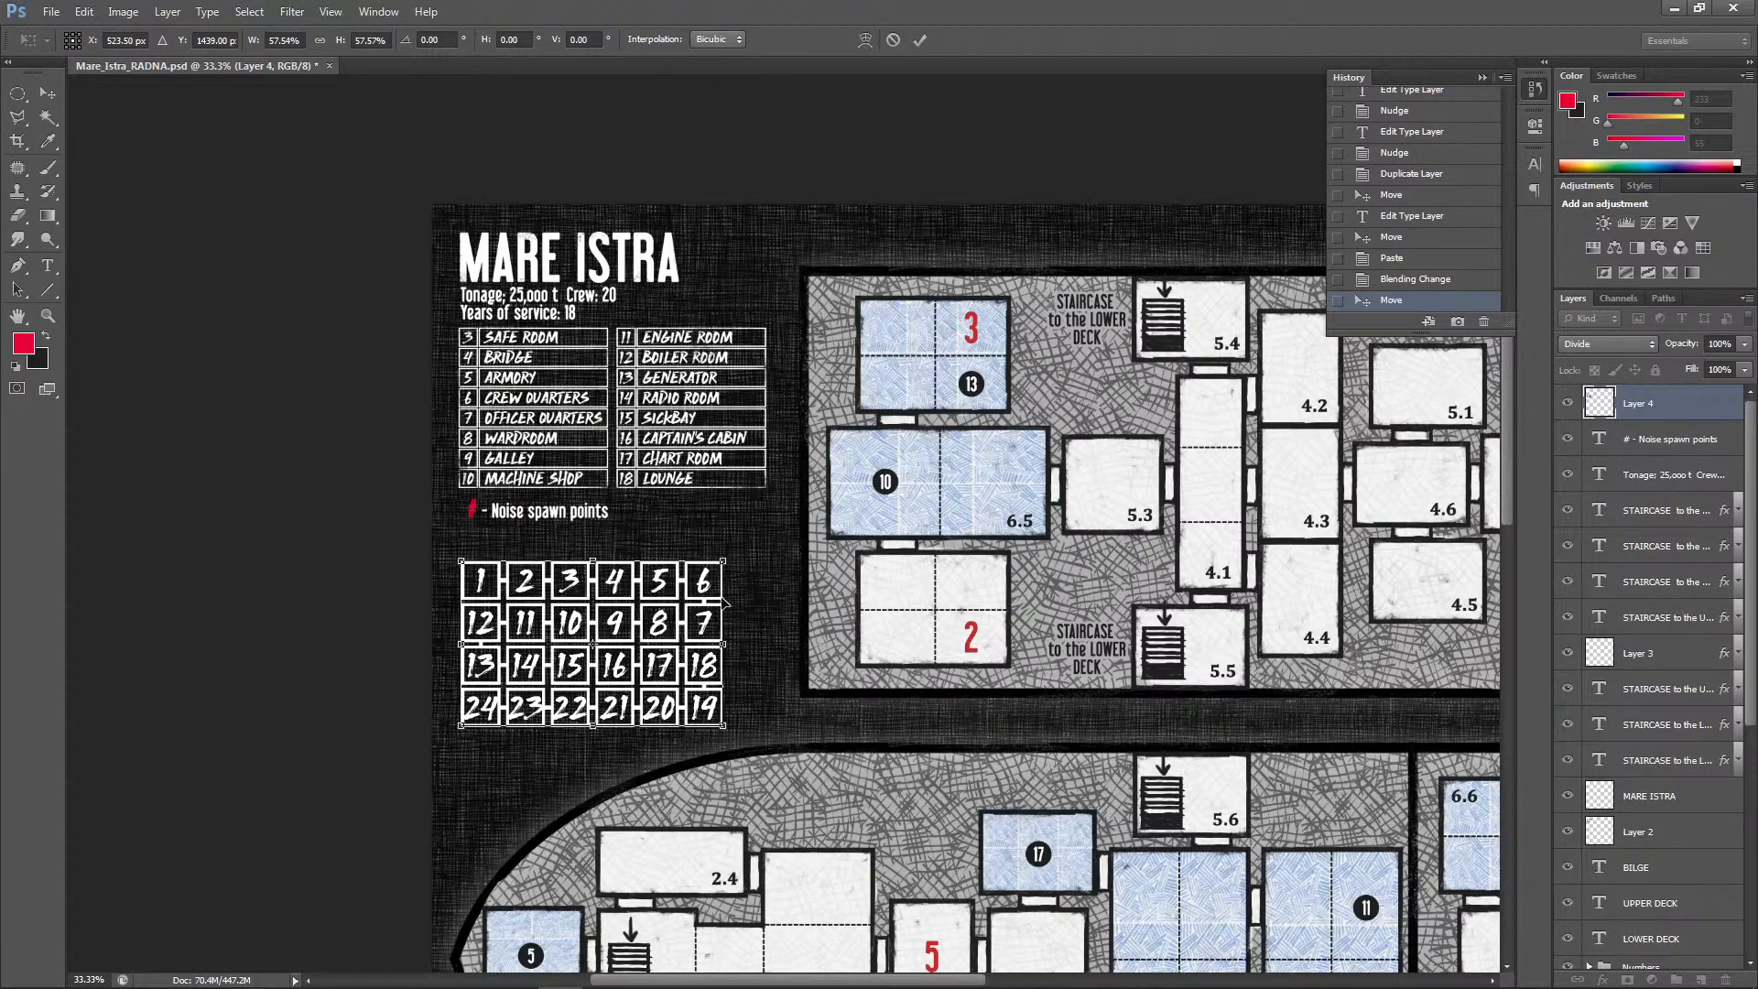
{"action": "left_click_drag", "start_coordinate": [731, 556], "coordinate": [763, 535]}
{"action": "left_click_drag", "start_coordinate": [757, 624], "coordinate": [766, 622]}
Enlarge the timer grid to about 67.6%, nudge it into line with the room legend's width and apply the transform
{"action": "key", "text": "ctrl+plus"}
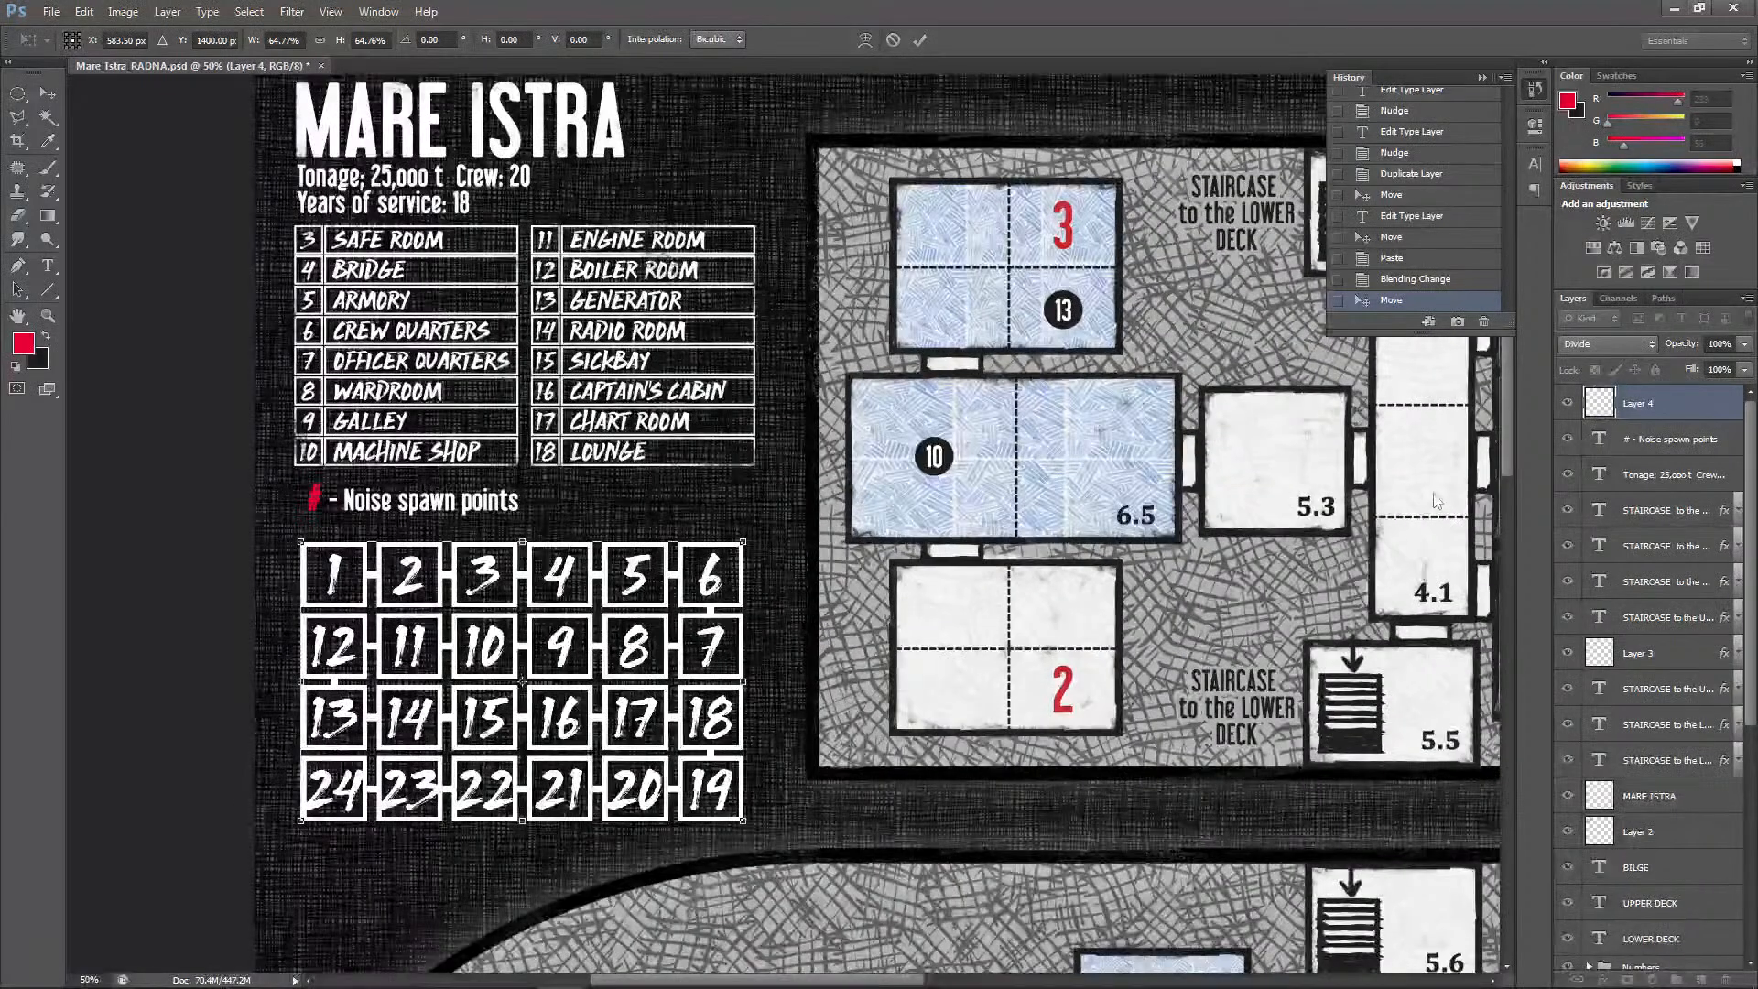
{"action": "scroll", "coordinate": [1511, 414], "scroll_direction": "down", "scroll_amount": 3}
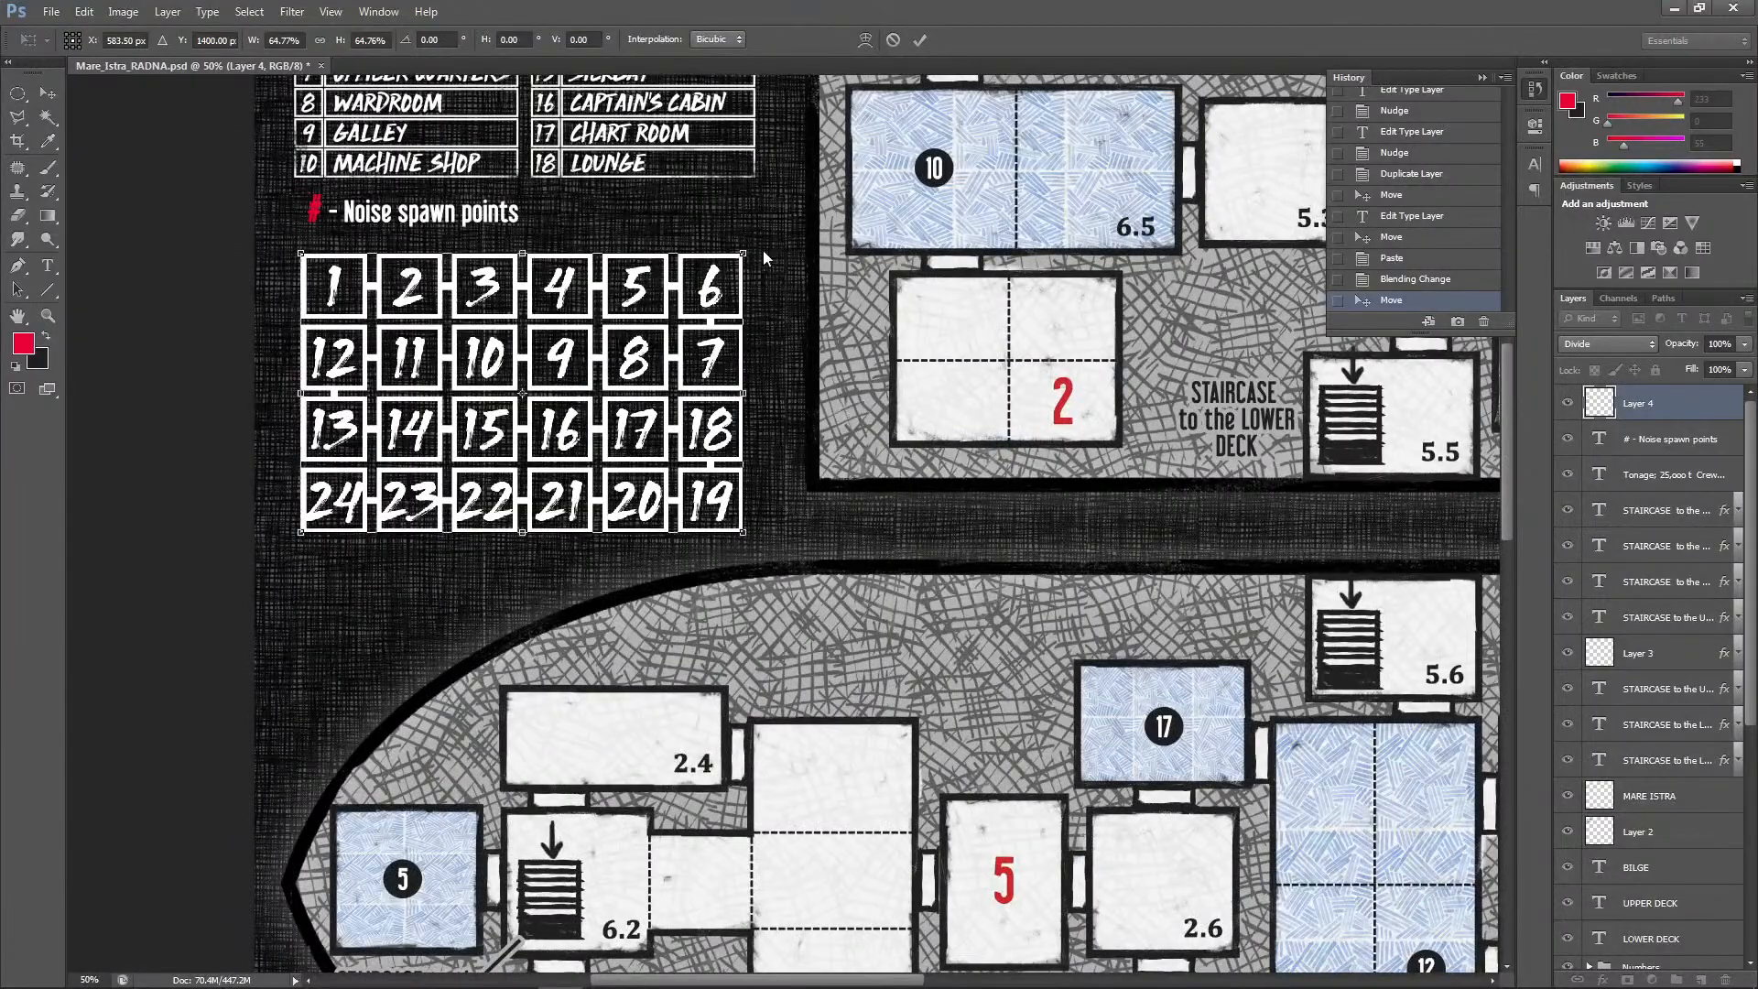
{"action": "left_click_drag", "start_coordinate": [745, 252], "coordinate": [762, 242]}
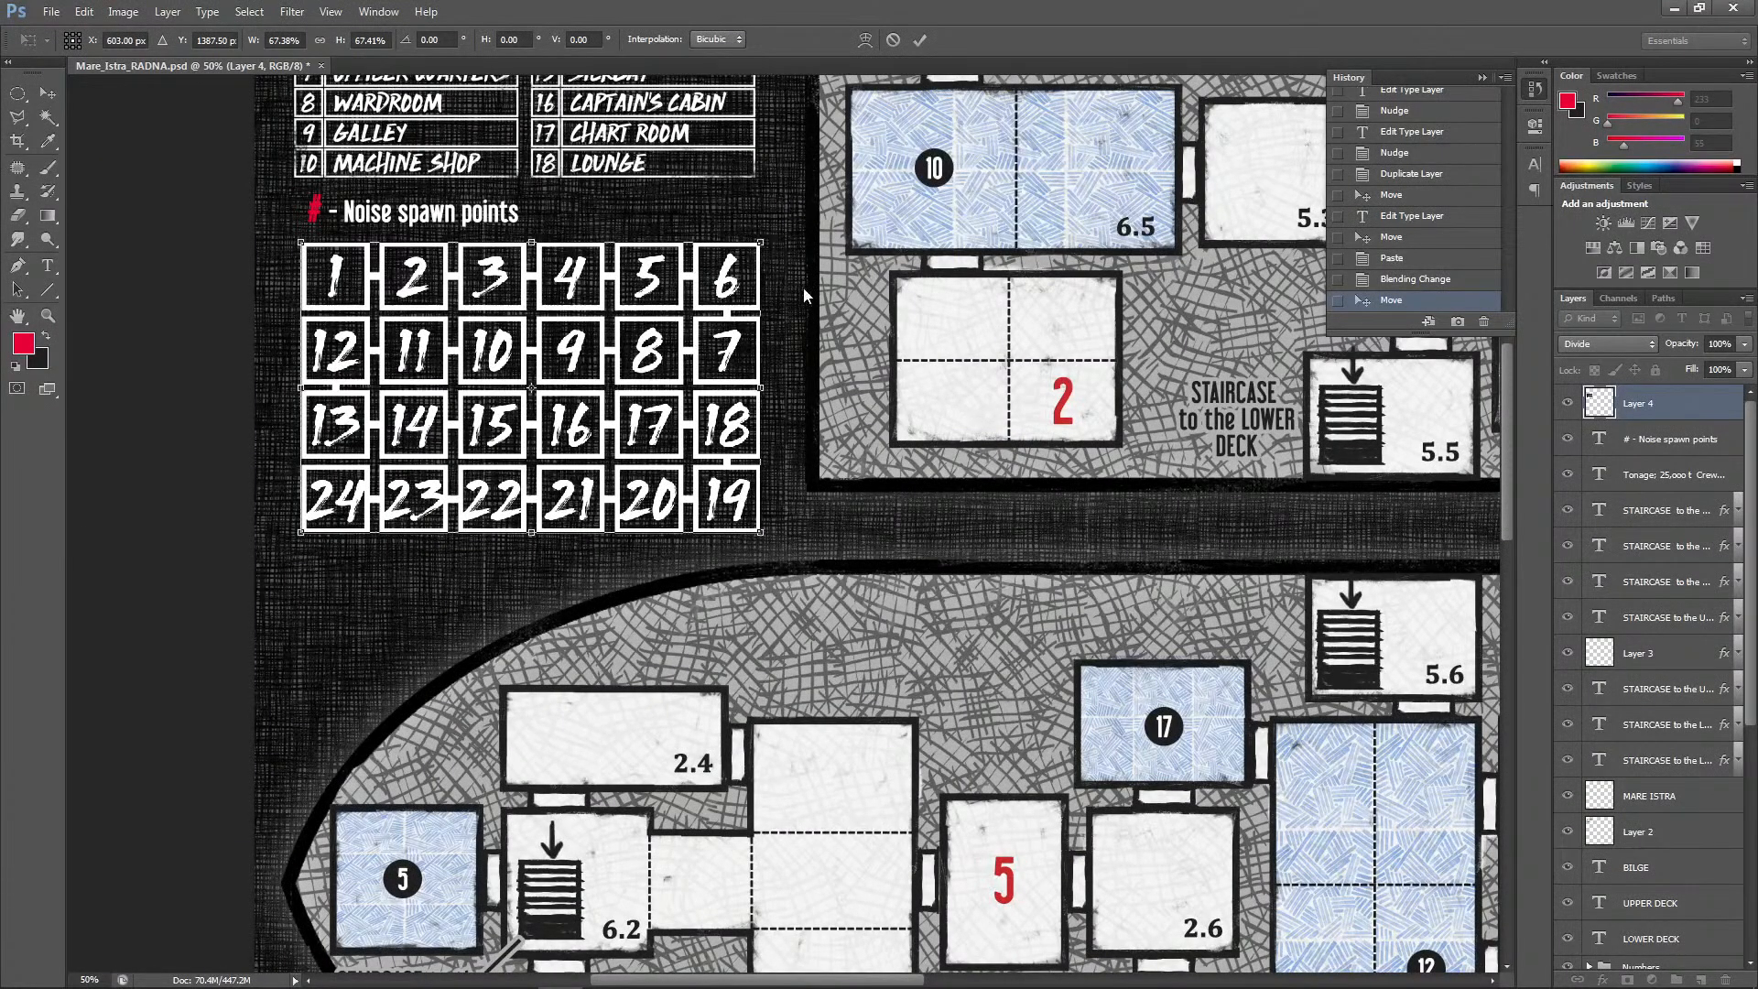
{"action": "key", "text": "Down"}
{"action": "key", "text": "Down"}
{"action": "key", "text": "Down"}
{"action": "key", "text": "Down"}
{"action": "key", "text": "Down"}
{"action": "key", "text": "Down"}
{"action": "key", "text": "Left"}
{"action": "key", "text": "Left"}
{"action": "key", "text": "Left"}
{"action": "key", "text": "Left"}
{"action": "key", "text": "Left"}
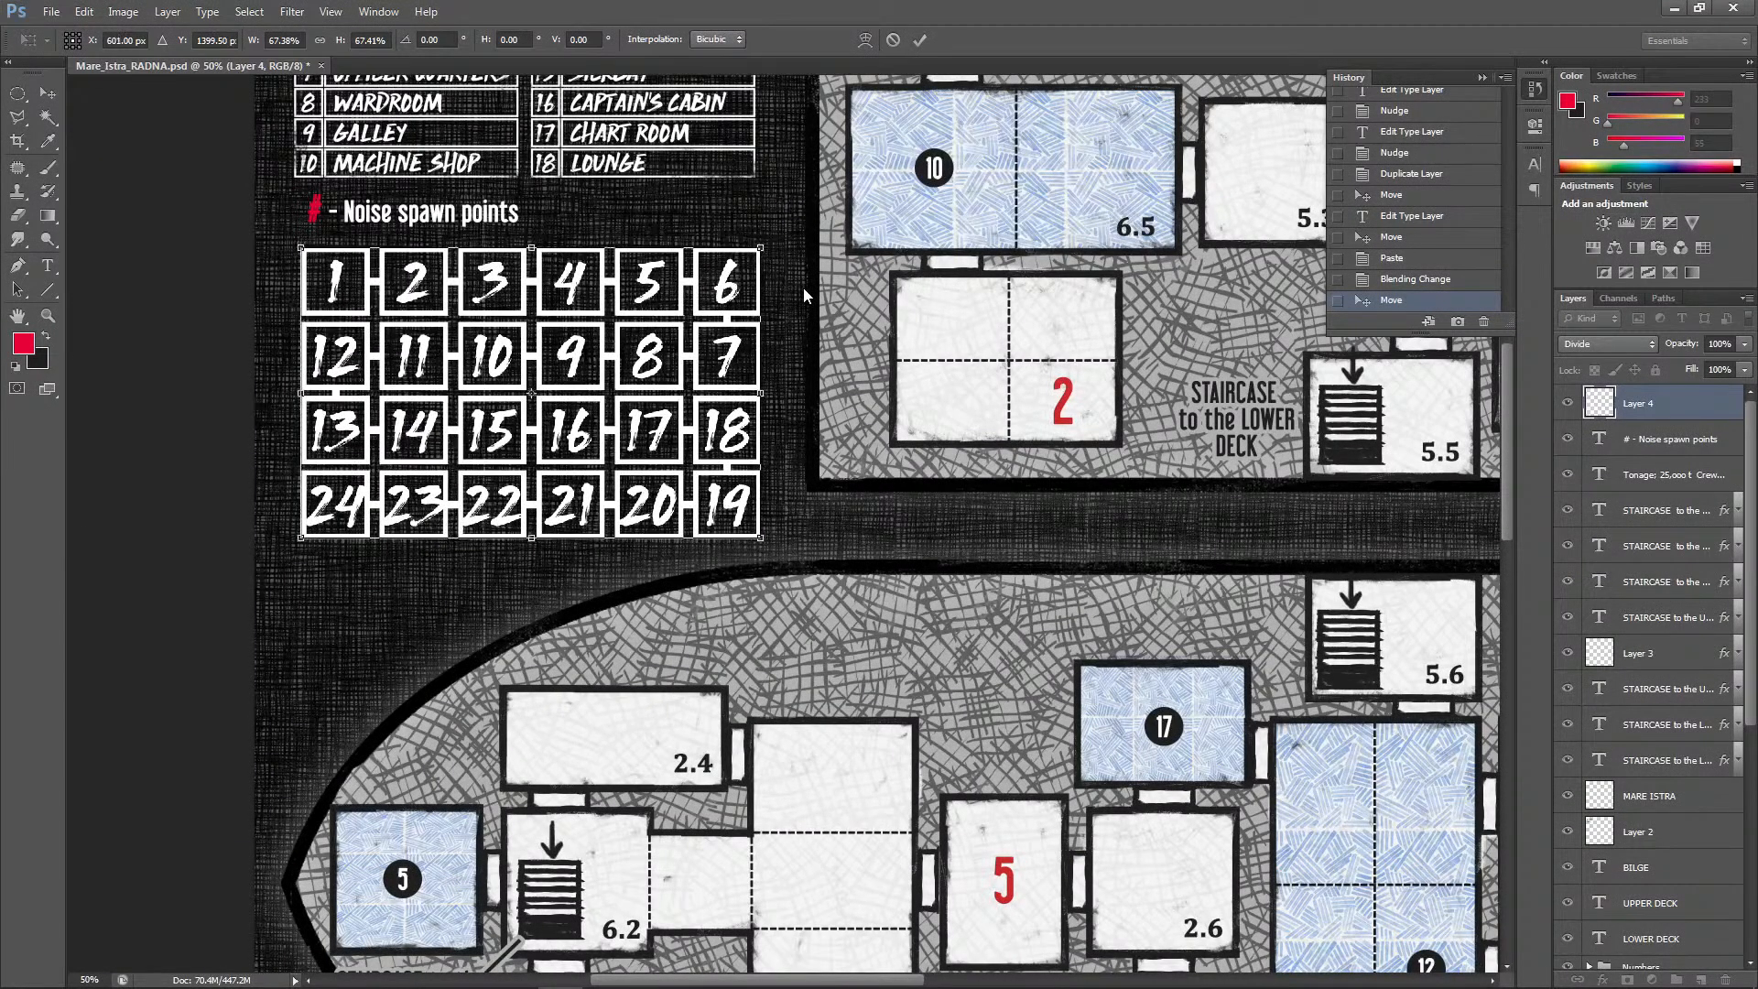
{"action": "left_click_drag", "start_coordinate": [758, 247], "coordinate": [762, 247]}
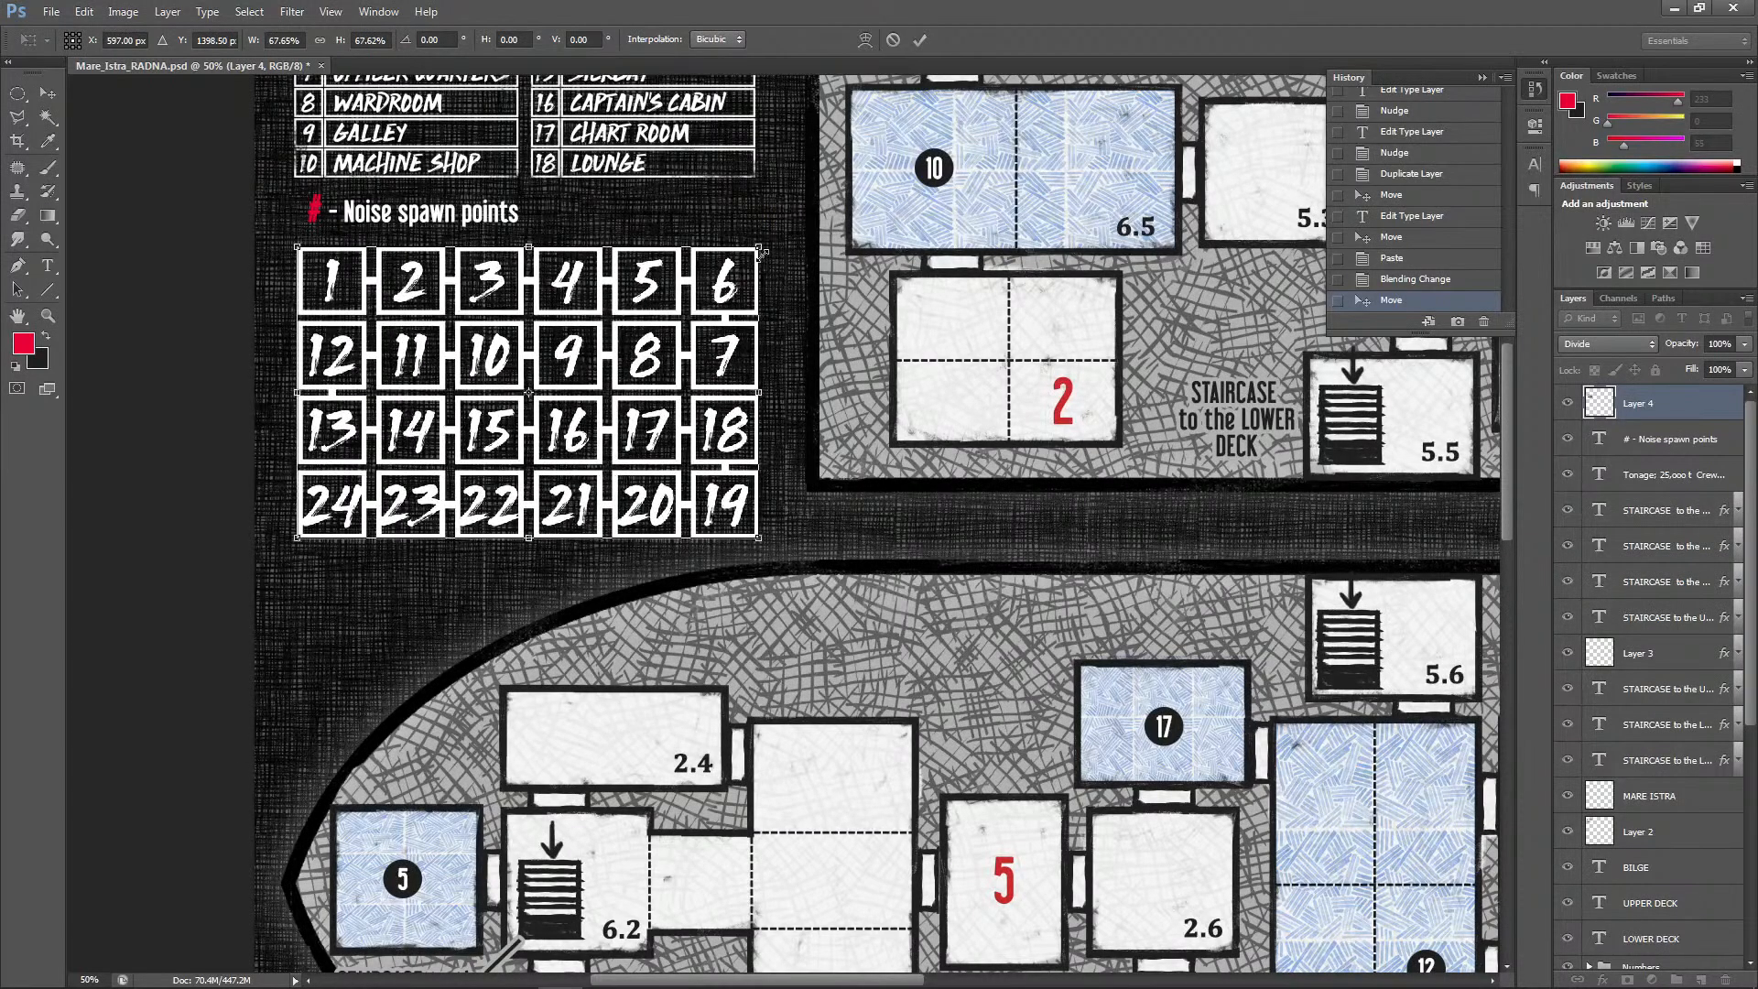
{"action": "left_click", "coordinate": [48, 92]}
{"action": "left_click", "coordinate": [806, 376]}
{"action": "key", "text": "Up"}
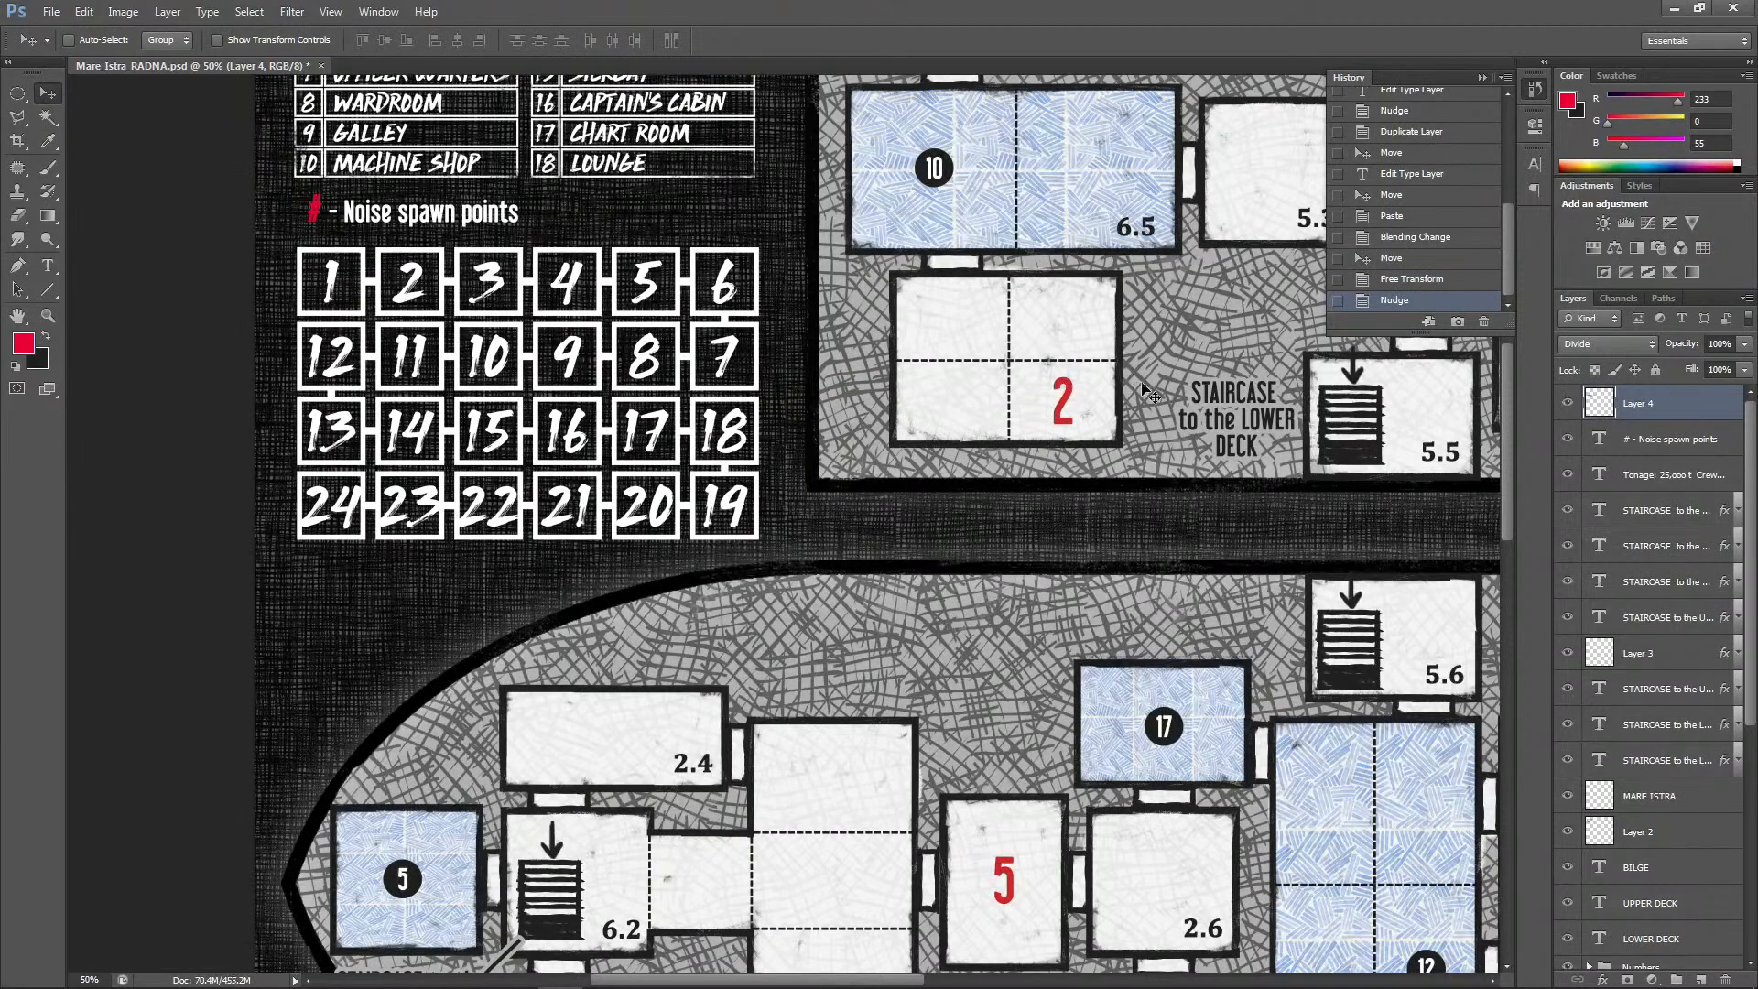
Load the timer grid layer's outline as a selection, fill it with the red foreground colour and deselect
{"action": "left_click", "coordinate": [1613, 349]}
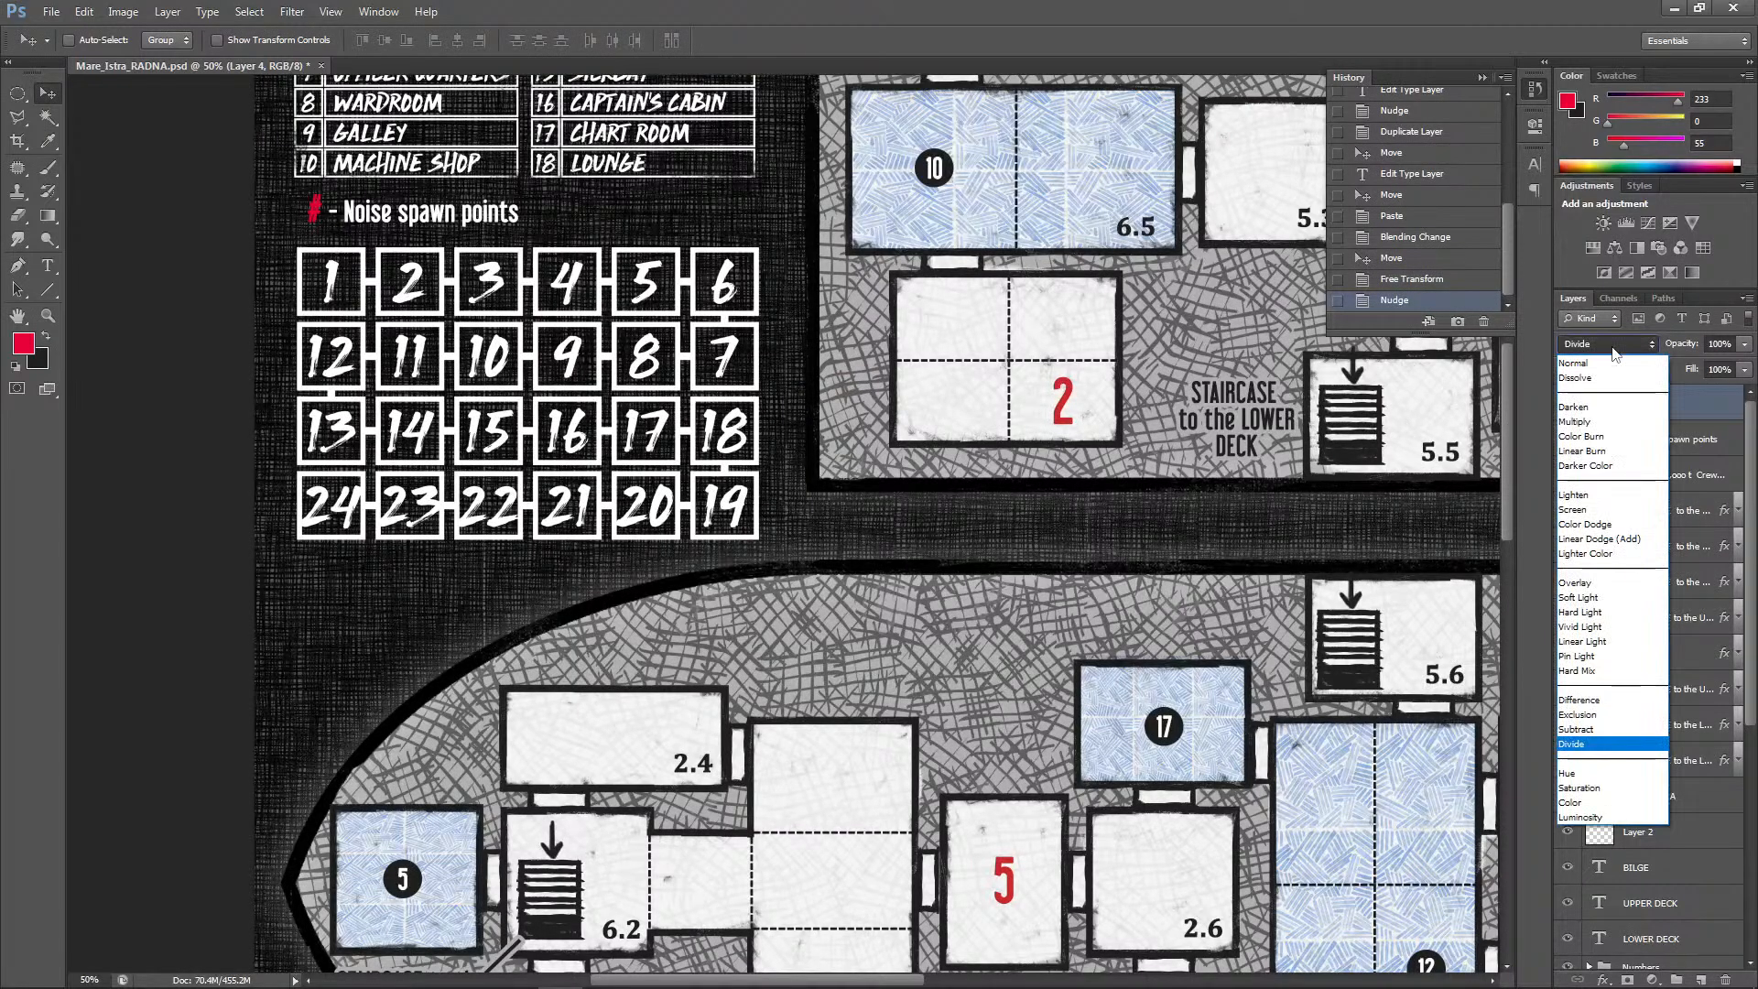
{"action": "key", "text": "Escape"}
{"action": "left_click", "coordinate": [1601, 403], "text": "ctrl"}
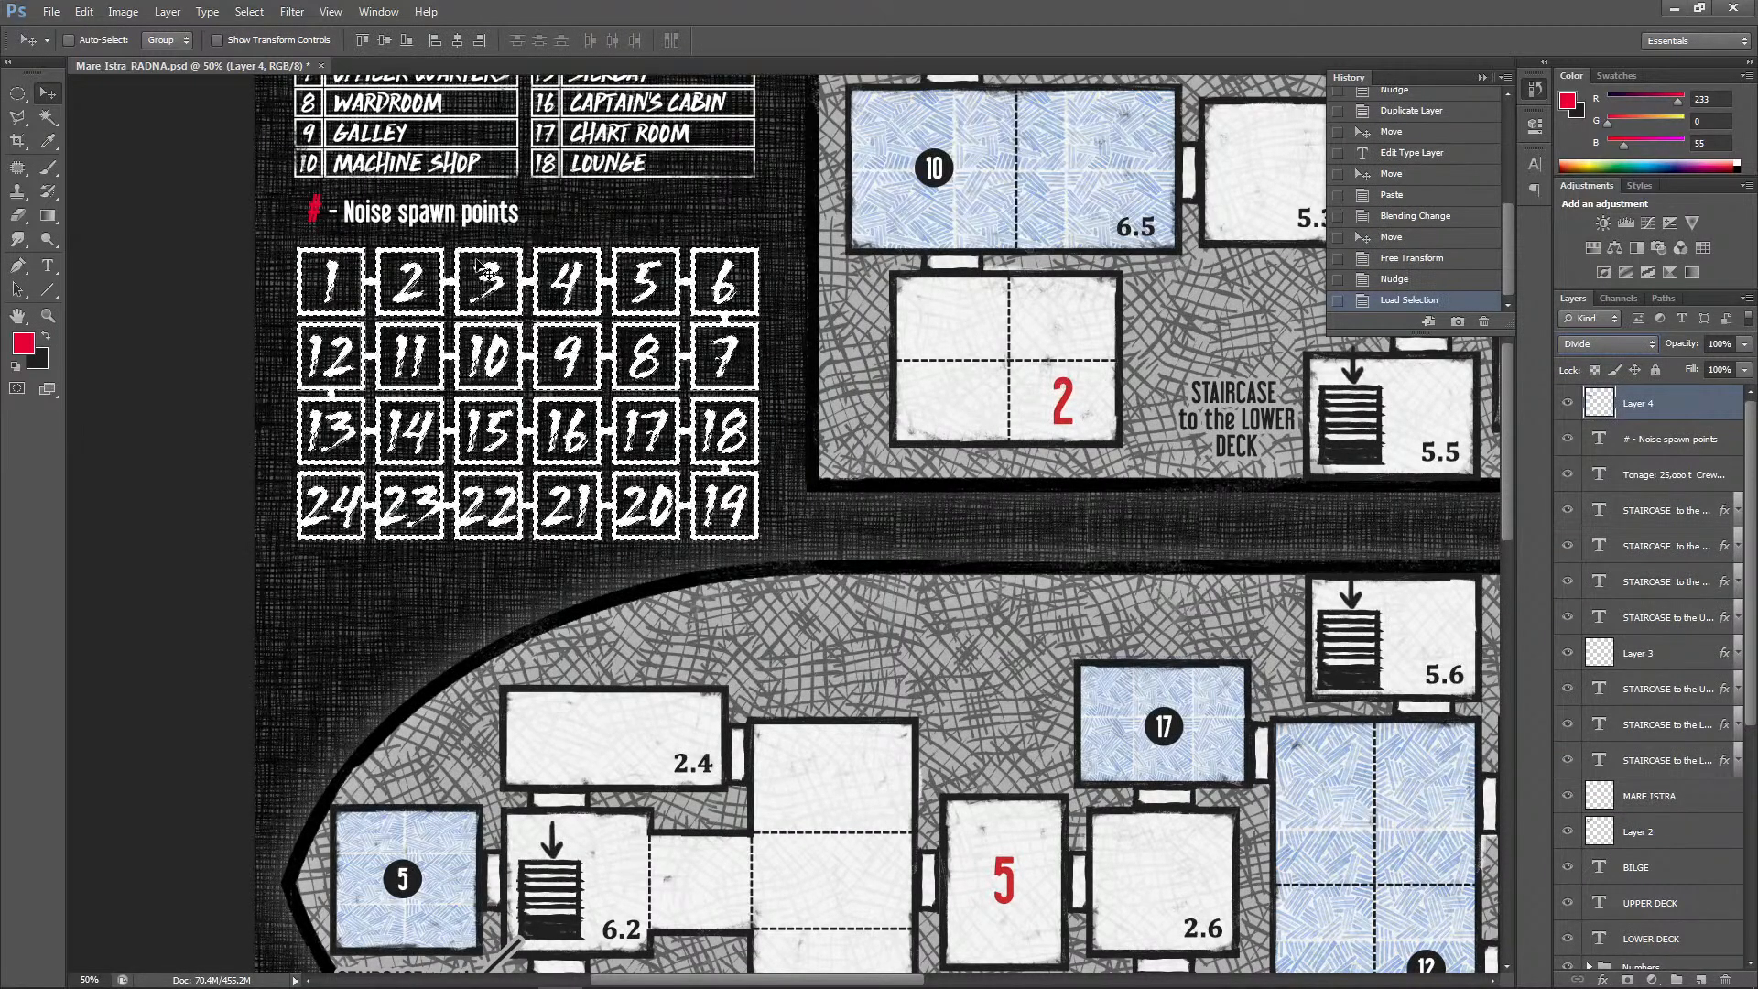
{"action": "left_click", "coordinate": [84, 11]}
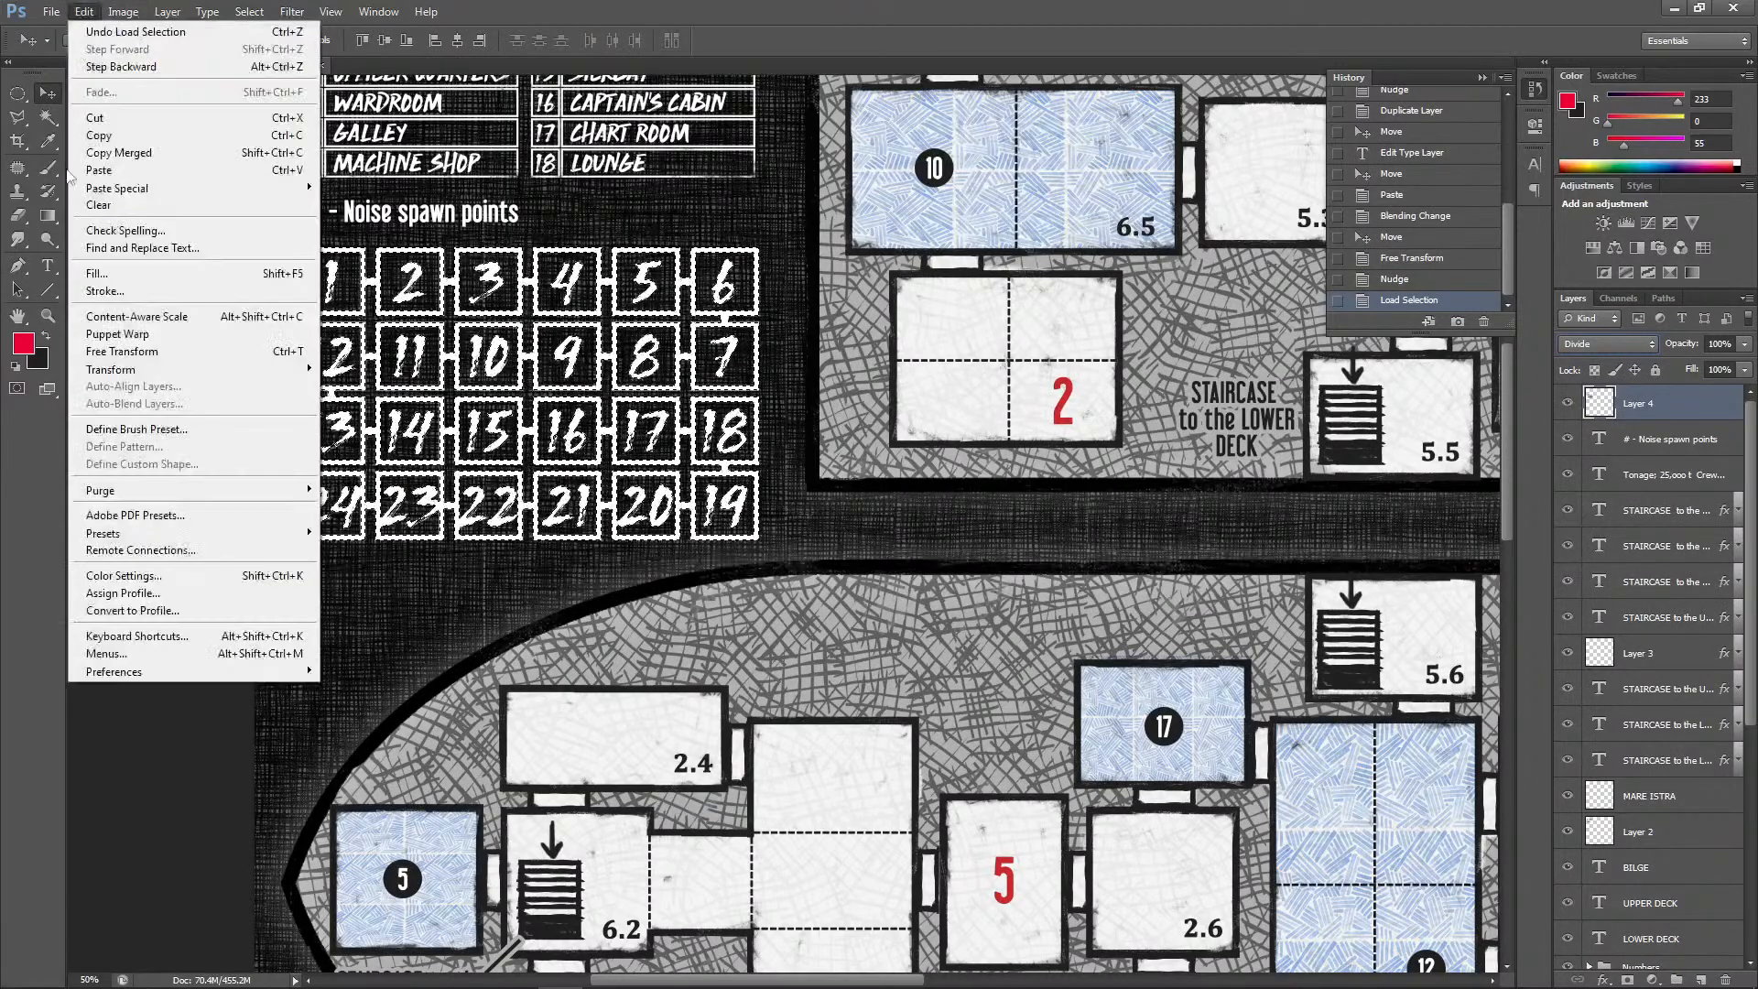
{"action": "left_click", "coordinate": [119, 278]}
{"action": "left_click", "coordinate": [974, 283]}
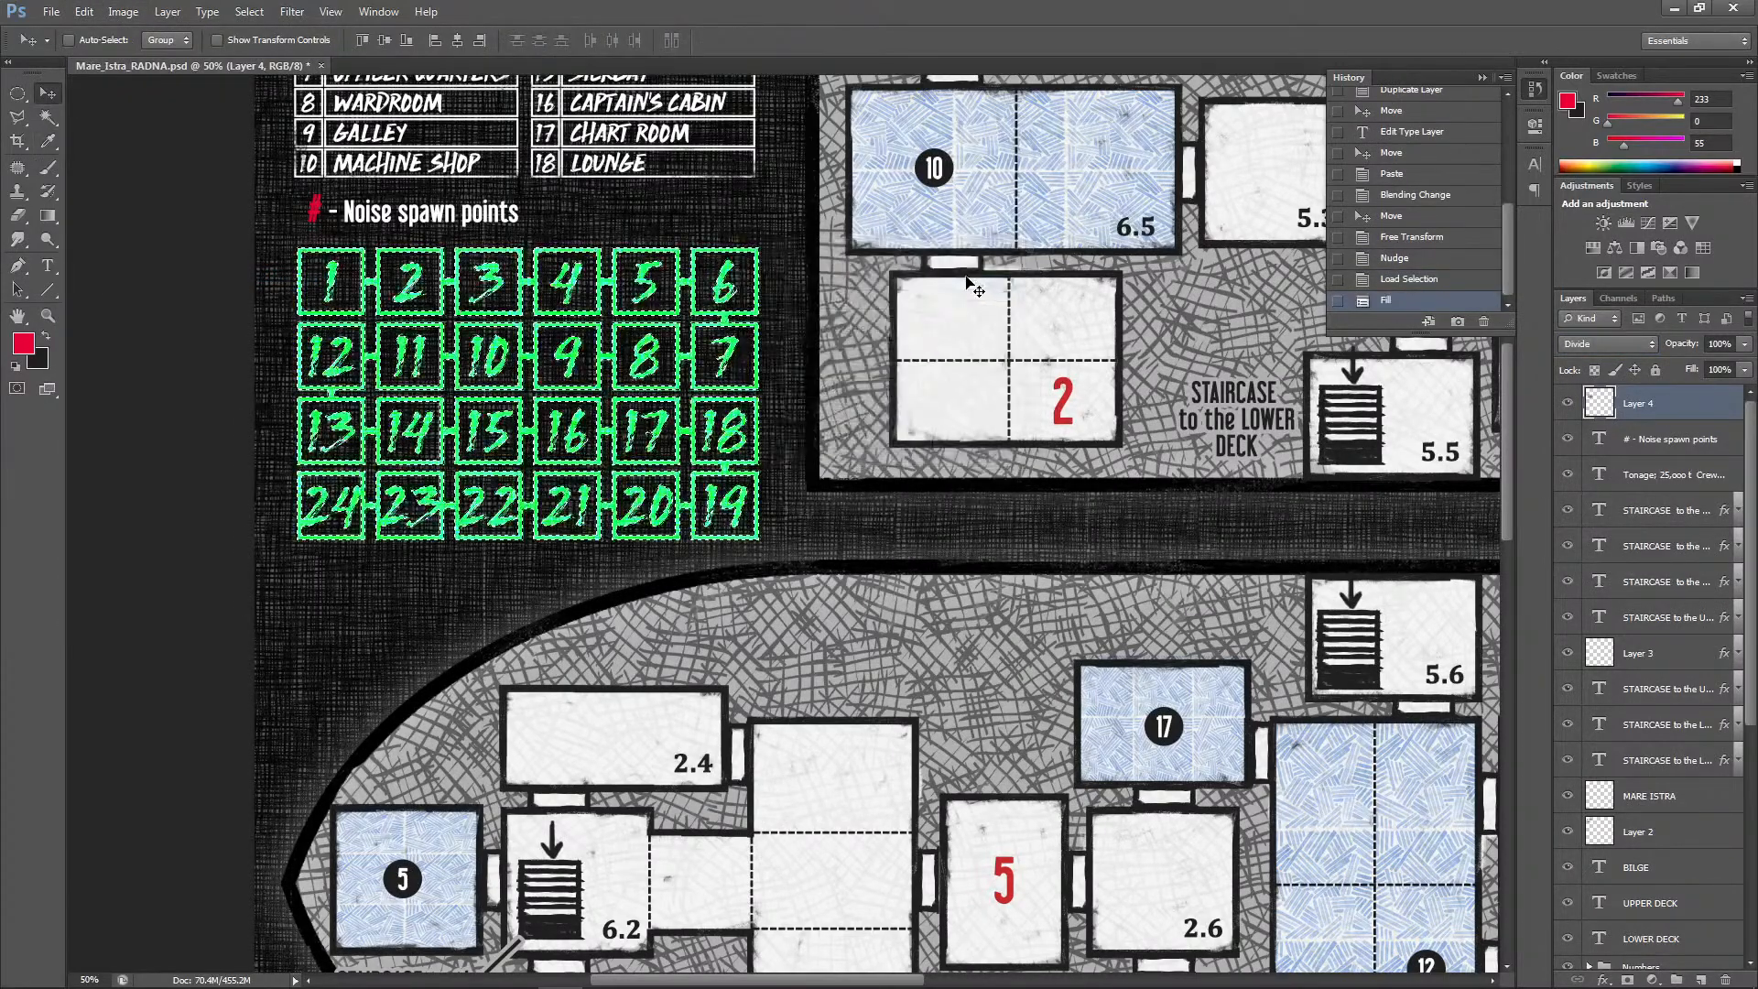
{"action": "key", "text": "v"}
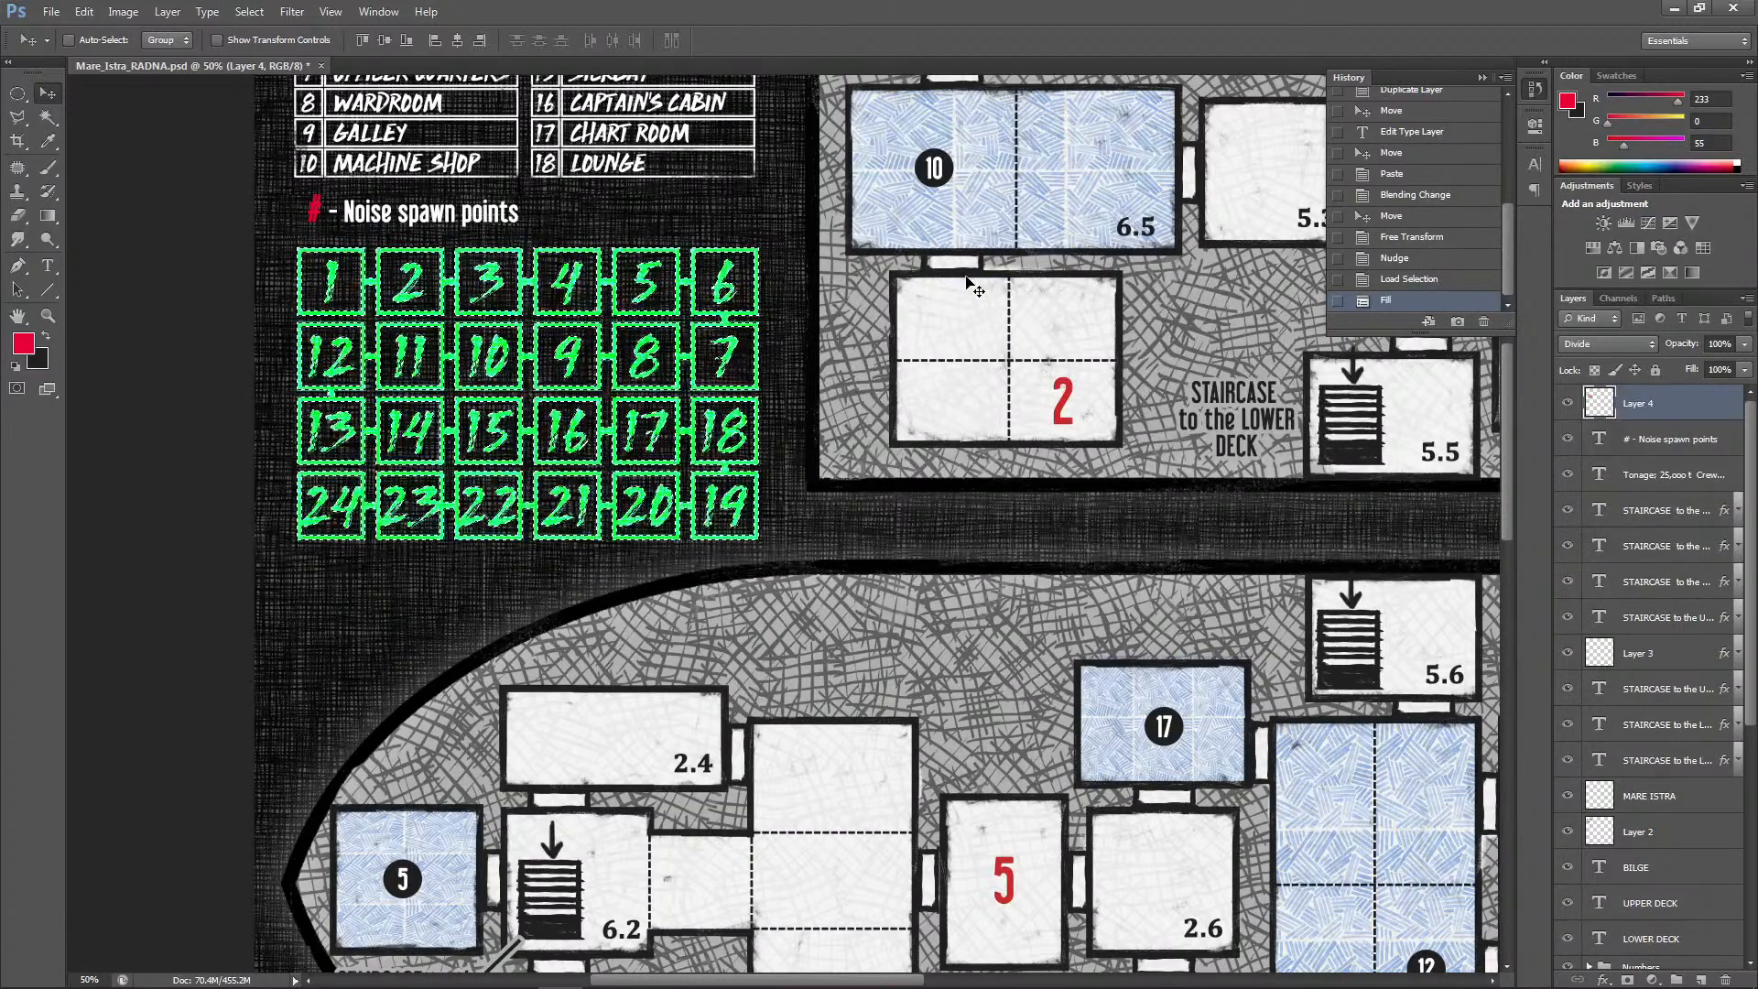
{"action": "key", "text": "ctrl+d"}
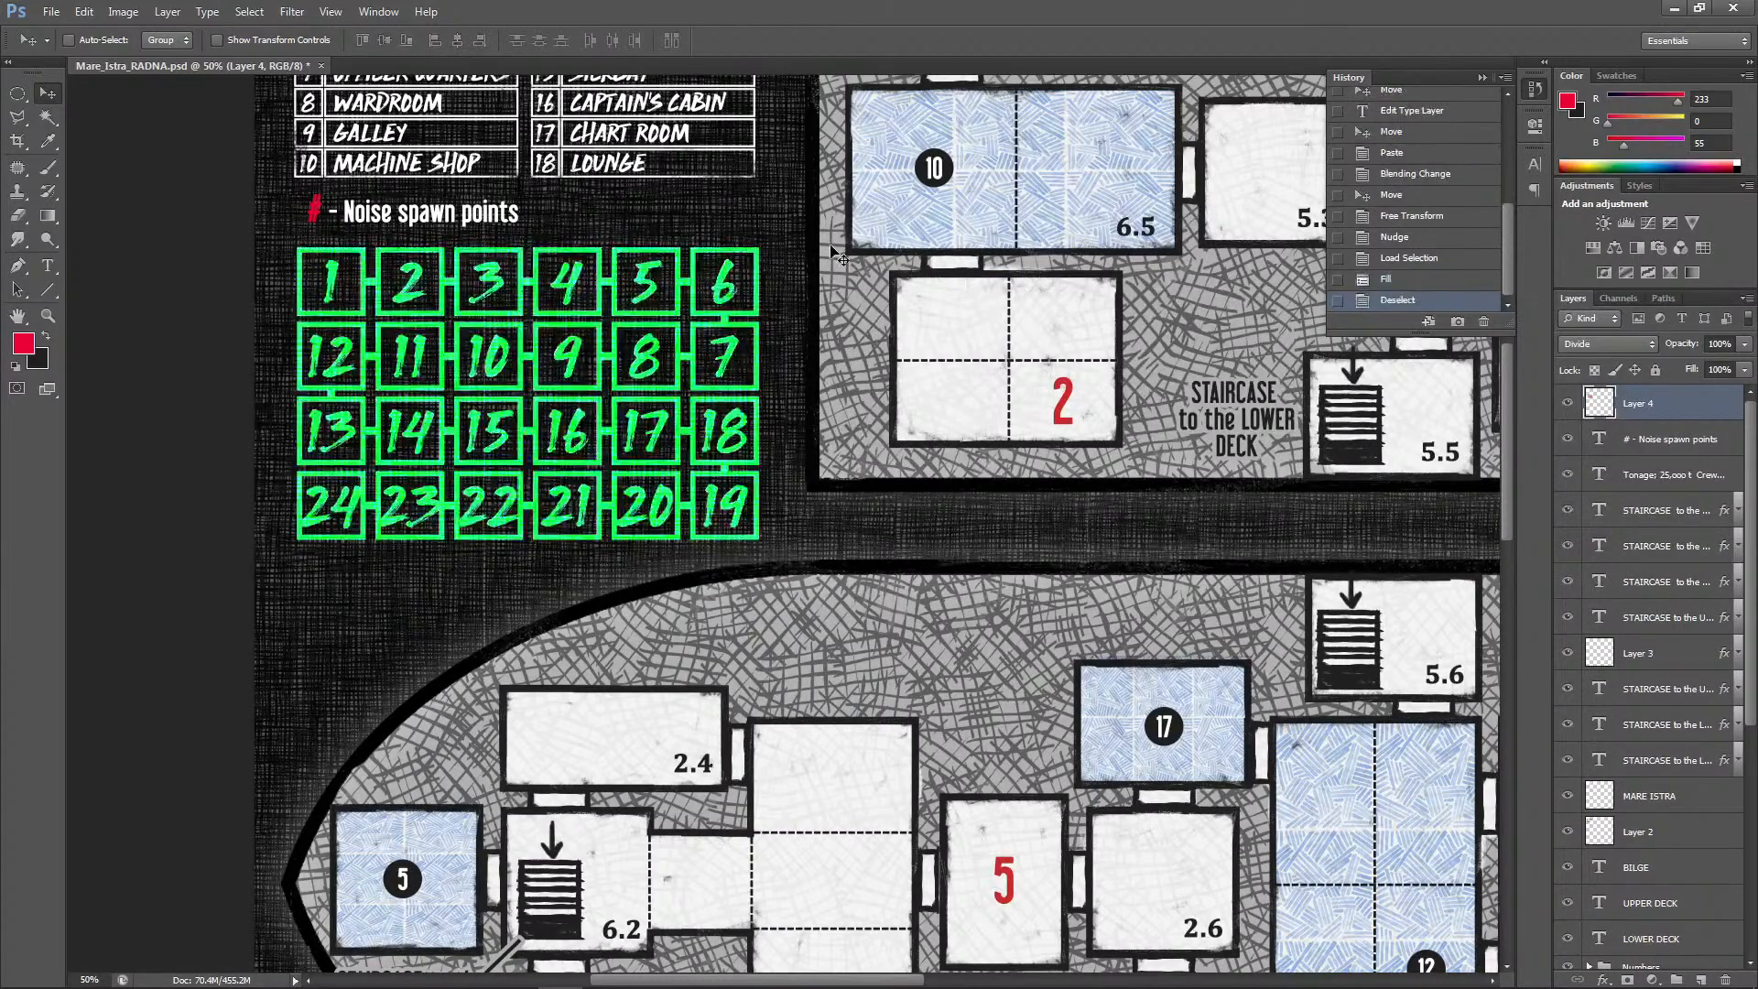
Adjust the timer grid's Hue/Saturation with a hue of +5 and a saturation of -14
{"action": "left_click", "coordinate": [122, 12]}
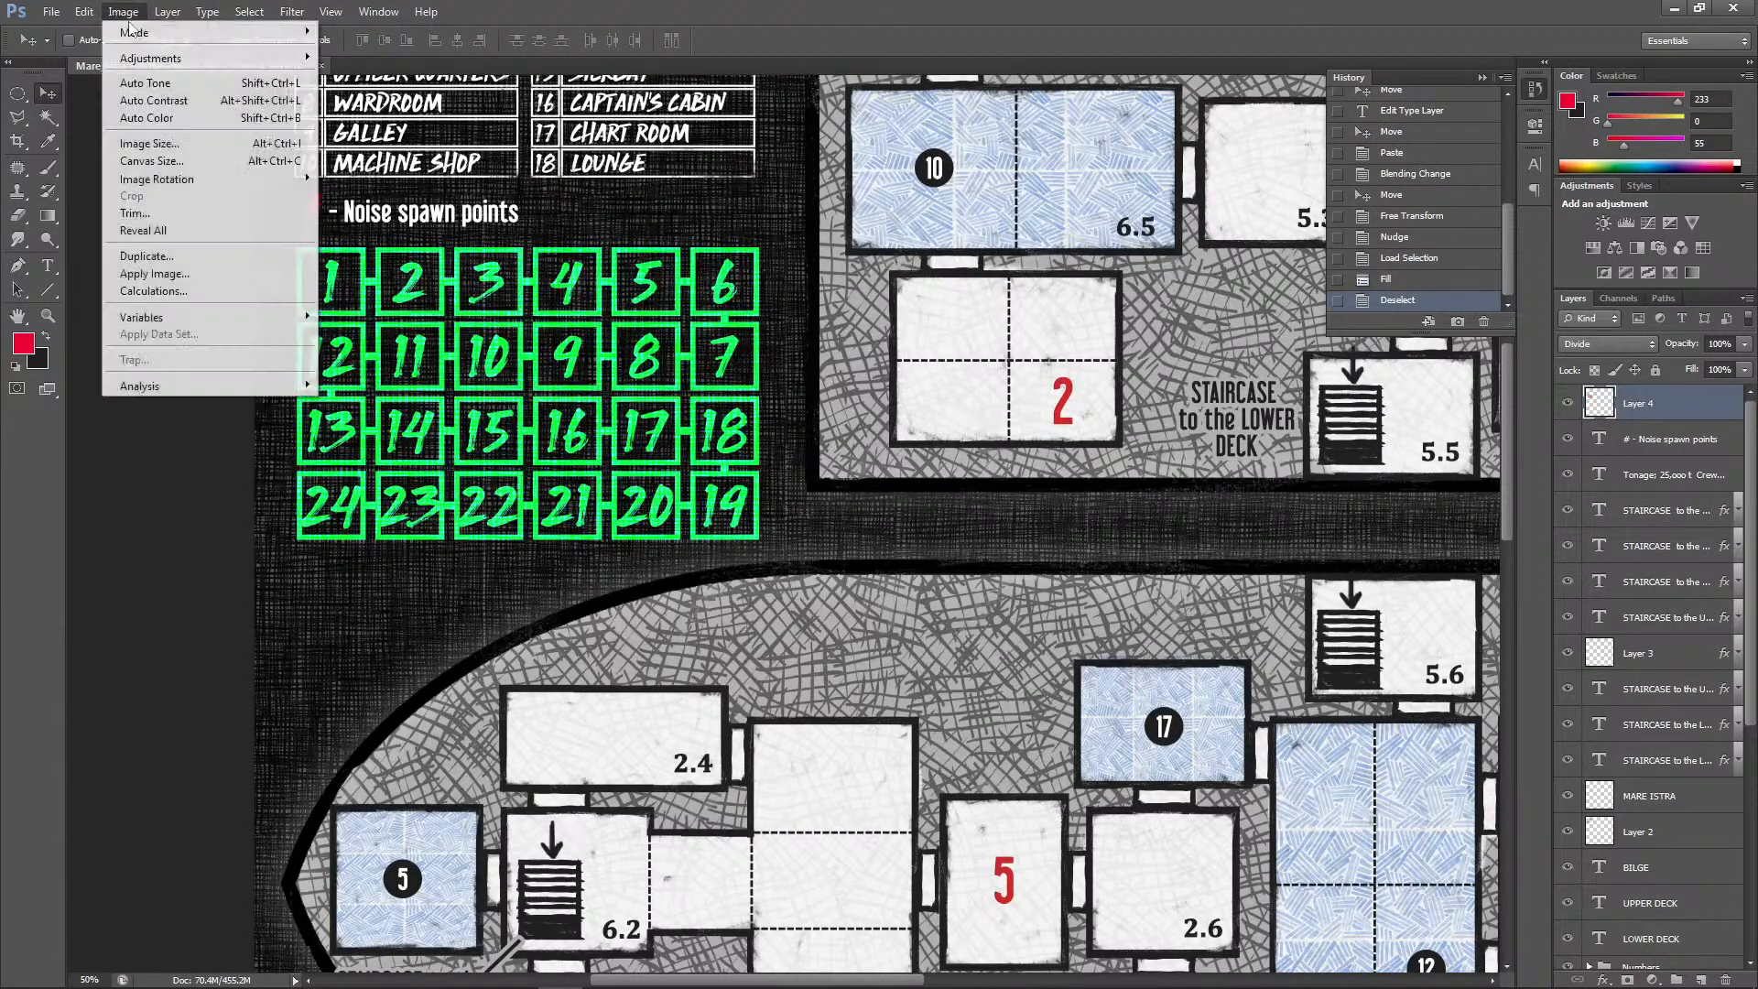
{"action": "mouse_move", "coordinate": [156, 55]}
{"action": "left_click", "coordinate": [366, 139]}
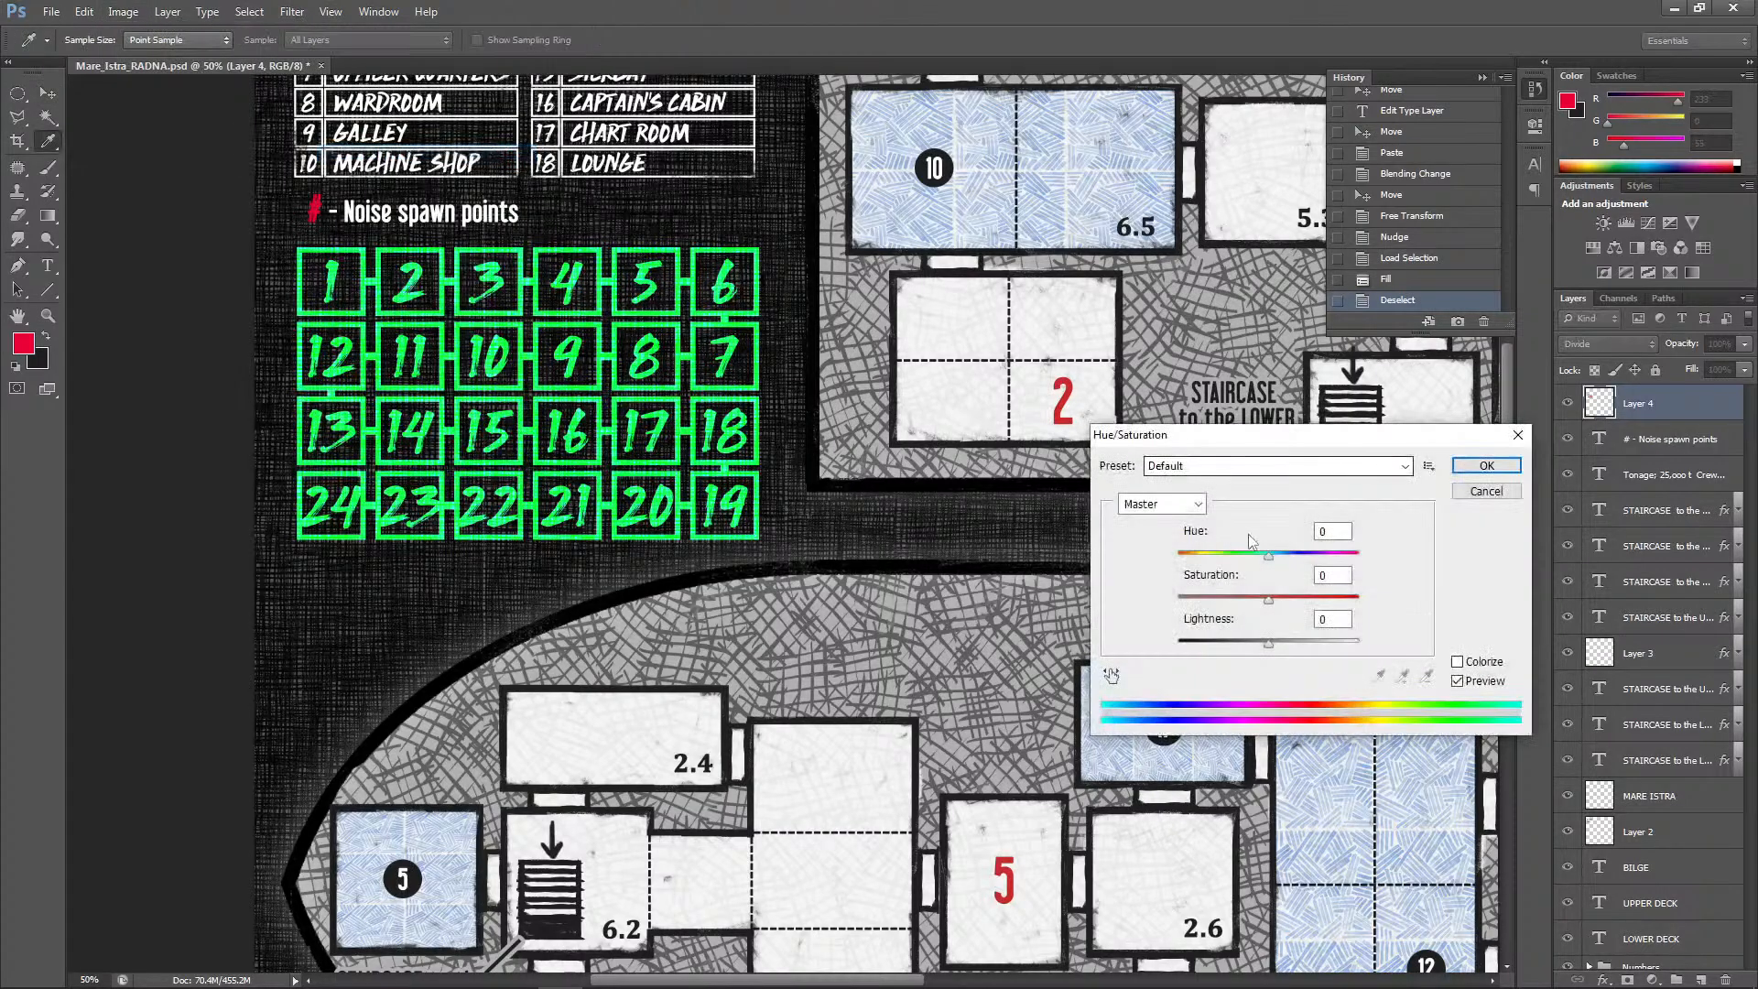
{"action": "left_click_drag", "start_coordinate": [1268, 554], "coordinate": [1255, 597]}
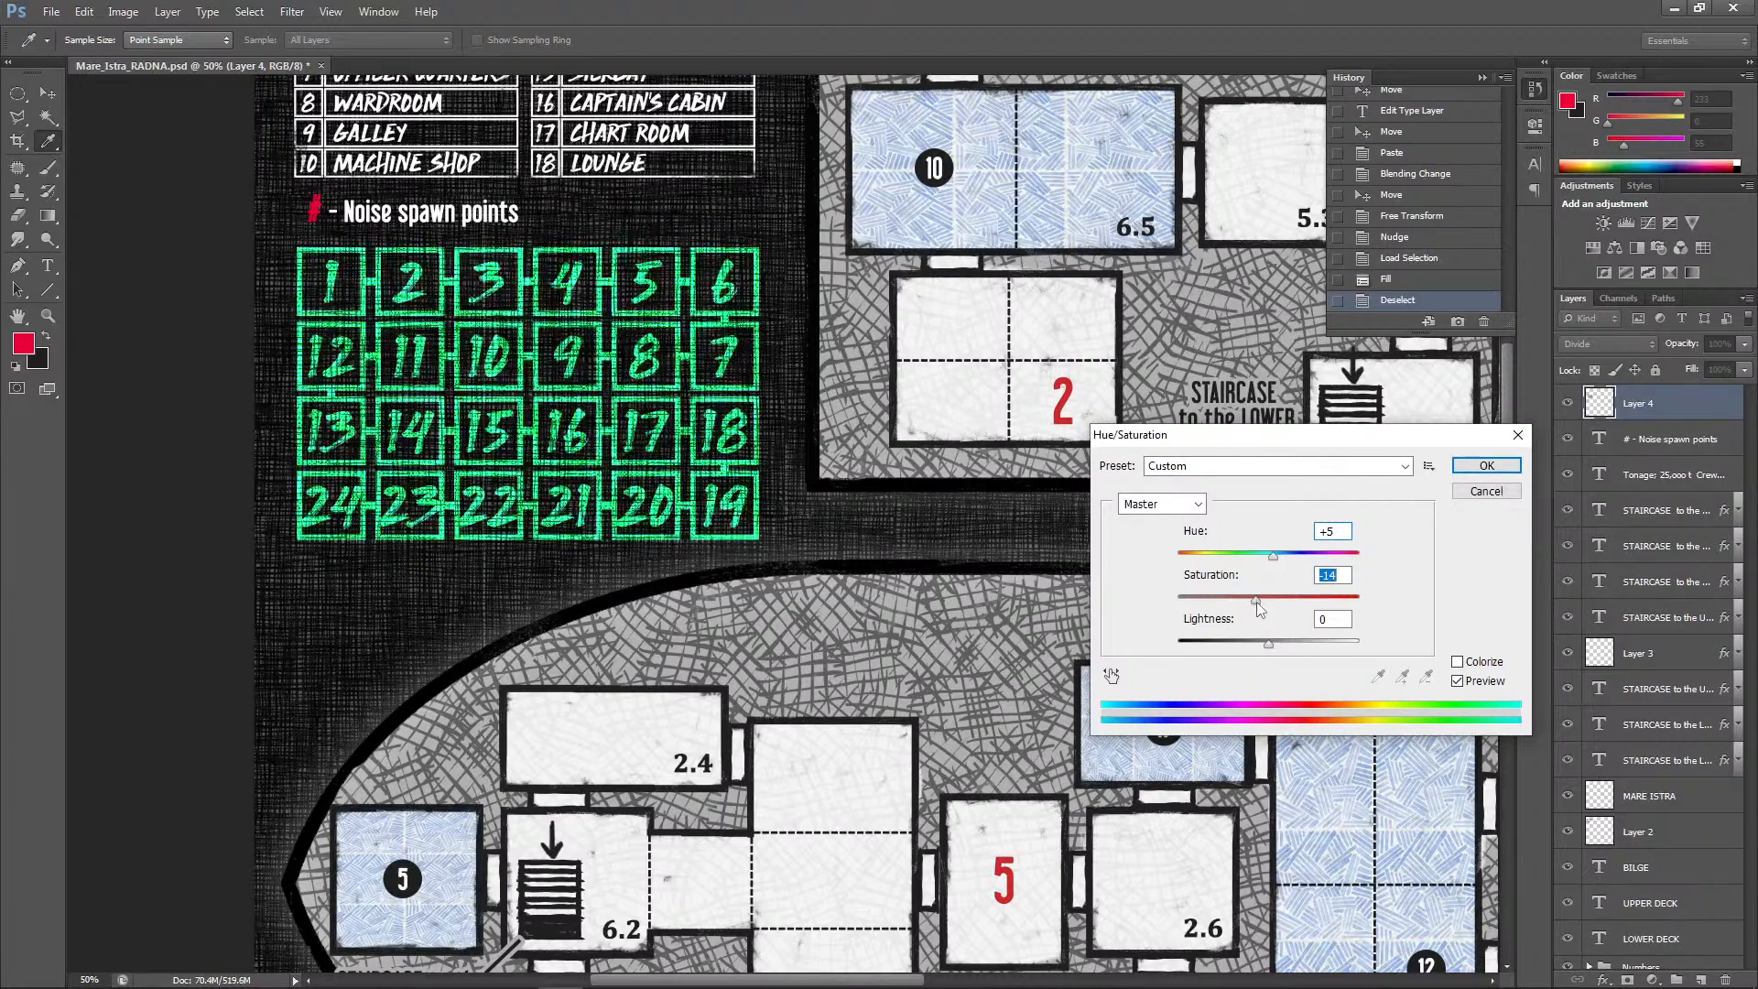
Discard the open Hue/Saturation changes and set the blend mode of Layer 4, the numbered grid, to Normal
{"action": "left_click", "coordinate": [1462, 492]}
{"action": "left_click", "coordinate": [1462, 493]}
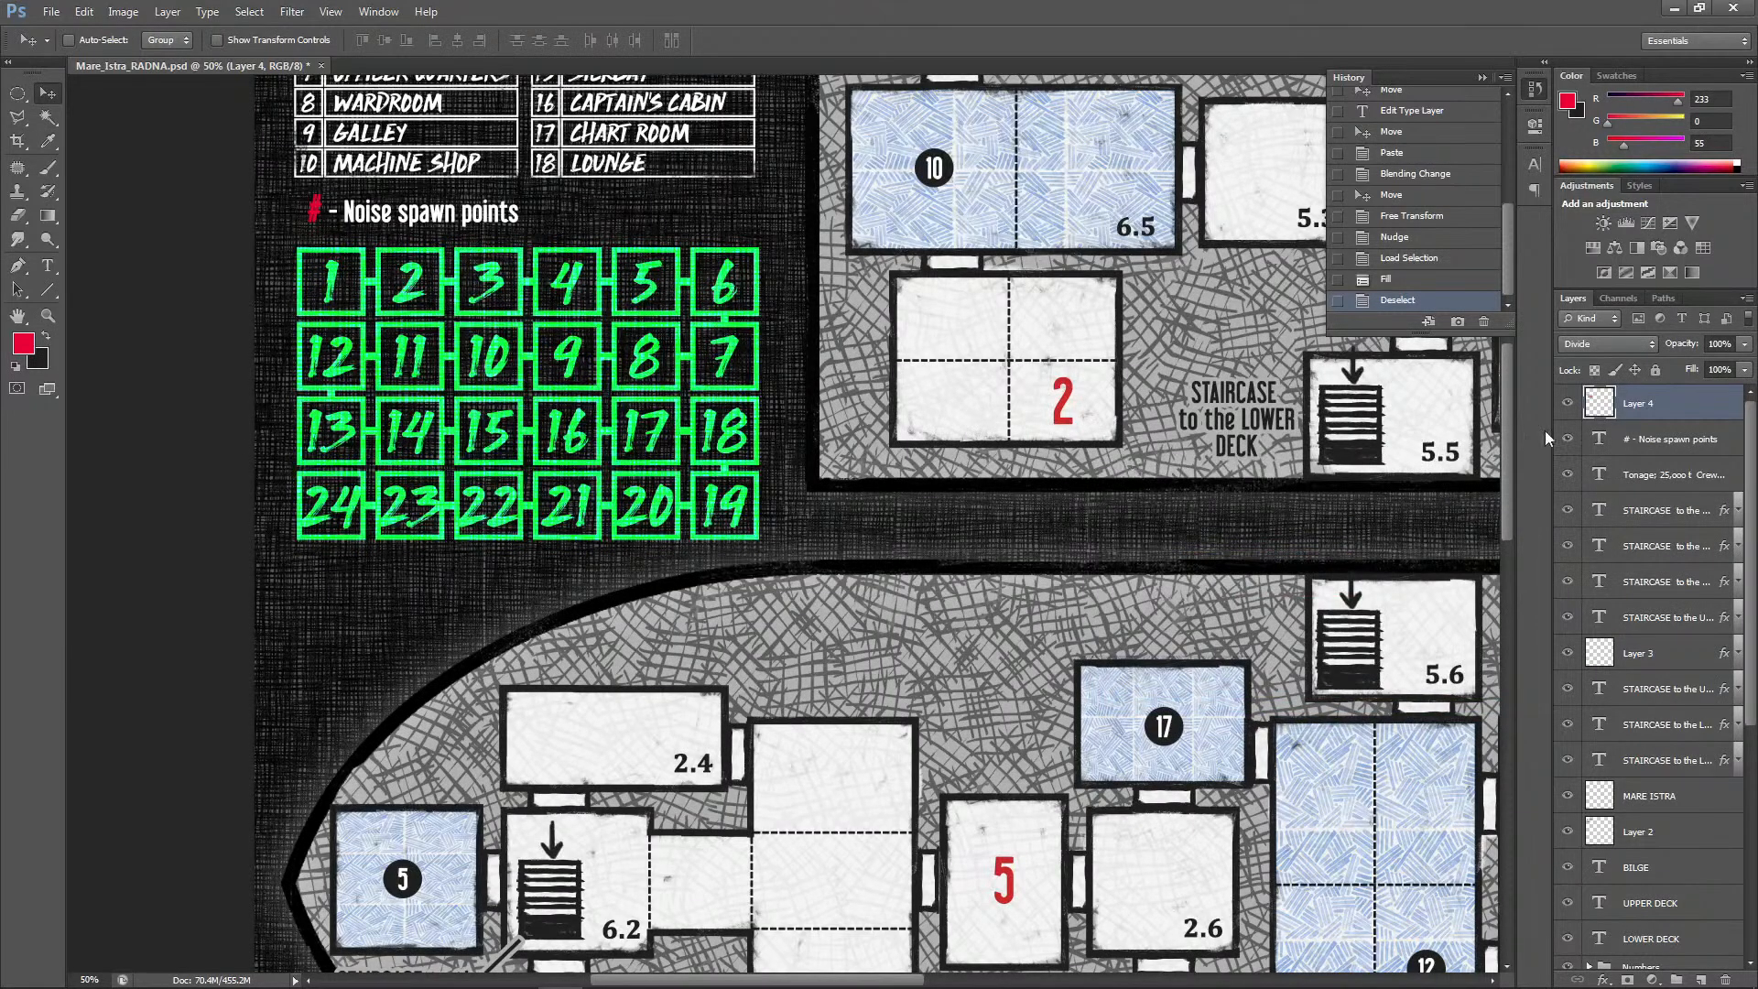
{"action": "left_click", "coordinate": [1602, 344]}
{"action": "left_click", "coordinate": [1593, 362]}
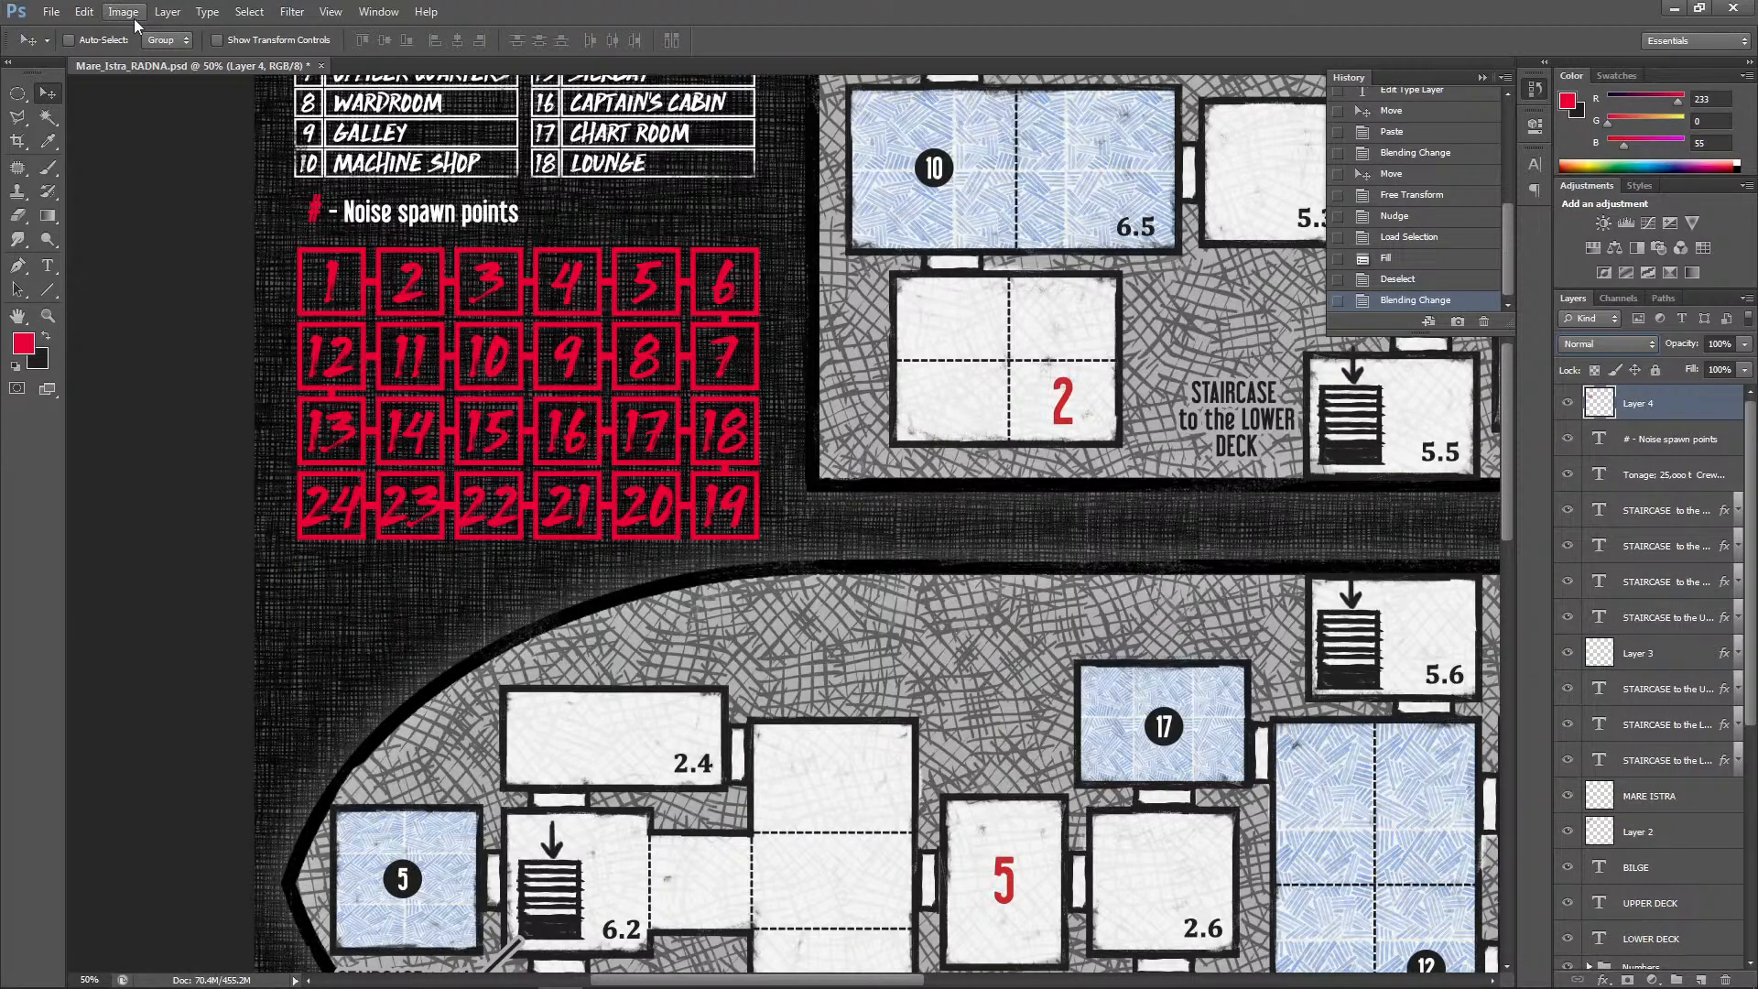
Look over the whole map, check the live stream page in Chrome, and return to the Photoshop document
{"action": "key", "text": "ctrl+minus"}
{"action": "key", "text": "ctrl+minus"}
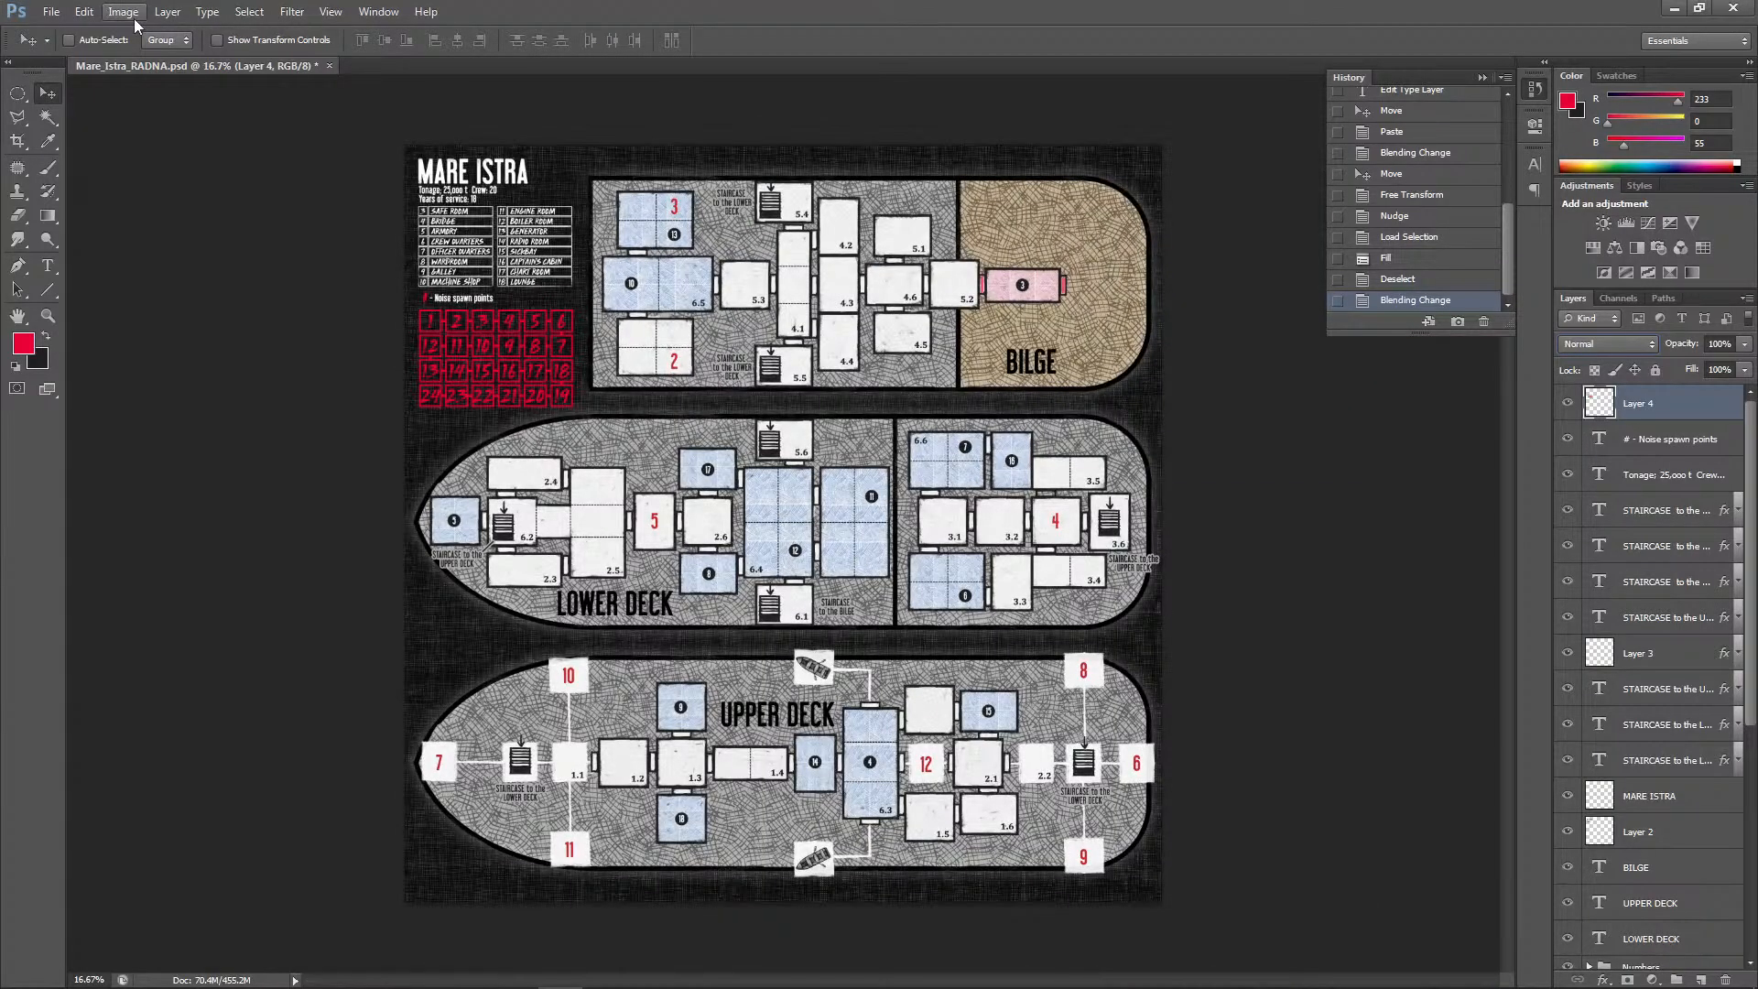
{"action": "key", "text": "alt+Tab"}
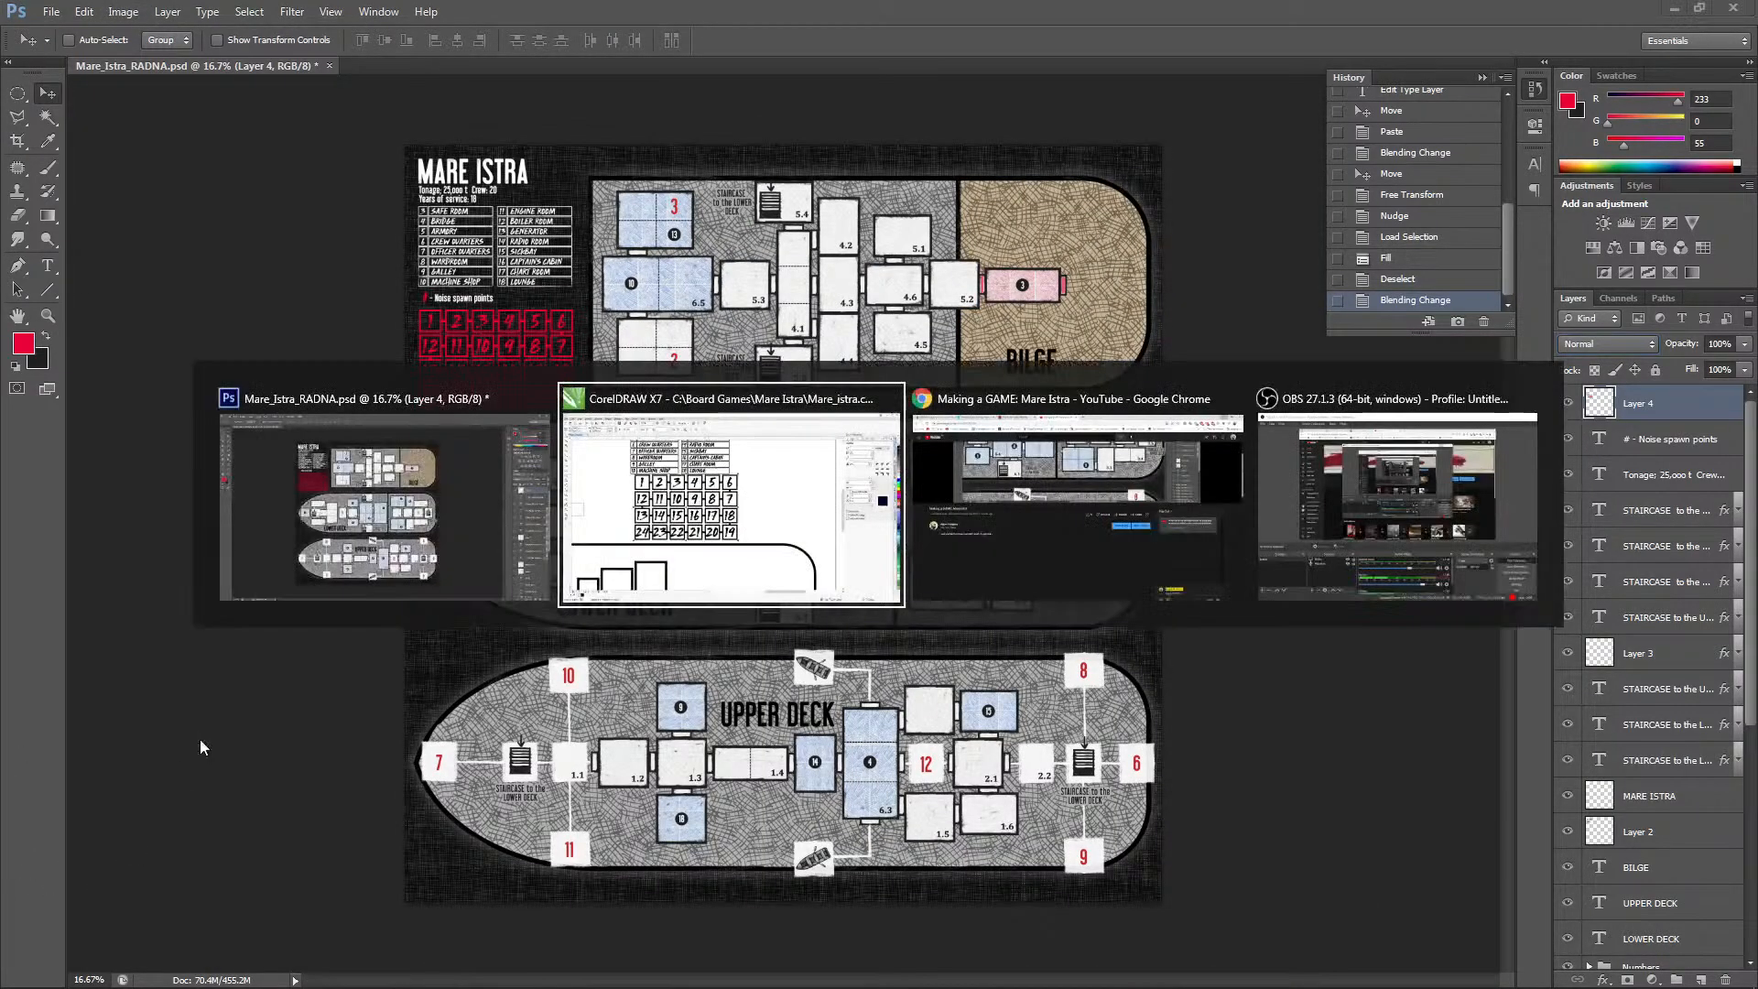
{"action": "key", "text": "alt+Tab"}
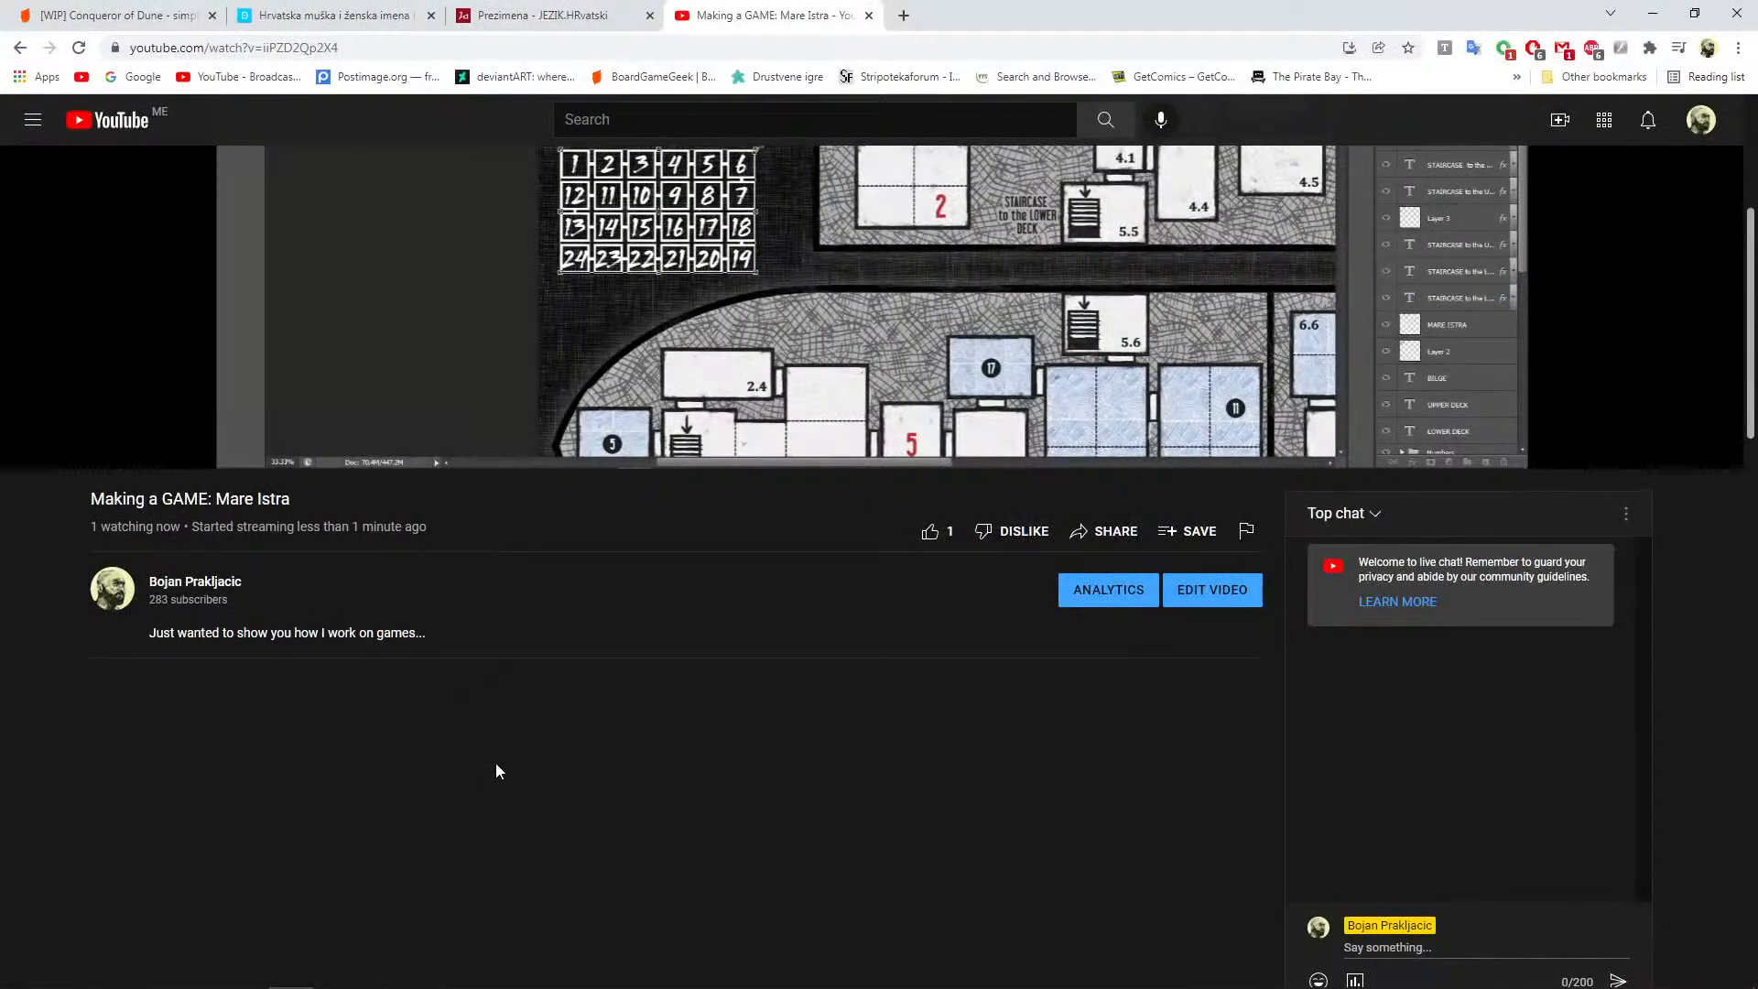
{"action": "key", "text": "alt+Tab"}
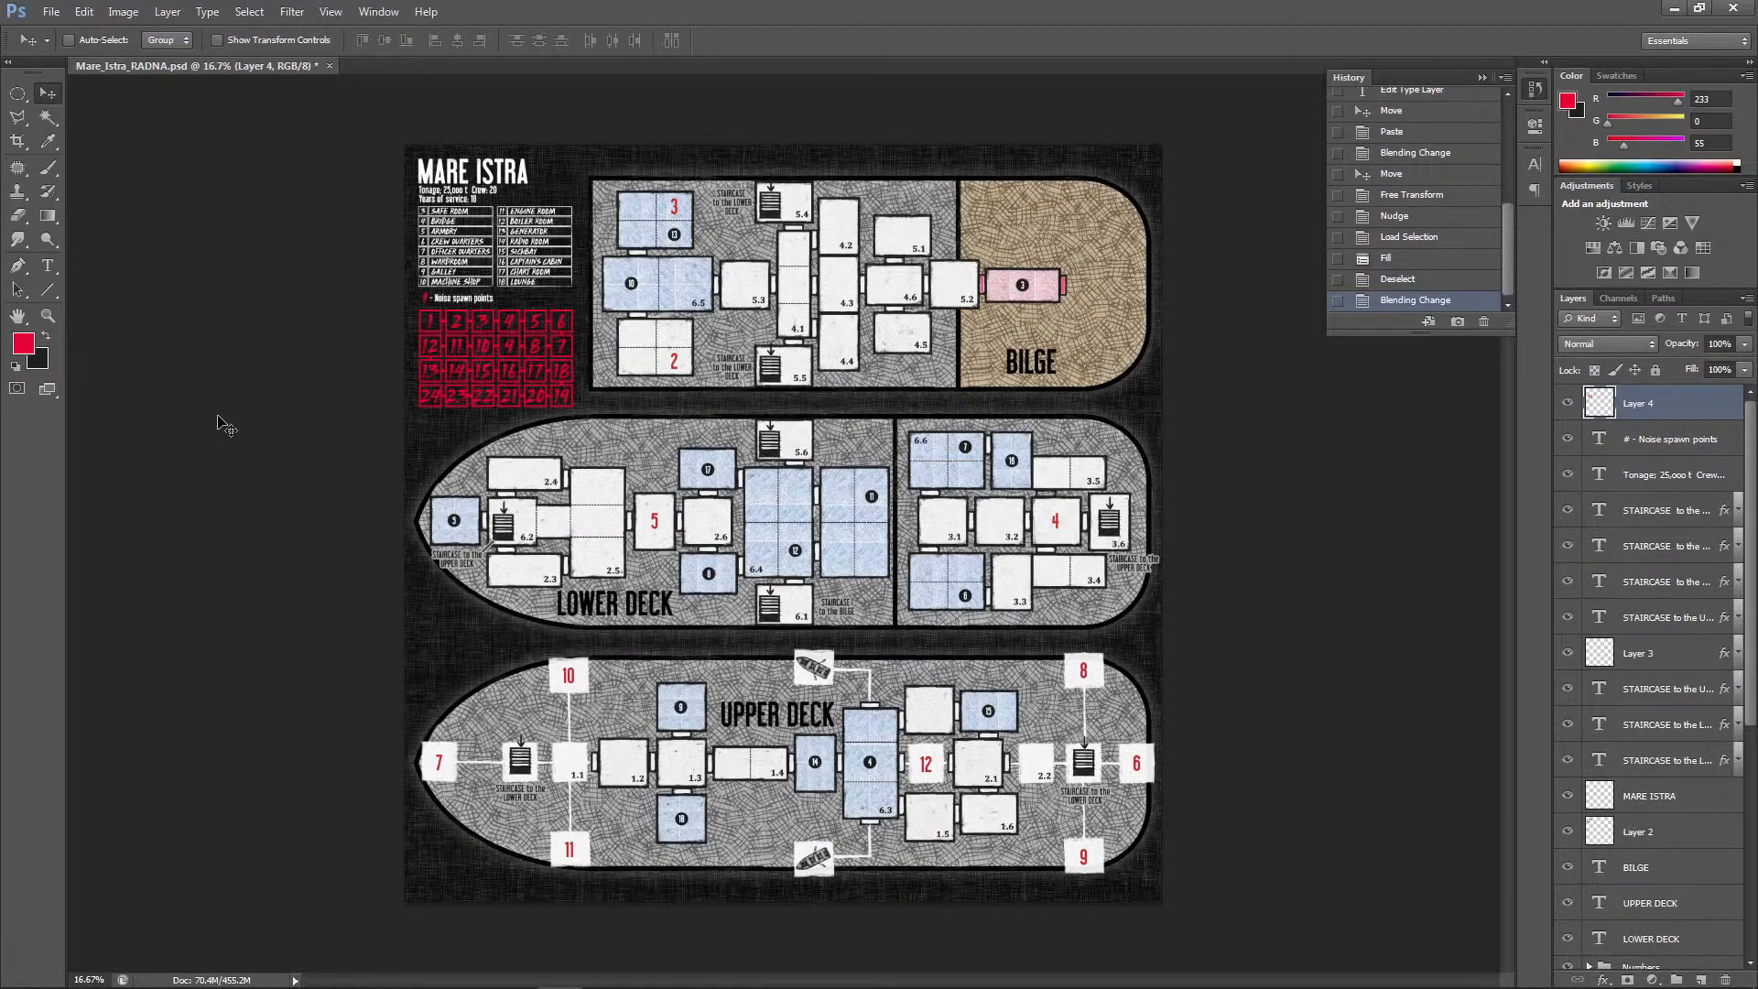
{"action": "key", "text": "ctrl+plus"}
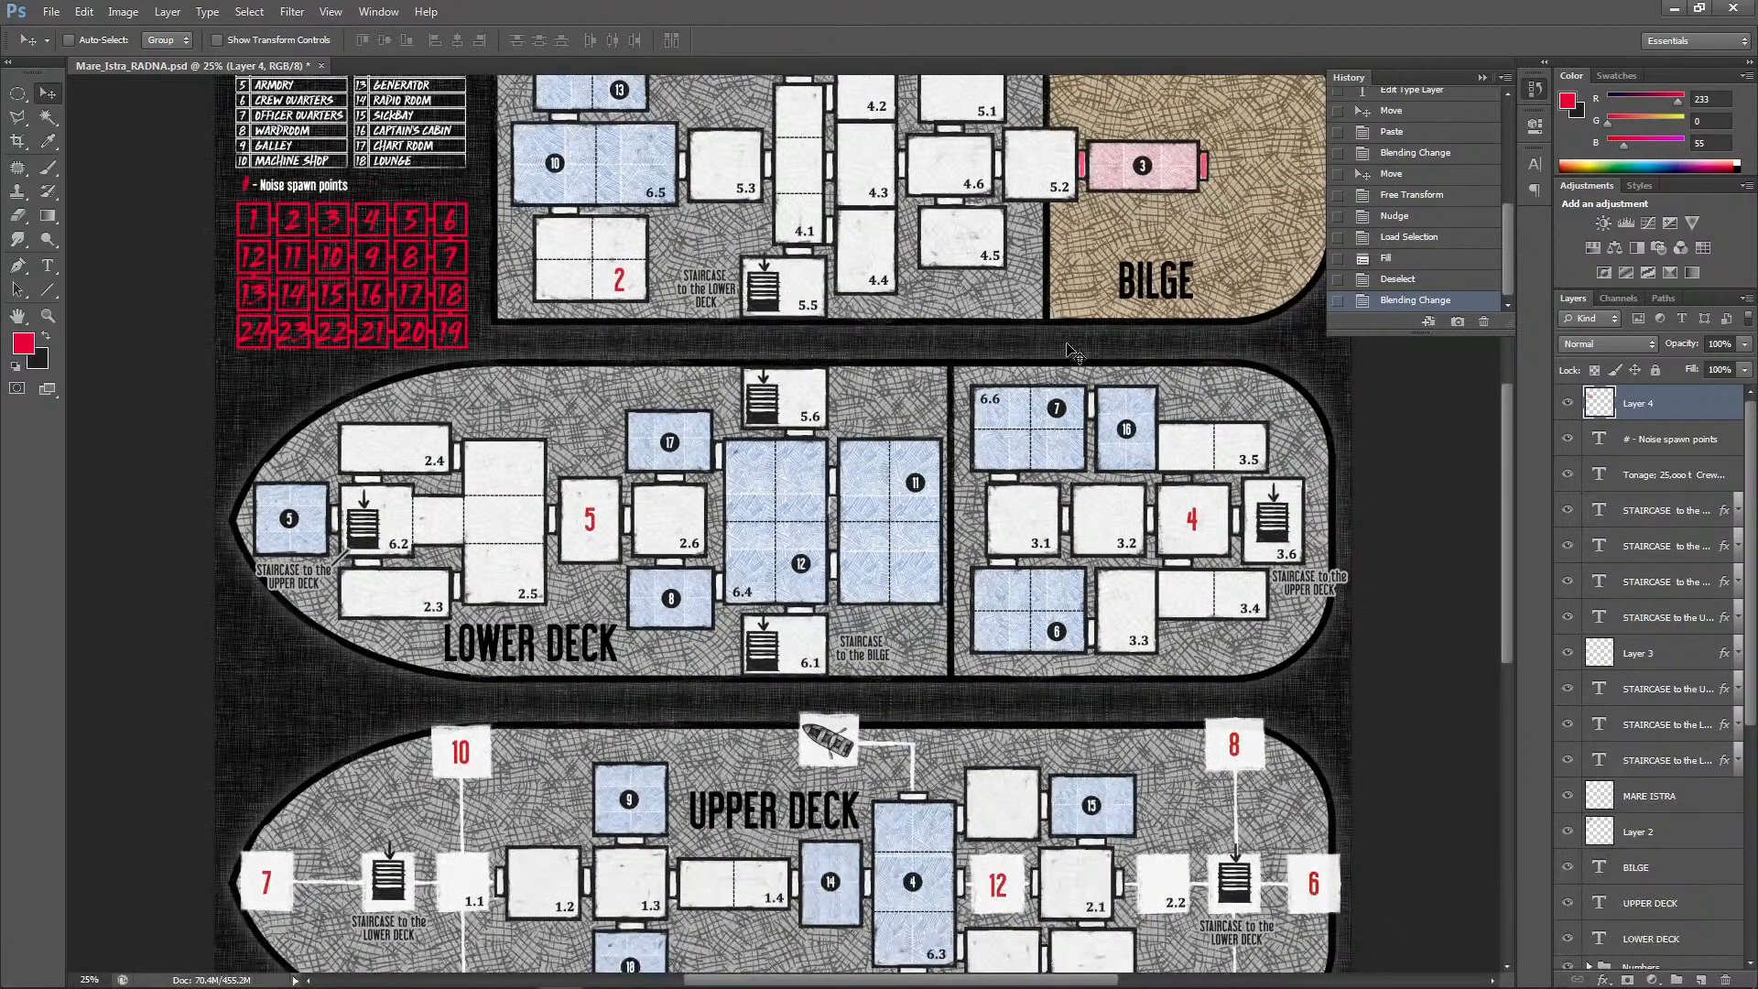
{"action": "key", "text": "ctrl+plus"}
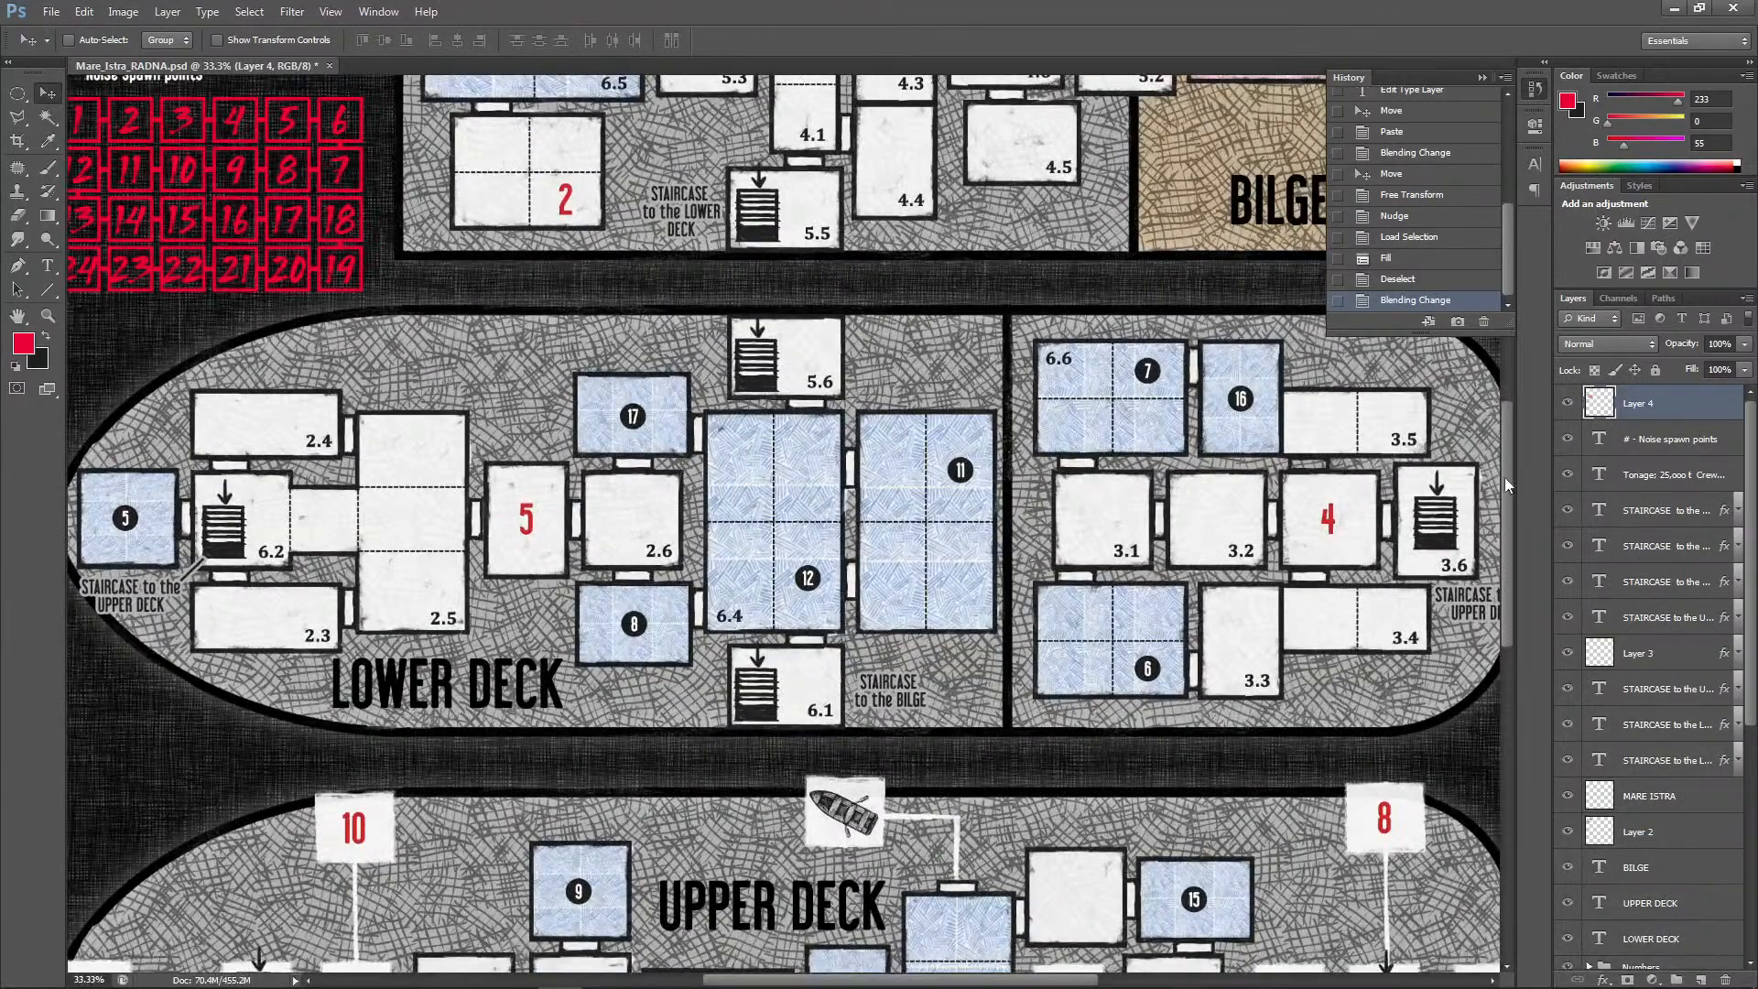
{"action": "scroll", "coordinate": [1512, 432], "scroll_direction": "up", "scroll_amount": 3}
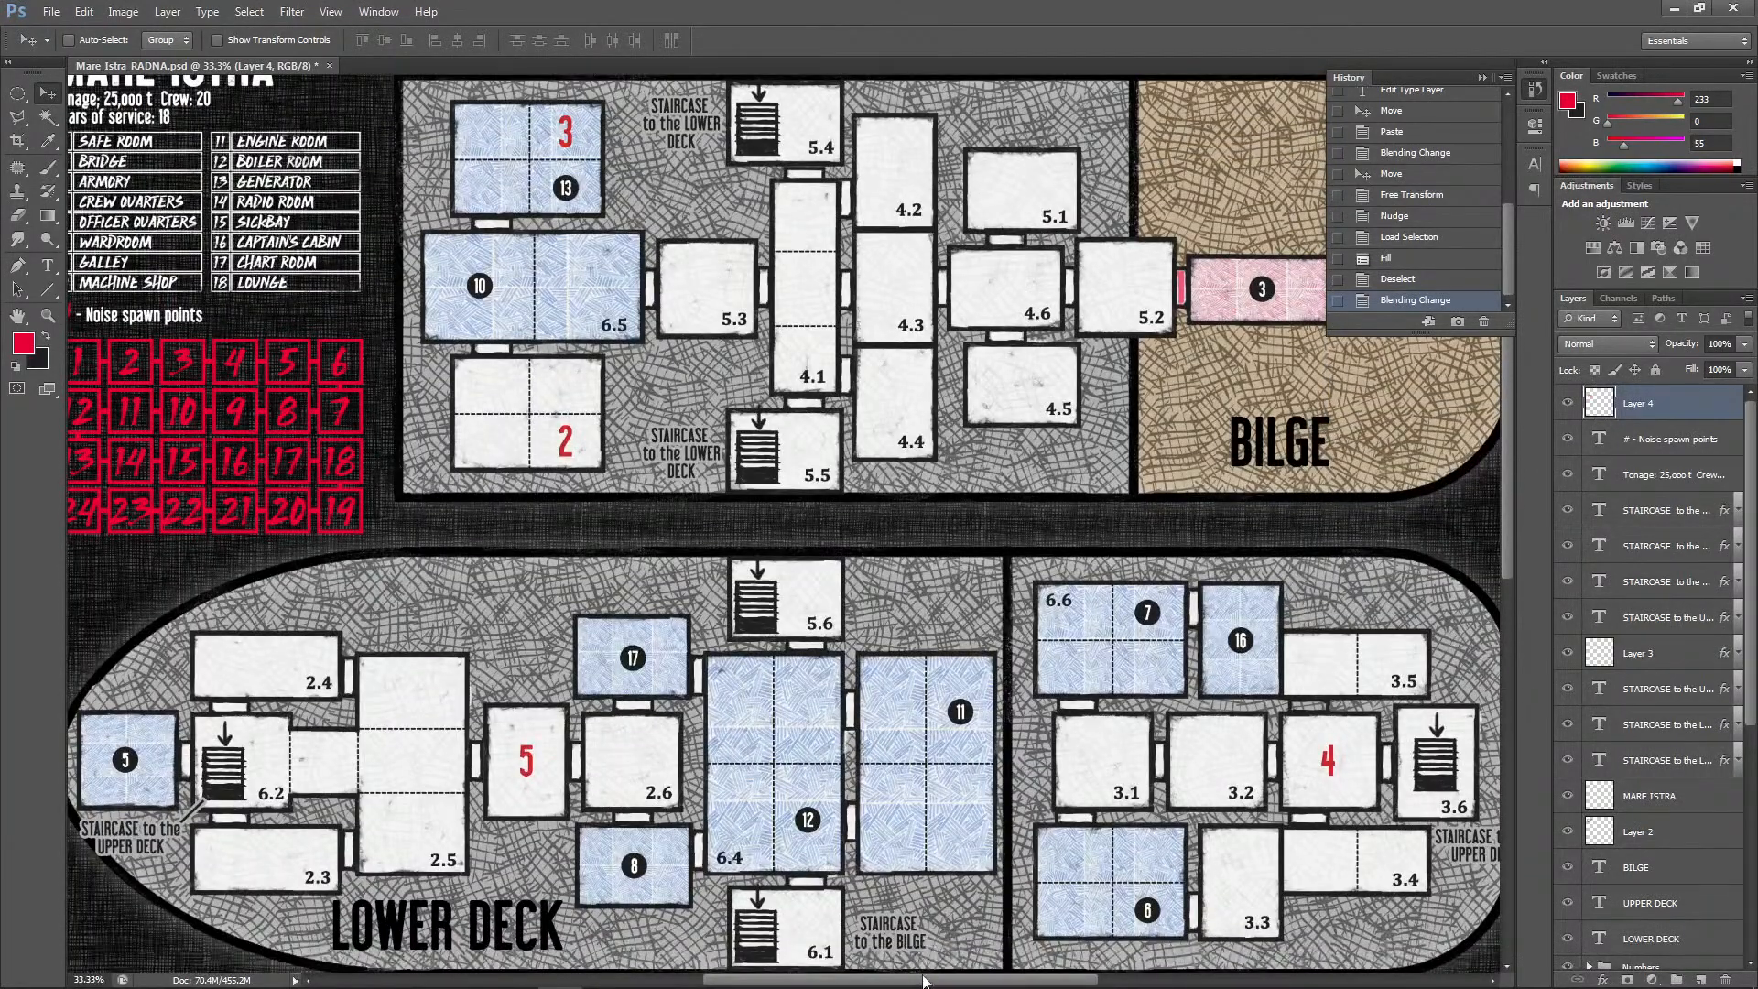
{"action": "scroll", "coordinate": [923, 979], "scroll_direction": "left", "scroll_amount": 3}
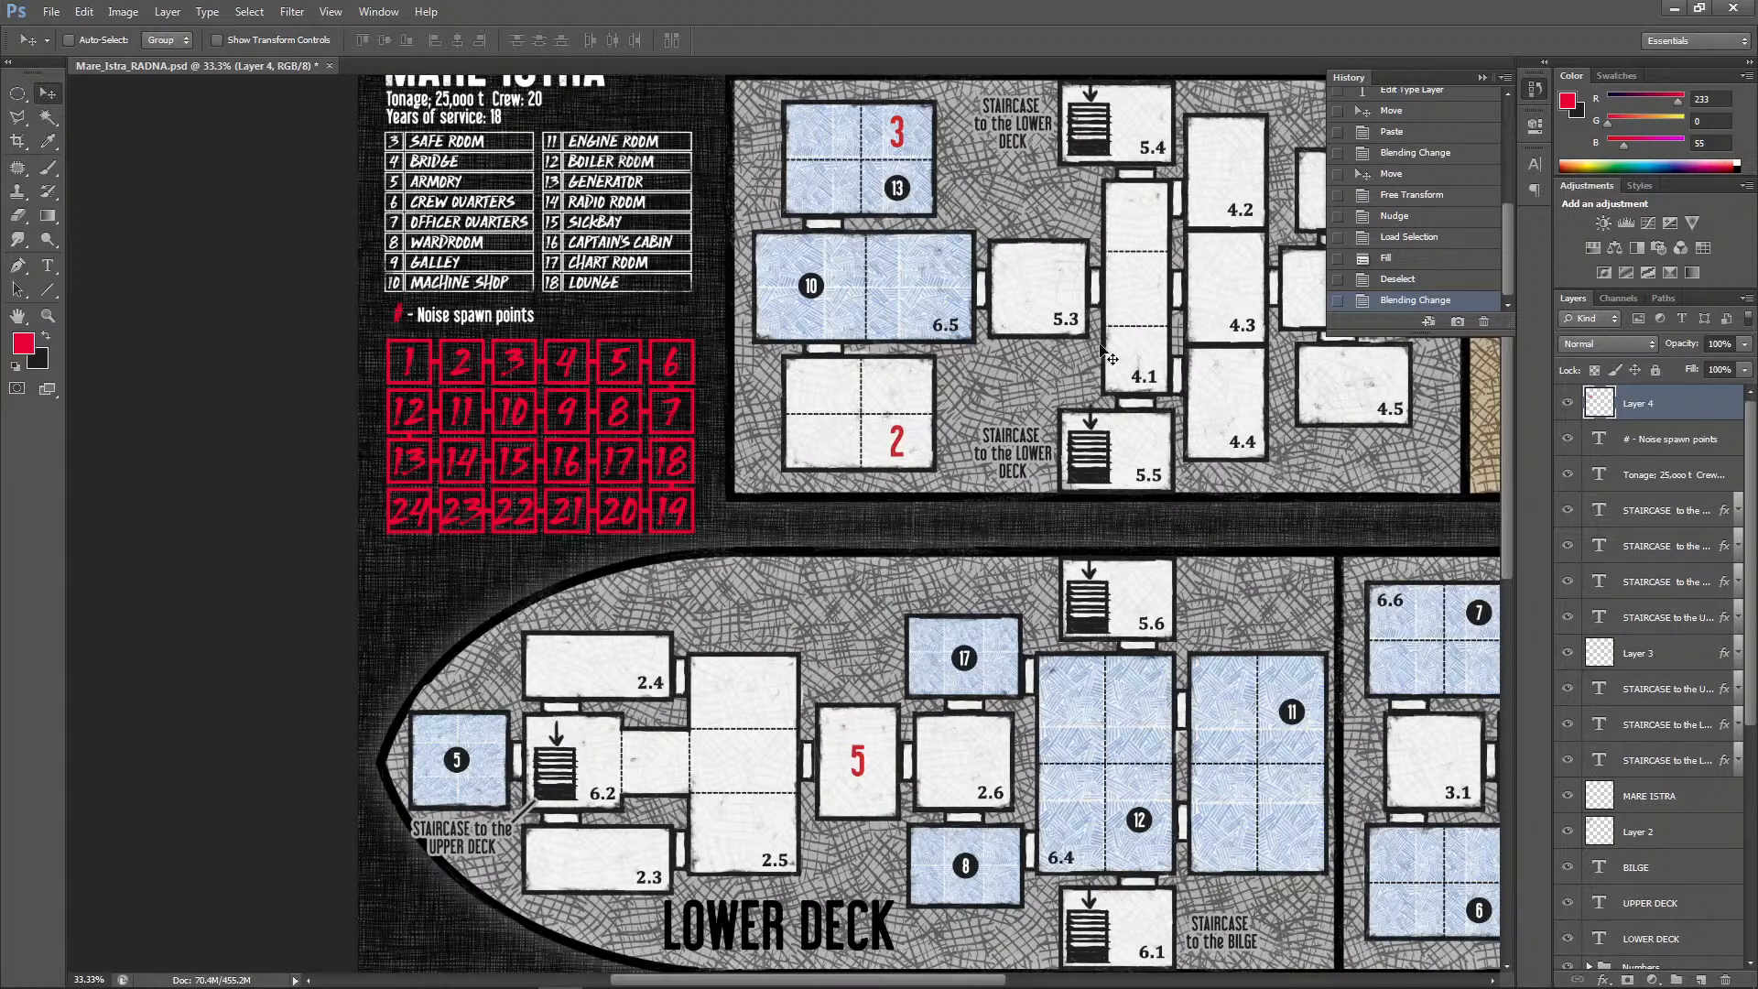
{"action": "left_click", "coordinate": [122, 11]}
{"action": "mouse_move", "coordinate": [135, 61]}
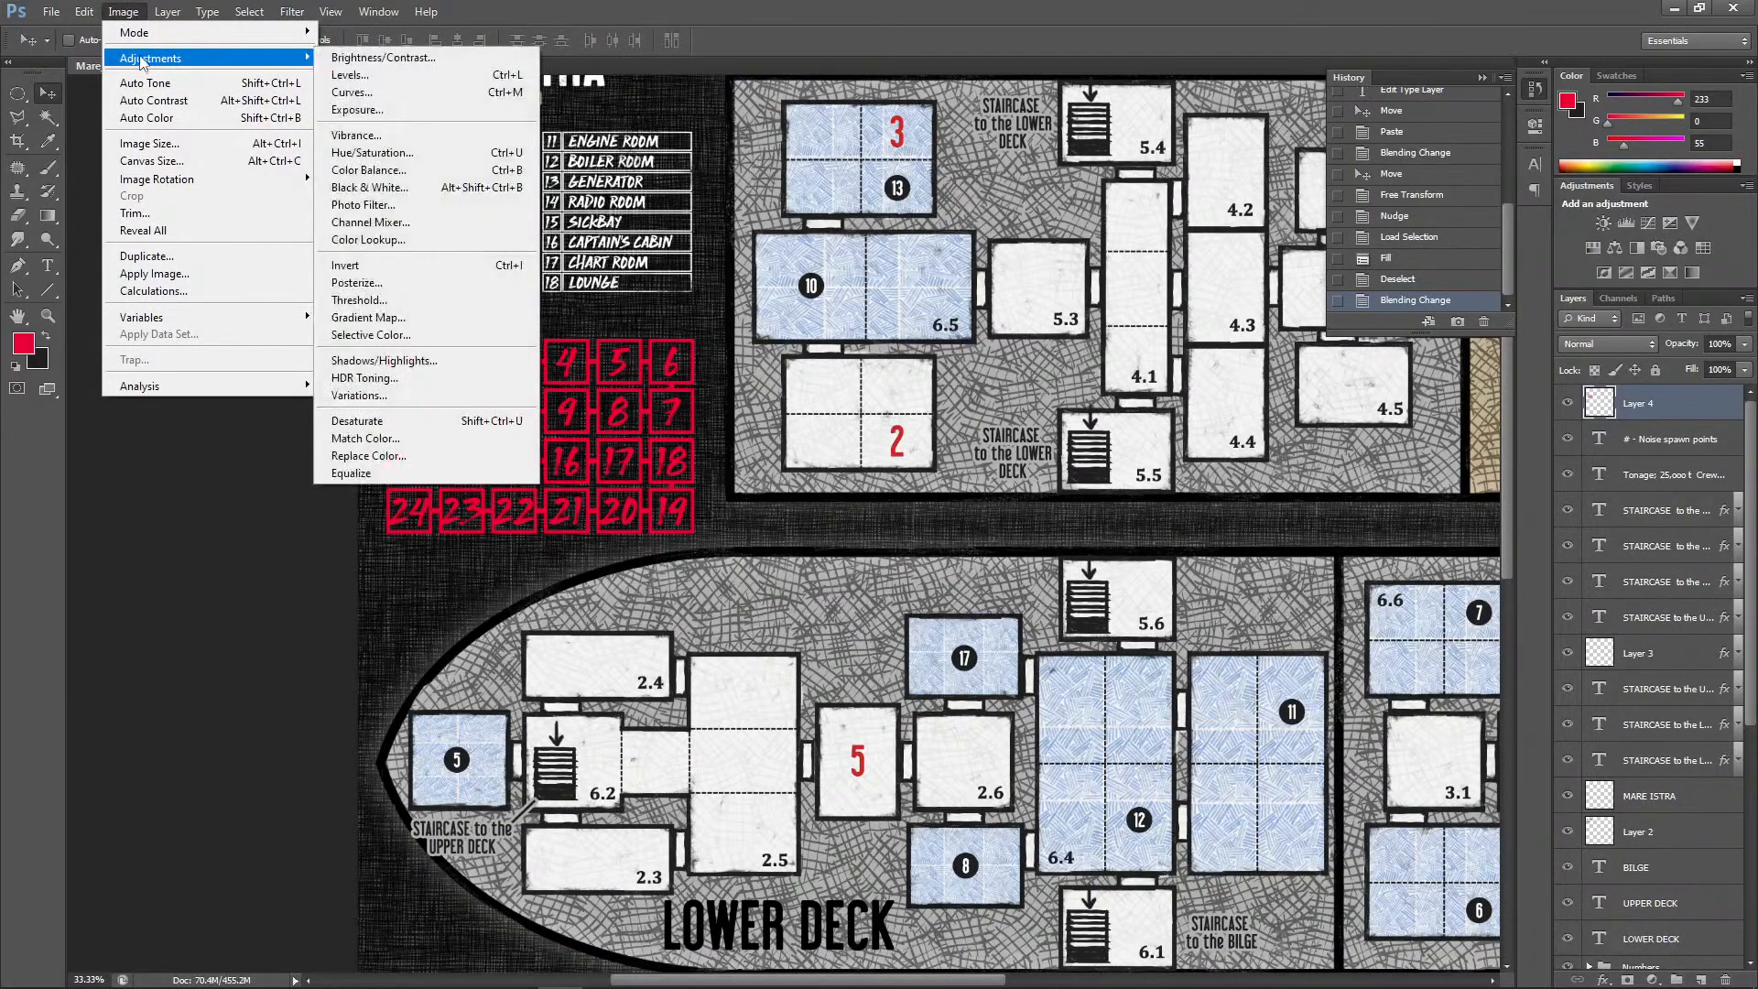
{"action": "left_click", "coordinate": [368, 171]}
{"action": "left_click_drag", "start_coordinate": [1218, 669], "coordinate": [1169, 669]}
{"action": "left_click", "coordinate": [1417, 632]}
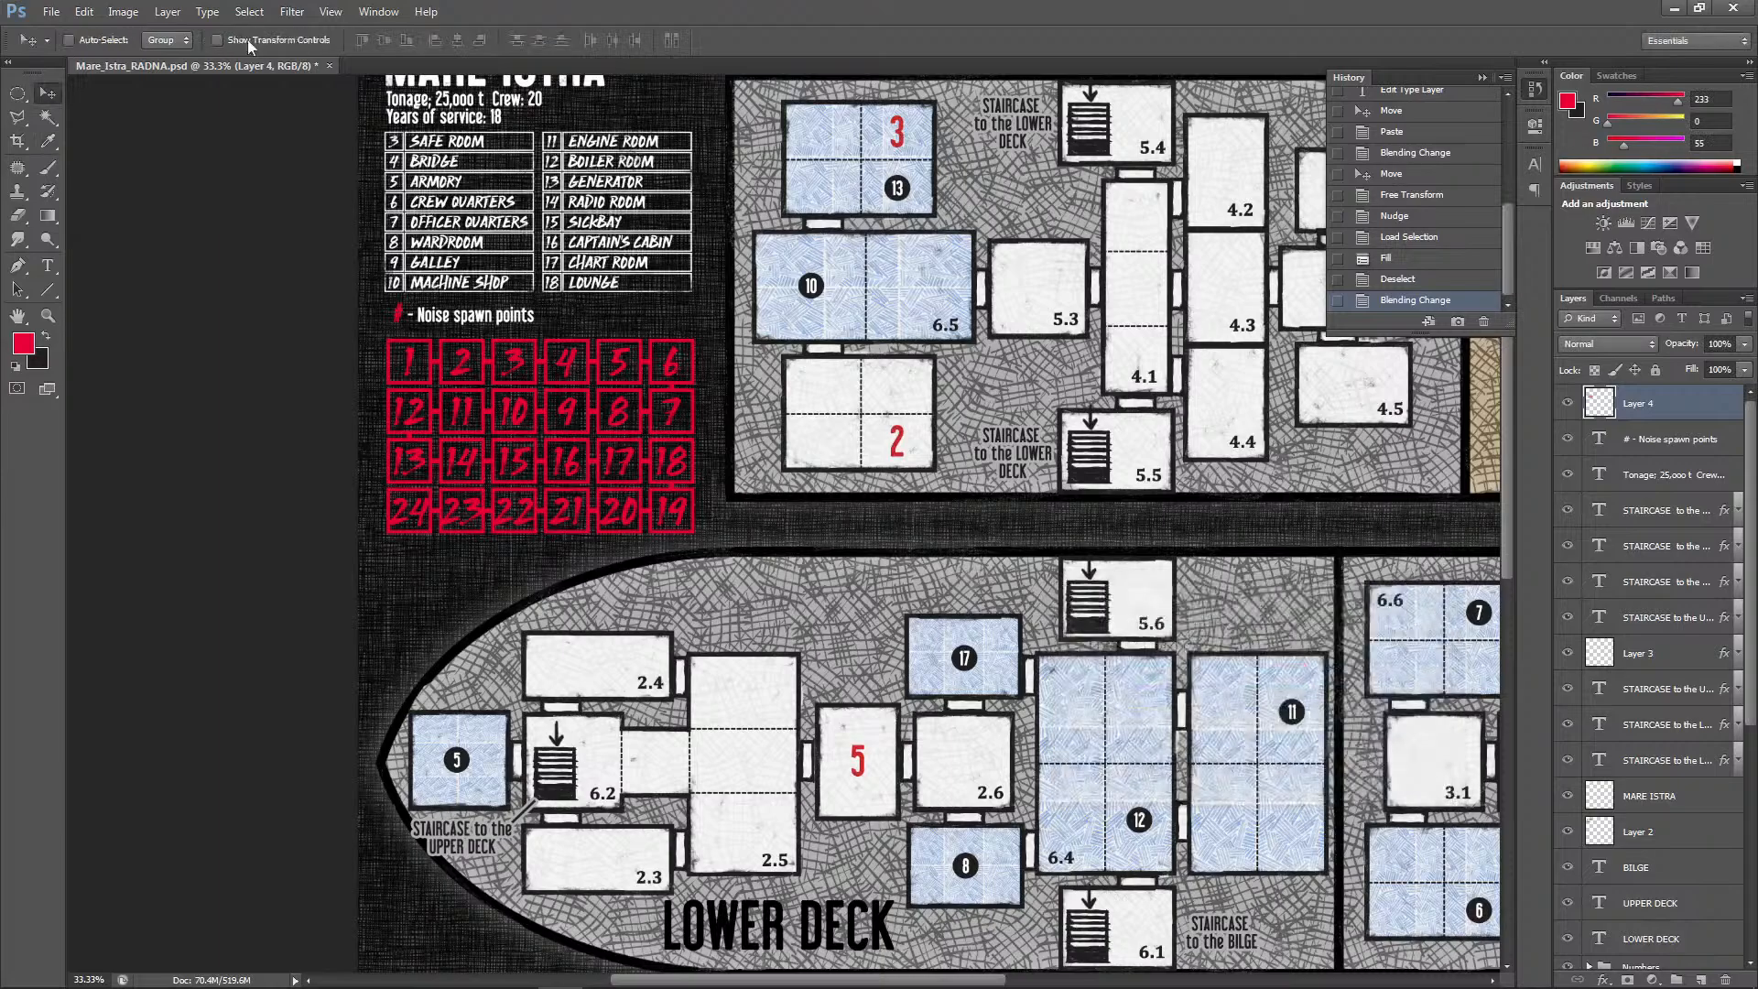
Recolour the red number grid light blue with Hue/Saturation, using hue -150, saturation -31 and lightness +54
{"action": "left_click", "coordinate": [122, 11]}
{"action": "mouse_move", "coordinate": [150, 65]}
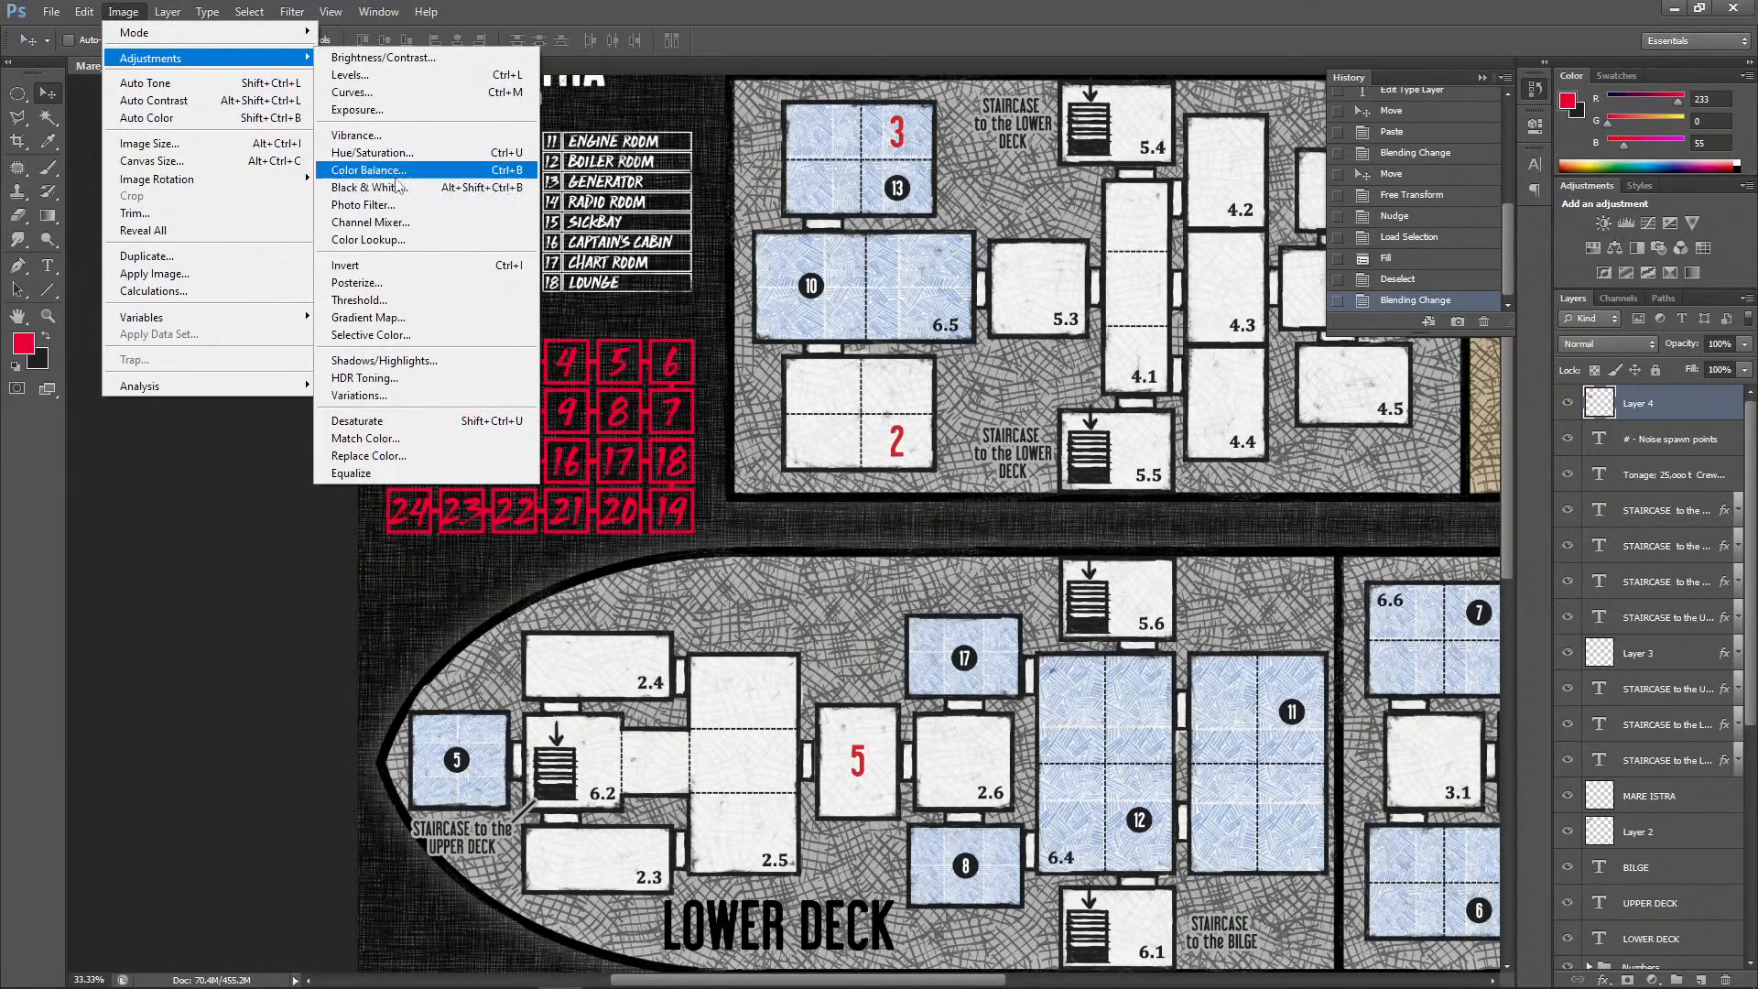
{"action": "left_click", "coordinate": [385, 152]}
{"action": "left_click_drag", "start_coordinate": [1268, 555], "coordinate": [1319, 654]}
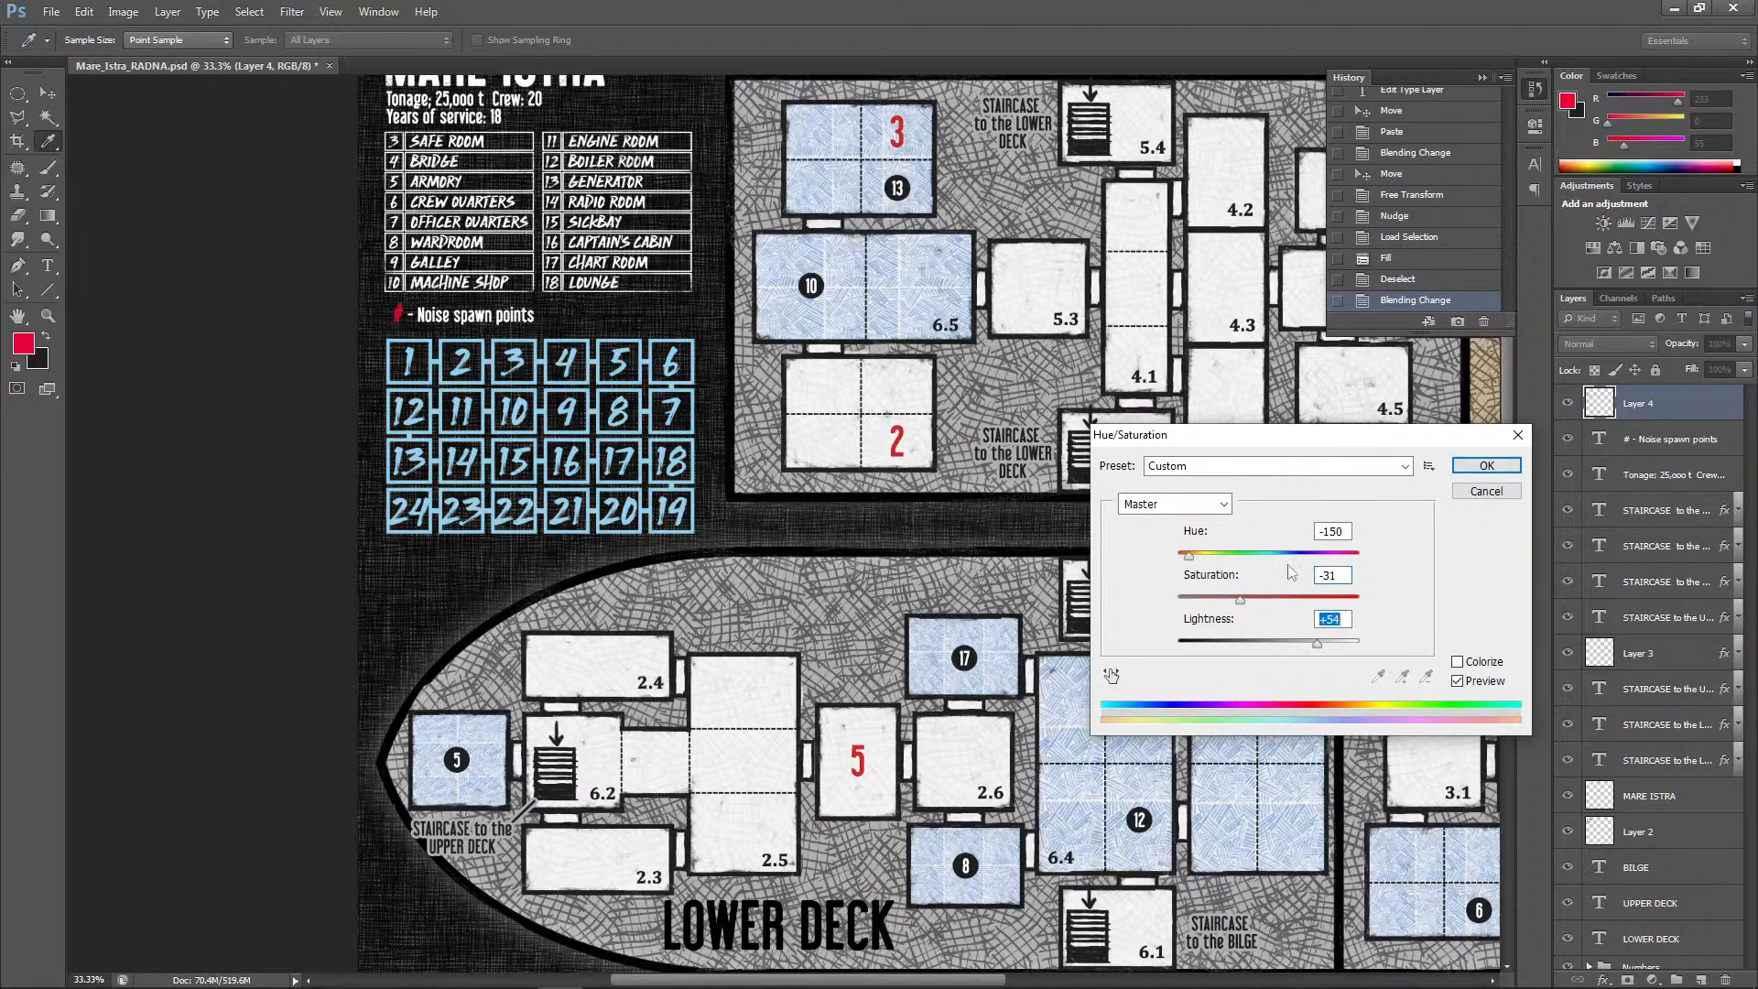
{"action": "left_click", "coordinate": [1469, 467]}
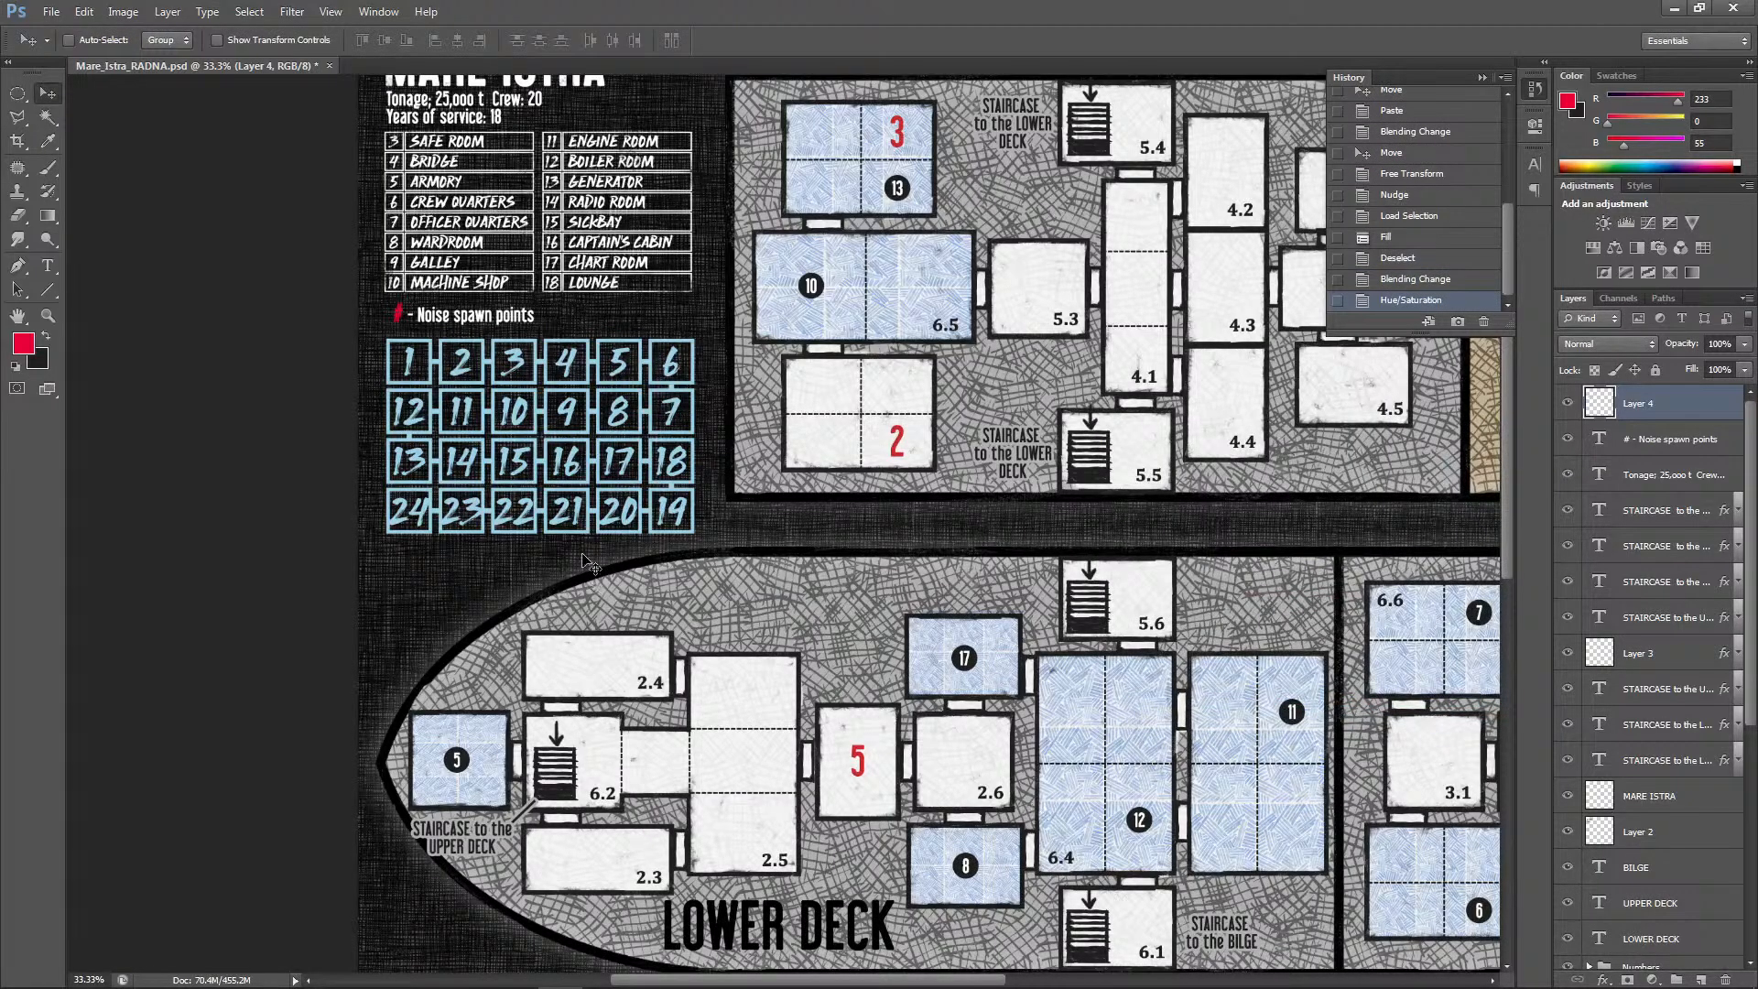
Sample the grid's light blue, add the text "TURN TRACK" in that colour, and place it just below the number grid
{"action": "key", "text": "ctrl+plus"}
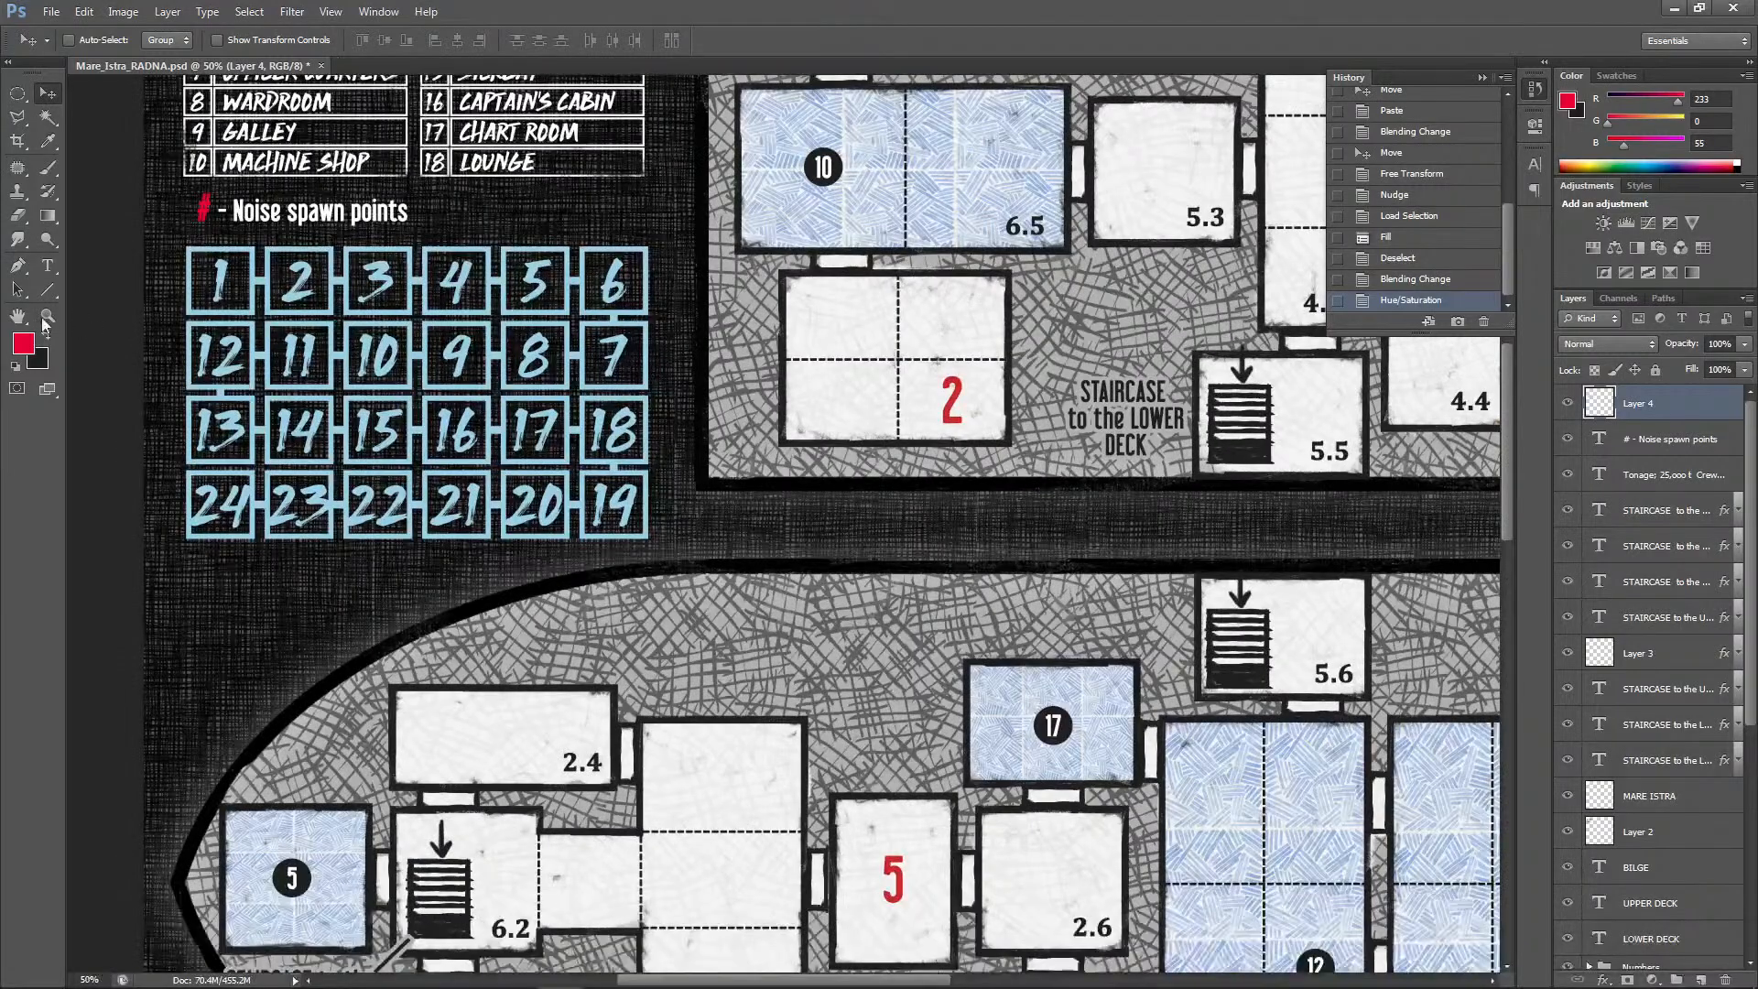
{"action": "left_click", "coordinate": [48, 141]}
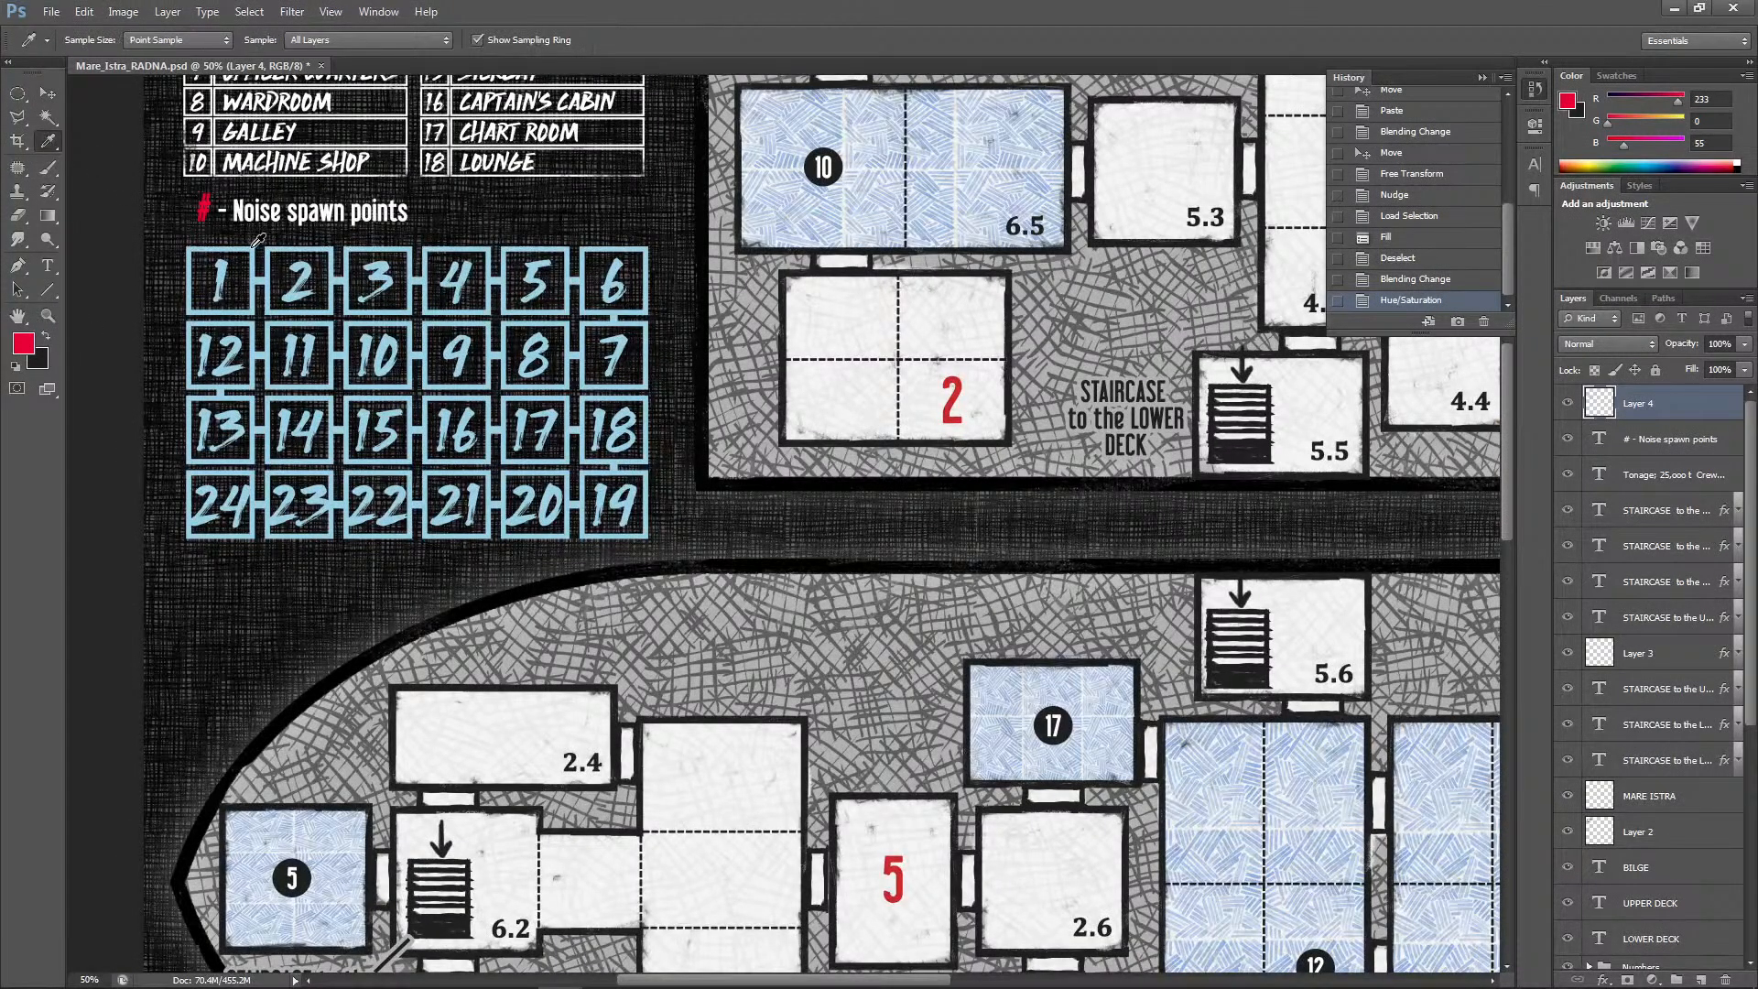
{"action": "left_click", "coordinate": [249, 247]}
{"action": "key", "text": "t"}
{"action": "left_click", "coordinate": [202, 563]}
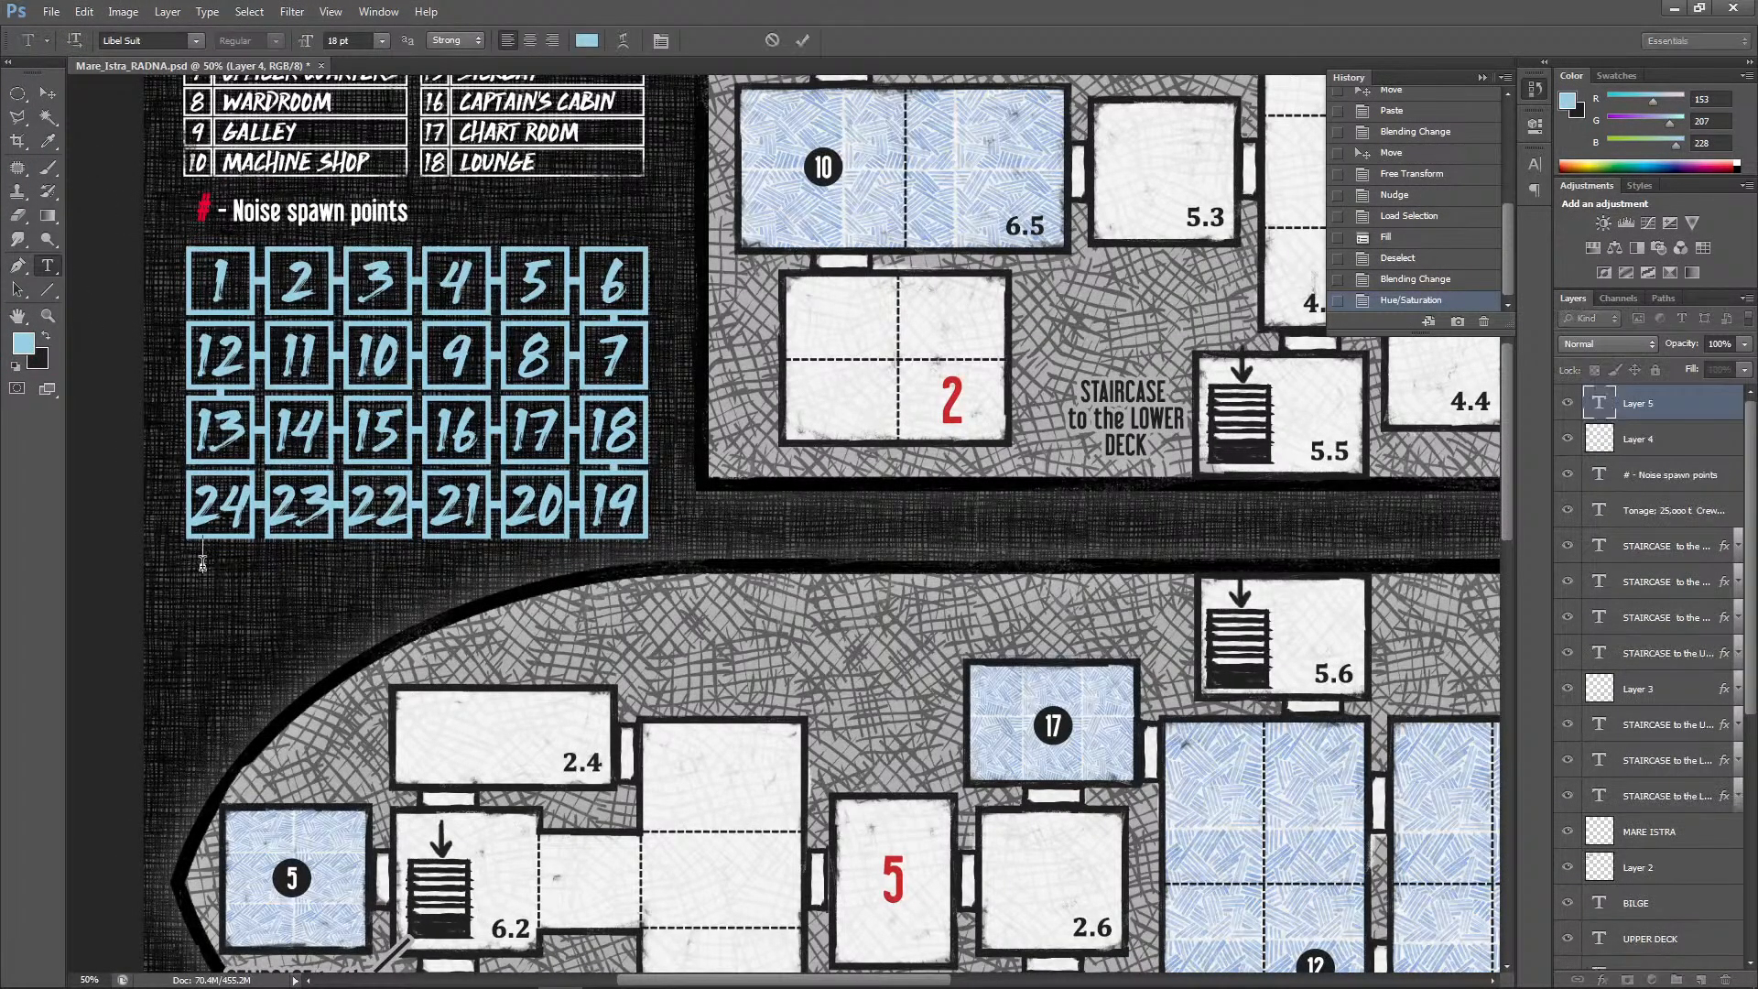
{"action": "type", "text": "TURN TRACK"}
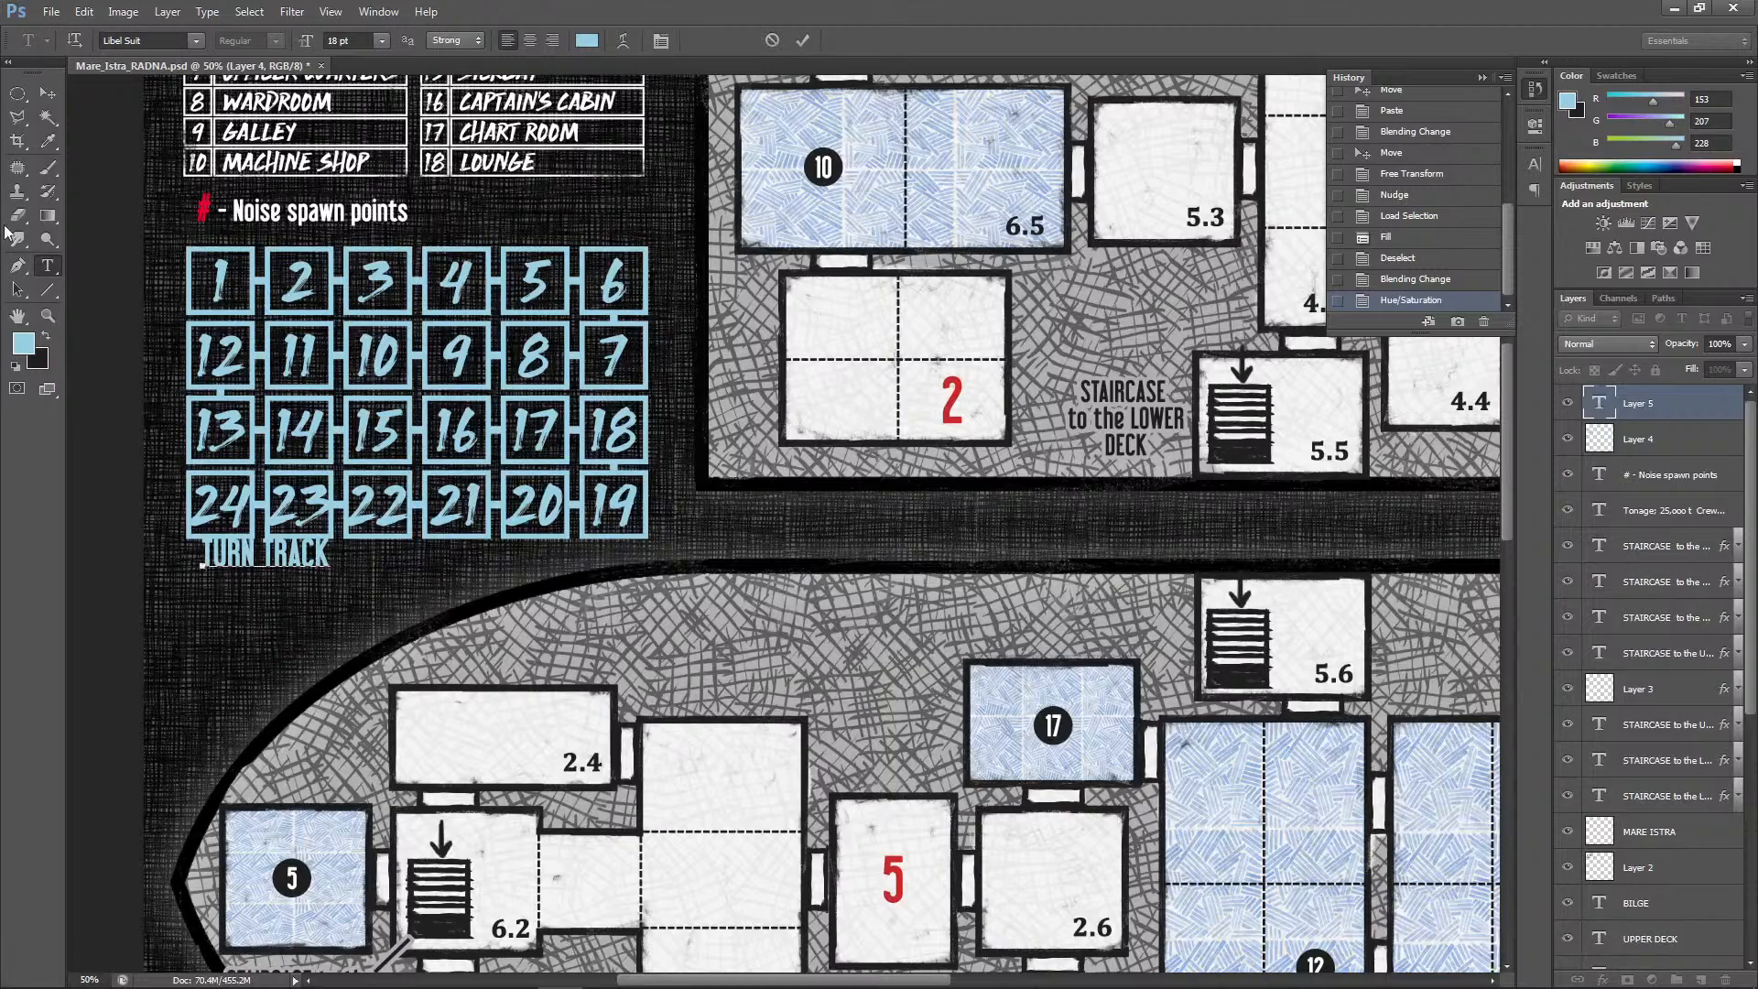
{"action": "left_click", "coordinate": [47, 96]}
{"action": "left_click_drag", "start_coordinate": [284, 560], "coordinate": [277, 580]}
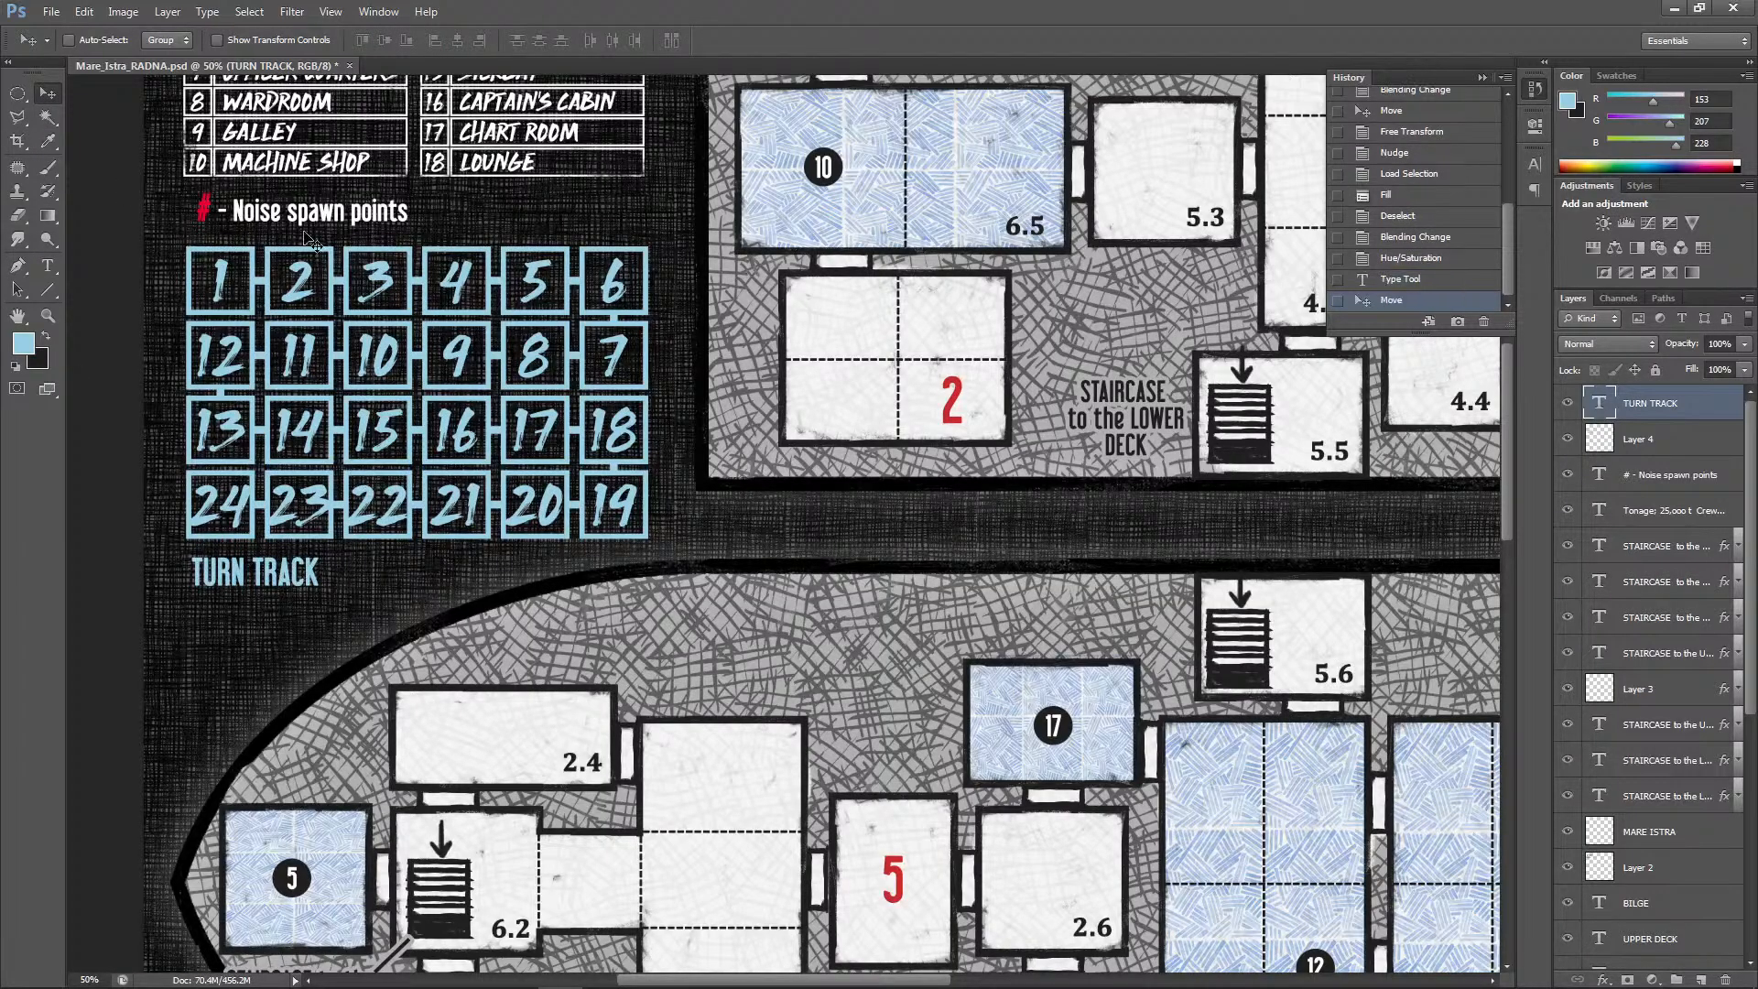
Enlarge the TURN TRACK text to 30 pt and align it under the number grid's left edge
{"action": "double_click", "coordinate": [1596, 404]}
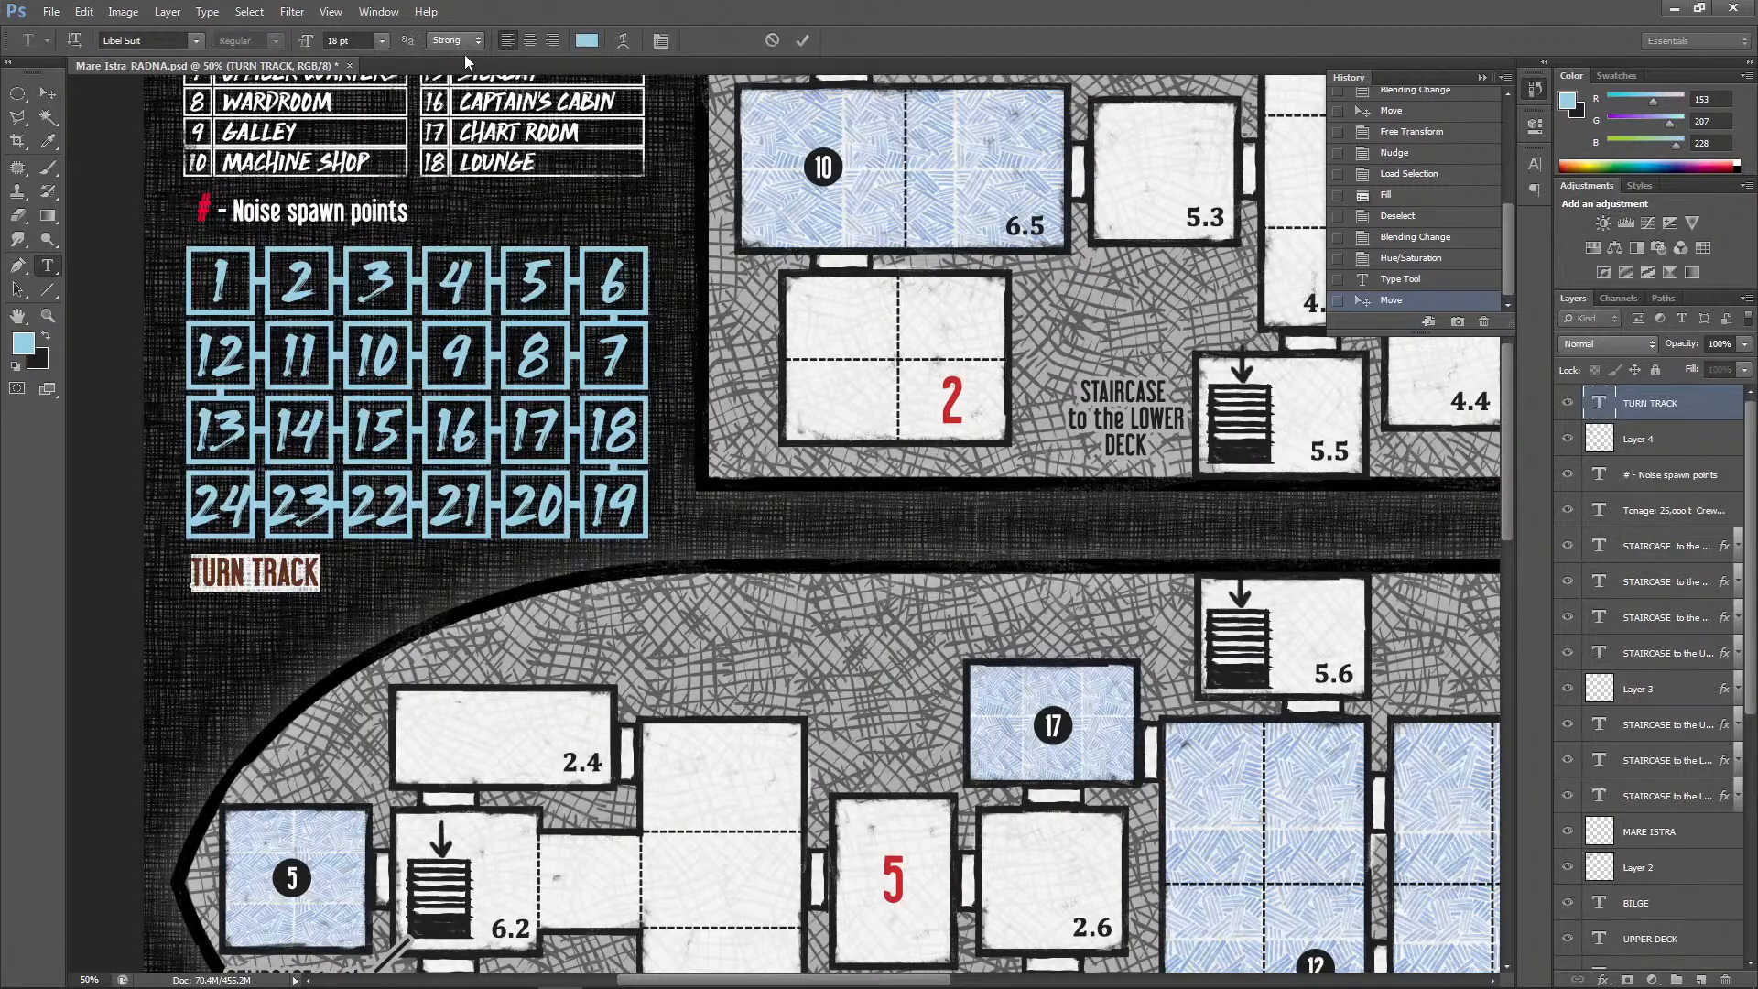
{"action": "left_click", "coordinate": [381, 40]}
{"action": "left_click", "coordinate": [366, 270]}
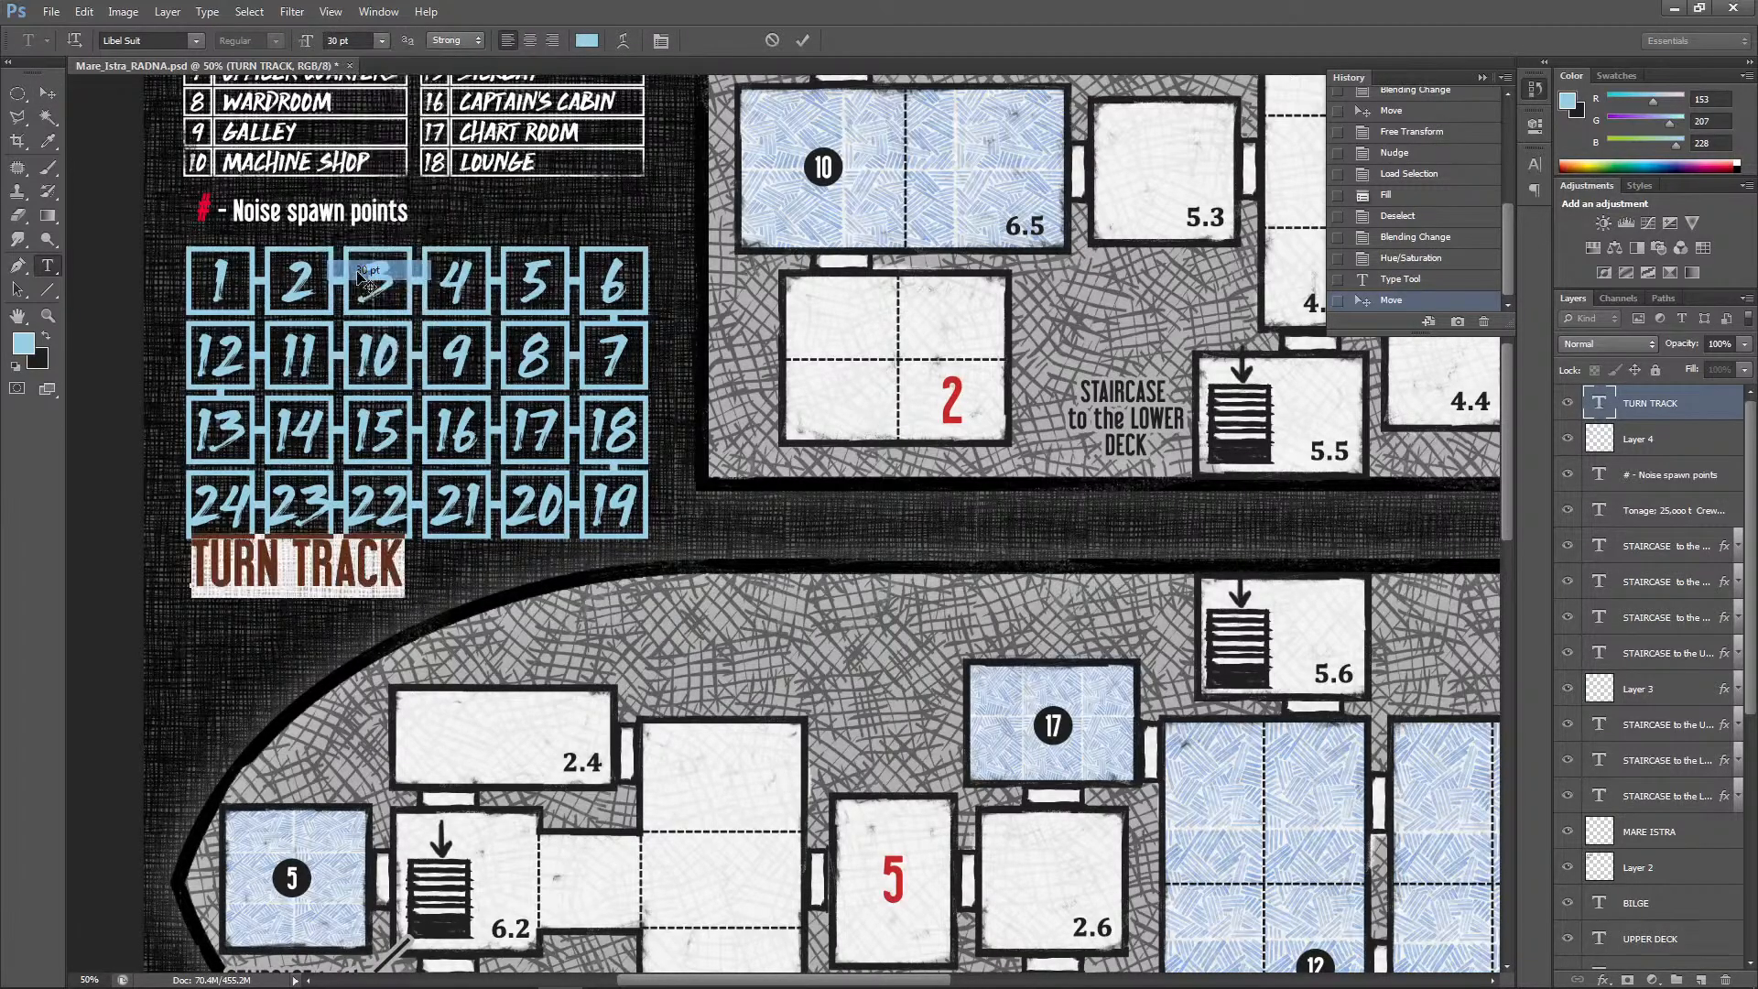
{"action": "left_click", "coordinate": [47, 93]}
{"action": "left_click_drag", "start_coordinate": [334, 560], "coordinate": [332, 572]}
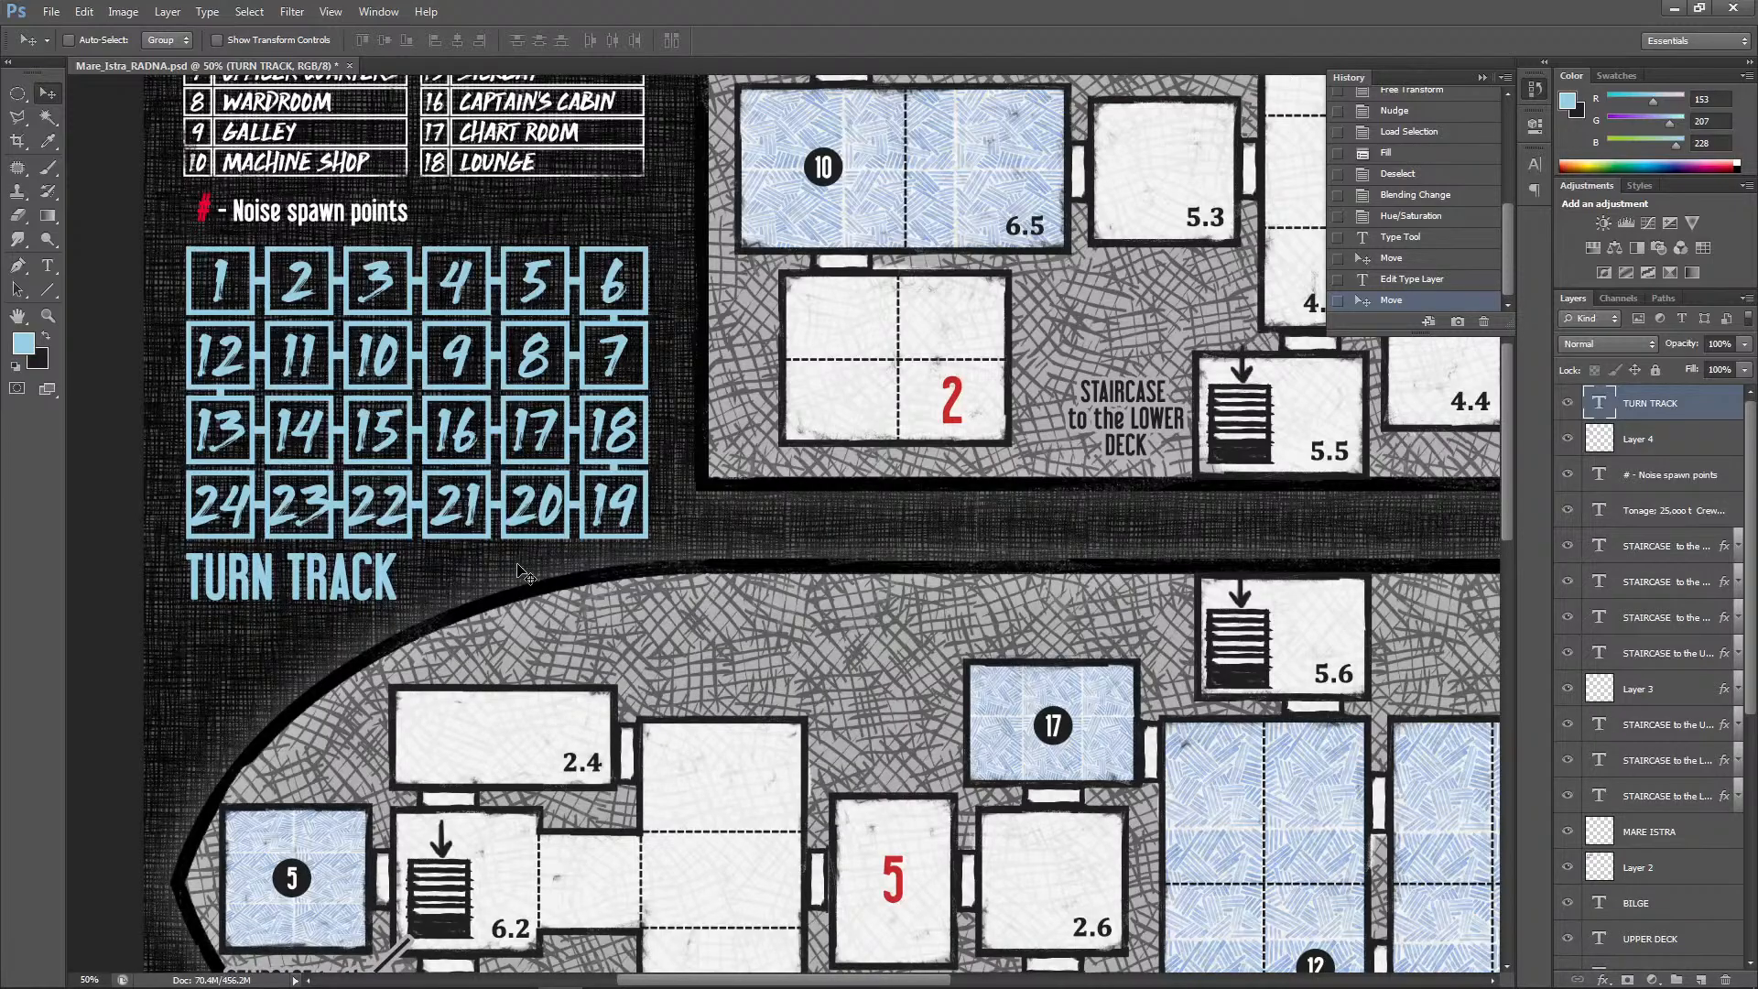
Start a spell check of all text layers and change "Tonage" to "Tonnage"
{"action": "key", "text": "ctrl+minus"}
{"action": "key", "text": "ctrl+minus"}
{"action": "key", "text": "ctrl+minus"}
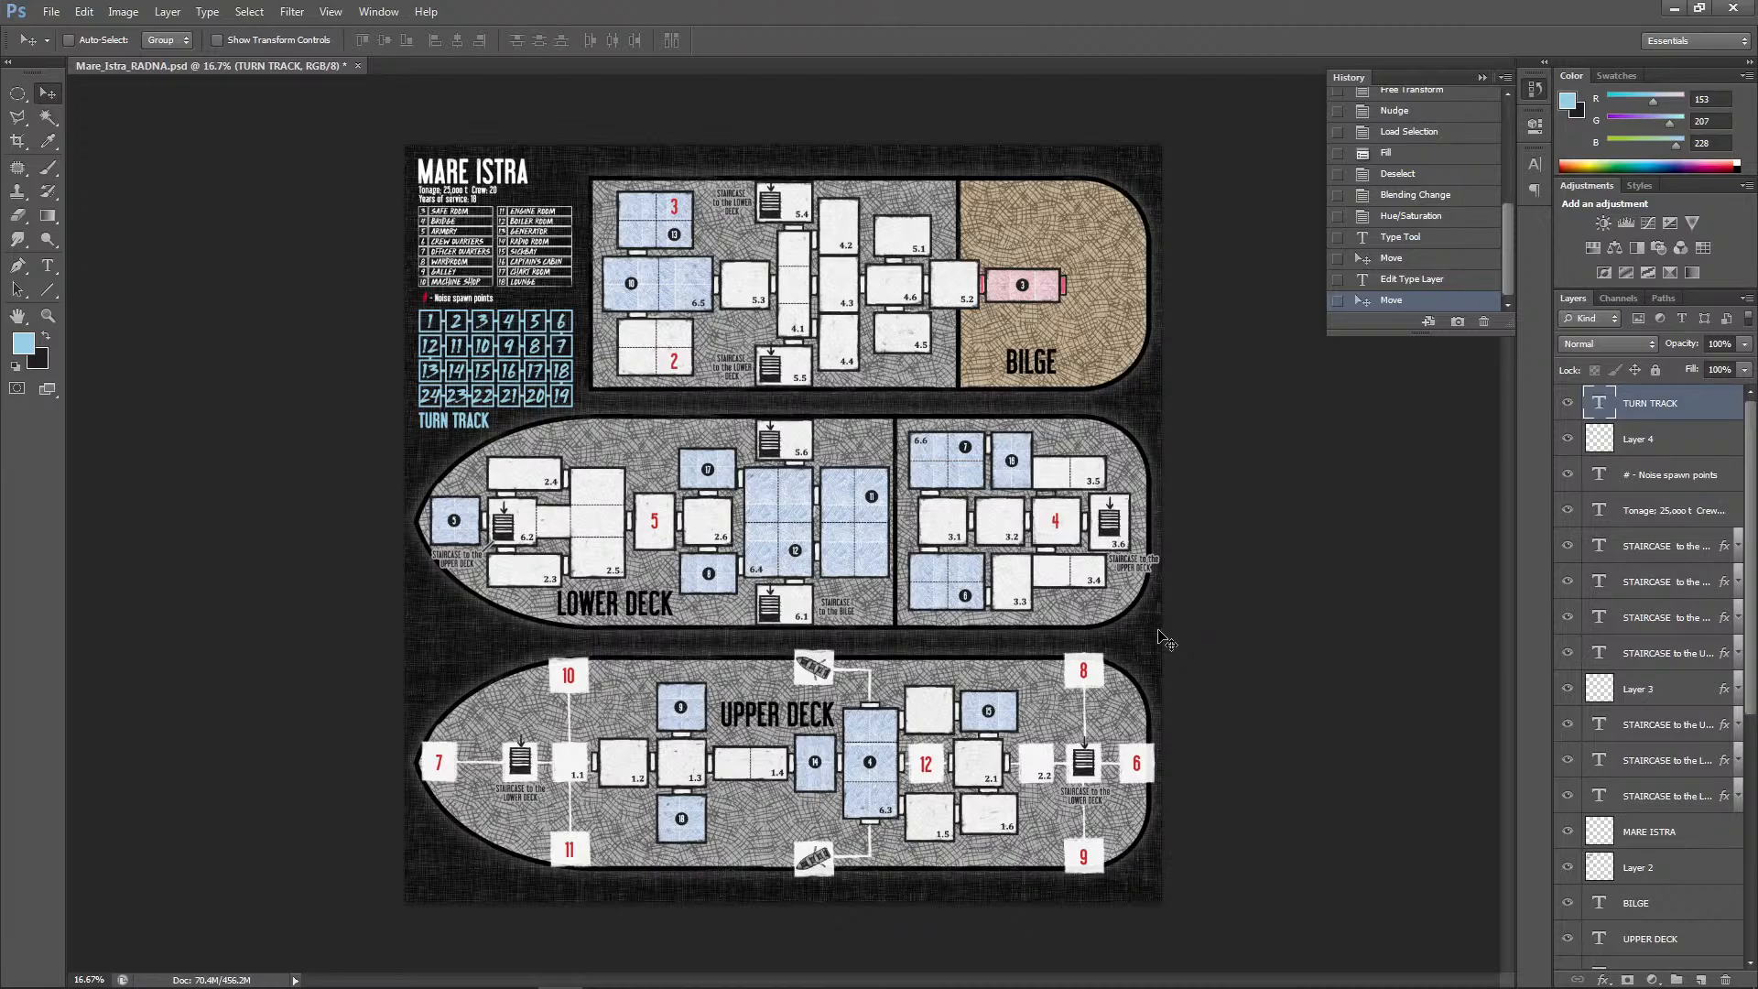
{"action": "key", "text": "ctrl+plus"}
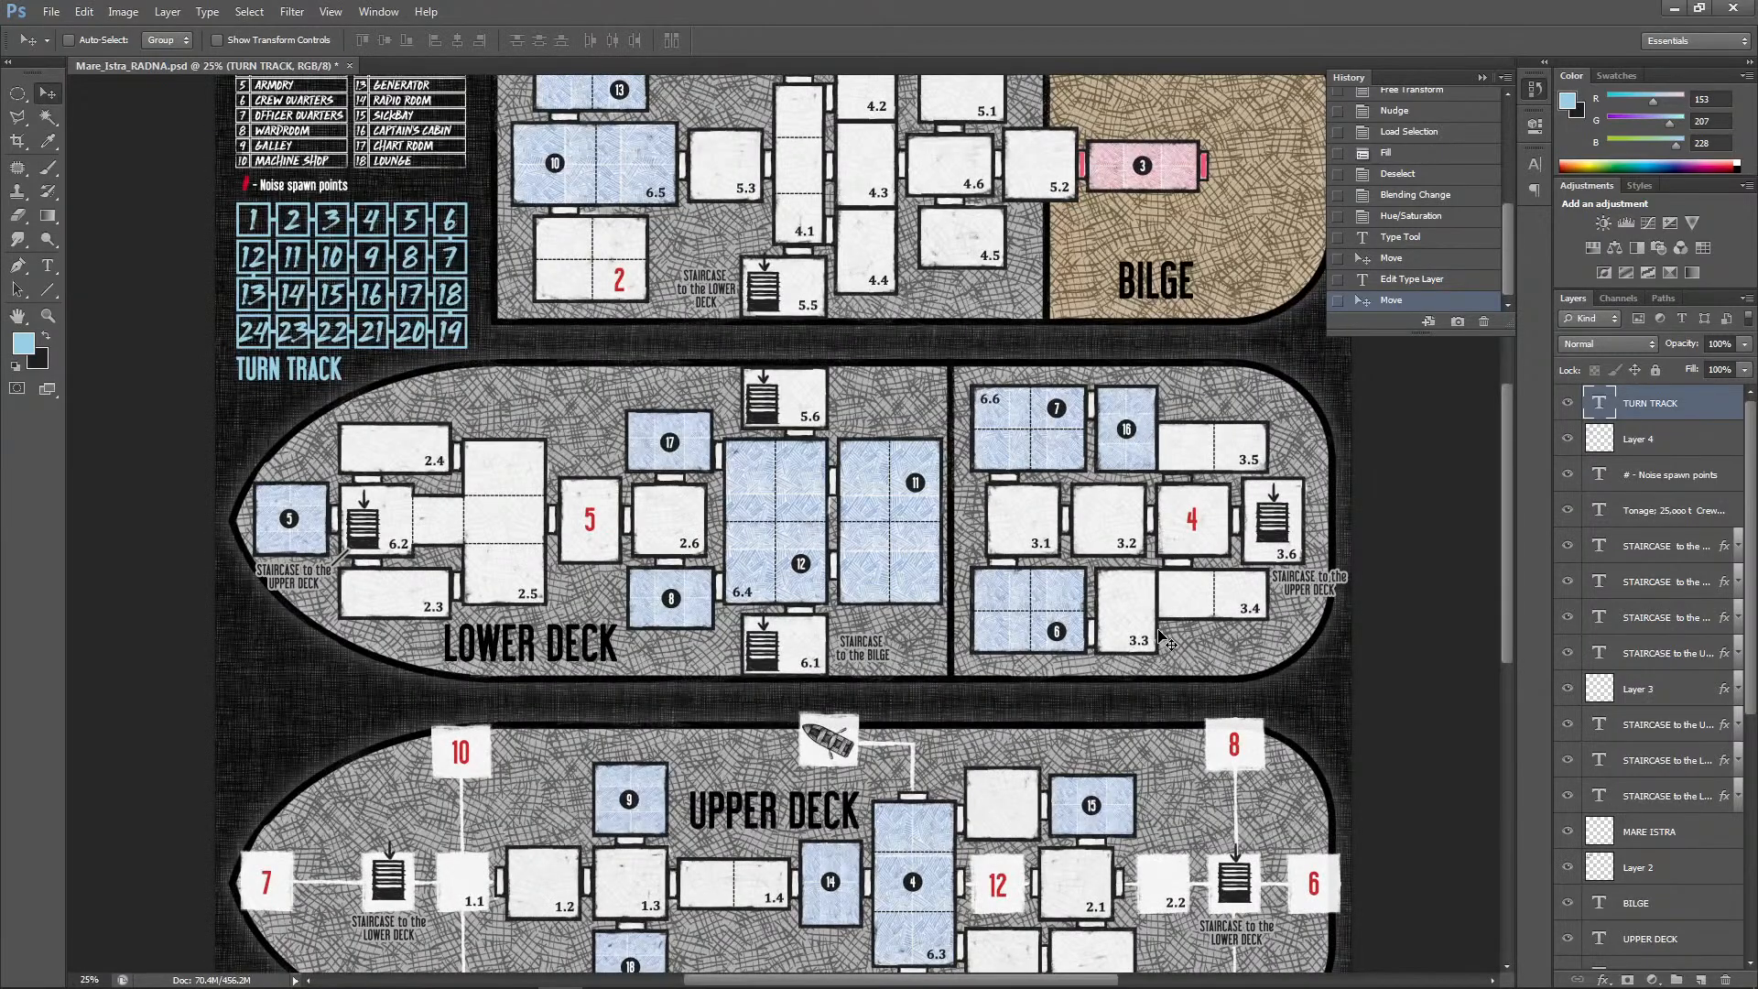
{"action": "left_click", "coordinate": [83, 11]}
{"action": "left_click", "coordinate": [202, 233]}
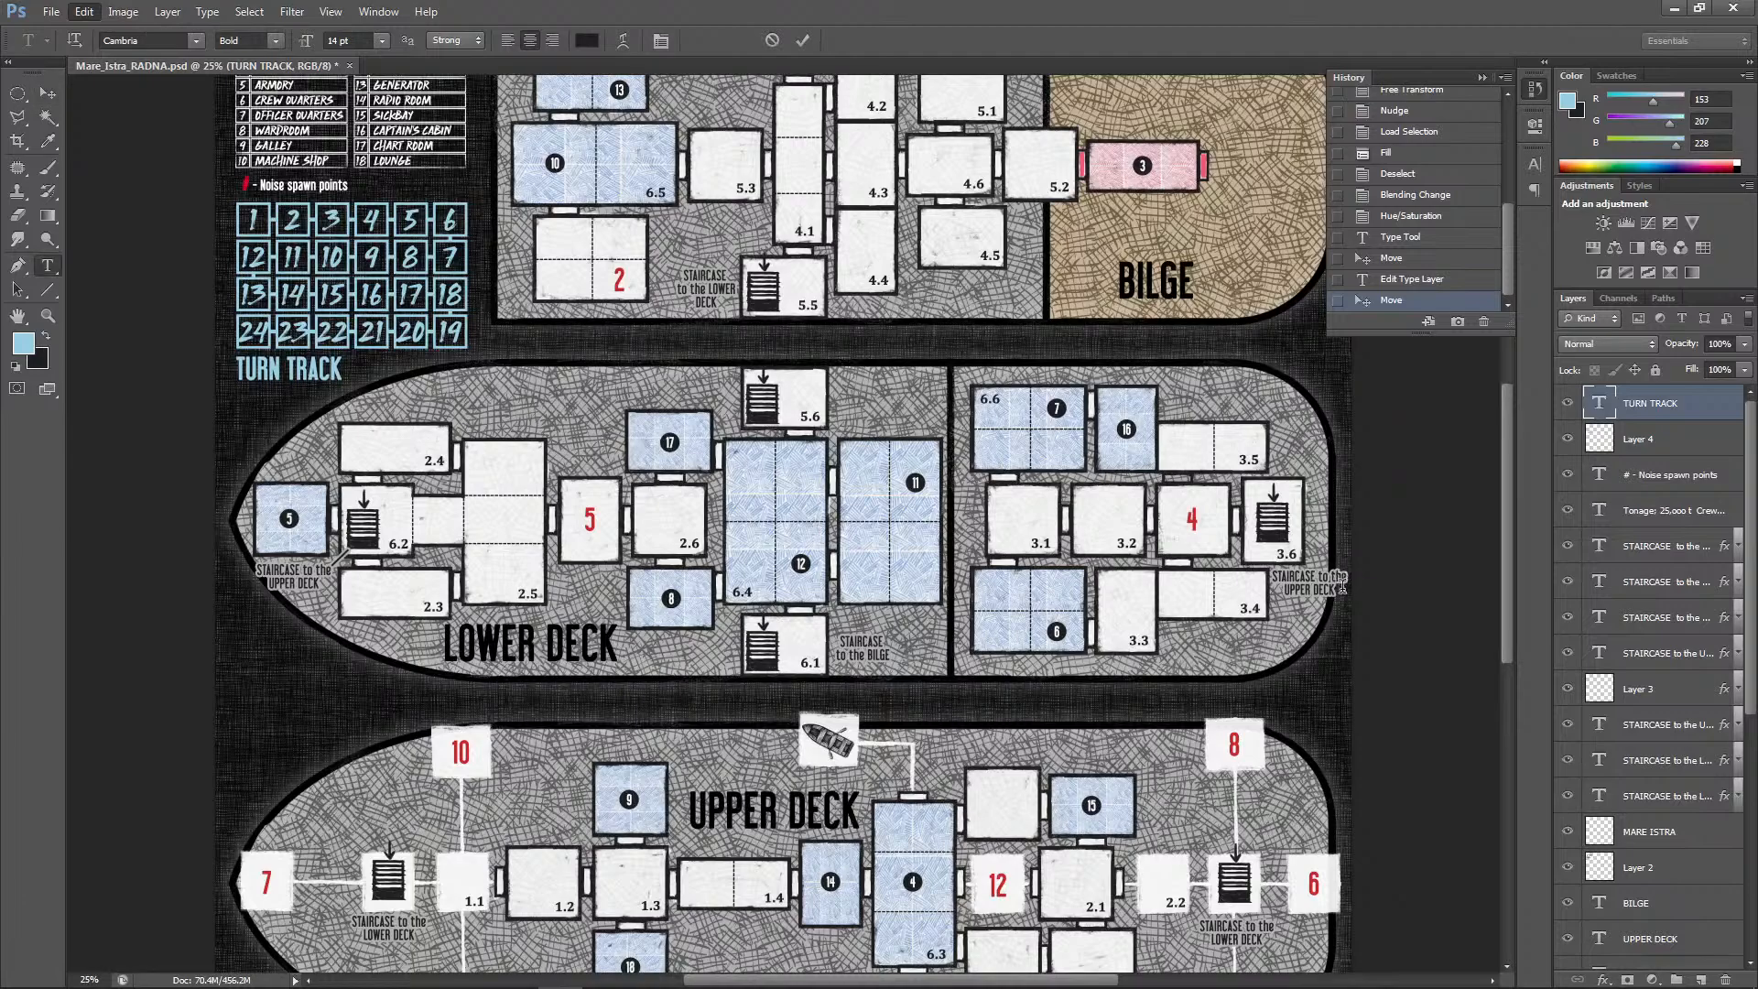
{"action": "key", "text": "ctrl"}
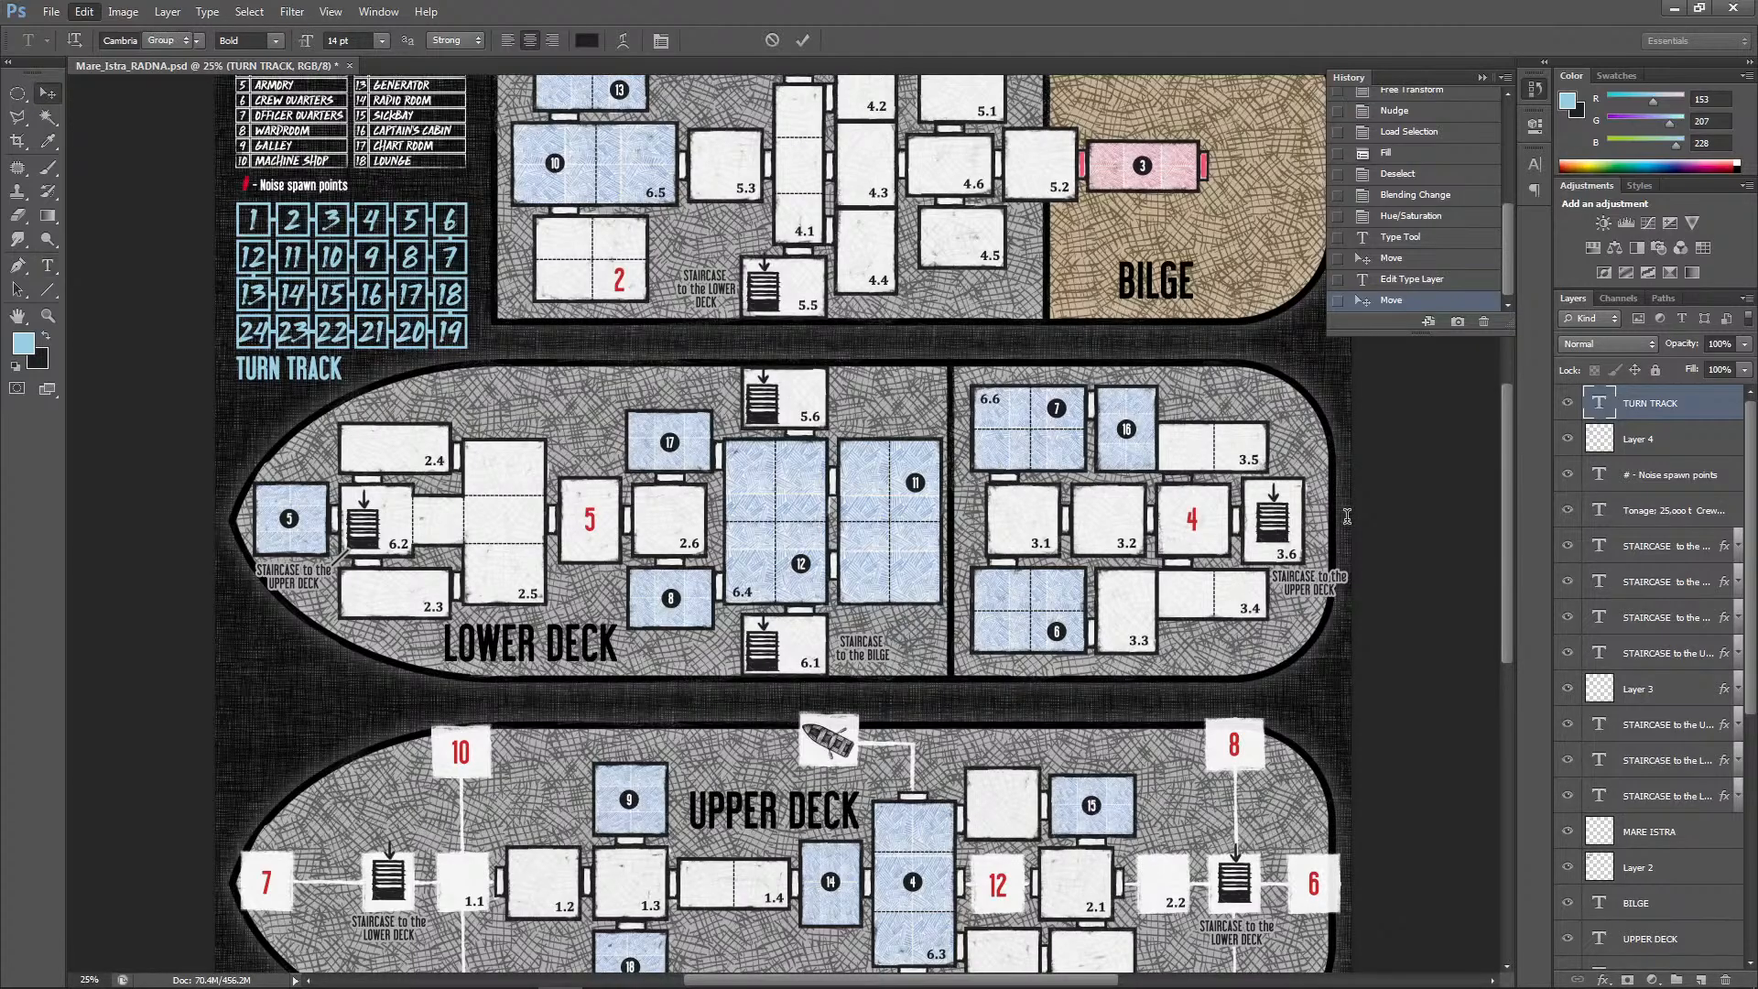
{"action": "key", "text": "ctrl"}
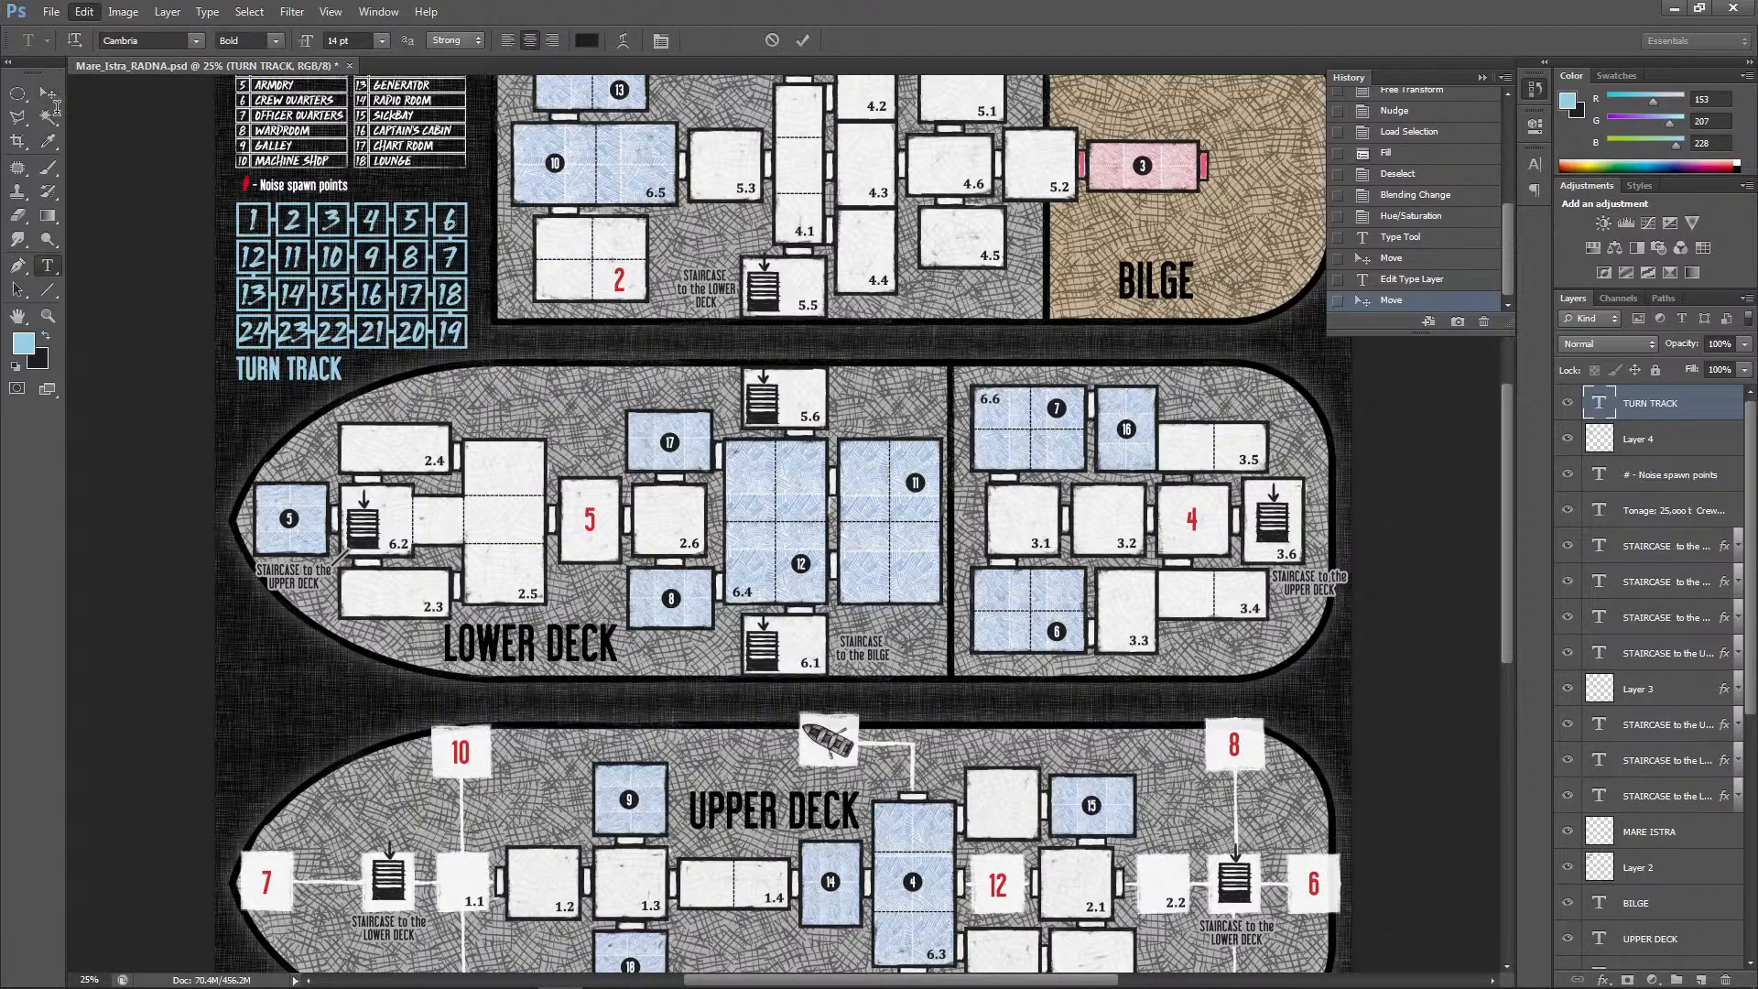
{"action": "key", "text": "ctrl"}
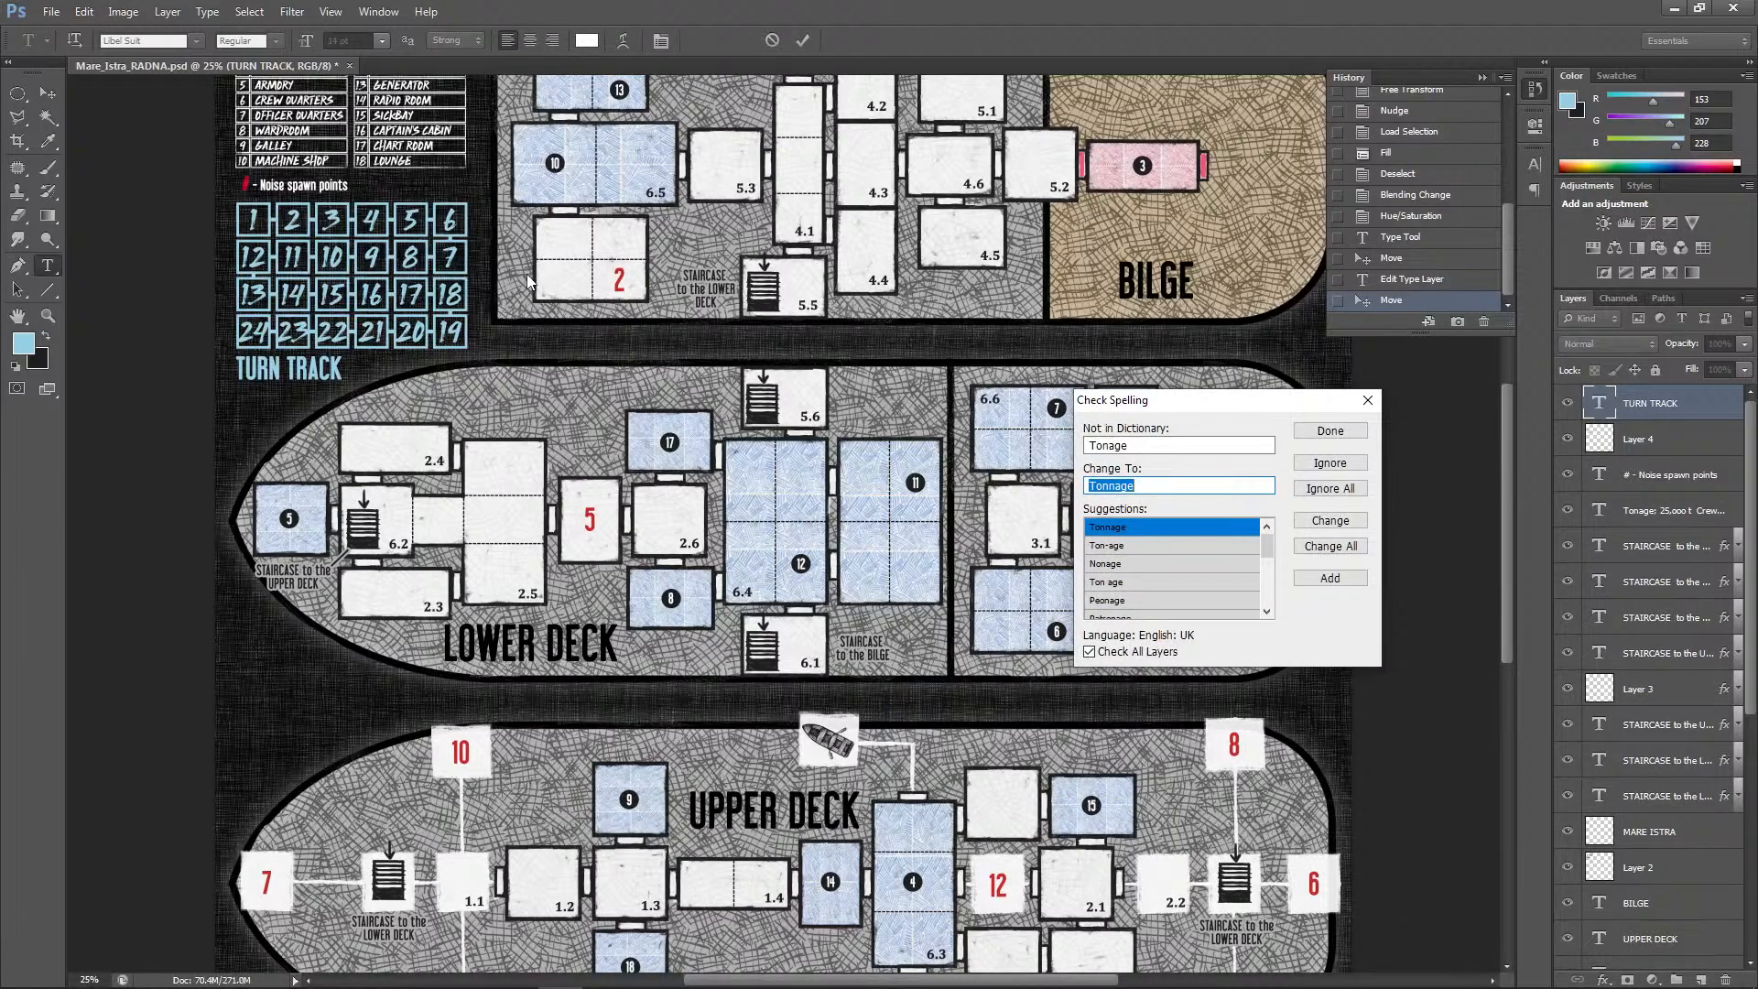
{"action": "left_click", "coordinate": [1324, 527]}
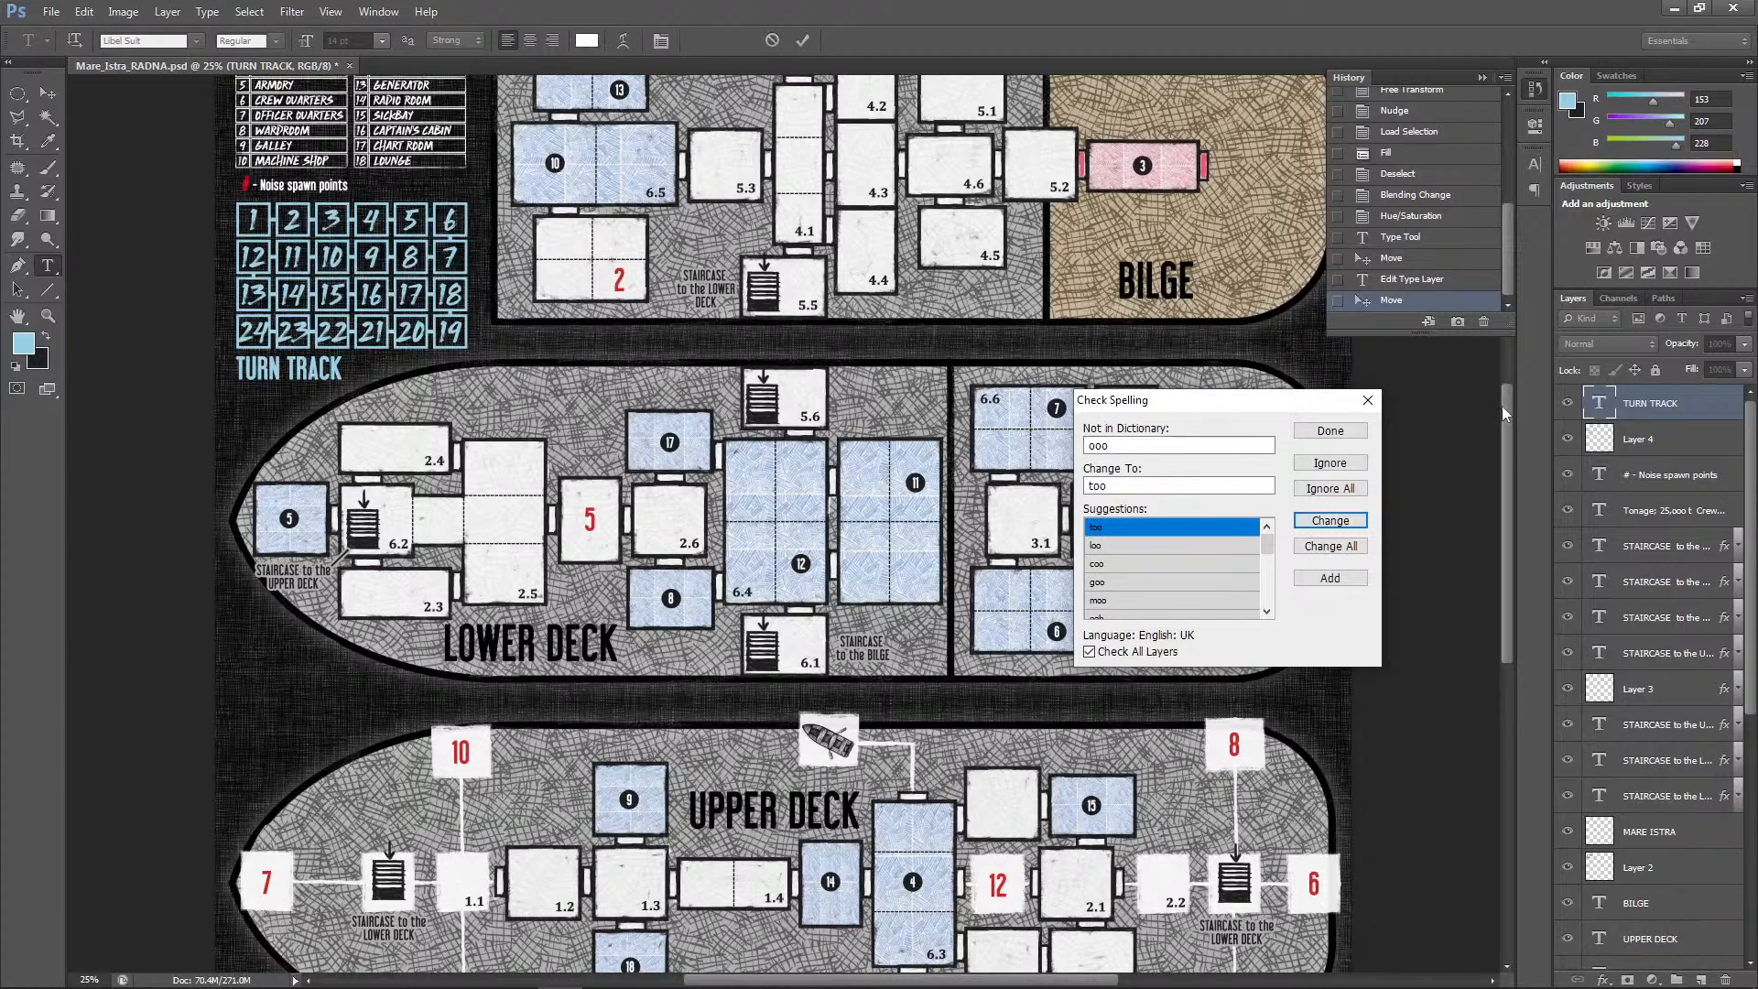
Ignore every occurrence of "ooo" in the spell check and finish it
{"action": "left_click_drag", "start_coordinate": [1501, 405], "coordinate": [1516, 362]}
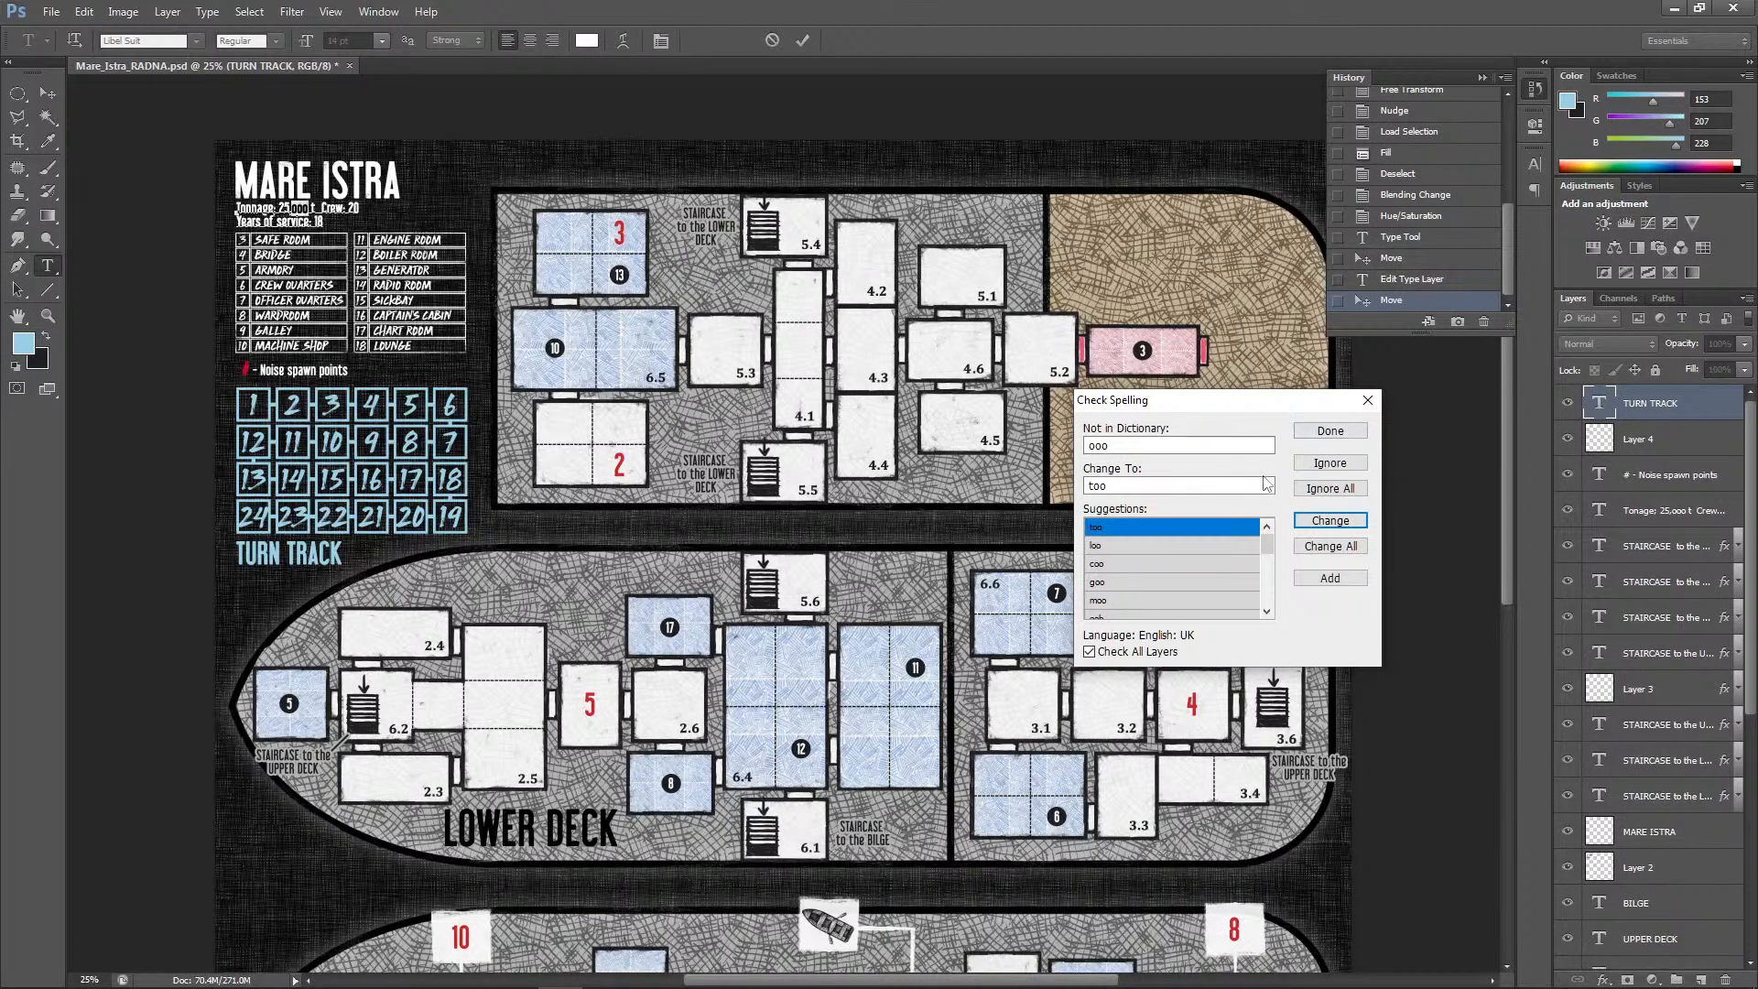
{"action": "left_click", "coordinate": [1359, 490]}
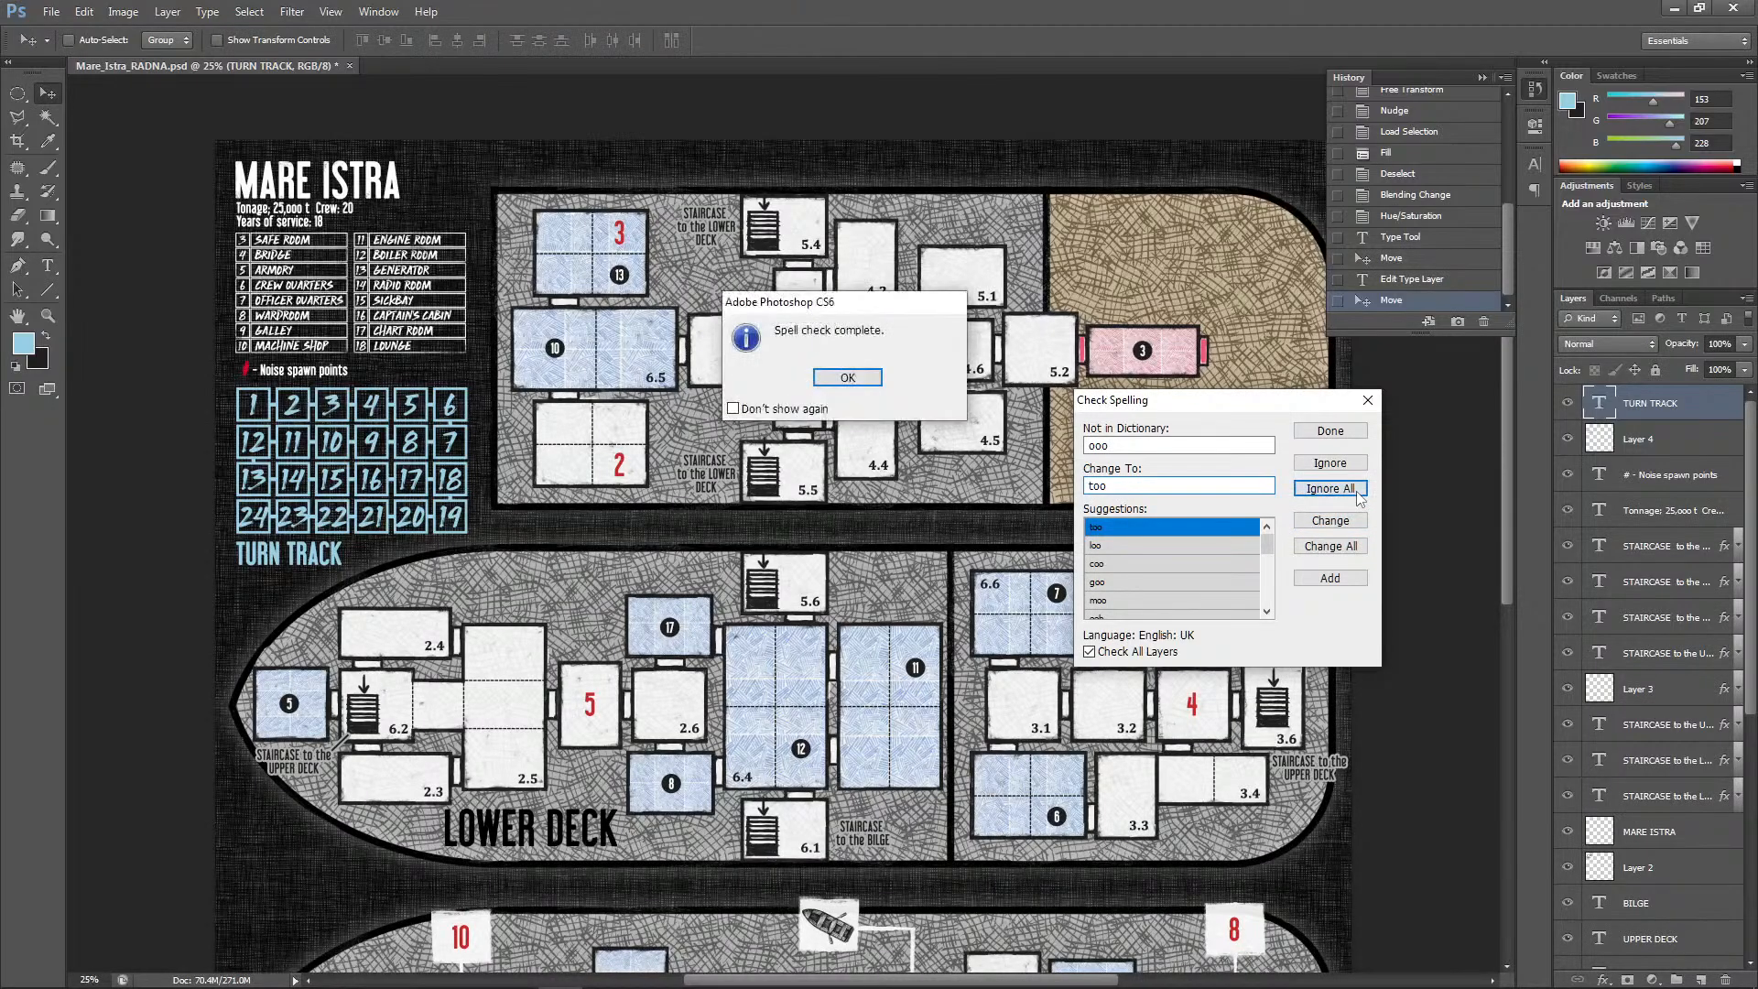
{"action": "left_click", "coordinate": [871, 379]}
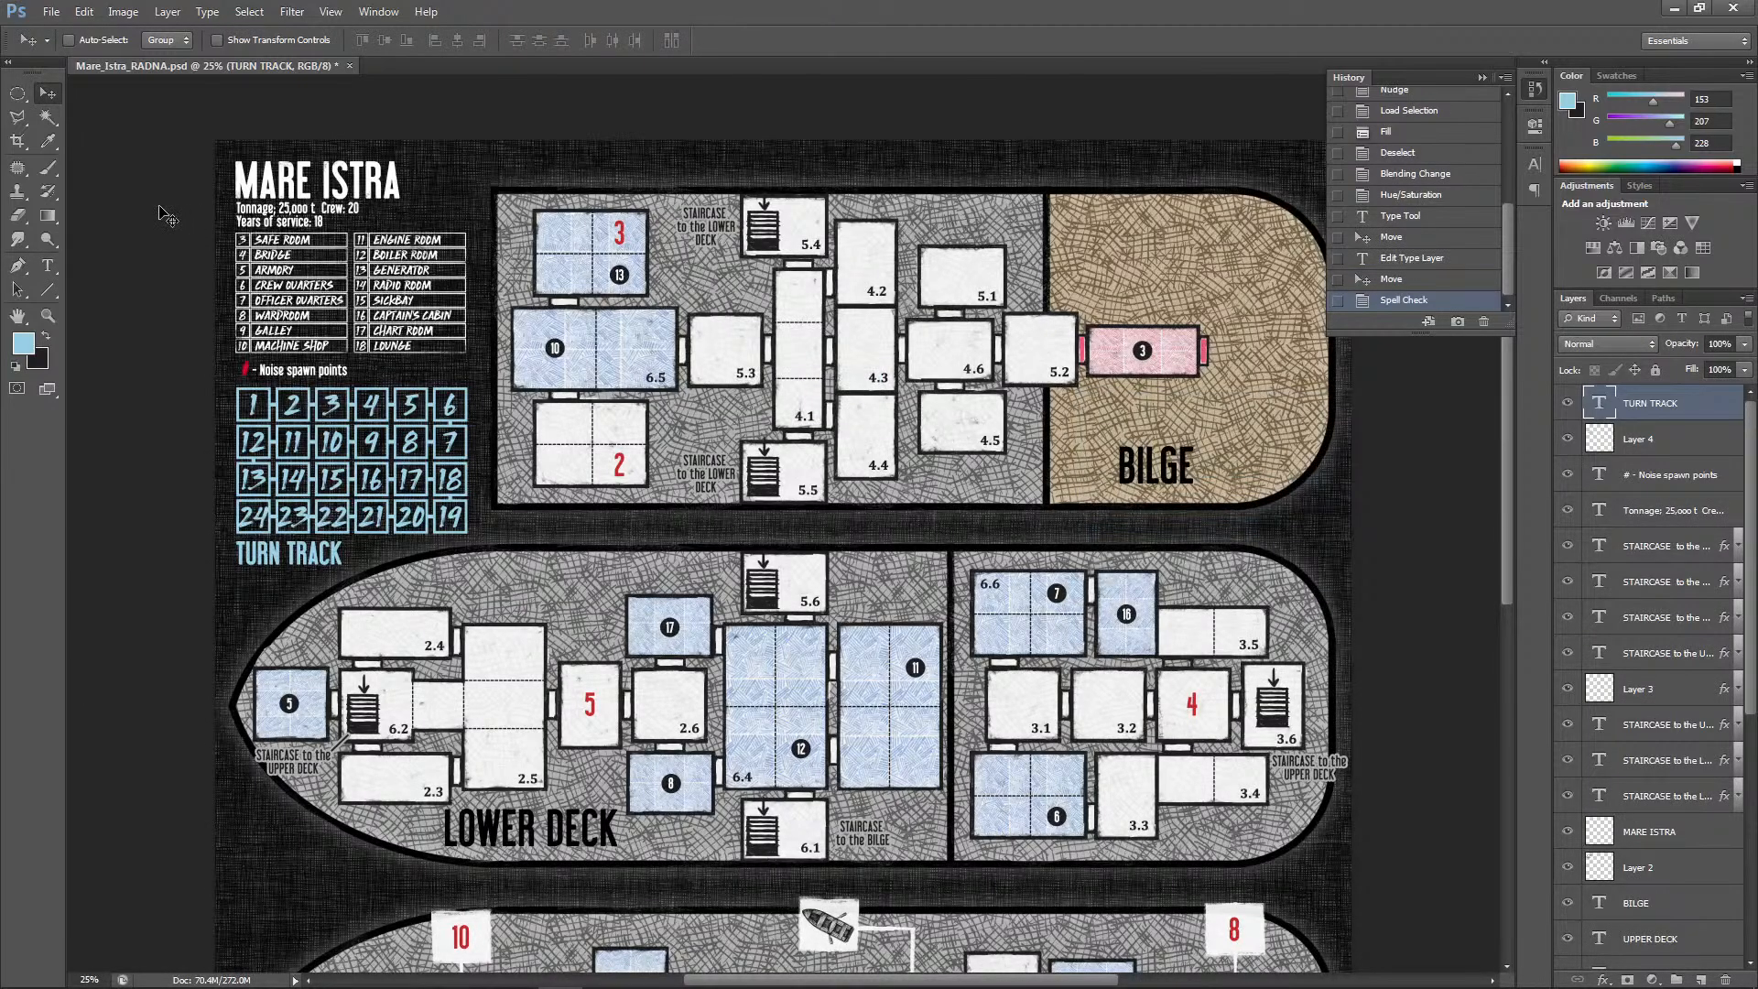
{"action": "key", "text": "ctrl+plus"}
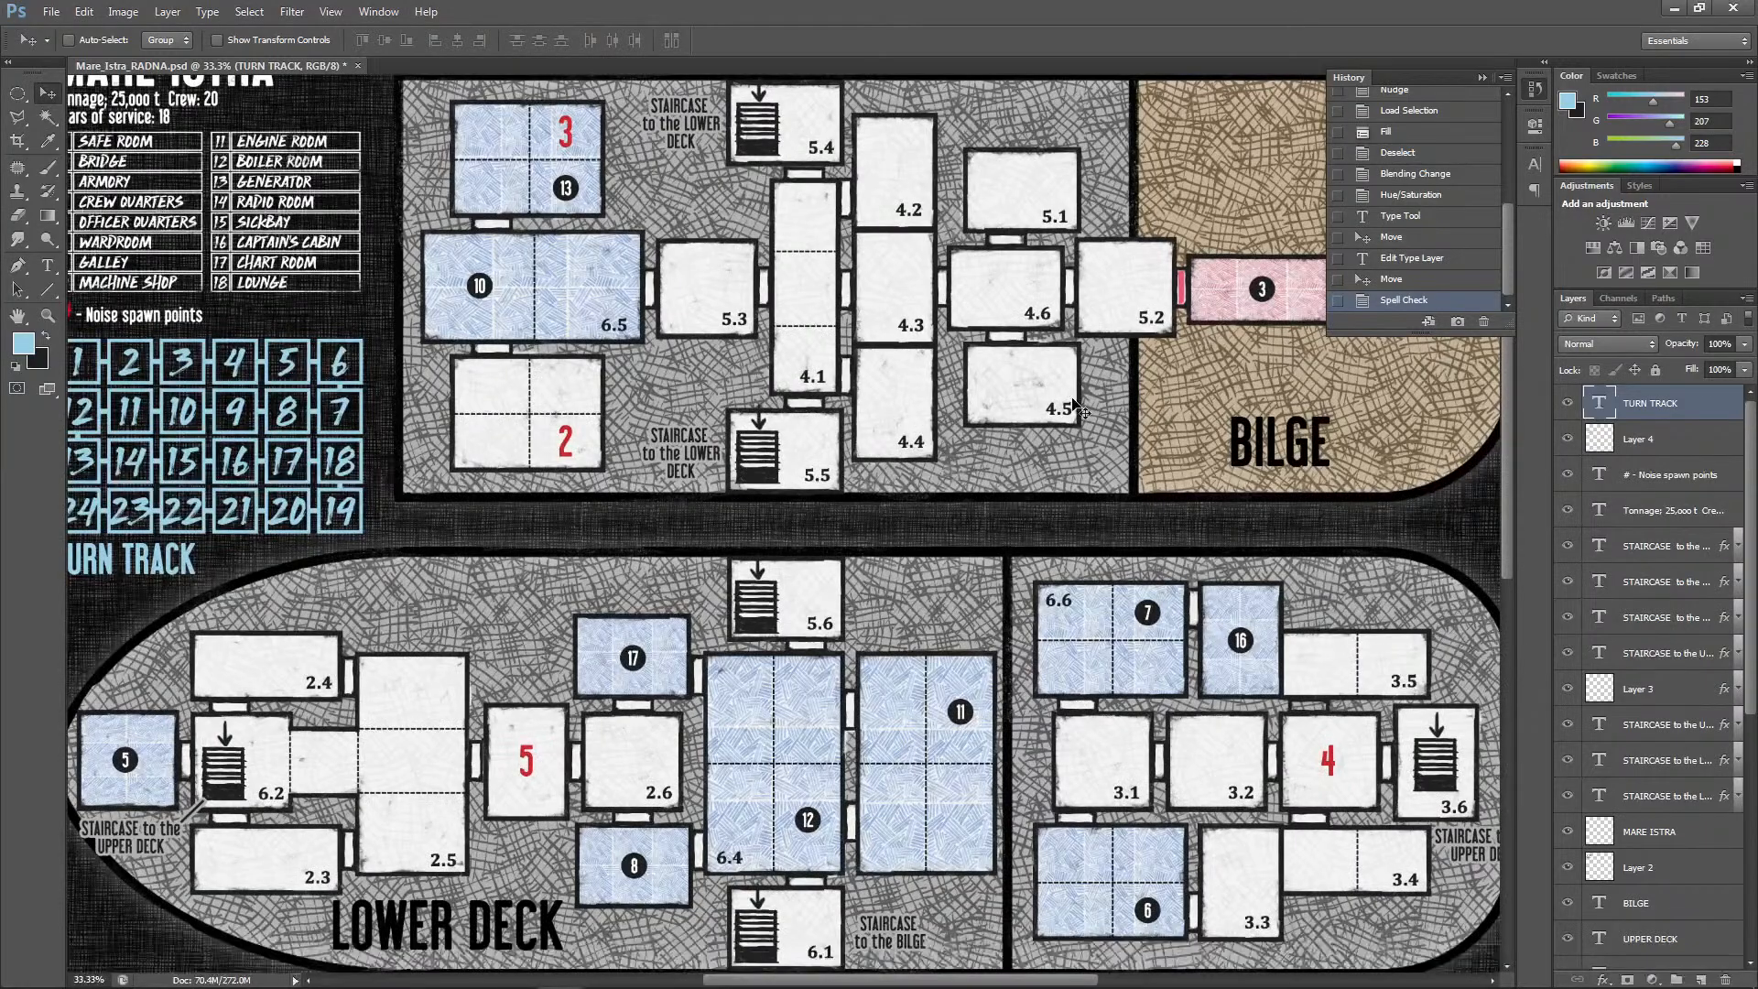
{"action": "scroll", "coordinate": [1505, 467], "scroll_direction": "up", "scroll_amount": 3}
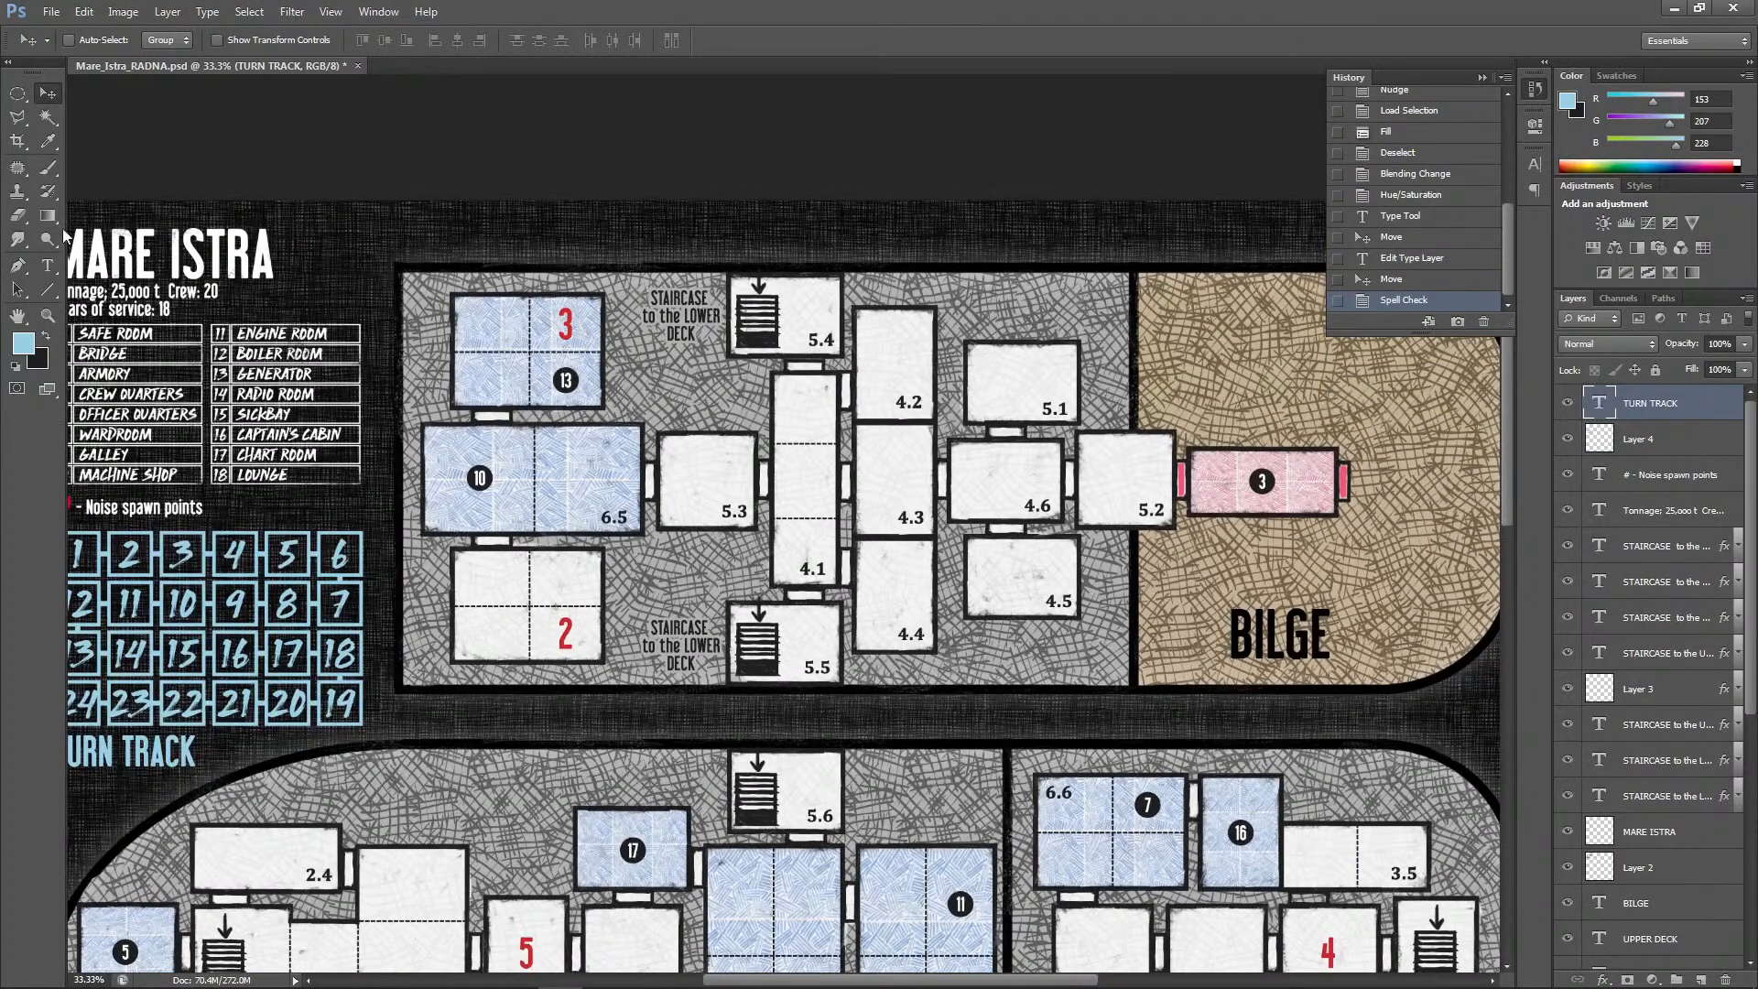
Correct the tonnage line under the MARE ISTRA title so it reads "25,000 t" with proper zeros
{"action": "left_click", "coordinate": [48, 269]}
{"action": "left_click_drag", "start_coordinate": [152, 292], "coordinate": [131, 291]}
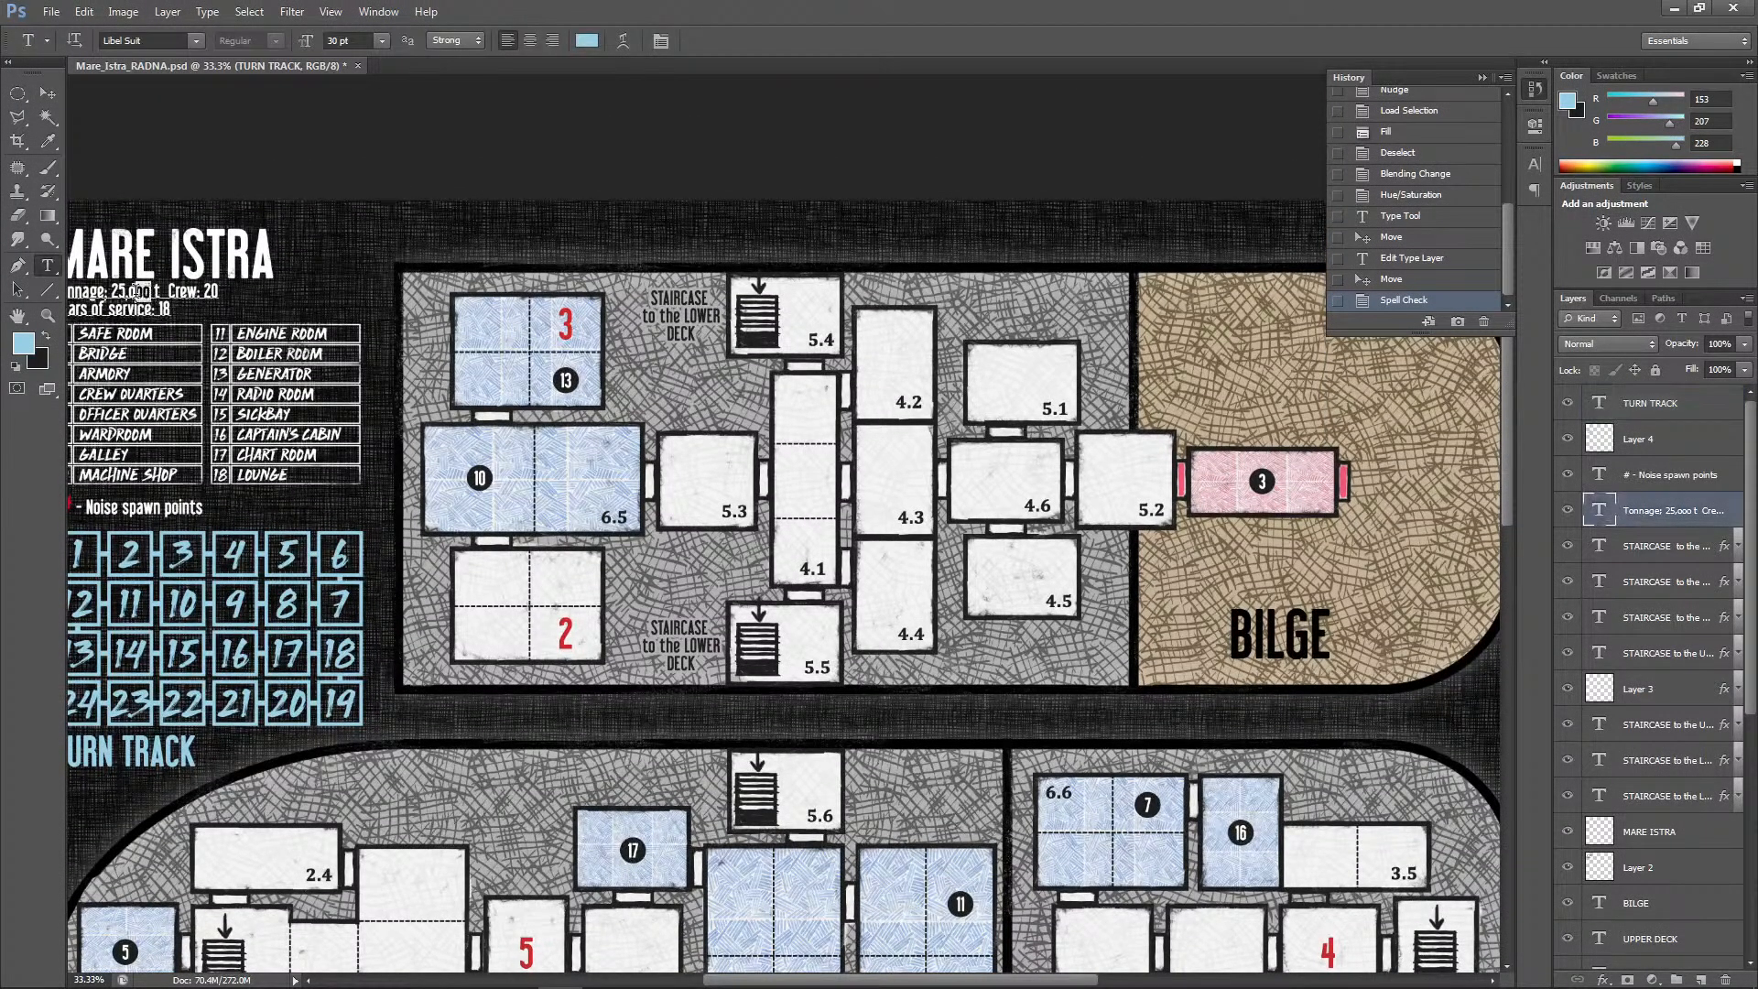
{"action": "type", "text": "000"}
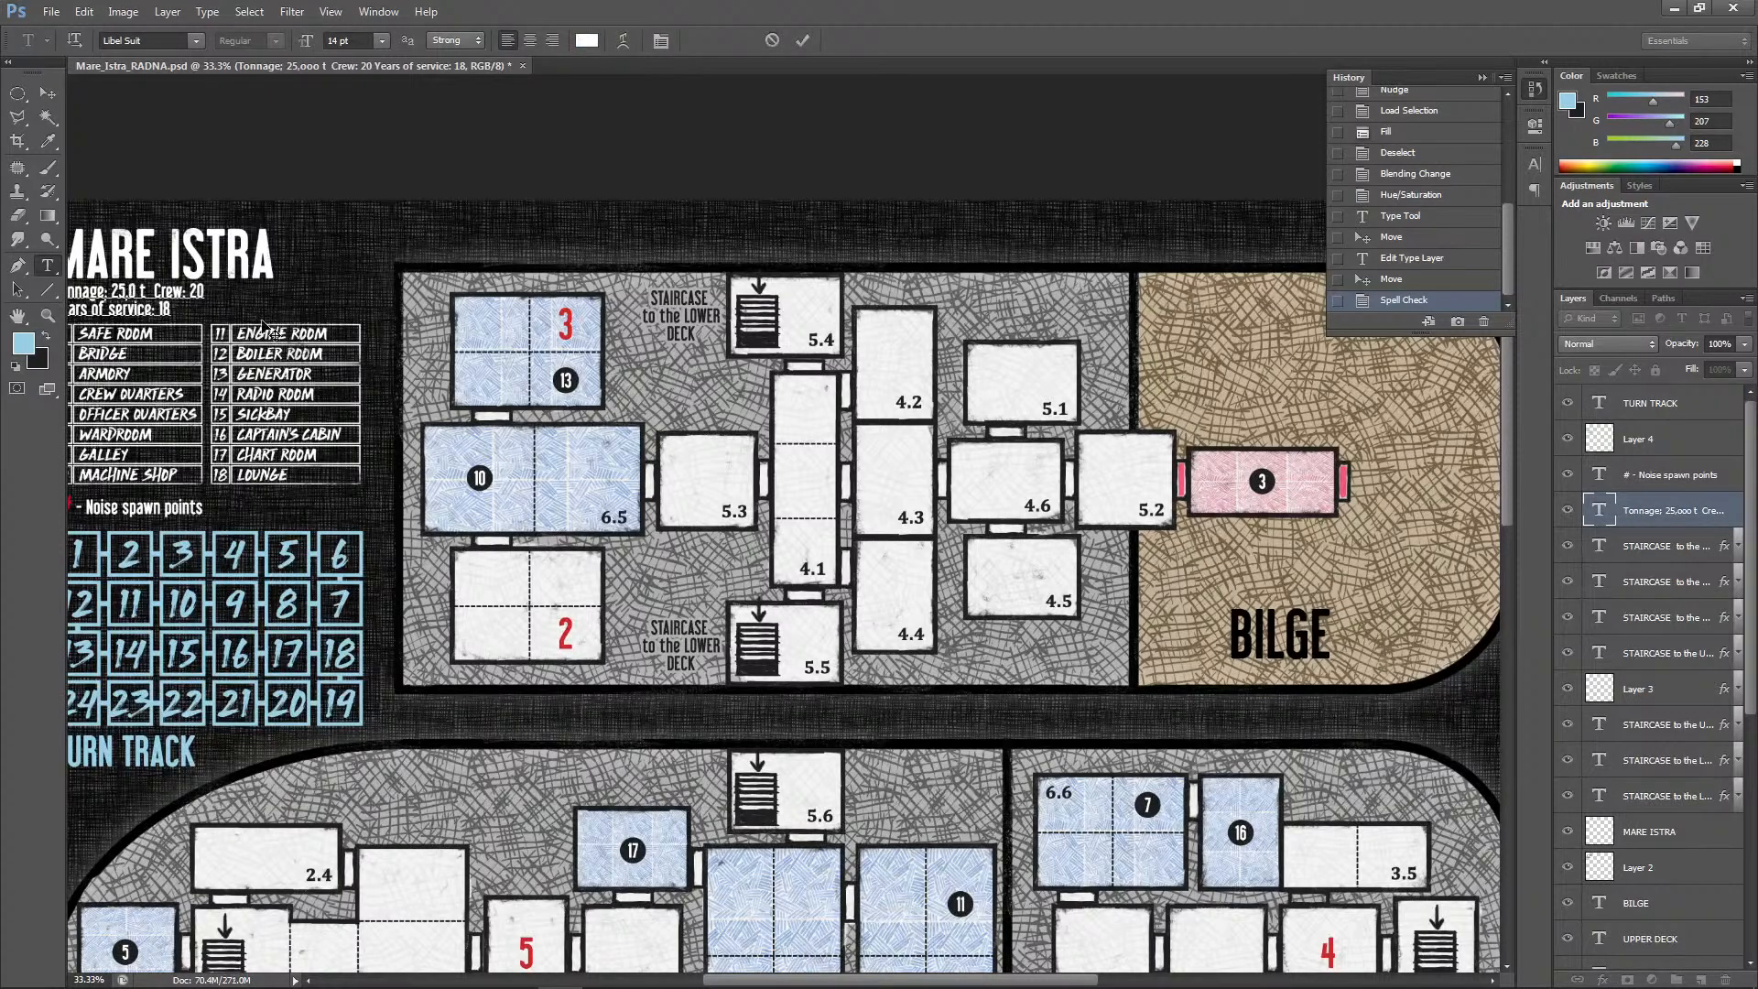
{"action": "left_click", "coordinate": [56, 92]}
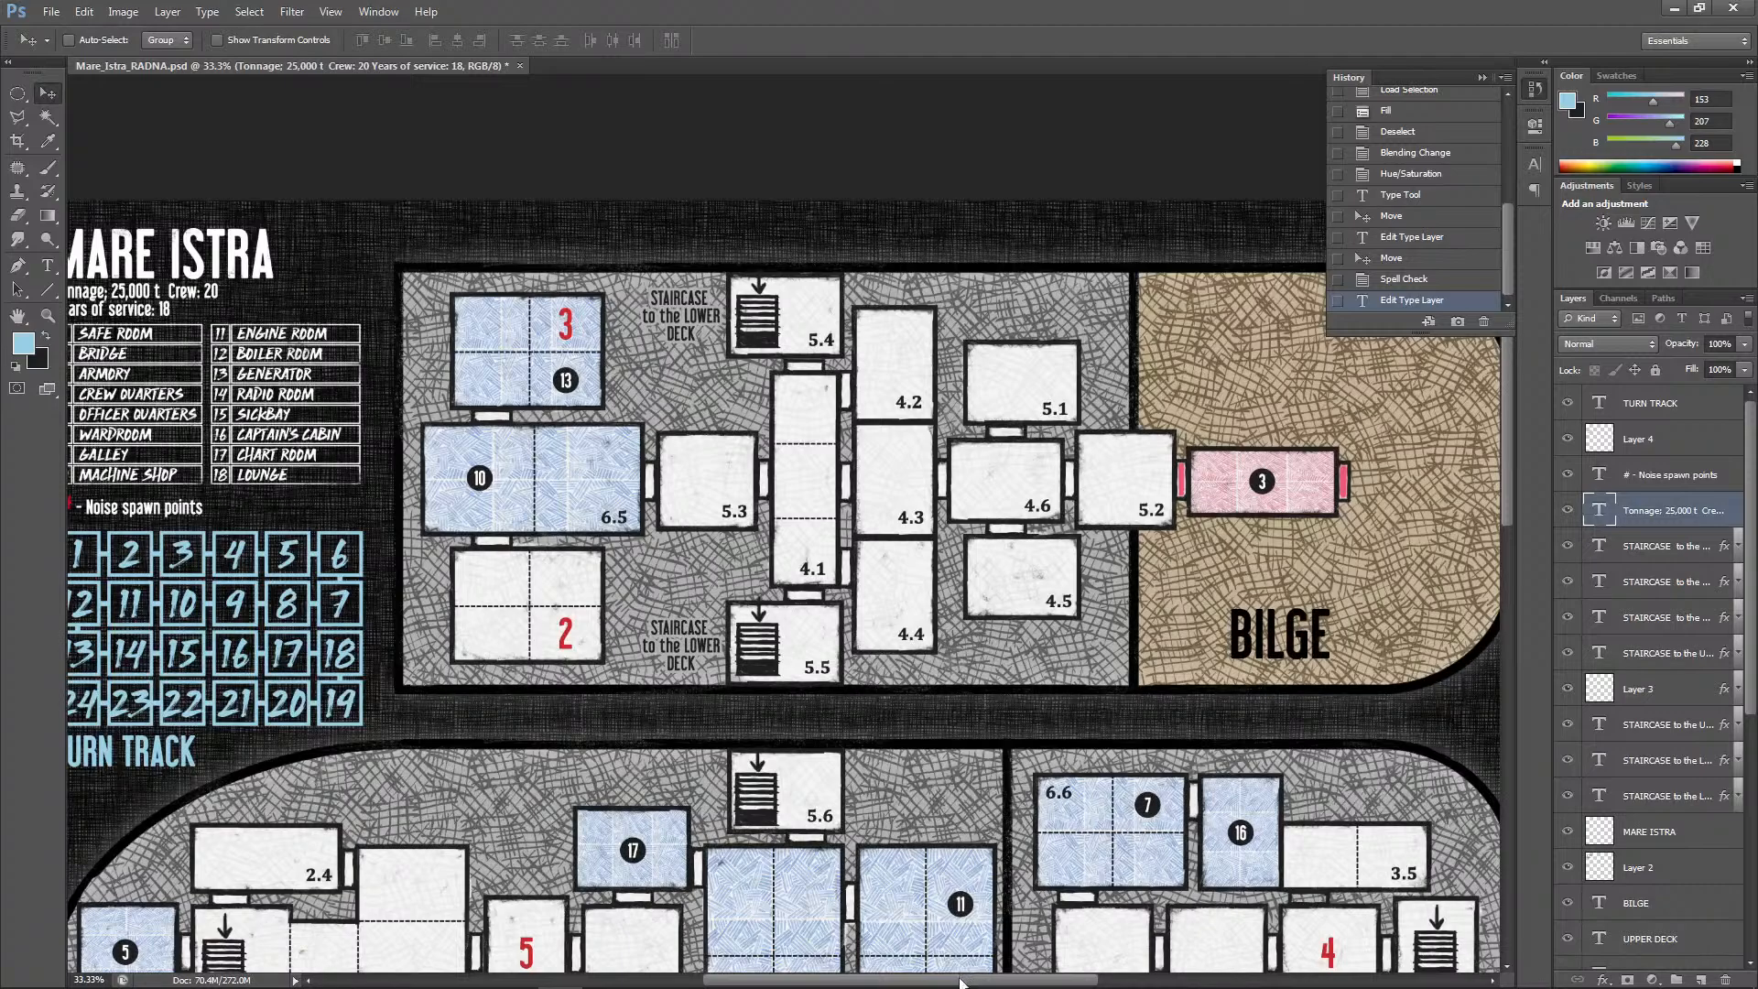
Identify and select the text layer of the "STAIRCASE to the UPPER DECK" label beside room 3.6 by toggling layer visibility
{"action": "left_click_drag", "start_coordinate": [963, 978], "coordinate": [890, 978]}
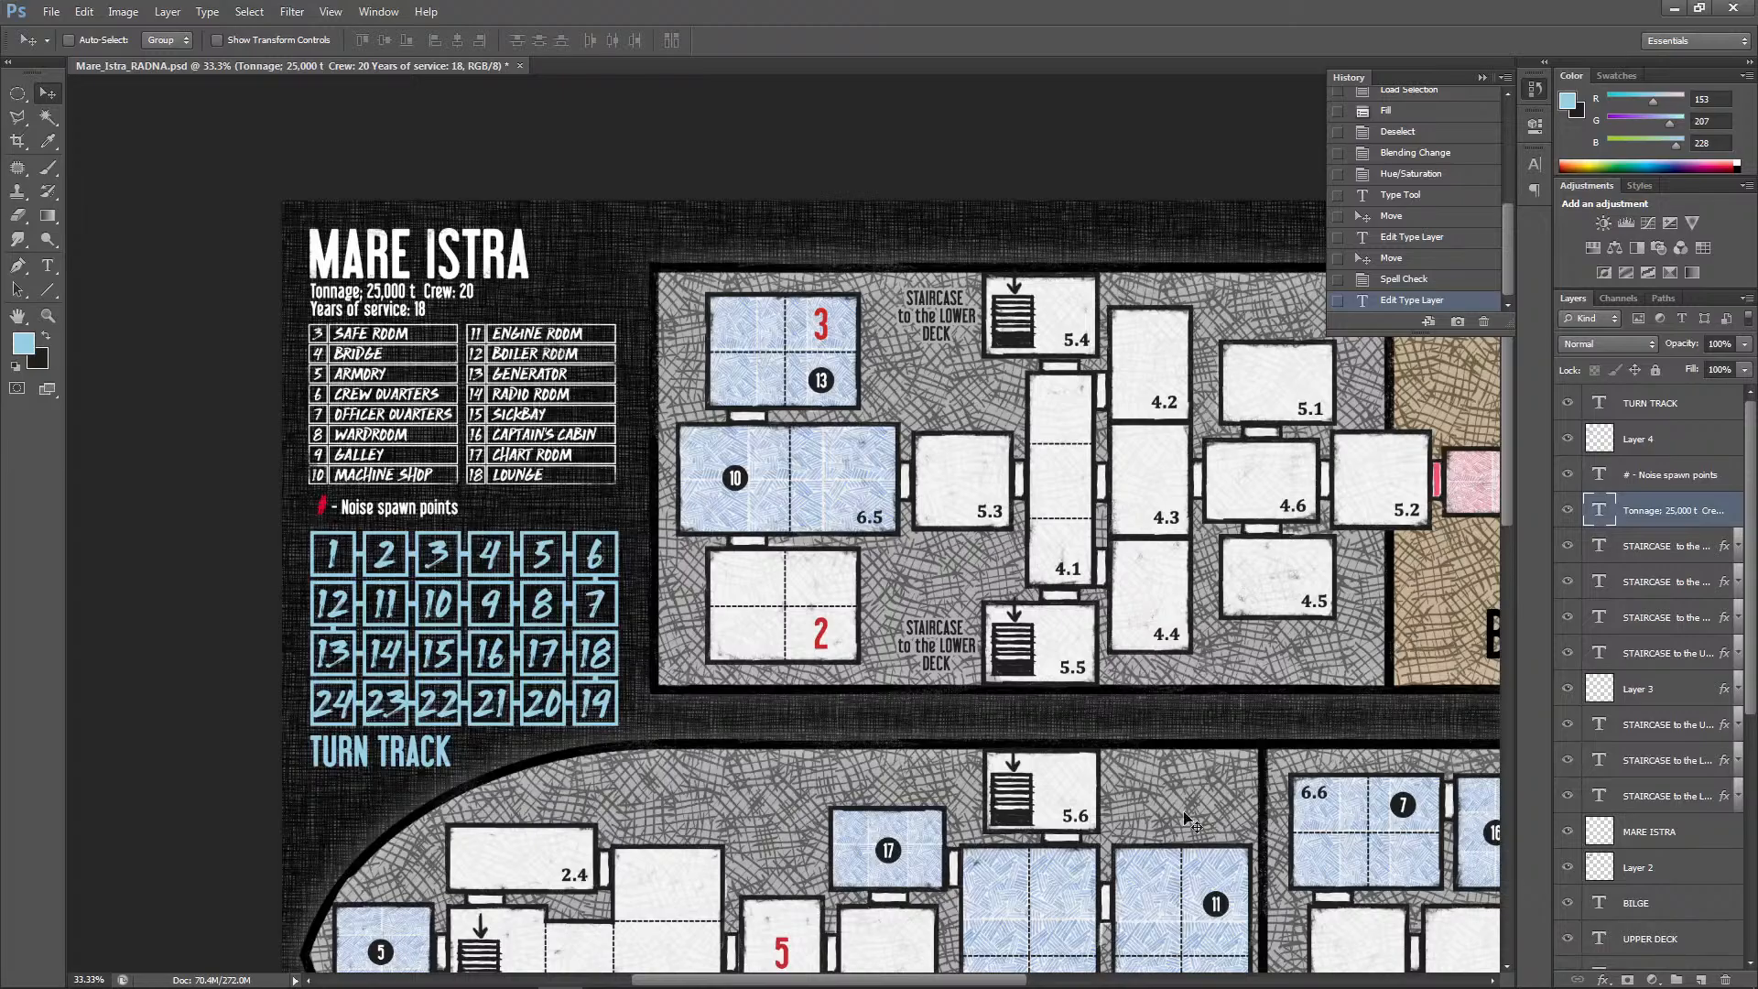
{"action": "left_click_drag", "start_coordinate": [1010, 979], "coordinate": [1258, 978]}
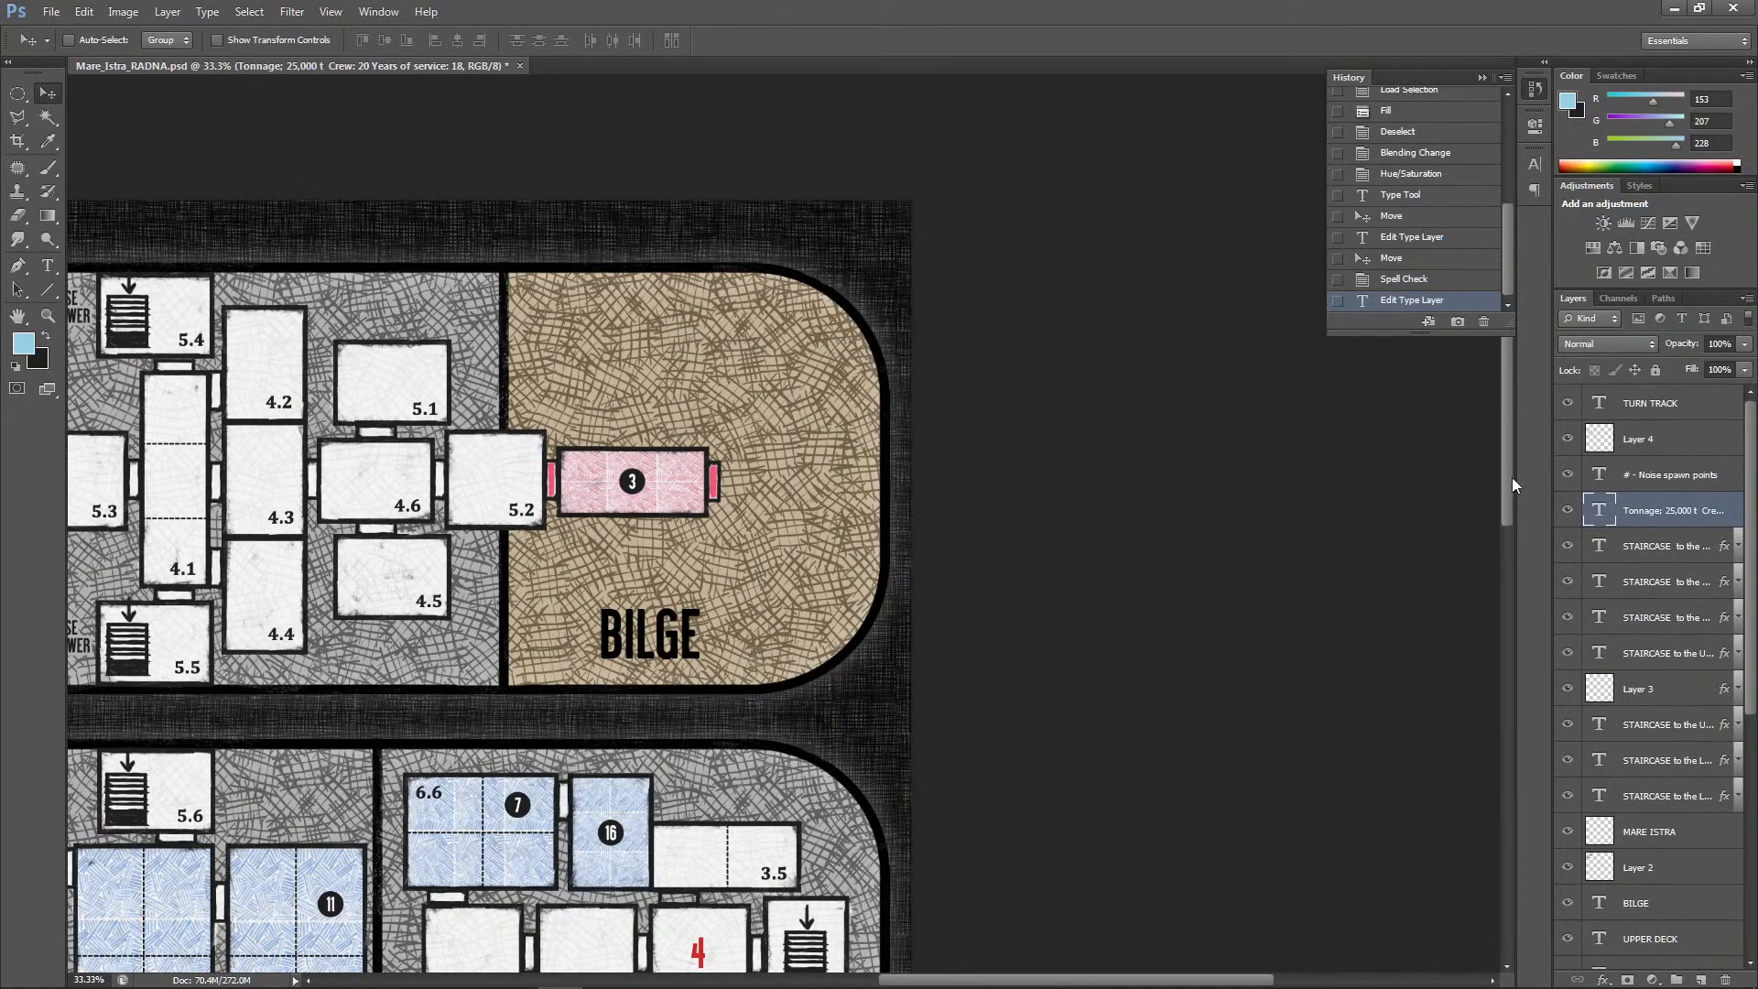
{"action": "left_click_drag", "start_coordinate": [1511, 476], "coordinate": [1504, 687]}
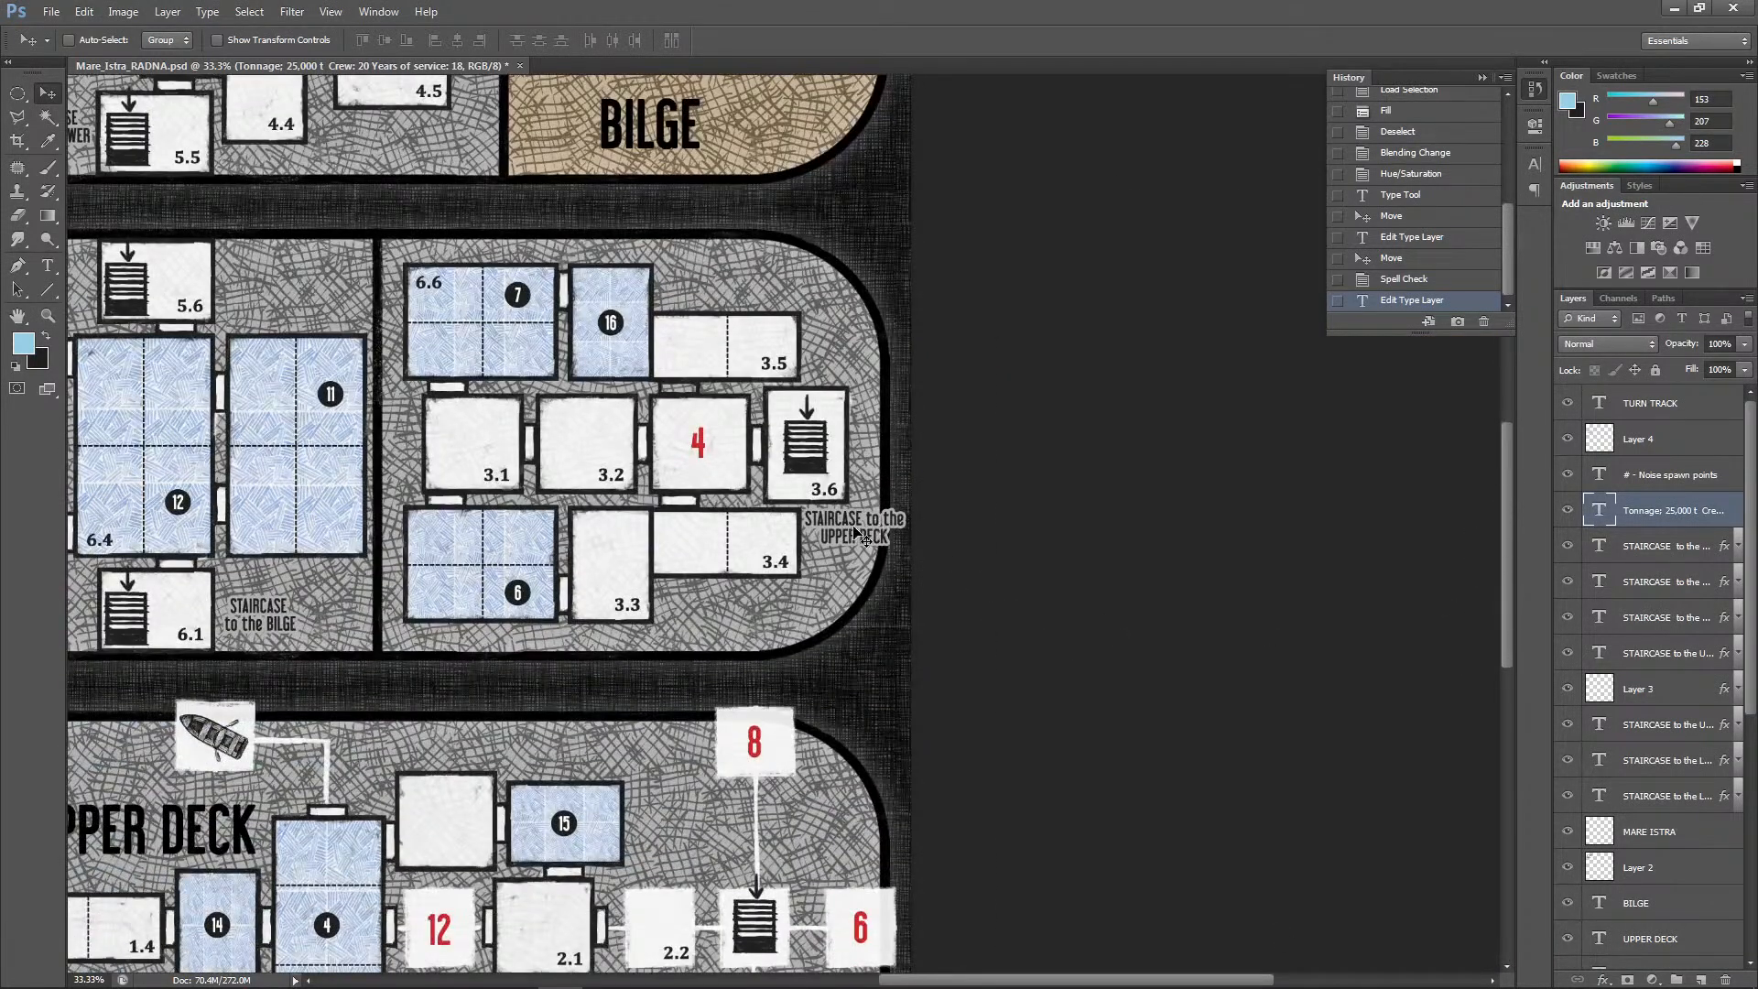
{"action": "key", "text": "ctrl+plus"}
{"action": "key", "text": "ctrl+plus"}
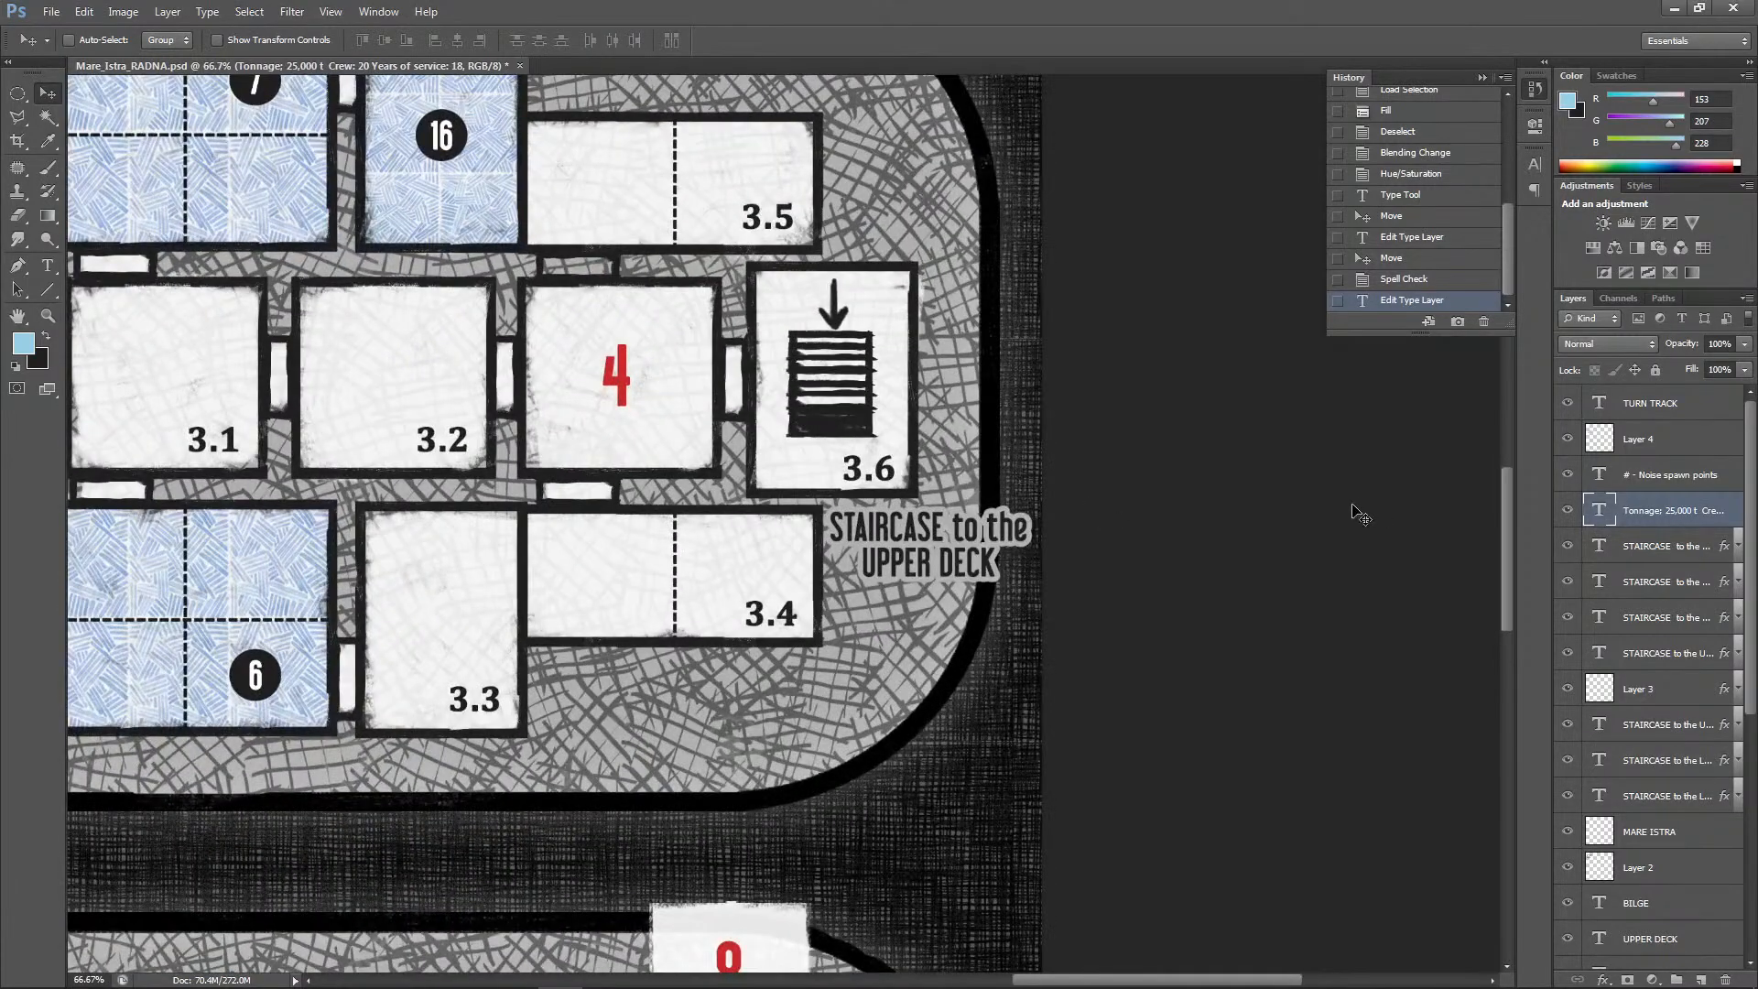
{"action": "left_click", "coordinate": [1564, 510]}
{"action": "left_click", "coordinate": [1563, 510]}
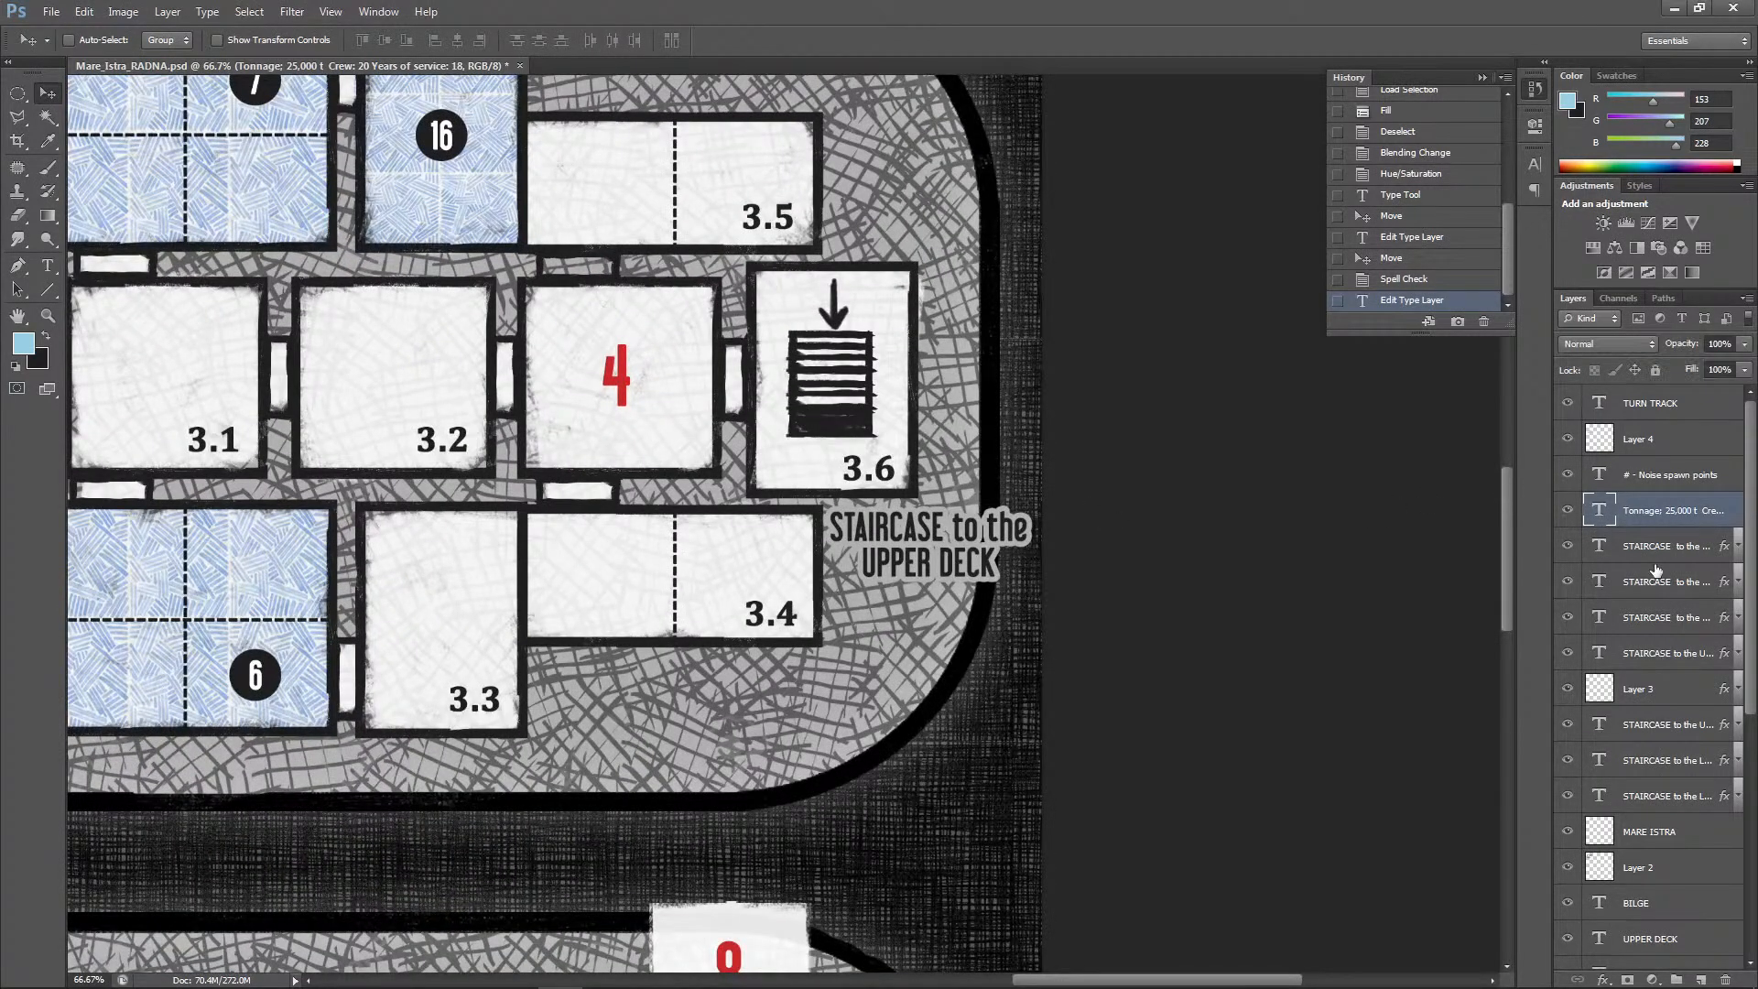
{"action": "left_click", "coordinate": [1567, 547]}
{"action": "left_click", "coordinate": [1568, 546]}
{"action": "left_click", "coordinate": [1567, 653]}
{"action": "left_click", "coordinate": [1567, 653]}
{"action": "left_click", "coordinate": [1568, 725]}
{"action": "left_click", "coordinate": [1569, 724]}
{"action": "left_click", "coordinate": [1650, 733]}
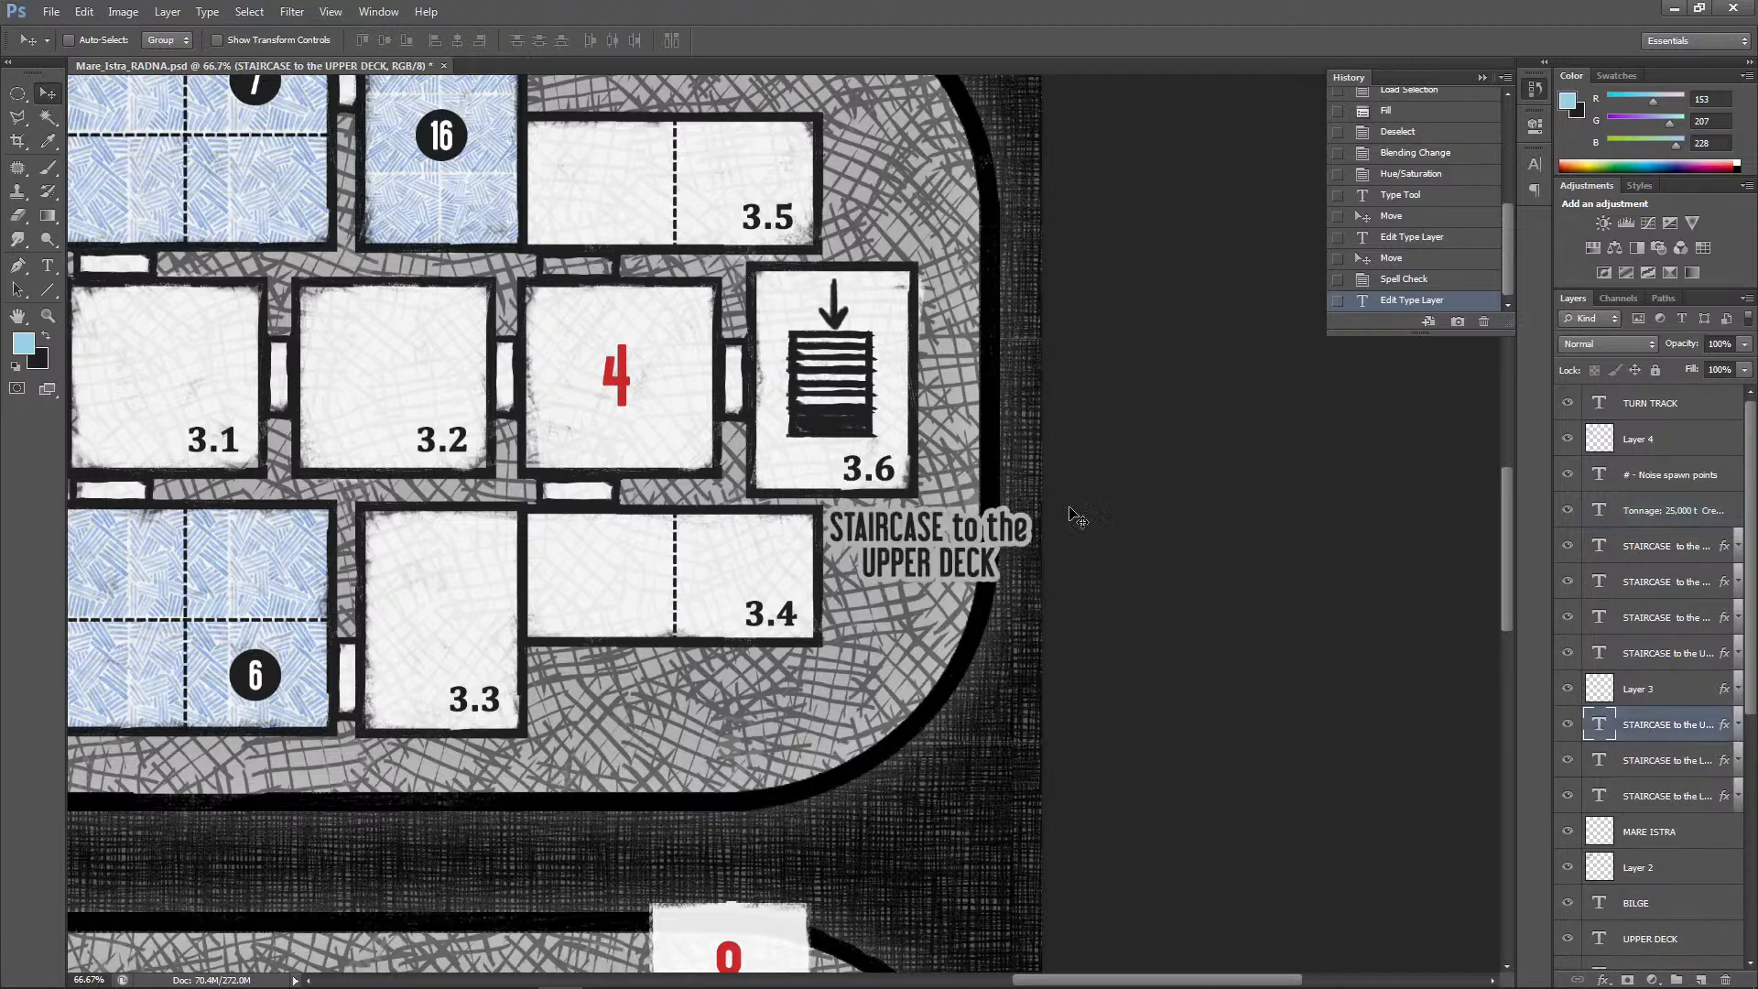
Rotate the "STAIRCASE to the UPPER DECK" label 90° counterclockwise and place it vertically along the right side of room 3.6
{"action": "left_click", "coordinate": [84, 12]}
{"action": "mouse_move", "coordinate": [211, 360]}
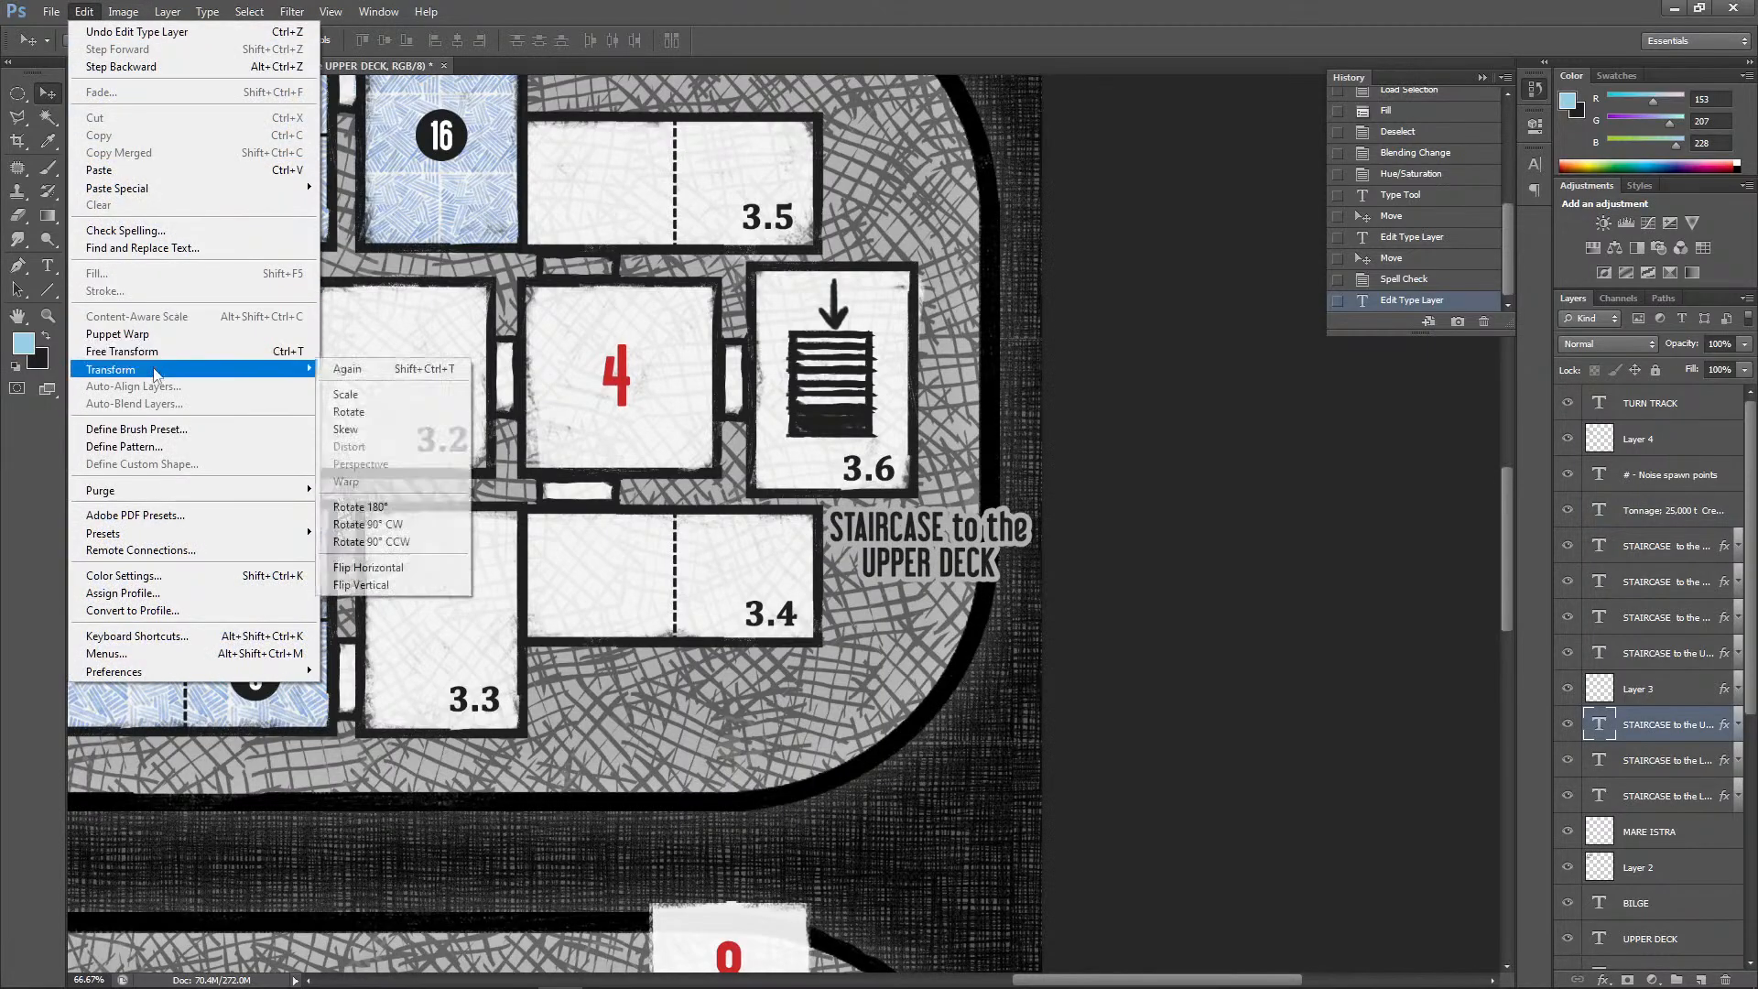
{"action": "left_click", "coordinate": [485, 540]}
{"action": "left_click_drag", "start_coordinate": [917, 687], "coordinate": [986, 432]}
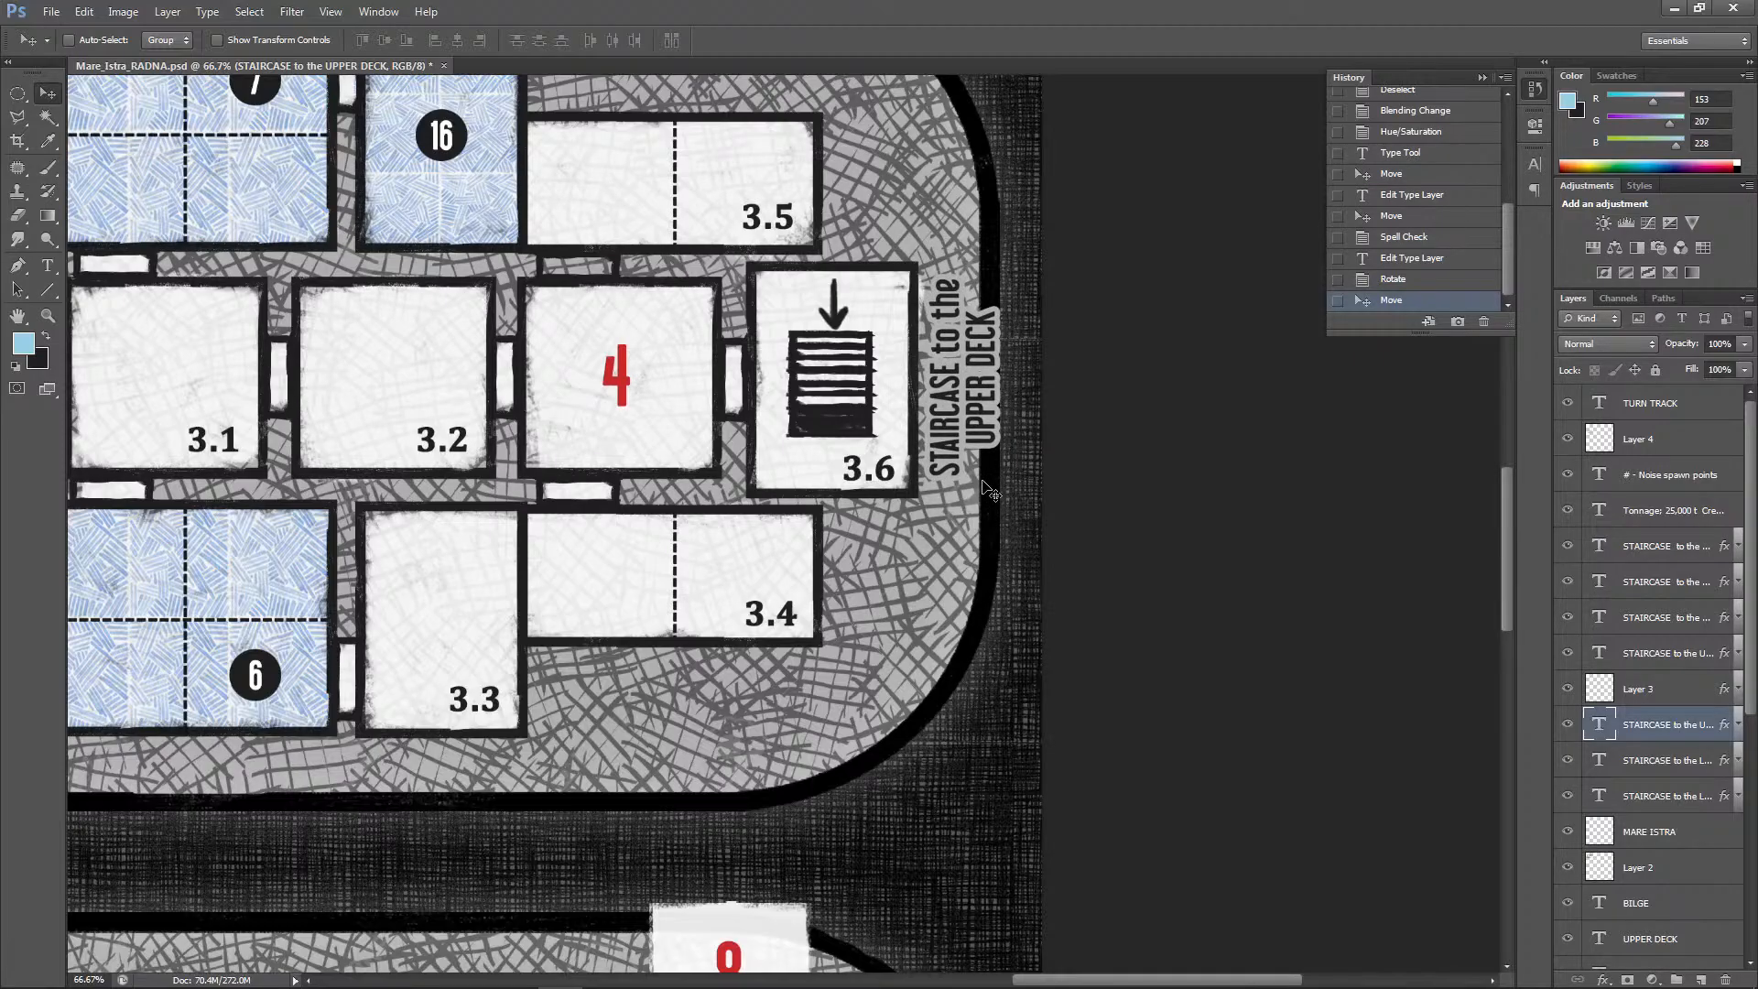
Save the map document
{"action": "key", "text": "ctrl+minus"}
{"action": "key", "text": "ctrl+minus"}
{"action": "key", "text": "ctrl+minus"}
{"action": "key", "text": "ctrl+minus"}
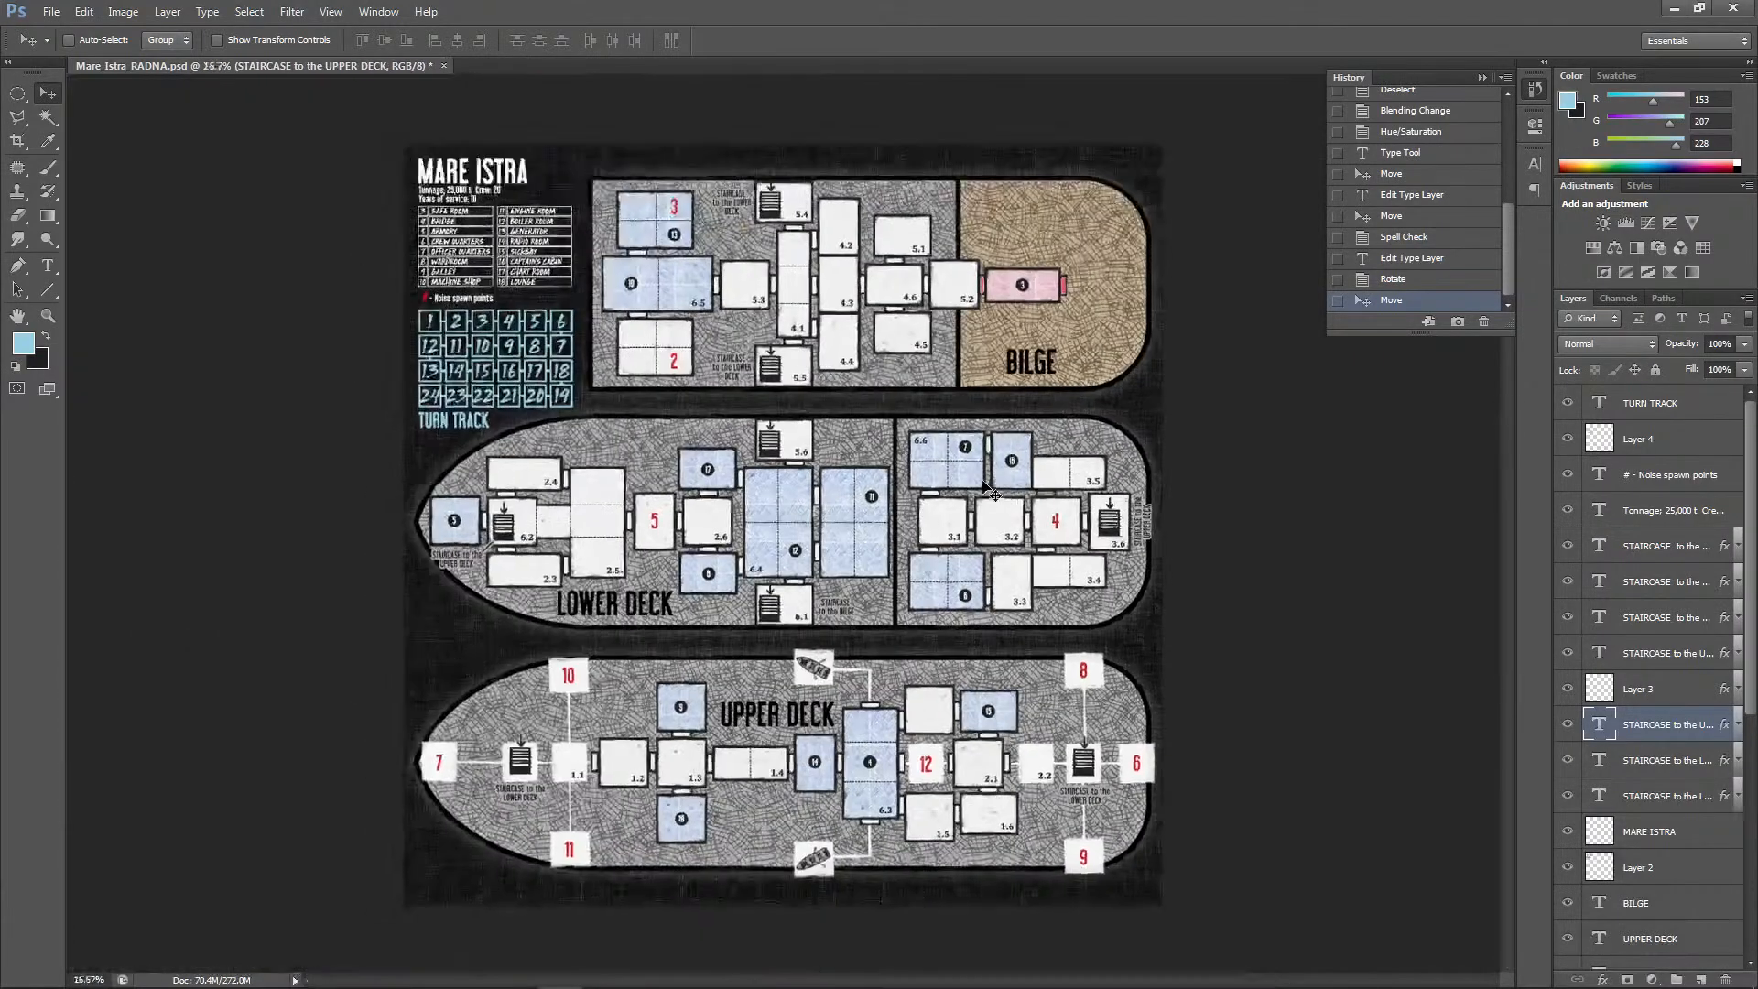
{"action": "key", "text": "ctrl+s"}
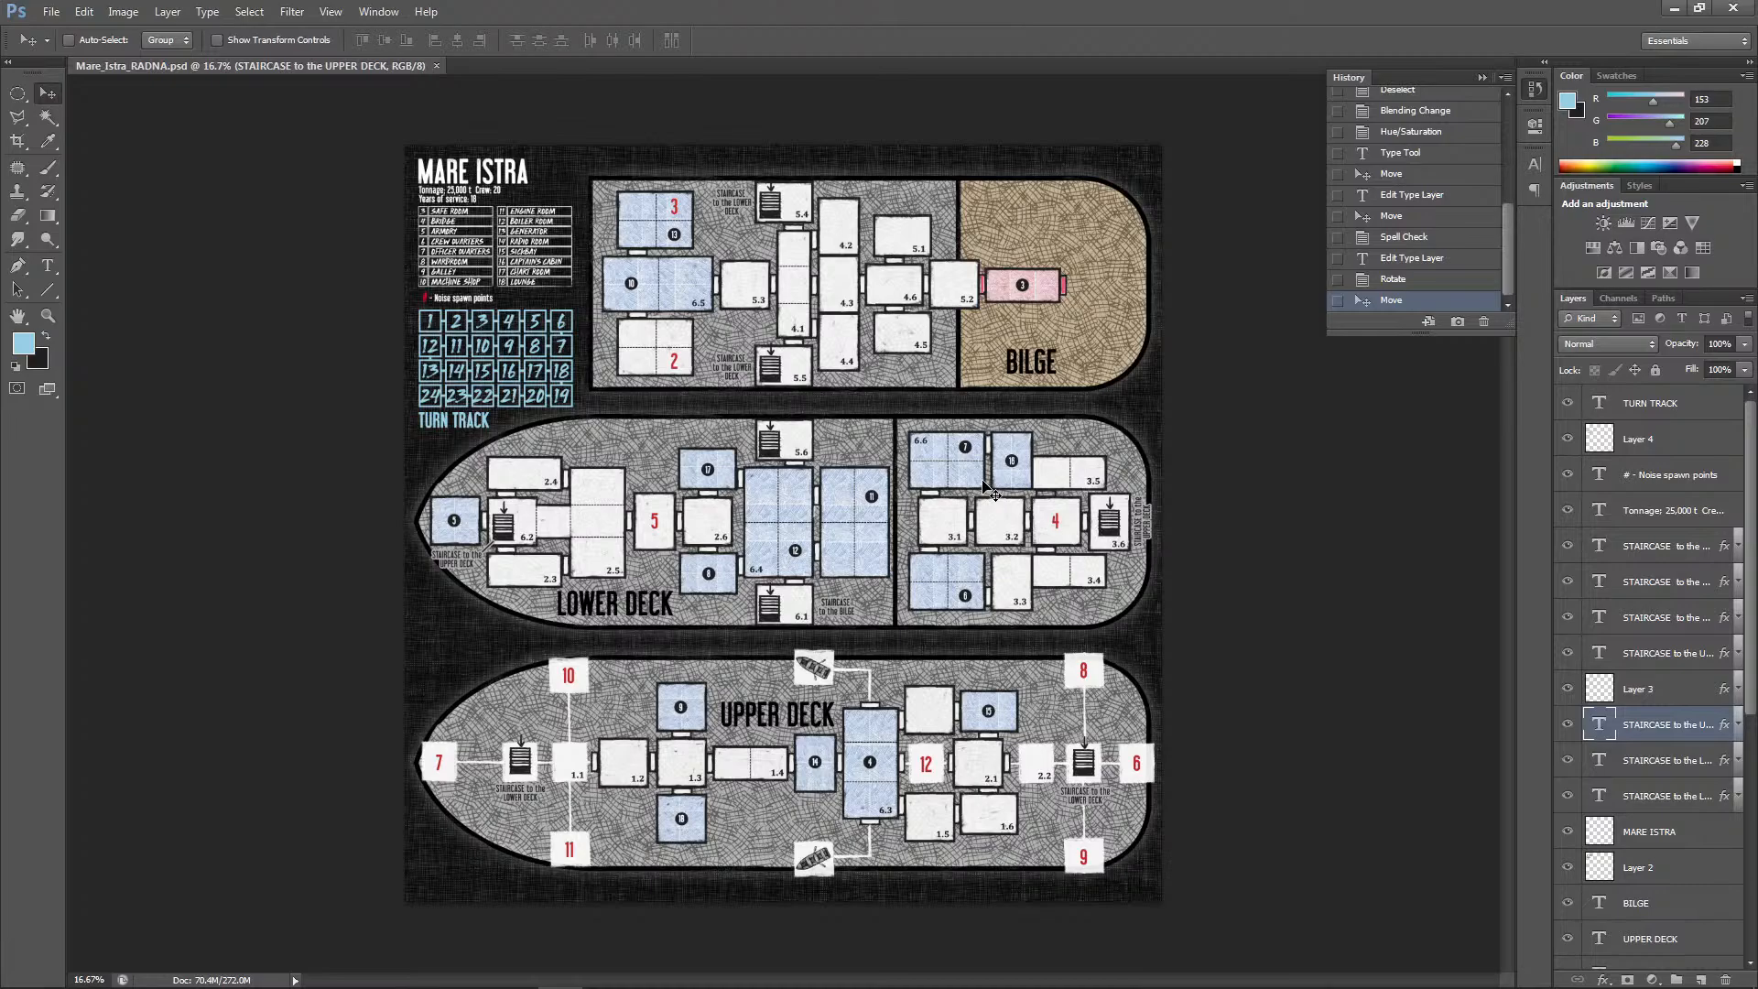
Create a new empty layer above the TURN TRACK layer for drawing on the upper deck's bow
{"action": "key", "text": "ctrl+plus"}
{"action": "key", "text": "ctrl+plus"}
{"action": "key", "text": "ctrl+plus"}
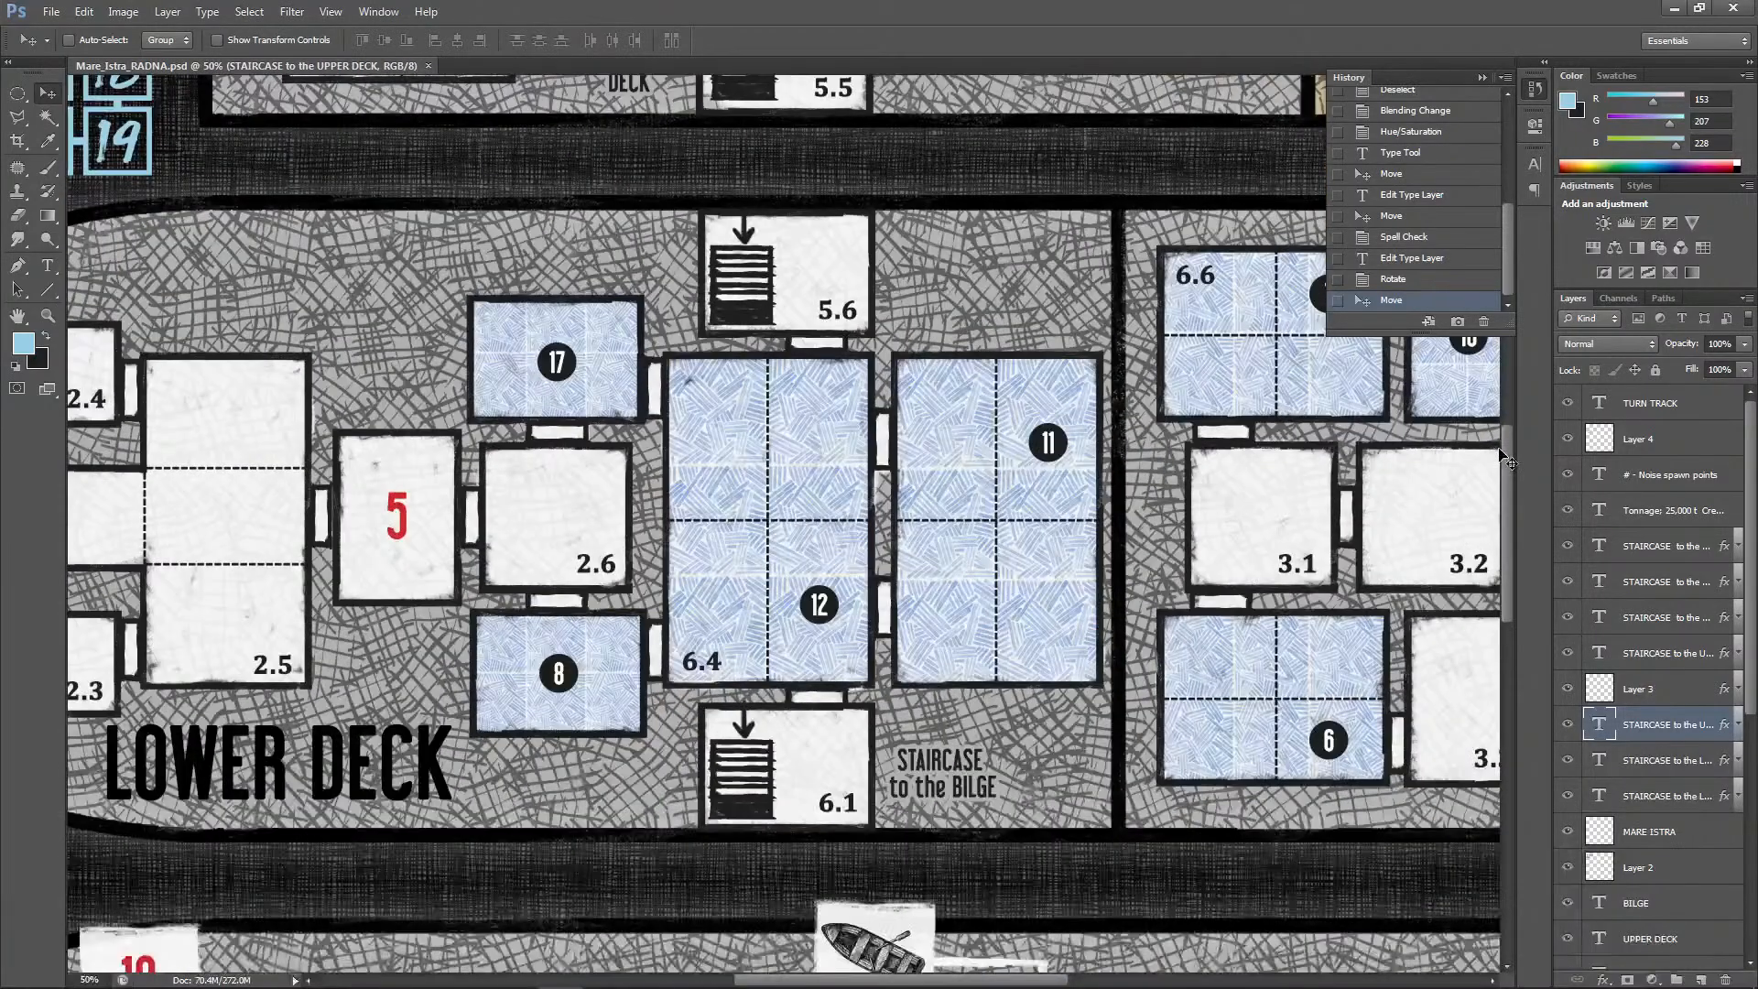
{"action": "left_click_drag", "start_coordinate": [1497, 451], "coordinate": [1515, 555]}
{"action": "left_click_drag", "start_coordinate": [1506, 489], "coordinate": [1526, 675]}
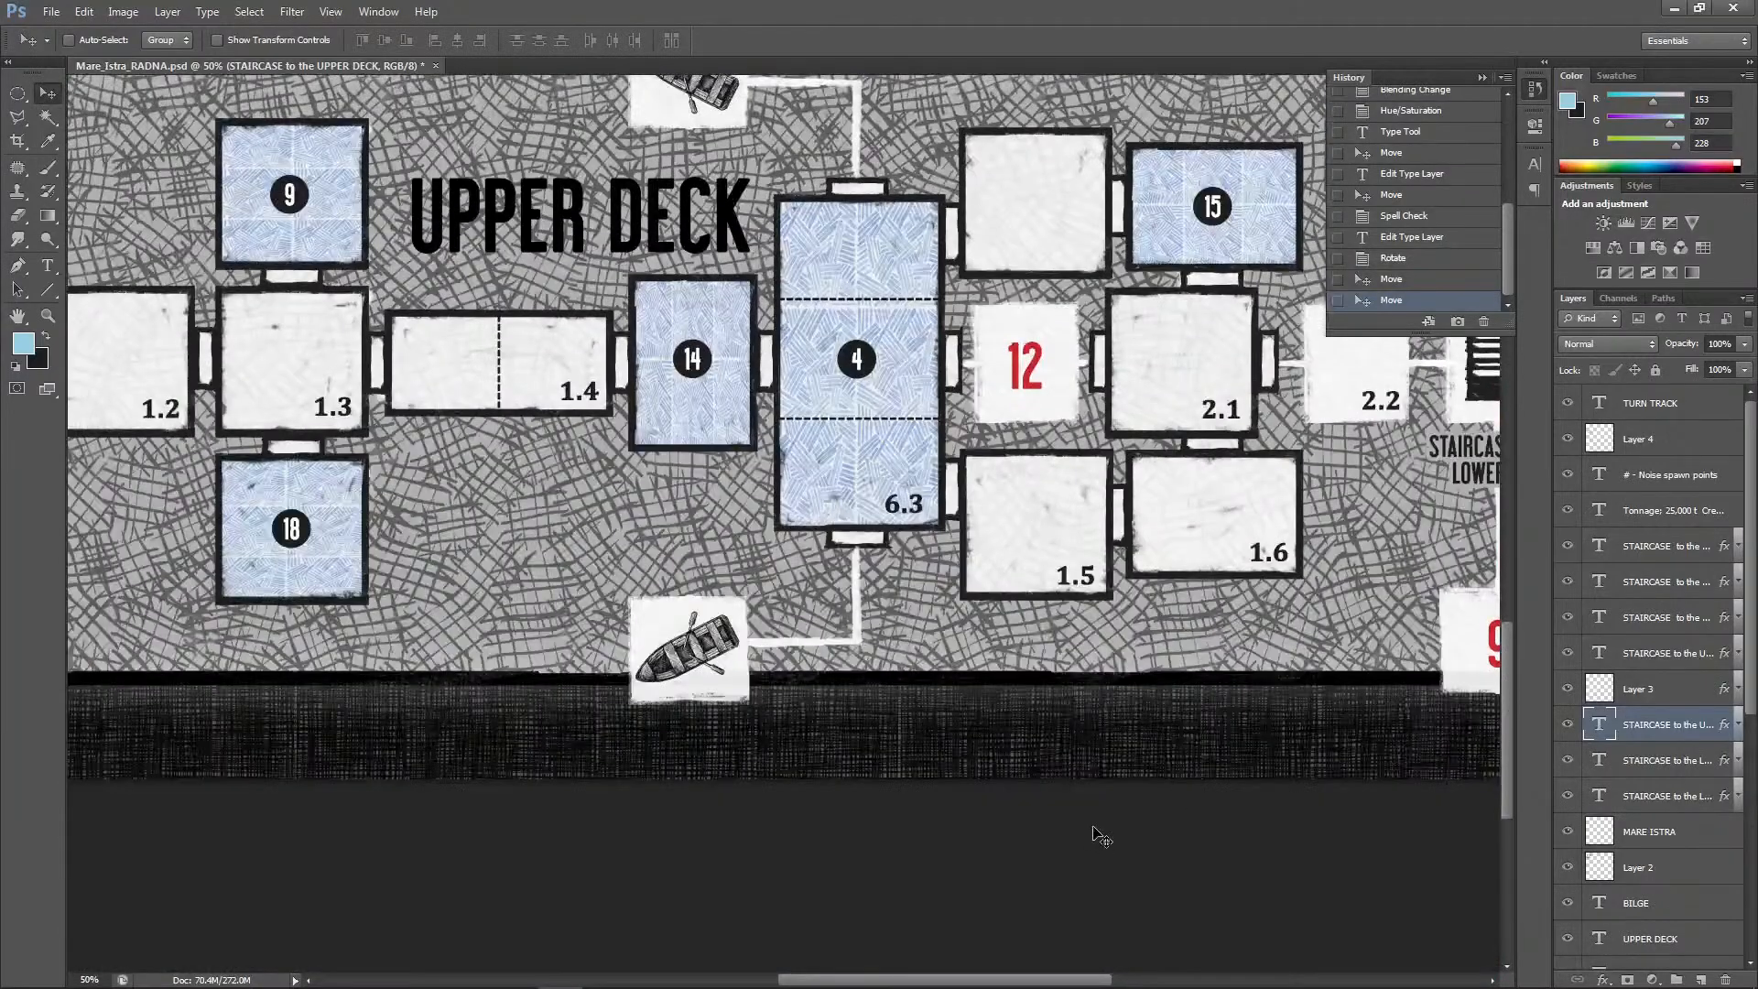
{"action": "left_click_drag", "start_coordinate": [1080, 978], "coordinate": [897, 978]}
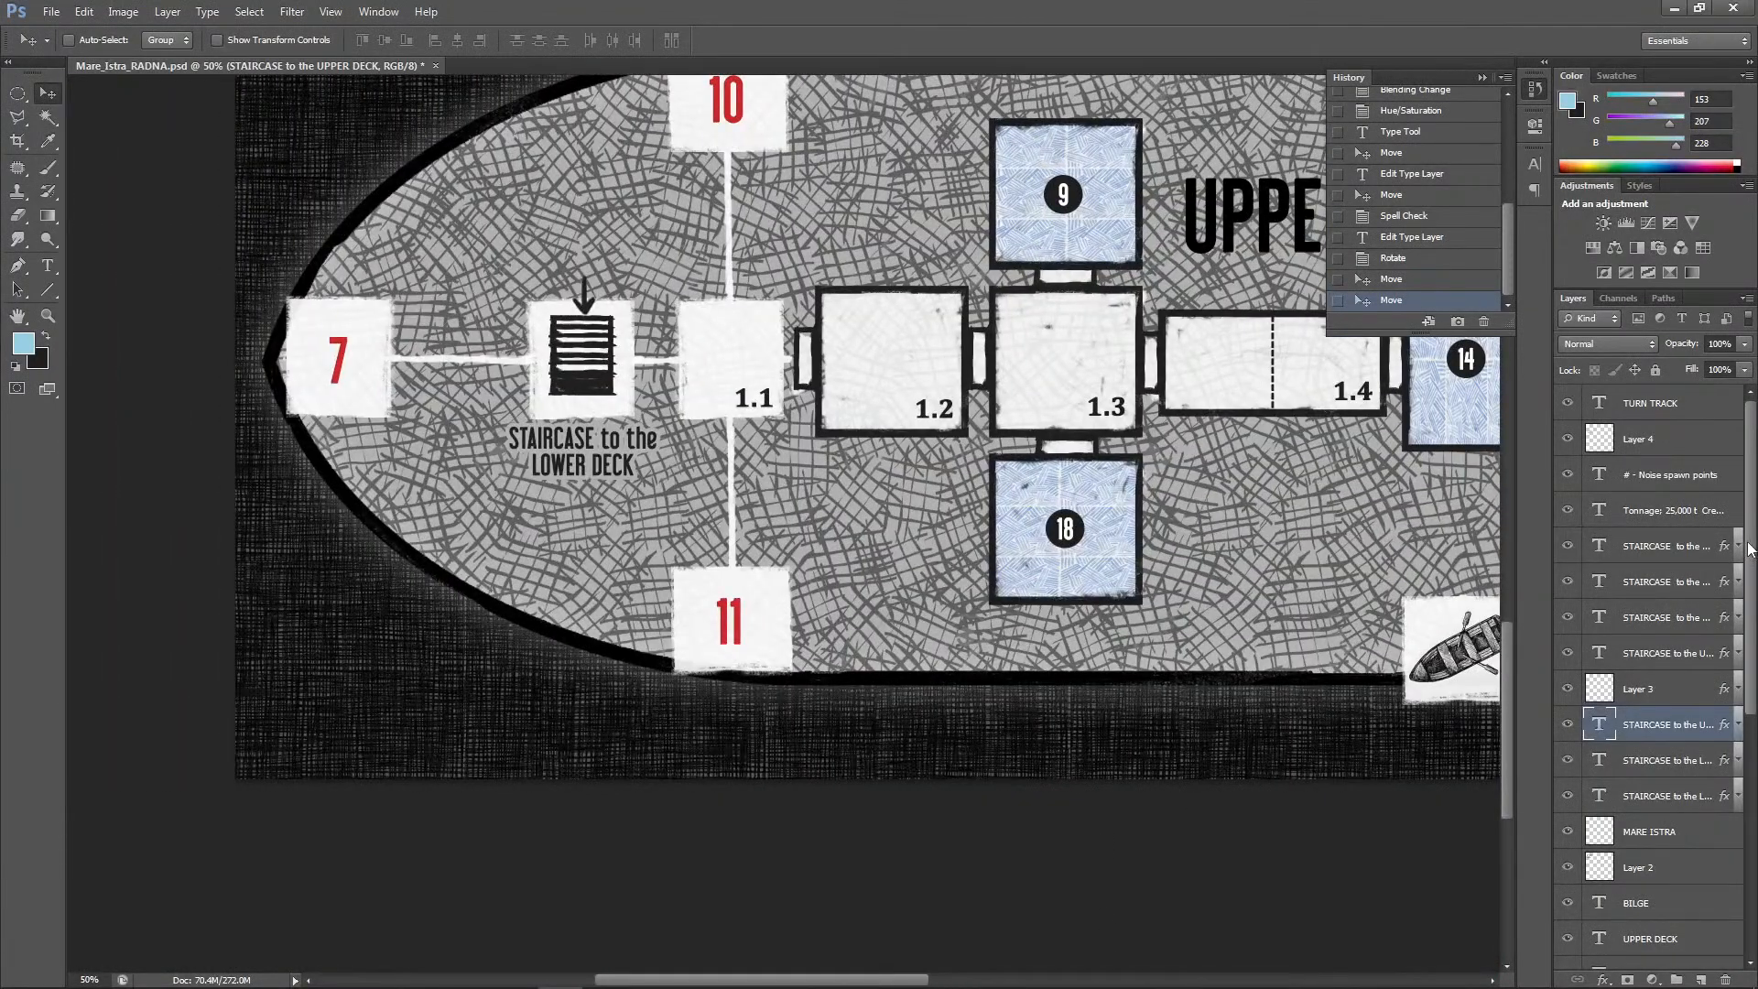
{"action": "left_click", "coordinate": [1680, 414]}
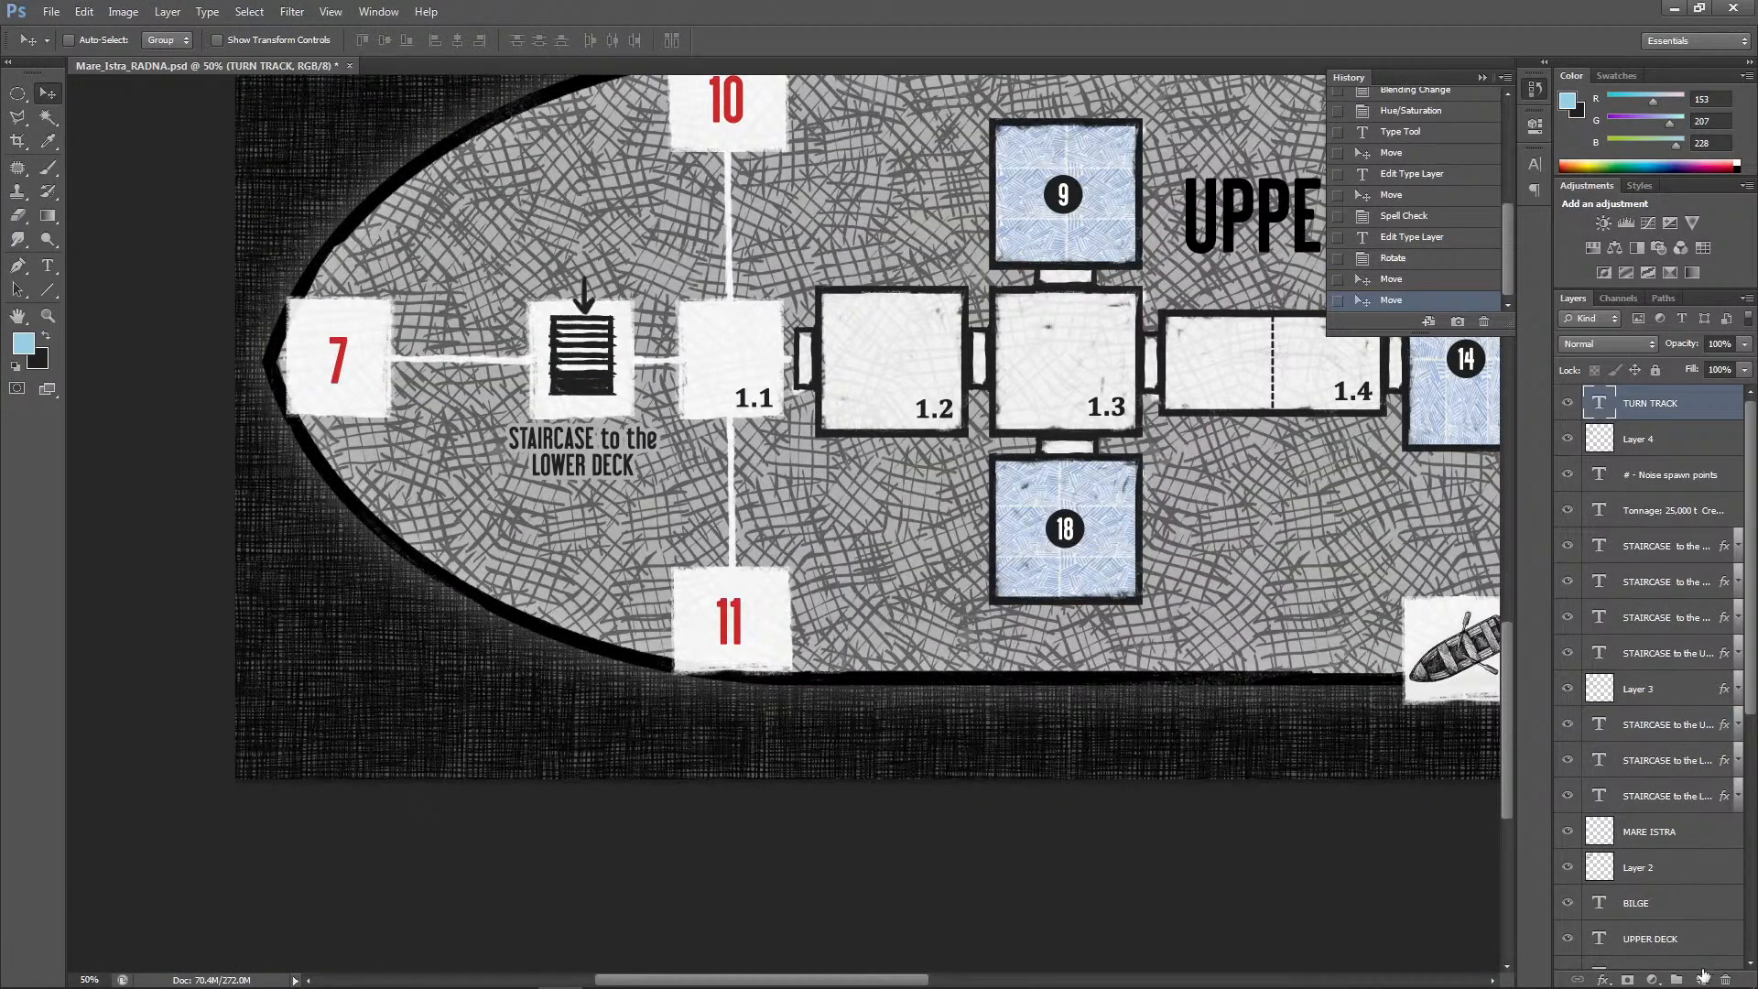
{"action": "left_click", "coordinate": [1701, 979]}
Sample black from the upper deck's hull outline and choose a 25 px bristle brush
{"action": "left_click", "coordinate": [47, 337]}
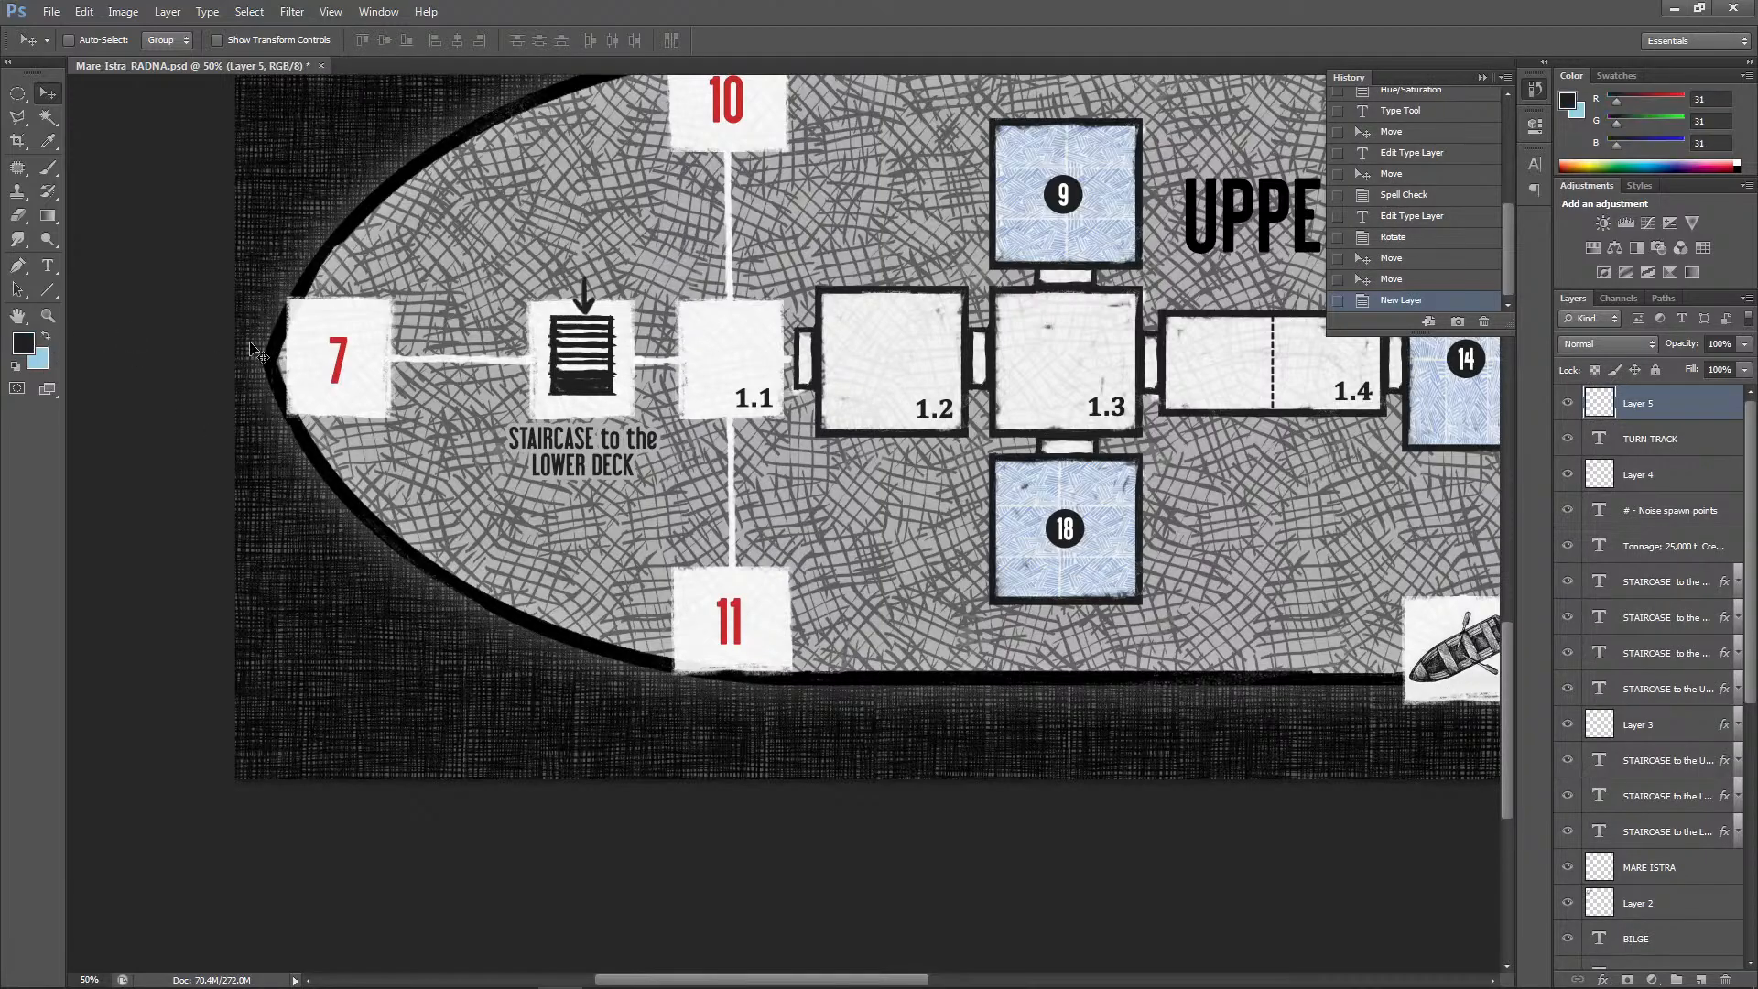
{"action": "left_click", "coordinate": [48, 170]}
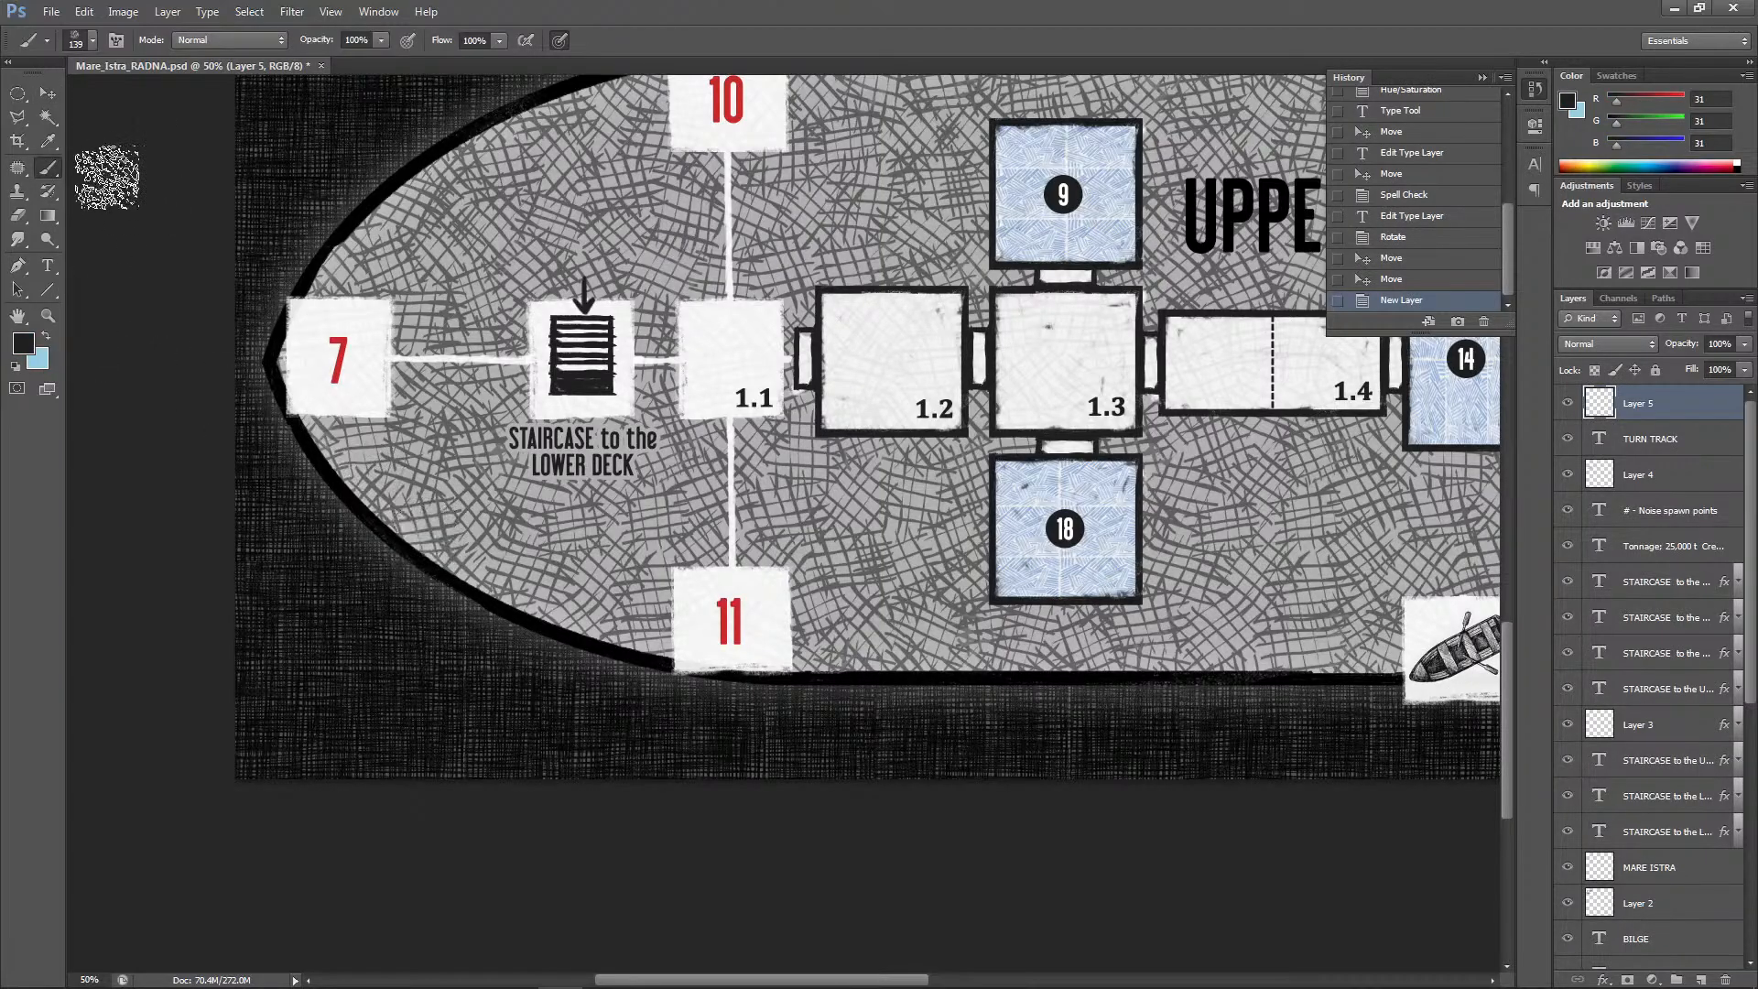
{"action": "left_click", "coordinate": [48, 141]}
{"action": "left_click", "coordinate": [554, 632]}
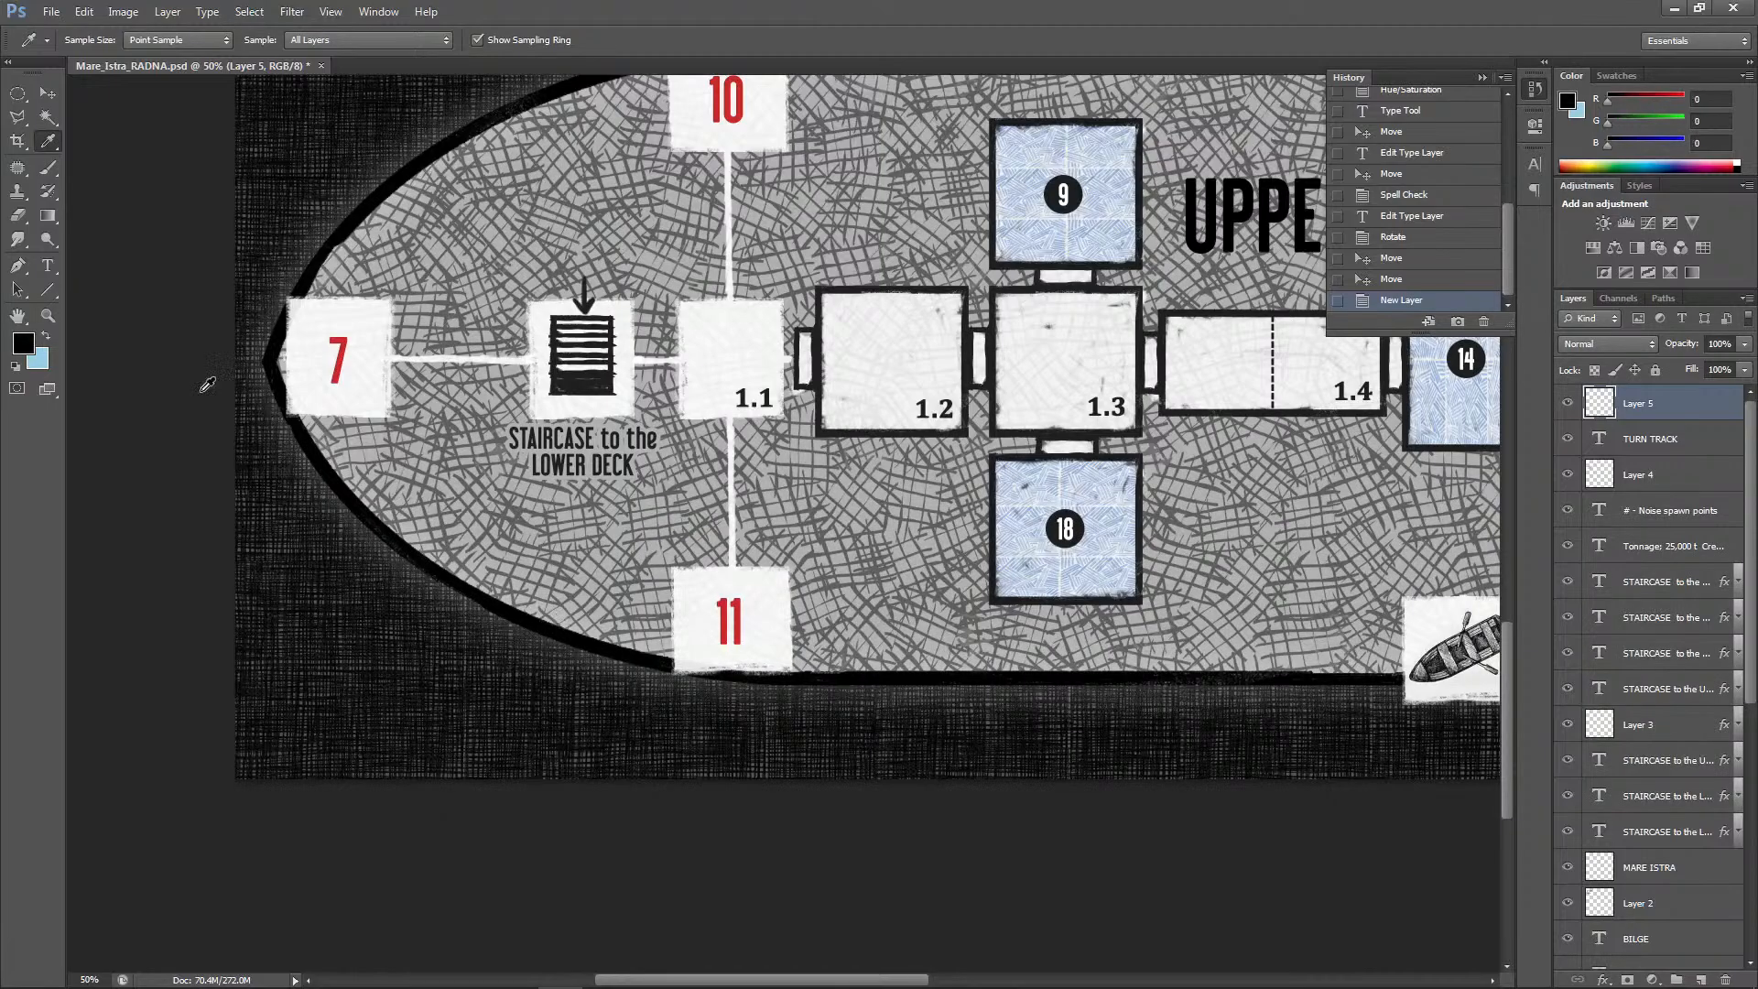
{"action": "left_click", "coordinate": [47, 167]}
{"action": "left_click", "coordinate": [92, 40]}
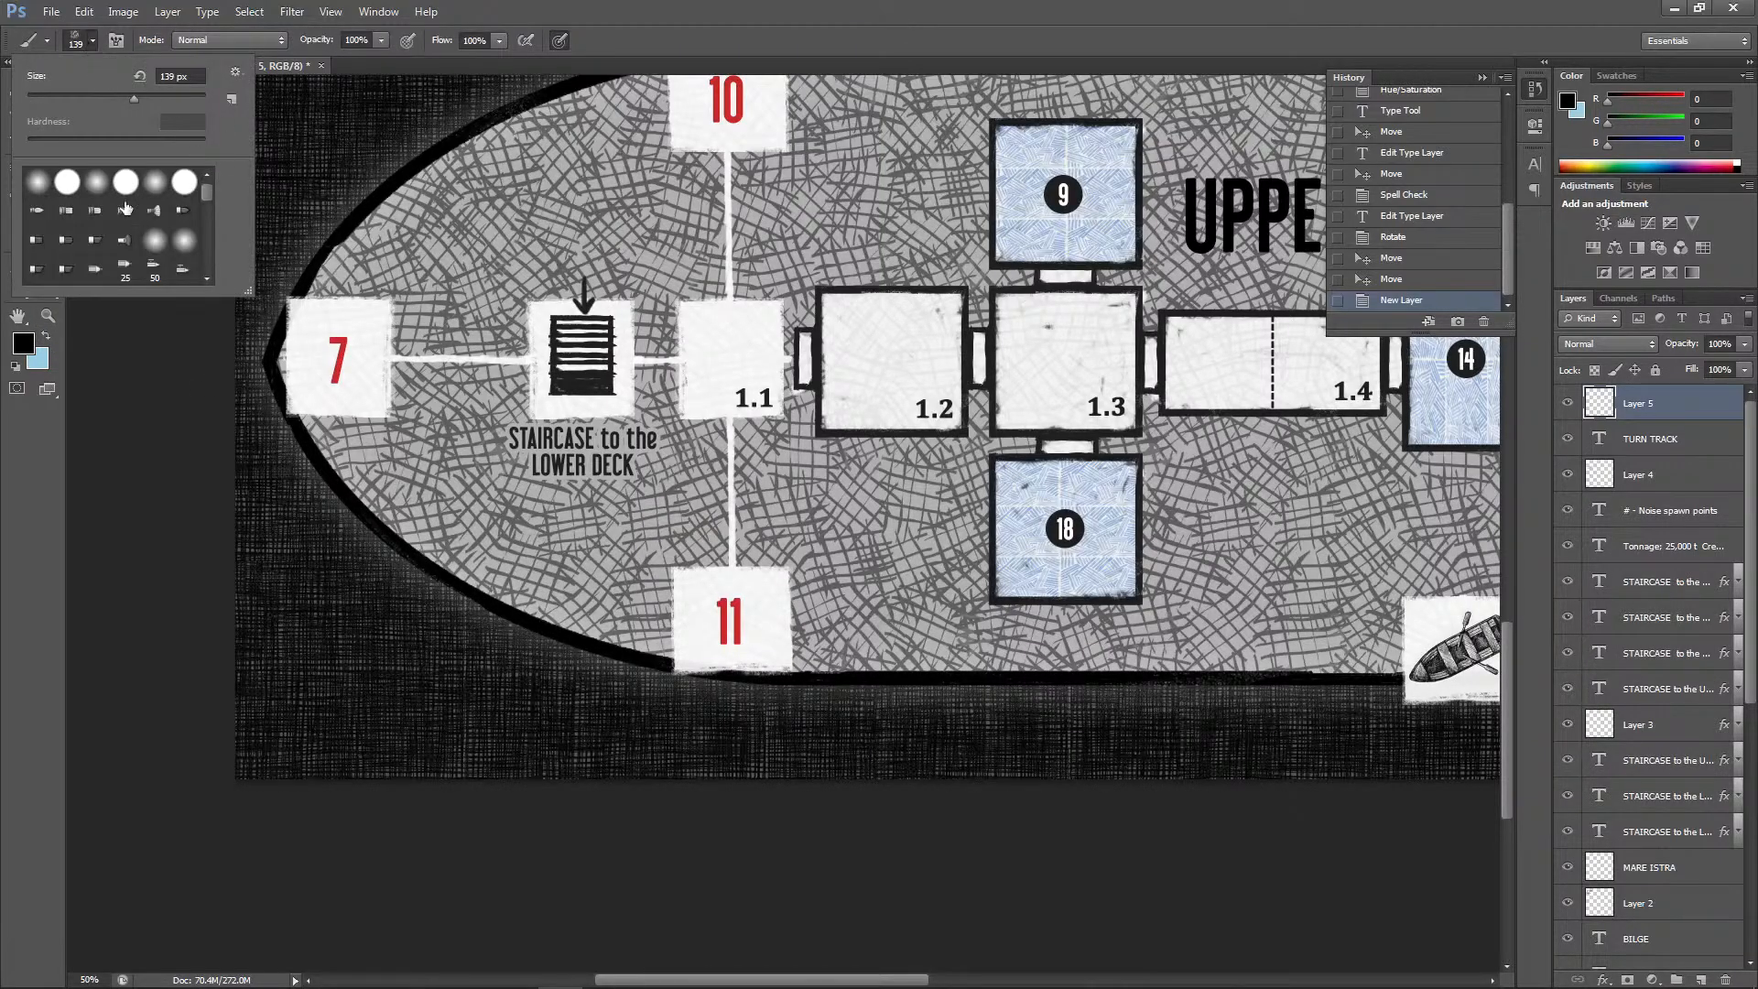
{"action": "left_click", "coordinate": [125, 210]}
{"action": "left_click_drag", "start_coordinate": [135, 99], "coordinate": [66, 99]}
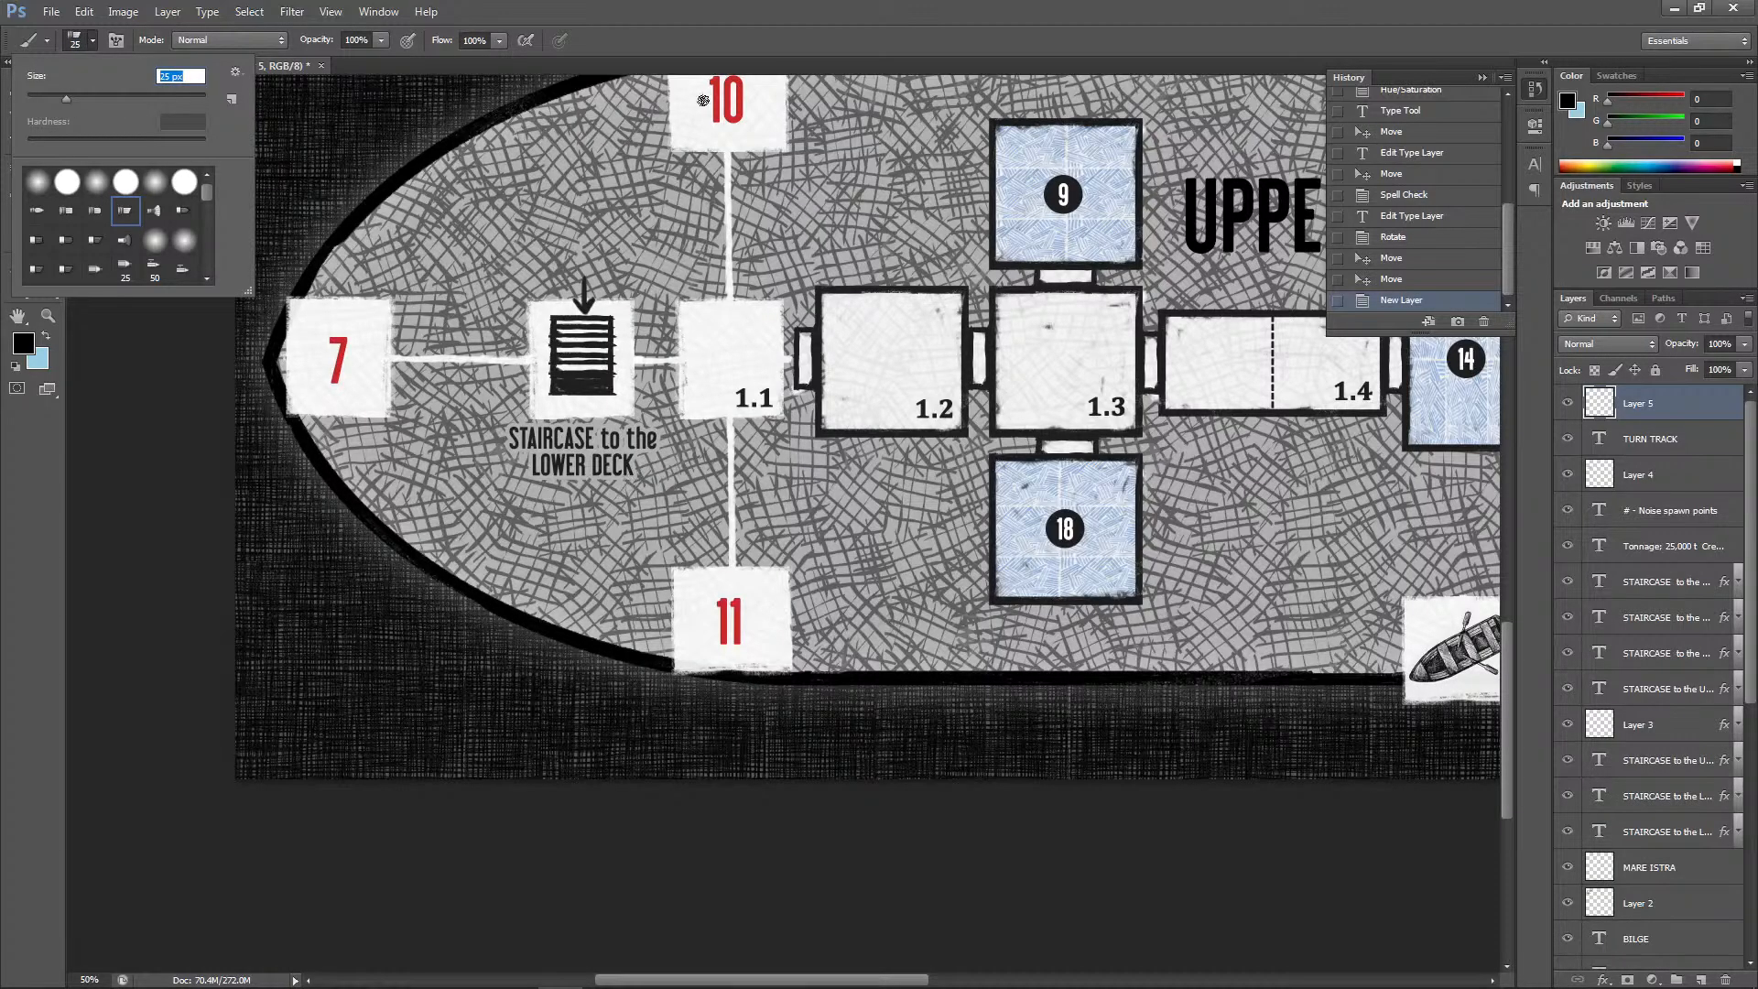
{"action": "left_click", "coordinate": [867, 8]}
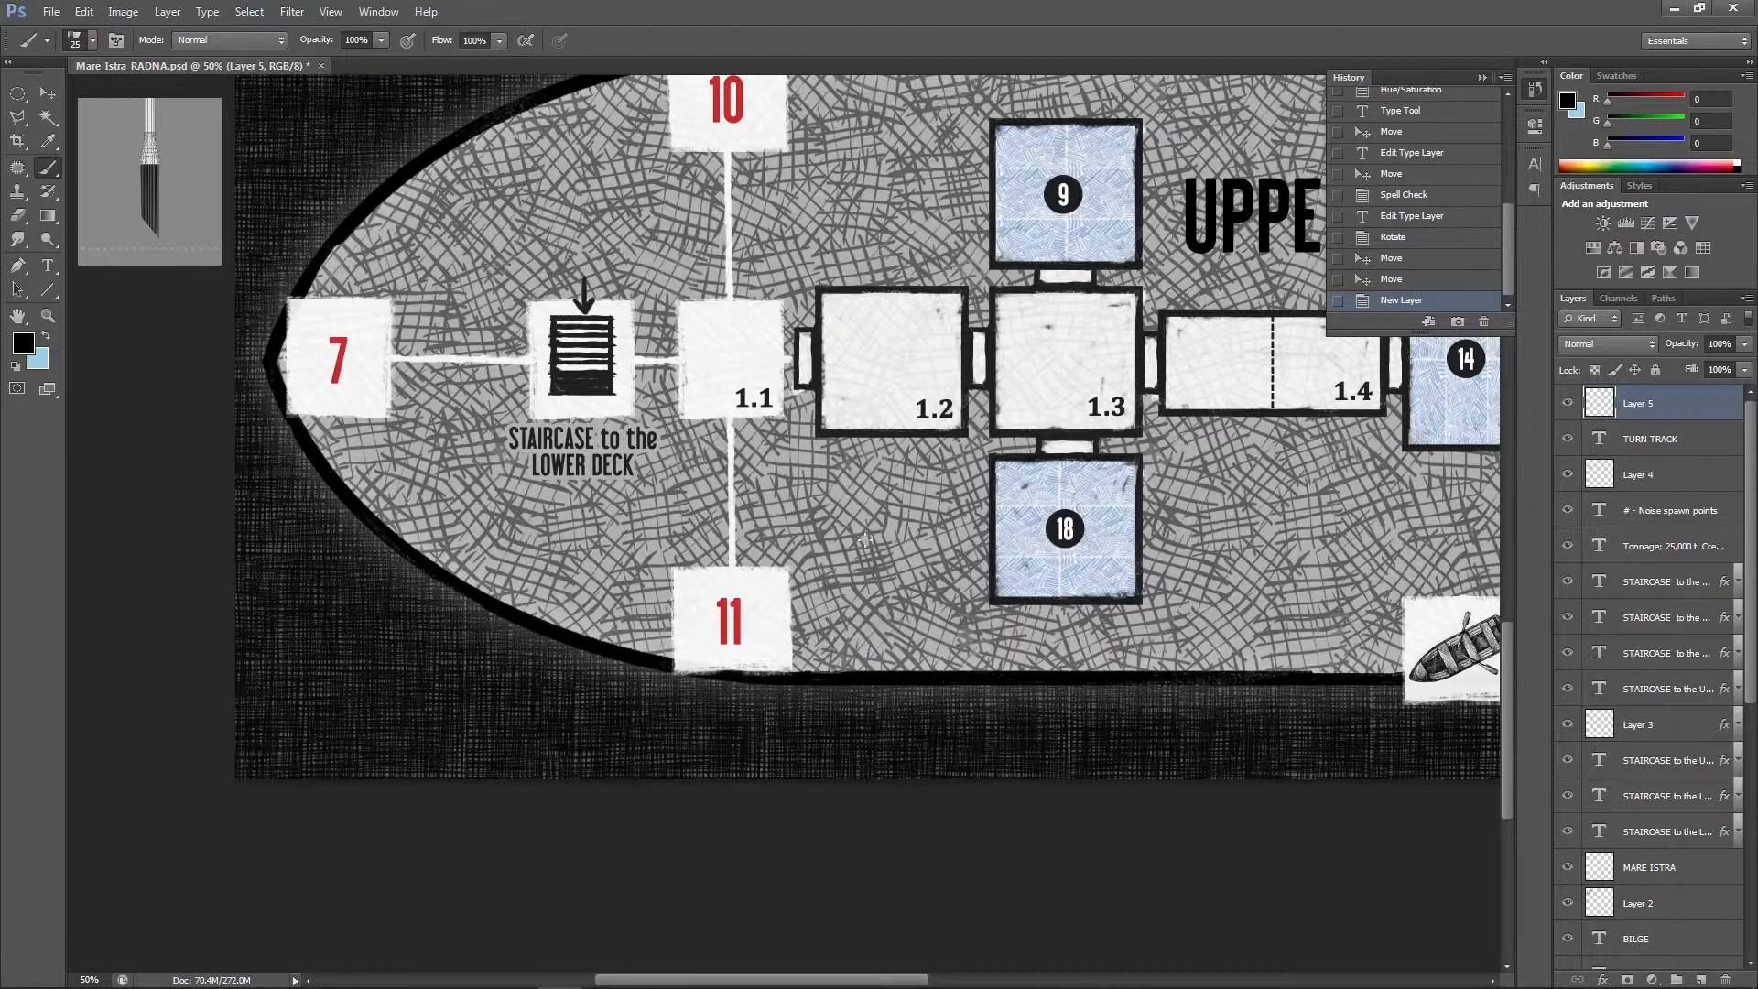
Paint a small black deck machine with a boxy body and two splayed legs between square 11 and room 18, keeping its layer at 100% opacity
{"action": "mouse_move", "coordinate": [847, 518]}
{"action": "left_mouse_down"}
{"action": "mouse_move", "coordinate": [849, 561]}
{"action": "mouse_move", "coordinate": [876, 576]}
{"action": "left_mouse_up"}
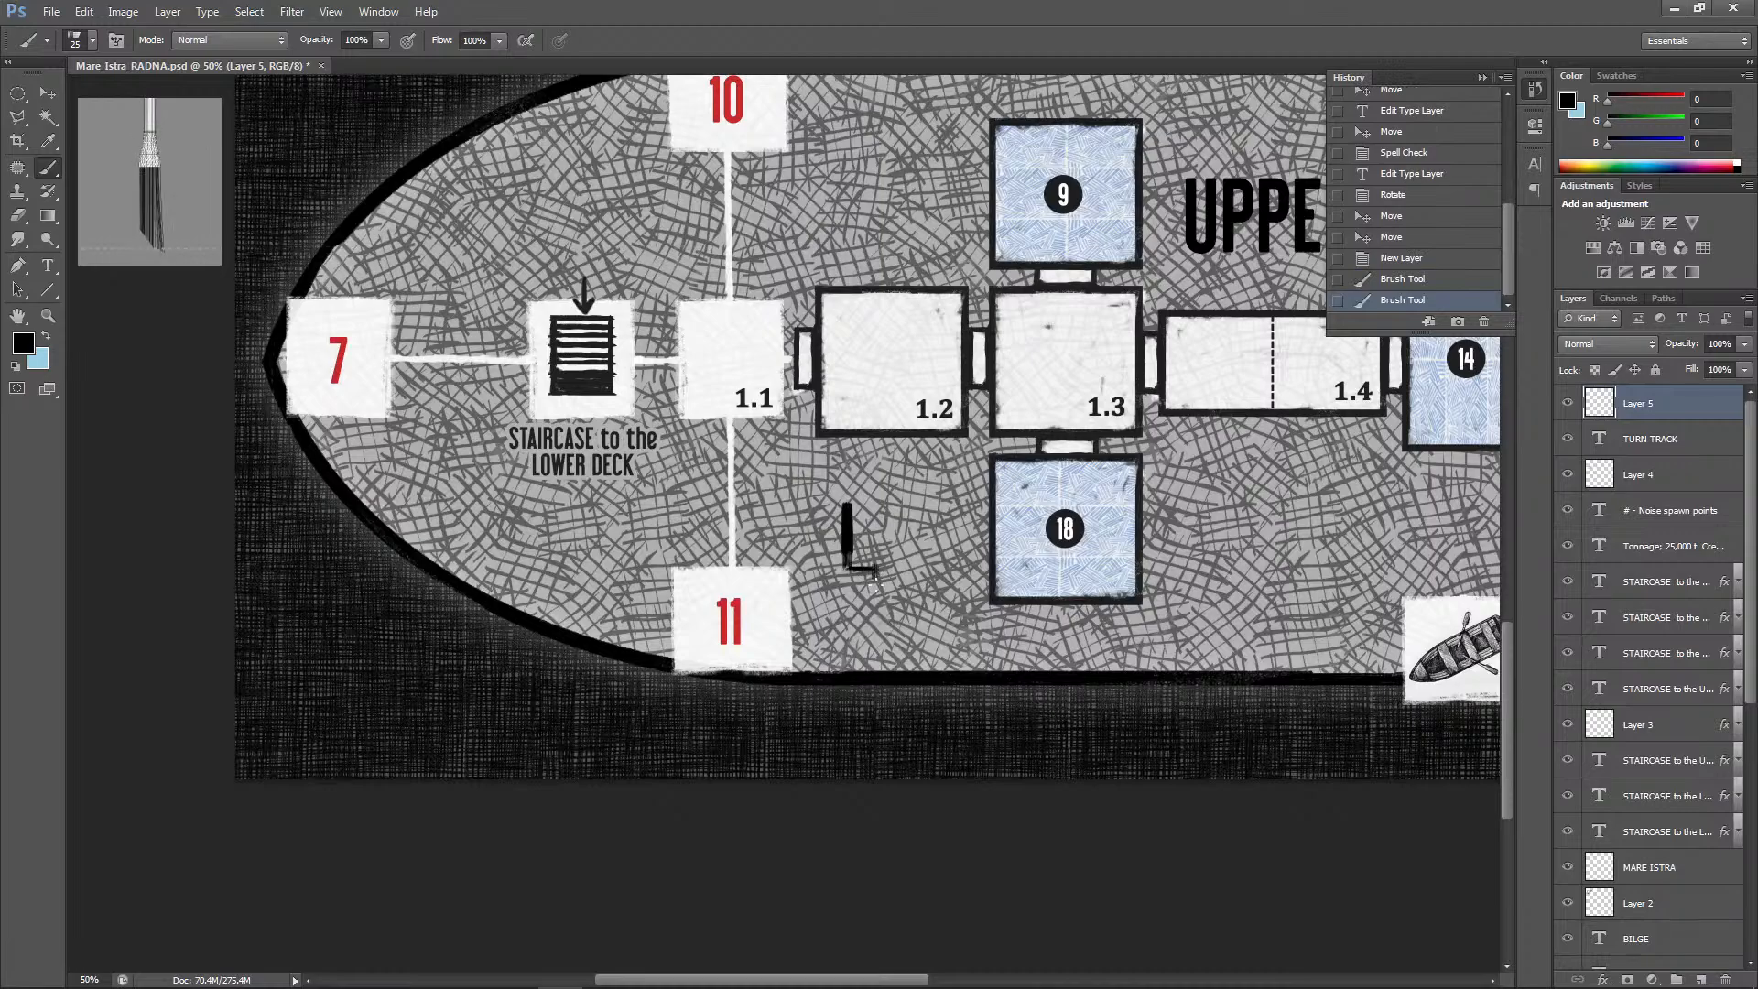
{"action": "mouse_move", "coordinate": [843, 504]}
{"action": "left_mouse_down"}
{"action": "mouse_move", "coordinate": [877, 488]}
{"action": "mouse_move", "coordinate": [855, 516]}
{"action": "mouse_move", "coordinate": [886, 511]}
{"action": "mouse_move", "coordinate": [884, 492]}
{"action": "mouse_move", "coordinate": [894, 508]}
{"action": "mouse_move", "coordinate": [877, 488]}
{"action": "mouse_move", "coordinate": [926, 488]}
{"action": "mouse_move", "coordinate": [907, 501]}
{"action": "mouse_move", "coordinate": [899, 587]}
{"action": "left_mouse_up"}
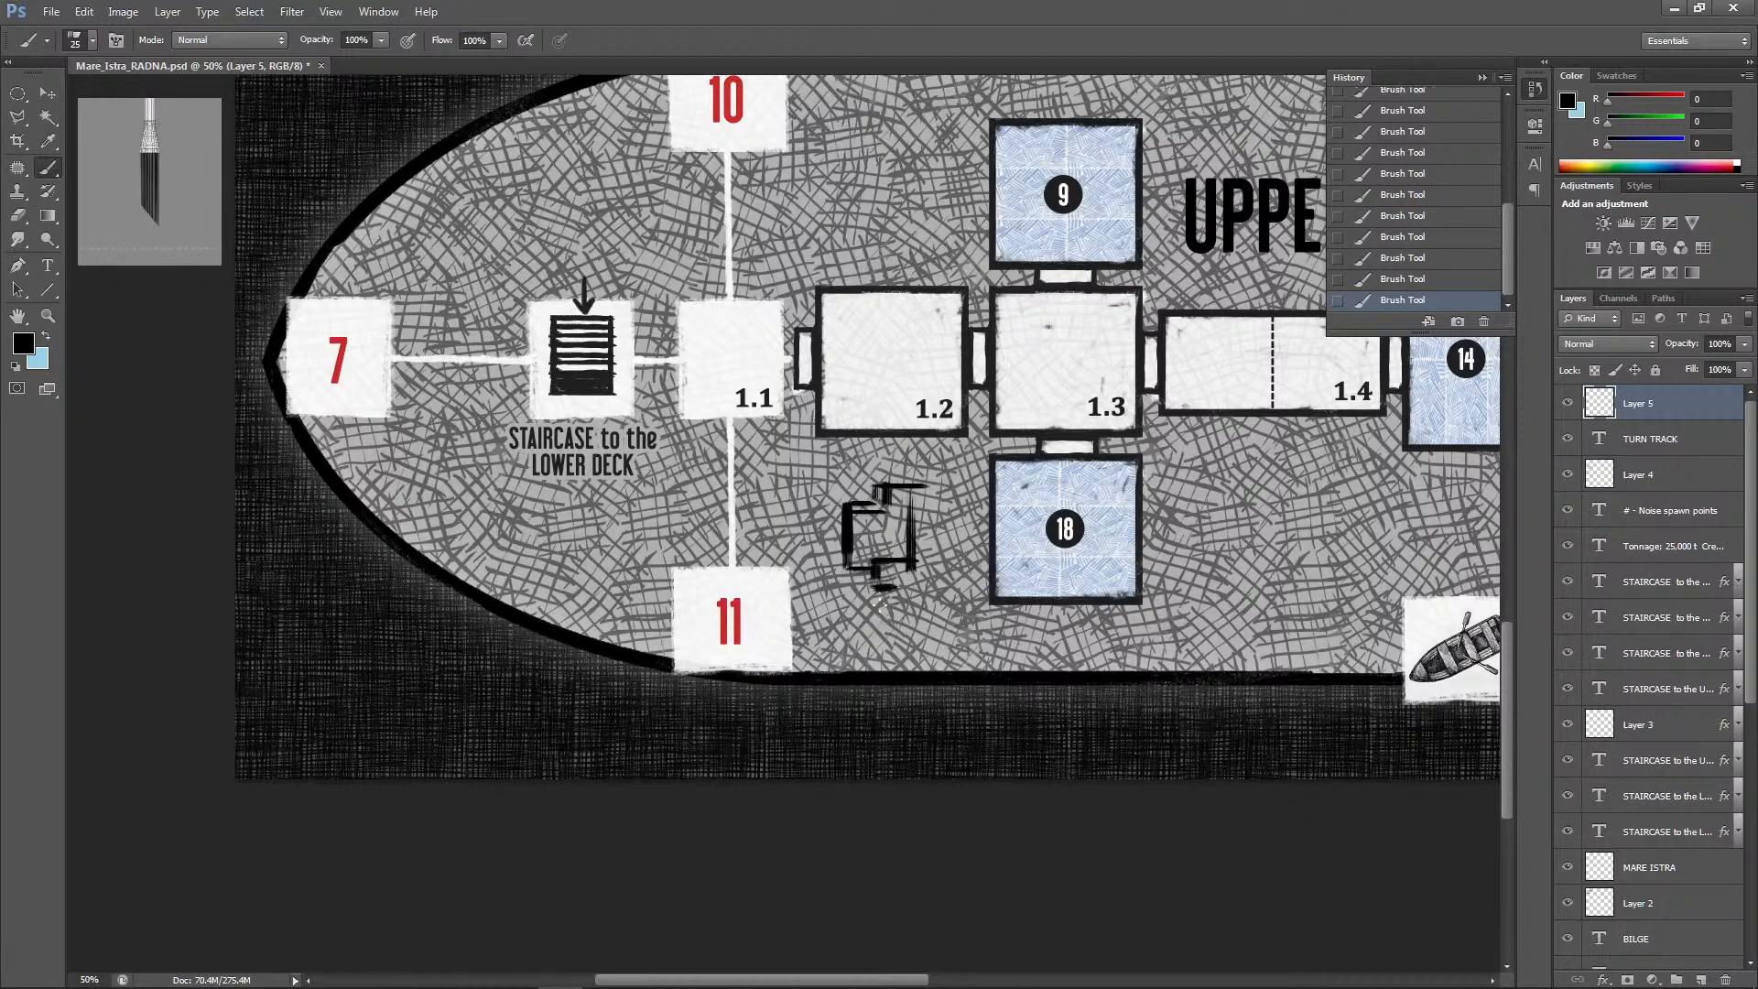
{"action": "left_click", "coordinate": [838, 655], "text": "shift"}
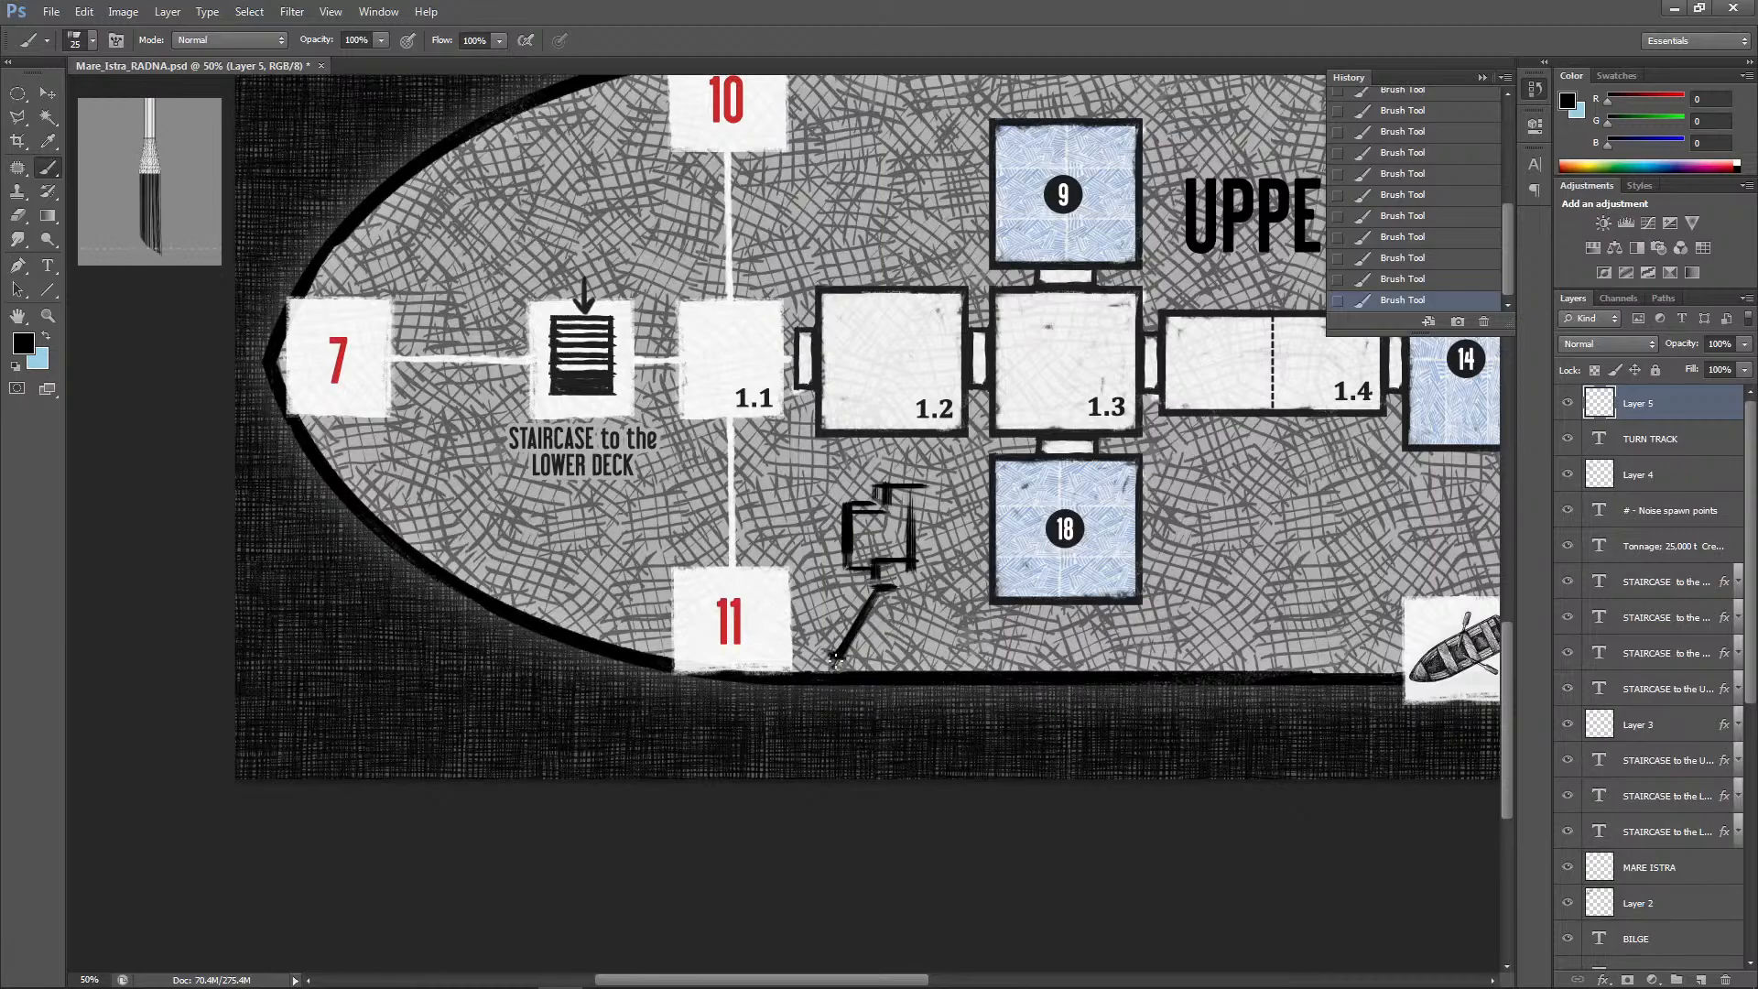
{"action": "left_click_drag", "start_coordinate": [836, 659], "coordinate": [829, 655]}
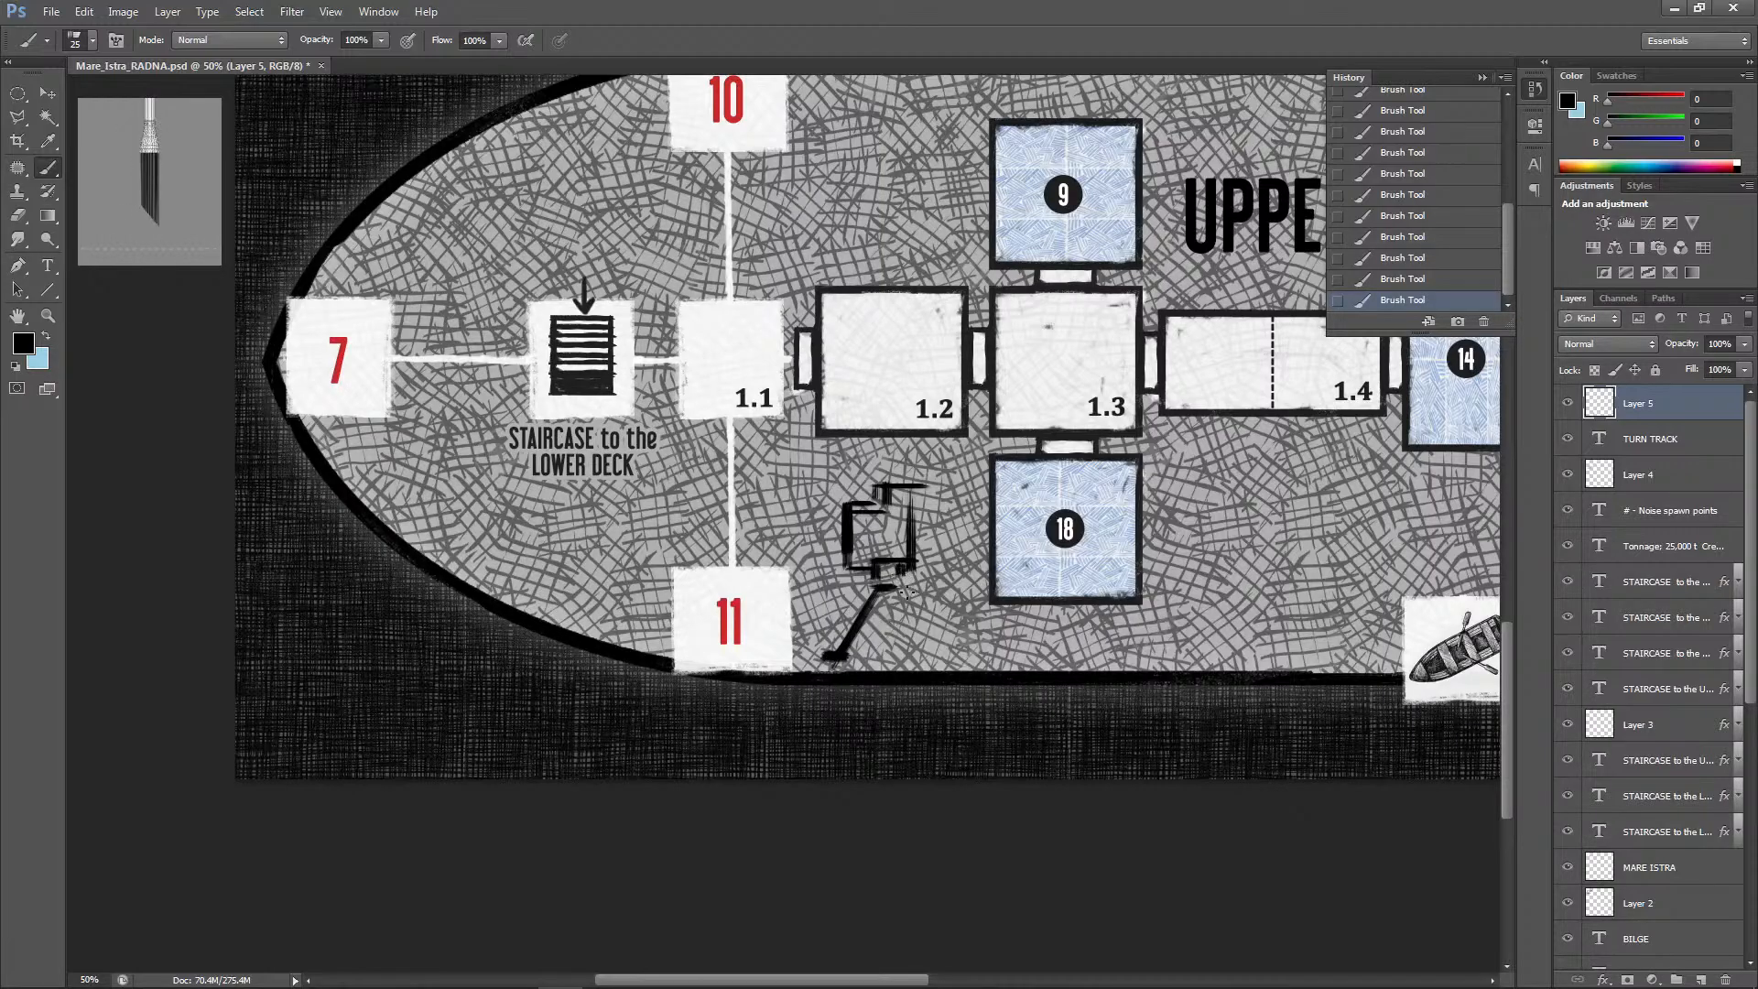
{"action": "mouse_move", "coordinate": [904, 590]}
{"action": "left_mouse_down"}
{"action": "mouse_move", "coordinate": [906, 650]}
{"action": "mouse_move", "coordinate": [931, 659]}
{"action": "left_mouse_up"}
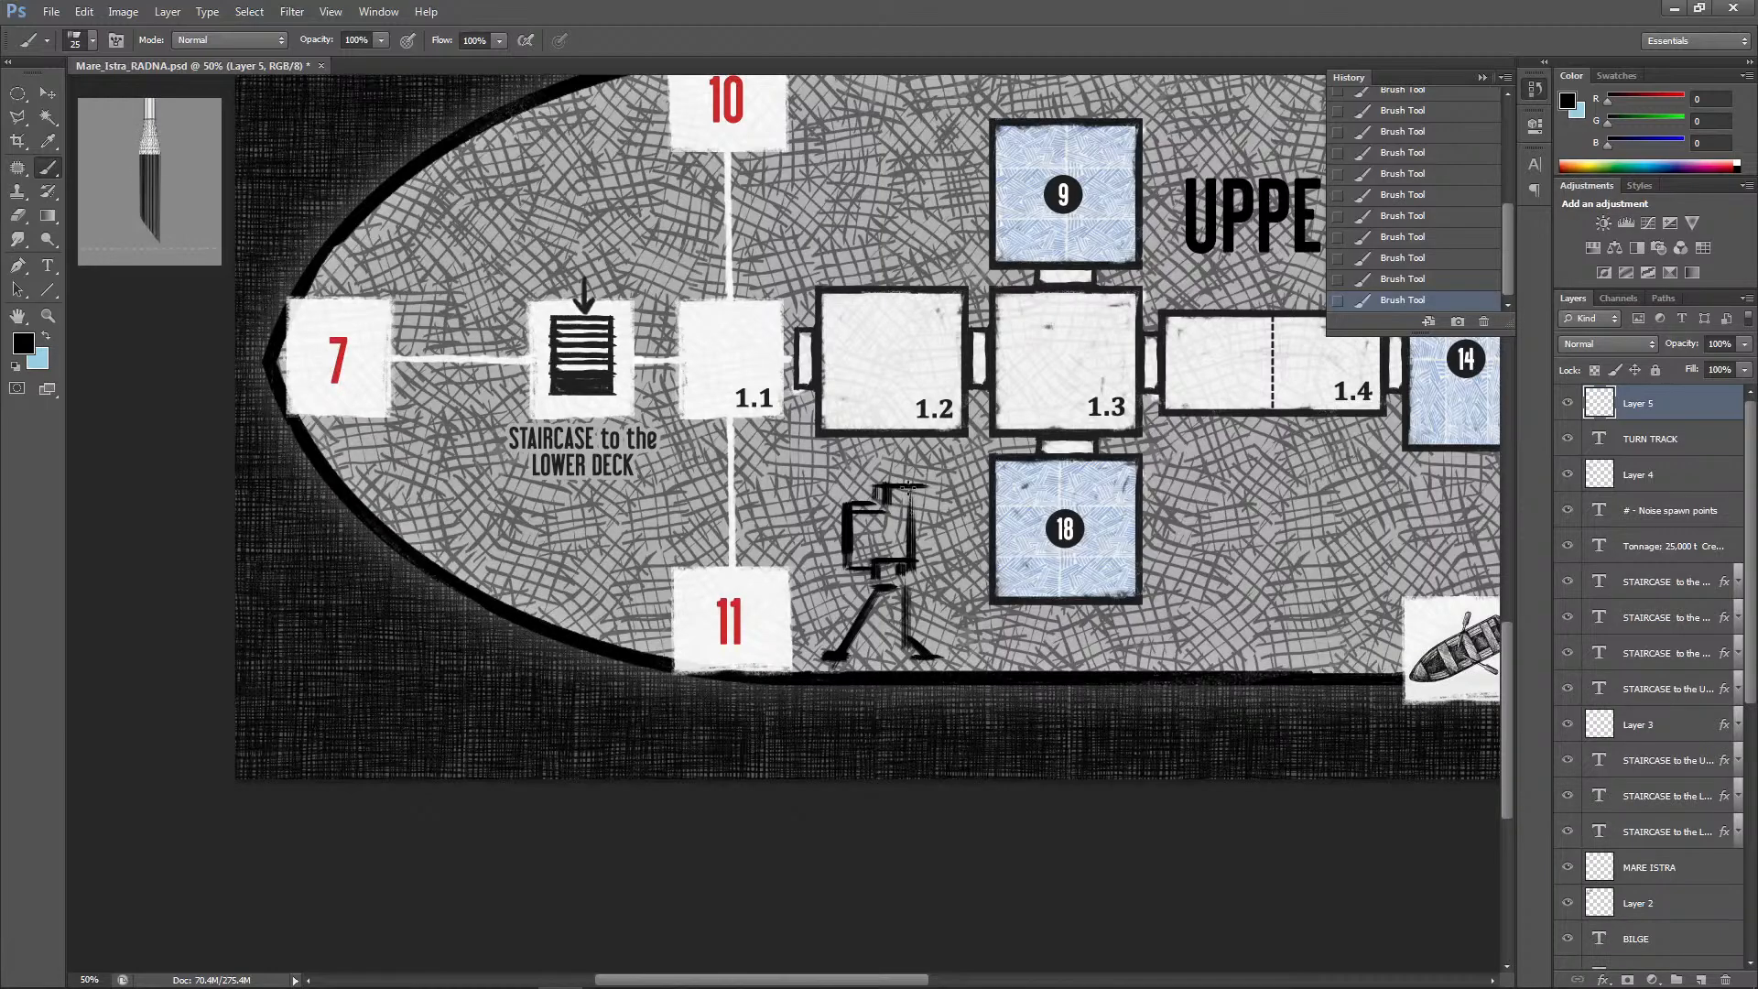
{"action": "mouse_move", "coordinate": [909, 483]}
{"action": "left_mouse_down"}
{"action": "mouse_move", "coordinate": [913, 552]}
{"action": "mouse_move", "coordinate": [863, 529]}
{"action": "mouse_move", "coordinate": [887, 523]}
{"action": "mouse_move", "coordinate": [905, 531]}
{"action": "mouse_move", "coordinate": [850, 547]}
{"action": "mouse_move", "coordinate": [903, 537]}
{"action": "left_mouse_up"}
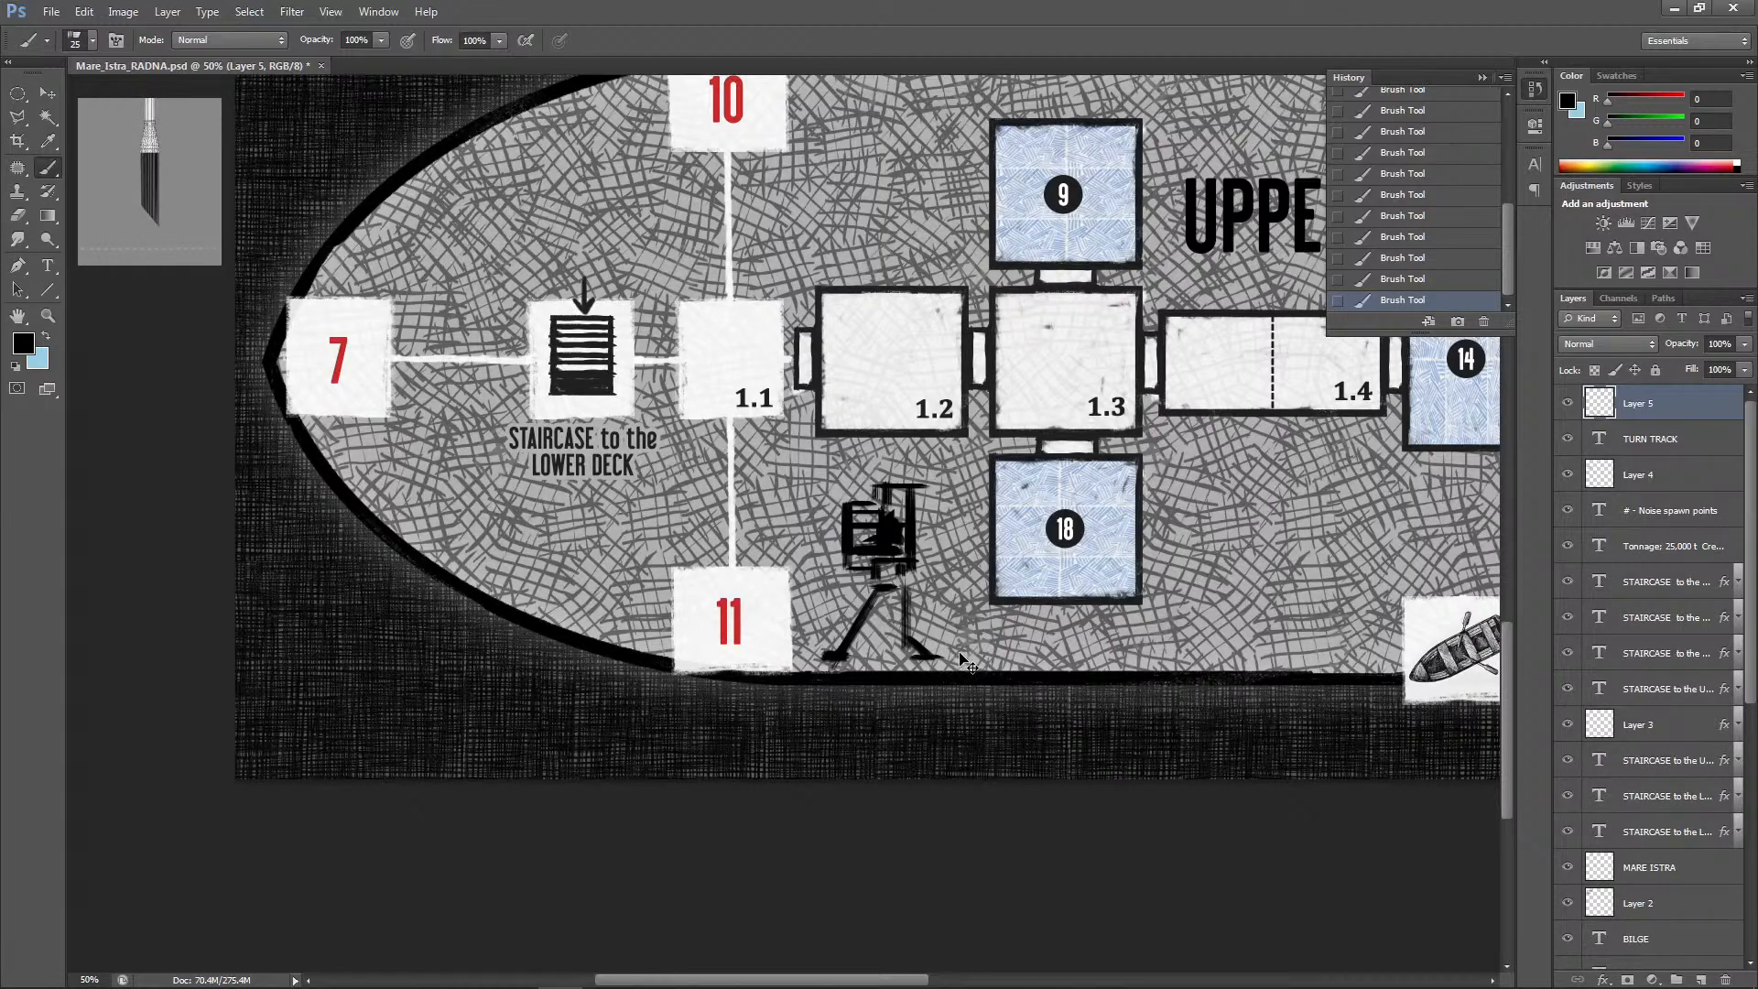
{"action": "key", "text": "ctrl+minus"}
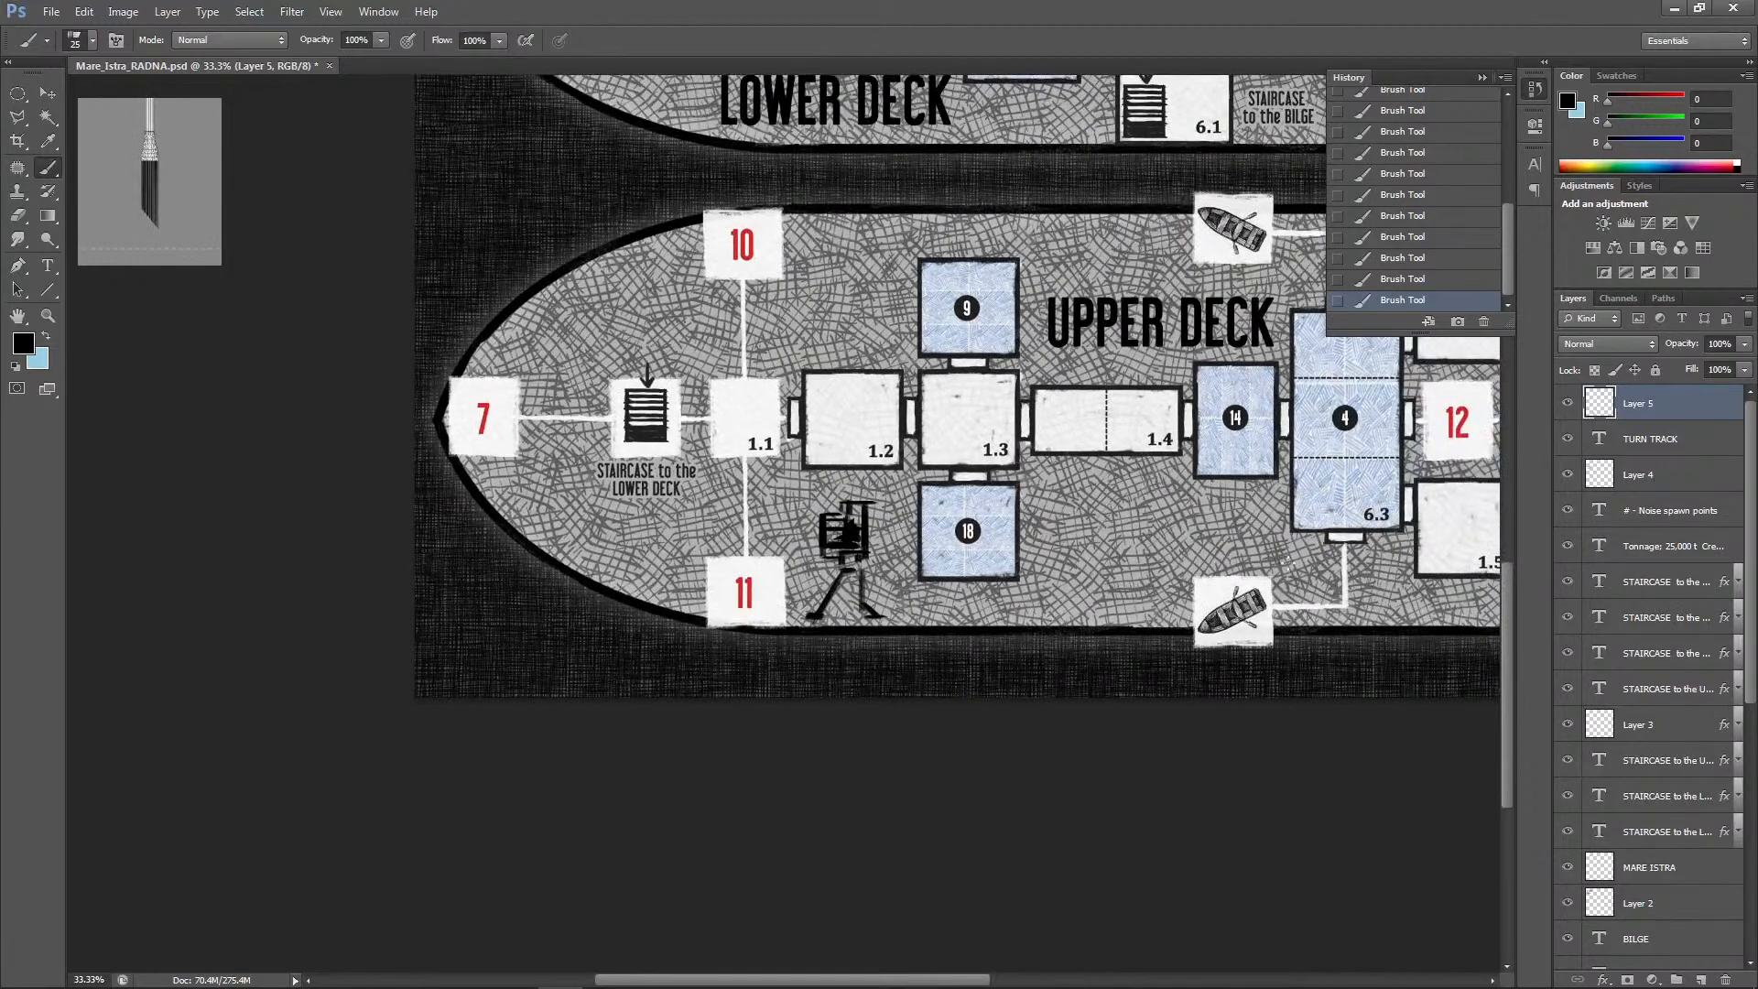
{"action": "left_click", "coordinate": [1744, 343]}
{"action": "mouse_move", "coordinate": [1743, 364]}
{"action": "left_mouse_down"}
{"action": "mouse_move", "coordinate": [1726, 366]}
{"action": "mouse_move", "coordinate": [1746, 367]}
{"action": "left_mouse_up"}
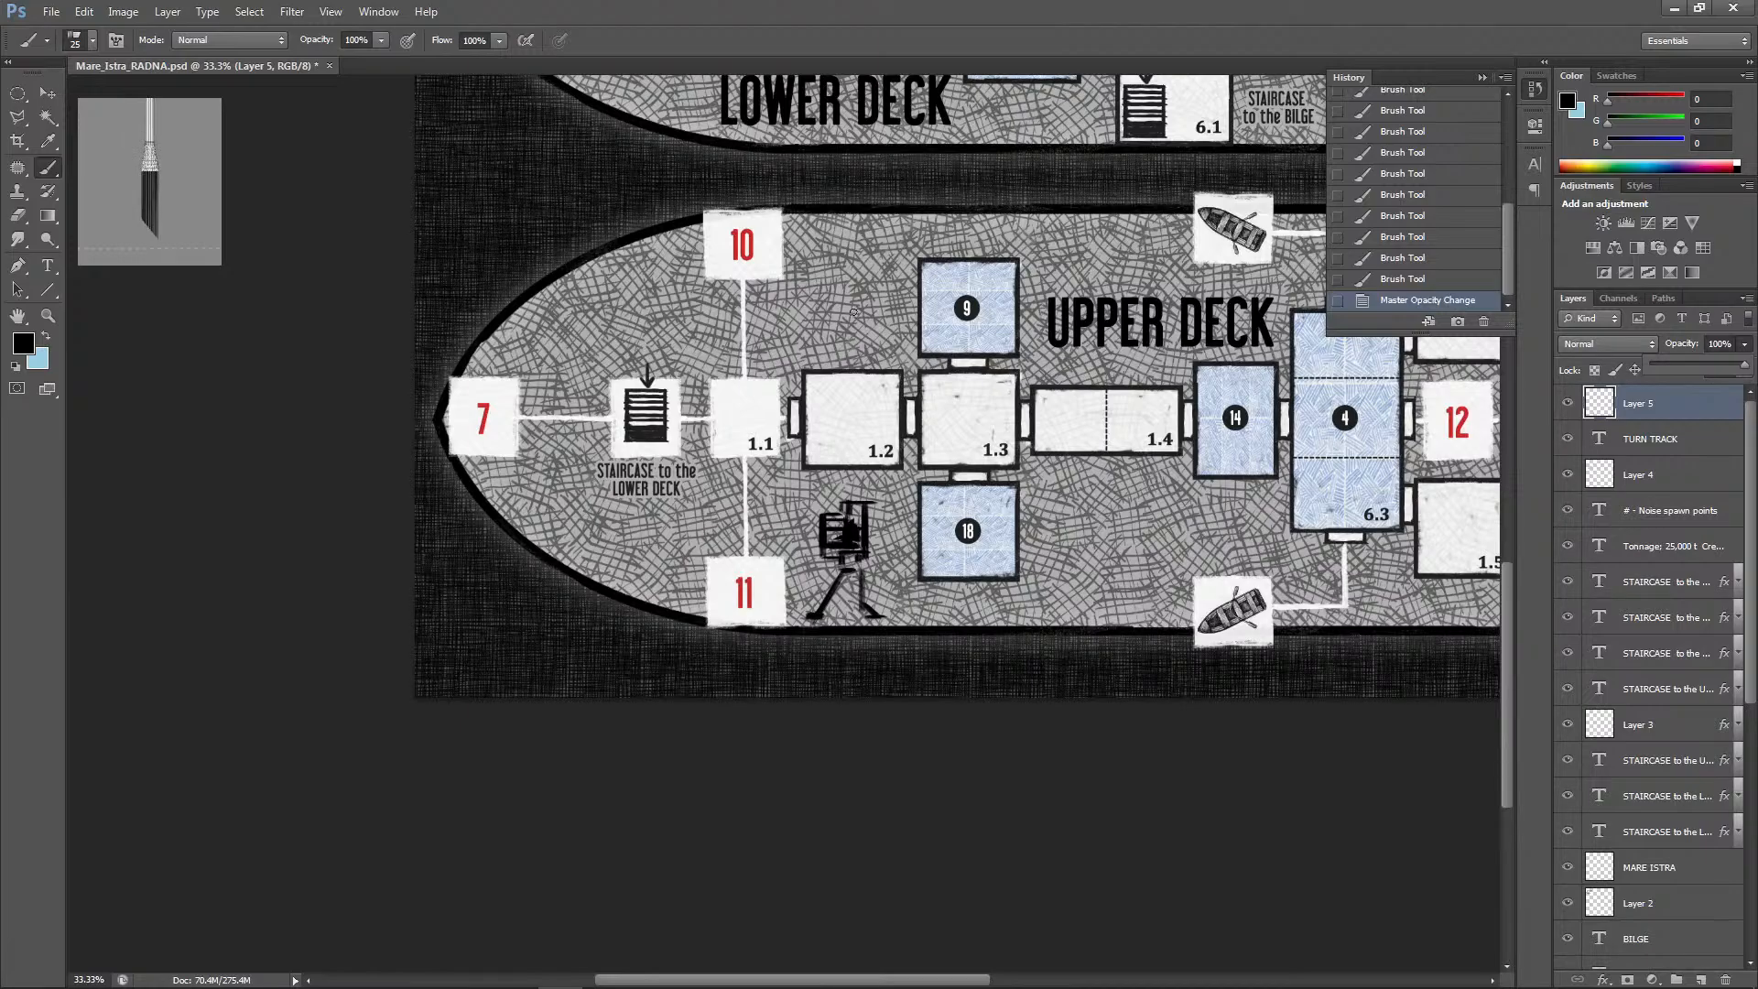
Duplicate the deck machine layer, flip the copy vertically and place it between square 10 and room 9
{"action": "left_click_drag", "start_coordinate": [1701, 410], "coordinate": [1700, 978]}
{"action": "left_click", "coordinate": [84, 11]}
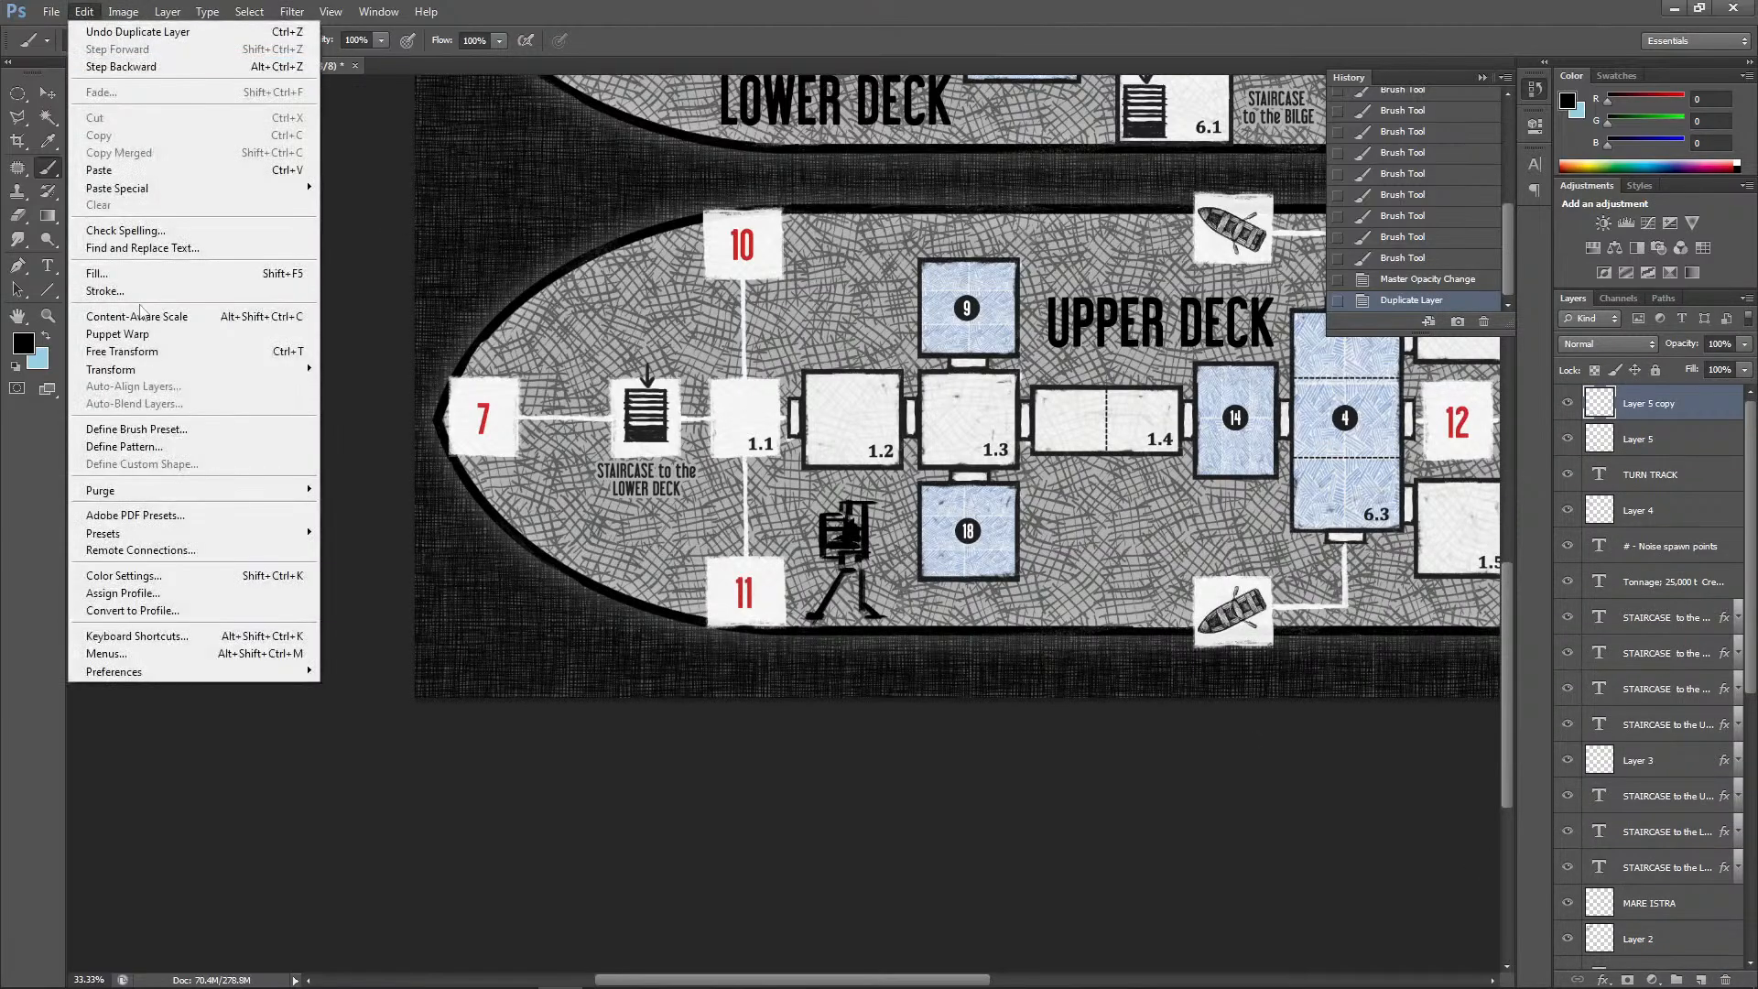
{"action": "mouse_move", "coordinate": [117, 370]}
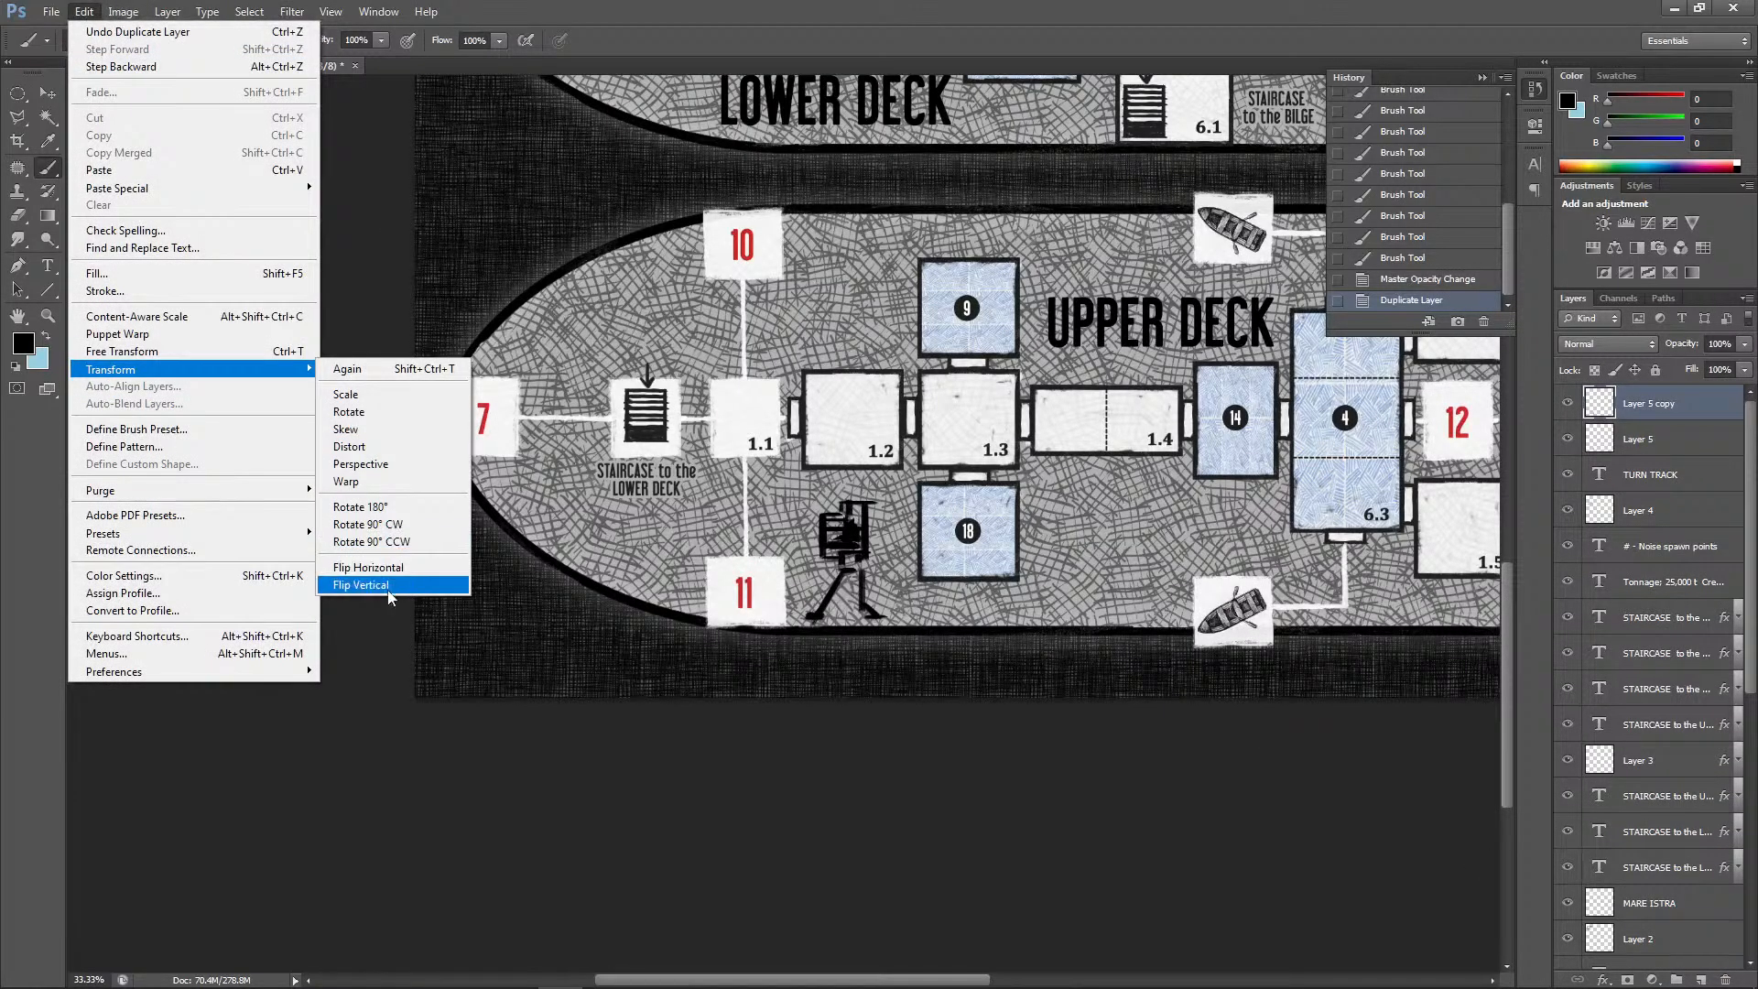
{"action": "left_click", "coordinate": [366, 584]}
{"action": "left_click", "coordinate": [48, 94]}
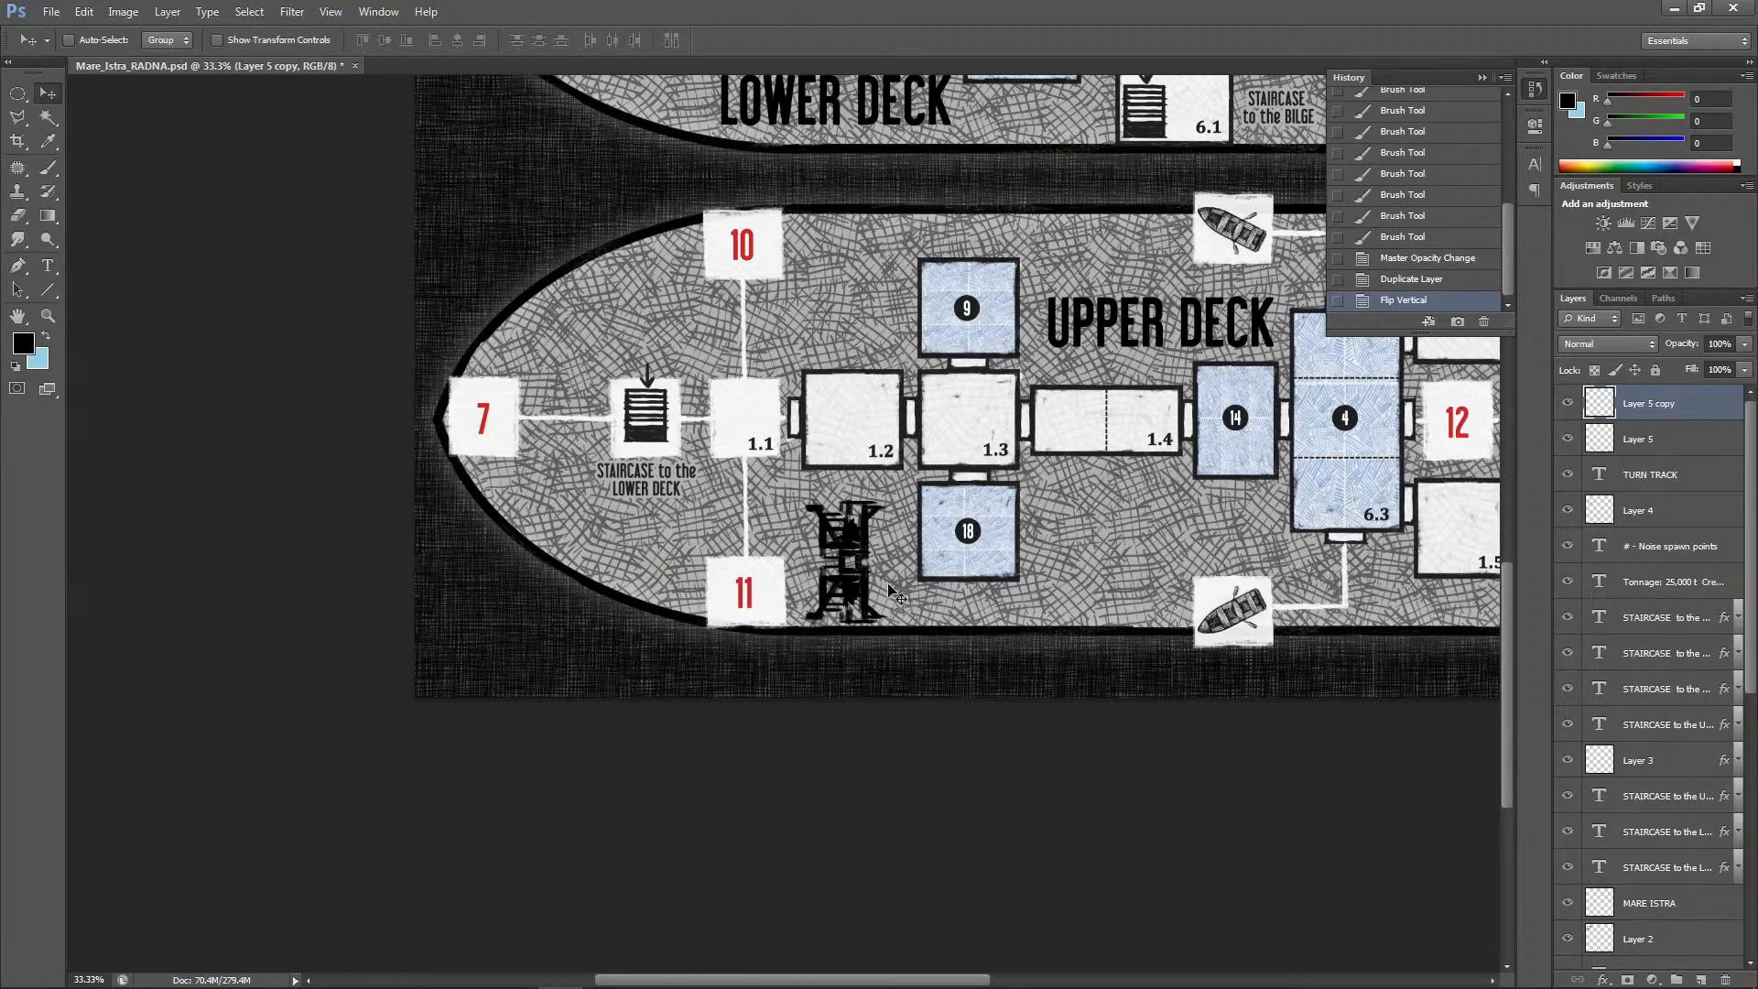
{"action": "left_click_drag", "start_coordinate": [870, 600], "coordinate": [869, 353]}
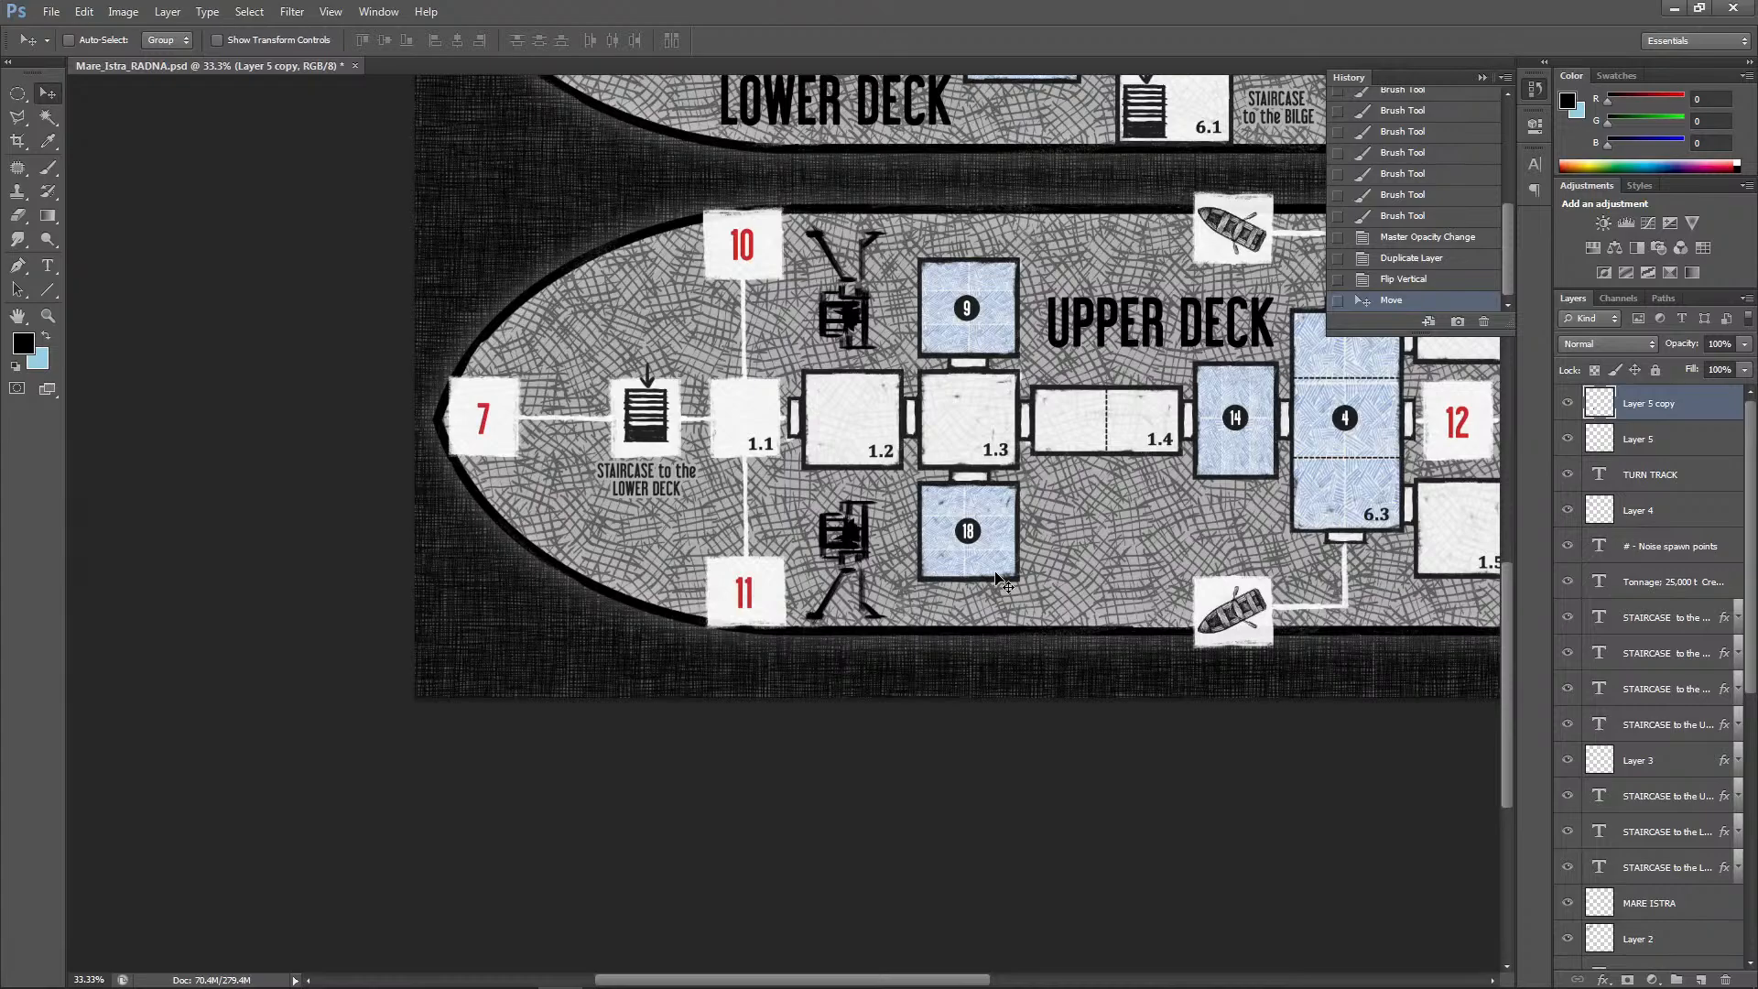
{"action": "key", "text": "ctrl+minus"}
{"action": "key", "text": "ctrl+minus"}
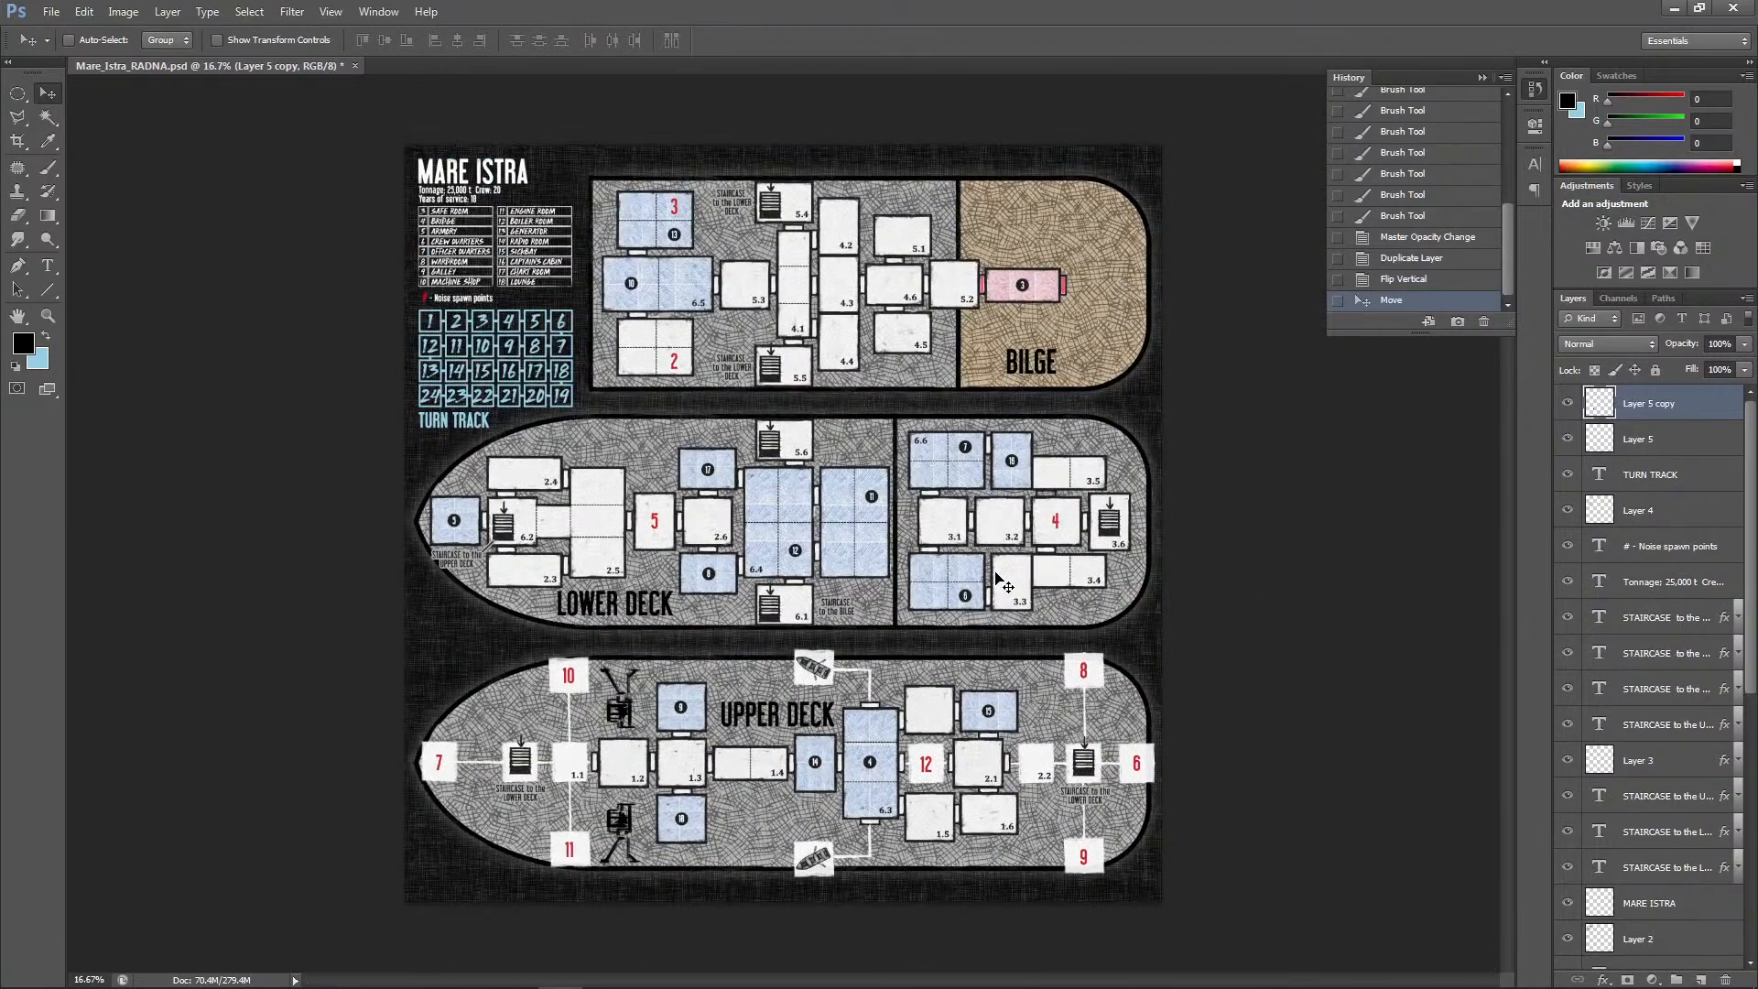
{"action": "key", "text": "ctrl+BackSpace"}
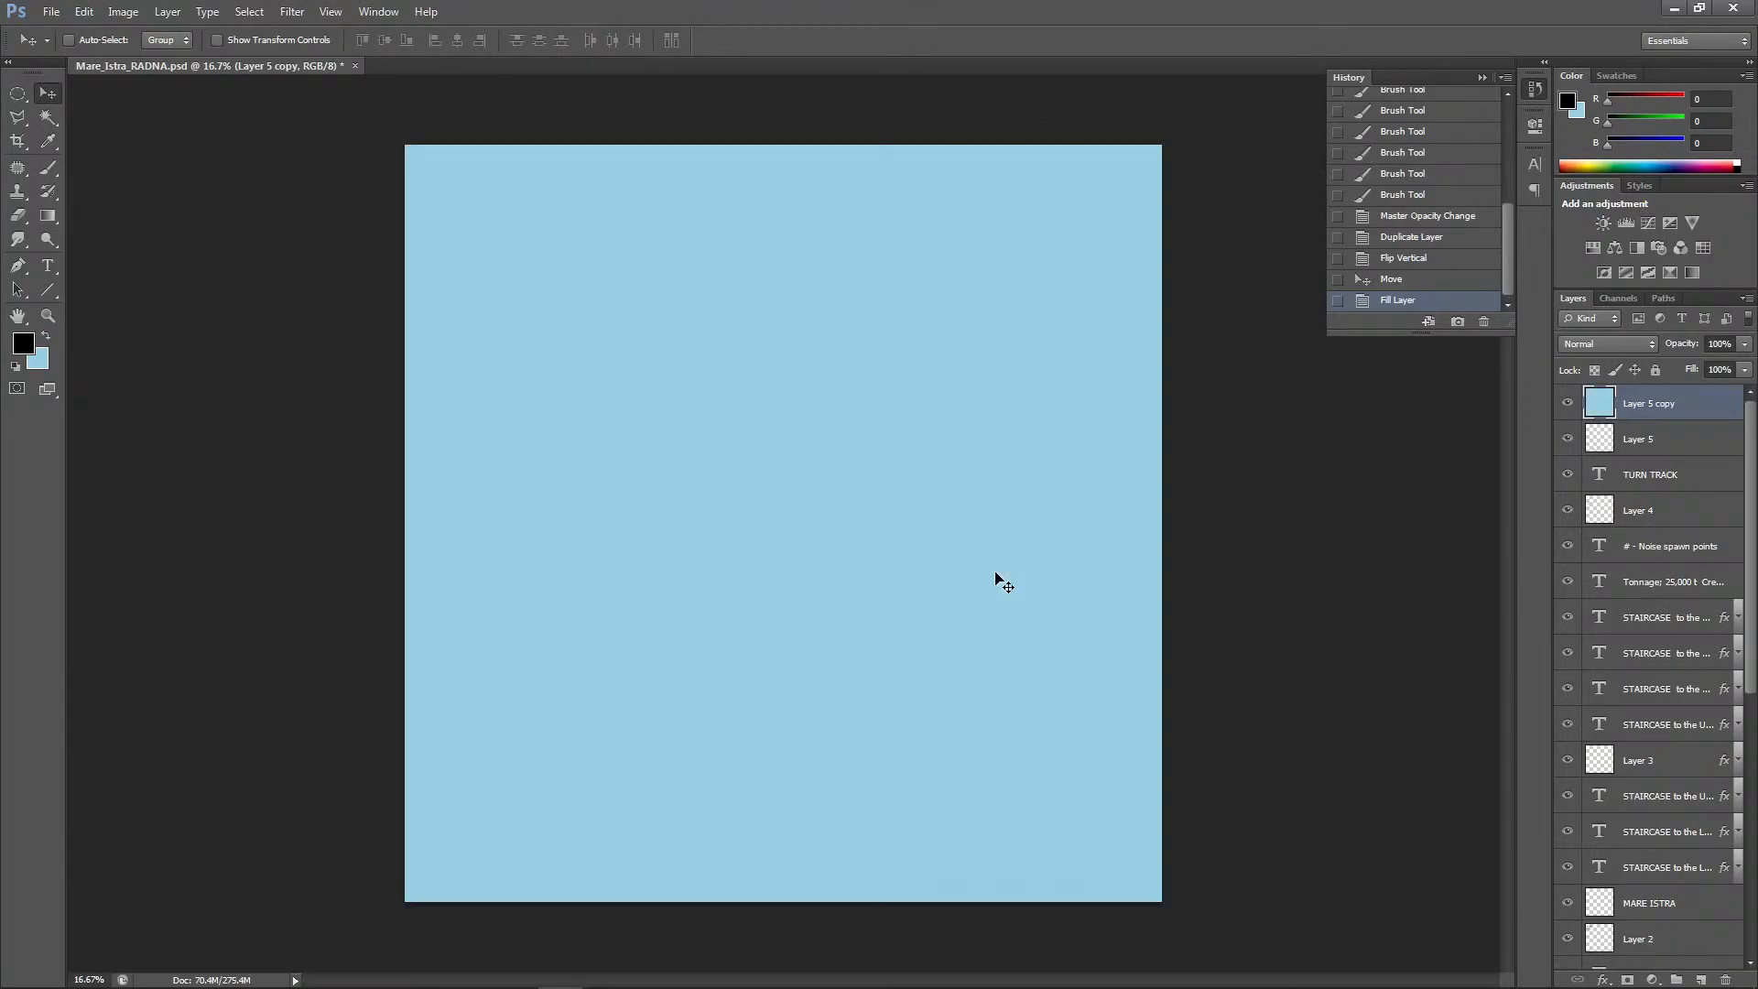
{"action": "left_click", "coordinate": [84, 12]}
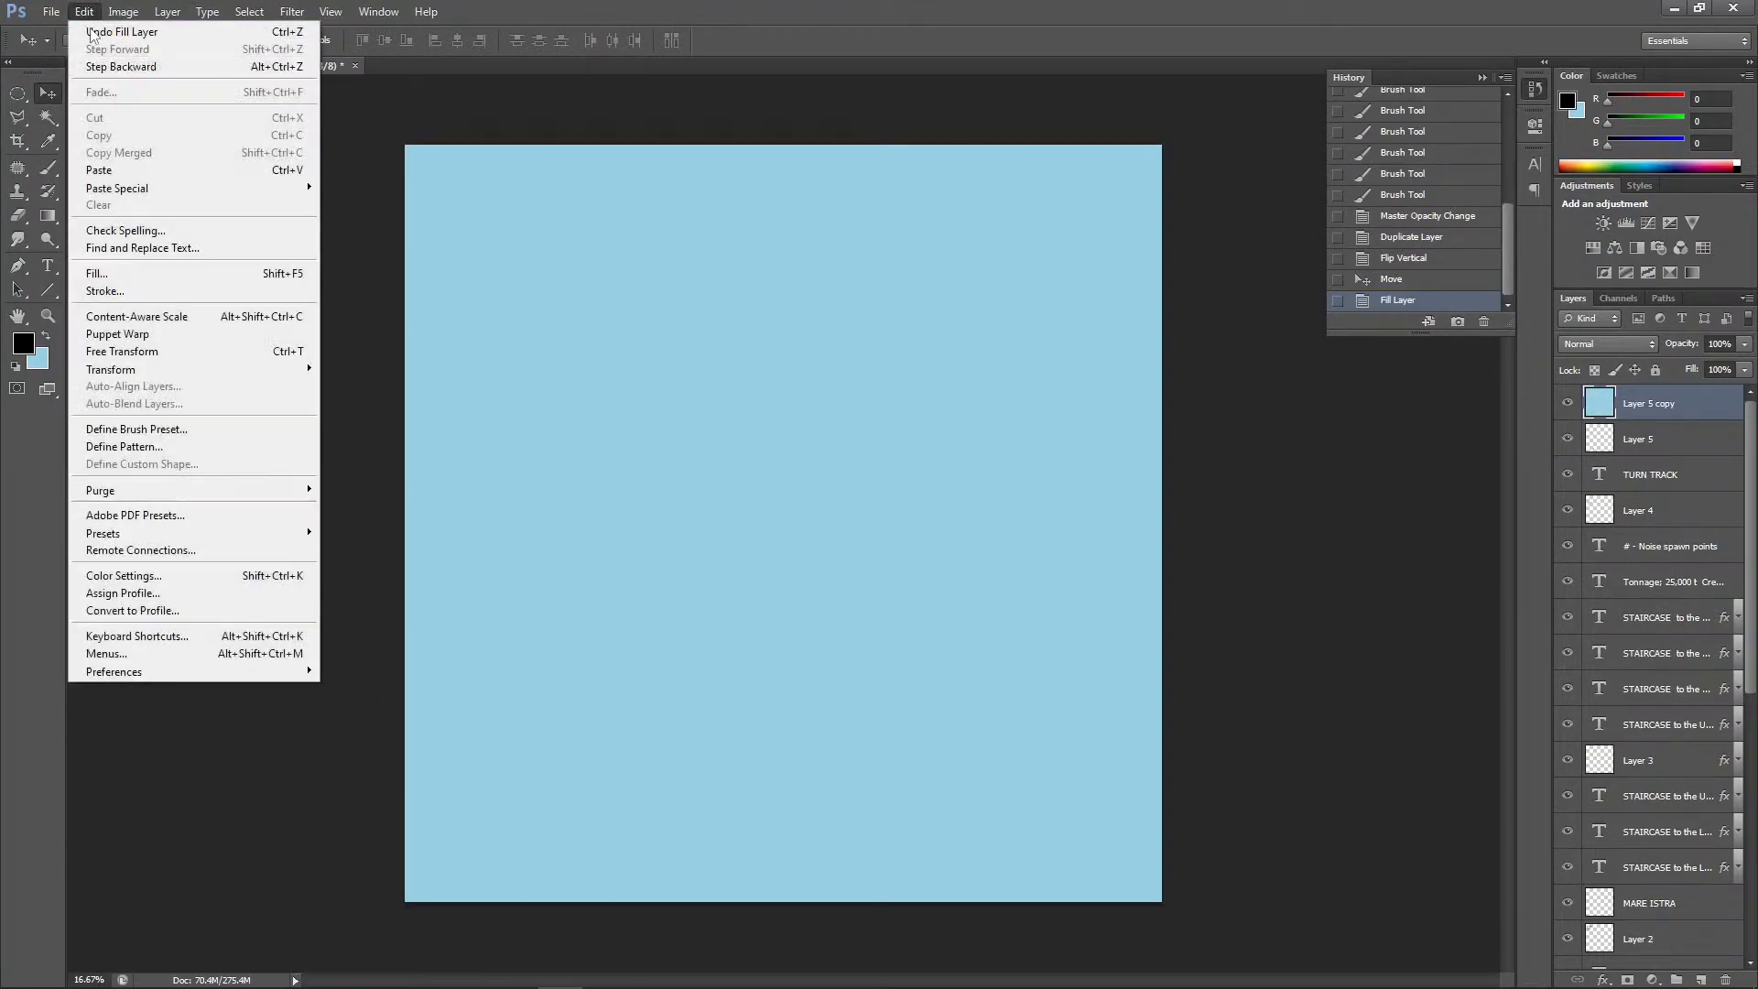
{"action": "left_click", "coordinate": [138, 31]}
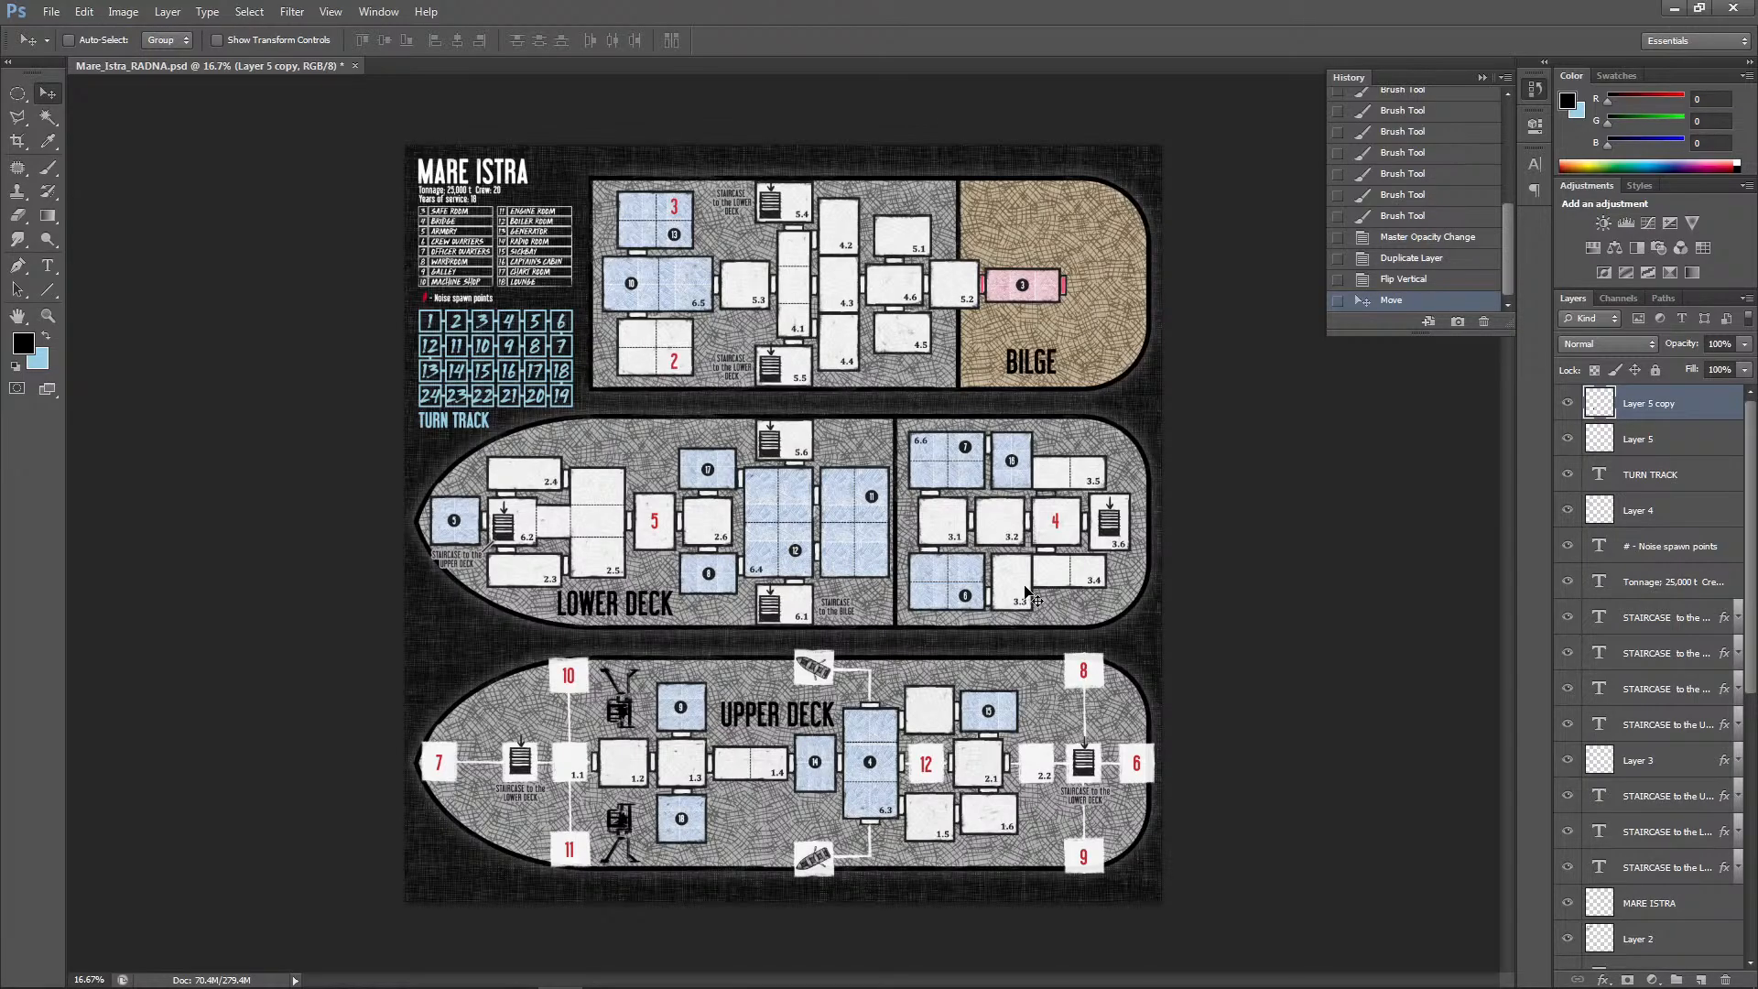
{"action": "key", "text": "ctrl+plus"}
{"action": "key", "text": "ctrl+plus"}
{"action": "key", "text": "ctrl+plus"}
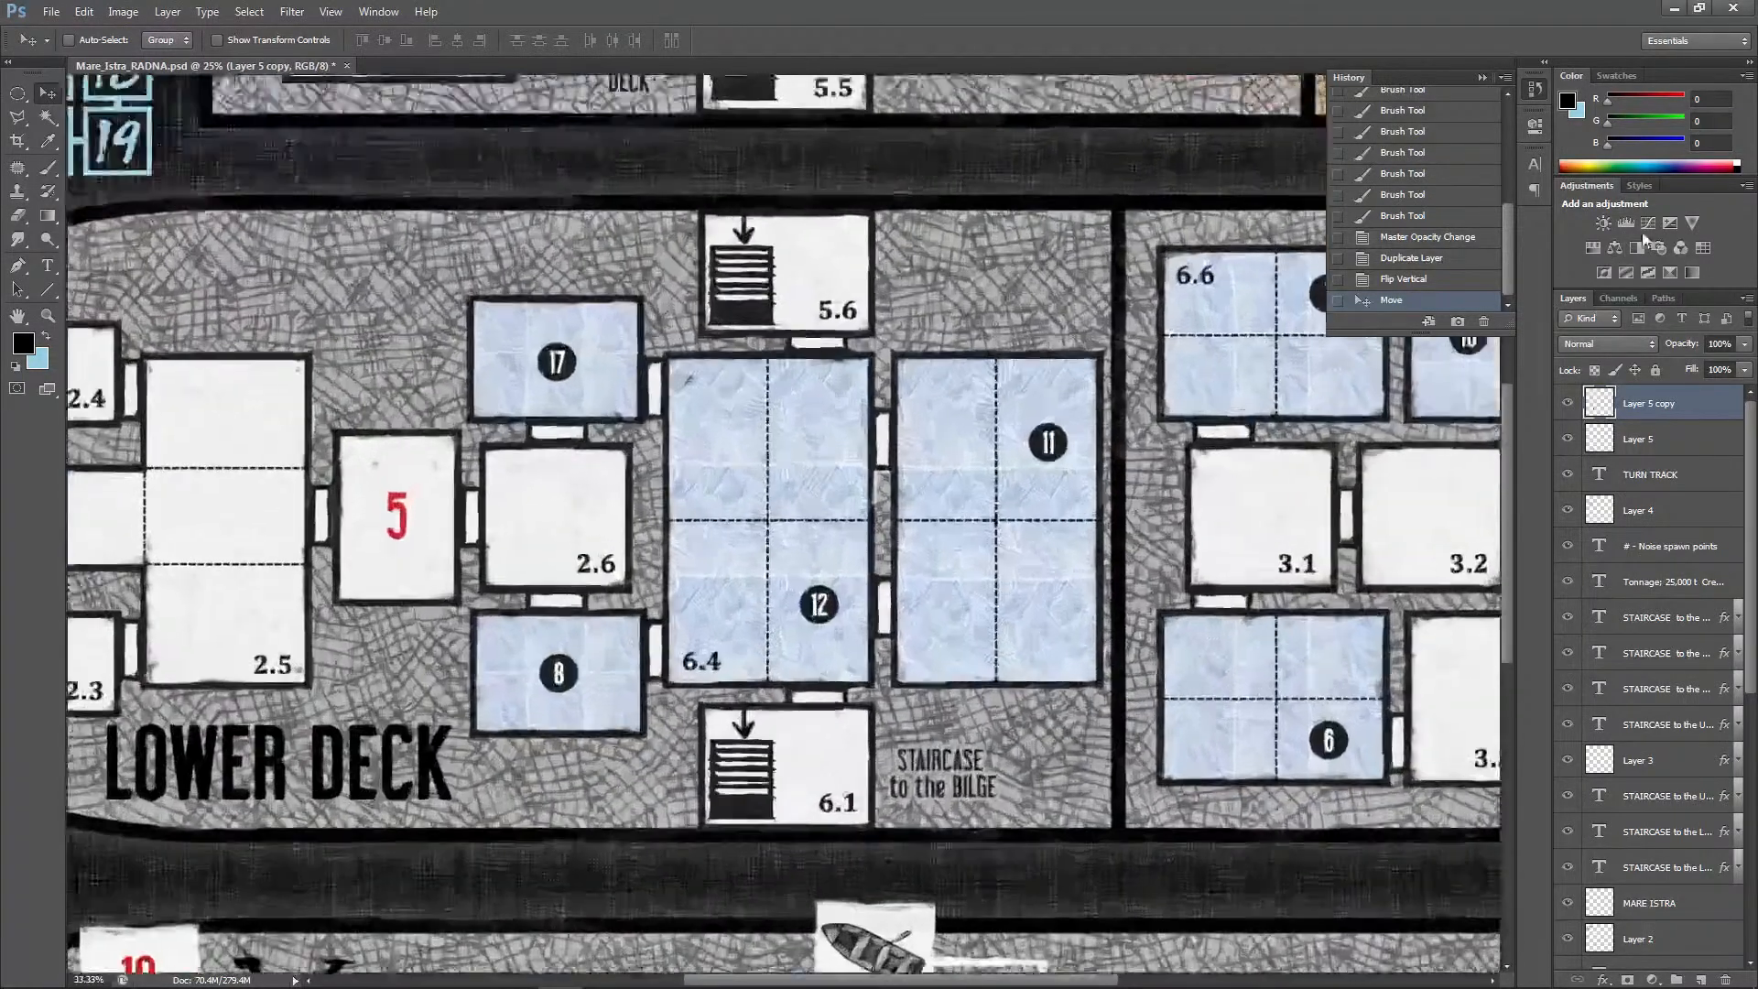
{"action": "left_click", "coordinate": [1680, 247]}
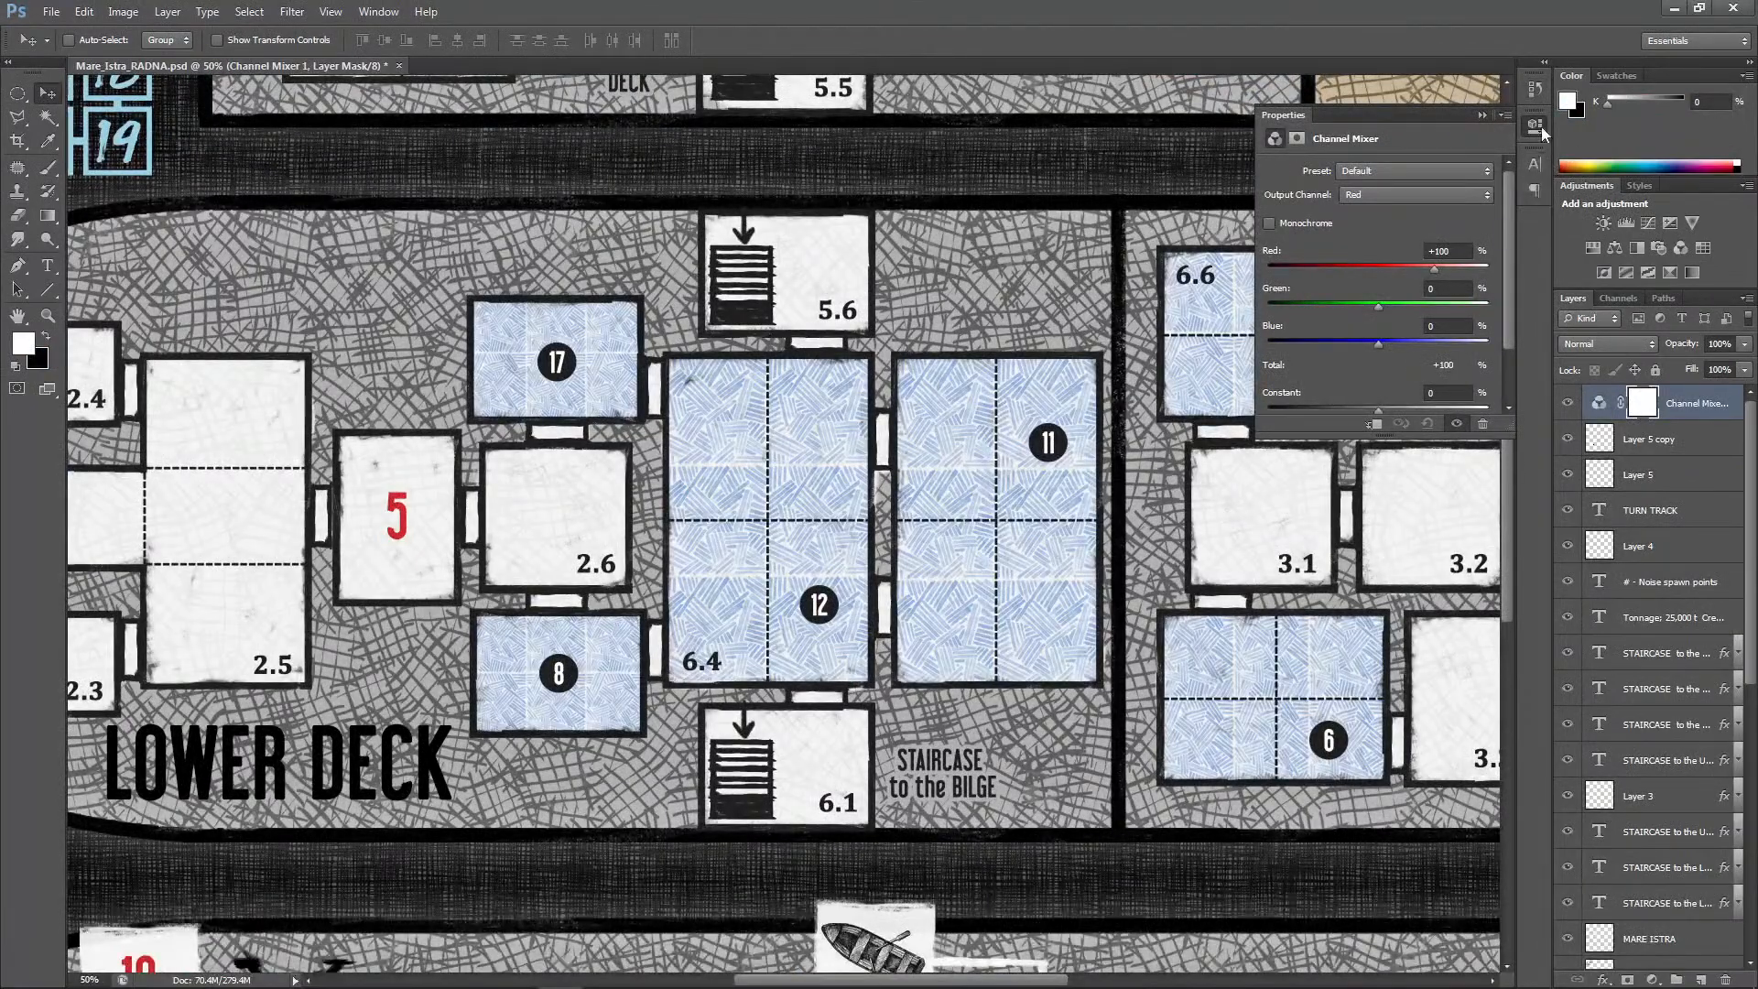
{"action": "left_click", "coordinate": [1534, 91]}
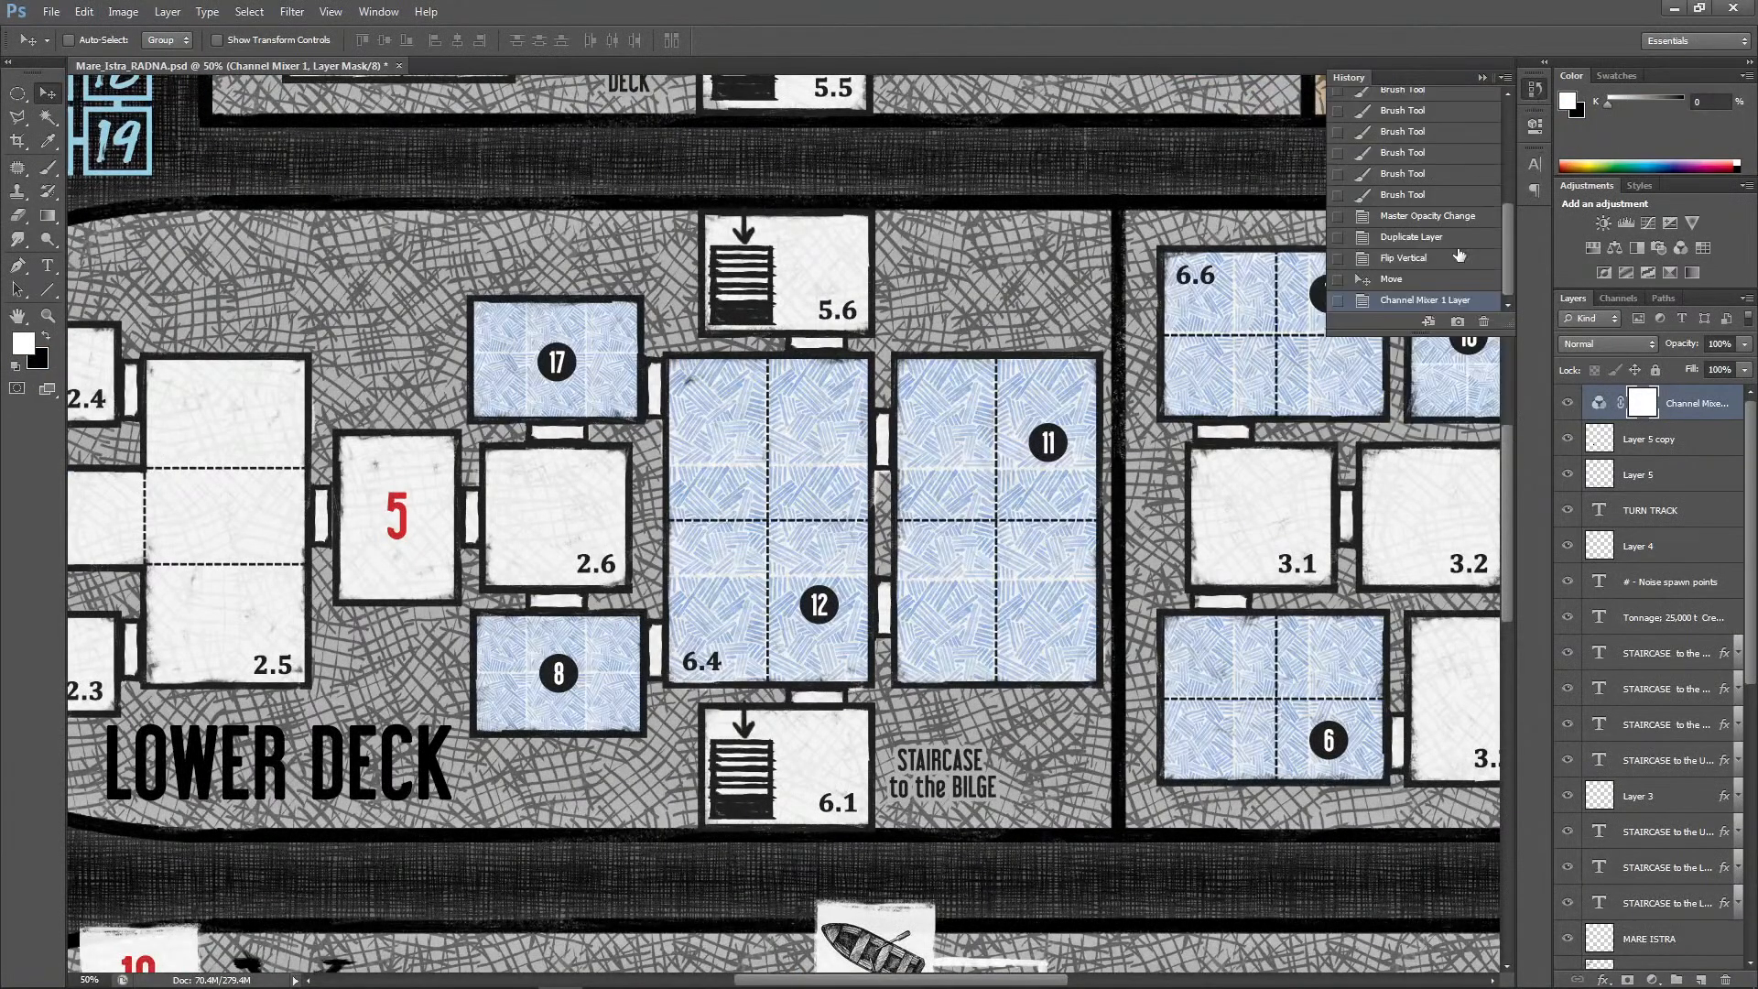
{"action": "left_click", "coordinate": [1481, 77]}
{"action": "scroll", "coordinate": [1508, 453], "scroll_direction": "down", "scroll_amount": 8}
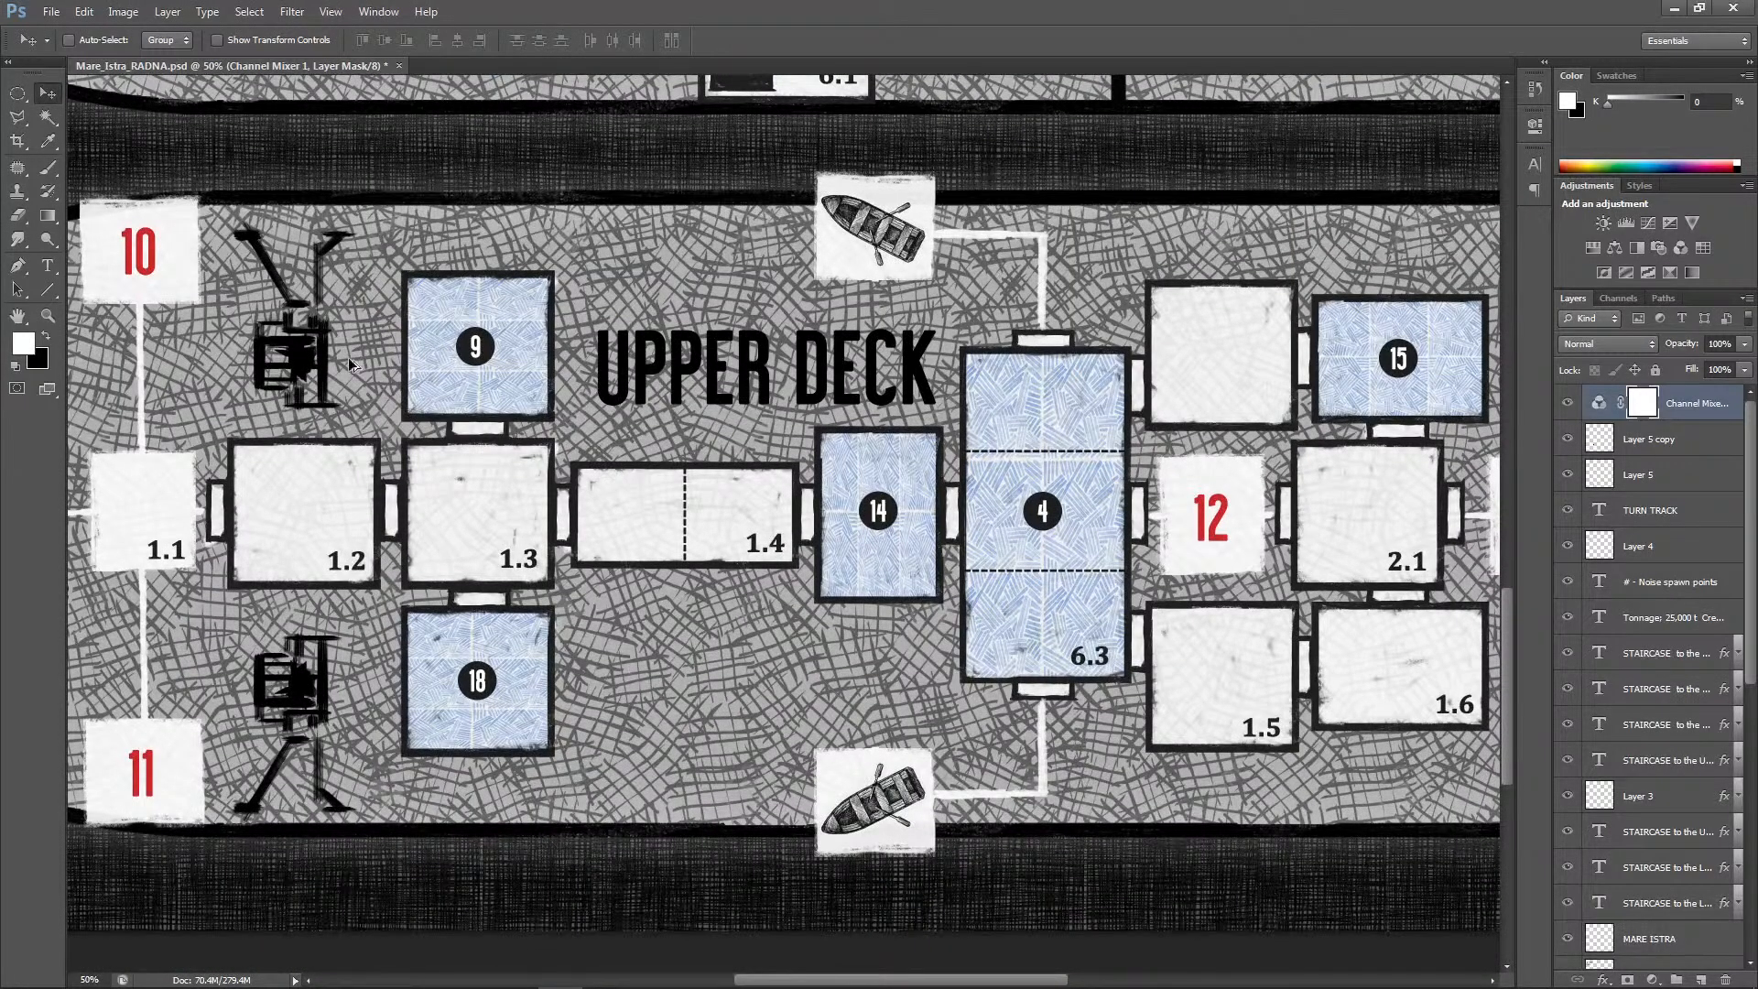
{"action": "key", "text": "b"}
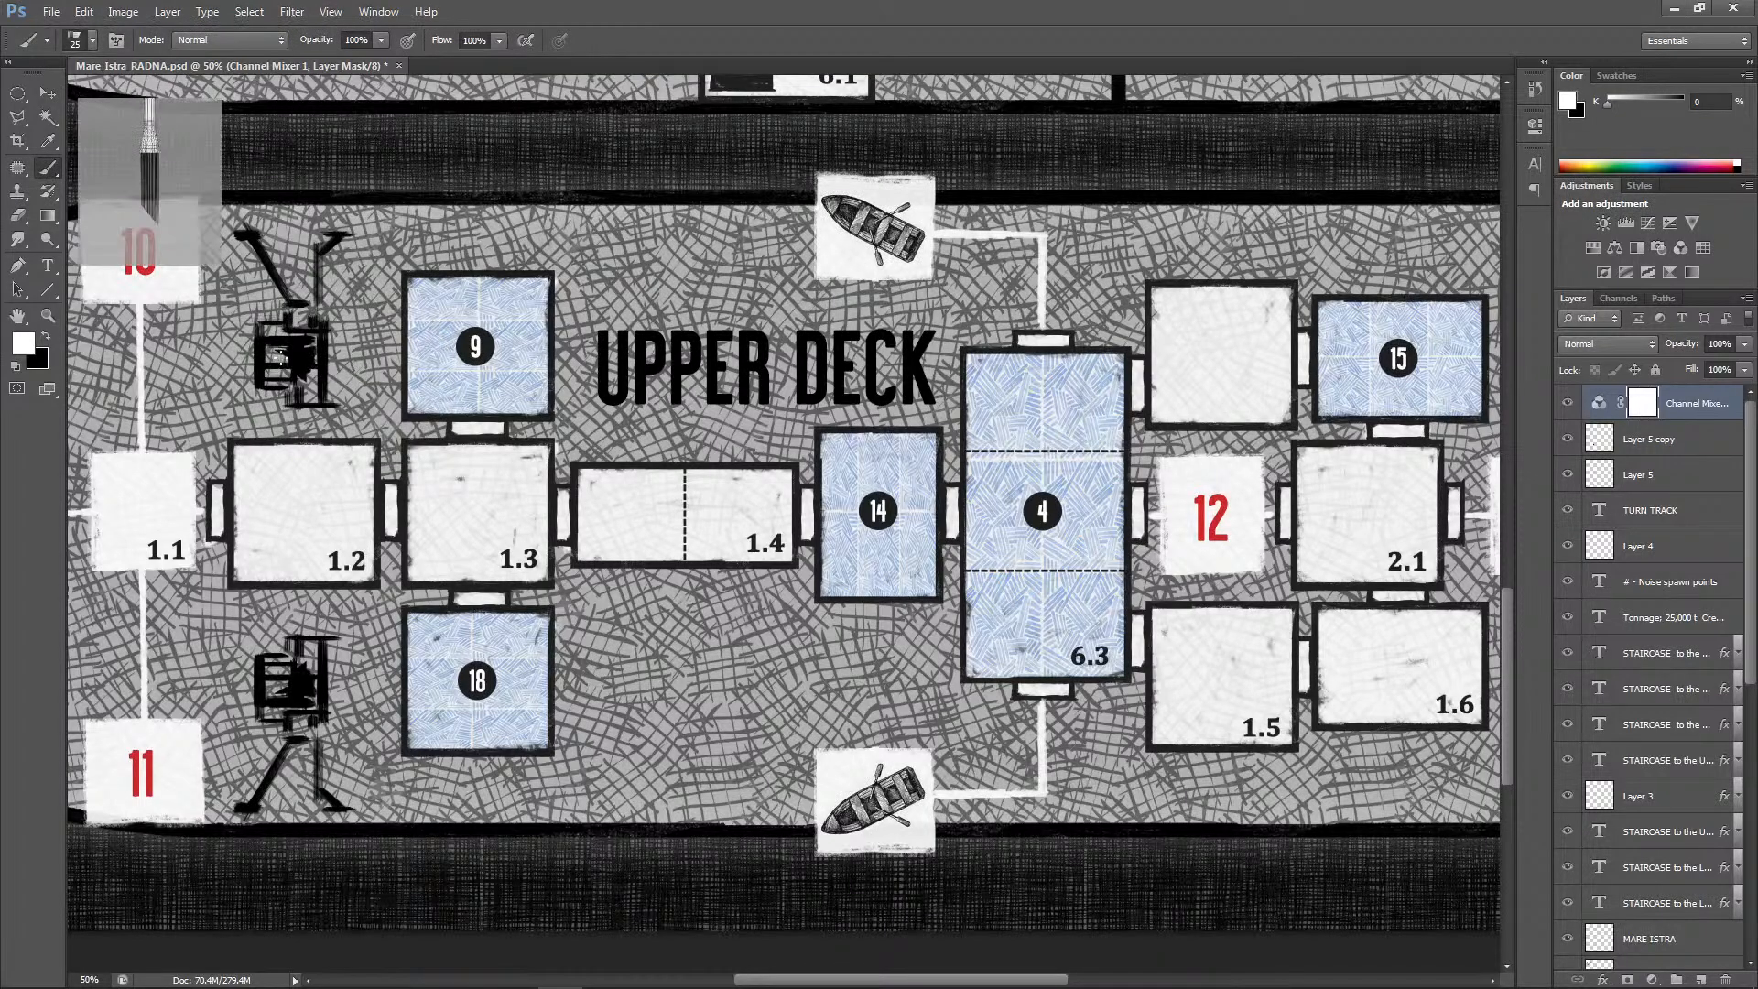
{"action": "left_click_drag", "start_coordinate": [273, 348], "coordinate": [293, 365]}
{"action": "left_click", "coordinate": [1724, 979]}
{"action": "left_click", "coordinate": [811, 379]}
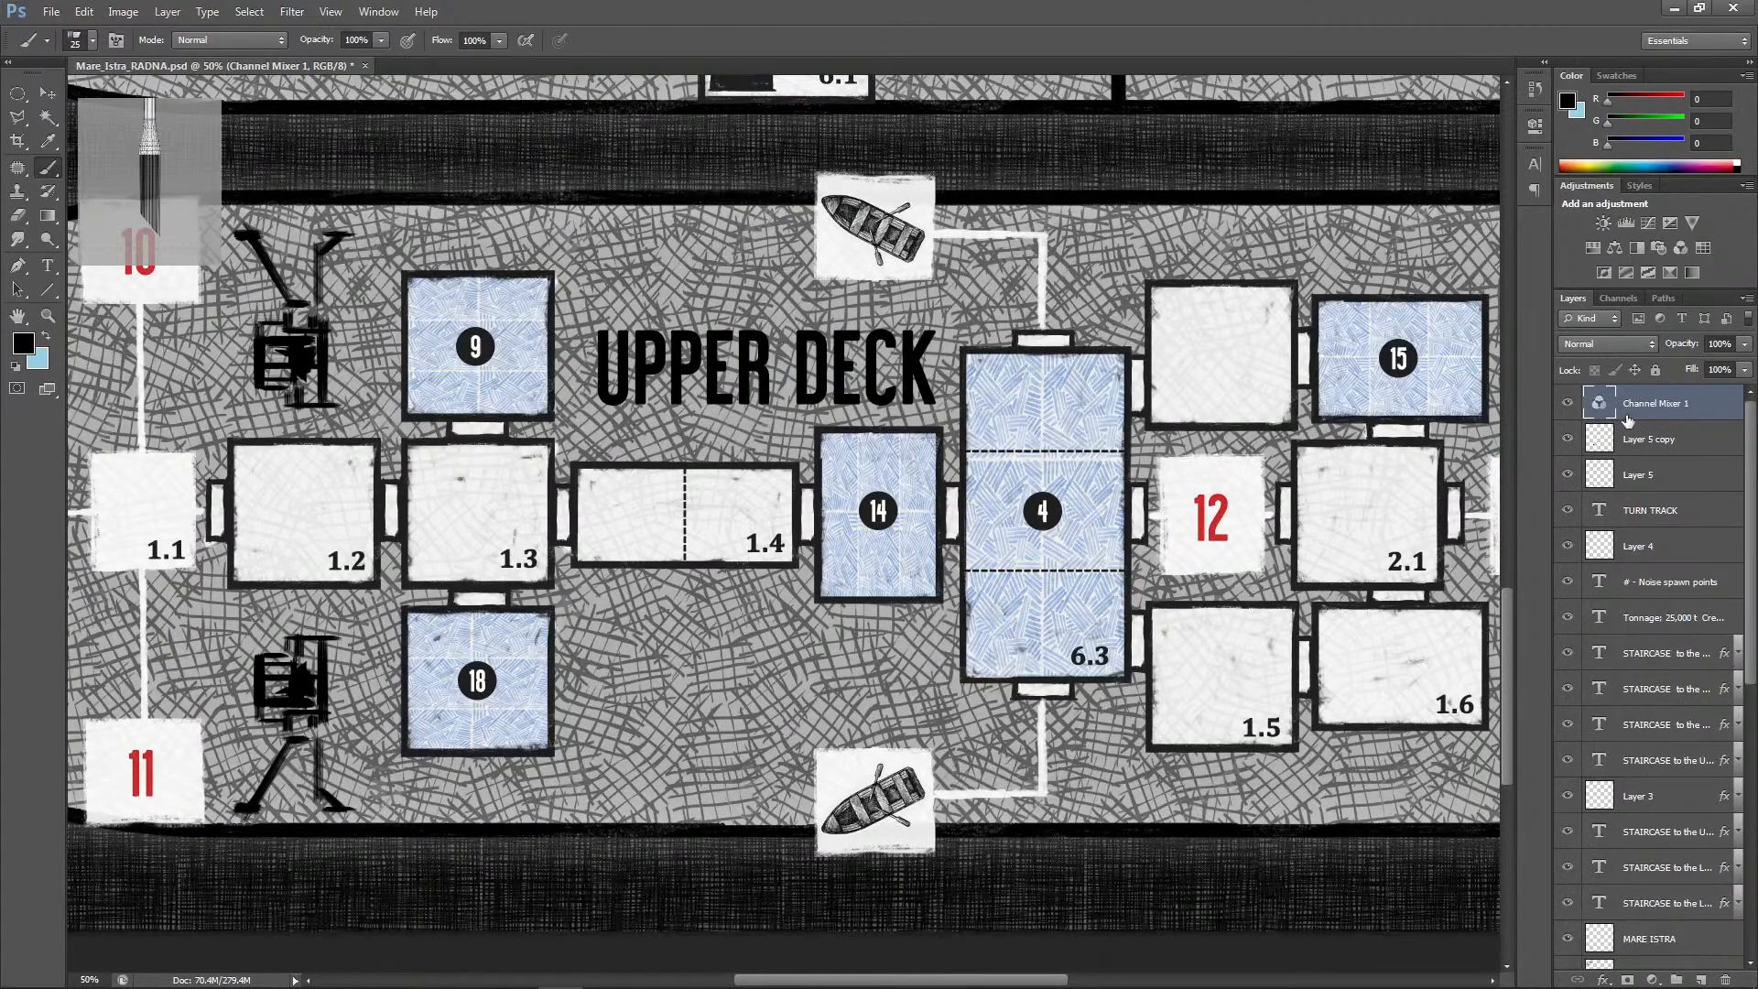
{"action": "left_click", "coordinate": [1724, 979]}
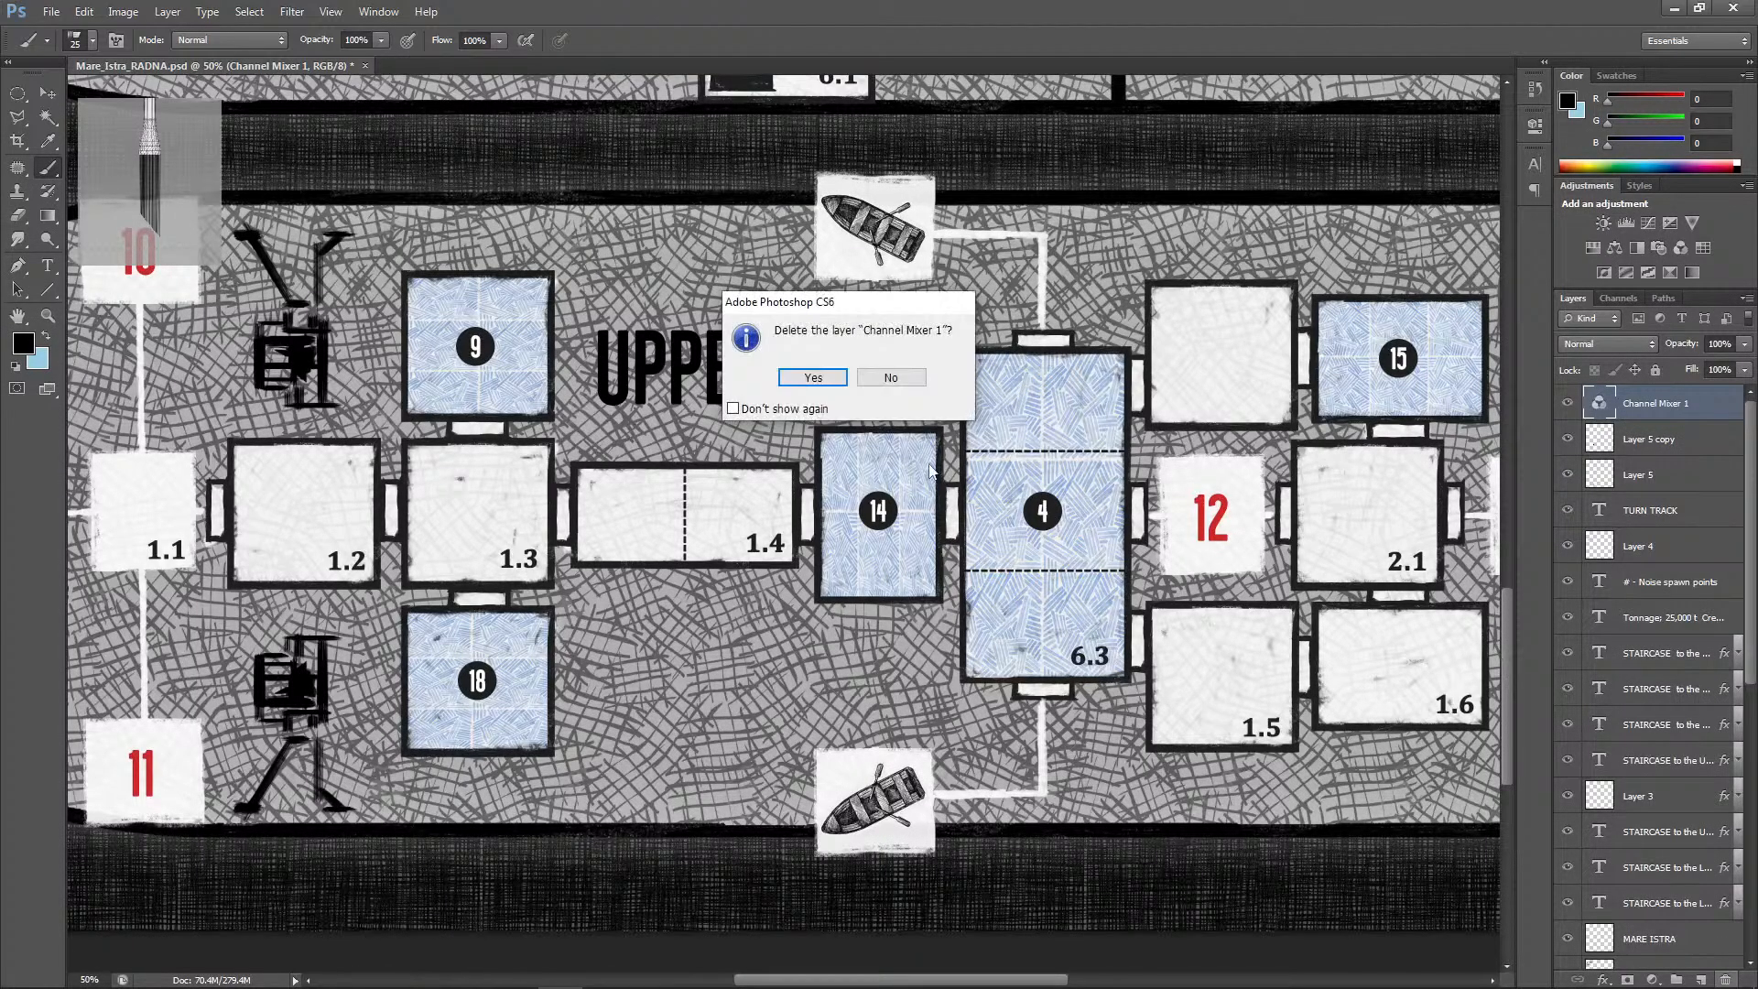
{"action": "left_click", "coordinate": [810, 379]}
Sample light grey from the upper deck's floor and paint grey over parts of both deck machines' black bodies
{"action": "left_click", "coordinate": [1568, 405]}
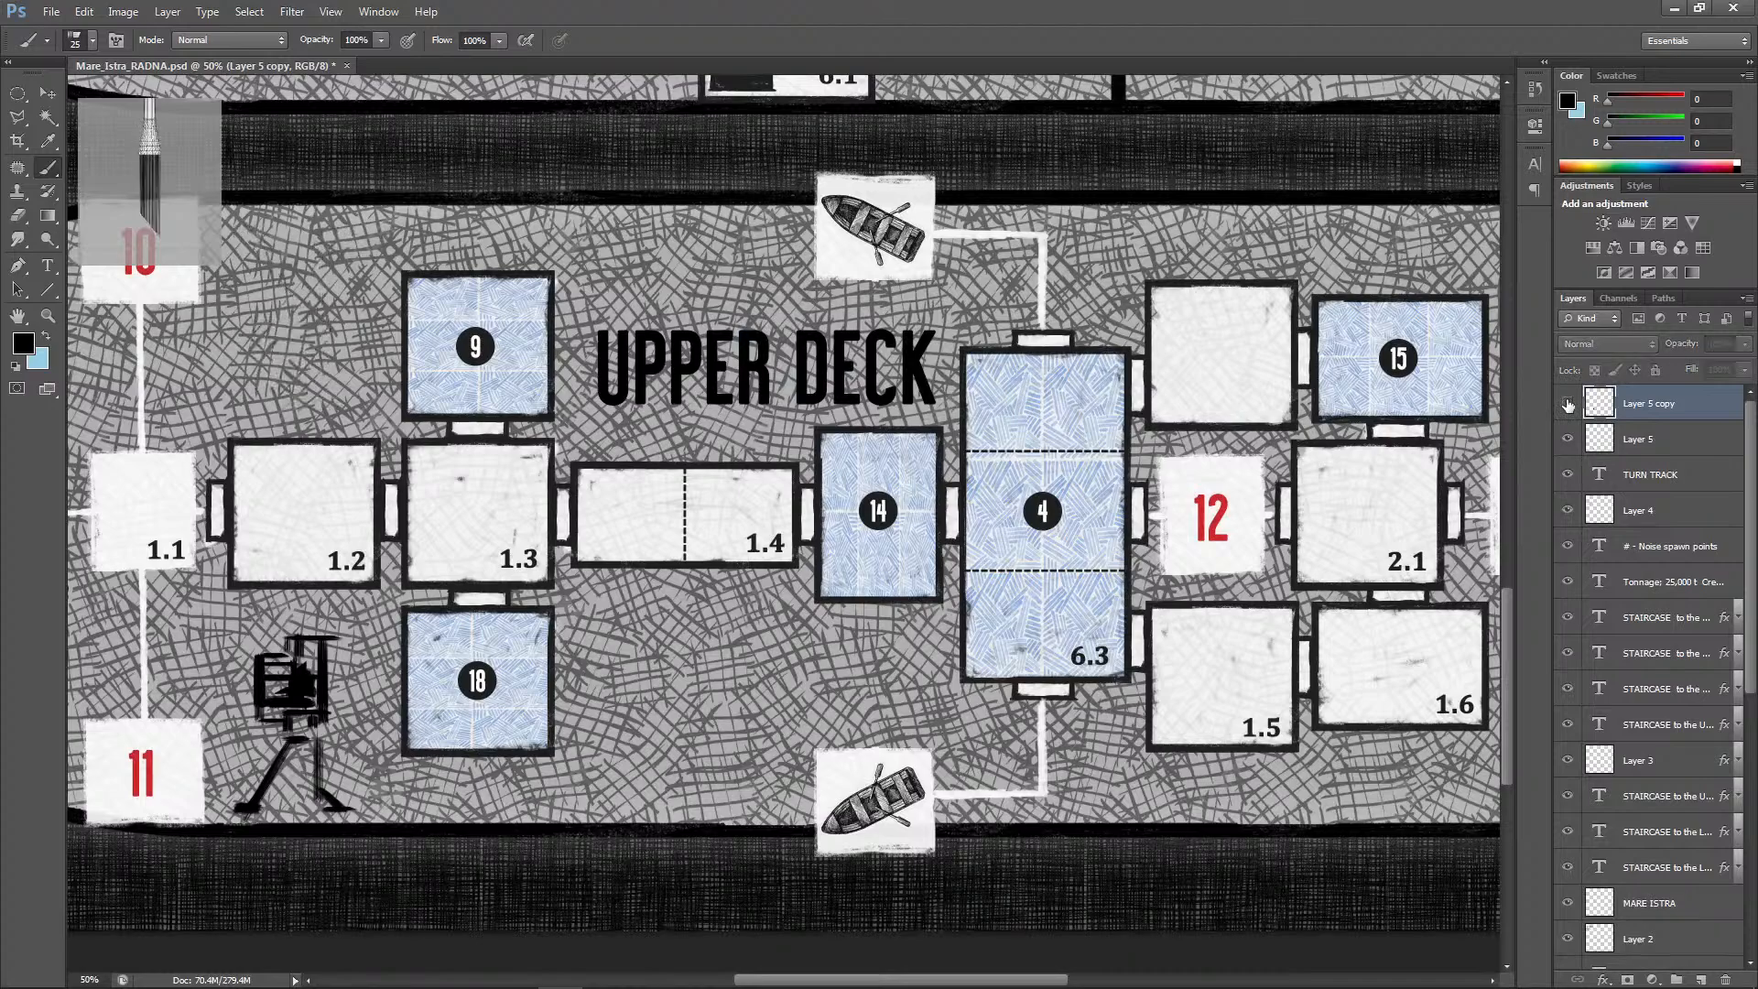
{"action": "left_click", "coordinate": [1567, 405]}
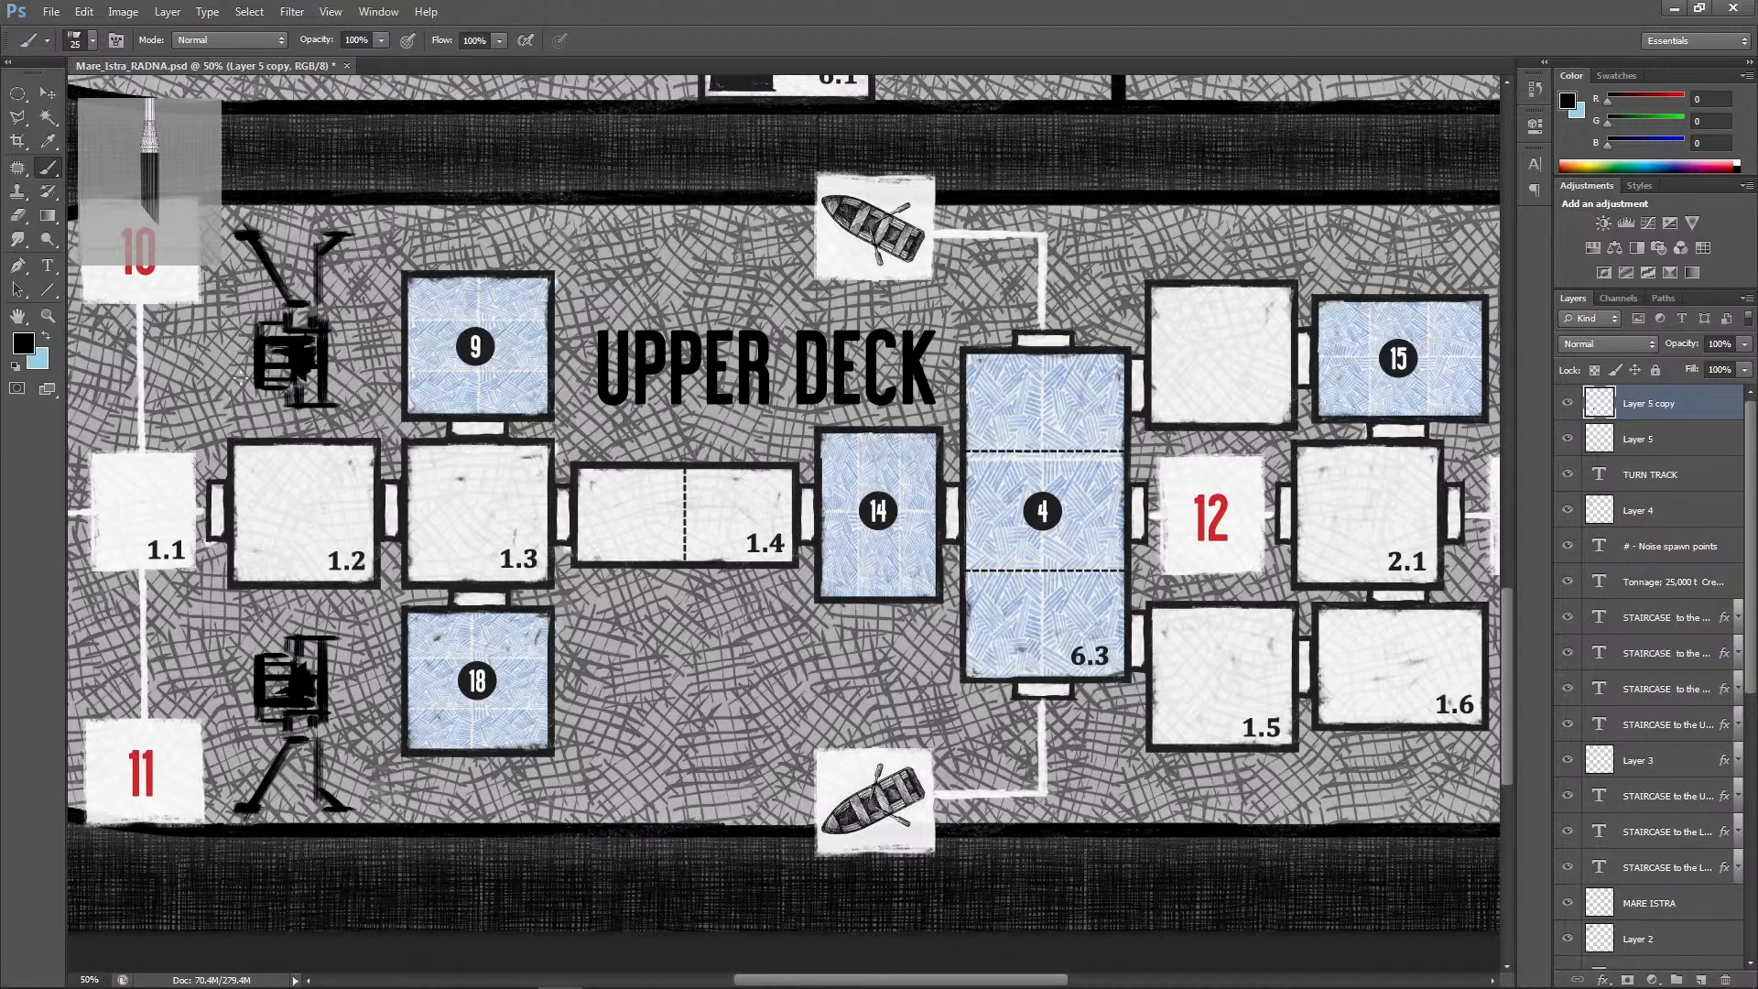
{"action": "left_click", "coordinate": [358, 383], "text": "alt"}
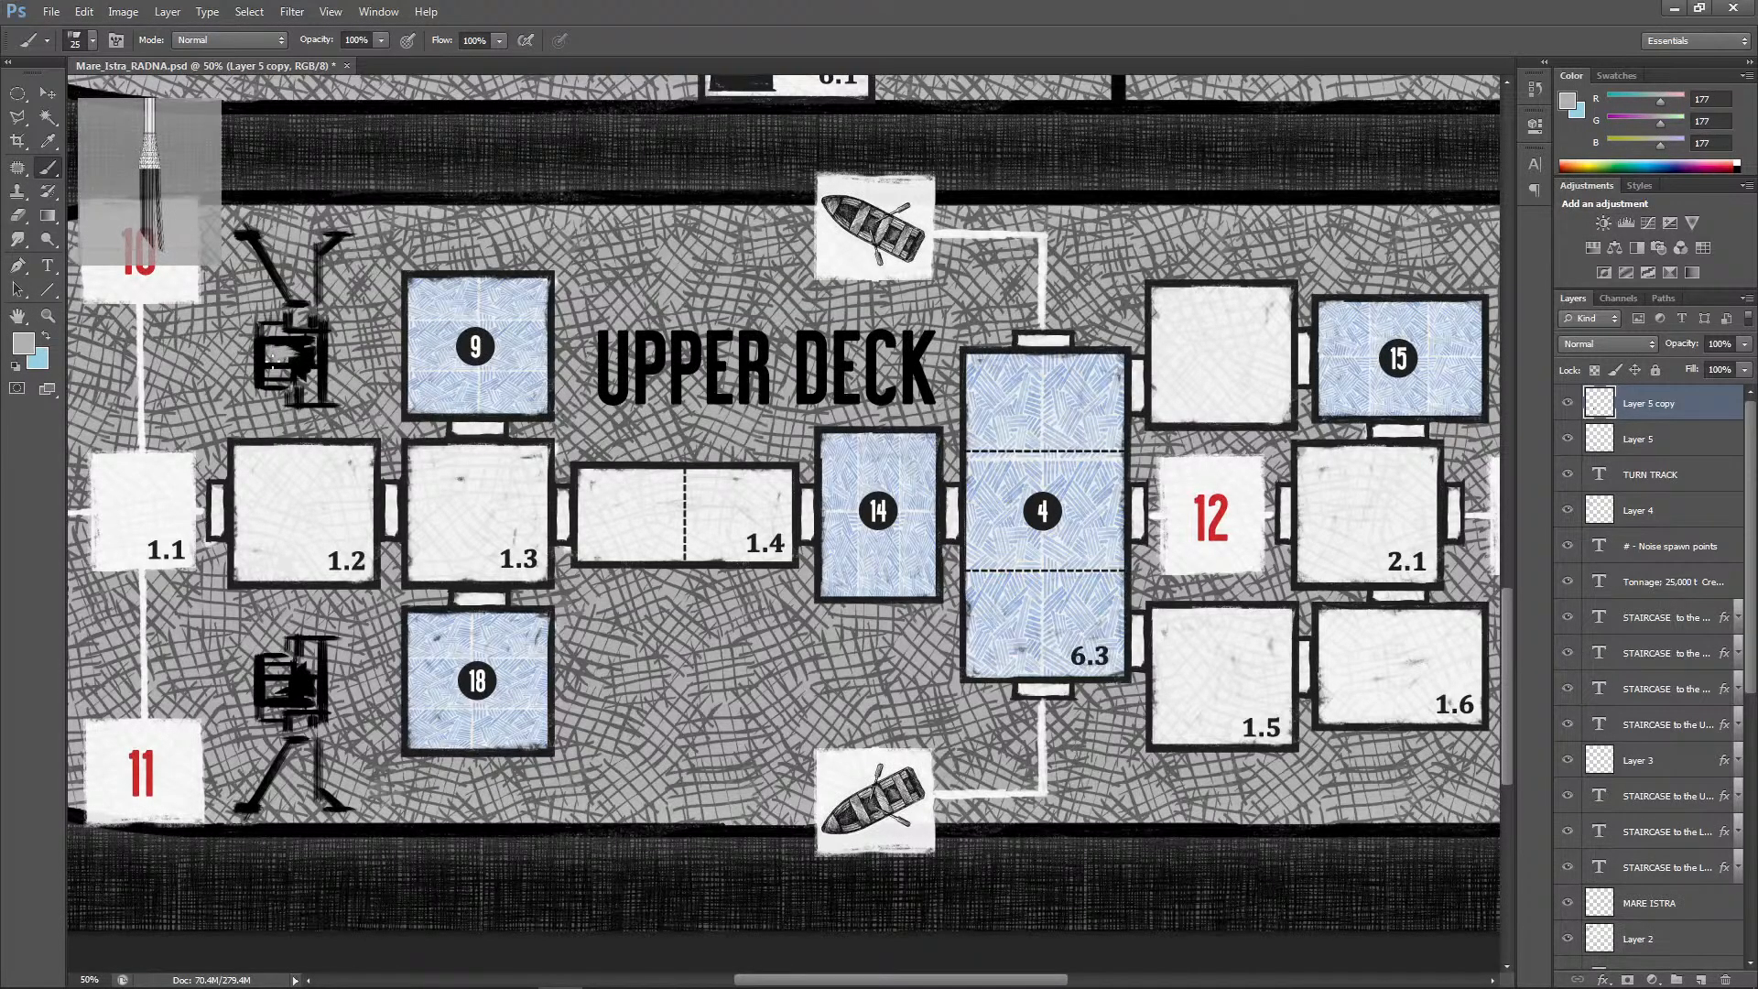
{"action": "mouse_move", "coordinate": [267, 358]}
{"action": "left_mouse_down"}
{"action": "mouse_move", "coordinate": [301, 360]}
{"action": "mouse_move", "coordinate": [315, 327]}
{"action": "mouse_move", "coordinate": [294, 330]}
{"action": "mouse_move", "coordinate": [317, 376]}
{"action": "mouse_move", "coordinate": [308, 398]}
{"action": "mouse_move", "coordinate": [297, 388]}
{"action": "left_mouse_up"}
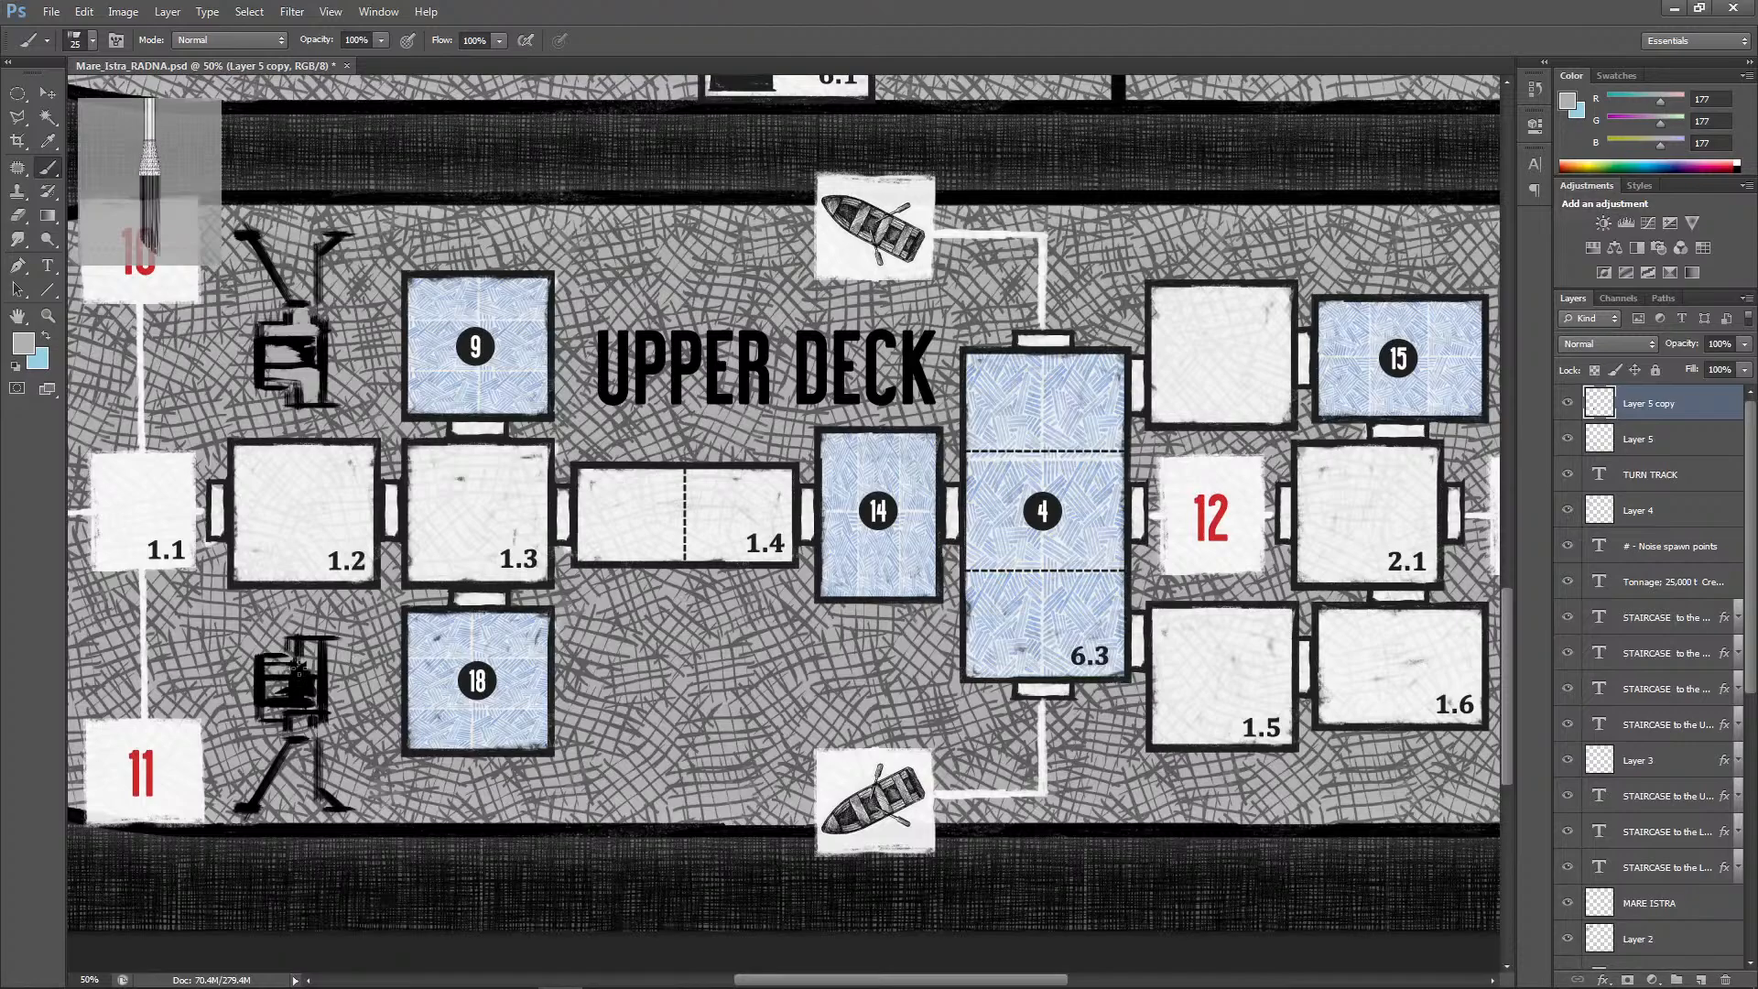
{"action": "mouse_move", "coordinate": [273, 670]}
{"action": "left_mouse_down"}
{"action": "mouse_move", "coordinate": [310, 650]}
{"action": "mouse_move", "coordinate": [318, 668]}
{"action": "mouse_move", "coordinate": [274, 685]}
{"action": "mouse_move", "coordinate": [275, 712]}
{"action": "mouse_move", "coordinate": [311, 717]}
{"action": "mouse_move", "coordinate": [266, 717]}
{"action": "mouse_move", "coordinate": [299, 727]}
{"action": "left_mouse_up"}
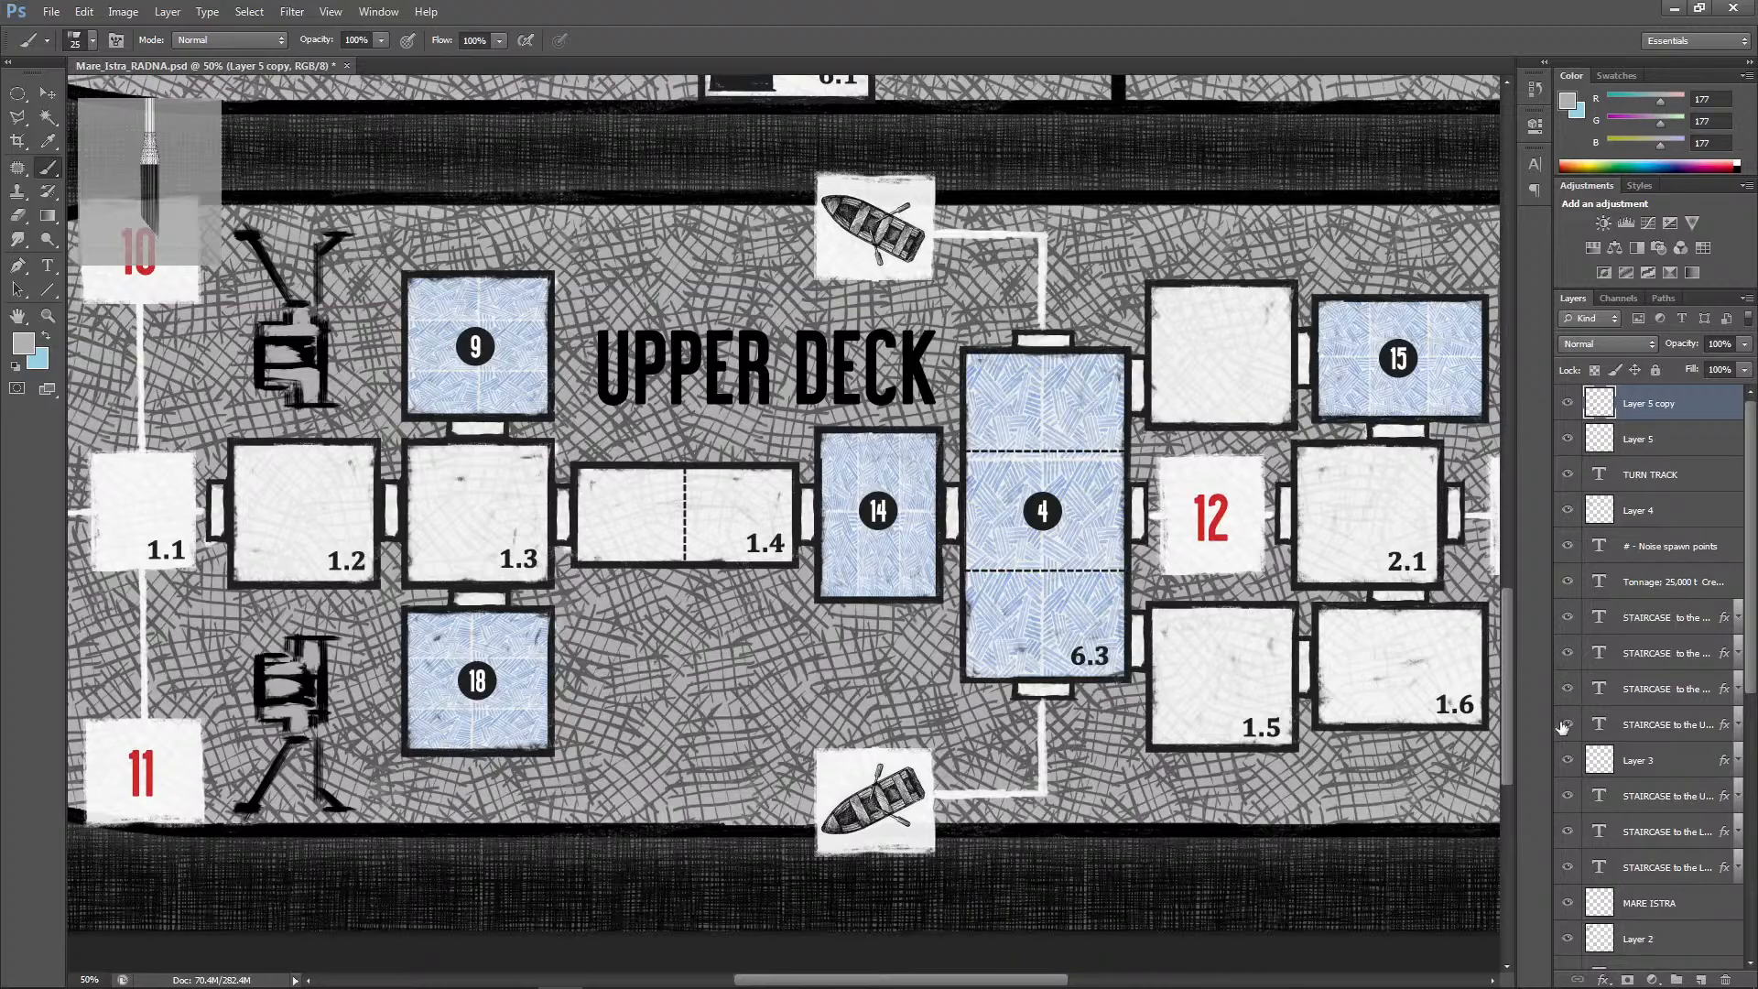
Hide both deck machine layers, Layer 5 and Layer 5 copy, and save the map document
{"action": "key", "text": "ctrl+minus"}
{"action": "key", "text": "ctrl+minus"}
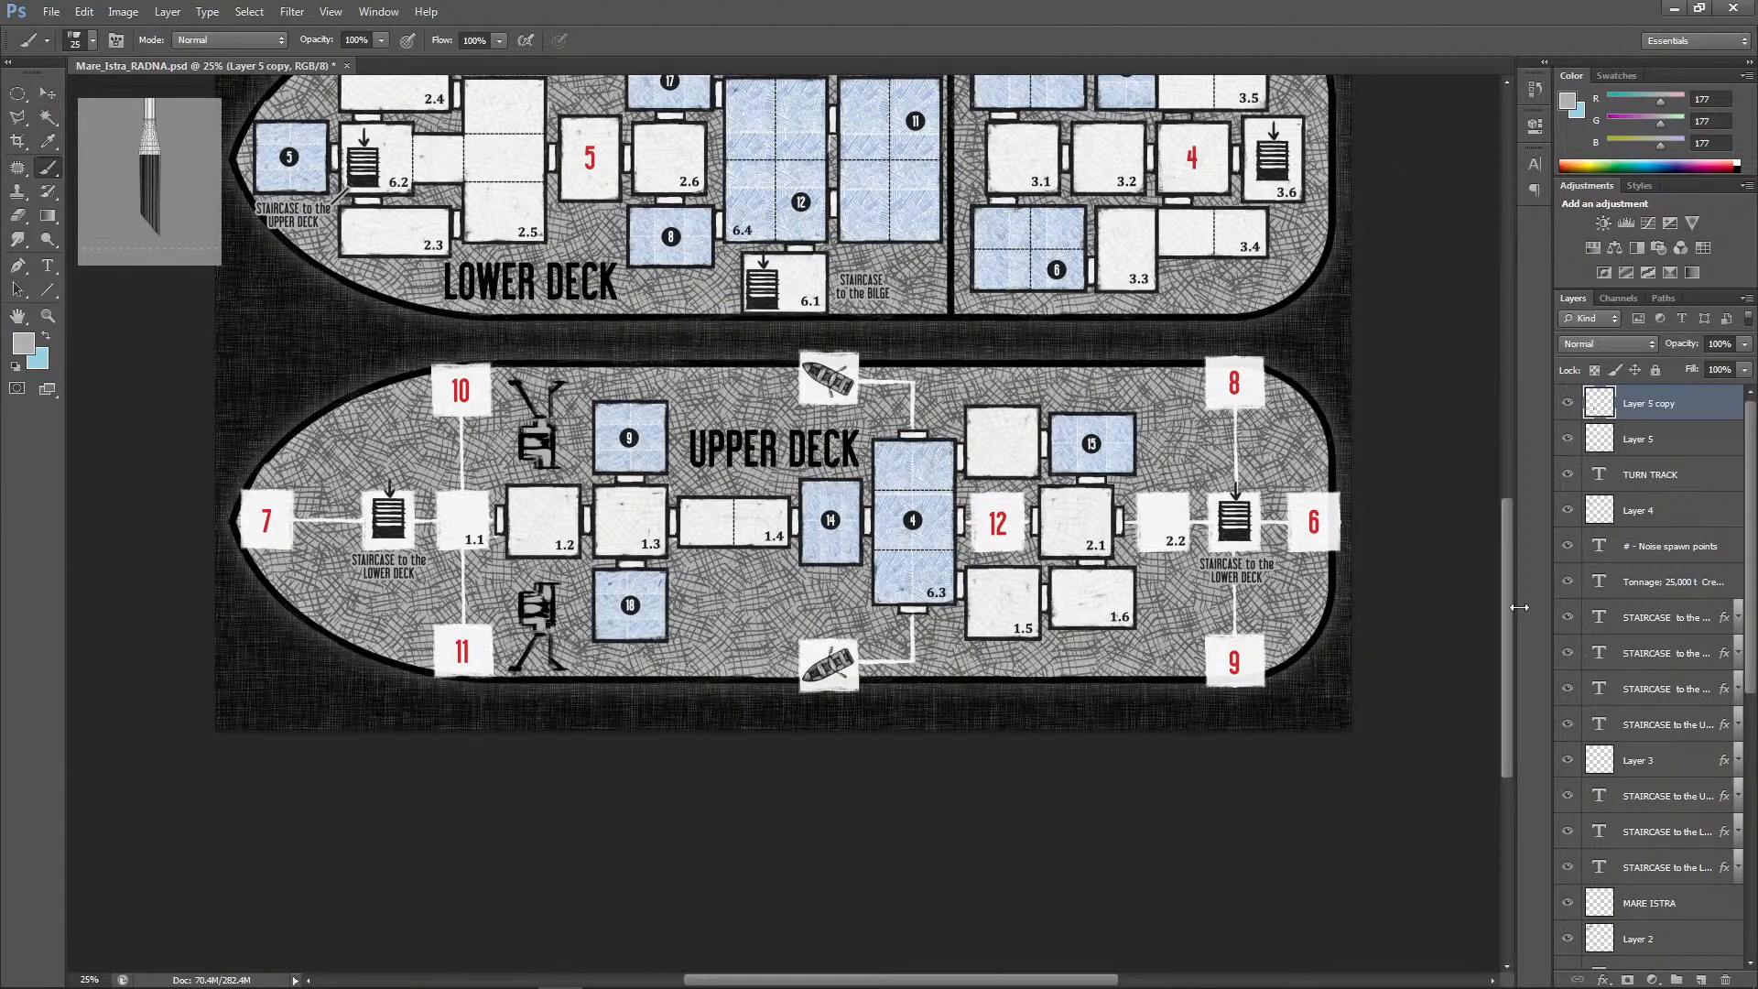
{"action": "left_click", "coordinate": [1568, 403]}
{"action": "left_click", "coordinate": [1569, 439]}
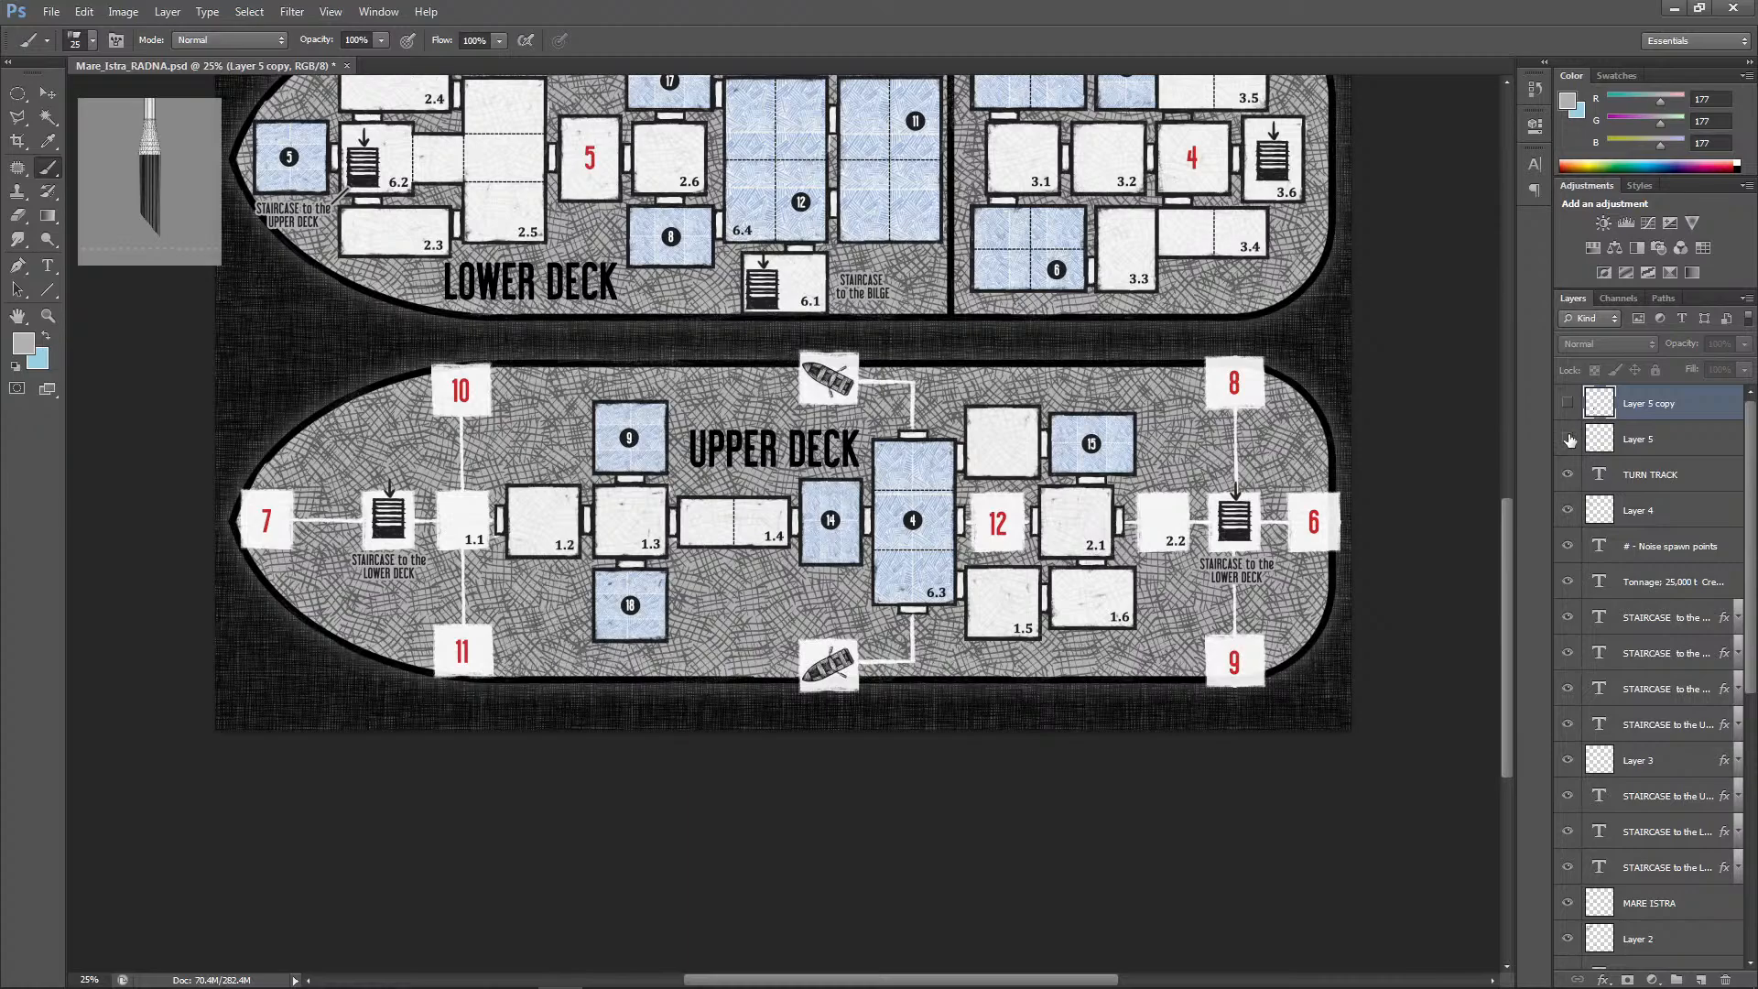
{"action": "left_click", "coordinate": [1568, 439]}
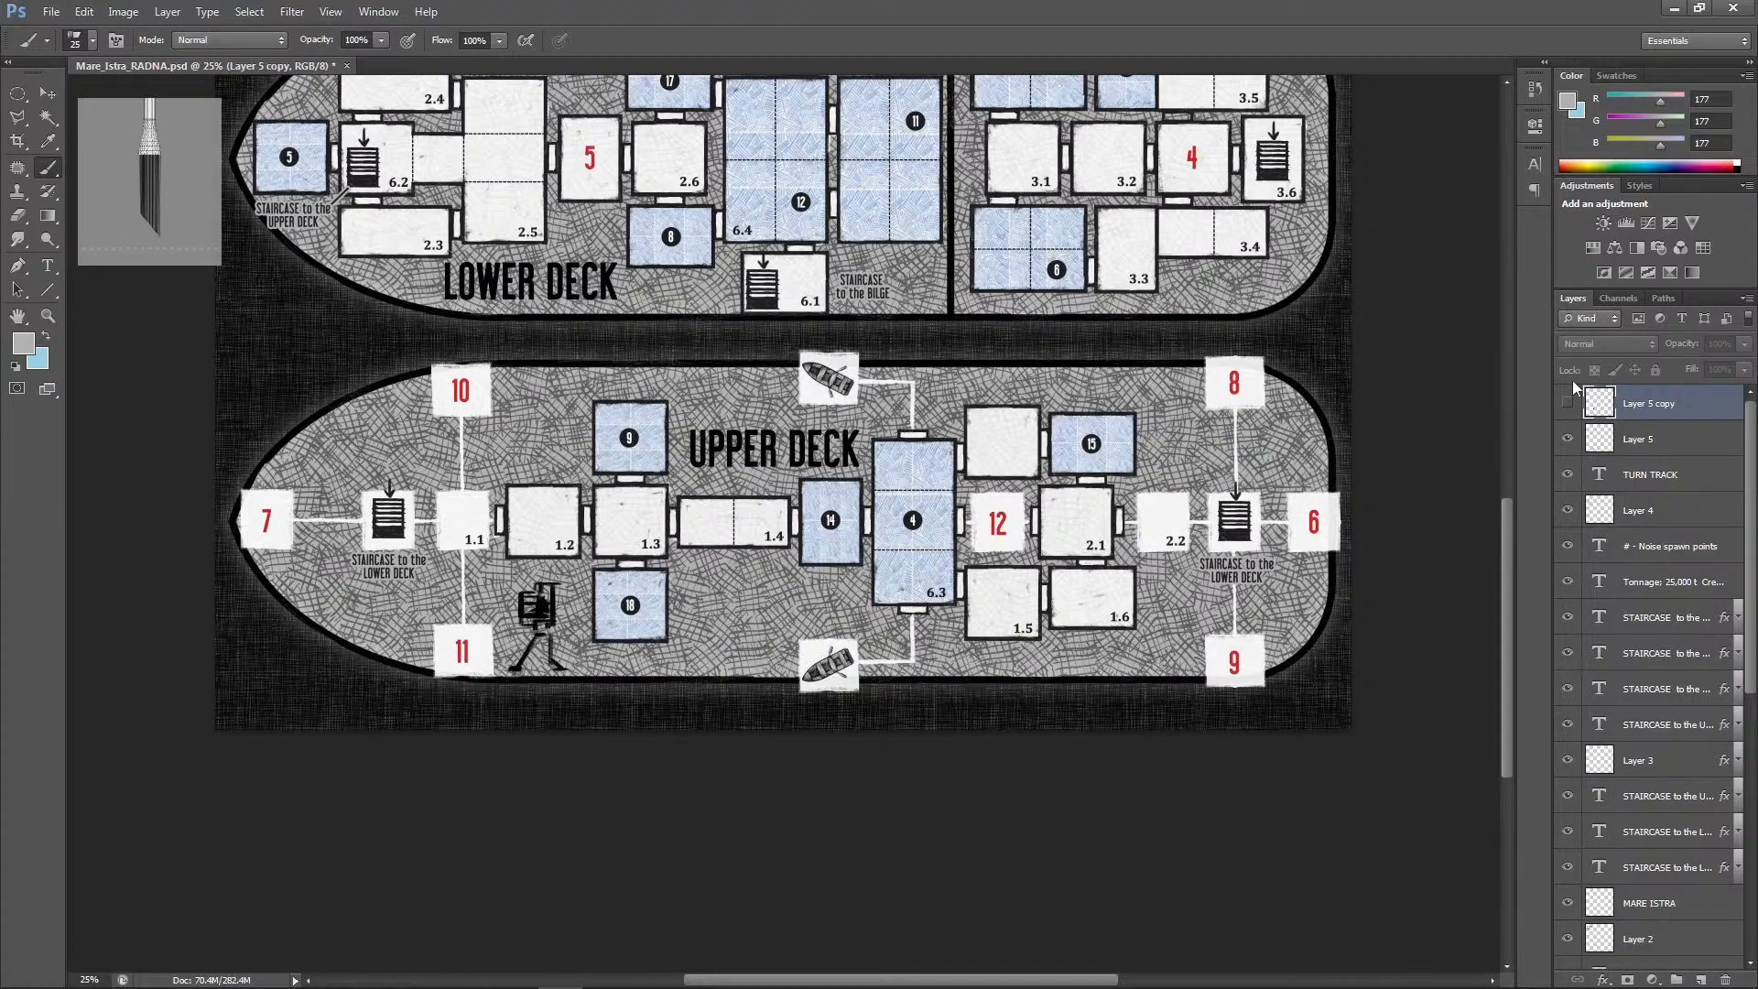
{"action": "left_click", "coordinate": [1567, 403]}
{"action": "left_click", "coordinate": [1568, 403]}
{"action": "left_click", "coordinate": [1569, 440]}
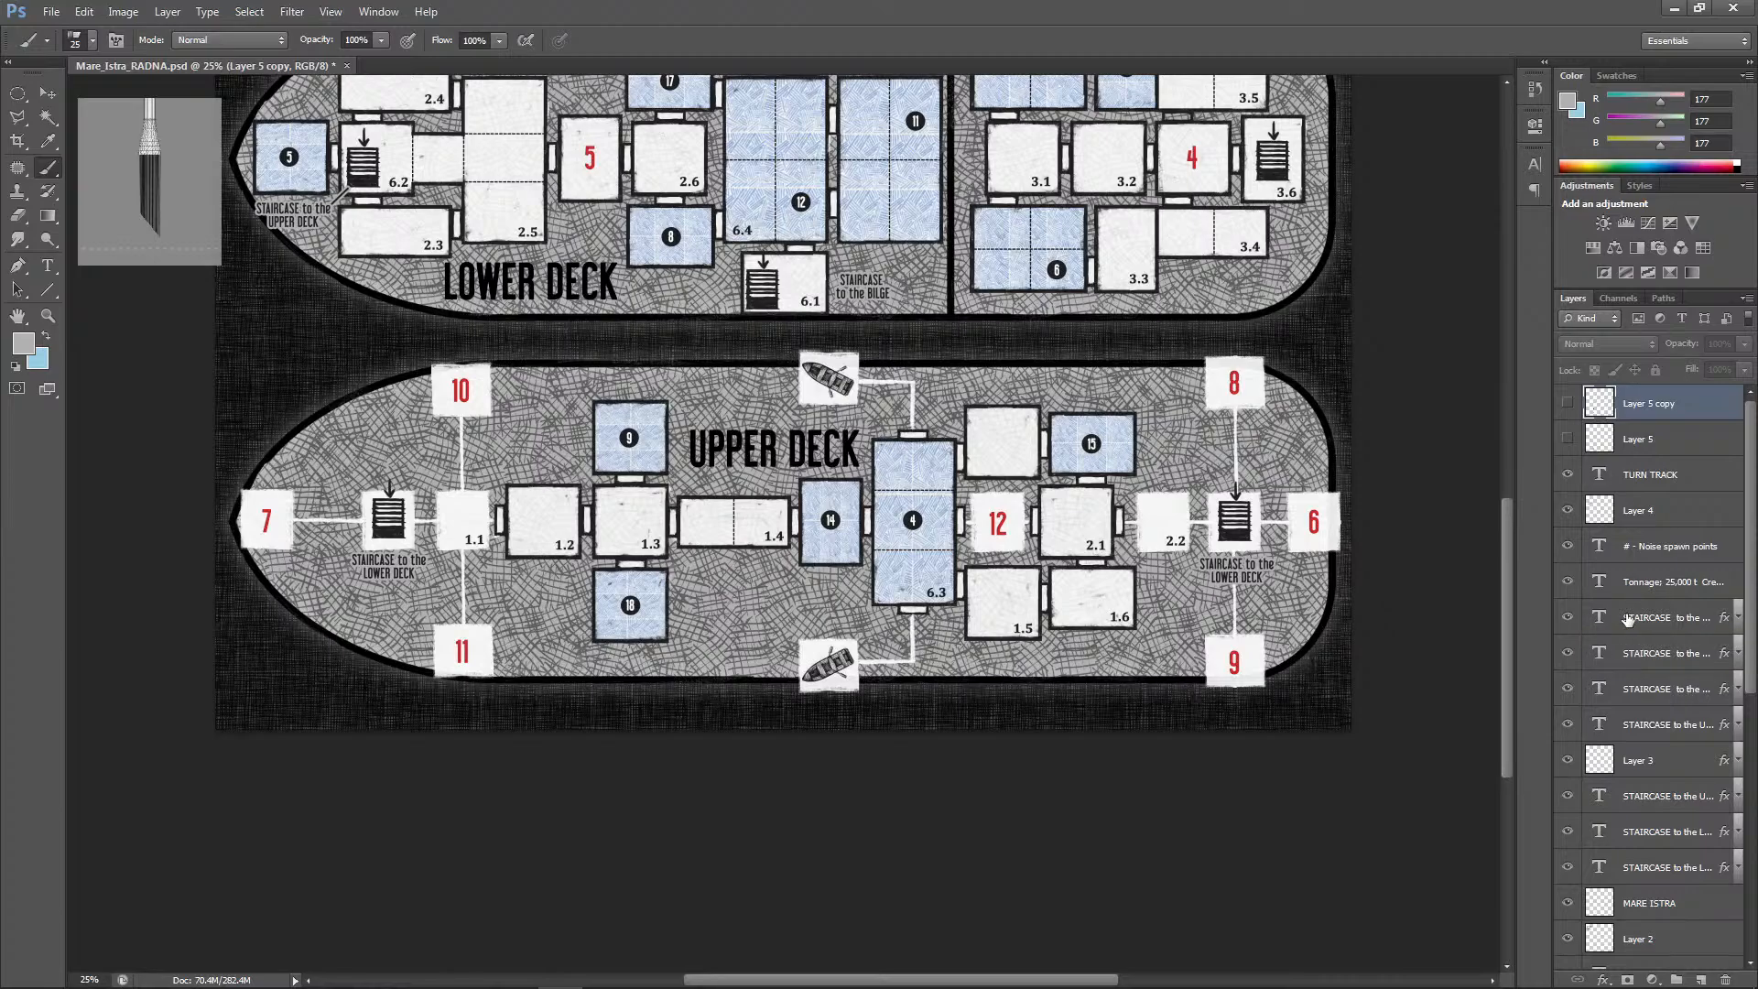
{"action": "key", "text": "ctrl+minus"}
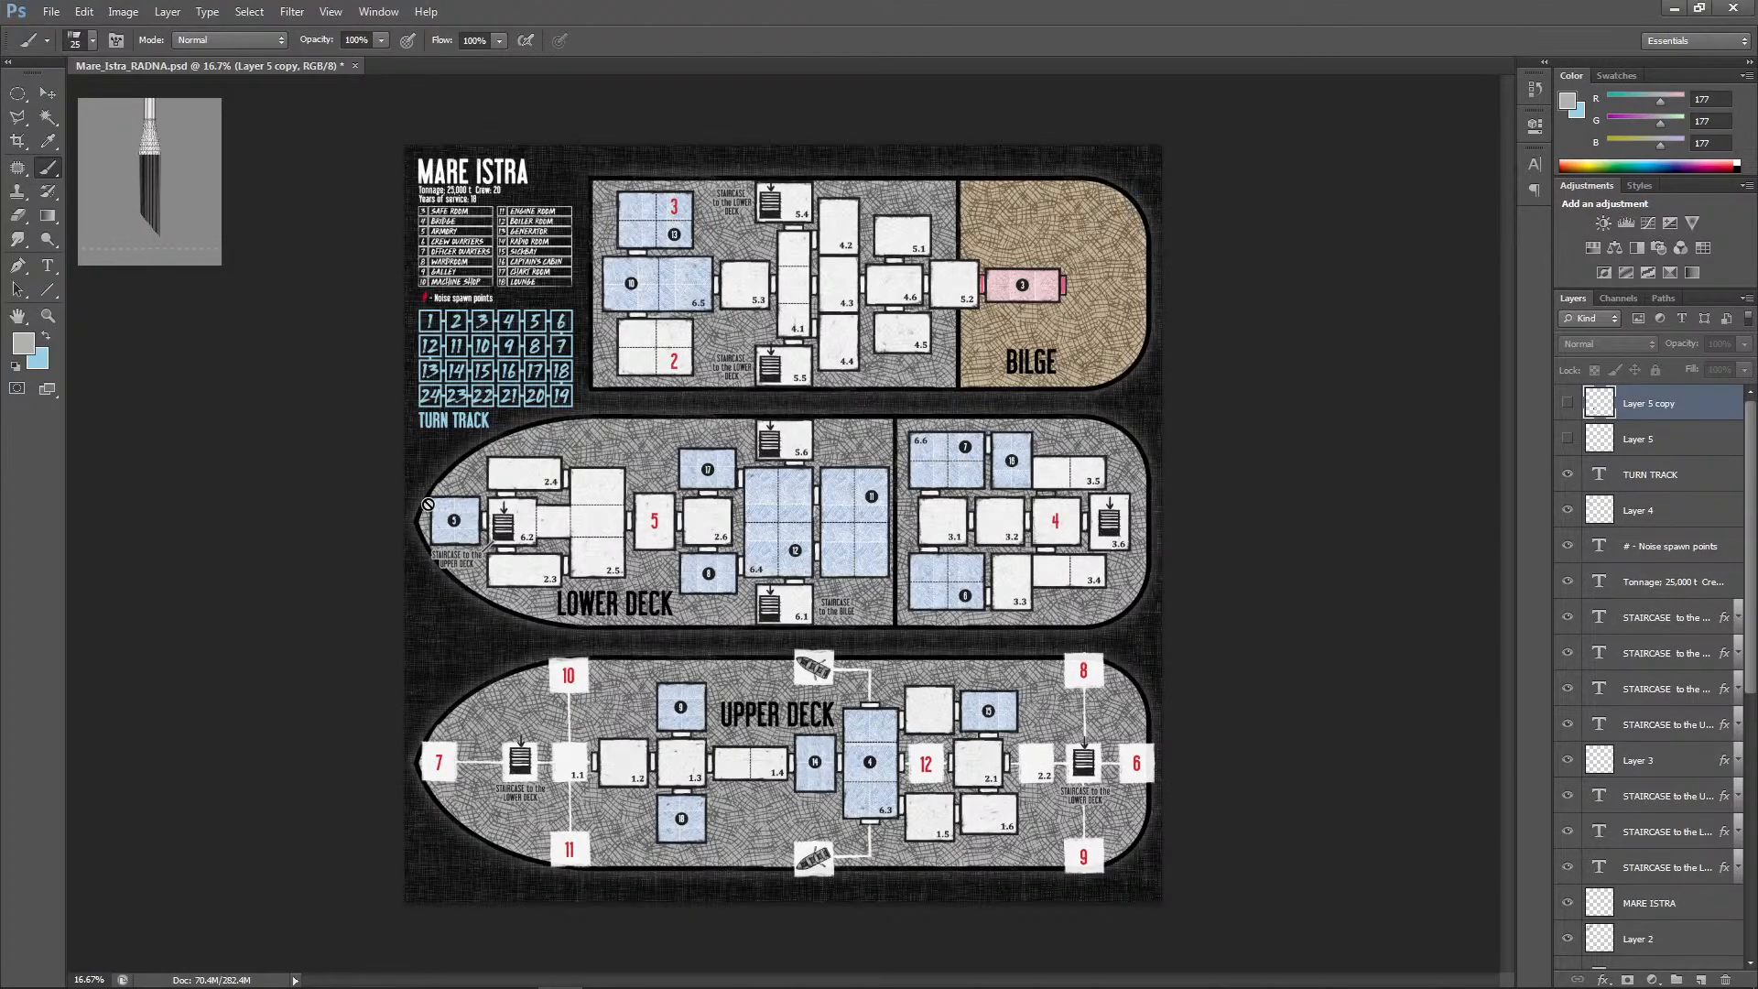
{"action": "key", "text": "ctrl+s"}
Save the map as a JPEG over Mare_Istra_blueprint.jpg at Maximum quality 12 with Baseline ("Standard"), and close the document
{"action": "left_click", "coordinate": [51, 11]}
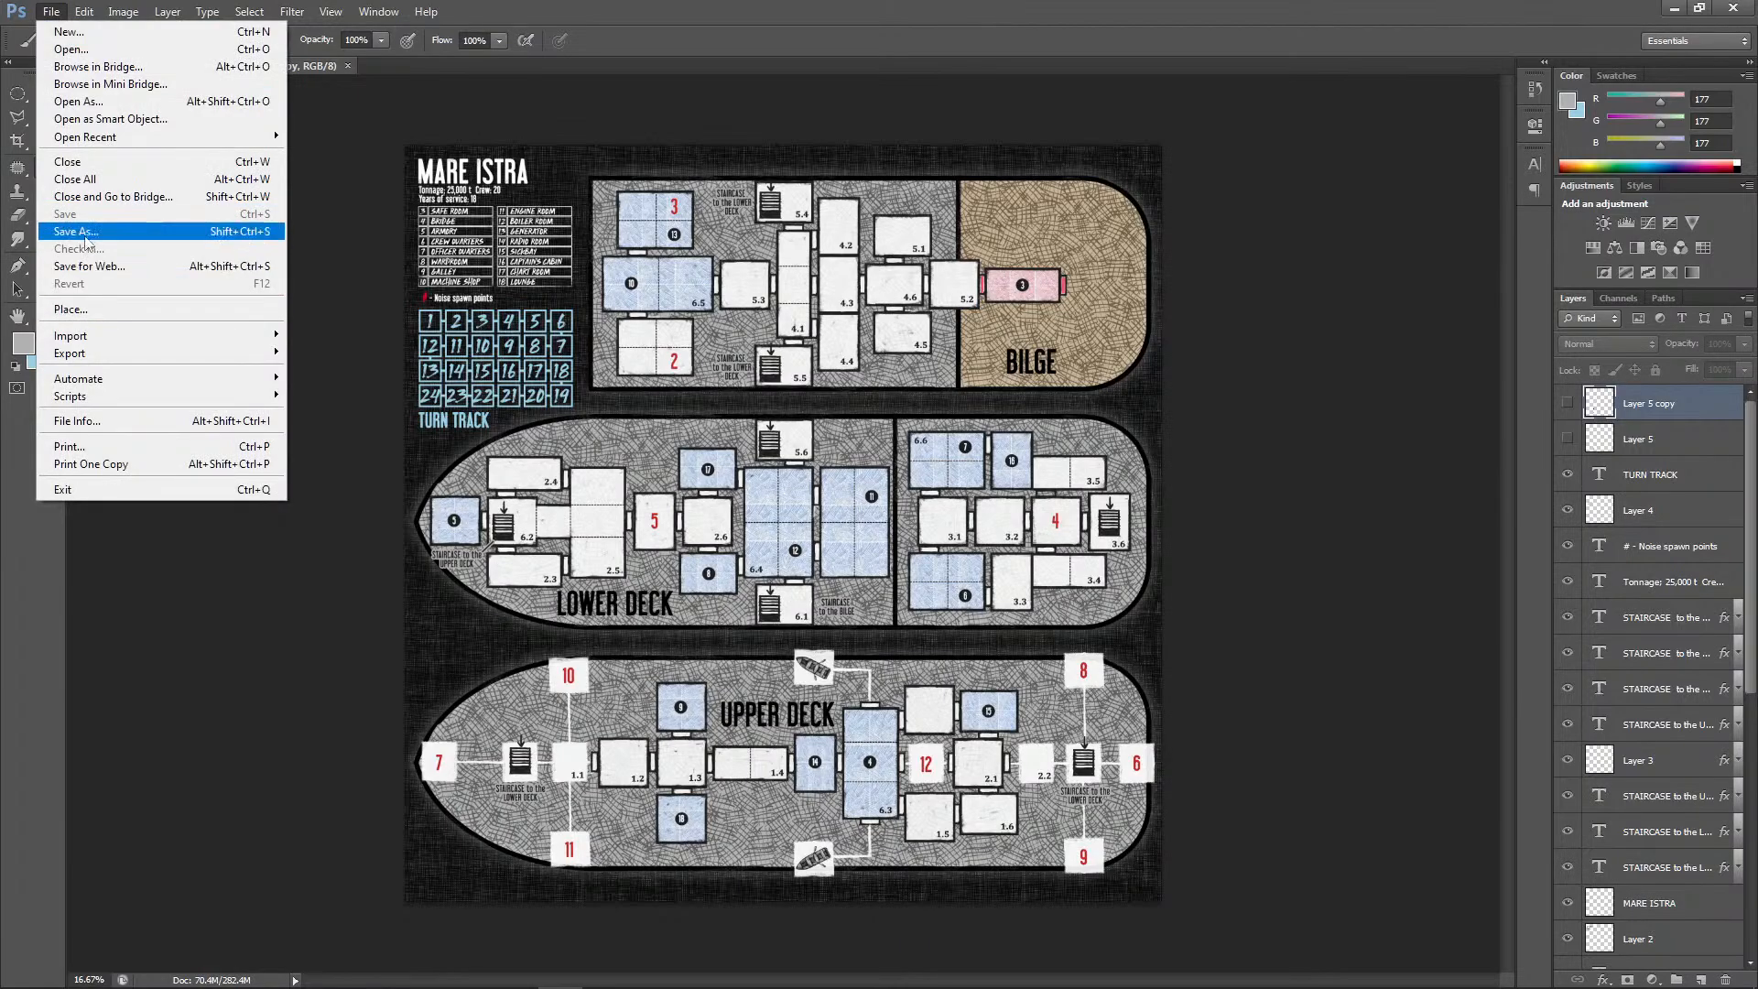
{"action": "left_click", "coordinate": [87, 231]}
{"action": "left_click", "coordinate": [632, 645]}
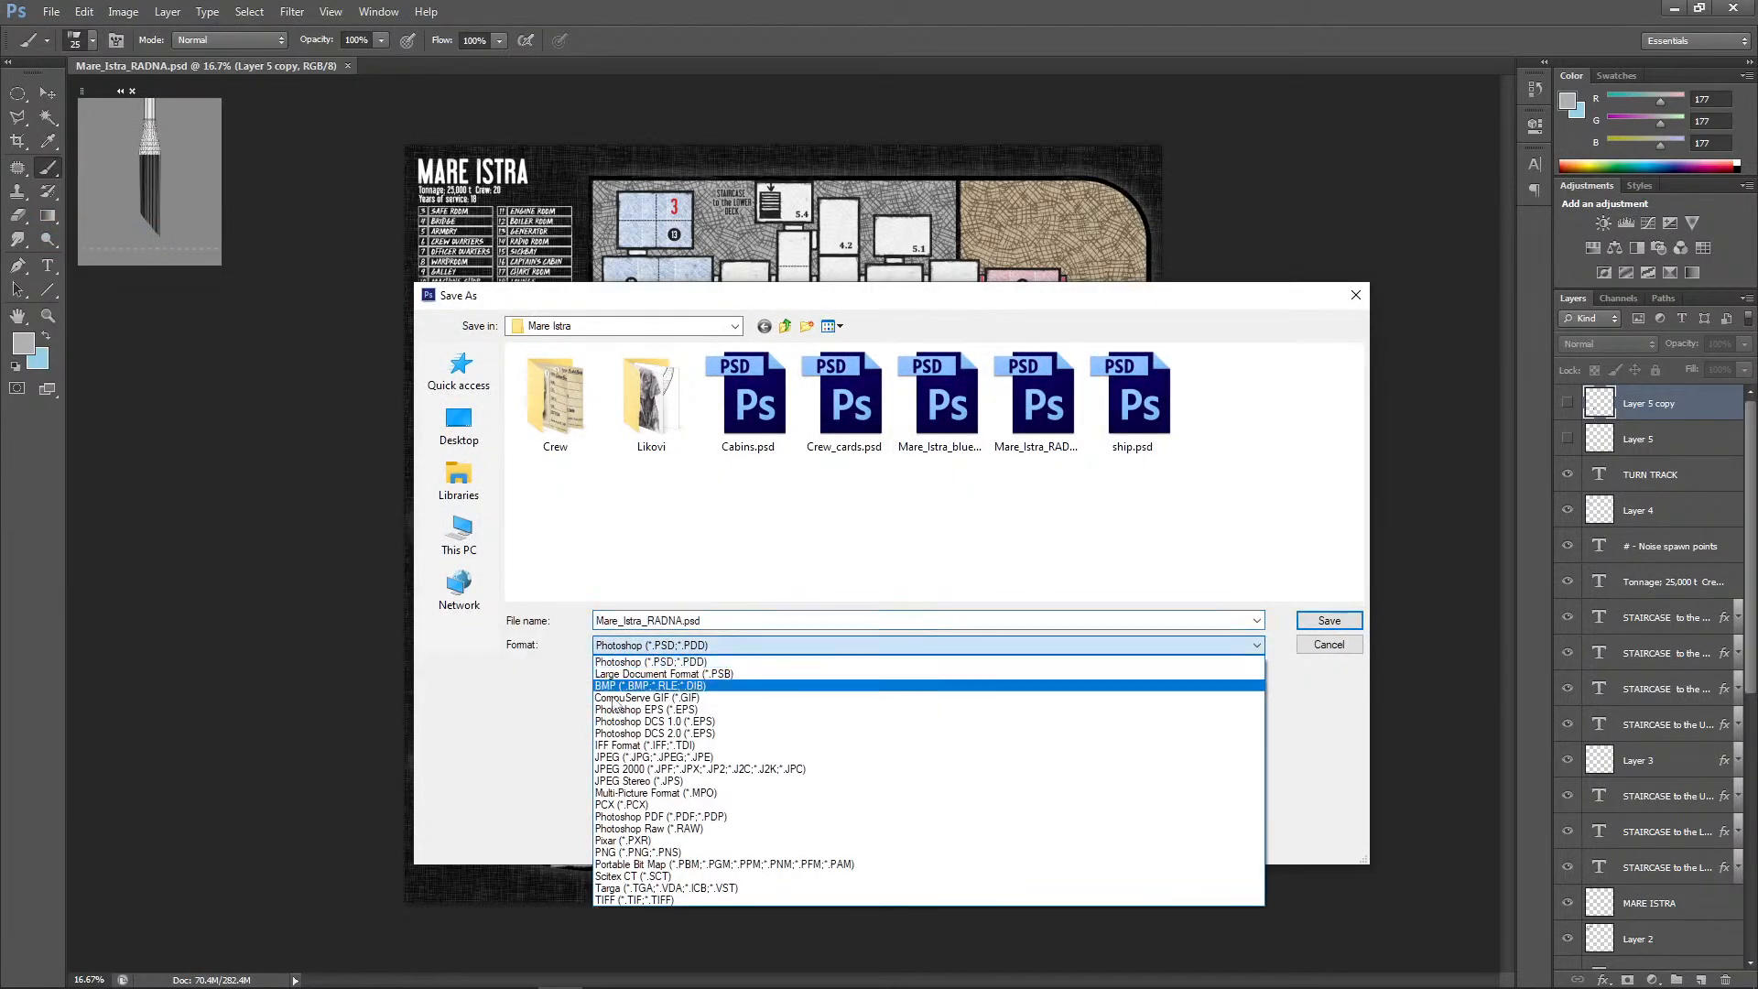
{"action": "left_click", "coordinate": [648, 757]}
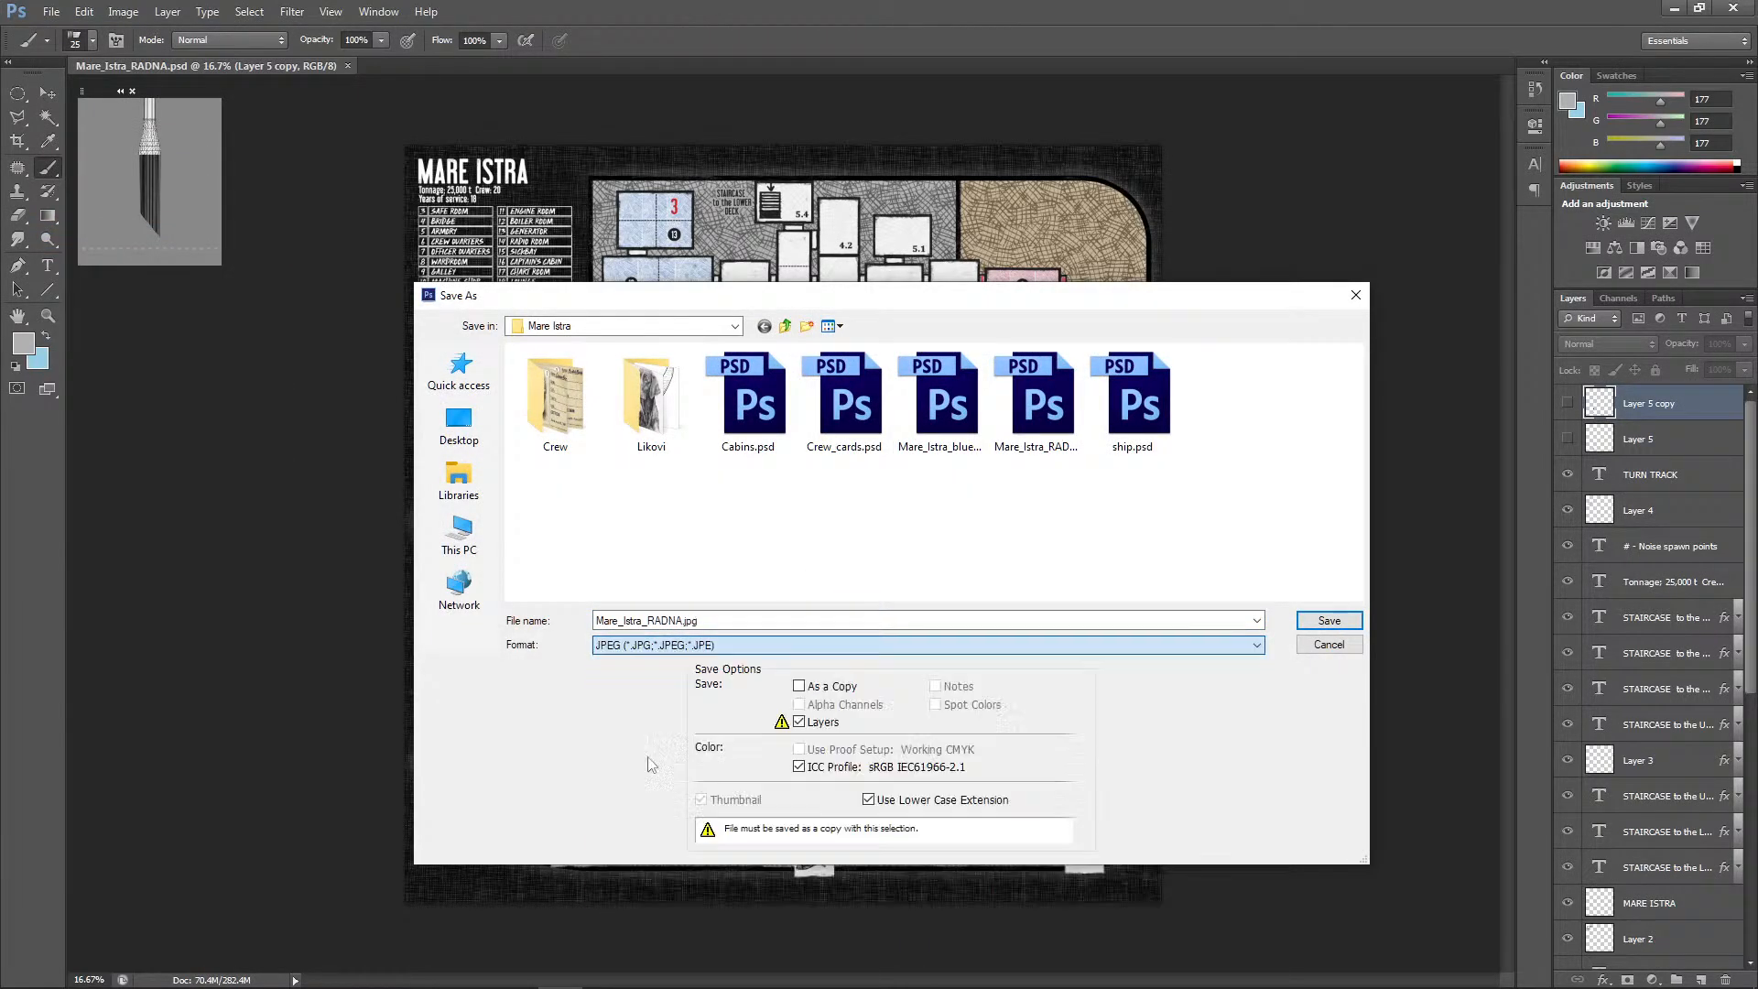
{"action": "double_click", "coordinate": [714, 621]}
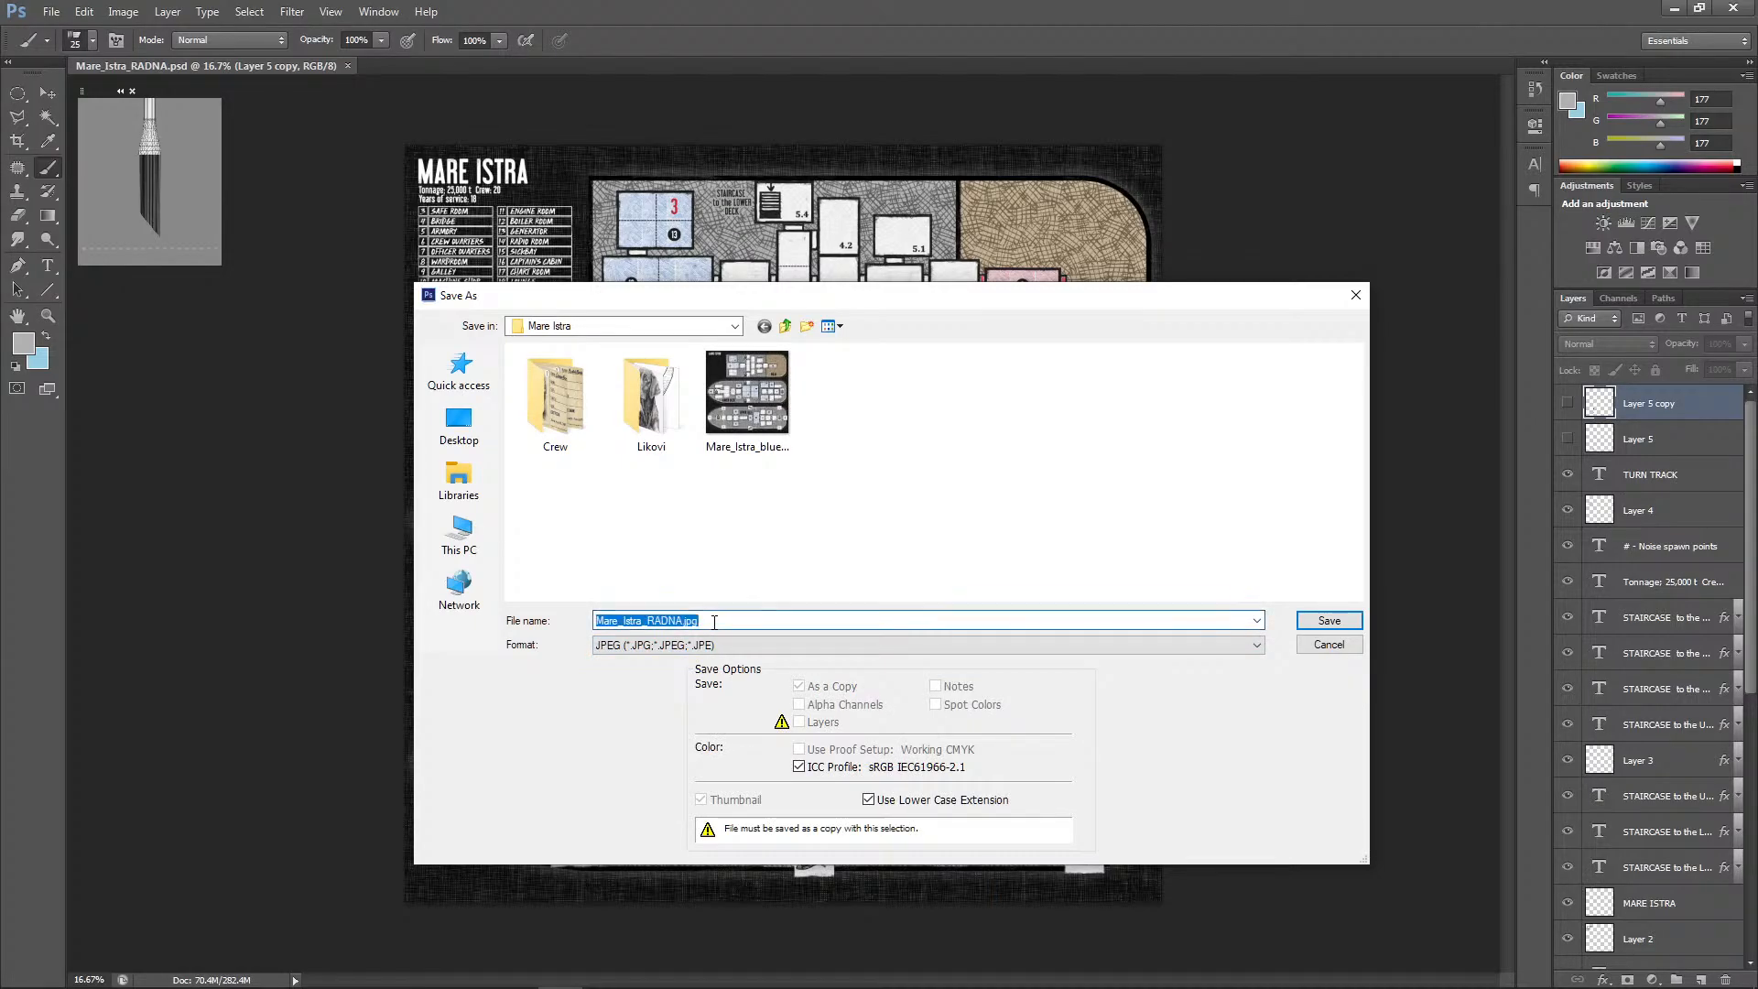
{"action": "left_click", "coordinate": [744, 419]}
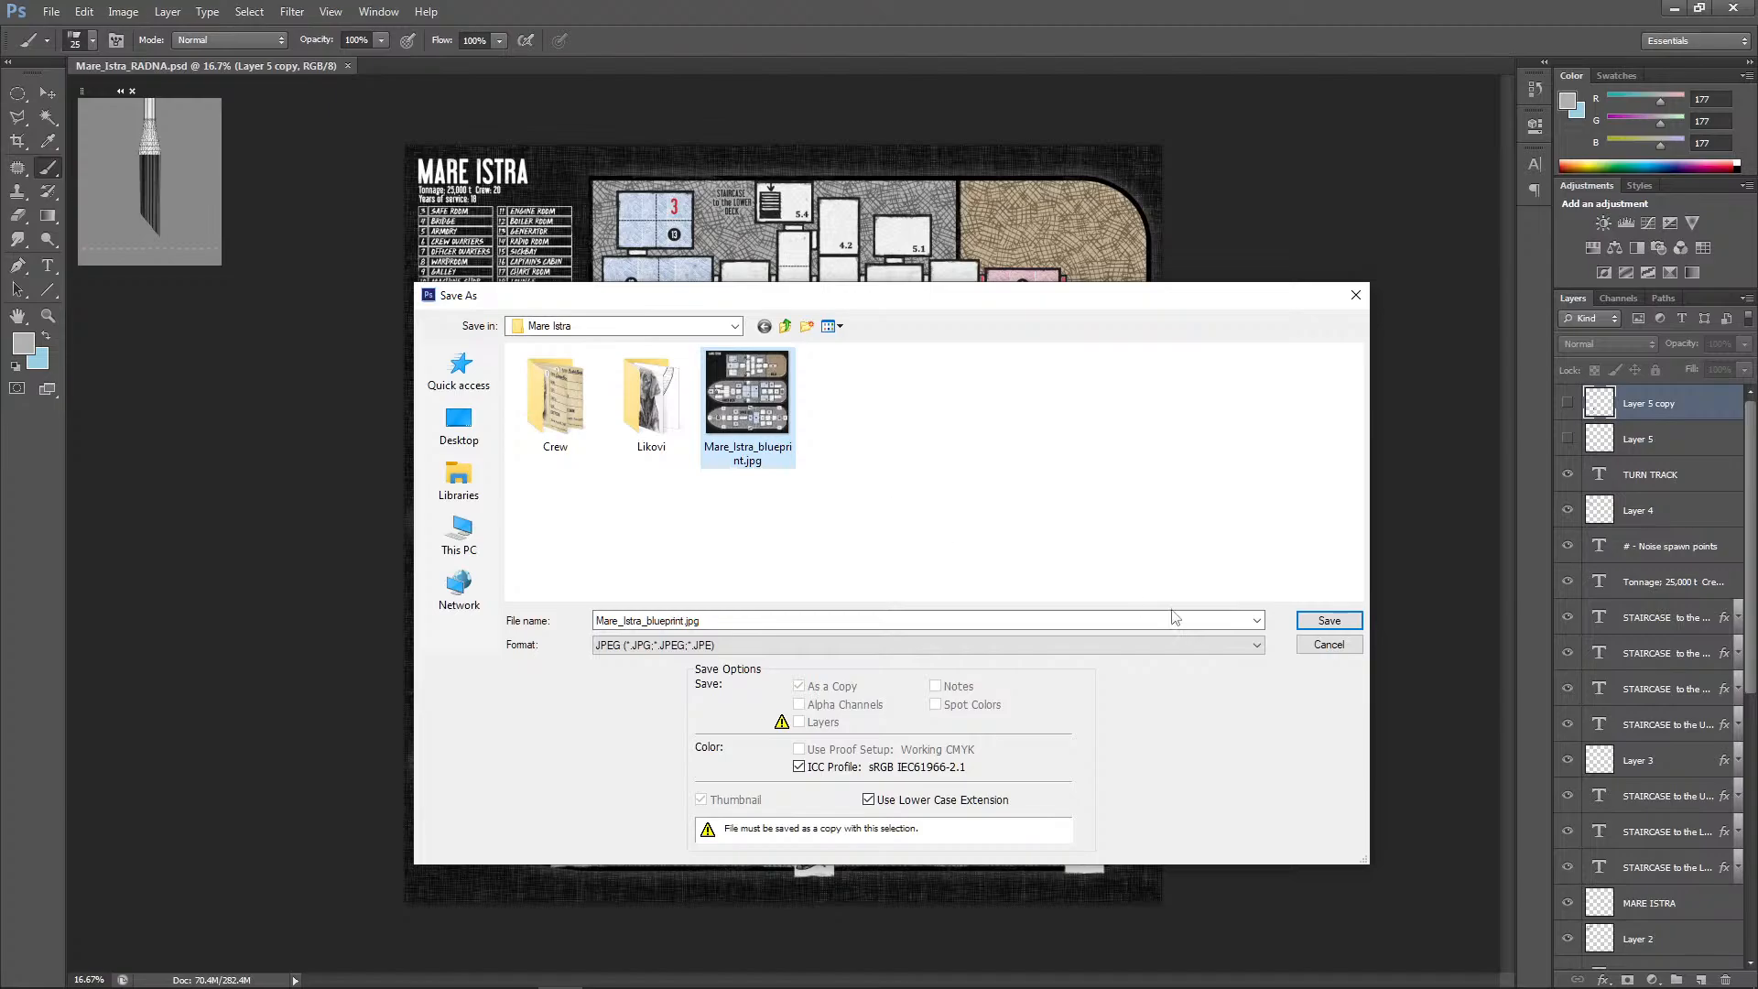
{"action": "left_click", "coordinate": [1328, 620]}
{"action": "left_click", "coordinate": [844, 380]}
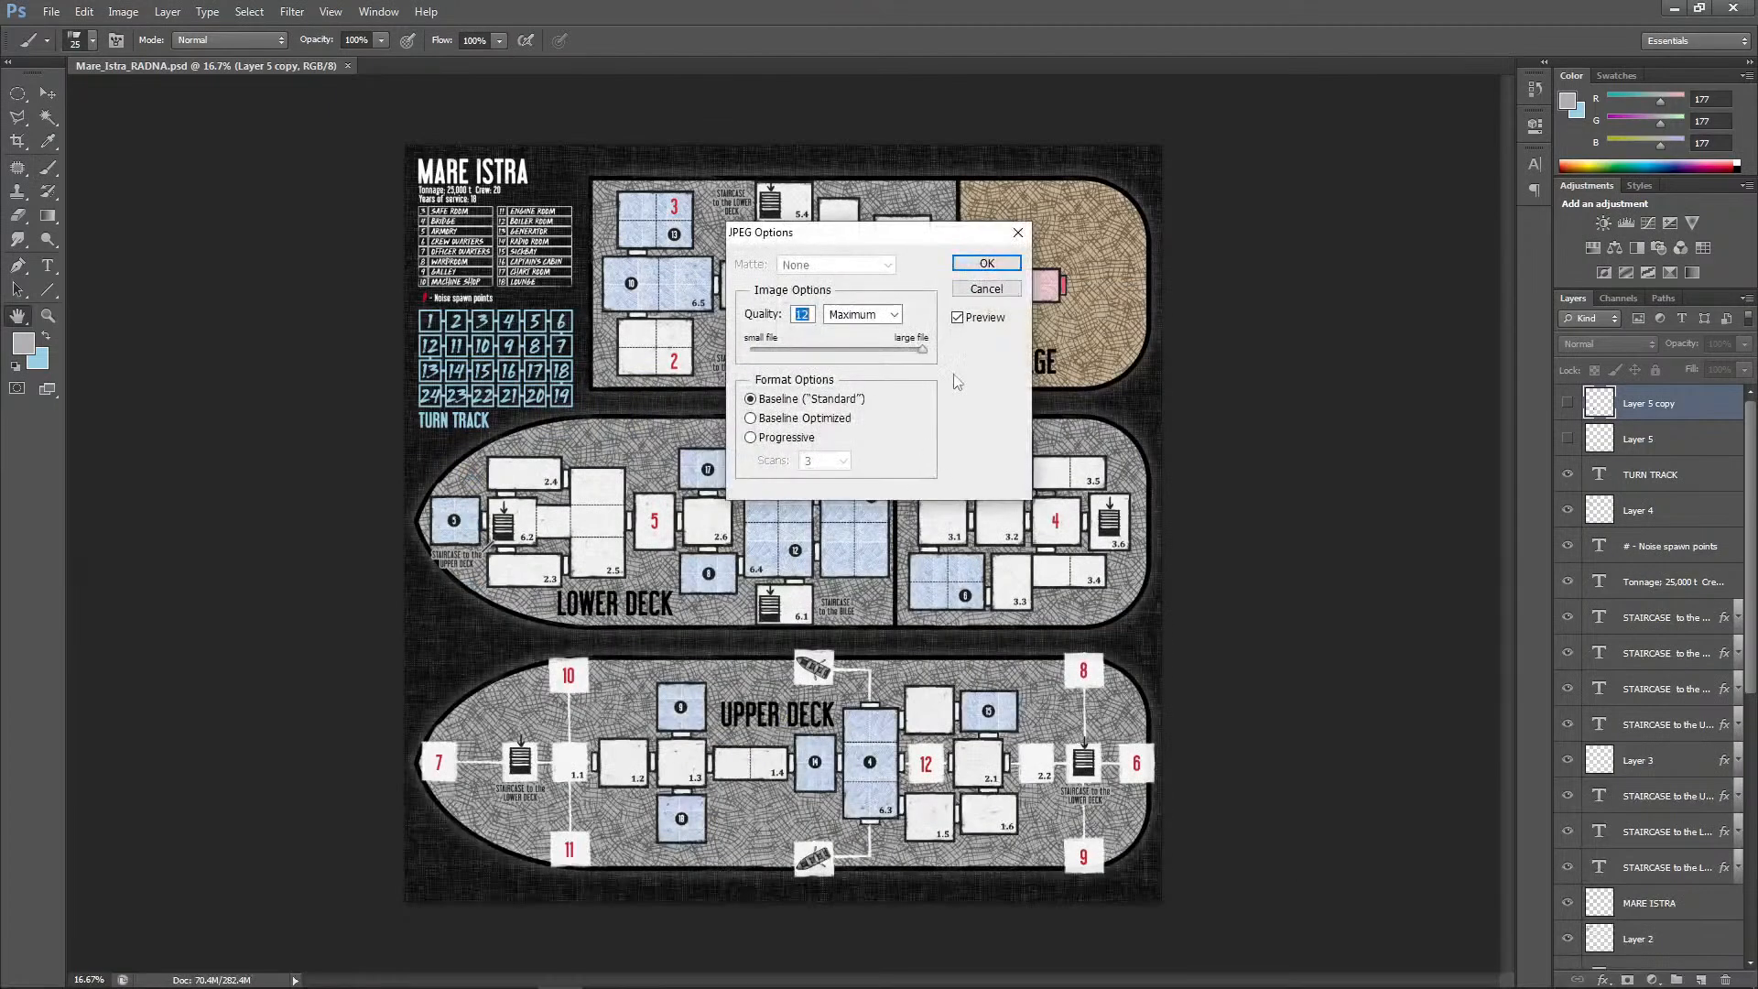
{"action": "left_click", "coordinate": [986, 263]}
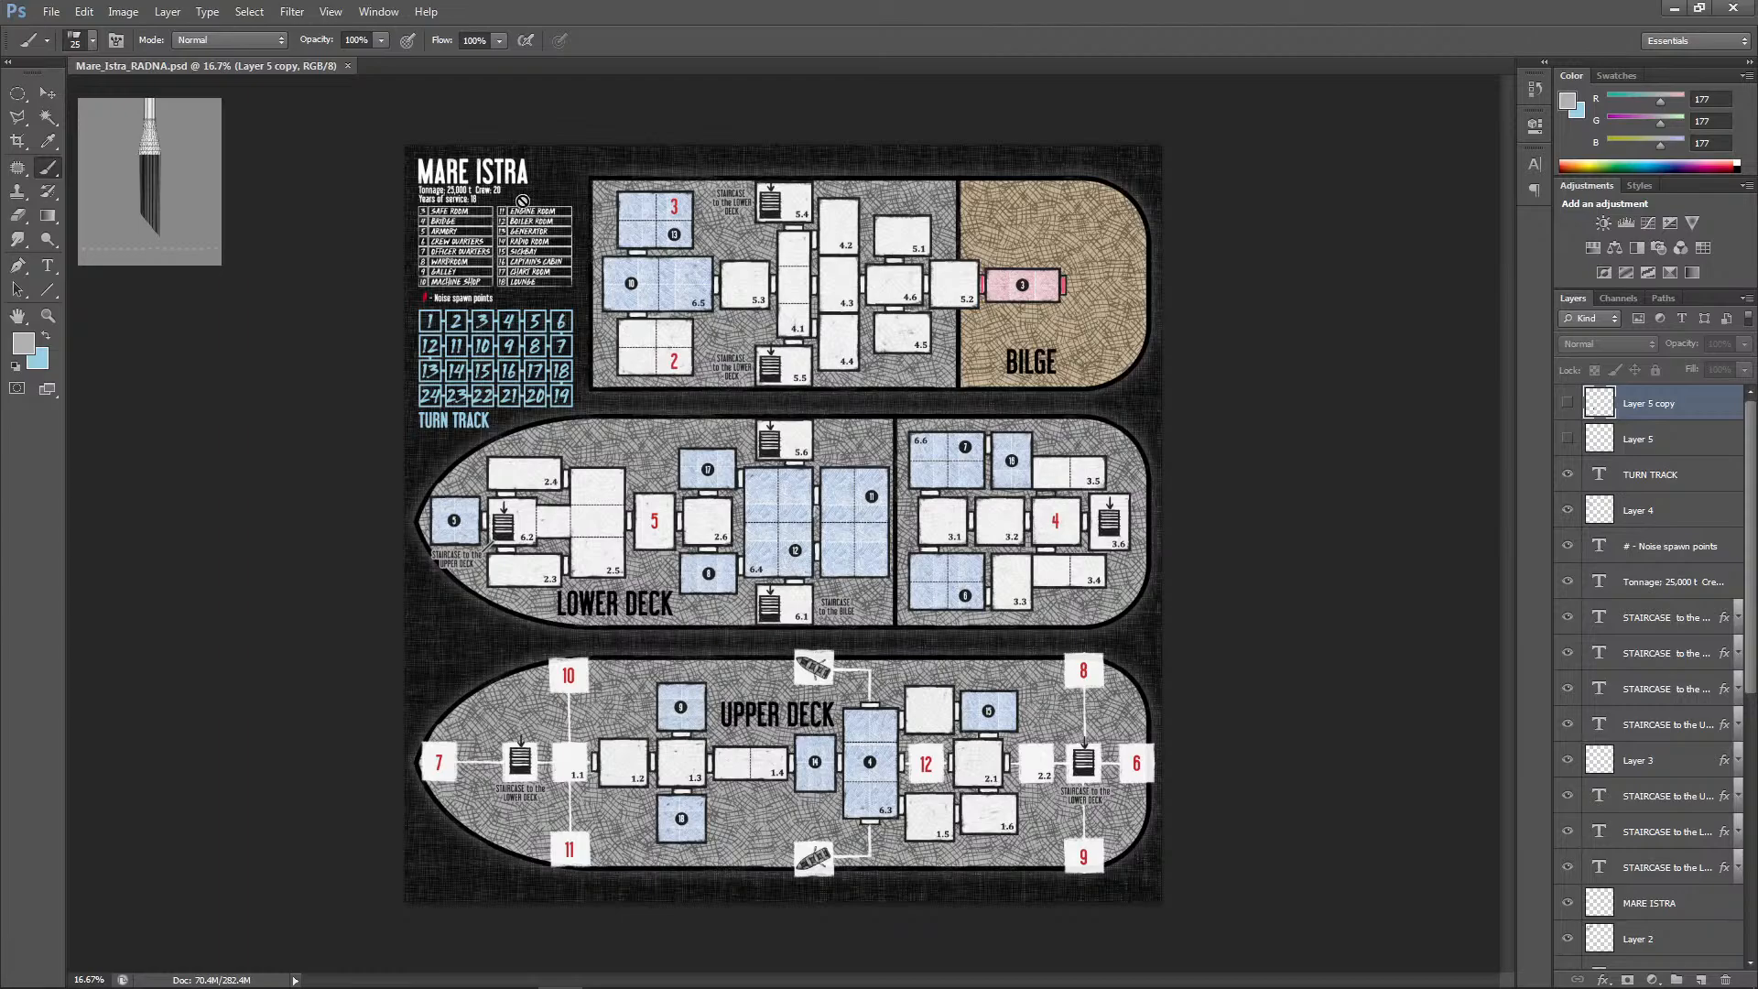
{"action": "left_click", "coordinate": [347, 66]}
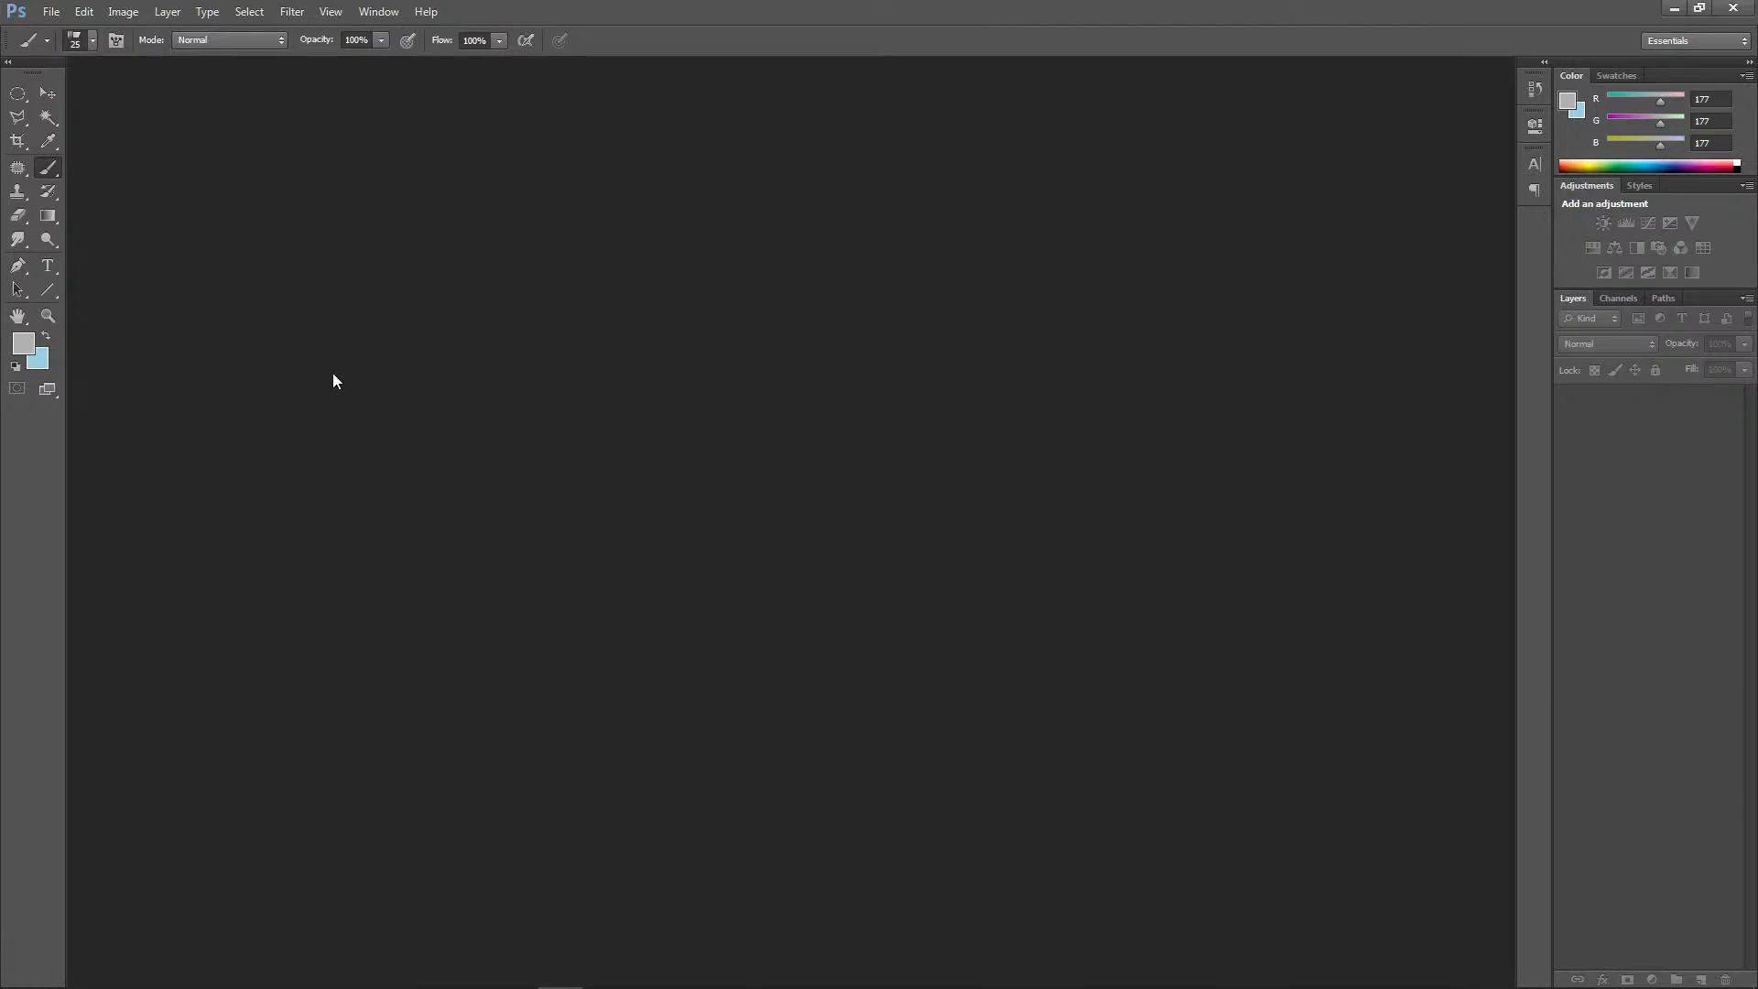
Start a new document and set it to 750 pixels wide, 1050 pixels high and 300 pixels/inch
{"action": "left_click", "coordinate": [52, 12]}
{"action": "left_click", "coordinate": [69, 37]}
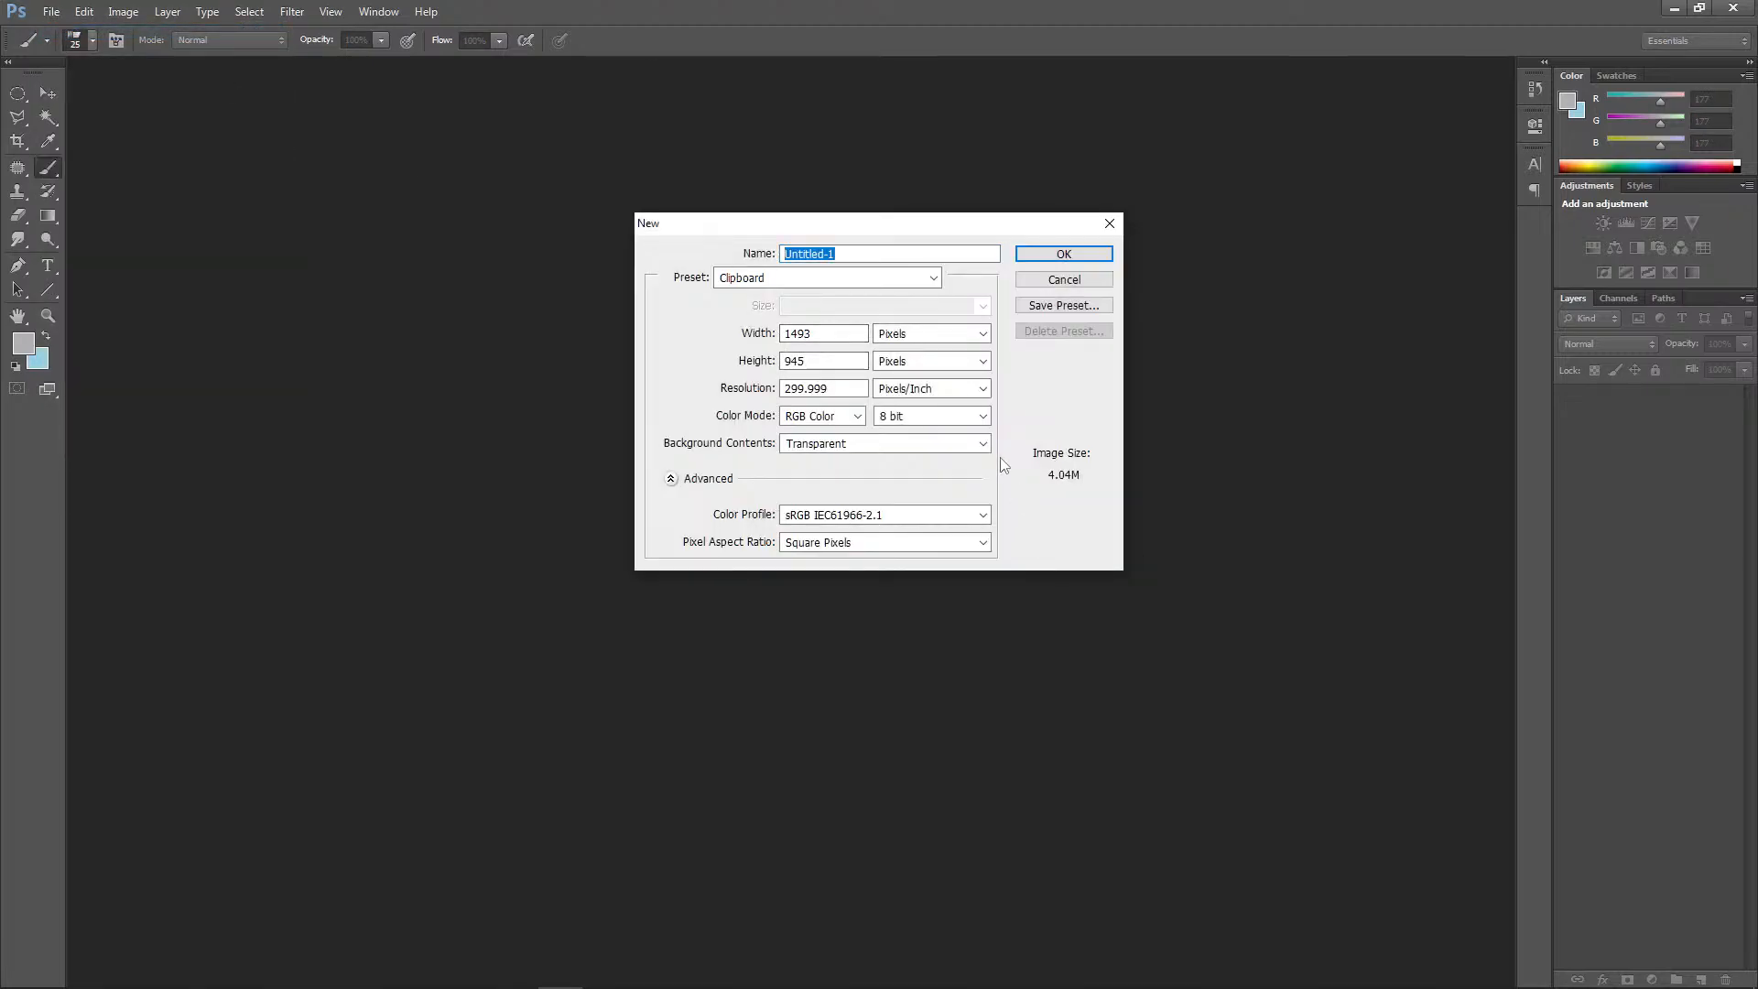
{"action": "key", "text": "Tab"}
{"action": "type", "text": "750"}
{"action": "double_click", "coordinate": [835, 367]}
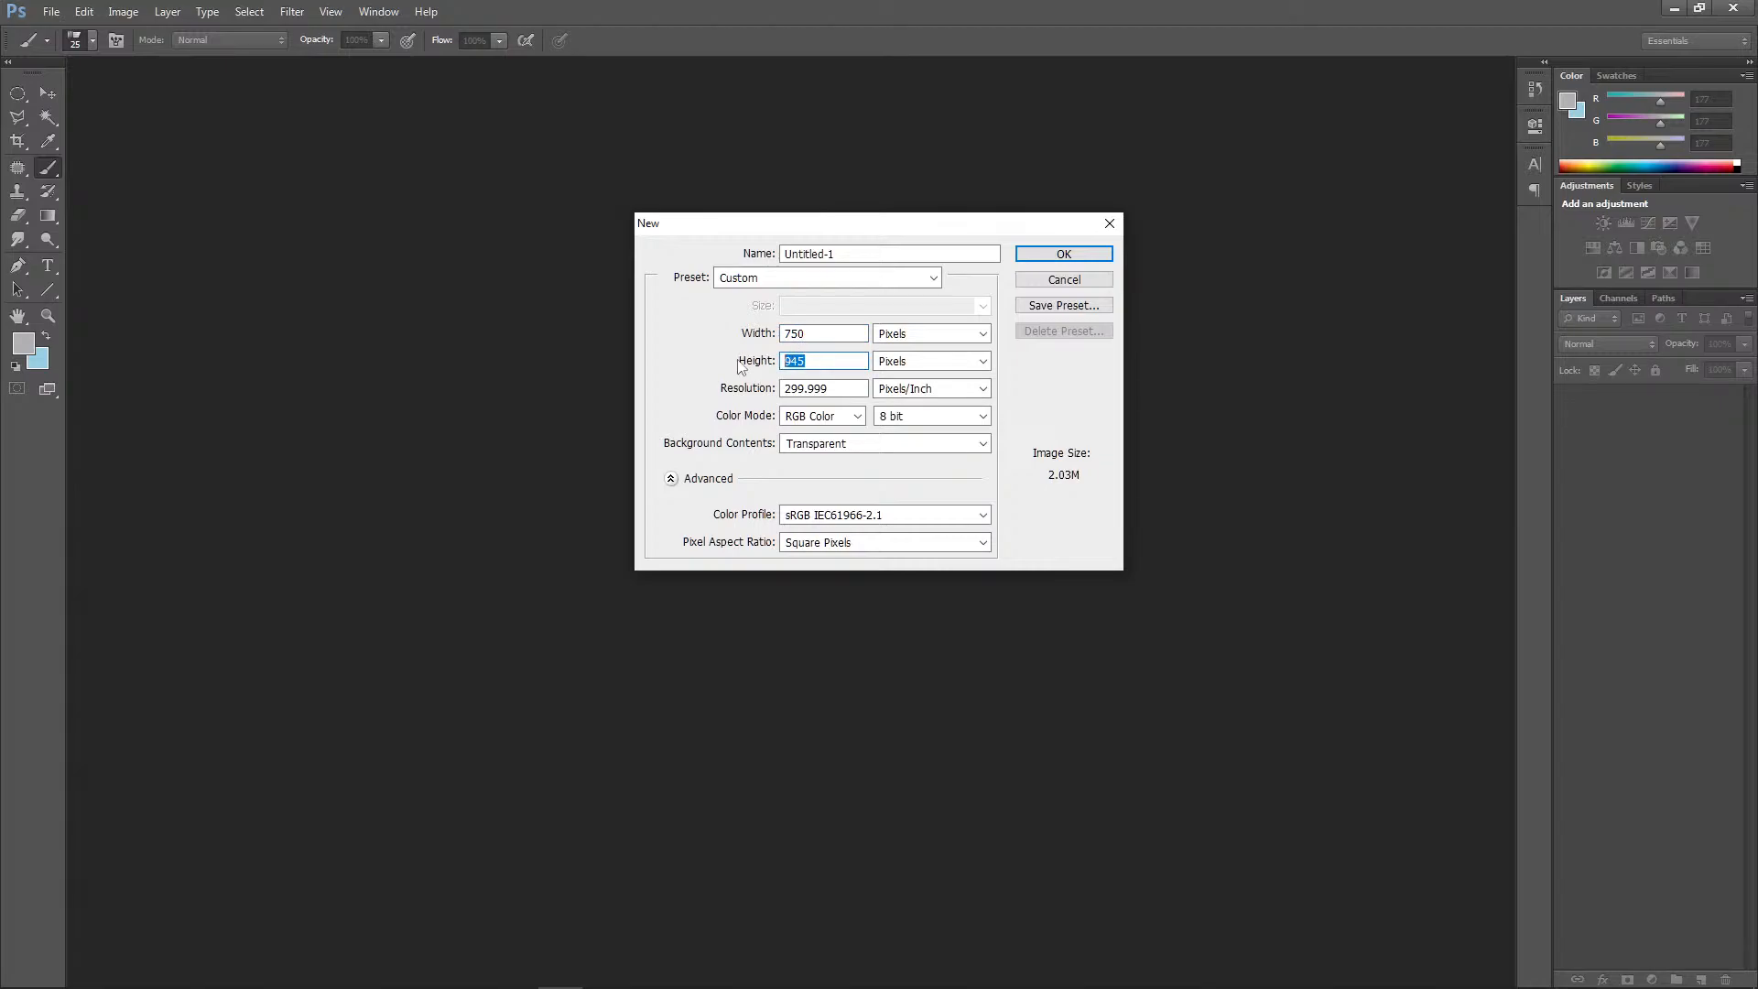
{"action": "type", "text": "1050"}
{"action": "left_click_drag", "start_coordinate": [836, 388], "coordinate": [741, 392]}
{"action": "type", "text": "300"}
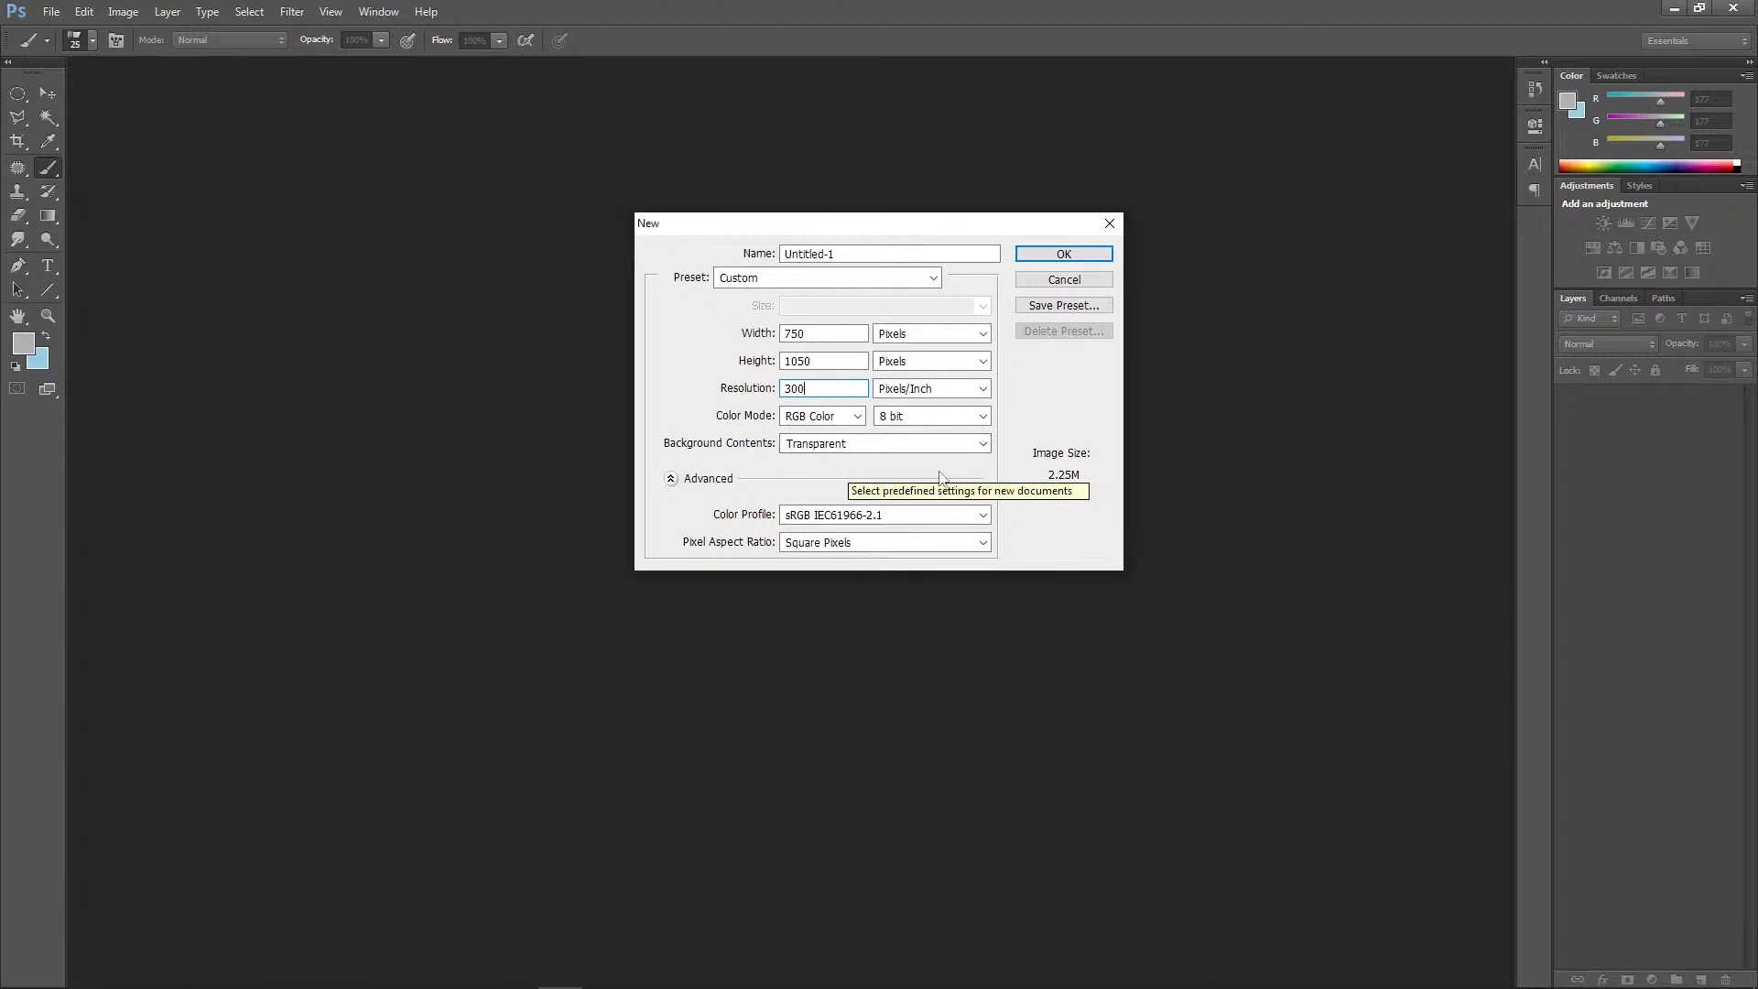
Check the new document's dimensions in centimetres and return the units to pixels
{"action": "left_click", "coordinate": [949, 334]}
{"action": "left_click", "coordinate": [906, 381]}
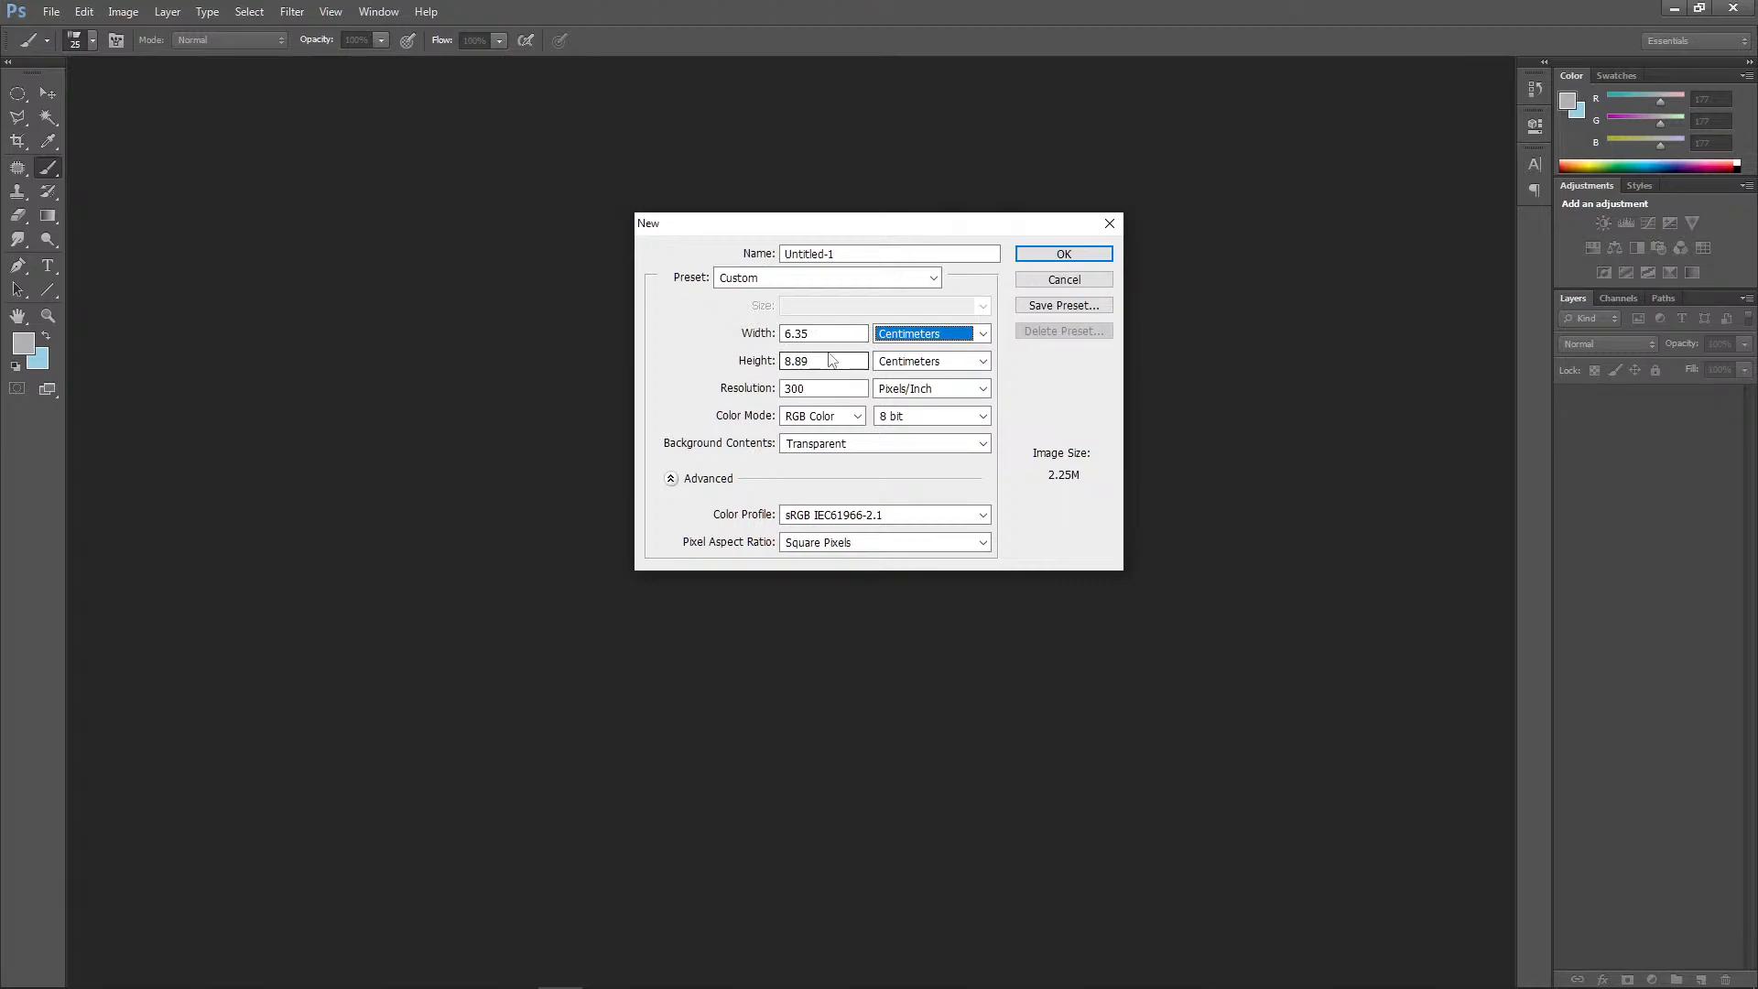
{"action": "left_click", "coordinate": [982, 334]}
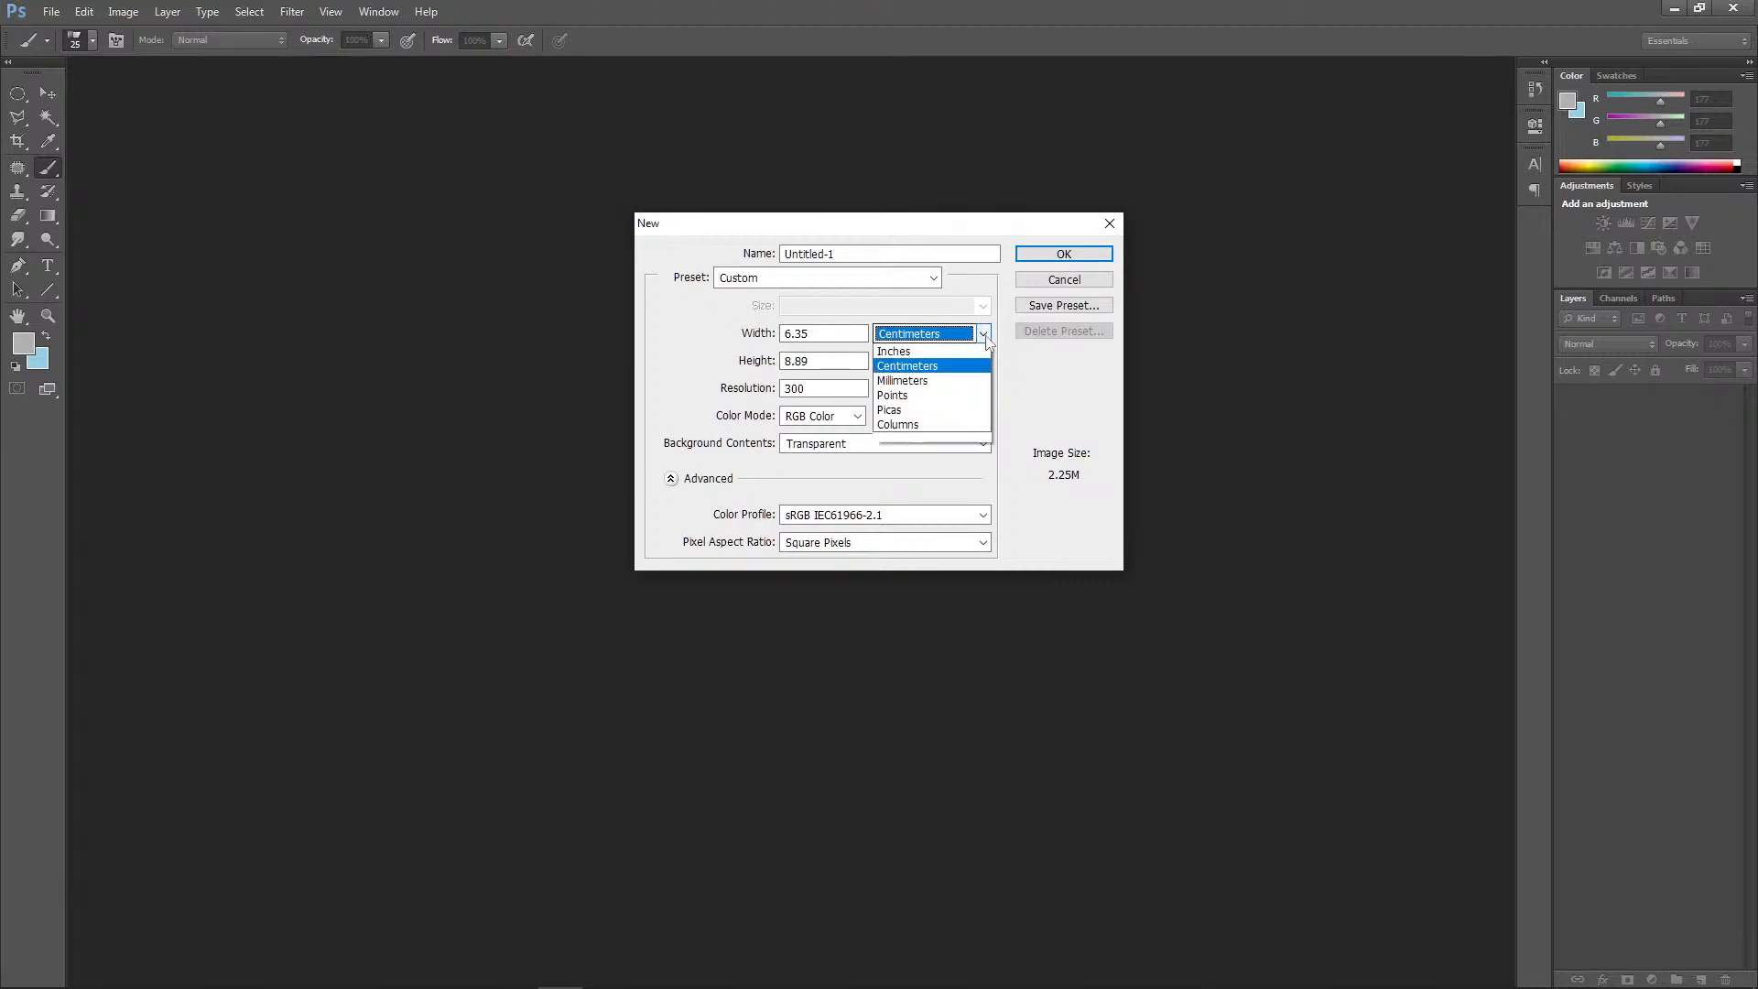
{"action": "left_click", "coordinate": [917, 355]}
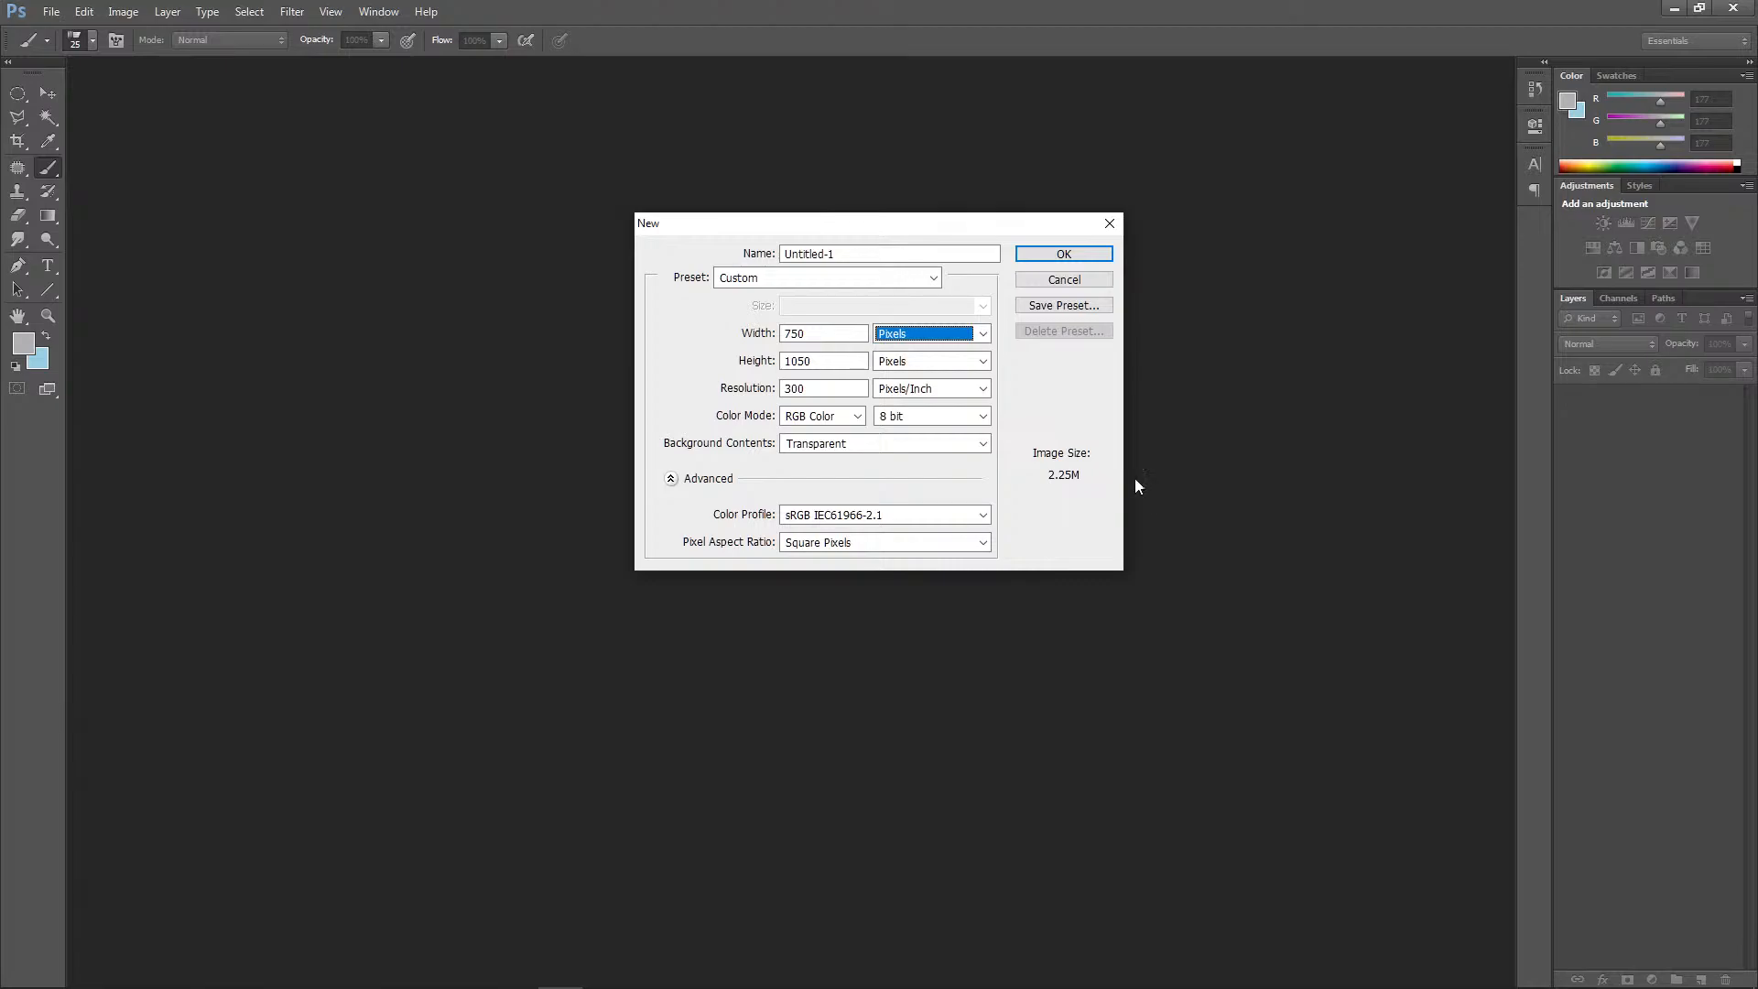
Create the new document and fill Layer 1 with a light beige, RGB 234, 218, 190
{"action": "left_click", "coordinate": [1065, 253]}
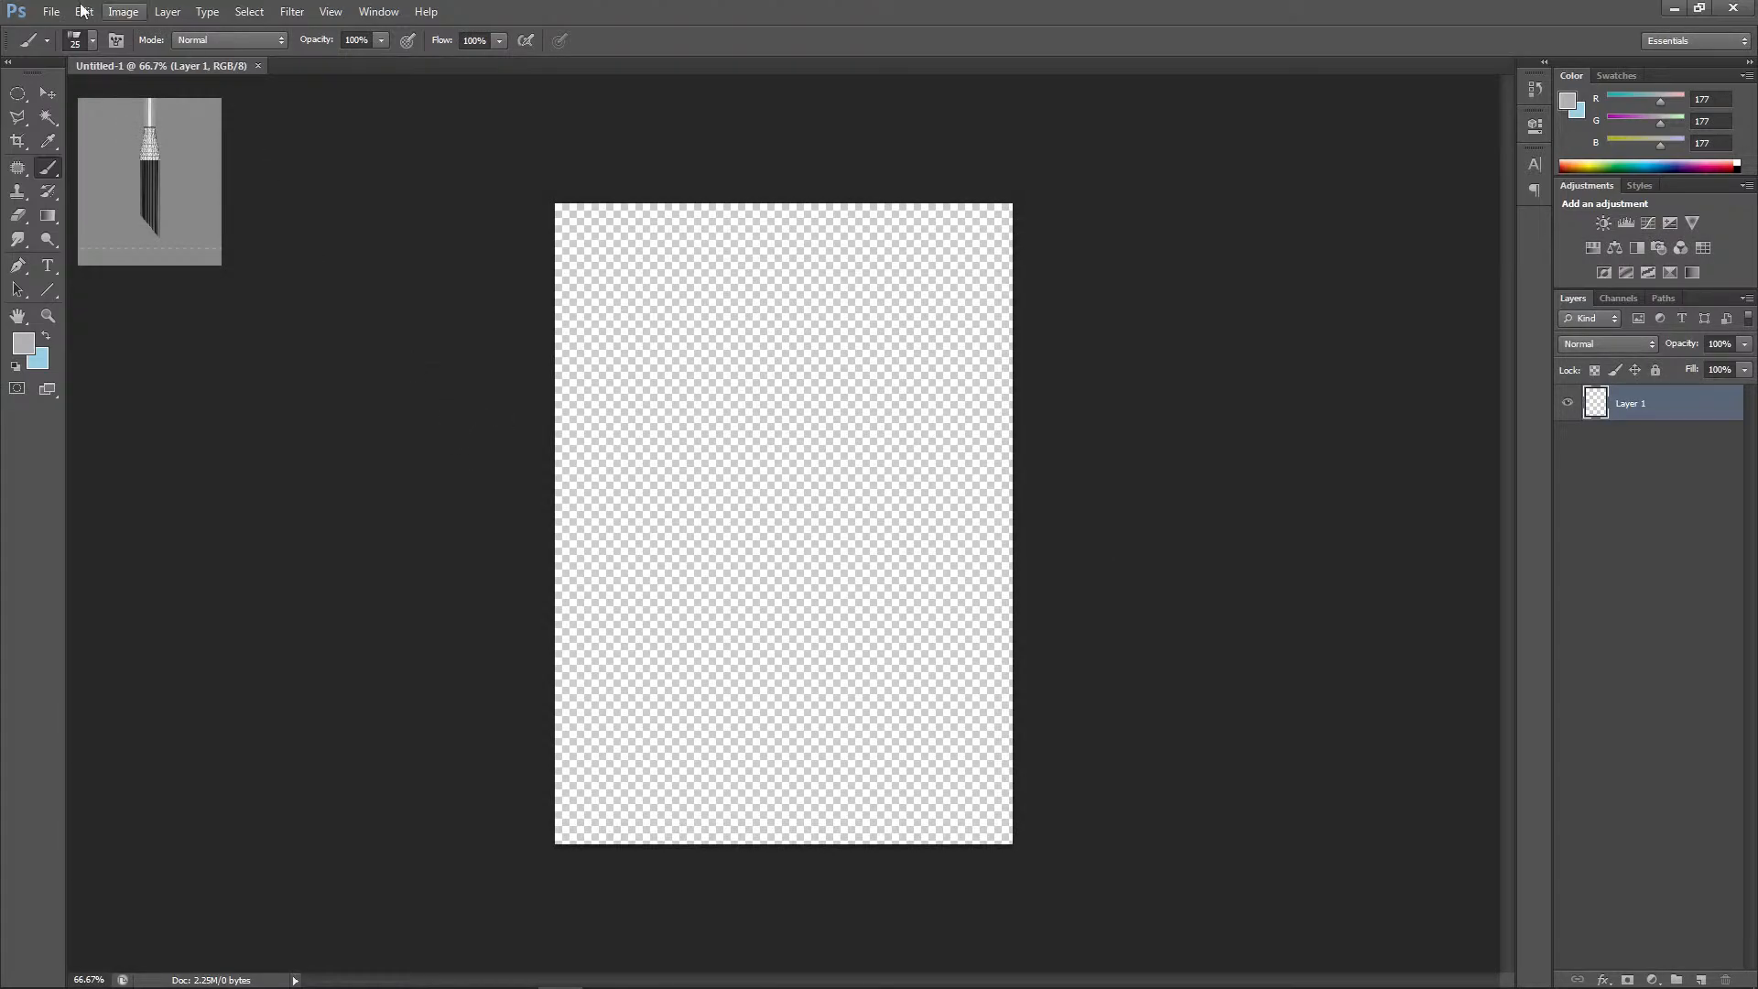
{"action": "left_click", "coordinate": [26, 346]}
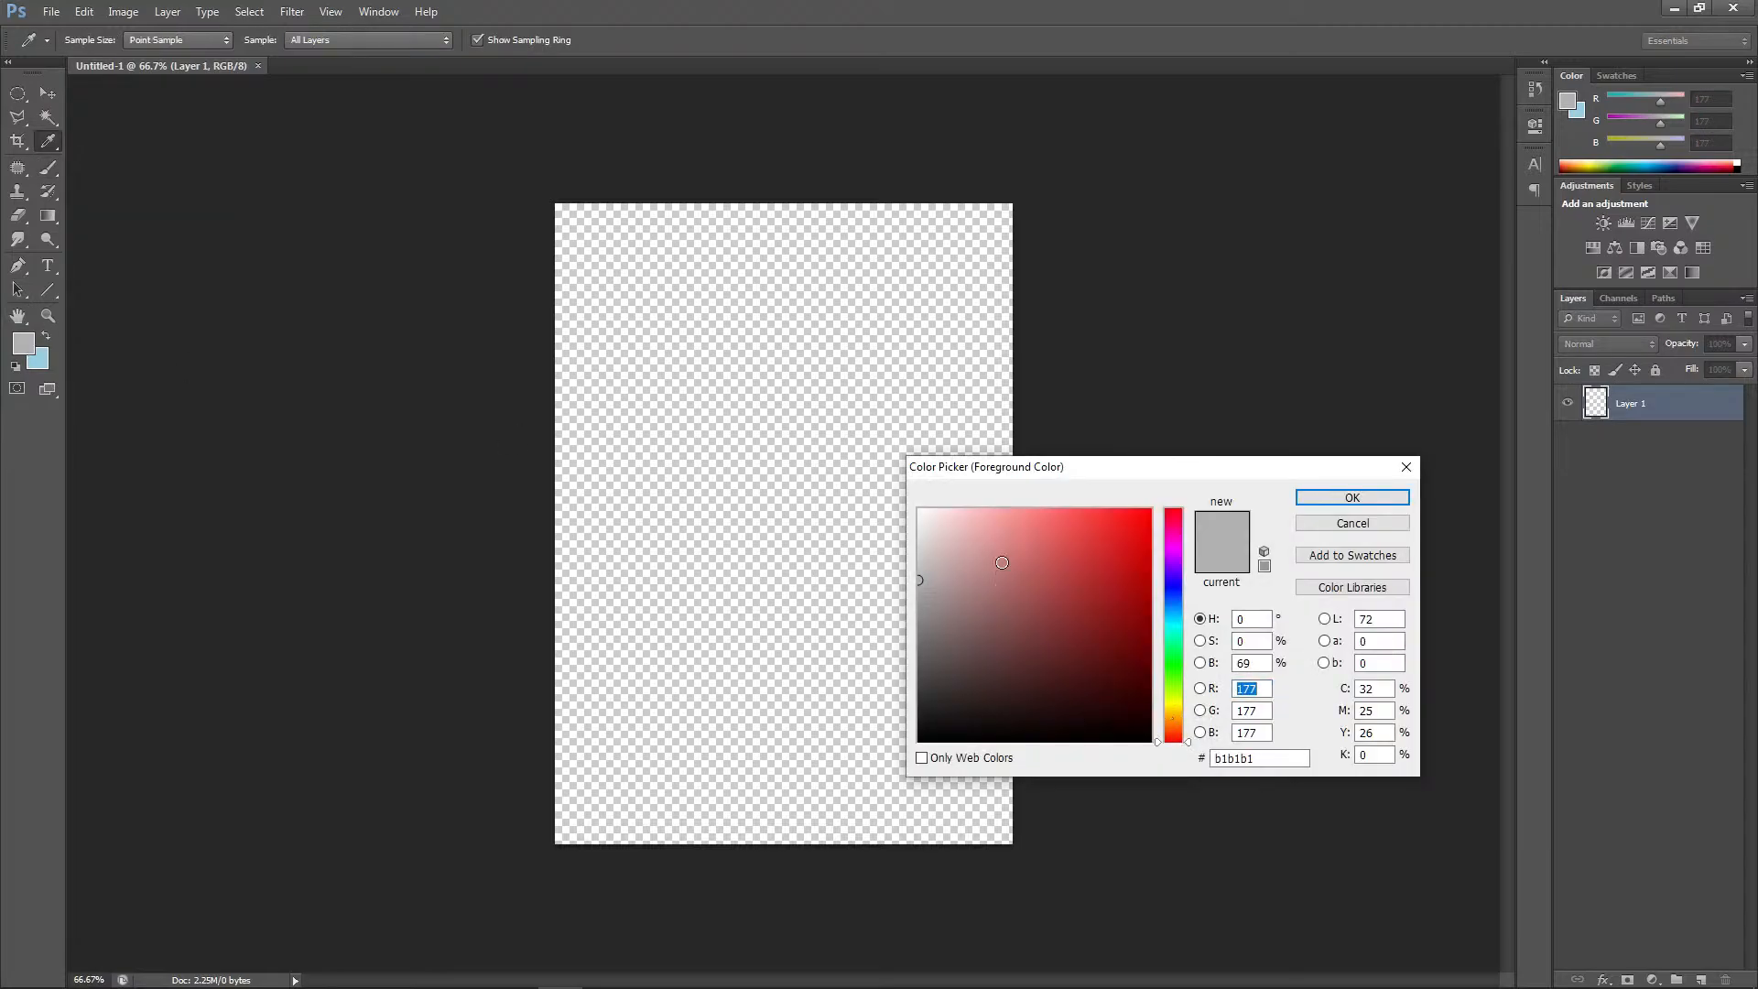
{"action": "left_click", "coordinate": [1171, 717]}
{"action": "mouse_move", "coordinate": [952, 529]}
{"action": "left_mouse_down"}
{"action": "mouse_move", "coordinate": [934, 522]}
{"action": "mouse_move", "coordinate": [962, 526]}
{"action": "left_mouse_up"}
{"action": "left_click", "coordinate": [1352, 497]}
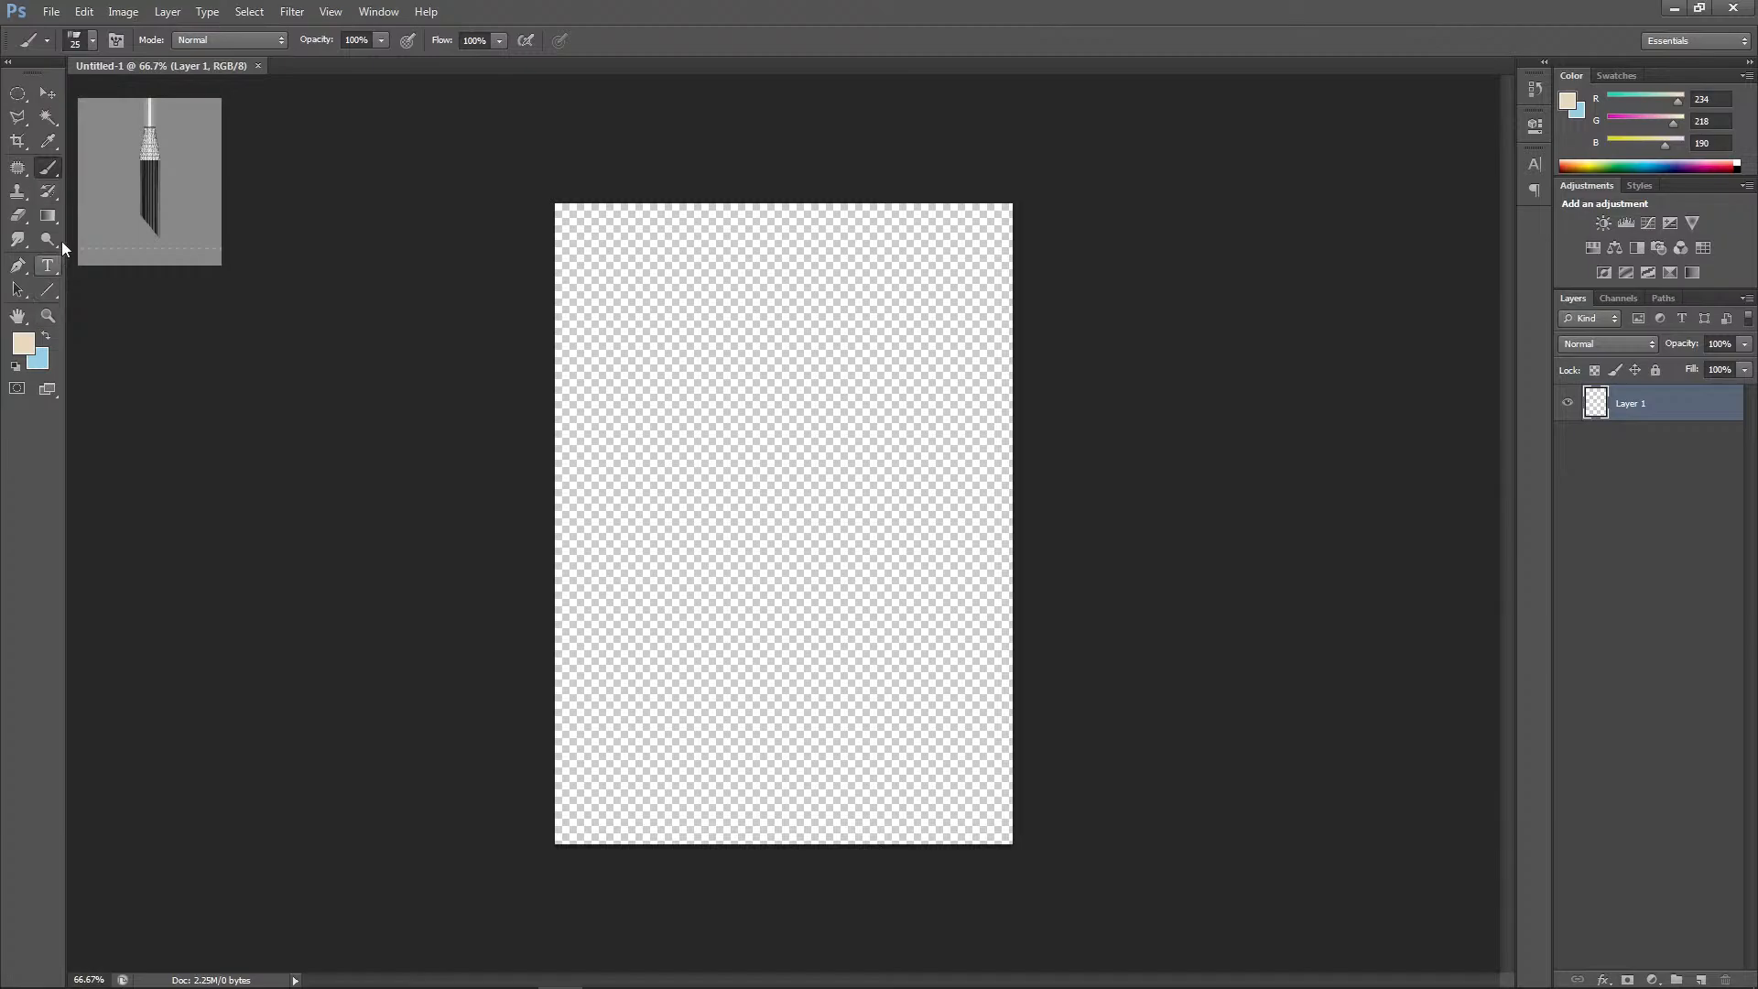
{"action": "left_click", "coordinate": [55, 216]}
{"action": "left_click", "coordinate": [128, 230]}
{"action": "left_click", "coordinate": [563, 353]}
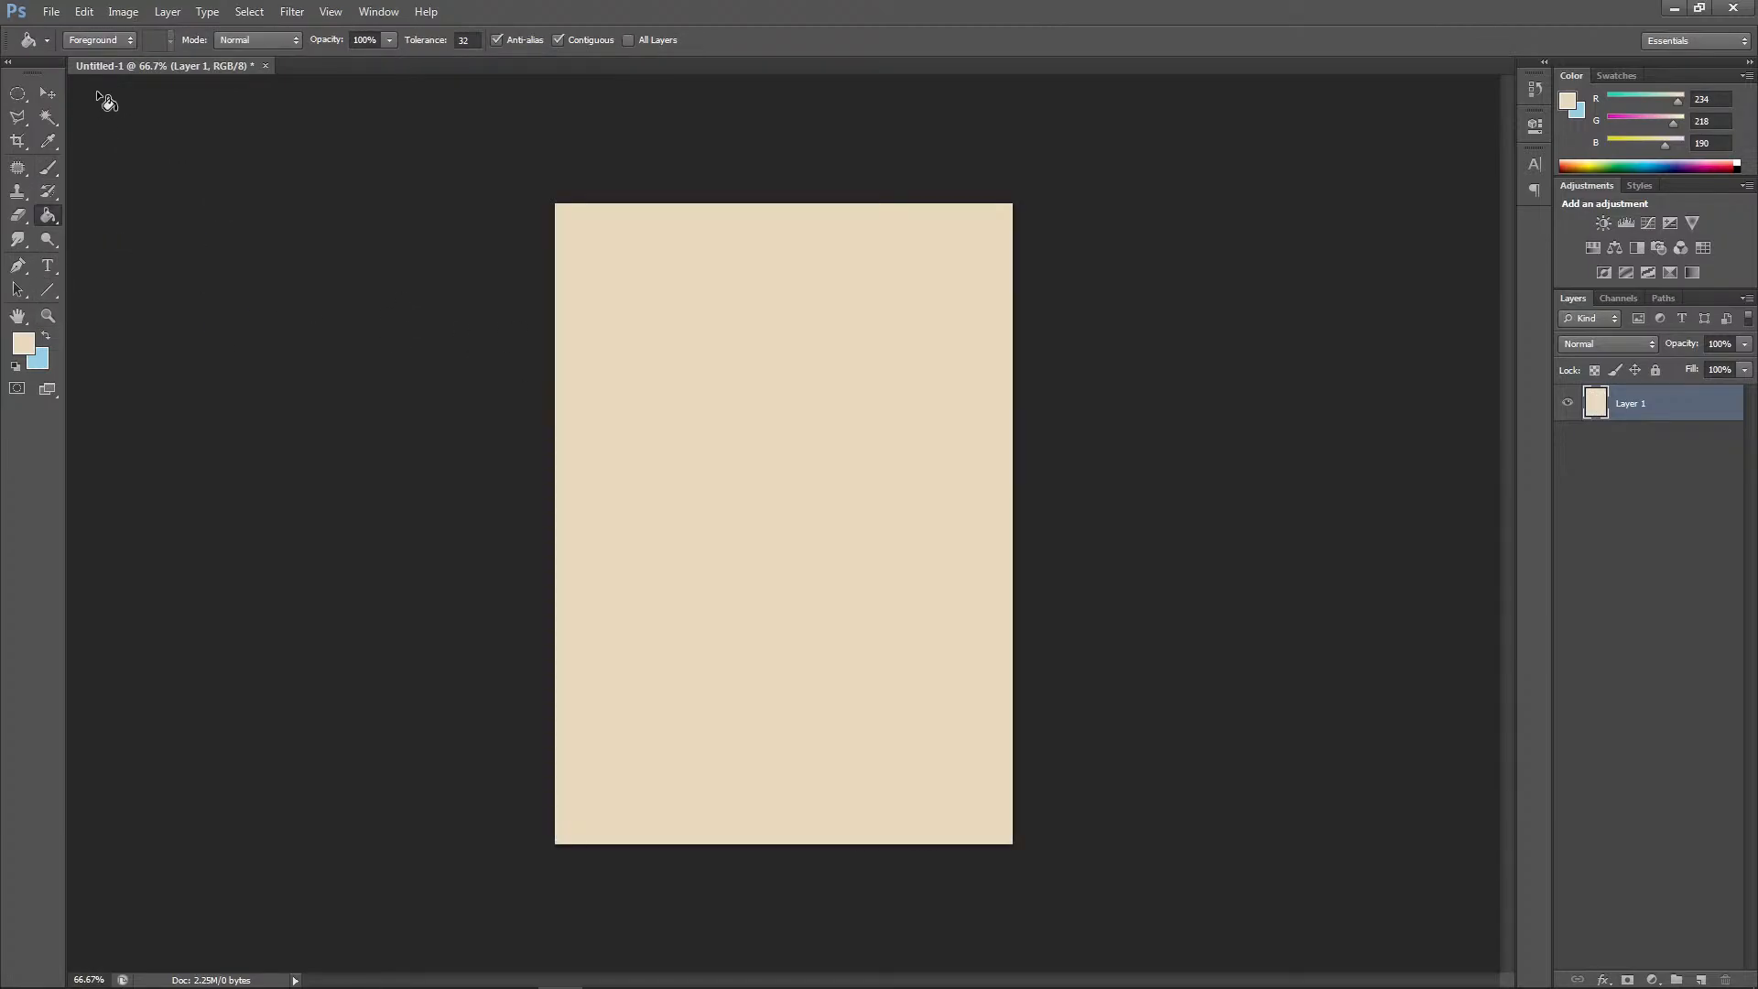
{"action": "key", "text": "alt+Tab"}
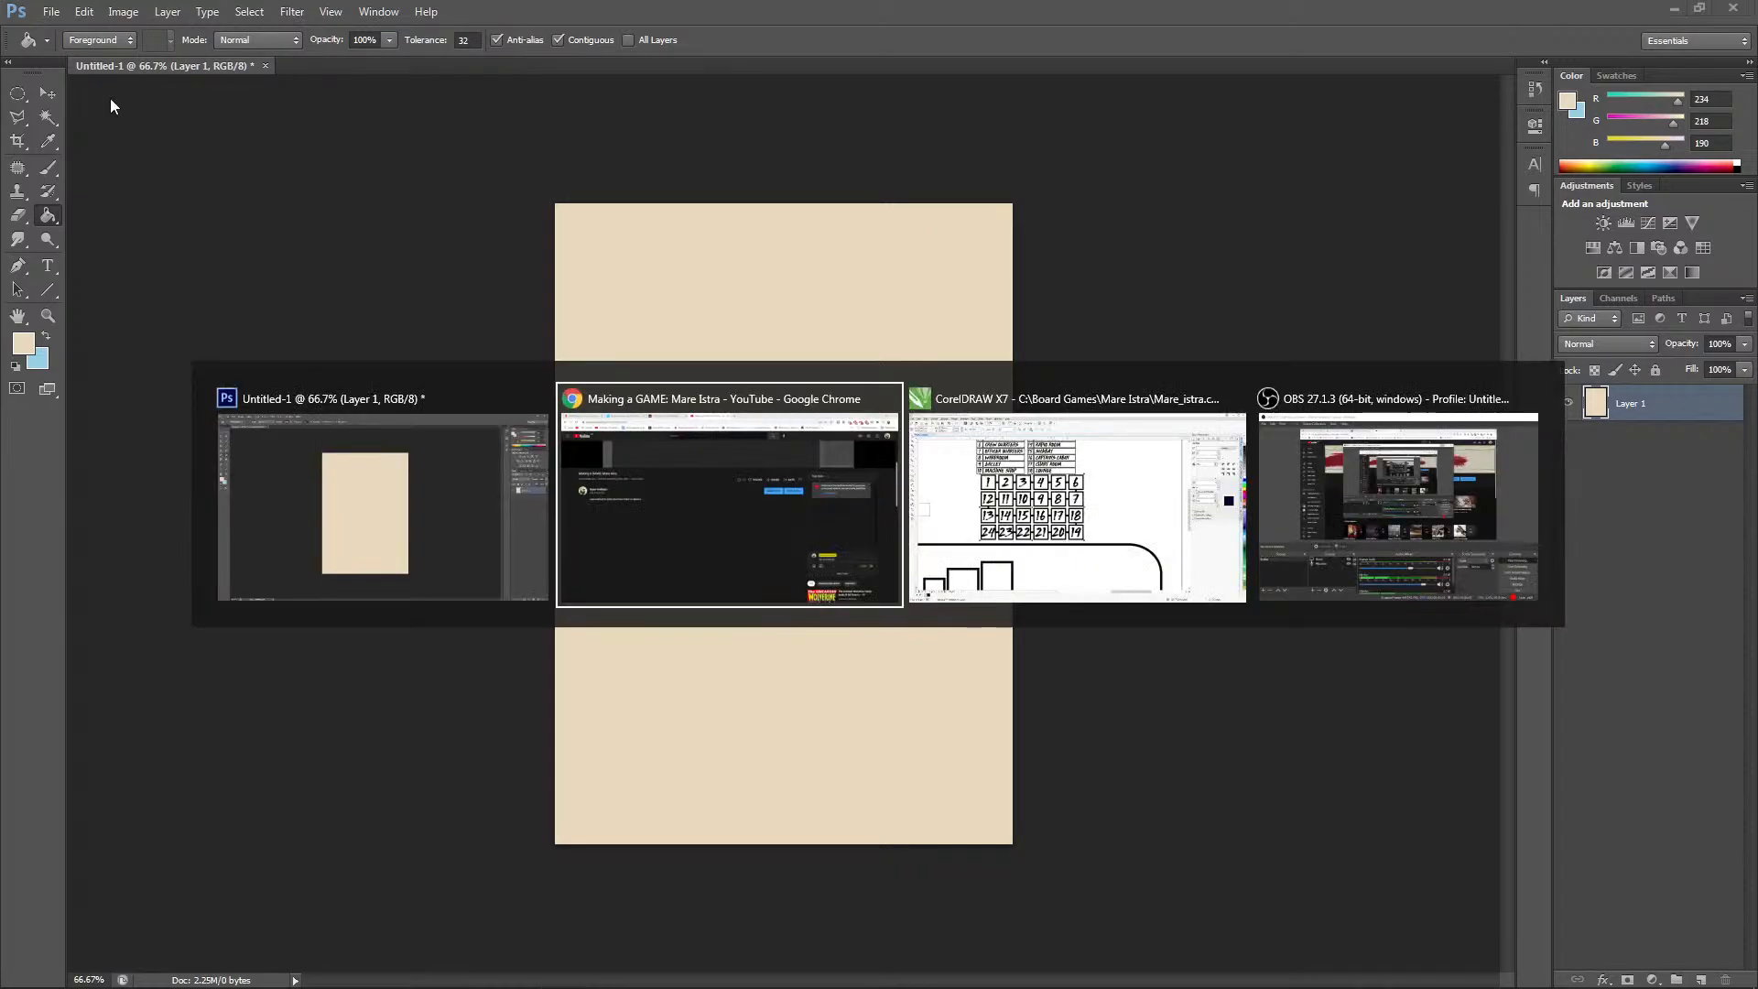
{"action": "key", "text": "alt+Tab"}
{"action": "key", "text": "alt+Tab"}
{"action": "key", "text": "alt+Tab"}
{"action": "key", "text": "alt+Tab"}
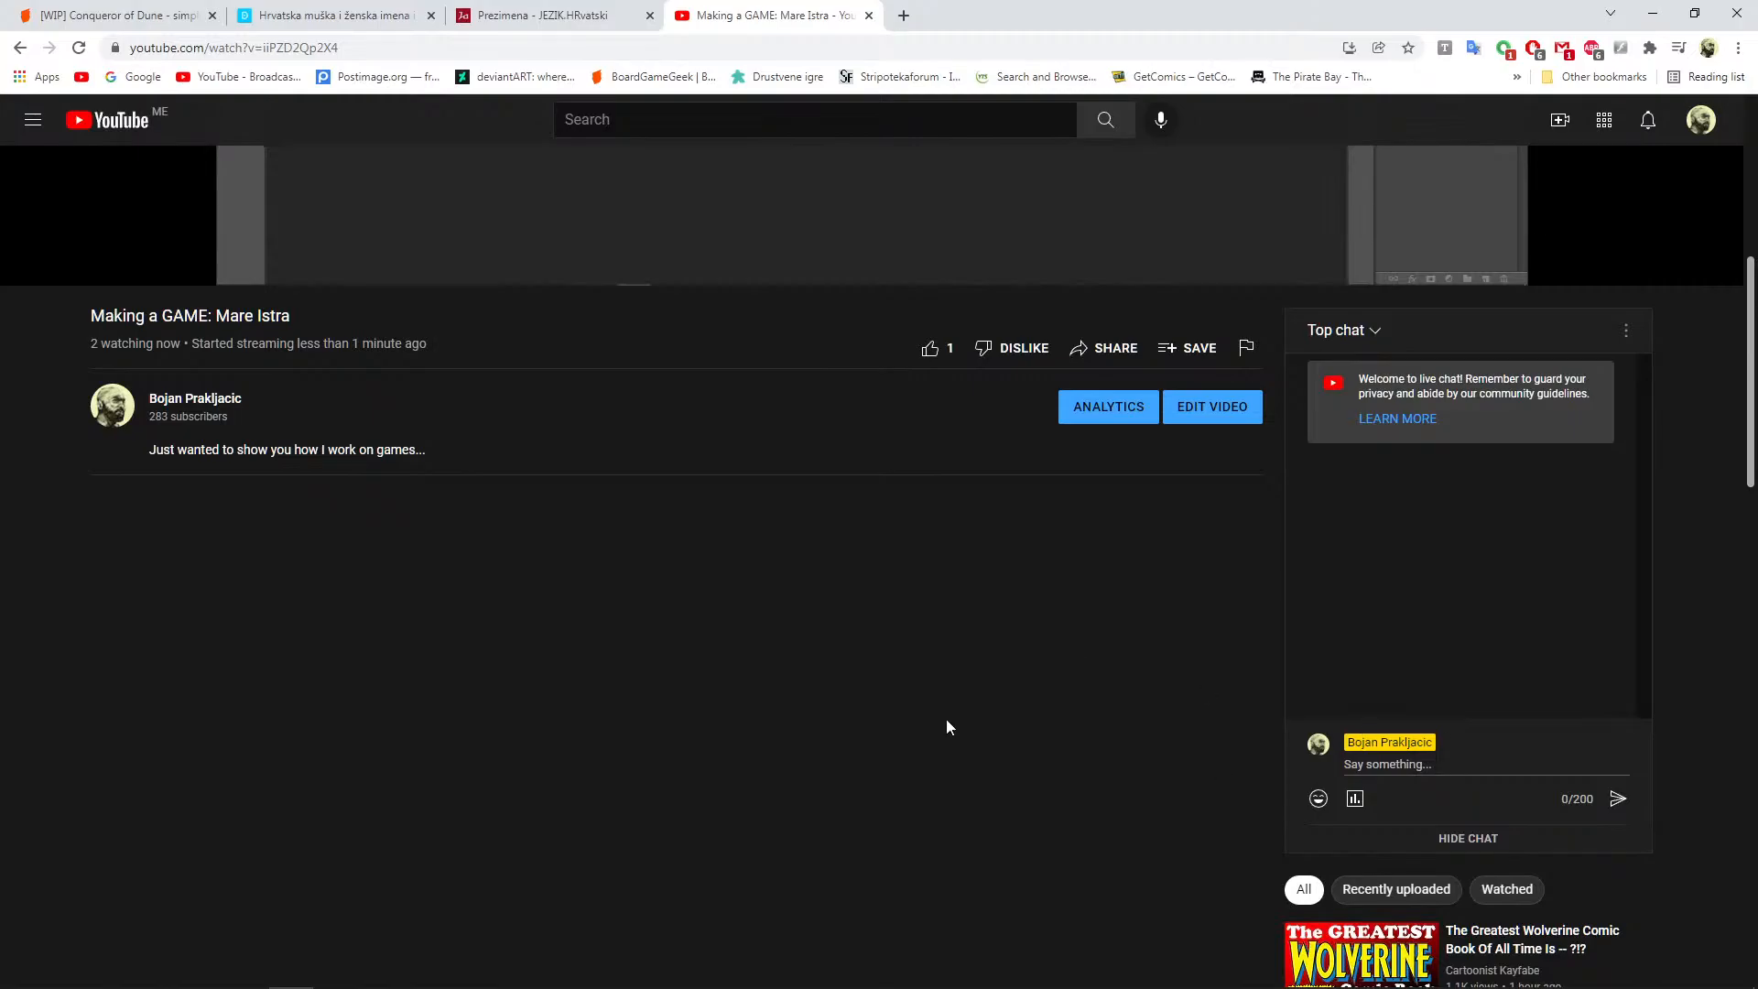
{"action": "key", "text": "alt+Tab"}
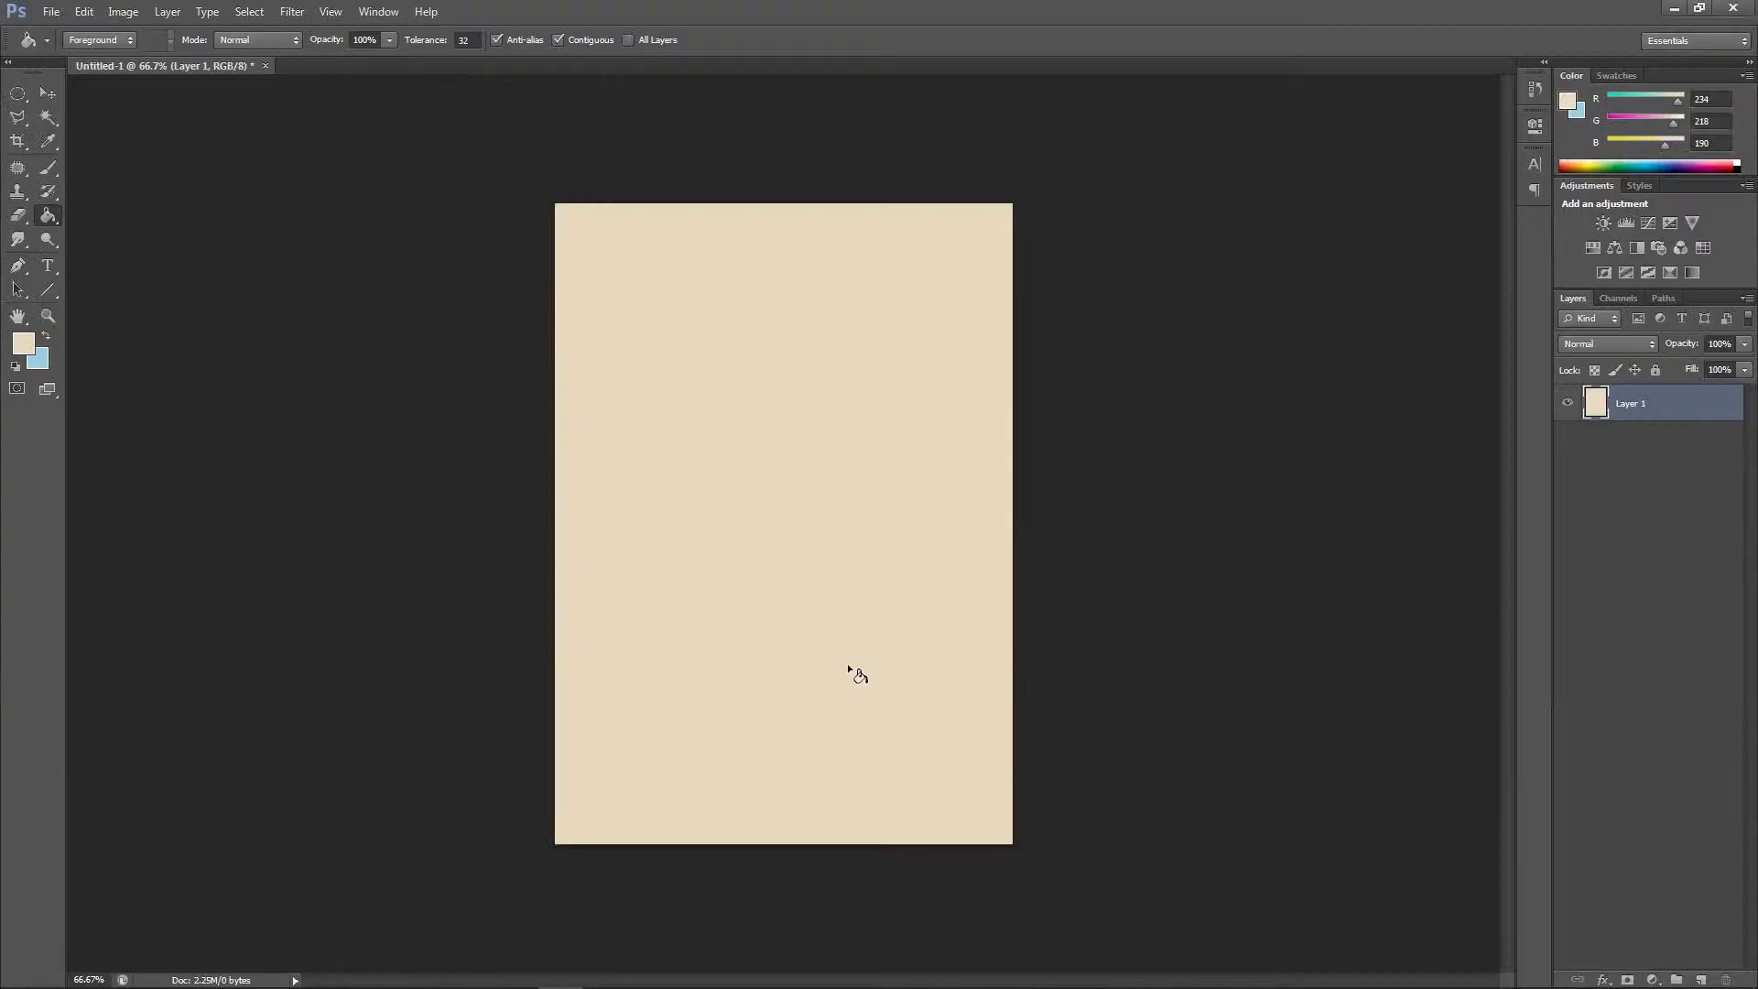
Open the texture image photo.png from the Likovi folder inside Mare Istra
{"action": "left_click", "coordinate": [52, 12]}
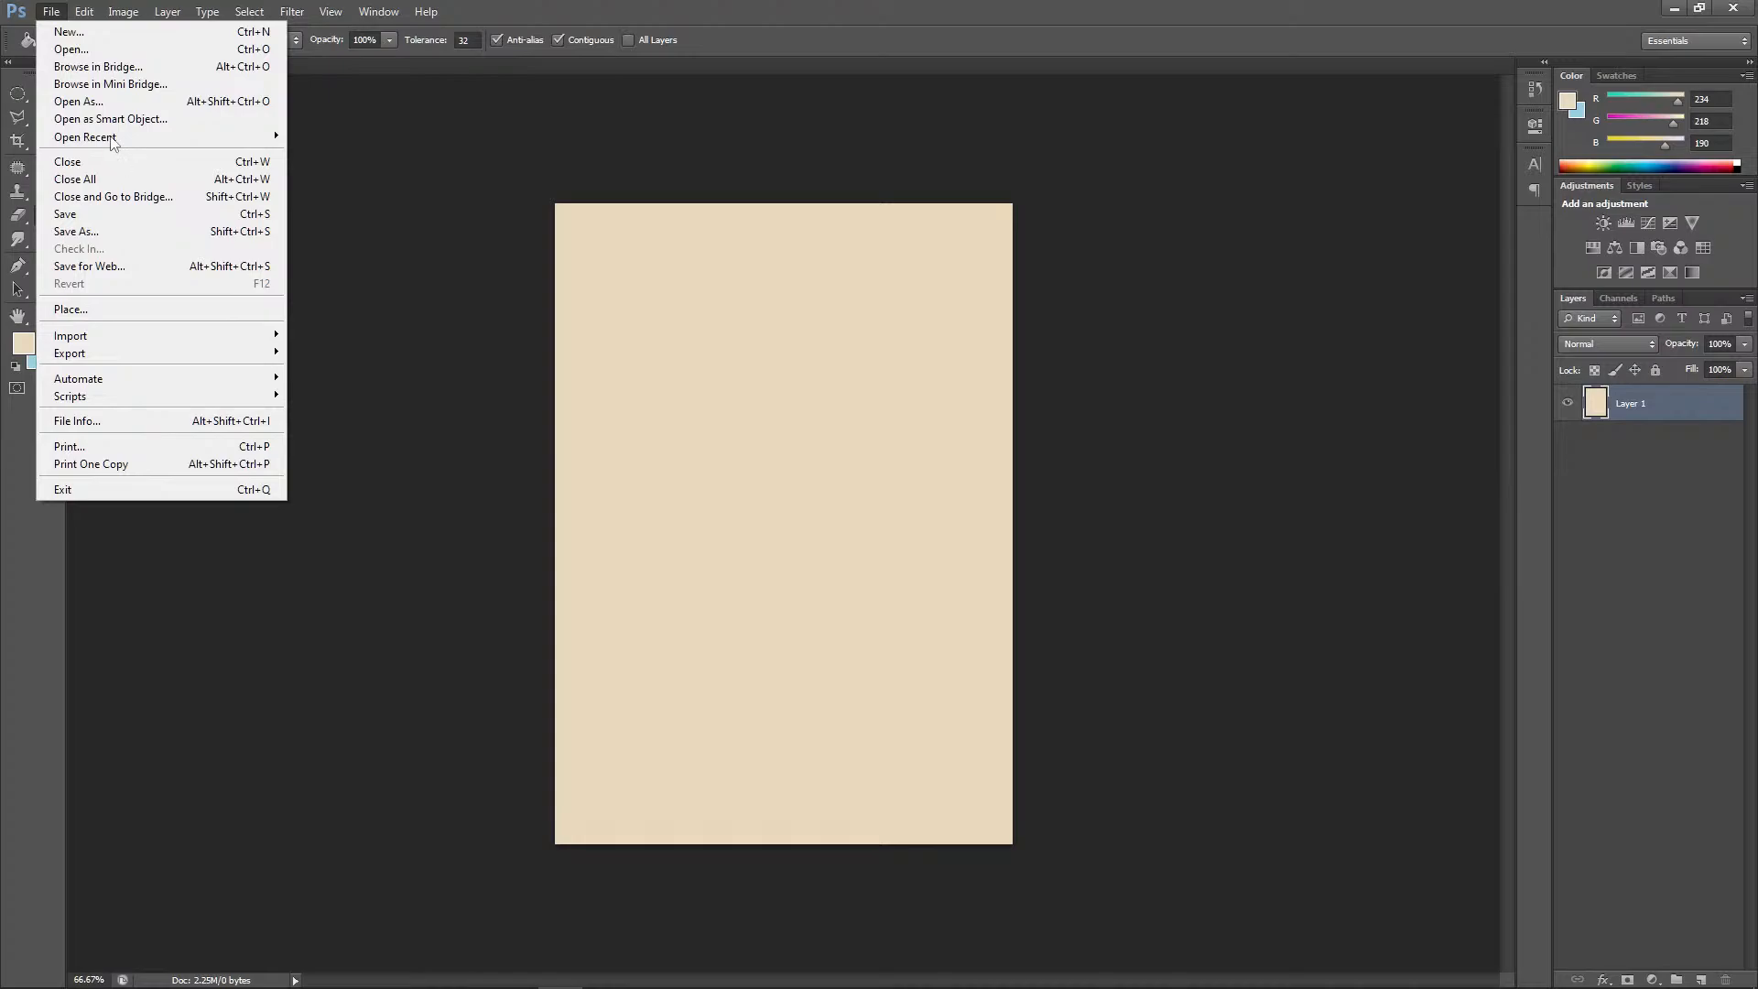
{"action": "left_click", "coordinate": [72, 49]}
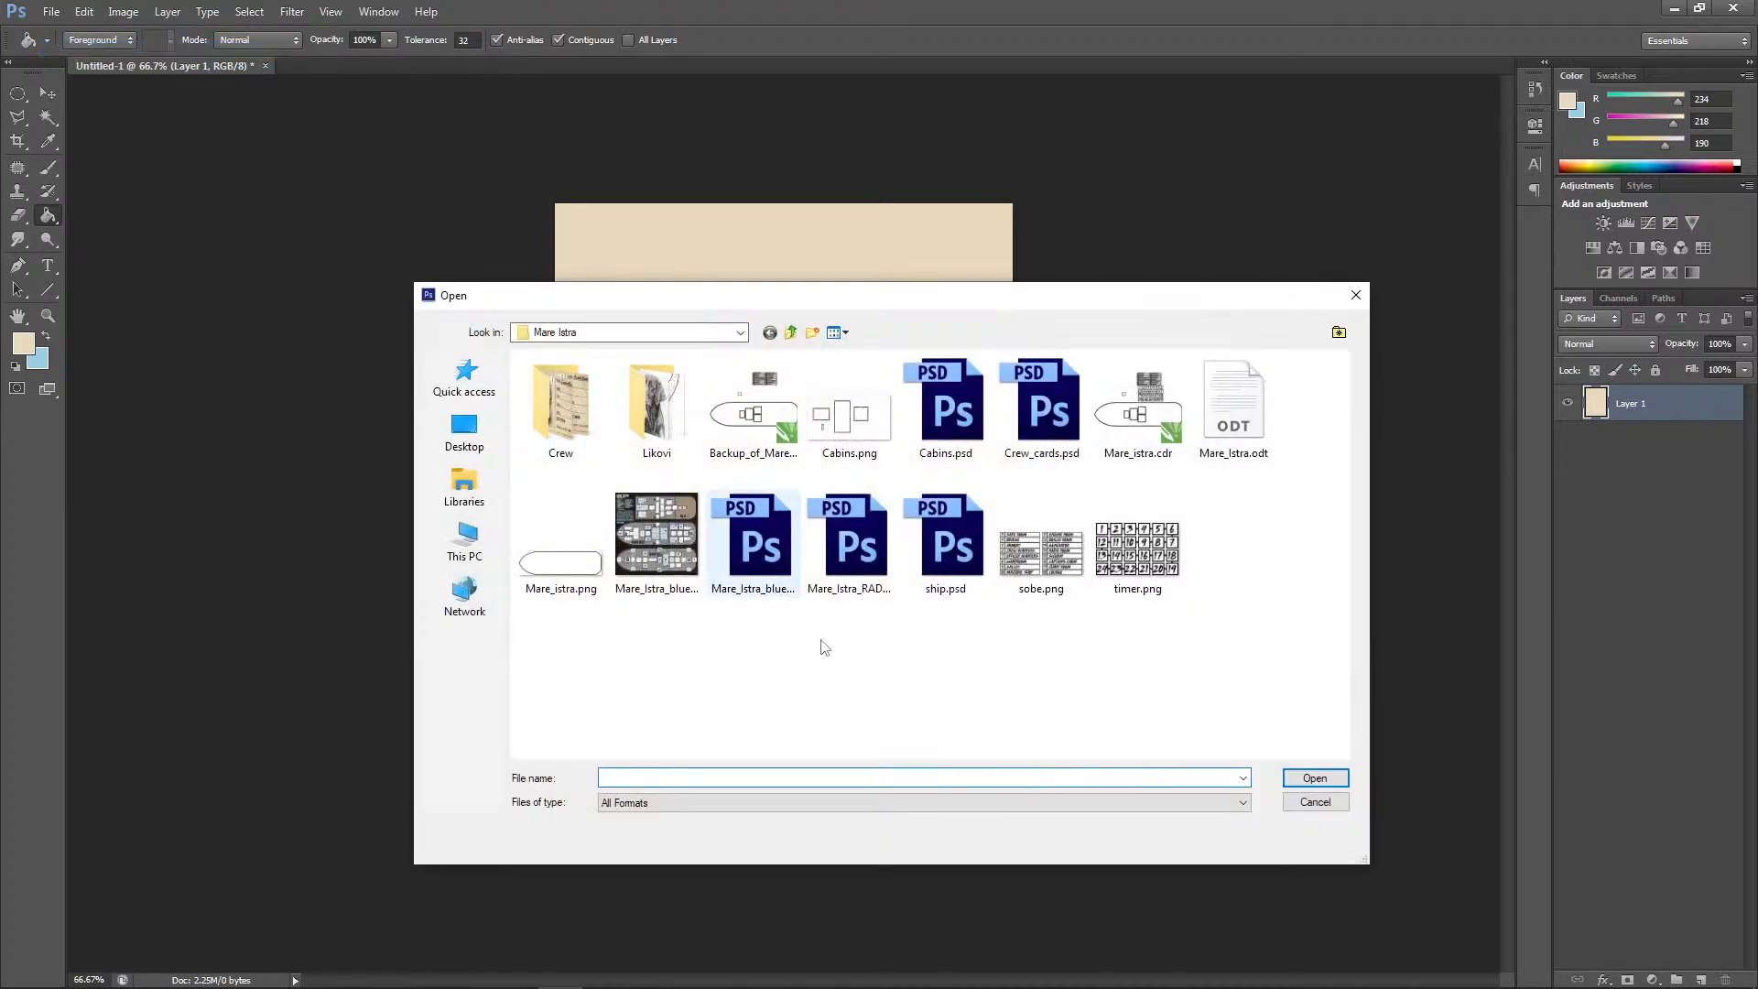
{"action": "double_click", "coordinate": [659, 417]}
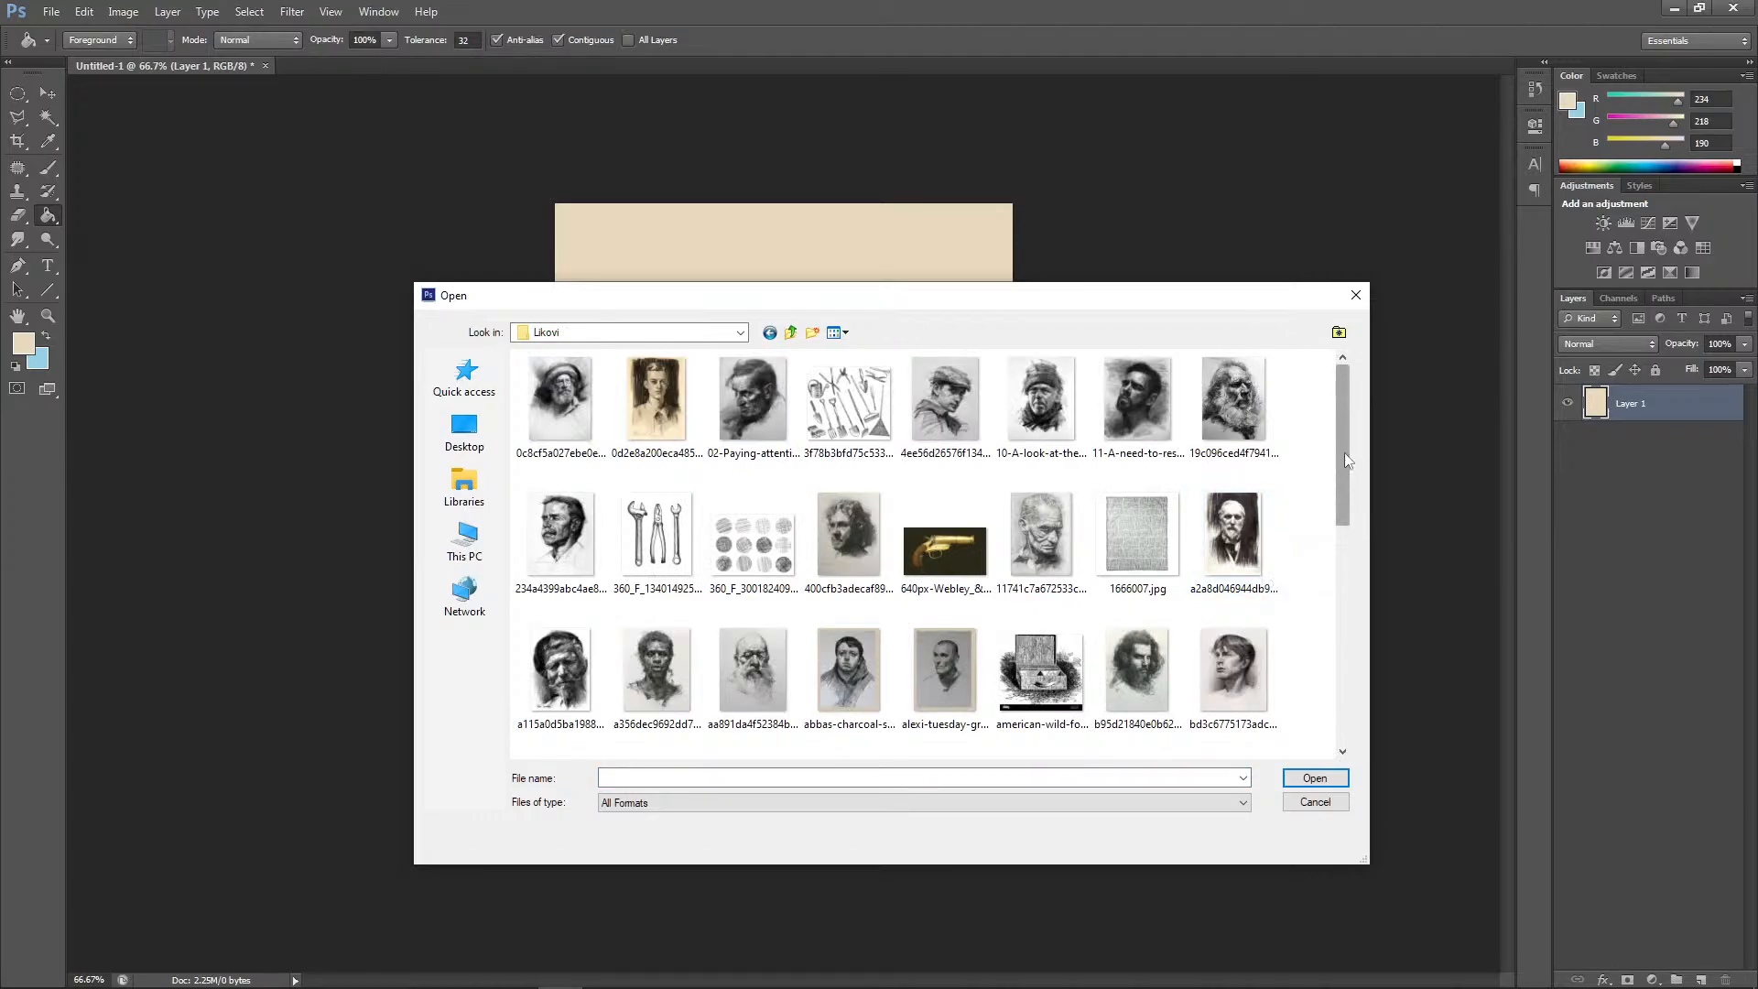
{"action": "left_click_drag", "start_coordinate": [1344, 453], "coordinate": [1342, 679]}
{"action": "left_click", "coordinate": [944, 526]}
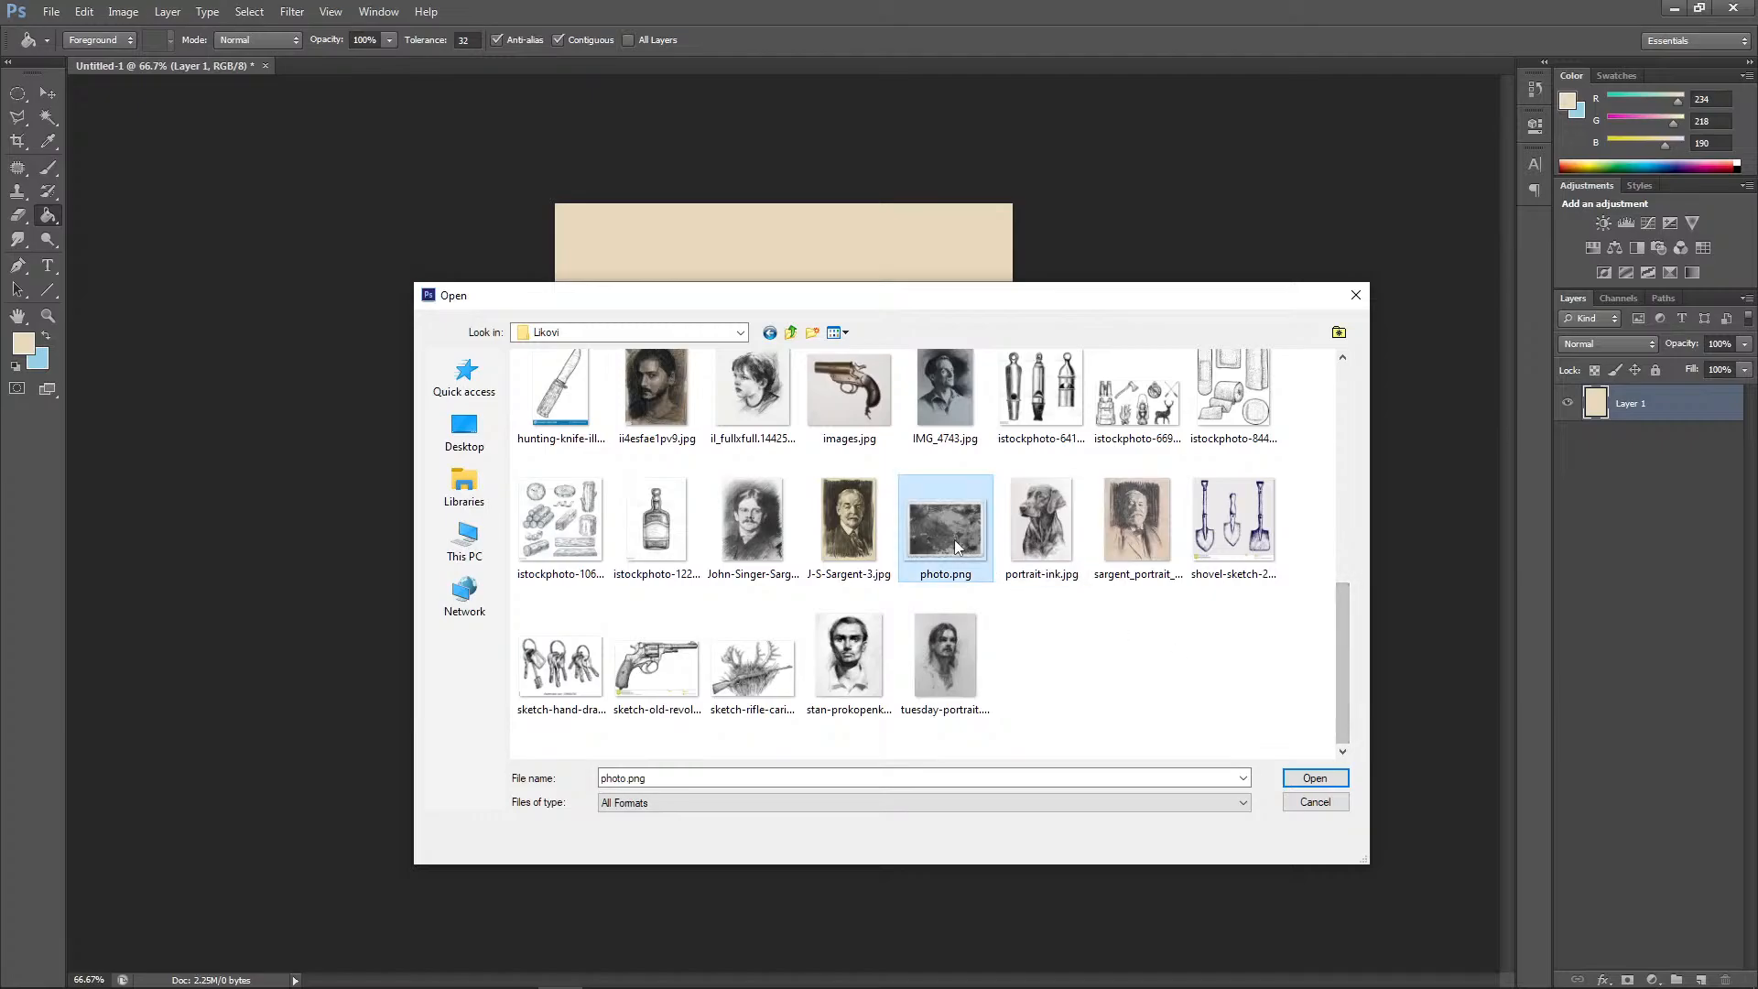
{"action": "left_click", "coordinate": [1299, 780]}
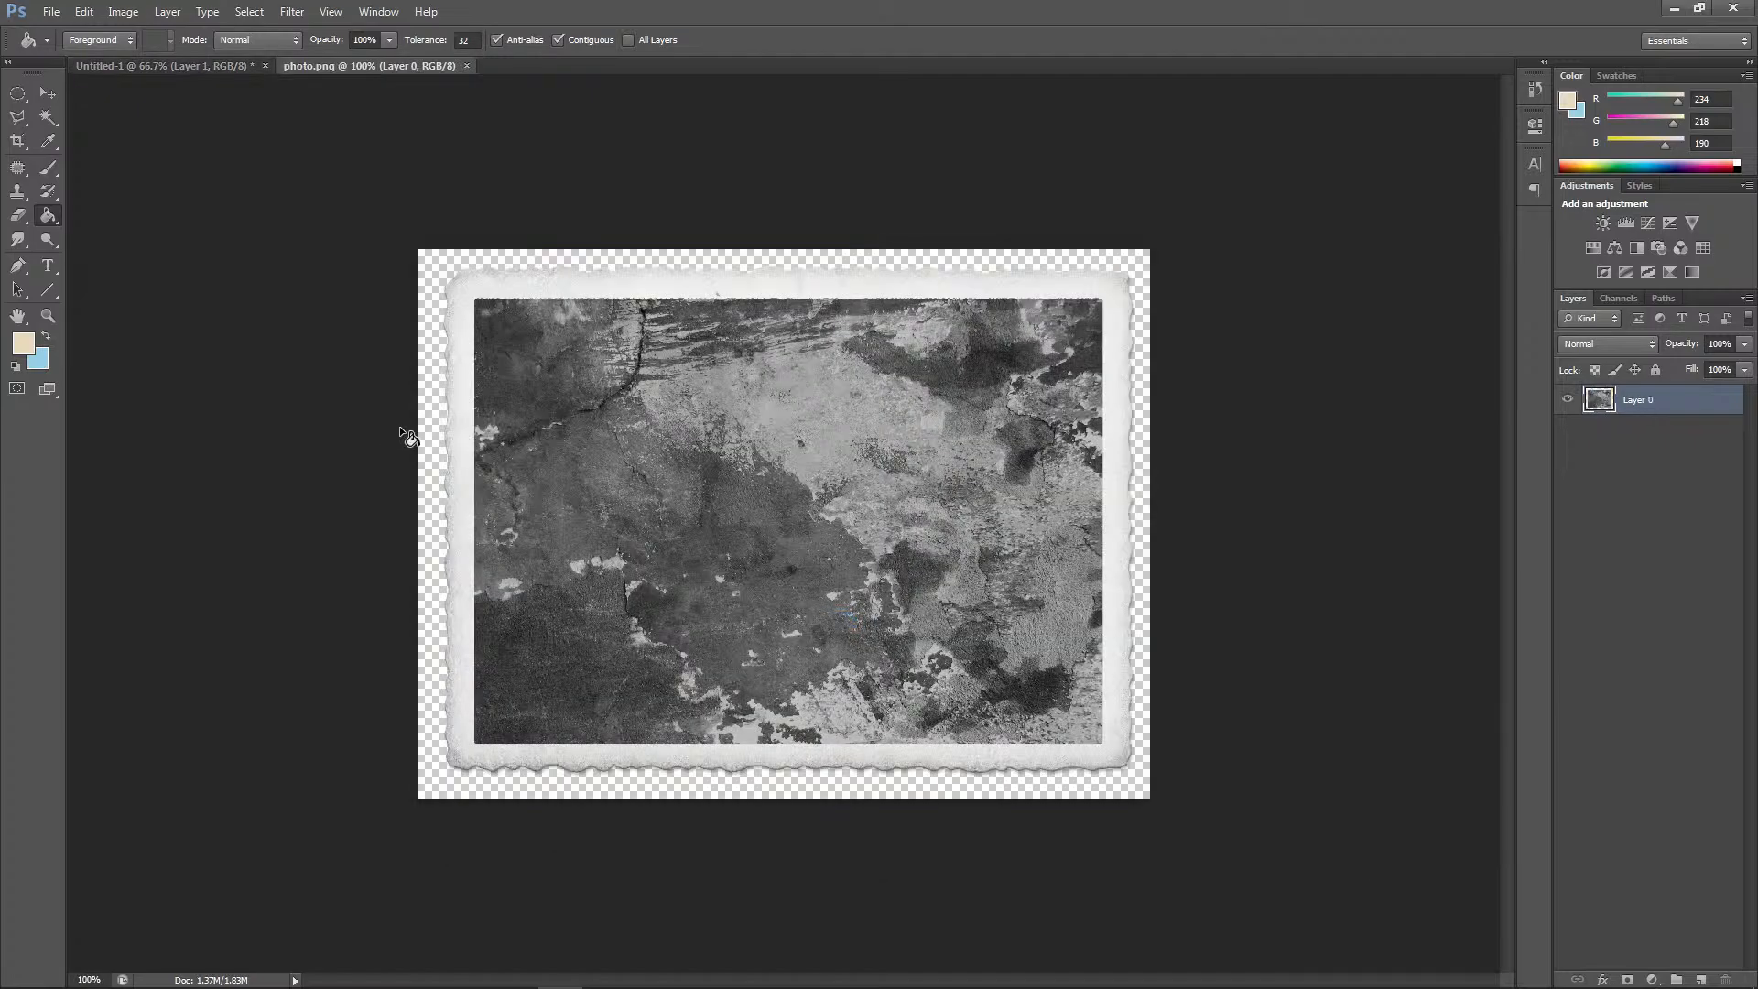
Copy the rectangular grunge area inside the white frame, close photo.png and paste the texture into the beige document
{"action": "left_click", "coordinate": [18, 92]}
{"action": "left_click", "coordinate": [102, 92]}
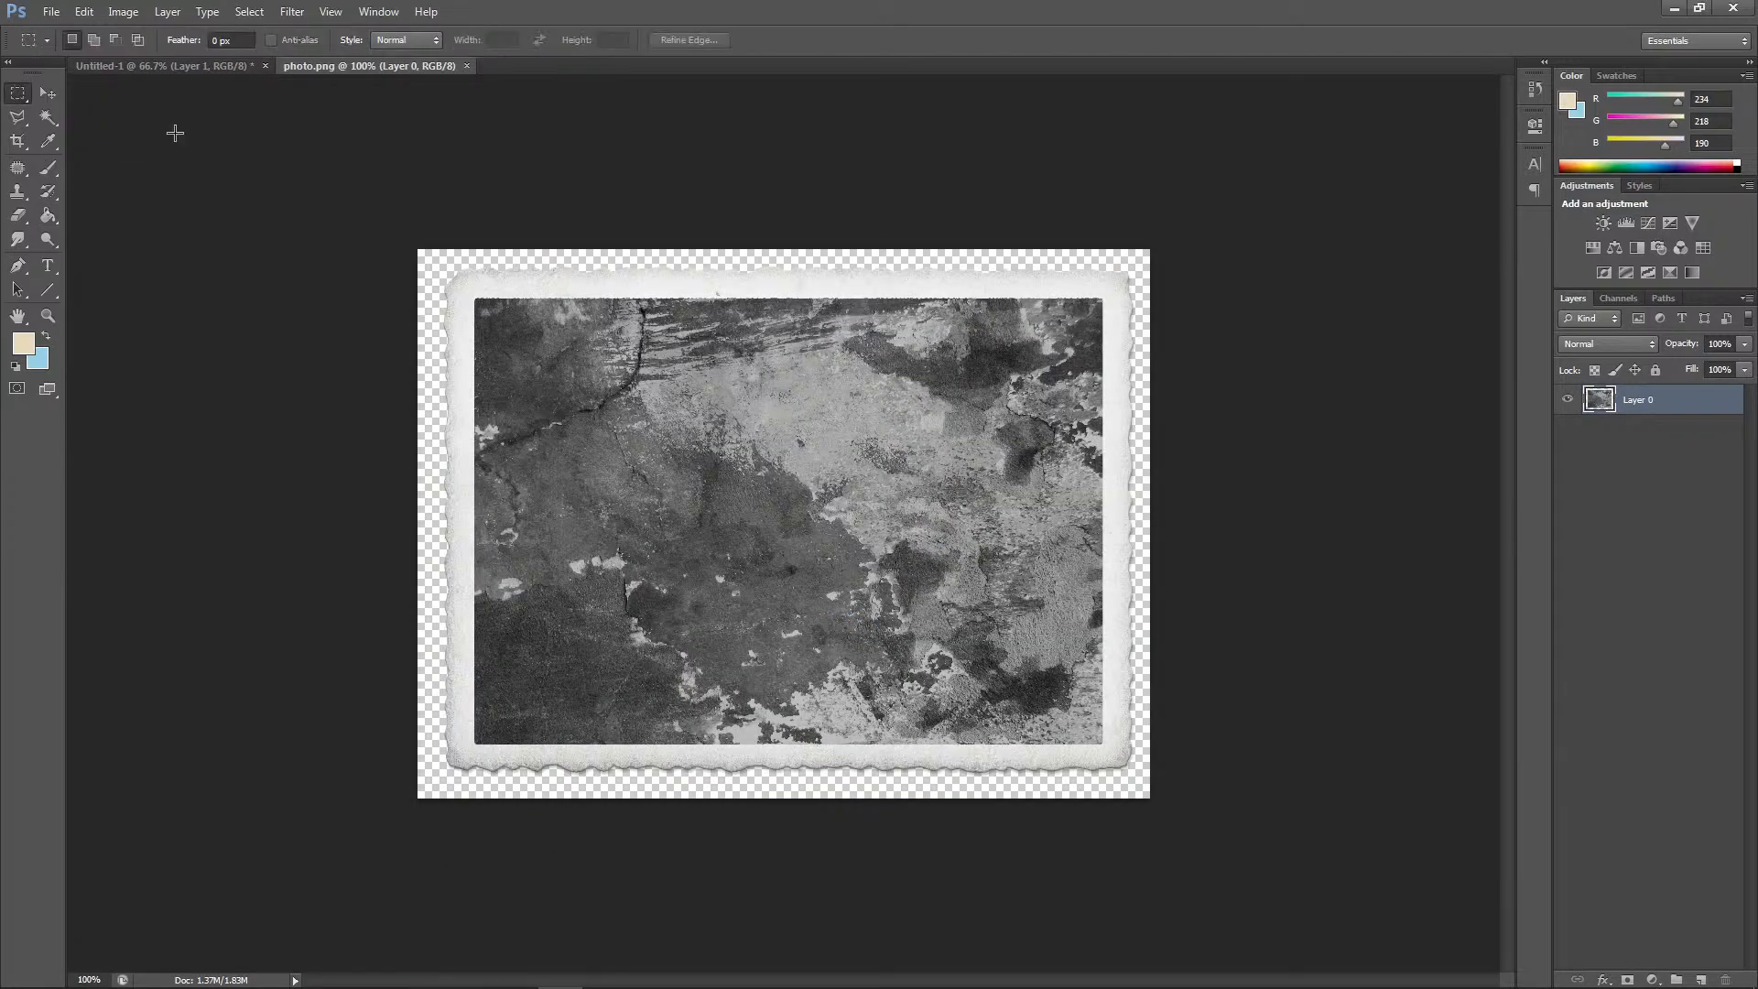
{"action": "left_click_drag", "start_coordinate": [477, 298], "coordinate": [1101, 742]}
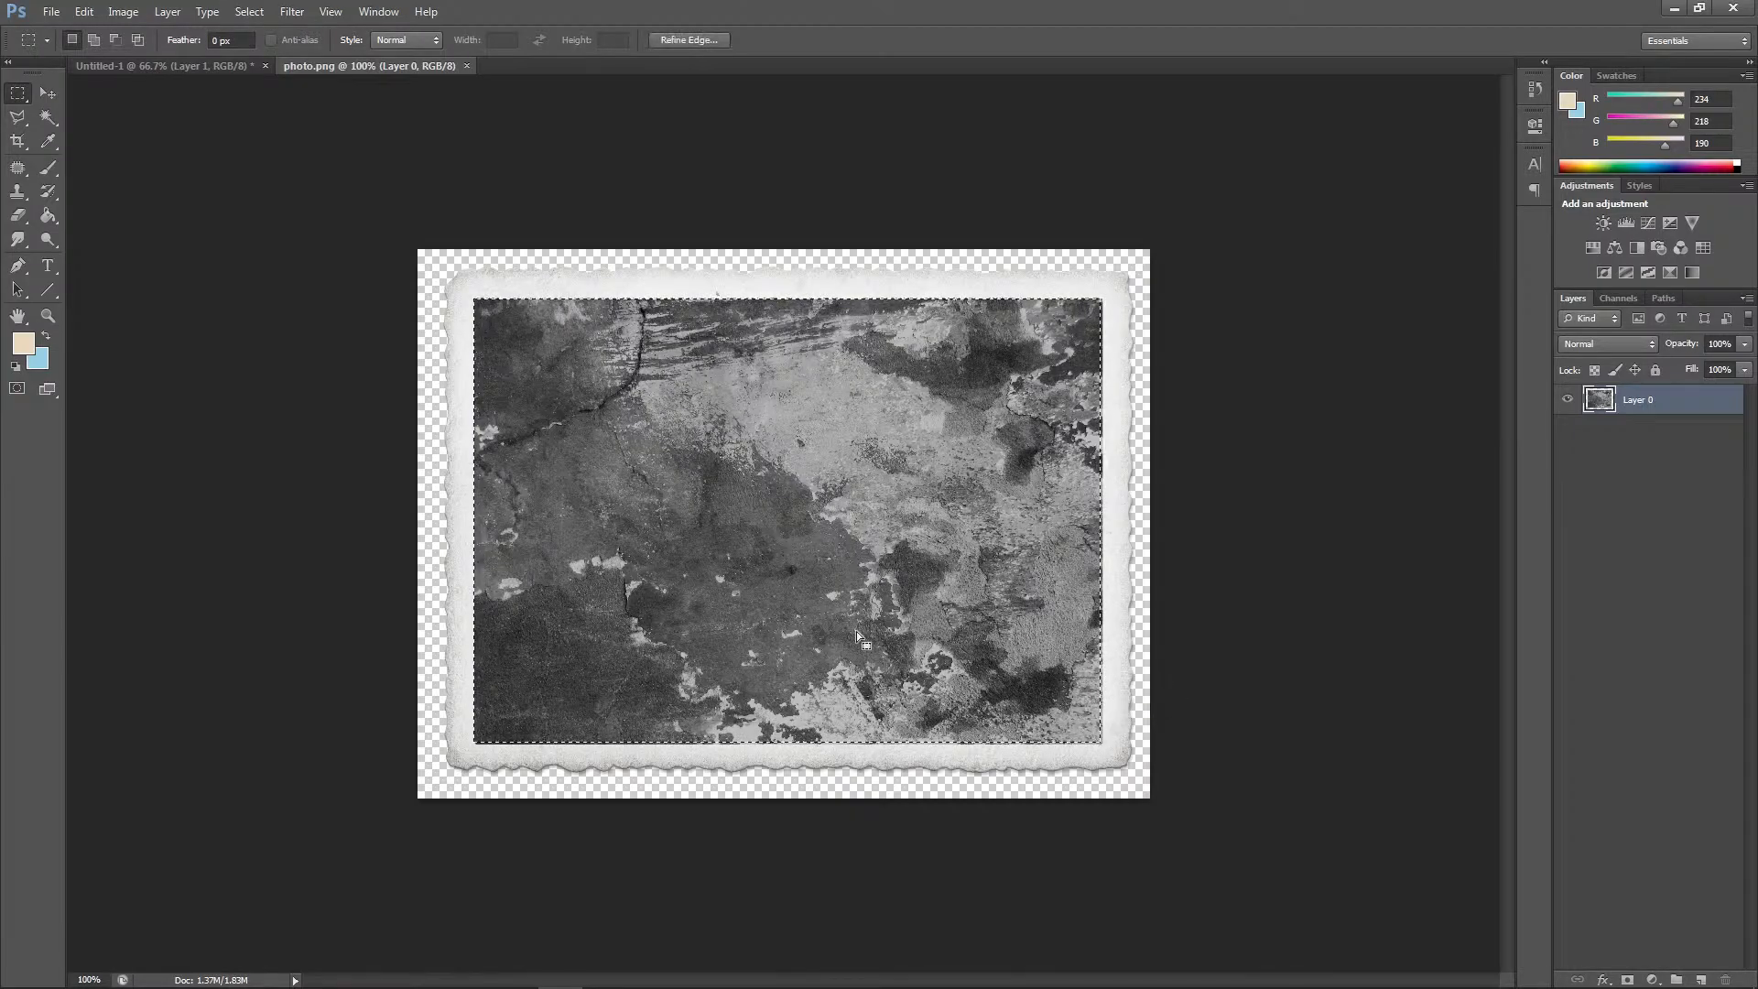
{"action": "left_click", "coordinate": [467, 66]}
{"action": "key", "text": "ctrl+v"}
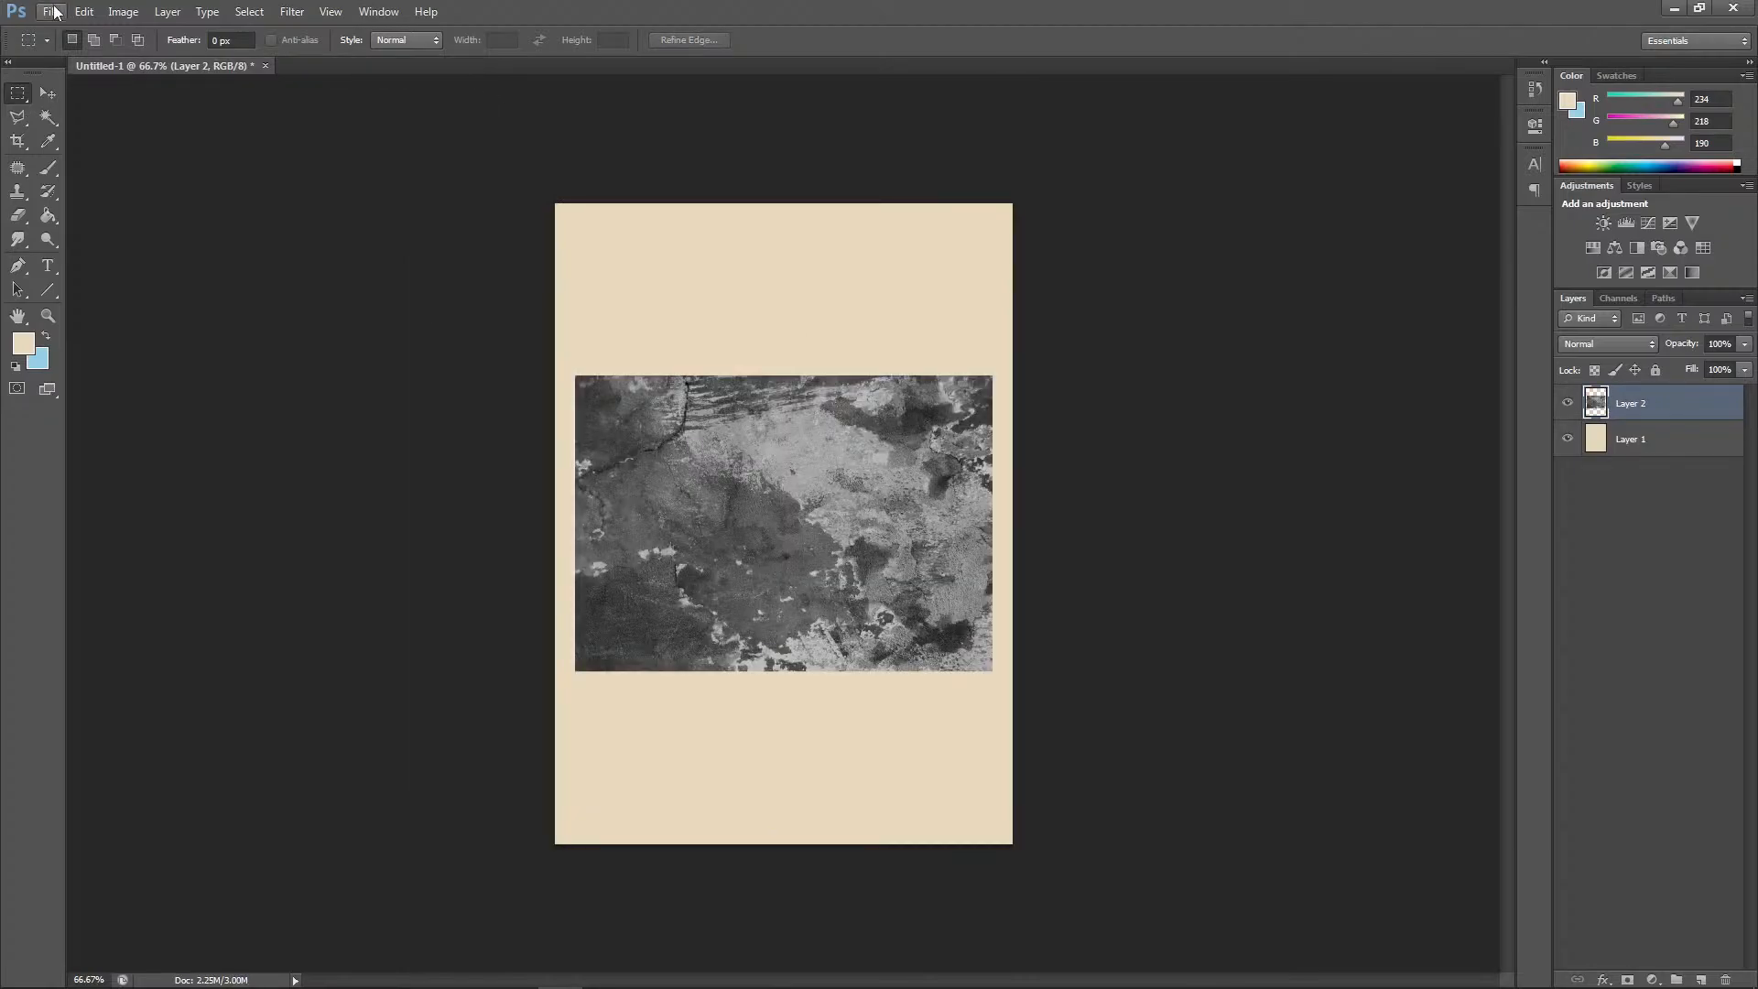
Rotate the pasted grunge texture 90° clockwise and scale it to about 156% so it covers the whole canvas
{"action": "left_click", "coordinate": [83, 11]}
{"action": "mouse_move", "coordinate": [120, 374]}
{"action": "left_click", "coordinate": [440, 523]}
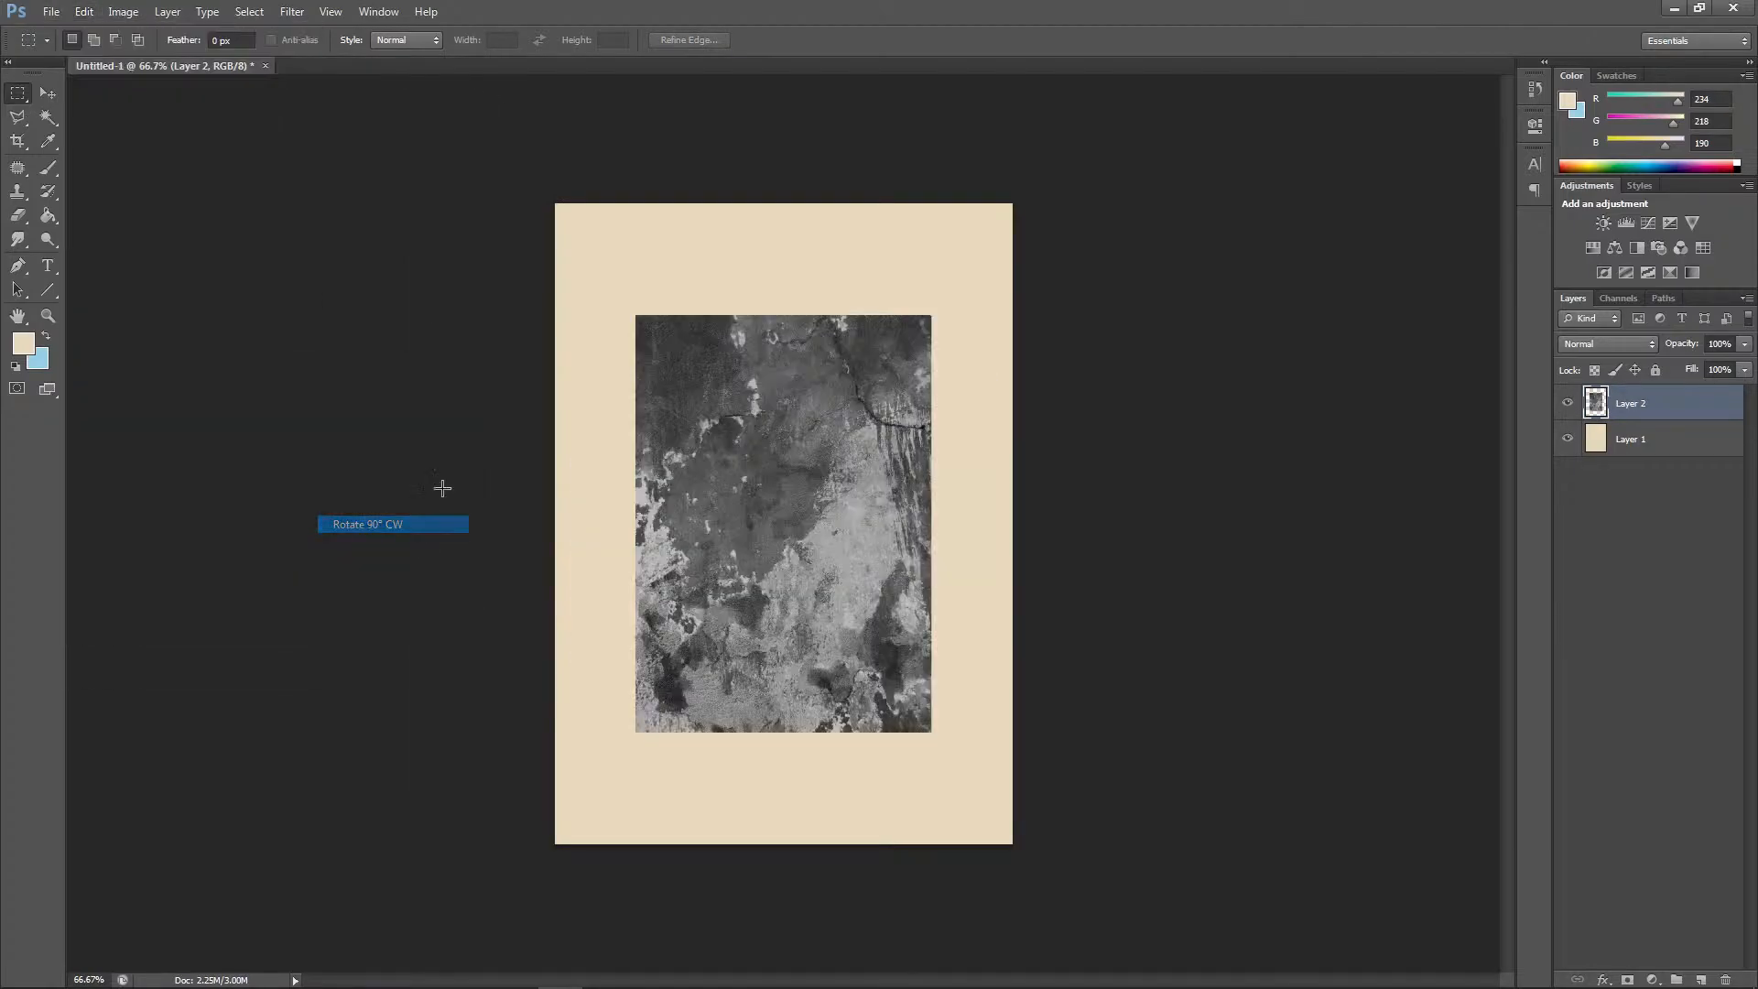
{"action": "left_click", "coordinate": [83, 11]}
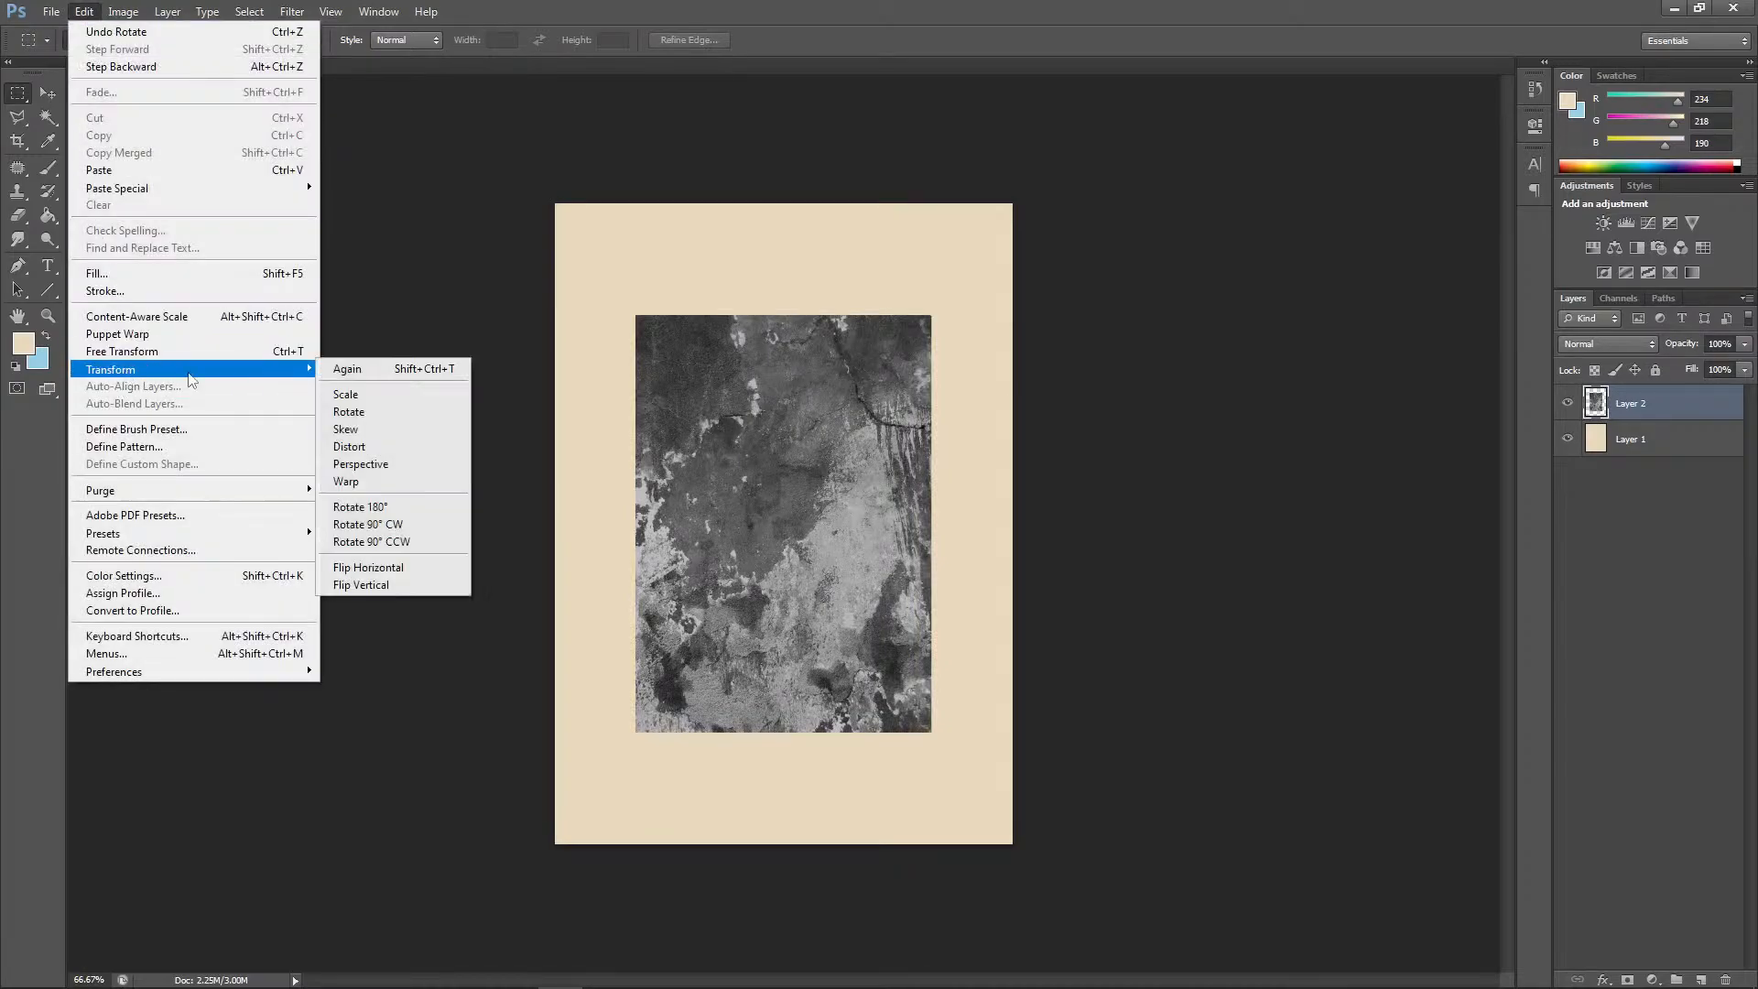
{"action": "left_click", "coordinate": [394, 391]}
{"action": "left_click_drag", "start_coordinate": [933, 314], "coordinate": [1044, 219]}
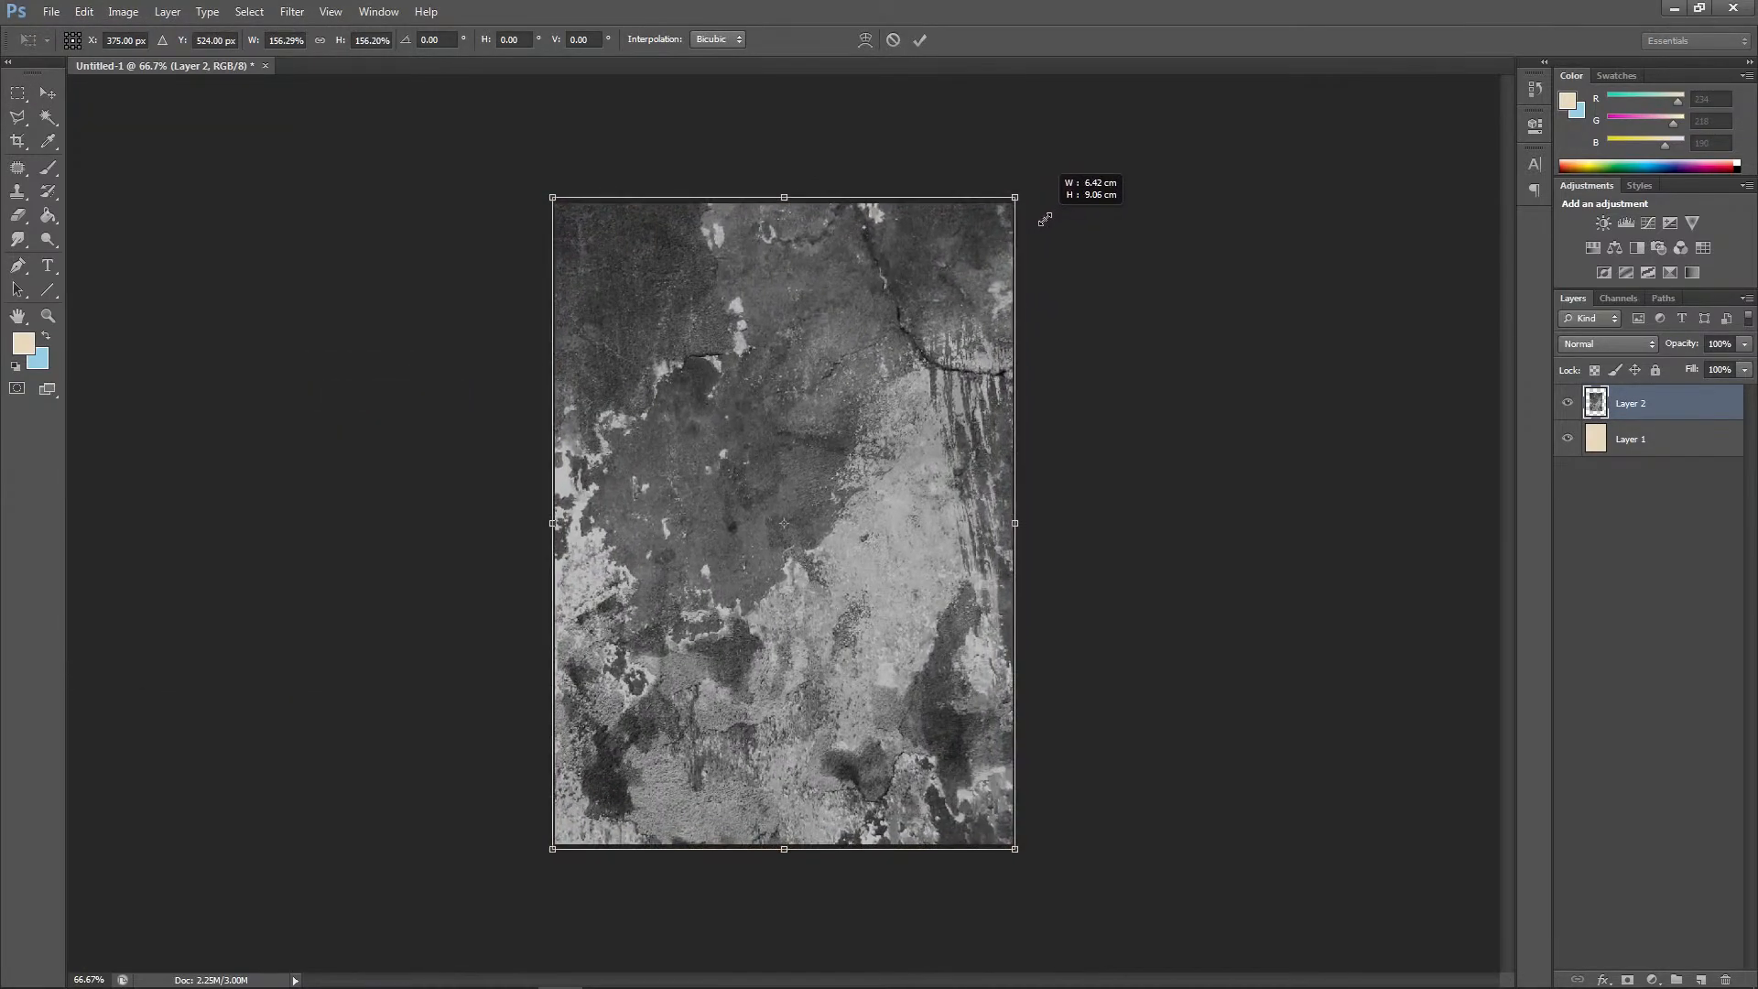
{"action": "left_click", "coordinate": [48, 93]}
{"action": "left_click", "coordinate": [824, 375]}
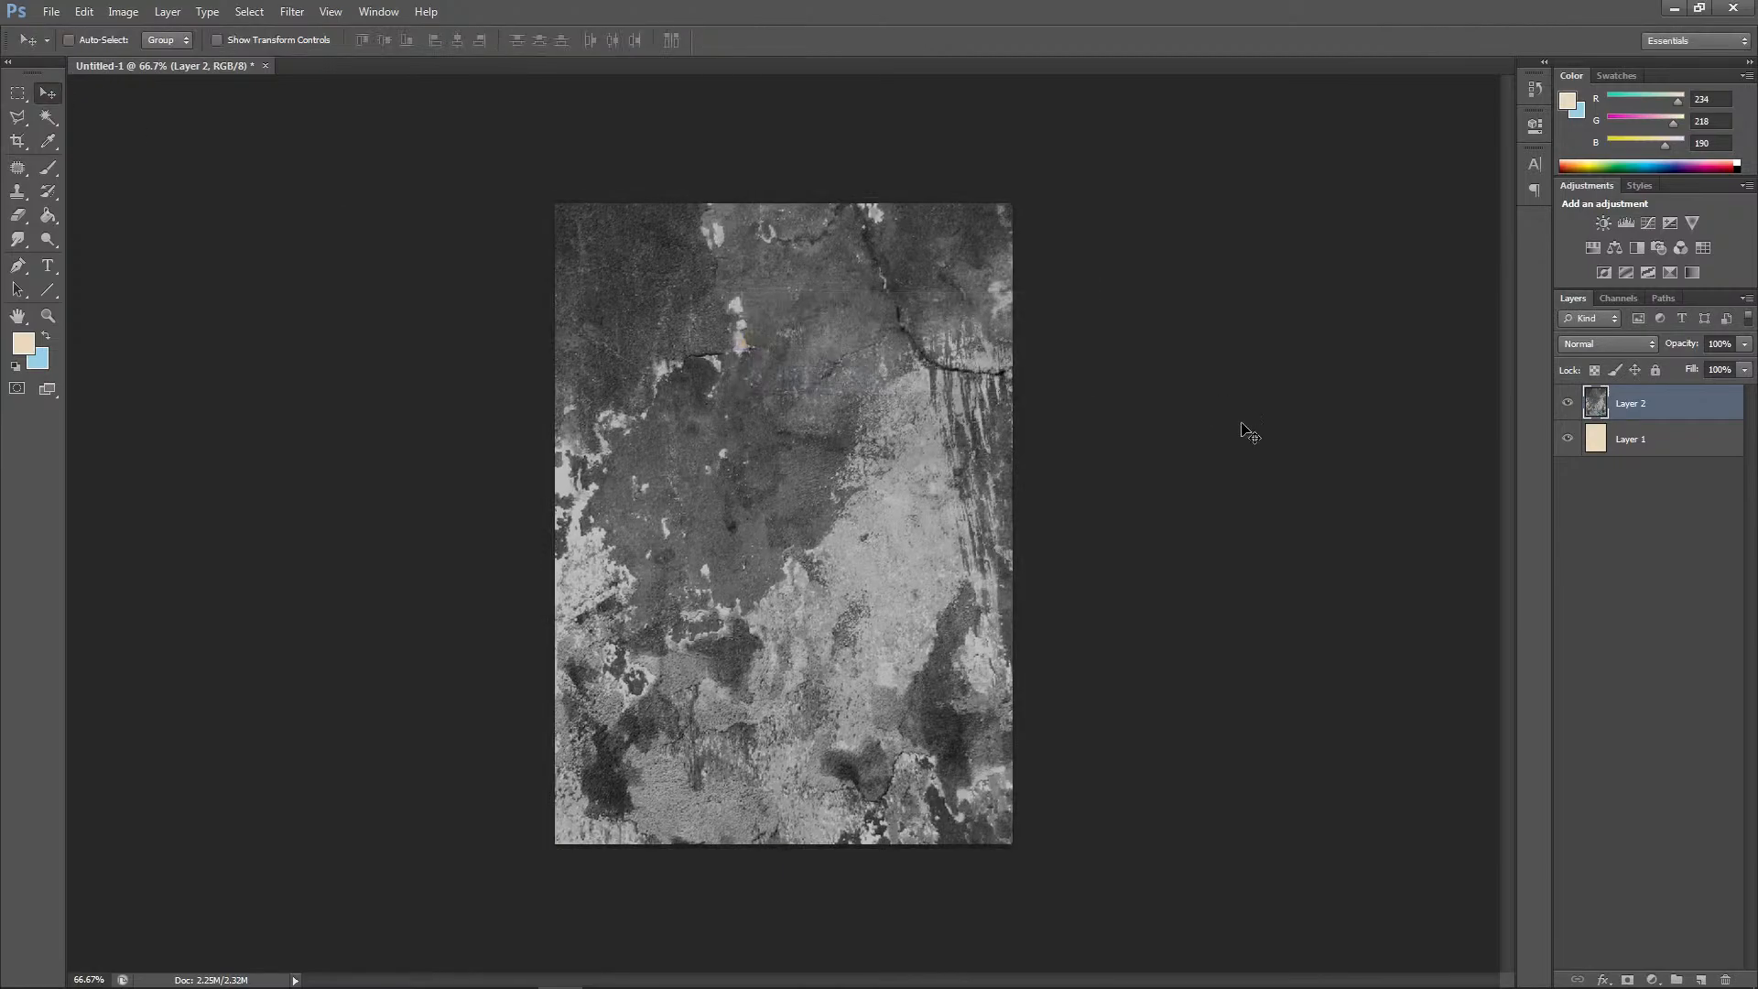
Set Layer 2 to Overlay blending at 45% opacity and invert its tones
{"action": "left_click", "coordinate": [1619, 342]}
{"action": "left_click", "coordinate": [1601, 581]}
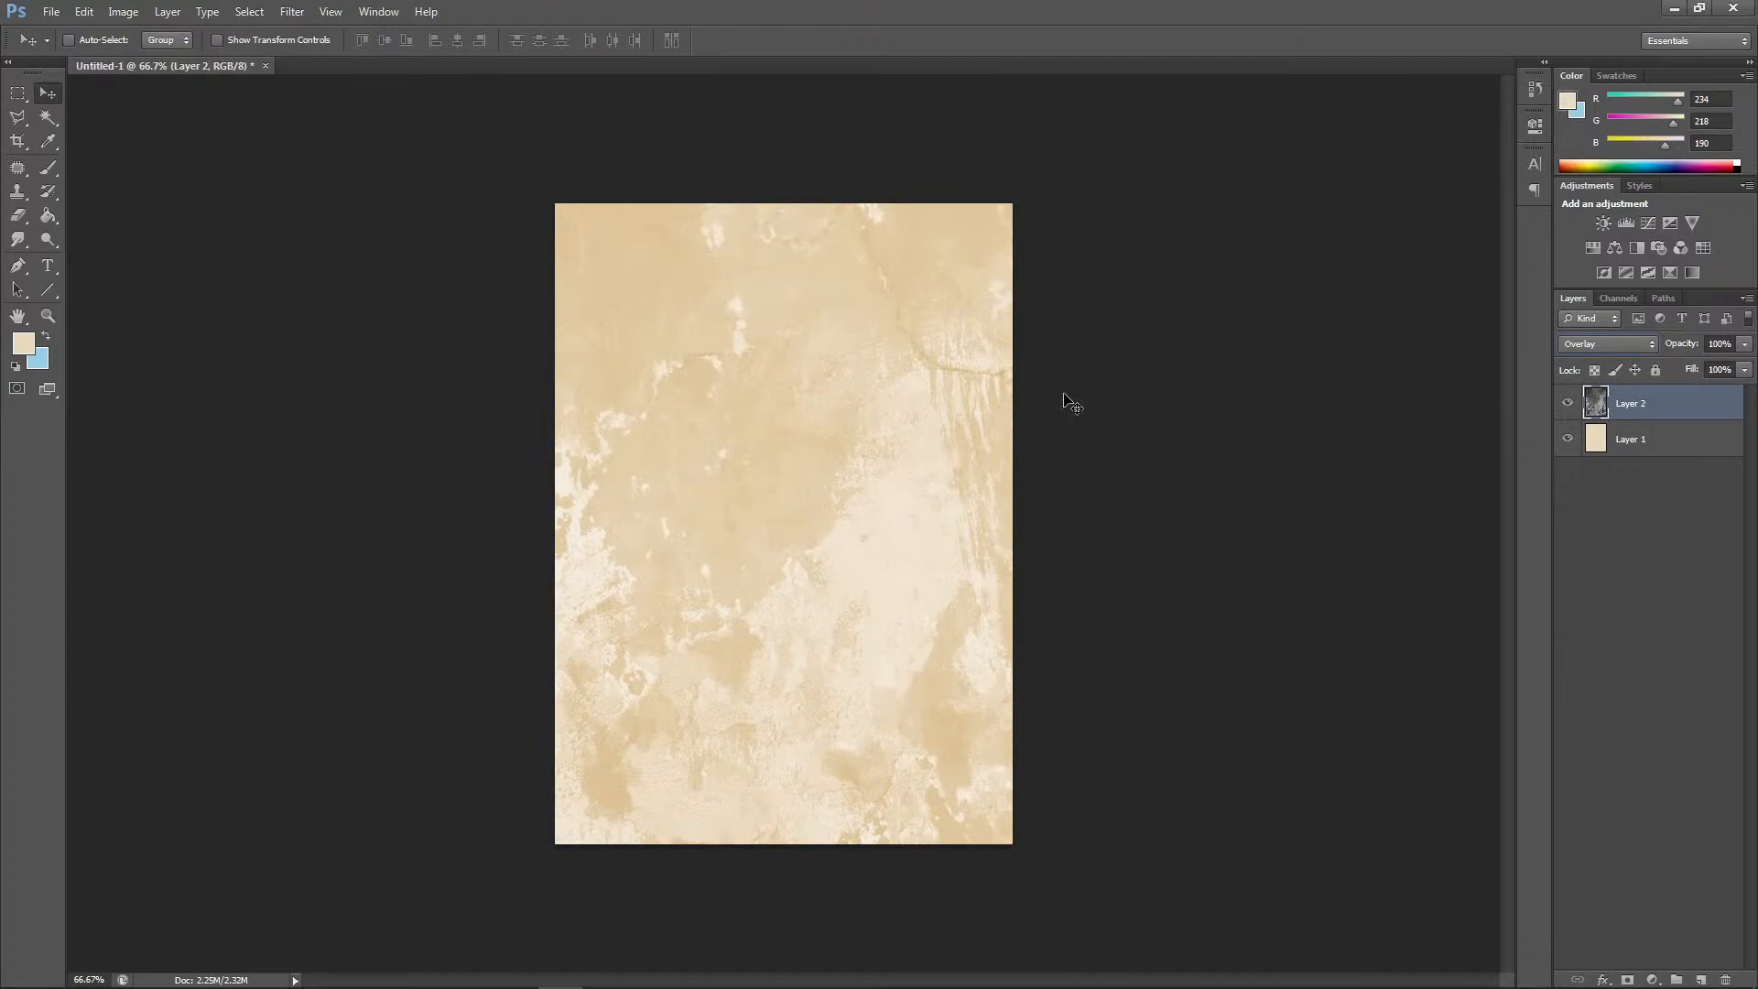
{"action": "left_click", "coordinate": [123, 12]}
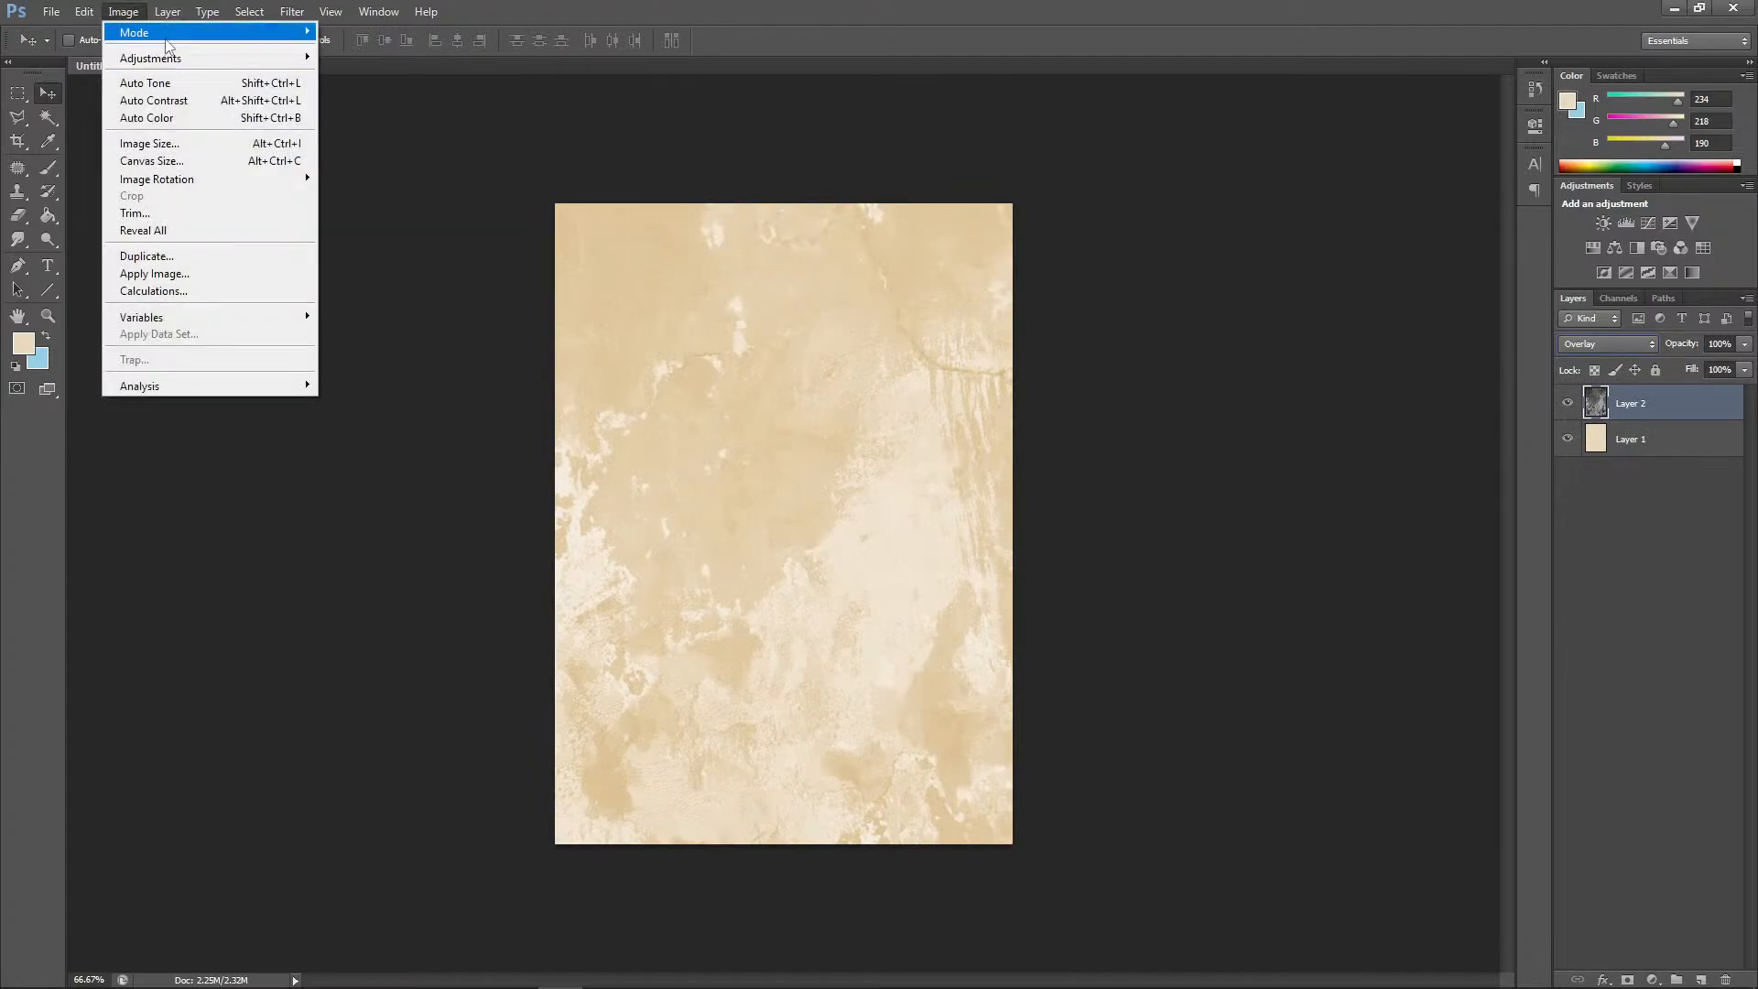
{"action": "mouse_move", "coordinate": [157, 61]}
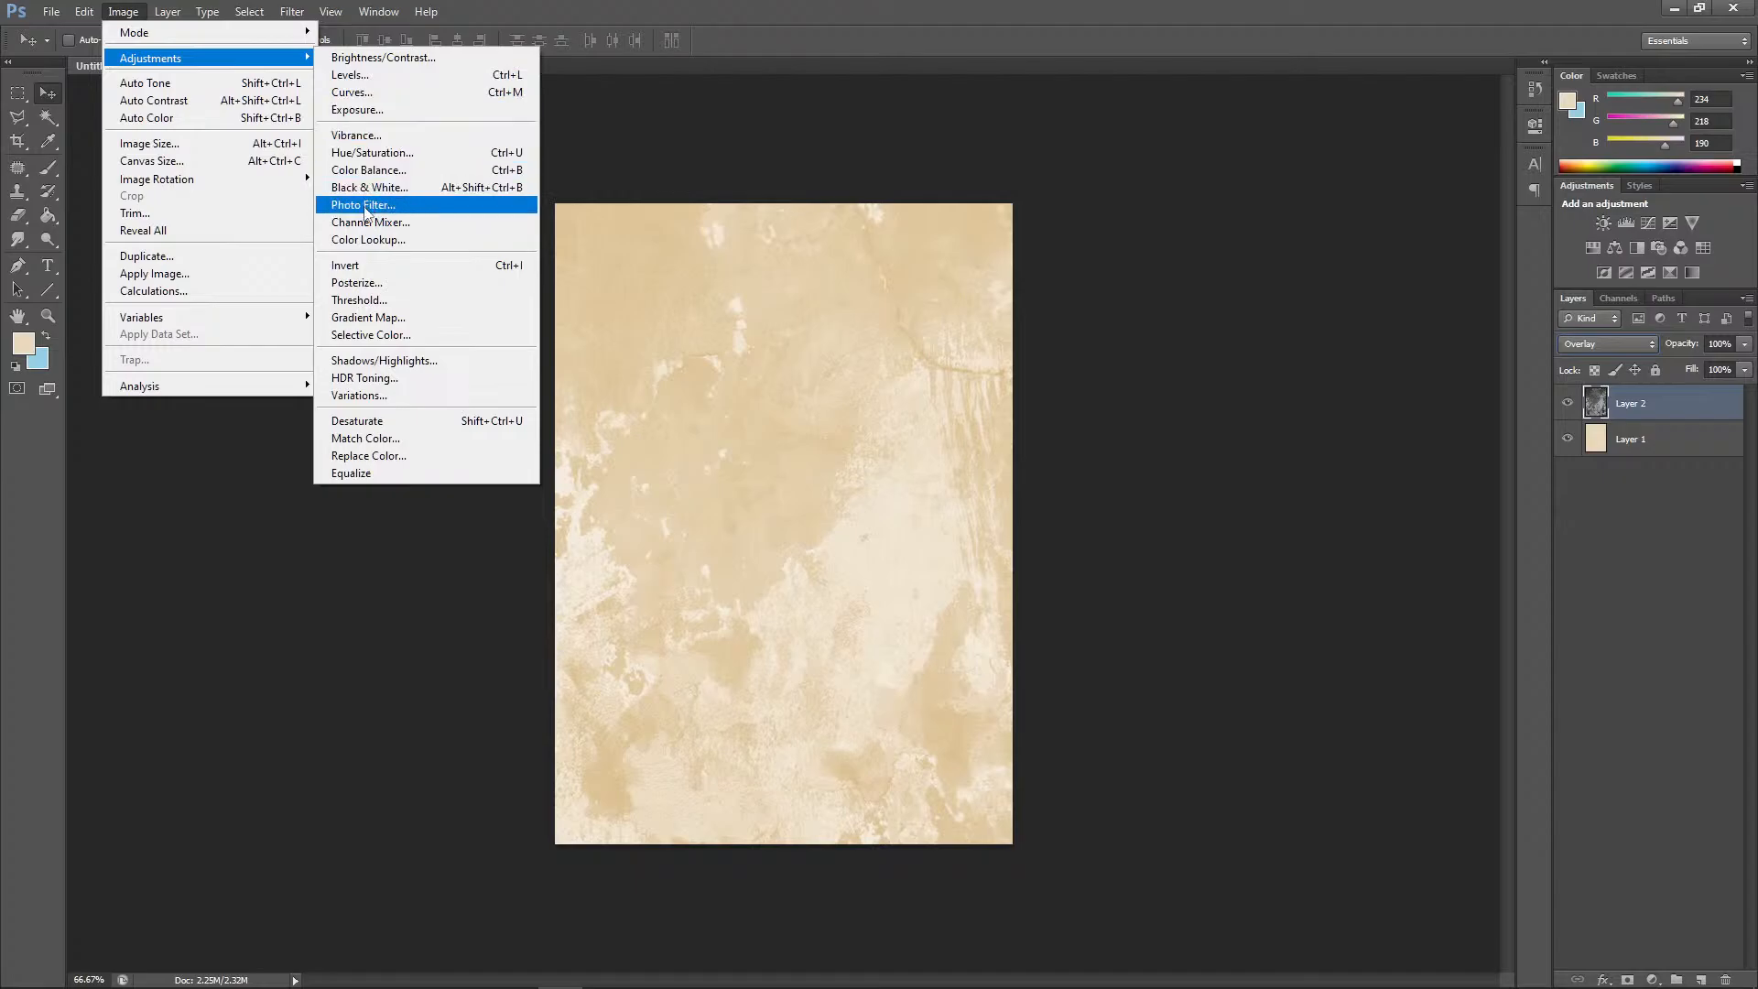
{"action": "left_click", "coordinate": [344, 266]}
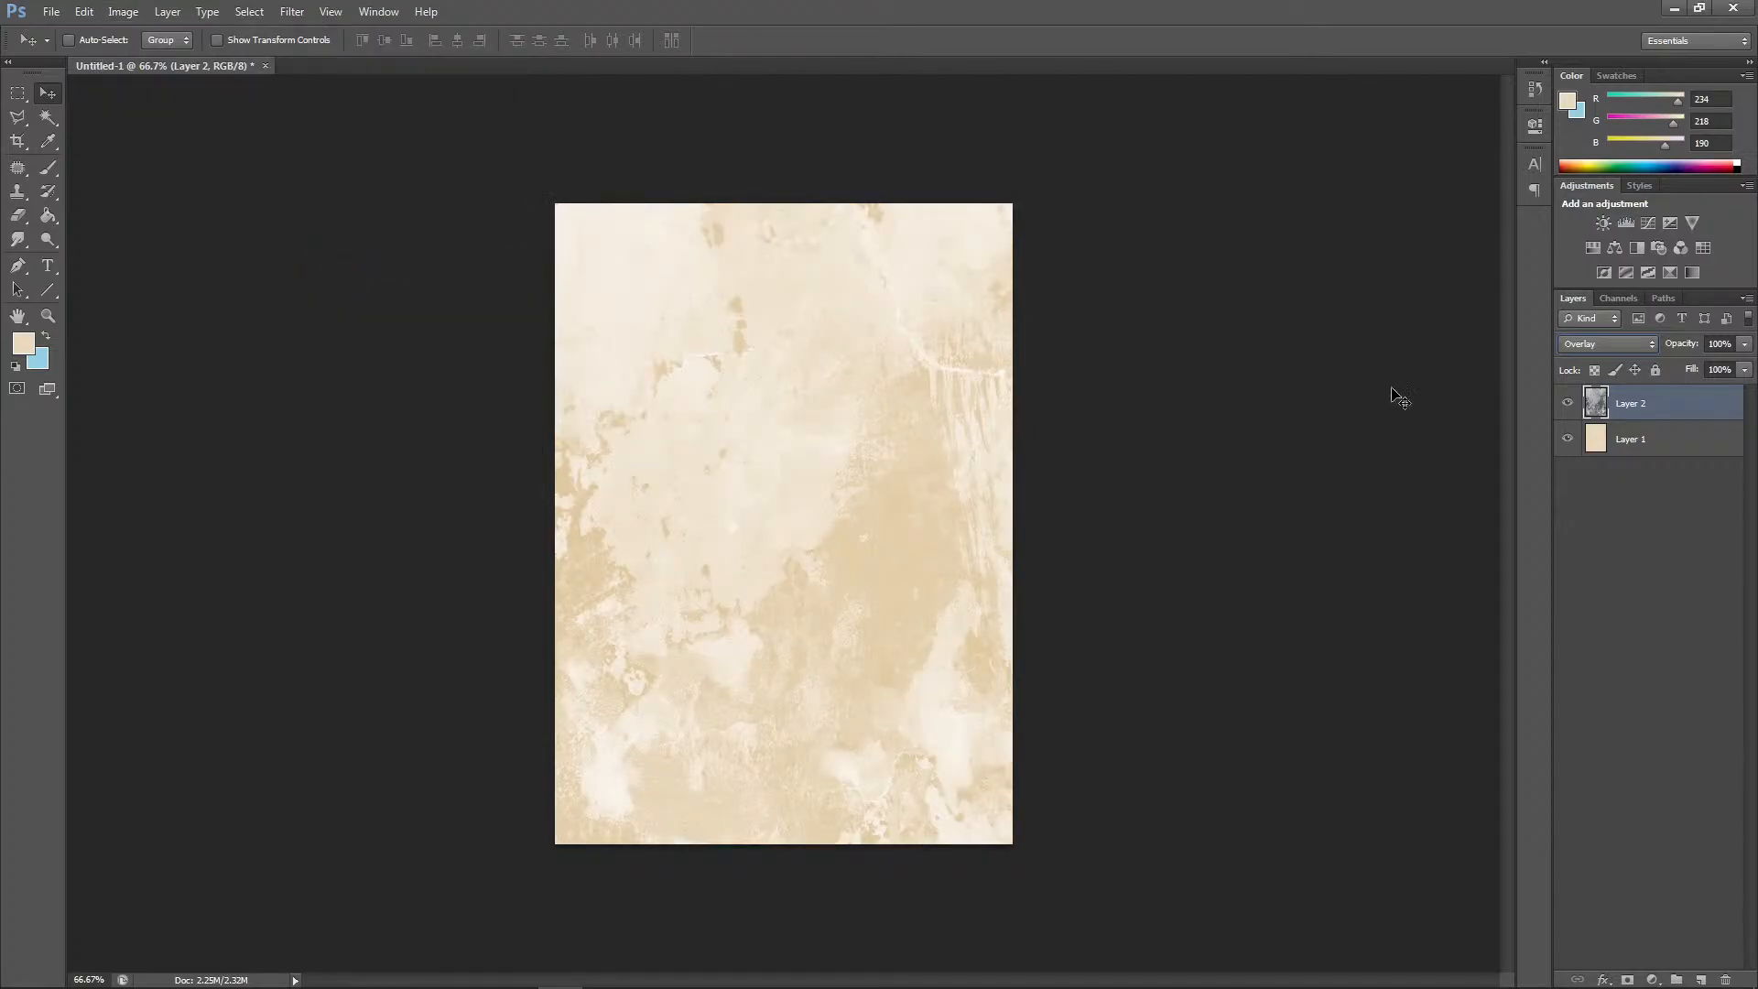
{"action": "left_click_drag", "start_coordinate": [1746, 346], "coordinate": [1716, 366]}
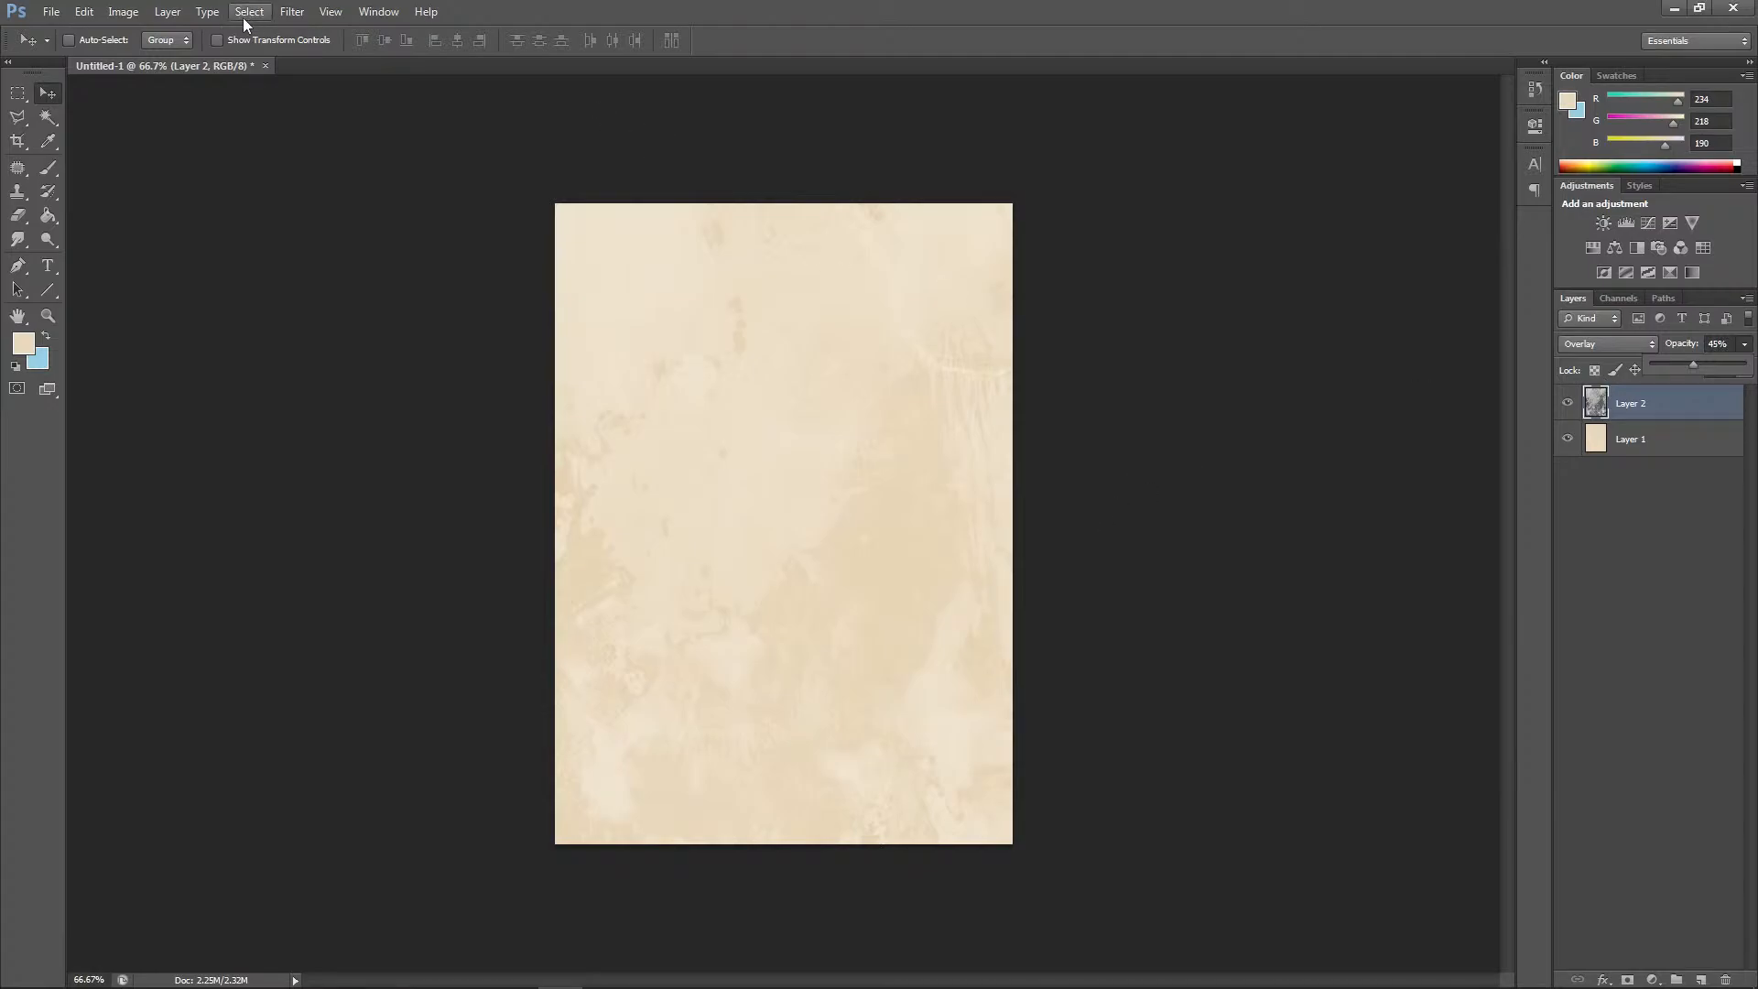
Open 170402-light-color-grunge-watercolor-texture-background.jpg from the Assets folder of the Eldritch game project
{"action": "left_click", "coordinate": [41, 9]}
{"action": "left_click", "coordinate": [64, 47]}
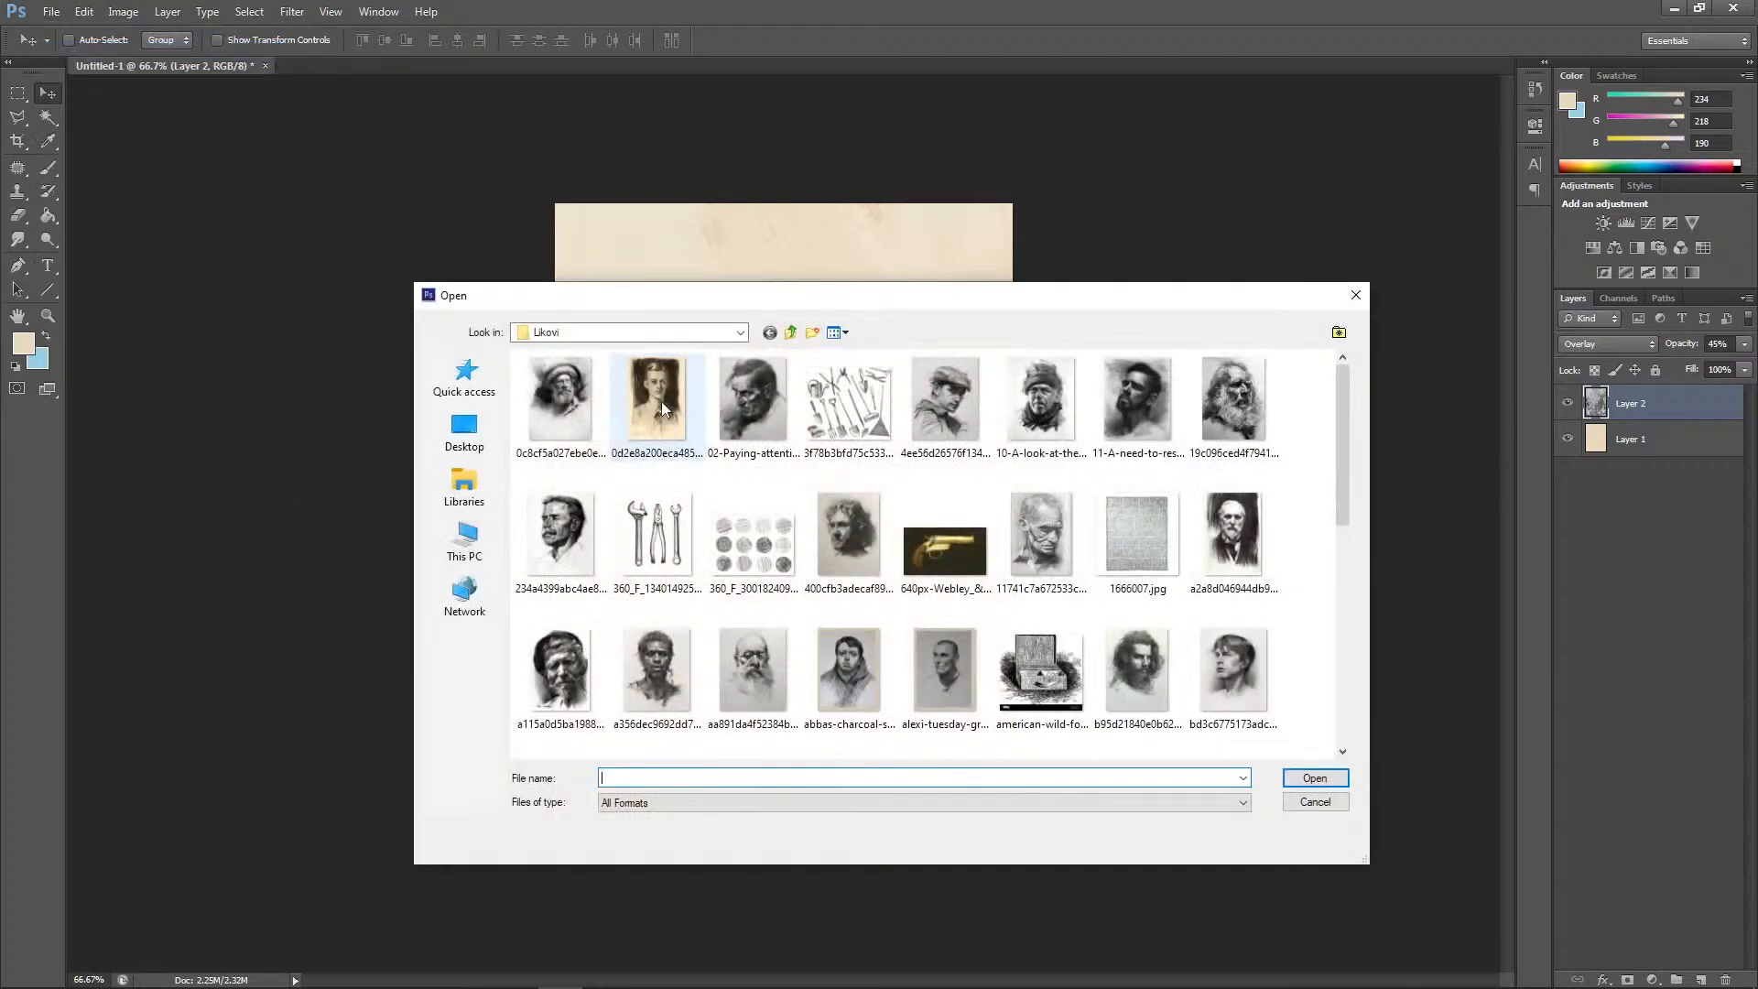
{"action": "left_click", "coordinate": [791, 333]}
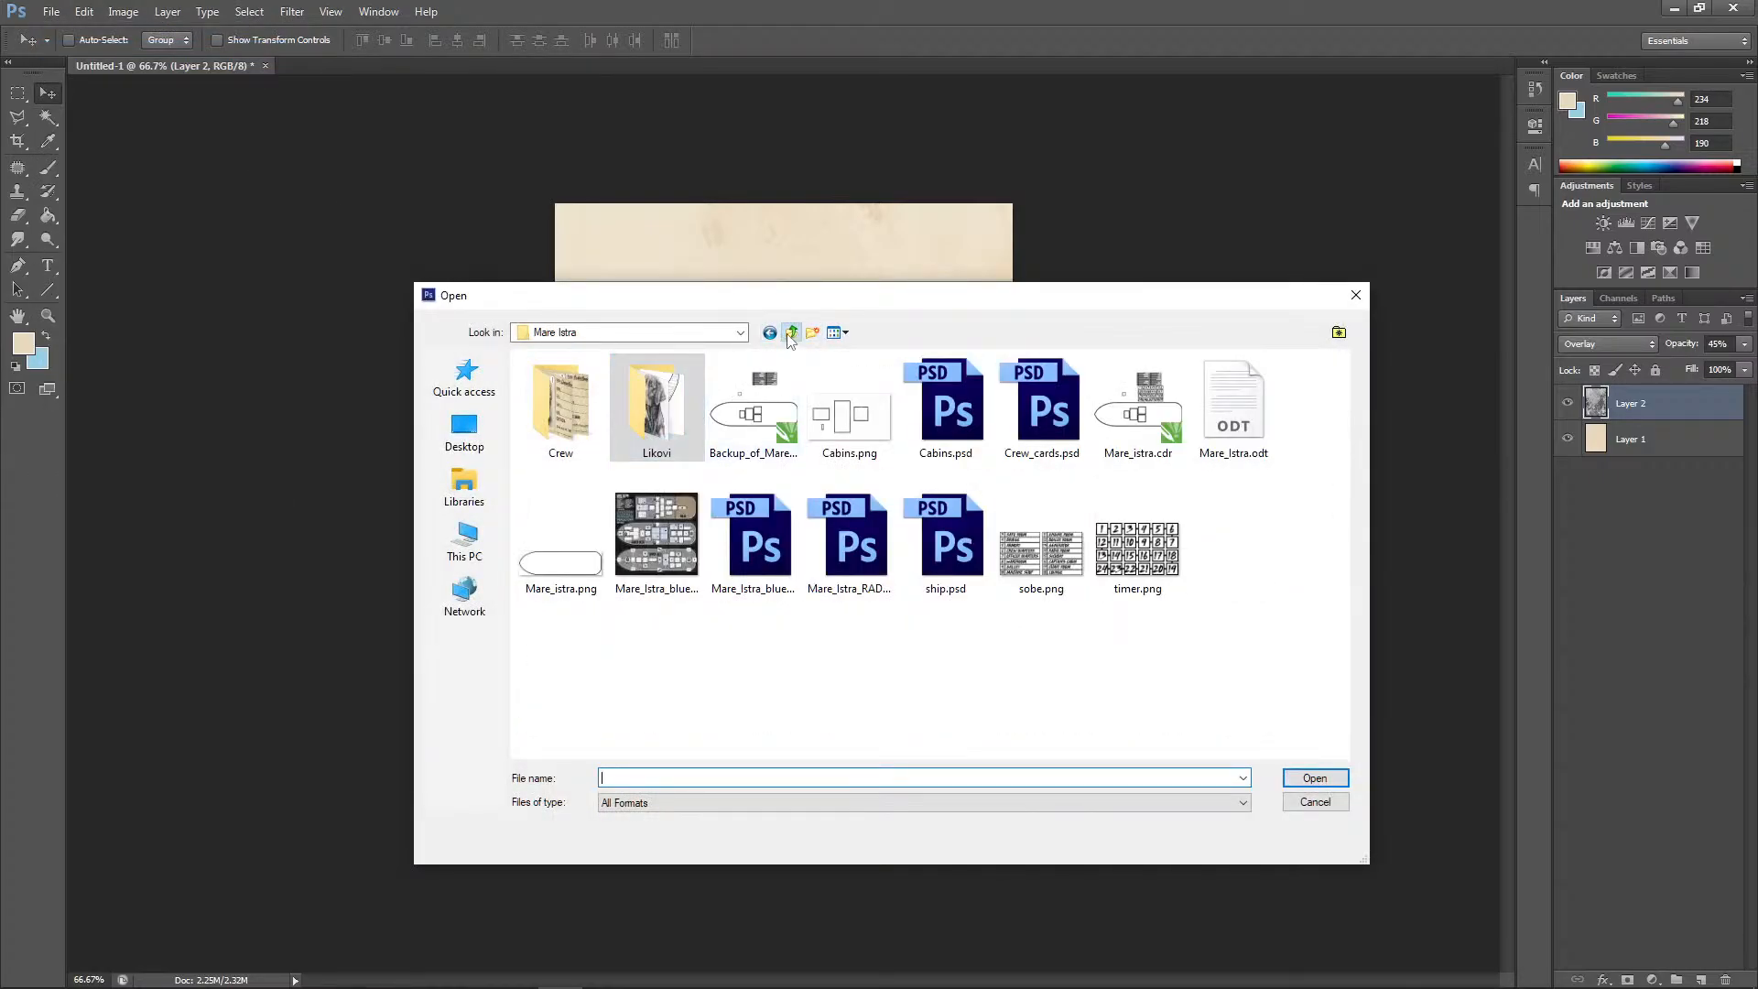
{"action": "left_click", "coordinate": [791, 333]}
{"action": "double_click", "coordinate": [552, 431]}
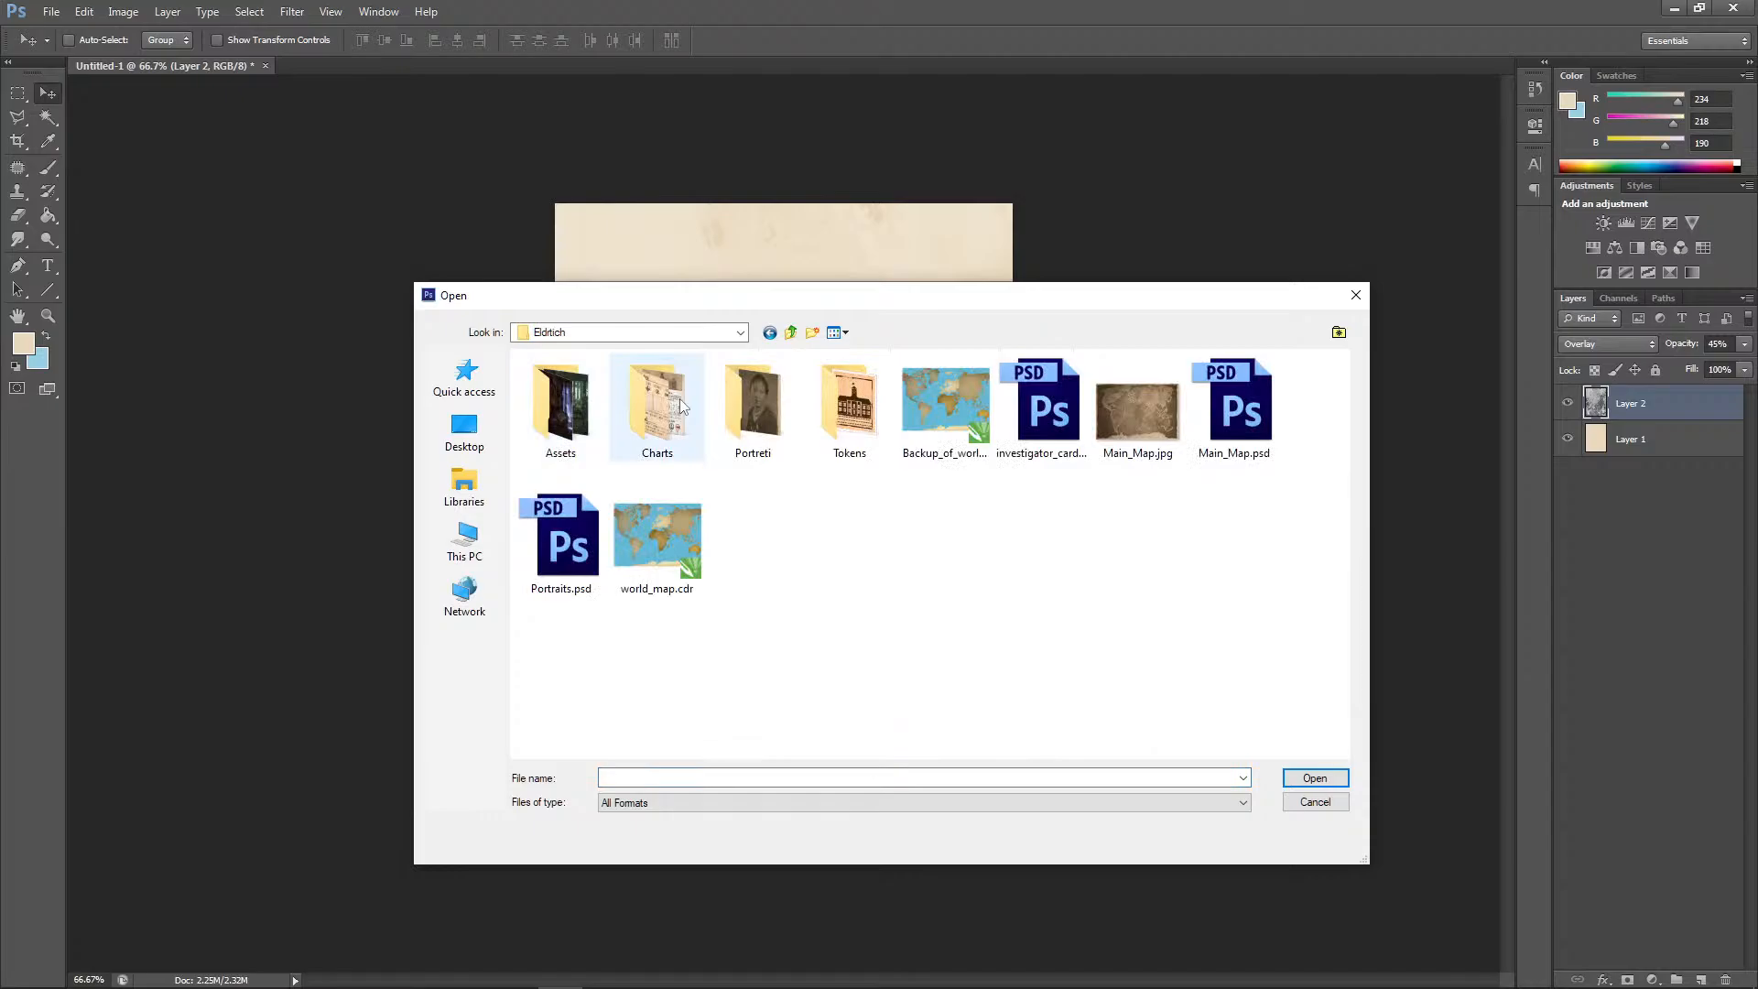
{"action": "double_click", "coordinate": [560, 403]}
{"action": "scroll", "coordinate": [1338, 454], "scroll_direction": "down", "scroll_amount": 5}
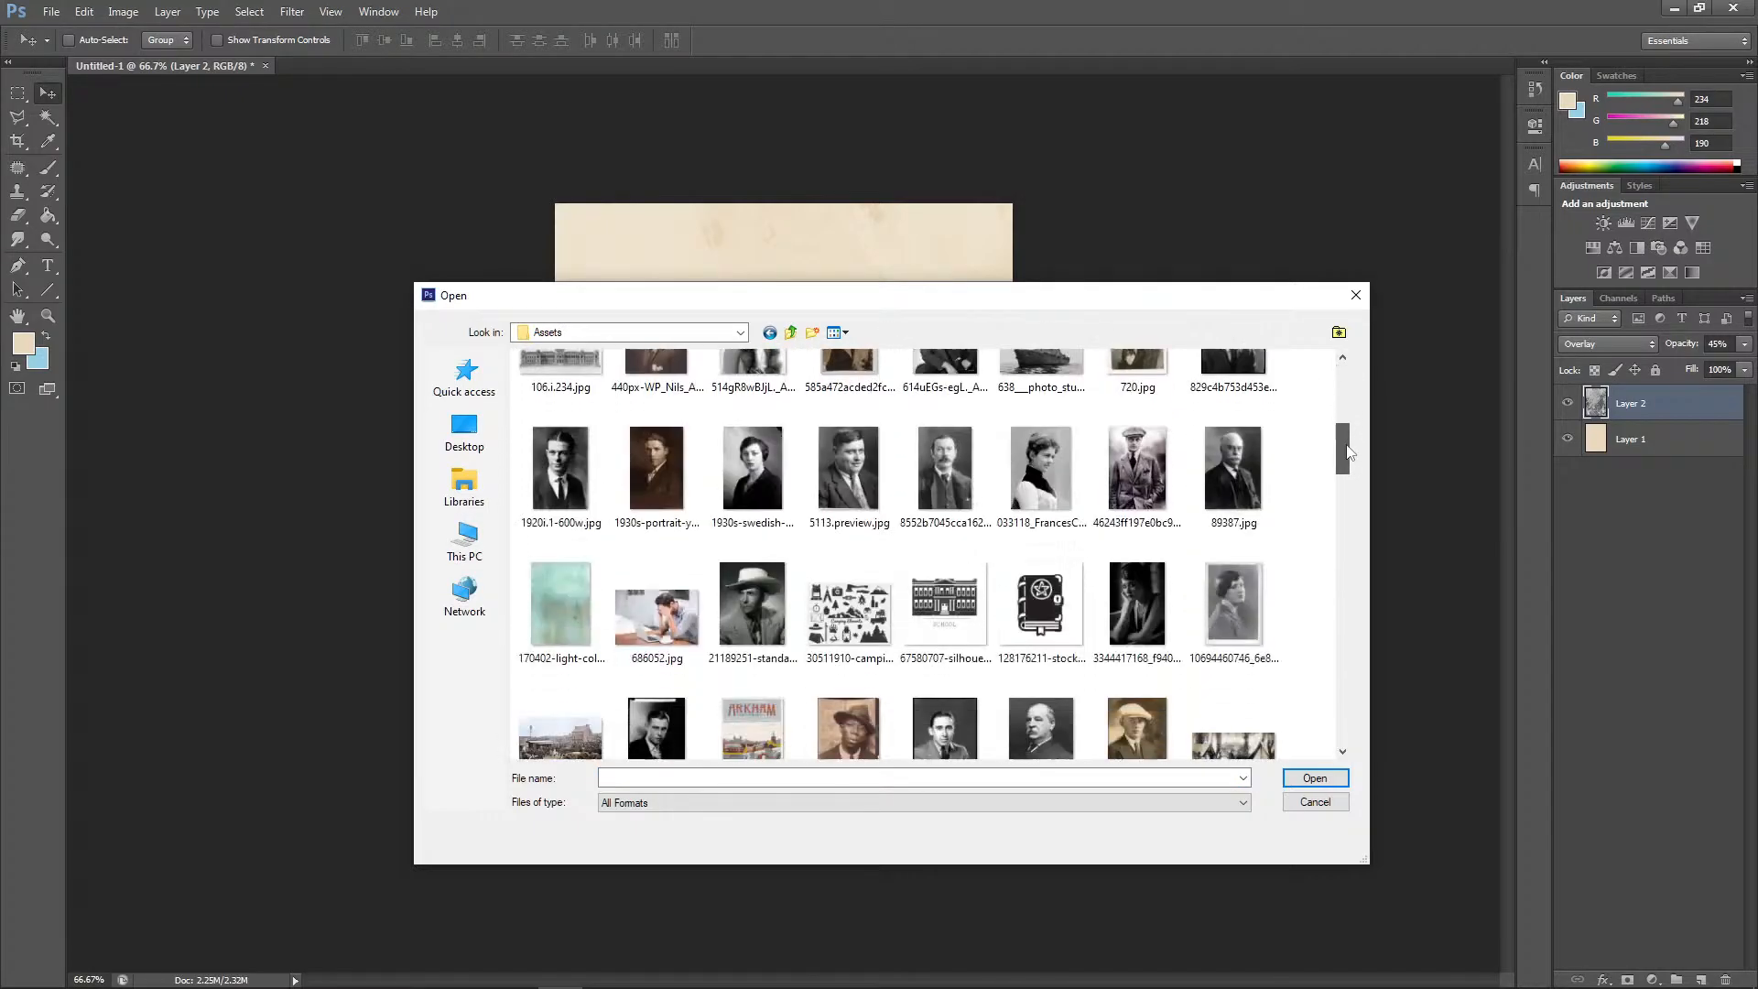
{"action": "left_click", "coordinate": [595, 528]}
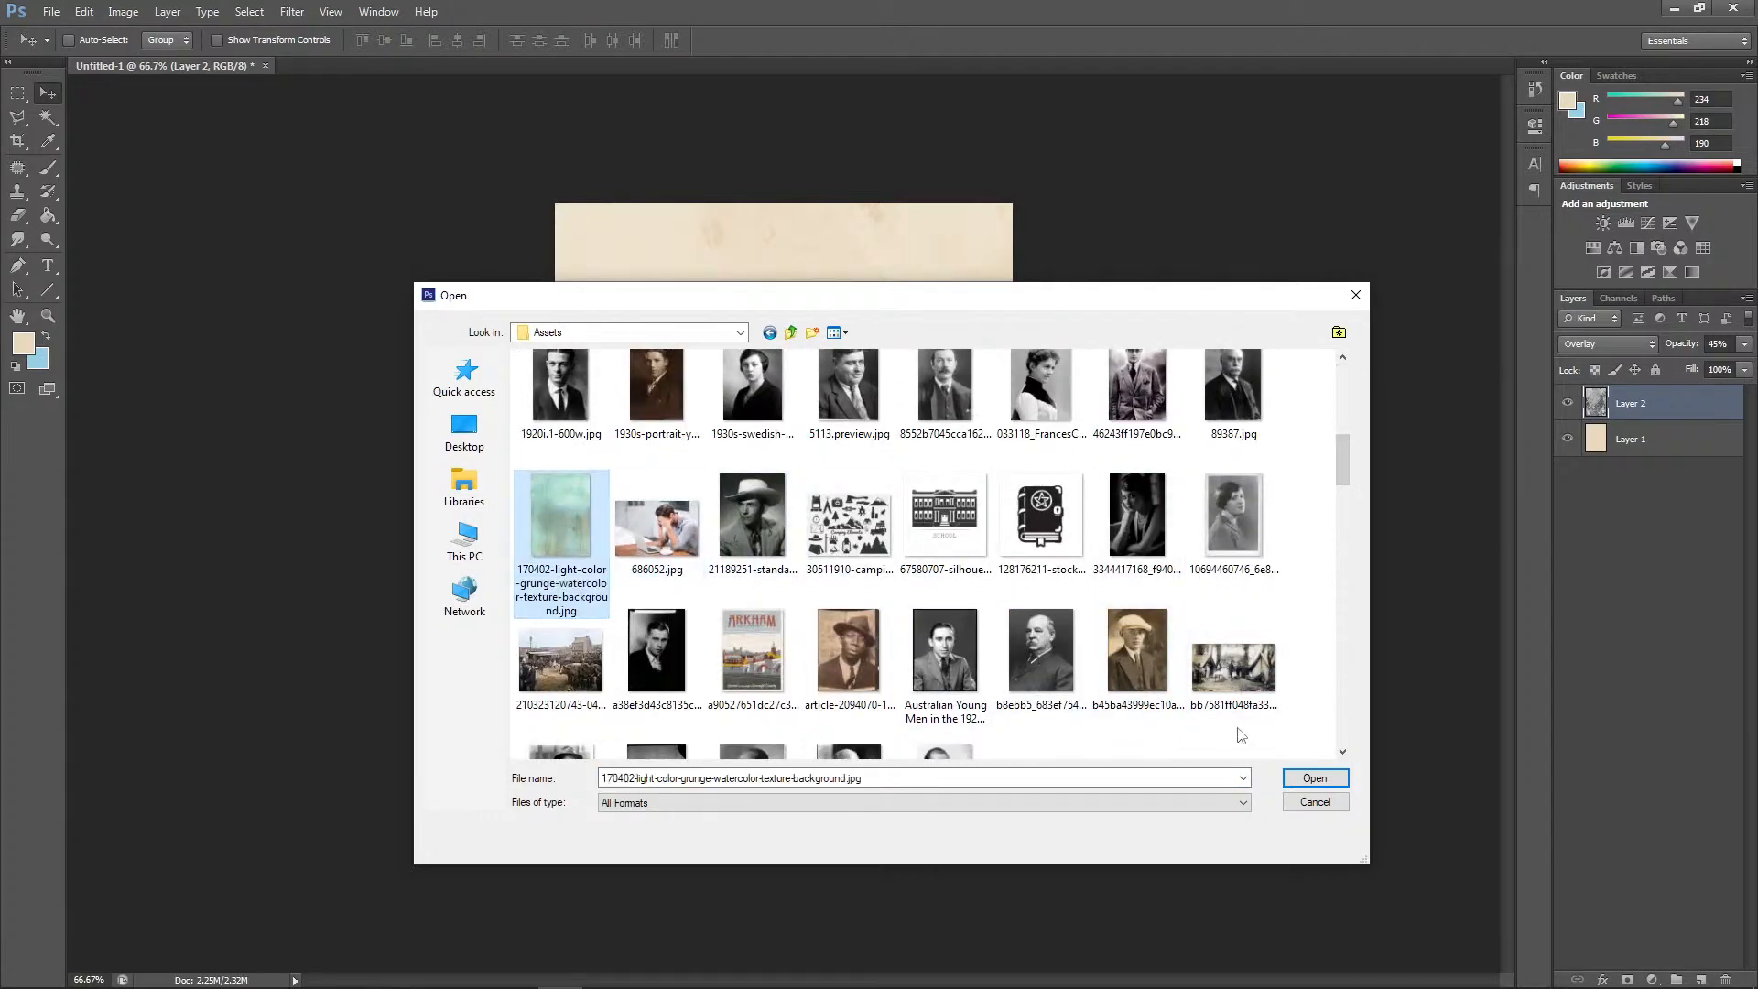
{"action": "left_click", "coordinate": [1305, 777]}
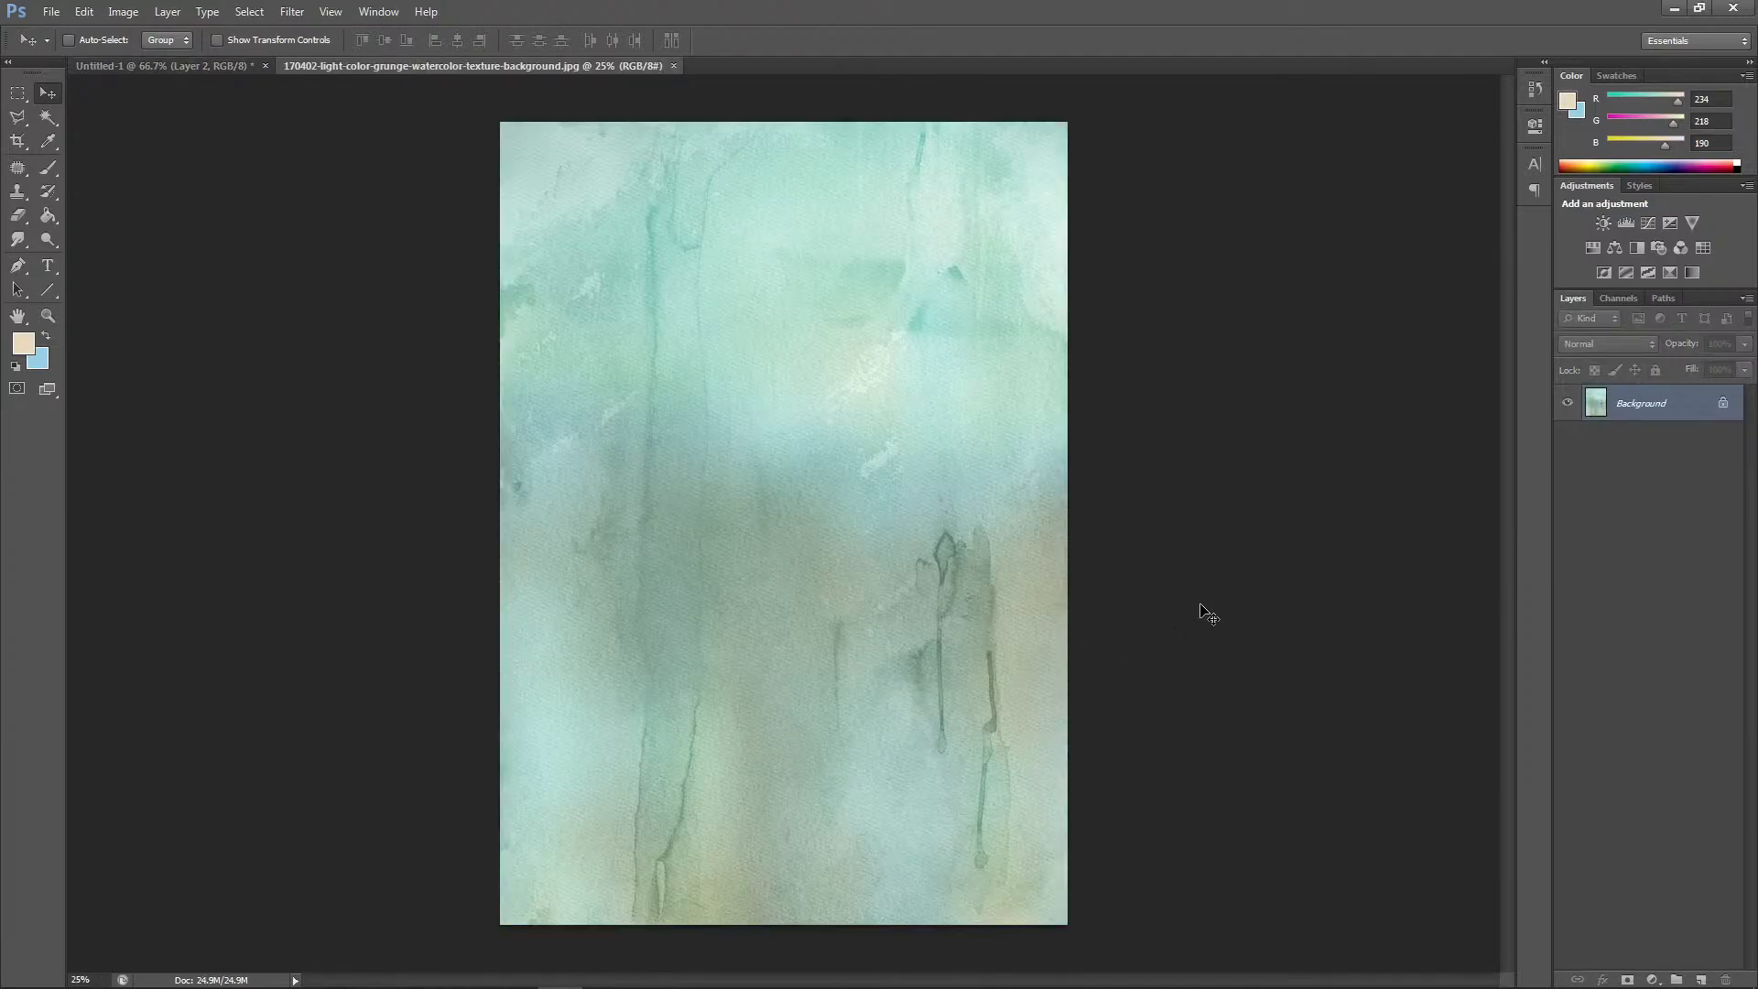
Copy the entire watercolor texture, close its file and paste it as a new layer above the grunge texture
{"action": "key", "text": "ctrl+a"}
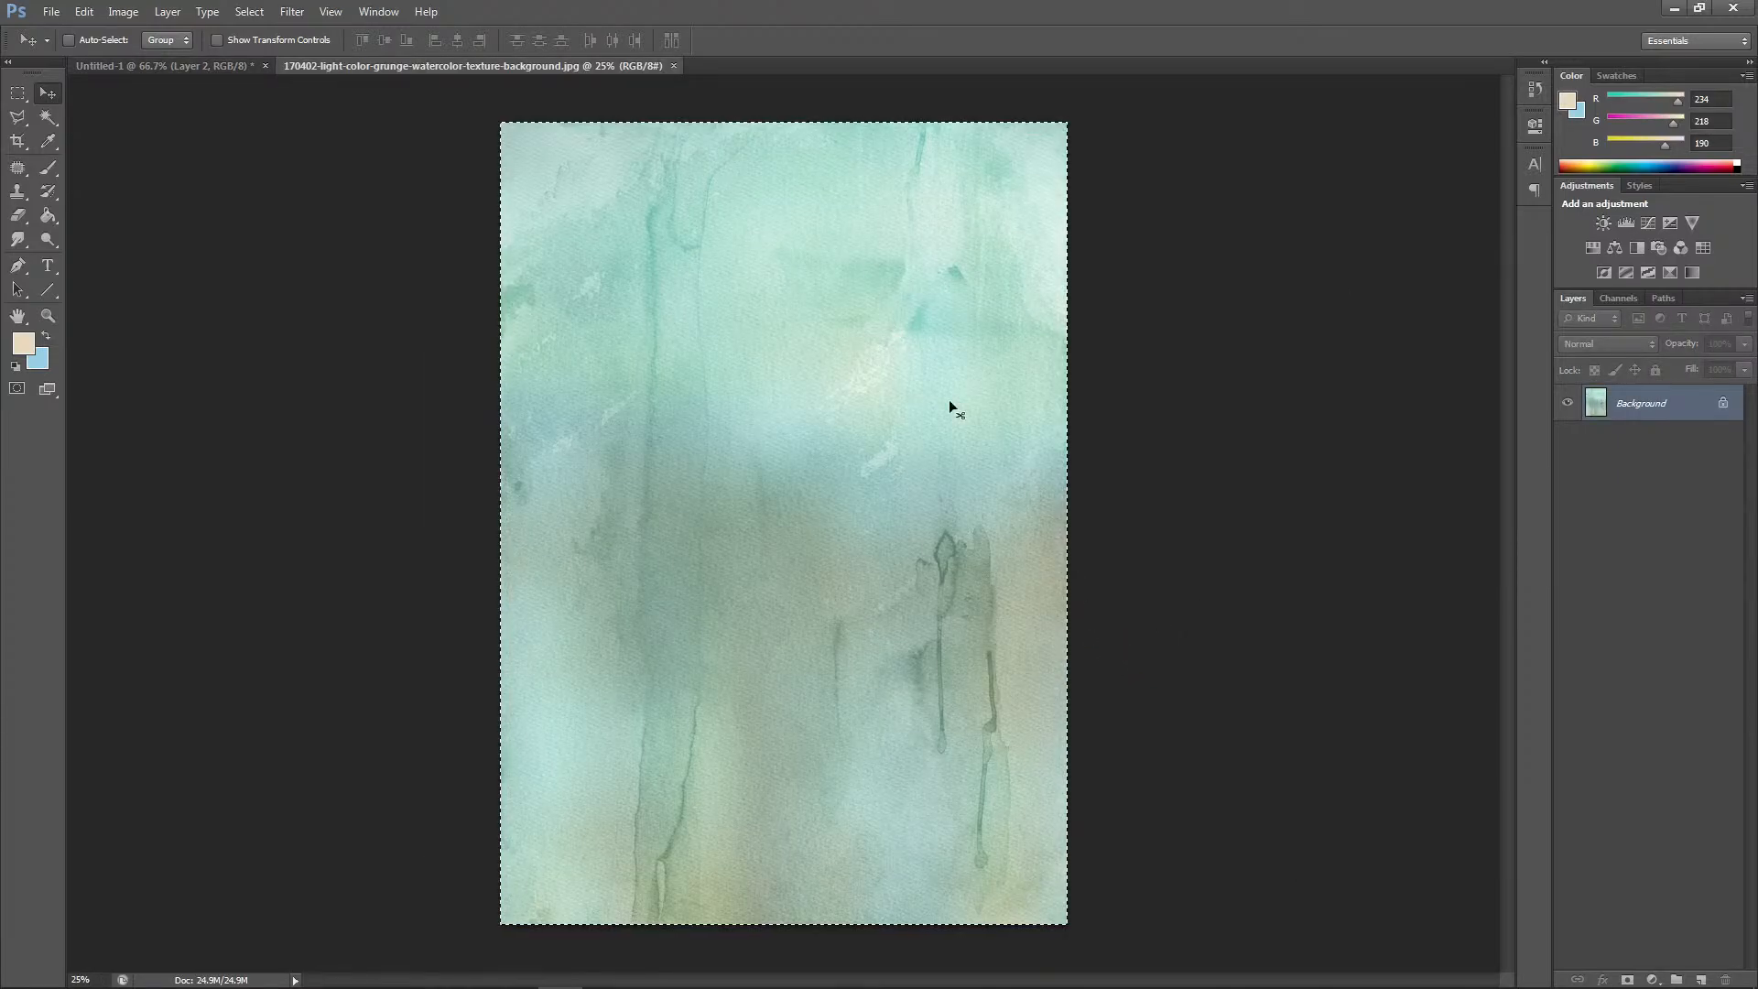
{"action": "left_click", "coordinate": [674, 66]}
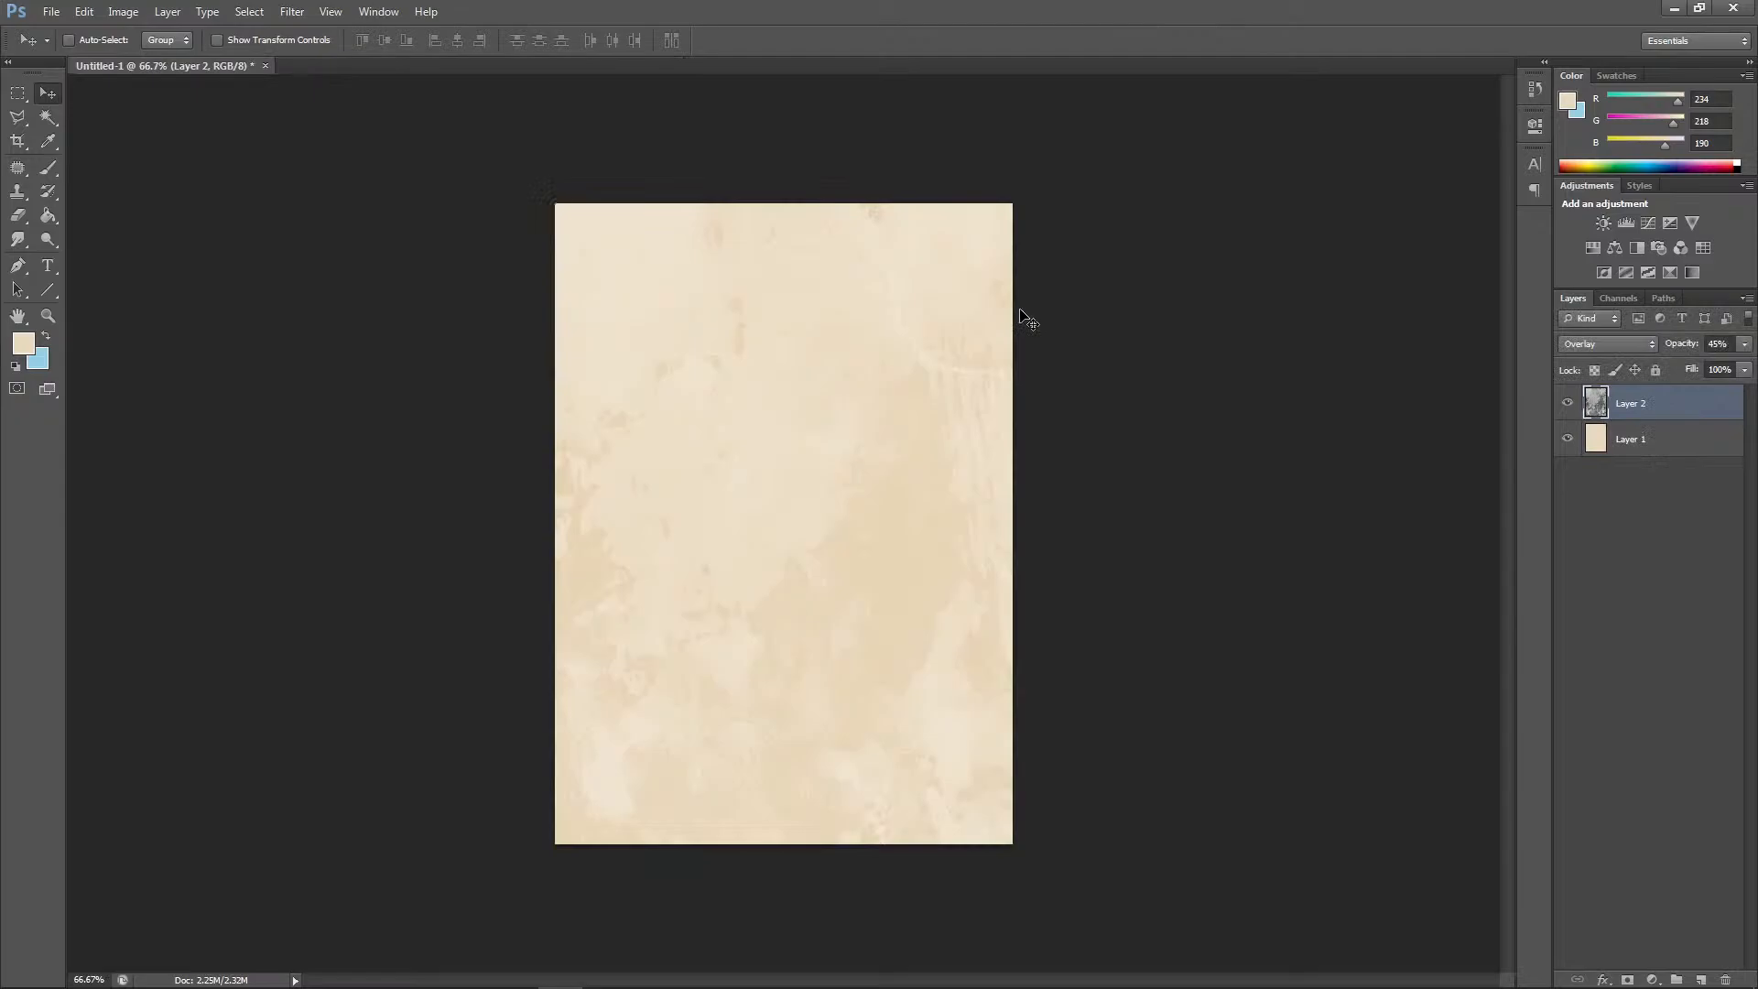
{"action": "key", "text": "ctrl+v"}
Scale the pasted watercolor texture down to about 31%, position it to cover the whole canvas and apply the transformation
{"action": "left_click", "coordinate": [84, 12]}
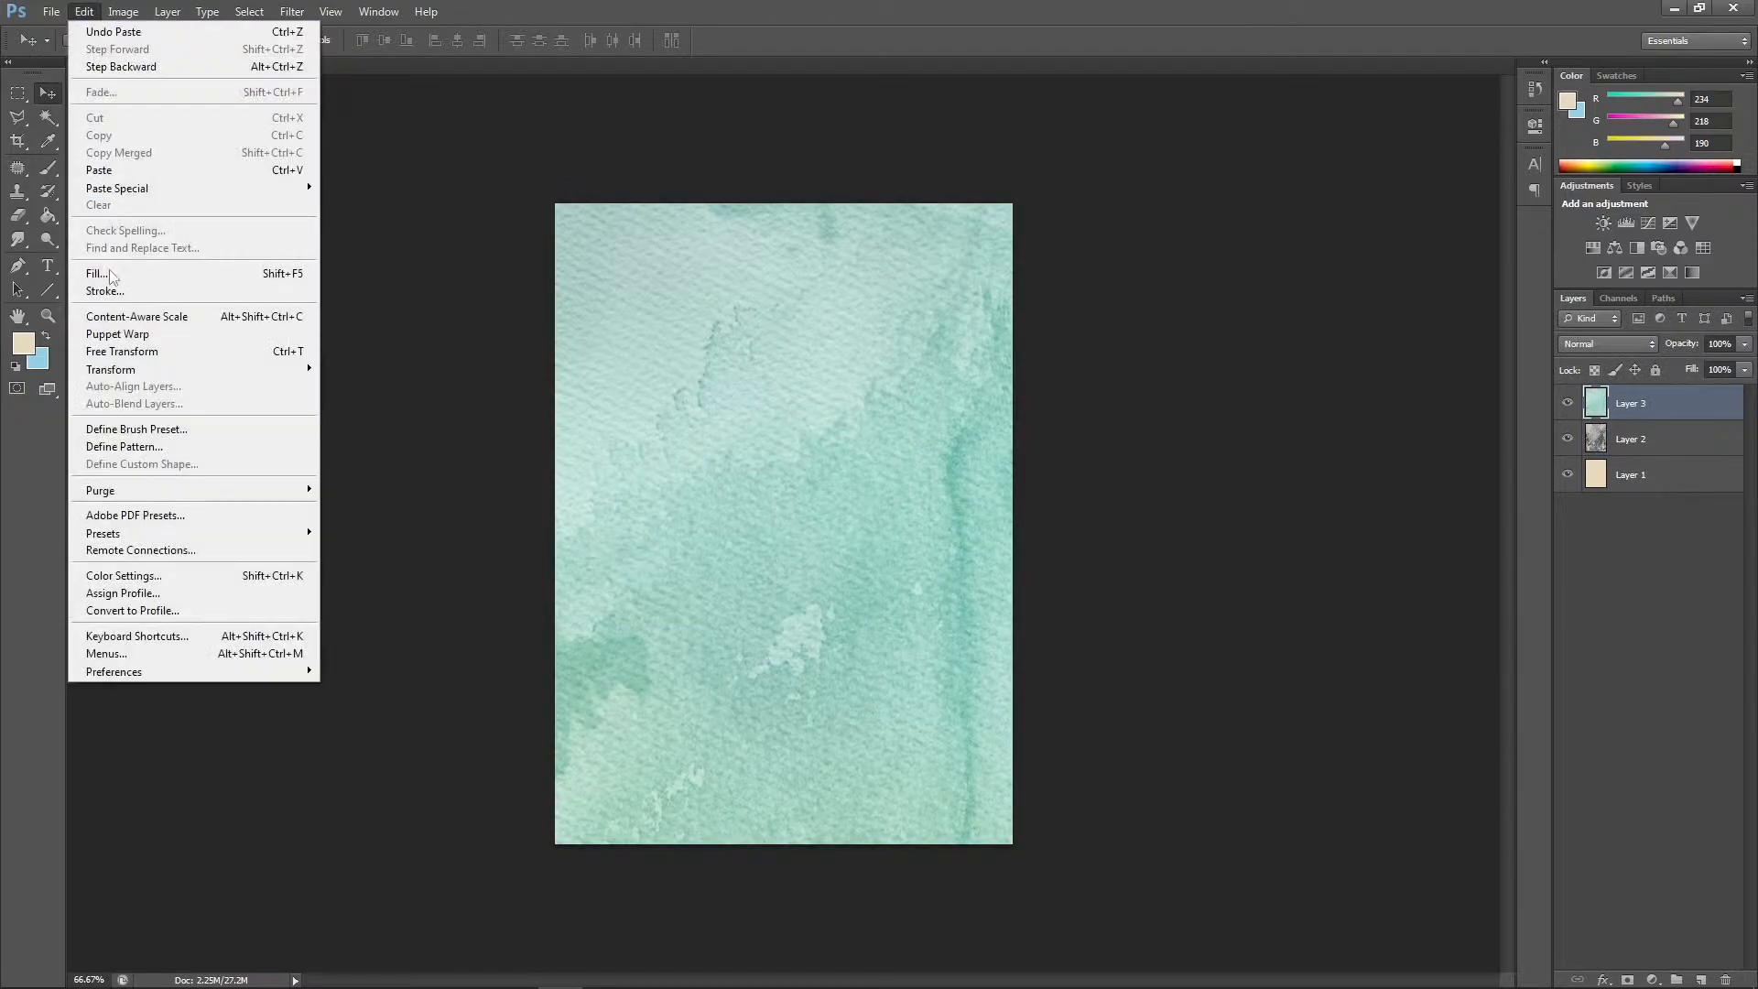
{"action": "mouse_move", "coordinate": [138, 375]}
{"action": "left_click", "coordinate": [366, 390]}
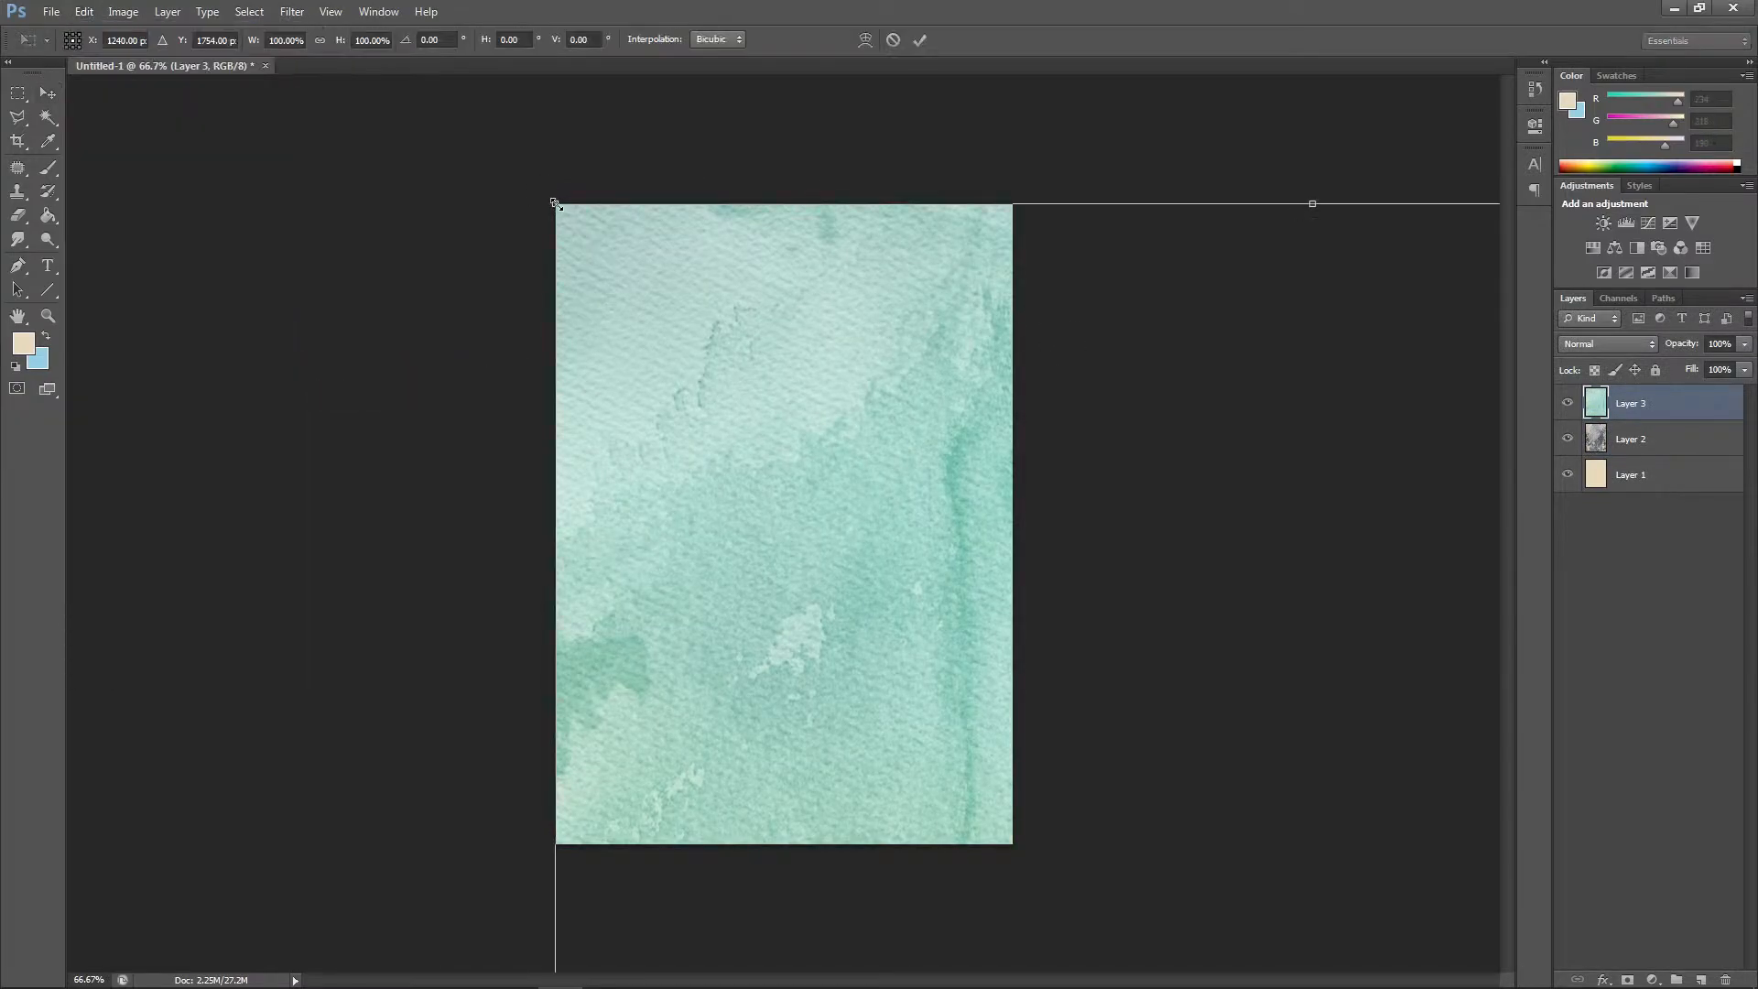
{"action": "left_click_drag", "start_coordinate": [554, 202], "coordinate": [1140, 780]}
{"action": "left_click_drag", "start_coordinate": [1140, 780], "coordinate": [605, 183]}
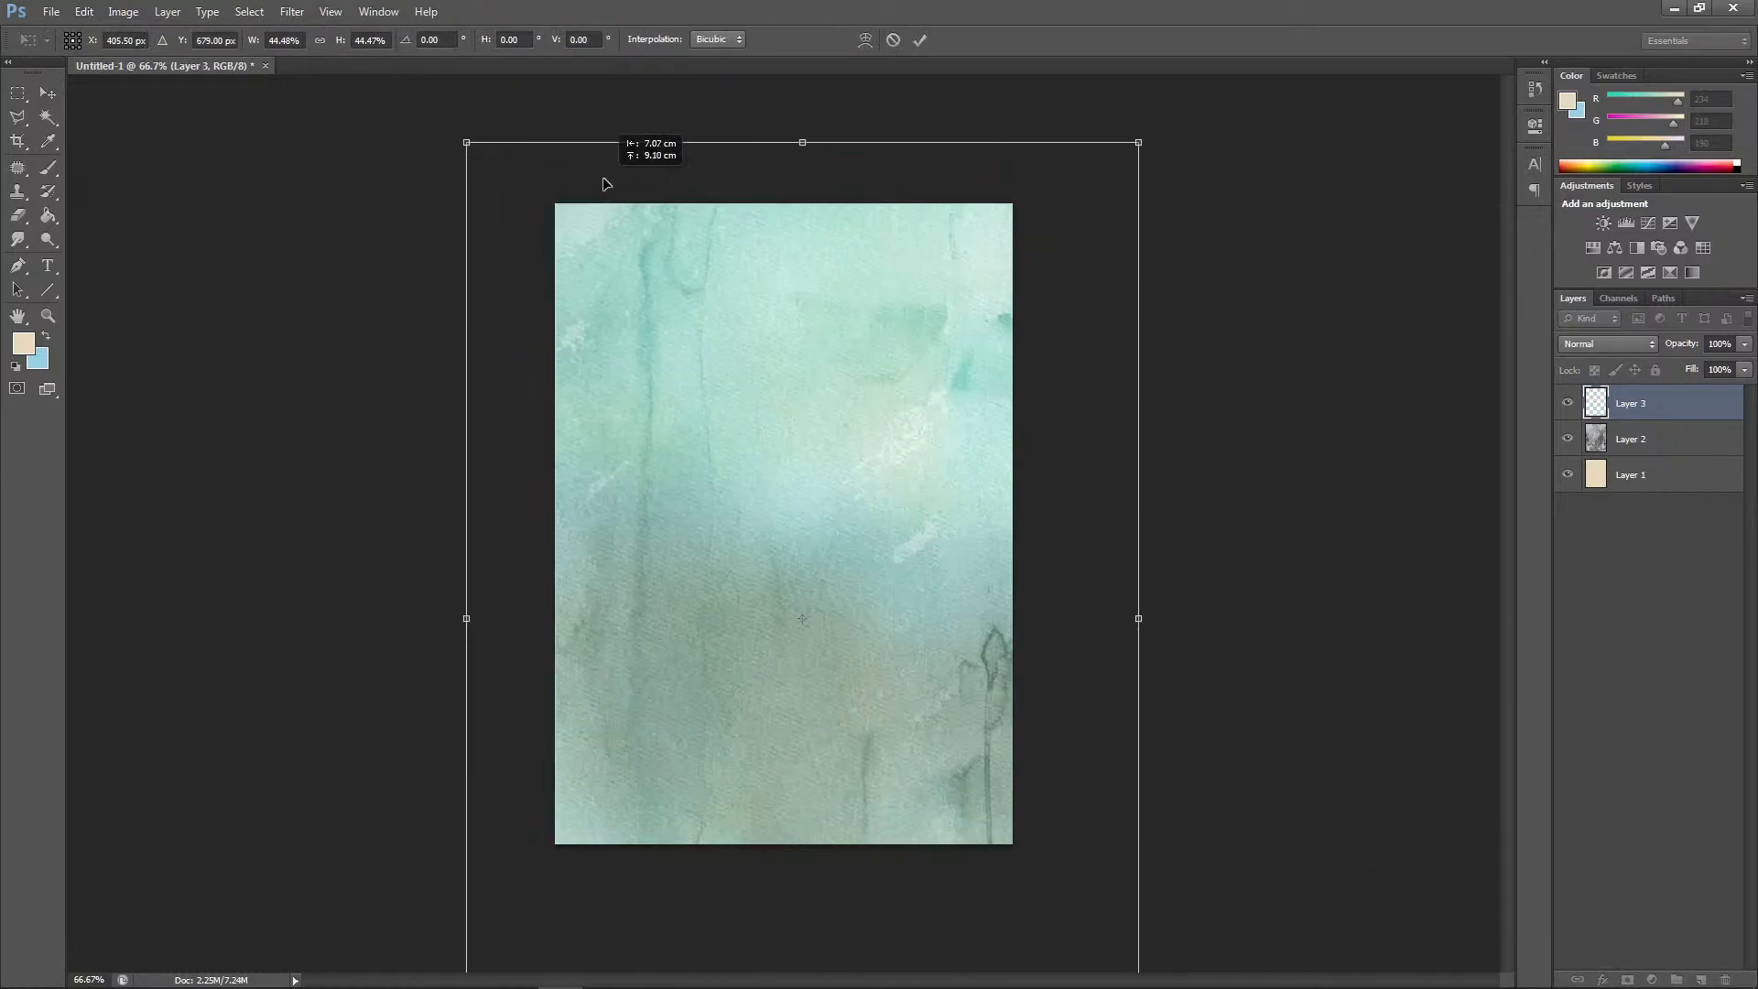
{"action": "left_click_drag", "start_coordinate": [466, 142], "coordinate": [532, 268]}
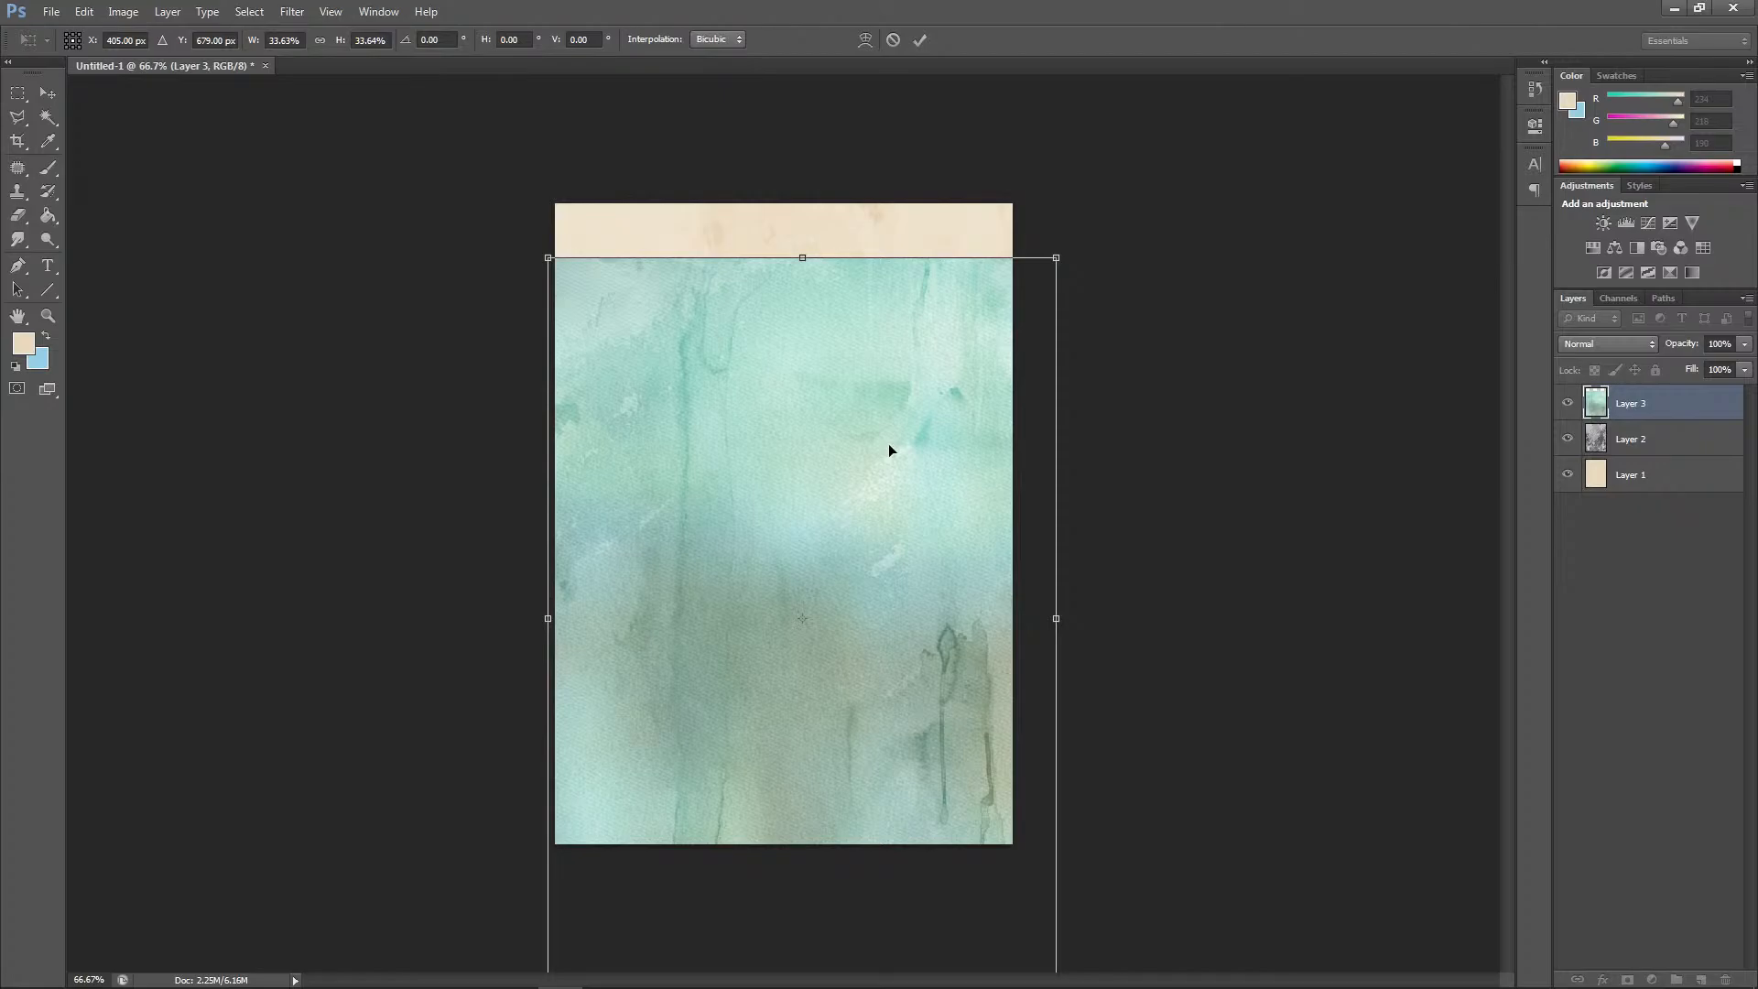
{"action": "key", "text": "ctrl+plus"}
{"action": "key", "text": "ctrl+plus"}
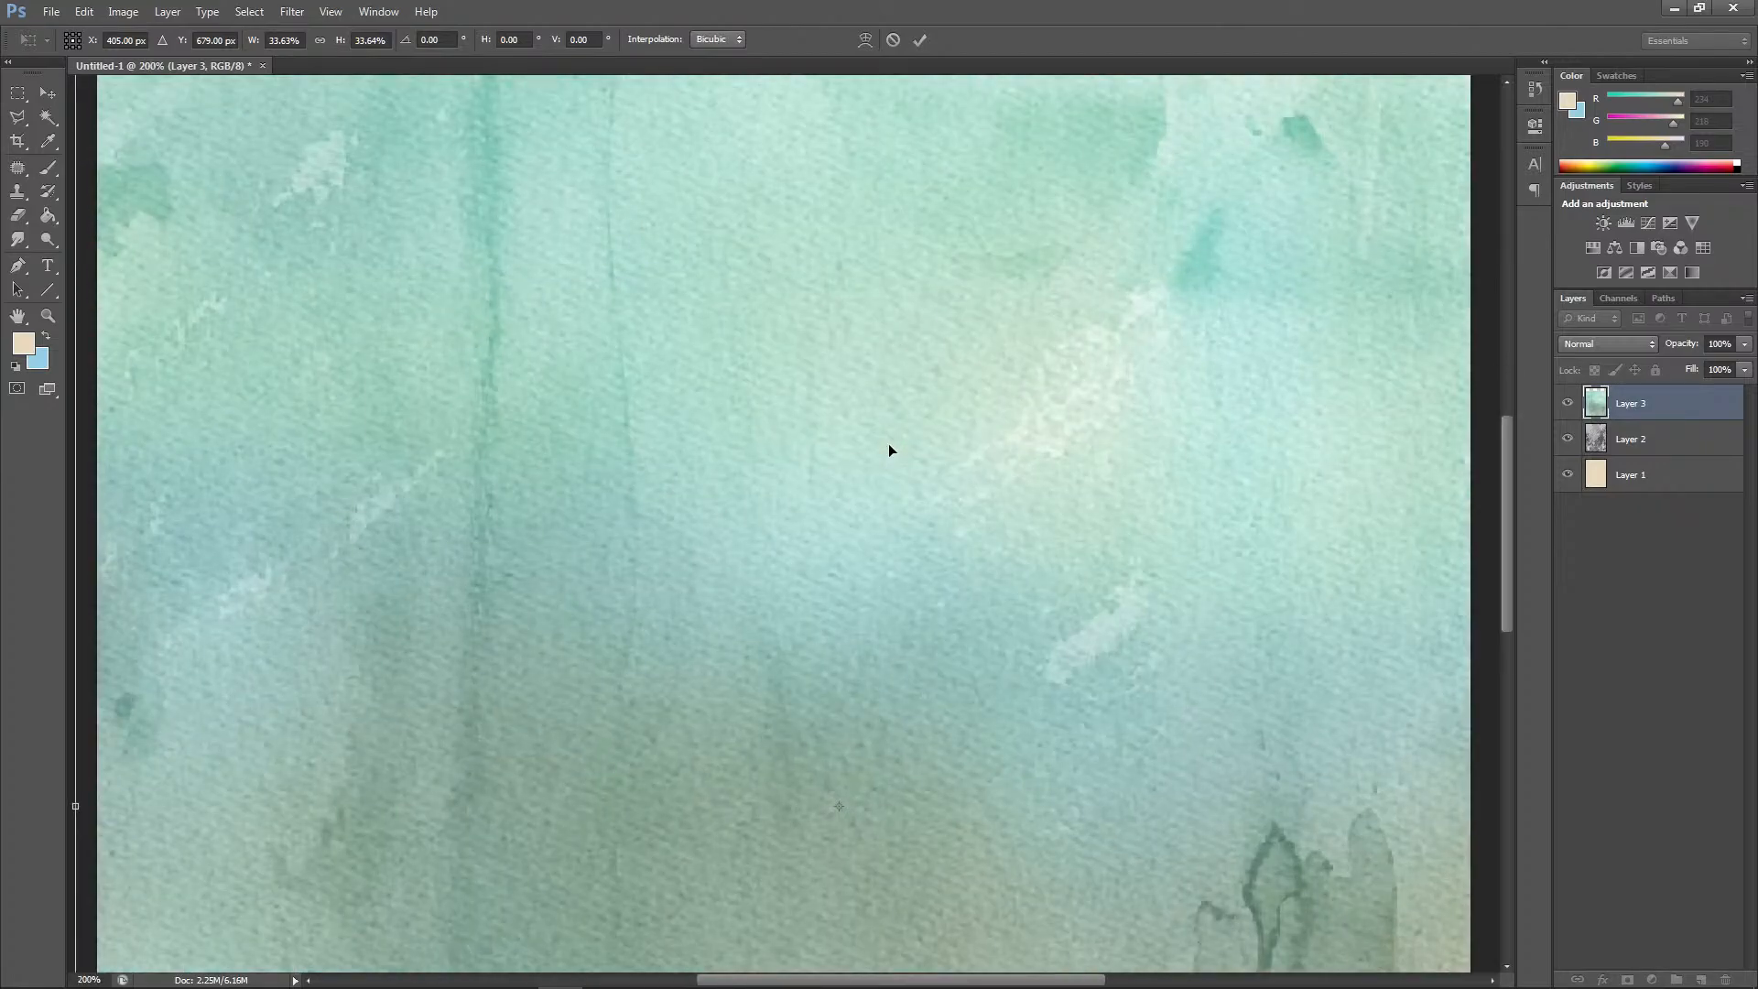
{"action": "key", "text": "ctrl+minus"}
{"action": "key", "text": "ctrl+minus"}
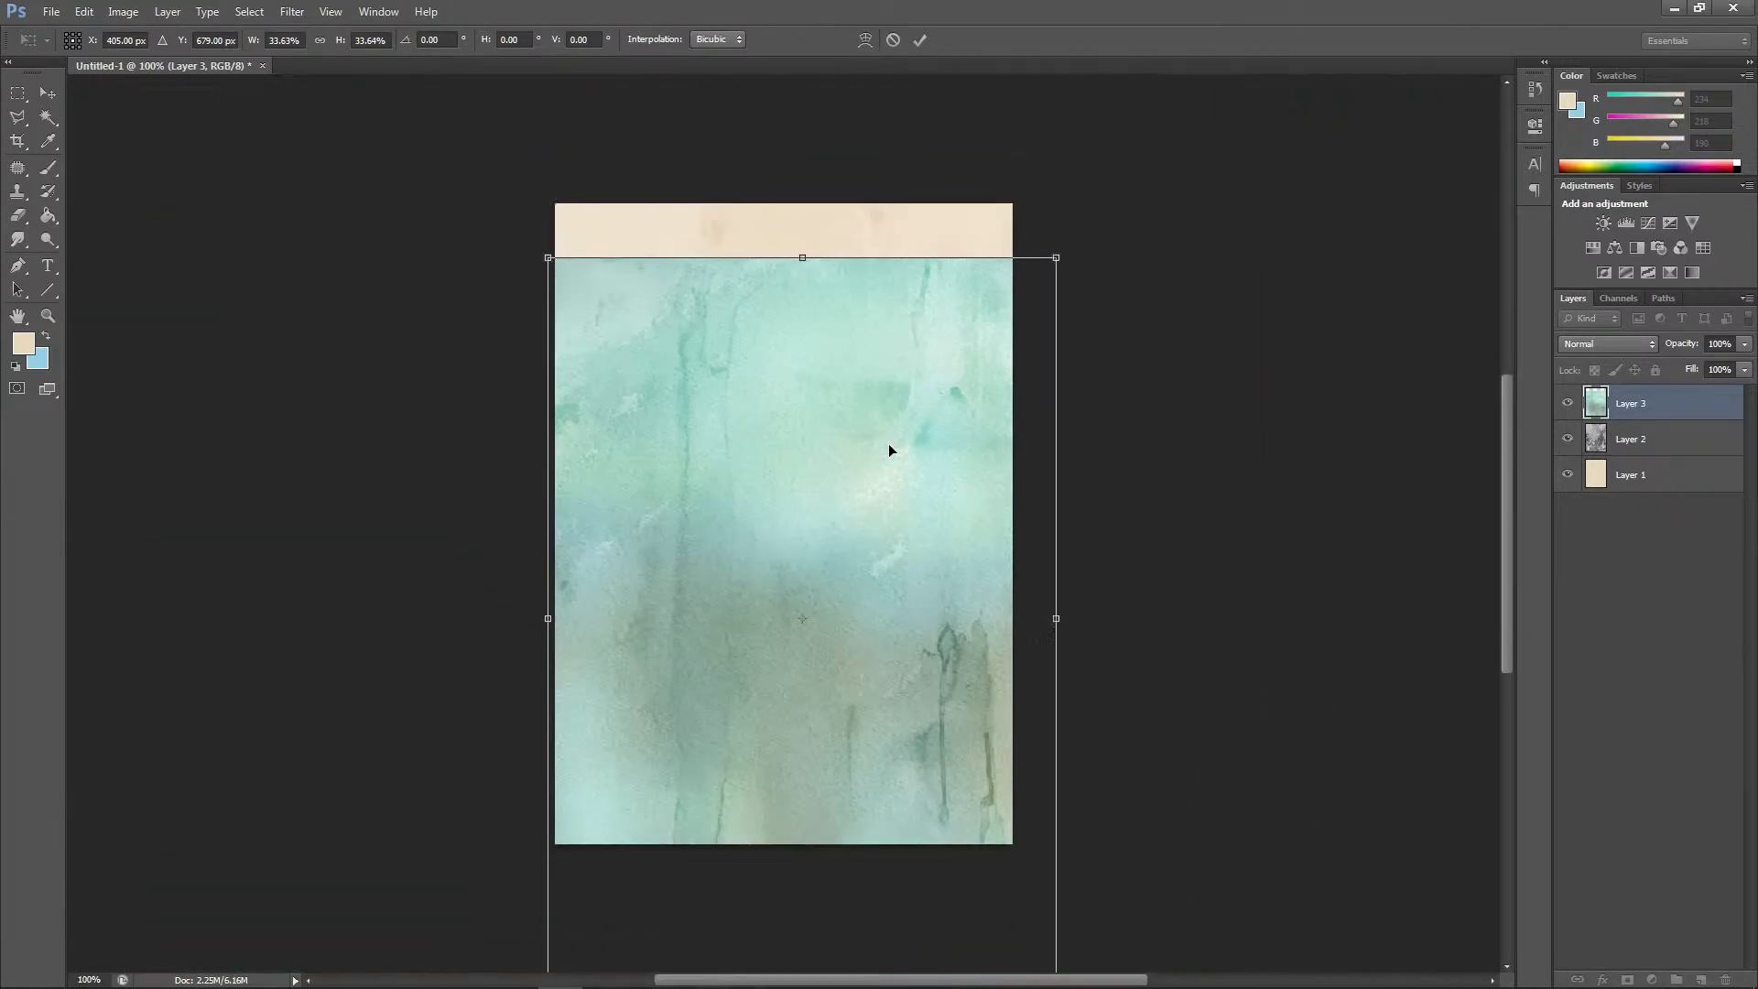
{"action": "left_click_drag", "start_coordinate": [1052, 268], "coordinate": [996, 295]}
{"action": "left_click_drag", "start_coordinate": [789, 515], "coordinate": [799, 397]}
{"action": "left_click", "coordinate": [47, 92]}
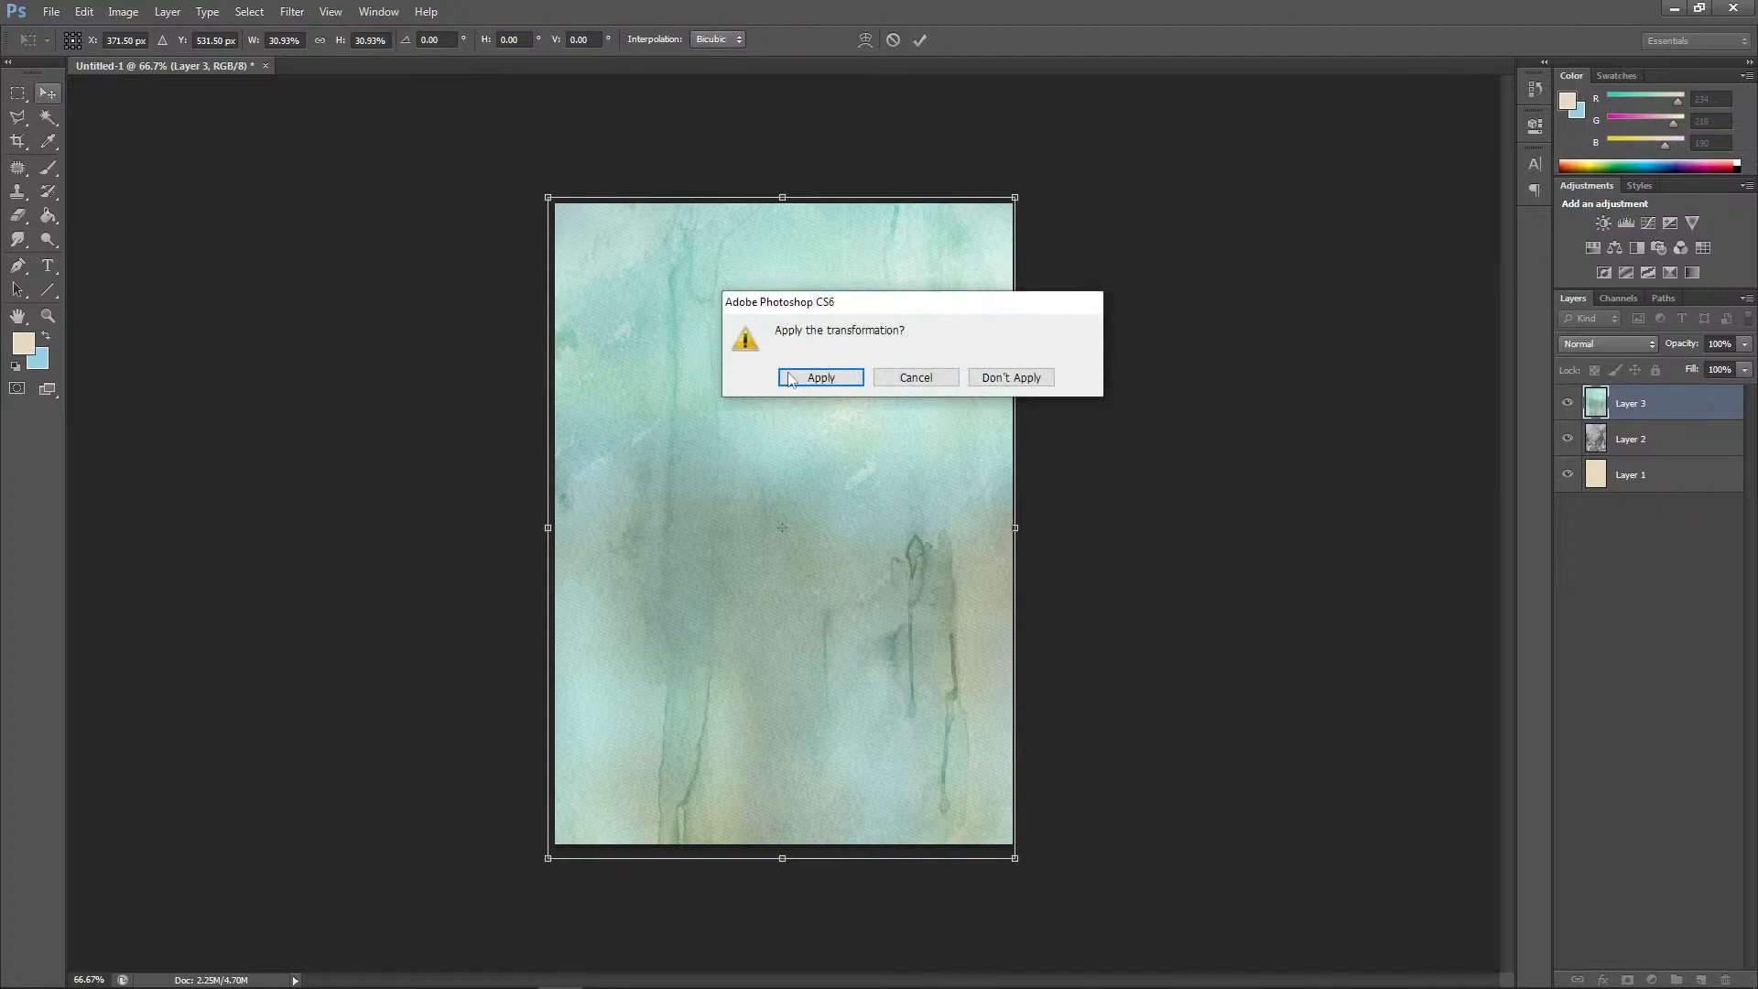
{"action": "key", "text": "Return"}
Try Soft Light blending on Layer 3, settle on Overlay and inspect the paper texture up close
{"action": "left_click", "coordinate": [1607, 344]}
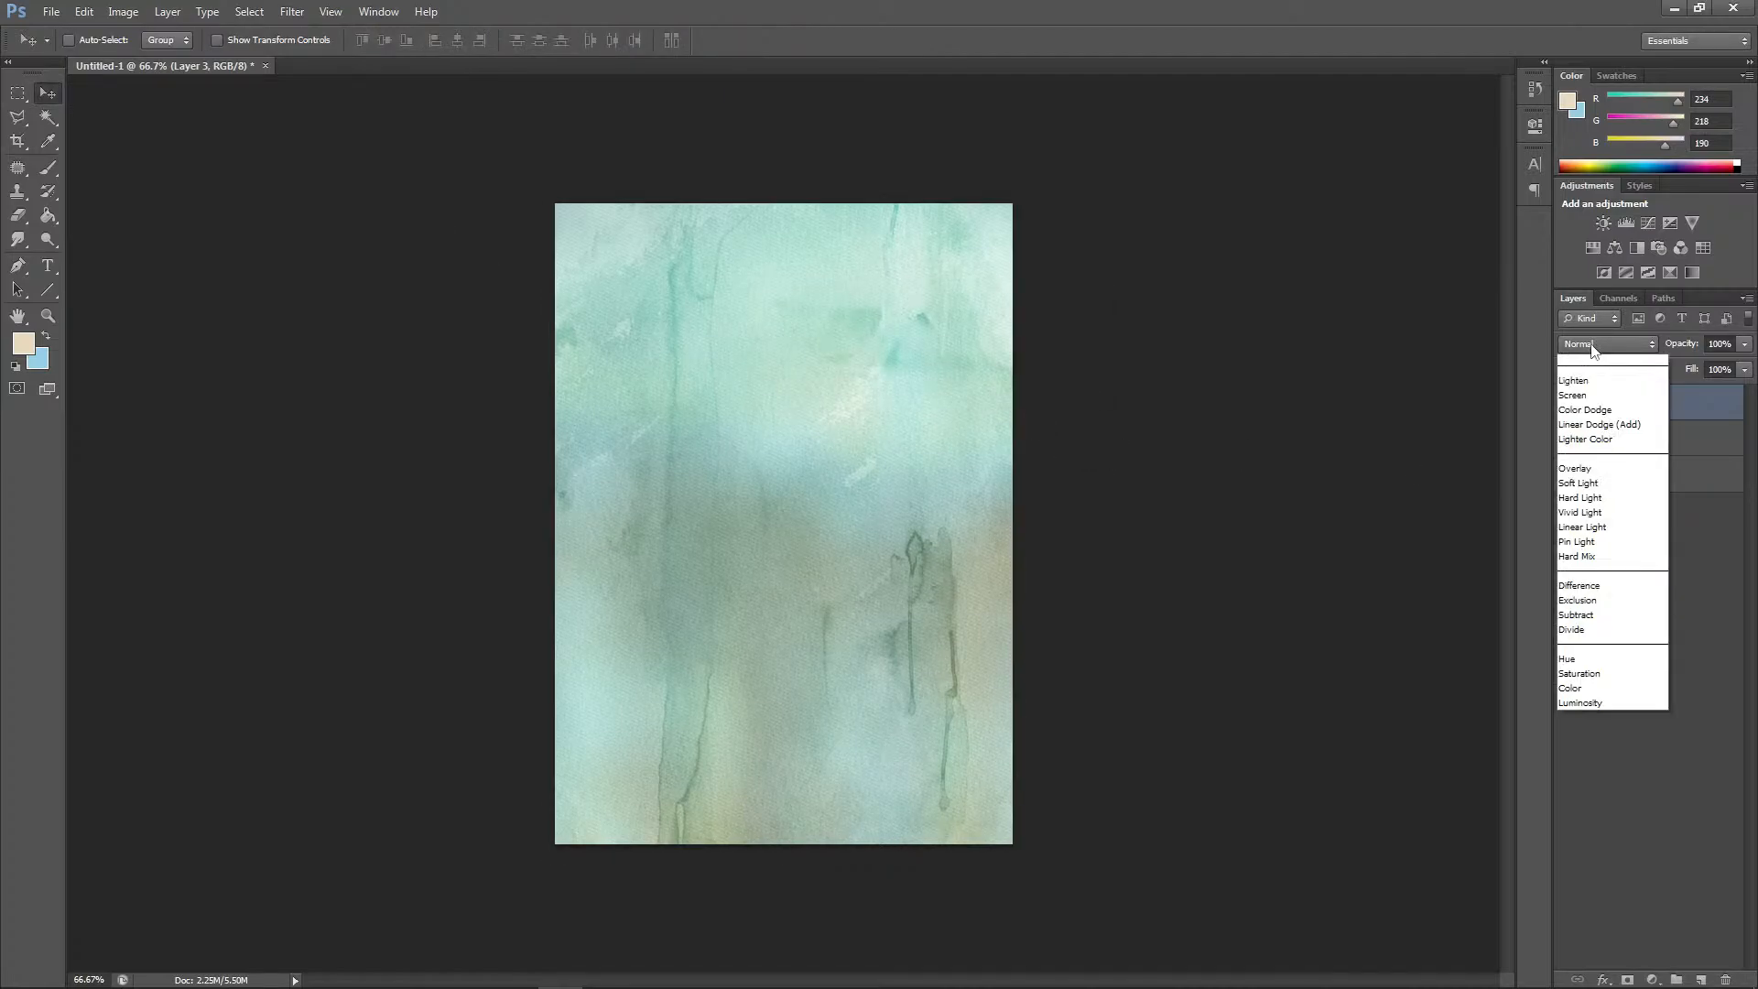
{"action": "left_click", "coordinate": [1596, 597]}
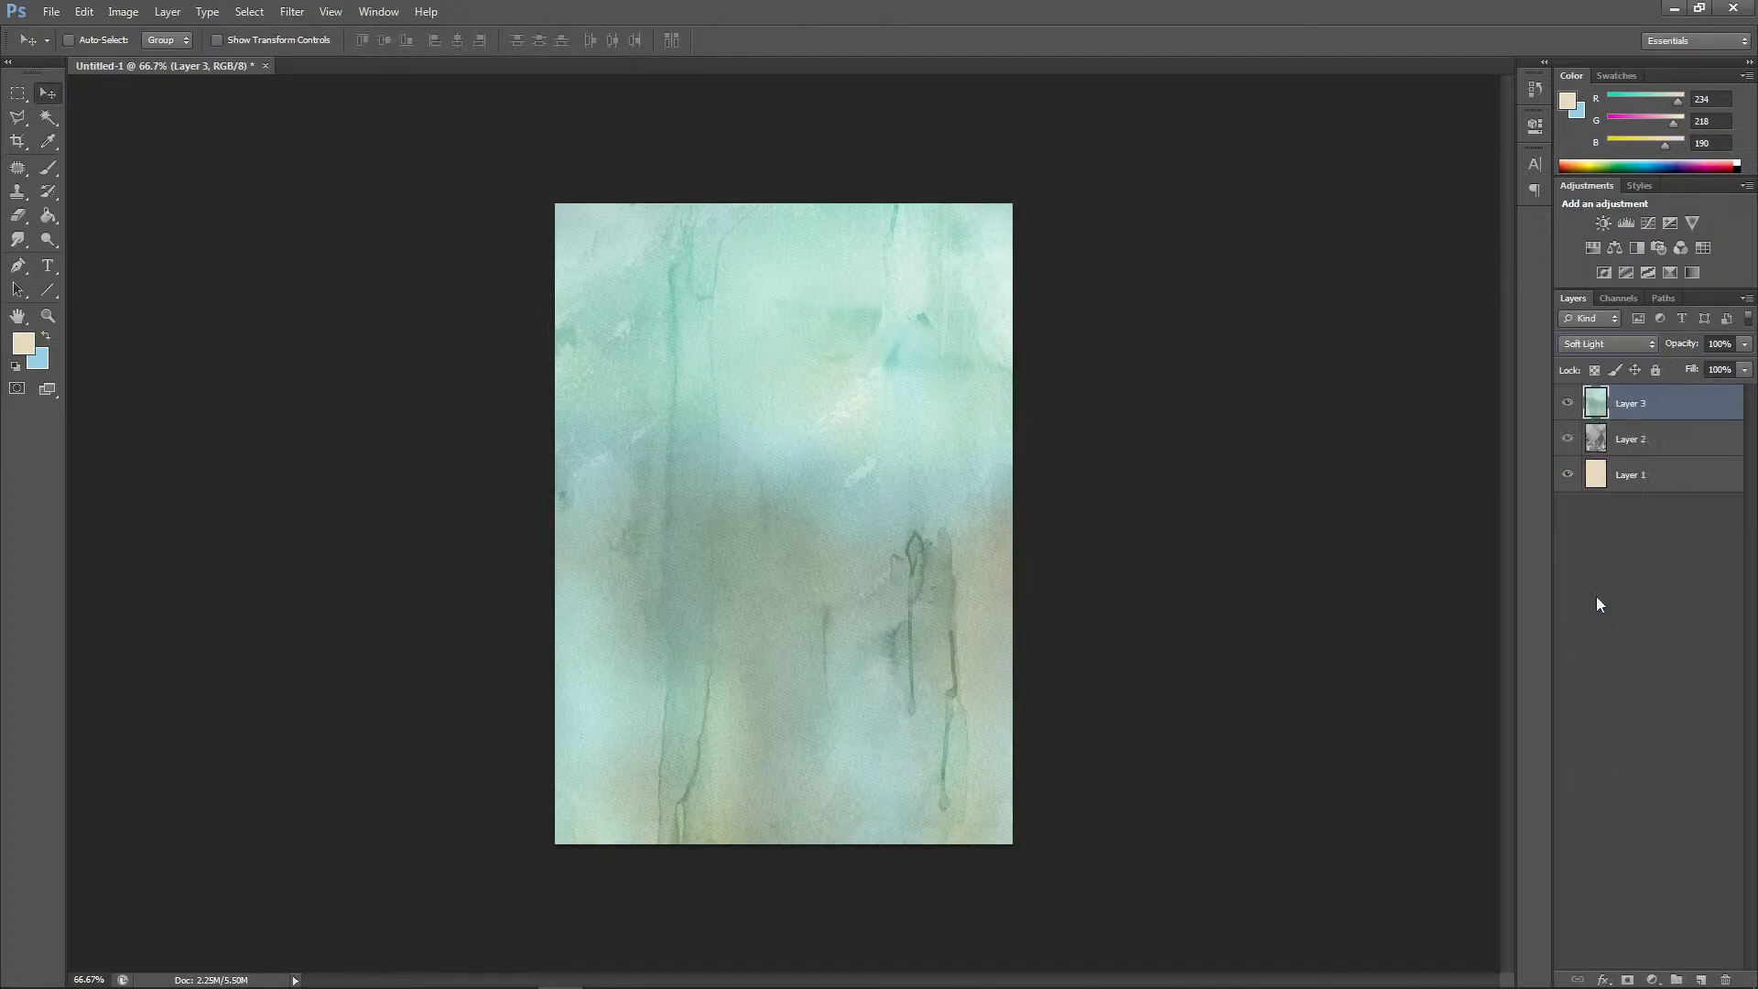
{"action": "left_click", "coordinate": [1607, 343]}
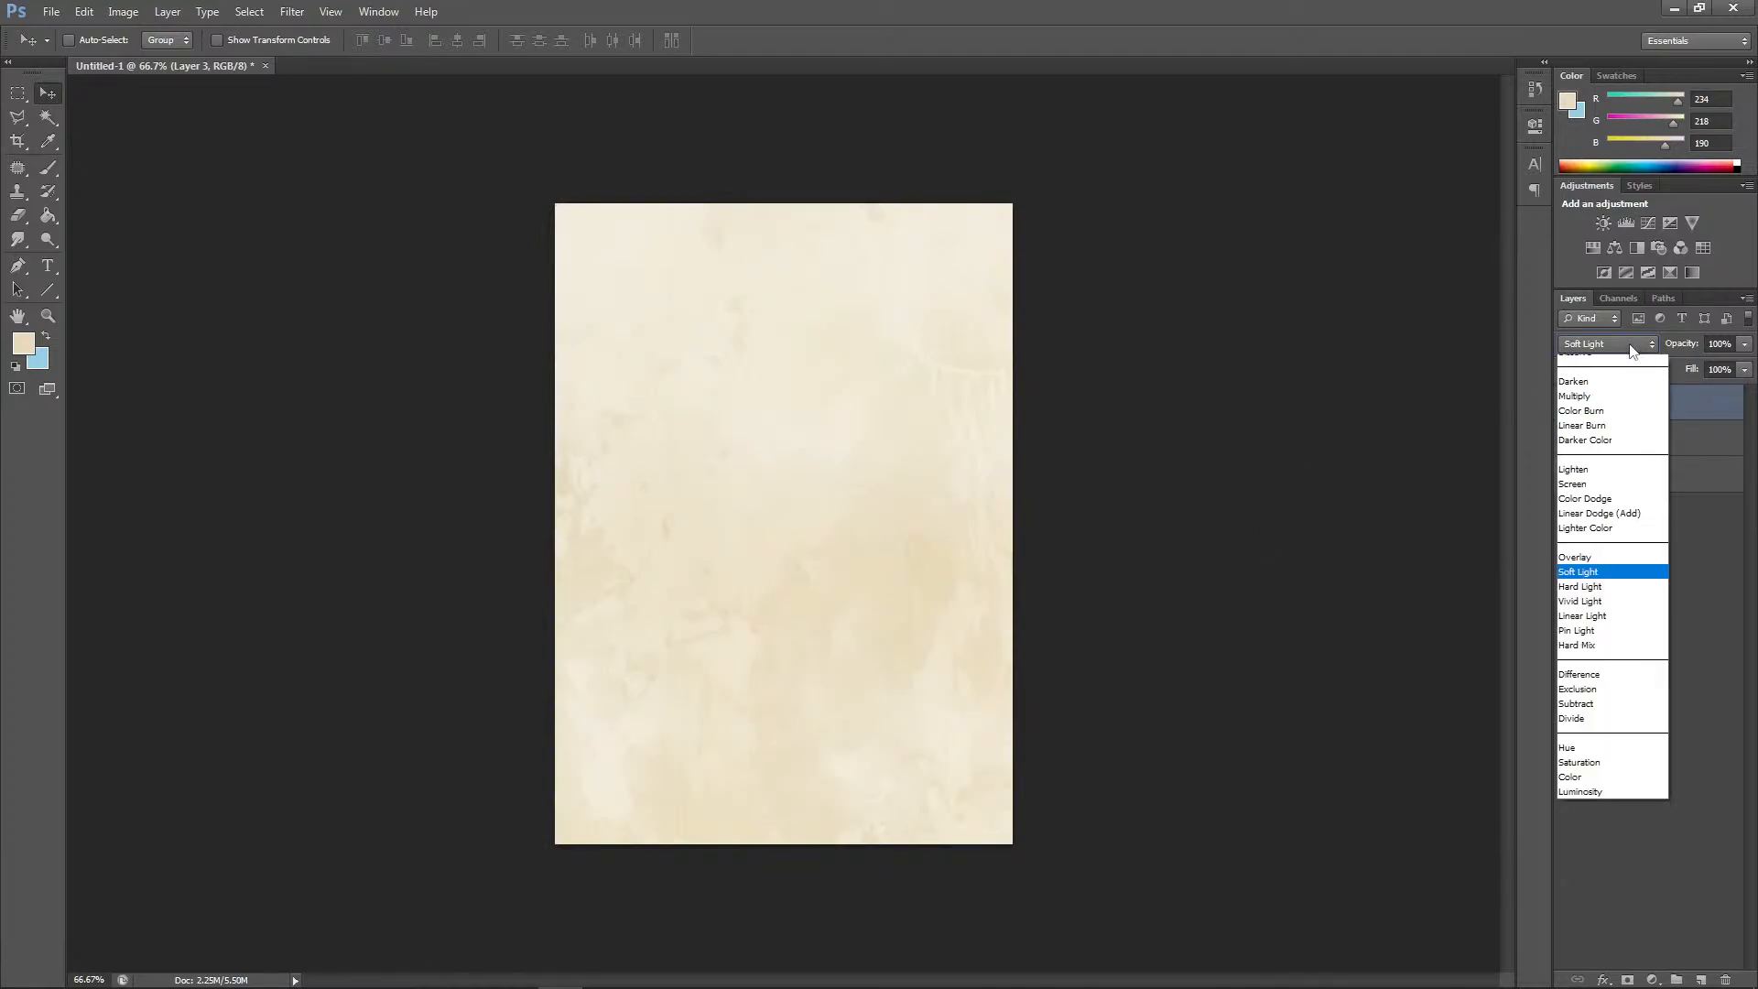
{"action": "left_click", "coordinate": [1593, 584]}
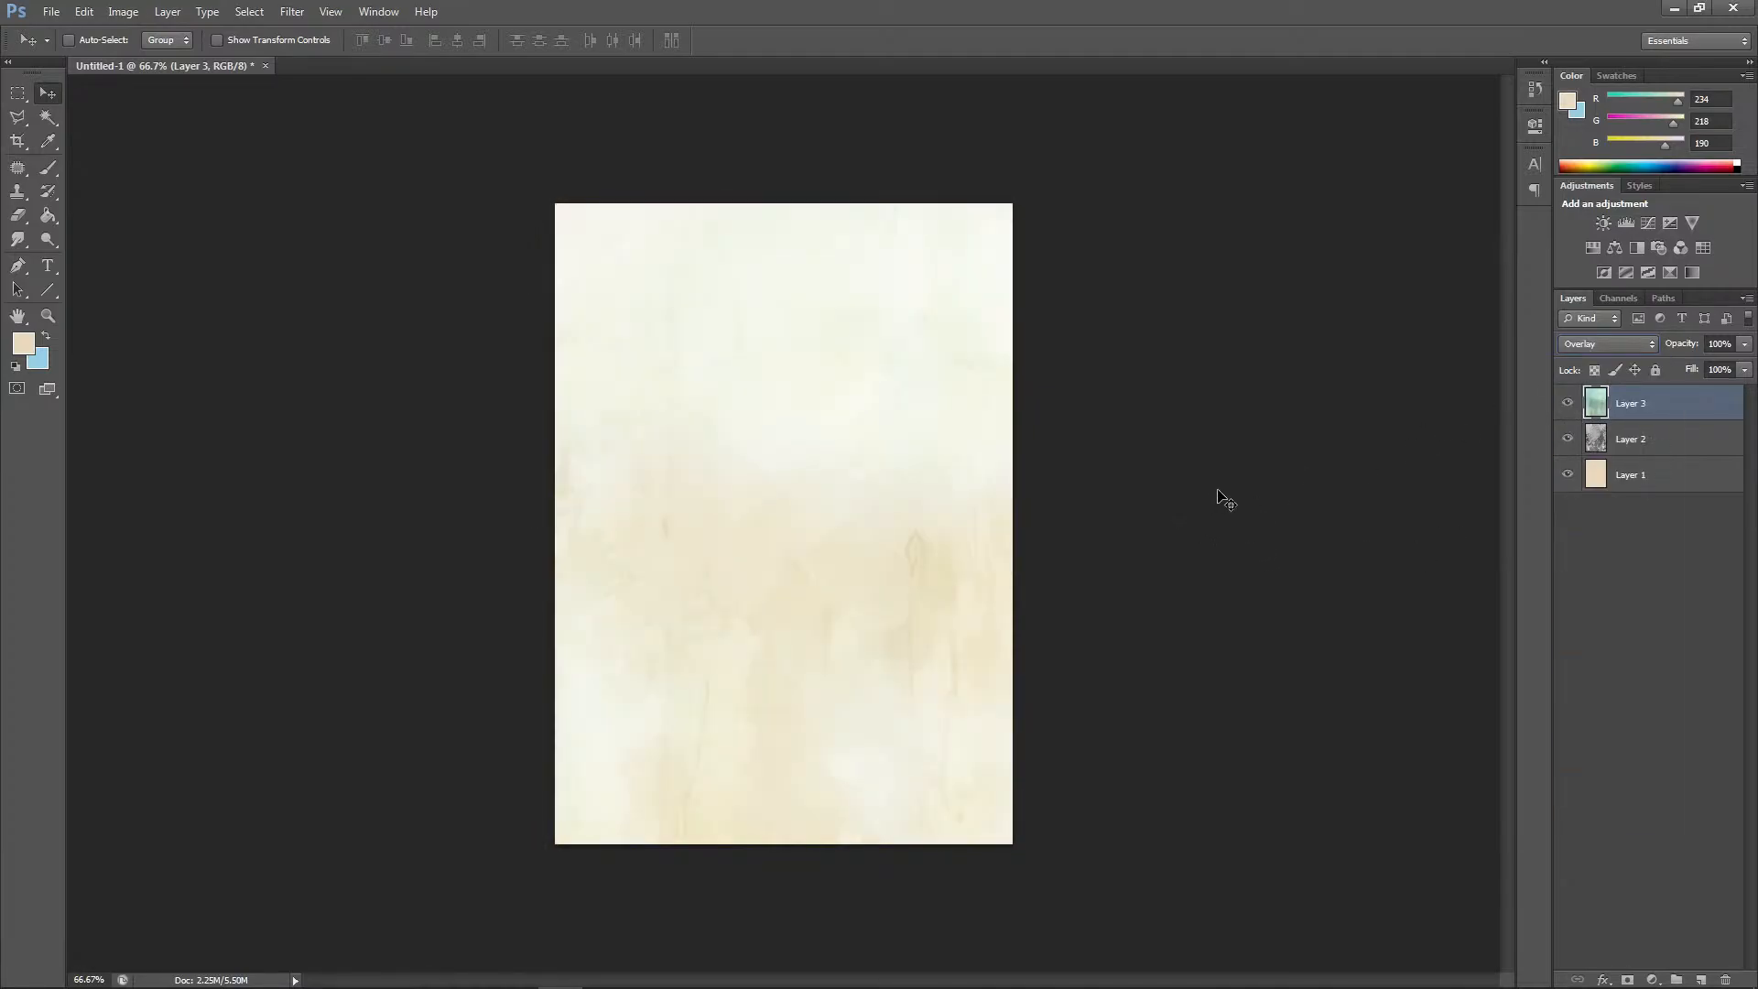
{"action": "key", "text": "ctrl+plus"}
{"action": "key", "text": "ctrl+plus"}
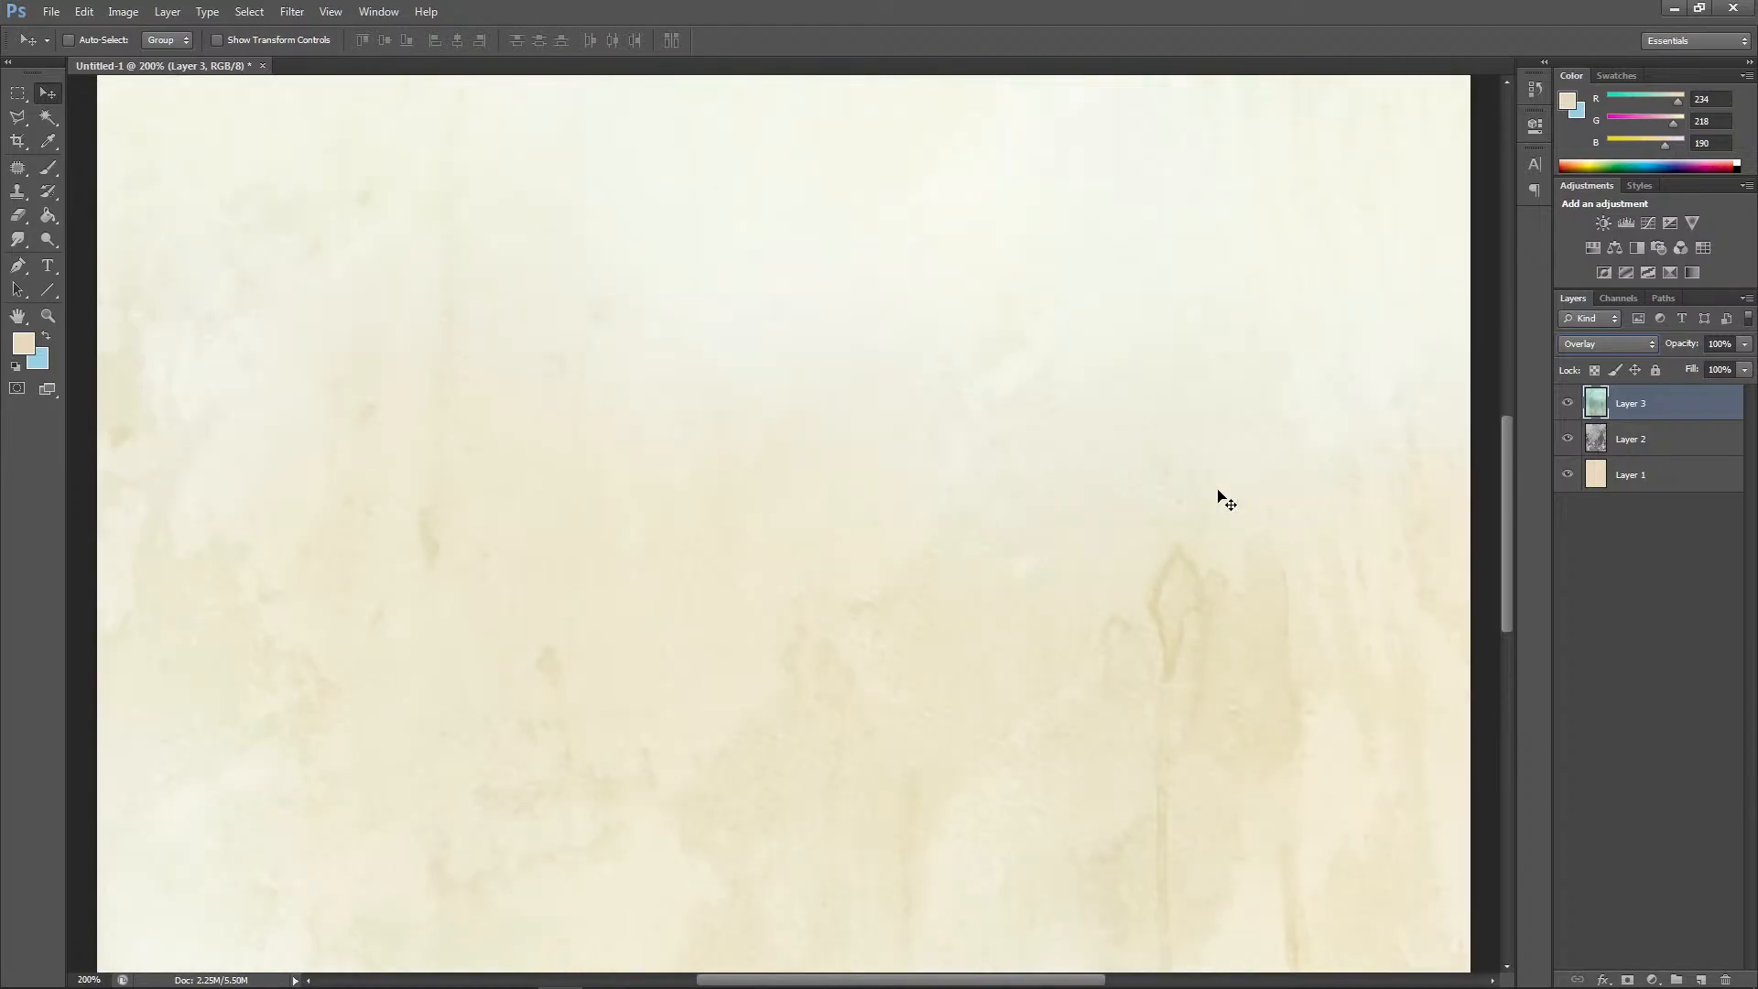
{"action": "key", "text": "ctrl+minus"}
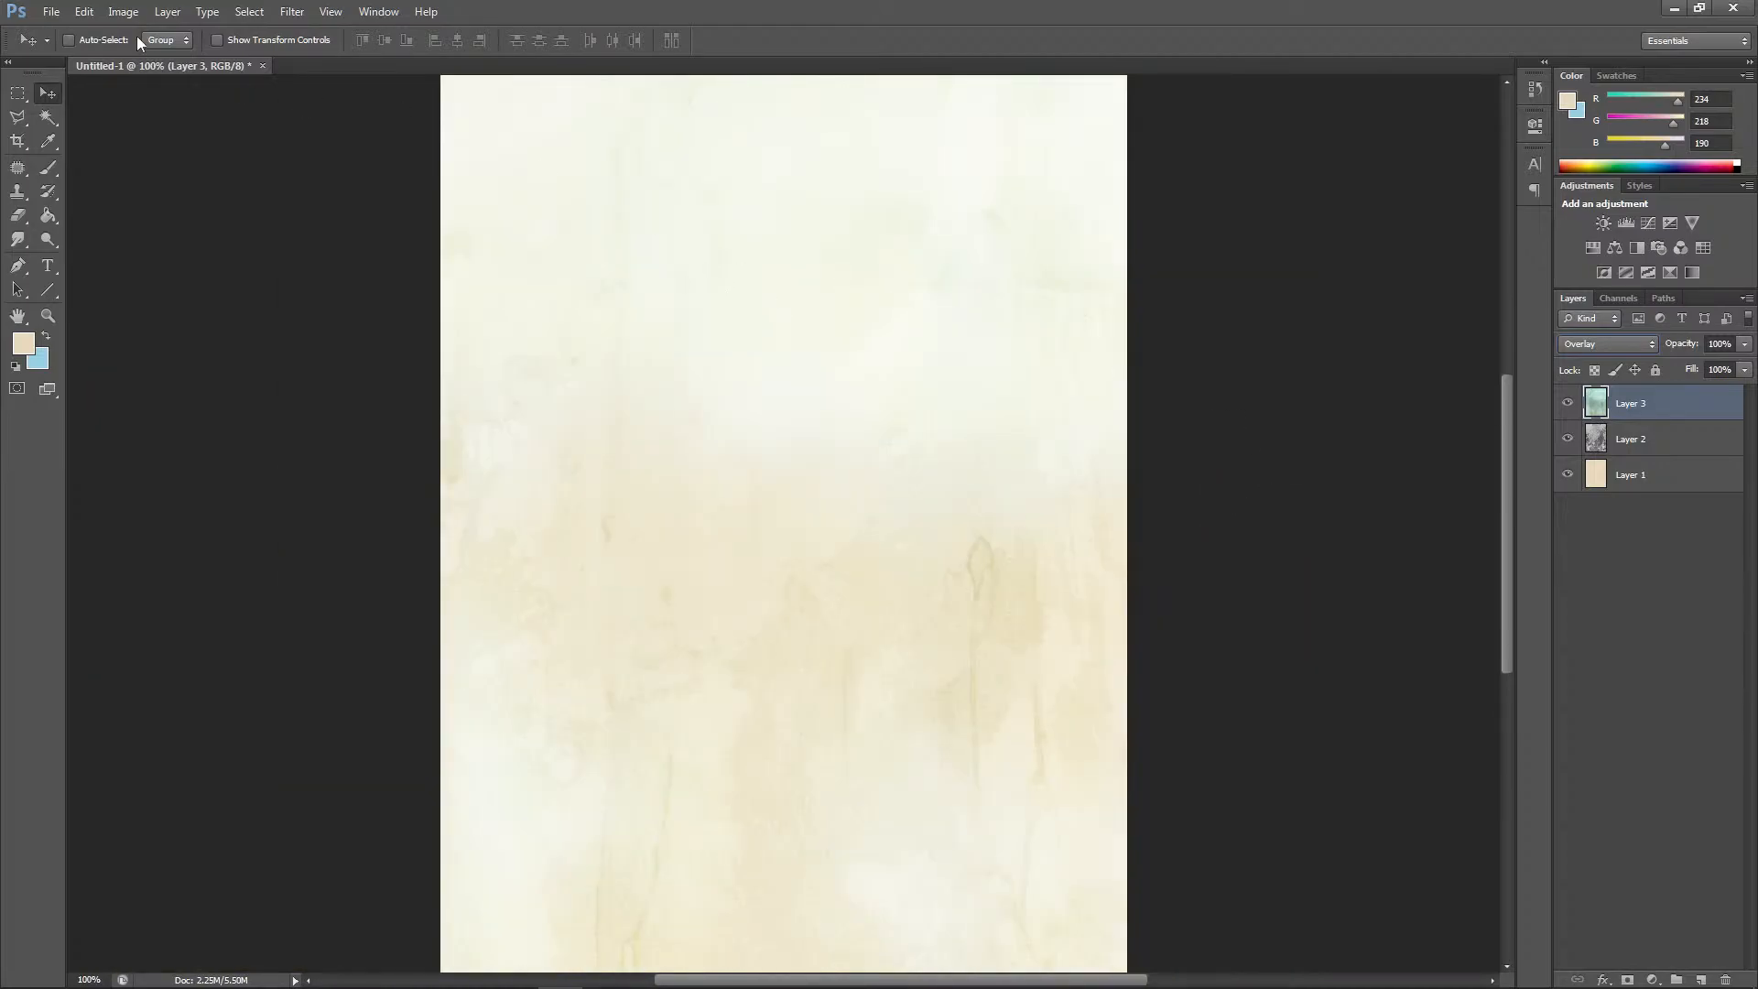
Apply a Brightness/Contrast adjustment to Layer 3 with brightness -62 and contrast 100
{"action": "left_click", "coordinate": [122, 11]}
{"action": "mouse_move", "coordinate": [170, 66]}
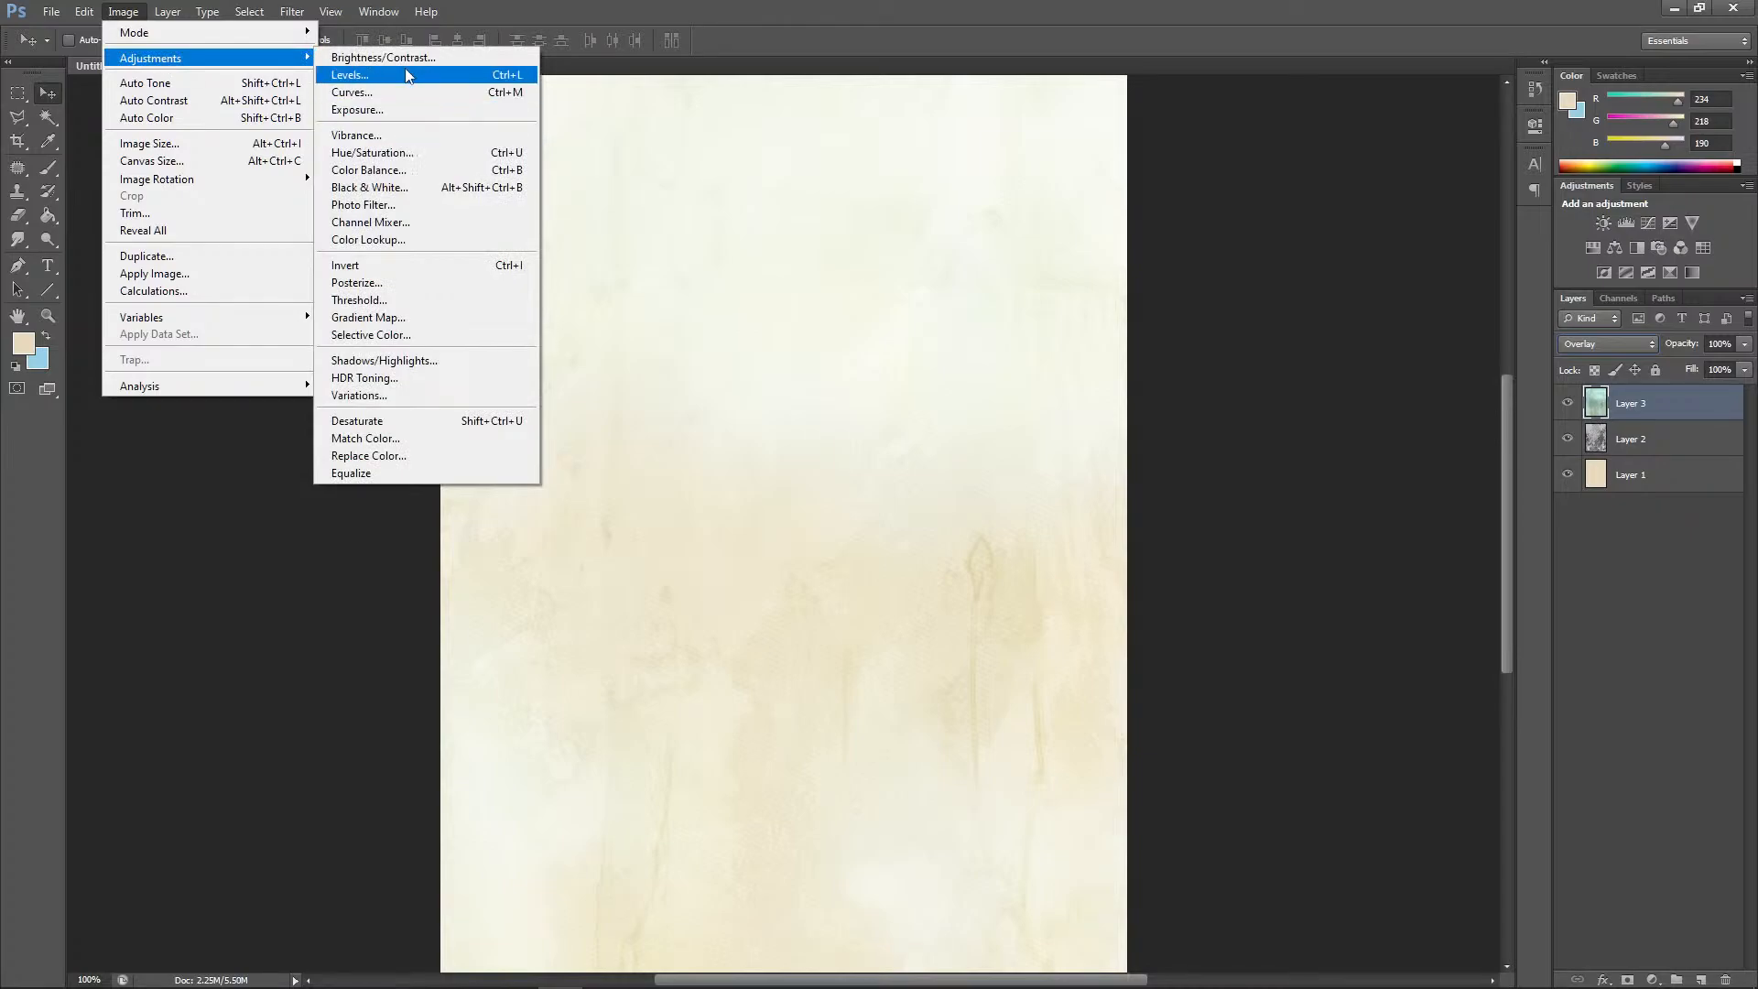
{"action": "left_click", "coordinate": [495, 57]}
{"action": "left_click_drag", "start_coordinate": [1096, 583], "coordinate": [1130, 626]}
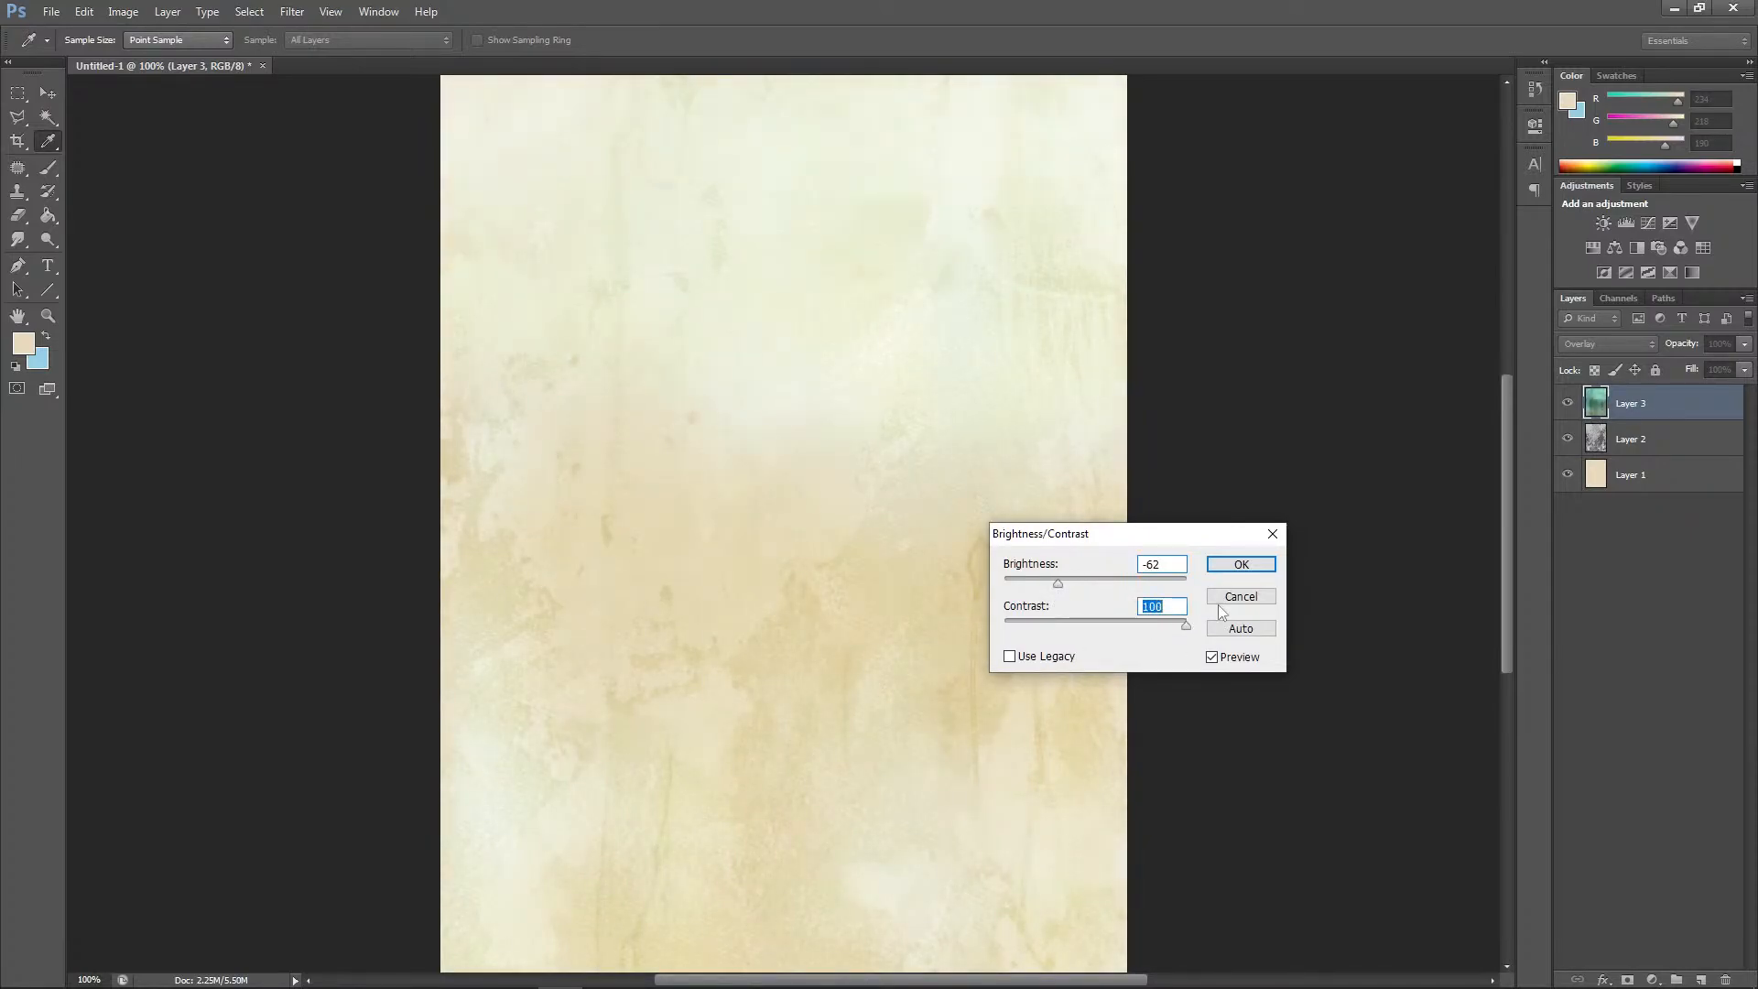
{"action": "left_click", "coordinate": [1240, 565]}
{"action": "key", "text": "ctrl+minus"}
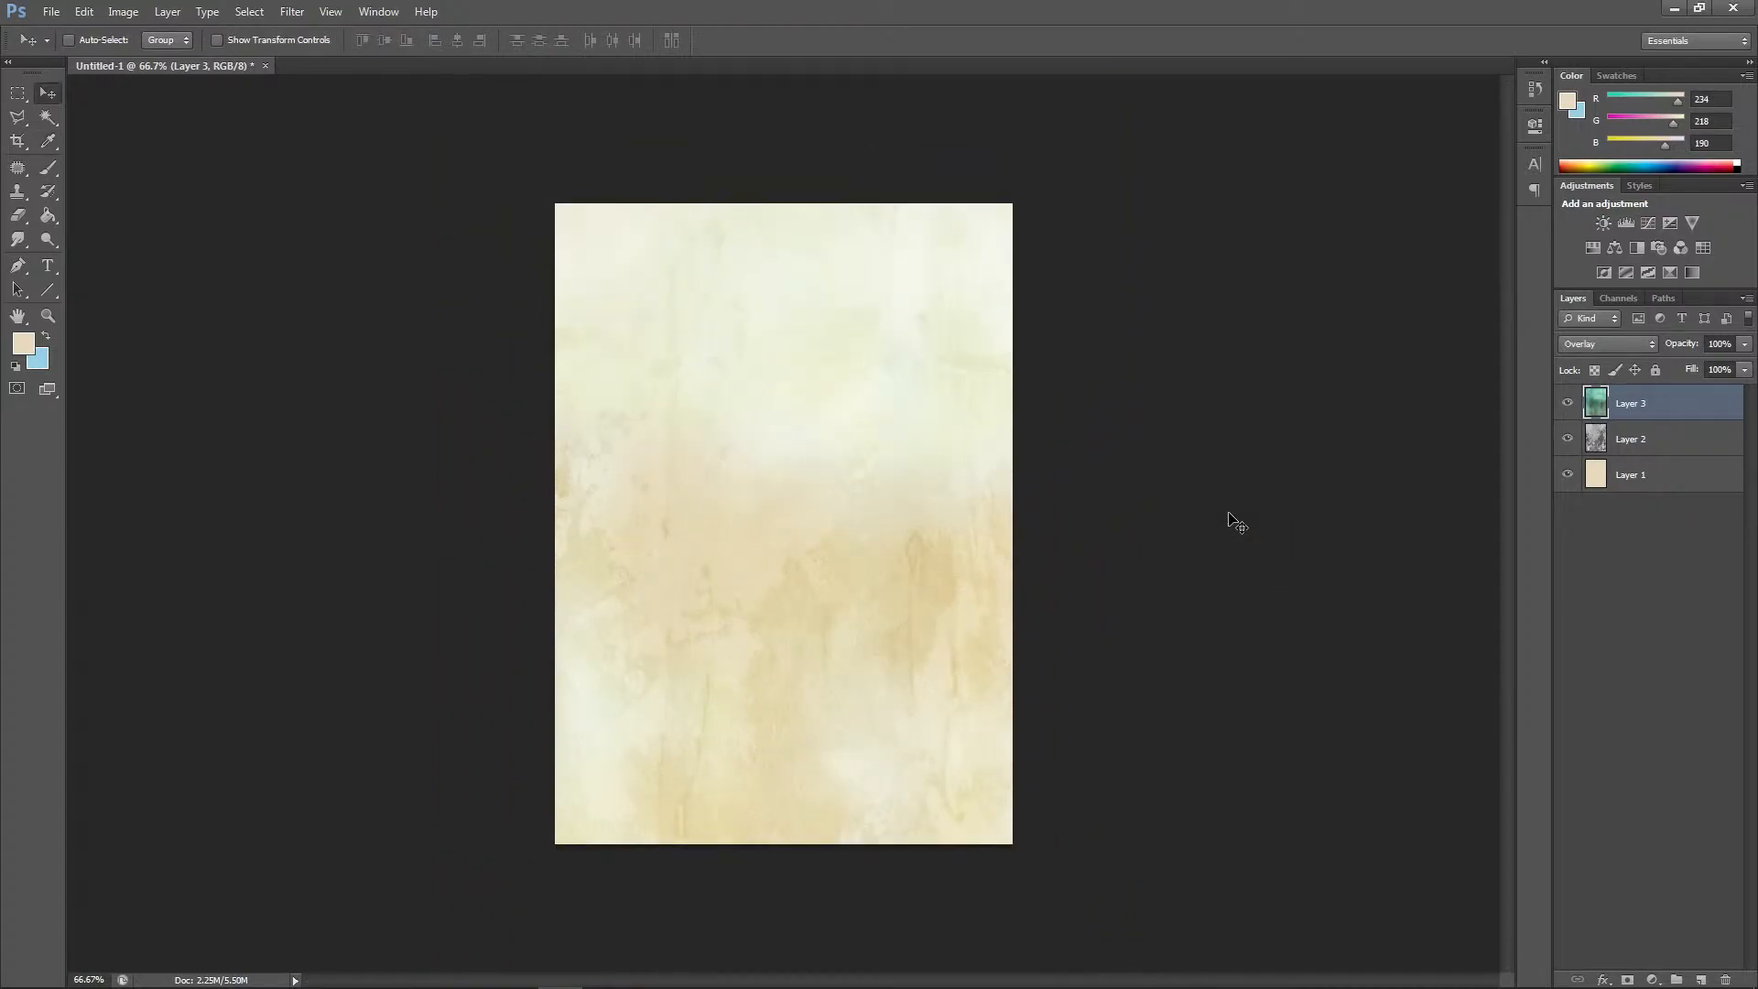
Apply a Vibrance adjustment to Layer 3 with saturation -100 to remove its green tint
{"action": "left_click", "coordinate": [123, 11]}
{"action": "mouse_move", "coordinate": [164, 58]}
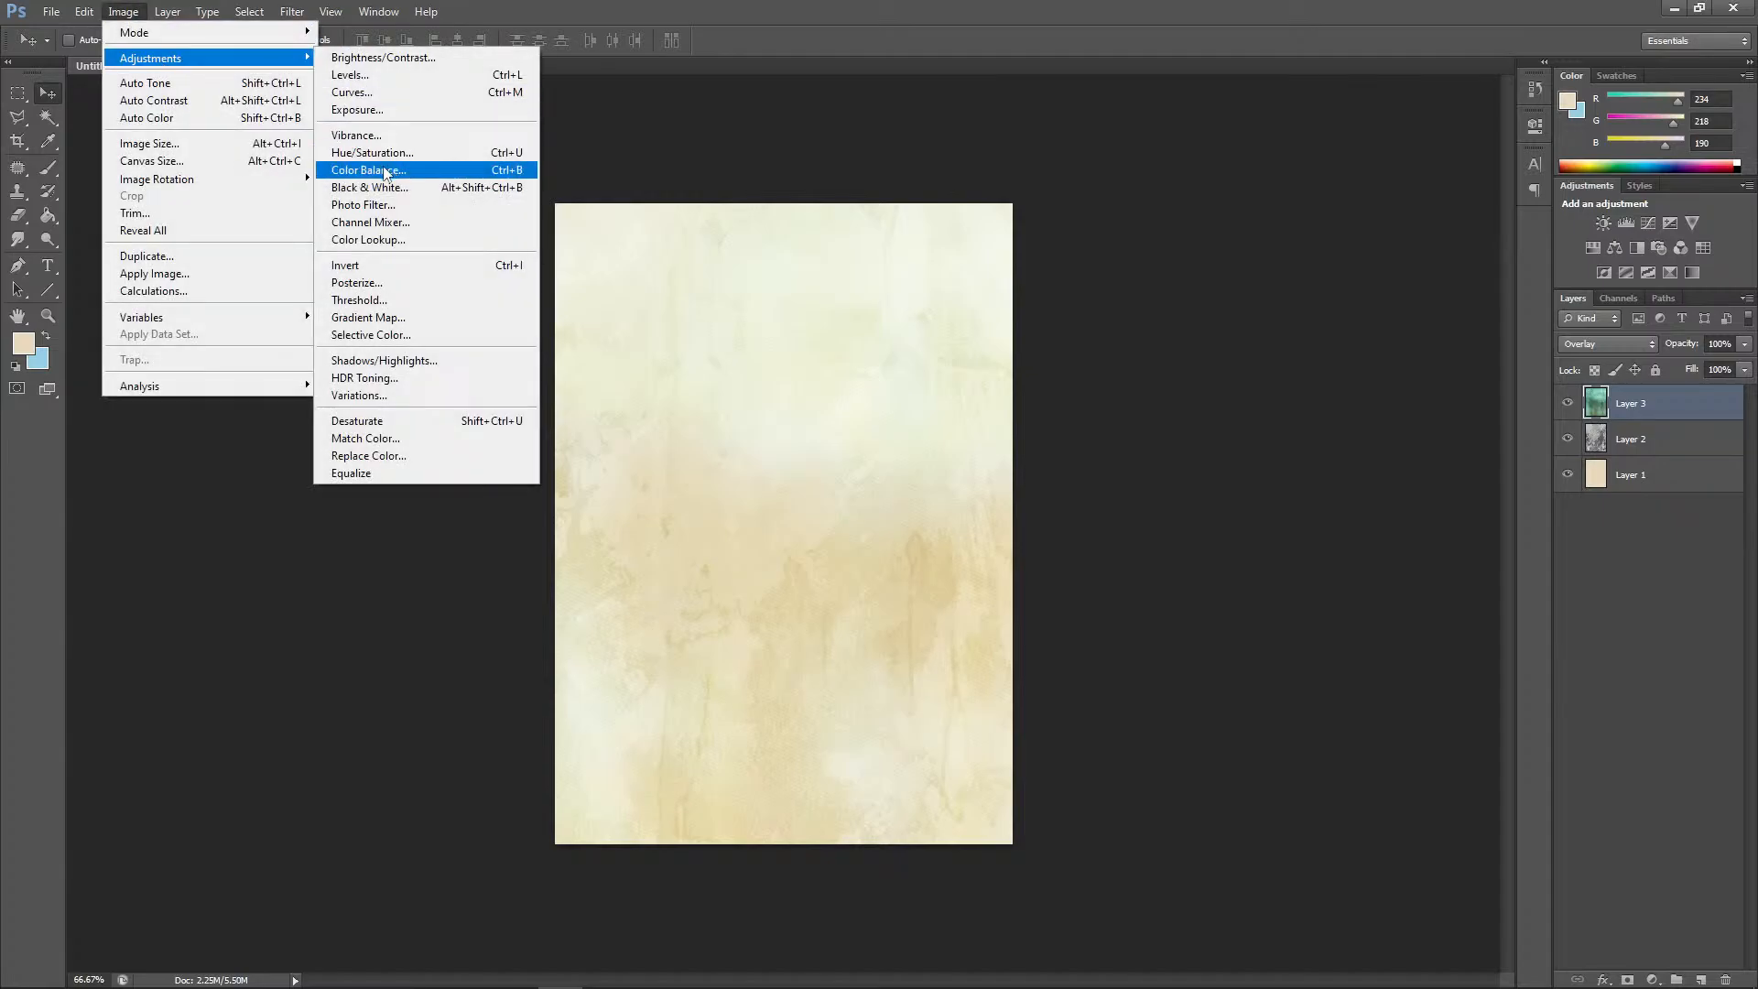
{"action": "left_click", "coordinate": [362, 134]}
{"action": "left_click_drag", "start_coordinate": [1190, 511], "coordinate": [1067, 522]}
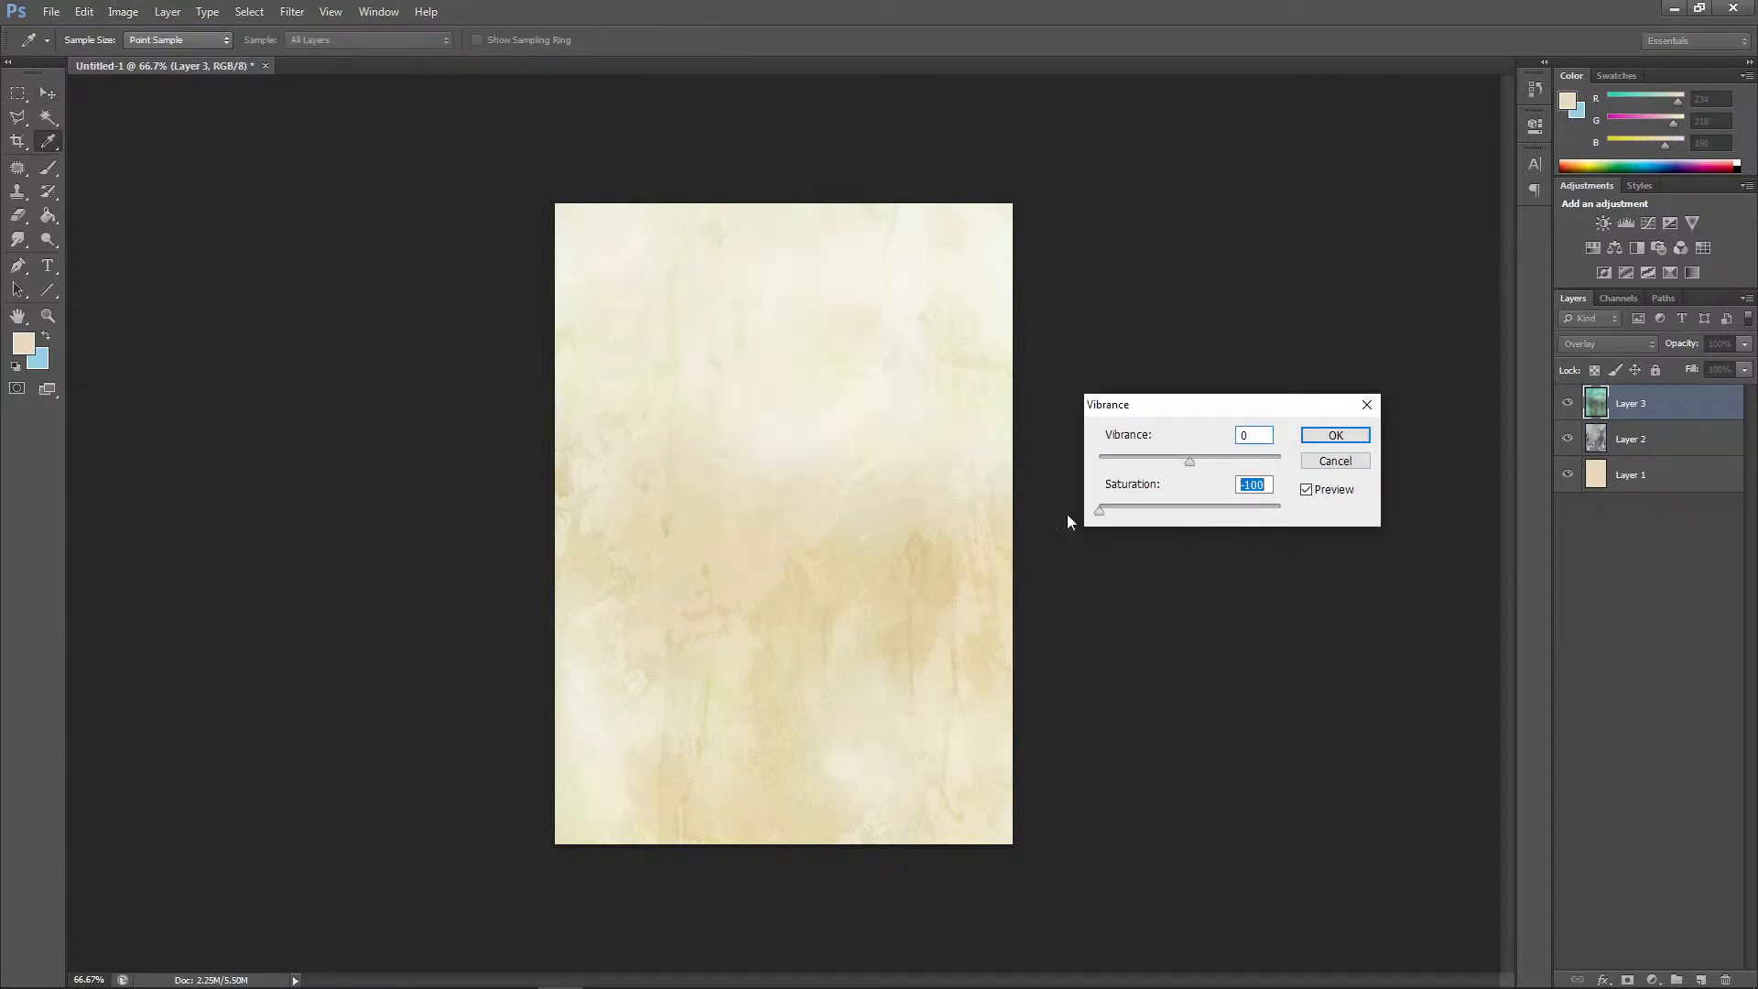
{"action": "left_click", "coordinate": [1334, 435]}
{"action": "key", "text": "v"}
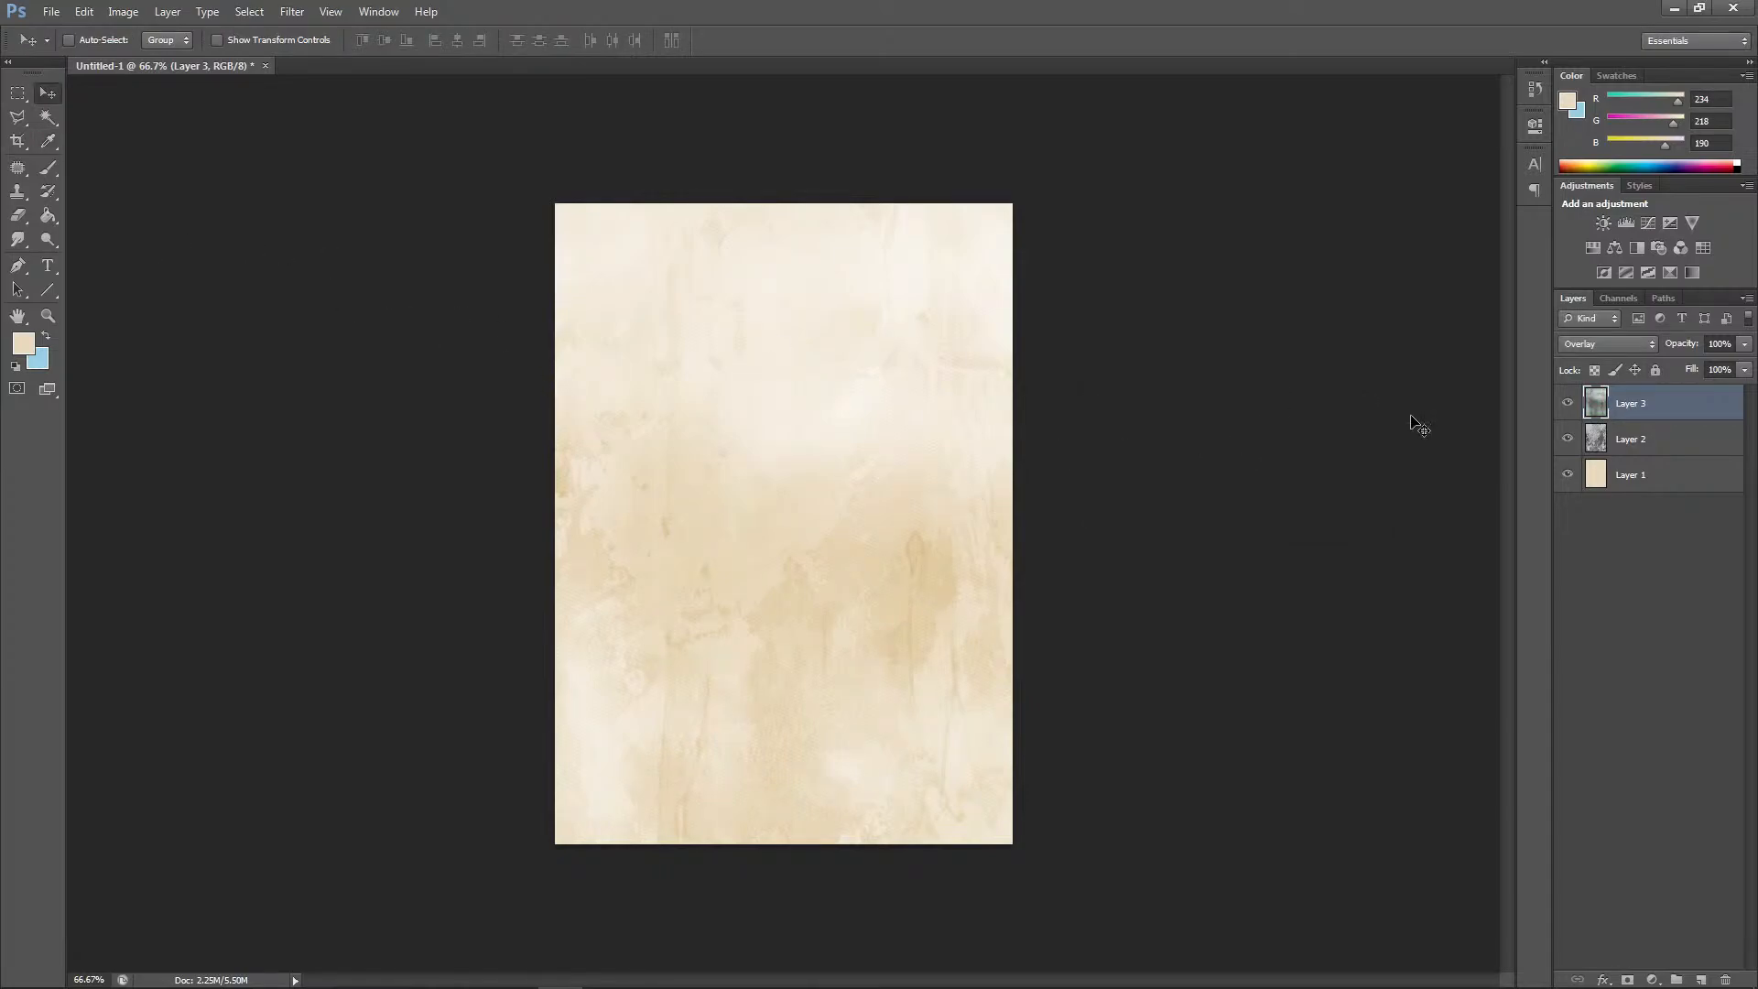
{"action": "left_click", "coordinate": [1644, 444]}
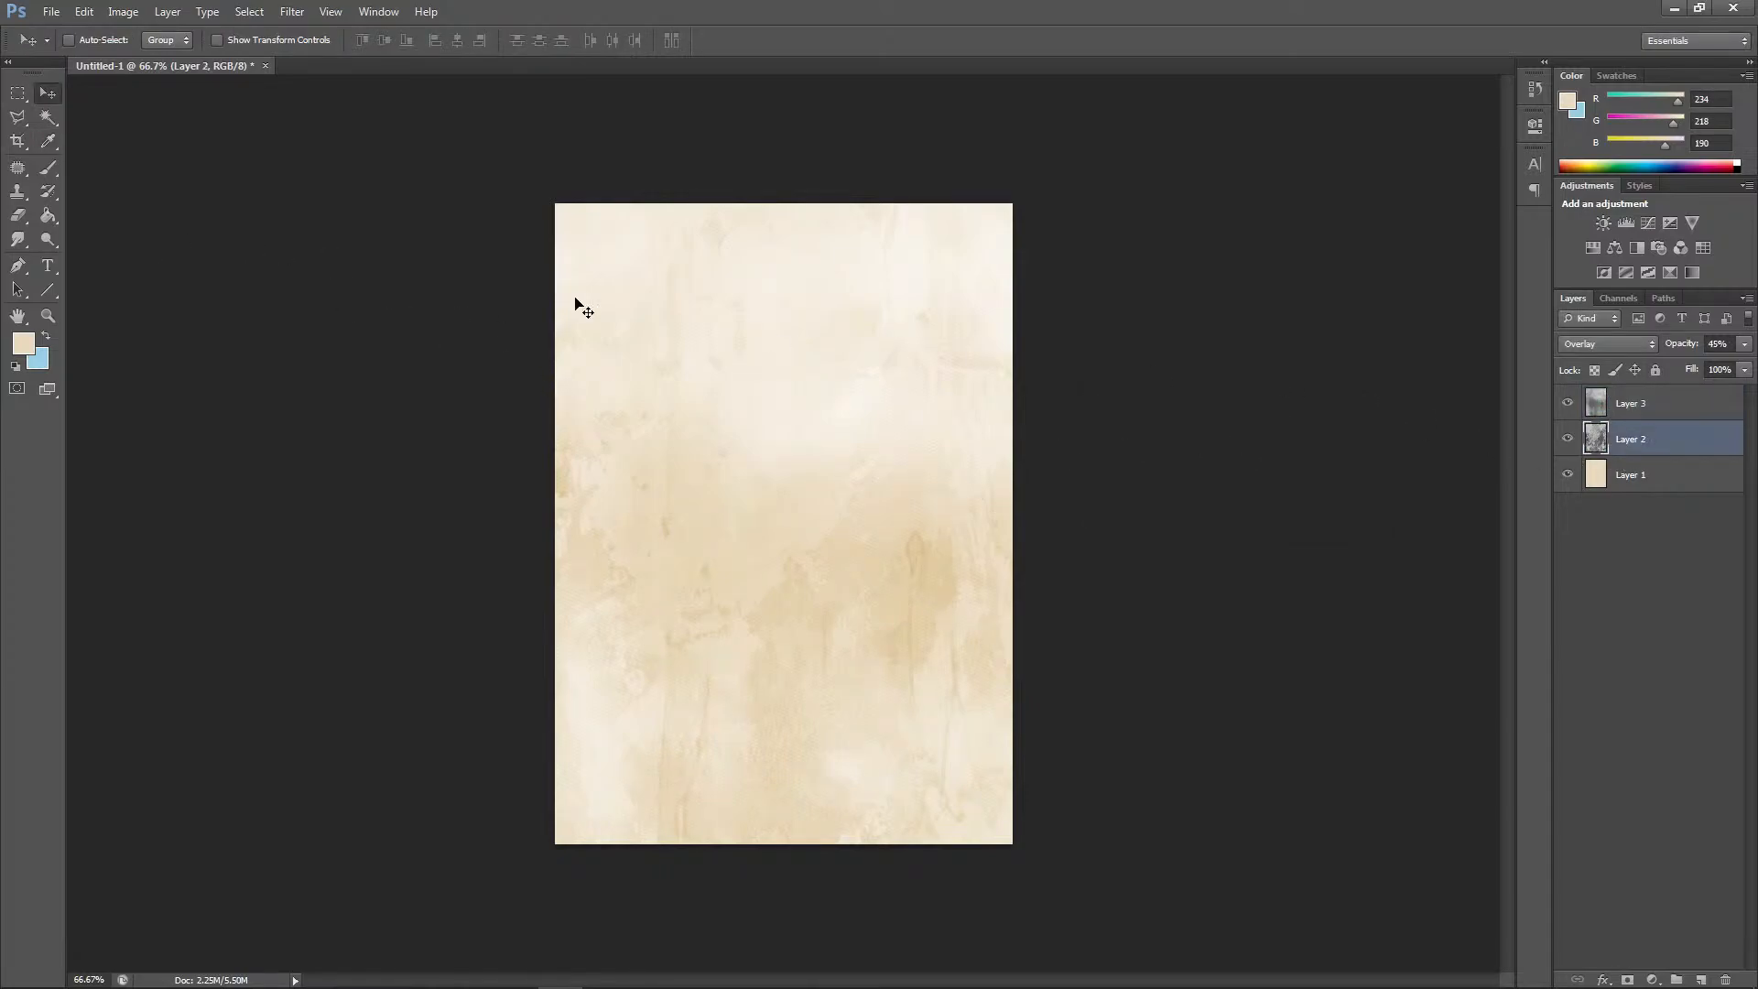
{"action": "left_click", "coordinate": [48, 240]}
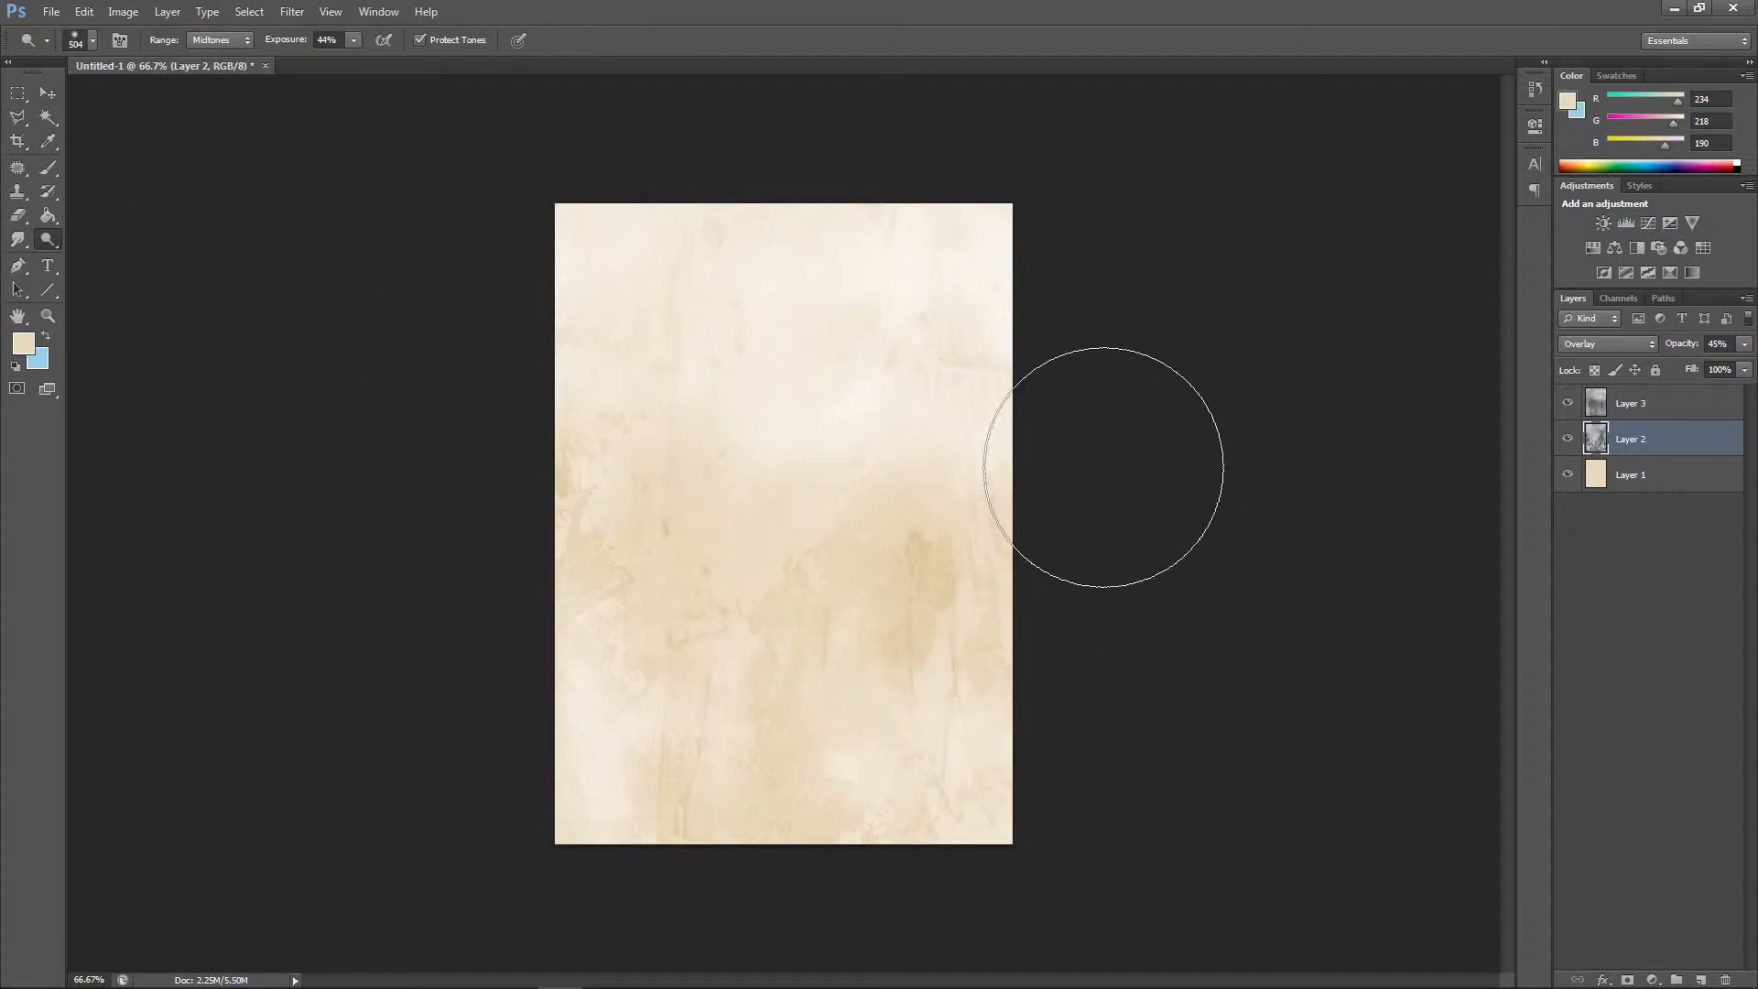
{"action": "left_click", "coordinate": [1535, 89]}
{"action": "left_click", "coordinate": [1395, 238]}
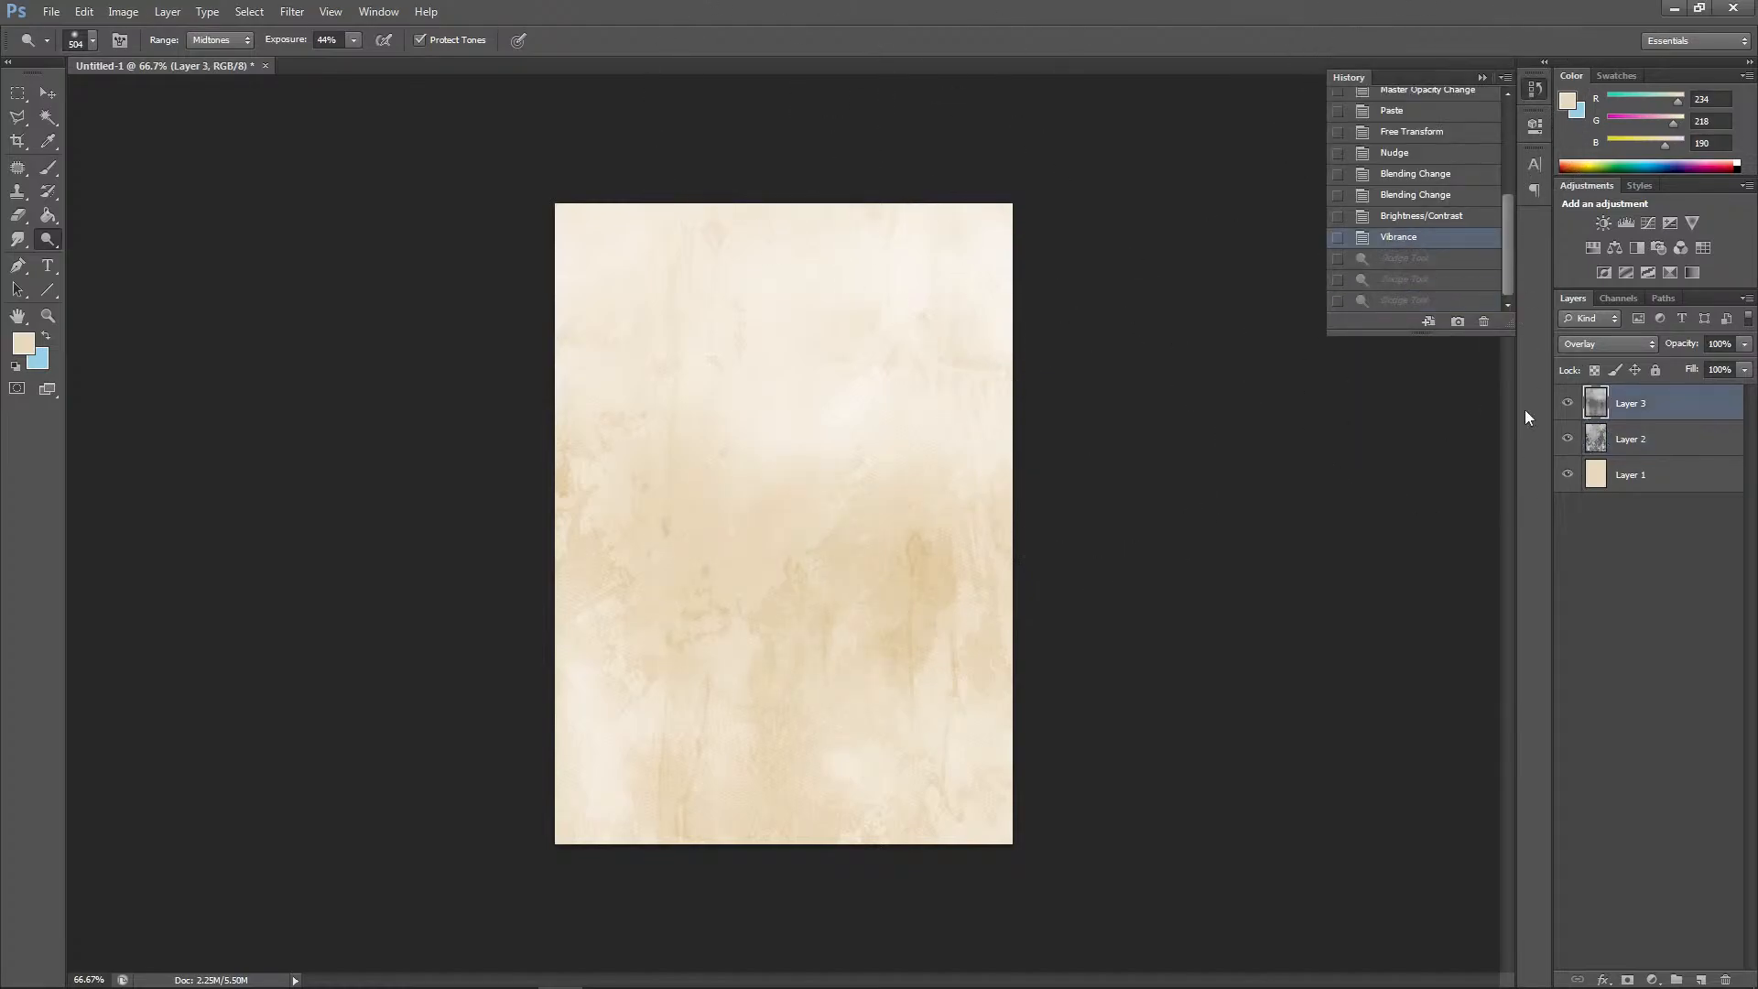
Lighten the central area of Layer 1 with the Dodge tool set to midtones at 44% exposure
{"action": "left_click", "coordinate": [1632, 485]}
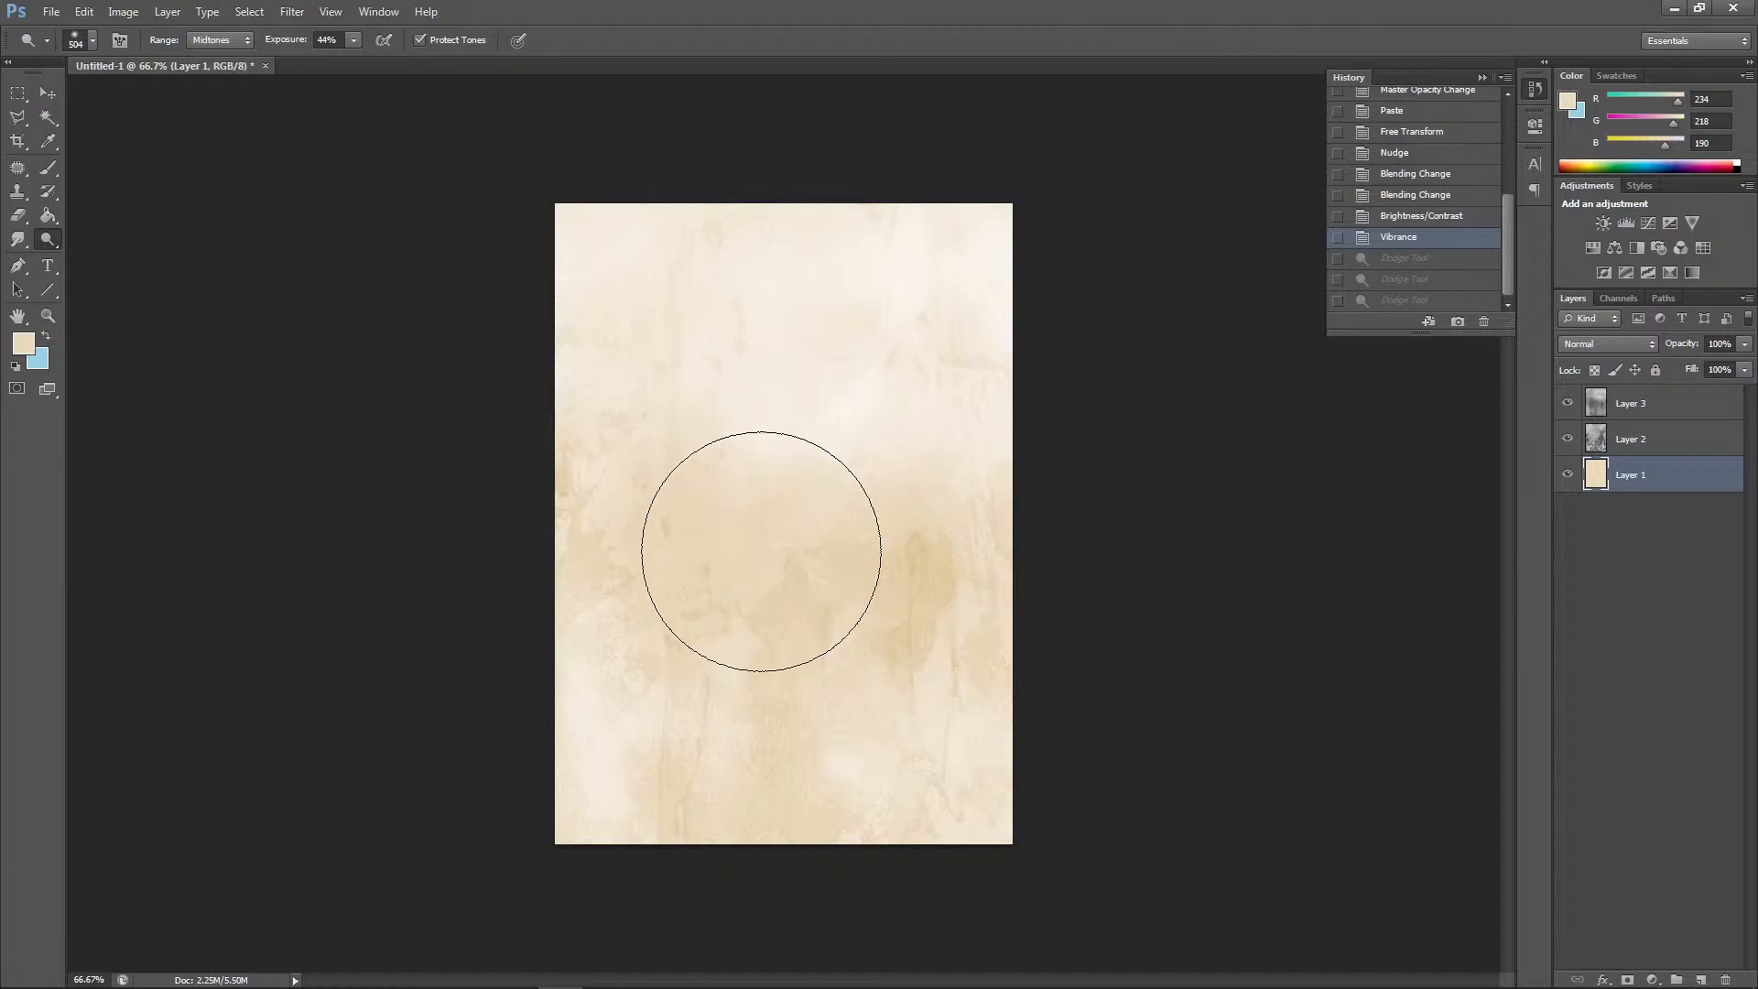
{"action": "mouse_move", "coordinate": [844, 555]}
{"action": "left_mouse_down"}
{"action": "mouse_move", "coordinate": [774, 514]}
{"action": "mouse_move", "coordinate": [736, 534]}
{"action": "mouse_move", "coordinate": [725, 618]}
{"action": "mouse_move", "coordinate": [693, 587]}
{"action": "mouse_move", "coordinate": [690, 512]}
{"action": "mouse_move", "coordinate": [662, 501]}
{"action": "mouse_move", "coordinate": [611, 569]}
{"action": "mouse_move", "coordinate": [706, 668]}
{"action": "mouse_move", "coordinate": [725, 718]}
{"action": "mouse_move", "coordinate": [841, 705]}
{"action": "mouse_move", "coordinate": [923, 608]}
{"action": "mouse_move", "coordinate": [926, 659]}
{"action": "mouse_move", "coordinate": [827, 750]}
{"action": "left_mouse_up"}
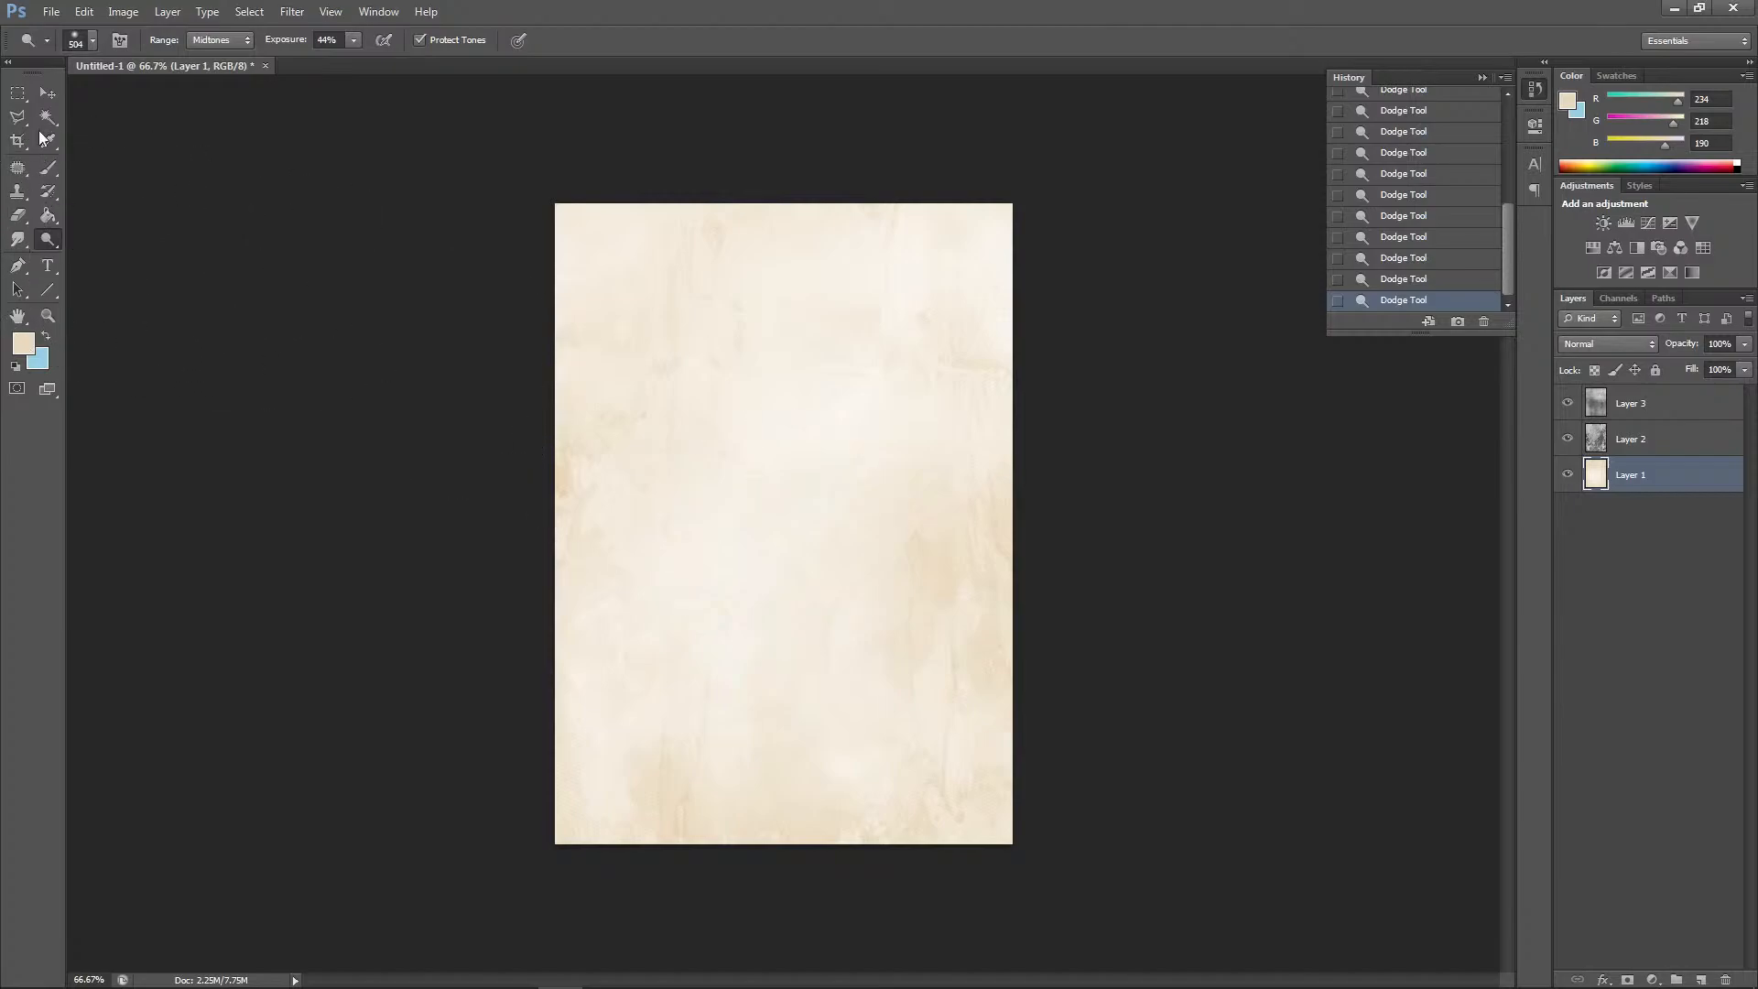
{"action": "left_click", "coordinate": [48, 93]}
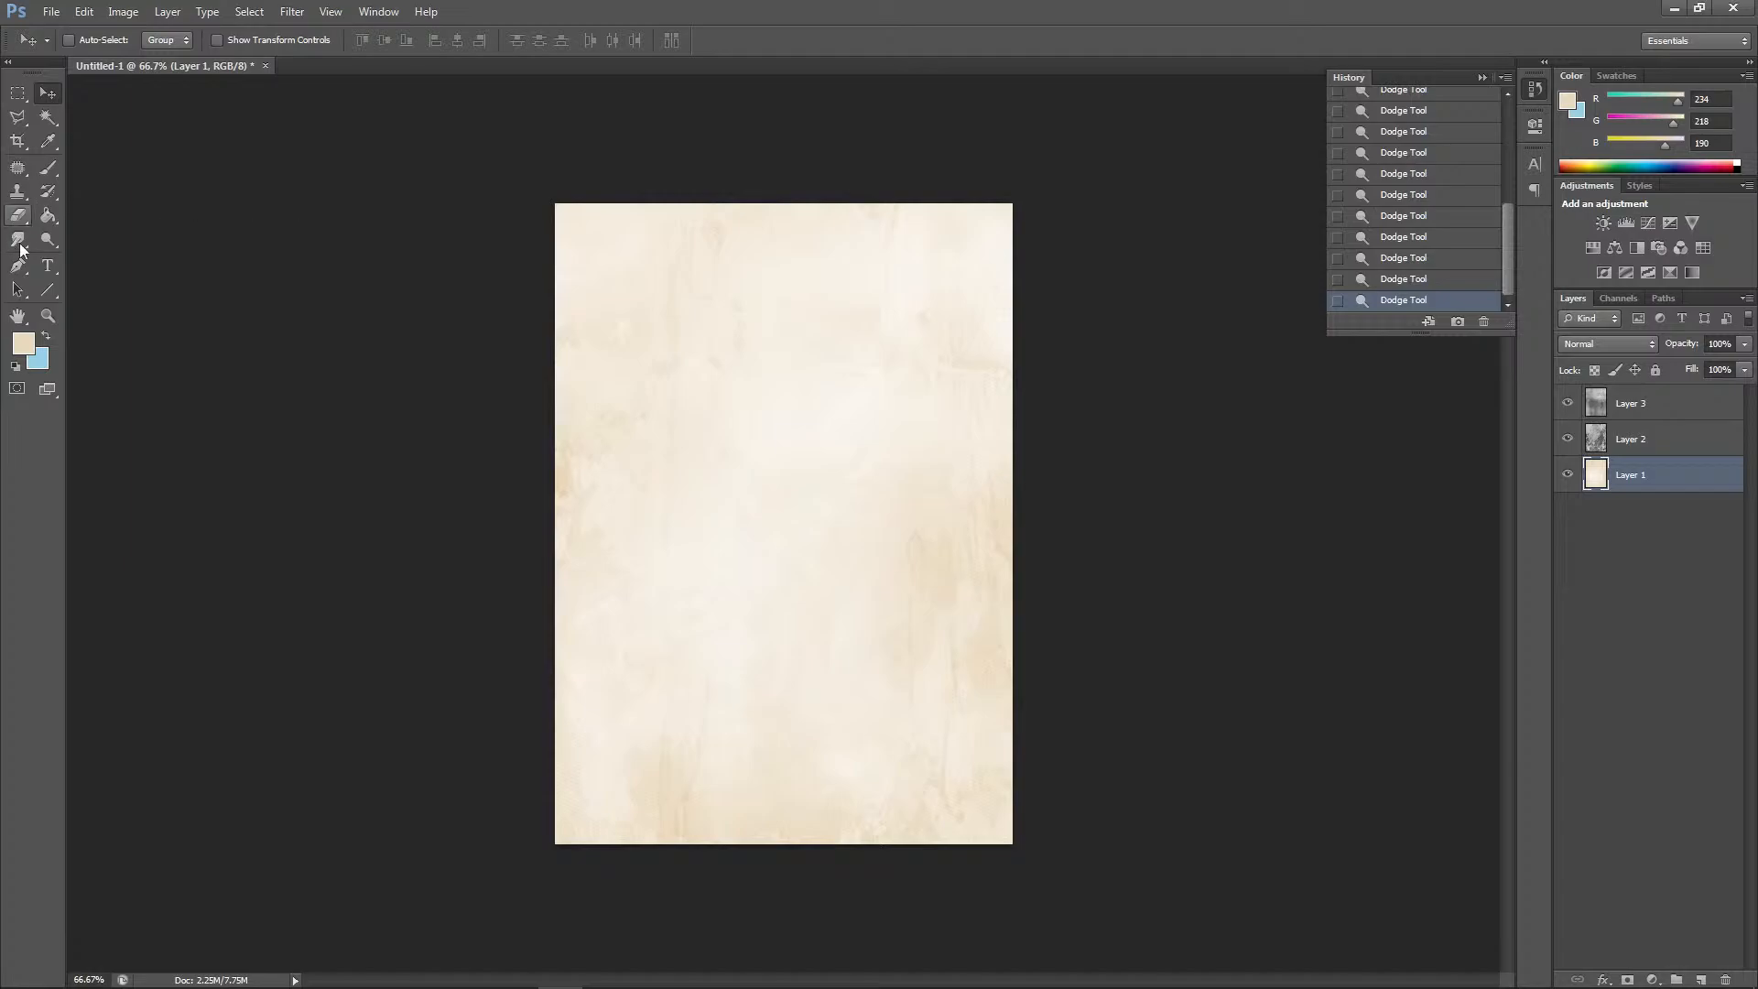
Swap the foreground and background colors and set the foreground to a dark brown-gray, RGB 69, 65, 58
{"action": "left_click", "coordinate": [46, 337]}
{"action": "left_click", "coordinate": [24, 344]}
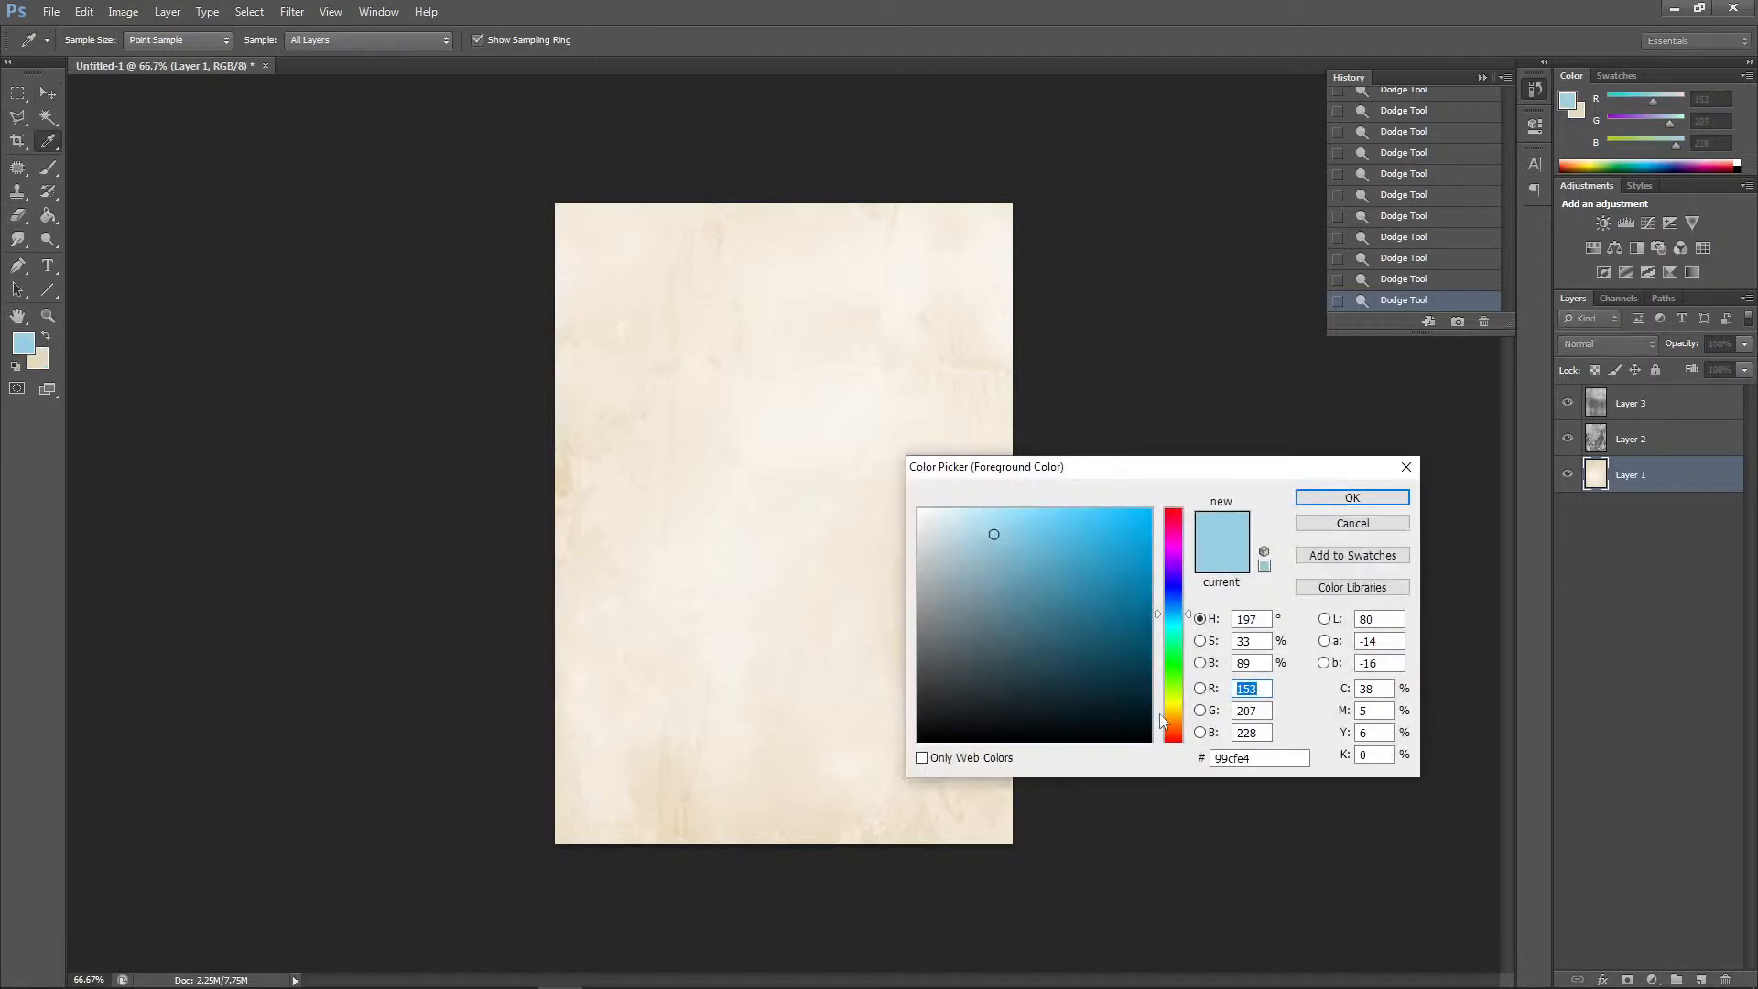
{"action": "left_click", "coordinate": [1179, 724]}
{"action": "mouse_move", "coordinate": [1039, 657]}
{"action": "left_mouse_down"}
{"action": "mouse_move", "coordinate": [952, 707]}
{"action": "mouse_move", "coordinate": [928, 663]}
{"action": "mouse_move", "coordinate": [968, 668]}
{"action": "mouse_move", "coordinate": [953, 678]}
{"action": "left_mouse_up"}
{"action": "left_click", "coordinate": [960, 358]}
{"action": "left_click", "coordinate": [1332, 500]}
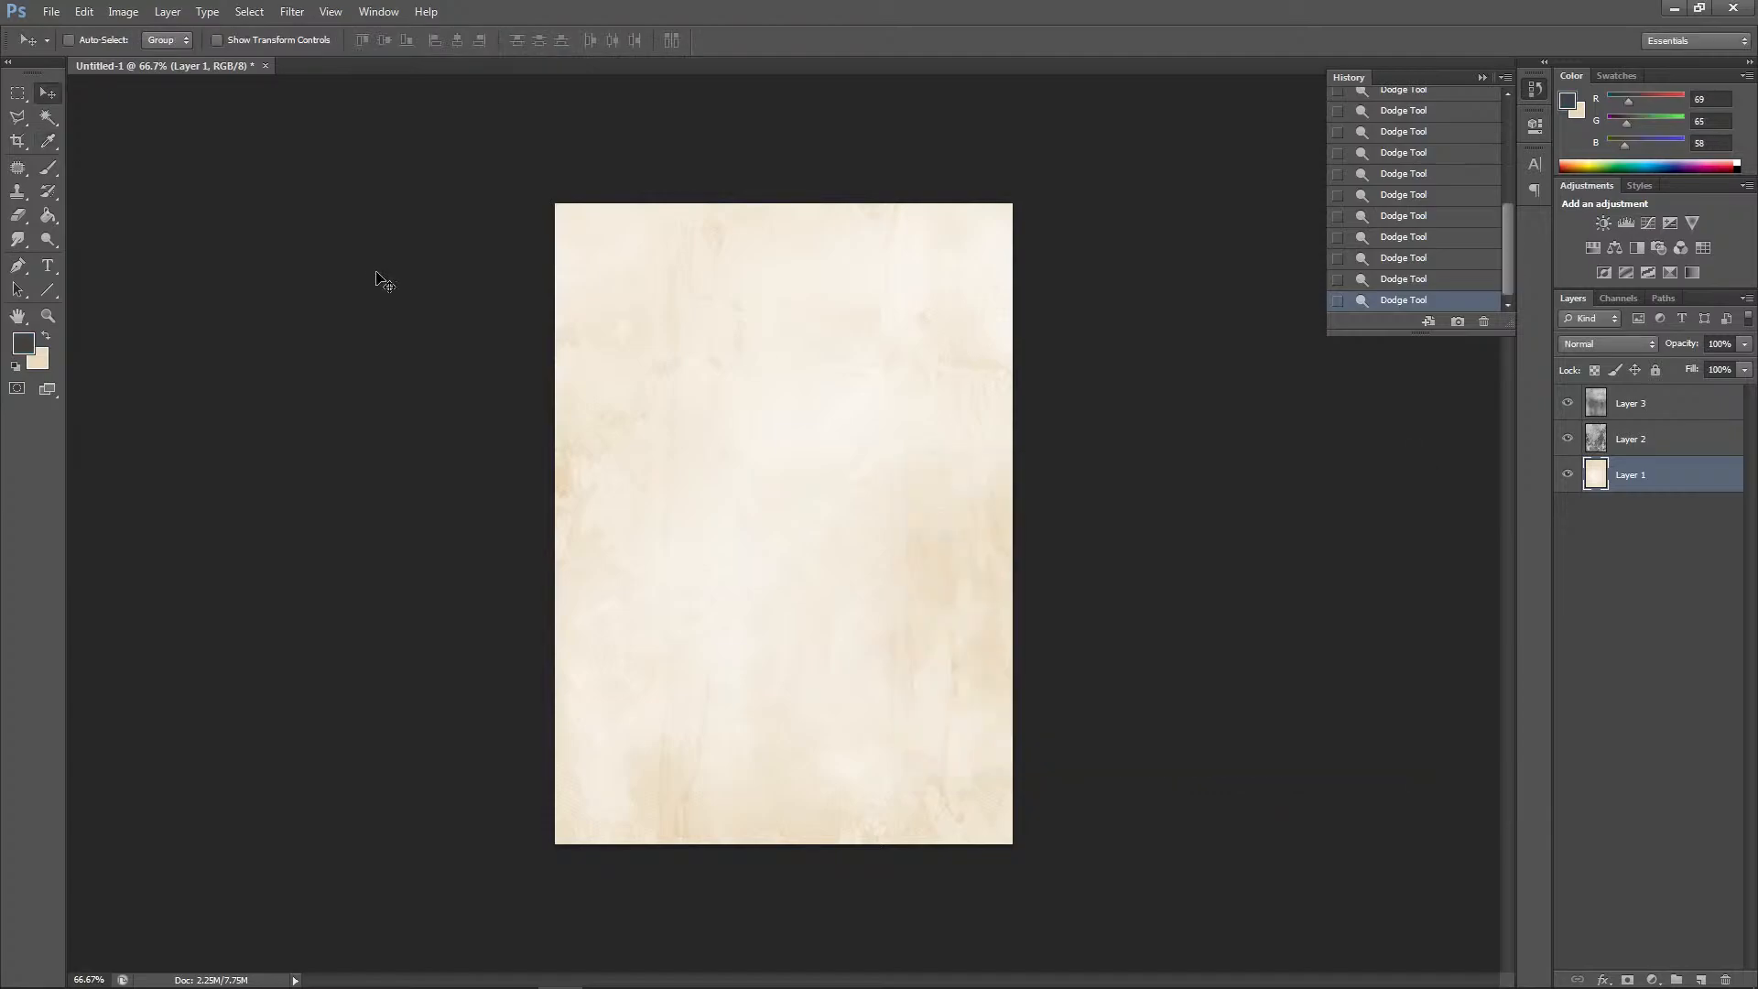
Draw a thin horizontal line near the card's upper edge by filling a narrow selection with the foreground color on a new layer above Layer 1
{"action": "left_click", "coordinate": [17, 93]}
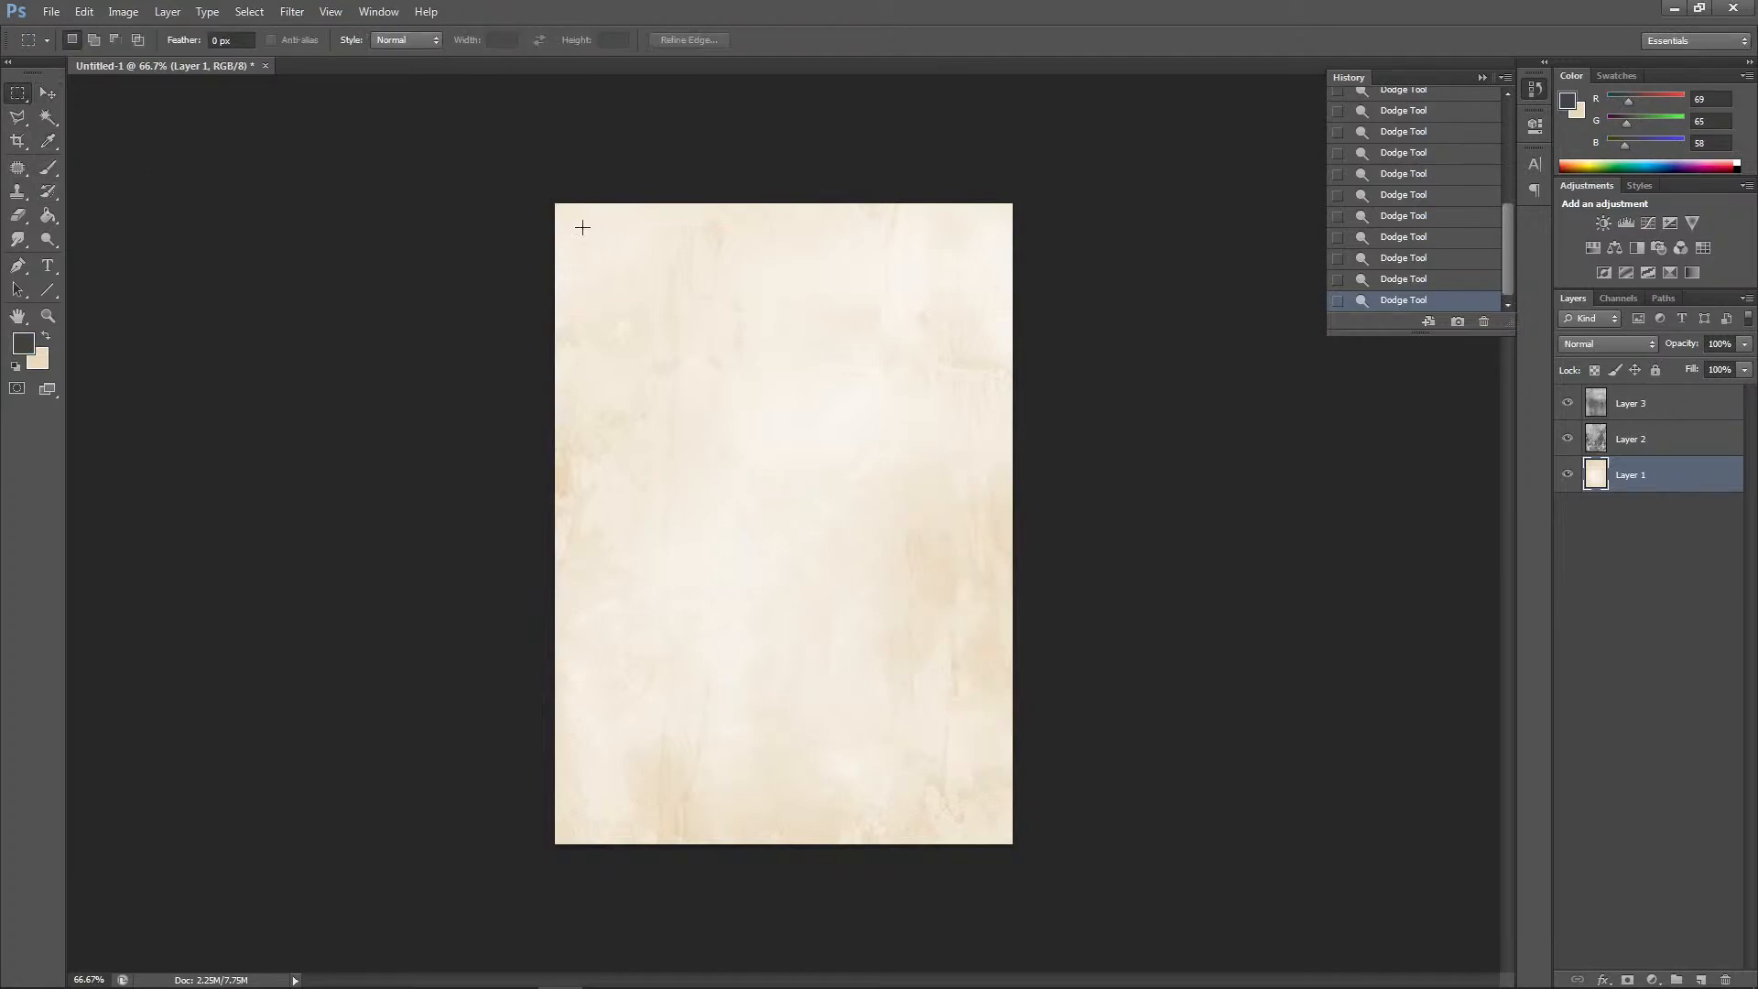
{"action": "left_click_drag", "start_coordinate": [568, 220], "coordinate": [999, 223]}
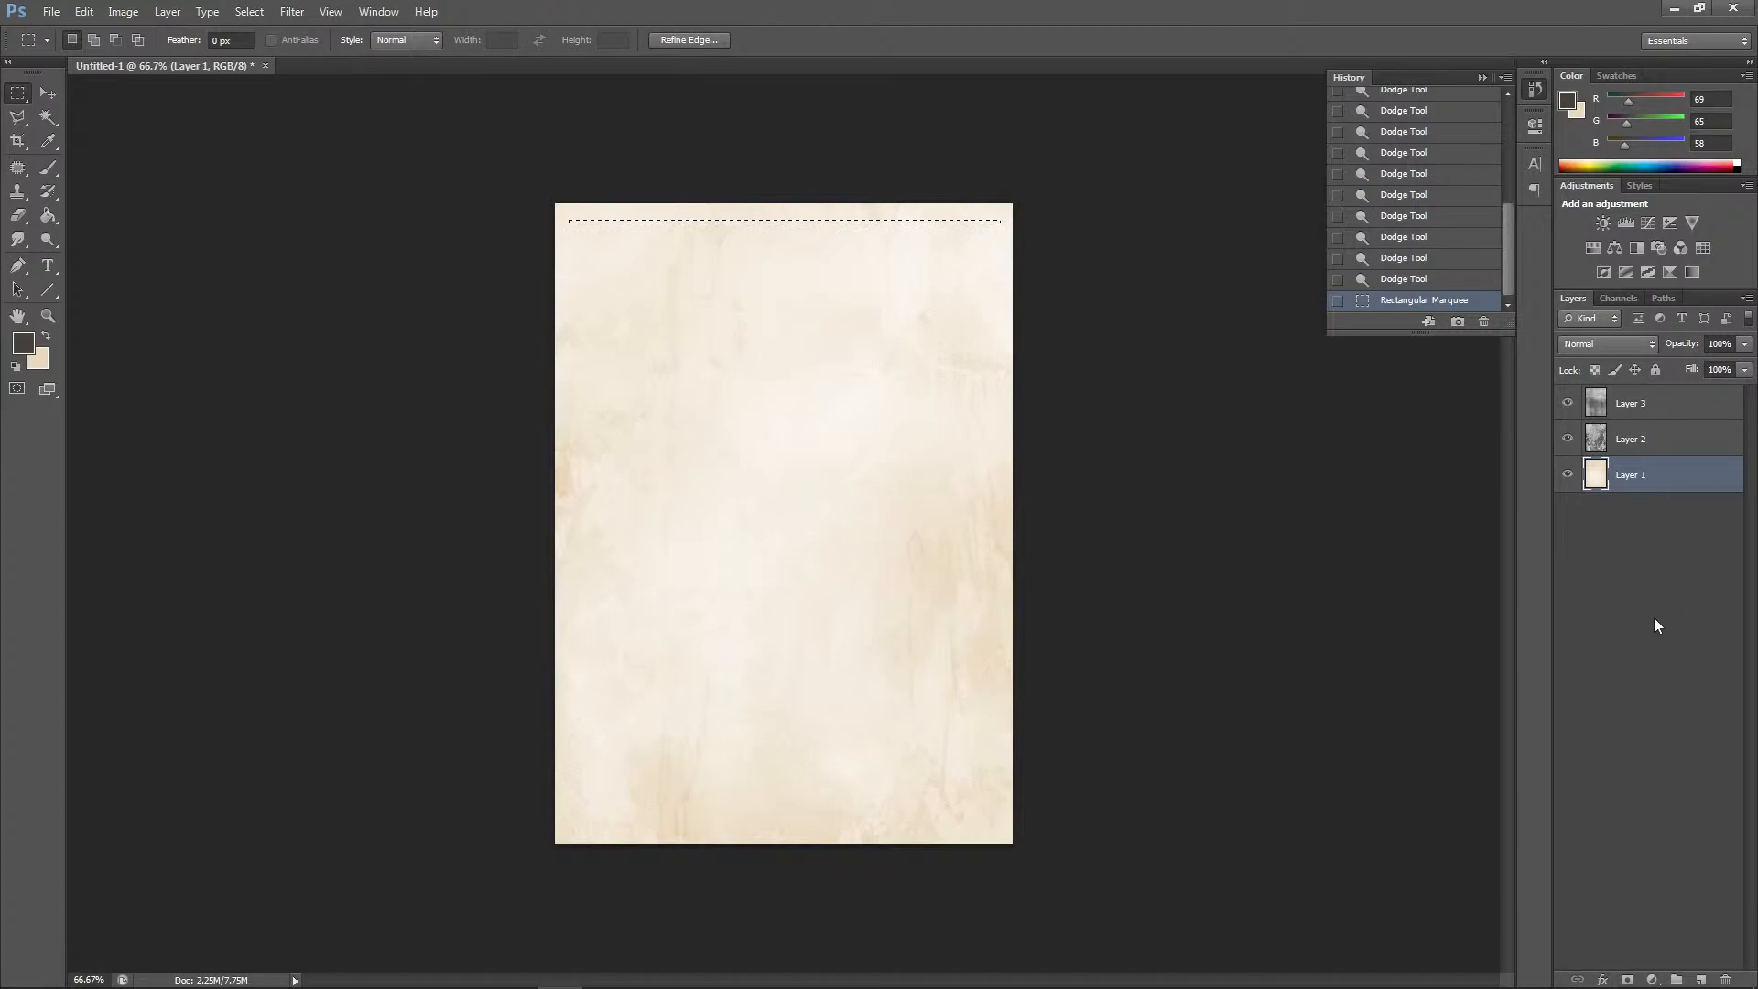
{"action": "left_click", "coordinate": [1648, 413]}
{"action": "left_click", "coordinate": [1648, 474]}
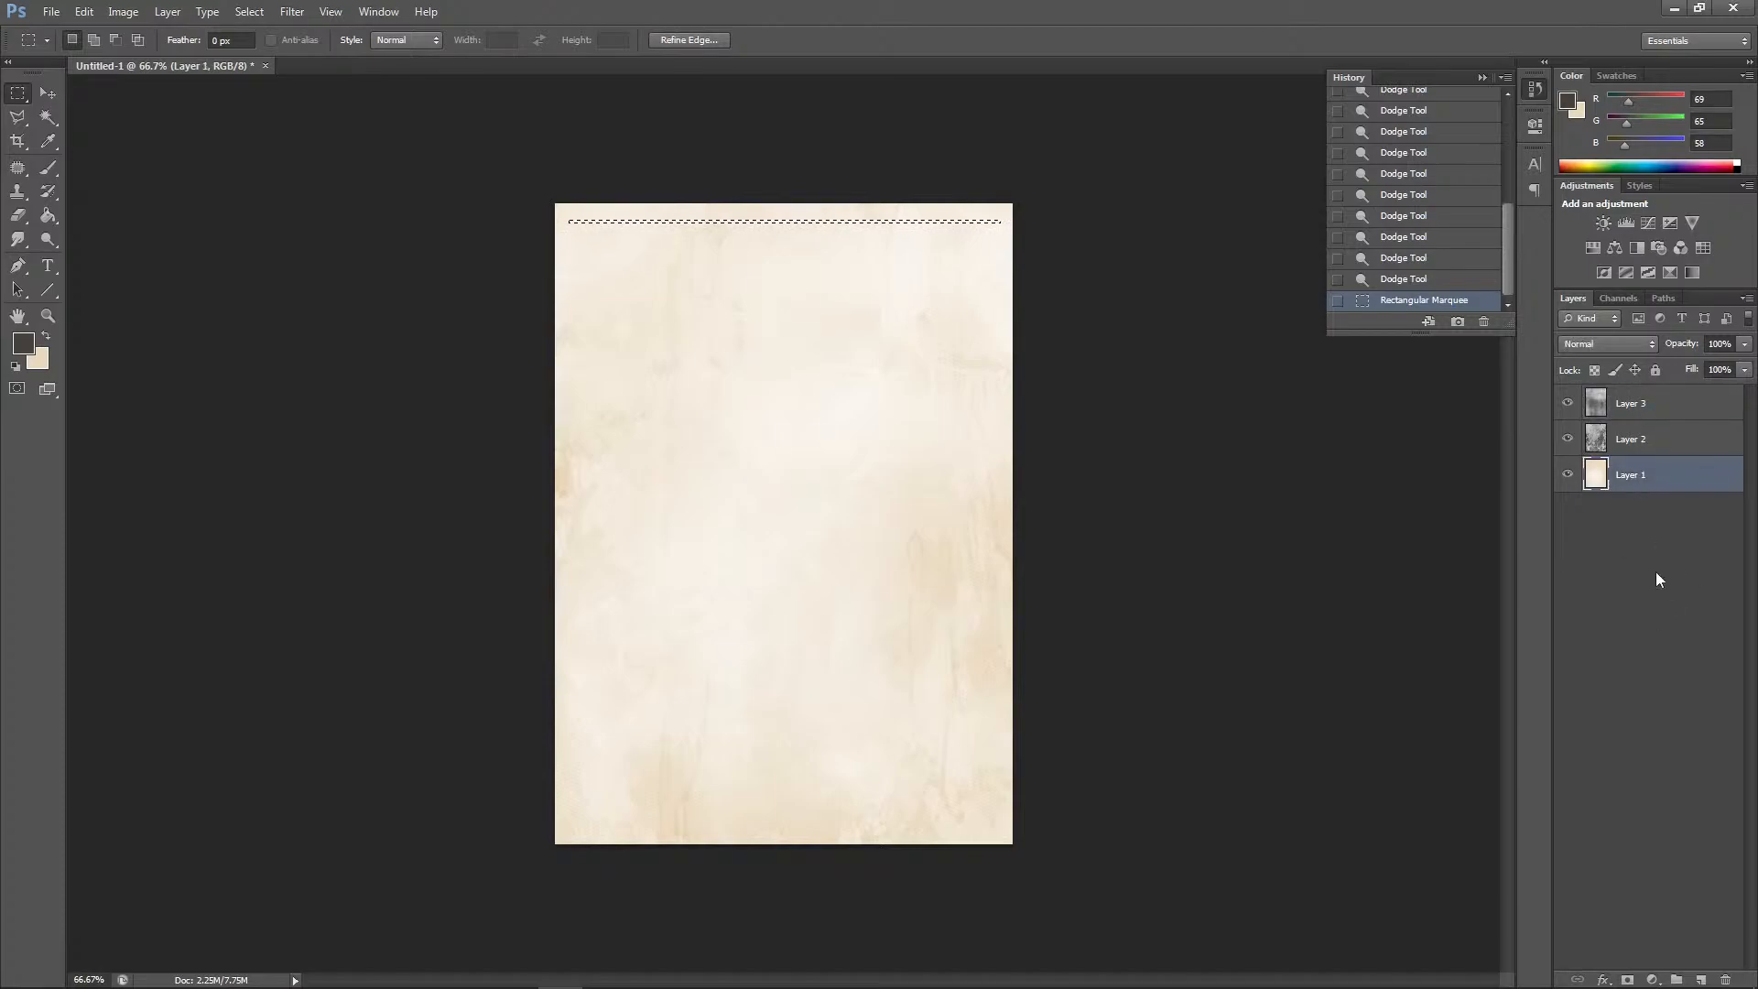
{"action": "left_click", "coordinate": [1700, 978]}
{"action": "left_click", "coordinate": [83, 11]}
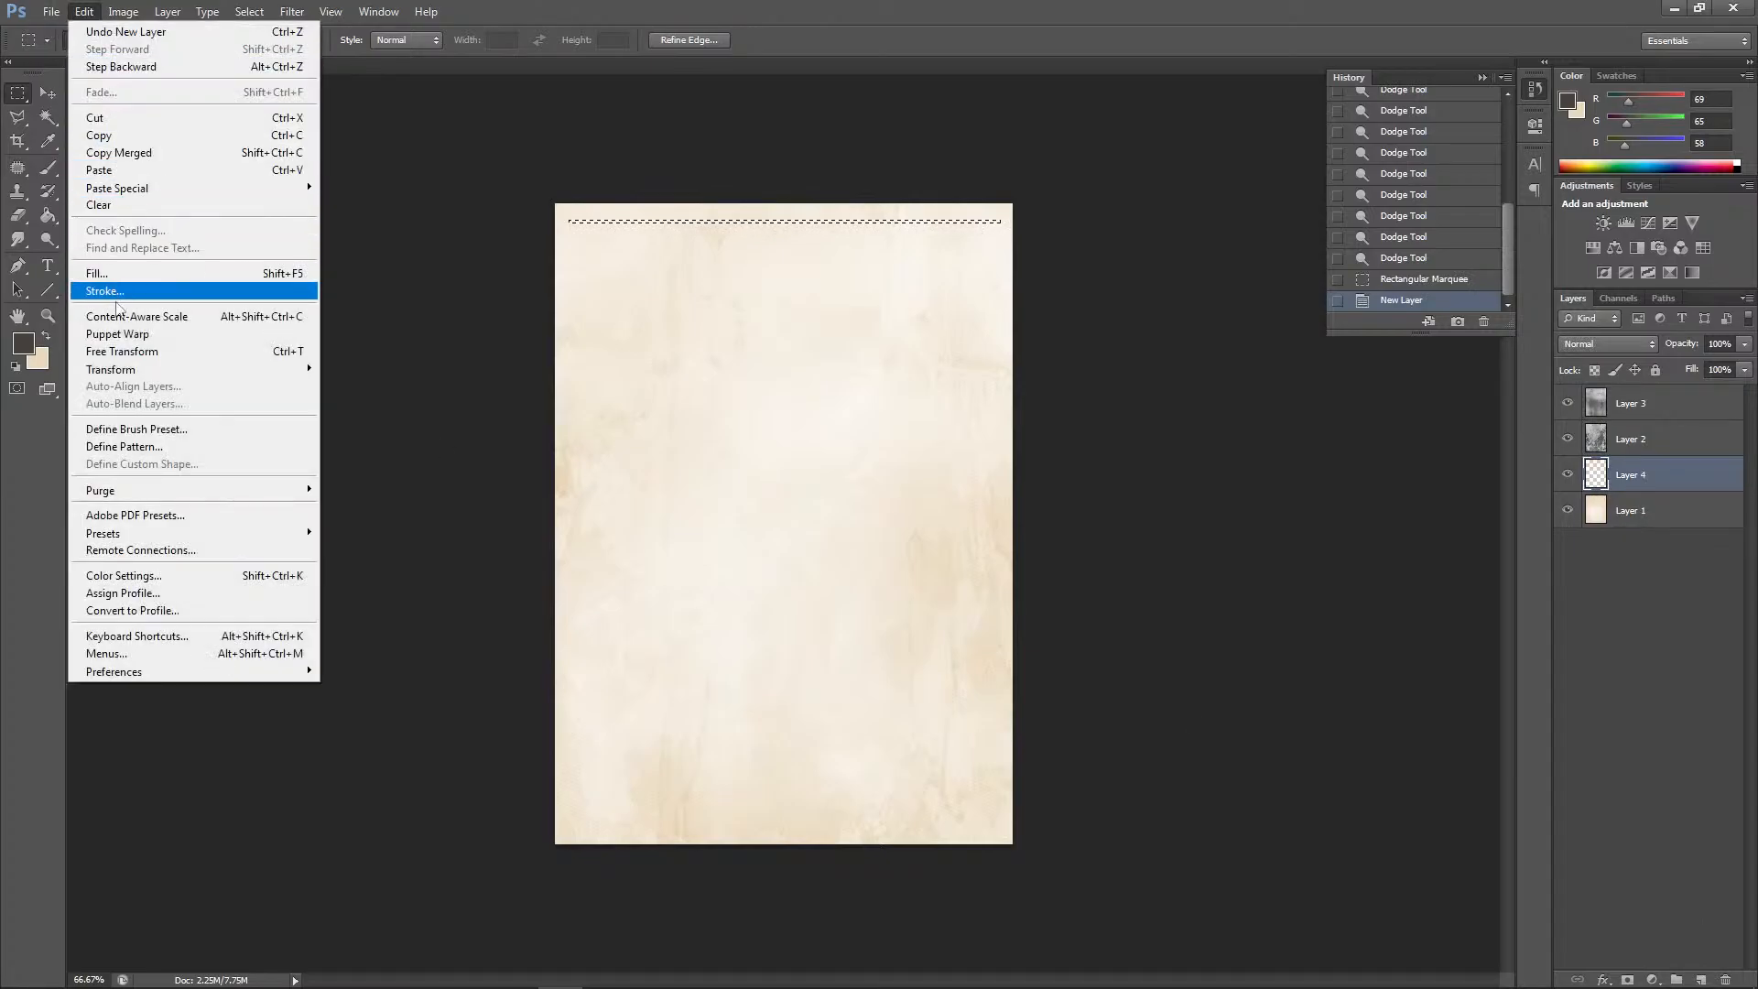
{"action": "left_click", "coordinate": [98, 272]}
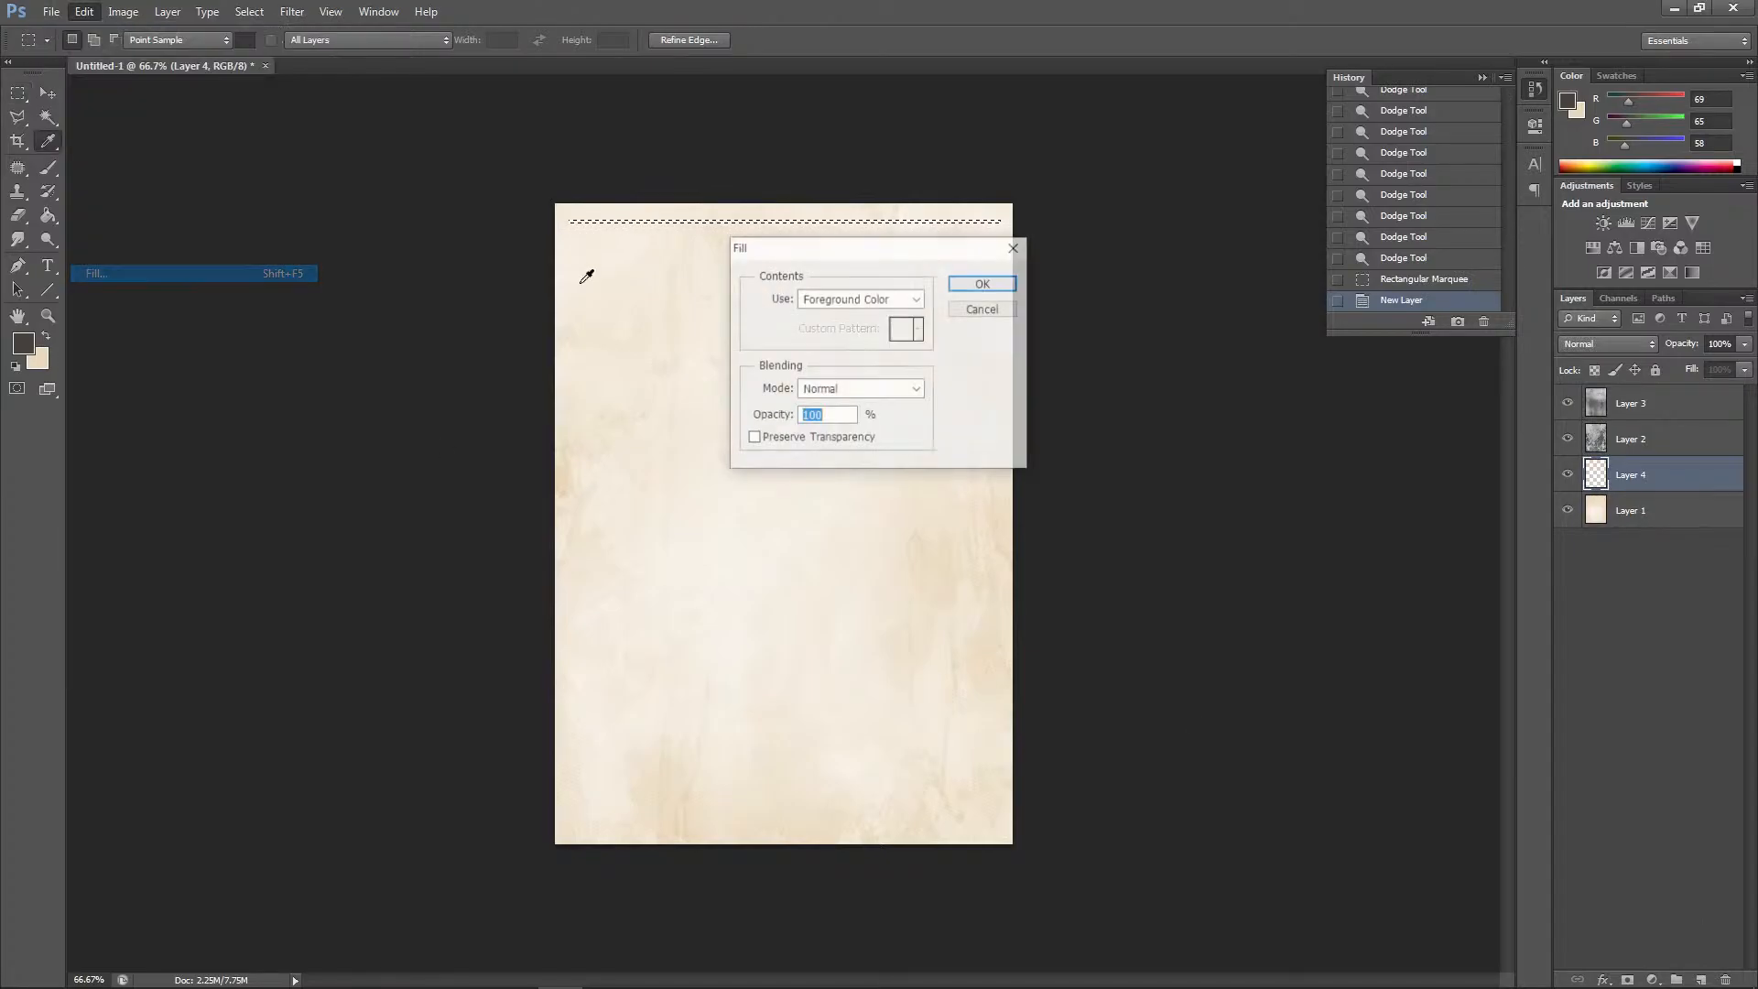
{"action": "left_click", "coordinate": [985, 283]}
{"action": "key", "text": "ctrl+d"}
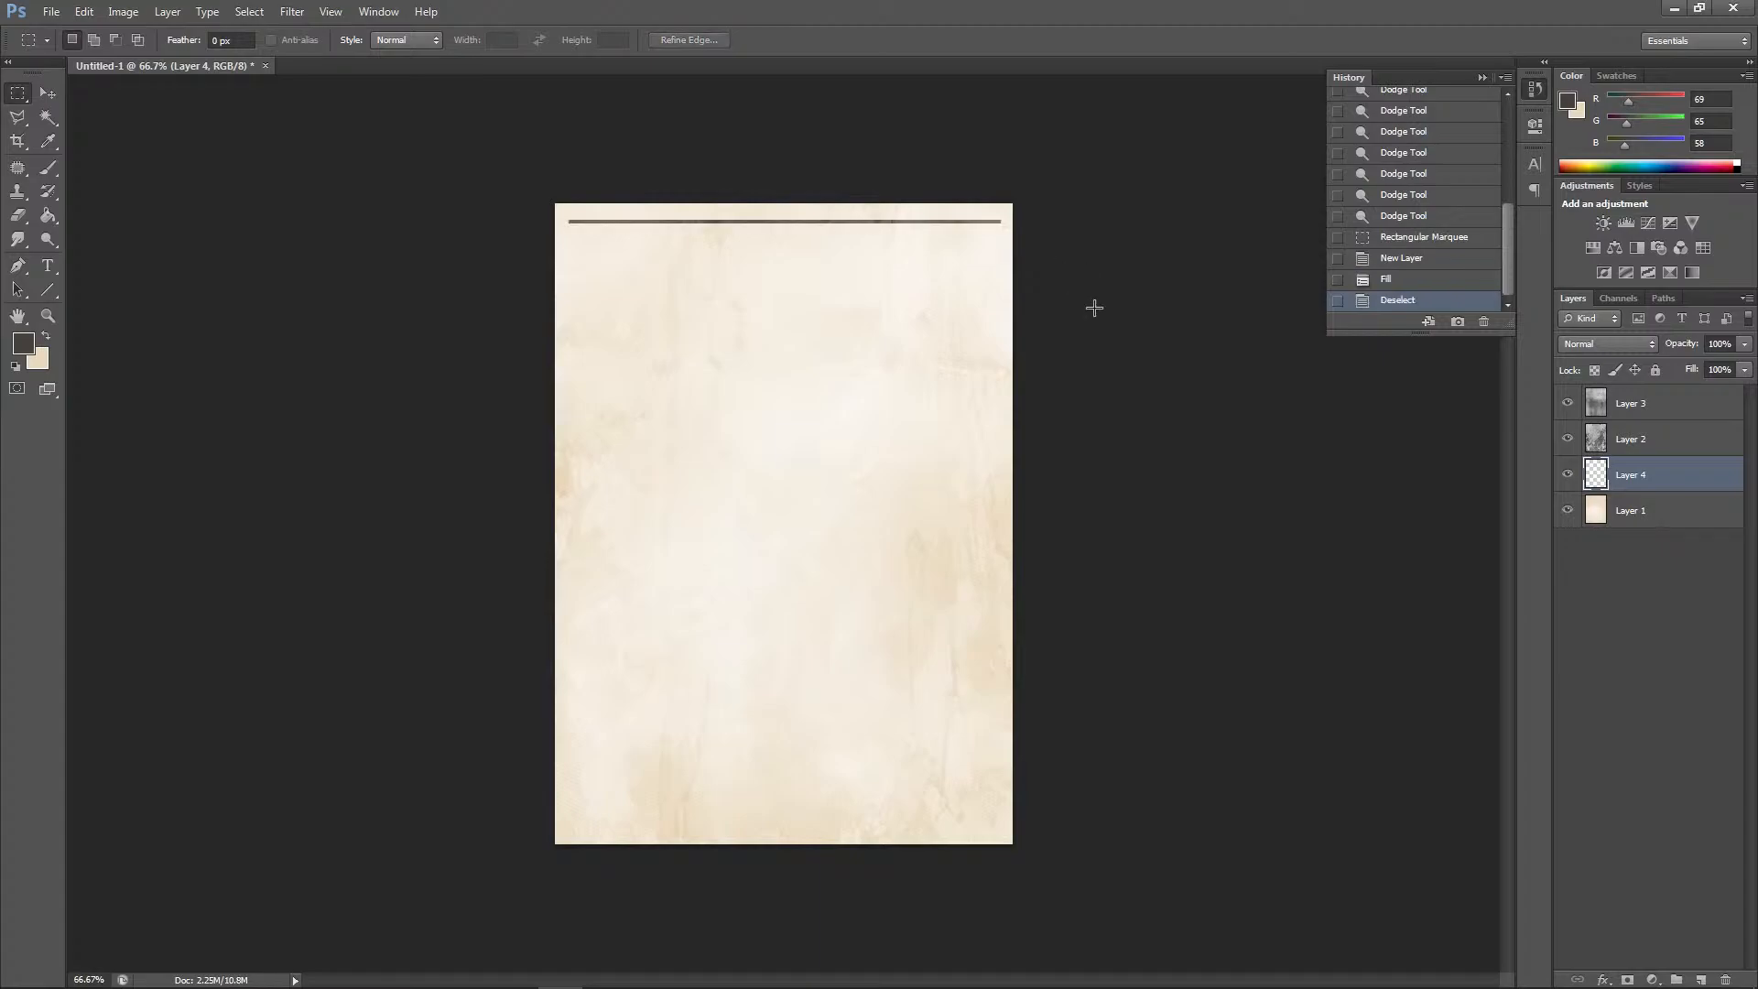
Center the dark line by cutting and repasting it, position it near the card's upper edge, and place a duplicate near the lower edge
{"action": "left_click", "coordinate": [55, 94]}
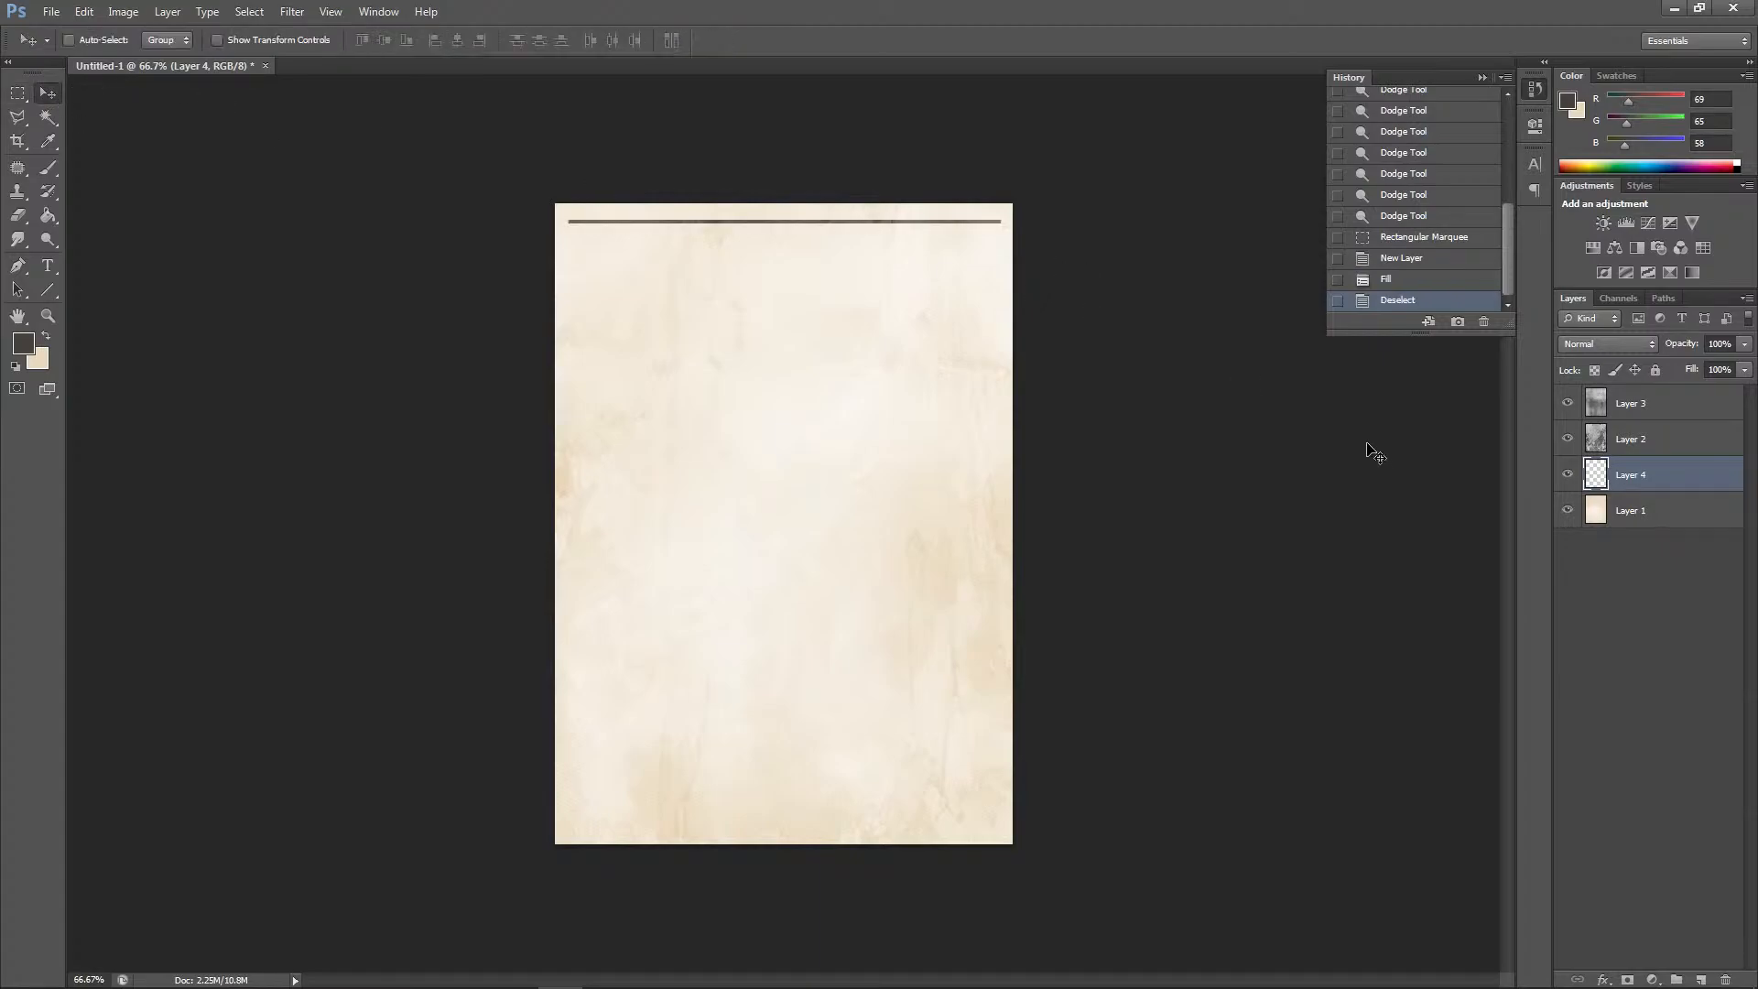
{"action": "key", "text": "ctrl+x"}
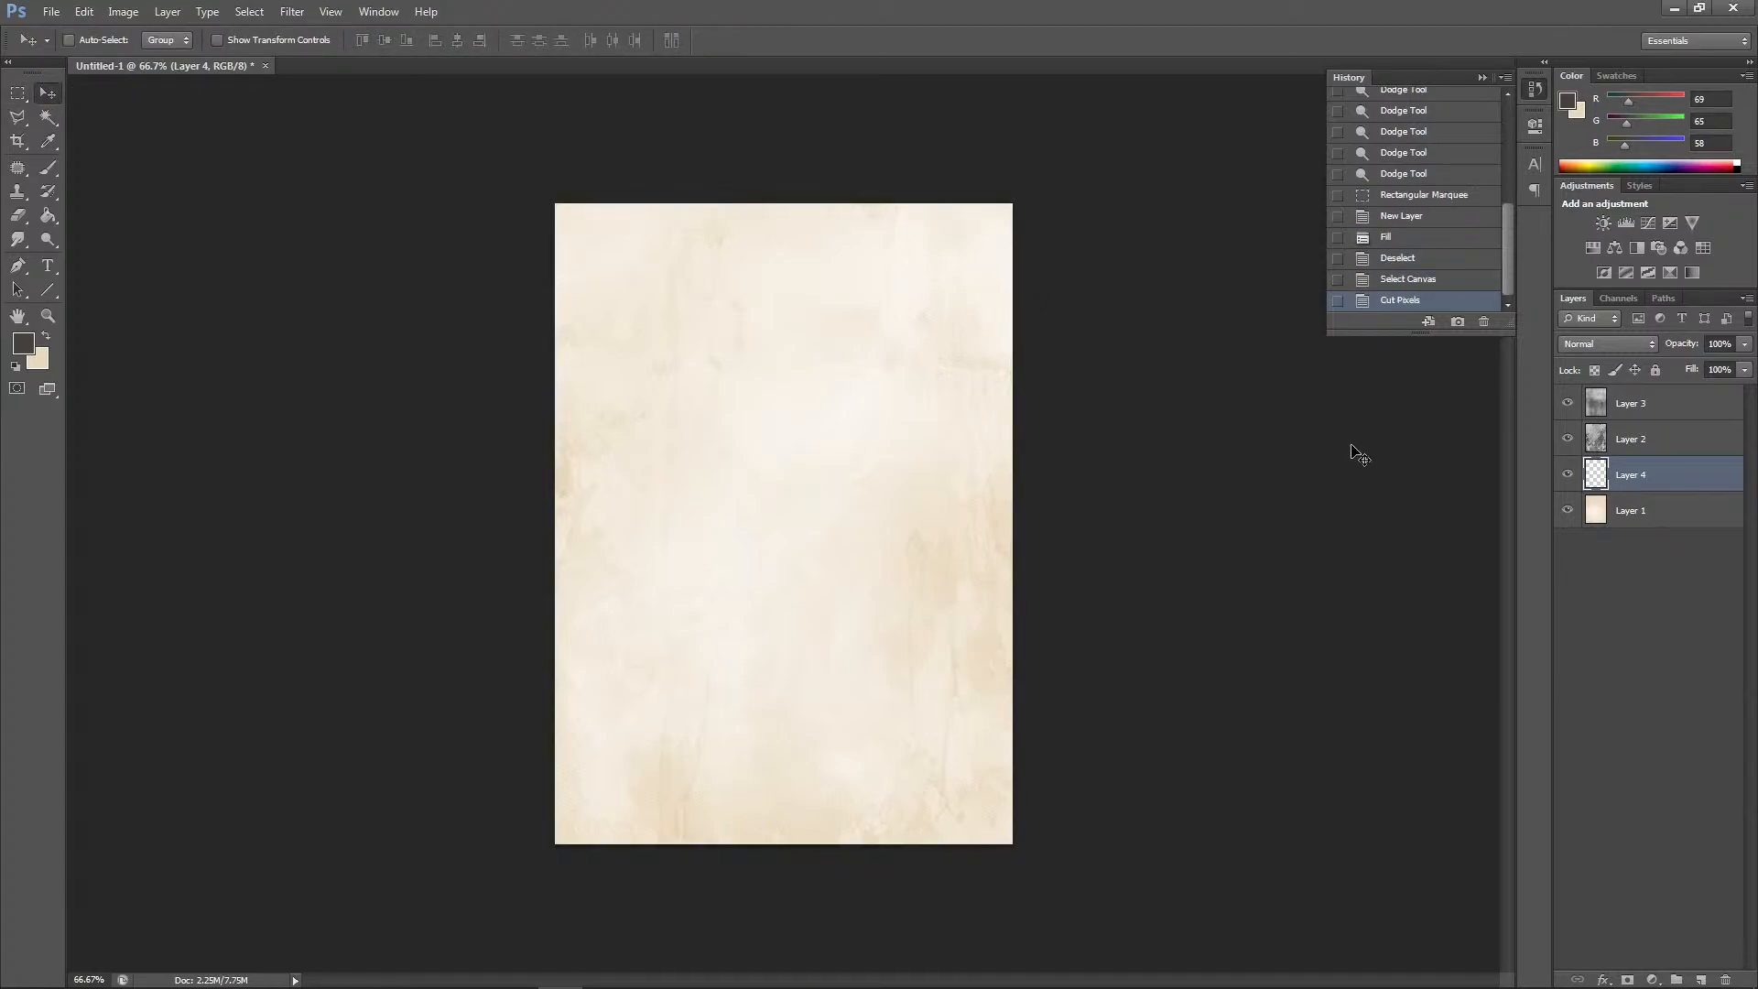
{"action": "key", "text": "ctrl+v"}
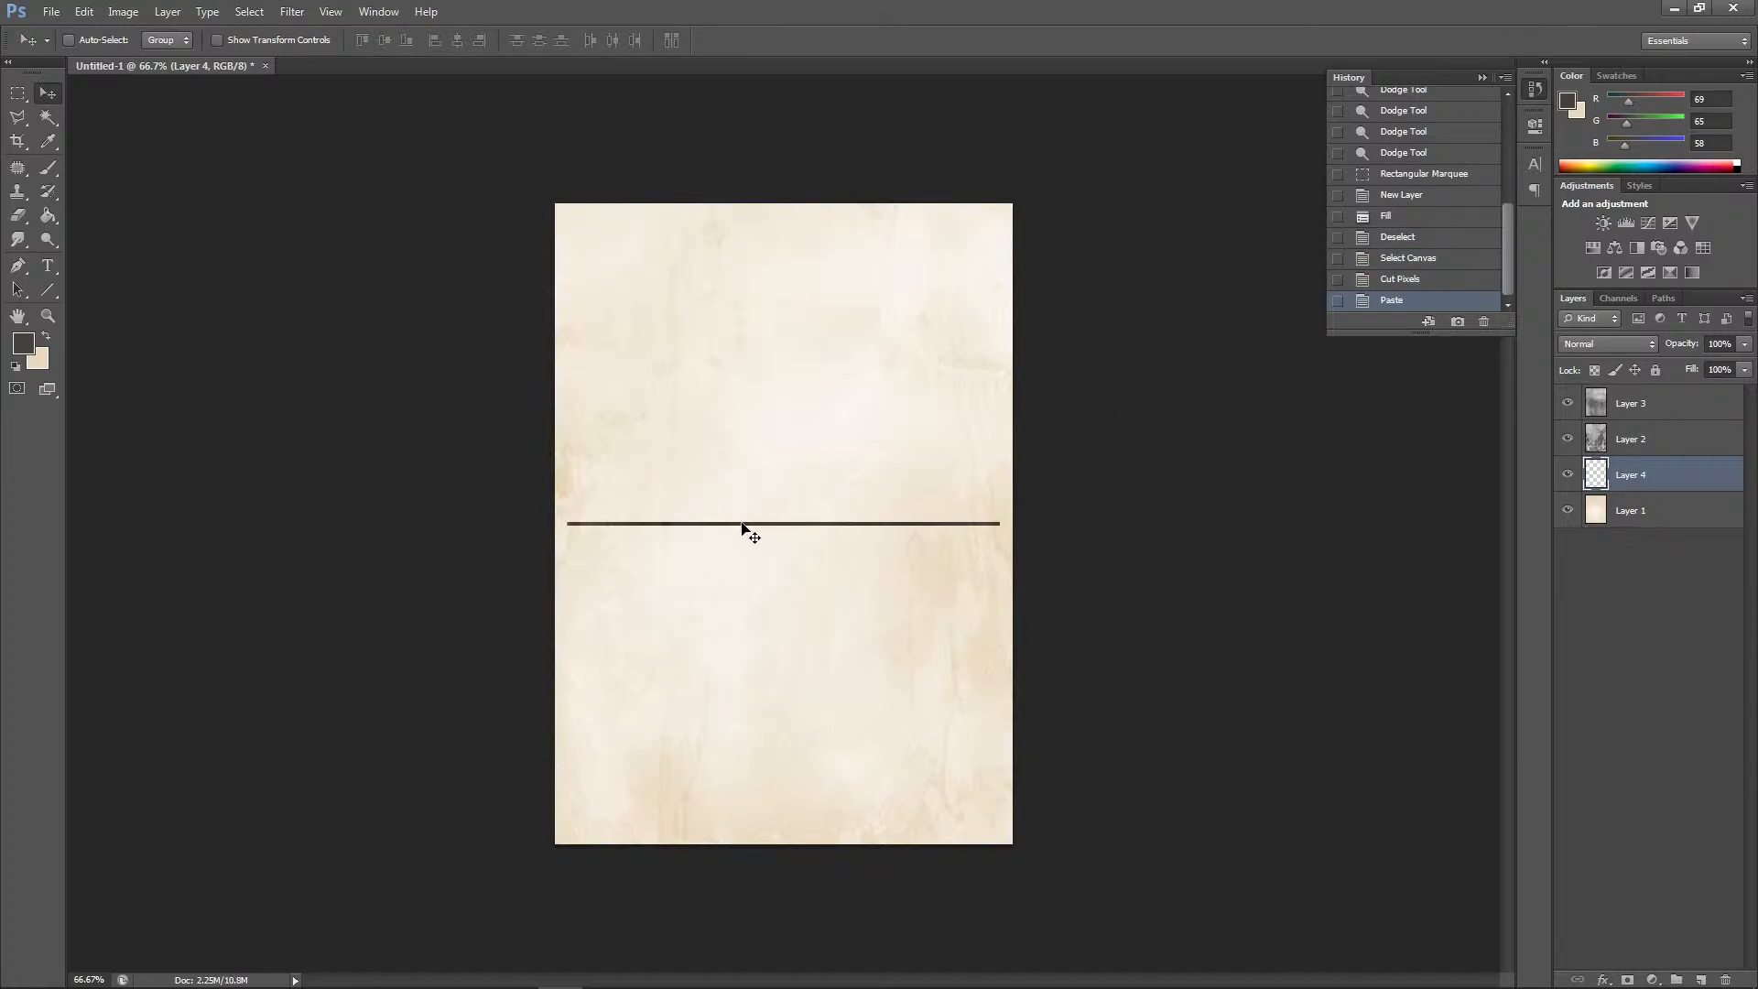
{"action": "left_click_drag", "start_coordinate": [742, 527], "coordinate": [732, 216]}
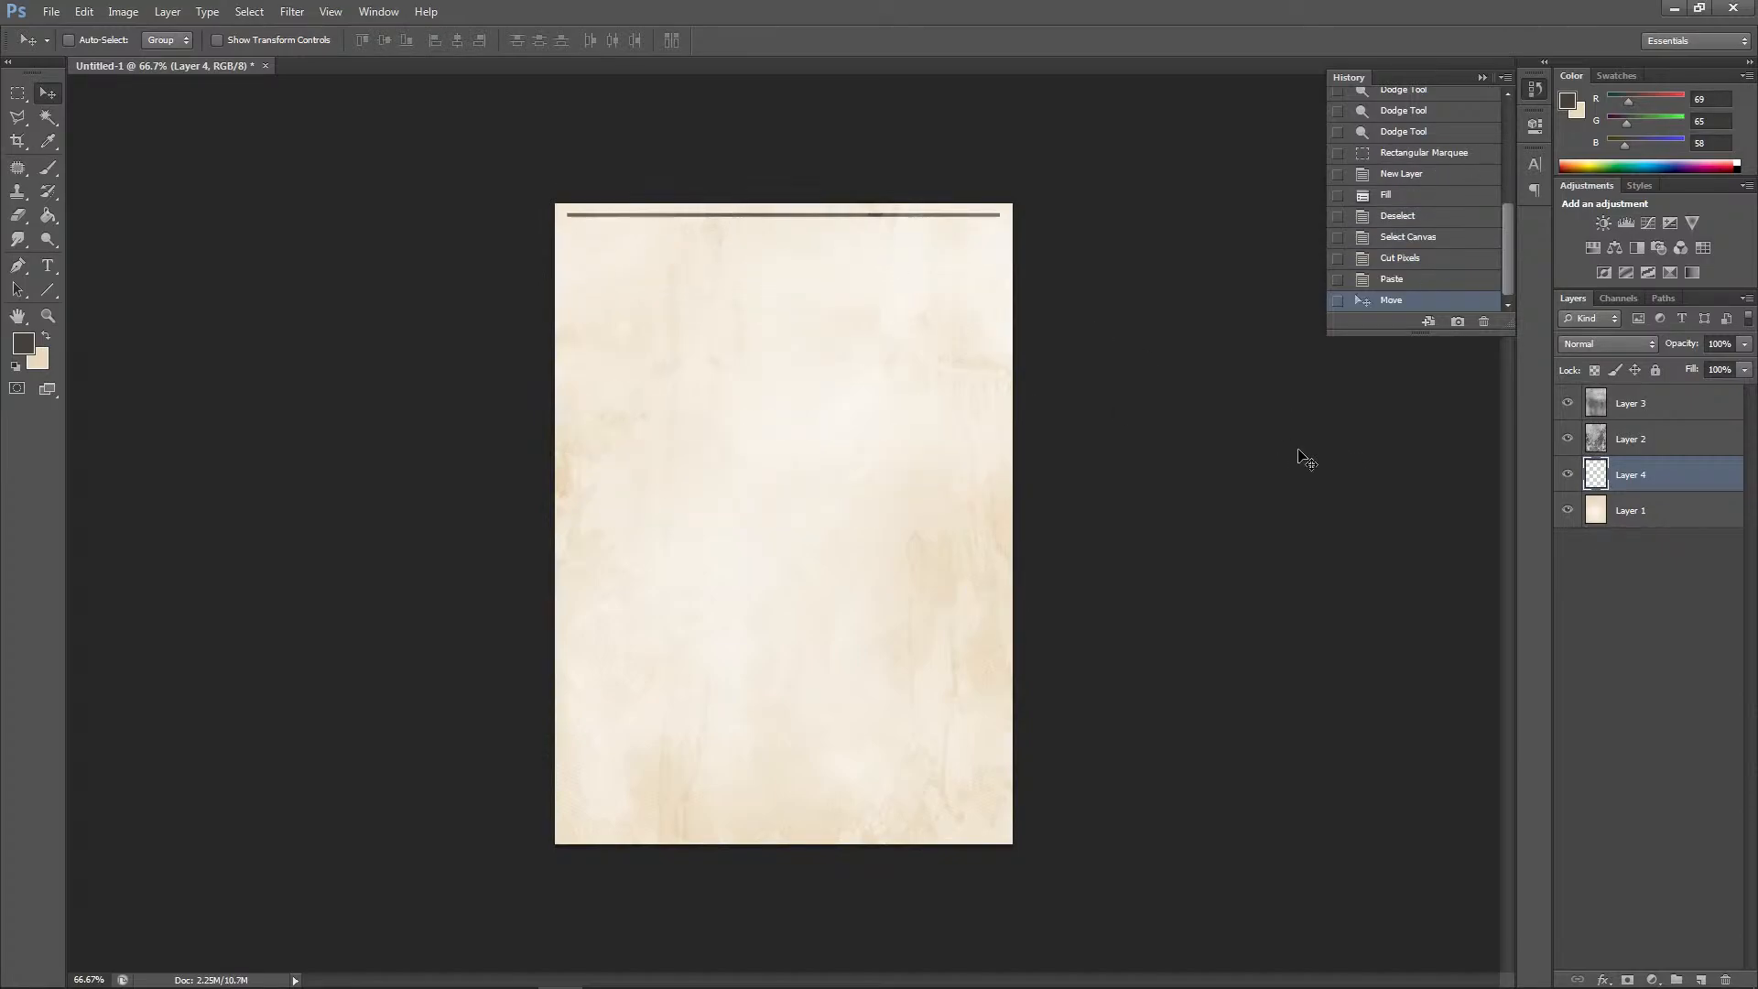
{"action": "left_click_drag", "start_coordinate": [1661, 483], "coordinate": [1700, 978]}
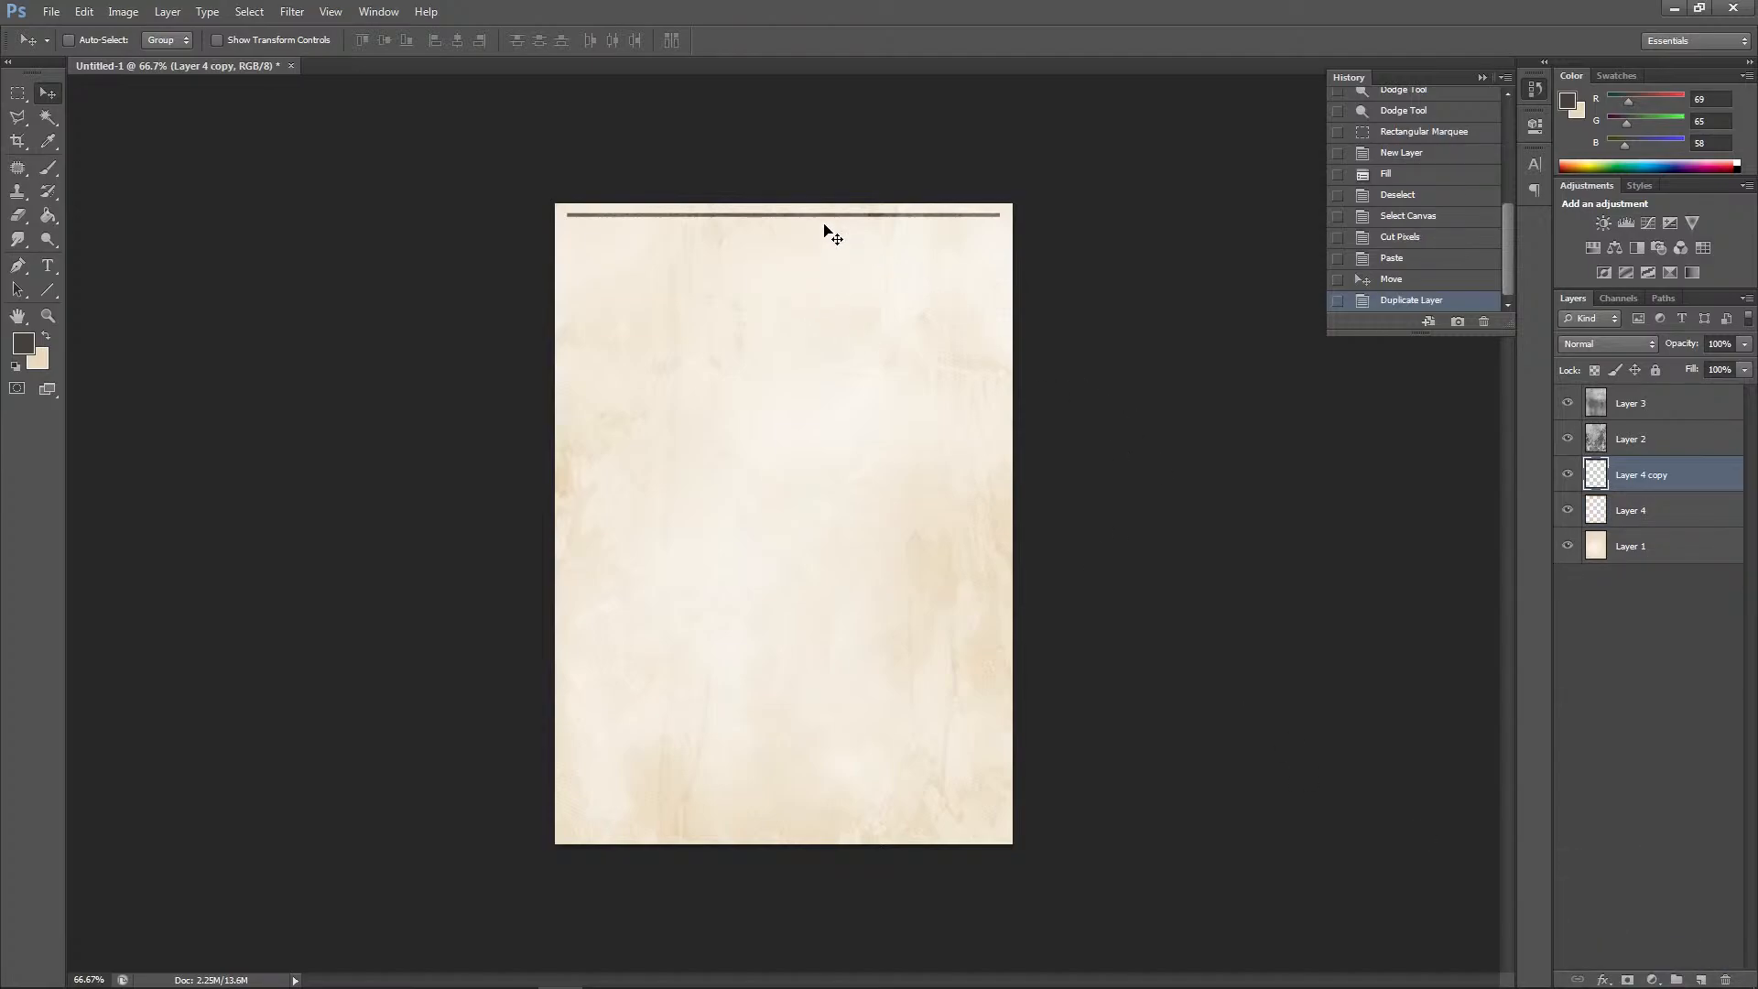
{"action": "left_click_drag", "start_coordinate": [795, 216], "coordinate": [781, 828]}
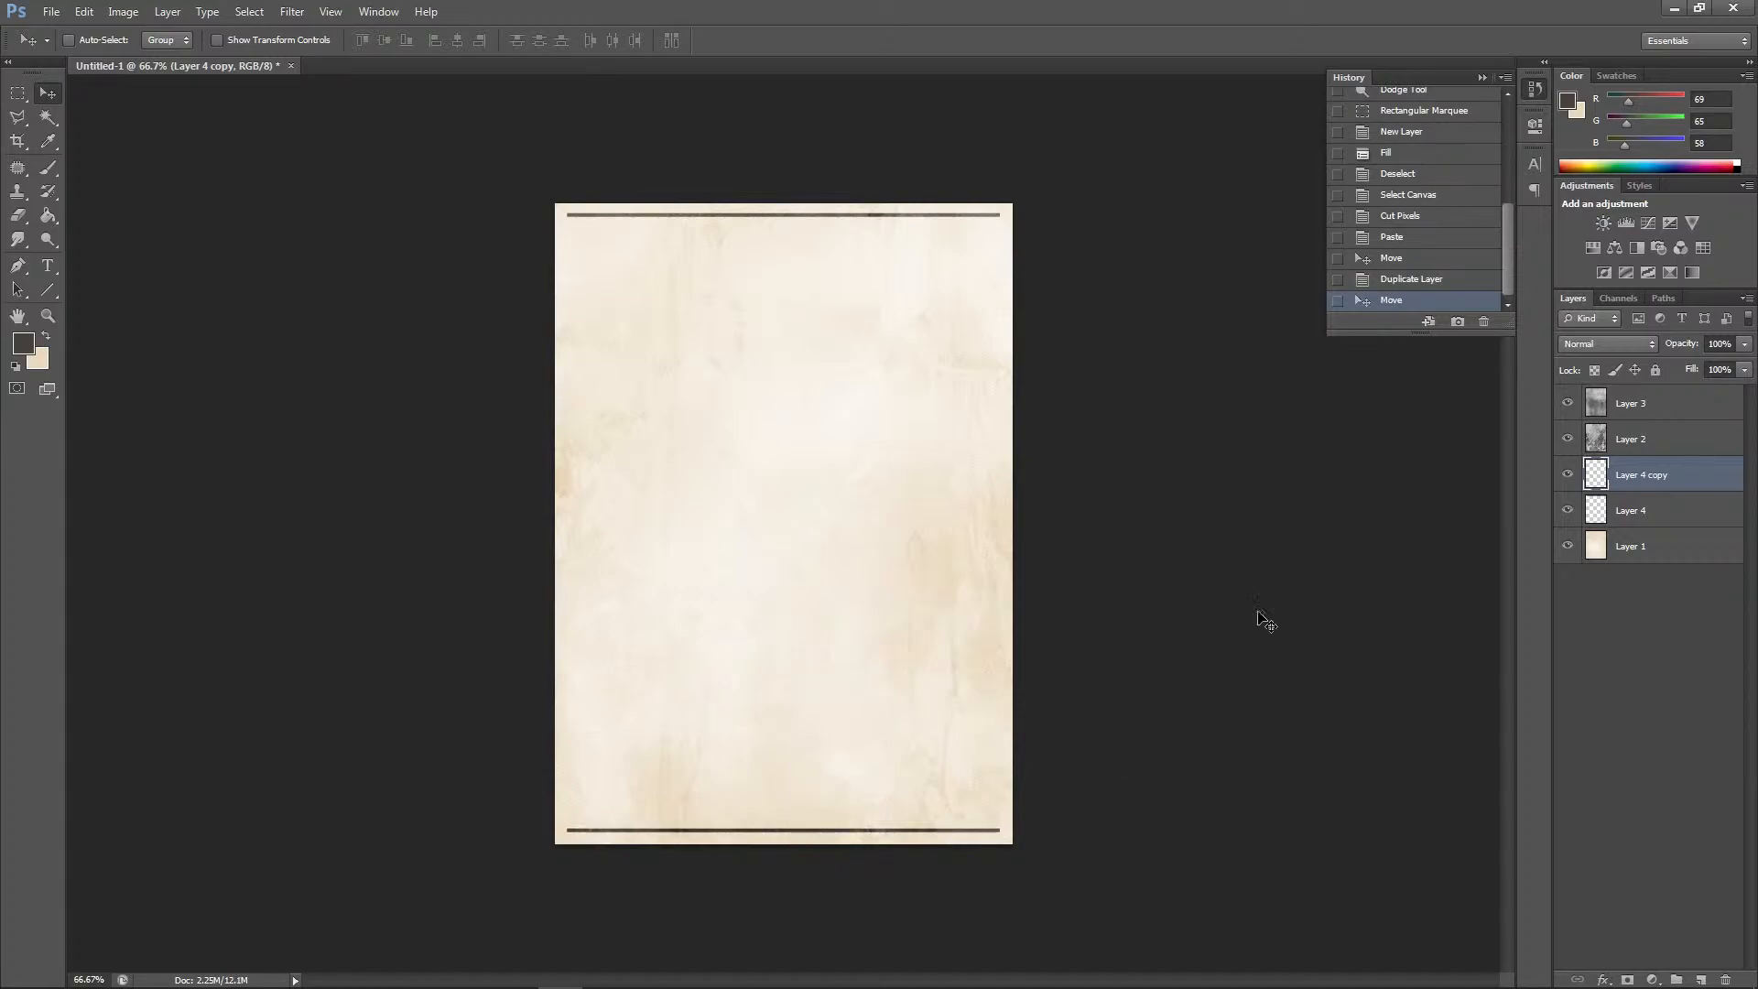
Duplicate the lower line, rotate the copy 90° clockwise, and align it with the left end of the upper line
{"action": "left_click_drag", "start_coordinate": [1660, 483], "coordinate": [1700, 978]}
{"action": "left_click", "coordinate": [83, 12]}
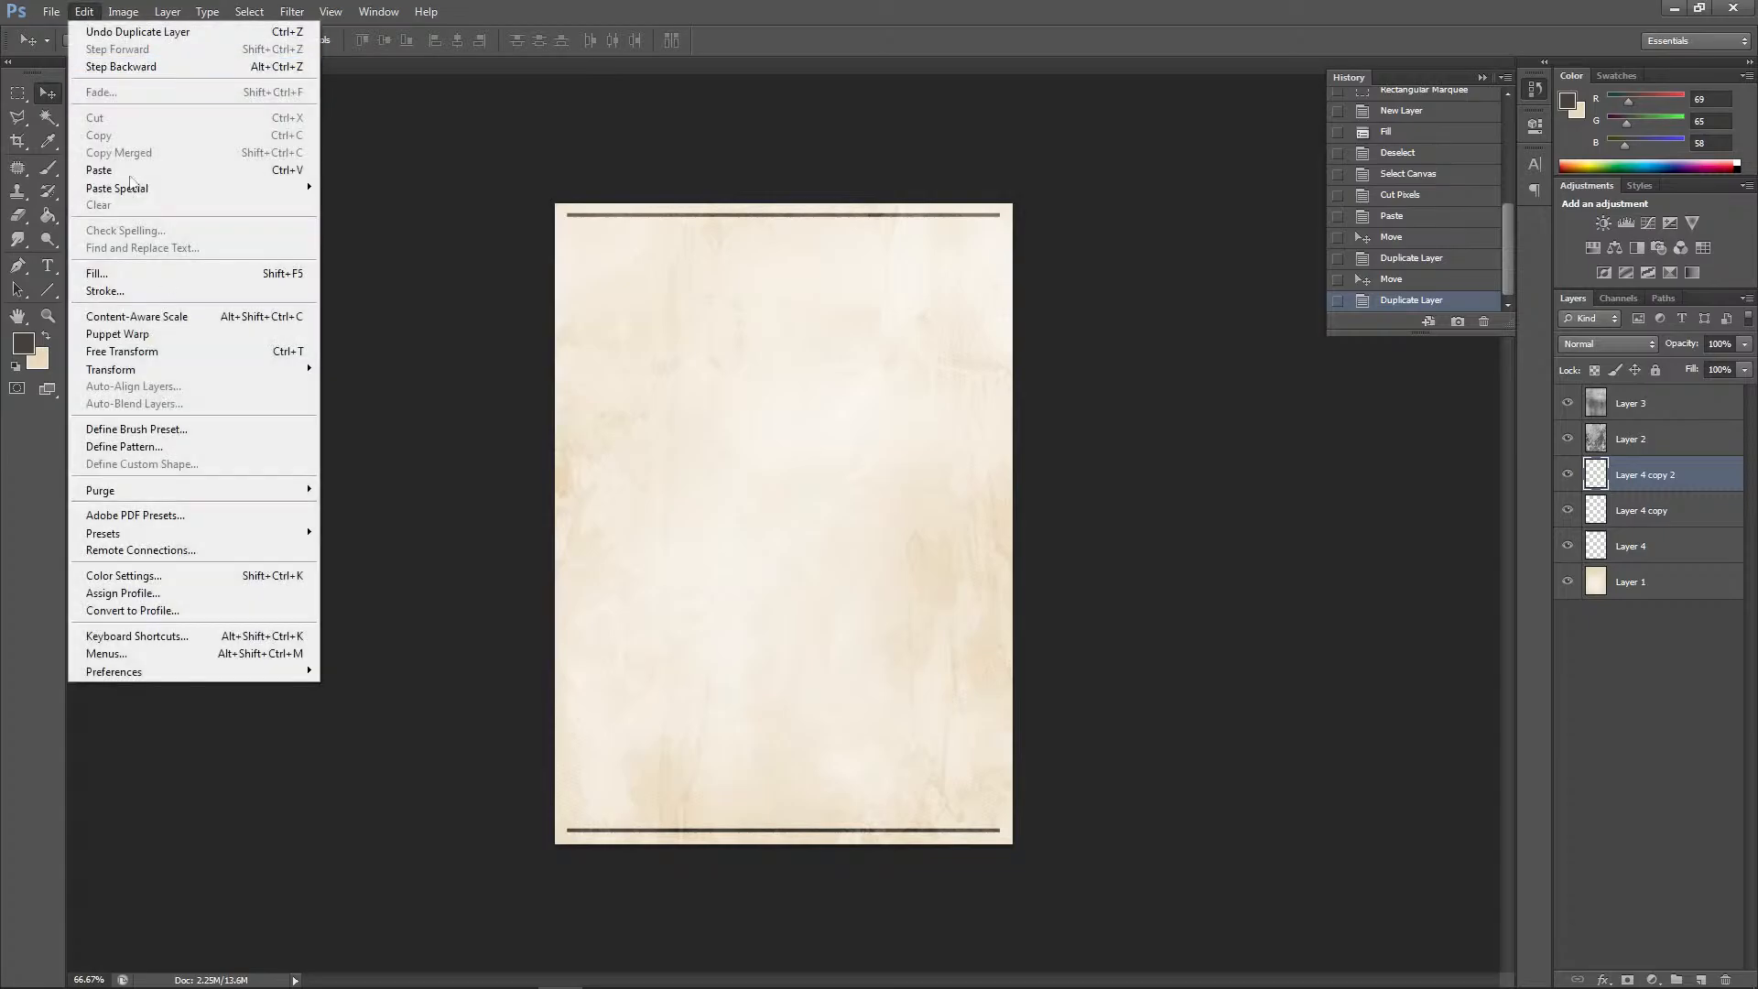
{"action": "mouse_move", "coordinate": [149, 377]}
{"action": "left_click", "coordinate": [409, 526]}
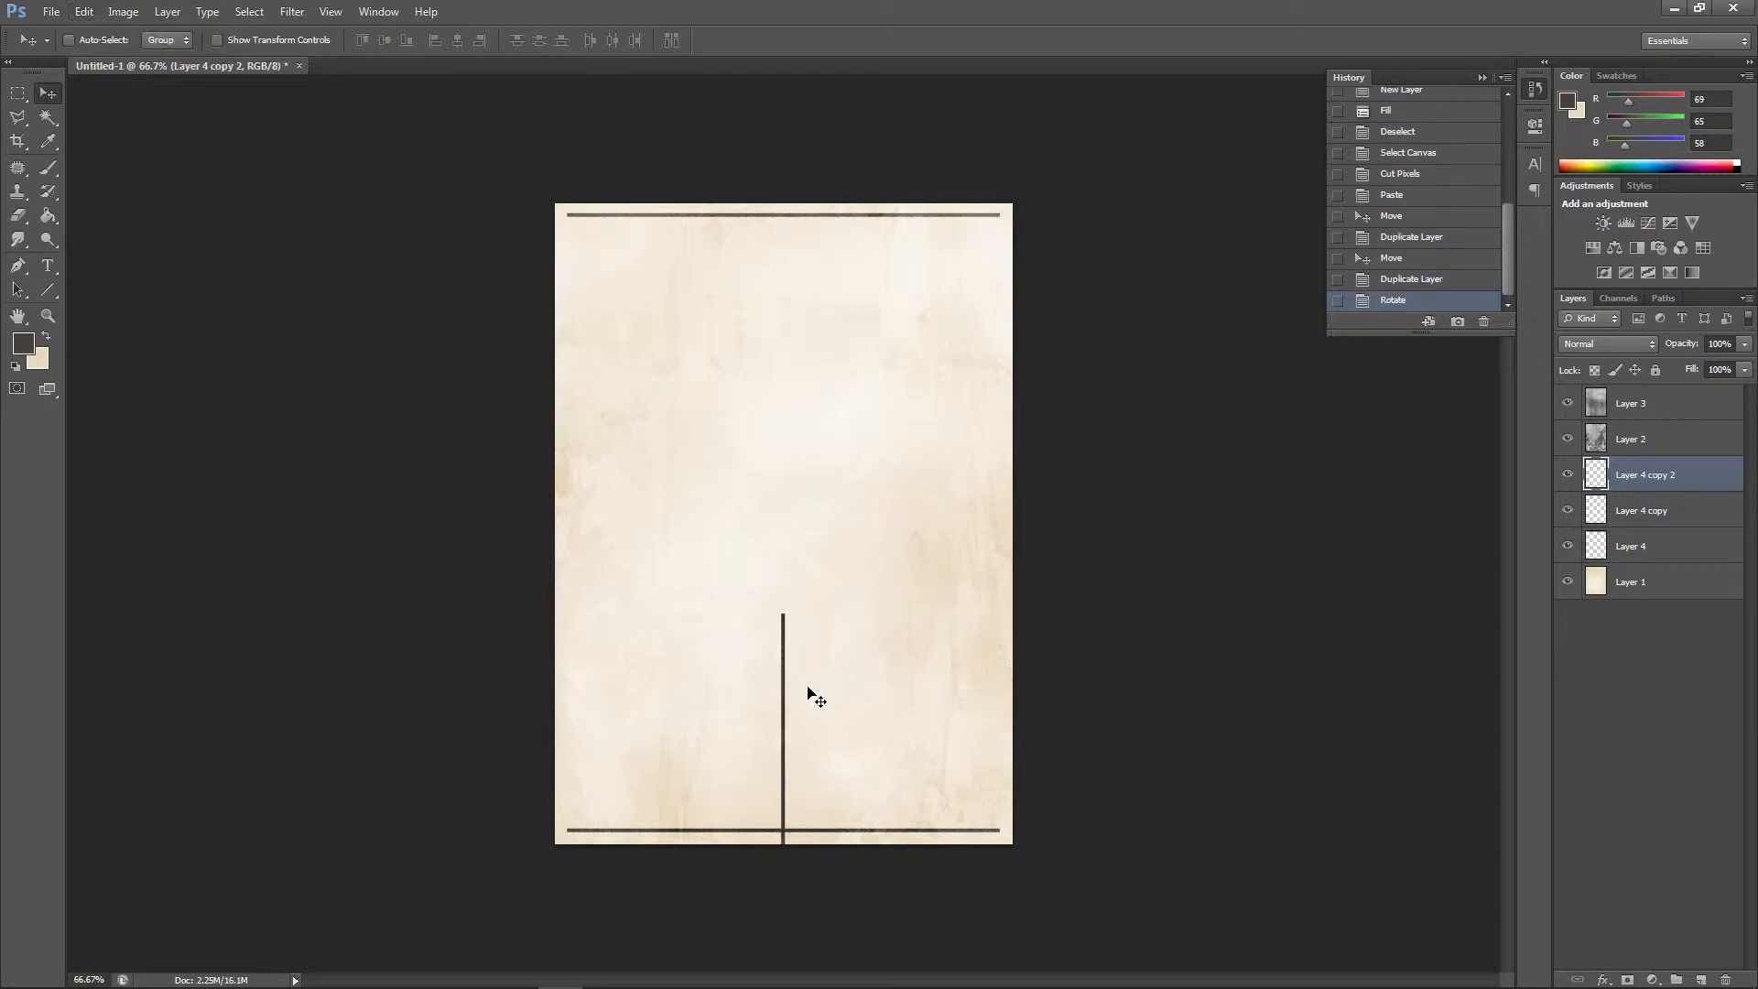
{"action": "left_click_drag", "start_coordinate": [783, 728], "coordinate": [568, 325]}
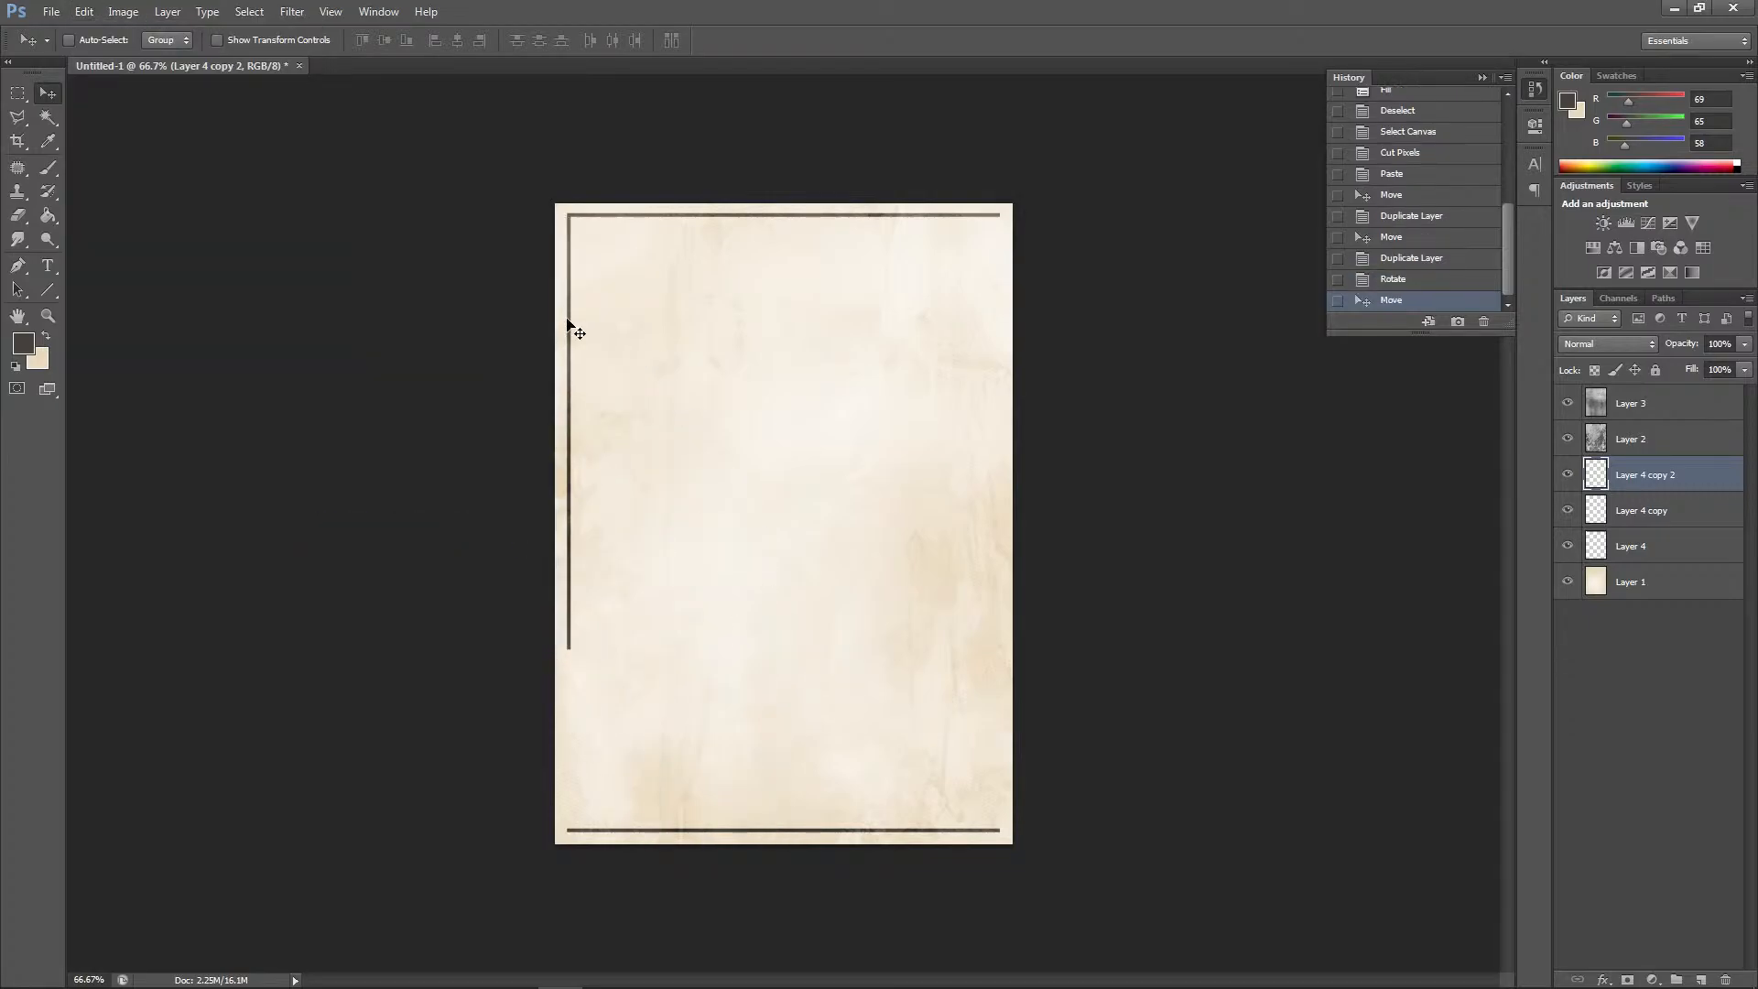
Scale the vertical line's height to about 141% so that it reaches down to the lower border line
{"action": "left_click", "coordinate": [84, 12]}
{"action": "mouse_move", "coordinate": [149, 377]}
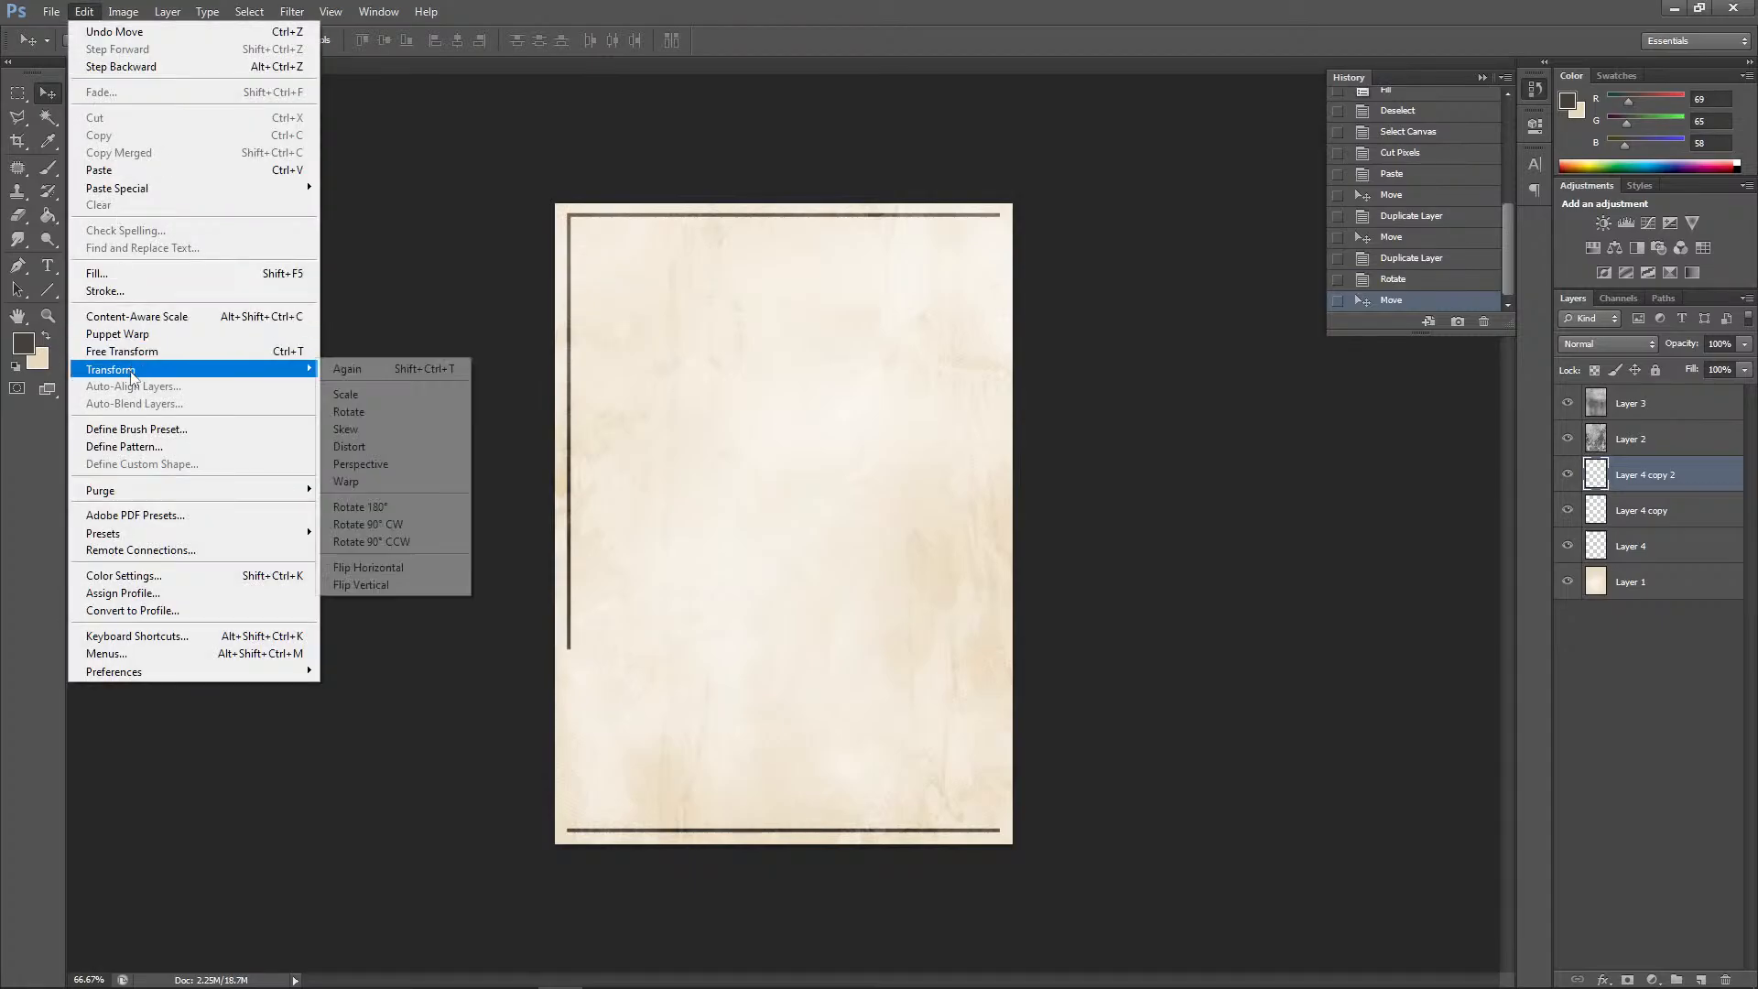
{"action": "left_click", "coordinate": [385, 397]}
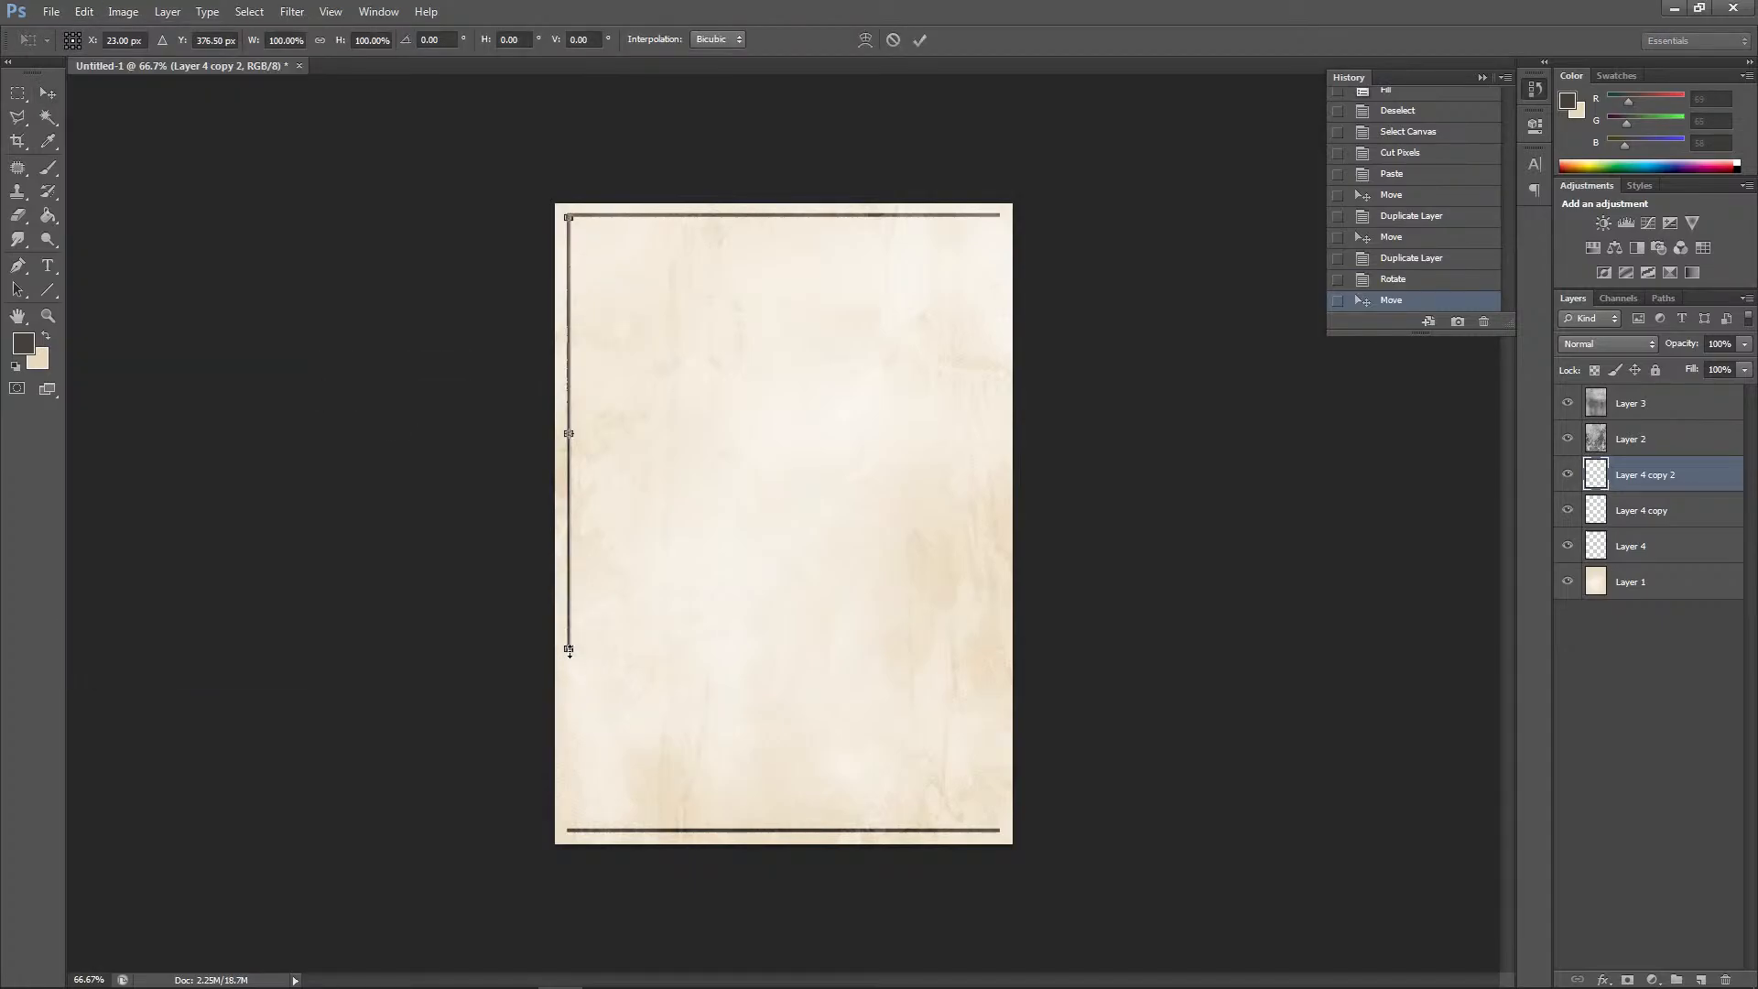
{"action": "left_click_drag", "start_coordinate": [569, 650], "coordinate": [569, 829]}
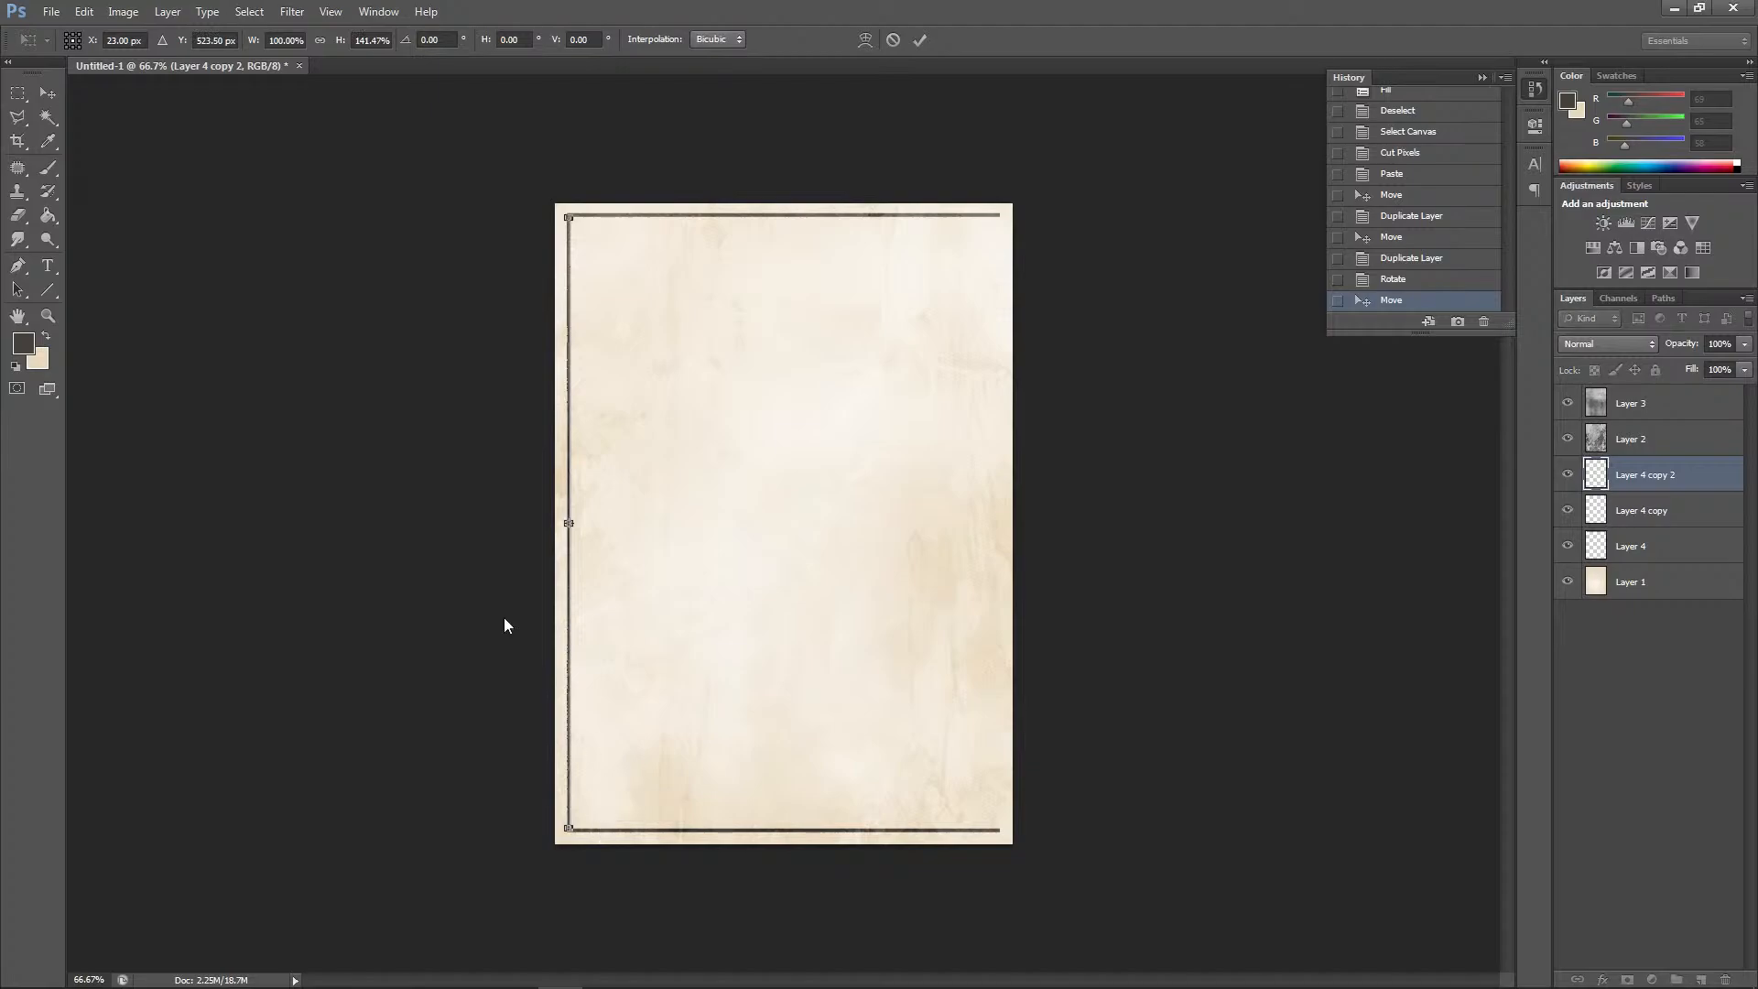
{"action": "key", "text": "v"}
{"action": "key", "text": "Return"}
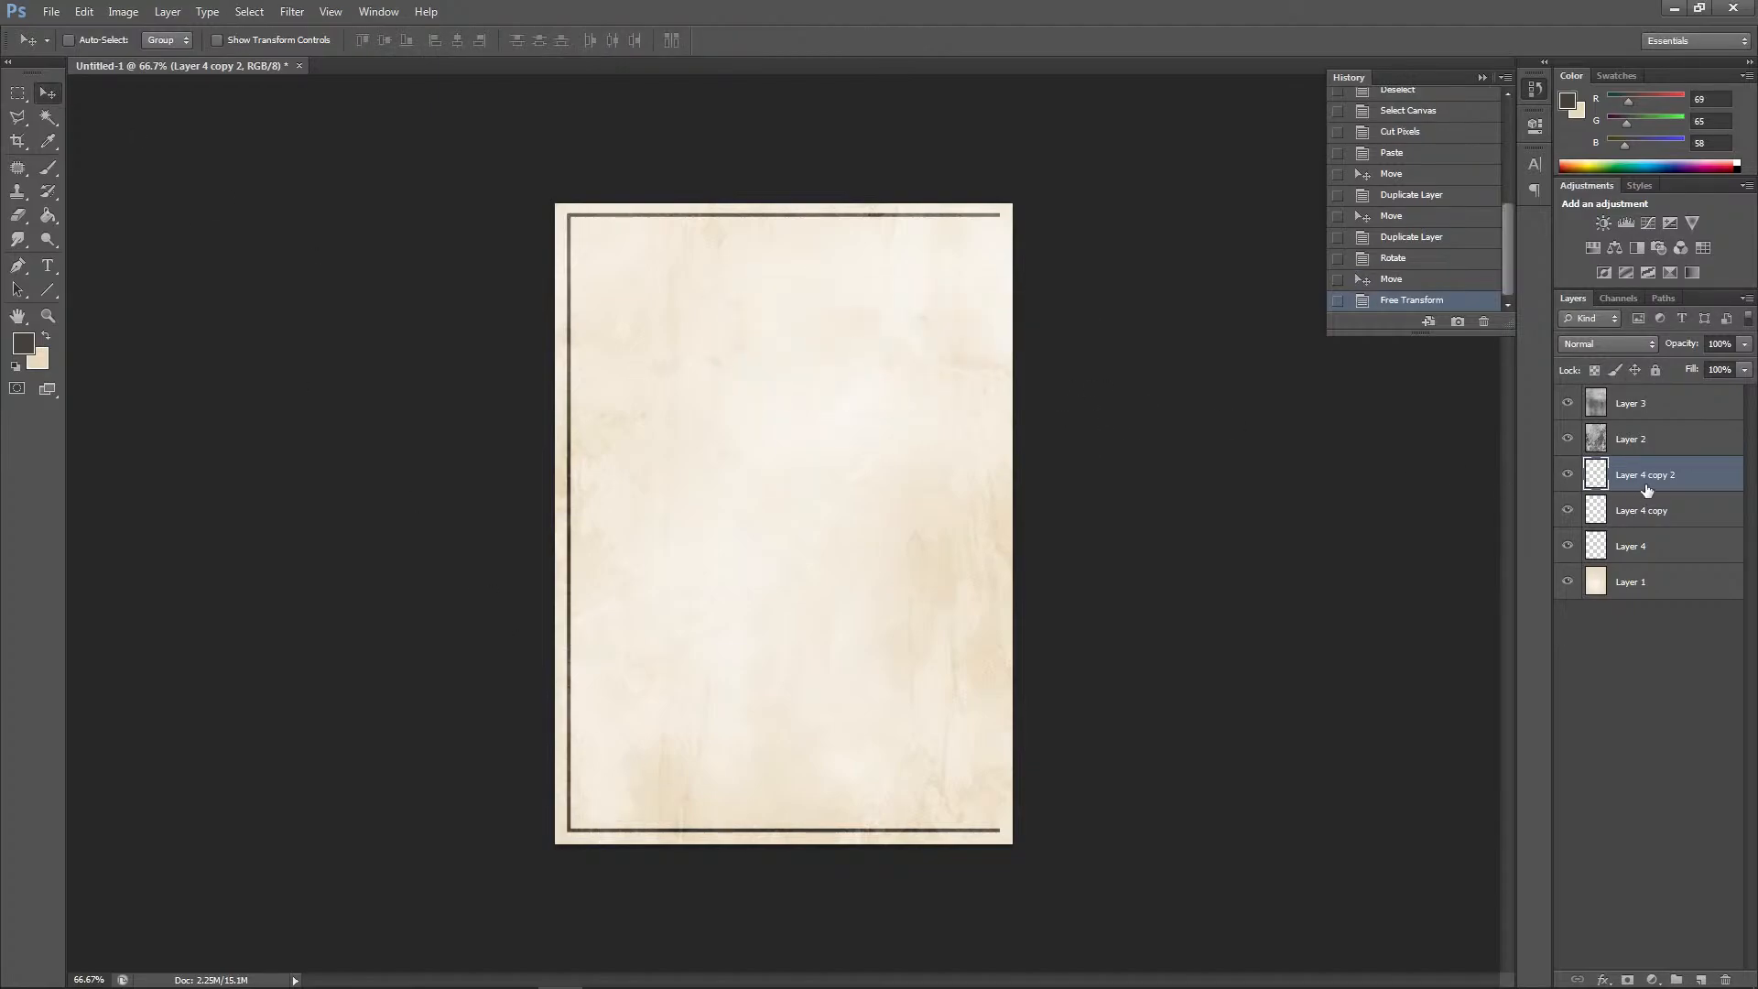
Duplicate the left vertical line and move the copy to the right ends of the horizontal lines to close the border
{"action": "left_click_drag", "start_coordinate": [1645, 483], "coordinate": [1712, 929]}
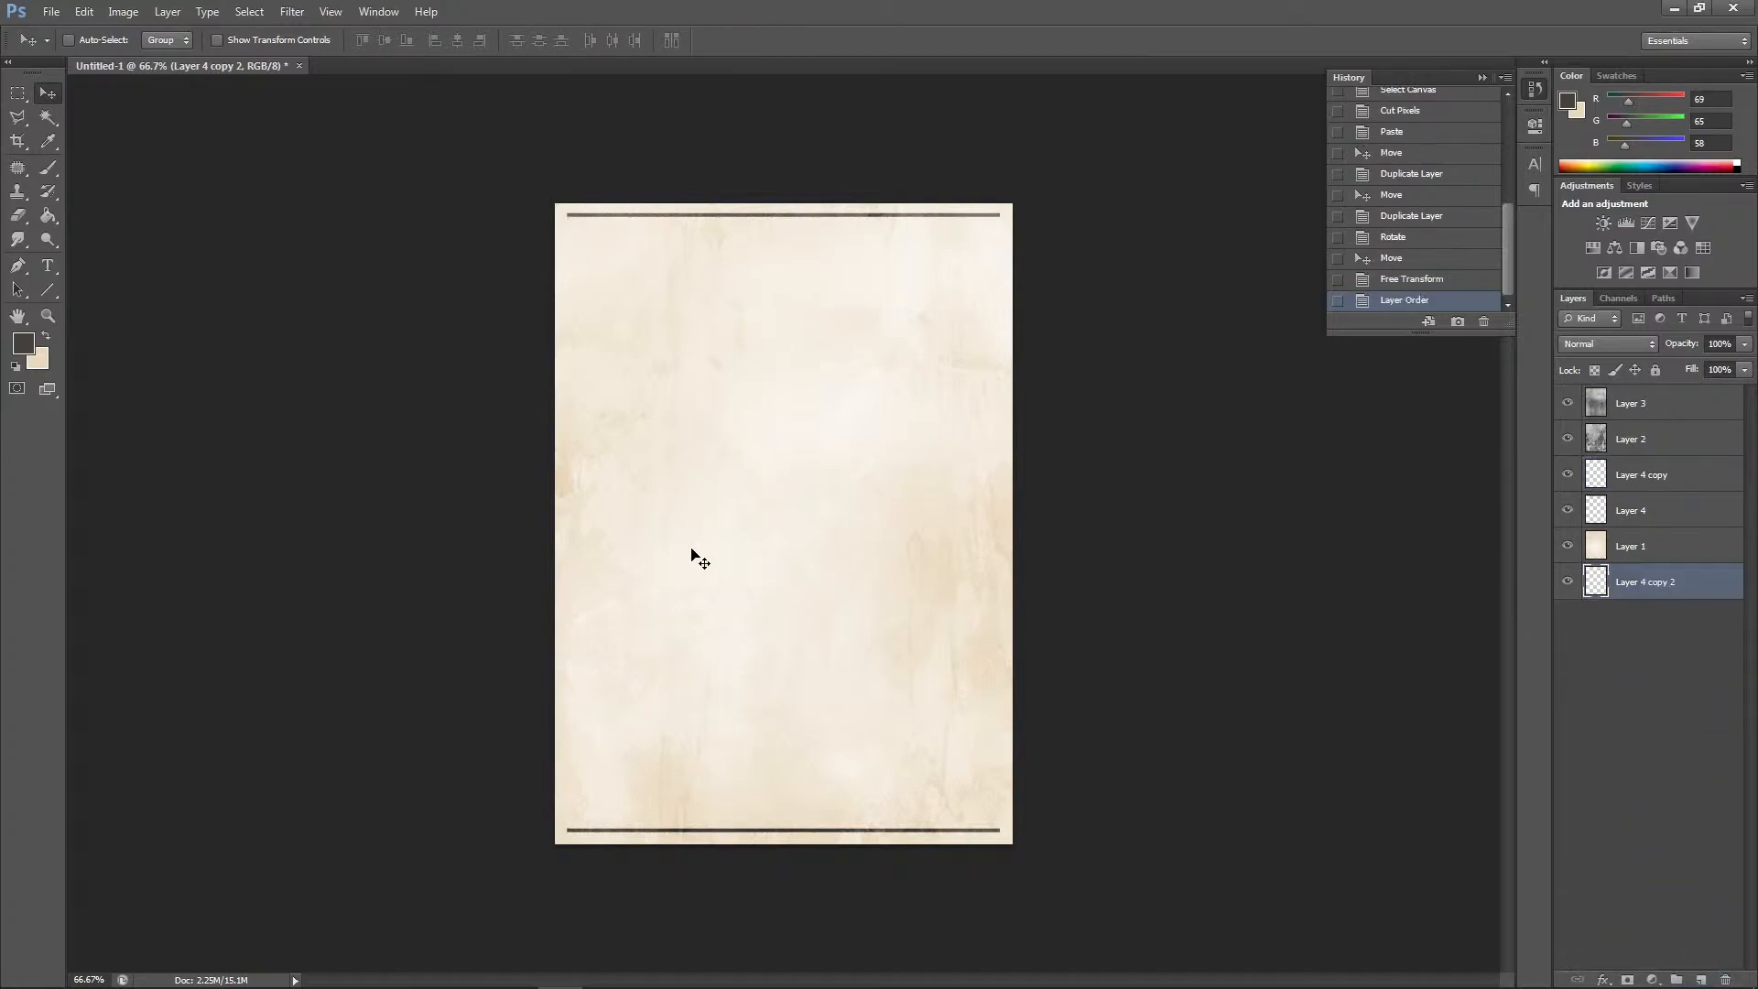
{"action": "key", "text": "ctrl+z"}
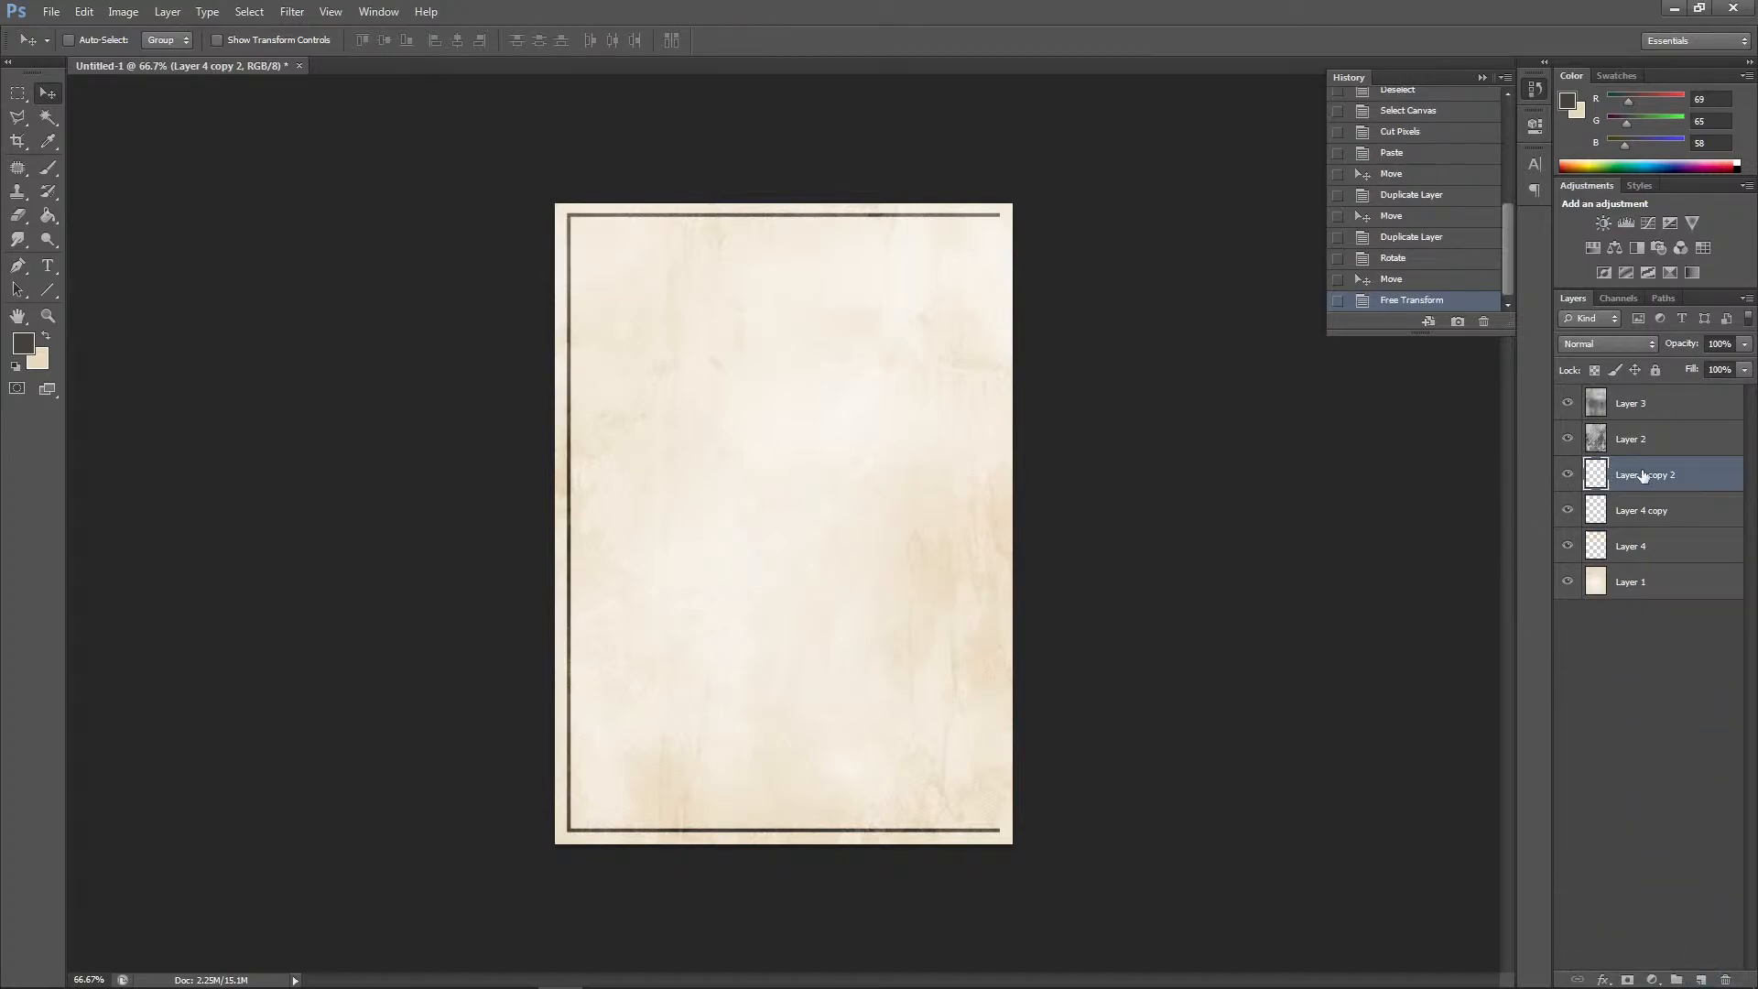
{"action": "left_click_drag", "start_coordinate": [1644, 475], "coordinate": [1699, 978]}
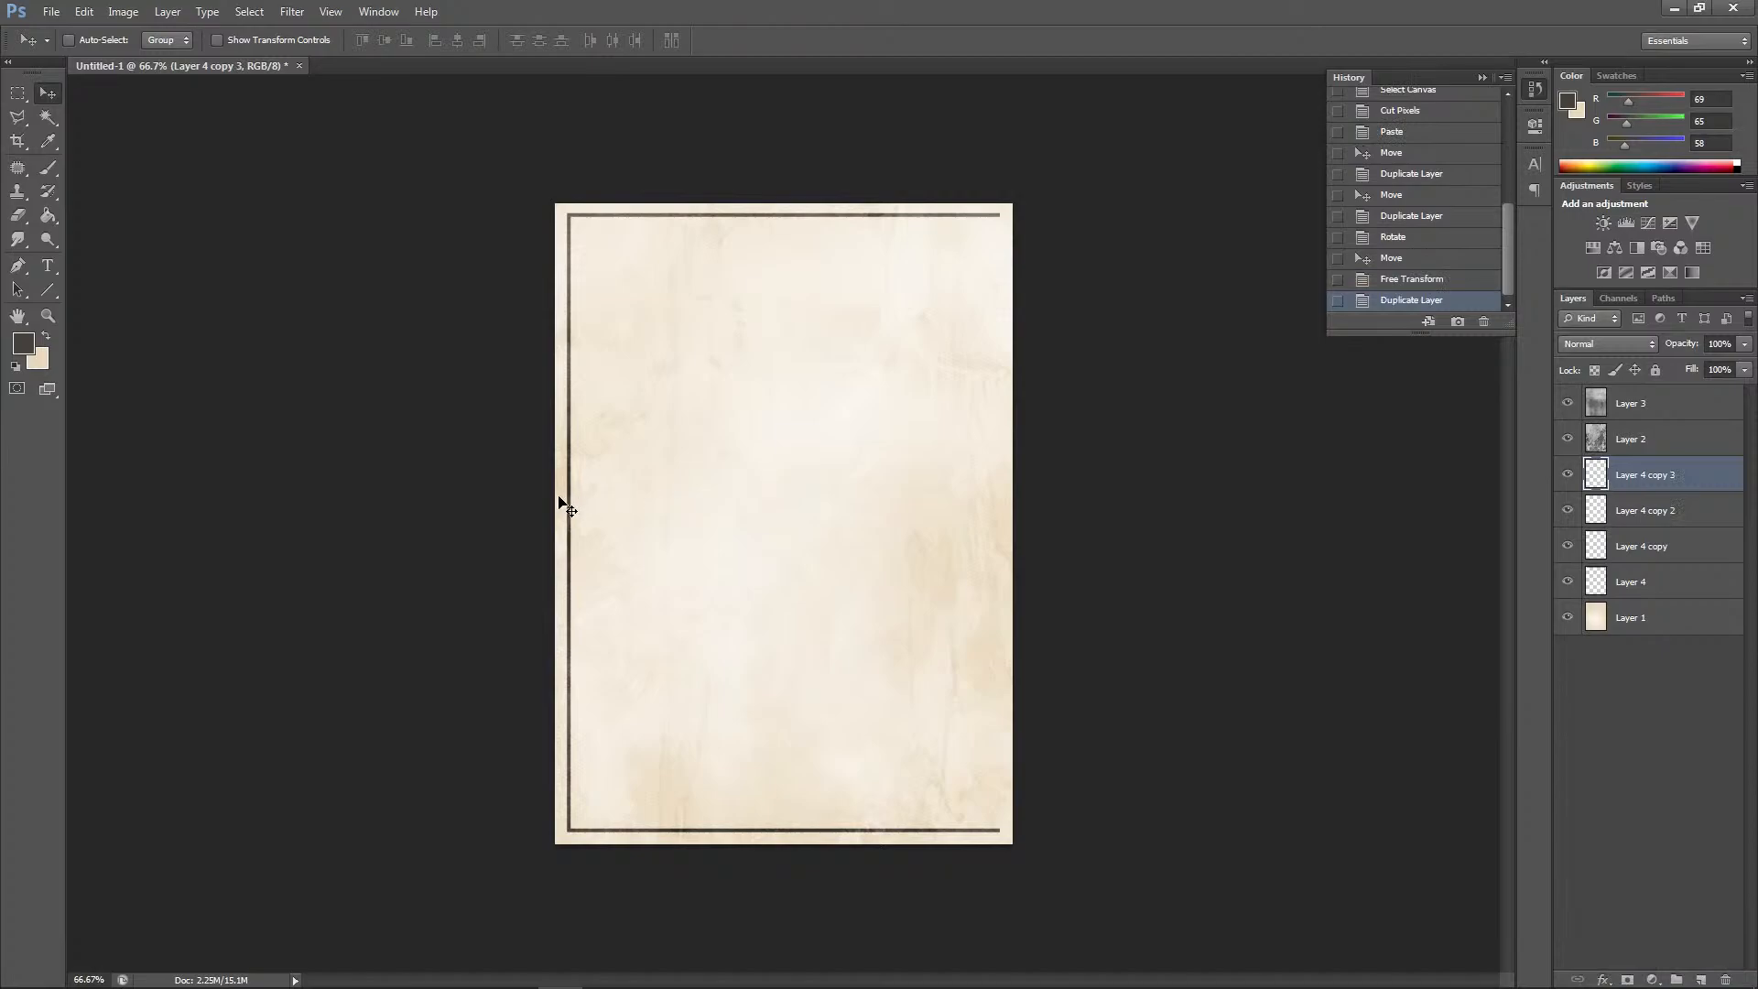
{"action": "left_click_drag", "start_coordinate": [574, 507], "coordinate": [1002, 541]}
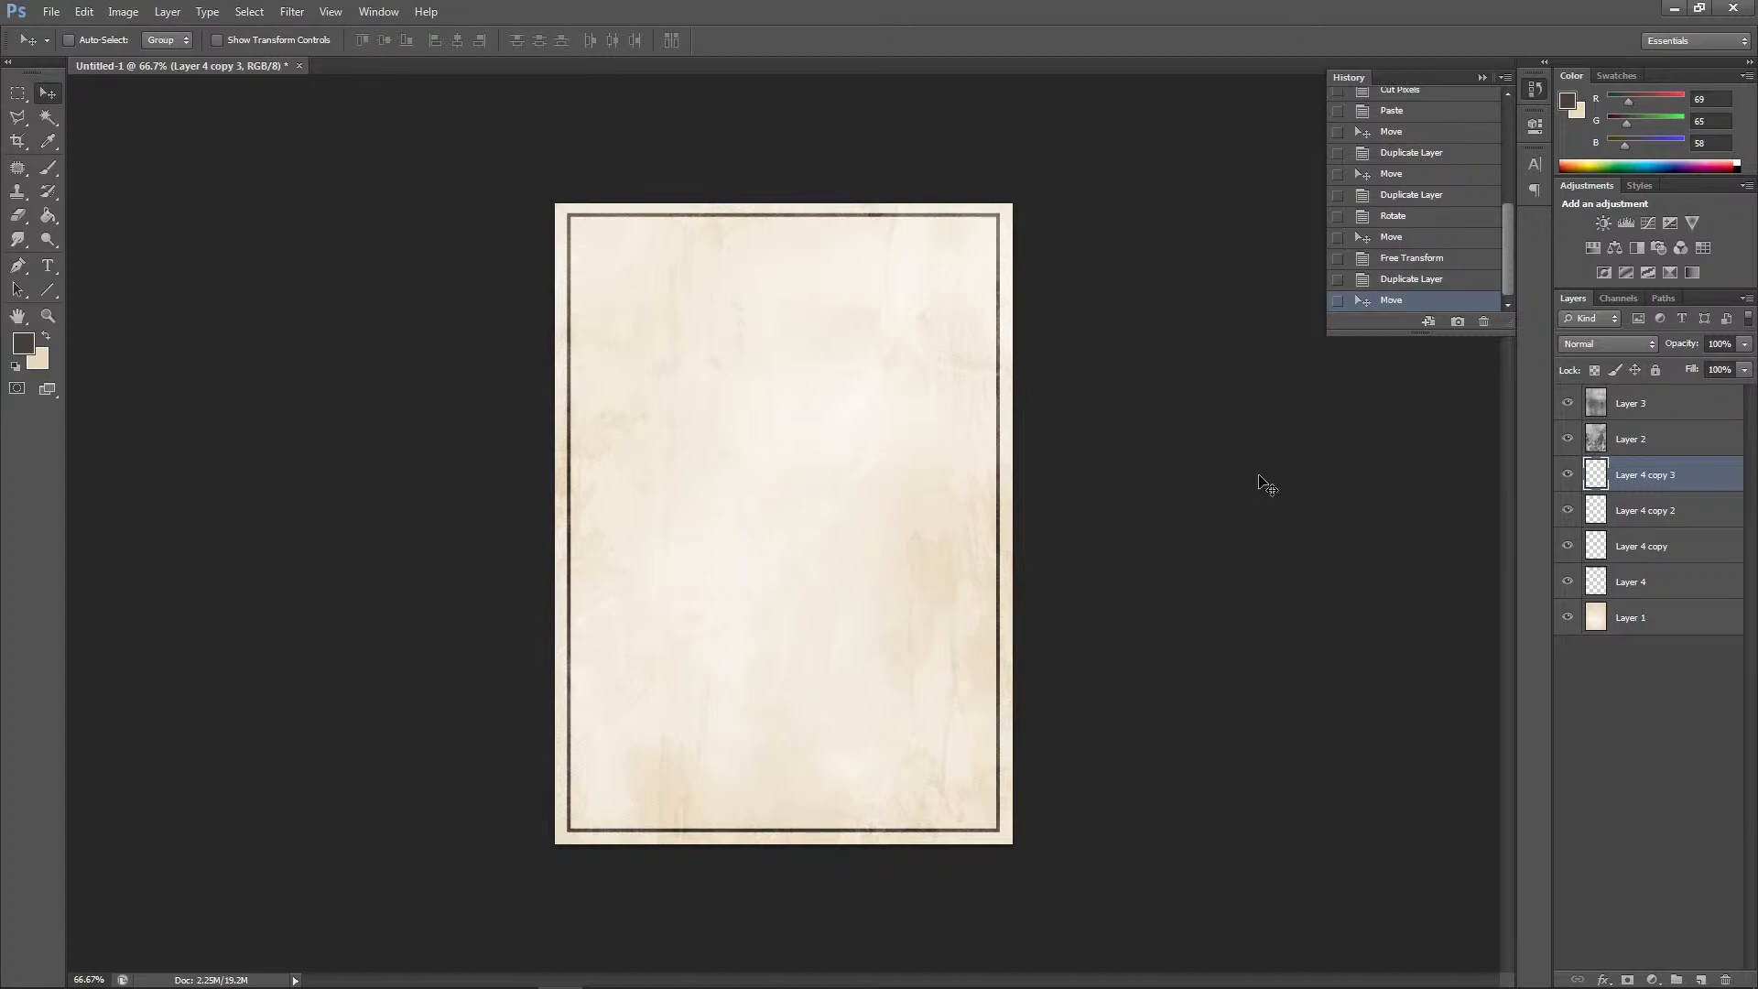
Merge the four border line layers into the single Layer 4
{"action": "key", "text": "ctrl+e"}
{"action": "key", "text": "ctrl+e"}
{"action": "key", "text": "ctrl+e"}
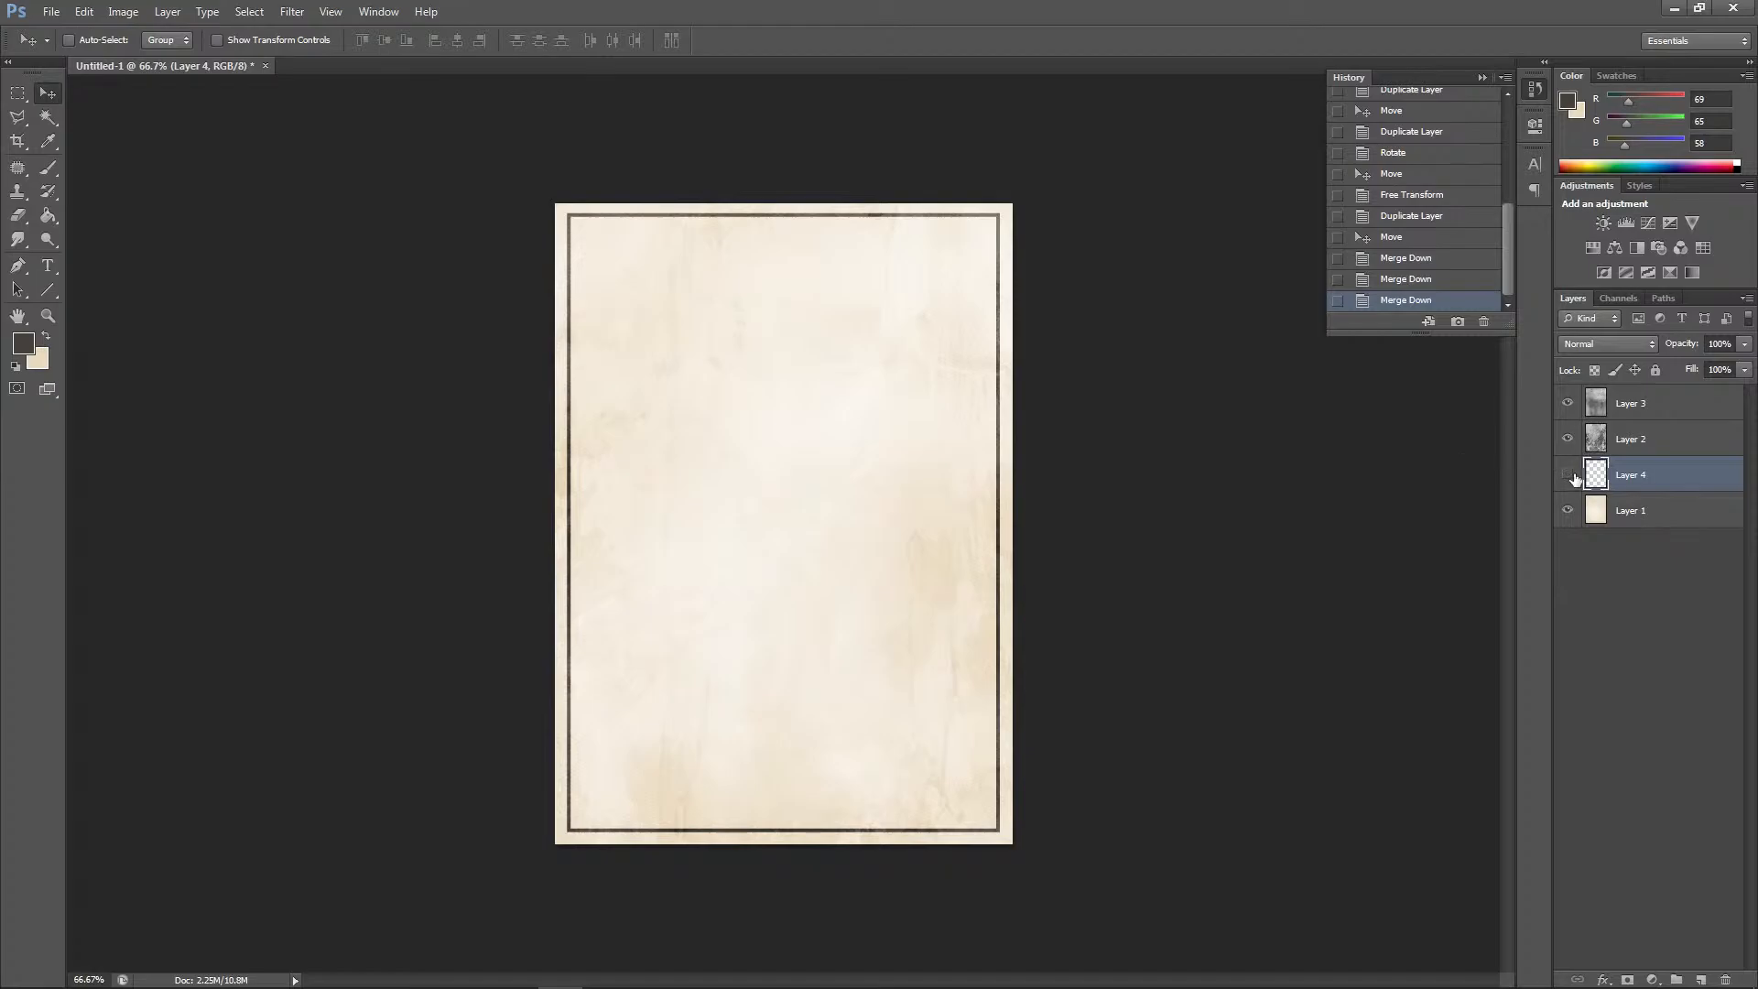
{"action": "left_click", "coordinate": [1568, 475]}
{"action": "left_click", "coordinate": [83, 11]}
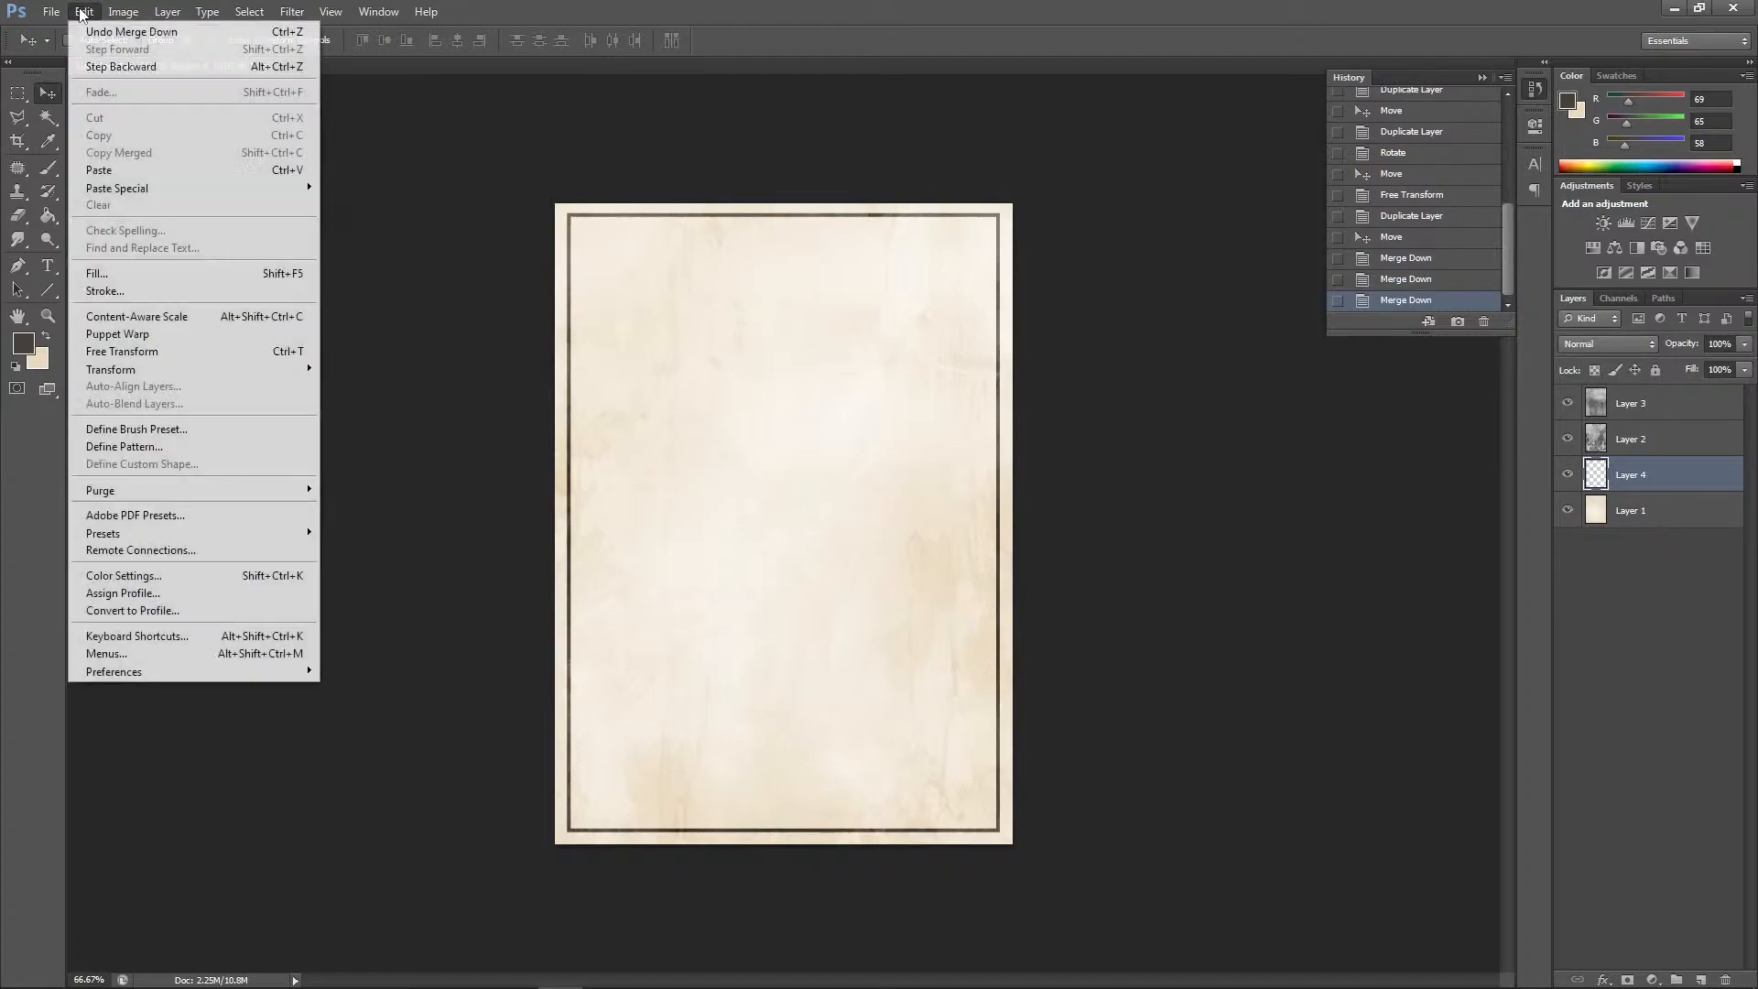
{"action": "left_click", "coordinate": [83, 11]}
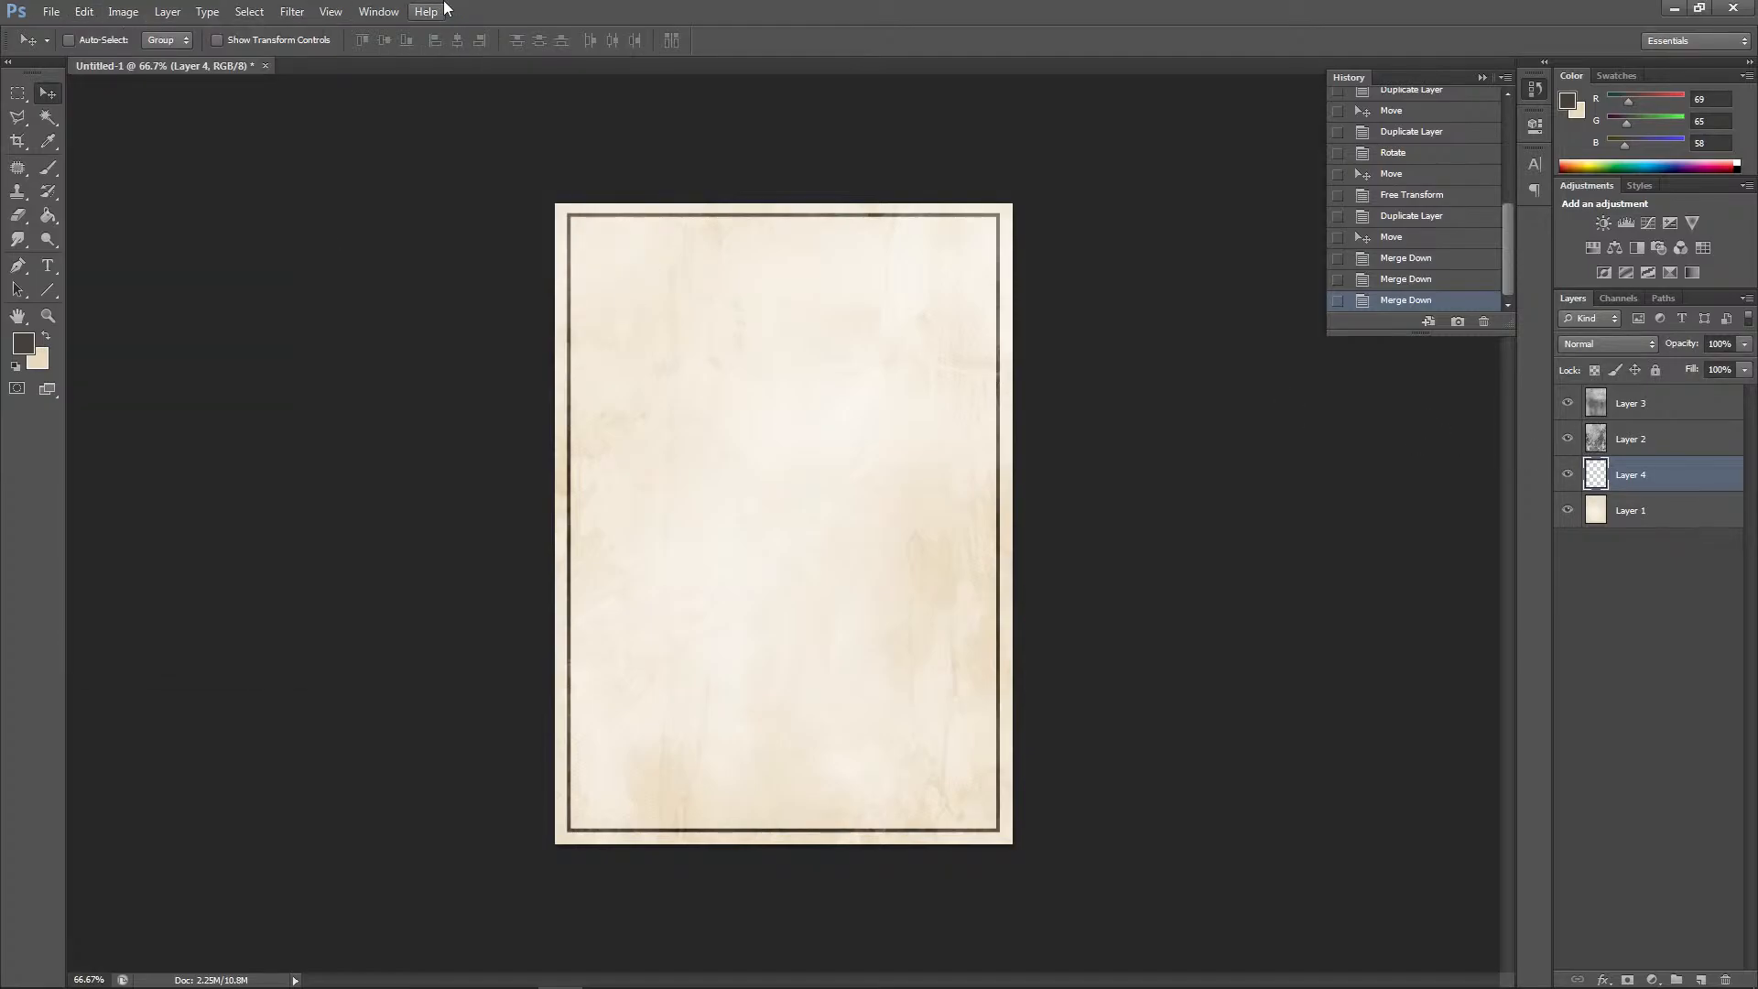
{"action": "key", "text": "ctrl+v"}
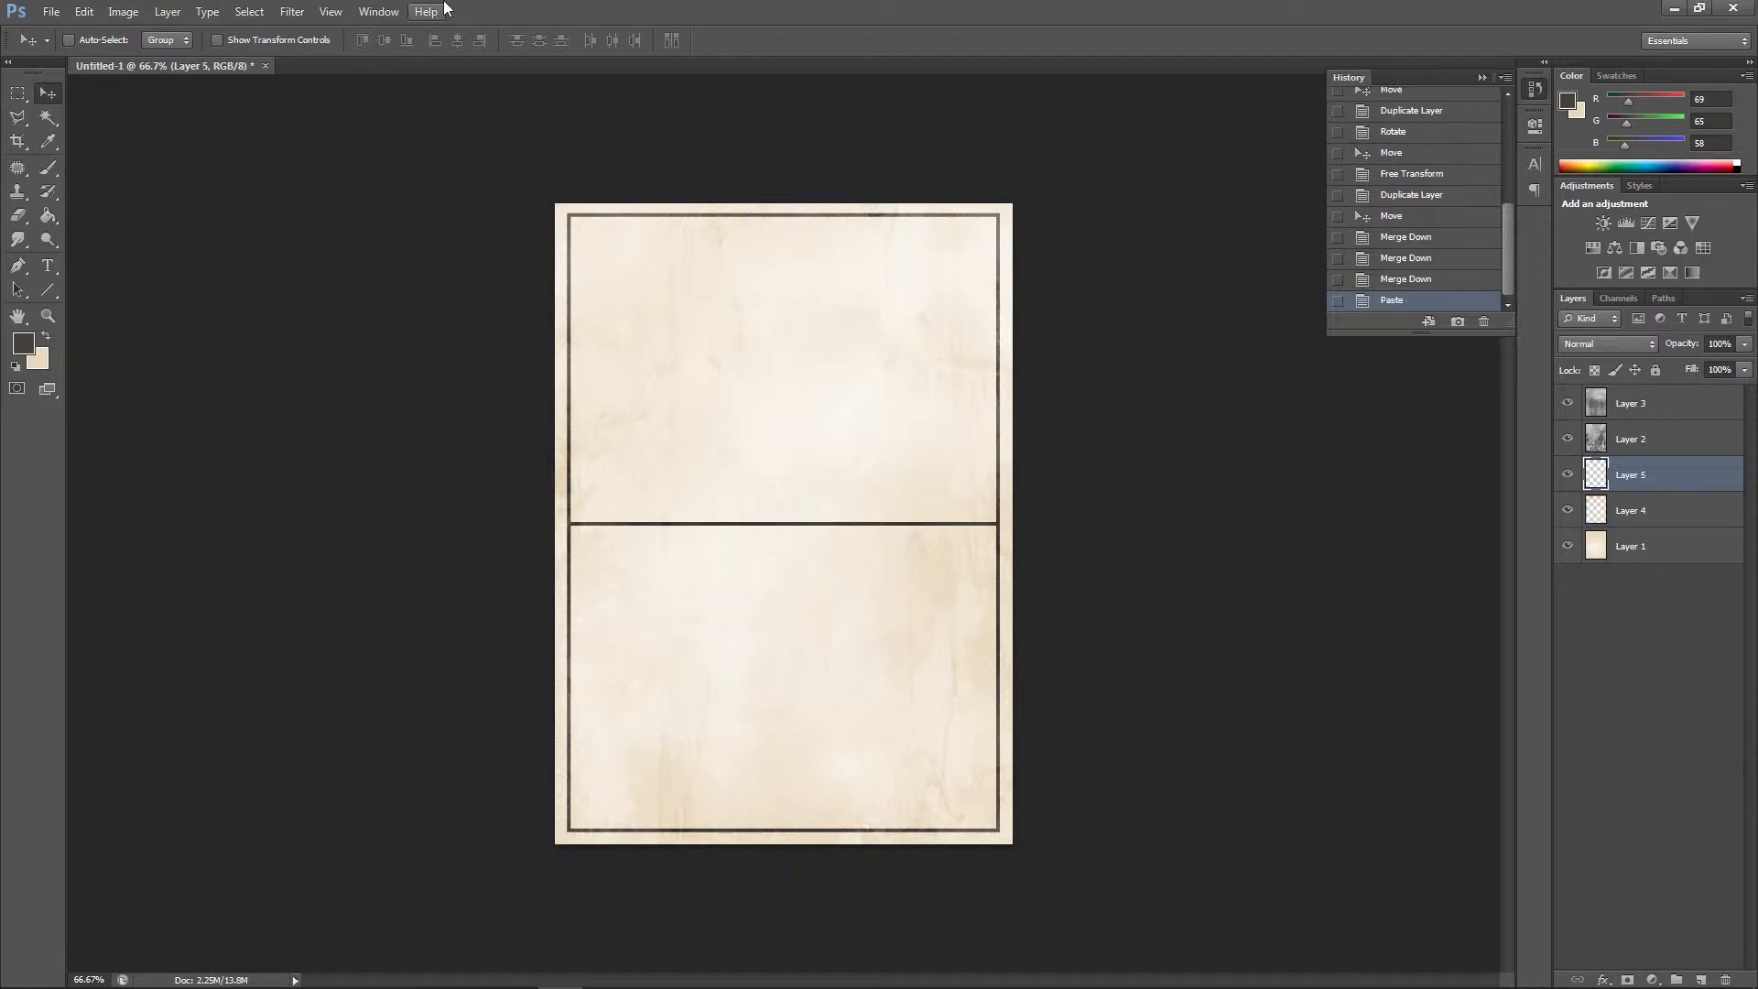
{"action": "left_click", "coordinate": [1399, 283]}
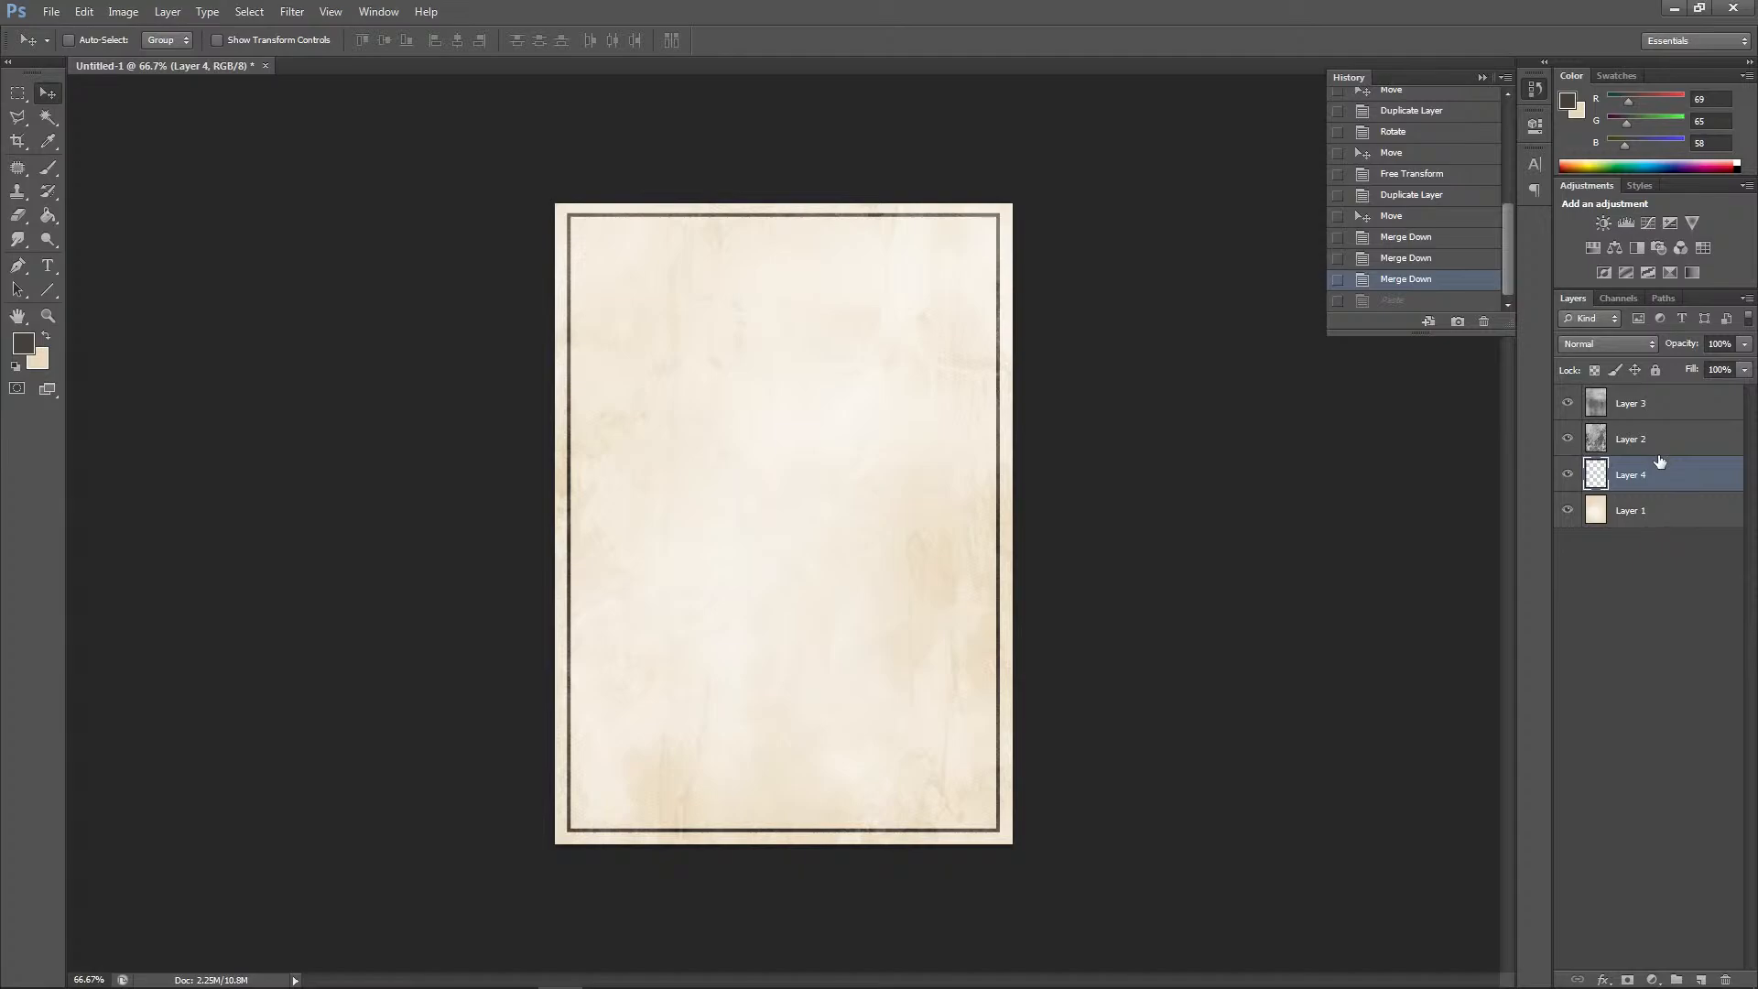
Center the merged border frame on the card by selecting the whole canvas, cutting the frame and pasting it back
{"action": "key", "text": "ctrl+a"}
{"action": "key", "text": "ctrl+x"}
{"action": "key", "text": "ctrl+v"}
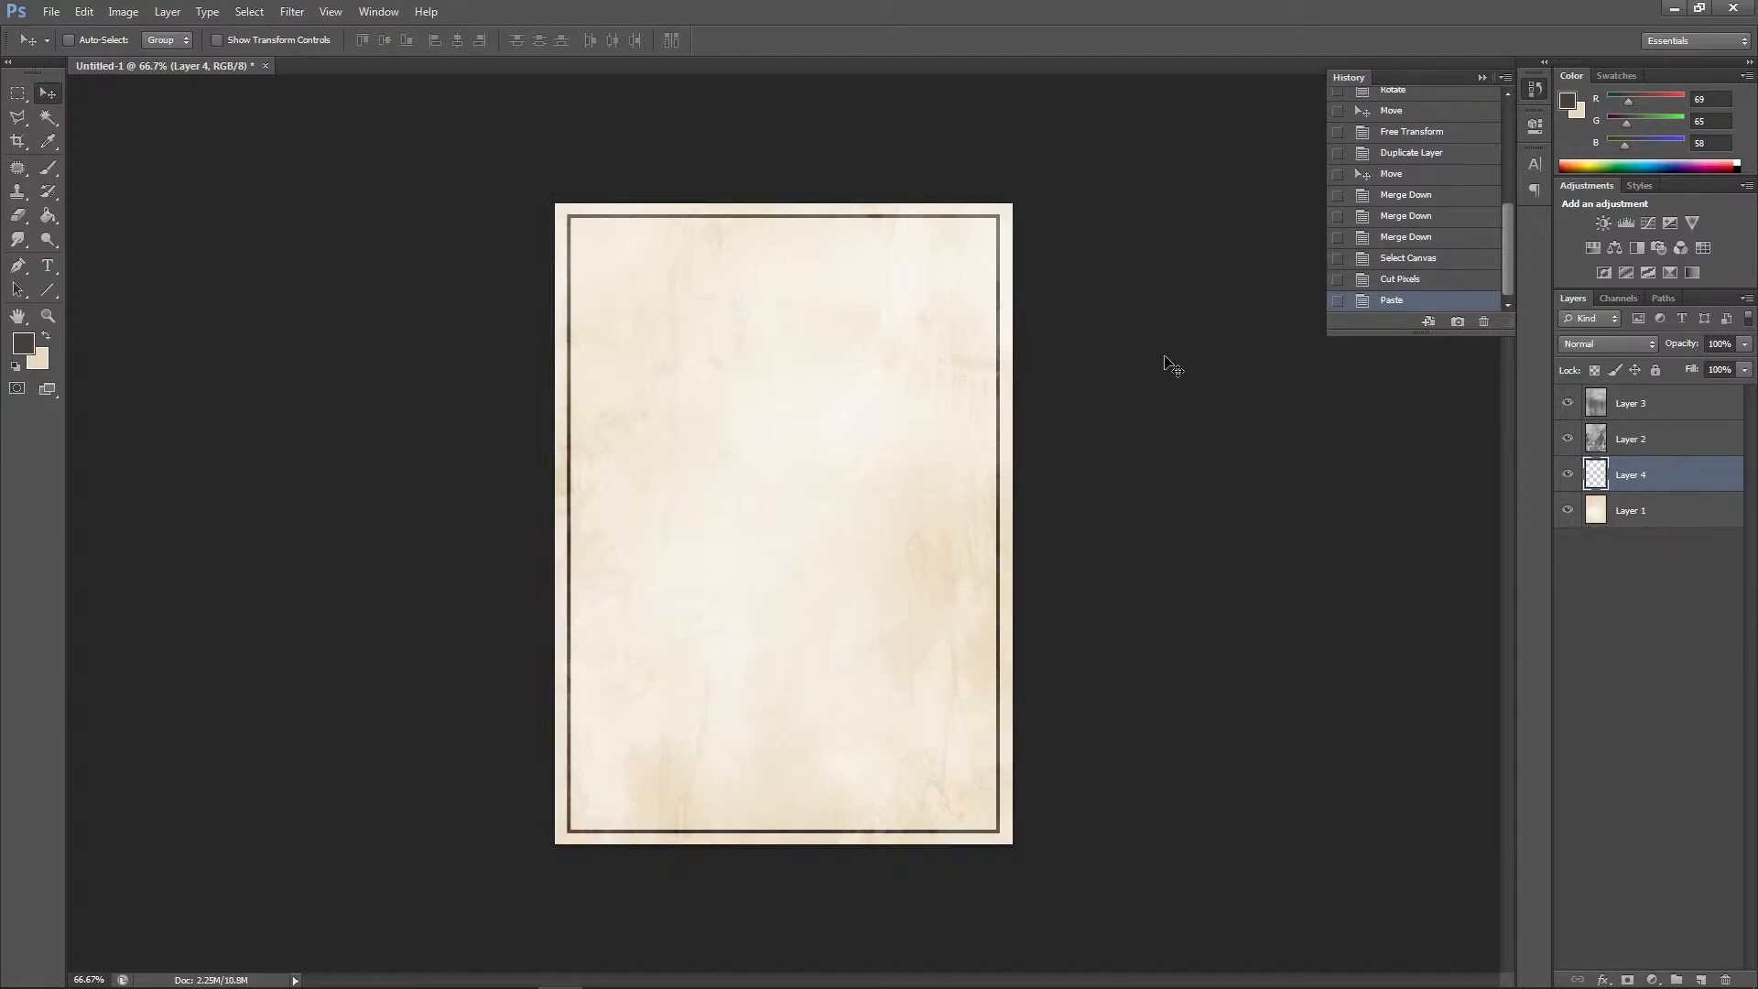
{"action": "key", "text": "ctrl+plus"}
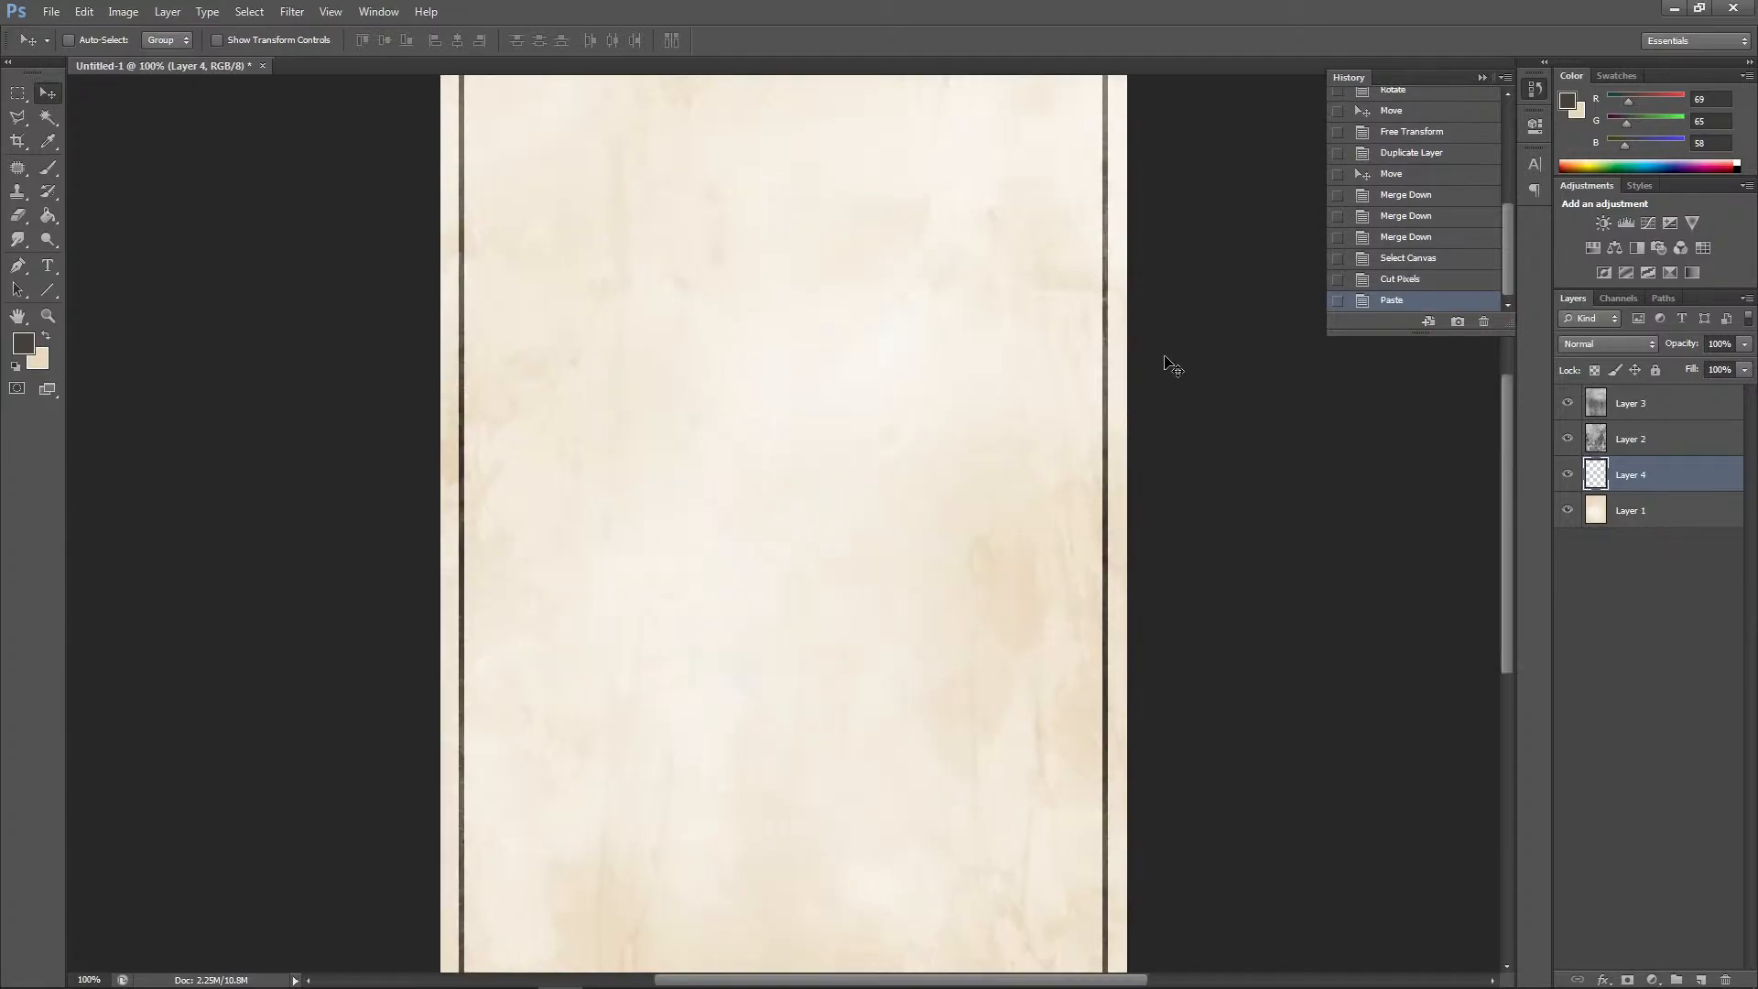
{"action": "key", "text": "ctrl+minus"}
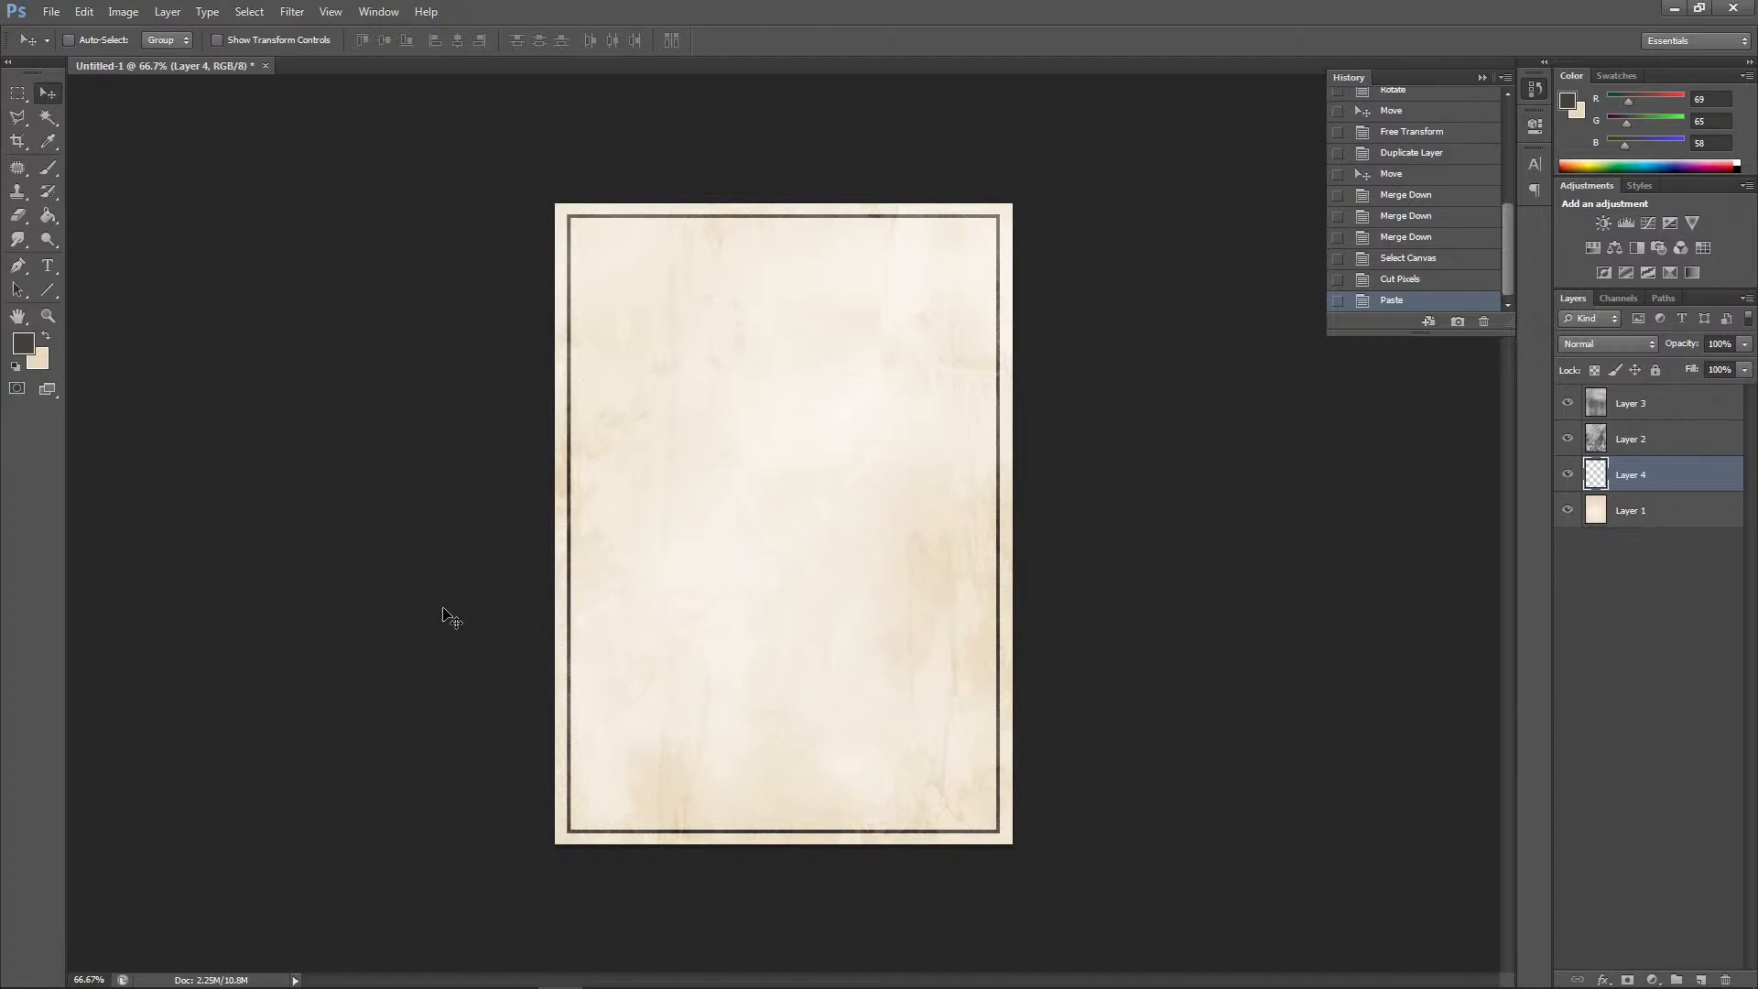
Wear down the border lines on Layer 4 along all four sides using the Eraser with a rough 77-pixel brush at 100% opacity
{"action": "left_click", "coordinate": [50, 169]}
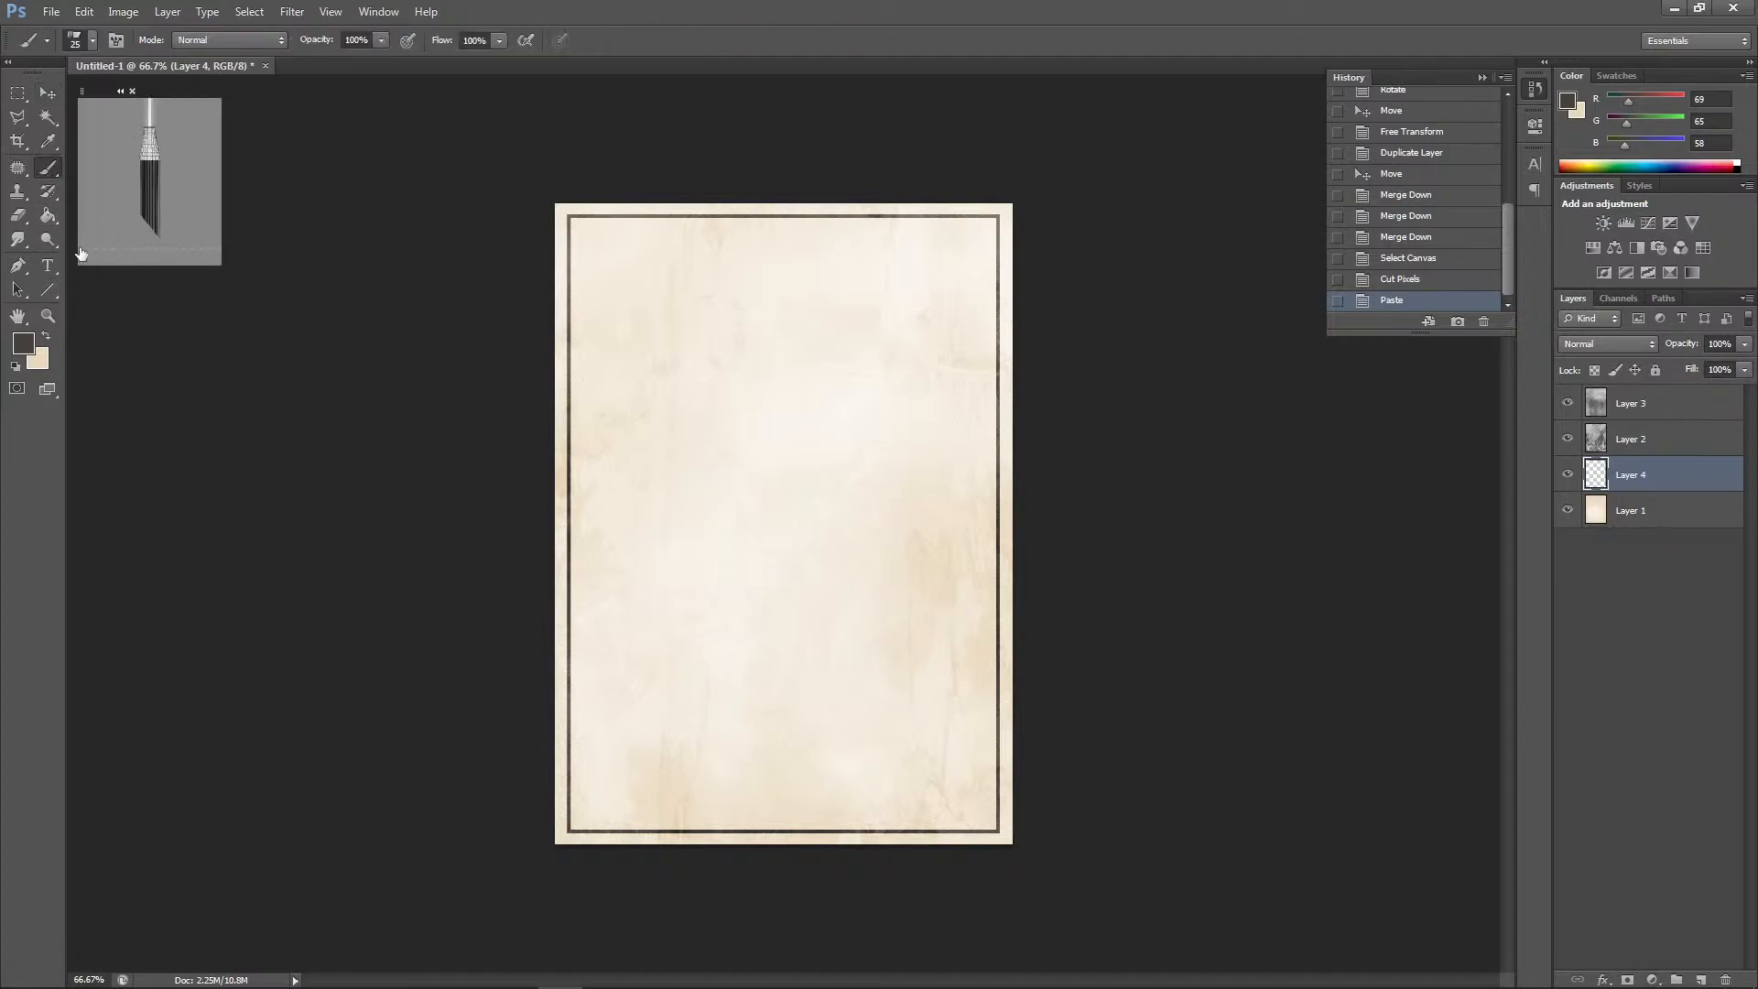
{"action": "left_click", "coordinate": [18, 216]}
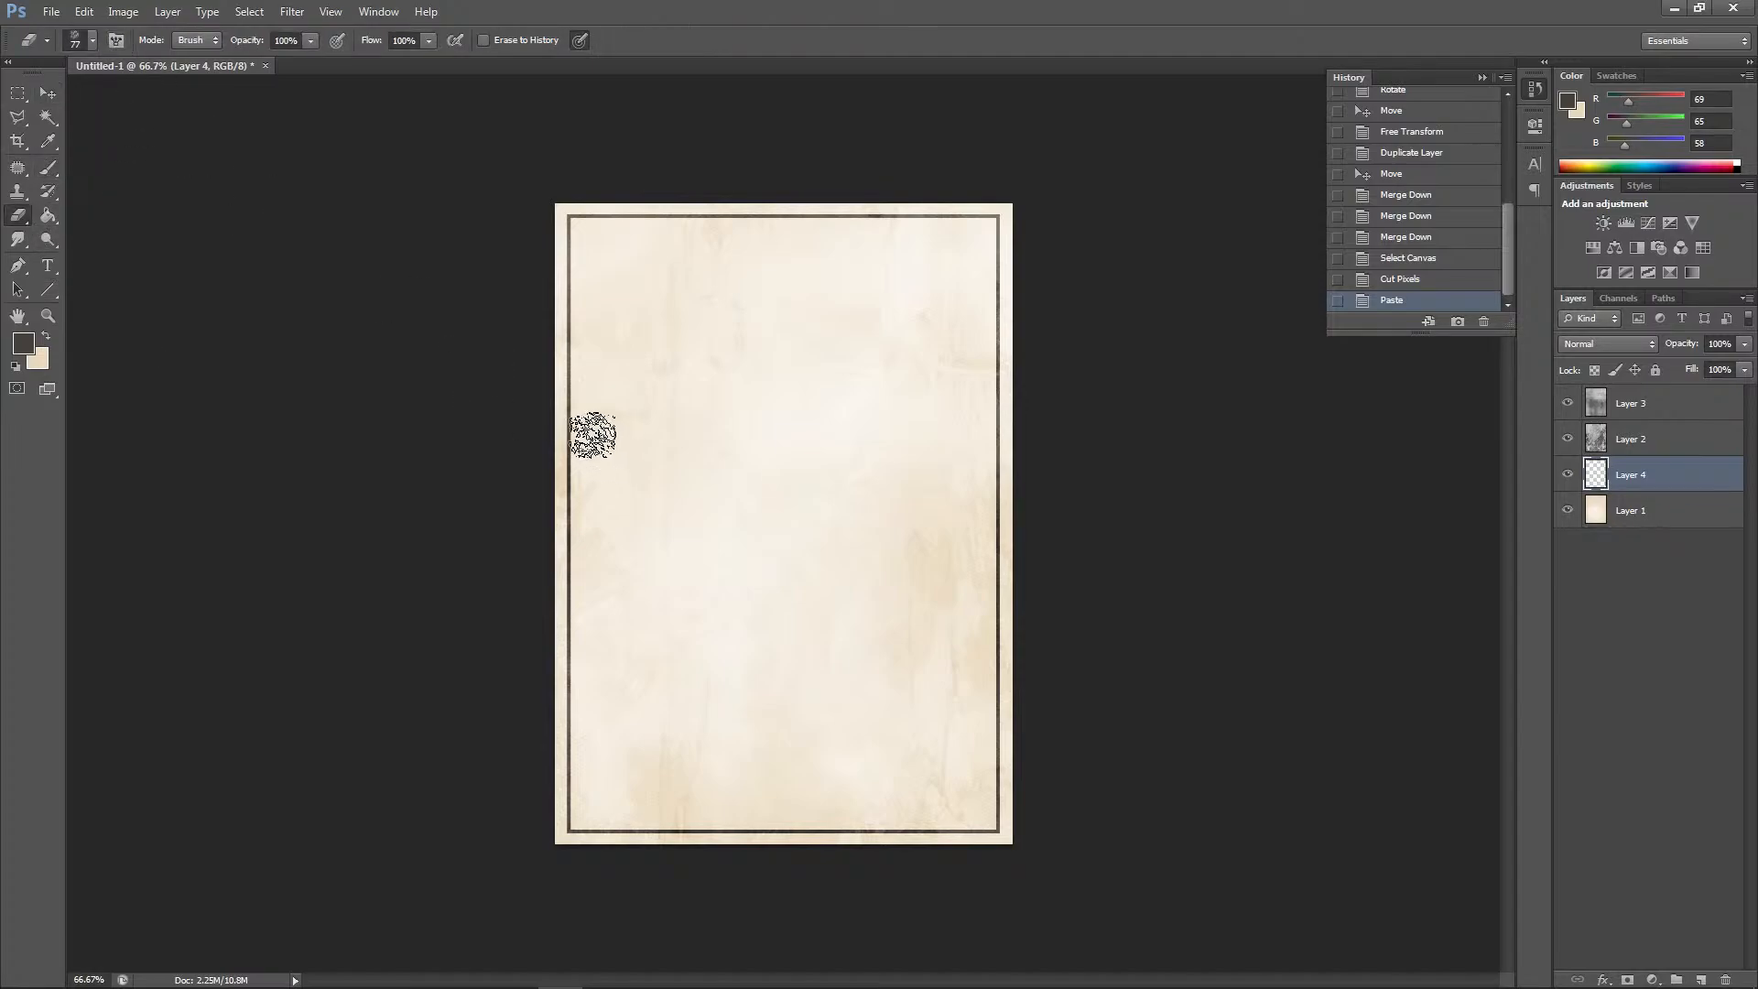
{"action": "mouse_move", "coordinate": [584, 442]}
{"action": "left_mouse_down"}
{"action": "mouse_move", "coordinate": [574, 503]}
{"action": "mouse_move", "coordinate": [575, 476]}
{"action": "left_mouse_up"}
{"action": "left_click_drag", "start_coordinate": [577, 546], "coordinate": [575, 705]}
{"action": "key", "text": "ctrl+z"}
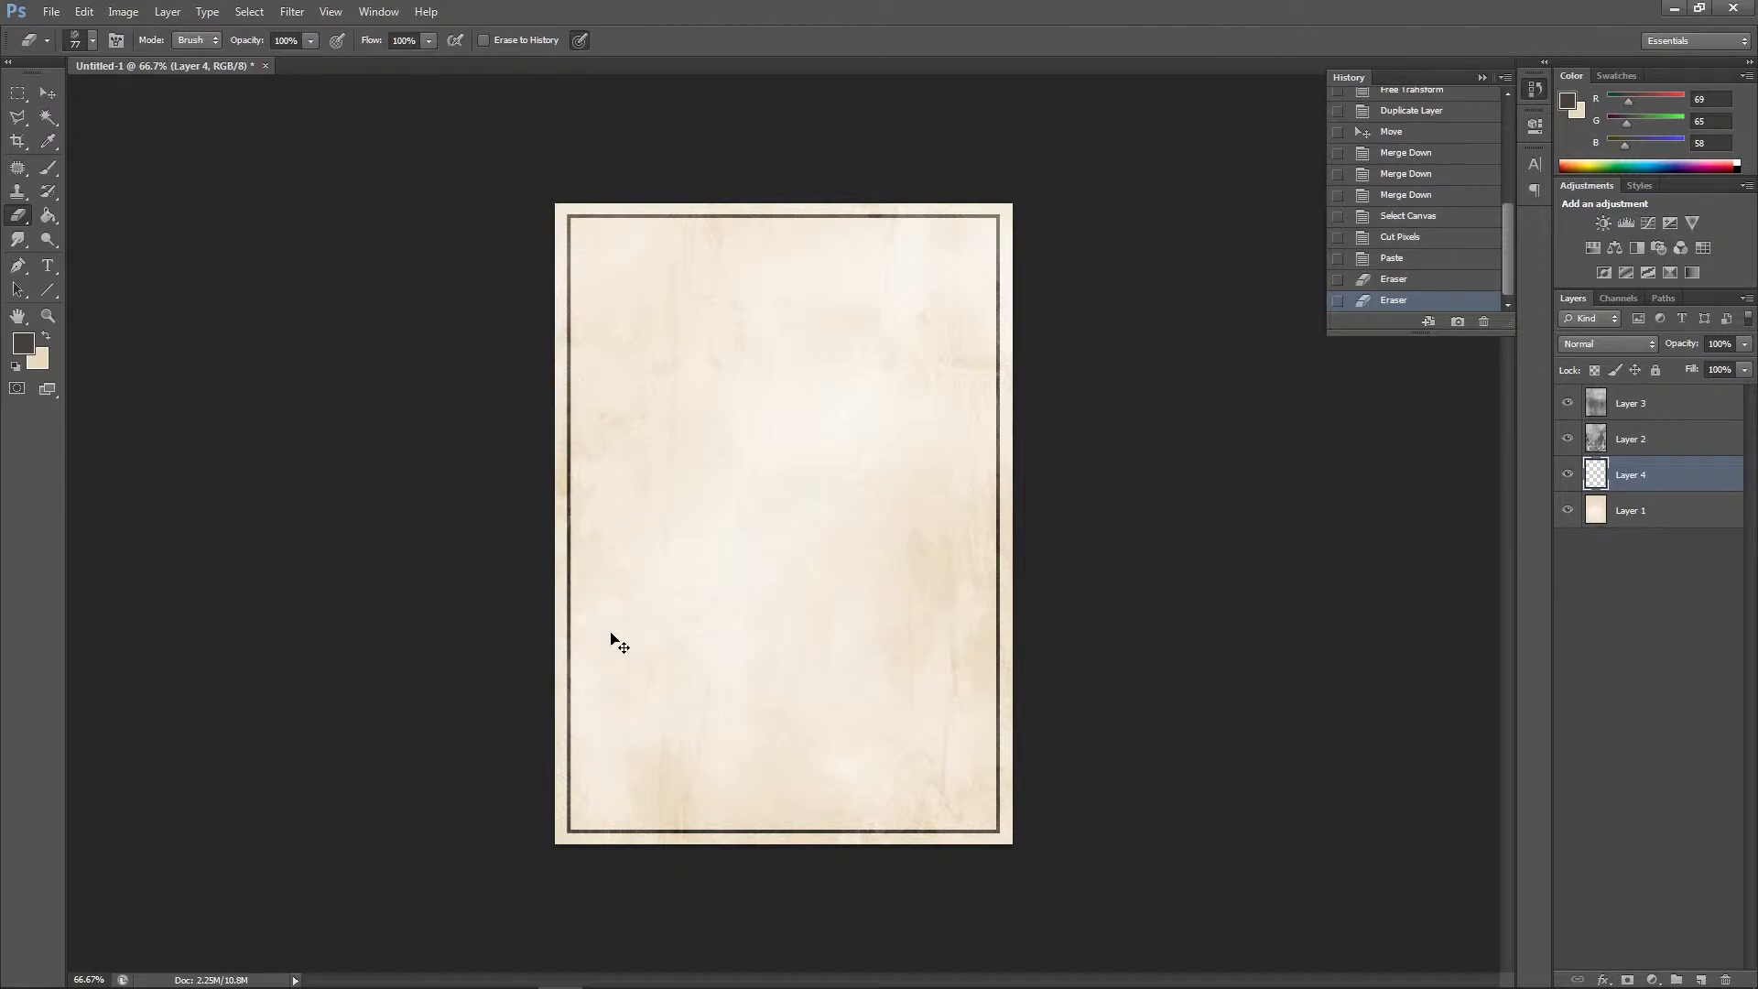
{"action": "mouse_move", "coordinate": [578, 607]}
{"action": "left_mouse_down"}
{"action": "mouse_move", "coordinate": [573, 816]}
{"action": "mouse_move", "coordinate": [592, 842]}
{"action": "mouse_move", "coordinate": [991, 839]}
{"action": "mouse_move", "coordinate": [1014, 826]}
{"action": "mouse_move", "coordinate": [1010, 762]}
{"action": "mouse_move", "coordinate": [991, 836]}
{"action": "mouse_move", "coordinate": [1010, 771]}
{"action": "mouse_move", "coordinate": [1000, 667]}
{"action": "mouse_move", "coordinate": [1073, 675]}
{"action": "mouse_move", "coordinate": [983, 617]}
{"action": "mouse_move", "coordinate": [996, 842]}
{"action": "left_mouse_up"}
{"action": "key", "text": "ctrl+z"}
{"action": "left_click", "coordinate": [996, 842]}
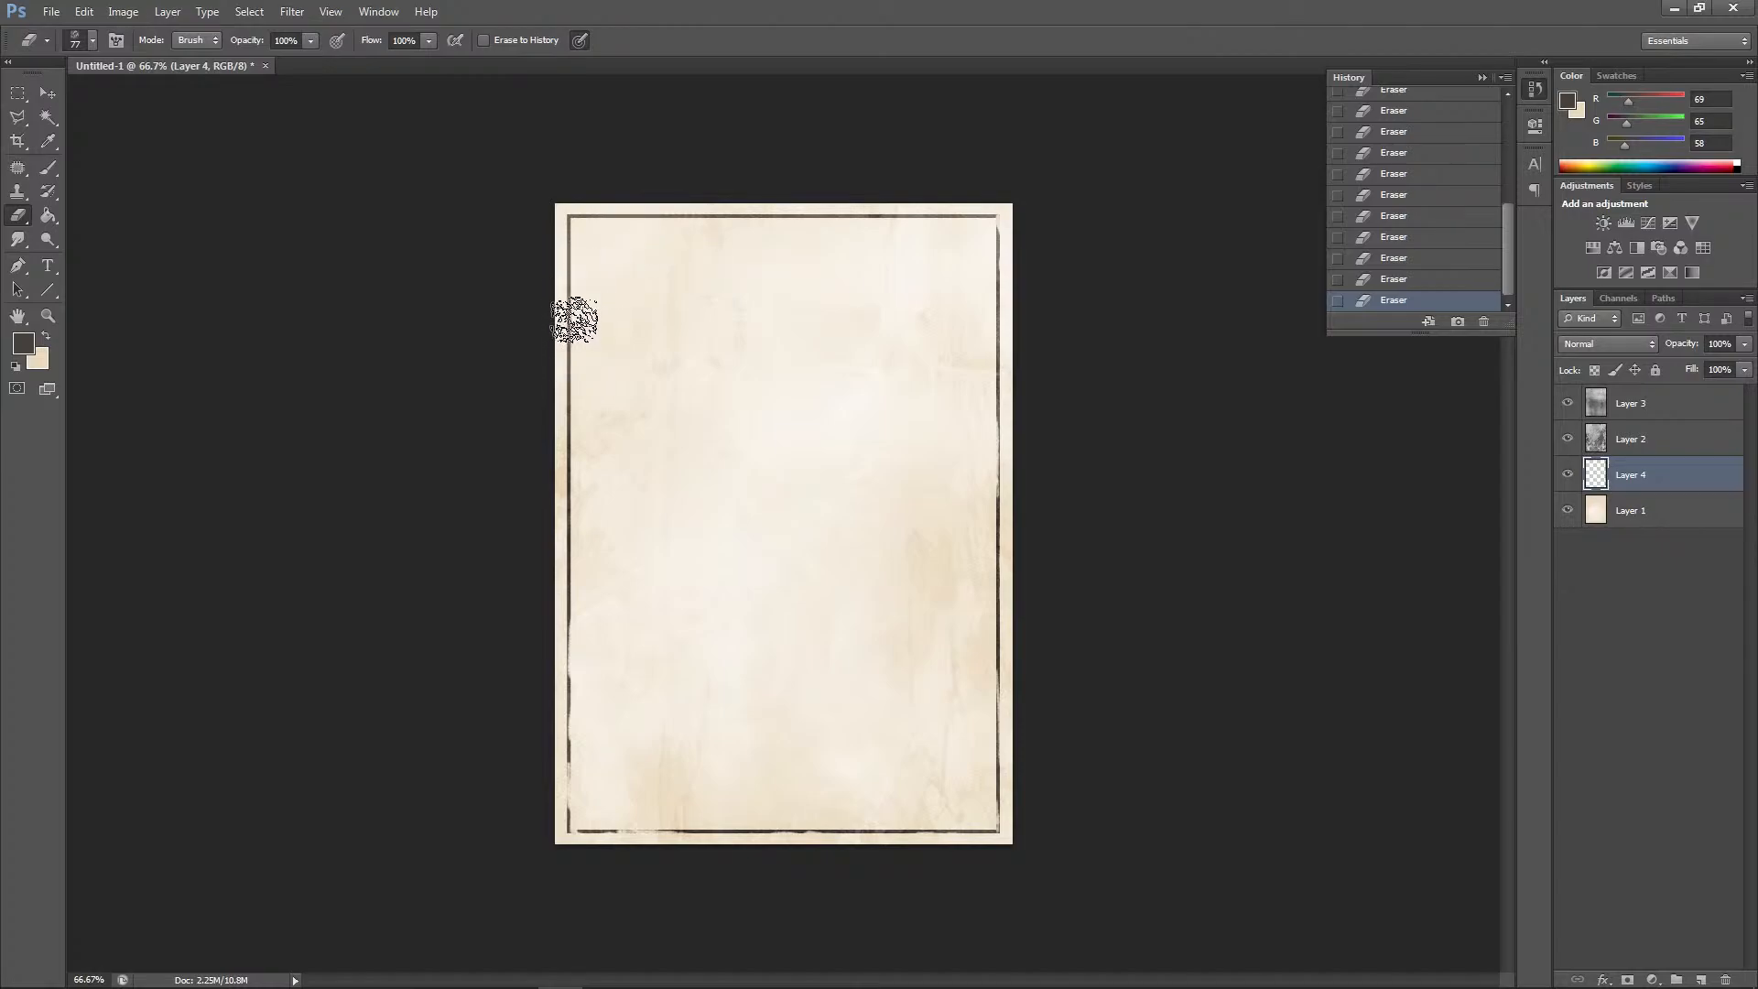
{"action": "left_click_drag", "start_coordinate": [569, 351], "coordinate": [576, 406]}
{"action": "mouse_move", "coordinate": [597, 295]}
{"action": "left_mouse_down"}
{"action": "mouse_move", "coordinate": [574, 240]}
{"action": "mouse_move", "coordinate": [642, 228]}
{"action": "mouse_move", "coordinate": [601, 218]}
{"action": "mouse_move", "coordinate": [734, 232]}
{"action": "mouse_move", "coordinate": [825, 221]}
{"action": "left_mouse_up"}
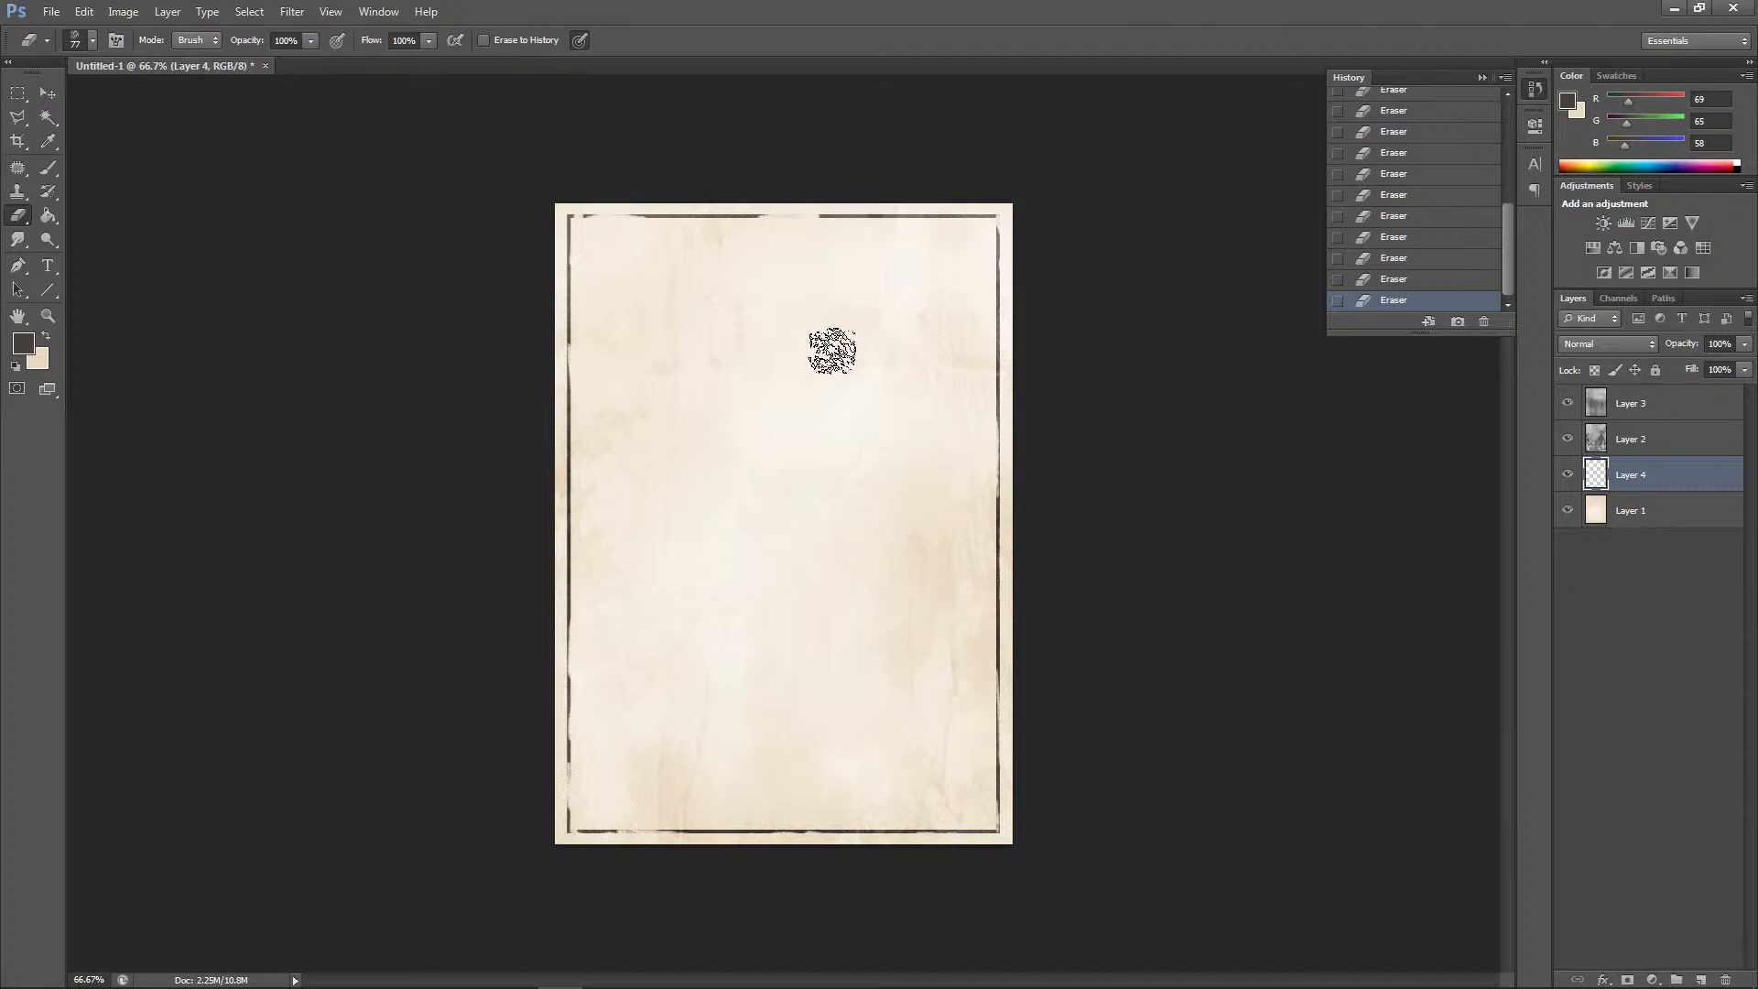
{"action": "key", "text": "ctrl+z"}
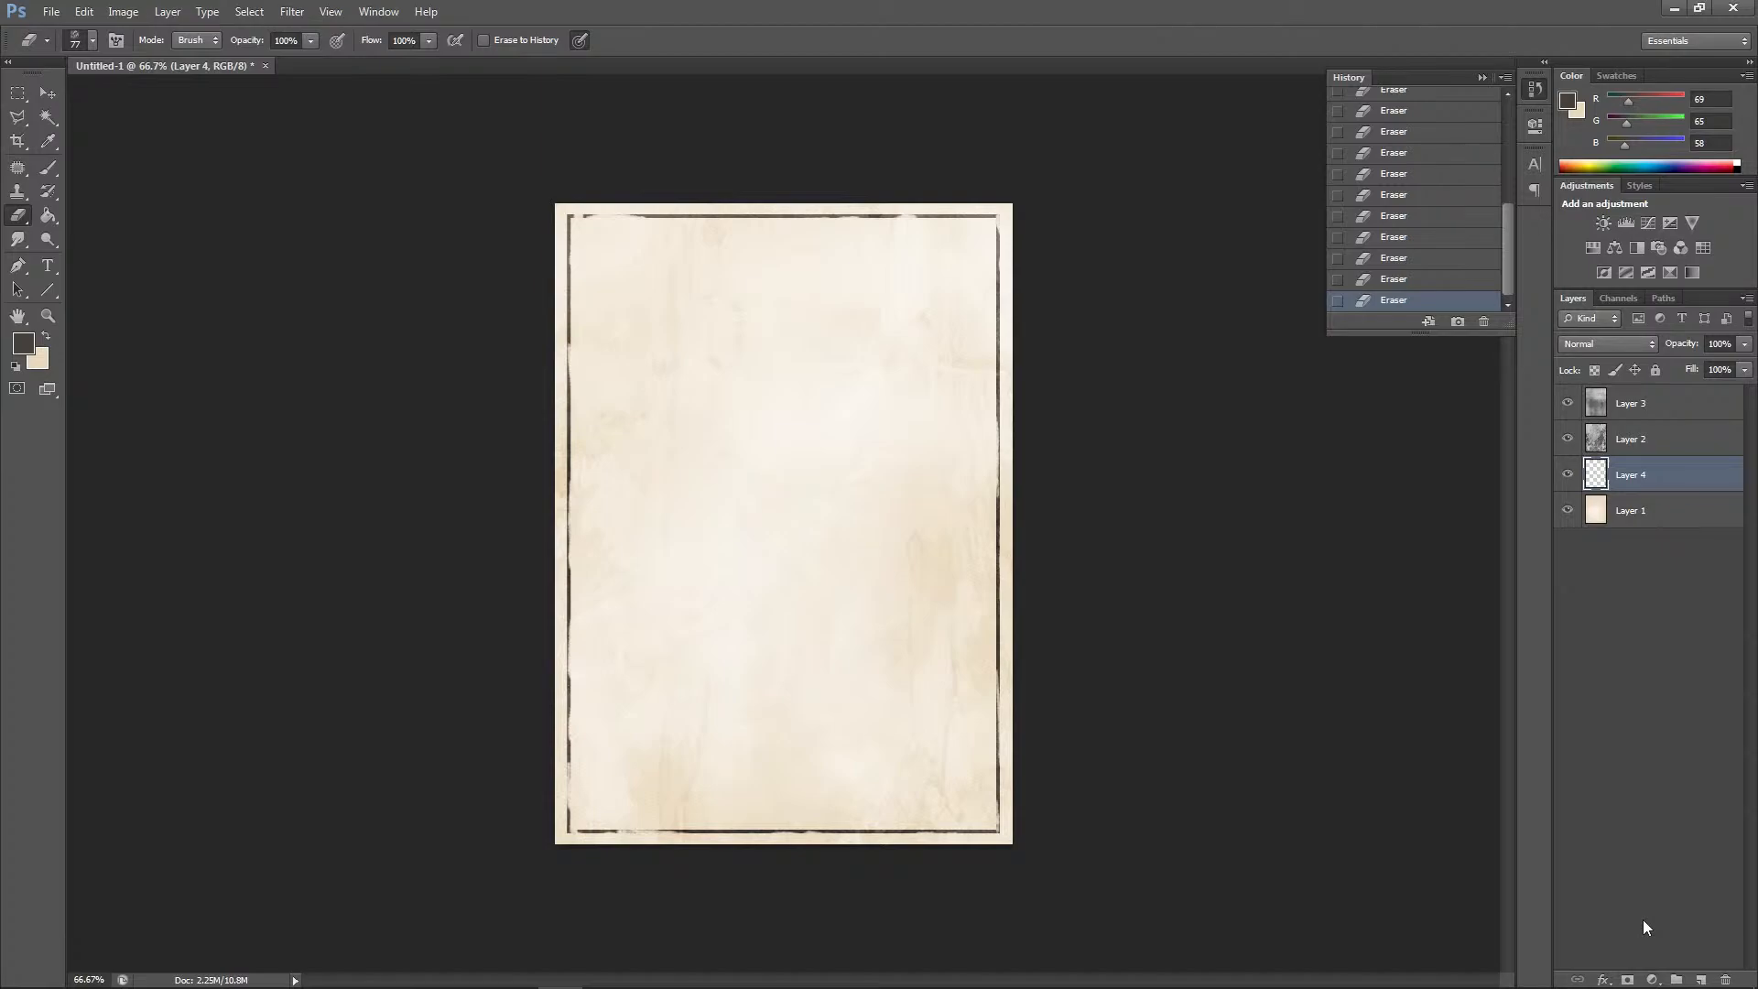
Reduce the opacity of the border on Layer 4 to 81%
{"action": "left_click", "coordinate": [1744, 343]}
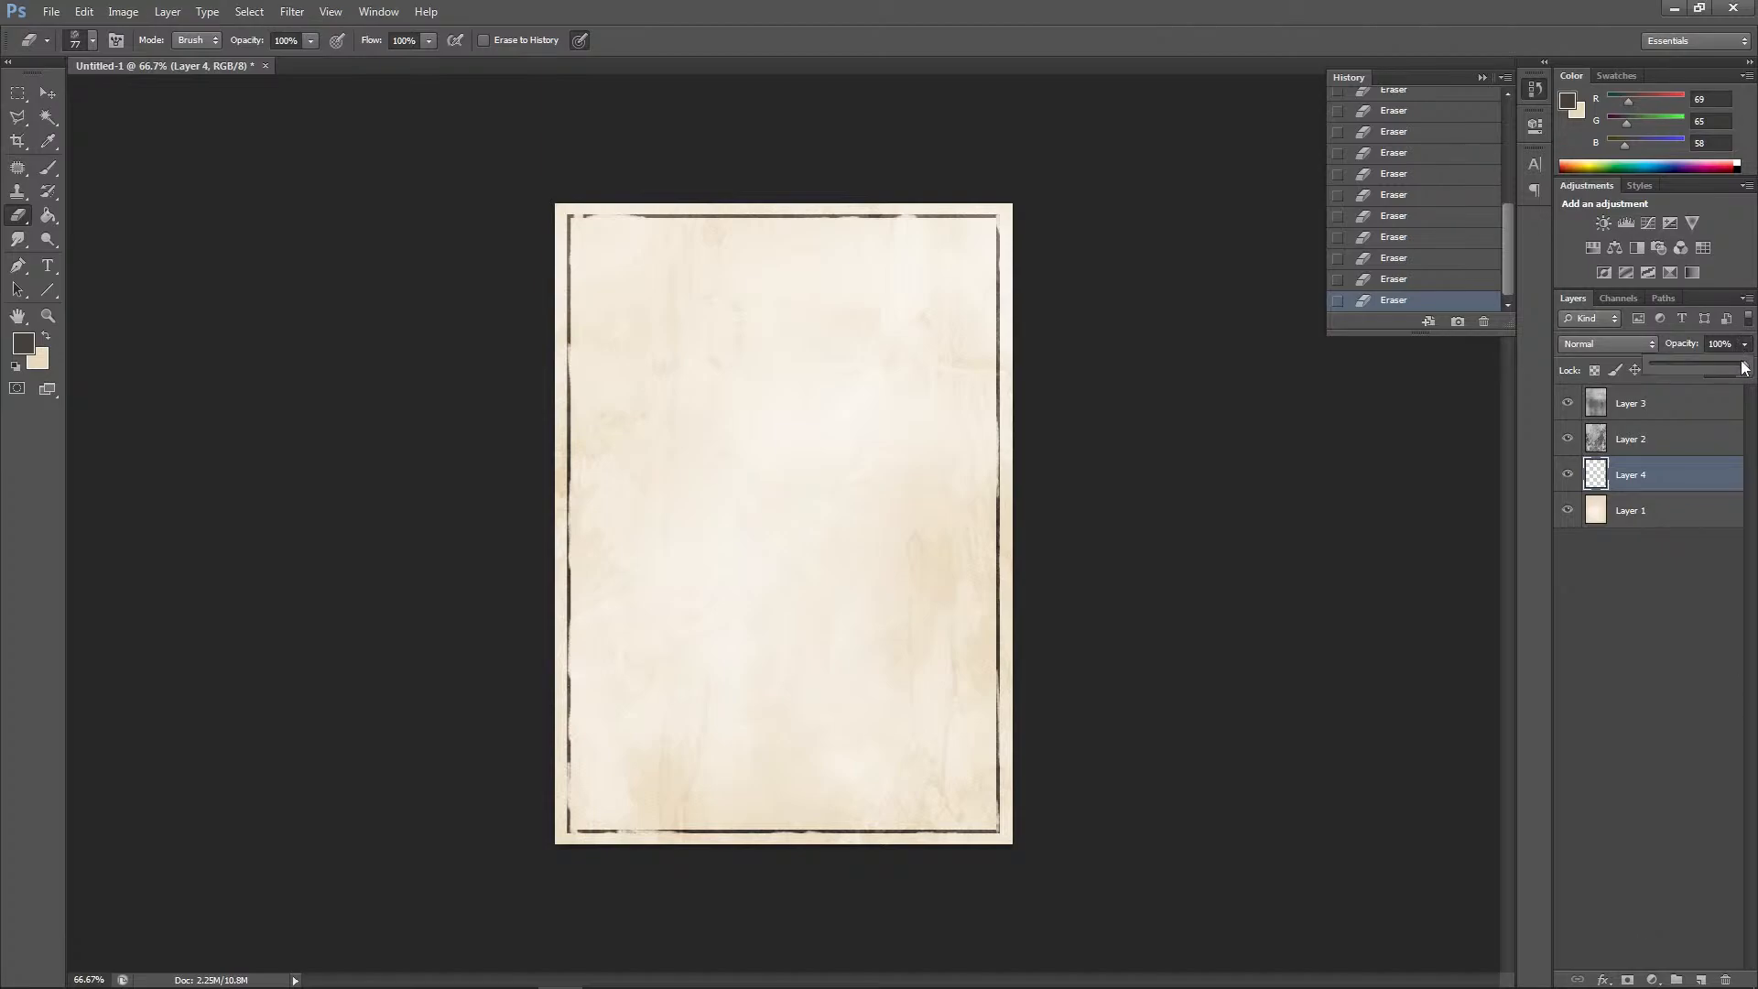
{"action": "left_click_drag", "start_coordinate": [1744, 367], "coordinate": [1729, 360]}
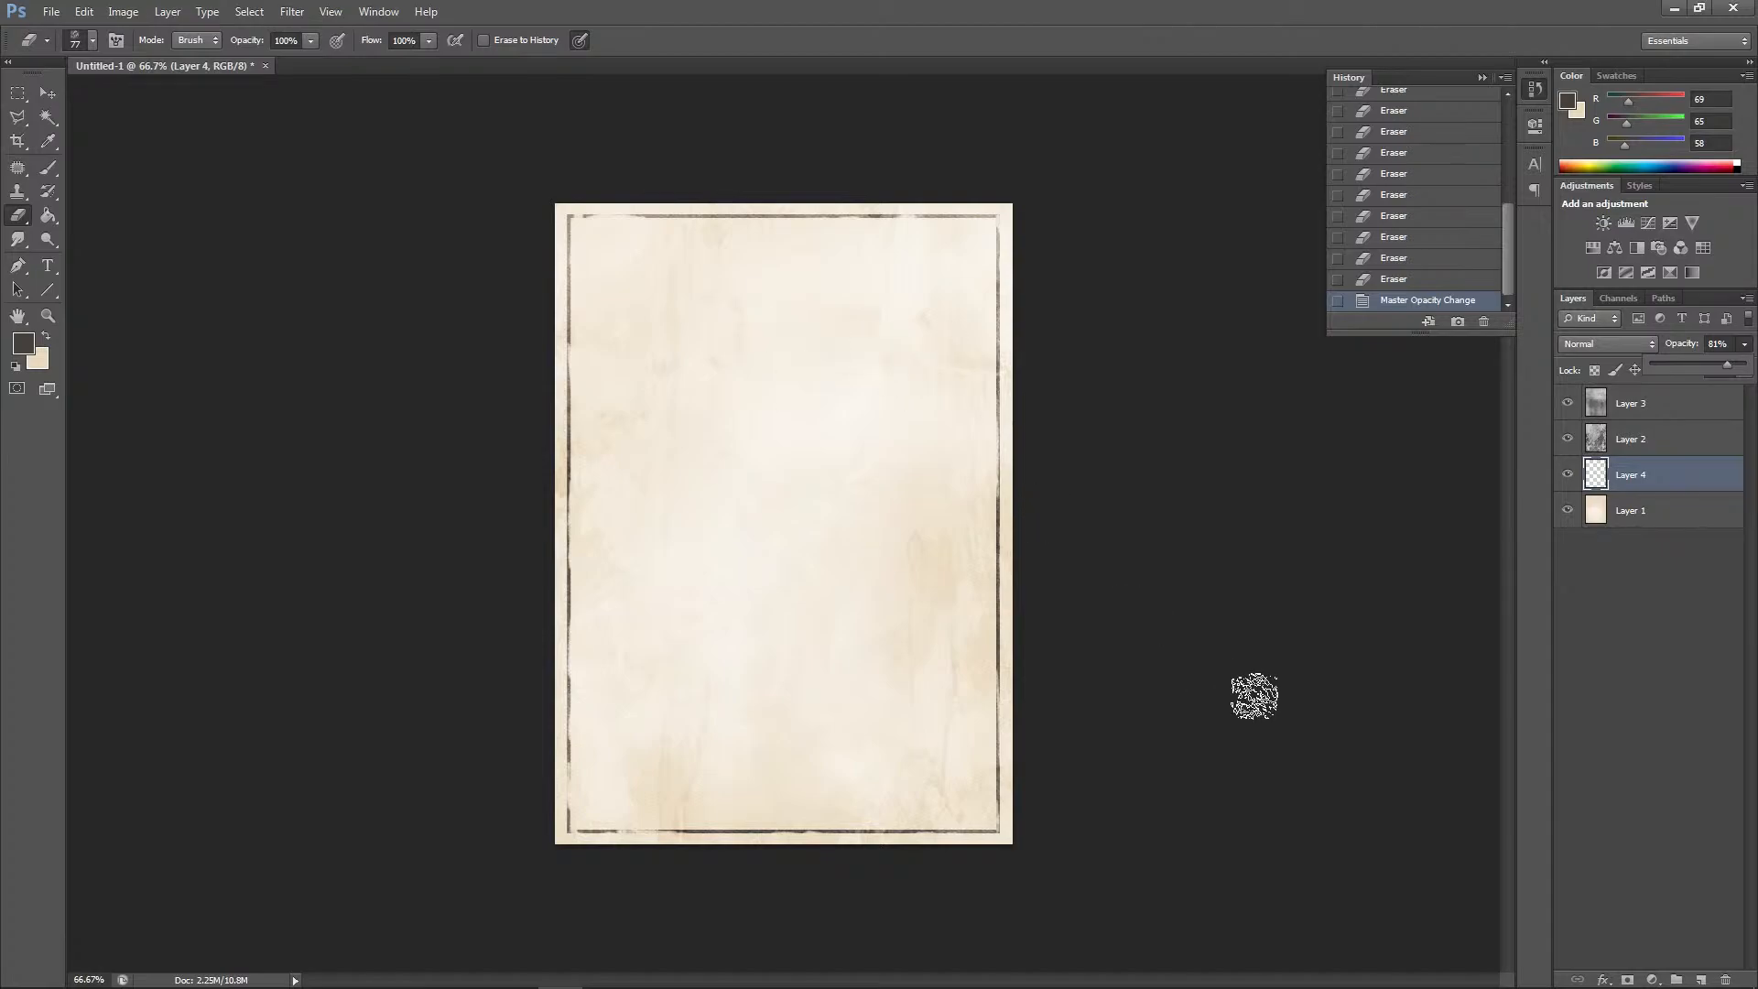
{"action": "key", "text": "ctrl+minus"}
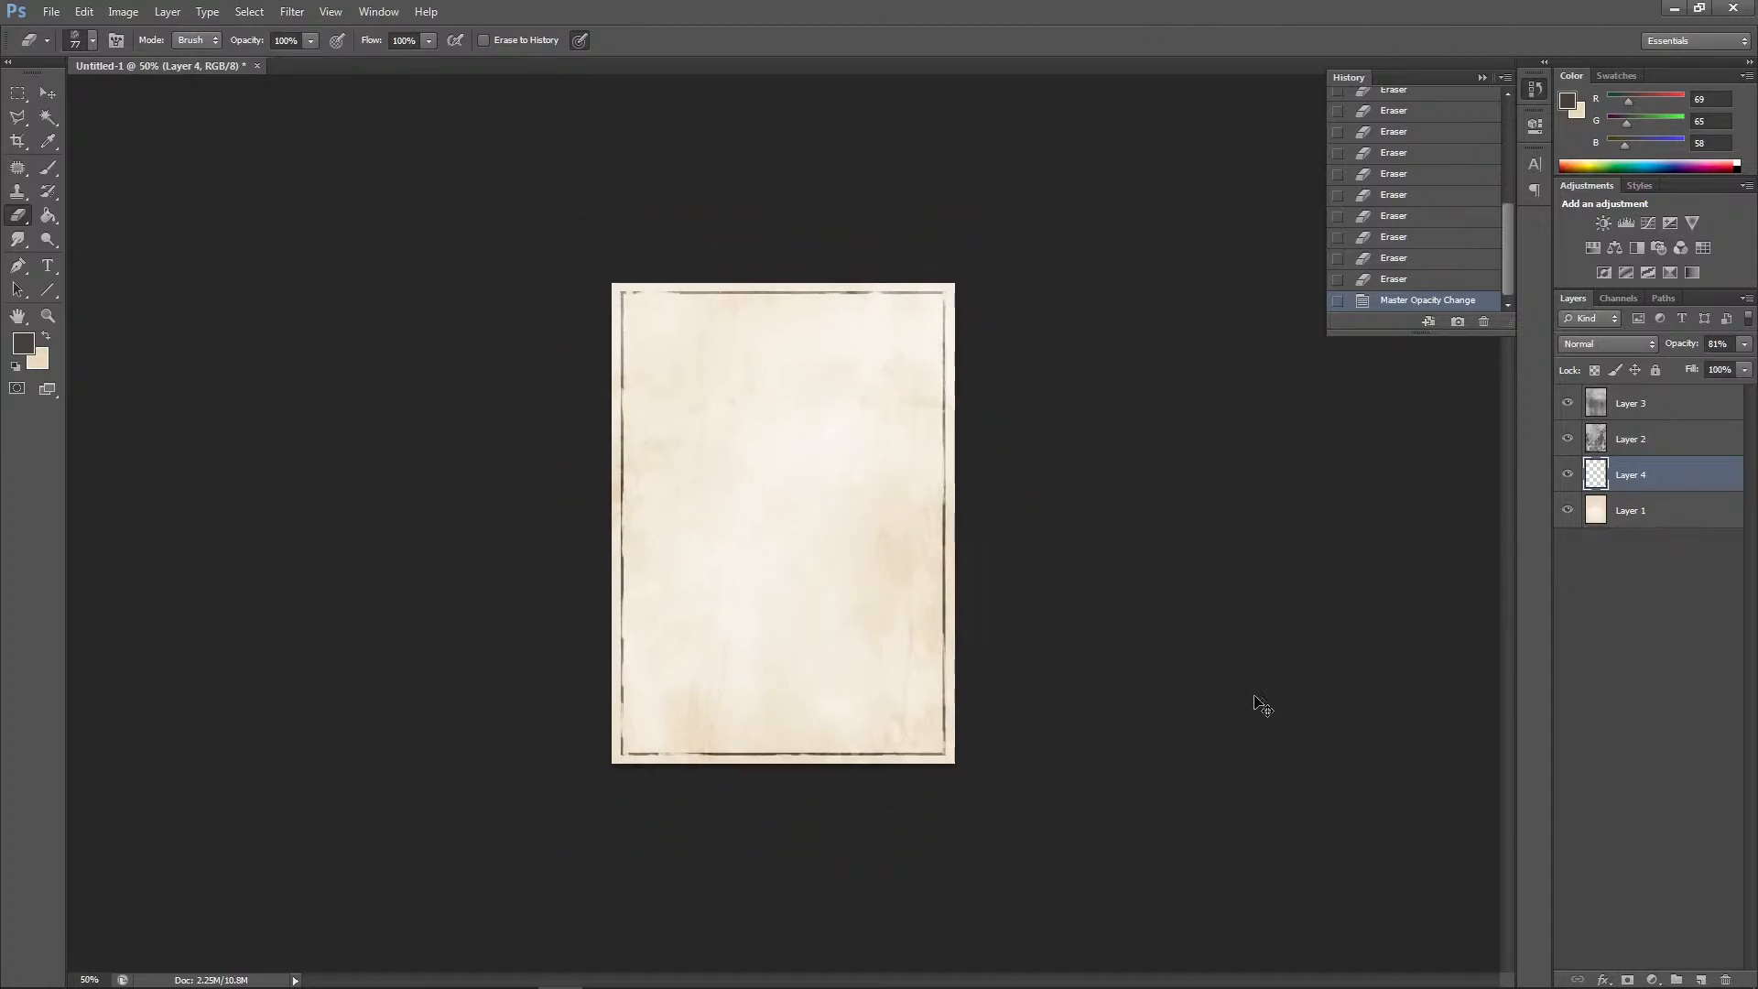
{"action": "key", "text": "ctrl+plus"}
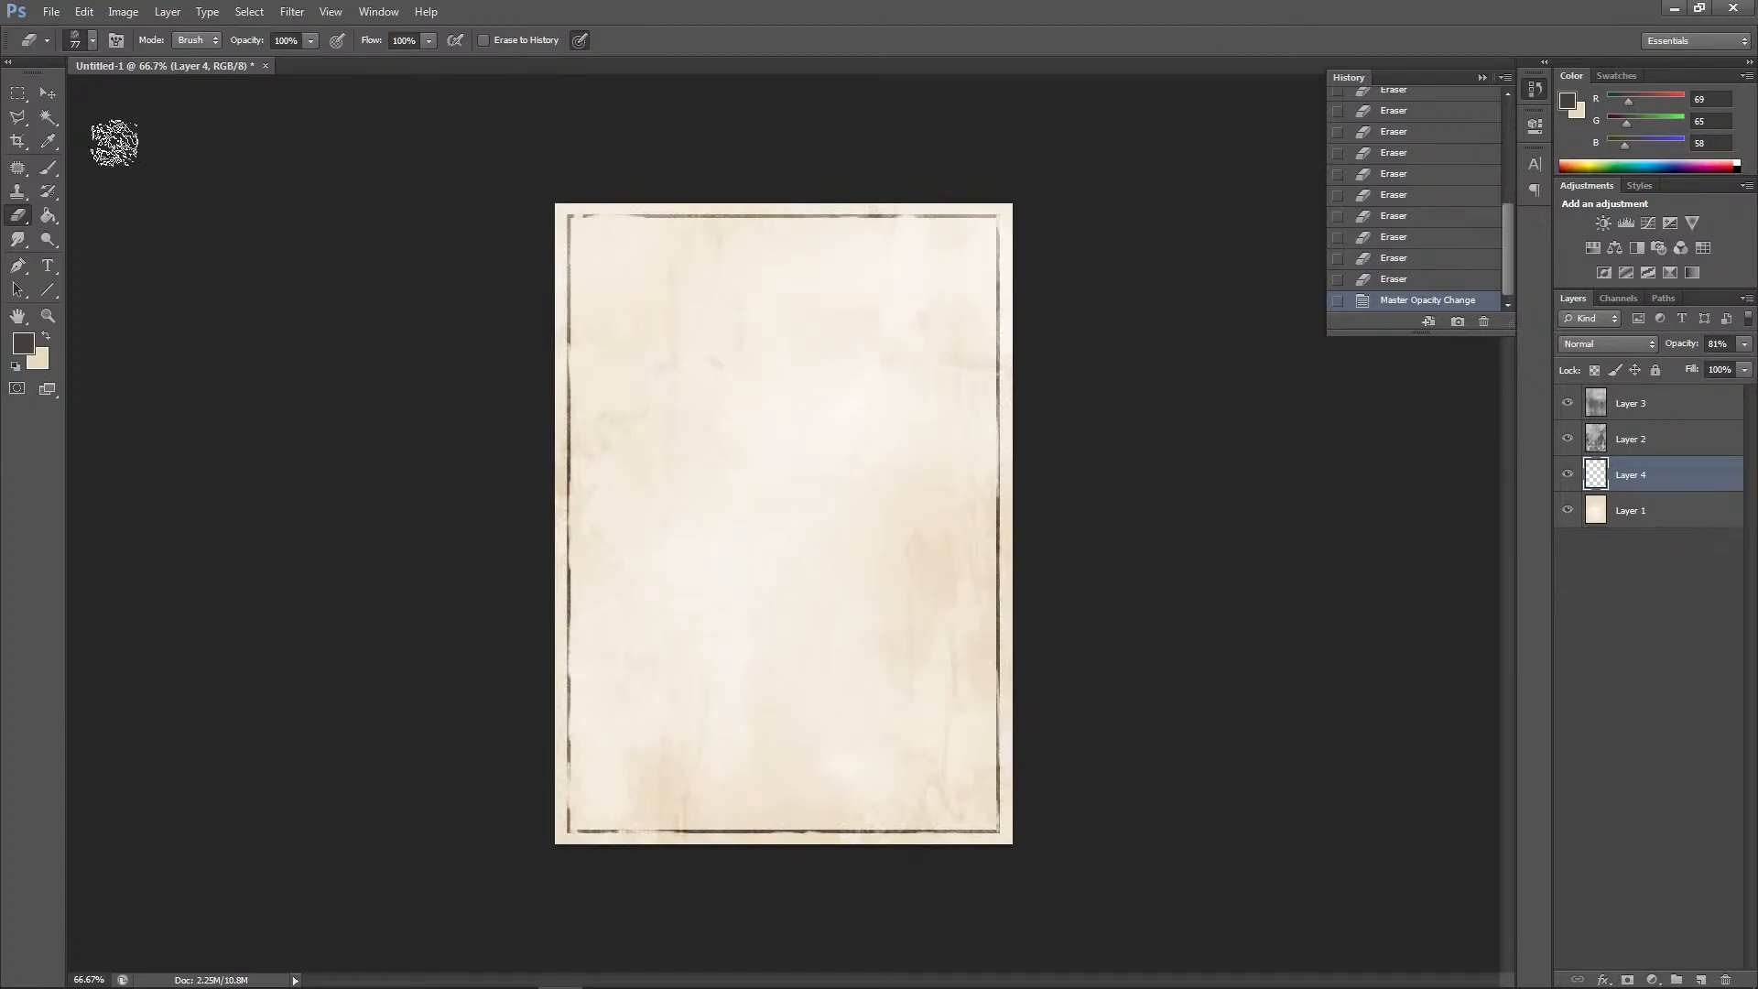
Open Enemy_cards.psd from the Soulless folder inside Board Games
{"action": "left_click", "coordinate": [55, 12]}
{"action": "left_click", "coordinate": [69, 50]}
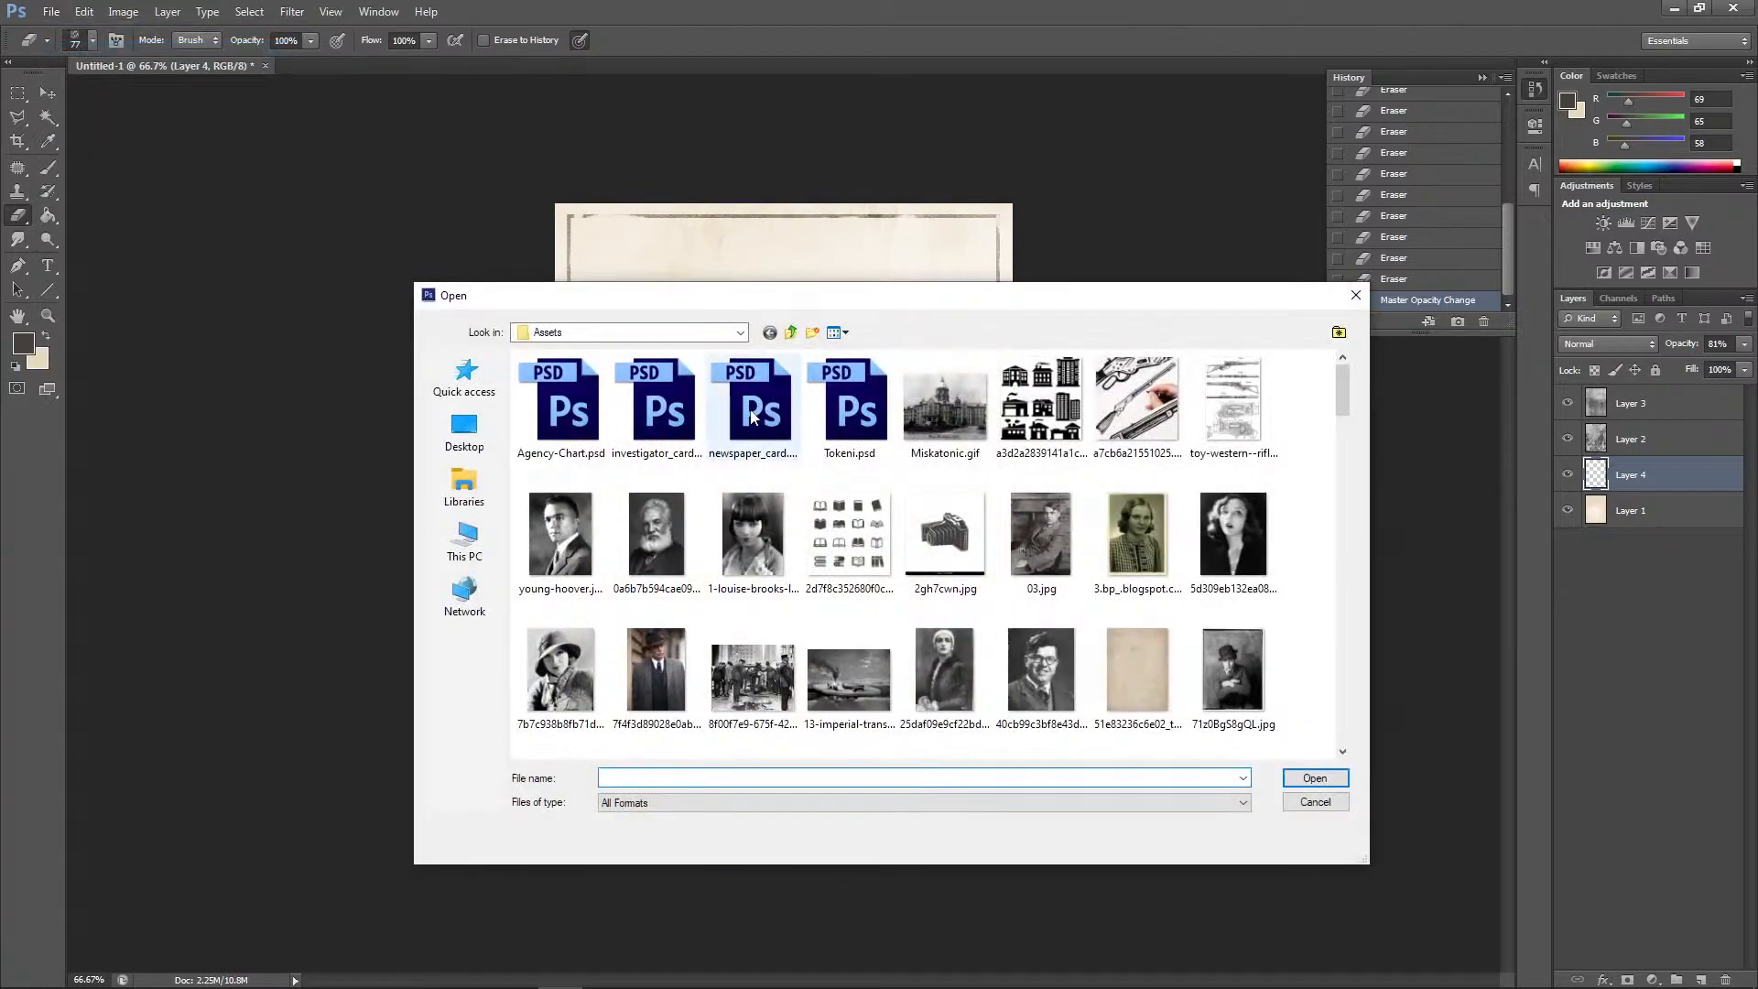
{"action": "left_click", "coordinate": [790, 332]}
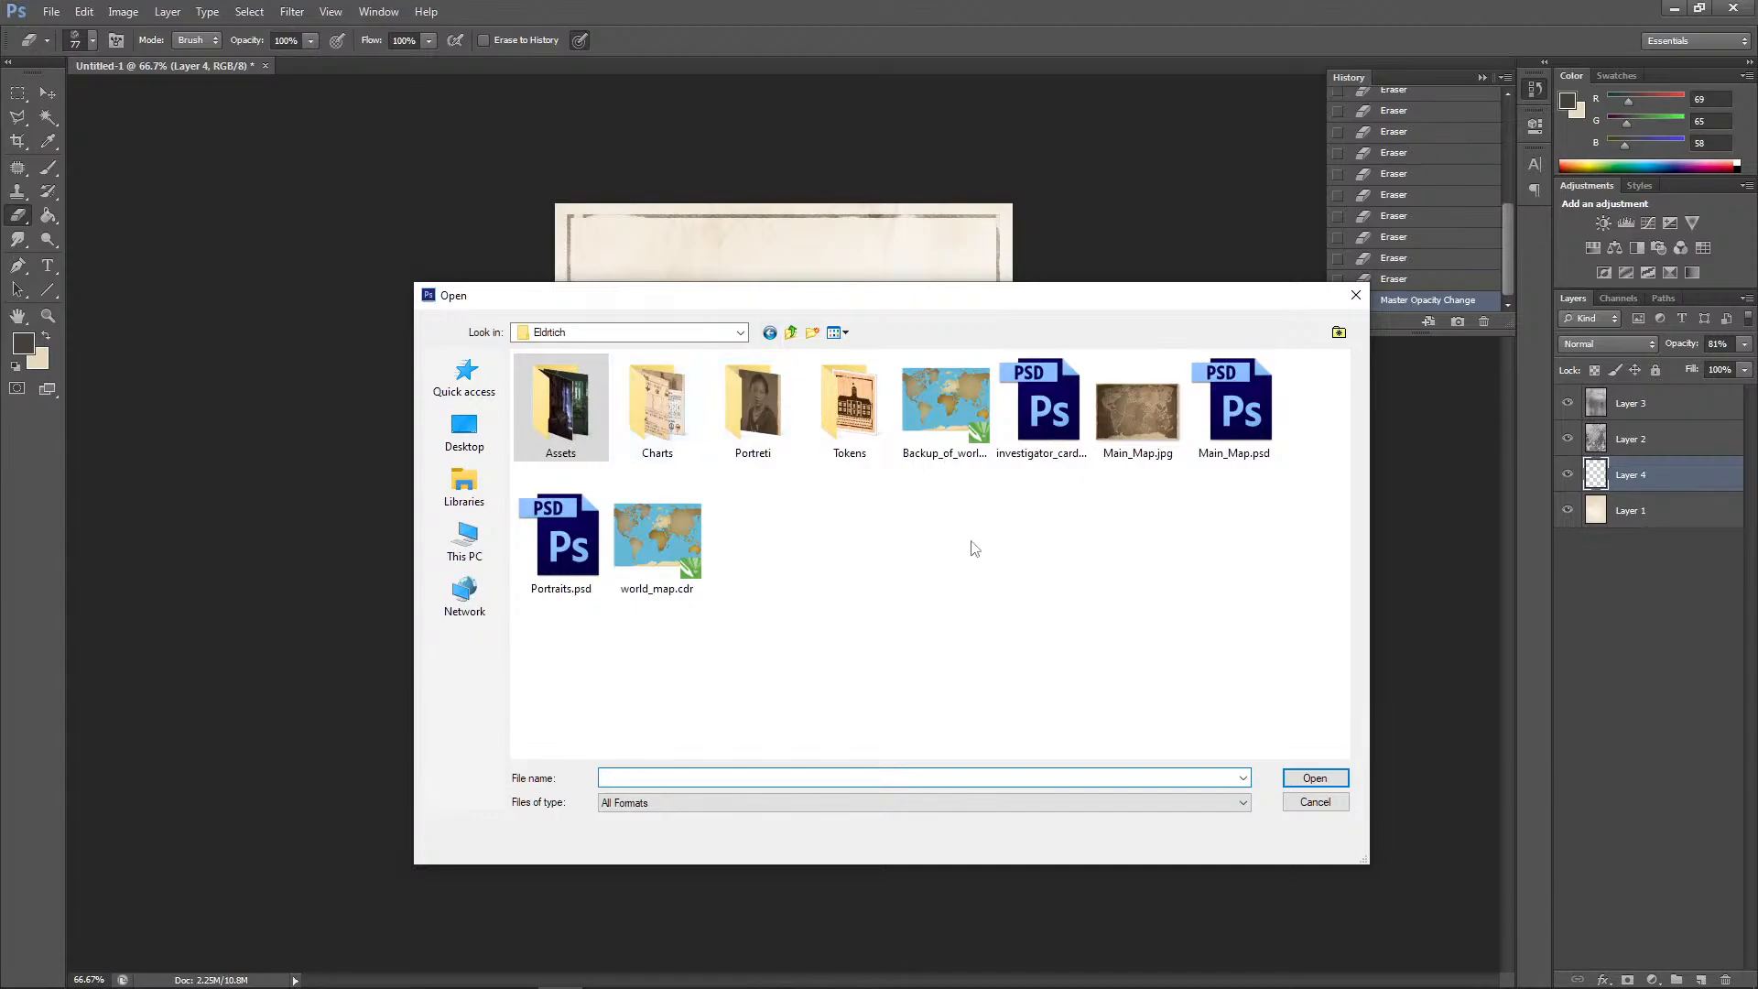
{"action": "left_click", "coordinate": [790, 333]}
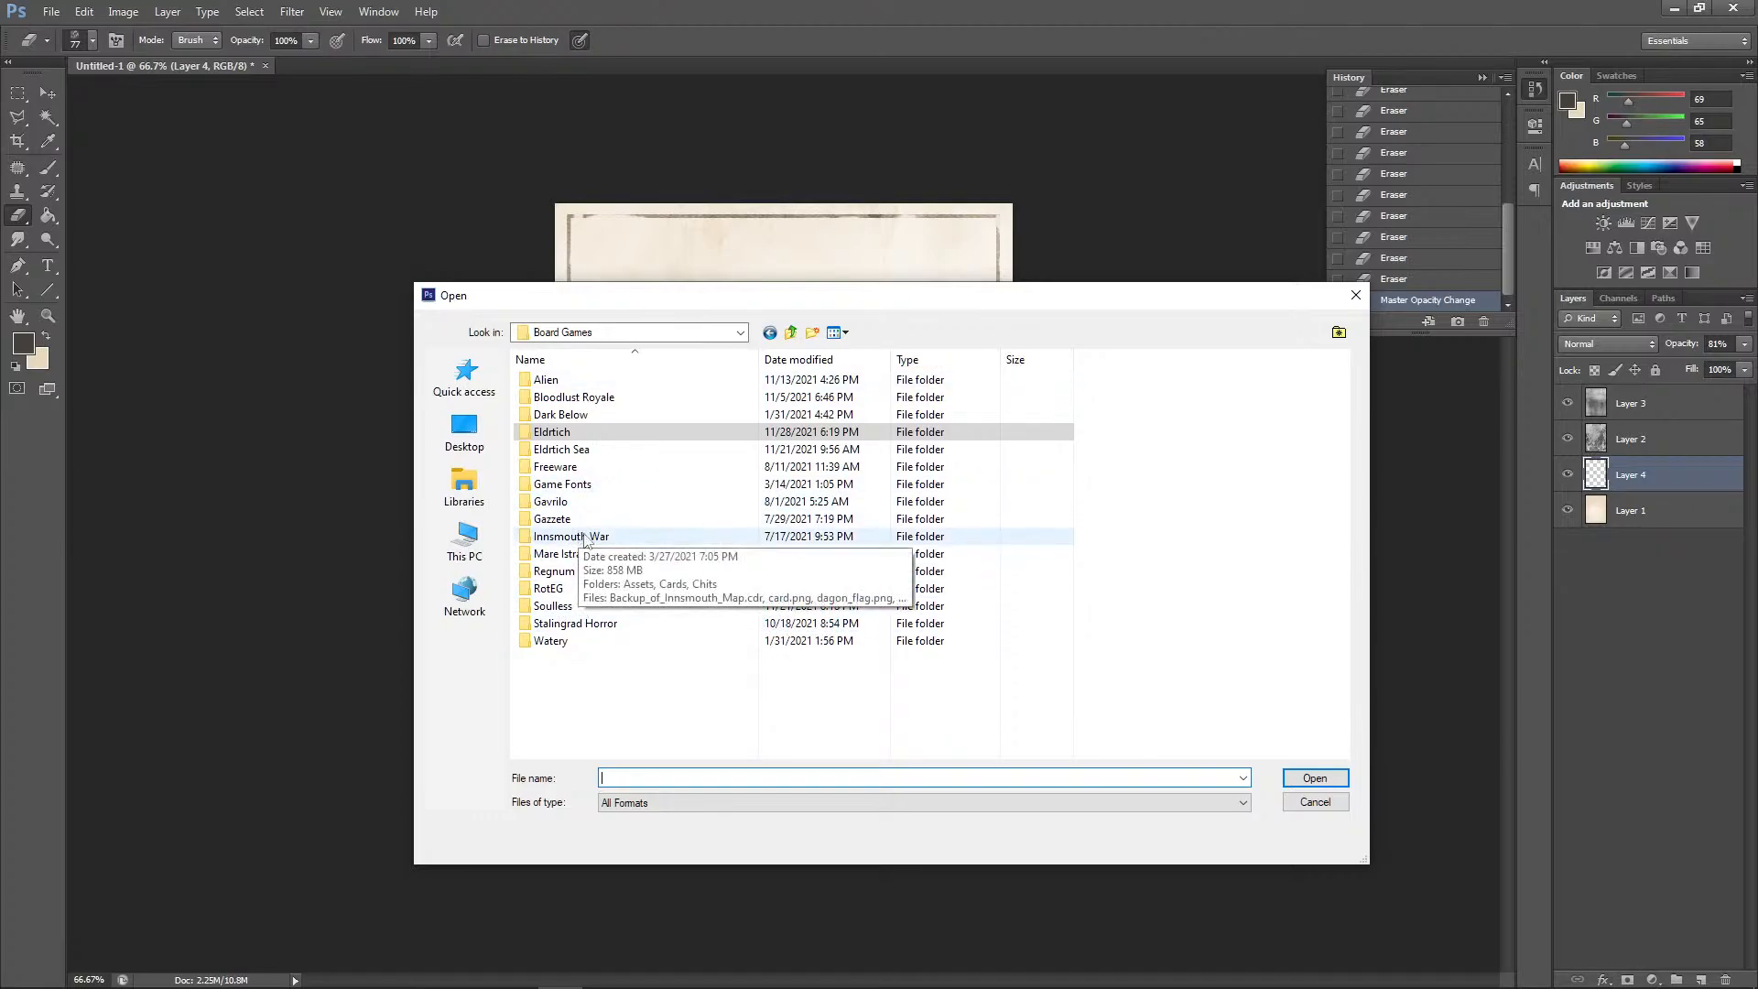
{"action": "double_click", "coordinate": [554, 571]}
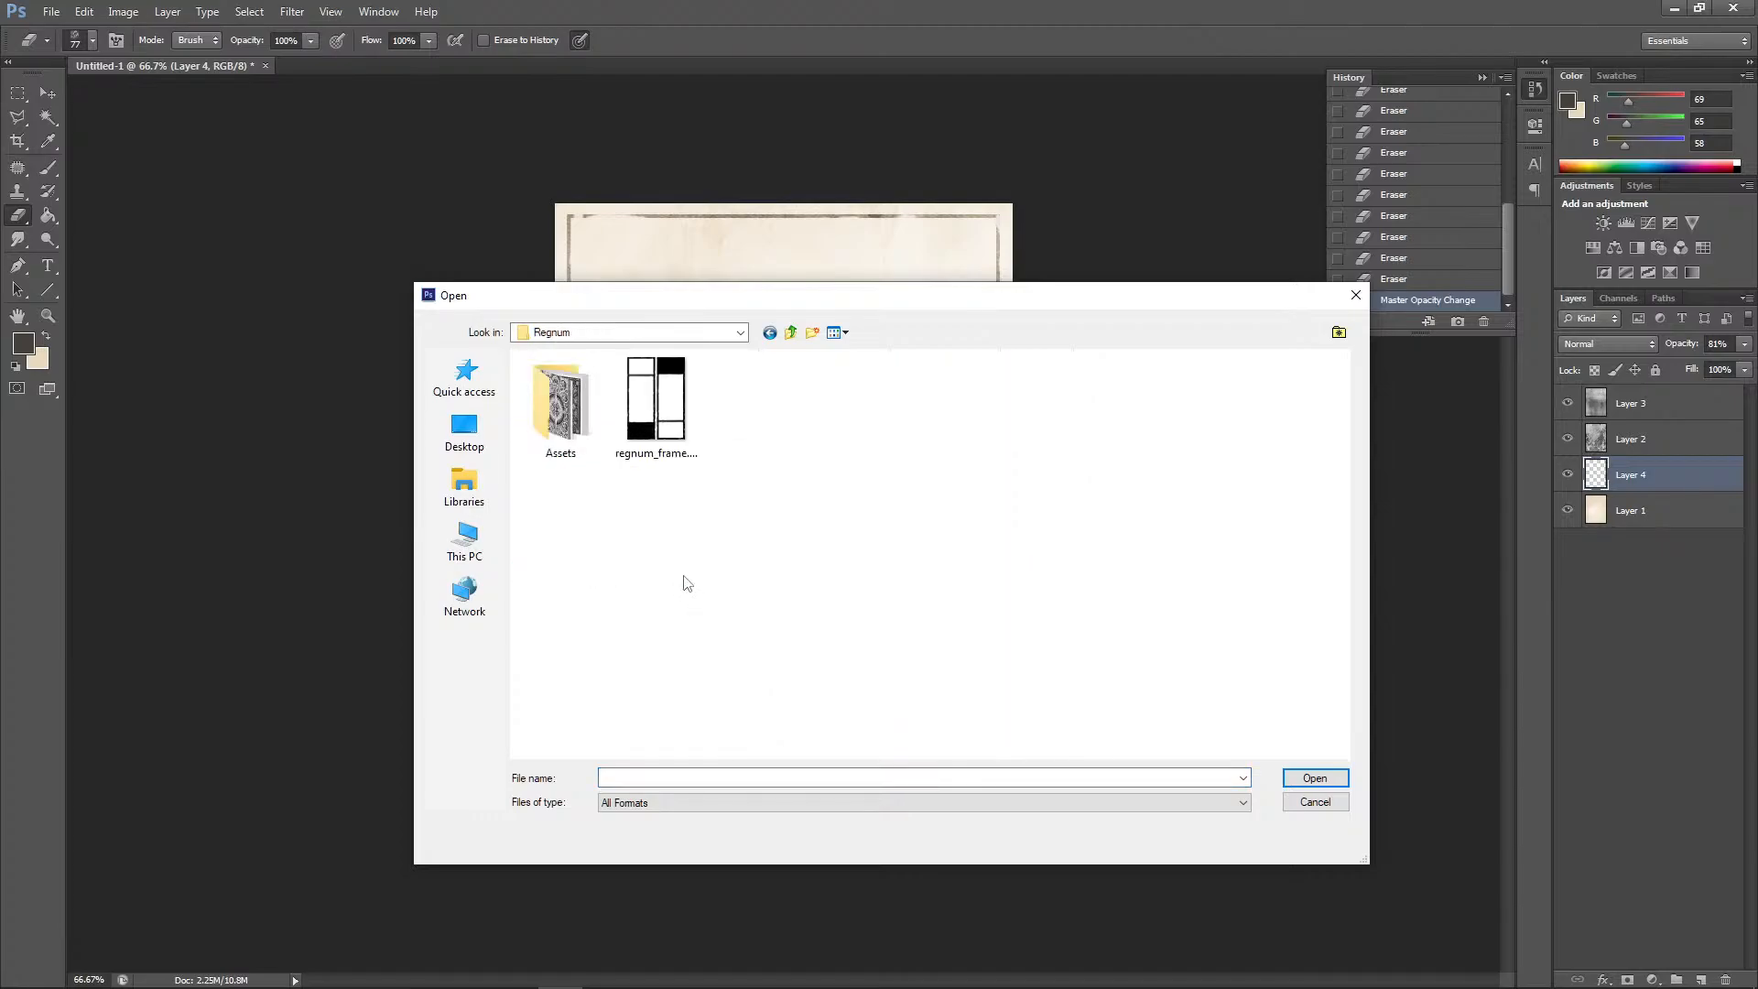
{"action": "left_click", "coordinate": [792, 332]}
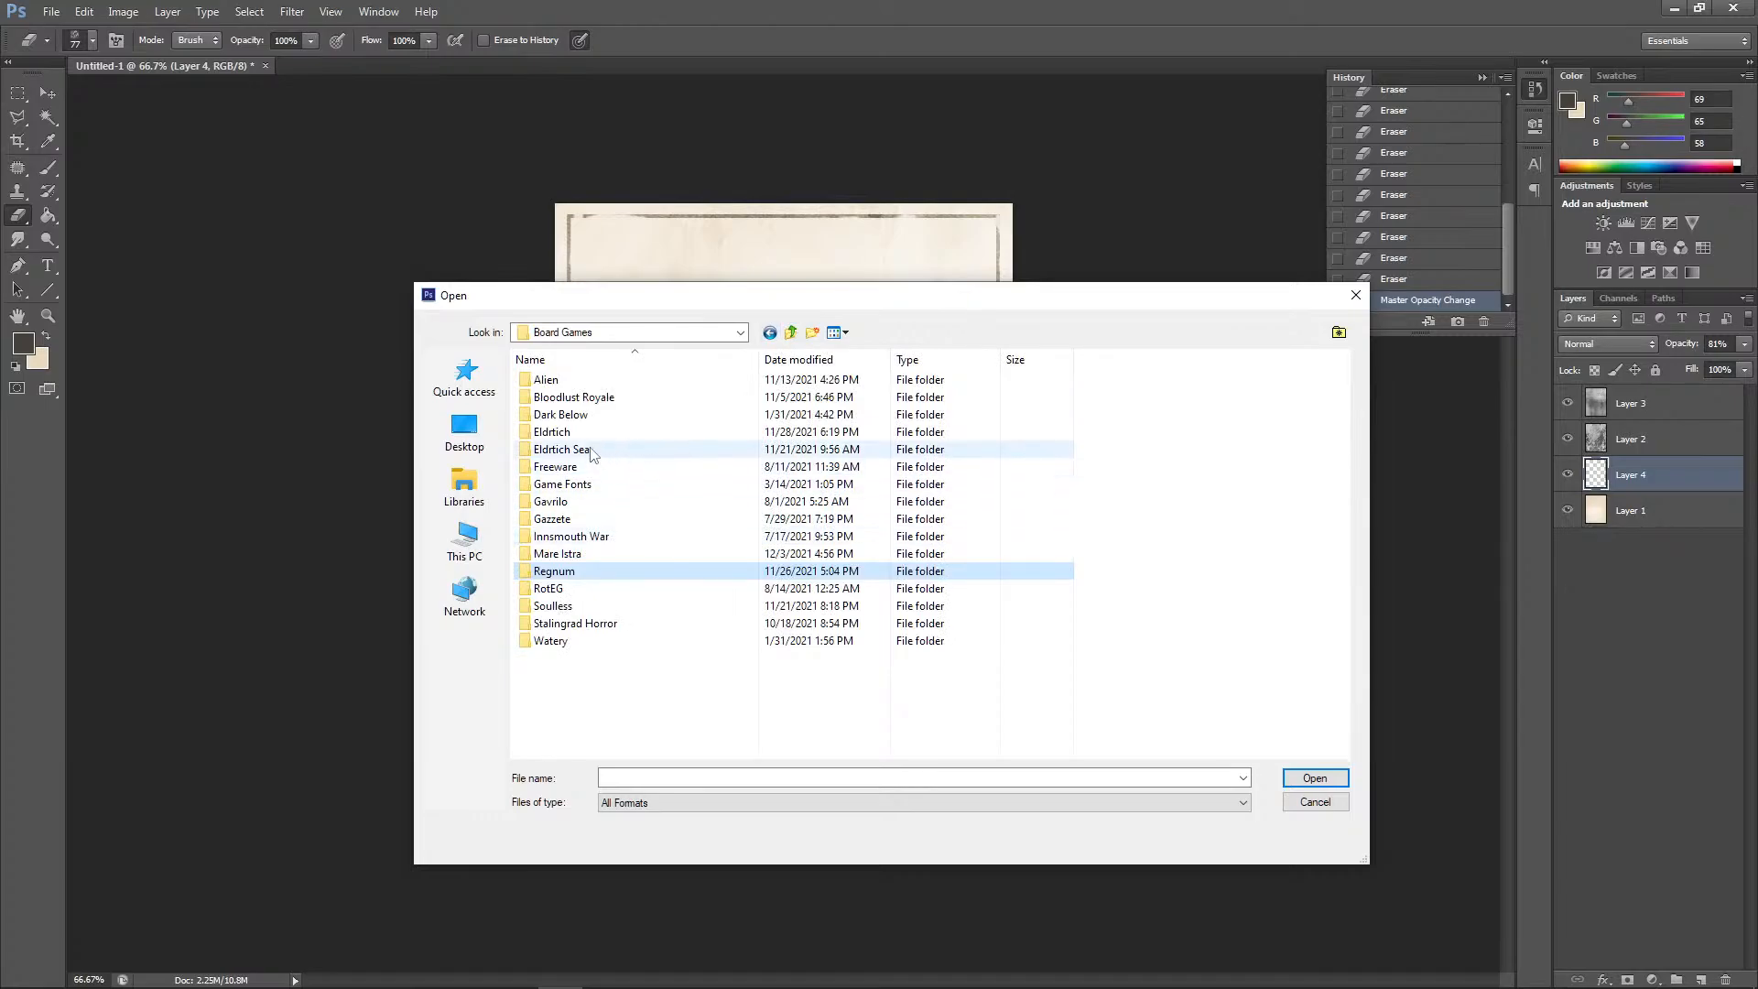
{"action": "mouse_move", "coordinate": [602, 412]}
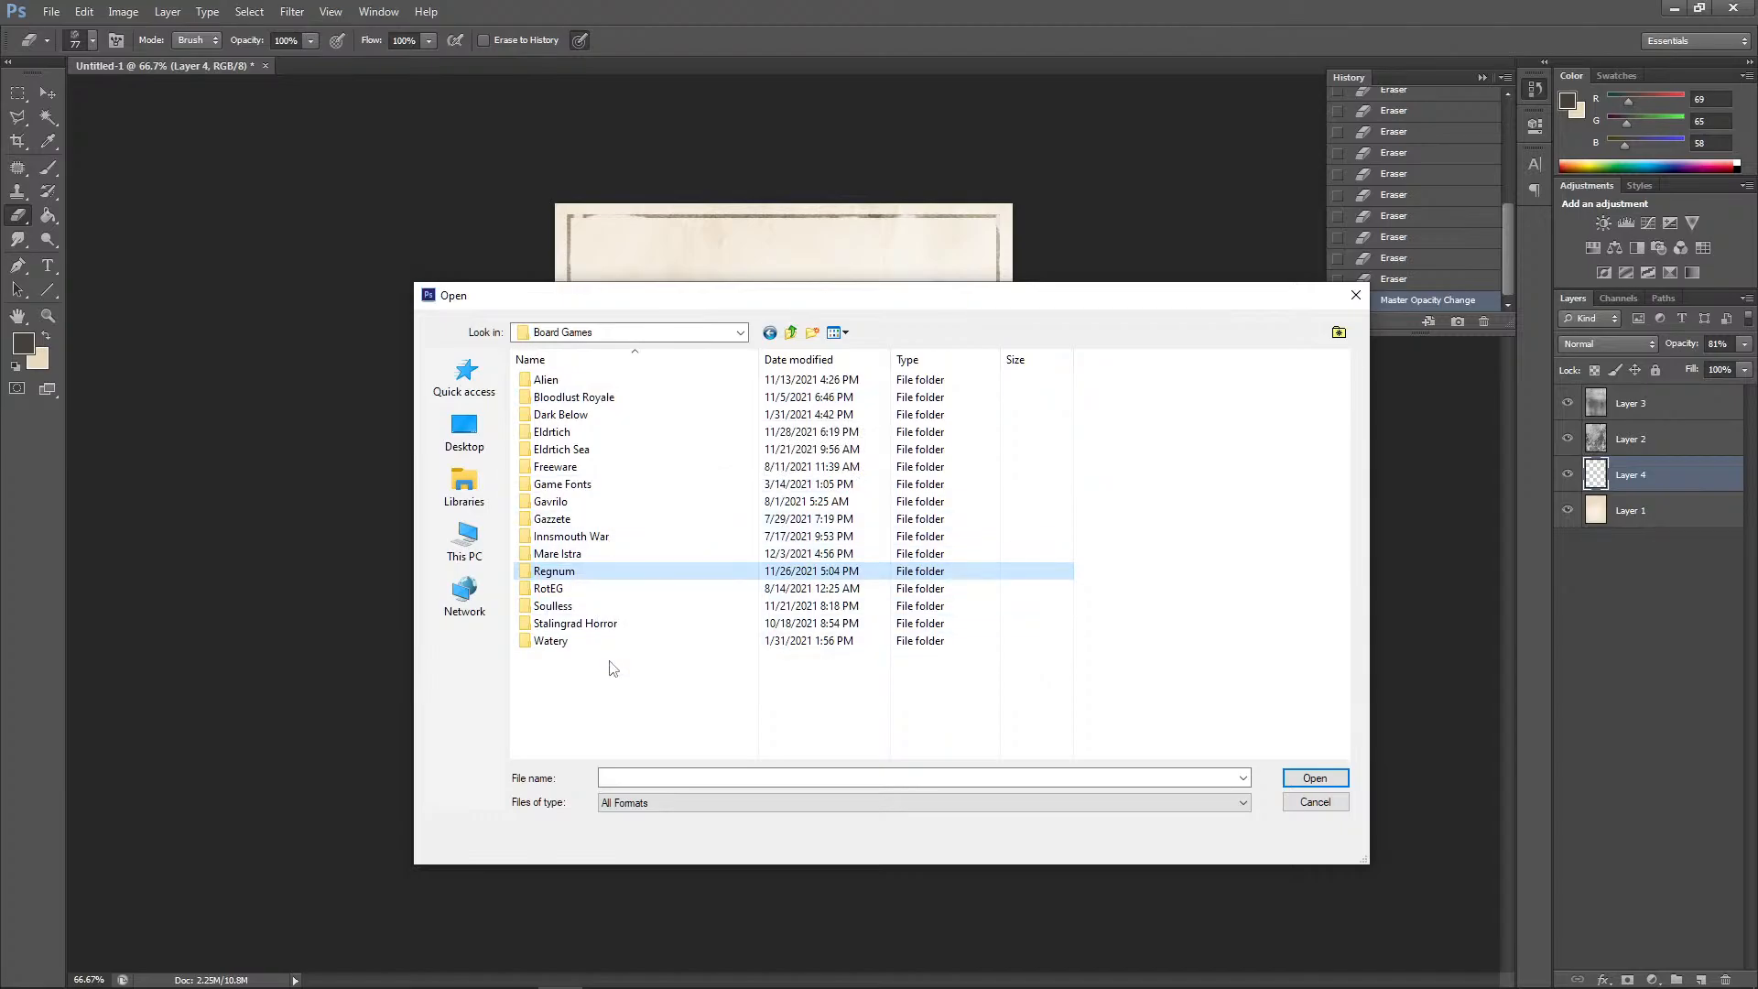
{"action": "double_click", "coordinate": [572, 605]}
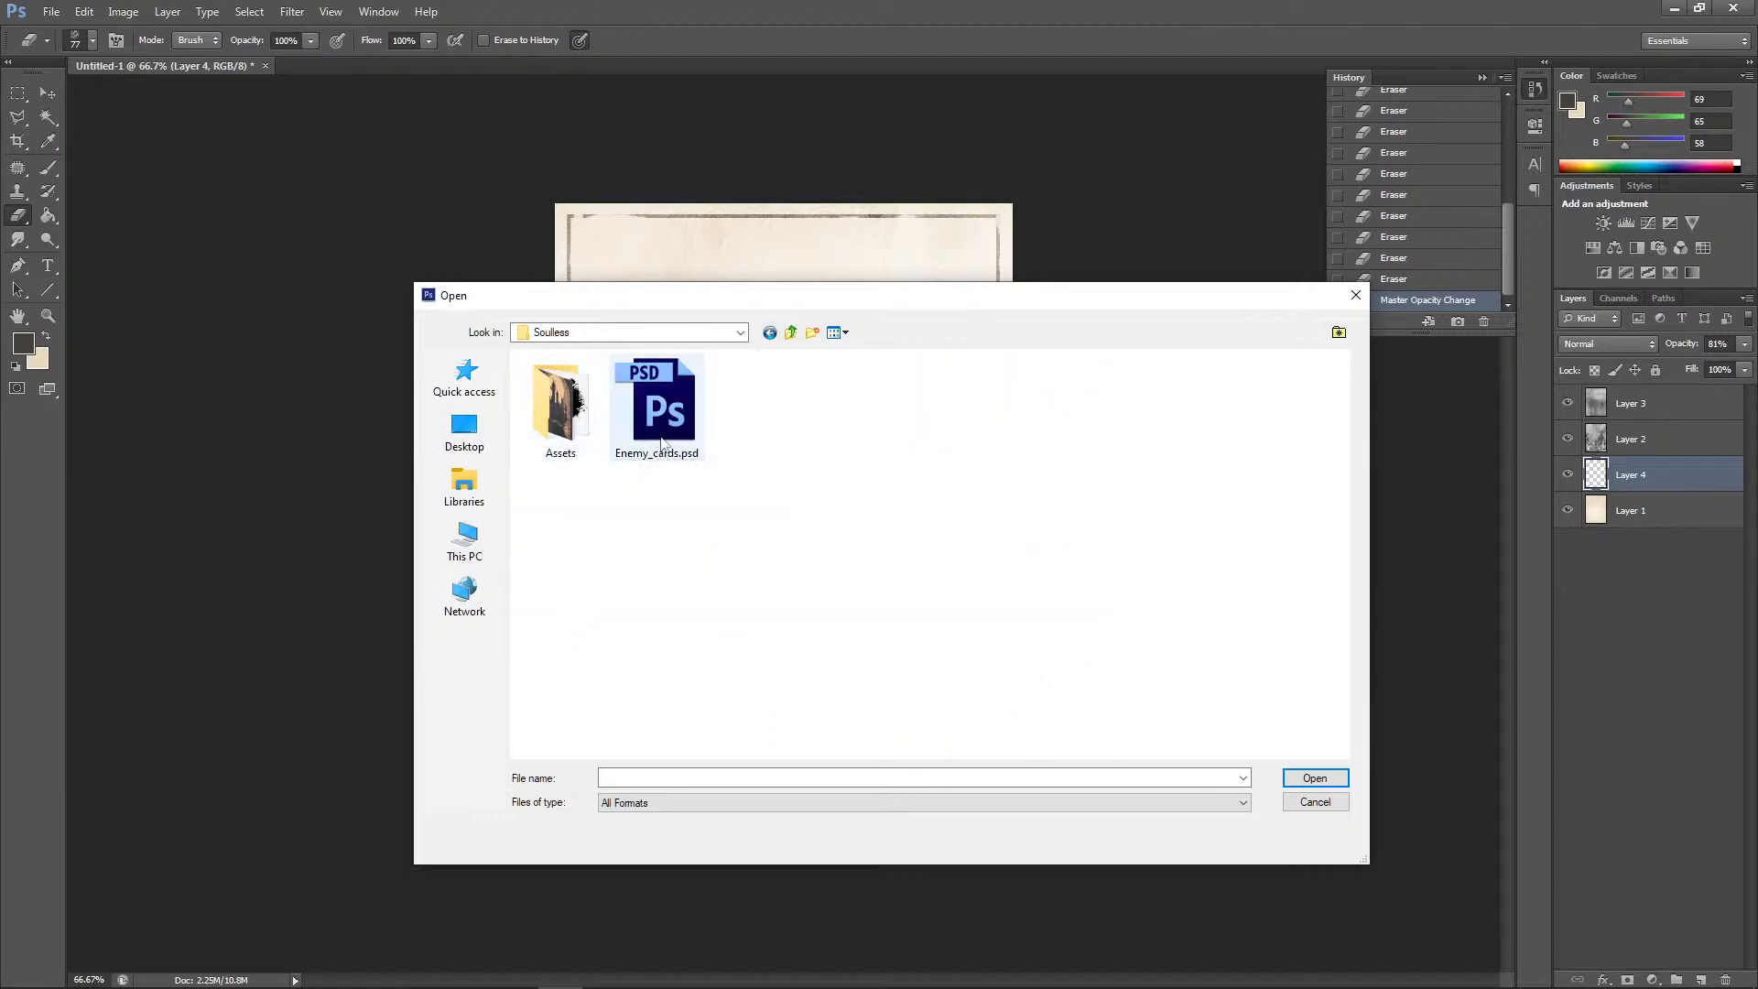
{"action": "left_click", "coordinate": [667, 437]}
{"action": "left_click", "coordinate": [1318, 778]}
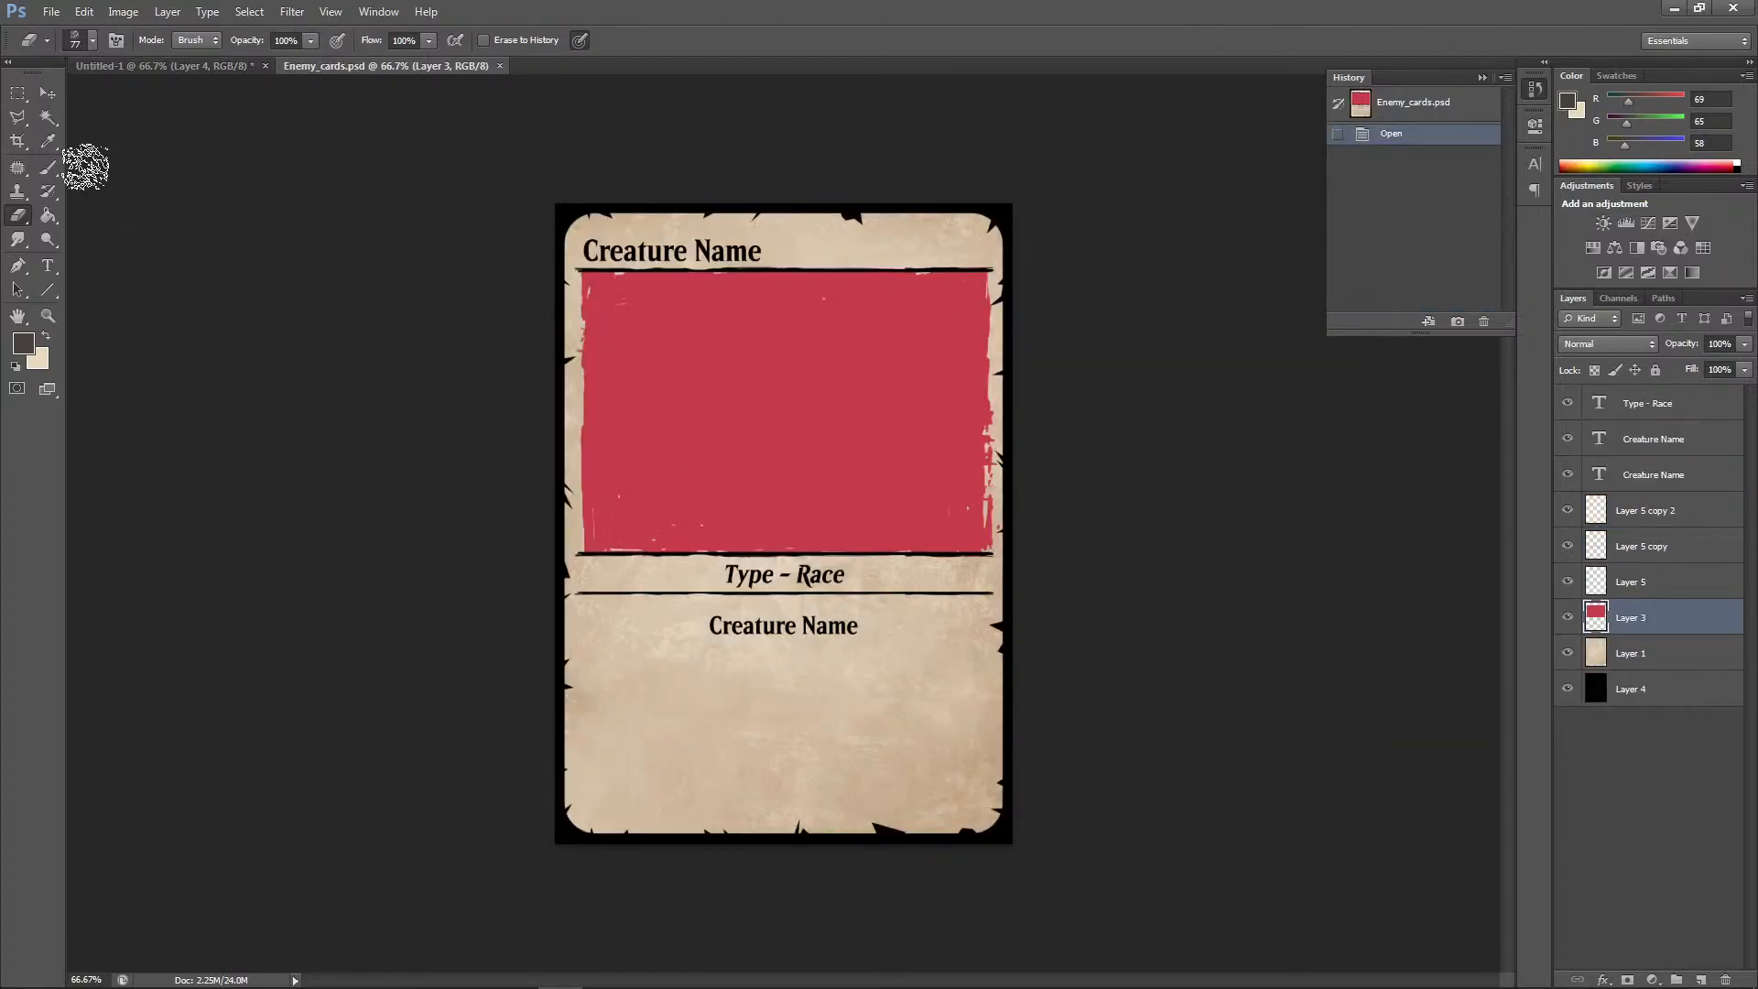
Copy the red artwork panel on Layer 3 over the whole canvas and close Enemy_cards.psd without saving
{"action": "left_click", "coordinate": [48, 92]}
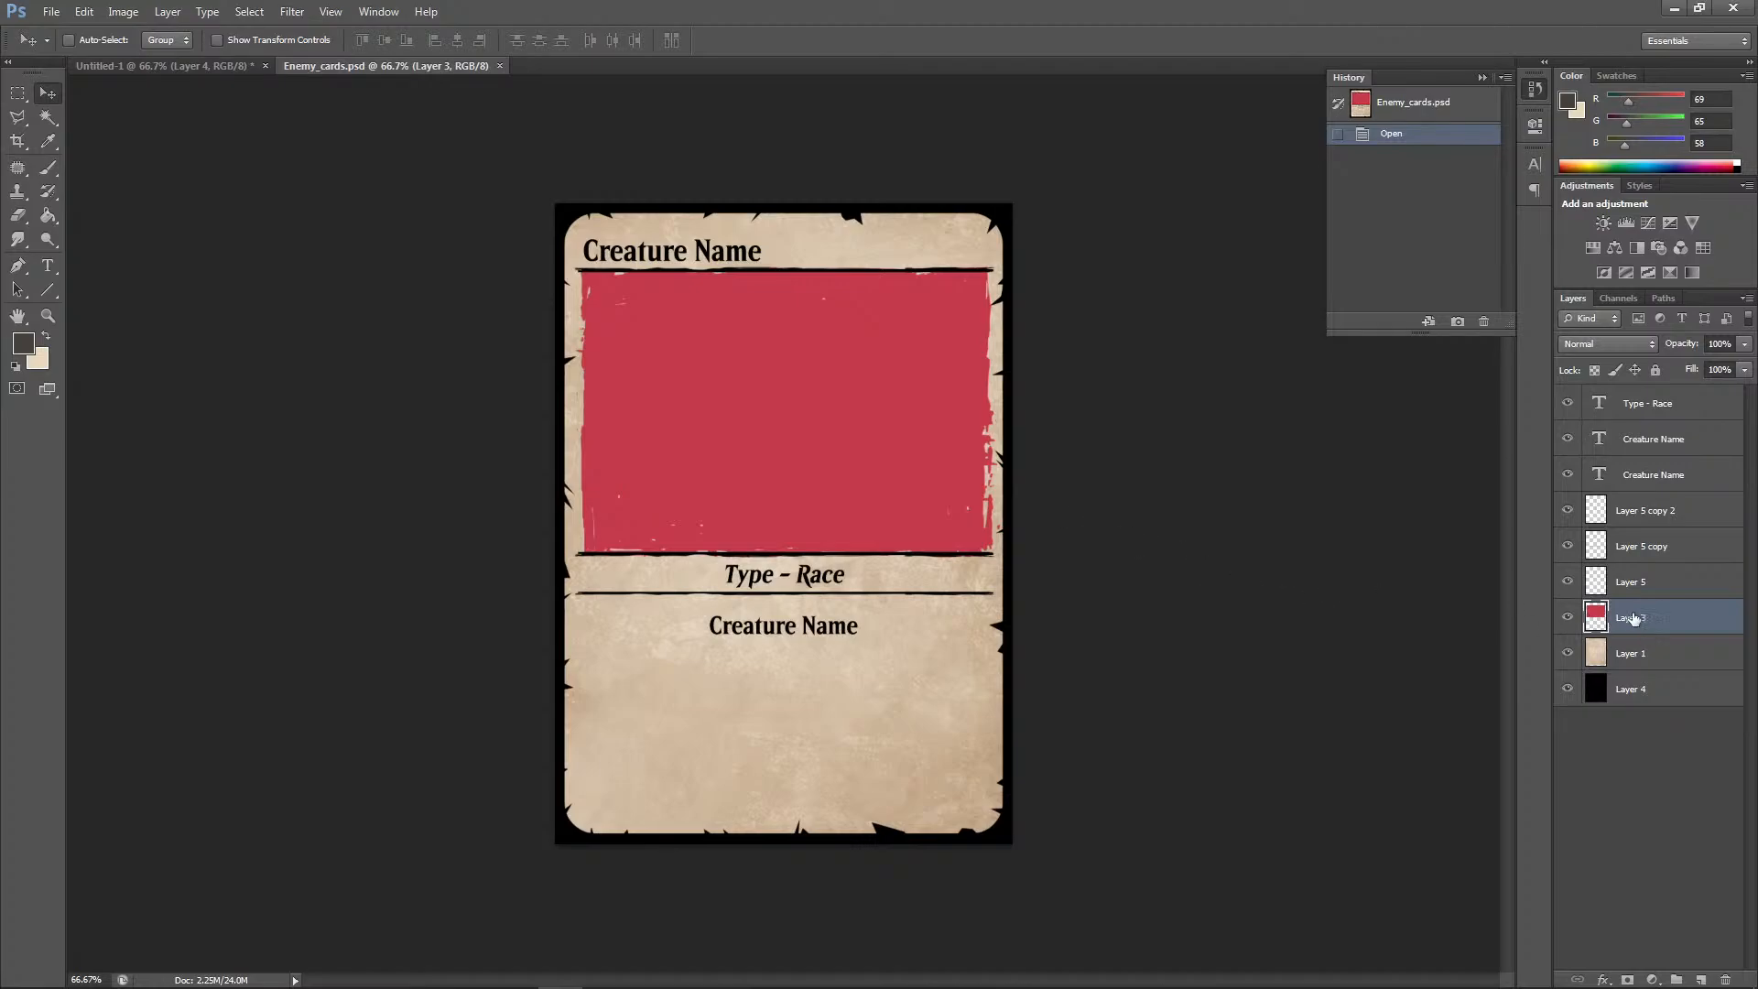
{"action": "left_click", "coordinate": [1568, 619]}
{"action": "left_click", "coordinate": [1568, 619]}
{"action": "key", "text": "ctrl+a"}
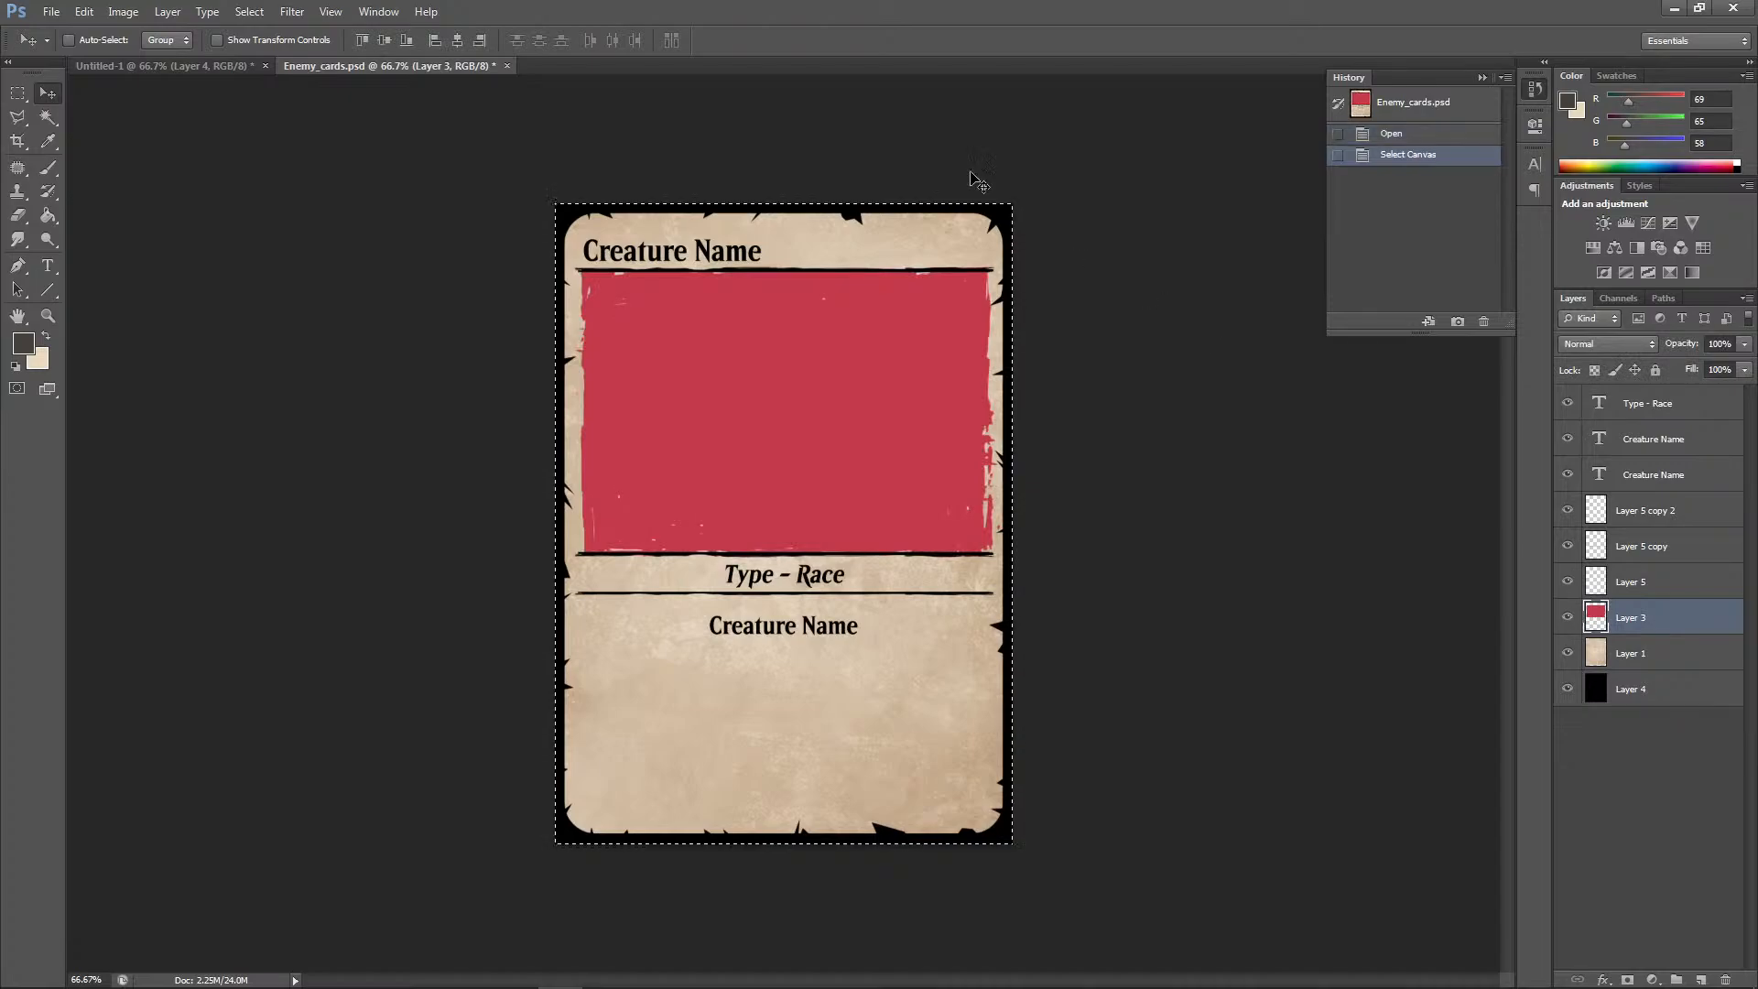
{"action": "left_click", "coordinate": [507, 66]}
{"action": "left_click", "coordinate": [890, 377]}
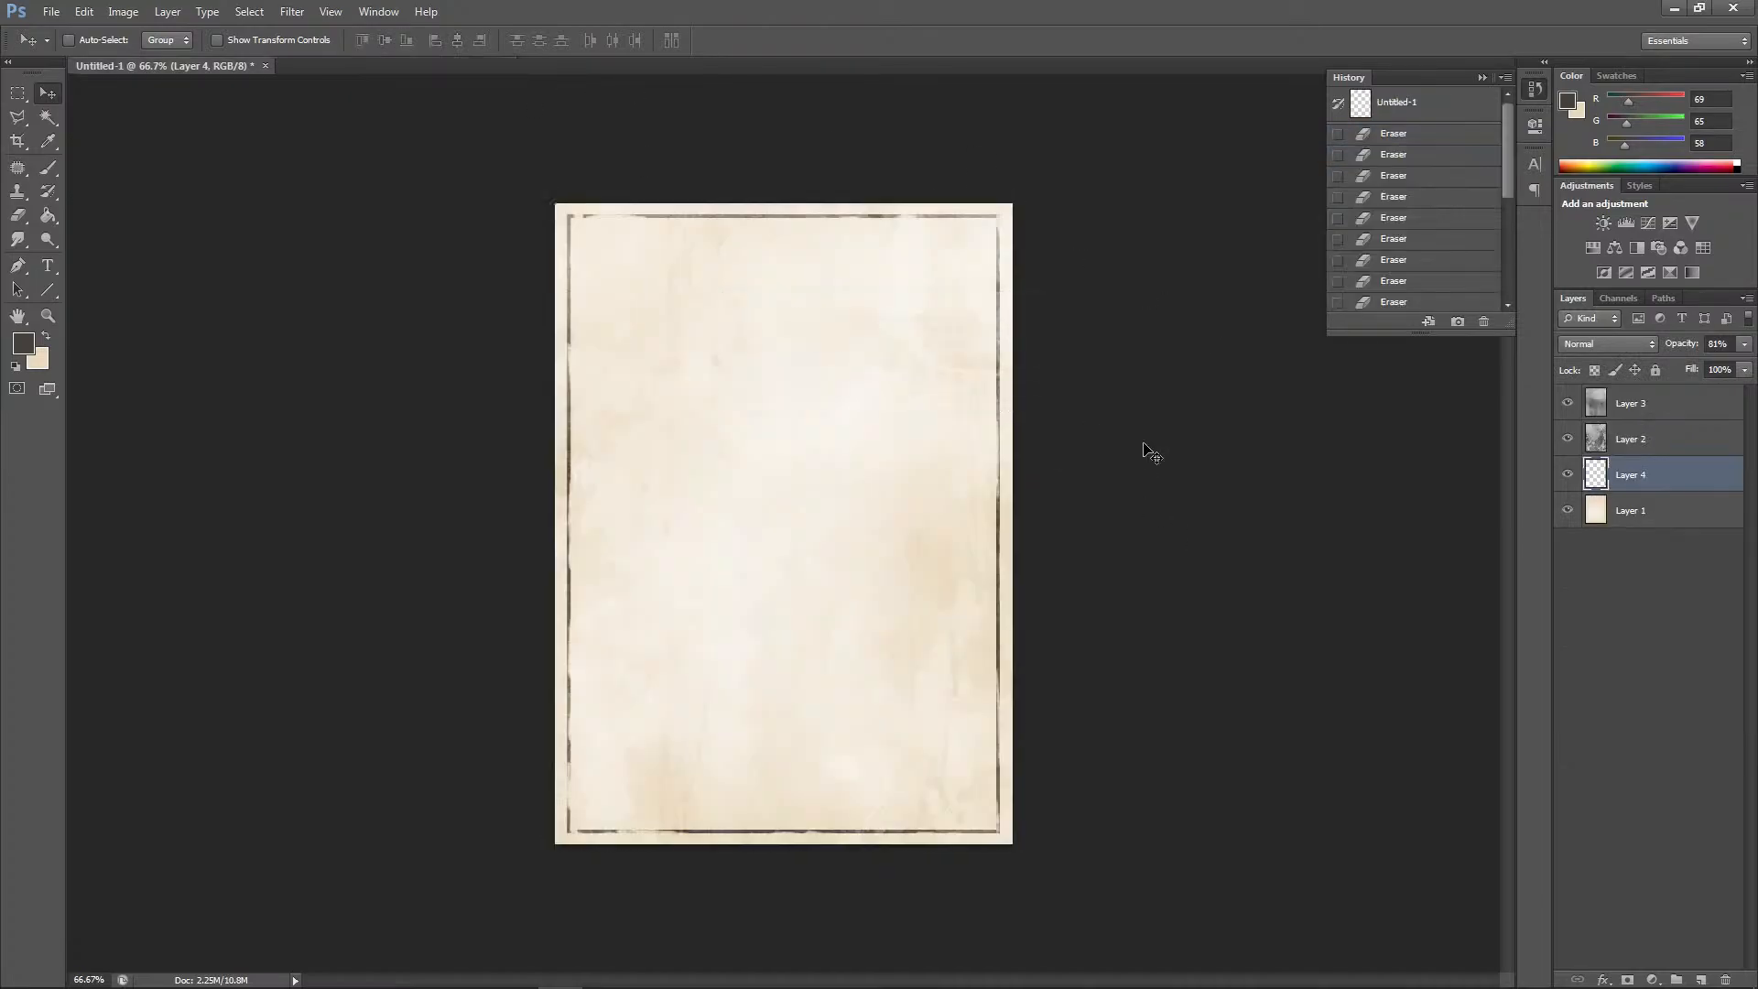
Paste the red panel into the card above Layer 4 and move it into the upper part of the border frame
{"action": "key", "text": "ctrl+v"}
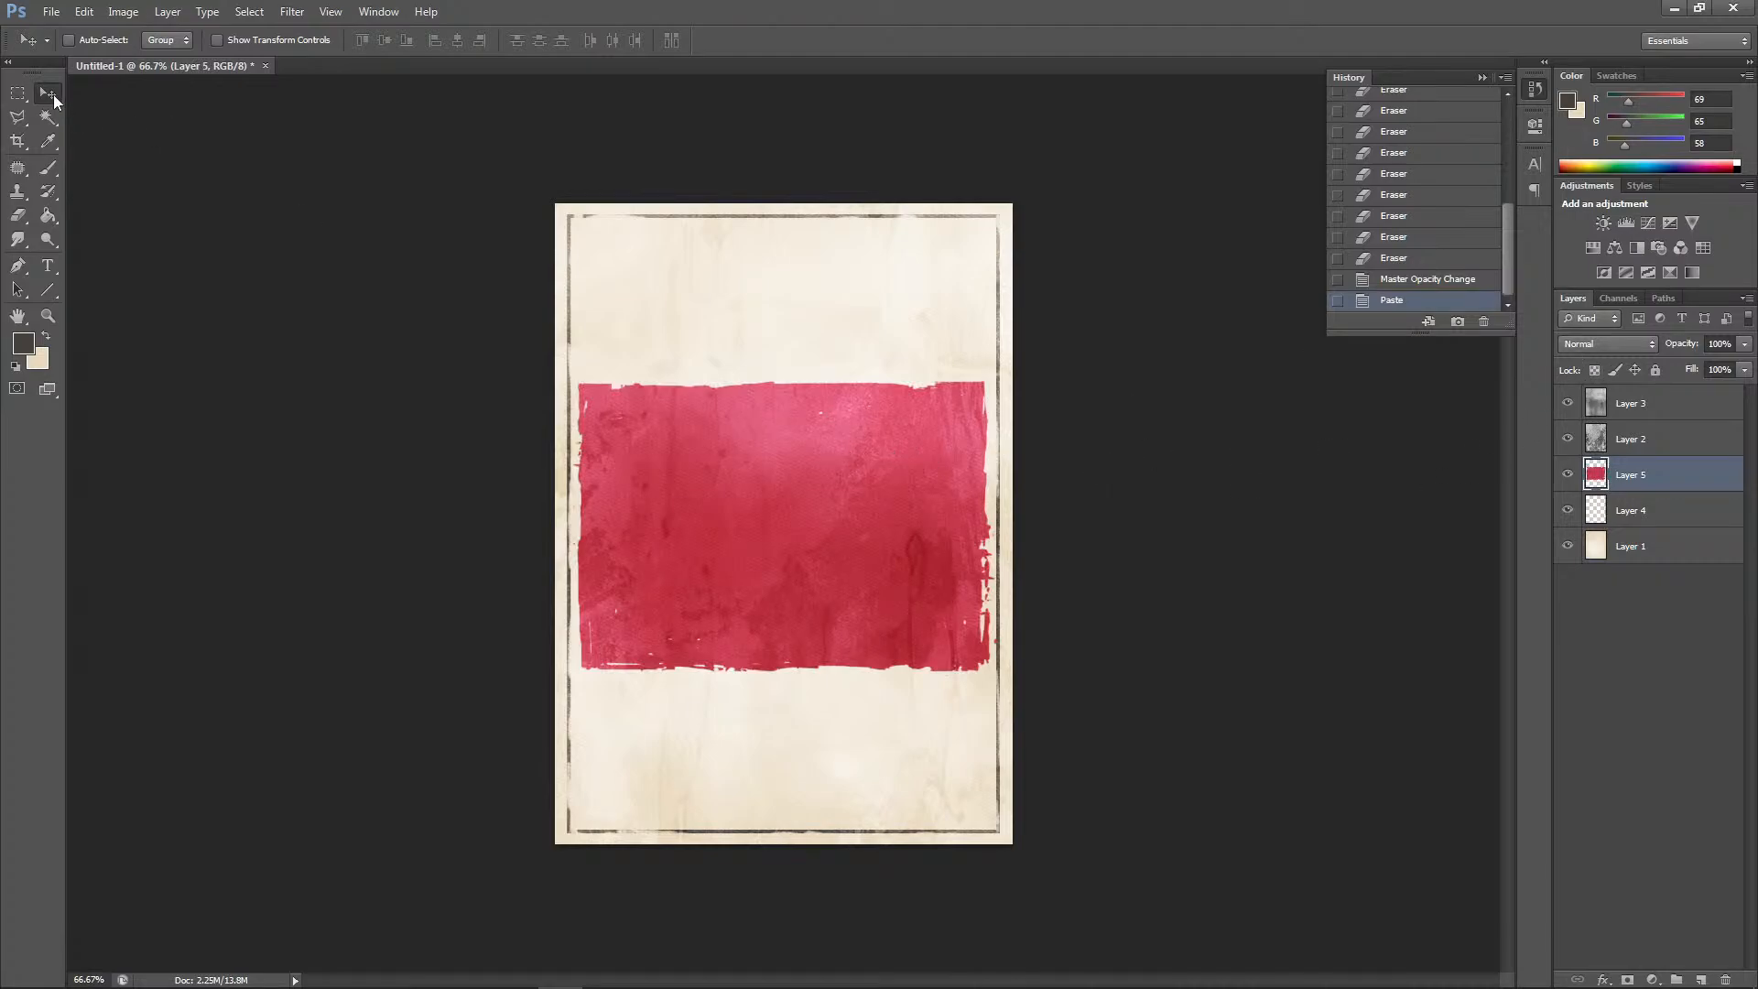
{"action": "left_click_drag", "start_coordinate": [748, 519], "coordinate": [757, 360]}
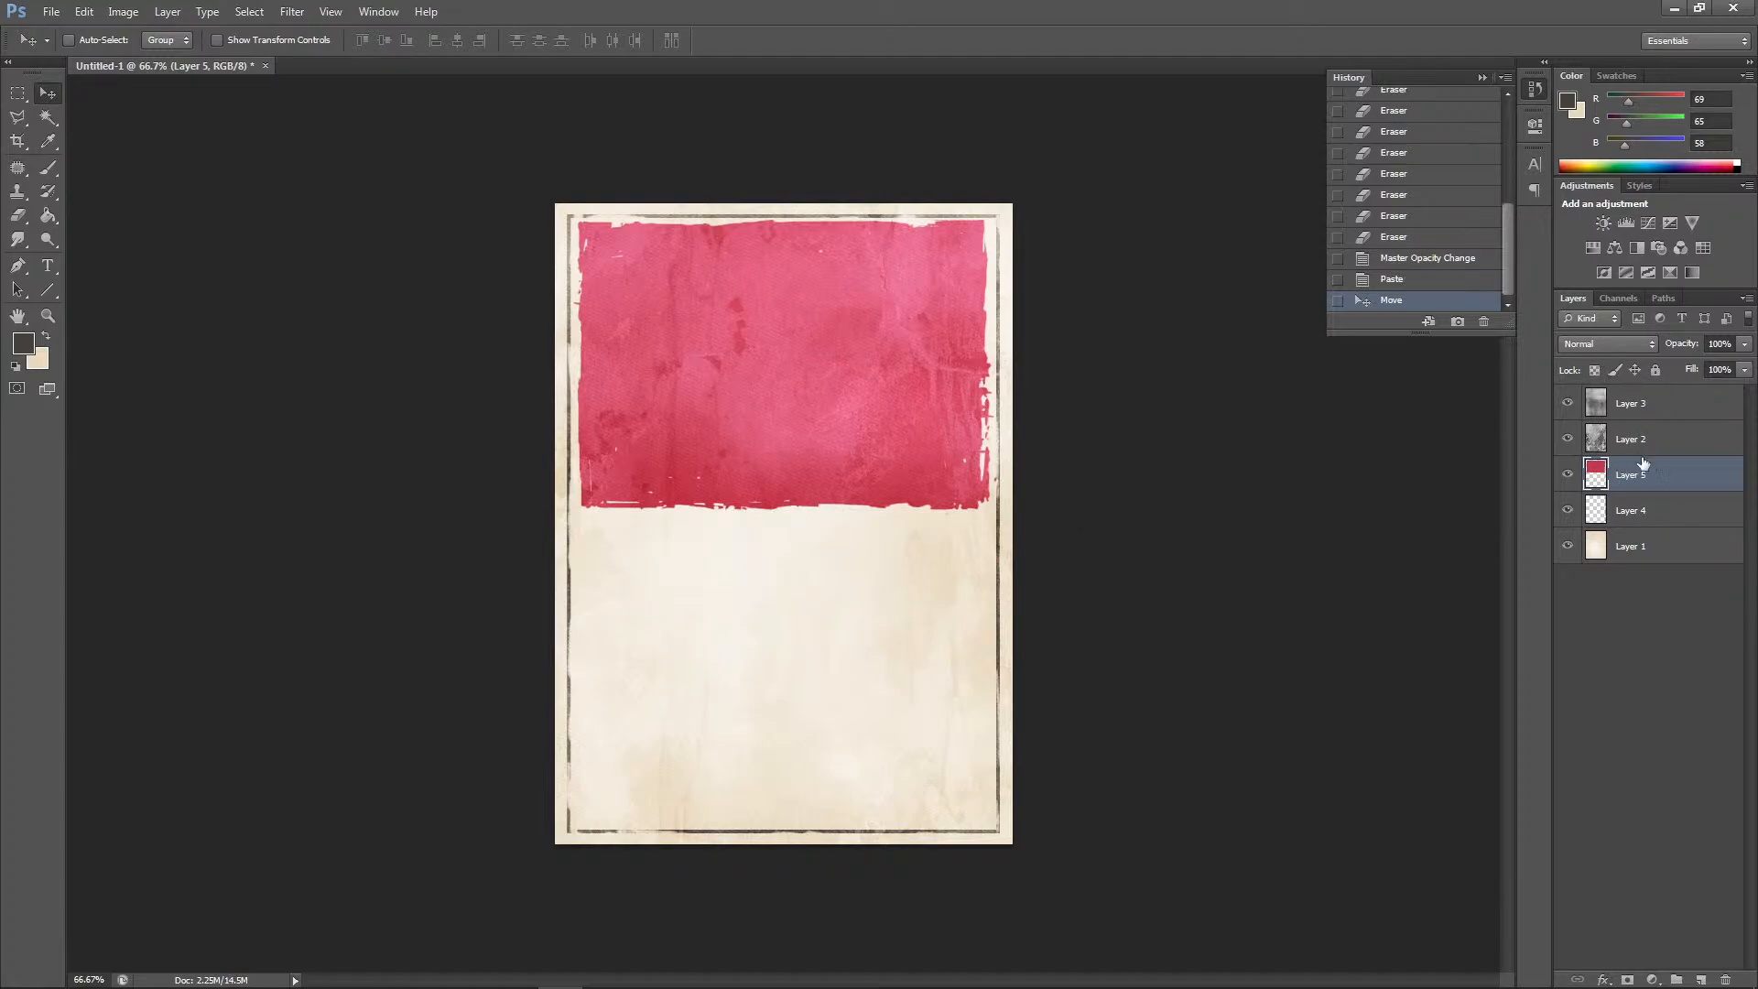
{"action": "left_click", "coordinate": [1601, 343]}
{"action": "left_click", "coordinate": [1601, 342]}
{"action": "left_click", "coordinate": [122, 11]}
{"action": "mouse_move", "coordinate": [148, 58]}
{"action": "left_click", "coordinate": [356, 135]}
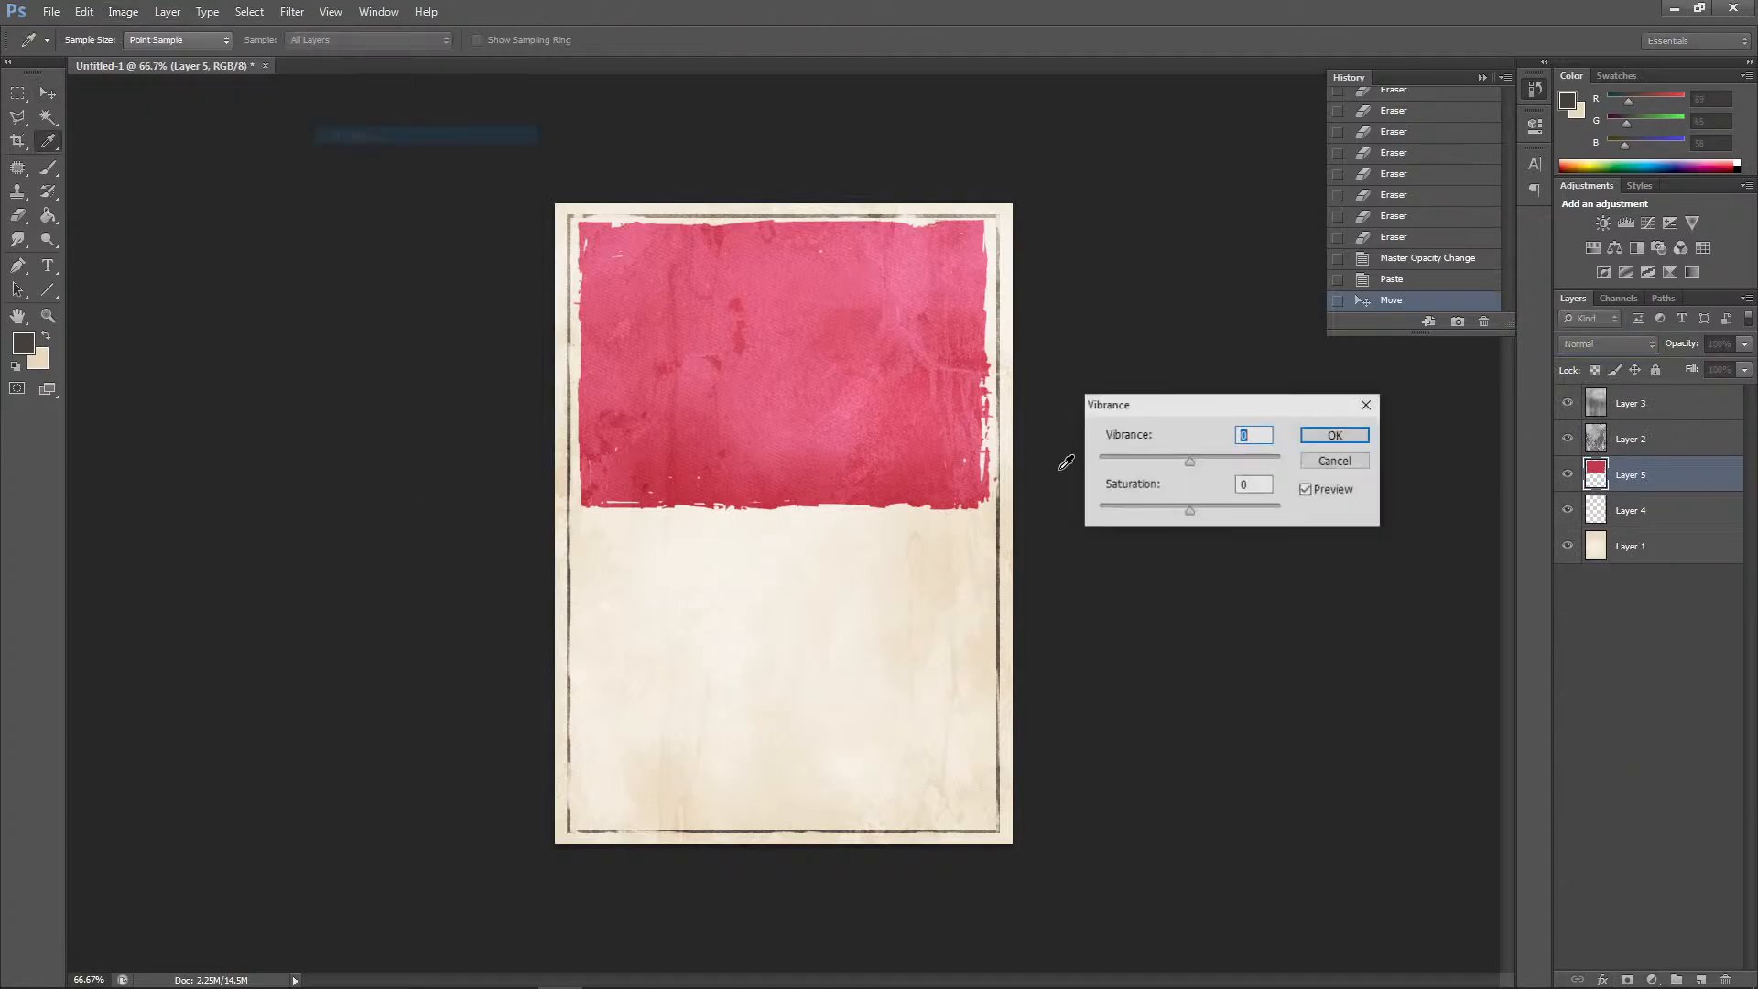
{"action": "left_click_drag", "start_coordinate": [1190, 461], "coordinate": [1083, 461]}
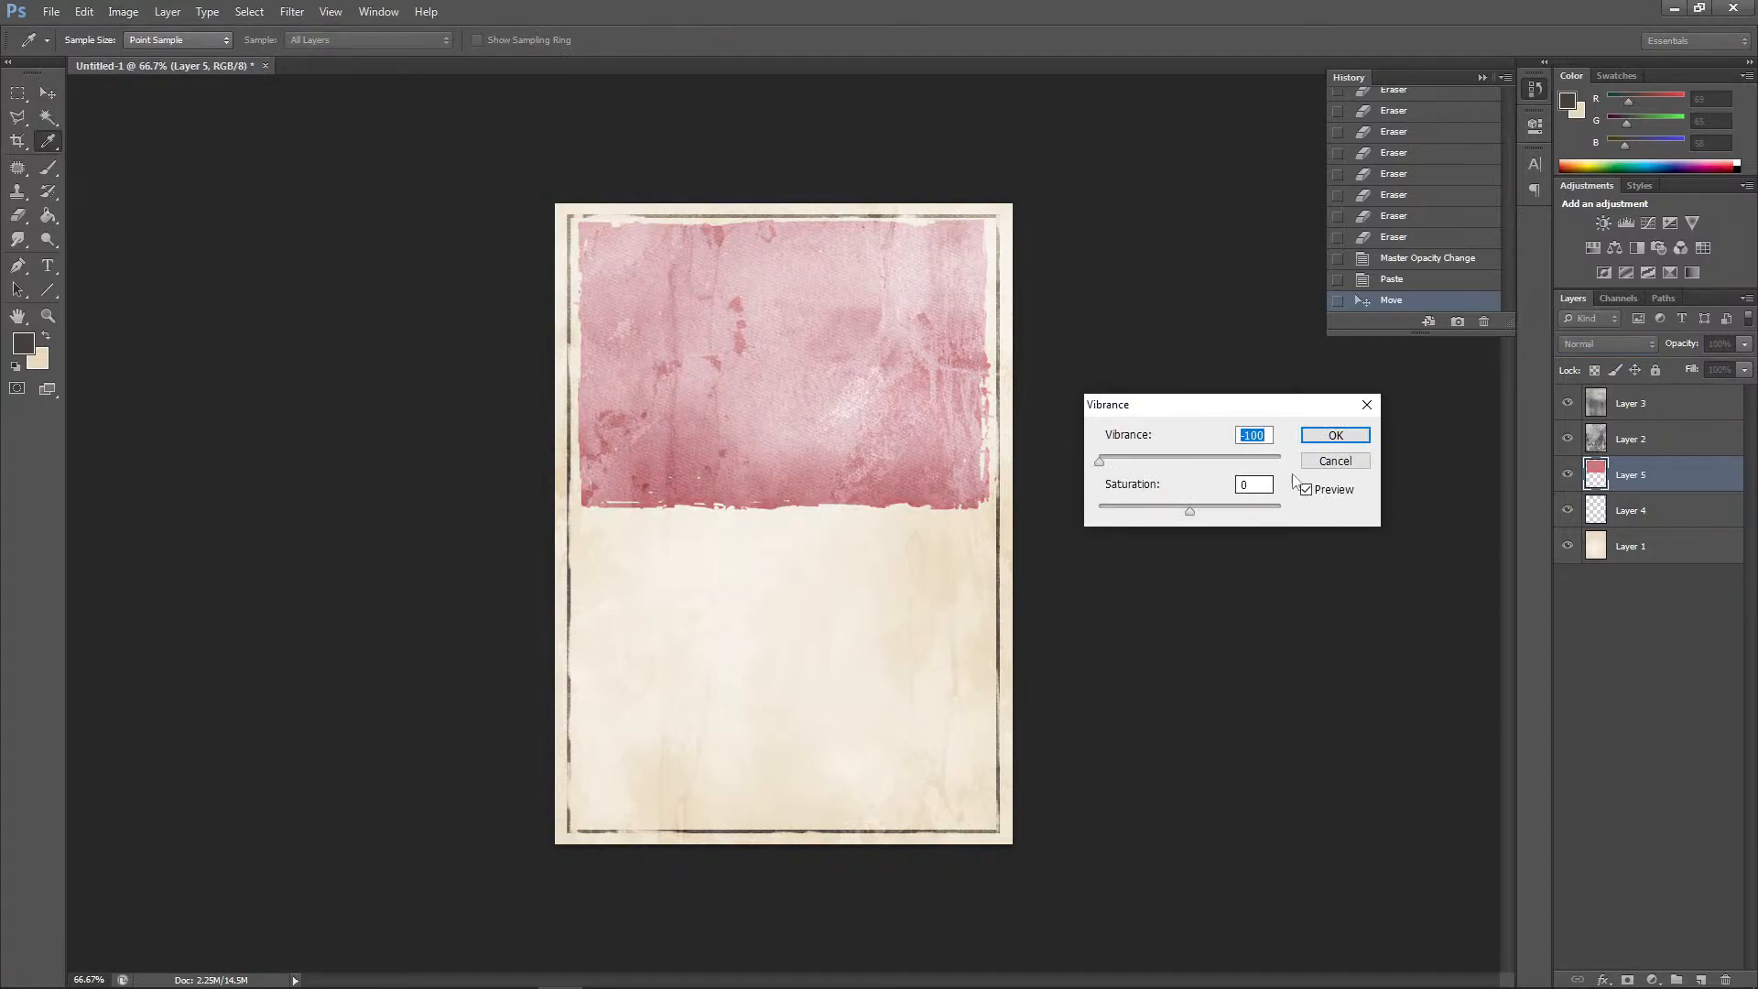
{"action": "left_click", "coordinate": [1333, 461]}
Shift the hue of the red panel on Layer 5 by +180 with a Hue/Saturation adjustment
{"action": "left_click", "coordinate": [123, 11]}
{"action": "mouse_move", "coordinate": [156, 55]}
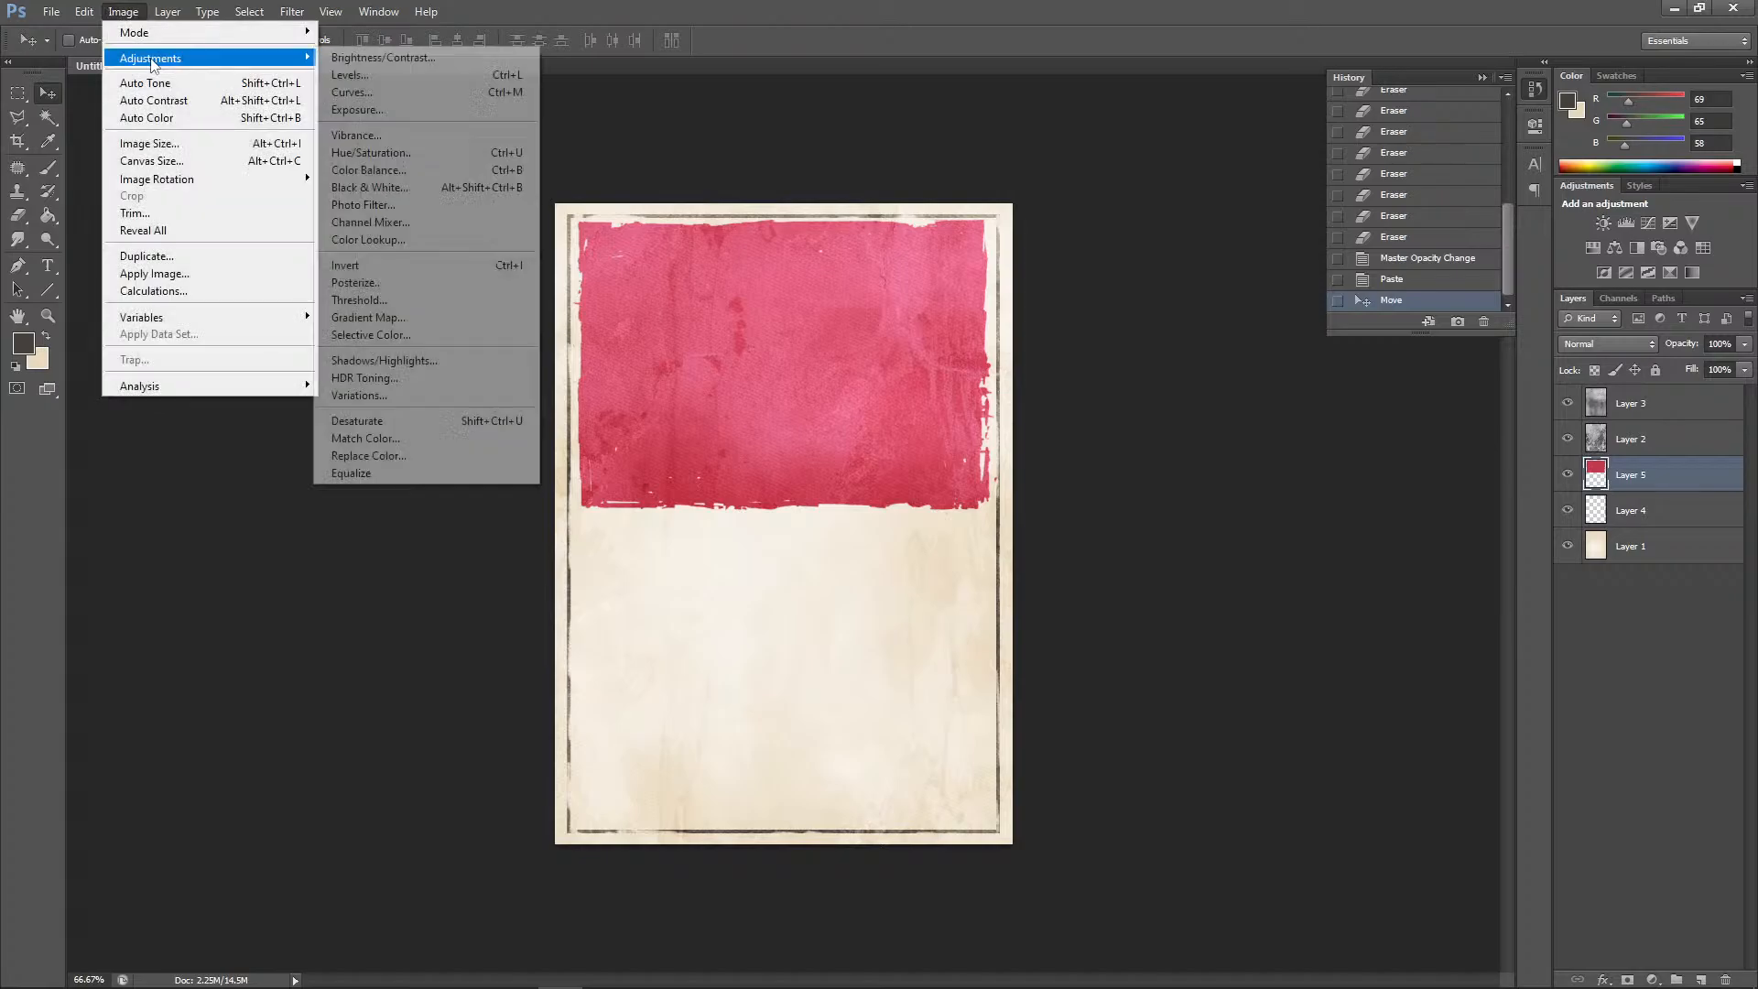
{"action": "left_click", "coordinate": [356, 157]}
{"action": "left_click_drag", "start_coordinate": [1268, 555], "coordinate": [1392, 567]}
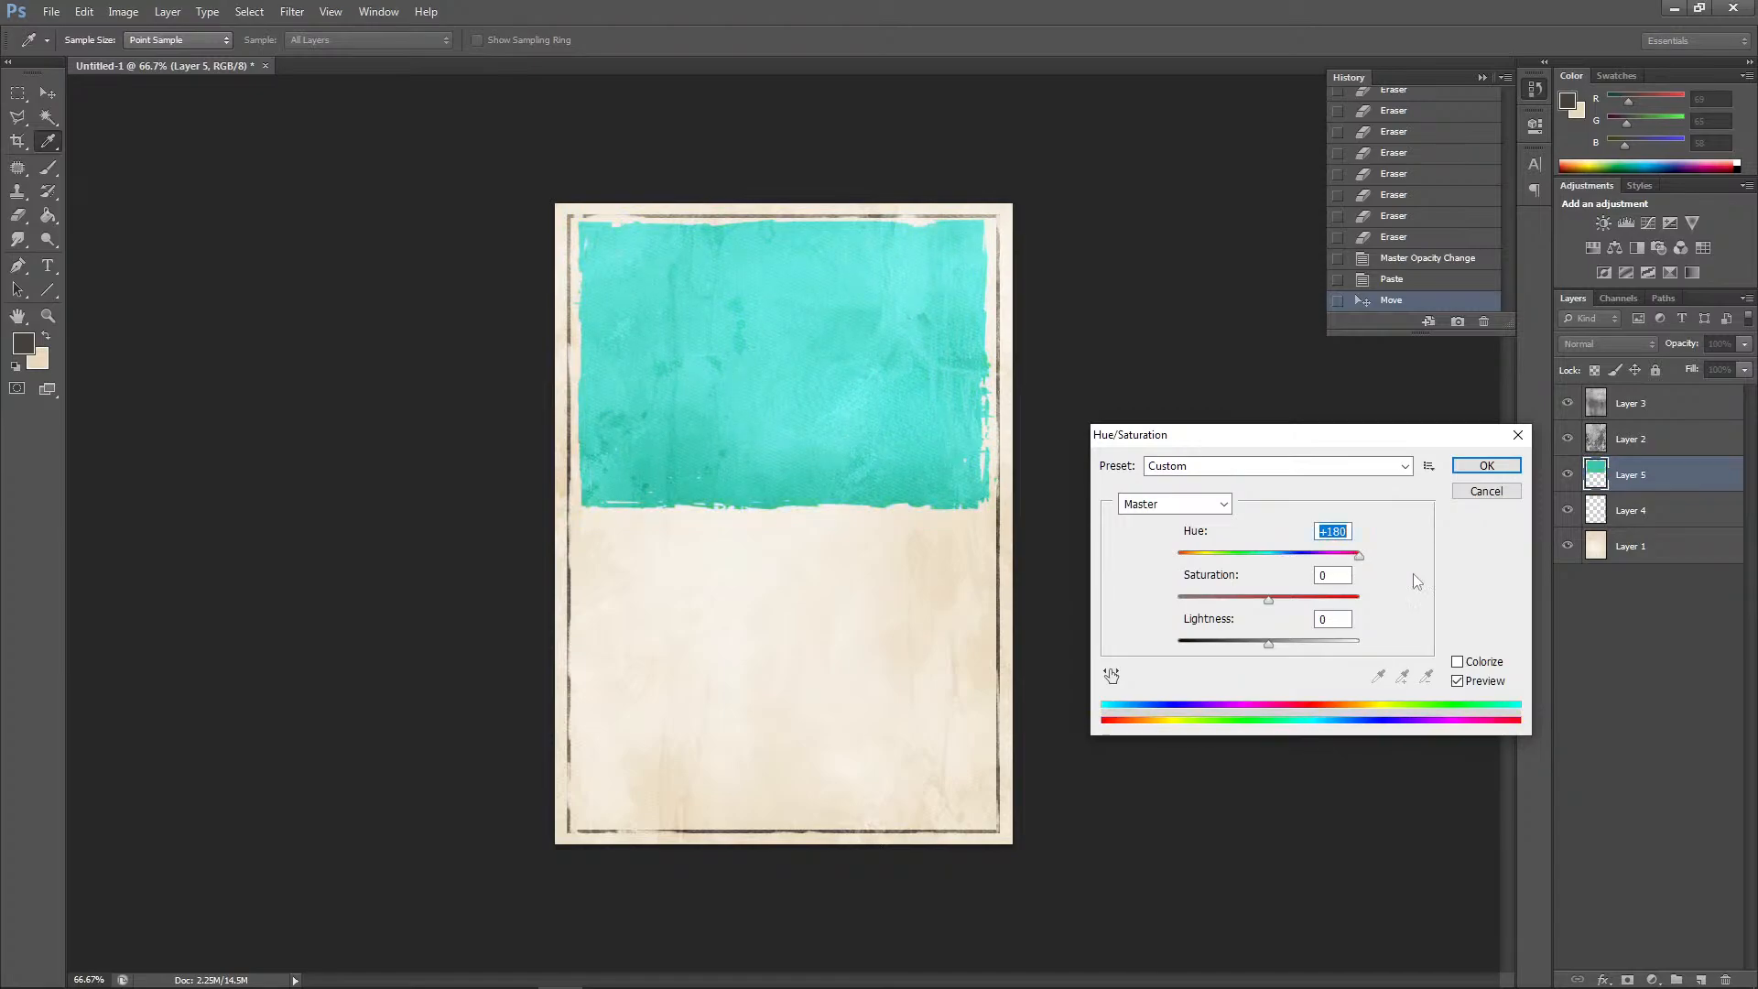
{"action": "left_click", "coordinate": [1486, 465]}
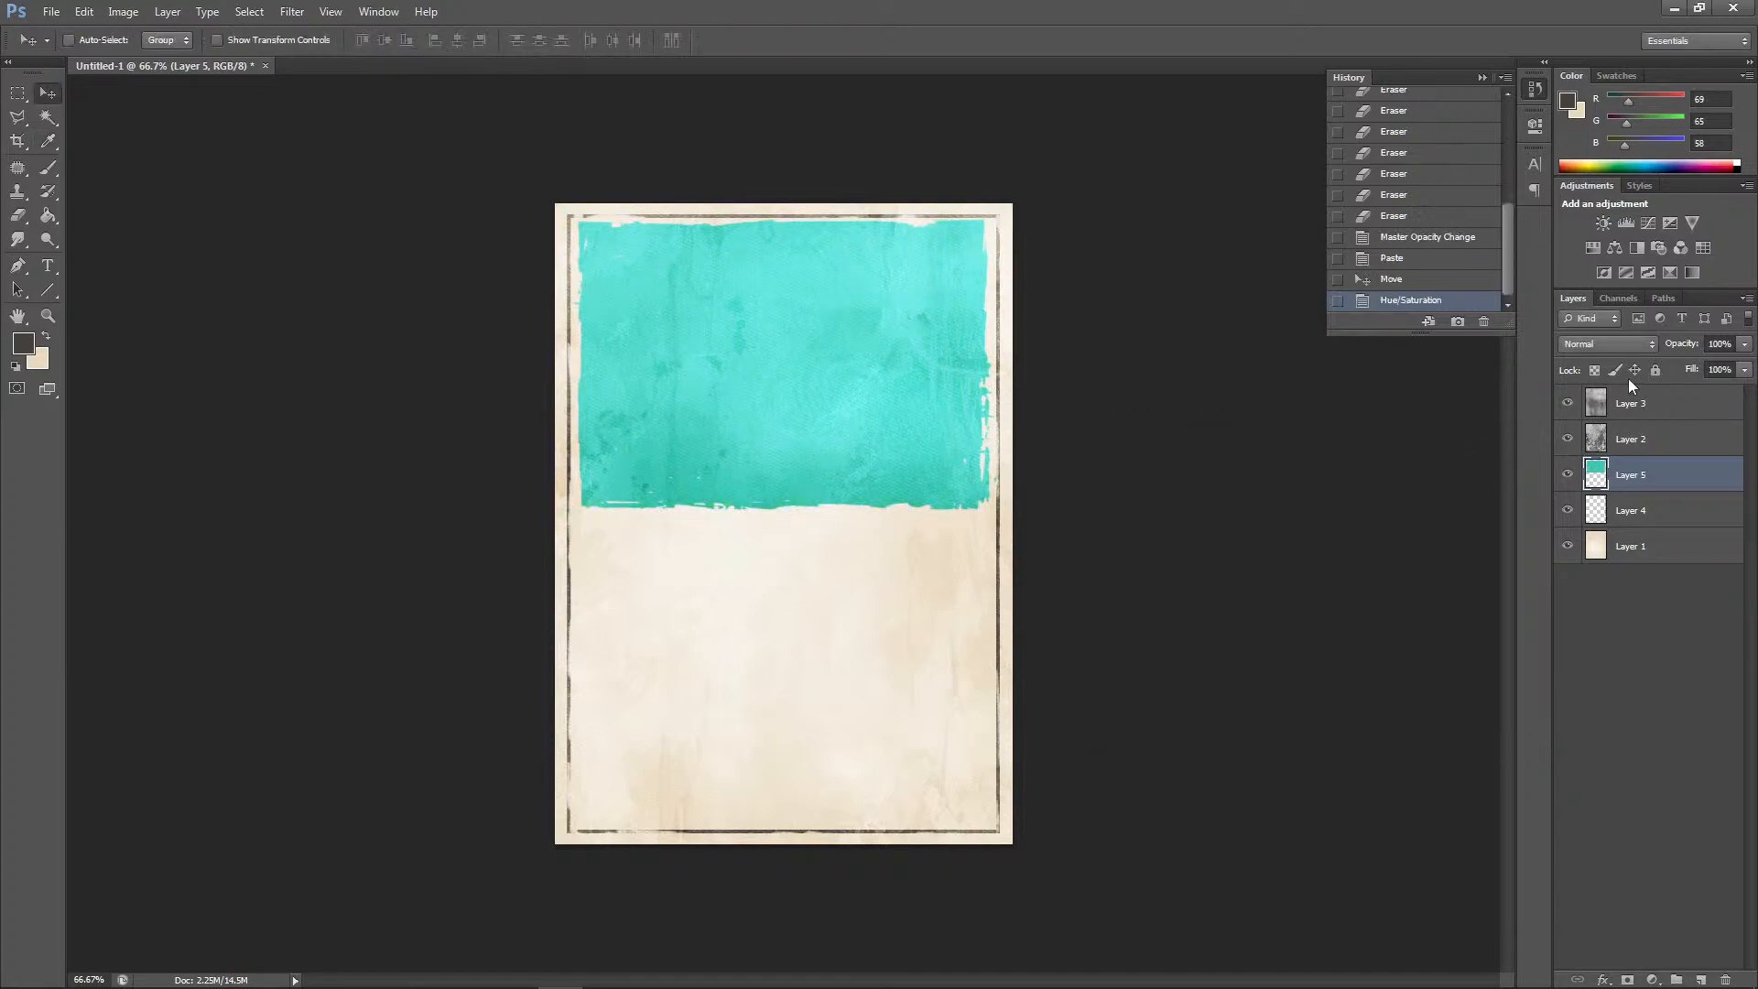
Set Layer 5 to the Divide blend mode at 100% opacity and move it to the top of the layer stack
{"action": "left_click", "coordinate": [1609, 345]}
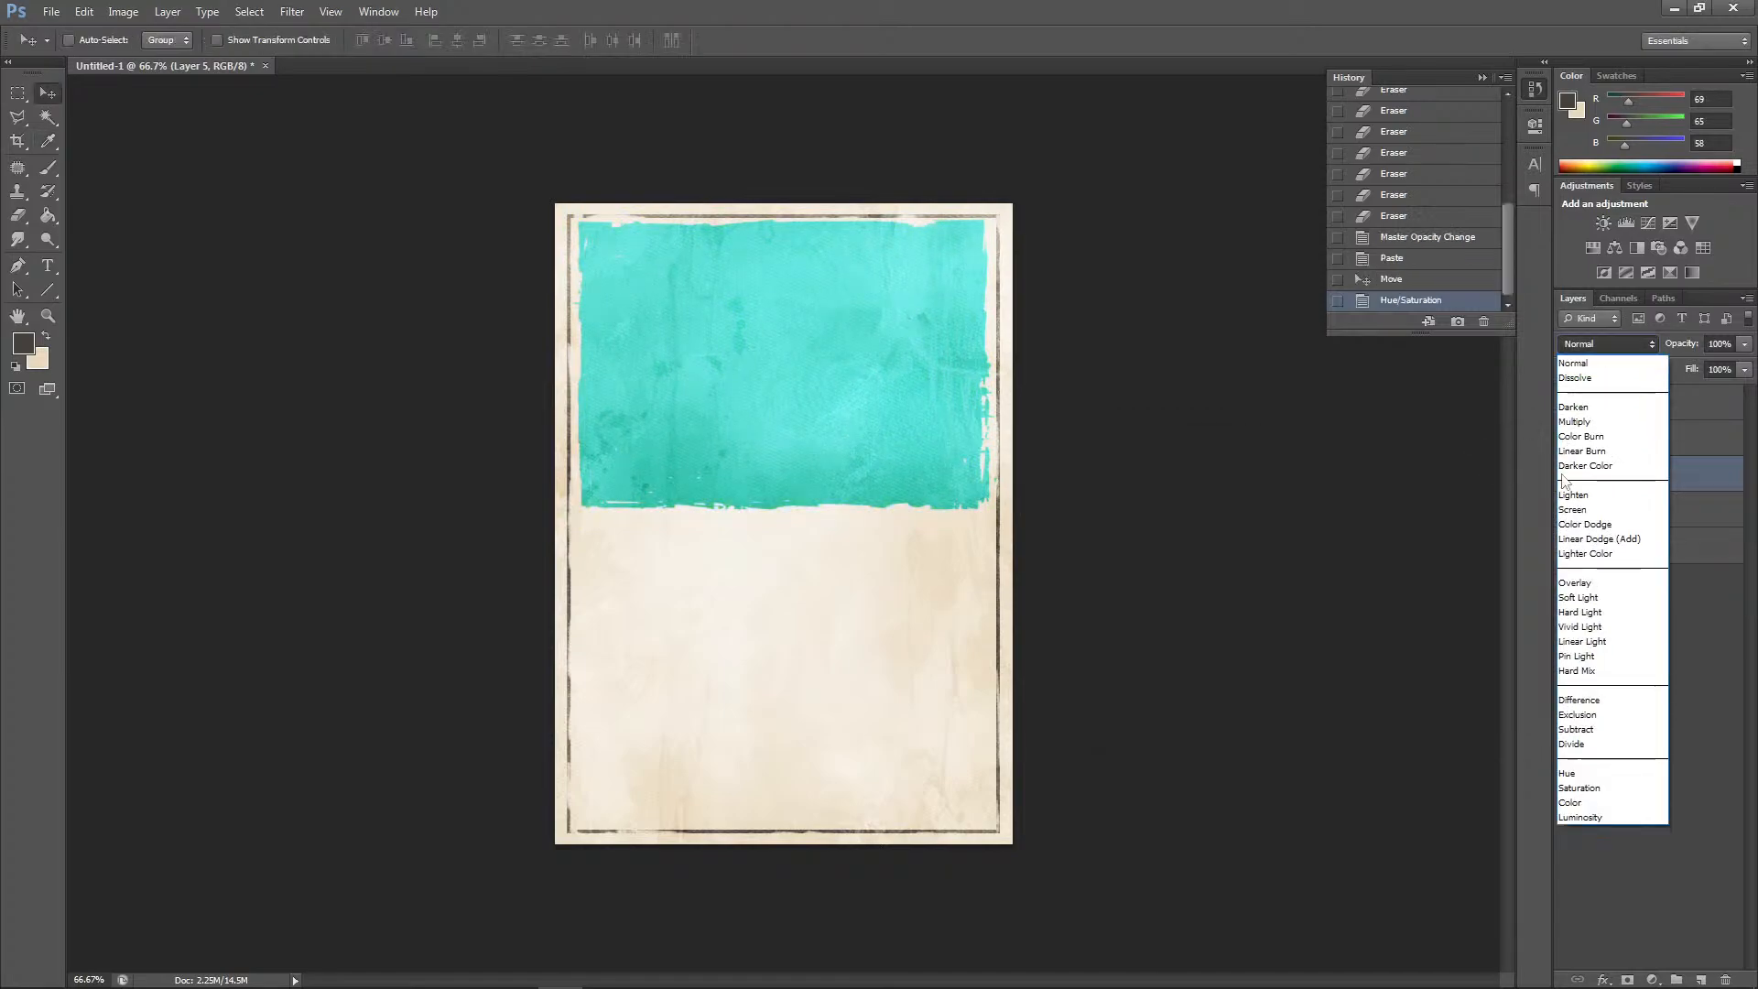
{"action": "left_click", "coordinate": [1573, 743]}
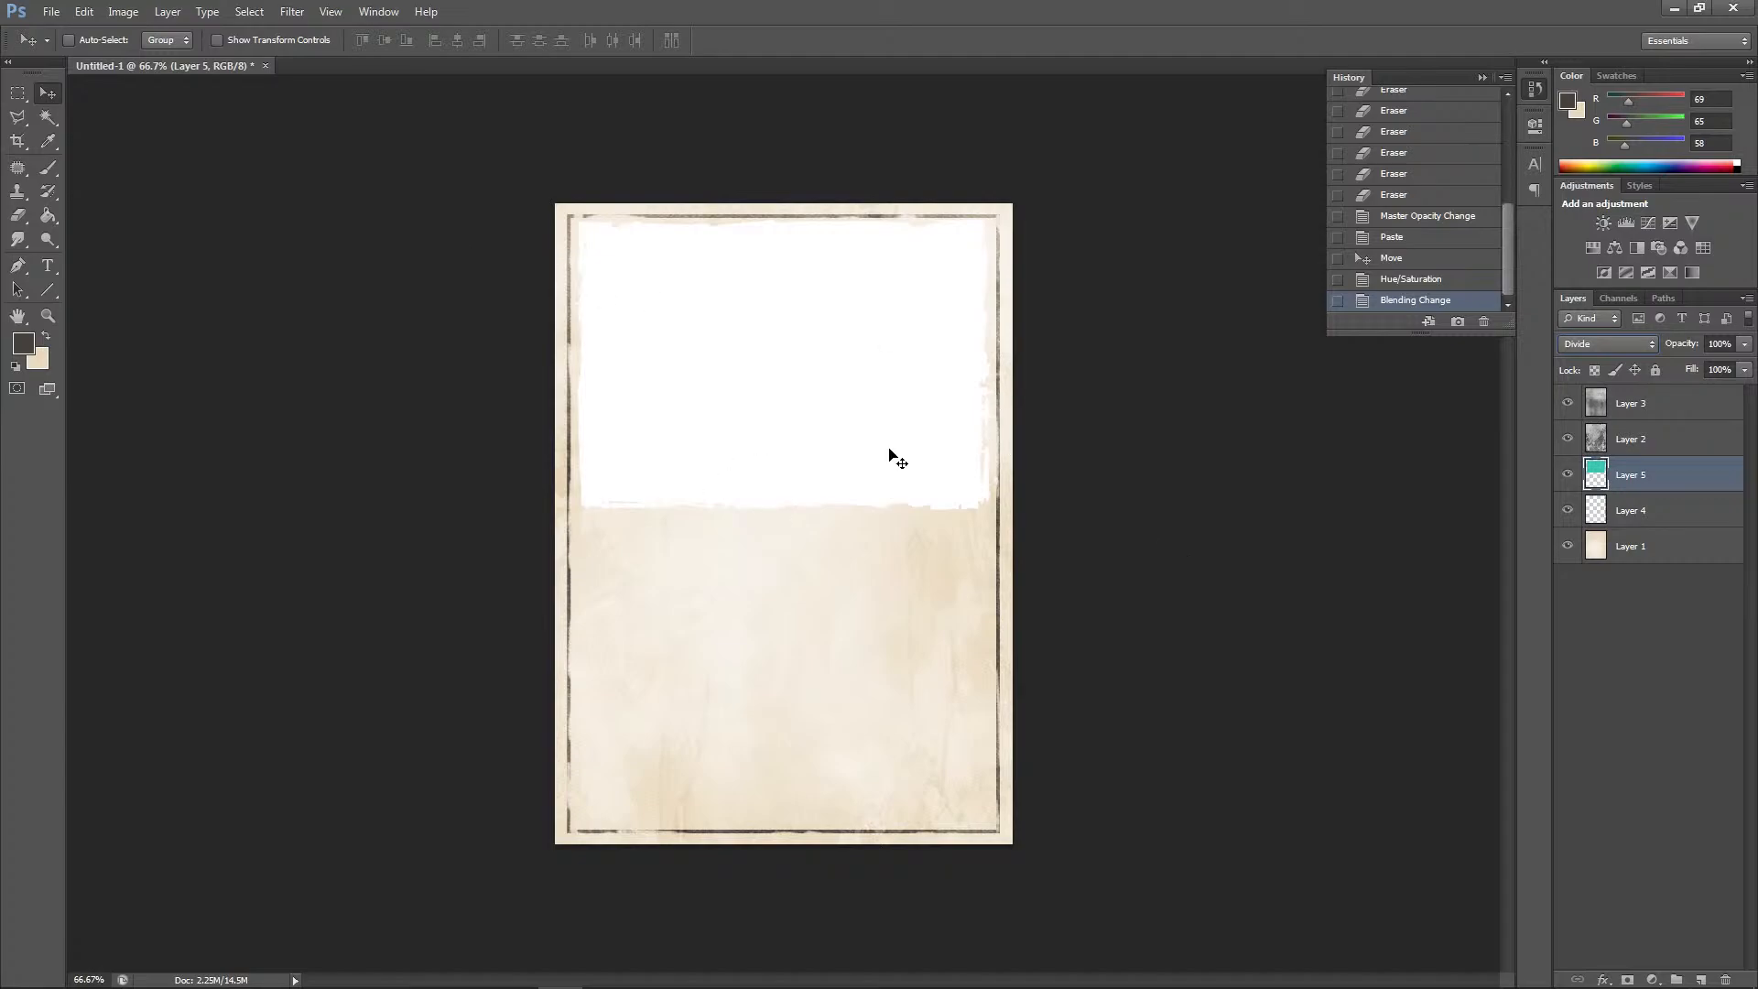
{"action": "left_click", "coordinate": [1743, 369]}
{"action": "mouse_move", "coordinate": [1730, 369]}
{"action": "left_mouse_down"}
{"action": "mouse_move", "coordinate": [1701, 367]}
{"action": "mouse_move", "coordinate": [1745, 364]}
{"action": "left_mouse_up"}
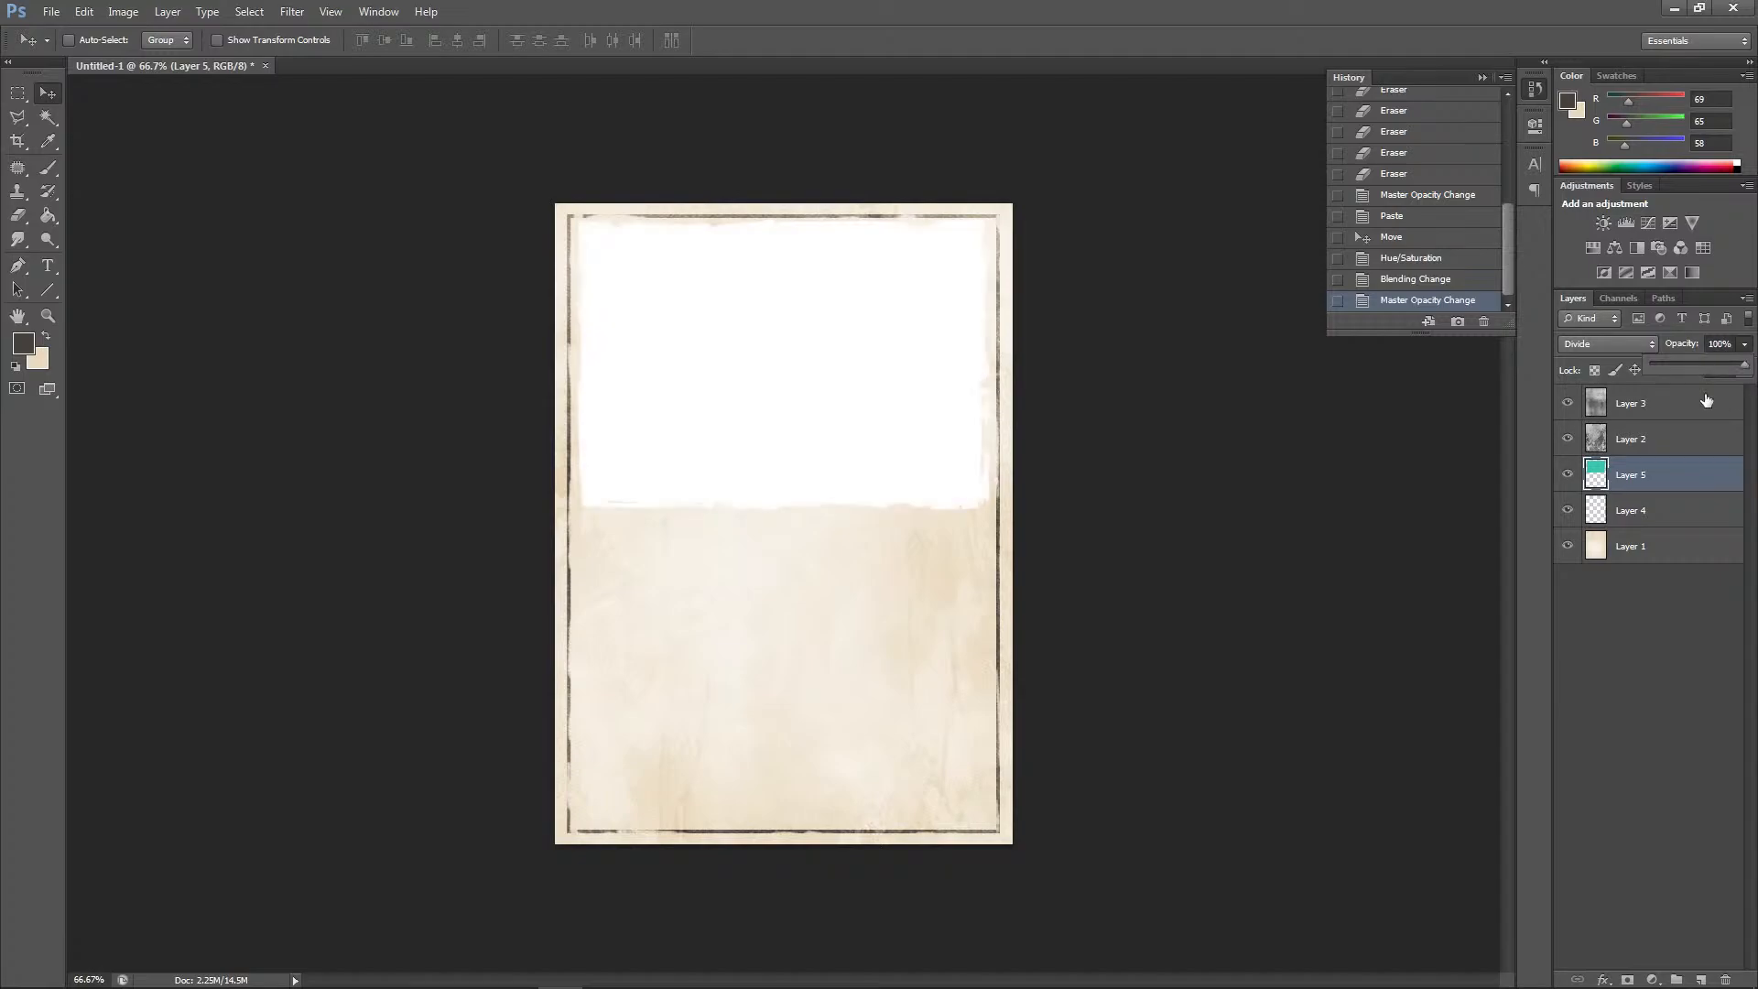
{"action": "left_click_drag", "start_coordinate": [1671, 475], "coordinate": [1664, 391]}
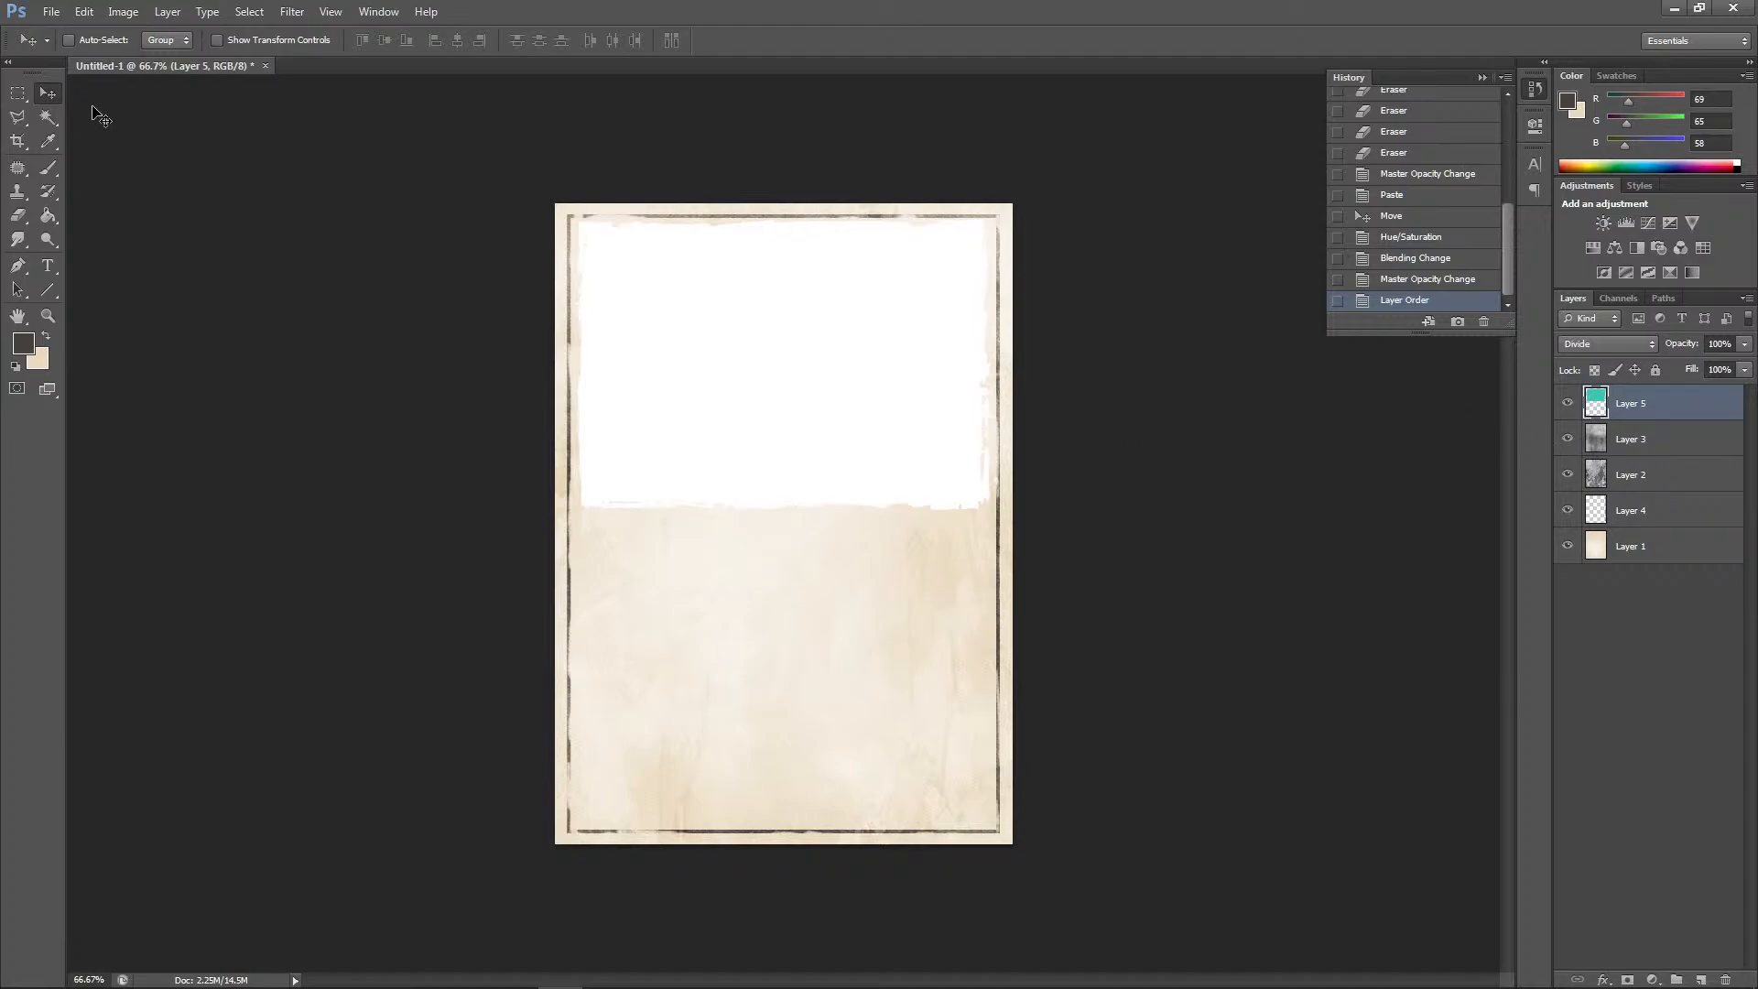
Copy a long section of the card's left border line from Layer 4 onto a new layer and rotate it 90 degrees
{"action": "left_click", "coordinate": [18, 93]}
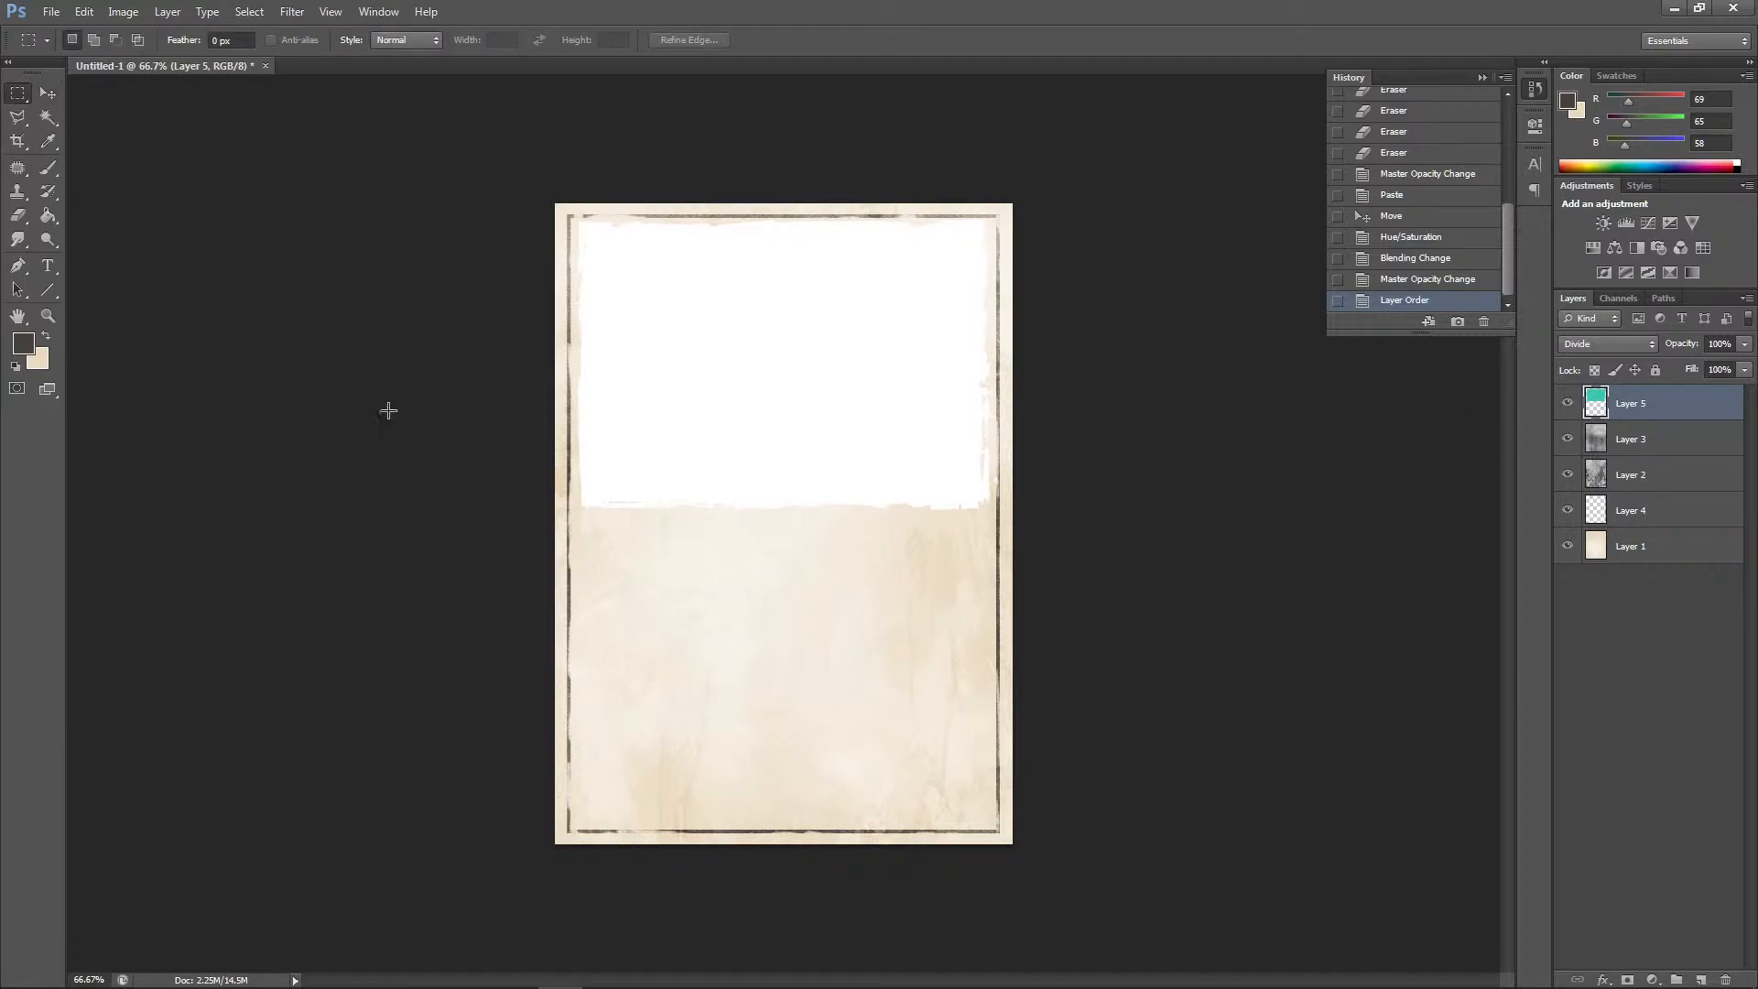
{"action": "left_click_drag", "start_coordinate": [575, 566], "coordinate": [587, 785]}
{"action": "left_click", "coordinate": [1659, 517]}
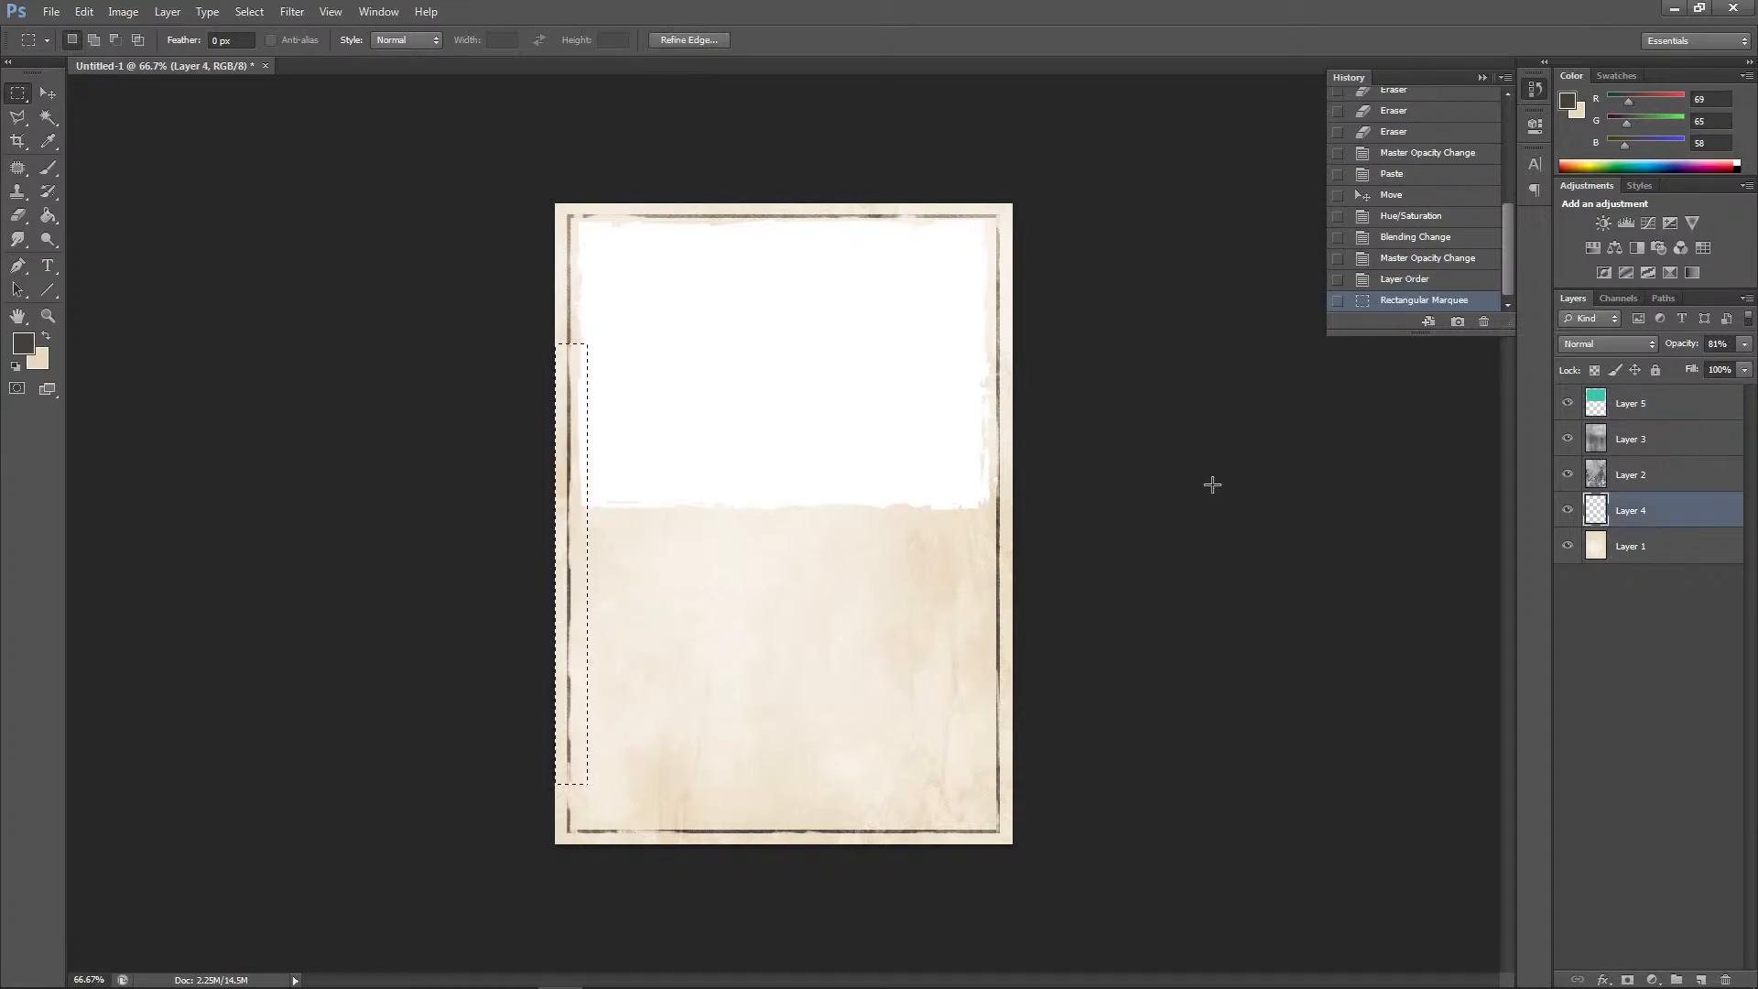
{"action": "key", "text": "ctrl+v"}
{"action": "left_click", "coordinate": [83, 11]}
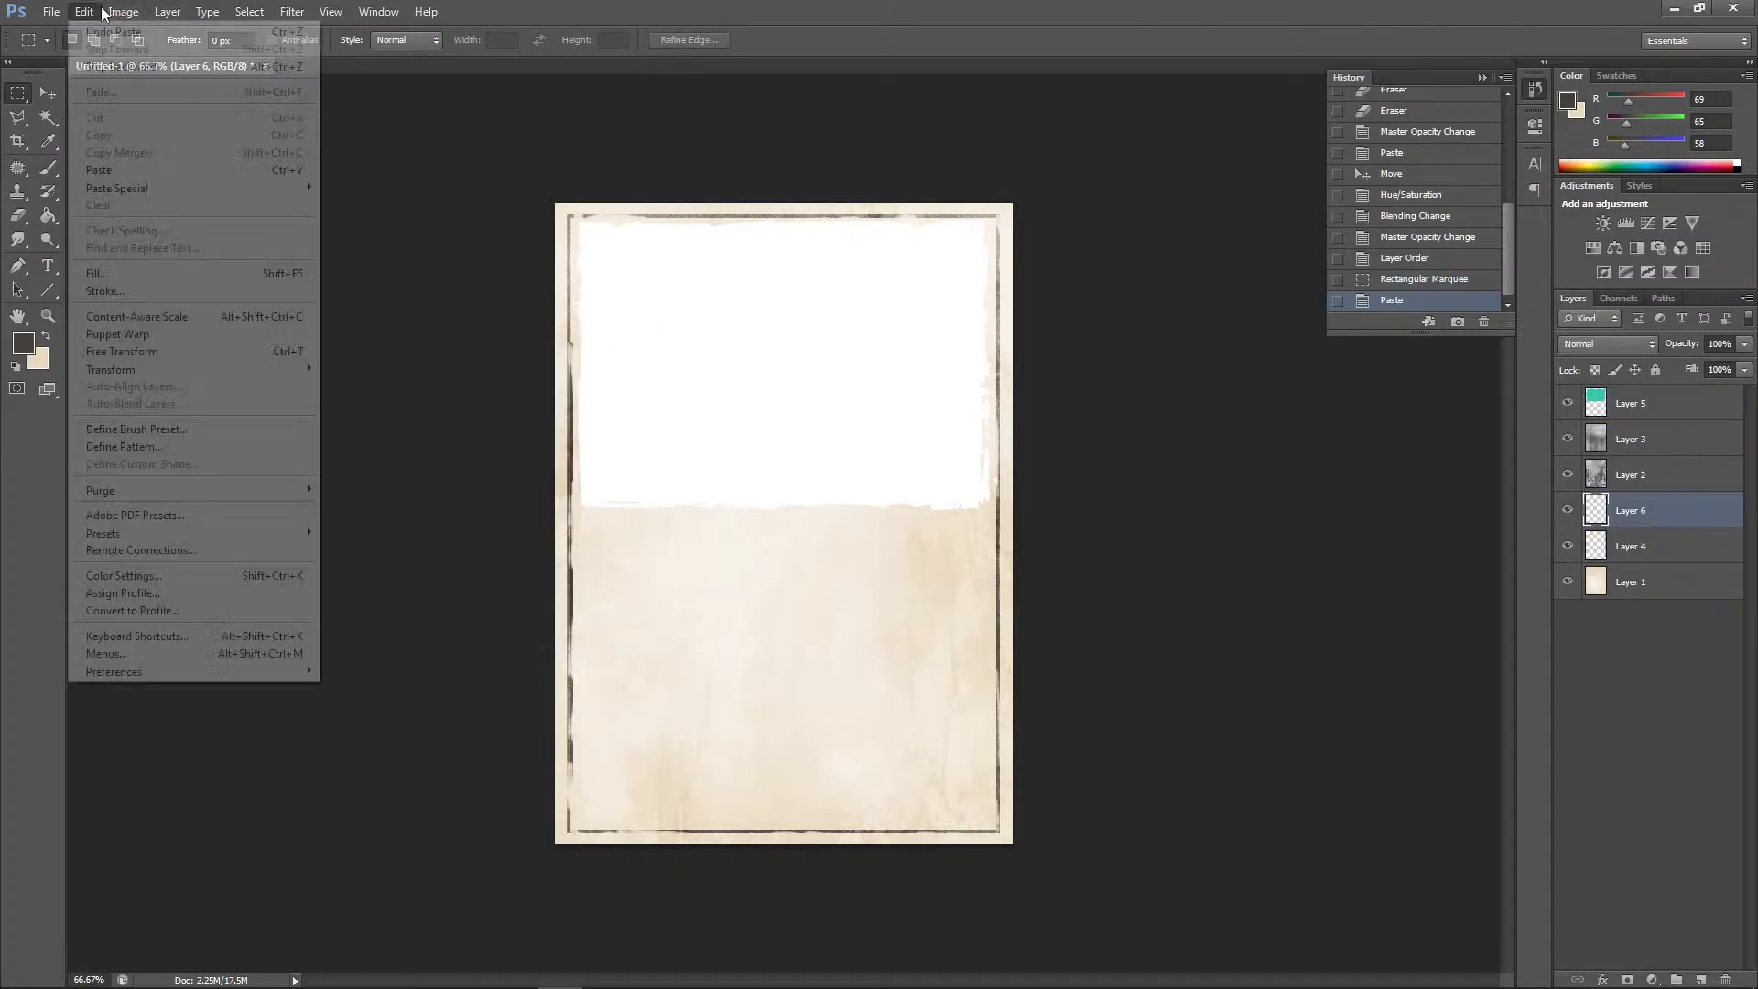
{"action": "mouse_move", "coordinate": [137, 369]}
{"action": "left_click", "coordinate": [414, 528]}
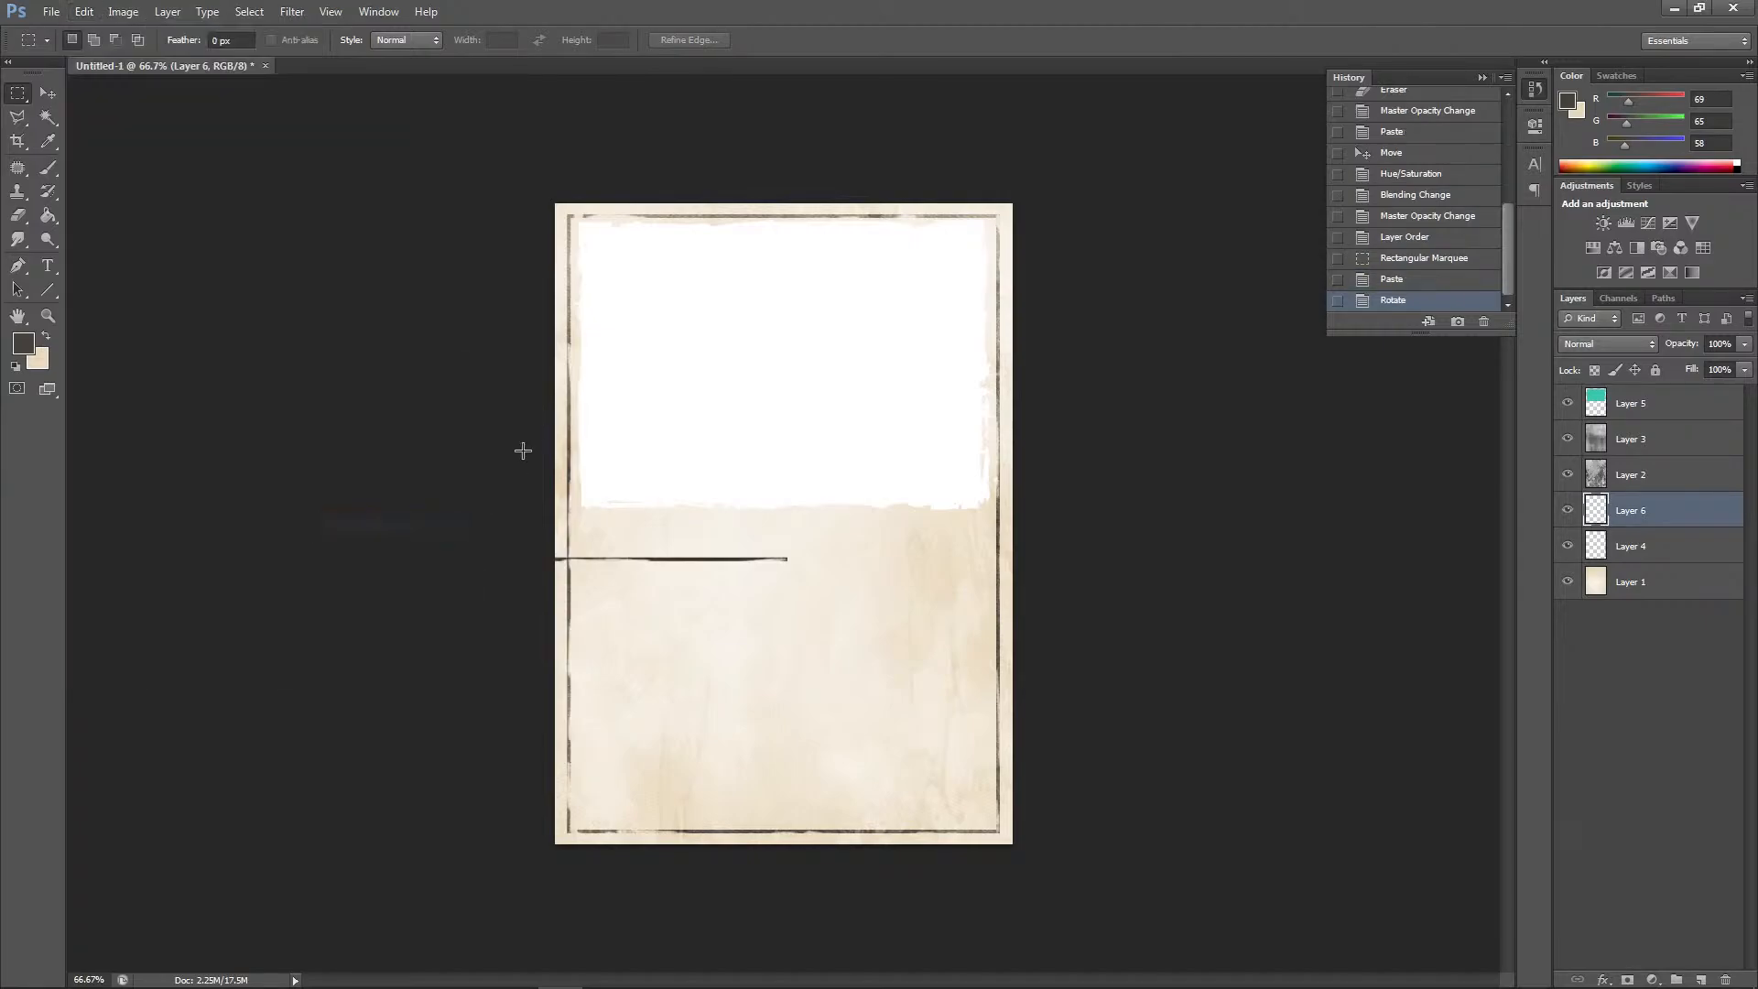
Move the rotated line on Layer 6 across the card so it runs just below the white panel as a divider
{"action": "left_click", "coordinate": [47, 92]}
{"action": "left_click_drag", "start_coordinate": [632, 577], "coordinate": [843, 511]}
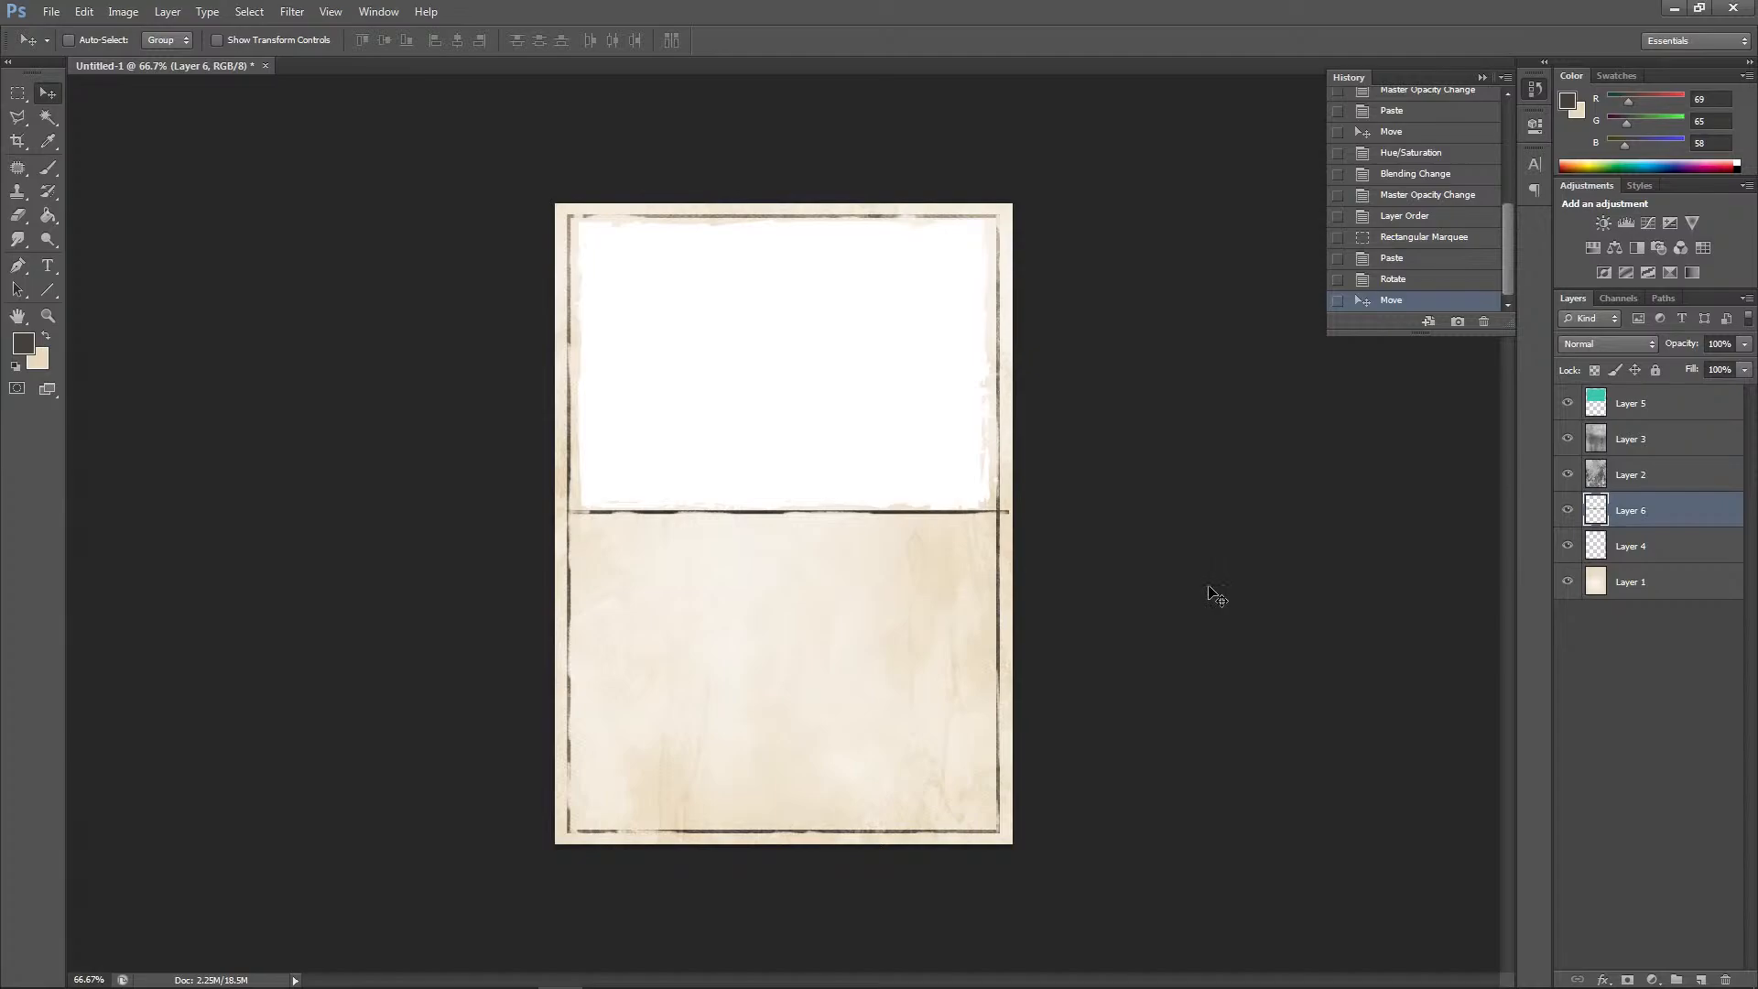
{"action": "key", "text": "Down"}
{"action": "key", "text": "Down"}
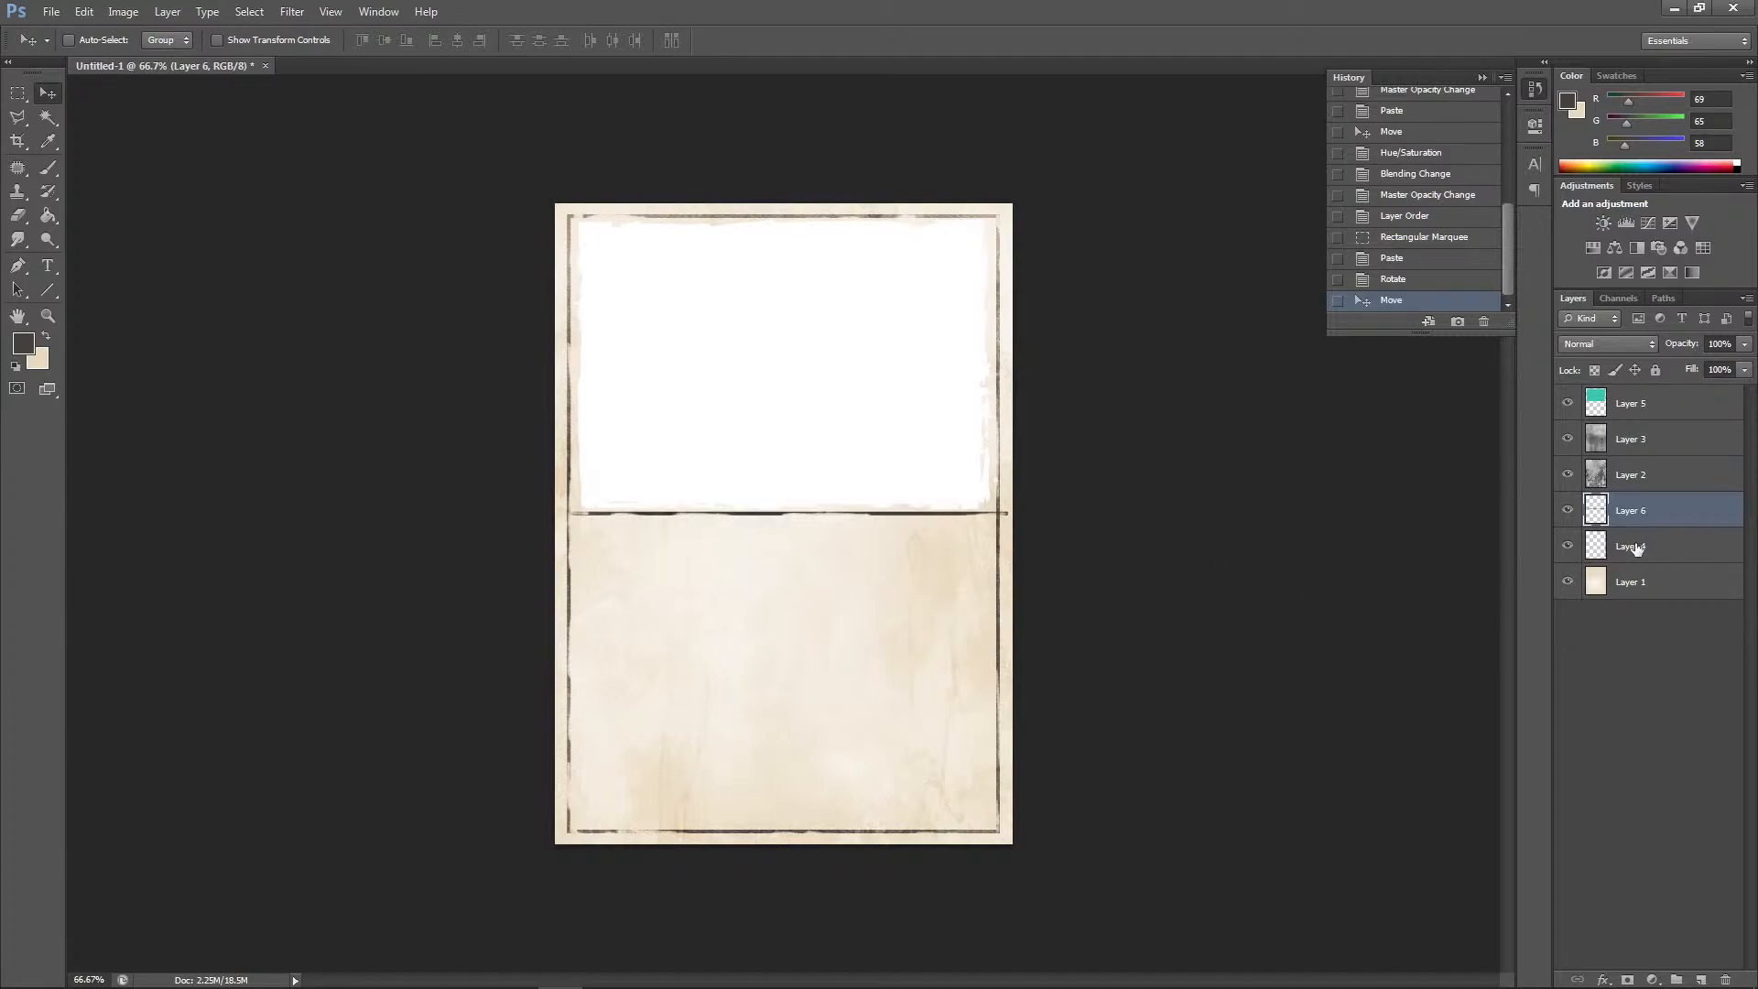
Scale the white panel on Layer 5 to about 94% width and 87% height so it sits inside the card's border
{"action": "left_click", "coordinate": [1639, 405]}
{"action": "left_click", "coordinate": [84, 11]}
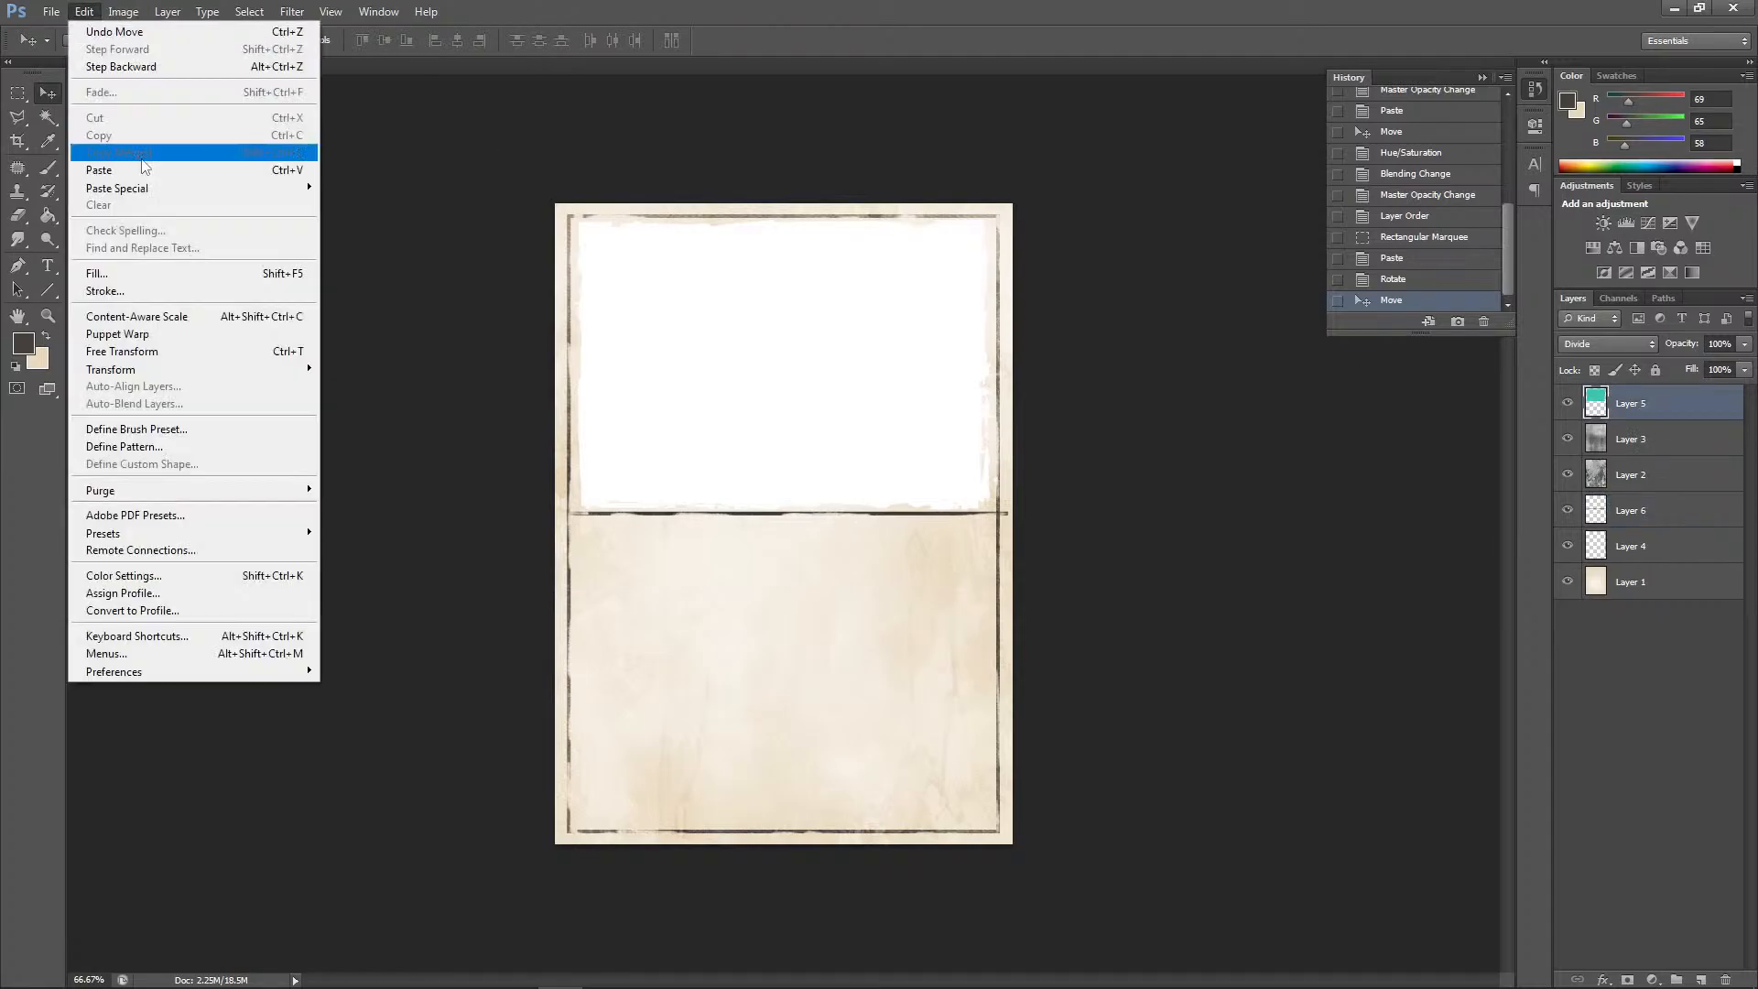
{"action": "mouse_move", "coordinate": [144, 371]}
{"action": "left_click", "coordinate": [353, 387]}
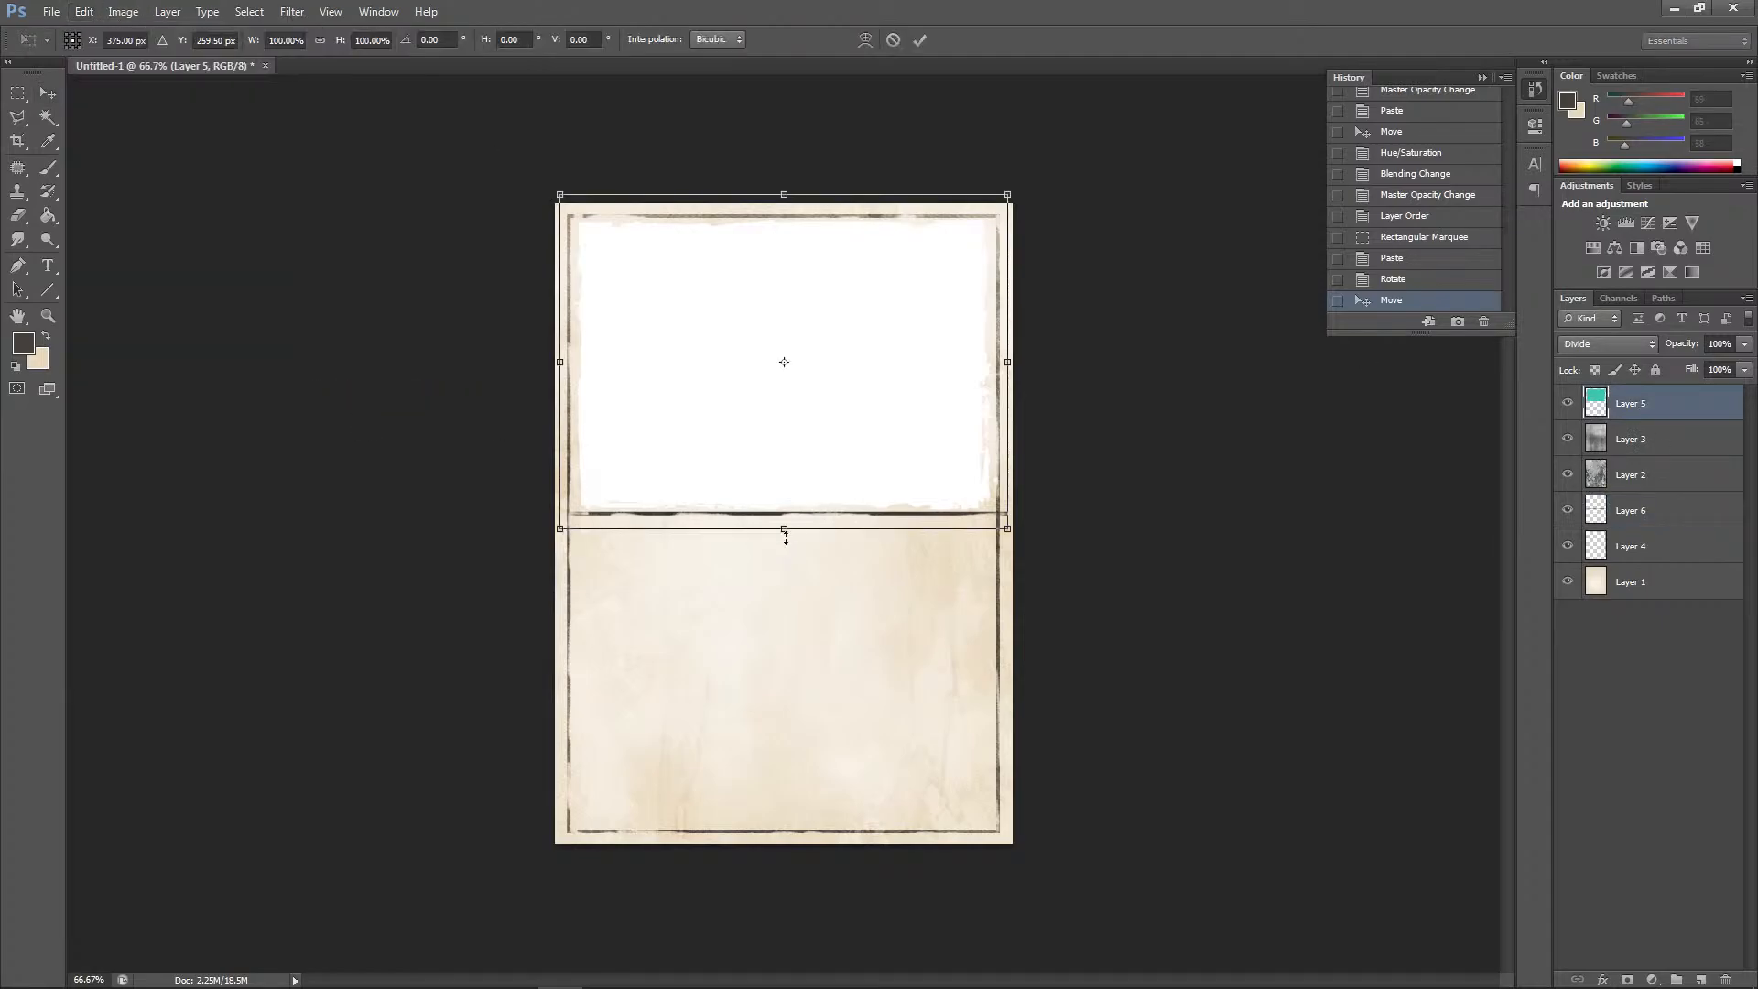
{"action": "left_click_drag", "start_coordinate": [784, 514], "coordinate": [785, 463]}
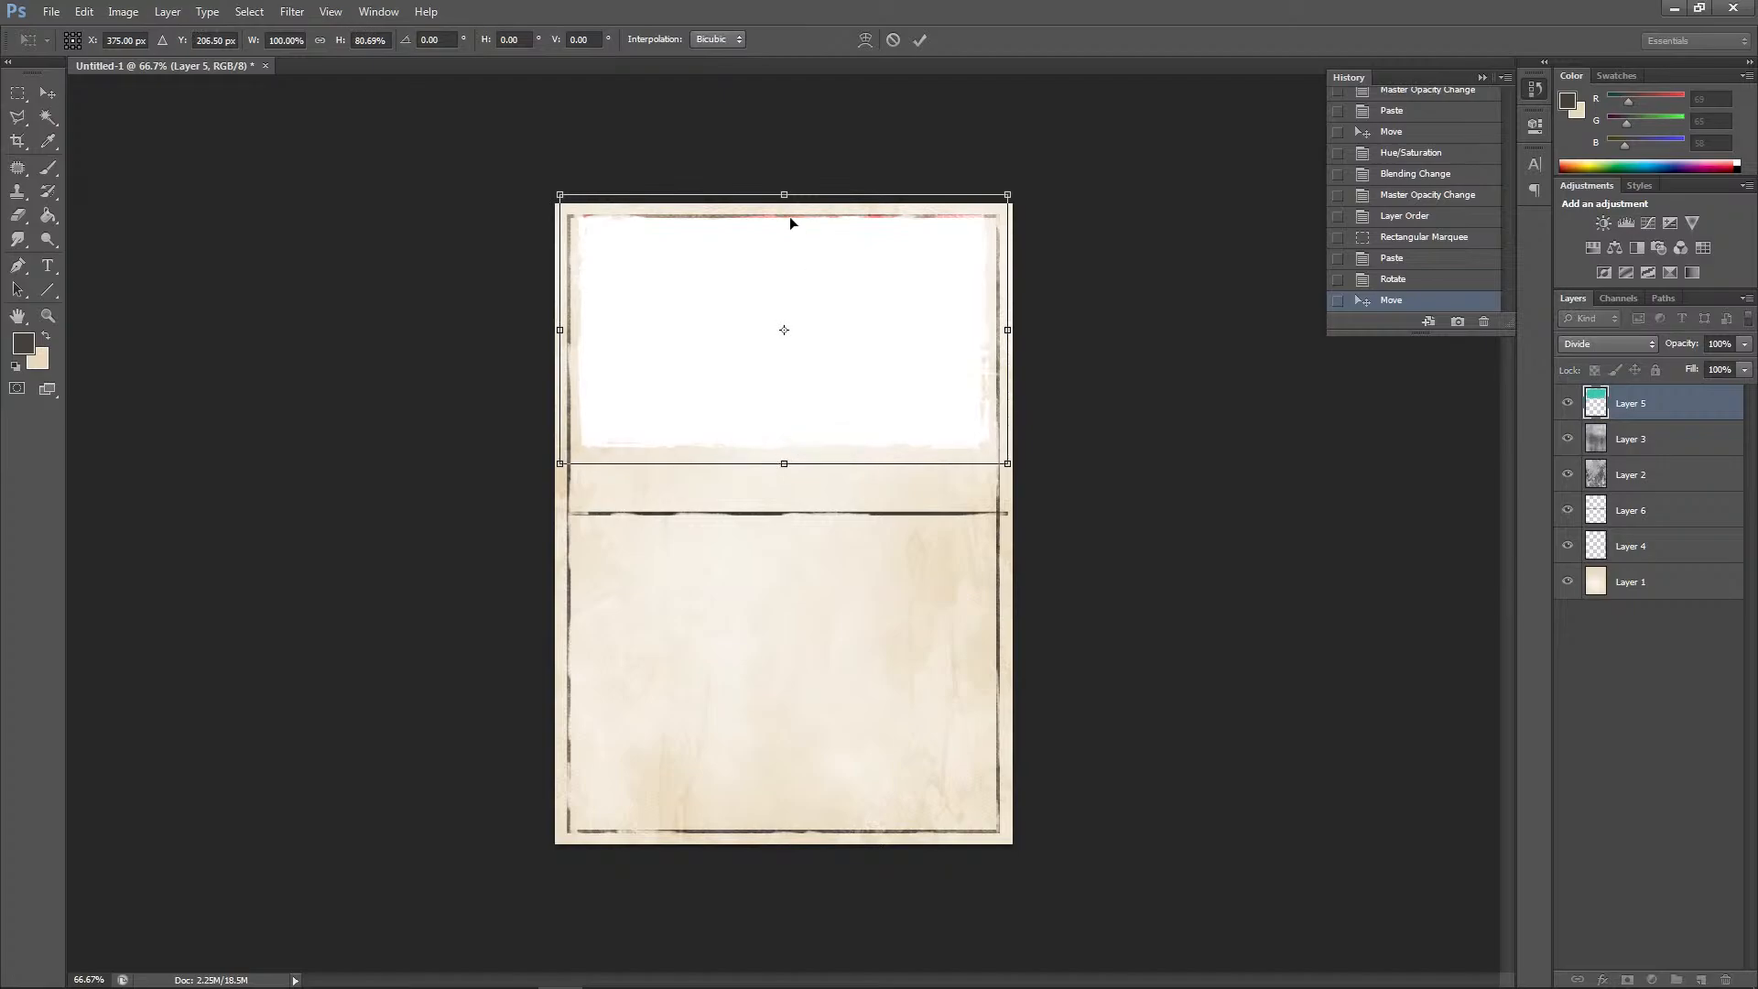
{"action": "left_click_drag", "start_coordinate": [784, 194], "coordinate": [783, 197]}
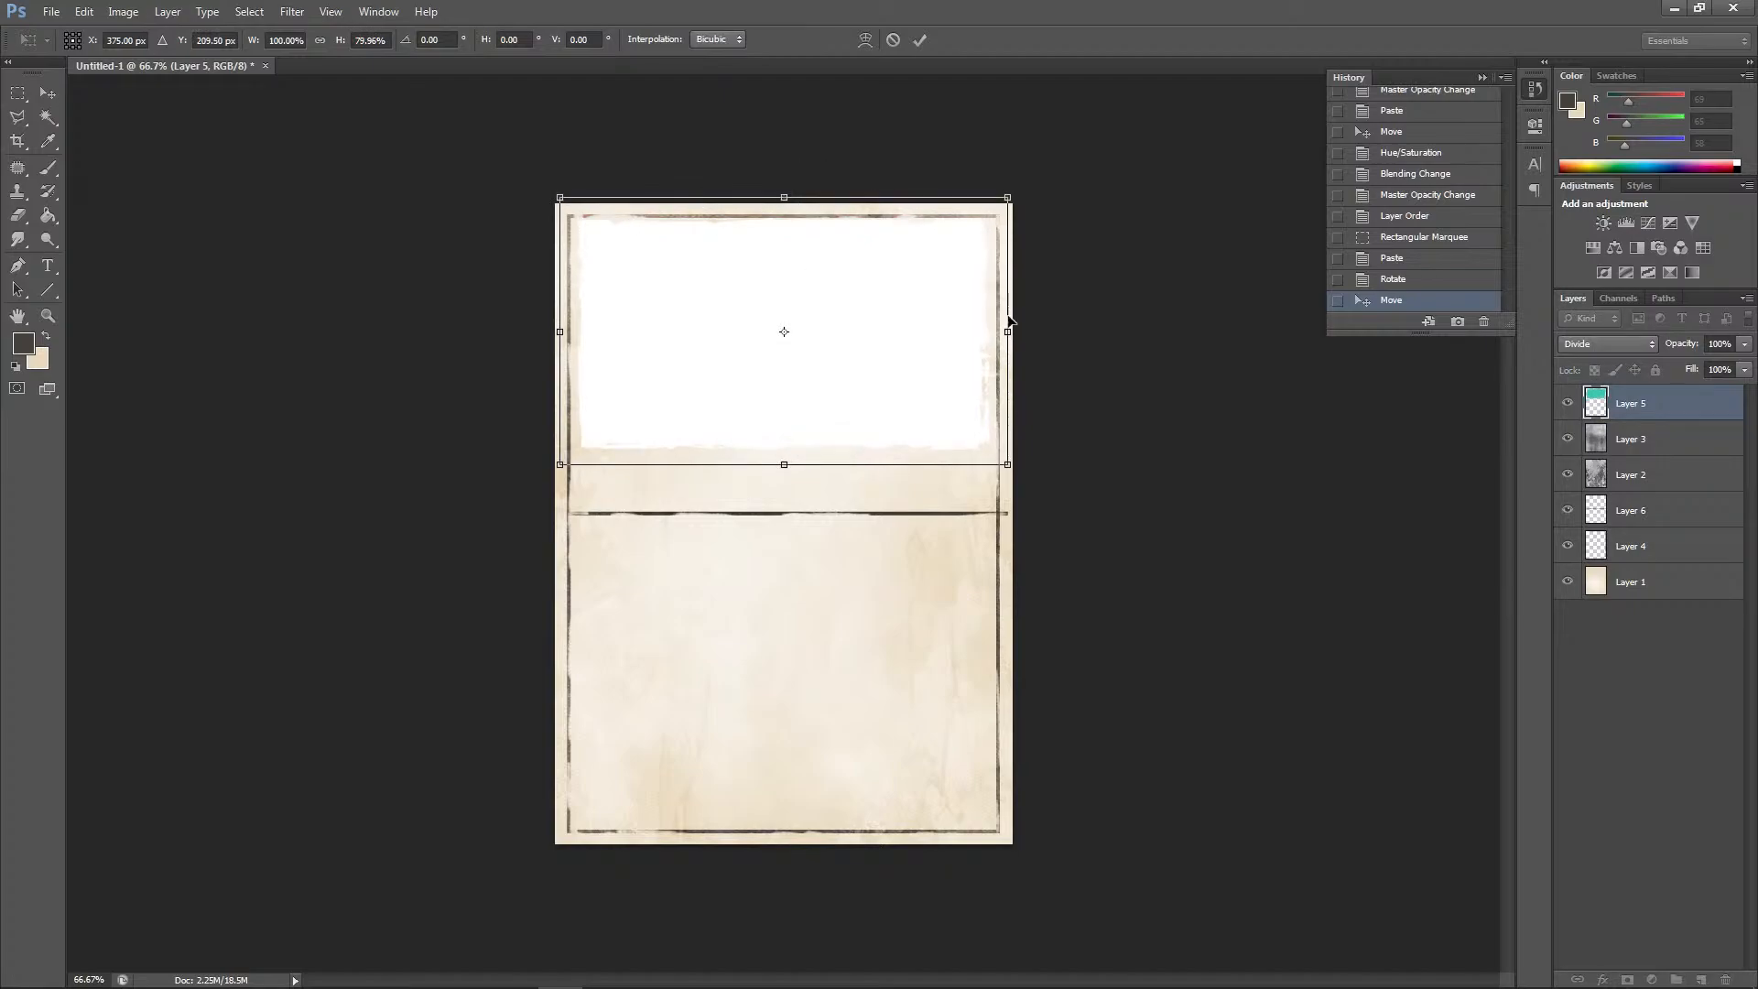
{"action": "left_click_drag", "start_coordinate": [1007, 331], "coordinate": [996, 331]}
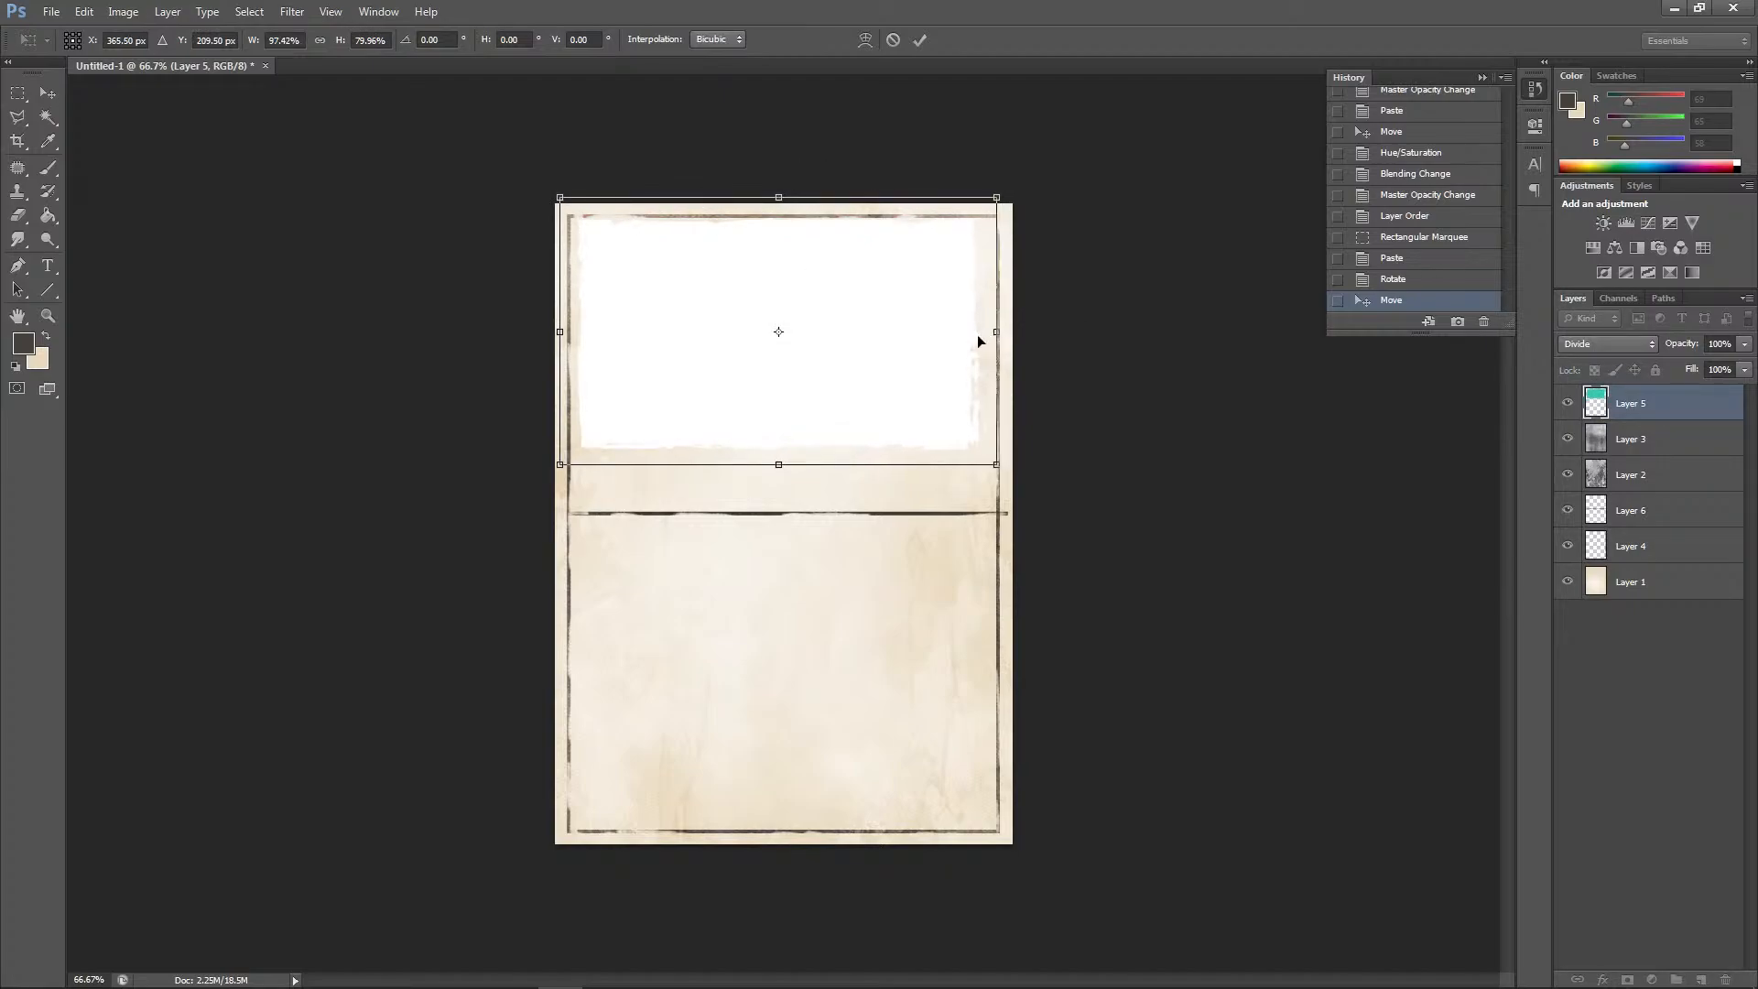
{"action": "left_click_drag", "start_coordinate": [557, 329], "coordinate": [575, 331]}
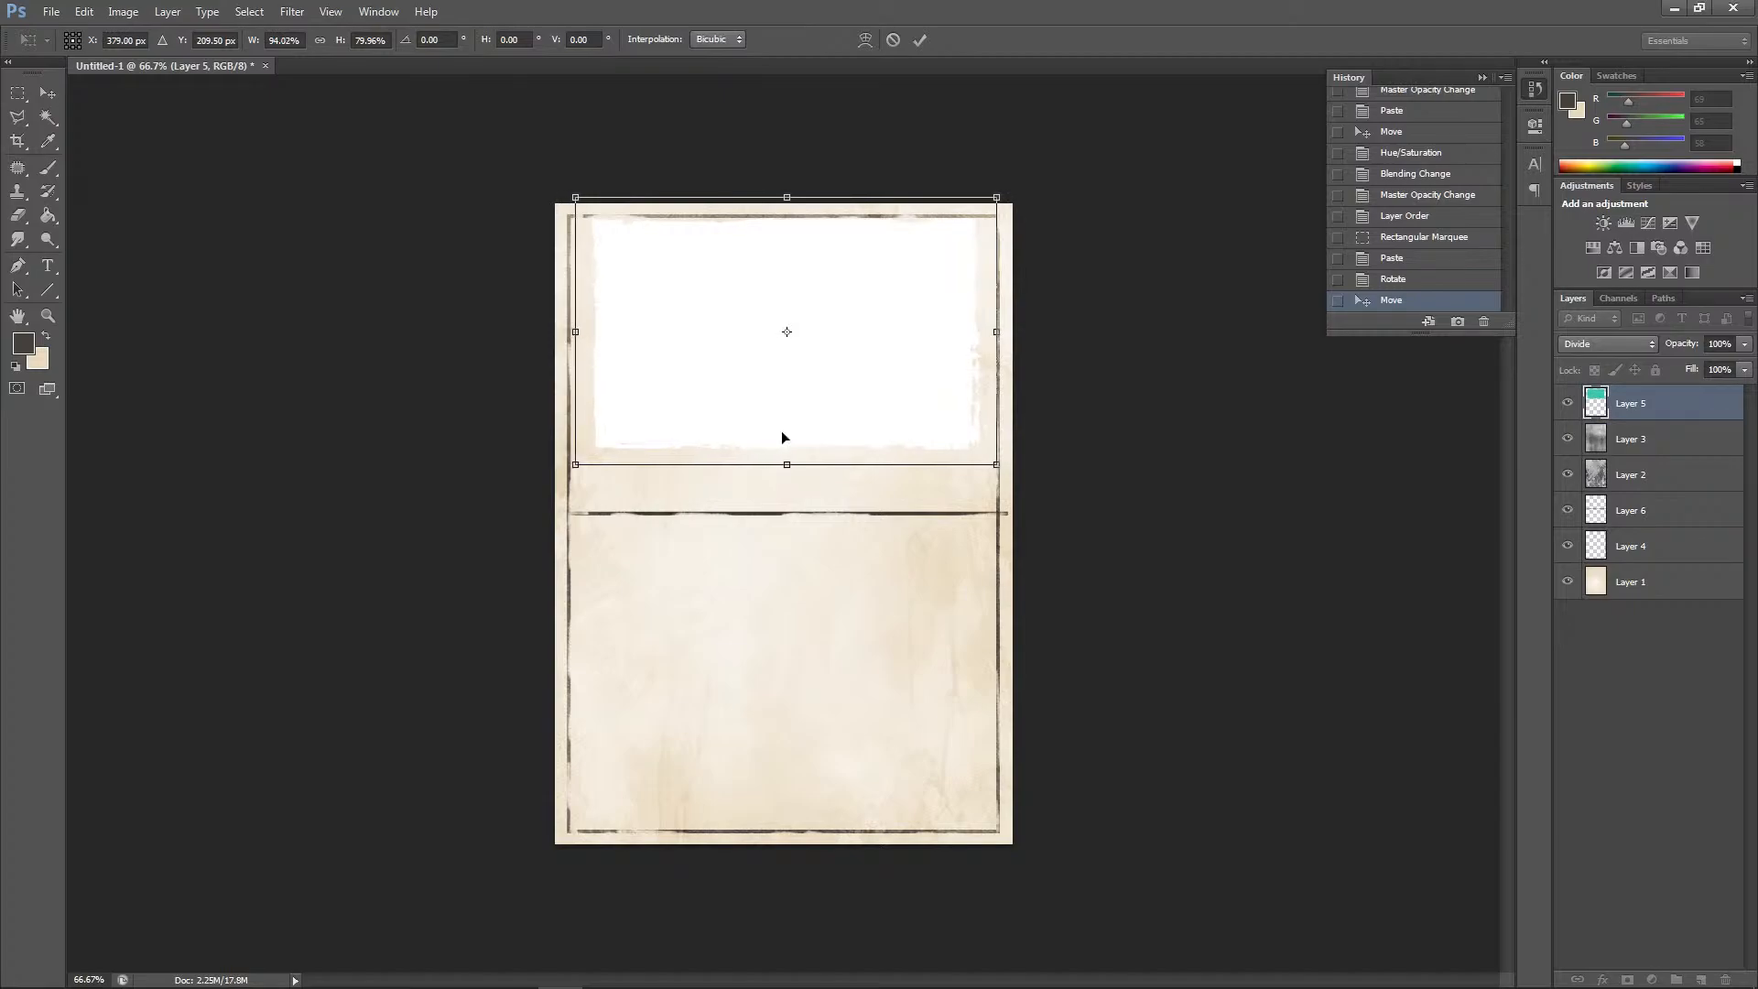
{"action": "left_click_drag", "start_coordinate": [780, 465], "coordinate": [779, 489]}
{"action": "left_click", "coordinate": [47, 93]}
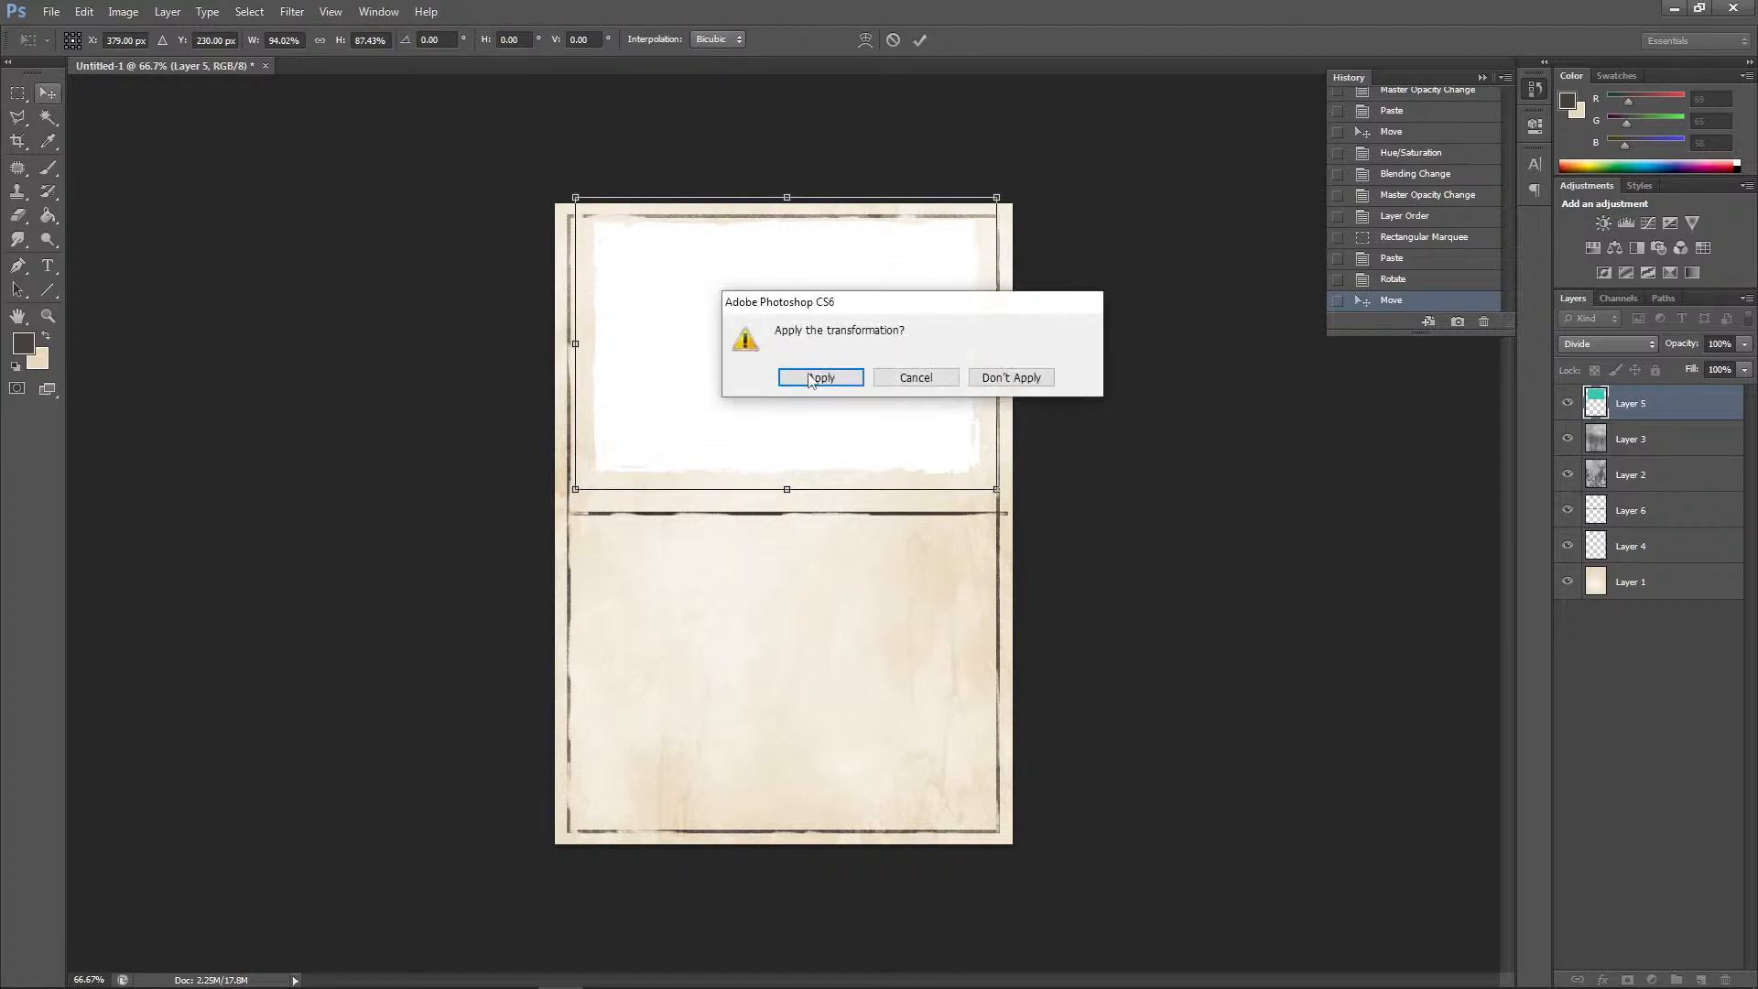
{"action": "left_click", "coordinate": [809, 379]}
Nudge the divider line on Layer 6 up until it runs just below the resized white panel
{"action": "left_click", "coordinate": [1642, 525]}
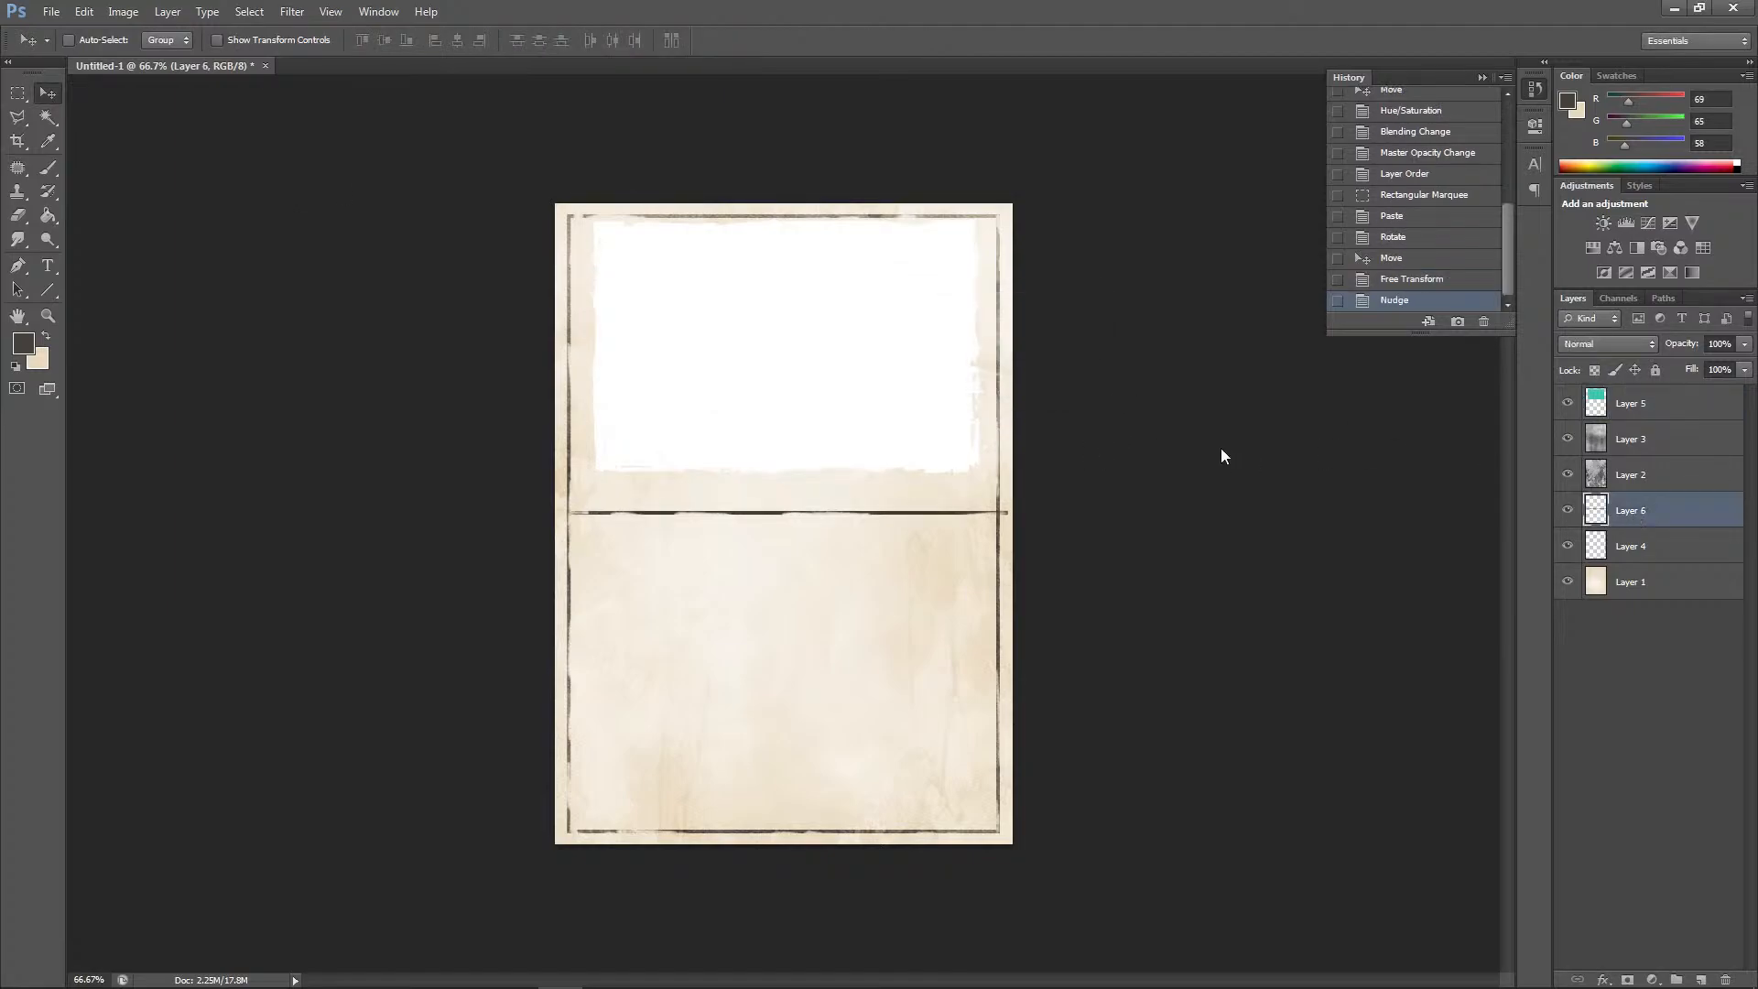
{"action": "key", "text": "Up"}
{"action": "key", "text": "Up"}
{"action": "key", "text": "Up"}
{"action": "key", "text": "Up"}
{"action": "key", "text": "Up"}
{"action": "key", "text": "Up"}
{"action": "key", "text": "Up"}
{"action": "key", "text": "Up"}
{"action": "key", "text": "Up"}
{"action": "key", "text": "Up"}
{"action": "key", "text": "Up"}
{"action": "key", "text": "Up"}
{"action": "key", "text": "Up"}
{"action": "key", "text": "Up"}
{"action": "key", "text": "Up"}
{"action": "key", "text": "Up"}
{"action": "key", "text": "Up"}
{"action": "key", "text": "Up"}
{"action": "key", "text": "Up"}
{"action": "key", "text": "Up"}
{"action": "key", "text": "Up"}
{"action": "key", "text": "Up"}
{"action": "key", "text": "Up"}
{"action": "key", "text": "Up"}
{"action": "key", "text": "Up"}
{"action": "key", "text": "Up"}
{"action": "key", "text": "Up"}
{"action": "key", "text": "Up"}
{"action": "key", "text": "Up"}
{"action": "key", "text": "Up"}
{"action": "key", "text": "Up"}
{"action": "key", "text": "Up"}
{"action": "key", "text": "Up"}
{"action": "key", "text": "Up"}
{"action": "key", "text": "Up"}
{"action": "key", "text": "Up"}
{"action": "key", "text": "Up"}
{"action": "key", "text": "Up"}
{"action": "key", "text": "Up"}
{"action": "key", "text": "Up"}
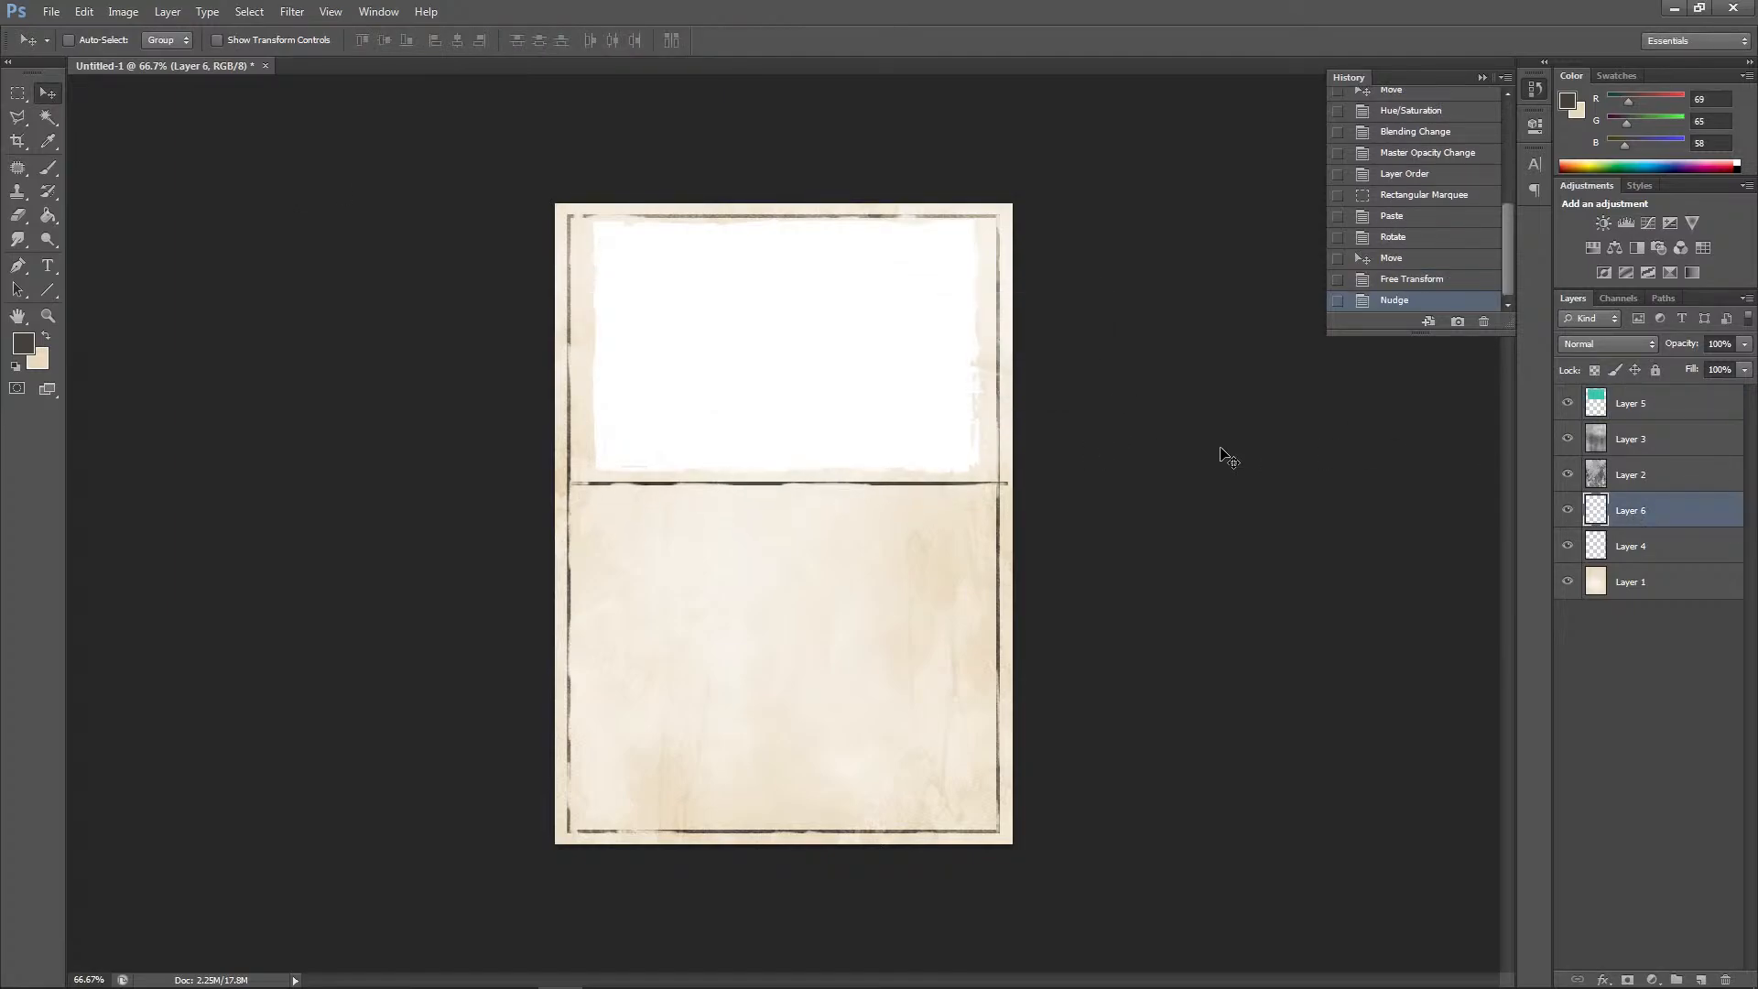
Erase the end of the divider that sticks out past the card's right border line, and select Layer 5
{"action": "left_click", "coordinate": [19, 217]}
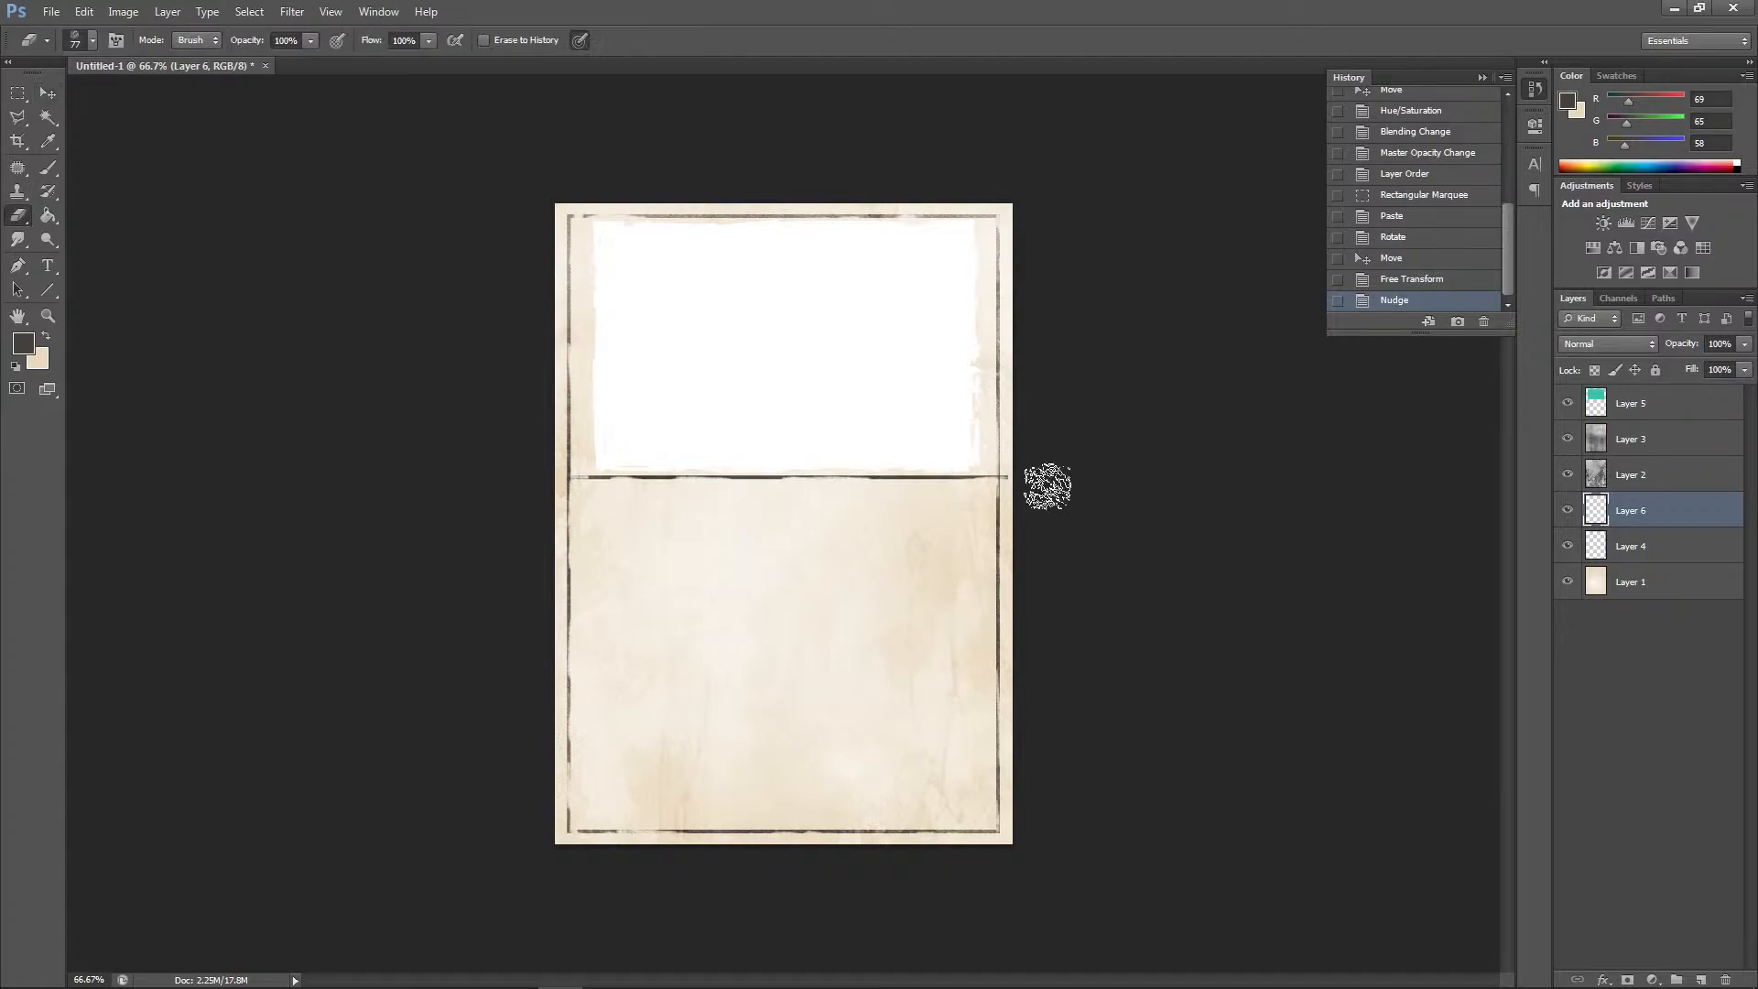
{"action": "left_click_drag", "start_coordinate": [1048, 482], "coordinate": [1022, 483]}
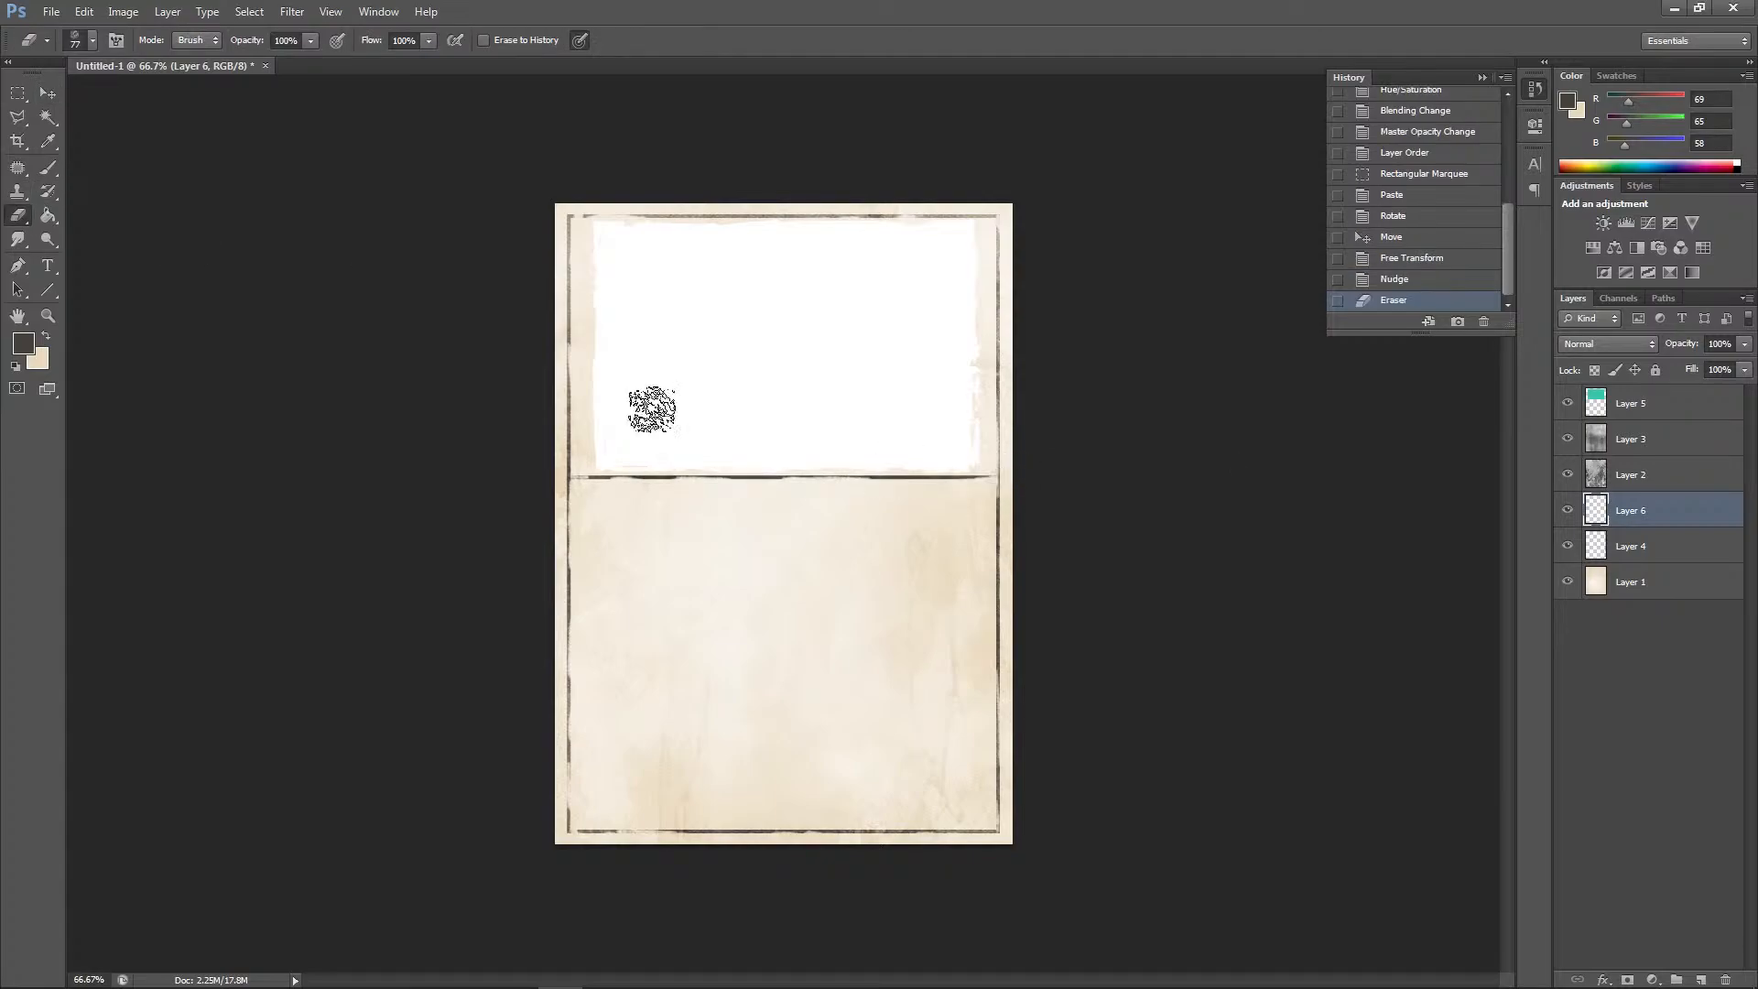
{"action": "left_click", "coordinate": [49, 93]}
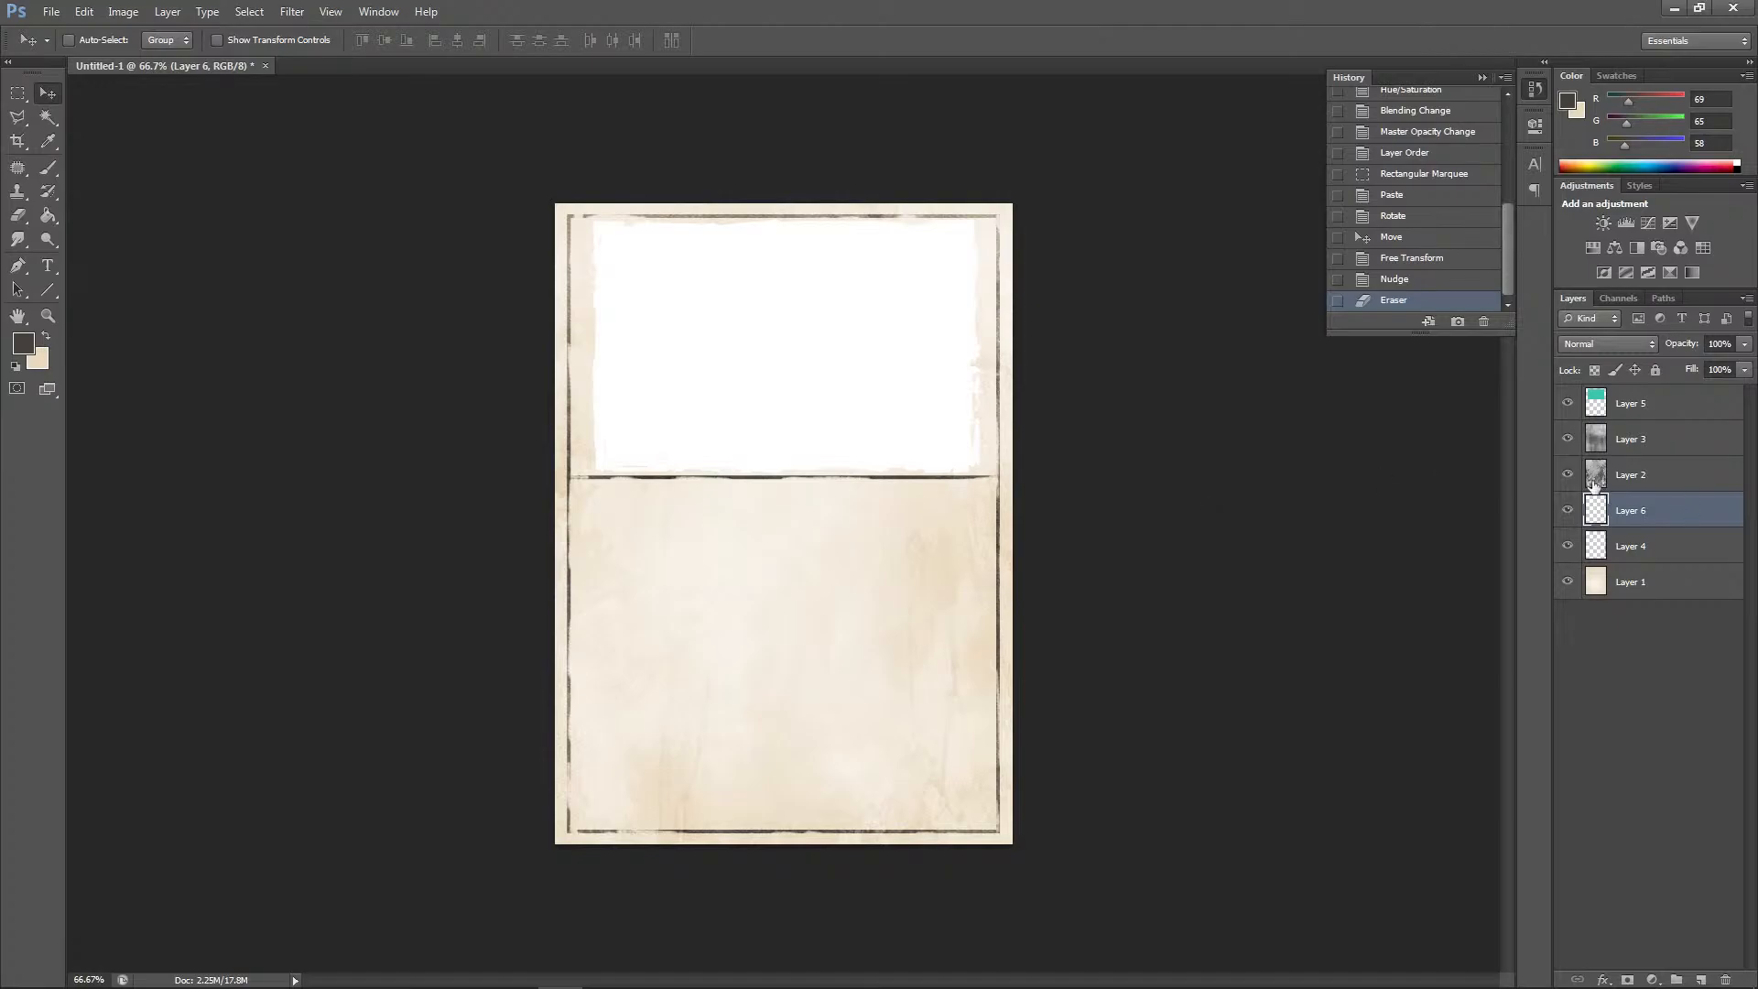
{"action": "left_click", "coordinate": [83, 11]}
{"action": "mouse_move", "coordinate": [138, 369]}
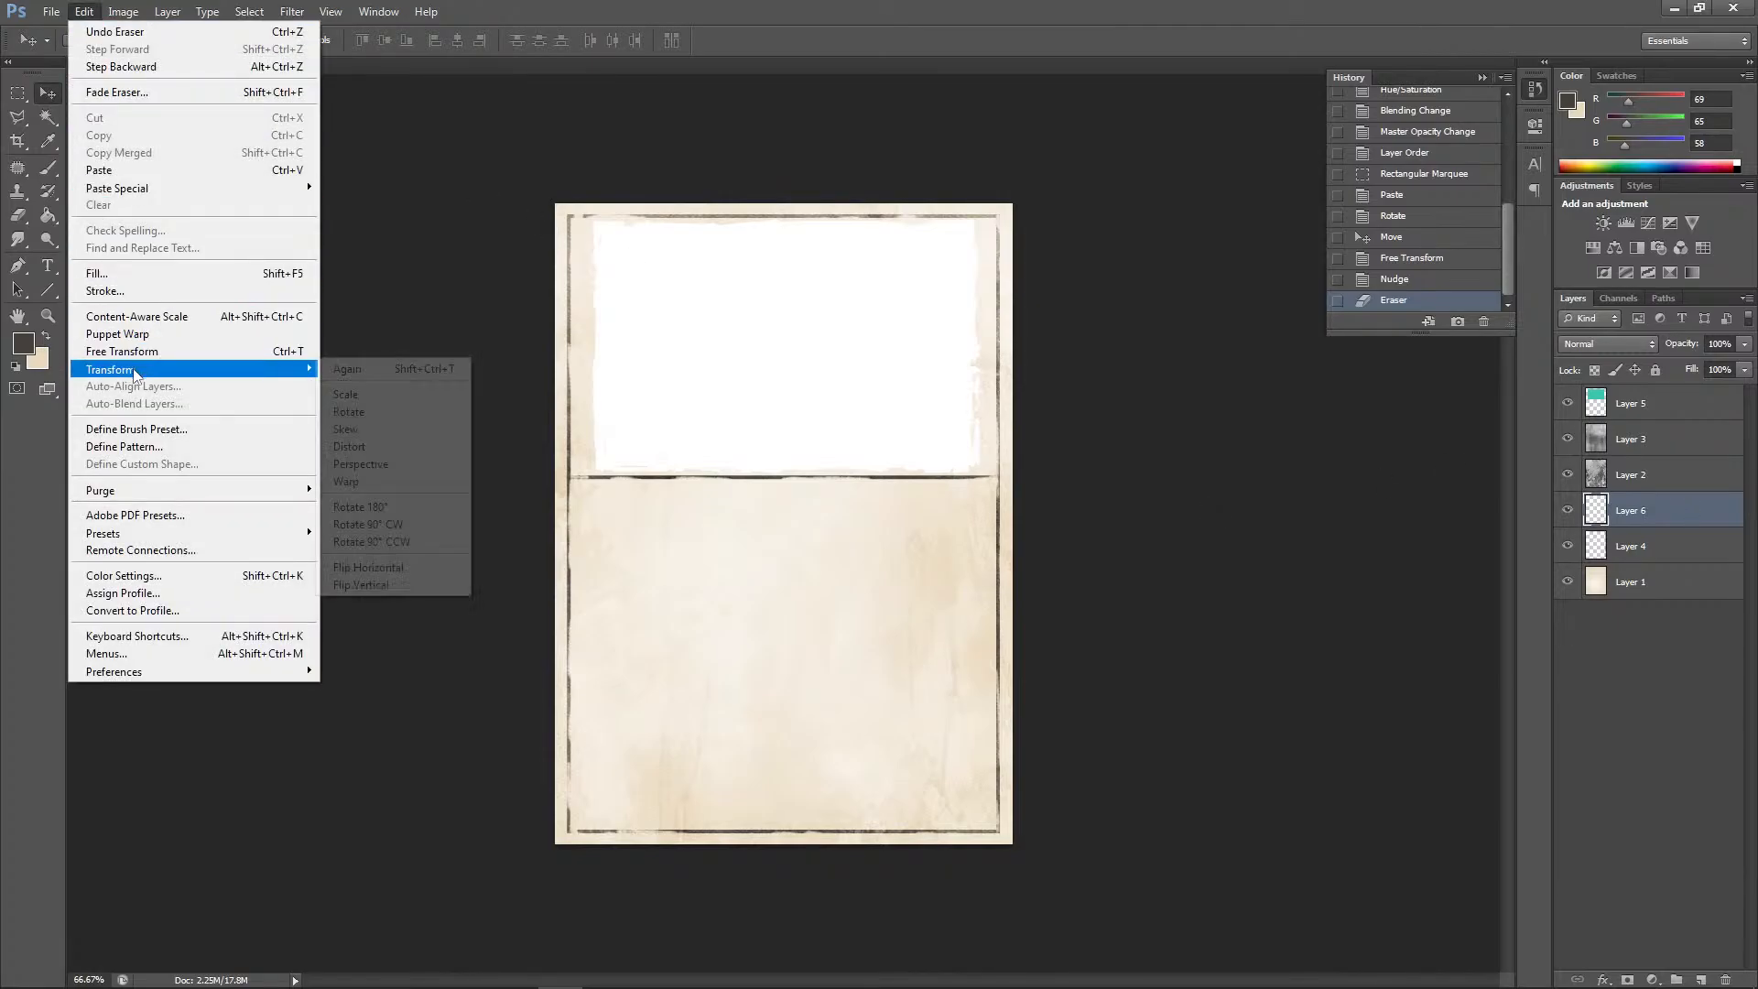
{"action": "left_click", "coordinate": [584, 337]}
{"action": "left_click", "coordinate": [1635, 403]}
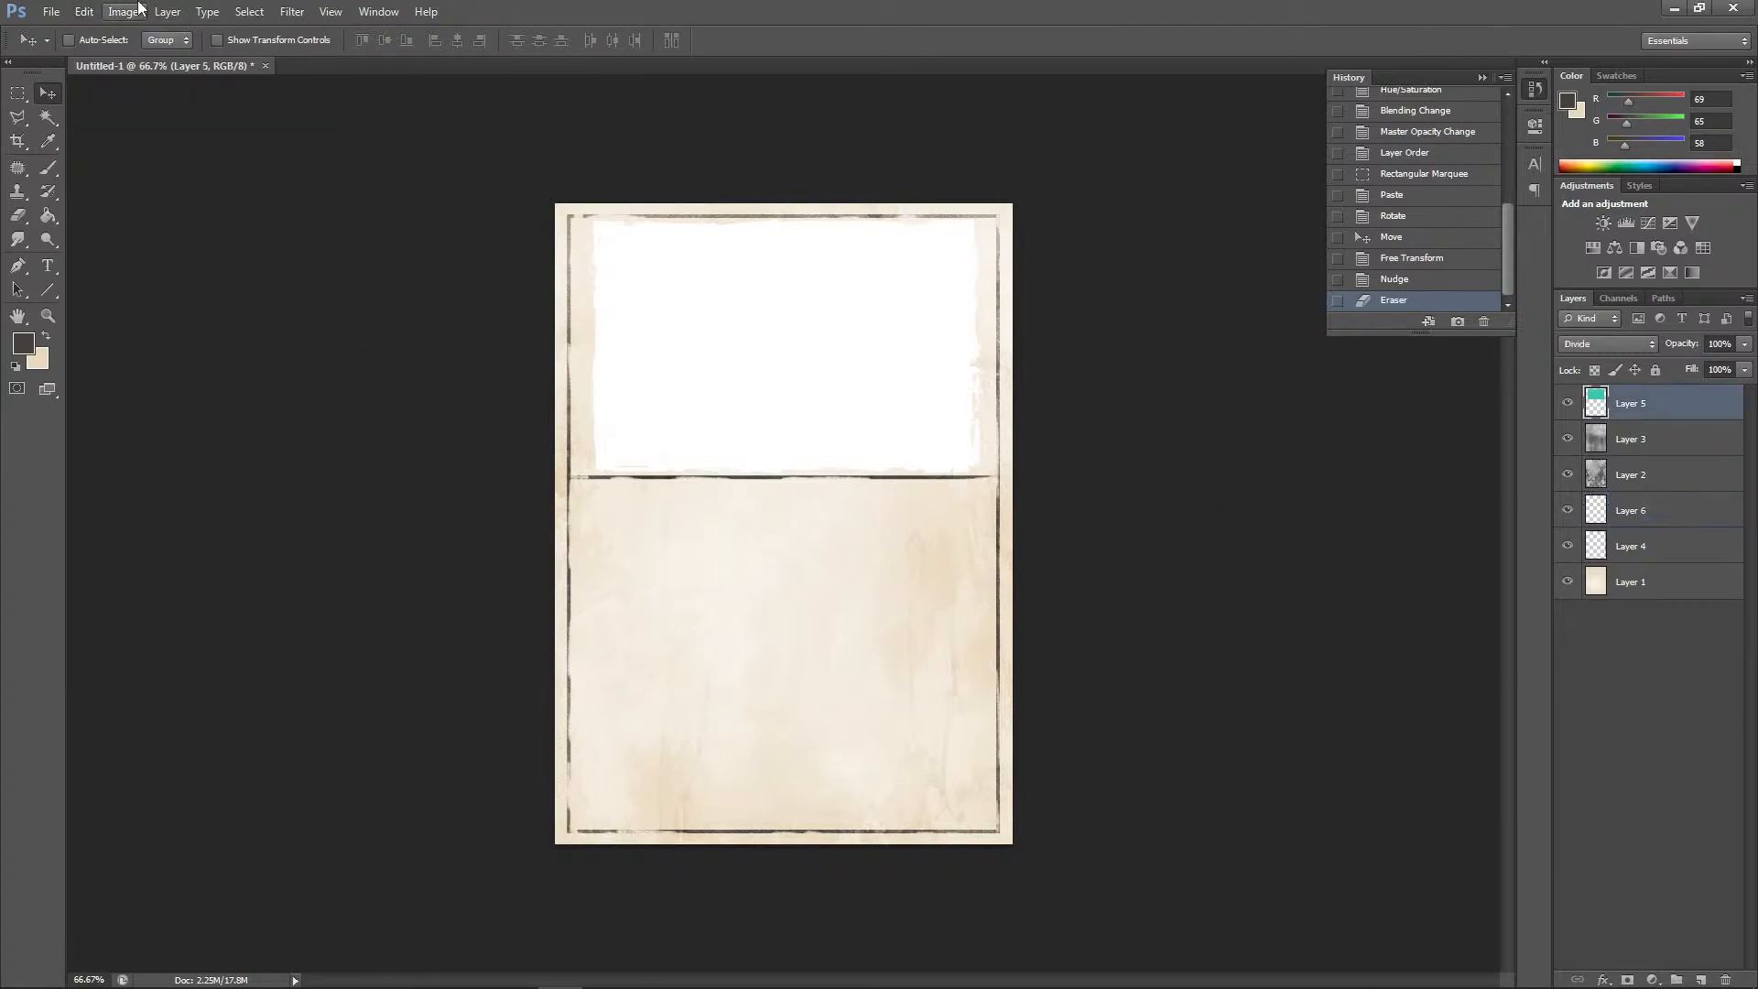
{"action": "left_click", "coordinate": [83, 11]}
{"action": "mouse_move", "coordinate": [142, 370]}
{"action": "left_click", "coordinate": [383, 412]}
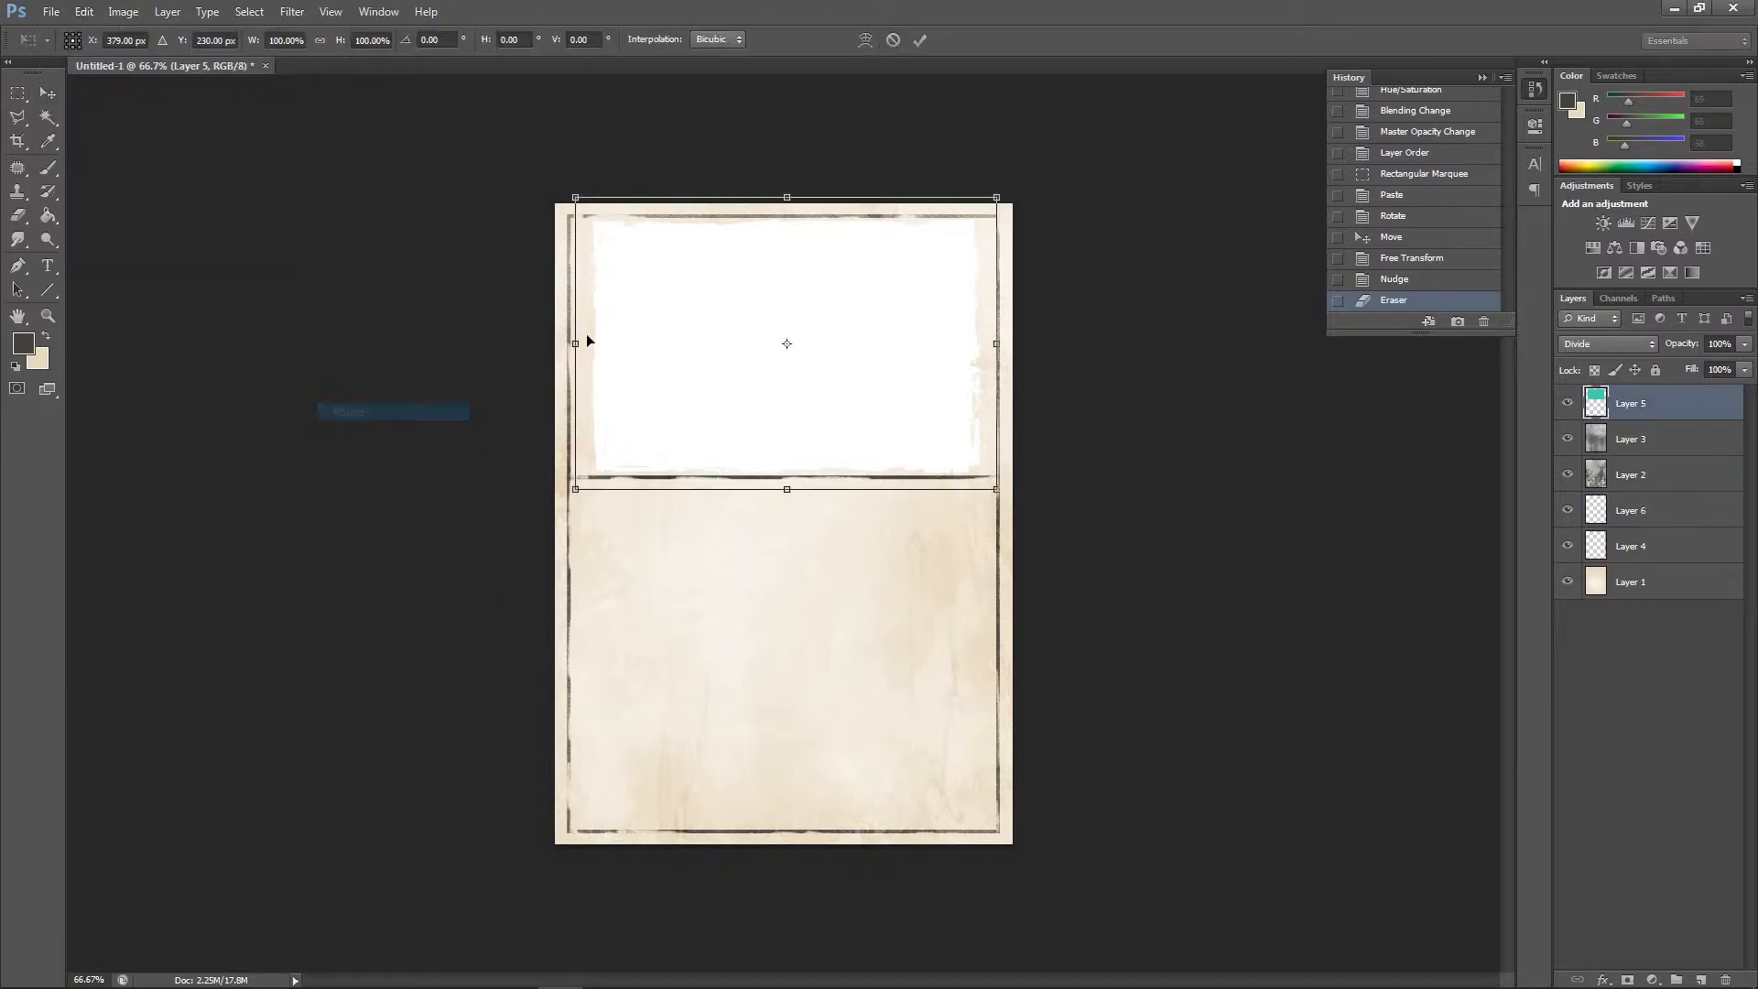
{"action": "left_click_drag", "start_coordinate": [577, 346], "coordinate": [563, 346]}
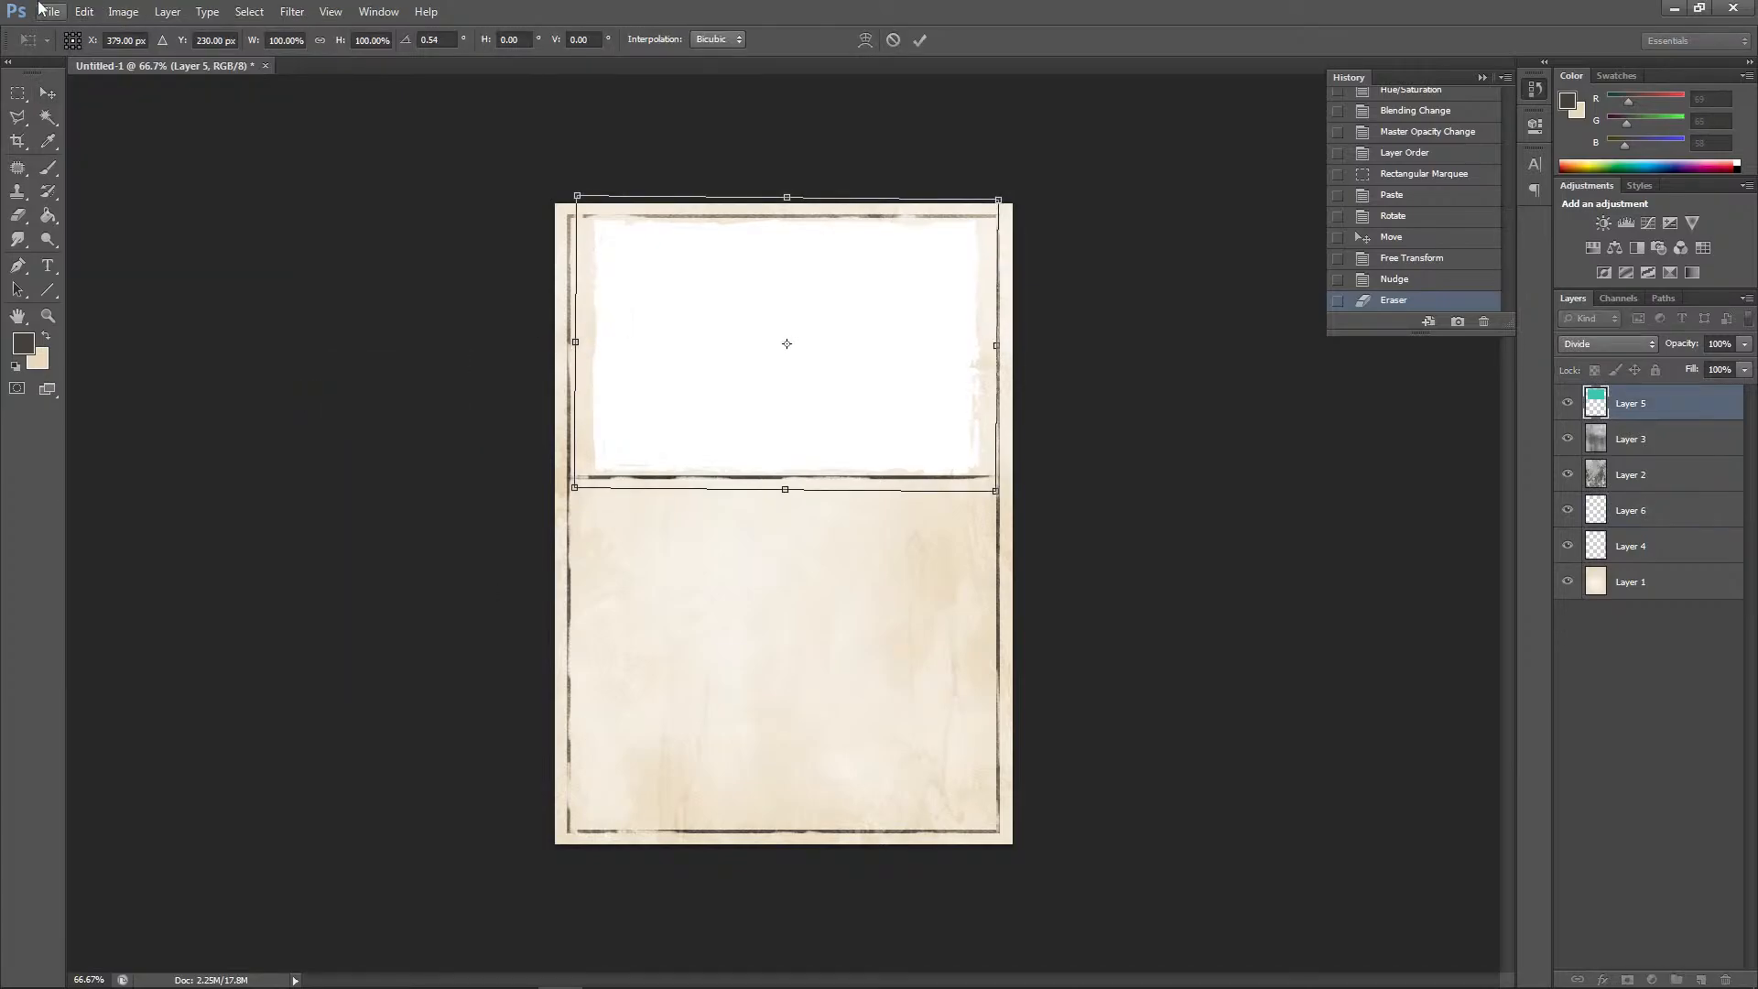
{"action": "left_click", "coordinate": [83, 11]}
{"action": "left_click", "coordinate": [98, 32]}
Stretch the white panel on Layer 5 outward on both sides to about 107.8% width so it reaches the side border lines
{"action": "left_click", "coordinate": [83, 11]}
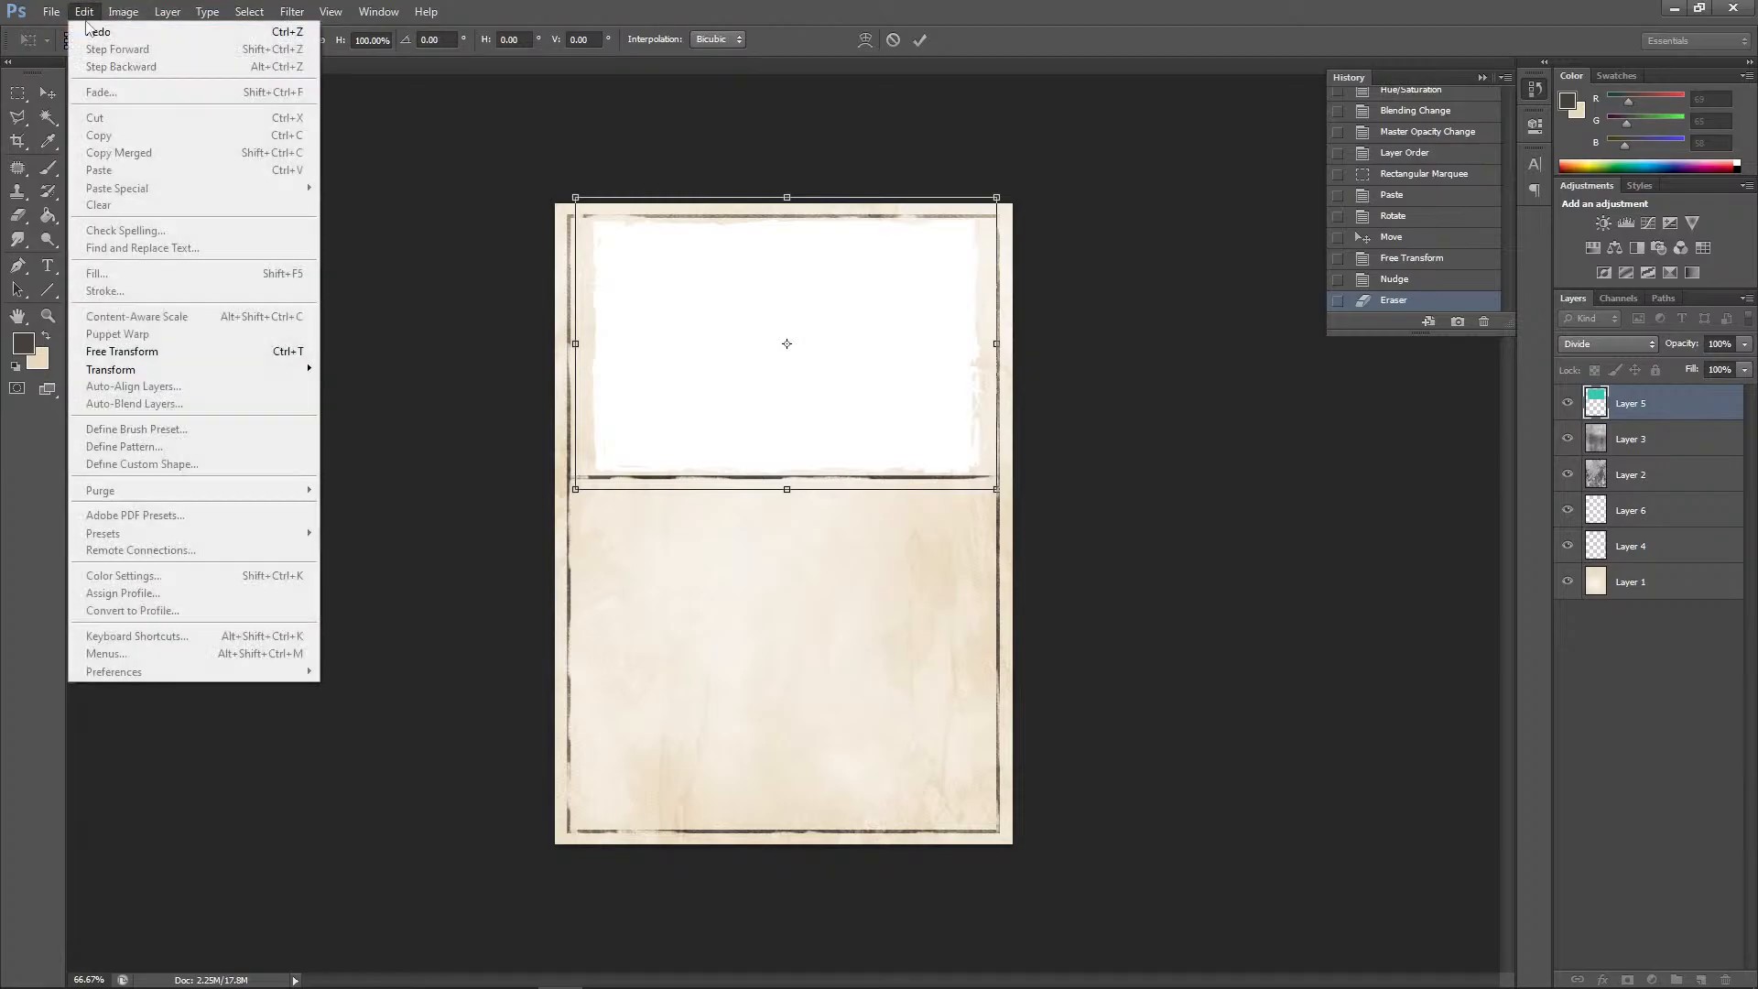
{"action": "mouse_move", "coordinate": [137, 370]}
{"action": "left_click", "coordinate": [355, 395]}
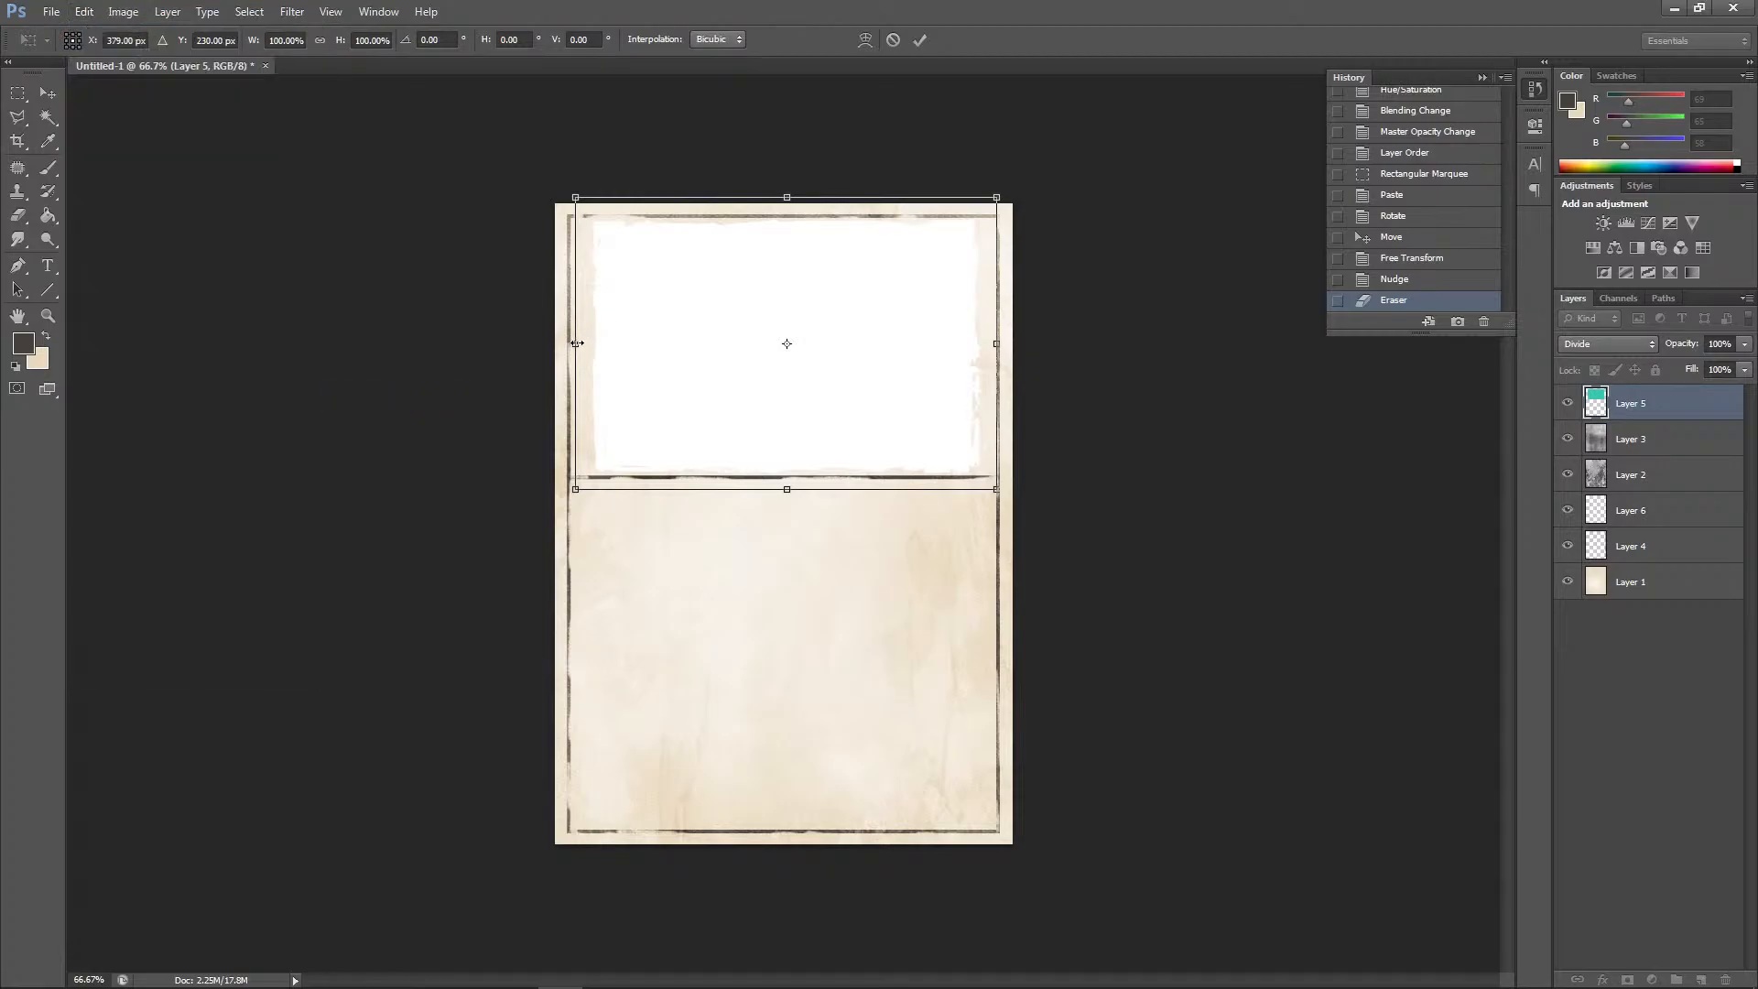
{"action": "left_click_drag", "start_coordinate": [577, 343], "coordinate": [555, 343]}
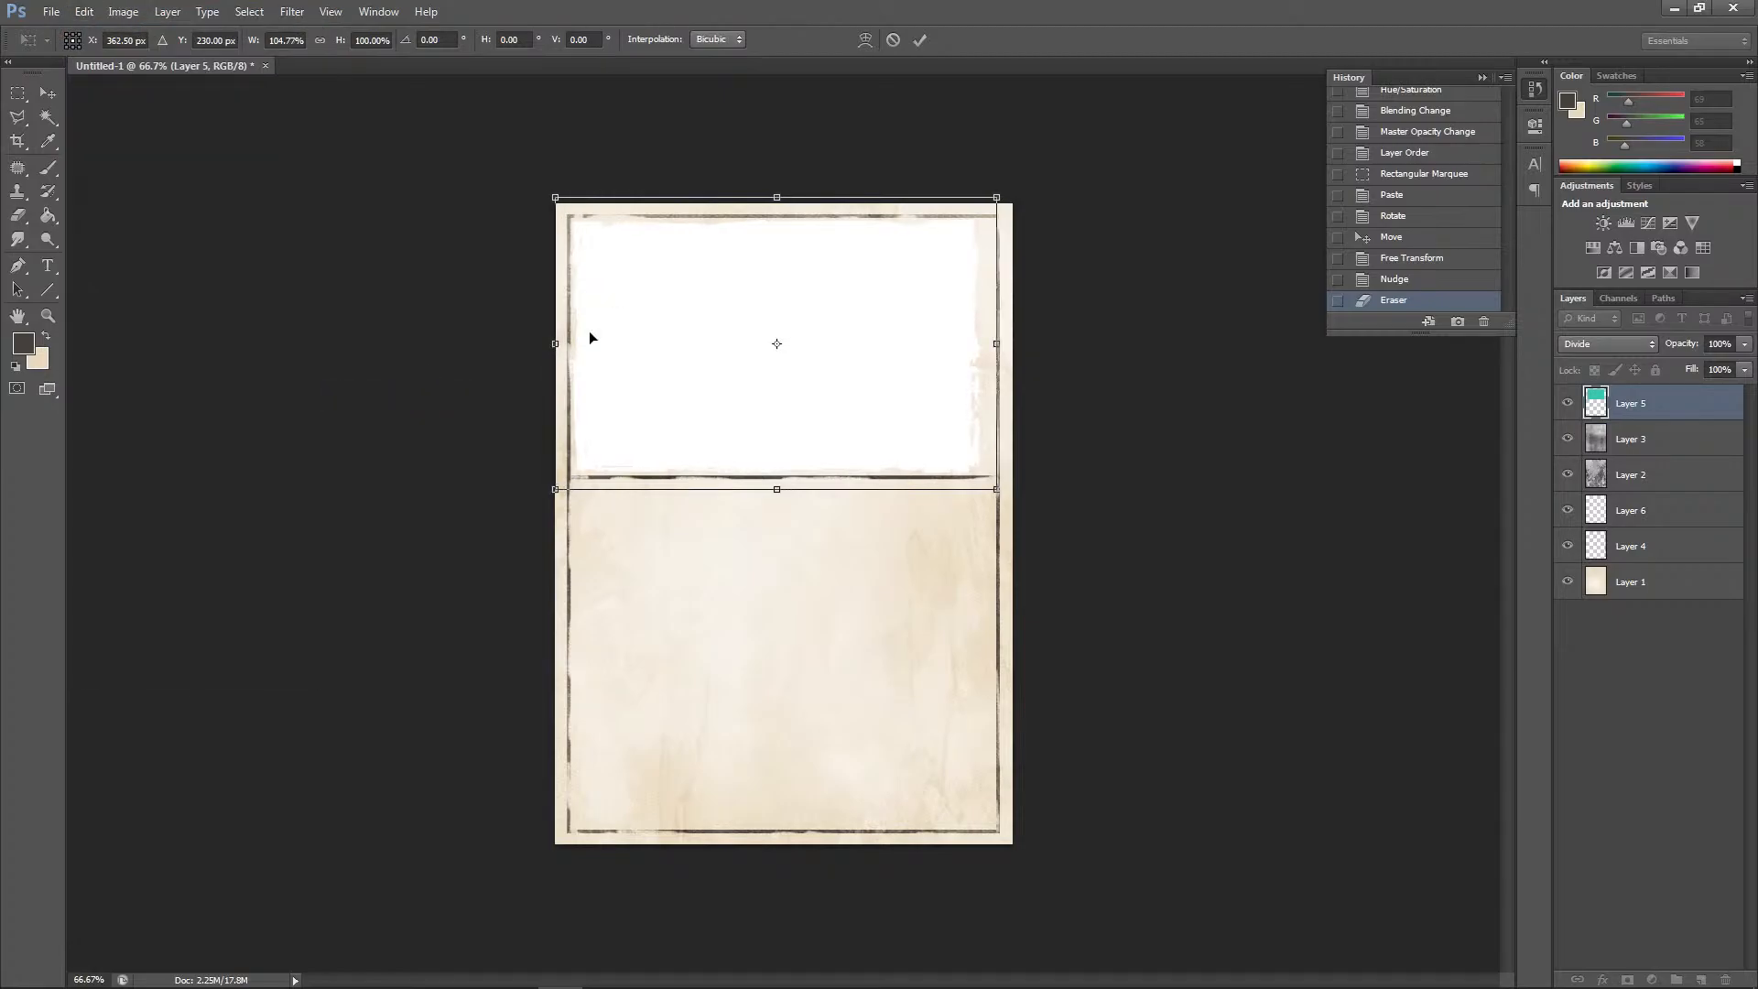
{"action": "left_click_drag", "start_coordinate": [1005, 352], "coordinate": [1017, 347]}
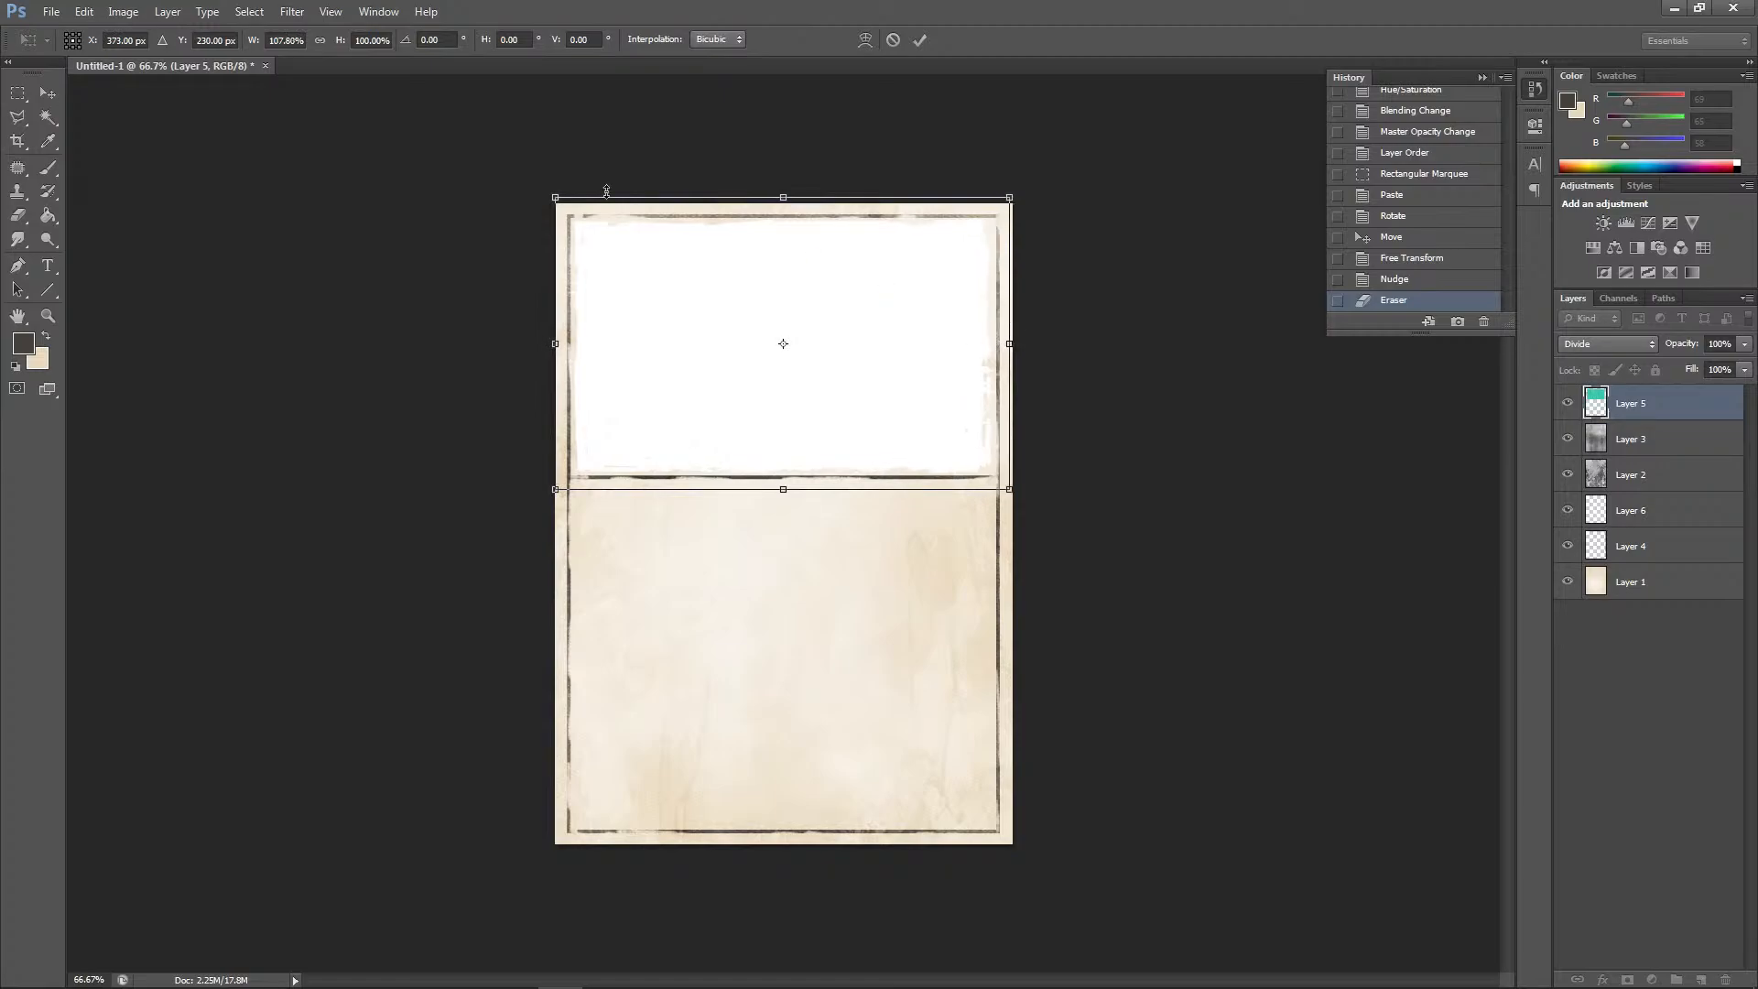
{"action": "left_click", "coordinate": [49, 92]}
{"action": "left_click", "coordinate": [806, 379]}
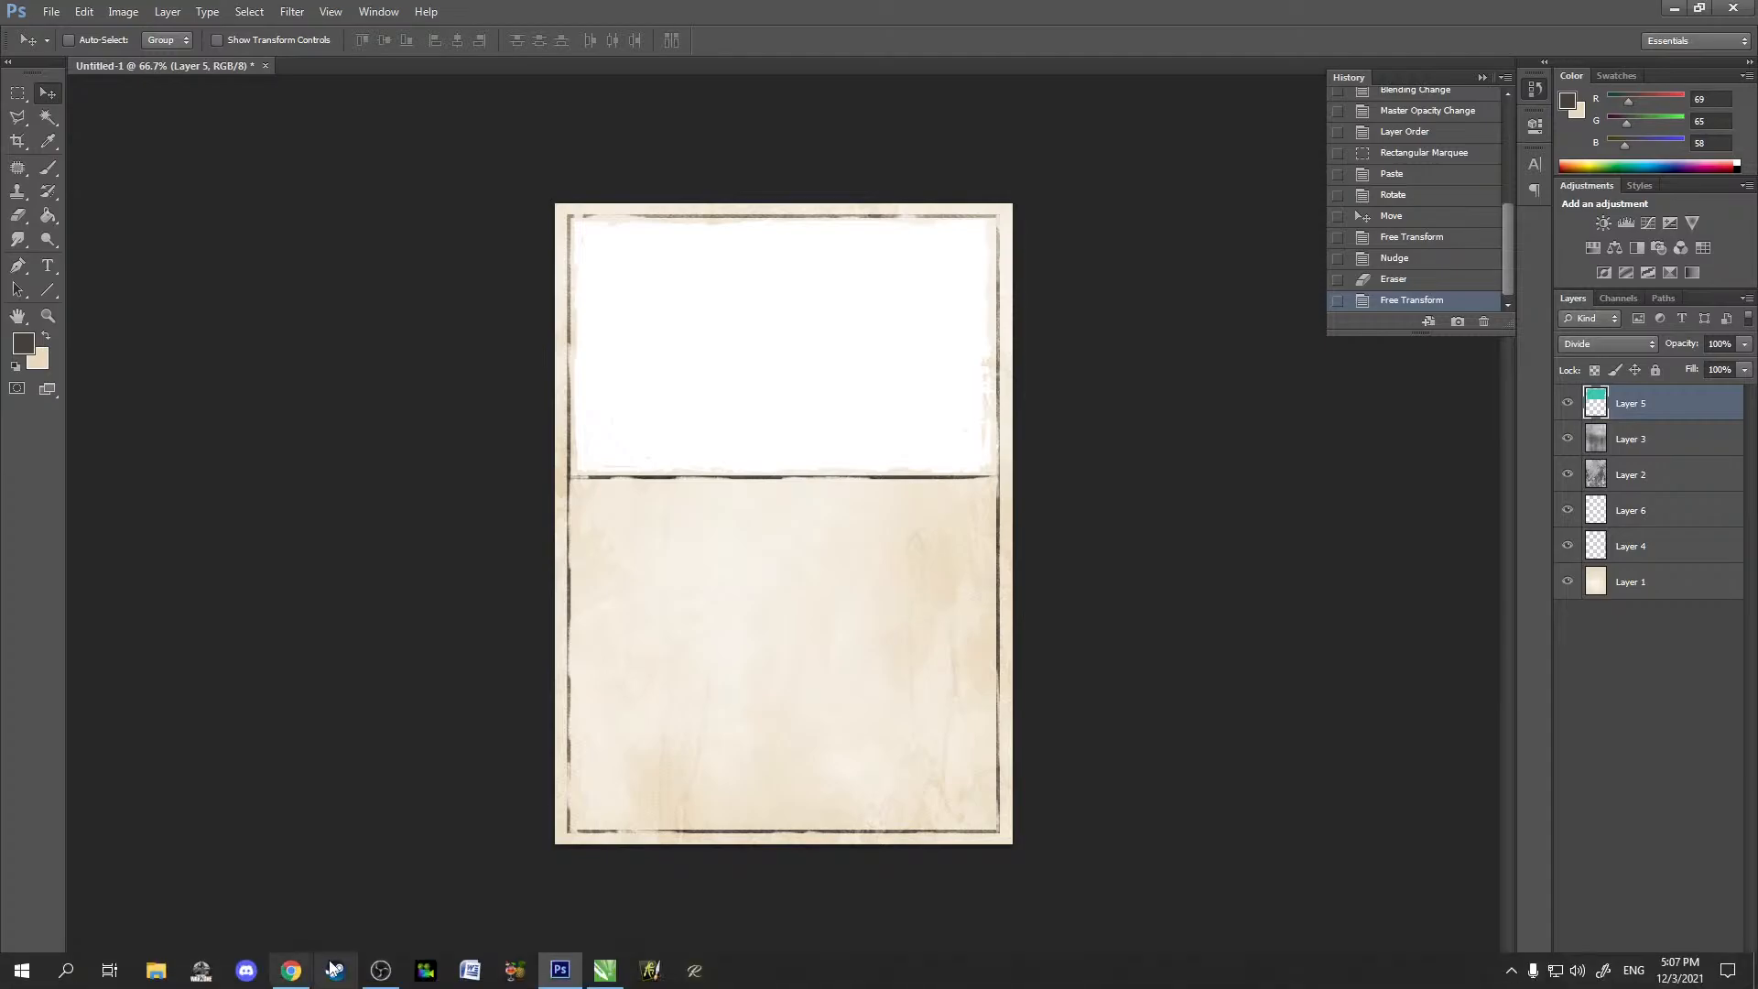
Open the 360_F_134014925 drawing of two wrenches and pliers from the Likovi folder of the Mare Istra project
{"action": "left_click", "coordinate": [55, 12]}
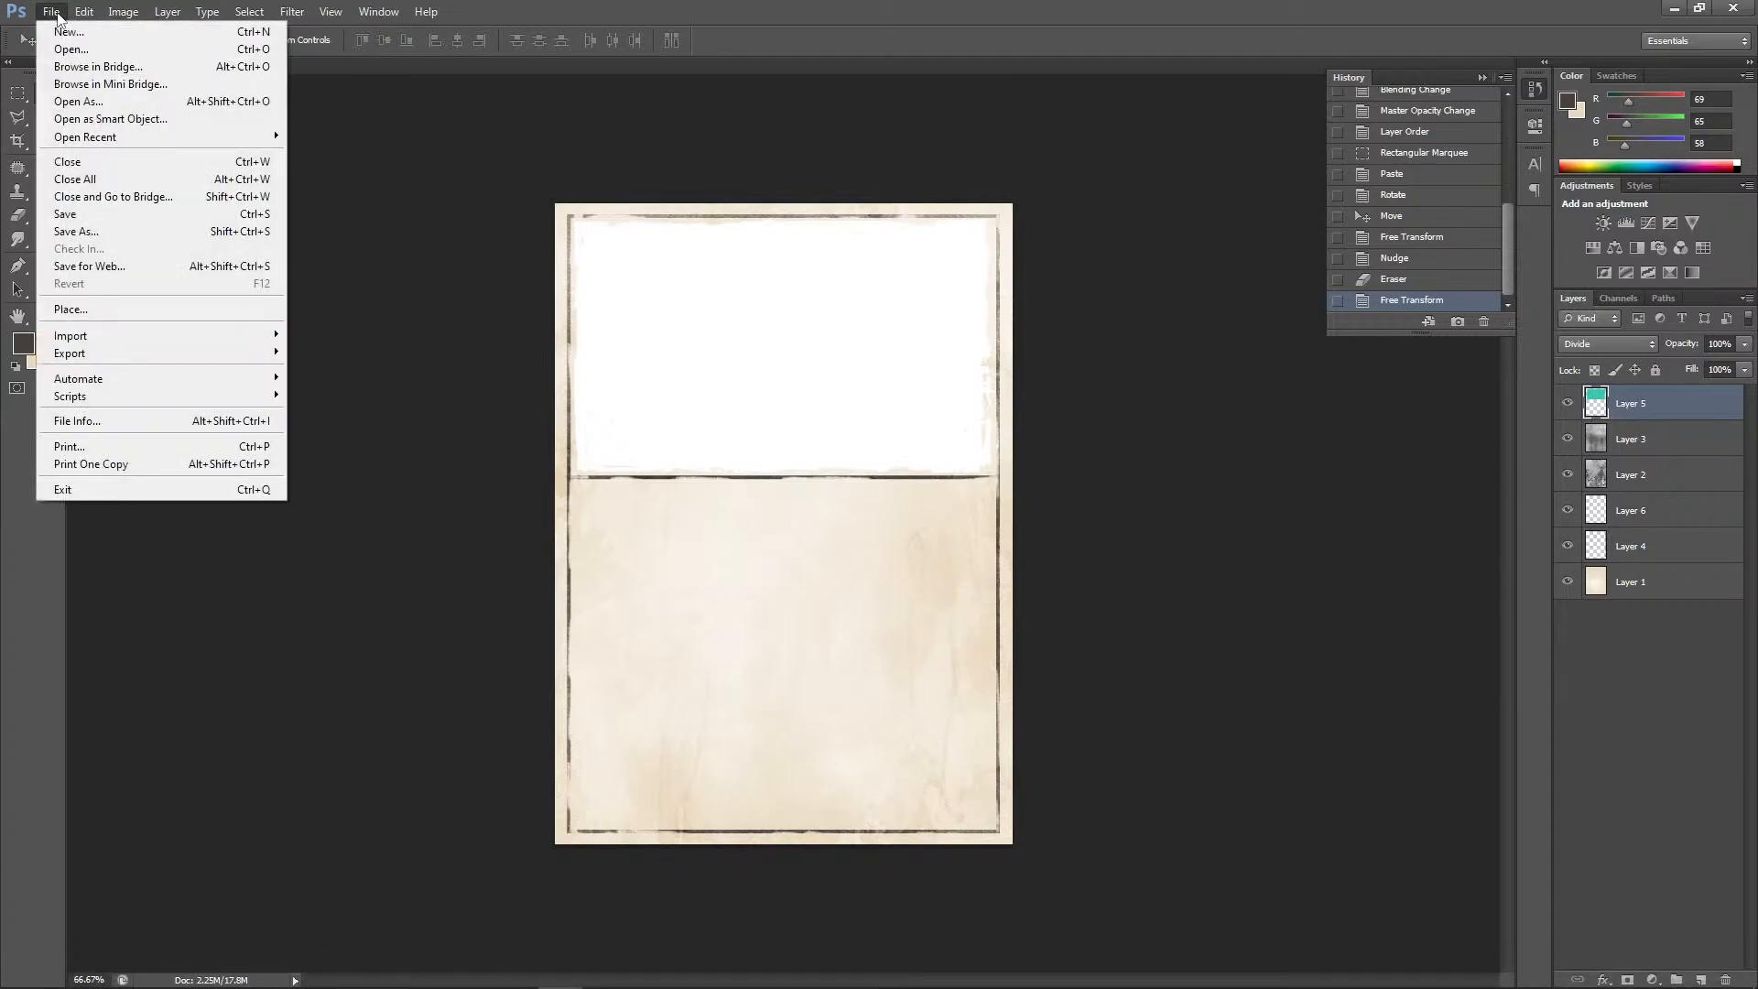
{"action": "left_click", "coordinate": [71, 49]}
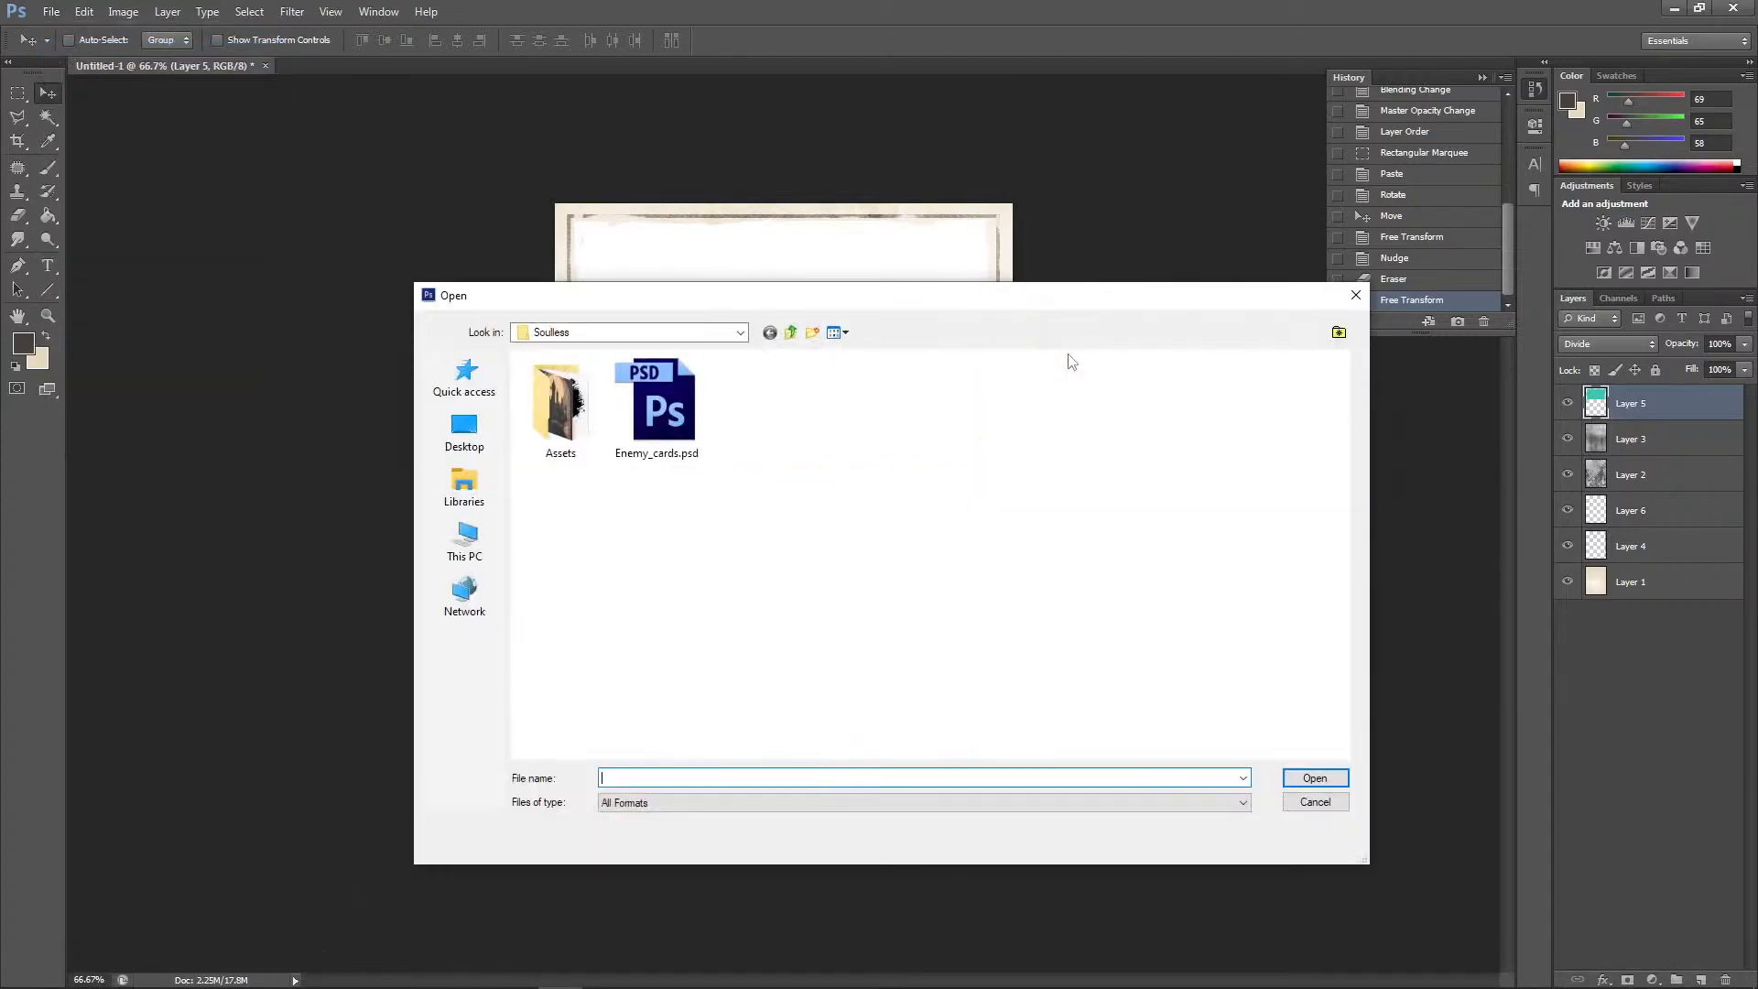
{"action": "left_click", "coordinate": [790, 332]}
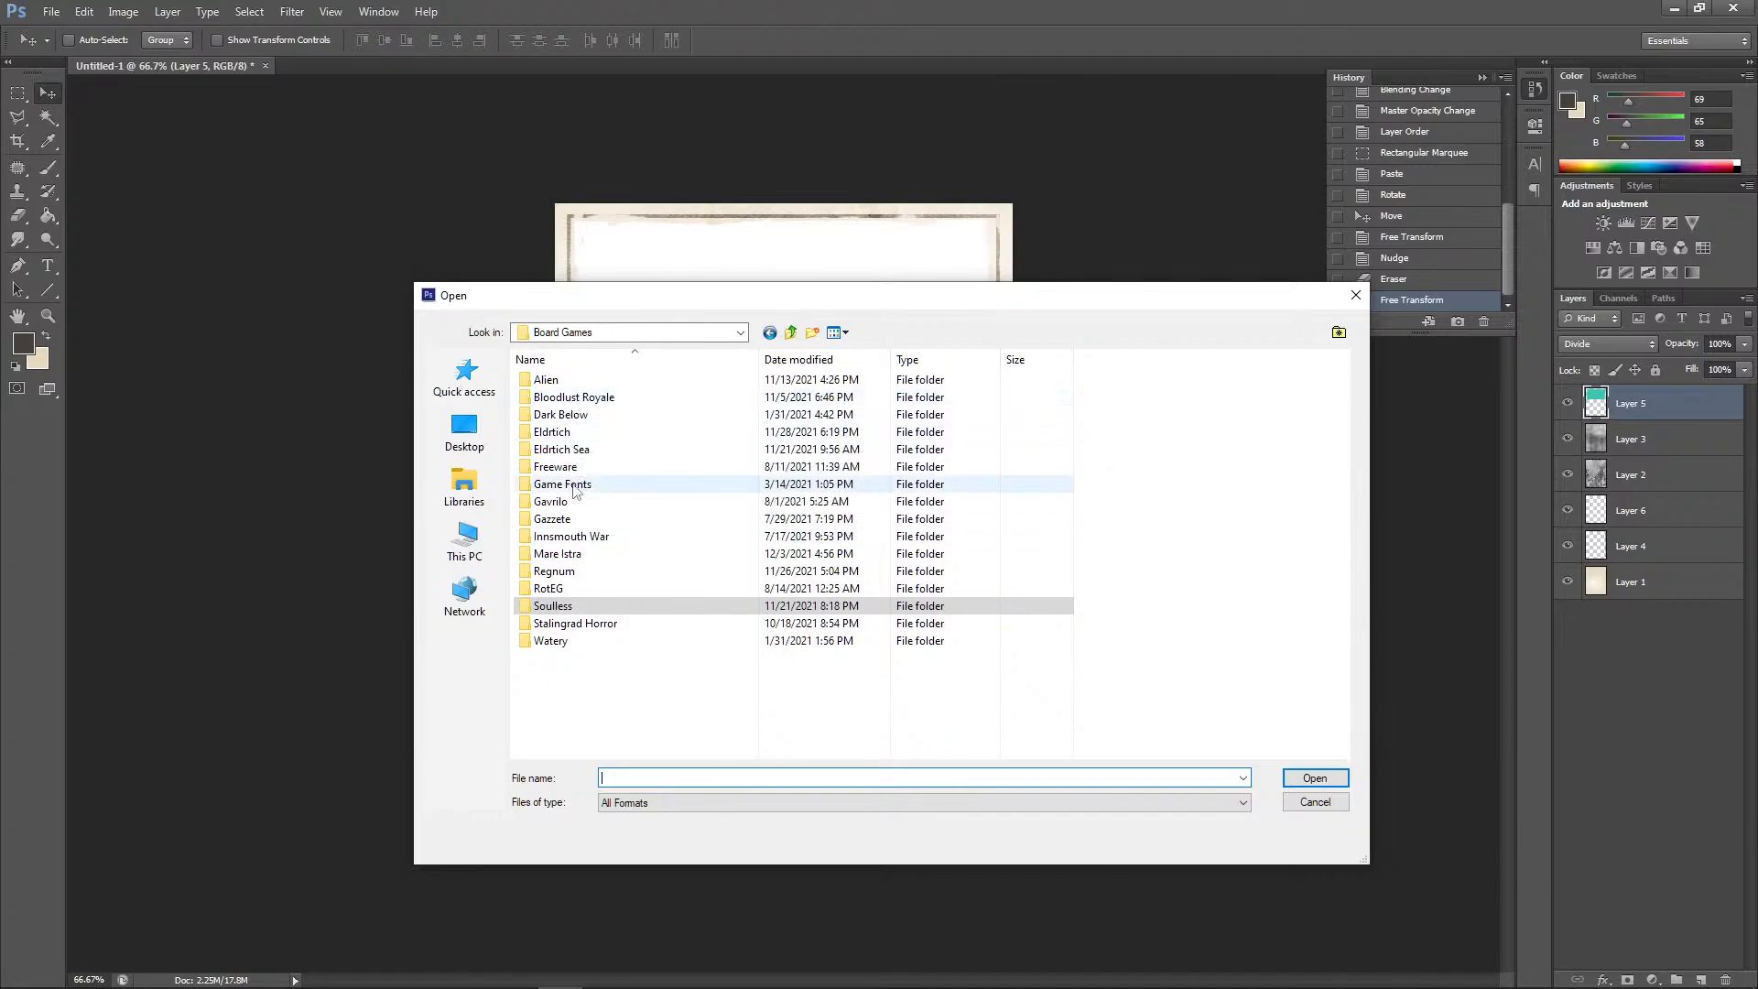
{"action": "double_click", "coordinate": [563, 554]}
{"action": "double_click", "coordinate": [580, 413]}
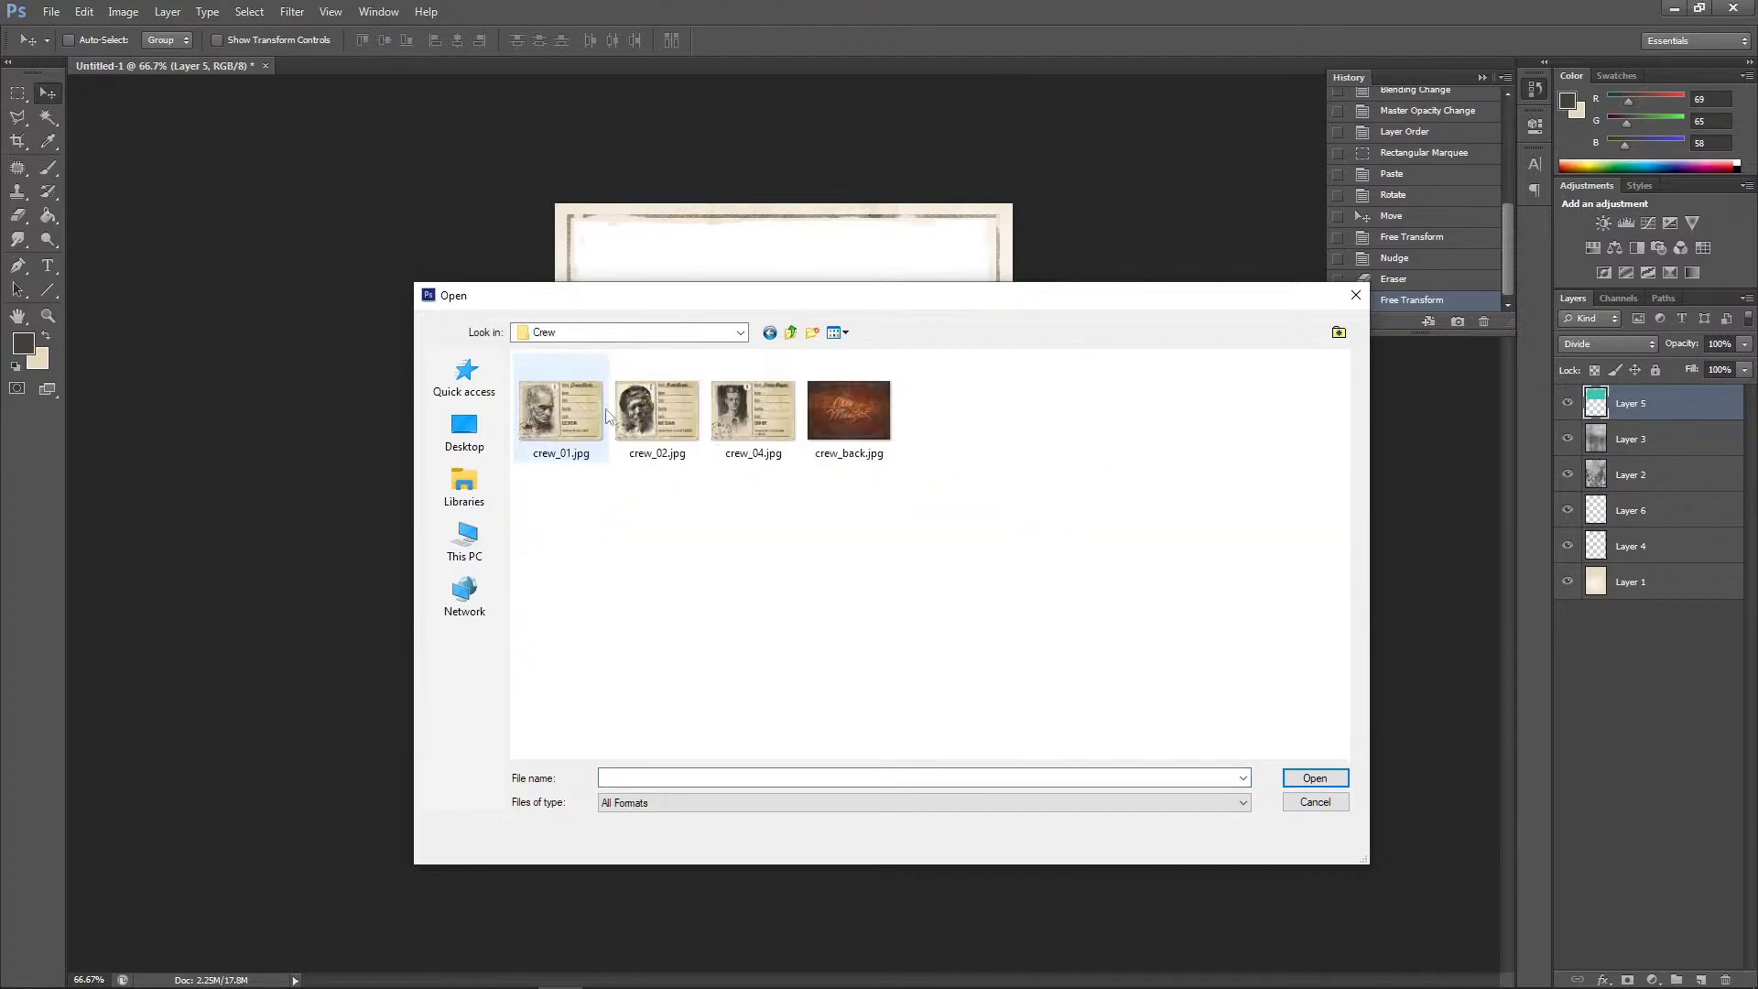
{"action": "left_click", "coordinate": [787, 337]}
{"action": "left_click", "coordinate": [644, 425]}
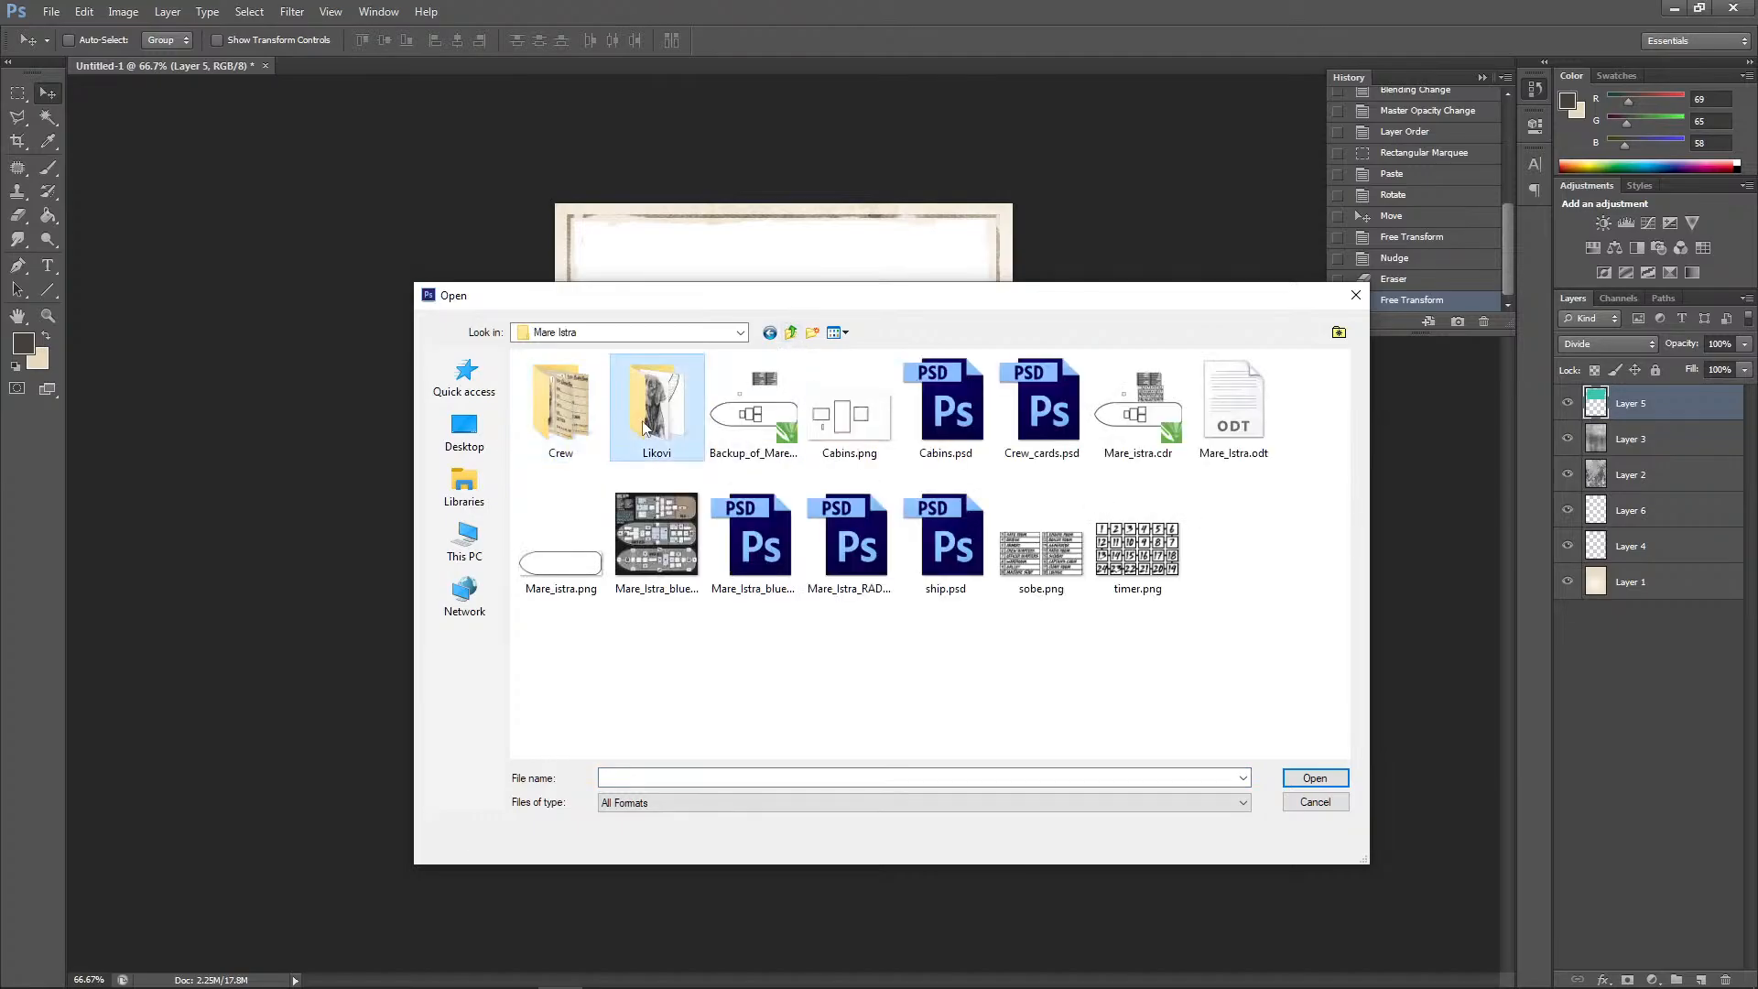
{"action": "double_click", "coordinate": [644, 426]}
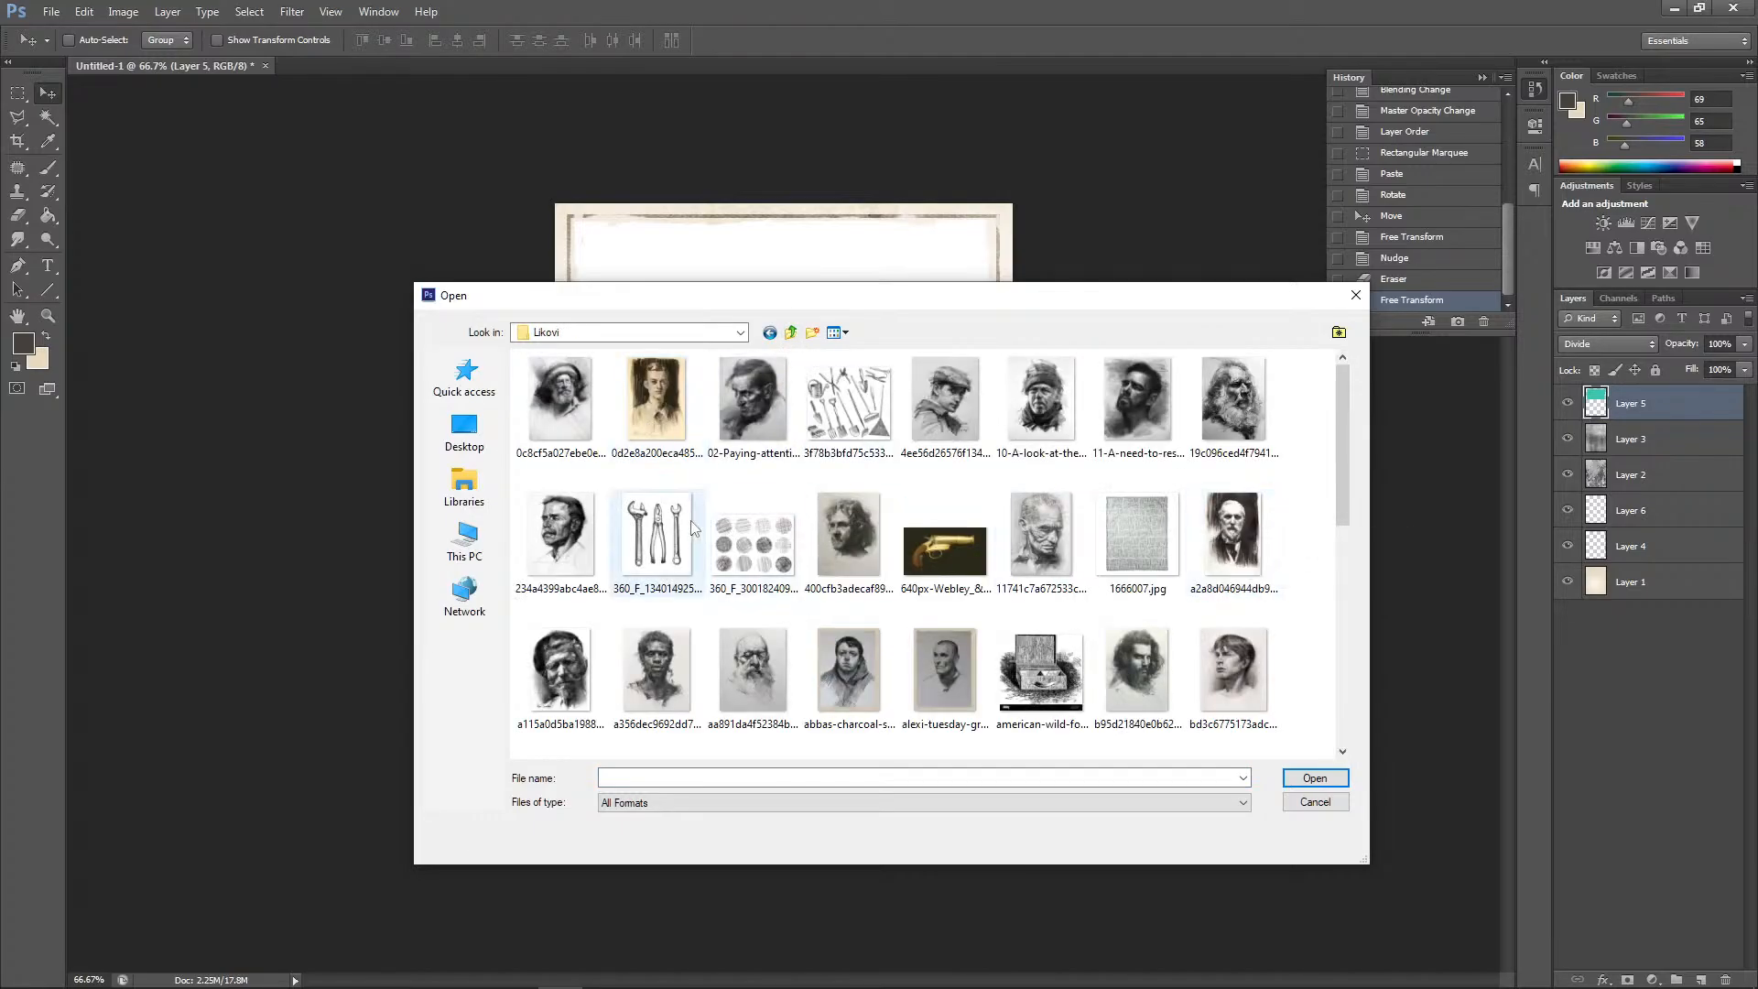
{"action": "left_click", "coordinate": [656, 536]}
{"action": "left_click", "coordinate": [1315, 778]}
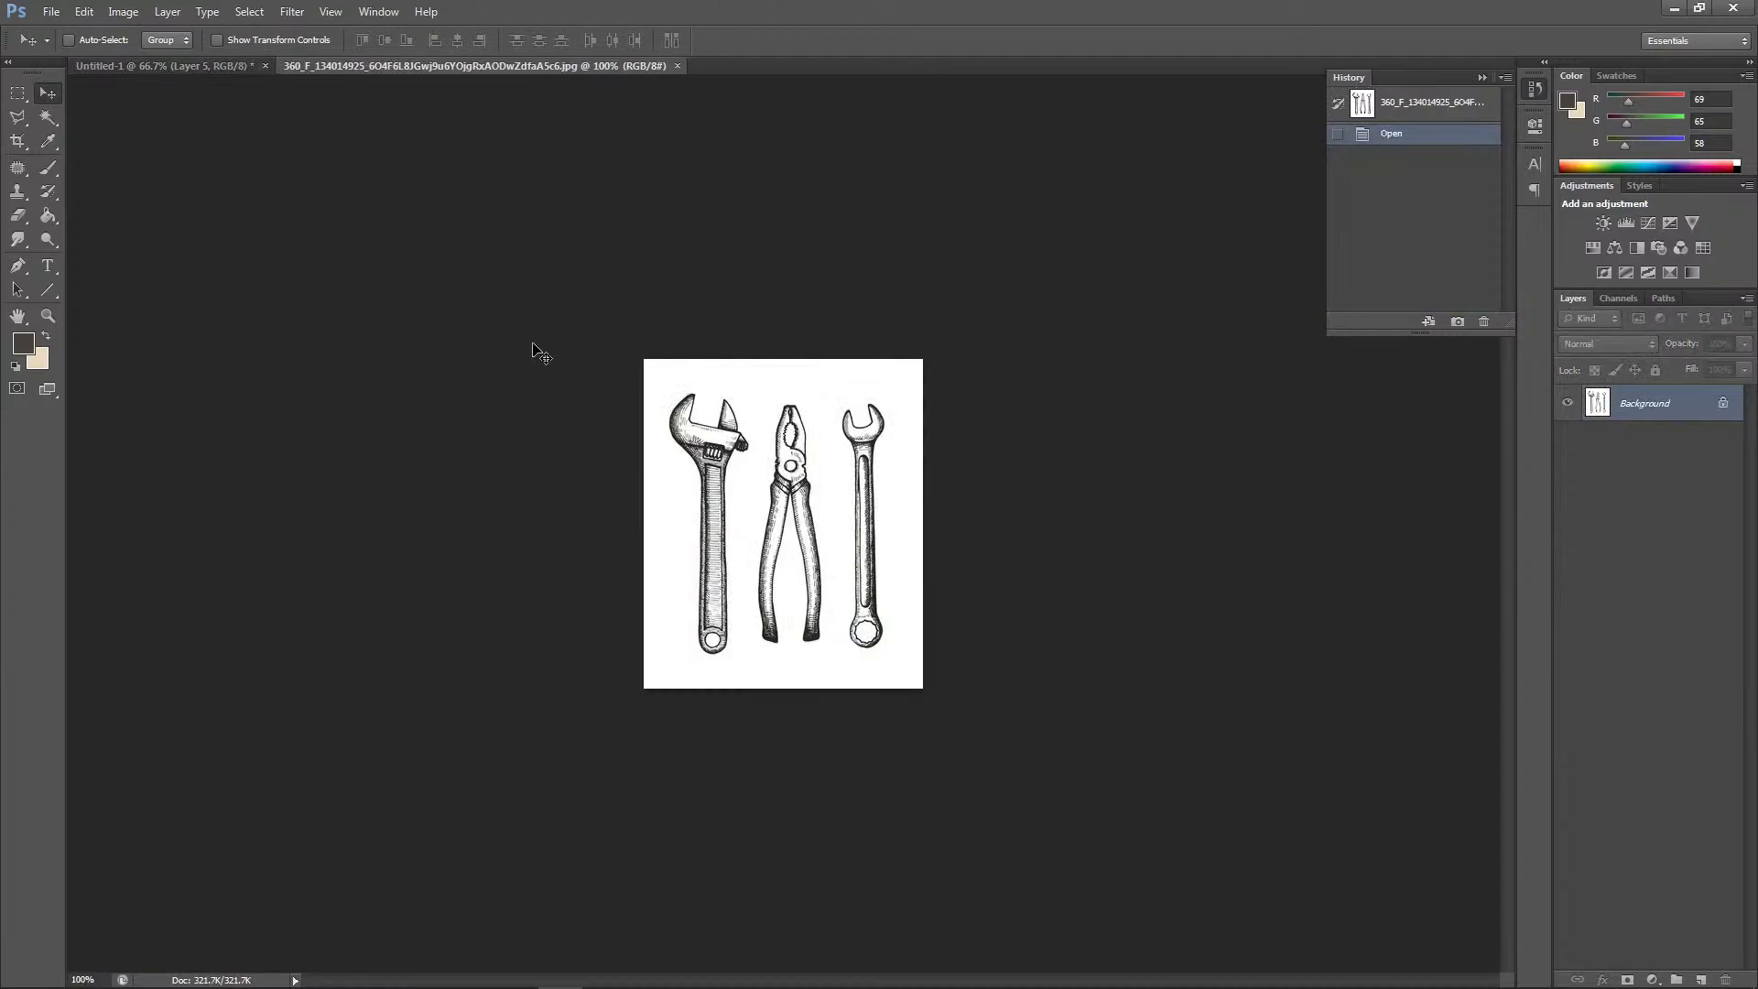
Copy the adjustable wrench from the drawing, close that file, and paste the wrench onto the card, placing it inside the white panel
{"action": "left_click", "coordinate": [17, 93]}
{"action": "left_click_drag", "start_coordinate": [661, 375], "coordinate": [753, 666]}
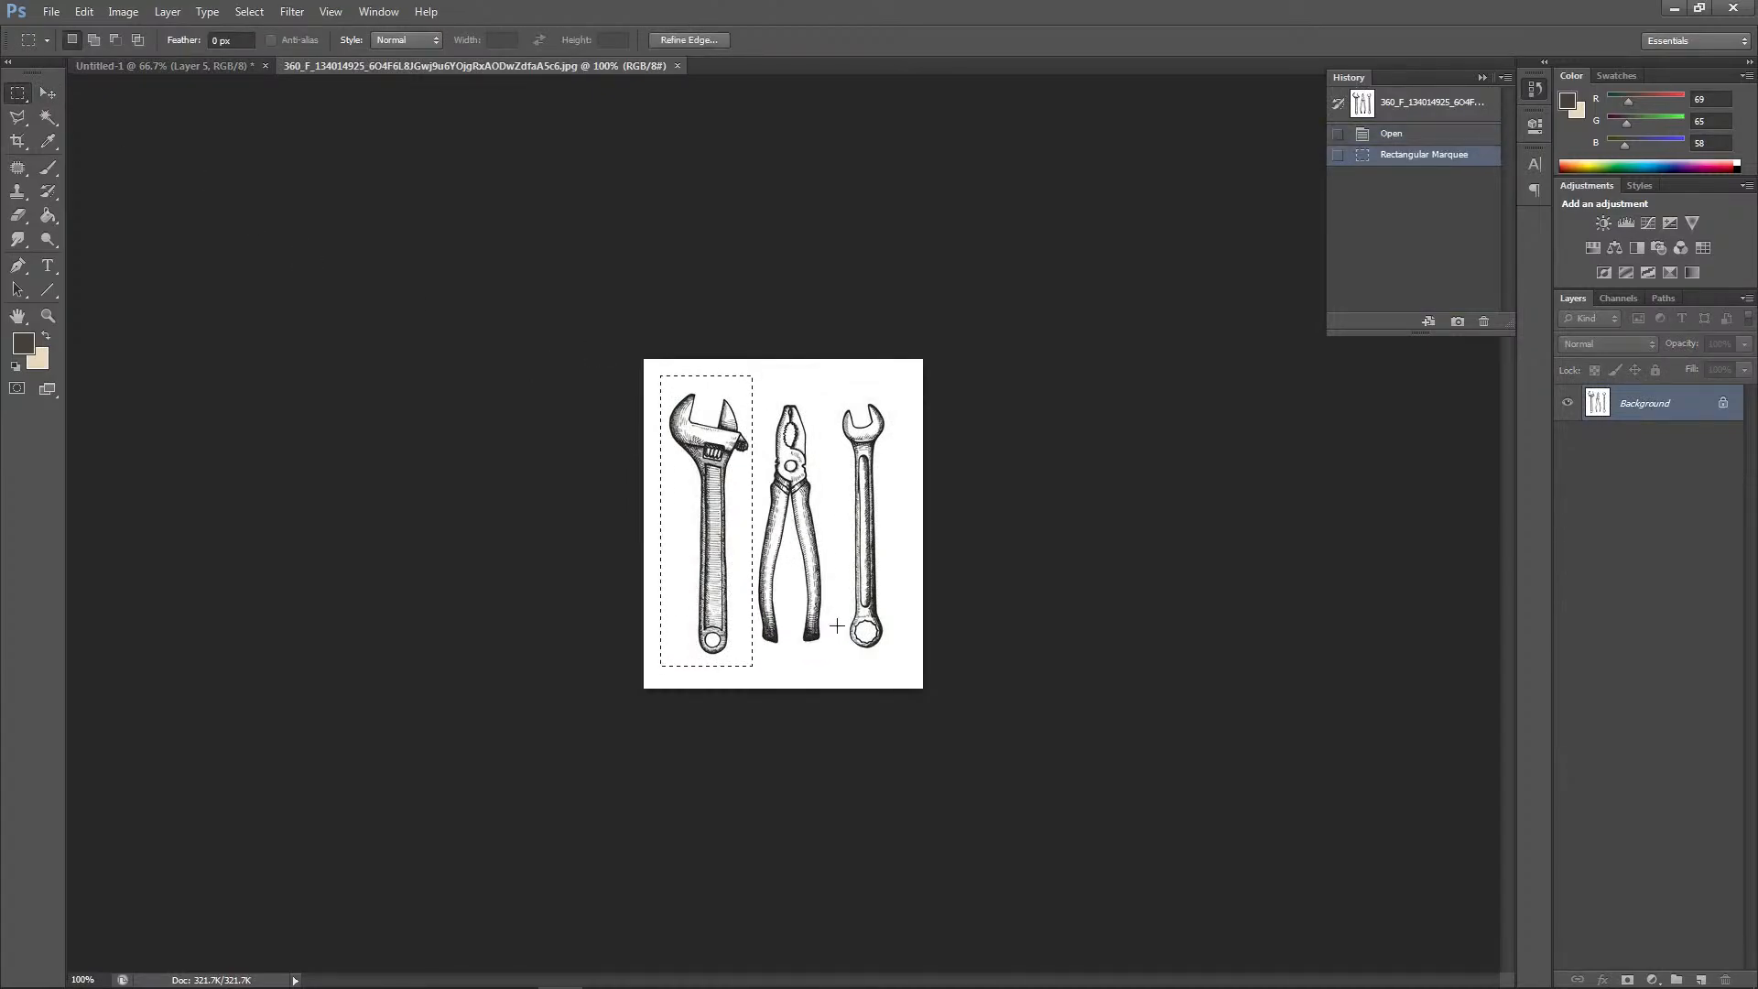
{"action": "left_click", "coordinate": [678, 65]}
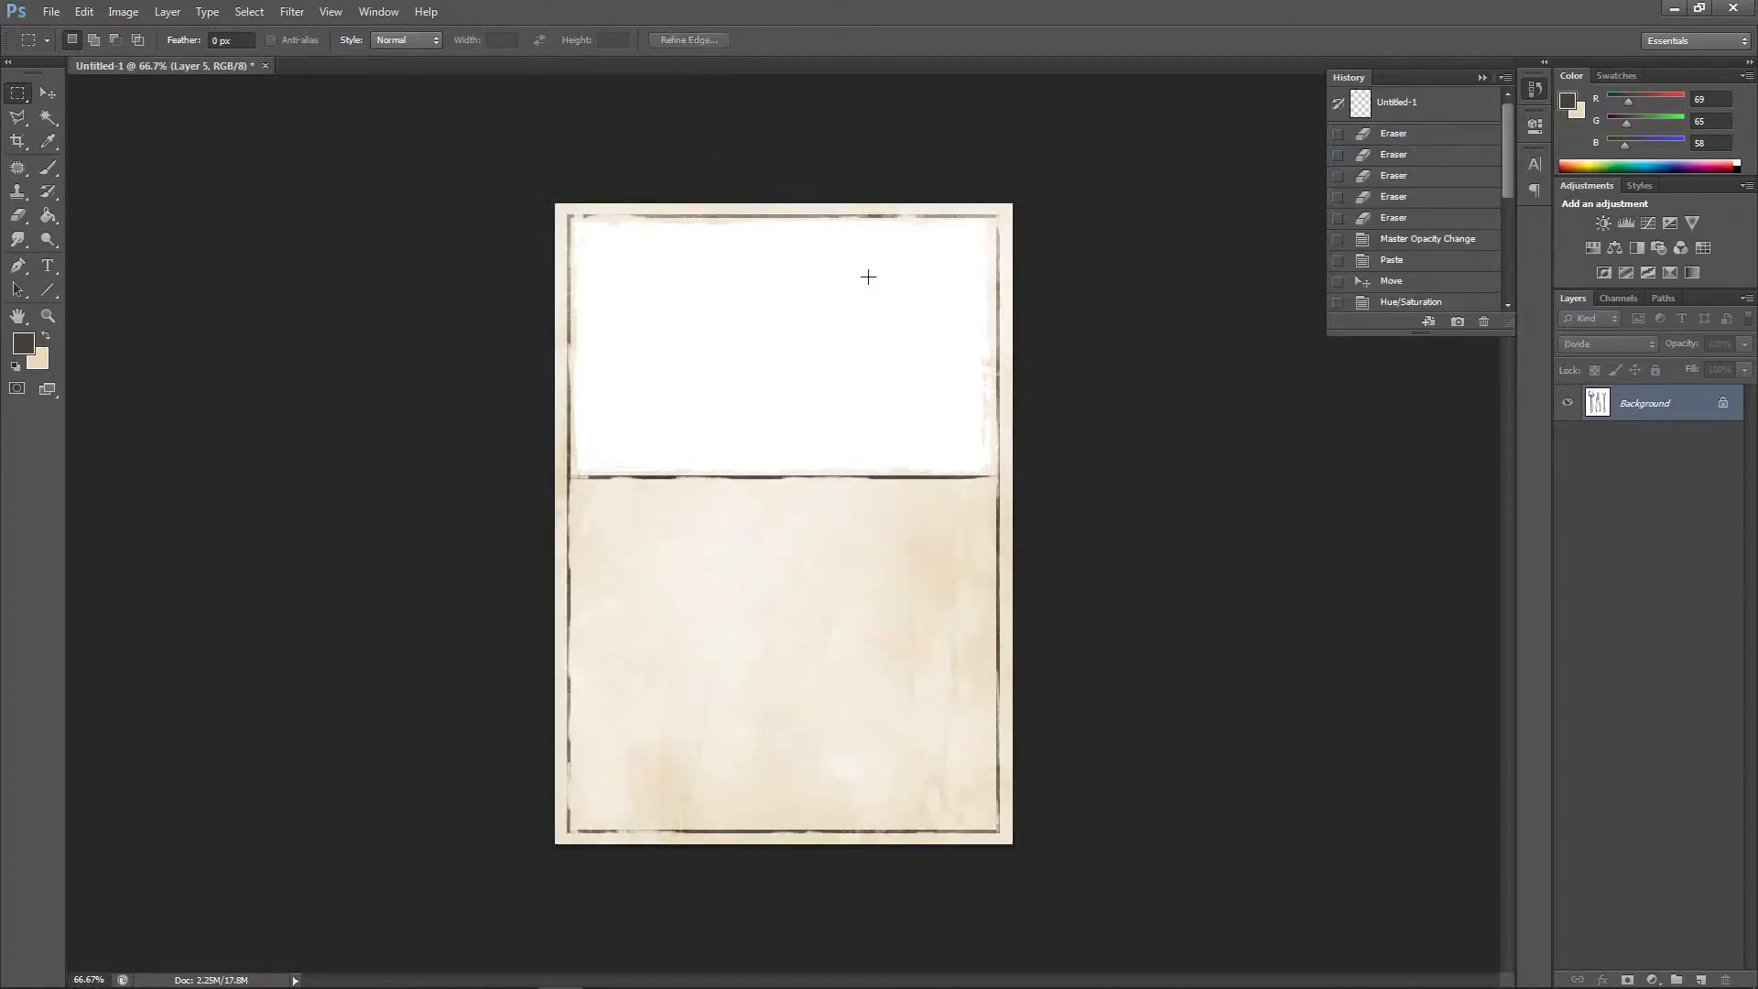
{"action": "key", "text": "ctrl+v"}
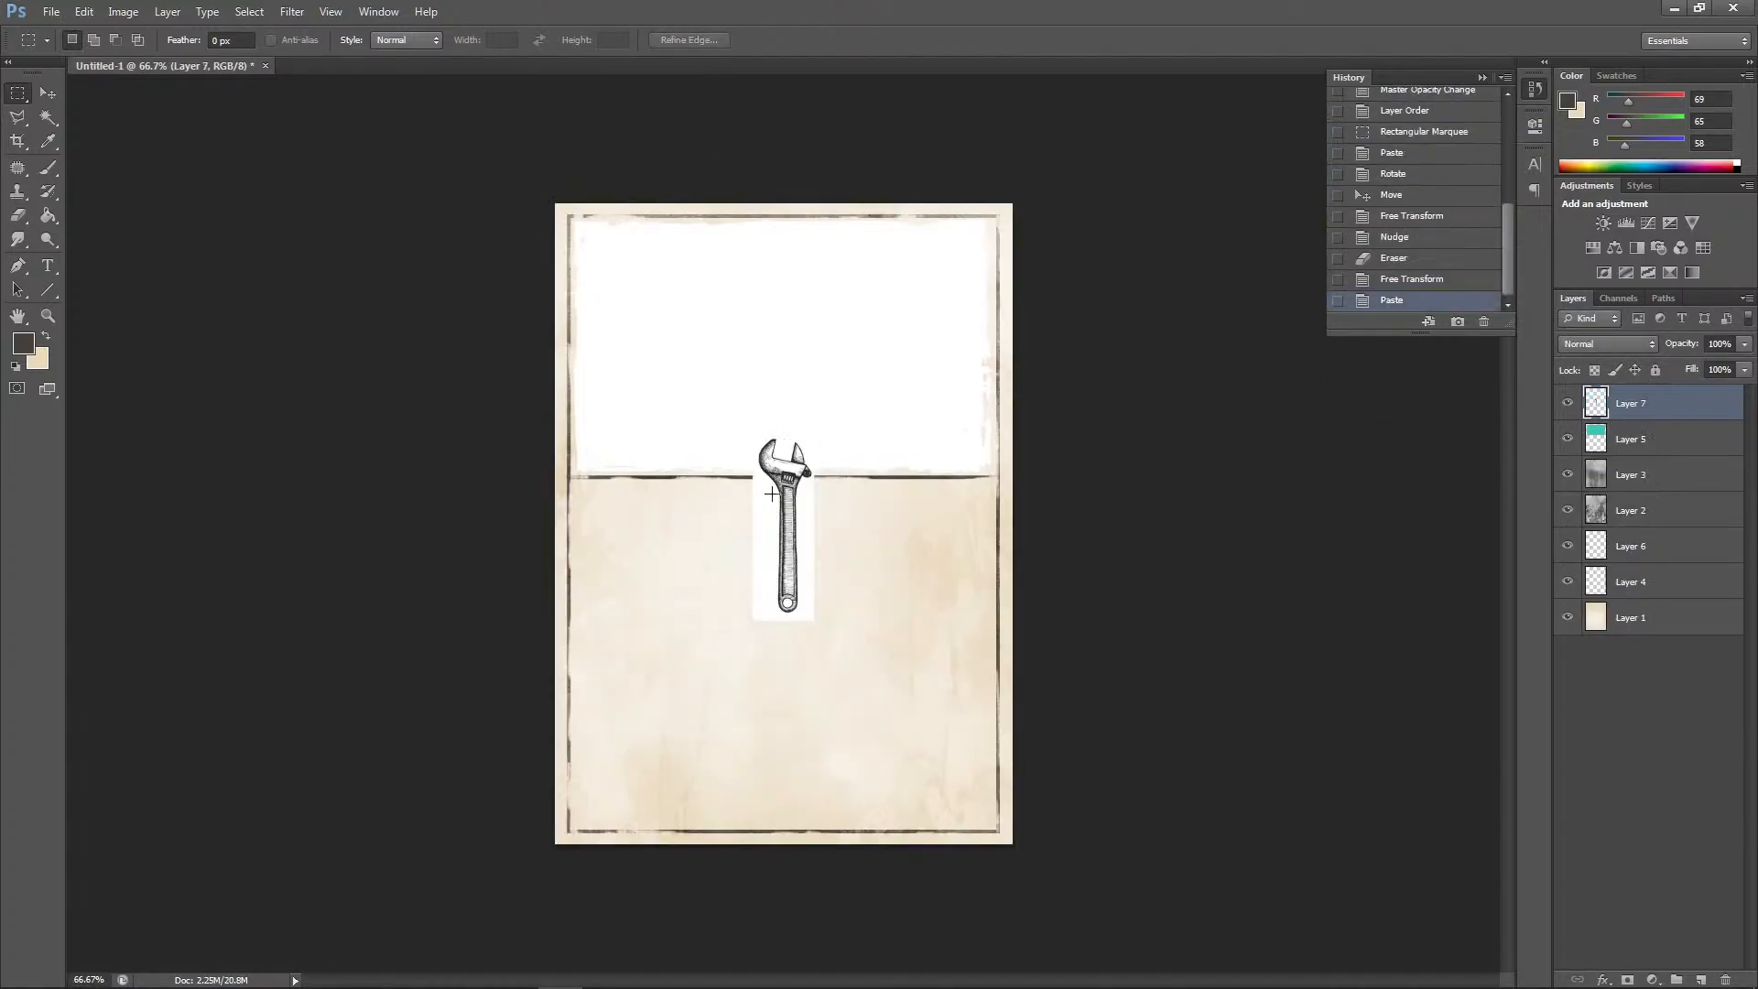
{"action": "left_click", "coordinate": [48, 92]}
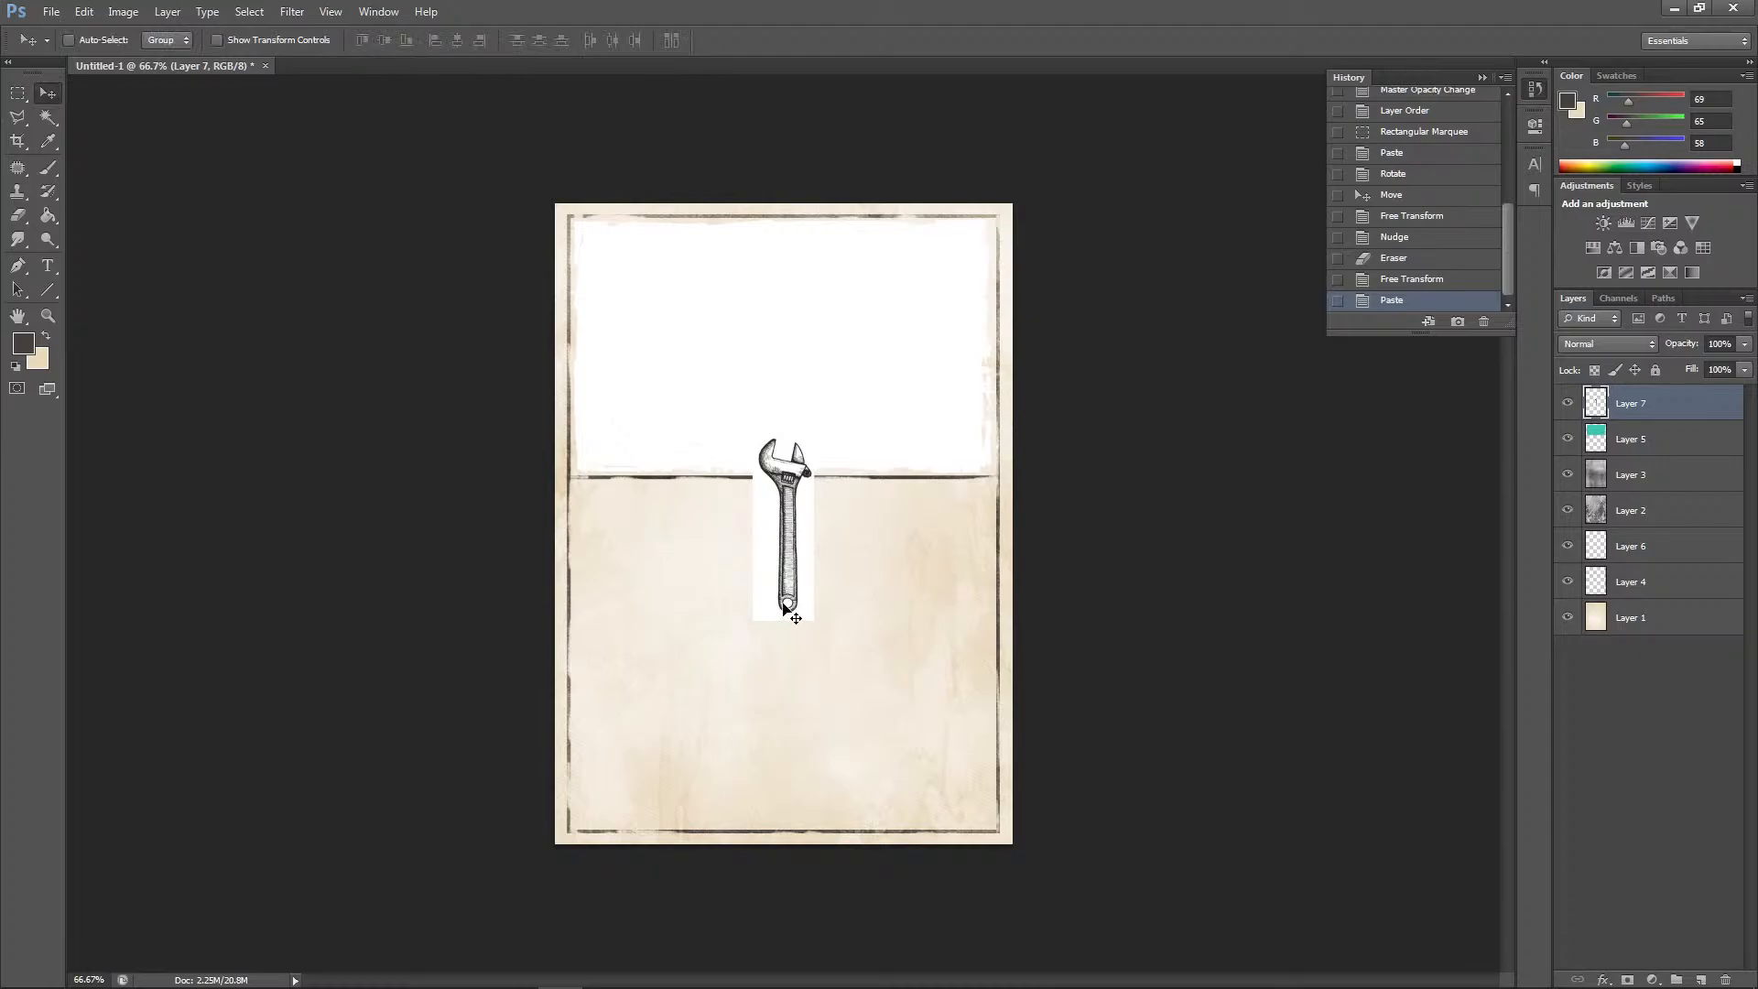
{"action": "left_click_drag", "start_coordinate": [786, 605], "coordinate": [754, 438]}
Rotate the pasted wrench on Layer 7 by -45° and apply the transformation
{"action": "left_click", "coordinate": [83, 12]}
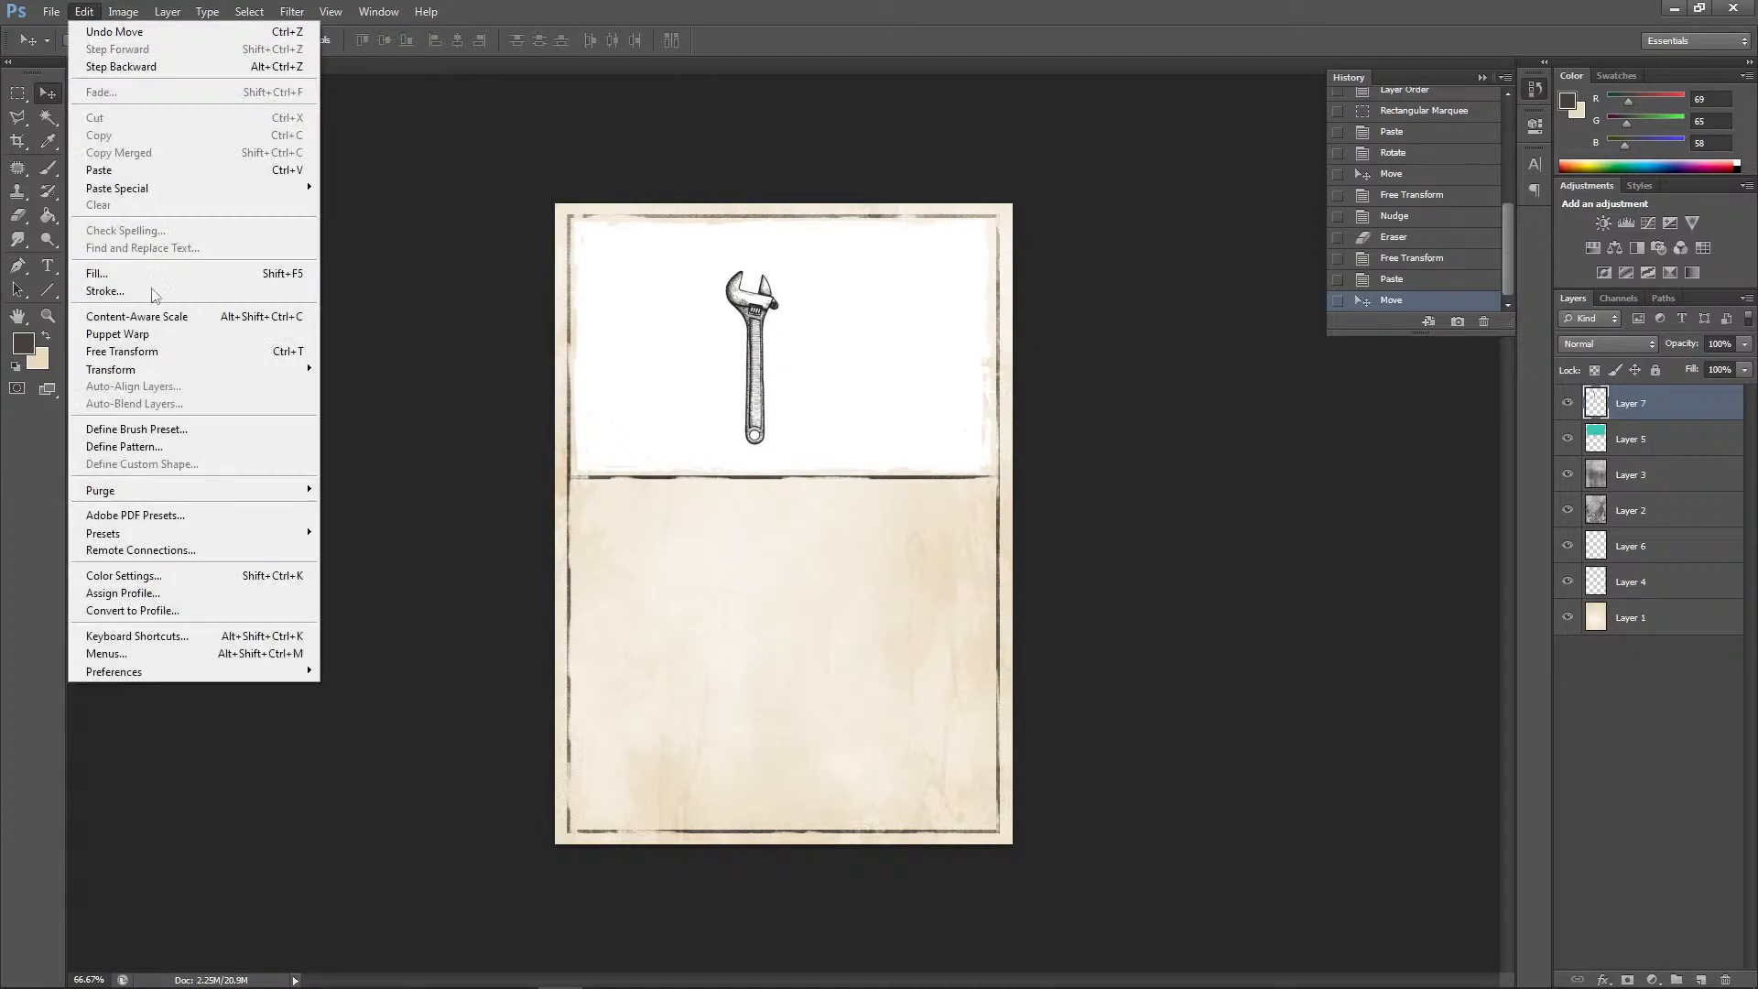
{"action": "mouse_move", "coordinate": [155, 369]}
{"action": "left_click", "coordinate": [357, 410]}
{"action": "left_click_drag", "start_coordinate": [777, 487], "coordinate": [892, 434]}
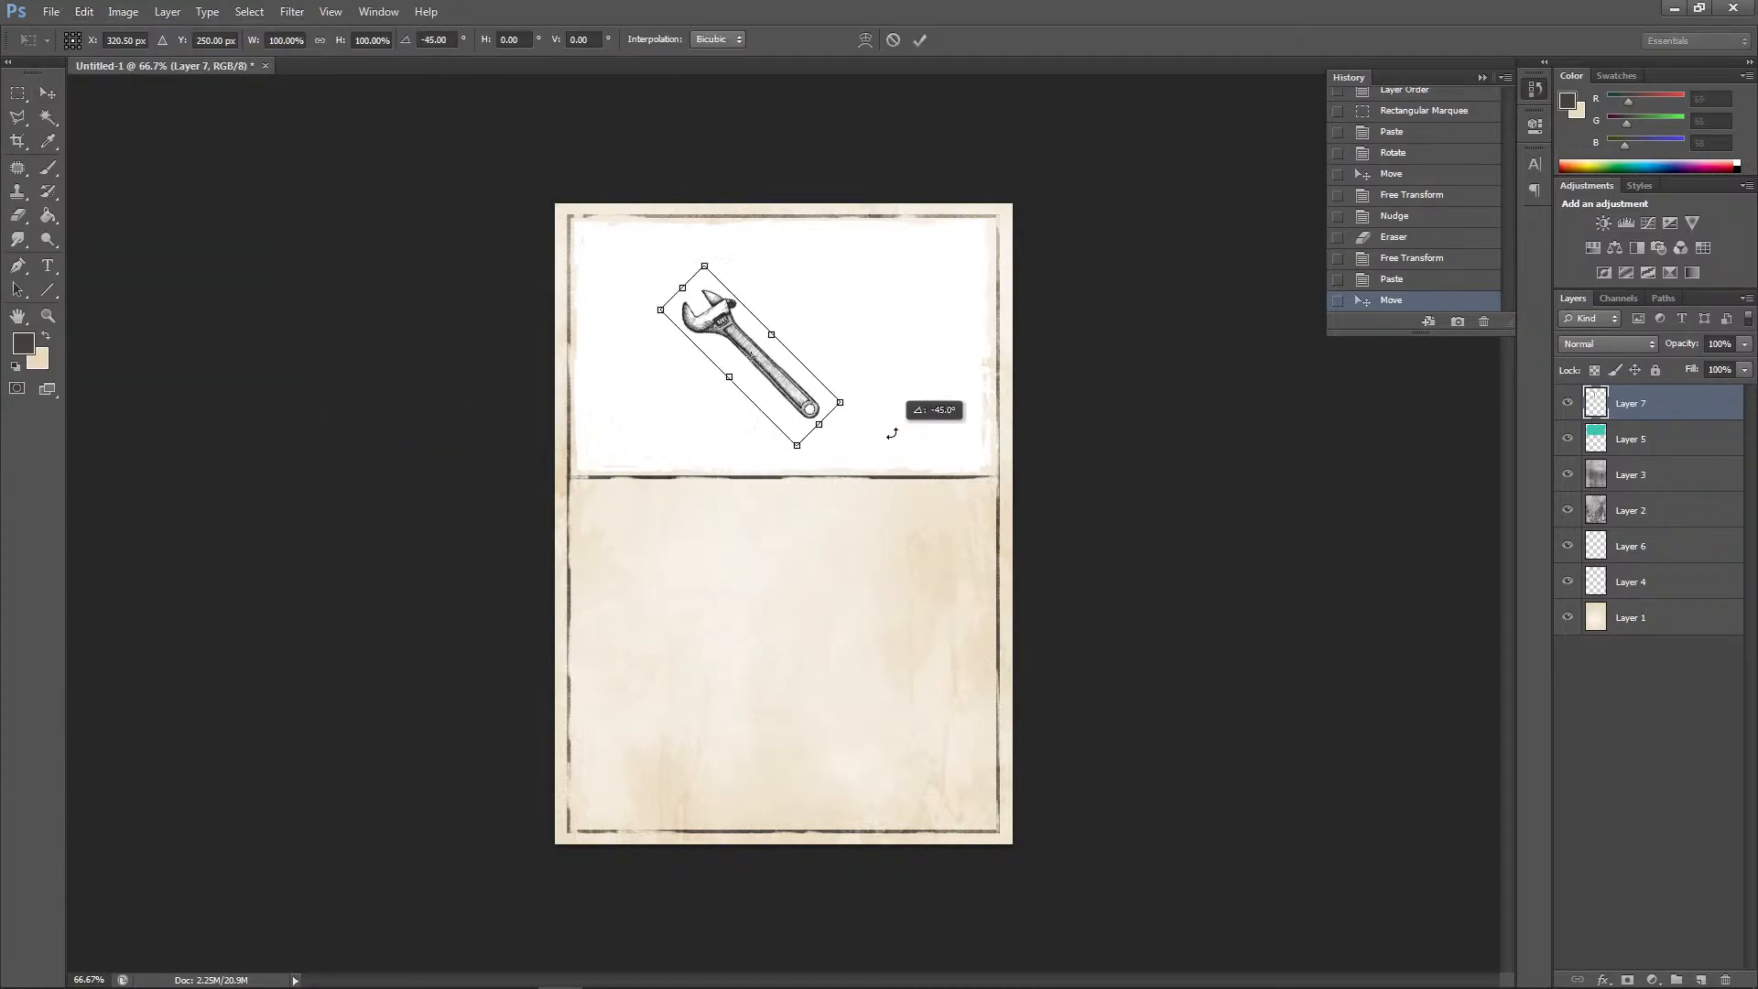
{"action": "left_click", "coordinate": [47, 92]}
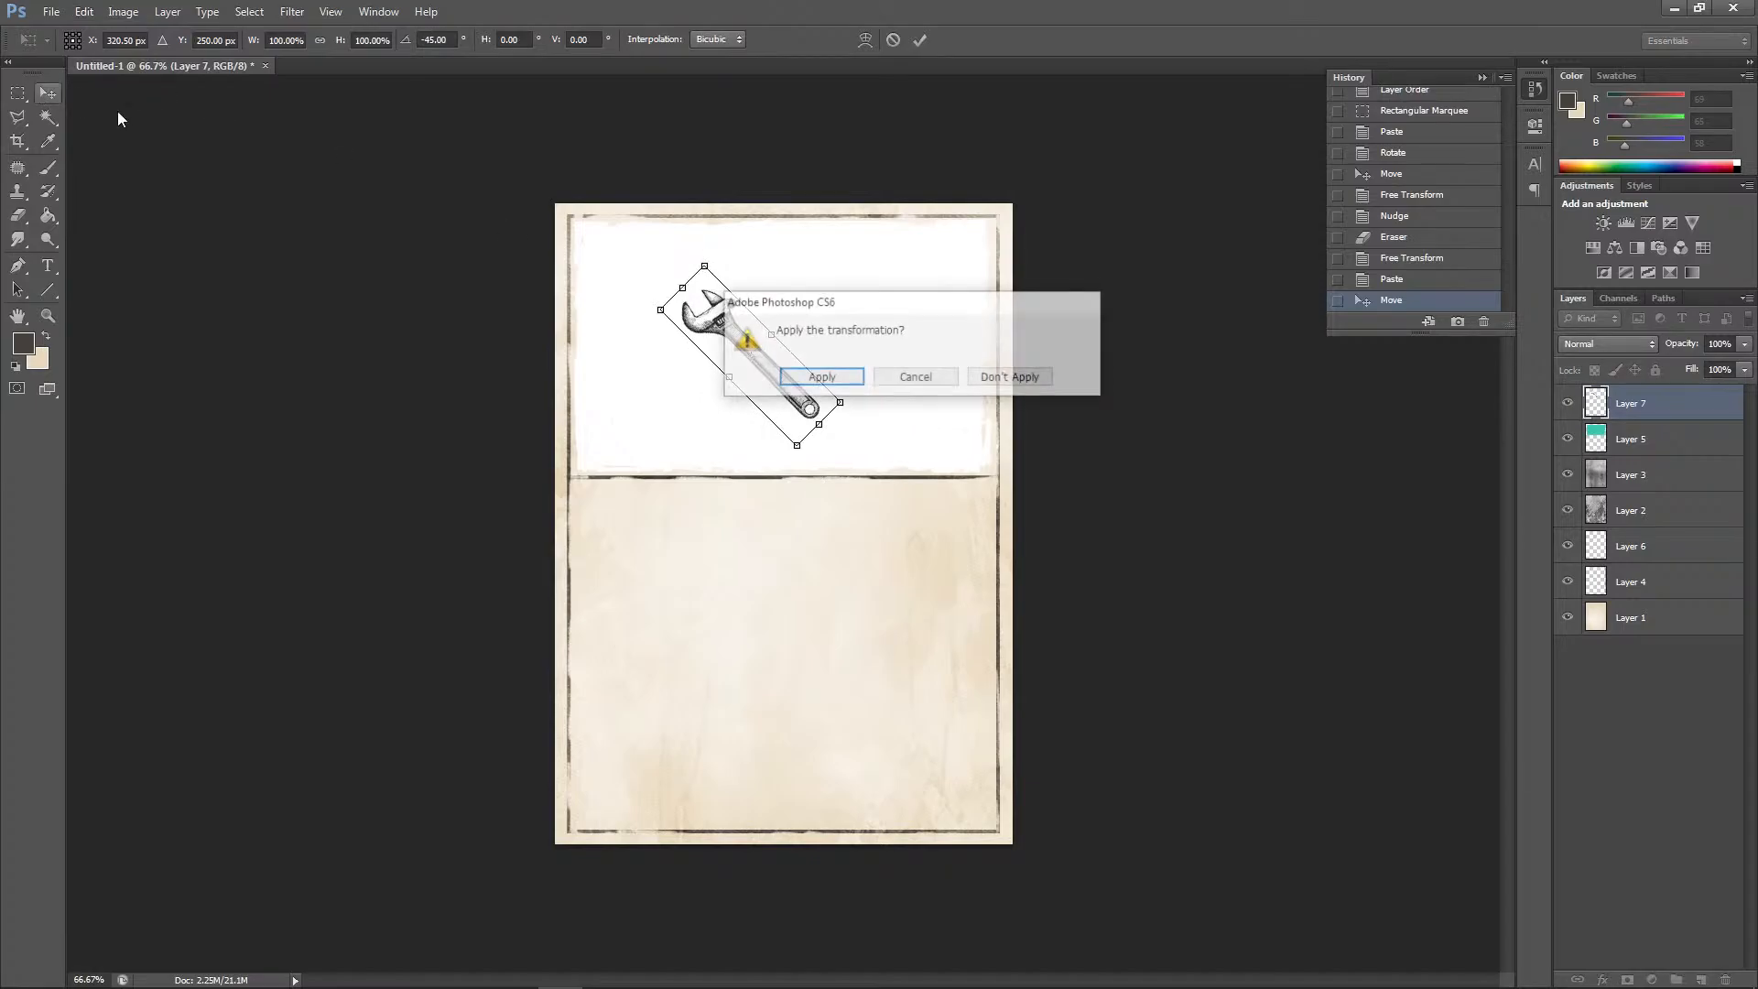
{"action": "left_click", "coordinate": [814, 379]}
Scale the wrench up to about 162%, set its layer's blend mode to Multiply, and position it inside the white panel
{"action": "left_click", "coordinate": [83, 11]}
{"action": "mouse_move", "coordinate": [156, 362]}
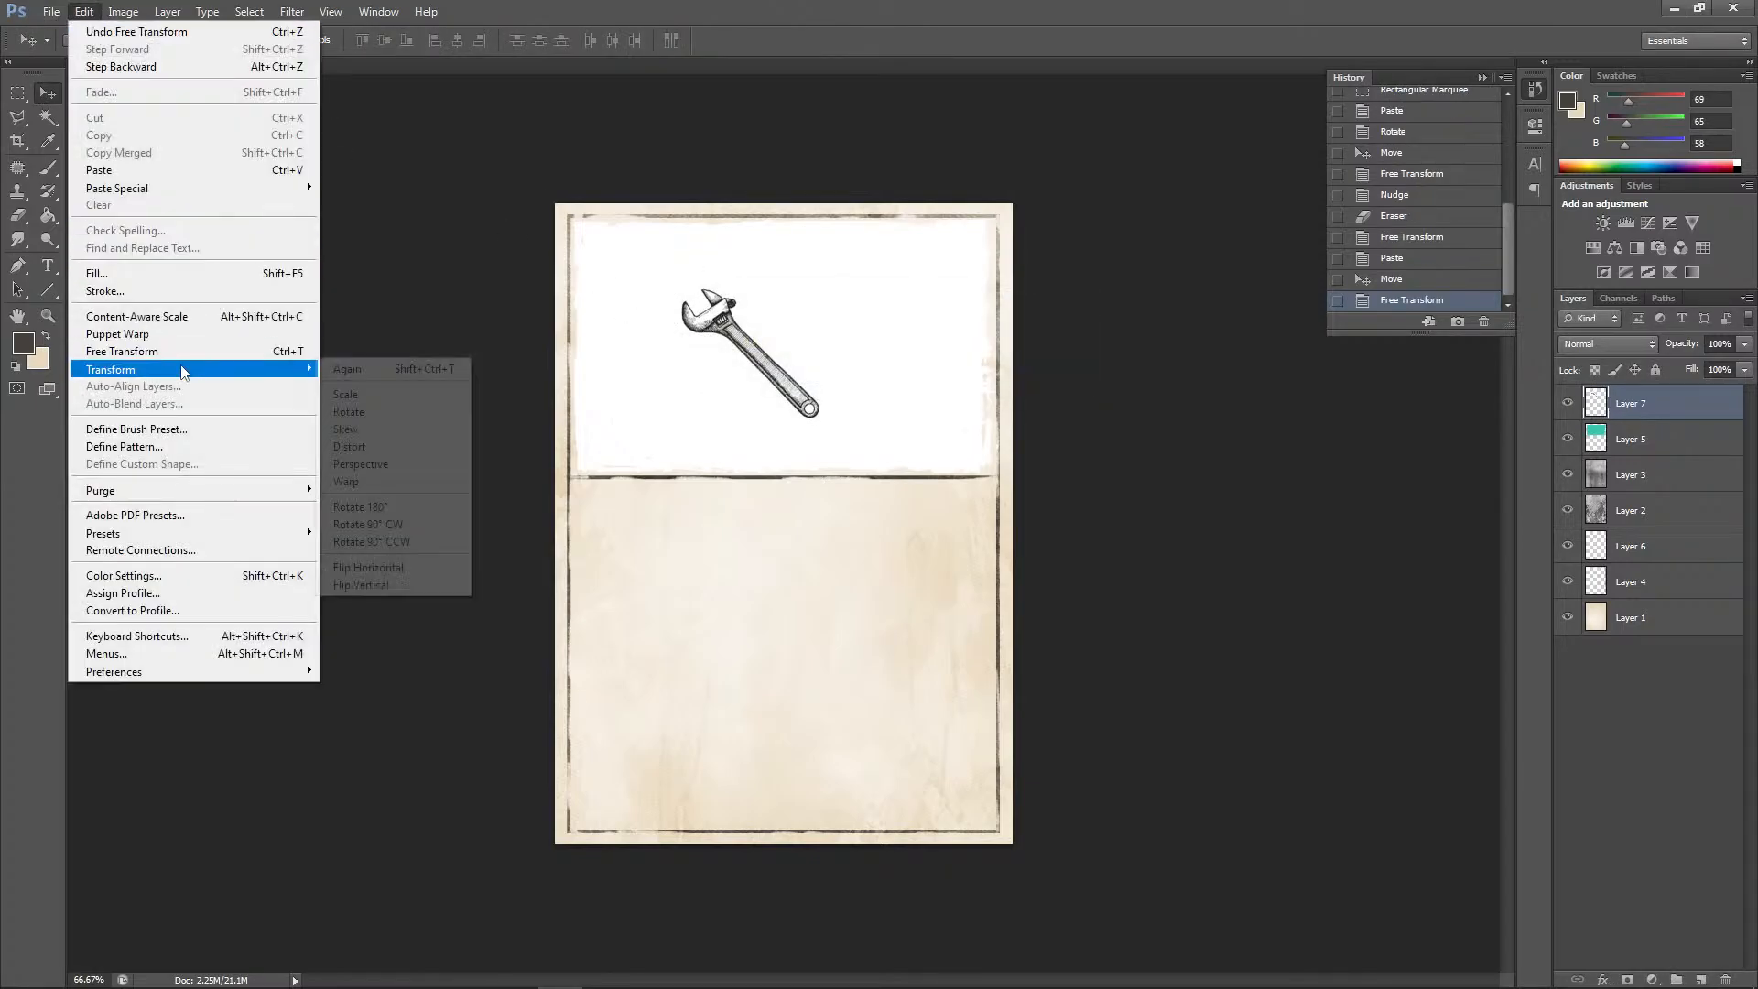
{"action": "left_click", "coordinate": [366, 389]}
{"action": "left_click_drag", "start_coordinate": [861, 262], "coordinate": [917, 209]}
{"action": "left_click", "coordinate": [1609, 344]}
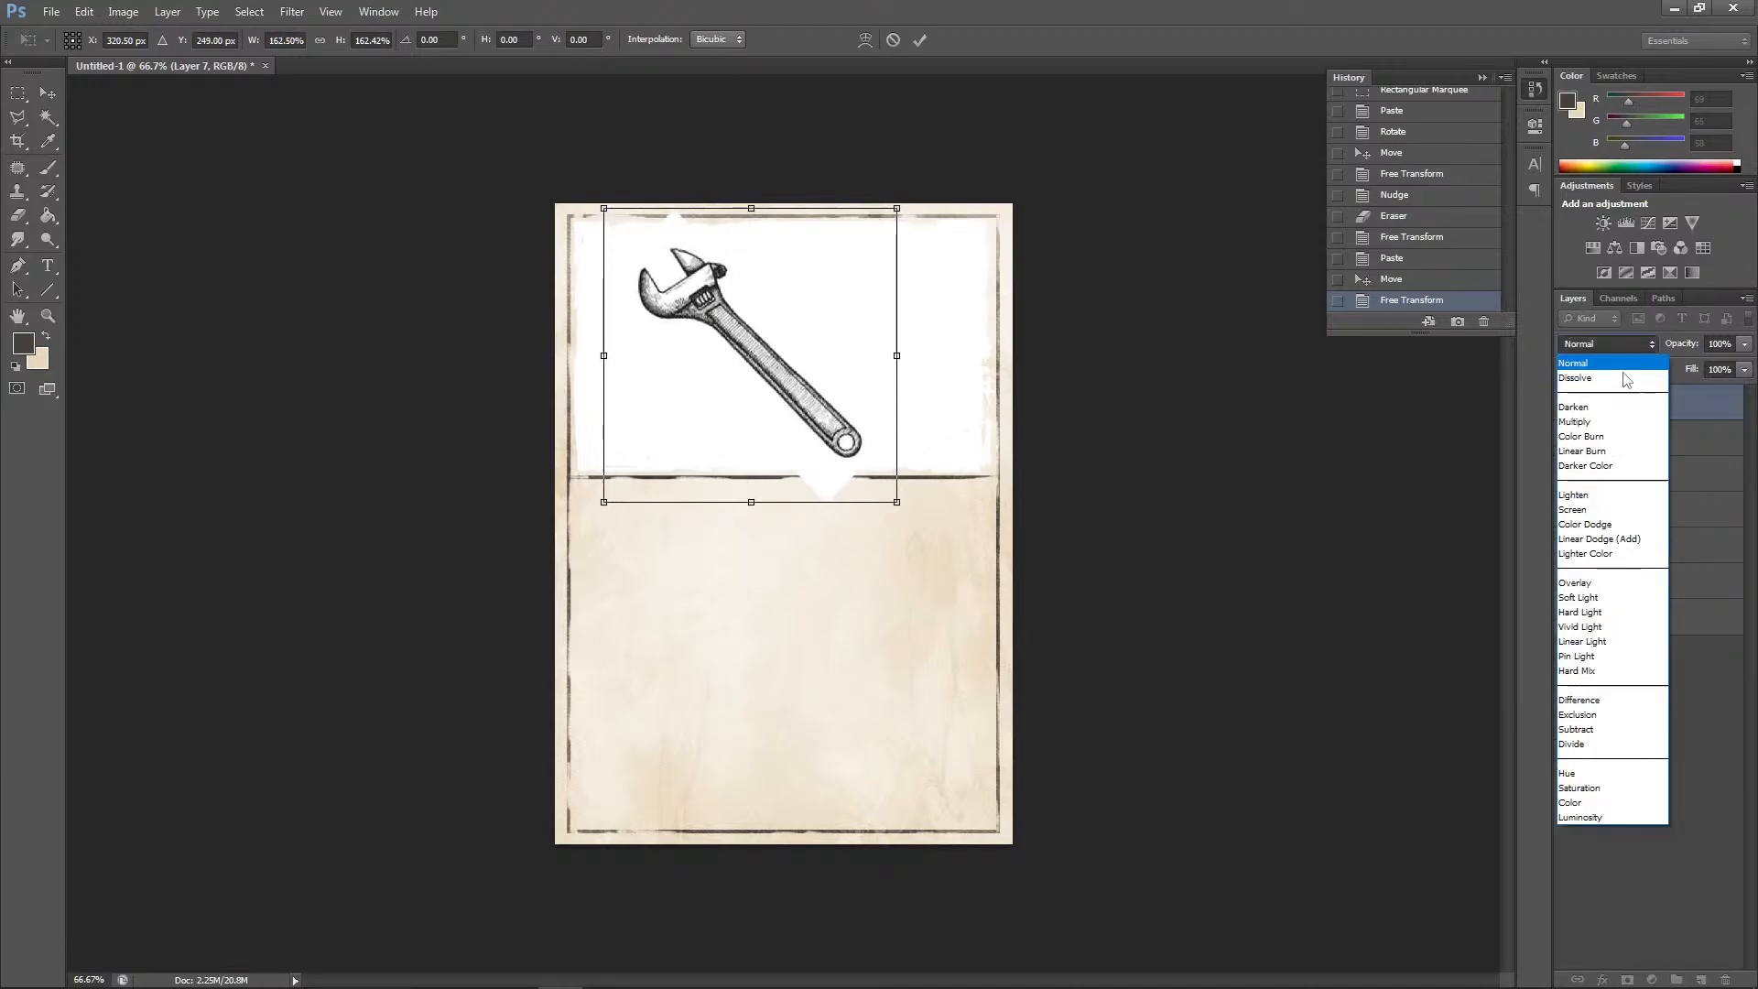
{"action": "left_click", "coordinate": [1611, 419]}
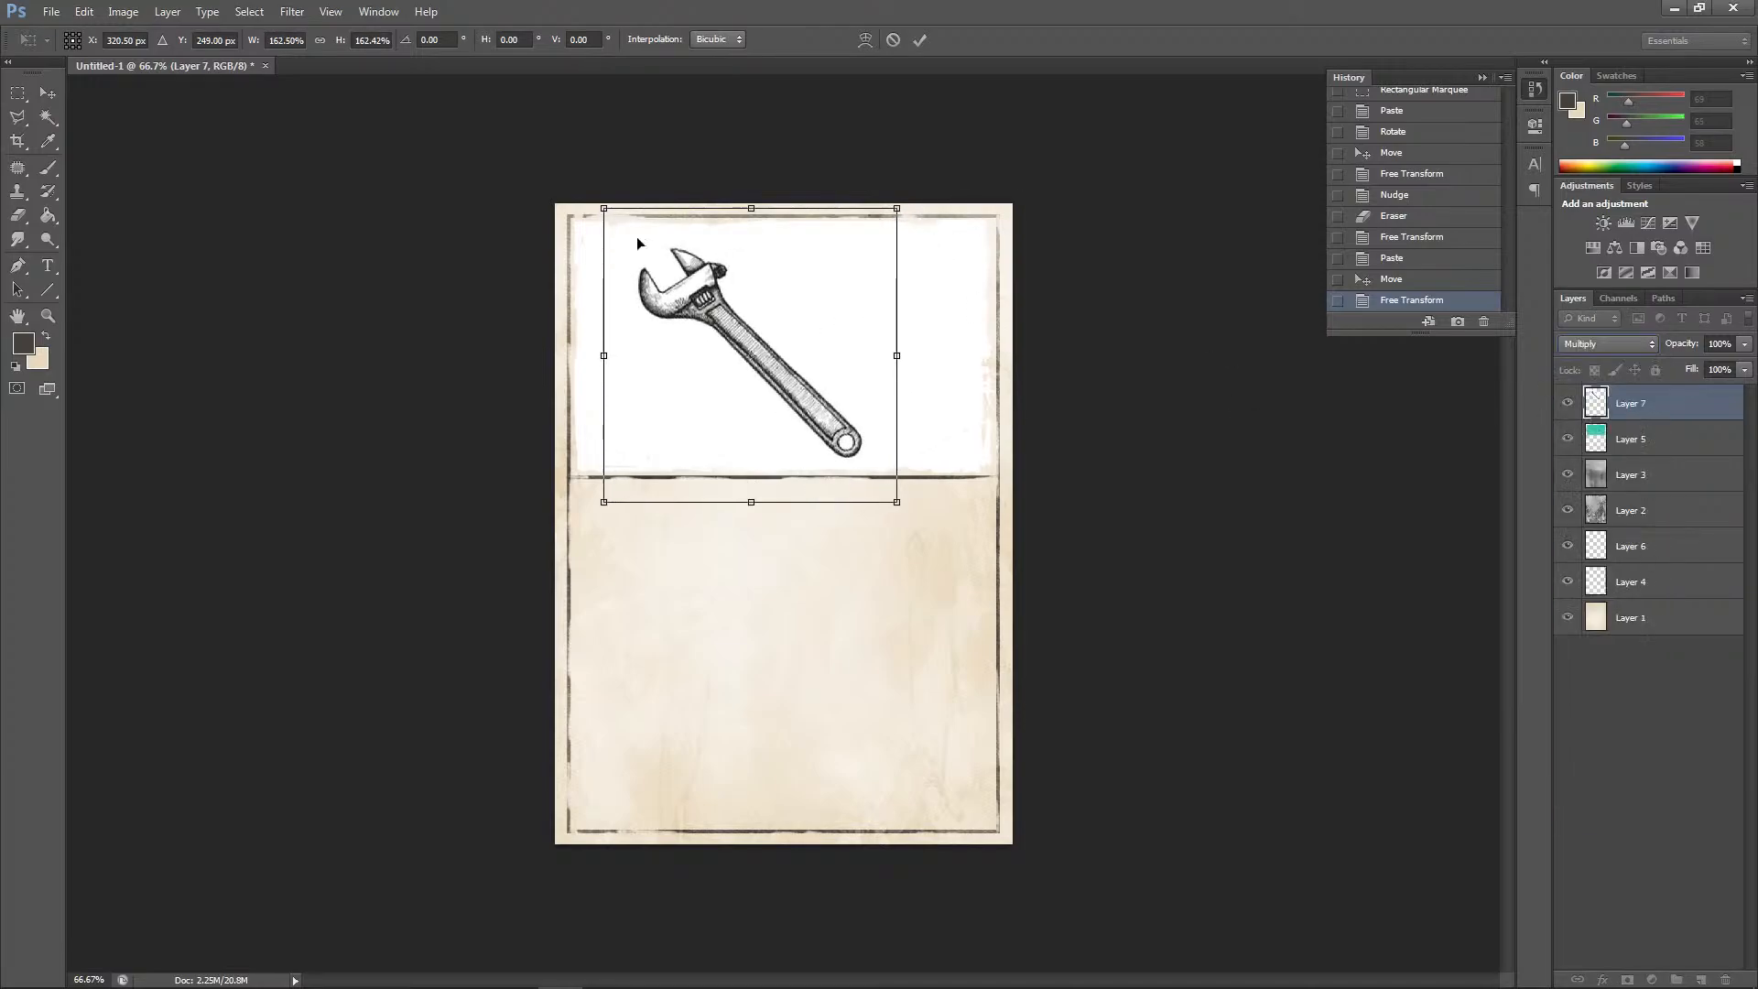
{"action": "left_click", "coordinate": [50, 93]}
{"action": "left_click", "coordinate": [824, 485]}
{"action": "left_click_drag", "start_coordinate": [849, 446], "coordinate": [881, 439]}
Rotate the wrench counterclockwise by about 23.6° and move it to the middle of the white panel
{"action": "left_click", "coordinate": [84, 11]}
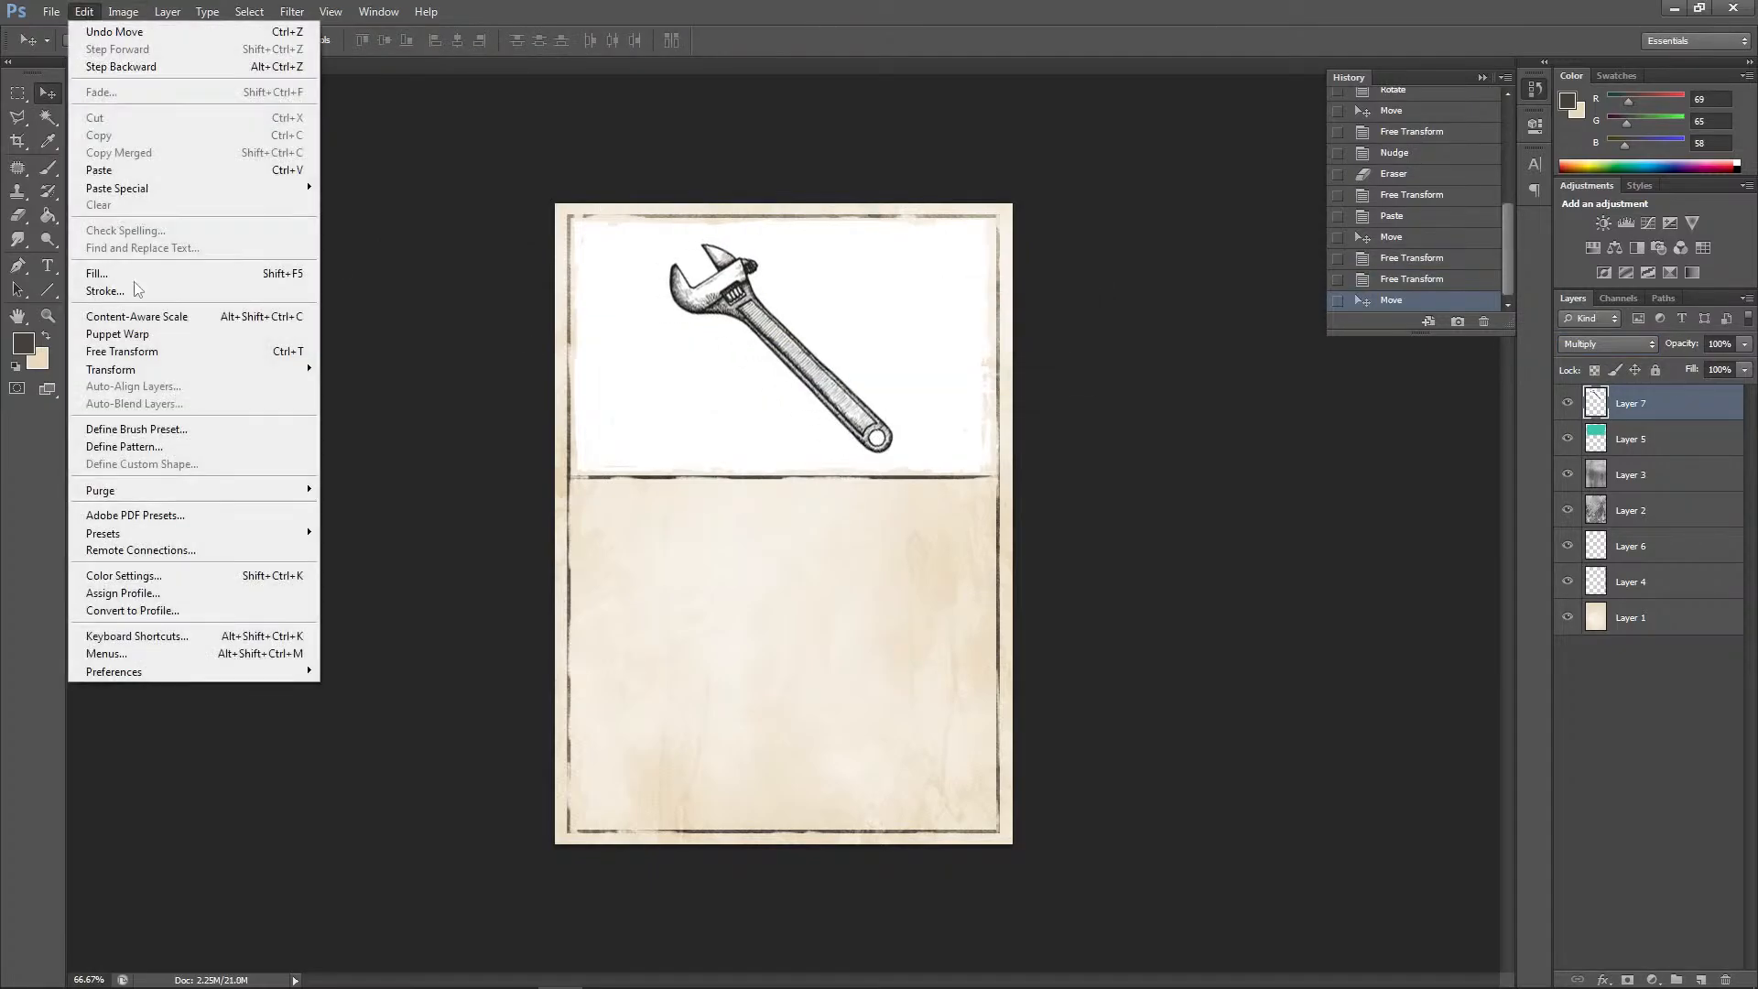
{"action": "mouse_move", "coordinate": [183, 369]}
{"action": "left_click", "coordinate": [353, 395]}
{"action": "mouse_move", "coordinate": [866, 476]}
{"action": "left_mouse_down"}
{"action": "mouse_move", "coordinate": [904, 457]}
{"action": "mouse_move", "coordinate": [844, 471]}
{"action": "left_mouse_up"}
{"action": "left_click_drag", "start_coordinate": [938, 506], "coordinate": [1009, 433]}
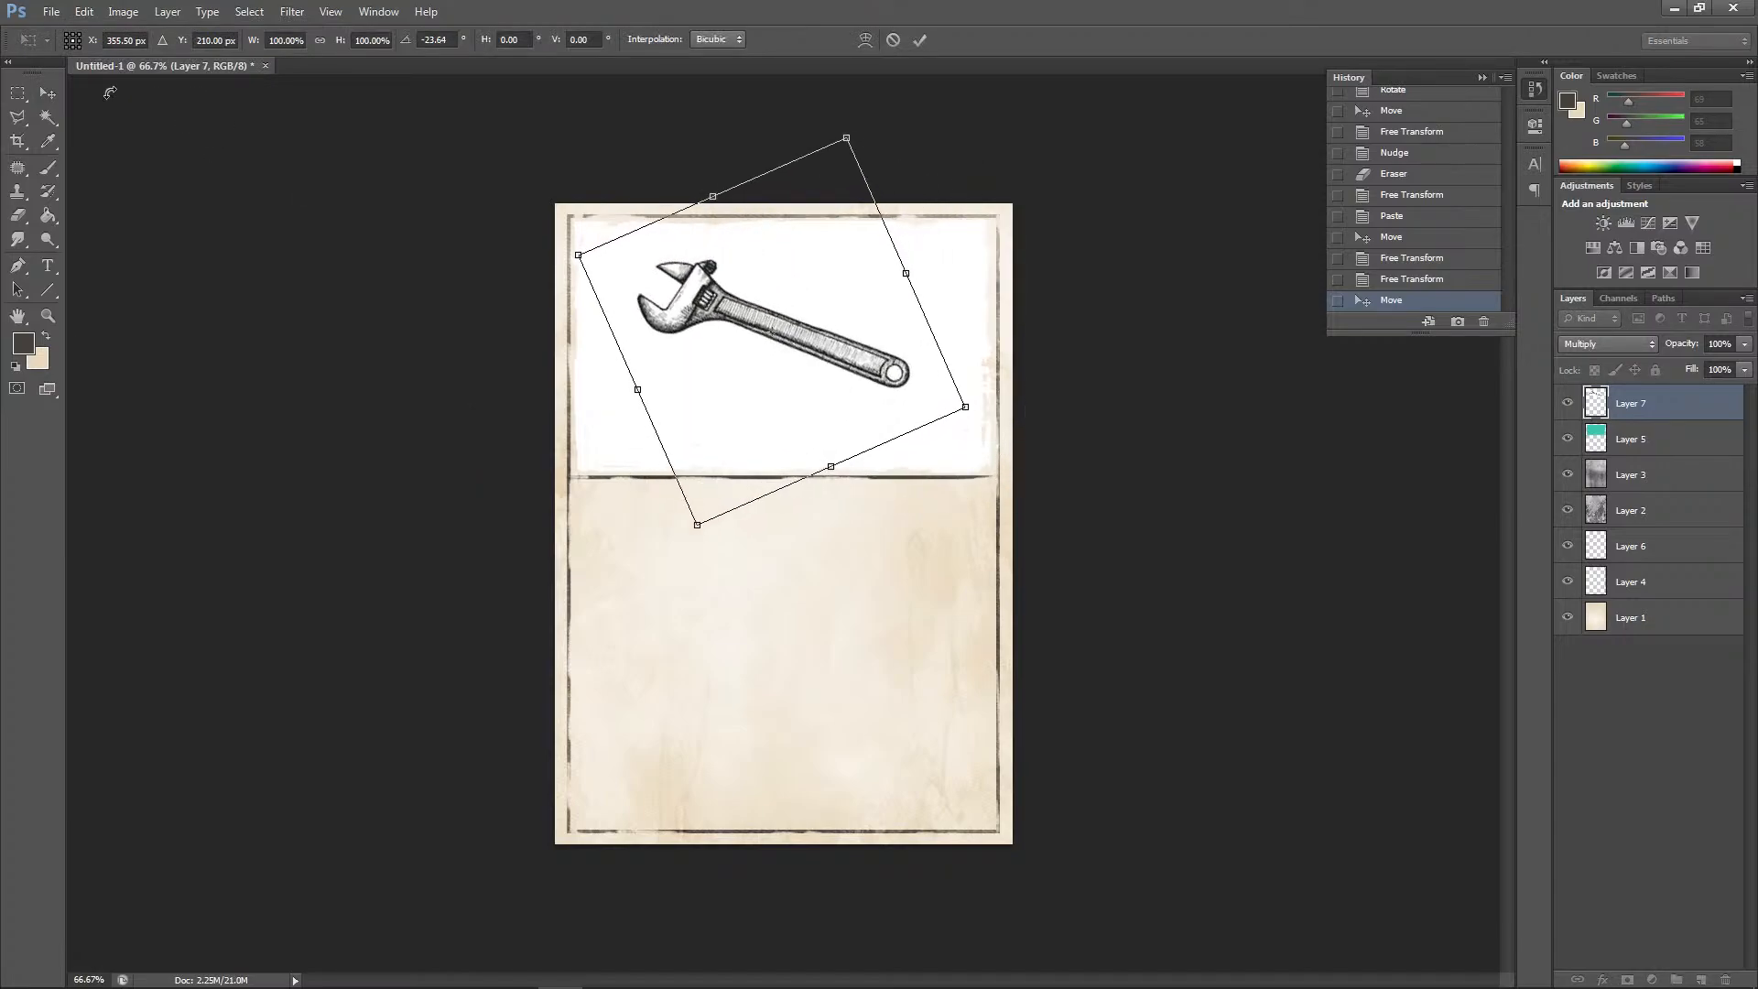
{"action": "left_click", "coordinate": [47, 92]}
{"action": "left_click", "coordinate": [824, 383]}
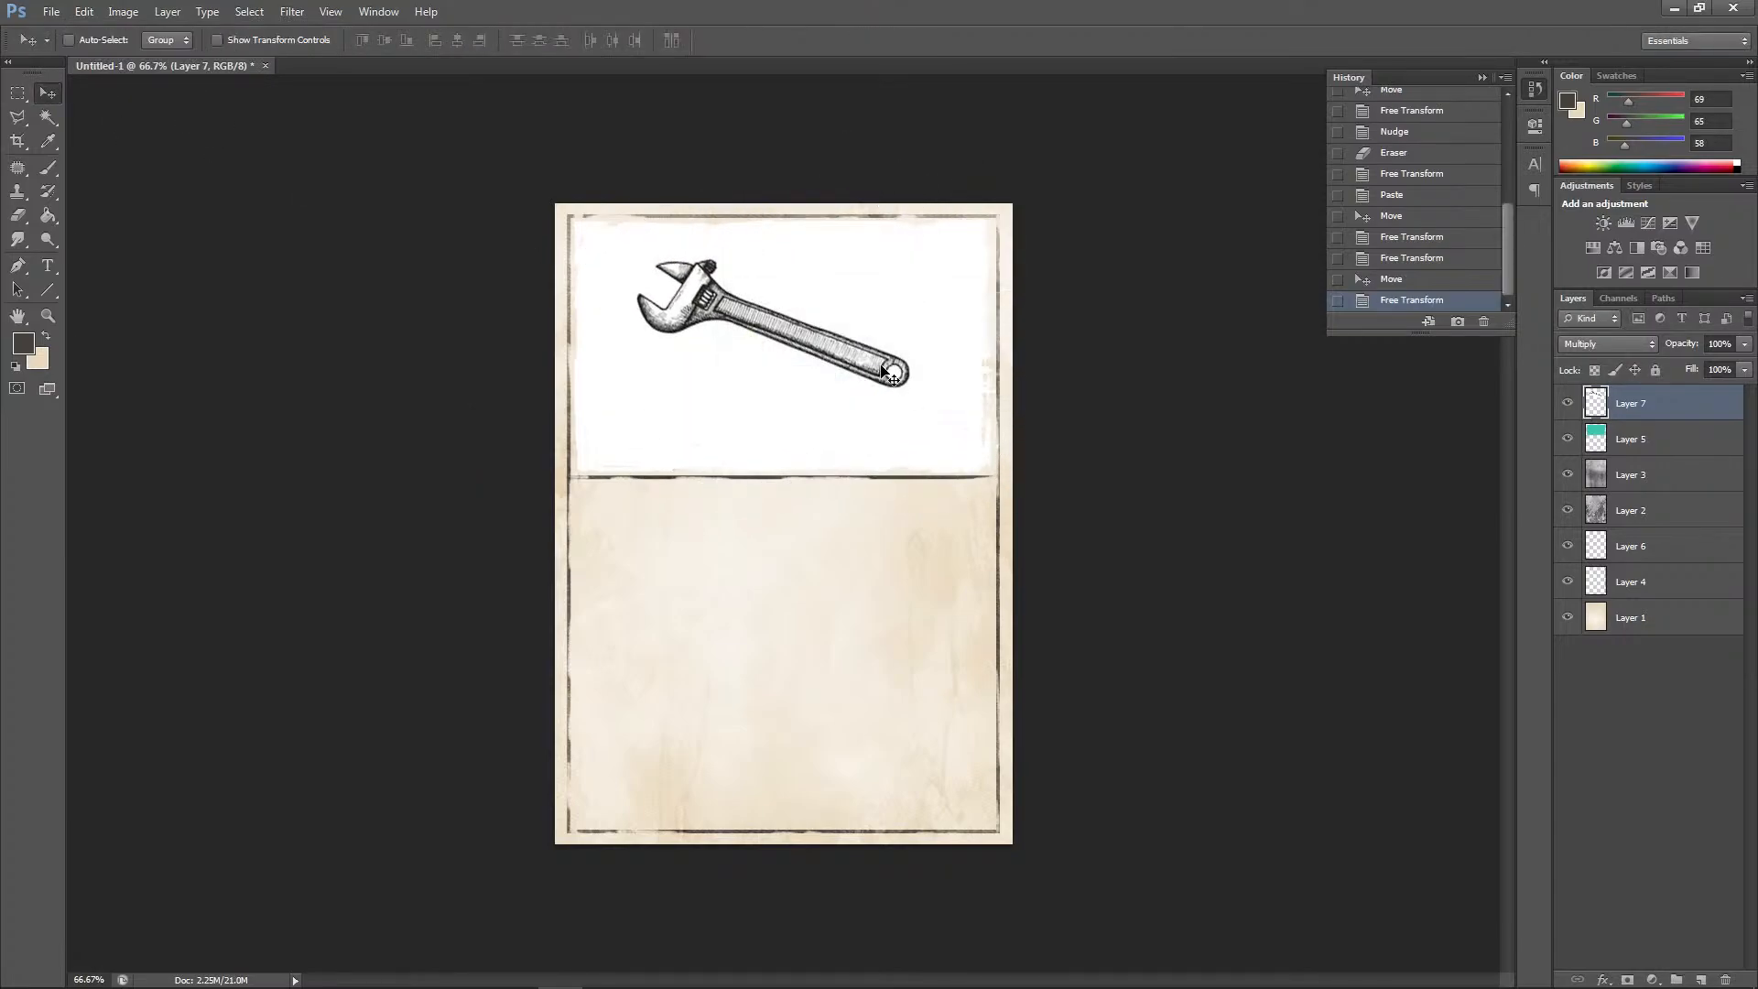
{"action": "left_click_drag", "start_coordinate": [888, 373], "coordinate": [892, 401]}
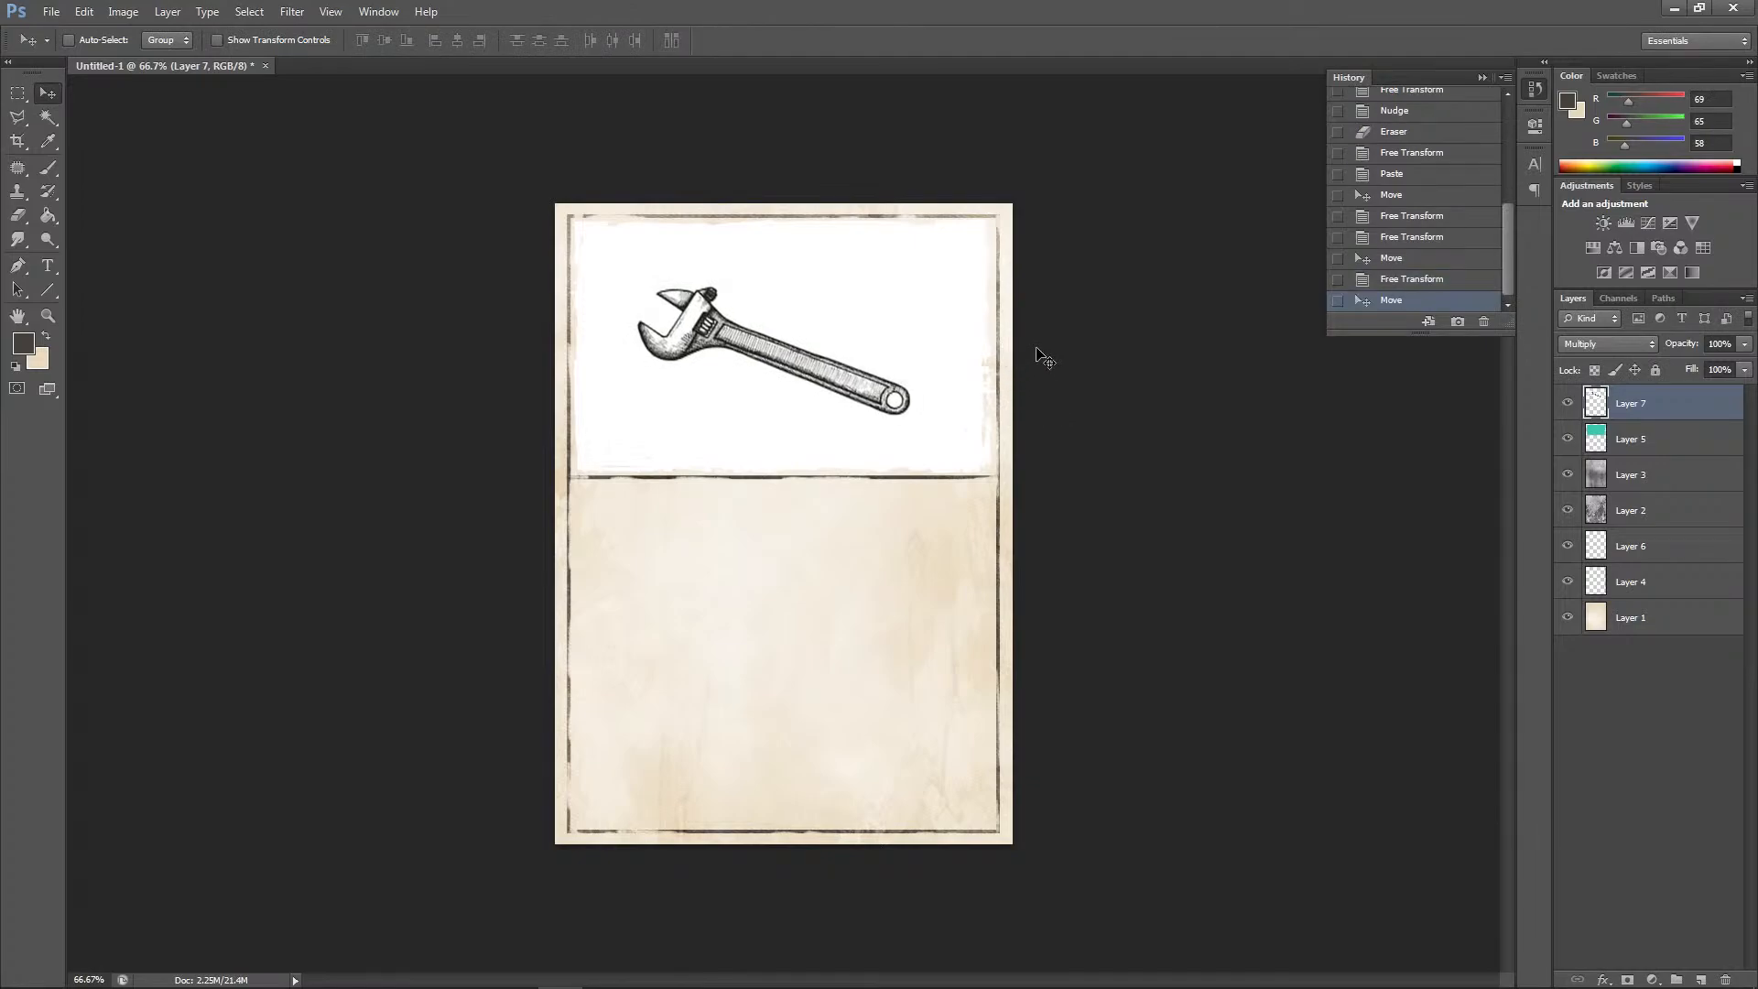
Compare the card with and without the white panel on Layer 5, and delete that layer
{"action": "left_click", "coordinate": [1566, 444]}
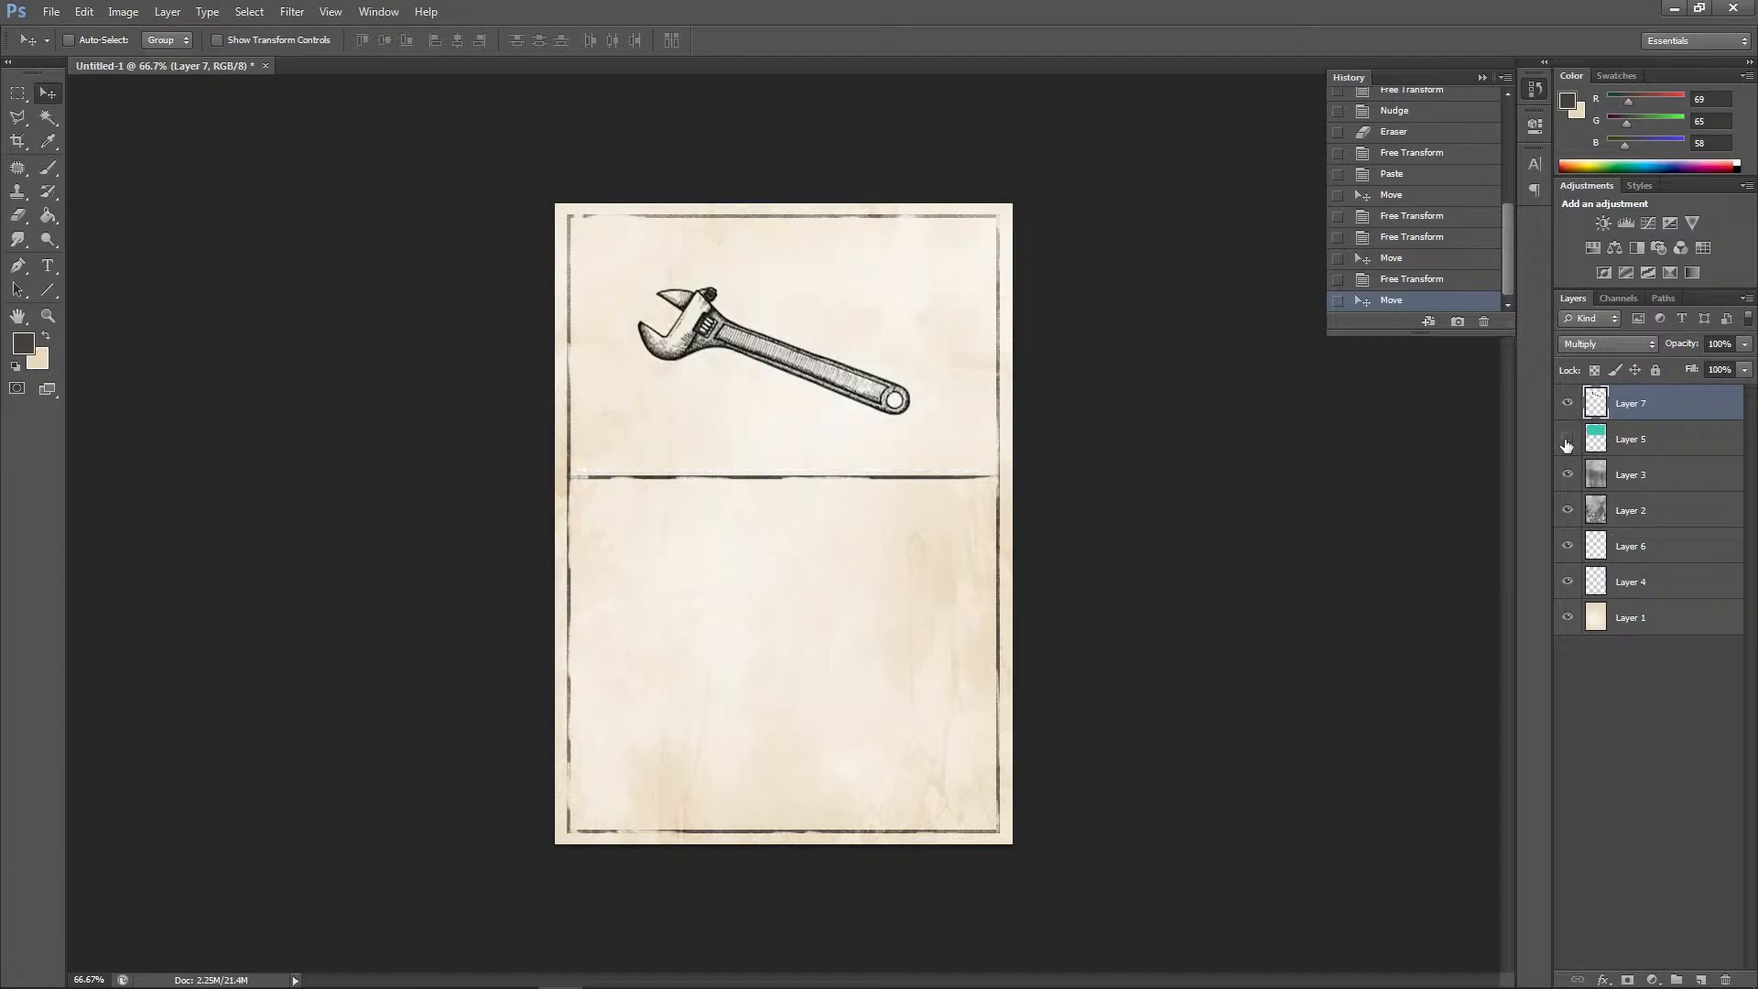
{"action": "left_click", "coordinate": [1565, 443]}
{"action": "left_click", "coordinate": [1566, 443]}
{"action": "left_click", "coordinate": [1565, 443]}
{"action": "left_click", "coordinate": [1565, 443]}
{"action": "left_click", "coordinate": [1685, 456]}
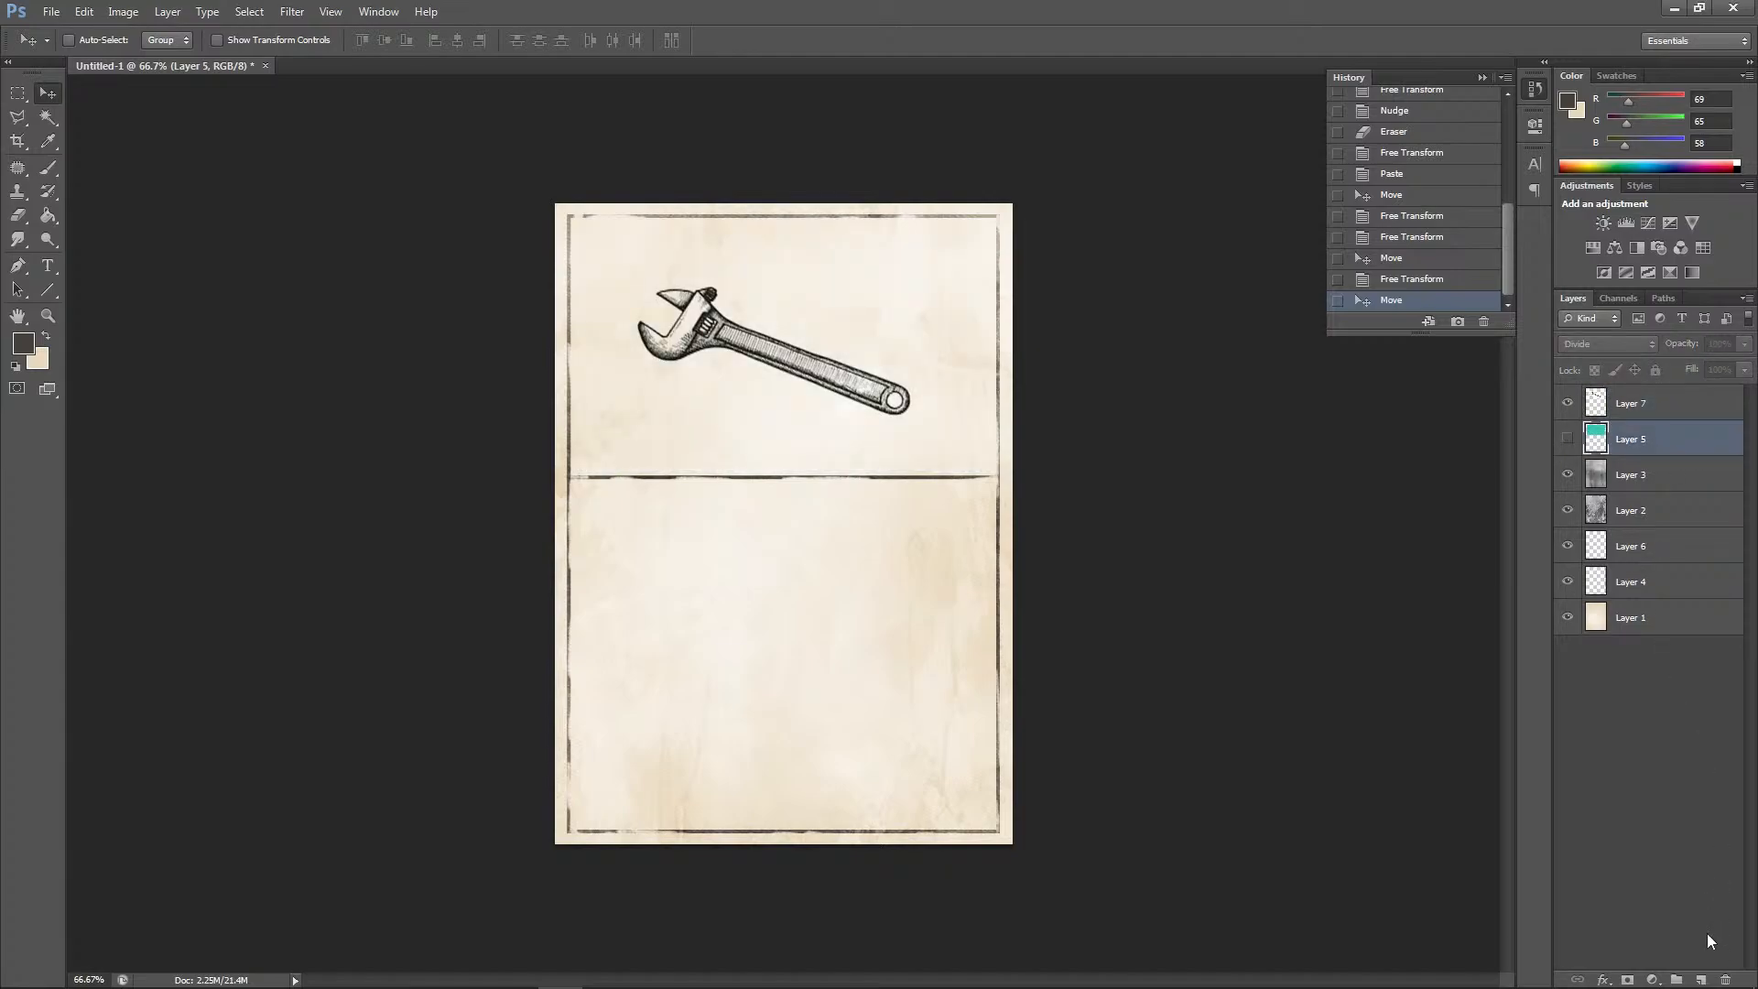
{"action": "left_click", "coordinate": [1724, 979]}
{"action": "key", "text": "Return"}
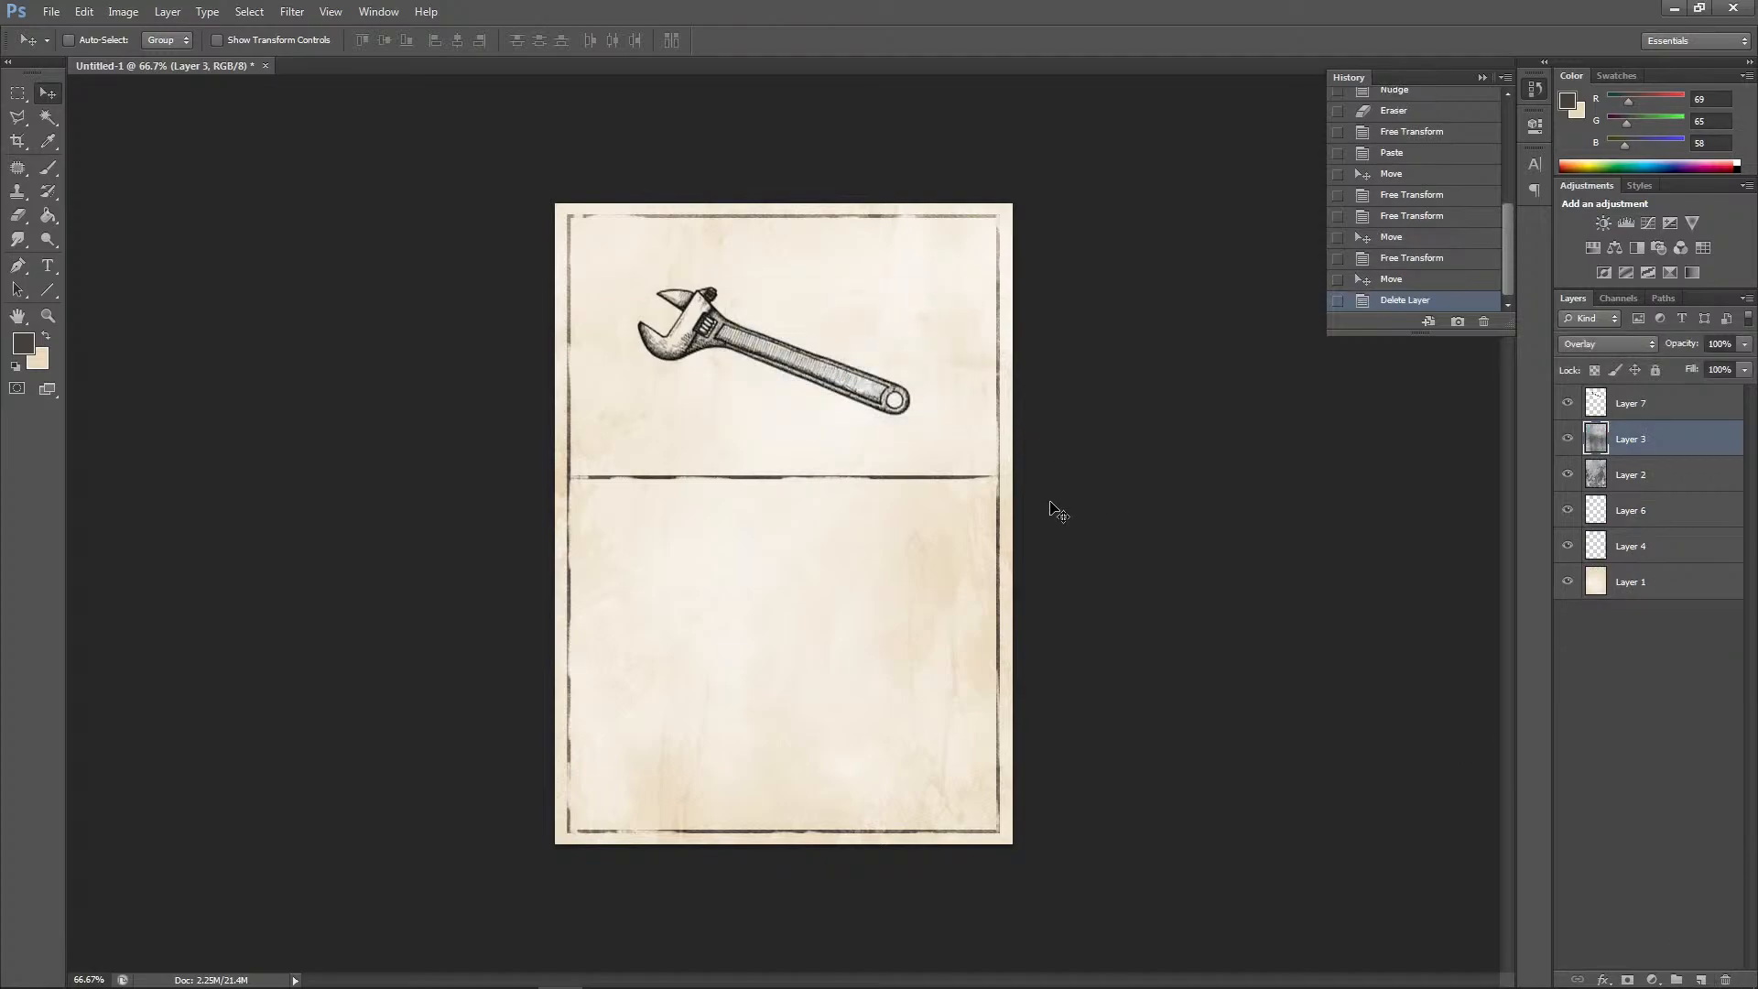
Move the wrench up near the card's top border and raise the divider line on Layer 6 toward it
{"action": "left_click", "coordinate": [1636, 409]}
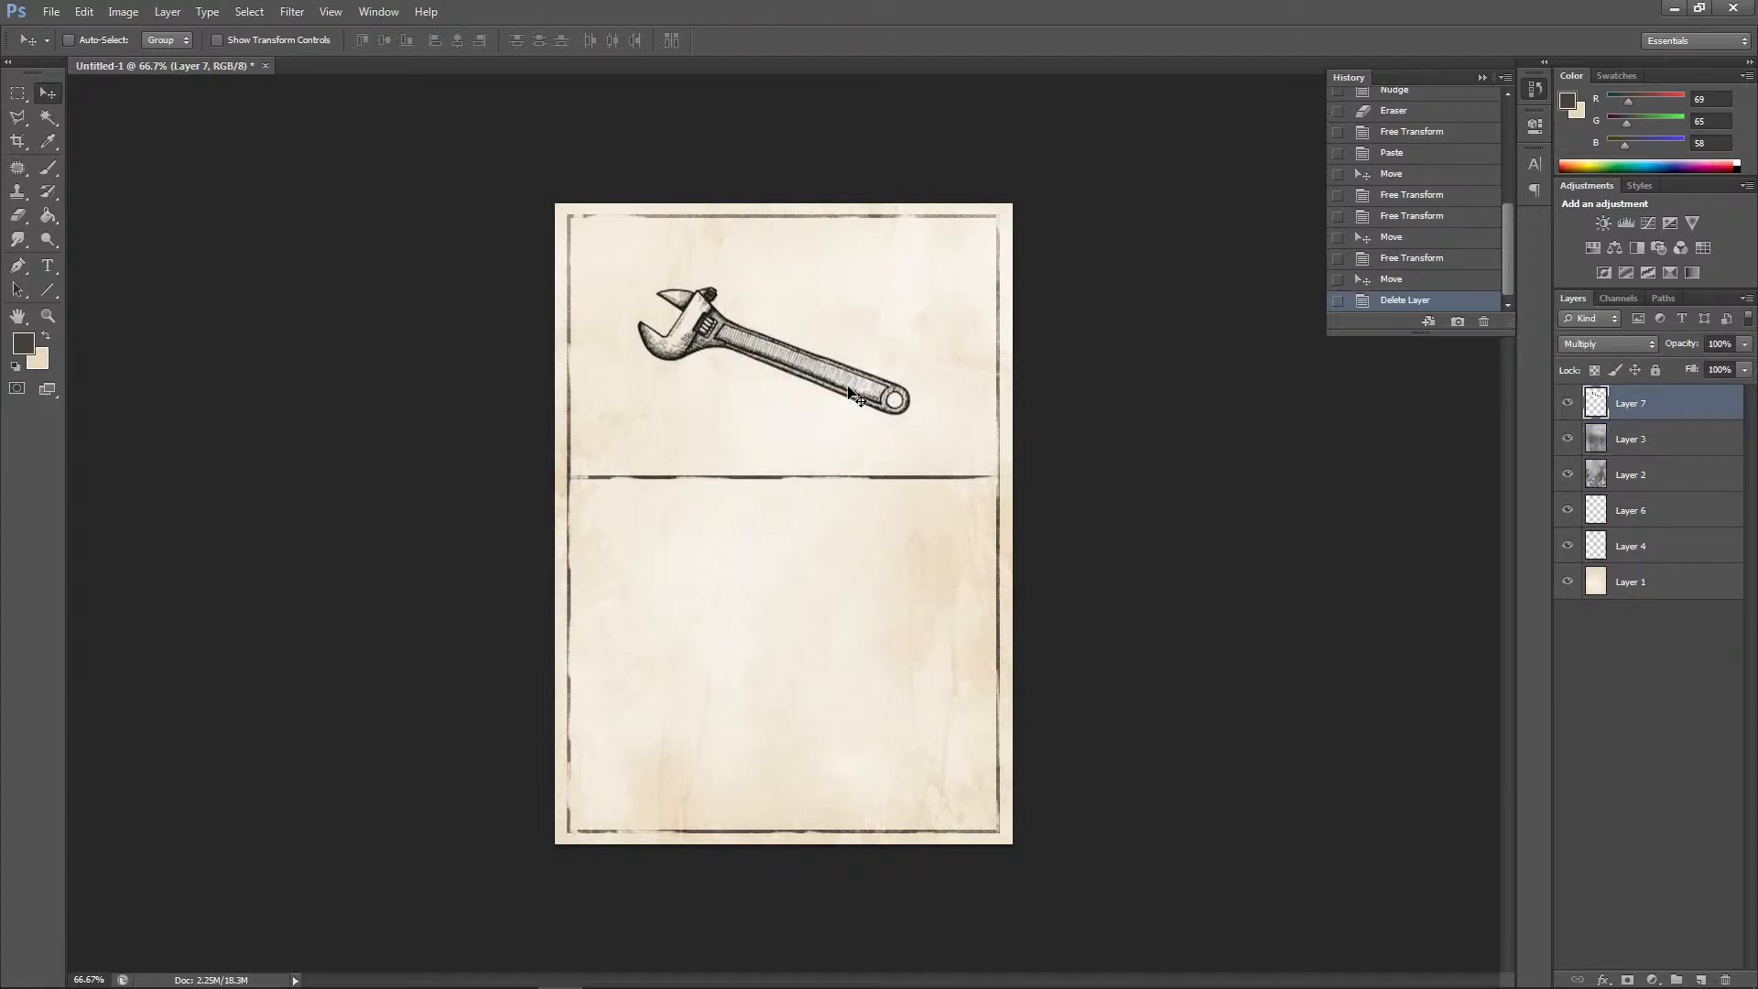
{"action": "left_click_drag", "start_coordinate": [858, 399], "coordinate": [859, 349]}
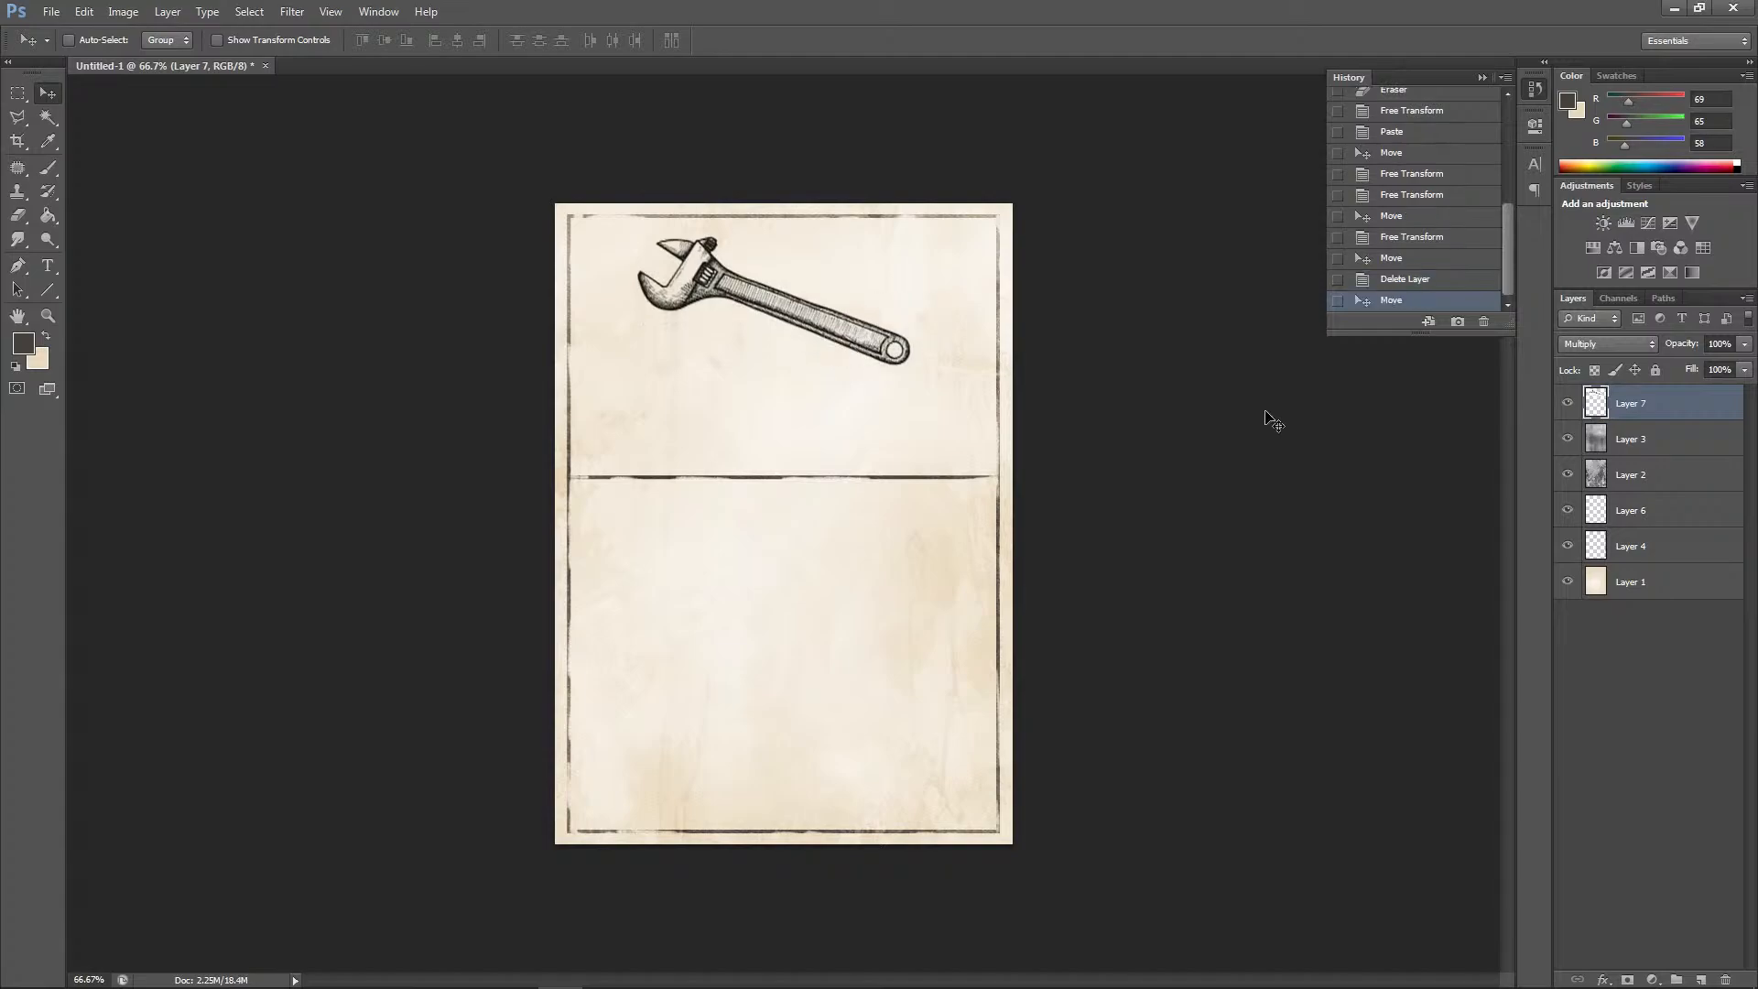
{"action": "left_click", "coordinate": [1630, 515]}
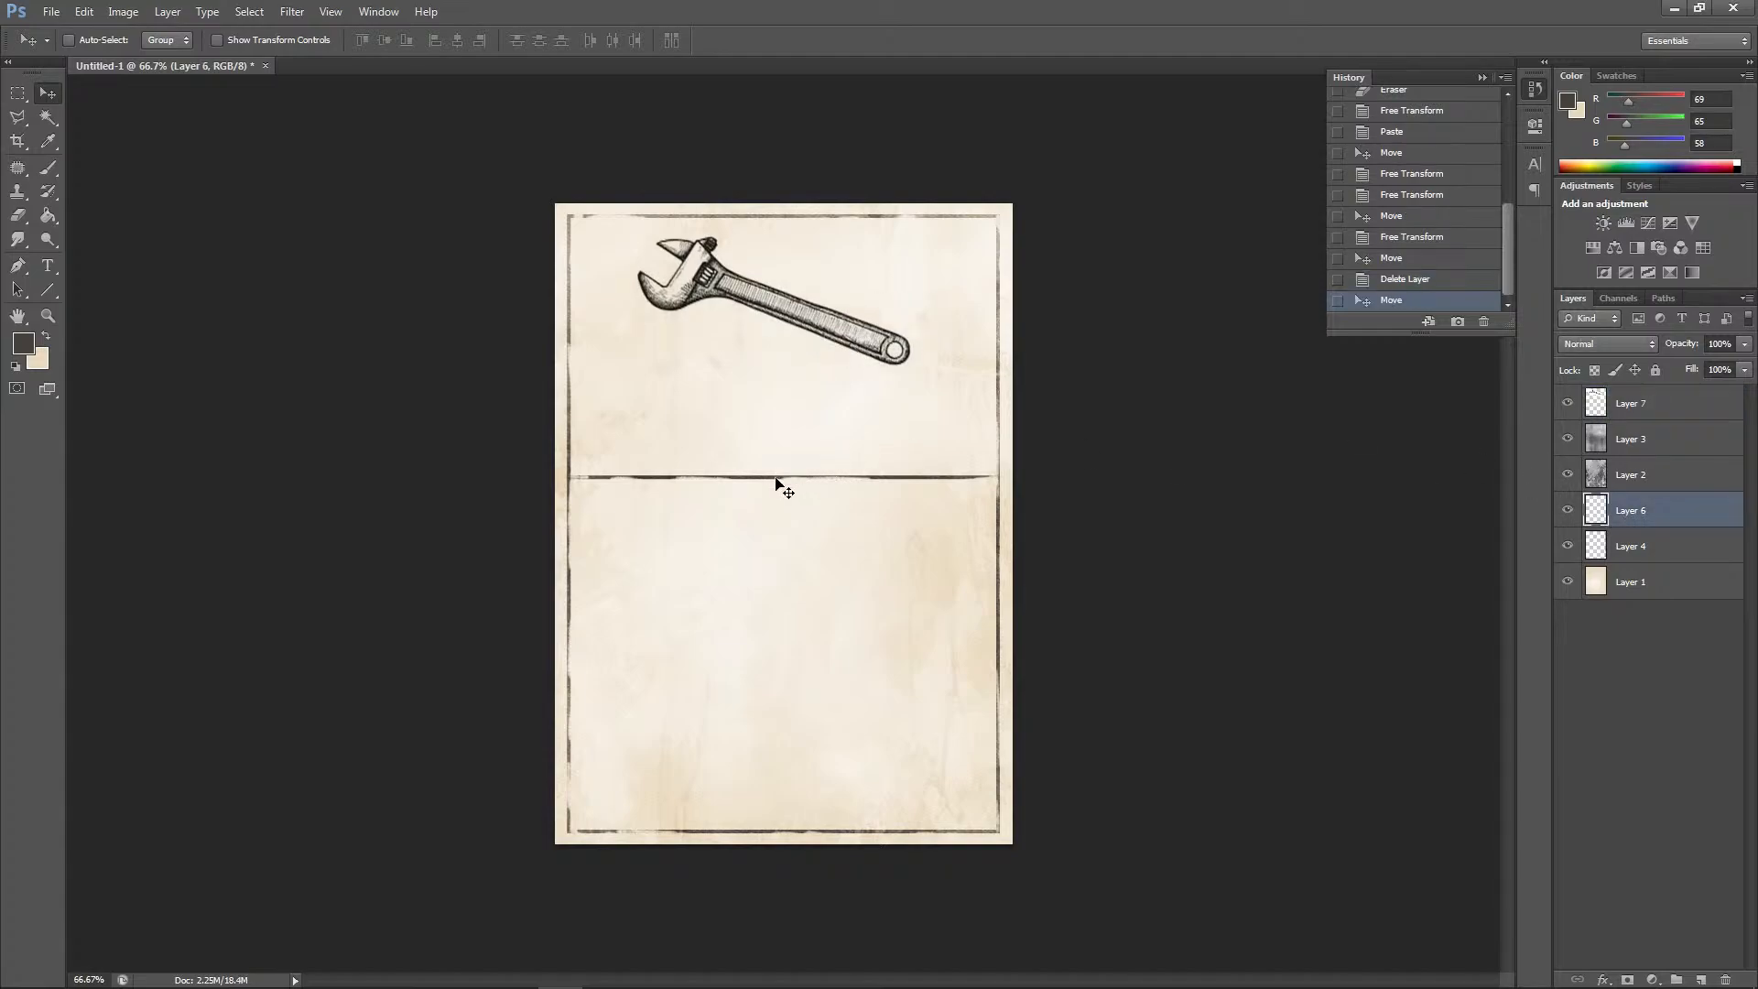
{"action": "left_click_drag", "start_coordinate": [775, 479], "coordinate": [767, 440]}
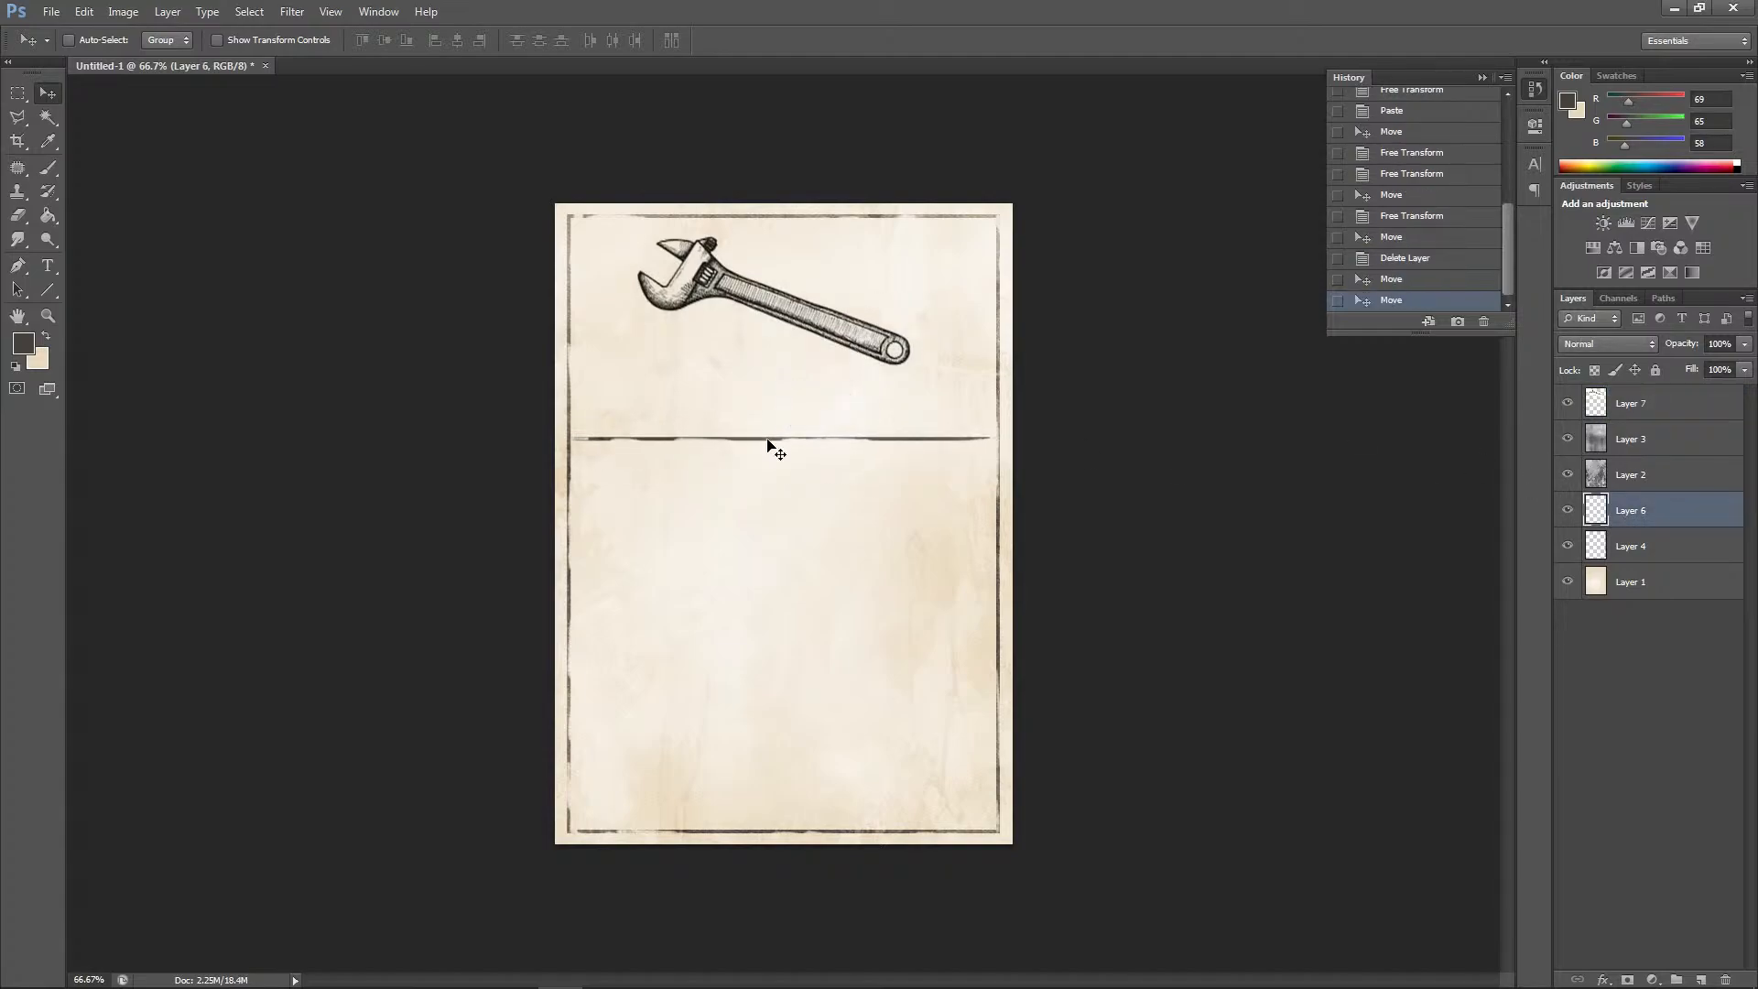
Nudge the wrench on Layer 7 down until it sits centred between the top border and the divider
{"action": "left_click", "coordinate": [1624, 412]}
{"action": "key", "text": "shift+Down"}
{"action": "key", "text": "shift+Down"}
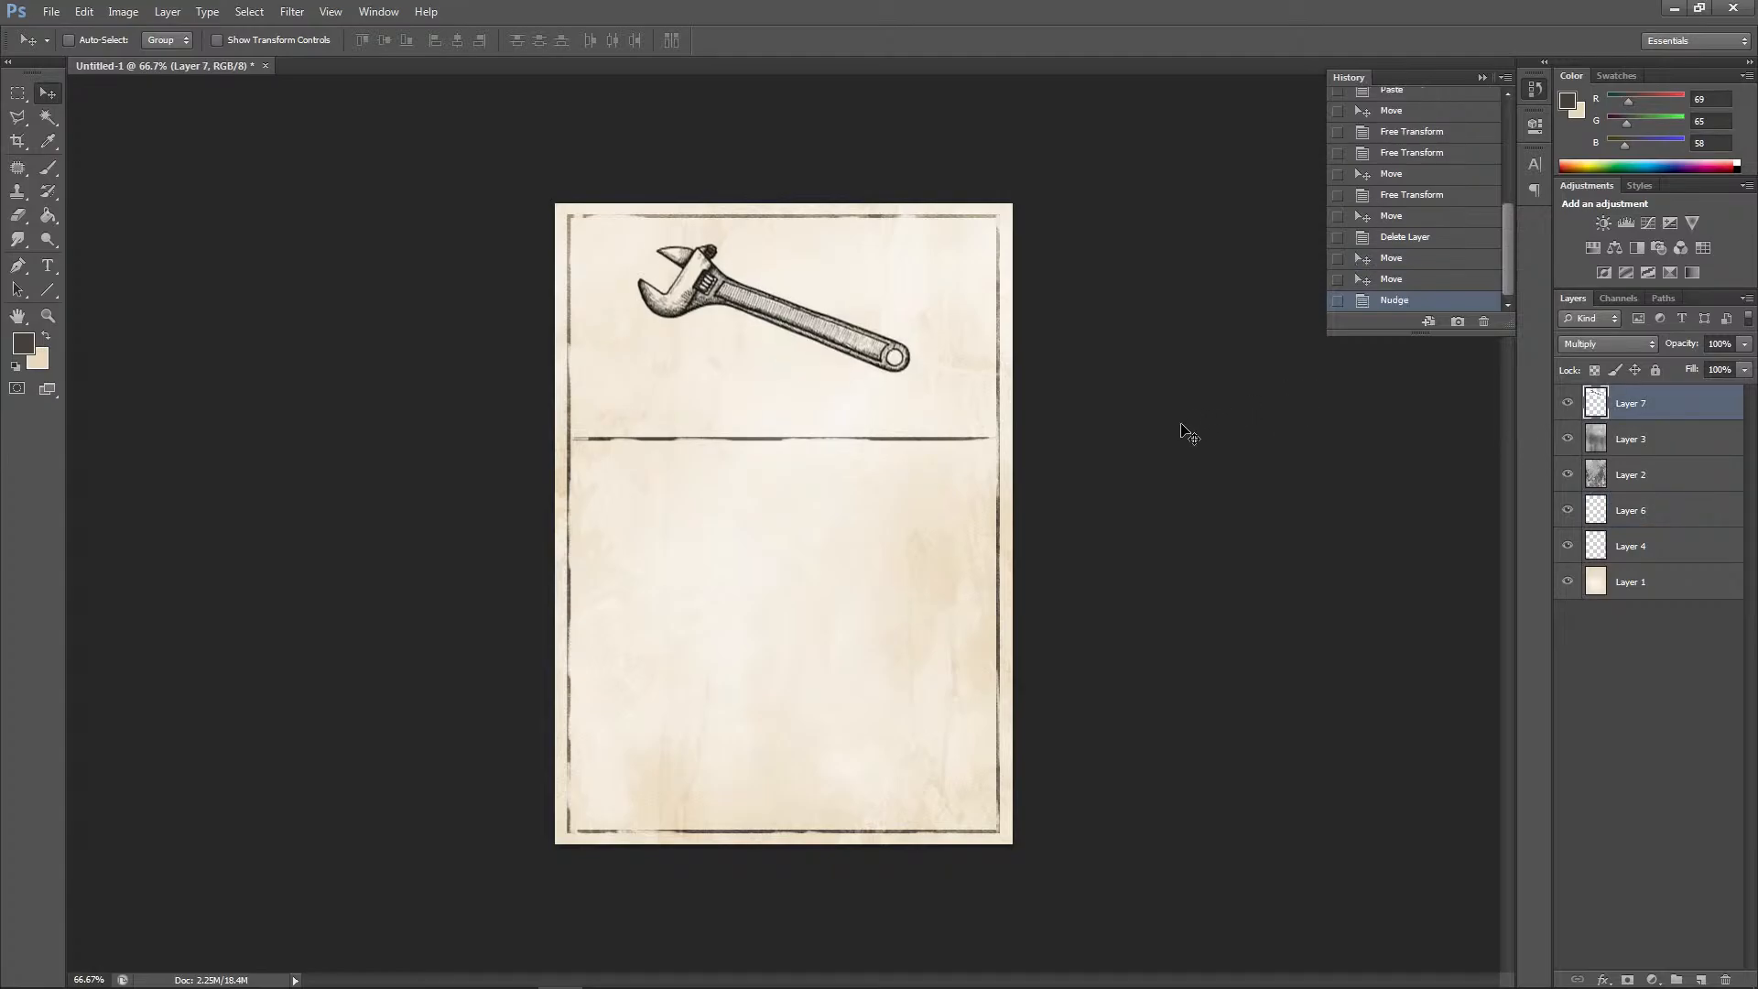
{"action": "key", "text": "shift+Down"}
{"action": "key", "text": "shift+Down"}
{"action": "key", "text": "shift+Down"}
{"action": "key", "text": "shift+Down"}
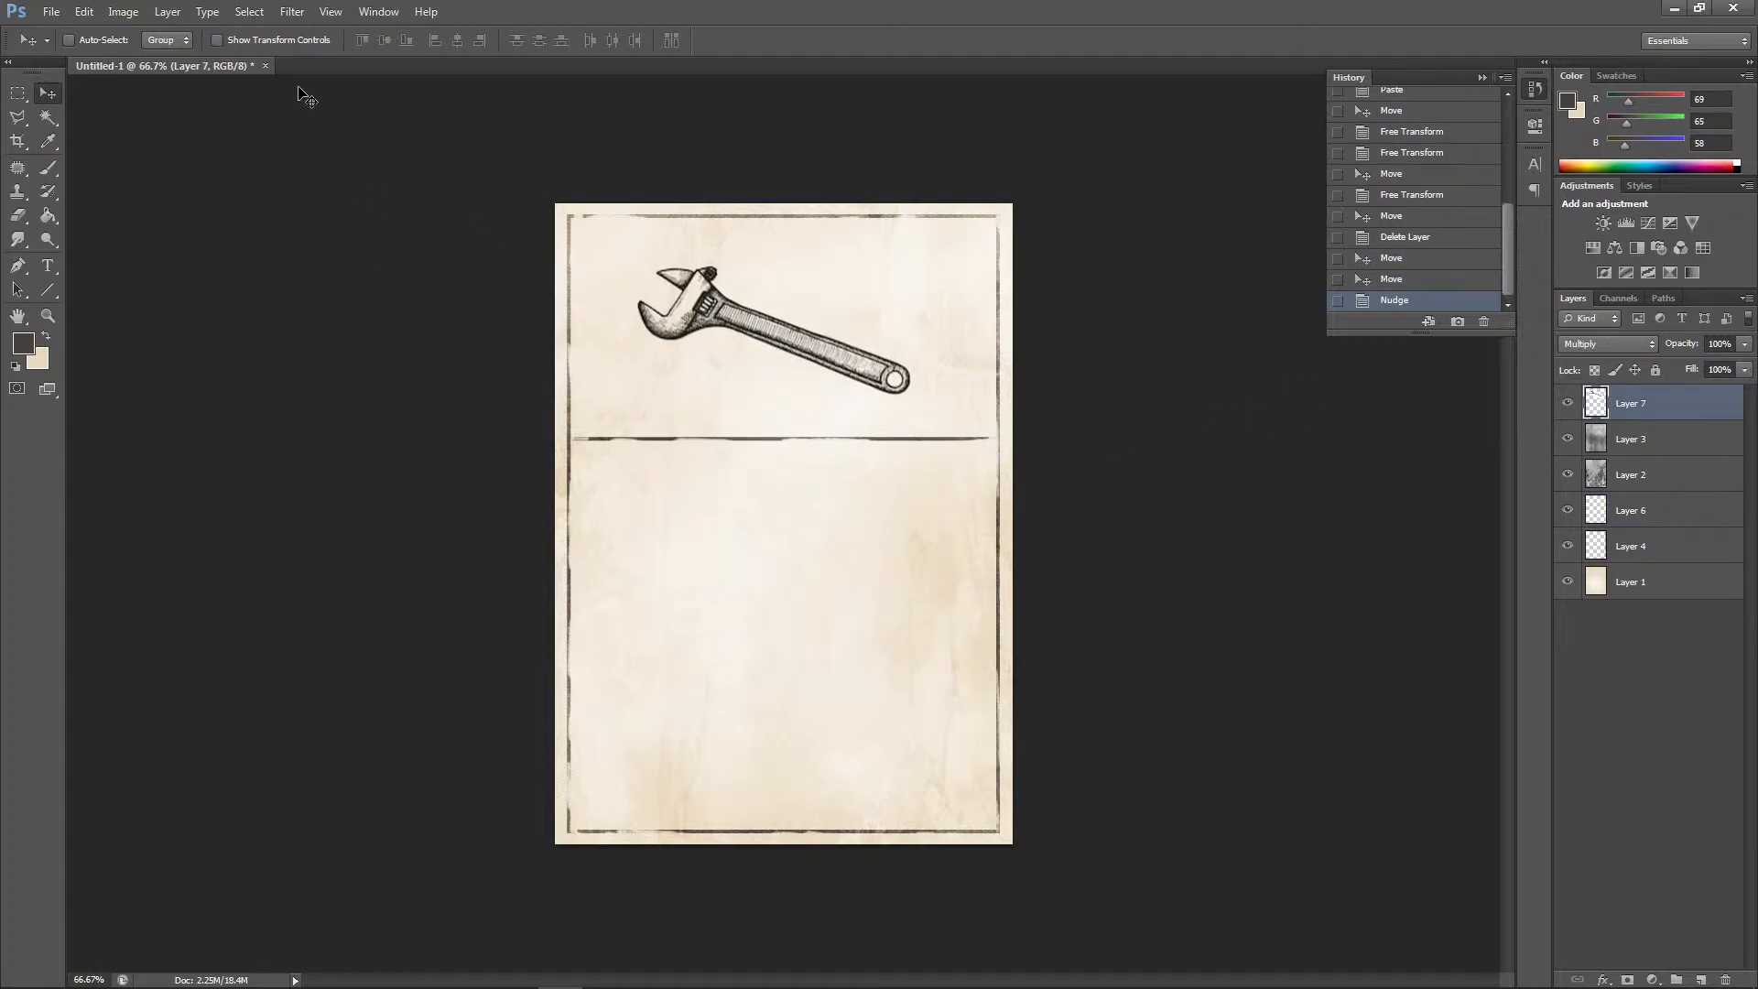
Scale the wrench up proportionally about its centre to about 129% and apply the transformation
{"action": "left_click", "coordinate": [84, 11]}
{"action": "mouse_move", "coordinate": [165, 362]}
{"action": "left_click", "coordinate": [335, 394]}
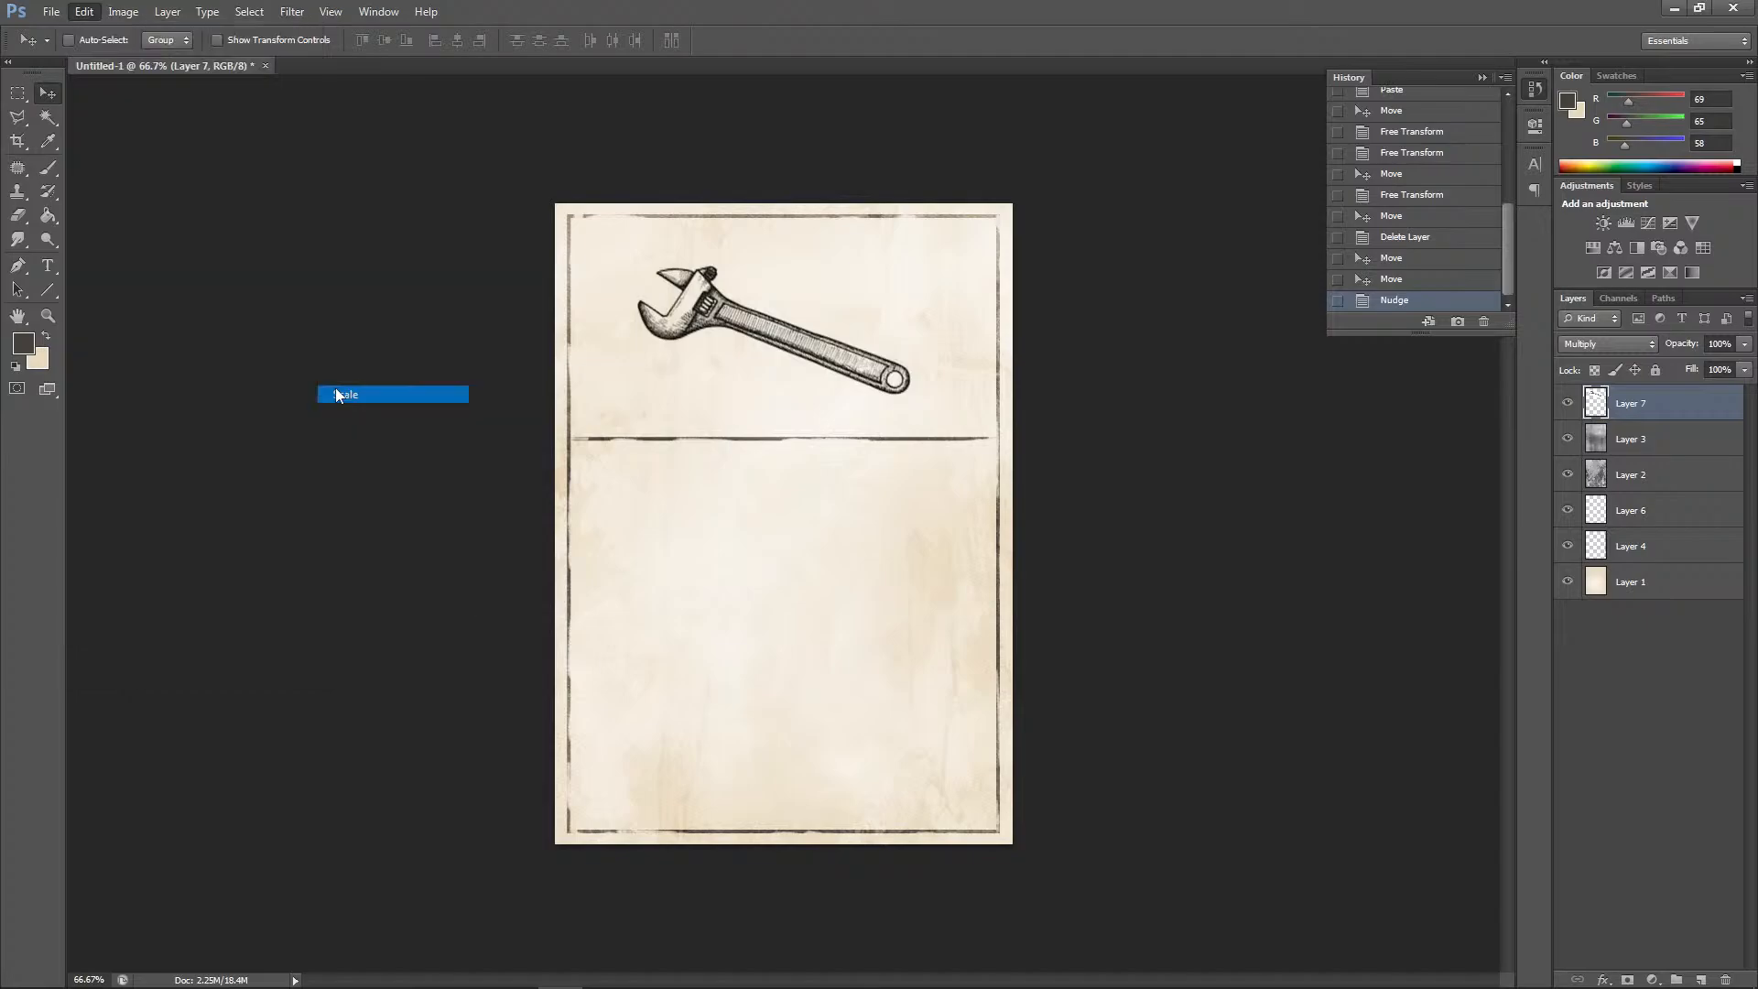
{"action": "left_click_drag", "start_coordinate": [936, 233], "coordinate": [1013, 173]}
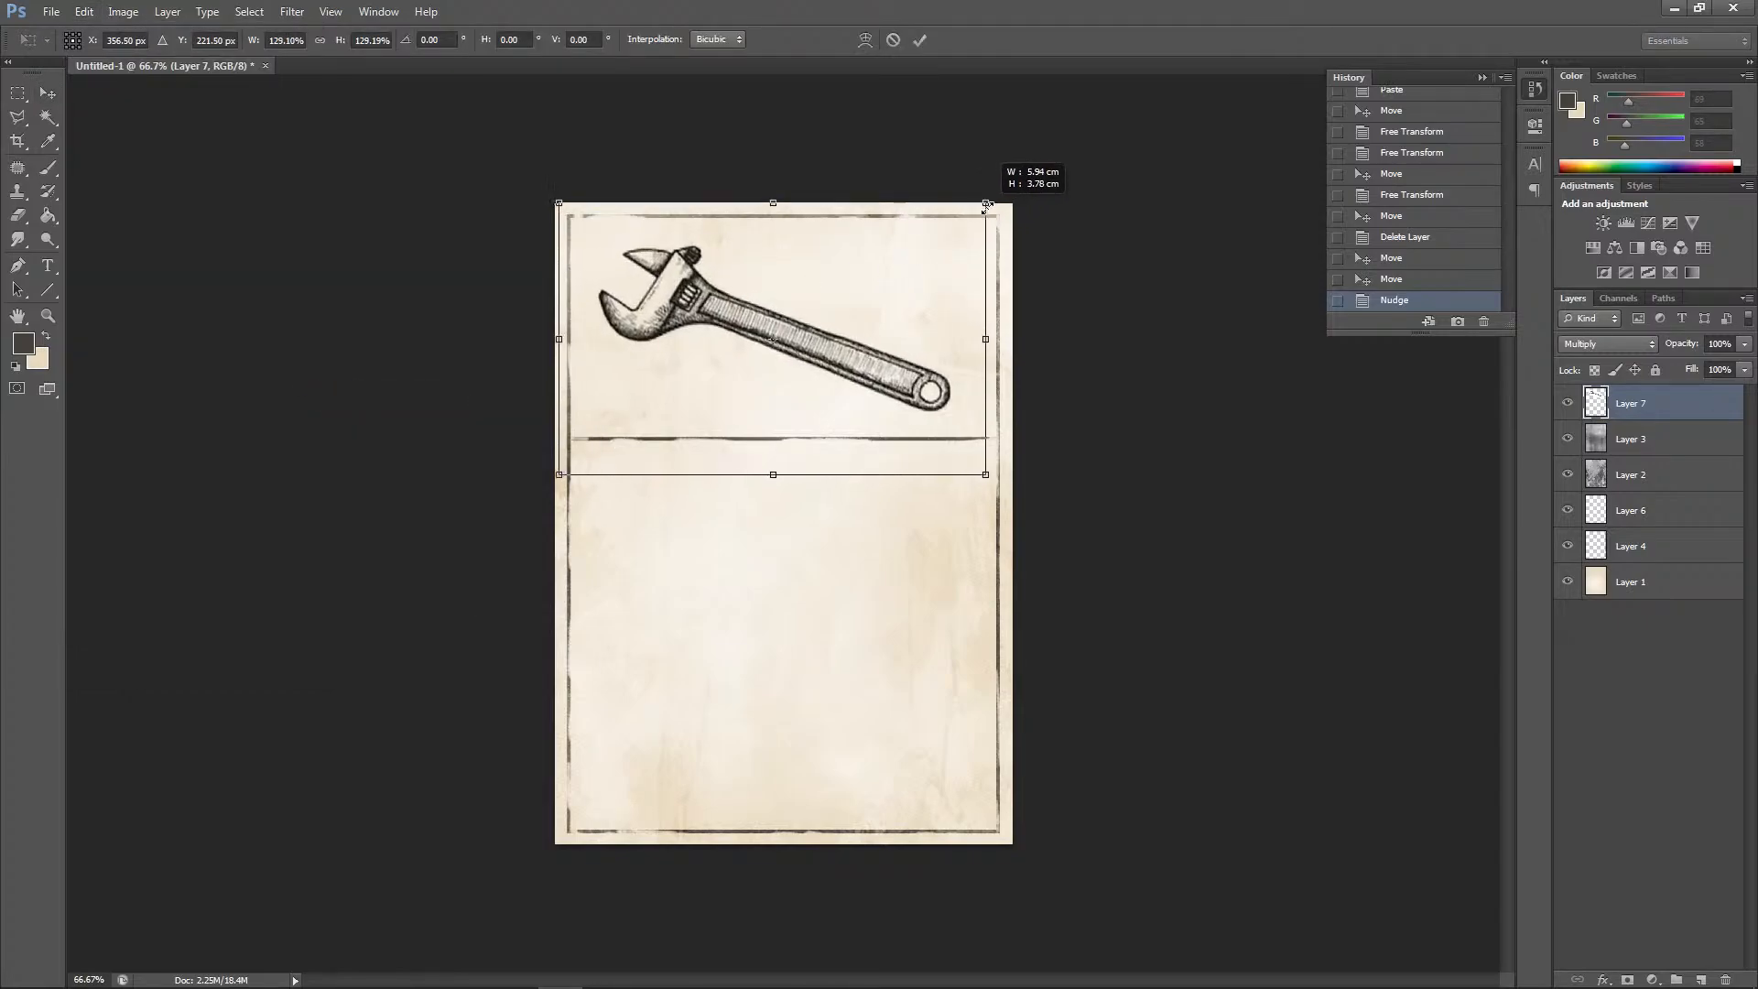
{"action": "left_click", "coordinate": [47, 93]}
{"action": "left_click", "coordinate": [795, 374]}
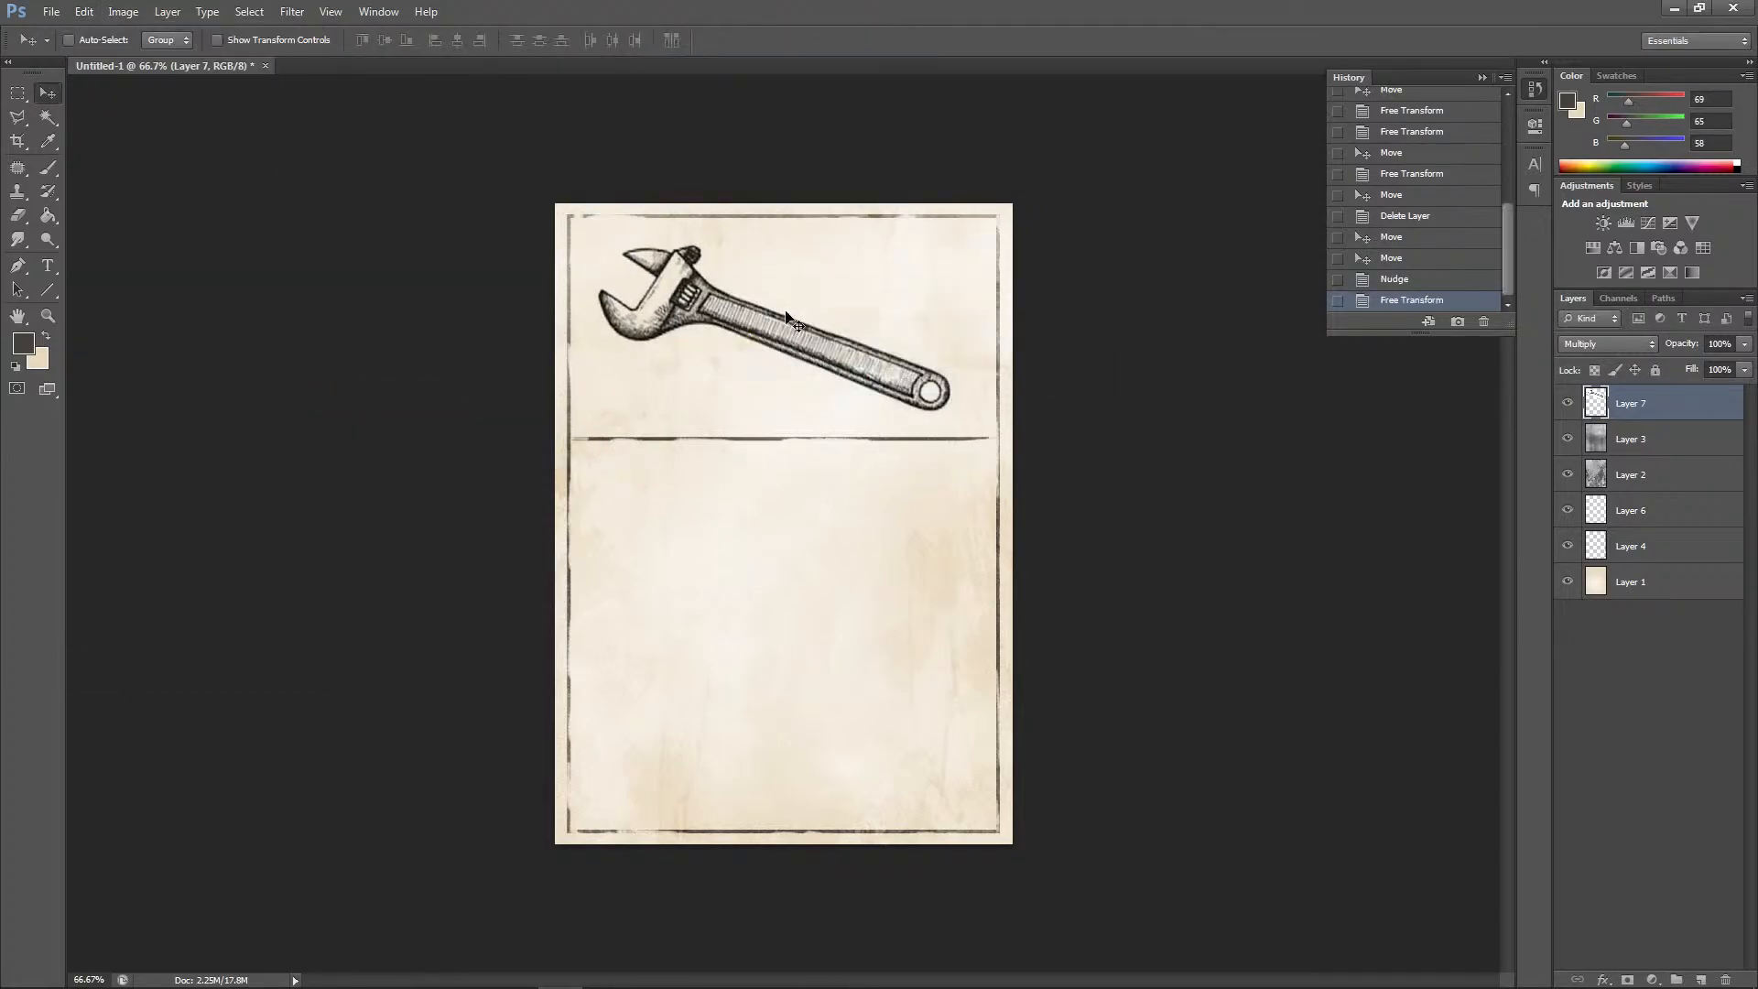
Apply the Sharpen Edges filter to the wrench layer and check the result up close
{"action": "left_click", "coordinate": [302, 14]}
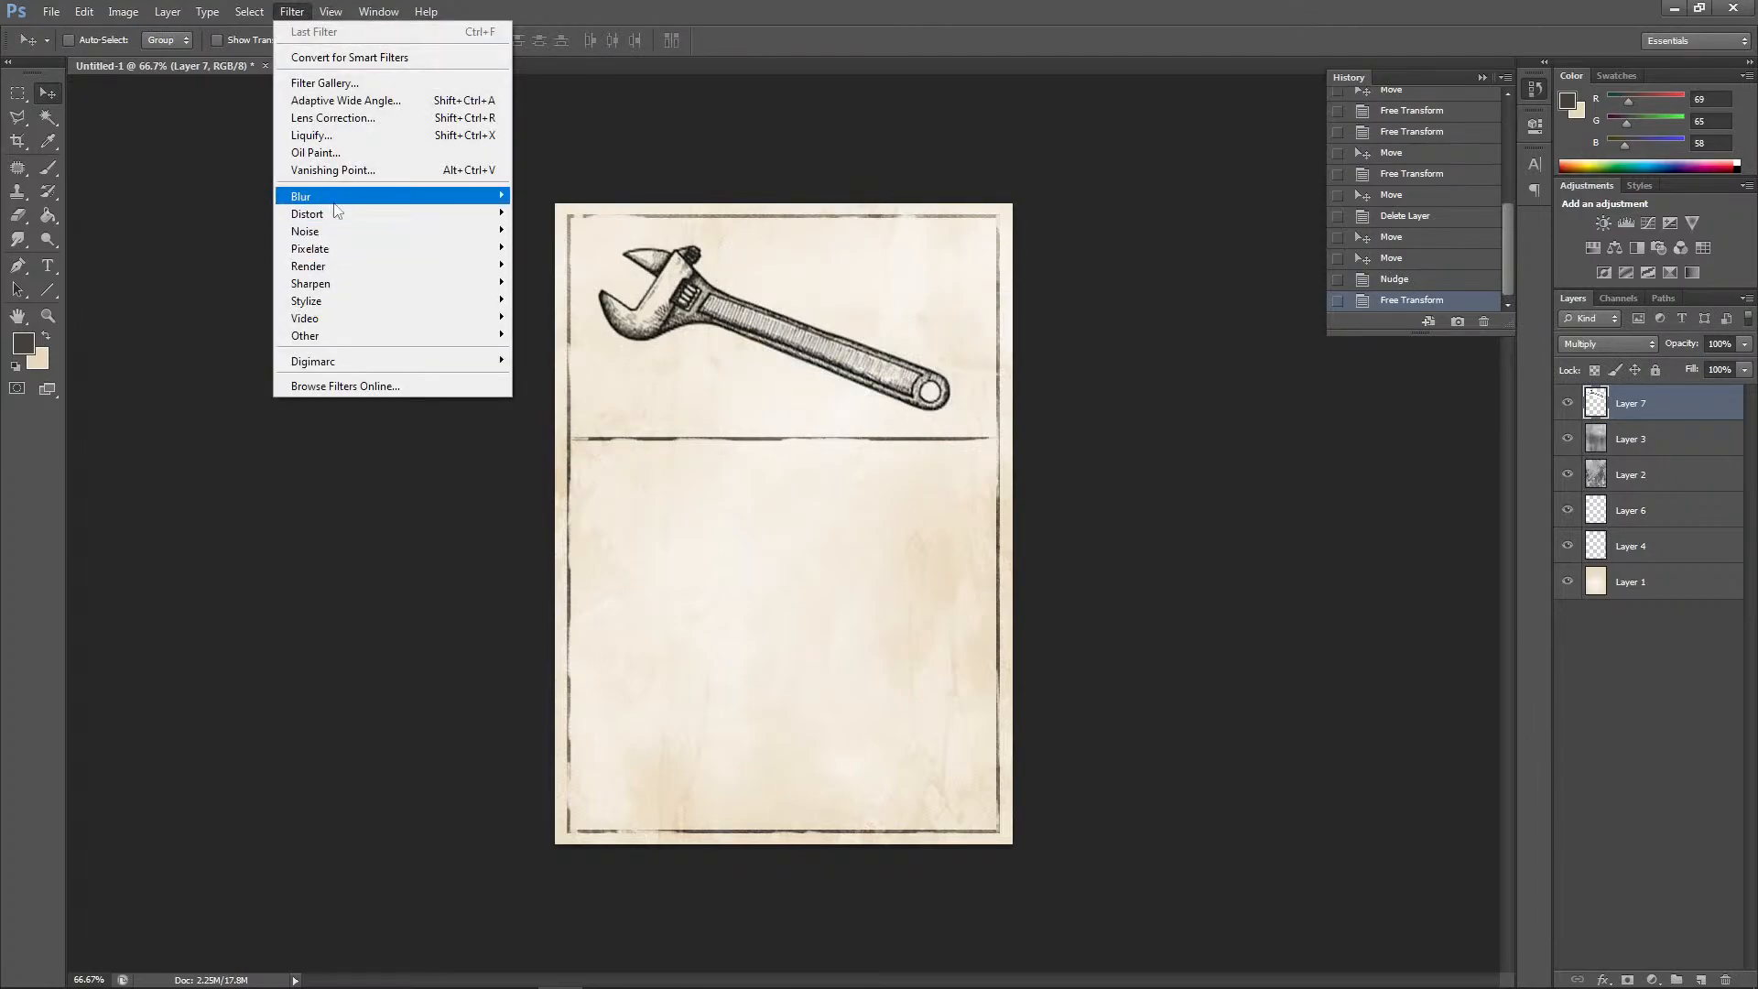
{"action": "mouse_move", "coordinate": [321, 284]}
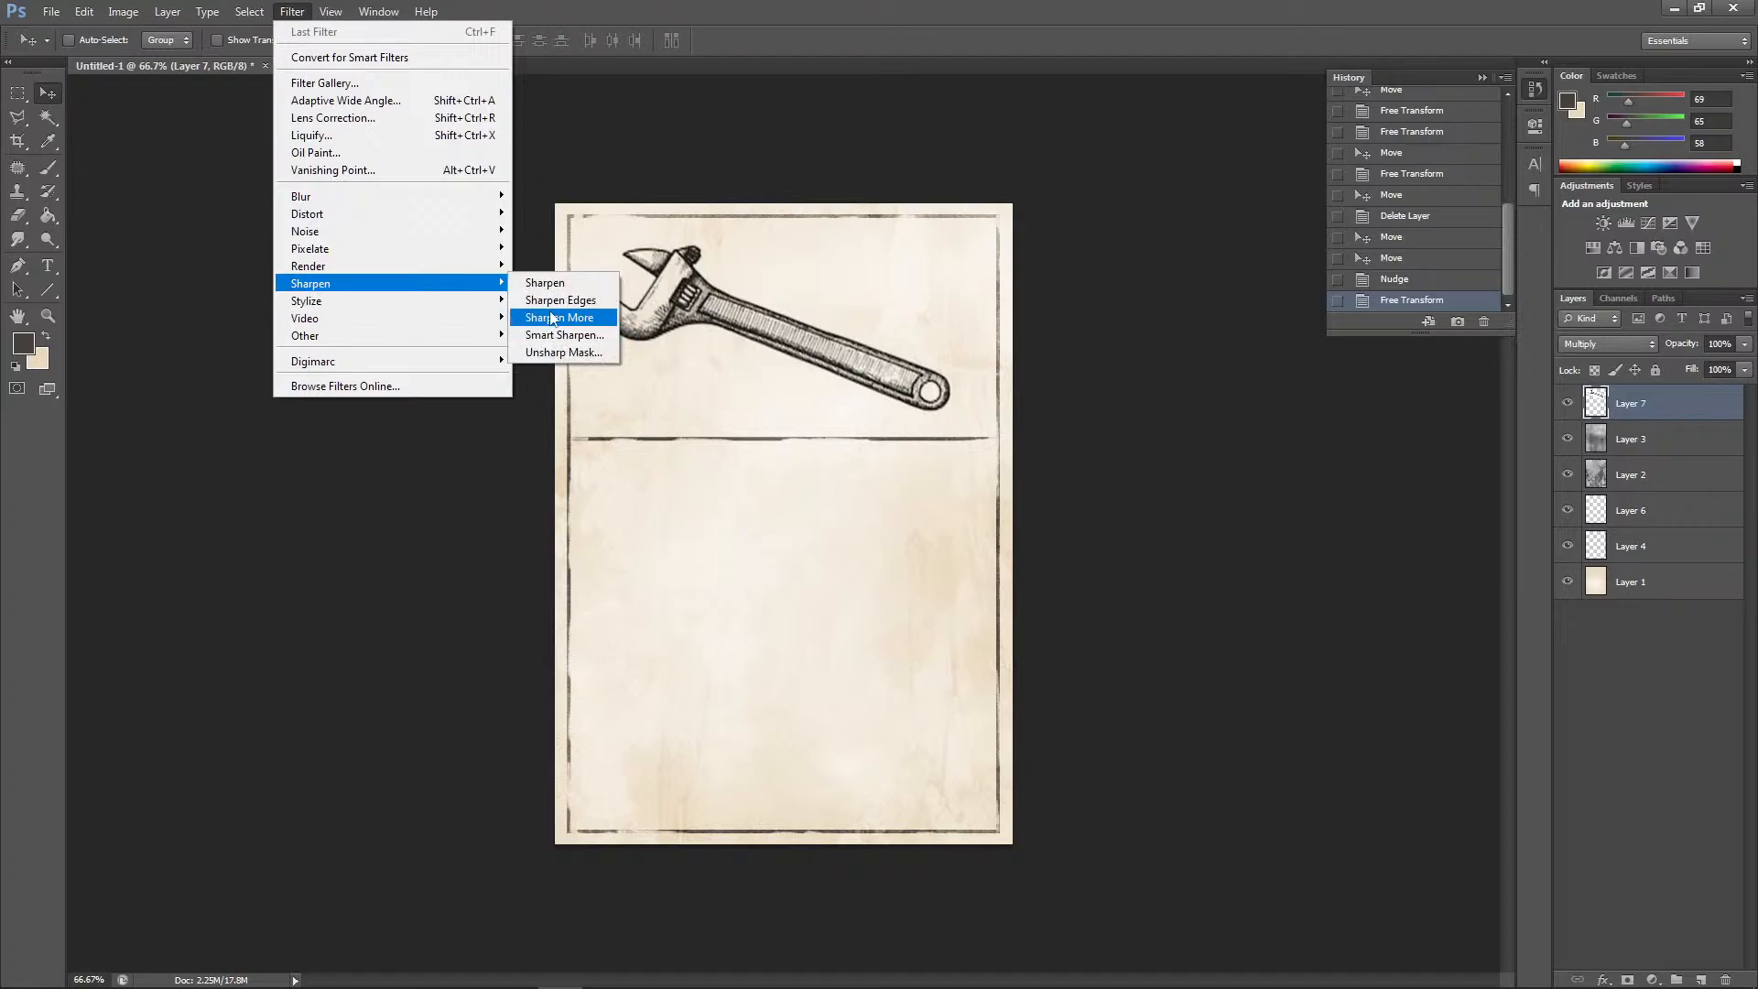
{"action": "left_click", "coordinate": [552, 301]}
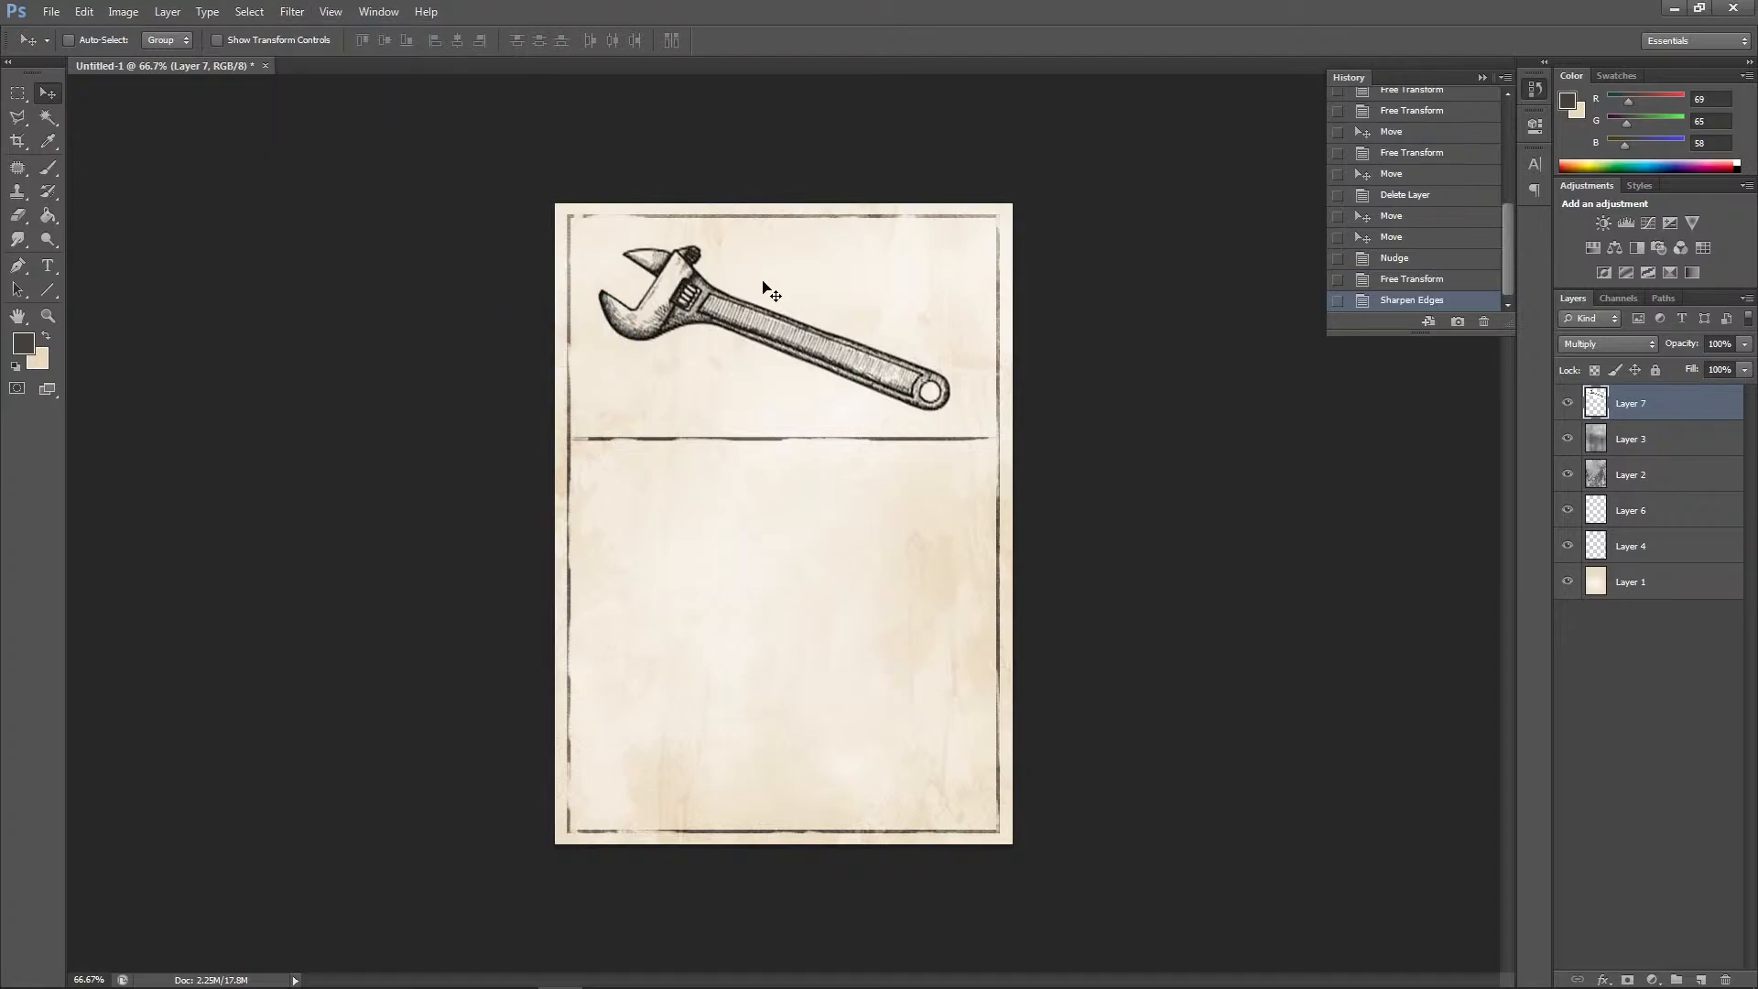
{"action": "key", "text": "ctrl+plus"}
{"action": "key", "text": "ctrl+minus"}
Switch to Chrome and search Google for "wrench old" in a new tab
{"action": "mouse_move", "coordinate": [380, 984]}
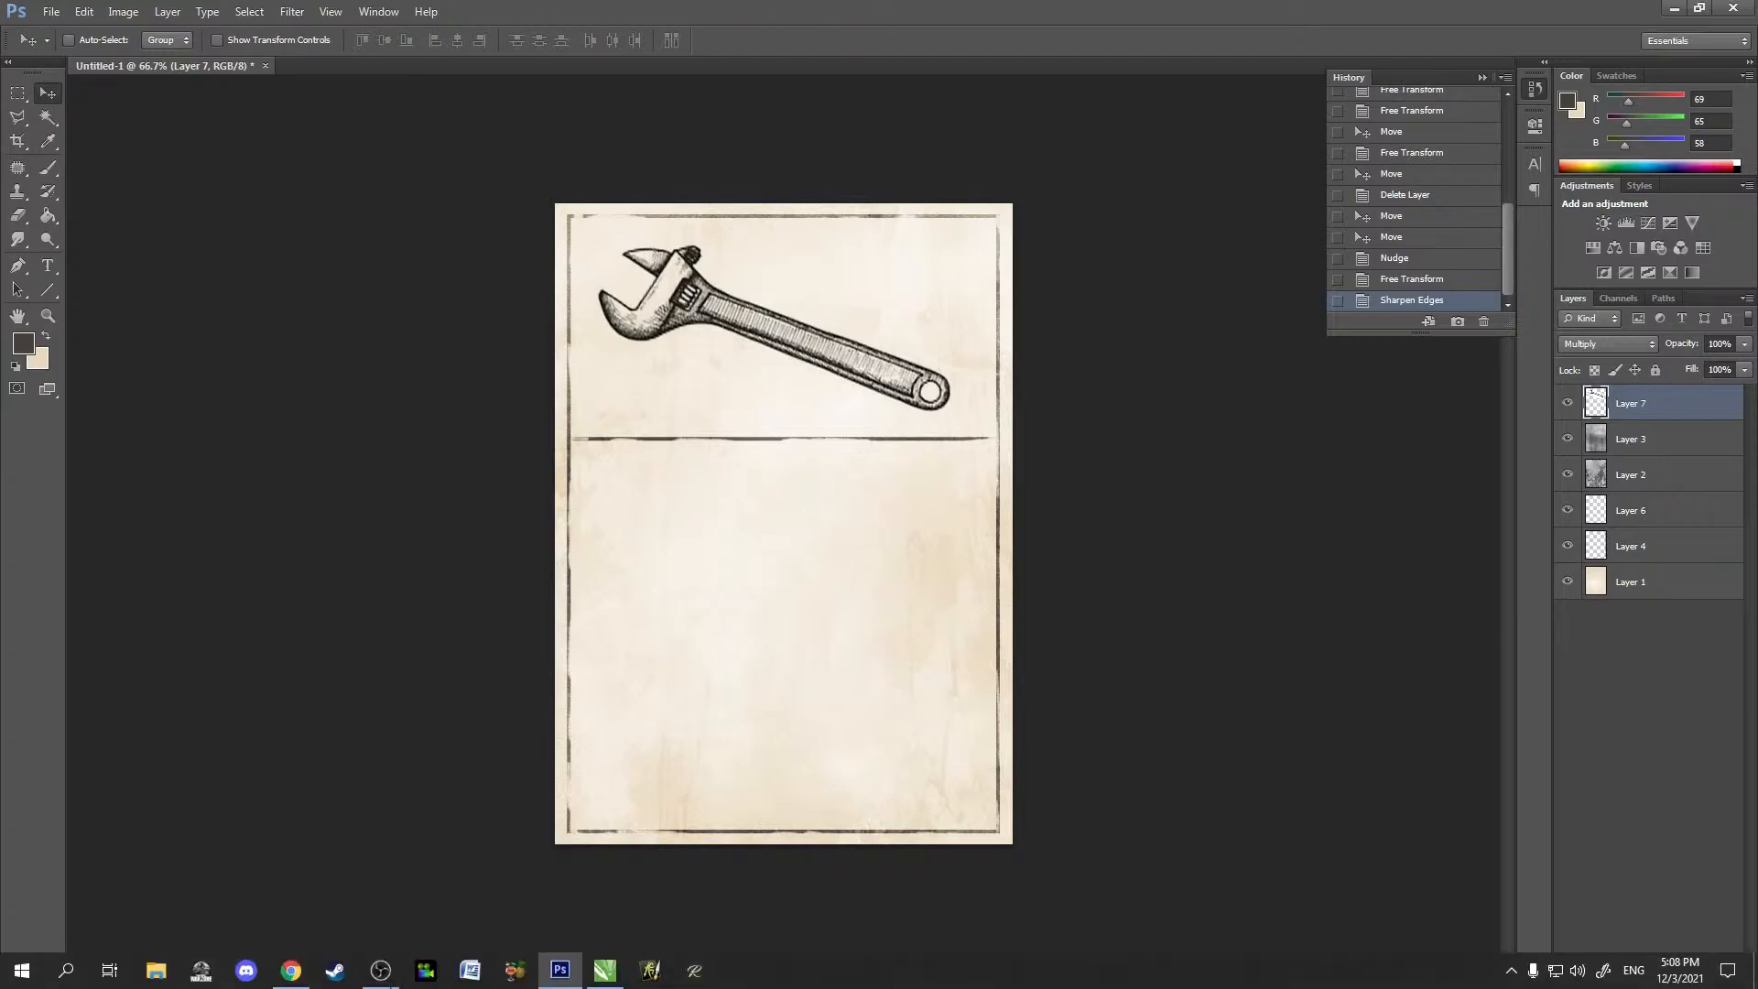
{"action": "left_click", "coordinate": [293, 972]}
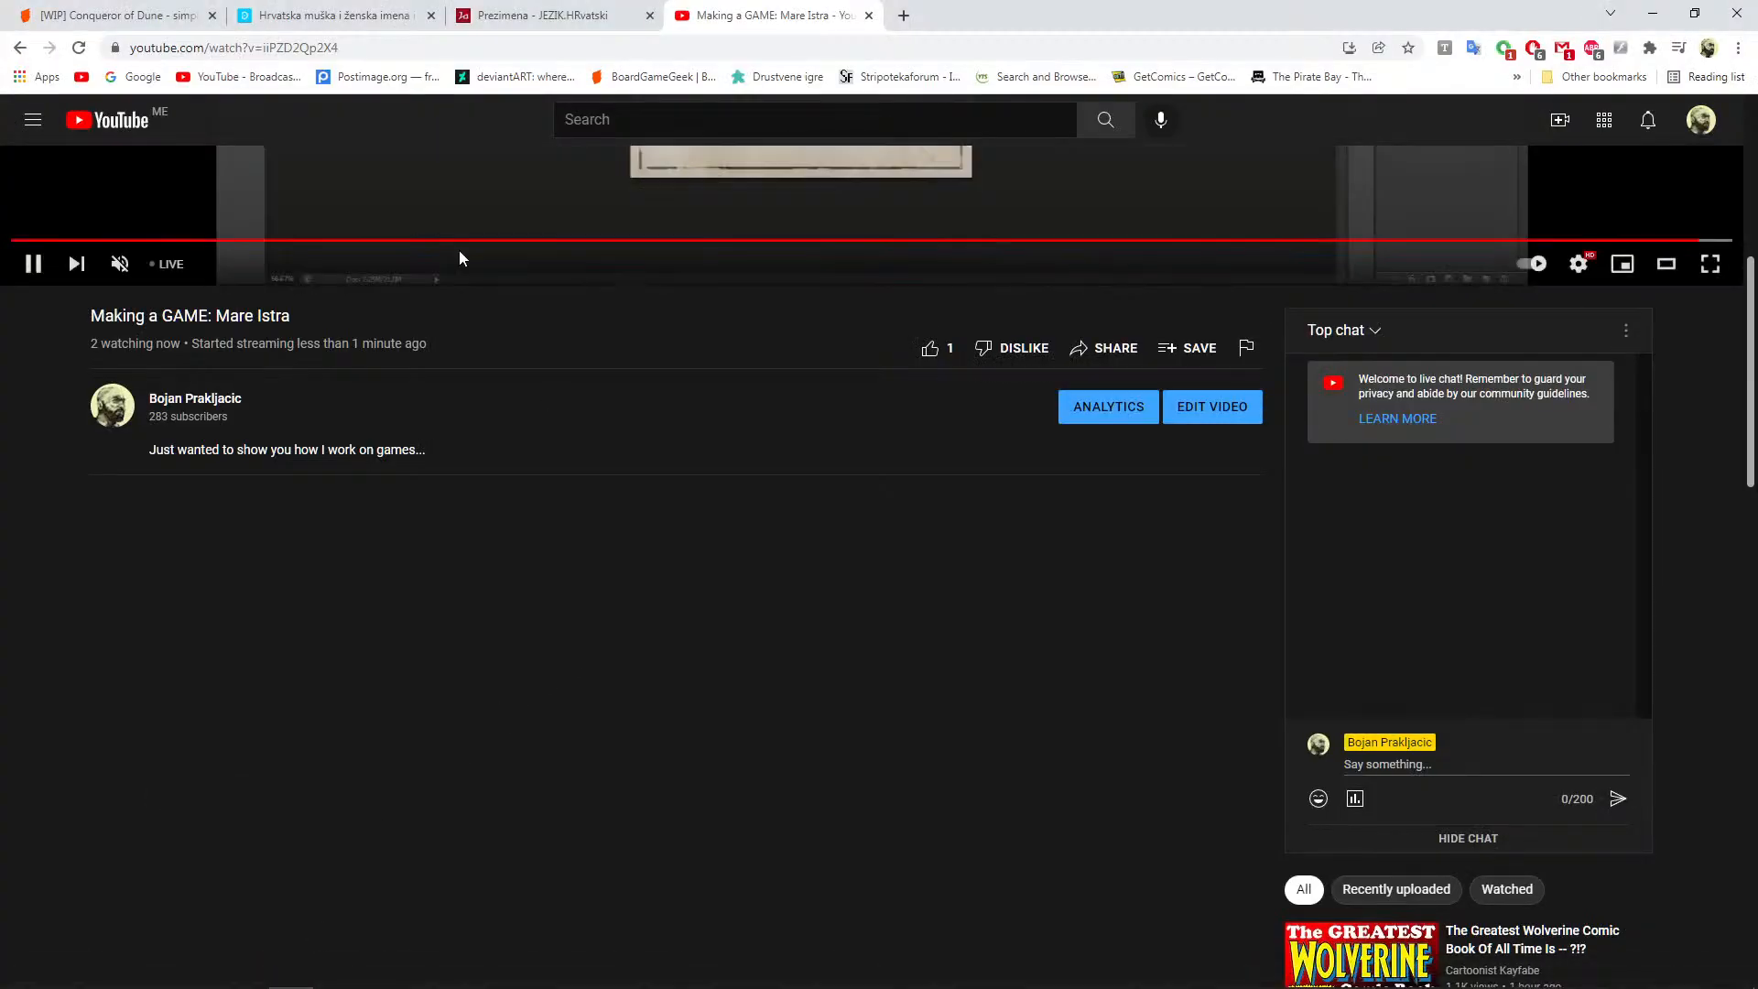
{"action": "left_click", "coordinate": [903, 16]}
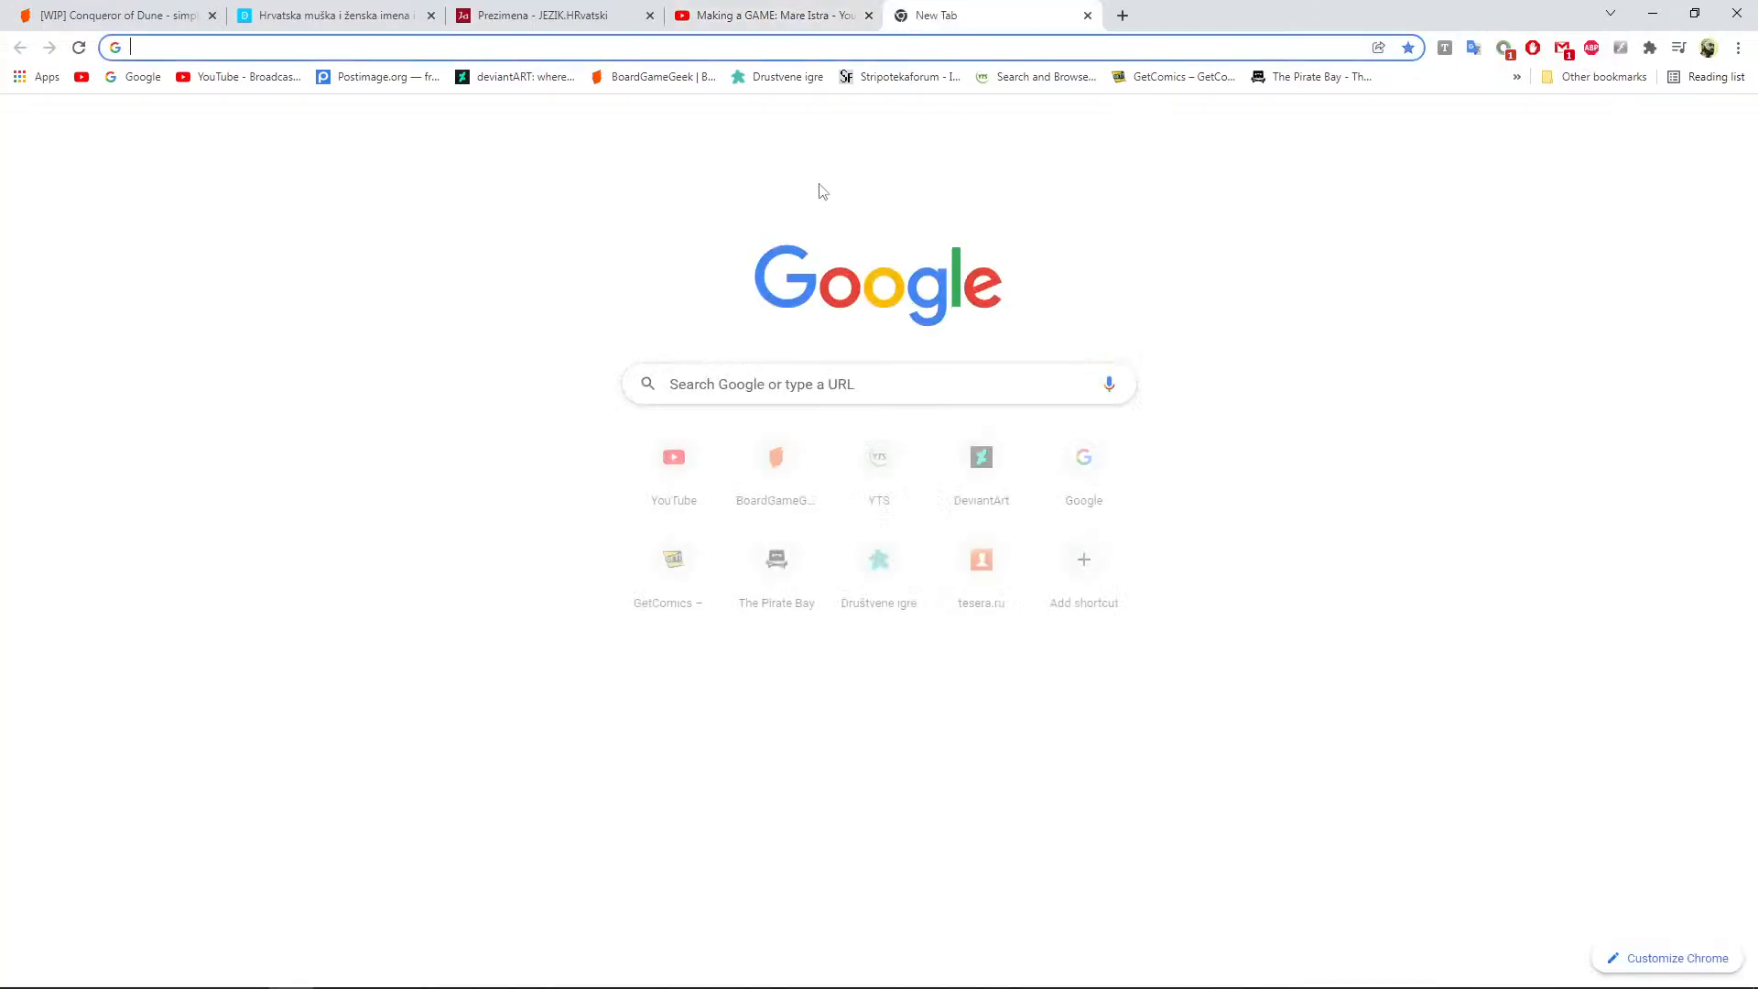
{"action": "left_click", "coordinate": [898, 383]}
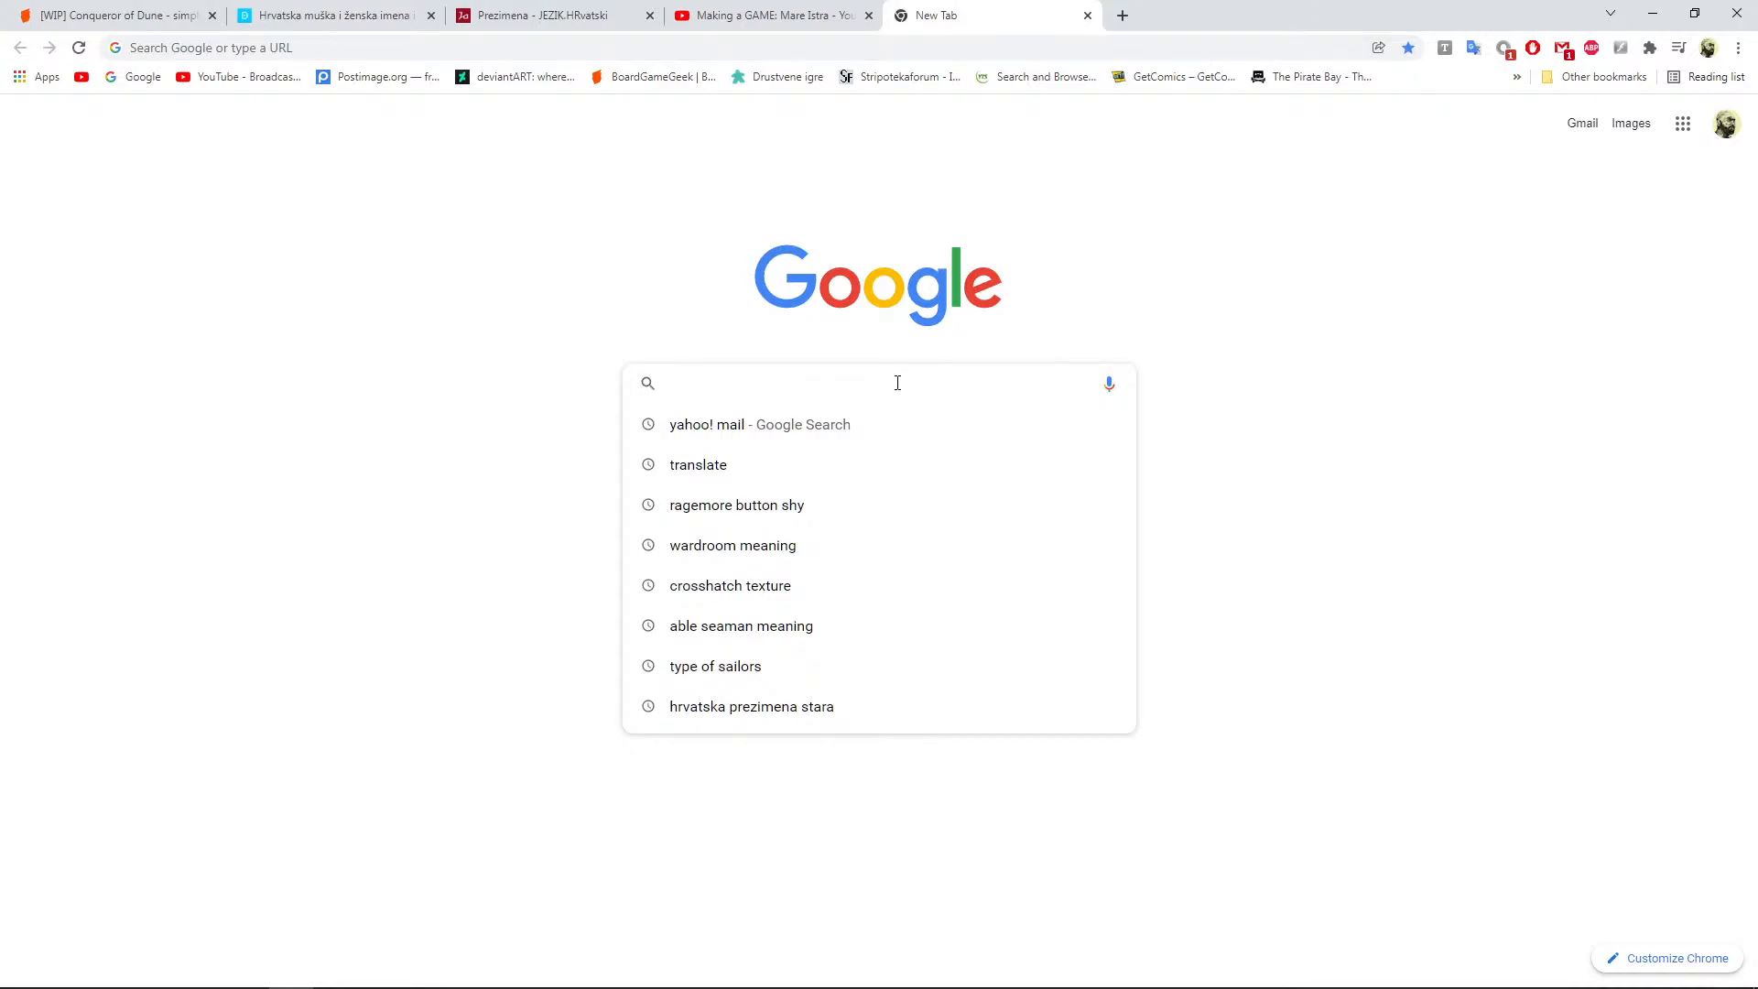
{"action": "type", "text": "wrench"}
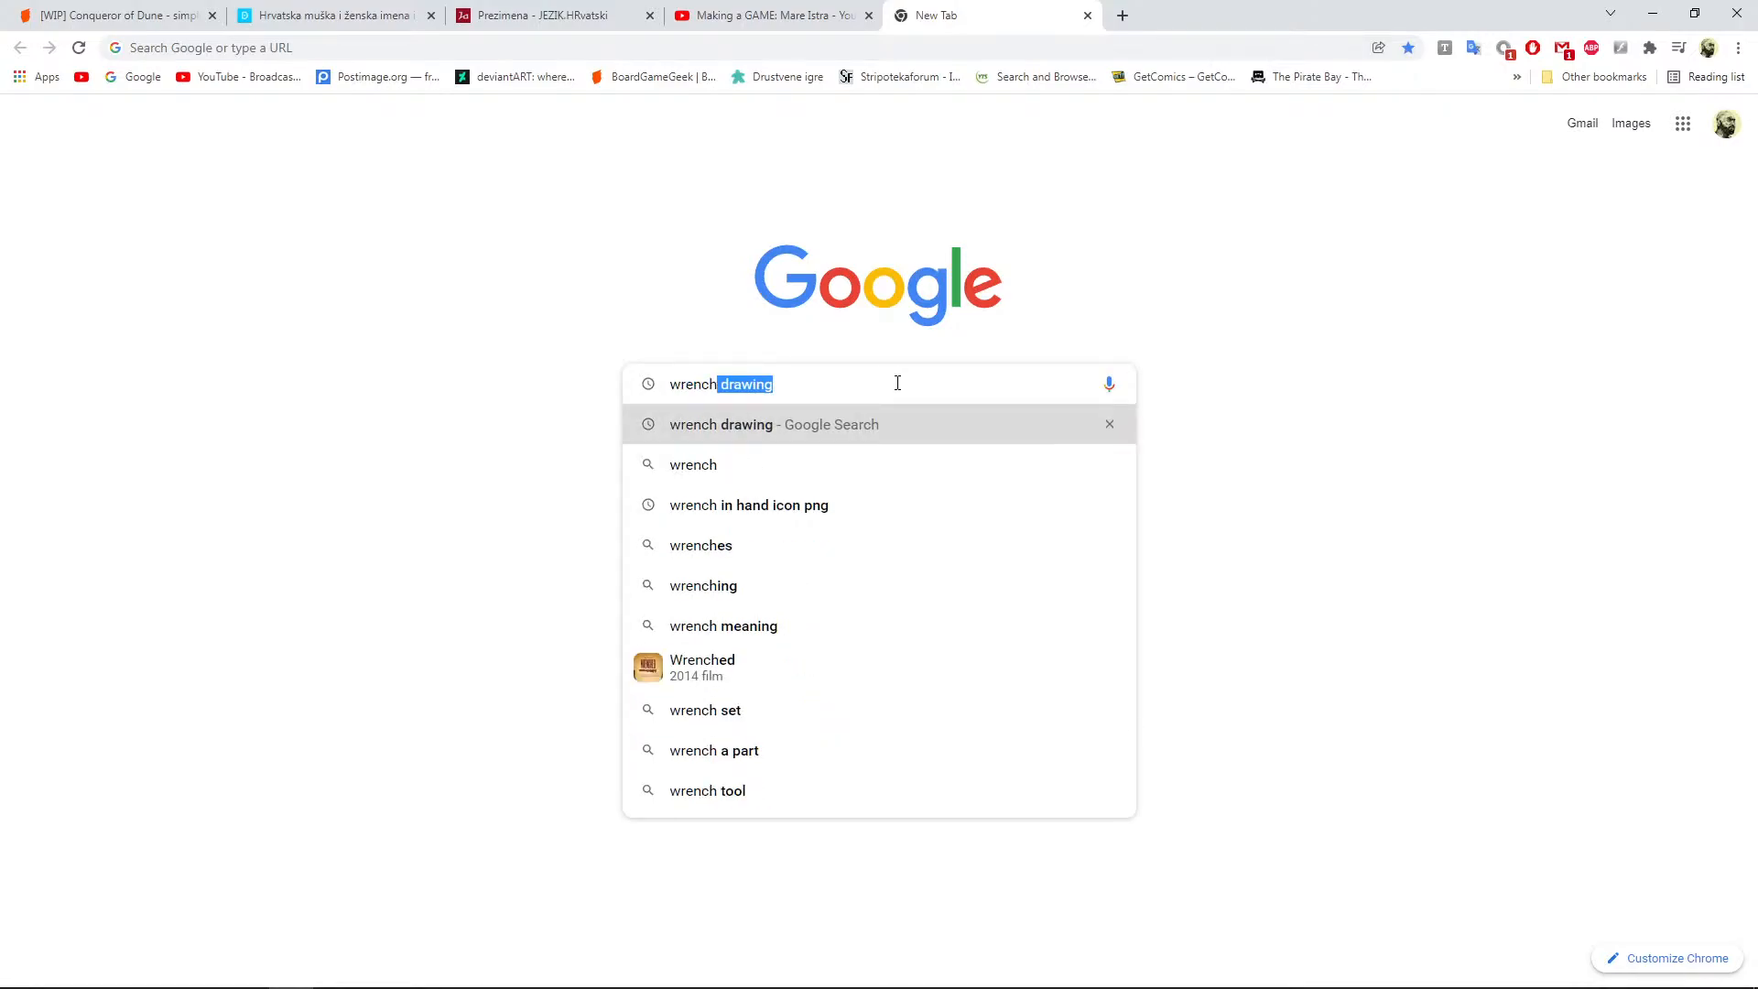
{"action": "type", "text": " old"}
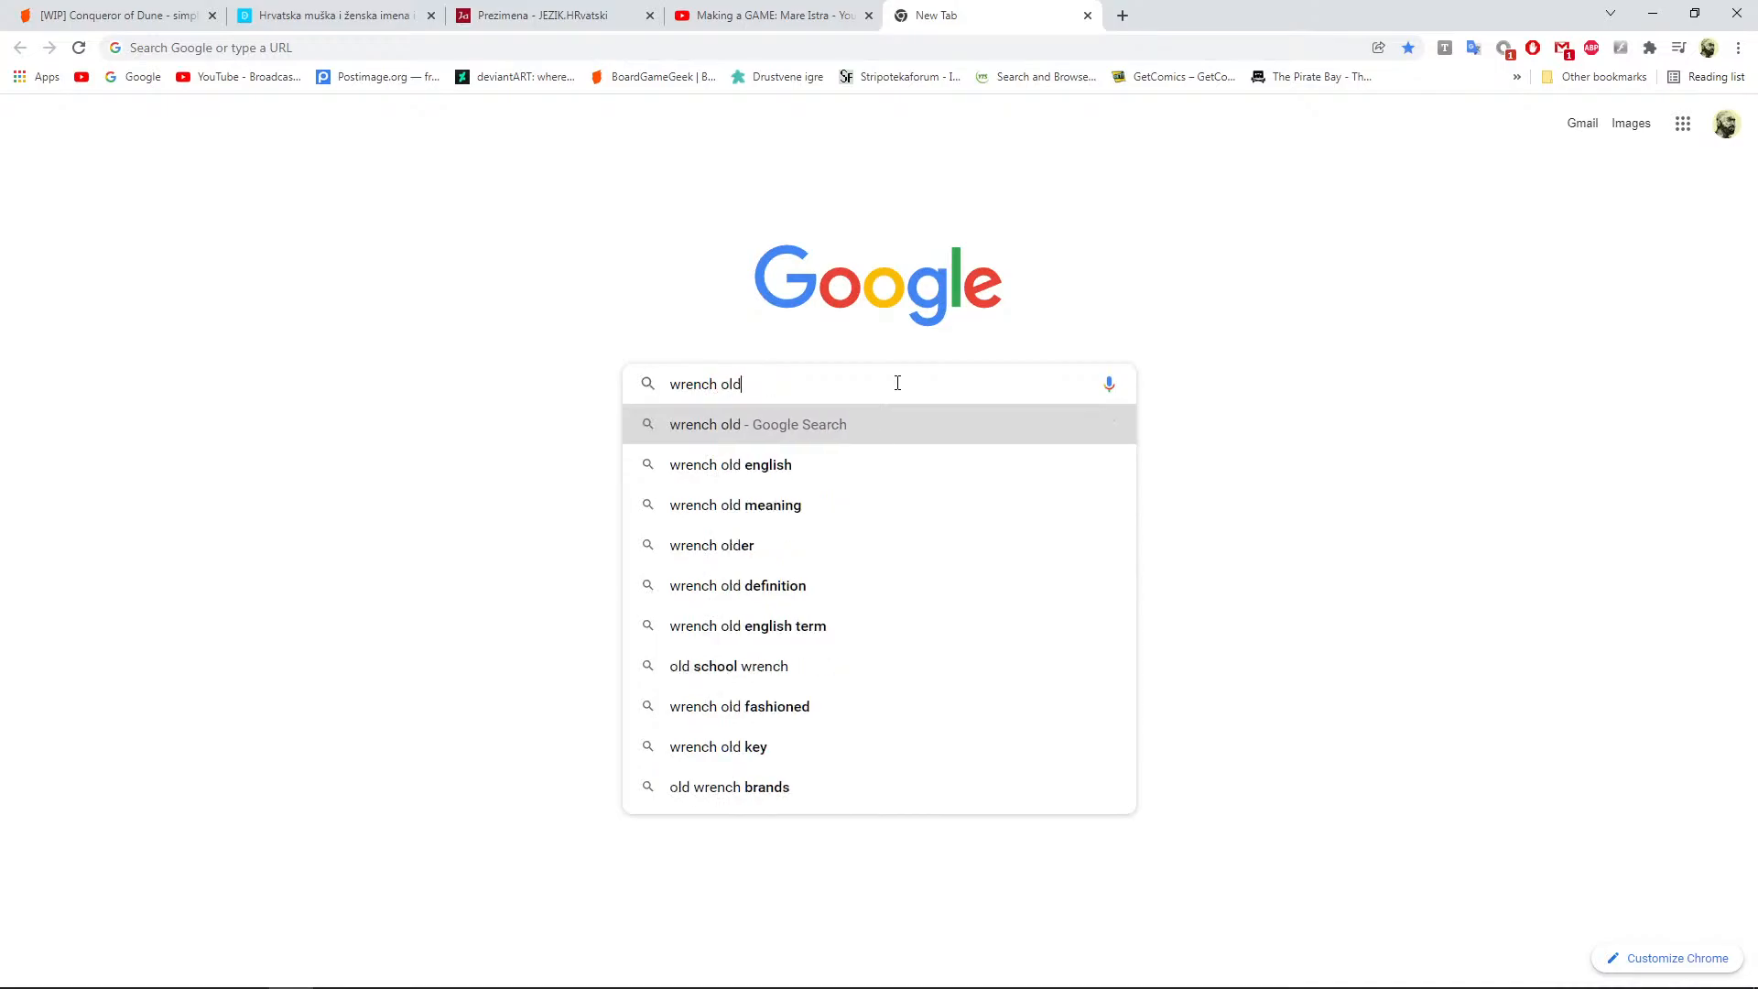
{"action": "key", "text": "Return"}
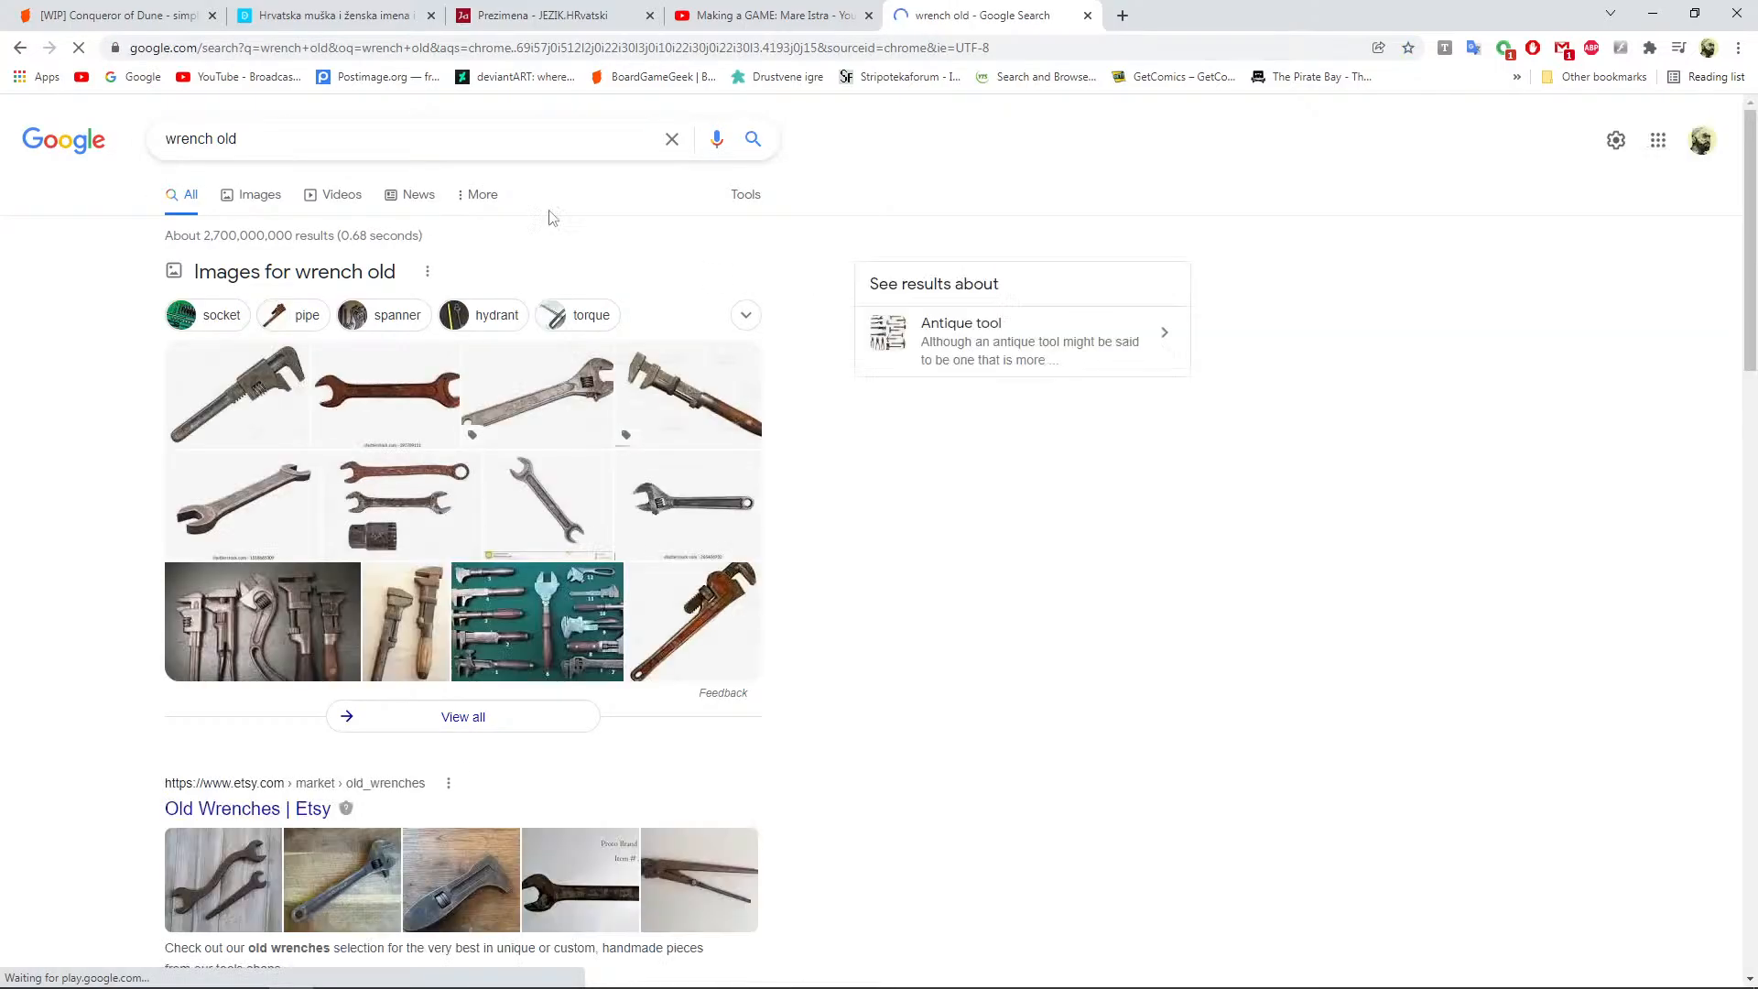
Preview the 123RF vintage adjustable wrench photo in the image results and look over its related images
{"action": "left_click", "coordinate": [475, 407]}
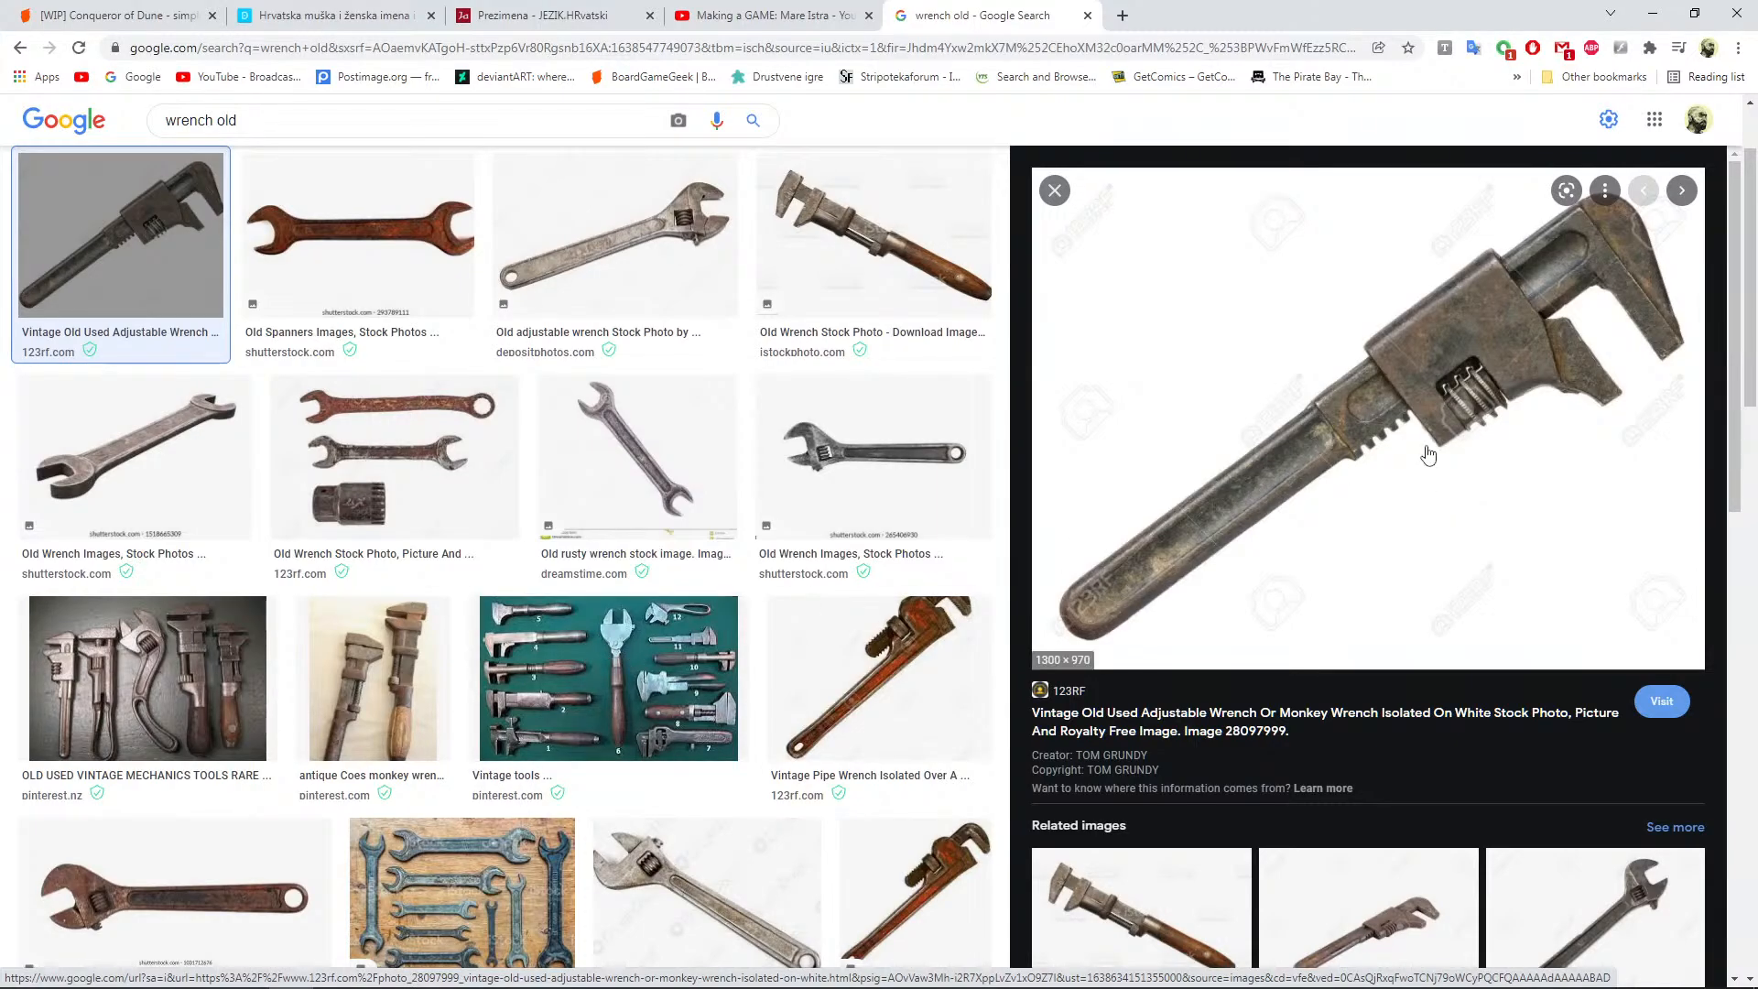
{"action": "scroll", "coordinate": [1428, 455], "scroll_direction": "down", "scroll_amount": 2}
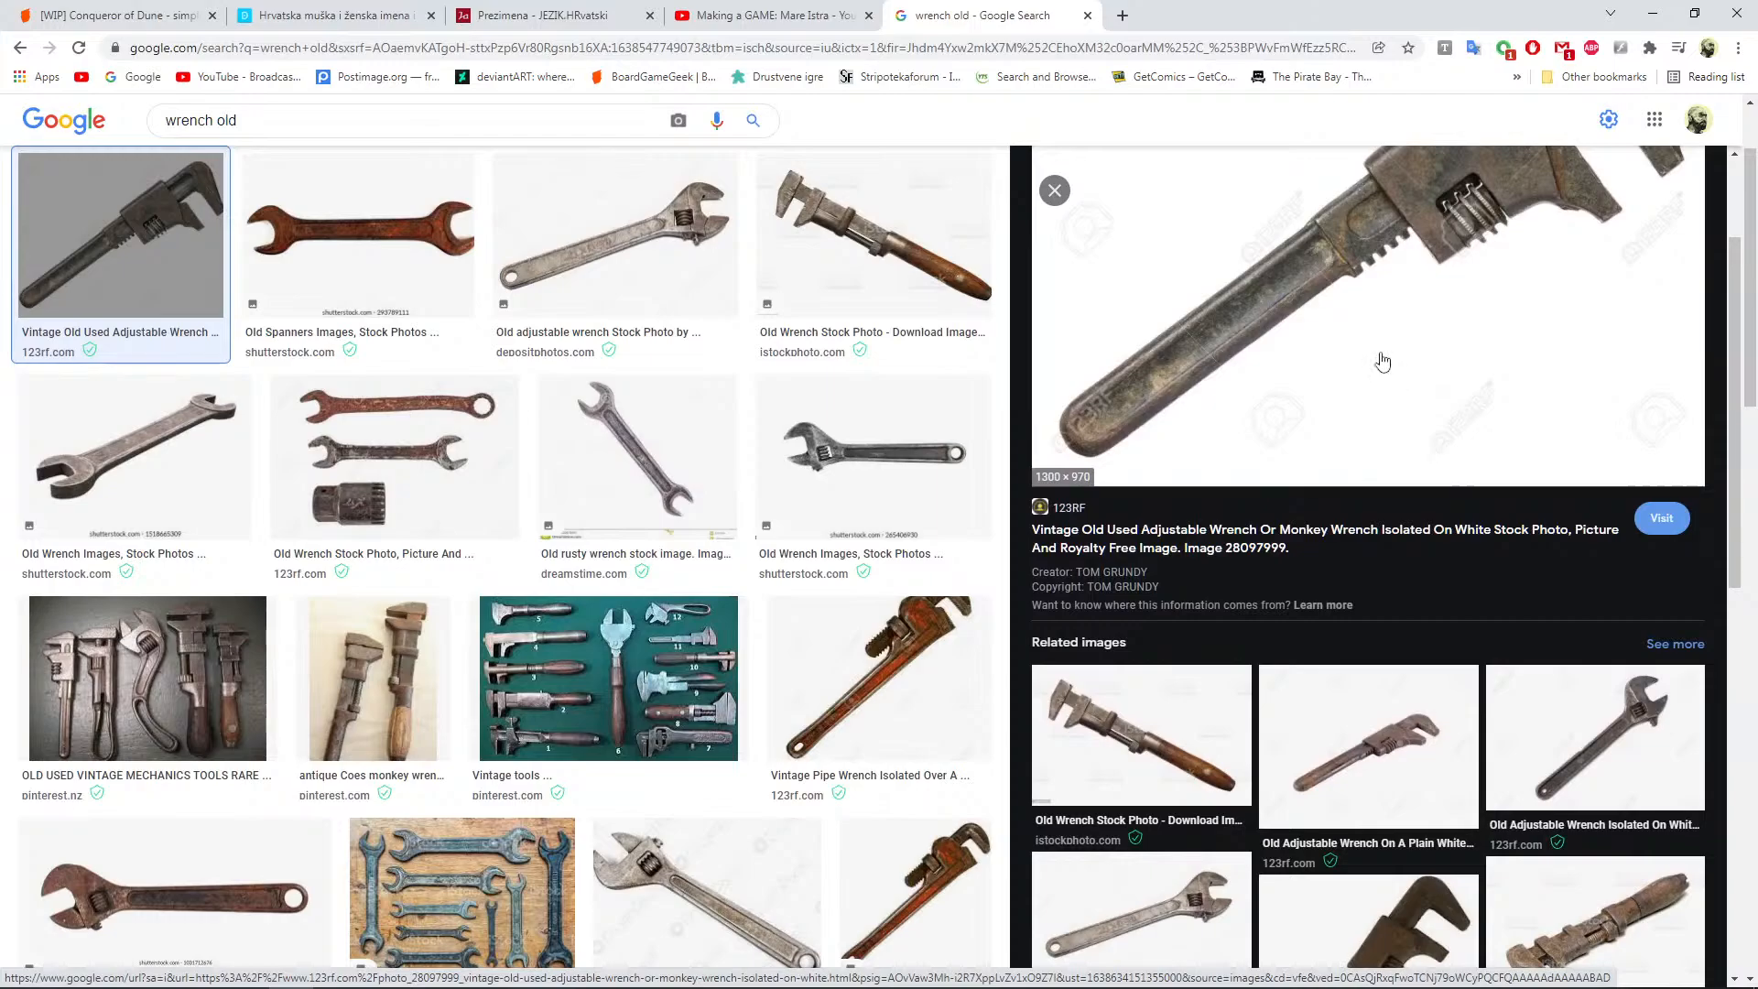
{"action": "scroll", "coordinate": [1383, 362], "scroll_direction": "up", "scroll_amount": 2}
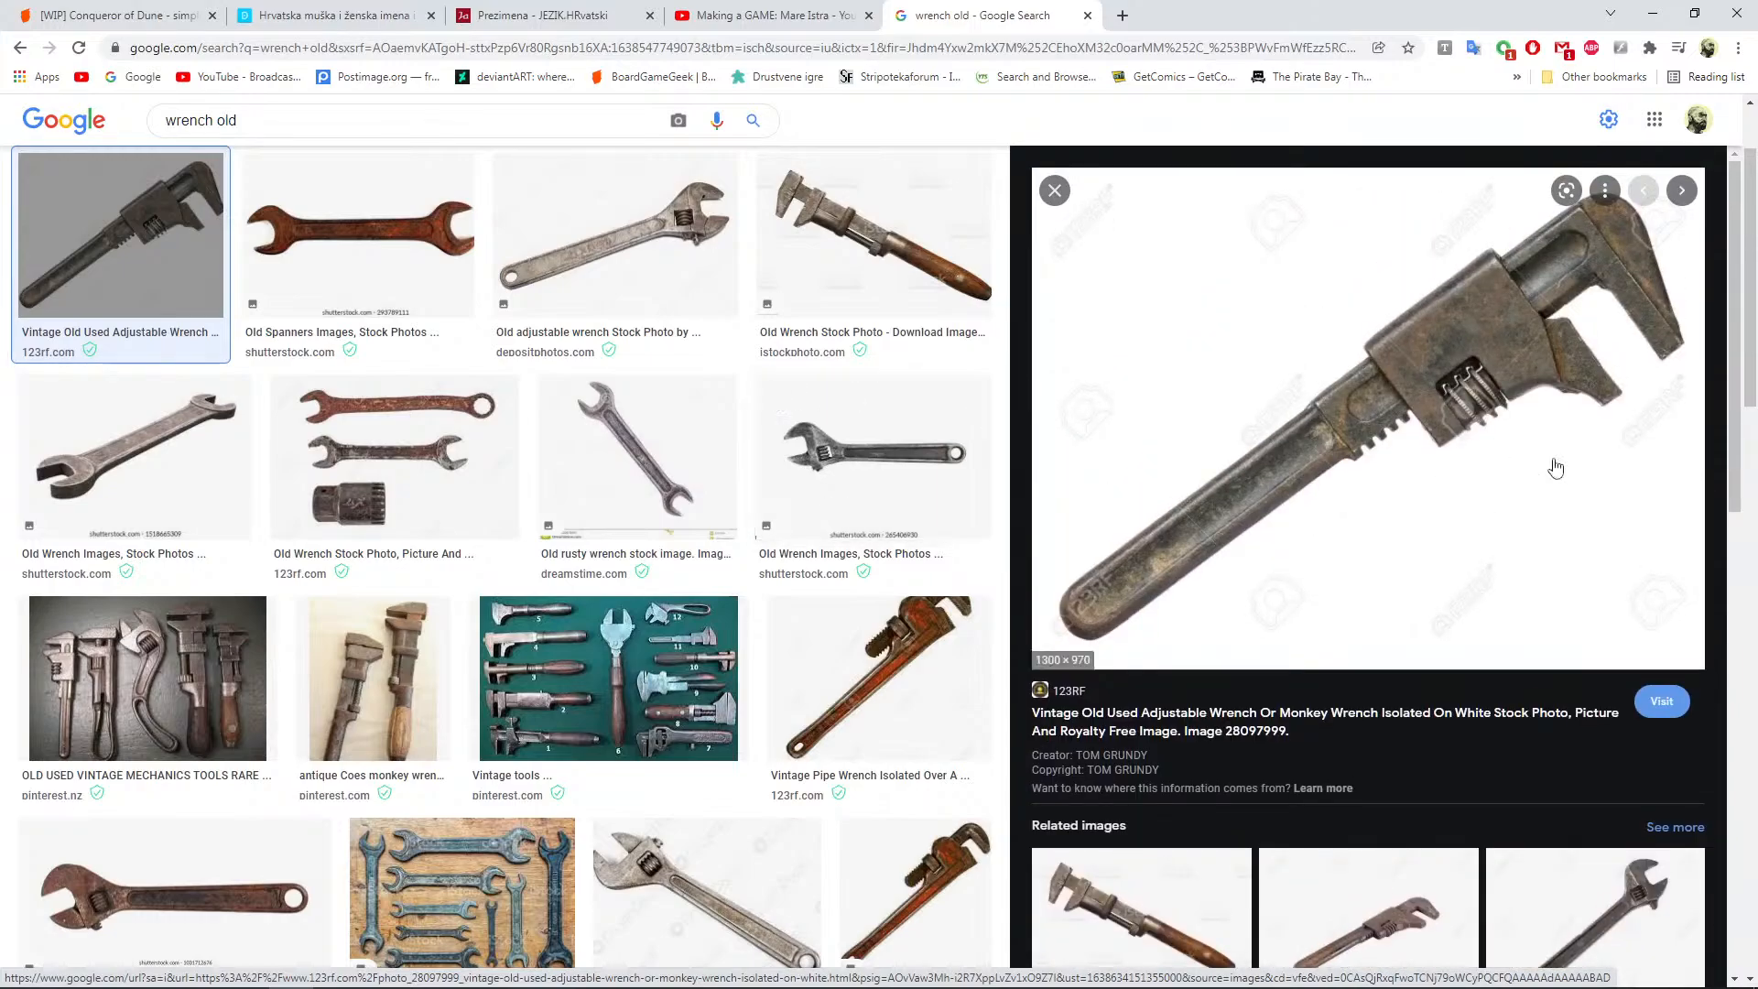
Look through the related images and copy the previewed 123RF vintage adjustable wrench photo
{"action": "scroll", "coordinate": [1532, 468], "scroll_direction": "down", "scroll_amount": 3}
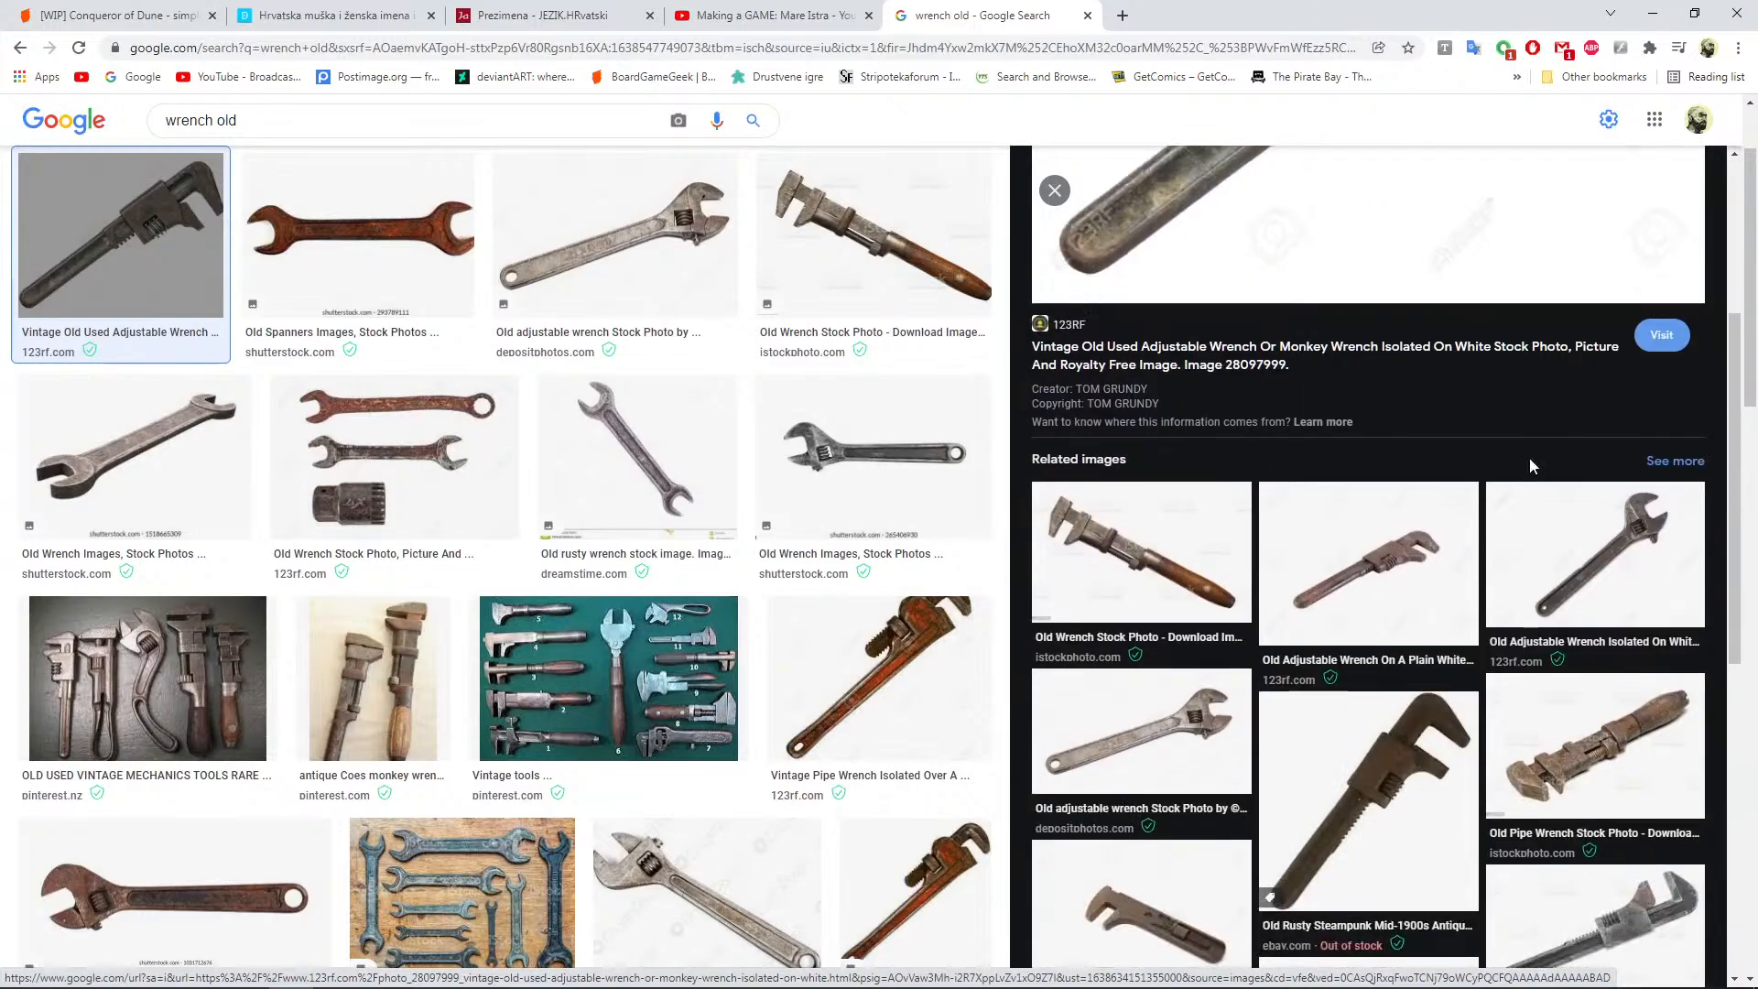
{"action": "scroll", "coordinate": [1531, 467], "scroll_direction": "up", "scroll_amount": 2}
{"action": "scroll", "coordinate": [1532, 468], "scroll_direction": "up", "scroll_amount": 1}
{"action": "scroll", "coordinate": [1532, 468], "scroll_direction": "up", "scroll_amount": 2}
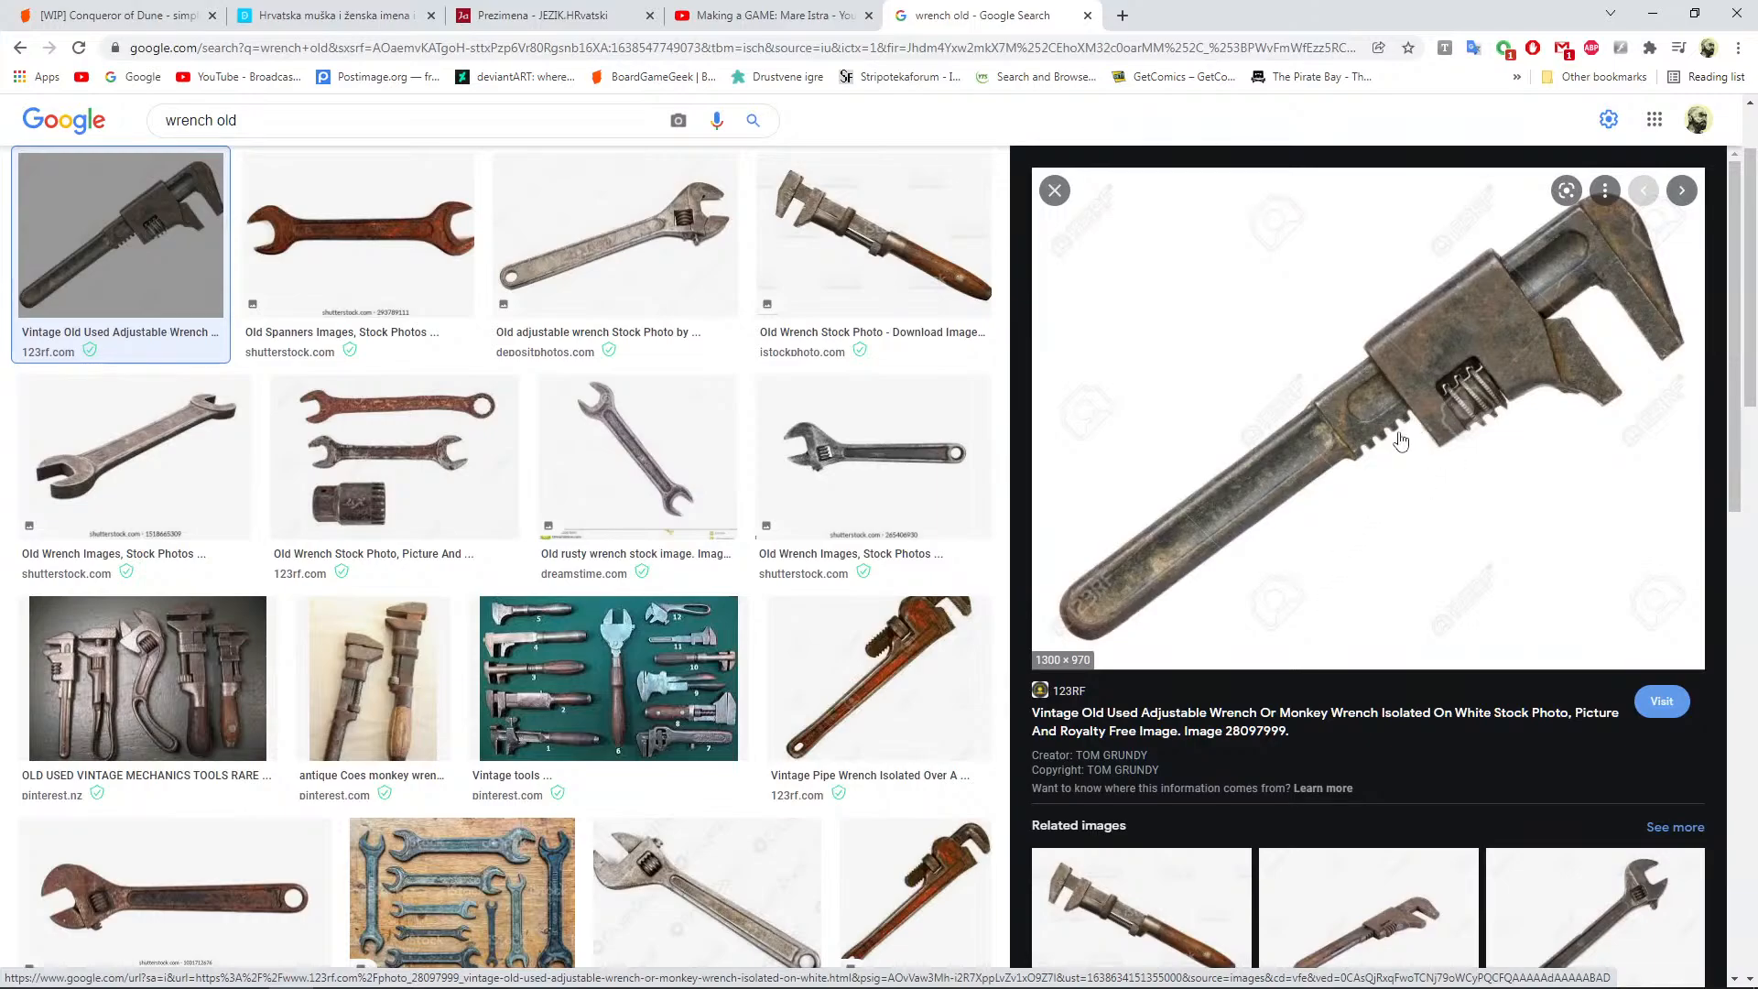
{"action": "right_click", "coordinate": [1381, 404]}
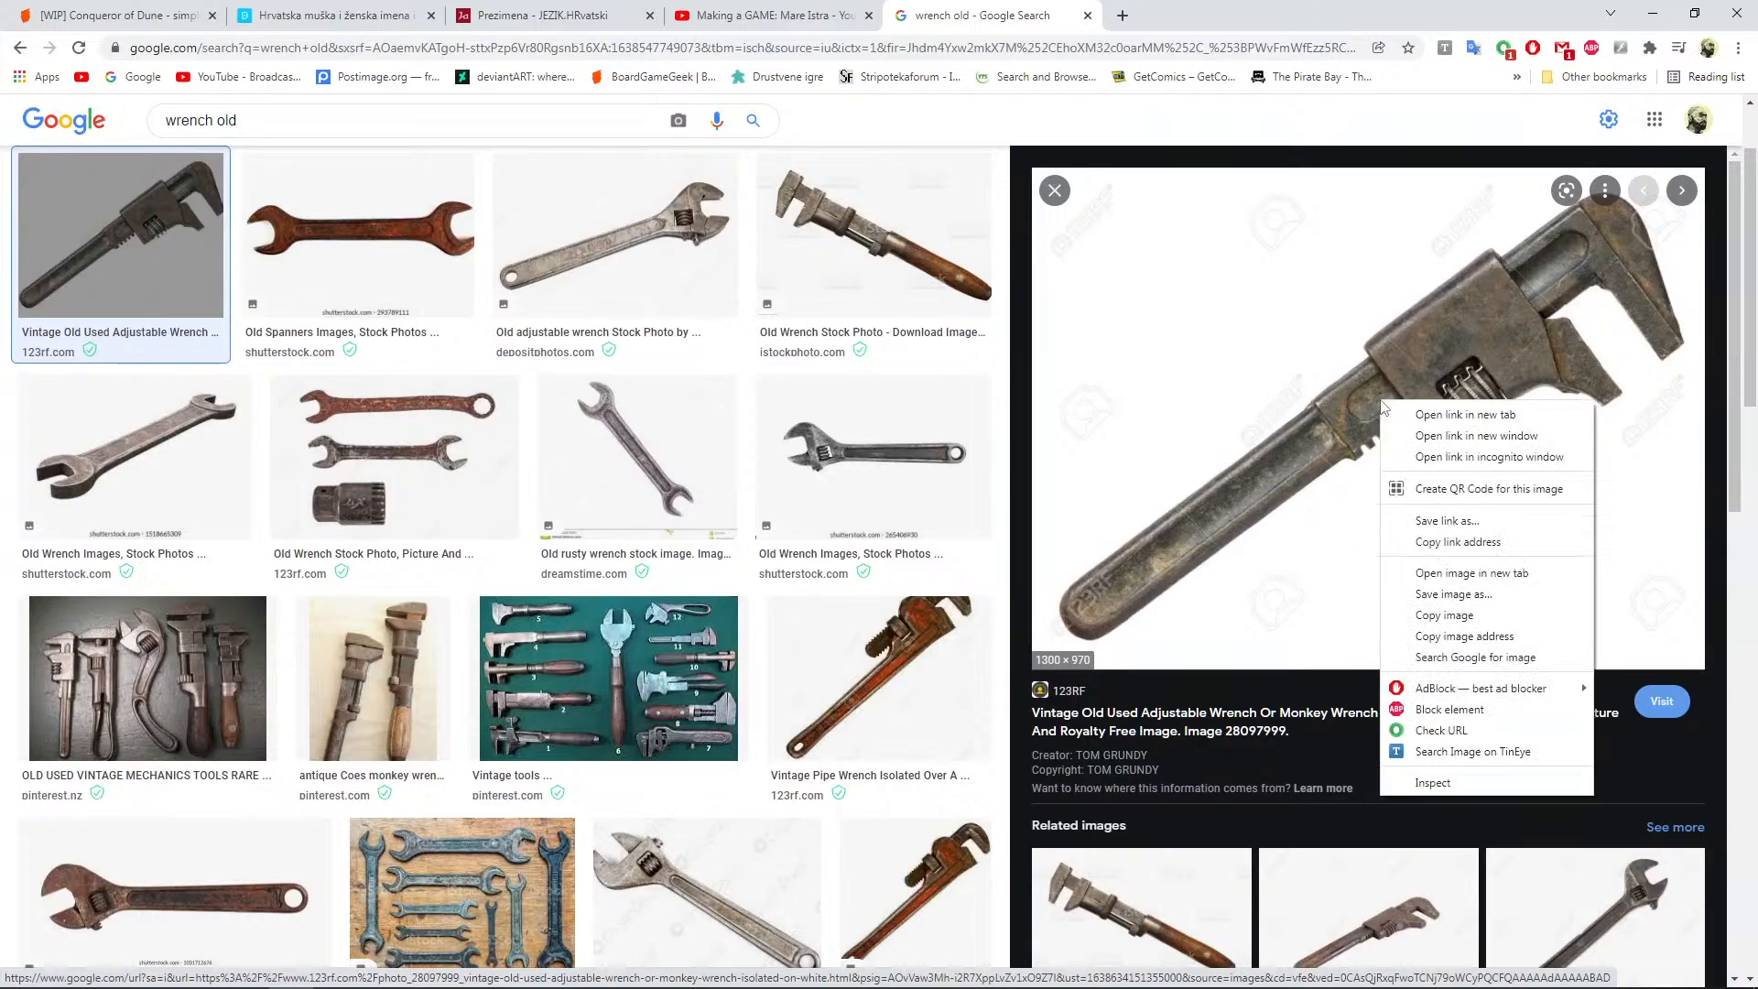
{"action": "left_click", "coordinate": [1444, 615]}
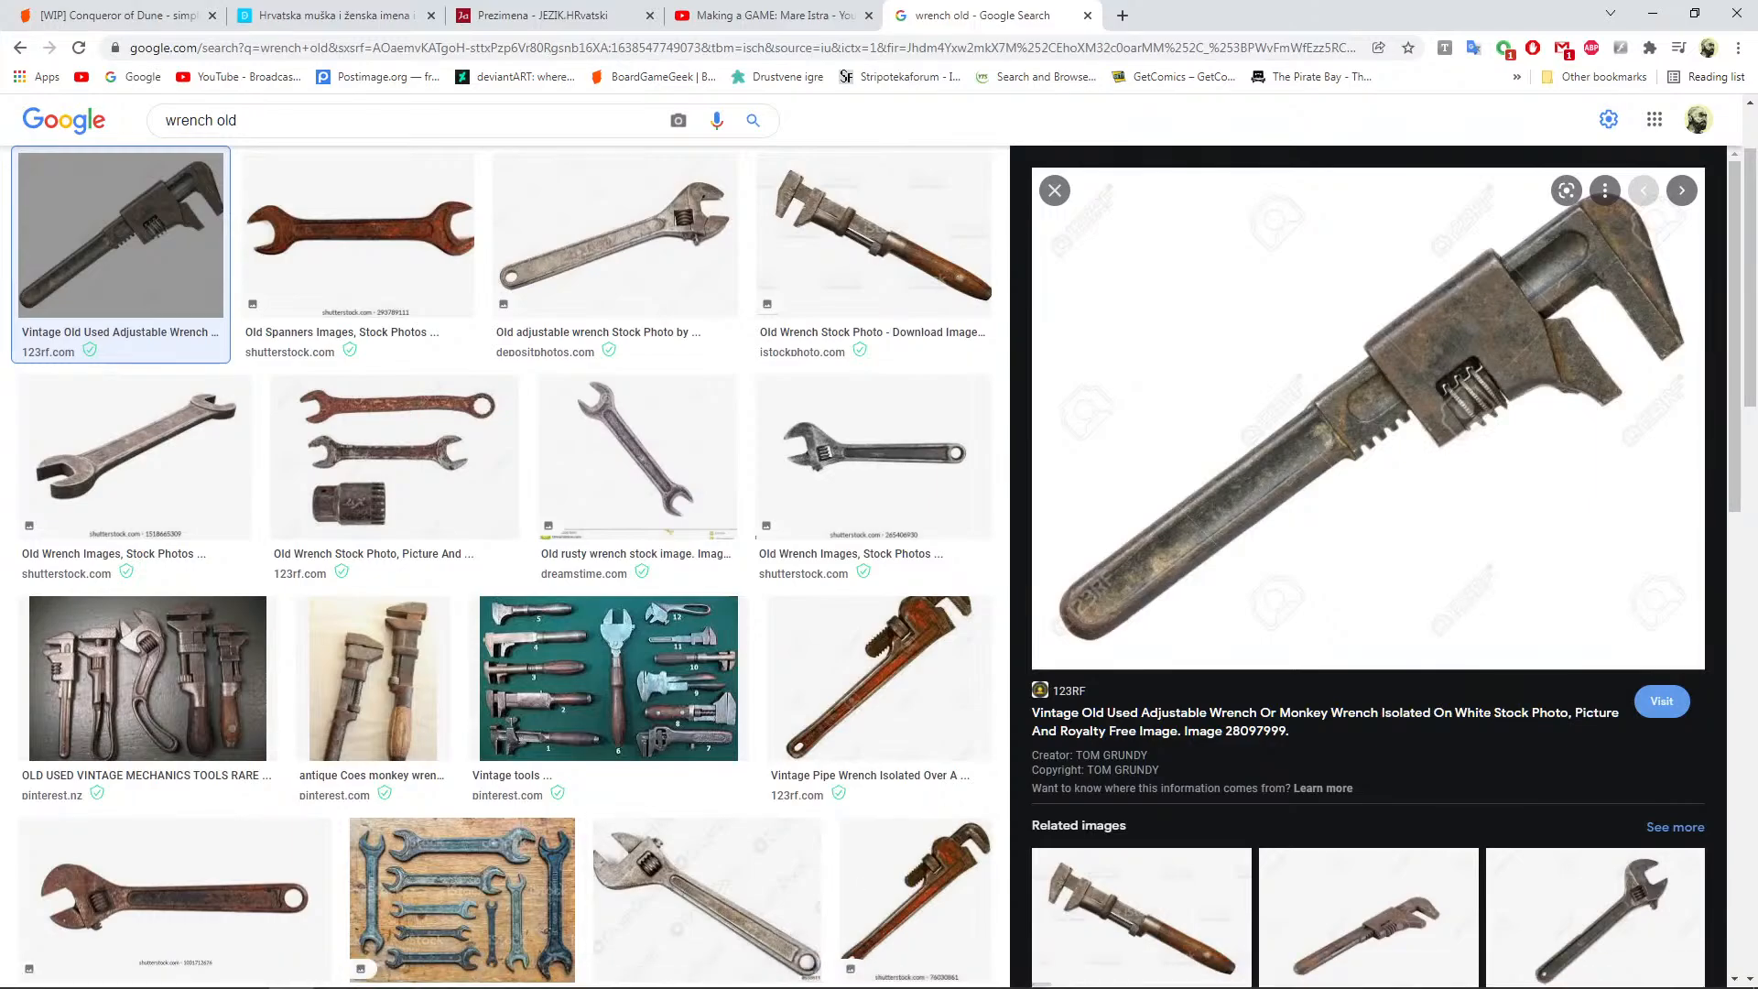
Close CorelDRAW, switch to ArtRage and paste the copied wrench photo into the untitled painting
{"action": "left_click", "coordinate": [604, 979]}
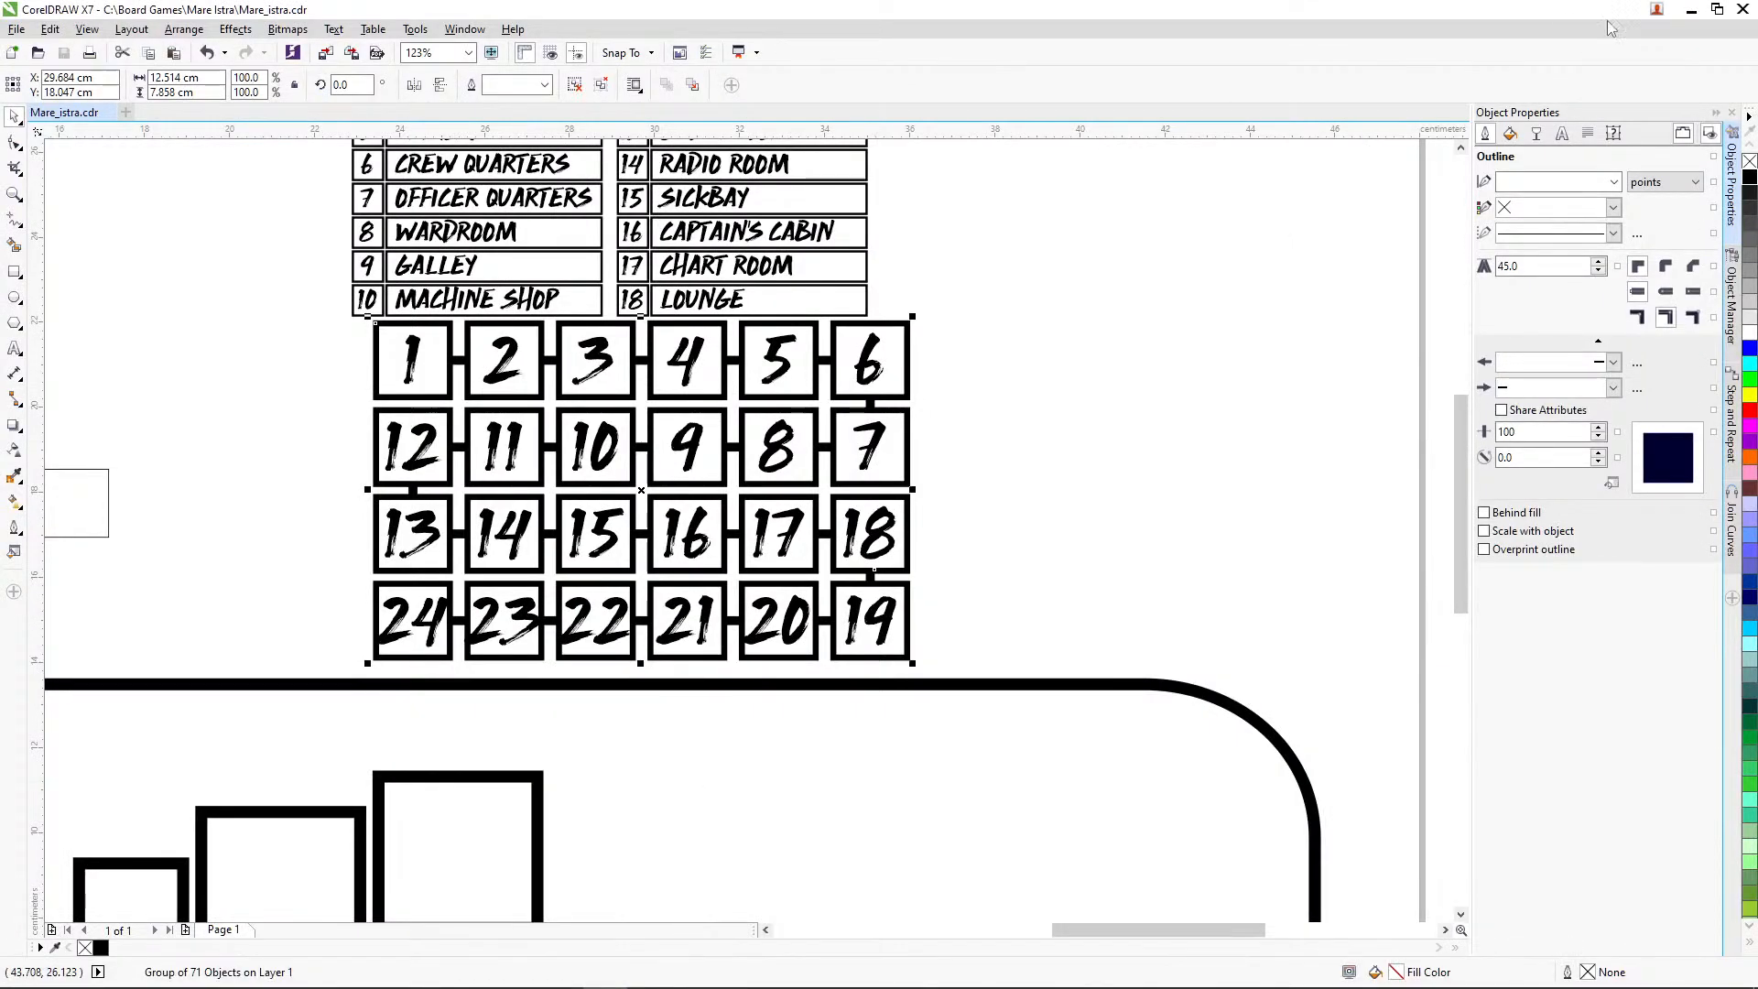
{"action": "left_click", "coordinate": [1744, 10]}
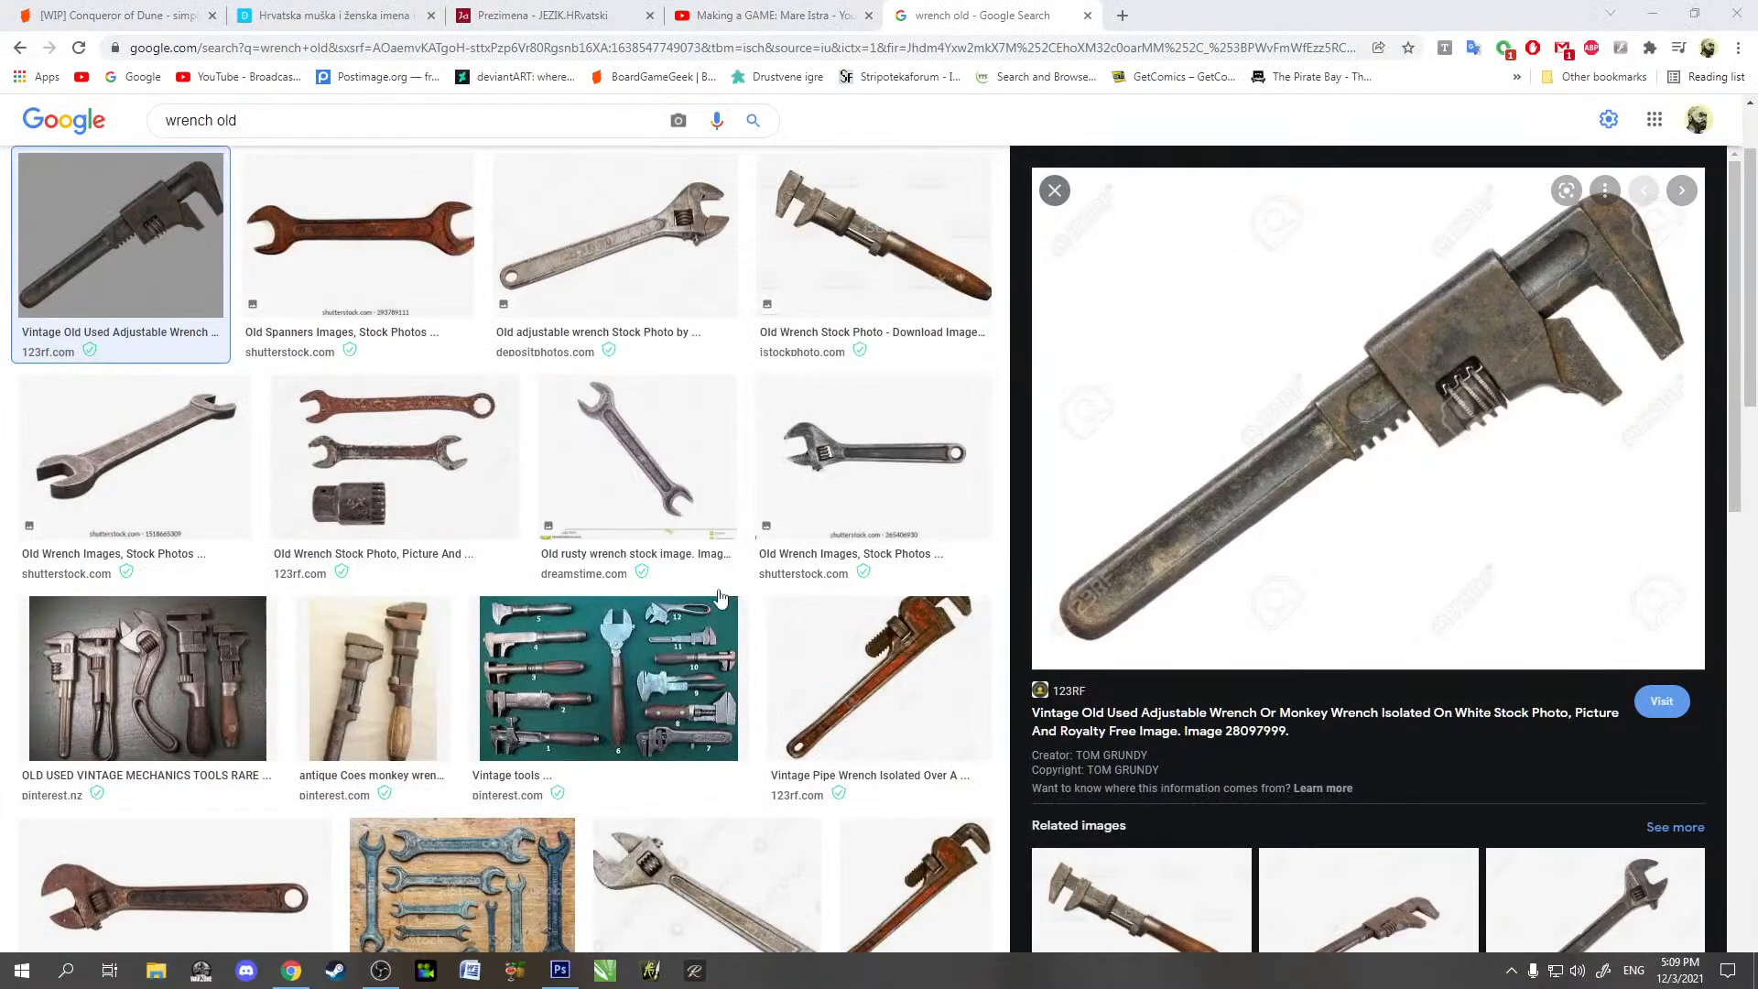
{"action": "left_click", "coordinate": [650, 973]}
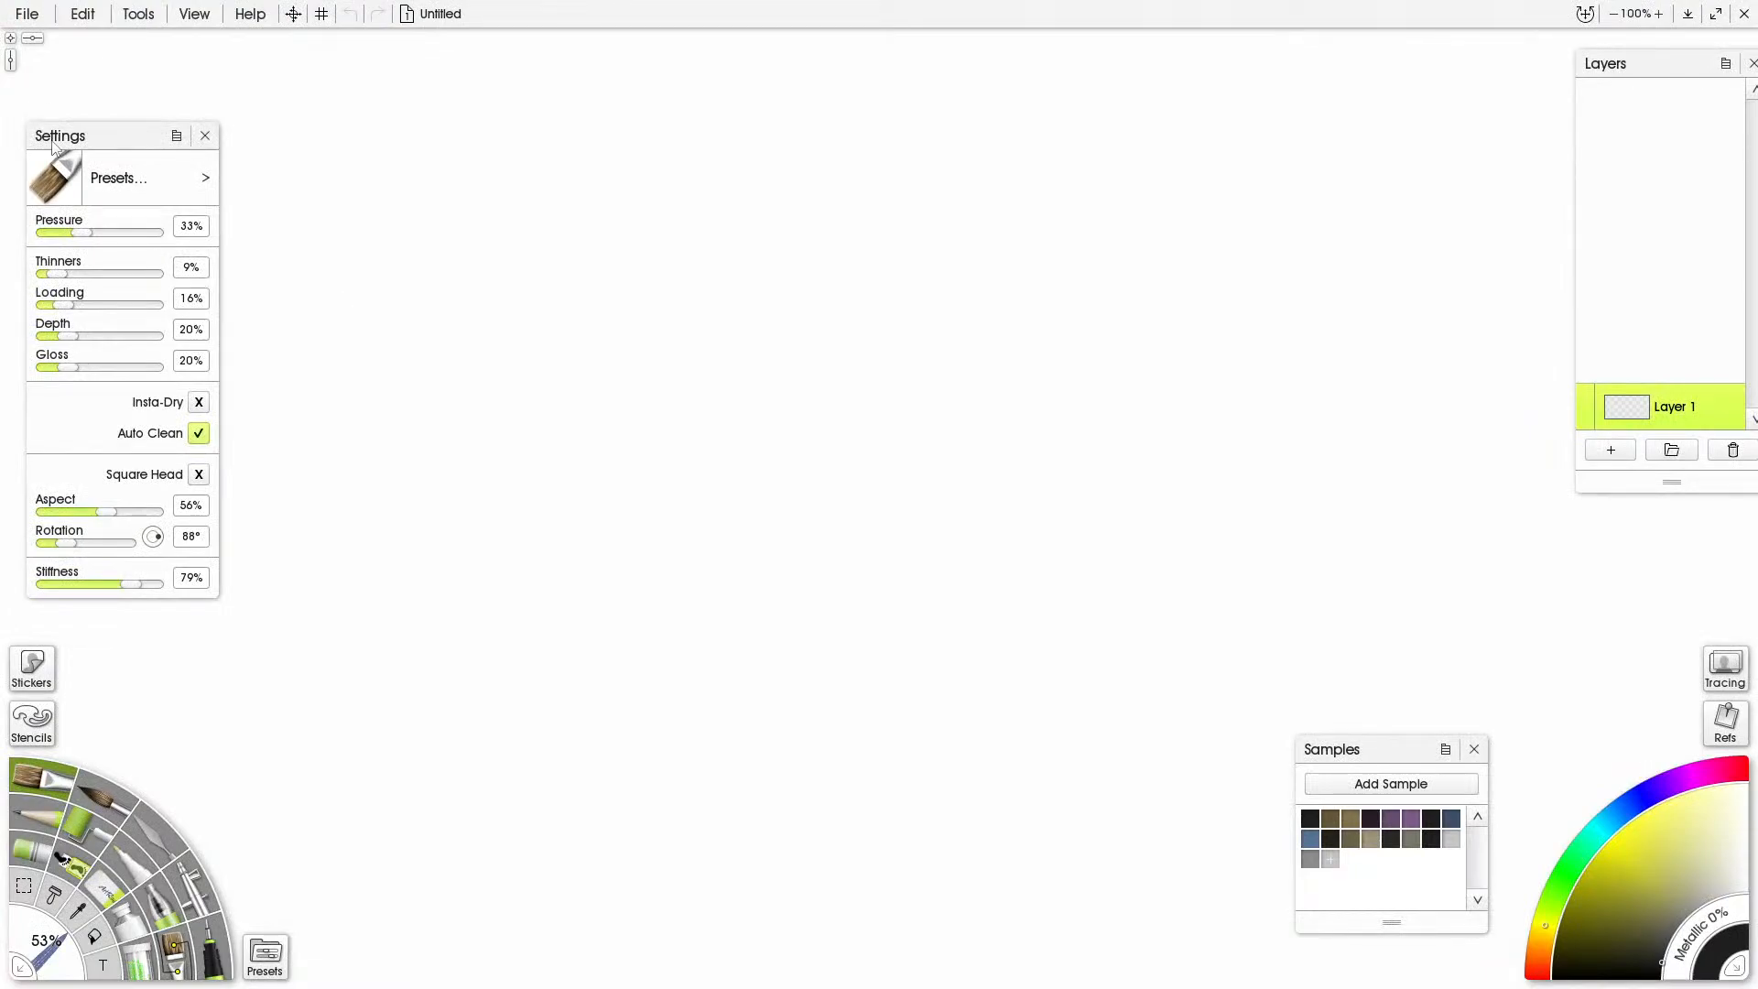
{"action": "left_click", "coordinate": [39, 16]}
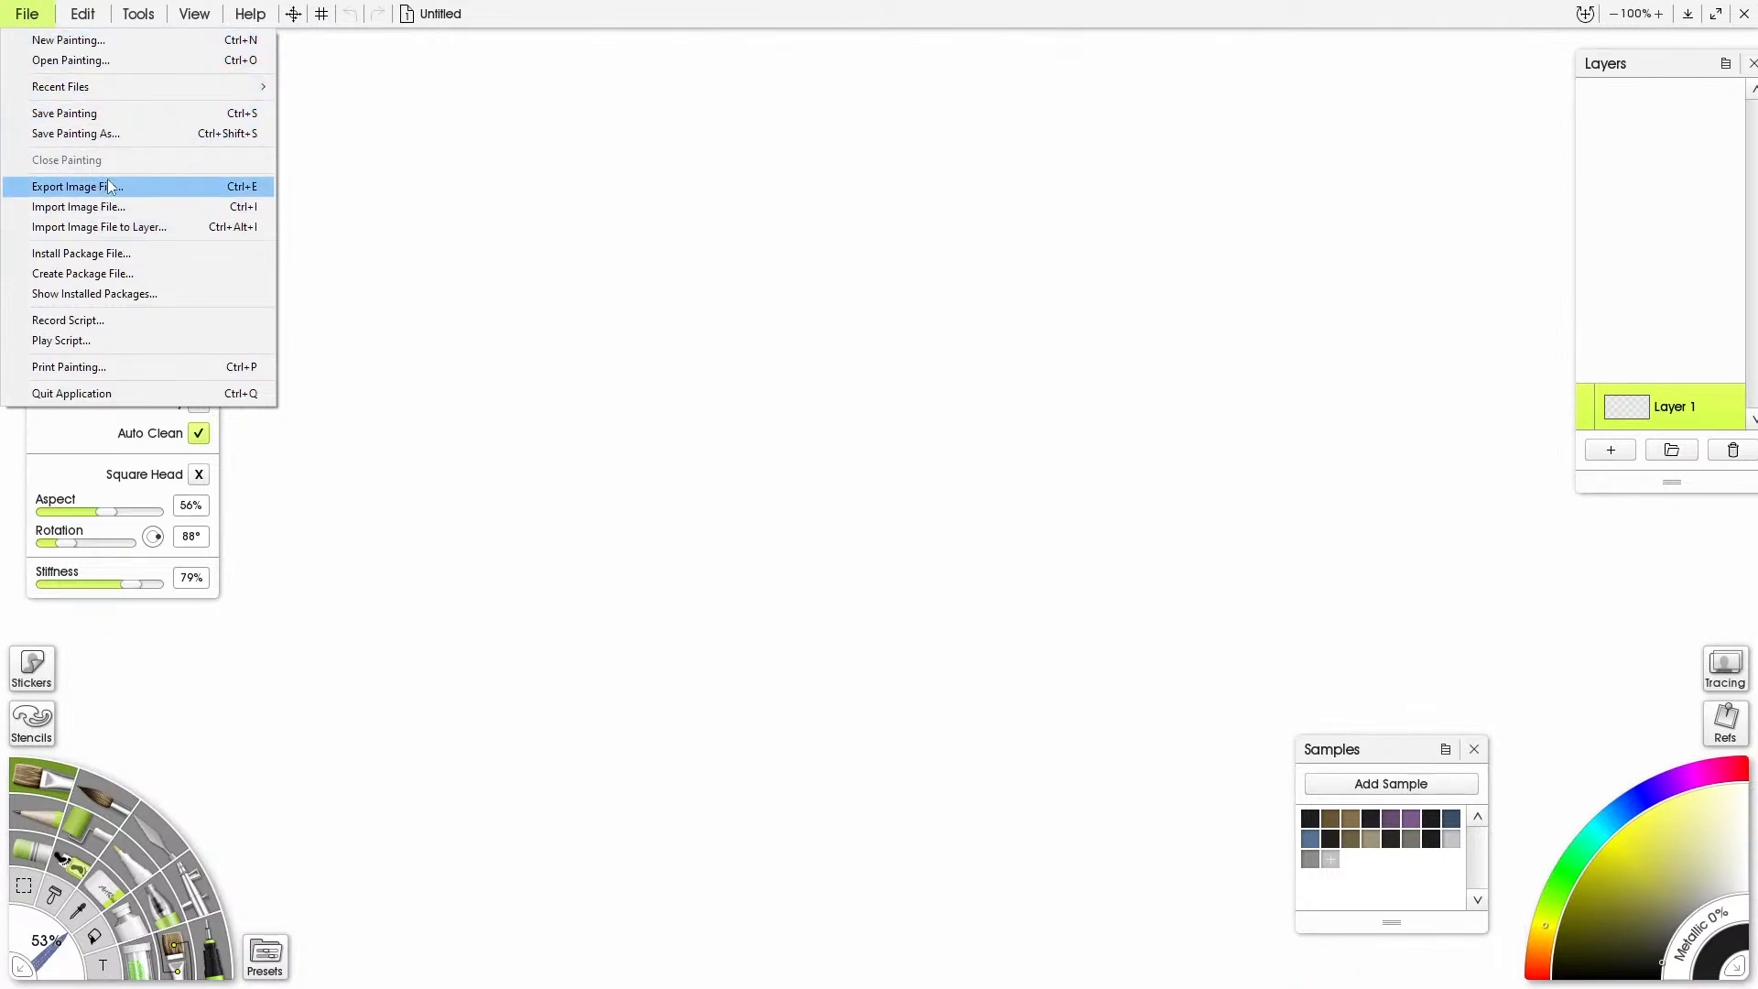
{"action": "left_click", "coordinate": [742, 17]}
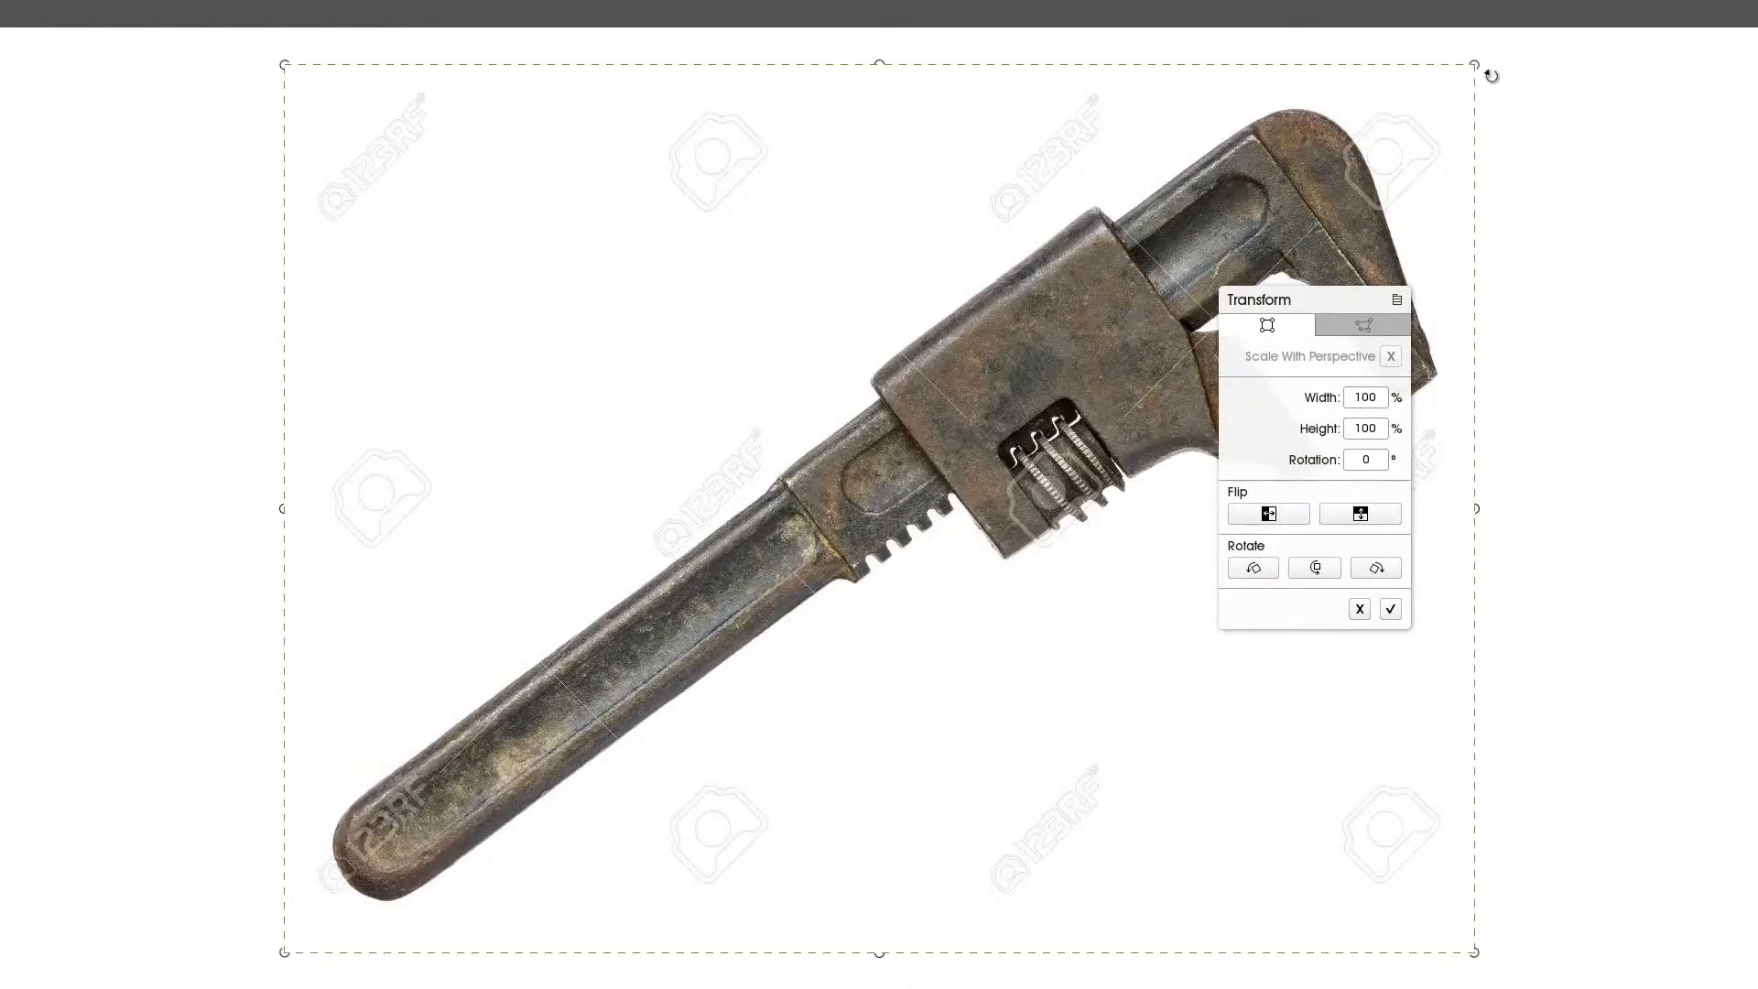
Scale the pasted wrench photo proportionally to 65% and lower the opacity of its layer, Layer 2
{"action": "left_click_drag", "start_coordinate": [1479, 63], "coordinate": [1201, 143]}
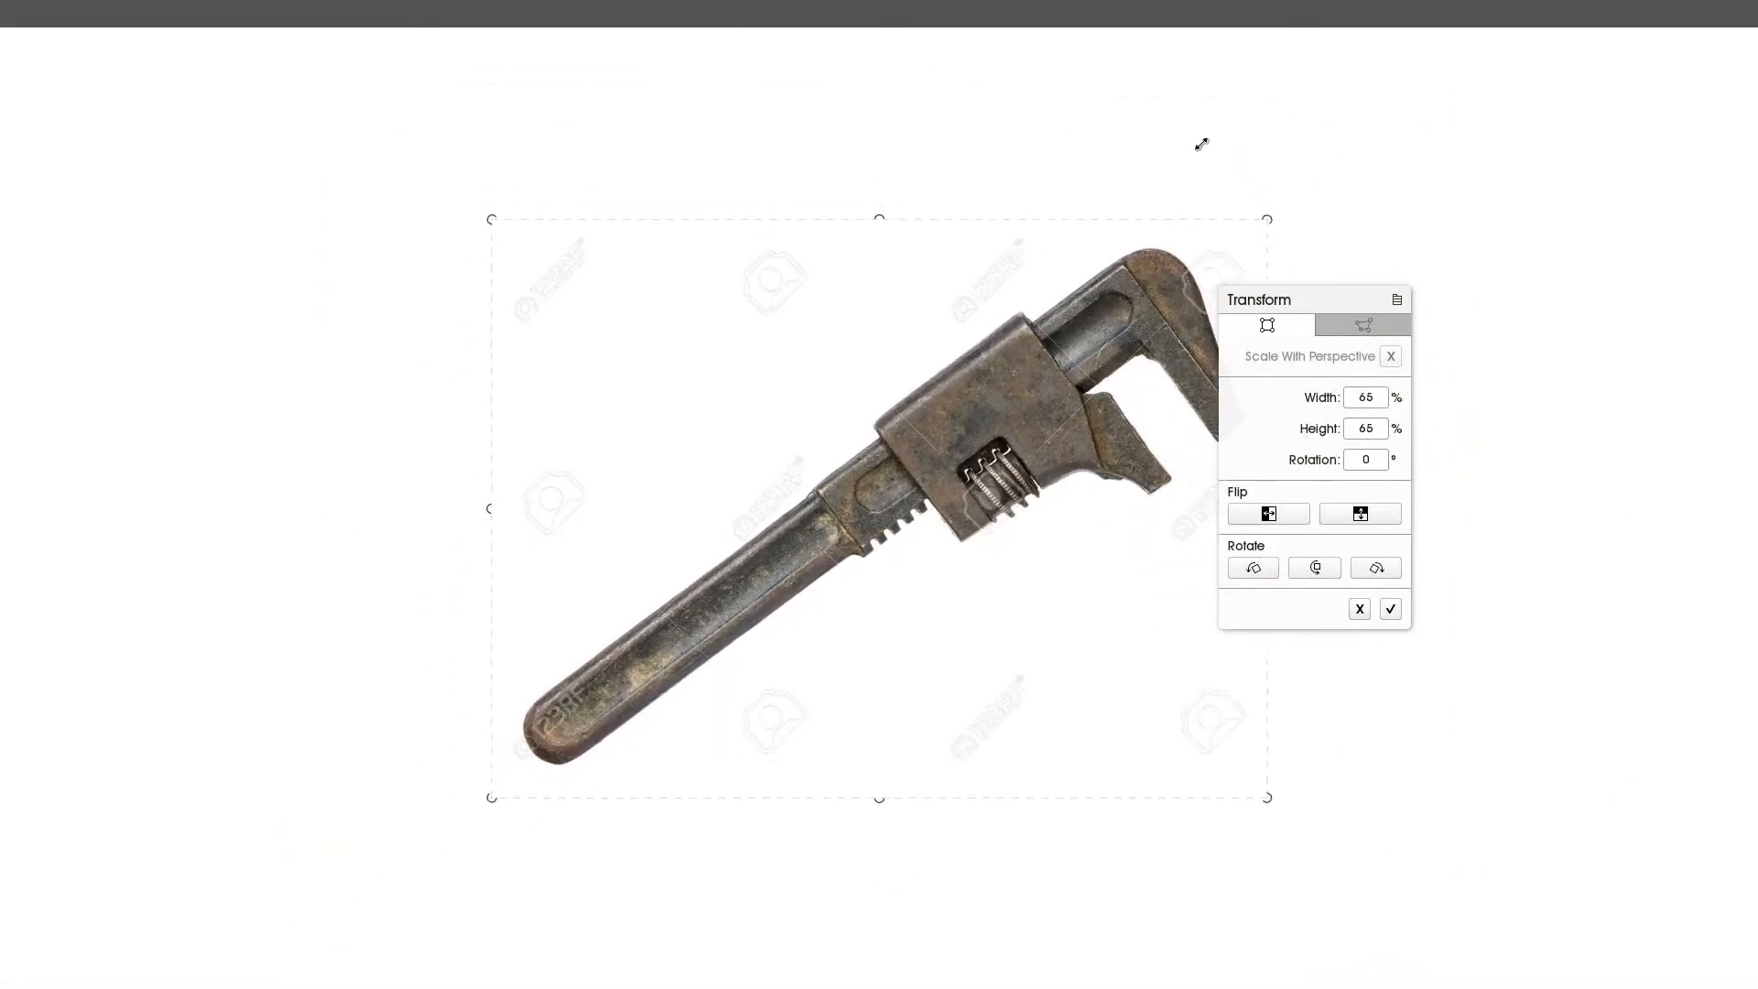
{"action": "left_click", "coordinate": [1390, 609]}
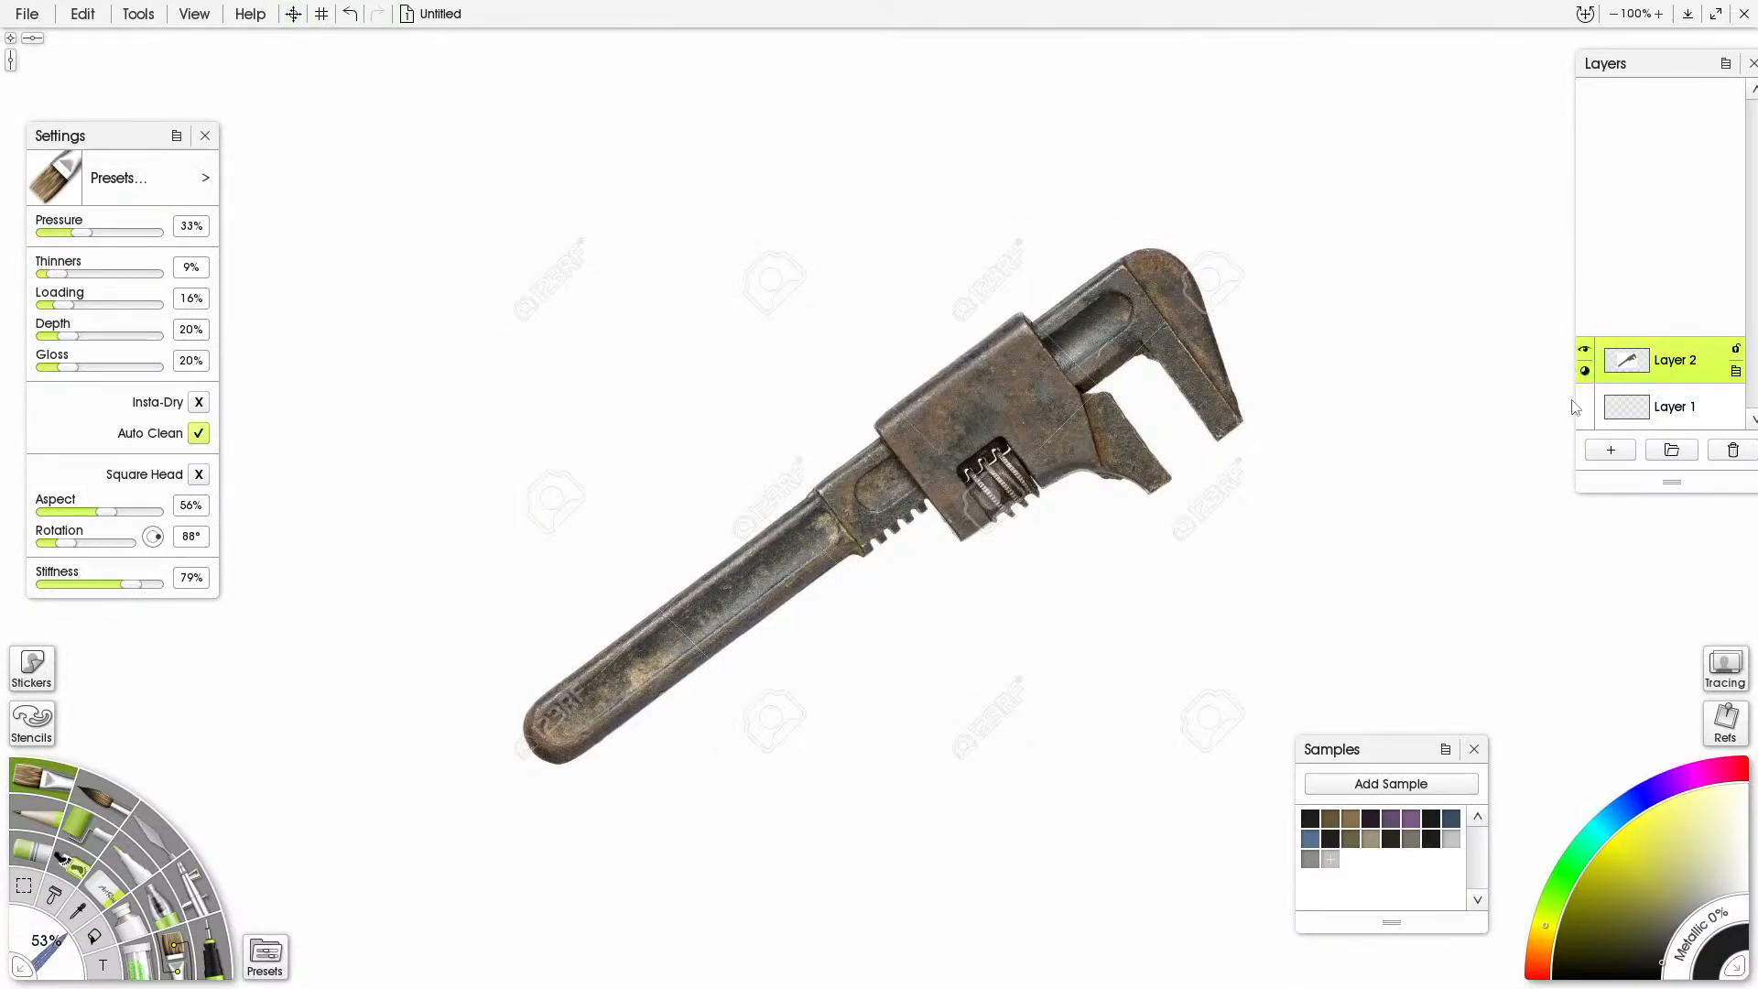
{"action": "left_click_drag", "start_coordinate": [1585, 371], "coordinate": [1572, 401]}
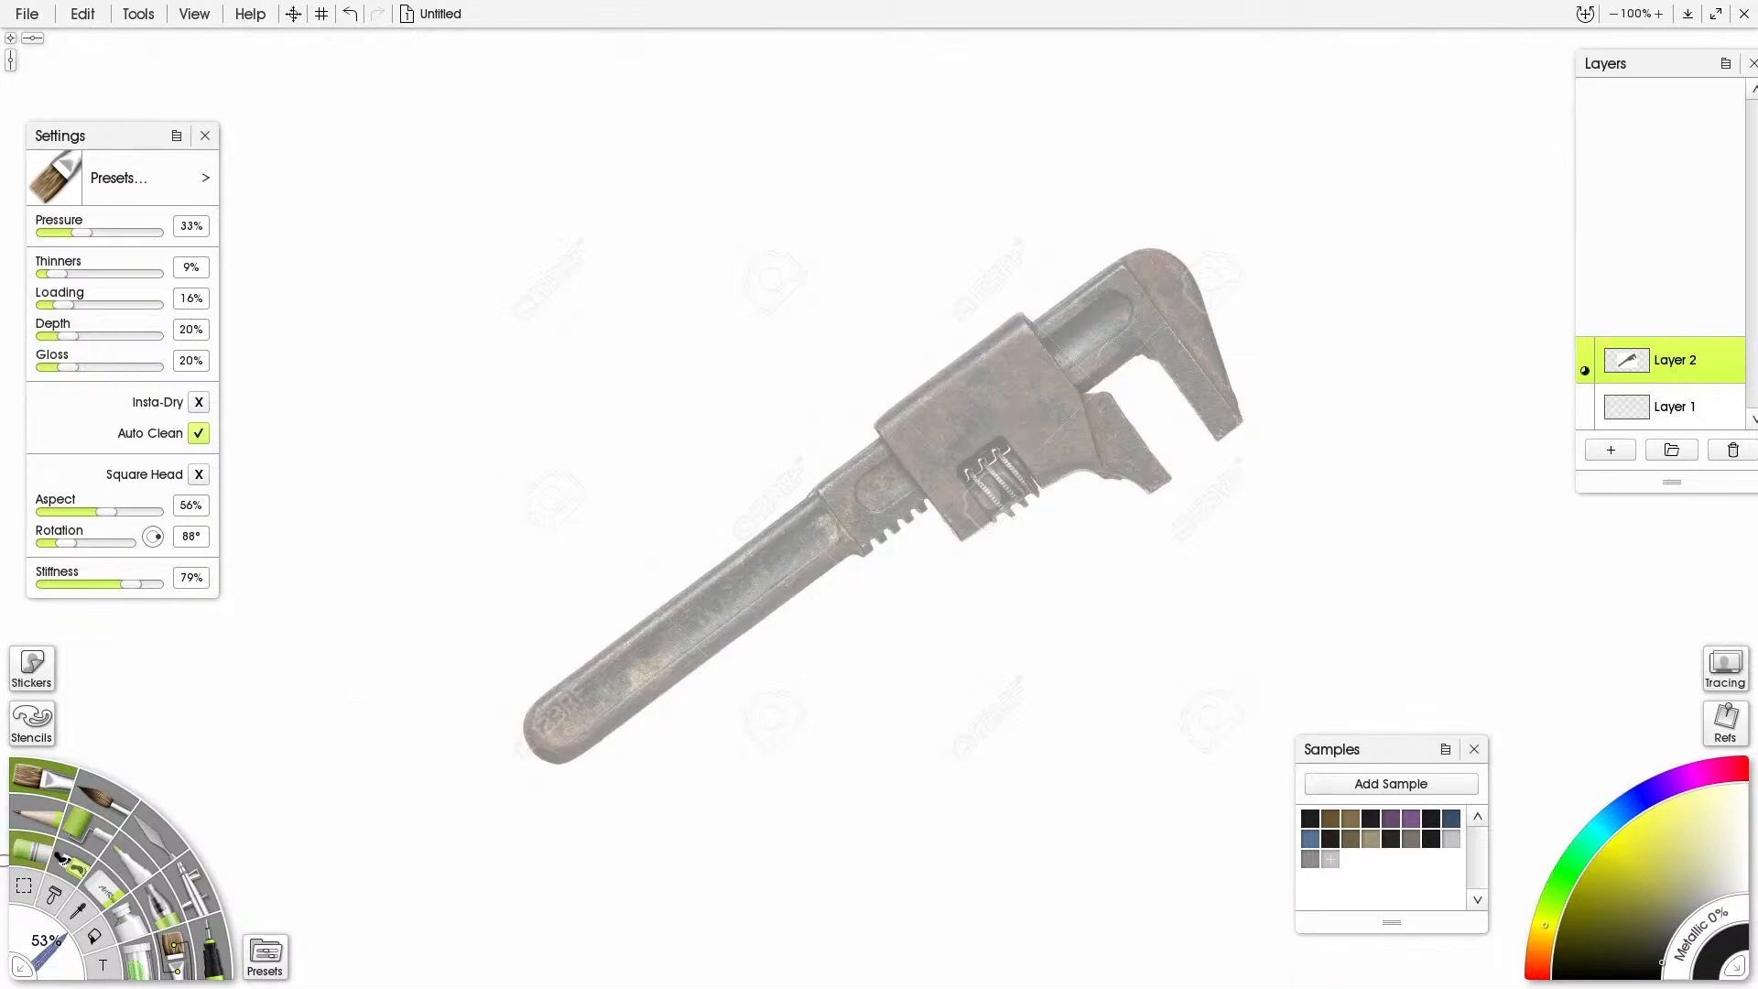
Select the Ink Pen, undo its test stroke and move the empty Layer 1 above the wrench photo layer
{"action": "left_click", "coordinate": [216, 943]}
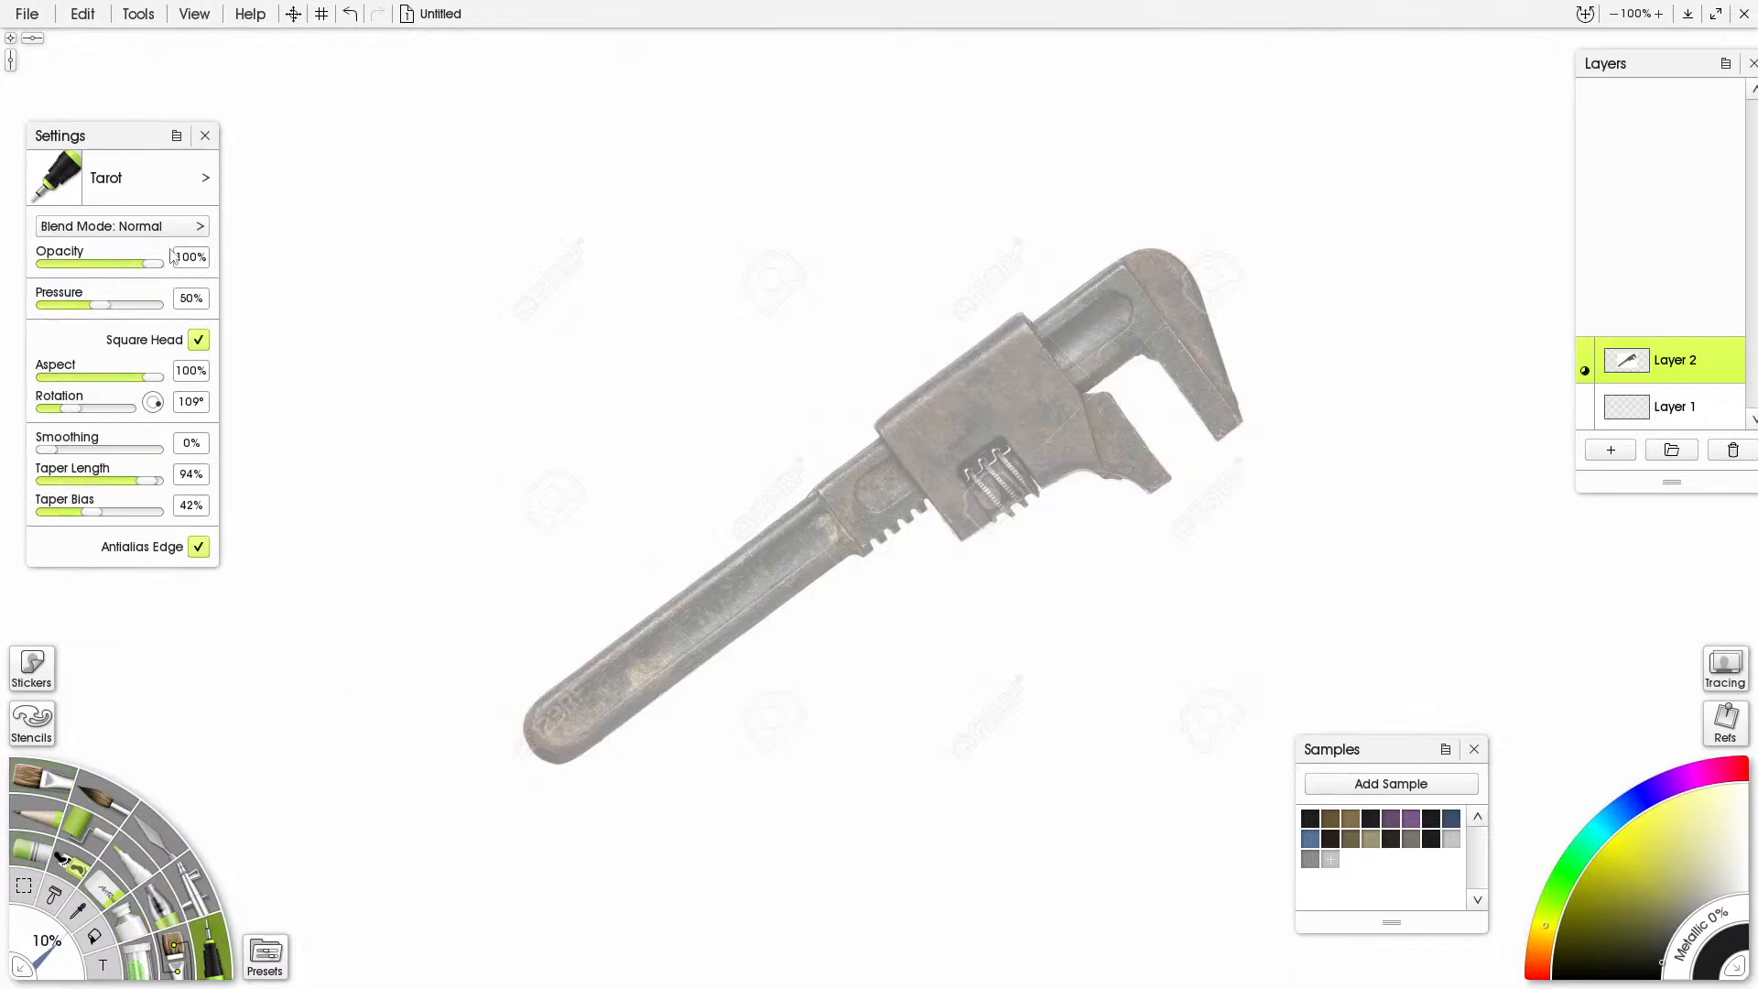
{"action": "mouse_move", "coordinate": [540, 473]}
{"action": "left_mouse_down"}
{"action": "mouse_move", "coordinate": [453, 575]}
{"action": "mouse_move", "coordinate": [502, 595]}
{"action": "mouse_move", "coordinate": [612, 505]}
{"action": "left_mouse_up"}
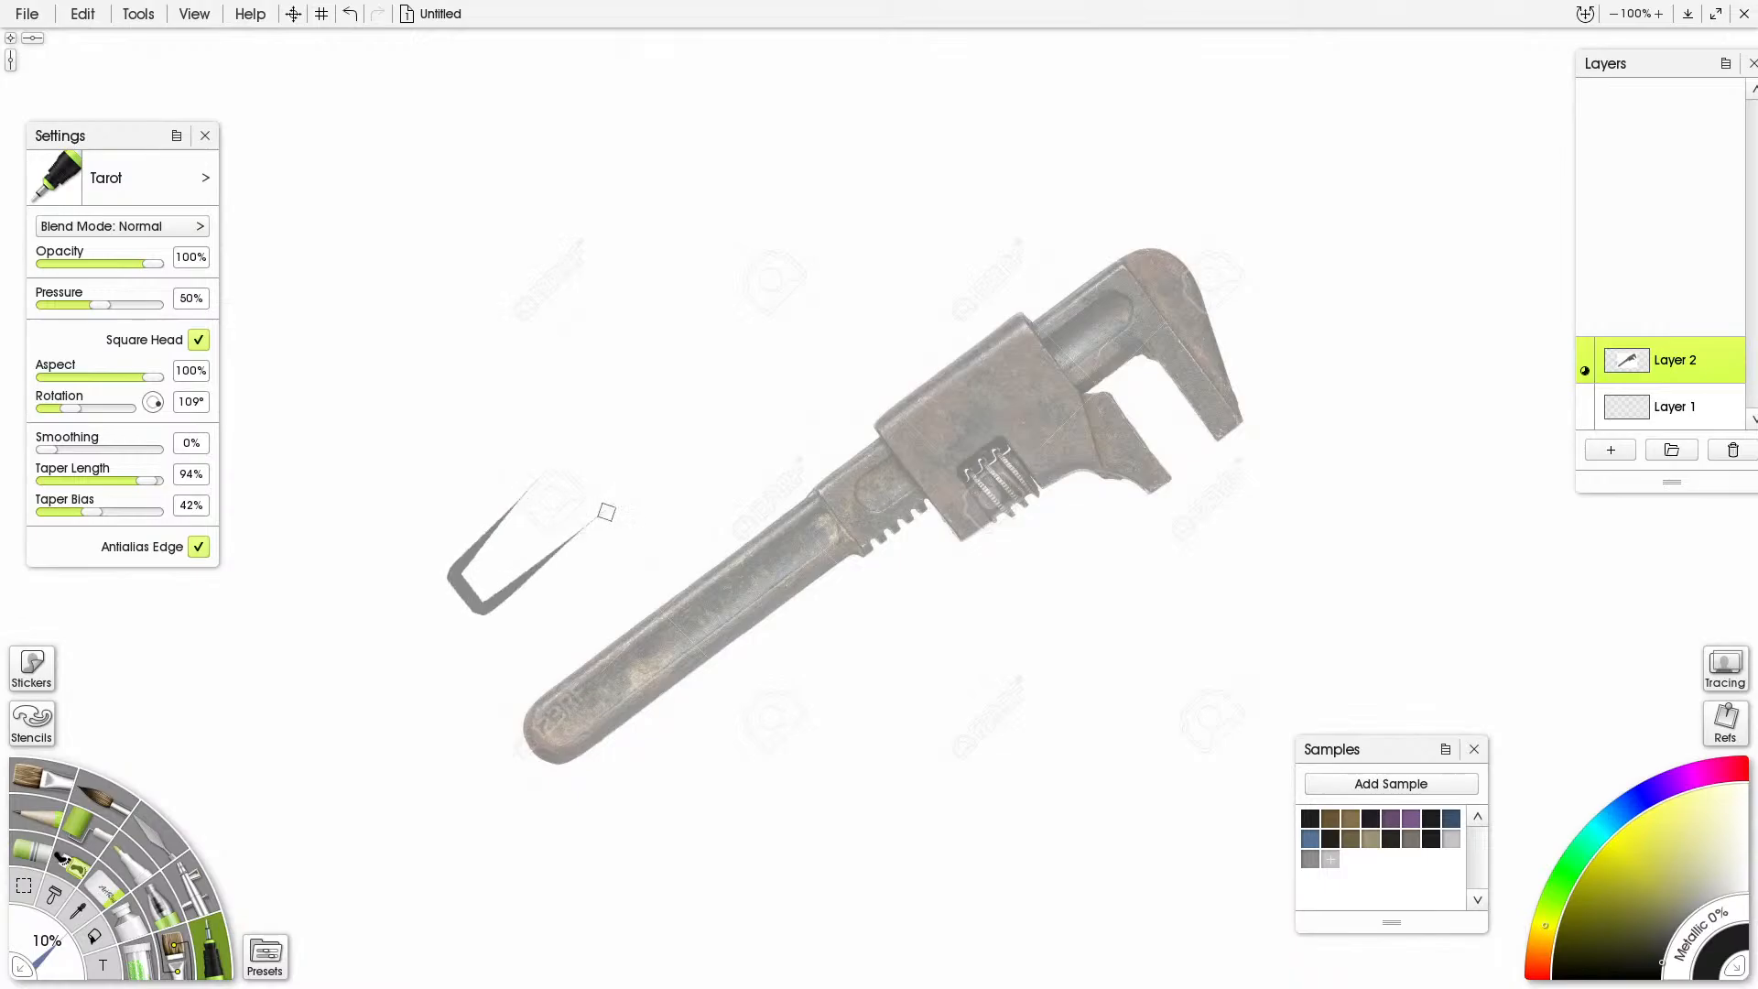
{"action": "key", "text": "ctrl+z"}
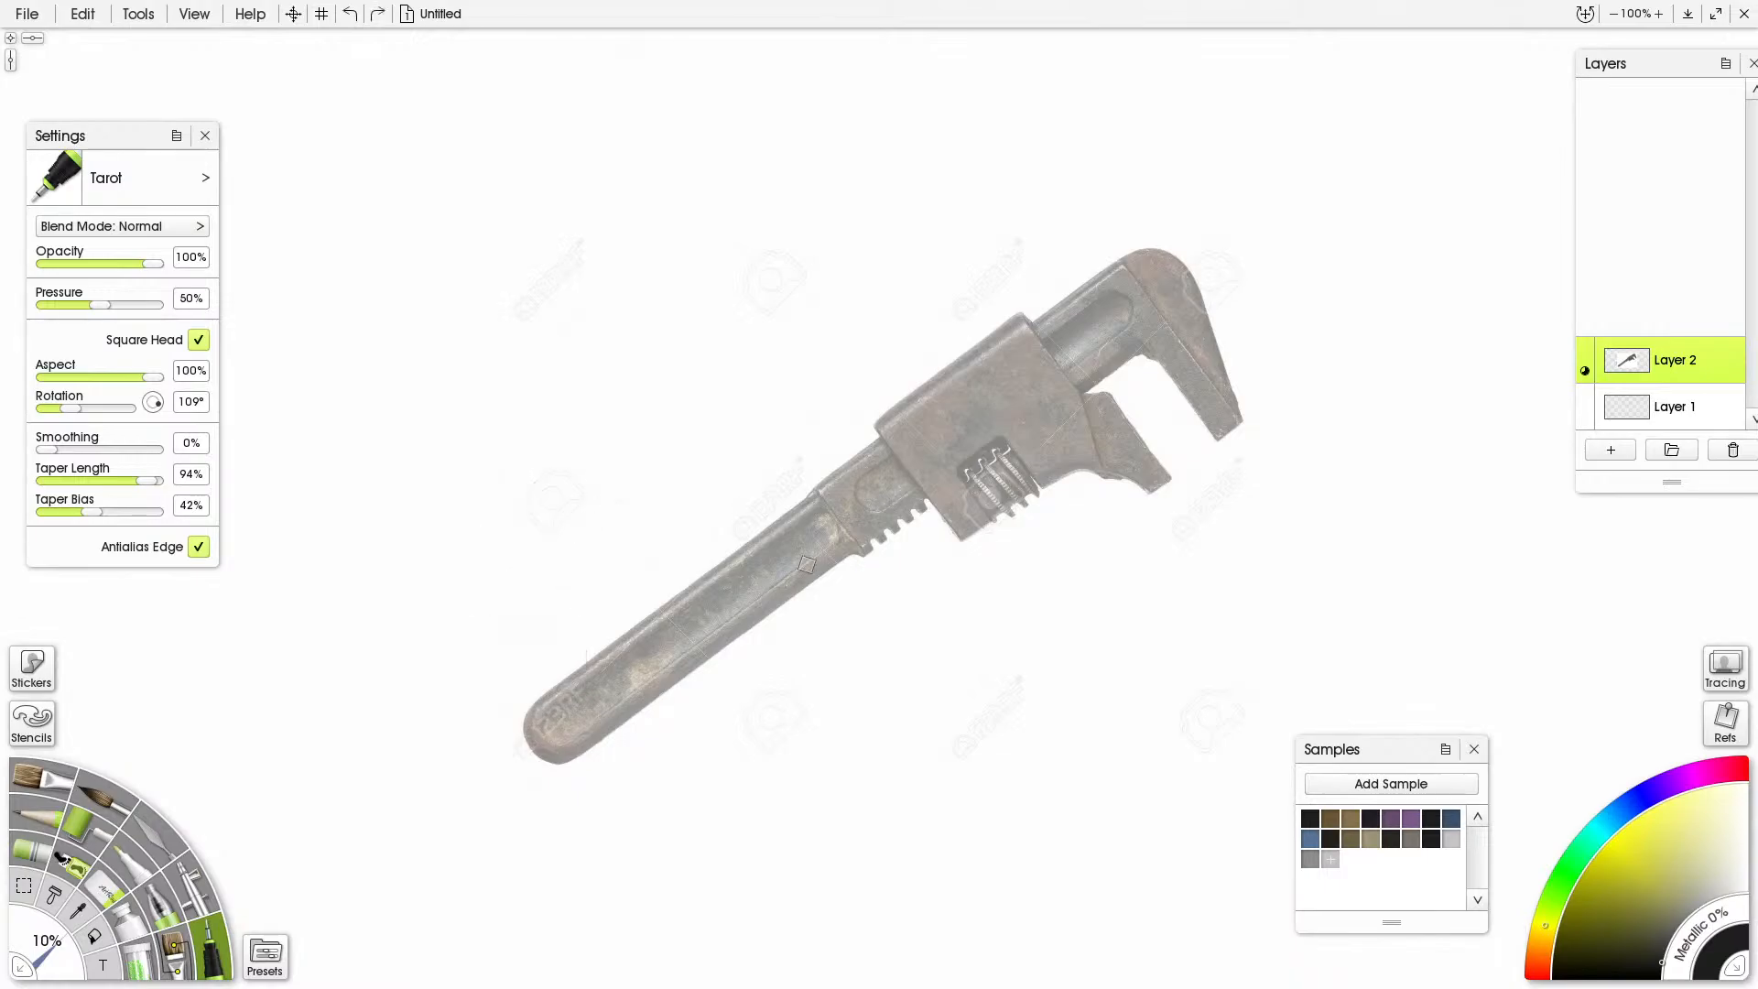
{"action": "left_click_drag", "start_coordinate": [1680, 415], "coordinate": [1651, 366]}
Test the Tarot ink pen by sketching a hatched wrench handle beside the photo, and clear Layer 1
{"action": "mouse_move", "coordinate": [524, 417]}
{"action": "left_mouse_down"}
{"action": "mouse_move", "coordinate": [442, 494]}
{"action": "mouse_move", "coordinate": [571, 486]}
{"action": "left_mouse_up"}
{"action": "mouse_move", "coordinate": [475, 519]}
{"action": "left_mouse_down"}
{"action": "mouse_move", "coordinate": [646, 387]}
{"action": "mouse_move", "coordinate": [680, 322]}
{"action": "mouse_move", "coordinate": [723, 365]}
{"action": "mouse_move", "coordinate": [790, 313]}
{"action": "left_mouse_up"}
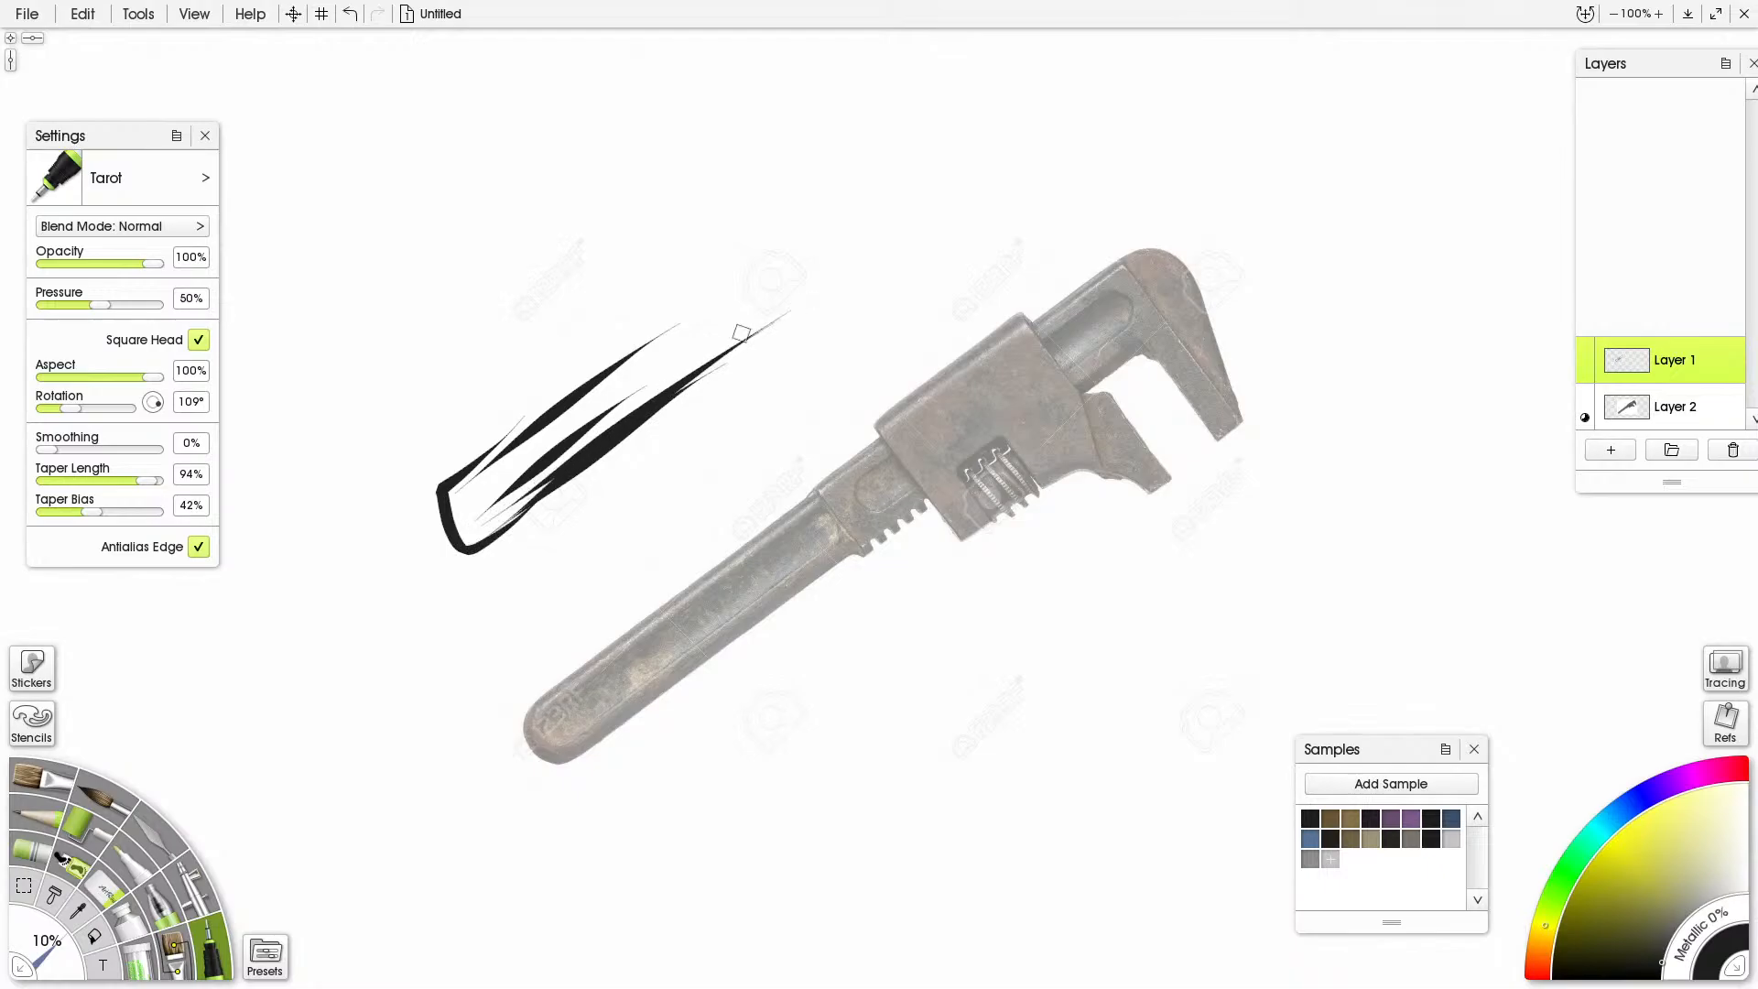
{"action": "left_click_drag", "start_coordinate": [457, 487], "coordinate": [760, 261]}
{"action": "left_click_drag", "start_coordinate": [476, 531], "coordinate": [884, 249]}
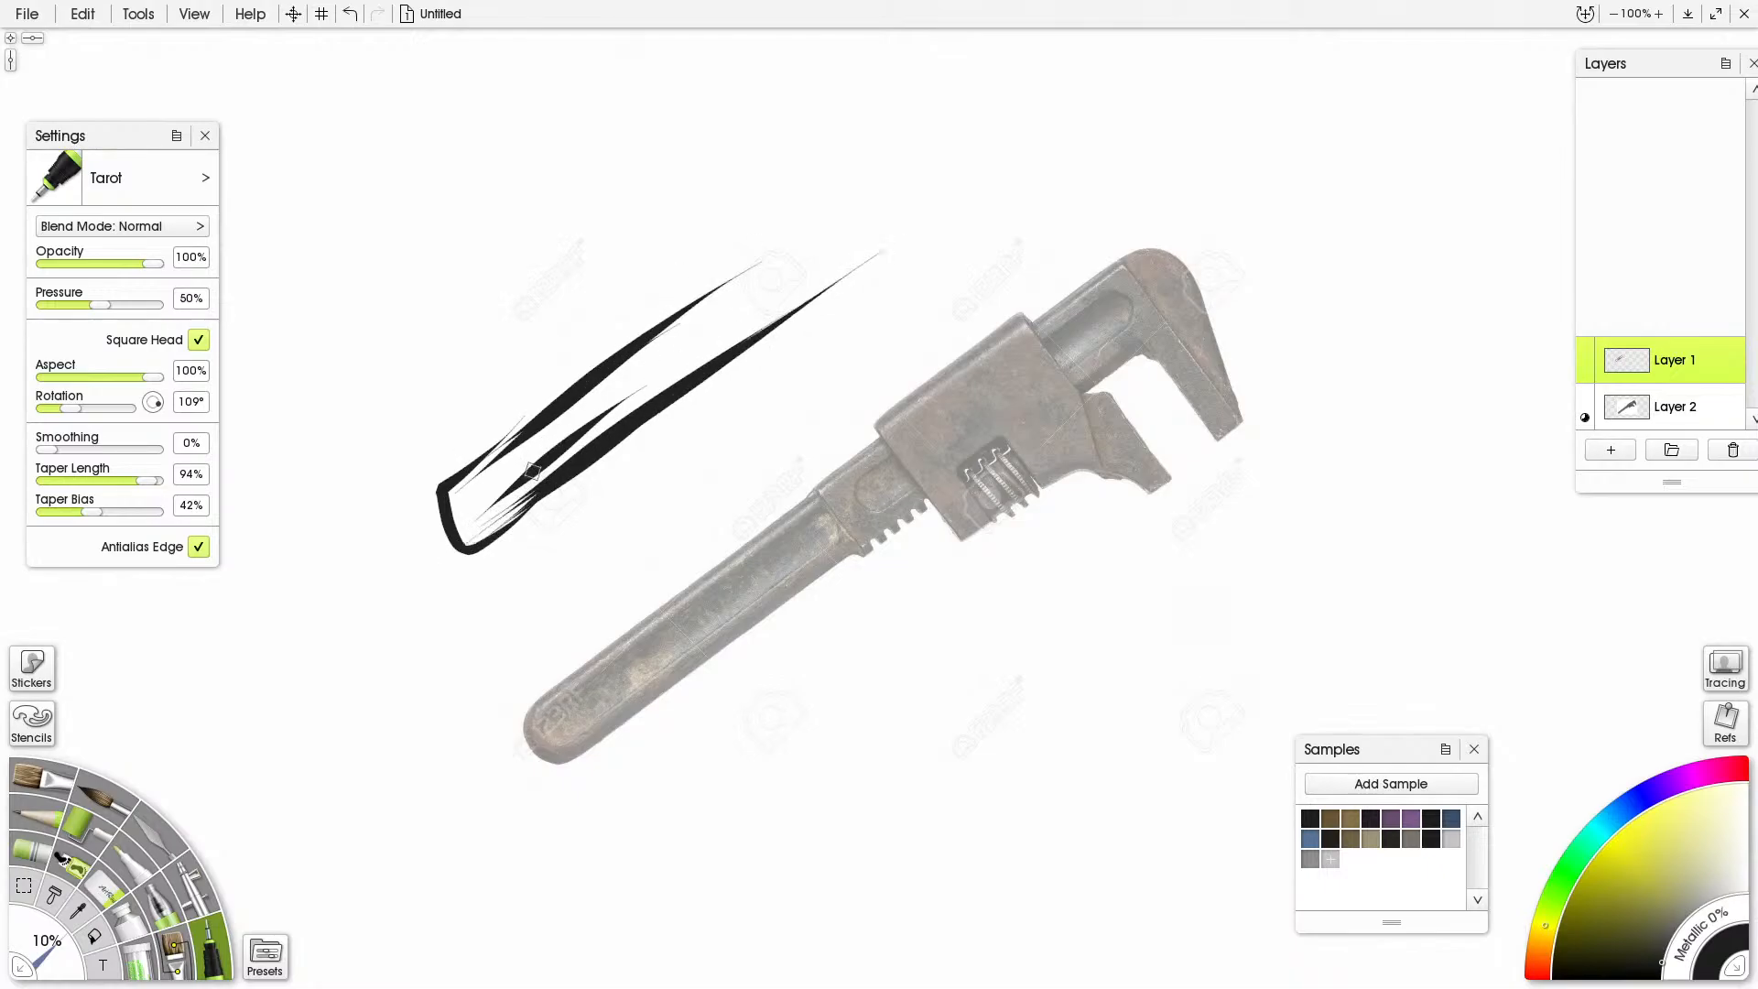
{"action": "left_click_drag", "start_coordinate": [463, 520], "coordinate": [517, 472]}
{"action": "mouse_move", "coordinate": [514, 490]}
{"action": "left_mouse_down"}
{"action": "mouse_move", "coordinate": [593, 403]}
{"action": "mouse_move", "coordinate": [629, 383]}
{"action": "mouse_move", "coordinate": [622, 414]}
{"action": "mouse_move", "coordinate": [776, 300]}
{"action": "mouse_move", "coordinate": [733, 318]}
{"action": "mouse_move", "coordinate": [863, 254]}
{"action": "left_mouse_up"}
{"action": "mouse_move", "coordinate": [679, 355]}
{"action": "left_mouse_down"}
{"action": "mouse_move", "coordinate": [787, 262]}
{"action": "mouse_move", "coordinate": [839, 244]}
{"action": "mouse_move", "coordinate": [502, 469]}
{"action": "mouse_move", "coordinate": [808, 304]}
{"action": "left_mouse_up"}
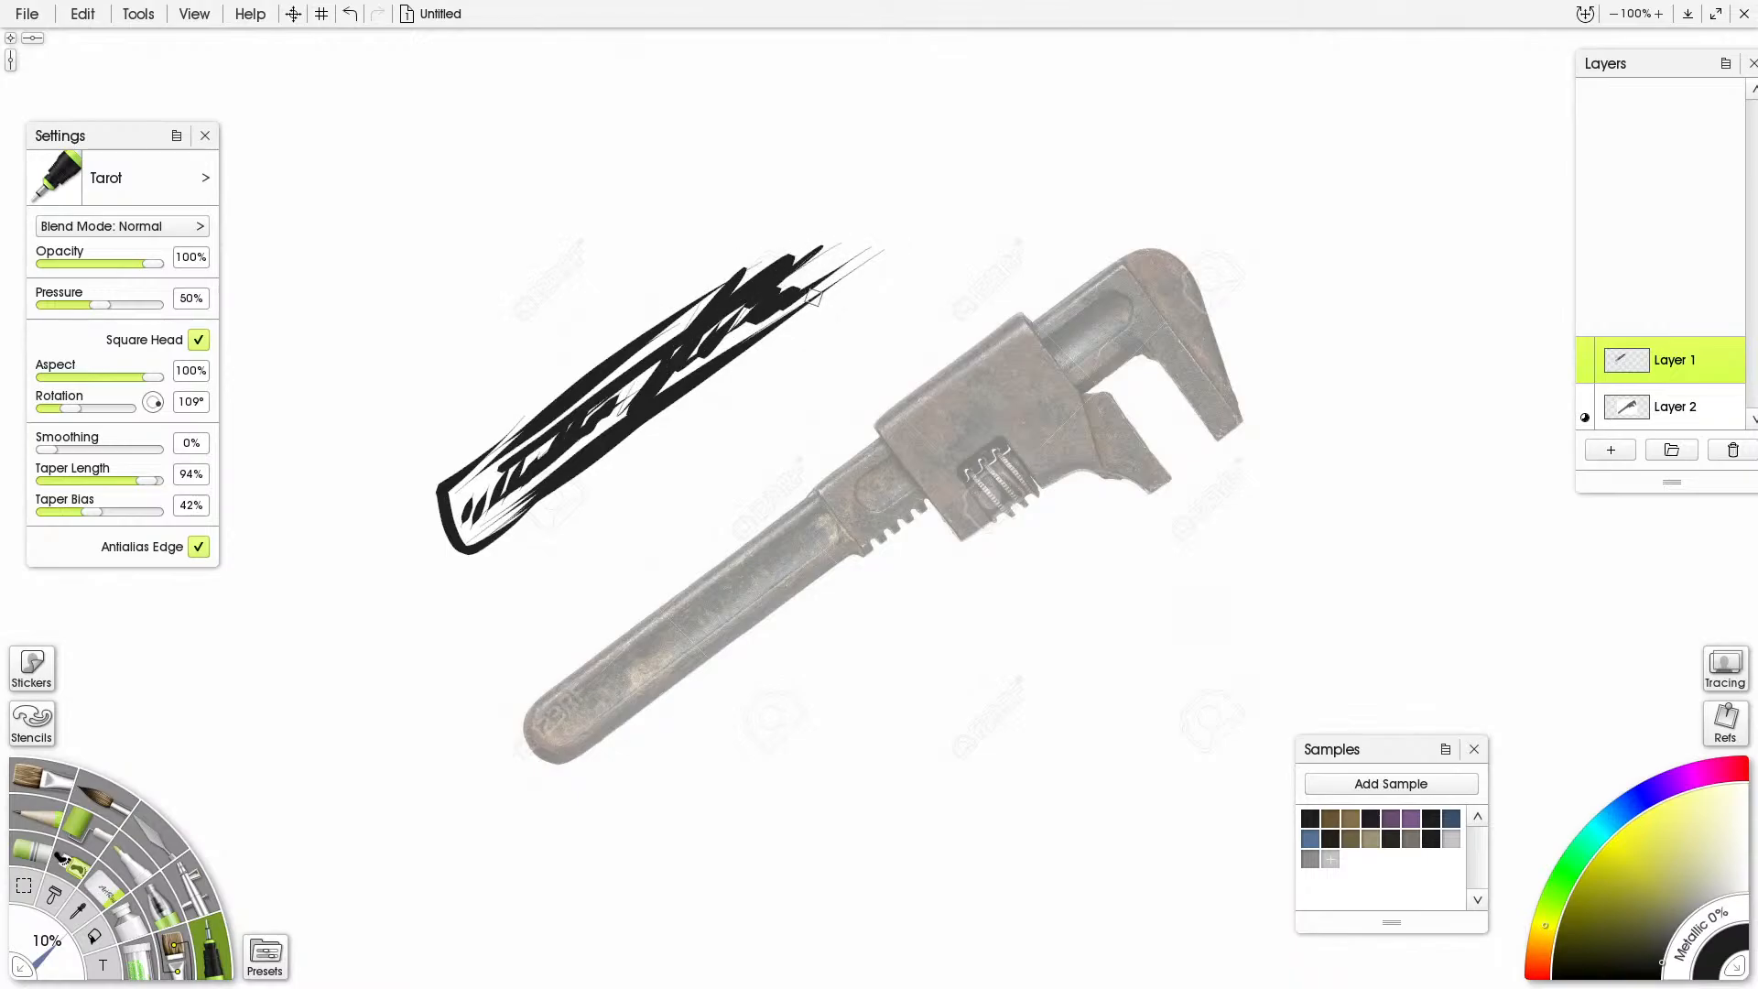
{"action": "left_click", "coordinate": [85, 19]}
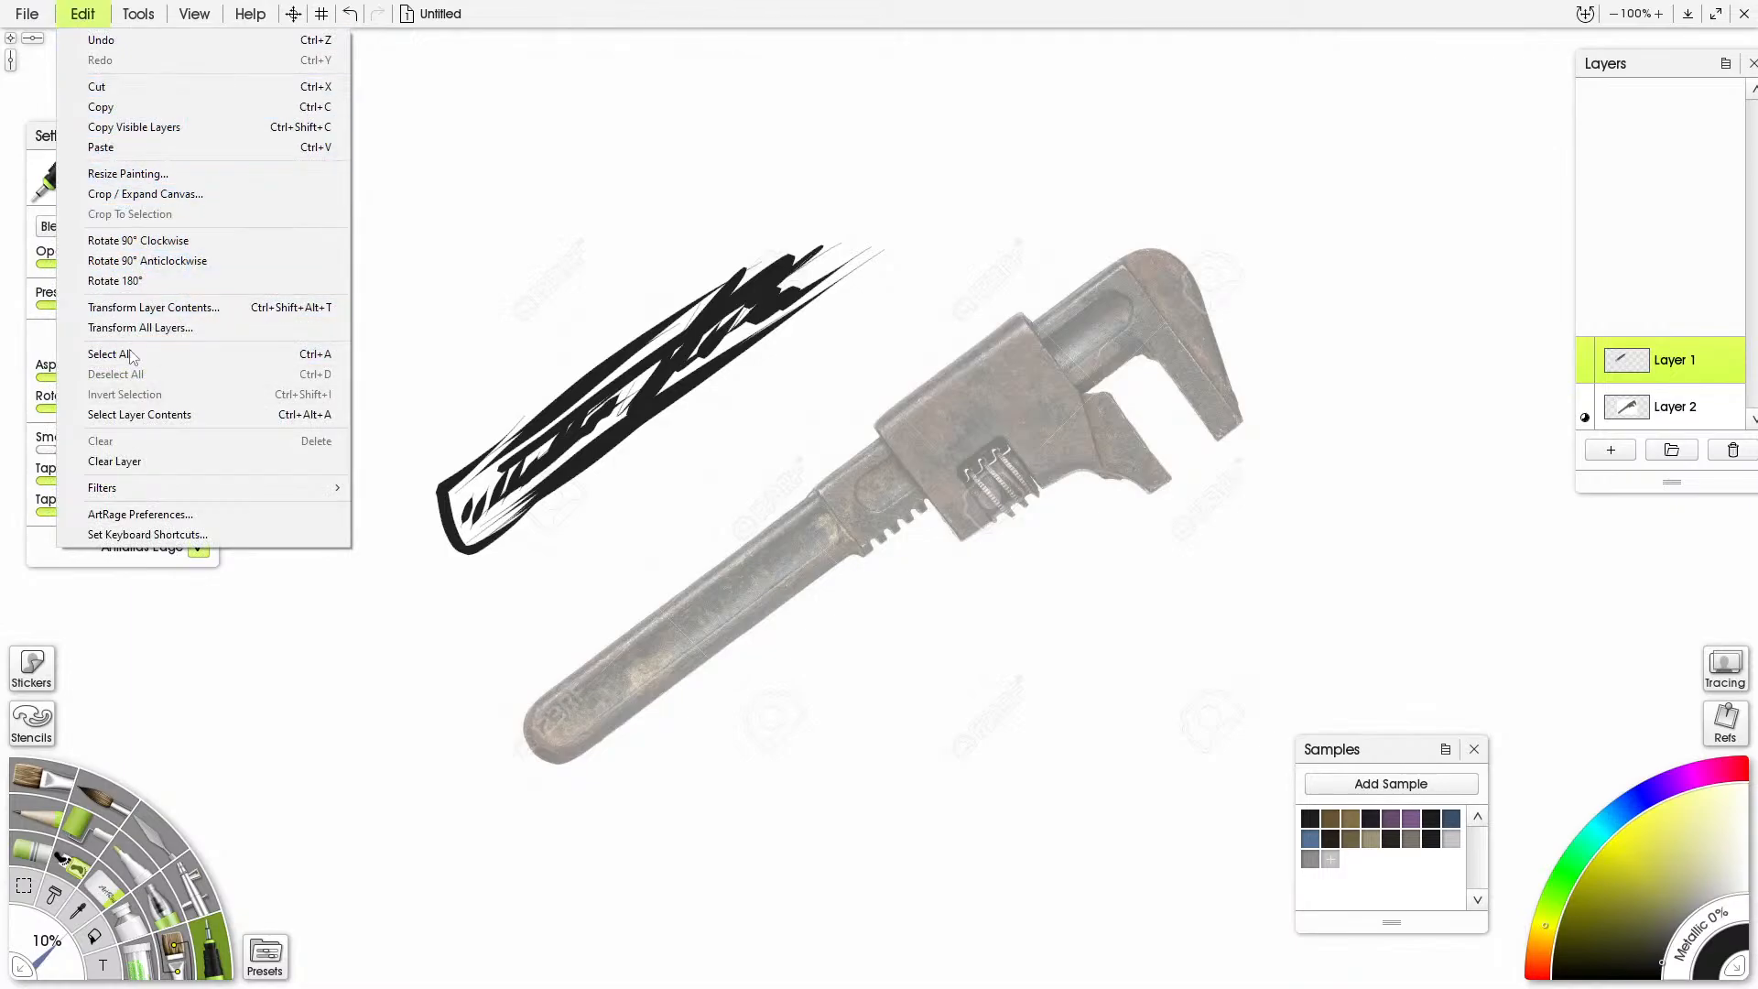
{"action": "left_click", "coordinate": [140, 461]}
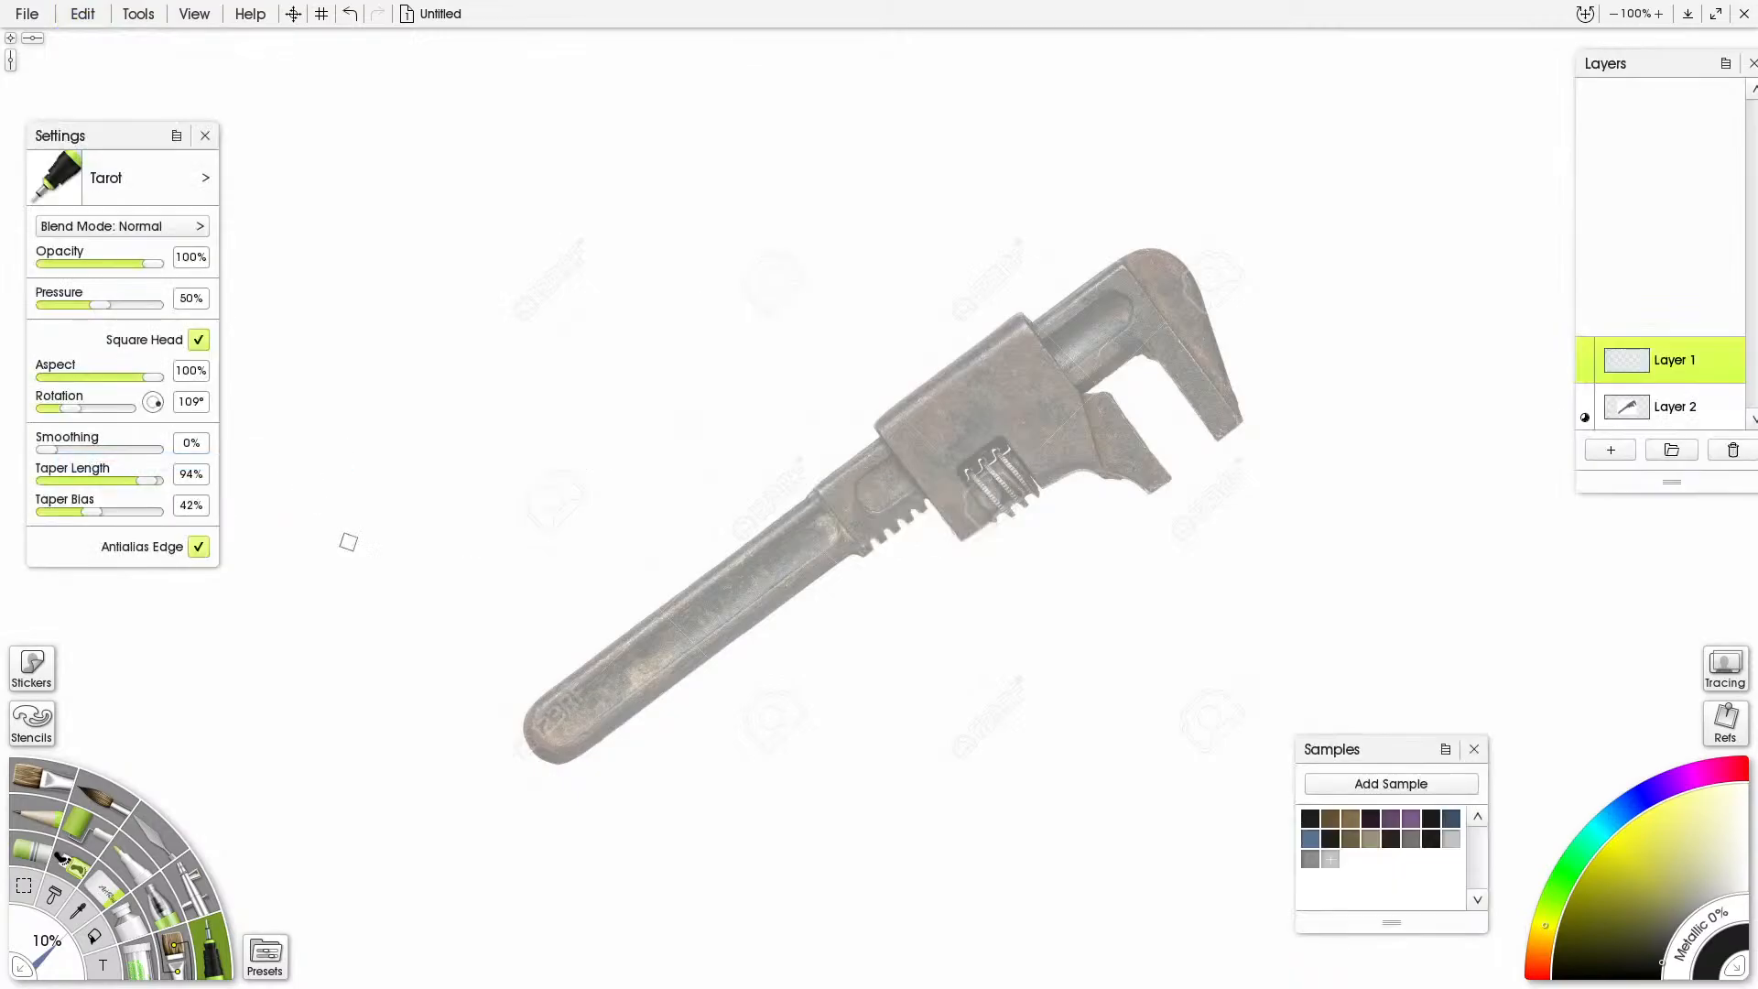
Try the Hard Stiff ink pen preset with a few handle and hatching strokes, and clear the layer
{"action": "left_click", "coordinate": [202, 181]}
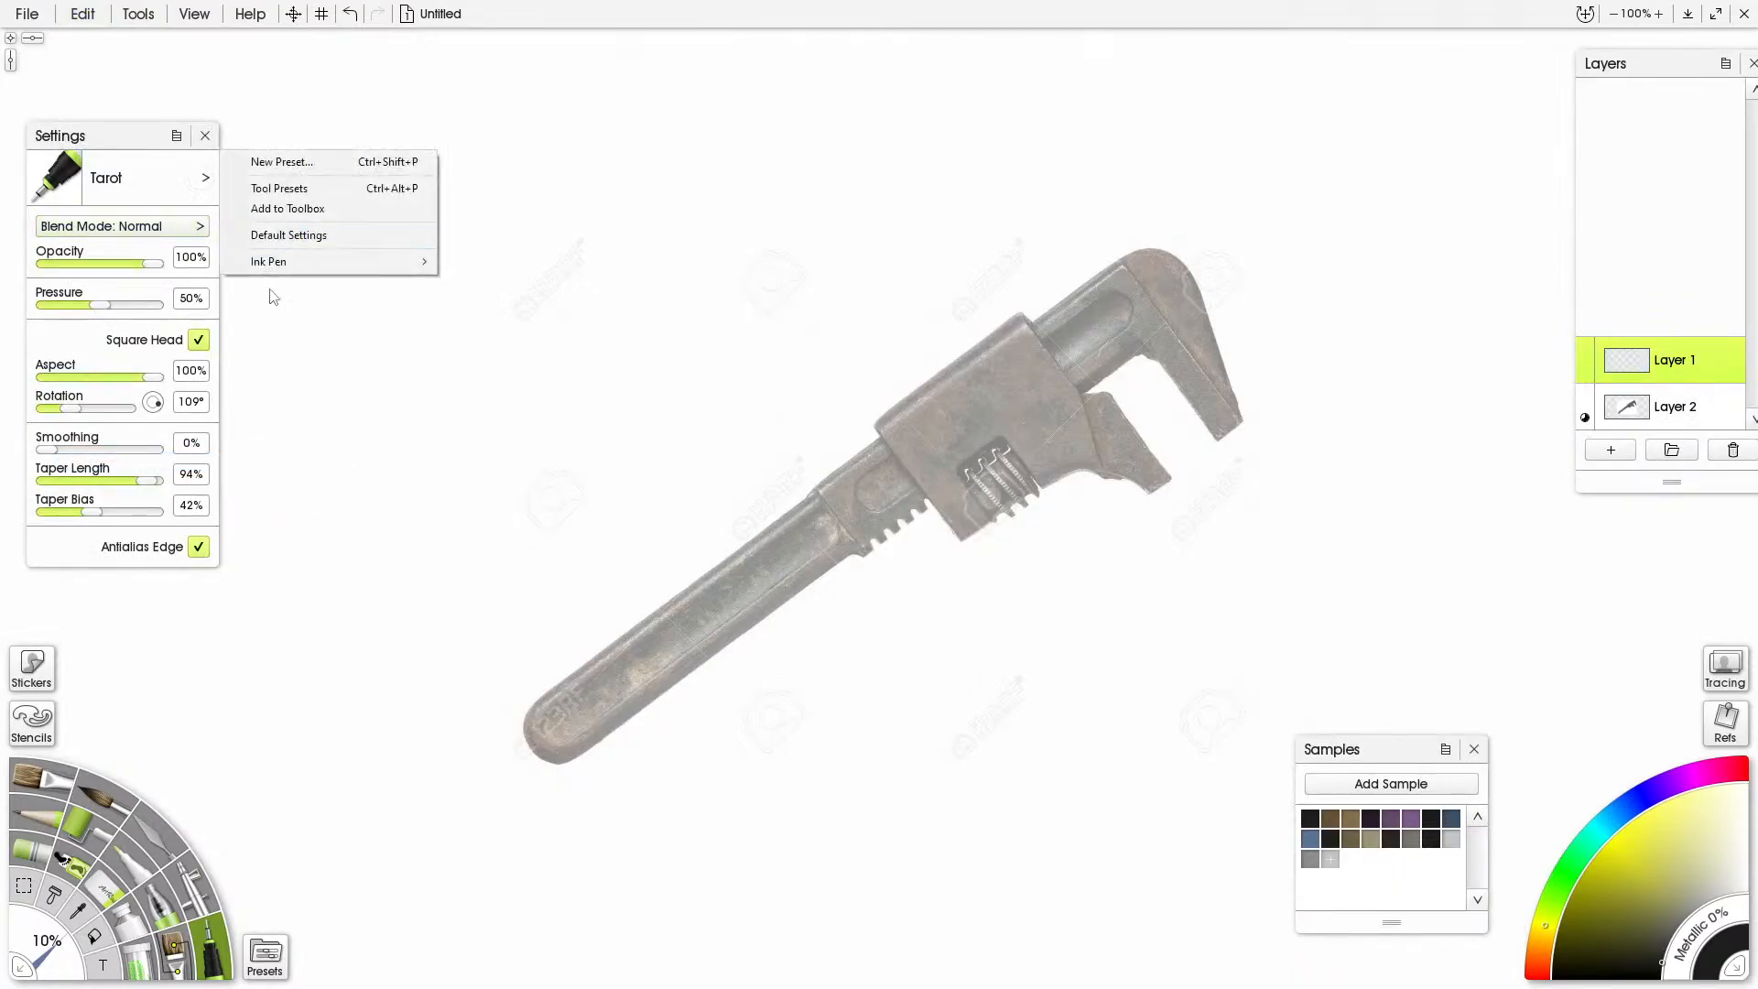
{"action": "mouse_move", "coordinate": [261, 263]}
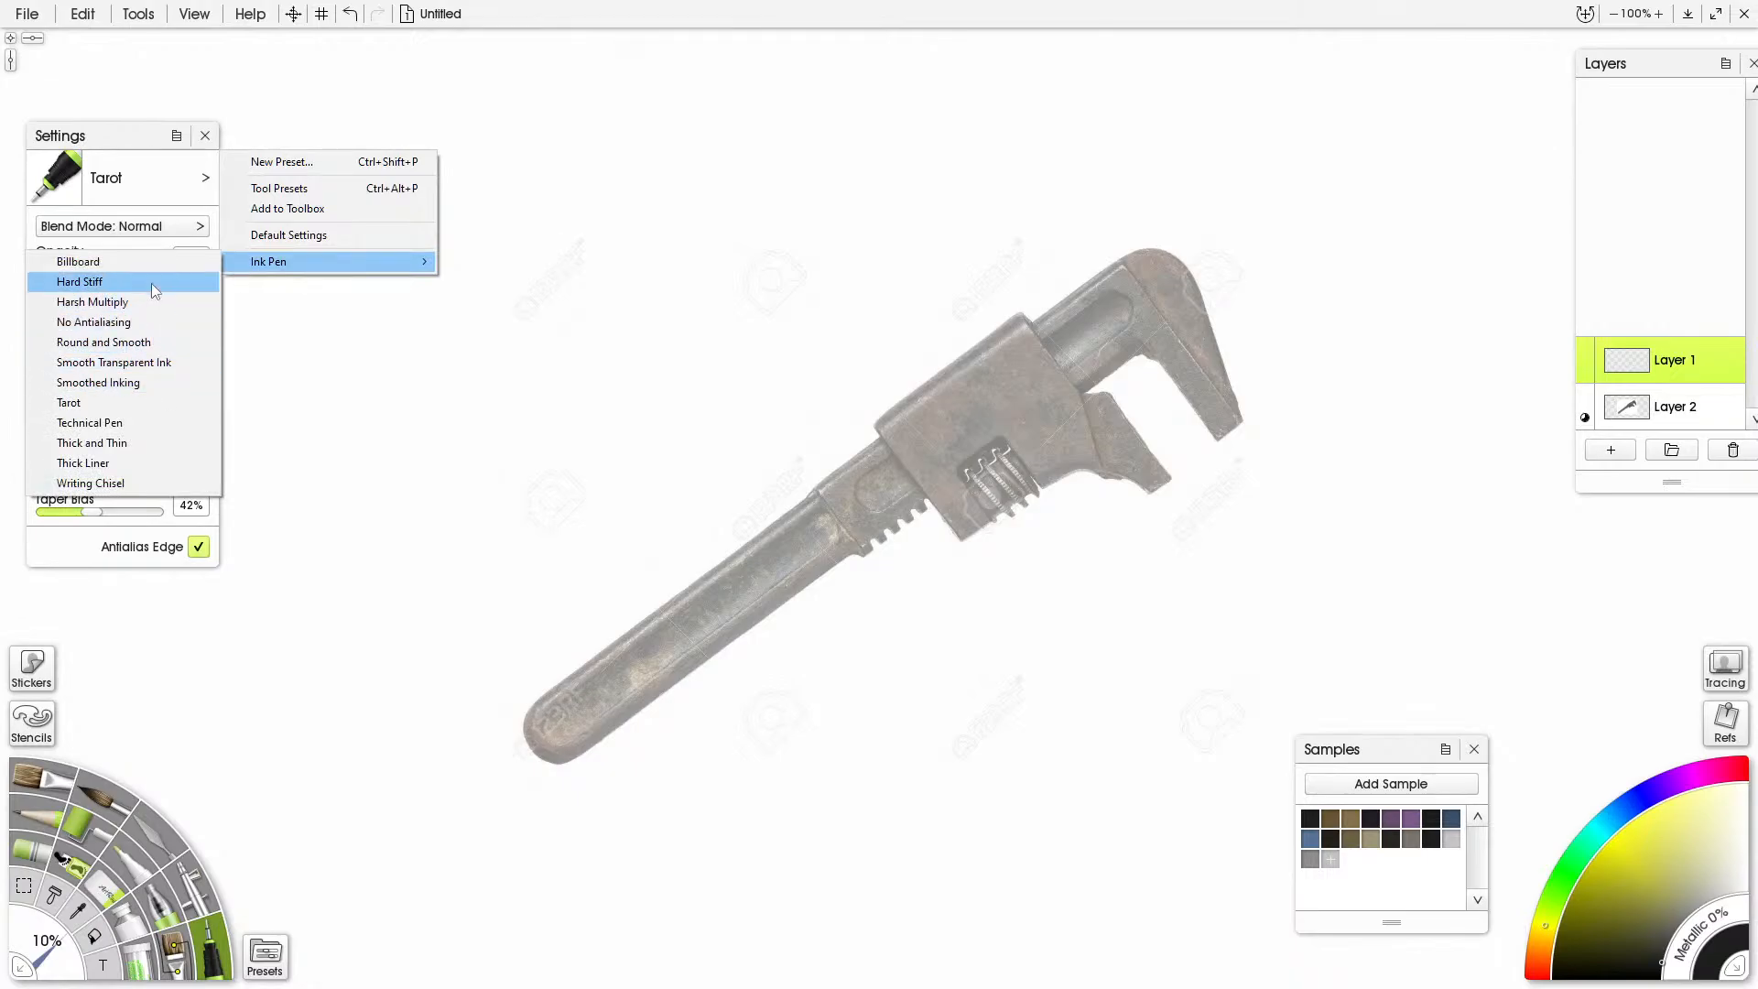
{"action": "left_click", "coordinate": [152, 290]}
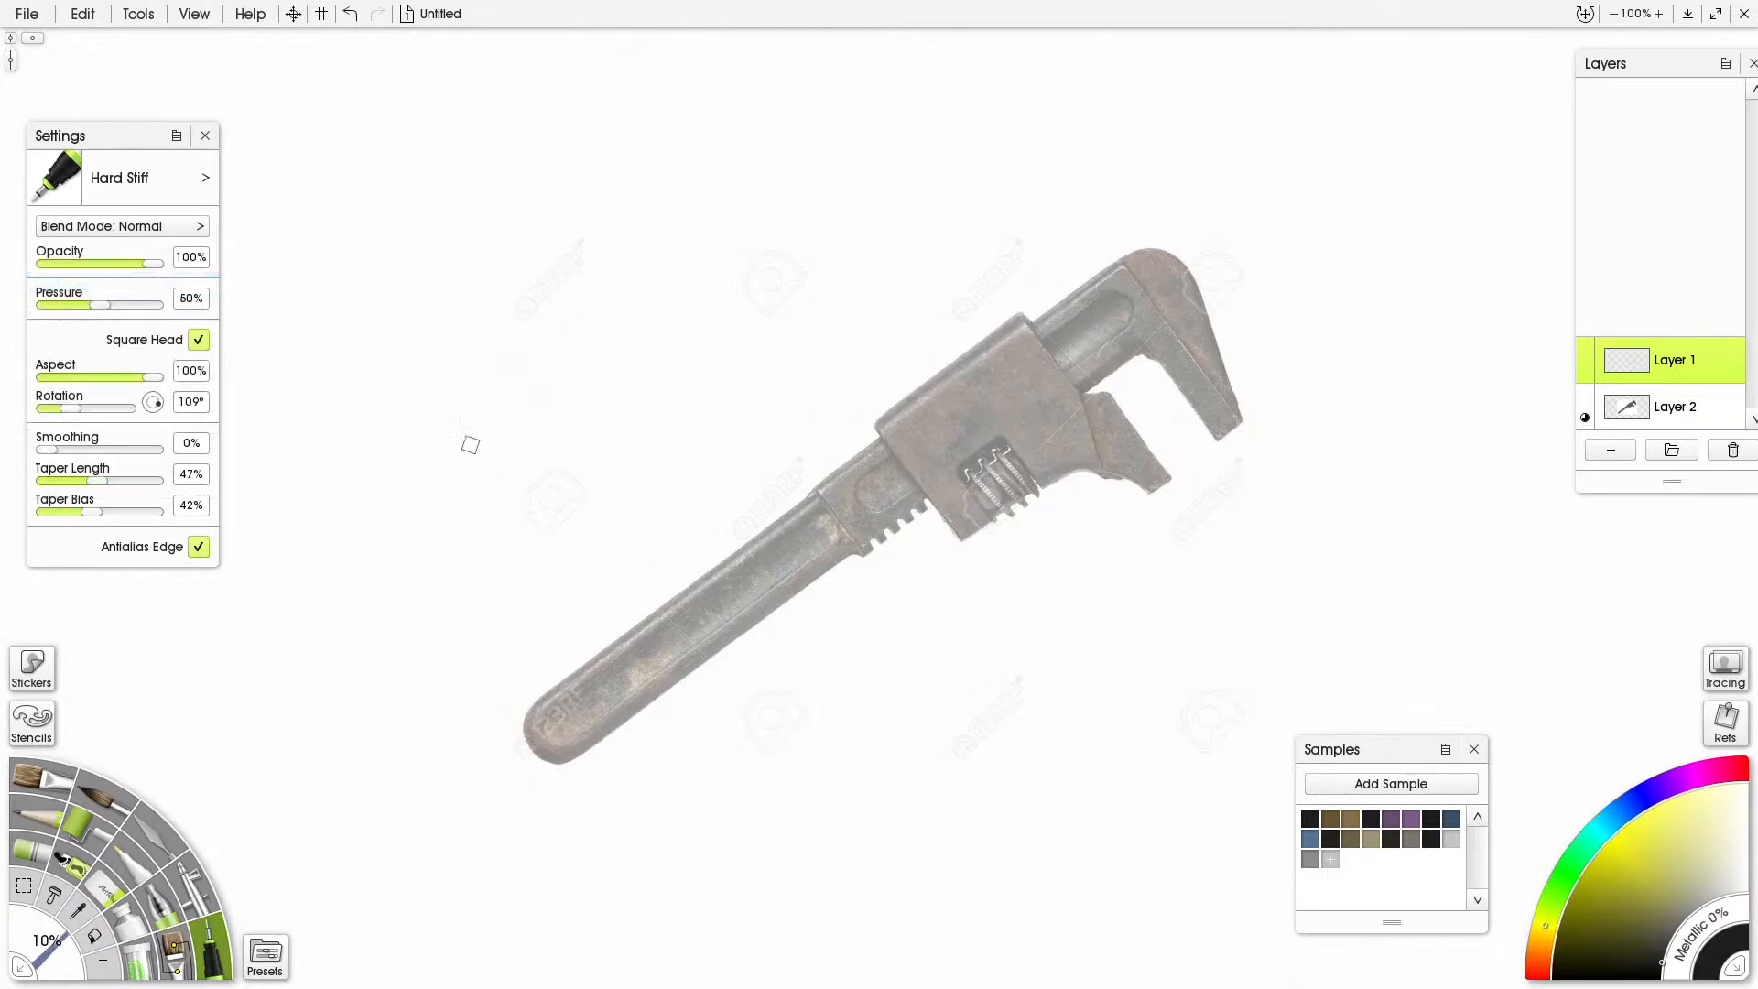
{"action": "left_click_drag", "start_coordinate": [418, 513], "coordinate": [568, 365]}
{"action": "mouse_move", "coordinate": [418, 519]}
{"action": "left_mouse_down"}
{"action": "mouse_move", "coordinate": [451, 559]}
{"action": "mouse_move", "coordinate": [614, 415]}
{"action": "left_mouse_up"}
{"action": "mouse_move", "coordinate": [446, 492]}
{"action": "left_mouse_down"}
{"action": "mouse_move", "coordinate": [437, 531]}
{"action": "mouse_move", "coordinate": [464, 543]}
{"action": "left_mouse_up"}
{"action": "left_click_drag", "start_coordinate": [478, 467], "coordinate": [484, 533]}
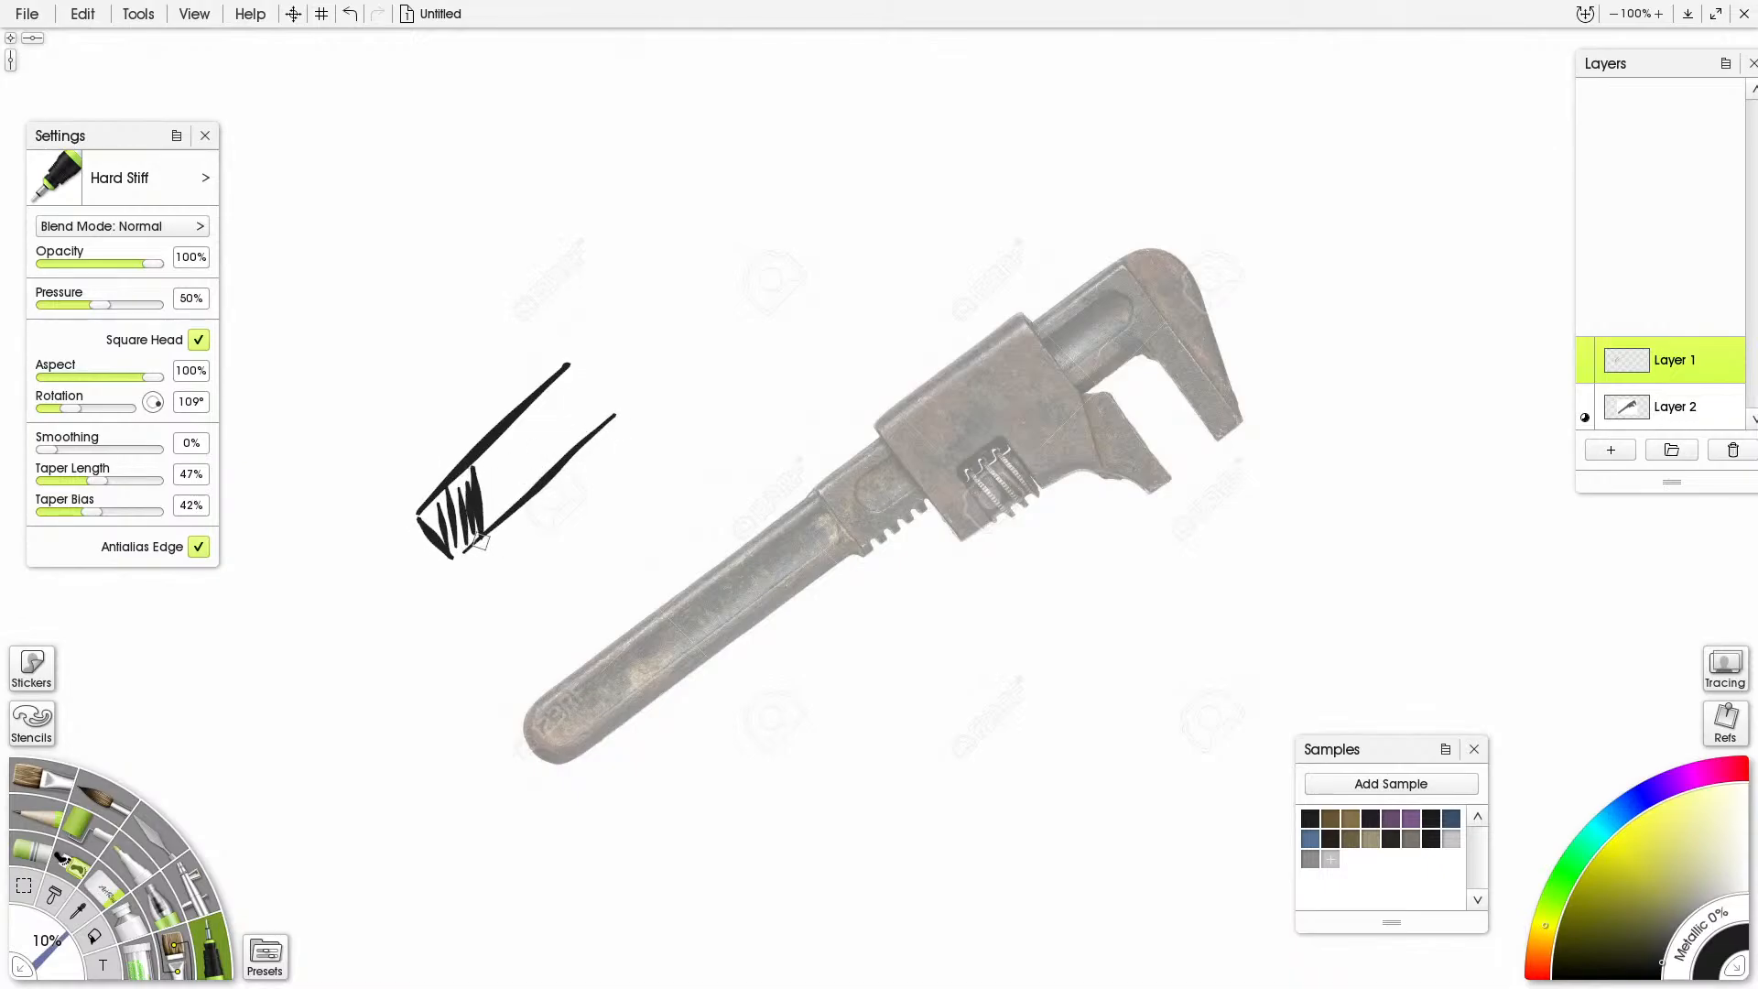
{"action": "left_click", "coordinate": [83, 13]}
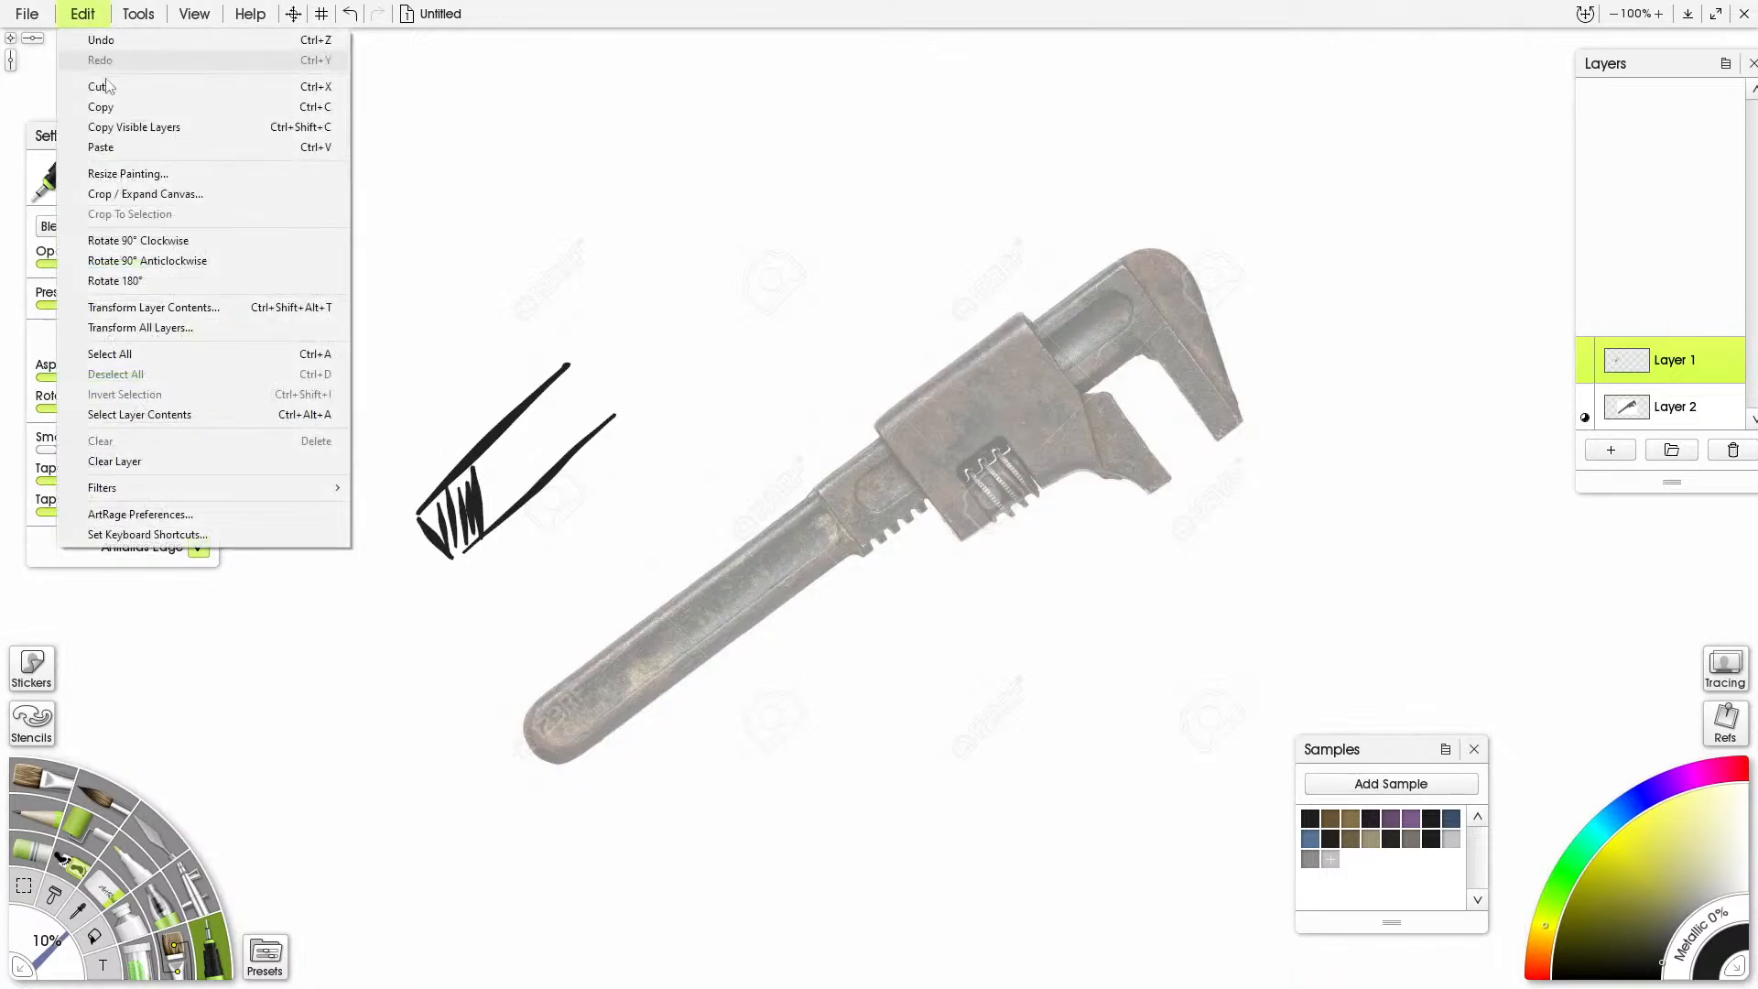
{"action": "left_click", "coordinate": [114, 460]}
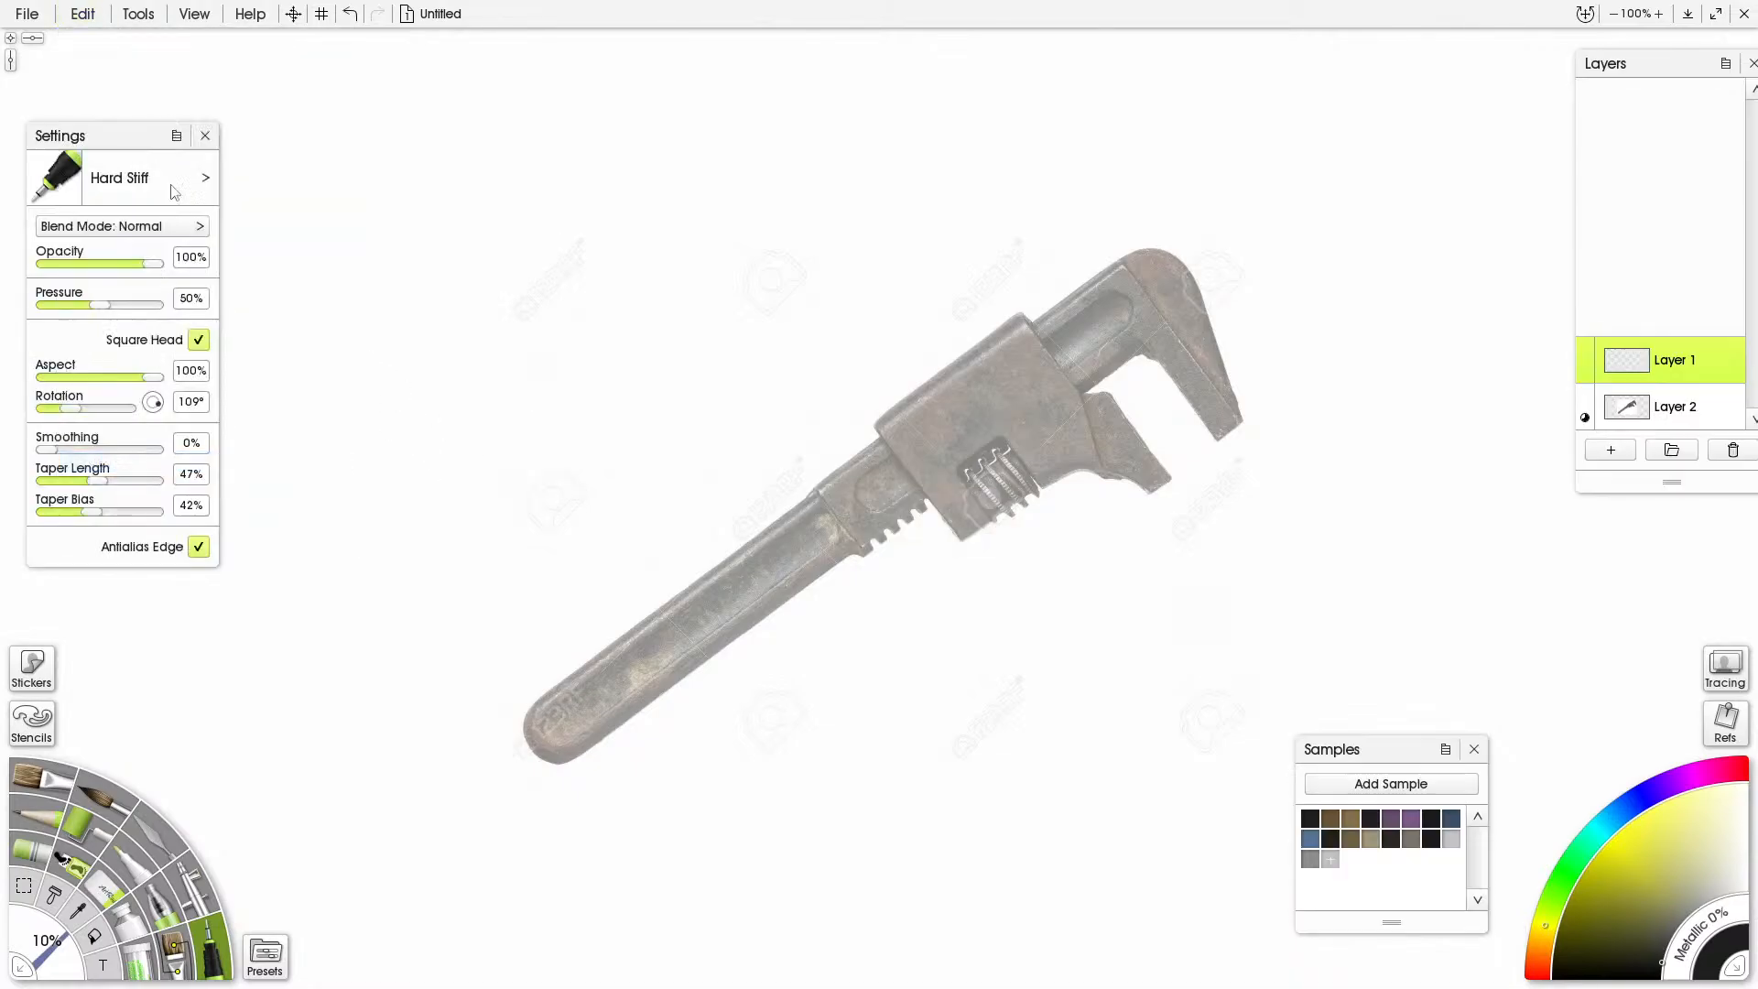
Switch the Ink Pen to the Technical Pen preset
{"action": "left_click", "coordinate": [205, 178]}
{"action": "mouse_move", "coordinate": [308, 271]}
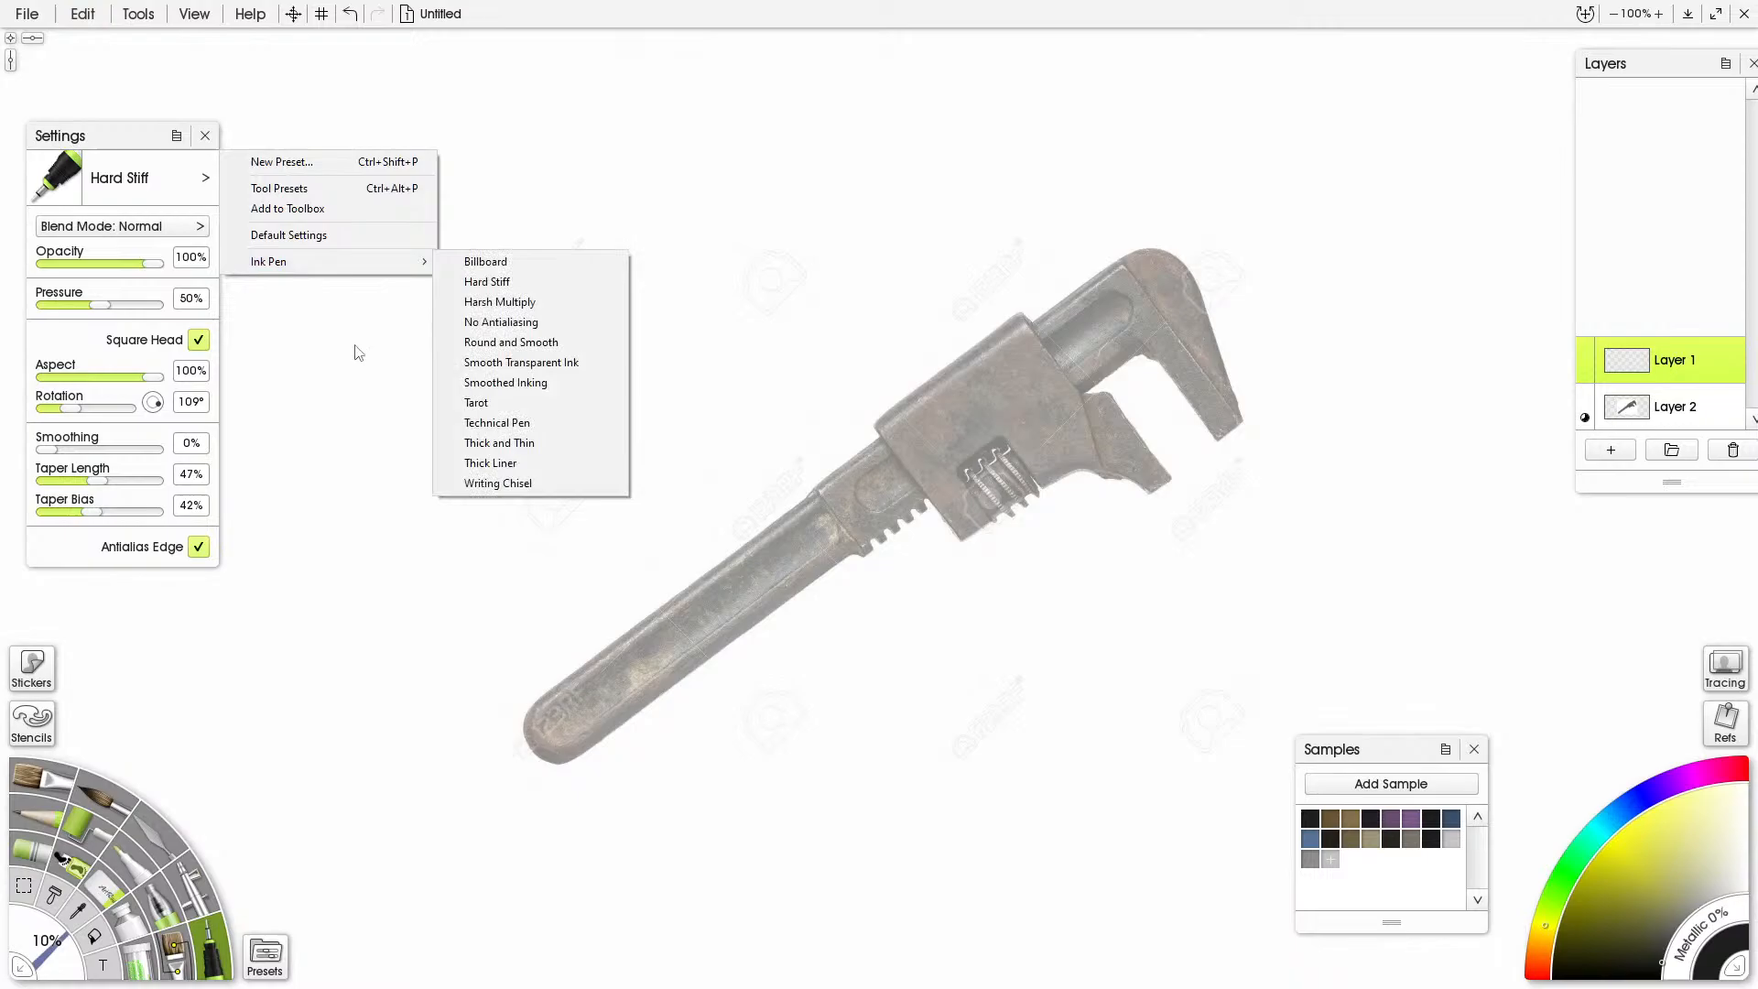
{"action": "left_click", "coordinate": [532, 422]}
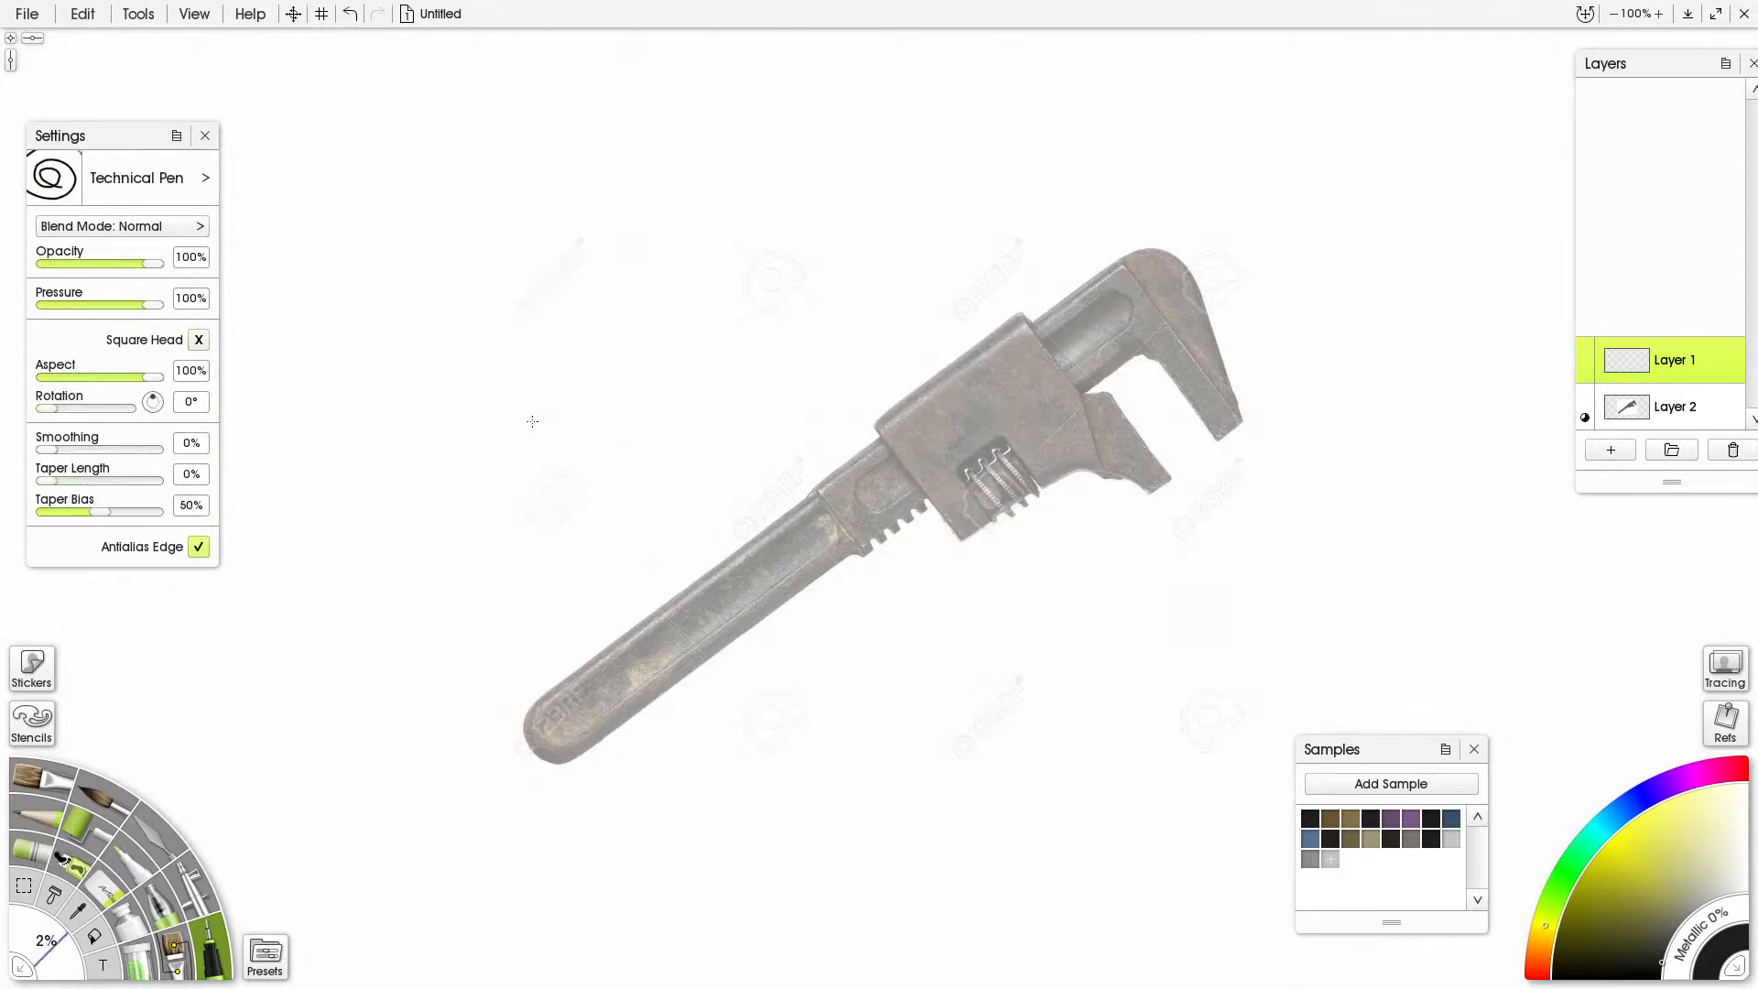
Sketch test handle lines with the Technical Pen beside the photo and erase them
{"action": "left_click_drag", "start_coordinate": [428, 496], "coordinate": [556, 393]}
{"action": "mouse_move", "coordinate": [429, 499]}
{"action": "left_mouse_down"}
{"action": "mouse_move", "coordinate": [461, 531]}
{"action": "mouse_move", "coordinate": [606, 438]}
{"action": "left_mouse_up"}
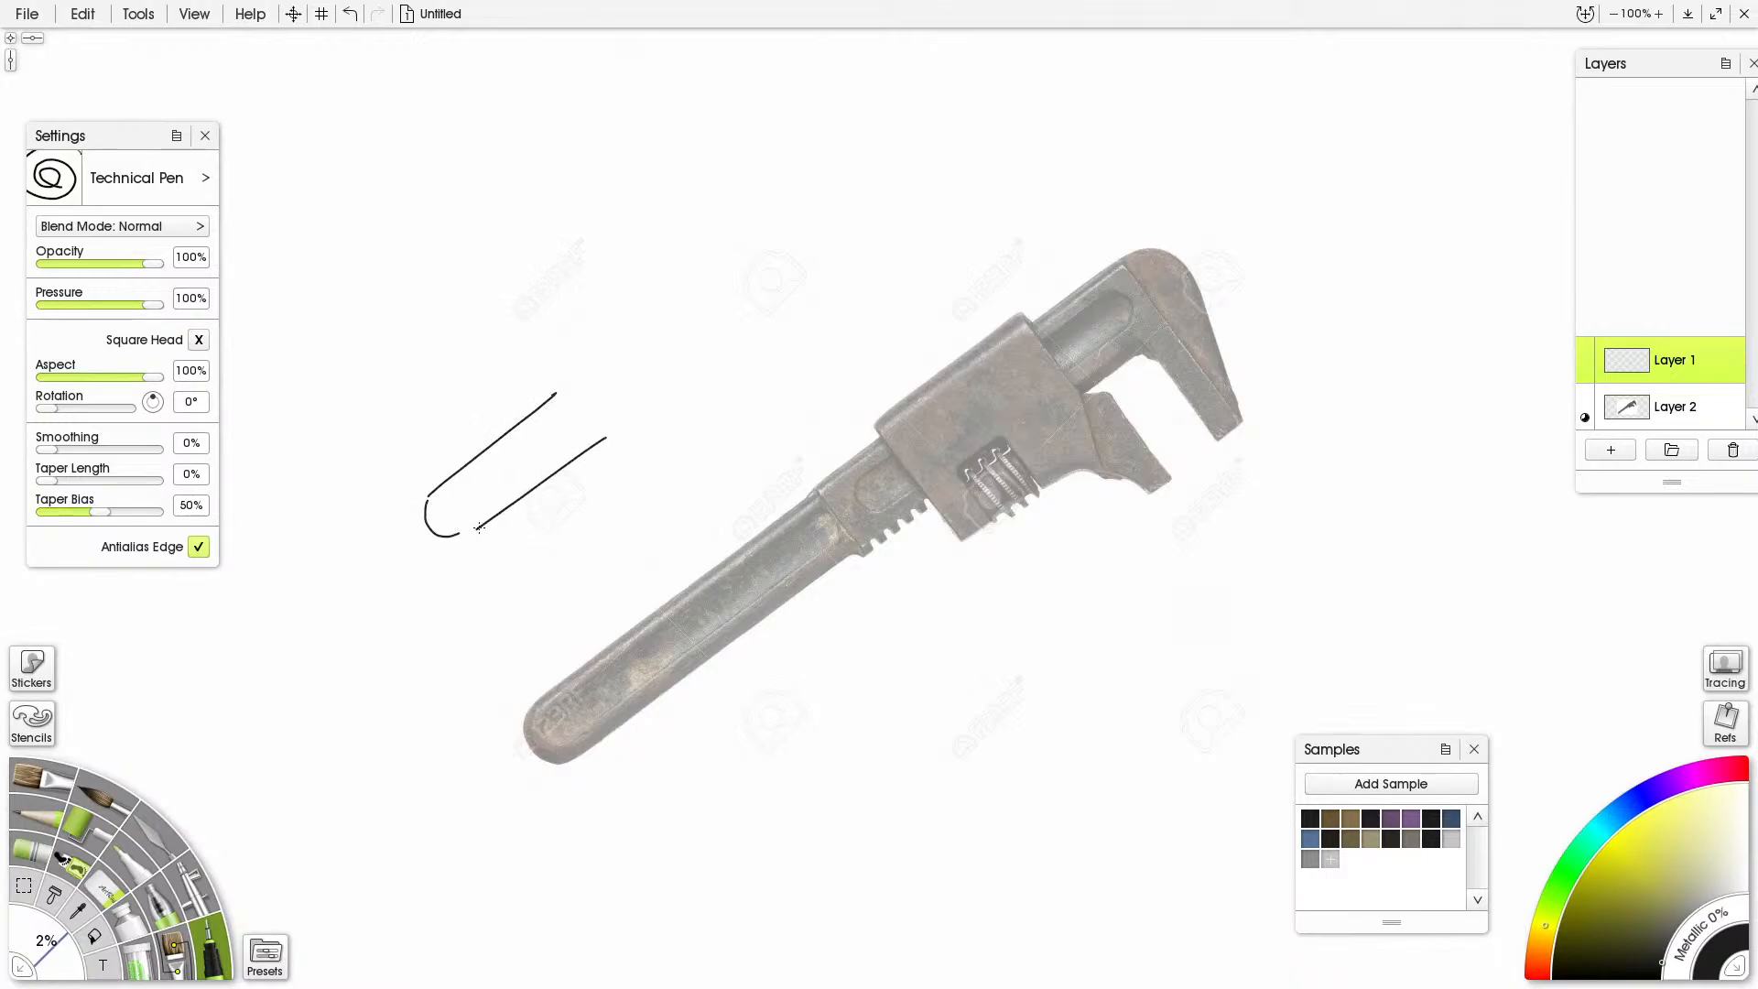
{"action": "mouse_move", "coordinate": [475, 533]}
{"action": "left_mouse_down"}
{"action": "mouse_move", "coordinate": [547, 486]}
{"action": "mouse_move", "coordinate": [471, 527]}
{"action": "left_mouse_up"}
{"action": "mouse_move", "coordinate": [595, 446]}
{"action": "left_mouse_down"}
{"action": "mouse_move", "coordinate": [488, 523]}
{"action": "mouse_move", "coordinate": [613, 431]}
{"action": "left_mouse_up"}
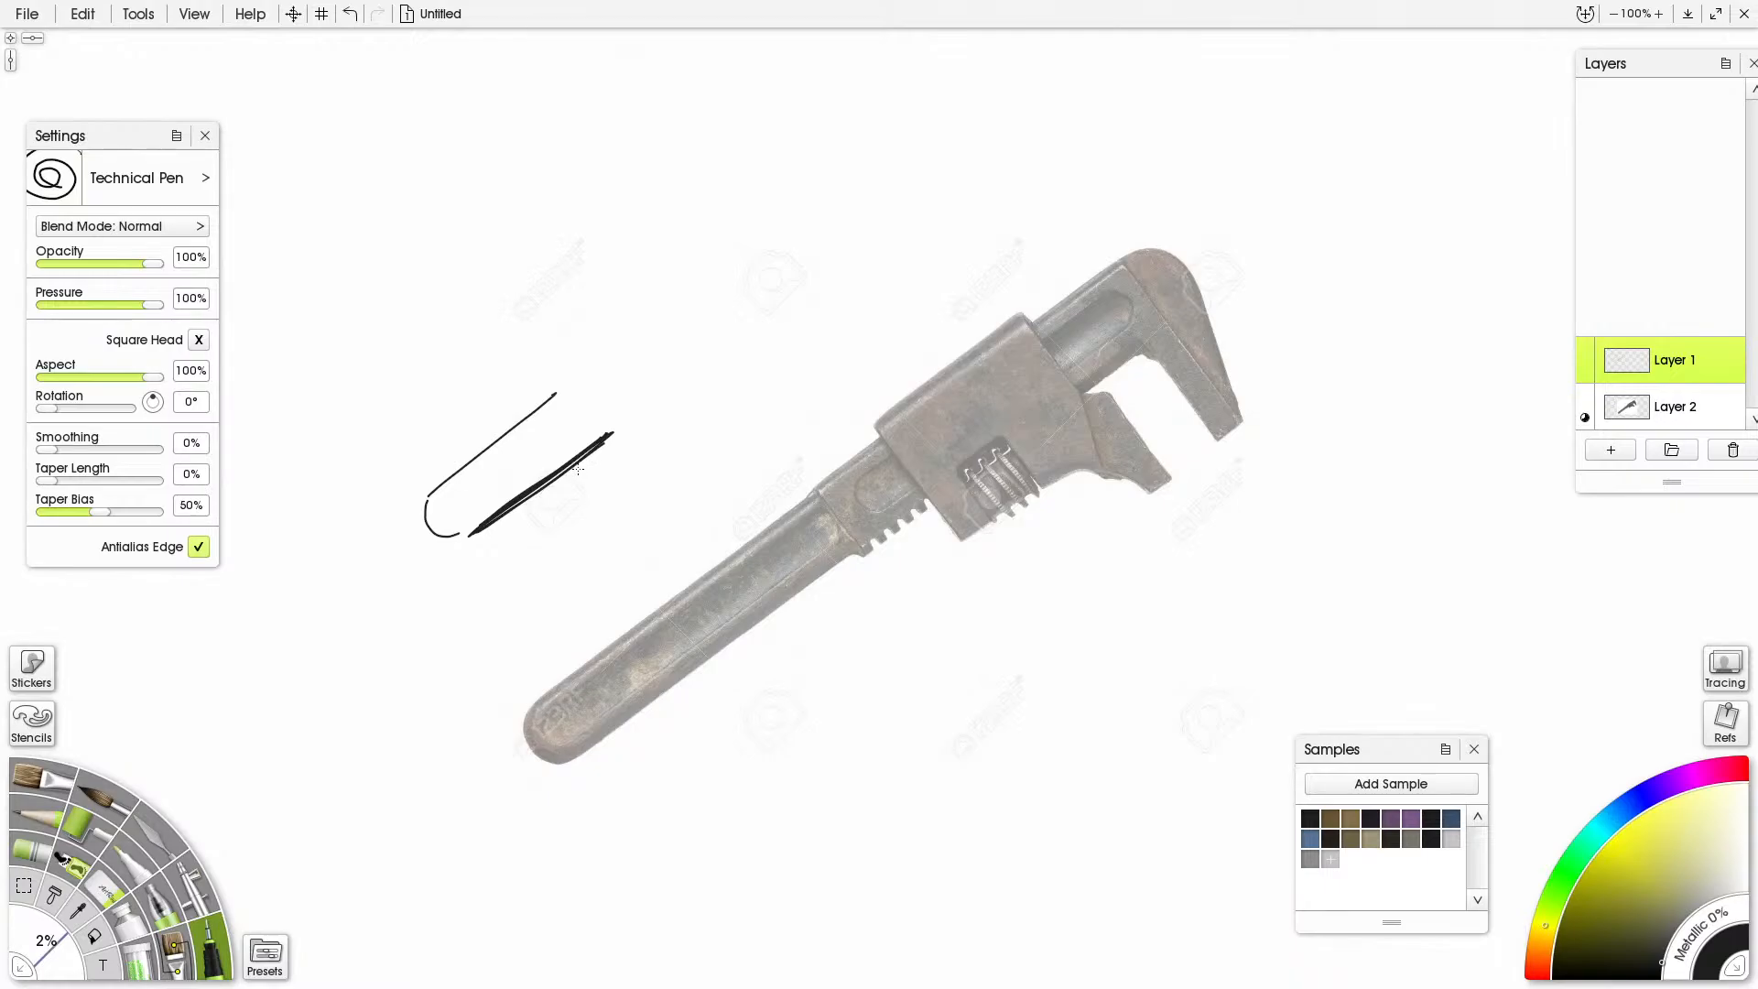
{"action": "left_click", "coordinate": [106, 892]}
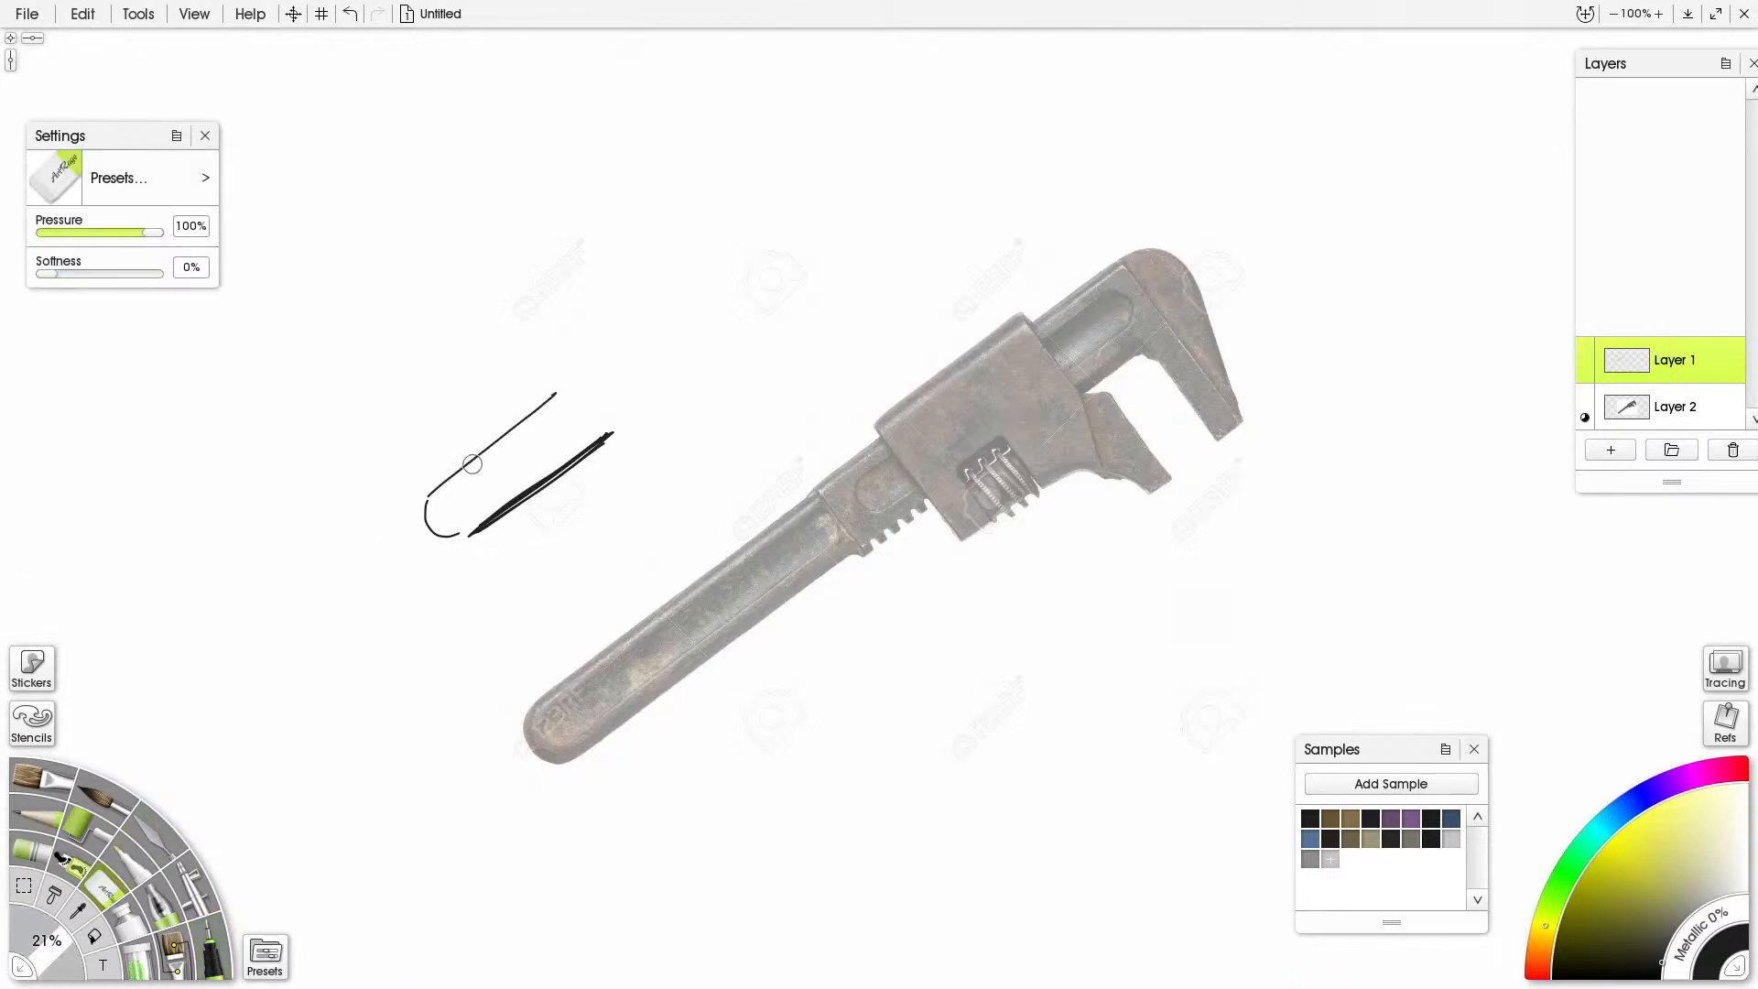
{"action": "mouse_move", "coordinate": [470, 464]}
{"action": "left_mouse_down"}
{"action": "mouse_move", "coordinate": [426, 475]}
{"action": "mouse_move", "coordinate": [565, 464]}
{"action": "mouse_move", "coordinate": [476, 459]}
{"action": "mouse_move", "coordinate": [553, 396]}
{"action": "left_mouse_up"}
Trace the wrench handle's rounded end, part of its lower edge, the collar edge and the first rack teeth with the Technical Pen
{"action": "left_click", "coordinate": [216, 955]}
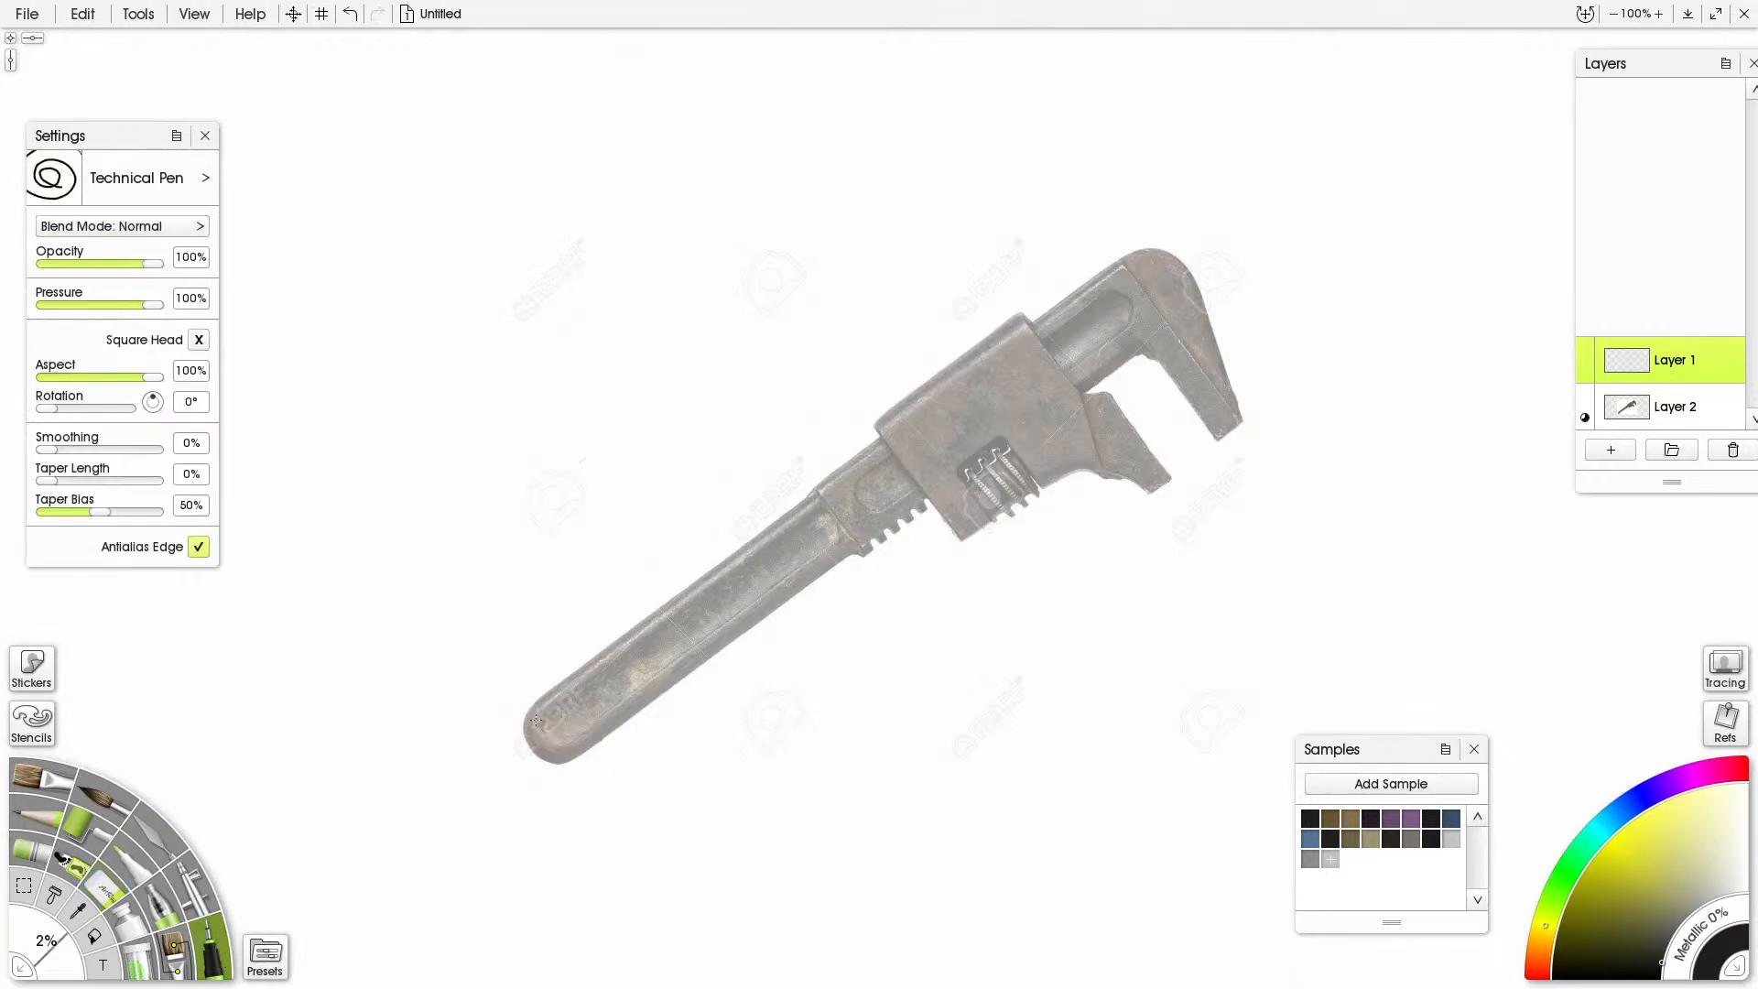
{"action": "mouse_move", "coordinate": [528, 752]}
{"action": "left_mouse_down"}
{"action": "mouse_move", "coordinate": [572, 763]}
{"action": "mouse_move", "coordinate": [636, 727]}
{"action": "mouse_move", "coordinate": [572, 757]}
{"action": "mouse_move", "coordinate": [673, 680]}
{"action": "left_mouse_up"}
{"action": "left_click_drag", "start_coordinate": [576, 753], "coordinate": [619, 723]}
{"action": "left_click_drag", "start_coordinate": [820, 494], "coordinate": [862, 556]}
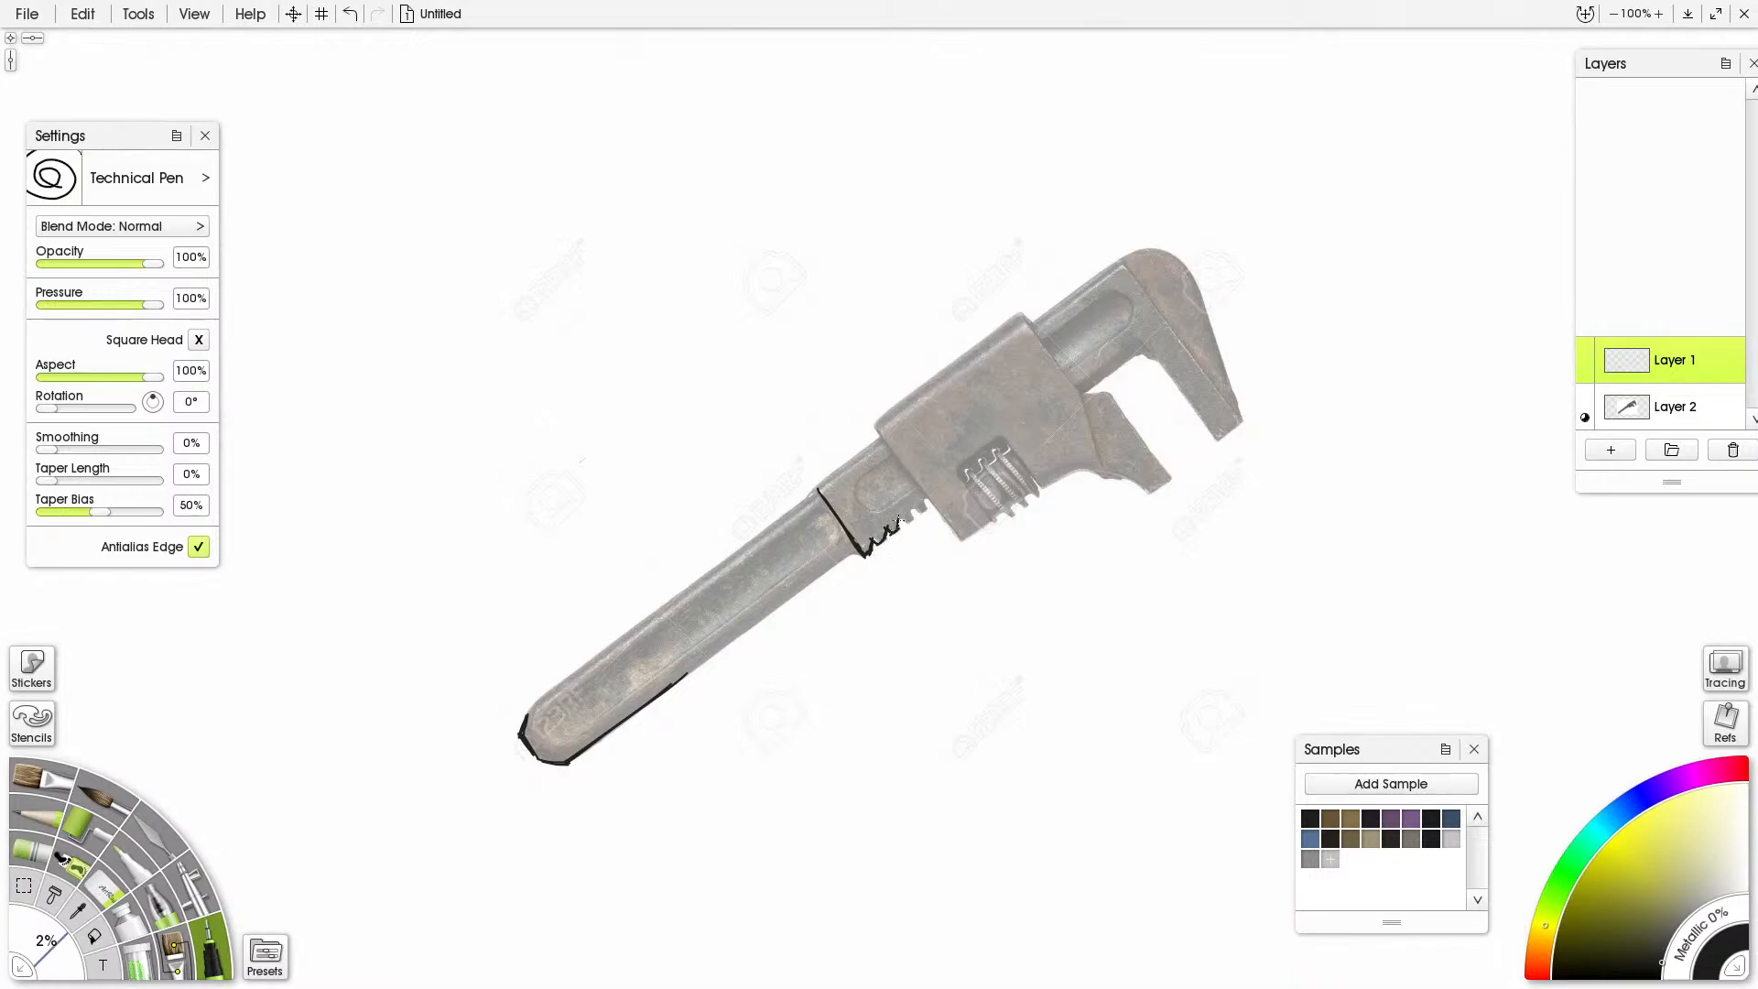
With the pen at 3%, trace the remaining rack teeth, the collar slot, and the sliding block's near side, worm recess and lower jaw-side edges
{"action": "left_click_drag", "start_coordinate": [51, 943], "coordinate": [57, 952]}
{"action": "mouse_move", "coordinate": [859, 482]}
{"action": "left_mouse_down"}
{"action": "mouse_move", "coordinate": [889, 464]}
{"action": "mouse_move", "coordinate": [907, 488]}
{"action": "mouse_move", "coordinate": [866, 449]}
{"action": "mouse_move", "coordinate": [884, 438]}
{"action": "mouse_move", "coordinate": [932, 499]}
{"action": "left_mouse_up"}
{"action": "left_click_drag", "start_coordinate": [877, 423], "coordinate": [945, 513]}
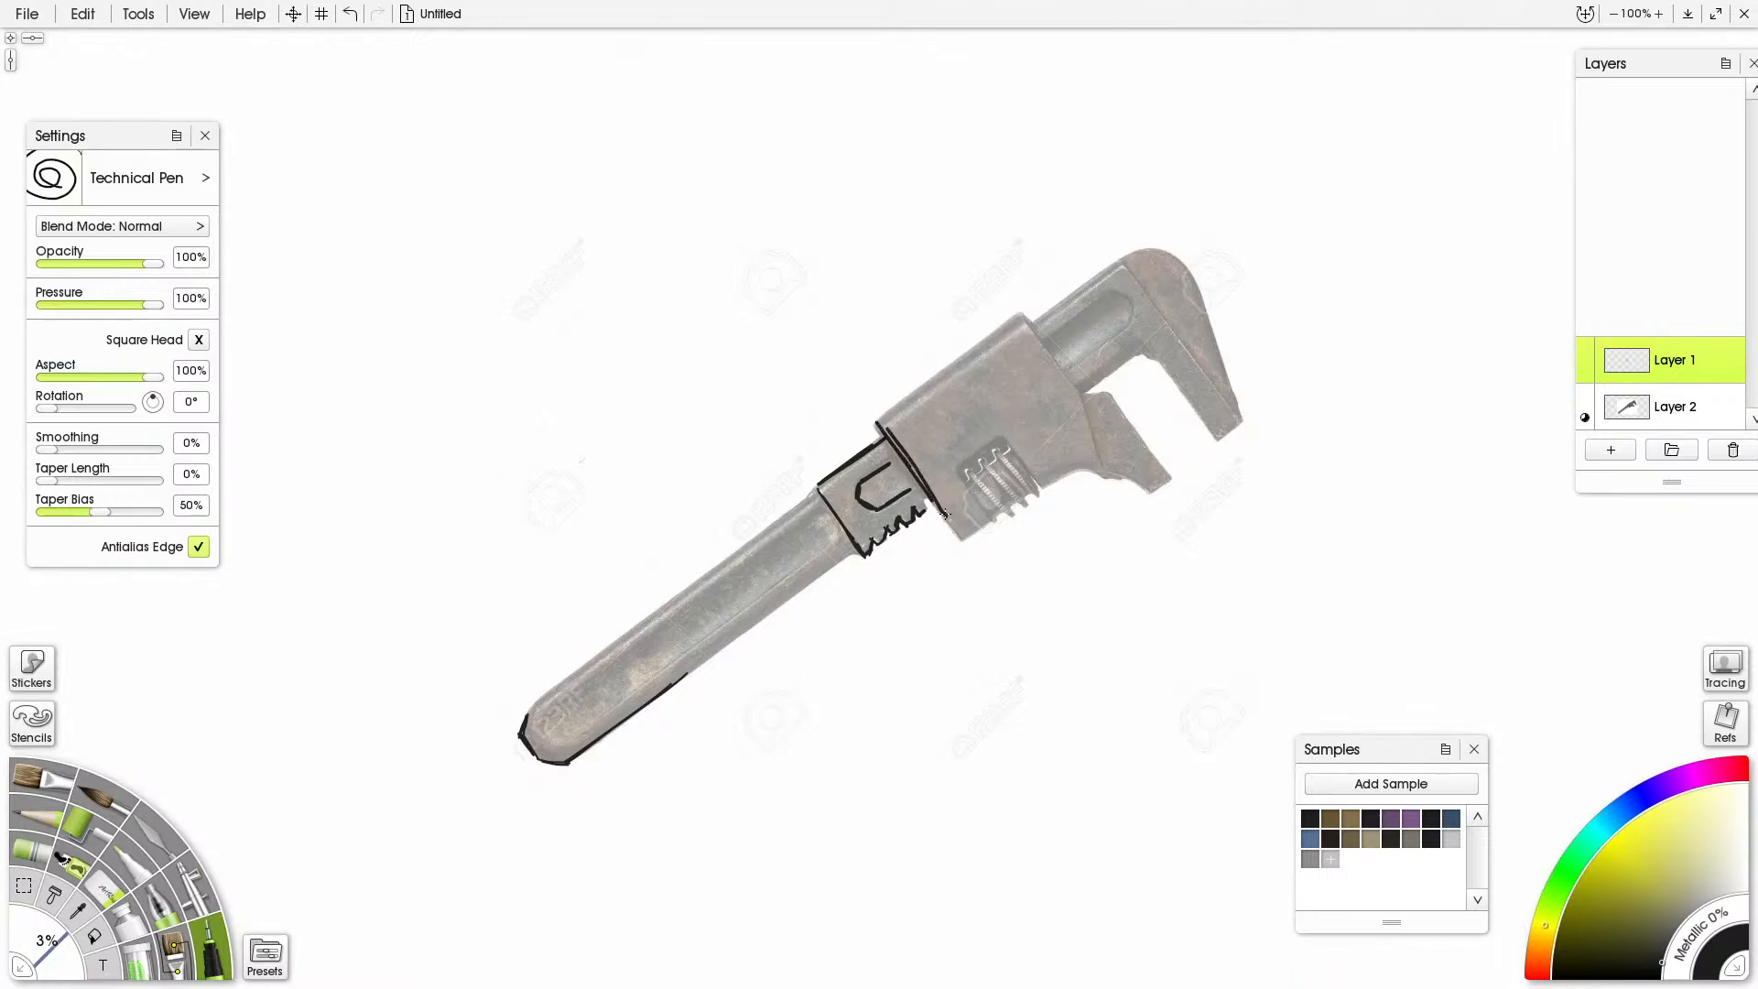
{"action": "key", "text": "ctrl+z"}
{"action": "mouse_move", "coordinate": [933, 508]}
{"action": "left_mouse_down"}
{"action": "mouse_move", "coordinate": [961, 542]}
{"action": "mouse_move", "coordinate": [981, 516]}
{"action": "left_mouse_up"}
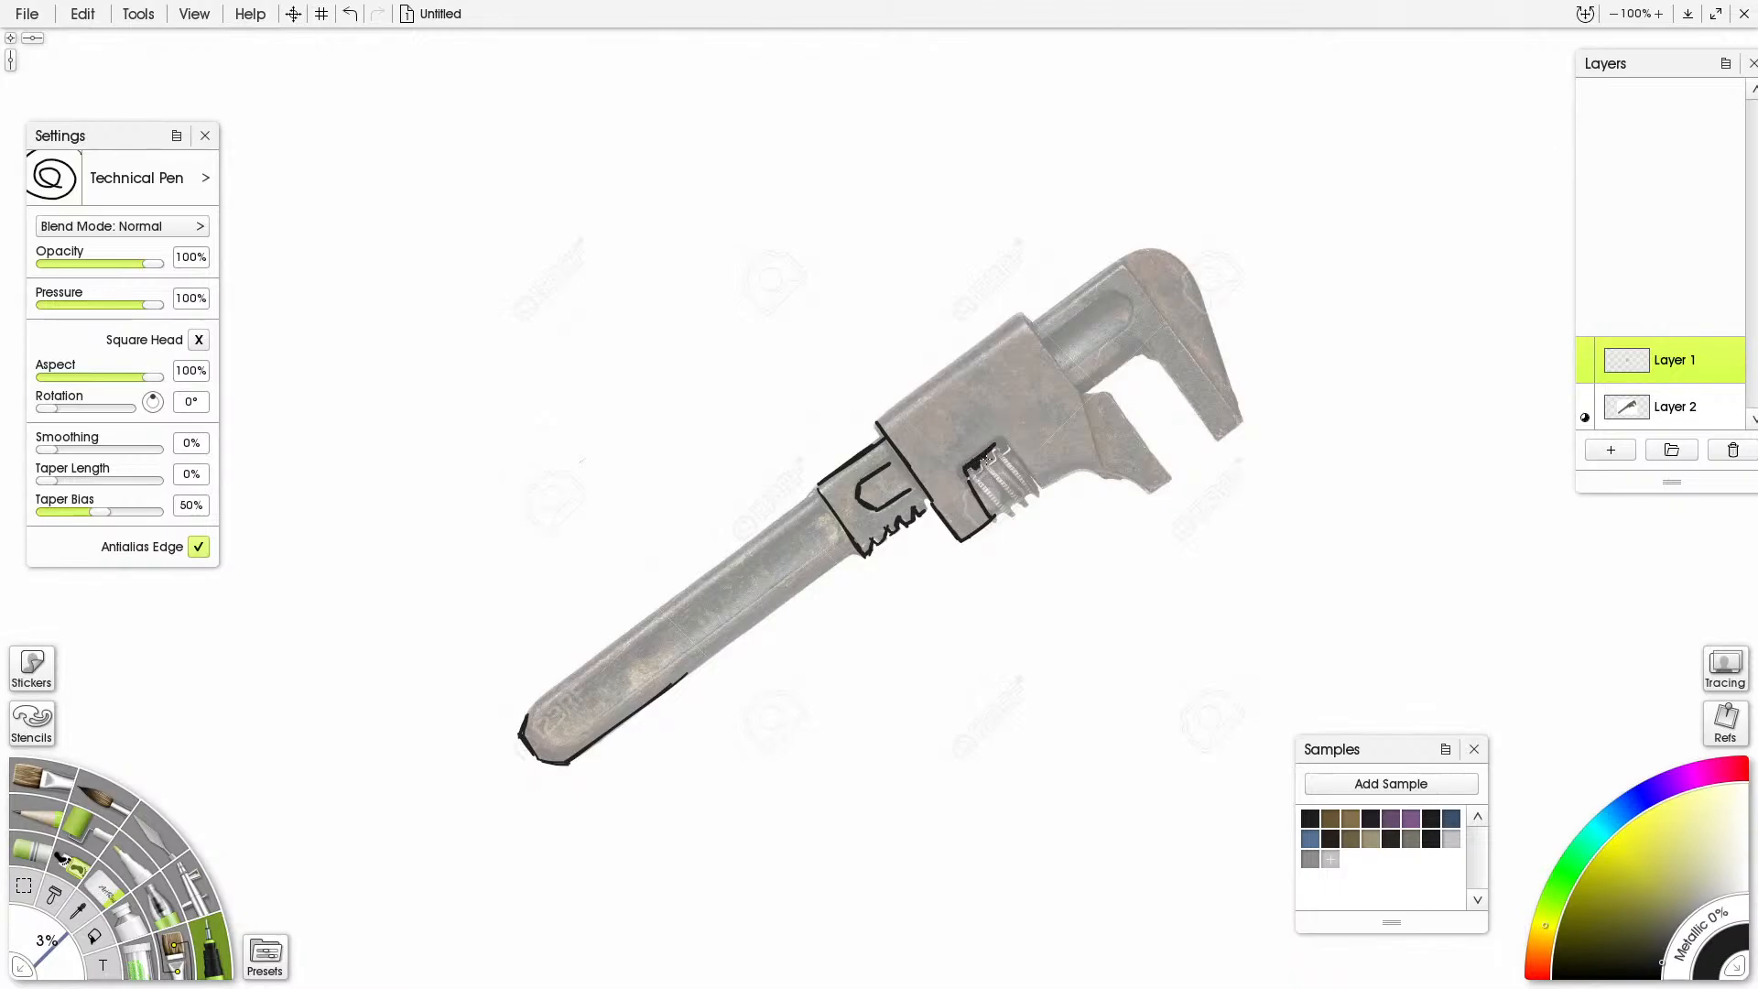
{"action": "mouse_move", "coordinate": [1006, 447]}
{"action": "left_mouse_down"}
{"action": "mouse_move", "coordinate": [1054, 487]}
{"action": "mouse_move", "coordinate": [1036, 480]}
{"action": "mouse_move", "coordinate": [1075, 469]}
{"action": "mouse_move", "coordinate": [1041, 489]}
{"action": "mouse_move", "coordinate": [1103, 474]}
{"action": "left_mouse_up"}
{"action": "left_click_drag", "start_coordinate": [1082, 395], "coordinate": [1095, 457]}
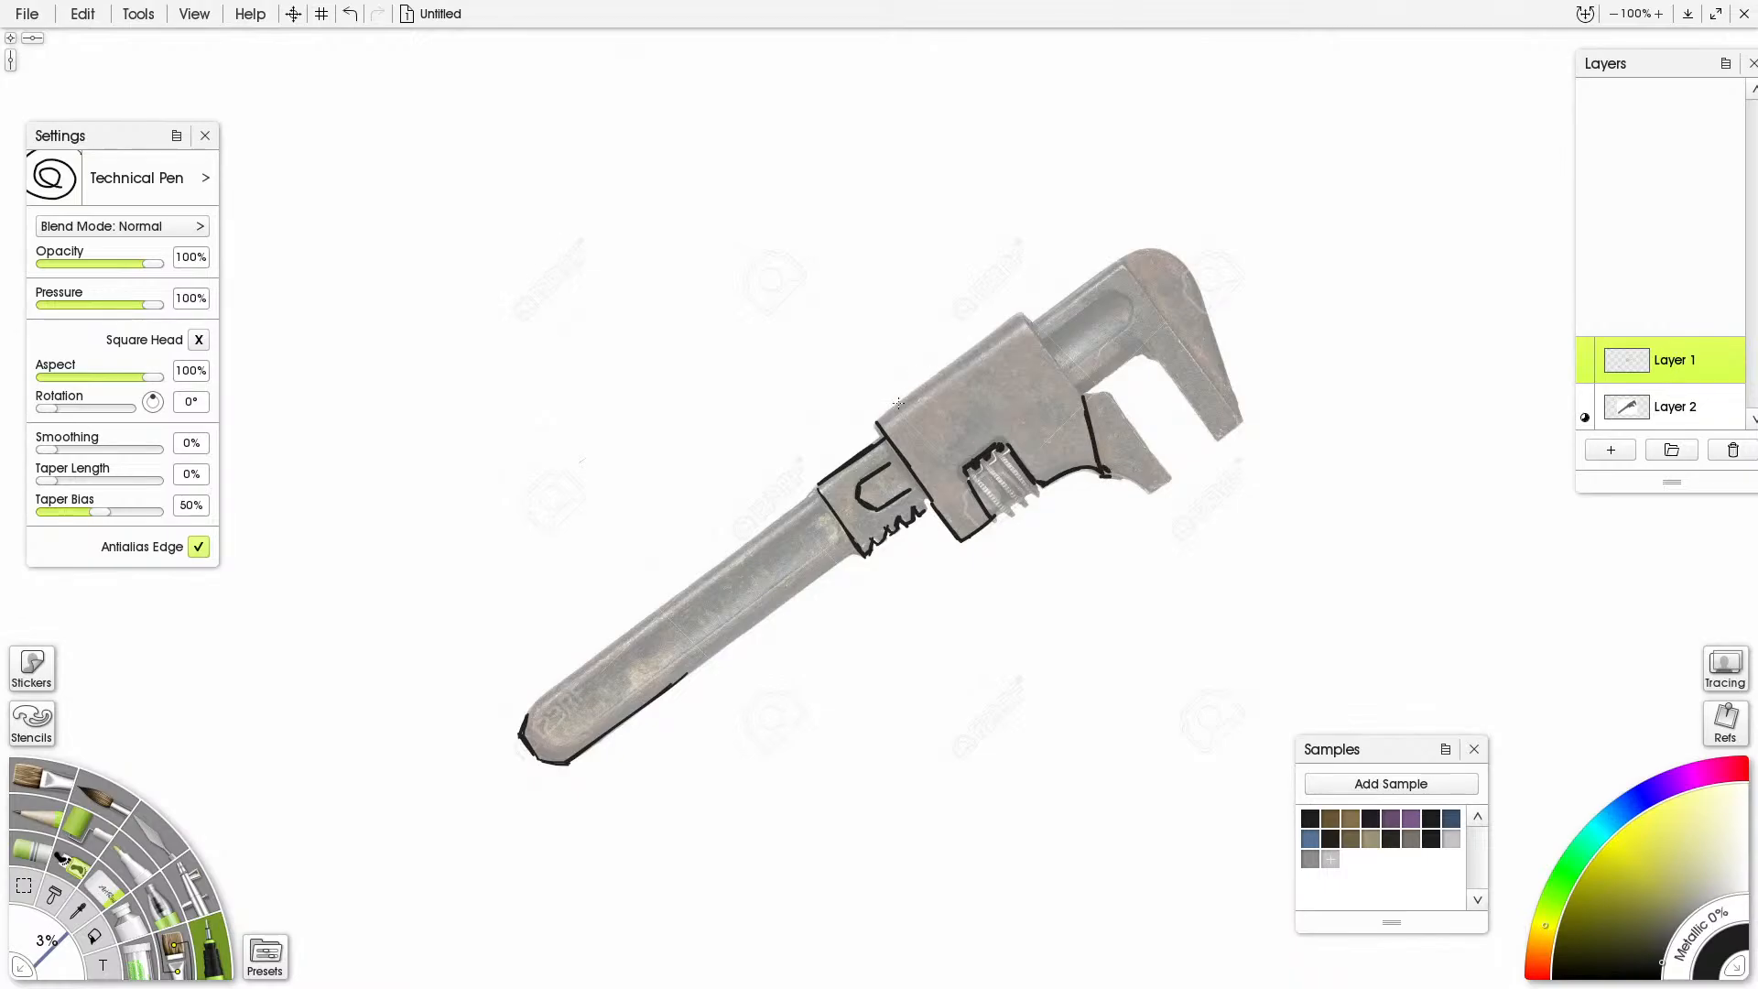
Trace the sliding block's top edge and the upper shaft's outline, and ink and hatch the slot in the shaft
{"action": "left_click_drag", "start_coordinate": [878, 420], "coordinate": [1007, 325]}
{"action": "key", "text": "ctrl+z"}
{"action": "mouse_move", "coordinate": [1022, 318]}
{"action": "left_mouse_down"}
{"action": "mouse_move", "coordinate": [1073, 385]}
{"action": "mouse_move", "coordinate": [1094, 311]}
{"action": "left_mouse_up"}
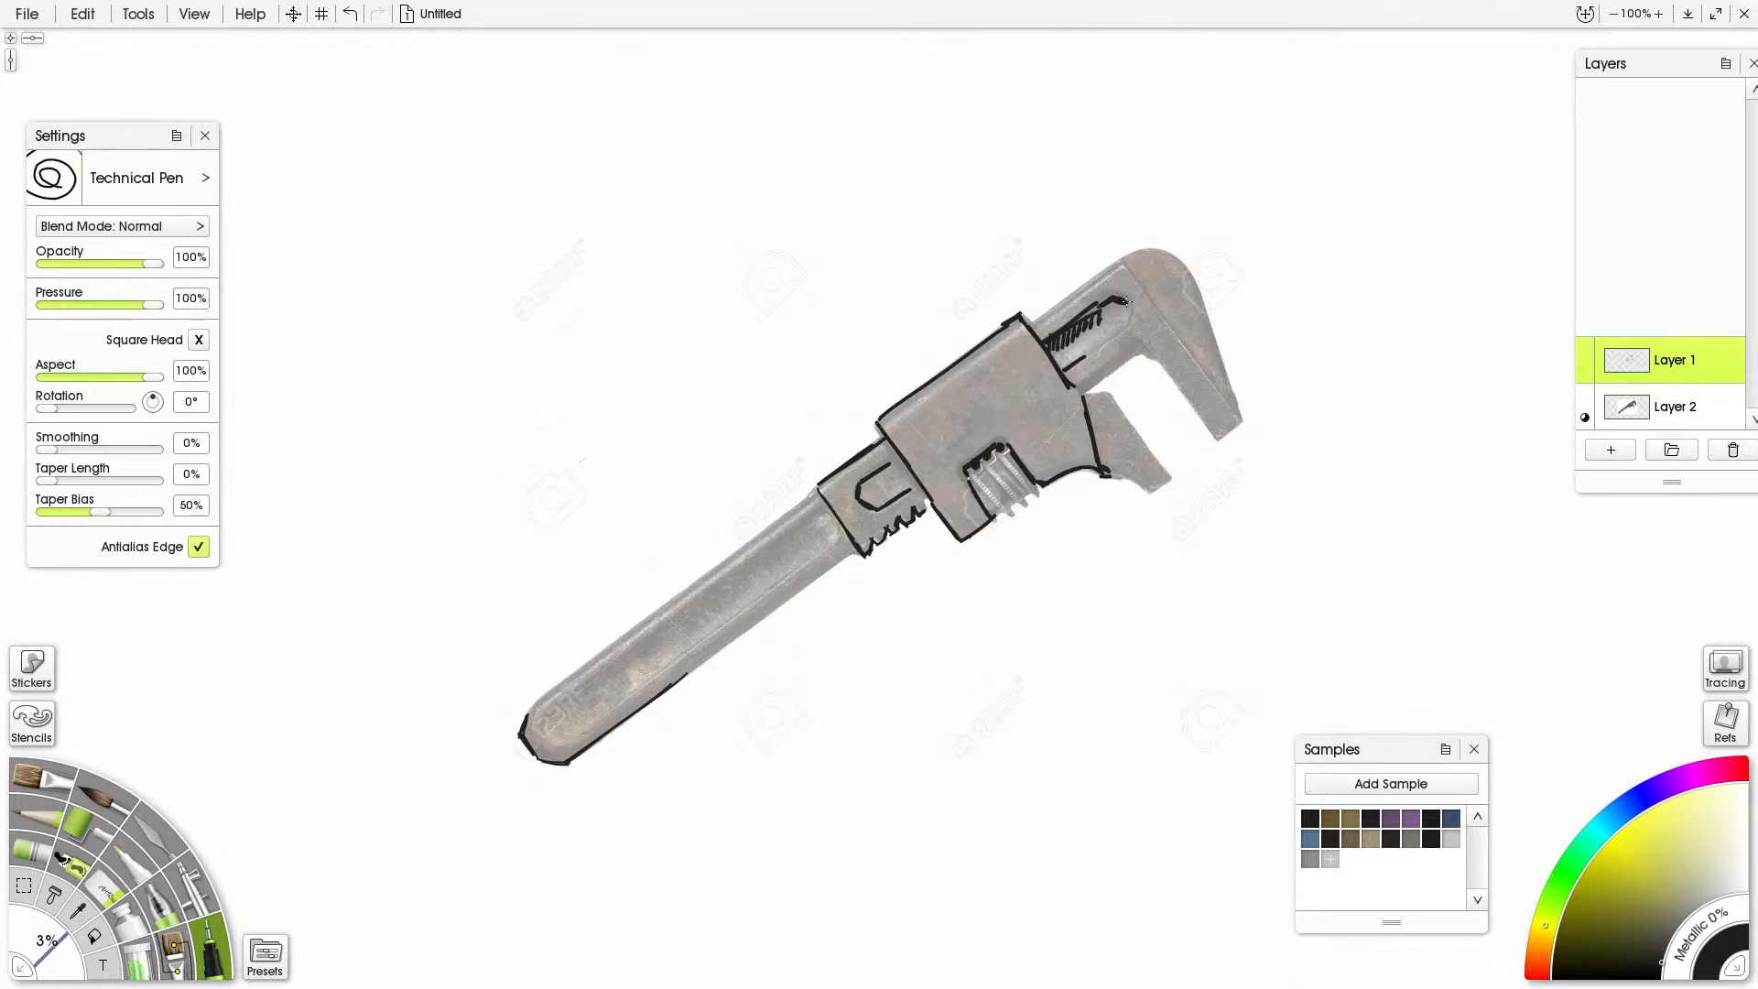
{"action": "left_click_drag", "start_coordinate": [1122, 335], "coordinate": [1095, 353]}
{"action": "left_click_drag", "start_coordinate": [1093, 386], "coordinate": [1122, 357]}
{"action": "left_click_drag", "start_coordinate": [1108, 371], "coordinate": [1118, 350]}
{"action": "left_click_drag", "start_coordinate": [1134, 263], "coordinate": [1041, 320]}
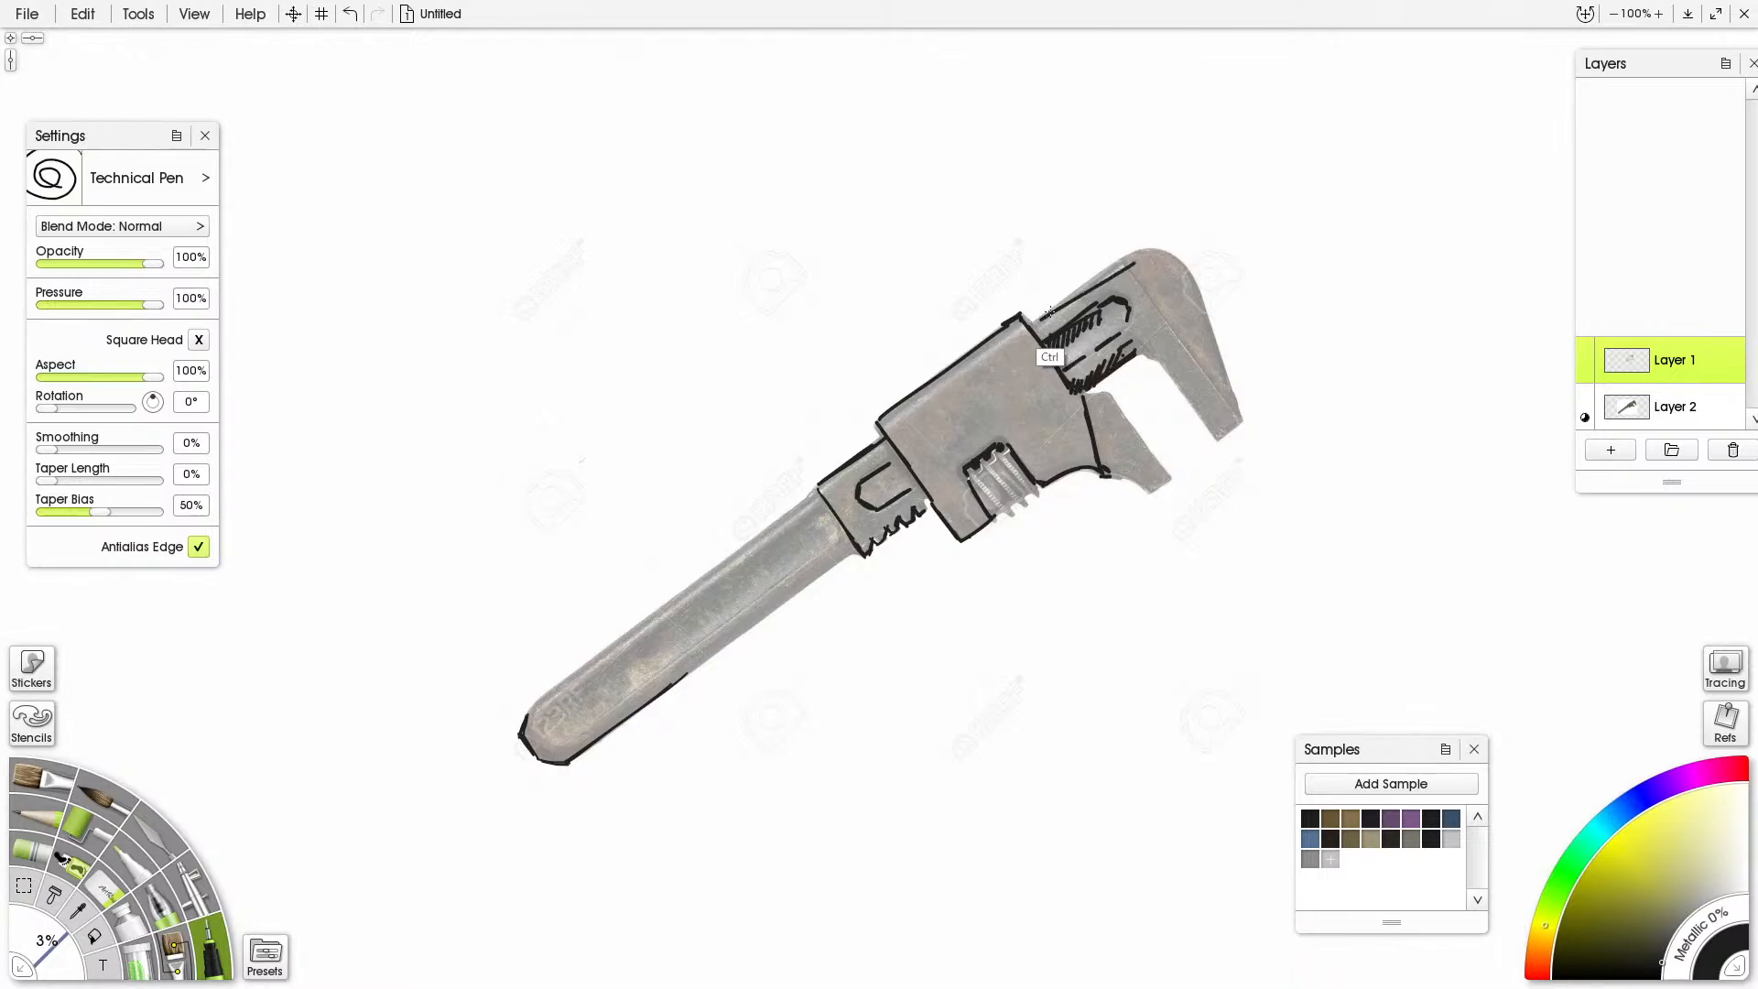
{"action": "key", "text": "ctrl+z"}
Trace the fixed jaw's inner edge, tip, ridge and rounded outer edge, and hatch its upper corner
{"action": "mouse_move", "coordinate": [1118, 268]}
{"action": "left_mouse_down"}
{"action": "mouse_move", "coordinate": [1040, 318]}
{"action": "mouse_move", "coordinate": [1116, 265]}
{"action": "mouse_move", "coordinate": [1143, 322]}
{"action": "mouse_move", "coordinate": [1157, 306]}
{"action": "mouse_move", "coordinate": [1129, 268]}
{"action": "mouse_move", "coordinate": [1180, 350]}
{"action": "mouse_move", "coordinate": [1137, 359]}
{"action": "mouse_move", "coordinate": [1164, 364]}
{"action": "mouse_move", "coordinate": [1209, 432]}
{"action": "left_mouse_up"}
{"action": "left_click_drag", "start_coordinate": [1165, 365], "coordinate": [1214, 431]}
{"action": "key", "text": "ctrl+z"}
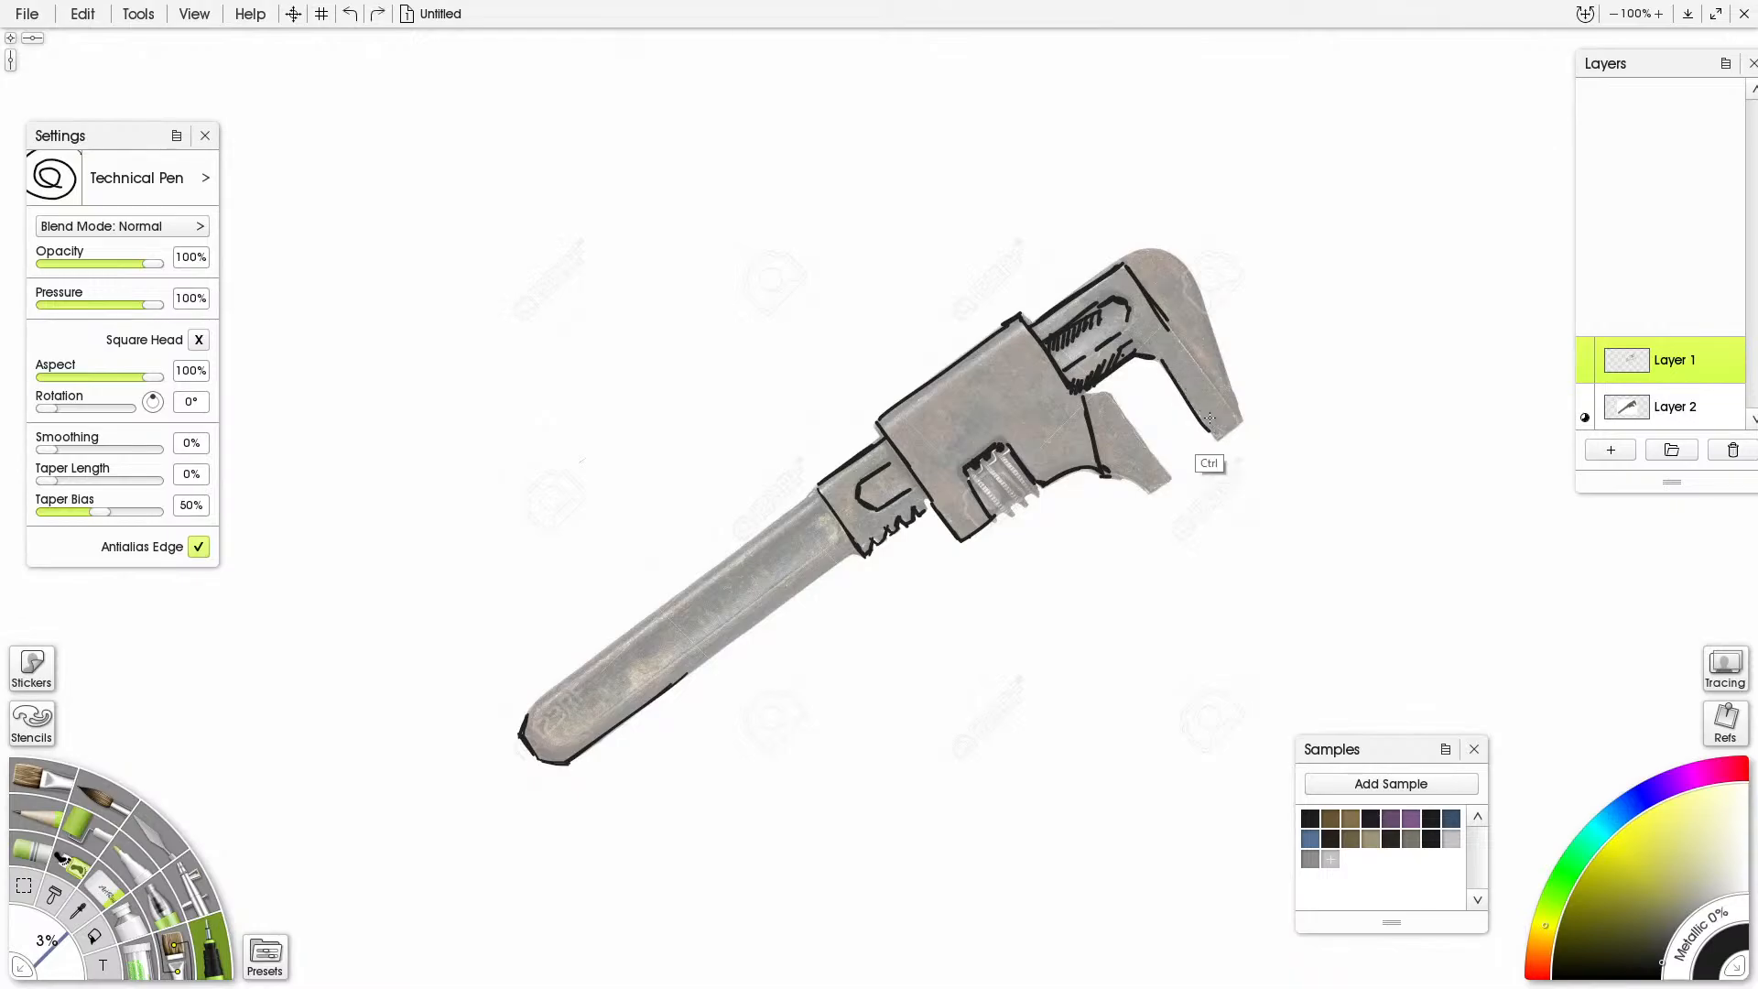
{"action": "mouse_move", "coordinate": [1160, 356]}
{"action": "left_mouse_down"}
{"action": "mouse_move", "coordinate": [1216, 427]}
{"action": "mouse_move", "coordinate": [1235, 422]}
{"action": "left_mouse_up"}
{"action": "left_click_drag", "start_coordinate": [1160, 315], "coordinate": [1226, 396]}
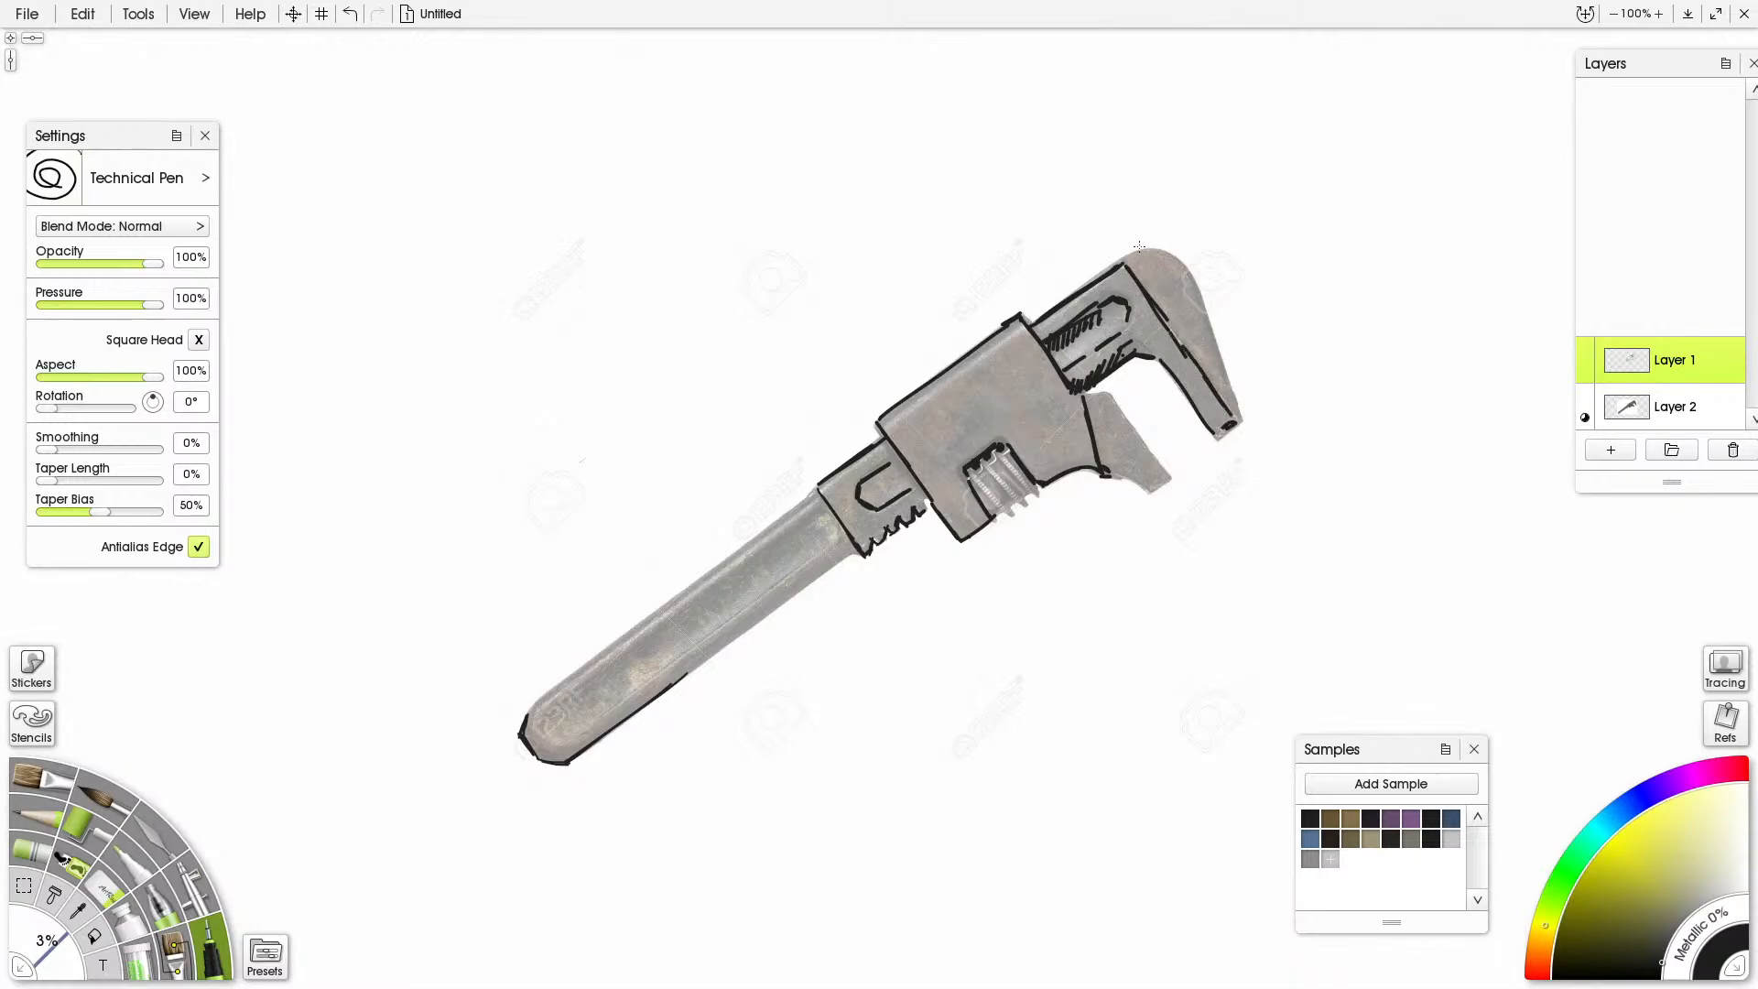
{"action": "mouse_move", "coordinate": [1125, 264]}
{"action": "left_mouse_down"}
{"action": "mouse_move", "coordinate": [1230, 338]}
{"action": "mouse_move", "coordinate": [1192, 269]}
{"action": "mouse_move", "coordinate": [1235, 401]}
{"action": "left_mouse_up"}
{"action": "left_click_drag", "start_coordinate": [1138, 256], "coordinate": [1168, 318]}
{"action": "left_click_drag", "start_coordinate": [1163, 306], "coordinate": [1172, 332]}
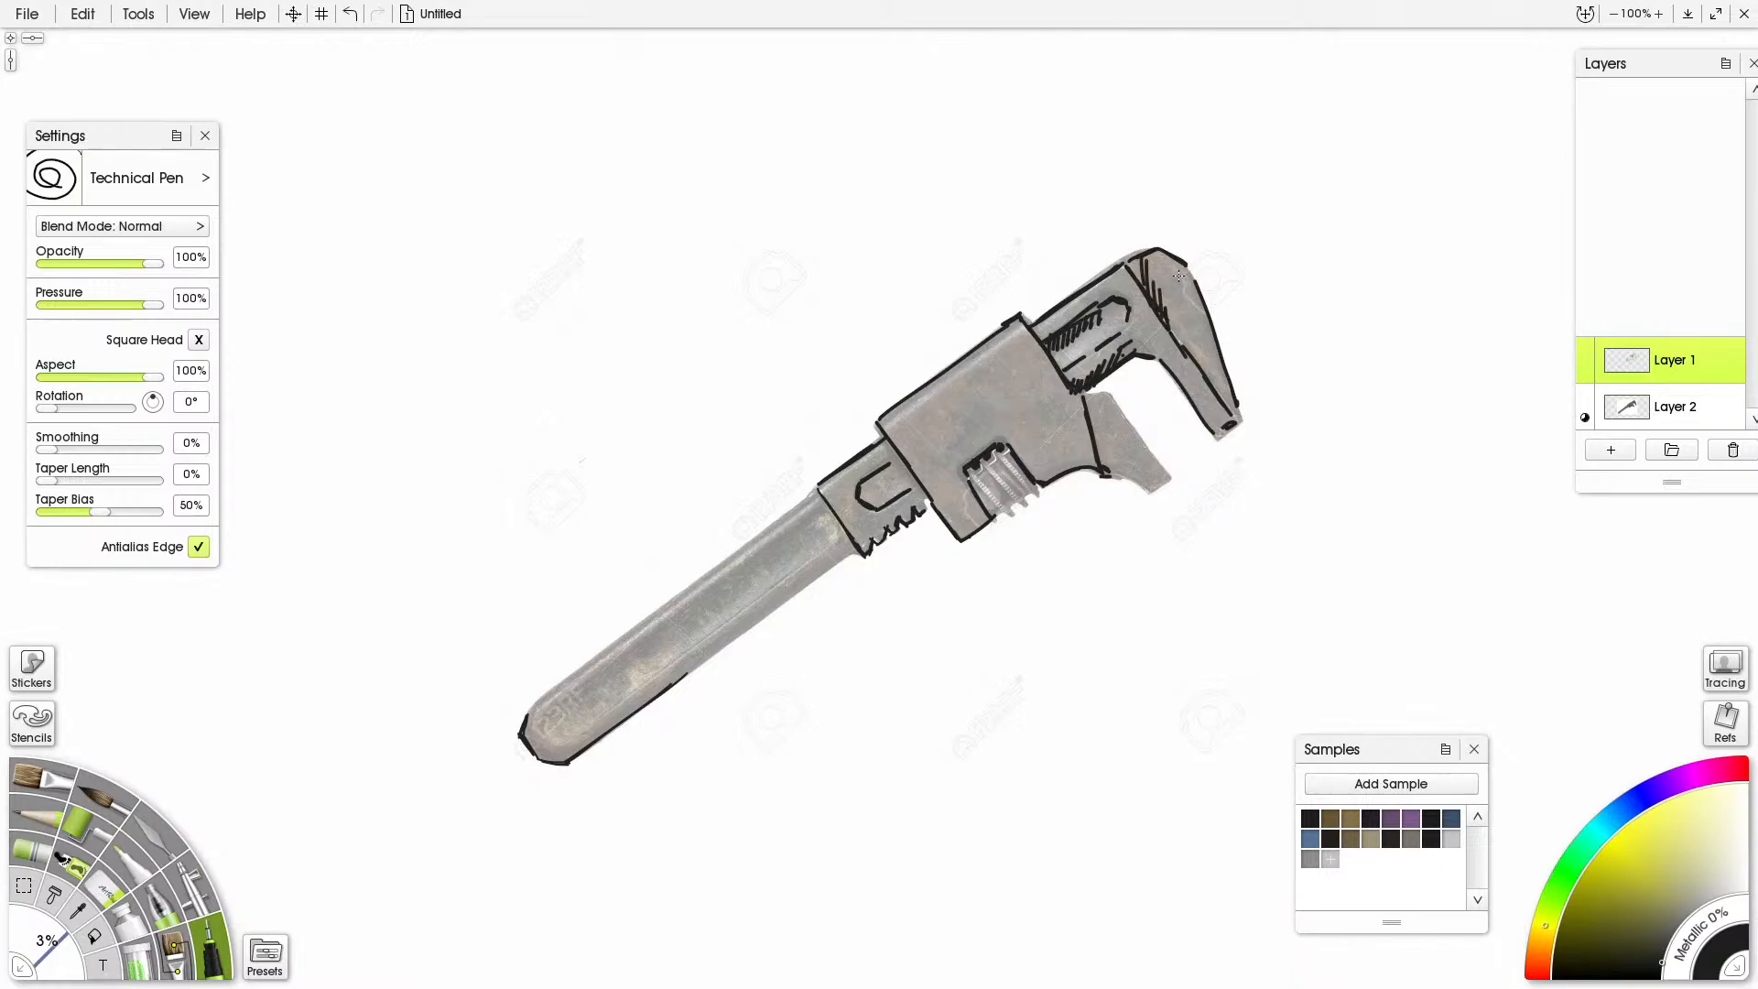
Add small hatching marks to the fixed jaw and ink the threads of the worm screw
{"action": "mouse_move", "coordinate": [1180, 271]}
{"action": "left_mouse_down"}
{"action": "mouse_move", "coordinate": [1191, 350]}
{"action": "mouse_move", "coordinate": [1173, 375]}
{"action": "mouse_move", "coordinate": [1222, 433]}
{"action": "mouse_move", "coordinate": [1112, 391]}
{"action": "left_mouse_up"}
{"action": "left_click_drag", "start_coordinate": [979, 488], "coordinate": [1003, 518]}
{"action": "mouse_move", "coordinate": [993, 490]}
{"action": "left_mouse_down"}
{"action": "mouse_move", "coordinate": [1013, 507]}
{"action": "mouse_move", "coordinate": [993, 477]}
{"action": "mouse_move", "coordinate": [1012, 502]}
{"action": "mouse_move", "coordinate": [1022, 480]}
{"action": "left_mouse_up"}
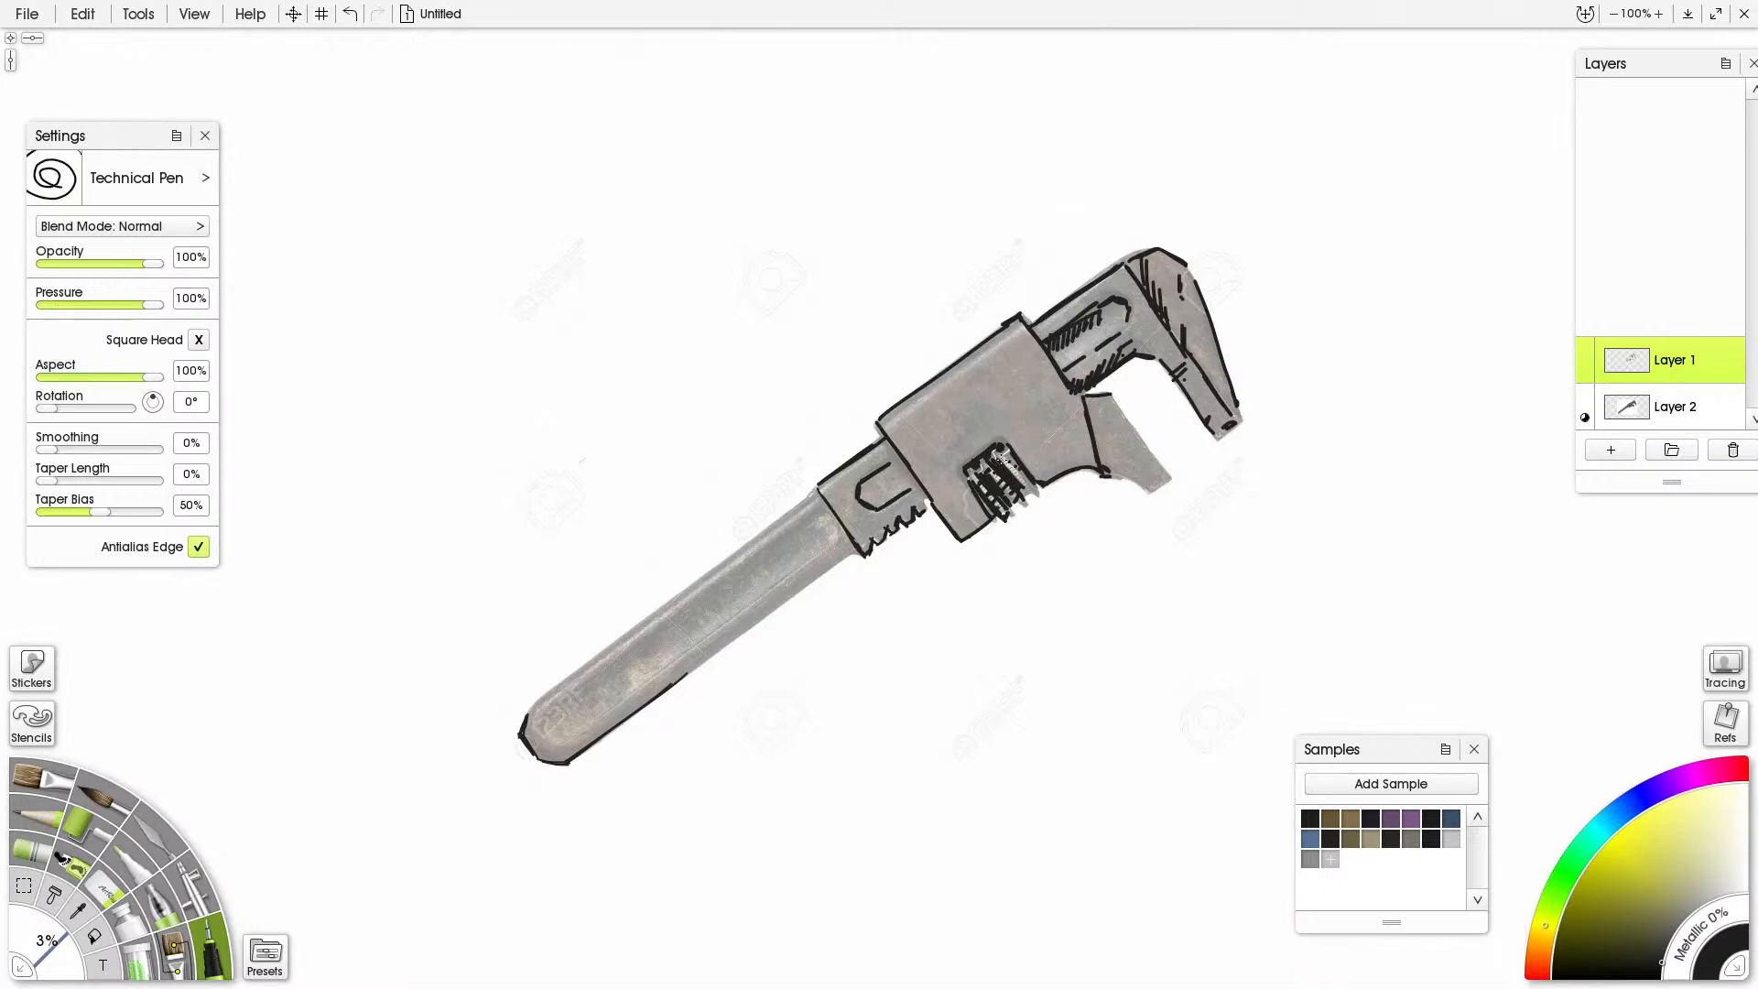
{"action": "left_click_drag", "start_coordinate": [1008, 465], "coordinate": [1008, 477]}
Hatch along the sliding block's top edge, erase the stray marks outside the outline, and return to the Technical Pen
{"action": "left_click_drag", "start_coordinate": [890, 436], "coordinate": [934, 395]}
{"action": "left_click_drag", "start_coordinate": [933, 410], "coordinate": [964, 375]}
{"action": "left_click_drag", "start_coordinate": [967, 385], "coordinate": [984, 365]}
{"action": "left_click_drag", "start_coordinate": [988, 370], "coordinate": [997, 355]}
{"action": "left_click_drag", "start_coordinate": [884, 414], "coordinate": [1016, 318]}
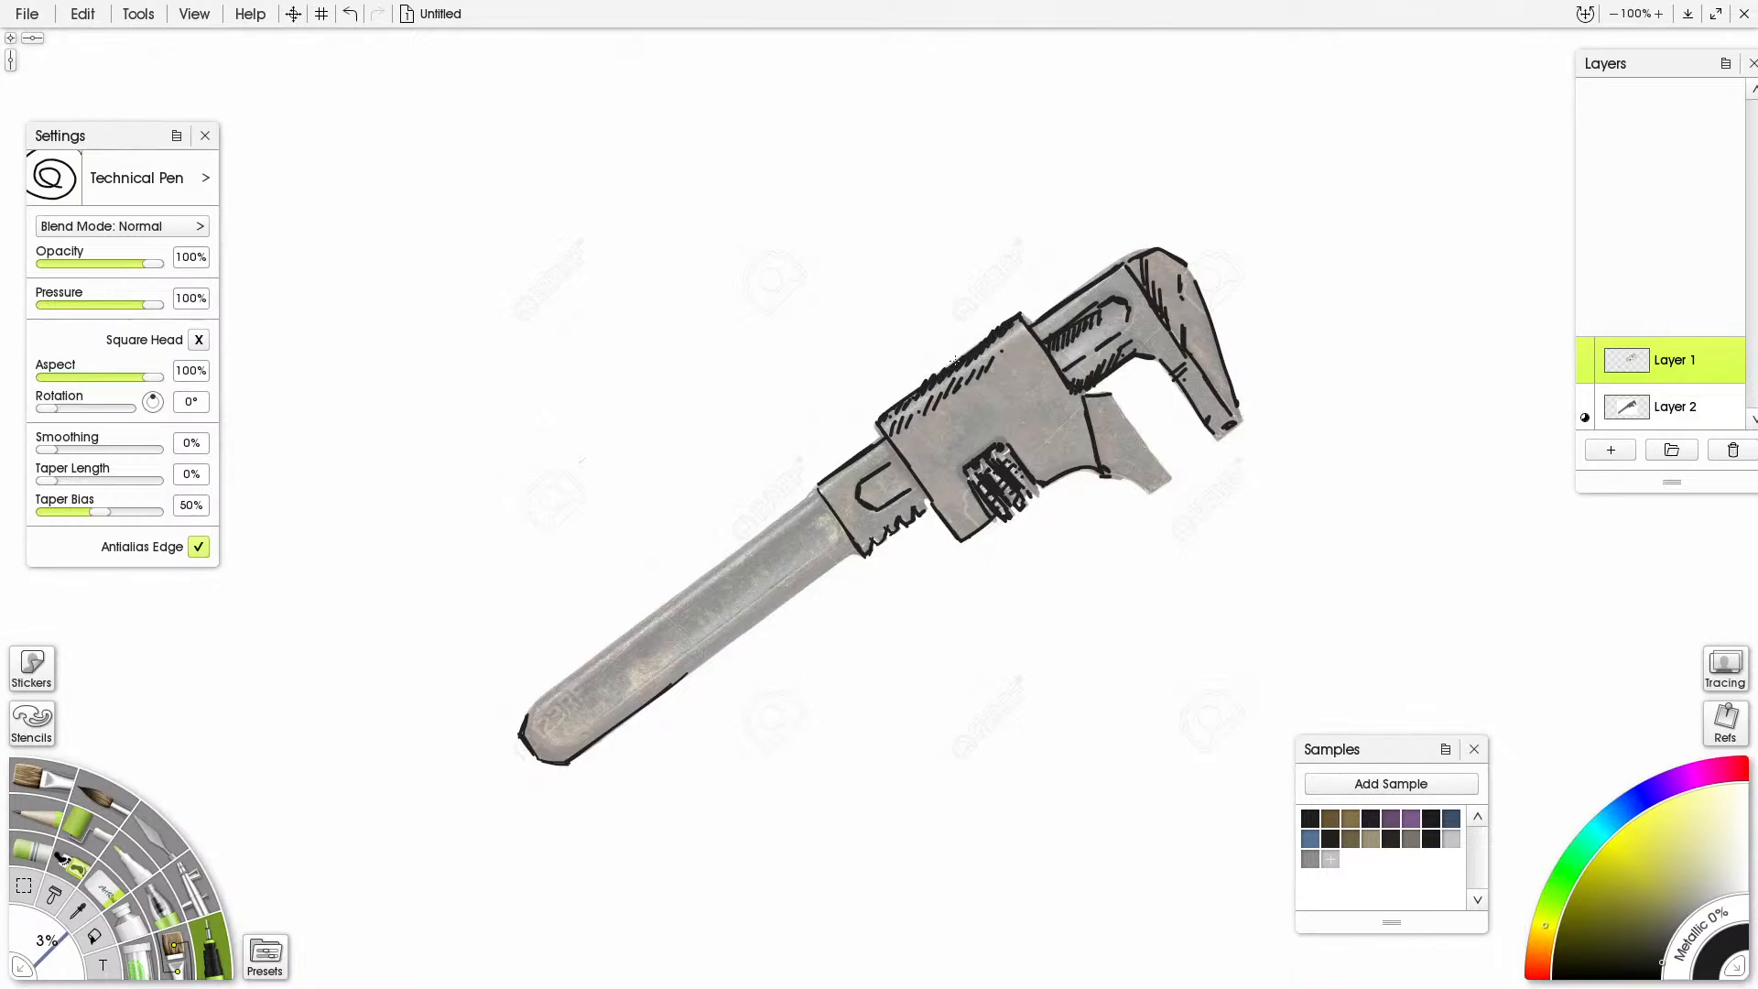
{"action": "key", "text": "e"}
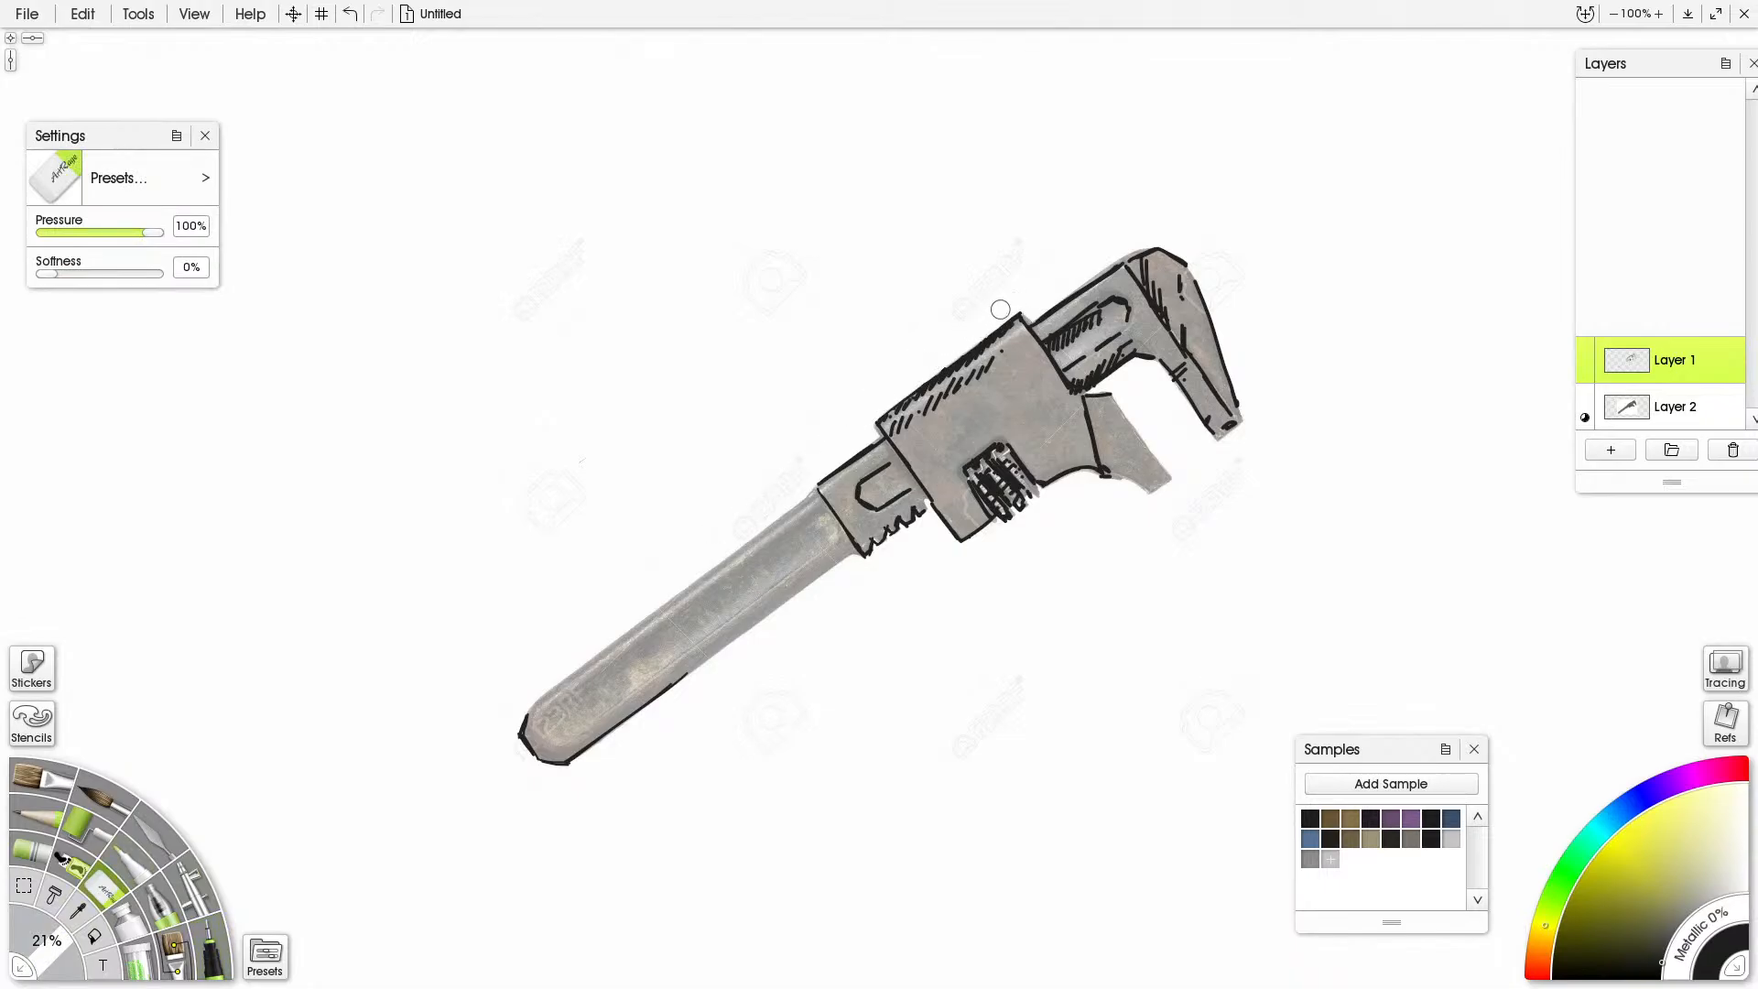
{"action": "left_click", "coordinate": [213, 952]}
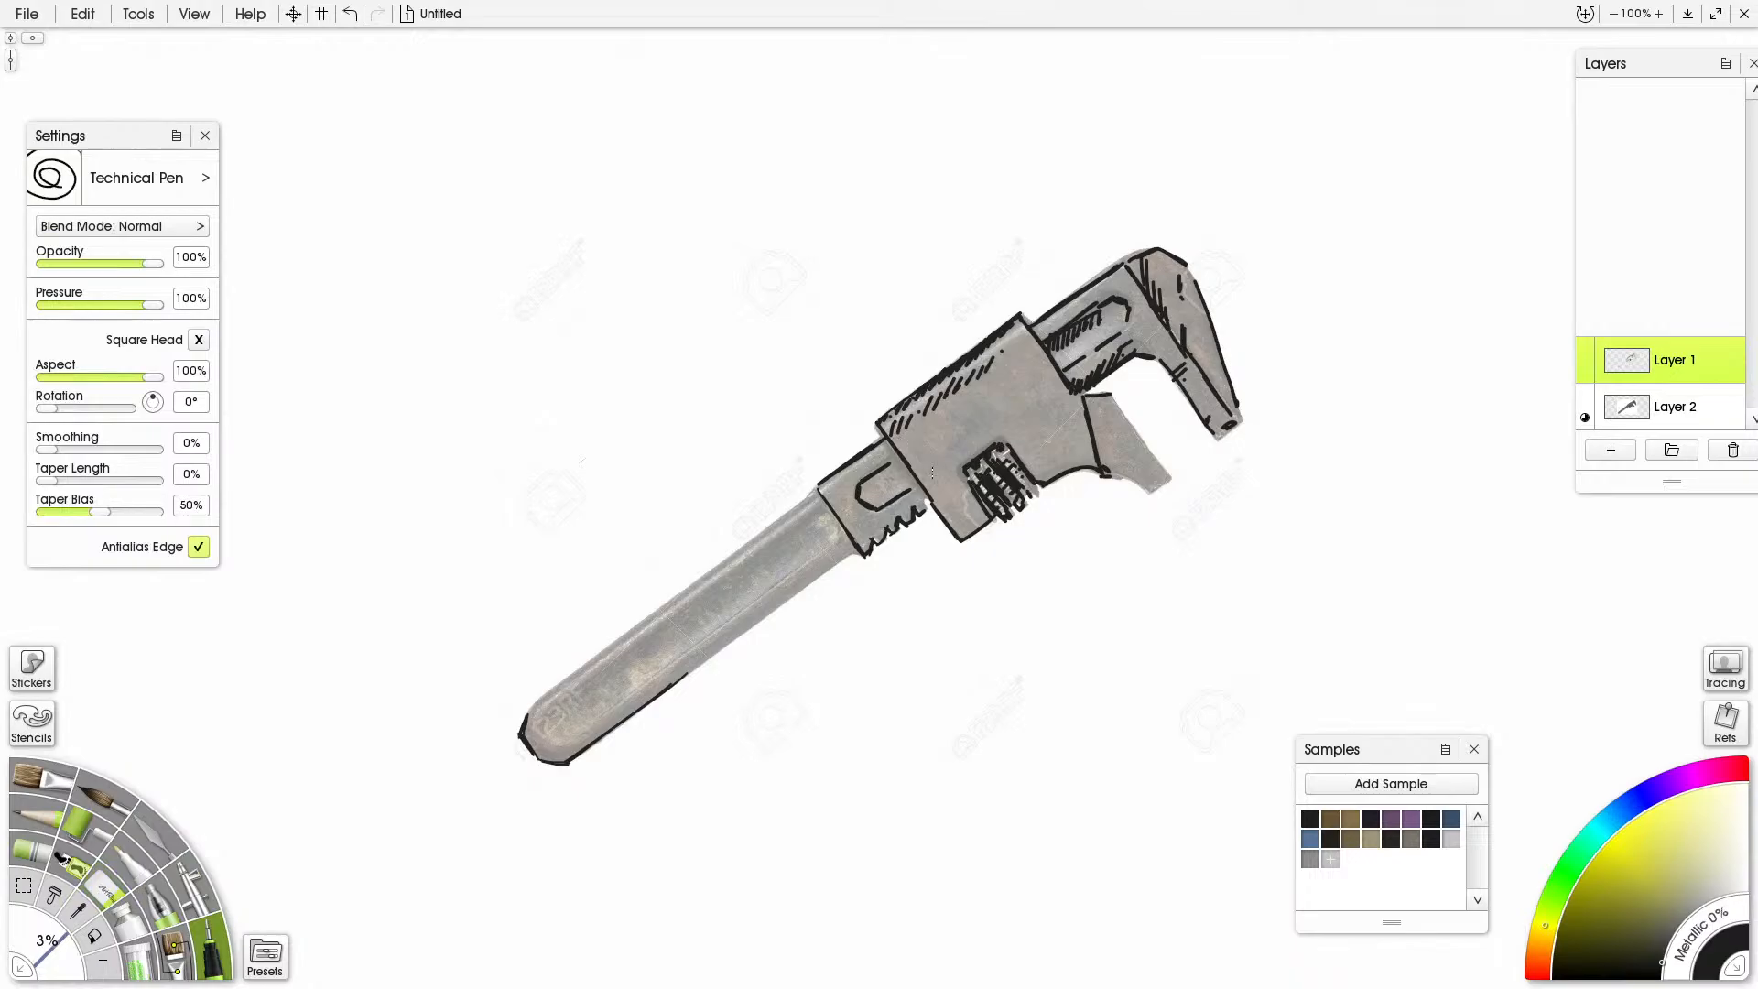
Hatch the rack section between the handle and the sliding block, including the inside of its slot
{"action": "mouse_move", "coordinate": [848, 492]}
{"action": "left_mouse_down"}
{"action": "mouse_move", "coordinate": [834, 521]}
{"action": "mouse_move", "coordinate": [852, 543]}
{"action": "left_mouse_up"}
{"action": "left_click_drag", "start_coordinate": [870, 512], "coordinate": [874, 529]}
{"action": "mouse_move", "coordinate": [890, 501]}
{"action": "left_mouse_down"}
{"action": "mouse_move", "coordinate": [880, 524]}
{"action": "mouse_move", "coordinate": [866, 494]}
{"action": "left_mouse_up"}
{"action": "mouse_move", "coordinate": [879, 478]}
{"action": "left_mouse_down"}
{"action": "mouse_move", "coordinate": [874, 494]}
{"action": "mouse_move", "coordinate": [881, 476]}
{"action": "left_mouse_up"}
{"action": "left_click_drag", "start_coordinate": [883, 478], "coordinate": [878, 494]}
{"action": "left_click_drag", "start_coordinate": [891, 470], "coordinate": [892, 483]}
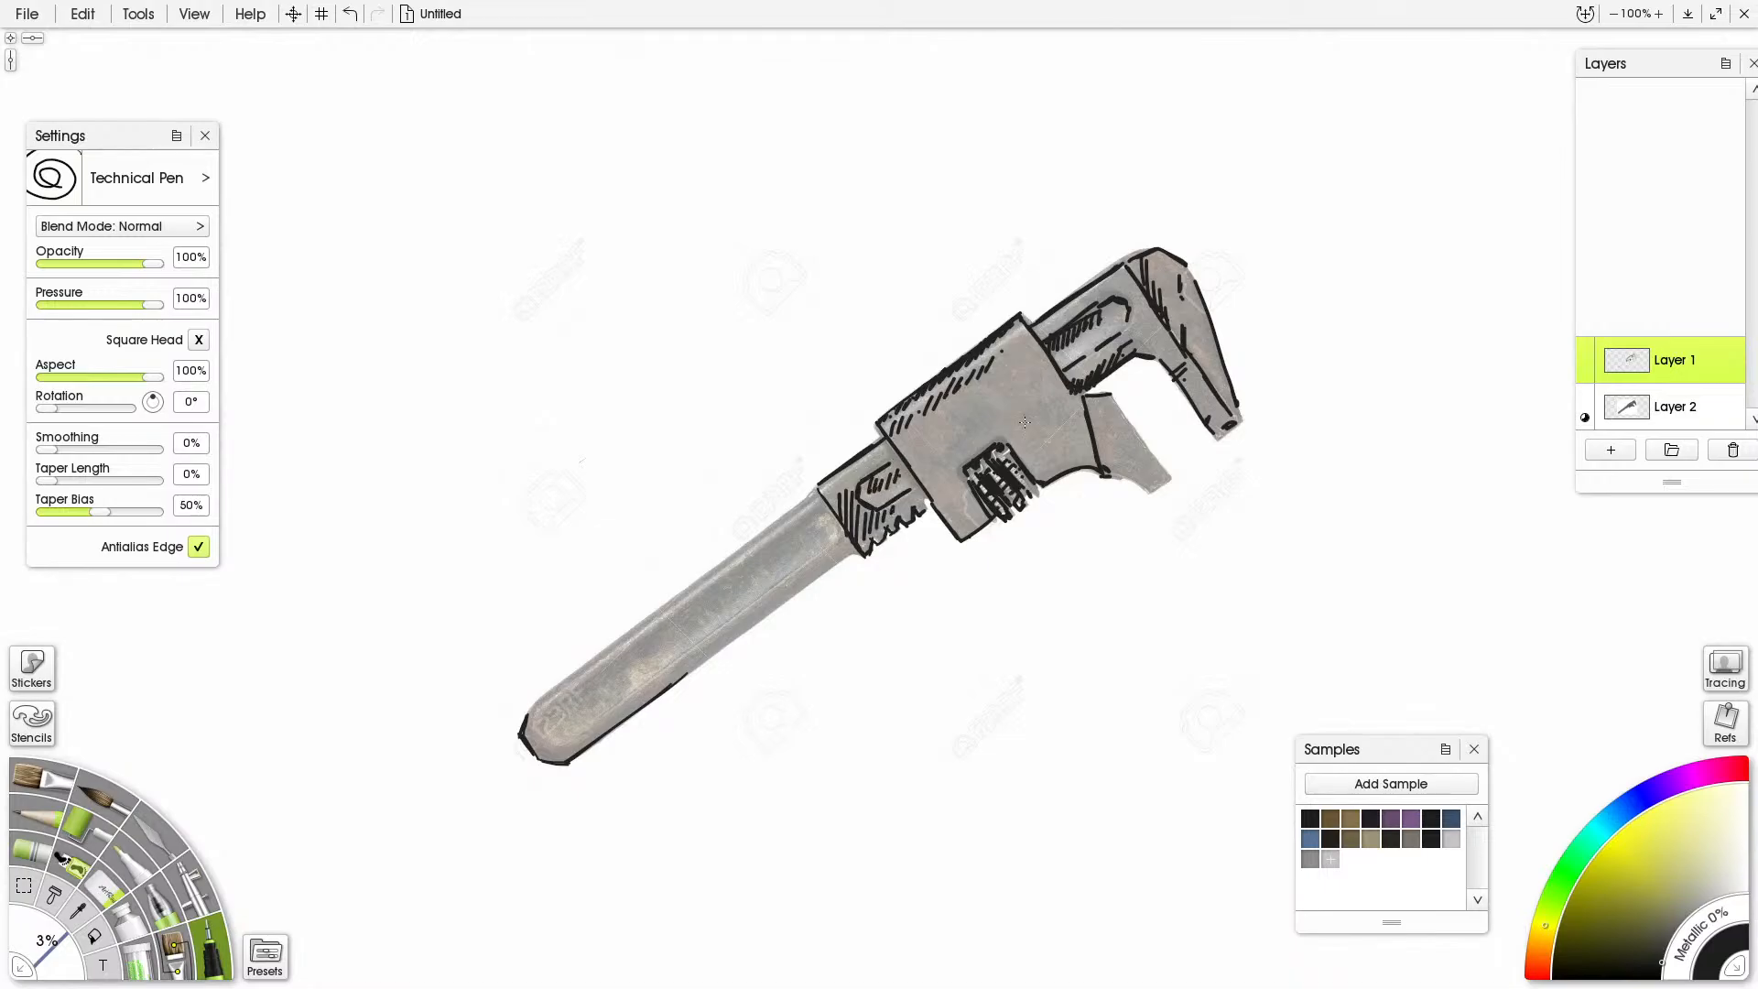
Outline the lower movable jaw, clean up its edge with the Eraser, and hatch its inner side with the Technical Pen
{"action": "left_click_drag", "start_coordinate": [1022, 431], "coordinate": [1050, 410]}
{"action": "mouse_move", "coordinate": [1108, 474]}
{"action": "left_mouse_down"}
{"action": "mouse_move", "coordinate": [1160, 462]}
{"action": "mouse_move", "coordinate": [1113, 401]}
{"action": "mouse_move", "coordinate": [1155, 475]}
{"action": "left_mouse_up"}
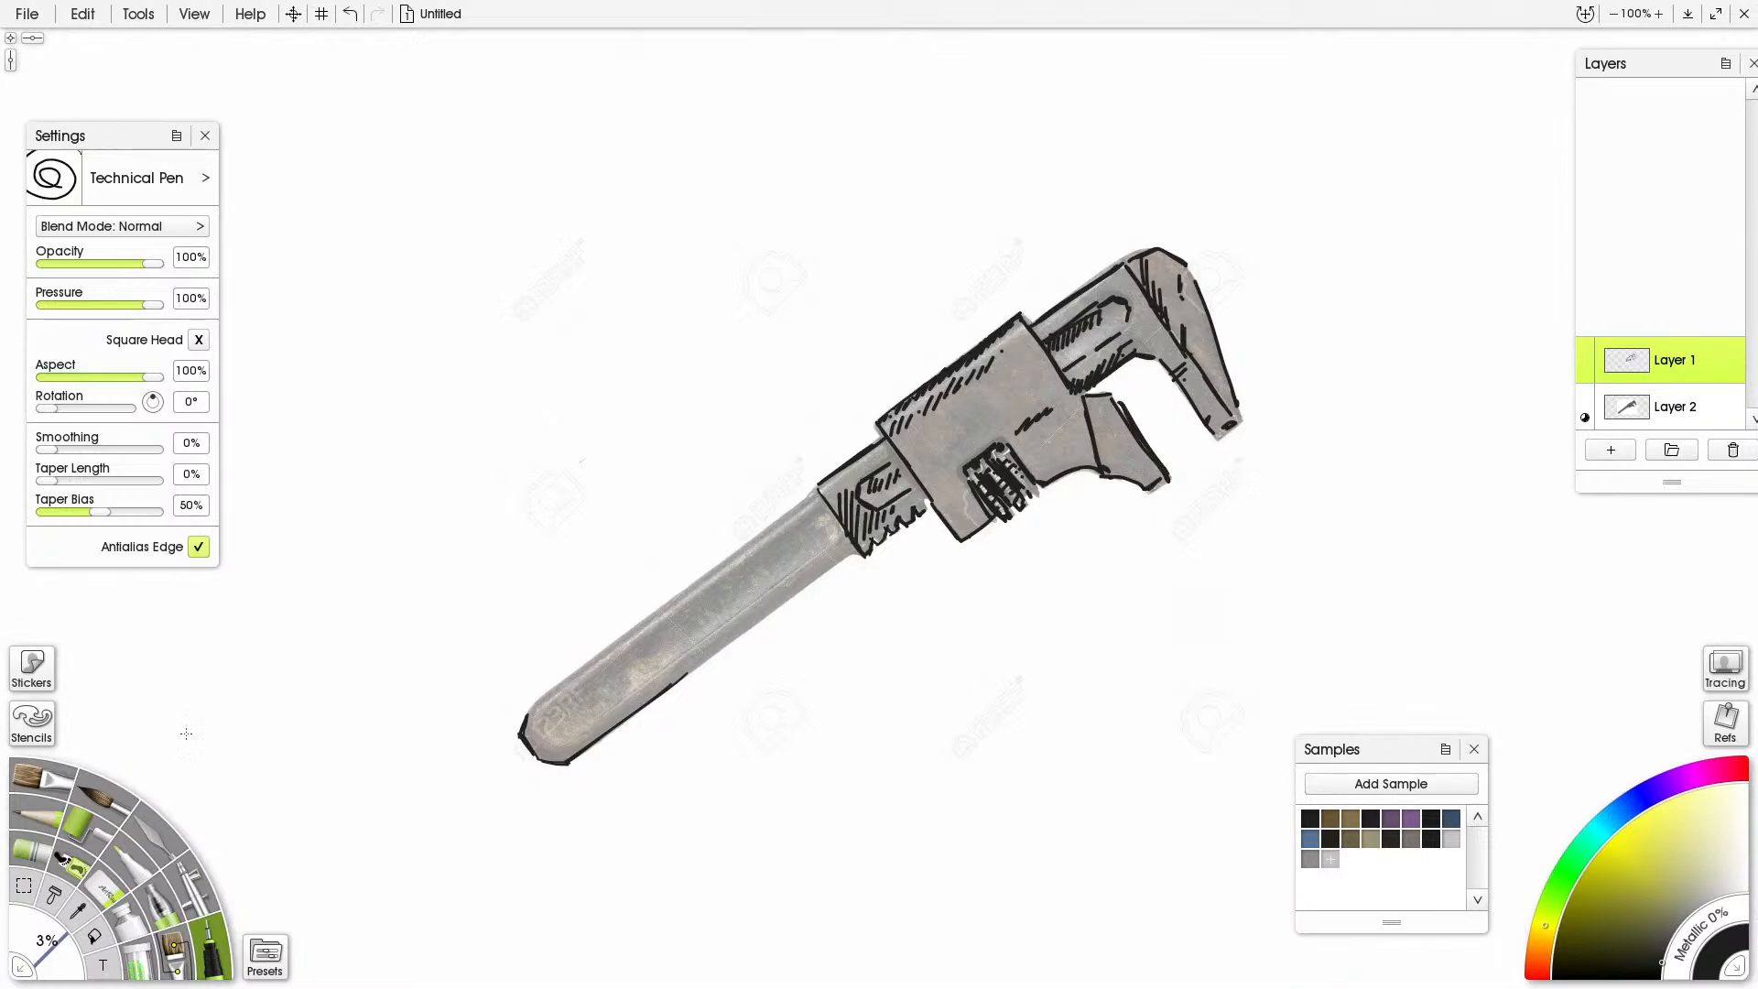
{"action": "left_click", "coordinate": [115, 895]}
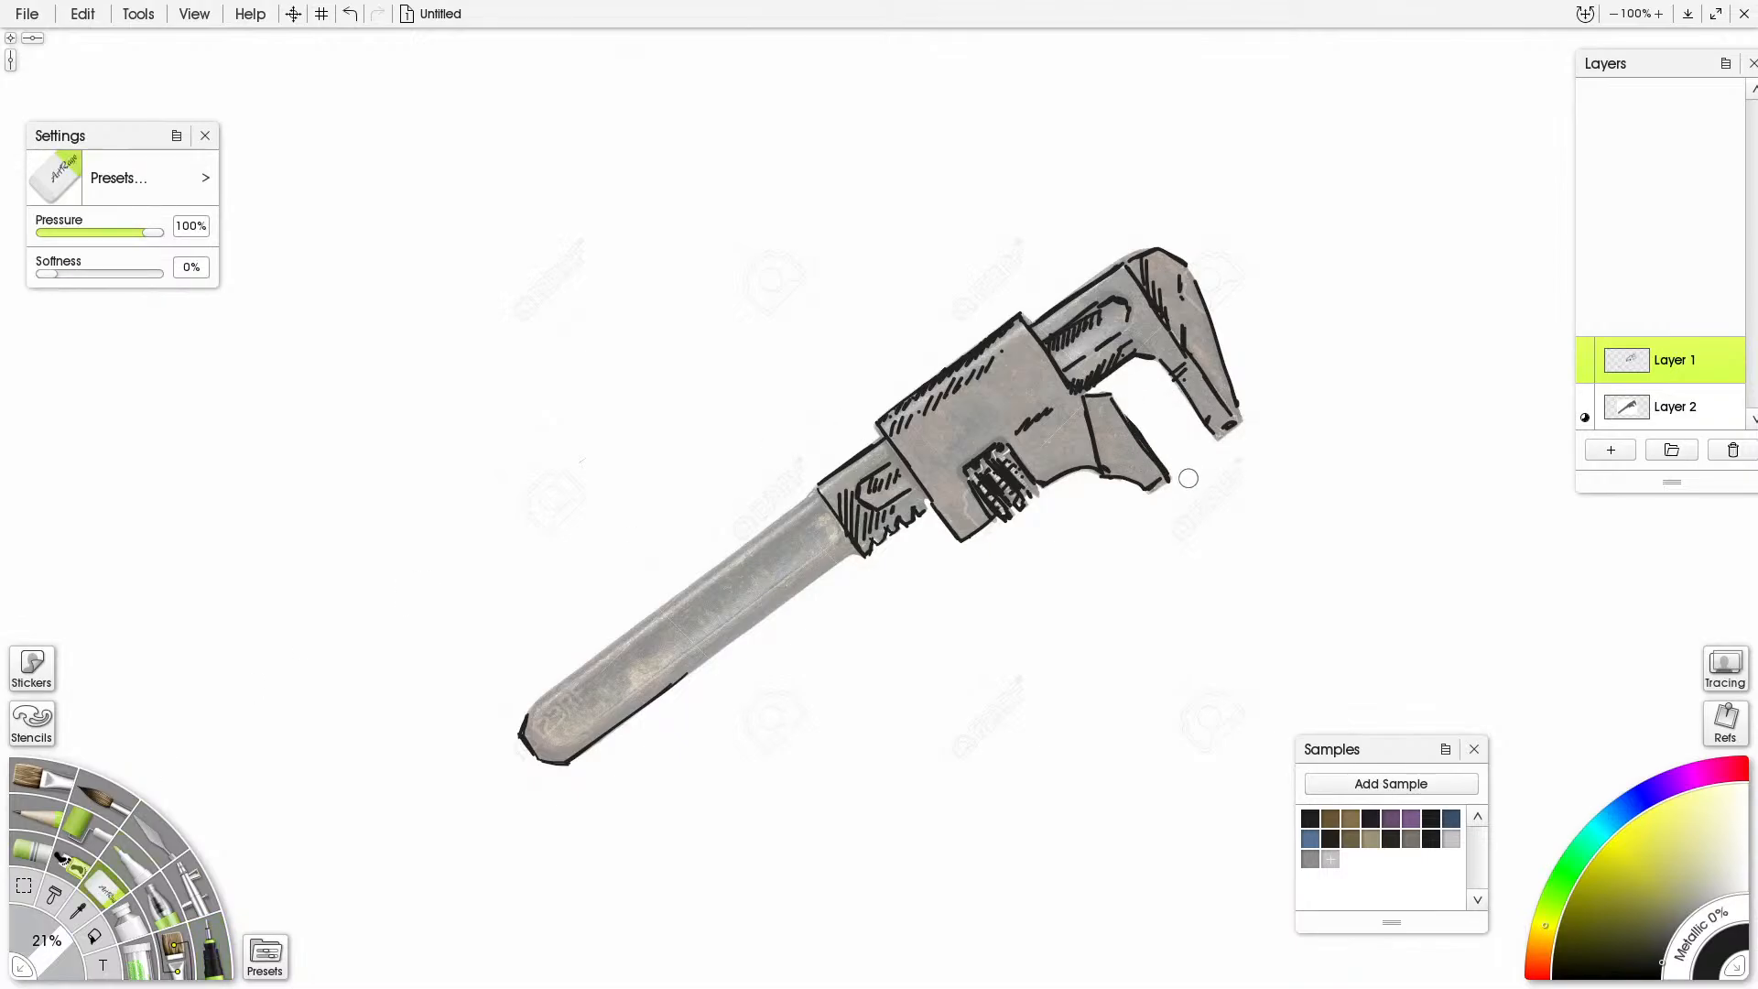
{"action": "left_click", "coordinate": [213, 963]}
{"action": "mouse_move", "coordinate": [1100, 421]}
{"action": "left_mouse_down"}
{"action": "mouse_move", "coordinate": [1111, 465]}
{"action": "mouse_move", "coordinate": [1119, 448]}
{"action": "left_mouse_up"}
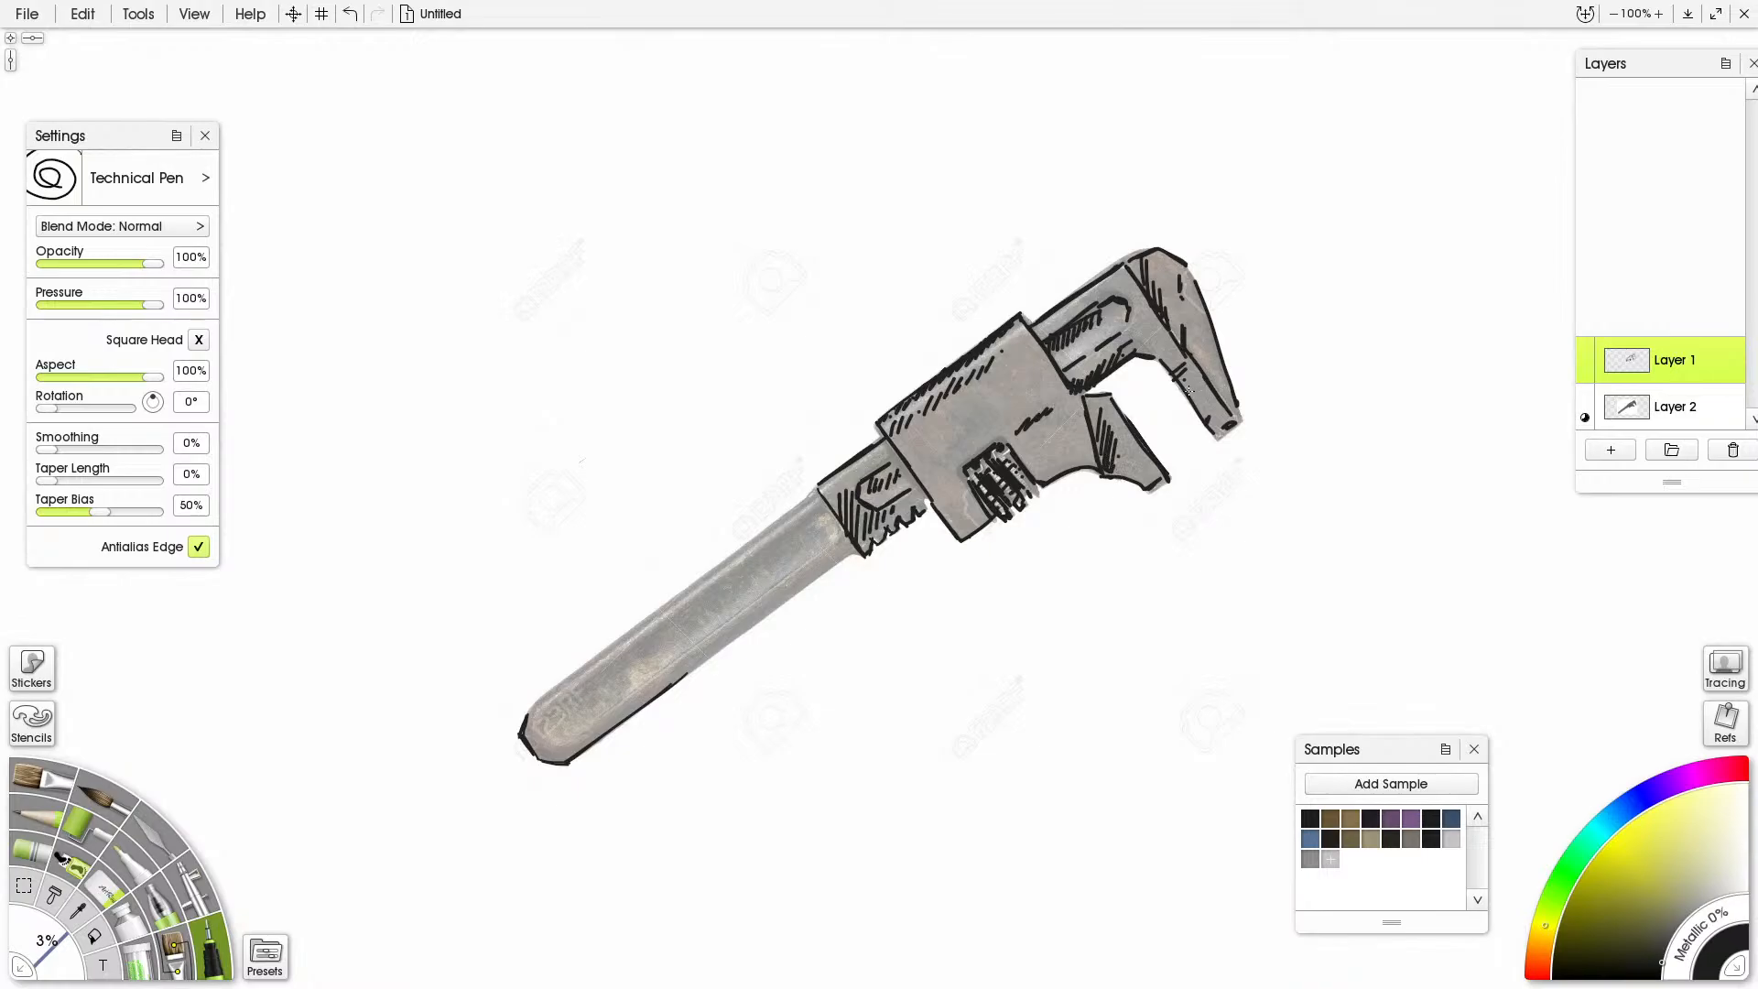
Shade the sliding block's lower edge, corner and middle with hatching, adding small marks on the fixed jaw and shaft
{"action": "mouse_move", "coordinate": [1207, 380]}
{"action": "left_mouse_down"}
{"action": "mouse_move", "coordinate": [1184, 400]}
{"action": "mouse_move", "coordinate": [1206, 376]}
{"action": "left_mouse_up"}
{"action": "left_click_drag", "start_coordinate": [1088, 352], "coordinate": [1101, 343]}
{"action": "left_click_drag", "start_coordinate": [941, 463], "coordinate": [987, 408]}
{"action": "mouse_move", "coordinate": [930, 463]}
{"action": "left_mouse_down"}
{"action": "mouse_move", "coordinate": [969, 529]}
{"action": "mouse_move", "coordinate": [952, 491]}
{"action": "mouse_move", "coordinate": [972, 507]}
{"action": "mouse_move", "coordinate": [1058, 442]}
{"action": "left_mouse_up"}
{"action": "left_click_drag", "start_coordinate": [1079, 463], "coordinate": [1076, 438]}
{"action": "left_click_drag", "start_coordinate": [1099, 465], "coordinate": [1088, 442]}
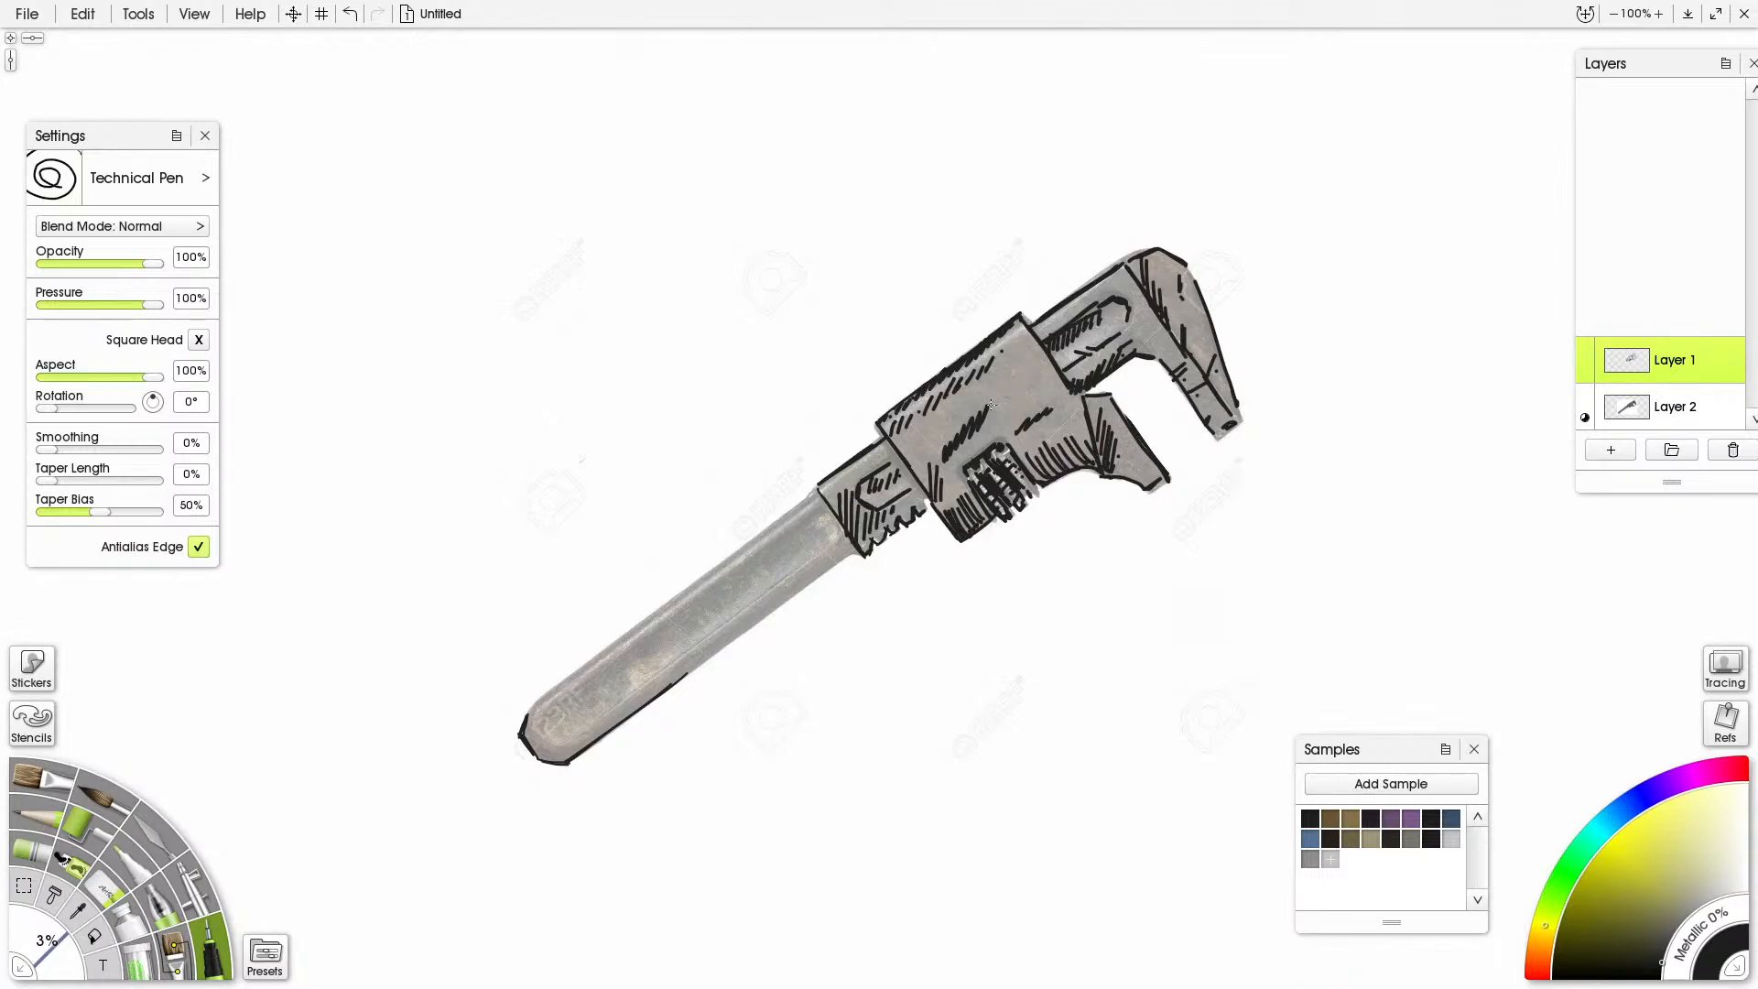
{"action": "left_click_drag", "start_coordinate": [988, 416], "coordinate": [1000, 392]}
Draw the rounded end and long upper line of the handle's inset groove, redoing the line until it is straight
{"action": "mouse_move", "coordinate": [556, 718]}
{"action": "left_mouse_down"}
{"action": "mouse_move", "coordinate": [578, 730]}
{"action": "mouse_move", "coordinate": [609, 673]}
{"action": "mouse_move", "coordinate": [843, 509]}
{"action": "left_mouse_up"}
{"action": "key", "text": "ctrl+z"}
{"action": "key", "text": "ctrl+y"}
{"action": "key", "text": "ctrl+z"}
{"action": "left_click_drag", "start_coordinate": [562, 708], "coordinate": [819, 504]}
{"action": "key", "text": "ctrl+z"}
{"action": "left_click_drag", "start_coordinate": [558, 707], "coordinate": [822, 504]}
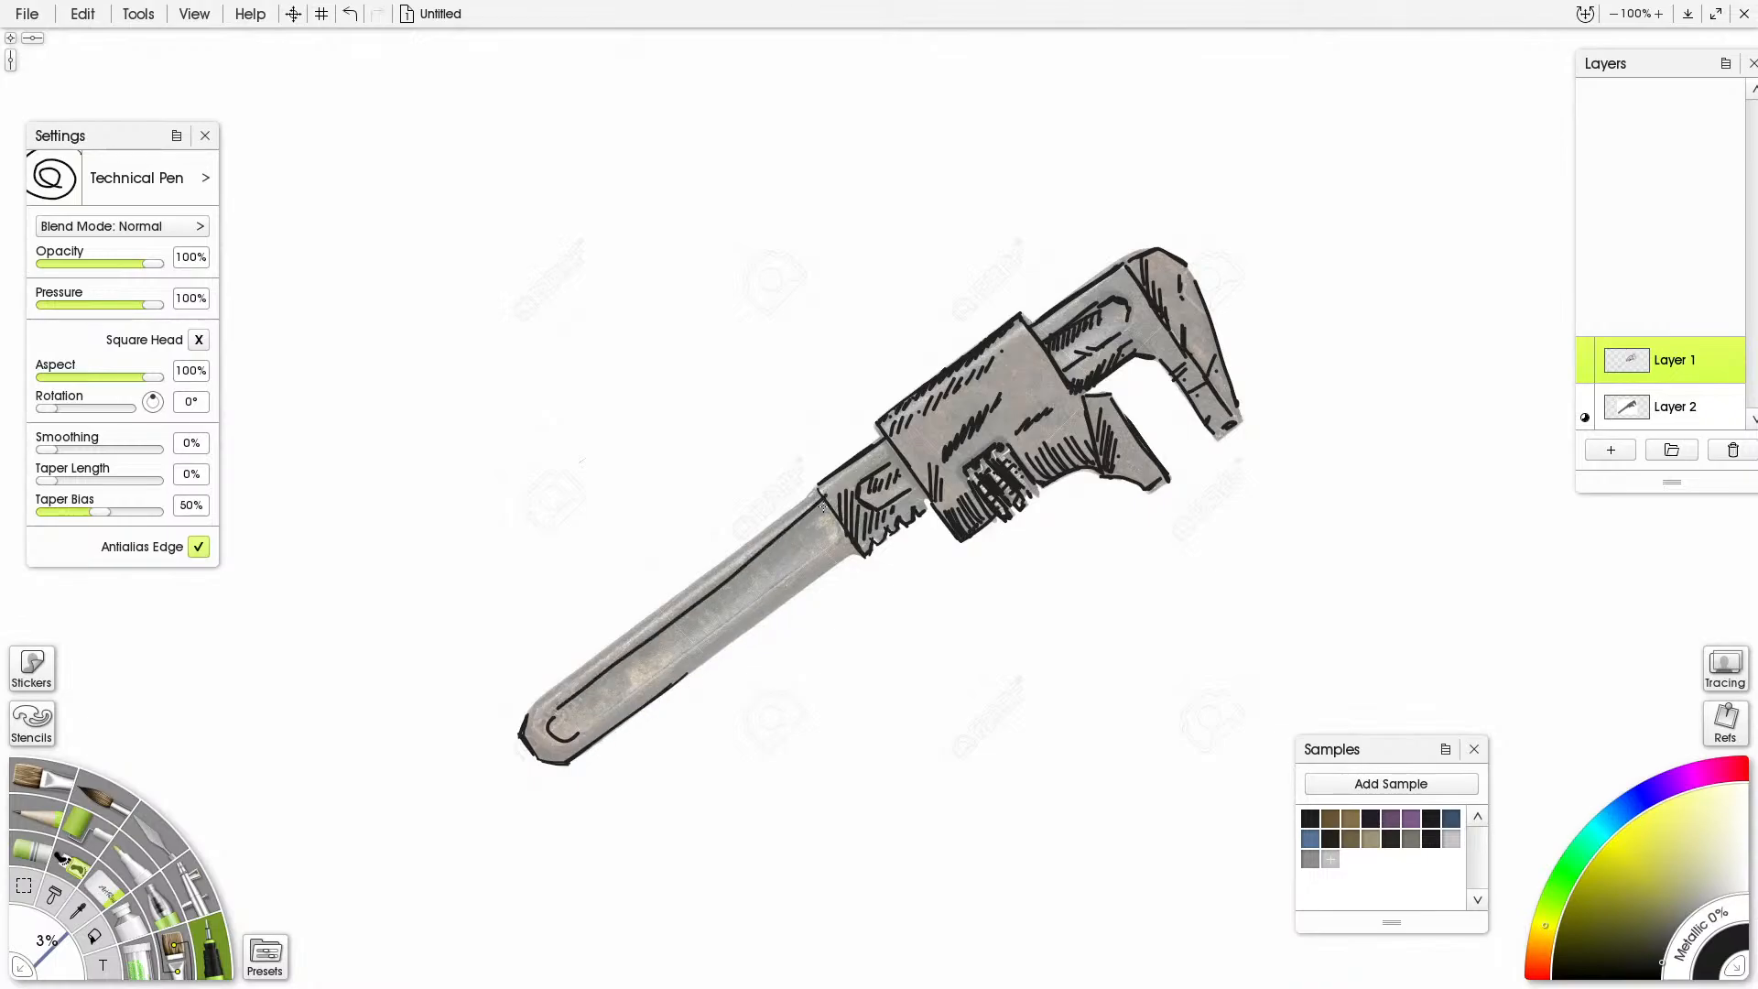
{"action": "key", "text": "ctrl+z"}
{"action": "left_click_drag", "start_coordinate": [557, 709], "coordinate": [824, 502]}
{"action": "key", "text": "ctrl+z"}
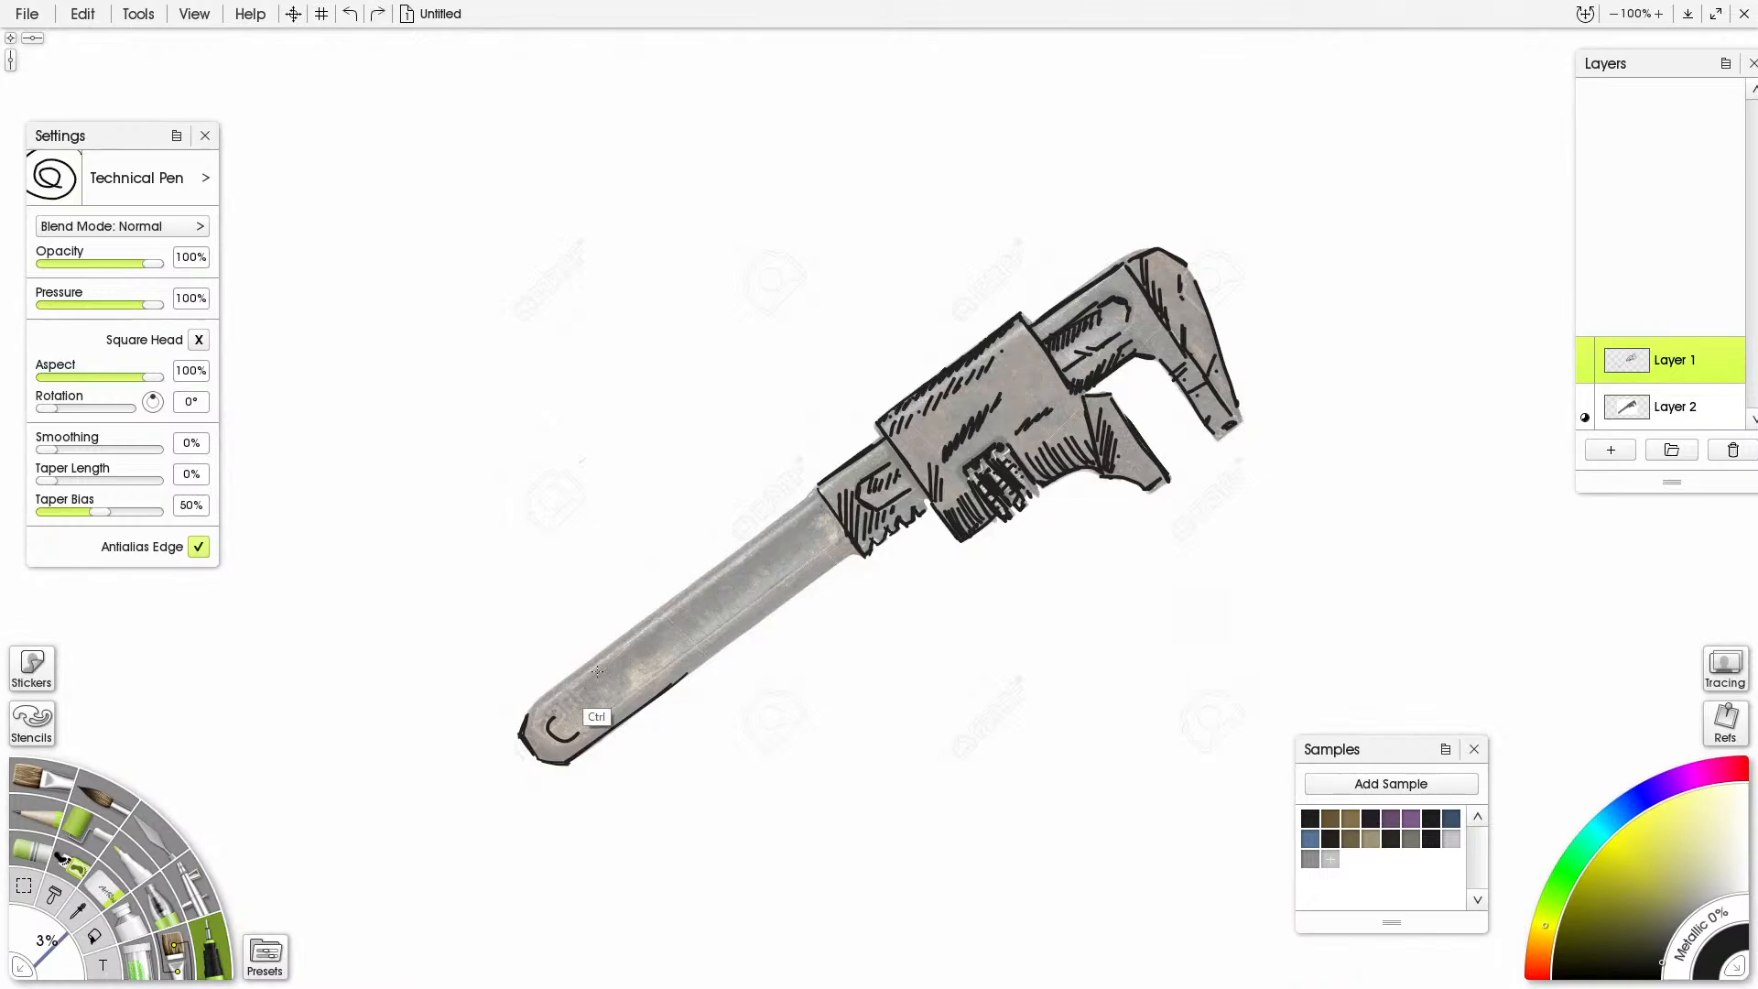
{"action": "left_click_drag", "start_coordinate": [555, 709], "coordinate": [827, 502]}
{"action": "key", "text": "ctrl+z"}
{"action": "left_click_drag", "start_coordinate": [555, 708], "coordinate": [828, 505]}
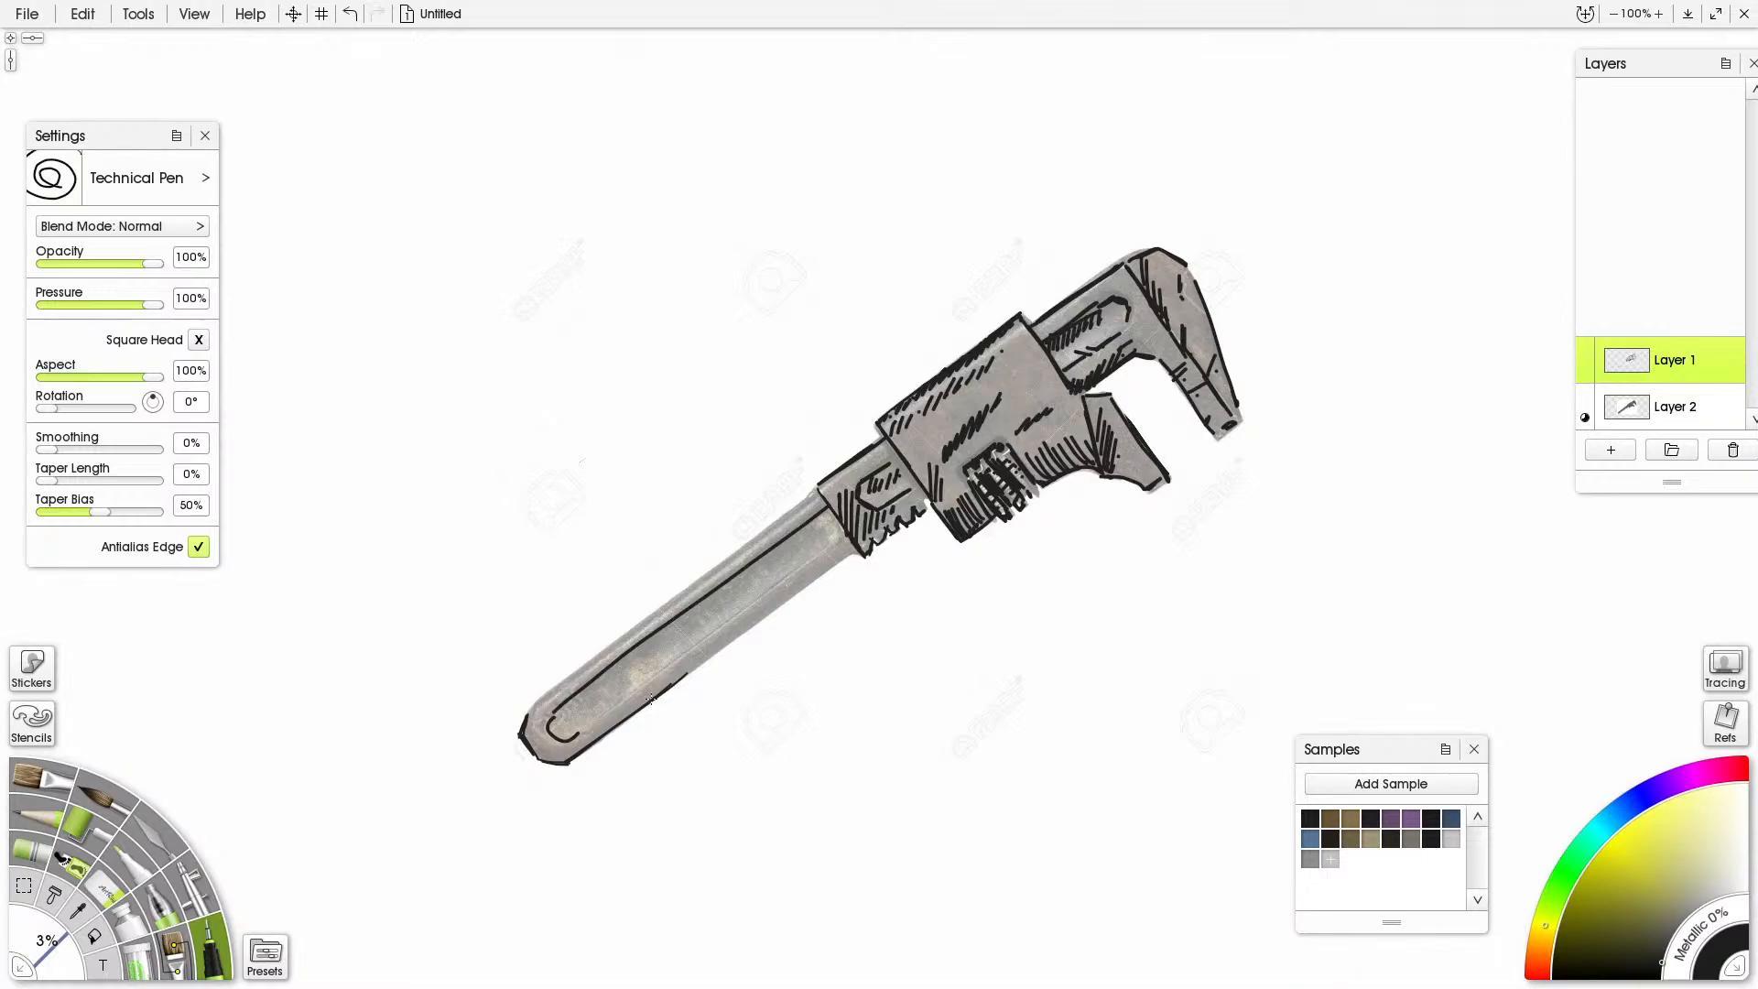
Ink the lower line of the handle's groove and complete the handle's lower edge up to the collar
{"action": "left_click_drag", "start_coordinate": [589, 725], "coordinate": [844, 538]}
{"action": "left_click_drag", "start_coordinate": [694, 674], "coordinate": [861, 549]}
{"action": "key", "text": "ctrl+z"}
{"action": "left_click_drag", "start_coordinate": [688, 677], "coordinate": [862, 543]}
Try repeated freehand strokes for the handle's upper edge and undo each one
{"action": "left_click_drag", "start_coordinate": [533, 705], "coordinate": [856, 485]}
{"action": "key", "text": "ctrl+z"}
{"action": "left_click_drag", "start_coordinate": [536, 705], "coordinate": [856, 469]}
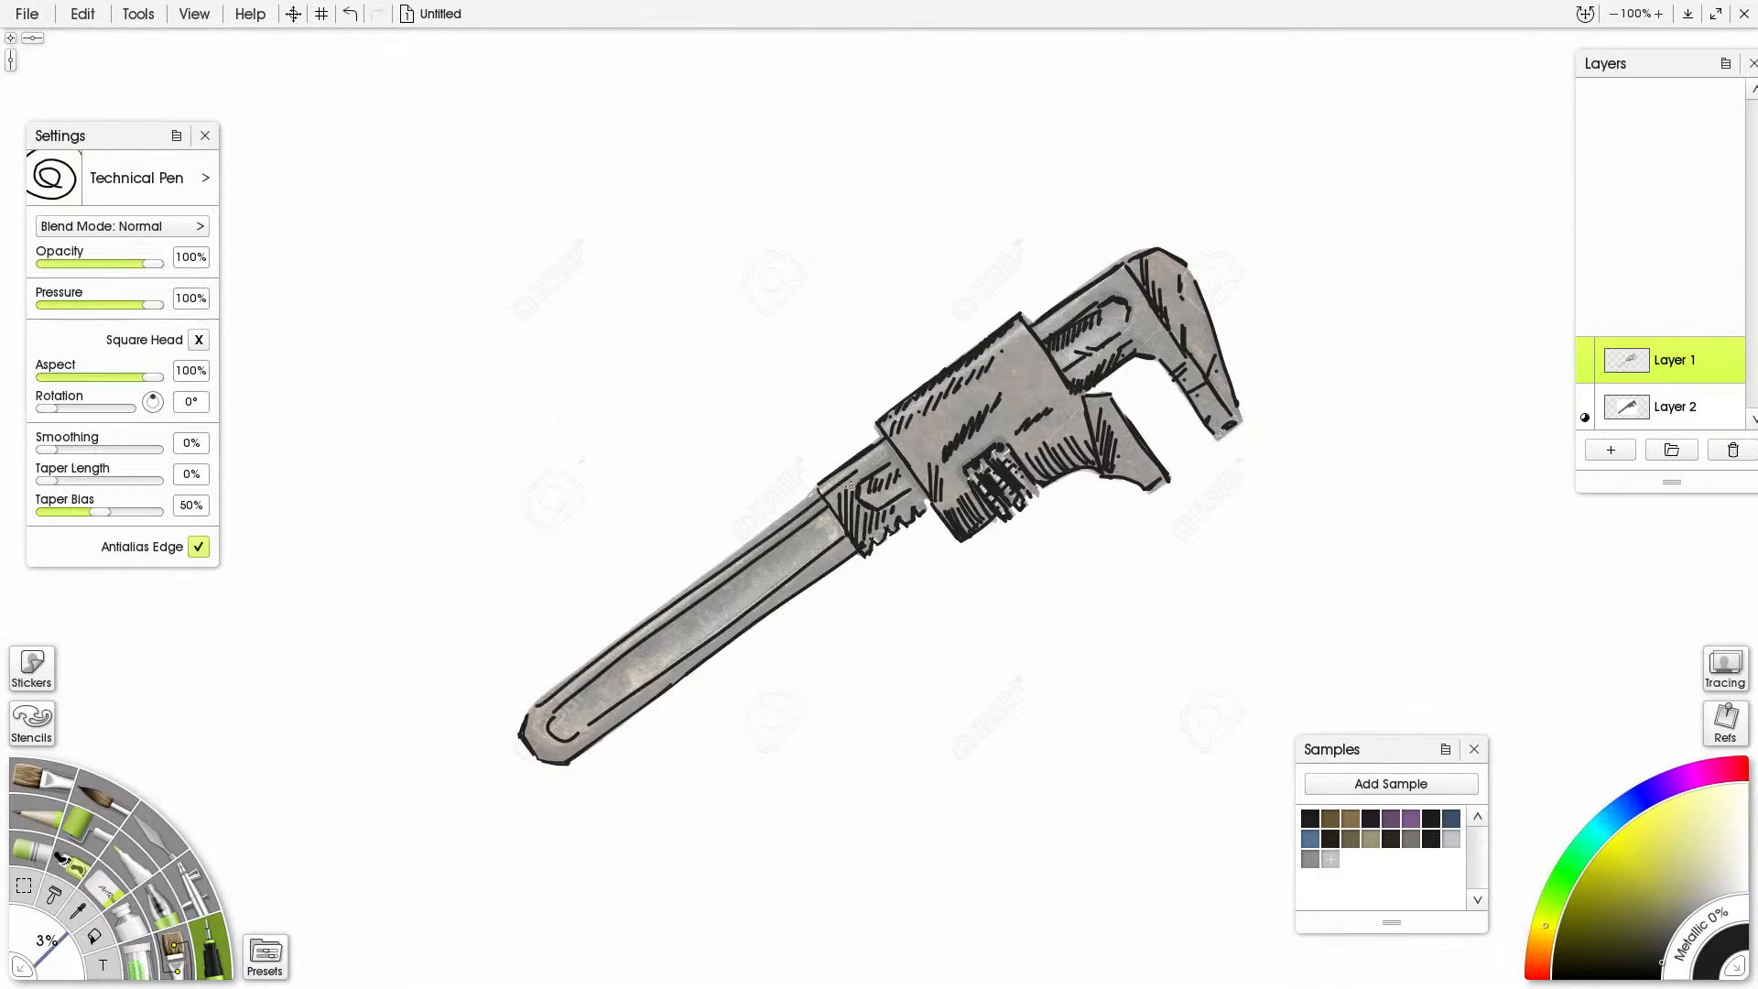
{"action": "key", "text": "ctrl+z"}
{"action": "mouse_move", "coordinate": [534, 705]}
{"action": "left_mouse_down"}
{"action": "mouse_move", "coordinate": [832, 472]}
{"action": "mouse_move", "coordinate": [513, 710]}
{"action": "mouse_move", "coordinate": [816, 491]}
{"action": "left_mouse_up"}
{"action": "key", "text": "ctrl+z"}
{"action": "key", "text": "ctrl+z"}
{"action": "key", "text": "ctrl+z"}
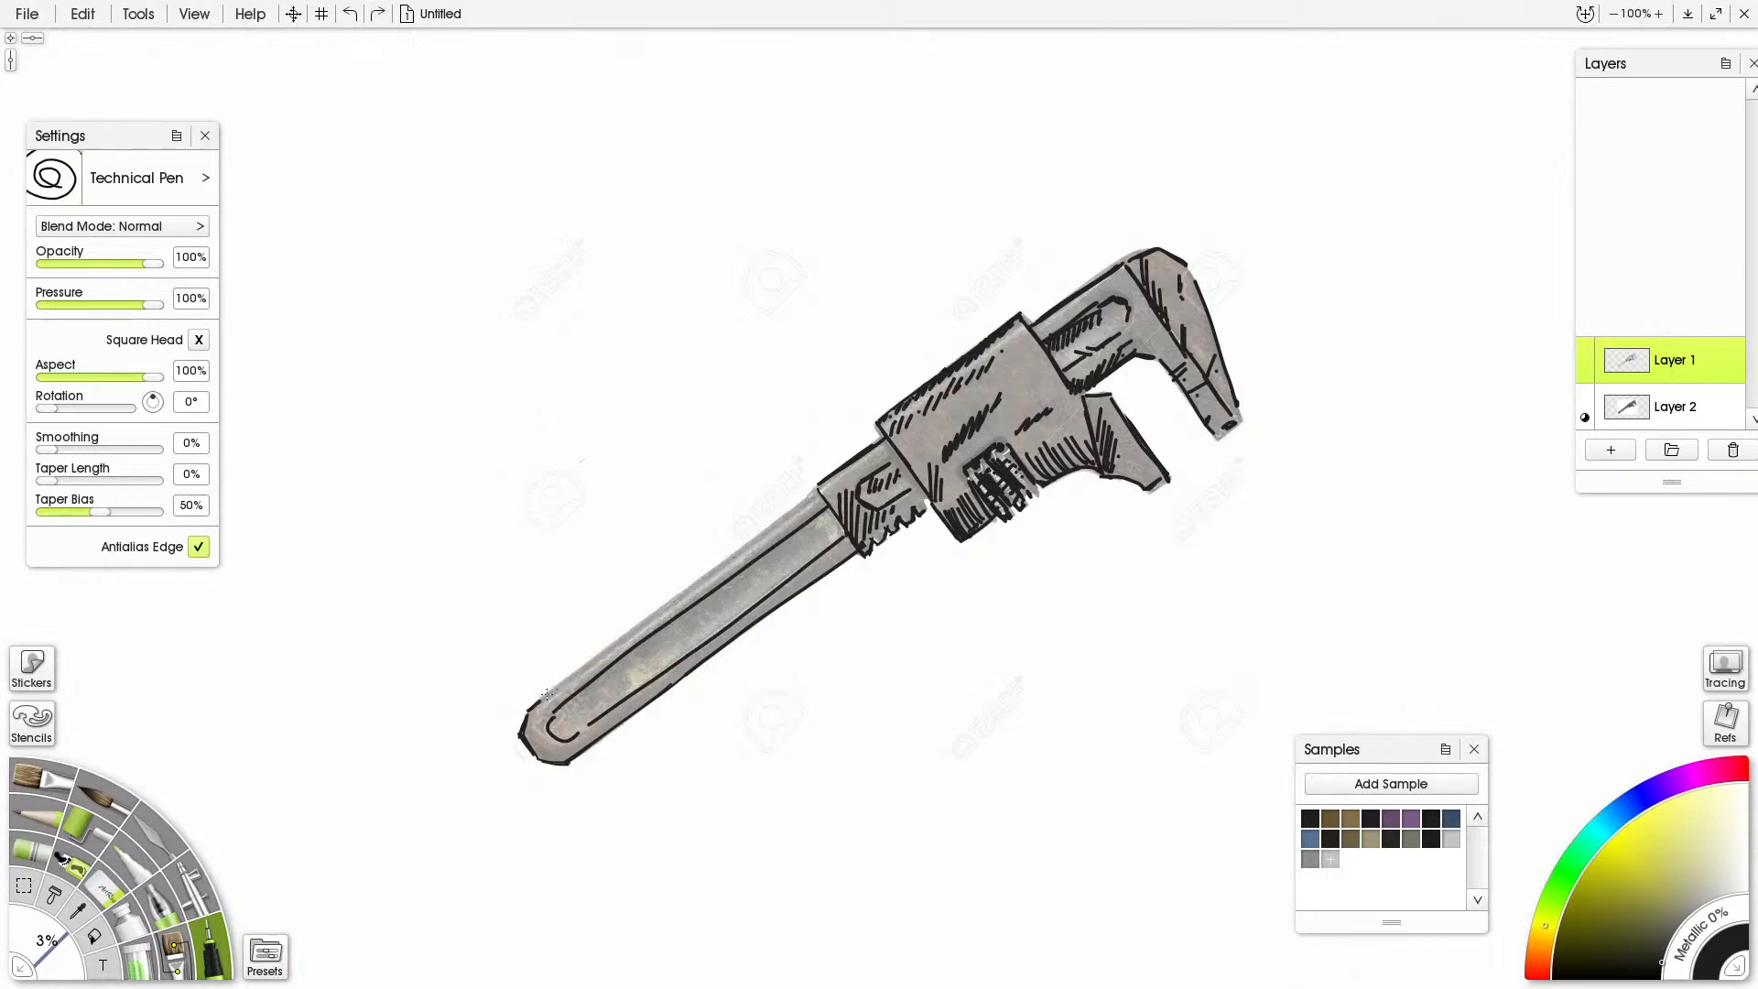
{"action": "left_click_drag", "start_coordinate": [547, 693], "coordinate": [816, 497]}
{"action": "key", "text": "ctrl+z"}
{"action": "left_click_drag", "start_coordinate": [533, 706], "coordinate": [821, 494]}
{"action": "key", "text": "ctrl+z"}
{"action": "left_click_drag", "start_coordinate": [537, 706], "coordinate": [811, 500]}
{"action": "key", "text": "ctrl+z"}
{"action": "left_click_drag", "start_coordinate": [531, 708], "coordinate": [817, 488]}
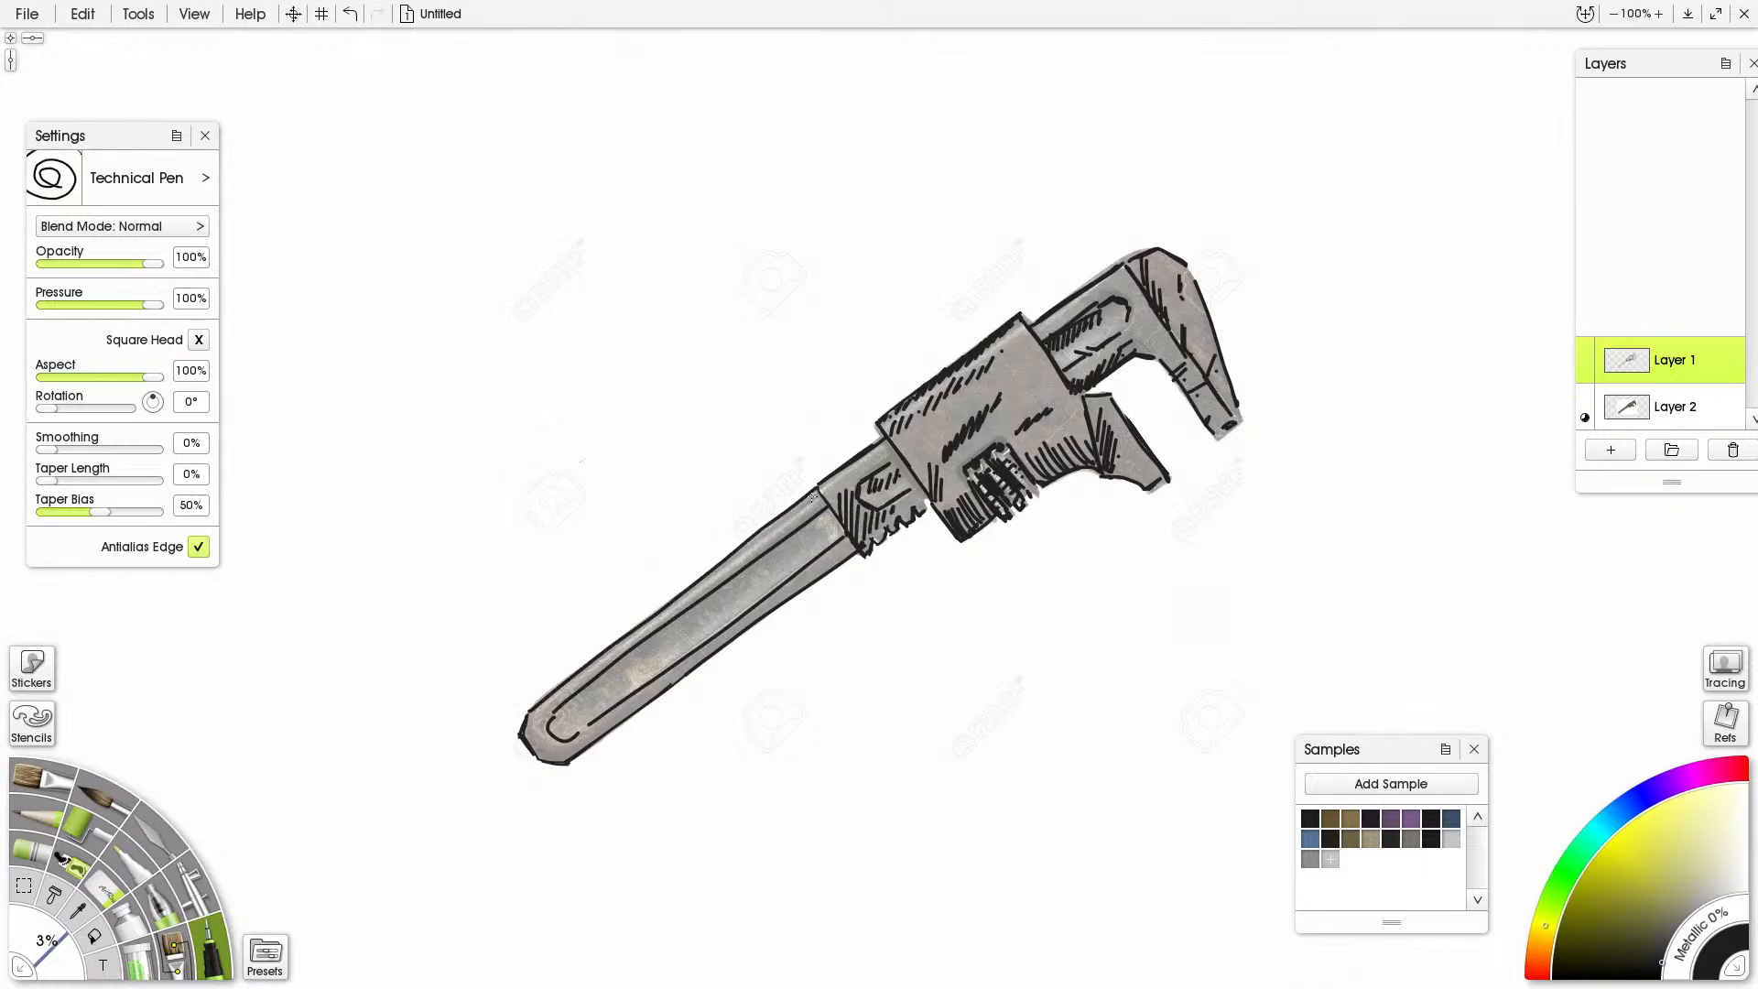
{"action": "key", "text": "ctrl+z"}
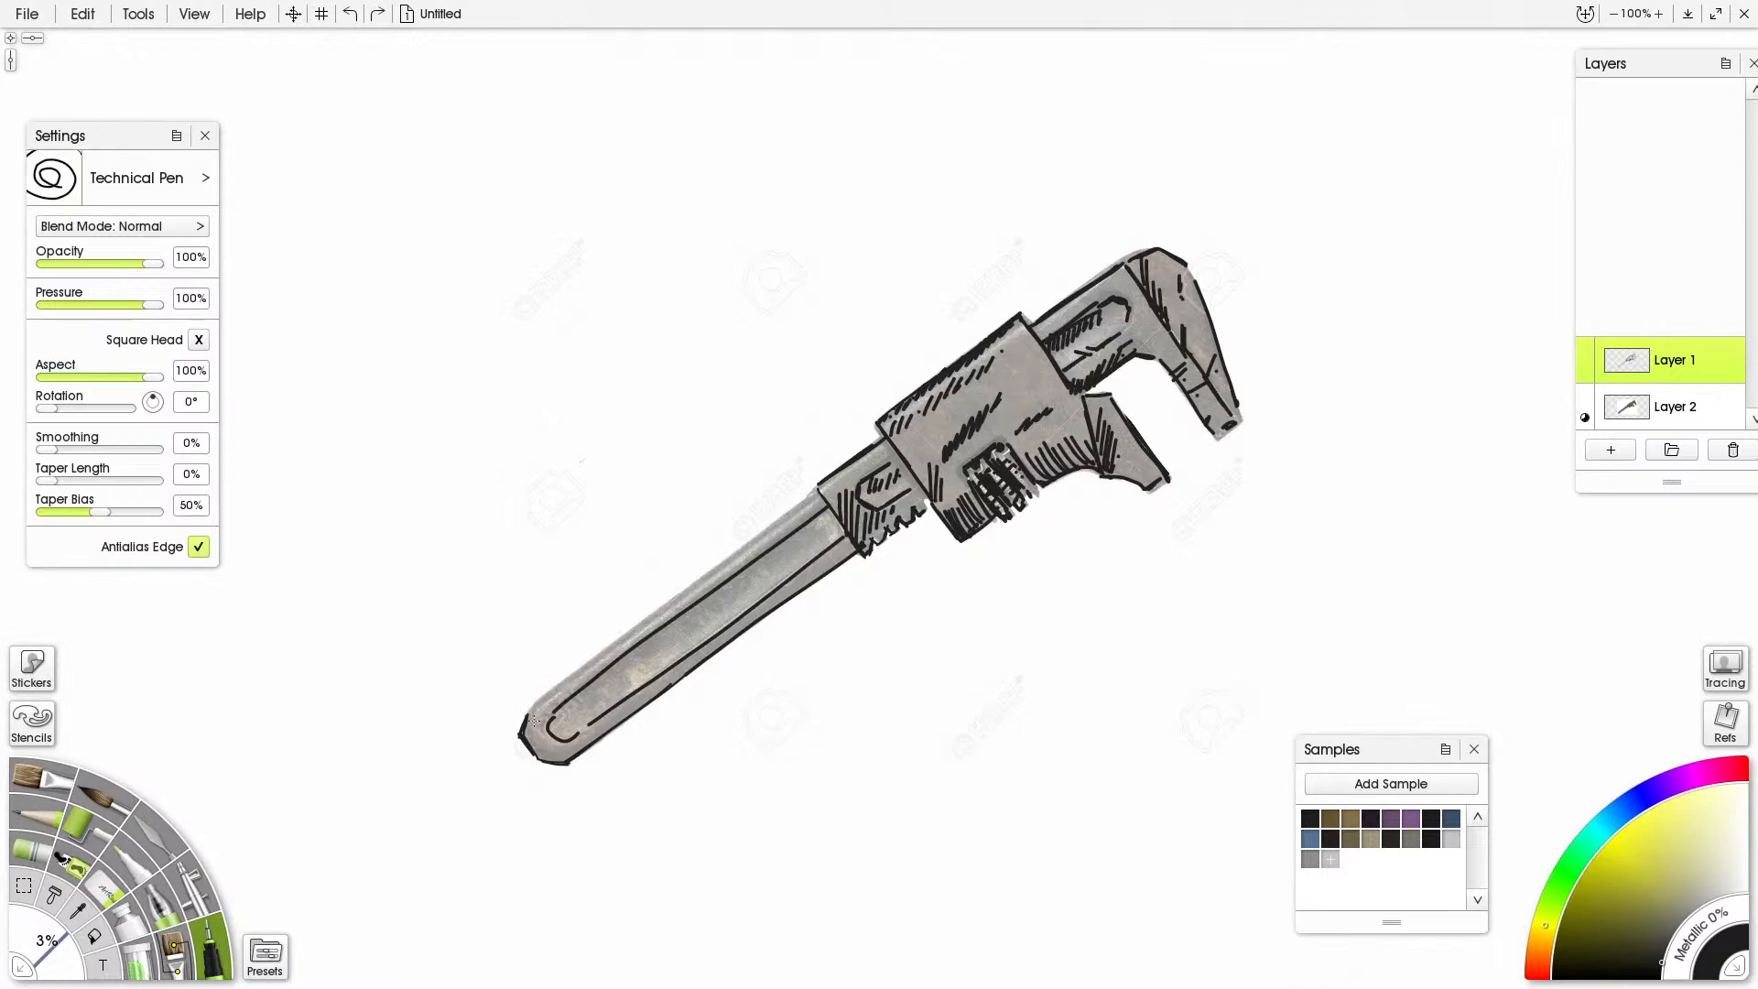
Try a thicker 6% pen stroke in a dark sample color along the handle's upper edge and undo it
{"action": "mouse_move", "coordinate": [536, 706]}
{"action": "left_mouse_down"}
{"action": "mouse_move", "coordinate": [691, 550]}
{"action": "mouse_move", "coordinate": [667, 628]}
{"action": "mouse_move", "coordinate": [541, 786]}
{"action": "mouse_move", "coordinate": [548, 771]}
{"action": "left_mouse_up"}
{"action": "left_click", "coordinate": [565, 710], "text": "alt"}
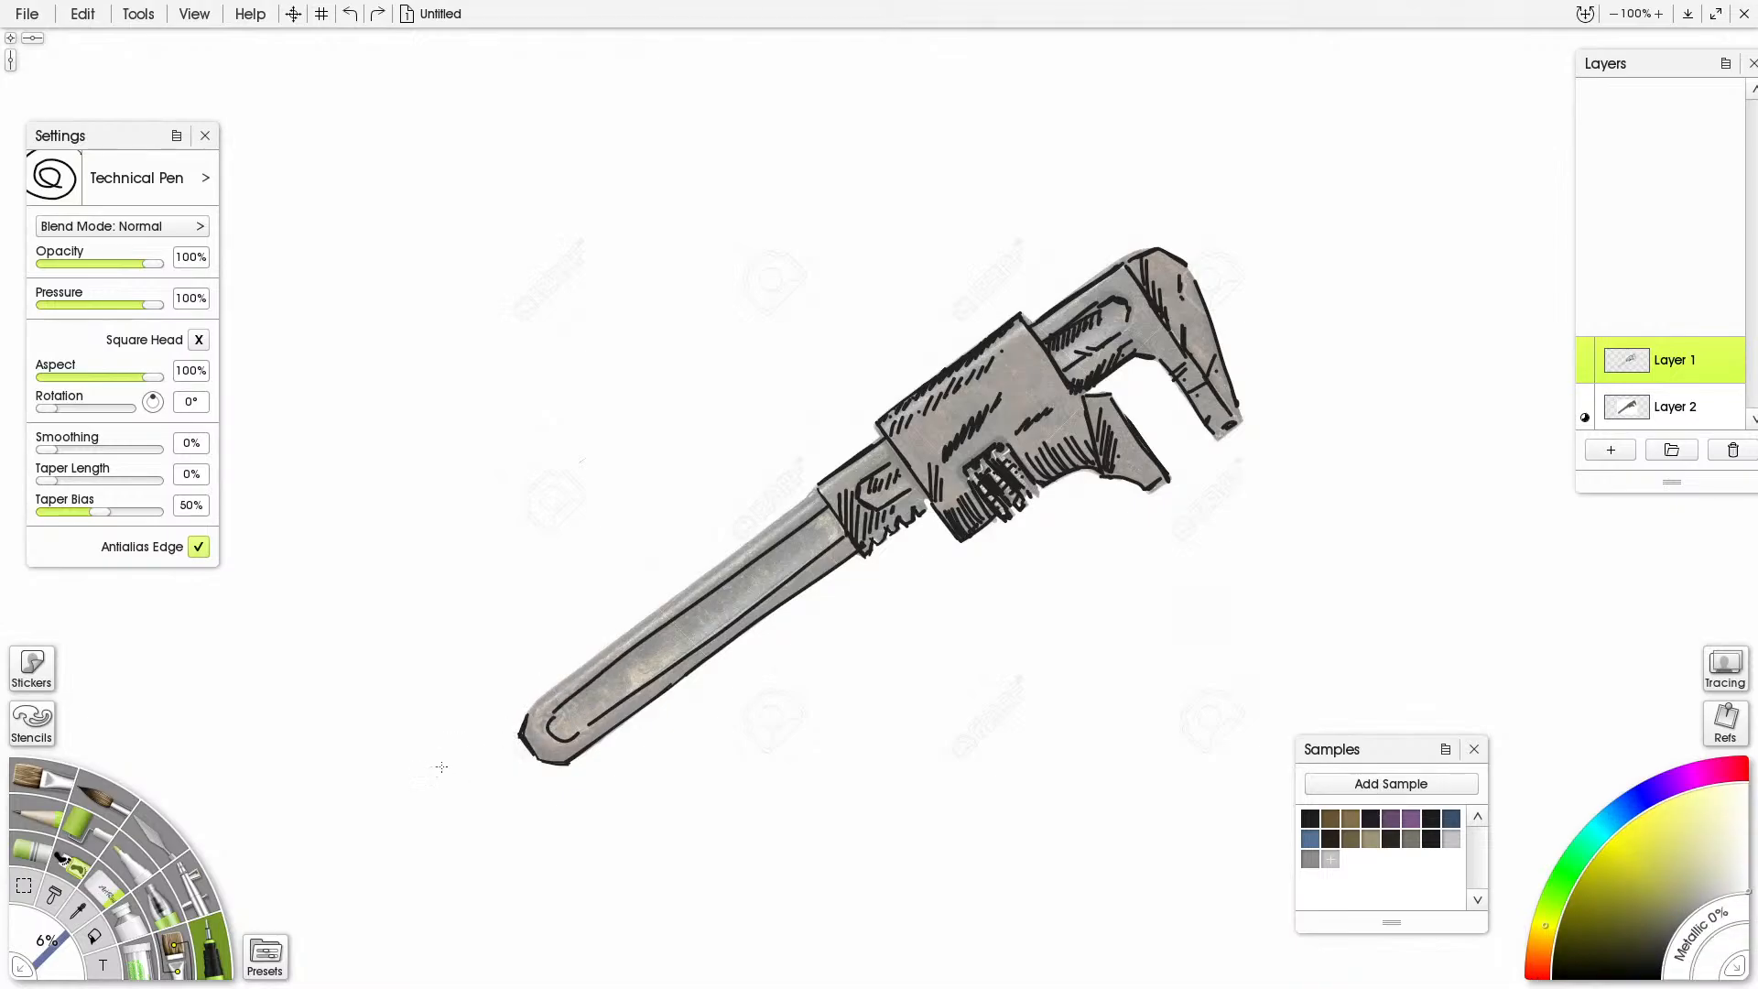
{"action": "left_click", "coordinate": [1432, 839]}
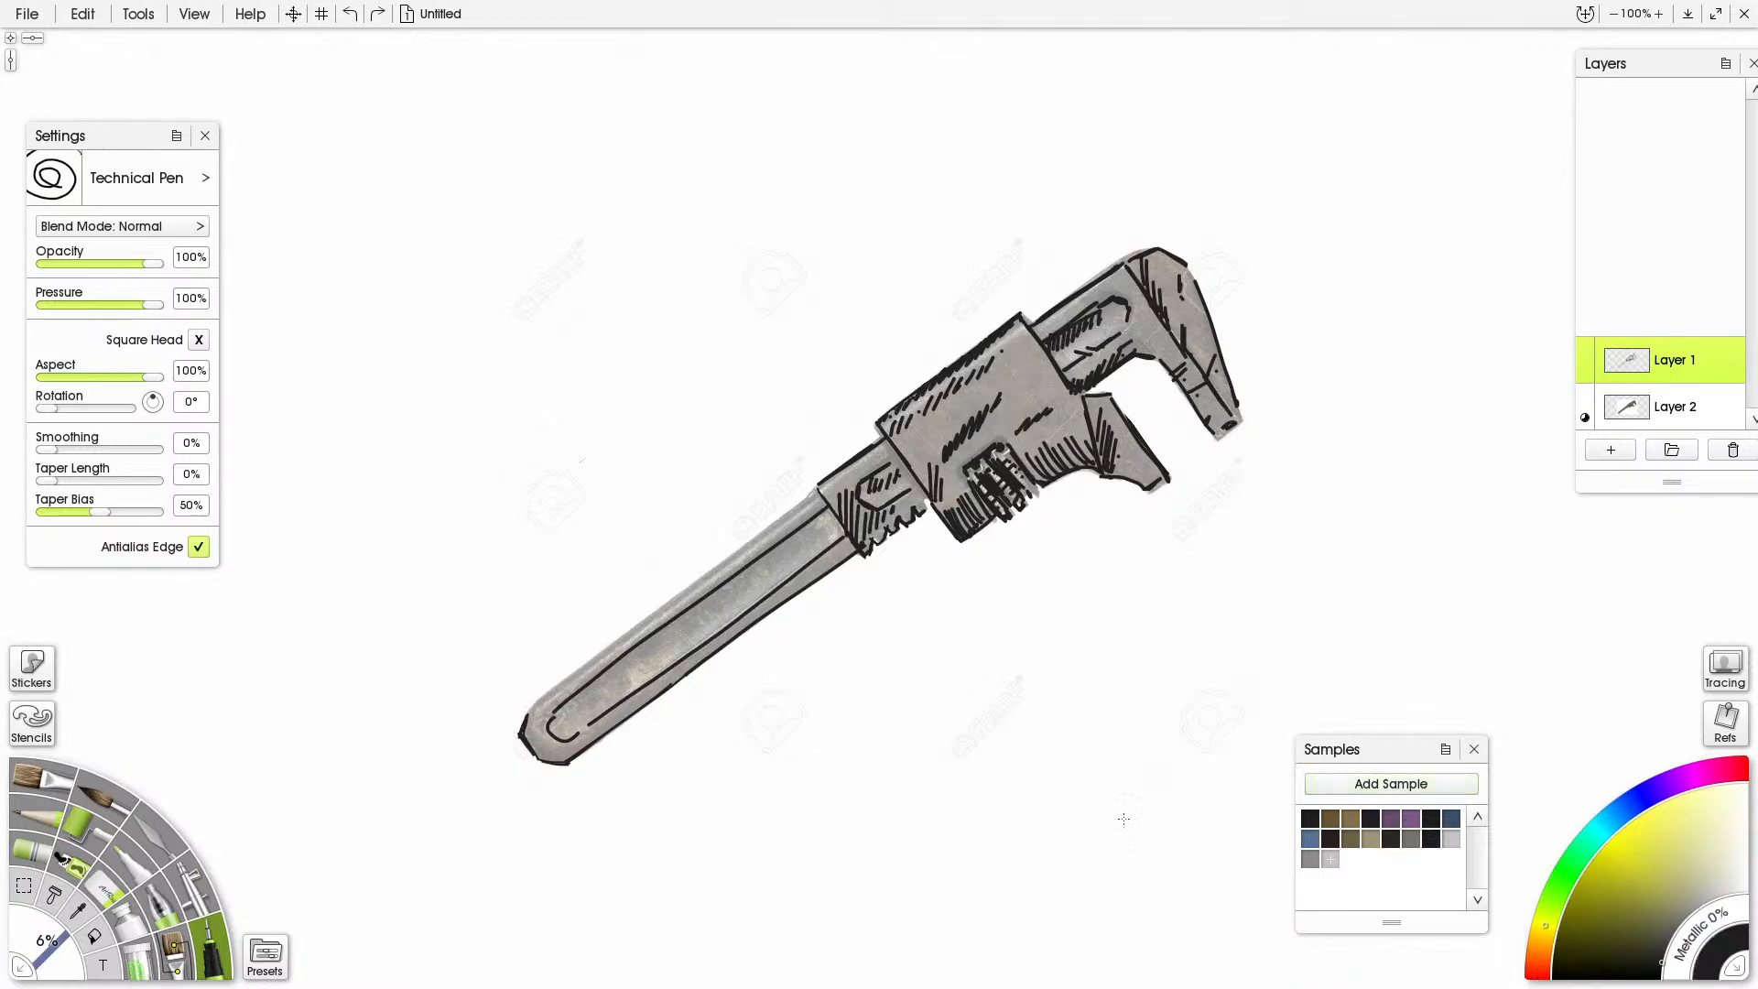
{"action": "mouse_move", "coordinate": [524, 738]}
{"action": "left_mouse_down"}
{"action": "mouse_move", "coordinate": [573, 668]}
{"action": "mouse_move", "coordinate": [818, 501]}
{"action": "left_mouse_up"}
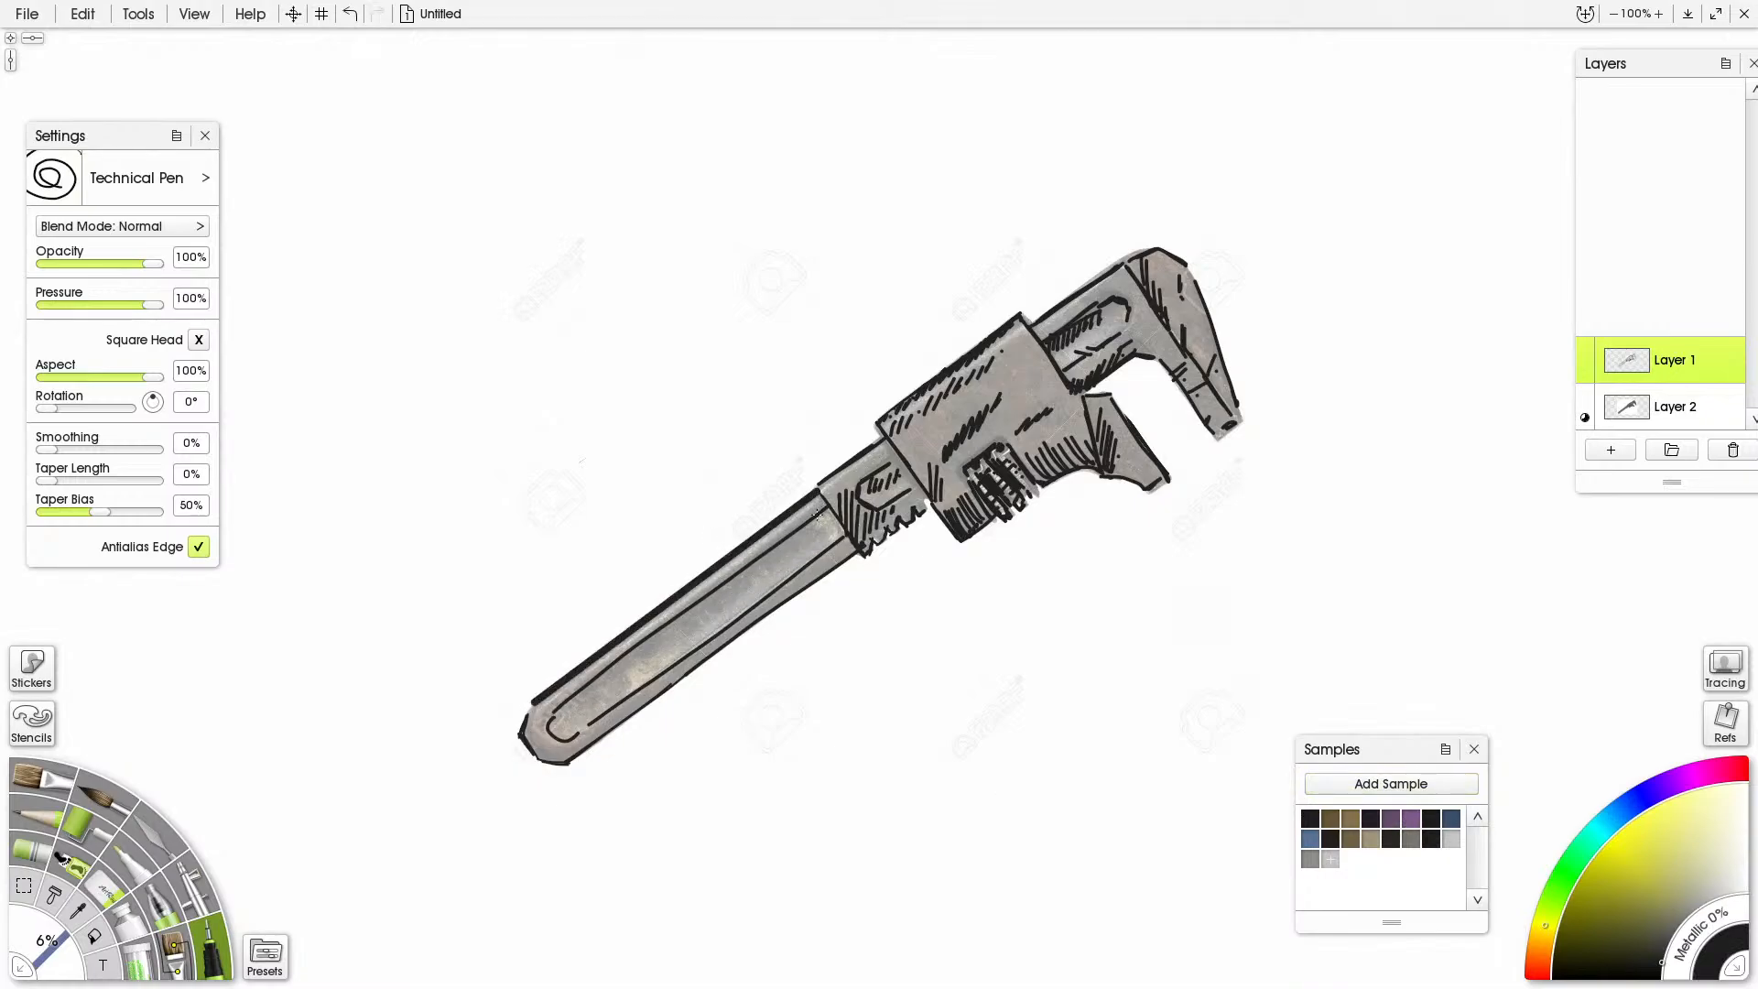
{"action": "key", "text": "ctrl+z"}
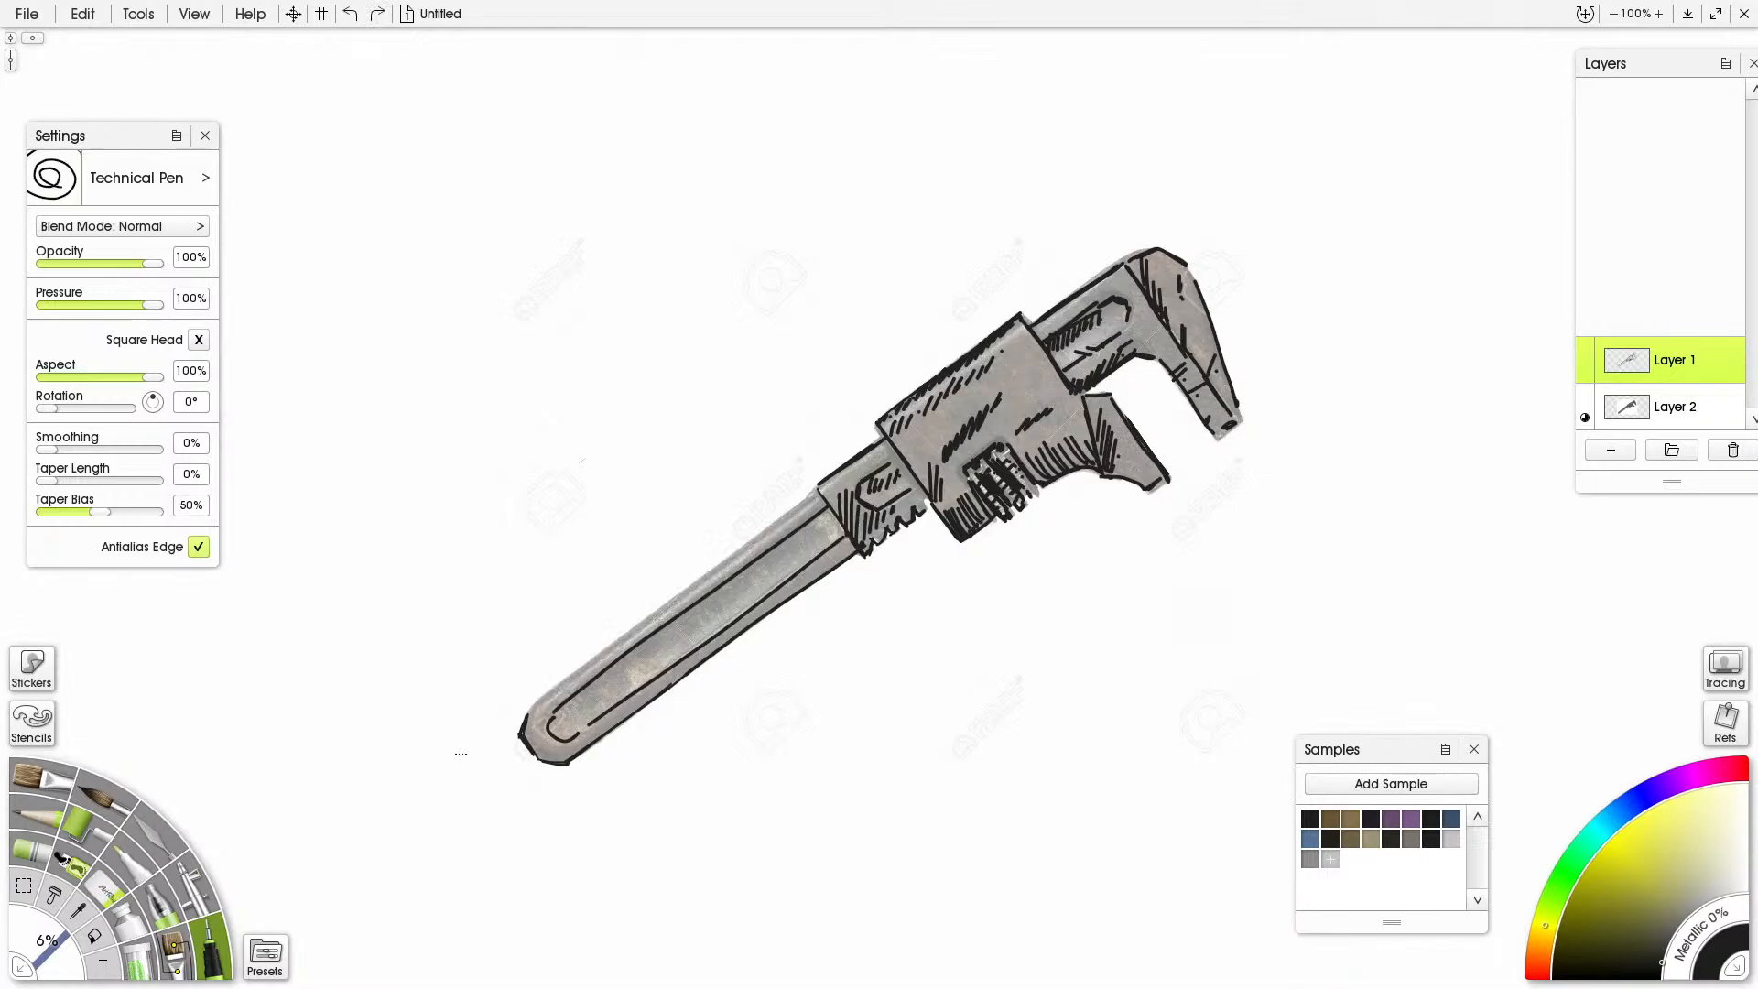
Set the pen size back to 3%, trace the handle's upper edge, and hatch its rounded end and the adjoining part of the groove
{"action": "left_click_drag", "start_coordinate": [66, 965], "coordinate": [55, 953]}
{"action": "left_click_drag", "start_coordinate": [531, 704], "coordinate": [814, 489]}
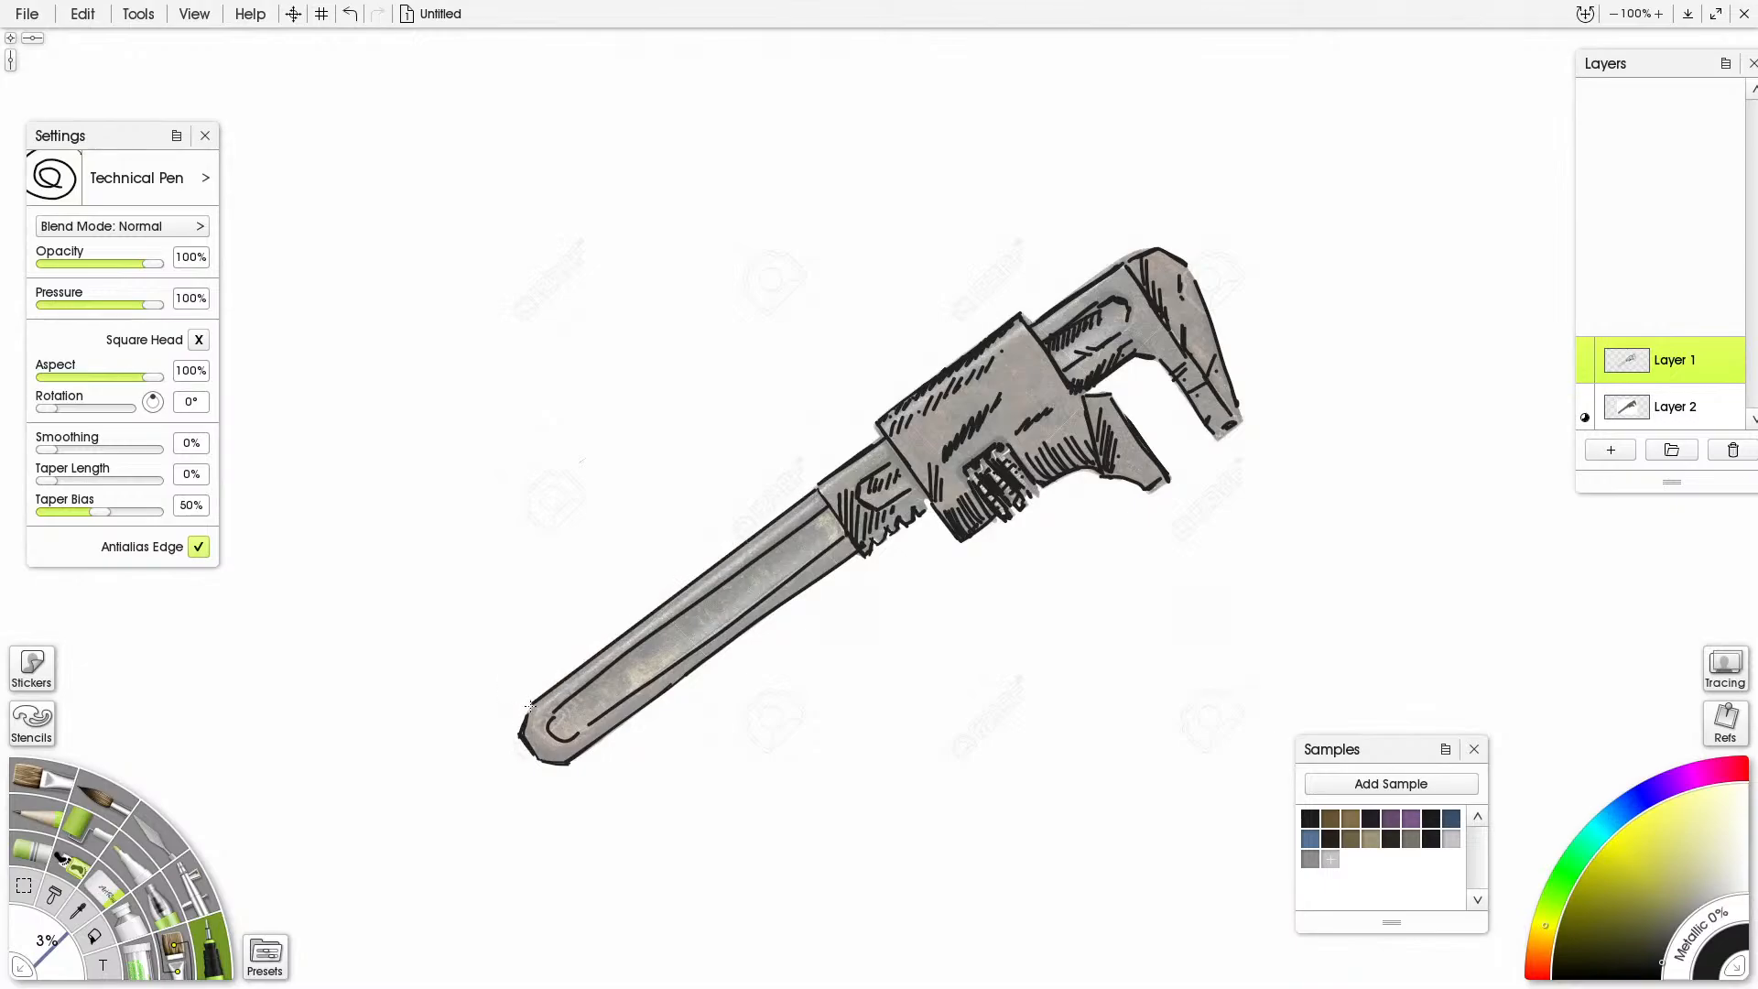
{"action": "mouse_move", "coordinate": [533, 707]}
{"action": "left_mouse_down"}
{"action": "mouse_move", "coordinate": [549, 760]}
{"action": "mouse_move", "coordinate": [561, 730]}
{"action": "left_mouse_up"}
{"action": "left_click_drag", "start_coordinate": [570, 716], "coordinate": [571, 719]}
{"action": "left_click_drag", "start_coordinate": [582, 696], "coordinate": [587, 711]}
{"action": "left_click_drag", "start_coordinate": [600, 682], "coordinate": [575, 703]}
{"action": "mouse_move", "coordinate": [570, 688]}
{"action": "left_mouse_down"}
{"action": "mouse_move", "coordinate": [556, 714]}
{"action": "mouse_move", "coordinate": [590, 705]}
{"action": "left_mouse_up"}
{"action": "mouse_move", "coordinate": [588, 685]}
{"action": "left_mouse_down"}
{"action": "mouse_move", "coordinate": [577, 705]}
{"action": "mouse_move", "coordinate": [650, 655]}
{"action": "mouse_move", "coordinate": [548, 703]}
{"action": "mouse_move", "coordinate": [558, 693]}
{"action": "left_mouse_up"}
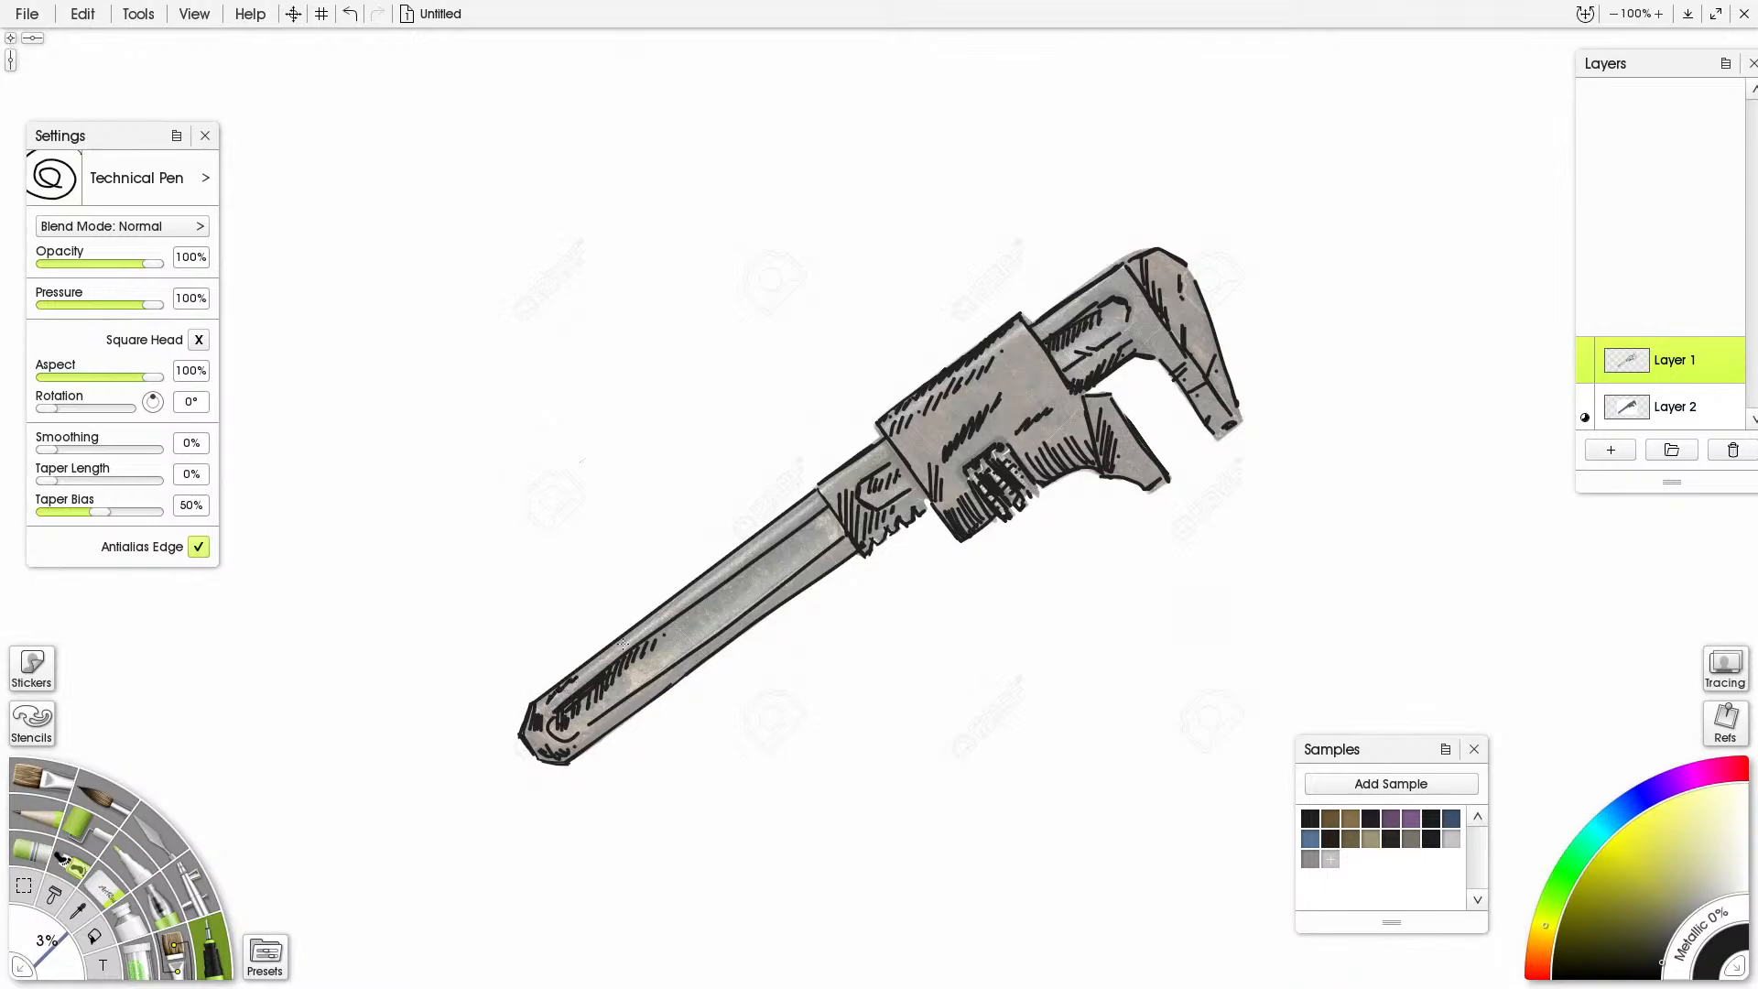
Add texture marks along the handle's upper edge and continue the hatching through the groove up to the collar
{"action": "left_click_drag", "start_coordinate": [634, 636], "coordinate": [779, 534]}
{"action": "mouse_move", "coordinate": [682, 620]}
{"action": "left_mouse_down"}
{"action": "mouse_move", "coordinate": [669, 647]}
{"action": "mouse_move", "coordinate": [686, 629]}
{"action": "left_mouse_up"}
{"action": "left_click_drag", "start_coordinate": [707, 605], "coordinate": [650, 643]}
{"action": "left_click_drag", "start_coordinate": [705, 603], "coordinate": [668, 632]}
{"action": "mouse_move", "coordinate": [713, 595]}
{"action": "left_mouse_down"}
{"action": "mouse_move", "coordinate": [700, 618]}
{"action": "mouse_move", "coordinate": [737, 592]}
{"action": "left_mouse_up"}
{"action": "mouse_move", "coordinate": [740, 579]}
{"action": "left_mouse_down"}
{"action": "mouse_move", "coordinate": [706, 605]}
{"action": "mouse_move", "coordinate": [746, 586]}
{"action": "left_mouse_up"}
{"action": "left_click_drag", "start_coordinate": [778, 547], "coordinate": [765, 574]}
{"action": "left_click_drag", "start_coordinate": [782, 550], "coordinate": [795, 553]}
{"action": "left_click_drag", "start_coordinate": [812, 526], "coordinate": [804, 547]}
{"action": "mouse_move", "coordinate": [828, 515]}
{"action": "left_mouse_down"}
{"action": "mouse_move", "coordinate": [810, 544]}
{"action": "mouse_move", "coordinate": [836, 539]}
{"action": "left_mouse_up"}
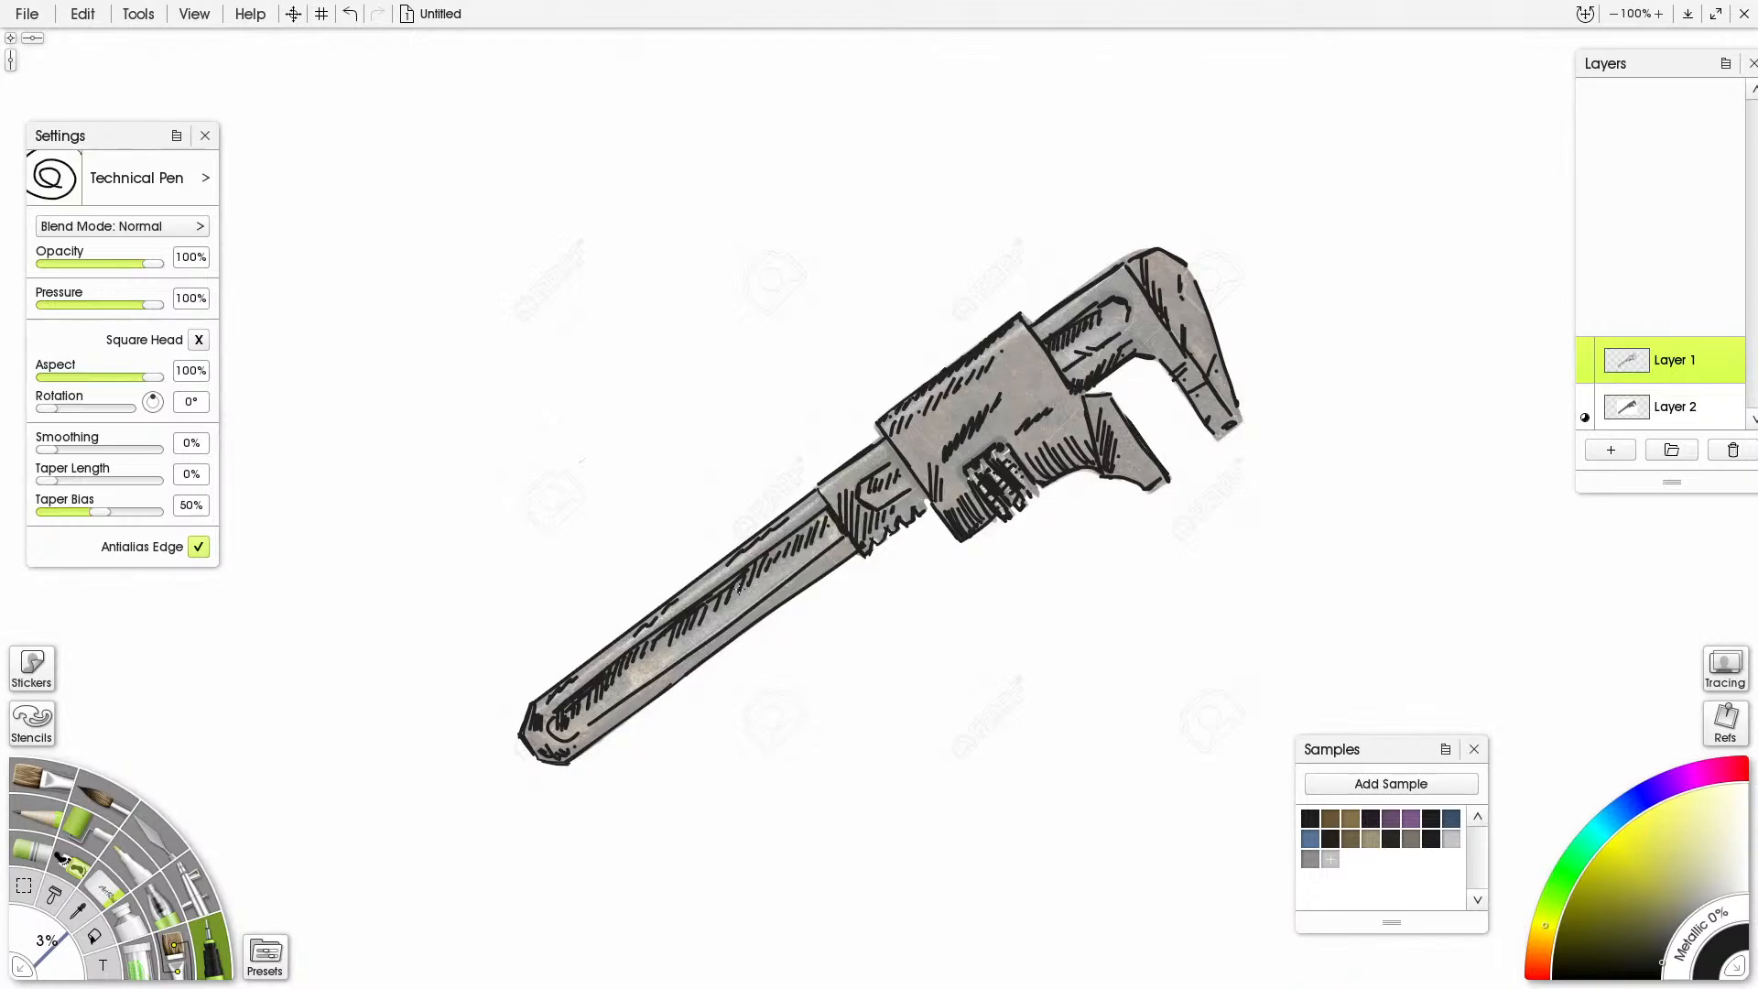
Darken the hatching in the middle of the handle's groove and add short hatching along the handle's lower edge
{"action": "left_click_drag", "start_coordinate": [737, 577], "coordinate": [650, 651]}
{"action": "left_click_drag", "start_coordinate": [756, 565], "coordinate": [746, 581]}
{"action": "mouse_move", "coordinate": [596, 725]}
{"action": "left_mouse_down"}
{"action": "mouse_move", "coordinate": [577, 751]}
{"action": "mouse_move", "coordinate": [605, 736]}
{"action": "left_mouse_up"}
{"action": "left_click_drag", "start_coordinate": [686, 663], "coordinate": [676, 684]}
{"action": "mouse_move", "coordinate": [789, 584]}
{"action": "left_mouse_down"}
{"action": "mouse_move", "coordinate": [776, 604]}
{"action": "mouse_move", "coordinate": [790, 596]}
{"action": "left_mouse_up"}
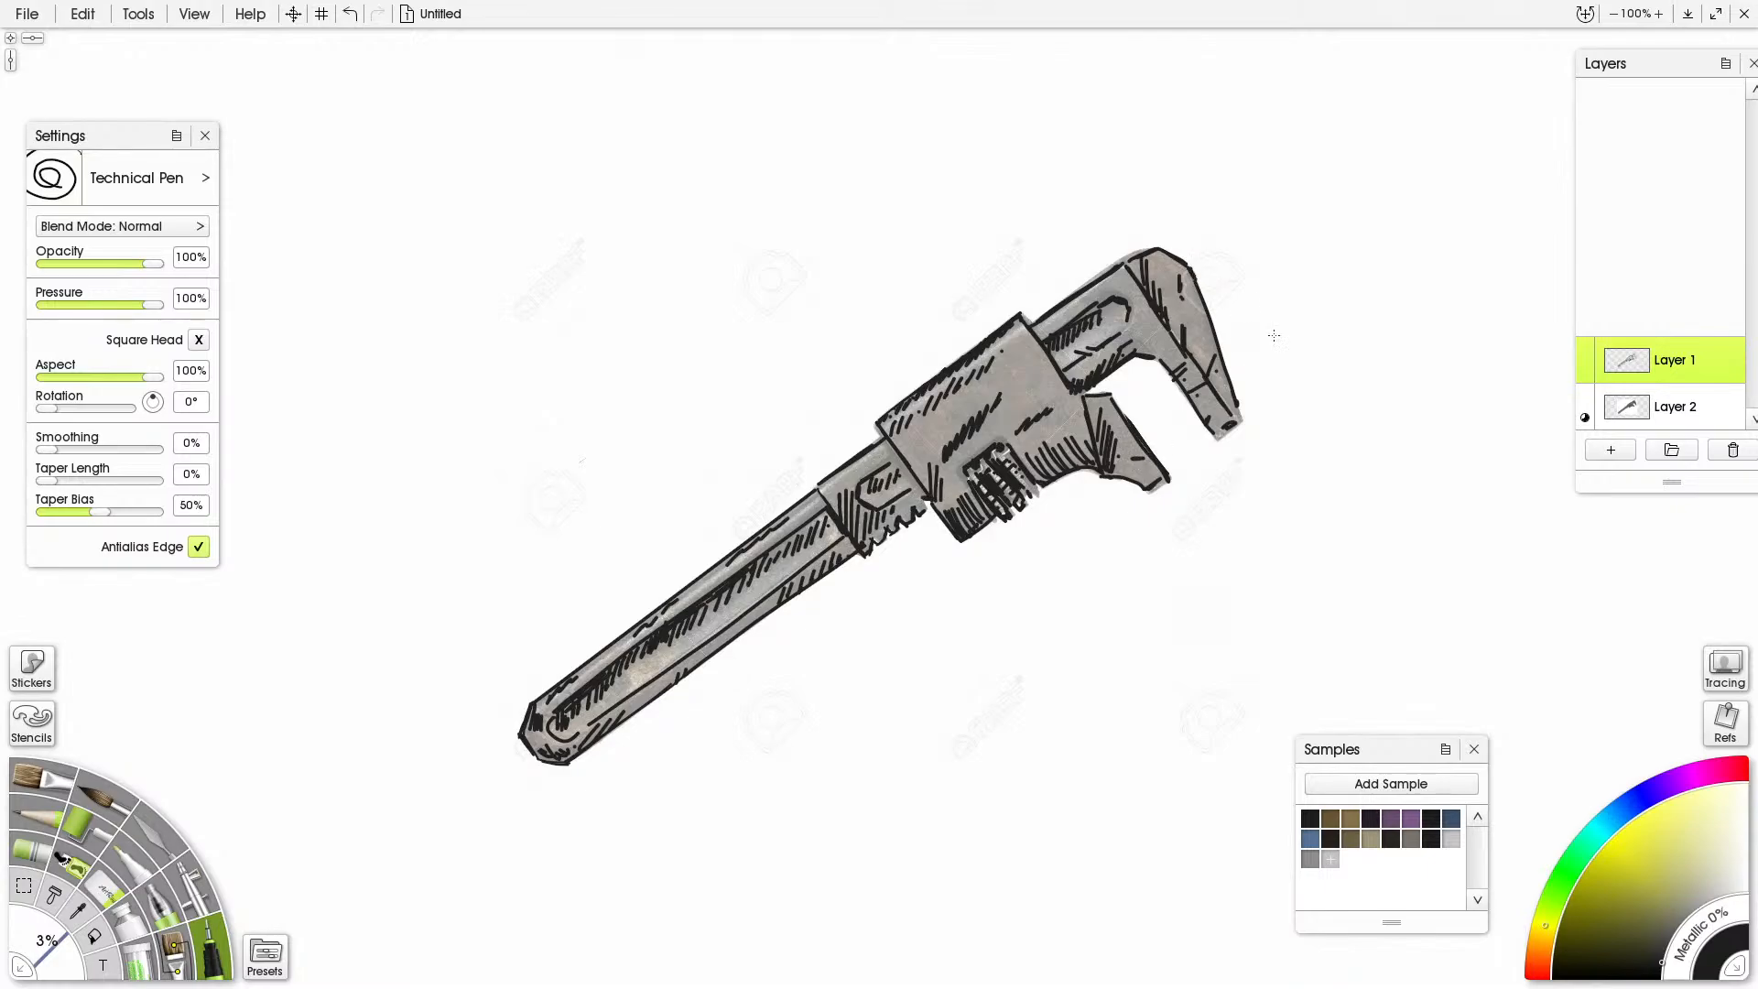
Hide the reference photo on Layer 2 and darken the shading on the rack section and the fixed jaw's inner corner
{"action": "left_click", "coordinate": [1584, 417]}
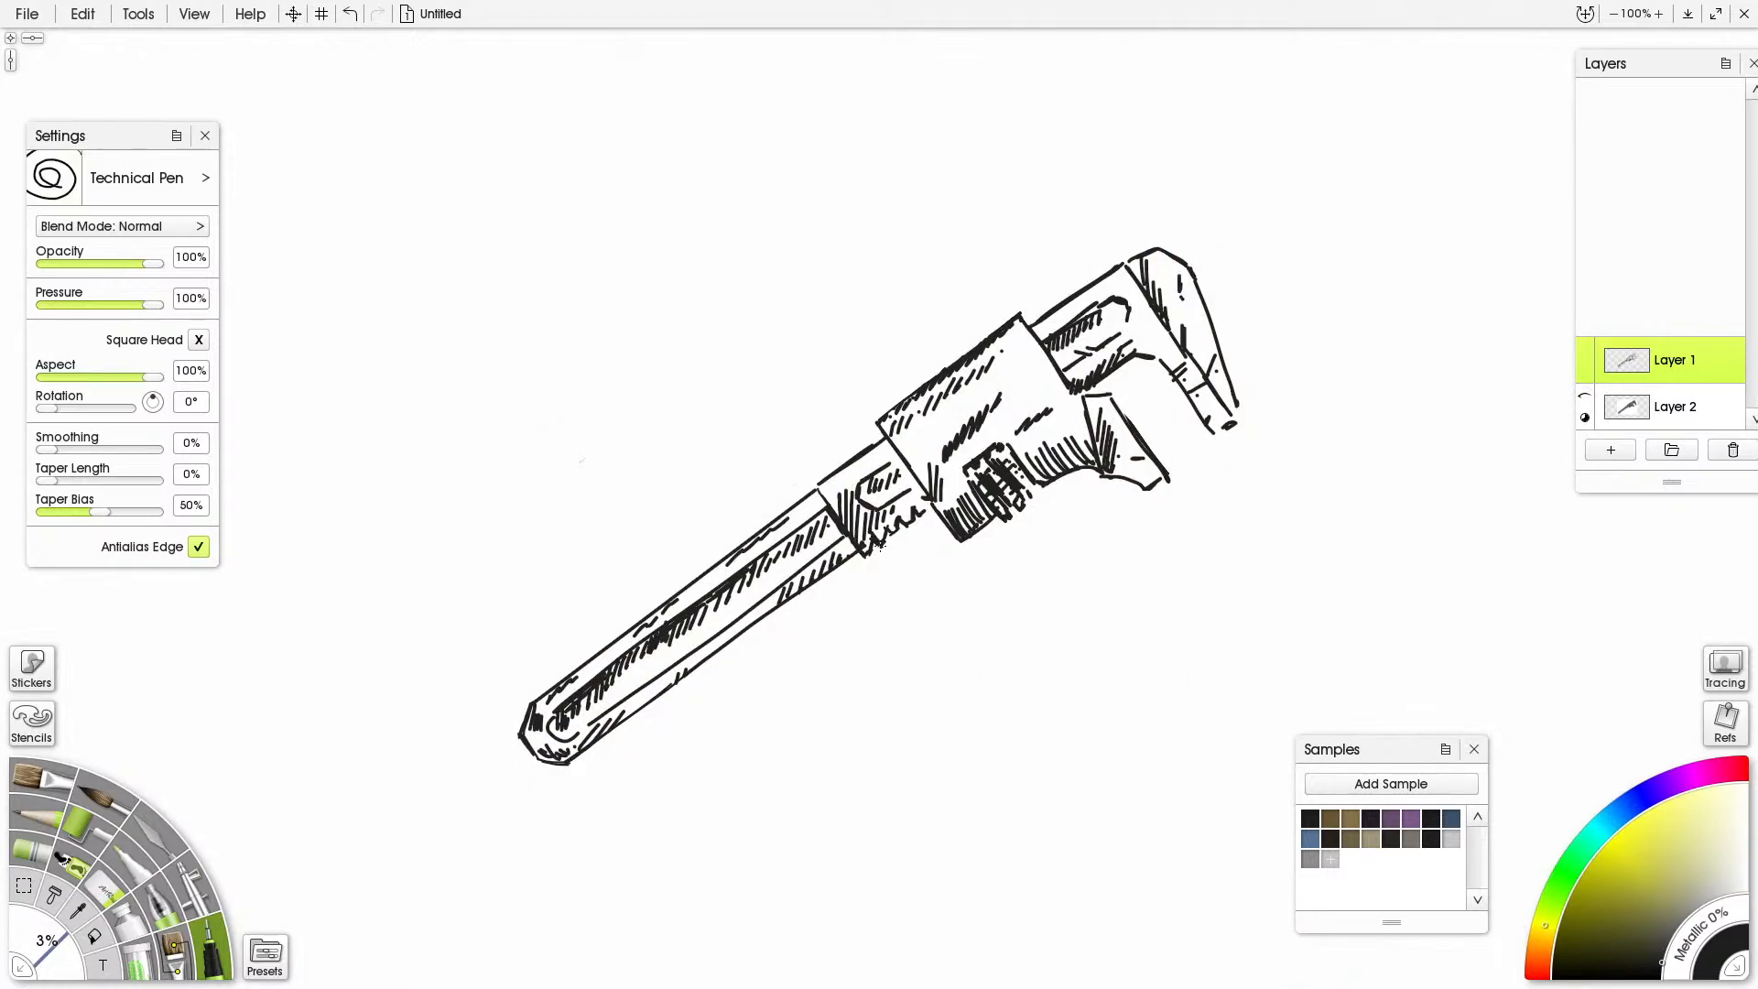
{"action": "left_click_drag", "start_coordinate": [880, 546], "coordinate": [927, 508]}
{"action": "left_click_drag", "start_coordinate": [910, 492], "coordinate": [927, 505]}
{"action": "left_click_drag", "start_coordinate": [877, 477], "coordinate": [897, 465]}
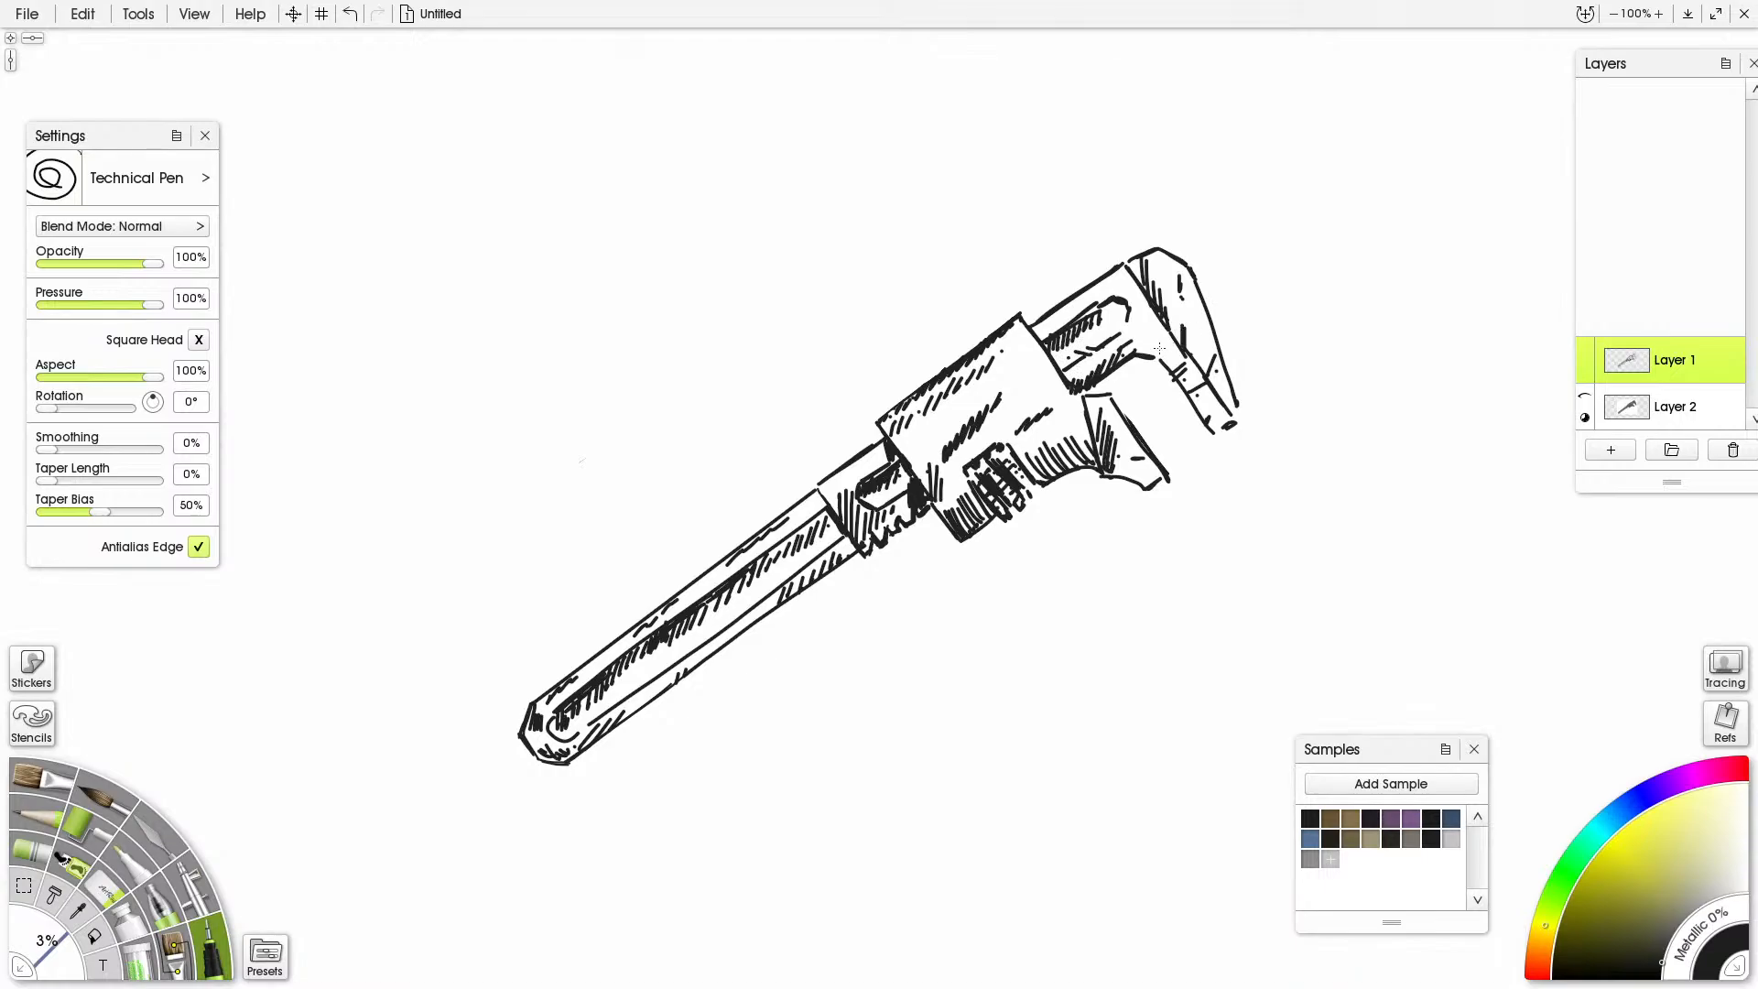
{"action": "left_click_drag", "start_coordinate": [1147, 354], "coordinate": [1157, 358]}
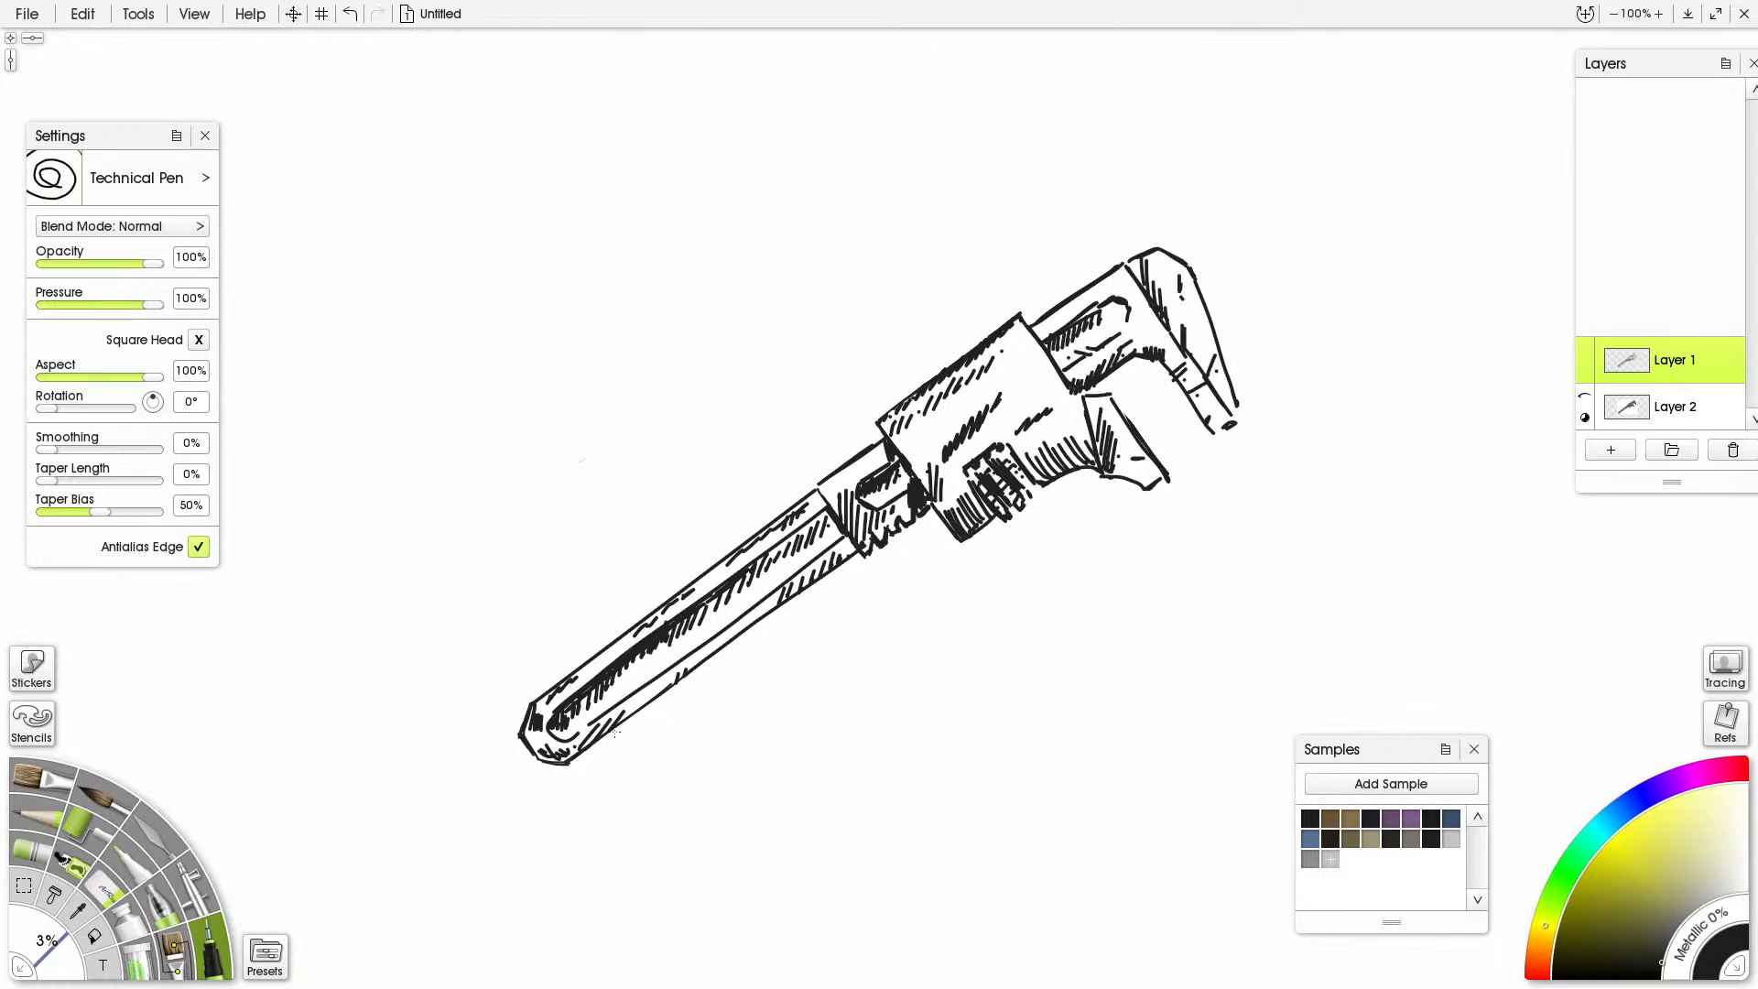
Thicken the handle's lower outline with dark pen strokes from its rounded end up to the collar
{"action": "mouse_move", "coordinate": [571, 760]}
{"action": "left_mouse_down"}
{"action": "mouse_move", "coordinate": [644, 711]}
{"action": "mouse_move", "coordinate": [560, 758]}
{"action": "mouse_move", "coordinate": [617, 737]}
{"action": "left_mouse_up"}
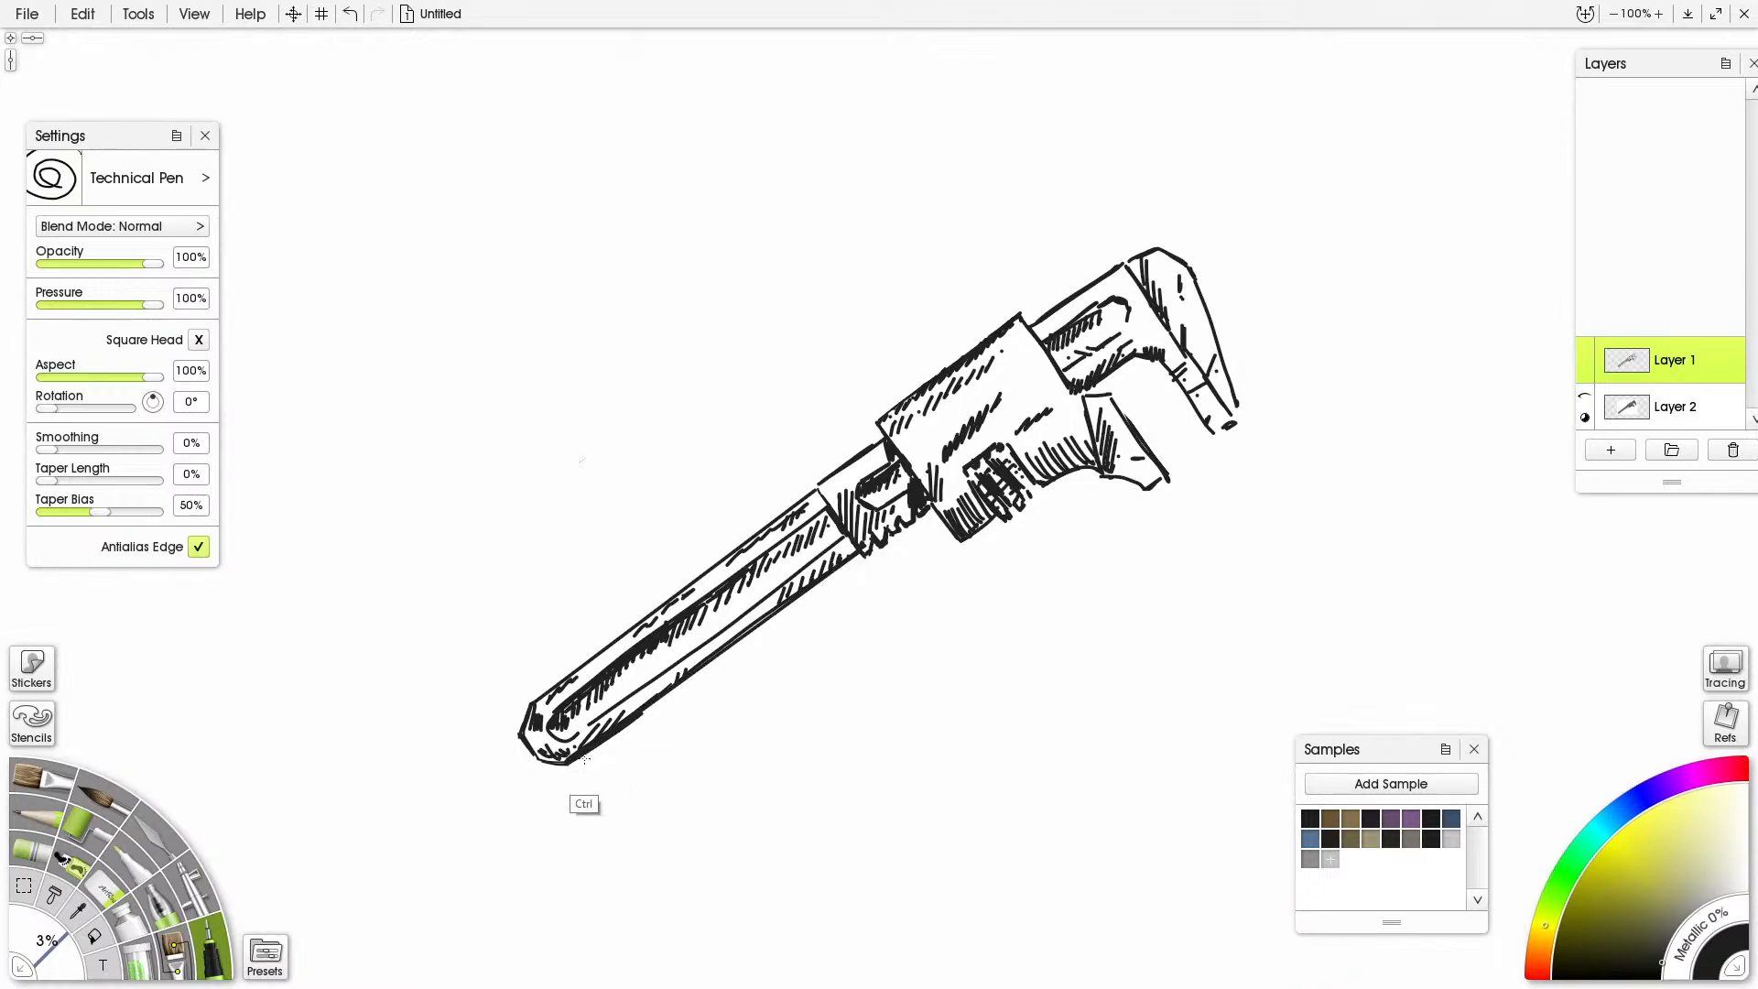
{"action": "left_click_drag", "start_coordinate": [590, 753], "coordinate": [868, 549]}
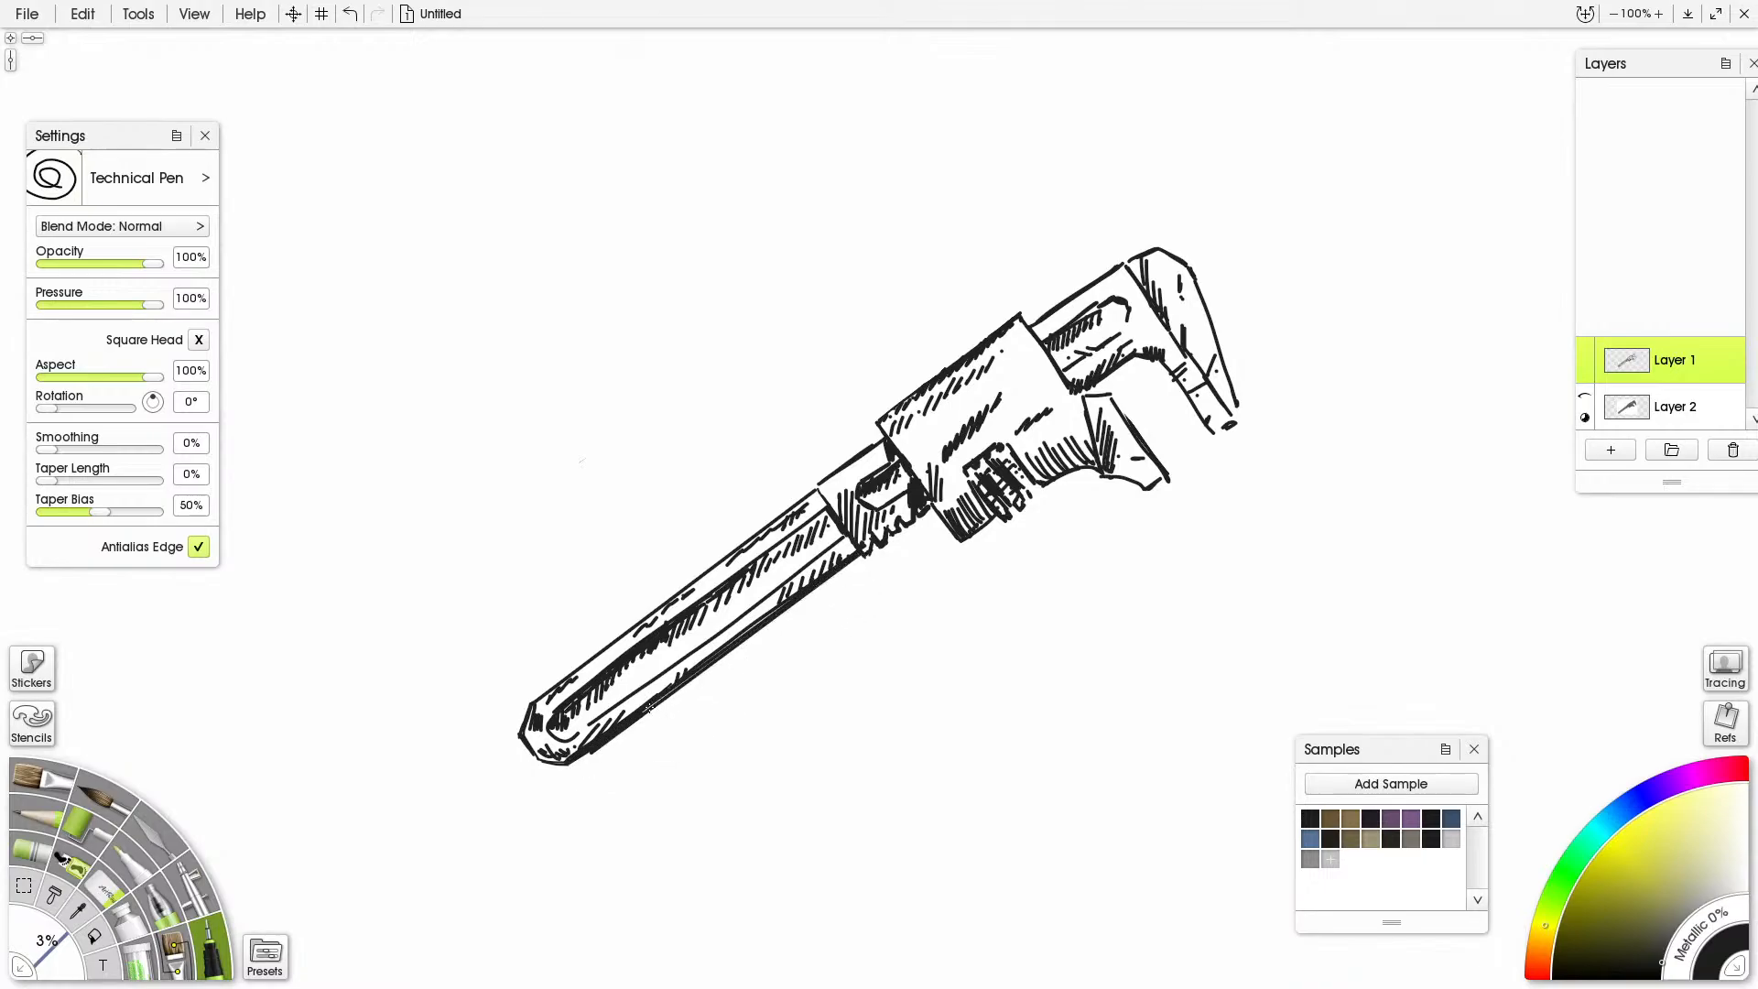
{"action": "left_click_drag", "start_coordinate": [643, 712], "coordinate": [761, 622]}
Trim the outer side of the thickened lower outline with the Eraser, undoing the first pass, and return to the Technical Pen
{"action": "left_click", "coordinate": [114, 895]}
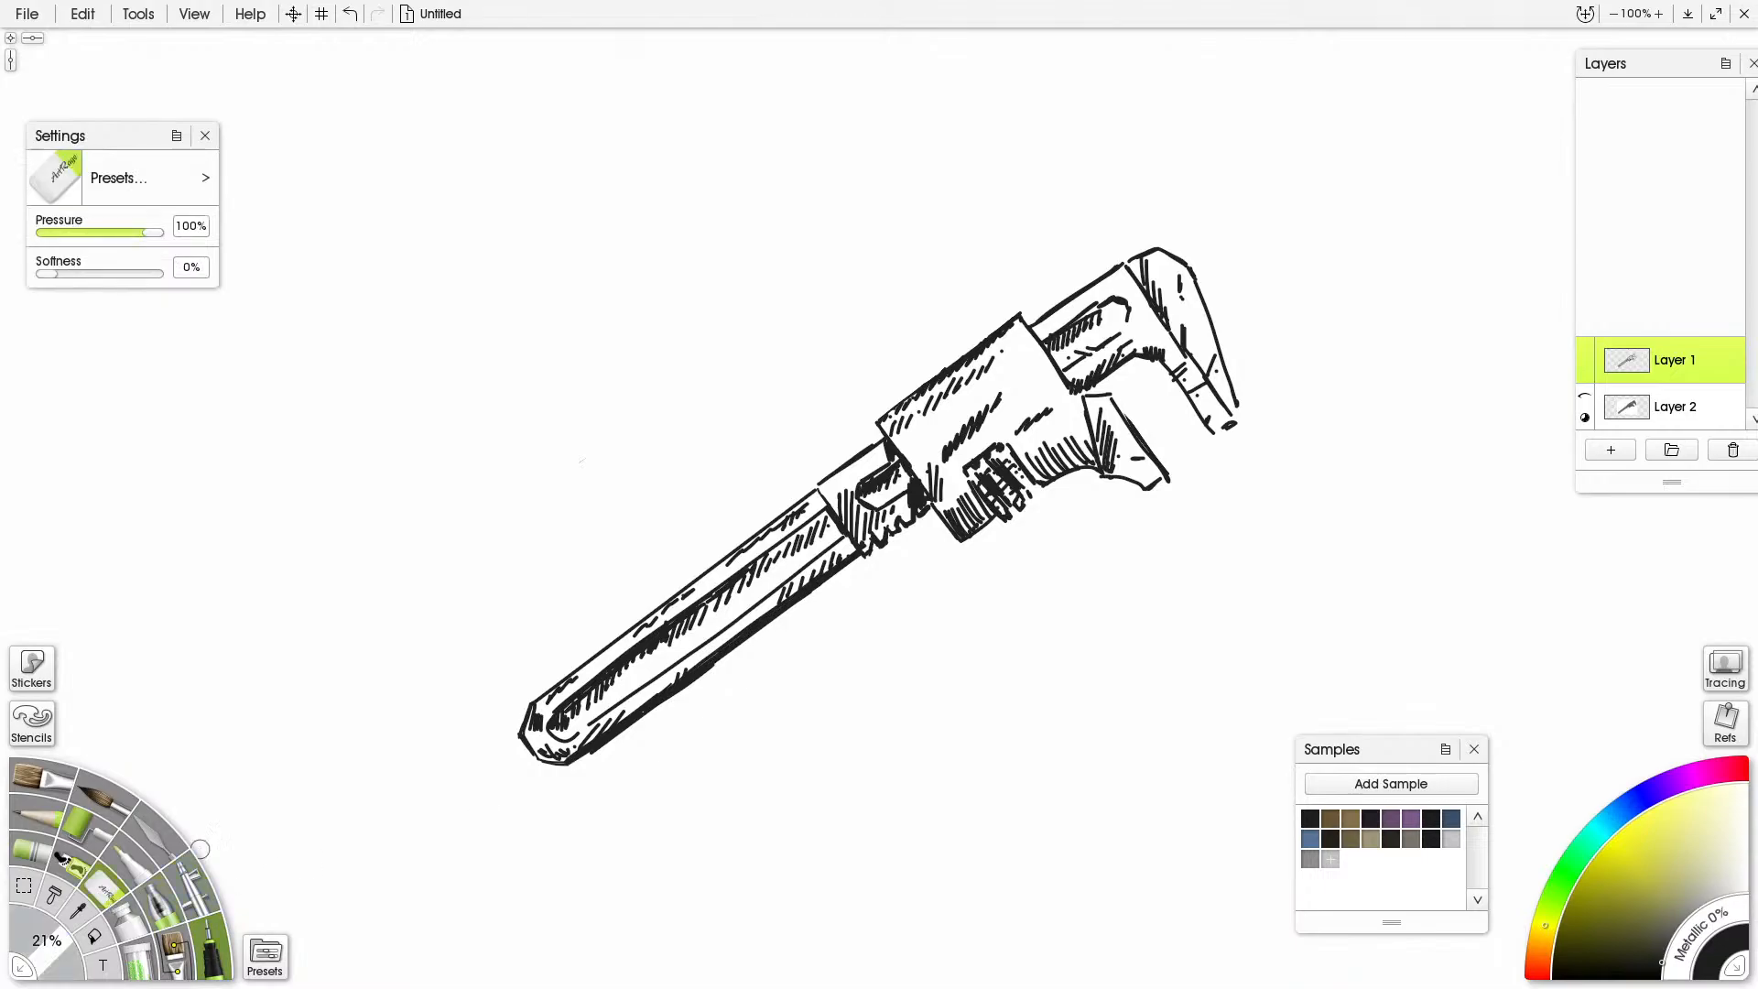
{"action": "left_click_drag", "start_coordinate": [628, 730], "coordinate": [675, 710]}
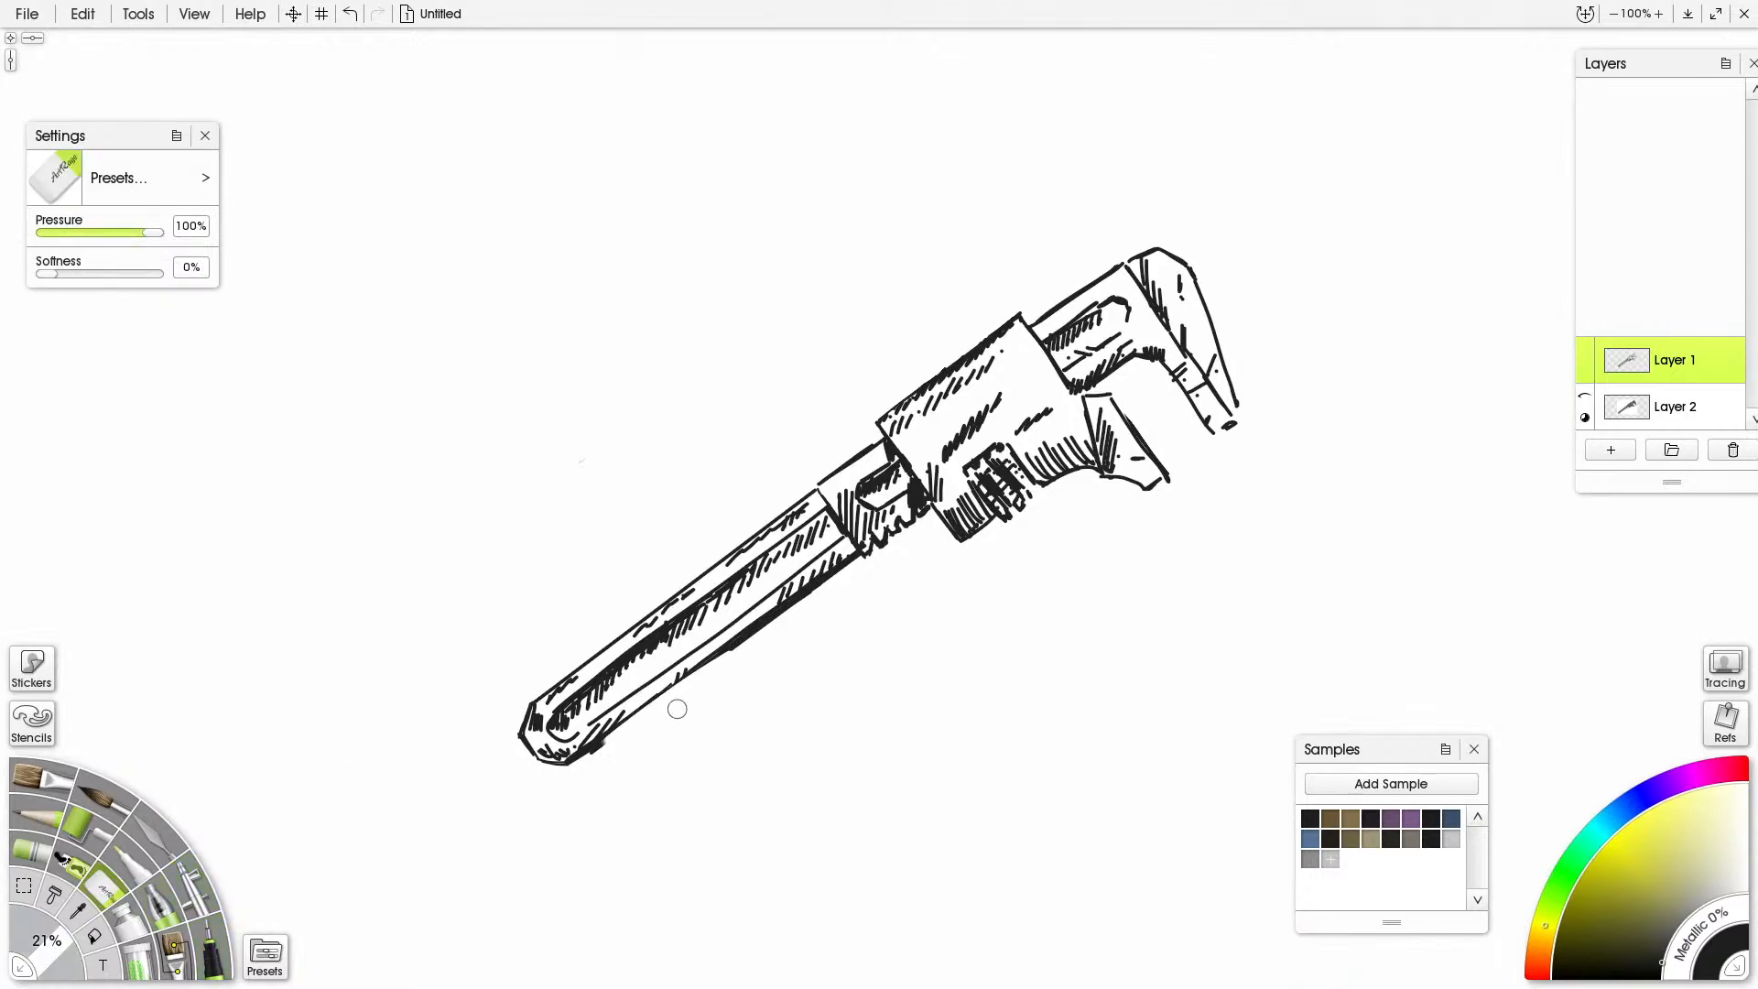
{"action": "key", "text": "ctrl+z"}
{"action": "left_click_drag", "start_coordinate": [588, 770], "coordinate": [726, 659]}
{"action": "left_click", "coordinate": [216, 958]}
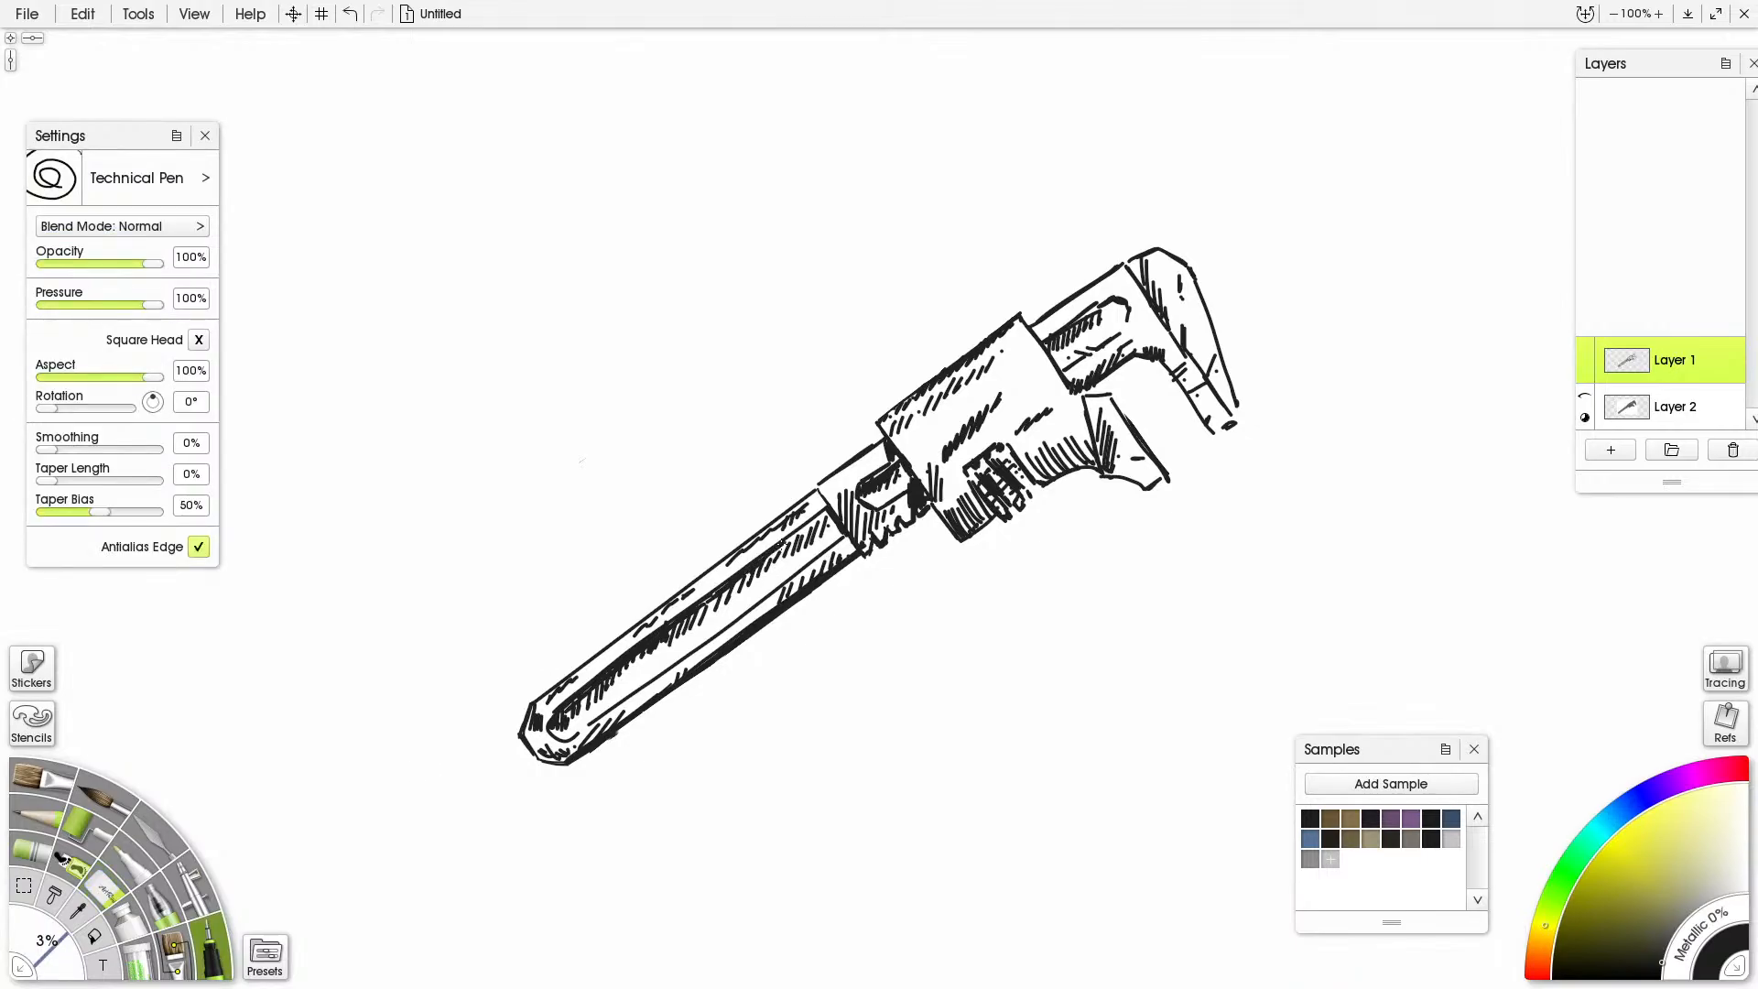
Darken the shading along the handle's groove, from the collar end down to its rounded end
{"action": "left_click_drag", "start_coordinate": [778, 548], "coordinate": [815, 523]}
{"action": "left_click_drag", "start_coordinate": [611, 689], "coordinate": [620, 671]}
{"action": "left_click_drag", "start_coordinate": [616, 667], "coordinate": [638, 661]}
{"action": "mouse_move", "coordinate": [628, 674]}
{"action": "left_mouse_down"}
{"action": "mouse_move", "coordinate": [668, 639]}
{"action": "mouse_move", "coordinate": [661, 658]}
{"action": "left_mouse_up"}
{"action": "left_click_drag", "start_coordinate": [660, 661], "coordinate": [674, 631]}
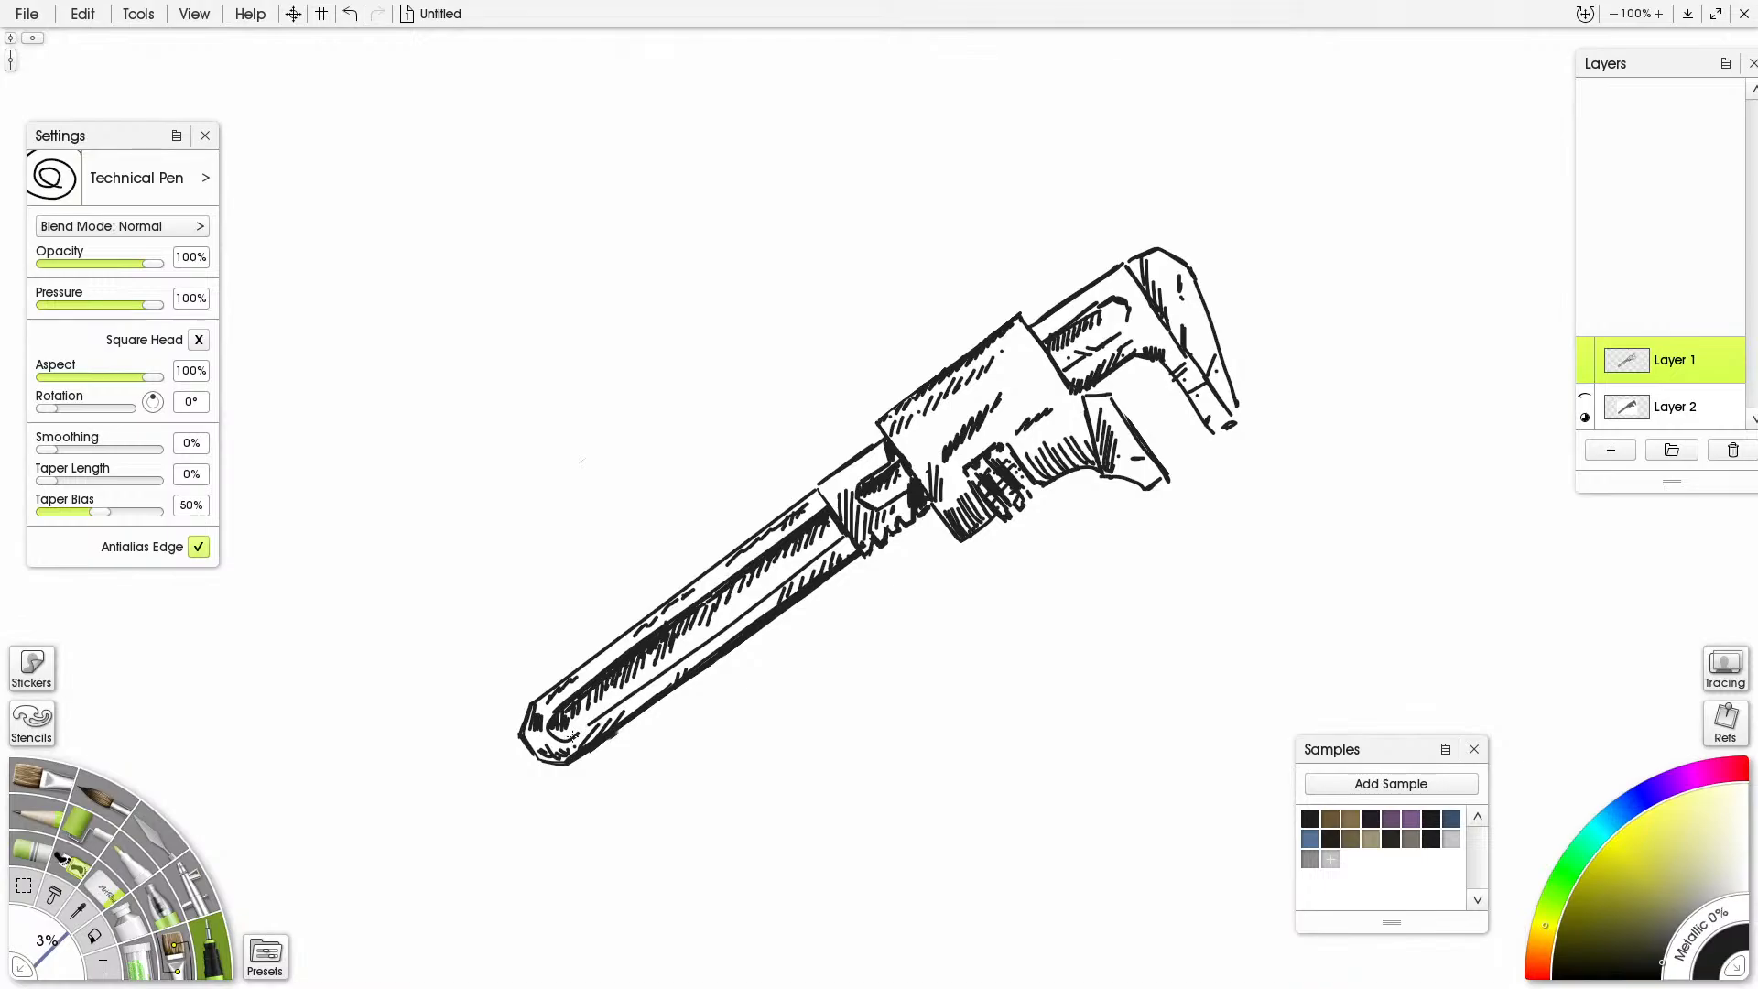
{"action": "left_click_drag", "start_coordinate": [571, 738], "coordinate": [591, 714]}
Add hatching to the sliding body and darken the shading on both jaws, including the fixed jaw's inner edge and tip
{"action": "left_click_drag", "start_coordinate": [910, 476], "coordinate": [933, 448]}
{"action": "left_click_drag", "start_coordinate": [1038, 414], "coordinate": [1140, 359]}
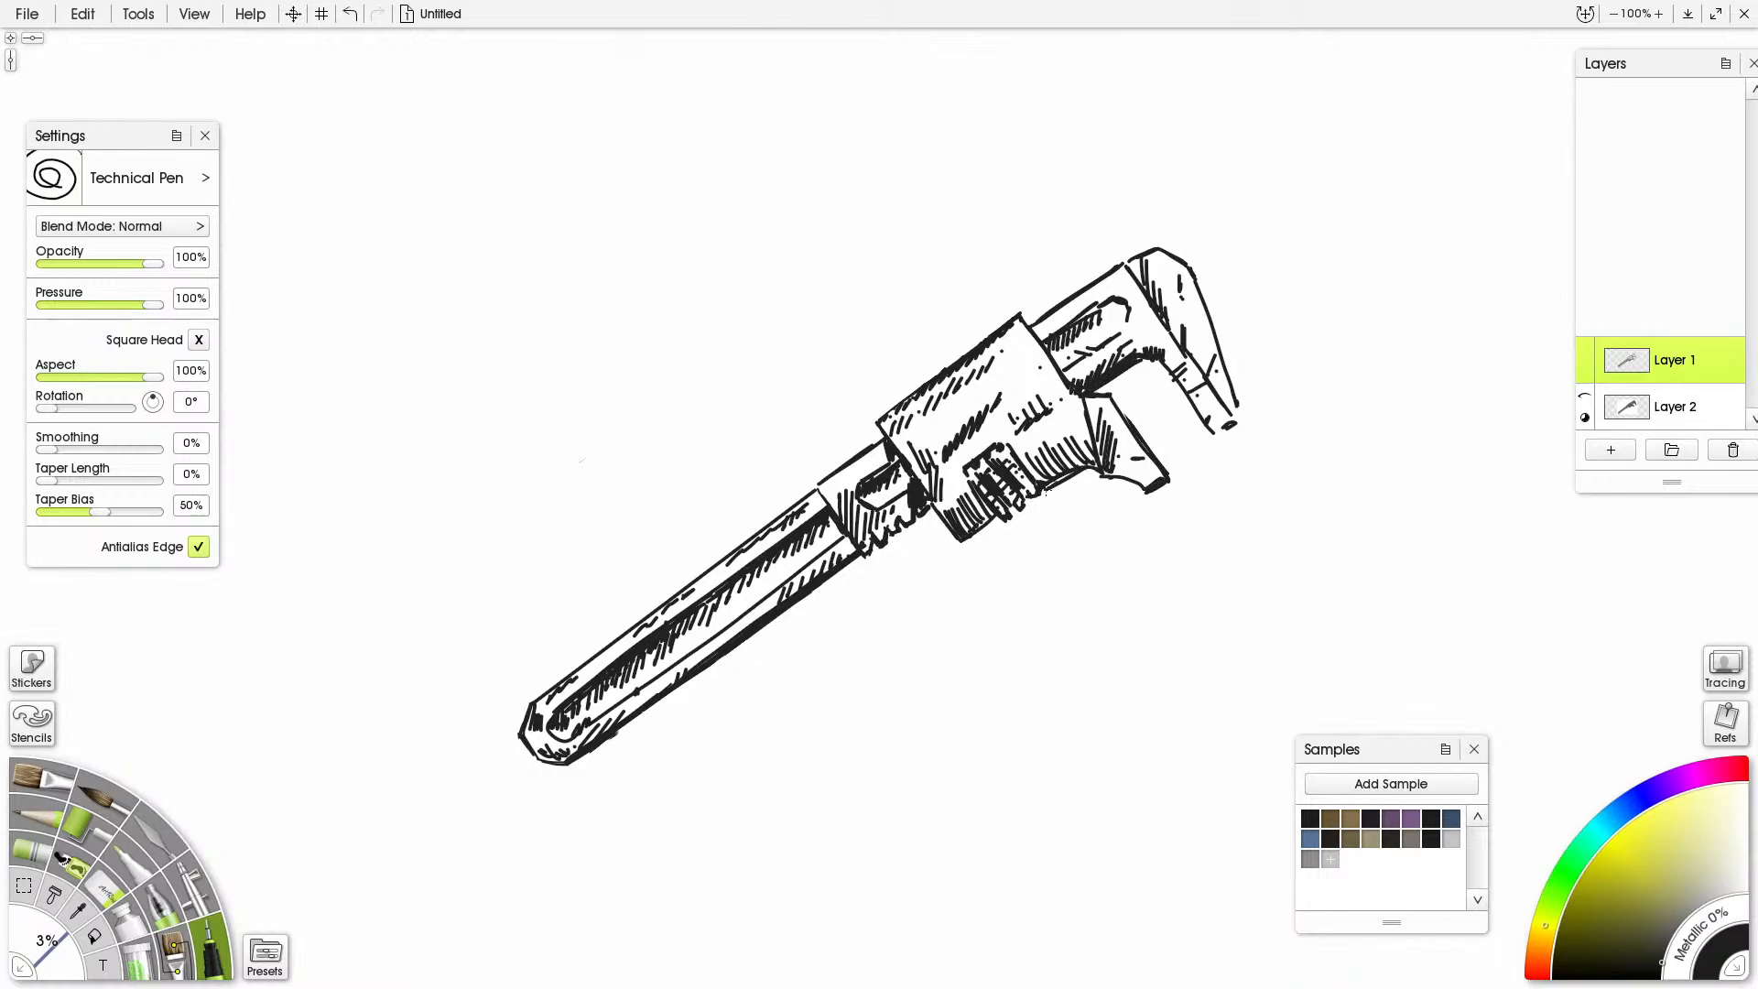
{"action": "left_click_drag", "start_coordinate": [1093, 466], "coordinate": [1102, 474]}
{"action": "left_click_drag", "start_coordinate": [1169, 371], "coordinate": [1215, 433]}
Deepen the shading along the sliding body's lower edge, on the rack section and in the rounded end of the fixed jaw's slot
{"action": "left_click_drag", "start_coordinate": [955, 542], "coordinate": [970, 531]}
{"action": "left_click_drag", "start_coordinate": [977, 530], "coordinate": [991, 516]}
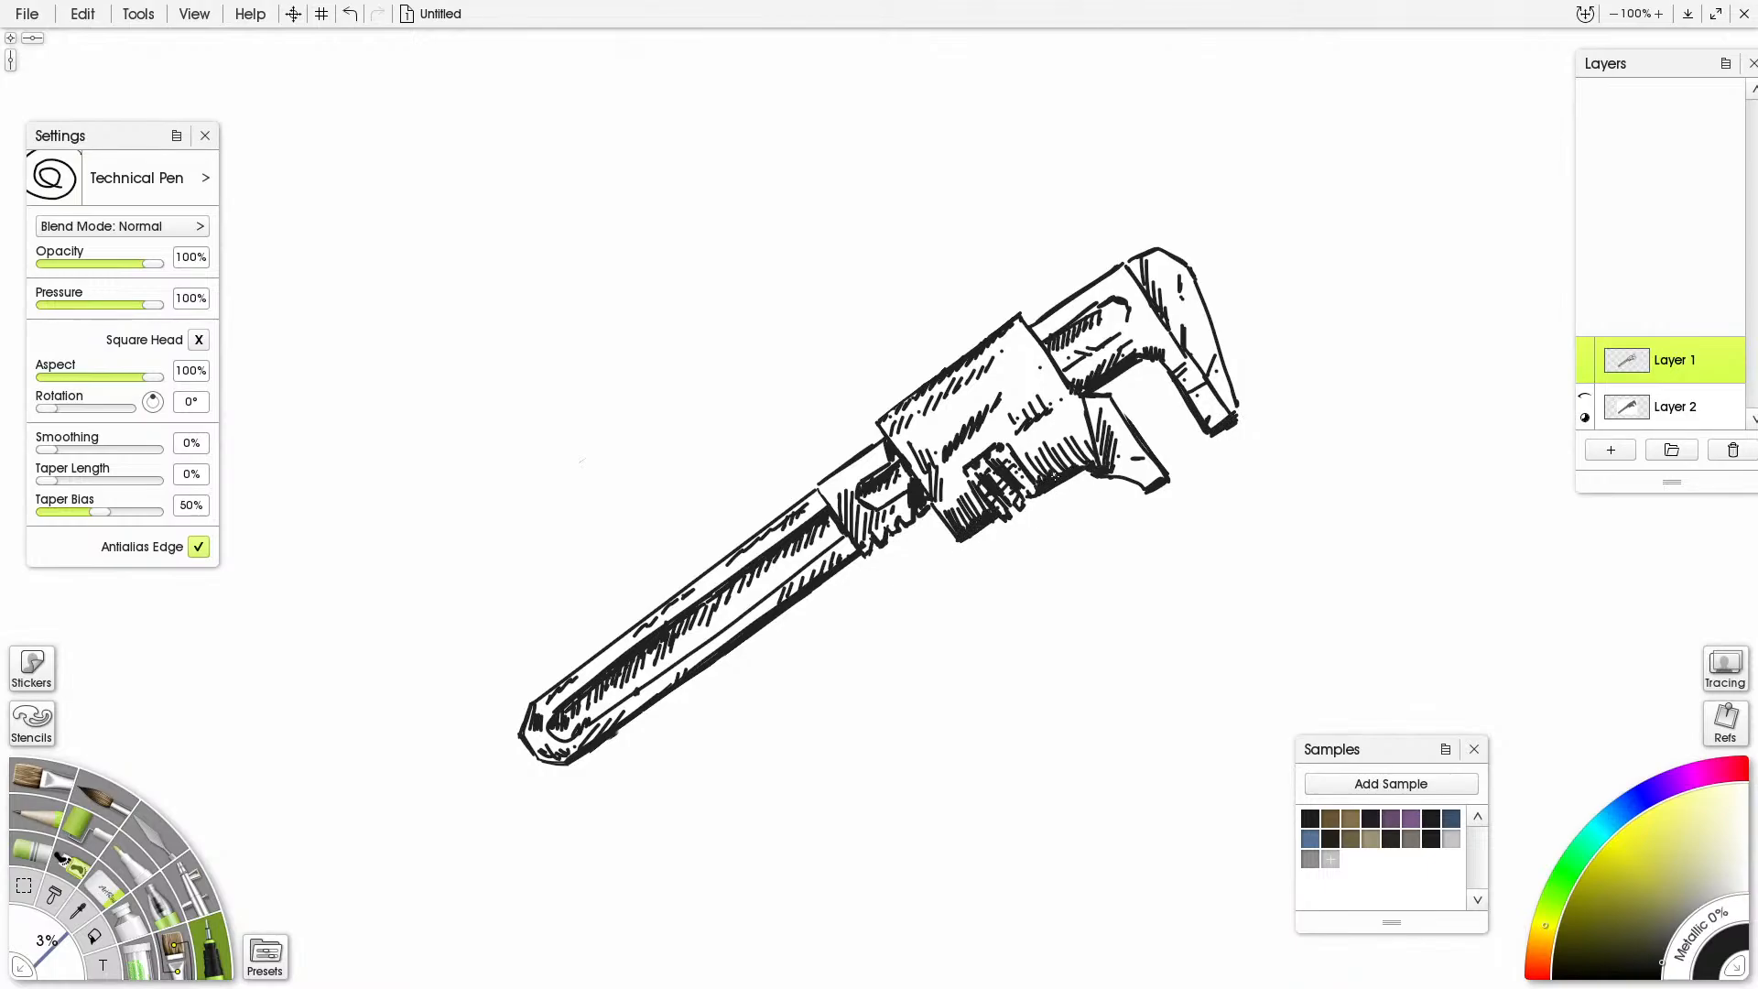
{"action": "left_click_drag", "start_coordinate": [1073, 471], "coordinate": [1085, 451]}
{"action": "left_click_drag", "start_coordinate": [1088, 464], "coordinate": [1099, 446]}
{"action": "left_click_drag", "start_coordinate": [847, 555], "coordinate": [912, 476]}
{"action": "left_click_drag", "start_coordinate": [1118, 324], "coordinate": [1112, 315]}
Add short hatching along the handle's lower side and texture marks along its upper edge up to the rack section
{"action": "mouse_move", "coordinate": [631, 707]}
{"action": "left_mouse_down"}
{"action": "mouse_move", "coordinate": [749, 611]}
{"action": "mouse_move", "coordinate": [742, 638]}
{"action": "mouse_move", "coordinate": [760, 603]}
{"action": "mouse_move", "coordinate": [716, 635]}
{"action": "left_mouse_up"}
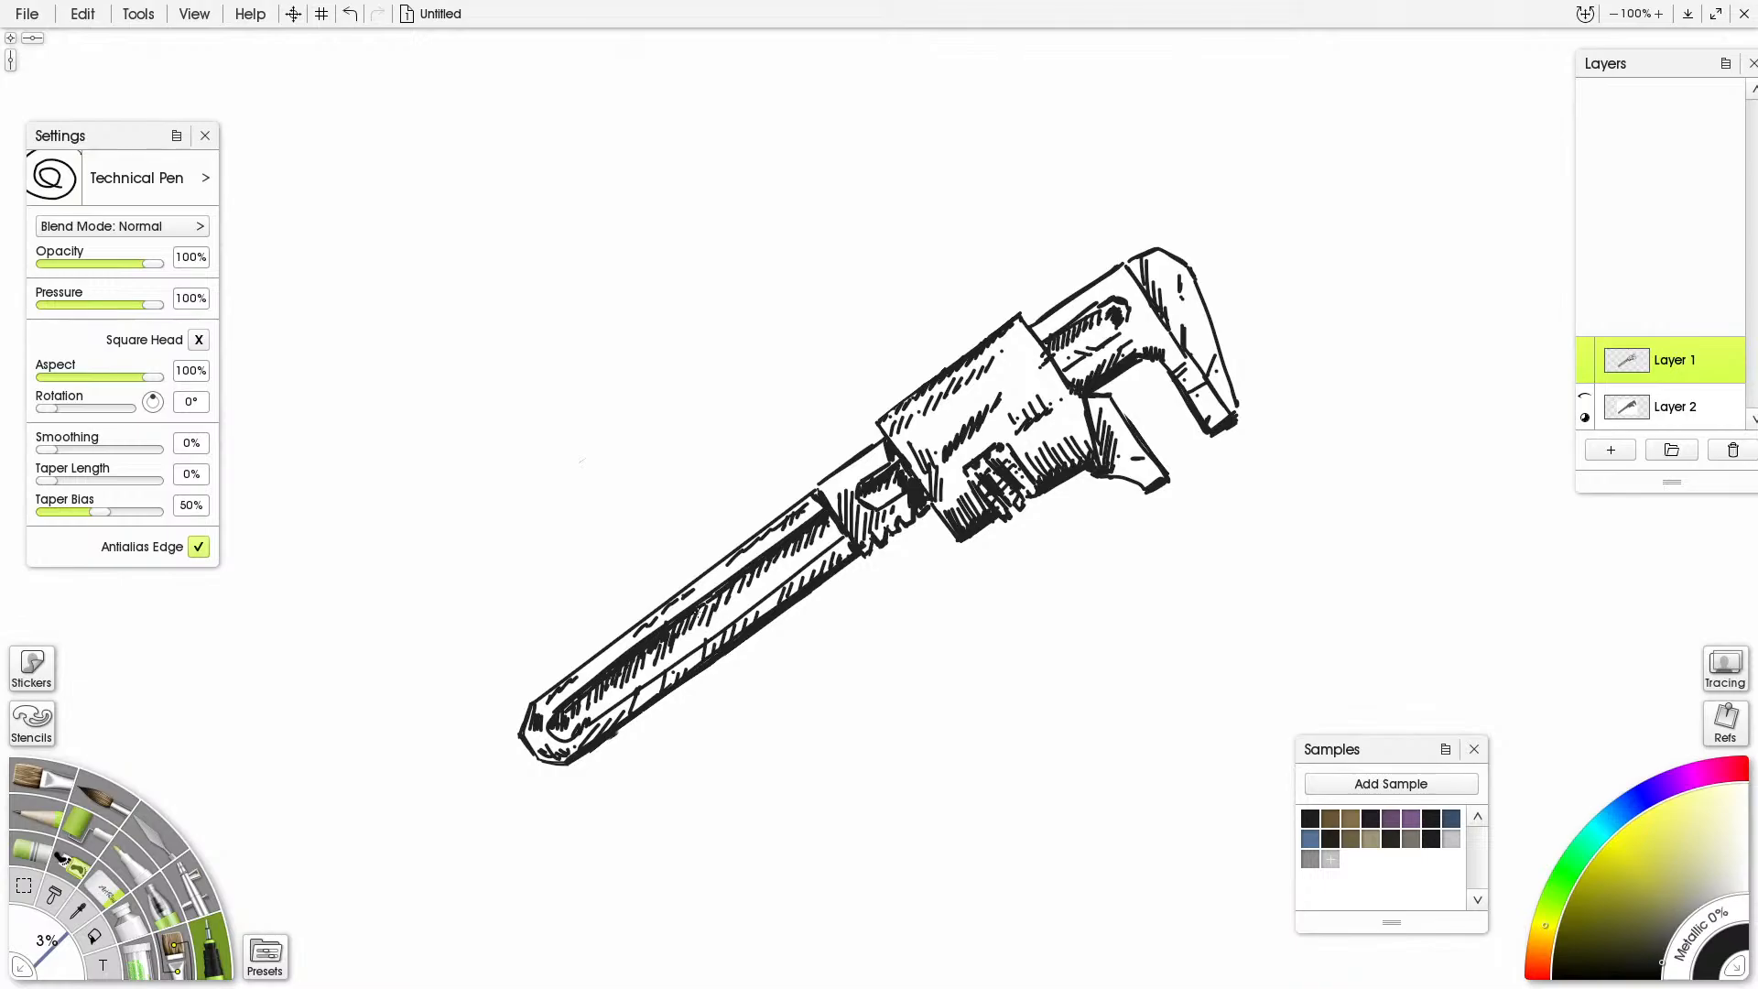
{"action": "left_click_drag", "start_coordinate": [575, 682], "coordinate": [729, 561]}
{"action": "left_click_drag", "start_coordinate": [618, 648], "coordinate": [663, 612]}
{"action": "left_click_drag", "start_coordinate": [851, 471], "coordinate": [864, 463]}
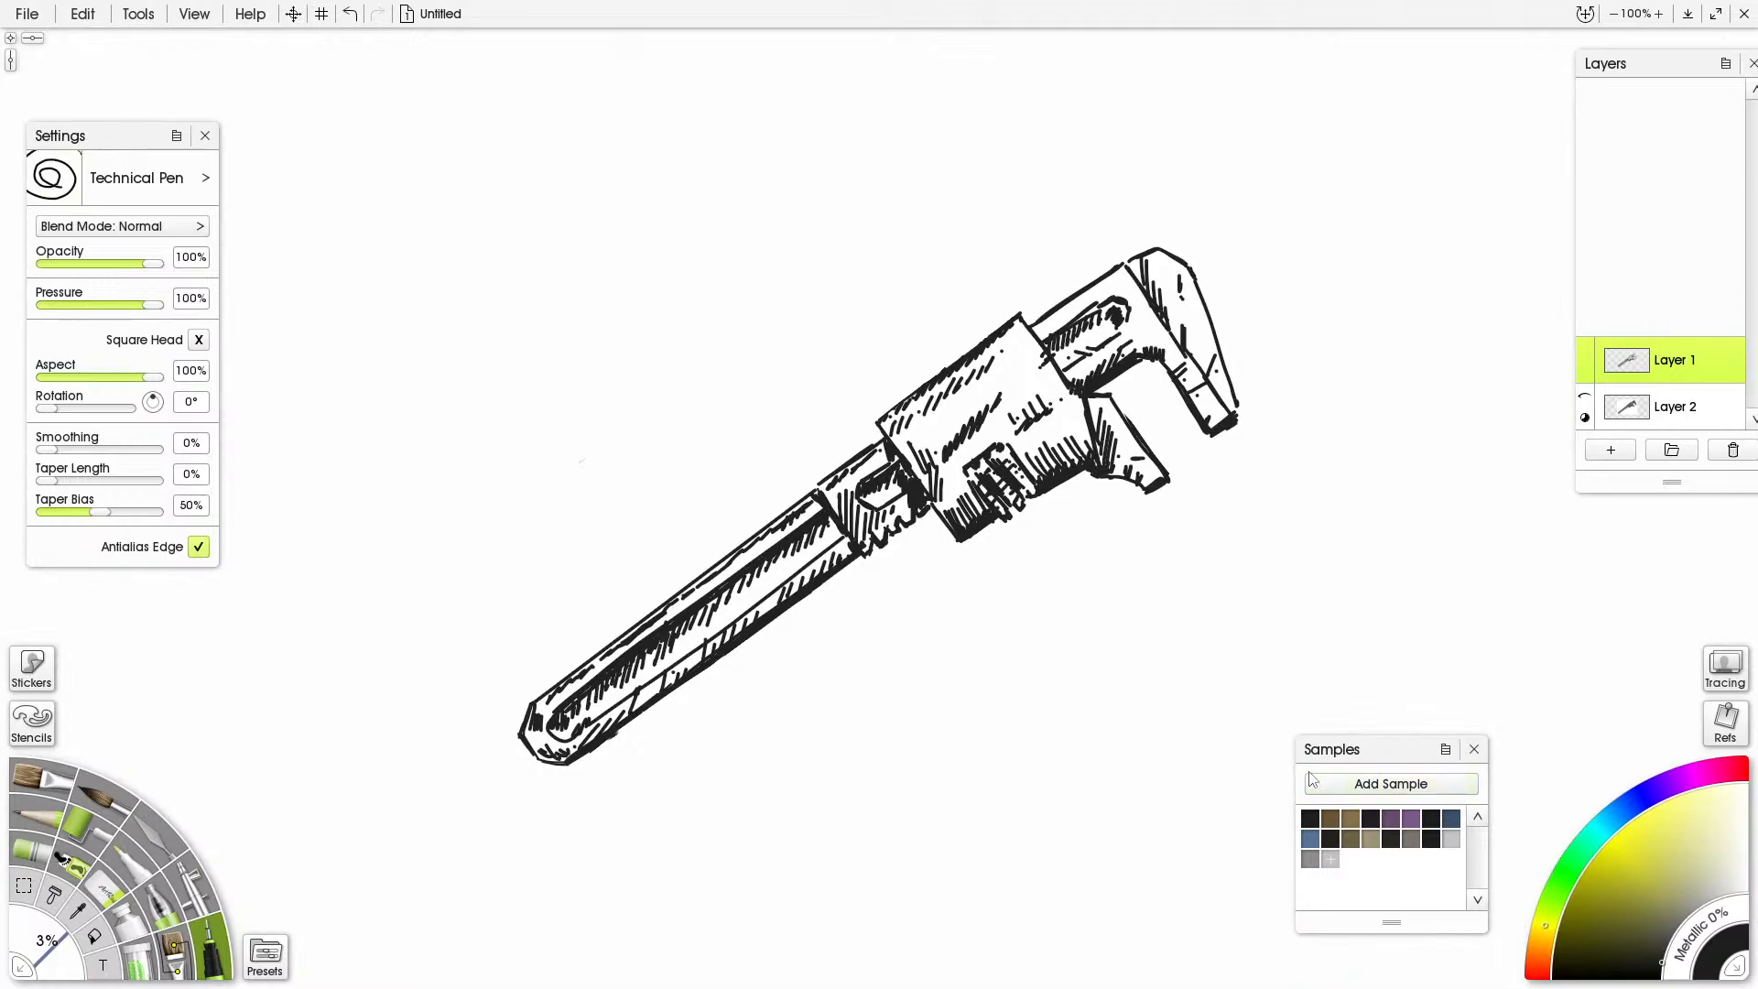
Transform the wrench drawing by rotating it to 307° so that it stands upright with the jaws at the top
{"action": "key", "text": "ctrl+minus"}
{"action": "key", "text": "ctrl+minus"}
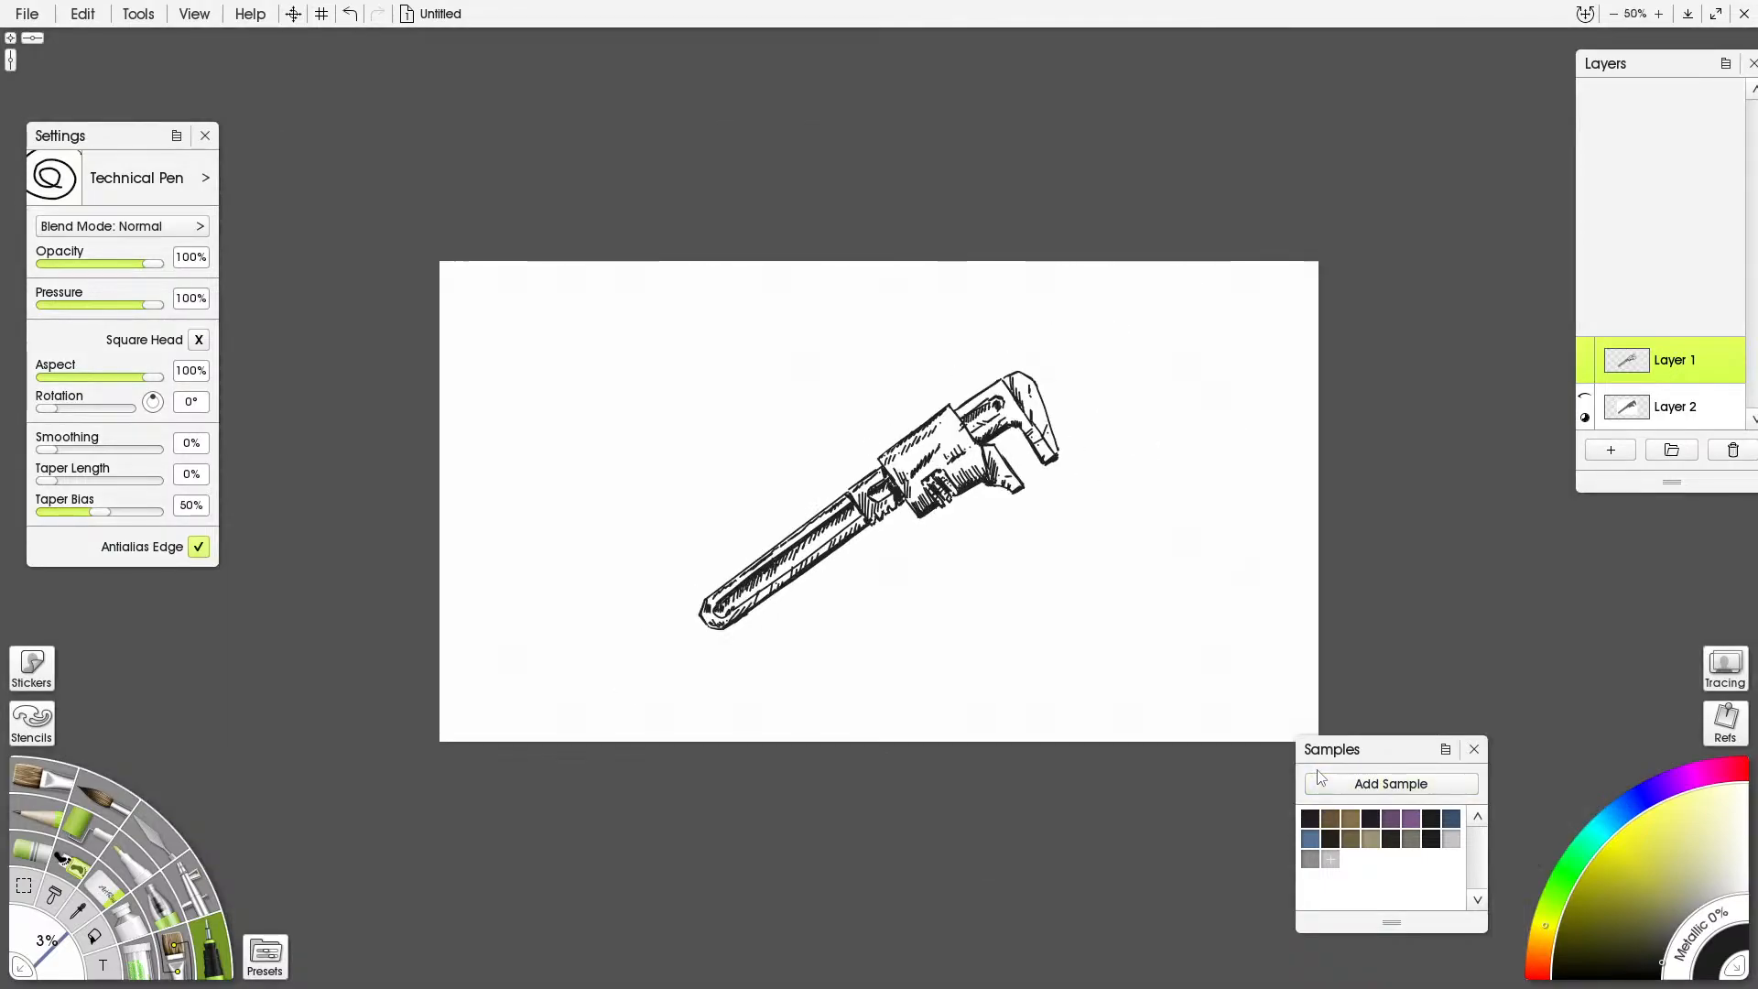
{"action": "key", "text": "ctrl+equal"}
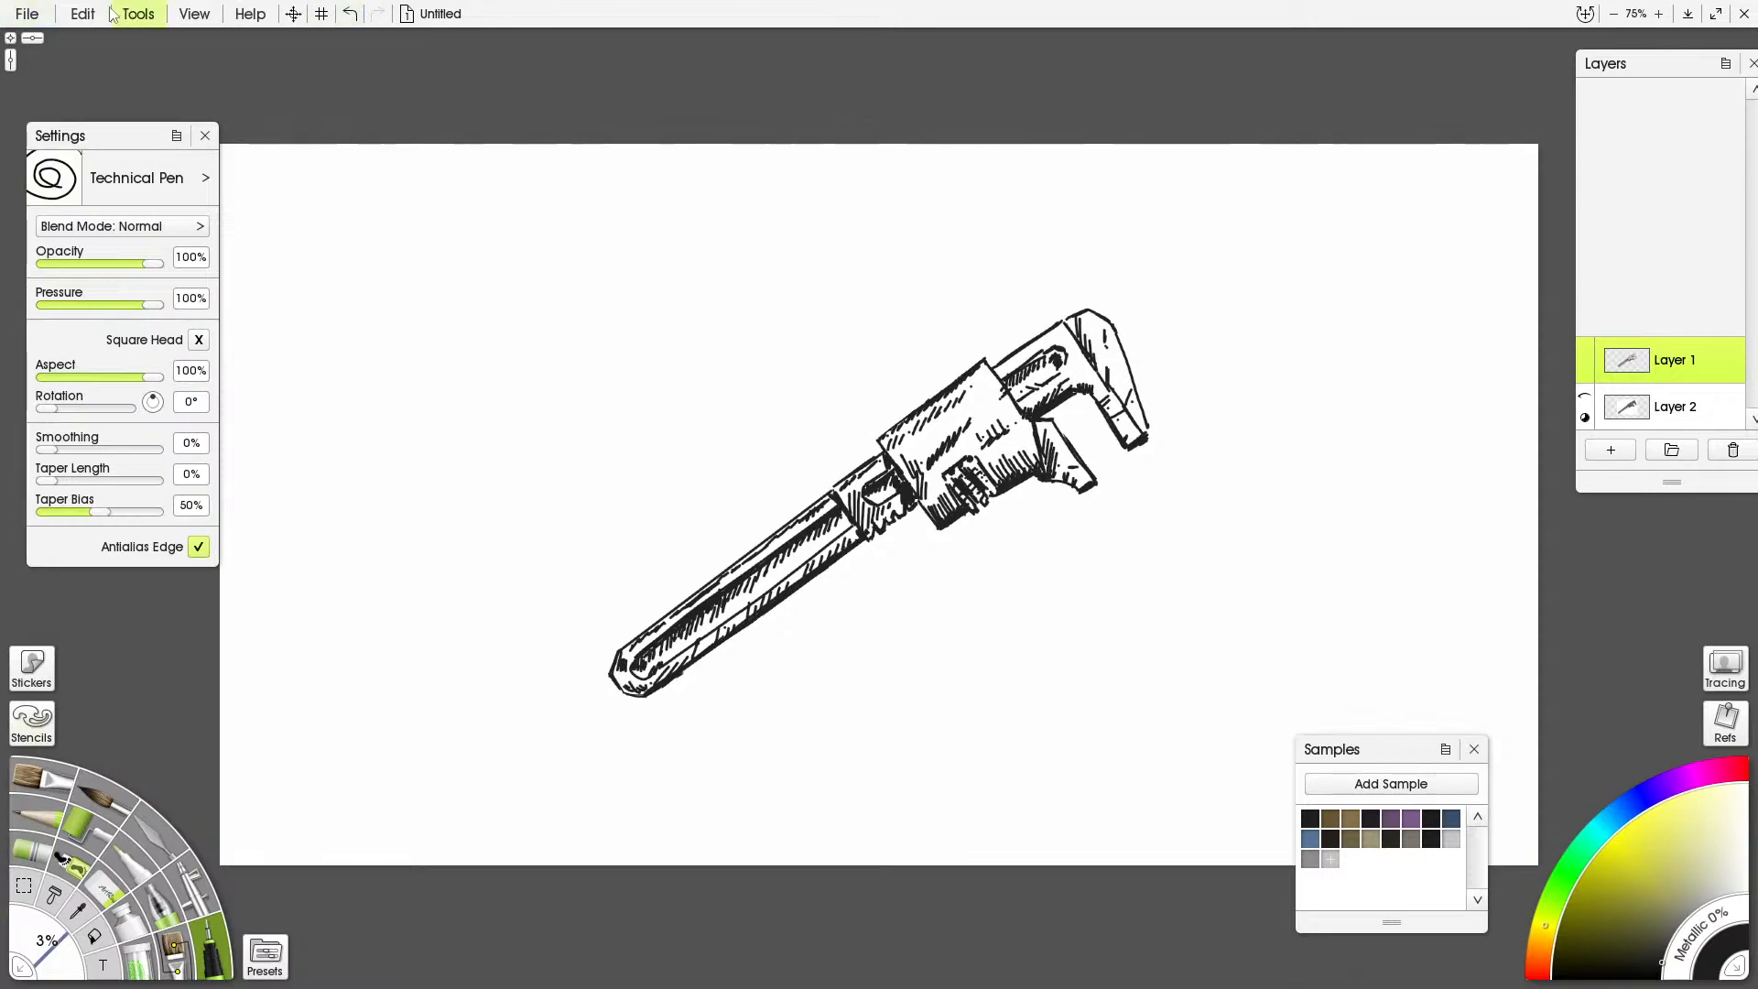
{"action": "left_click", "coordinate": [83, 14]}
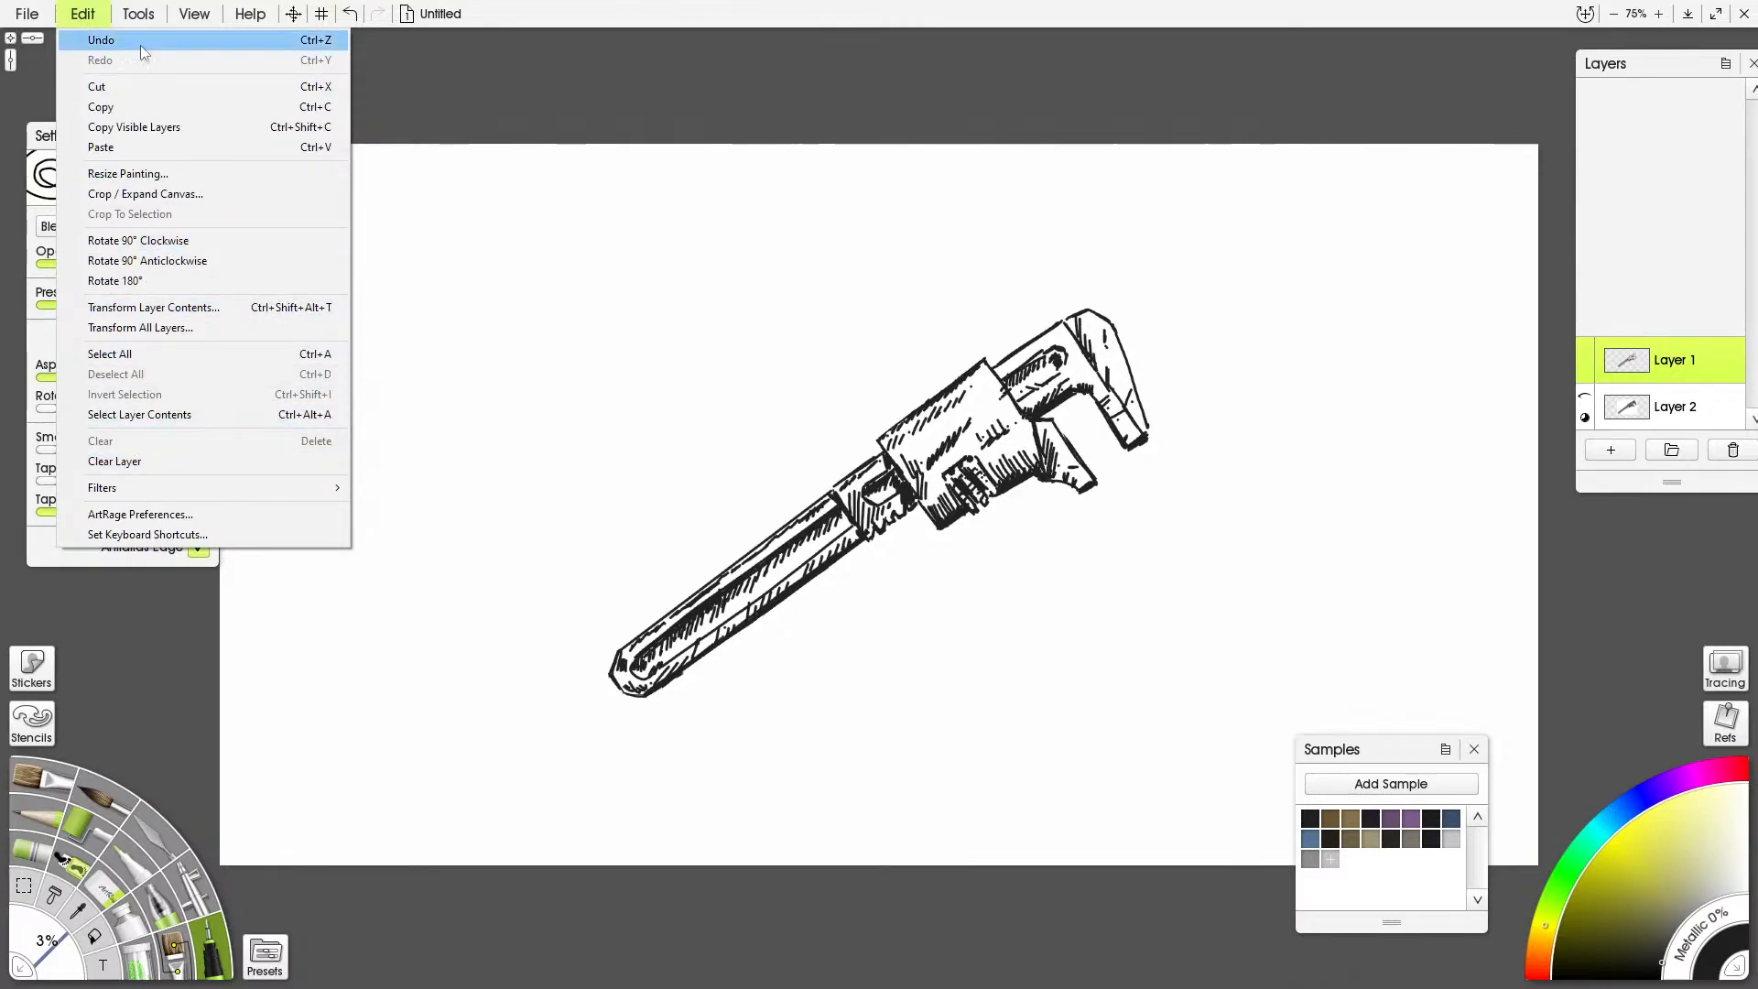
{"action": "left_click", "coordinate": [191, 327]}
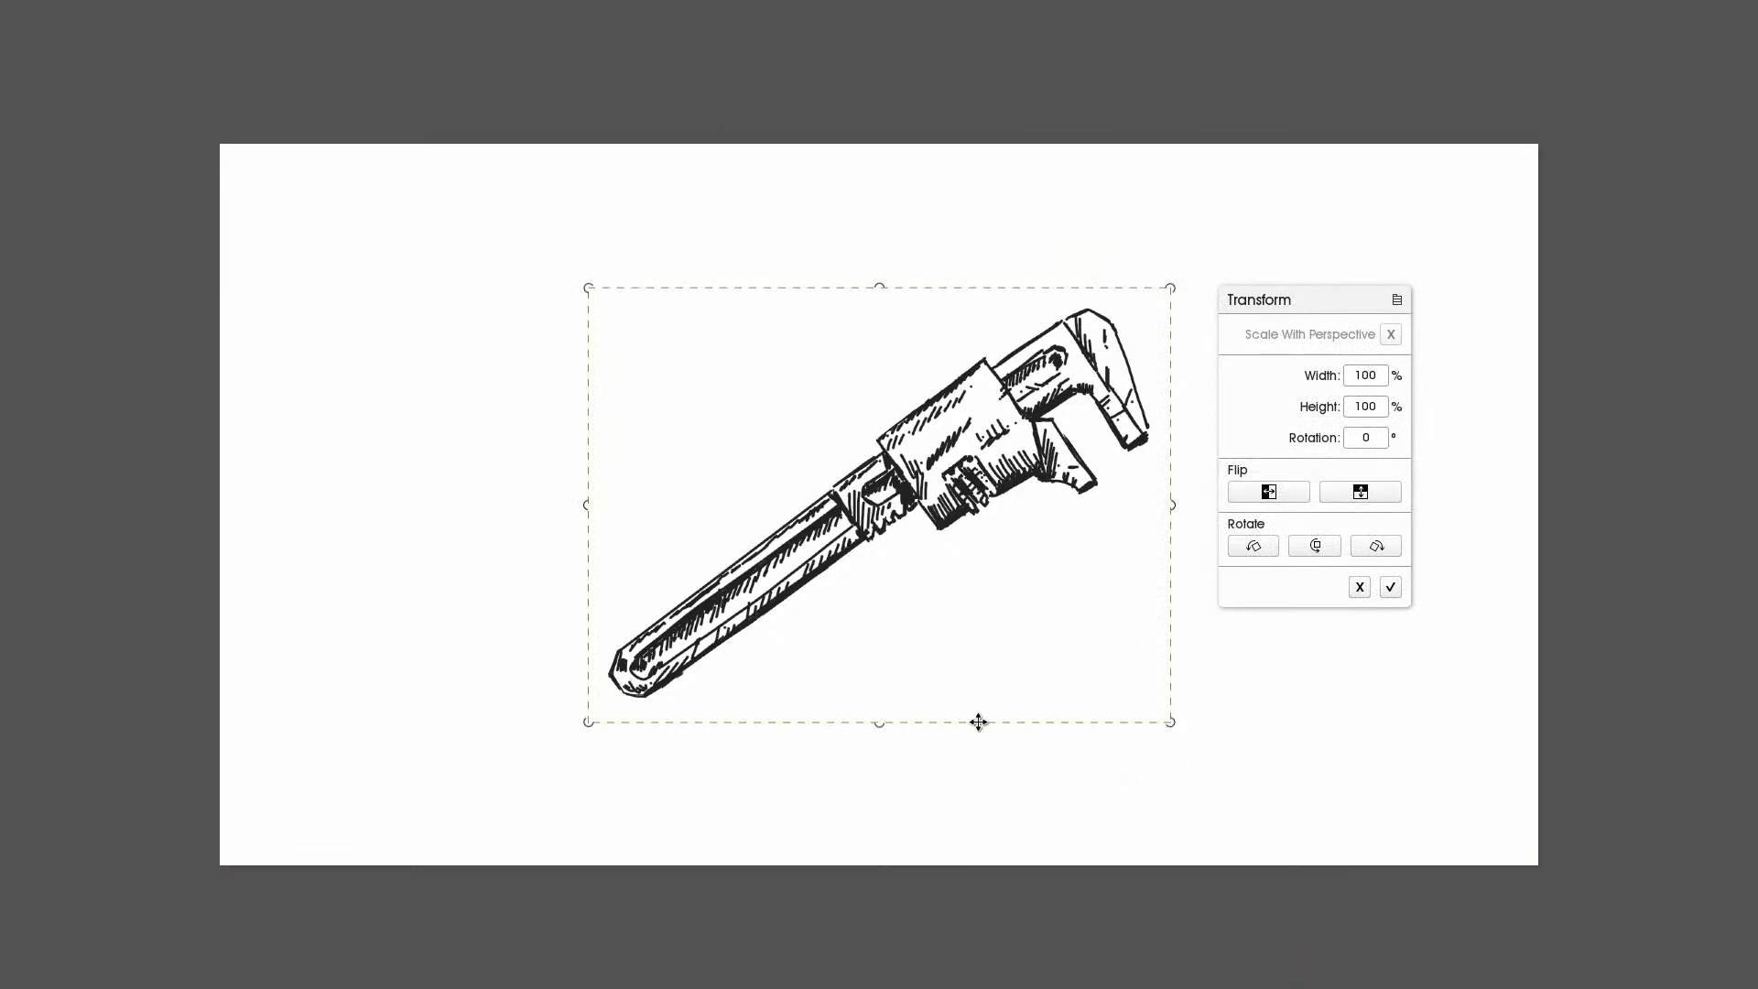
{"action": "left_click_drag", "start_coordinate": [1125, 732], "coordinate": [1107, 463]}
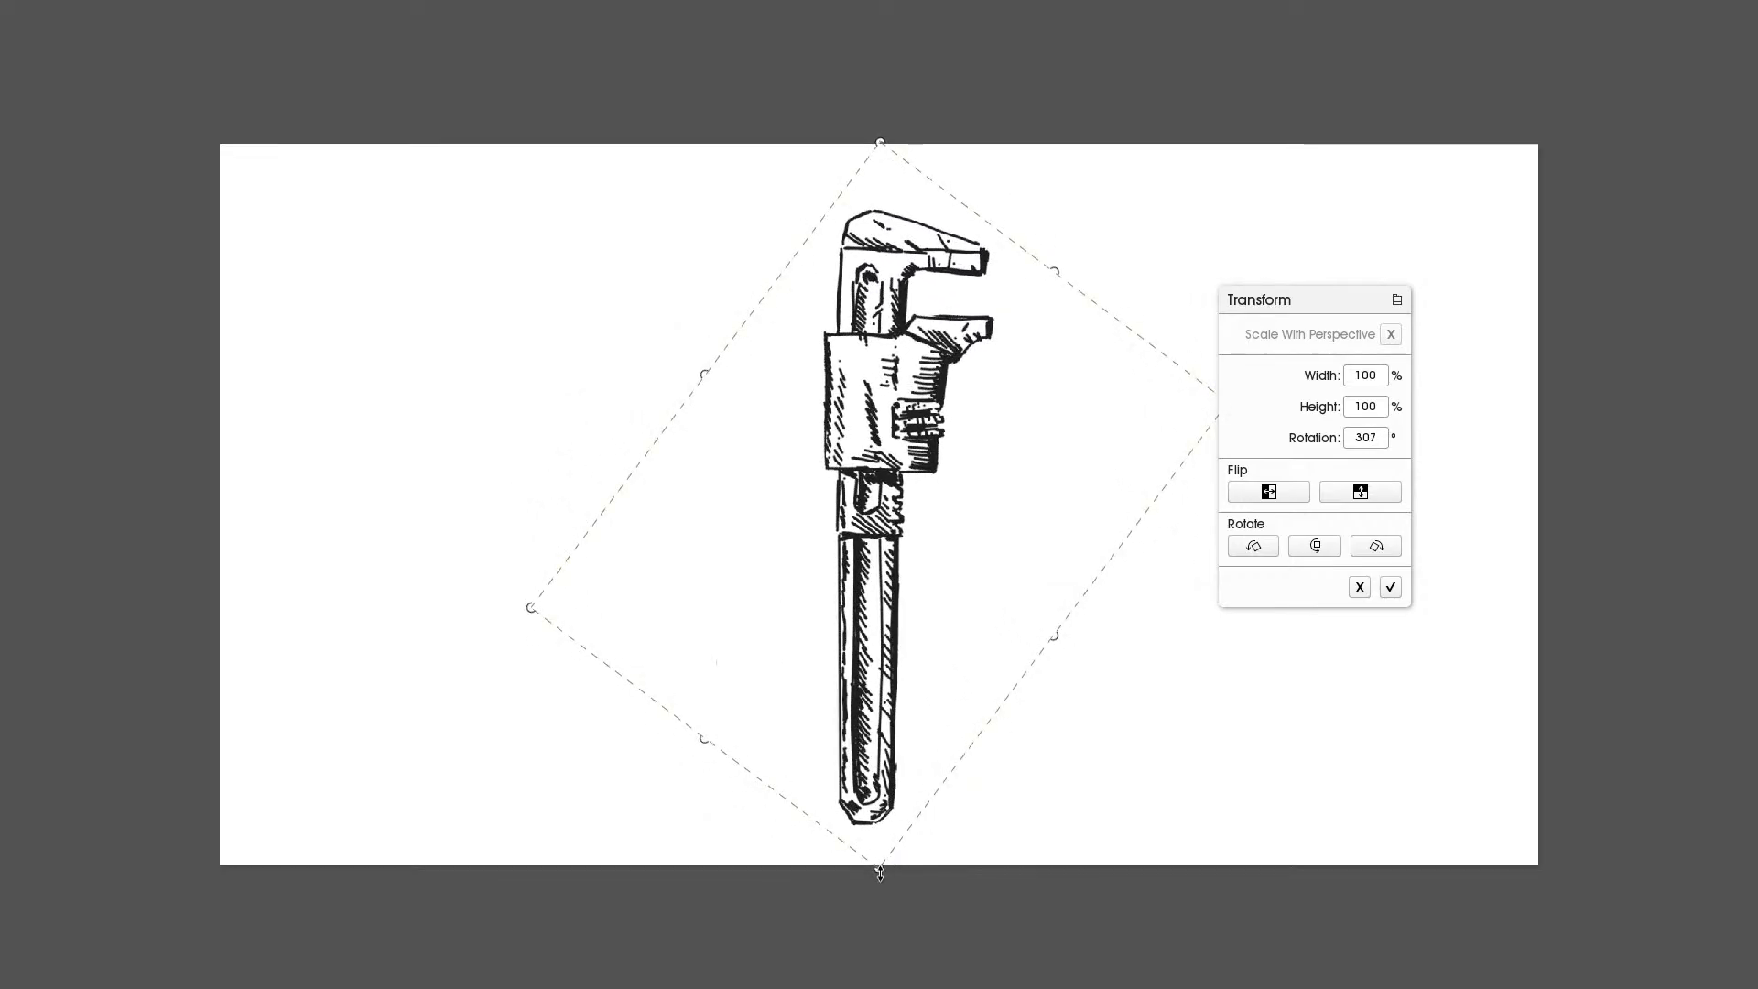
Scale the wrench drawing to 96% and rotate it diagonally to 348°, applying the transformation
{"action": "left_click_drag", "start_coordinate": [880, 867], "coordinate": [887, 851]}
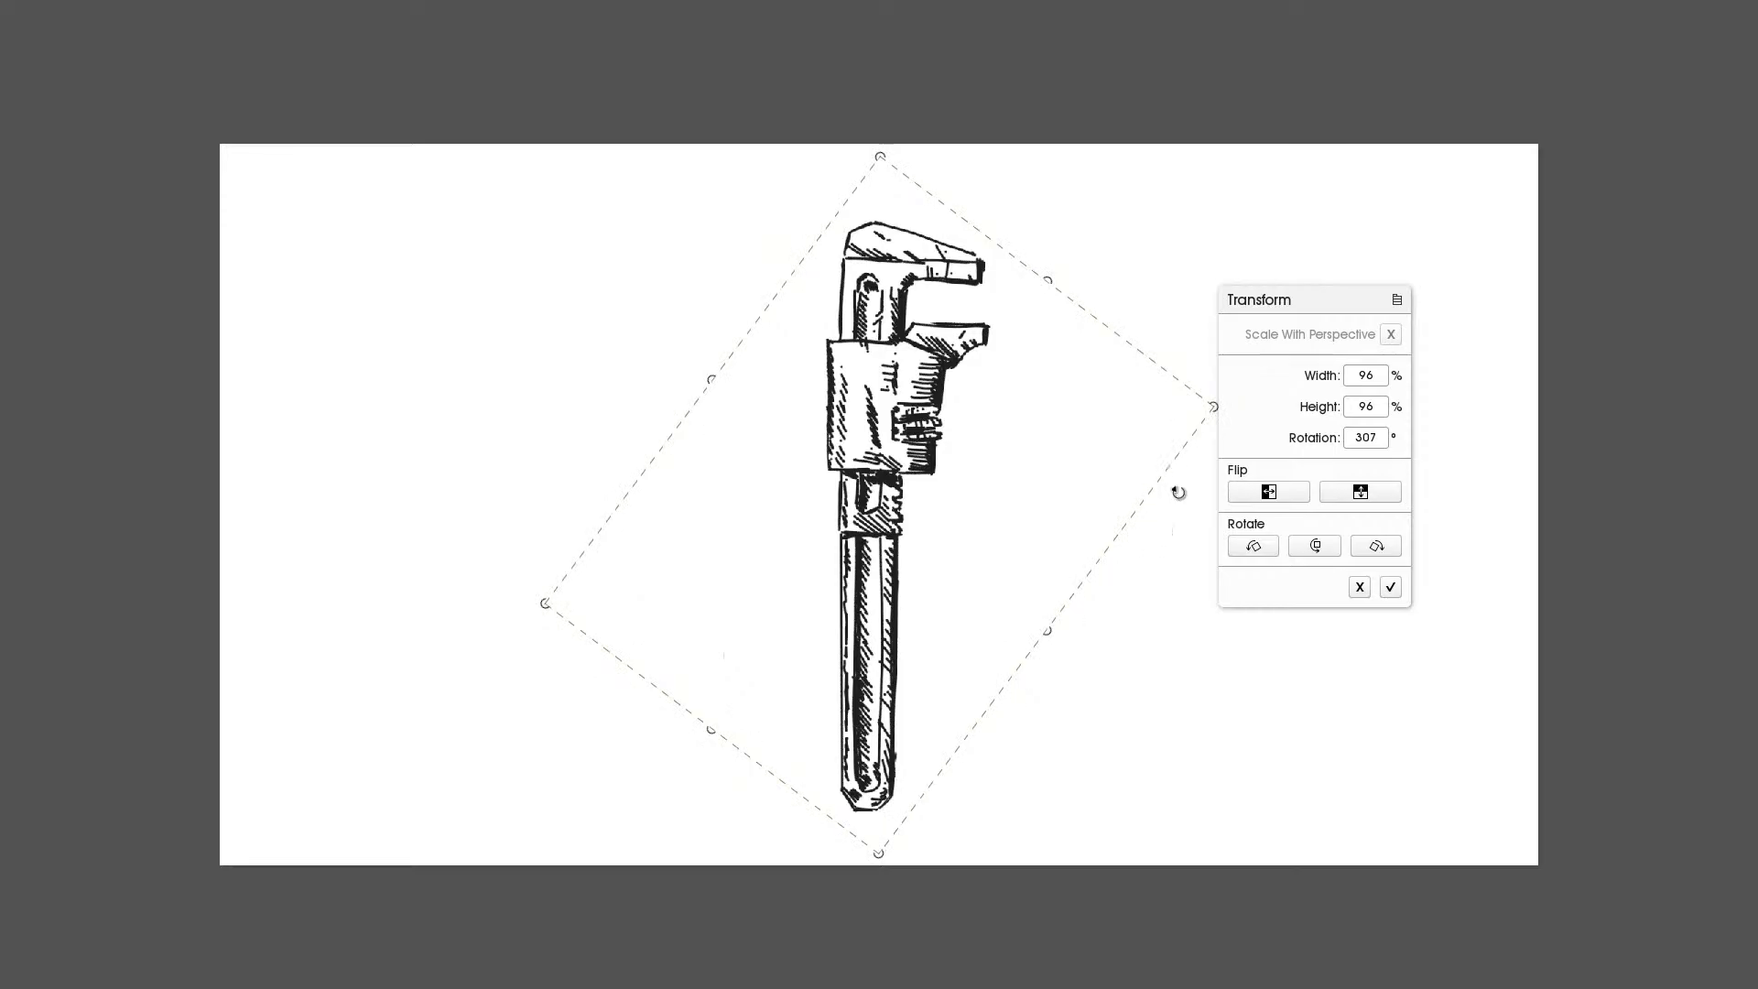
{"action": "left_click_drag", "start_coordinate": [1185, 475], "coordinate": [1075, 651]}
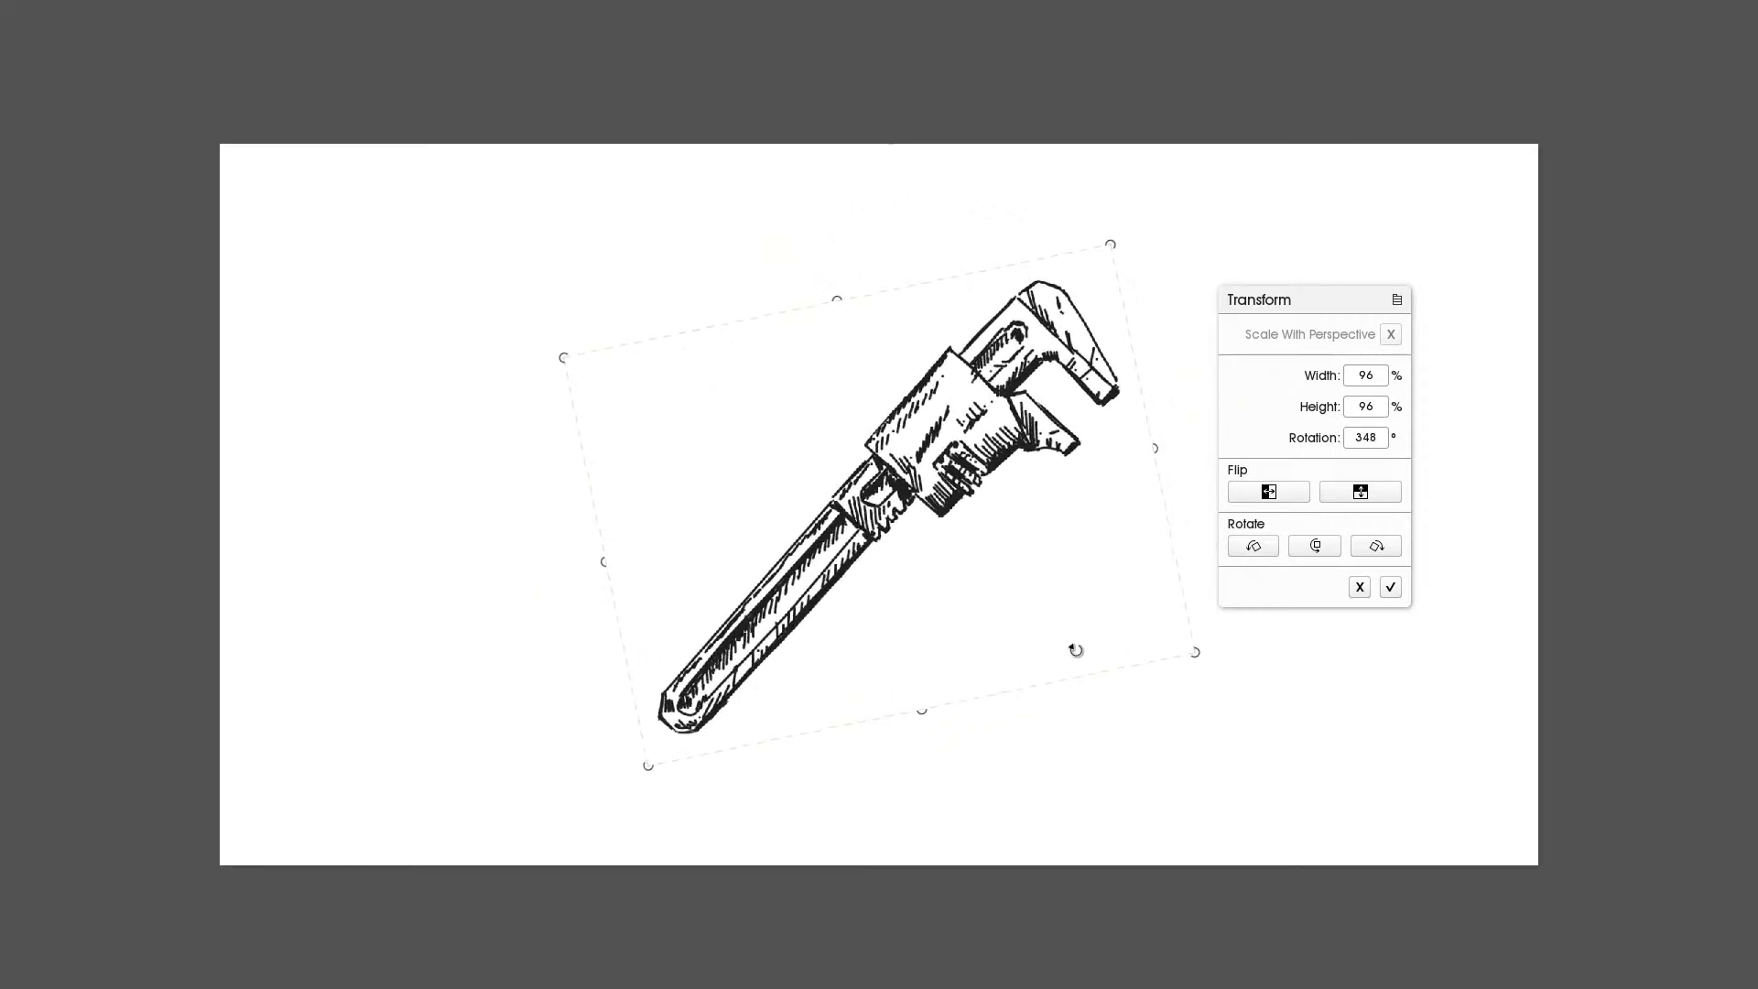
{"action": "left_click", "coordinate": [1383, 586]}
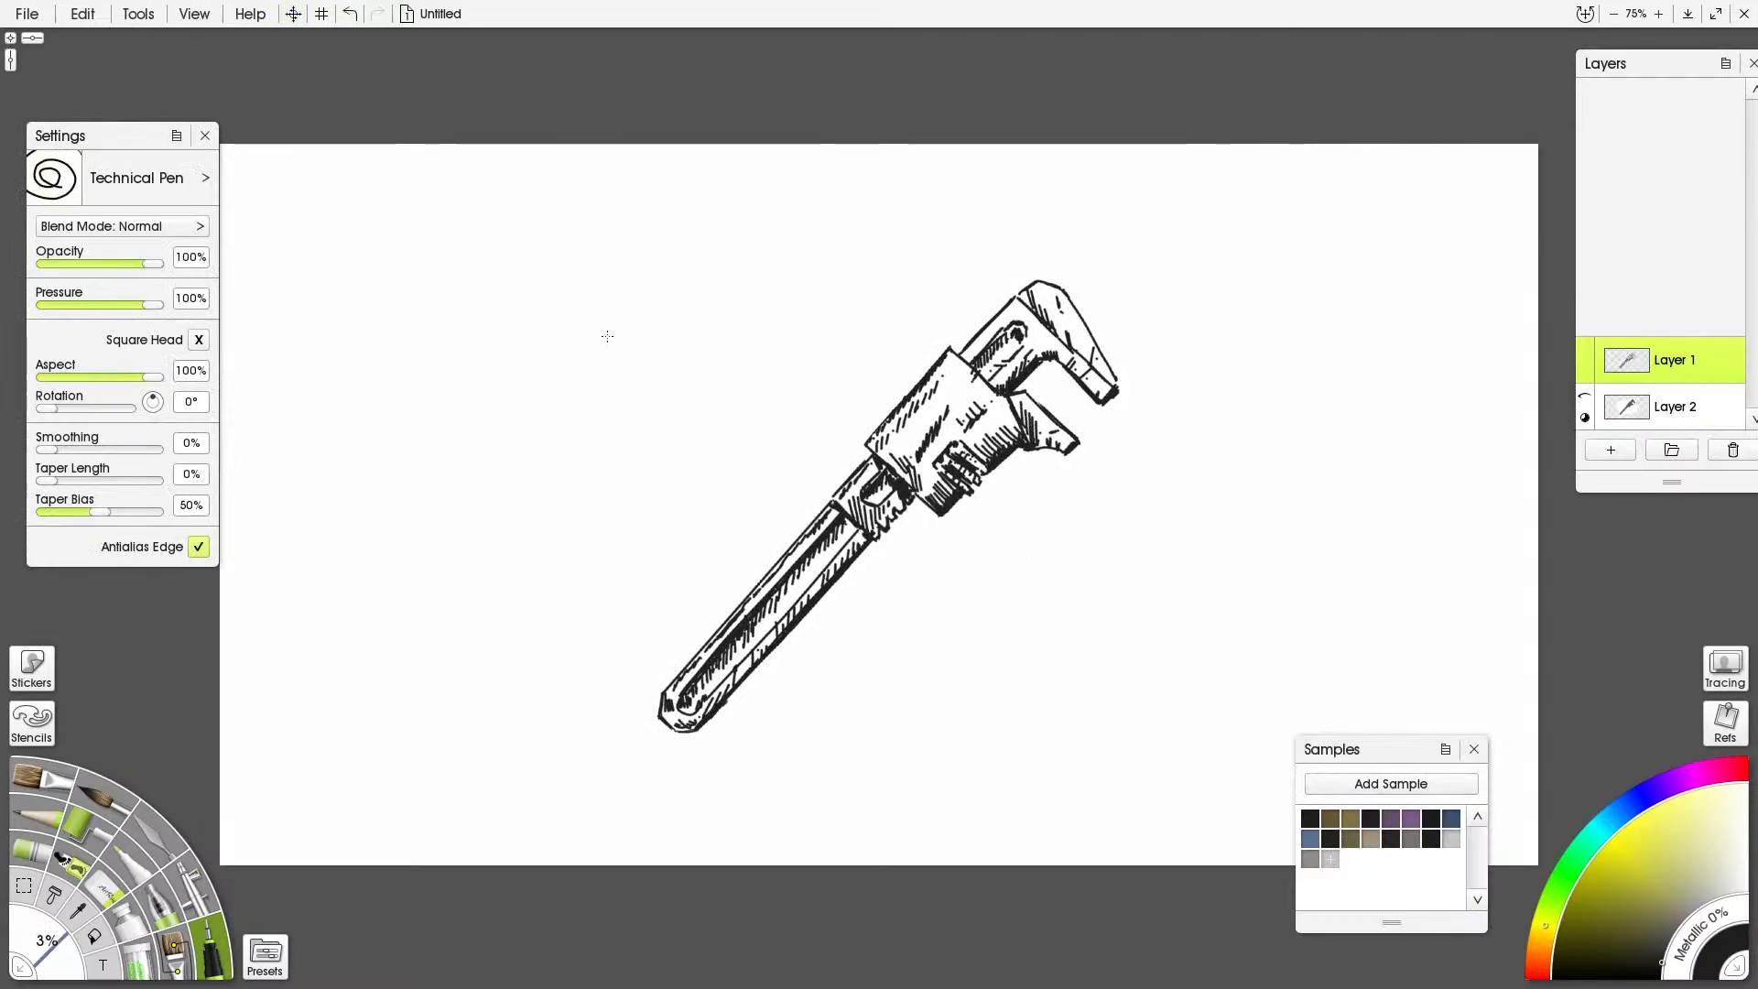
Crop the canvas to a nearly square rectangular selection drawn around the wrench
{"action": "left_click", "coordinate": [25, 885]}
{"action": "left_click_drag", "start_coordinate": [600, 217], "coordinate": [1159, 759]}
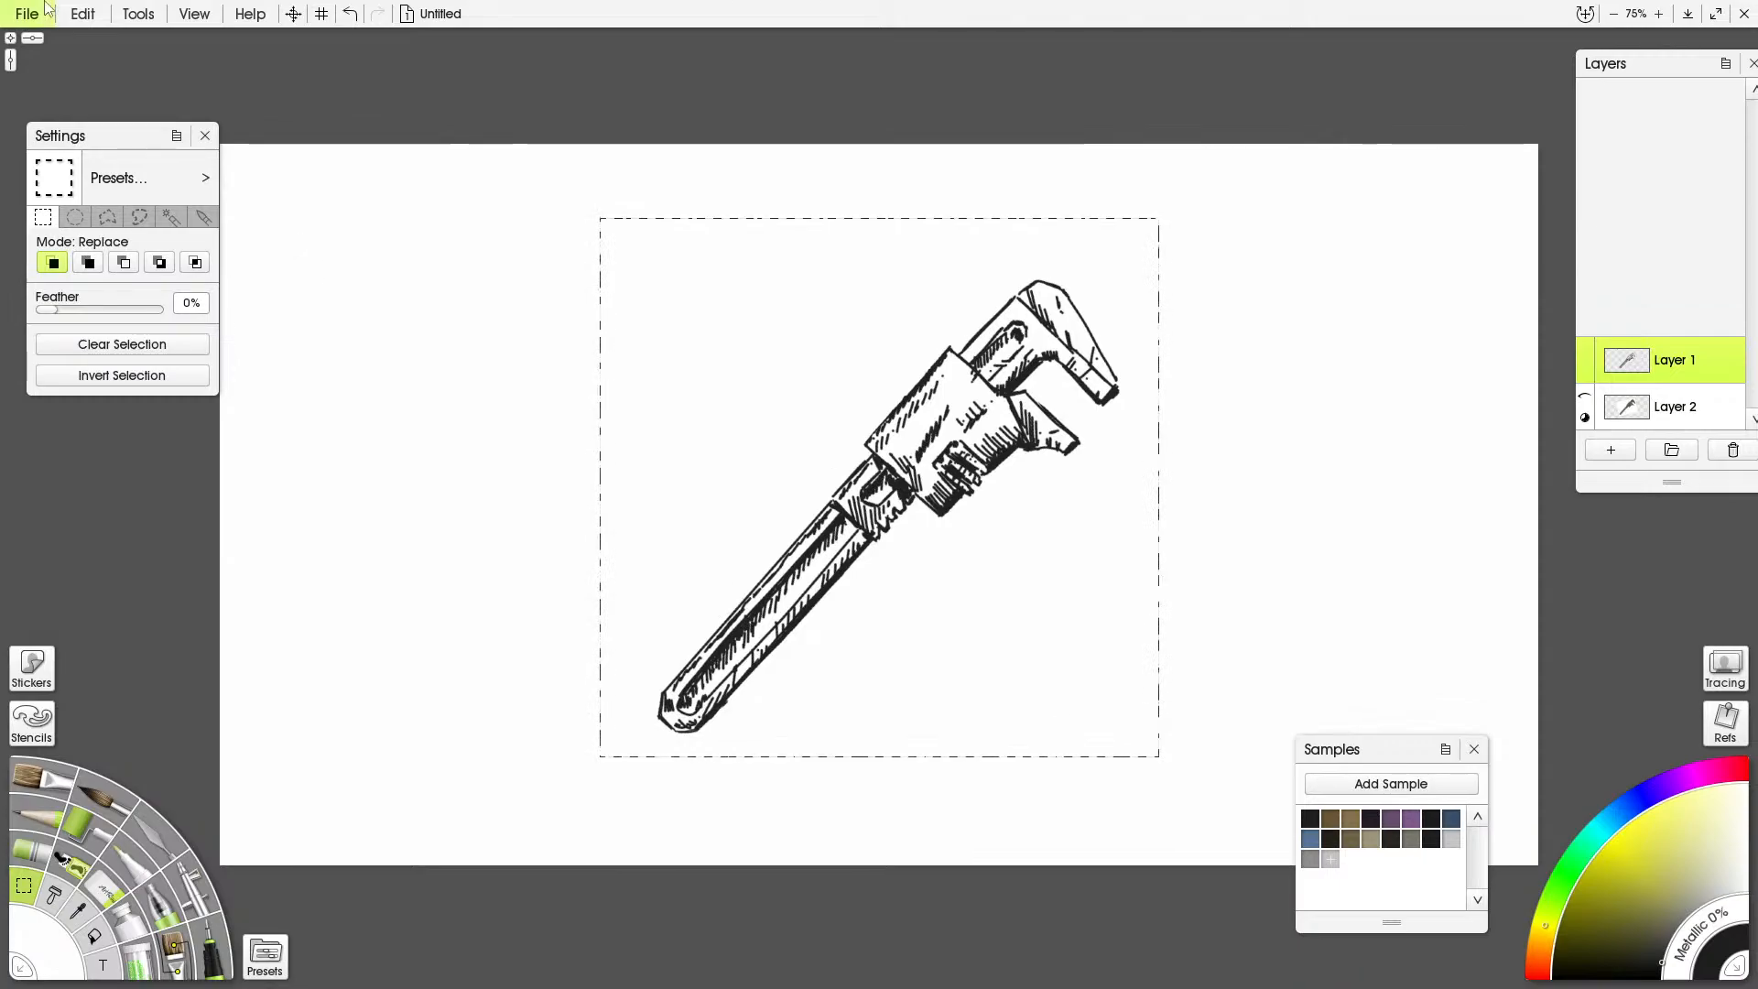
{"action": "left_click", "coordinate": [82, 13]}
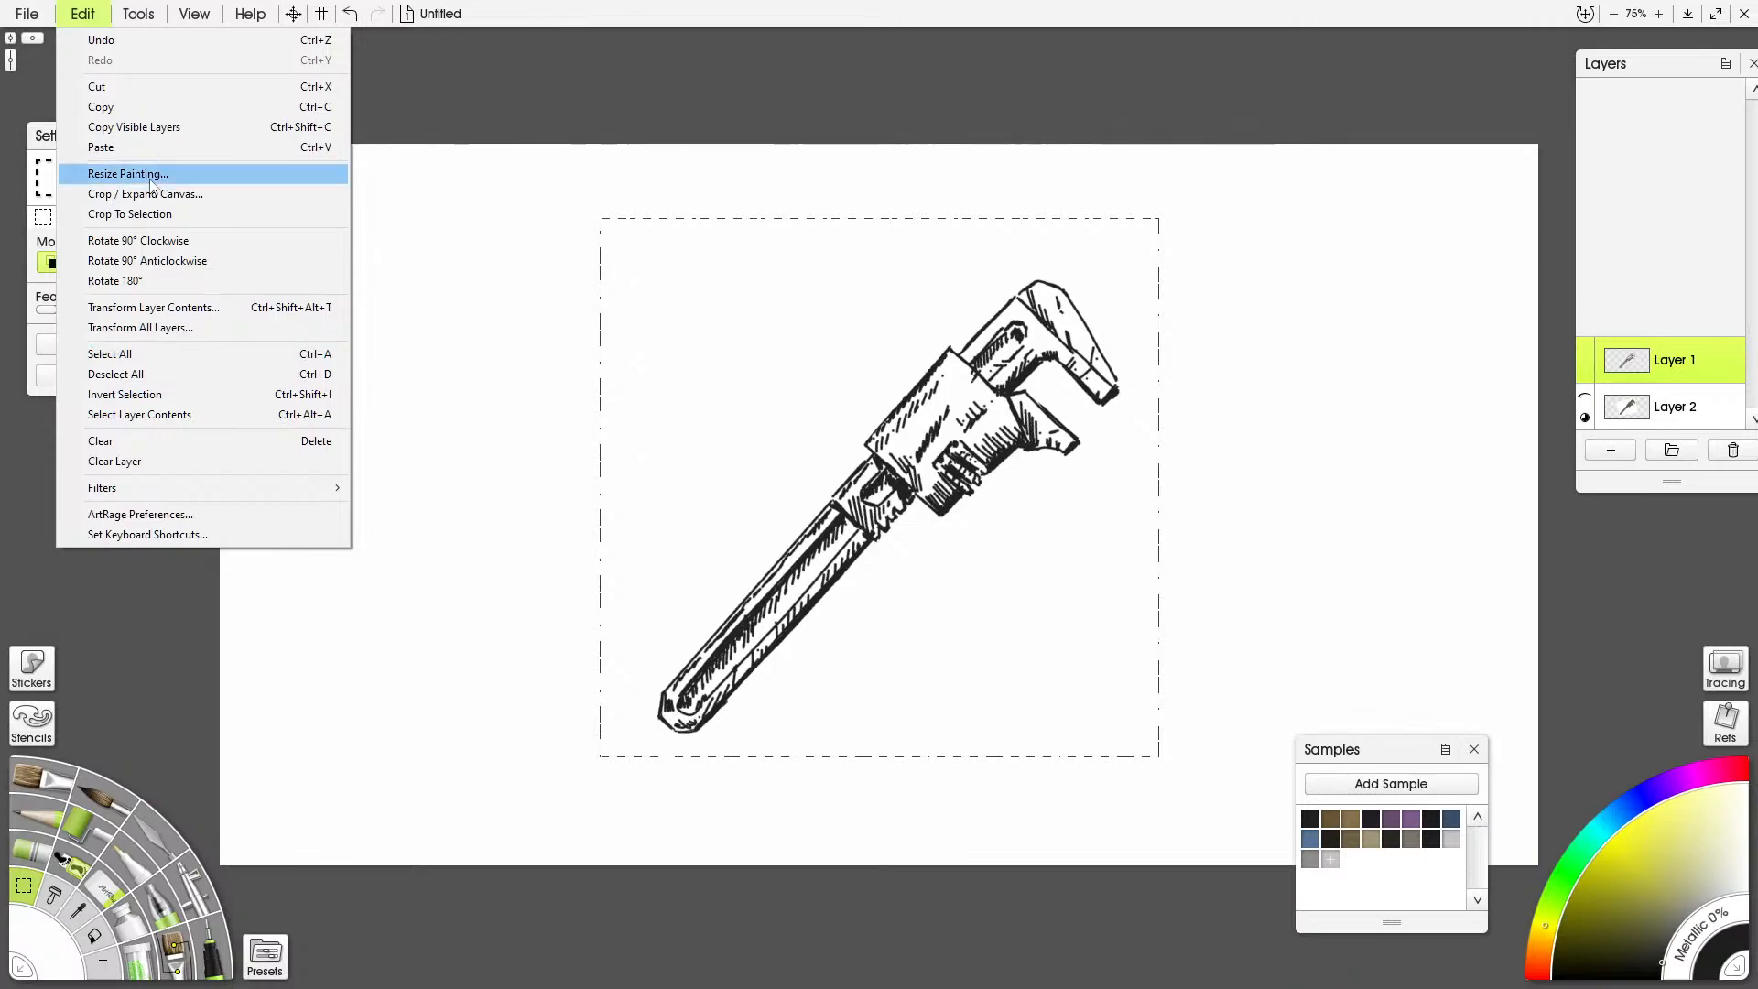
{"action": "left_click", "coordinate": [148, 214]}
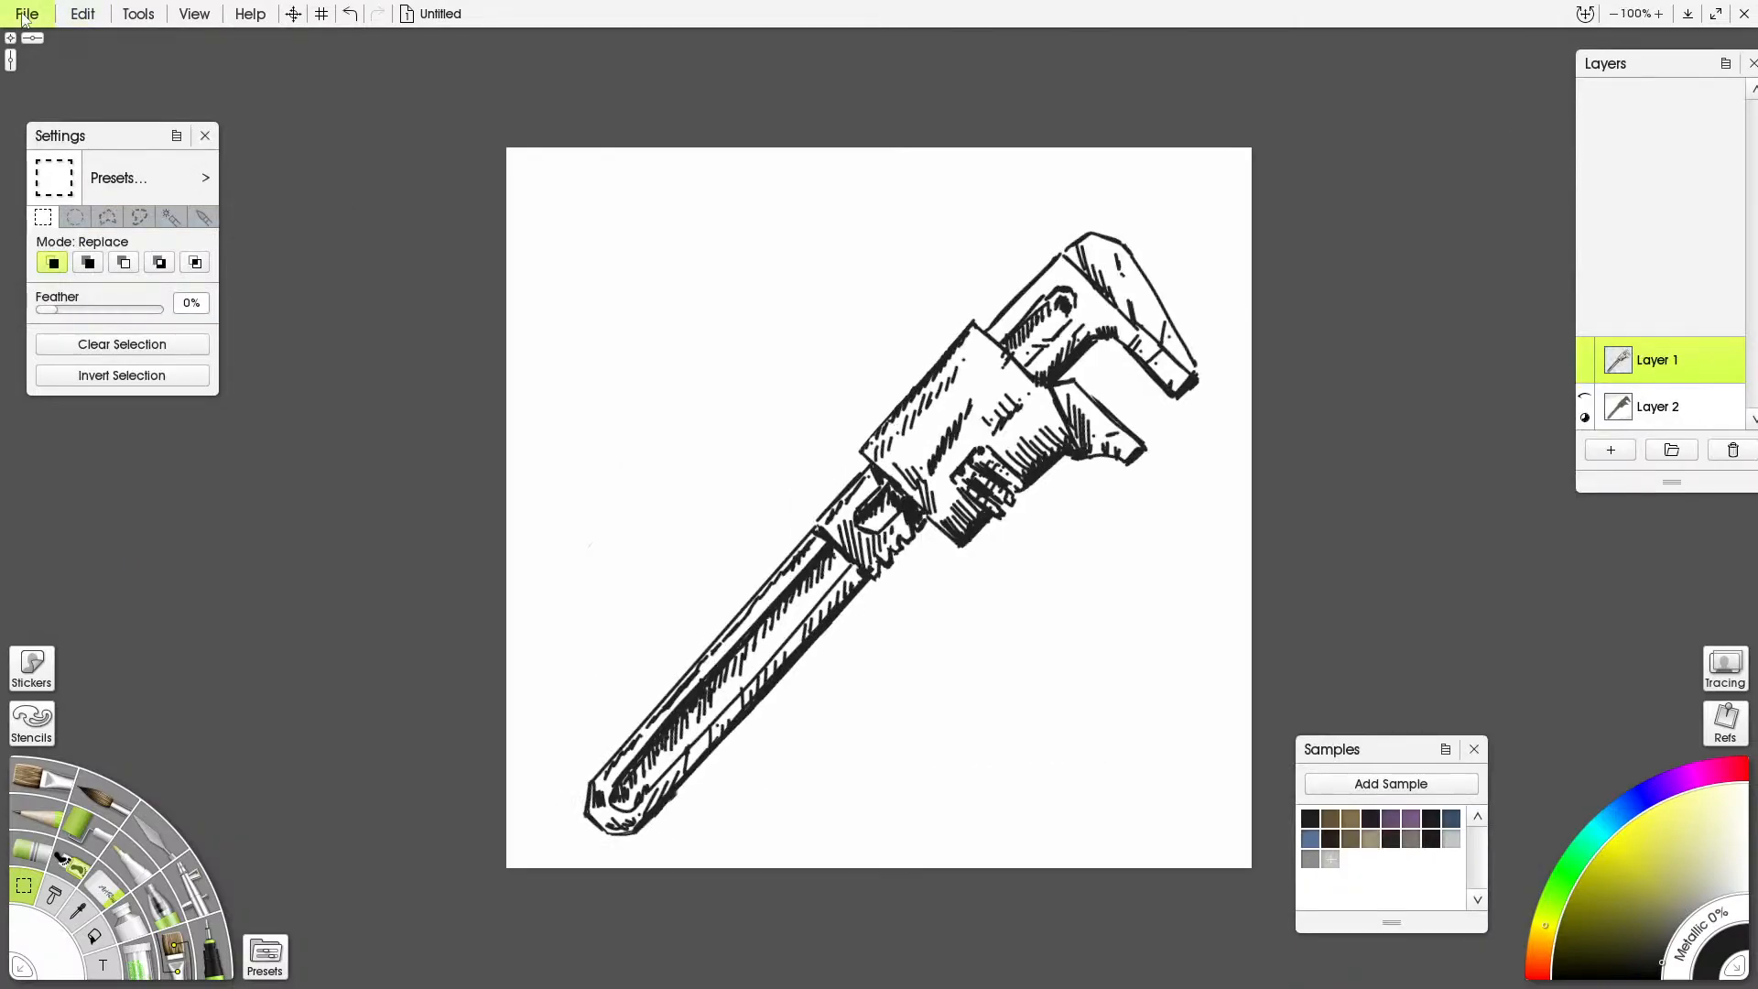
Export the cropped wrench as a PNG image named "tool" in the Likovi folder
{"action": "left_click", "coordinate": [27, 13]}
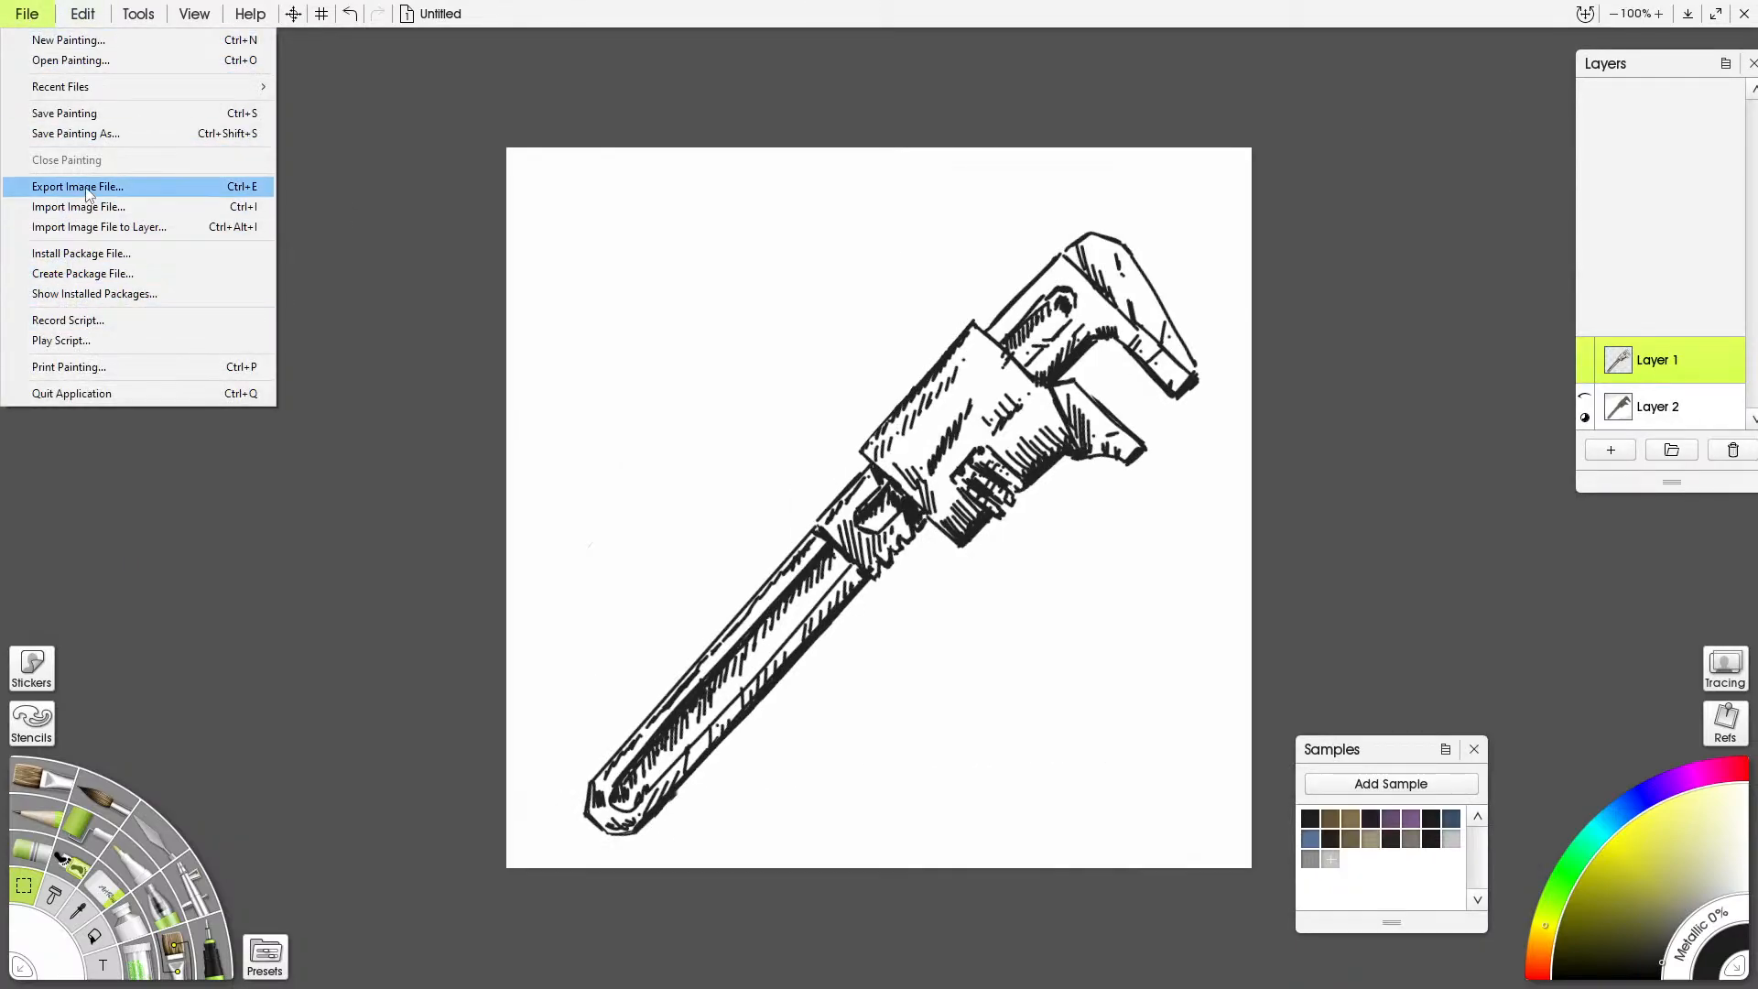
{"action": "left_click", "coordinate": [112, 190]}
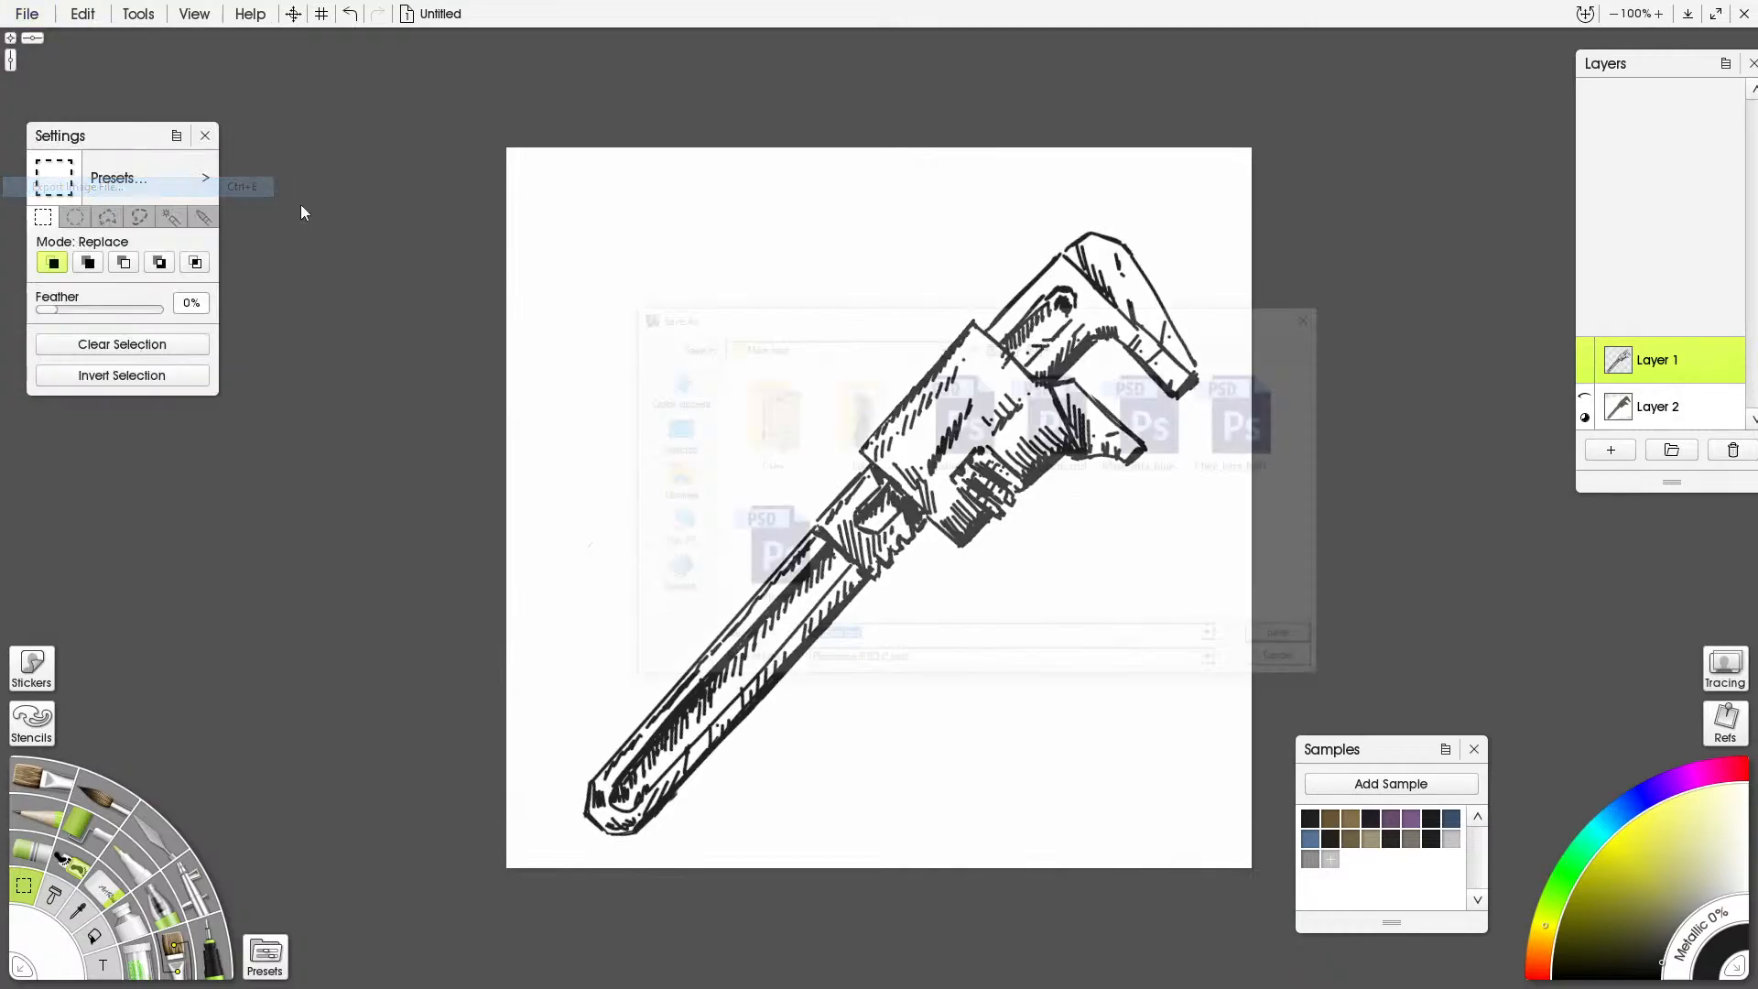
{"action": "left_click", "coordinate": [860, 437]}
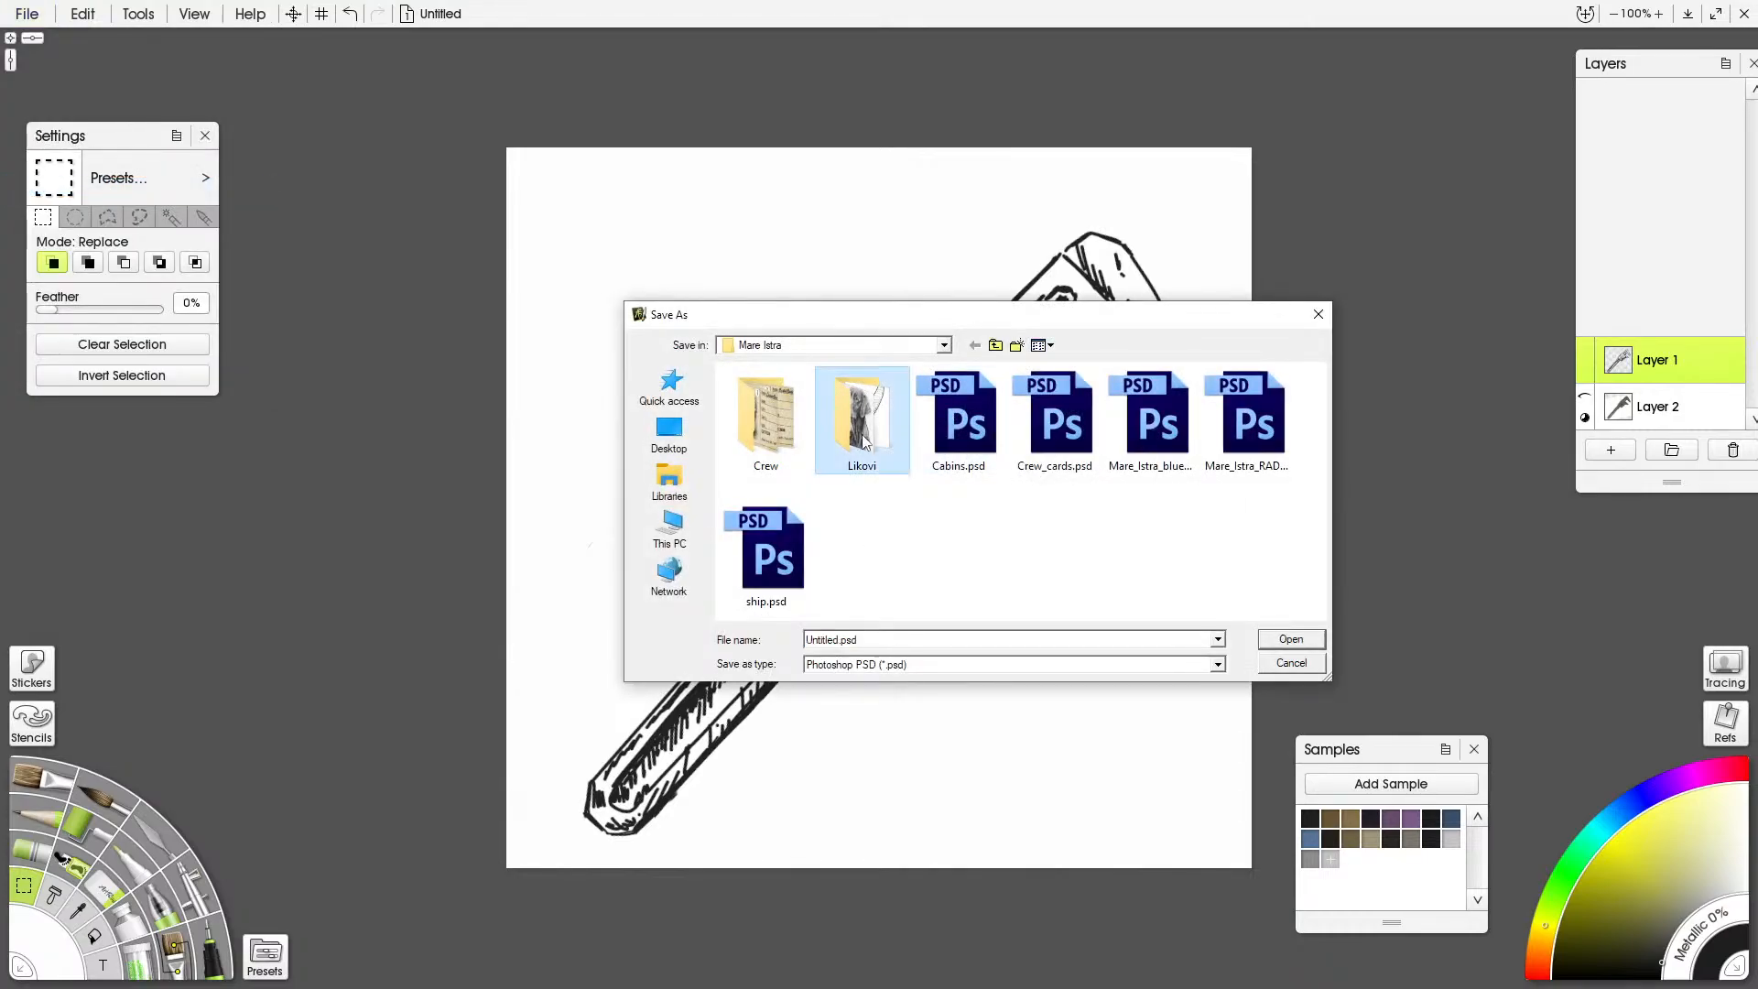
{"action": "double_click", "coordinate": [861, 438]}
{"action": "left_click", "coordinate": [900, 666]}
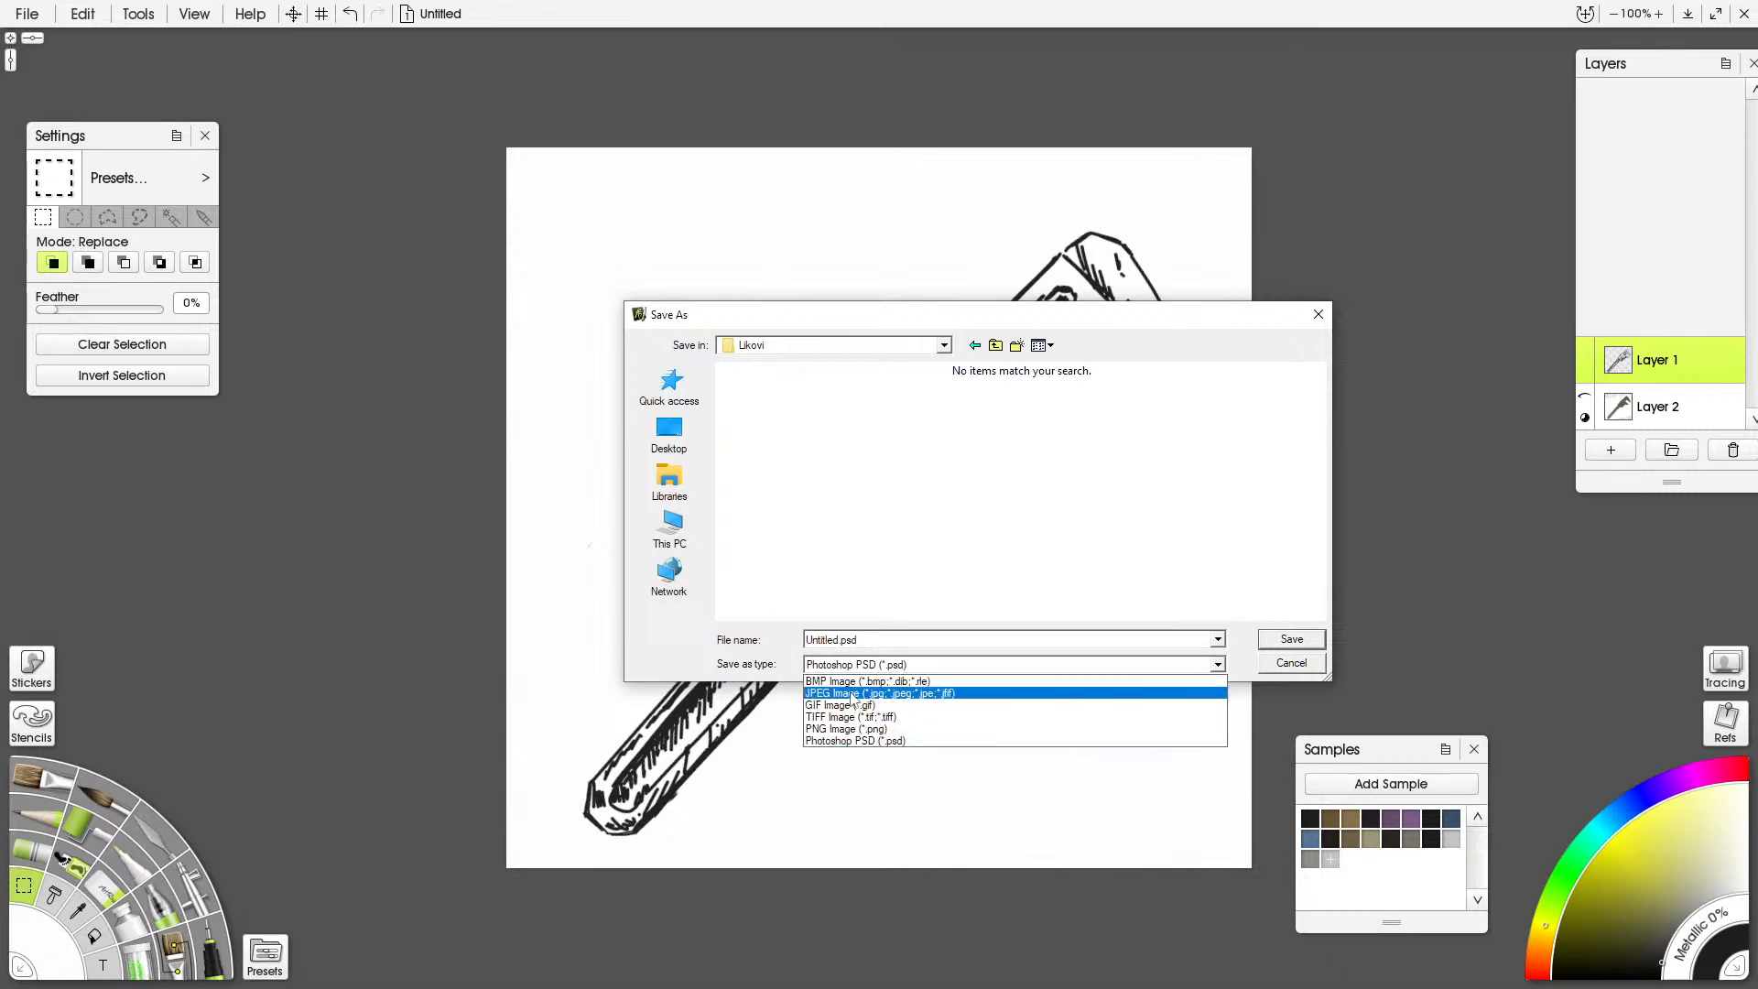
{"action": "left_click", "coordinate": [832, 729]}
{"action": "left_click", "coordinate": [871, 642]}
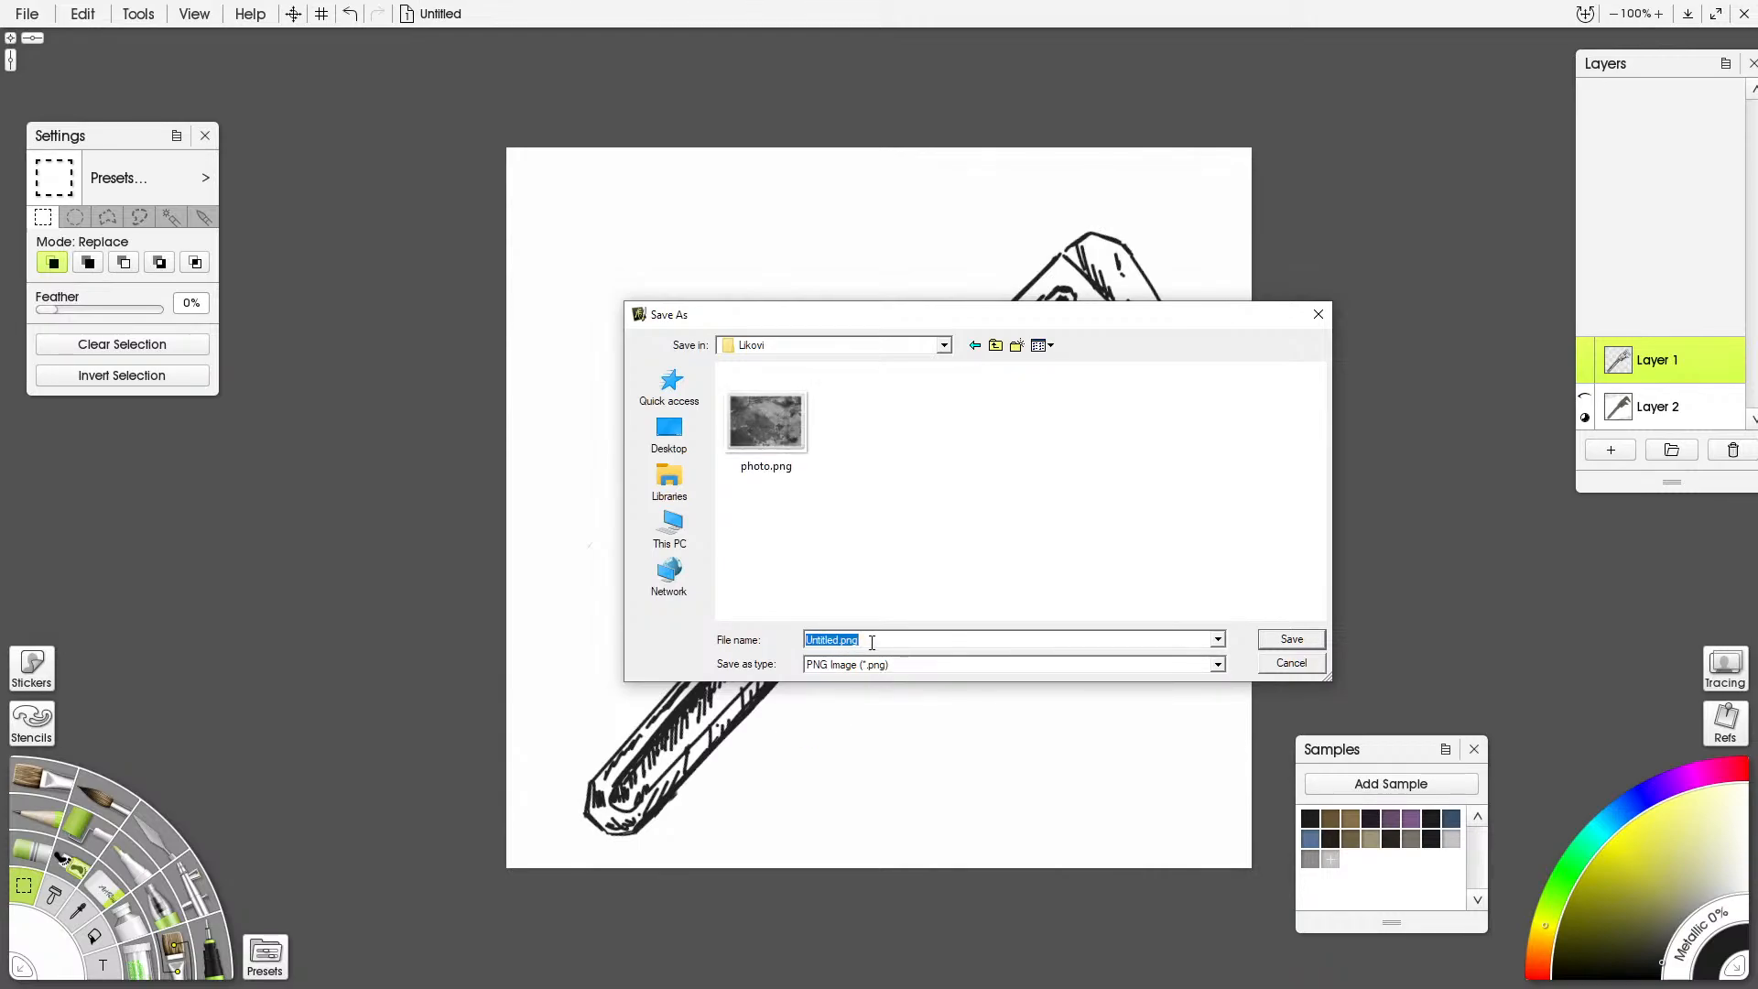
{"action": "type", "text": "tool"}
{"action": "left_click", "coordinate": [1271, 644]}
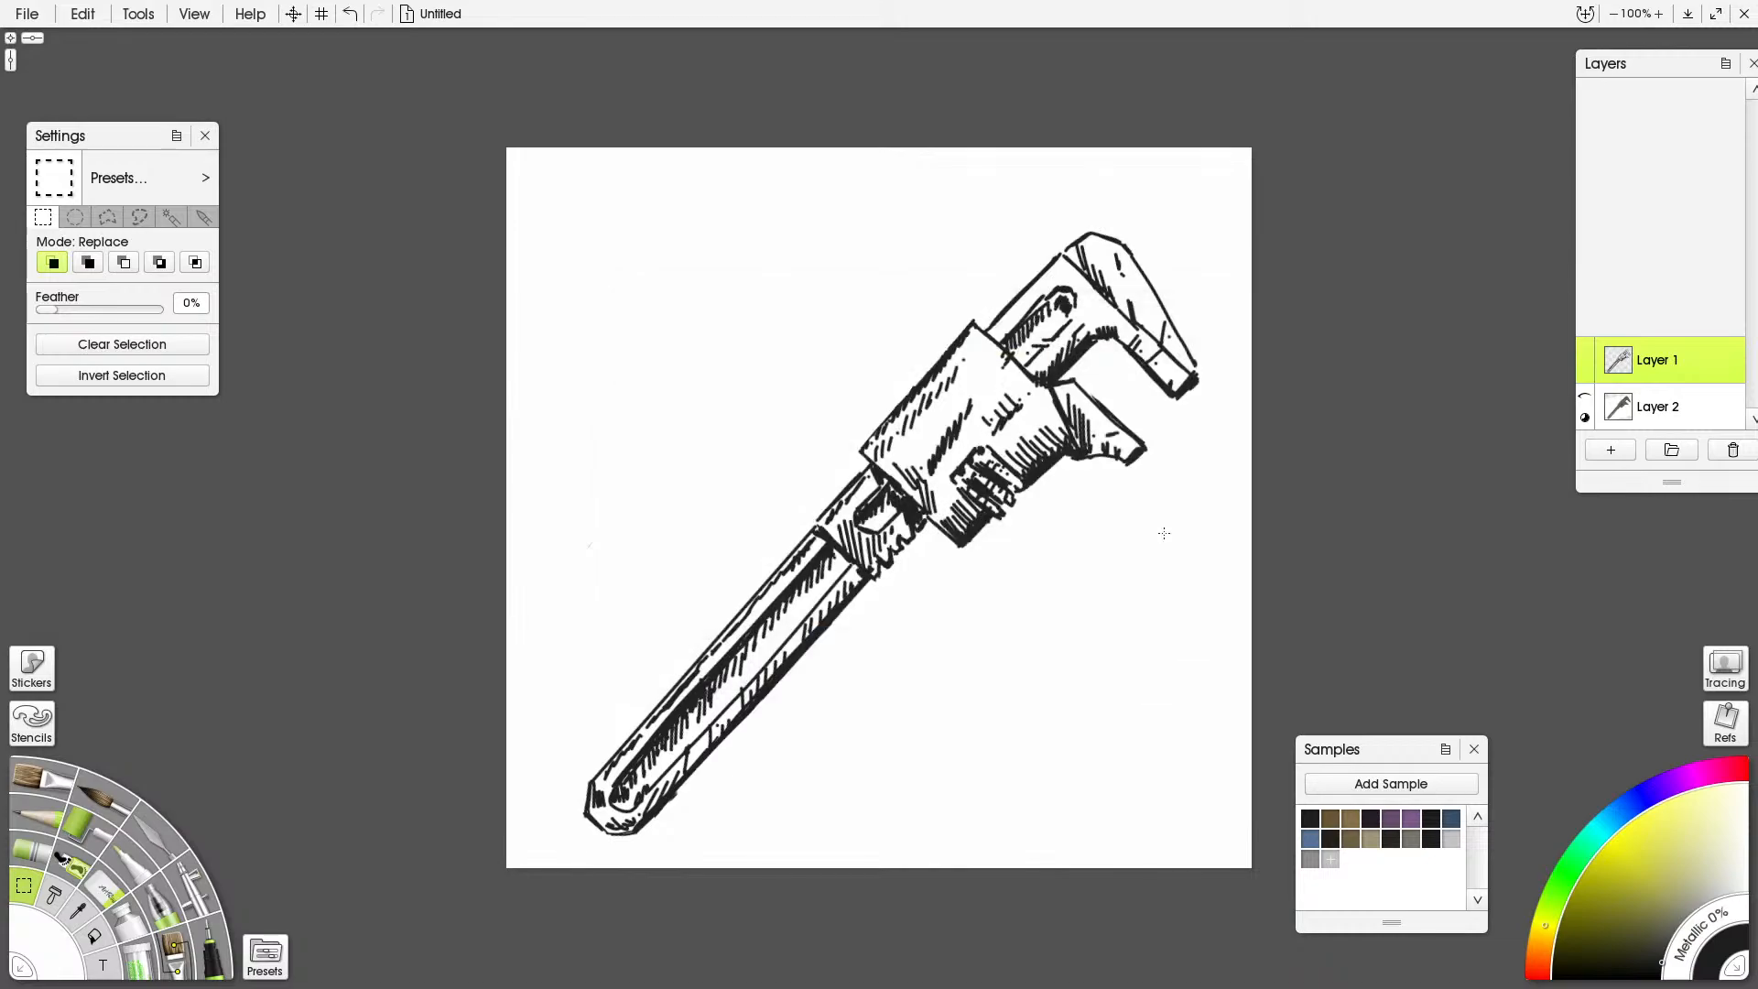
Close ArtRage, switch to Photoshop and delete Layer 7 with the old wrench from the card
{"action": "left_click", "coordinate": [1744, 14]}
{"action": "left_click", "coordinate": [912, 571]}
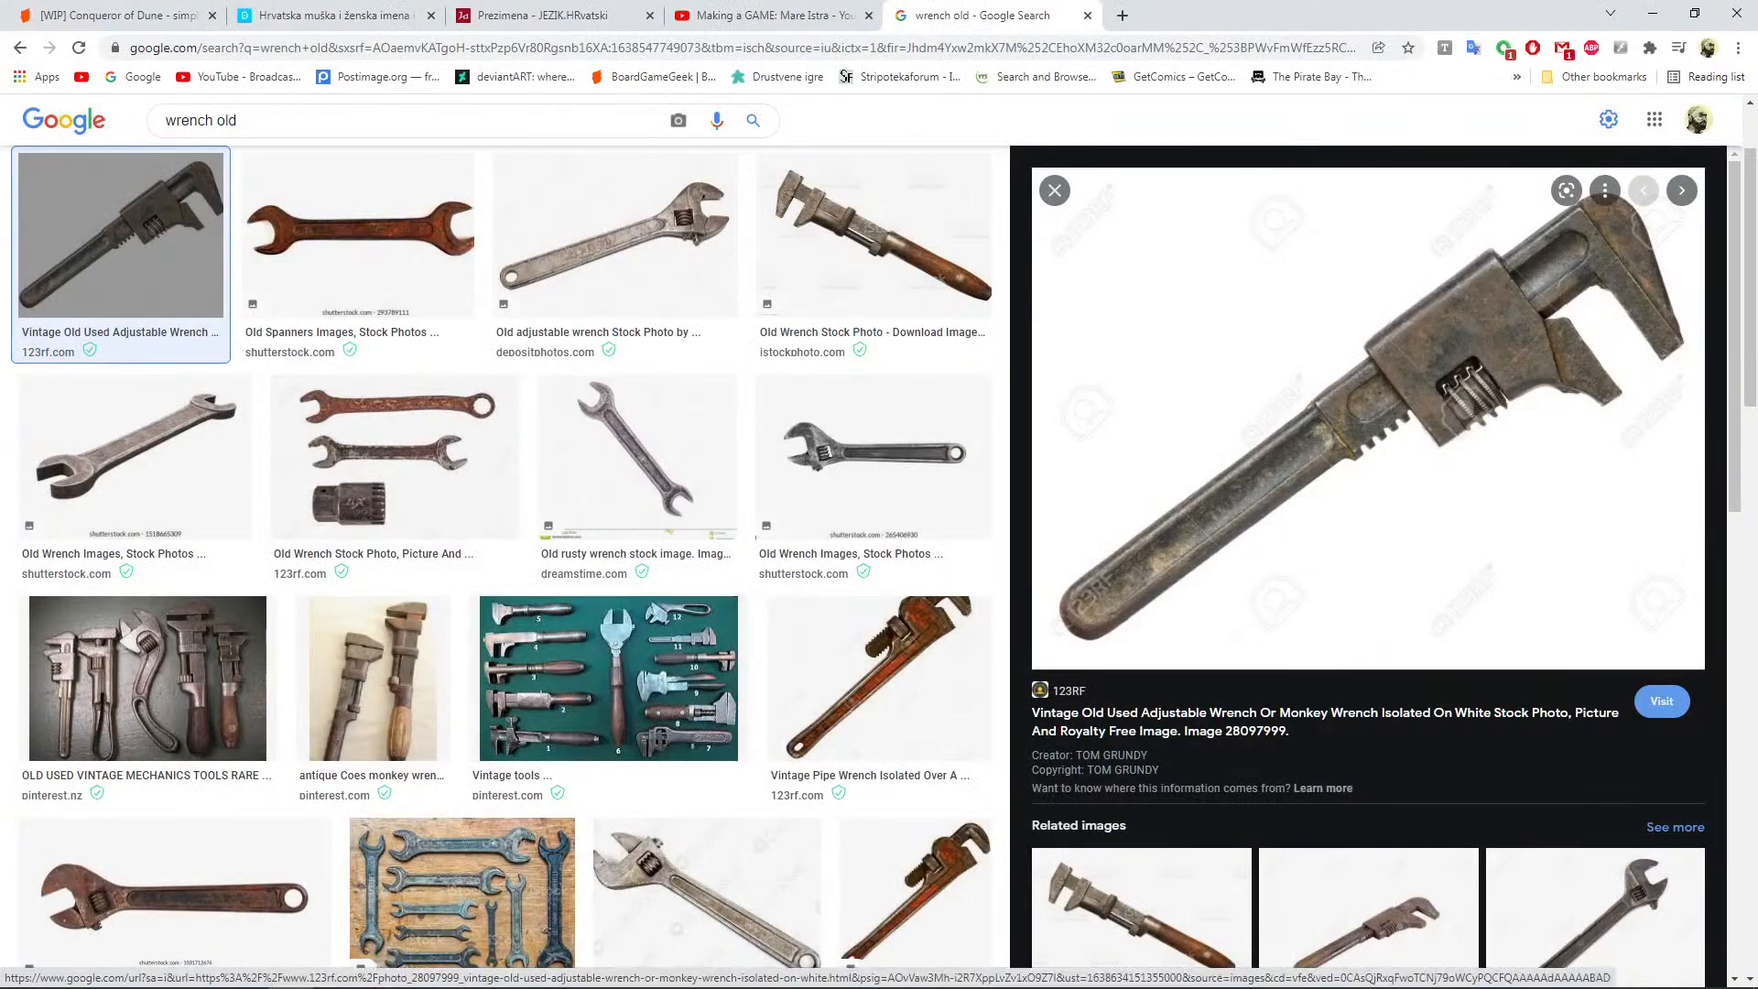
{"action": "left_click", "coordinate": [559, 970]}
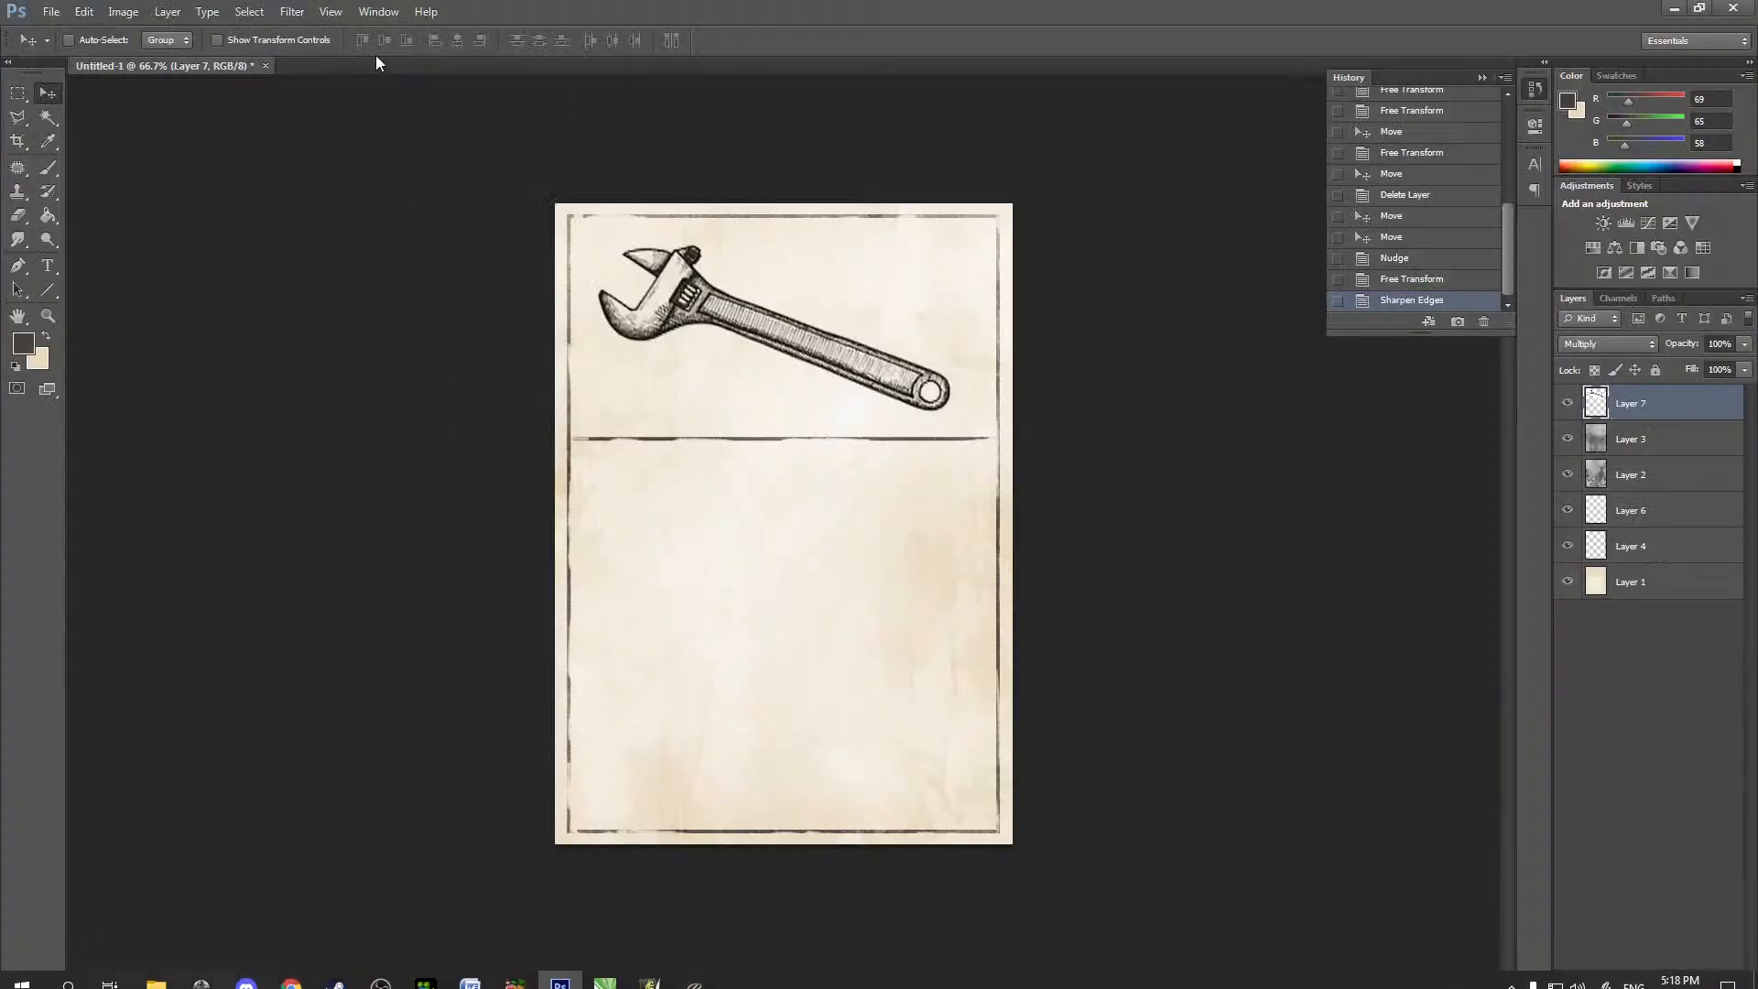
{"action": "left_click", "coordinate": [1725, 978]}
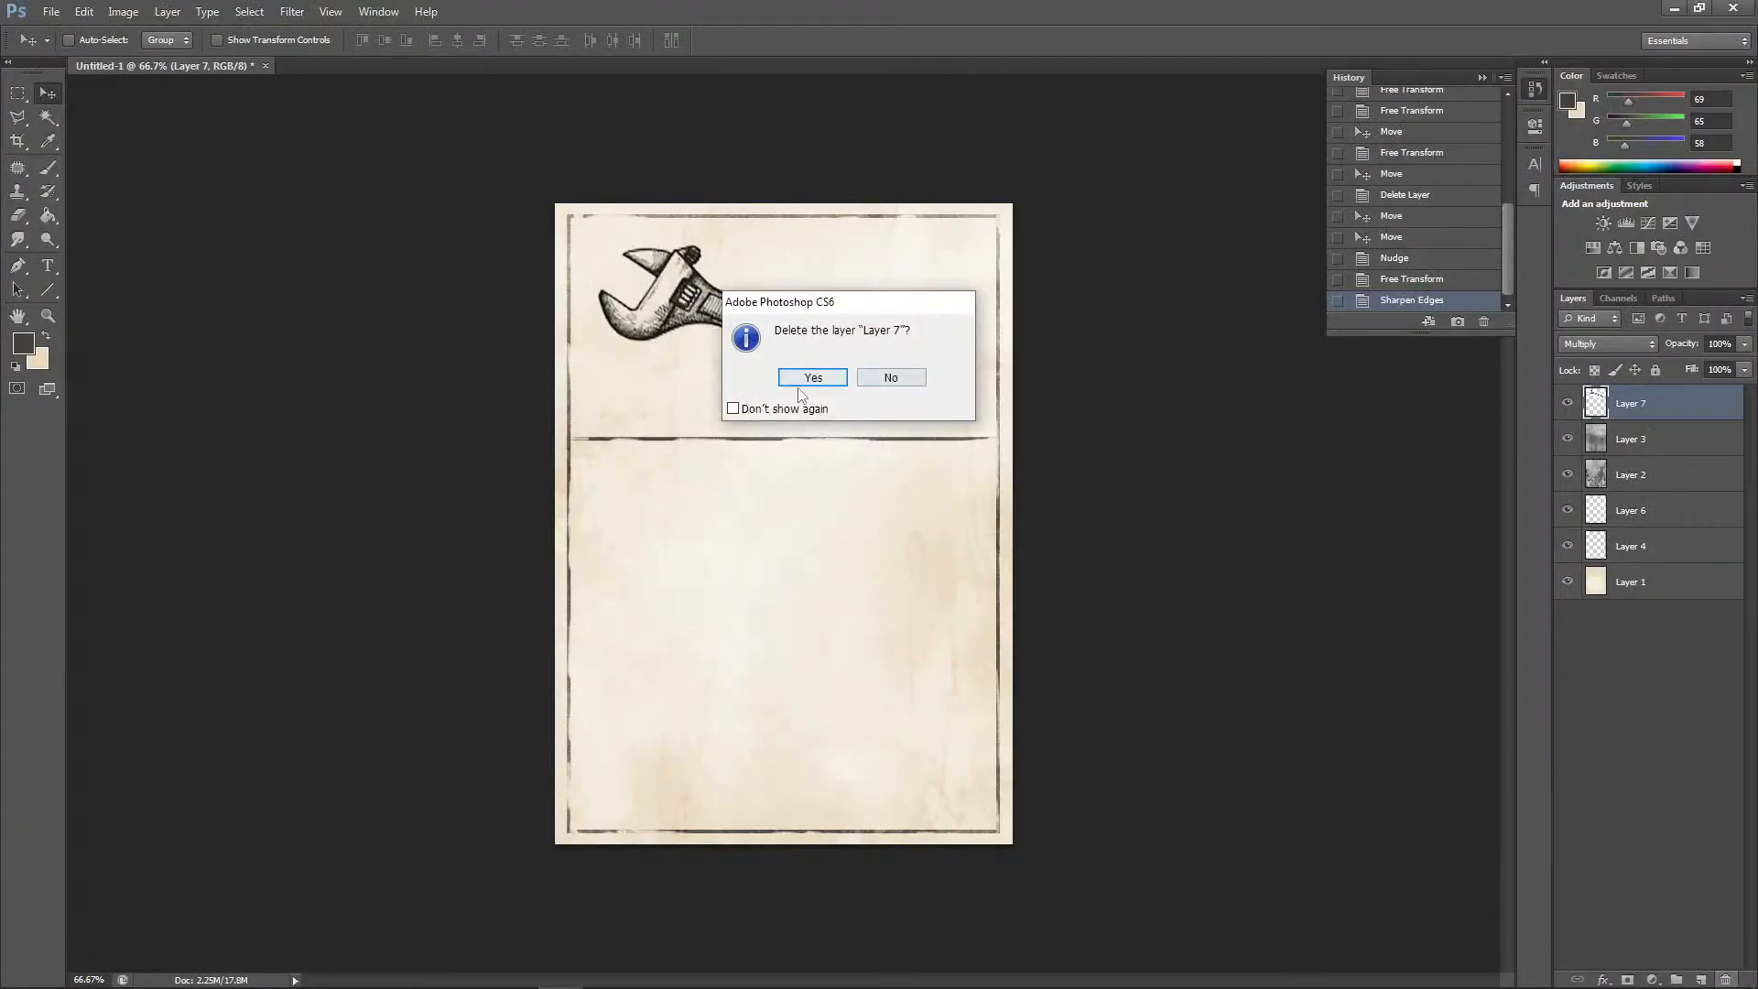
{"action": "left_click", "coordinate": [813, 378]}
Open tool.png from the Likovi folder and copy its entire image into the card document as a new layer
{"action": "left_click", "coordinate": [50, 11]}
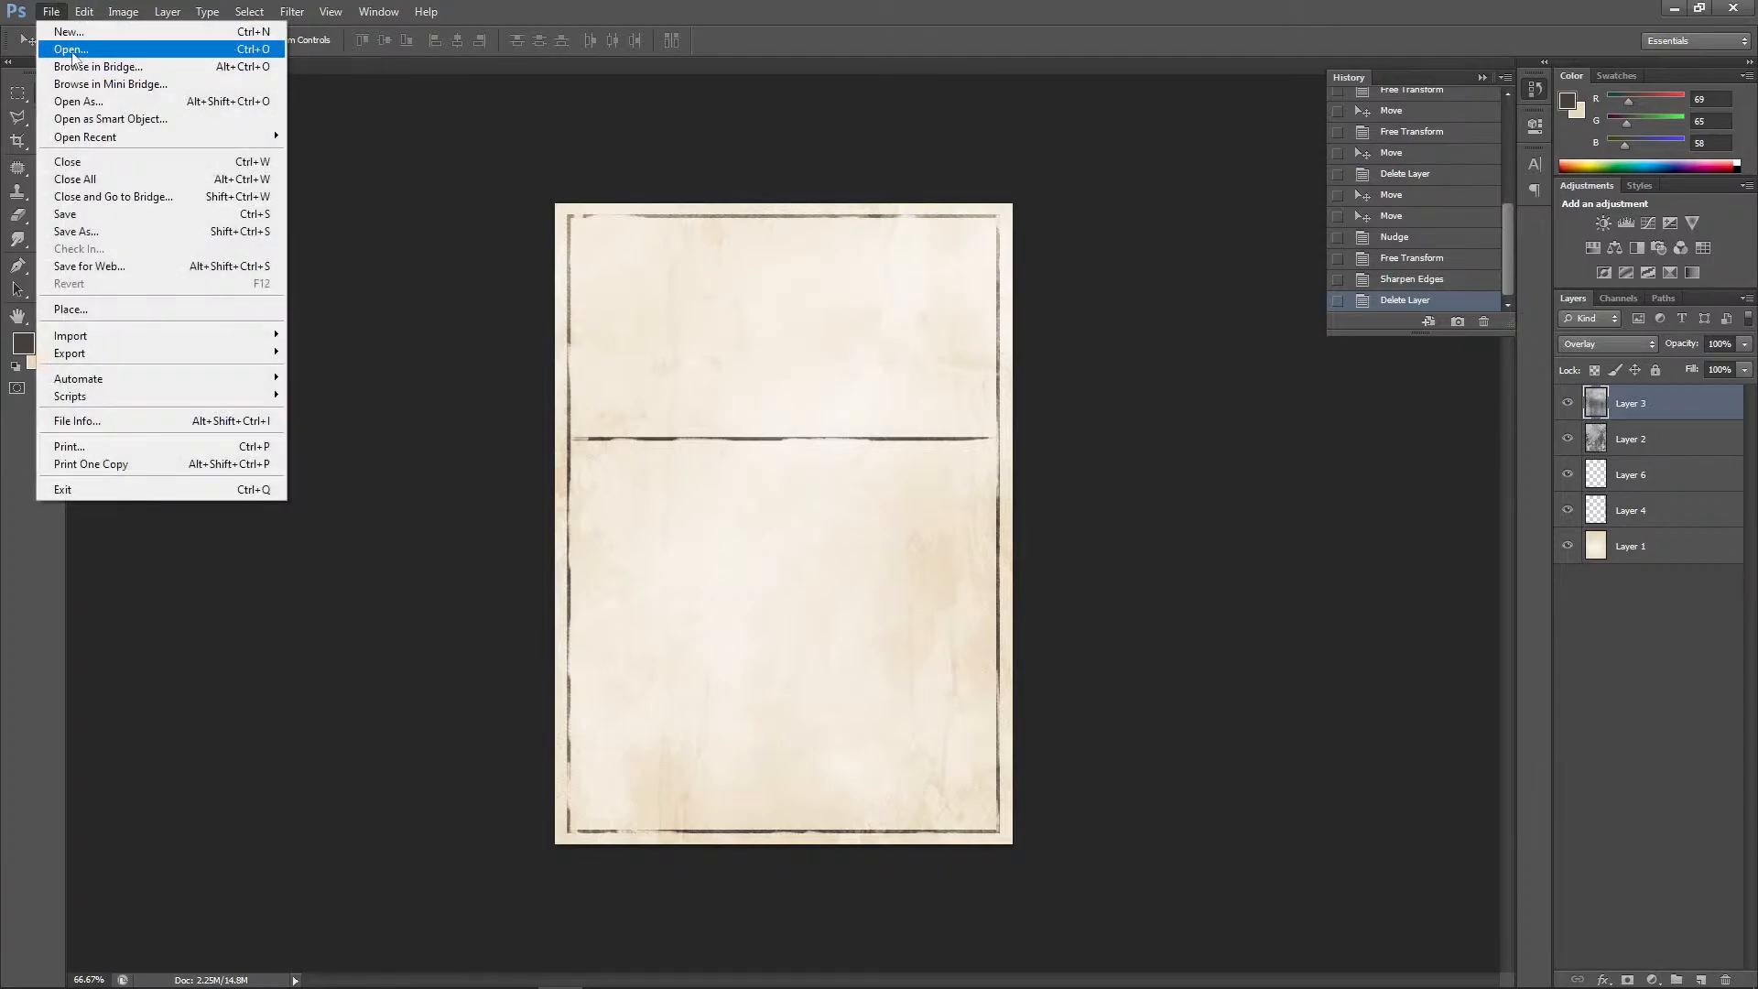
{"action": "left_click", "coordinate": [68, 42]}
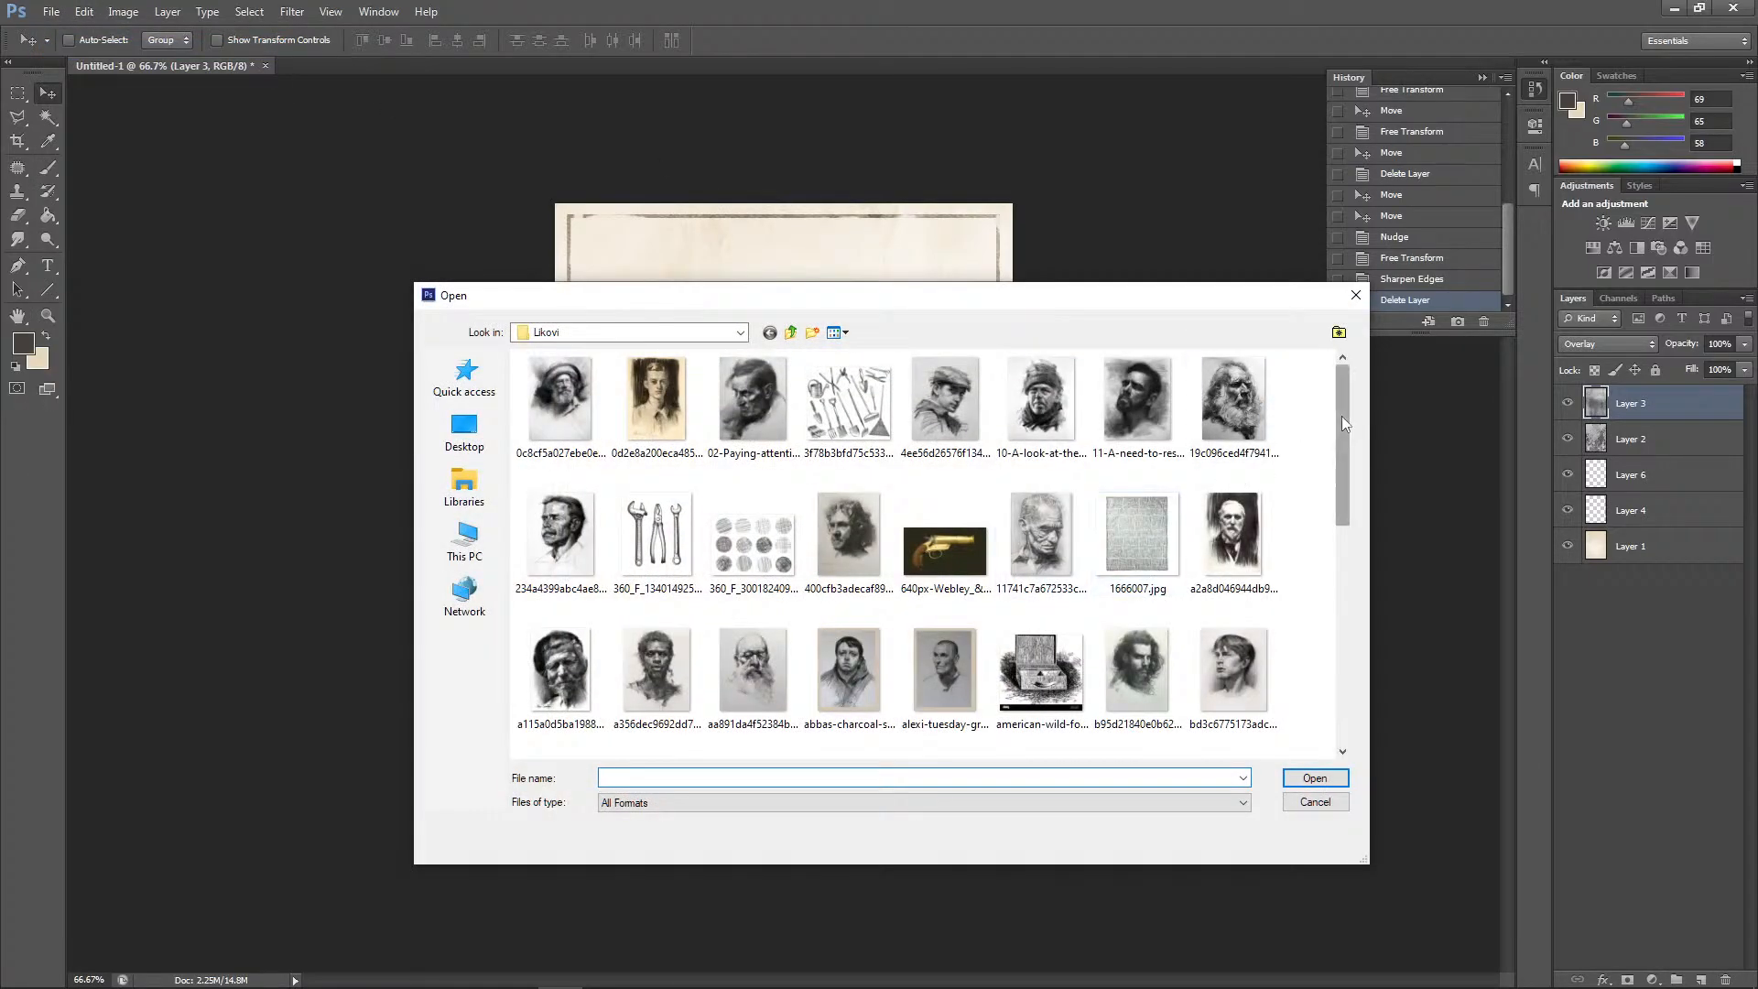
{"action": "left_click_drag", "start_coordinate": [1342, 415], "coordinate": [1356, 645]}
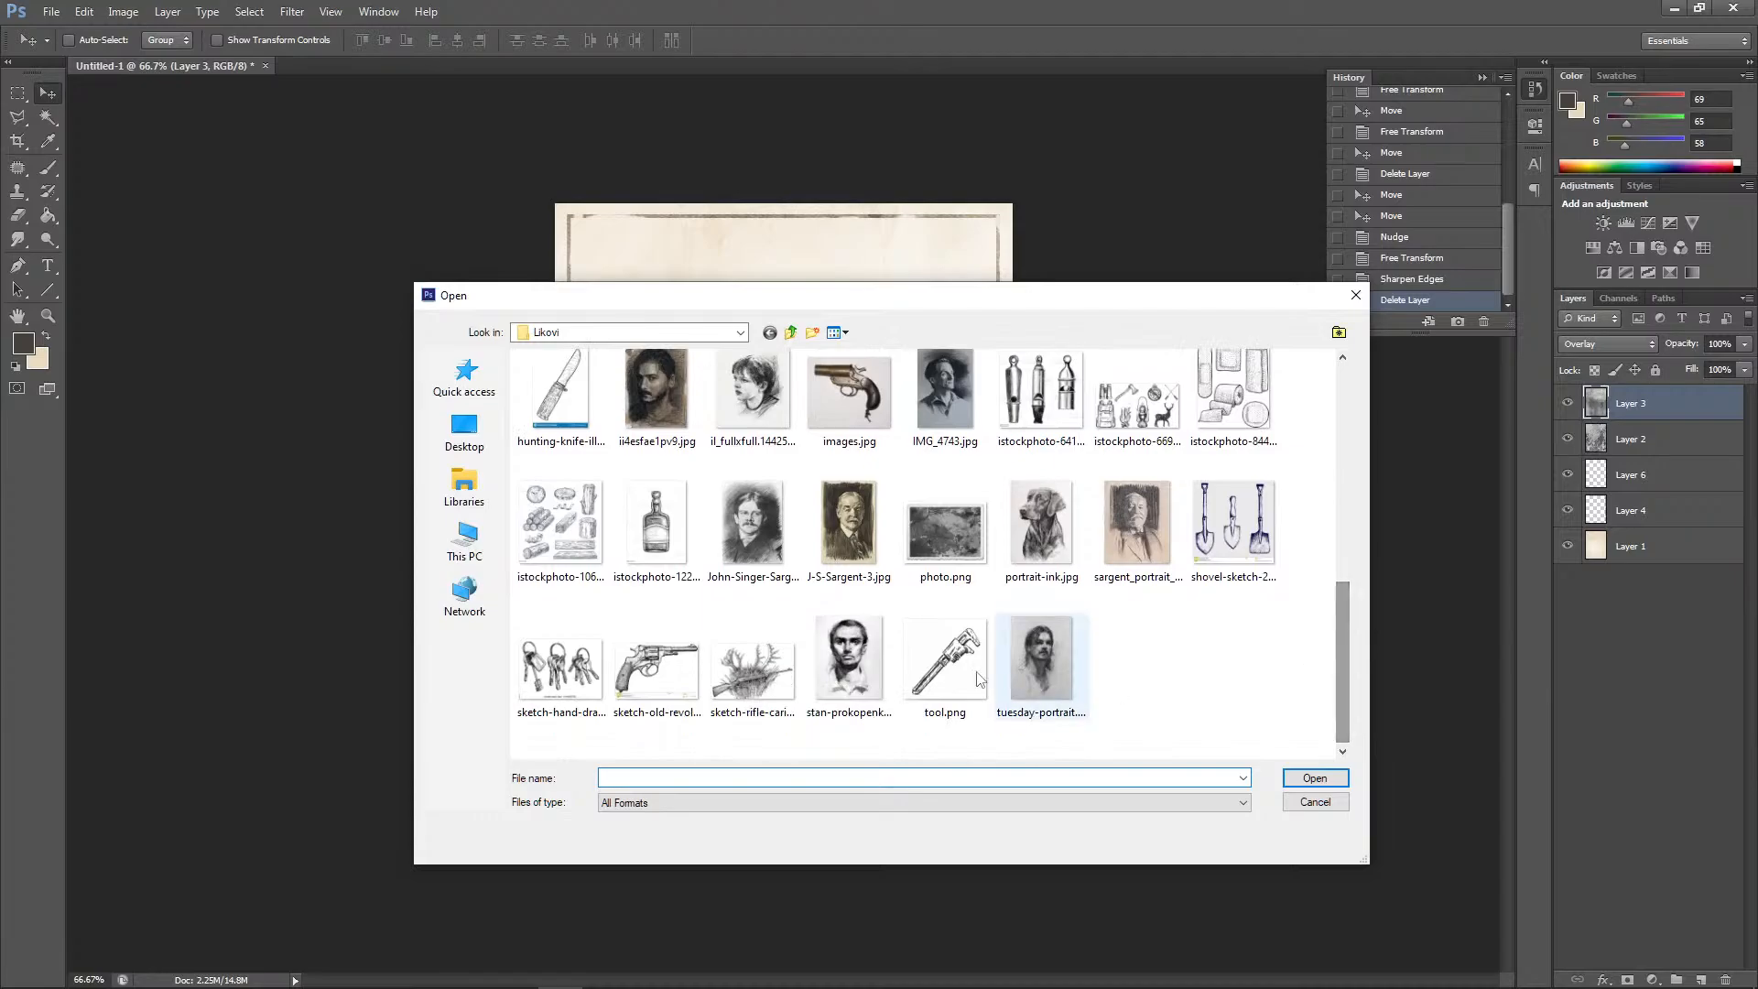
{"action": "double_click", "coordinate": [945, 666]}
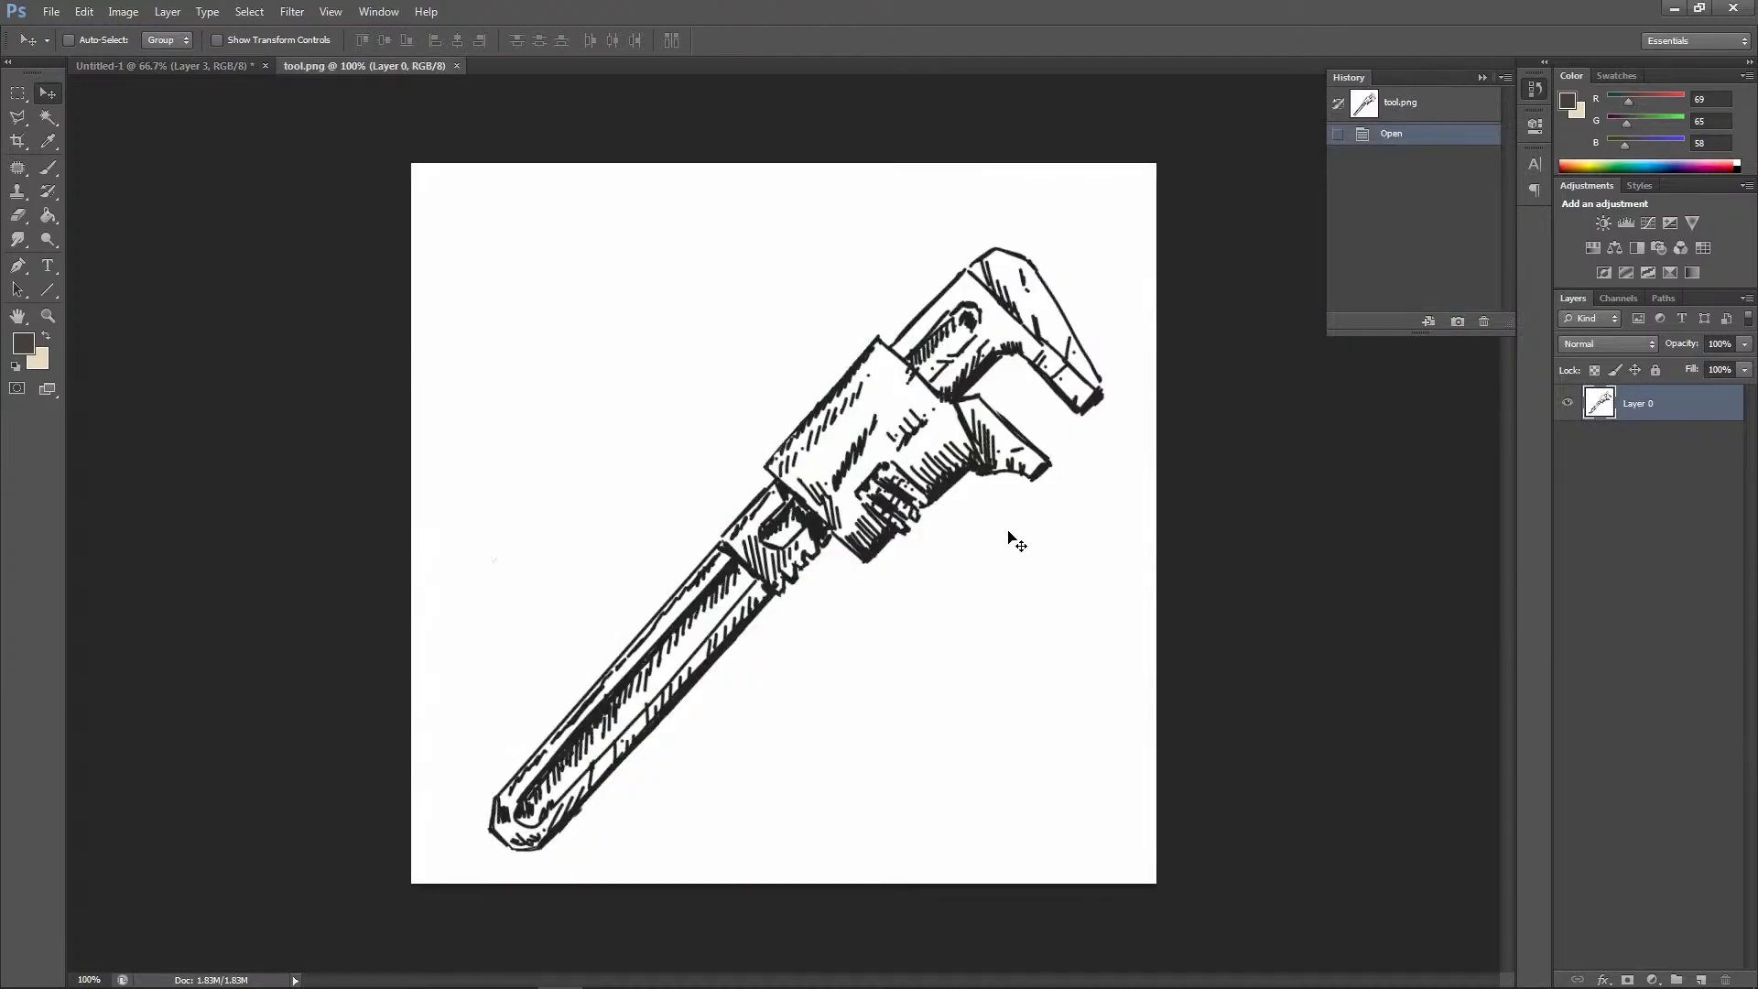
{"action": "key", "text": "ctrl+a"}
{"action": "left_click", "coordinate": [456, 65]}
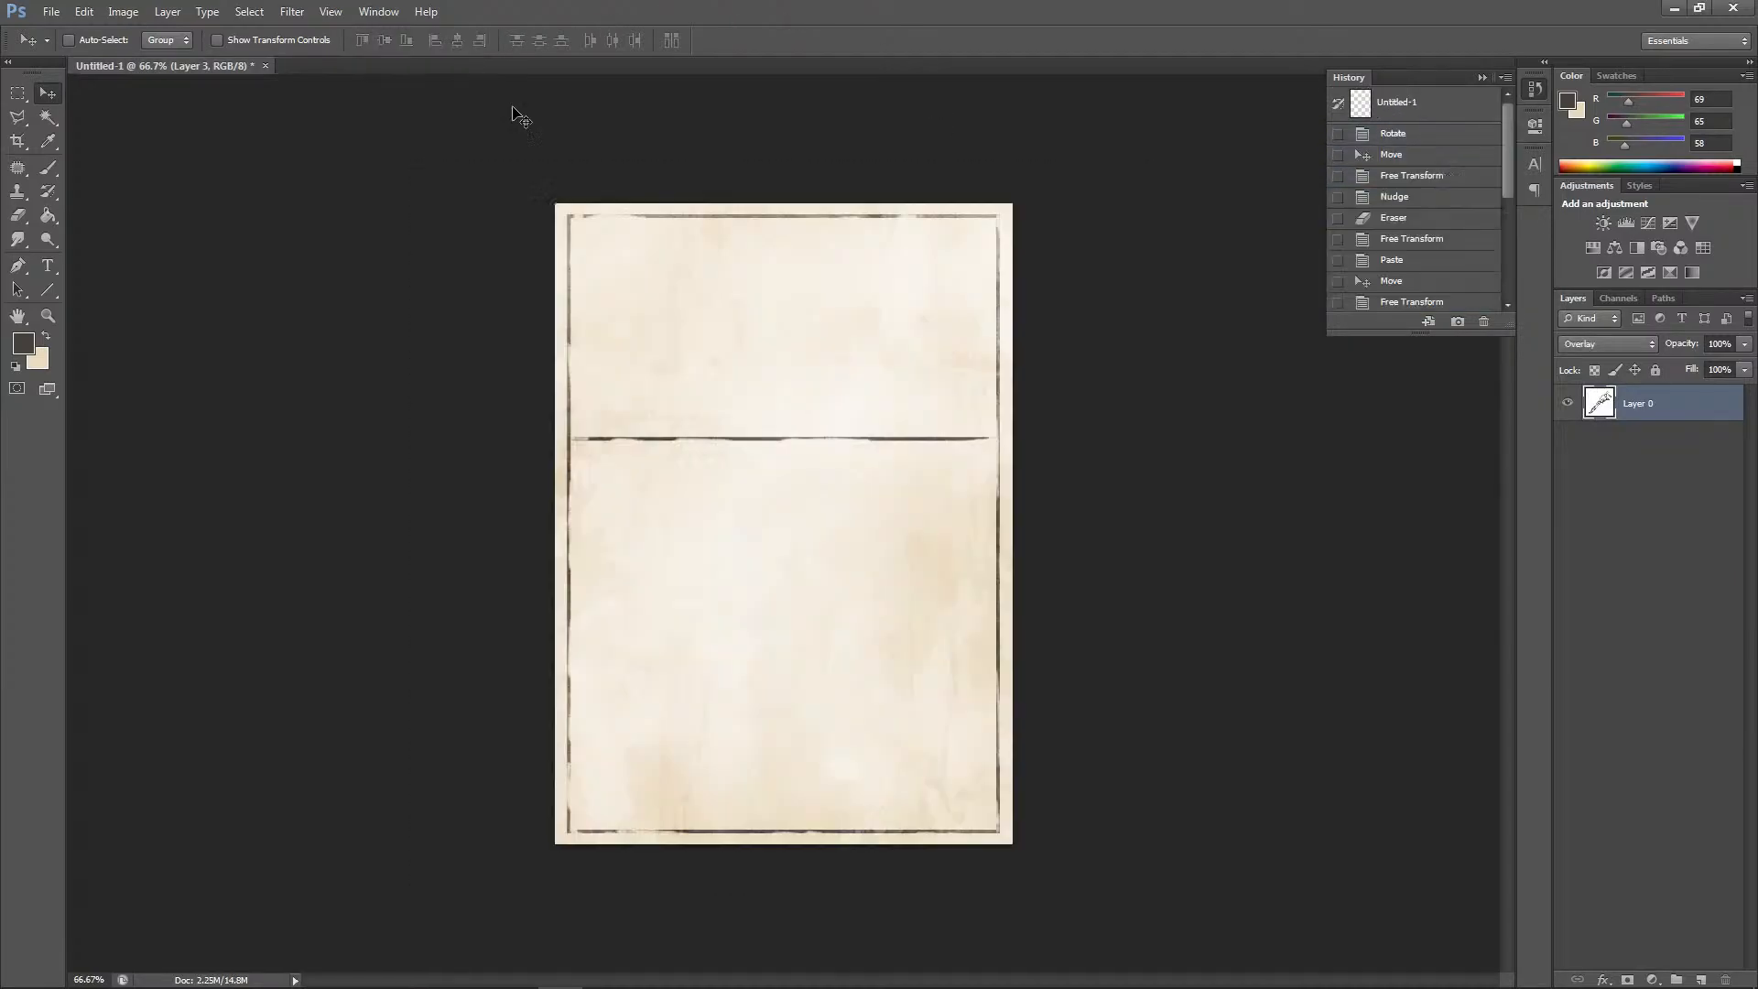
{"action": "key", "text": "ctrl+v"}
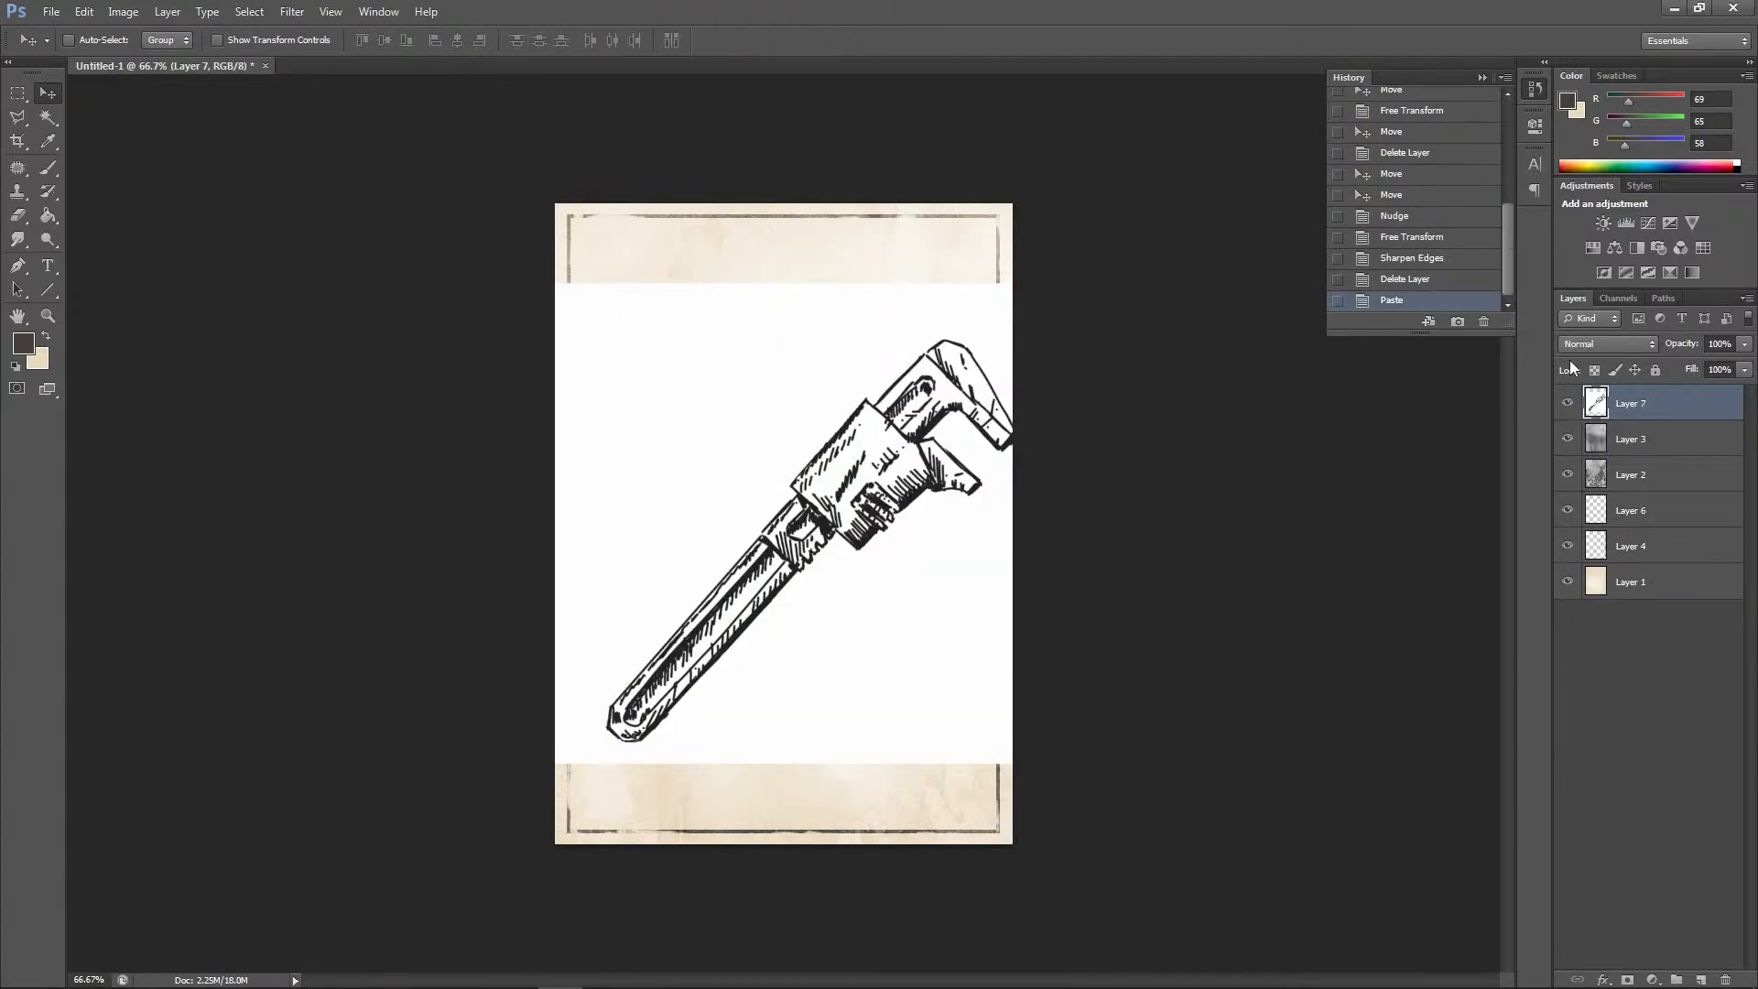
Set the pasted wrench layer's blend mode to Multiply and flip the wrench horizontally
{"action": "left_click", "coordinate": [1609, 343]}
{"action": "left_click", "coordinate": [1597, 419]}
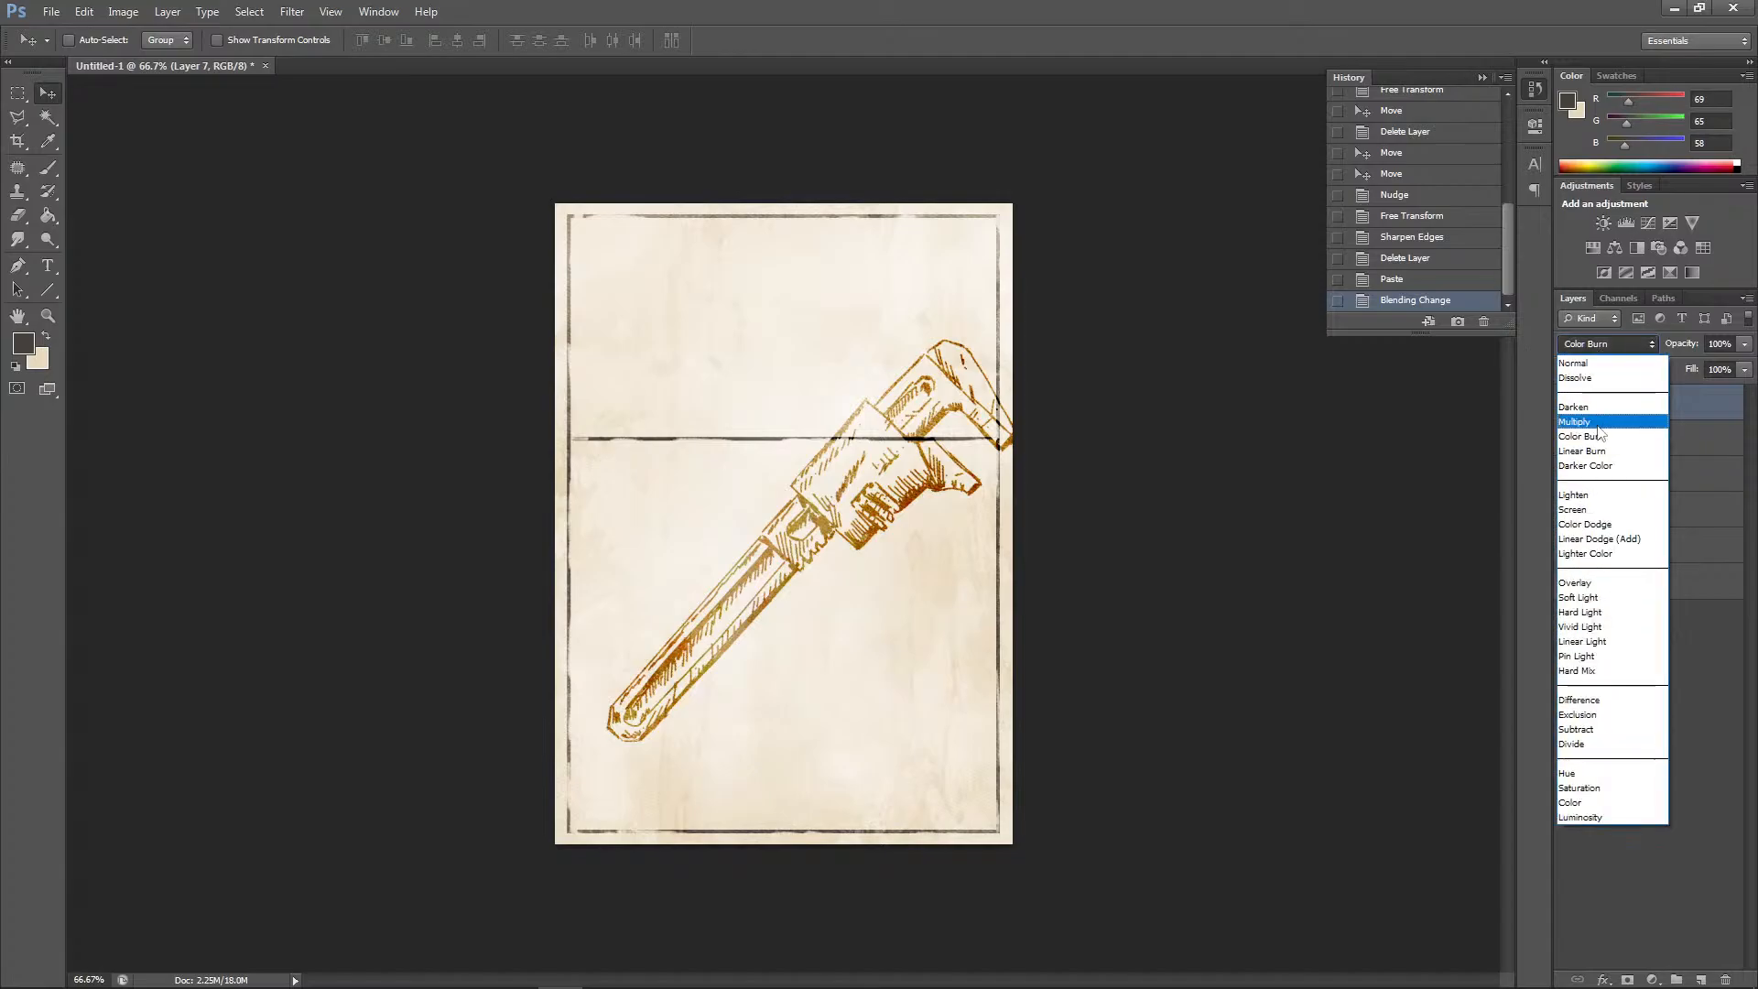
{"action": "left_click", "coordinate": [1582, 401]}
{"action": "left_click", "coordinate": [83, 12]}
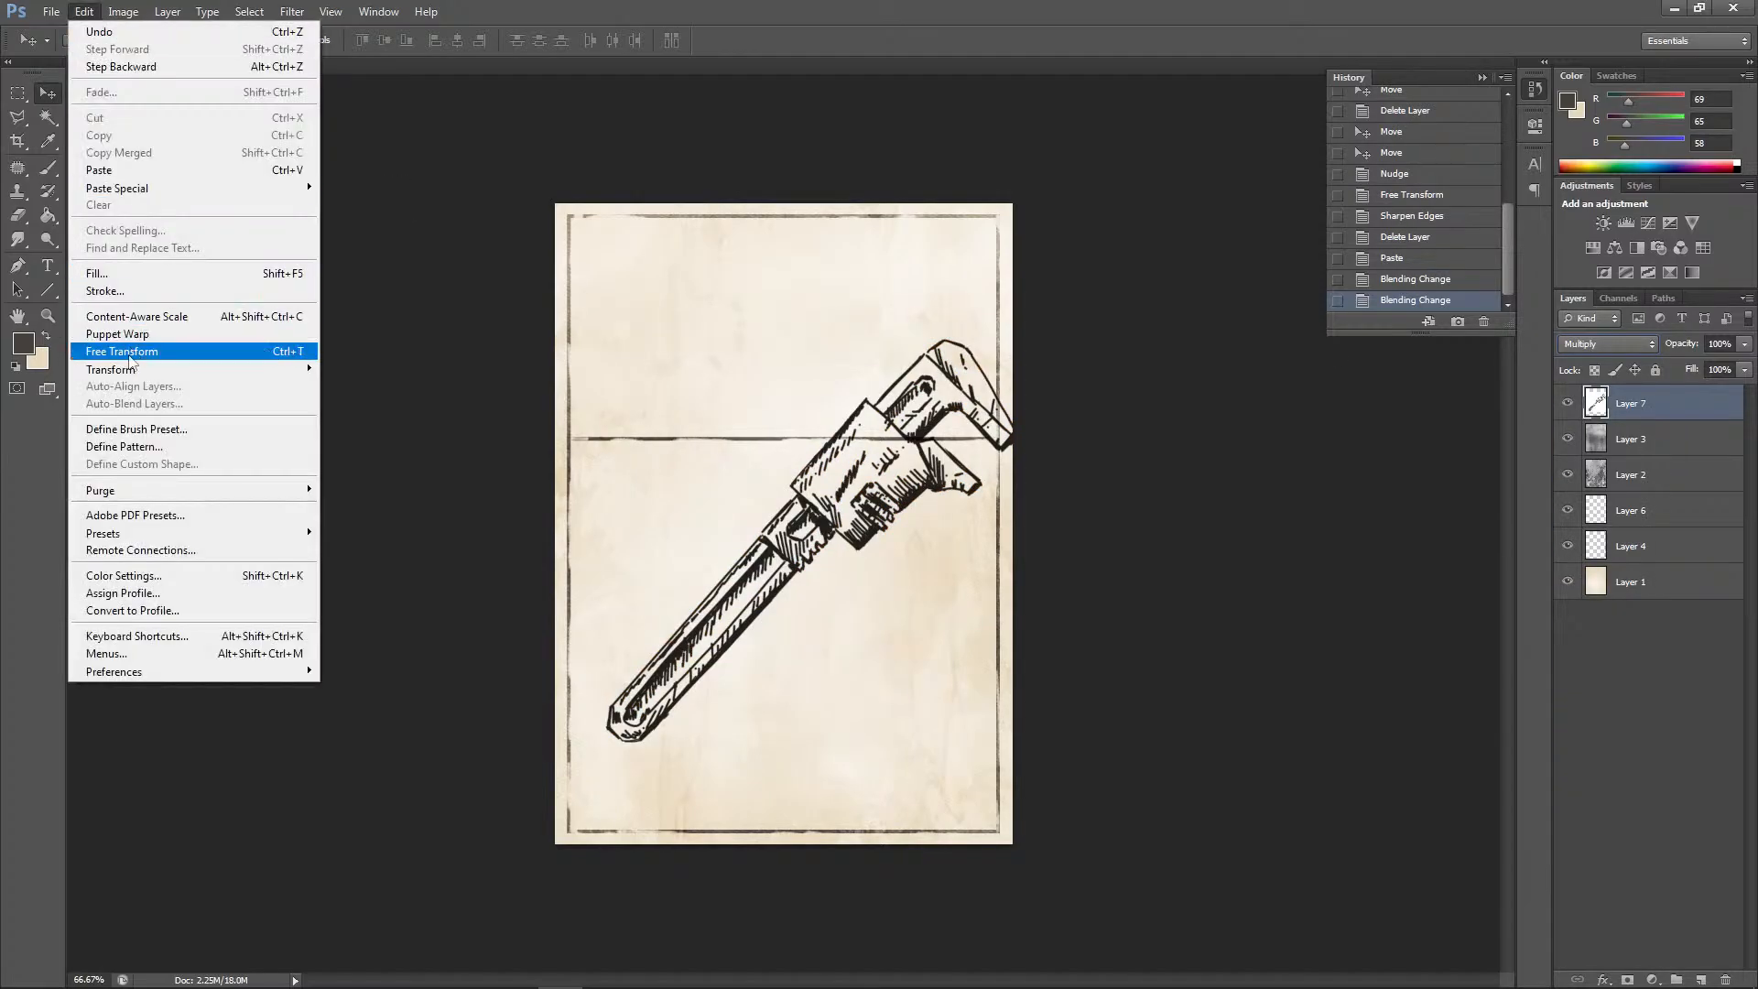
{"action": "mouse_move", "coordinate": [210, 369]}
{"action": "left_click", "coordinate": [440, 568]}
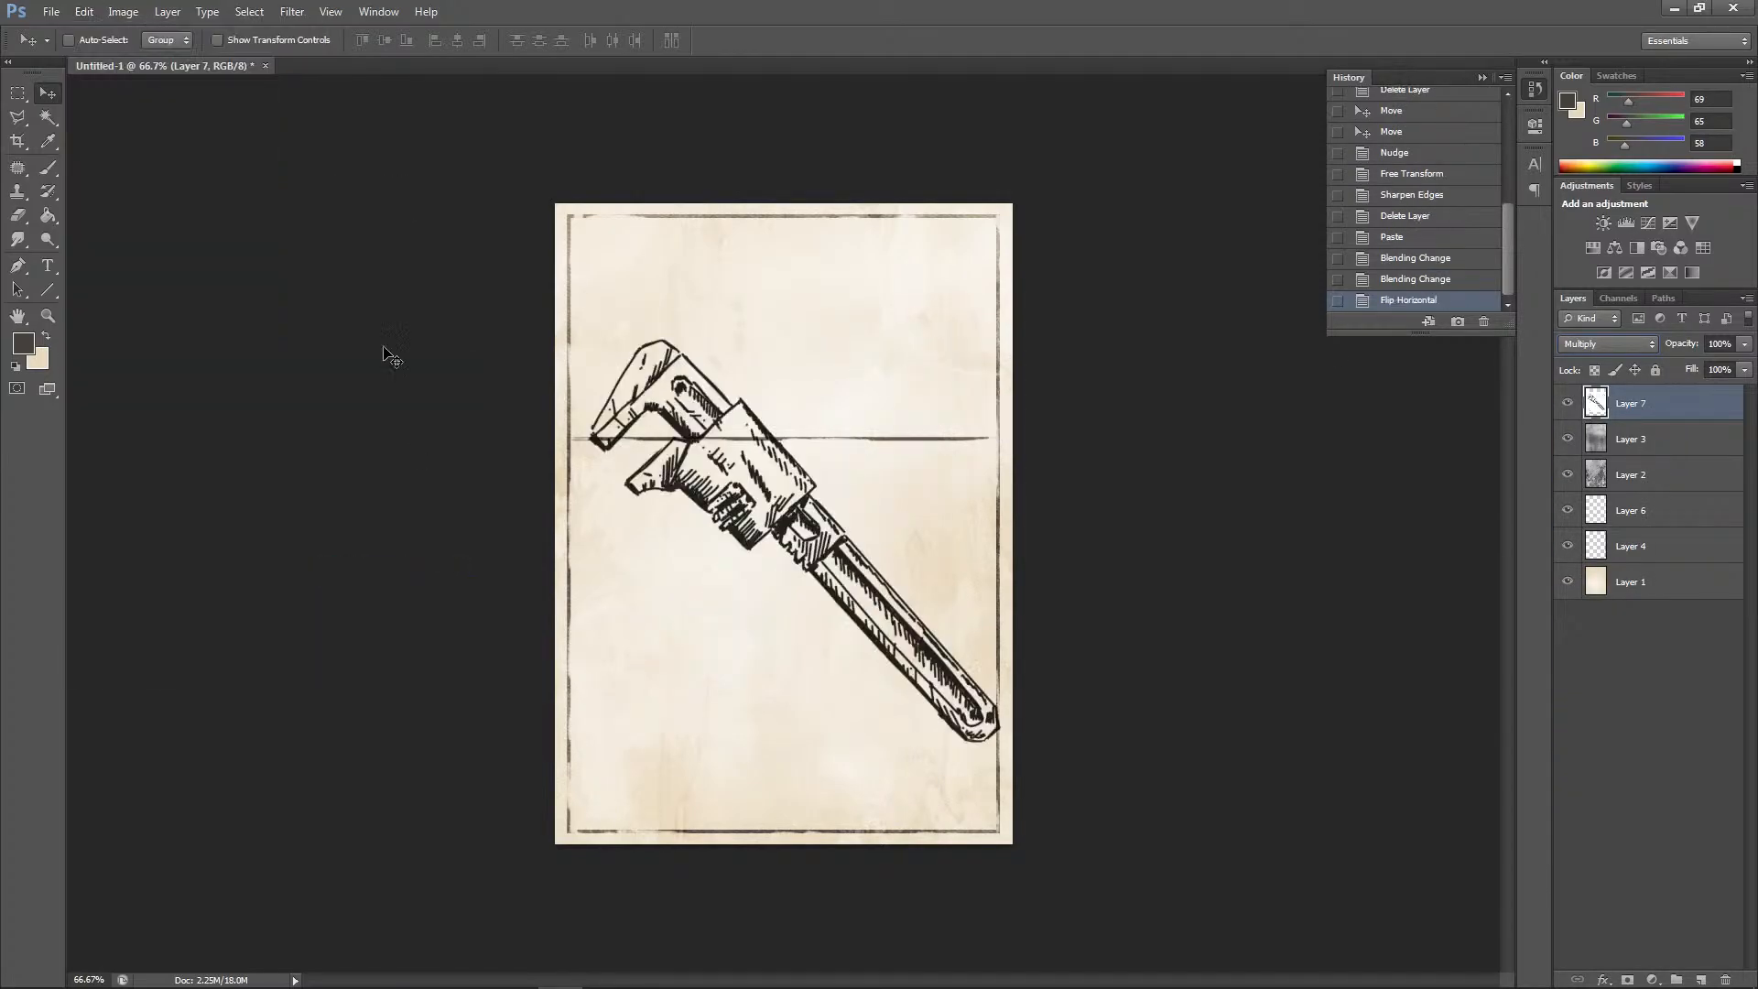
Scale the wrench layer to about 61% and move it into the card's upper section
{"action": "left_click", "coordinate": [85, 13]}
{"action": "mouse_move", "coordinate": [146, 371]}
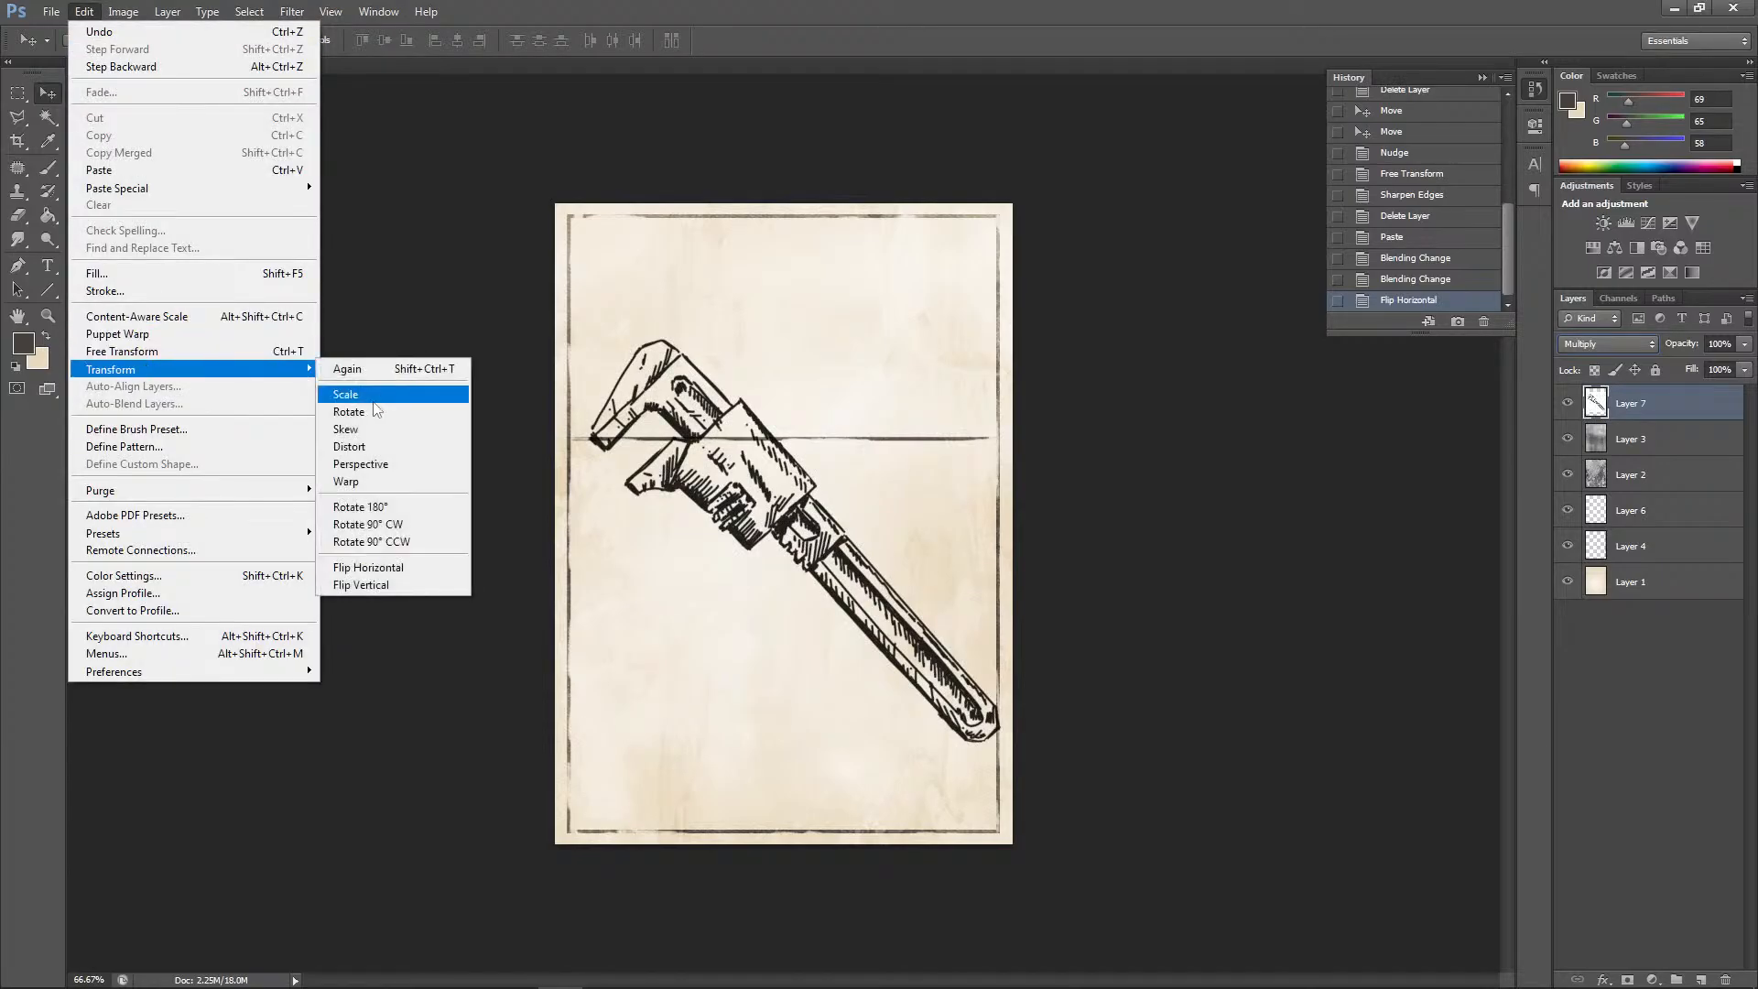
{"action": "left_click", "coordinate": [348, 394]}
{"action": "left_click_drag", "start_coordinate": [1054, 282], "coordinate": [767, 381]}
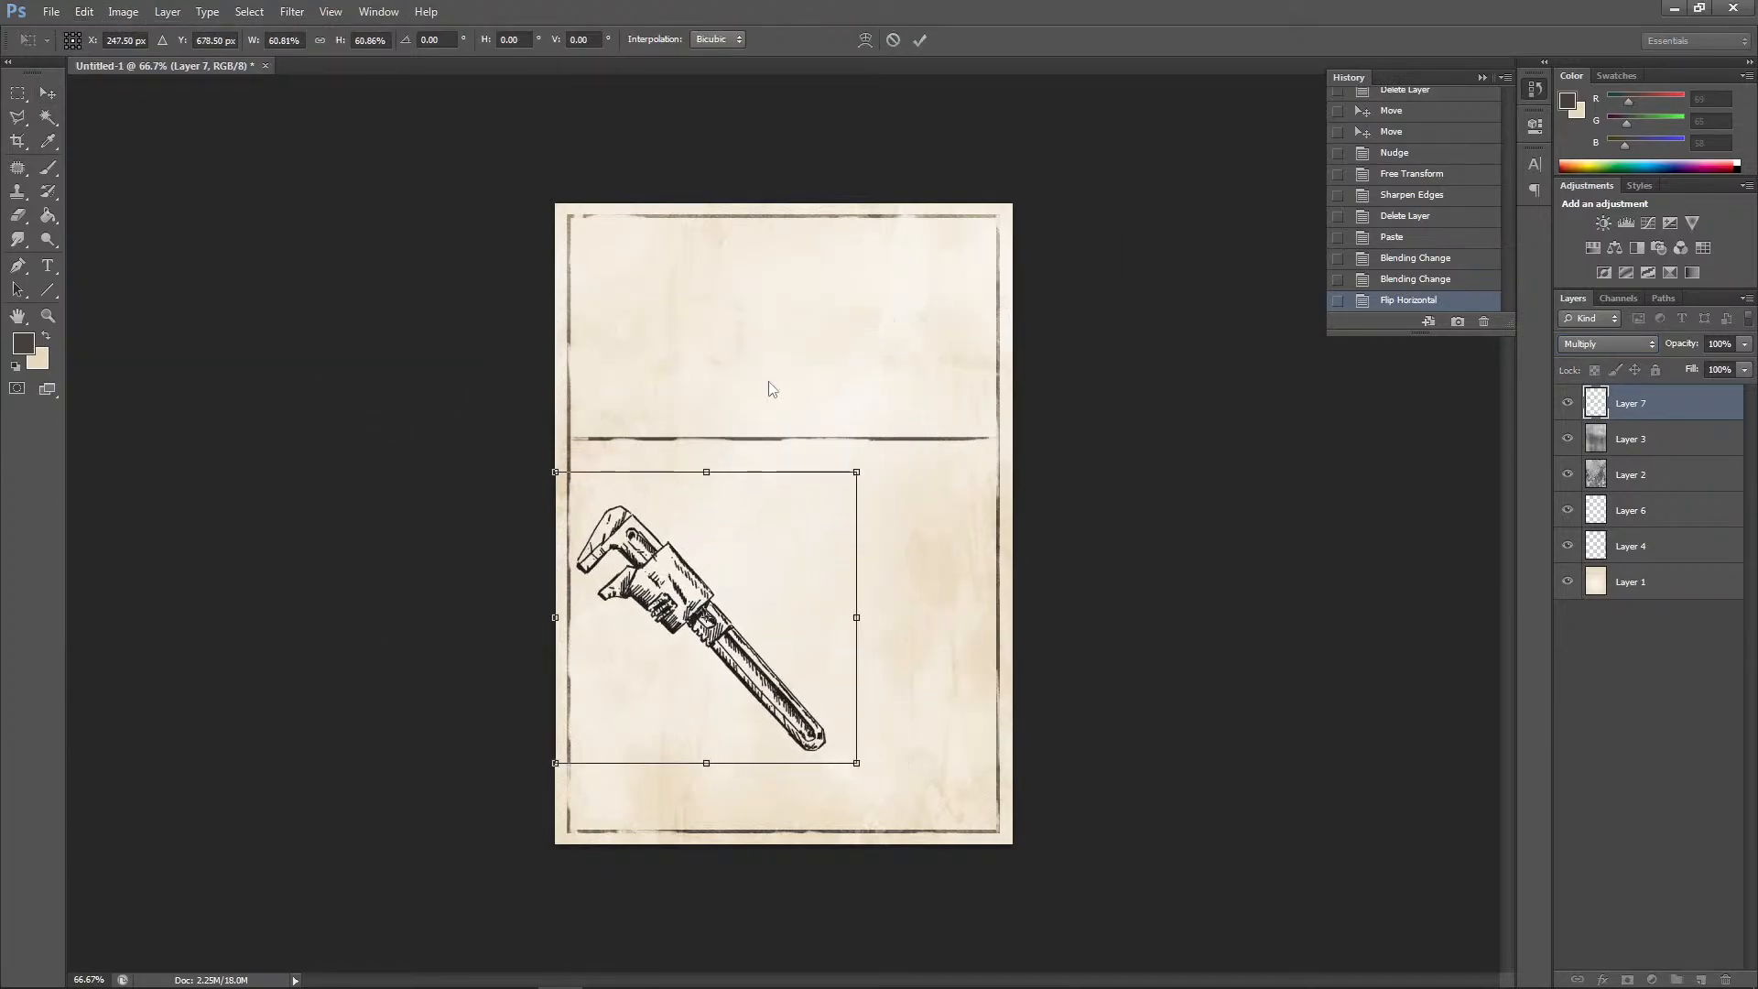
{"action": "left_click_drag", "start_coordinate": [674, 648], "coordinate": [751, 369]}
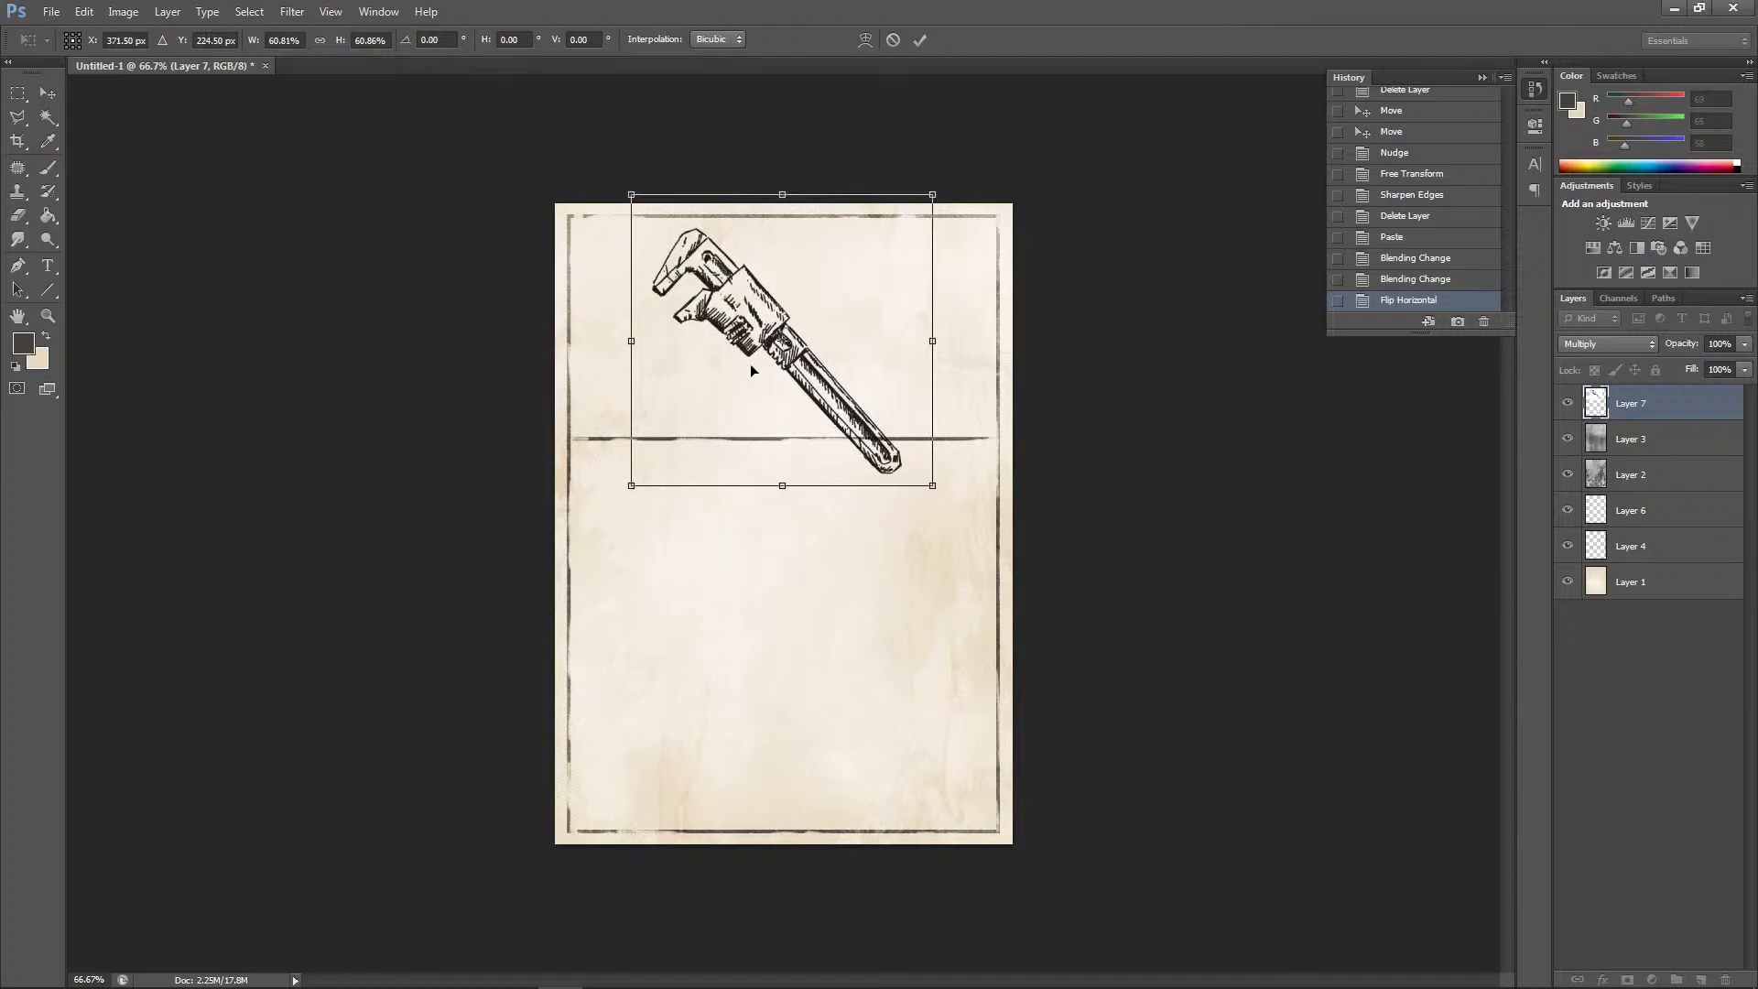
Rotate the wrench about -20.7°, apply the transformation and position it inside the frame above the dividing line
{"action": "left_click", "coordinate": [83, 12]}
{"action": "mouse_move", "coordinate": [145, 371]}
{"action": "left_click", "coordinate": [403, 417]}
{"action": "left_click_drag", "start_coordinate": [998, 457], "coordinate": [984, 366]}
{"action": "left_click", "coordinate": [48, 93]}
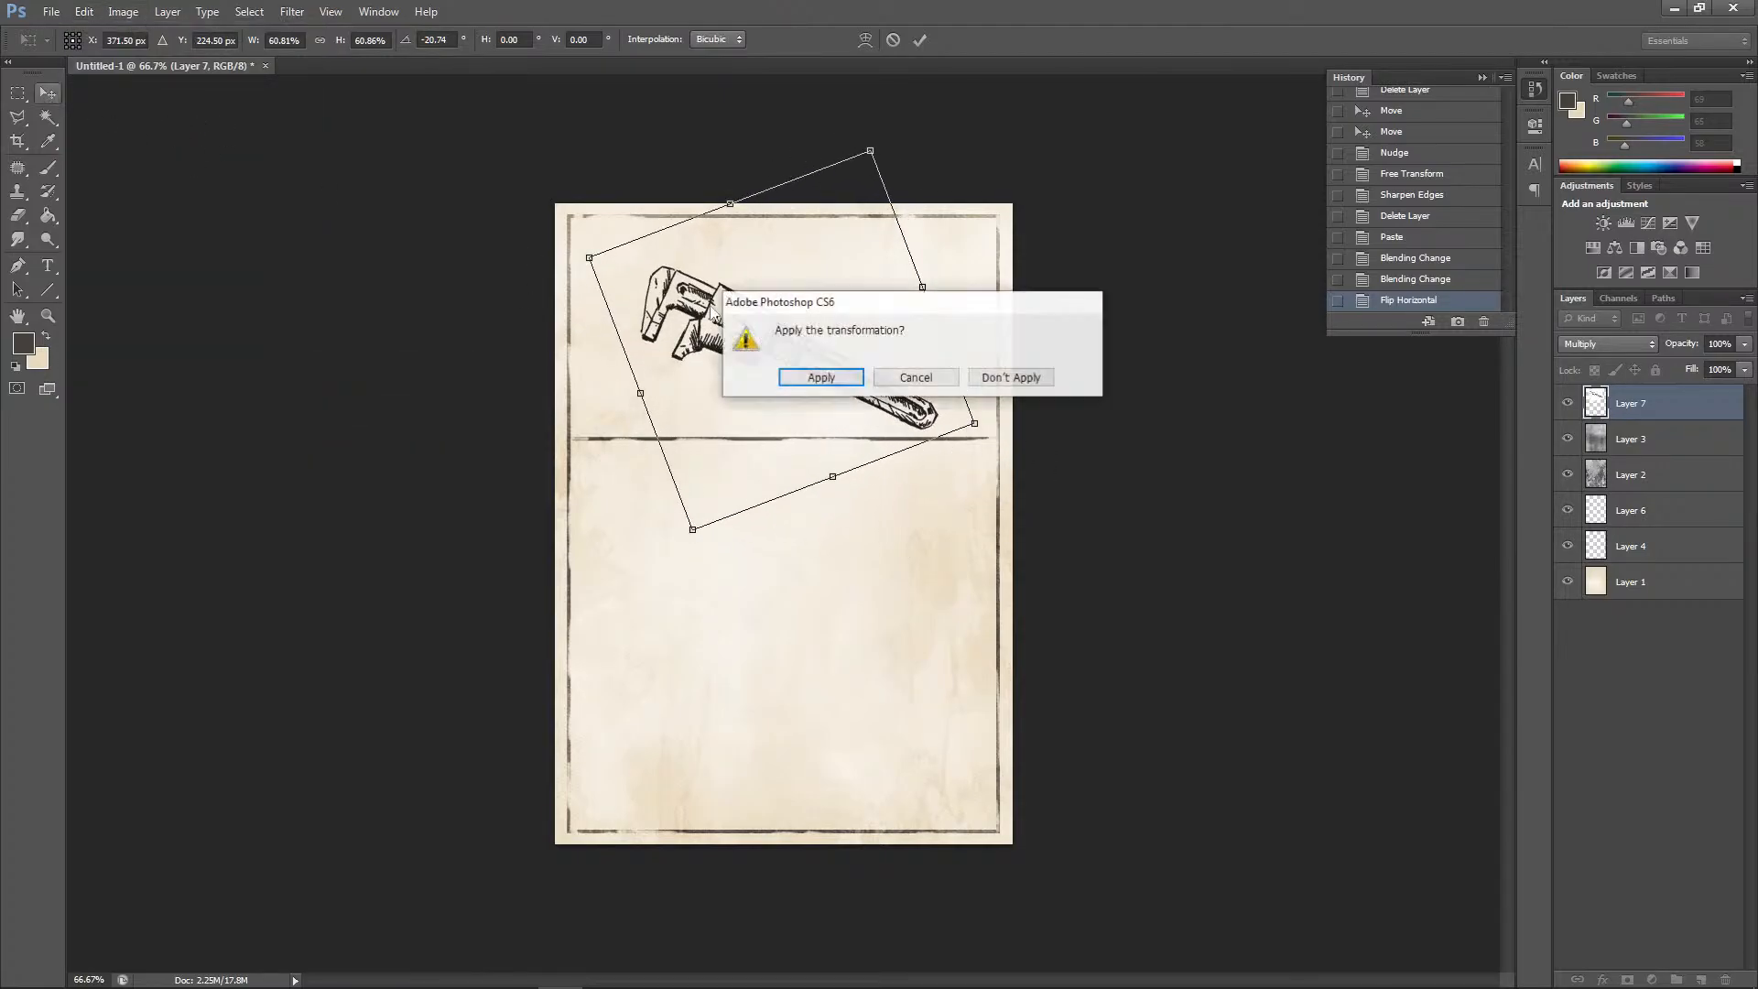
{"action": "left_click", "coordinate": [798, 377]}
{"action": "left_click_drag", "start_coordinate": [908, 421], "coordinate": [895, 396]}
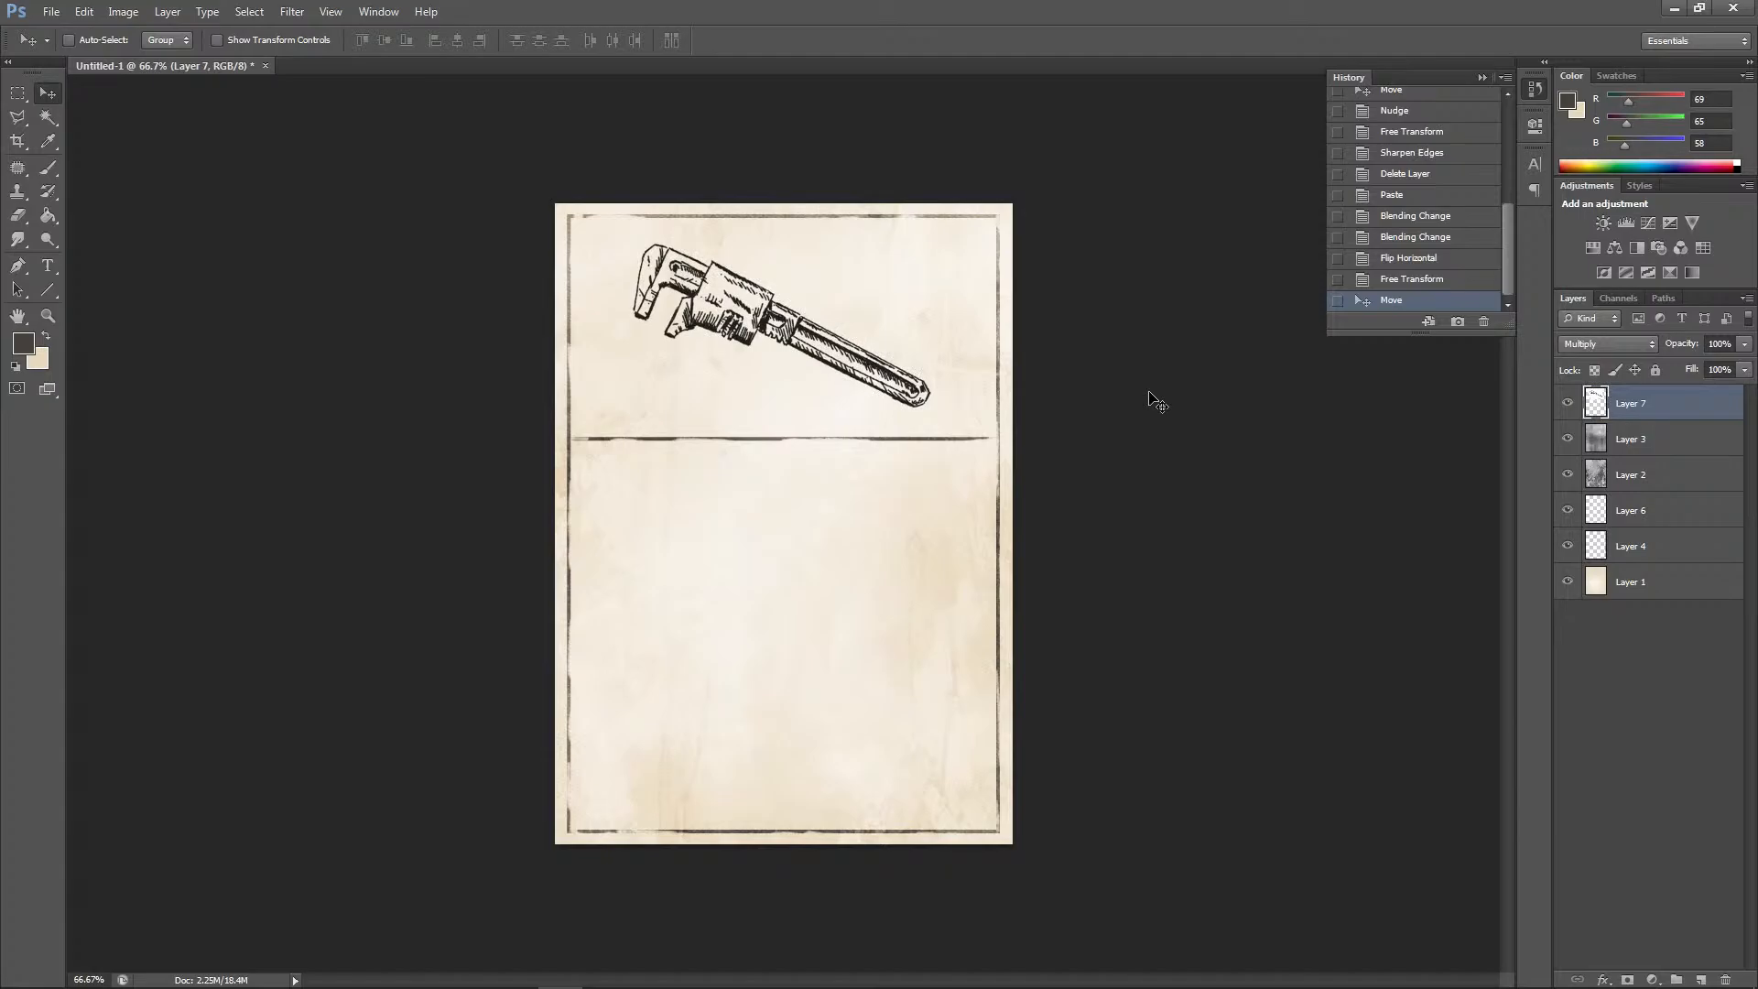
Create a new empty layer directly above Layer 3, beneath the wrench layer
{"action": "key", "text": "ctrl+plus"}
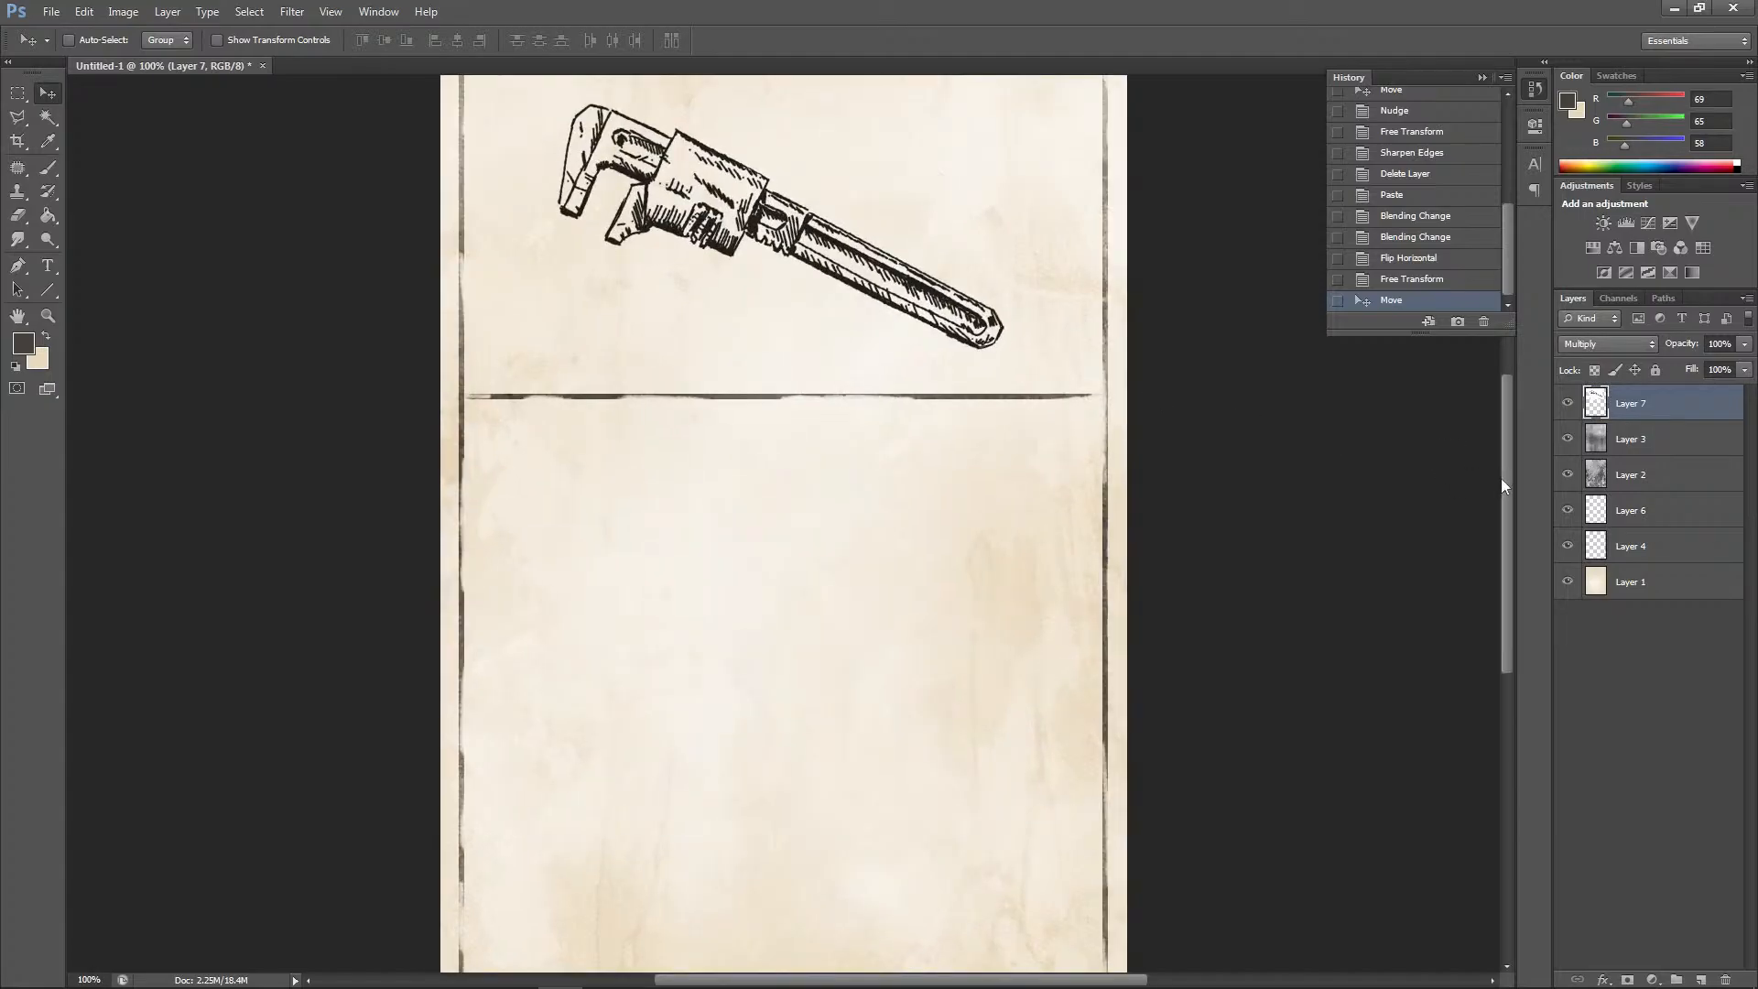
{"action": "left_click_drag", "start_coordinate": [1502, 478], "coordinate": [1226, 440]}
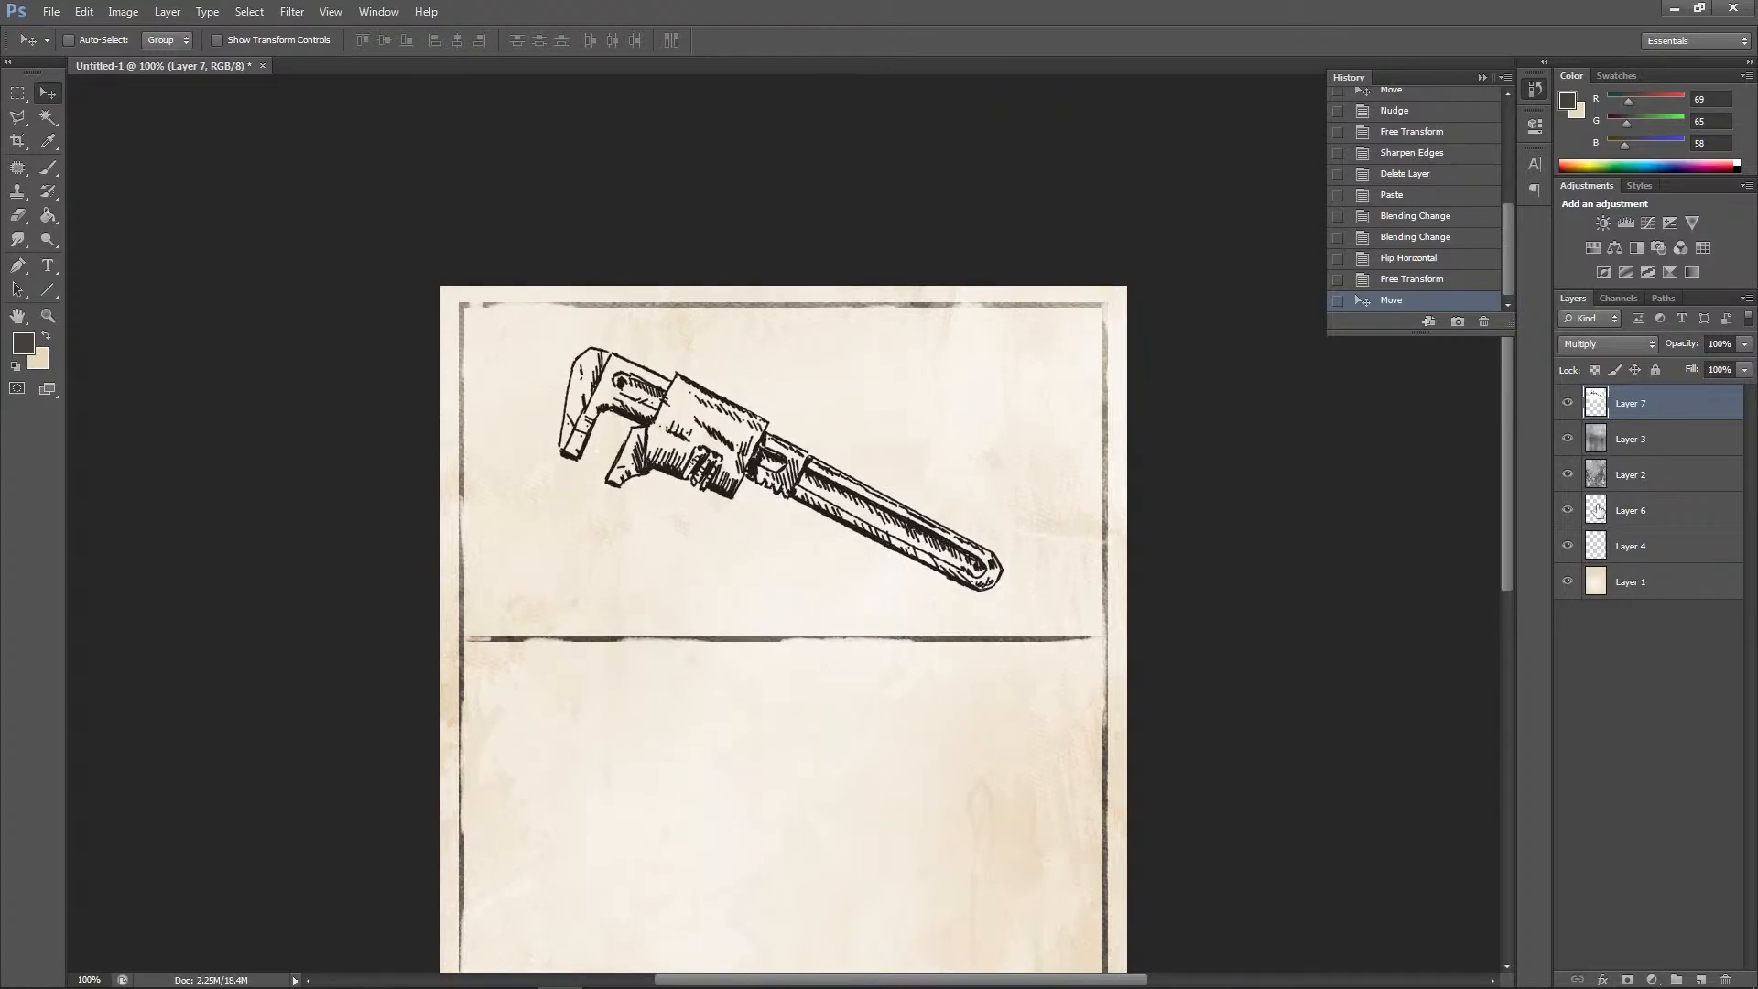
{"action": "left_click", "coordinate": [1640, 444]}
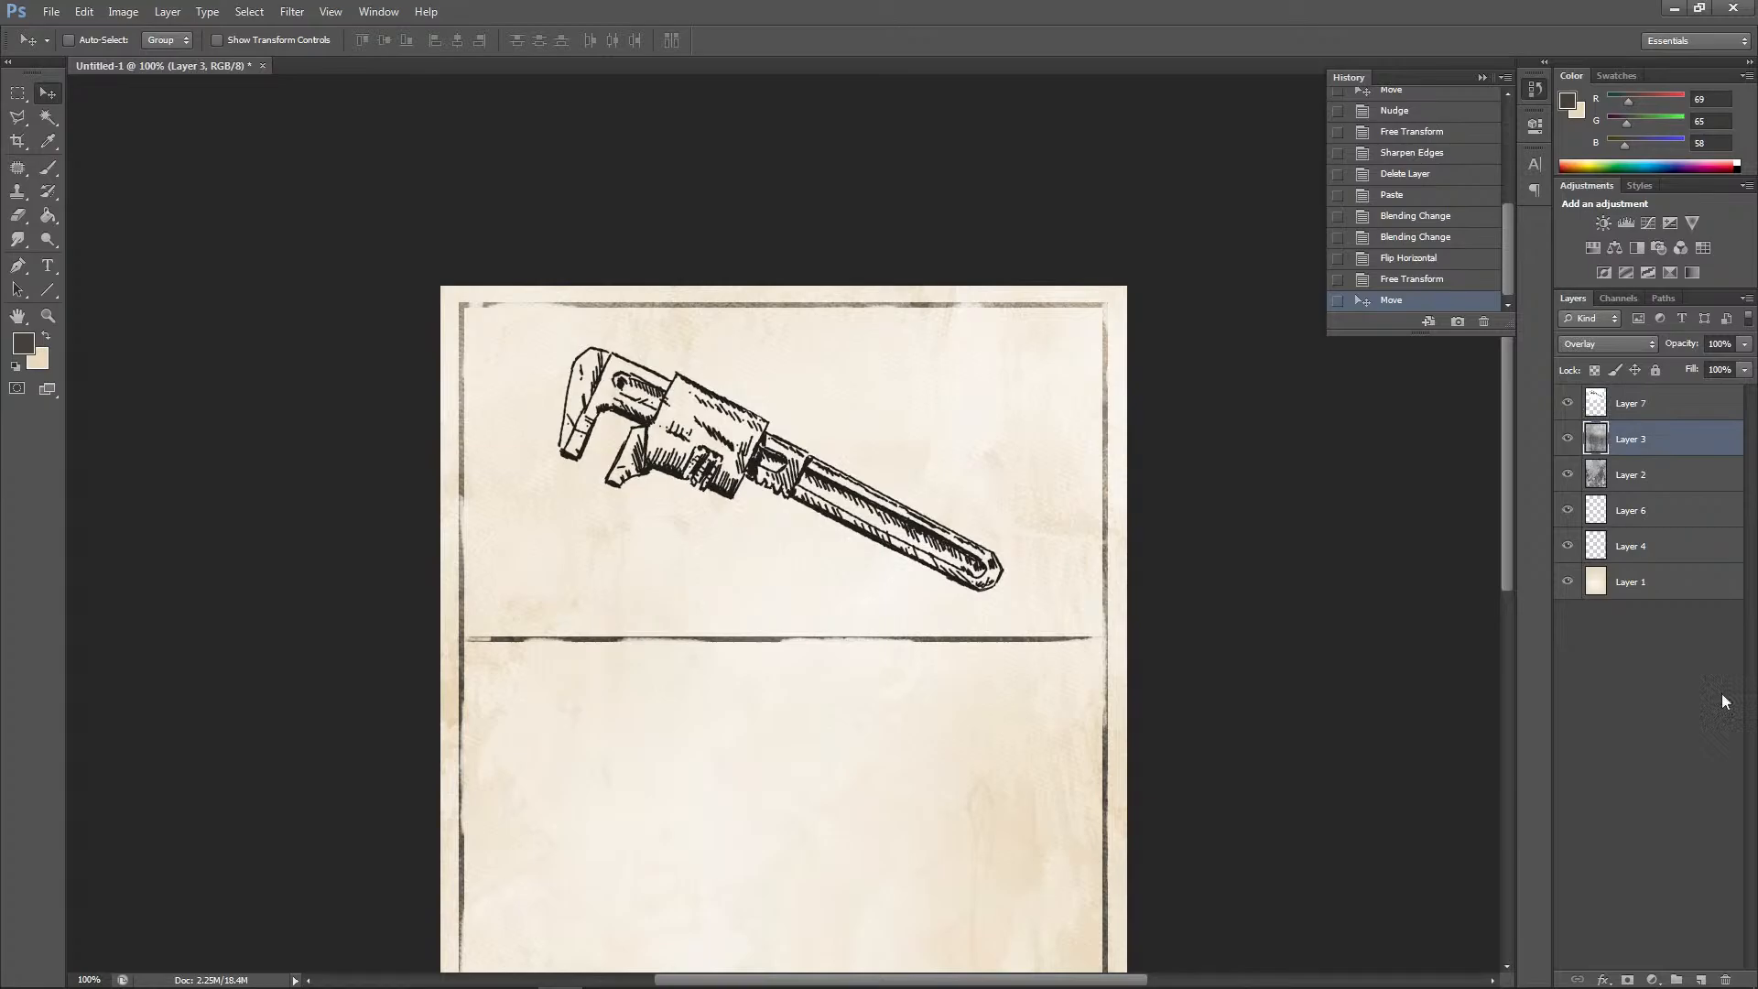
{"action": "left_click", "coordinate": [1701, 978]}
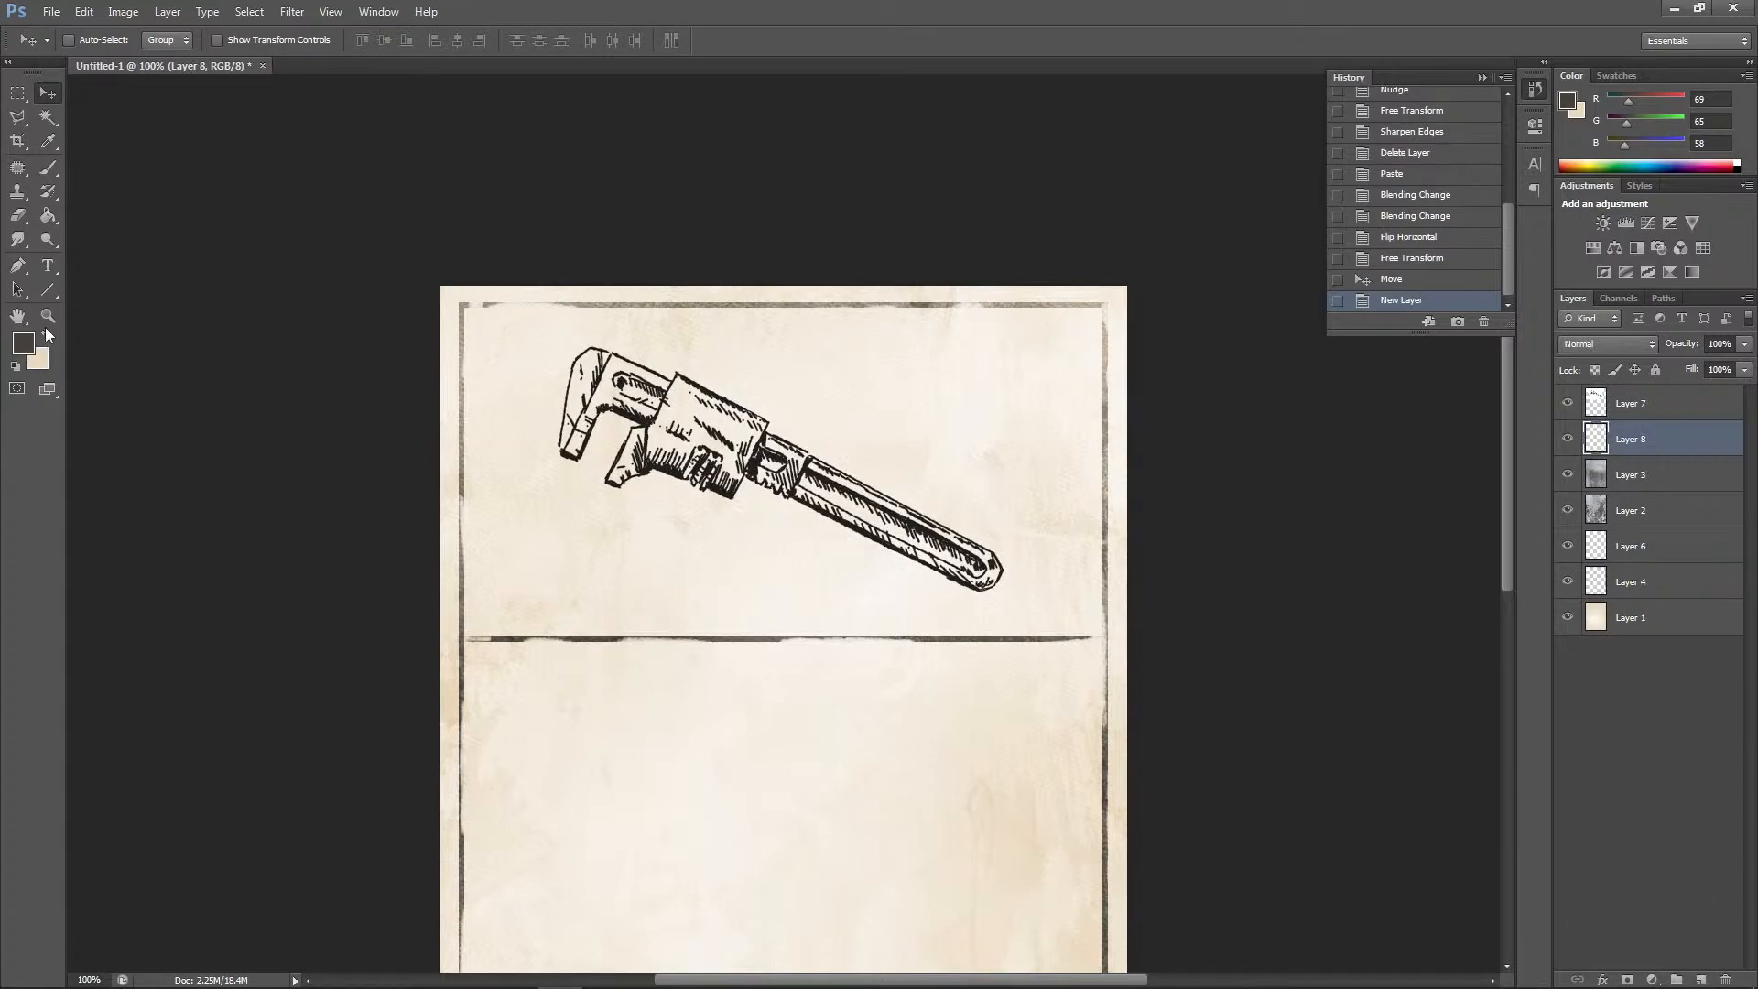
Set the foreground color to a neutral mid-gray with RGB values 138, 138, 138
{"action": "left_click", "coordinate": [24, 345]}
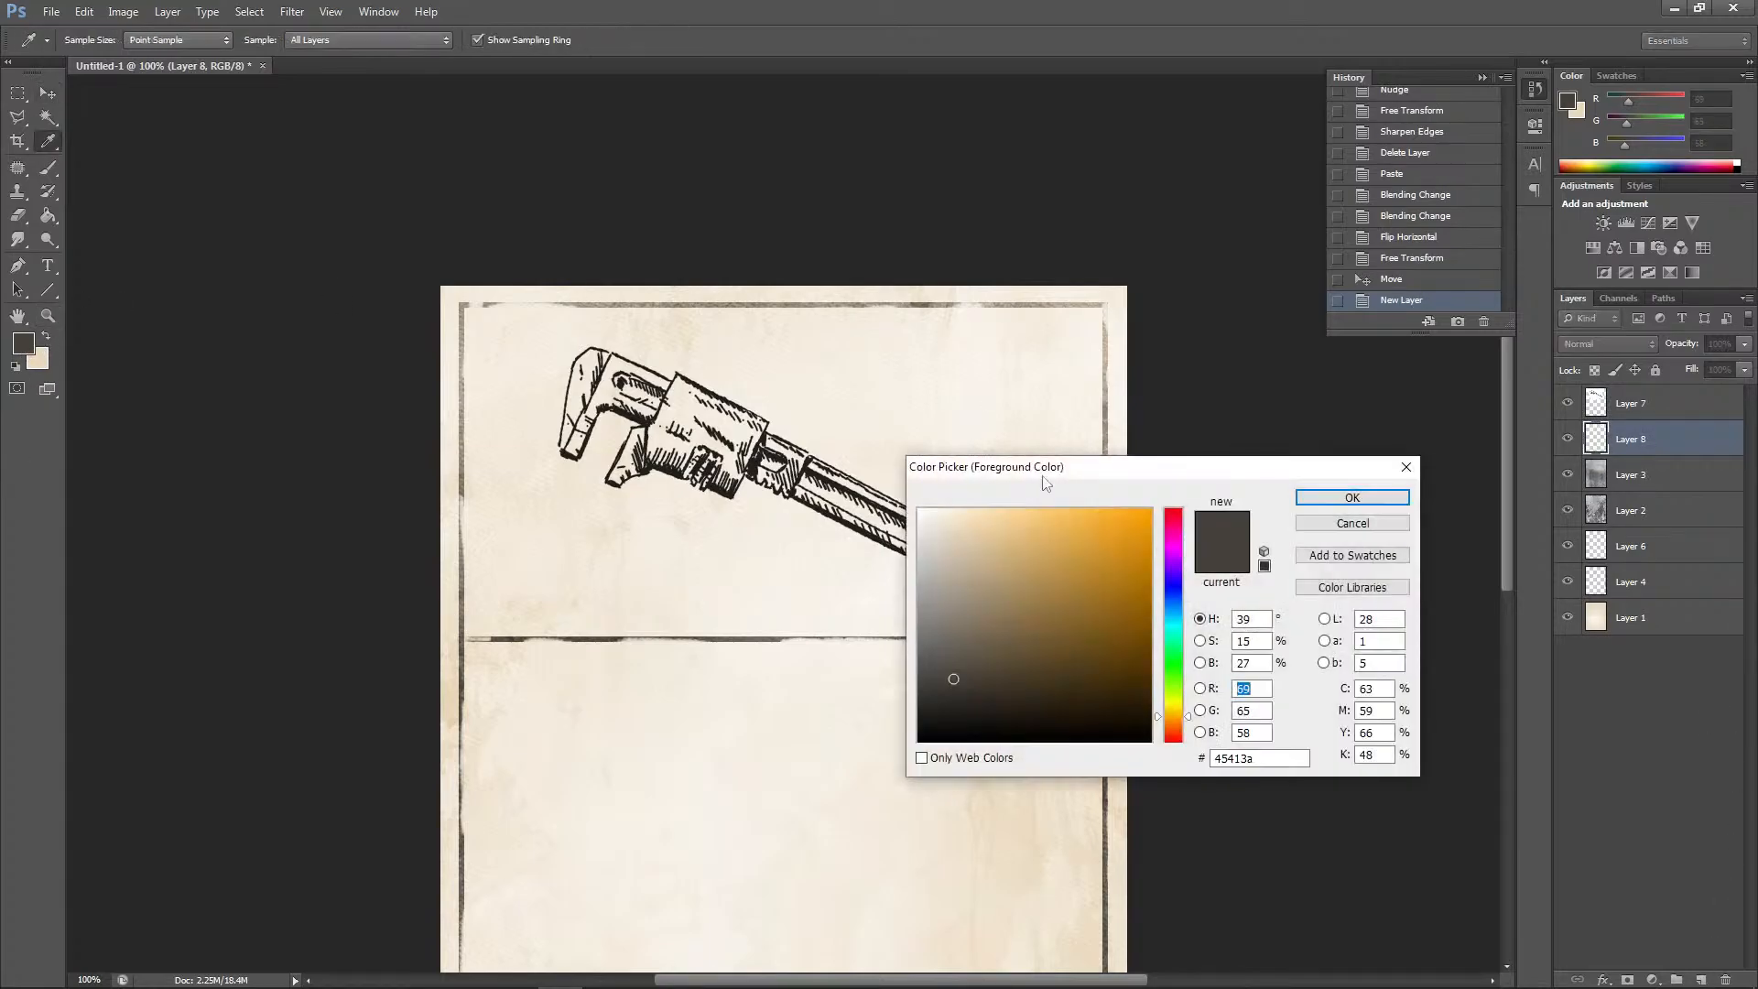
{"action": "left_click", "coordinate": [777, 434]}
{"action": "left_click_drag", "start_coordinate": [901, 640], "coordinate": [894, 637]}
{"action": "left_click", "coordinate": [1337, 498]}
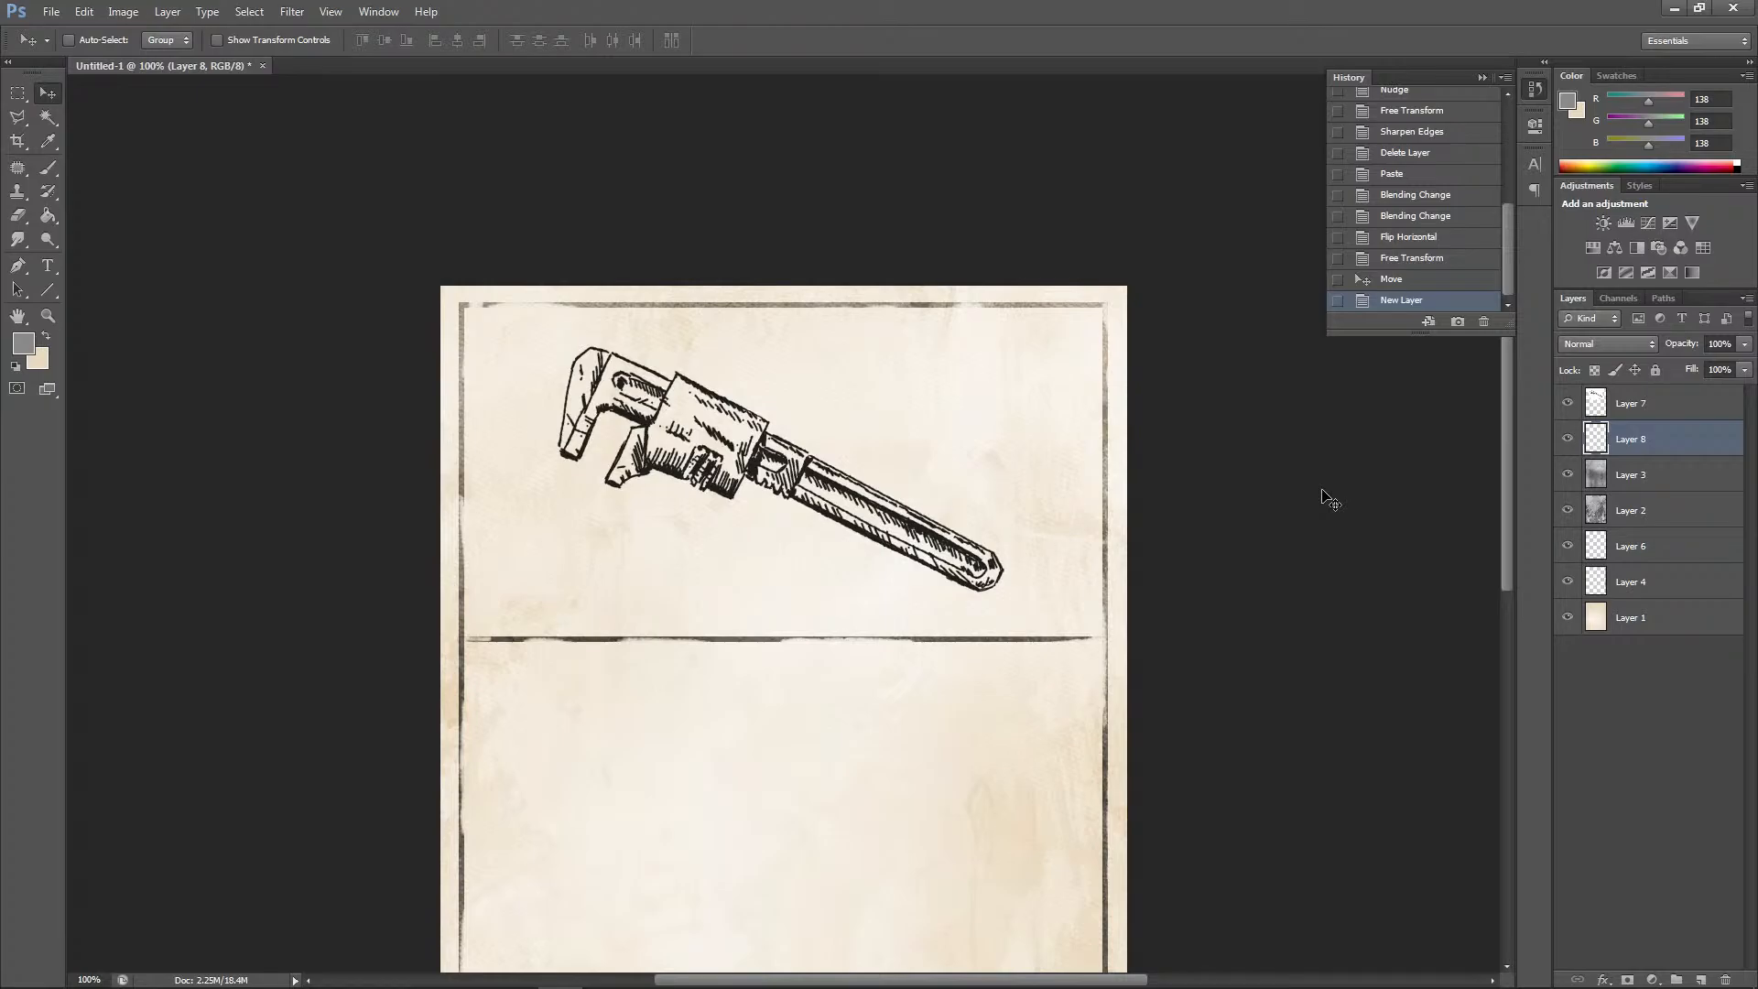
Paint mid-gray shading with the Brush tool over the wrench's jaws and sliding block on Layer 8
{"action": "left_click", "coordinate": [49, 168]}
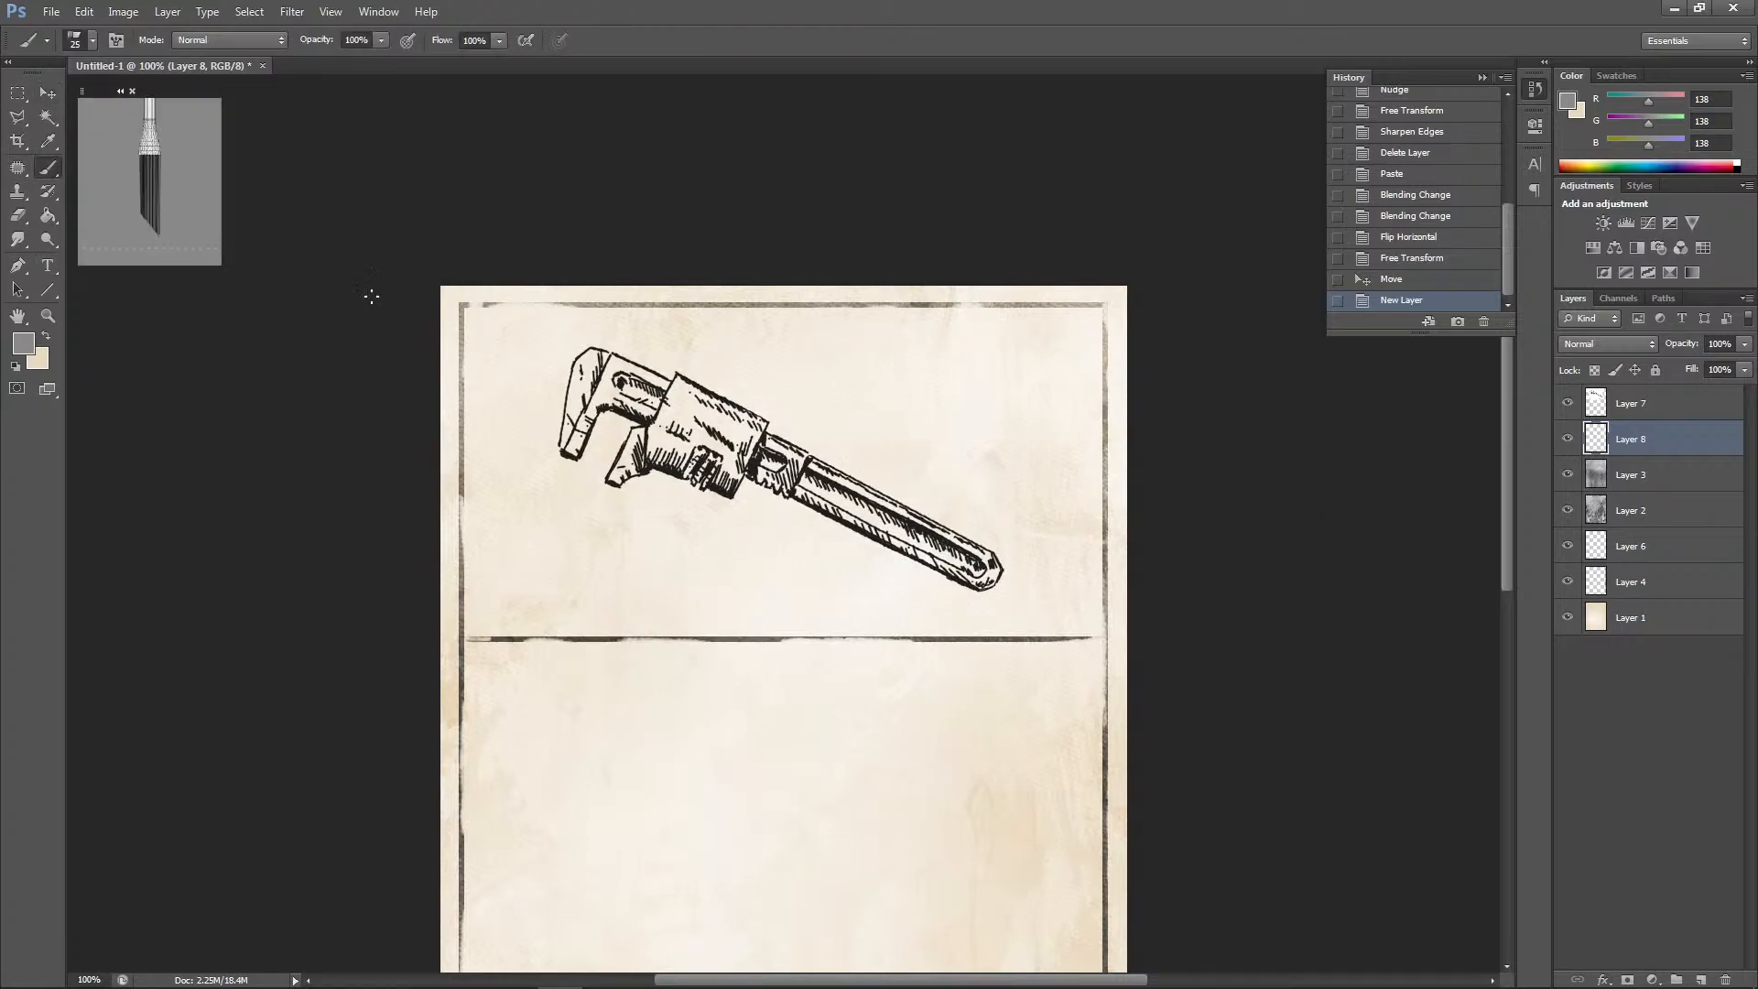
{"action": "mouse_move", "coordinate": [575, 438]}
{"action": "left_mouse_down"}
{"action": "mouse_move", "coordinate": [606, 385]}
{"action": "mouse_move", "coordinate": [619, 394]}
{"action": "left_mouse_up"}
{"action": "left_click_drag", "start_coordinate": [619, 378], "coordinate": [658, 398]}
{"action": "left_click_drag", "start_coordinate": [632, 390], "coordinate": [659, 401]}
{"action": "left_click_drag", "start_coordinate": [619, 471], "coordinate": [641, 465]}
{"action": "mouse_move", "coordinate": [629, 469]}
{"action": "left_mouse_down"}
{"action": "mouse_move", "coordinate": [661, 430]}
{"action": "mouse_move", "coordinate": [696, 434]}
{"action": "left_mouse_up"}
{"action": "mouse_move", "coordinate": [681, 465]}
{"action": "left_mouse_down"}
{"action": "mouse_move", "coordinate": [696, 440]}
{"action": "mouse_move", "coordinate": [743, 454]}
{"action": "left_mouse_up"}
{"action": "left_click_drag", "start_coordinate": [679, 403], "coordinate": [703, 425]}
{"action": "mouse_move", "coordinate": [689, 430]}
{"action": "left_mouse_down"}
{"action": "mouse_move", "coordinate": [721, 410]}
{"action": "mouse_move", "coordinate": [675, 414]}
{"action": "left_mouse_up"}
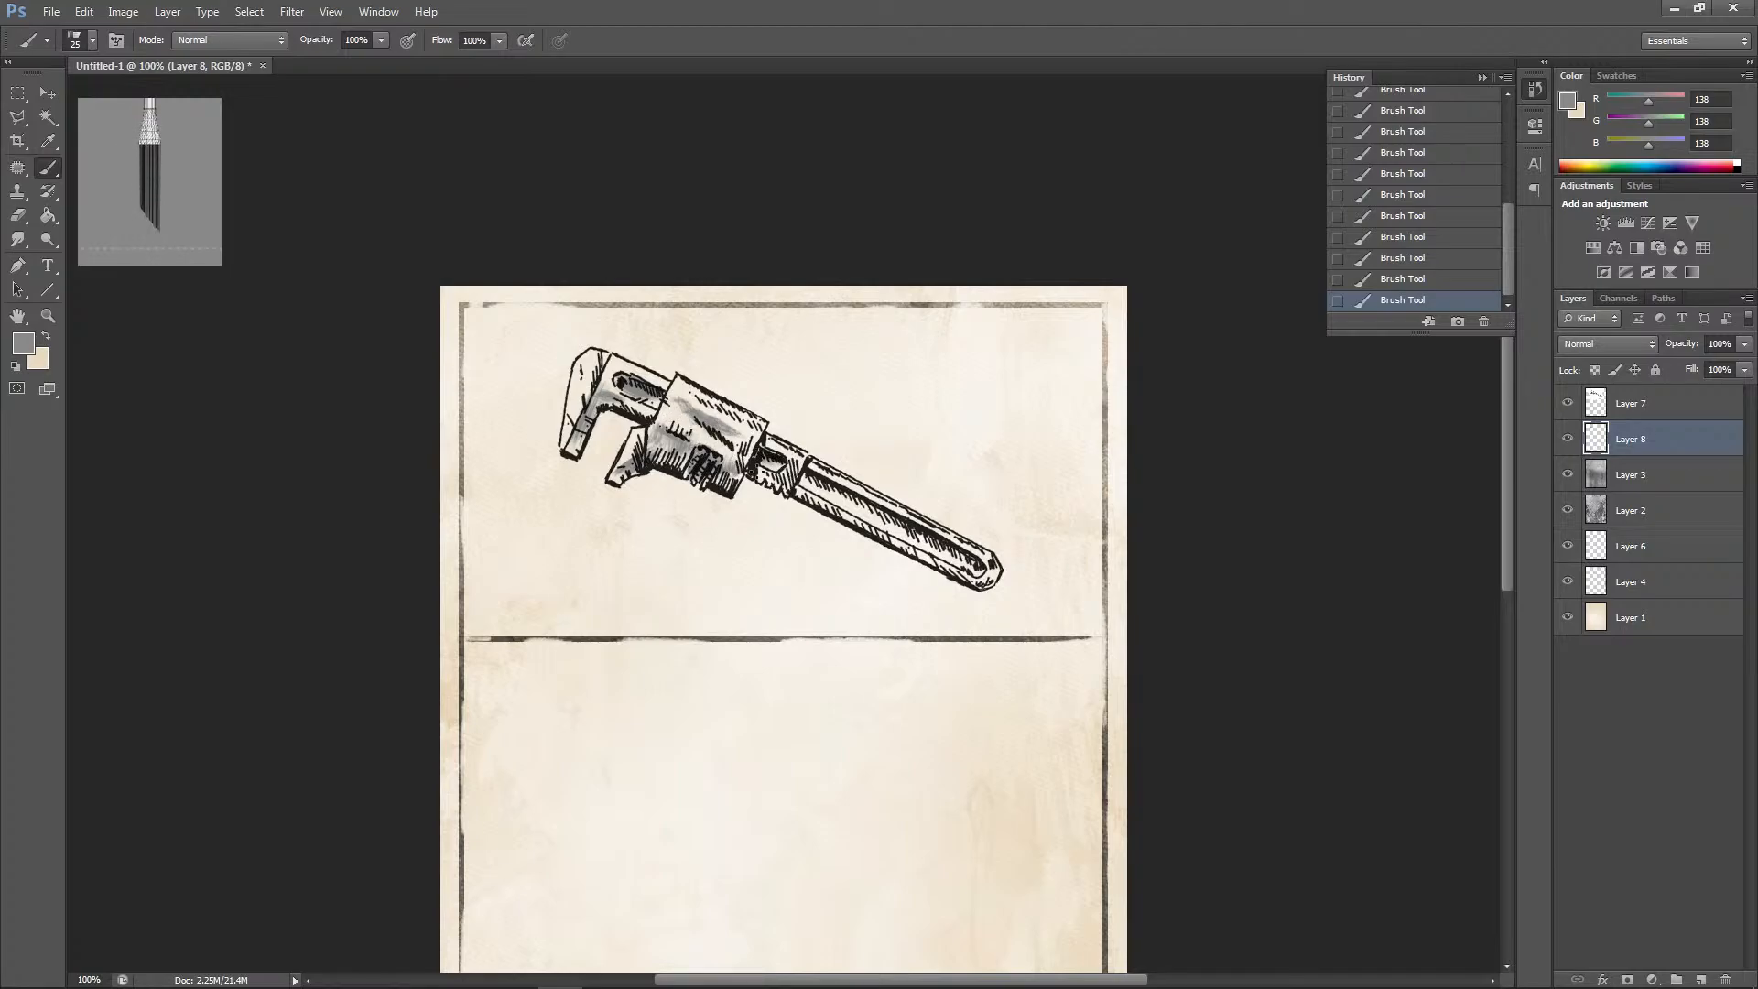
Brush mid-gray shading along the wrench's handle and the outer edge of its upper jaw
{"action": "left_click_drag", "start_coordinate": [752, 469], "coordinate": [984, 563]}
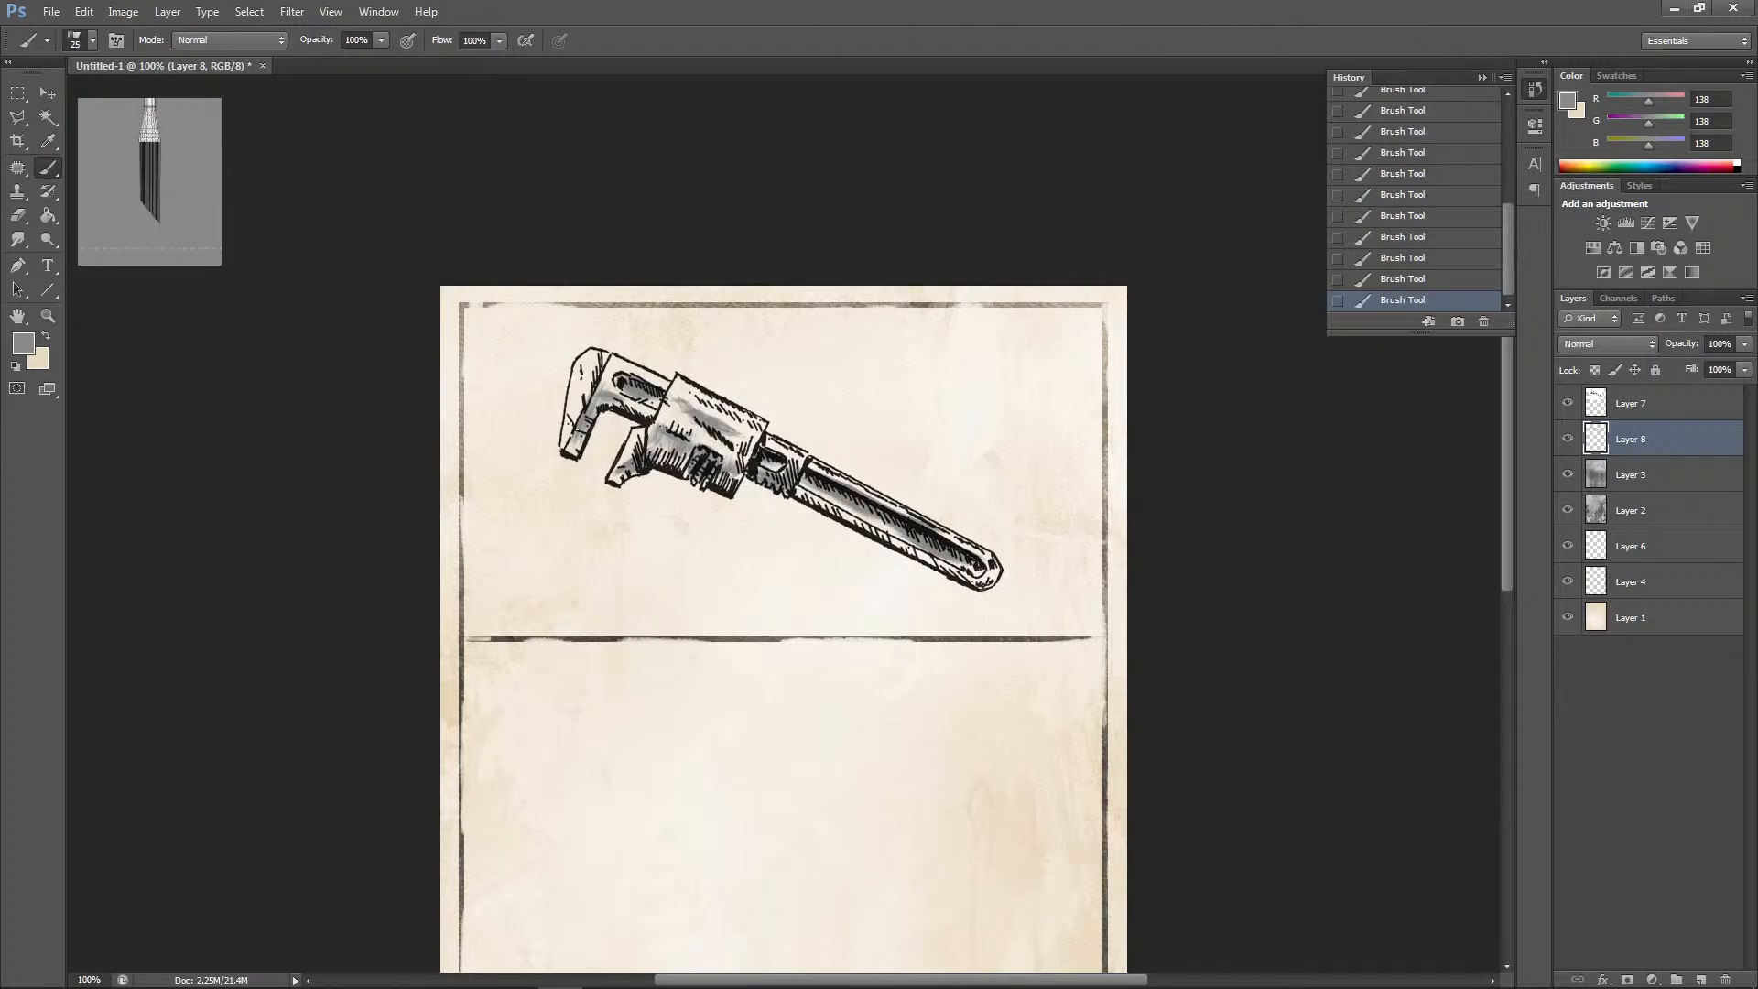
{"action": "left_click_drag", "start_coordinate": [565, 429], "coordinate": [584, 354]}
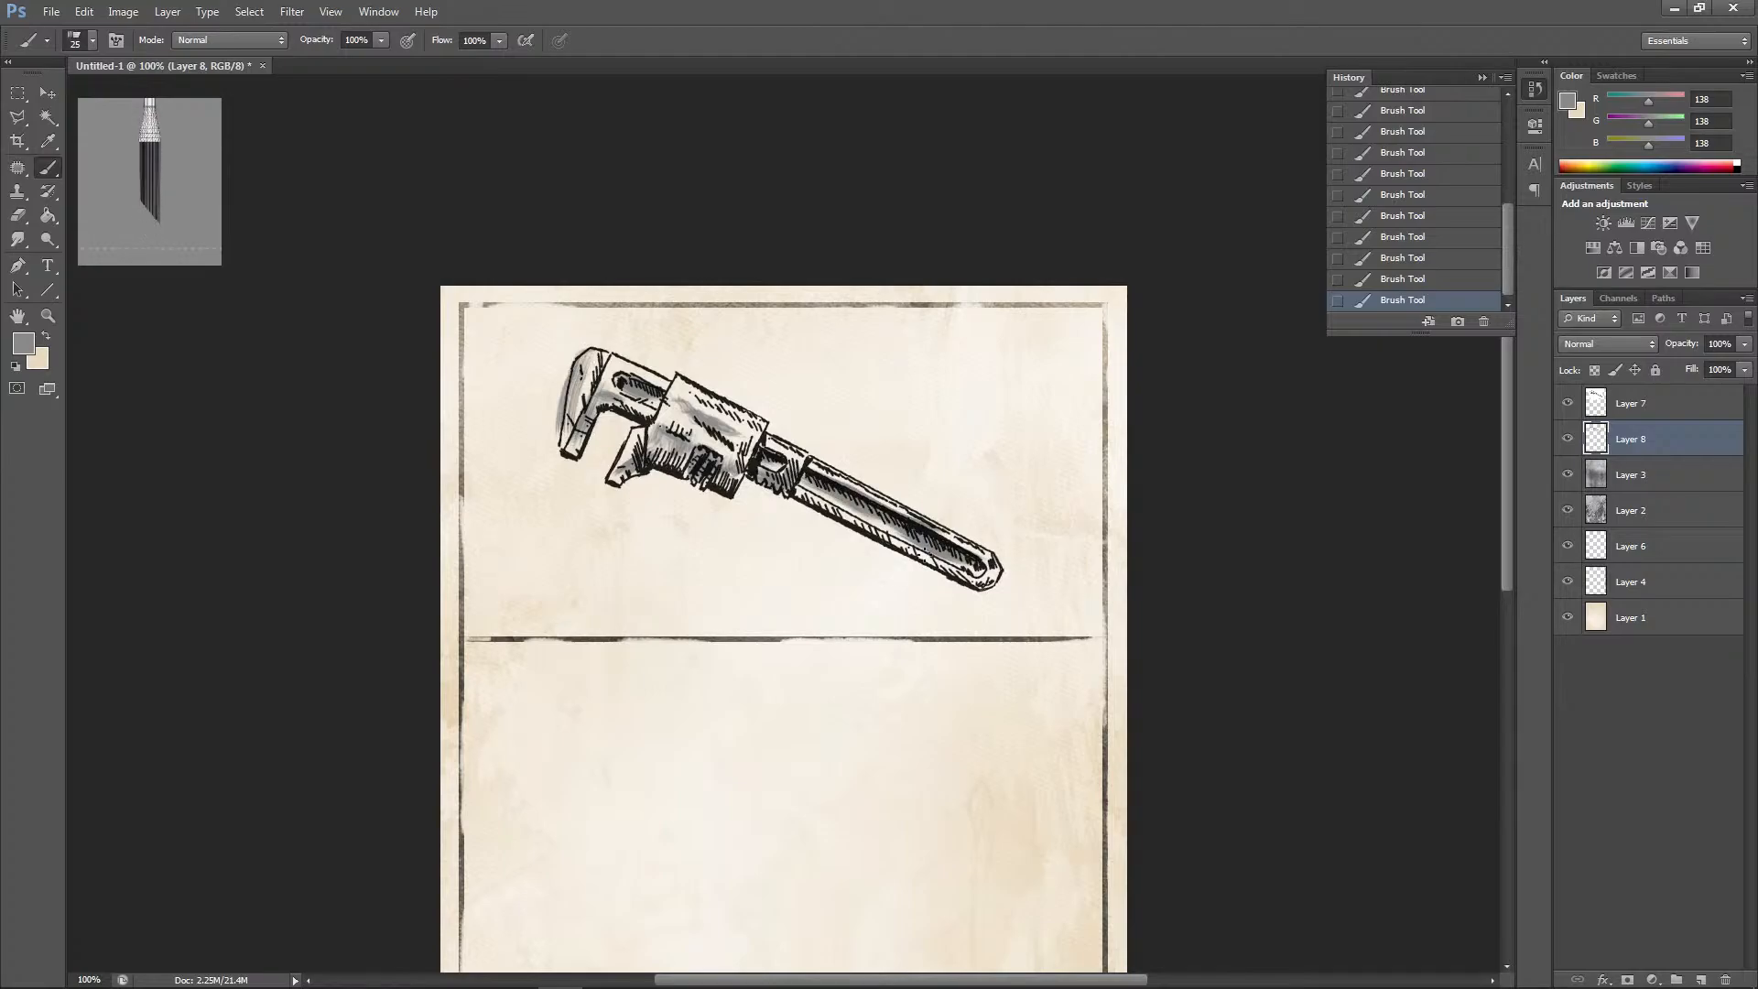
{"action": "left_click_drag", "start_coordinate": [920, 549], "coordinate": [996, 571]}
Erase the gray shading that spills outside the wrench's outline and return to the Brush tool
{"action": "left_click", "coordinate": [17, 215]}
{"action": "mouse_move", "coordinate": [527, 367]}
{"action": "left_mouse_down"}
{"action": "mouse_move", "coordinate": [510, 452]}
{"action": "mouse_move", "coordinate": [537, 361]}
{"action": "mouse_move", "coordinate": [529, 452]}
{"action": "mouse_move", "coordinate": [540, 480]}
{"action": "mouse_move", "coordinate": [549, 449]}
{"action": "mouse_move", "coordinate": [546, 480]}
{"action": "left_mouse_up"}
{"action": "mouse_move", "coordinate": [661, 500]}
{"action": "left_mouse_down"}
{"action": "mouse_move", "coordinate": [685, 449]}
{"action": "mouse_move", "coordinate": [667, 432]}
{"action": "mouse_move", "coordinate": [767, 387]}
{"action": "mouse_move", "coordinate": [695, 409]}
{"action": "left_mouse_up"}
{"action": "left_click", "coordinate": [749, 512]}
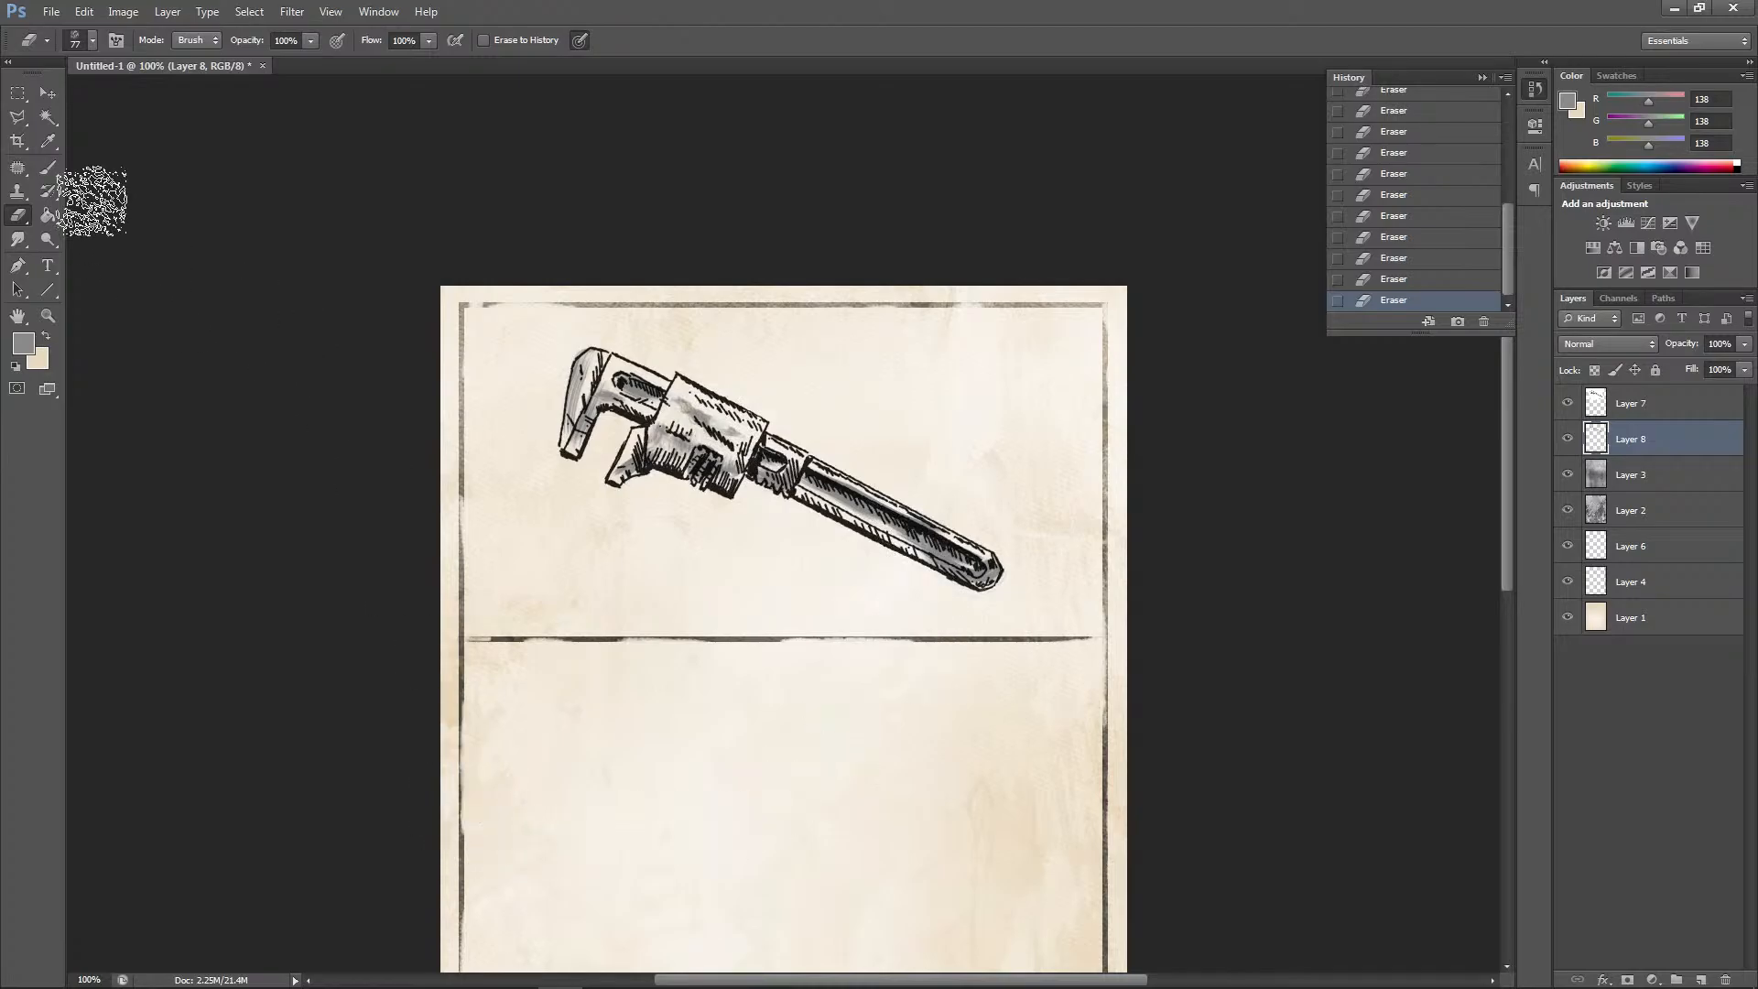
{"action": "left_click", "coordinate": [47, 168]}
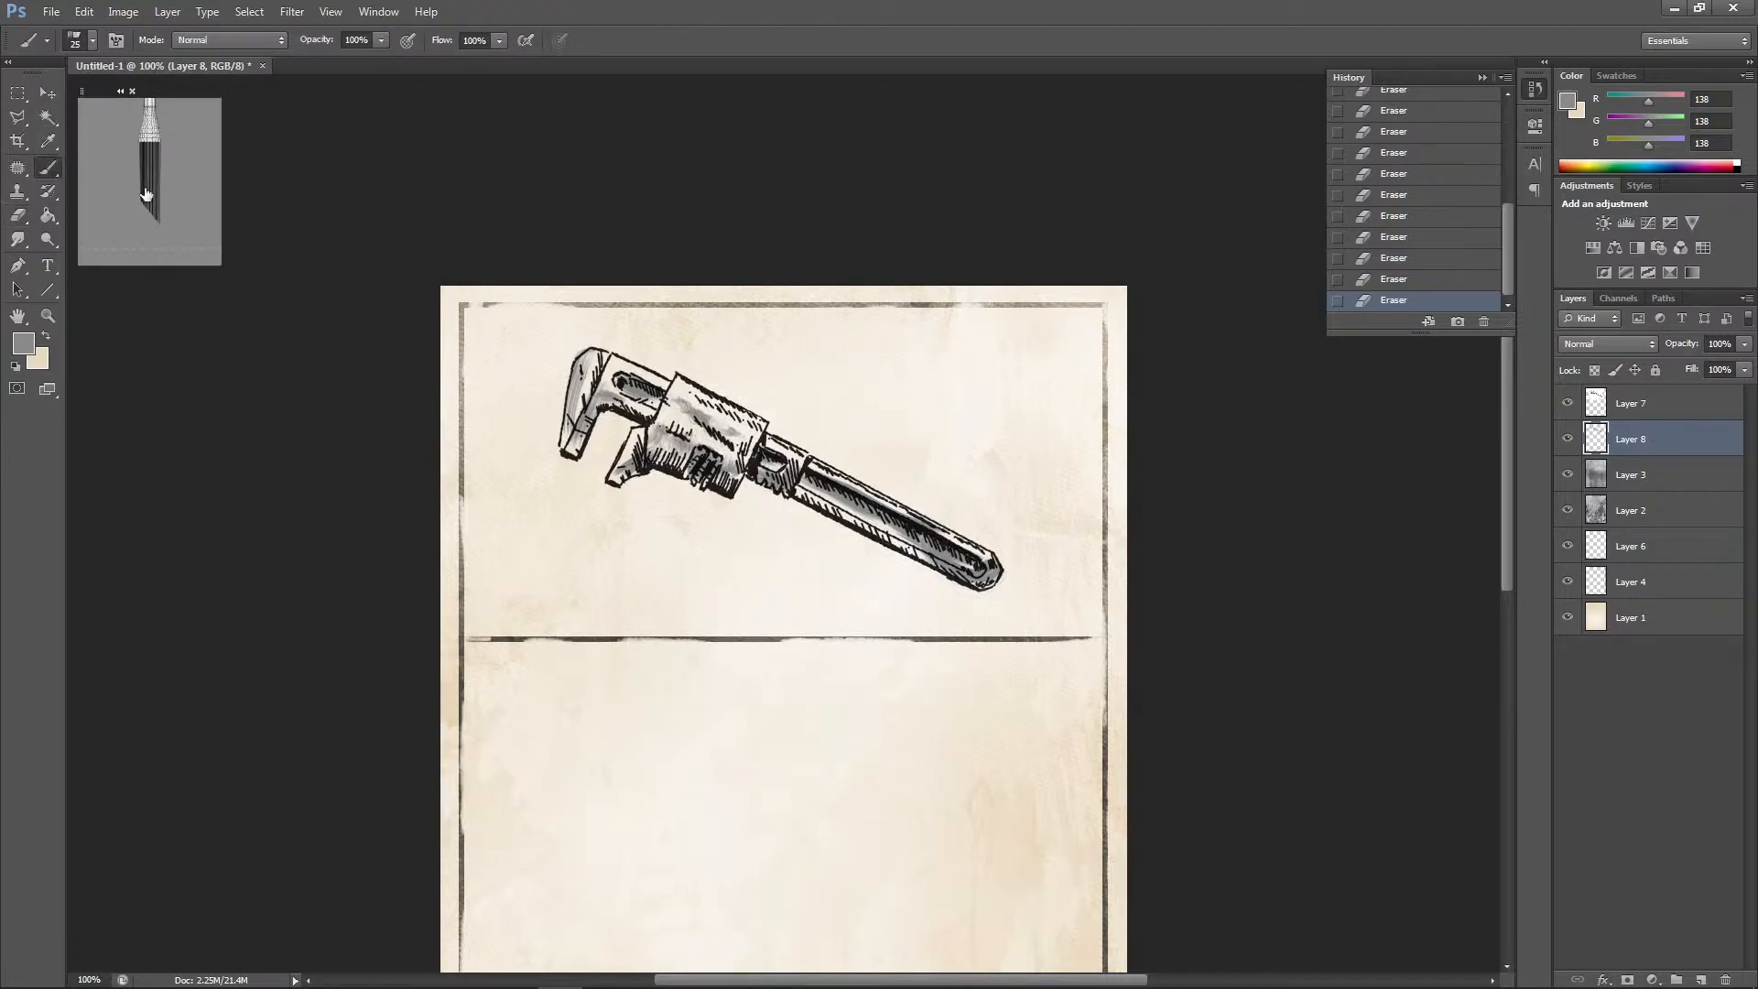
Set the foreground color to a light warm gray with RGB values 184, 178, 169
{"action": "left_click", "coordinate": [24, 346]}
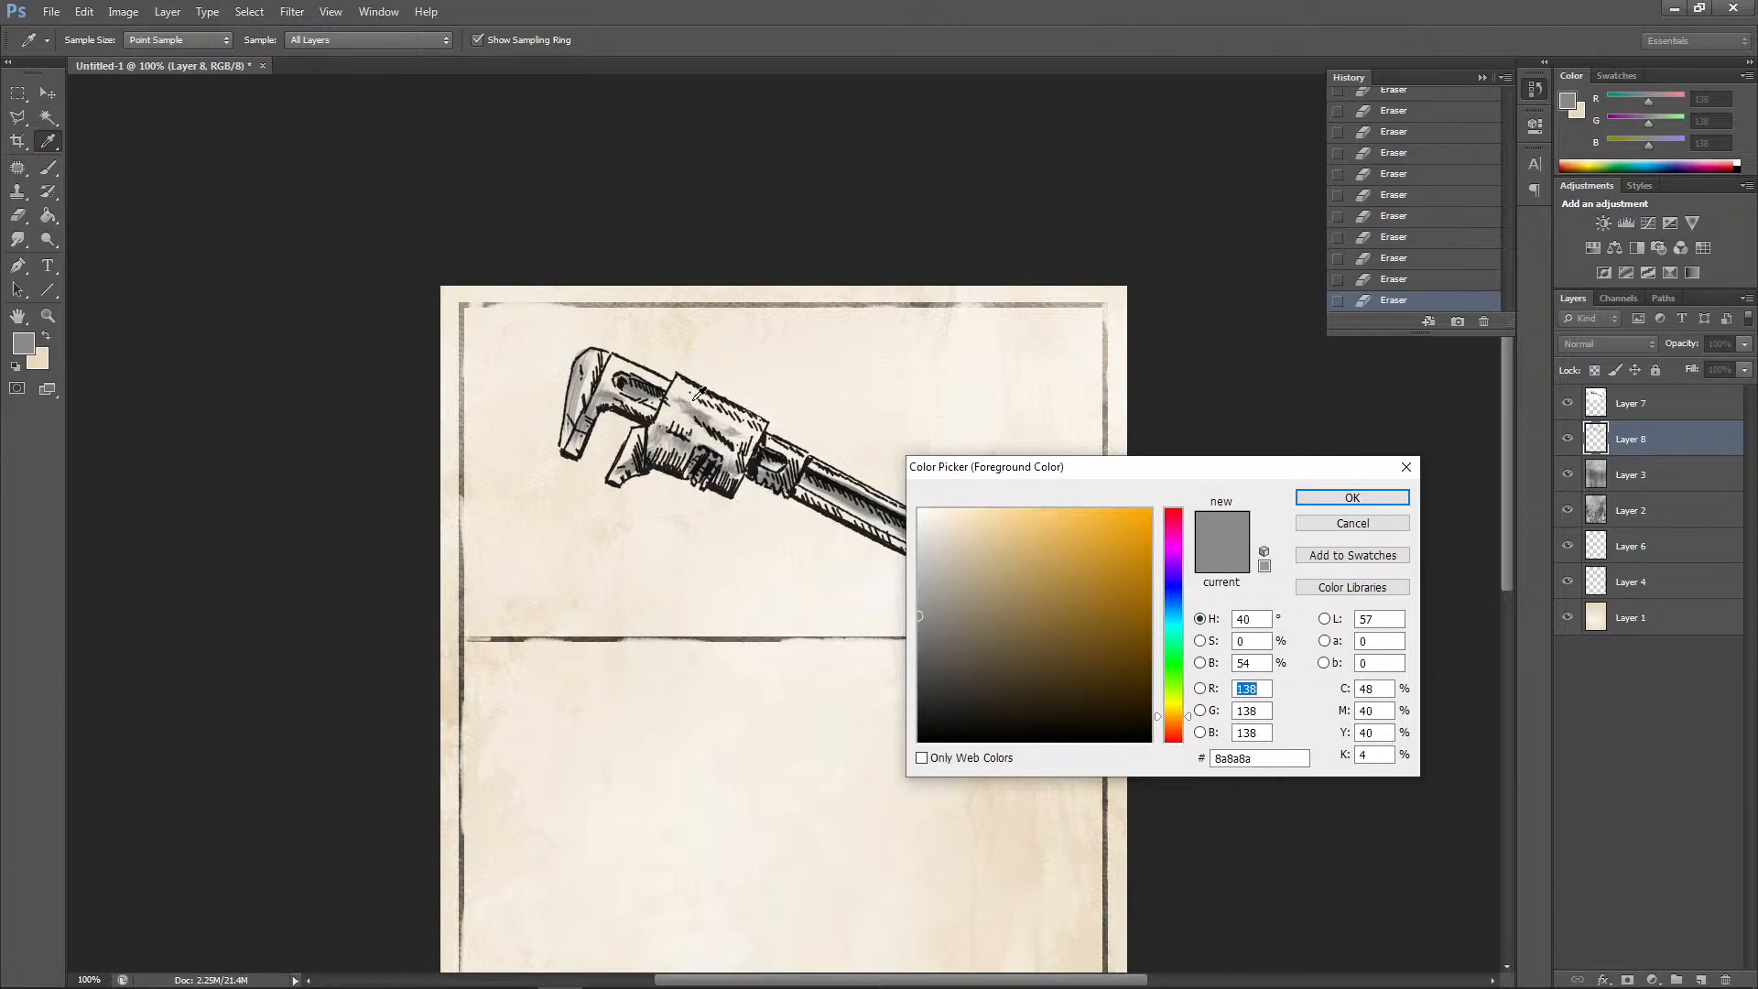
{"action": "left_click", "coordinate": [935, 574]}
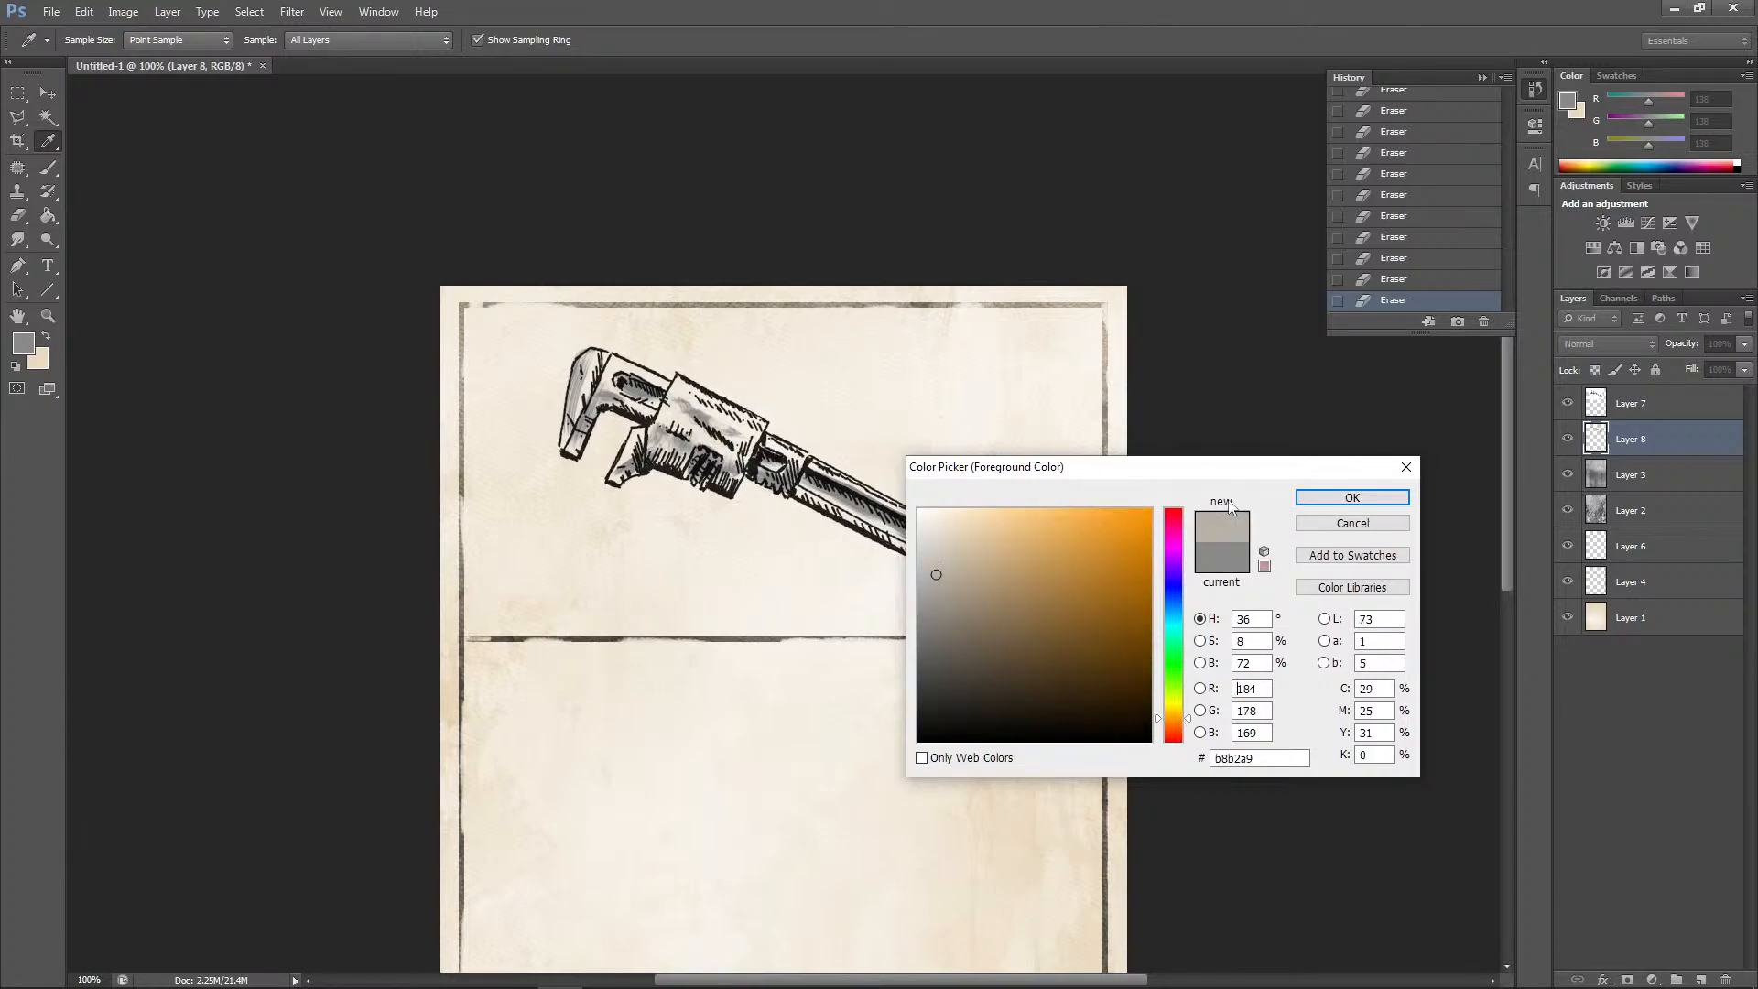
{"action": "left_click", "coordinate": [1353, 497]}
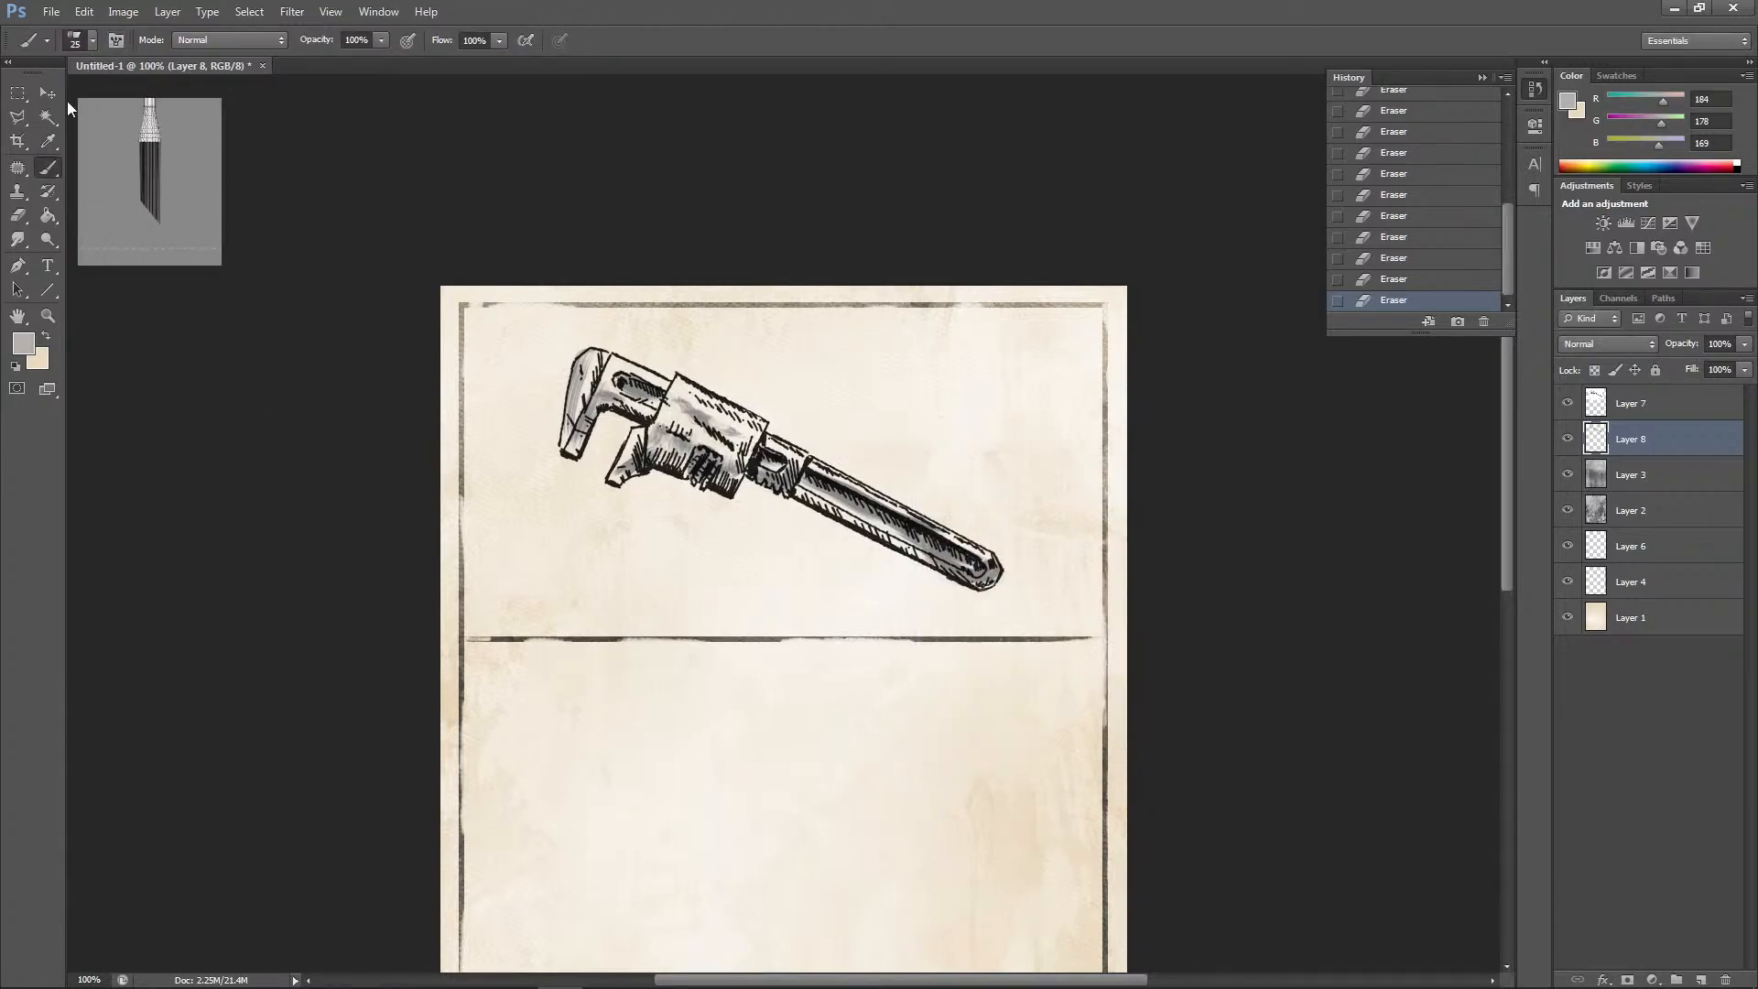
Reduce the brush size to 7 px and set the foreground color to near-black with RGB values 18, 18, 18, sampled from the wrench
{"action": "left_click", "coordinate": [92, 41]}
{"action": "left_click_drag", "start_coordinate": [97, 94], "coordinate": [41, 97]}
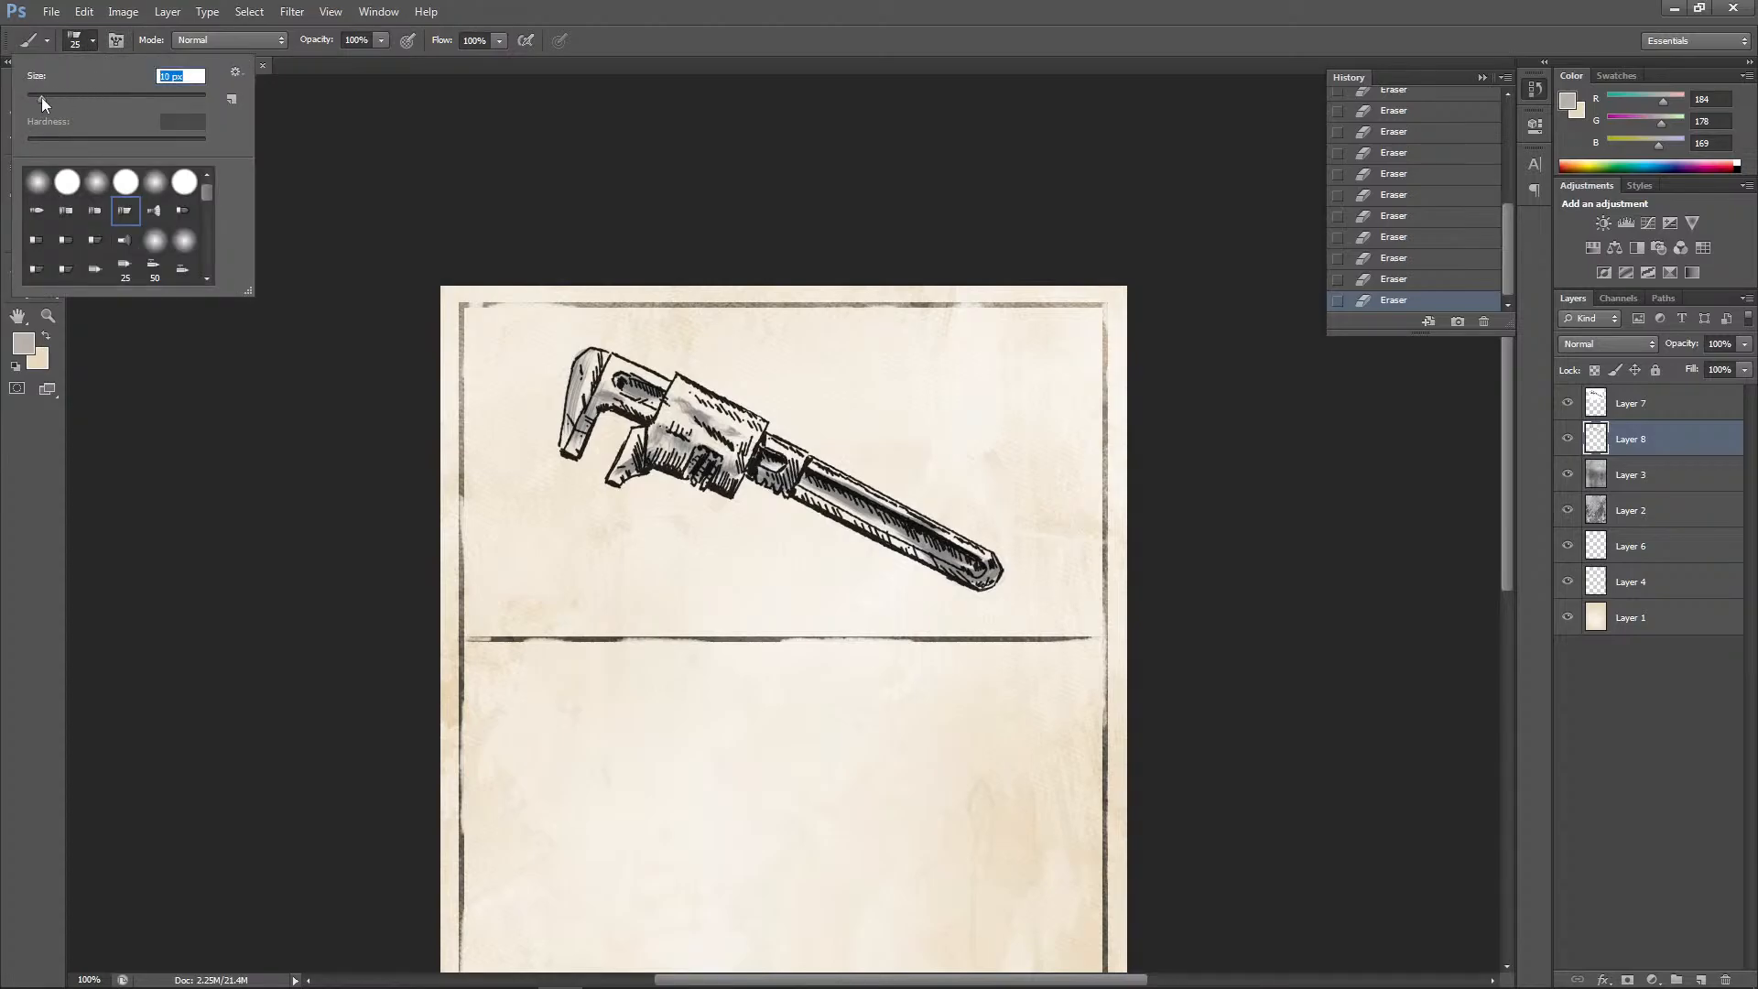
{"action": "left_click", "coordinate": [24, 346]}
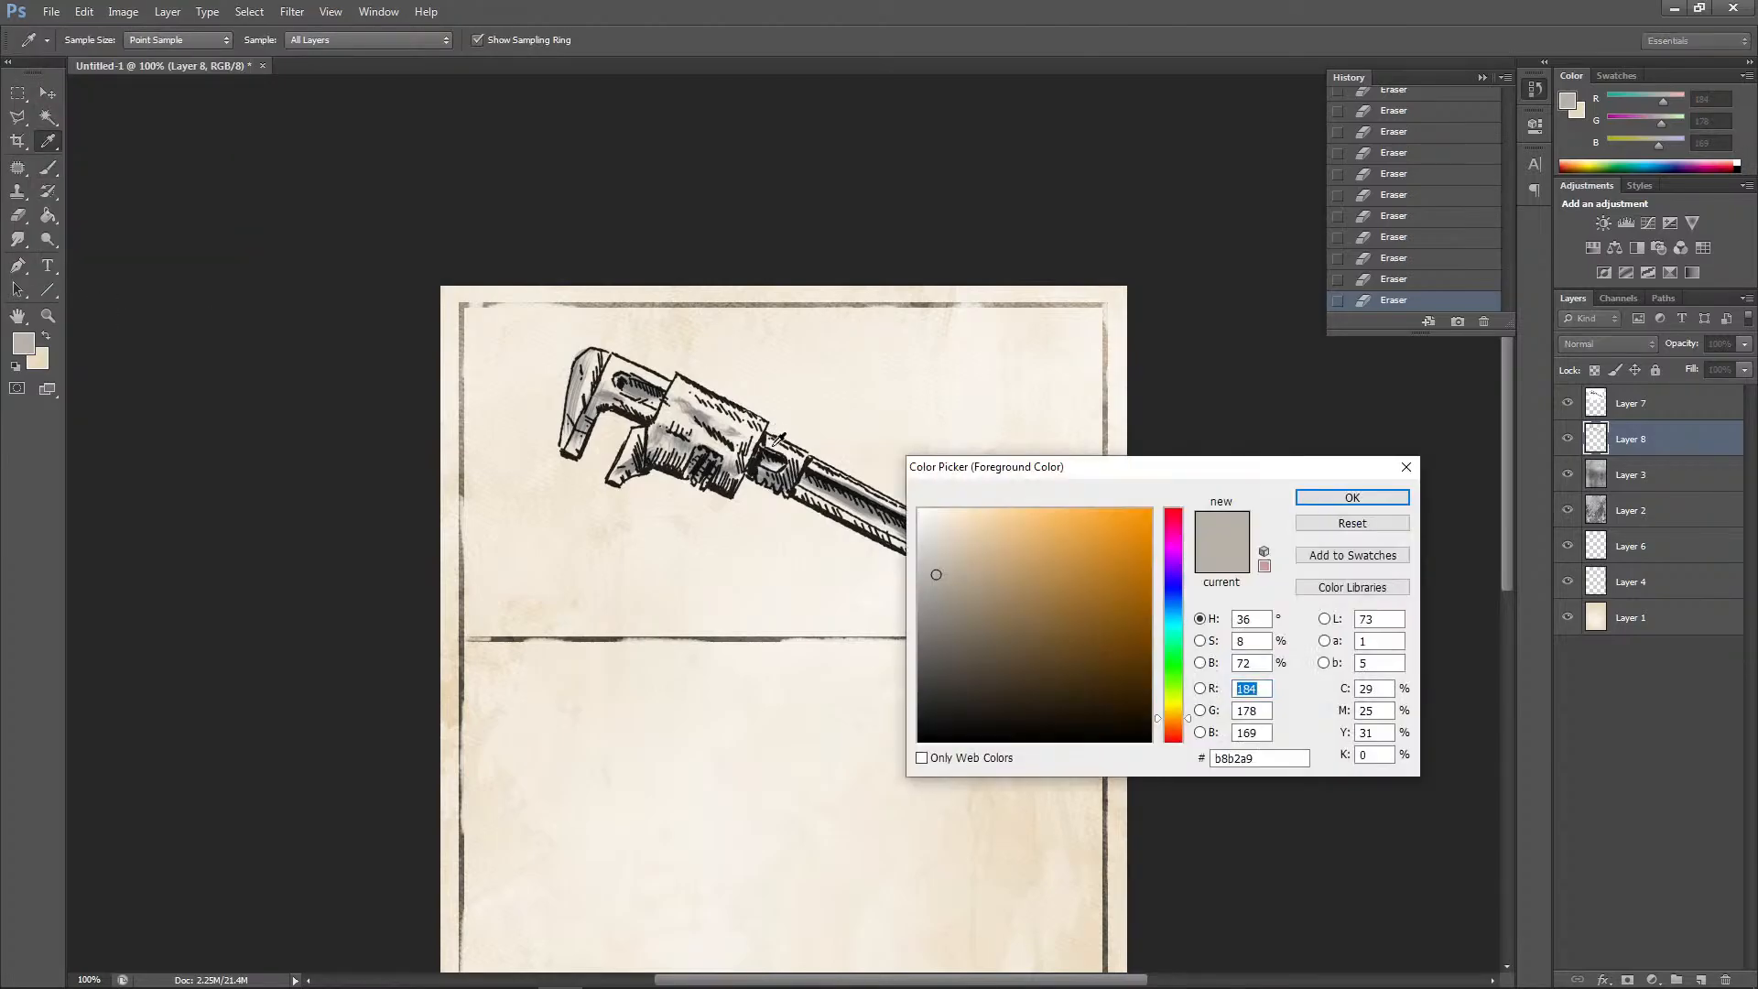
{"action": "left_click", "coordinate": [833, 472]}
{"action": "left_click", "coordinate": [1353, 497]}
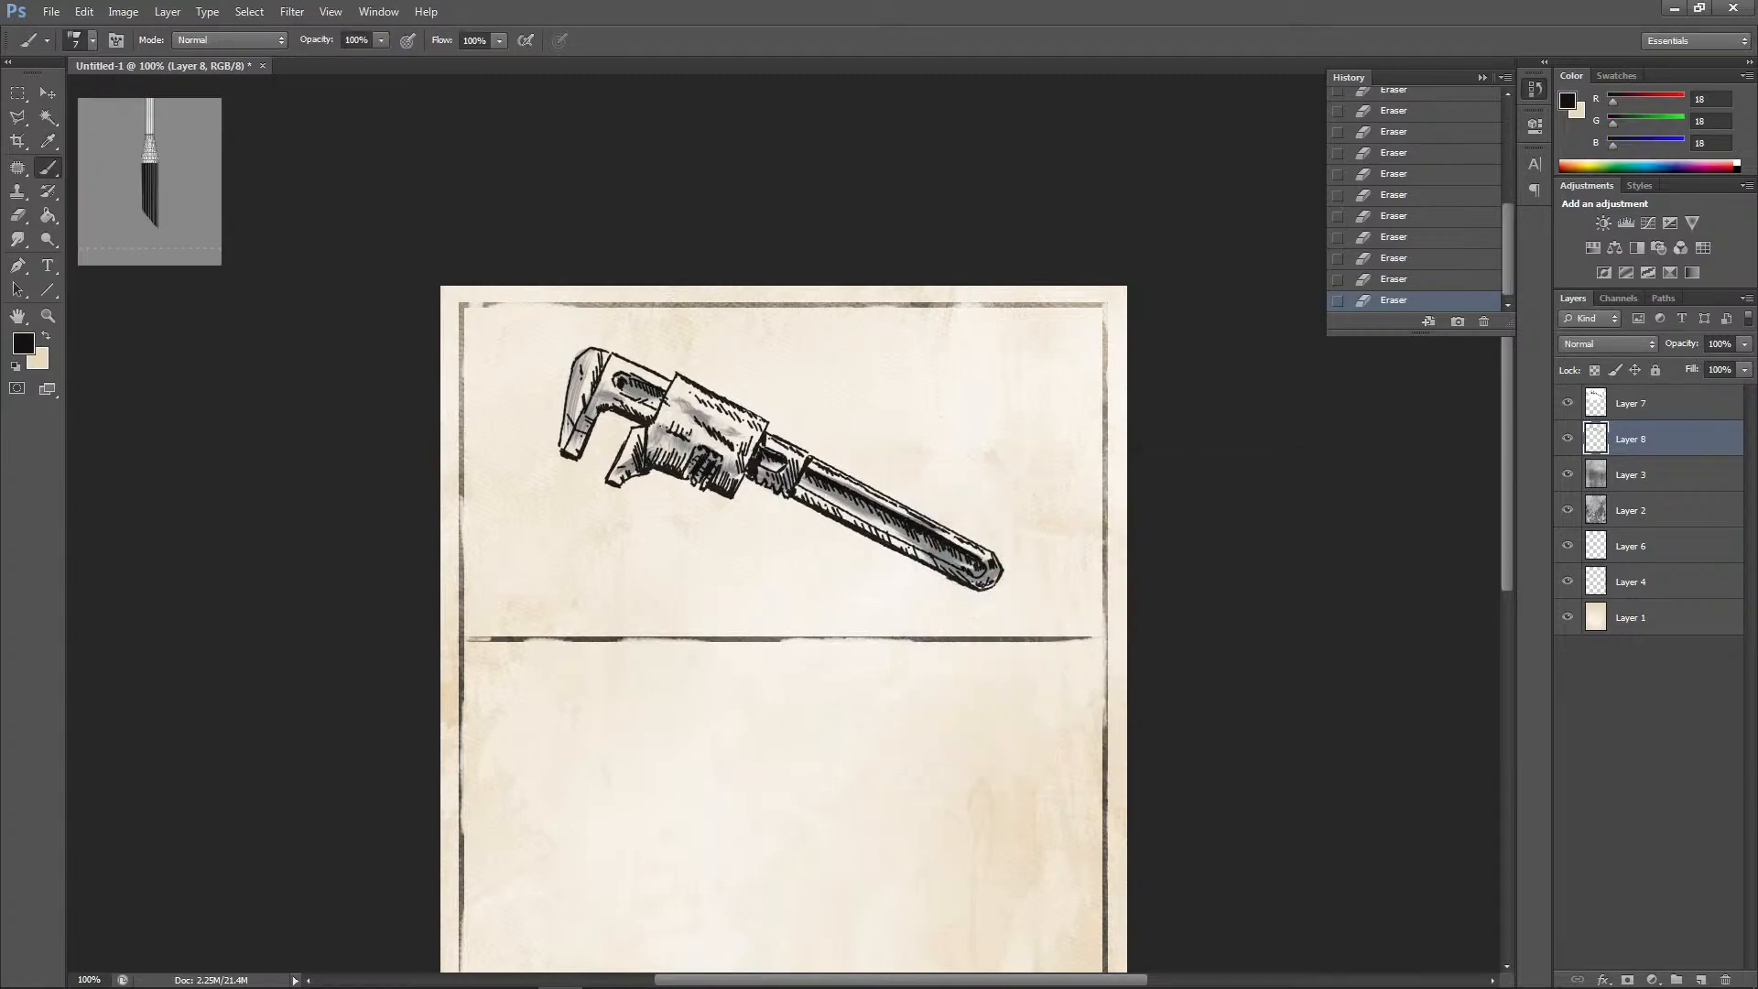
Paint thin near-black shadow strokes on the wrench's jaws, sliding block and handle, reverting unwanted strokes along the handle
{"action": "left_click_drag", "start_coordinate": [791, 485], "coordinate": [808, 500]}
{"action": "mouse_move", "coordinate": [659, 422]}
{"action": "left_mouse_down"}
{"action": "mouse_move", "coordinate": [692, 436]}
{"action": "mouse_move", "coordinate": [664, 447]}
{"action": "mouse_move", "coordinate": [672, 465]}
{"action": "mouse_move", "coordinate": [661, 455]}
{"action": "mouse_move", "coordinate": [696, 479]}
{"action": "left_mouse_up"}
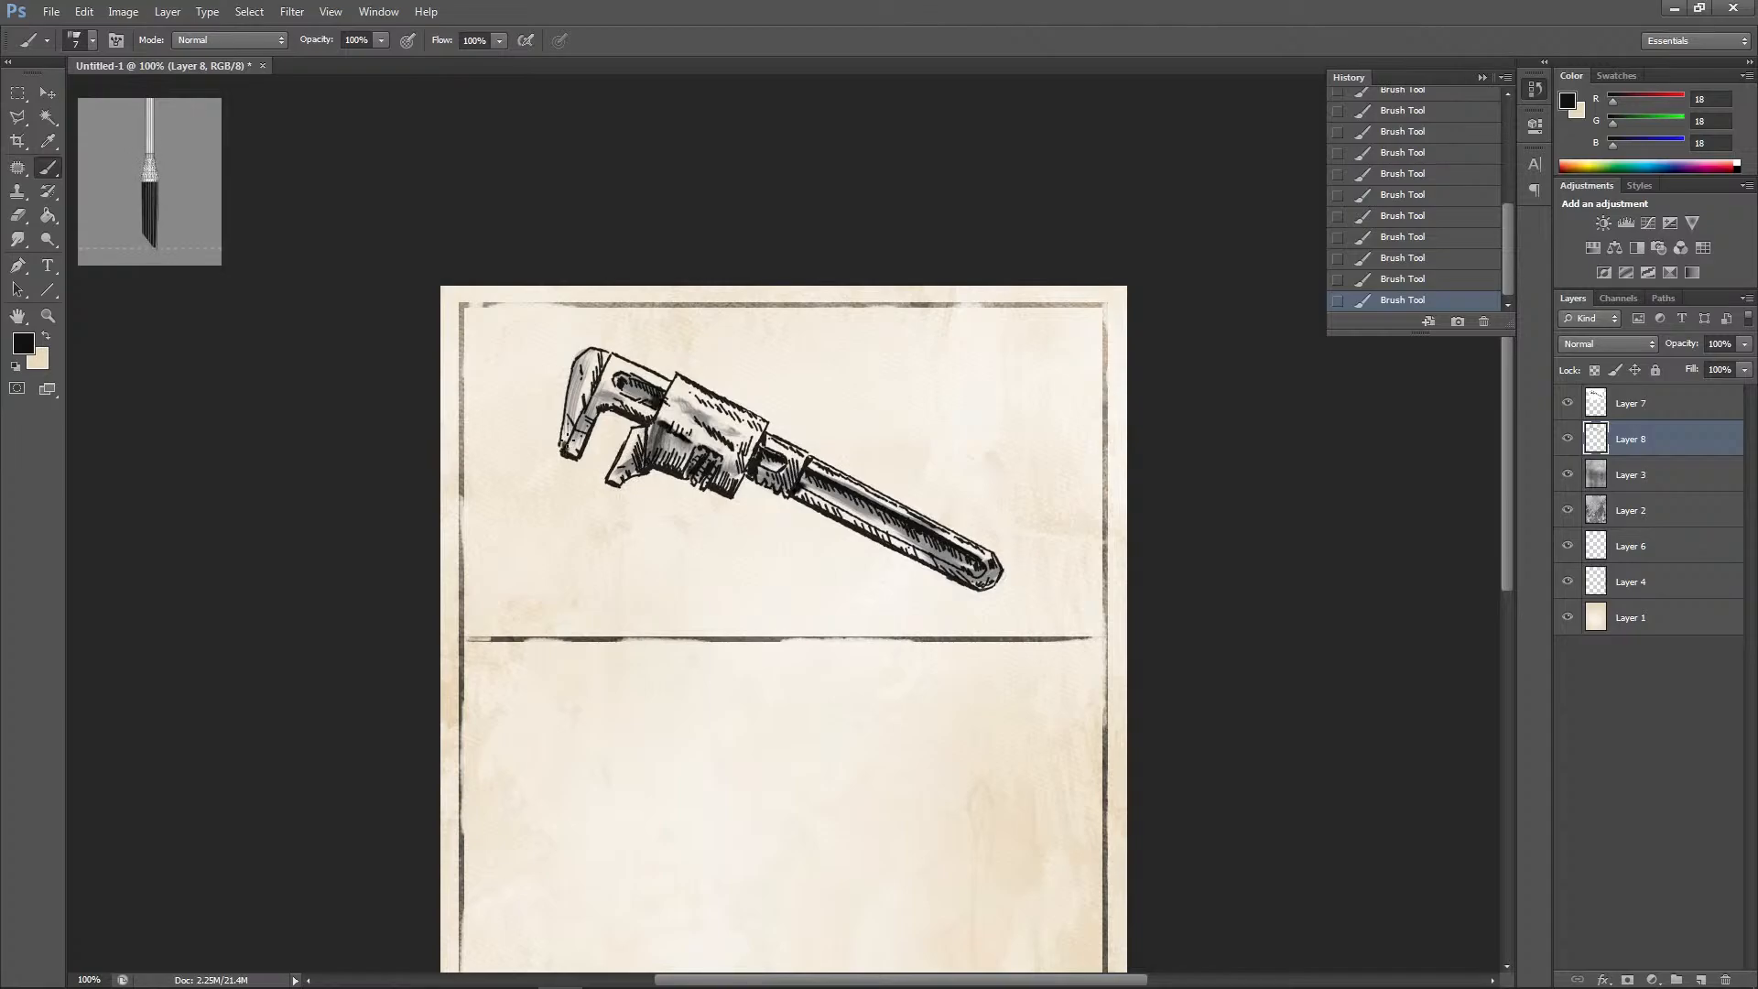
{"action": "mouse_move", "coordinate": [570, 441]}
{"action": "left_mouse_down"}
{"action": "mouse_move", "coordinate": [571, 414]}
{"action": "mouse_move", "coordinate": [605, 419]}
{"action": "left_mouse_up"}
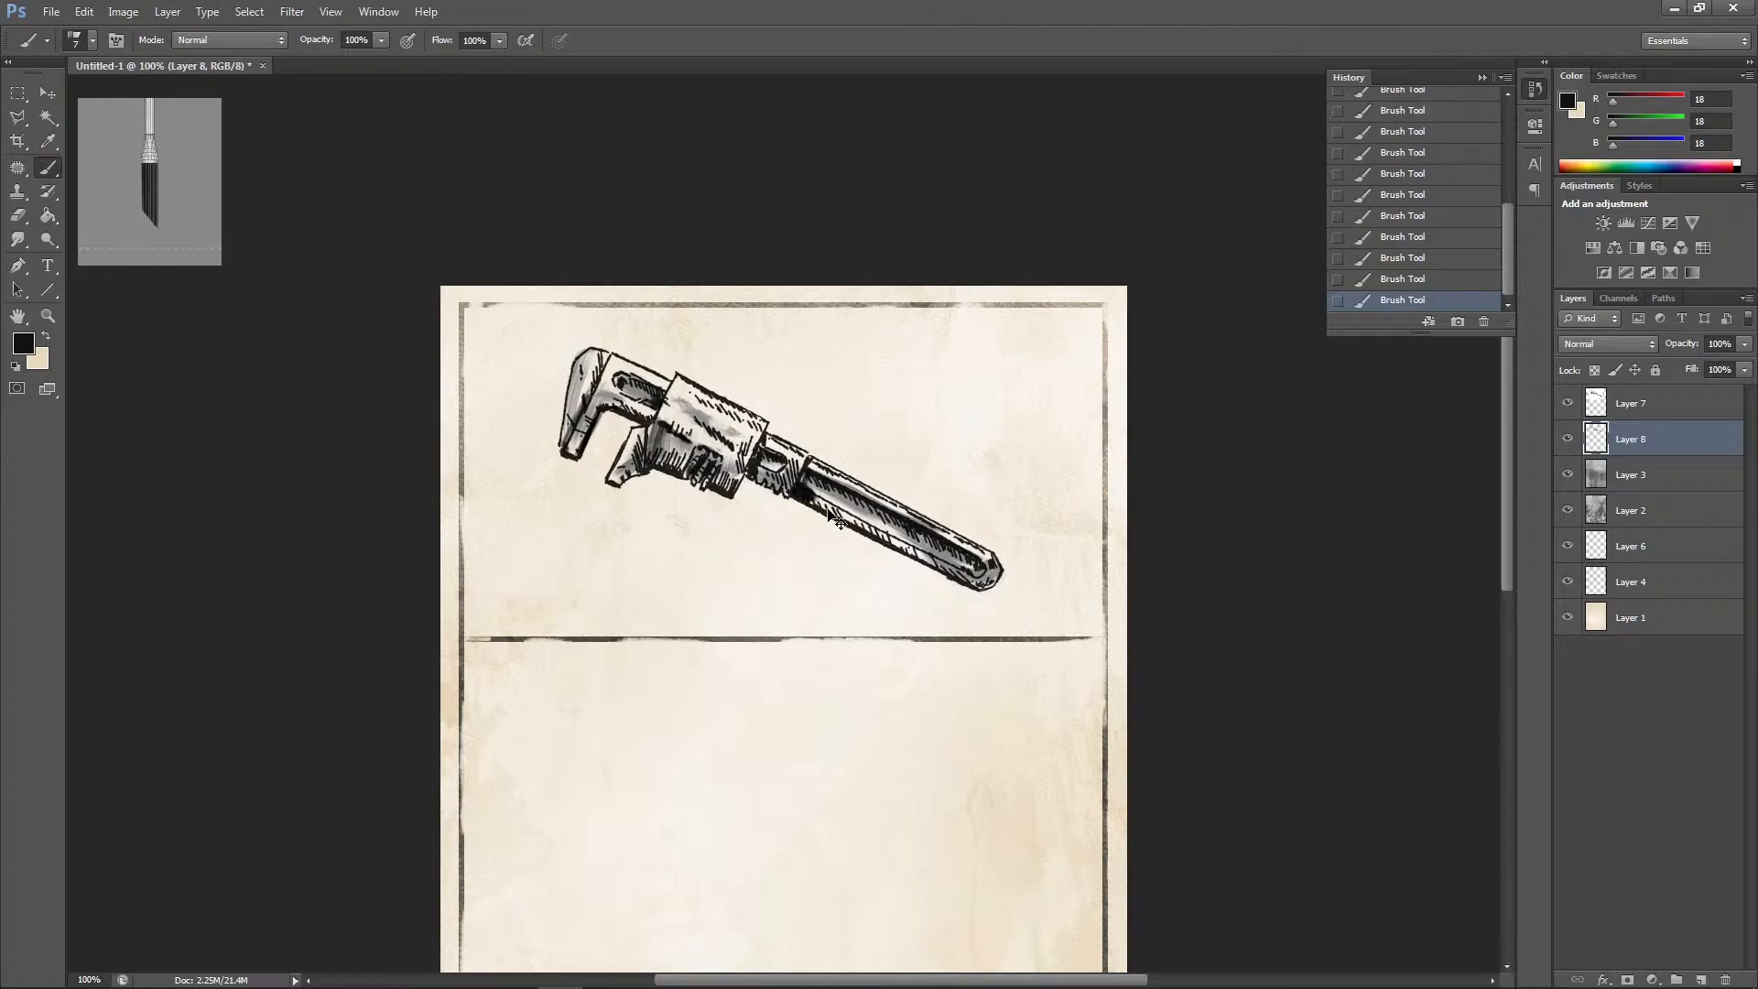
{"action": "left_click", "coordinate": [1388, 258]}
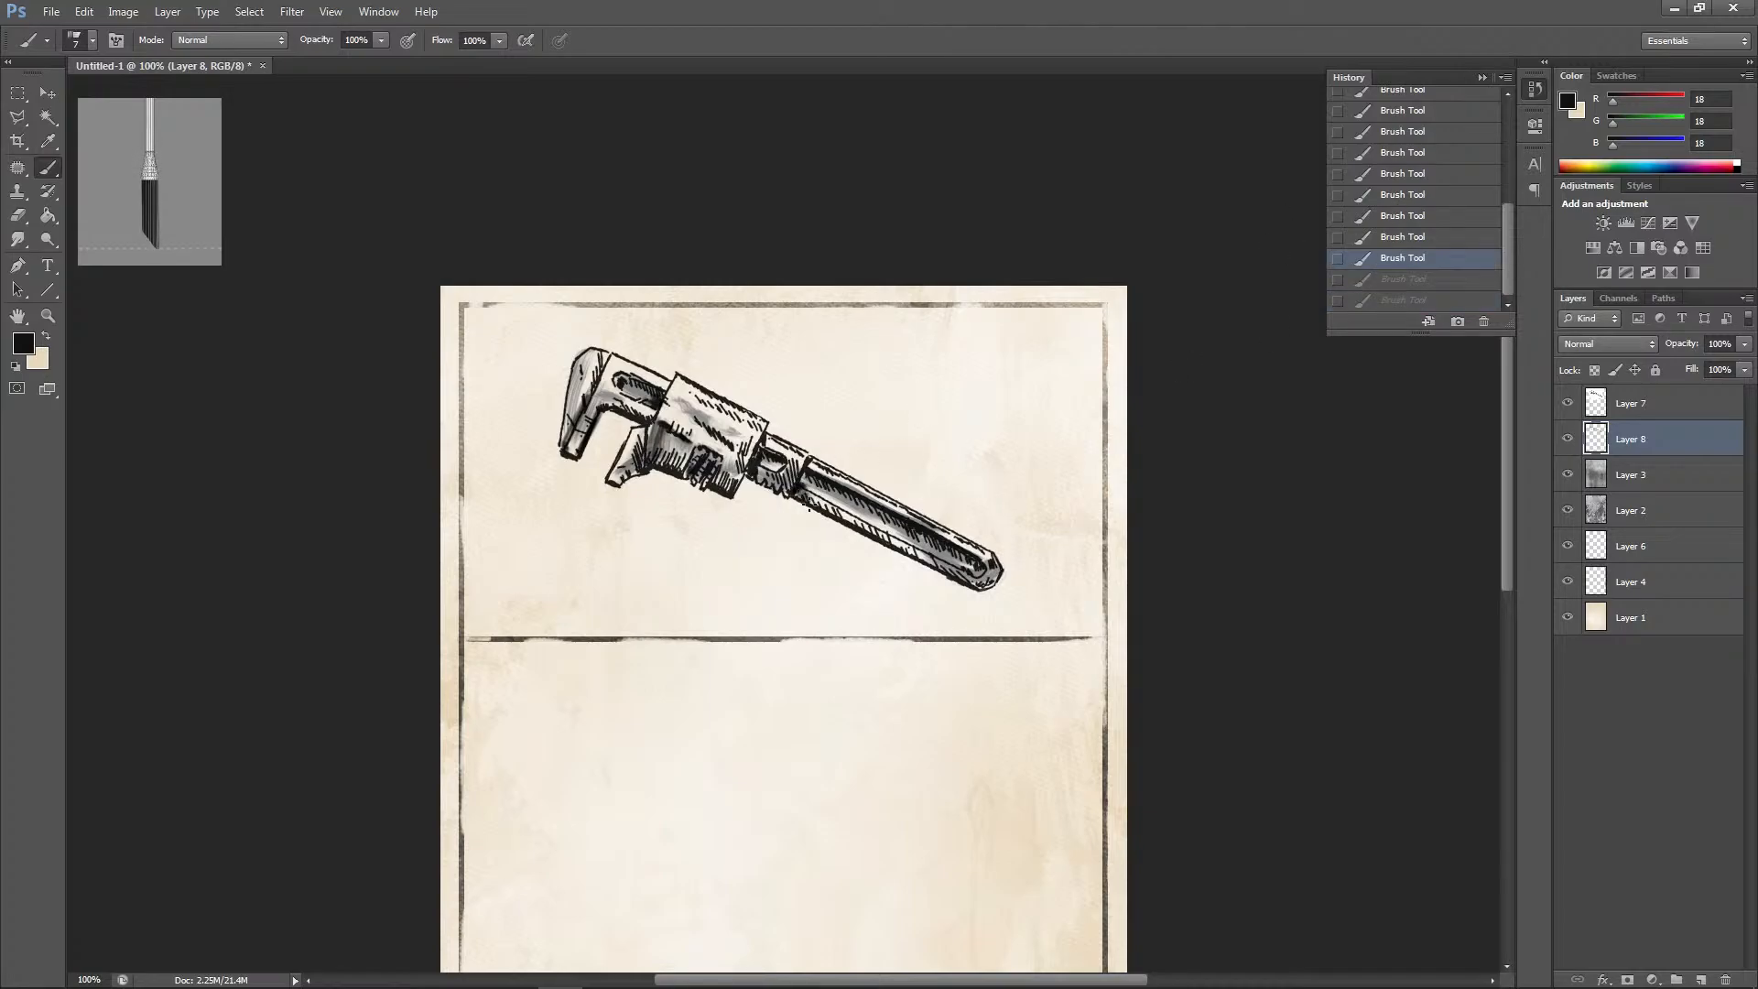
{"action": "key", "text": "ctrl+z"}
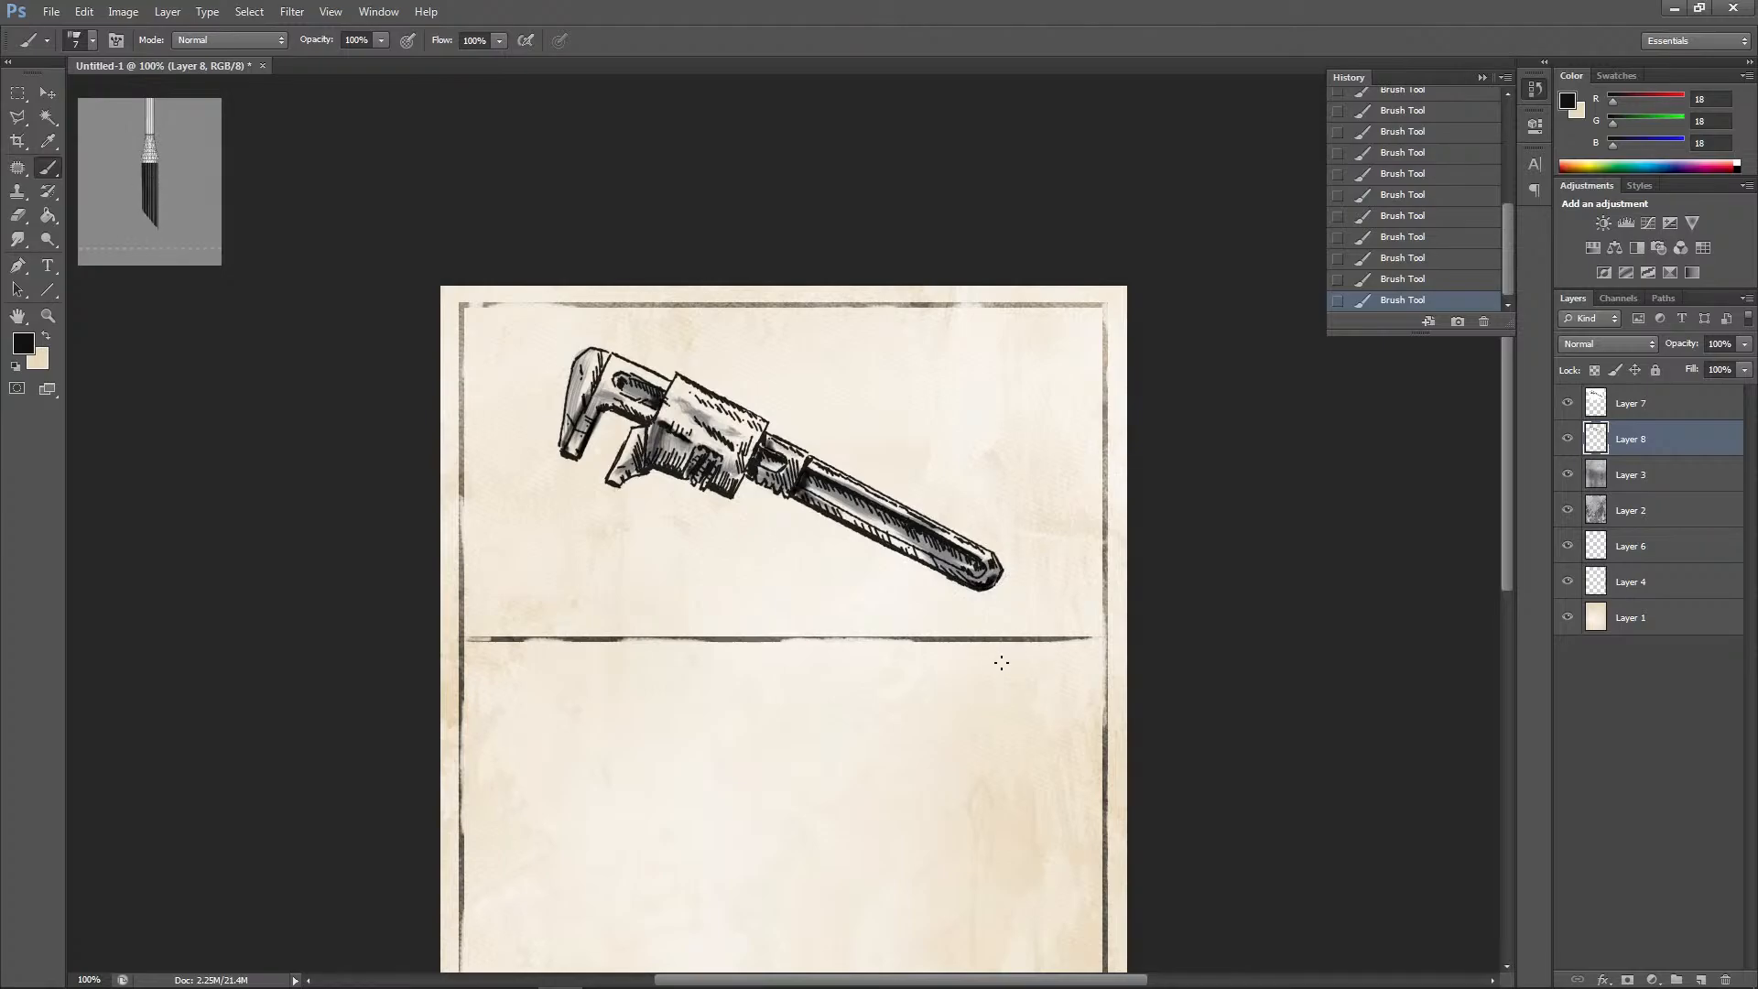
Set the blending mode of the shading layer, Layer 8, to Multiply
{"action": "key", "text": "ctrl+minus"}
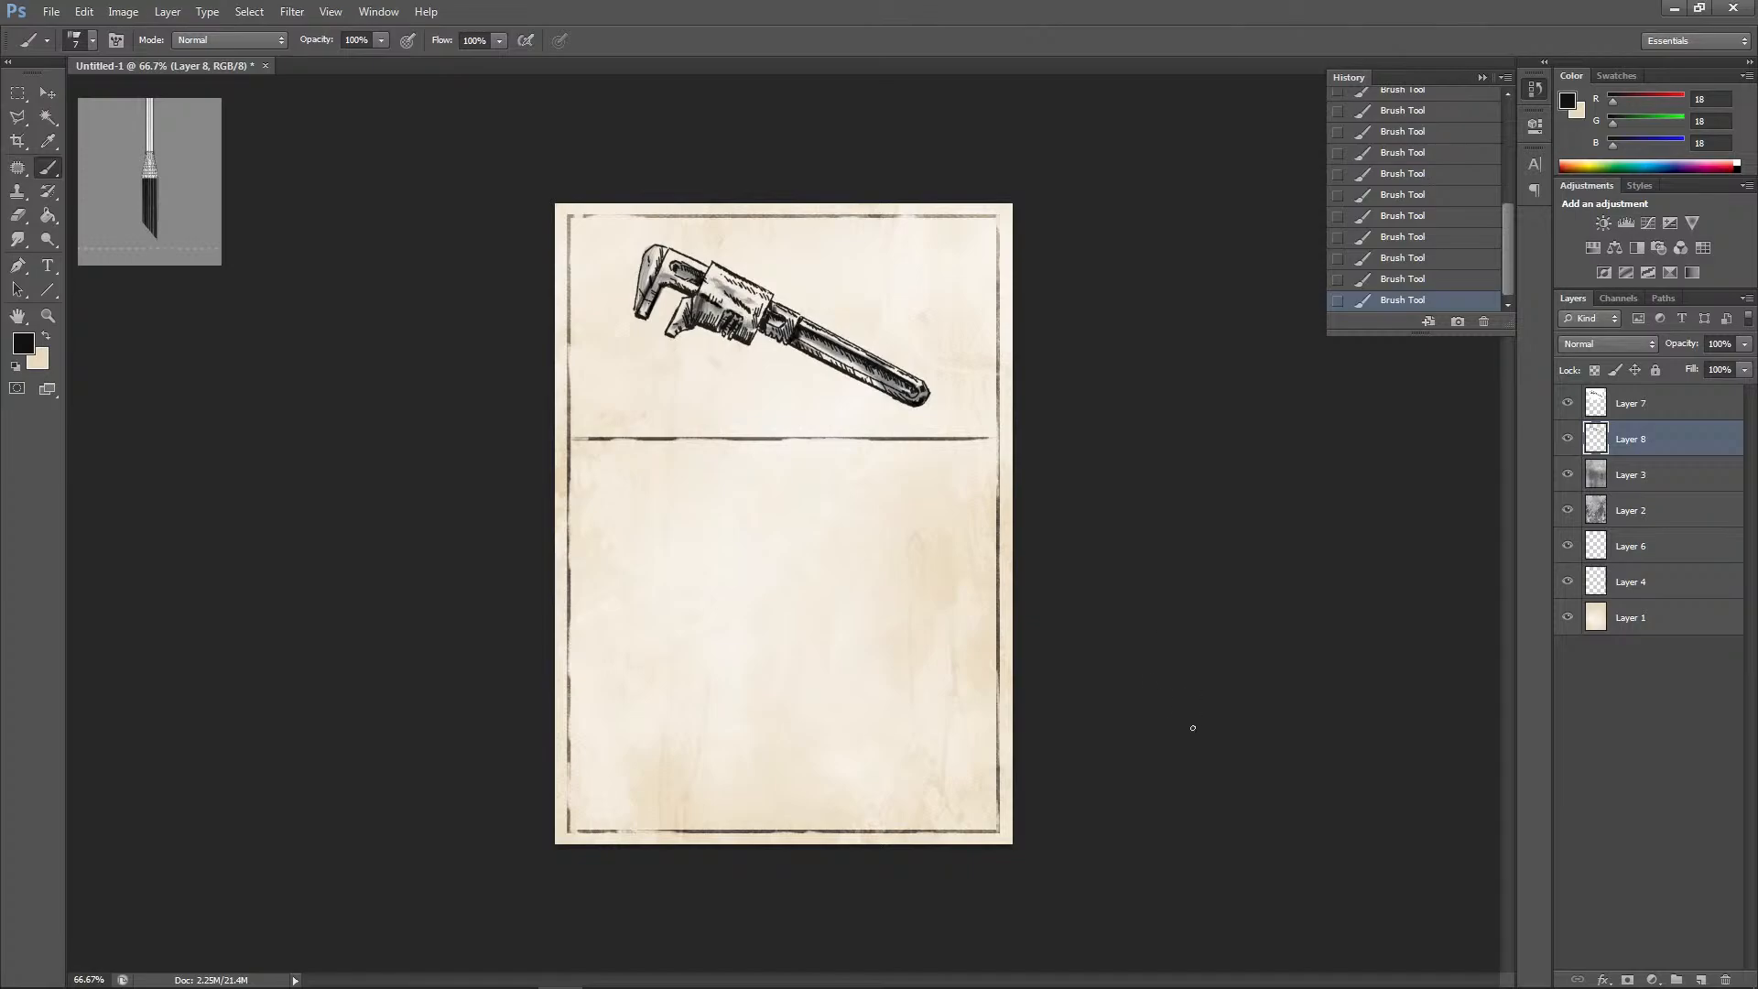
{"action": "left_click", "coordinate": [1616, 346]}
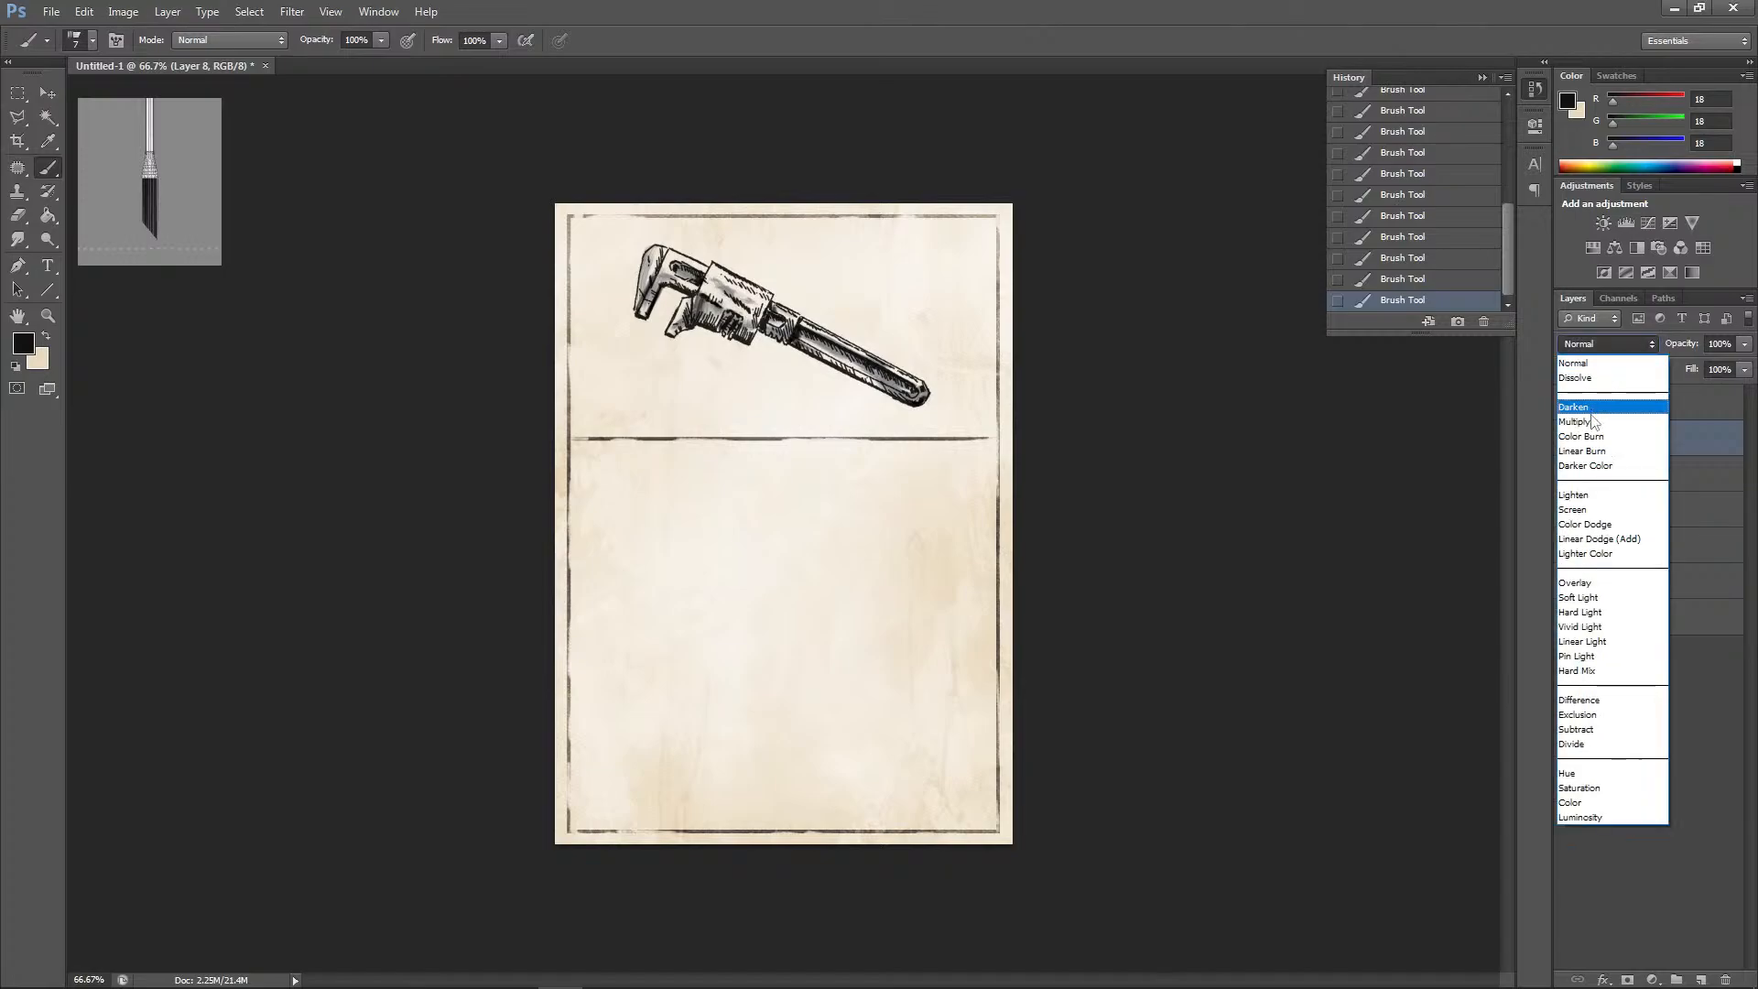
{"action": "left_click", "coordinate": [1617, 401]}
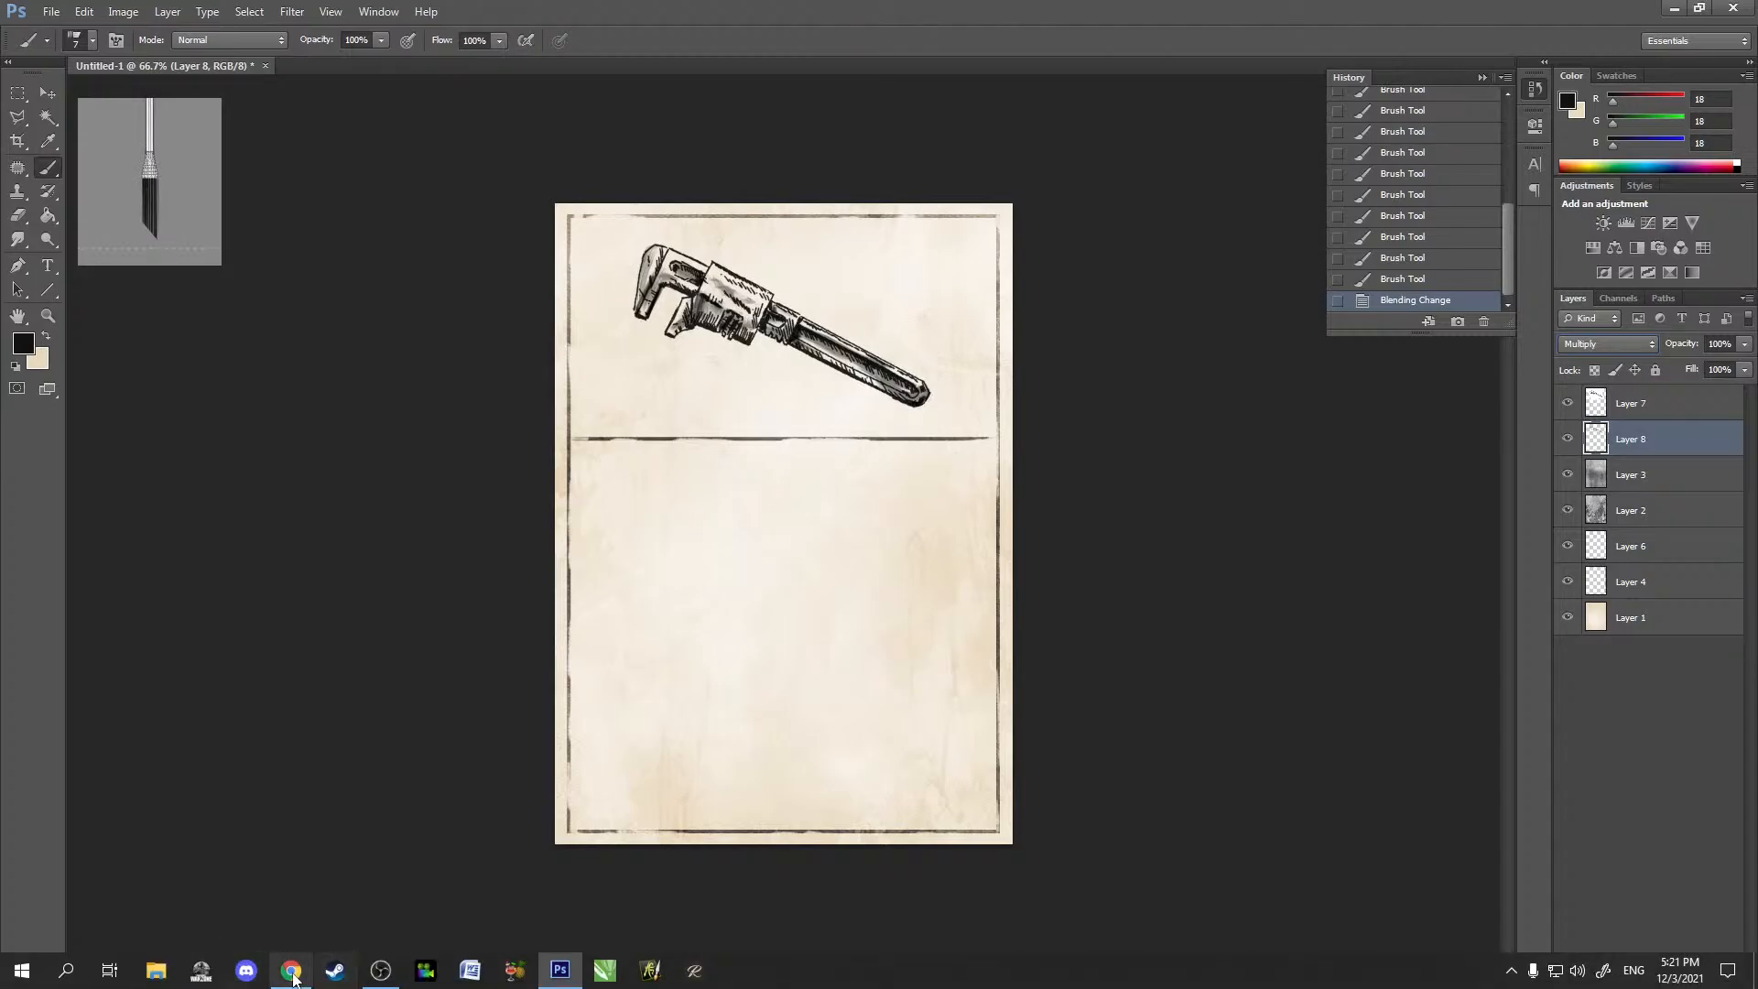
Switch to Chrome and search Google Images for "brush stroke"
{"action": "left_click", "coordinate": [291, 978]}
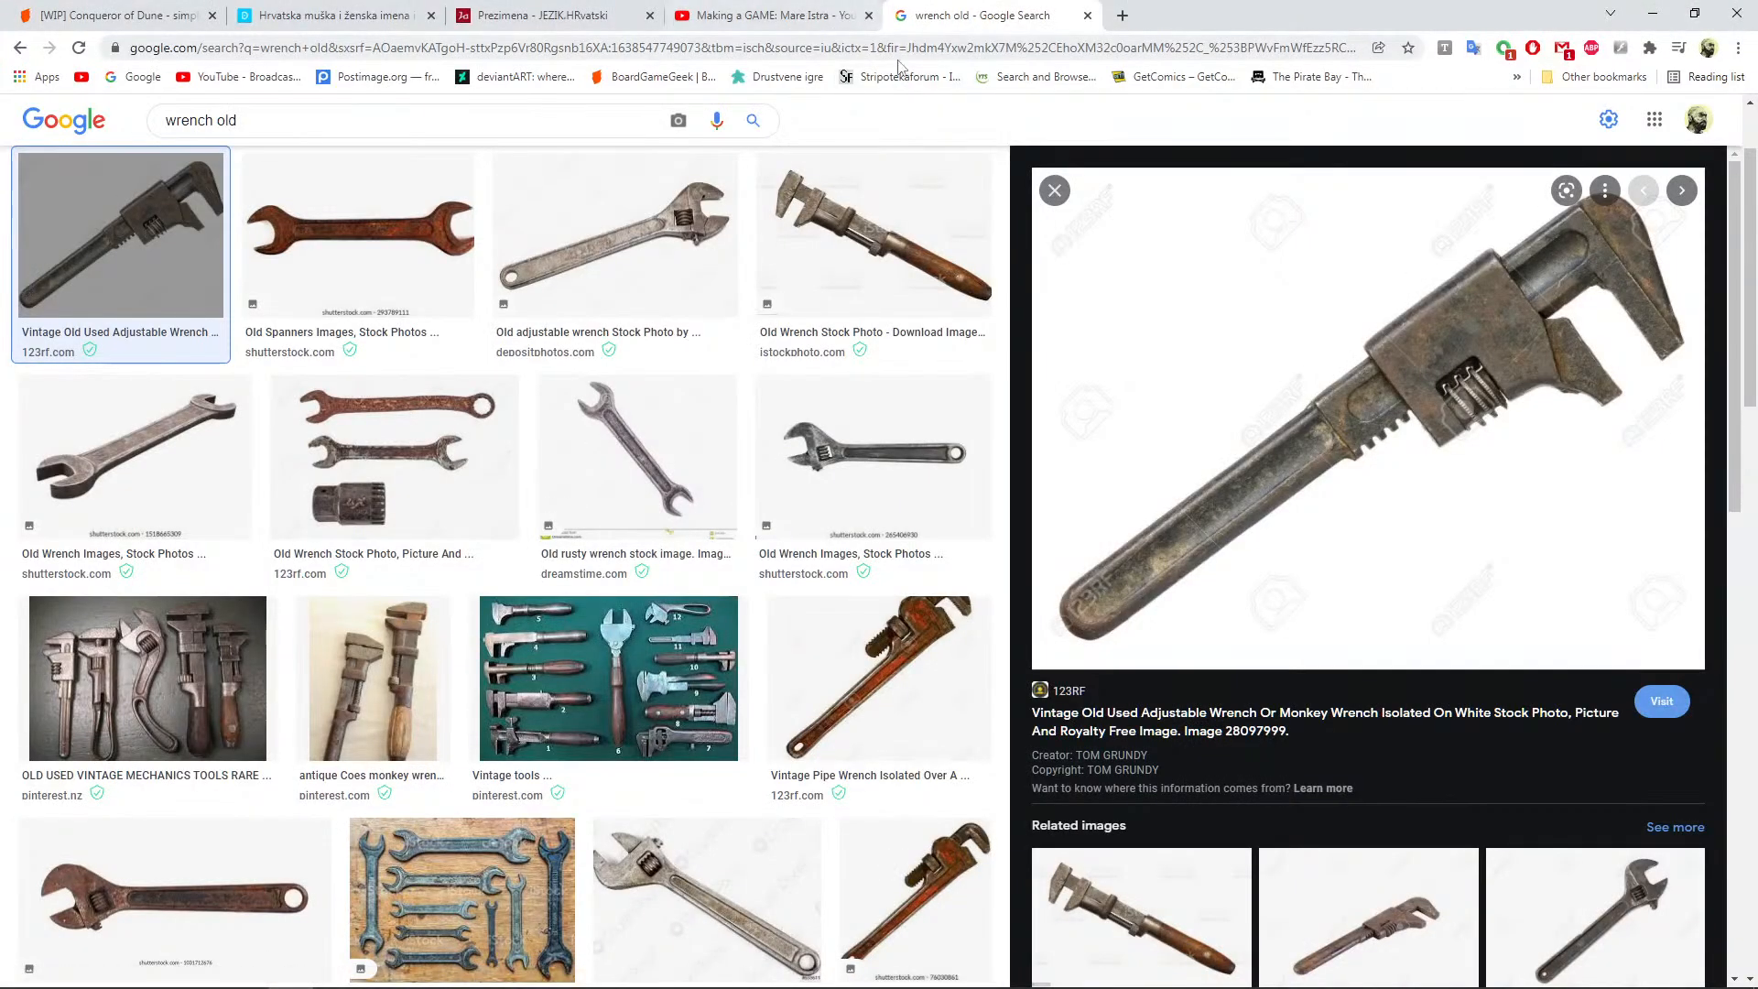
{"action": "triple_click", "coordinate": [217, 119]}
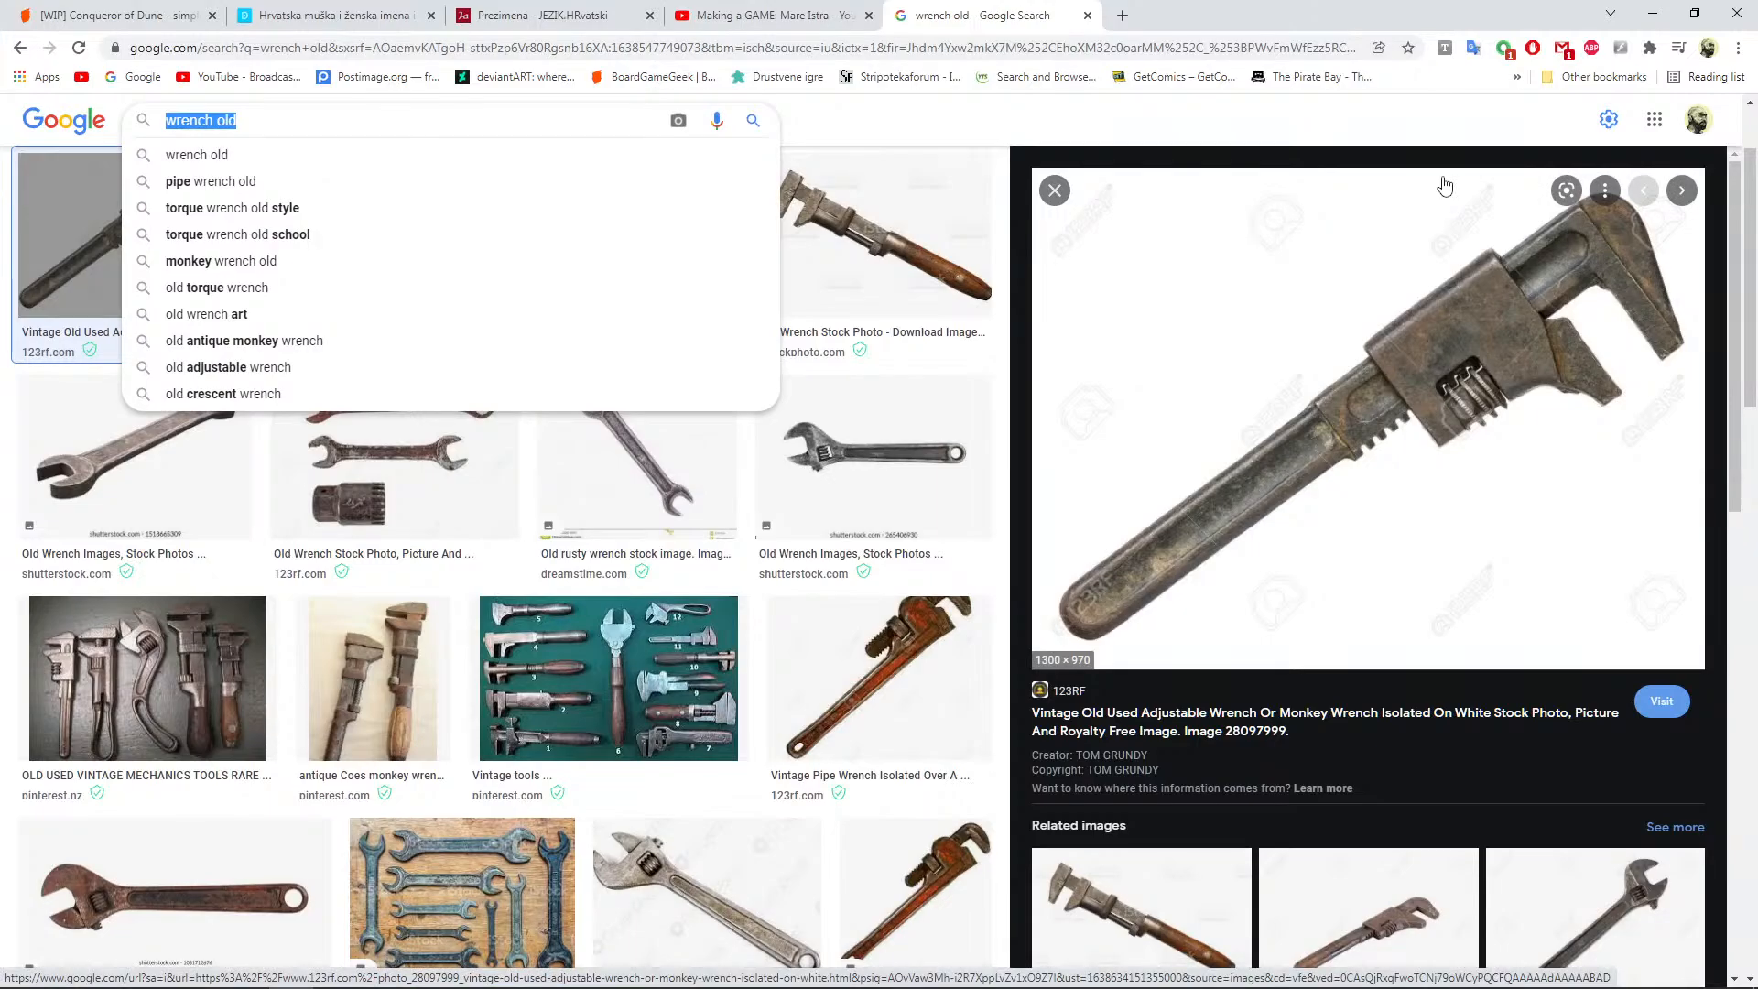
{"action": "type", "text": "brus"}
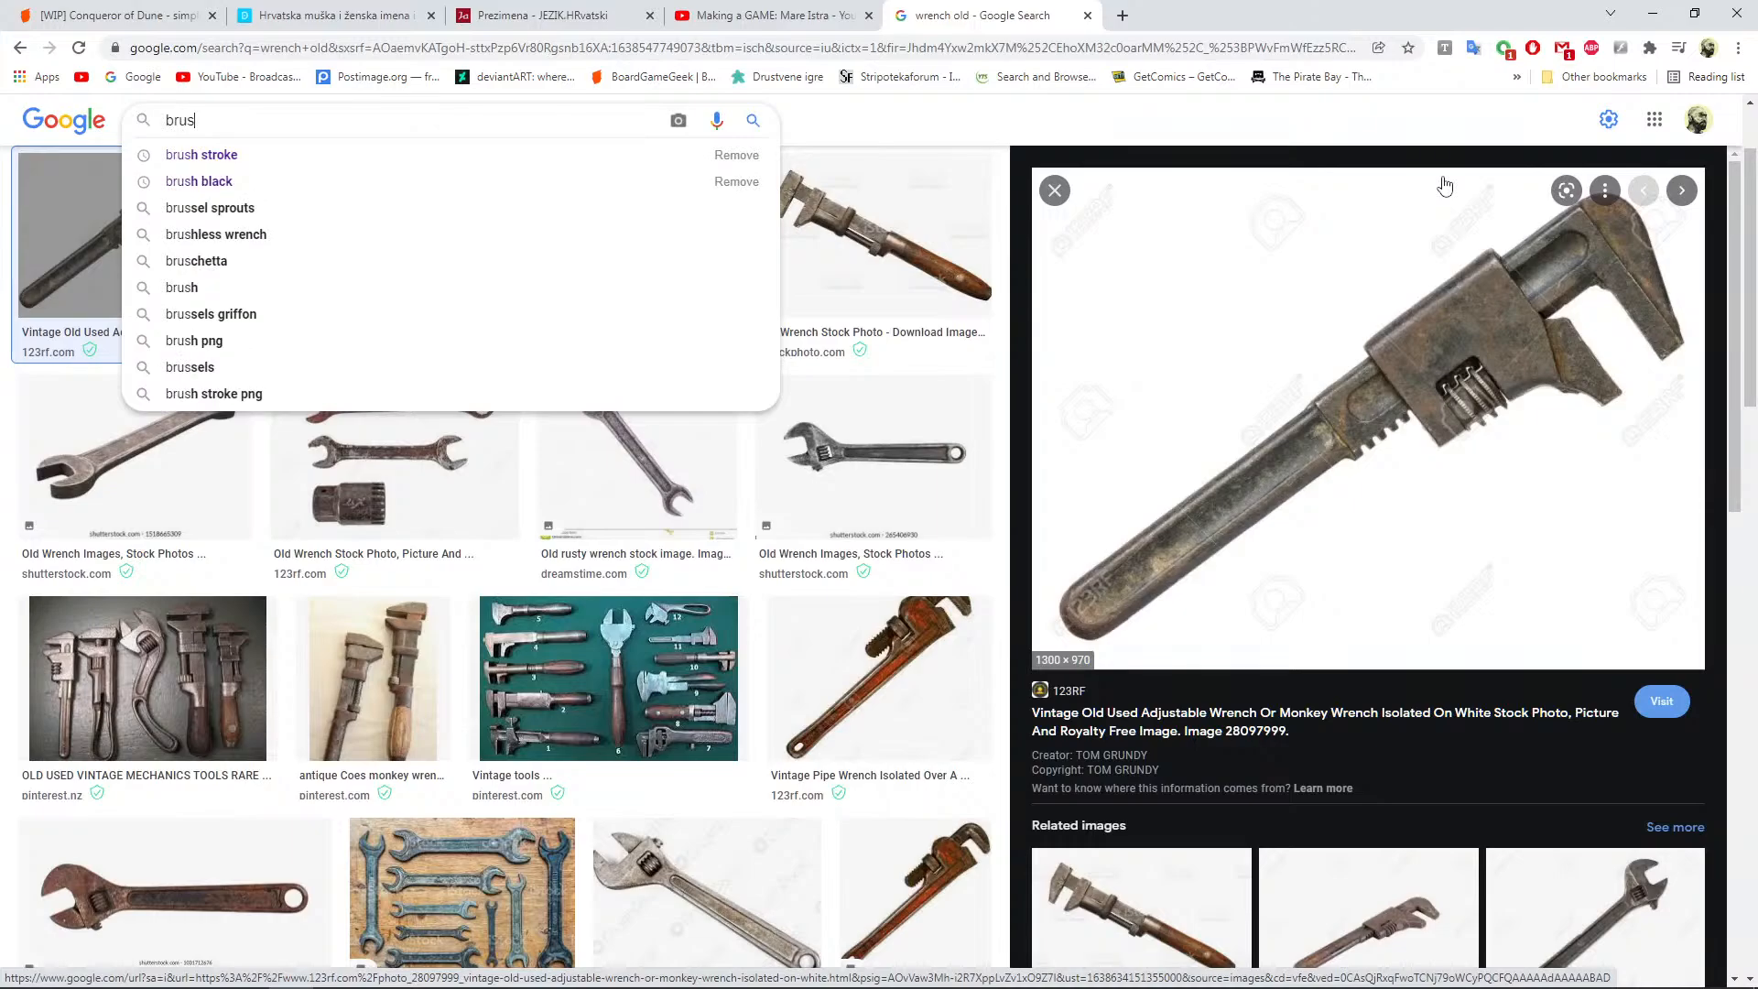
{"action": "left_click", "coordinate": [279, 155]}
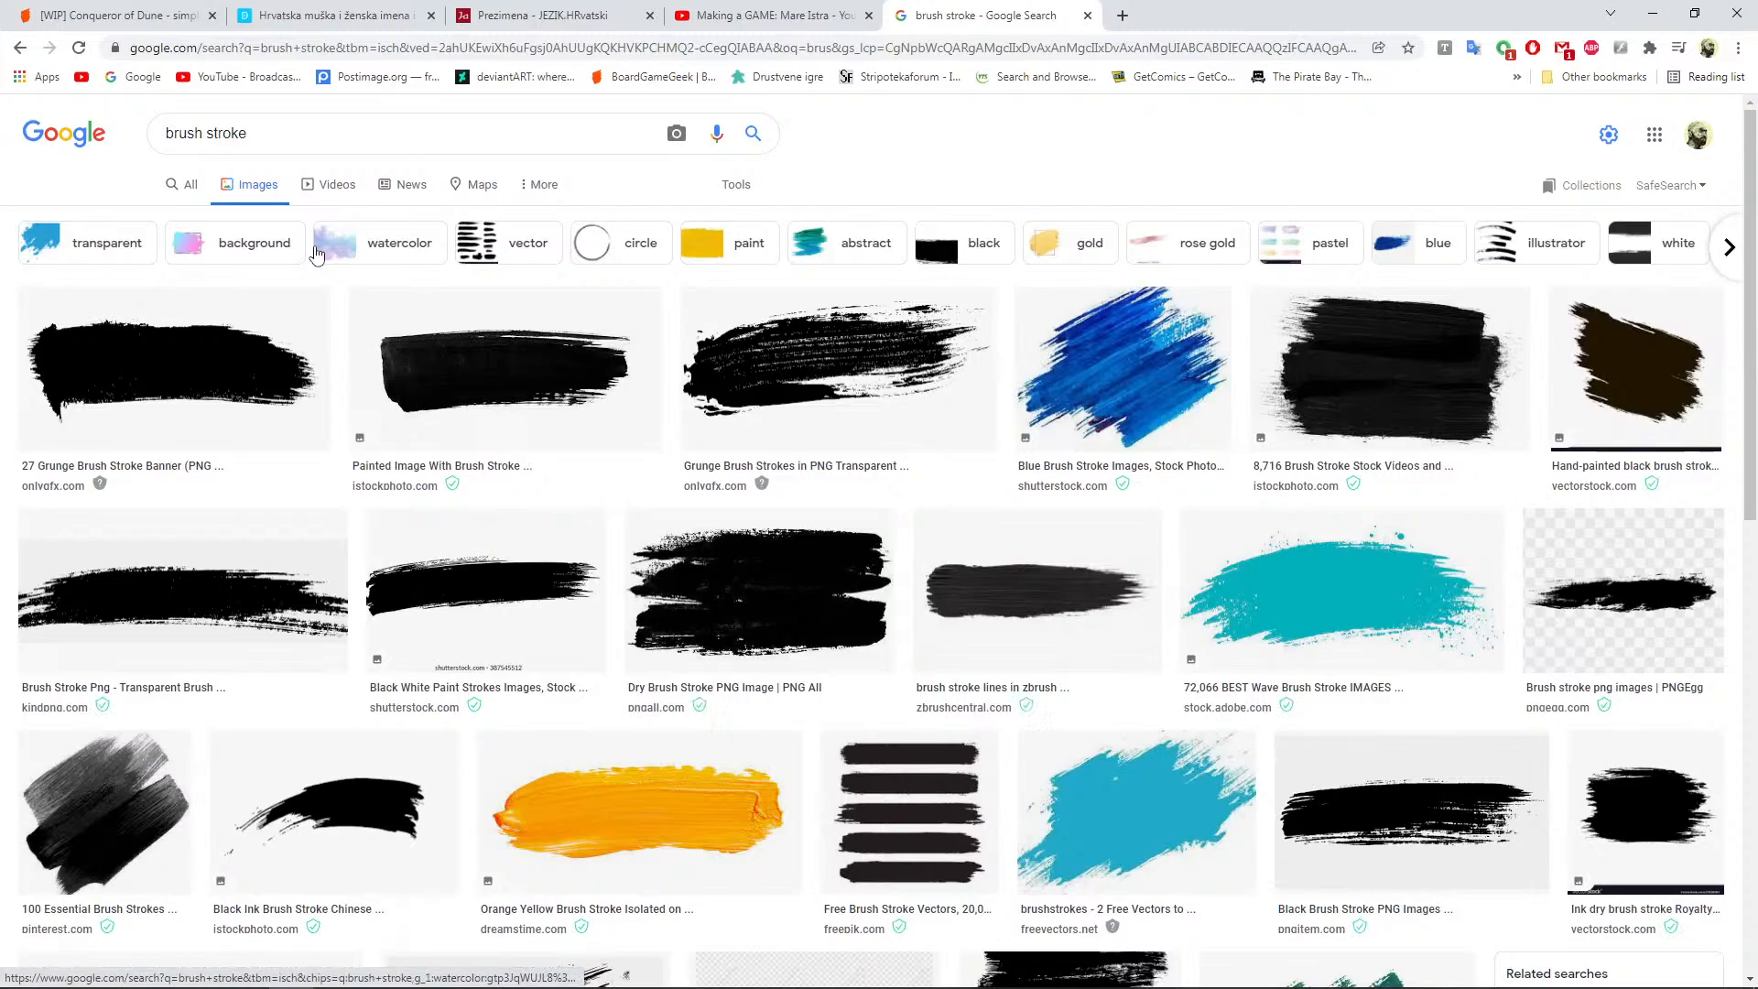
Preview several black brush stroke images and their related images to compare textures
{"action": "left_click", "coordinate": [500, 392]}
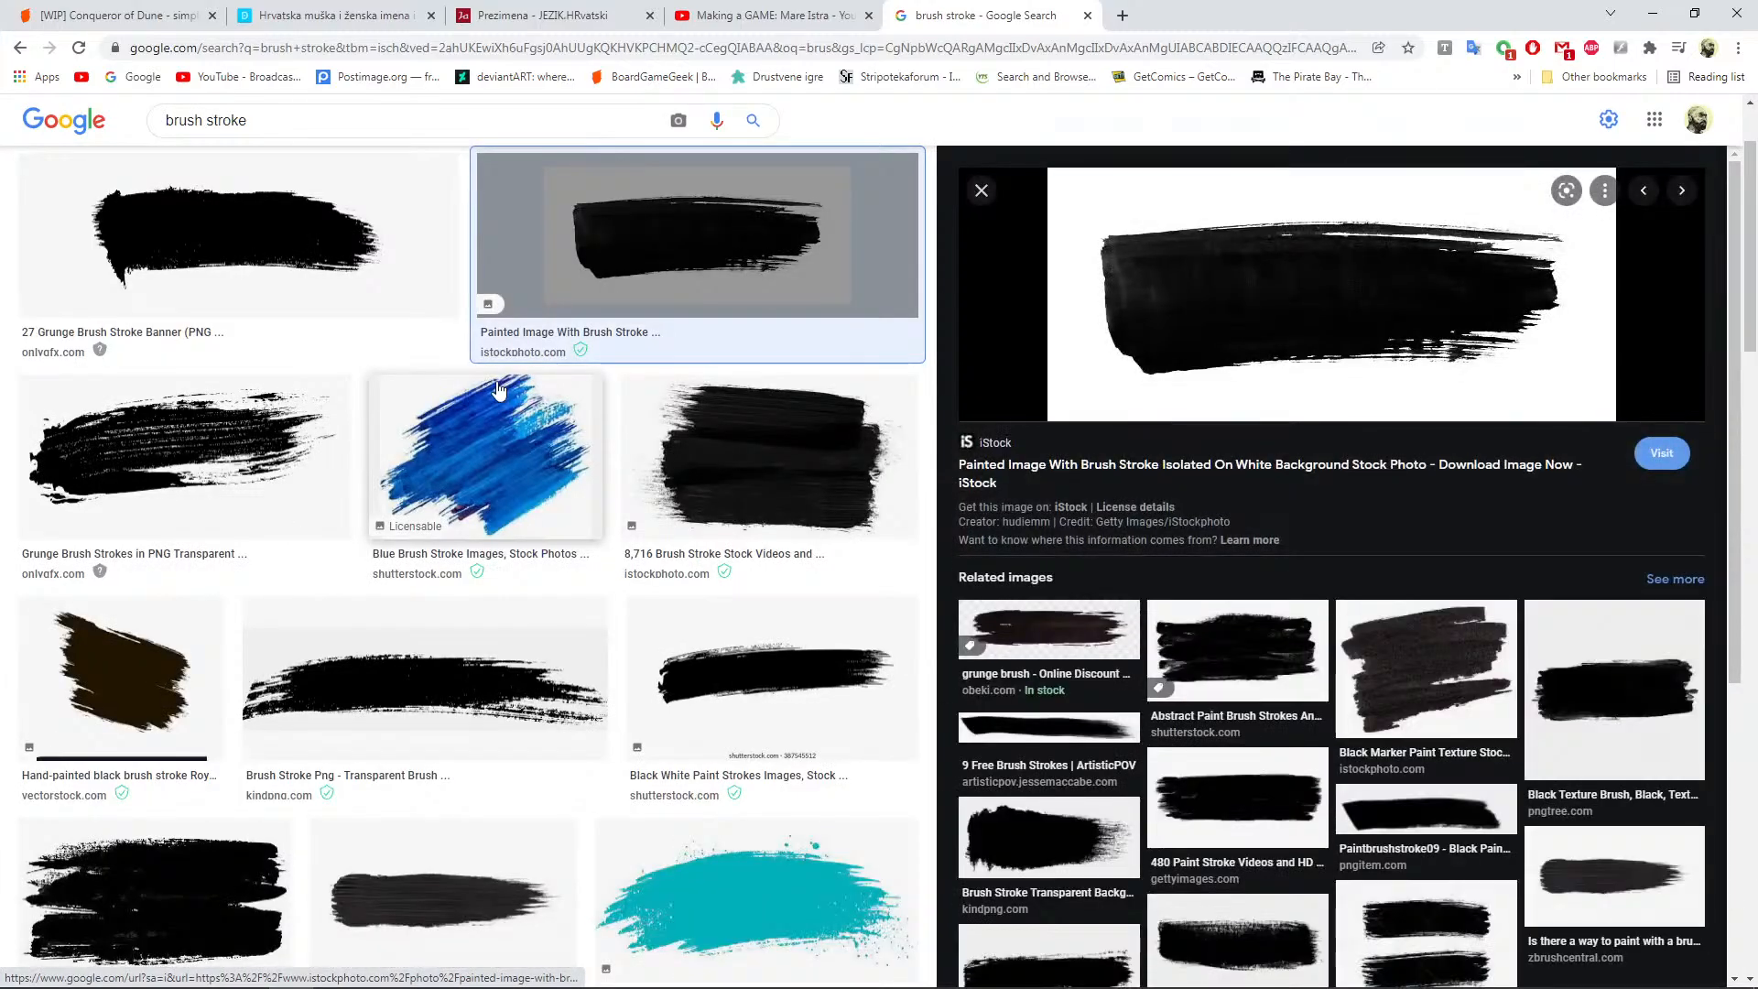
{"action": "left_click", "coordinate": [1452, 657]}
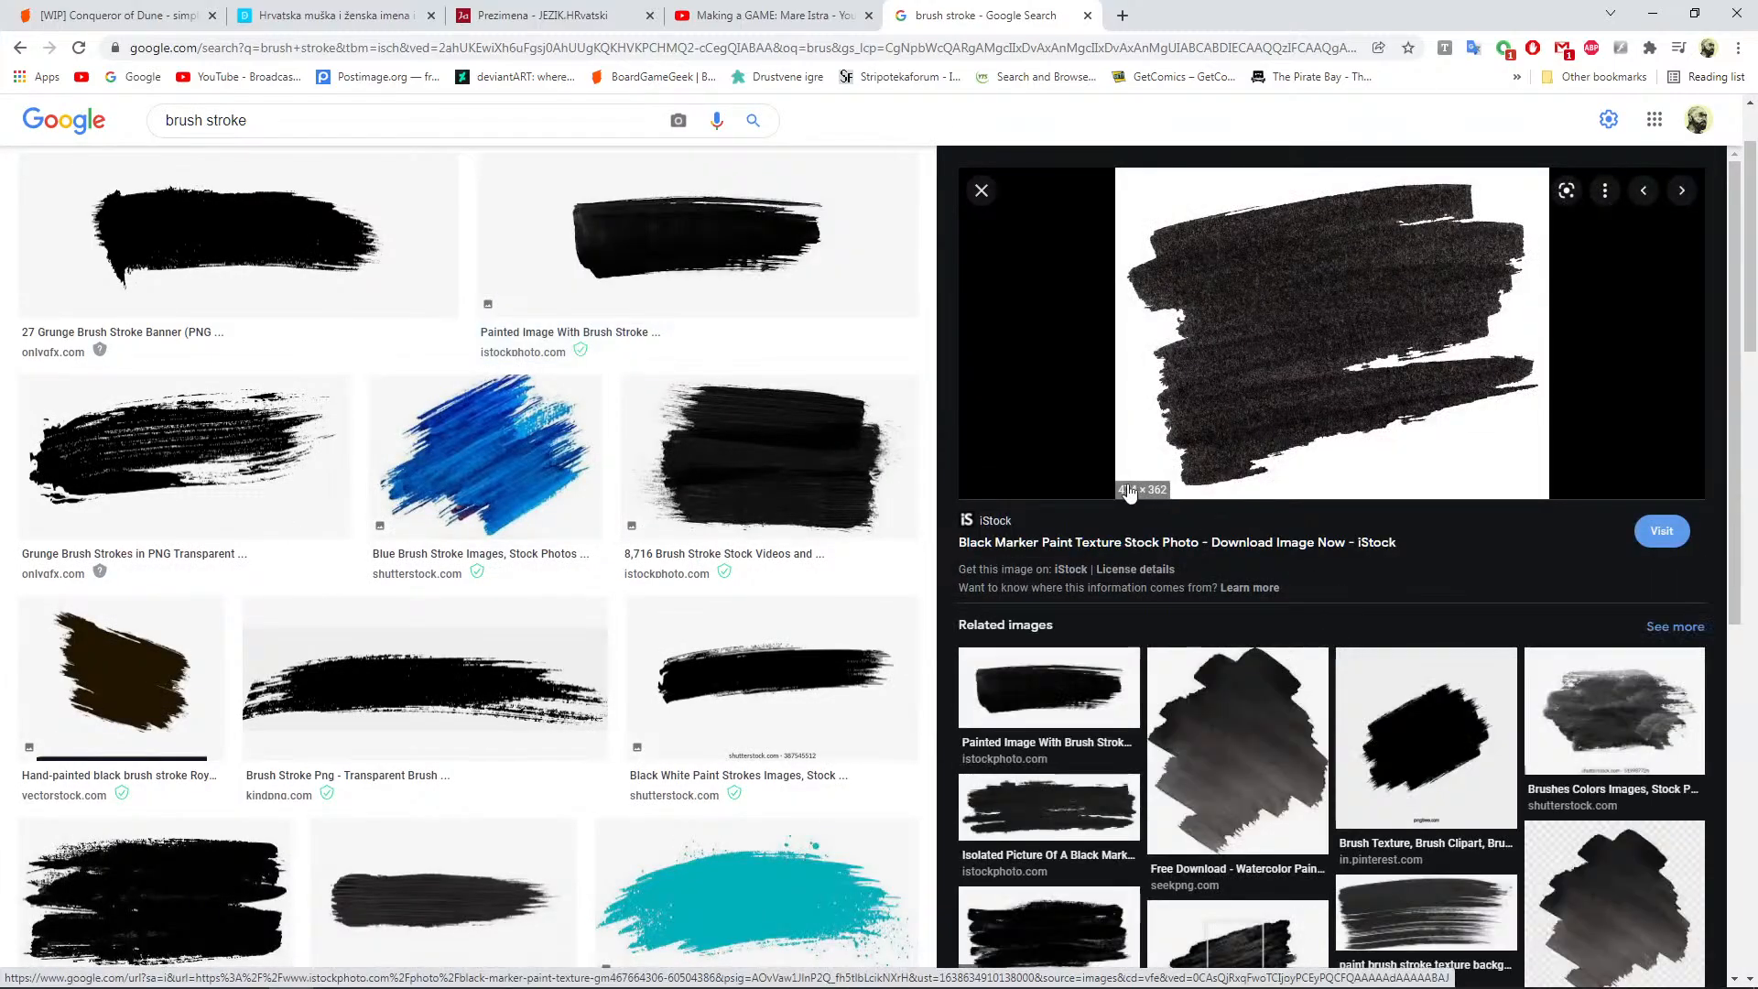
{"action": "left_click_drag", "start_coordinate": [1735, 401], "coordinate": [1738, 635]}
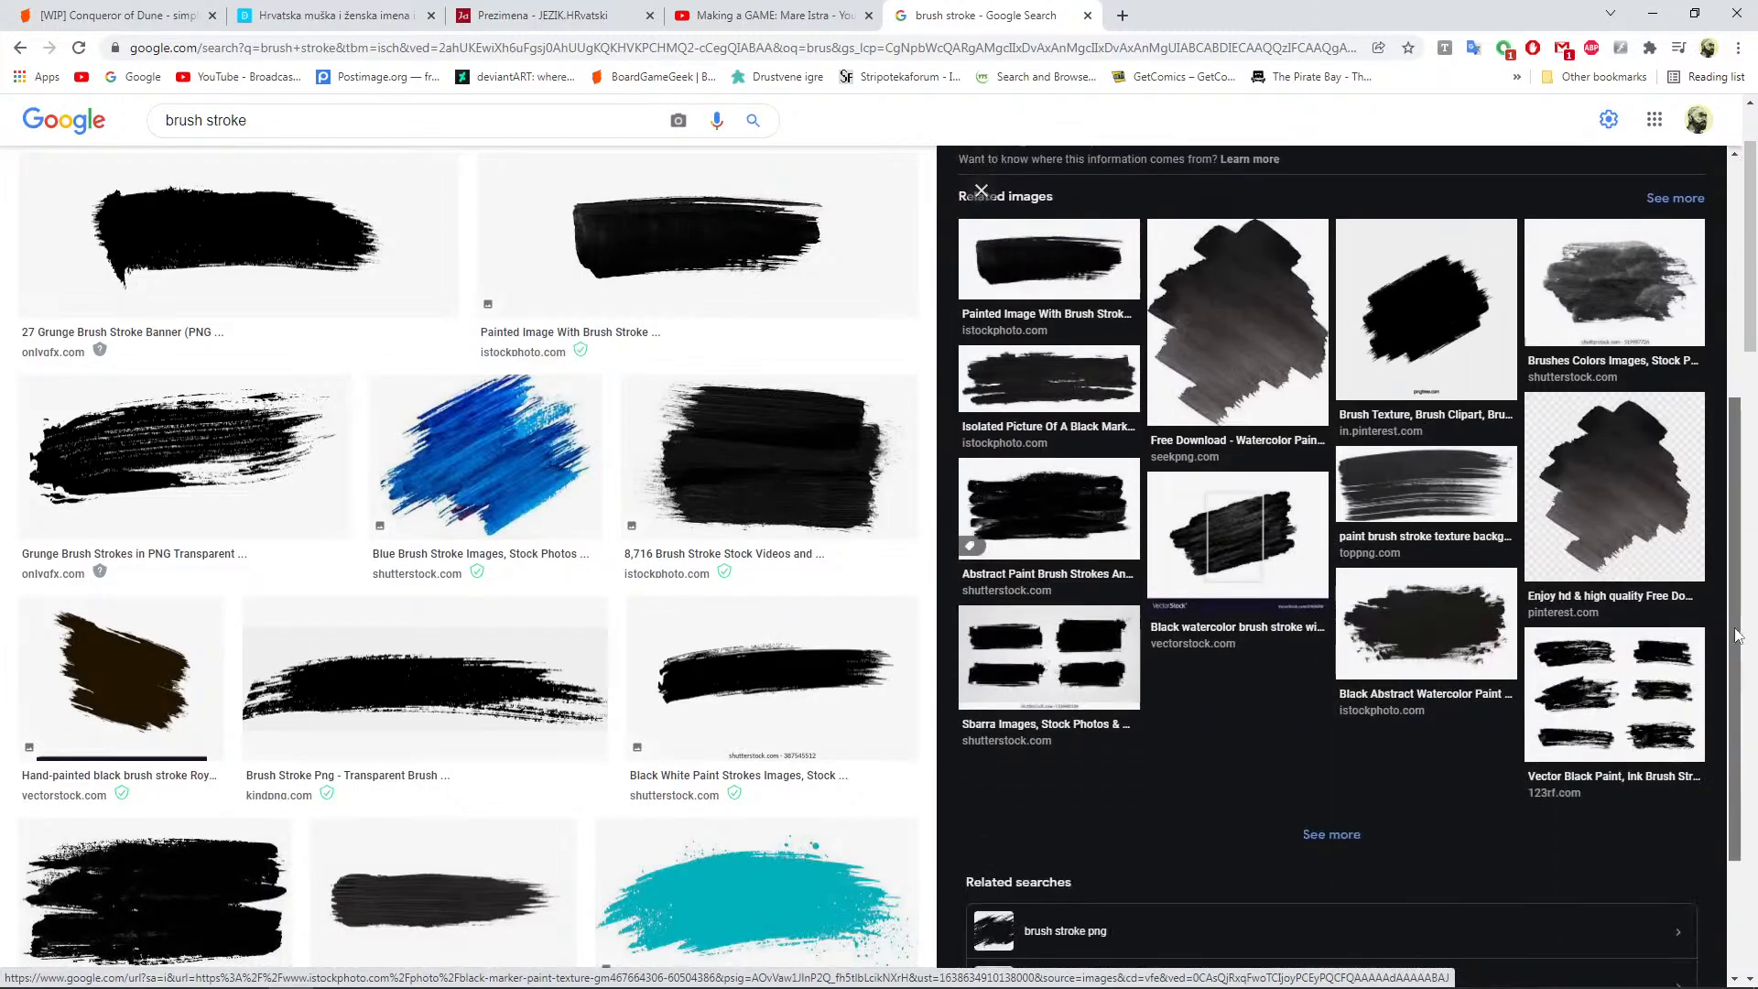
{"action": "left_click", "coordinate": [1401, 495]}
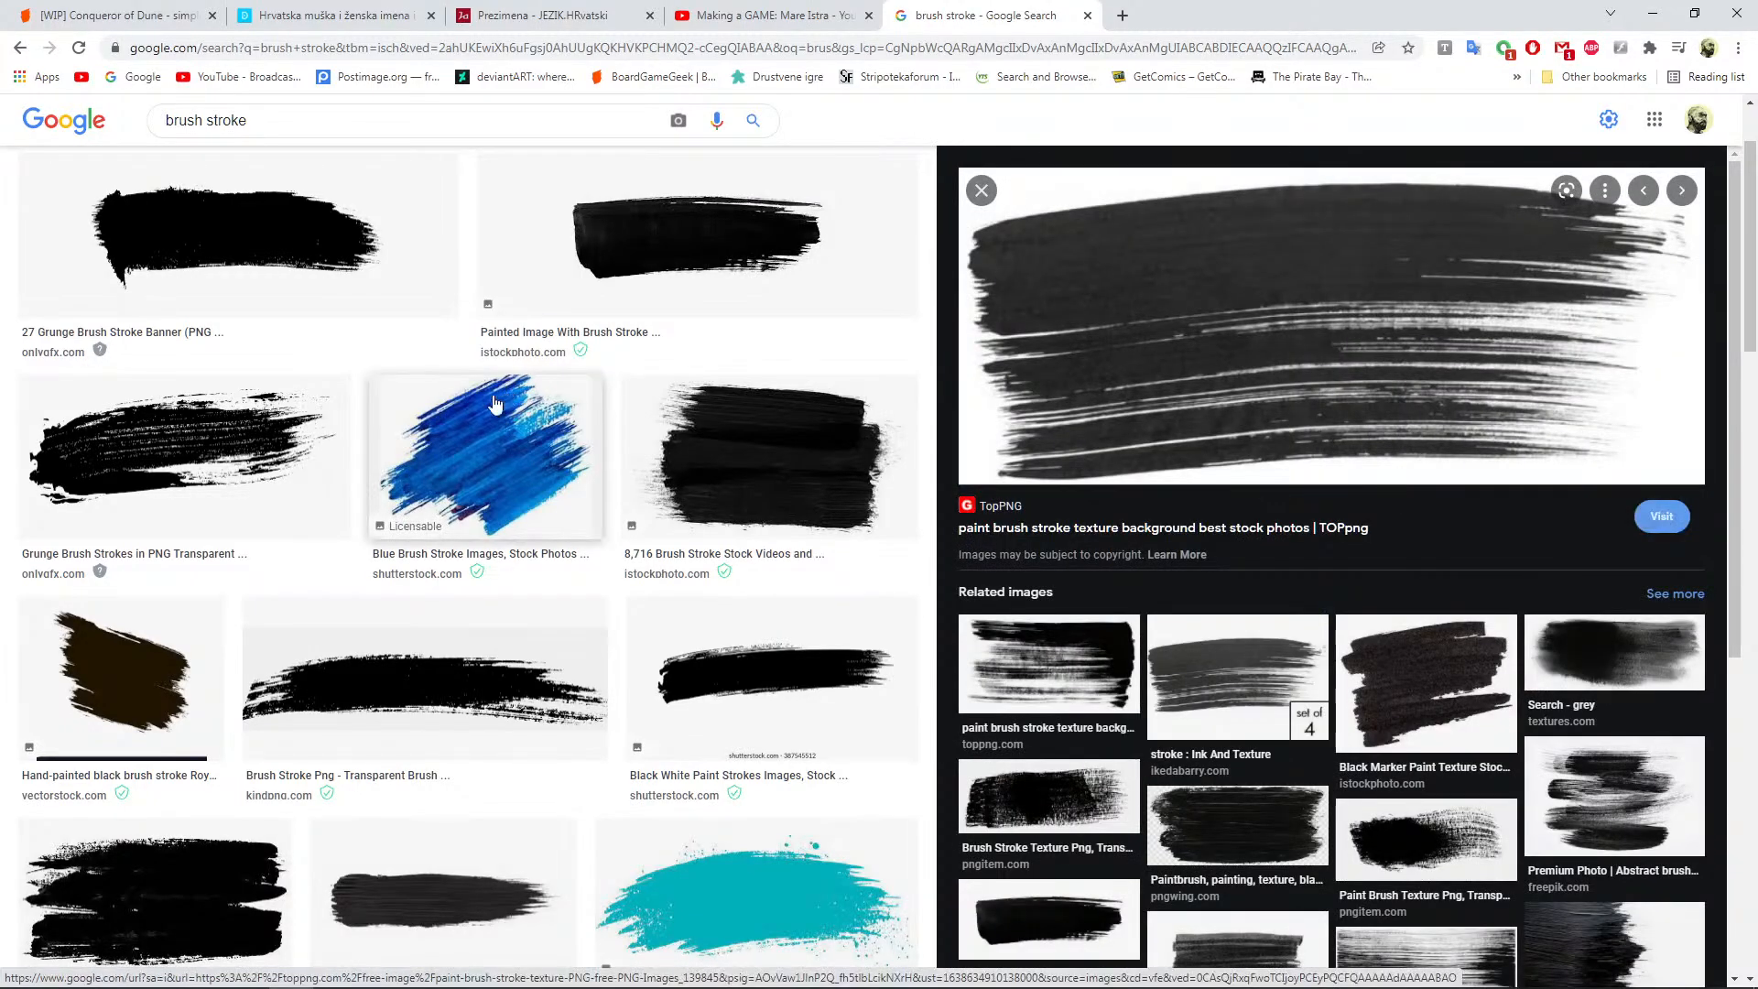
{"action": "scroll", "coordinate": [494, 403], "scroll_direction": "down", "scroll_amount": 3}
Choose the "Dry Brush Stroke PNG Image" from PNG All and start saving it to disk
{"action": "left_click", "coordinate": [155, 632]}
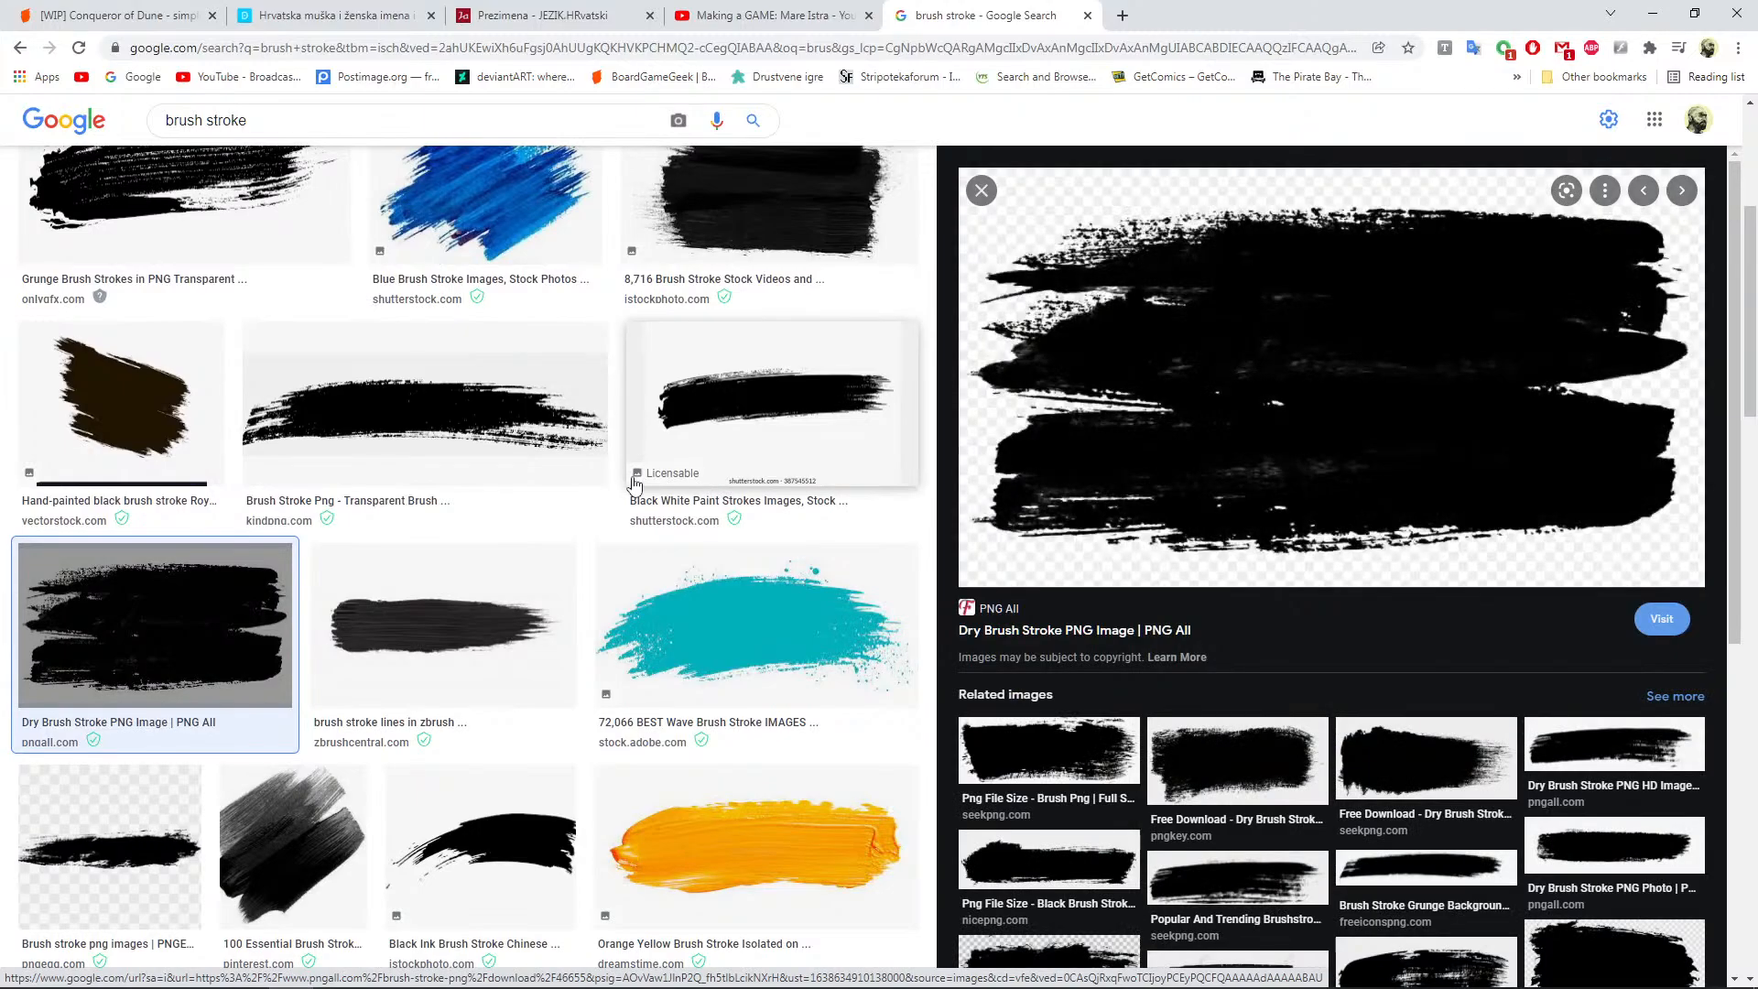
{"action": "right_click", "coordinate": [1245, 436]}
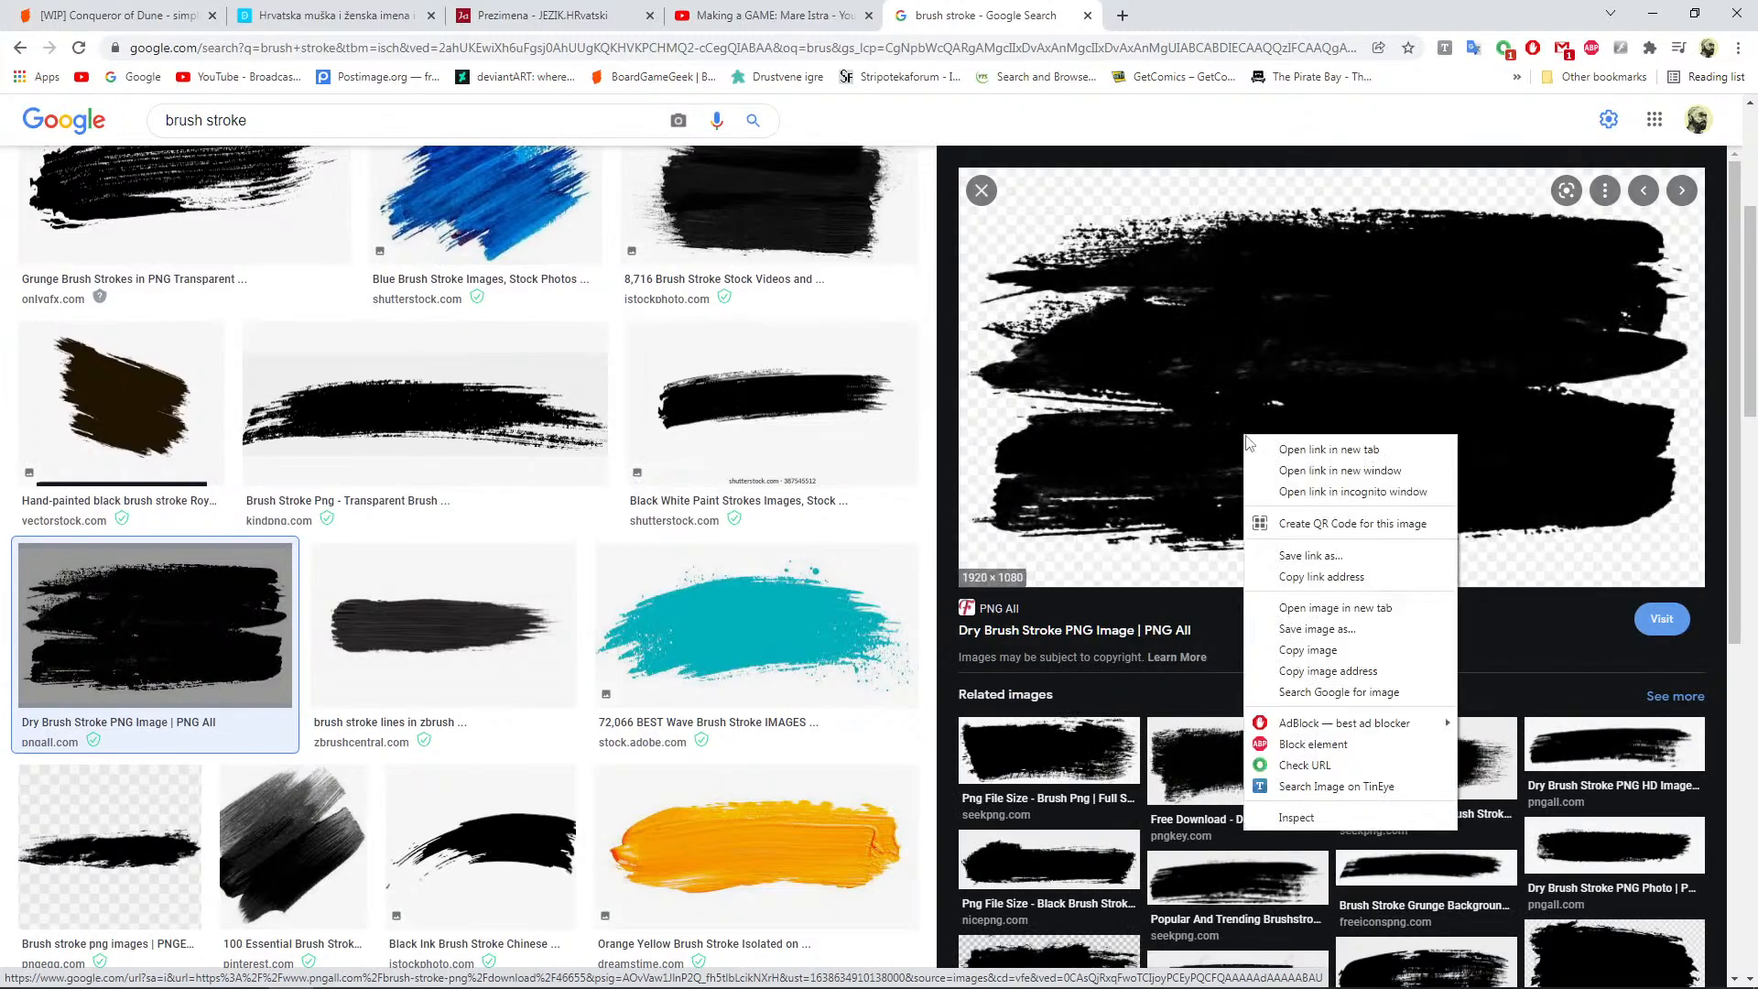
{"action": "left_click", "coordinate": [1328, 630]}
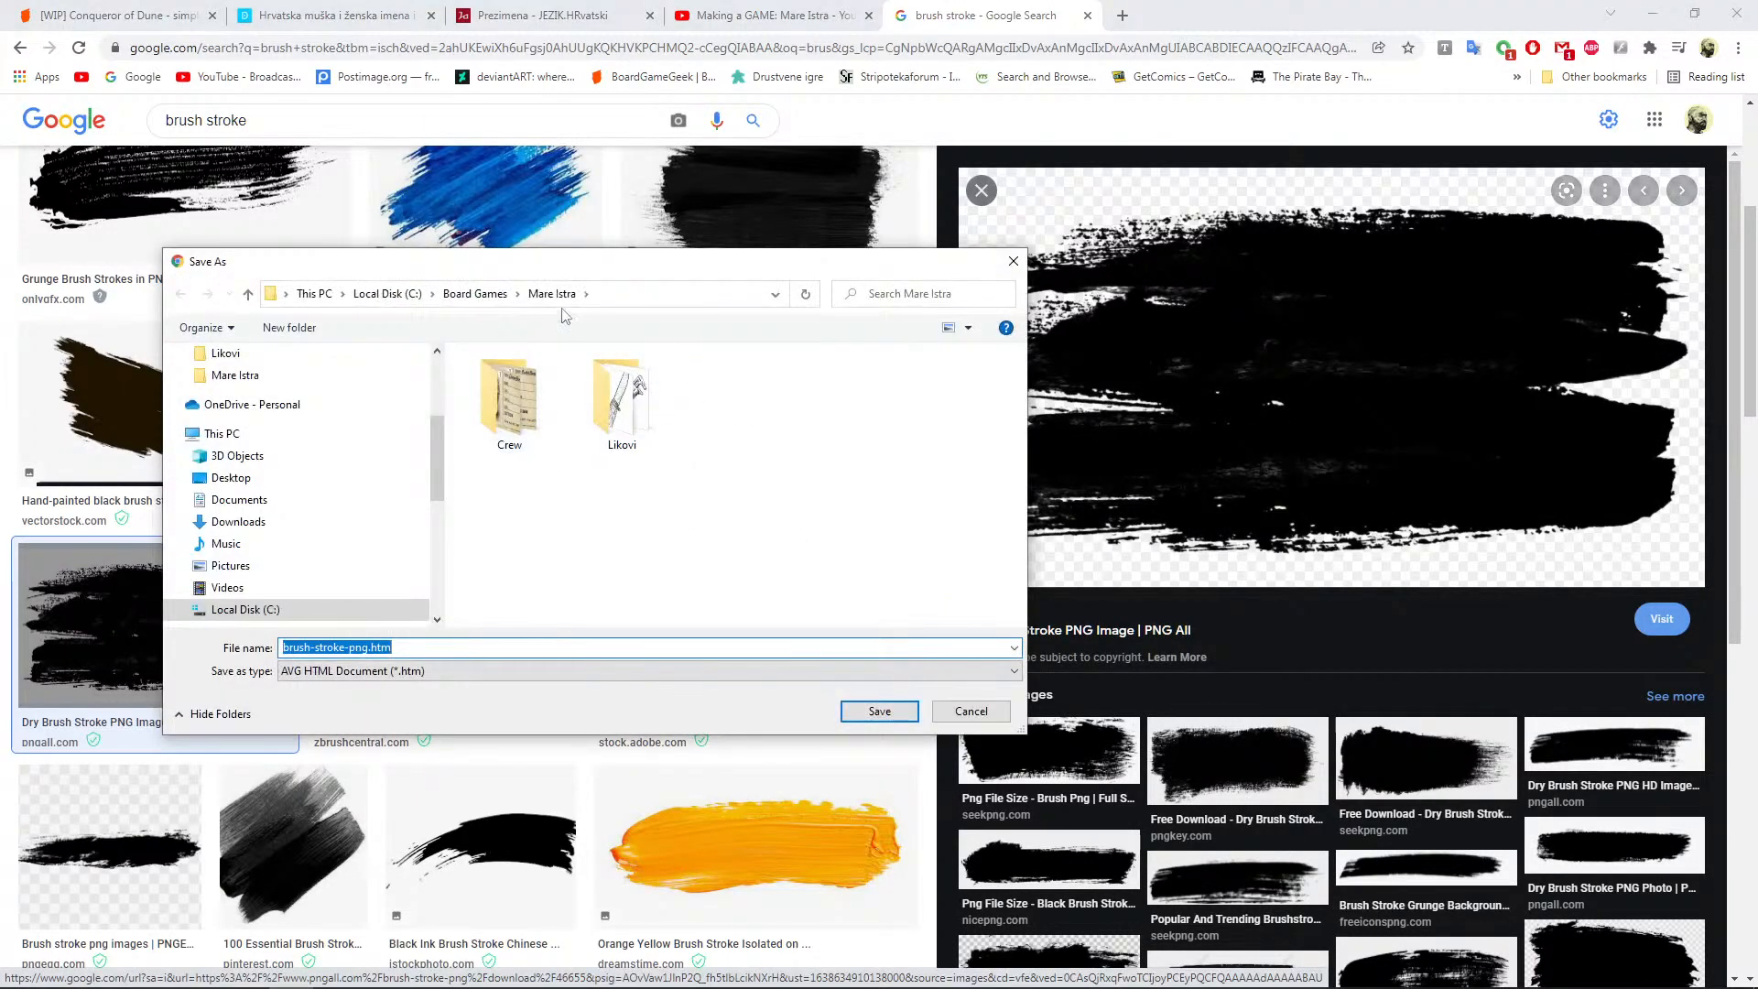
Save the download as "brush-stroke-png" with the All Files type in the Likovi folder under Board Games > Mare Istra
{"action": "left_click", "coordinate": [495, 294]}
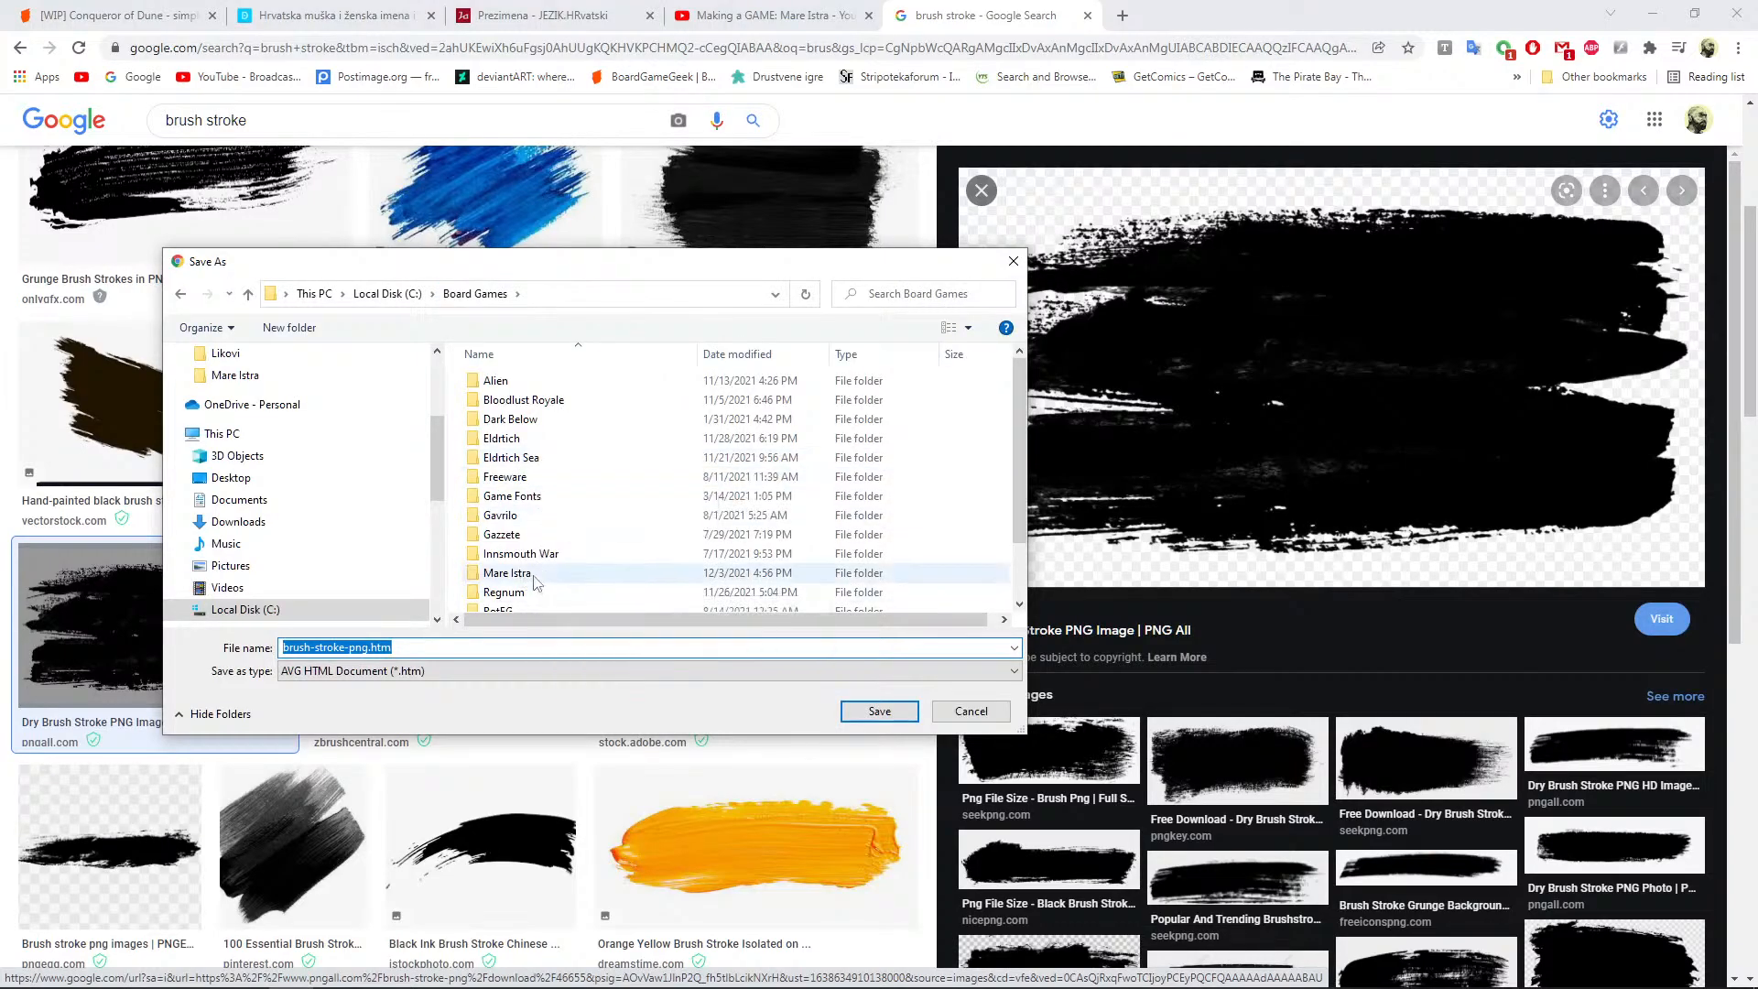
{"action": "double_click", "coordinate": [507, 574]}
{"action": "double_click", "coordinate": [511, 404]}
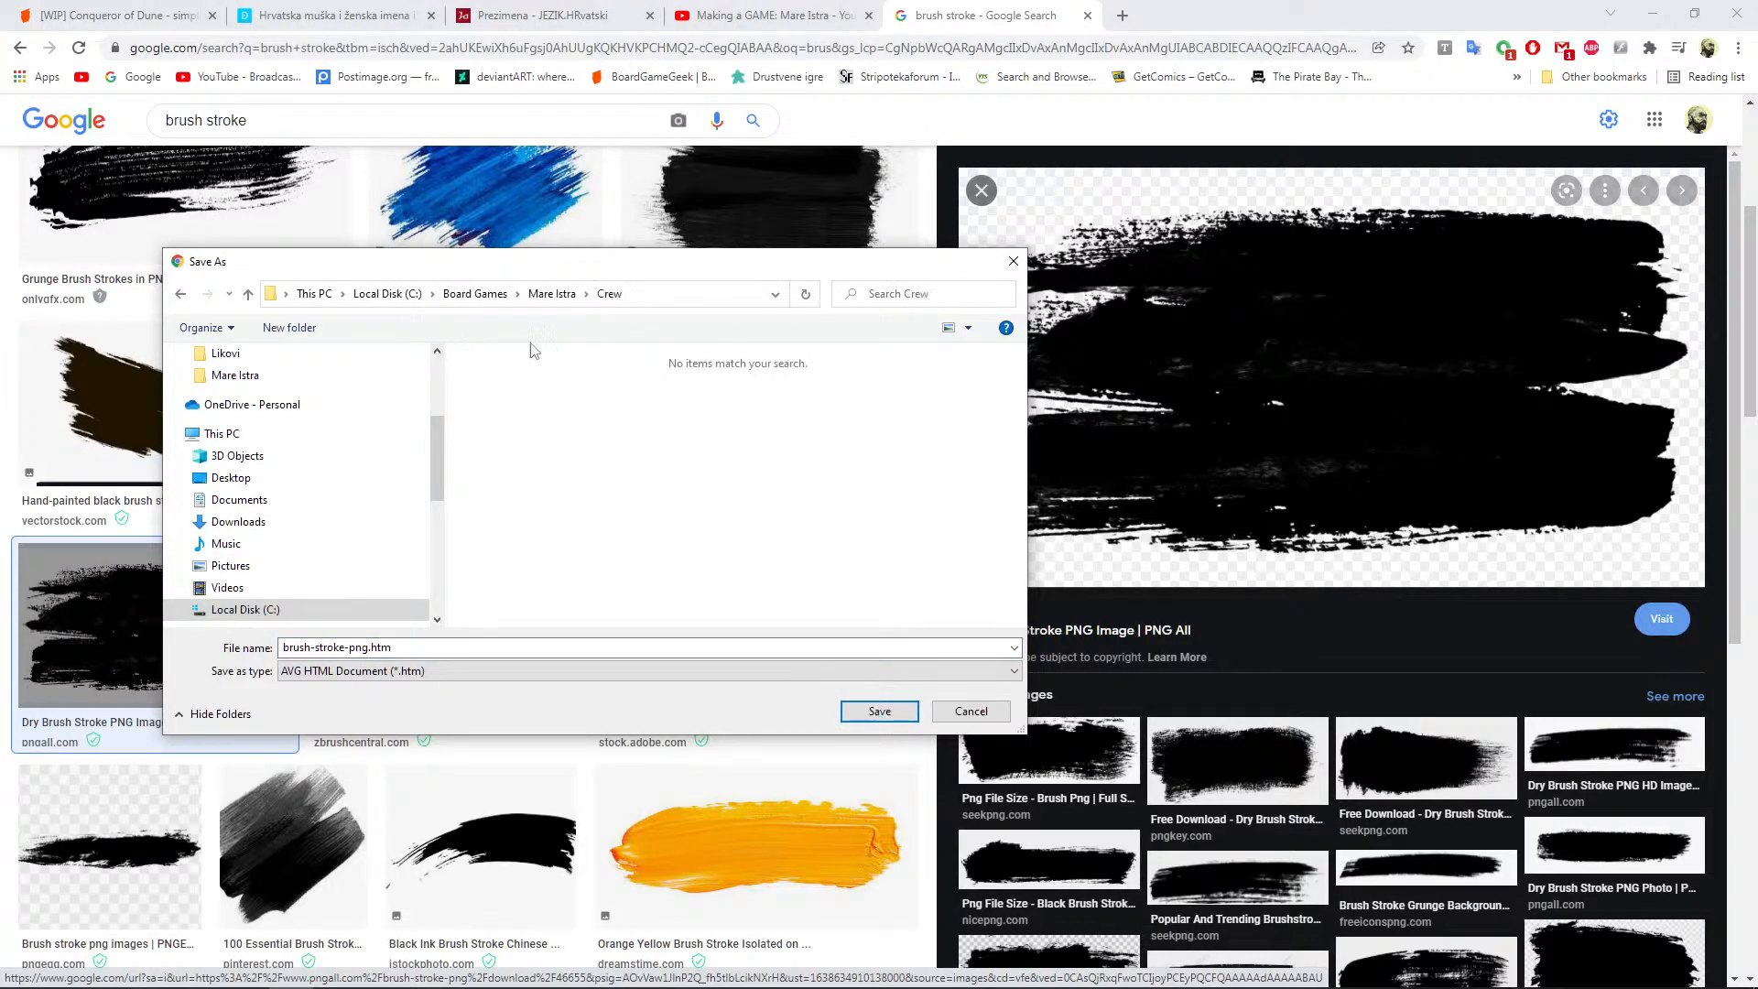
{"action": "left_click", "coordinate": [475, 294]}
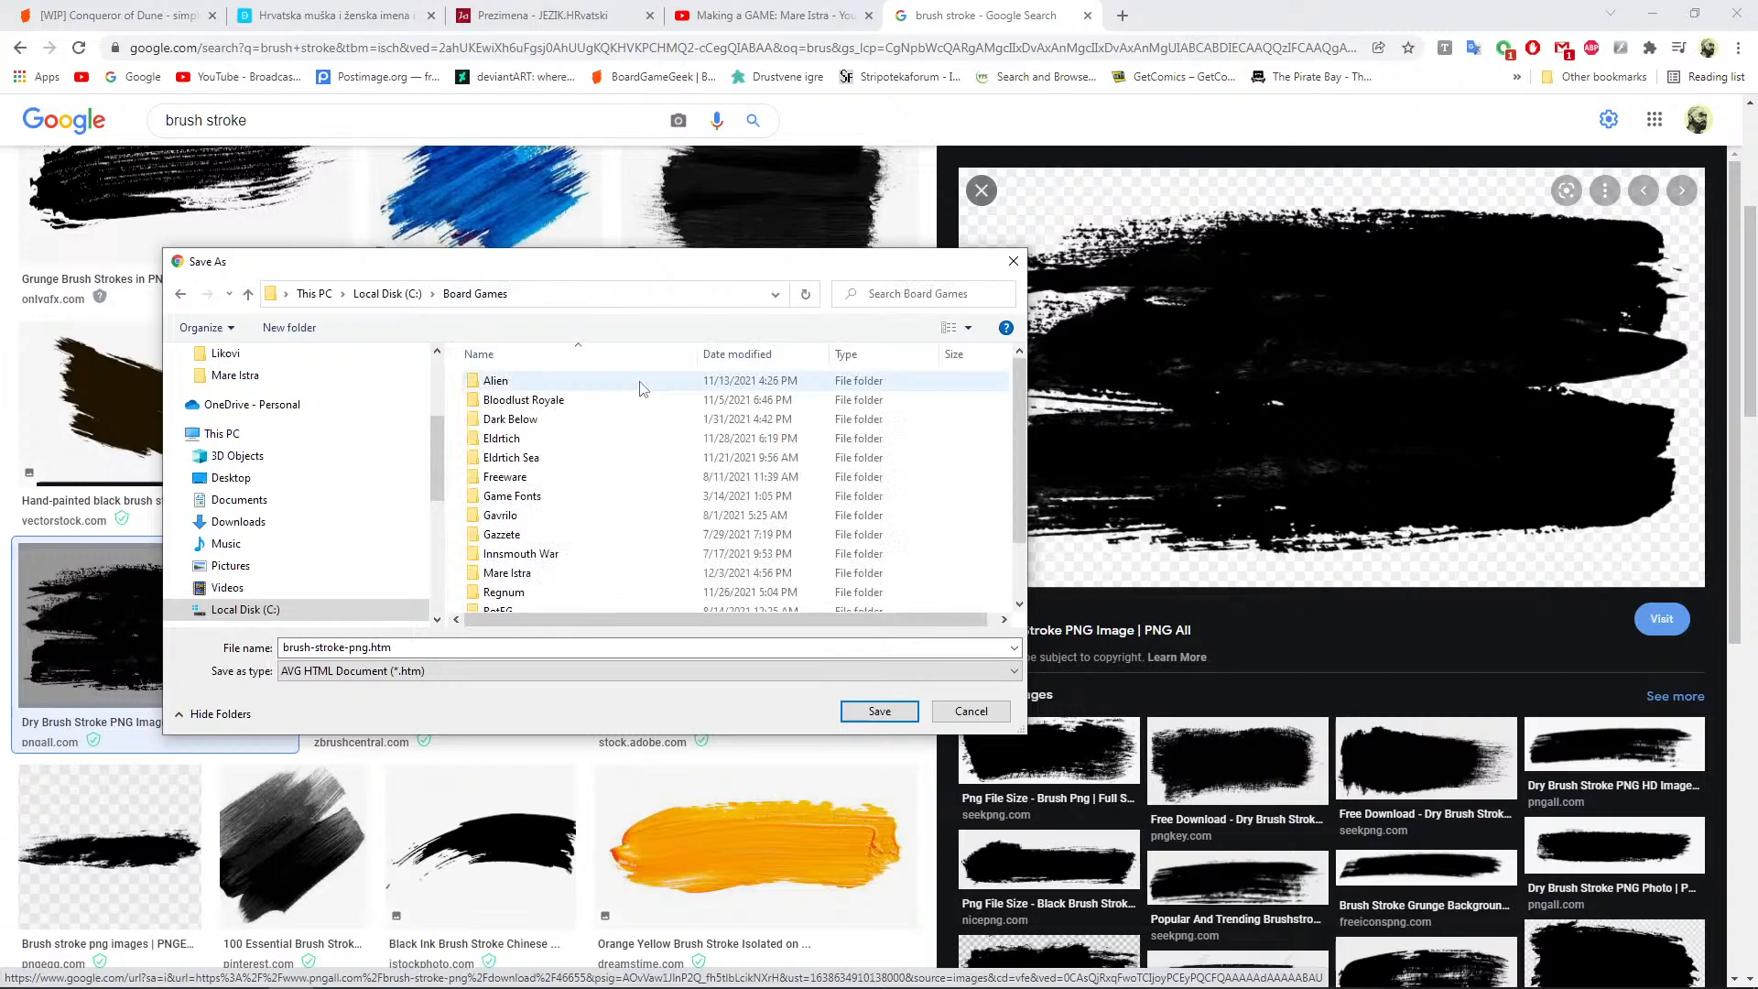
{"action": "double_click", "coordinate": [506, 574]}
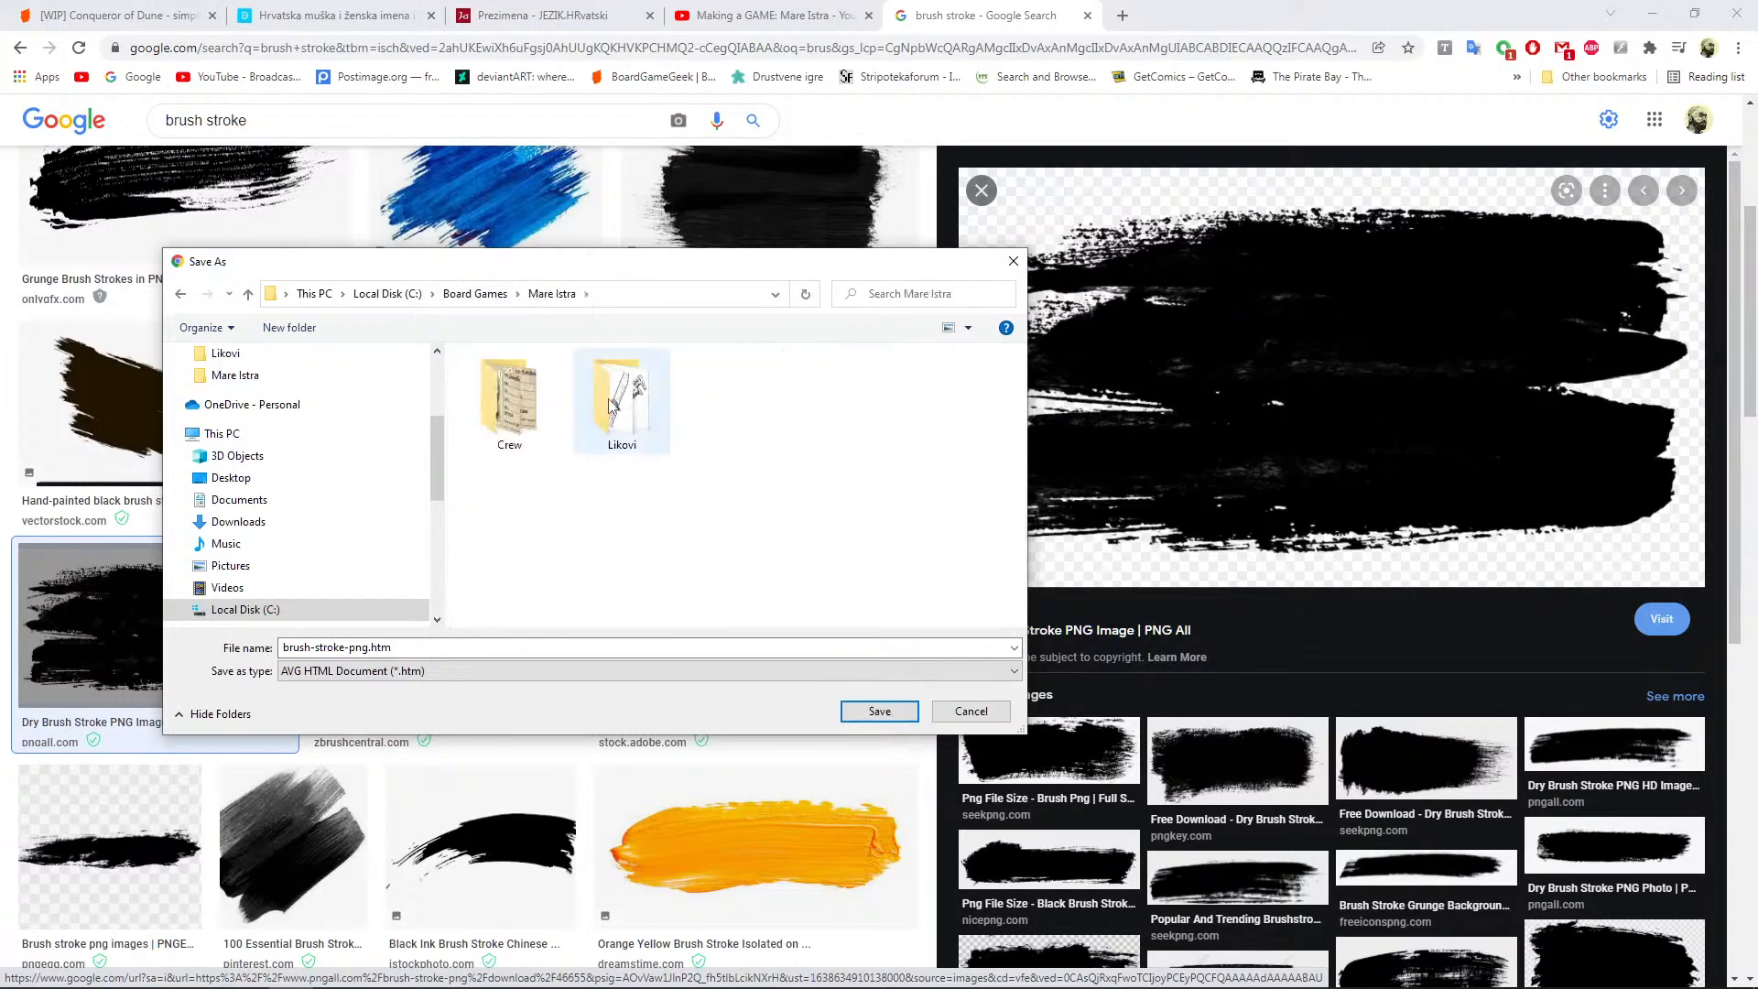
{"action": "double_click", "coordinate": [610, 404]}
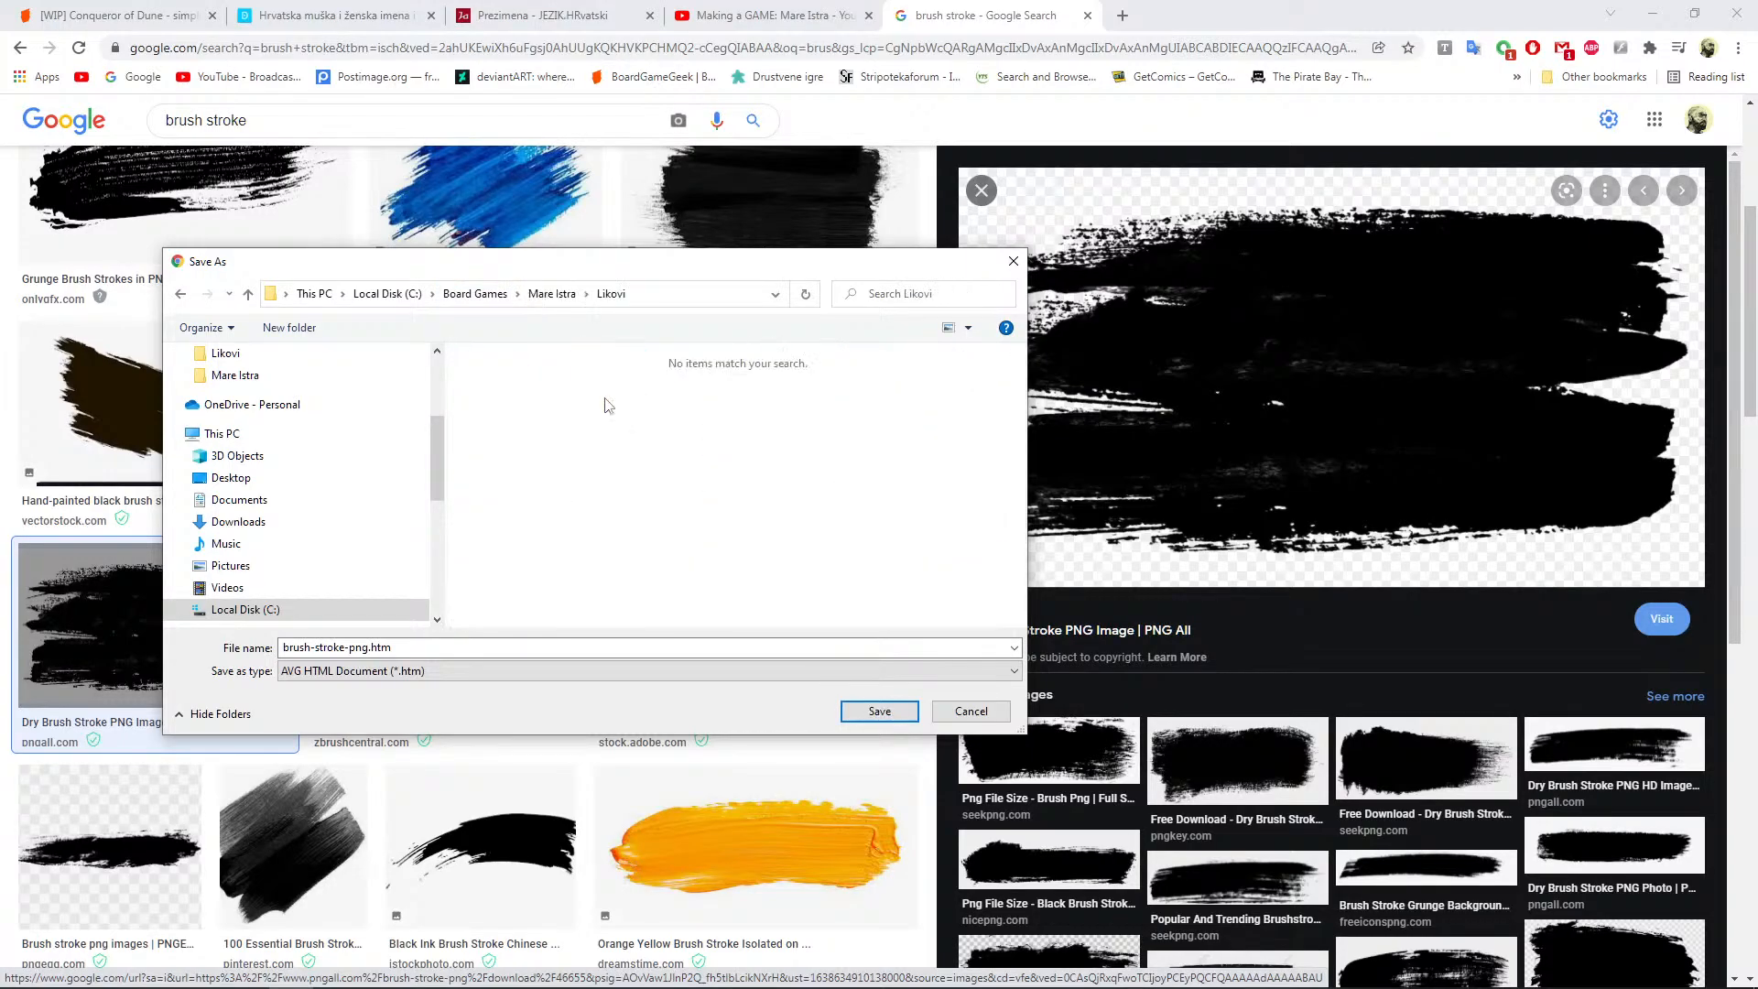
{"action": "left_click", "coordinate": [471, 674]}
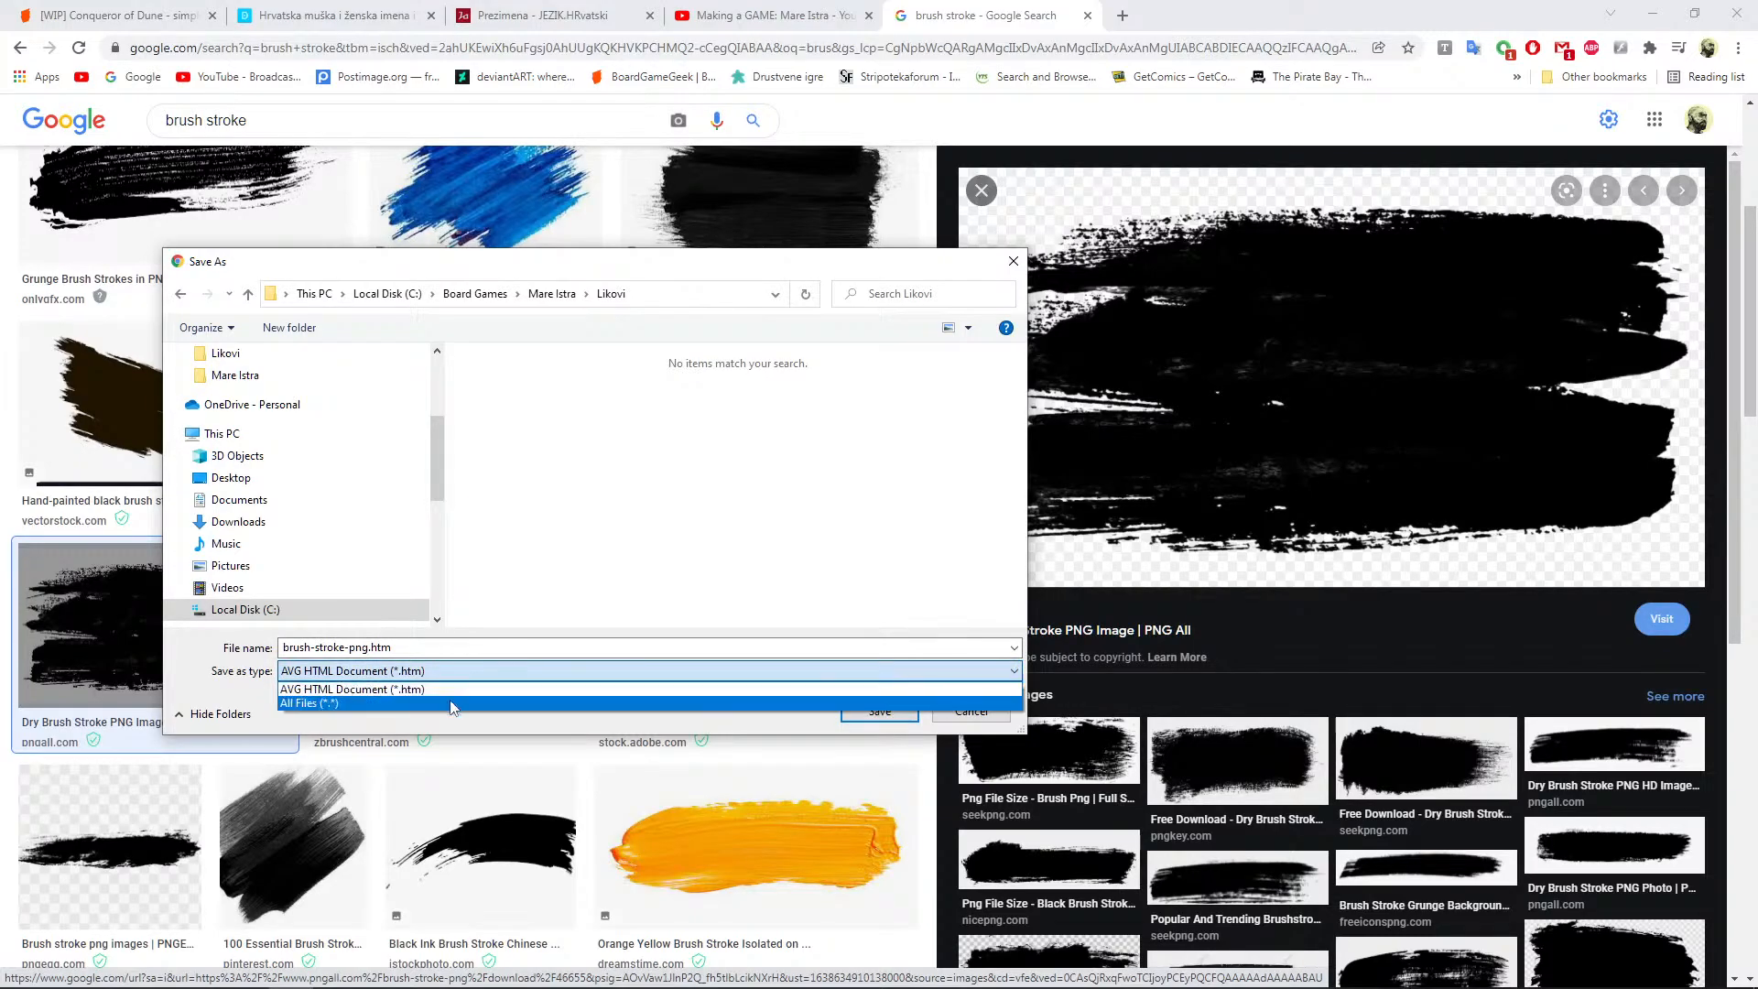
{"action": "left_click", "coordinate": [450, 703]}
{"action": "left_click_drag", "start_coordinate": [403, 648], "coordinate": [377, 649]}
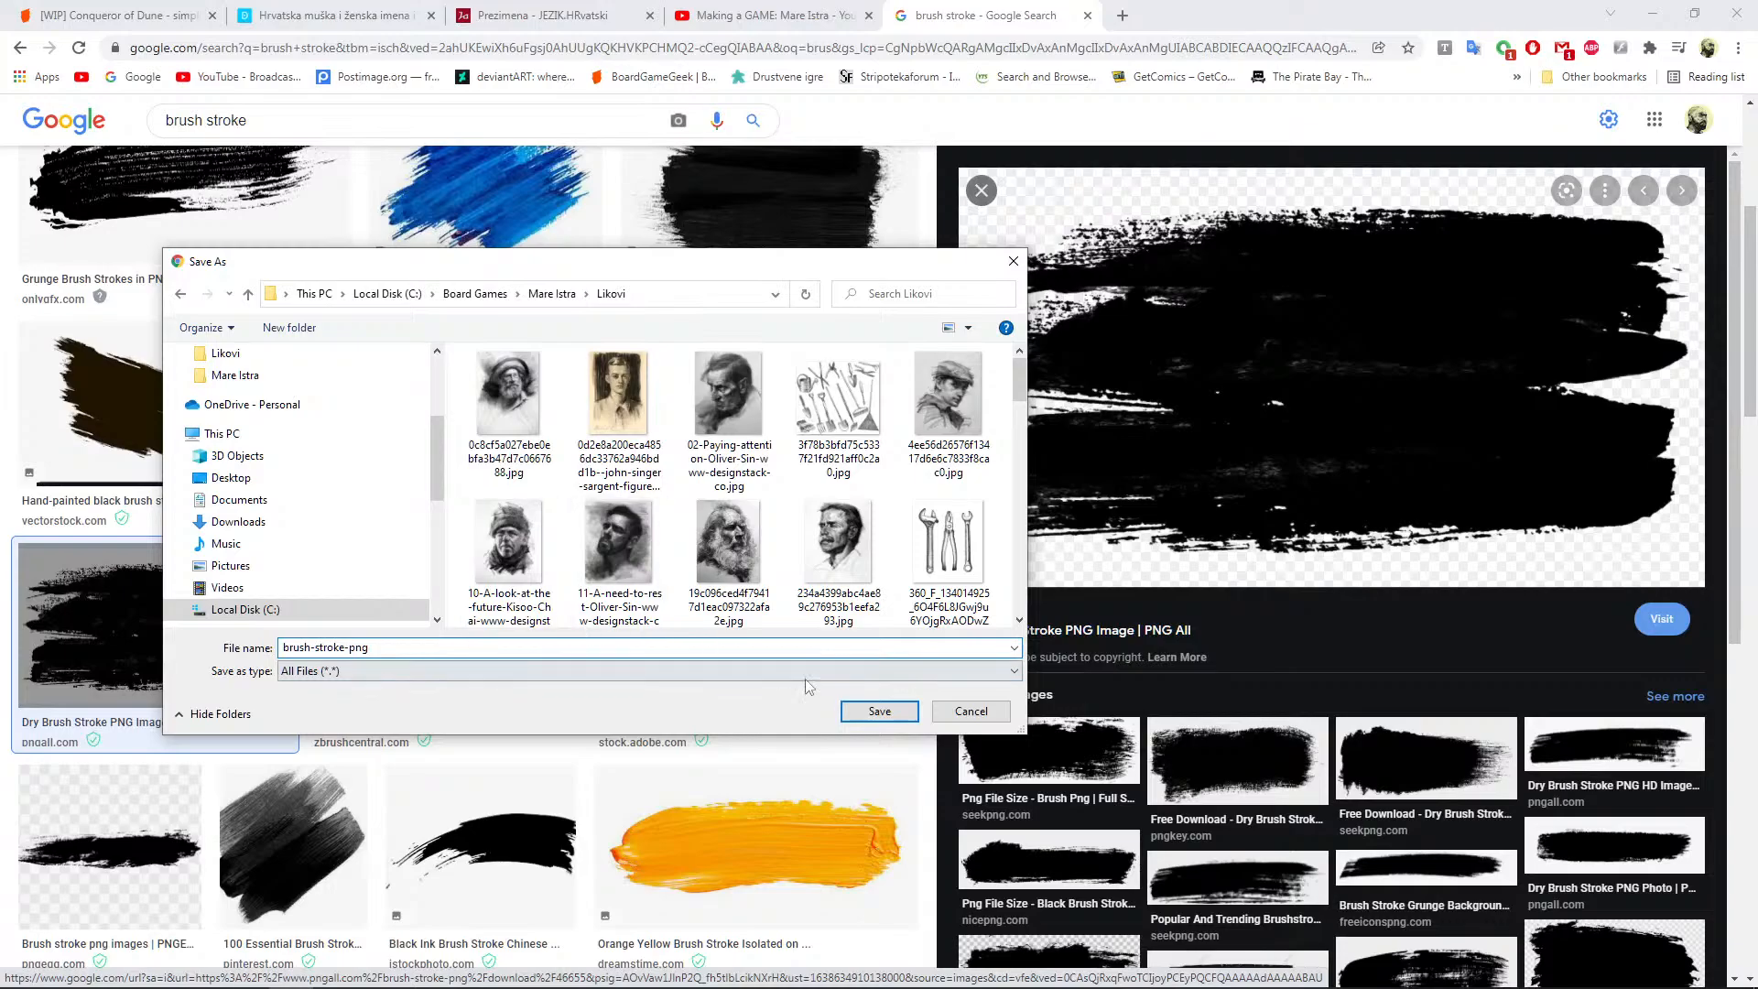
{"action": "left_click", "coordinate": [880, 711]}
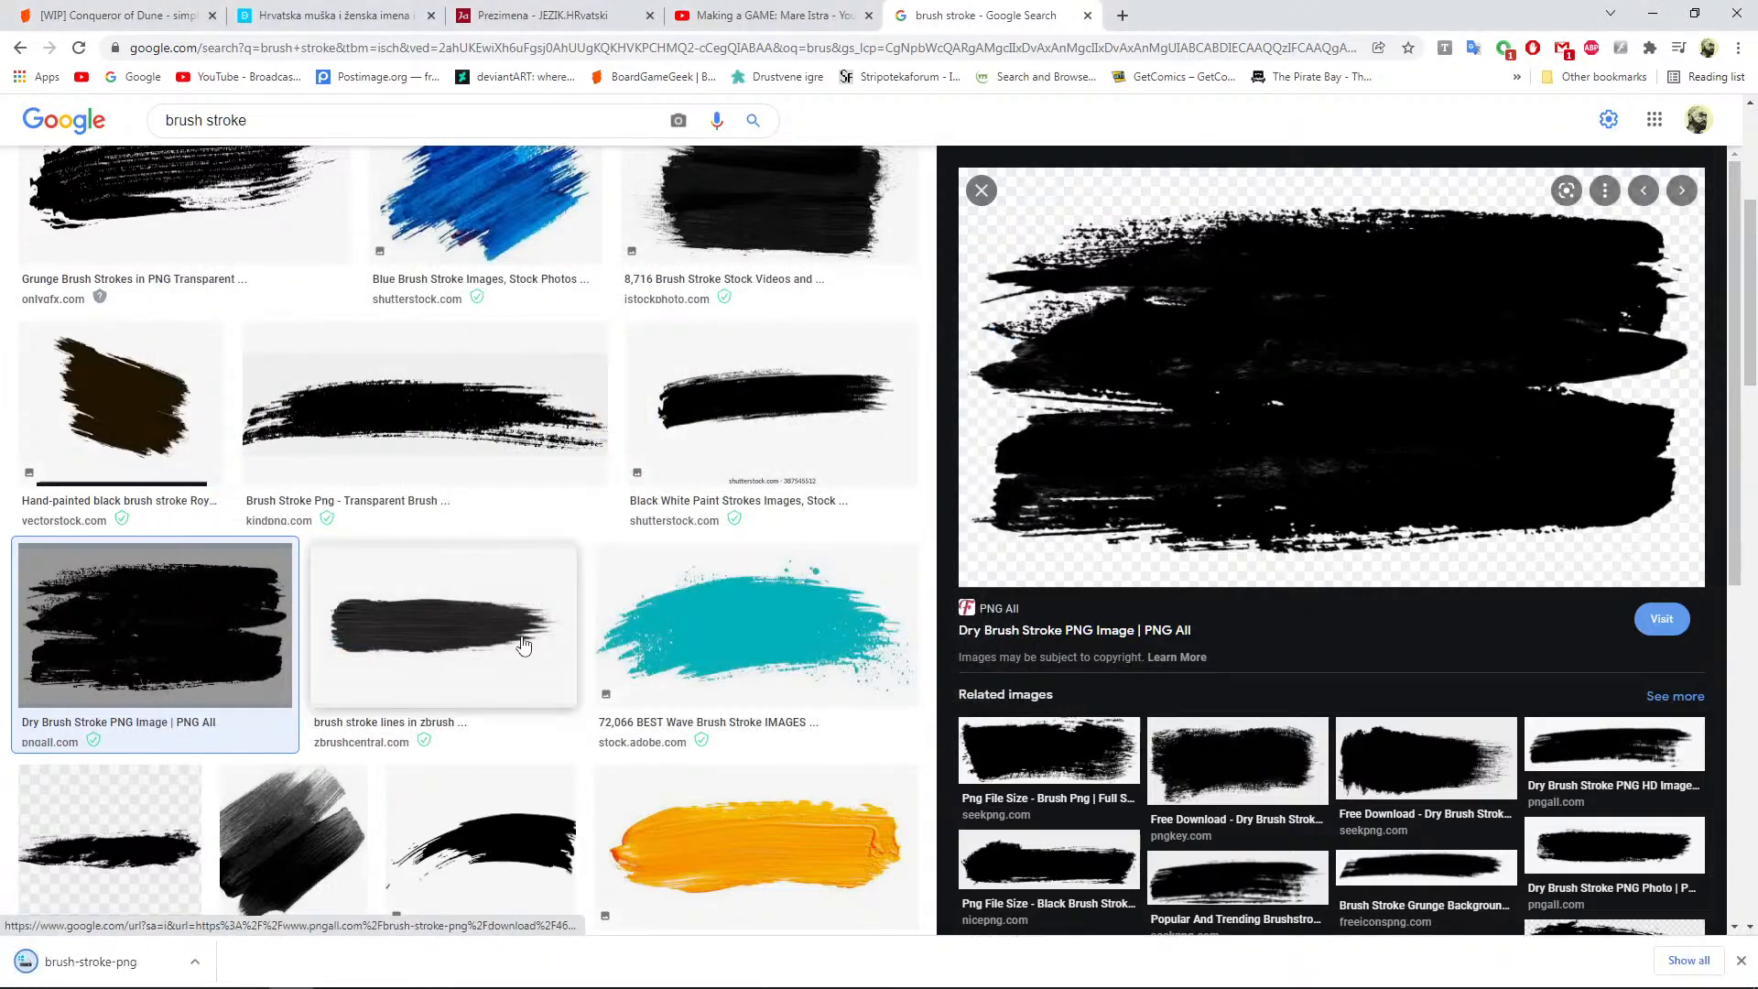
{"action": "left_click", "coordinate": [560, 969]}
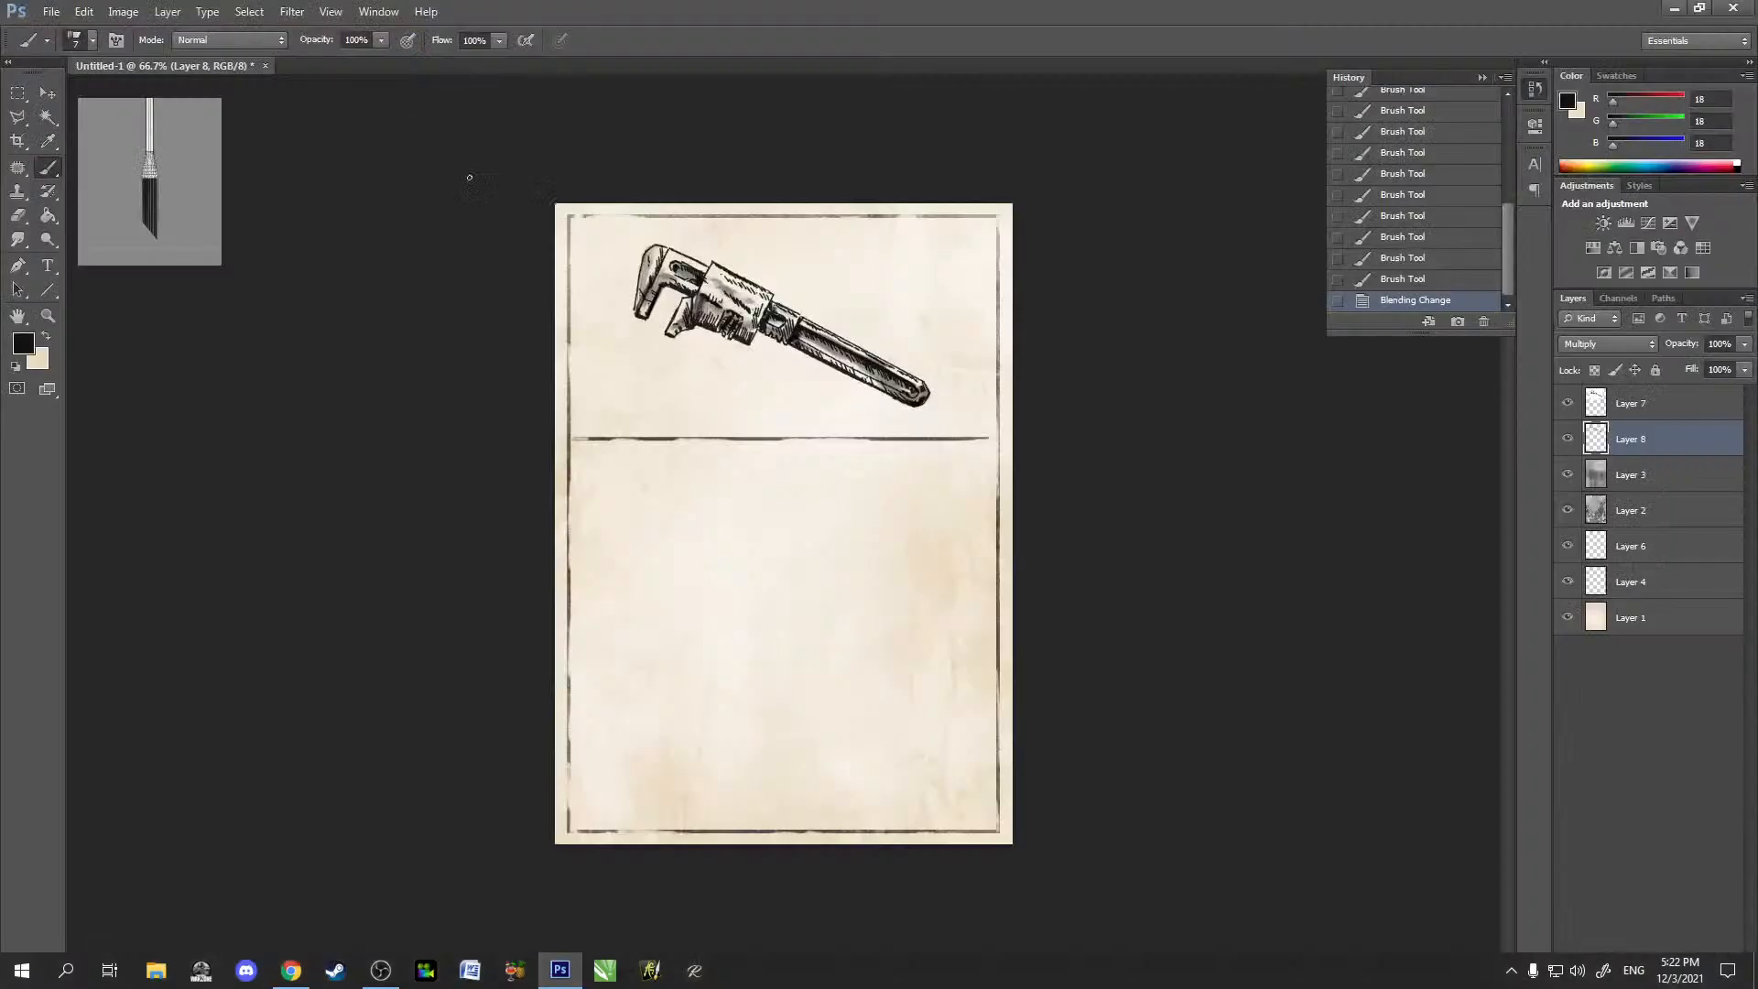
{"action": "left_click", "coordinate": [50, 11]}
{"action": "left_click", "coordinate": [55, 46]}
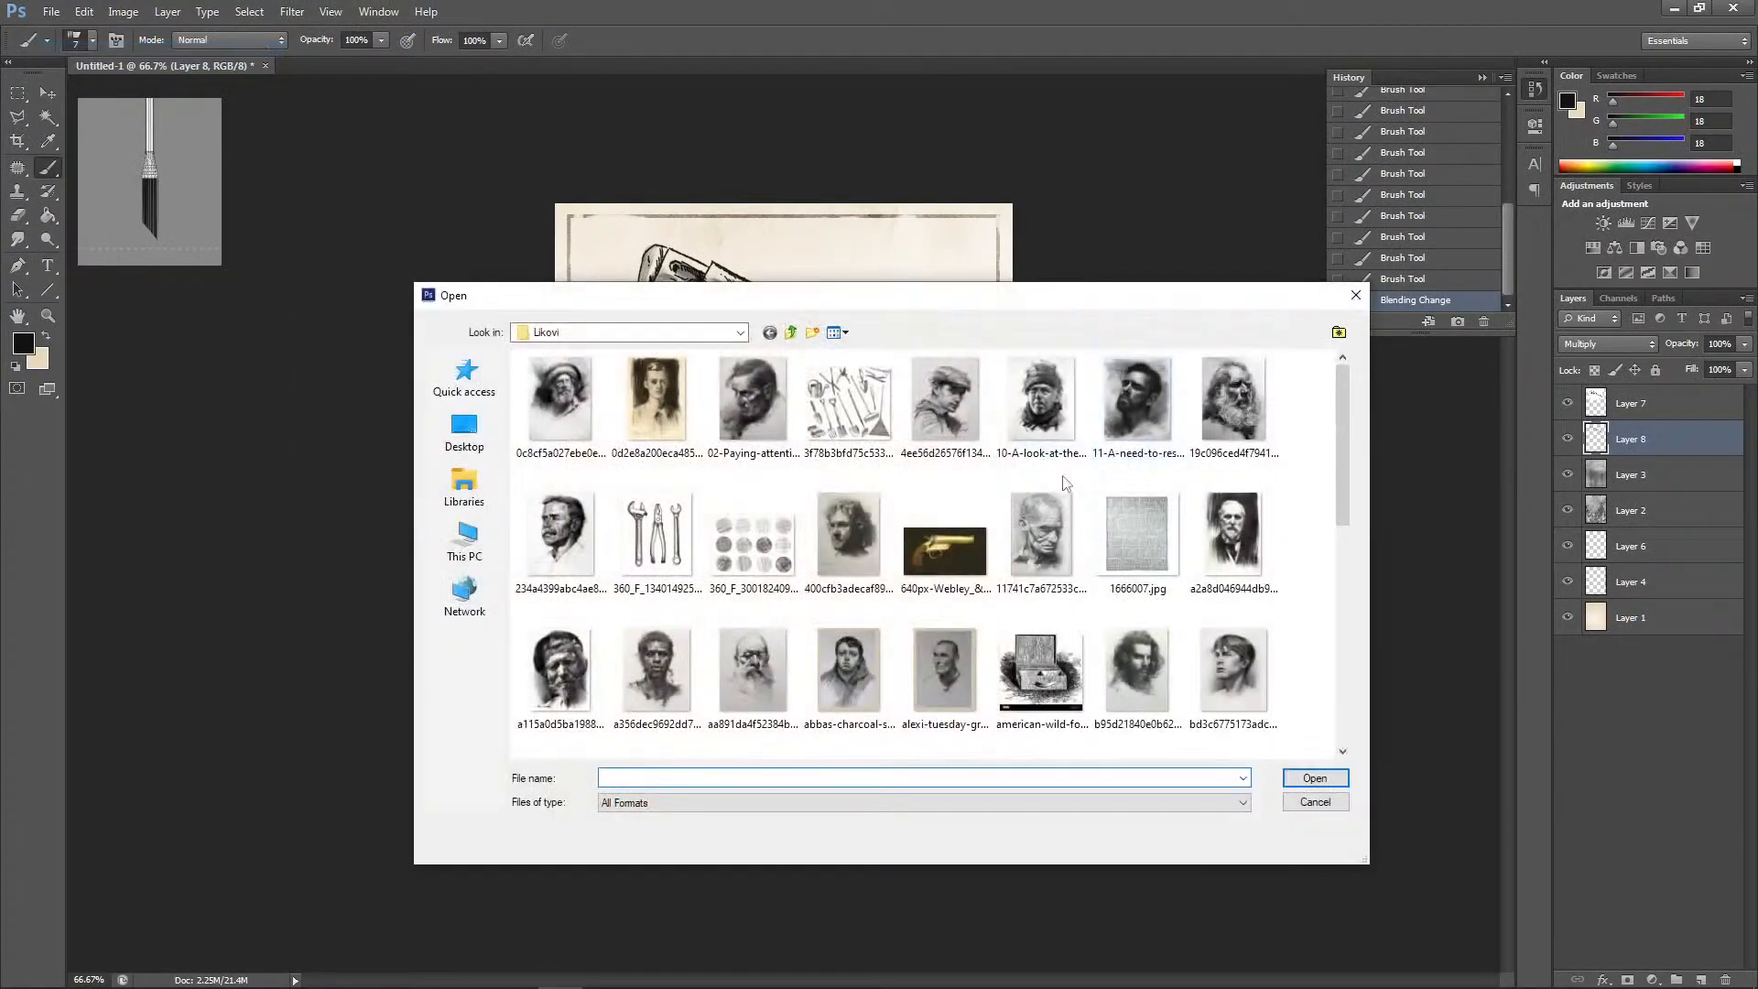
{"action": "left_click_drag", "start_coordinate": [1341, 417], "coordinate": [1333, 588]}
{"action": "left_click", "coordinate": [586, 499]}
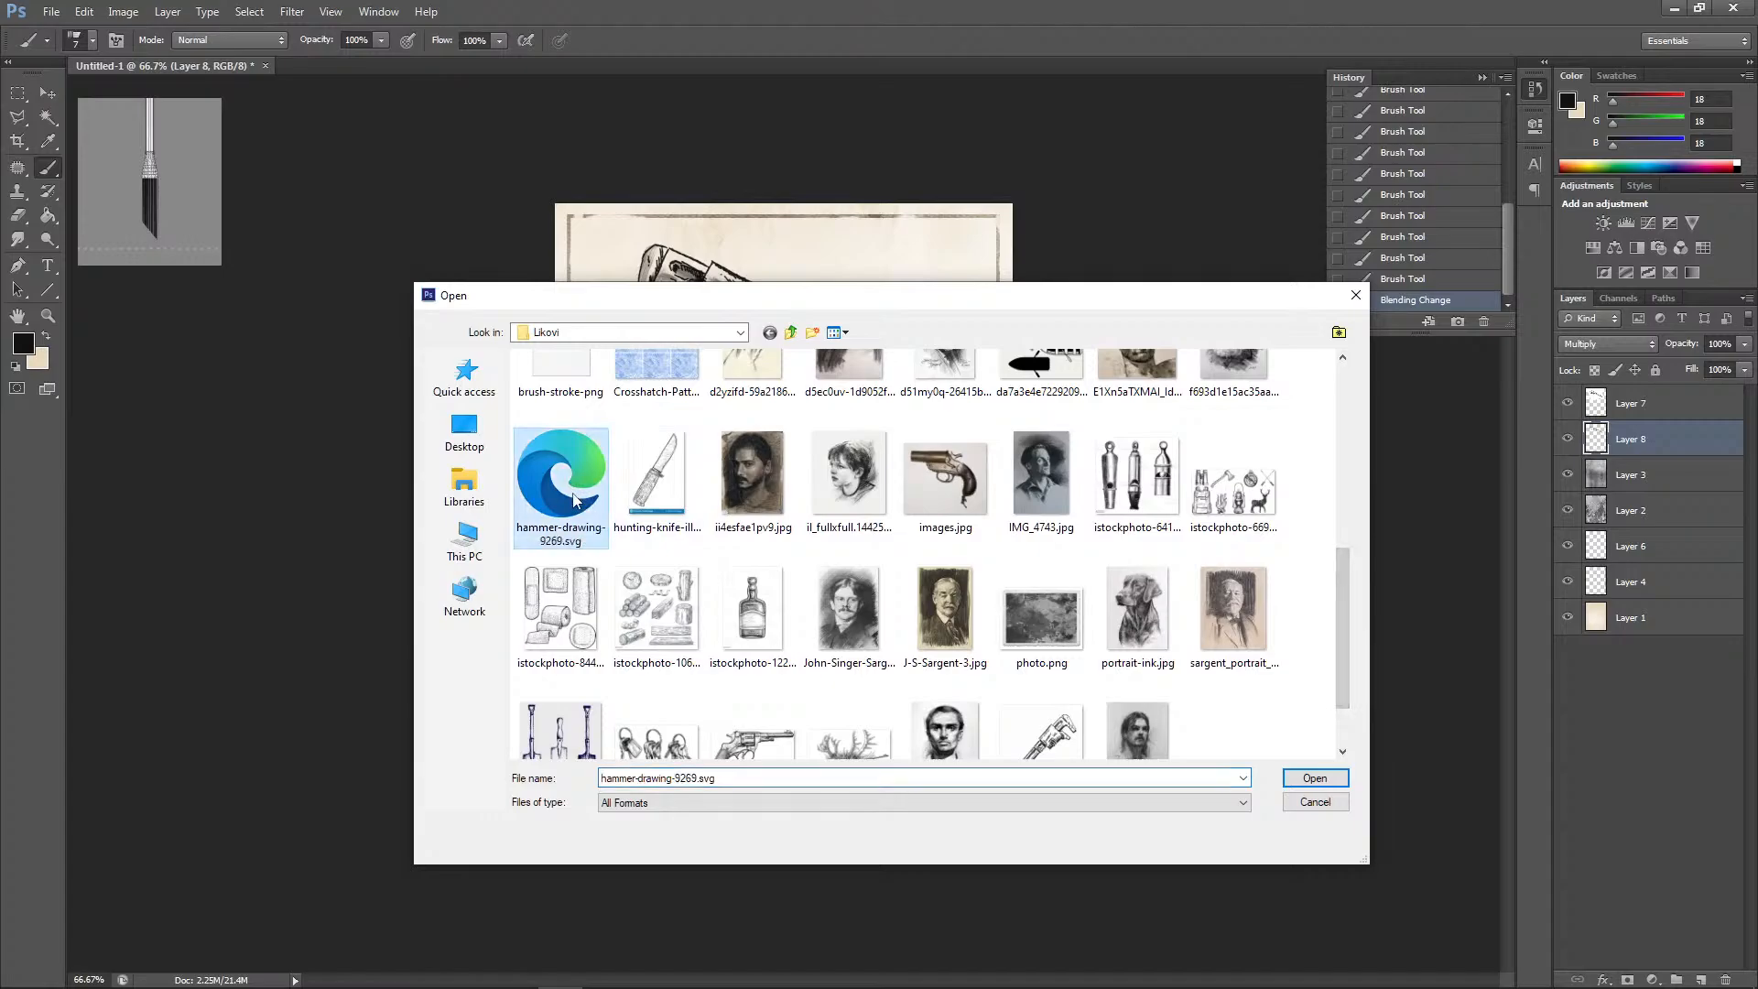
{"action": "left_click_drag", "start_coordinate": [1337, 649], "coordinate": [1332, 693]}
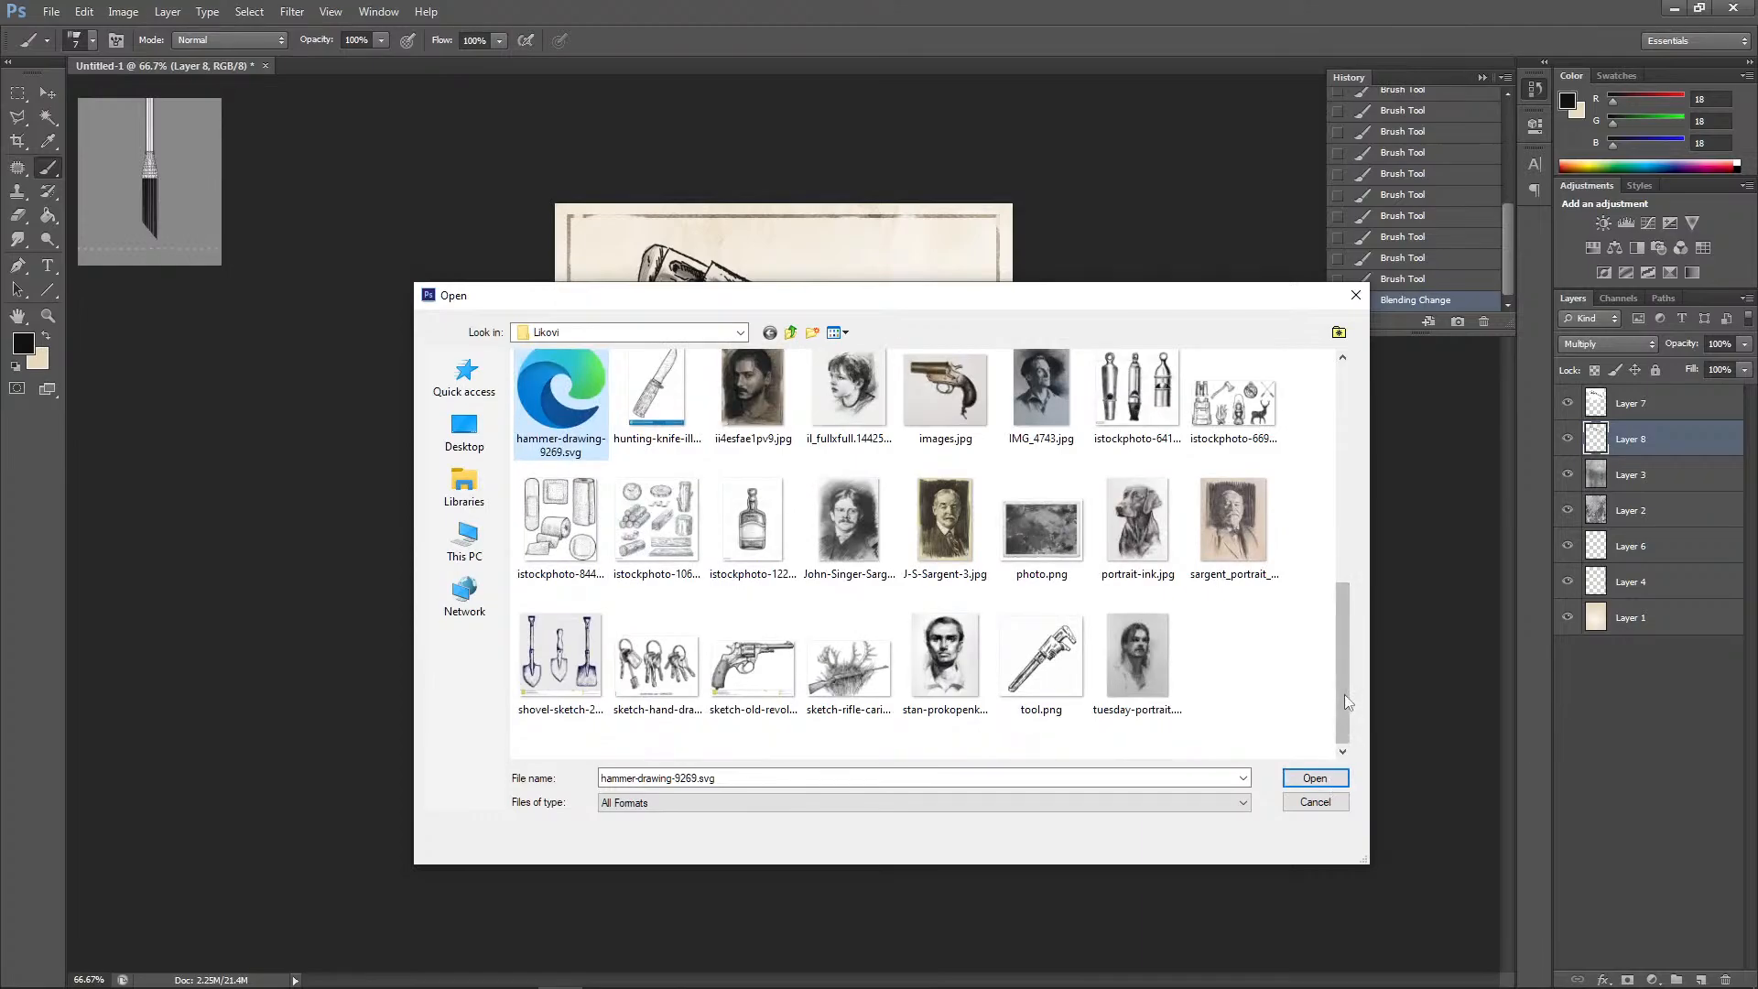
{"action": "mouse_move", "coordinate": [1344, 694]}
{"action": "left_mouse_down"}
{"action": "mouse_move", "coordinate": [1330, 447]}
{"action": "mouse_move", "coordinate": [1359, 720]}
{"action": "left_mouse_up"}
{"action": "left_click", "coordinate": [1318, 801]}
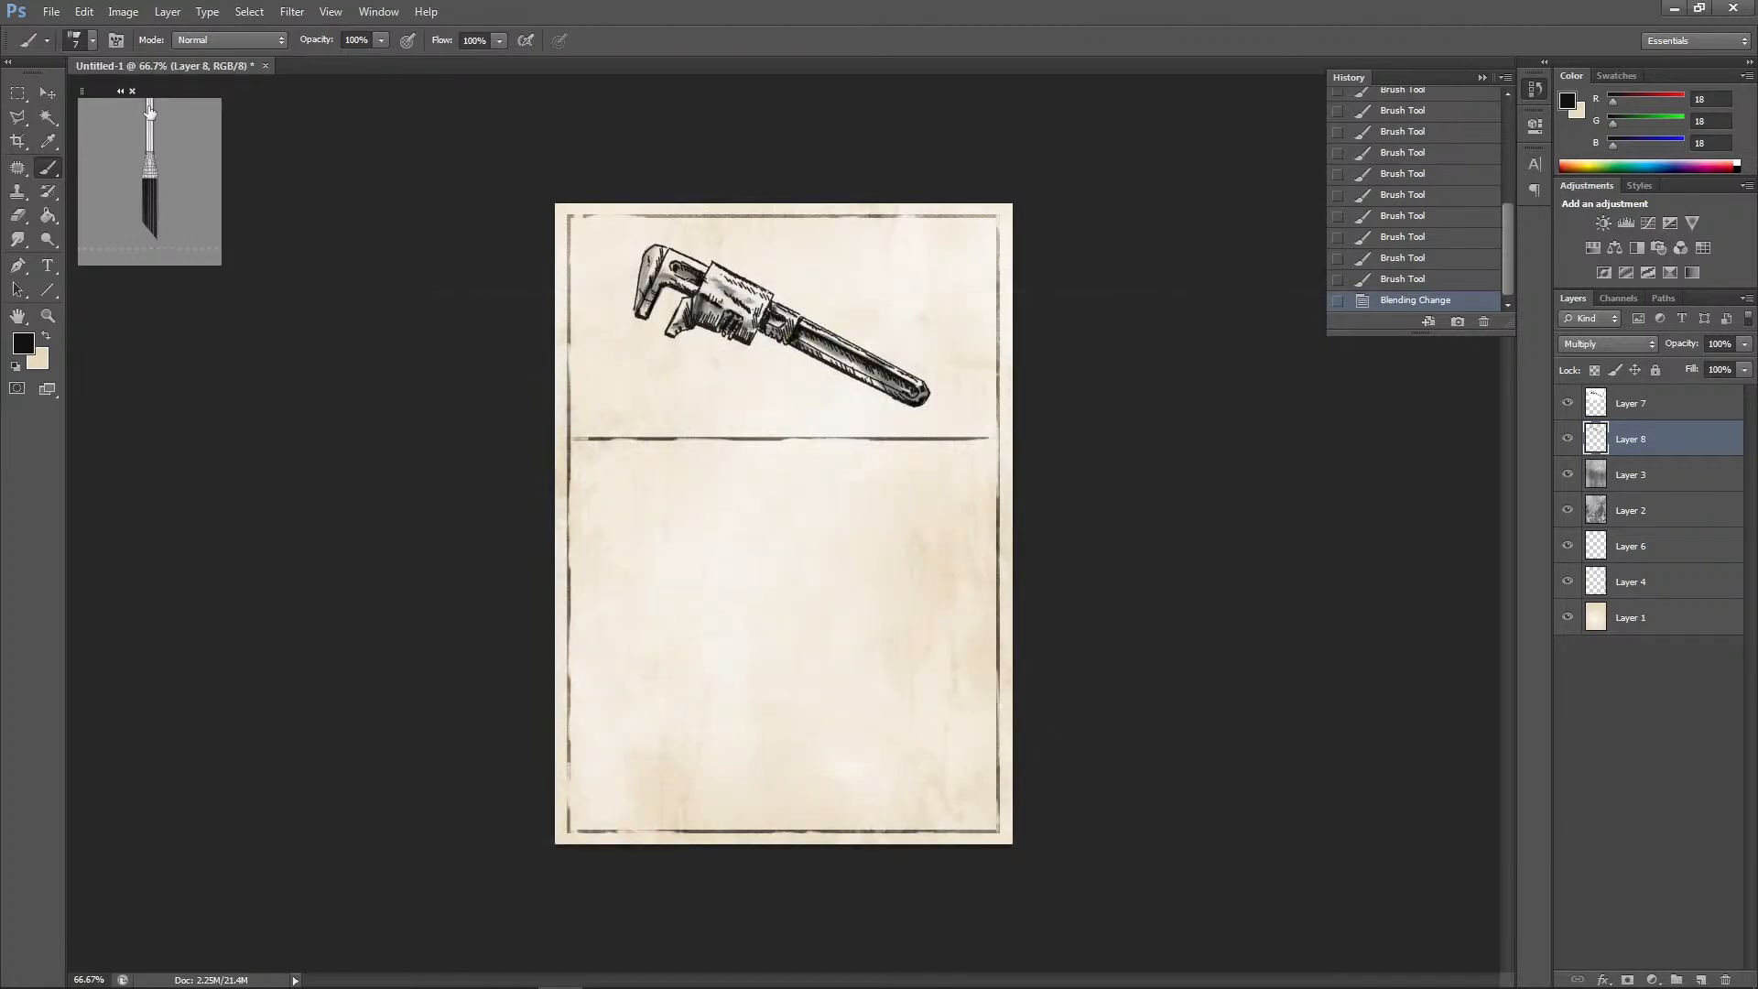
Open the image of hatched circles, 360_F_300182409, from the Likovi folder in Photoshop and close it again
{"action": "left_click", "coordinate": [51, 11]}
{"action": "left_click", "coordinate": [41, 34]}
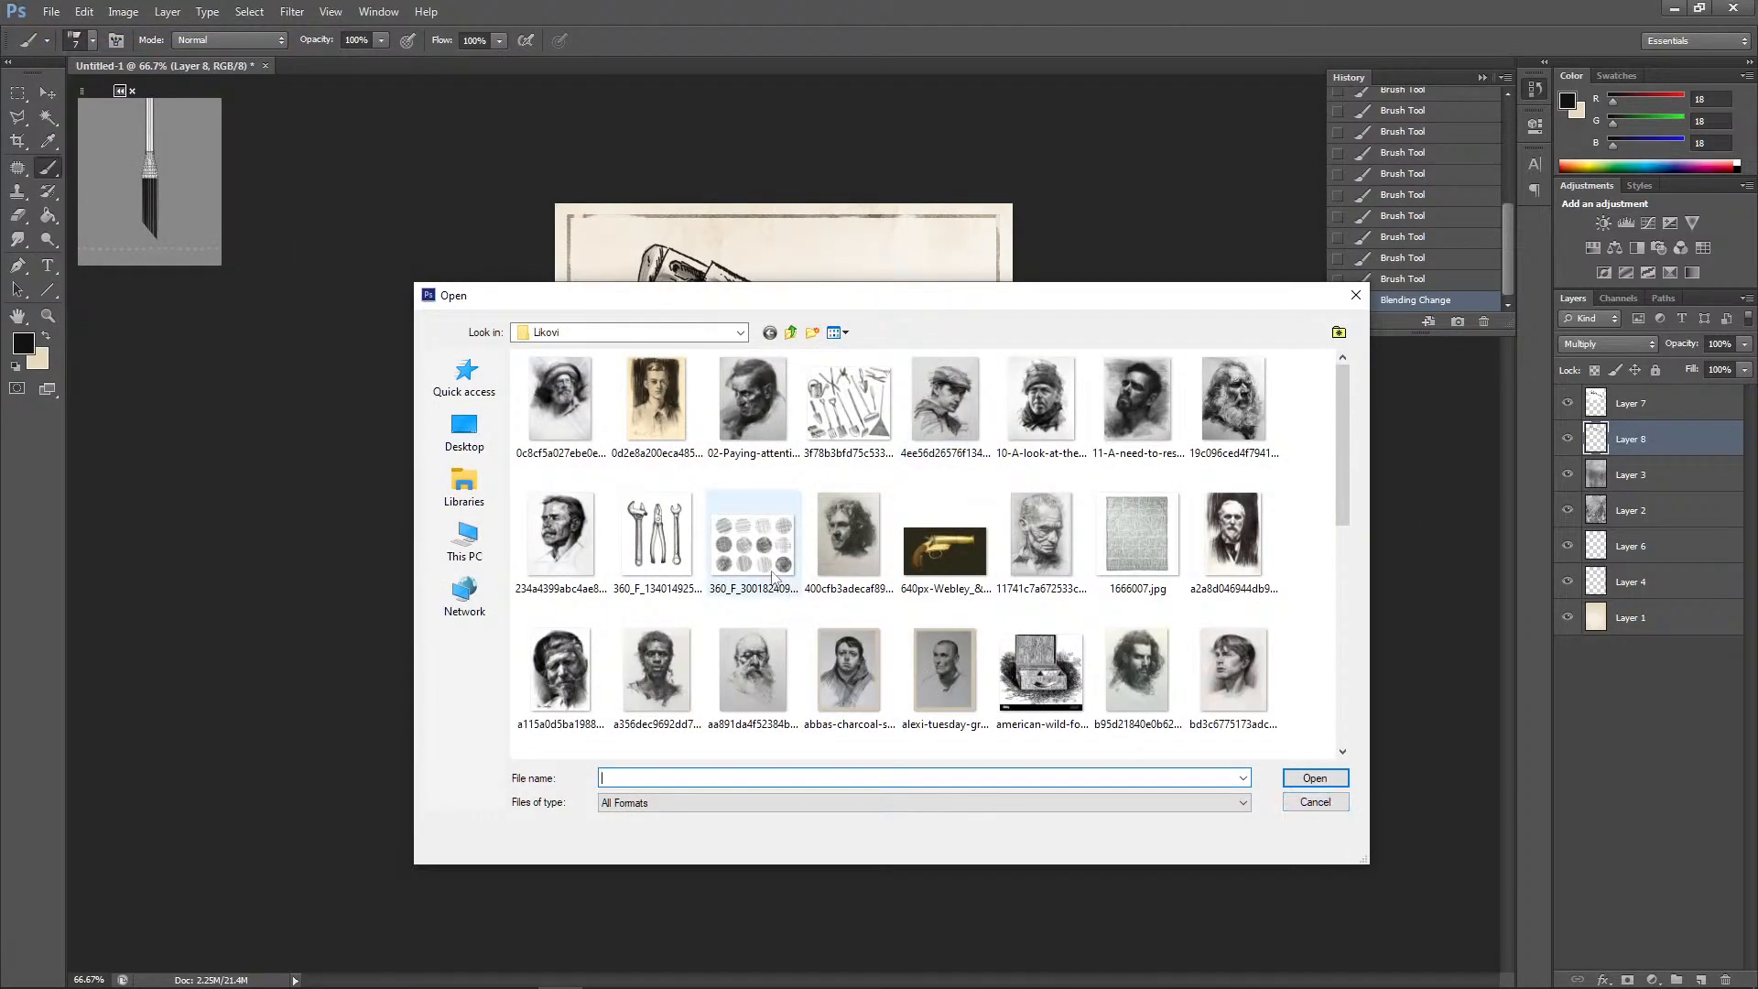
{"action": "left_click", "coordinate": [752, 534]}
{"action": "key", "text": "Return"}
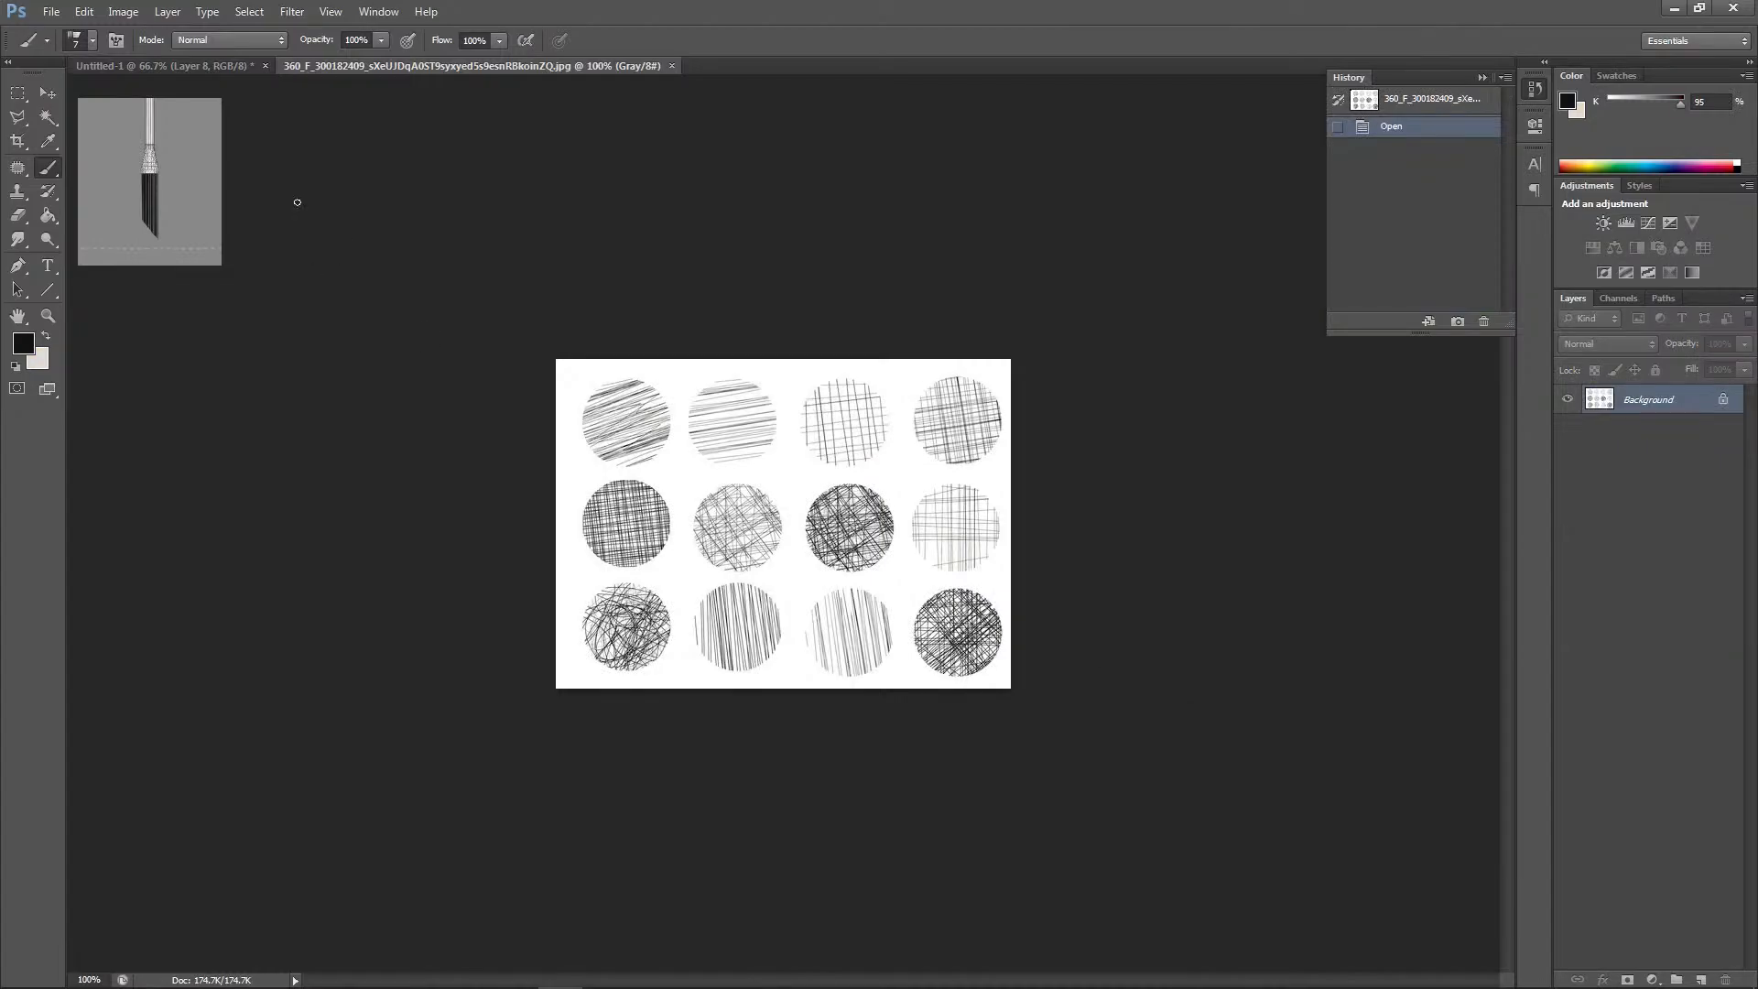
{"action": "left_click", "coordinate": [671, 66]}
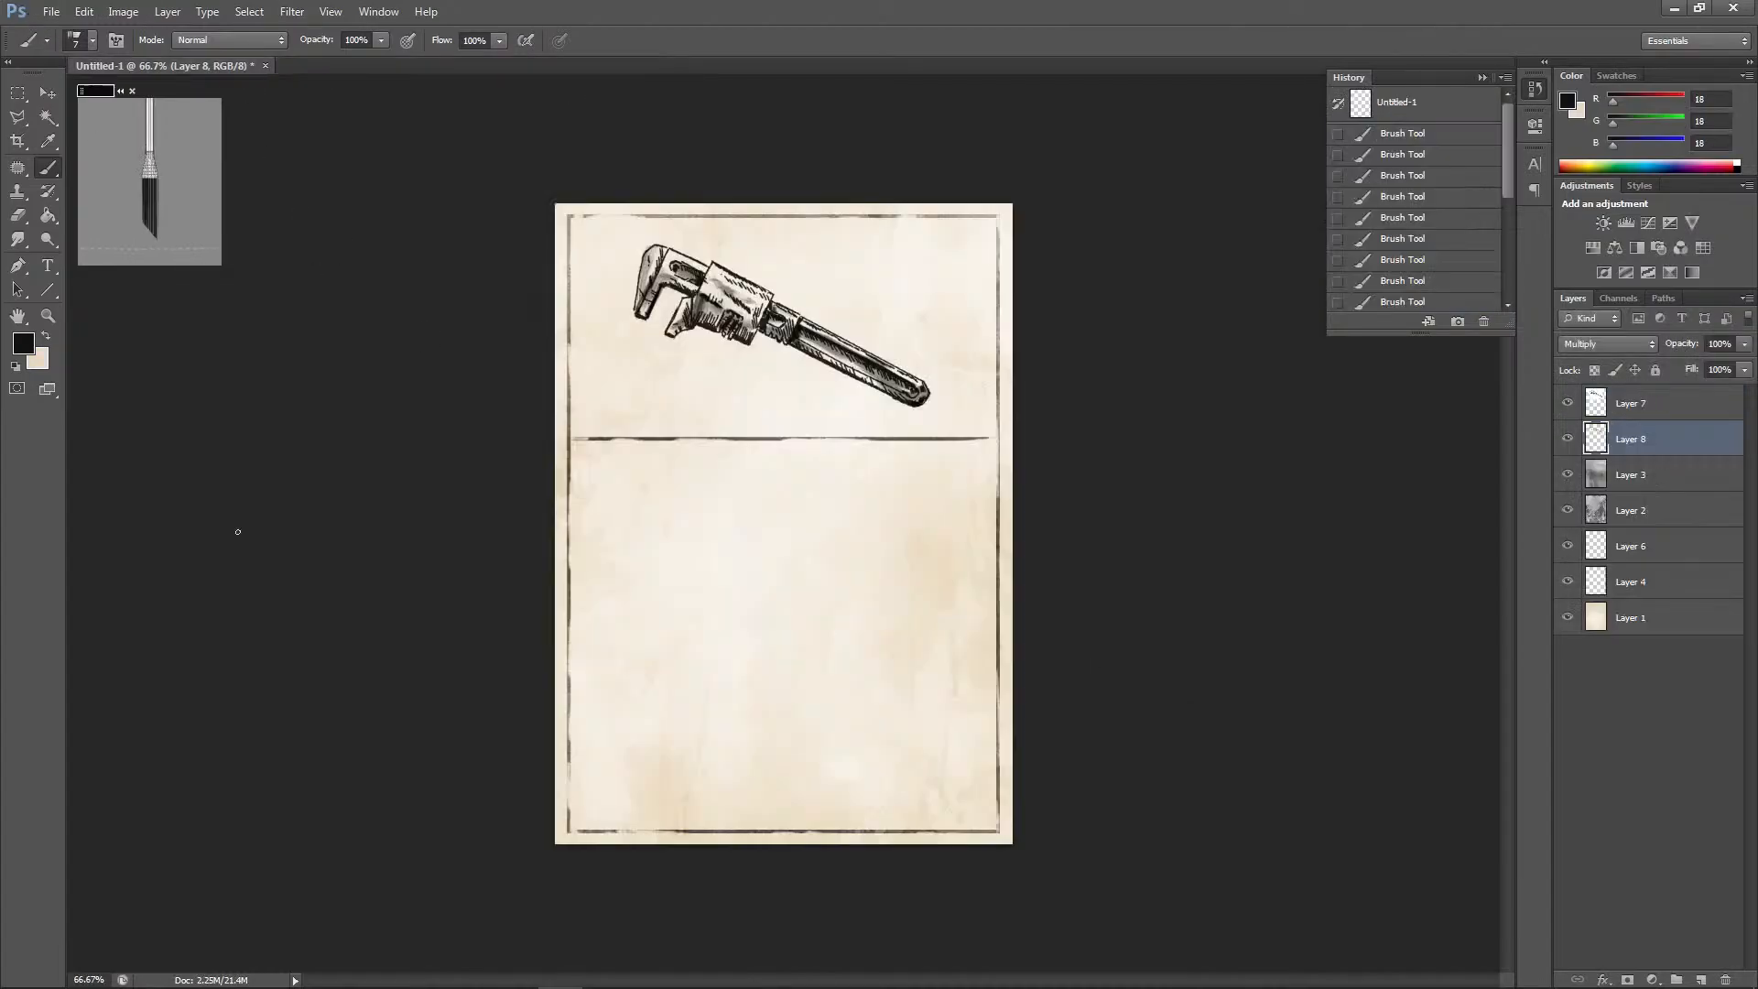
Switch to Chrome and download Dry-Brush-Stroke-PNG-Image.png from the PNG All page into the Likovi folder, closing the page
{"action": "left_click", "coordinate": [298, 973]}
{"action": "left_click", "coordinate": [1232, 491]}
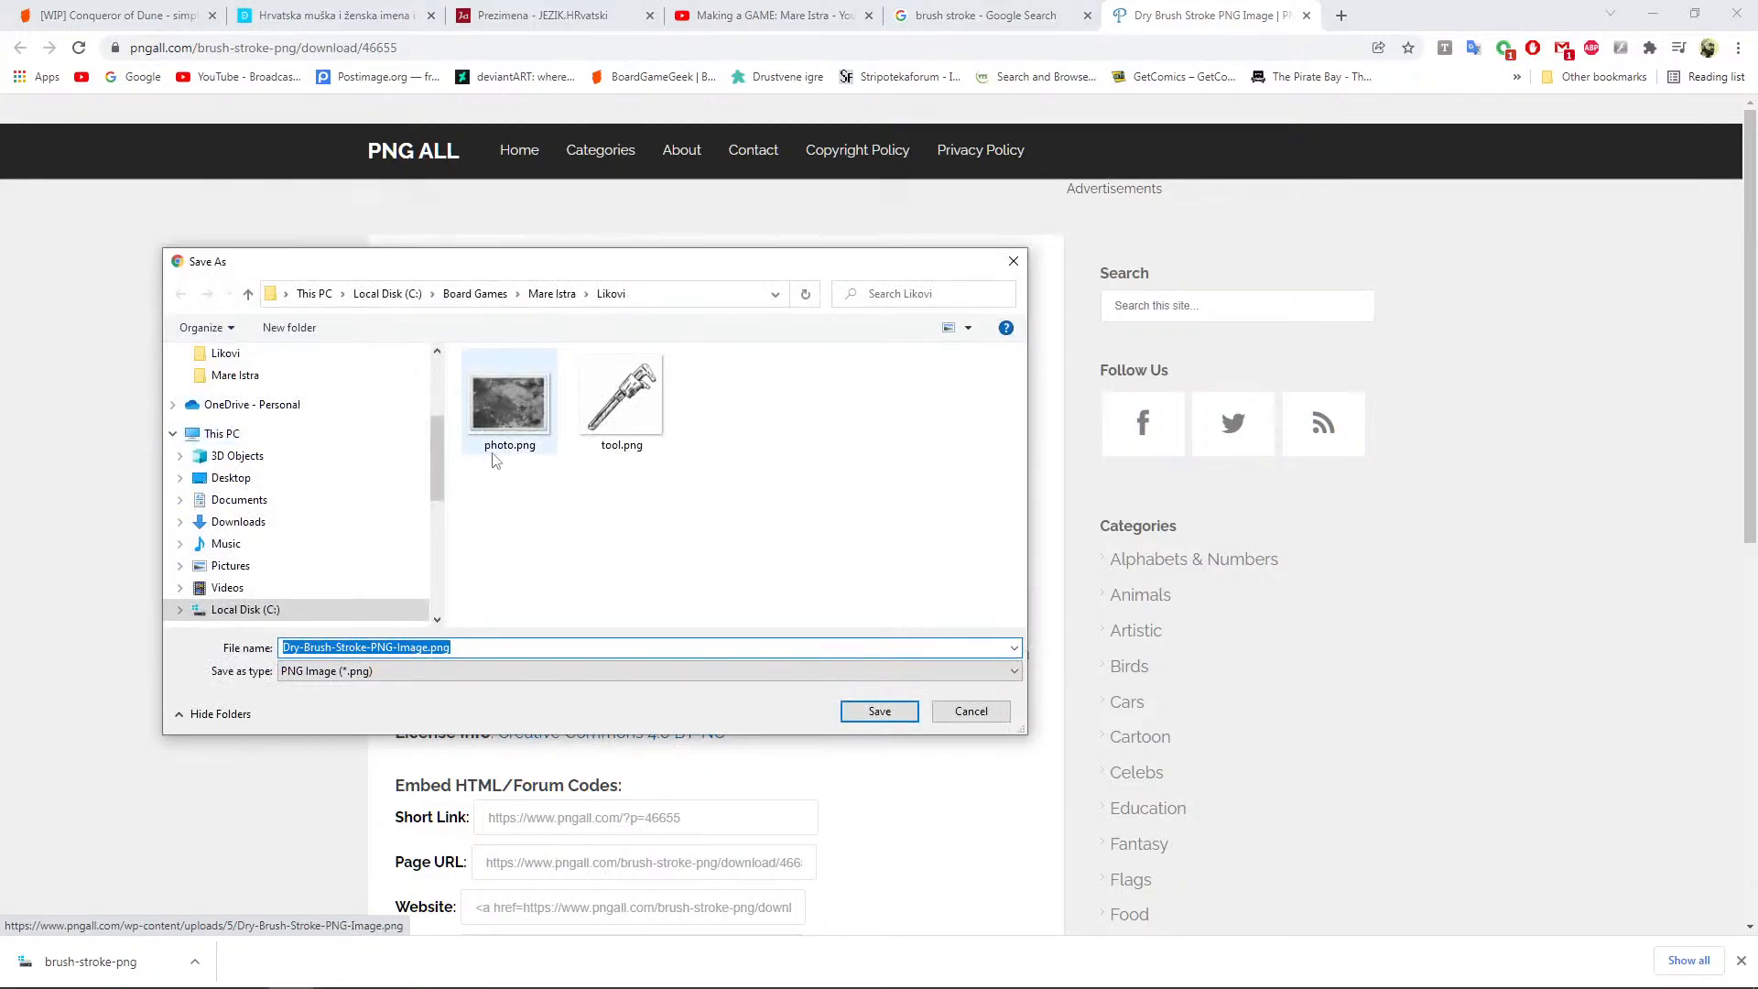
{"action": "key", "text": "Return"}
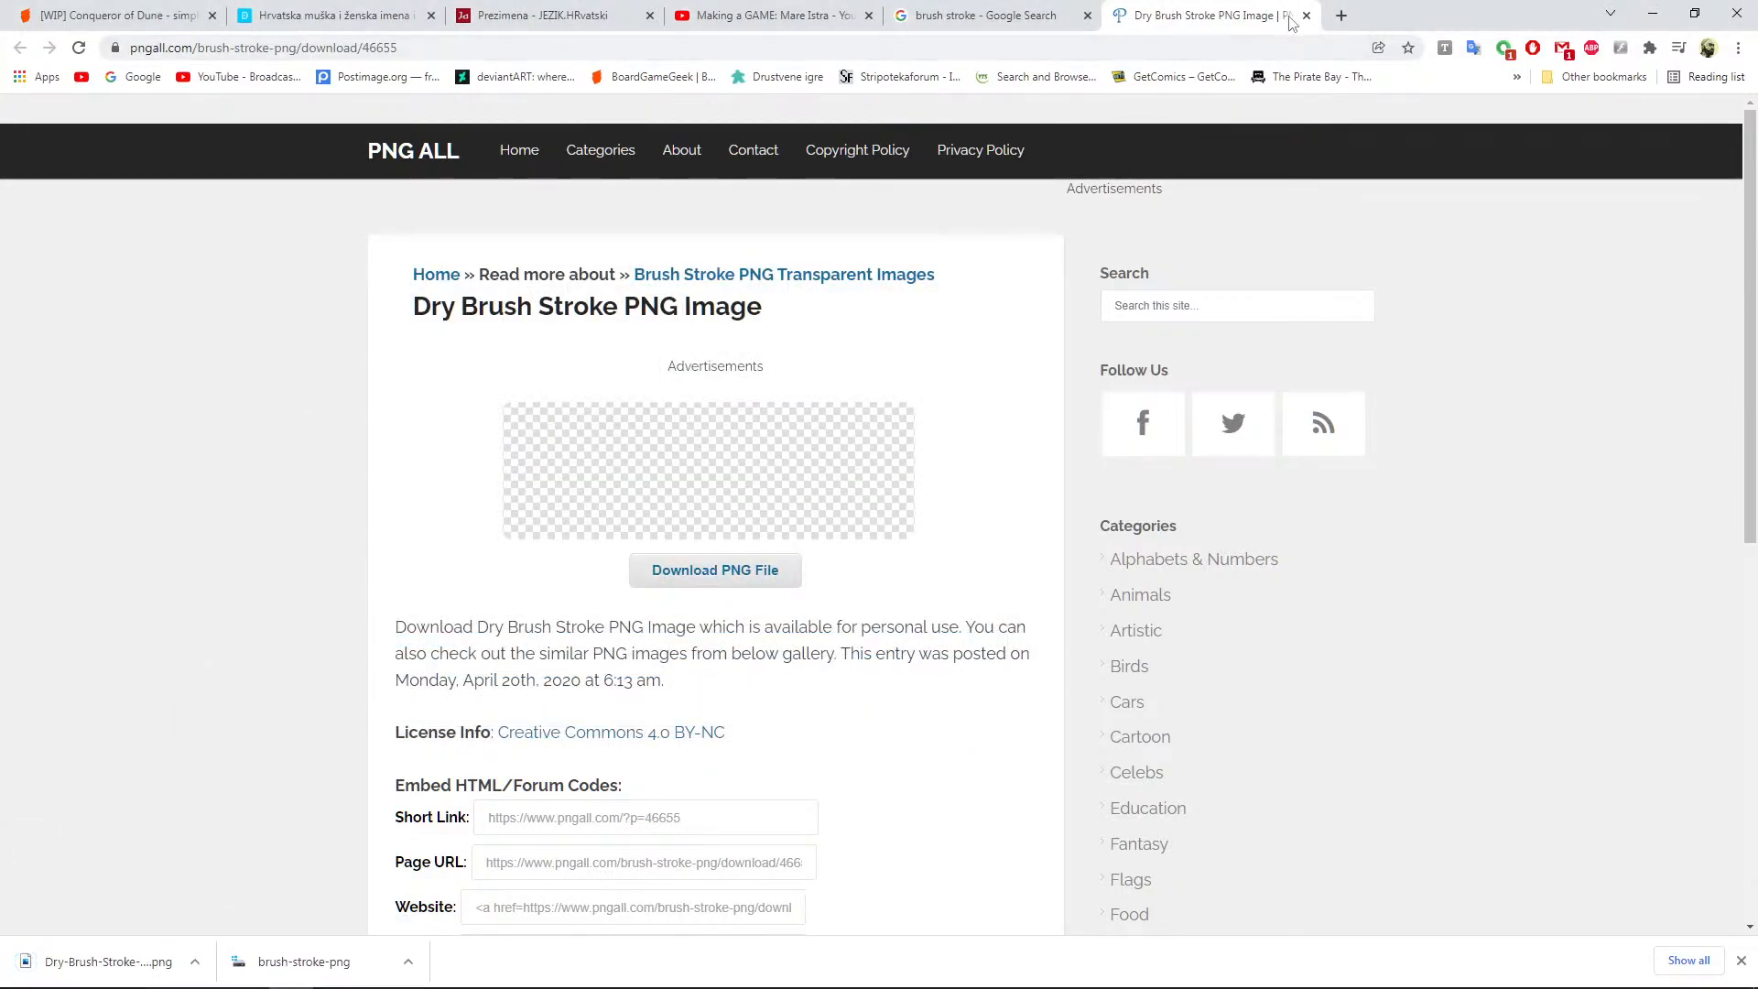
{"action": "left_click", "coordinate": [1307, 15]}
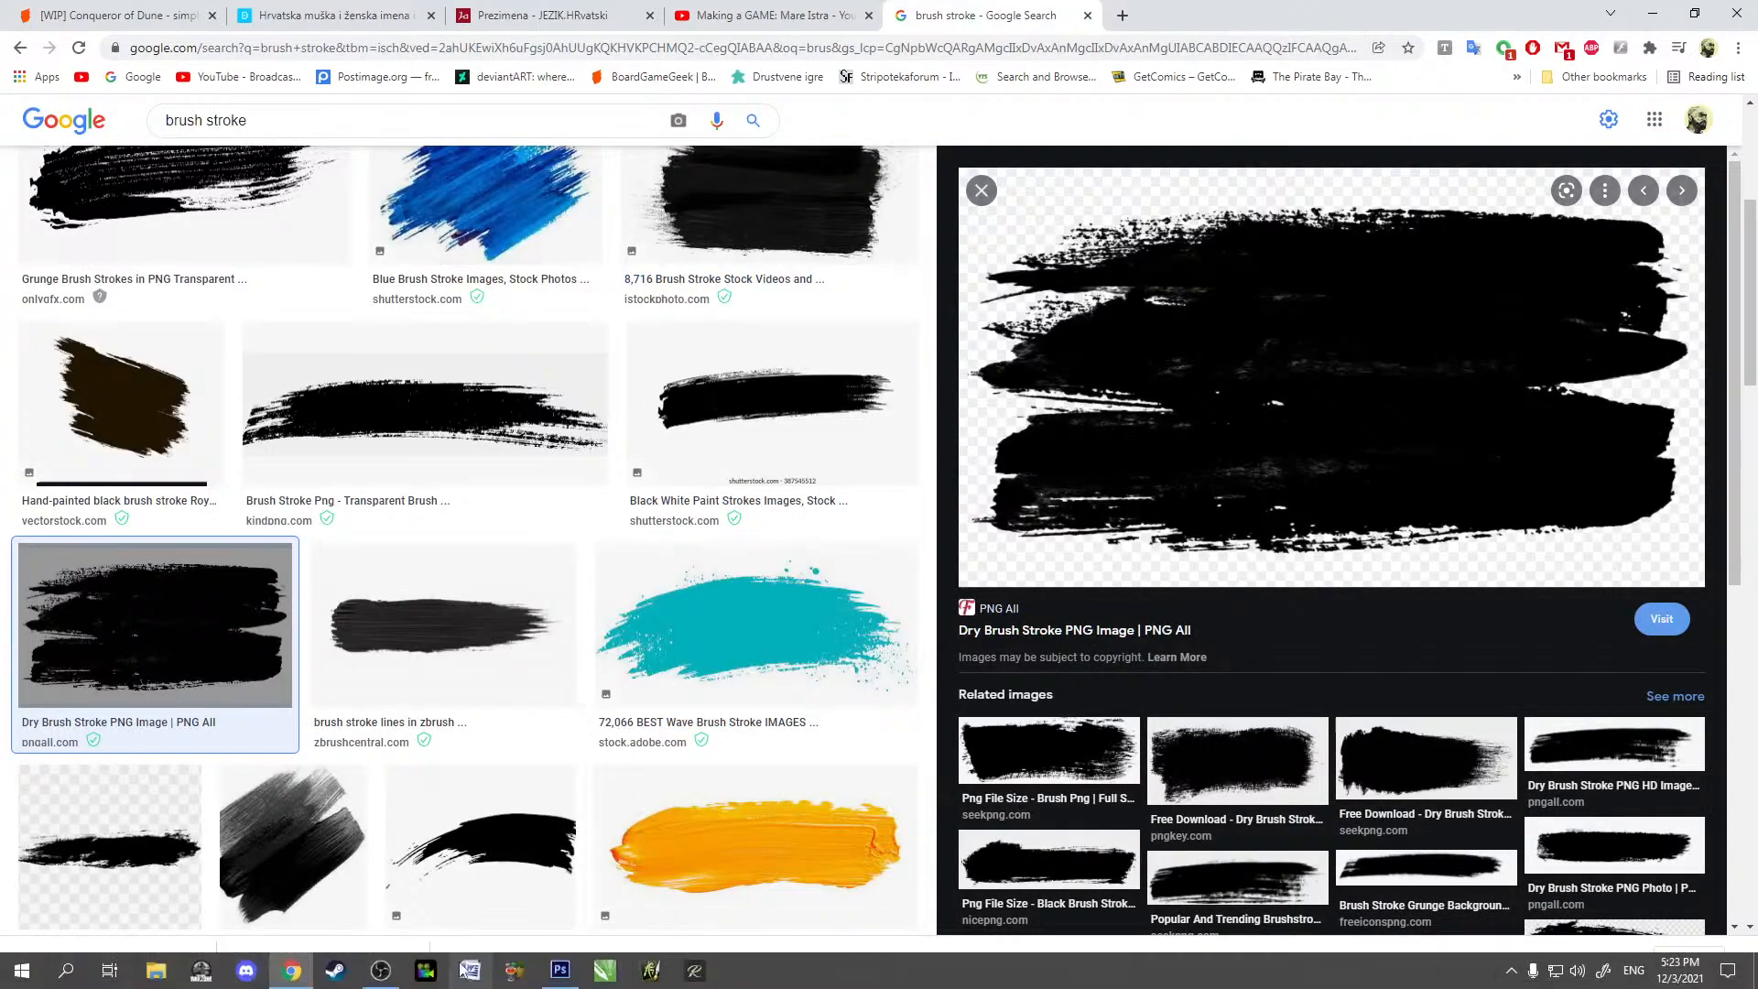
Switch to Photoshop and open Dry-Brush-Stroke-PNG-Image.png from the Likovi folder
{"action": "left_click", "coordinate": [560, 970]}
{"action": "left_click", "coordinate": [51, 11]}
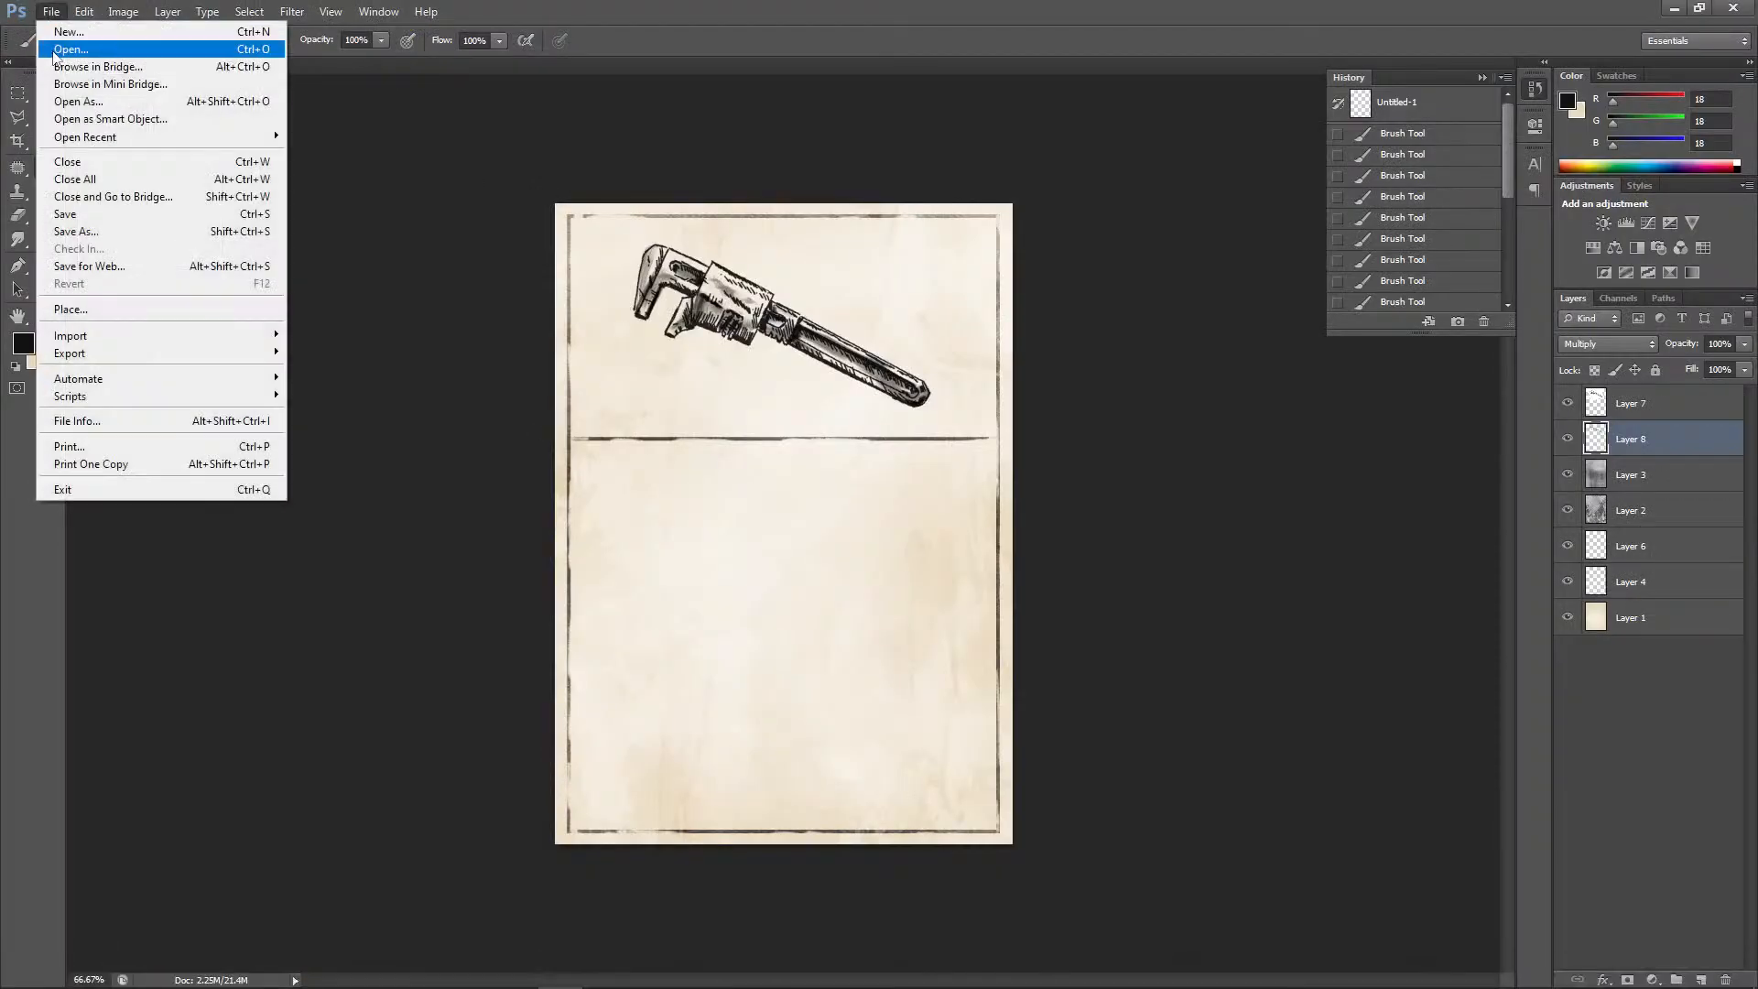
{"action": "left_click", "coordinate": [57, 53]}
{"action": "left_click_drag", "start_coordinate": [1342, 494], "coordinate": [1346, 669]}
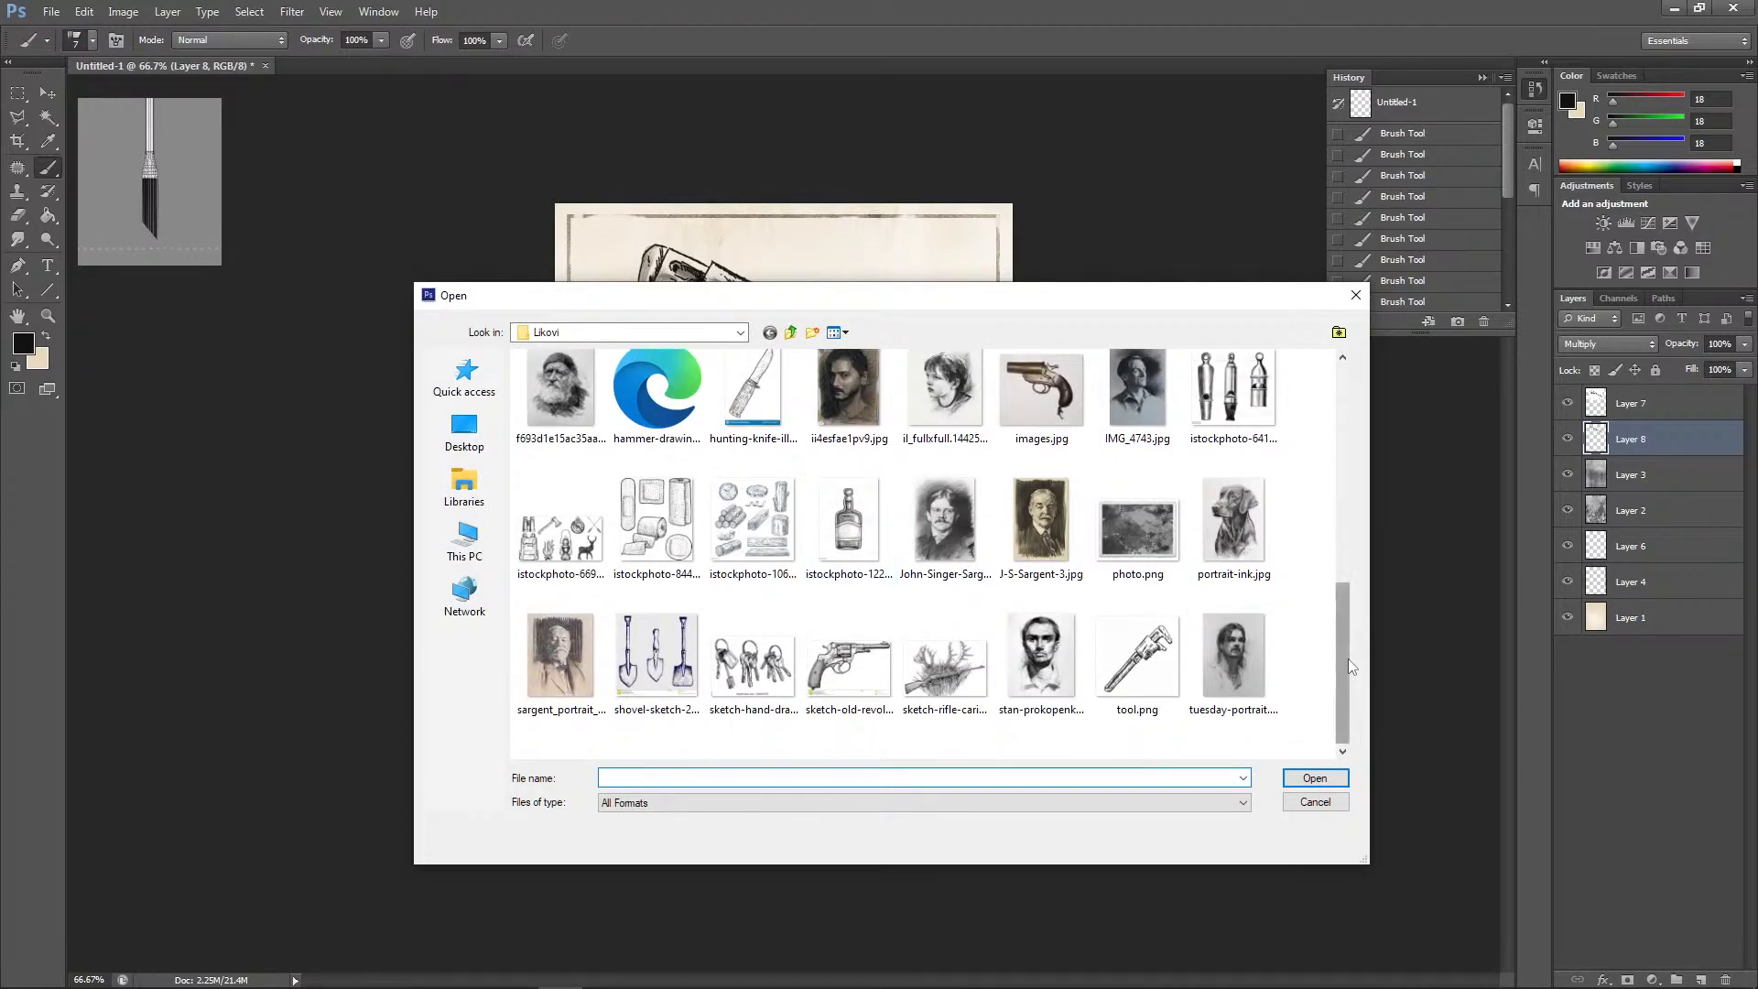
{"action": "left_click_drag", "start_coordinate": [1348, 658], "coordinate": [1353, 582]}
{"action": "left_click", "coordinate": [1137, 472]}
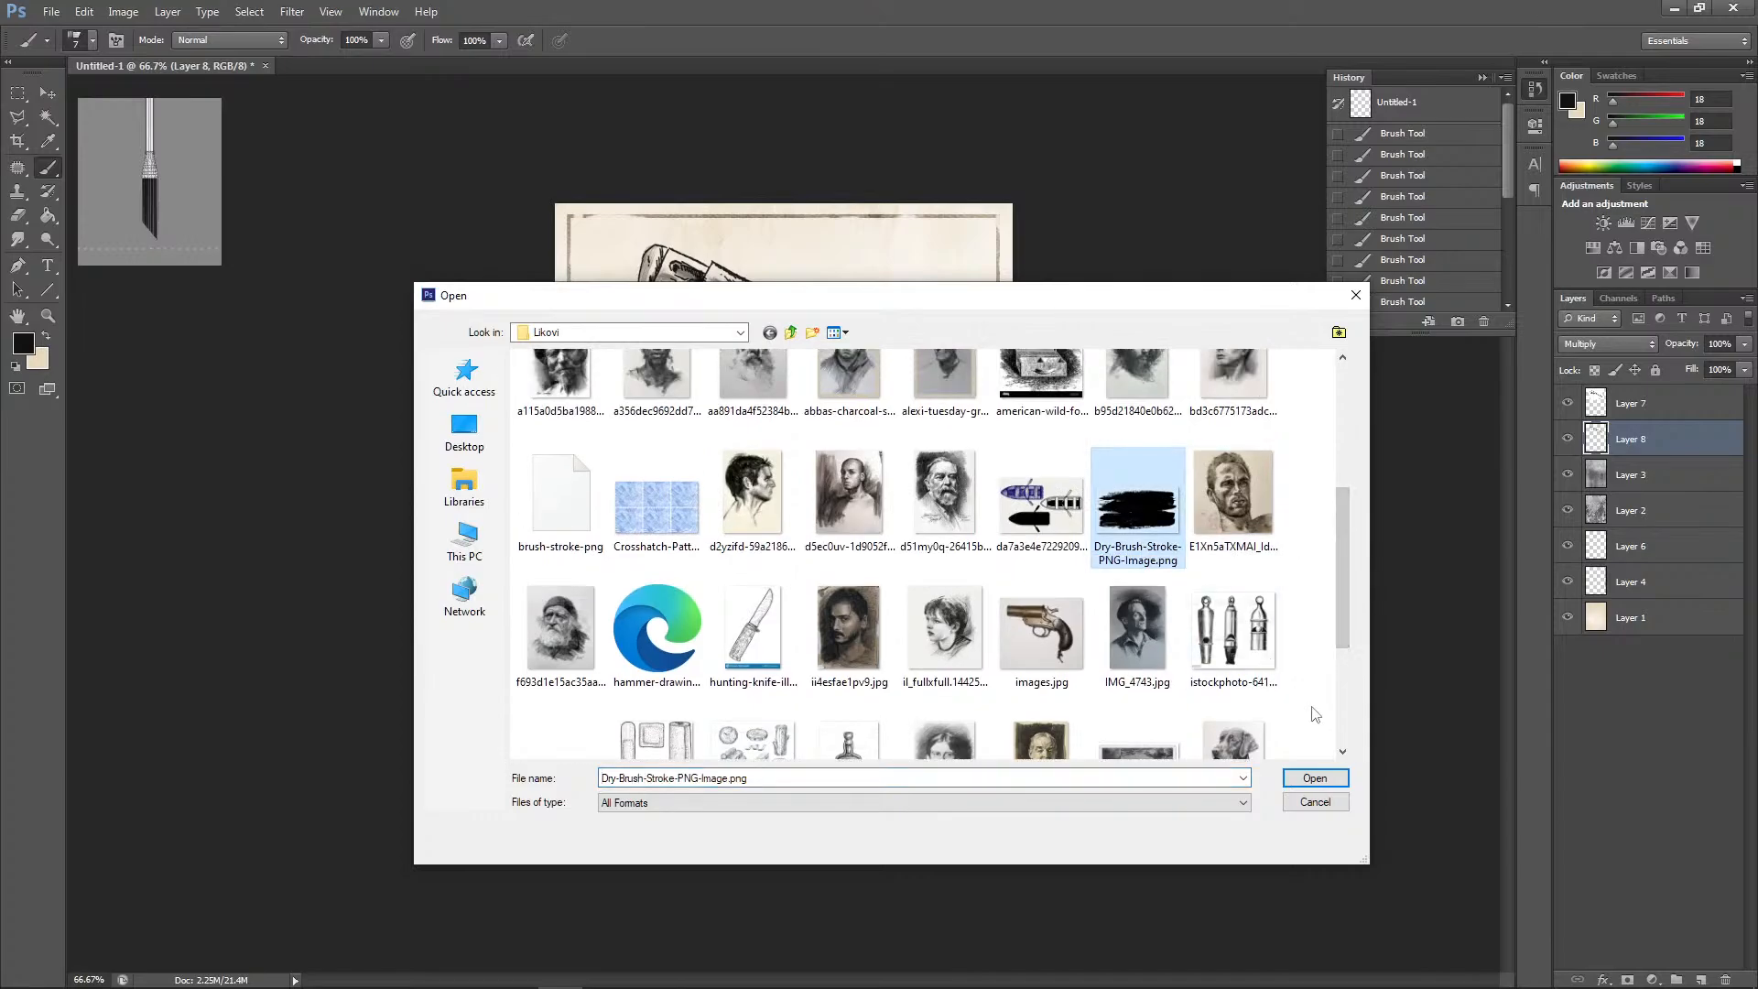
{"action": "left_click", "coordinate": [1315, 777]}
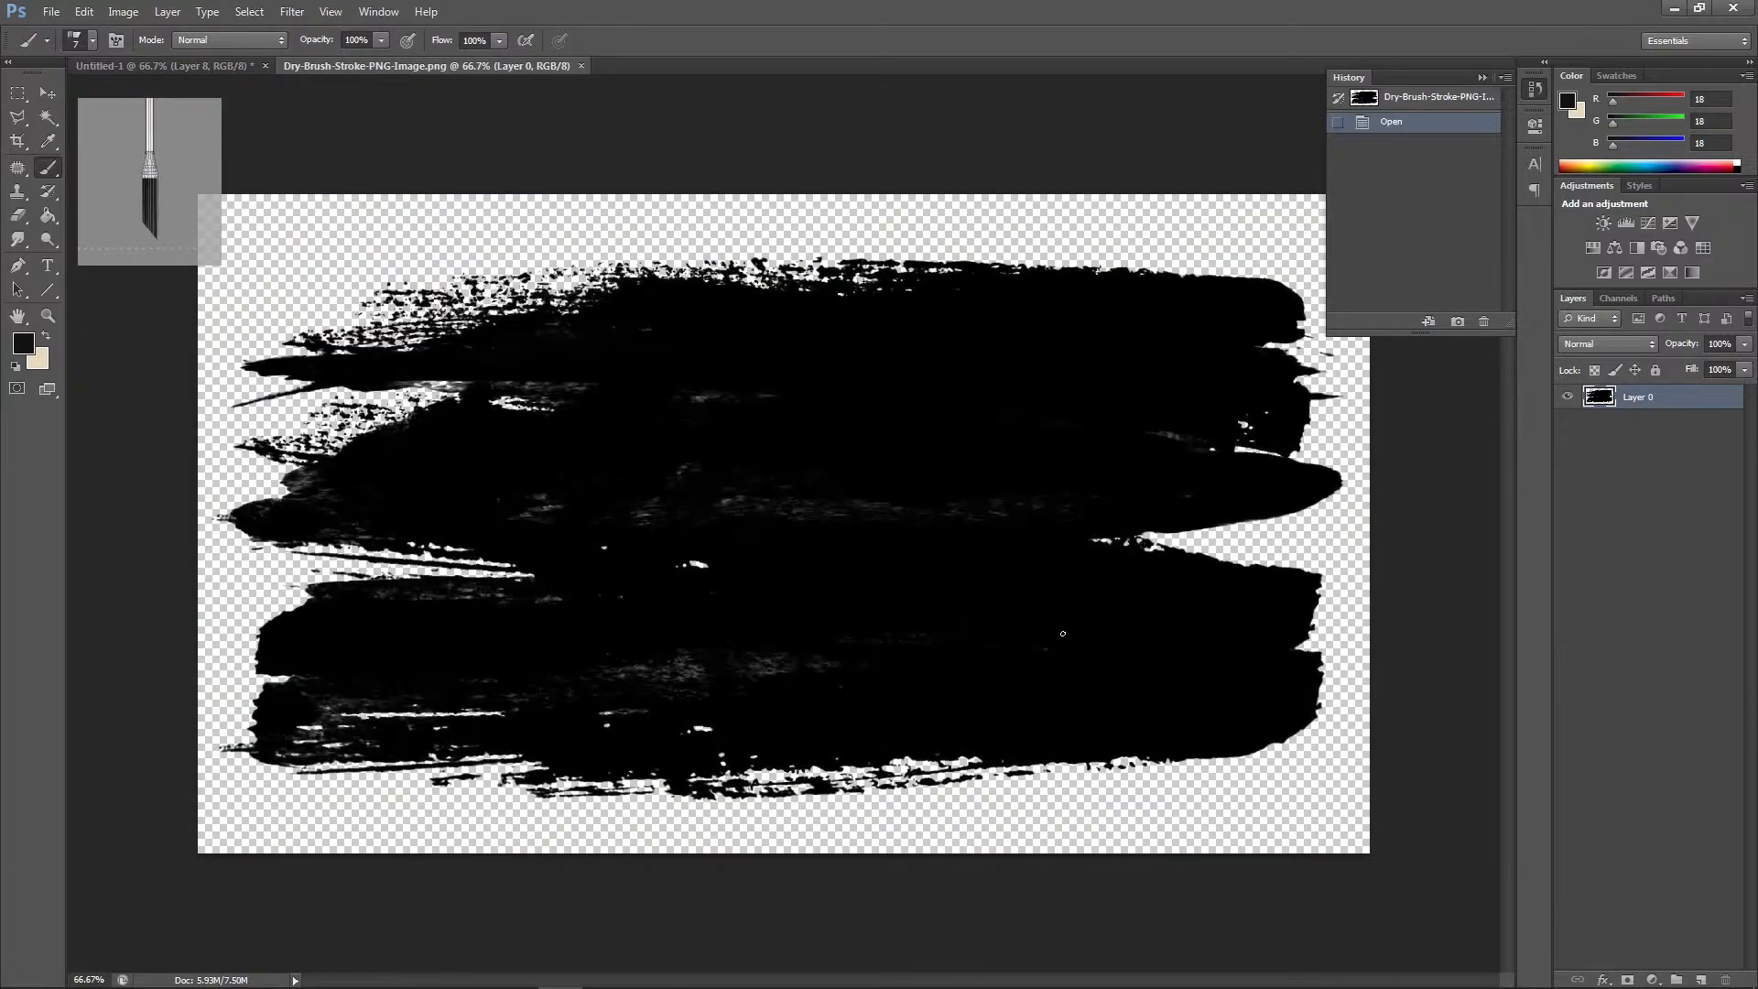
Copy the entire brush stroke canvas, close its document and paste the copy above Layer 3 in the card document
{"action": "left_click", "coordinate": [48, 119]}
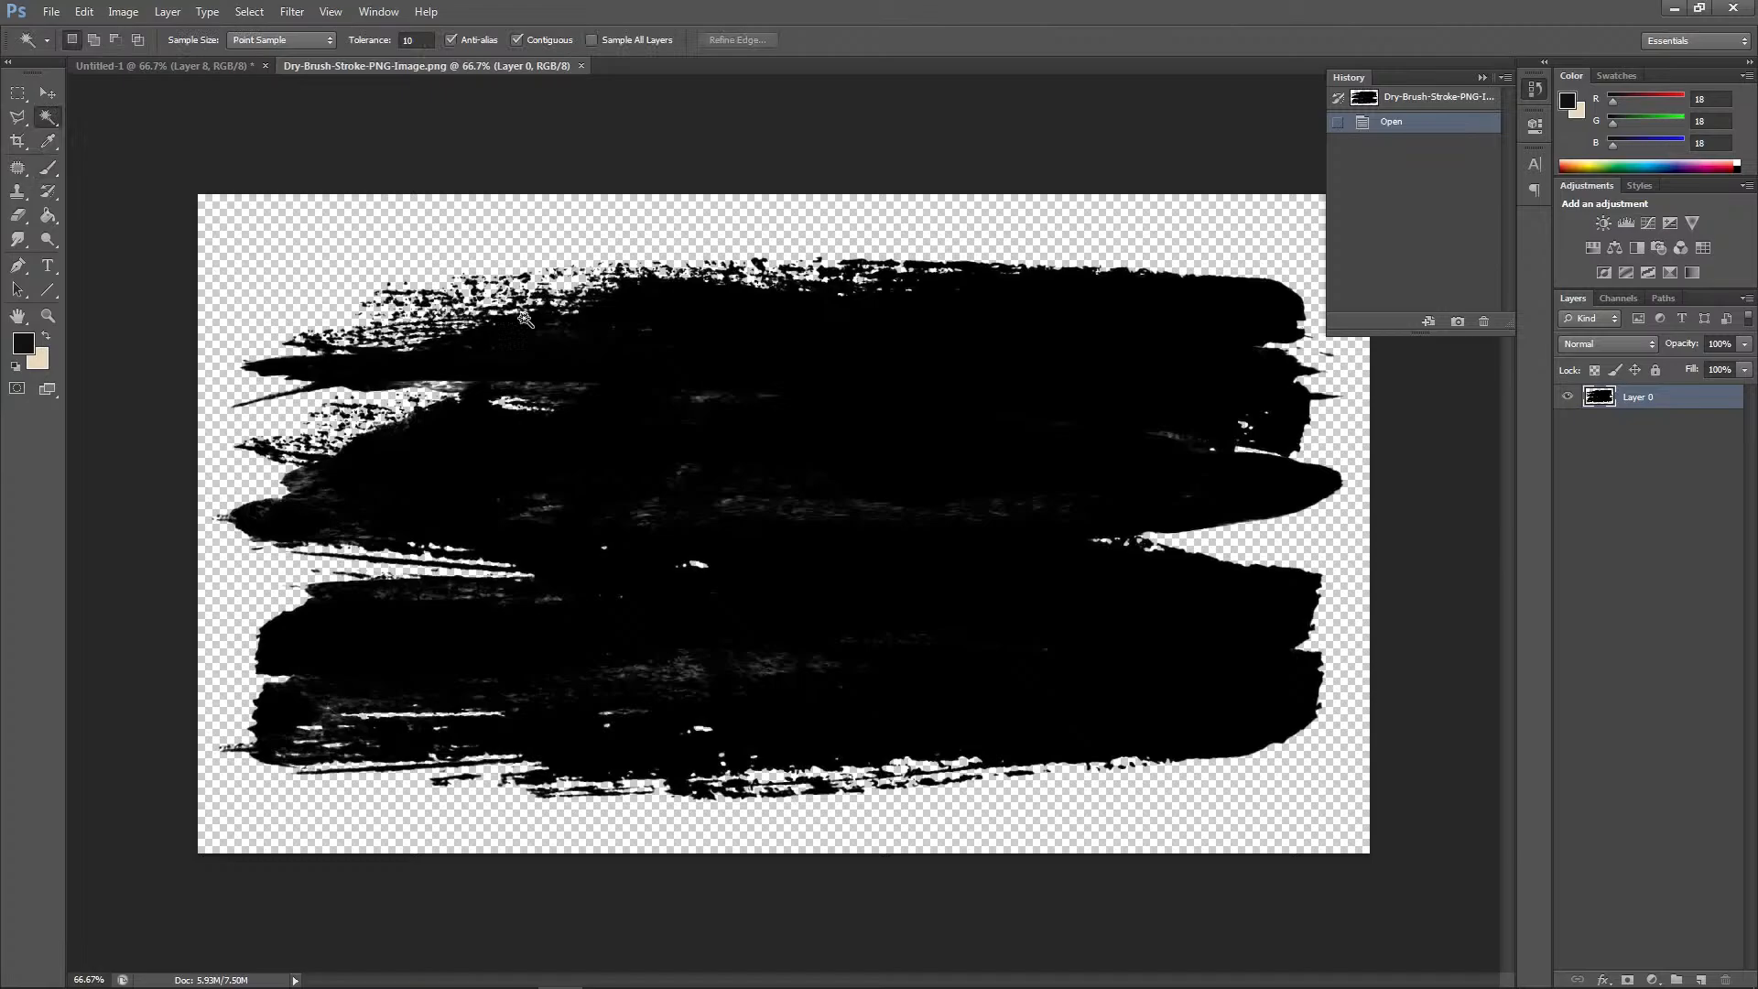
{"action": "left_click", "coordinate": [588, 346]}
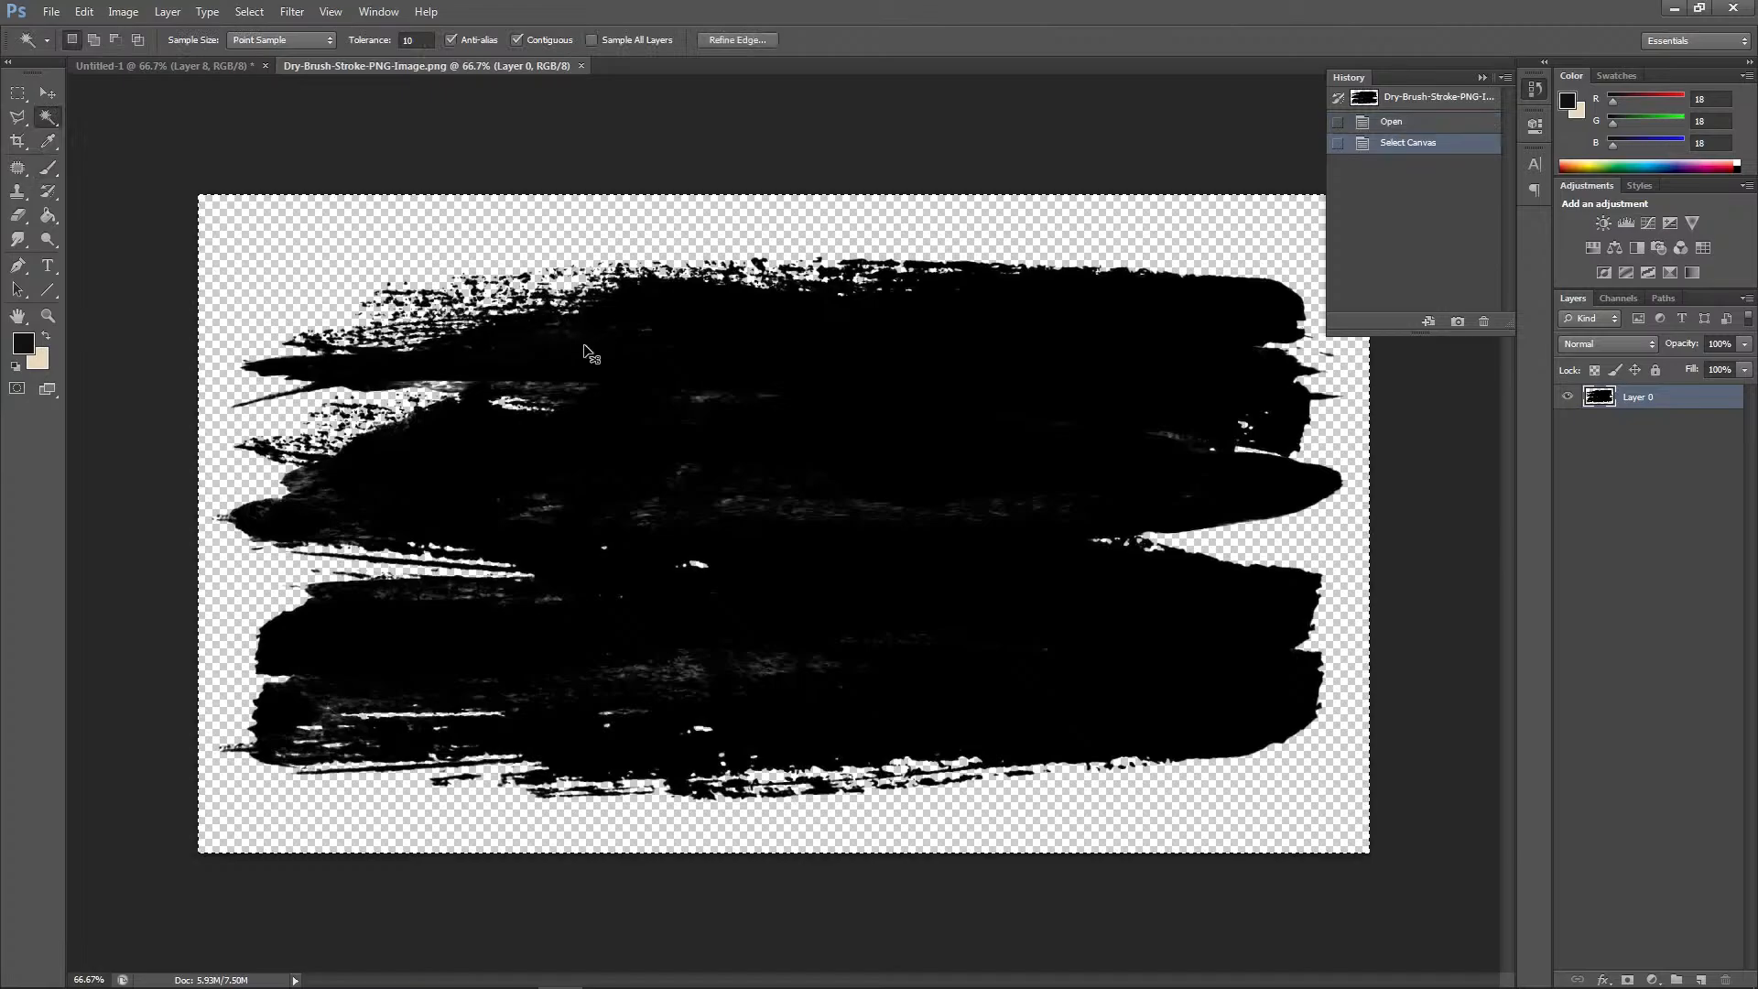
{"action": "left_click", "coordinate": [580, 65]}
{"action": "left_click", "coordinate": [1657, 472]}
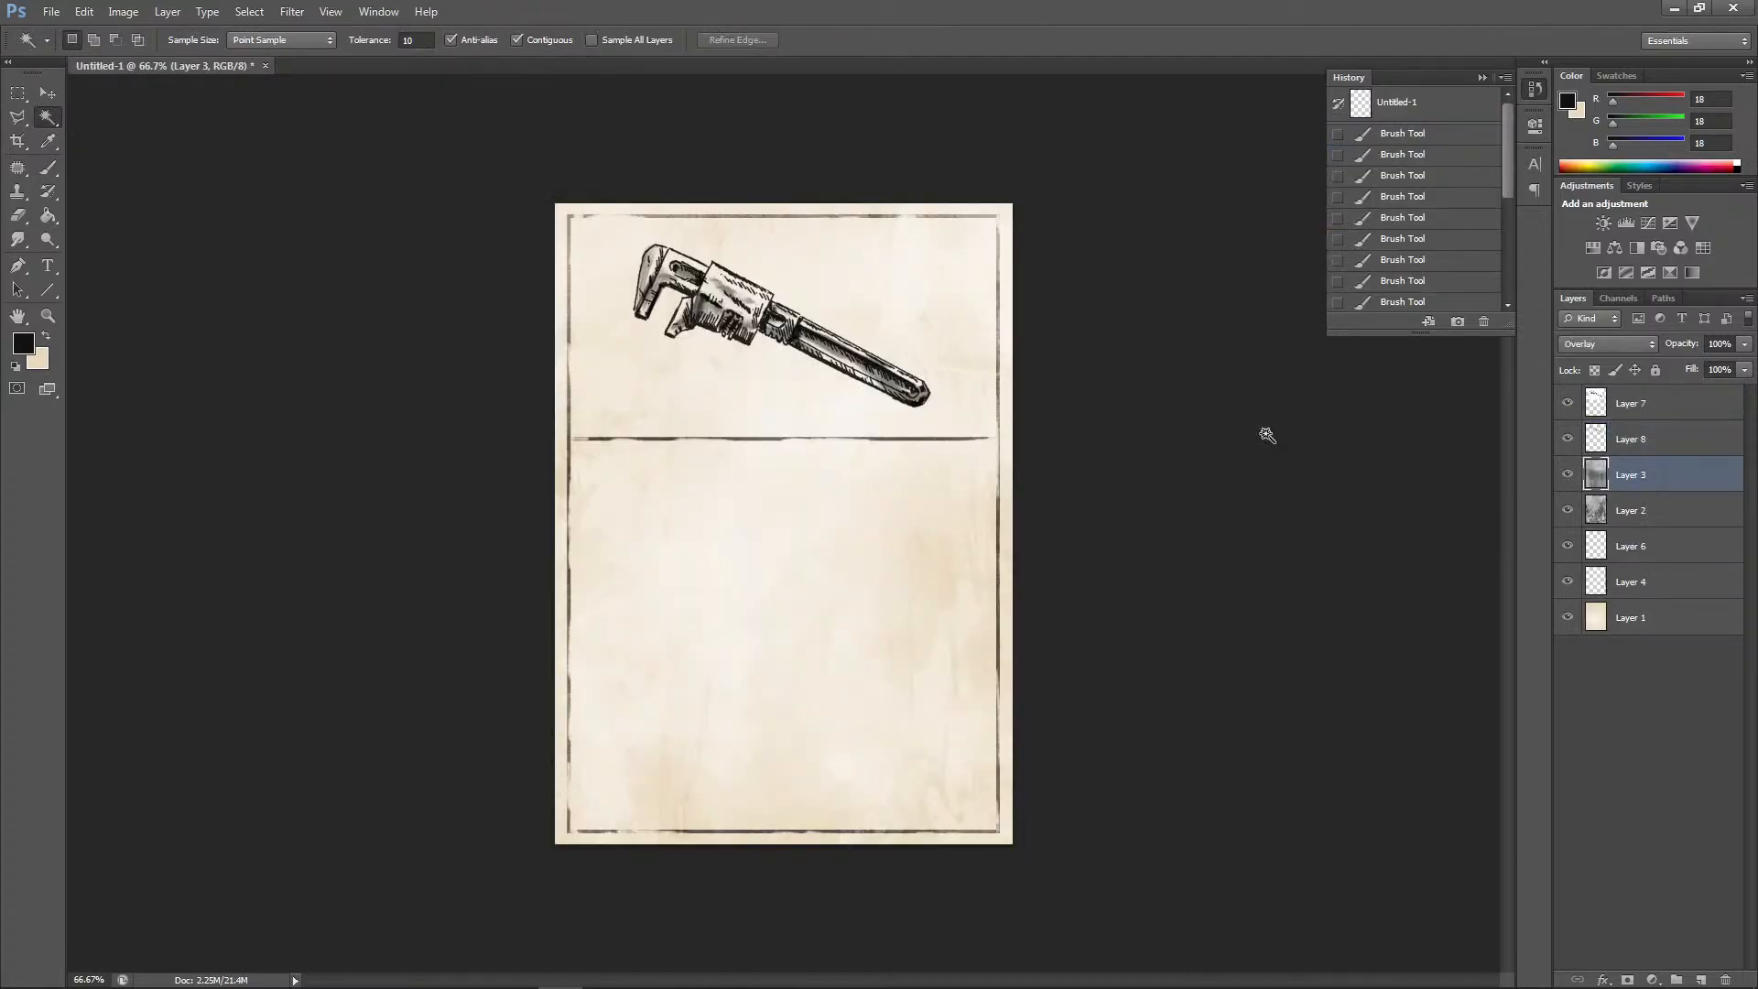
{"action": "key", "text": "ctrl+v"}
Scale the pasted brush stroke to about 36% and position it over the card's upper frame, applying the transformation
{"action": "left_click", "coordinate": [83, 11]}
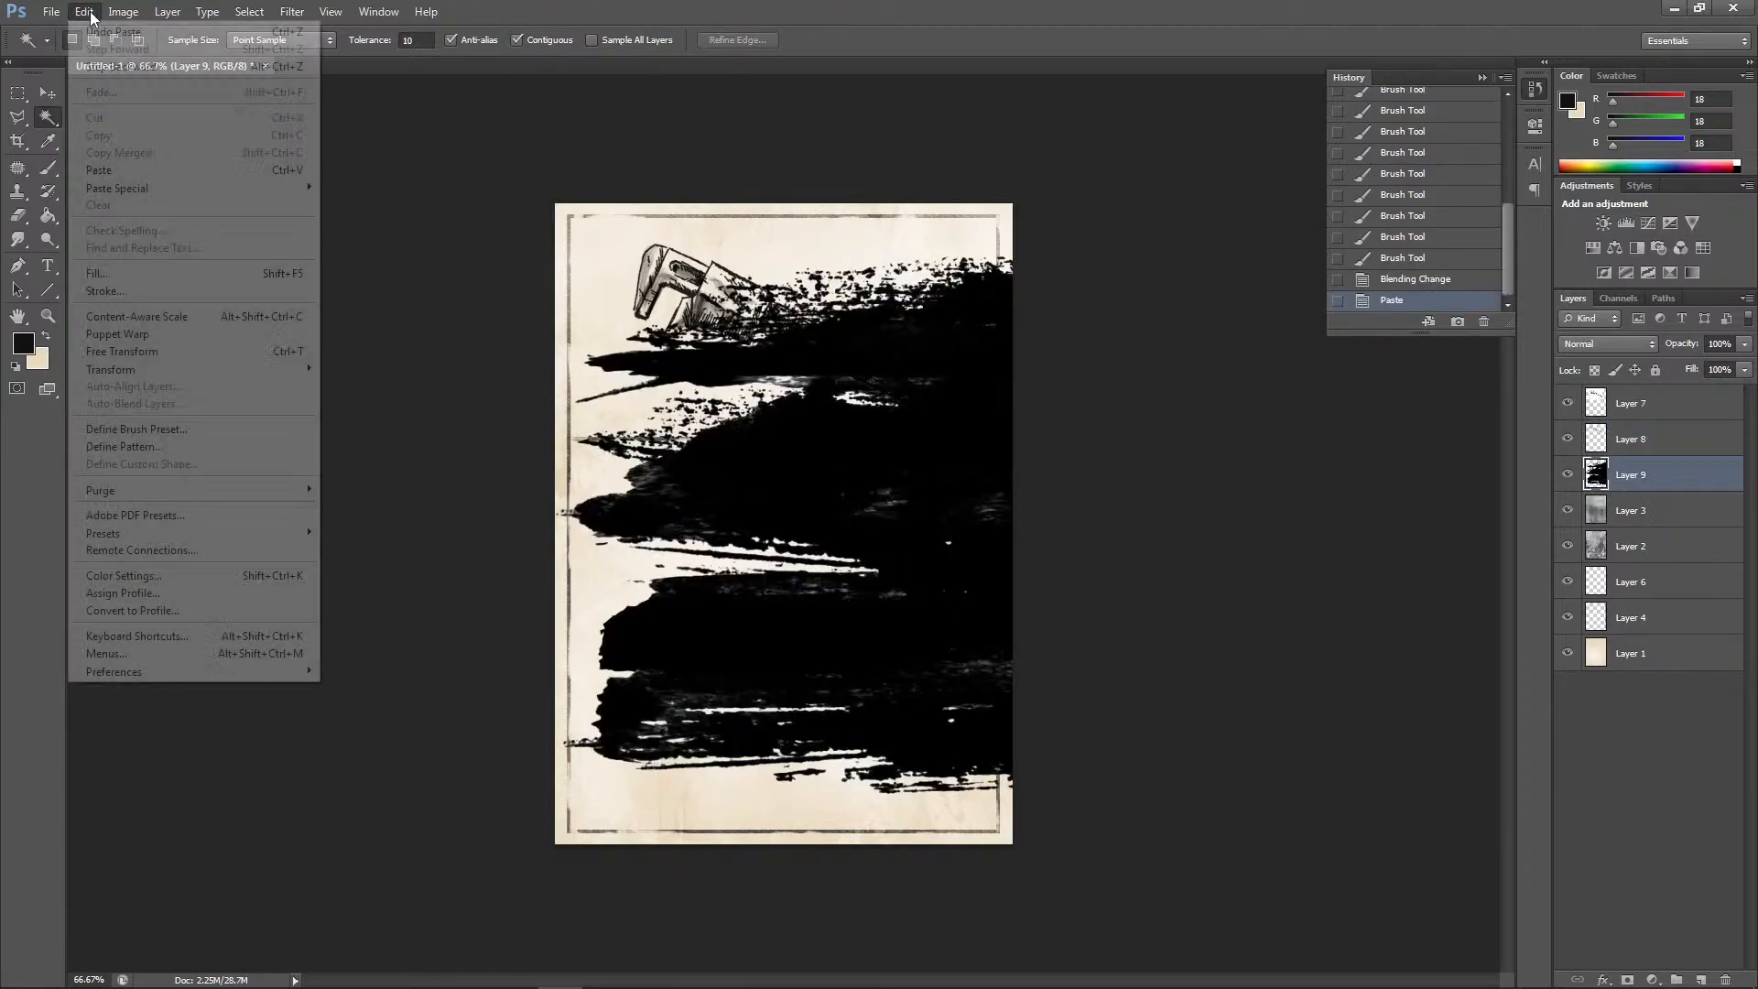
{"action": "mouse_move", "coordinate": [183, 371]}
{"action": "left_click", "coordinate": [357, 390]}
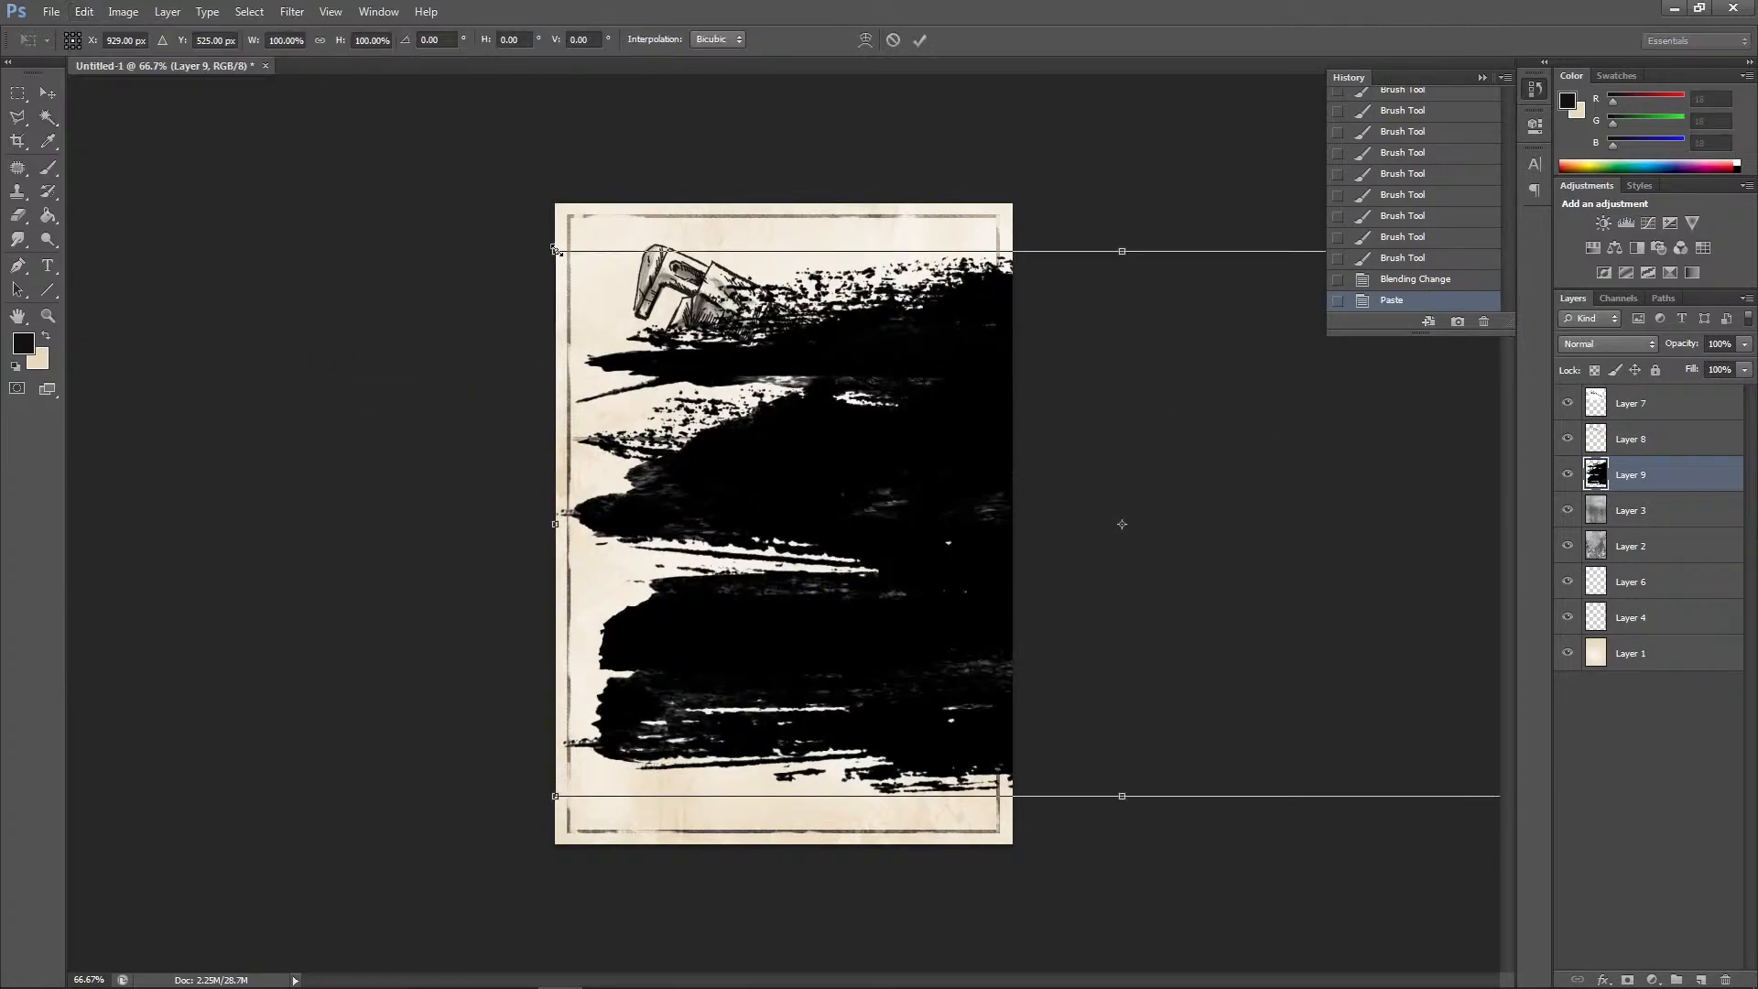
{"action": "left_click_drag", "start_coordinate": [557, 251], "coordinate": [1181, 551]}
{"action": "mouse_move", "coordinate": [1319, 677]}
{"action": "left_mouse_down"}
{"action": "mouse_move", "coordinate": [820, 392]}
{"action": "mouse_move", "coordinate": [646, 333]}
{"action": "left_mouse_up"}
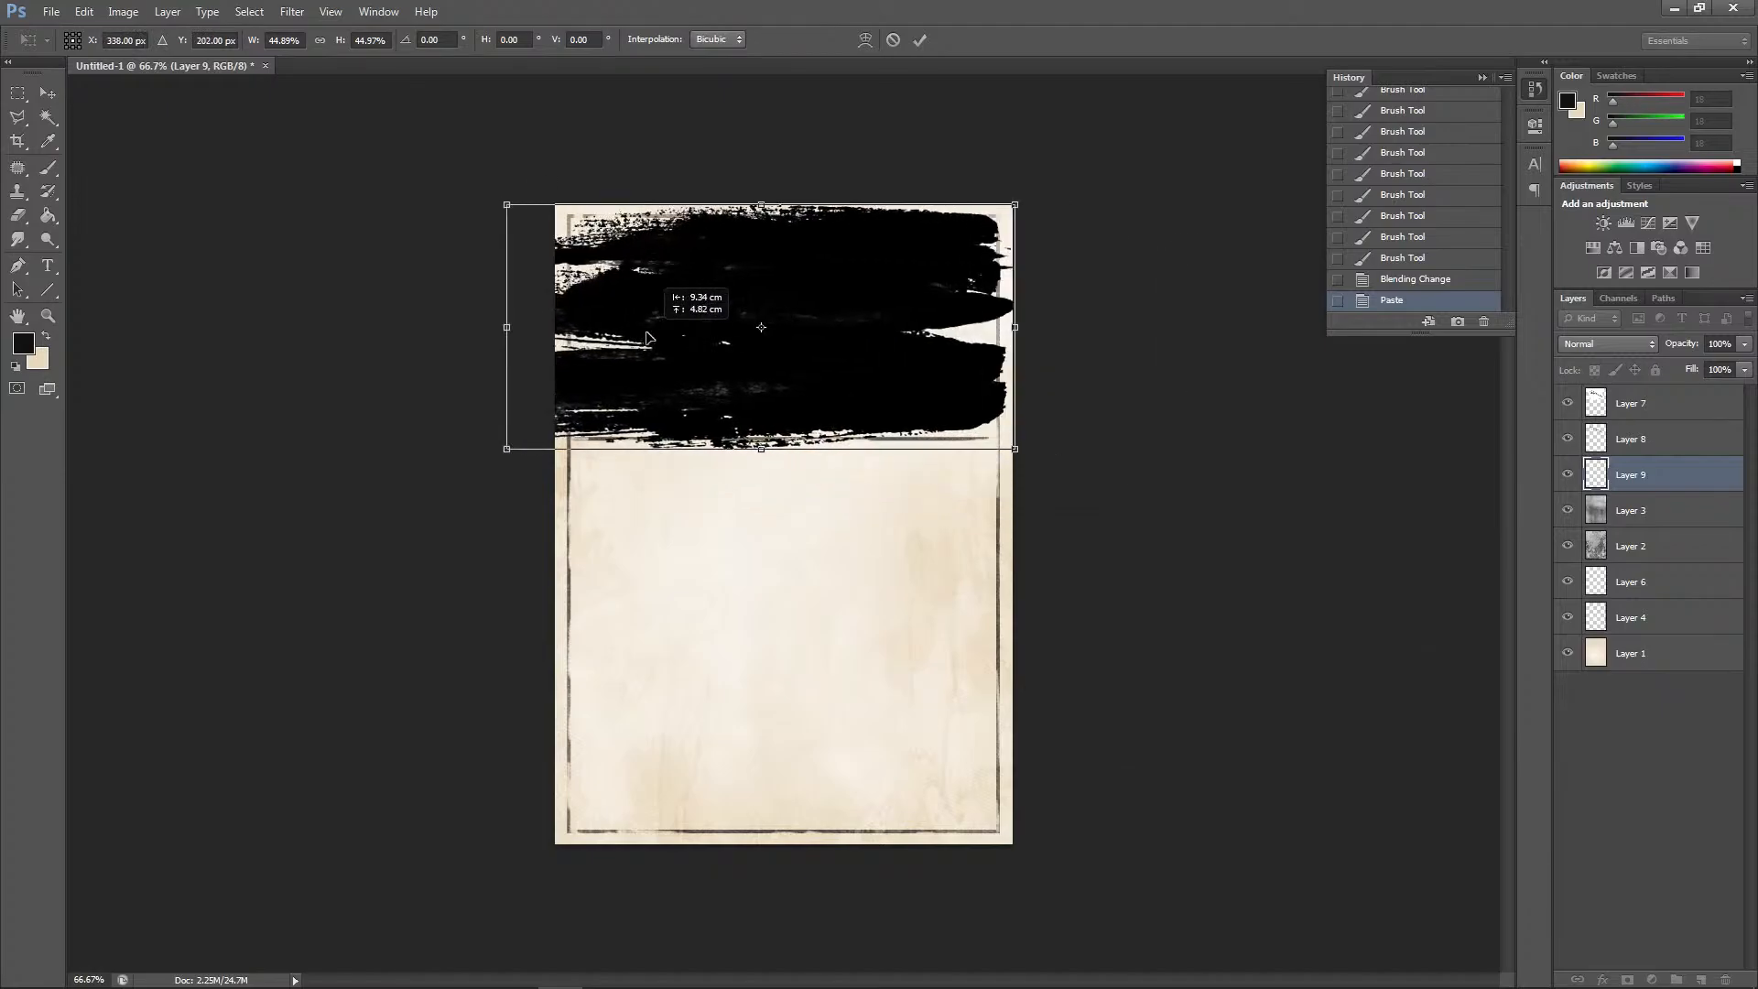
{"action": "left_click_drag", "start_coordinate": [1014, 205], "coordinate": [922, 246]}
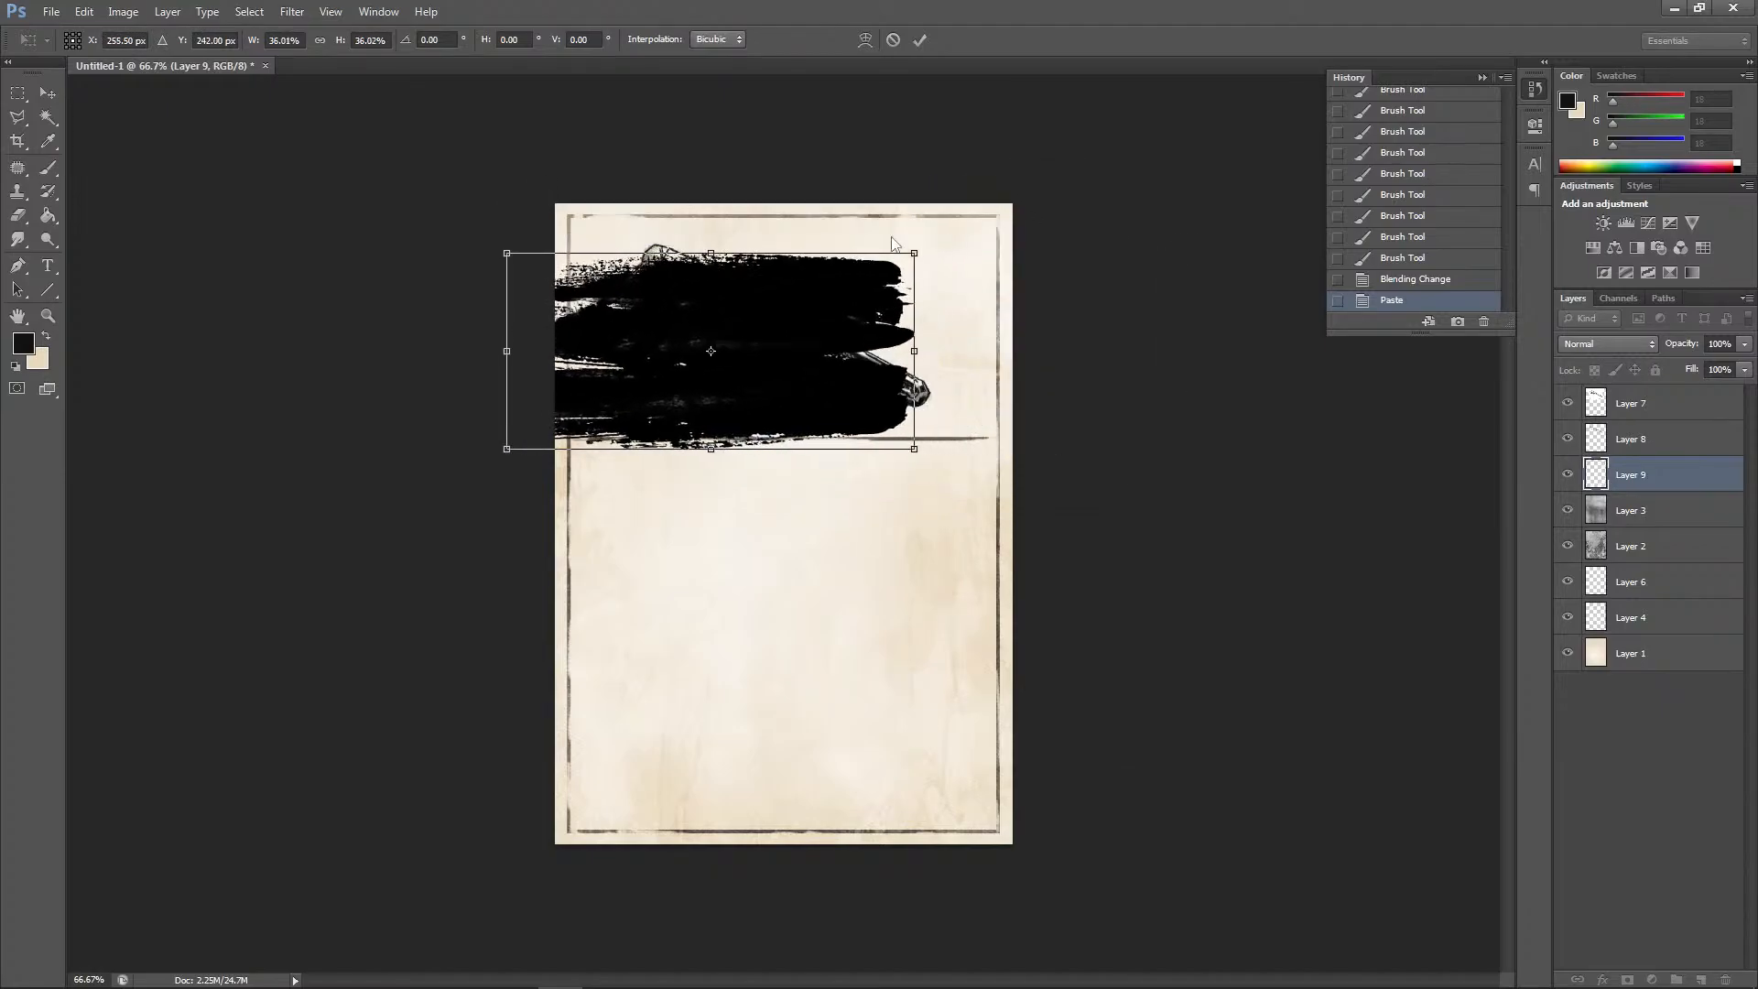
{"action": "left_click_drag", "start_coordinate": [759, 368], "coordinate": [814, 342]}
{"action": "left_click", "coordinate": [47, 92]}
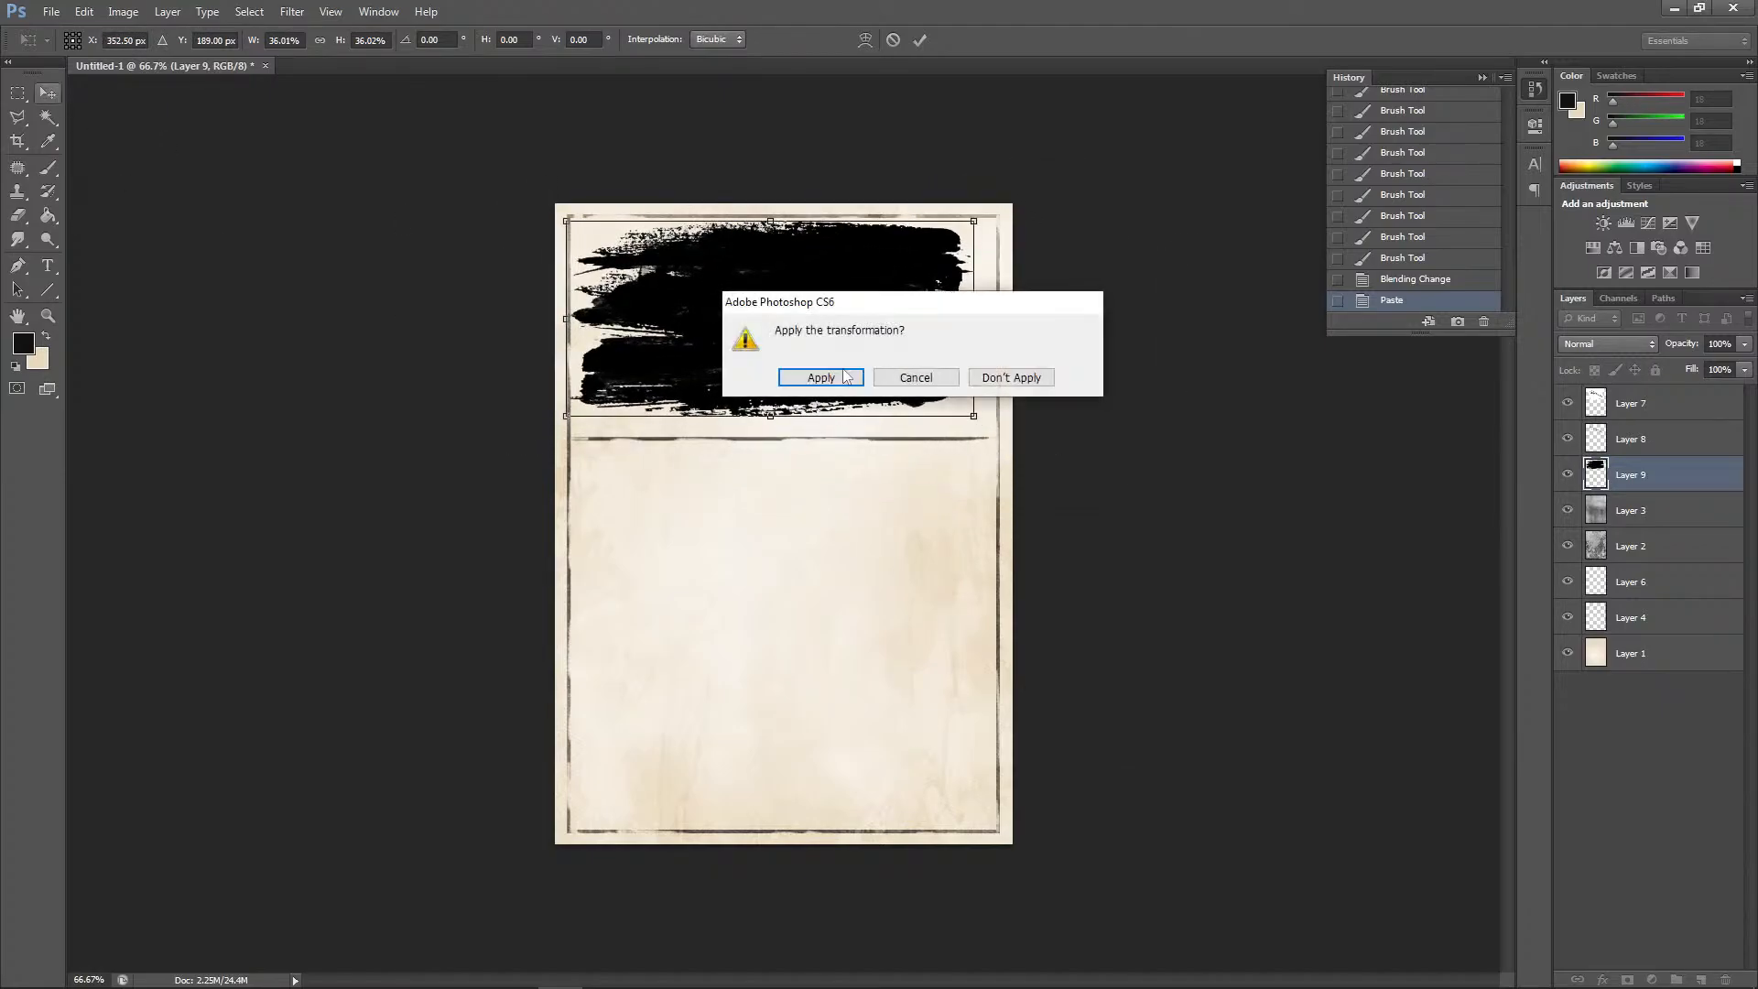
{"action": "left_click", "coordinate": [828, 376]}
Set the brush stroke layer, Layer 9, to Divide blending and shift the stroke slightly to centre it behind the wrench
{"action": "left_click", "coordinate": [1607, 343]}
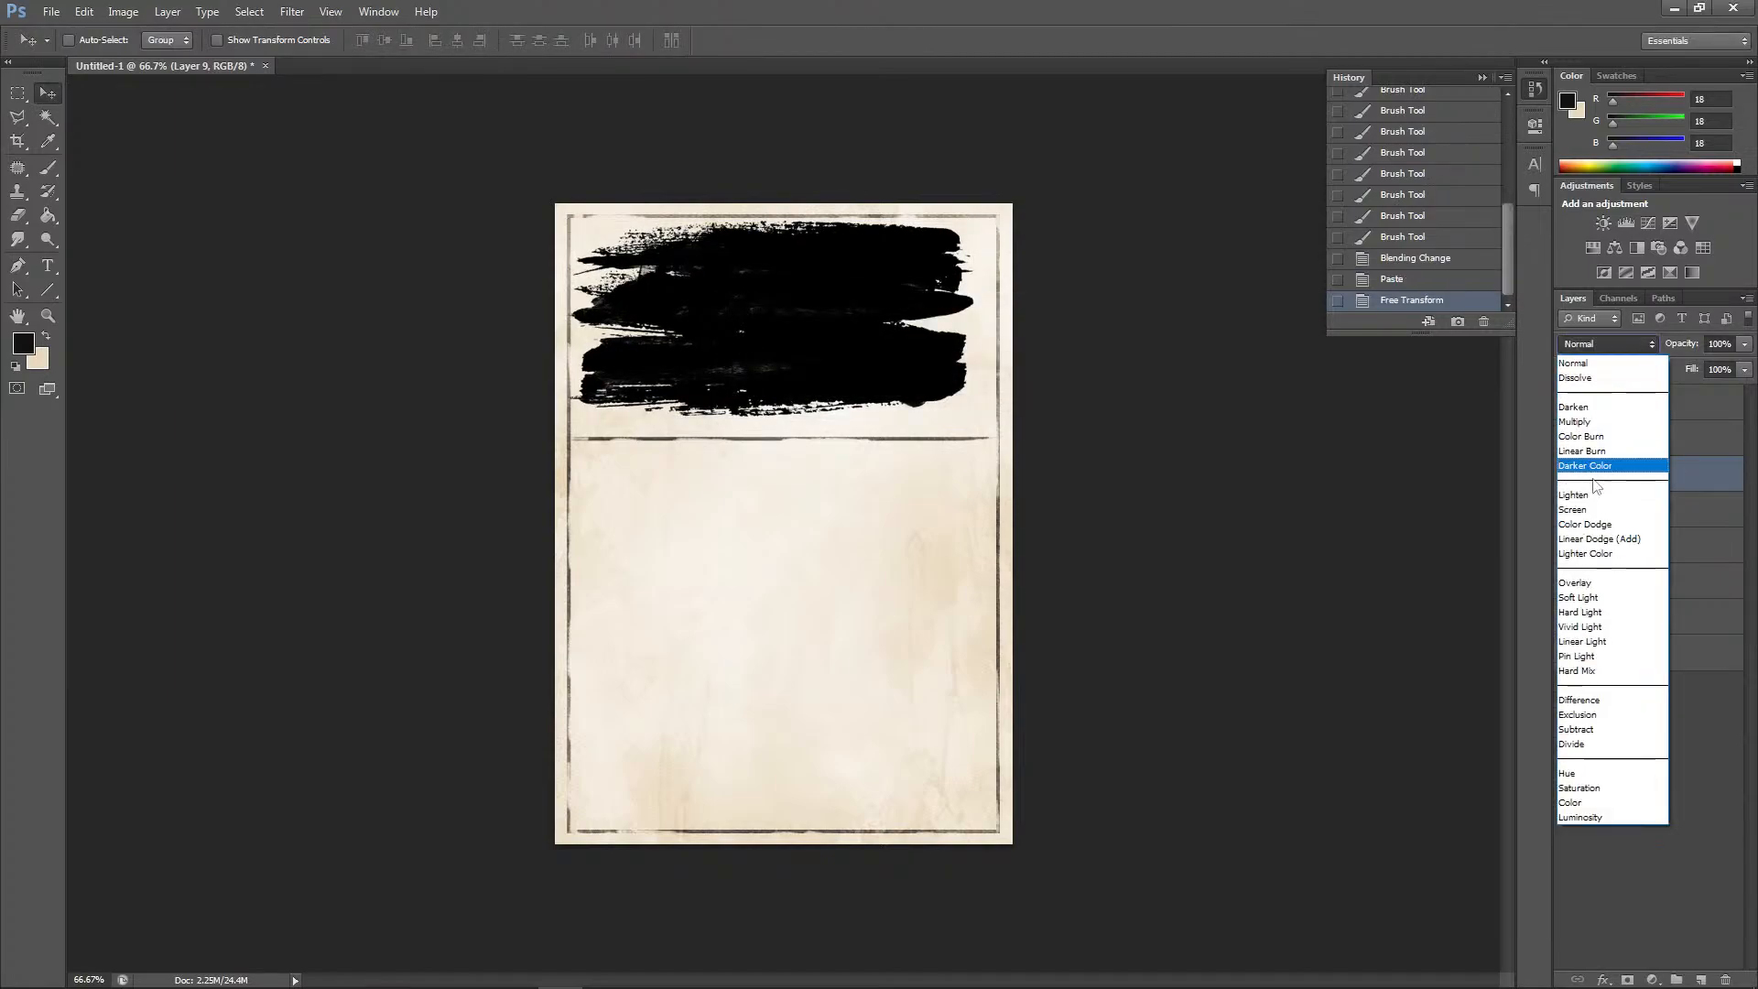
{"action": "left_click", "coordinate": [1572, 744]}
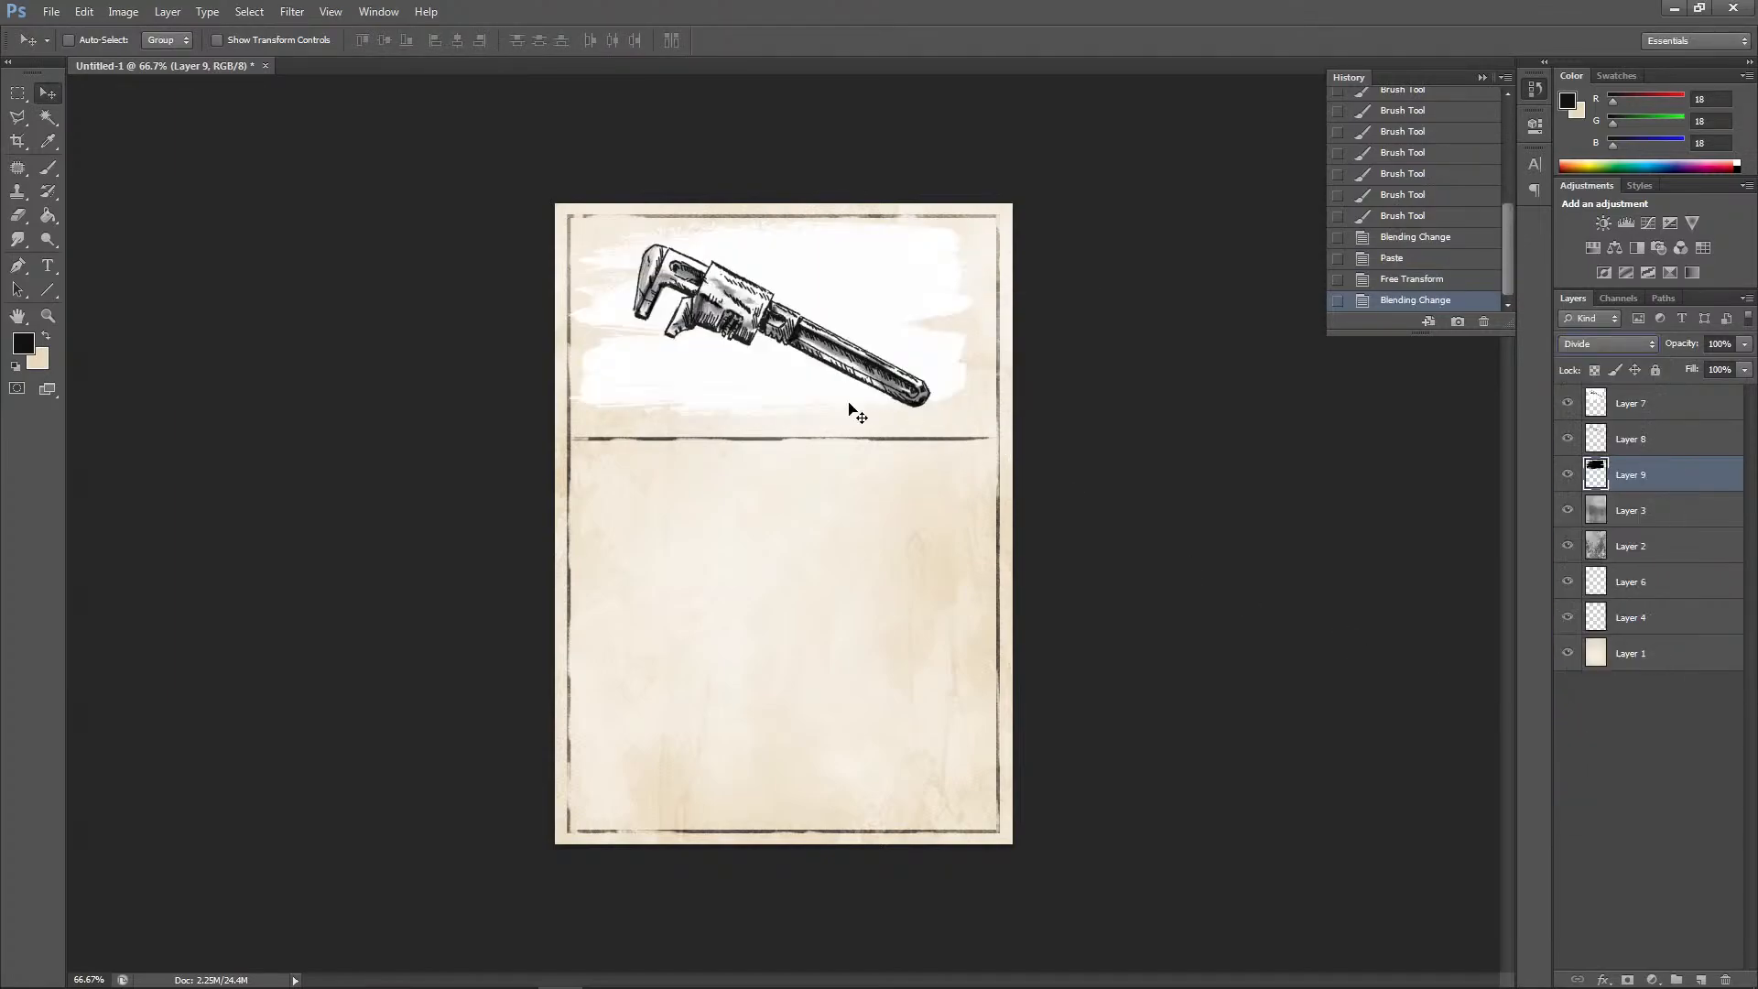
{"action": "left_click_drag", "start_coordinate": [750, 377], "coordinate": [758, 395]}
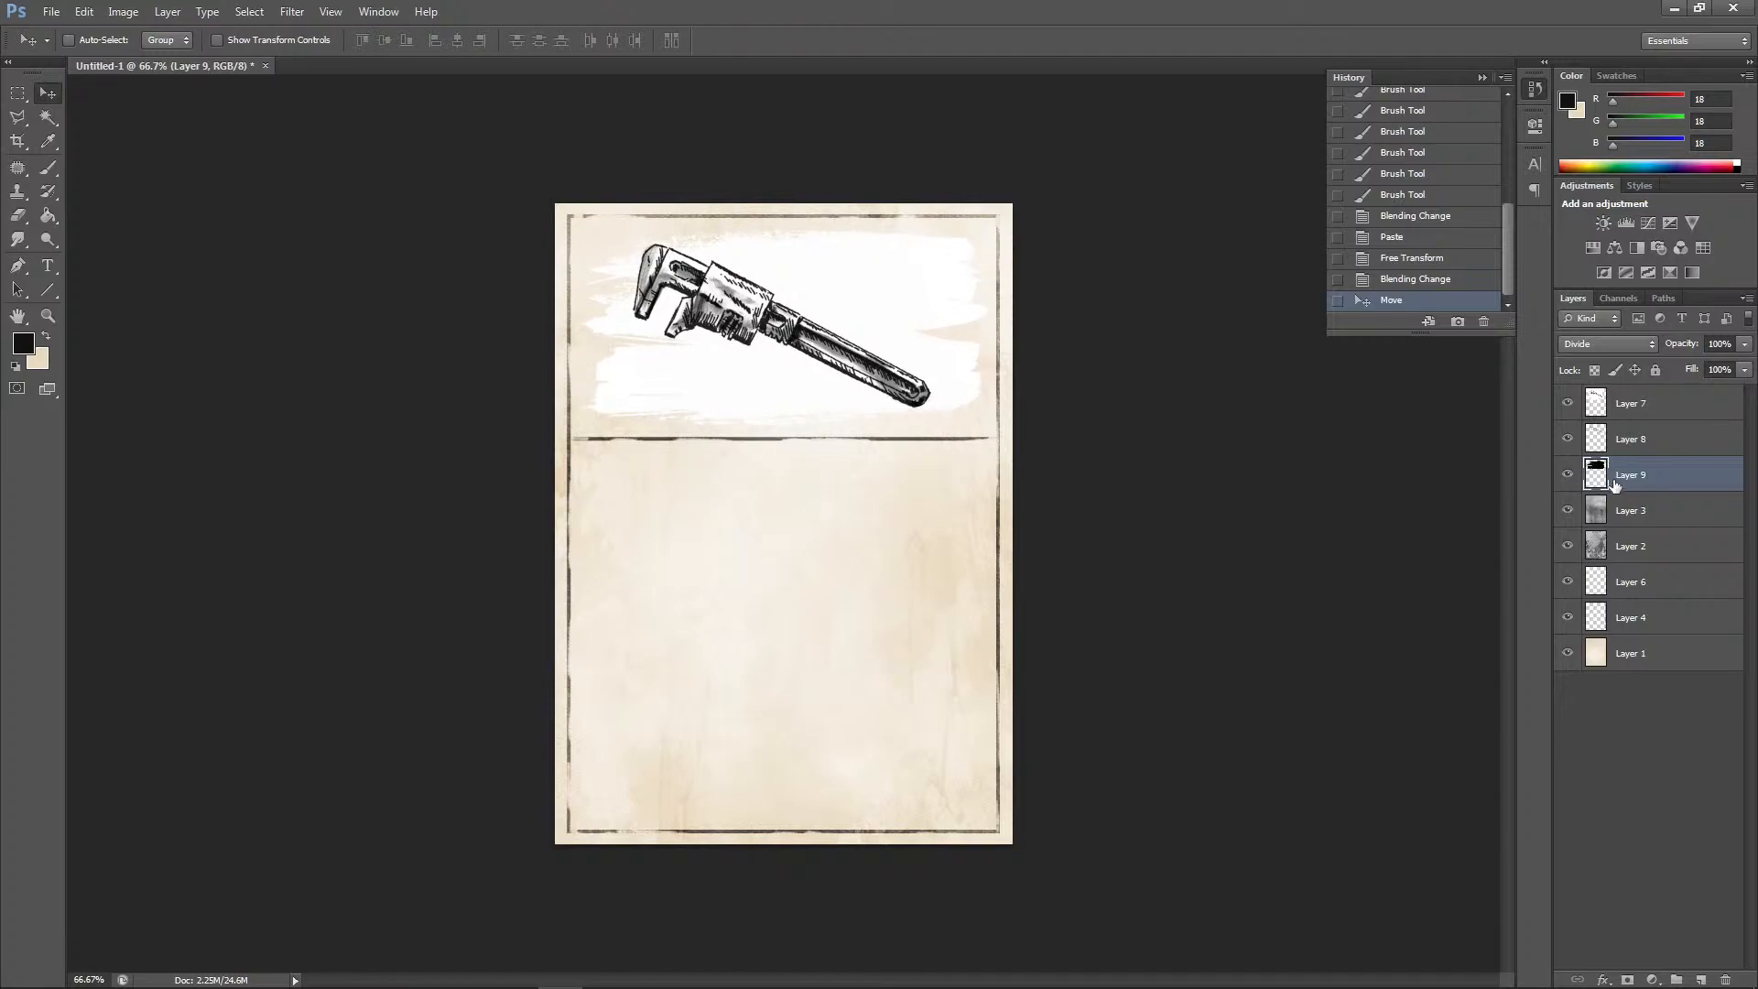
Return the blending mode of the brush stroke layer, Layer 9, to Normal
{"action": "left_click", "coordinate": [1603, 343]}
{"action": "left_click", "coordinate": [1587, 370]}
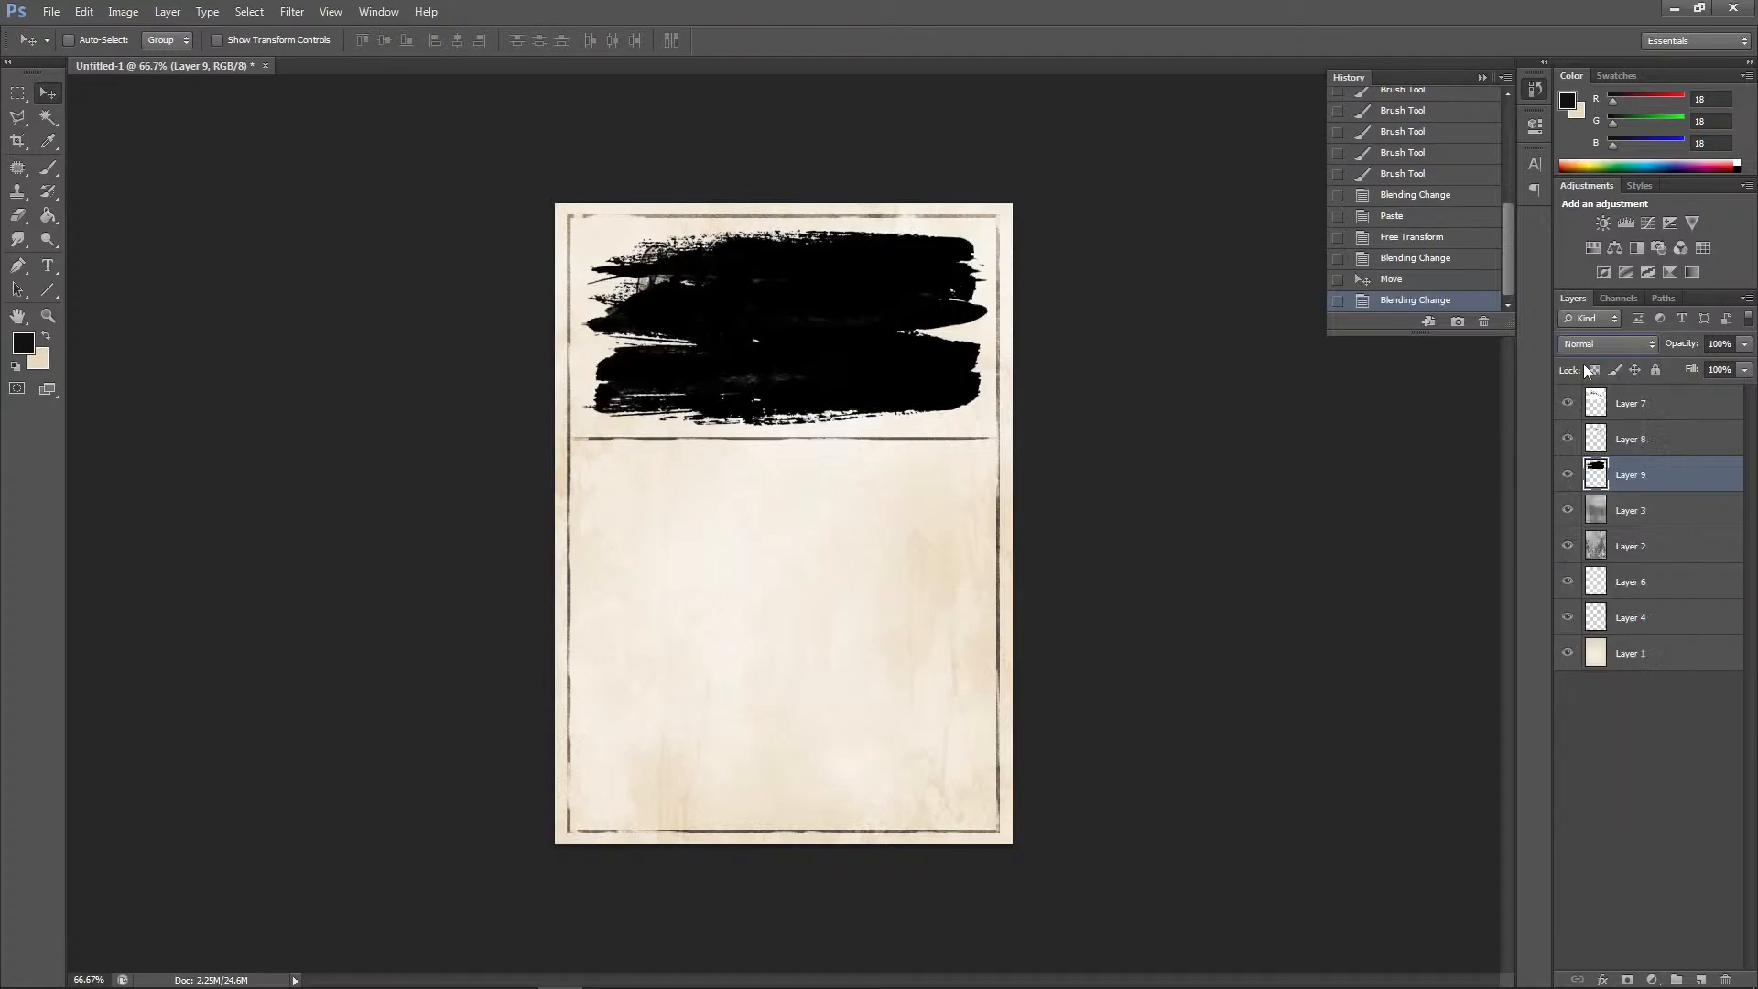
Lower the opacity of the brush stroke layer, Layer 9, to 22% and enlarge the stroke to about 105%, applying the transformation
{"action": "left_click", "coordinate": [1745, 345]}
{"action": "left_click_drag", "start_coordinate": [1688, 366], "coordinate": [1672, 365]}
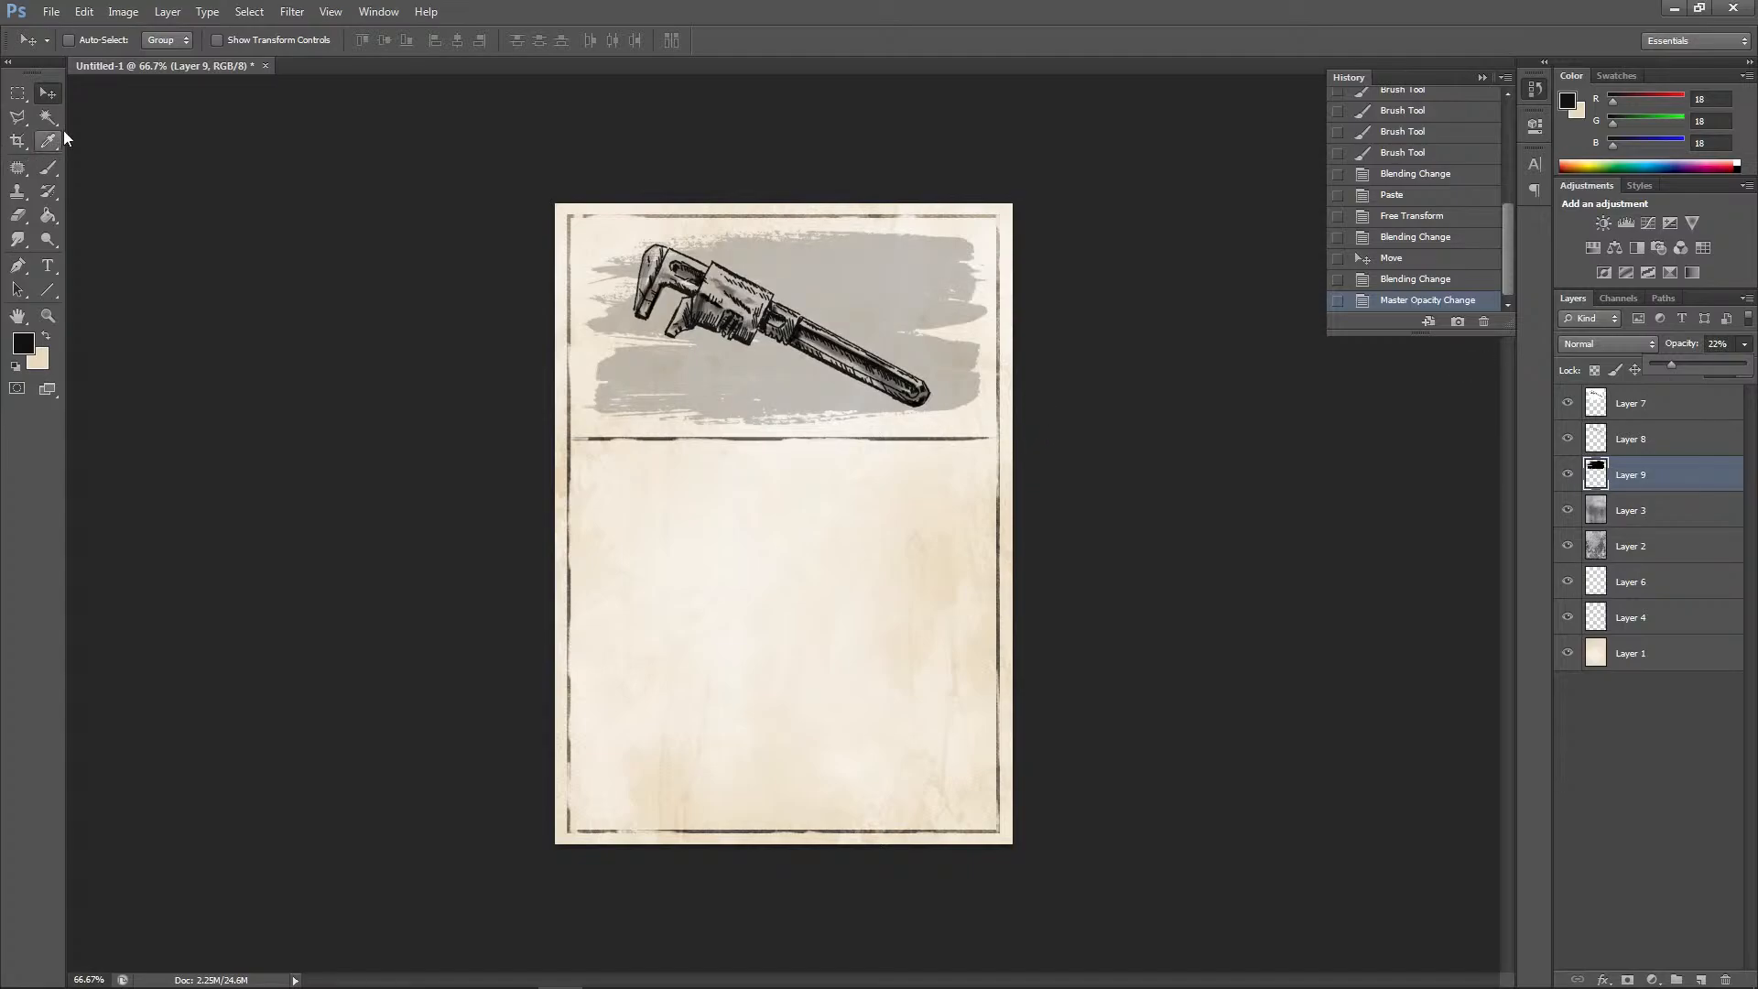
{"action": "left_click", "coordinate": [82, 11]}
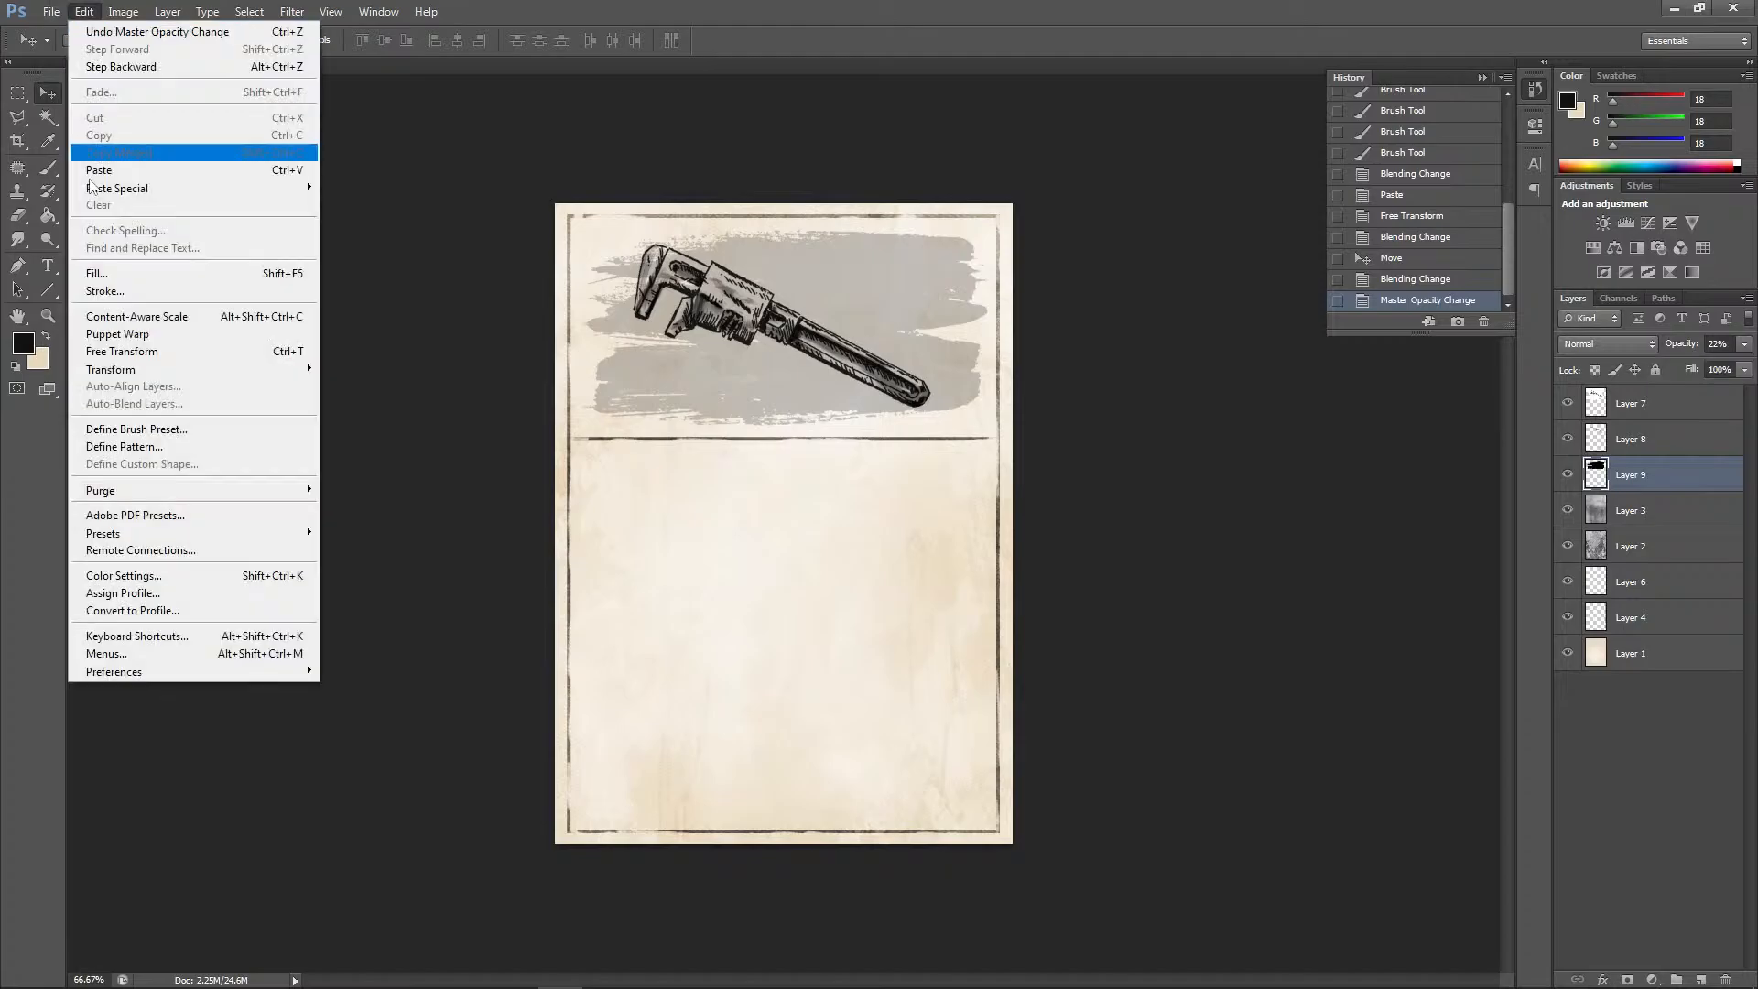
{"action": "mouse_move", "coordinate": [256, 362]}
{"action": "left_click", "coordinate": [420, 392]}
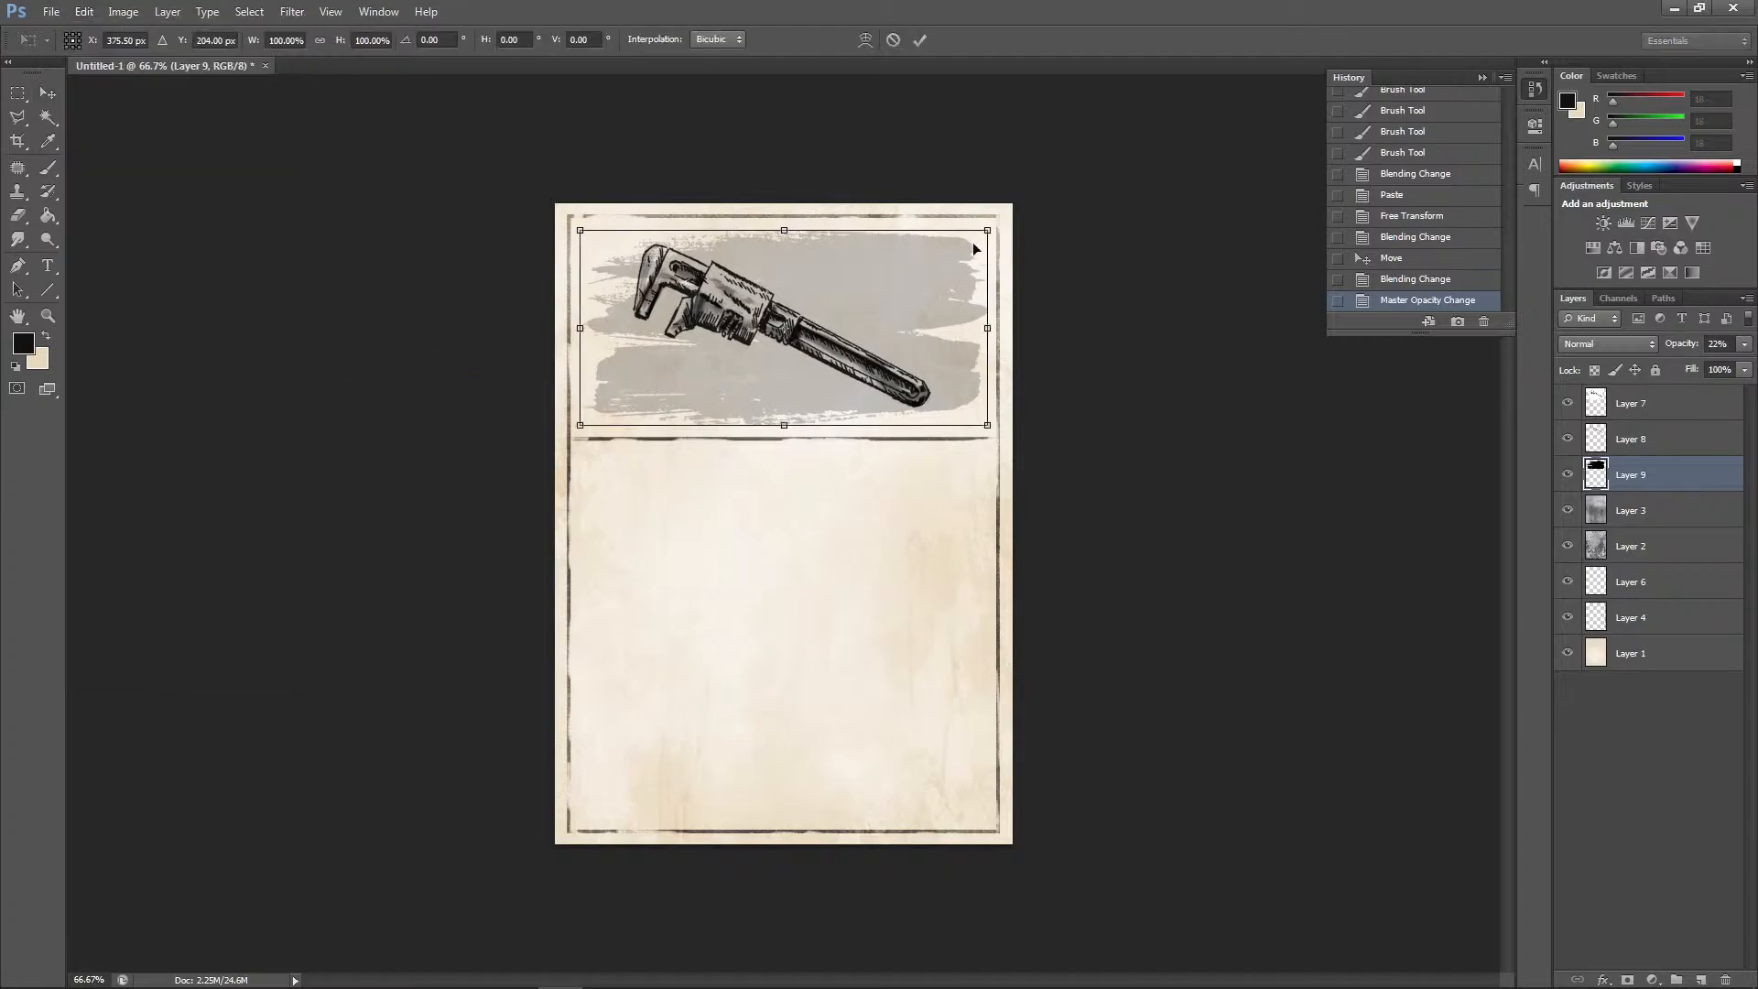
{"action": "left_click_drag", "start_coordinate": [987, 232], "coordinate": [998, 224]}
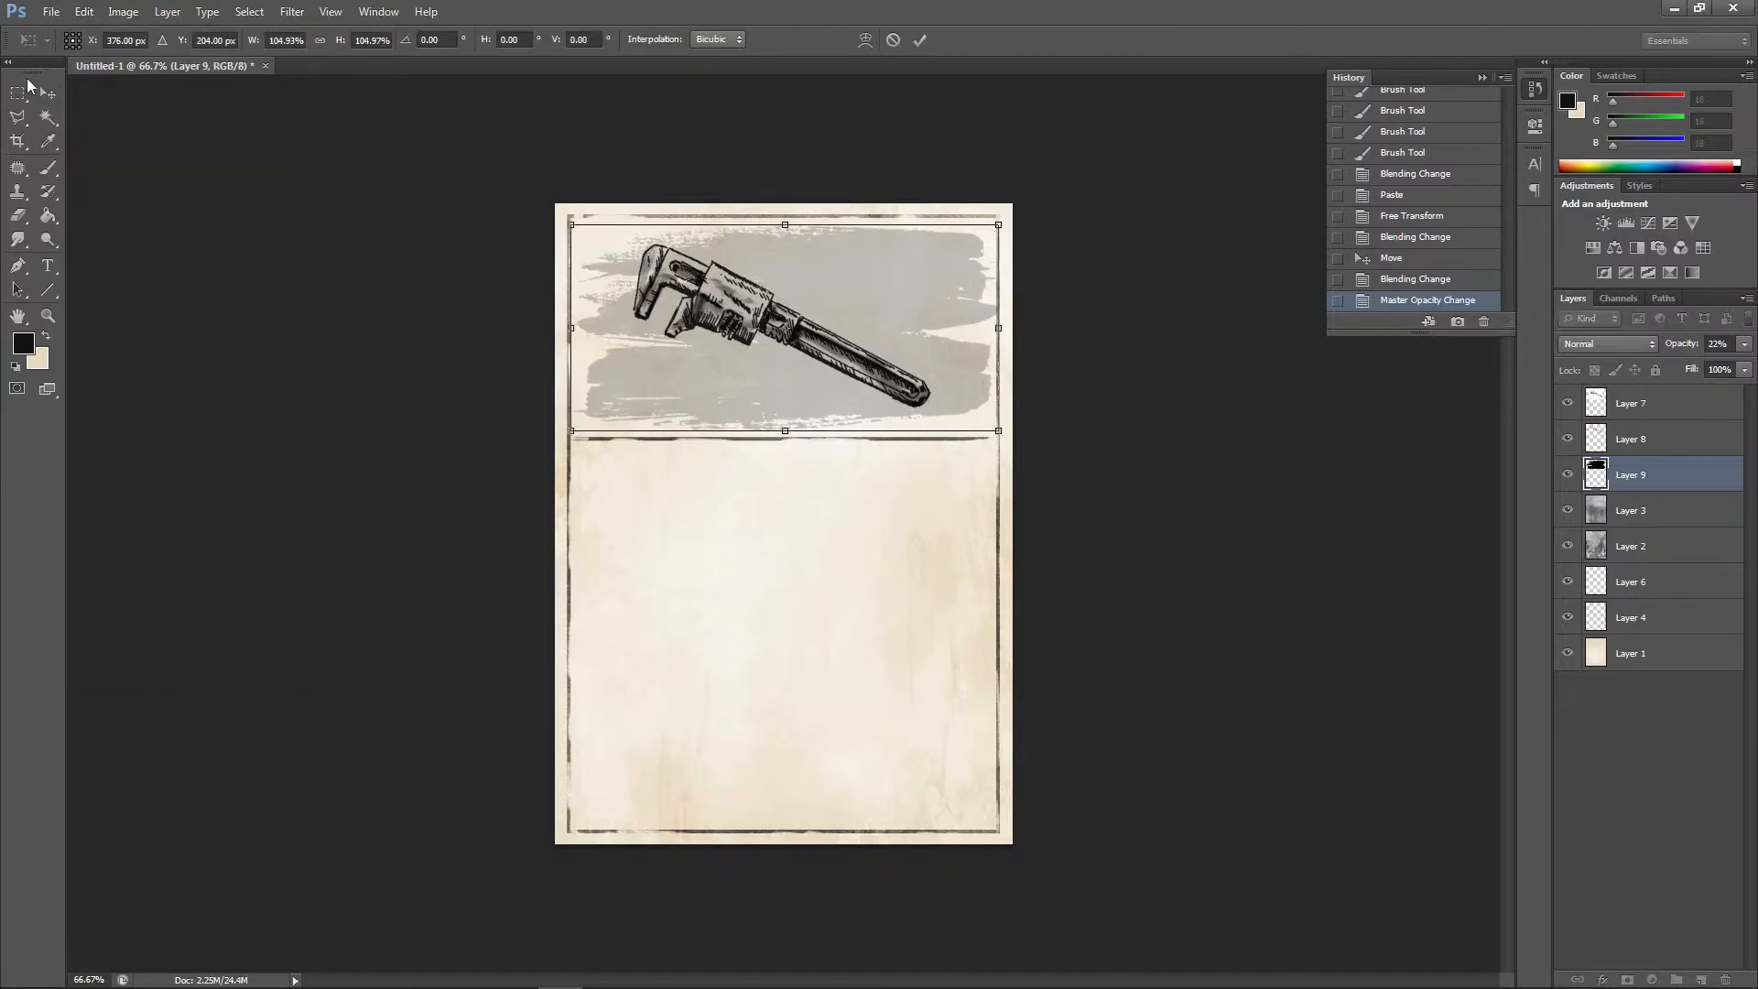
{"action": "key", "text": "v"}
{"action": "left_click", "coordinate": [820, 378]}
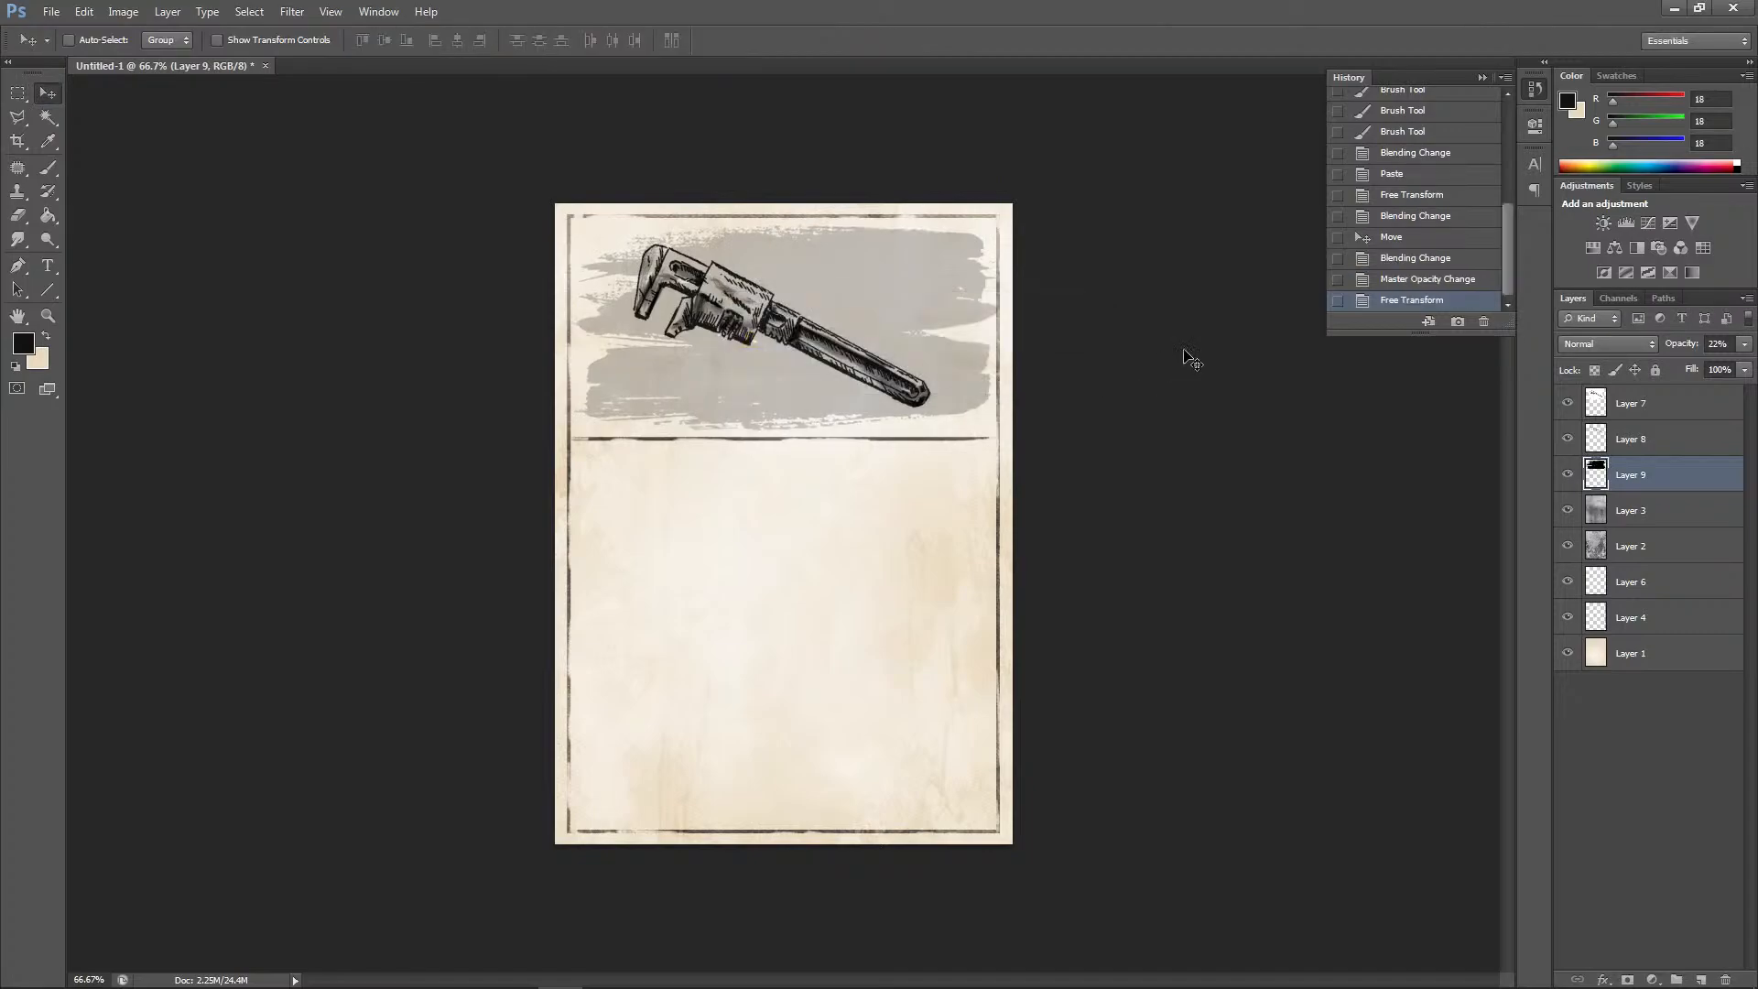
Merge the wrench's Layer 7 down into Layer 8
{"action": "left_click", "coordinate": [1638, 448]}
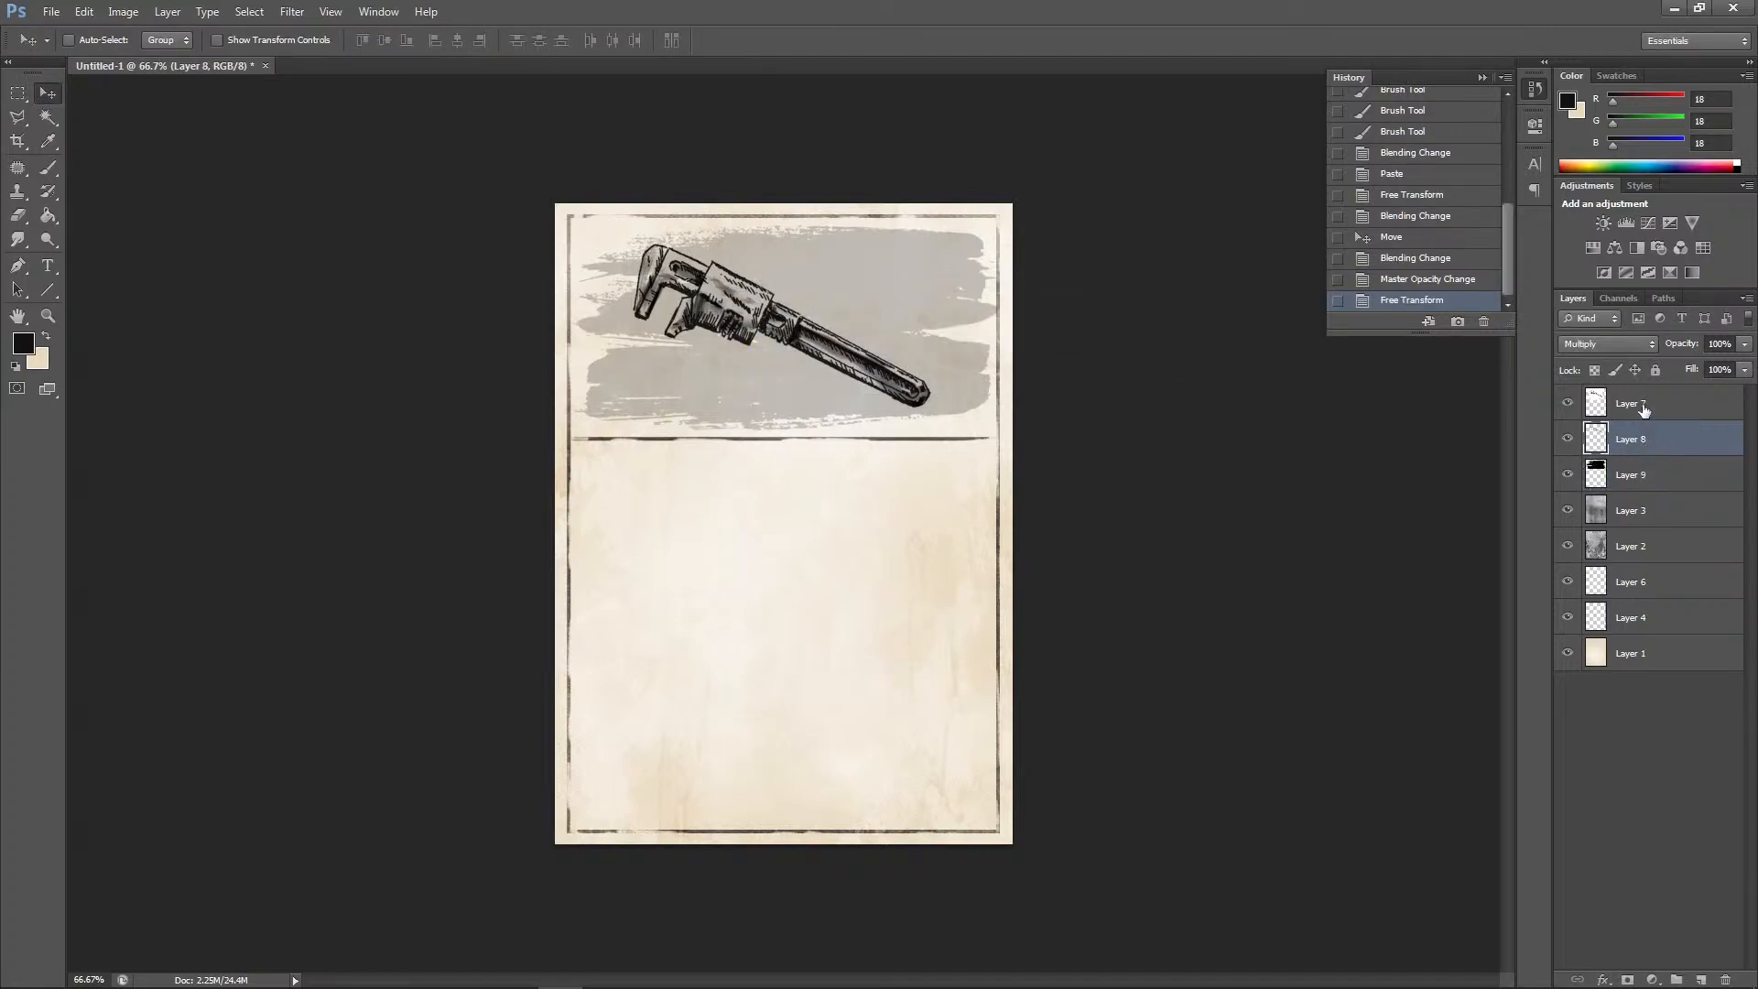
{"action": "left_click", "coordinate": [1643, 408]}
{"action": "key", "text": "ctrl+e"}
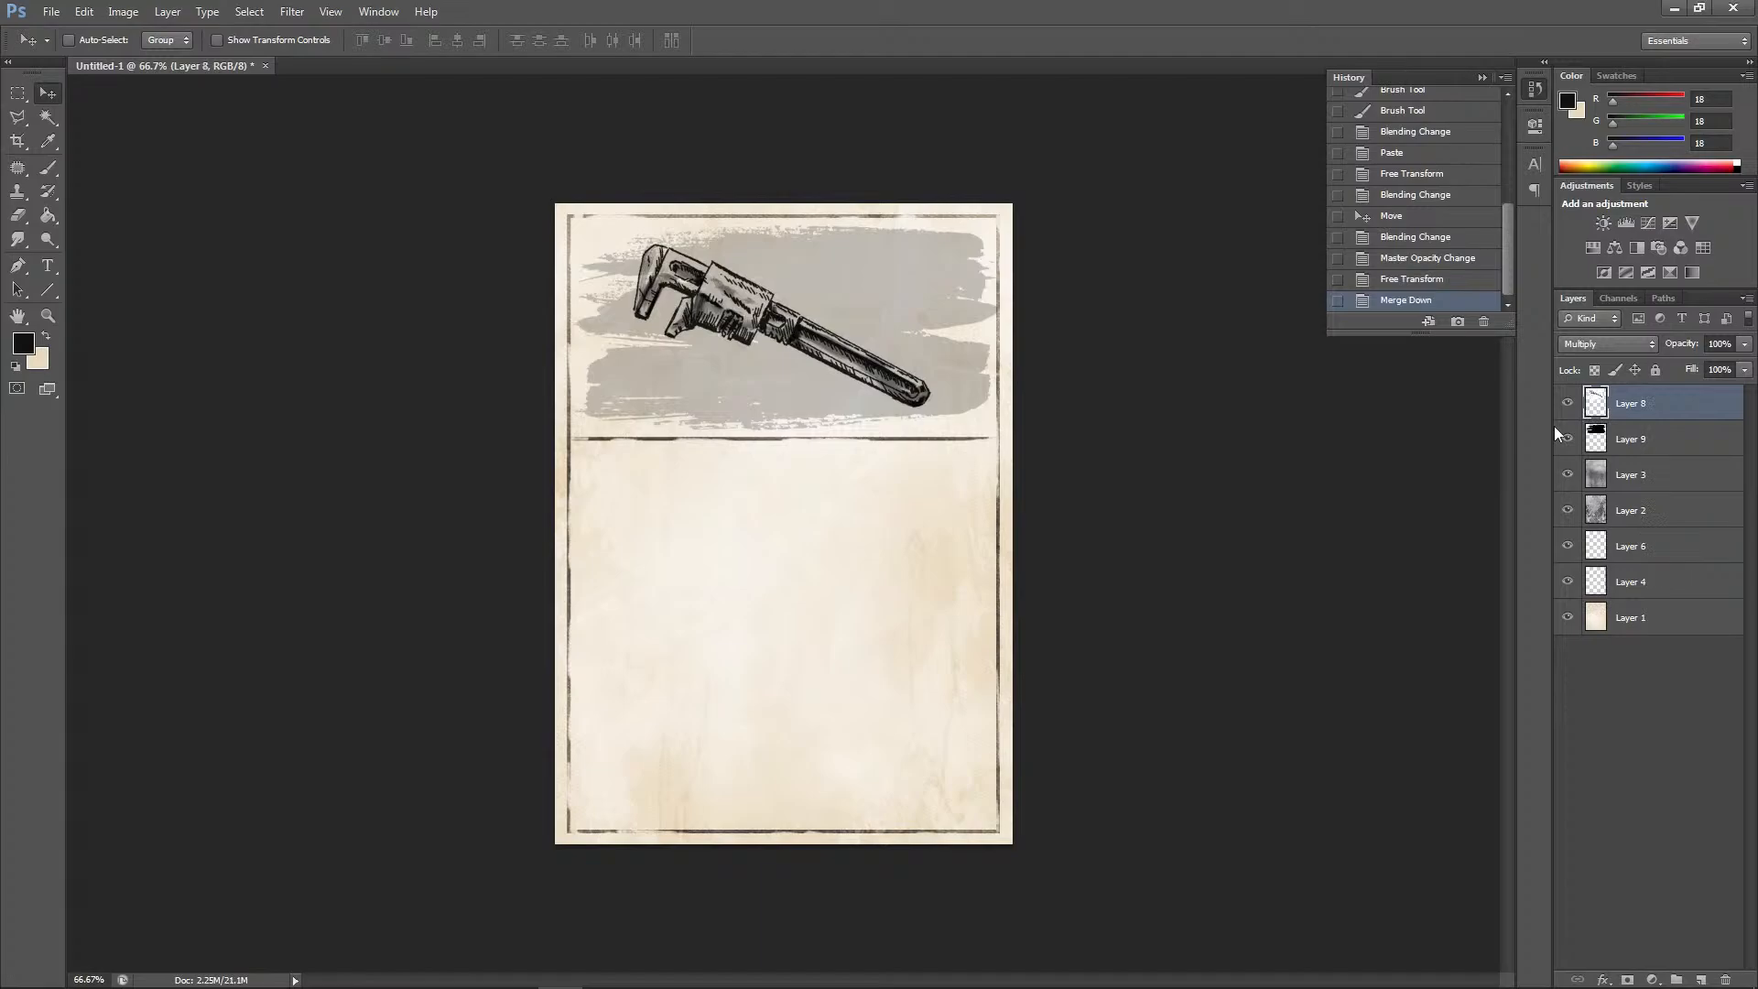
Create a new layer directly above Layer 9 and sample the card's pale paper tone just below the divider as the foreground colour
{"action": "left_click", "coordinate": [1646, 435]}
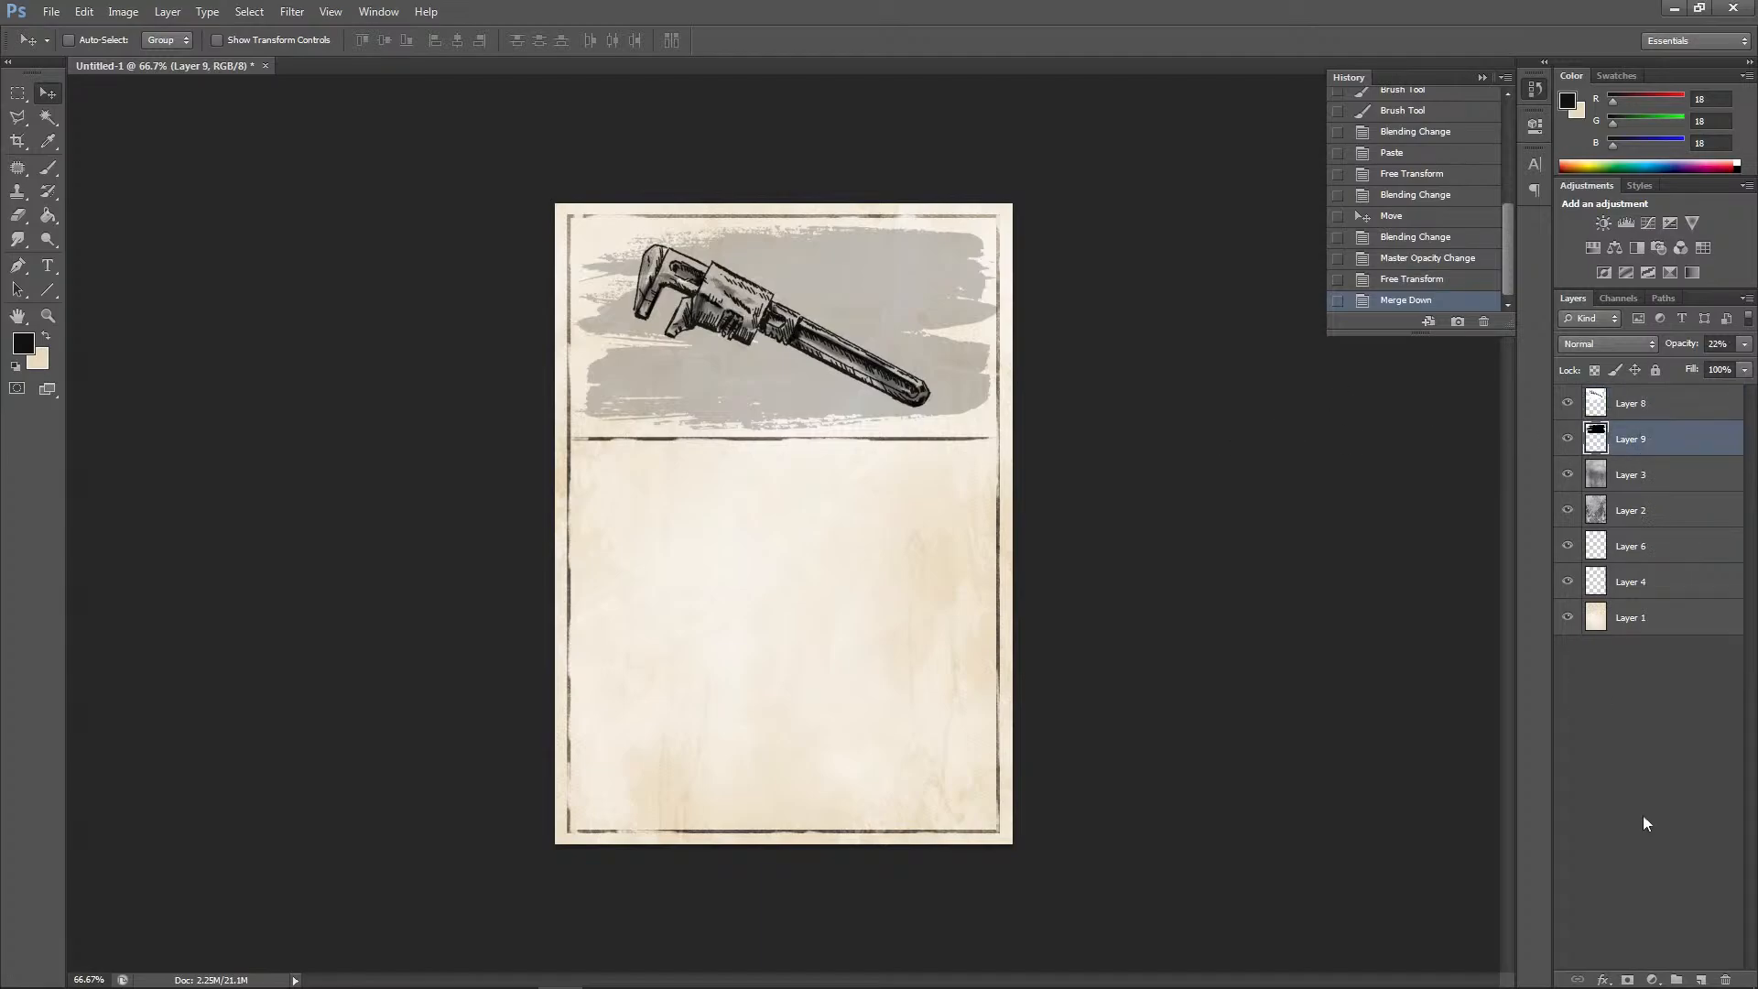
{"action": "left_click", "coordinate": [1701, 976]}
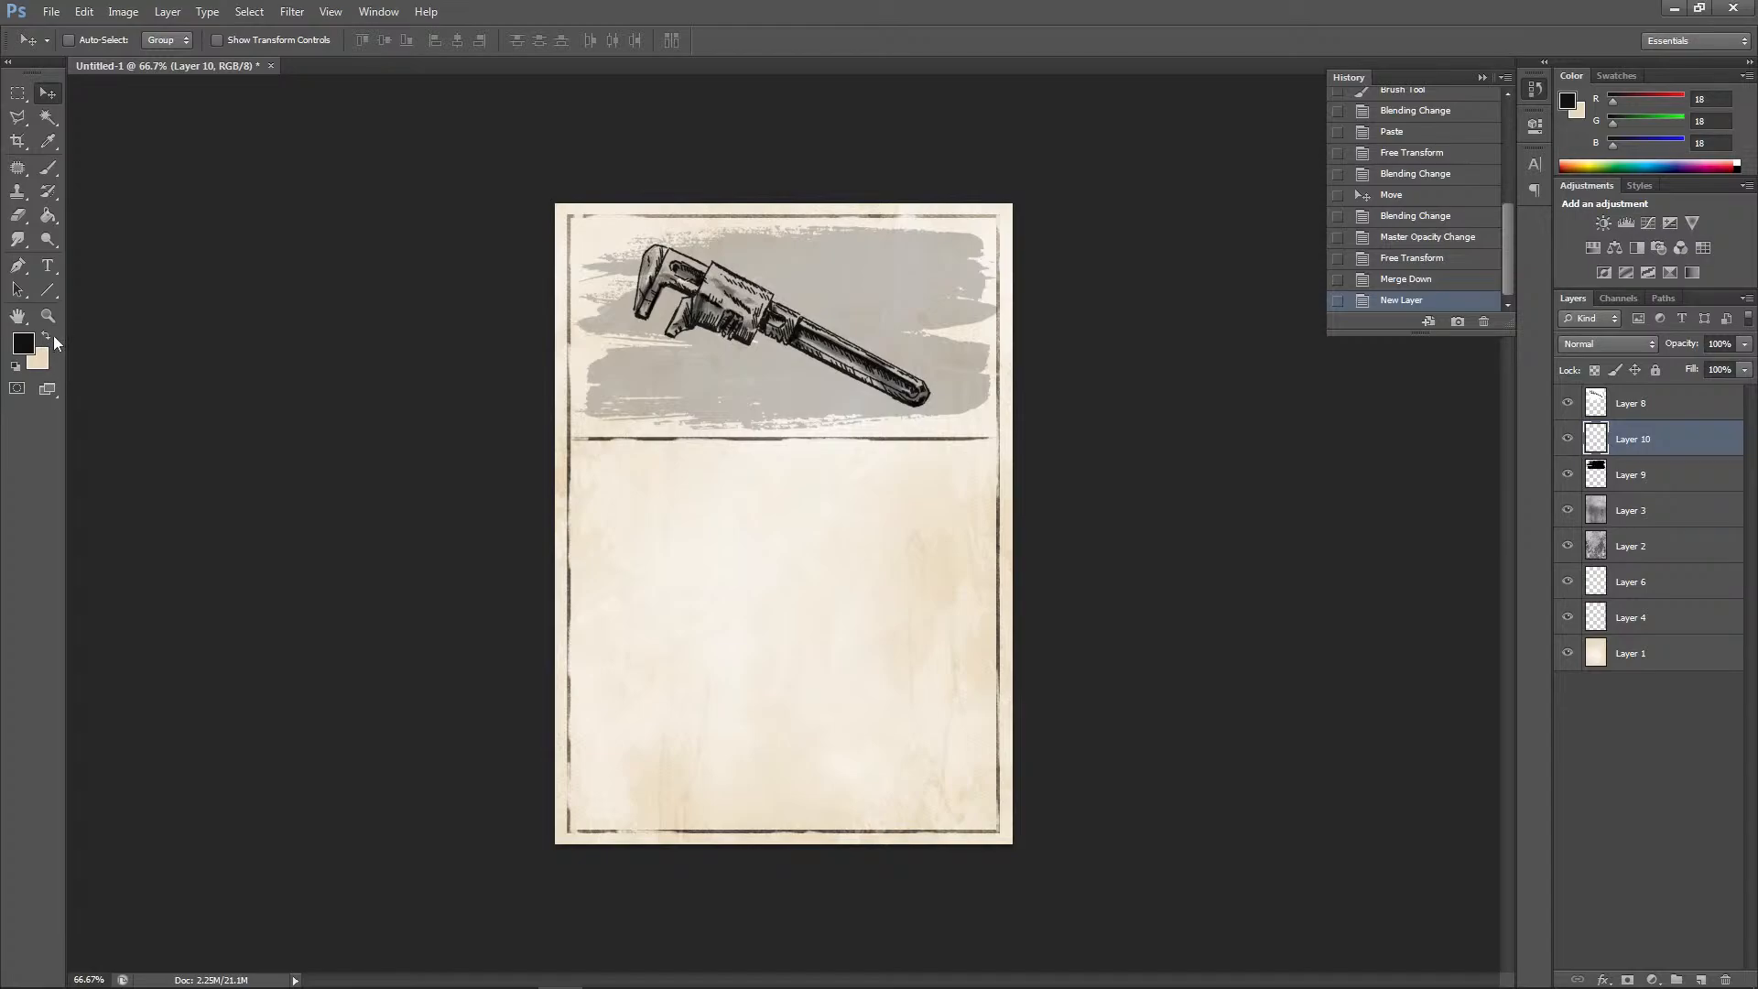
{"action": "left_click", "coordinate": [45, 335]}
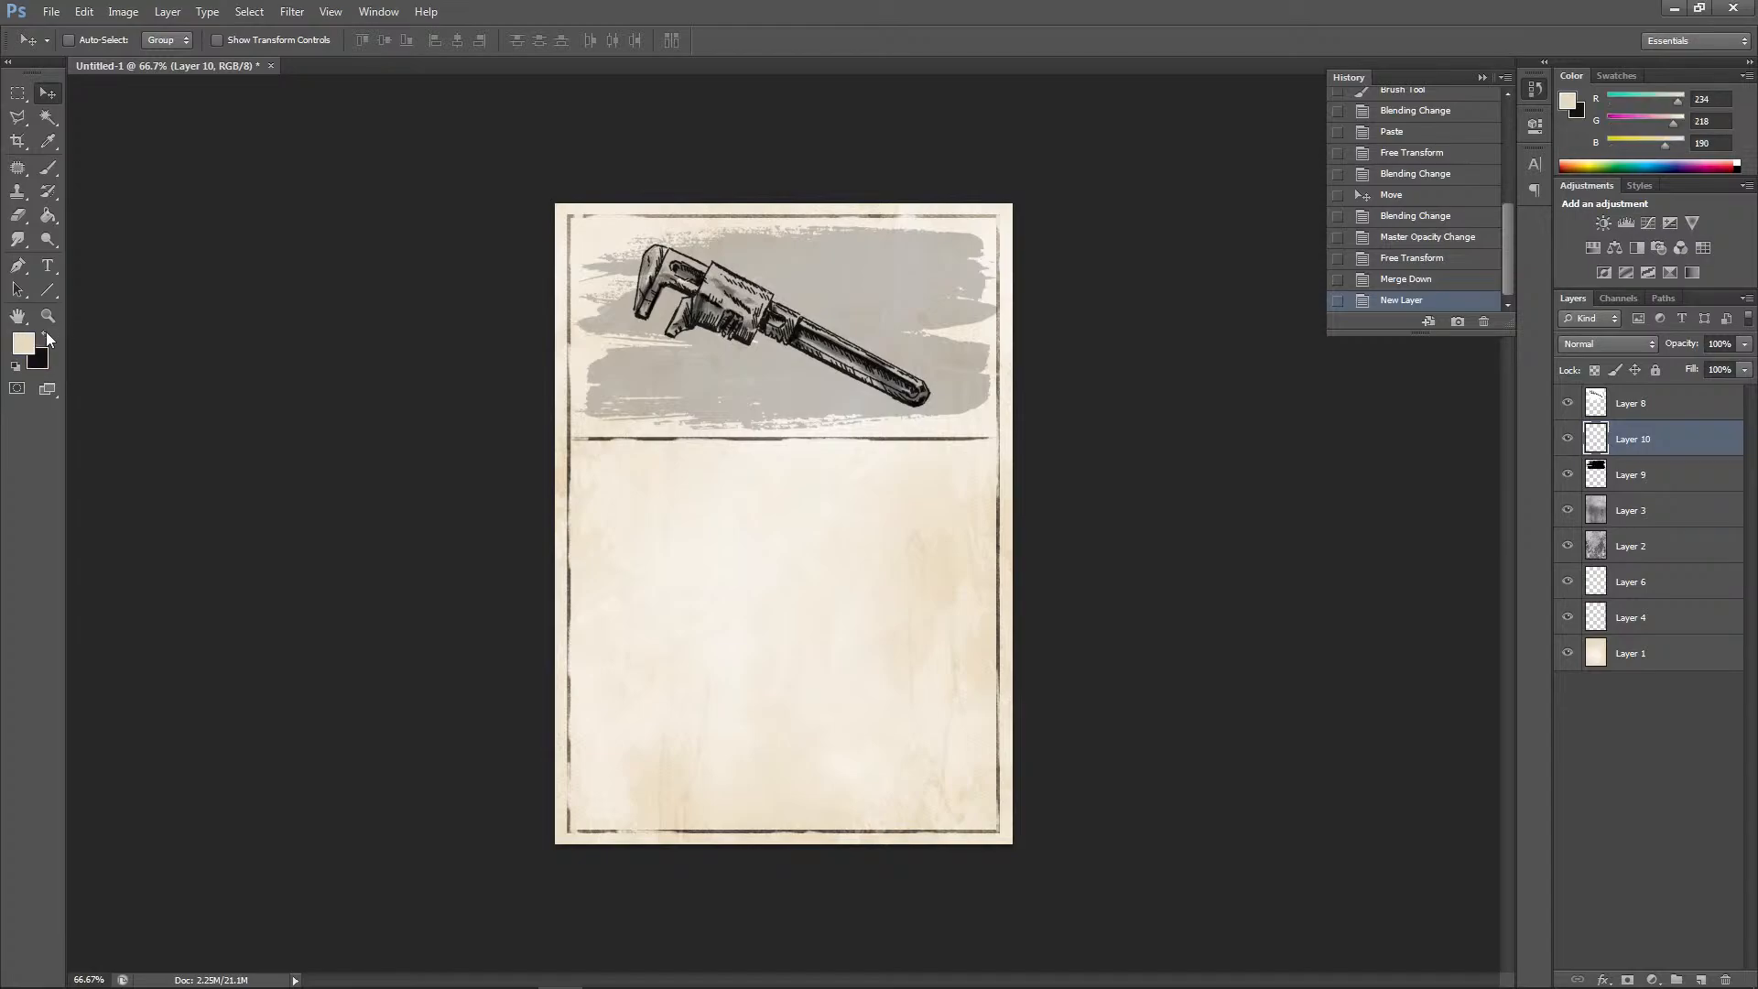
{"action": "left_click", "coordinate": [48, 142]}
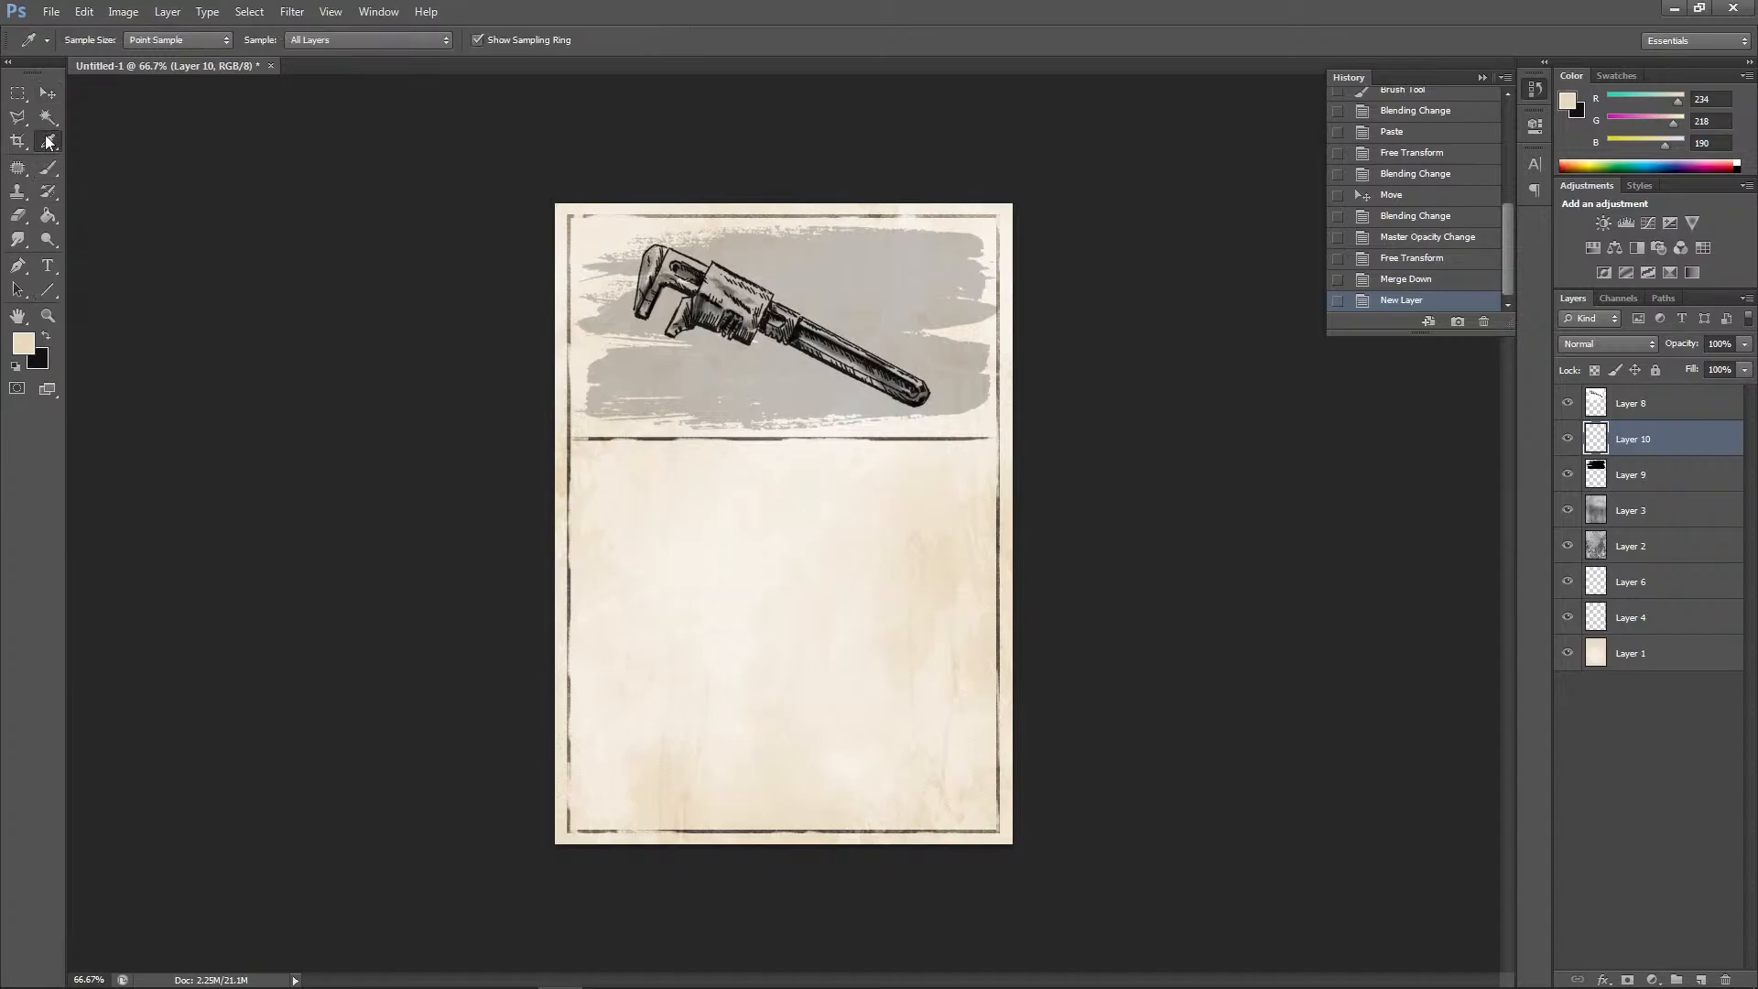
{"action": "left_click", "coordinate": [736, 445]}
Trace the wrench's full outer outline with the Polygonal Lasso and close it into a selection
{"action": "key", "text": "ctrl+plus"}
{"action": "key", "text": "ctrl+plus"}
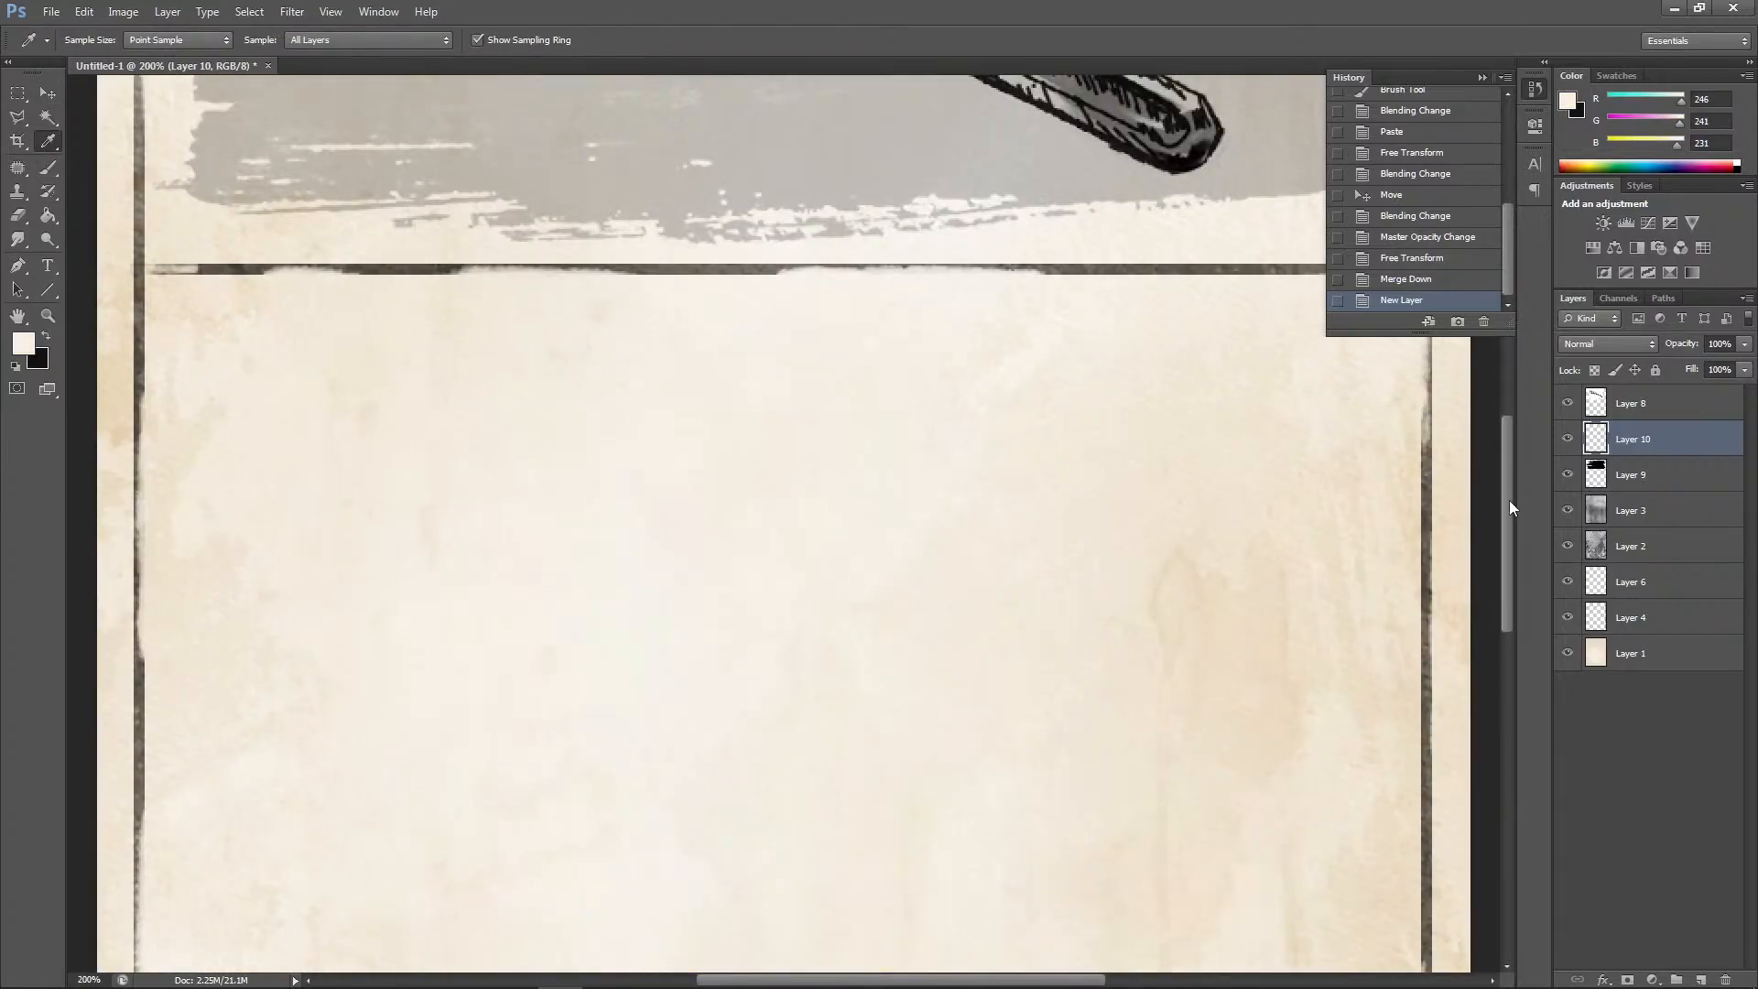
{"action": "left_click_drag", "start_coordinate": [1509, 508], "coordinate": [1268, 391]}
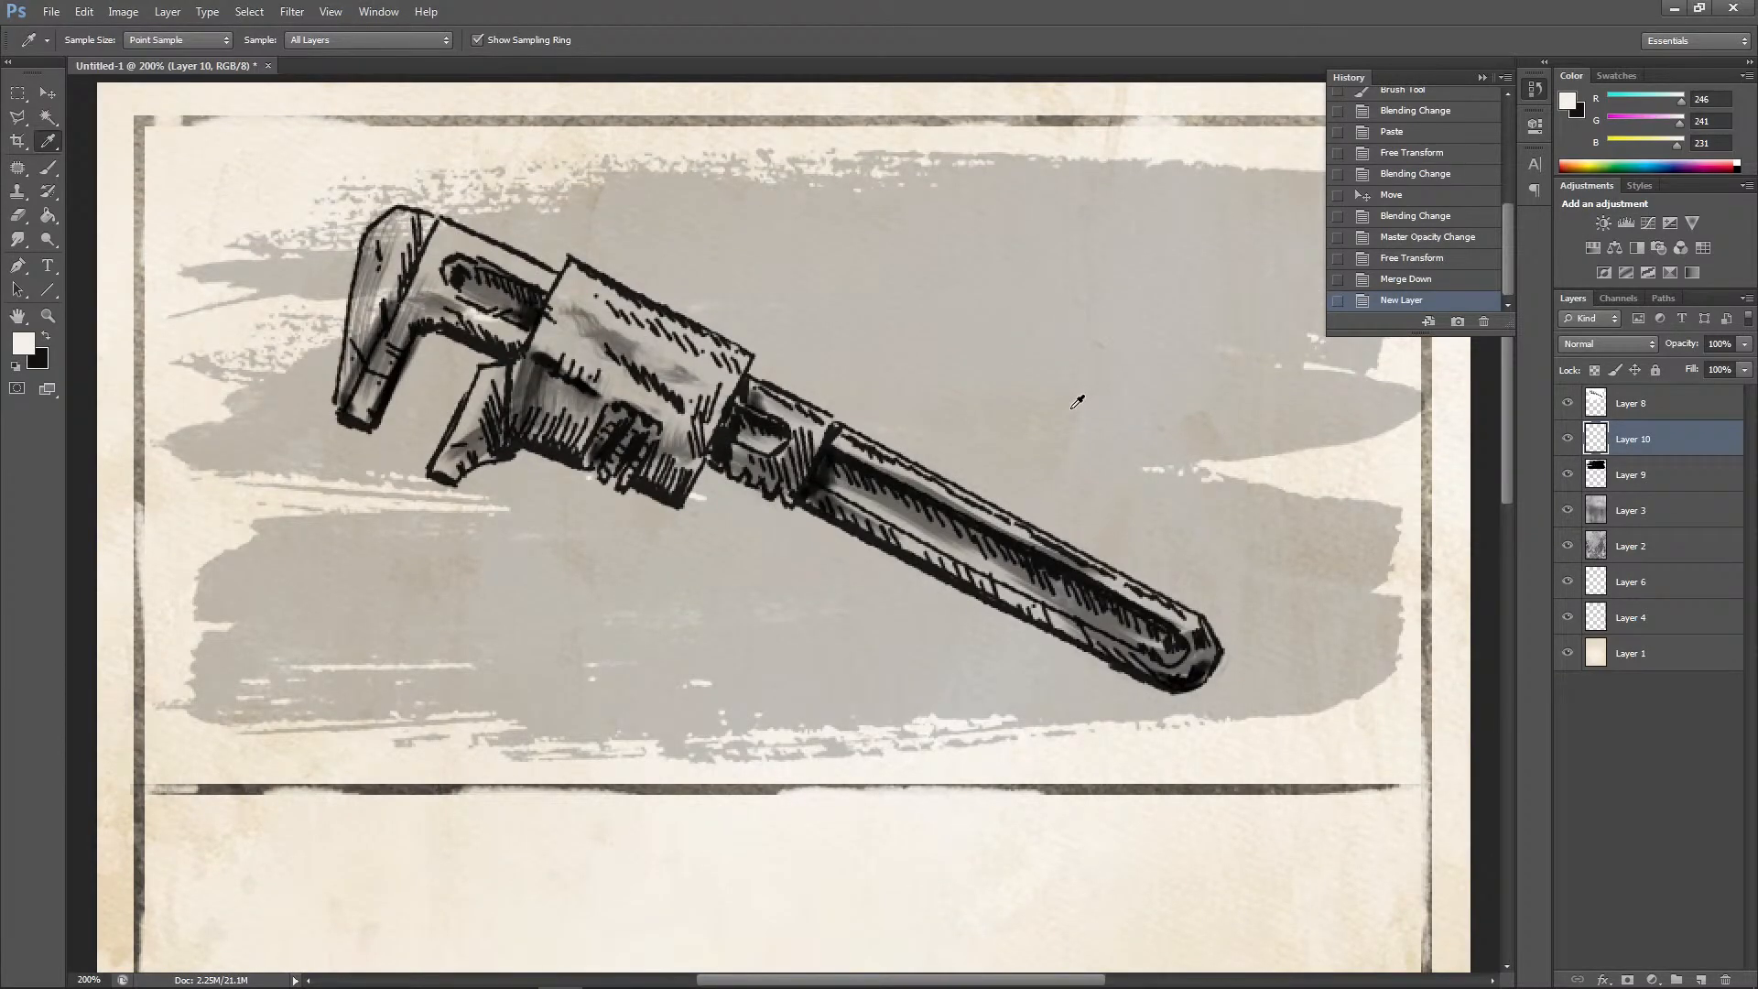
{"action": "key", "text": "l"}
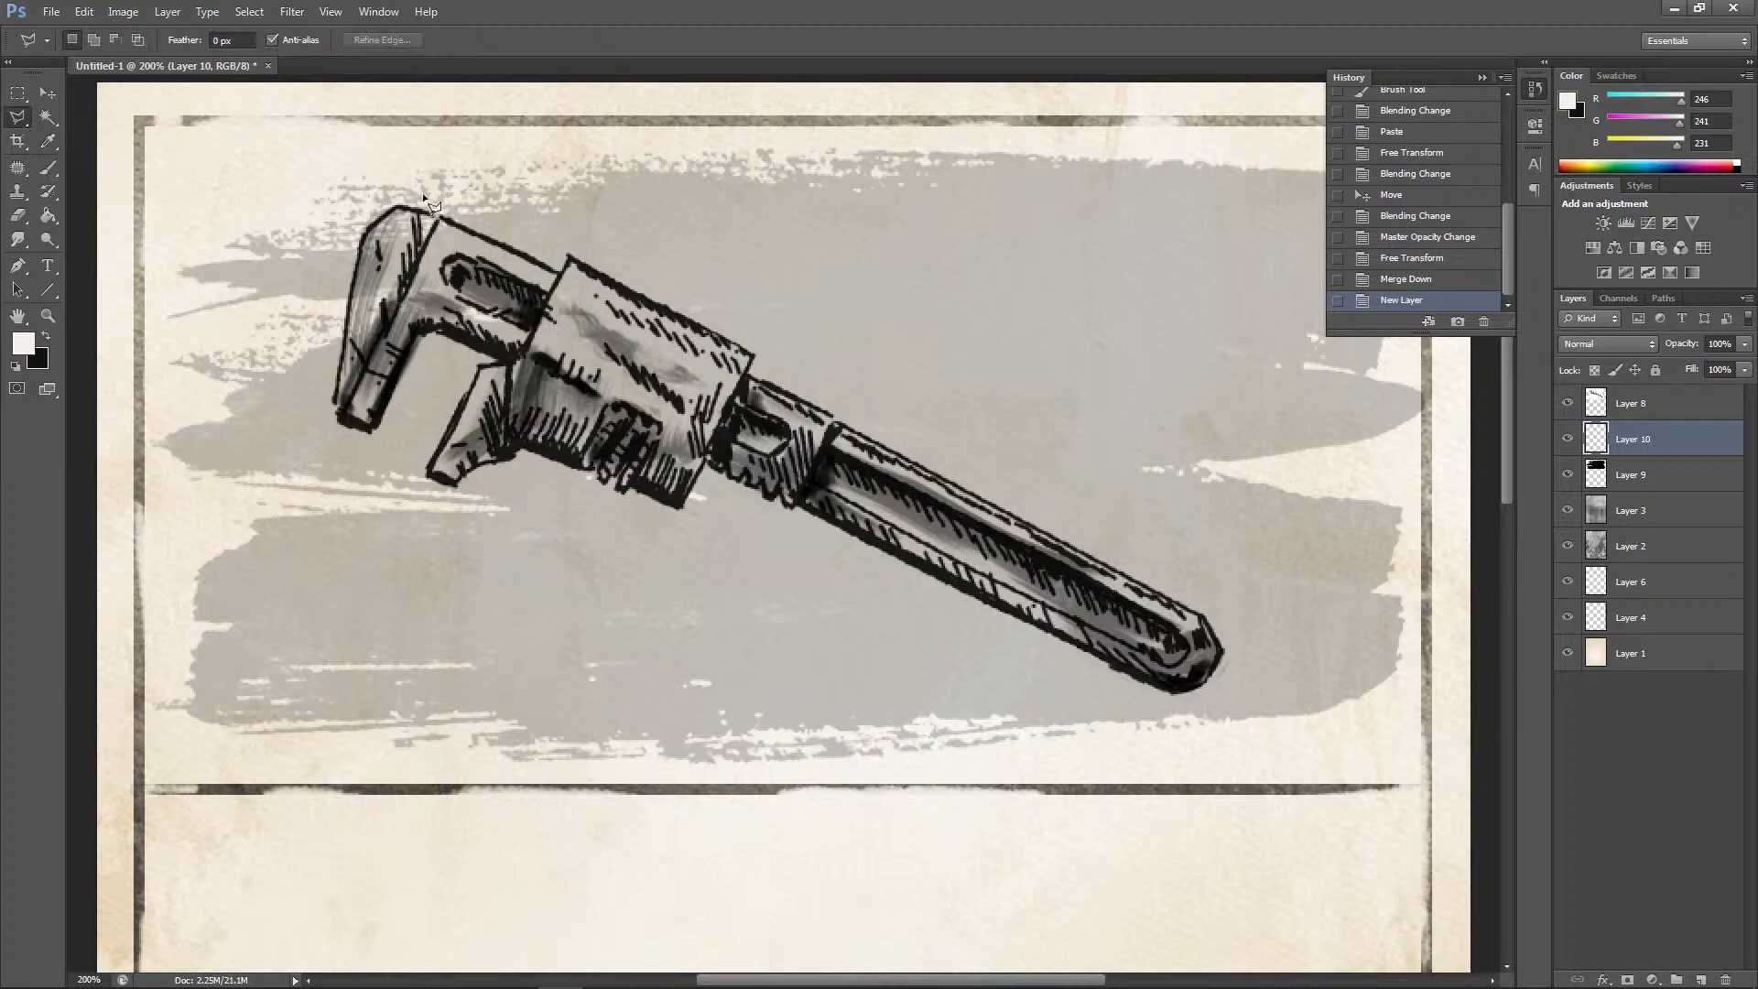
{"action": "left_click", "coordinate": [398, 205]}
{"action": "left_click", "coordinate": [439, 218]}
{"action": "left_click", "coordinate": [569, 257]}
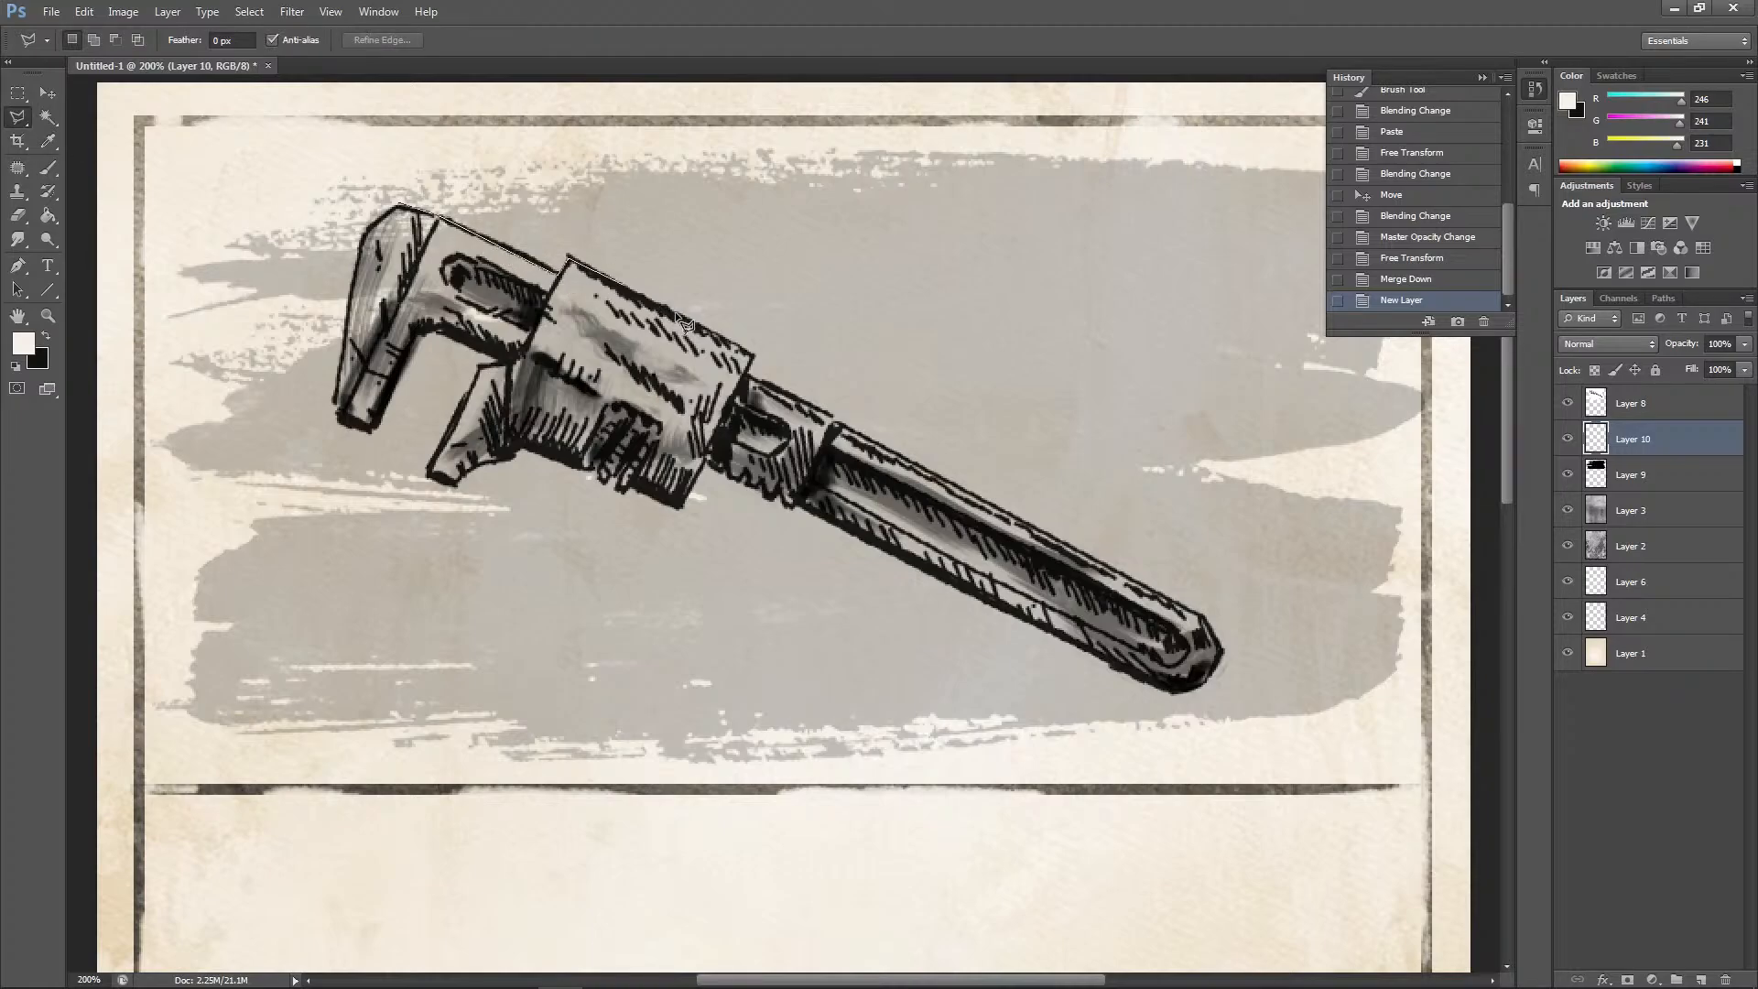
{"action": "left_click", "coordinate": [754, 356]}
{"action": "left_click", "coordinate": [749, 380]}
{"action": "left_click", "coordinate": [1202, 616]}
{"action": "left_click", "coordinate": [1214, 672]}
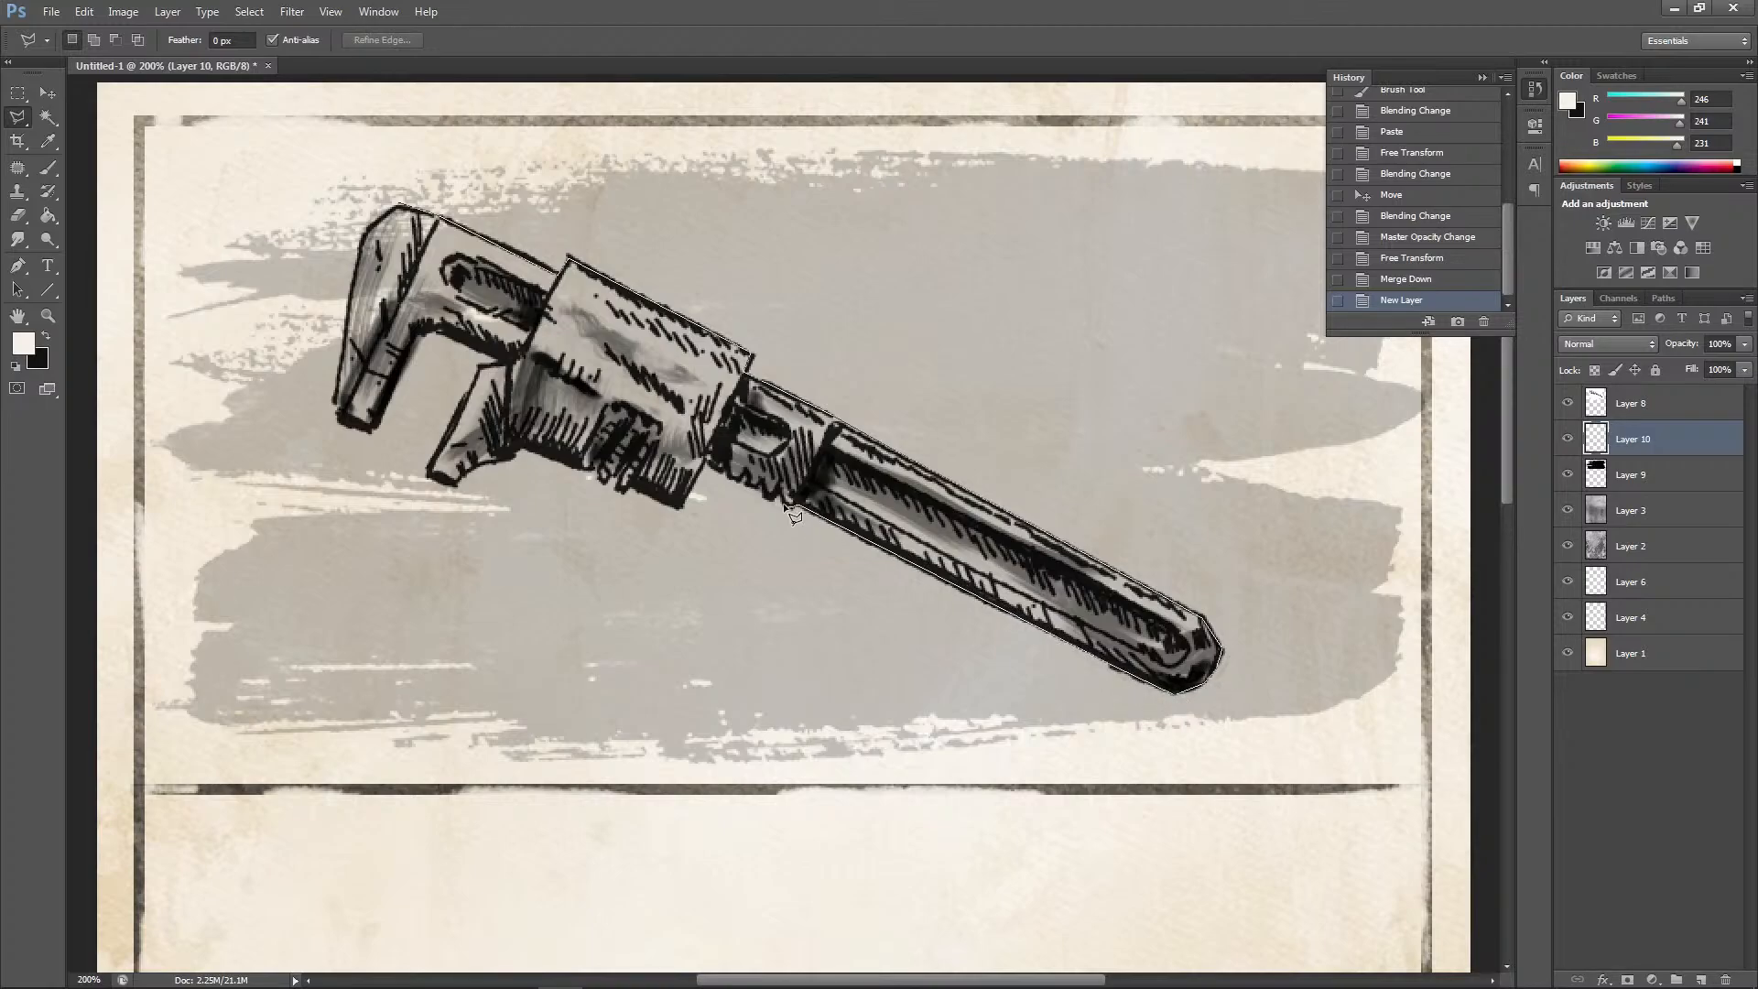
{"action": "left_click", "coordinate": [738, 483]}
{"action": "left_click", "coordinate": [723, 478]}
{"action": "left_click", "coordinate": [705, 463]}
{"action": "left_click", "coordinate": [684, 507]}
{"action": "left_click", "coordinate": [601, 472]}
{"action": "left_click", "coordinate": [588, 464]}
{"action": "left_click", "coordinate": [506, 456]}
{"action": "left_click", "coordinate": [471, 465]}
{"action": "left_click", "coordinate": [431, 476]}
{"action": "left_click", "coordinate": [482, 363]}
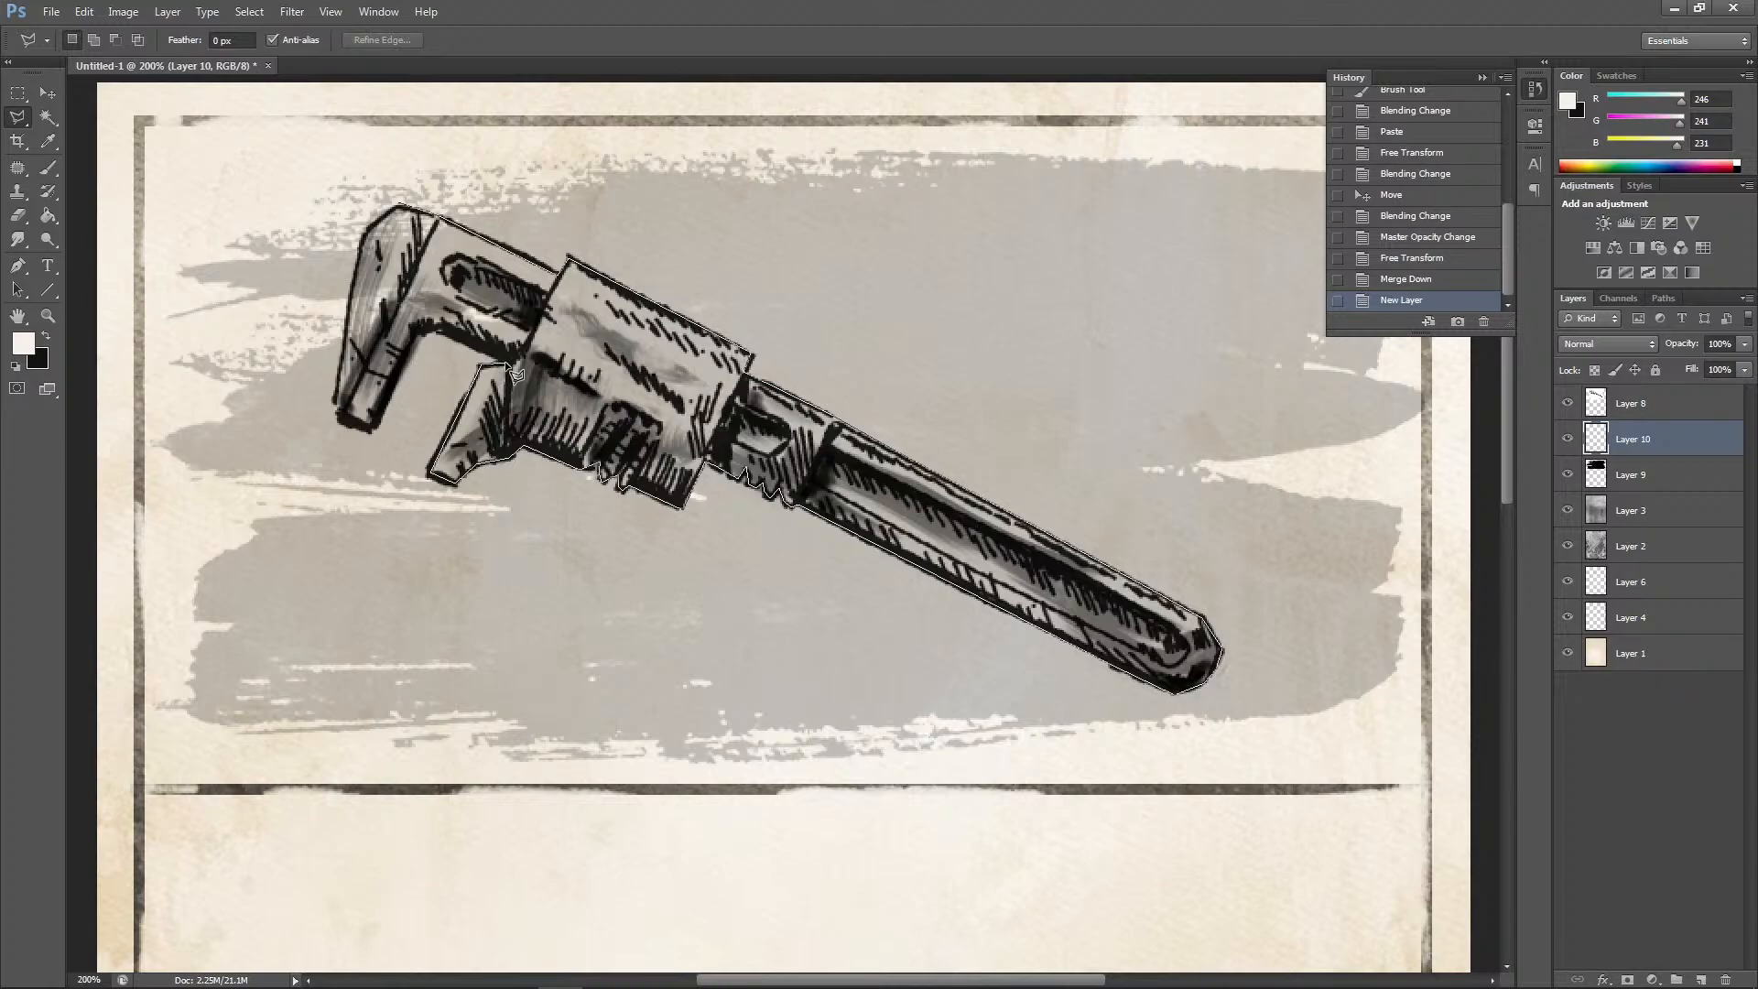
{"action": "left_click", "coordinate": [424, 328]}
{"action": "left_click", "coordinate": [369, 430]}
{"action": "left_click", "coordinate": [335, 415]}
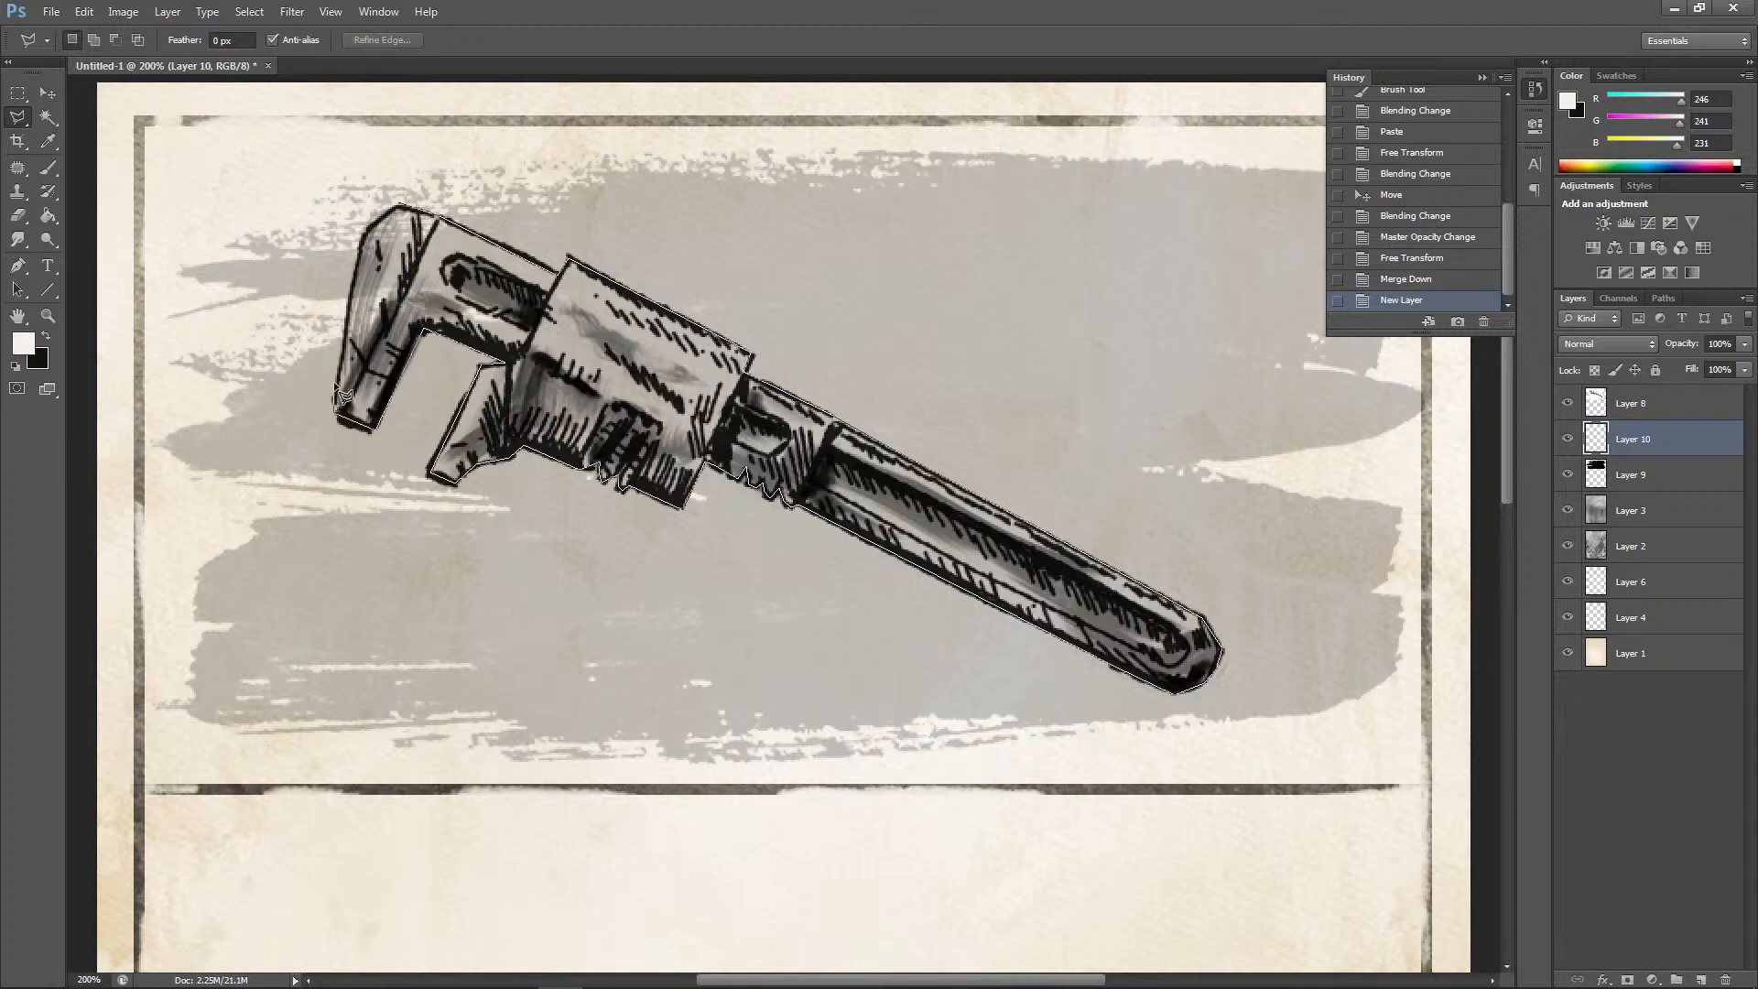
{"action": "left_click", "coordinate": [367, 233]}
{"action": "left_click", "coordinate": [402, 203]}
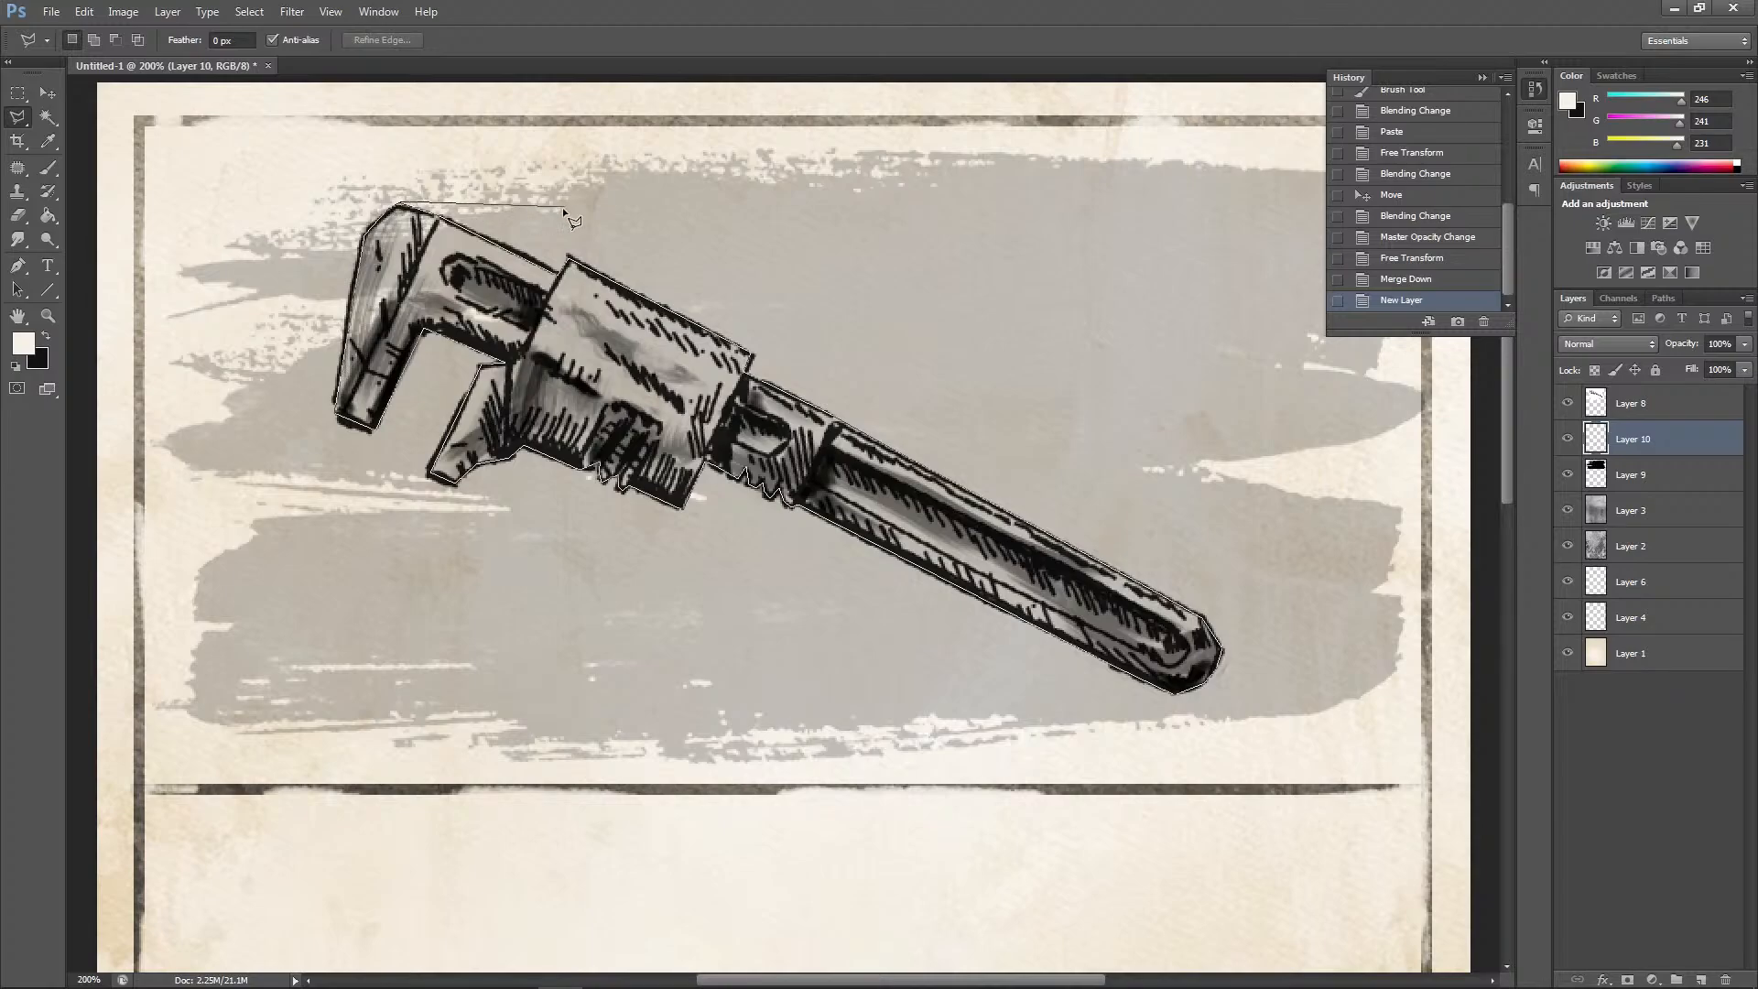
{"action": "left_click", "coordinate": [409, 212]}
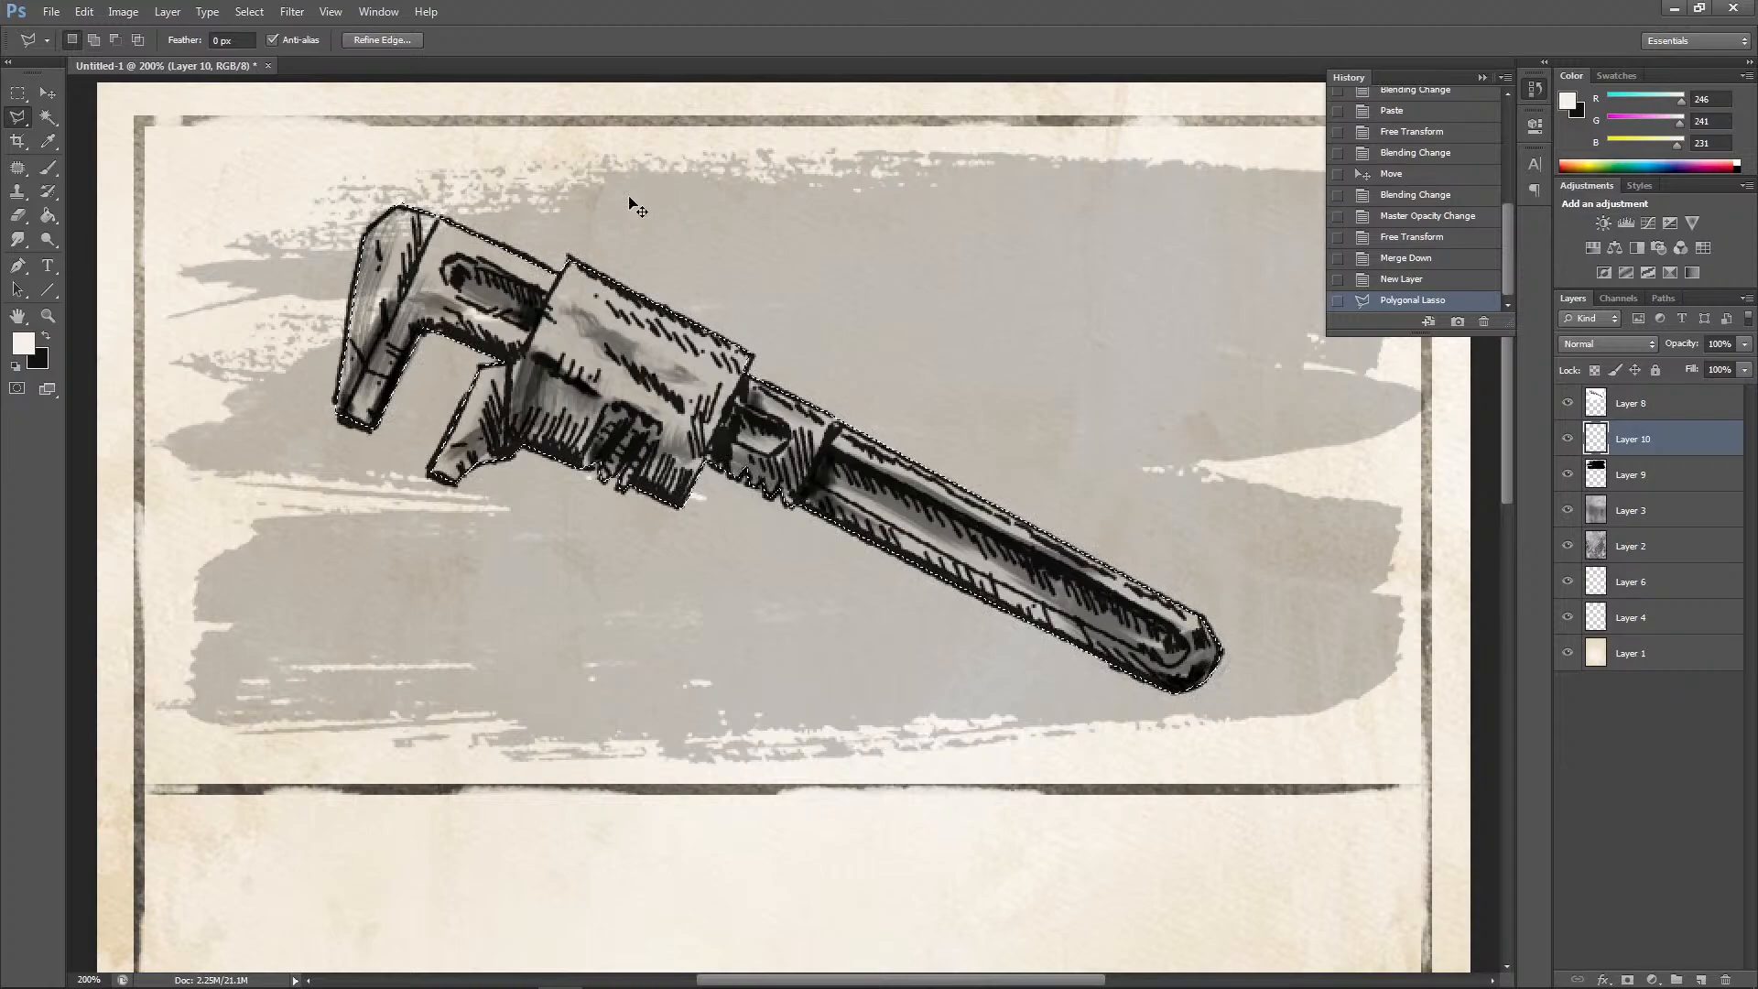
Fill the wrench selection on Layer 10 with the sampled pale foreground colour, deselect it and check the wrench up close
{"action": "key", "text": "ctrl+minus"}
{"action": "key", "text": "ctrl+minus"}
{"action": "left_click", "coordinate": [77, 11]}
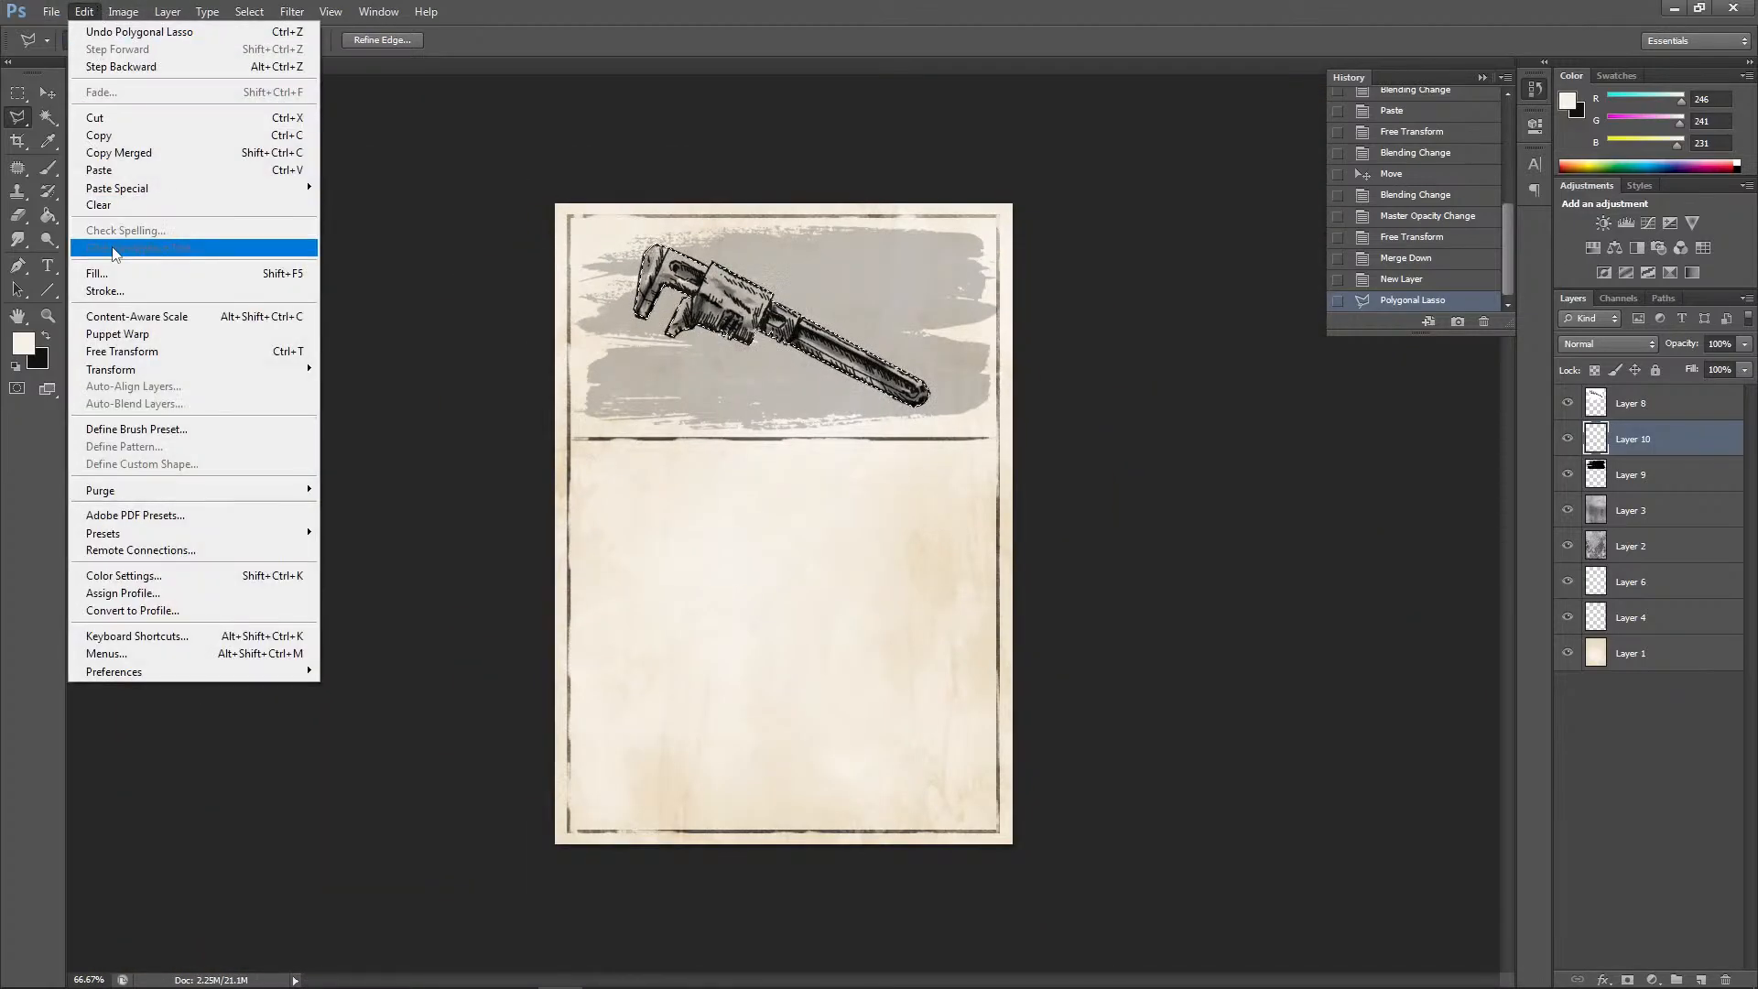
{"action": "left_click", "coordinate": [224, 267]}
{"action": "left_click", "coordinate": [963, 285]}
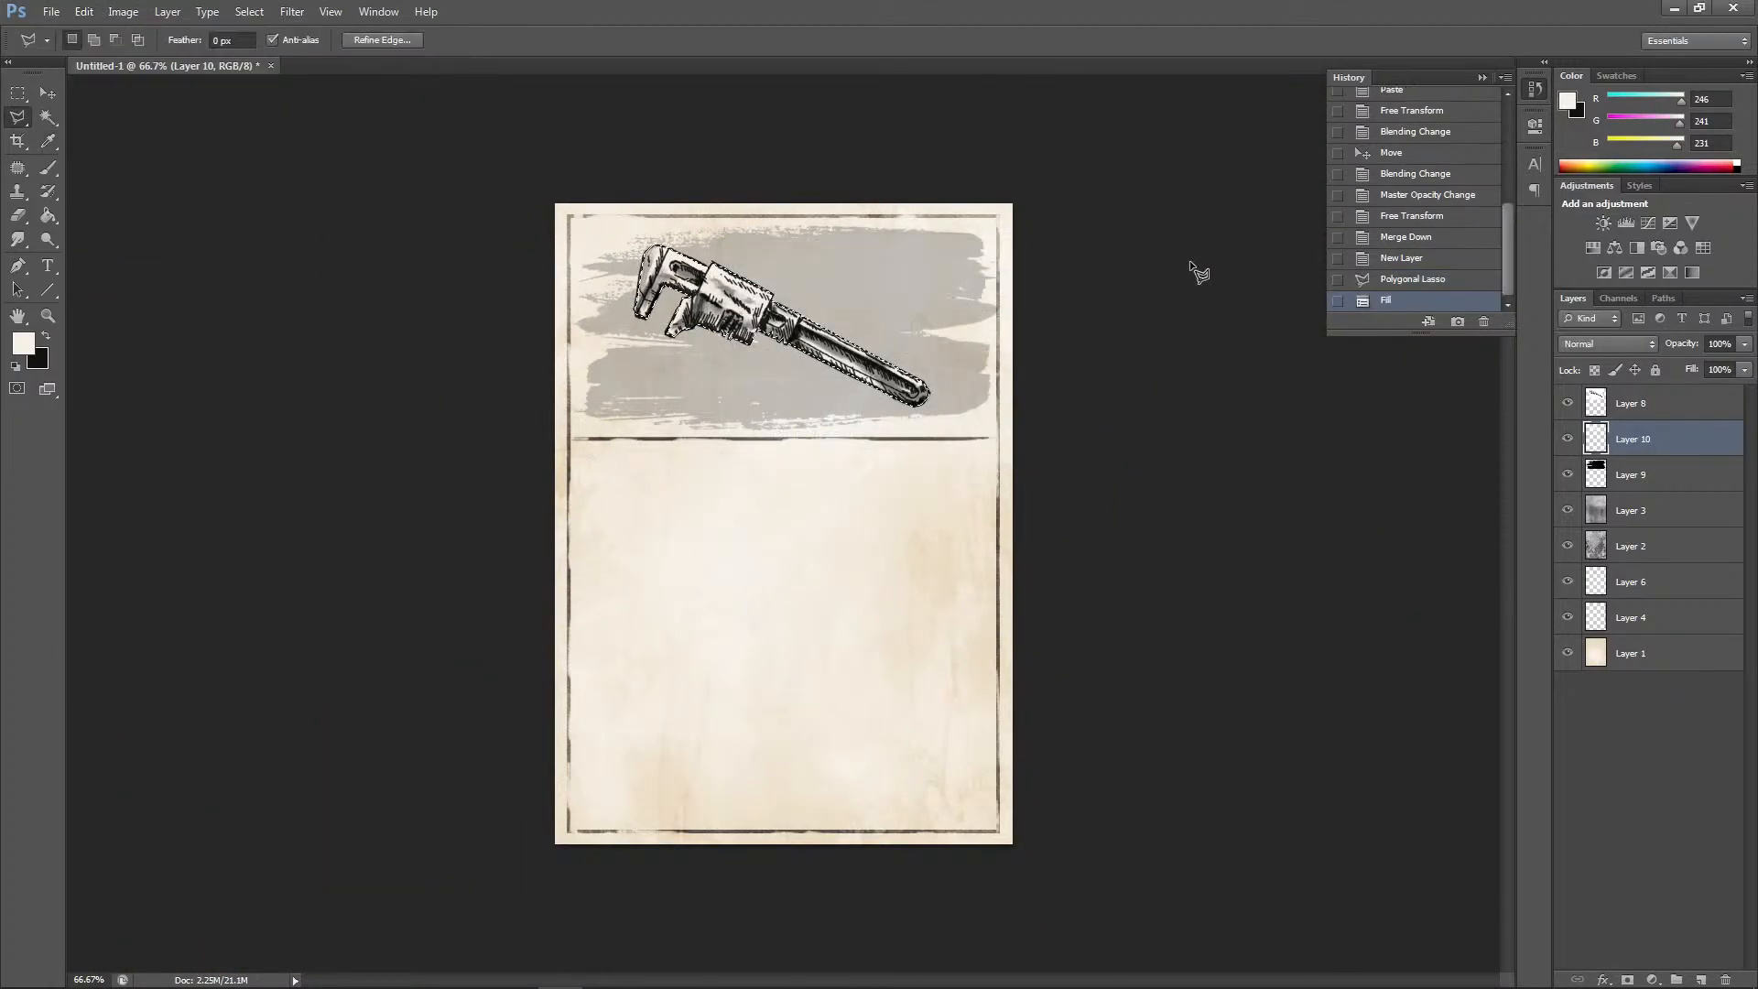
{"action": "key", "text": "ctrl+d"}
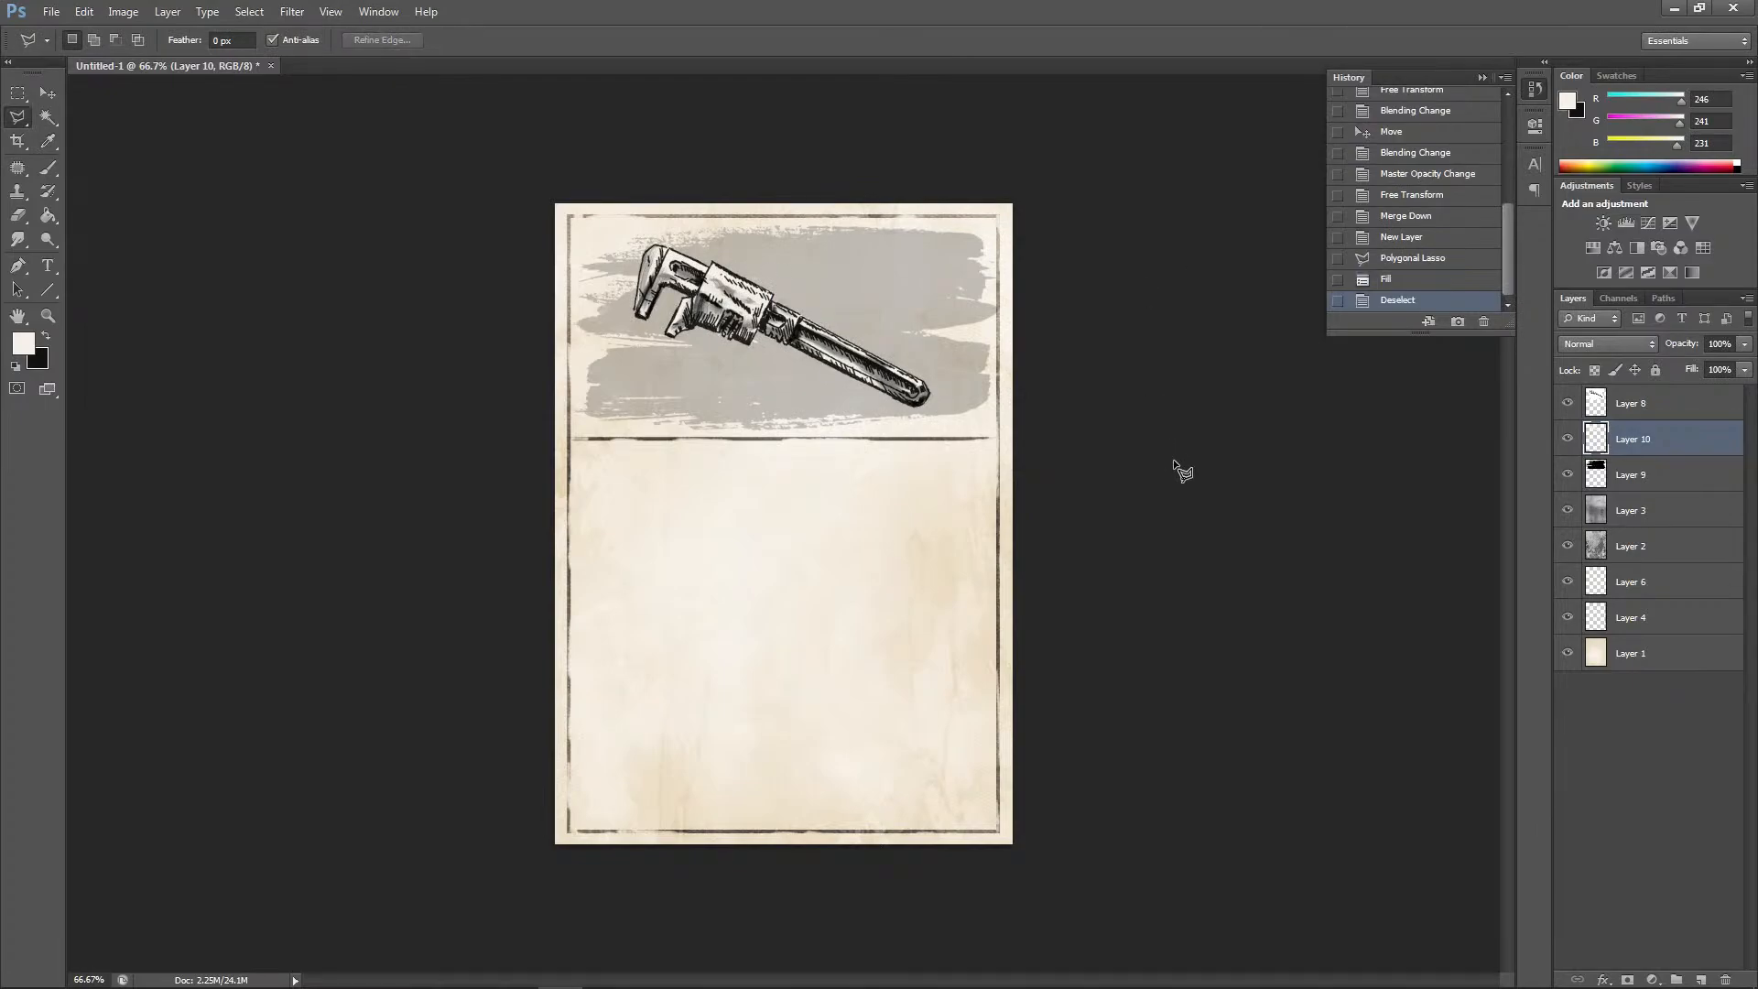
{"action": "key", "text": "ctrl+plus"}
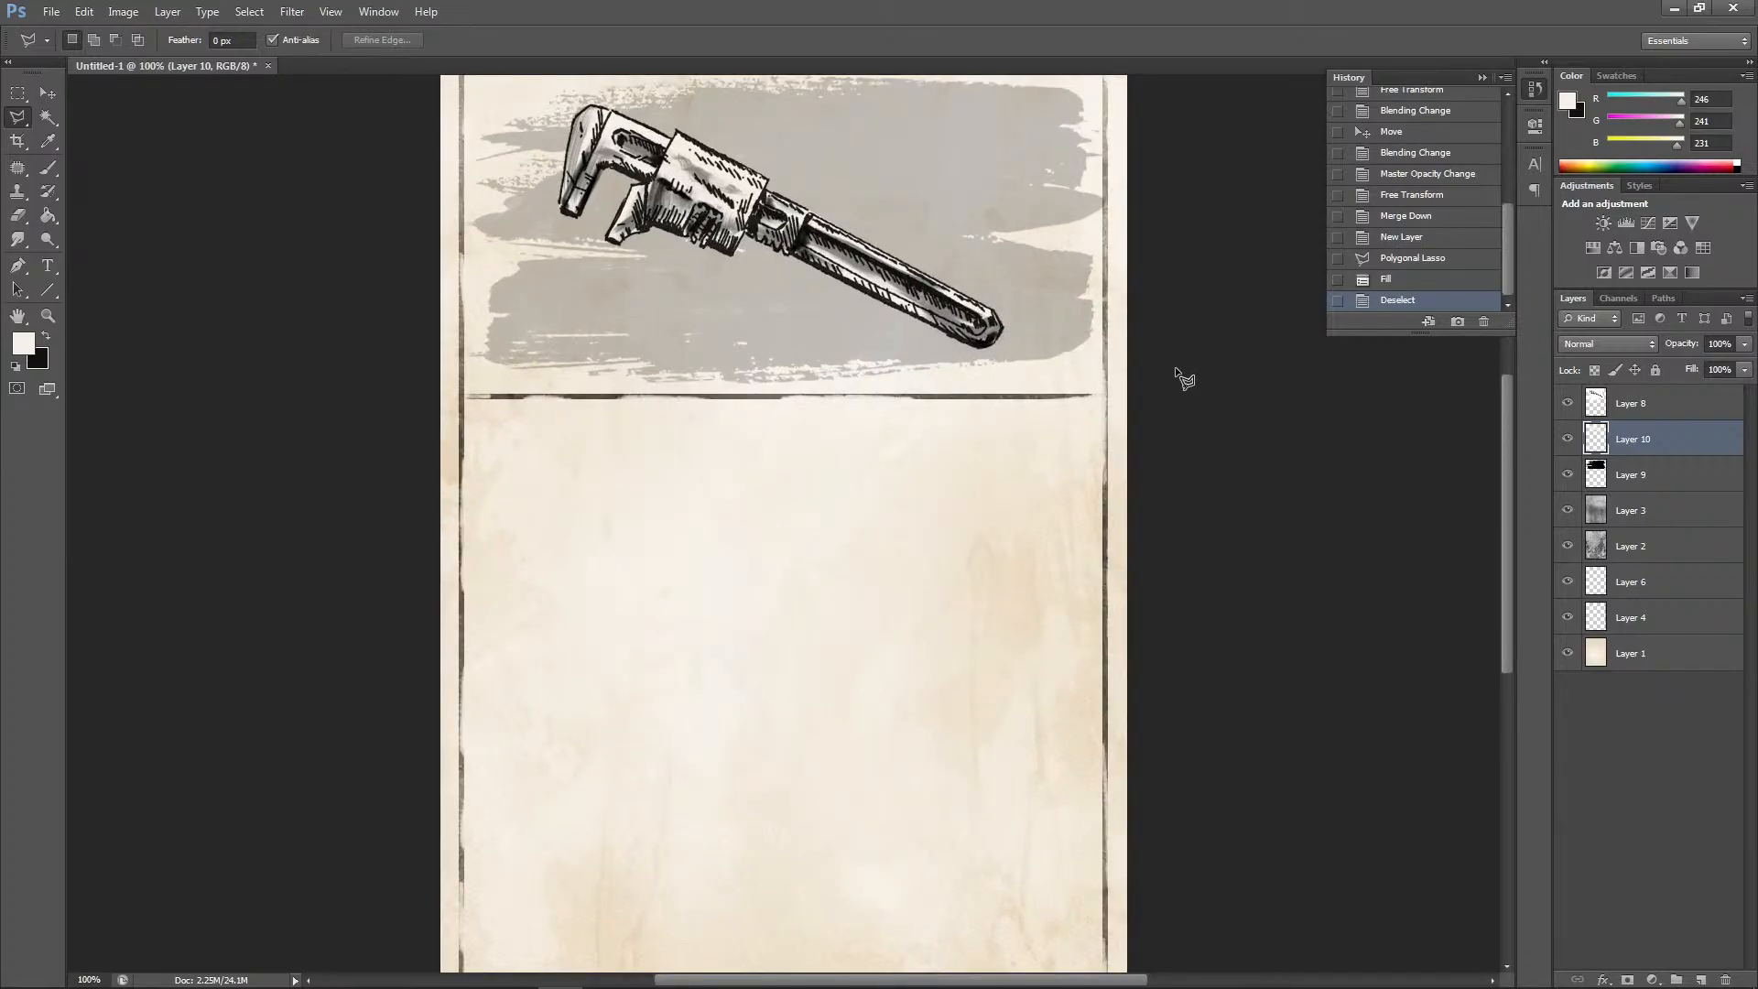
{"action": "key", "text": "ctrl+minus"}
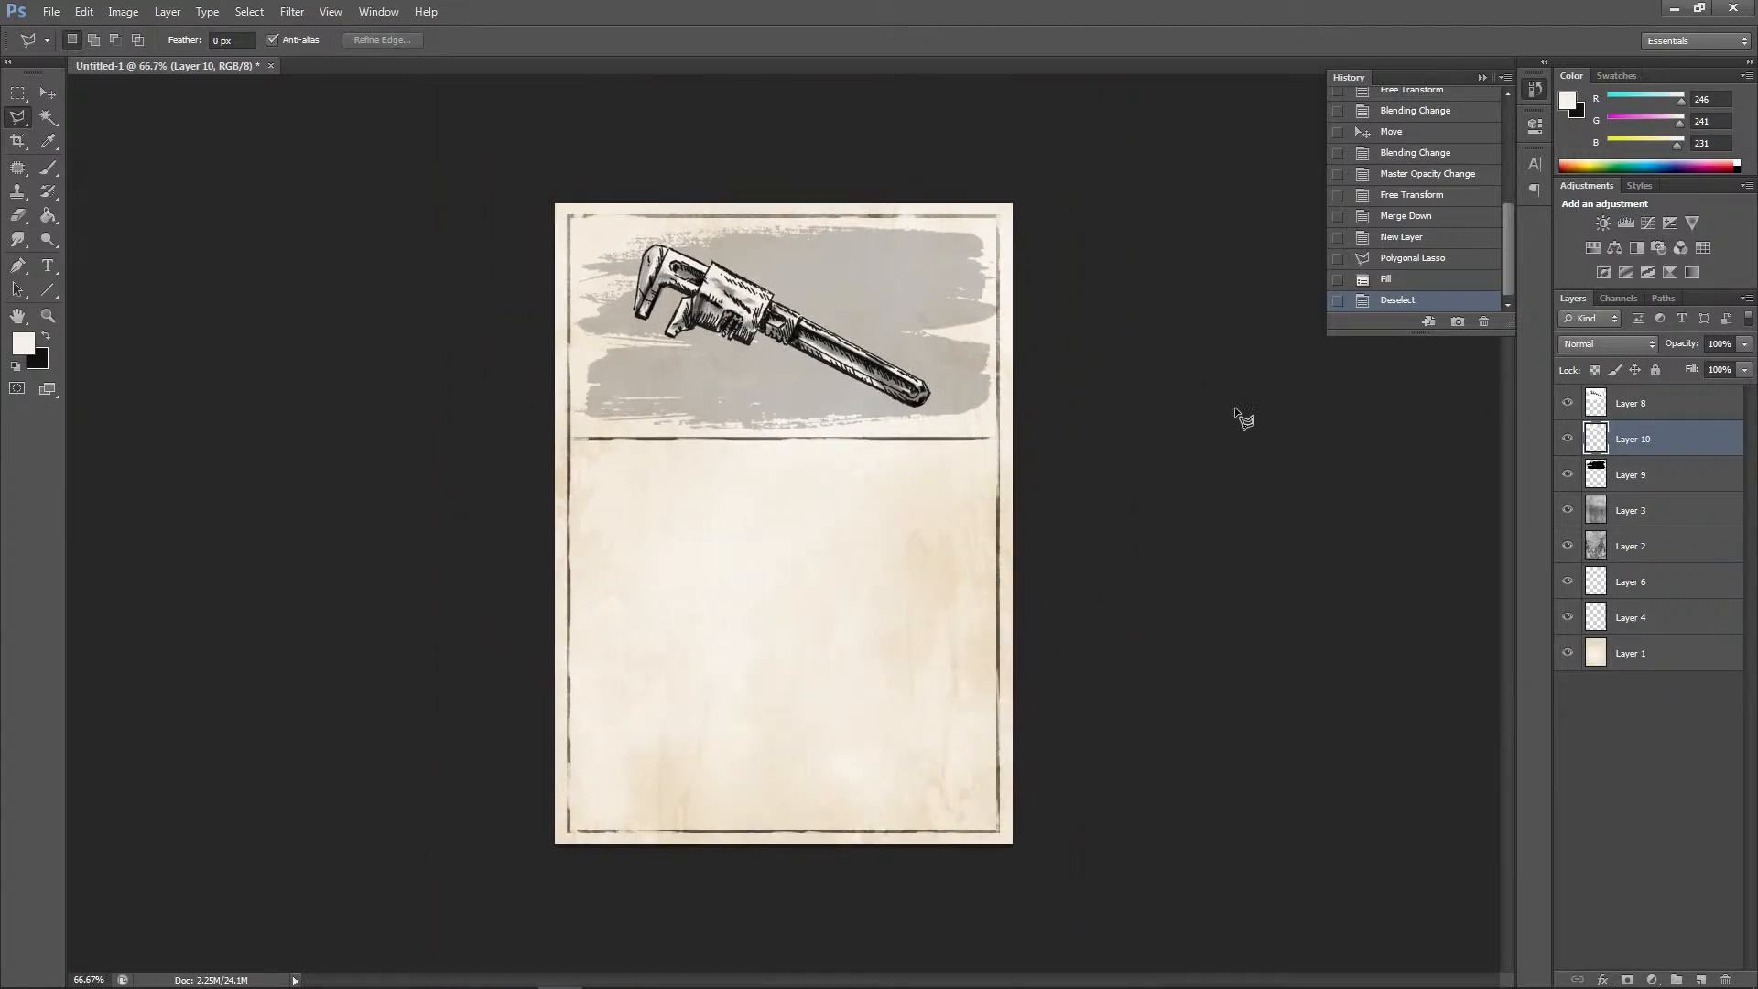
Swap the foreground colour back to near-black and activate the Type tool with Libel Suit at 14 pt
{"action": "left_click", "coordinate": [44, 338]}
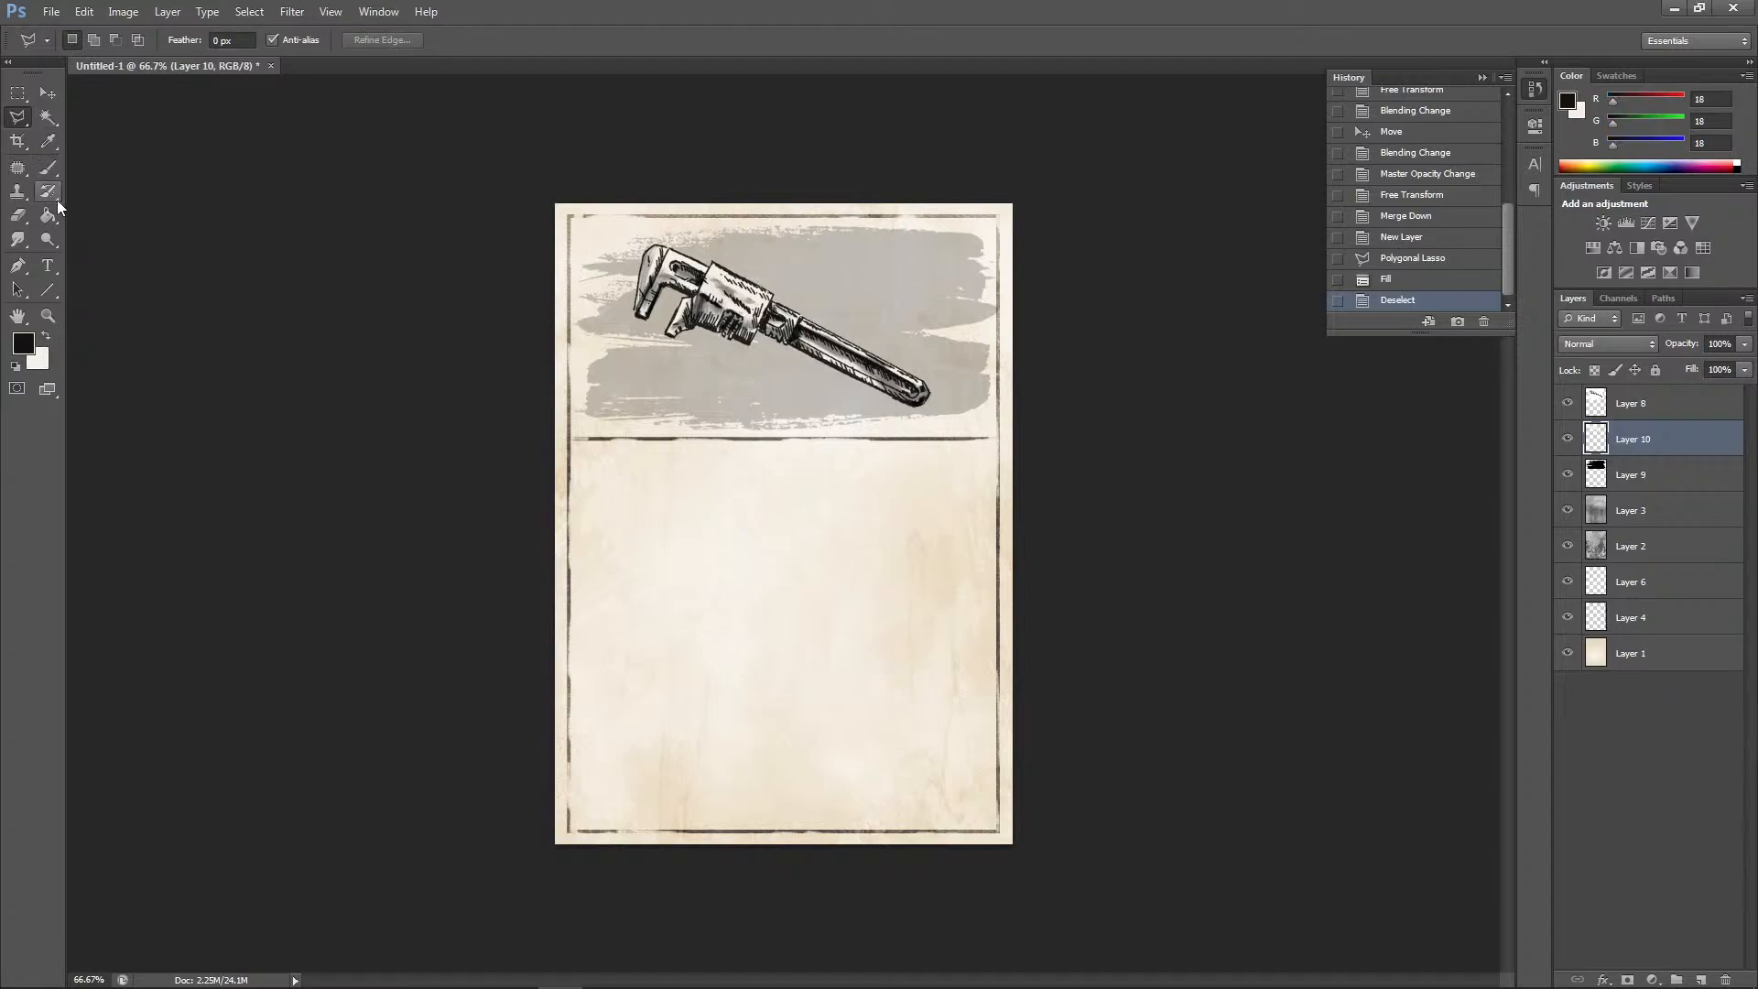
{"action": "left_click", "coordinate": [48, 265]}
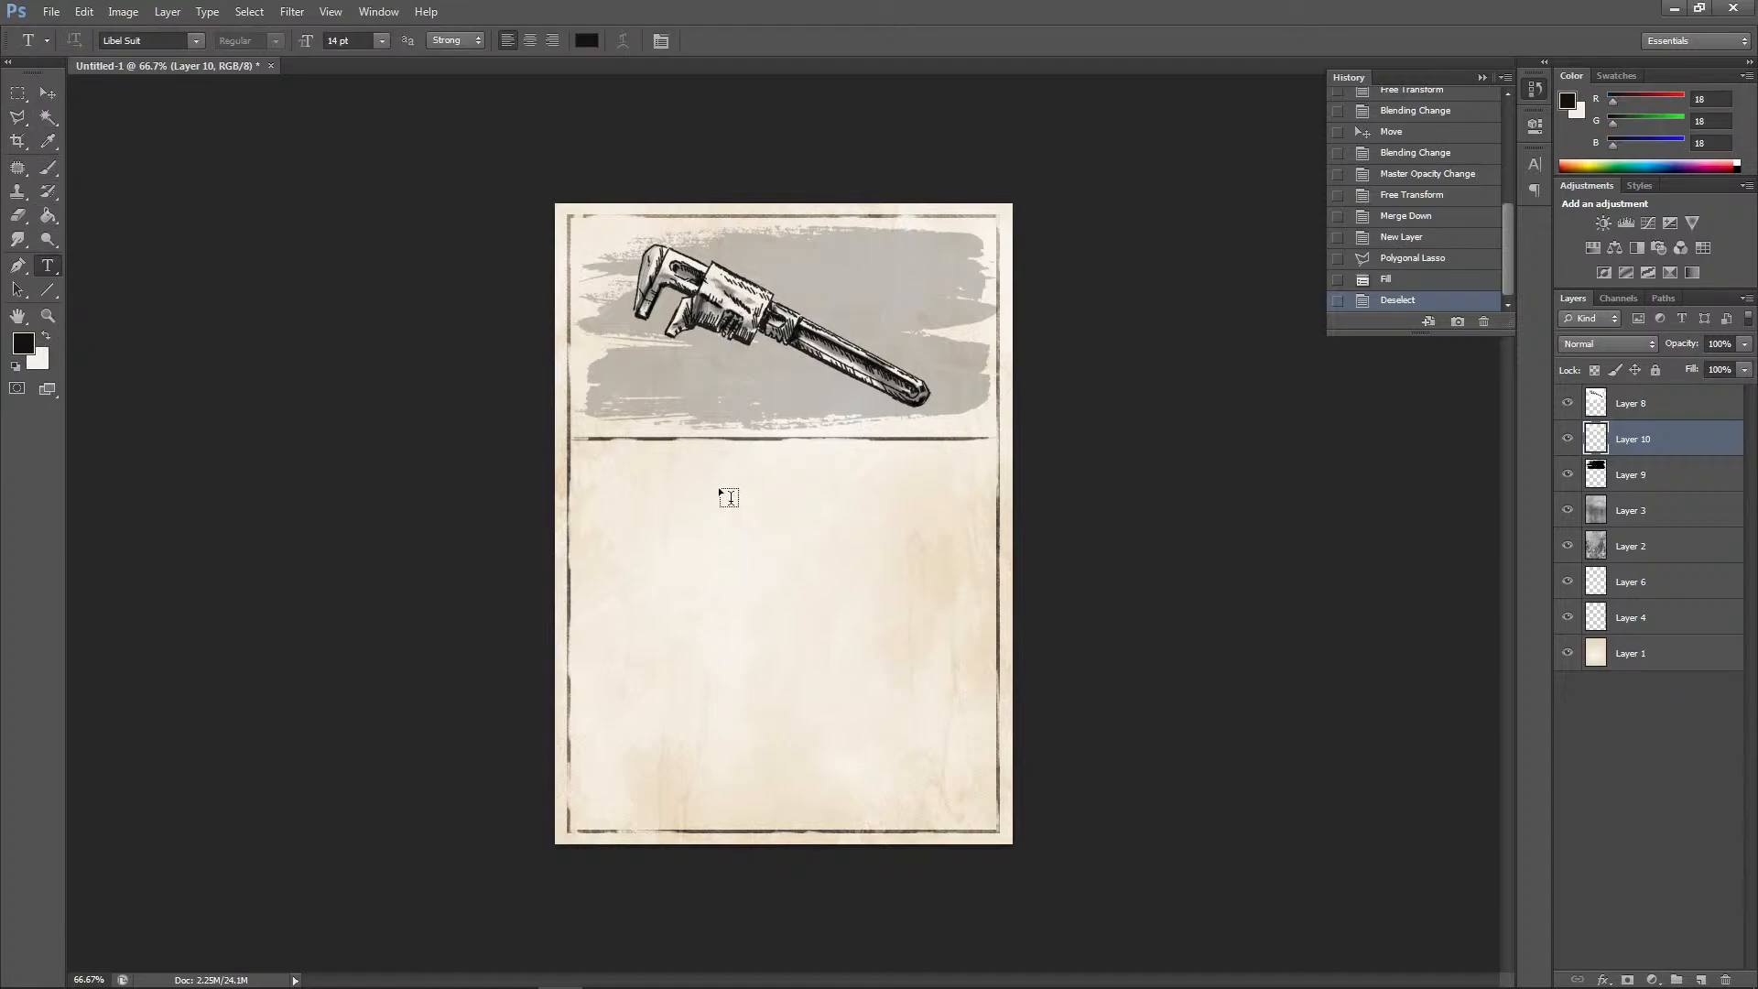
Switch to Chrome, return to the "wrench old" image results to read the wrench's proper name, and switch back to Photoshop
{"action": "left_click", "coordinate": [291, 971]}
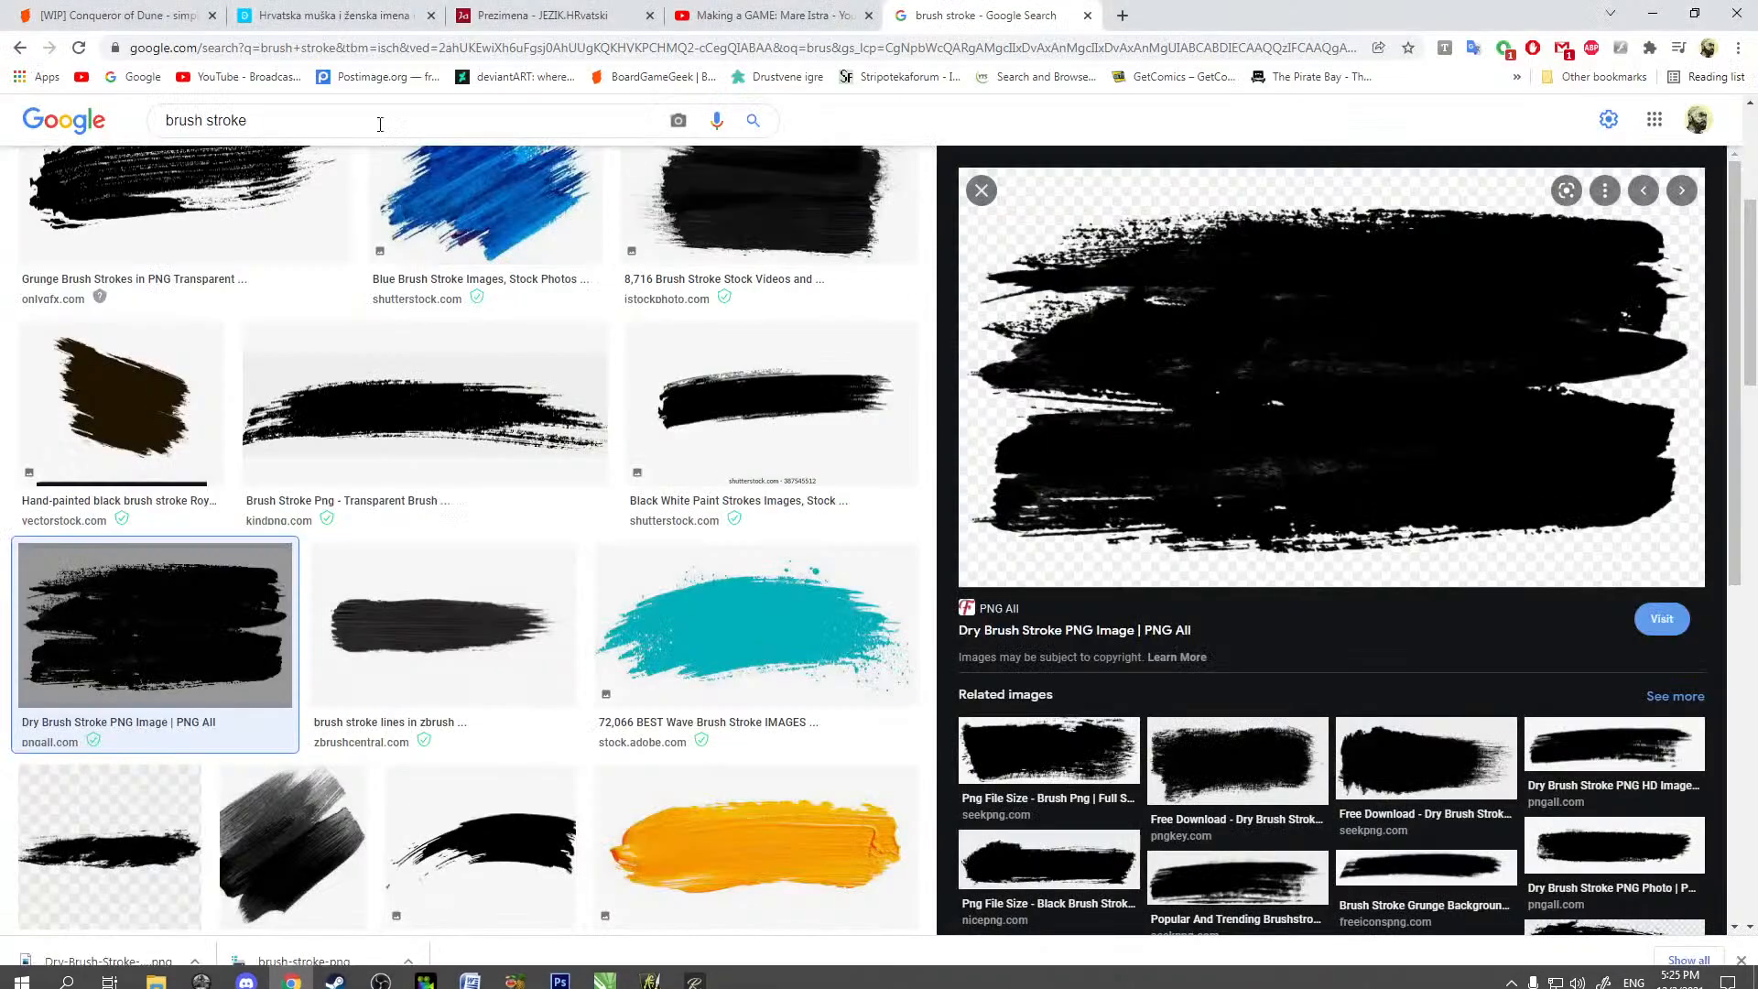
{"action": "left_click", "coordinate": [22, 48]}
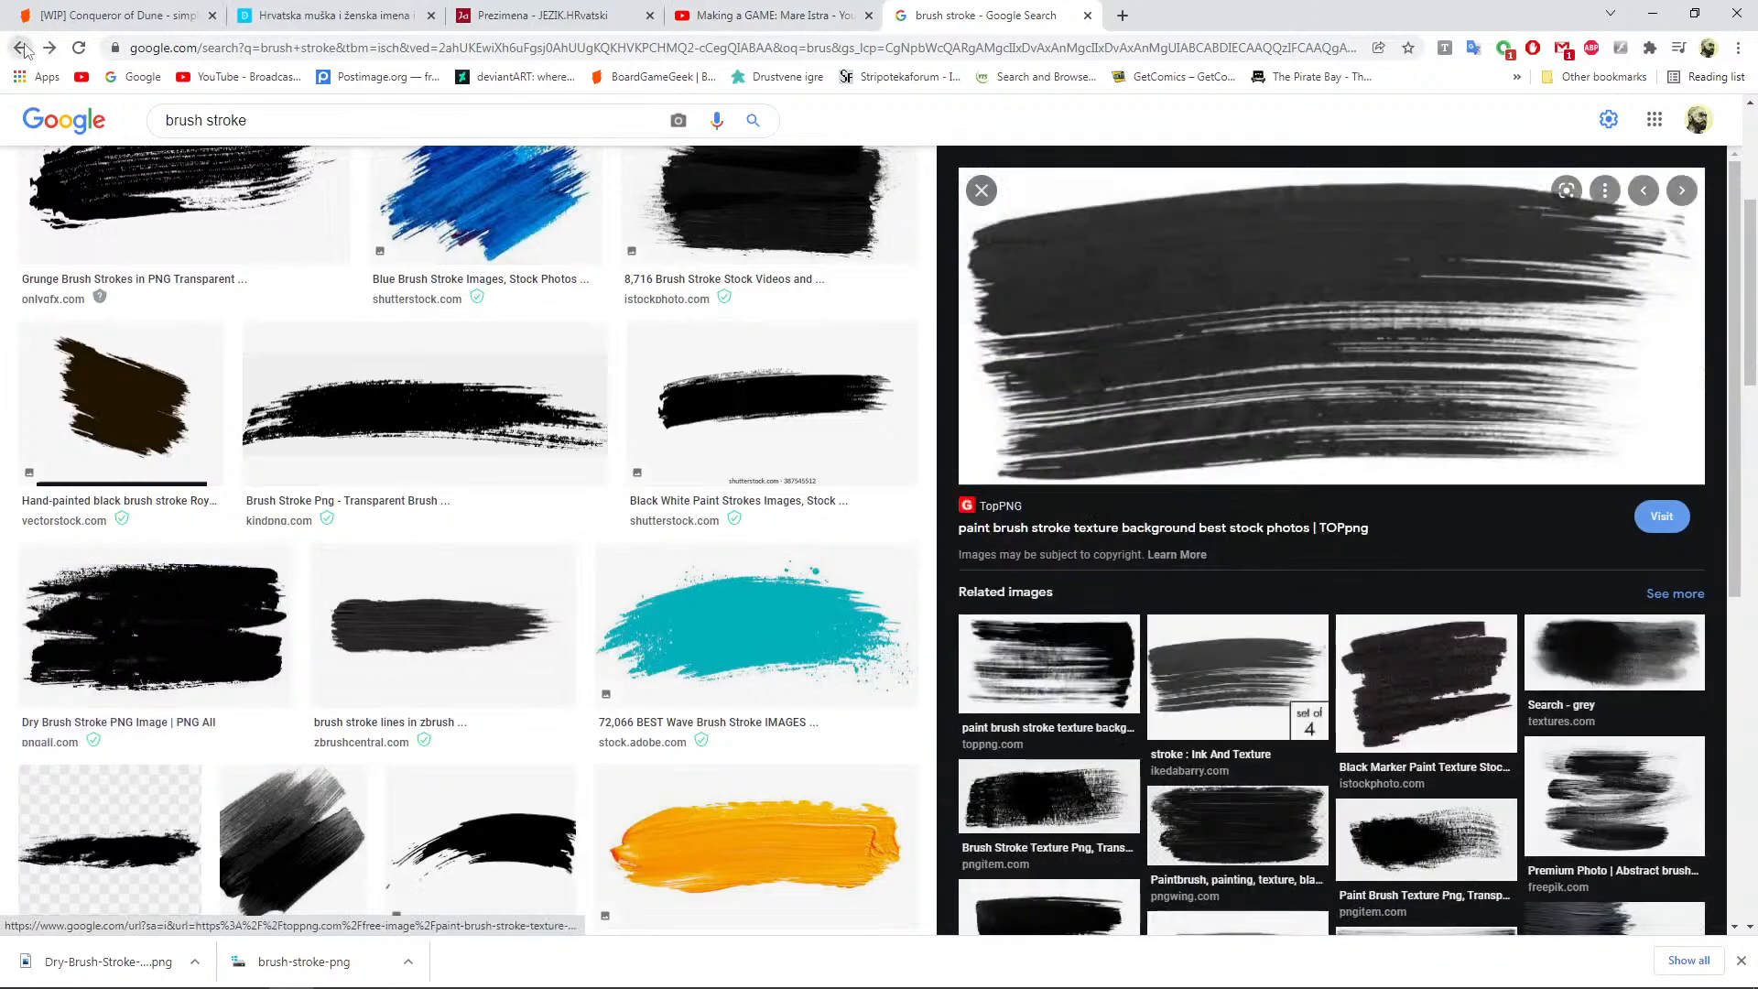
{"action": "left_click", "coordinate": [22, 48]}
{"action": "left_click", "coordinate": [22, 48]}
{"action": "left_click", "coordinate": [22, 48]}
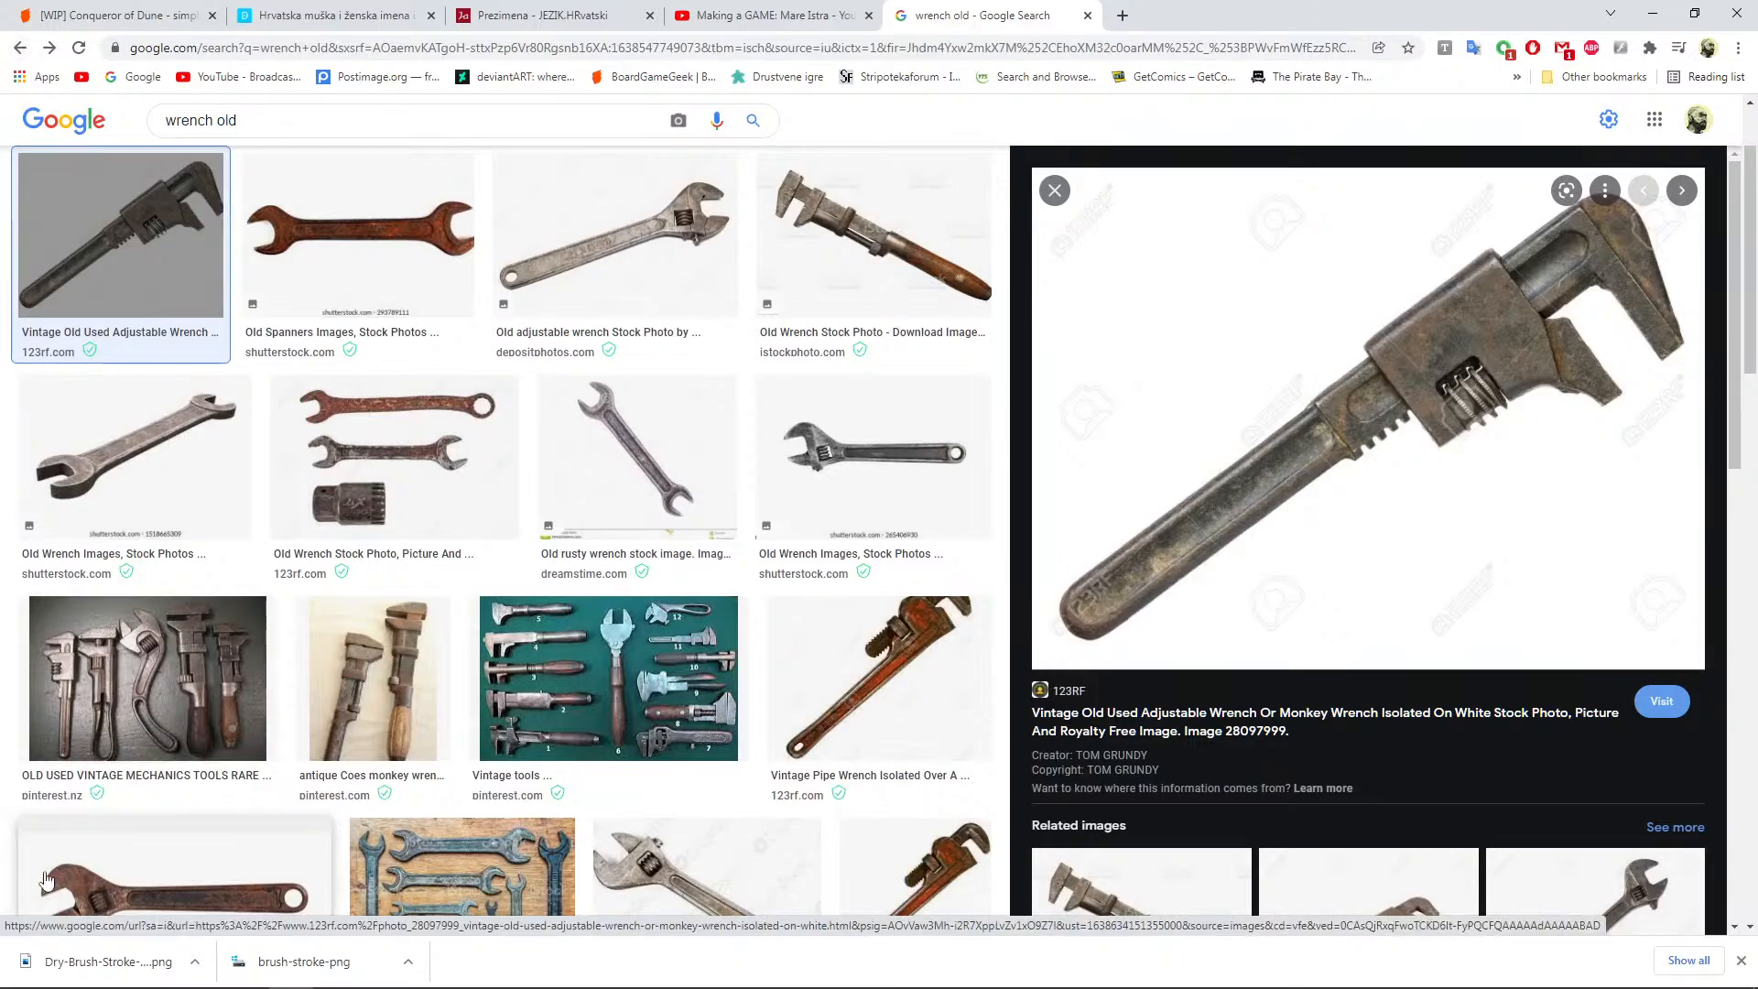
{"action": "mouse_move", "coordinate": [403, 968]}
{"action": "left_click", "coordinate": [561, 970]}
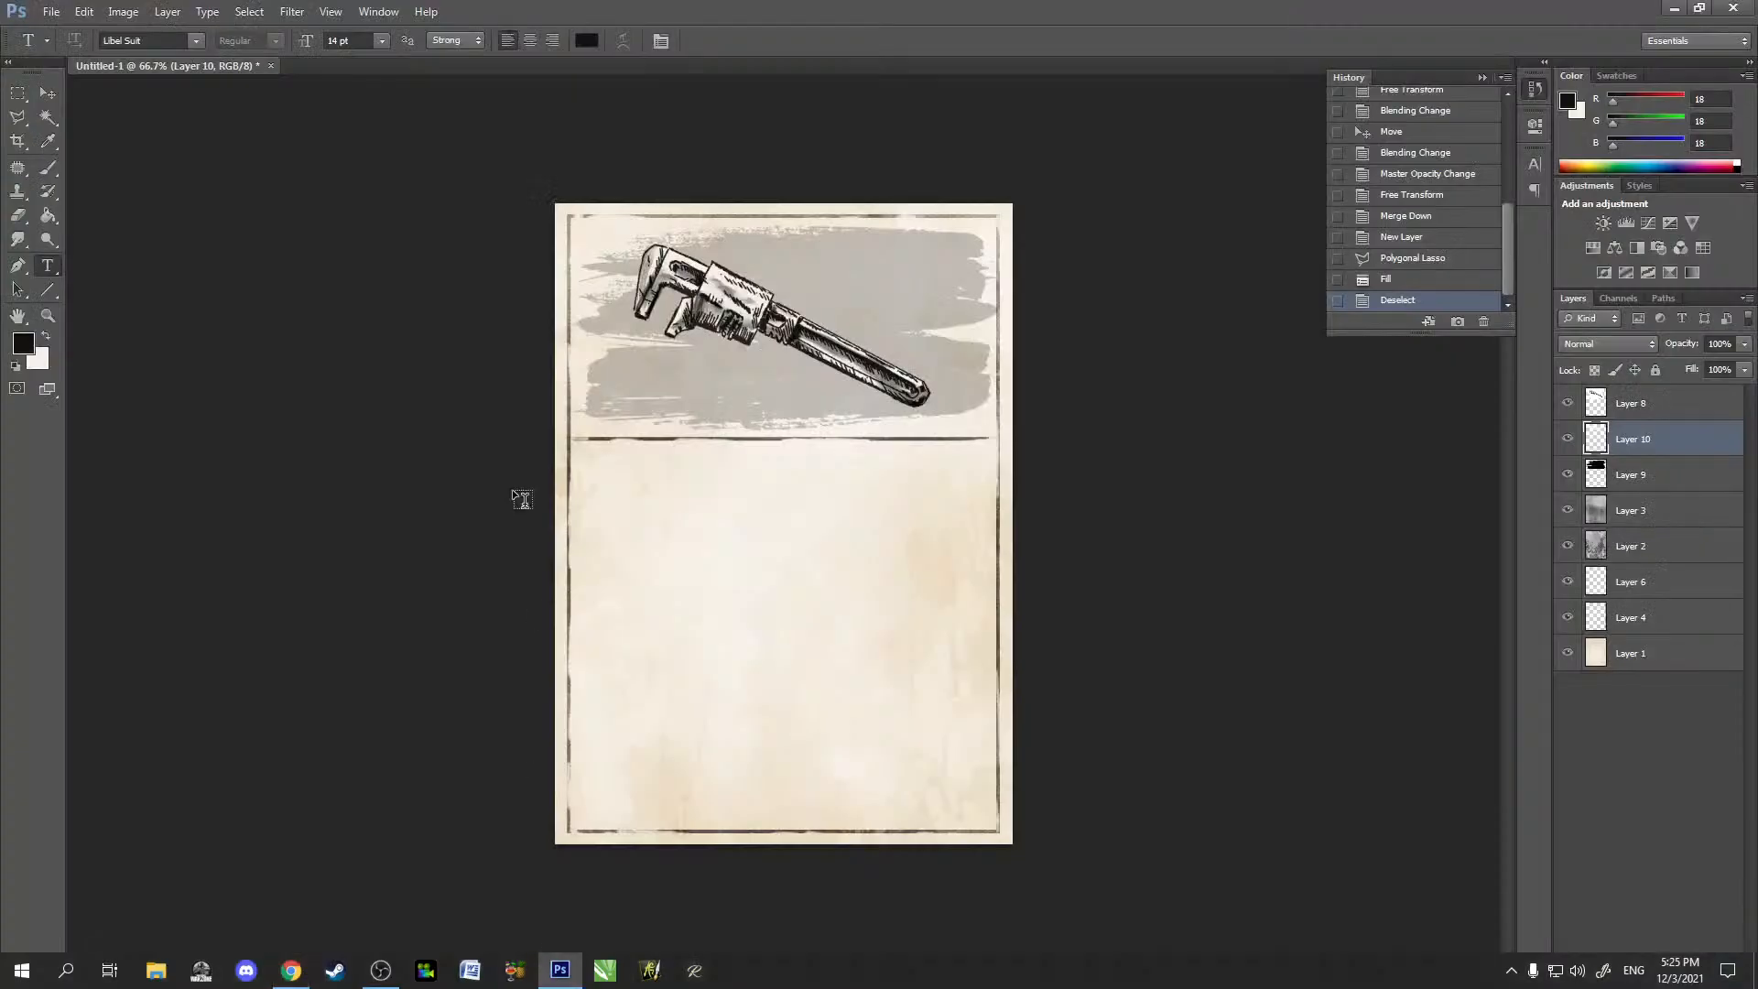
Add the title text "MONKEY WRENCH" to the card and centre it just below the divider line
{"action": "left_click", "coordinate": [727, 452]}
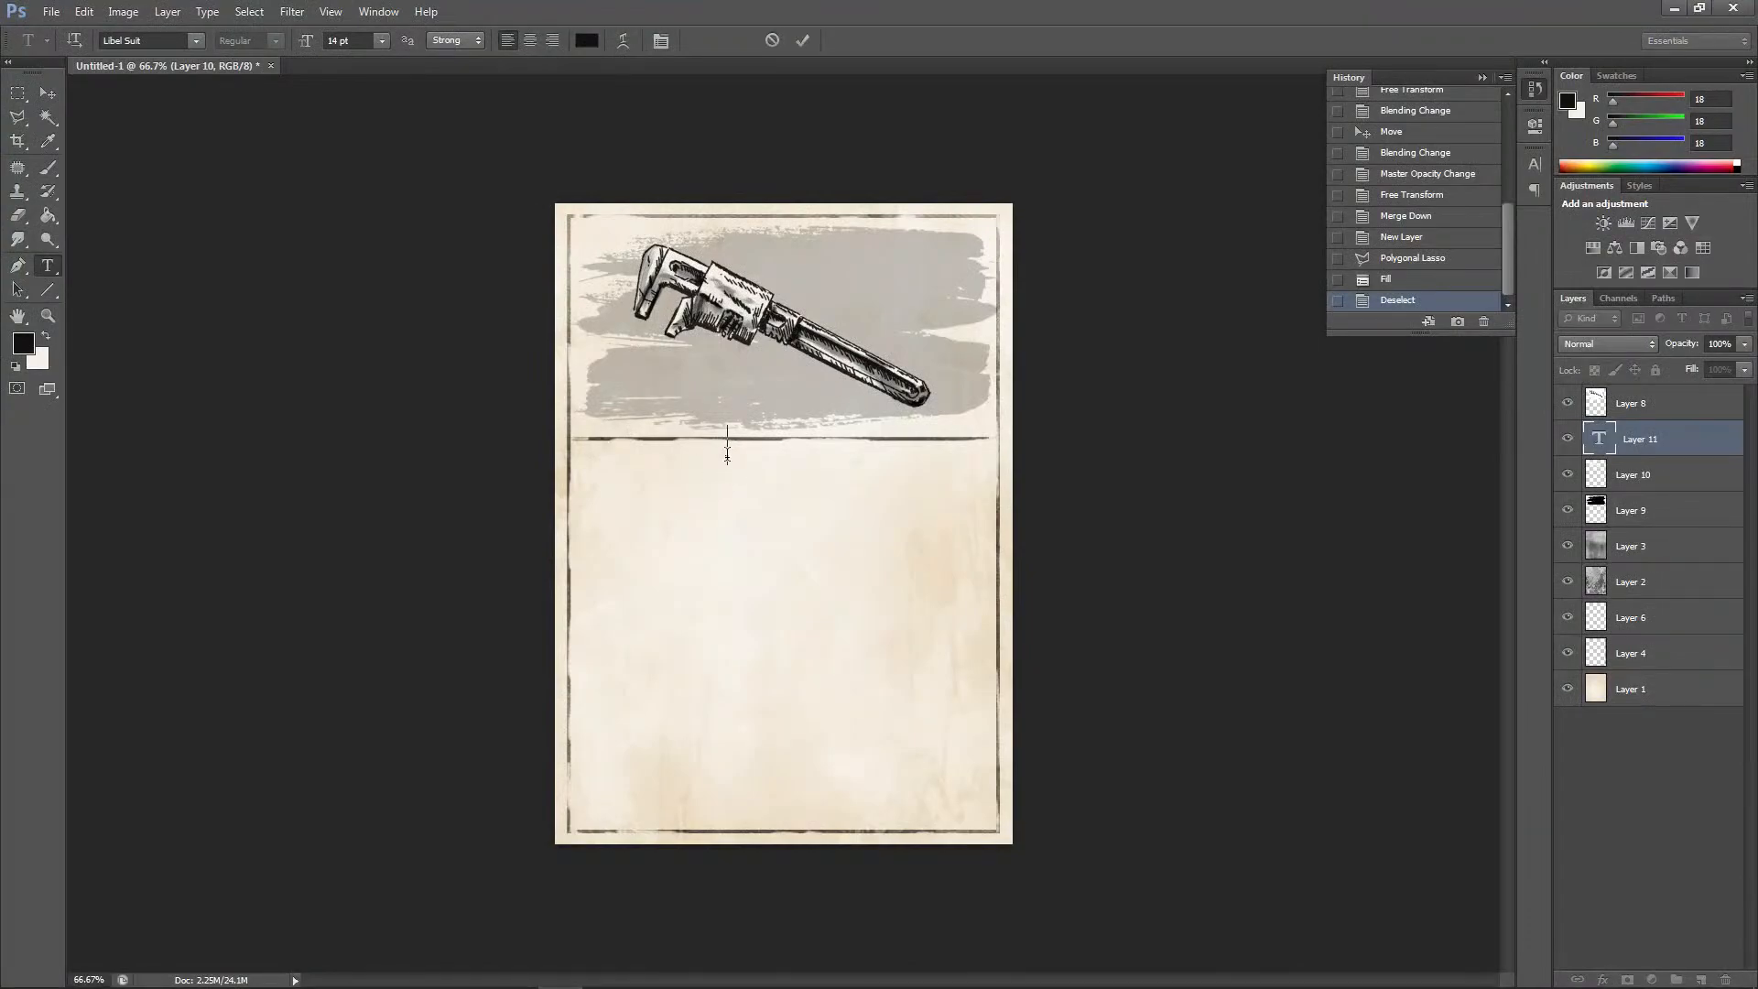
{"action": "type", "text": "MONKEY WRENCH"}
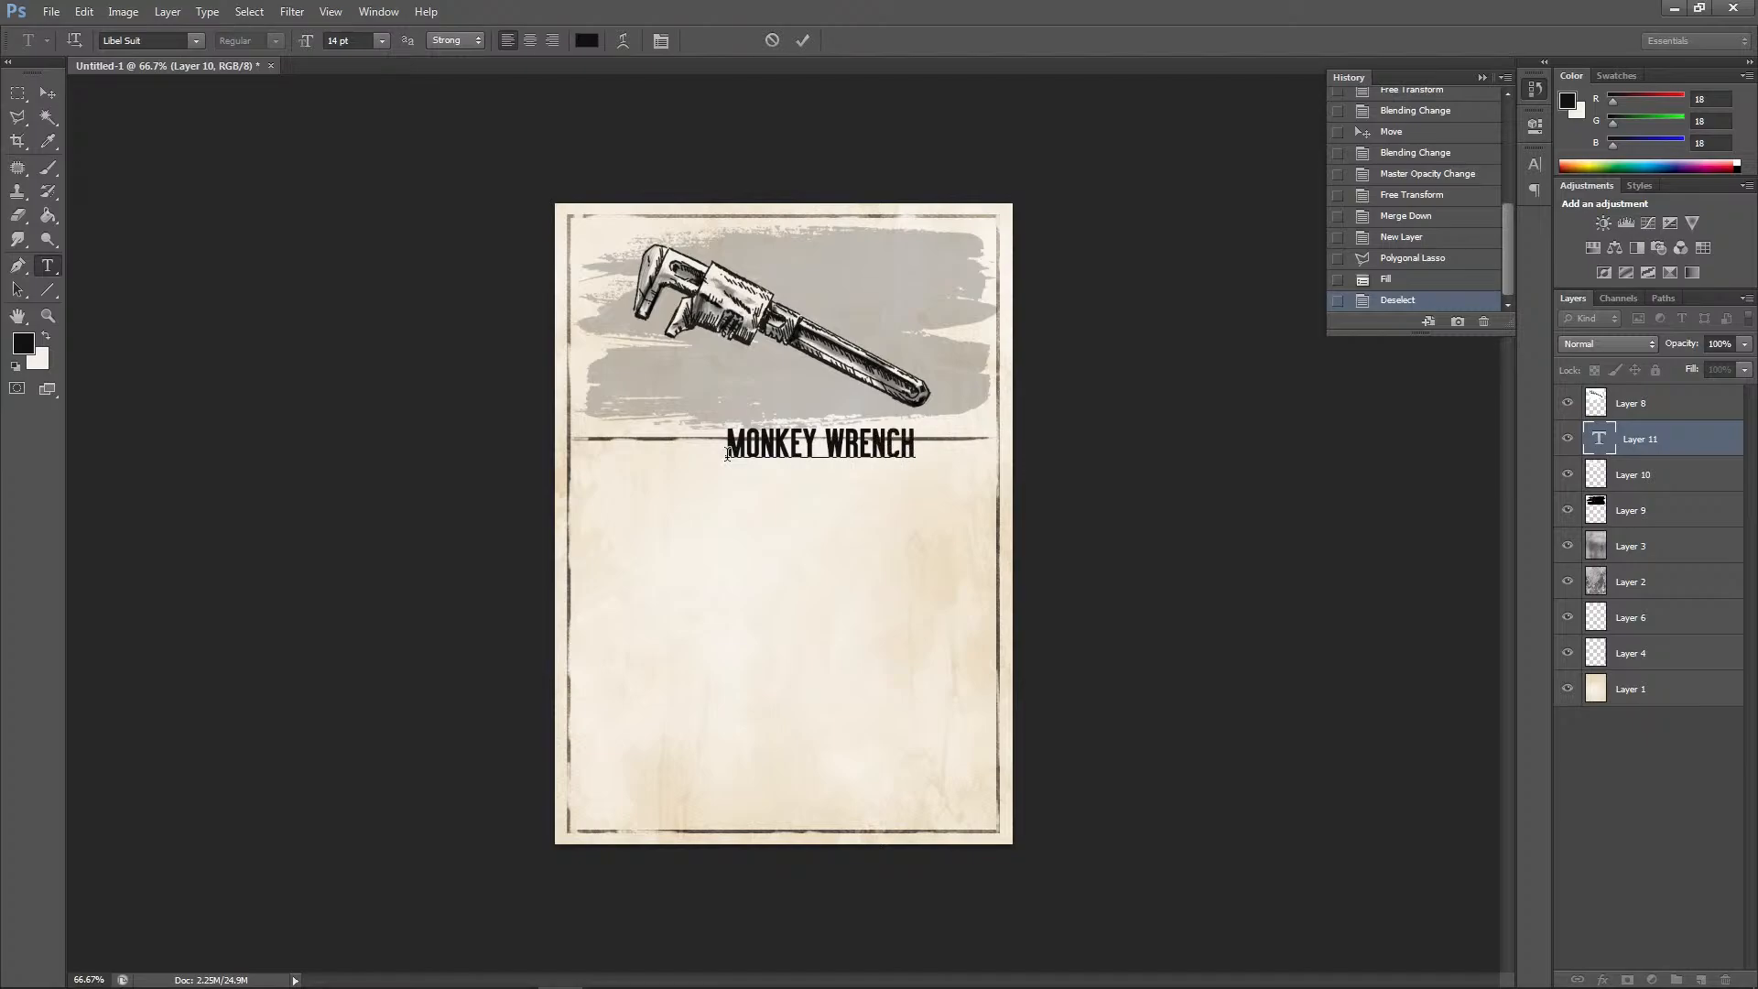
{"action": "left_click", "coordinate": [47, 92]}
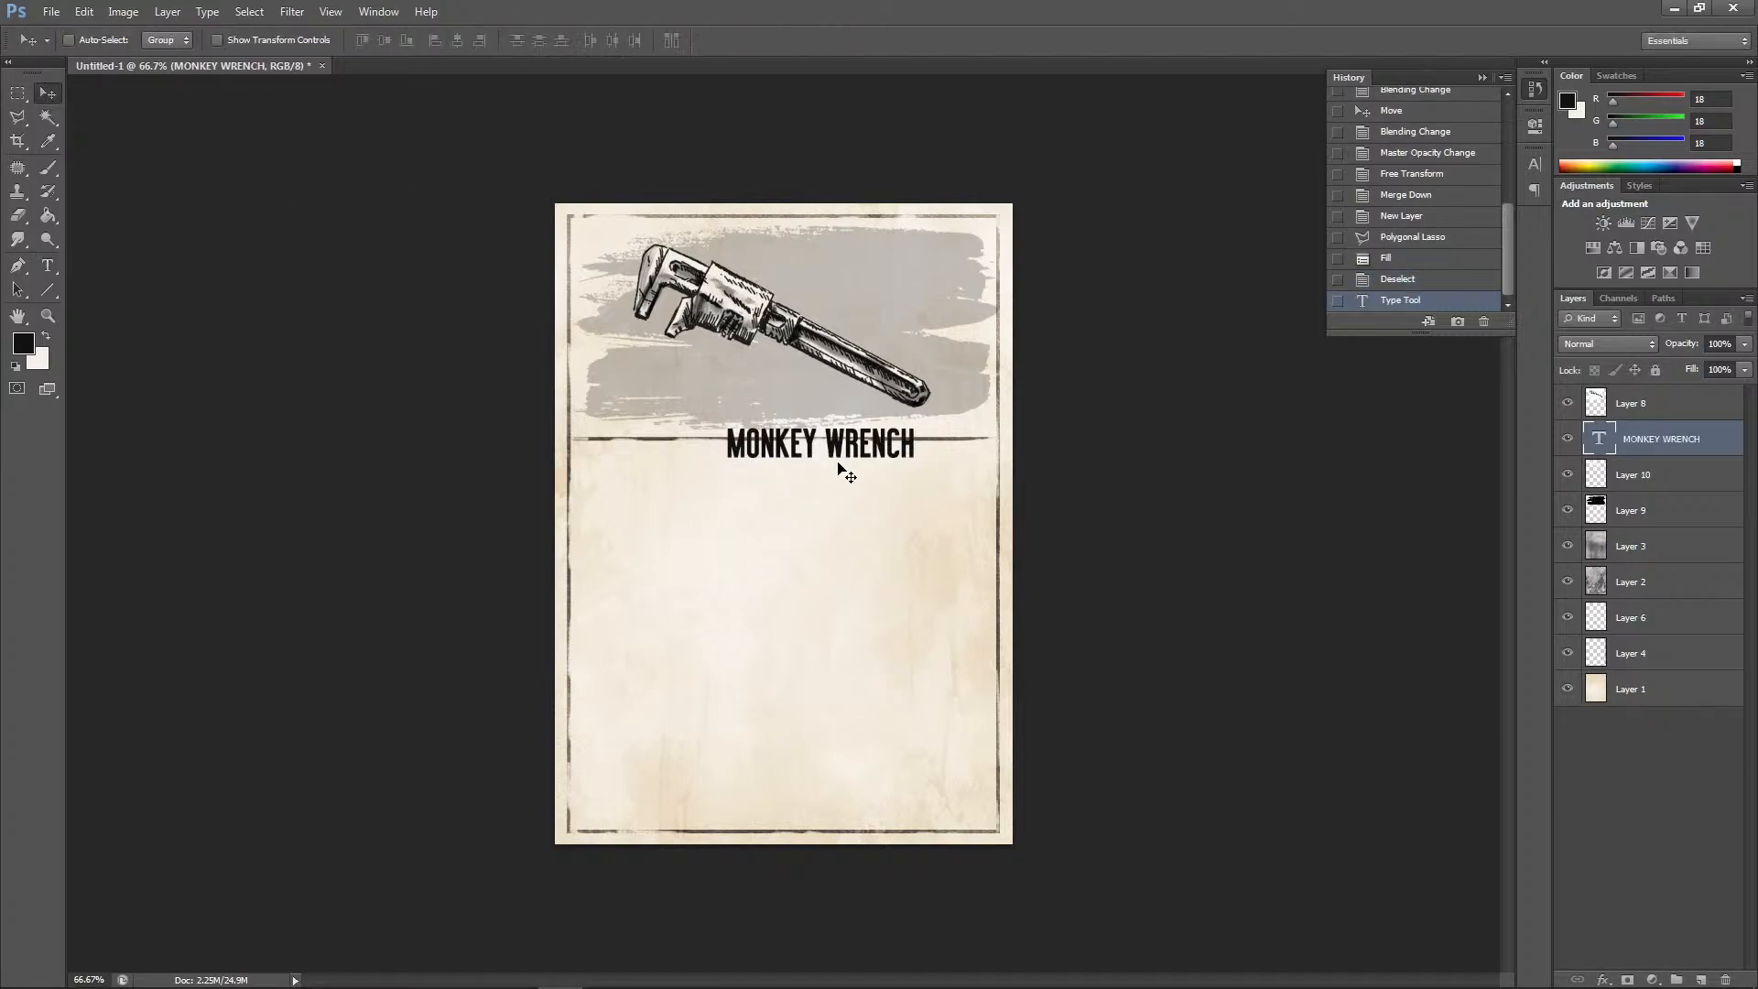
{"action": "left_click_drag", "start_coordinate": [838, 464], "coordinate": [800, 486]}
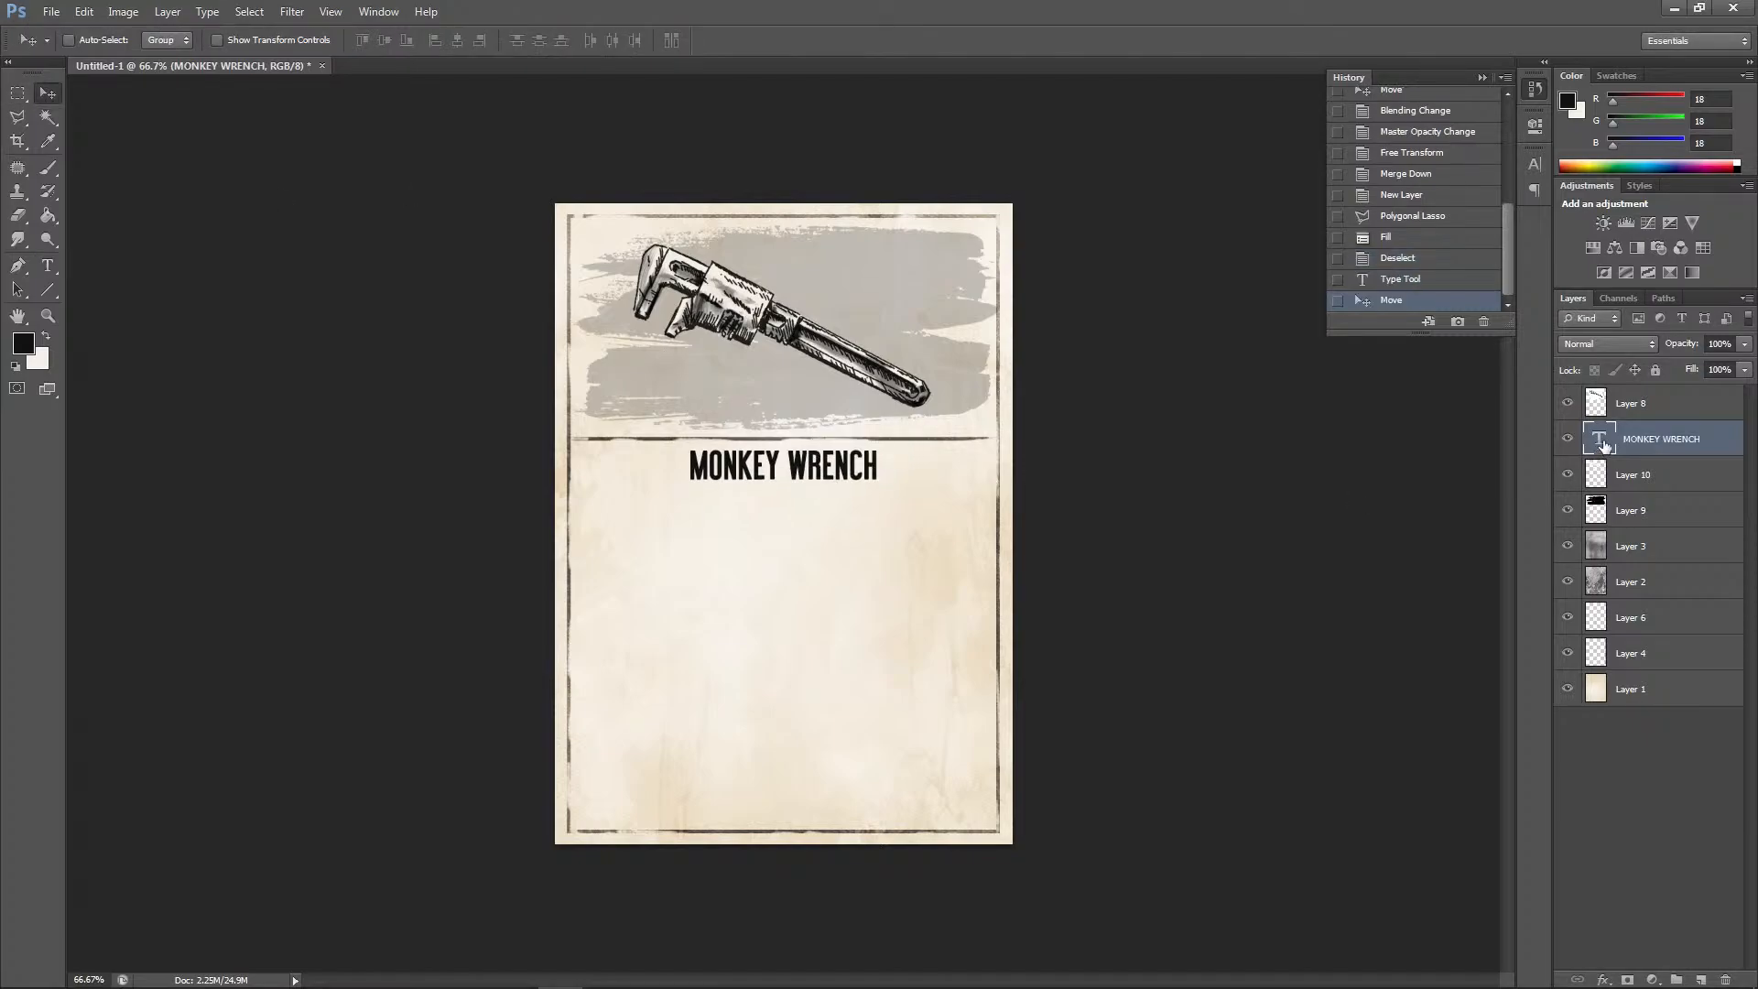
Move the MONKEY WRENCH text layer beneath Layer 2 and recolour its text to dark brown #383229
{"action": "left_click_drag", "start_coordinate": [1603, 444], "coordinate": [1612, 606]}
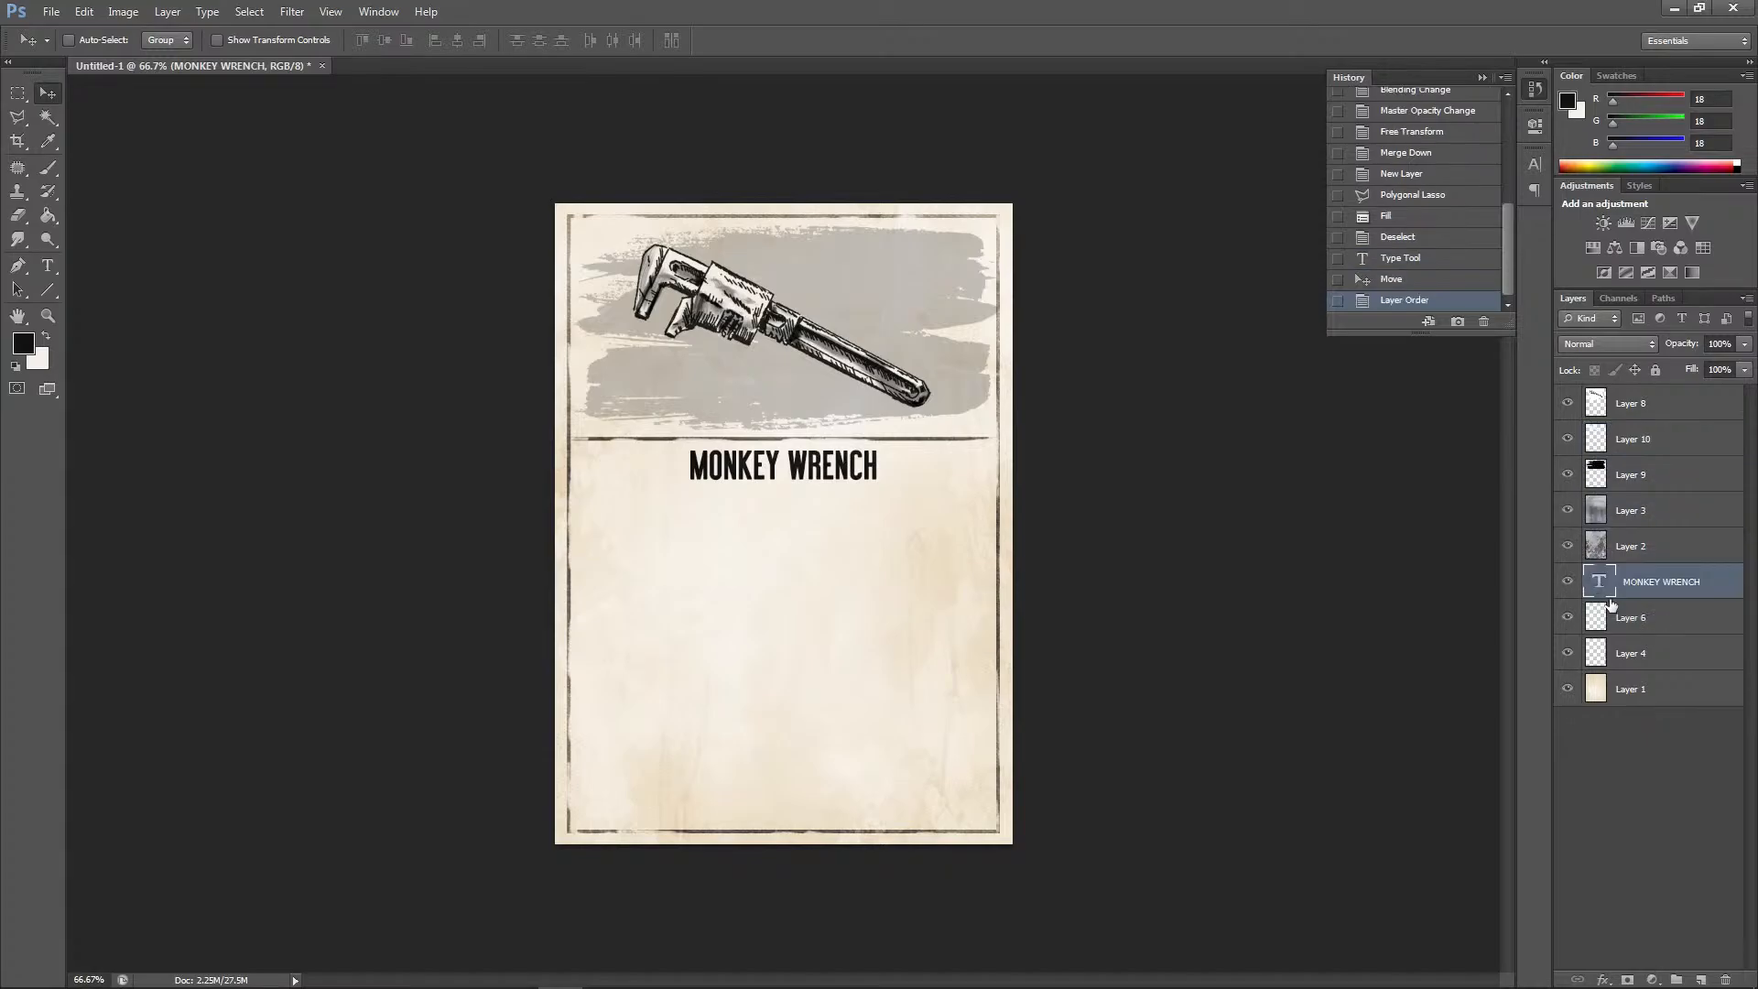
{"action": "double_click", "coordinate": [1602, 586]}
{"action": "left_click", "coordinate": [586, 41]}
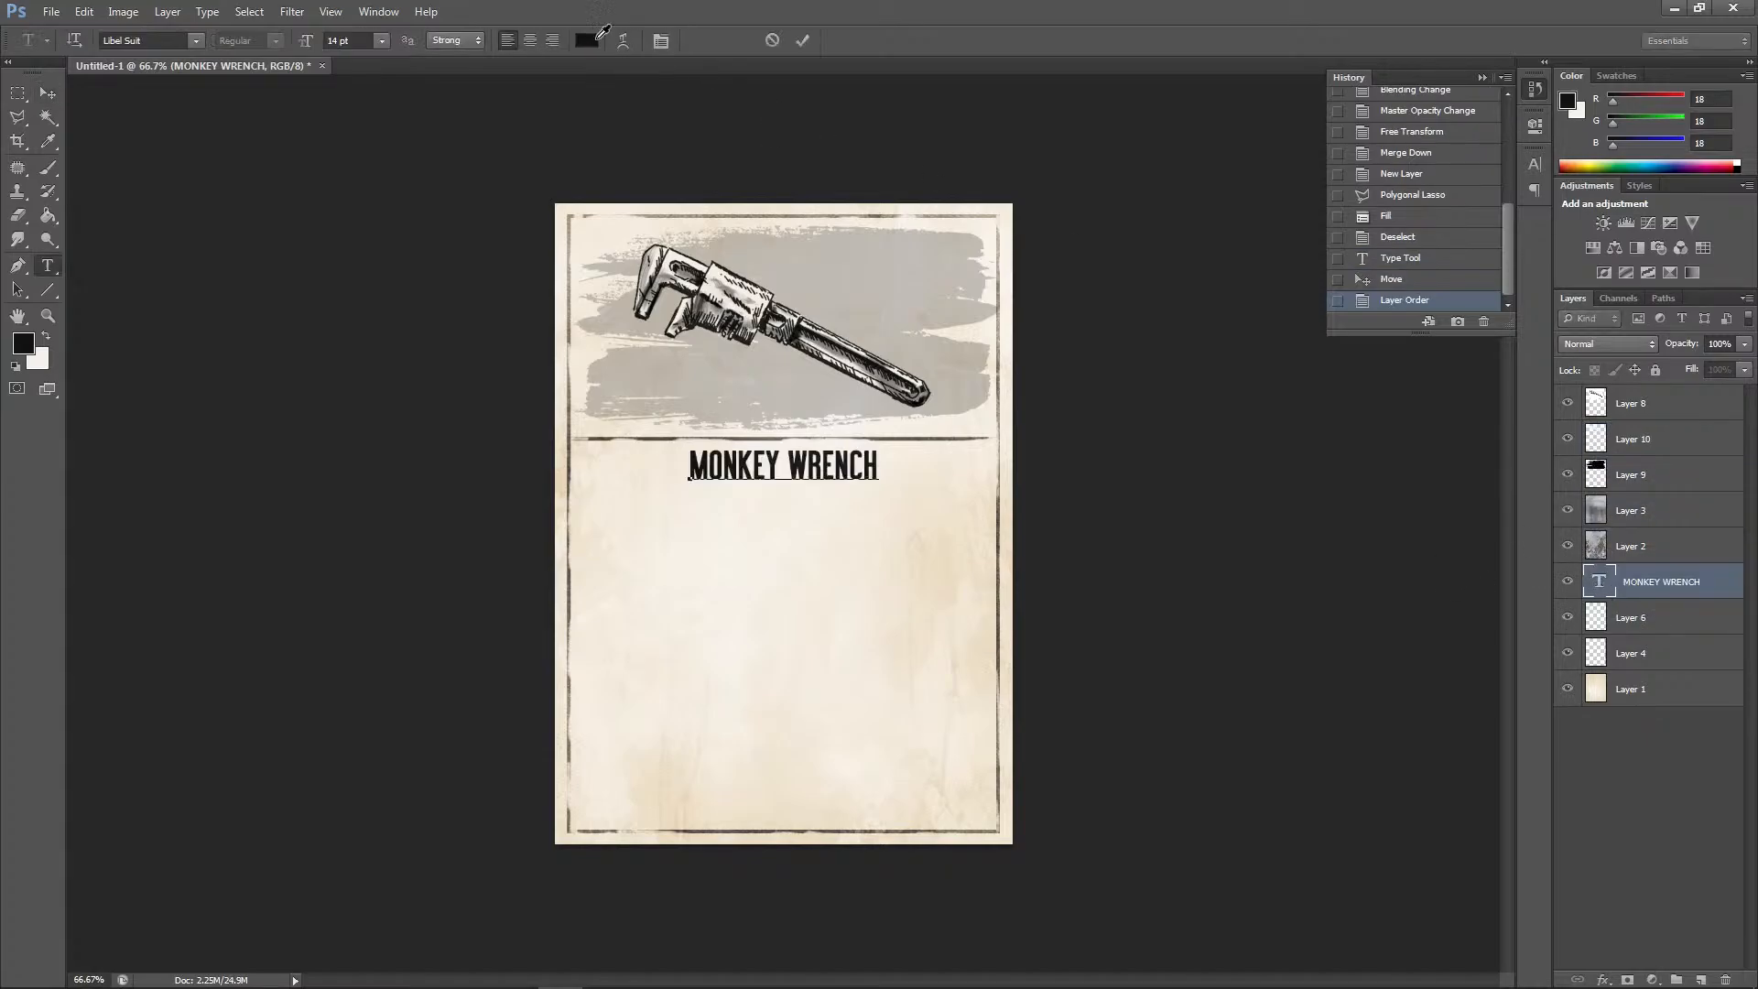
{"action": "left_click", "coordinate": [973, 378]}
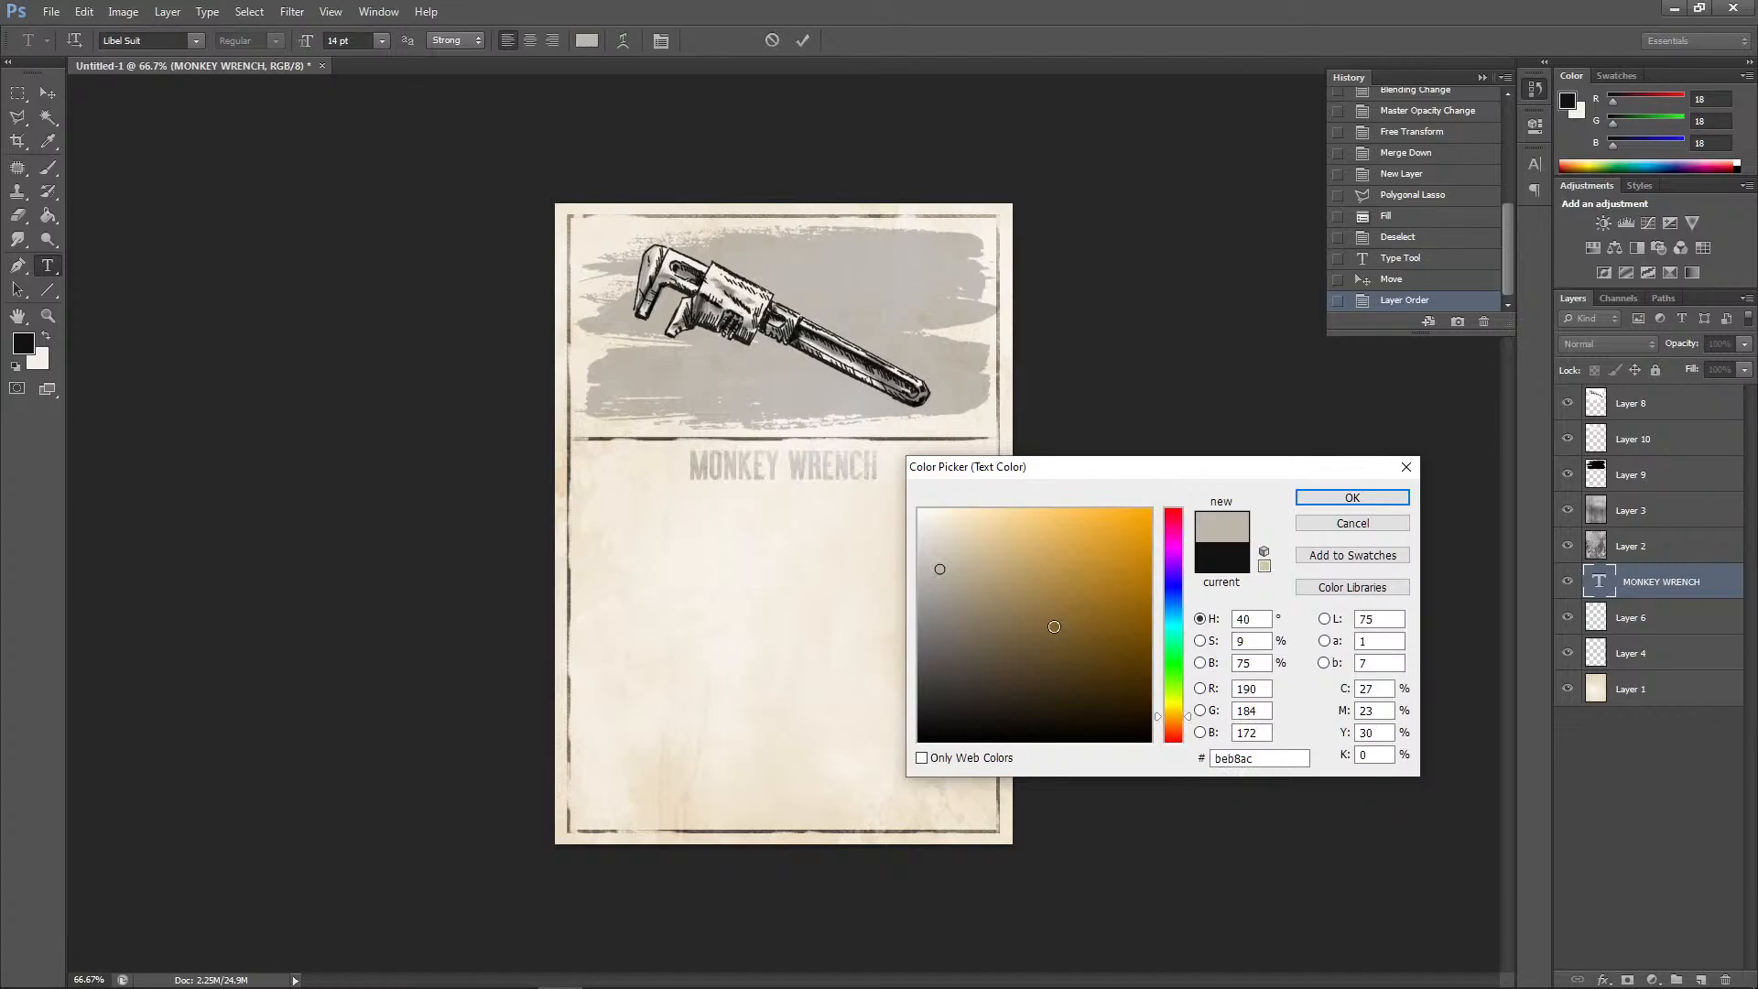
{"action": "left_click", "coordinate": [1110, 691]}
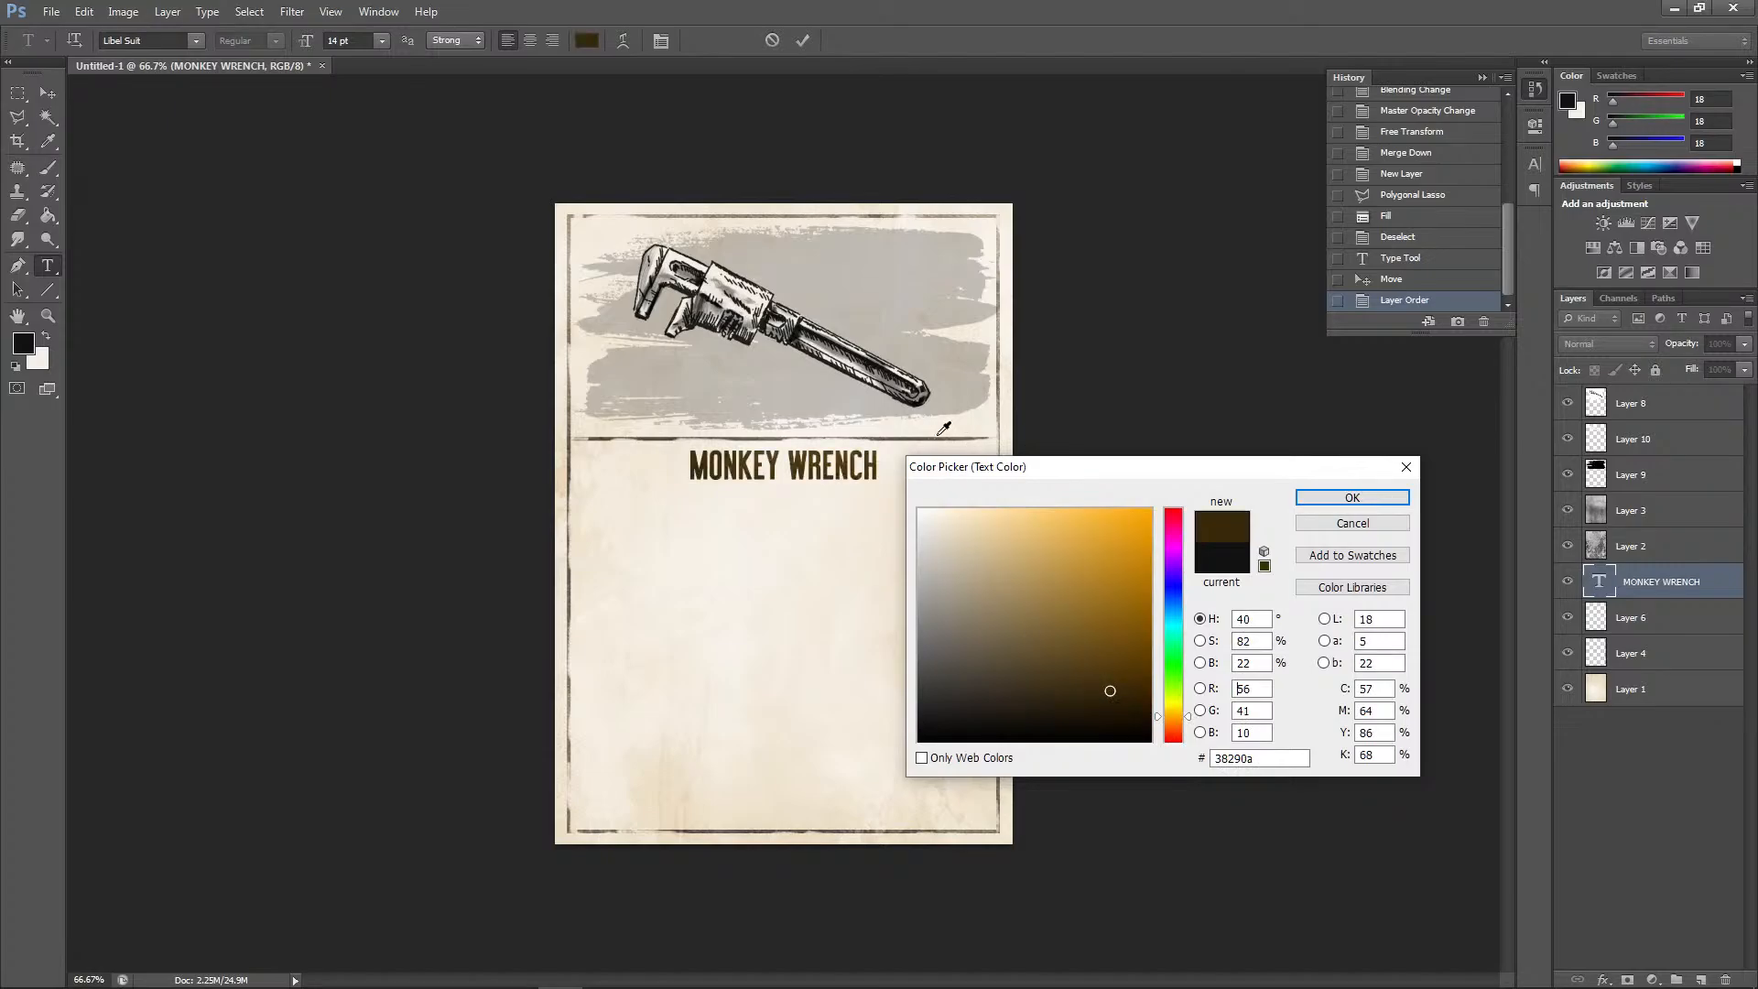
{"action": "left_click", "coordinate": [941, 431]}
{"action": "mouse_move", "coordinate": [1045, 702]}
{"action": "left_mouse_down"}
{"action": "mouse_move", "coordinate": [1084, 717]}
{"action": "mouse_move", "coordinate": [1129, 678]}
{"action": "mouse_move", "coordinate": [977, 711]}
{"action": "mouse_move", "coordinate": [1001, 694]}
{"action": "mouse_move", "coordinate": [979, 691]}
{"action": "left_mouse_up"}
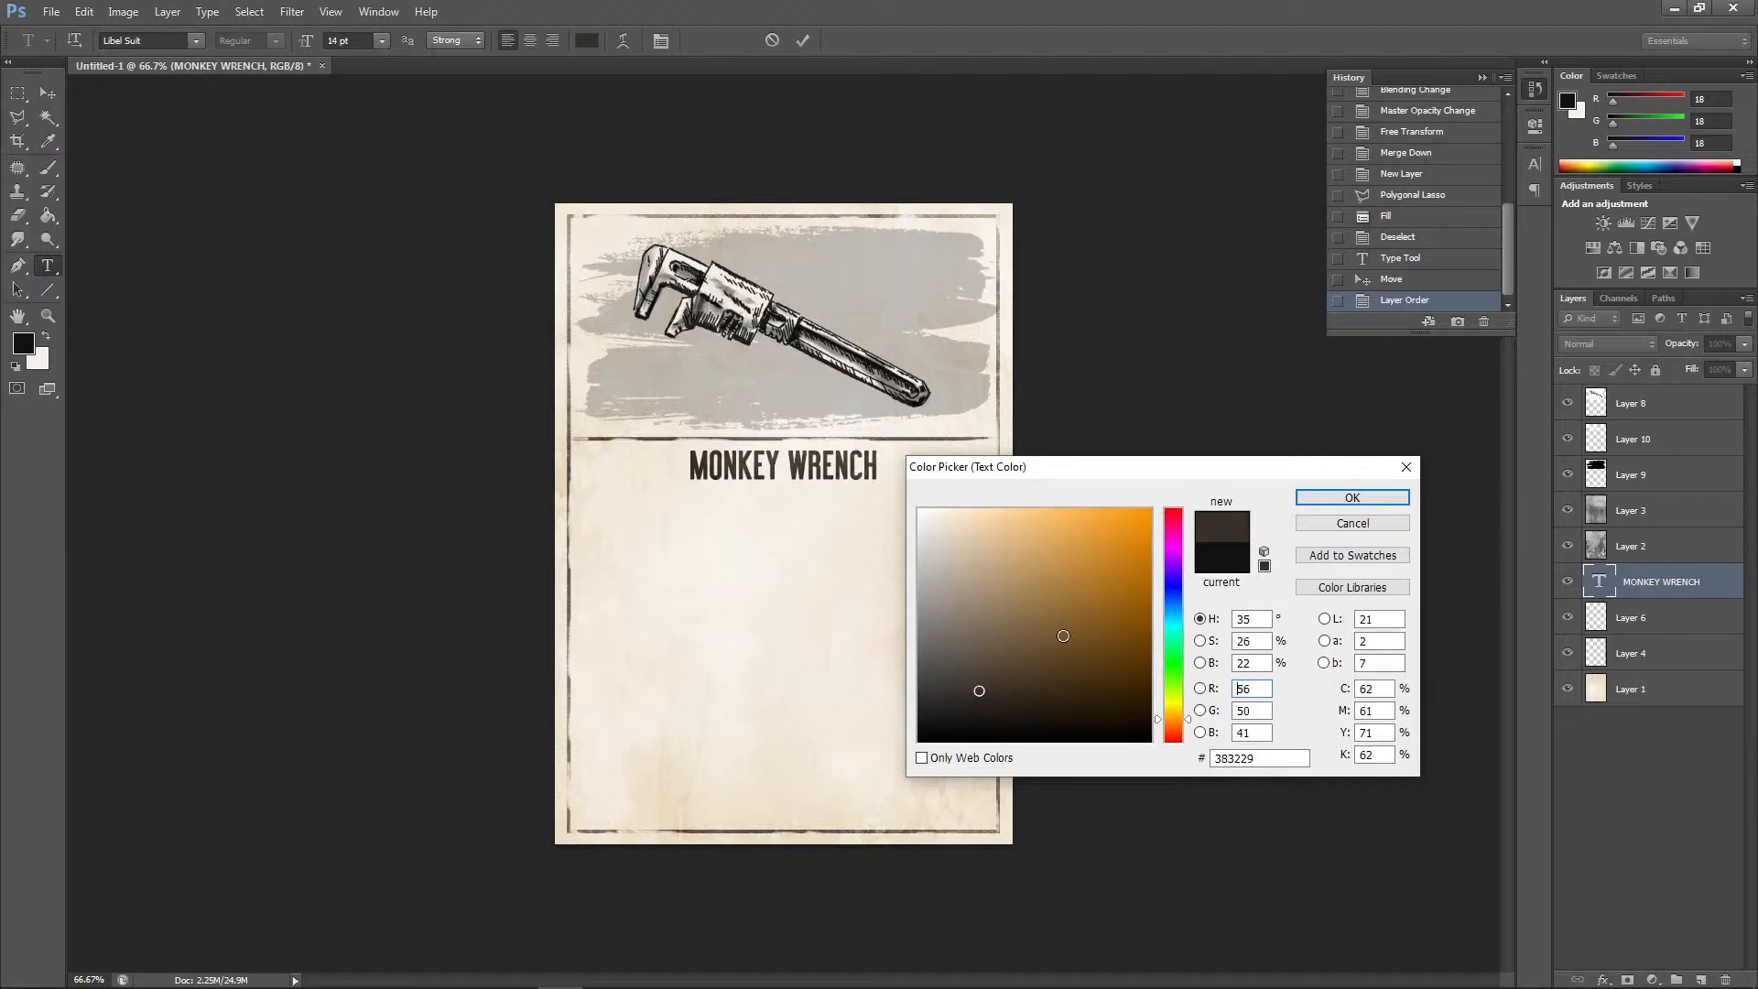
{"action": "left_click", "coordinate": [1305, 502]}
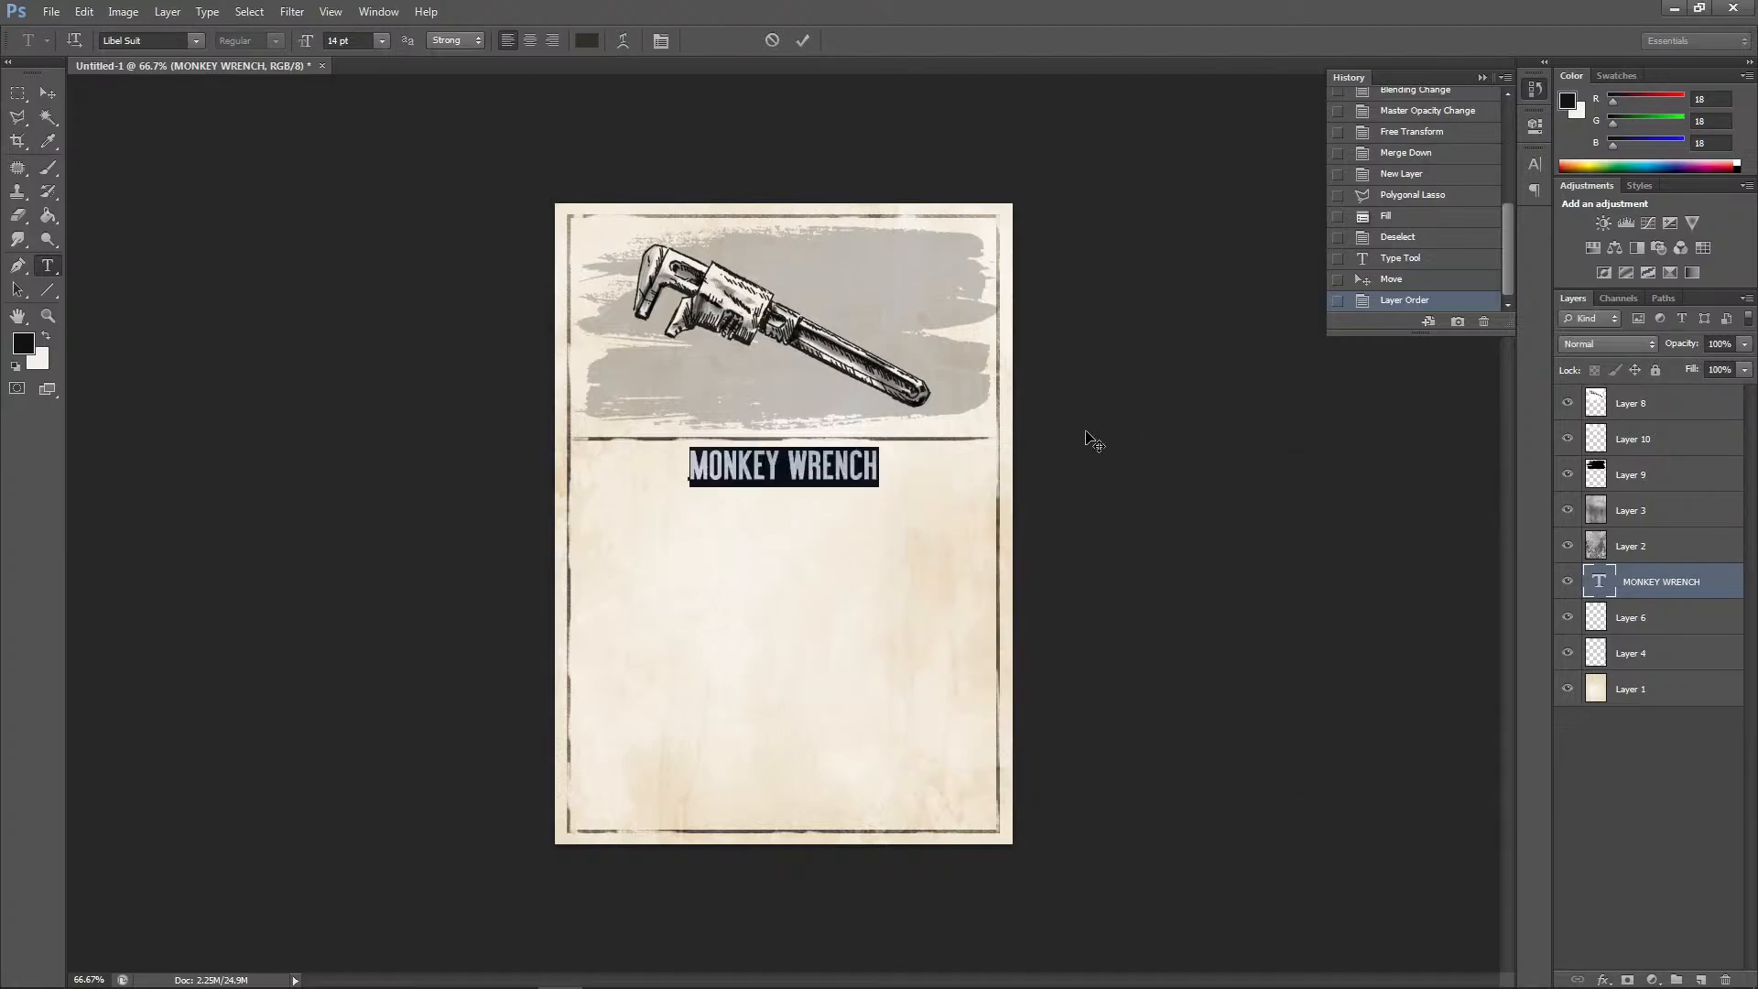
{"action": "left_click", "coordinate": [47, 93]}
Run a spelling check on the card's title text
{"action": "left_click", "coordinate": [83, 12]}
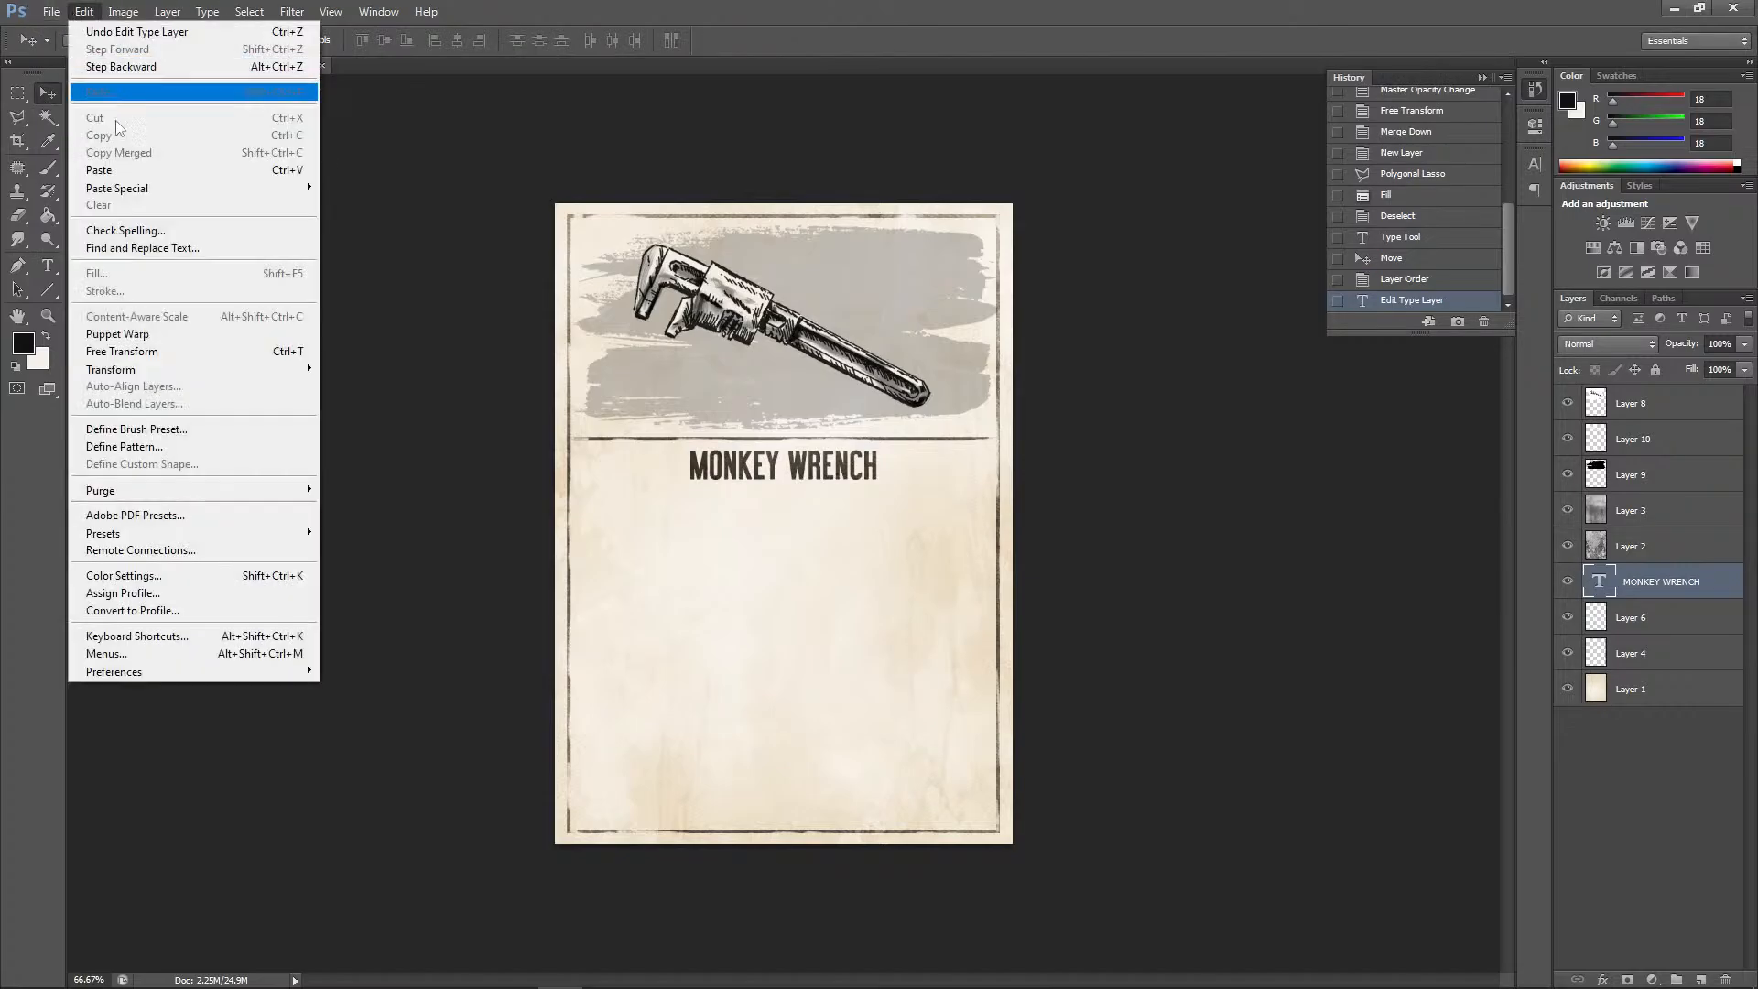
{"action": "left_click", "coordinate": [119, 226]}
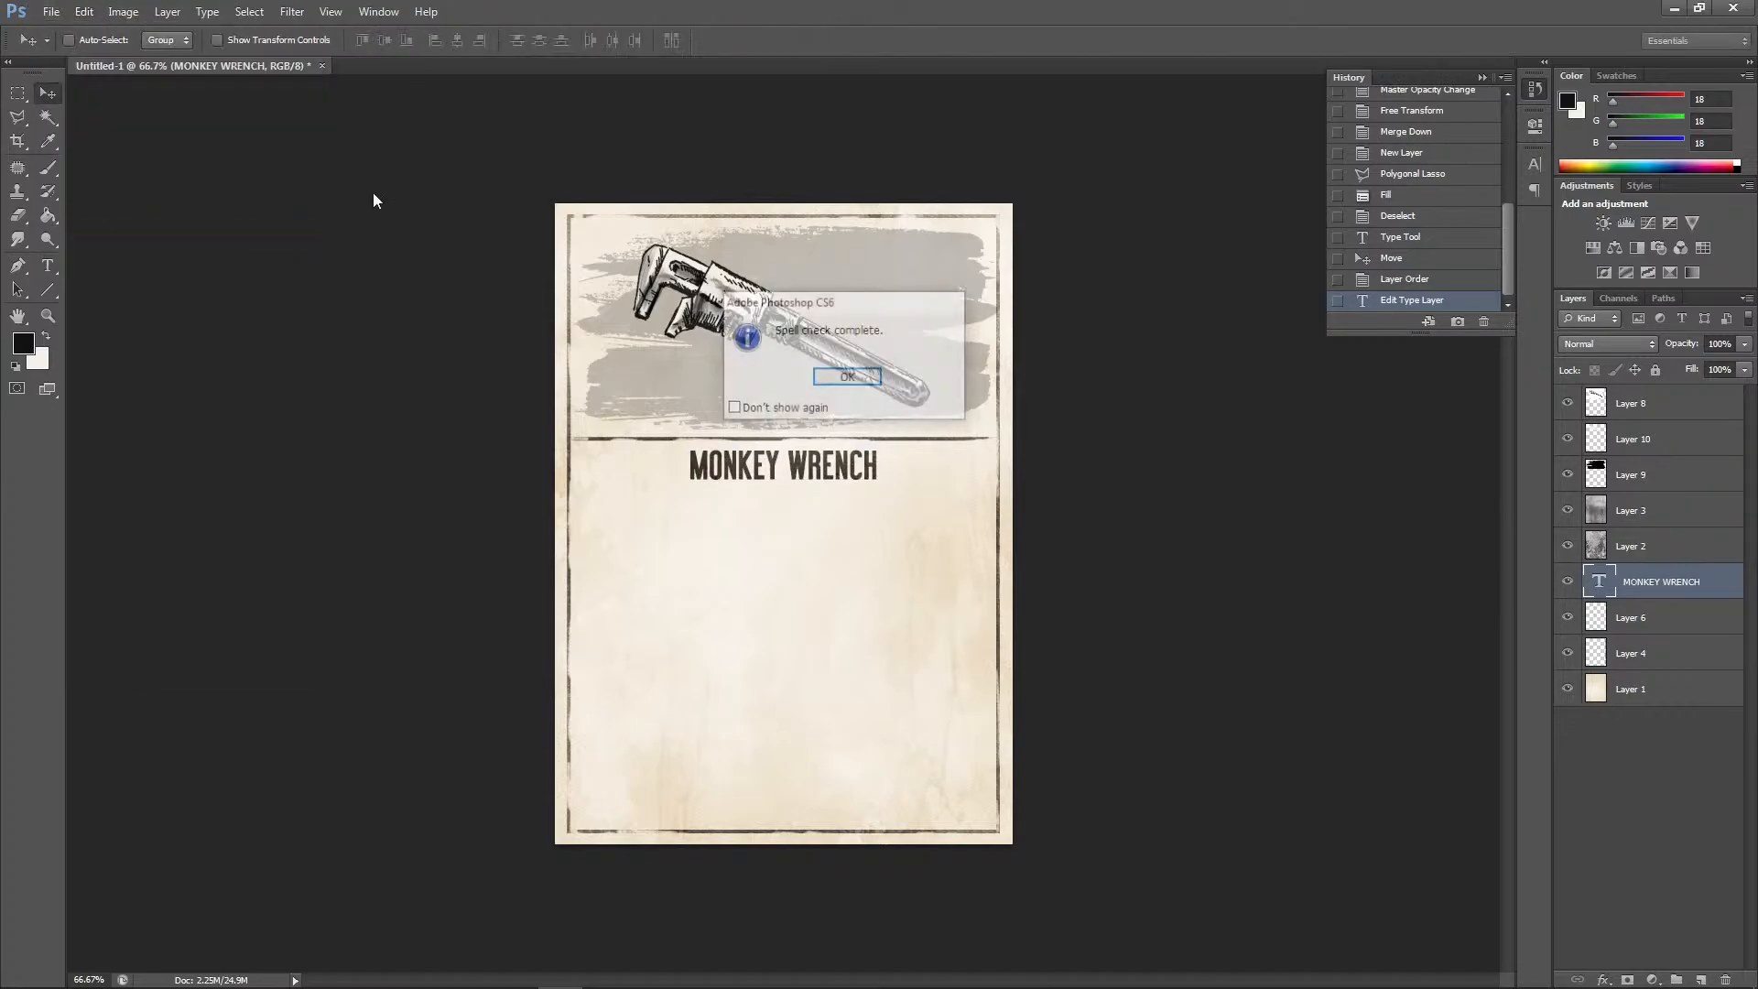
{"action": "left_click", "coordinate": [836, 373]}
{"action": "left_click", "coordinate": [1669, 698], "text": "ctrl"}
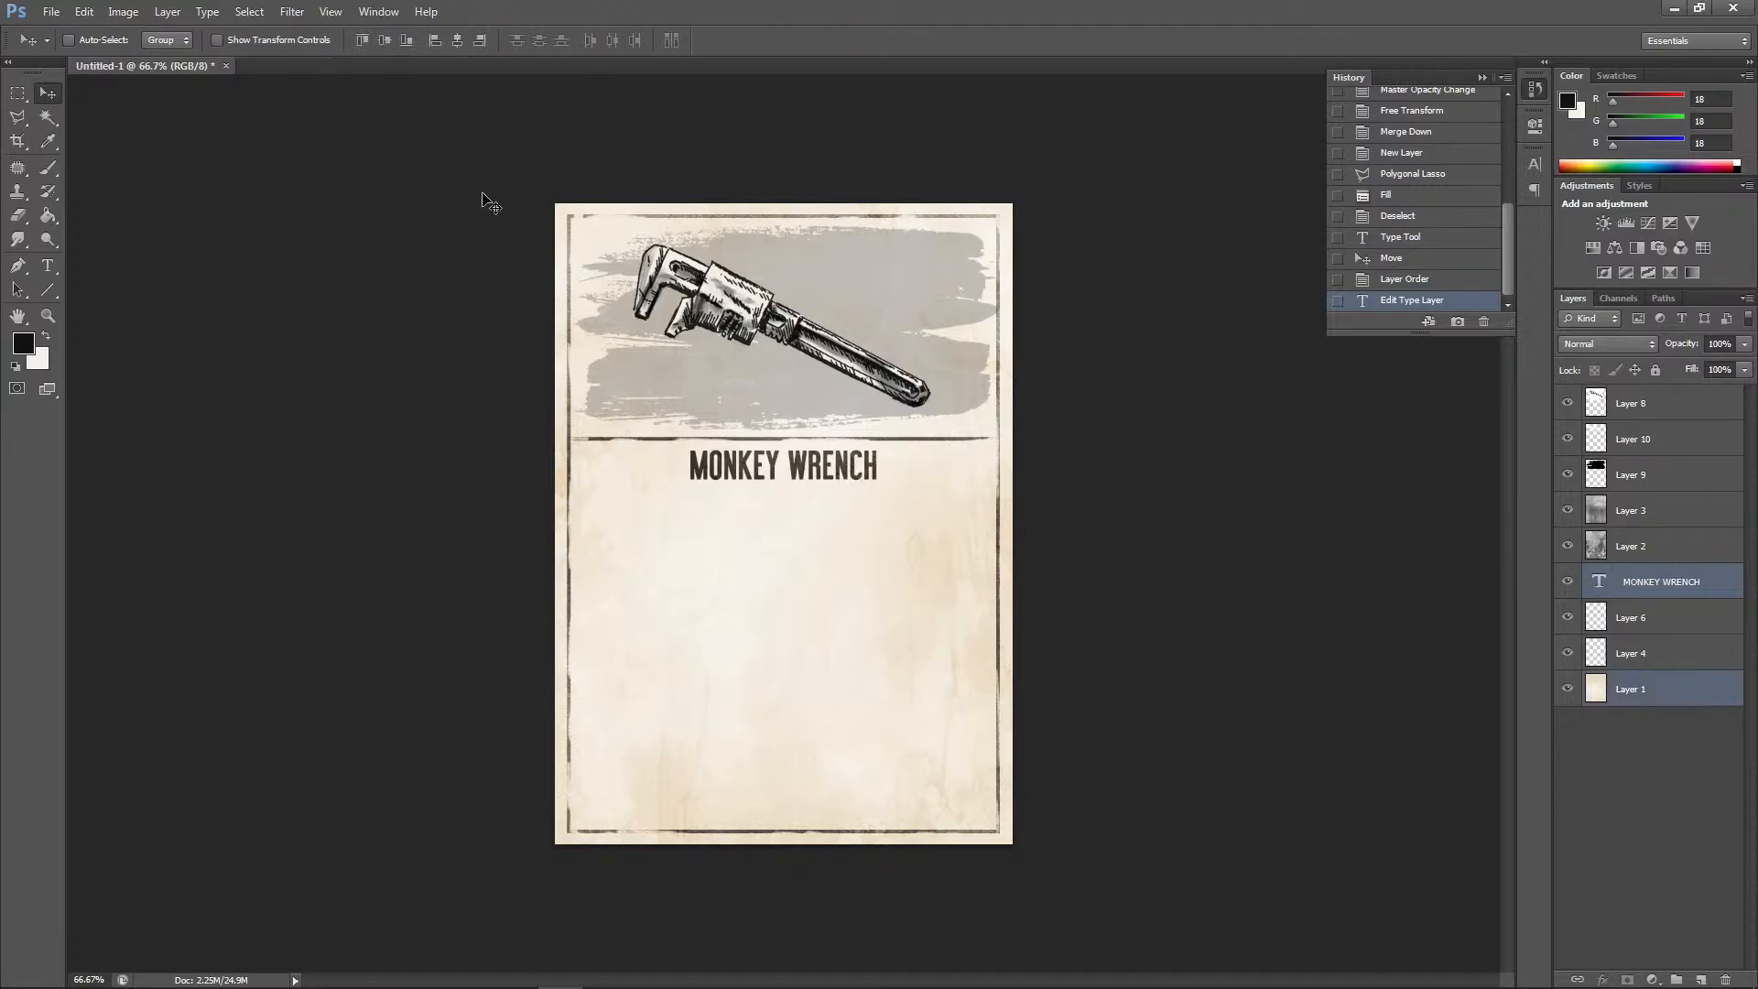
{"action": "left_click", "coordinate": [168, 12]}
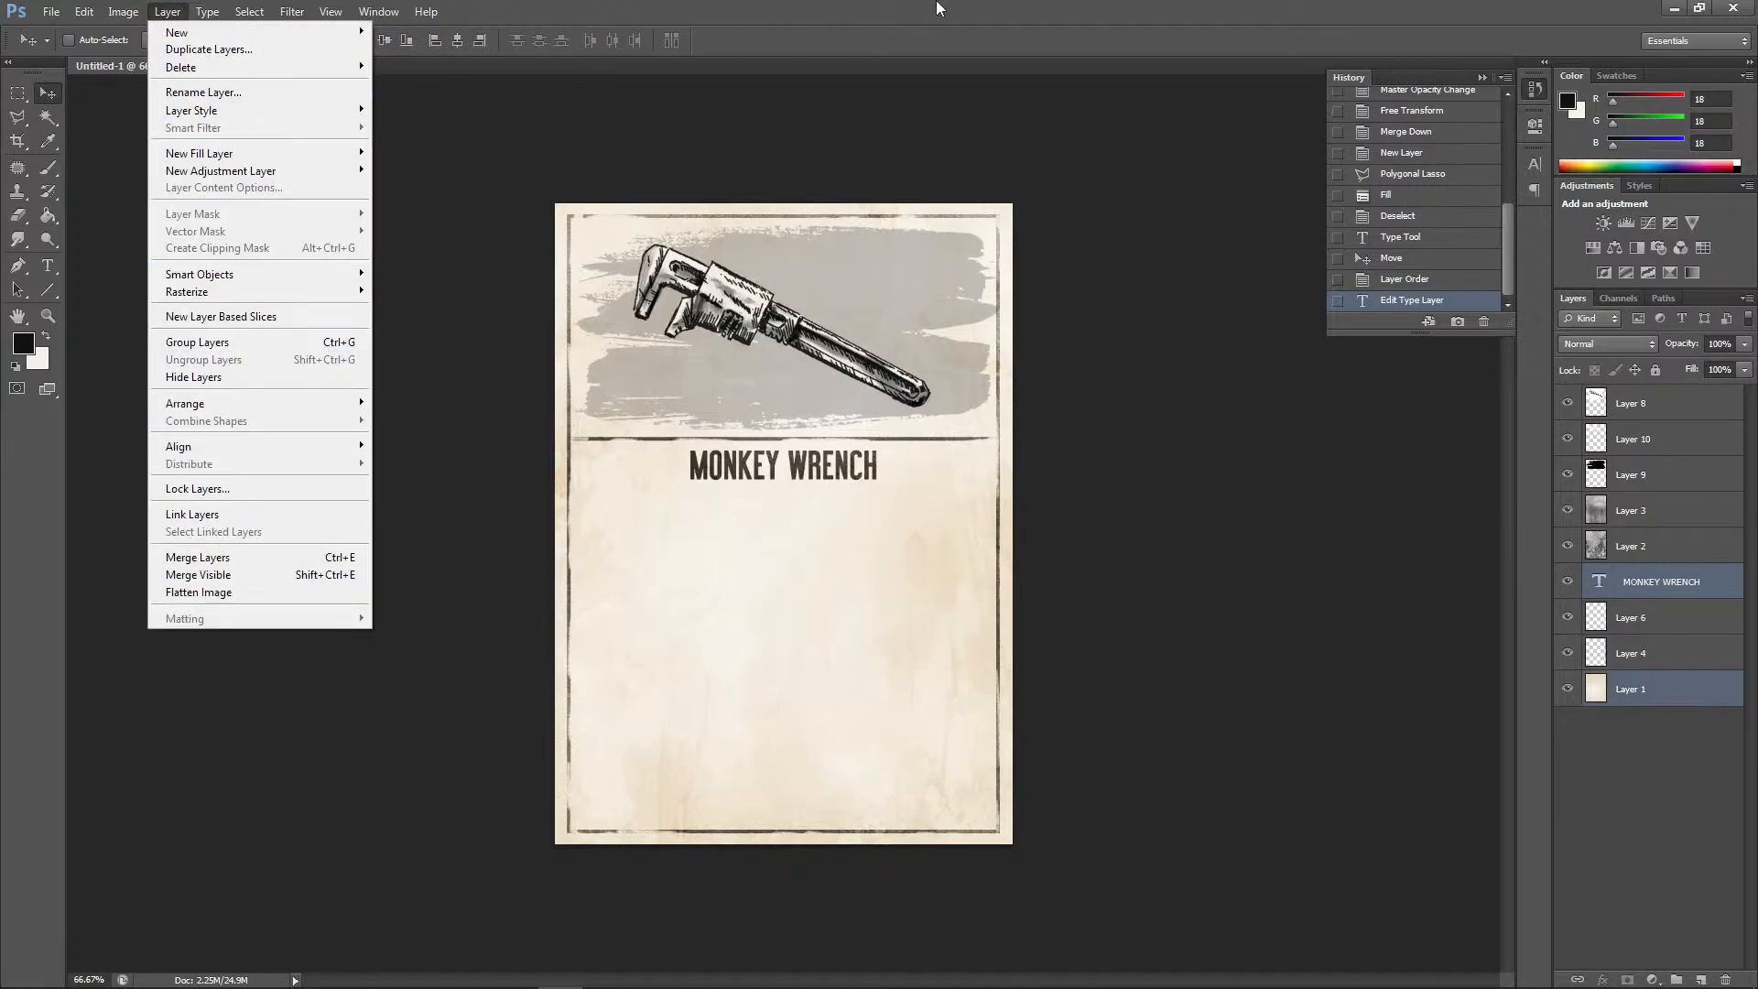
{"action": "left_click", "coordinate": [923, 10]}
{"action": "left_click", "coordinate": [1659, 693]}
{"action": "right_click", "coordinate": [1660, 693]}
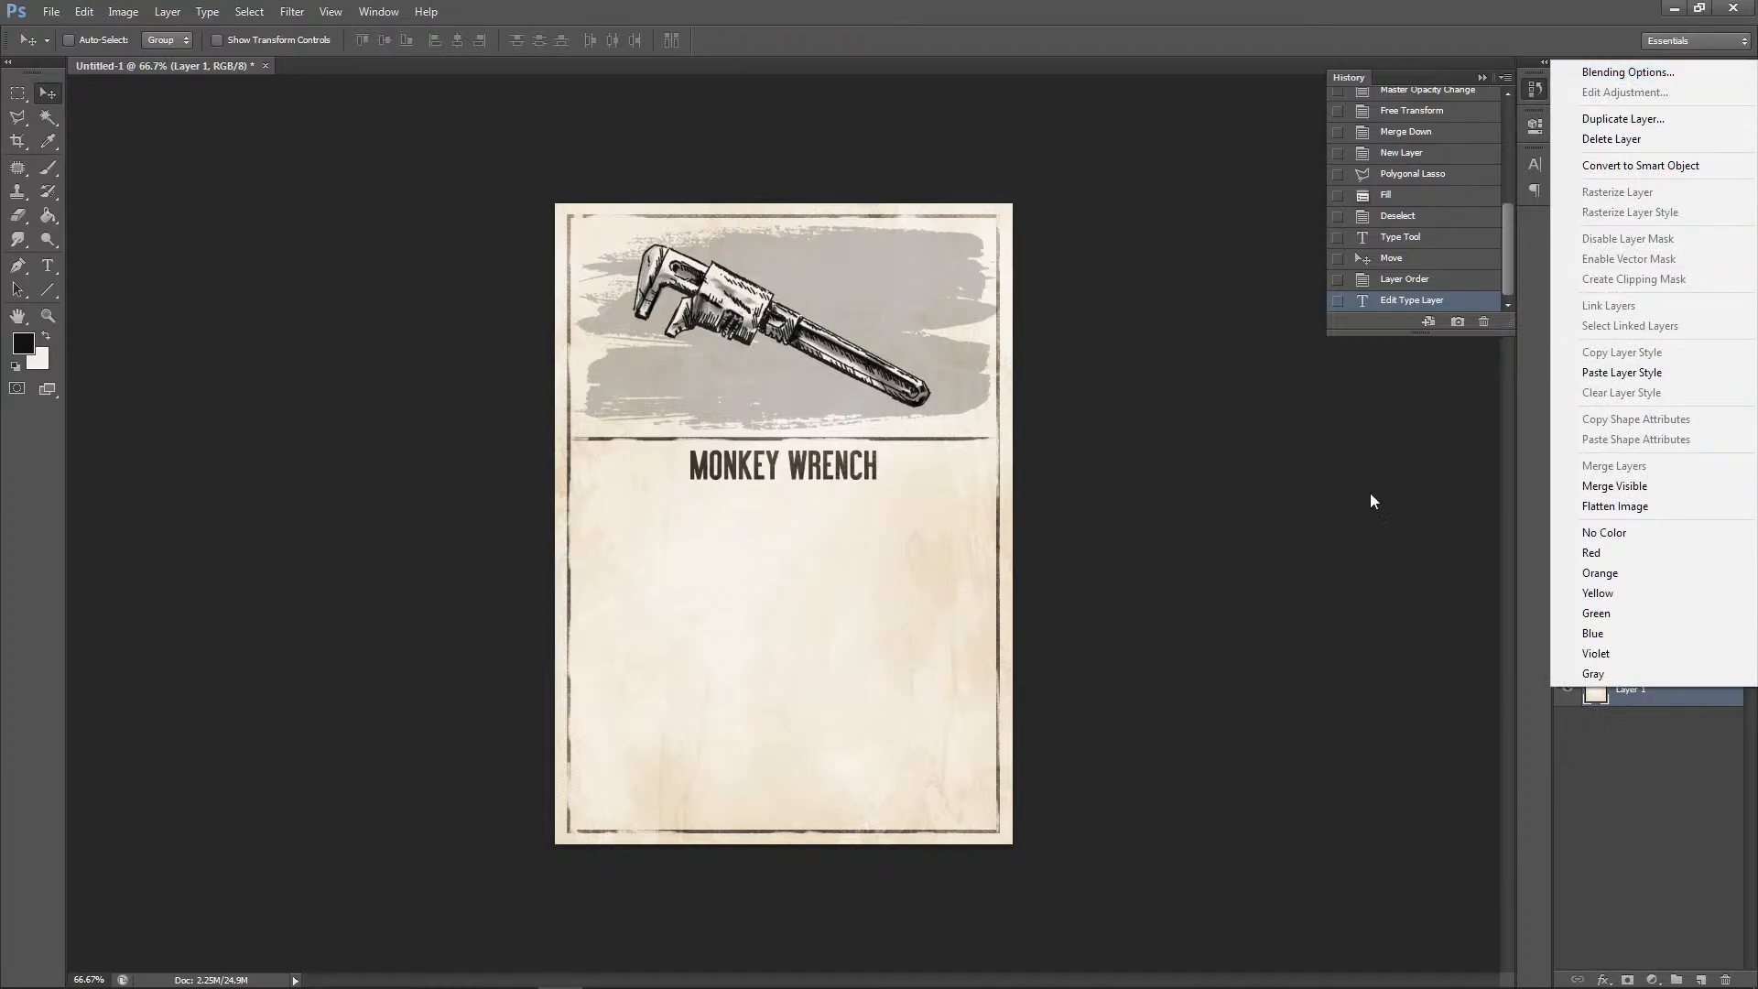
{"action": "left_click", "coordinate": [1320, 604]}
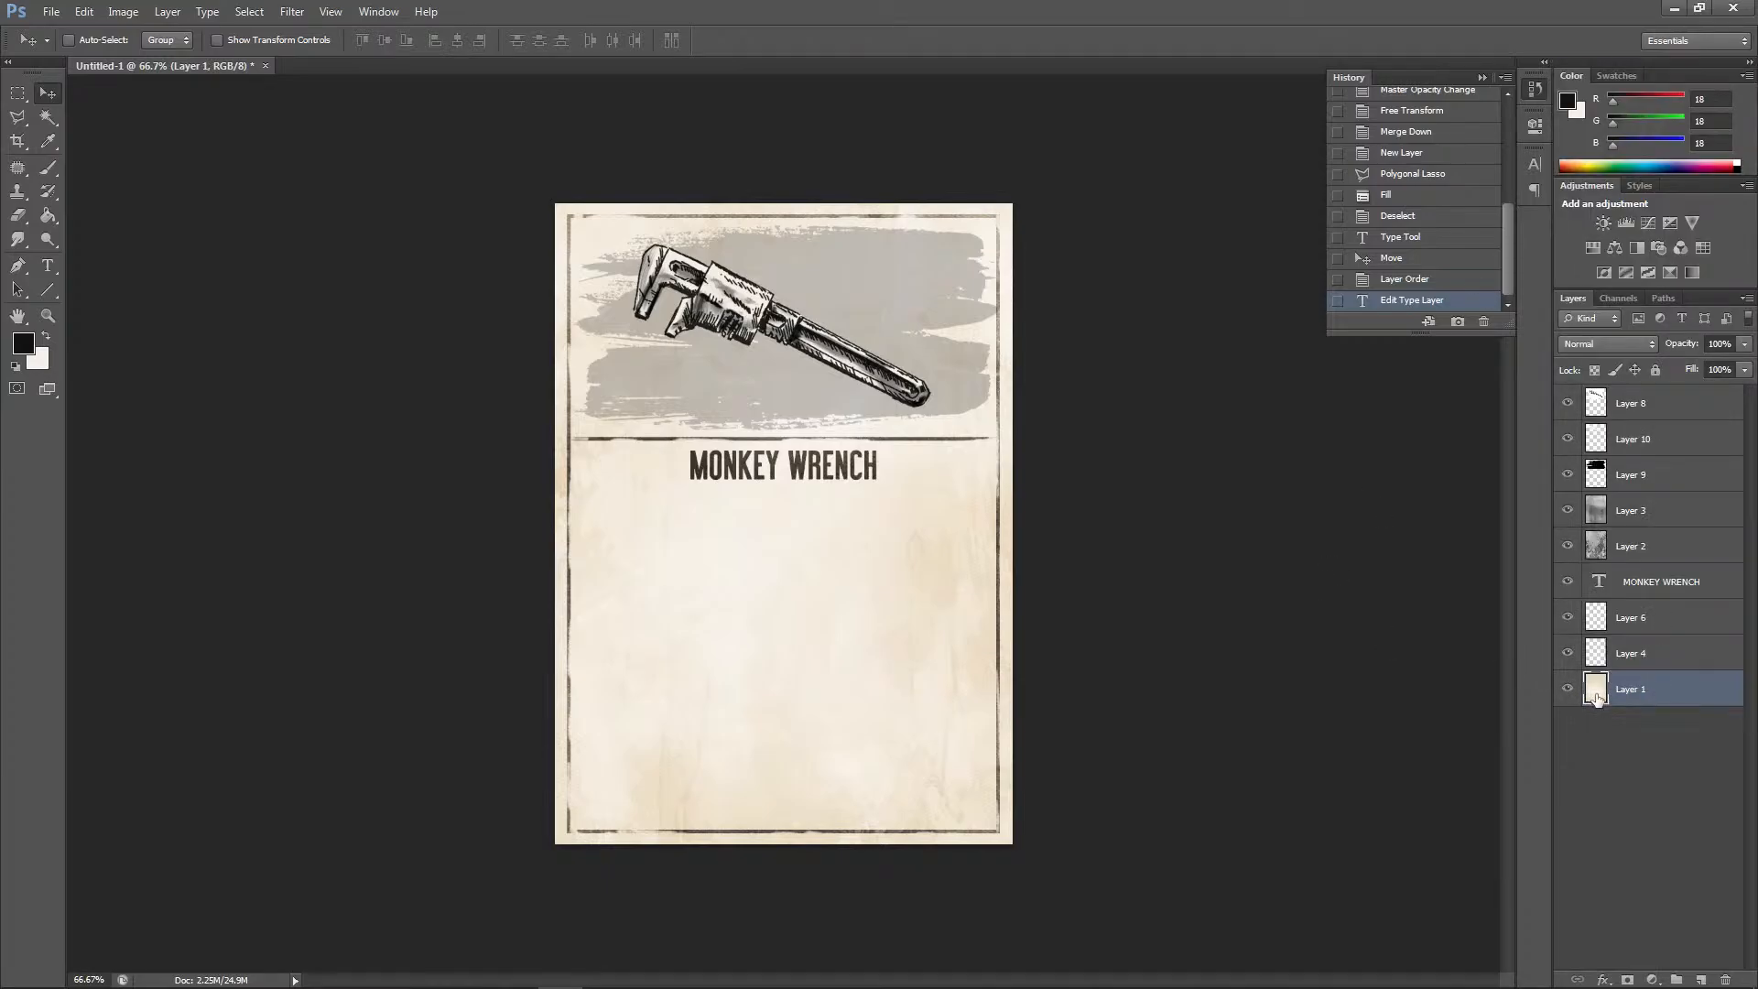
{"action": "left_click", "coordinate": [1567, 654]}
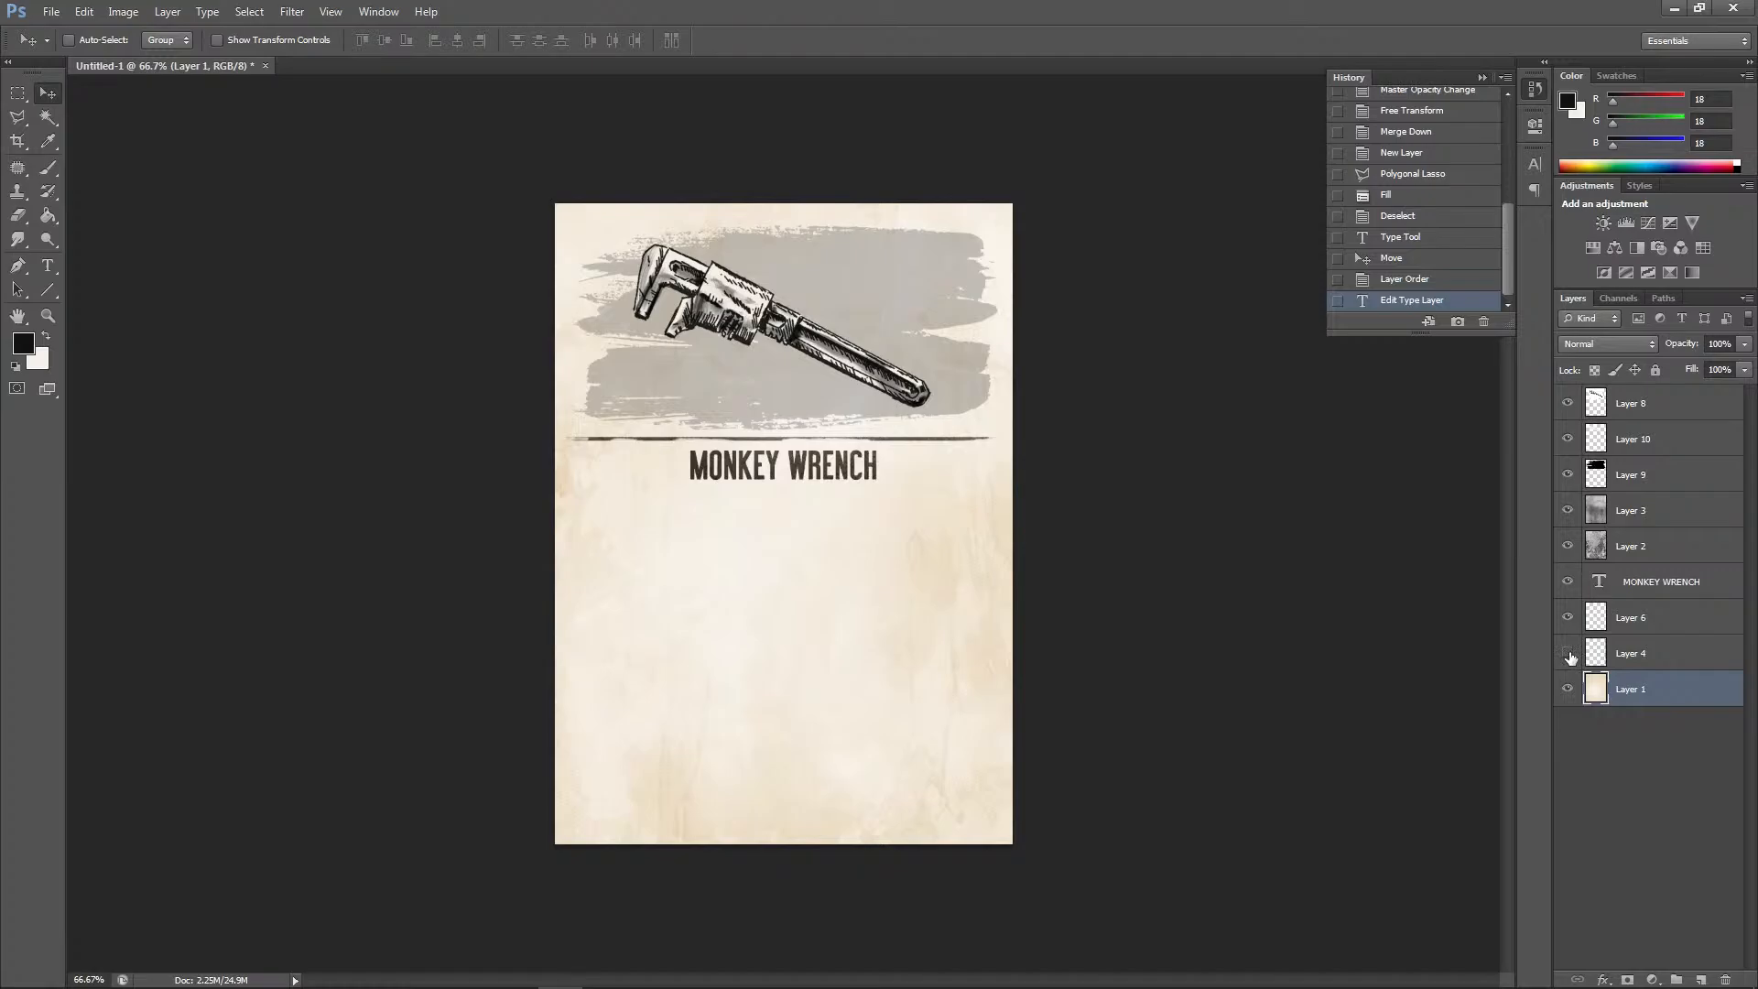
{"action": "left_click", "coordinate": [1567, 654]}
{"action": "left_click", "coordinate": [1632, 620]}
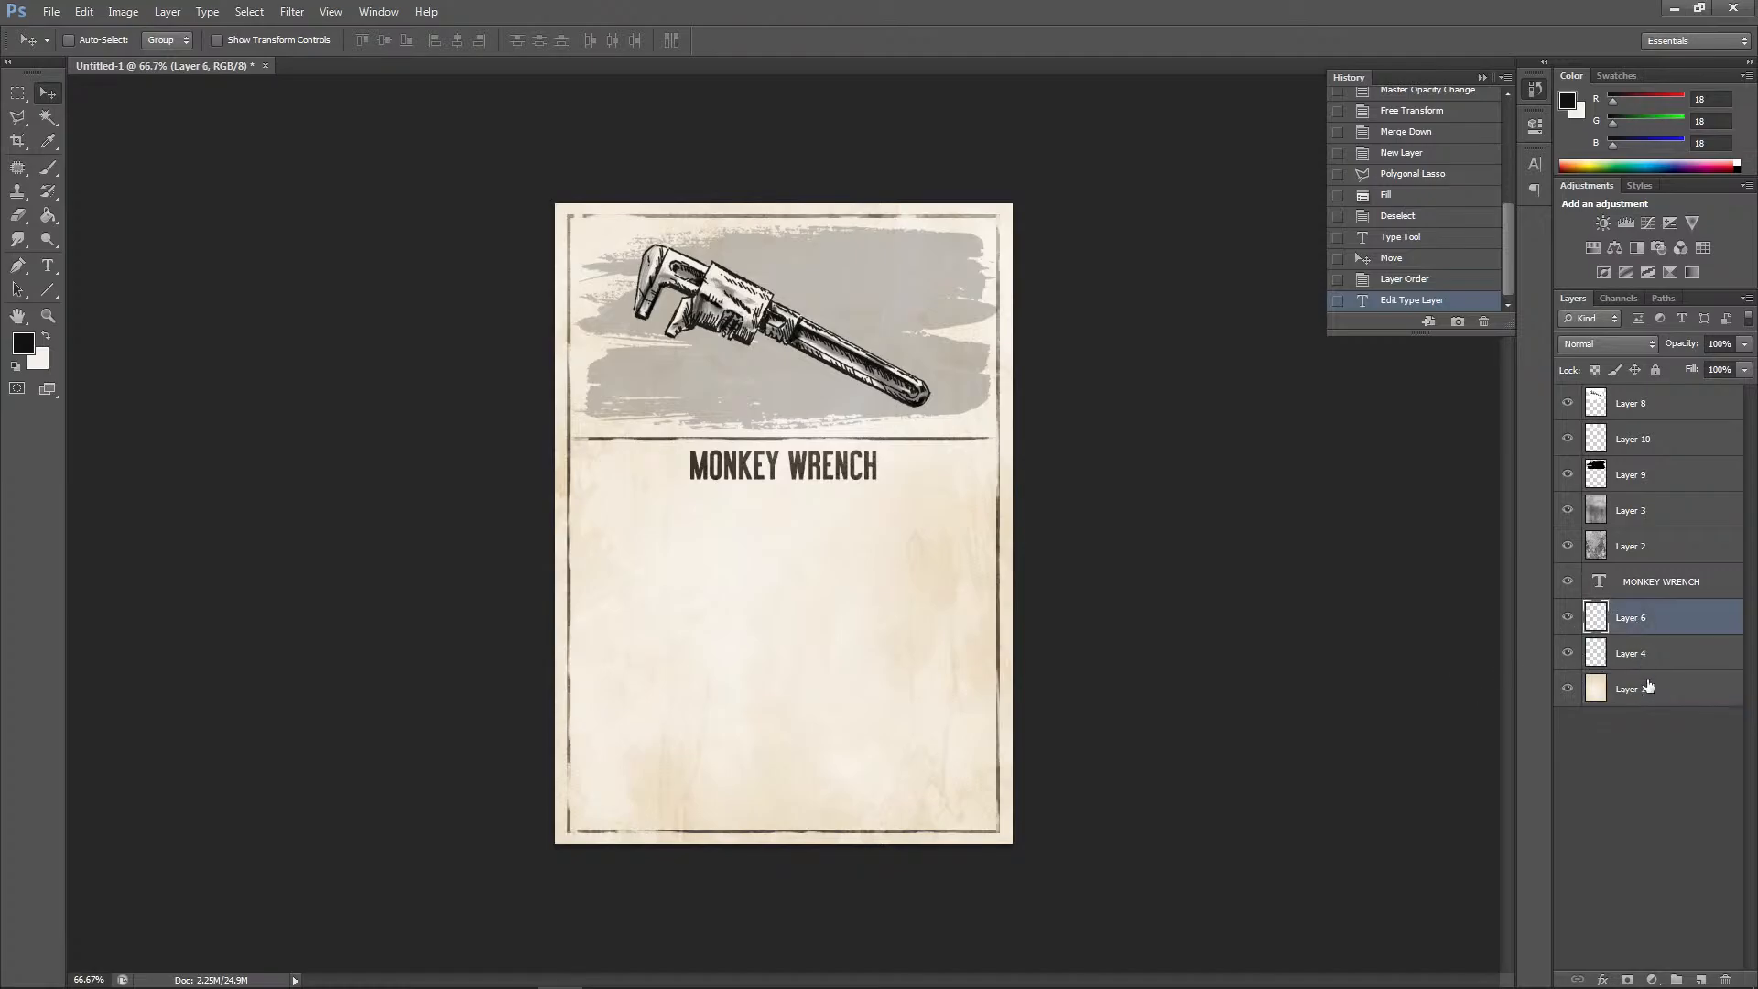
{"action": "left_click", "coordinate": [1648, 698]}
{"action": "right_click", "coordinate": [1648, 699]}
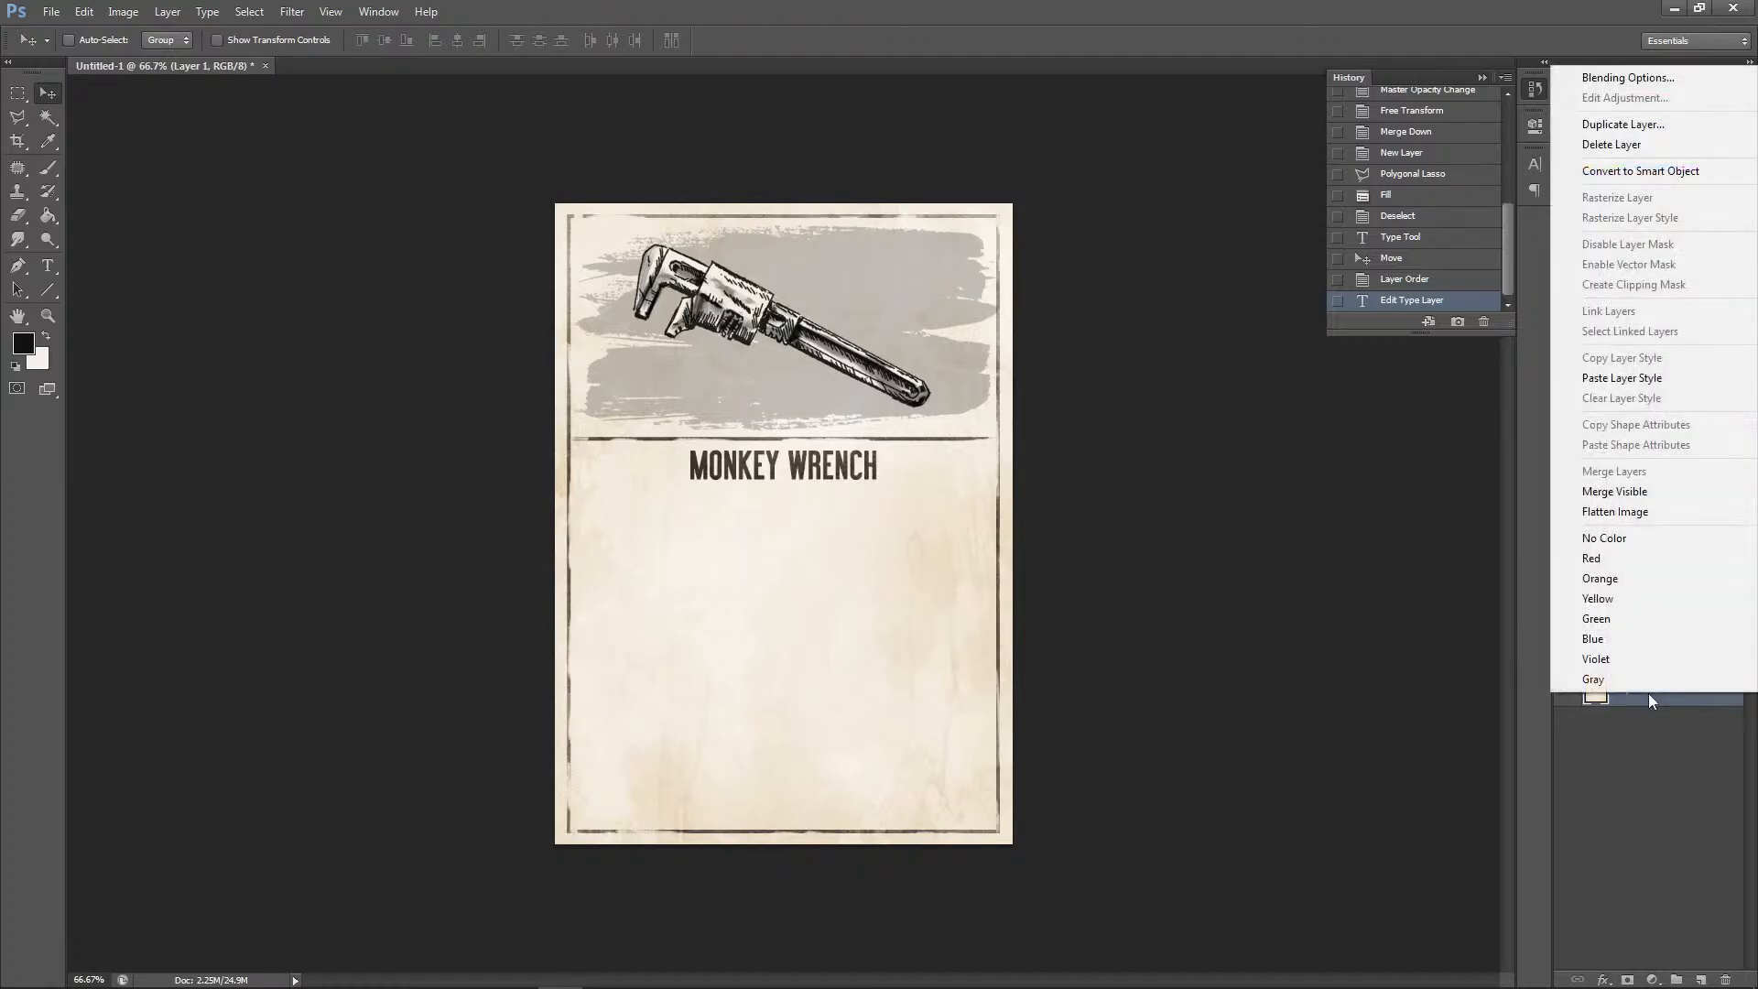
{"action": "left_click", "coordinate": [1650, 517]}
{"action": "key", "text": "ctrl+z"}
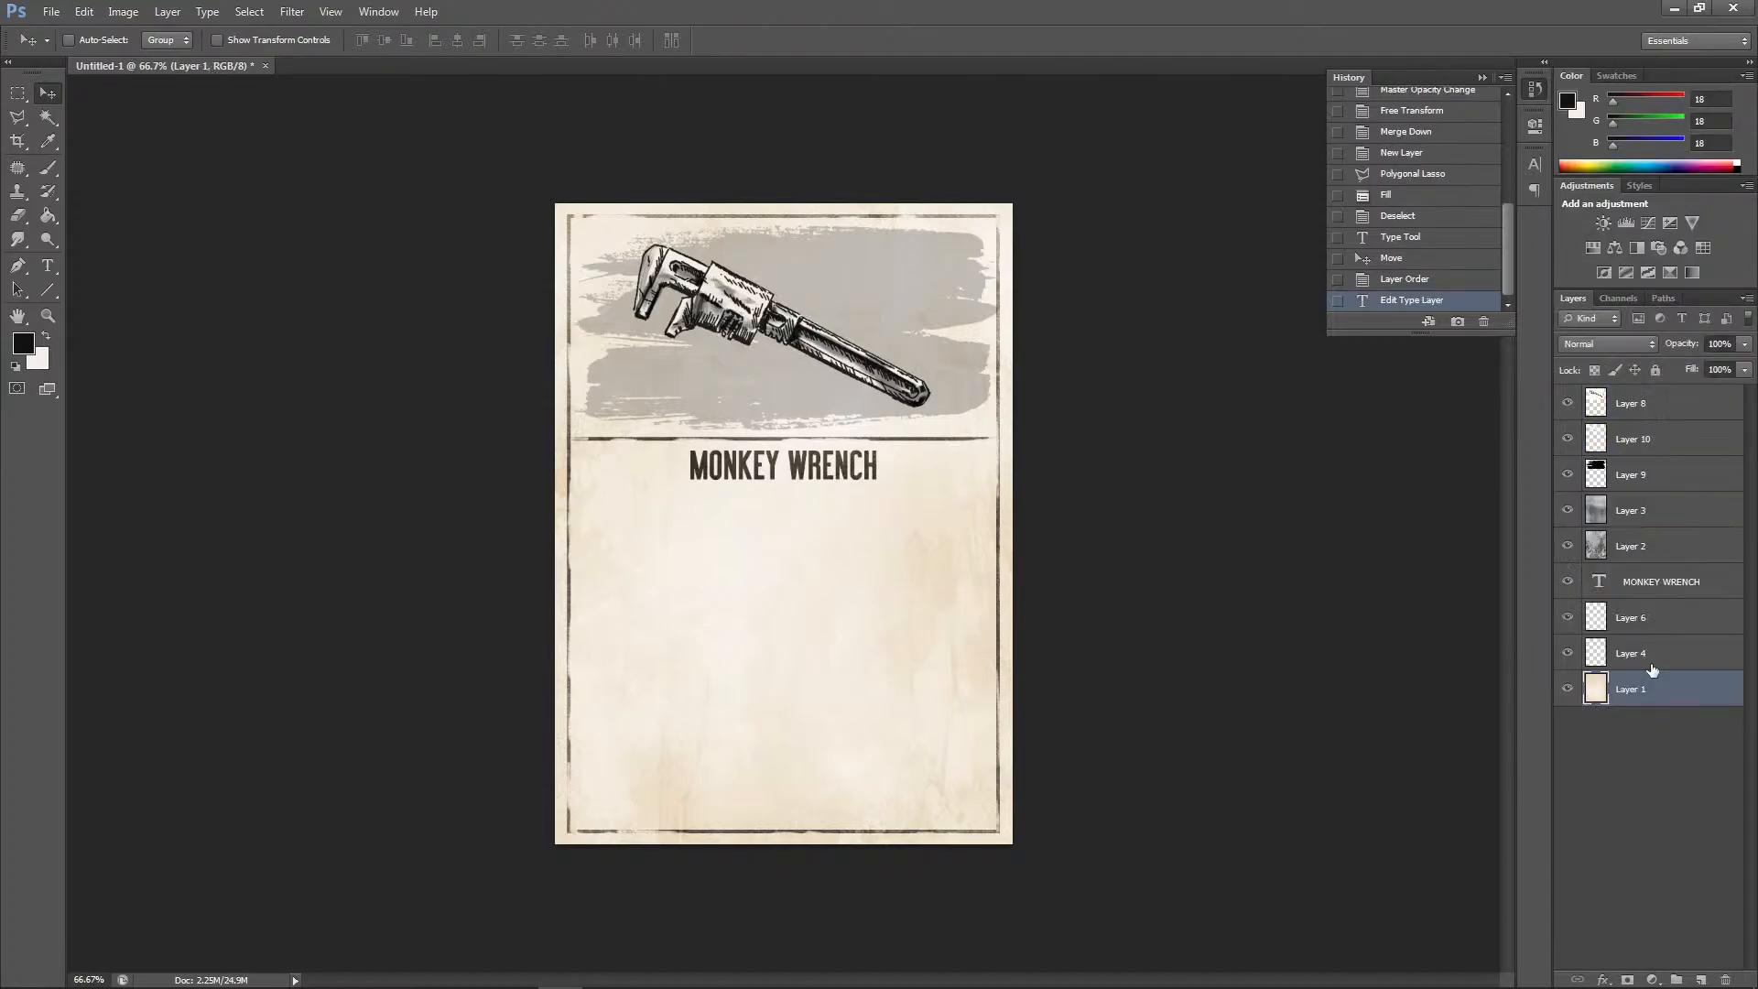
{"action": "right_click", "coordinate": [1647, 691]}
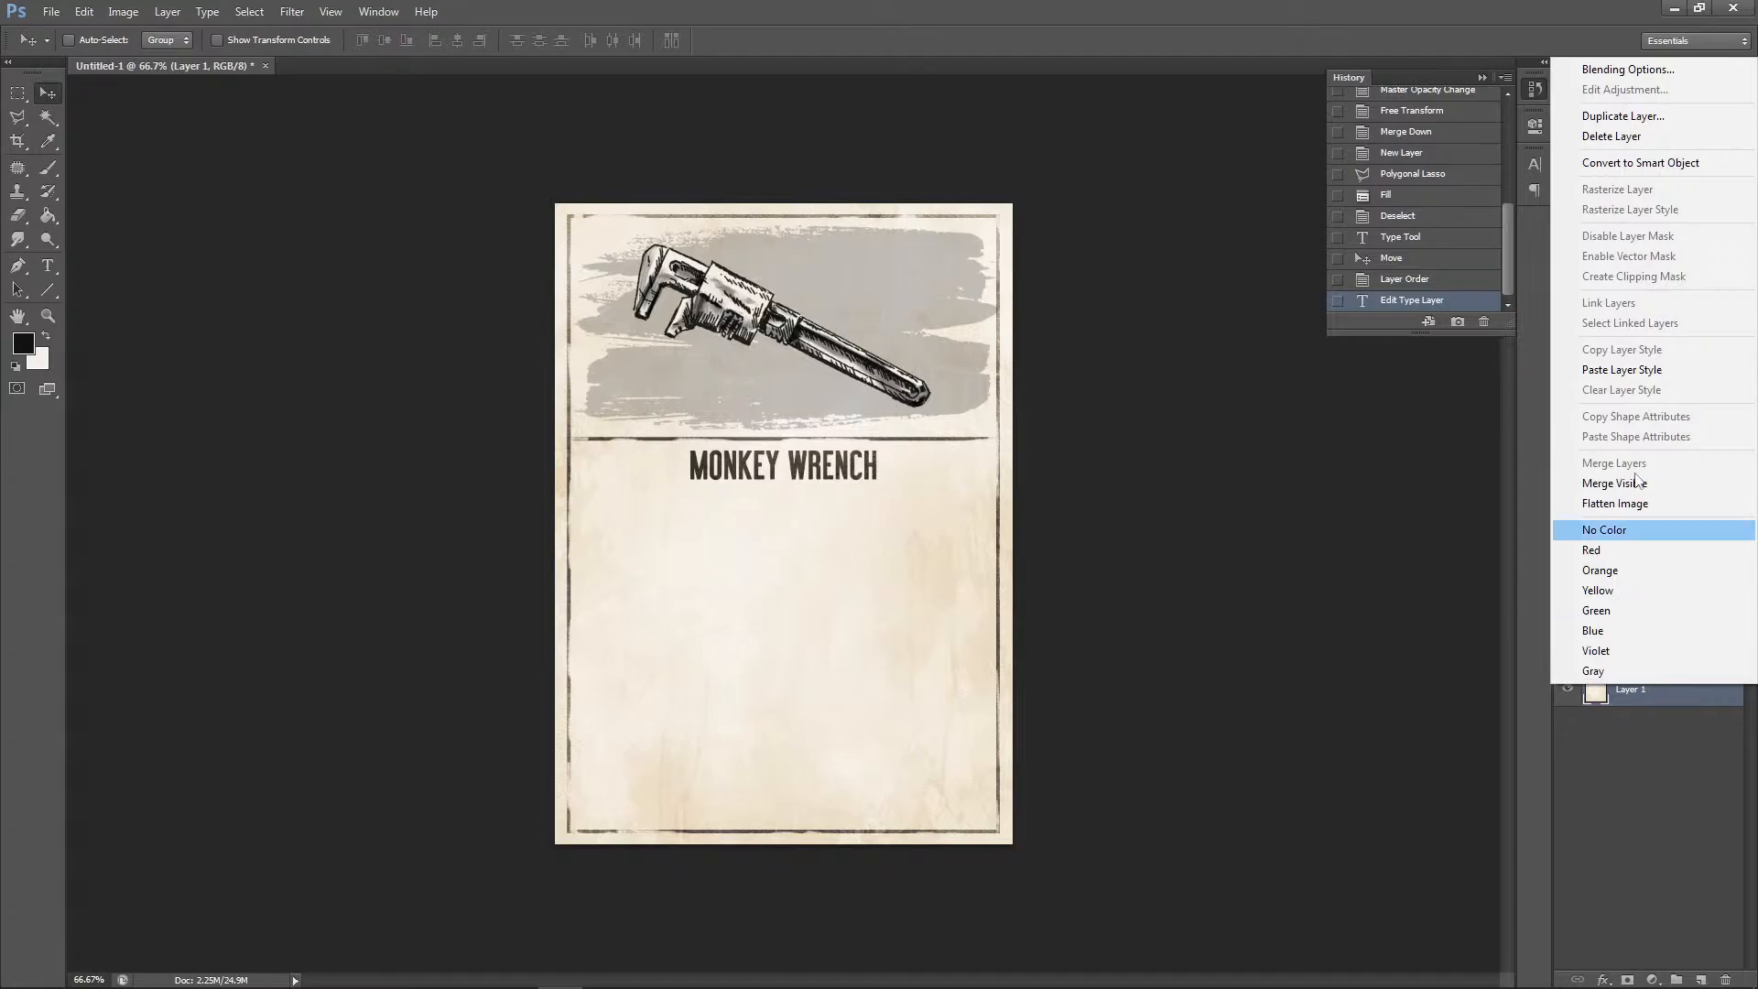
{"action": "left_click", "coordinate": [1439, 423]}
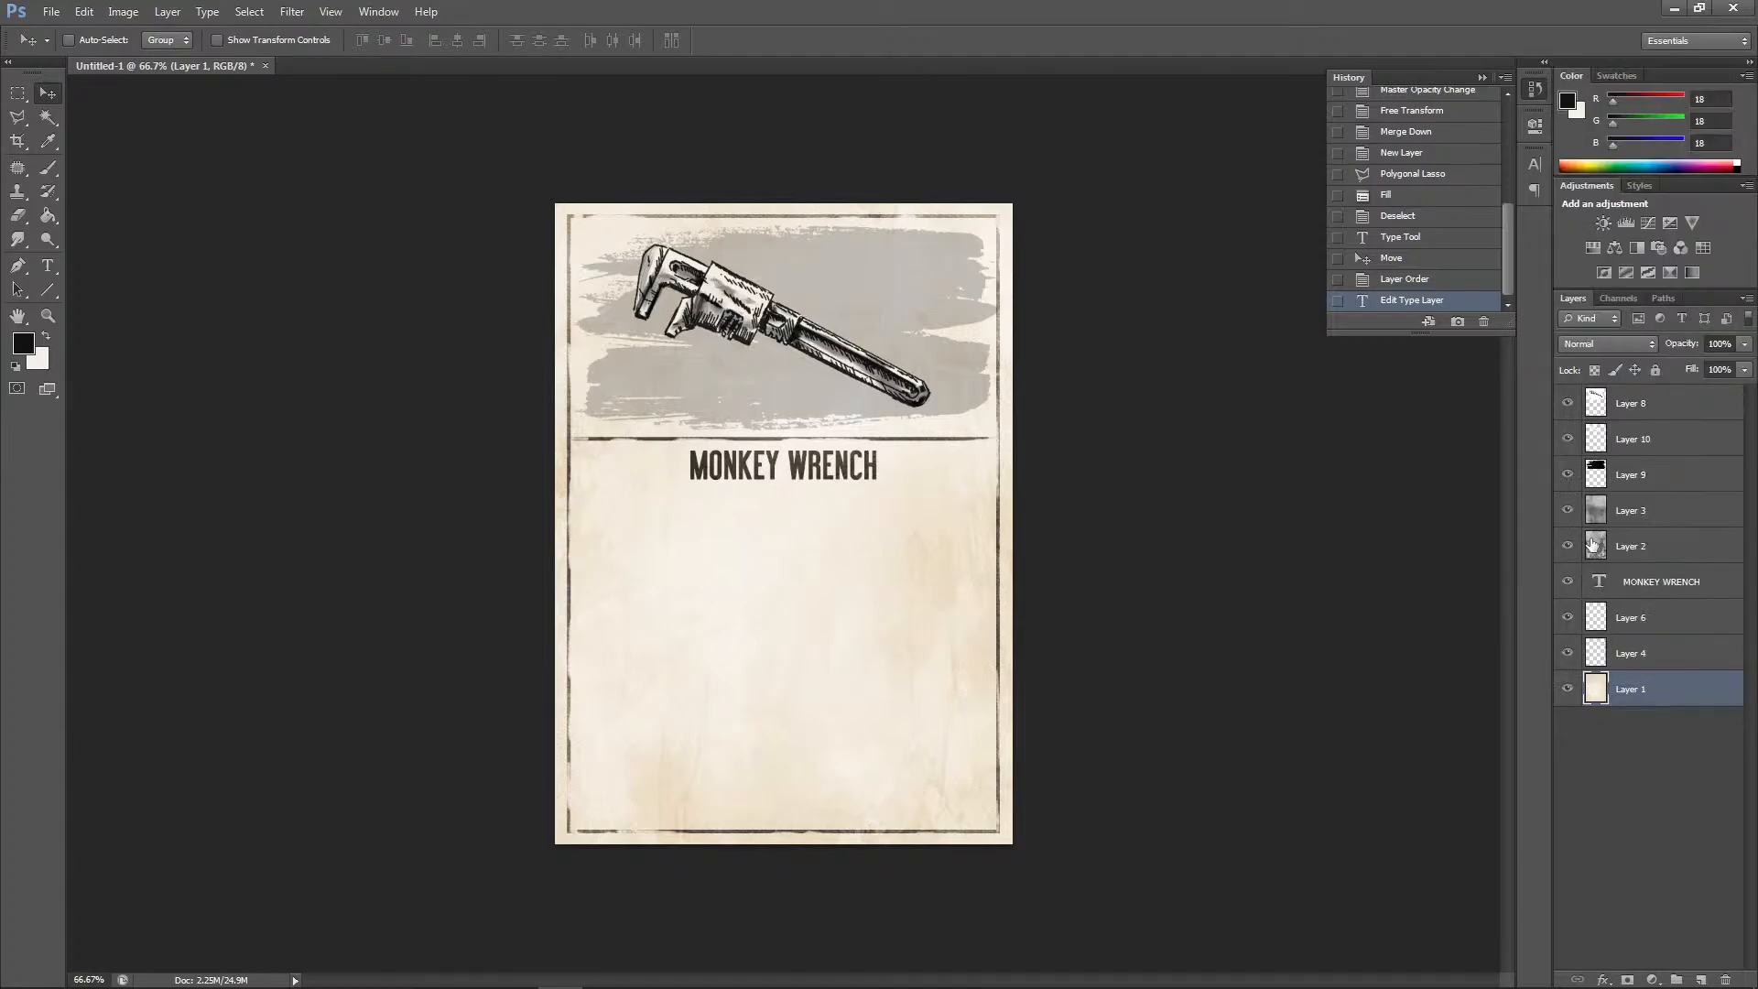
Align the MONKEY WRENCH title with the Layer 1 background by their horizontal centers
{"action": "left_click", "coordinate": [1652, 593]}
{"action": "left_click", "coordinate": [1643, 688], "text": "ctrl"}
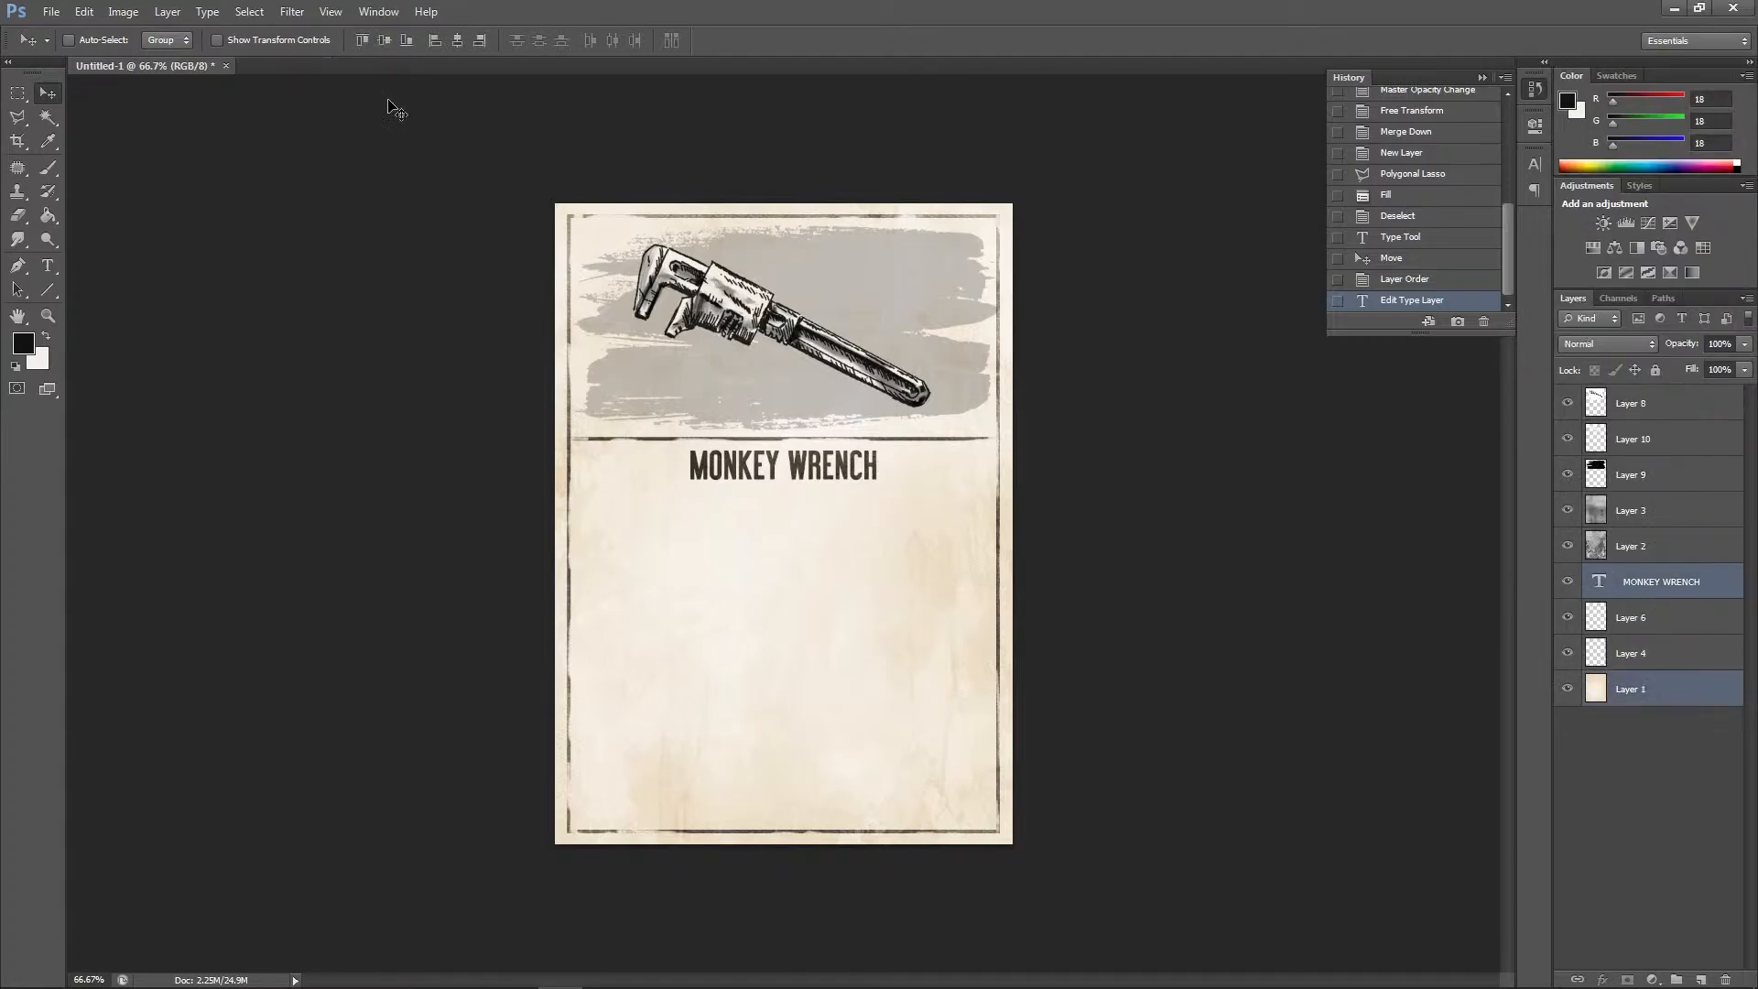
{"action": "left_click", "coordinate": [167, 11]}
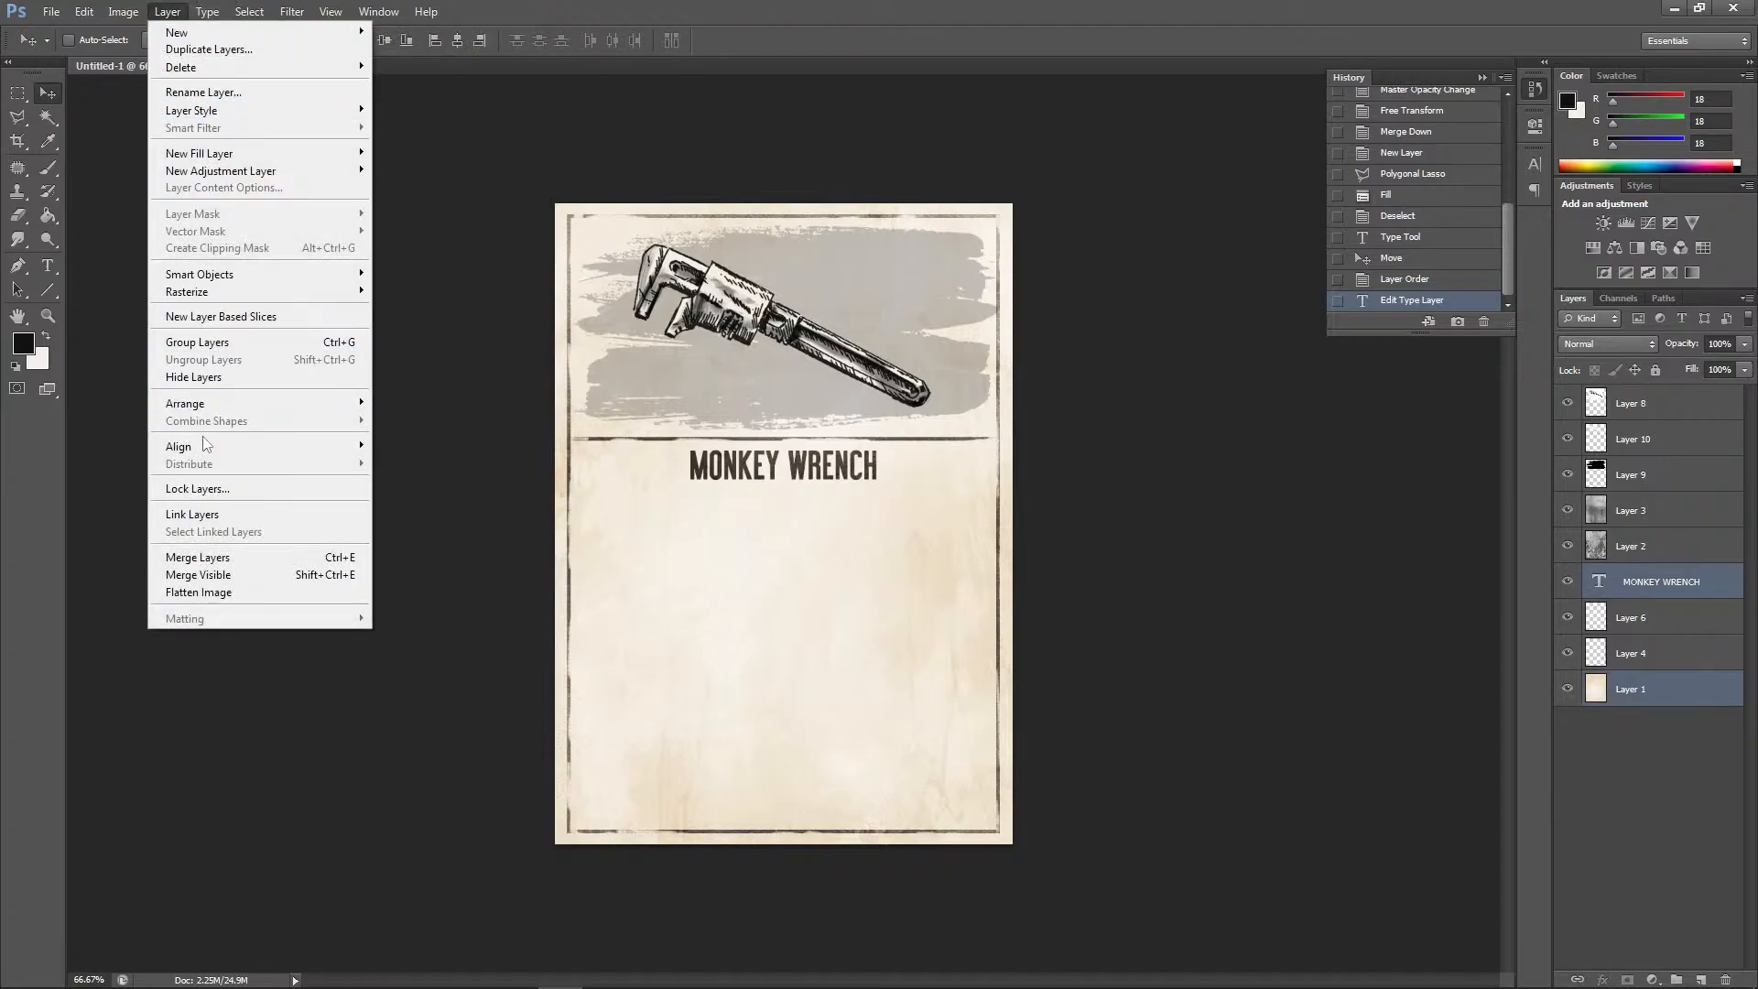
{"action": "mouse_move", "coordinate": [206, 449]}
{"action": "left_click", "coordinate": [462, 525]}
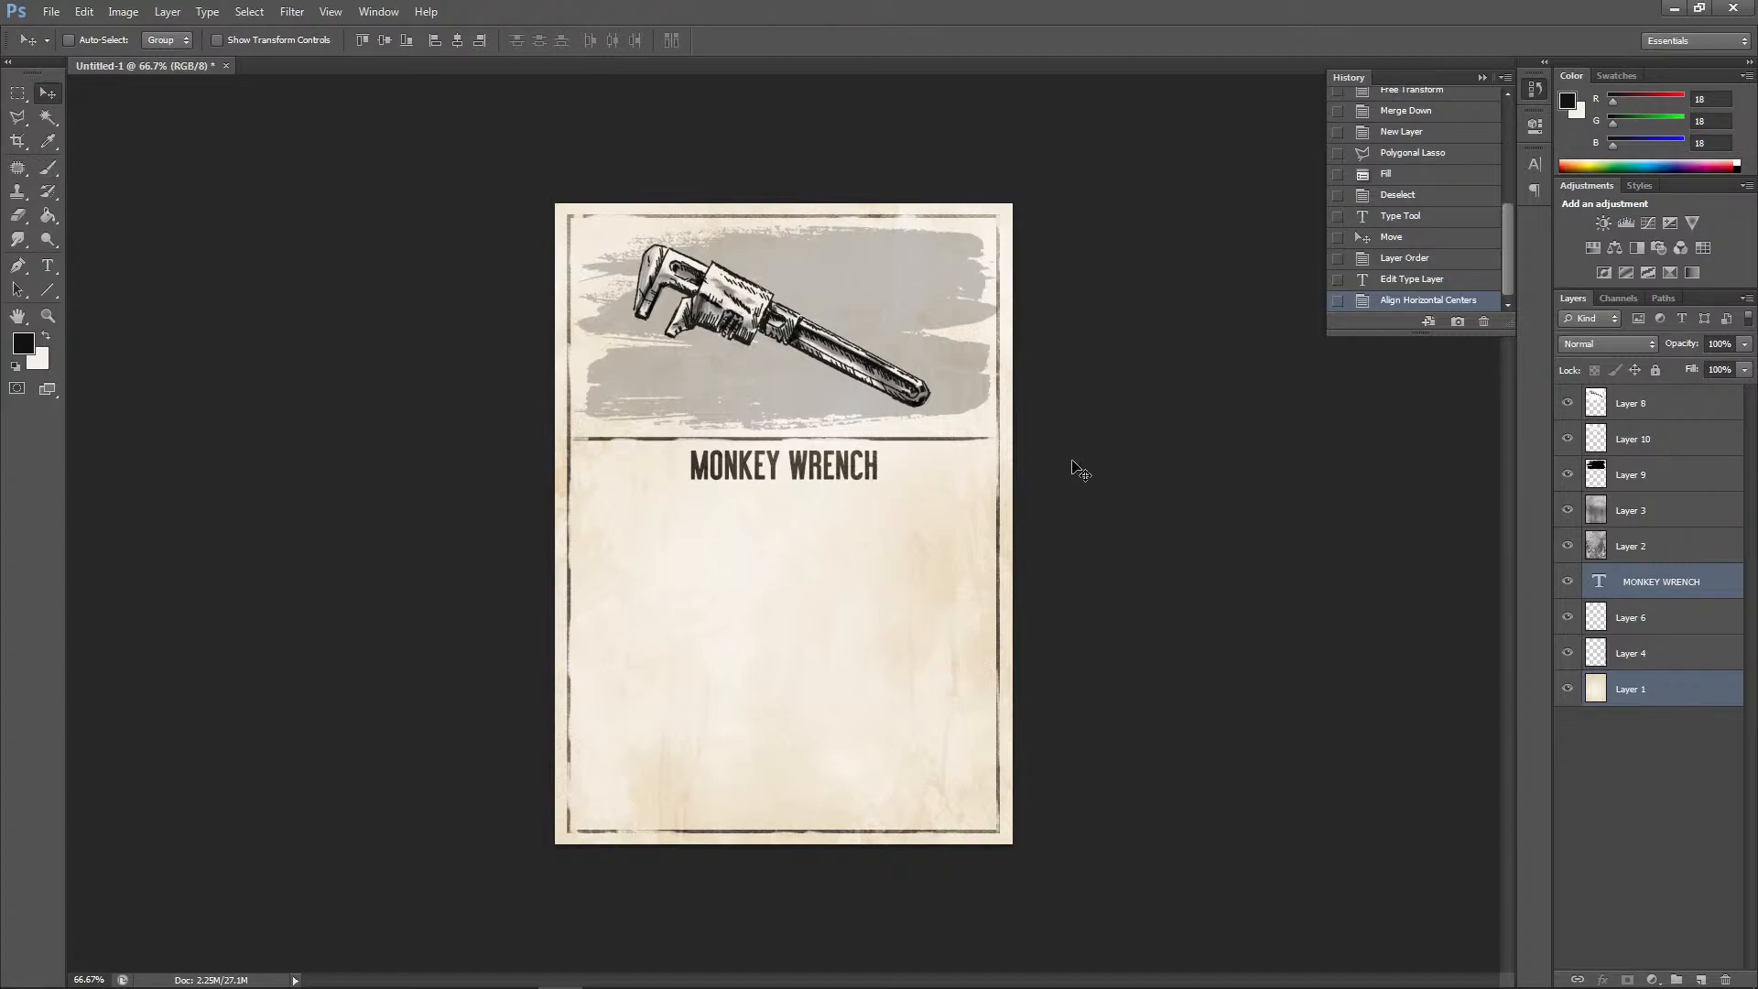
Duplicate the title text directly below the original and replace the copy's wording with "Item - tool"
{"action": "left_click_drag", "start_coordinate": [1690, 593], "coordinate": [1700, 978]}
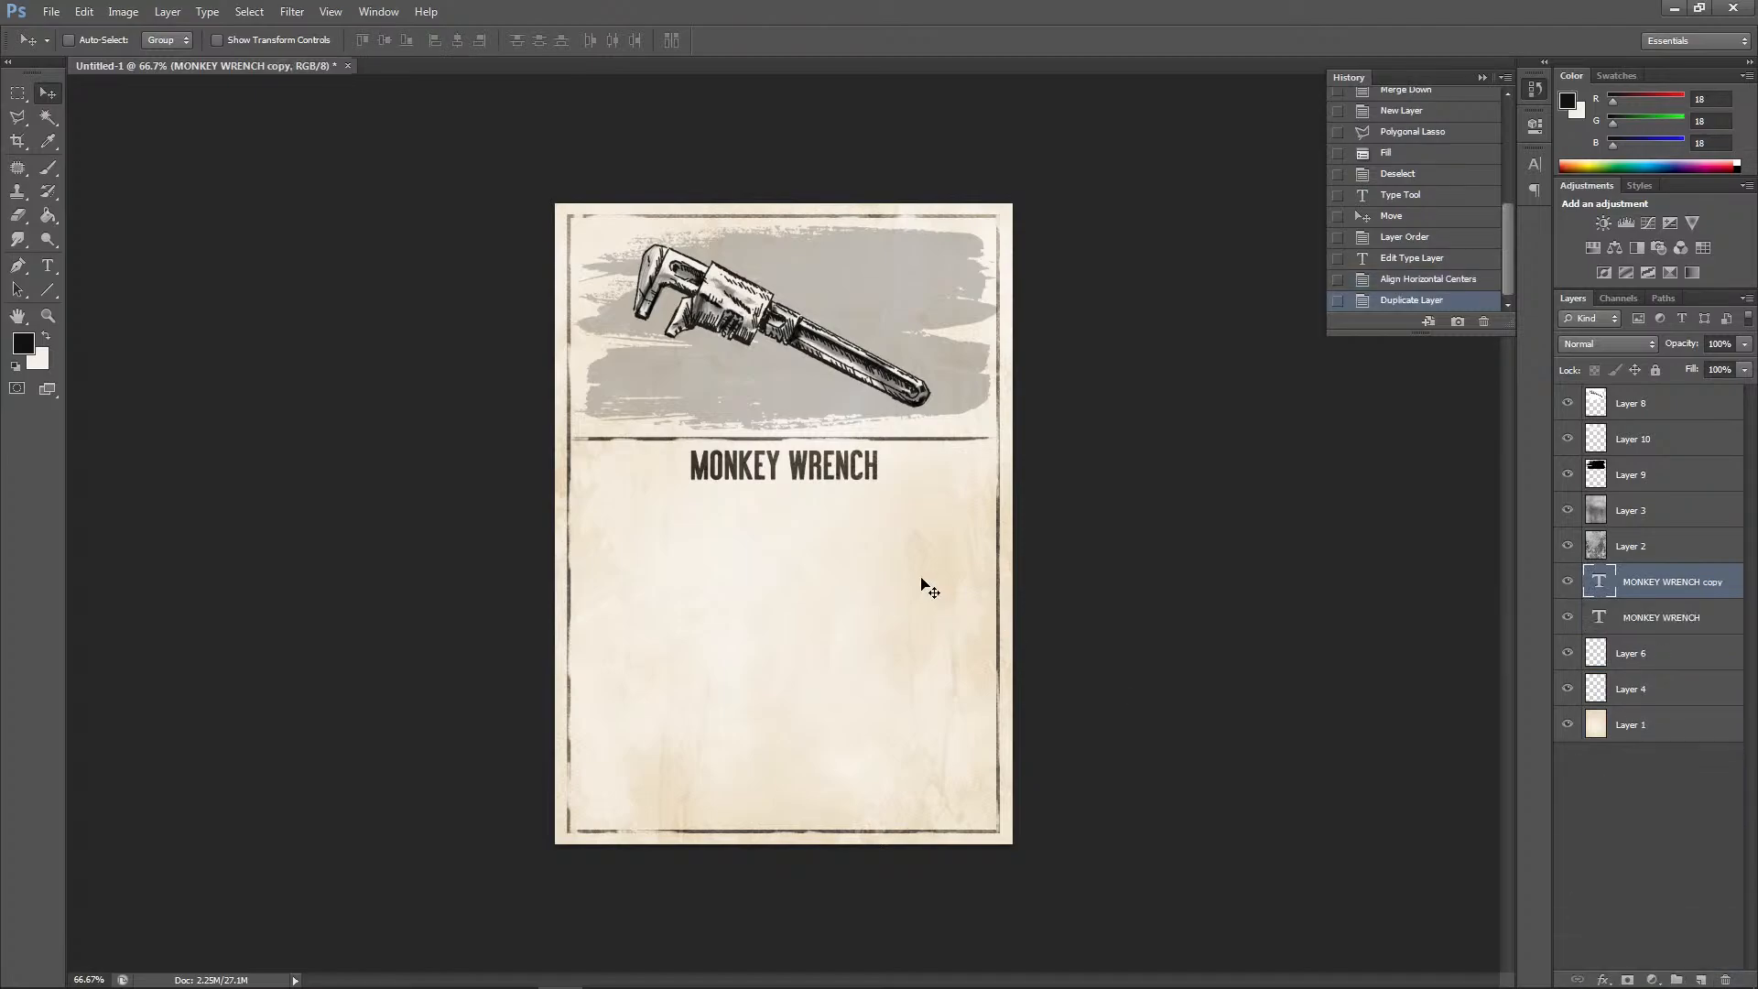
{"action": "left_click_drag", "start_coordinate": [843, 464], "coordinate": [843, 521]}
{"action": "double_click", "coordinate": [1599, 583]}
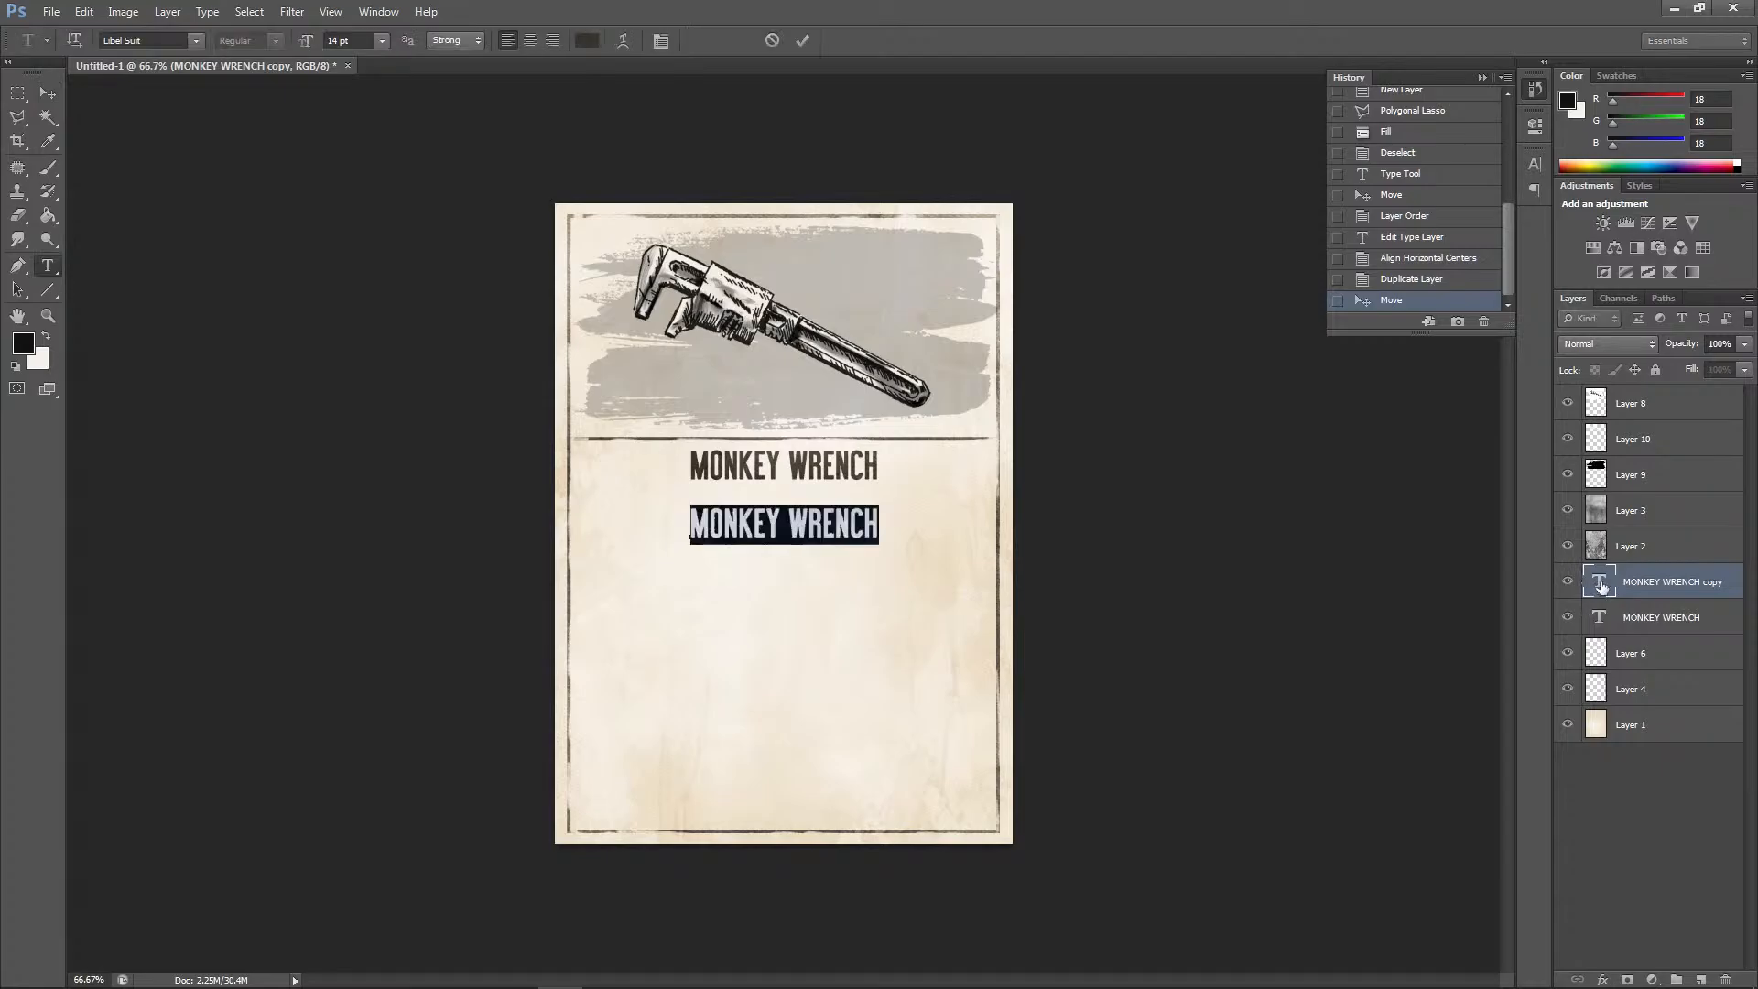
{"action": "key", "text": "BackSpace"}
{"action": "type", "text": "it"}
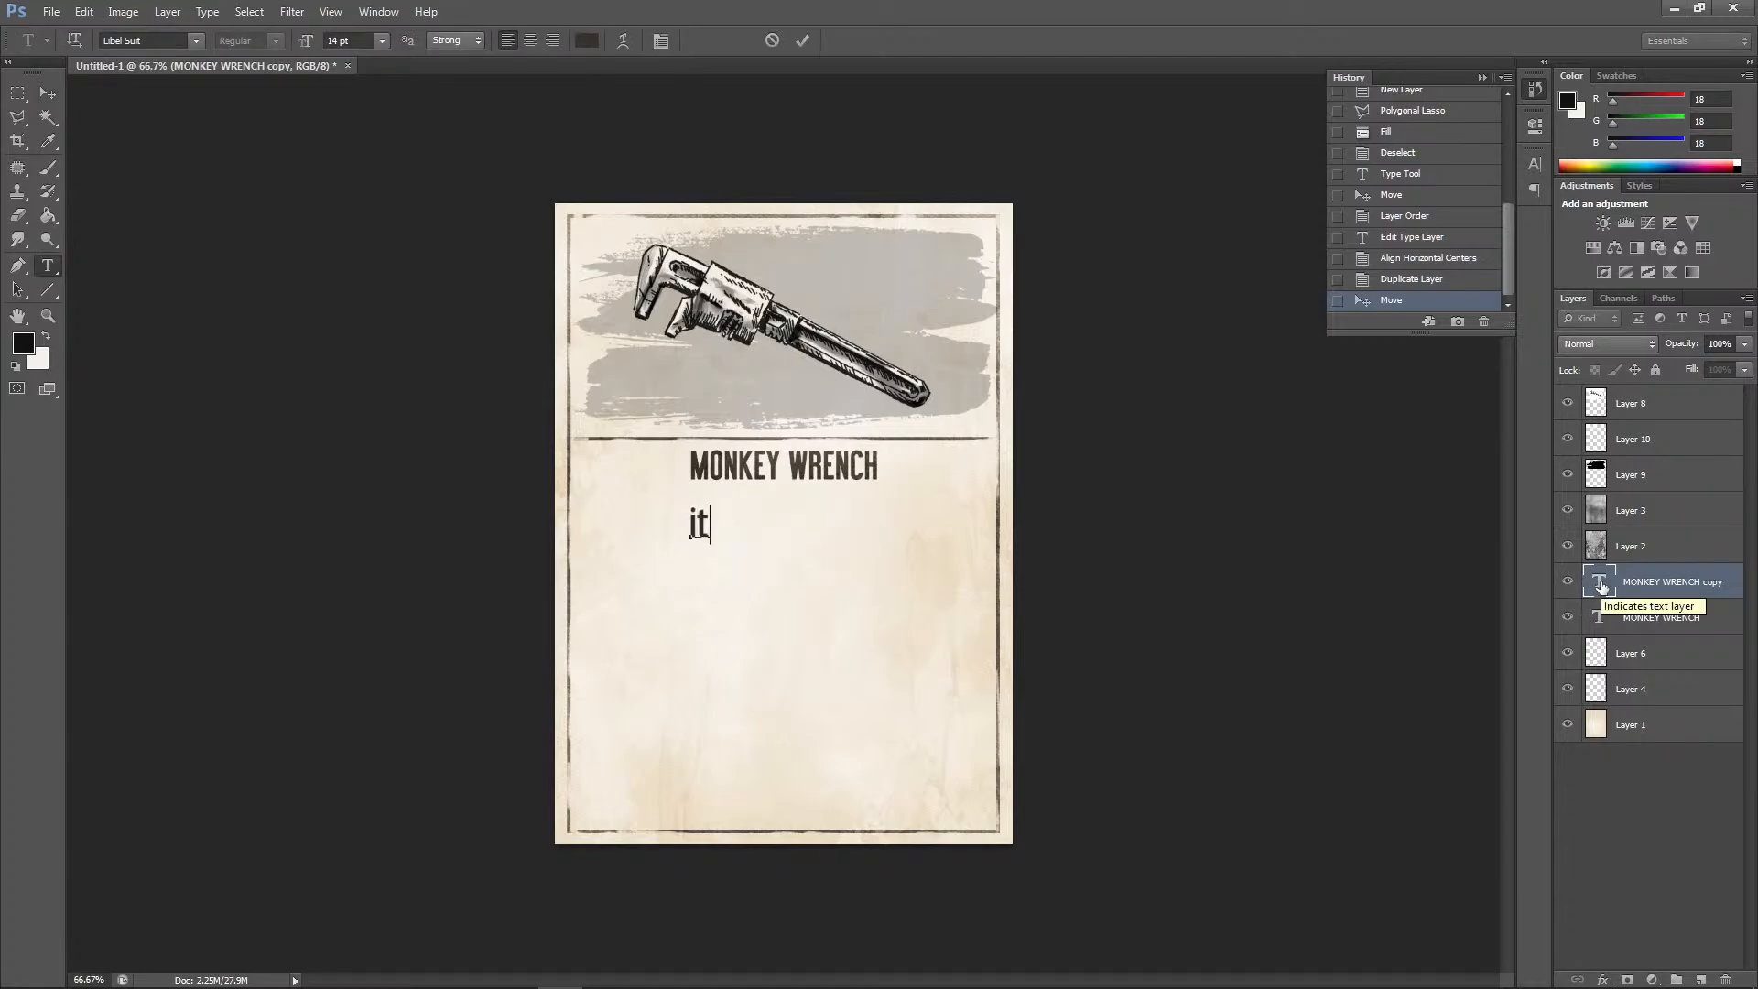
{"action": "type", "text": "iem"}
{"action": "key", "text": "BackSpace"}
{"action": "key", "text": "BackSpace"}
{"action": "key", "text": "BackSpace"}
{"action": "key", "text": "BackSpace"}
{"action": "type", "text": "Iteam - t"}
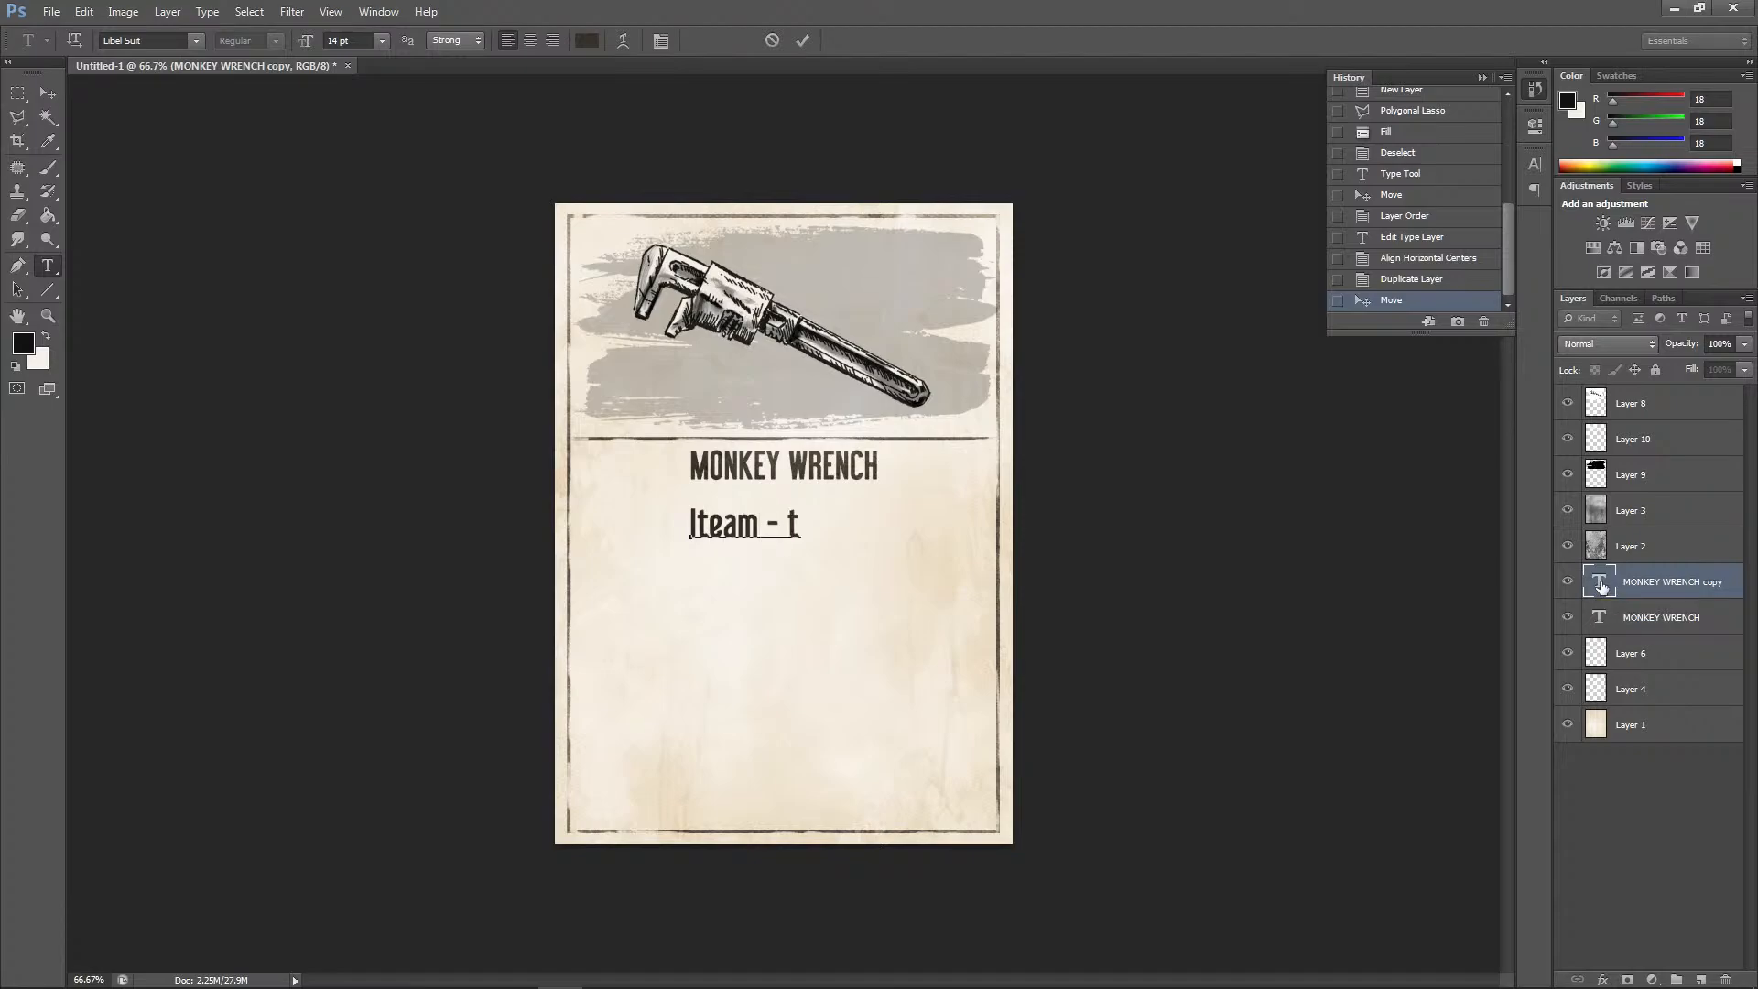
{"action": "type", "text": "ool"}
{"action": "key", "text": "Delete"}
{"action": "left_click", "coordinate": [48, 92]}
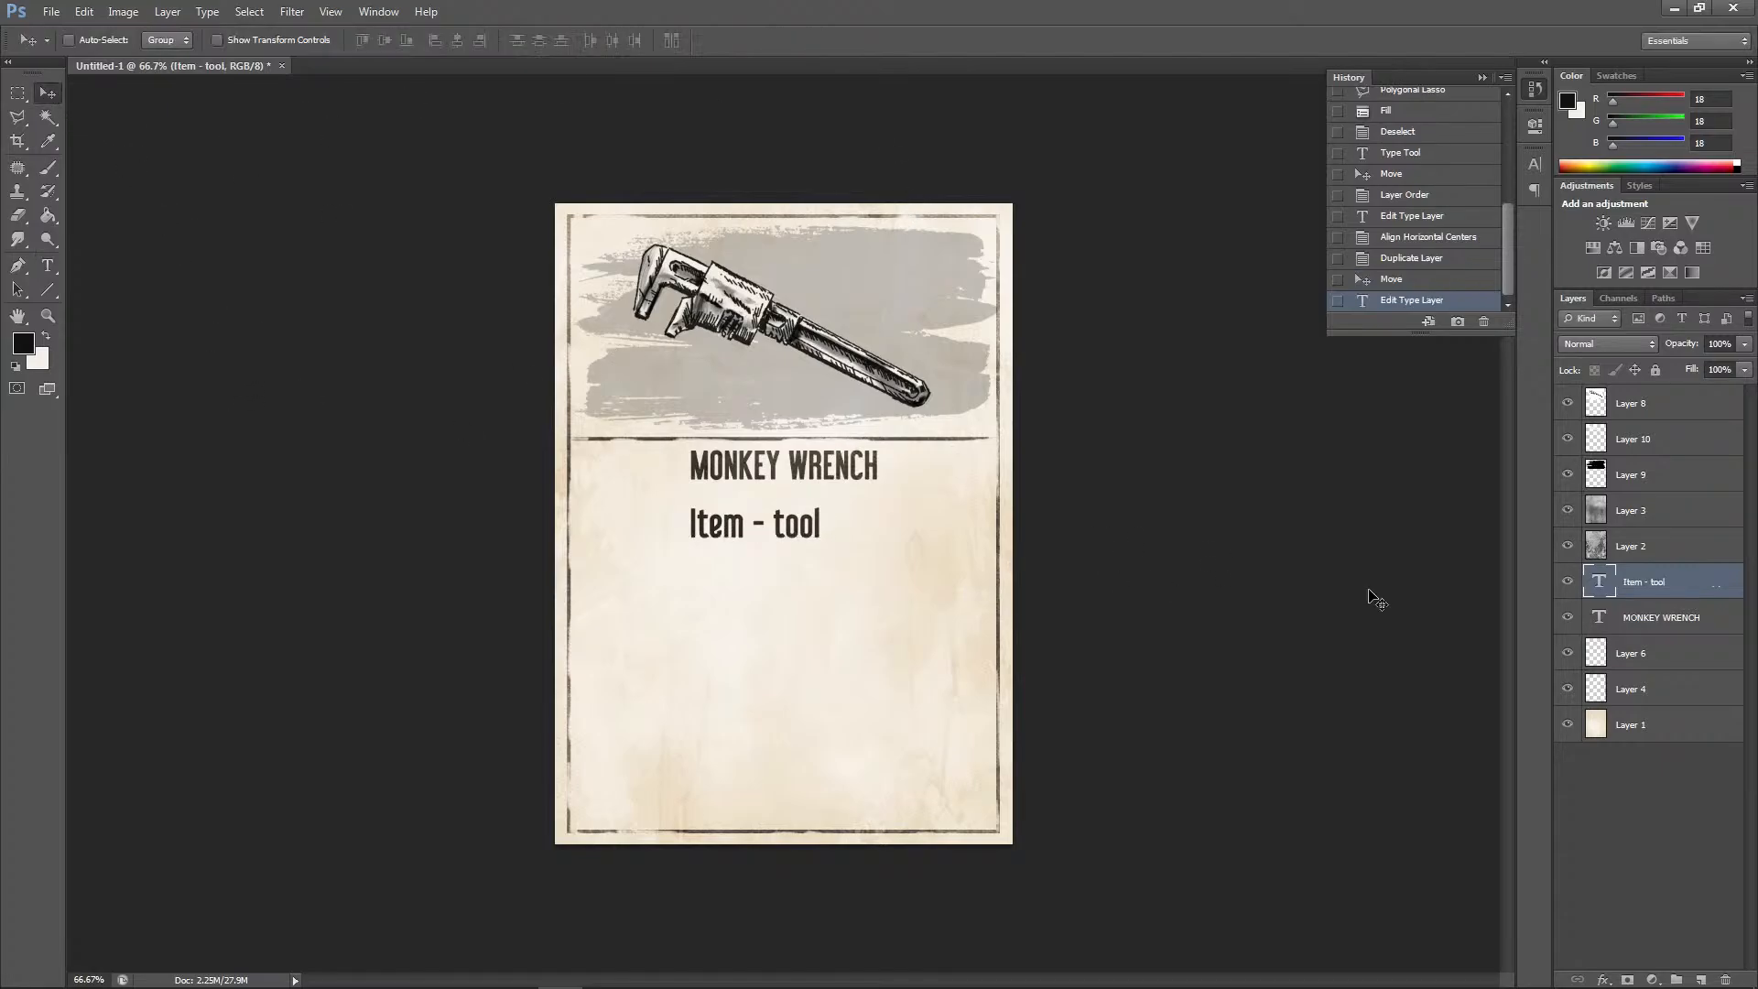
Try Lucida Fax and Alternate Gothic No2 D as the font of the "Item - tool" text
{"action": "double_click", "coordinate": [1593, 585]}
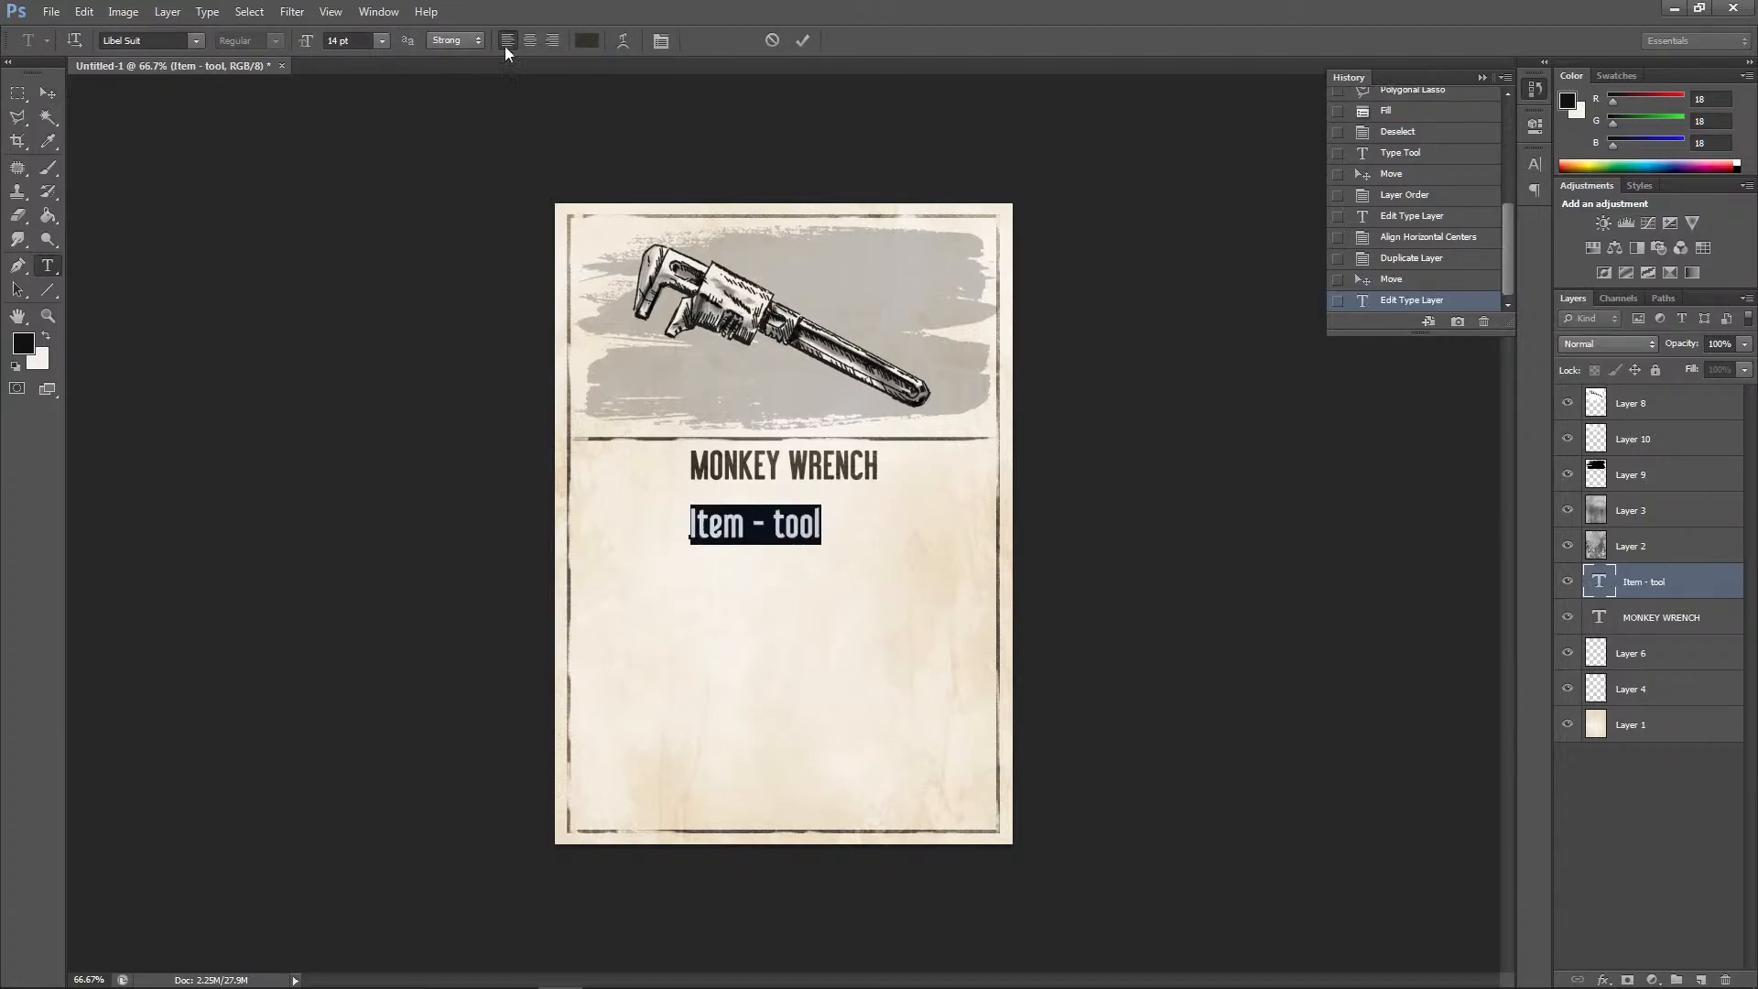
{"action": "left_click", "coordinate": [198, 41]}
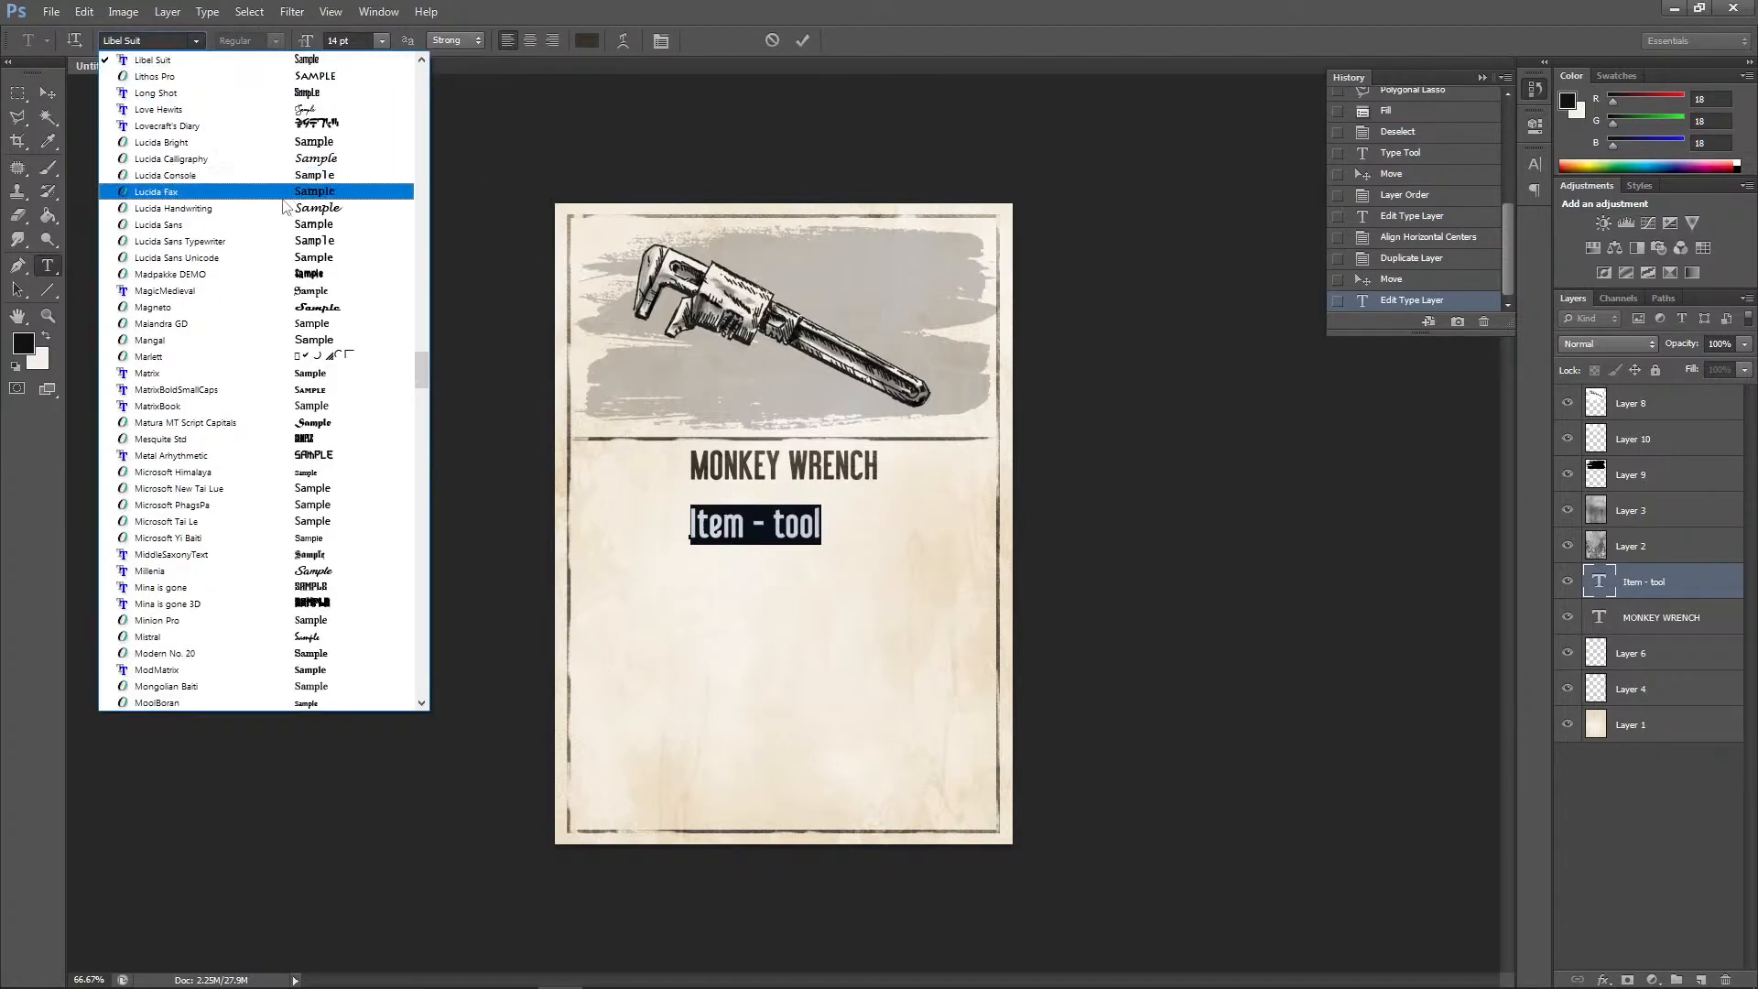
{"action": "left_click", "coordinate": [284, 201]}
{"action": "left_click", "coordinate": [196, 41]}
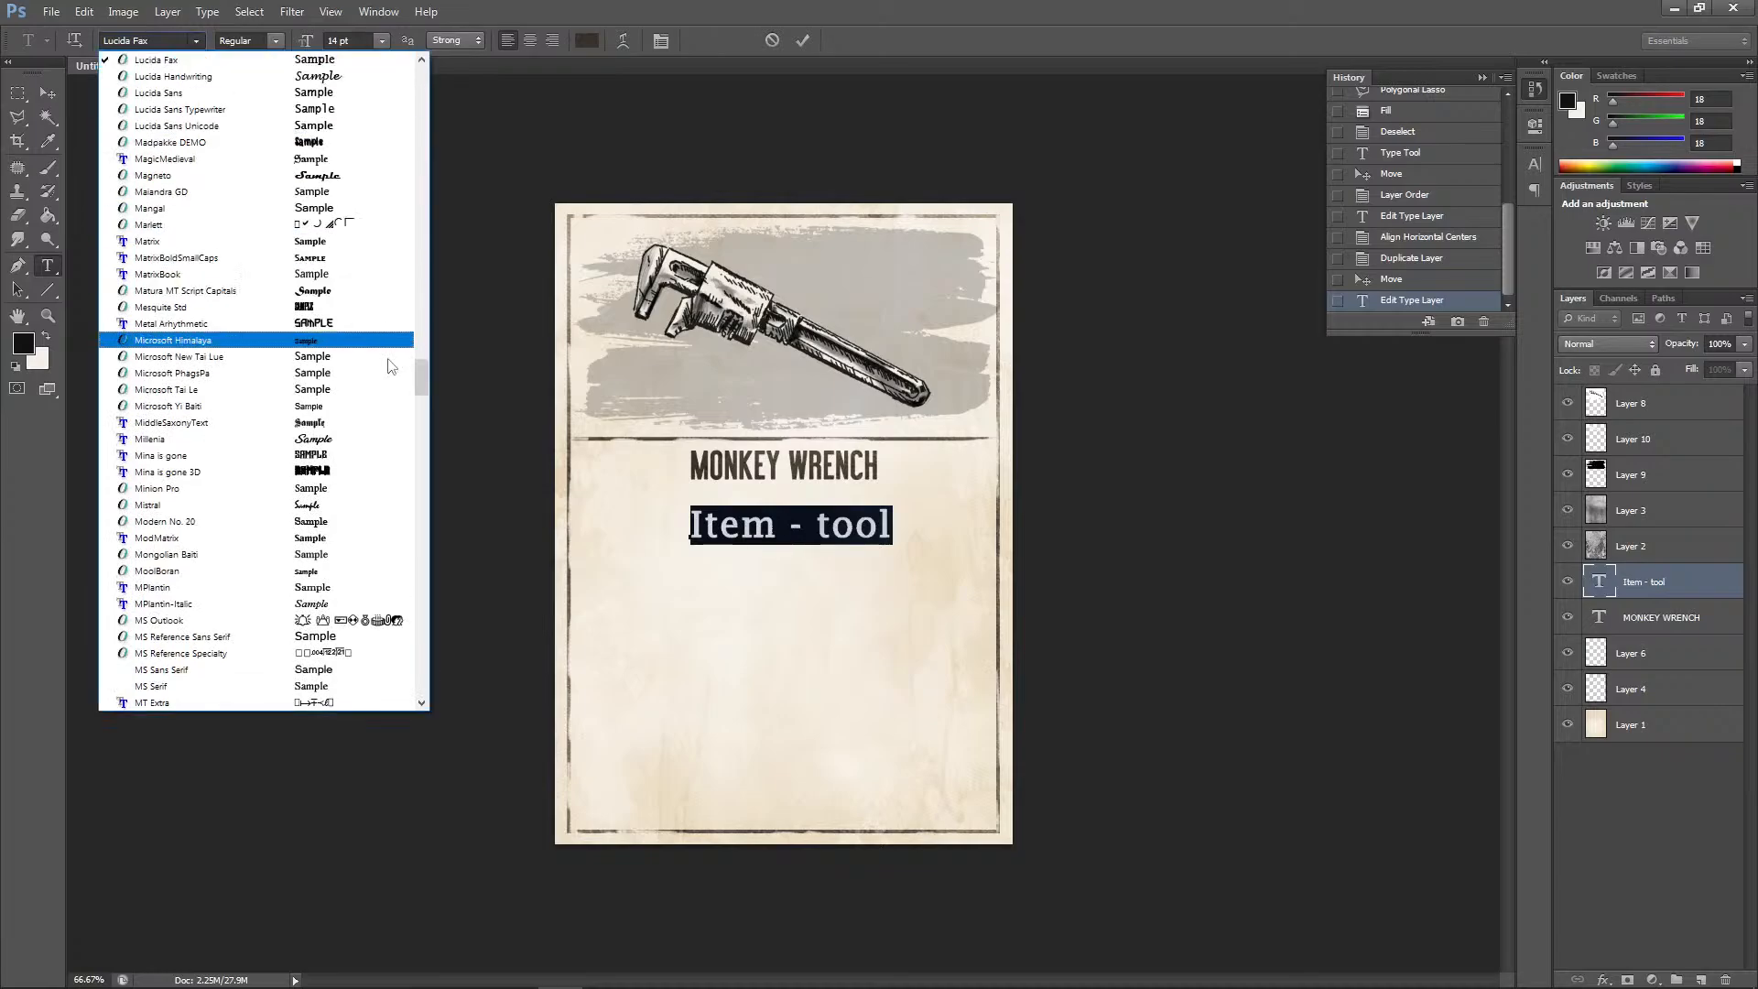
{"action": "left_click_drag", "start_coordinate": [421, 358], "coordinate": [439, 67]}
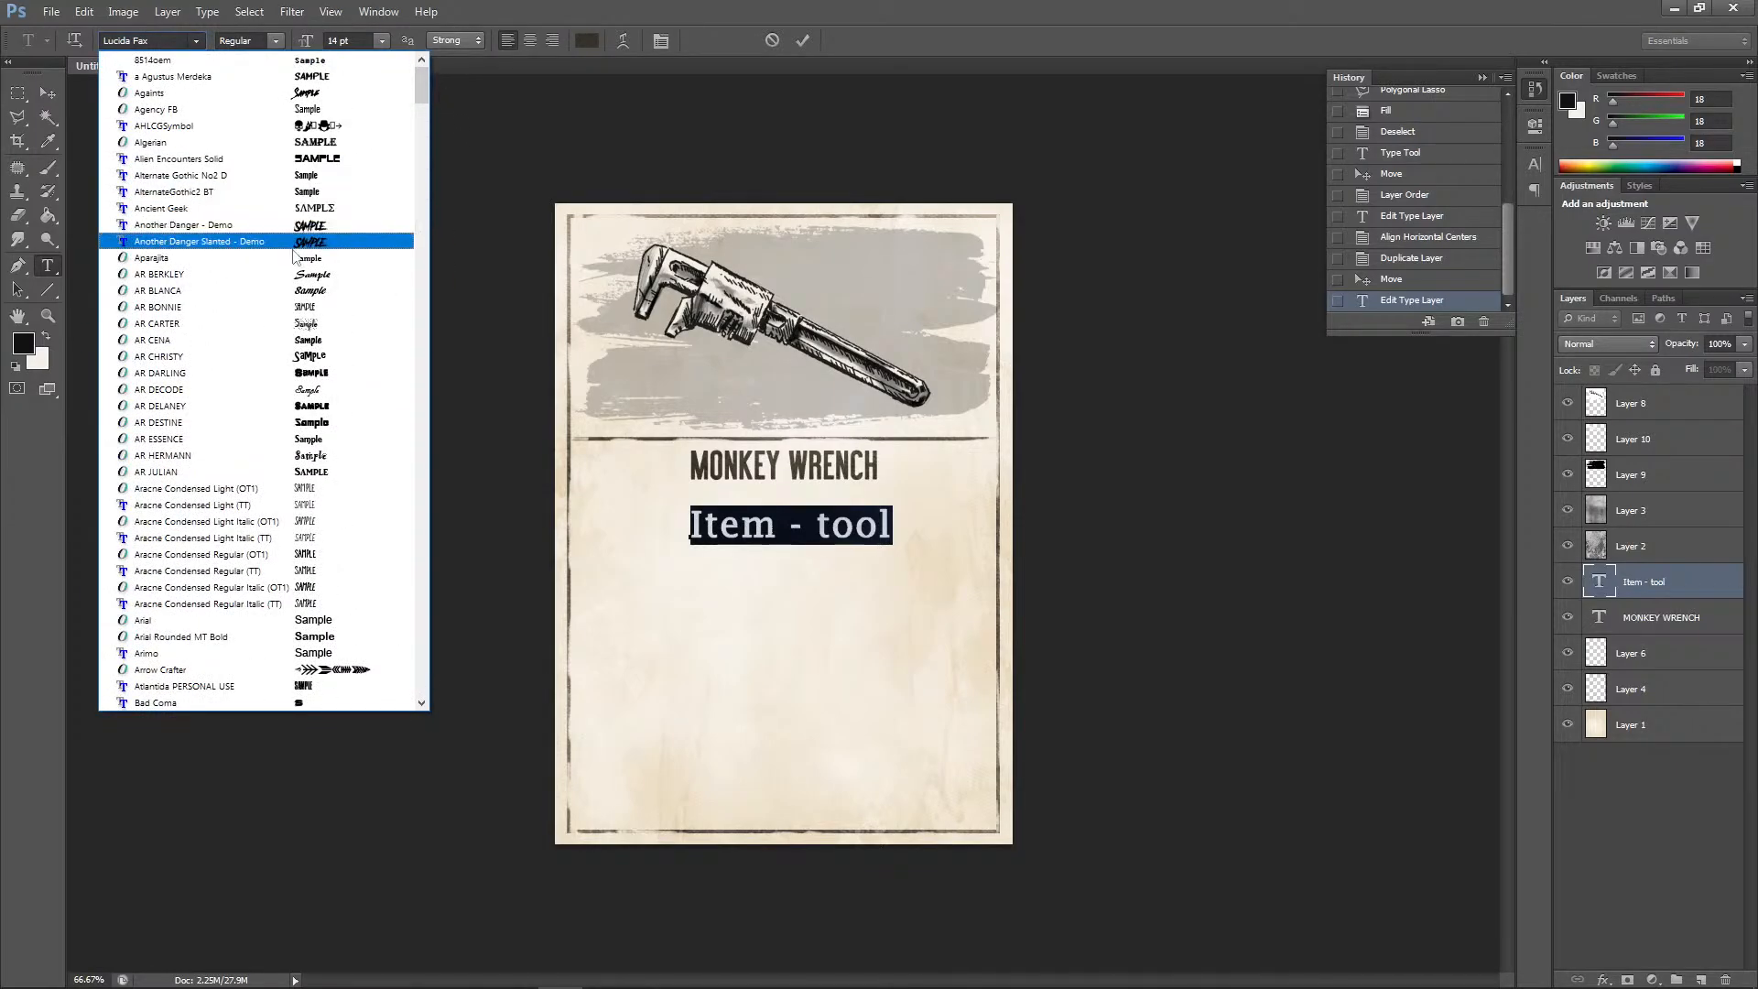
{"action": "left_click", "coordinate": [355, 175]}
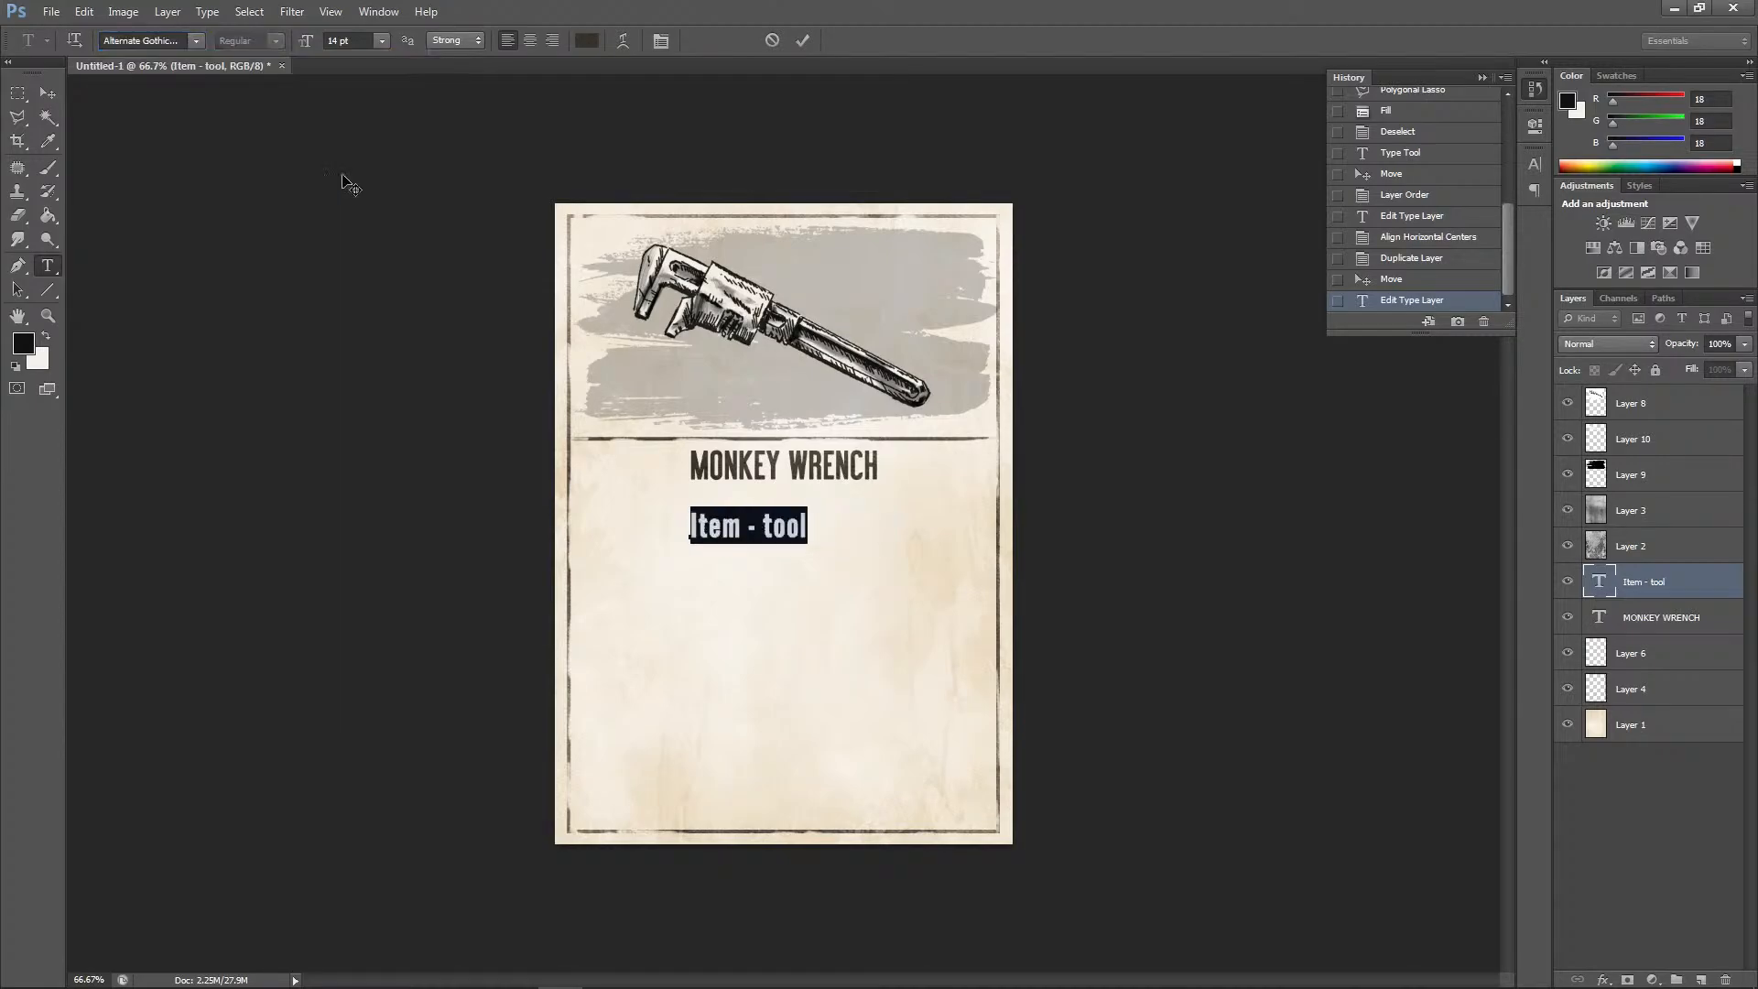
Try Berlin Sans FB and BoltonBoldItalic as the font of the "Item - tool" text
{"action": "left_click", "coordinate": [198, 41]}
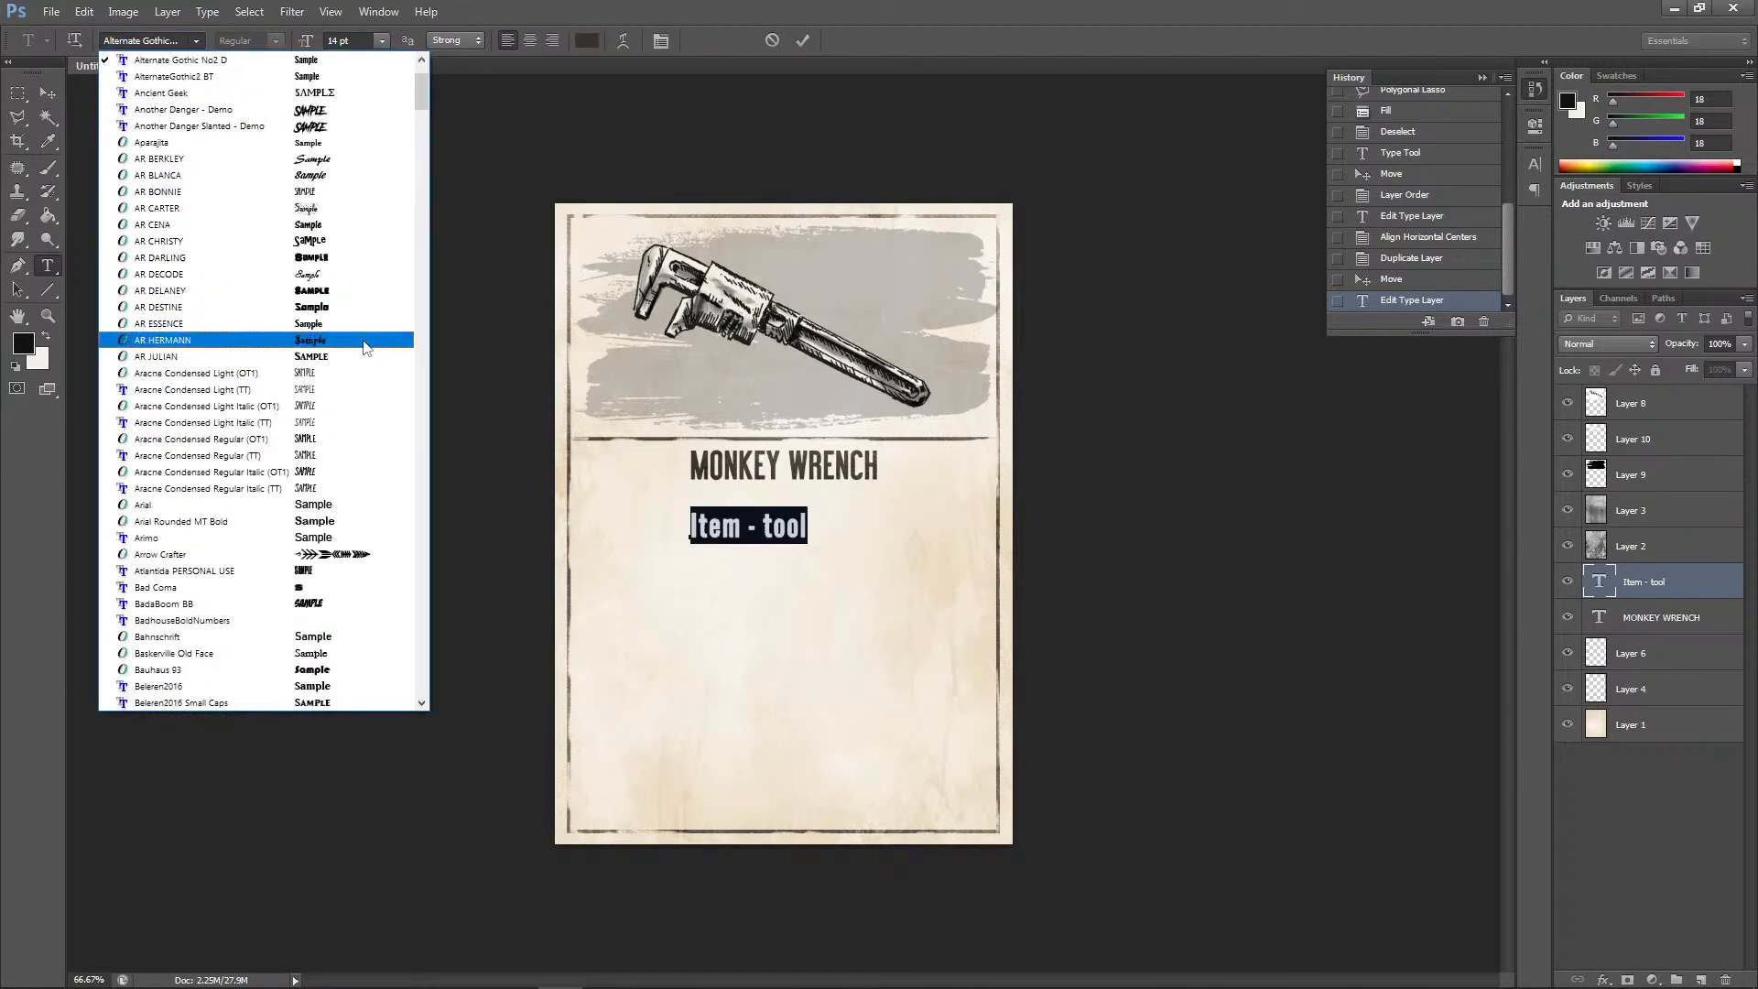
{"action": "scroll", "coordinate": [365, 321], "scroll_direction": "down", "scroll_amount": 5}
{"action": "scroll", "coordinate": [364, 321], "scroll_direction": "down", "scroll_amount": 2}
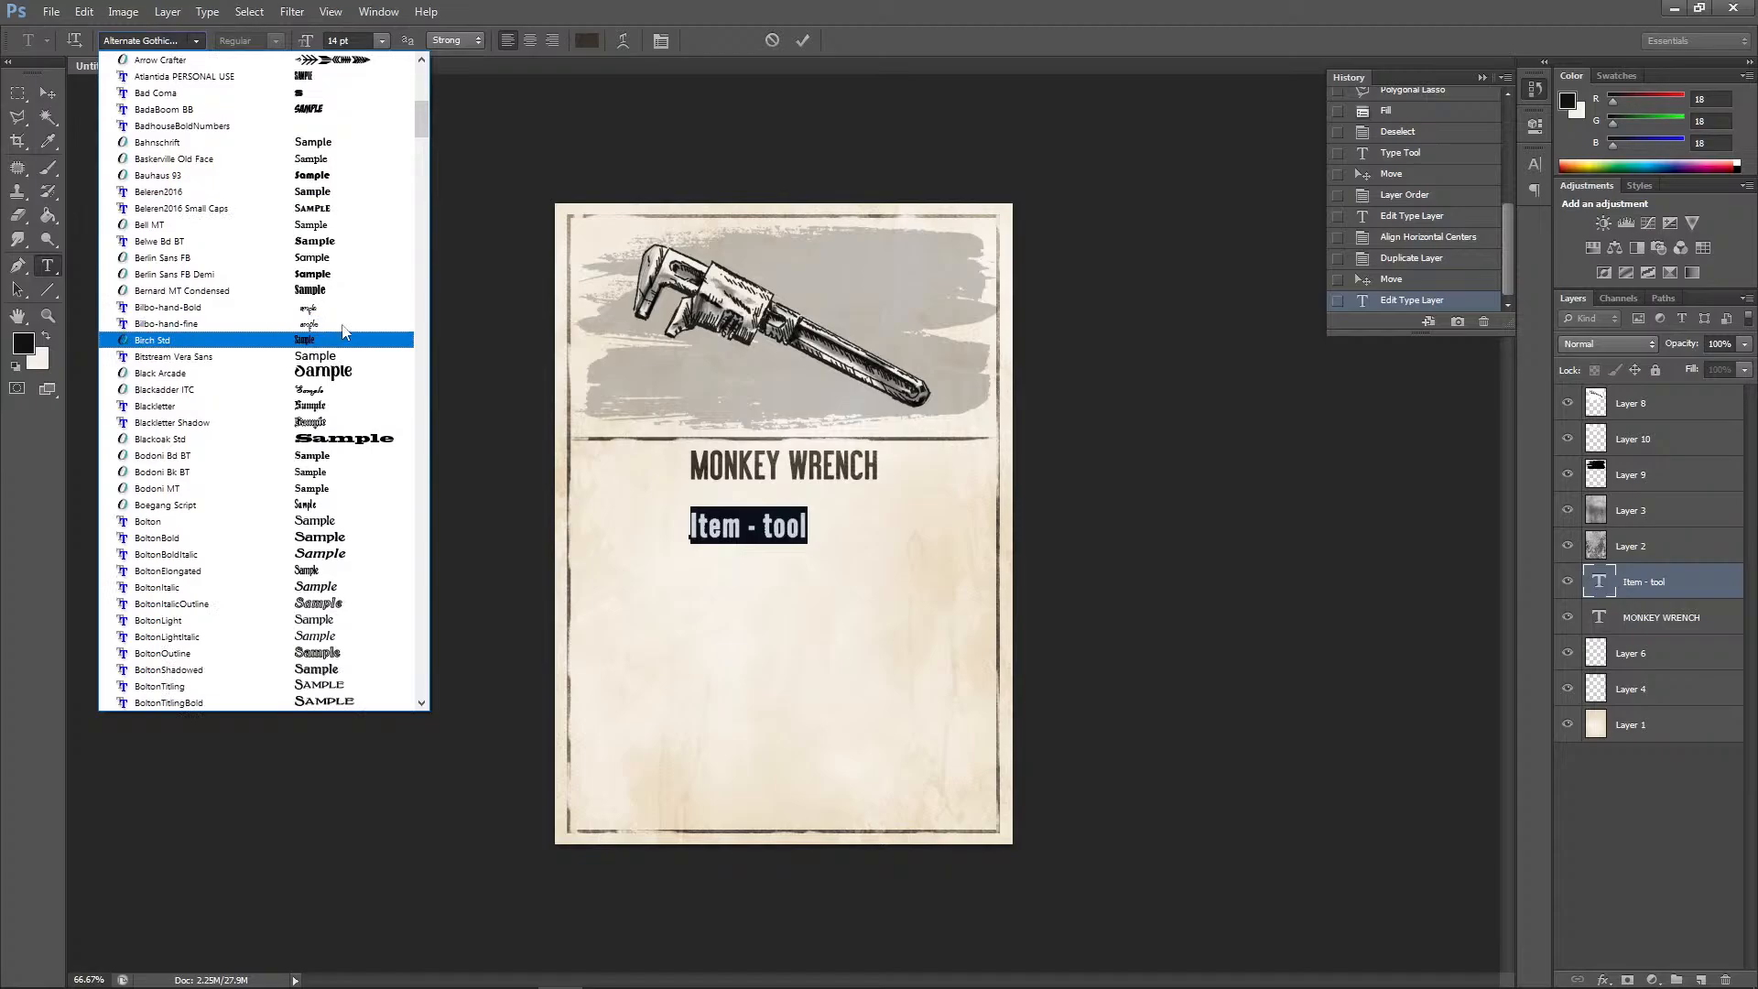
{"action": "left_click", "coordinate": [331, 260]}
{"action": "left_click", "coordinate": [196, 41]}
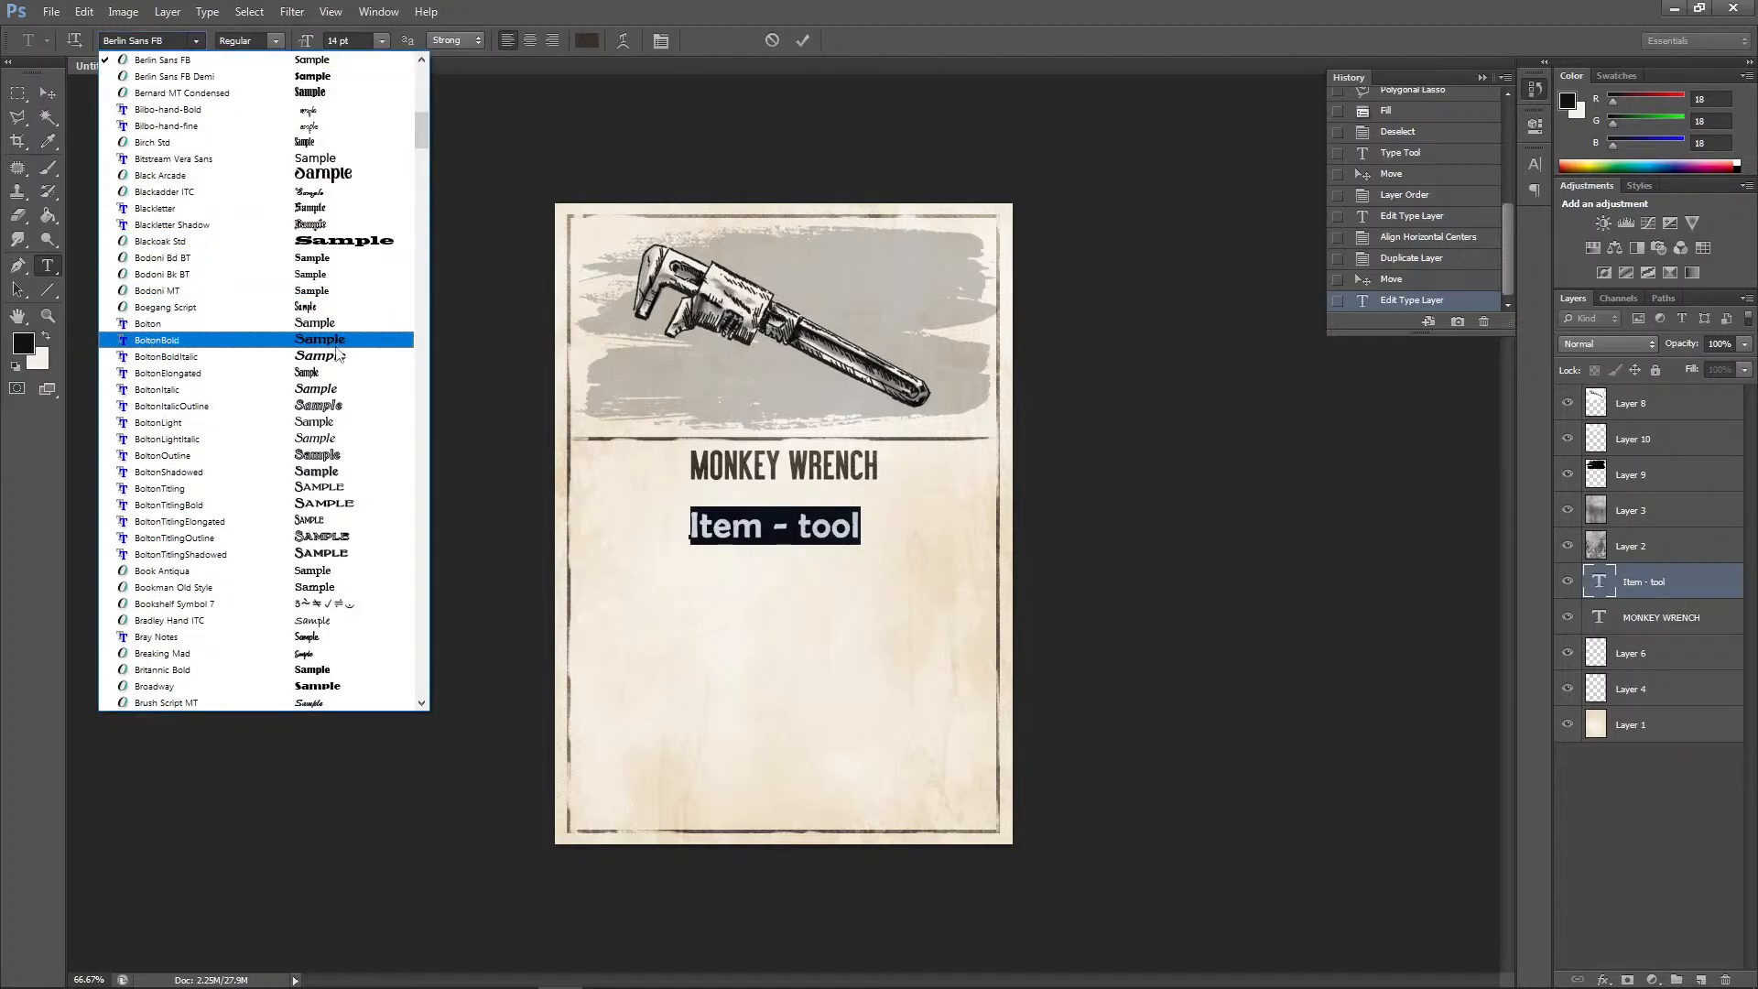
{"action": "left_click", "coordinate": [337, 356]}
Set the font of the "Item - tool" text to Cambria Math and commit the text edit
{"action": "left_click", "coordinate": [196, 42]}
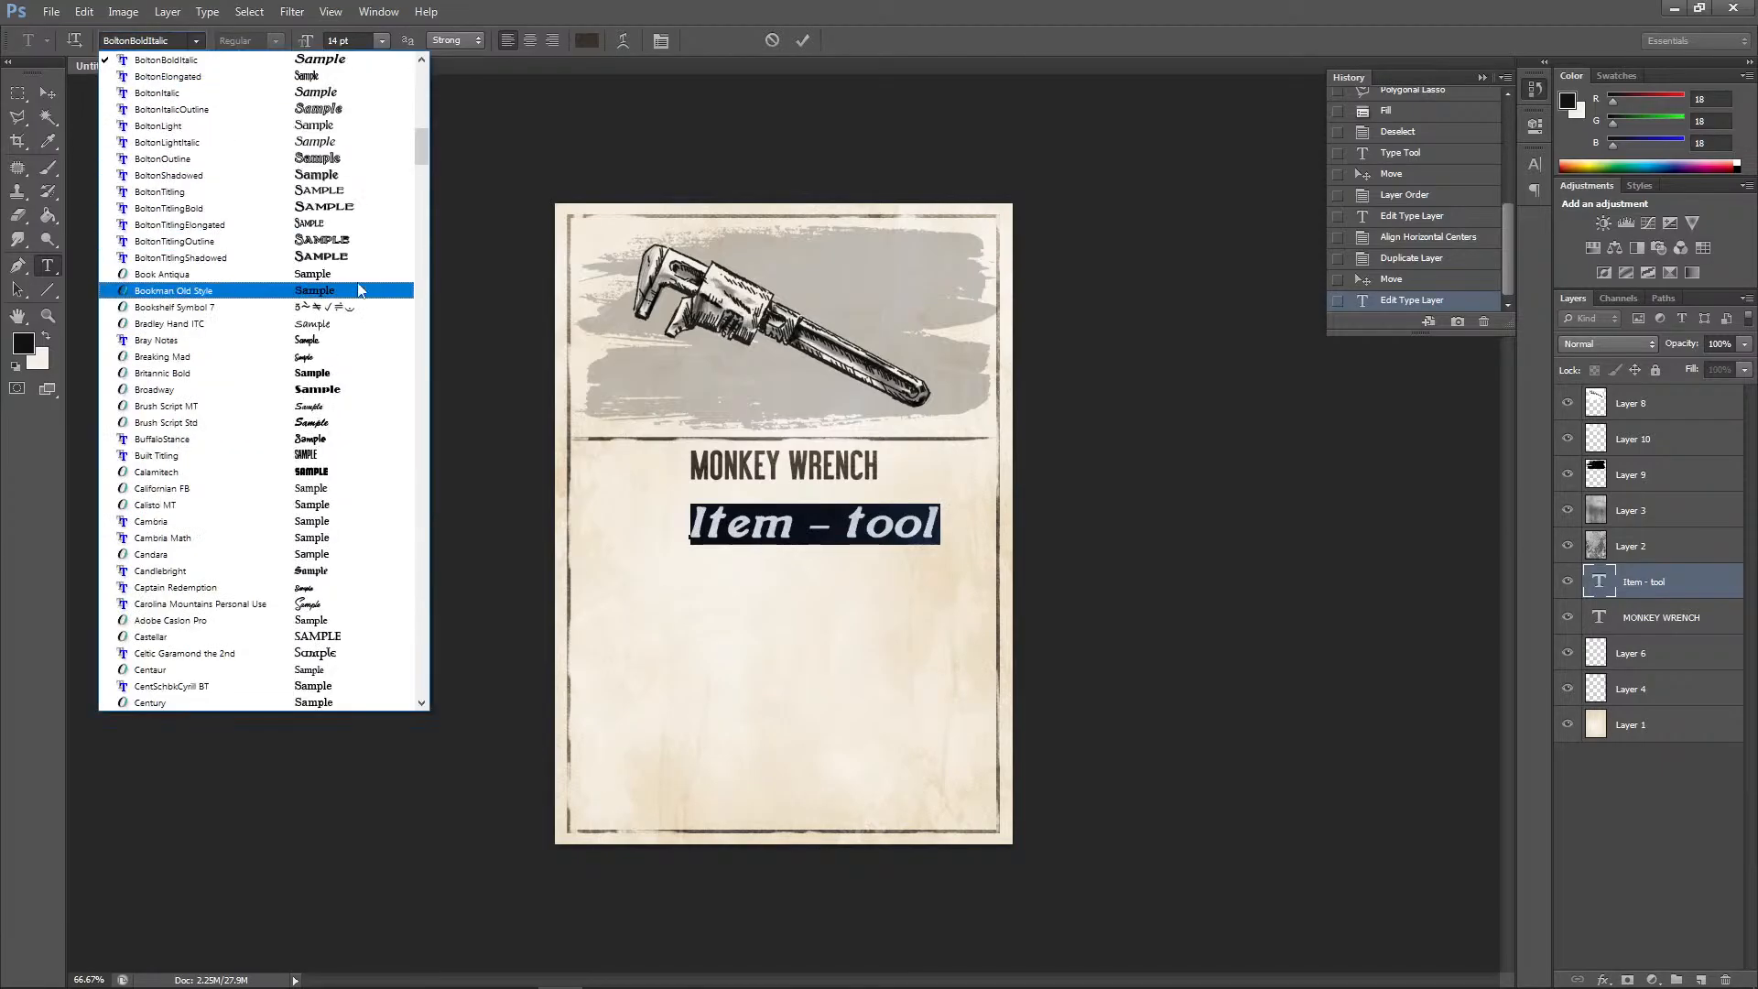
{"action": "scroll", "coordinate": [343, 316], "scroll_direction": "down", "scroll_amount": 3}
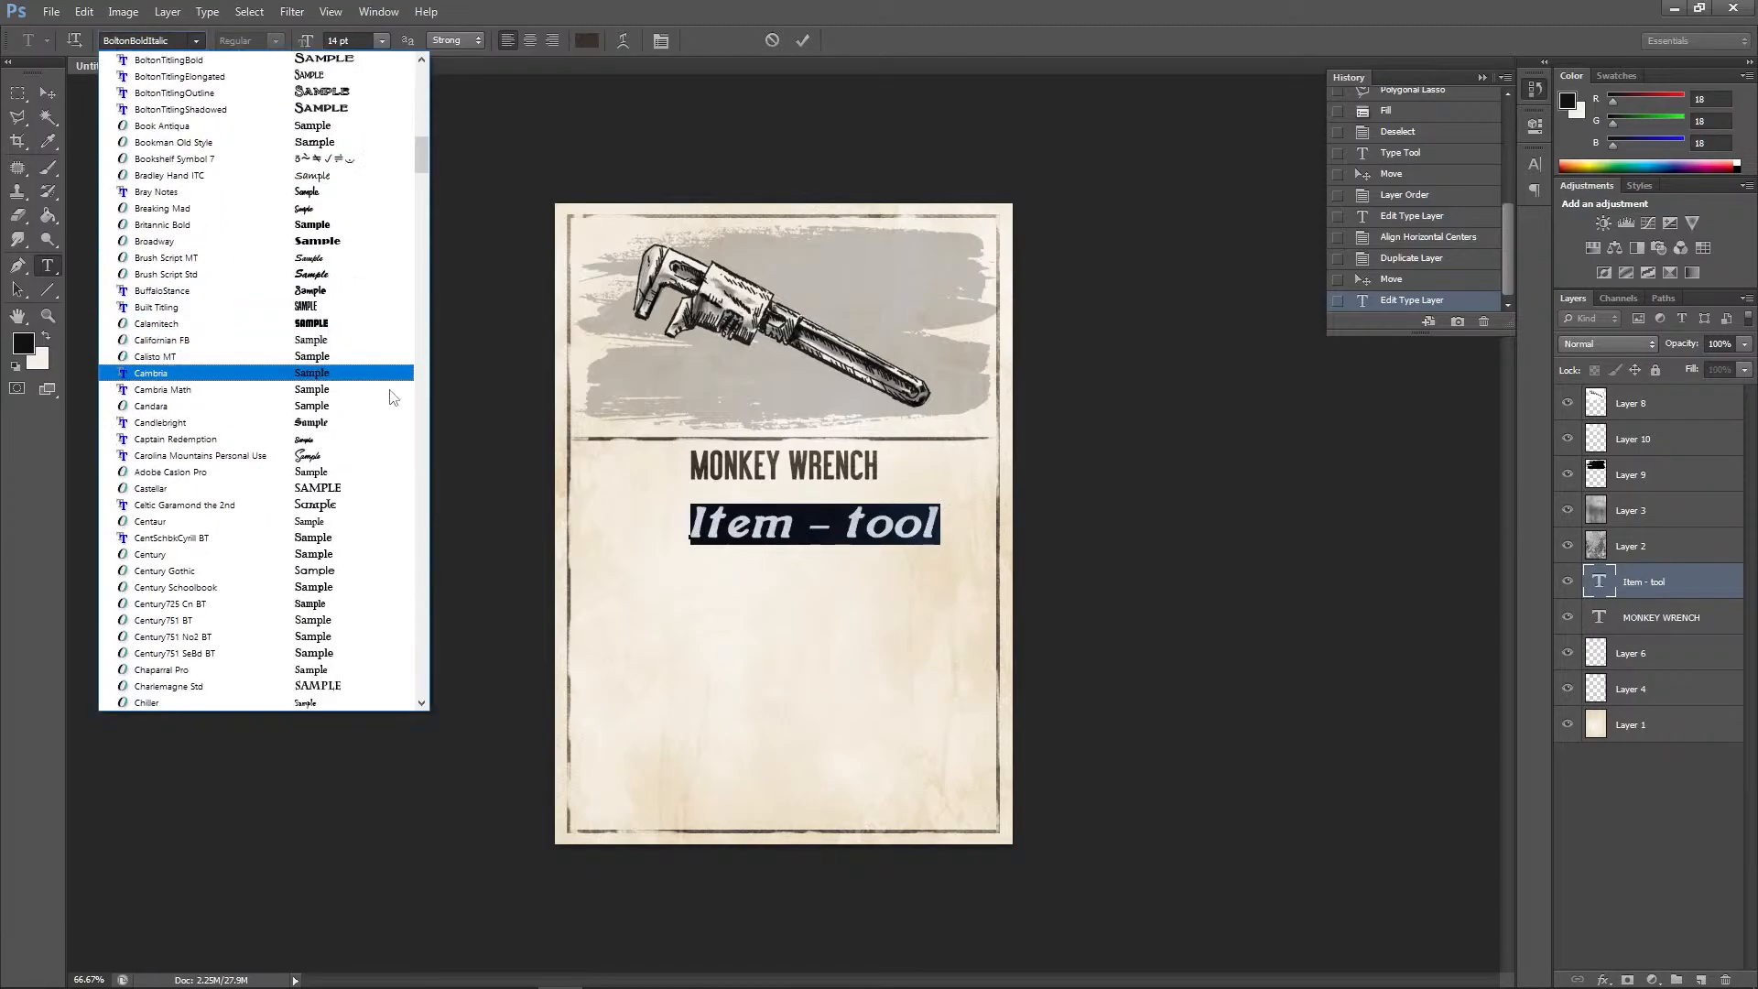
{"action": "left_click", "coordinate": [332, 390]}
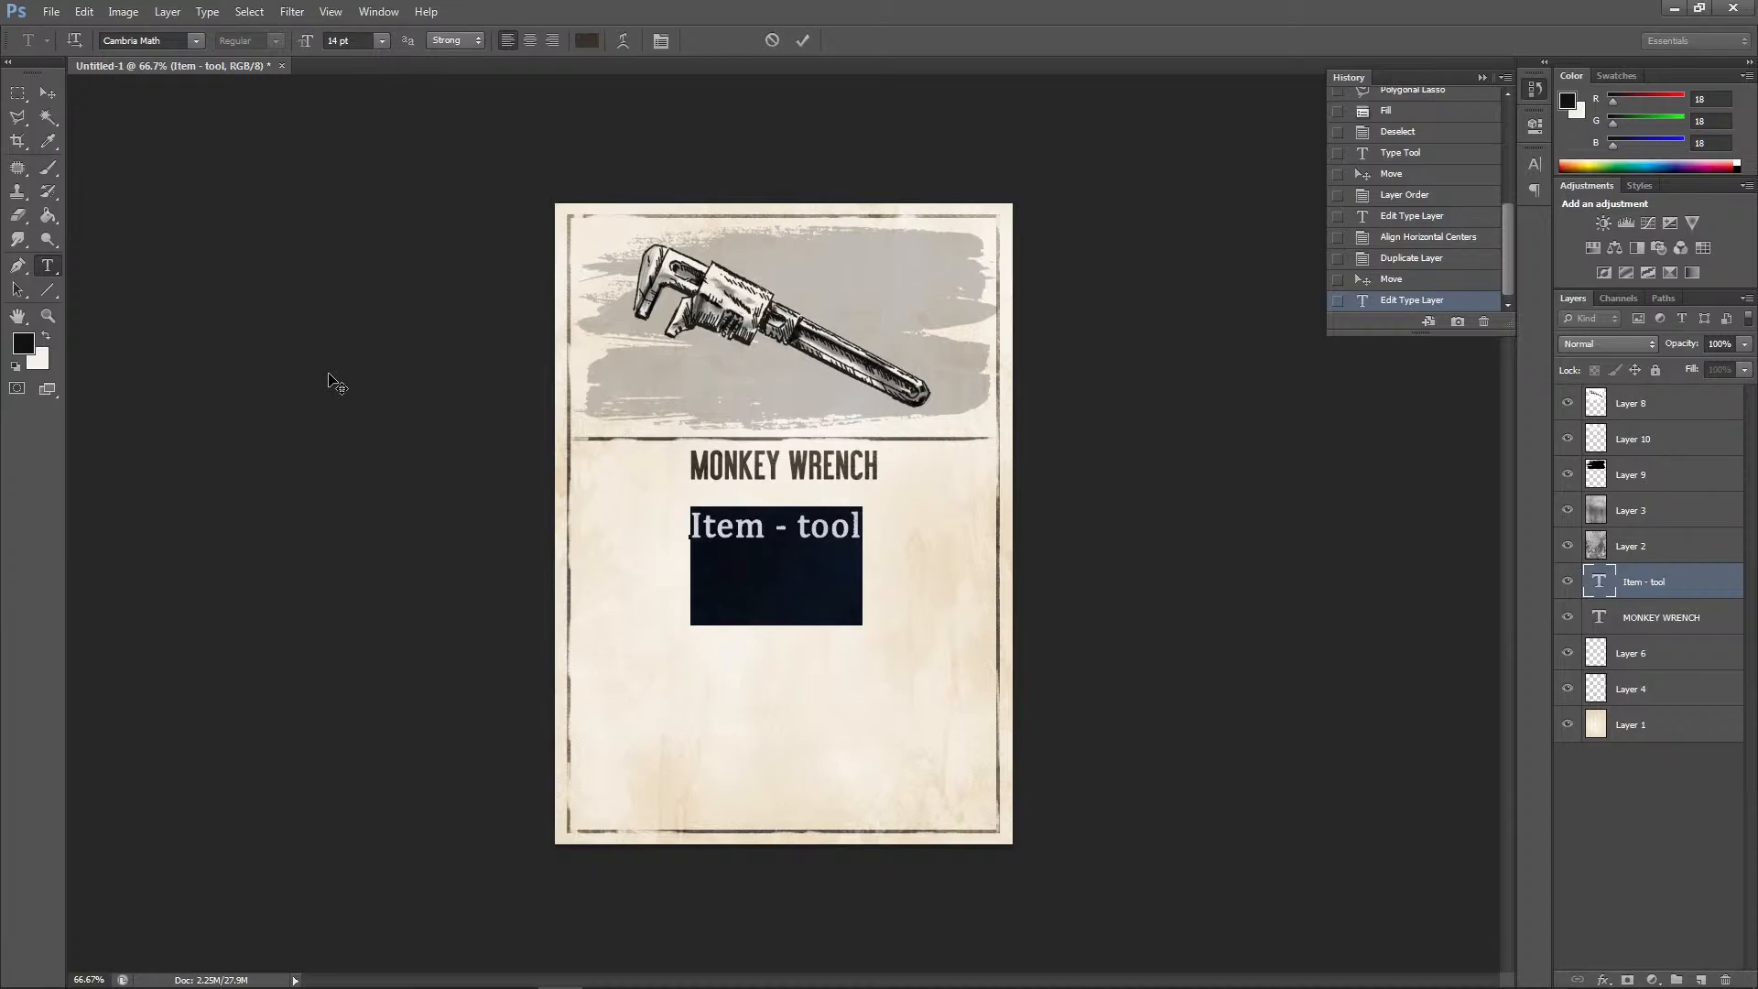
{"action": "left_click", "coordinate": [50, 90]}
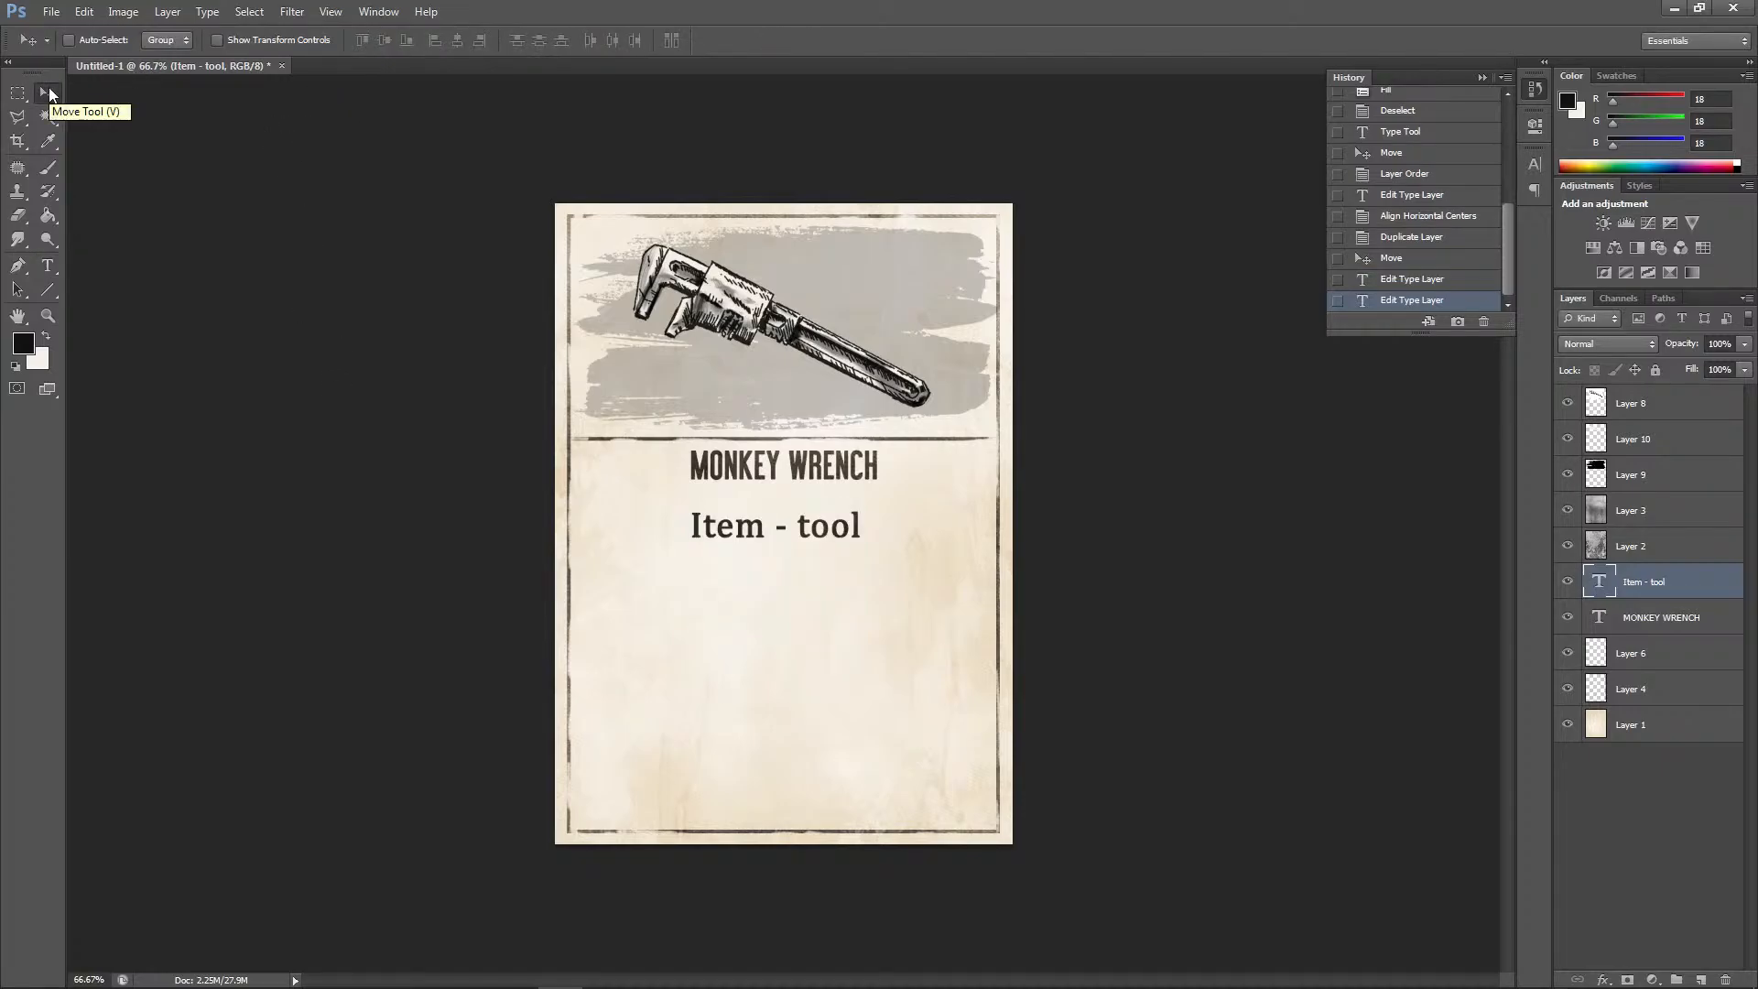
Scale the "Item - tool" text down to about 82% of its width and height
{"action": "left_click", "coordinate": [84, 11]}
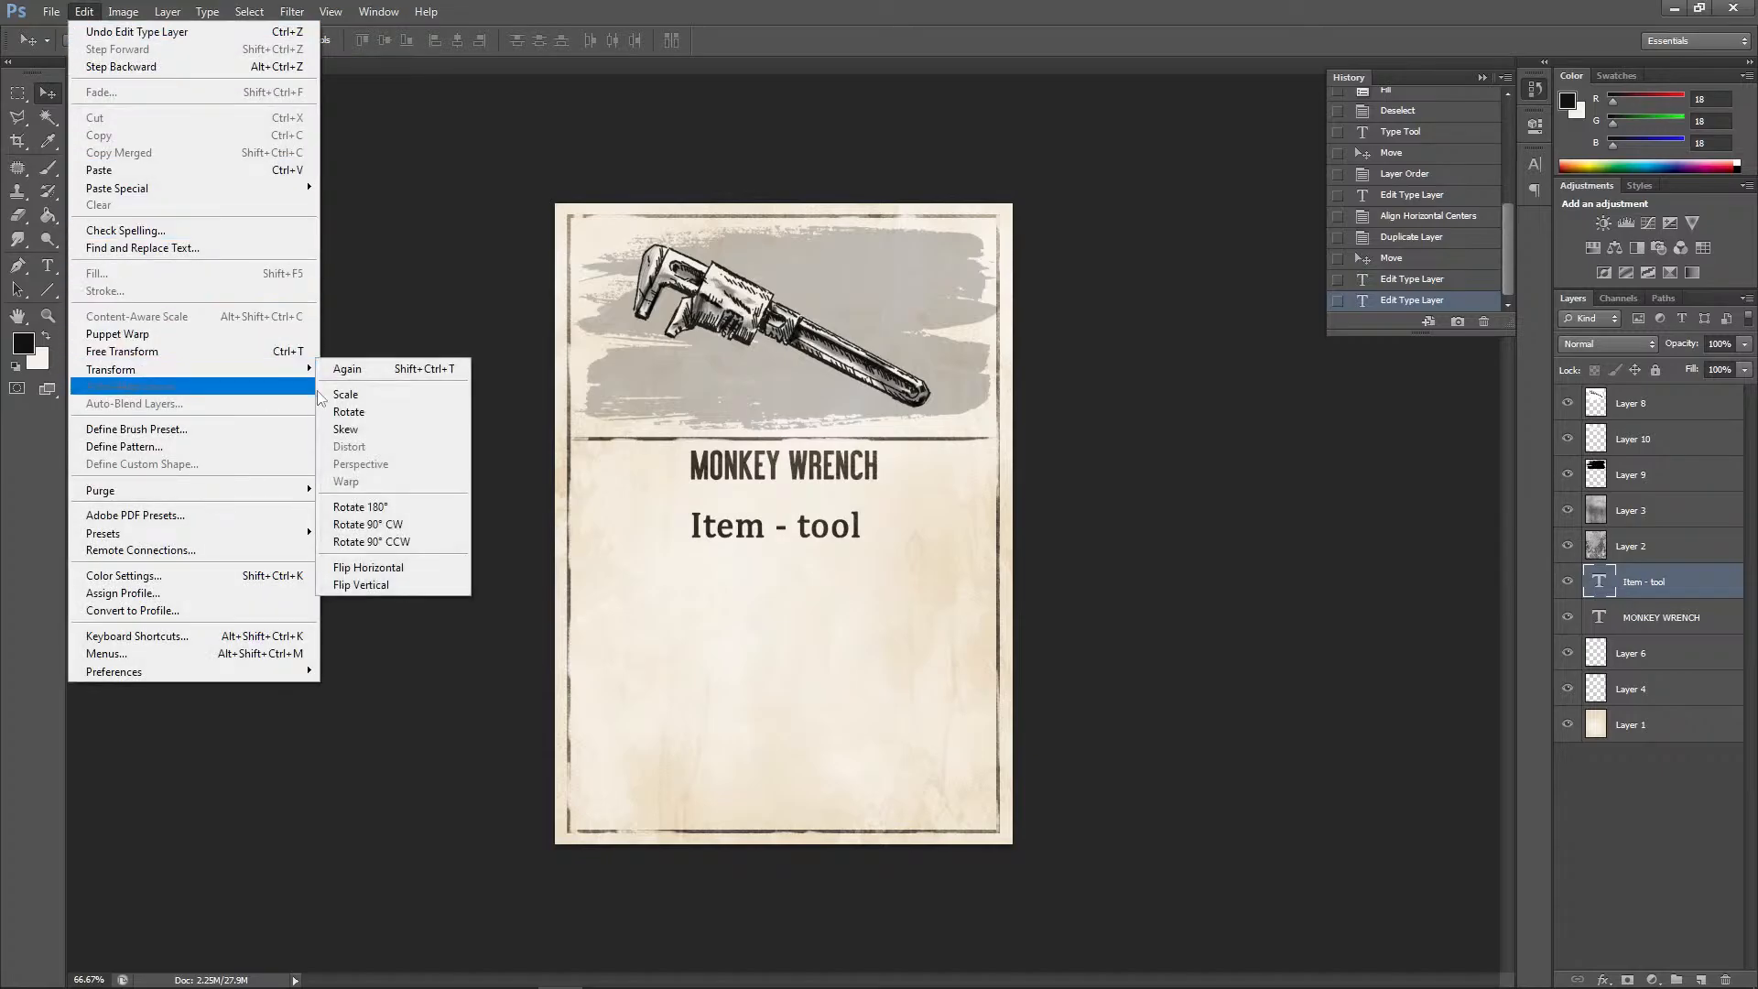
{"action": "left_click", "coordinate": [521, 416]}
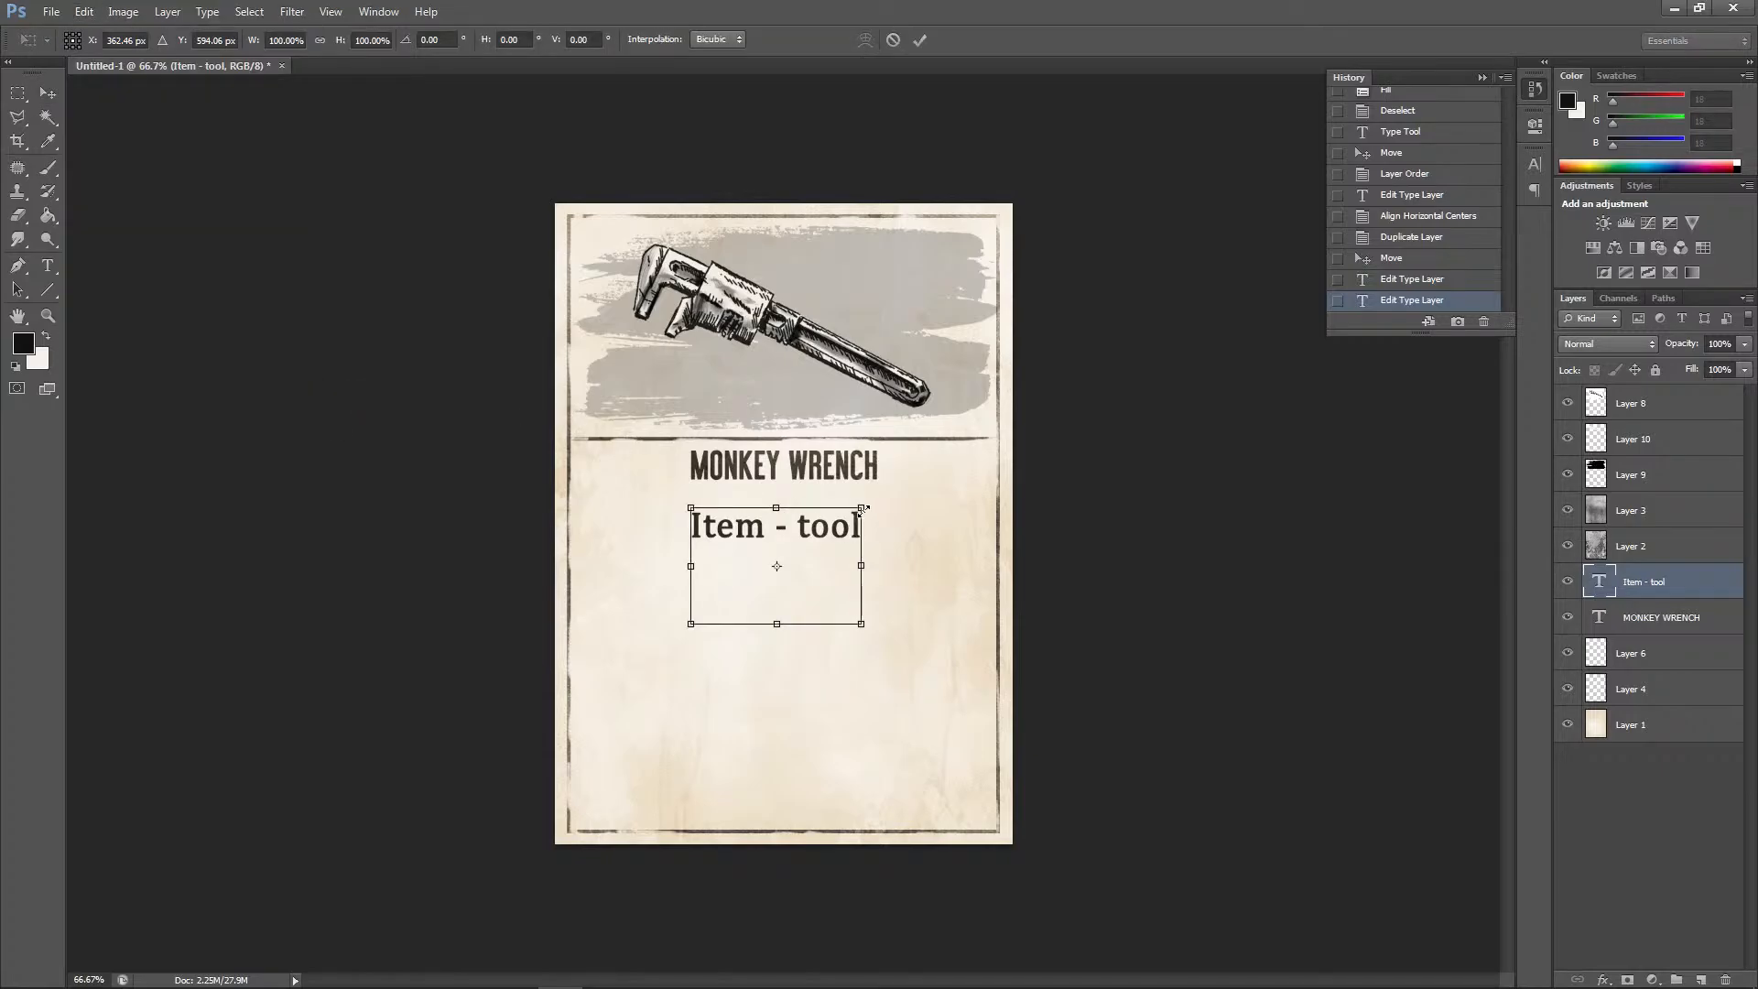
{"action": "left_click_drag", "start_coordinate": [862, 508], "coordinate": [830, 527]}
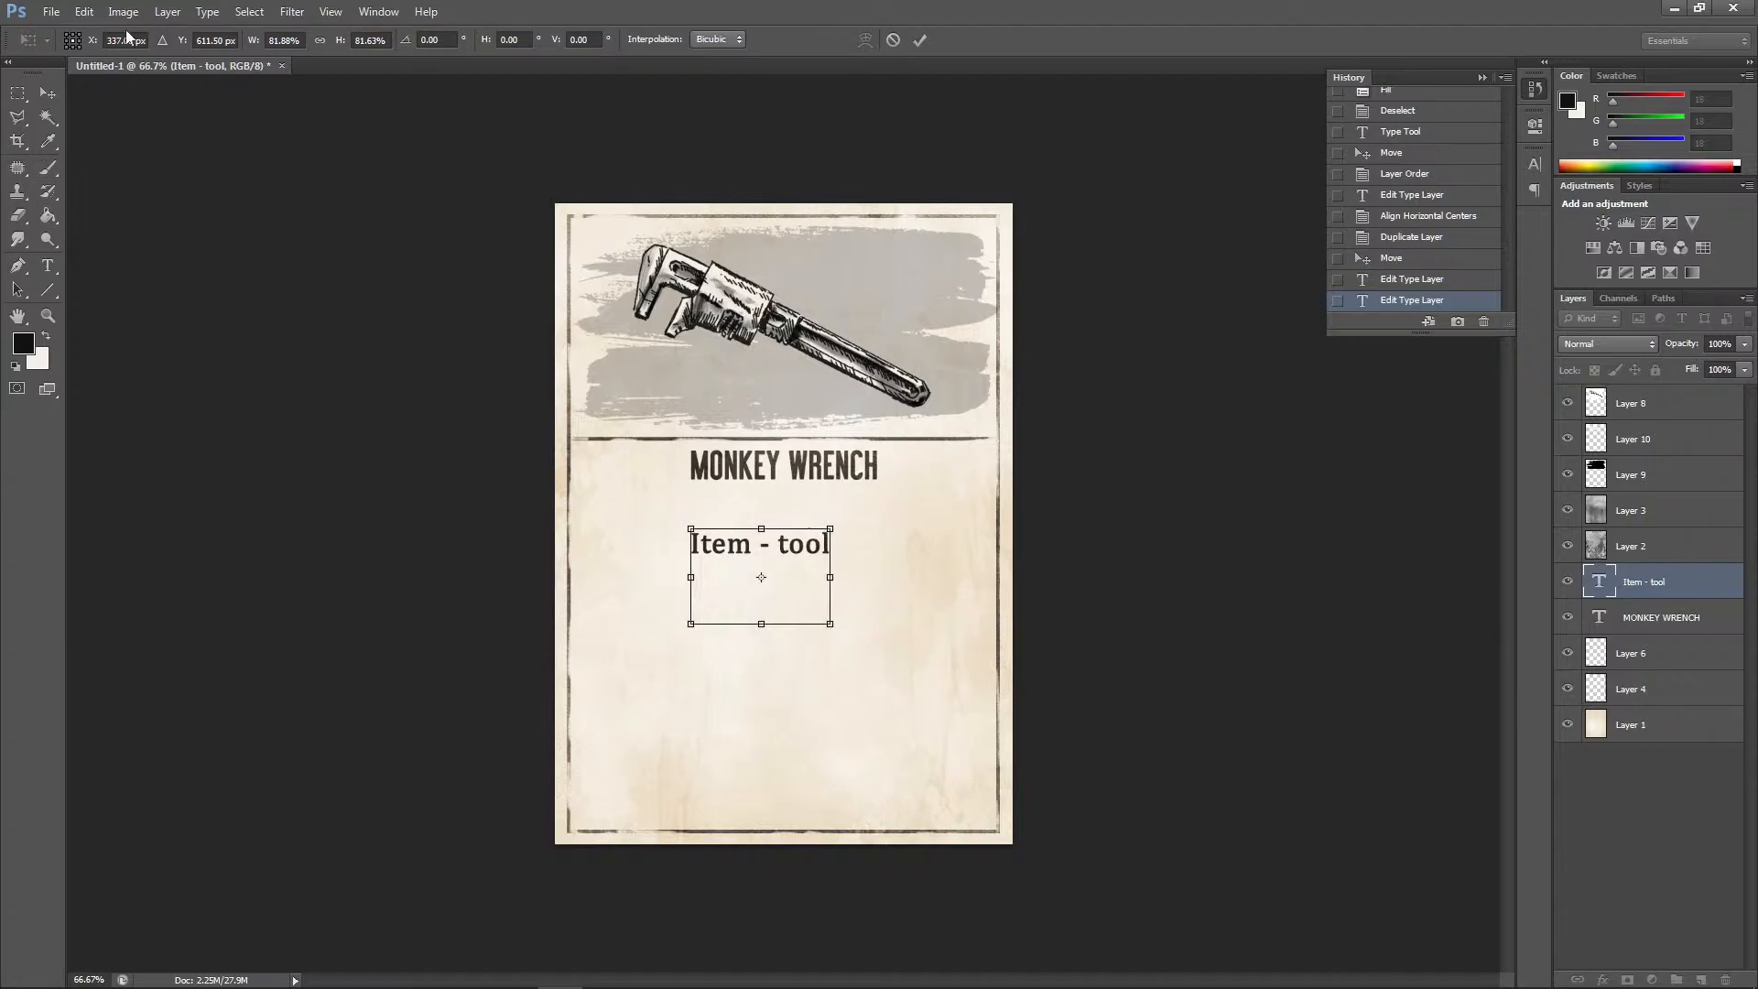
Skew the "Item - tool" text horizontally by about -8° for an italic slant, apply the transformation, and move it directly beneath the title
{"action": "left_click", "coordinate": [83, 11]}
{"action": "mouse_move", "coordinate": [201, 369]}
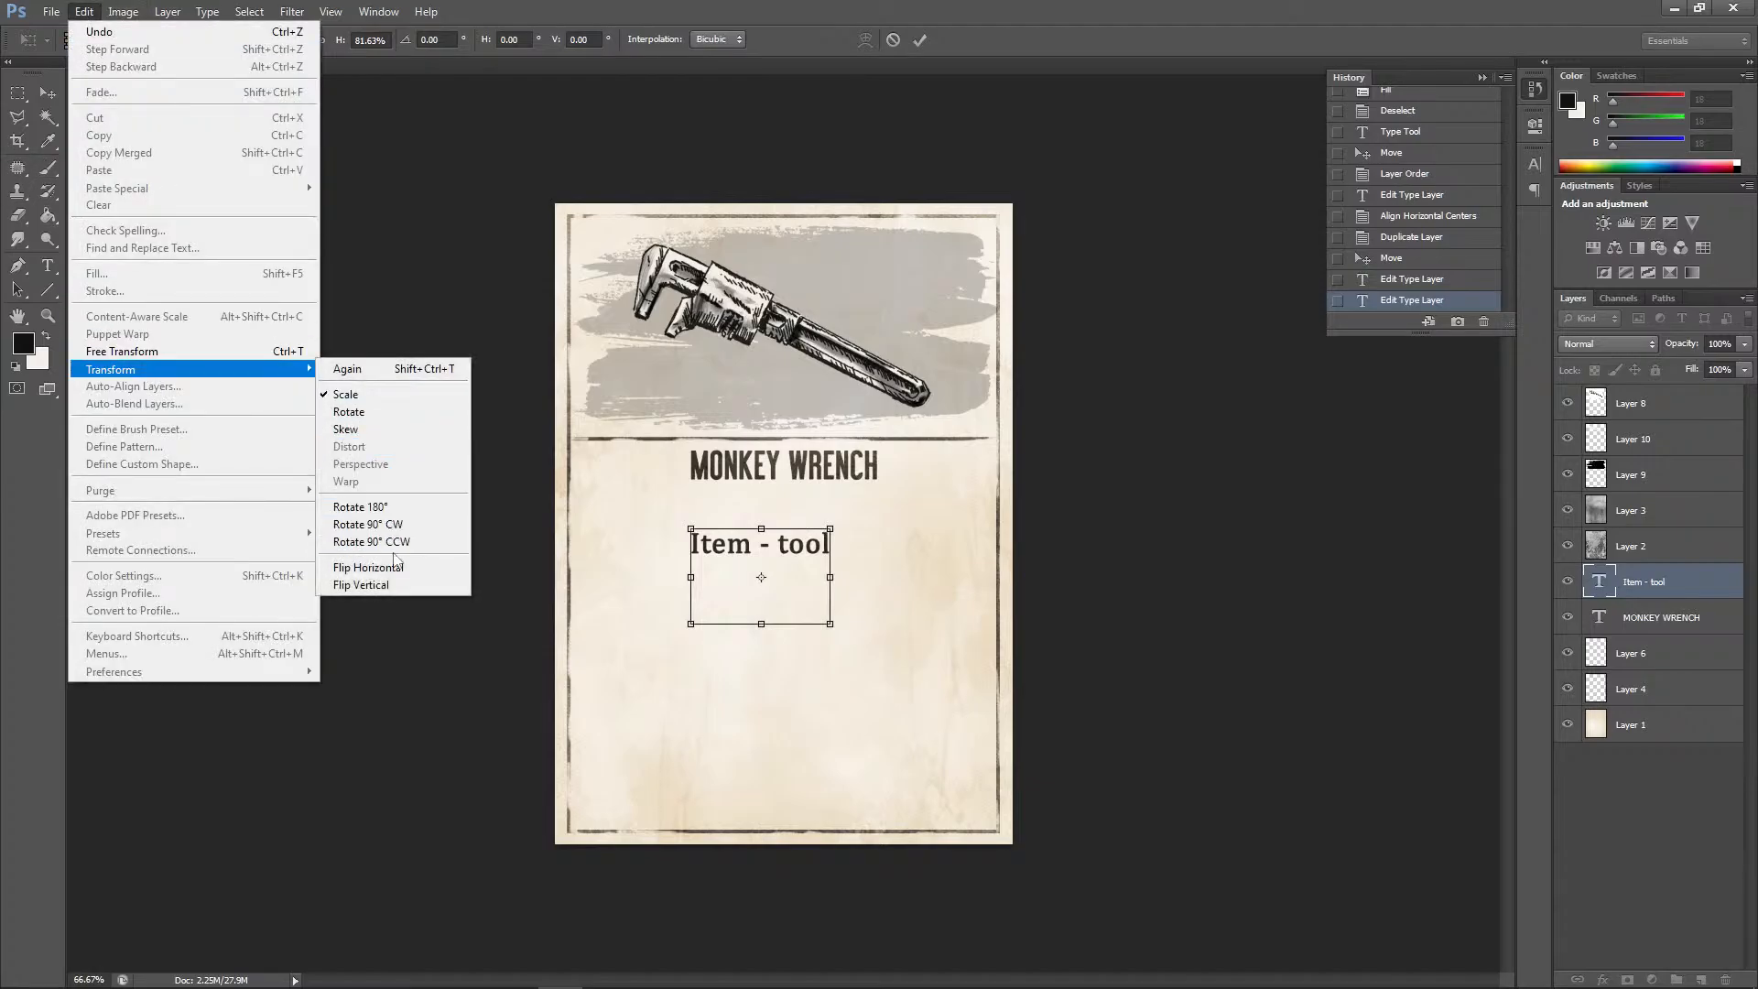
{"action": "left_click", "coordinate": [362, 428]}
{"action": "left_click_drag", "start_coordinate": [693, 534], "coordinate": [706, 531]}
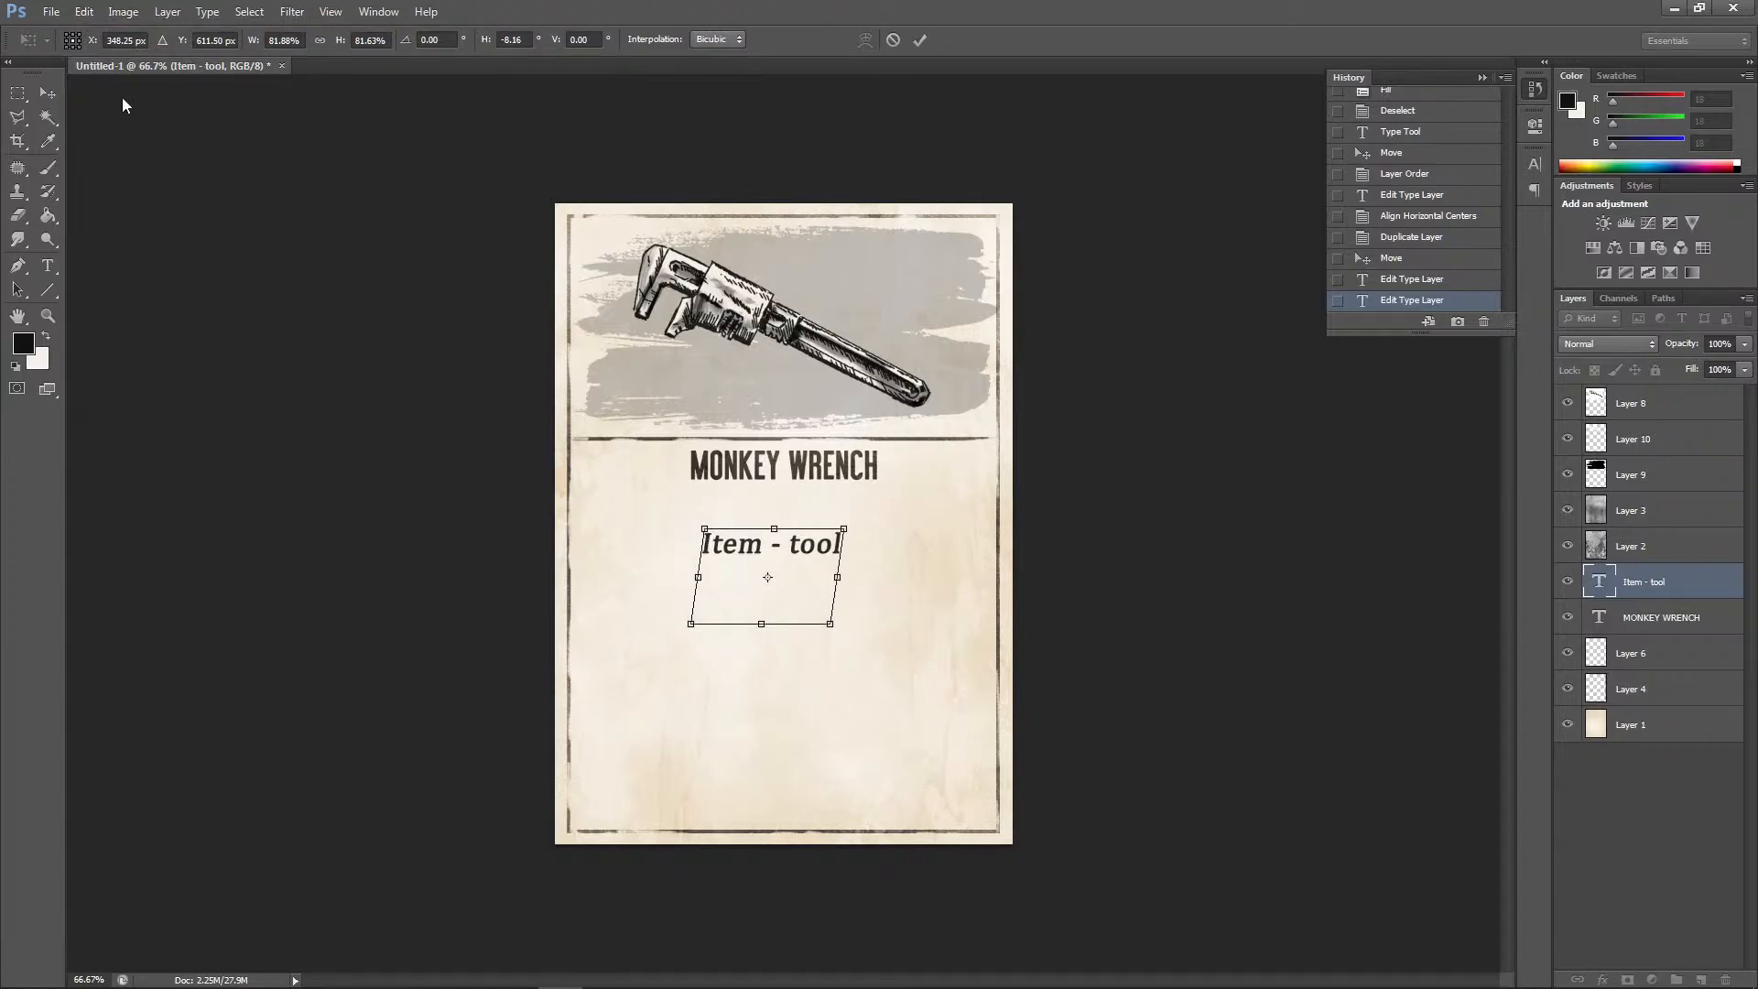
{"action": "left_click", "coordinate": [47, 93]}
{"action": "left_click", "coordinate": [817, 381]}
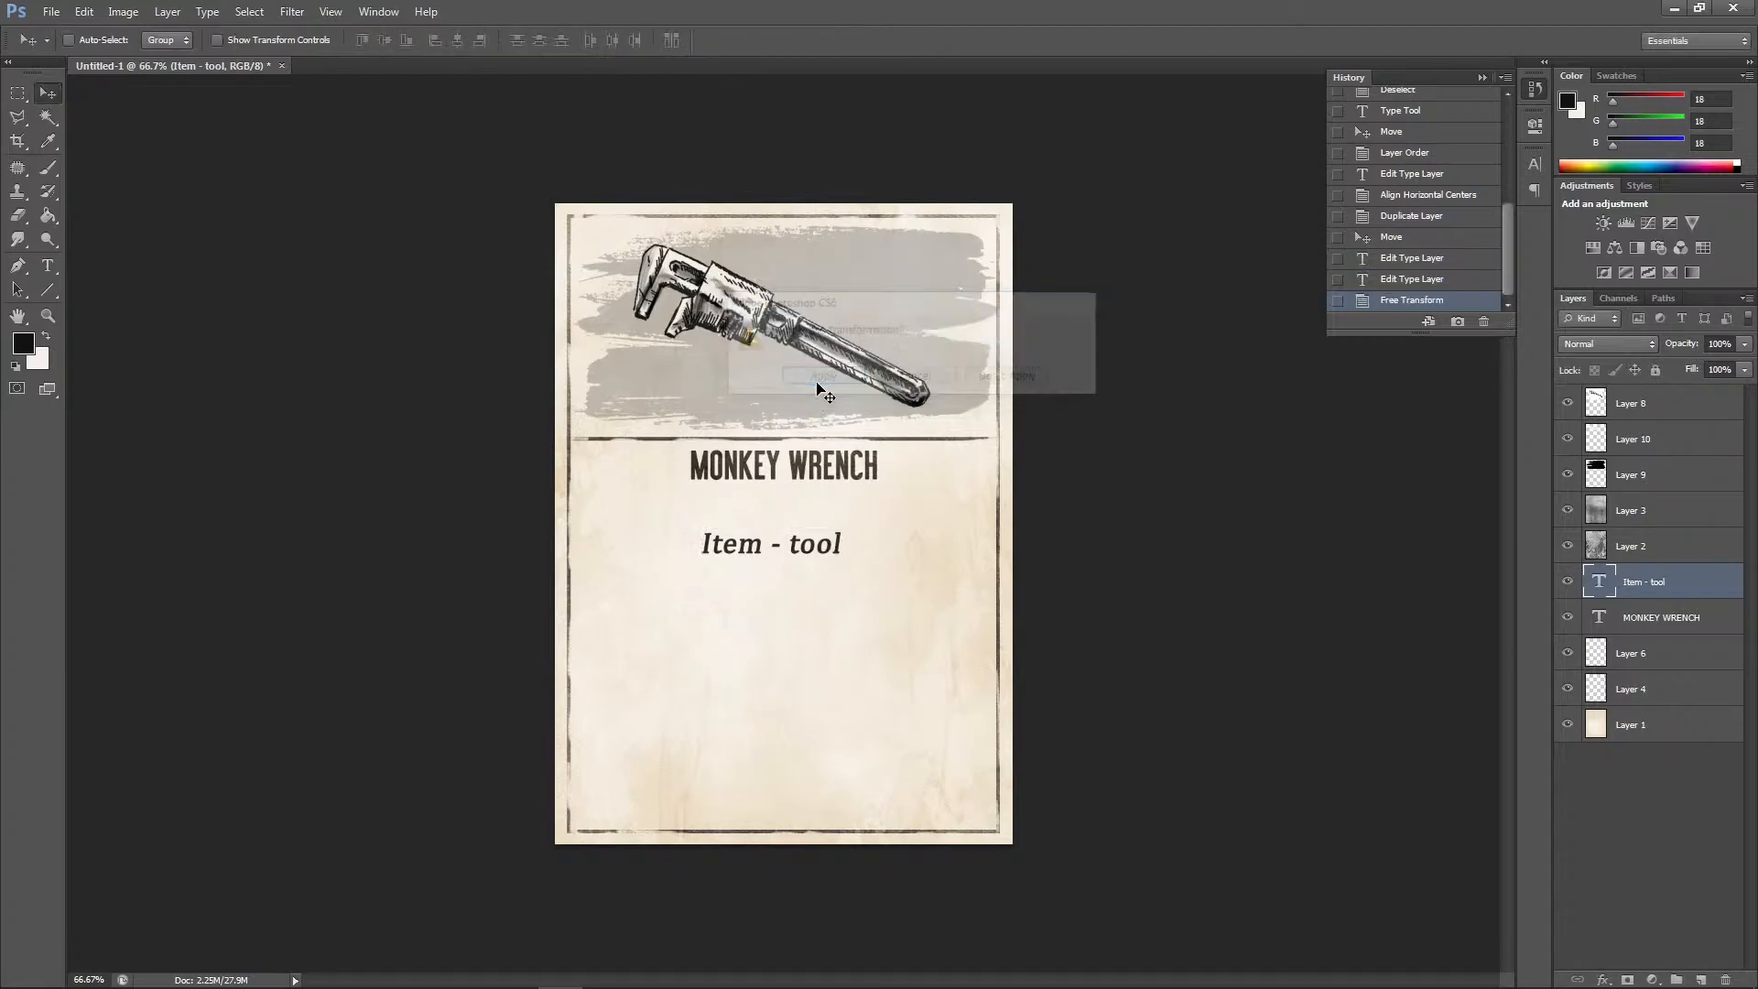
{"action": "left_click_drag", "start_coordinate": [792, 557], "coordinate": [808, 514]}
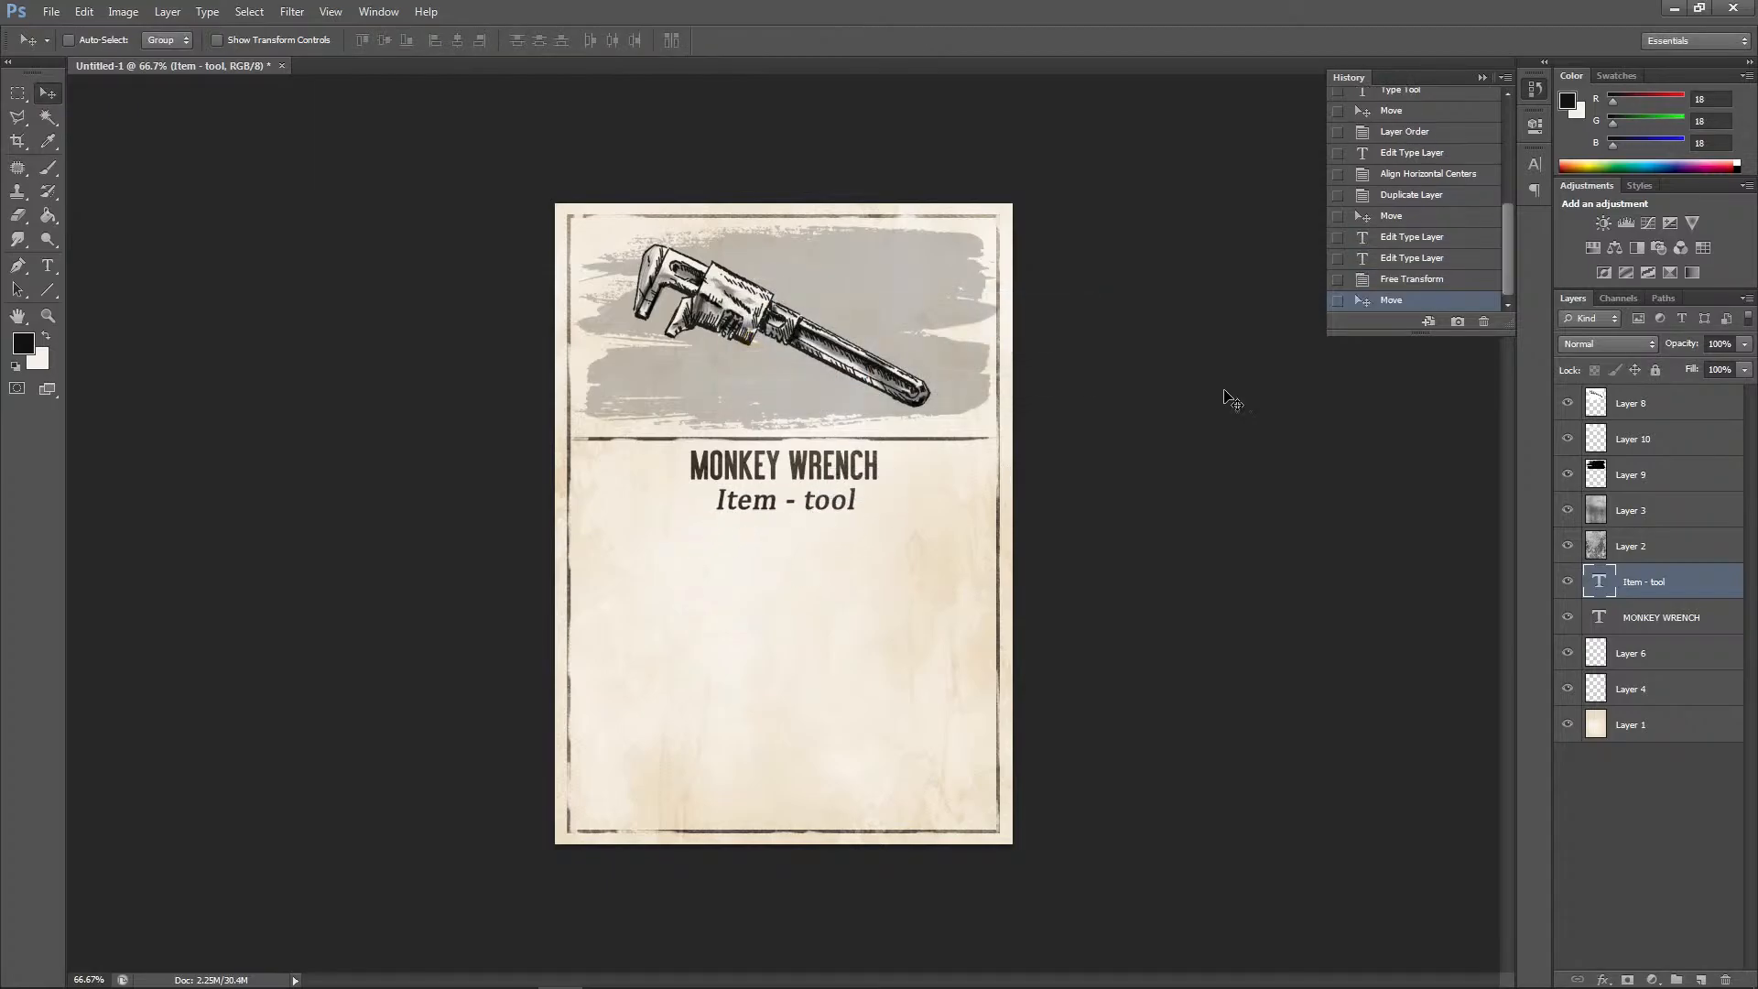
Set the character tracking of the "Item - tool" text to -10
{"action": "left_click", "coordinate": [1535, 163]}
{"action": "left_click", "coordinate": [1497, 224]}
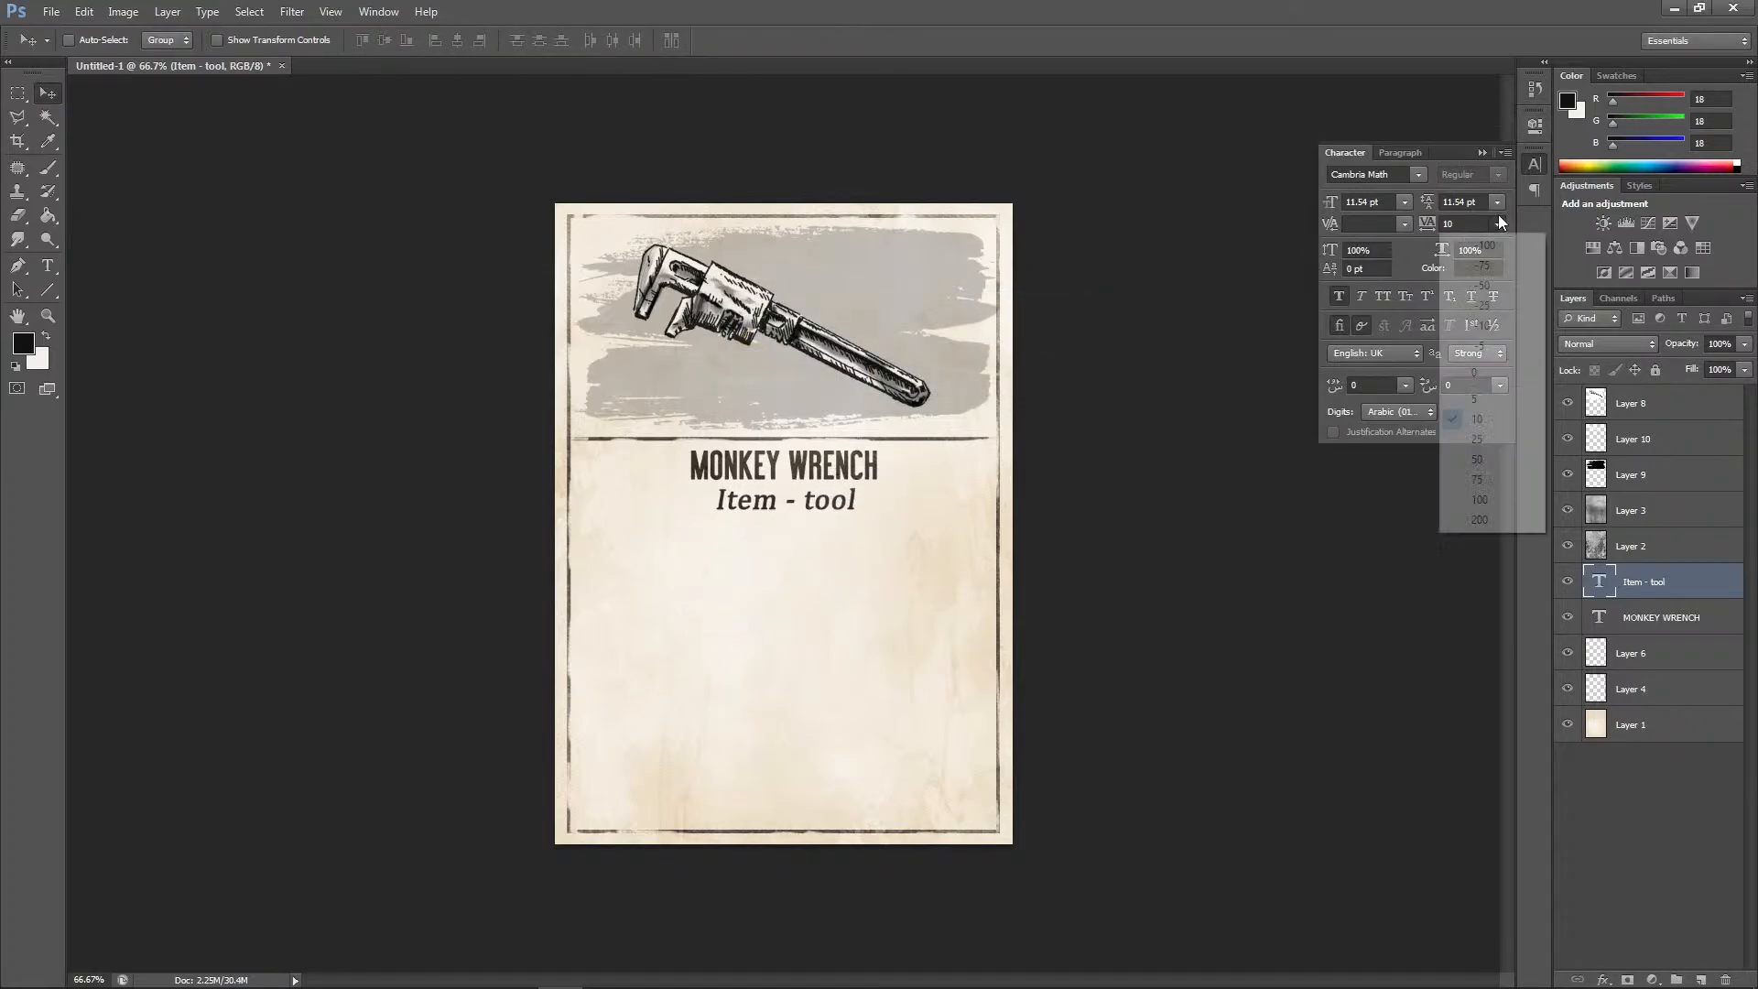
{"action": "left_click", "coordinate": [1495, 327]}
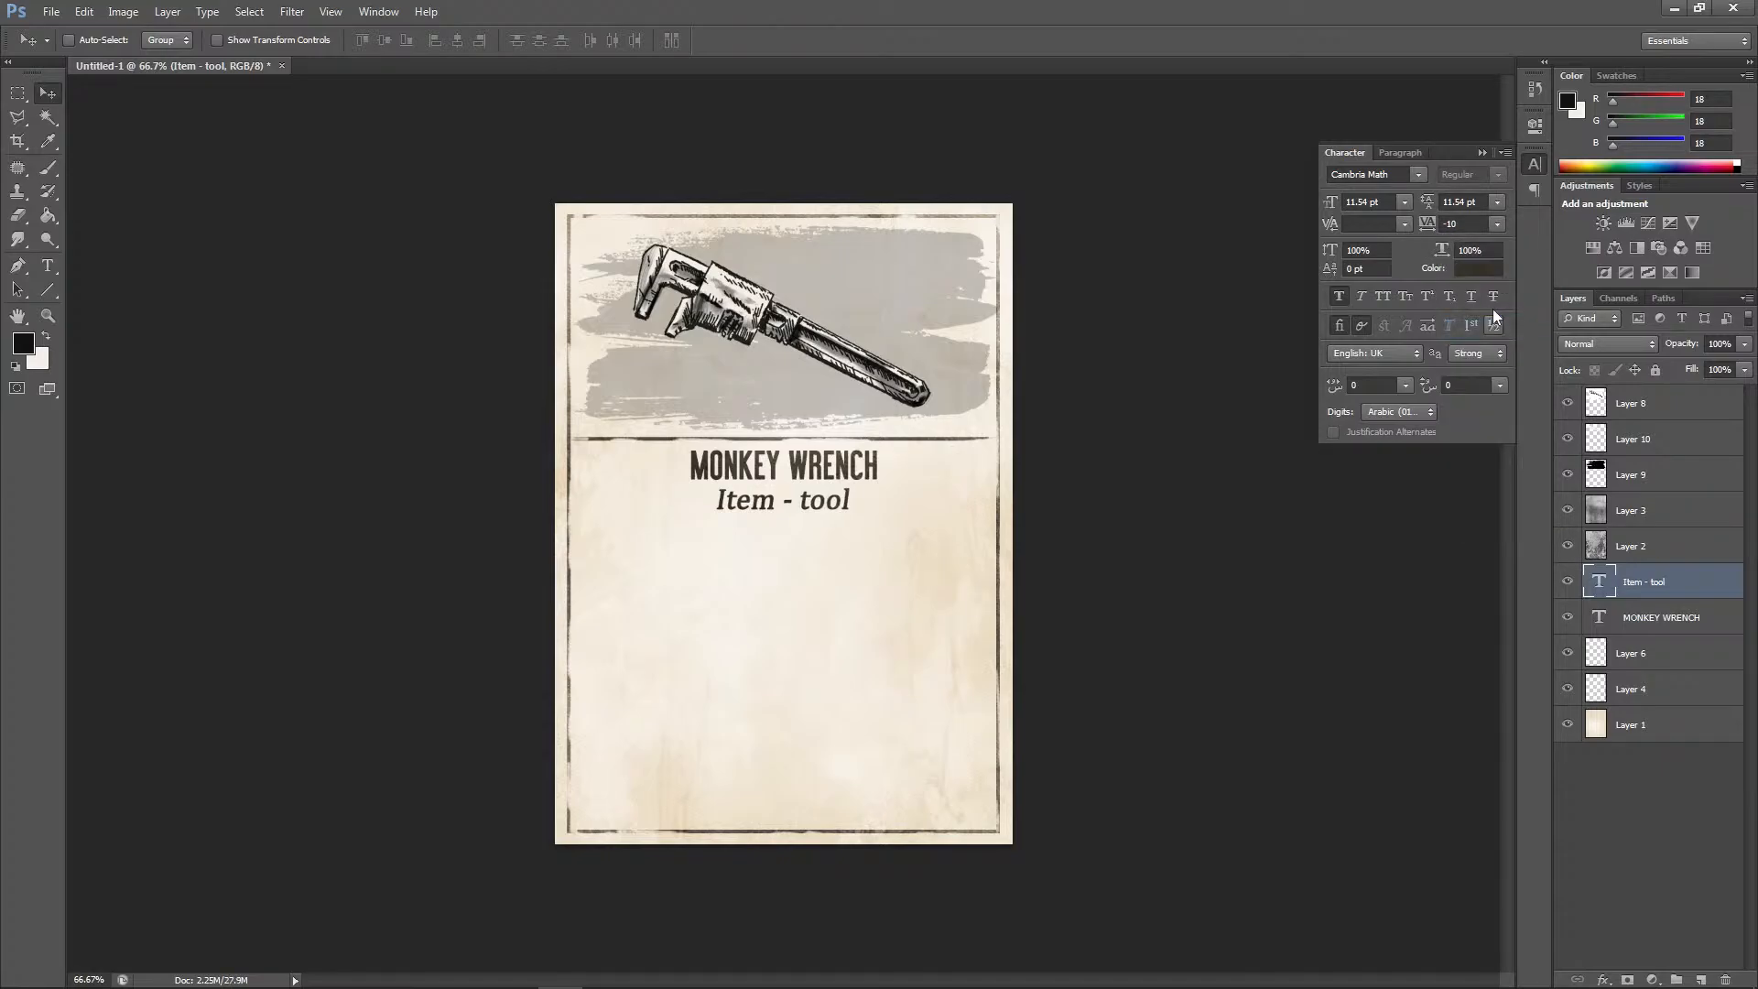
Scale only the width of the "Item - tool" text to about 86% and apply the transformation
{"action": "left_click", "coordinate": [83, 11]}
{"action": "mouse_move", "coordinate": [138, 353]}
{"action": "left_click", "coordinate": [393, 394]}
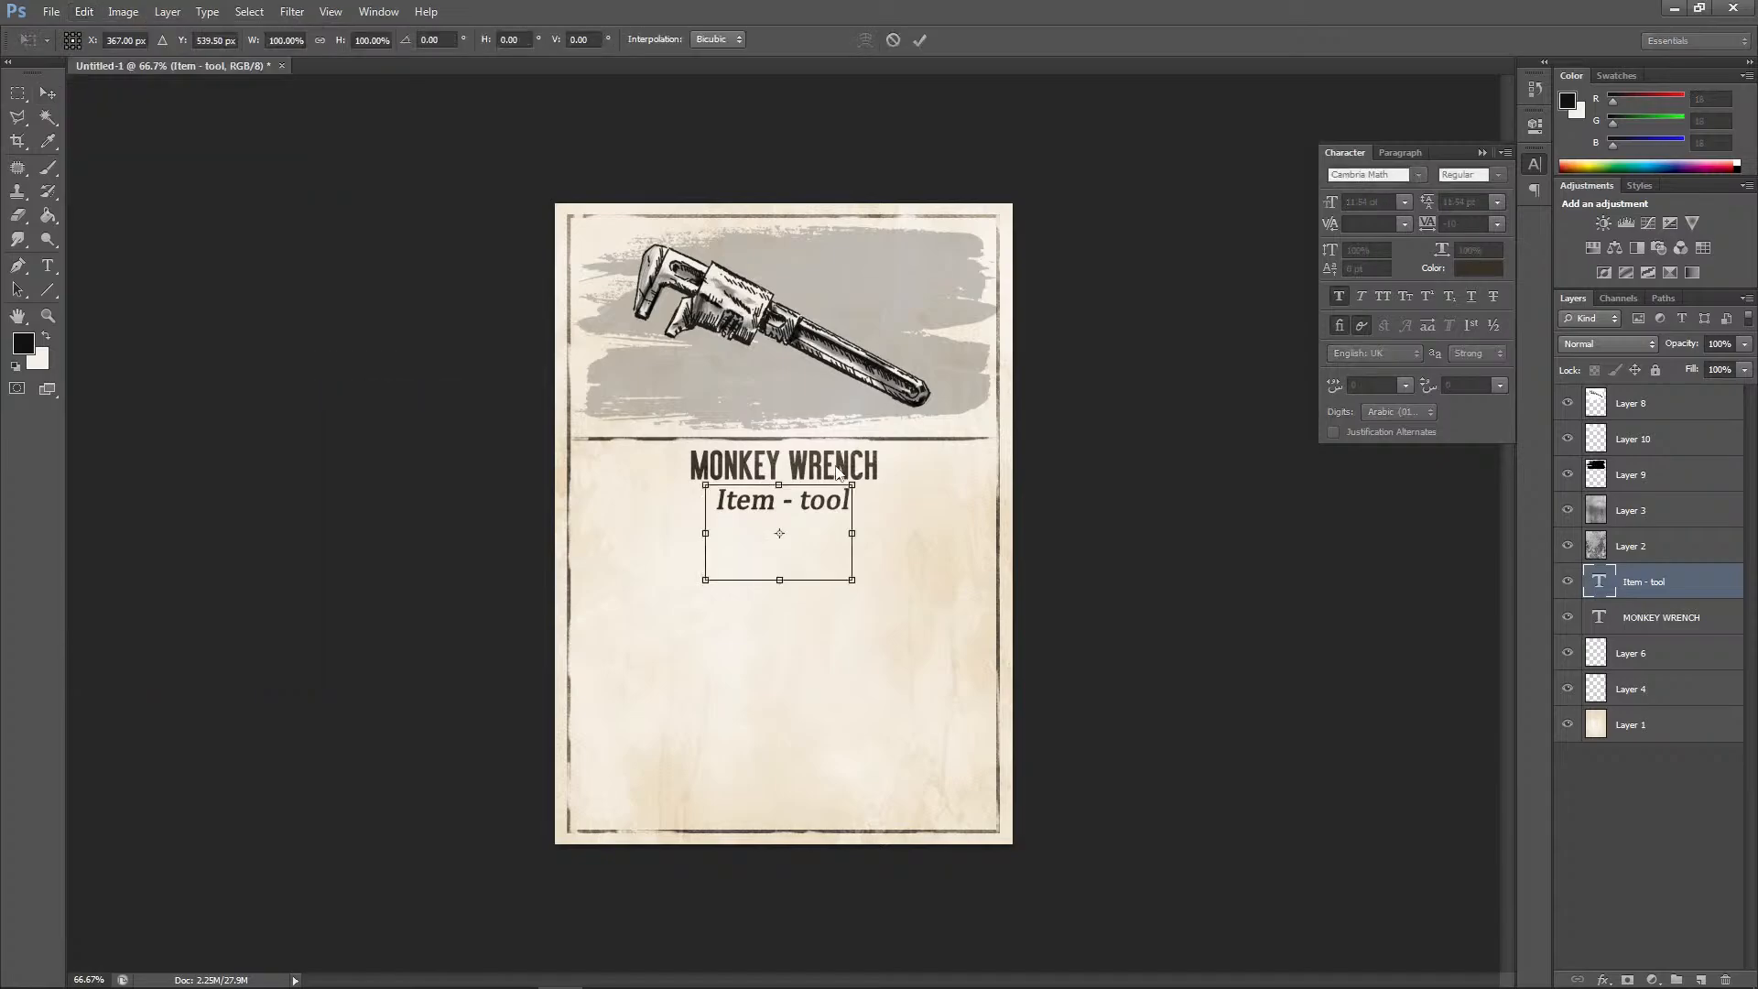
{"action": "left_click_drag", "start_coordinate": [854, 532], "coordinate": [835, 530]}
{"action": "left_click", "coordinate": [48, 93]}
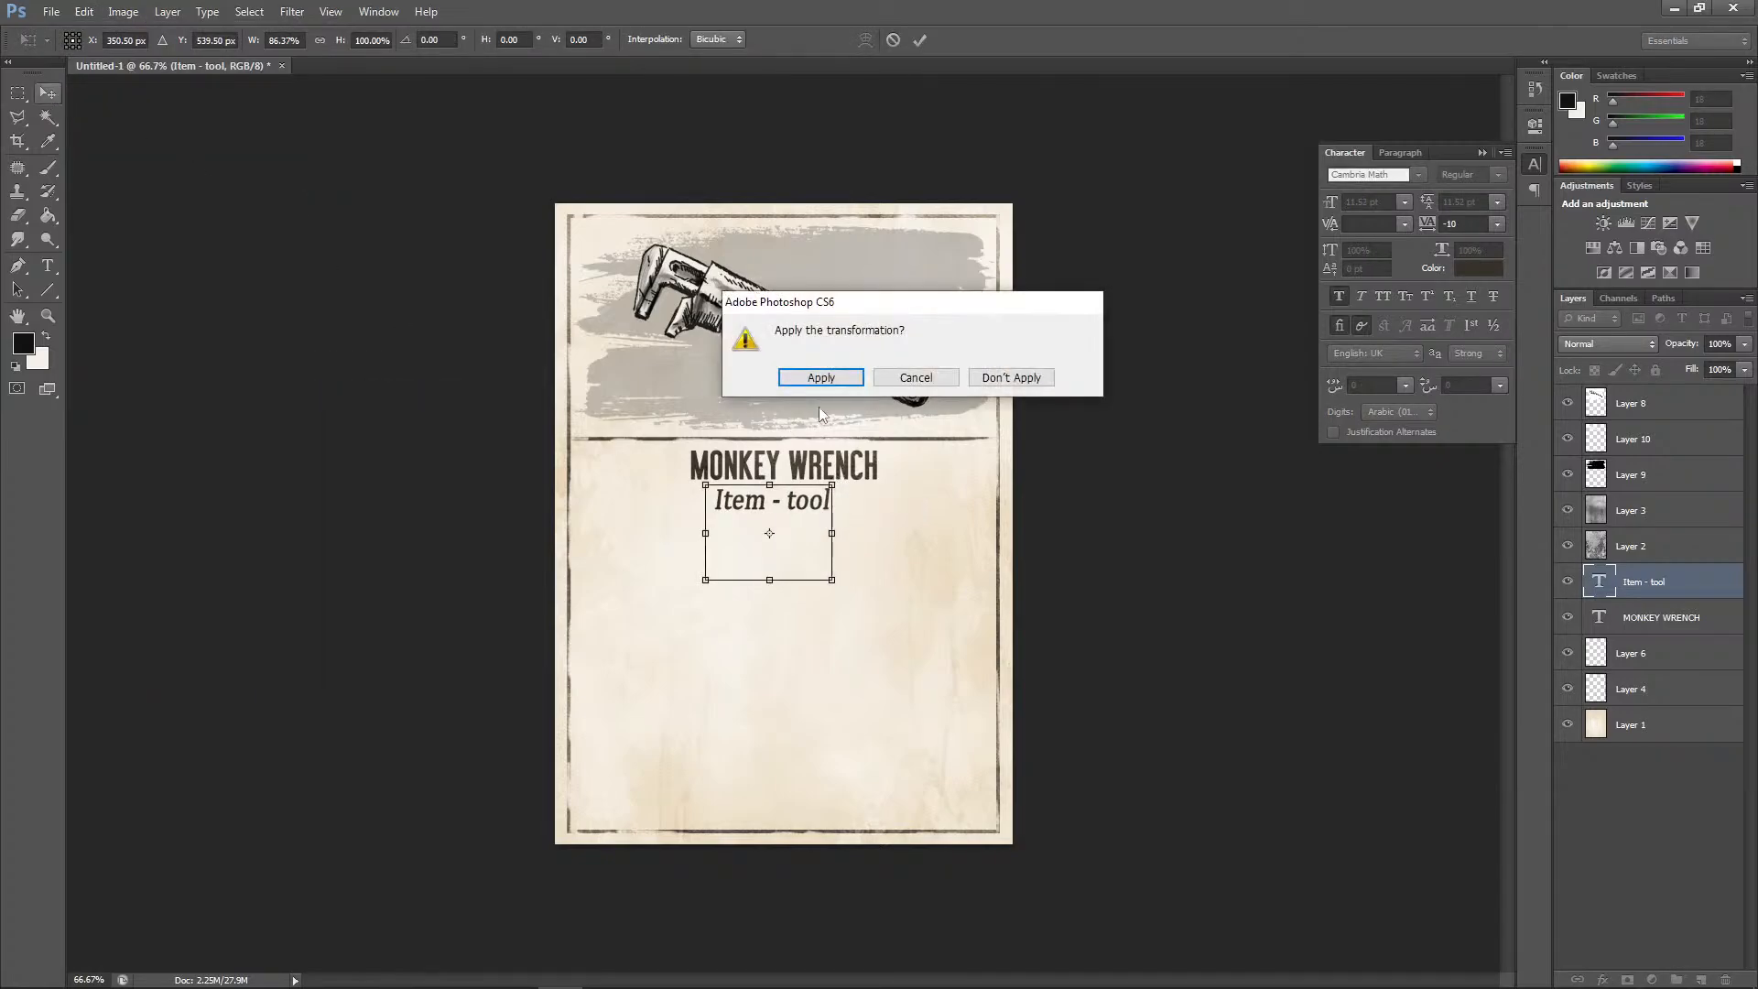
{"action": "left_click", "coordinate": [818, 376]}
Nudge the "Item - tool" subtitle slightly to the right beneath the title
{"action": "key", "text": "Right"}
{"action": "key", "text": "Right"}
{"action": "key", "text": "Right"}
{"action": "key", "text": "Right"}
{"action": "key", "text": "Right"}
{"action": "key", "text": "Right"}
{"action": "key", "text": "Right"}
{"action": "key", "text": "Right"}
{"action": "key", "text": "Right"}
{"action": "key", "text": "Right"}
{"action": "key", "text": "Right"}
{"action": "key", "text": "Right"}
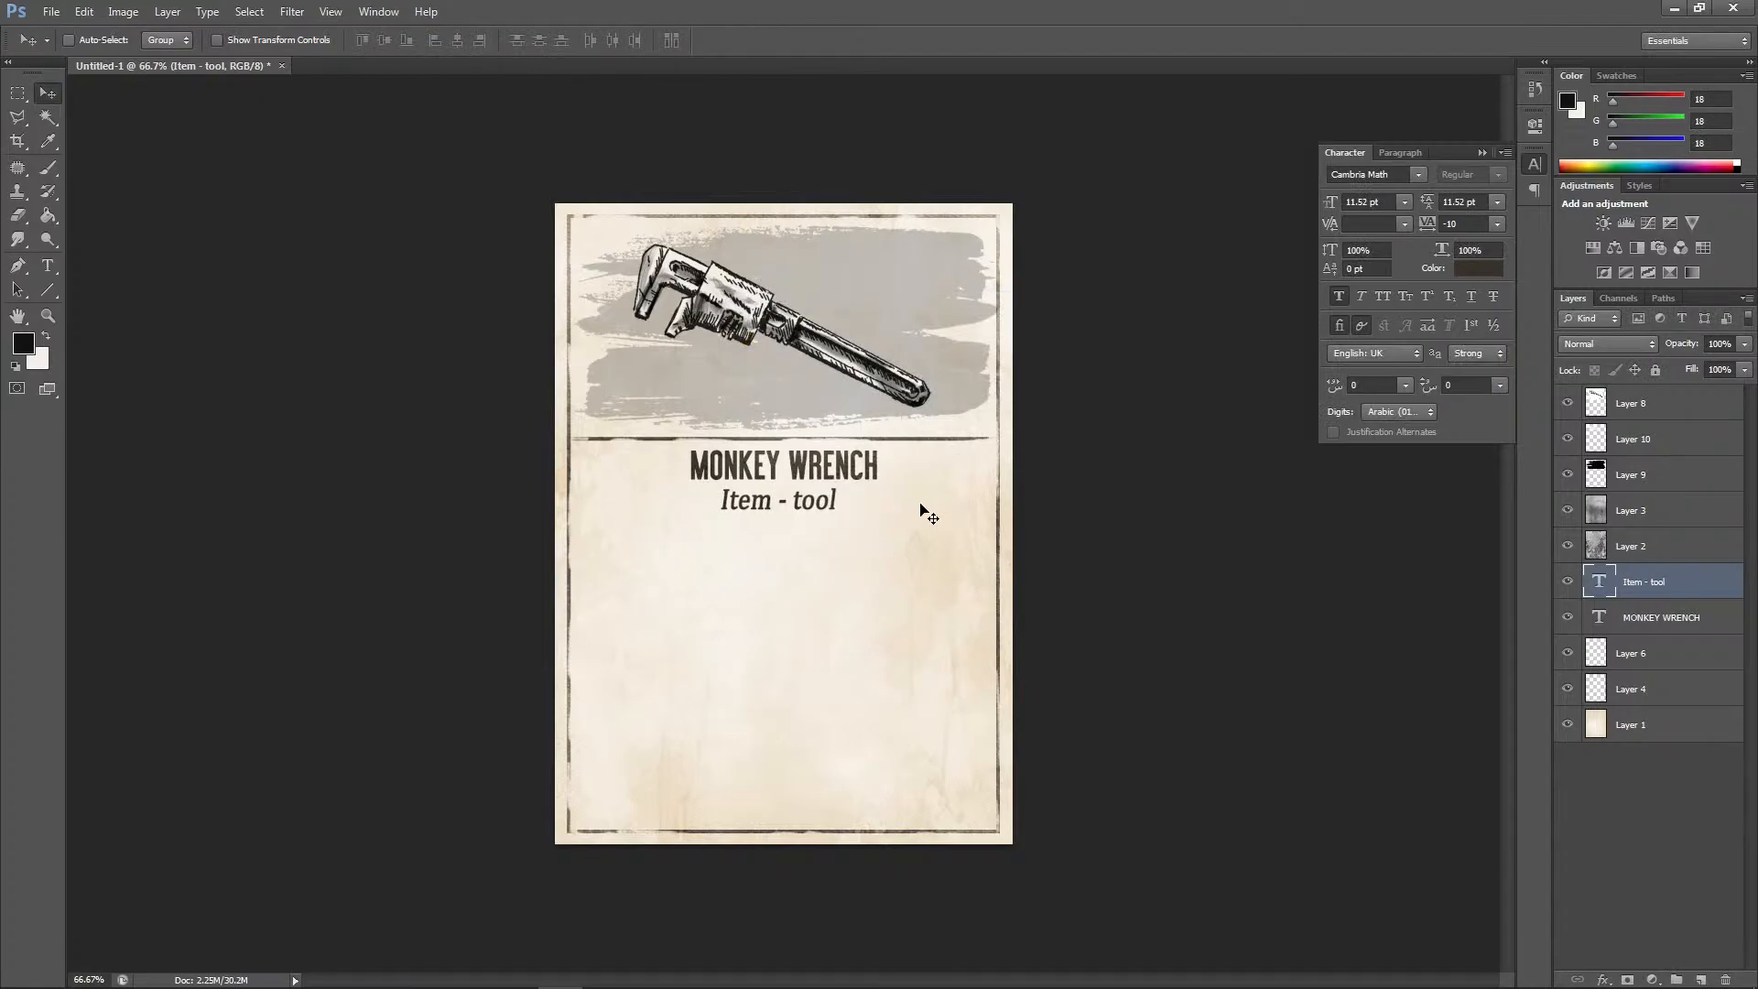
Align the "Item - tool" subtitle with the Layer 1 background by their horizontal centers
{"action": "left_click", "coordinate": [1668, 728], "text": "ctrl"}
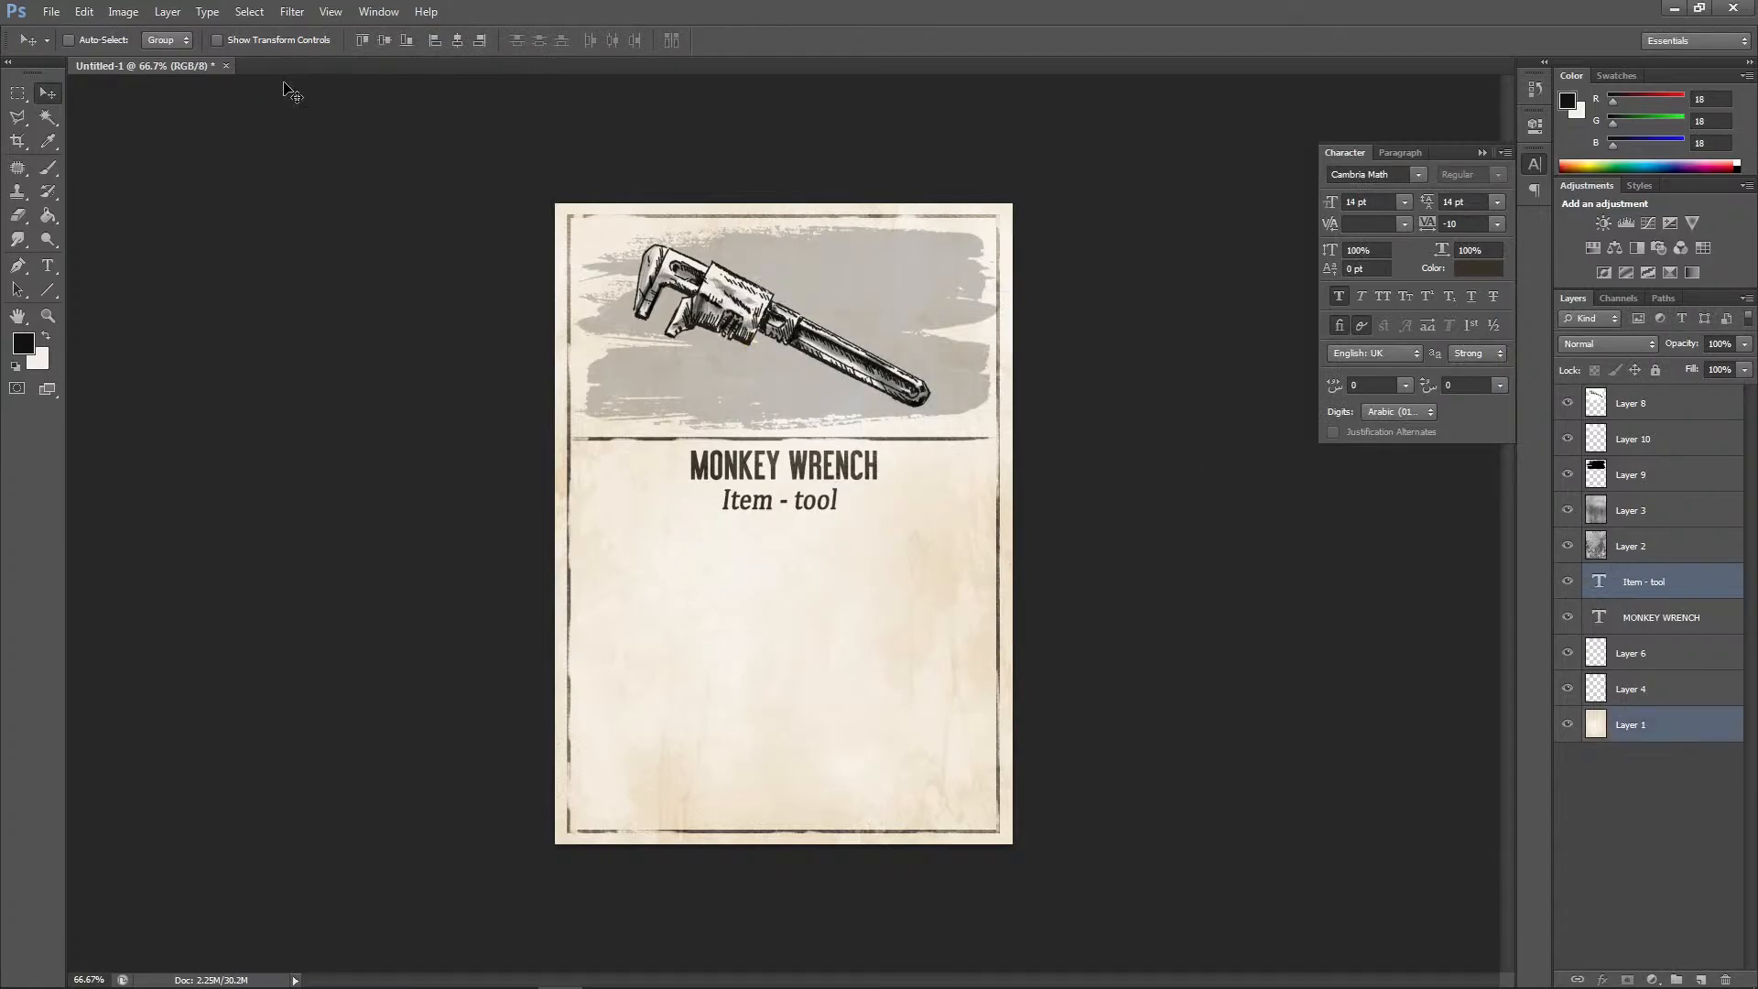
{"action": "left_click", "coordinate": [167, 11]}
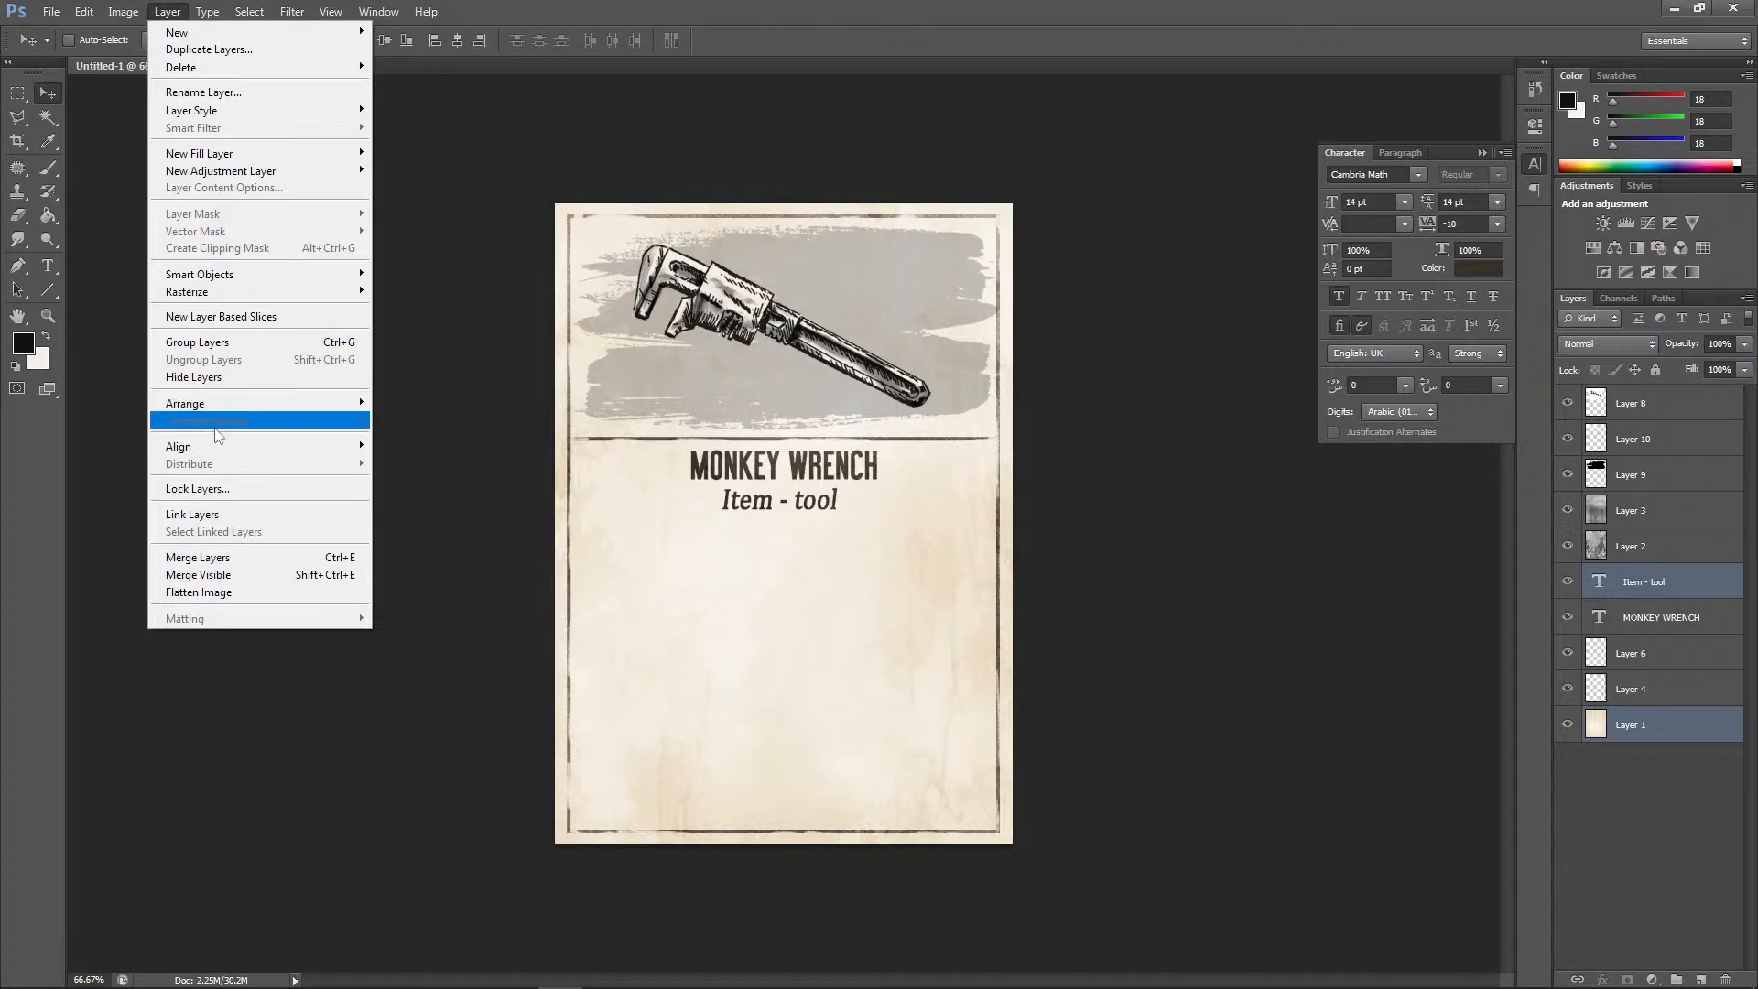
{"action": "mouse_move", "coordinate": [302, 446]}
{"action": "left_click", "coordinate": [422, 524]}
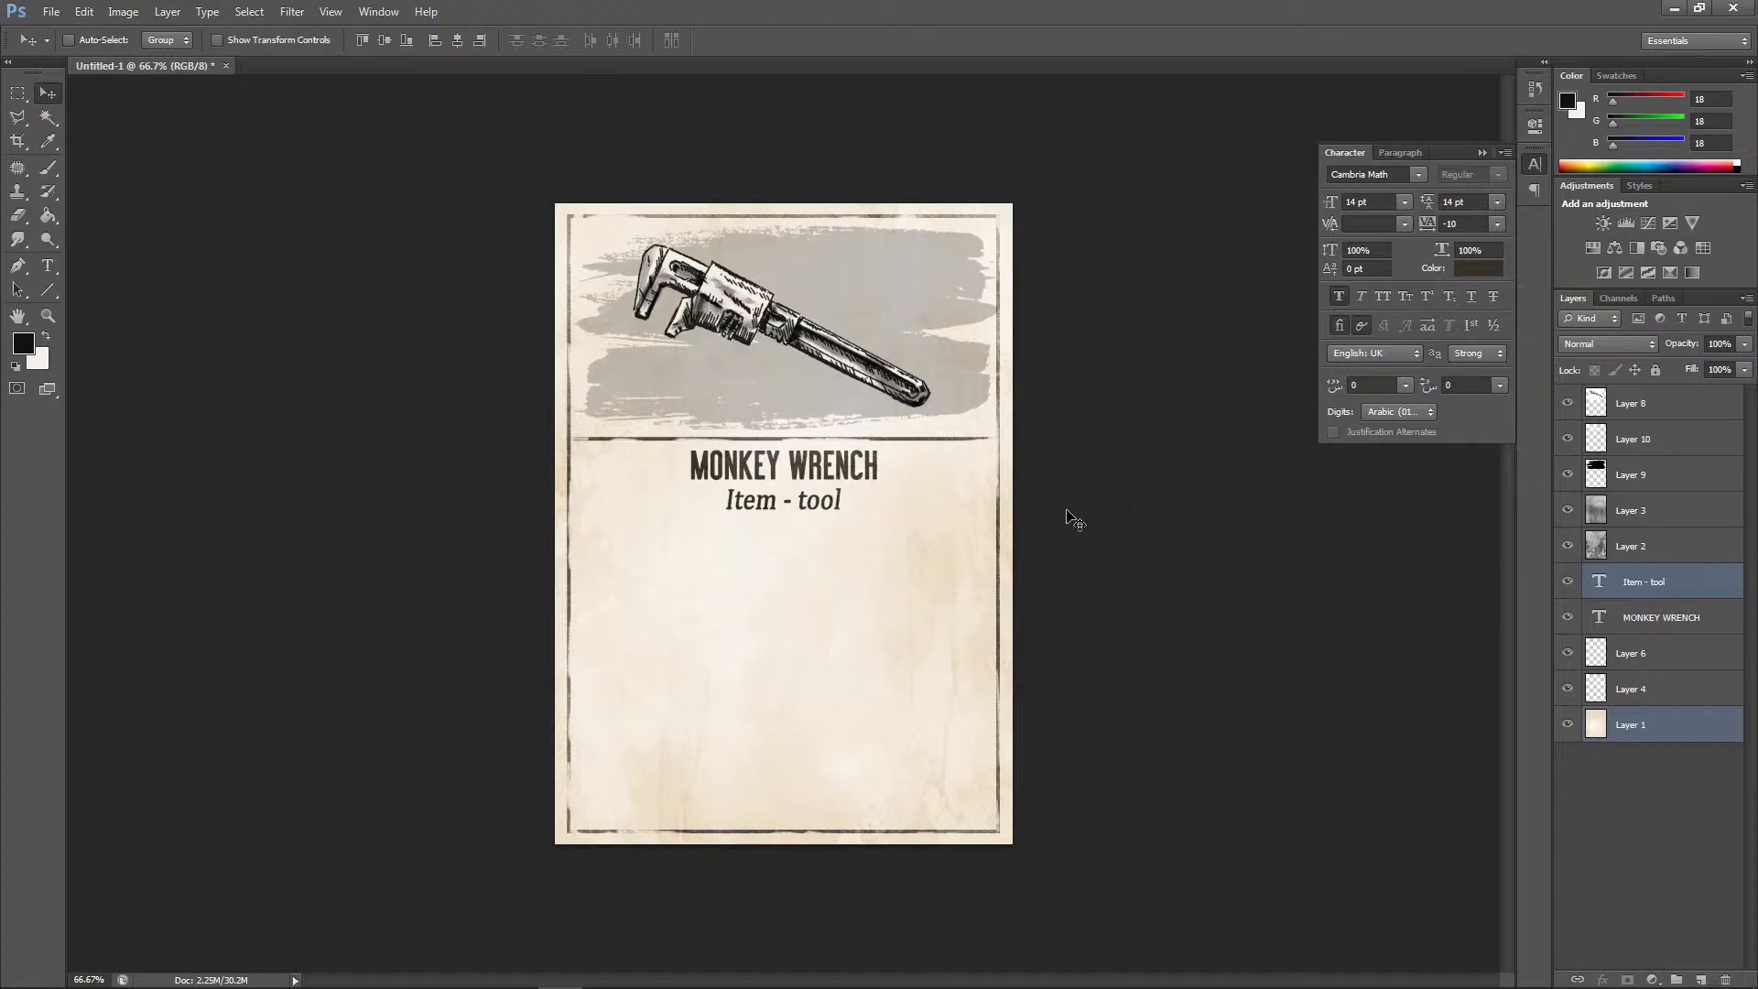
Duplicate the MONKEY WRENCH title layer and shift the copy straight down to just below the "Item - tool" subtitle
{"action": "left_click", "coordinate": [1687, 599]}
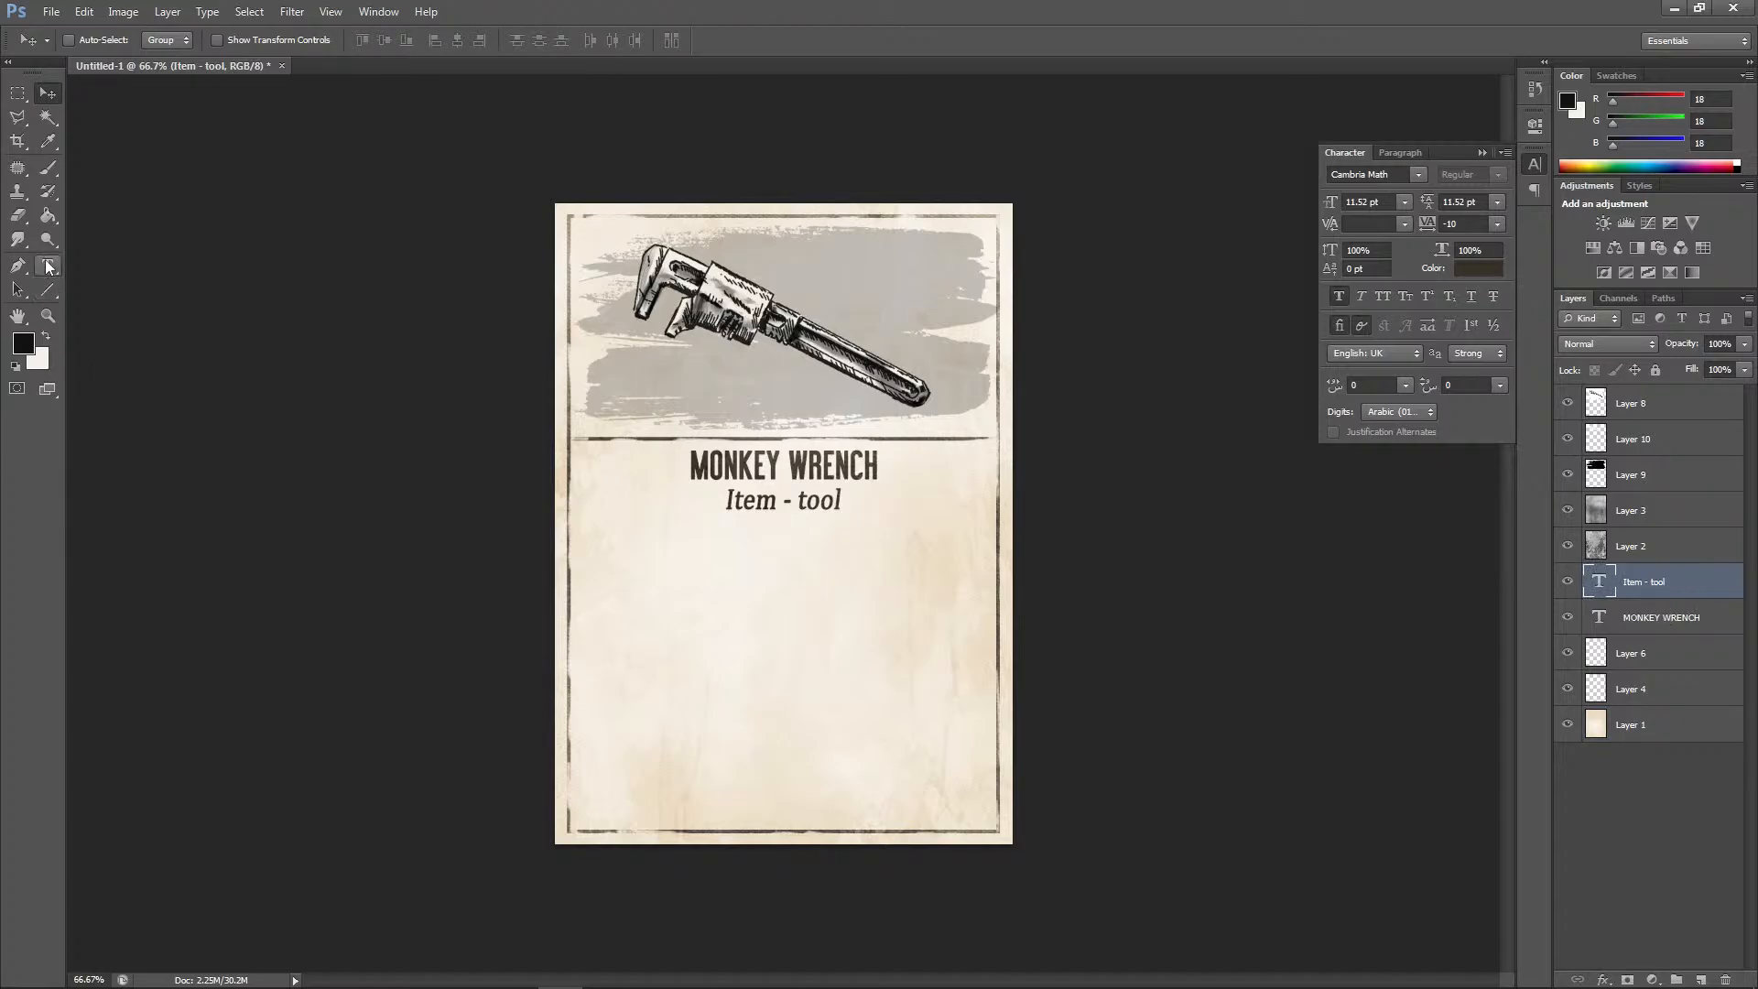
{"action": "left_click_drag", "start_coordinate": [1676, 617], "coordinate": [1700, 979]}
{"action": "key", "text": "shift+Down"}
{"action": "key", "text": "shift+Down"}
{"action": "key", "text": "shift+Down"}
{"action": "key", "text": "shift+Down"}
{"action": "key", "text": "shift+Down"}
{"action": "key", "text": "shift+Down"}
{"action": "key", "text": "shift+Down"}
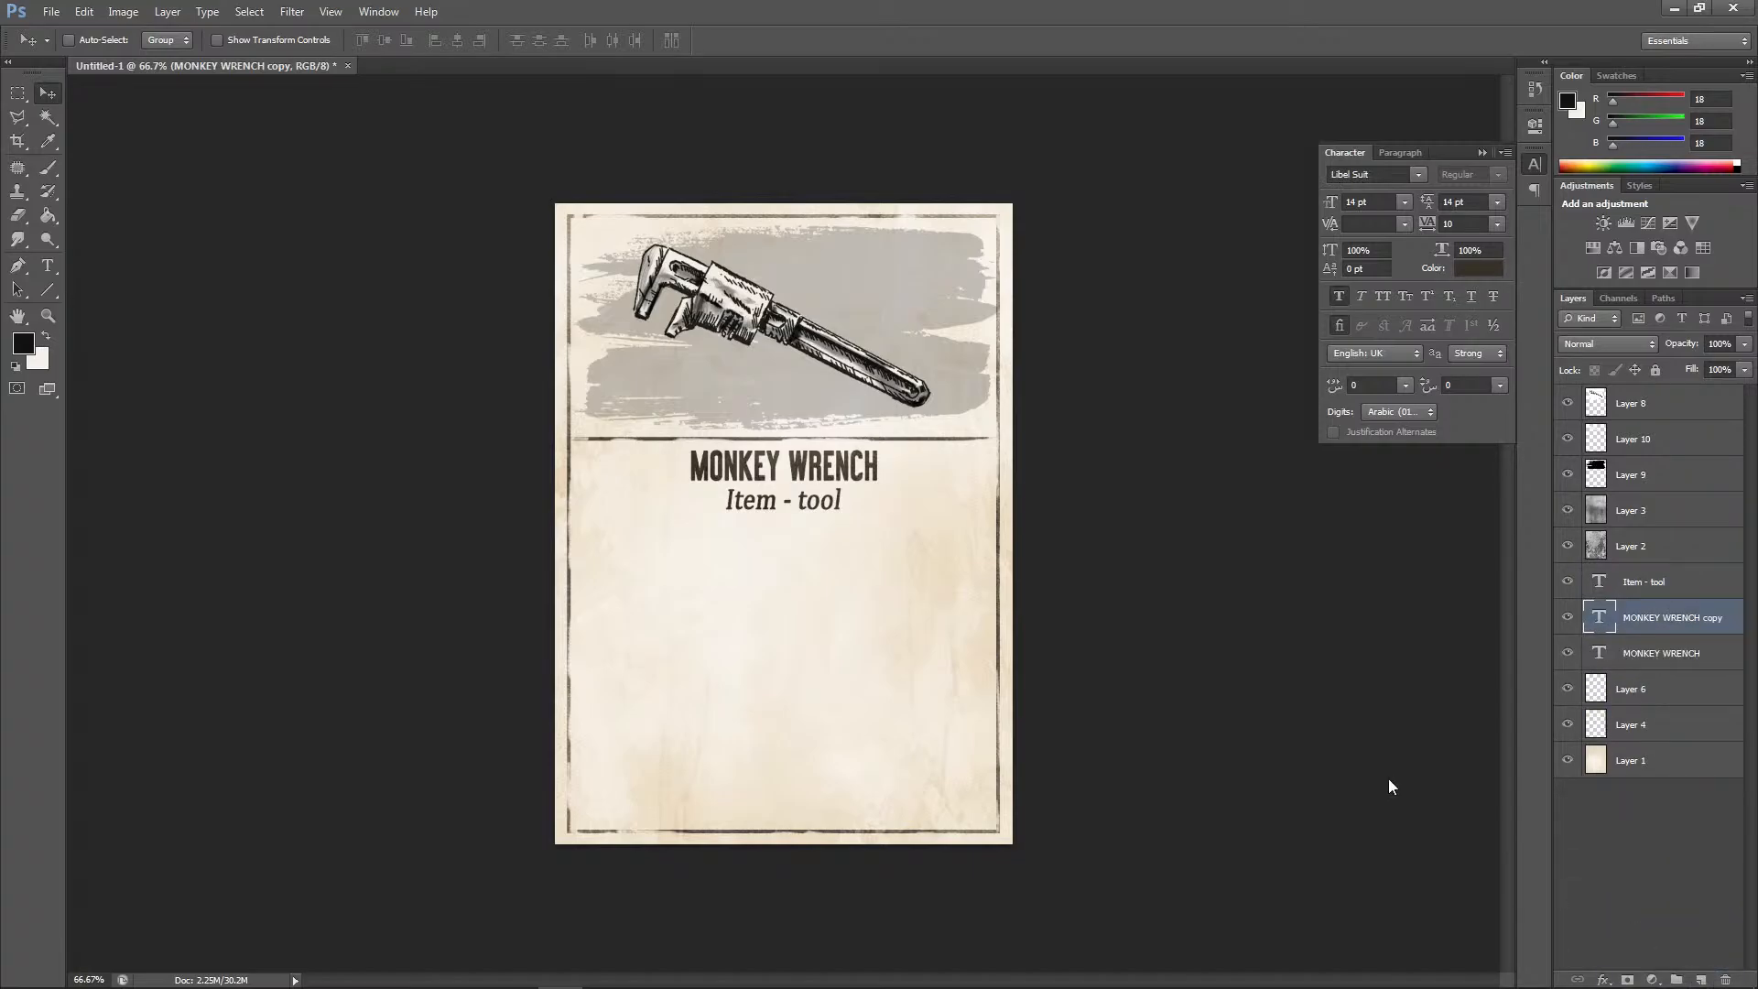
{"action": "key", "text": "shift+Down"}
{"action": "key", "text": "shift+Down"}
{"action": "key", "text": "shift+Down"}
{"action": "key", "text": "shift+Down"}
{"action": "key", "text": "shift+Down"}
{"action": "key", "text": "shift+Down"}
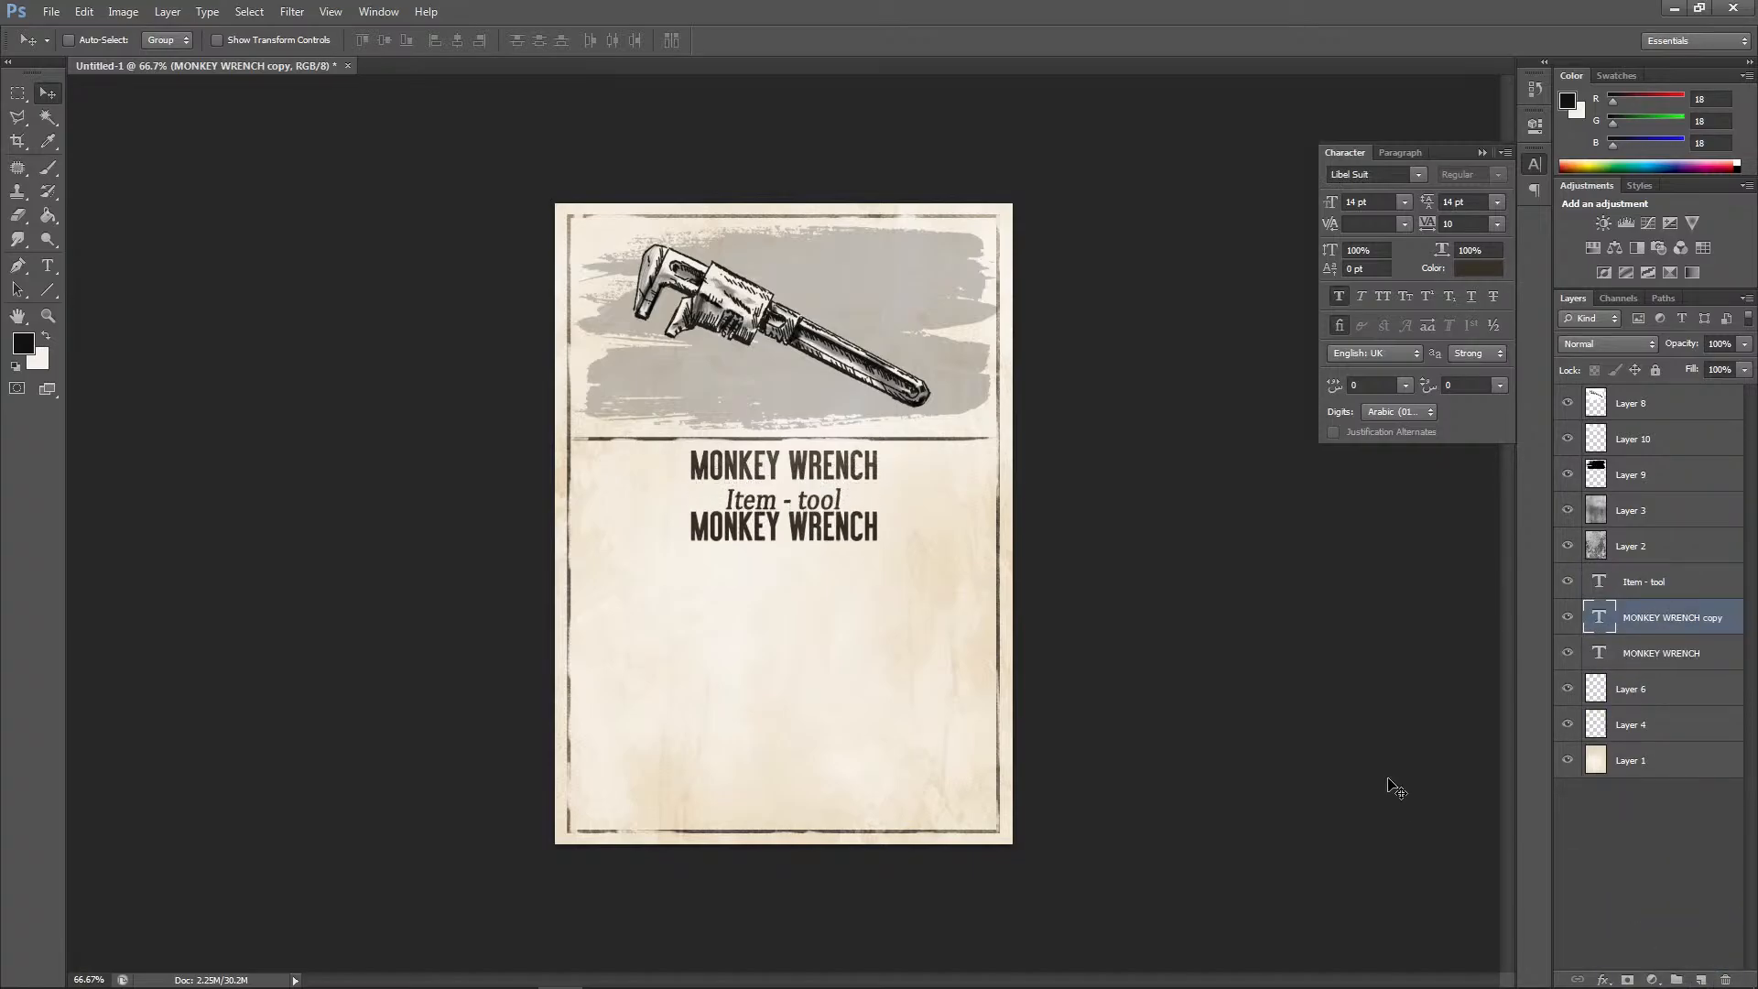
Replace the wording of the duplicated title with "To hit:" and commit the text
{"action": "double_click", "coordinate": [1600, 620]}
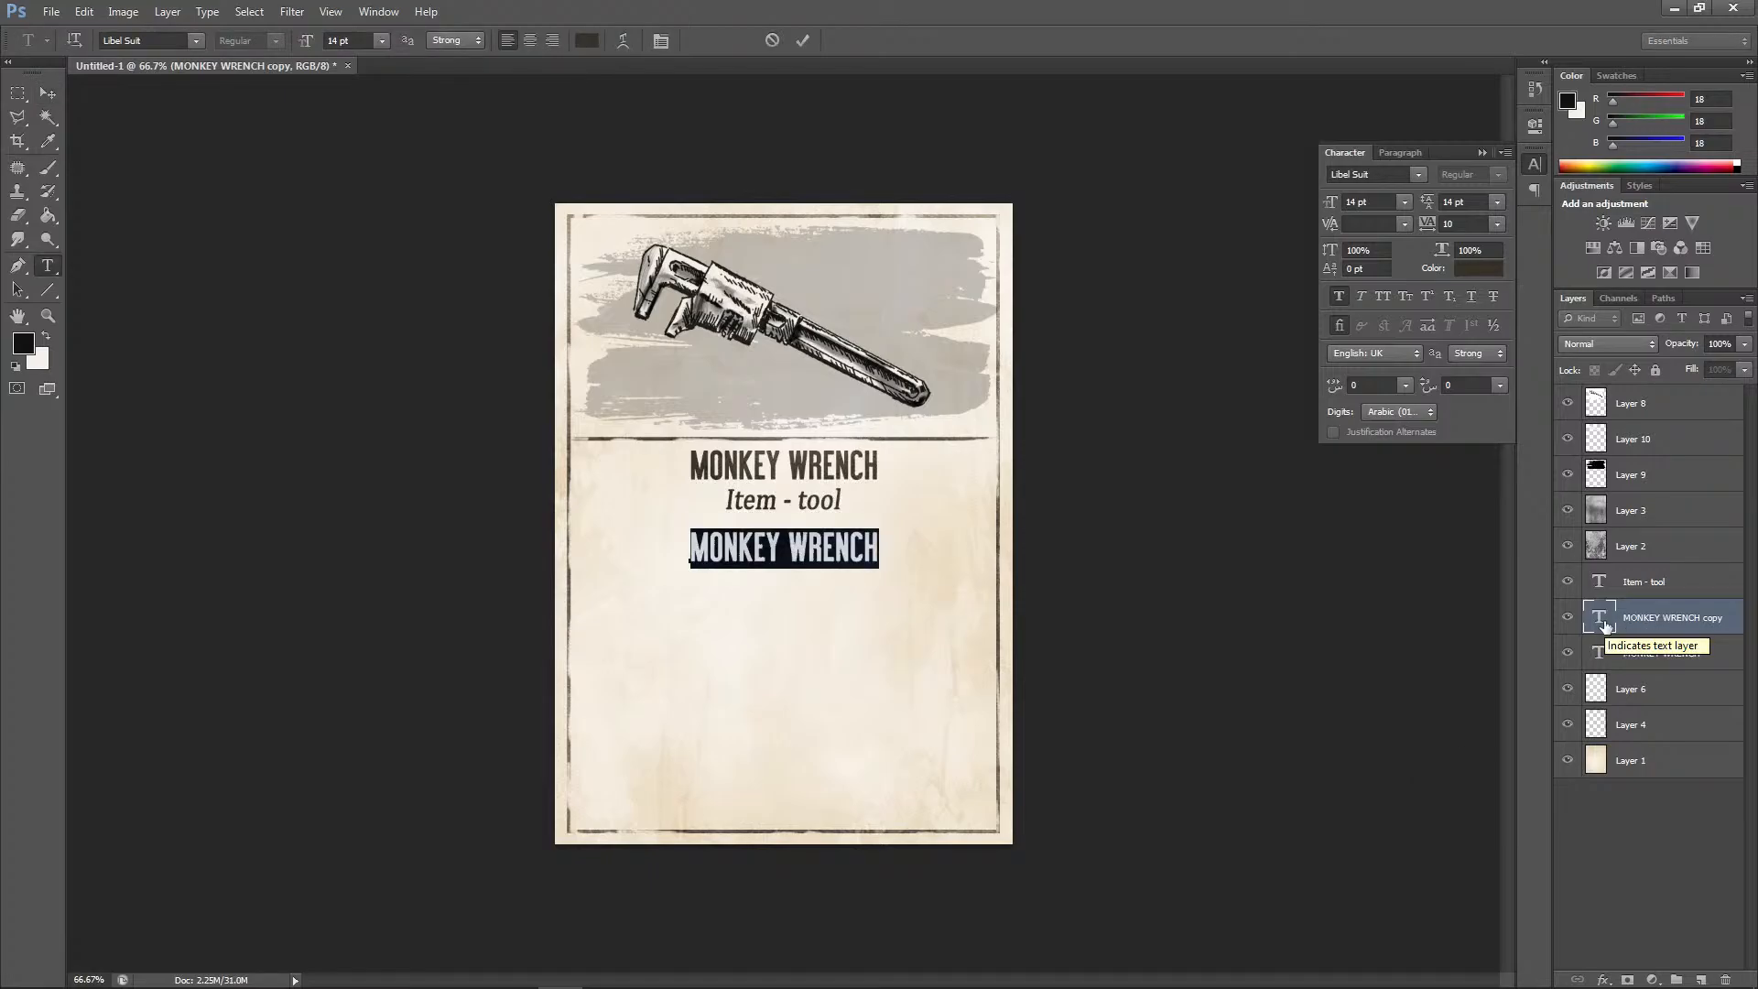
{"action": "type", "text": "t"}
{"action": "key", "text": "BackSpace"}
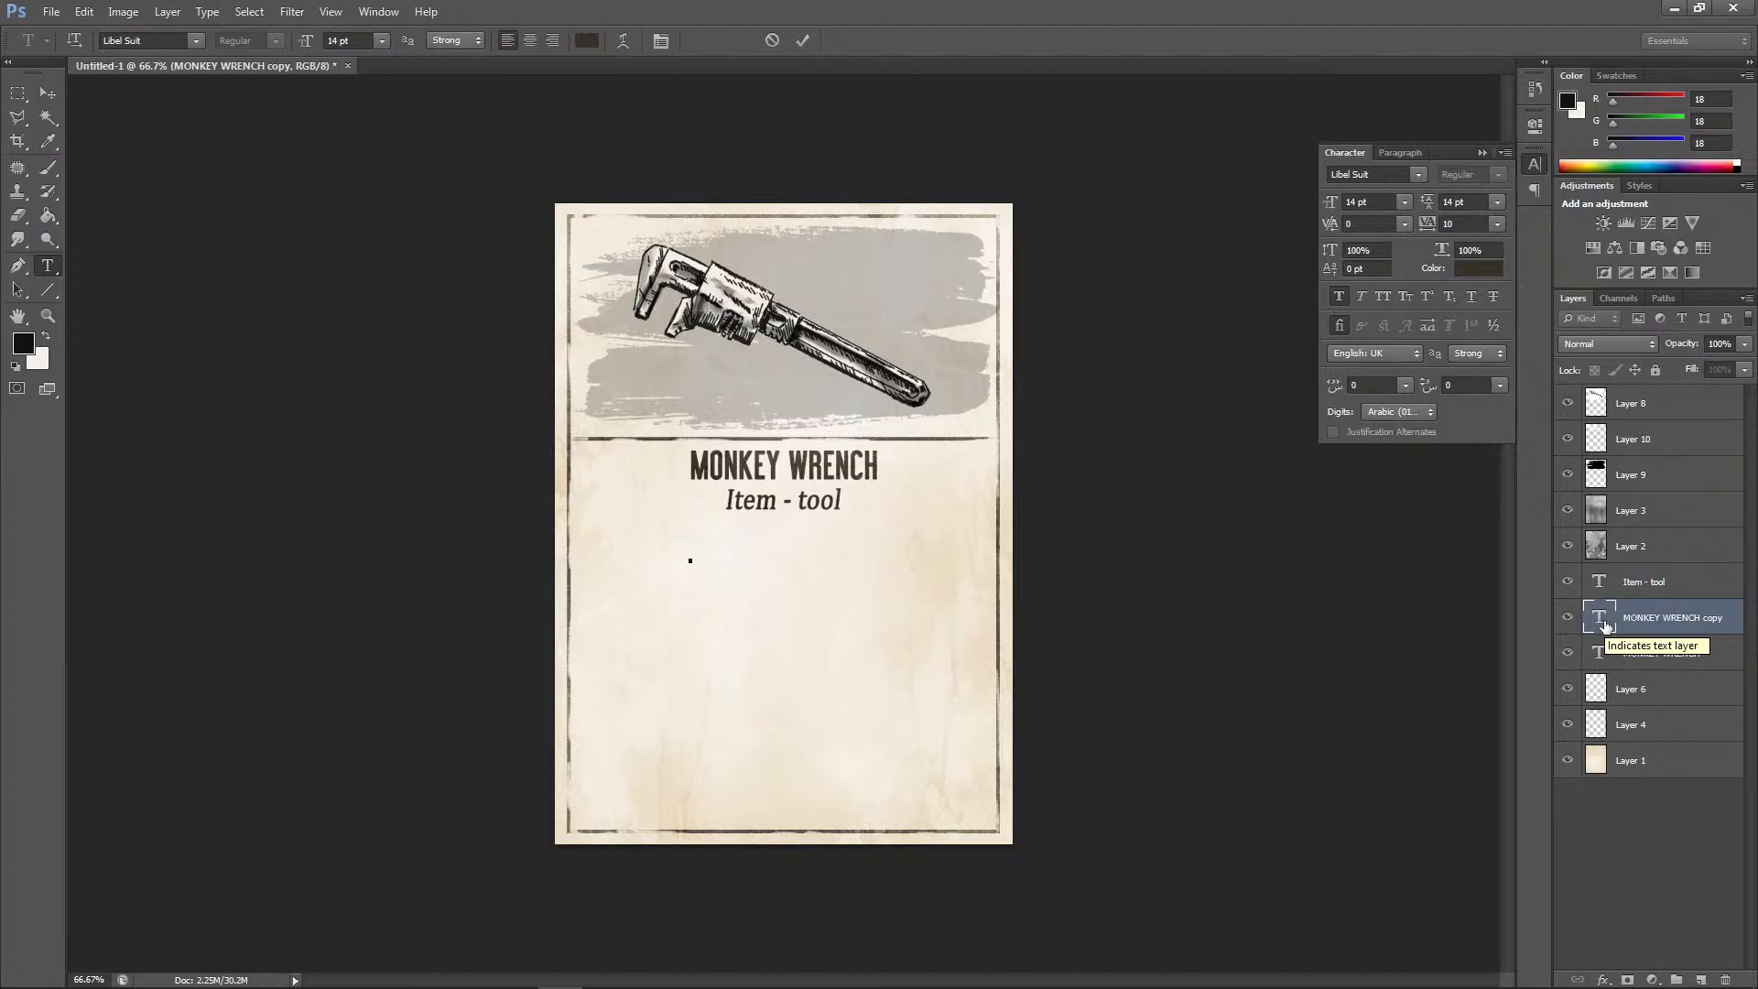
{"action": "type", "text": "To hit:"}
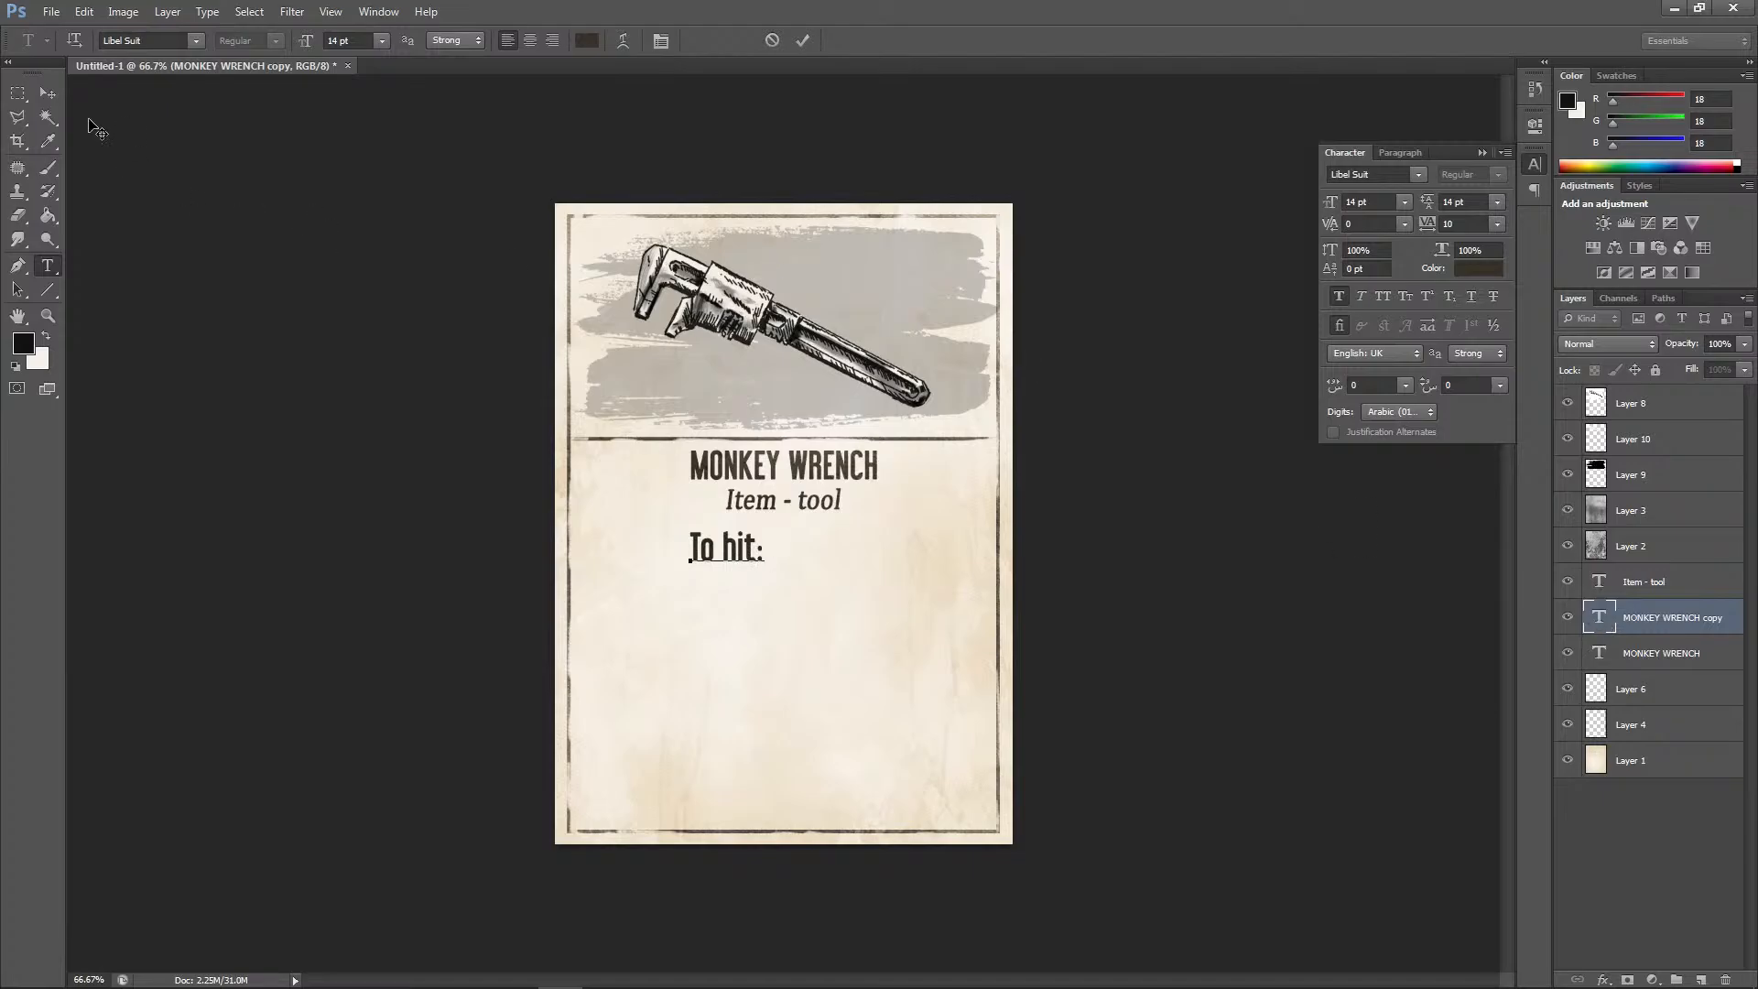
{"action": "left_click", "coordinate": [50, 94]}
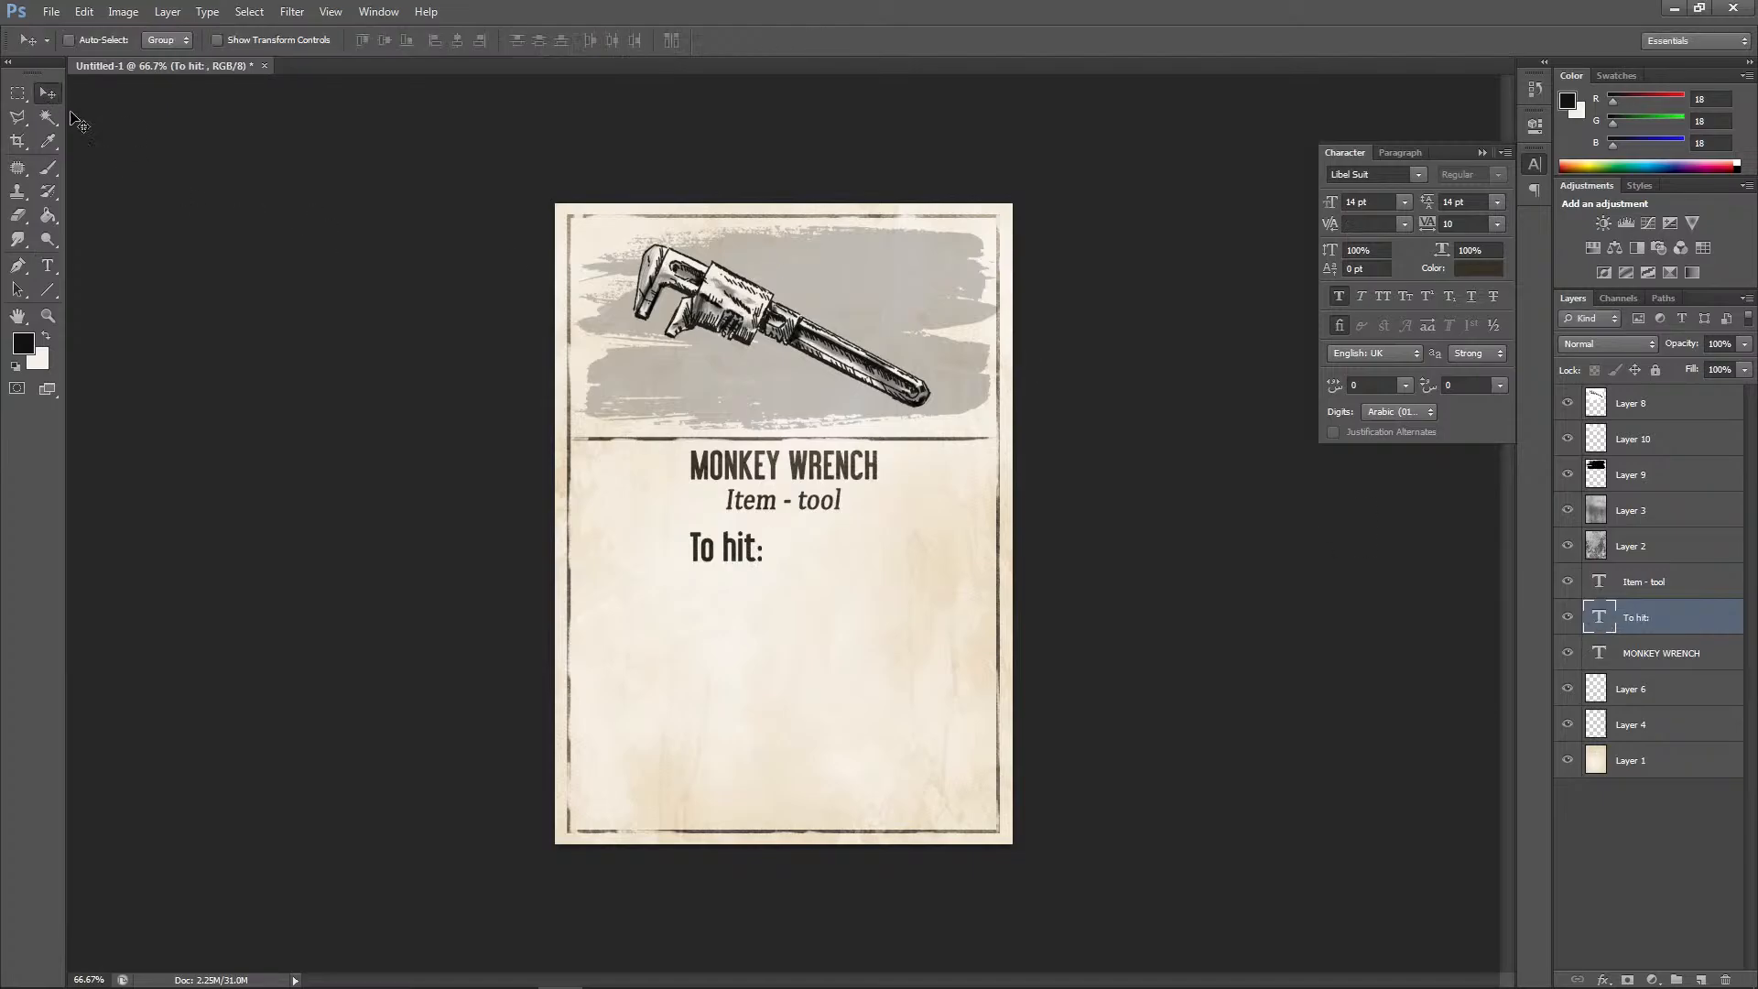
Try Terminal Greek 737 (437G) as the font of the "To hit:" text
{"action": "double_click", "coordinate": [1600, 617]}
{"action": "left_click", "coordinate": [196, 40]}
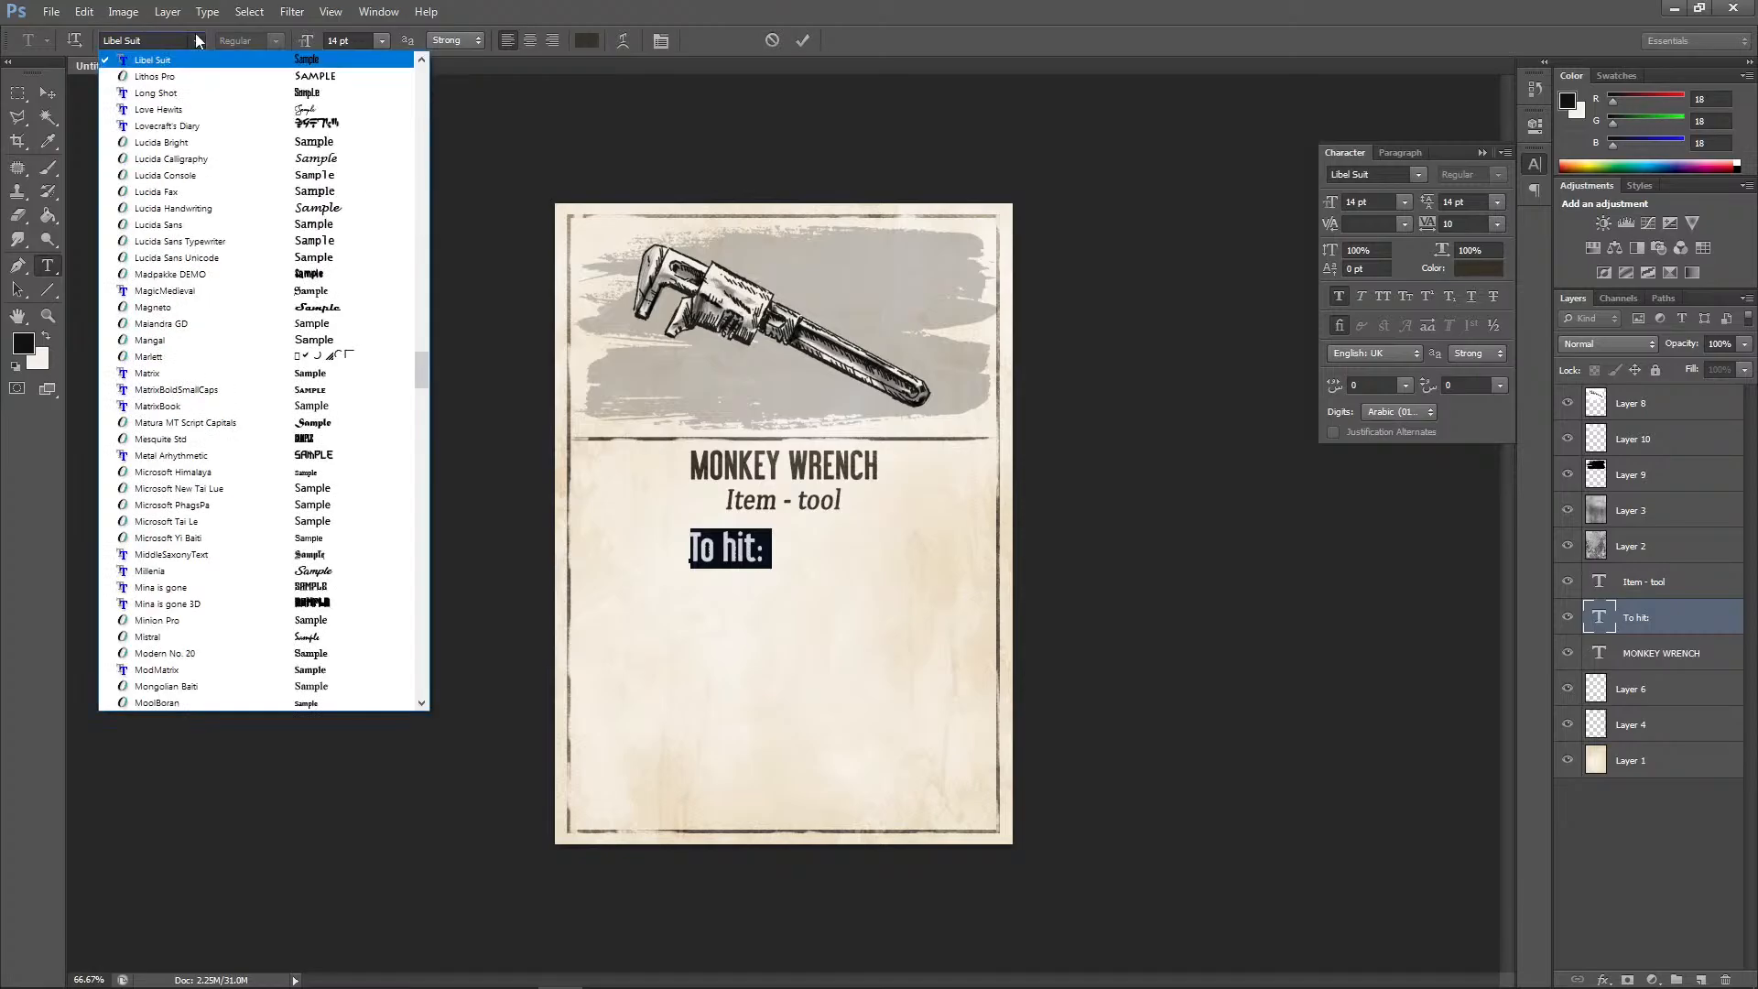
{"action": "left_click_drag", "start_coordinate": [430, 359], "coordinate": [432, 506]}
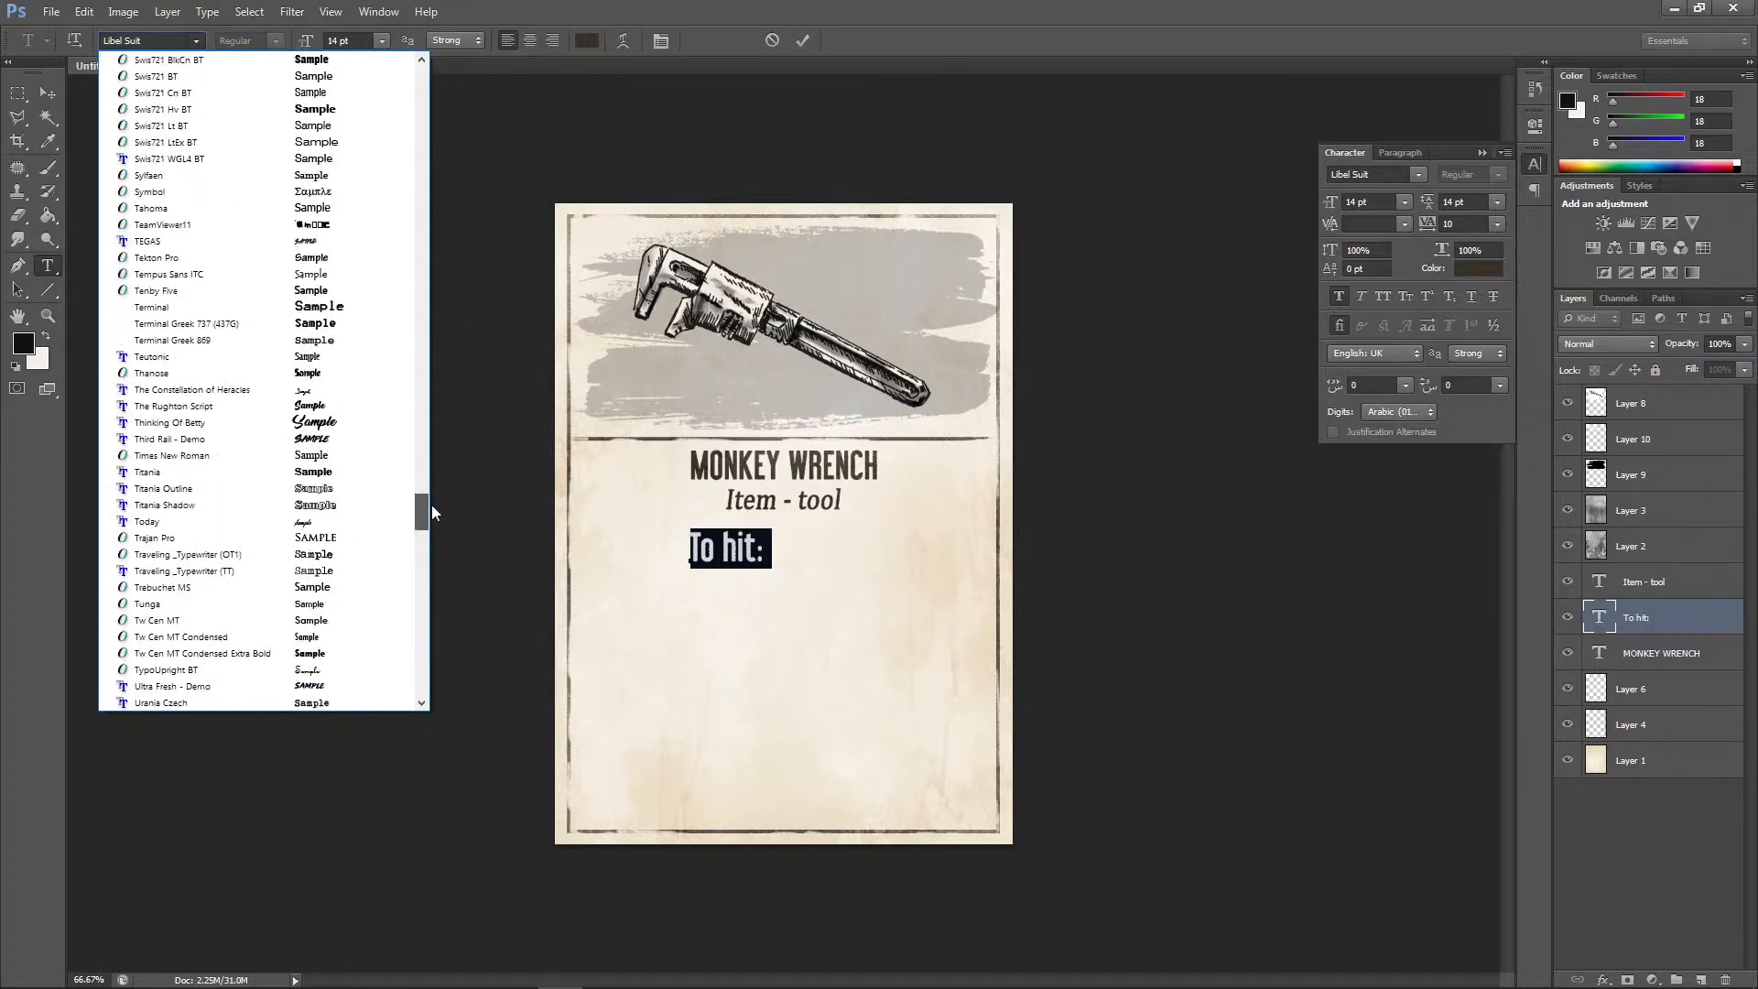
{"action": "left_click", "coordinate": [340, 339]}
Set the font of the "To hit:" text to Arimo
{"action": "left_click", "coordinate": [196, 41]}
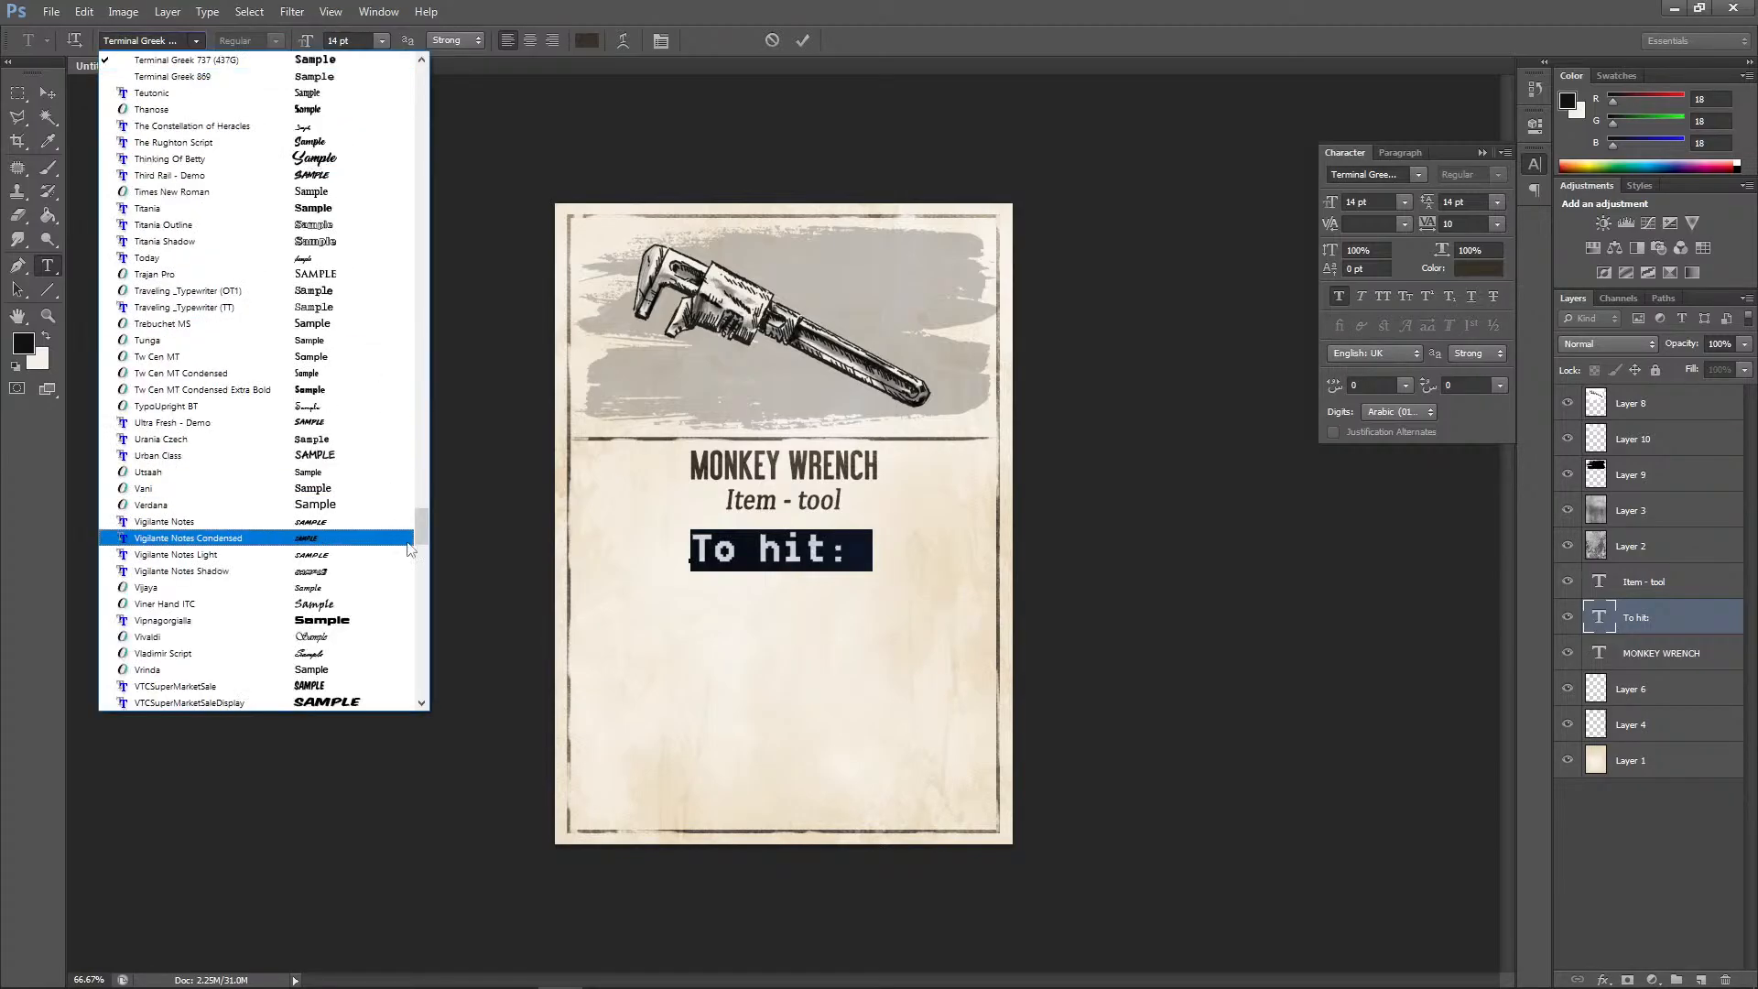
{"action": "left_click_drag", "start_coordinate": [423, 677], "coordinate": [423, 87]}
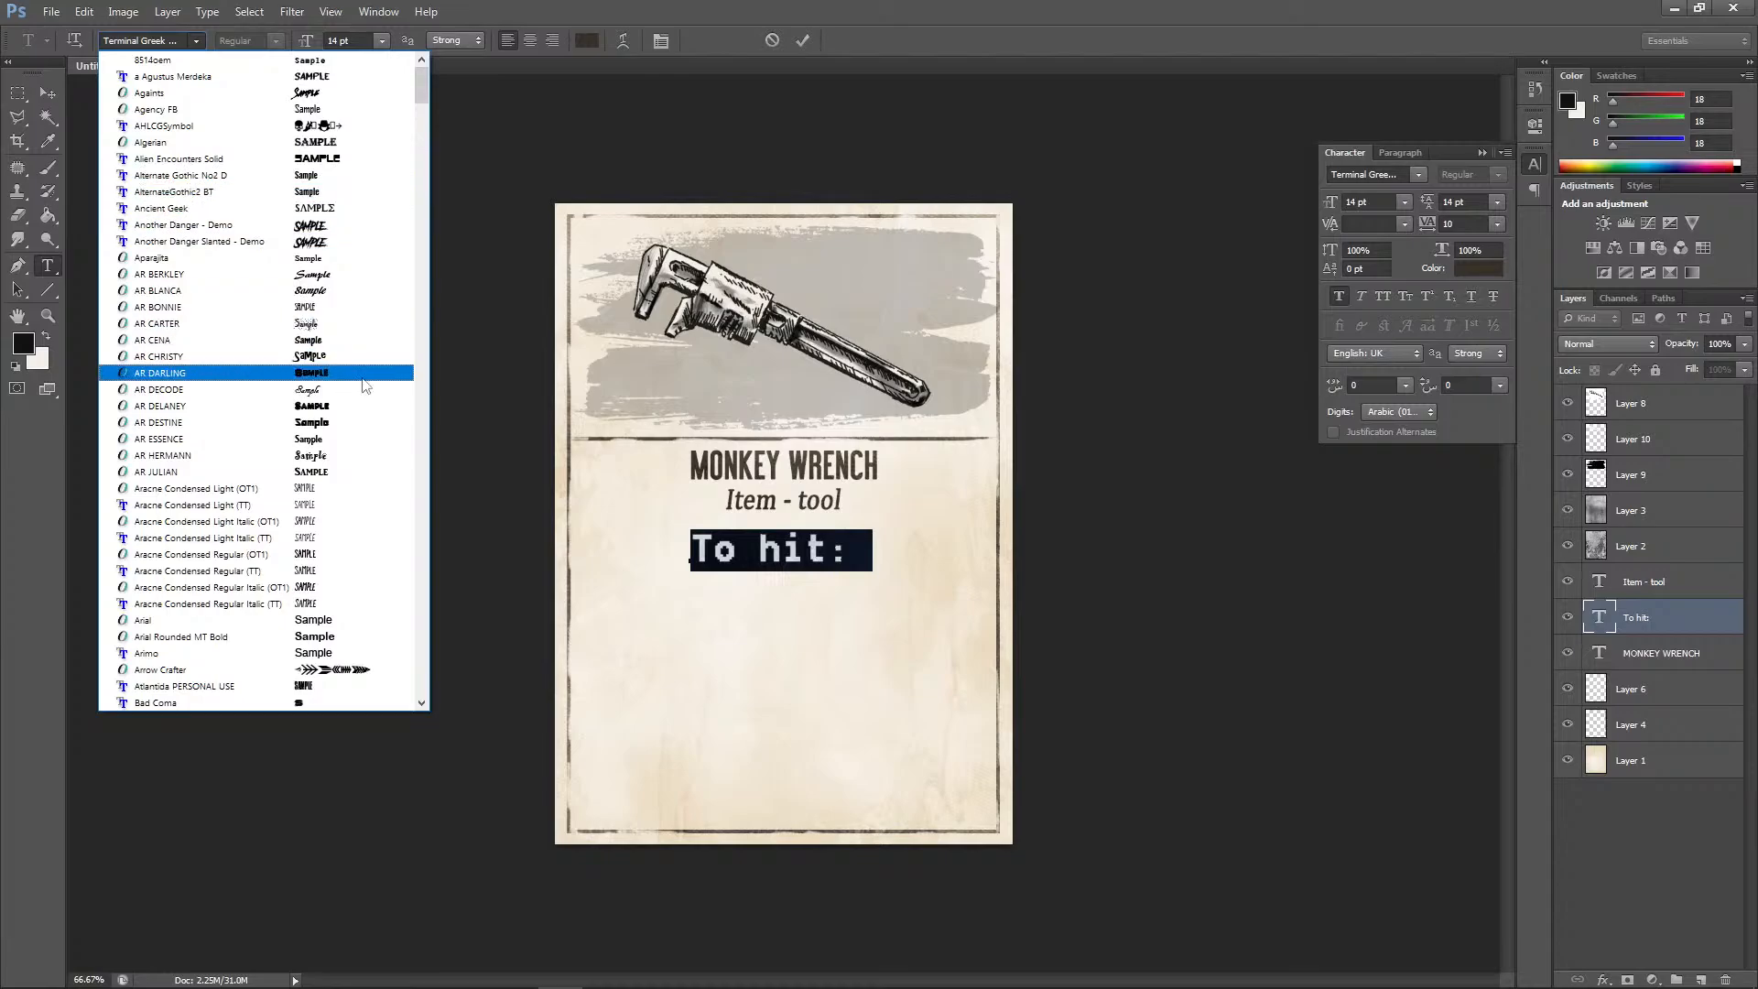
{"action": "scroll", "coordinate": [364, 385], "scroll_direction": "down", "scroll_amount": 5}
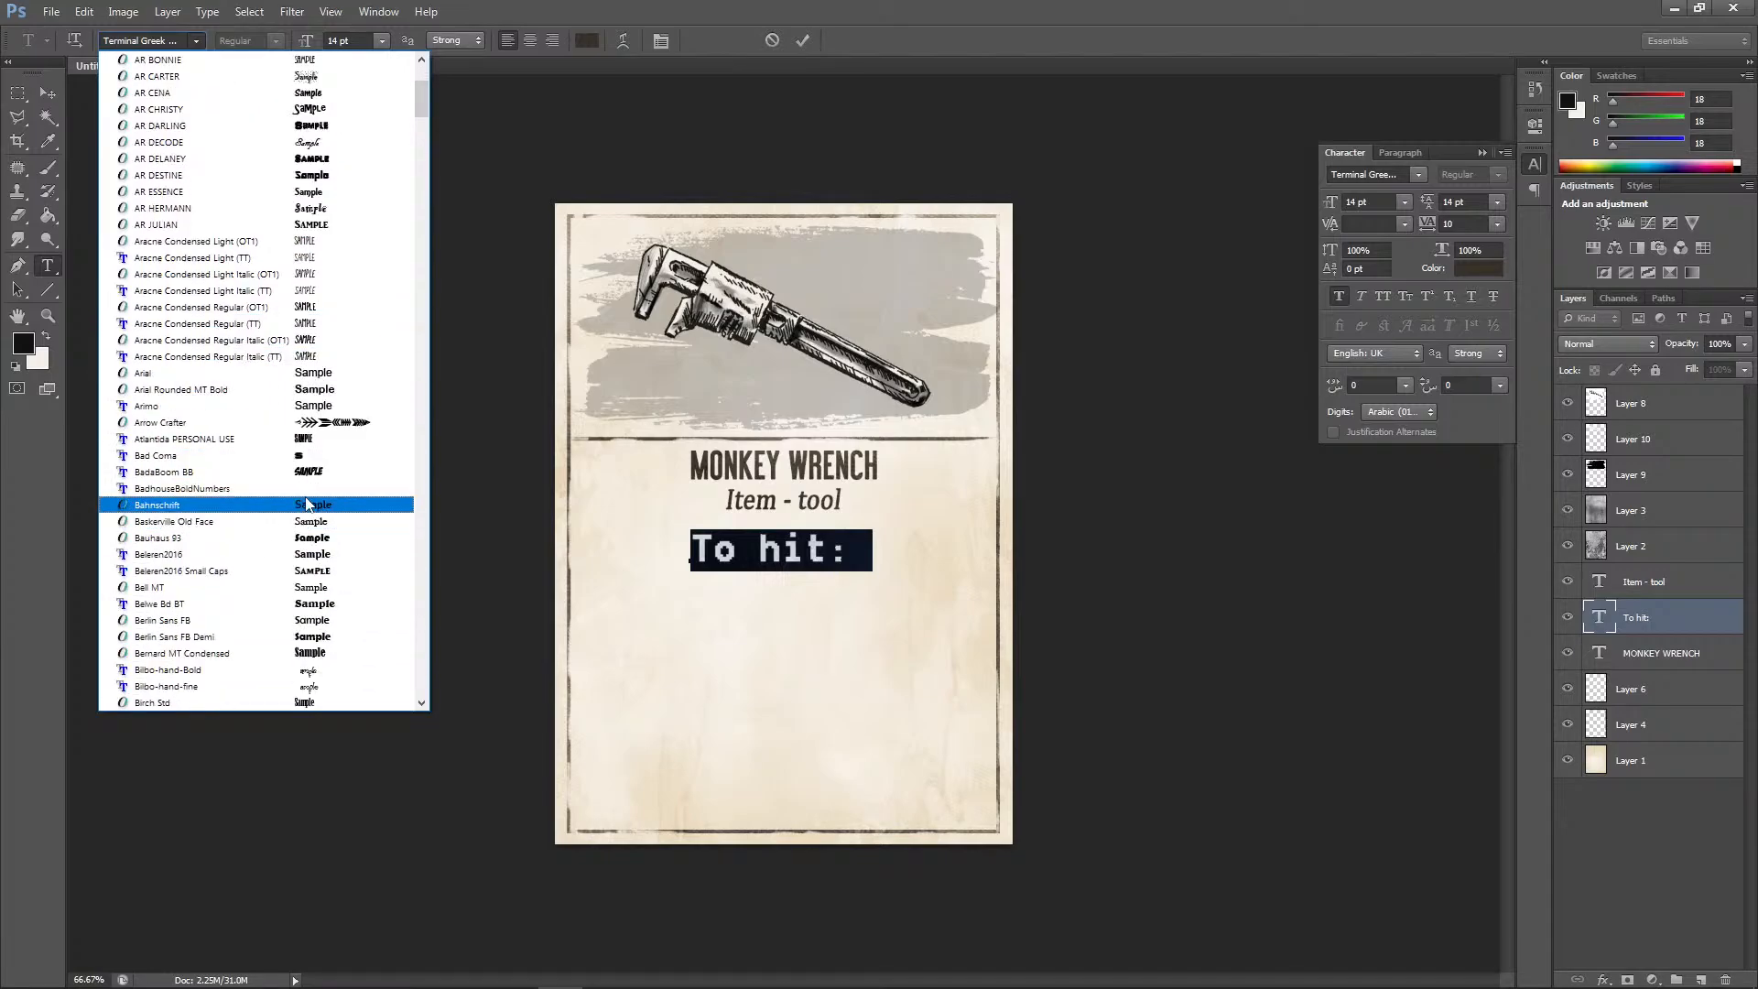
{"action": "left_click", "coordinate": [341, 406]}
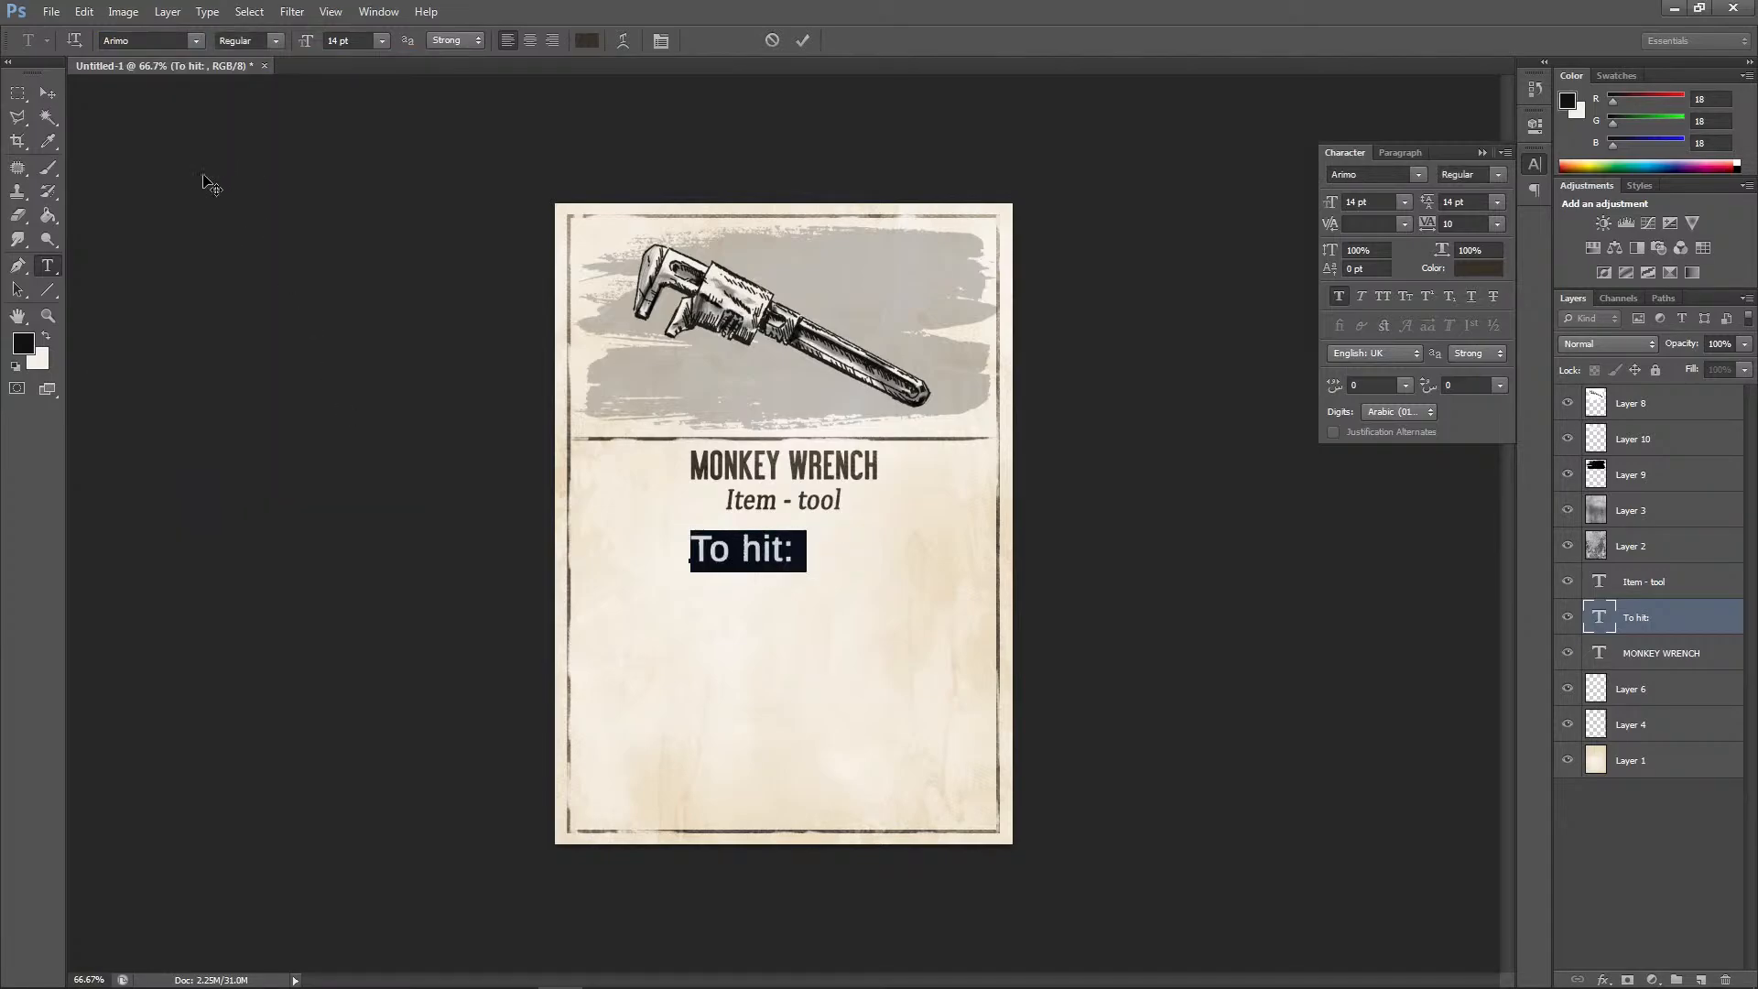
Try Bernard MT Condensed as the font of the "To hit:" text
{"action": "left_click", "coordinate": [48, 92]}
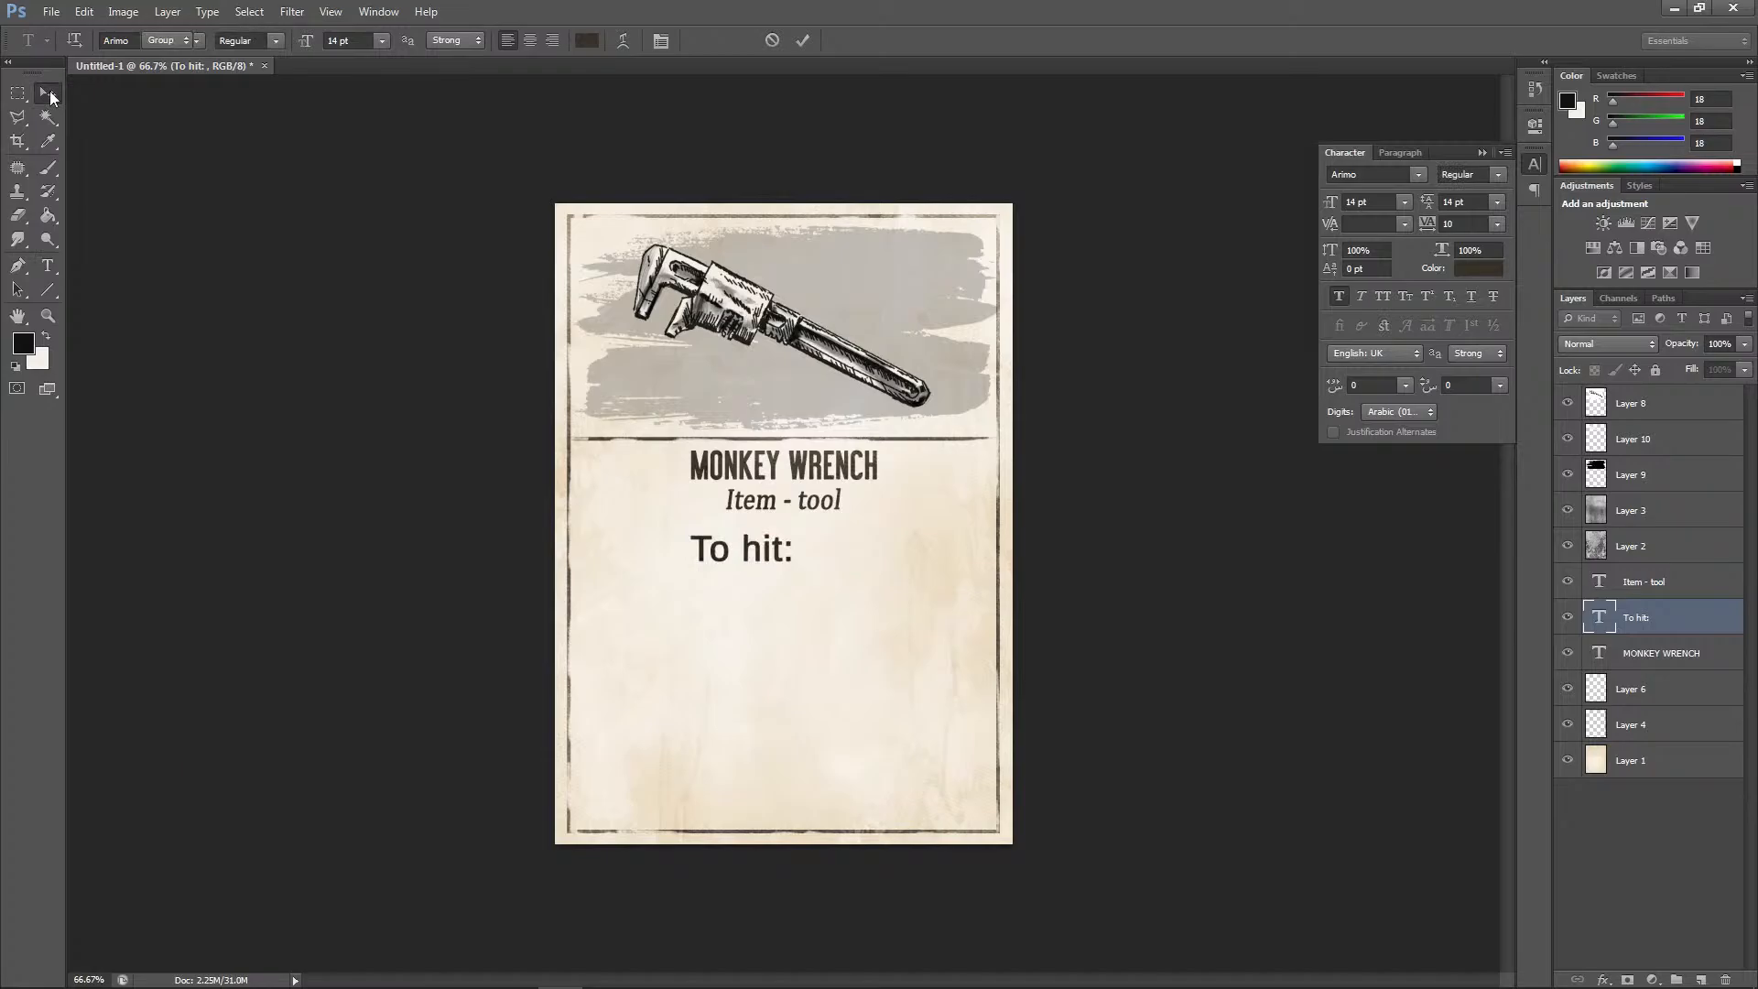
{"action": "double_click", "coordinate": [1599, 619]}
{"action": "left_click", "coordinate": [196, 41]}
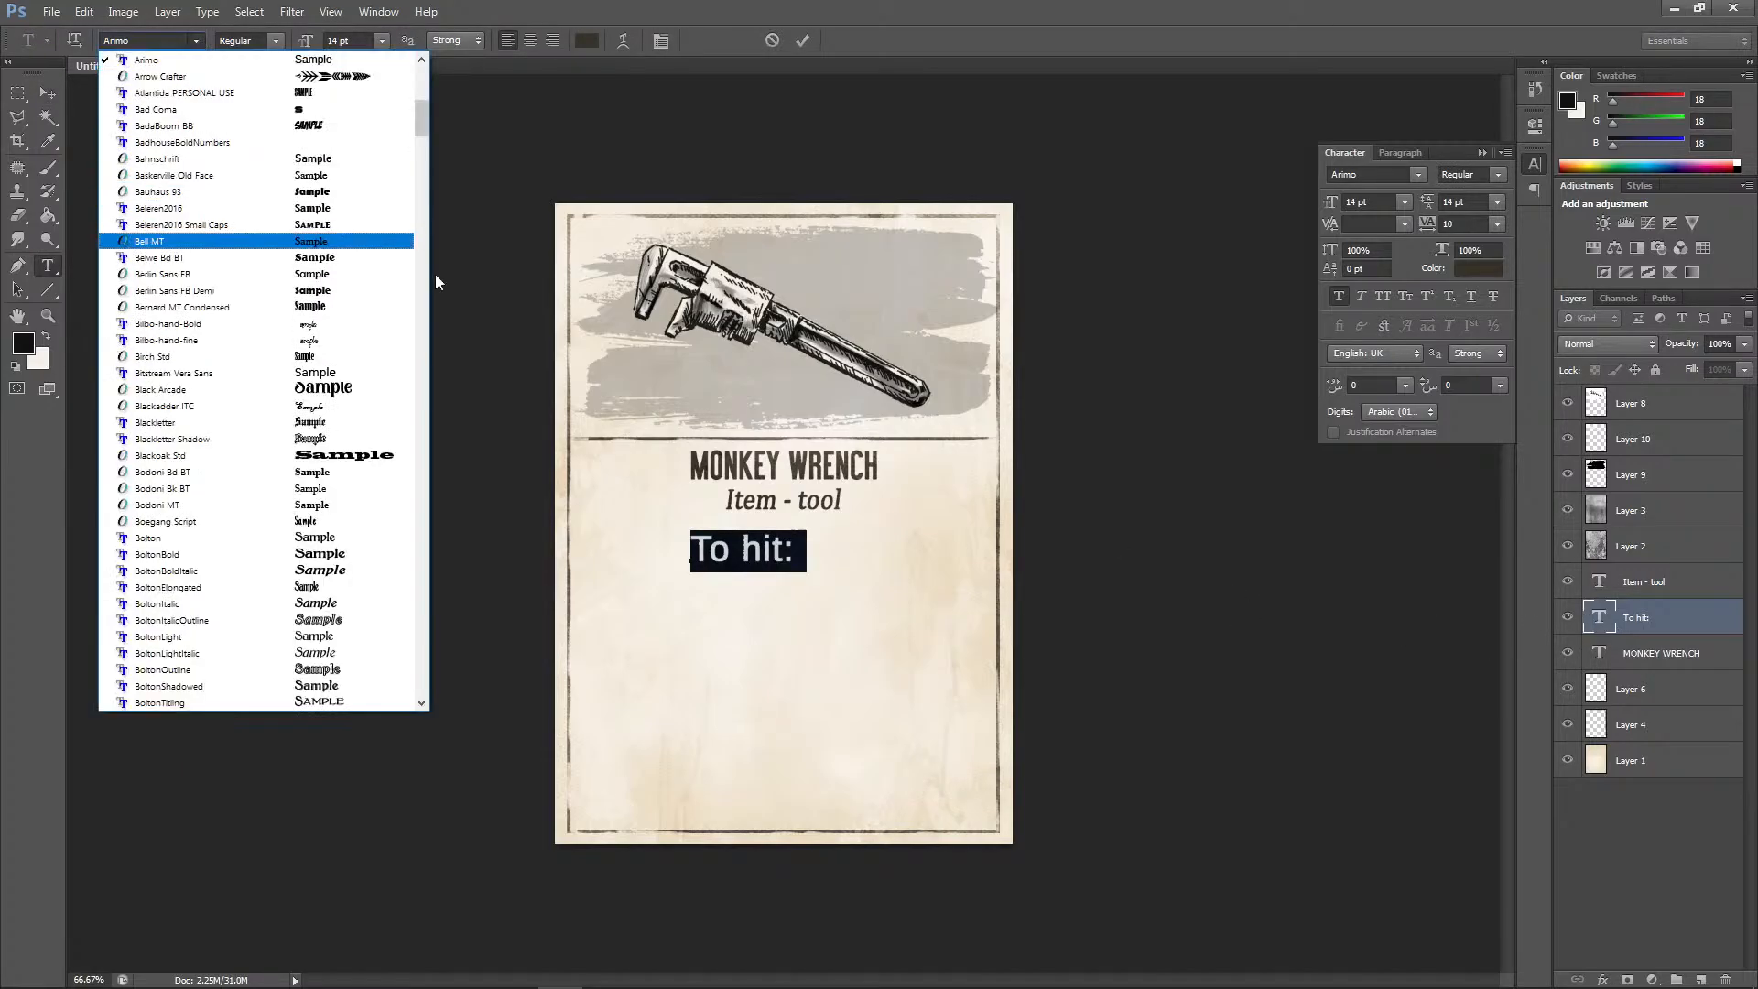
{"action": "left_click", "coordinate": [335, 307]}
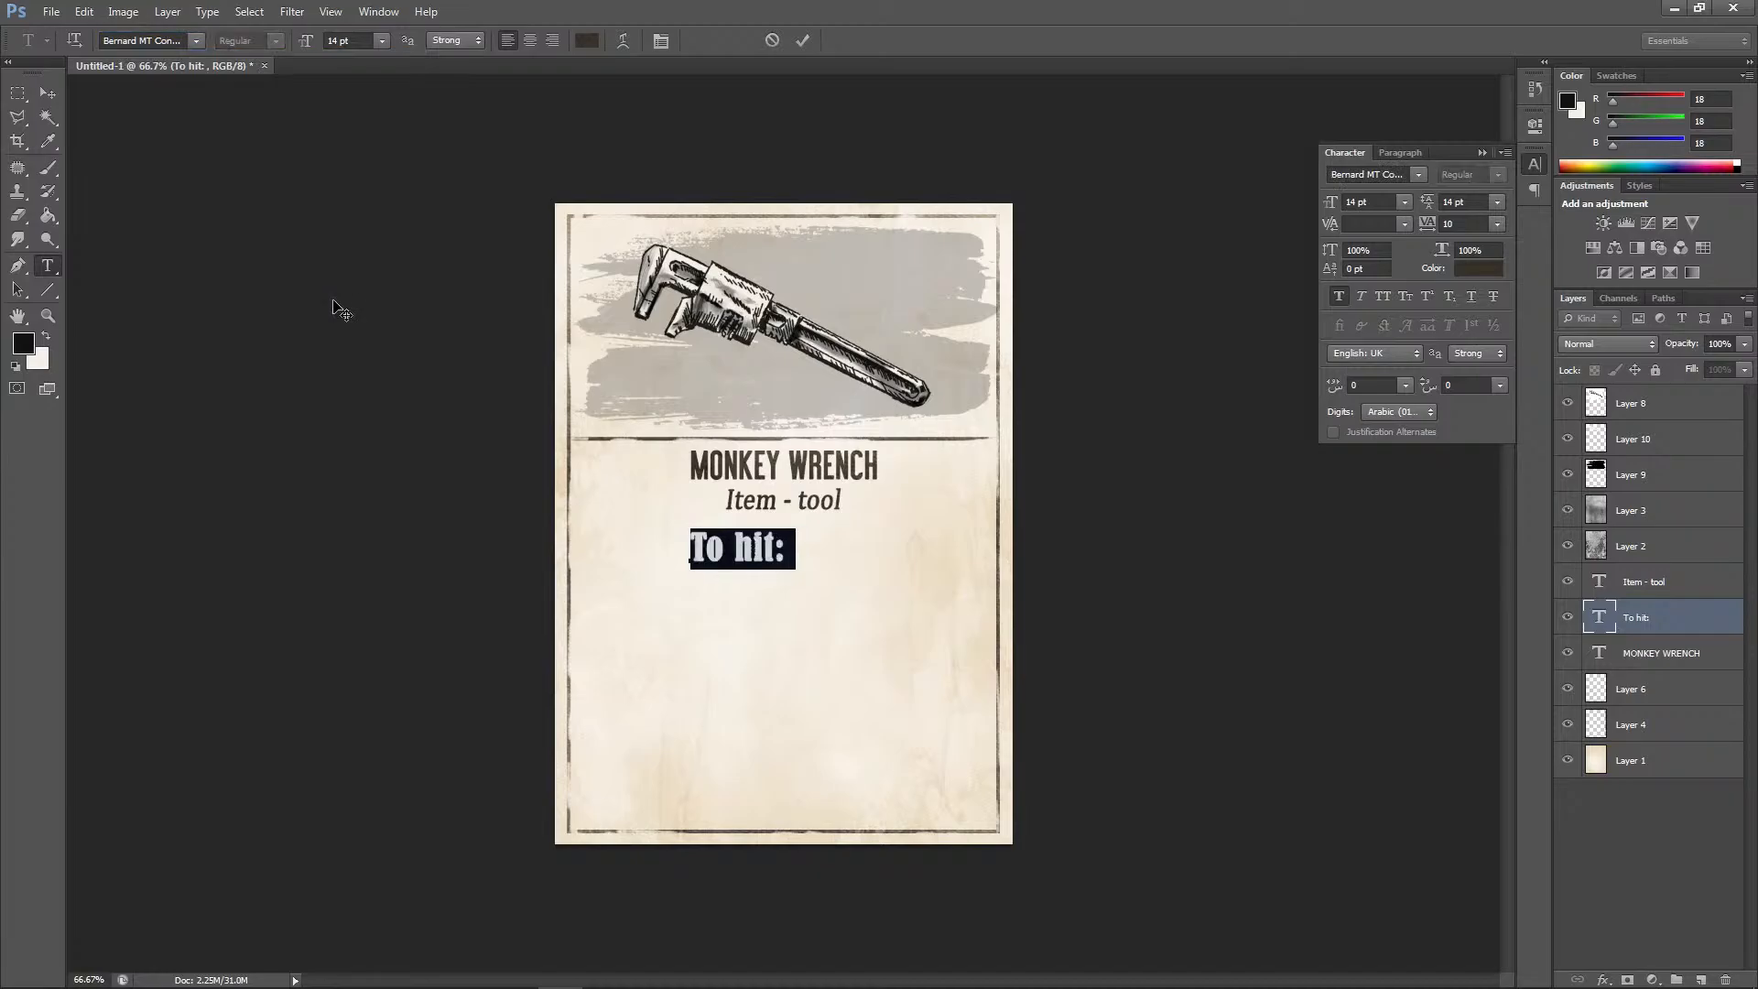
Try Californian FB as the font of the "To hit:" text and commit it
{"action": "left_click", "coordinate": [196, 41]}
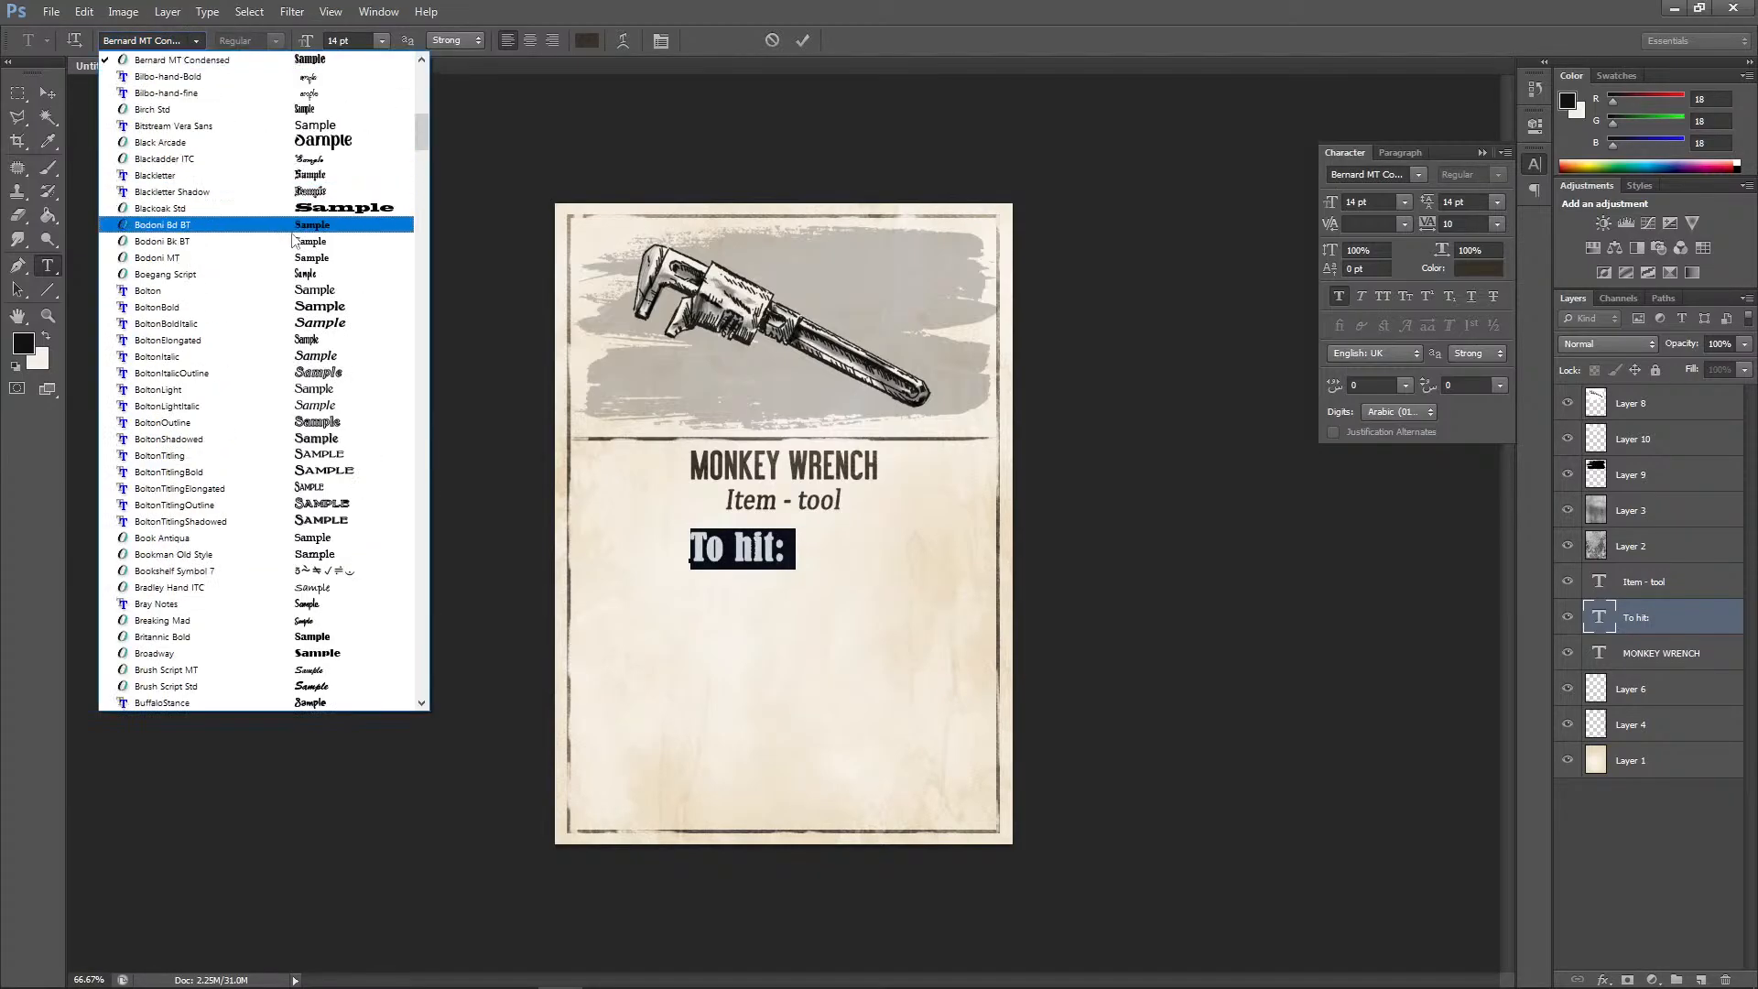
{"action": "scroll", "coordinate": [348, 320], "scroll_direction": "down", "scroll_amount": 5}
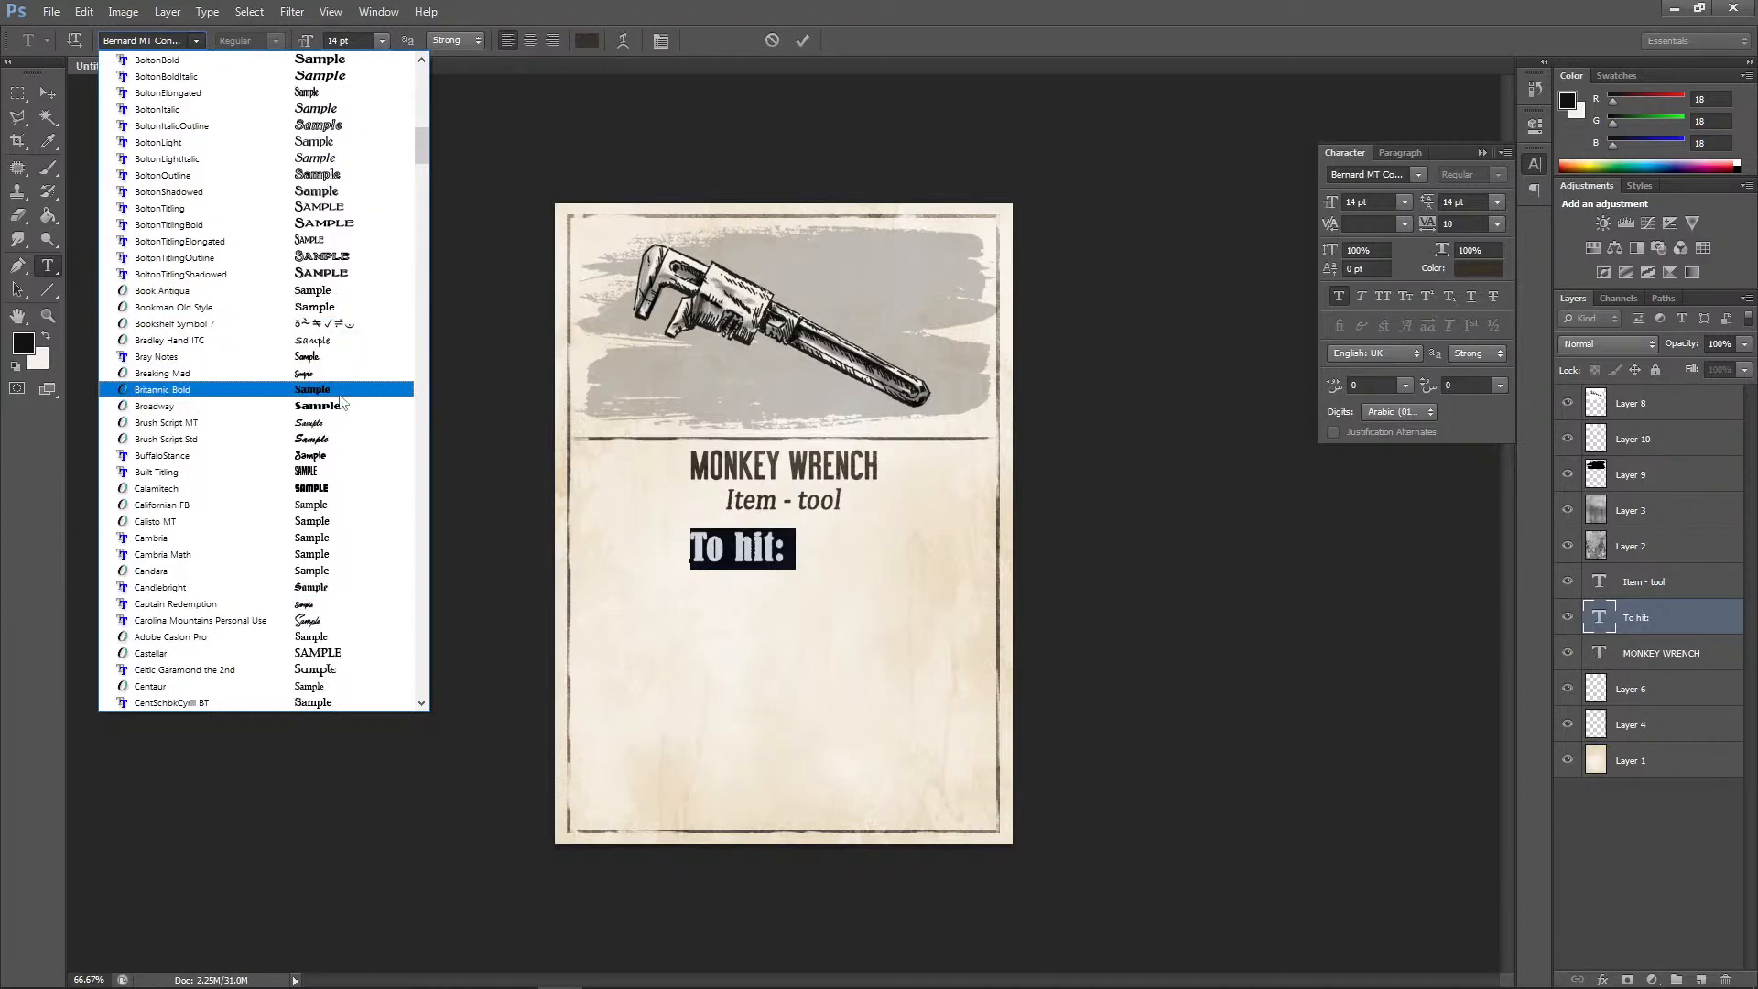
{"action": "scroll", "coordinate": [364, 405], "scroll_direction": "down", "scroll_amount": 3}
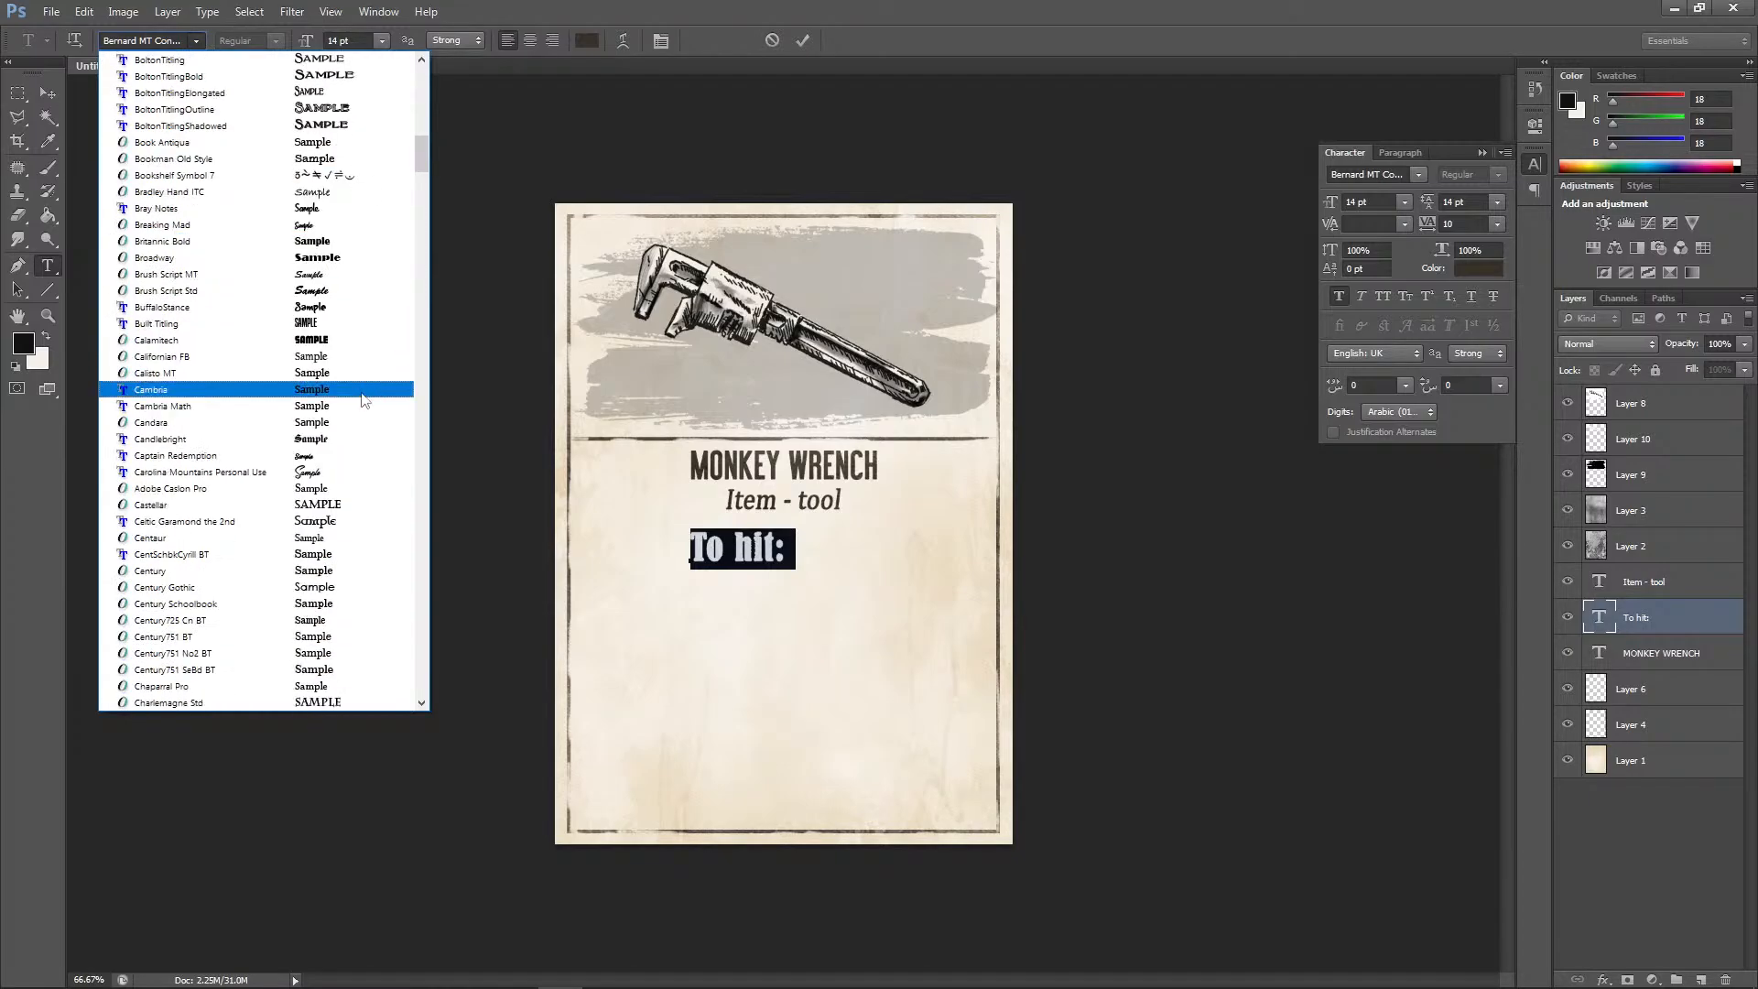
{"action": "left_click", "coordinate": [316, 355]}
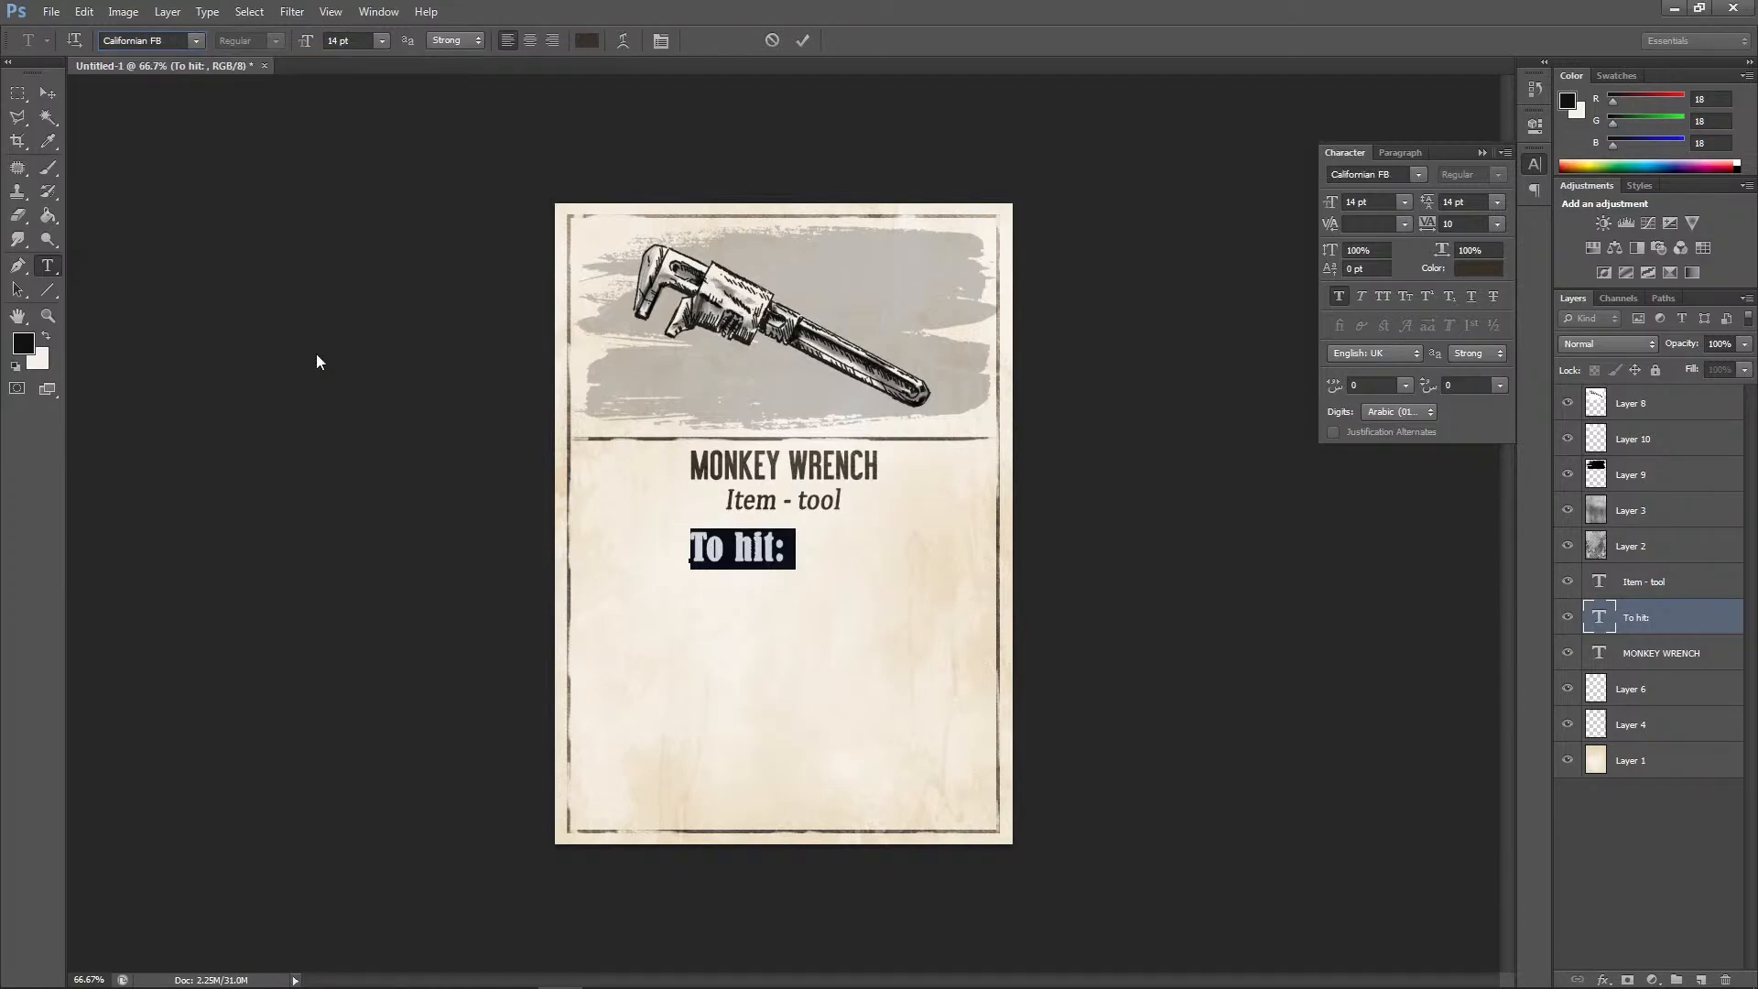
{"action": "left_click", "coordinate": [47, 93]}
Browse further through the fonts and try Exotc350 DmBd BT on the "To hit:" text
{"action": "double_click", "coordinate": [1598, 617]}
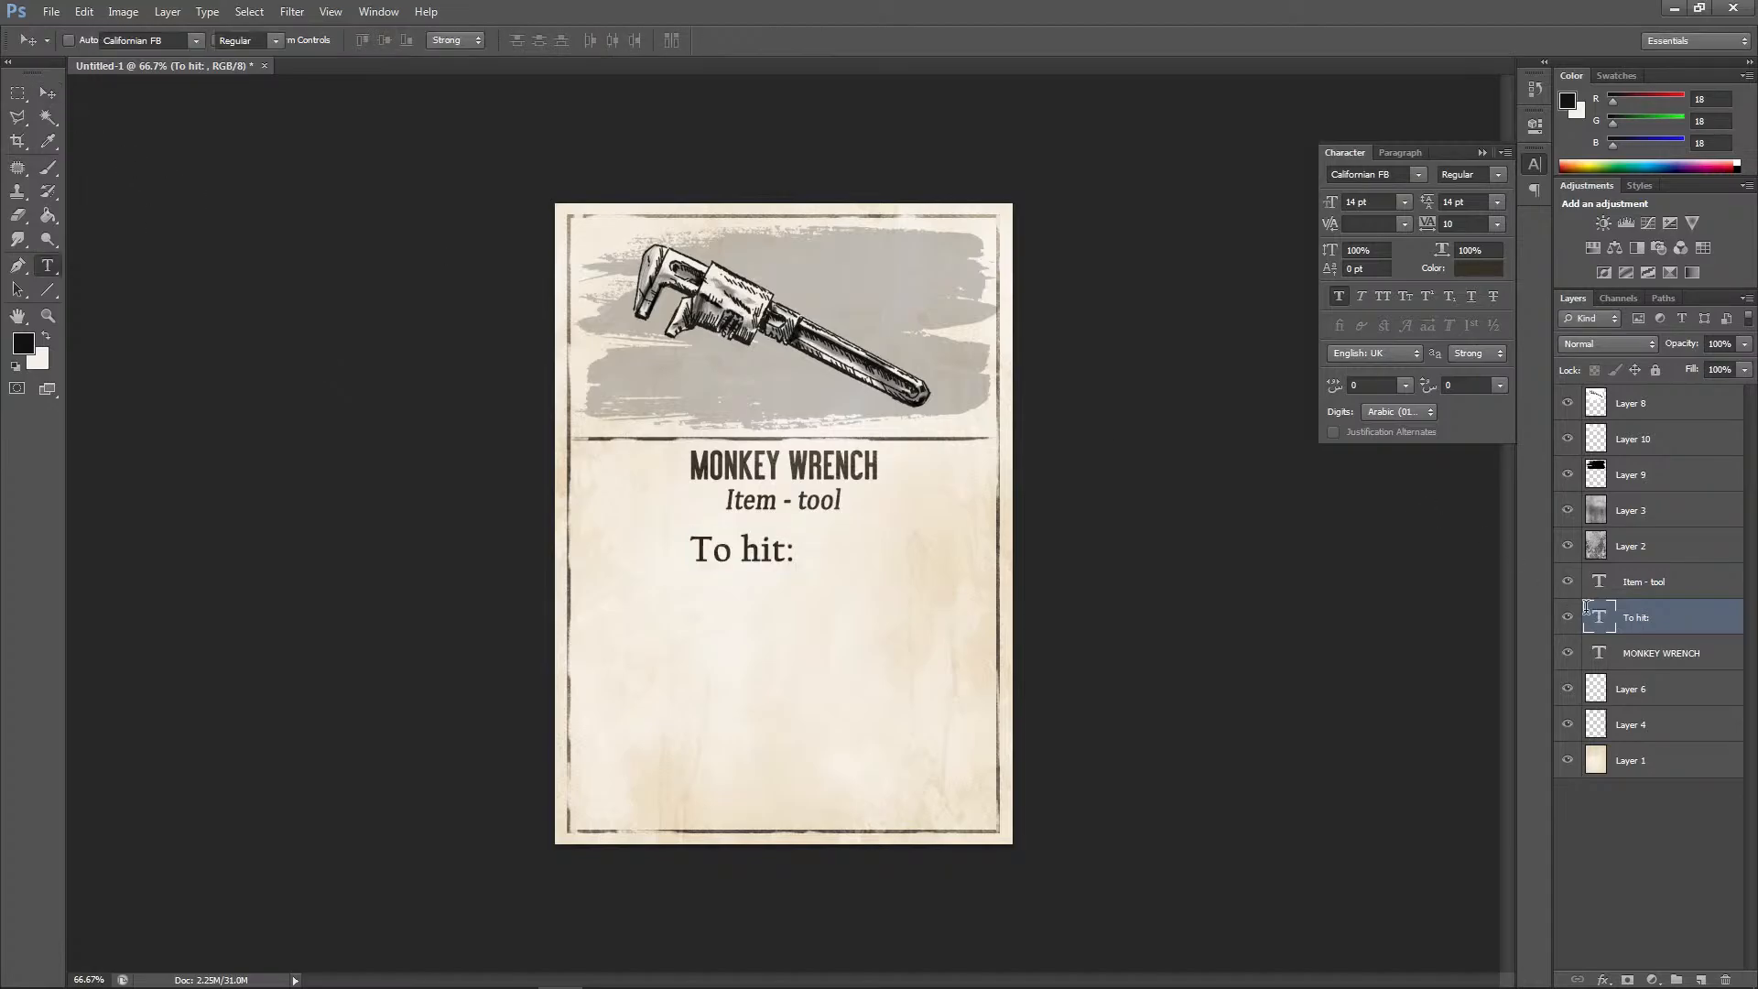
{"action": "left_click", "coordinate": [195, 41]}
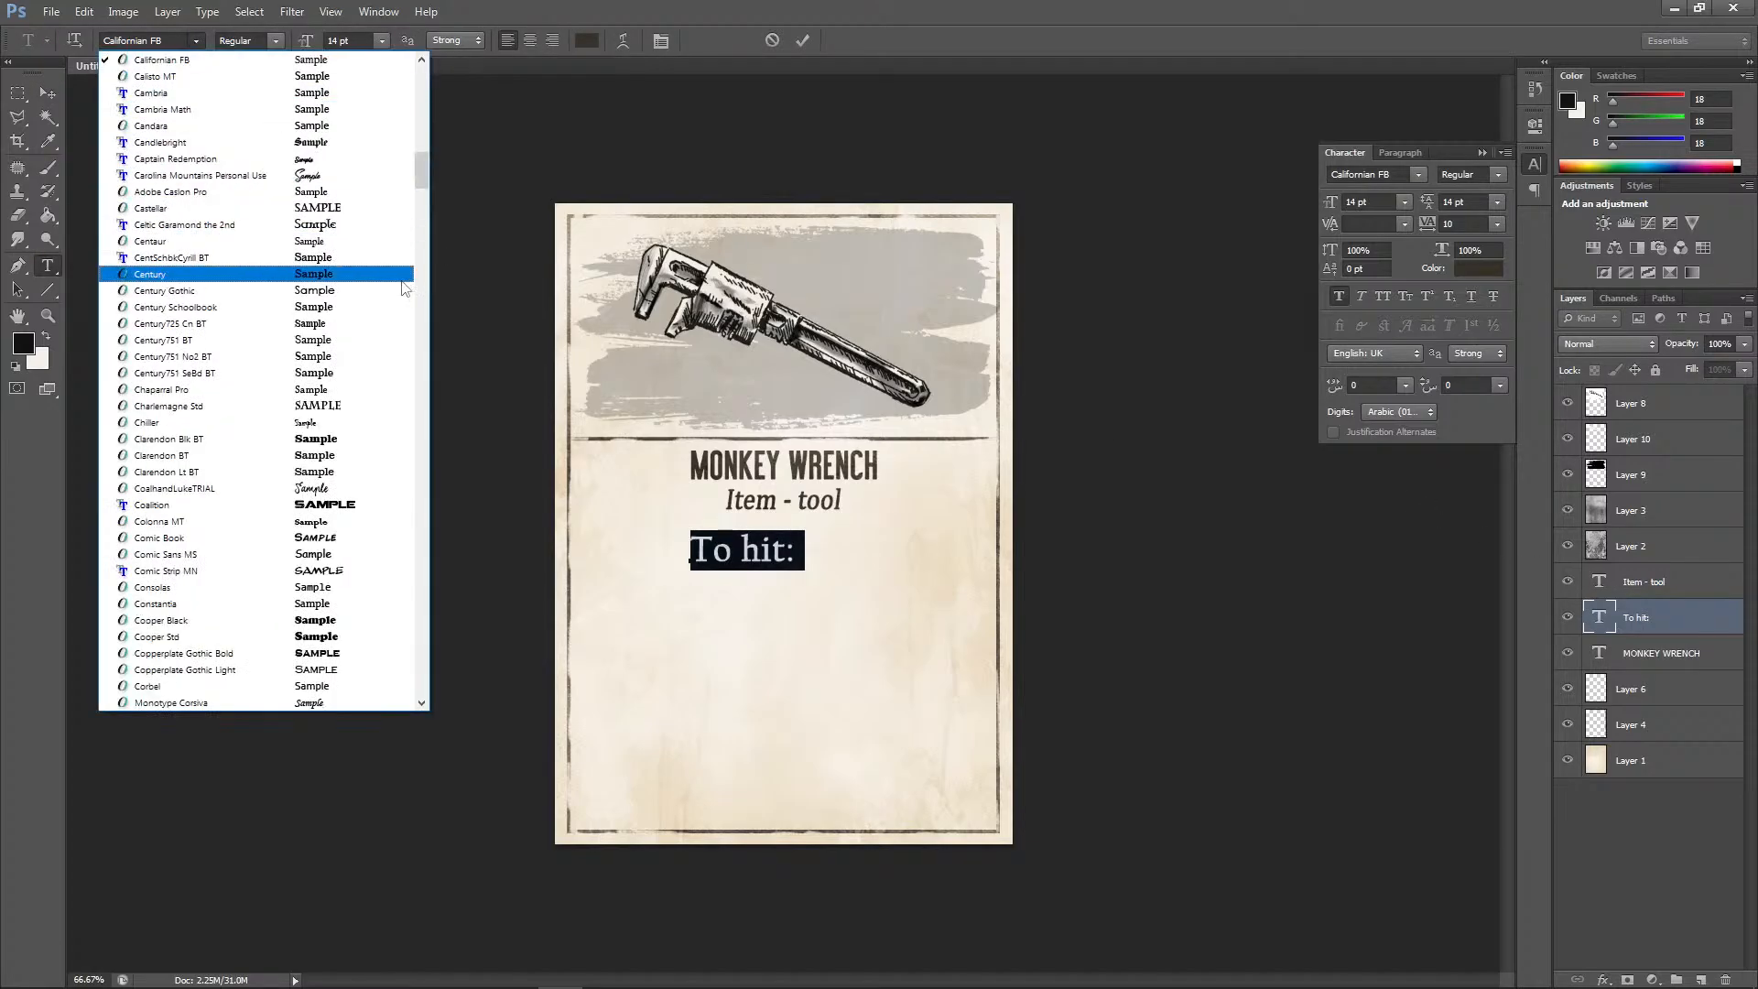
{"action": "scroll", "coordinate": [400, 290], "scroll_direction": "down", "scroll_amount": 5}
{"action": "scroll", "coordinate": [399, 289], "scroll_direction": "down", "scroll_amount": 2}
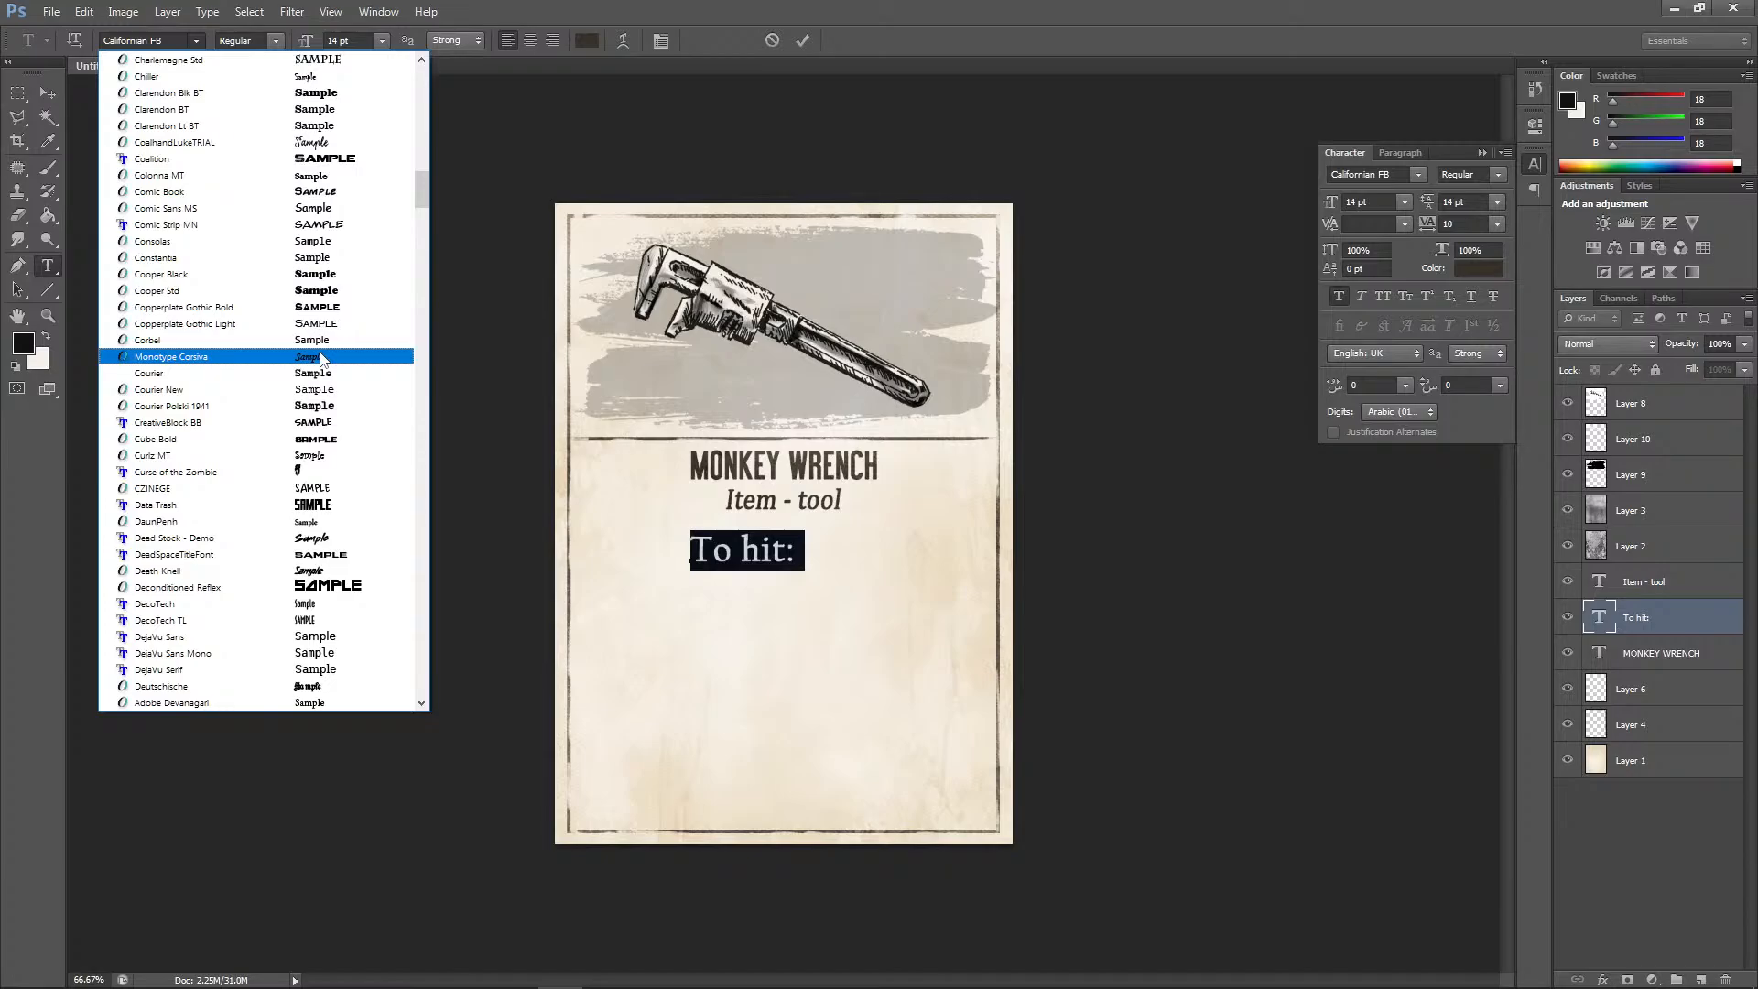
{"action": "scroll", "coordinate": [325, 376], "scroll_direction": "down", "scroll_amount": 4}
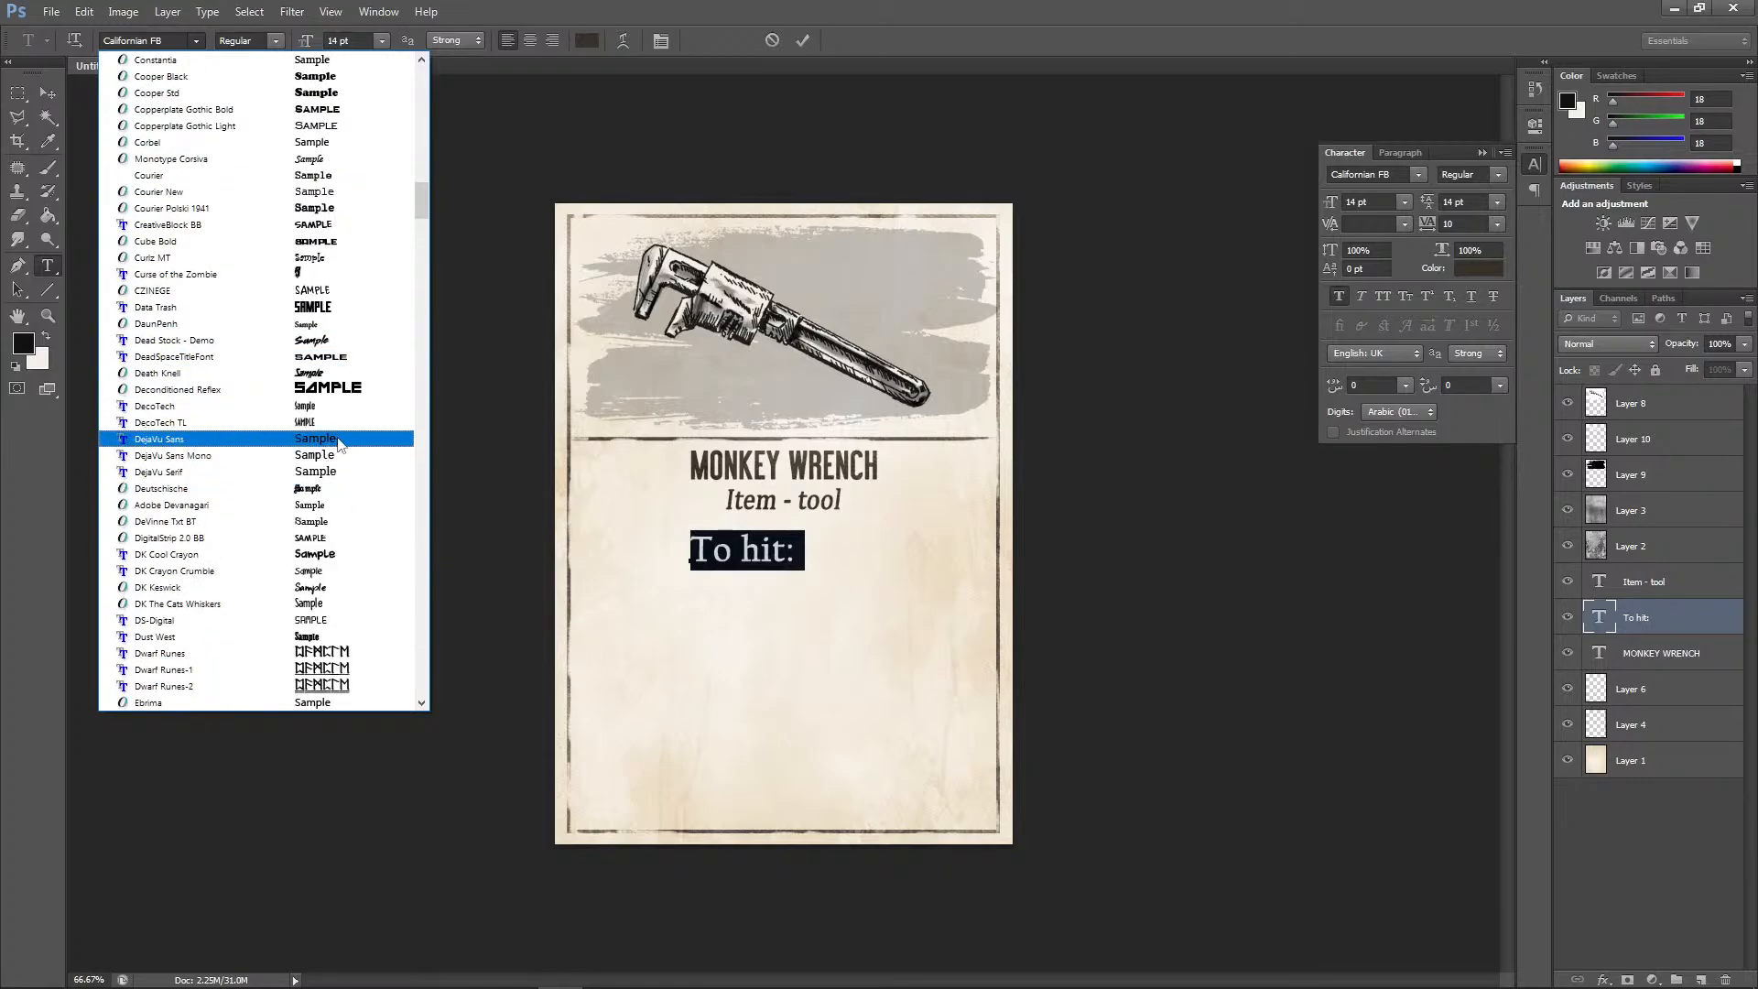
{"action": "scroll", "coordinate": [352, 444], "scroll_direction": "down", "scroll_amount": 4}
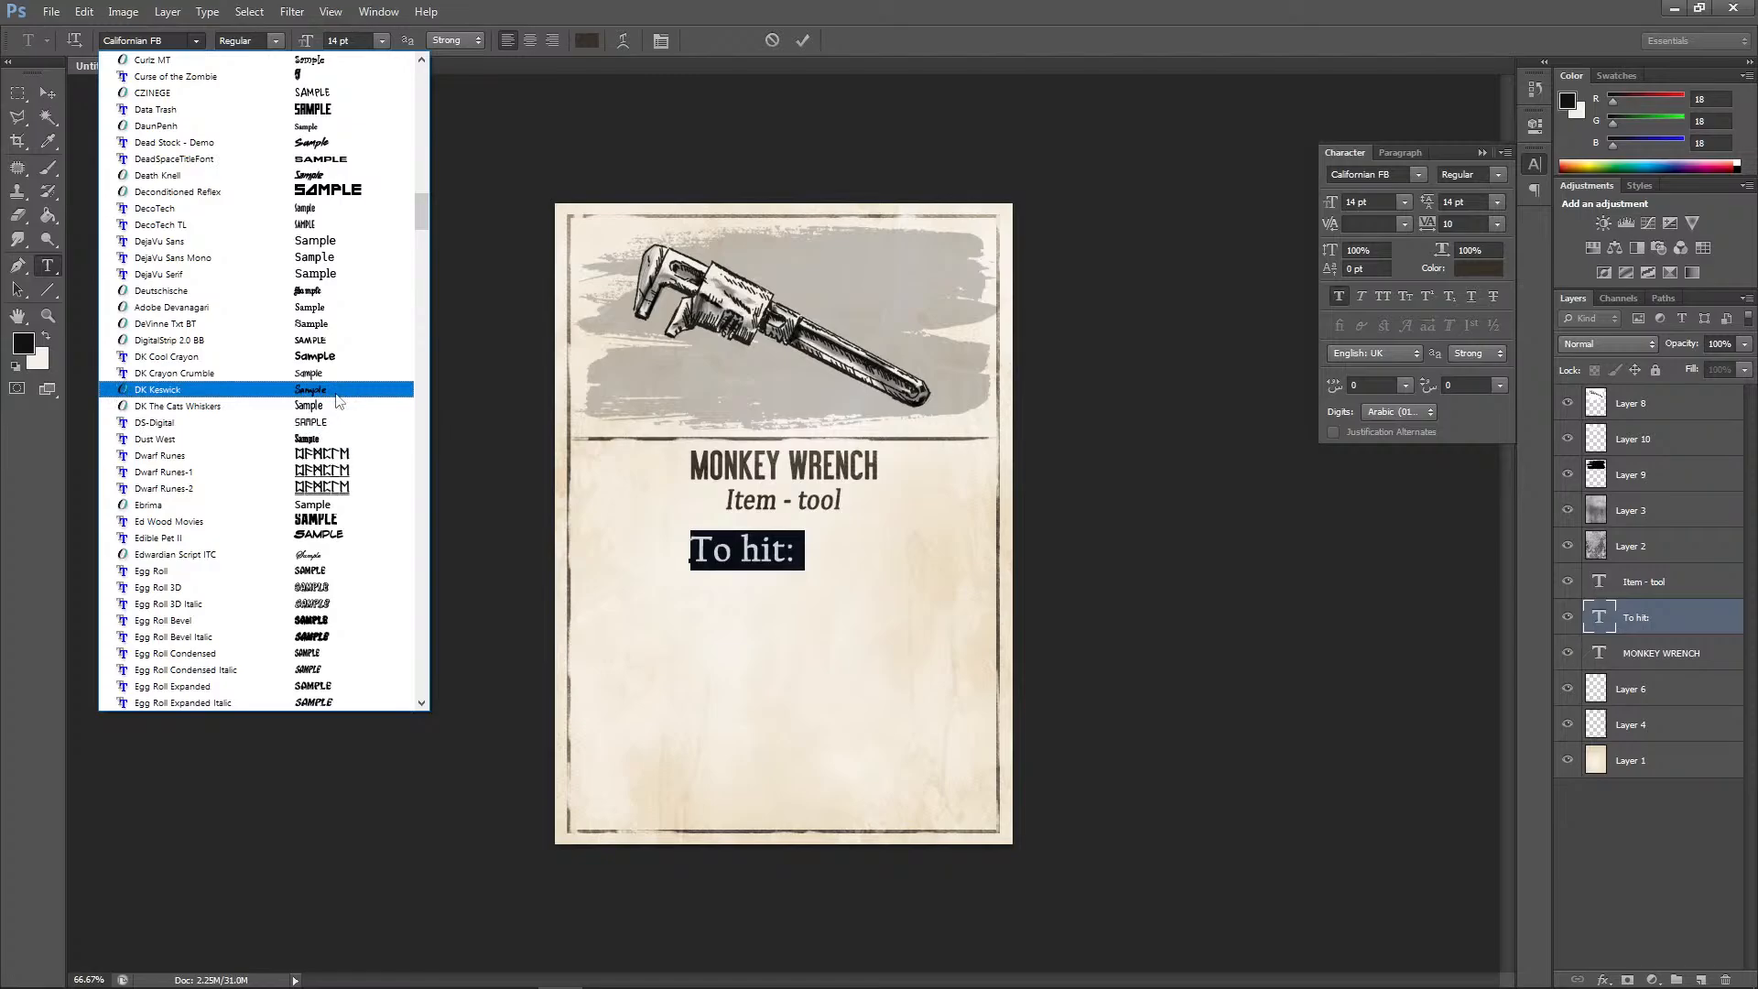
{"action": "scroll", "coordinate": [376, 453], "scroll_direction": "down", "scroll_amount": 3}
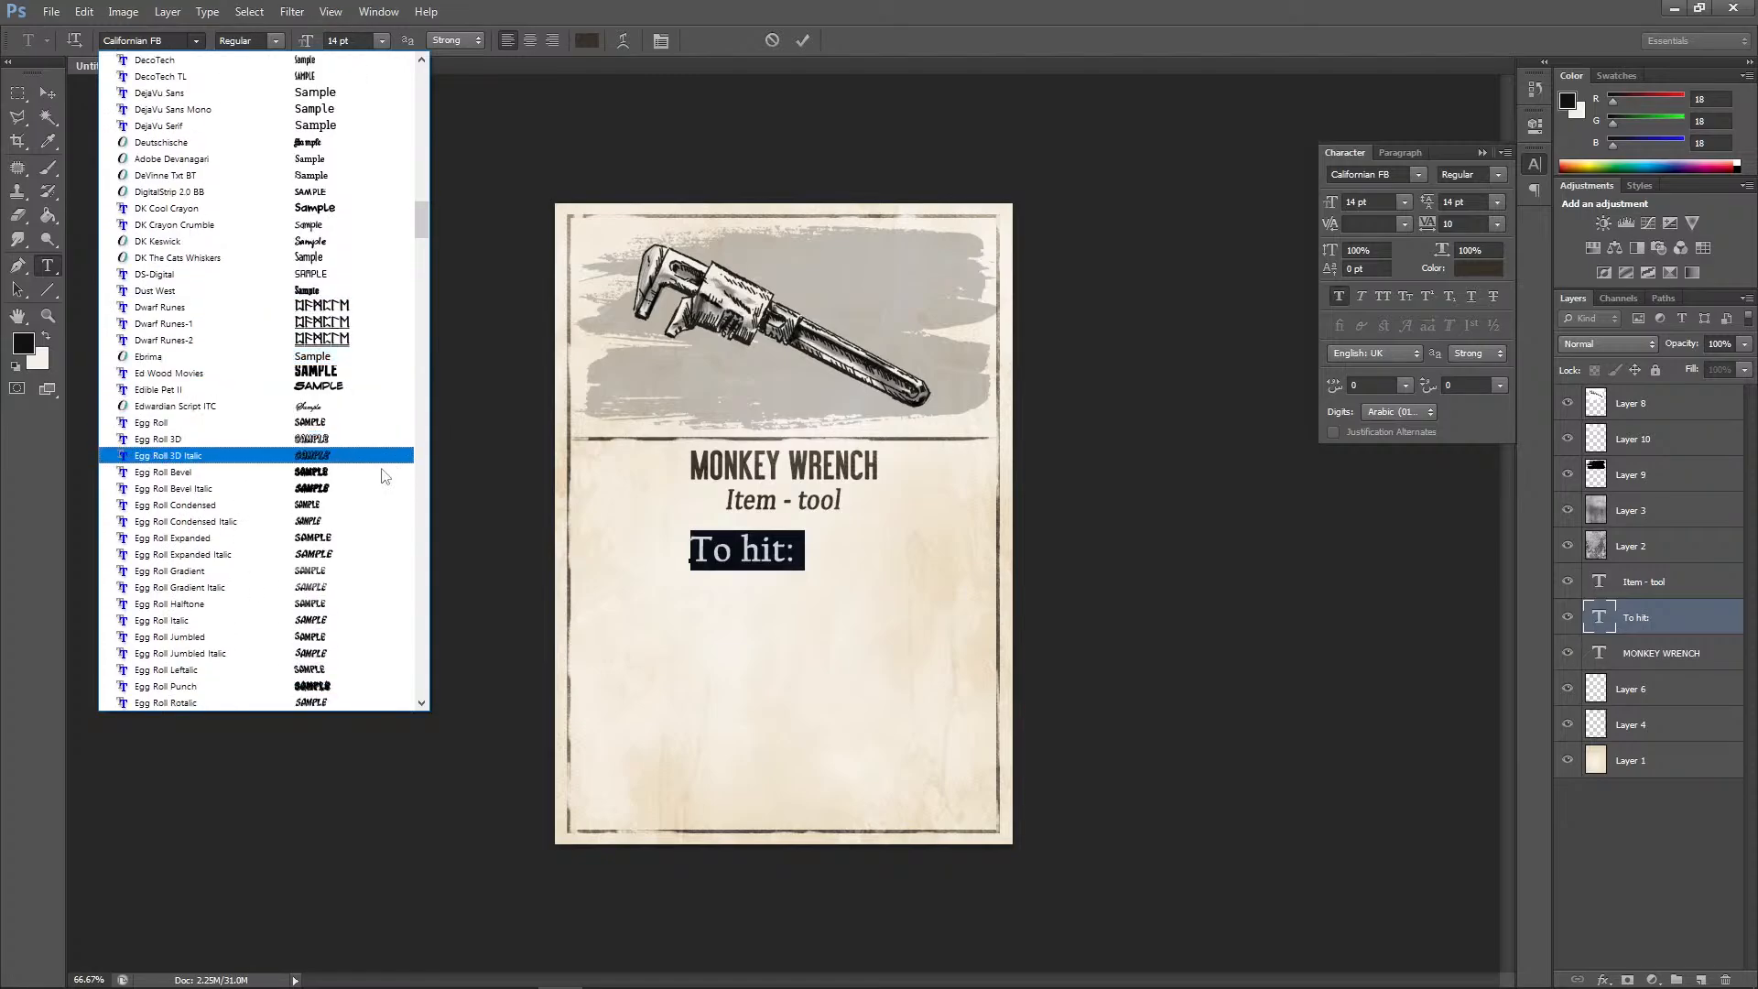
{"action": "scroll", "coordinate": [375, 462], "scroll_direction": "down", "scroll_amount": 8}
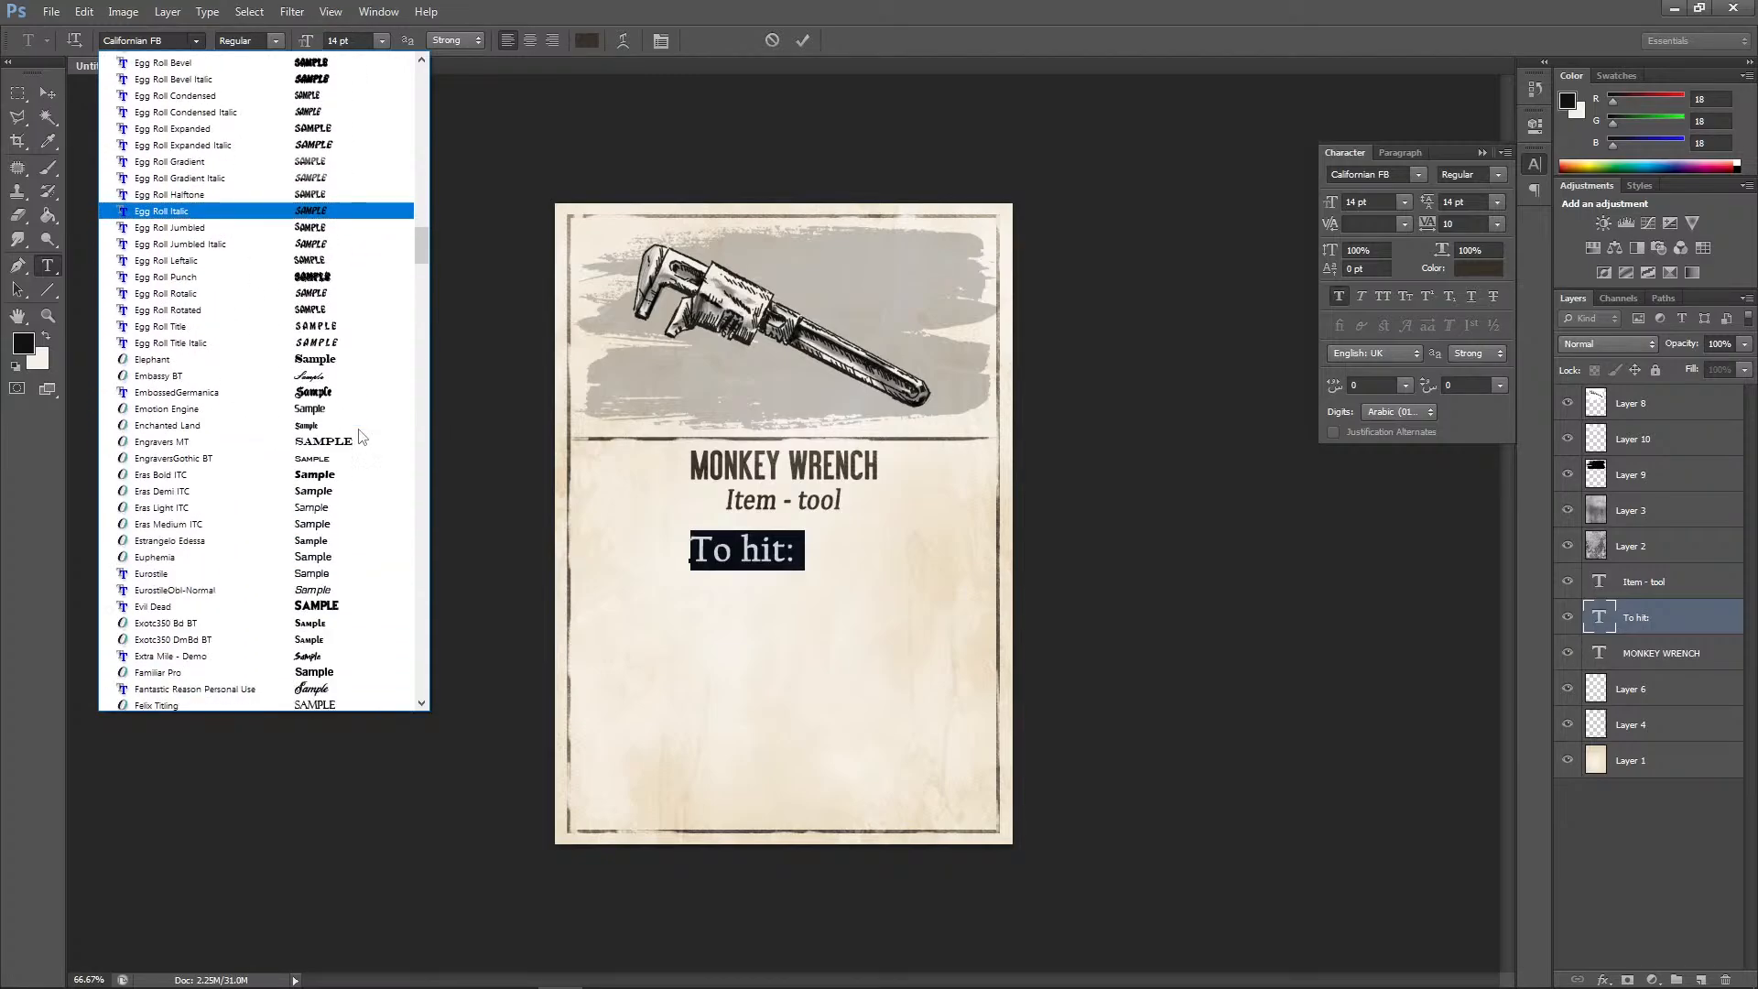
{"action": "scroll", "coordinate": [361, 437], "scroll_direction": "down", "scroll_amount": 2}
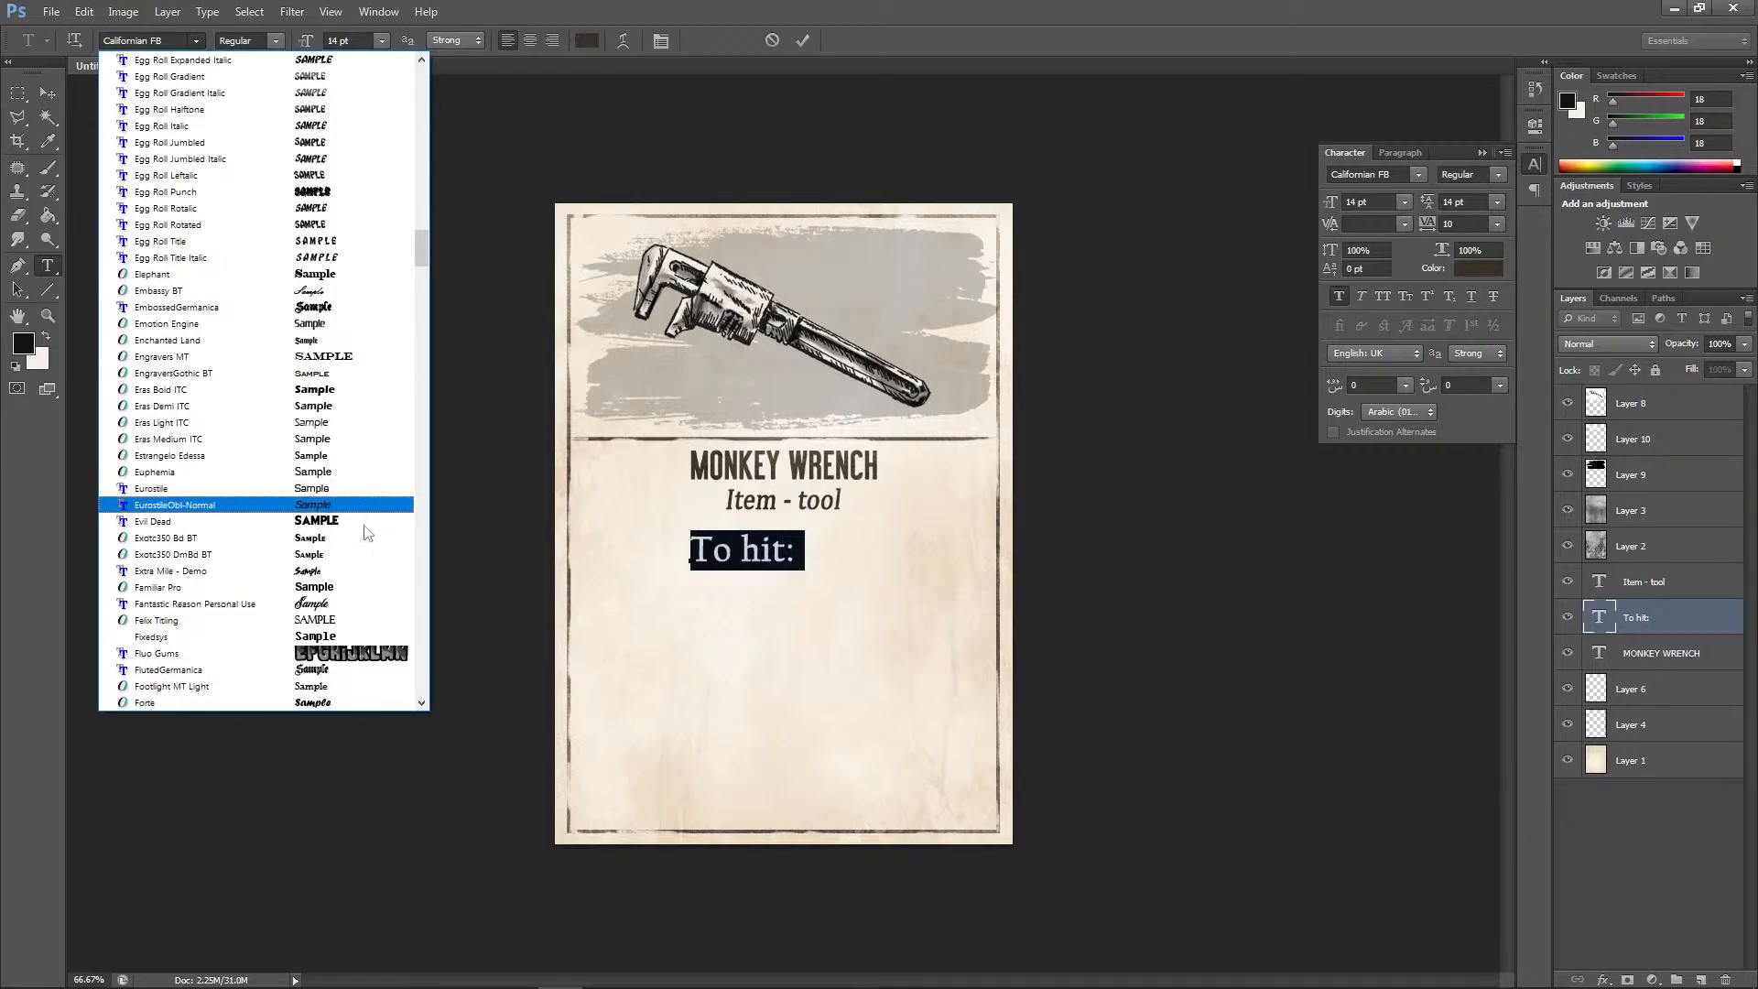
{"action": "scroll", "coordinate": [357, 481], "scroll_direction": "down", "scroll_amount": 2}
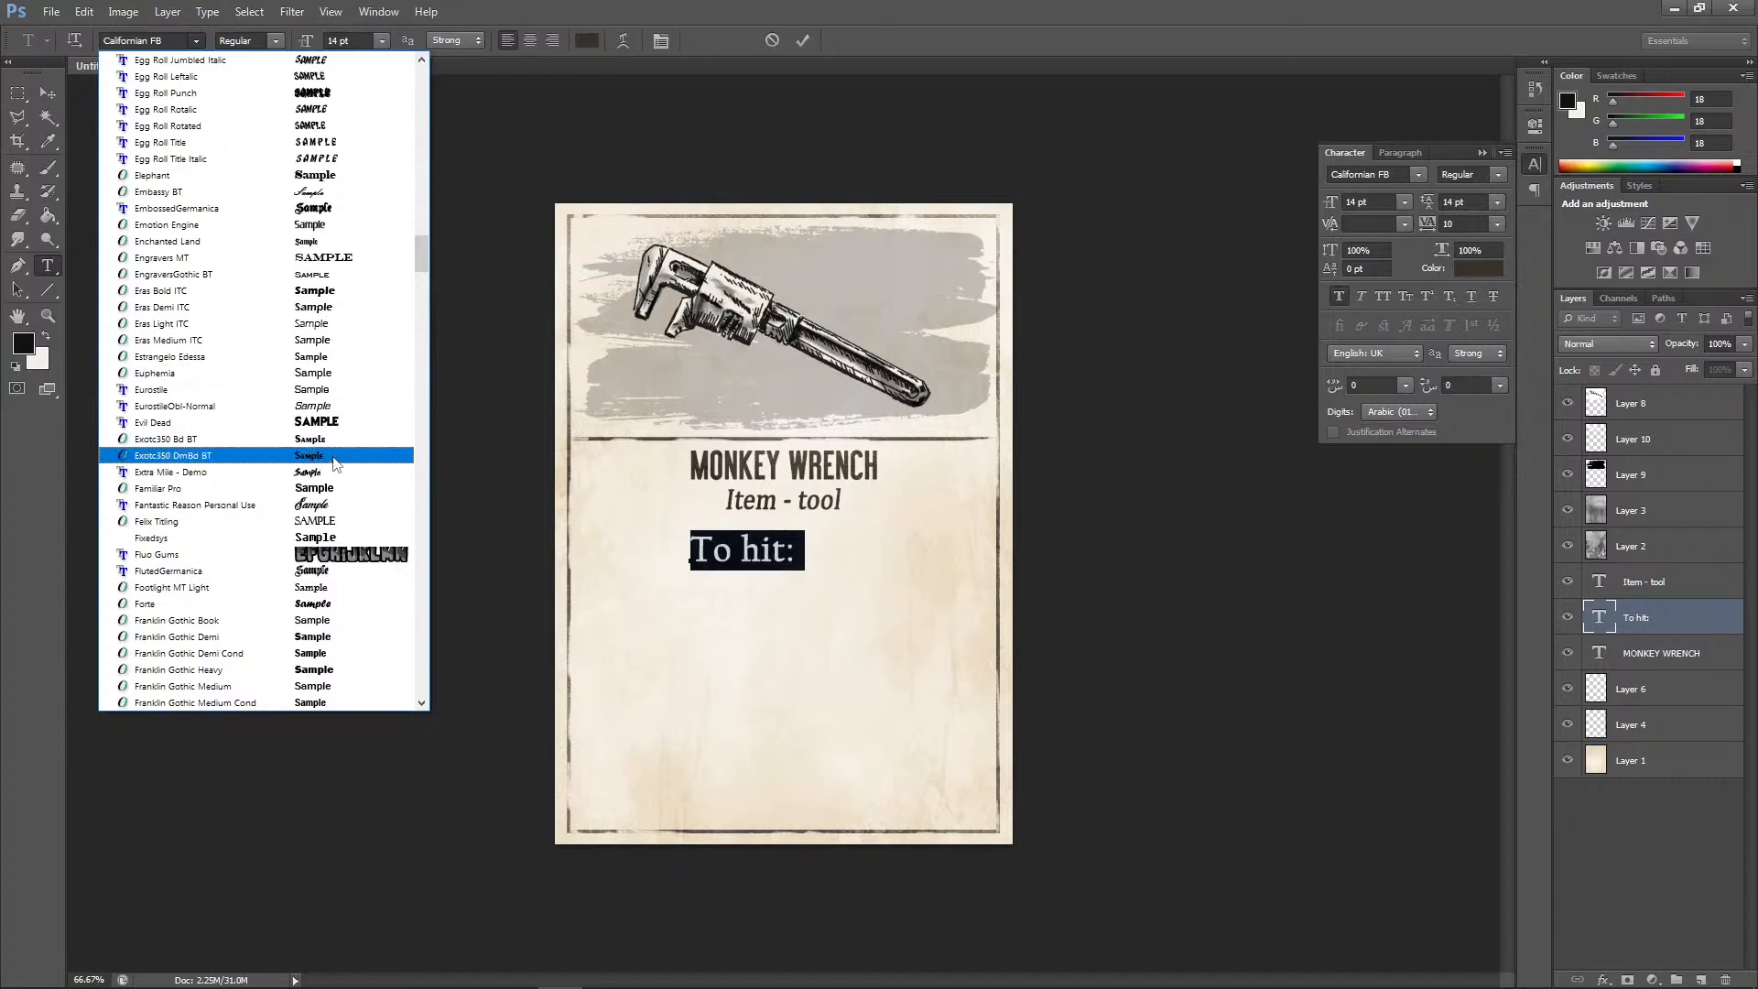
{"action": "left_click", "coordinate": [335, 456]}
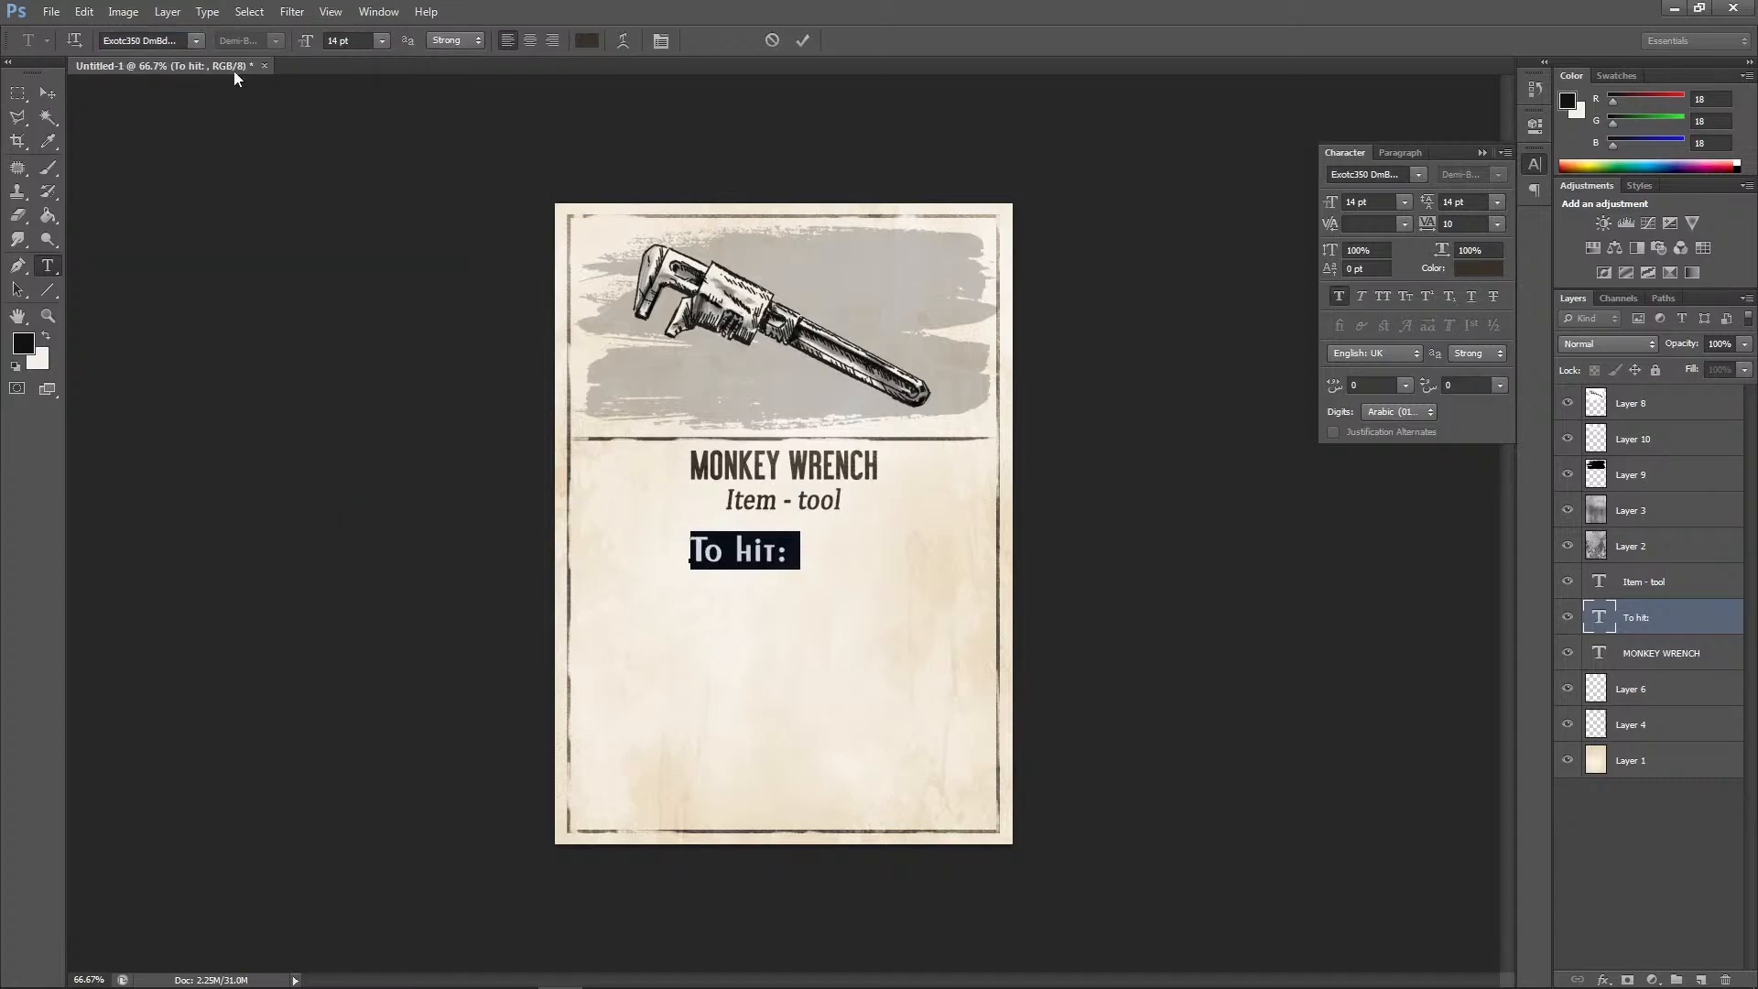
Try Footlight MT Light on the "To hit:" text and commit it
{"action": "left_click", "coordinate": [195, 41]}
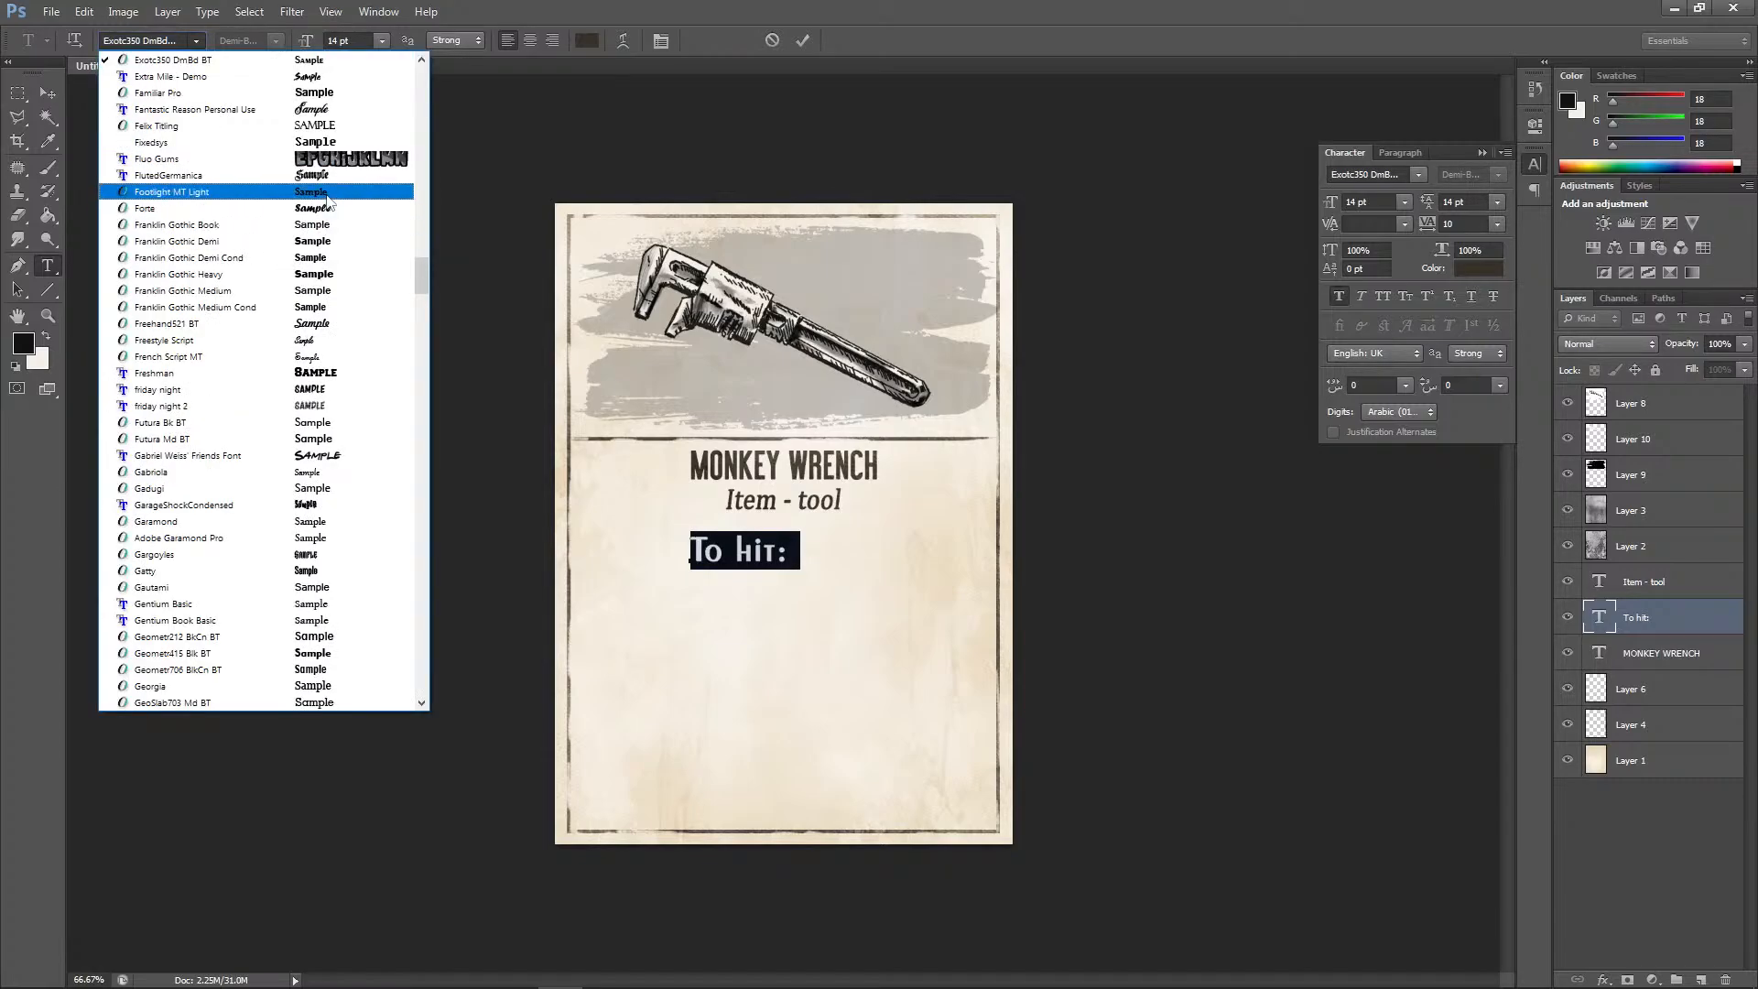
{"action": "left_click", "coordinate": [327, 194]}
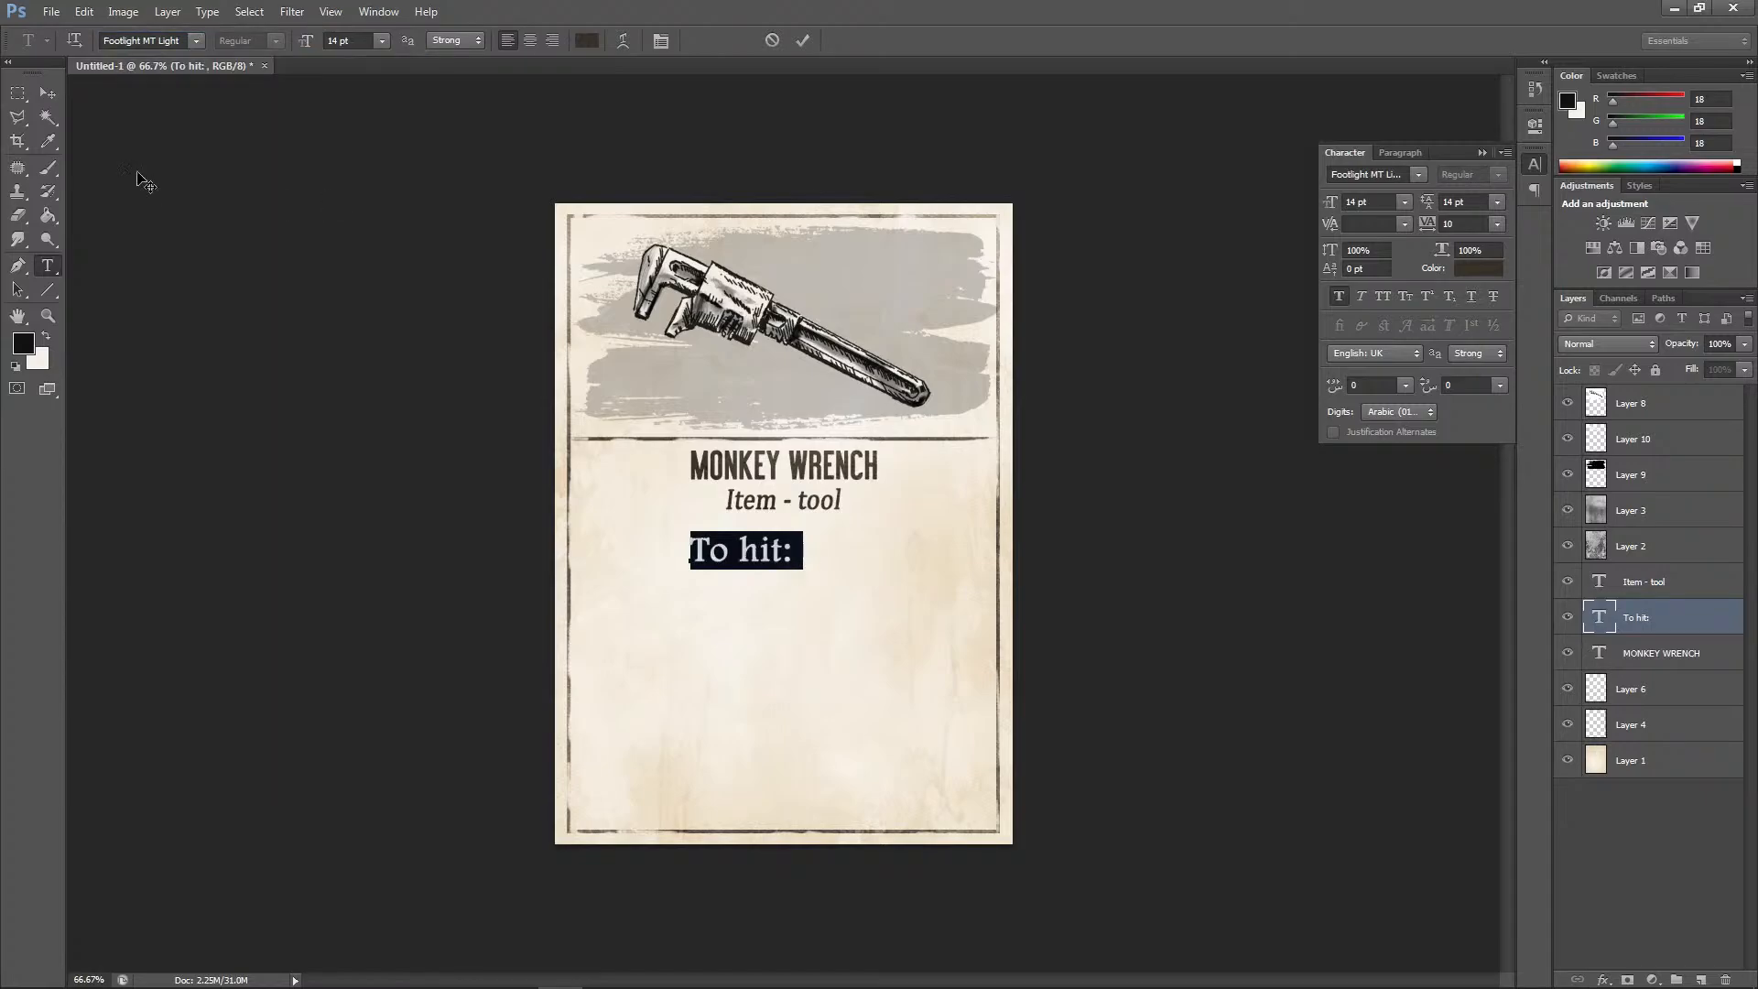
{"action": "left_click", "coordinate": [49, 93]}
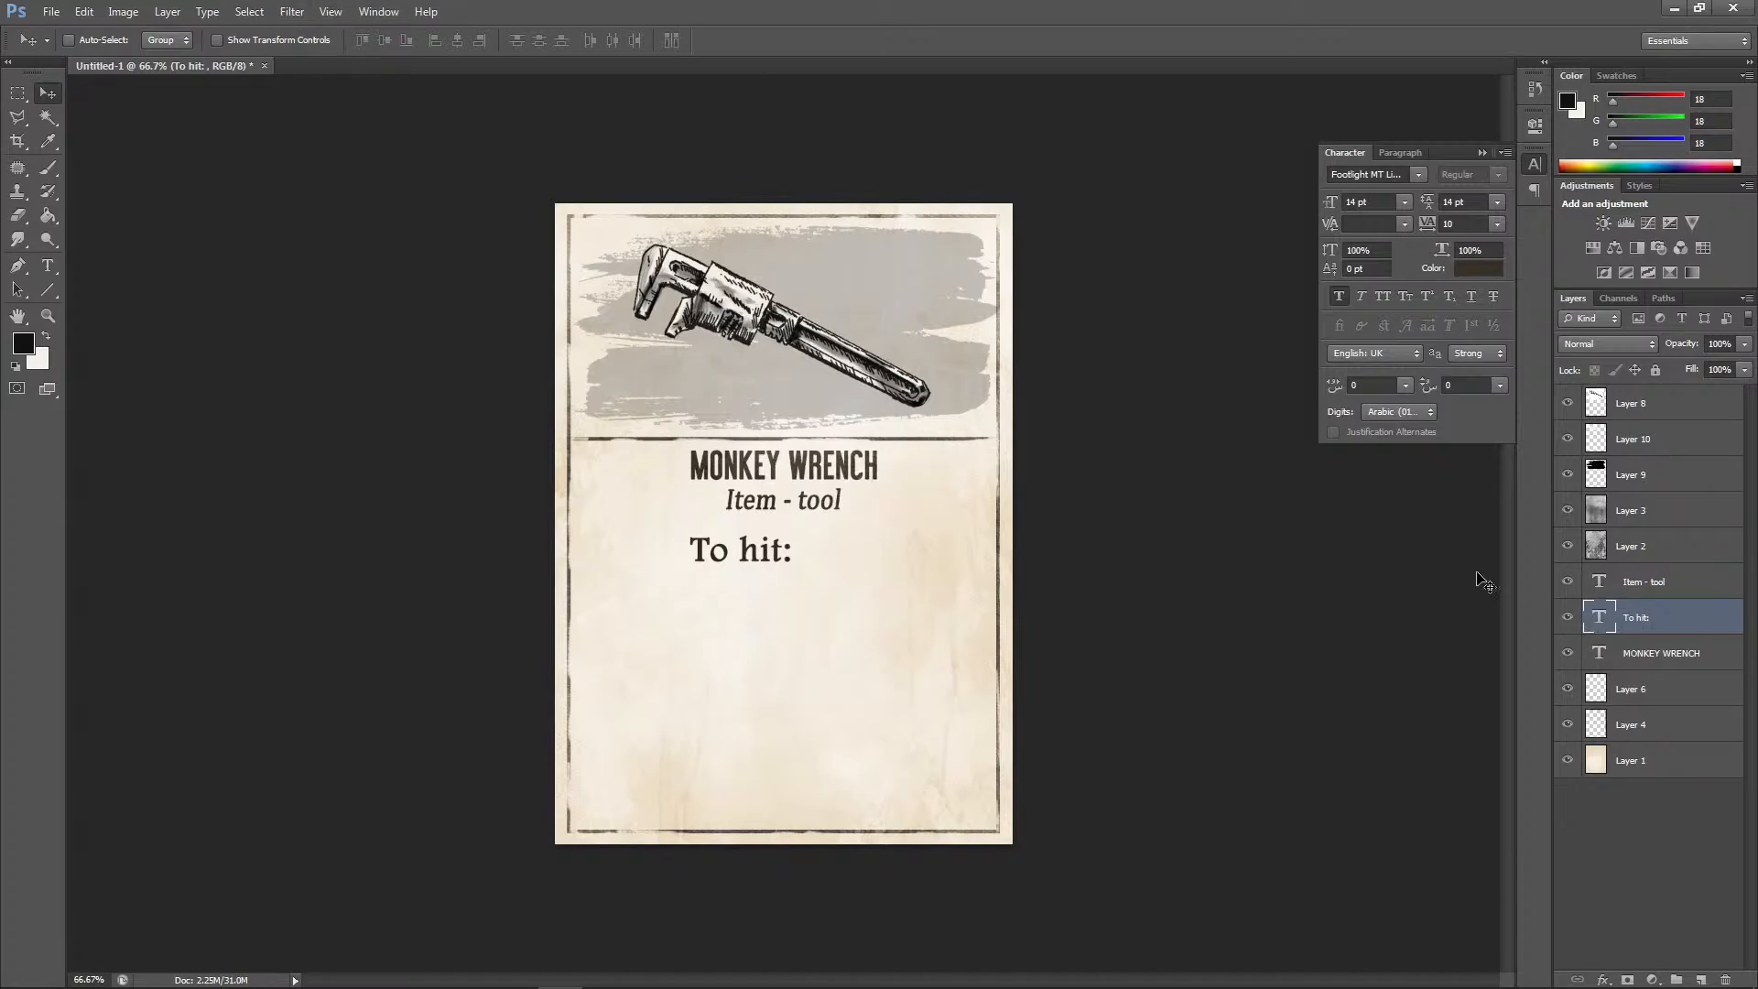
Set the size of the "To hit:" text to 11 pt
{"action": "double_click", "coordinate": [1598, 617]}
{"action": "left_click", "coordinate": [381, 40]}
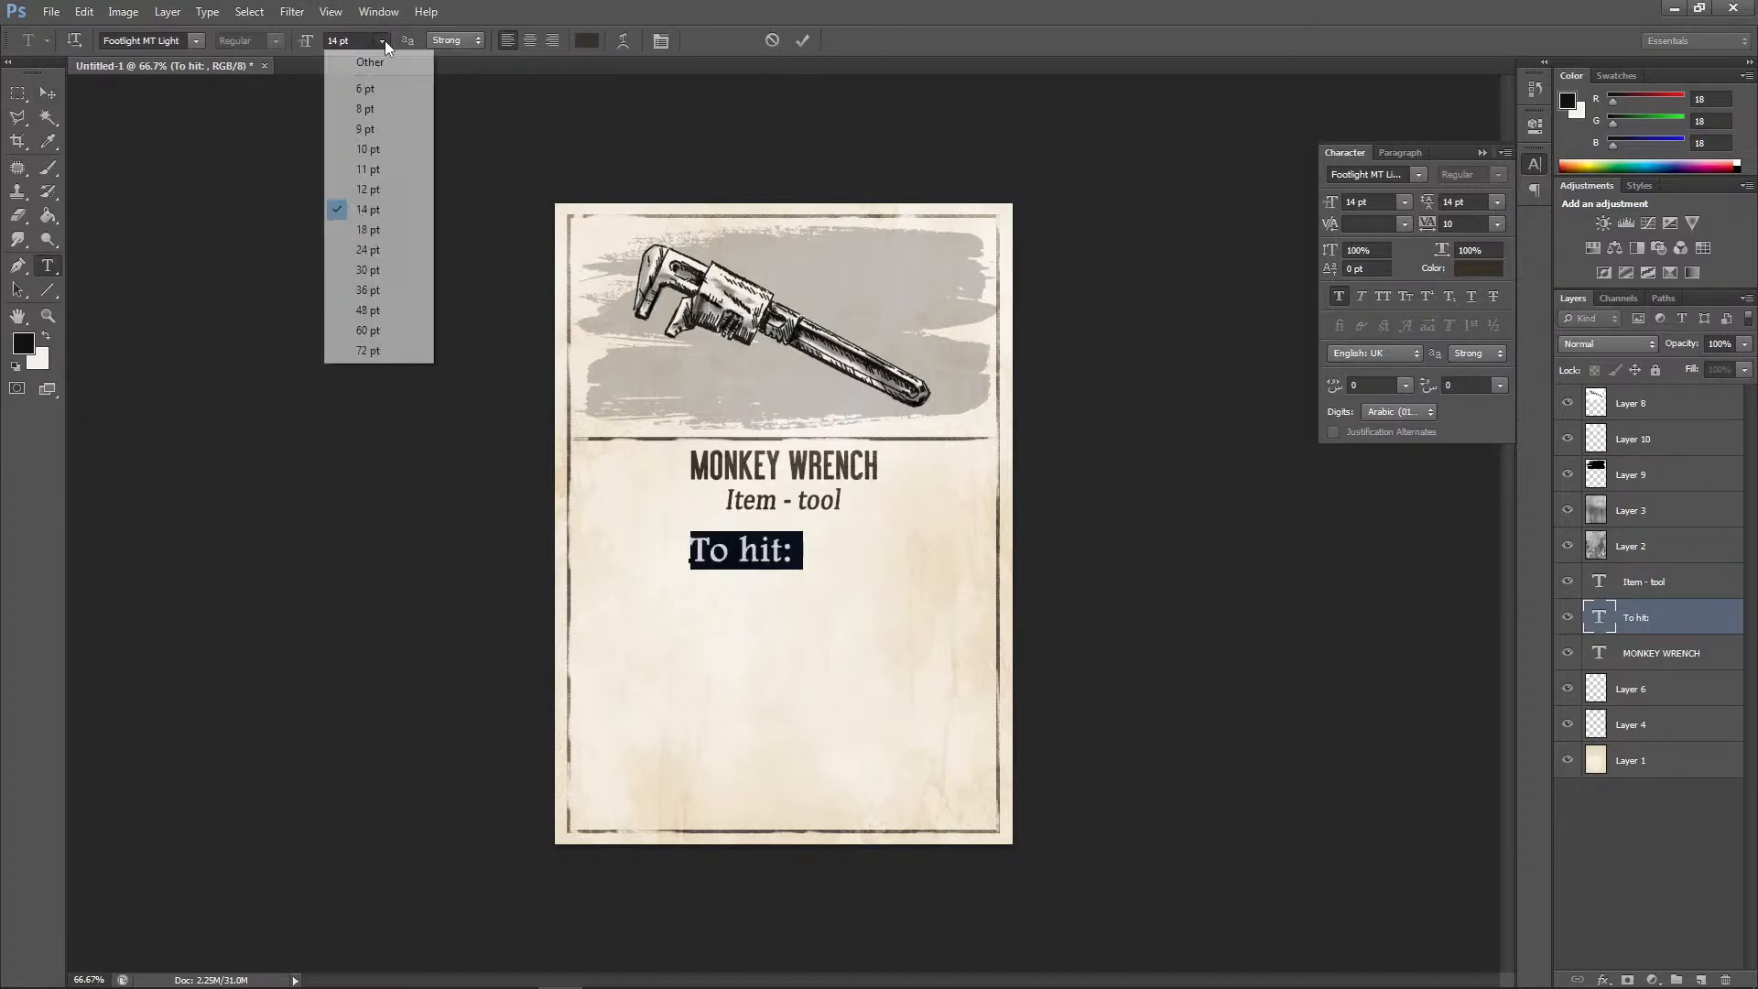
{"action": "left_click", "coordinate": [388, 174]}
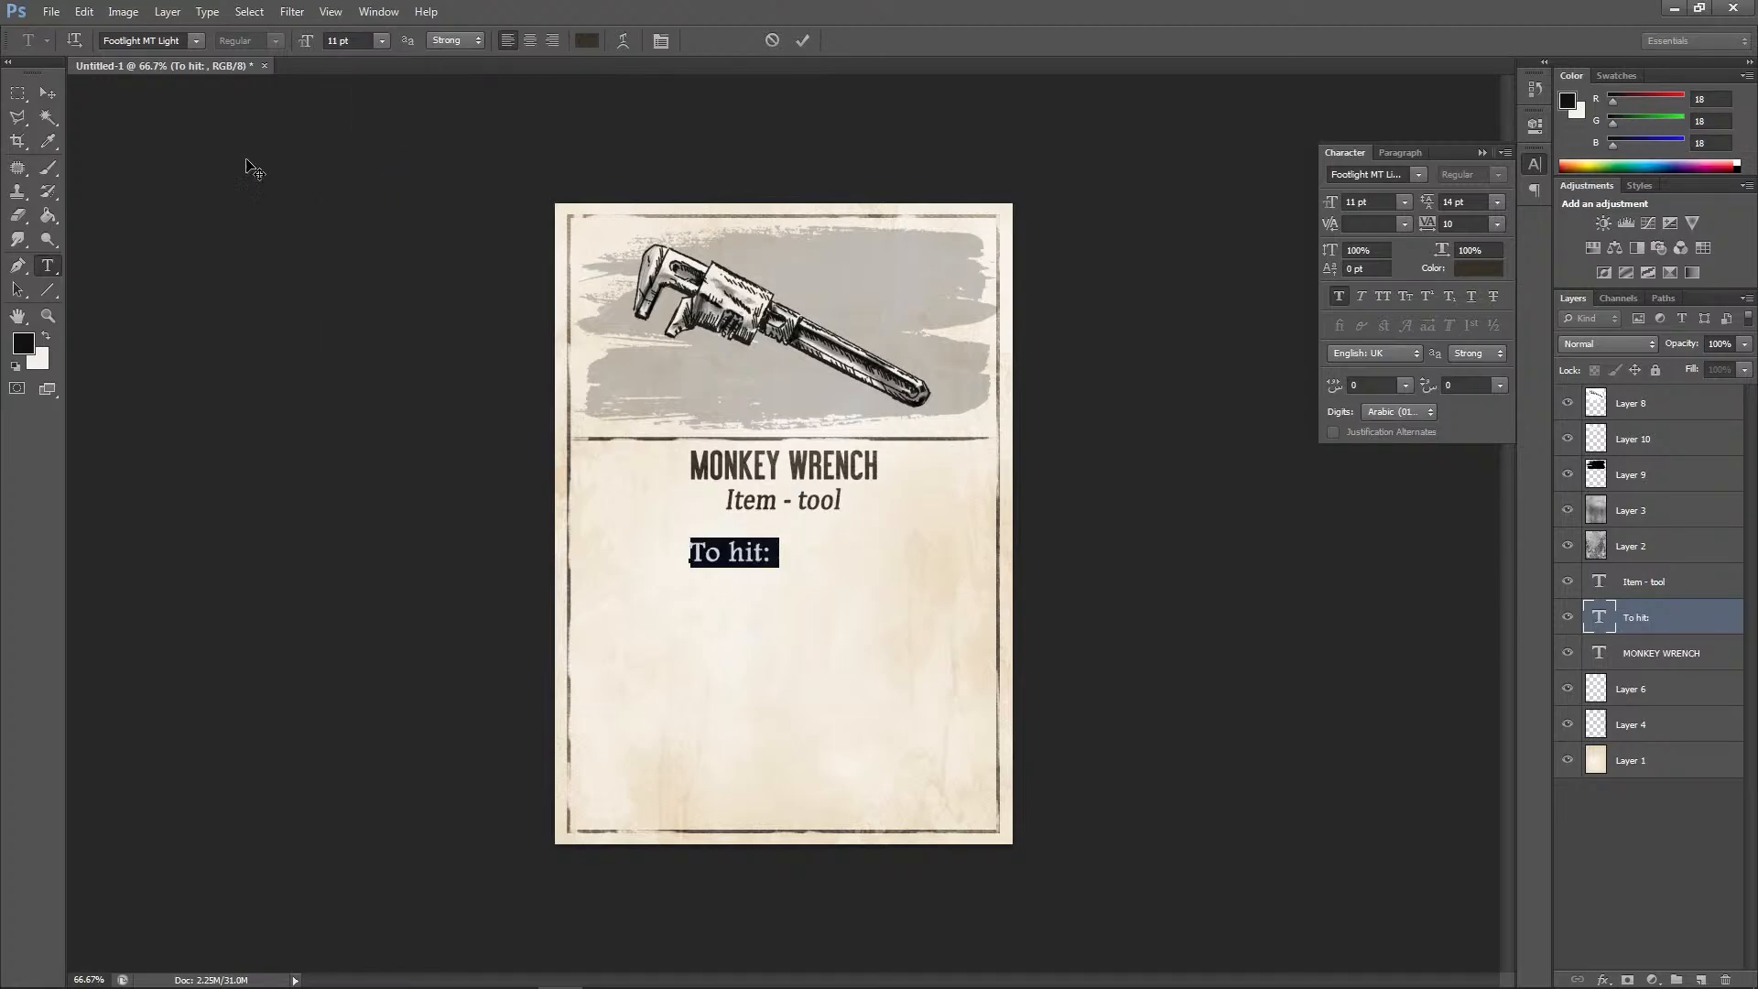
{"action": "left_click", "coordinate": [48, 92]}
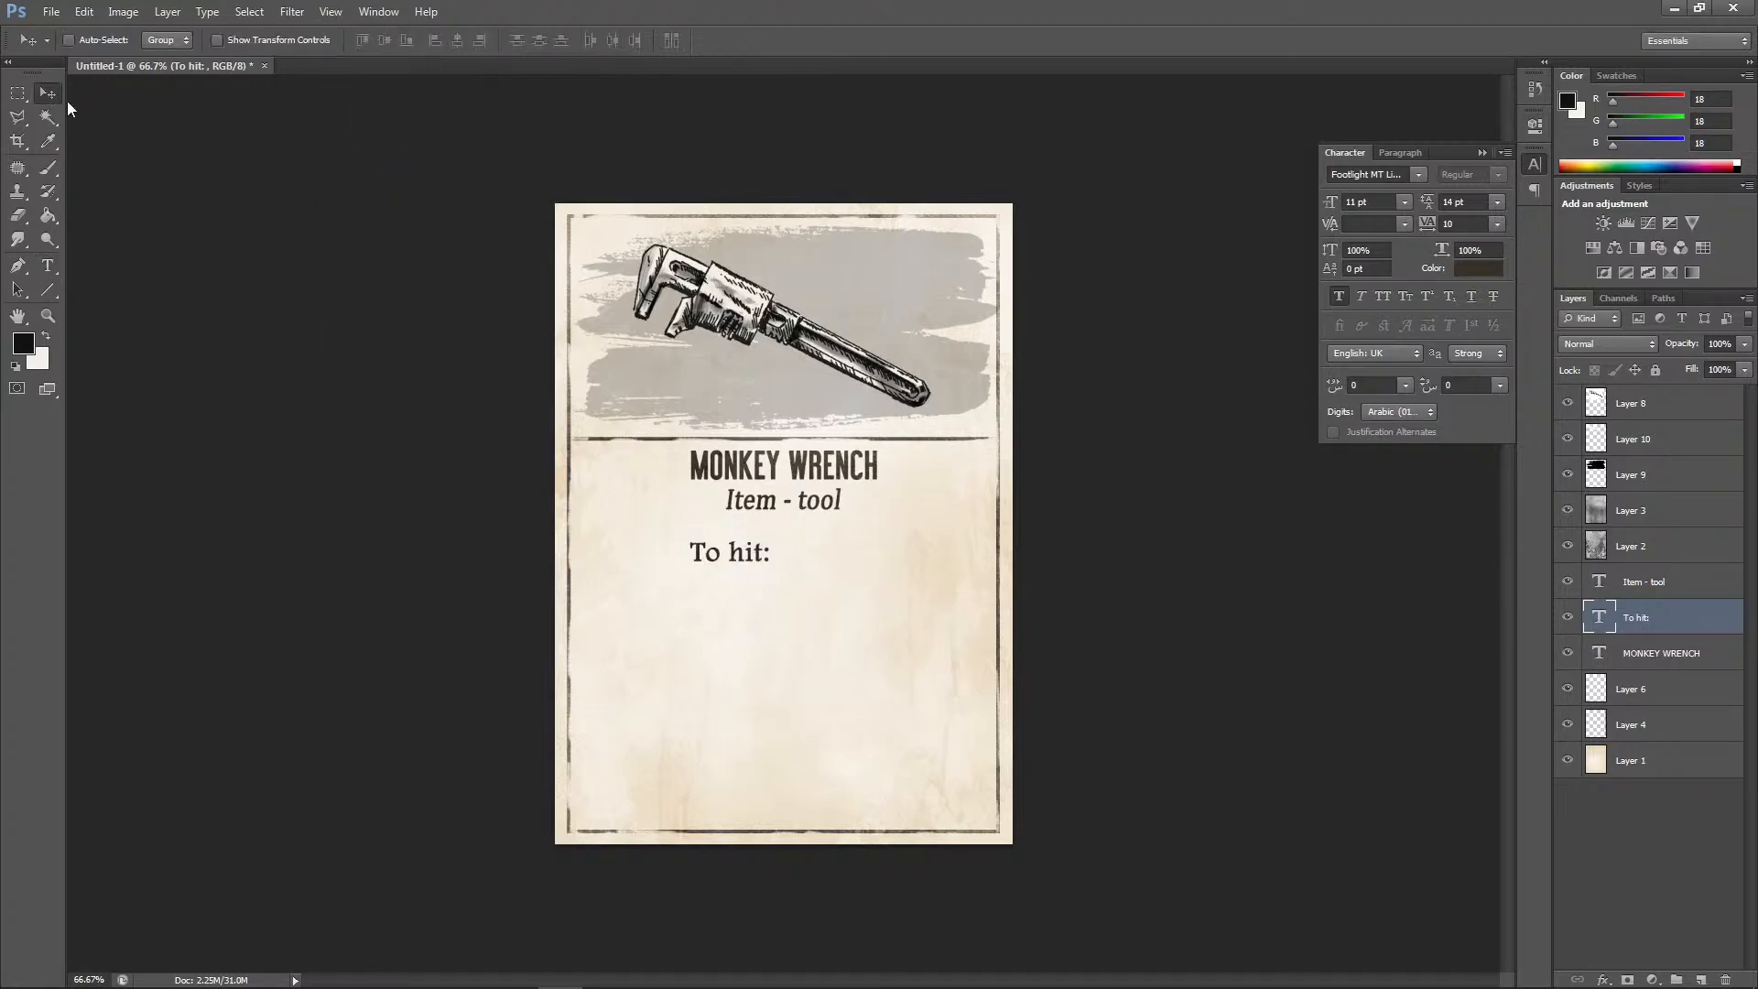
Overwrite the "To hit:" text with random letters to preview the font on a longer line
{"action": "double_click", "coordinate": [1601, 619]}
{"action": "type", "text": "jkaksksdjkasjkdjksa"}
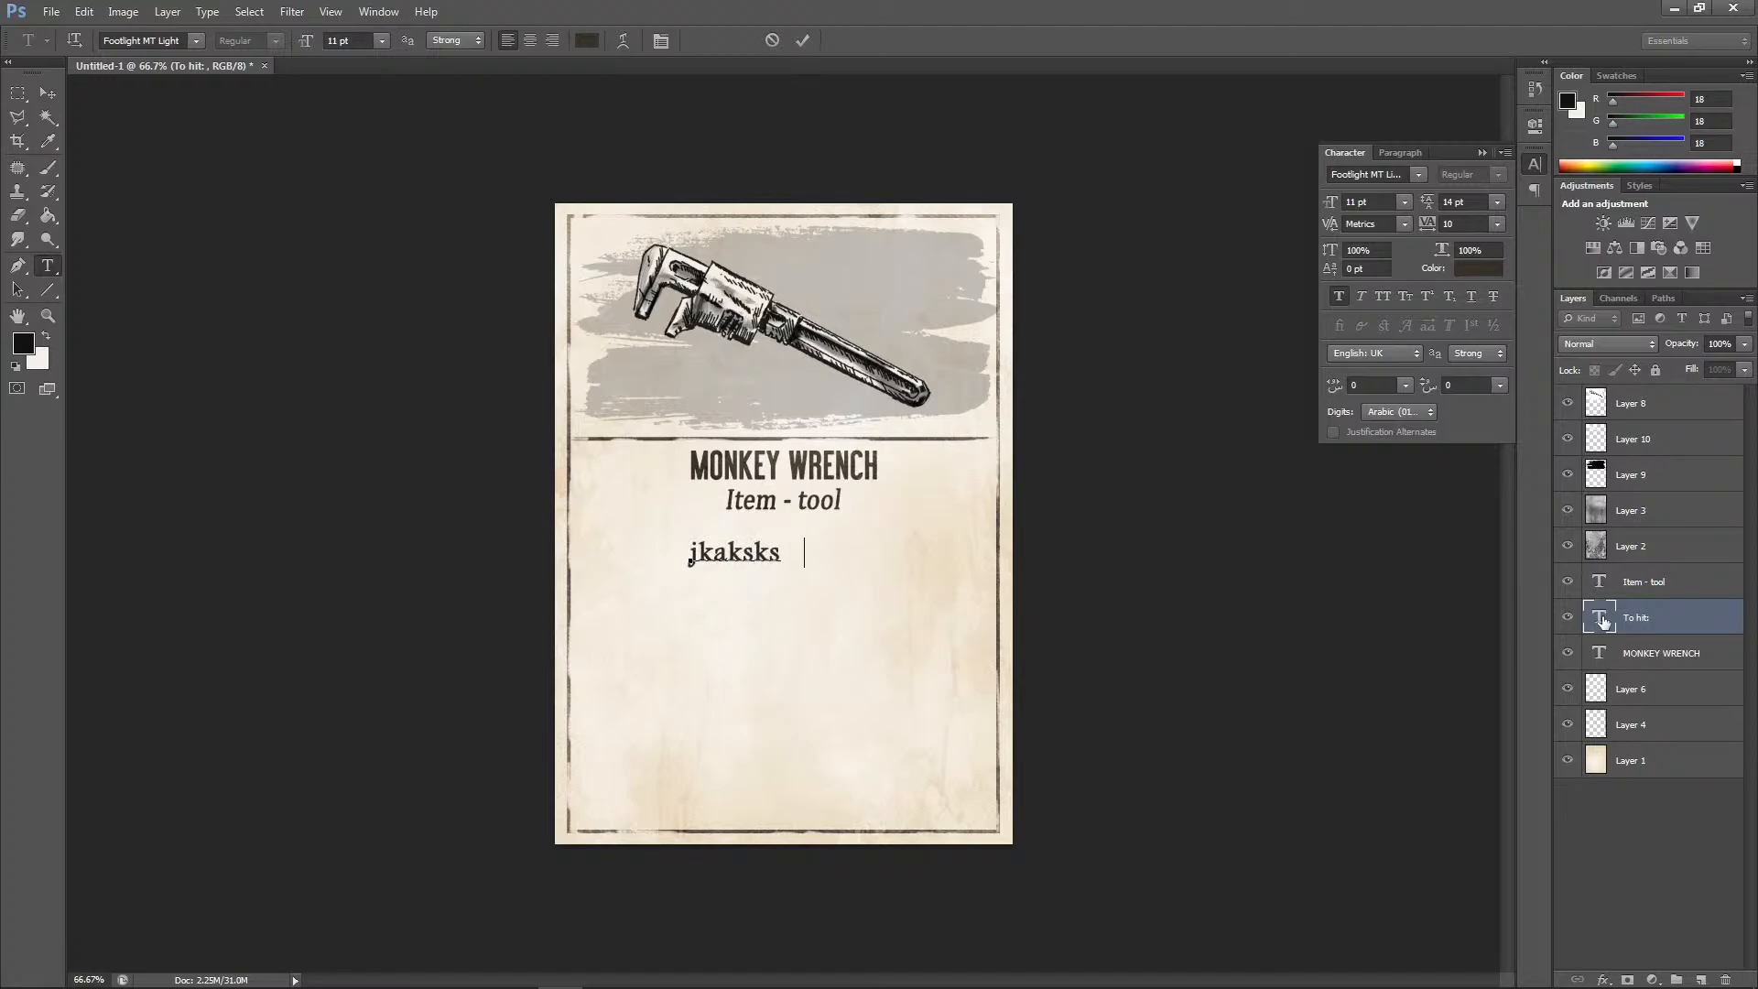
{"action": "key", "text": "BackSpace"}
{"action": "key", "text": "BackSpace"}
{"action": "key", "text": "BackSpace"}
{"action": "type", "text": "dfgdfgdfg"}
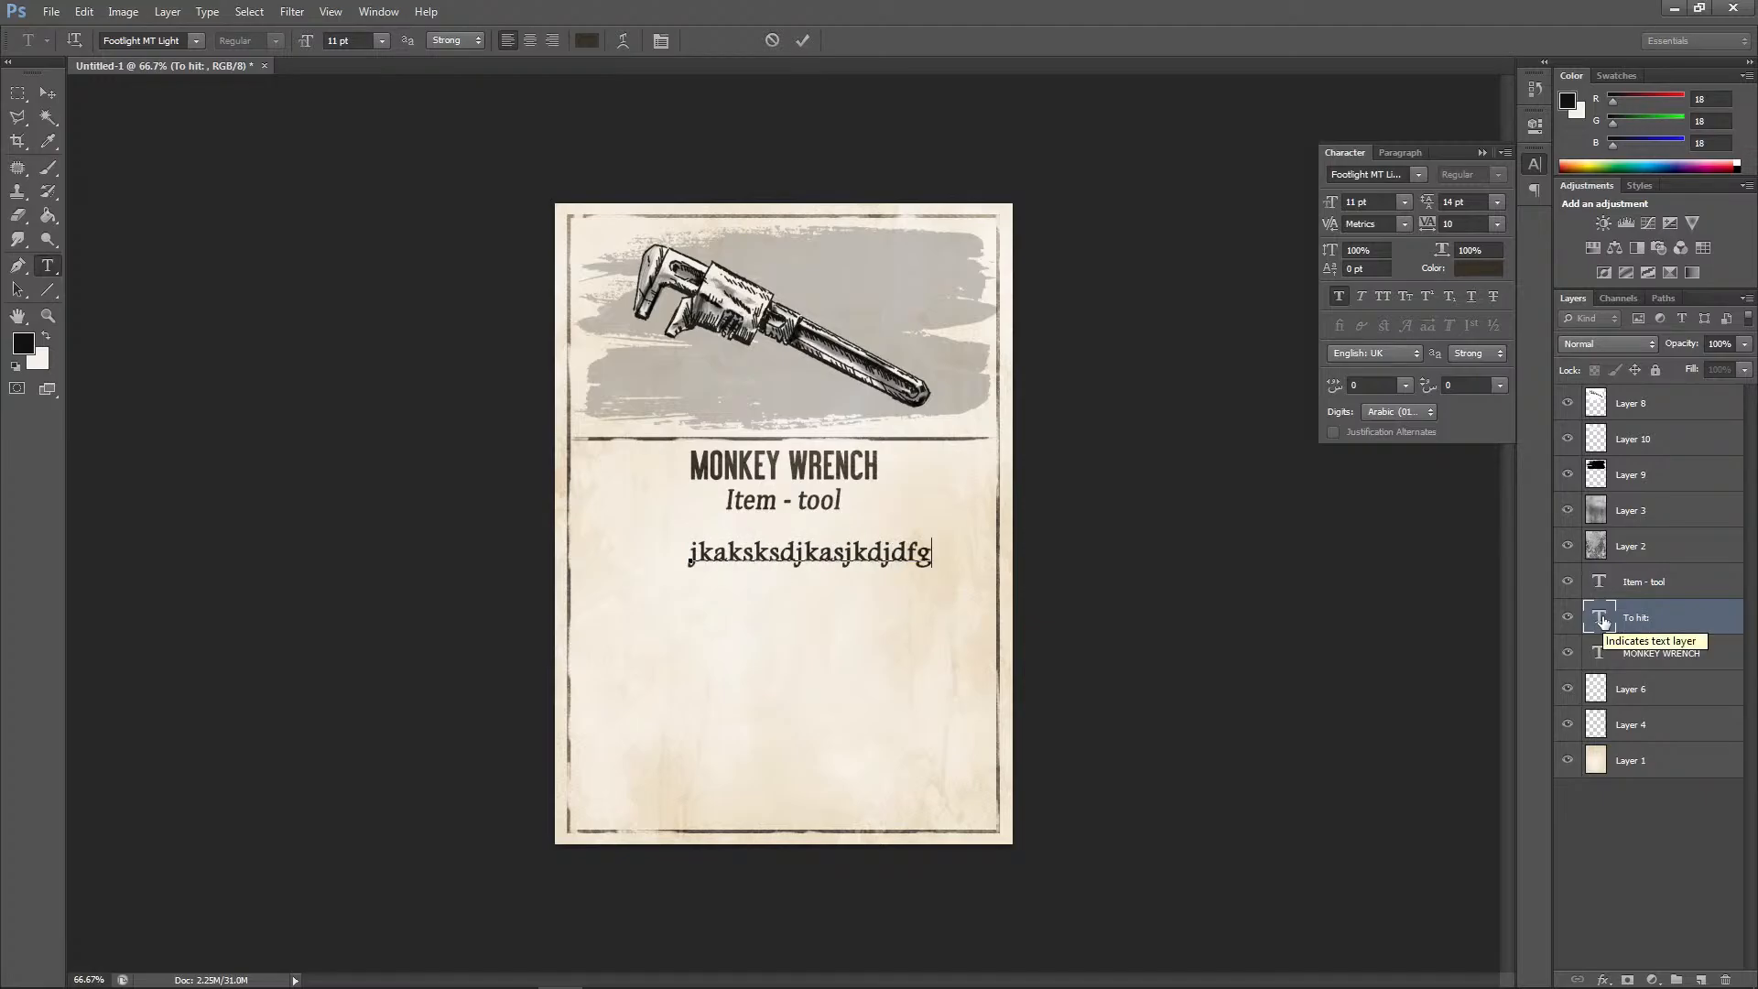
Delete all the random letters from the stat line, keeping its empty text layer in editing
{"action": "key", "text": "BackSpace"}
{"action": "key", "text": "BackSpace"}
{"action": "key", "text": "BackSpace"}
{"action": "key", "text": "BackSpace"}
{"action": "key", "text": "BackSpace"}
{"action": "key", "text": "BackSpace"}
{"action": "key", "text": "BackSpace"}
{"action": "key", "text": "BackSpace"}
{"action": "key", "text": "BackSpace"}
{"action": "key", "text": "BackSpace"}
{"action": "key", "text": "BackSpace"}
{"action": "key", "text": "BackSpace"}
{"action": "key", "text": "BackSpace"}
{"action": "key", "text": "BackSpace"}
{"action": "key", "text": "BackSpace"}
{"action": "key", "text": "BackSpace"}
{"action": "key", "text": "BackSpace"}
{"action": "key", "text": "BackSpace"}
{"action": "key", "text": "BackSpace"}
{"action": "key", "text": "BackSpace"}
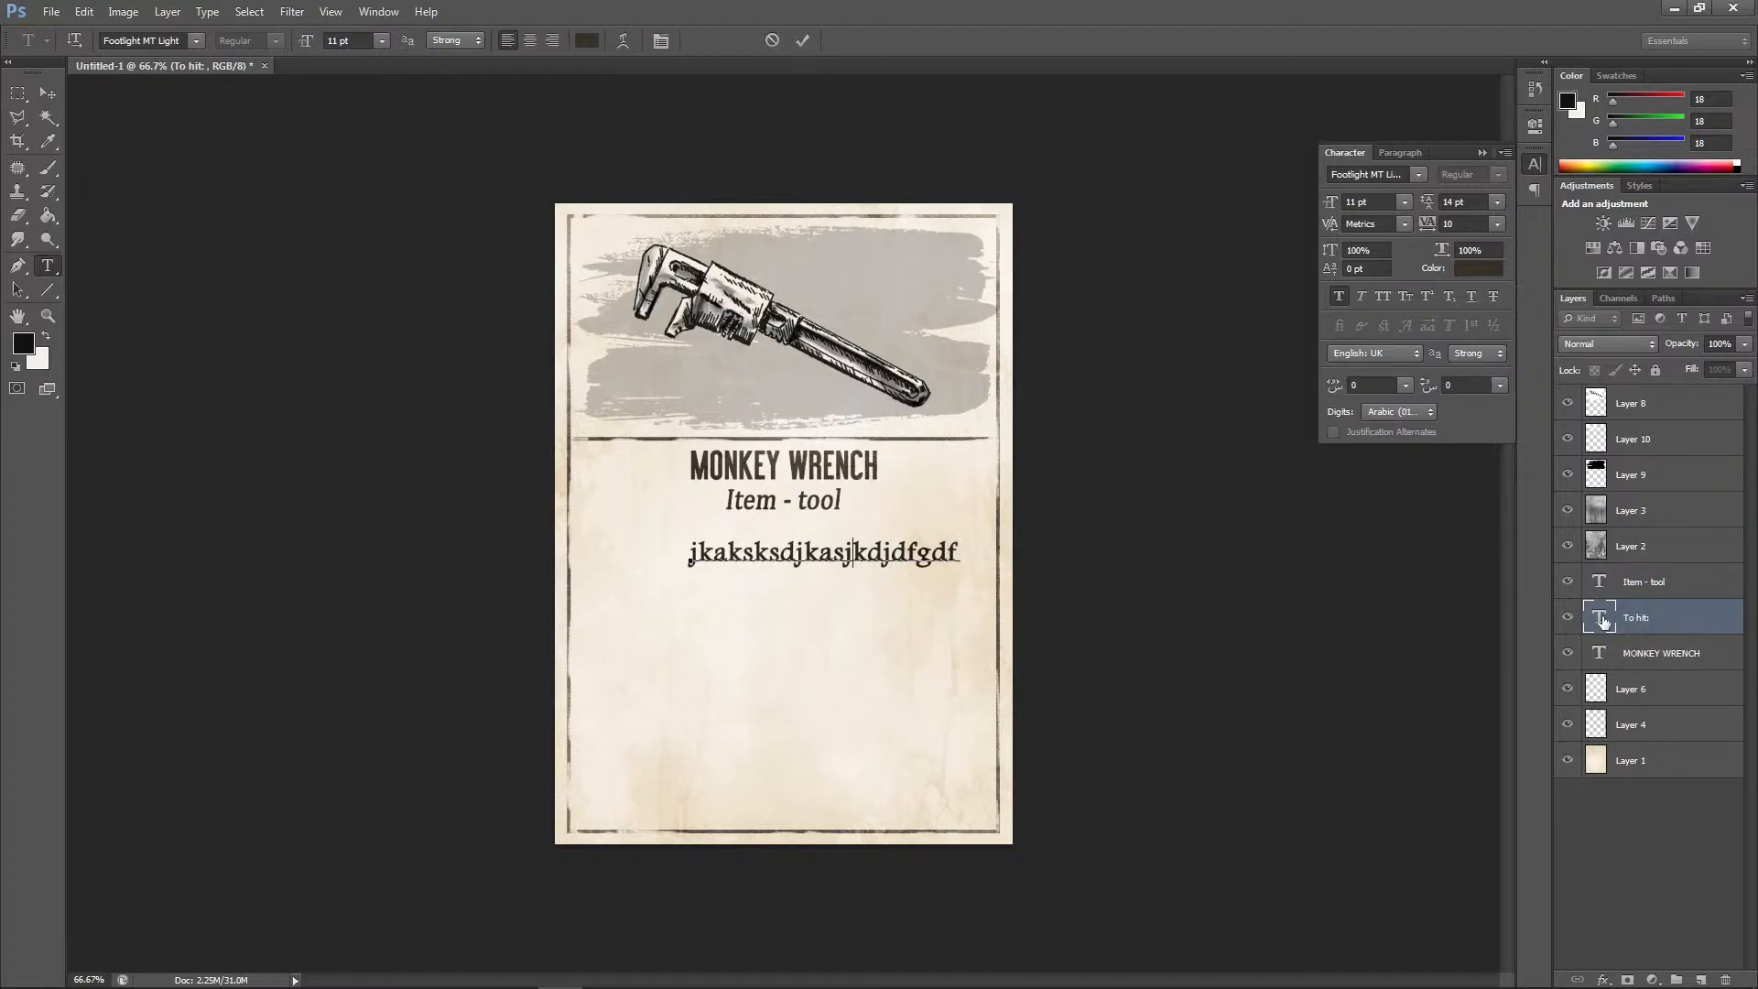
{"action": "key", "text": "BackSpace"}
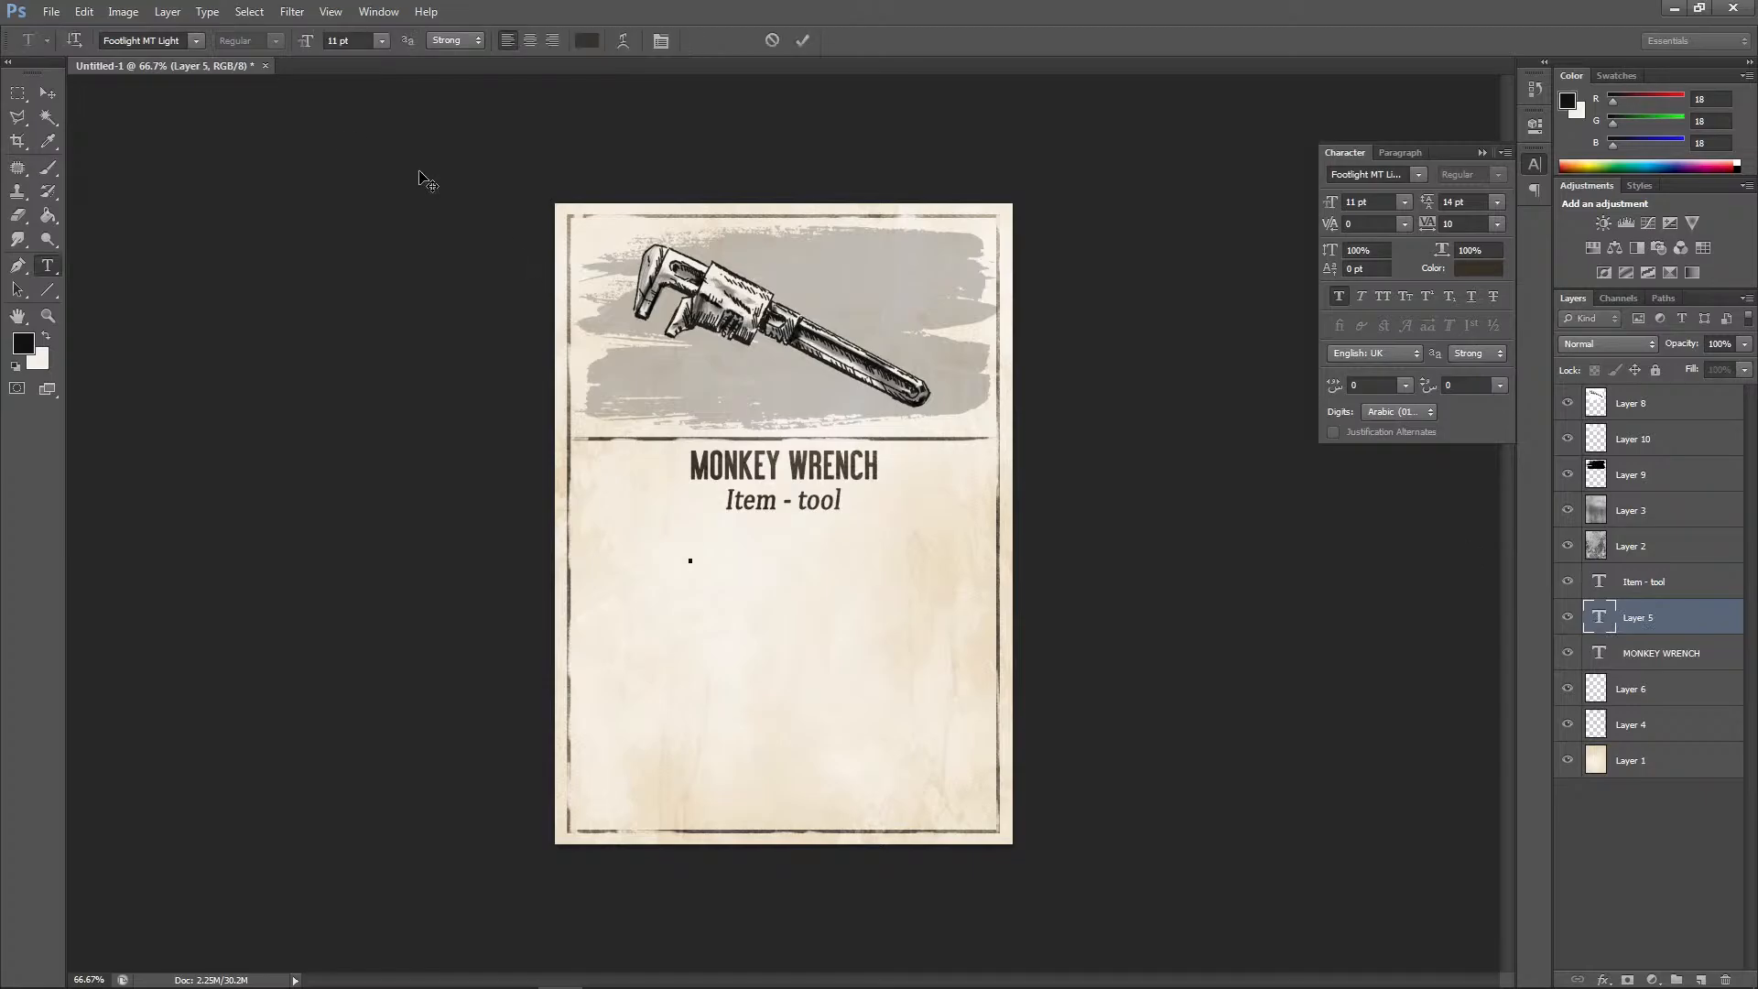
Set the font of the emptied stat line to Libel Suit
{"action": "left_click", "coordinate": [196, 40]}
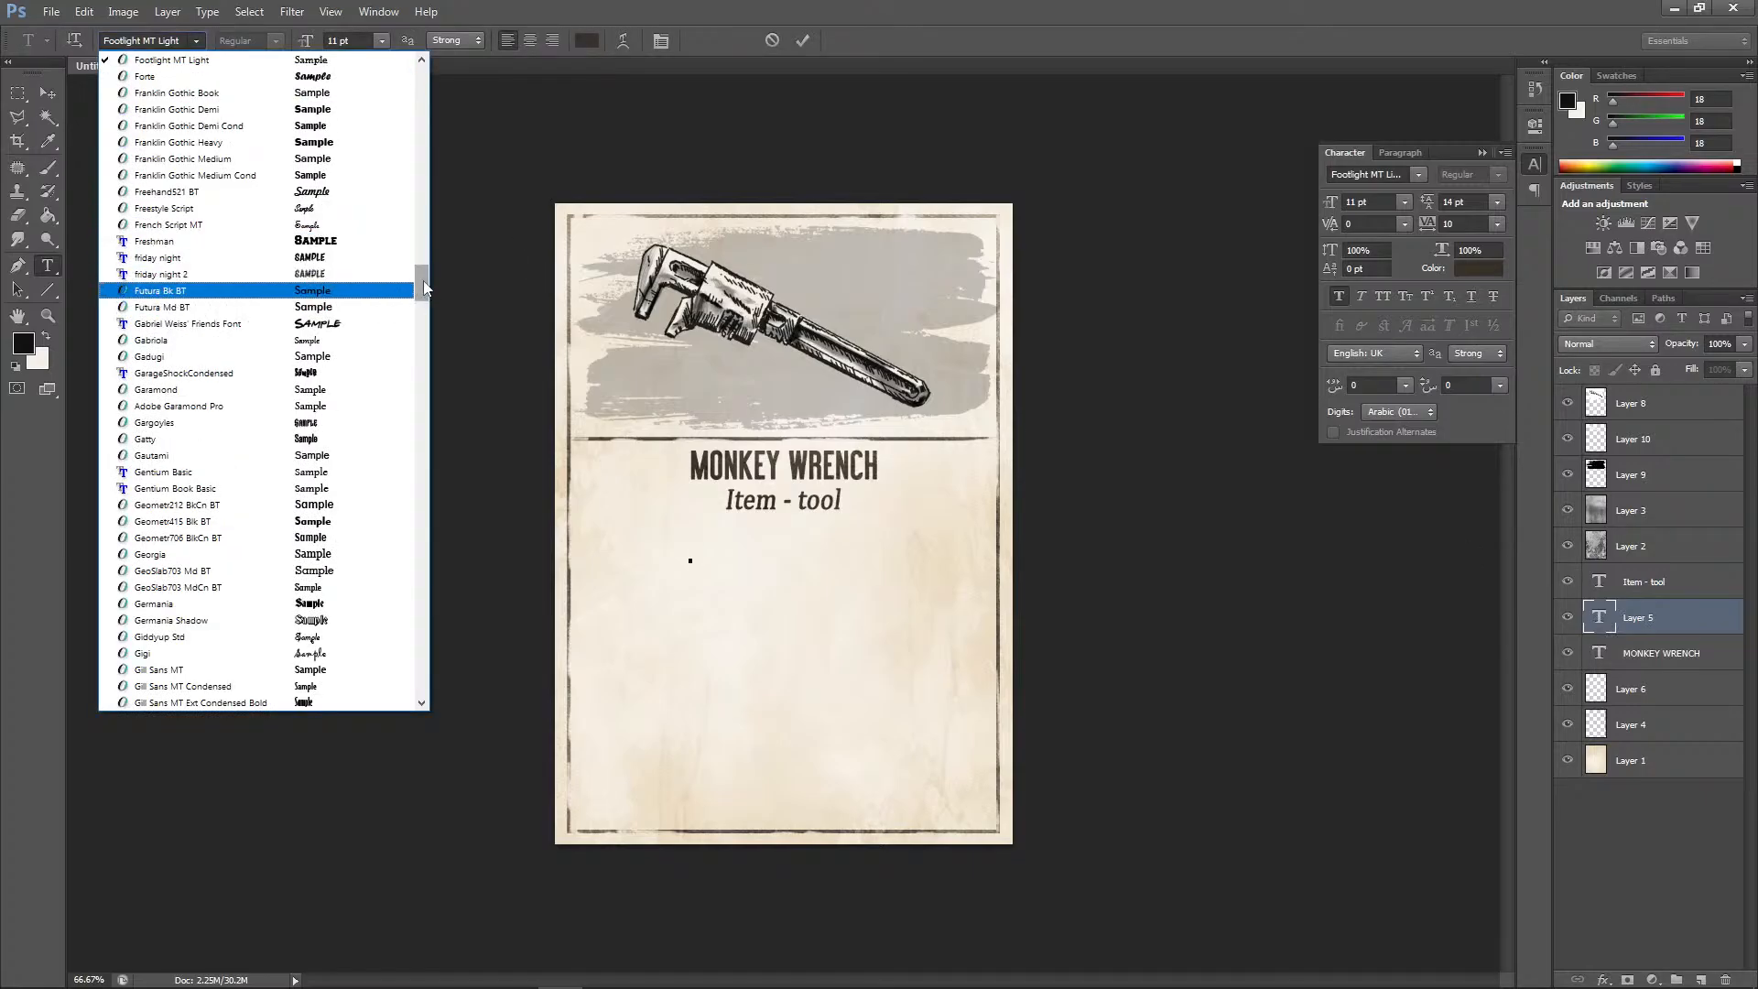
{"action": "left_click_drag", "start_coordinate": [423, 281], "coordinate": [419, 326]}
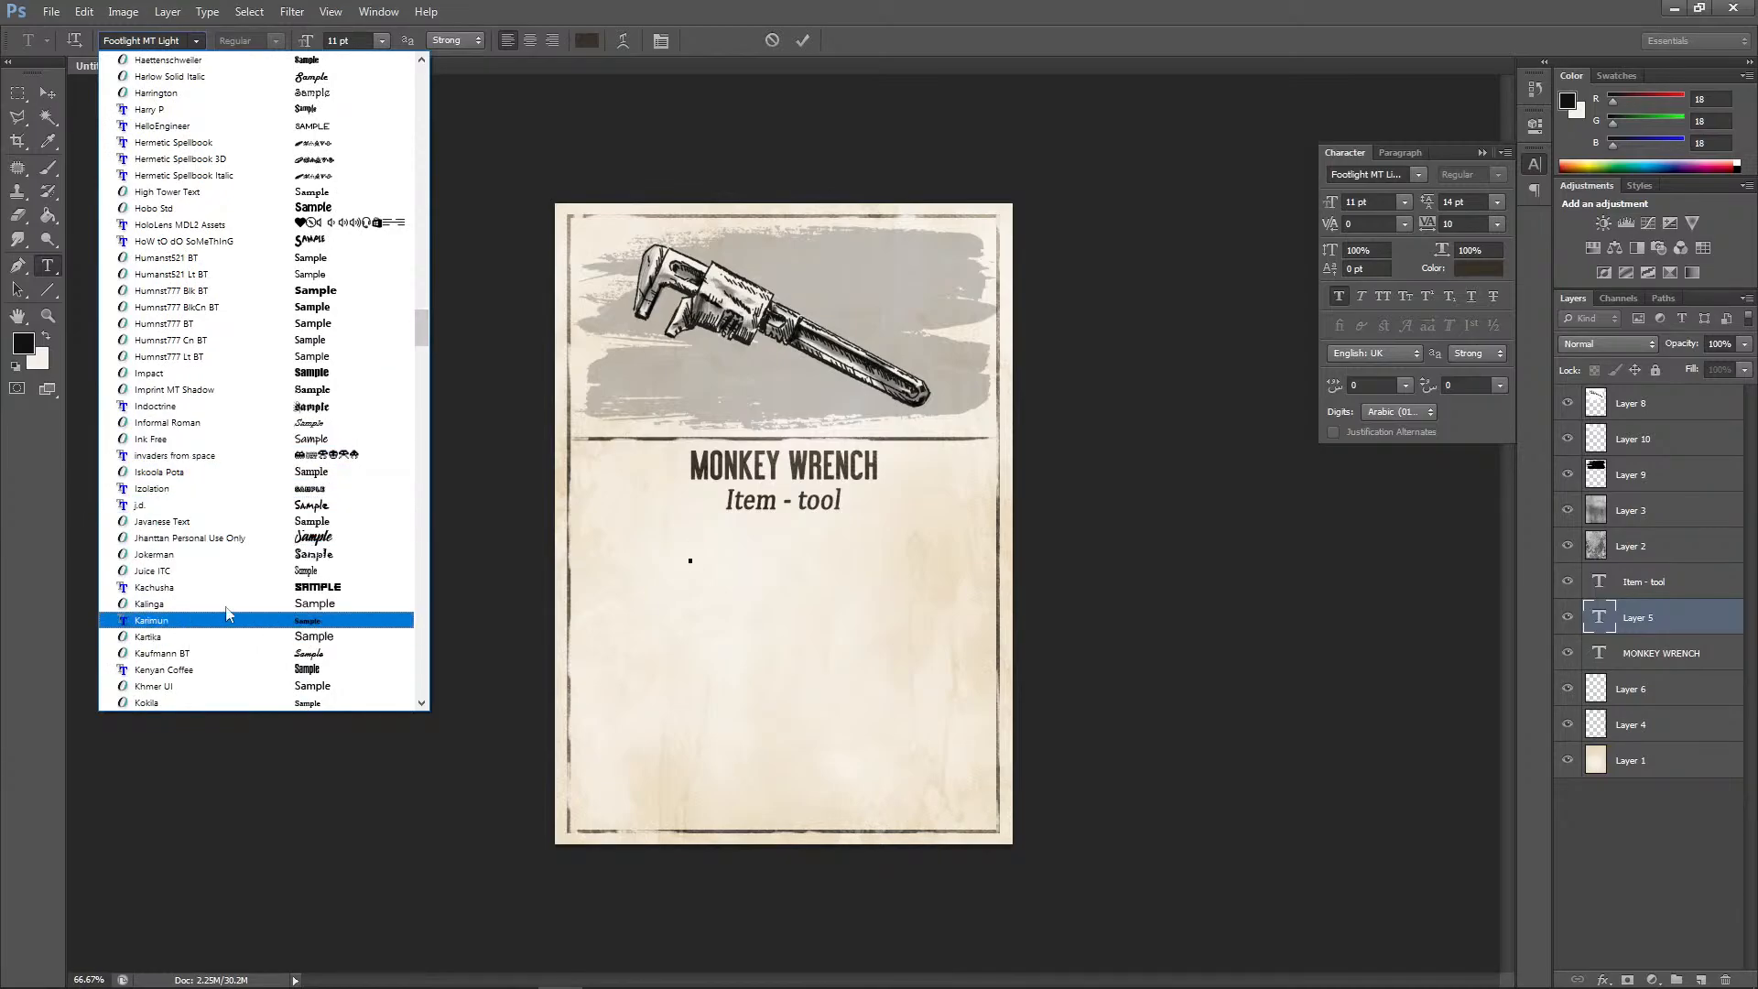
{"action": "scroll", "coordinate": [282, 500], "scroll_direction": "down", "scroll_amount": 2}
{"action": "scroll", "coordinate": [282, 500], "scroll_direction": "down", "scroll_amount": 2}
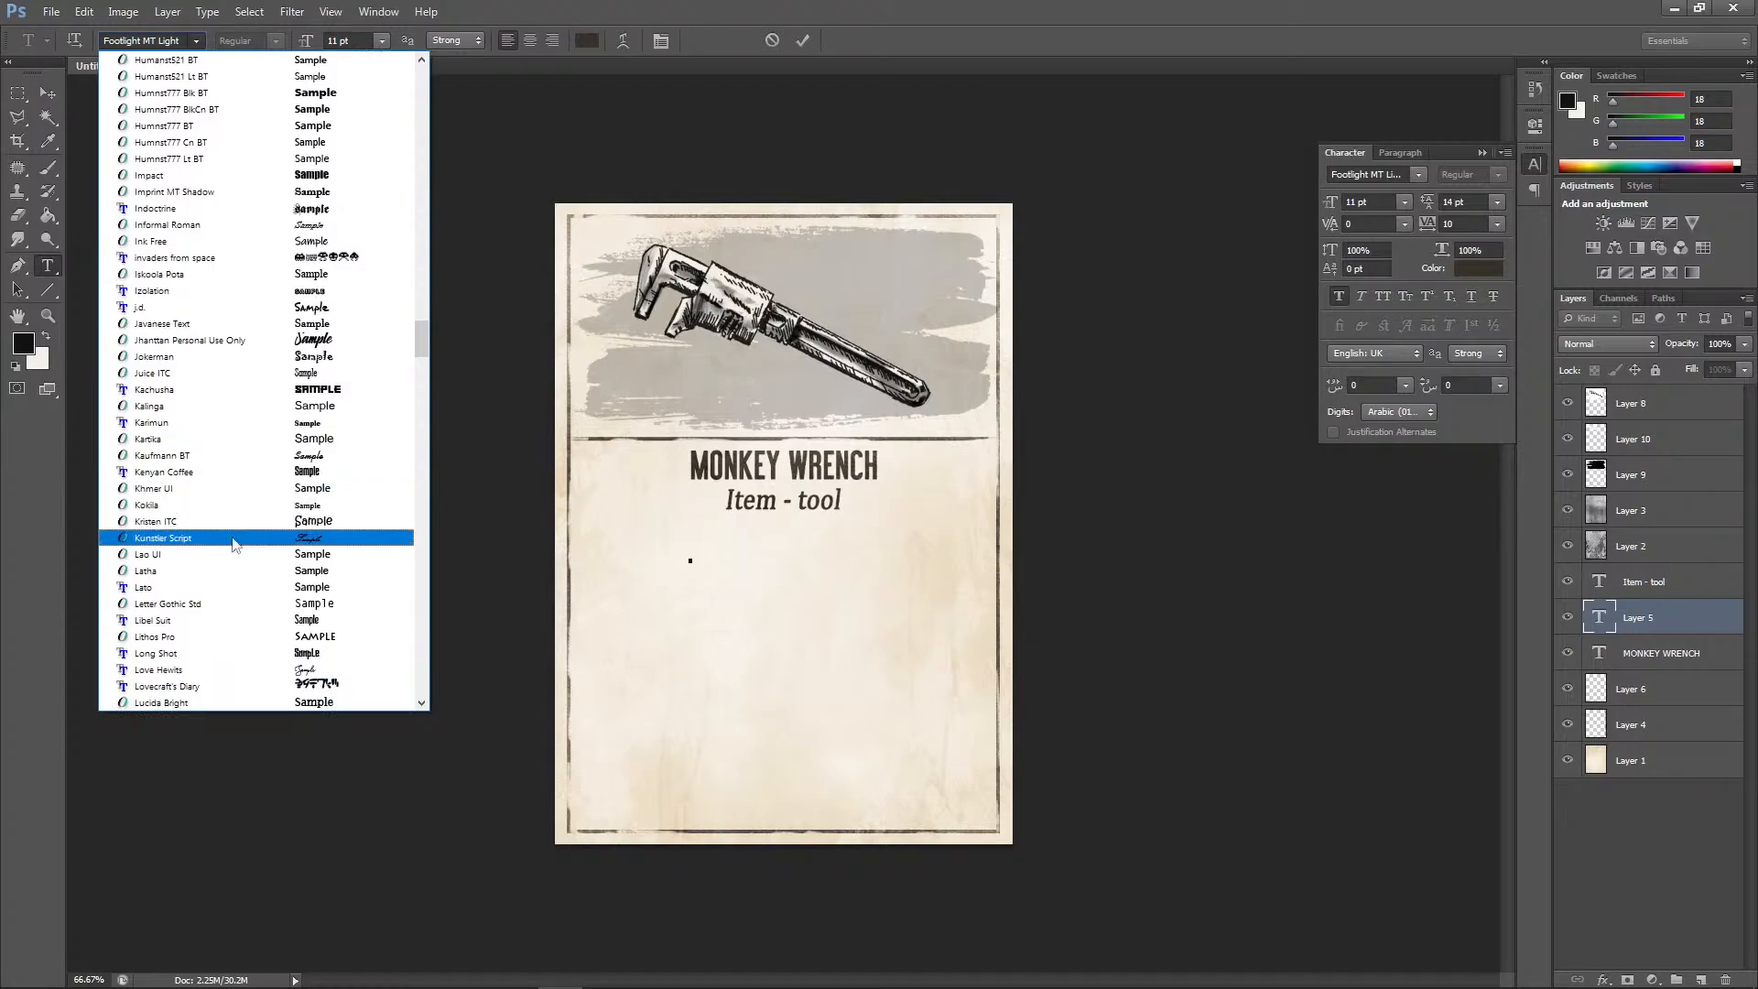
{"action": "left_click", "coordinate": [183, 620]}
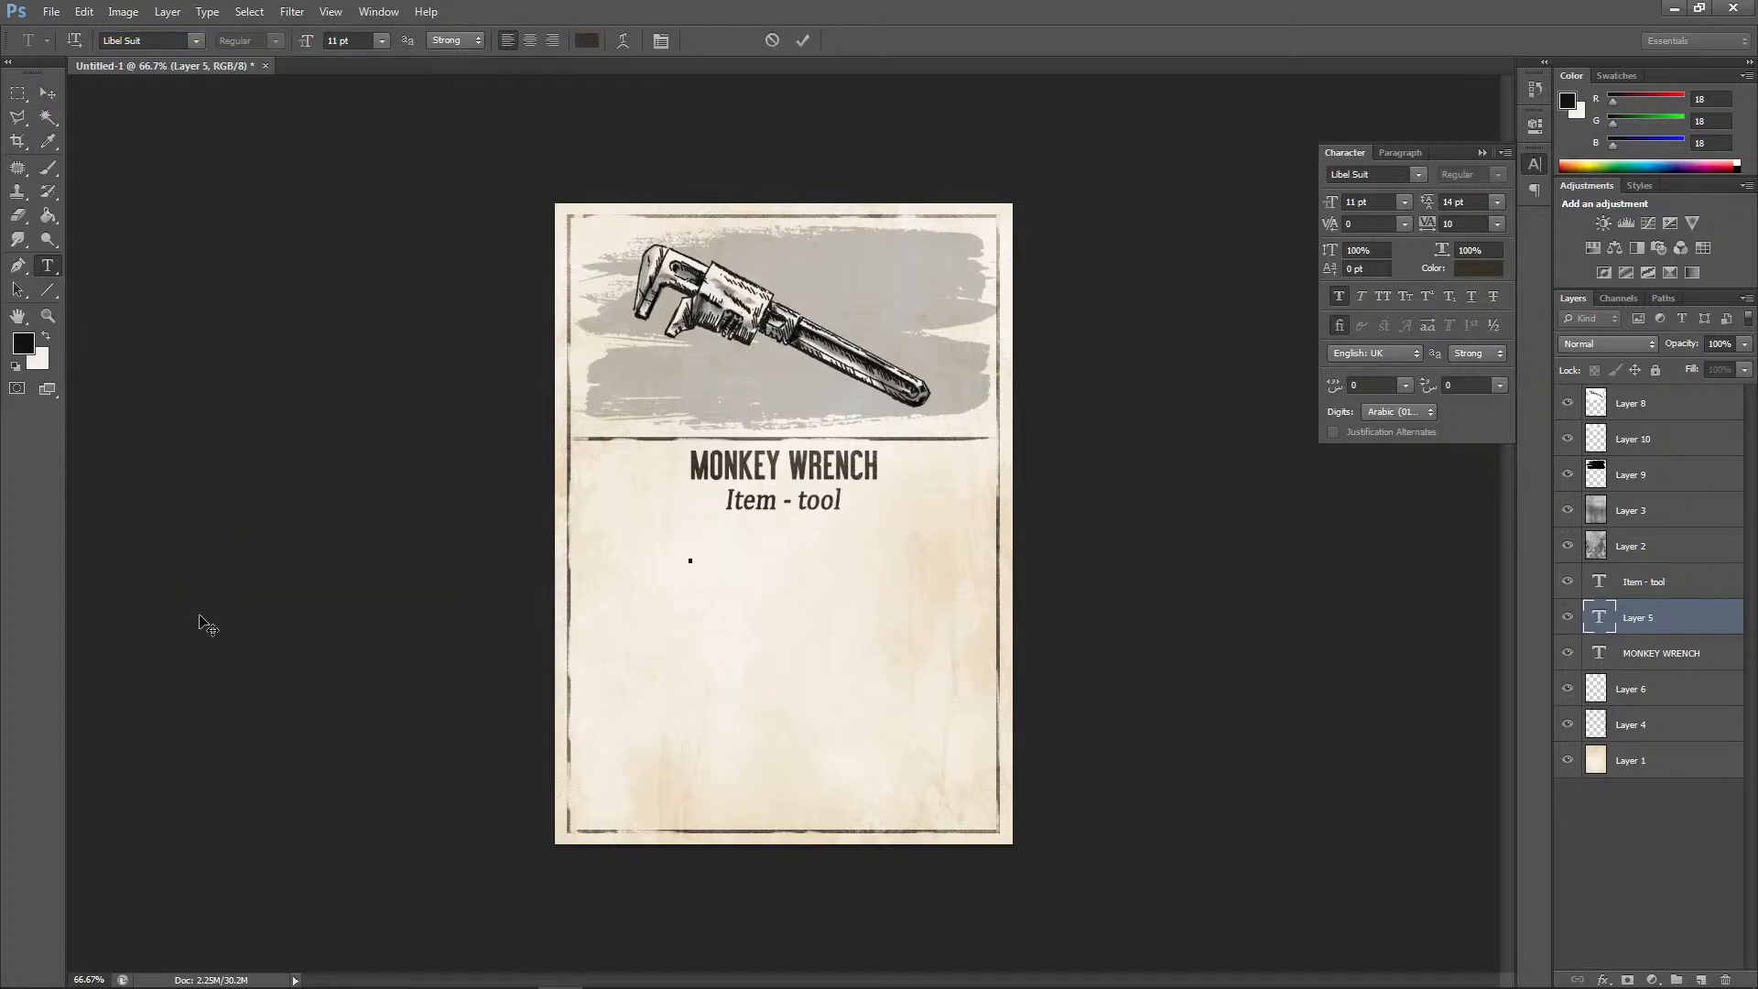
Enter "To HIT:" as the stat line's wording and commit the text
{"action": "type", "text": "t"}
{"action": "key", "text": "BackSpace"}
{"action": "type", "text": "To hit"}
{"action": "key", "text": "BackSpace"}
{"action": "key", "text": "BackSpace"}
{"action": "key", "text": "BackSpace"}
{"action": "type", "text": "HIT:"}
{"action": "left_click", "coordinate": [48, 93]}
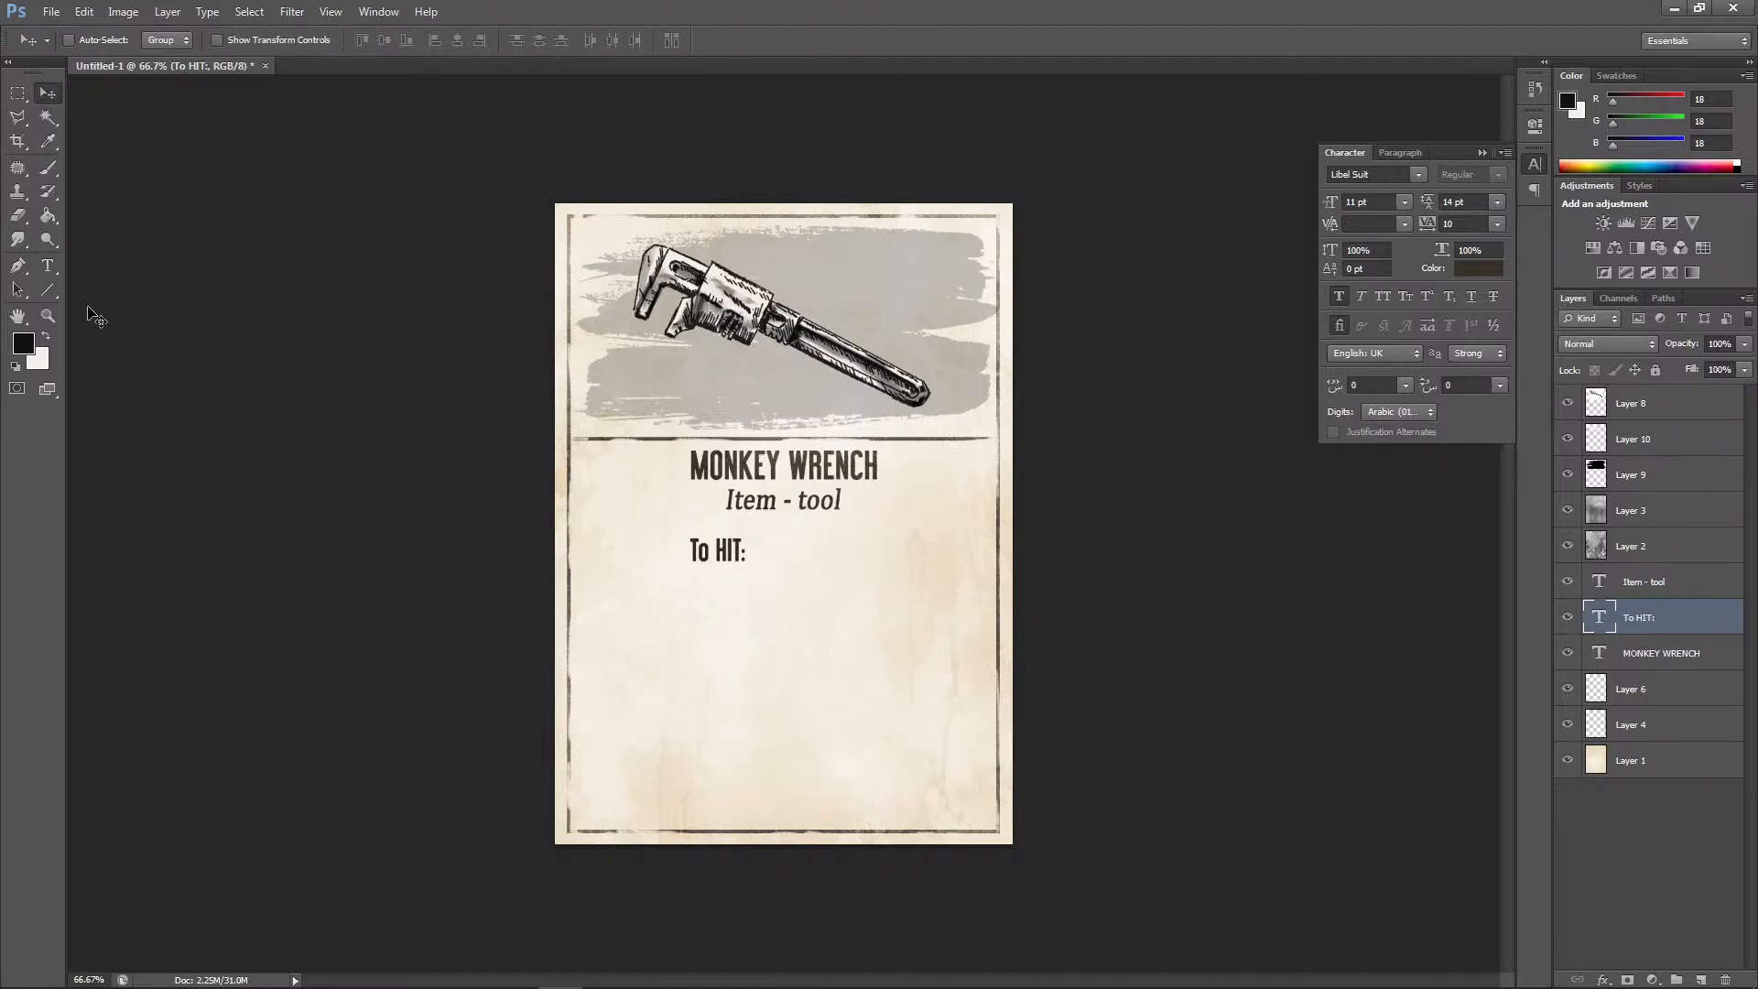
Extend the "Item - tool" subtitle to read "Item - tool - weapon" and commit the text
{"action": "left_click", "coordinate": [47, 266]}
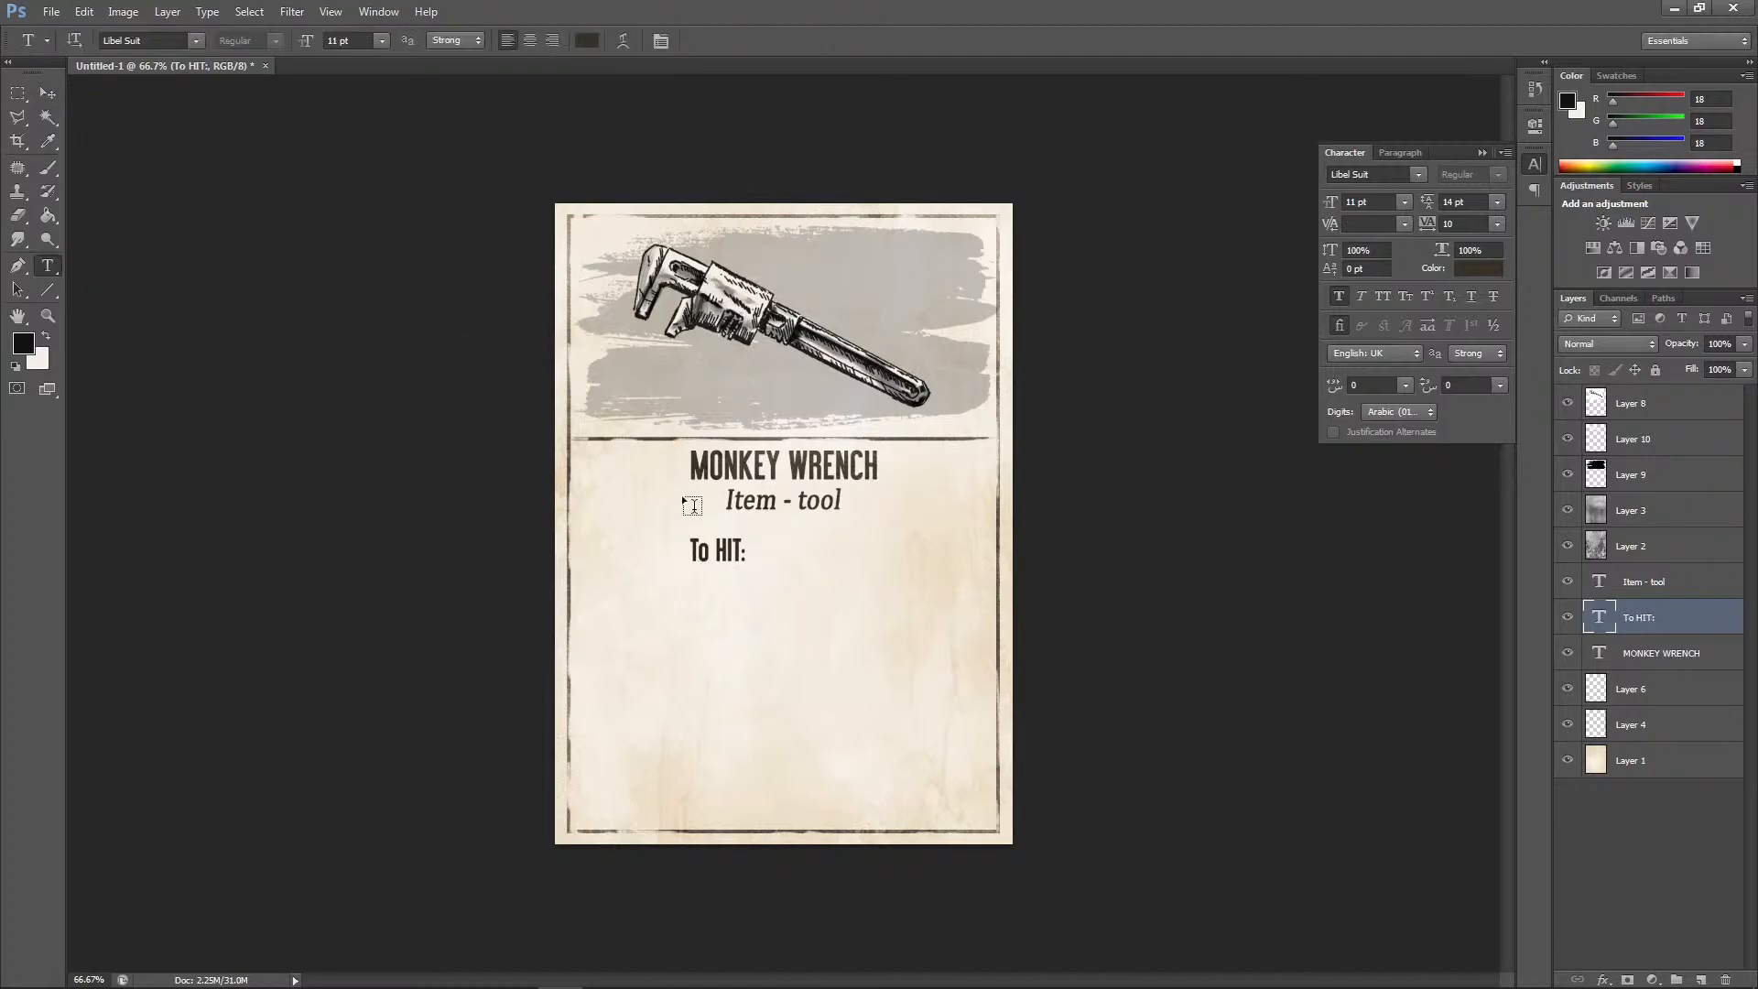
{"action": "left_click", "coordinate": [839, 495]}
{"action": "type", "text": "-"}
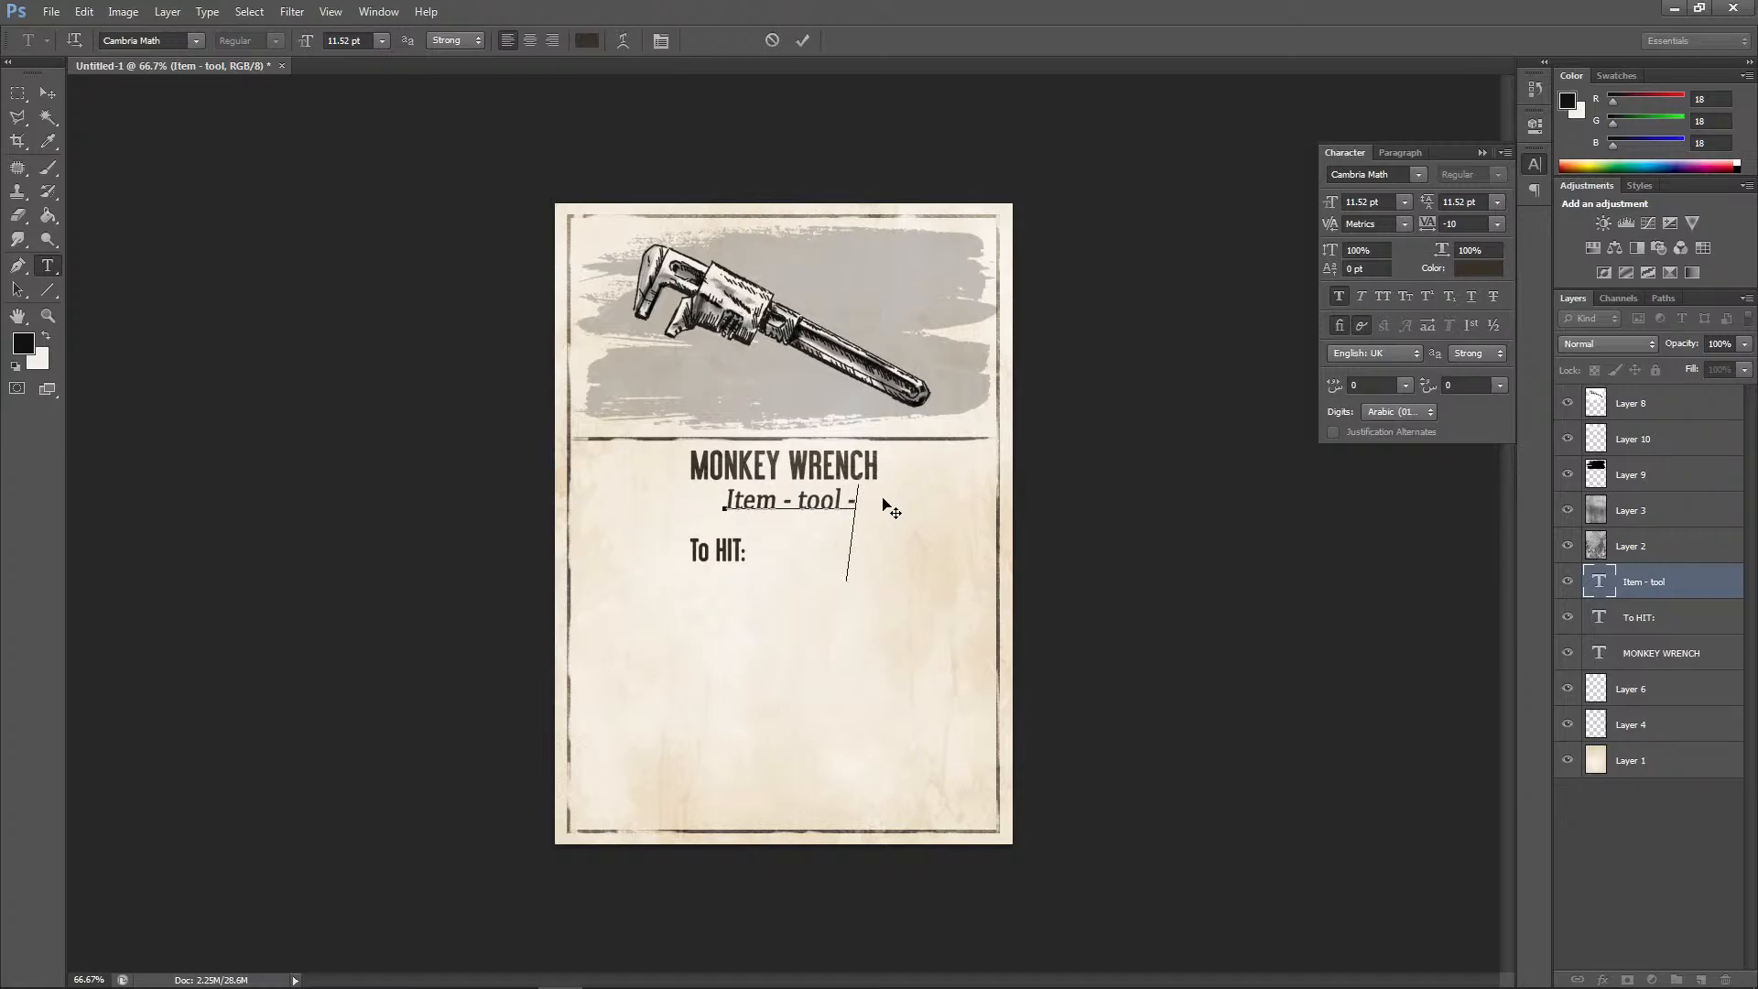
{"action": "type", "text": " weapop"}
{"action": "key", "text": "BackSpace"}
{"action": "key", "text": "BackSpace"}
{"action": "type", "text": "on"}
{"action": "left_click", "coordinate": [58, 95]}
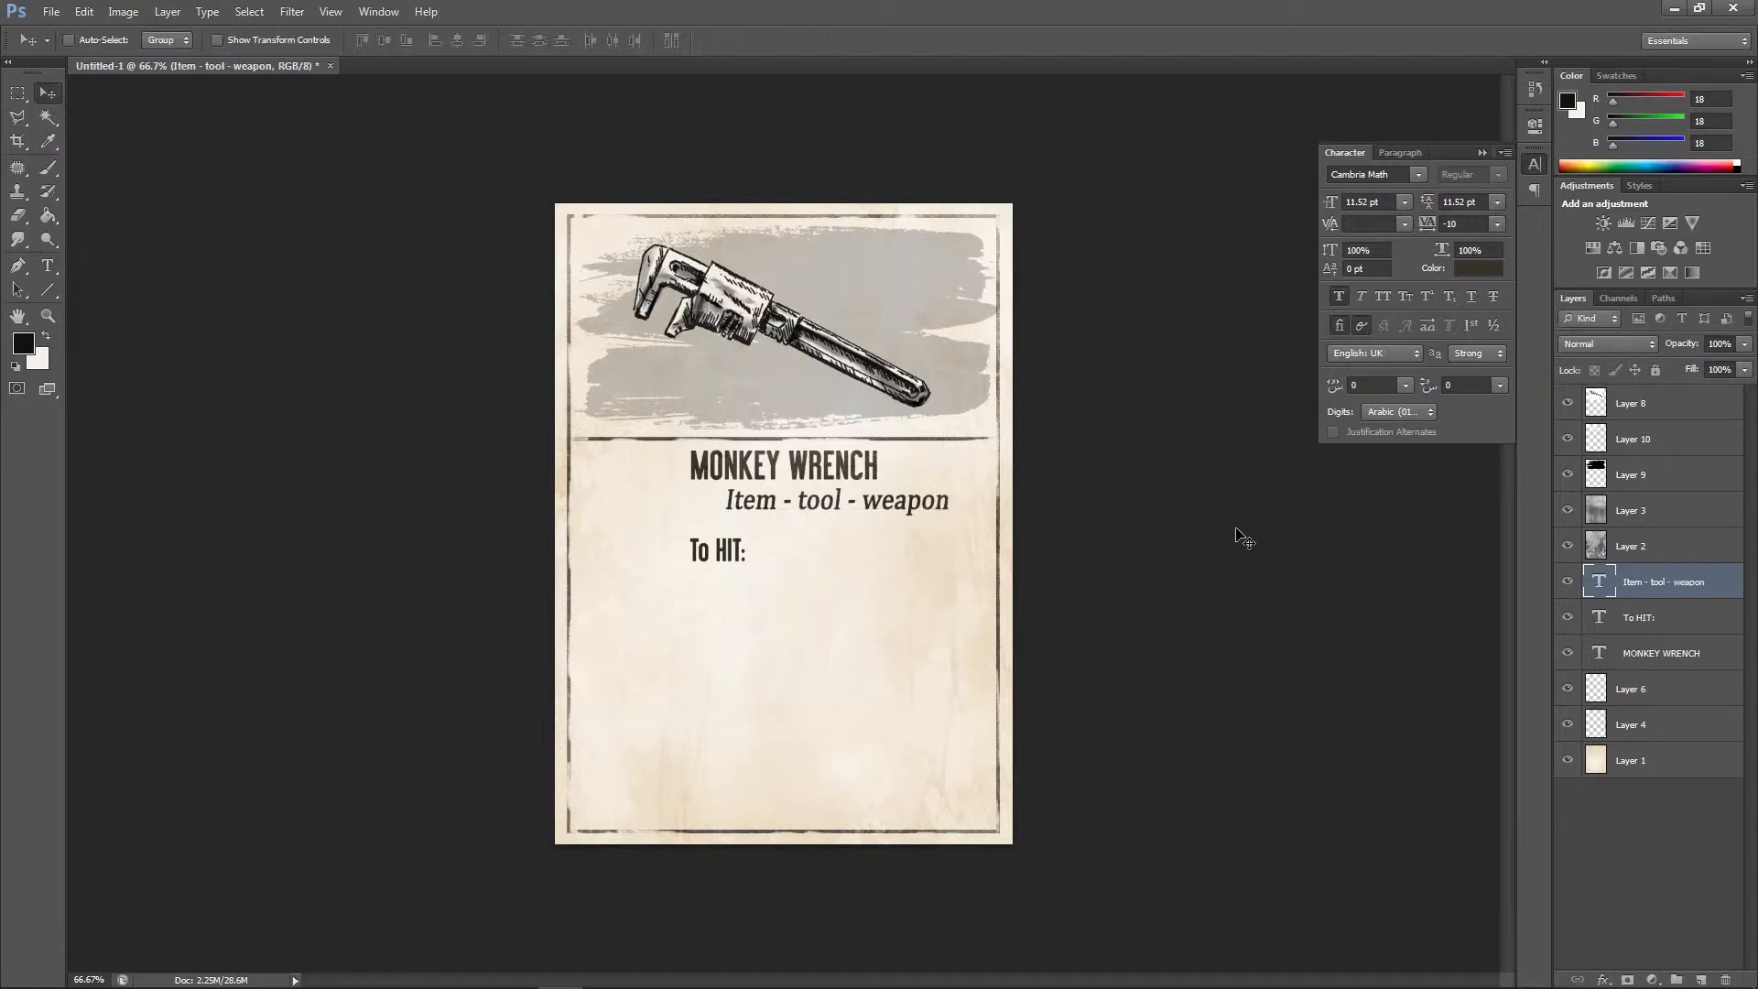
Centre-align the text of the "Item - tool - weapon" subtitle and commit the change
{"action": "double_click", "coordinate": [1597, 582]}
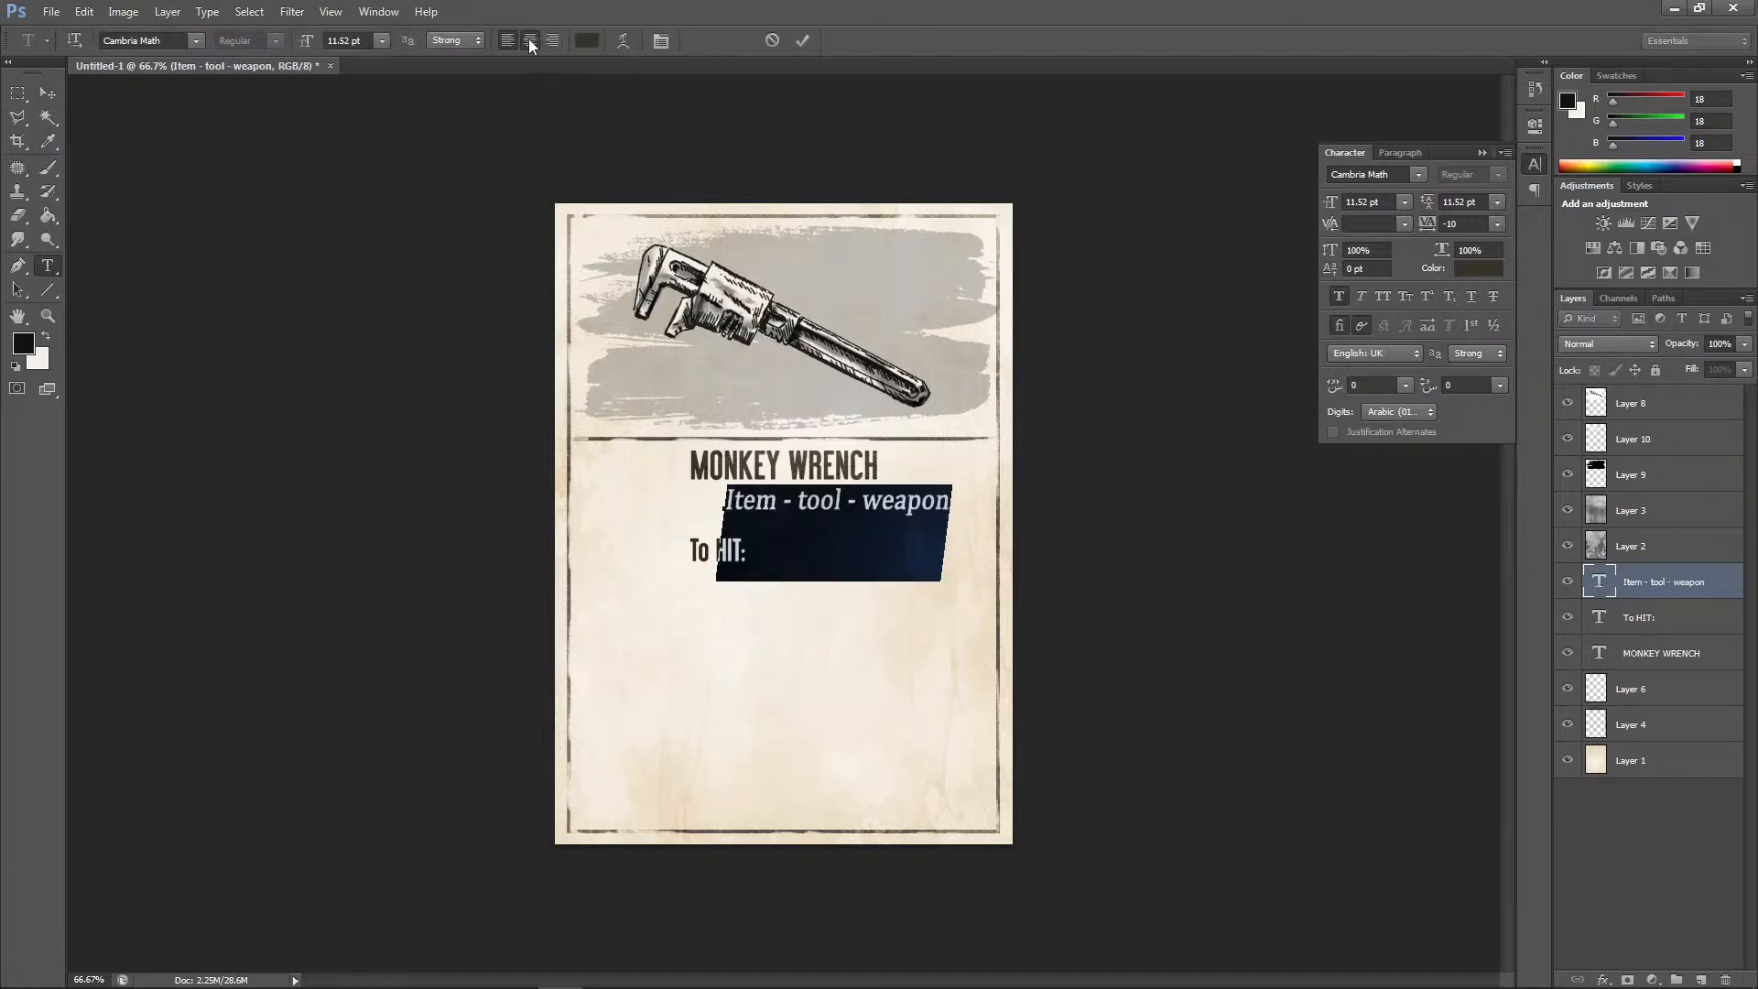
{"action": "left_click", "coordinate": [530, 42]}
{"action": "left_click", "coordinate": [49, 93]}
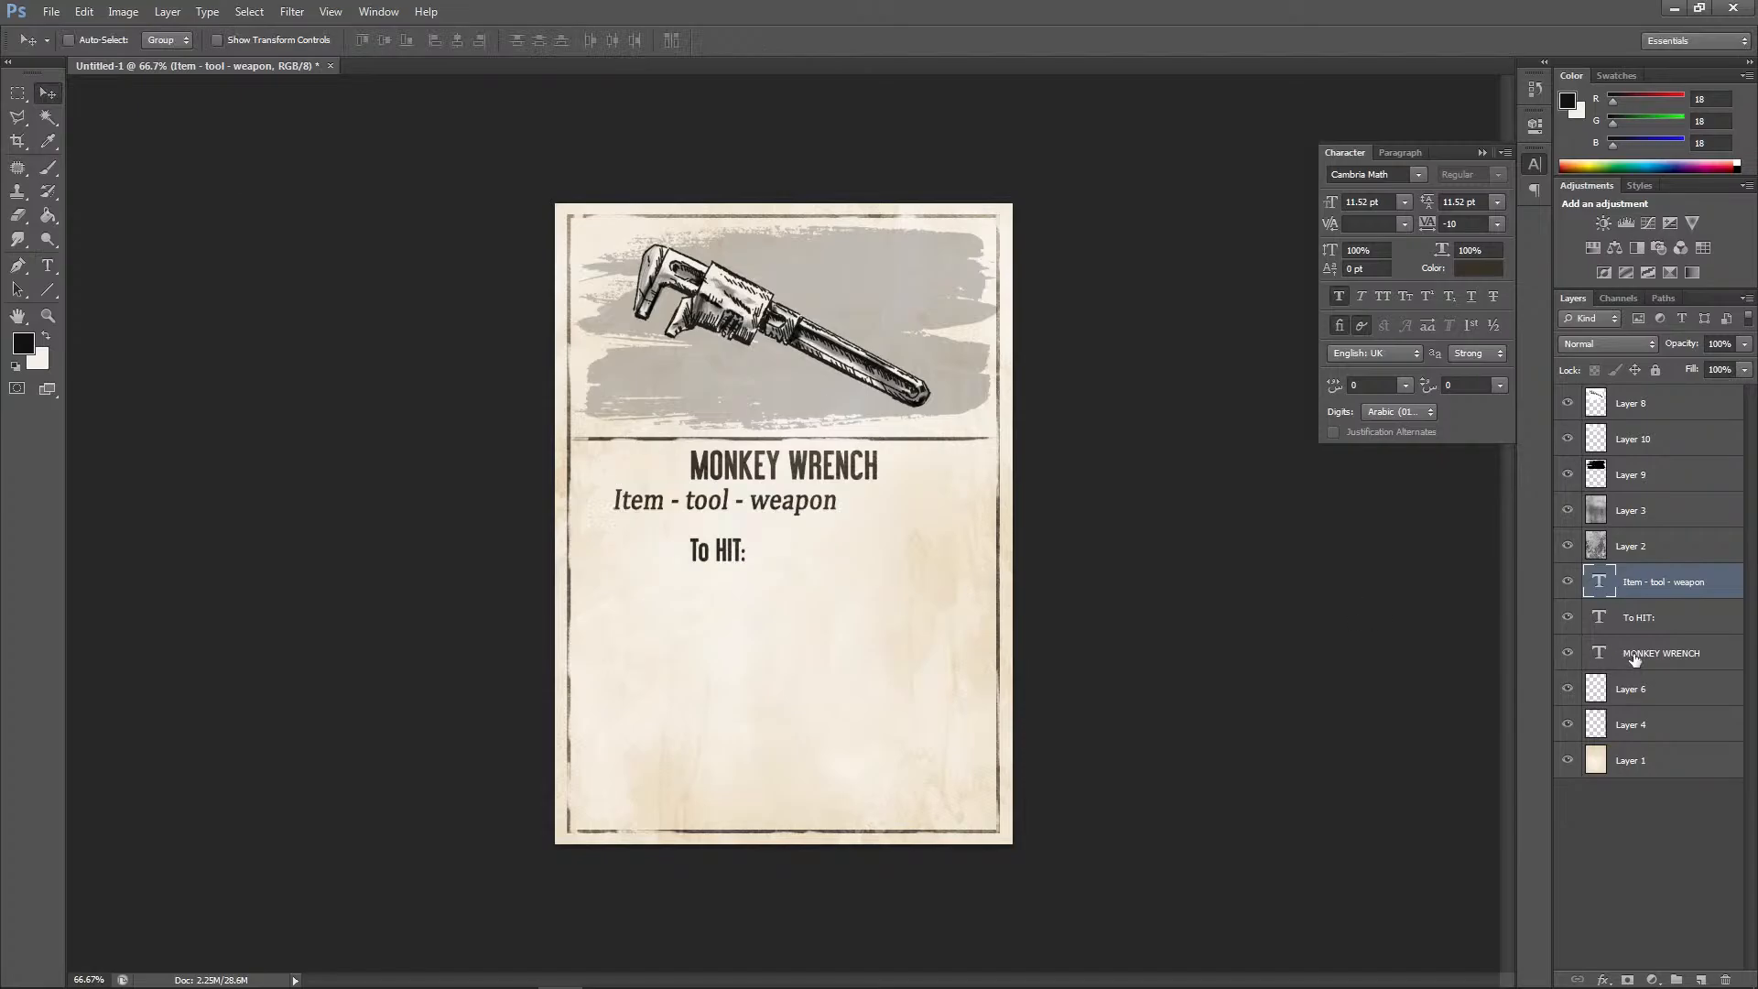
Align the subtitle with the card background on Layer 1 by horizontal centers, undoing the mistaken vertical-centers alignment
{"action": "left_click", "coordinate": [1648, 760], "text": "ctrl"}
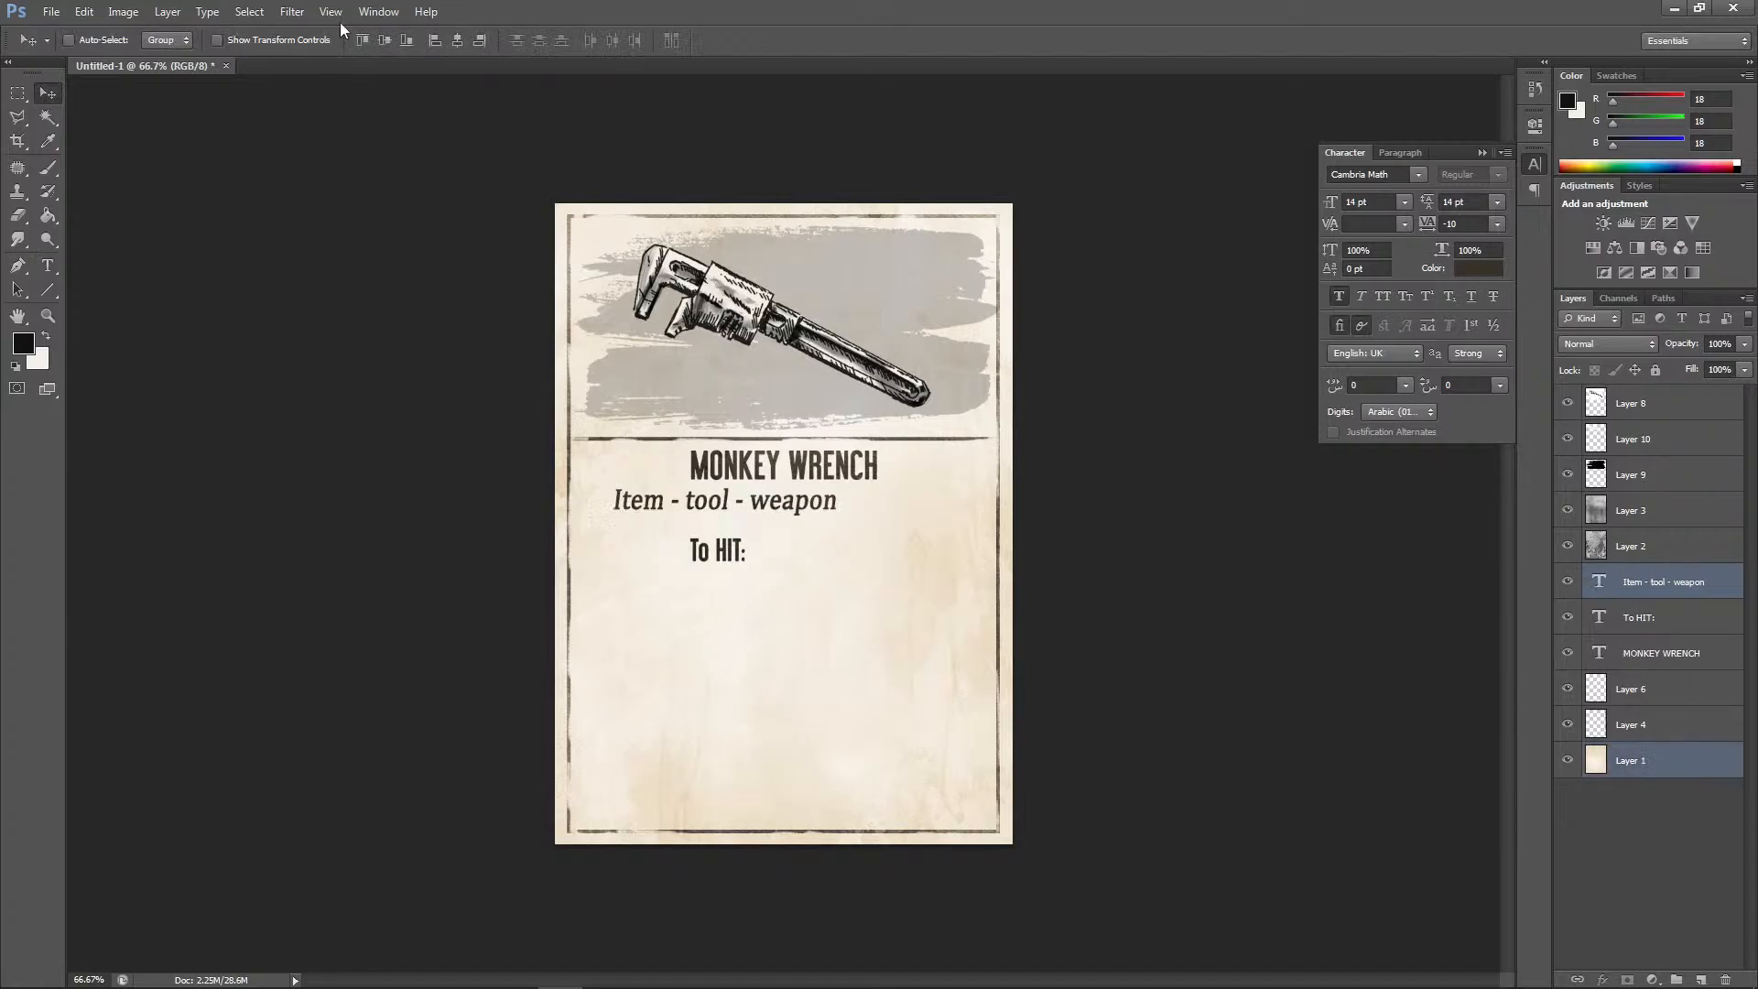
{"action": "left_click", "coordinate": [167, 11]}
{"action": "mouse_move", "coordinate": [224, 448]}
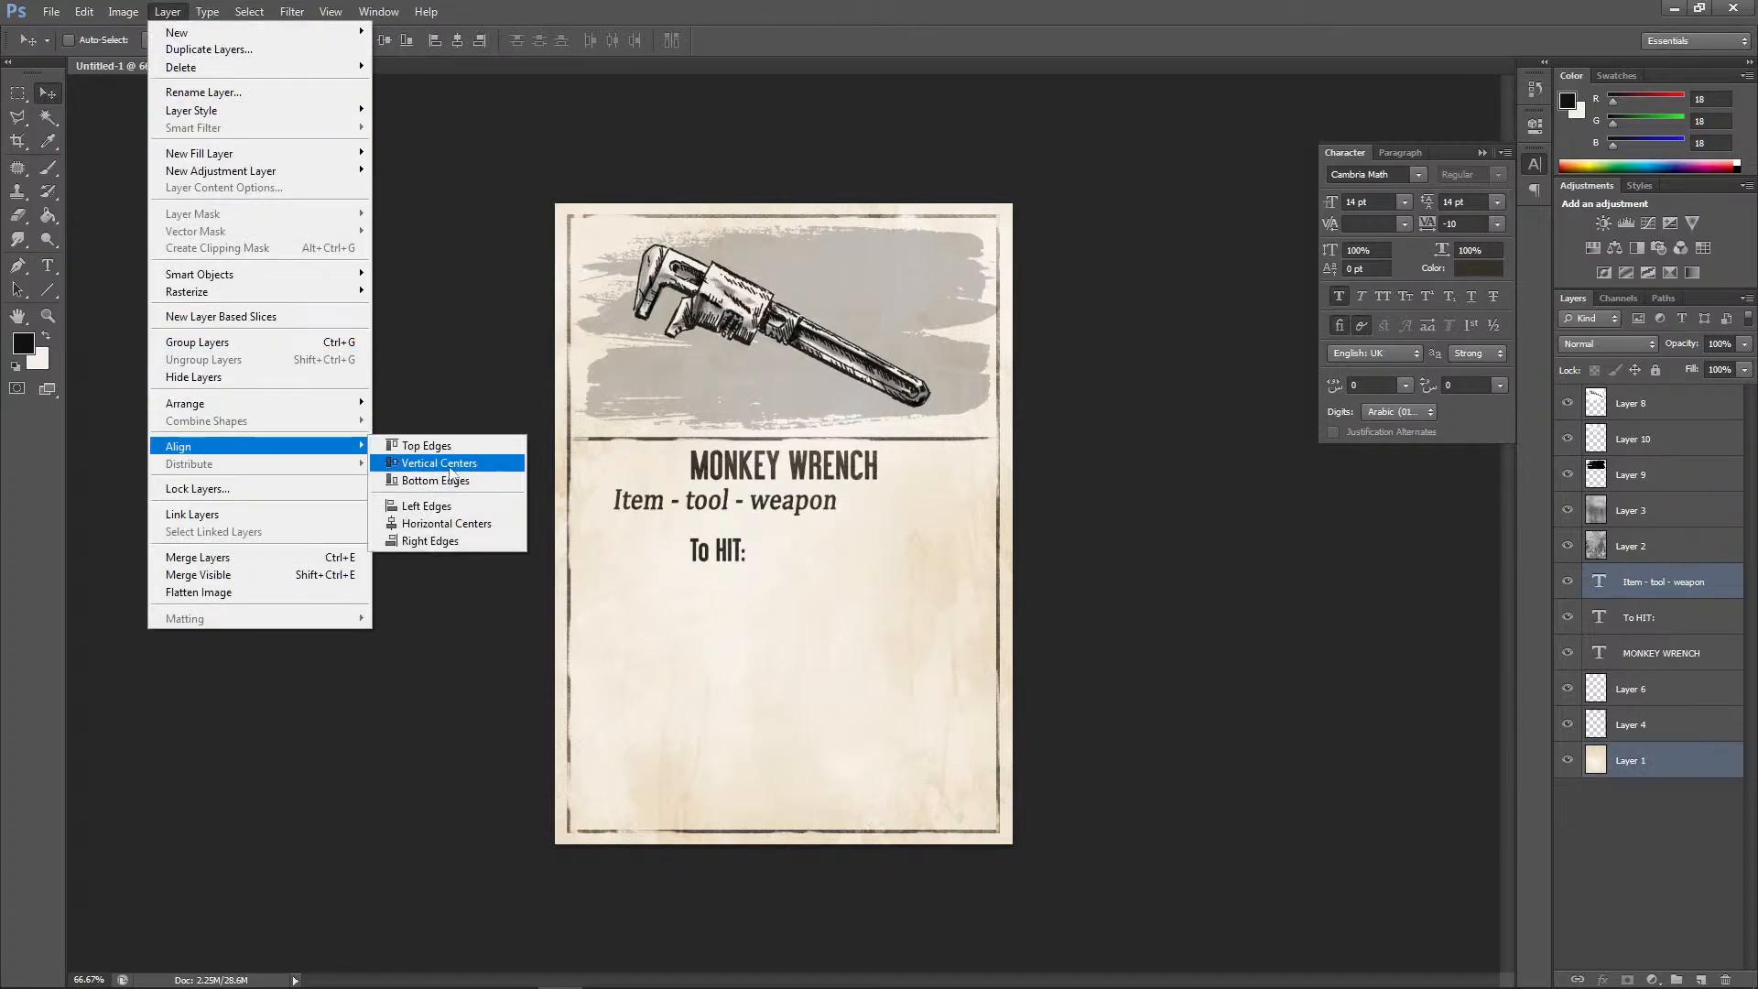
{"action": "left_click", "coordinate": [455, 457]}
{"action": "key", "text": "ctrl+z"}
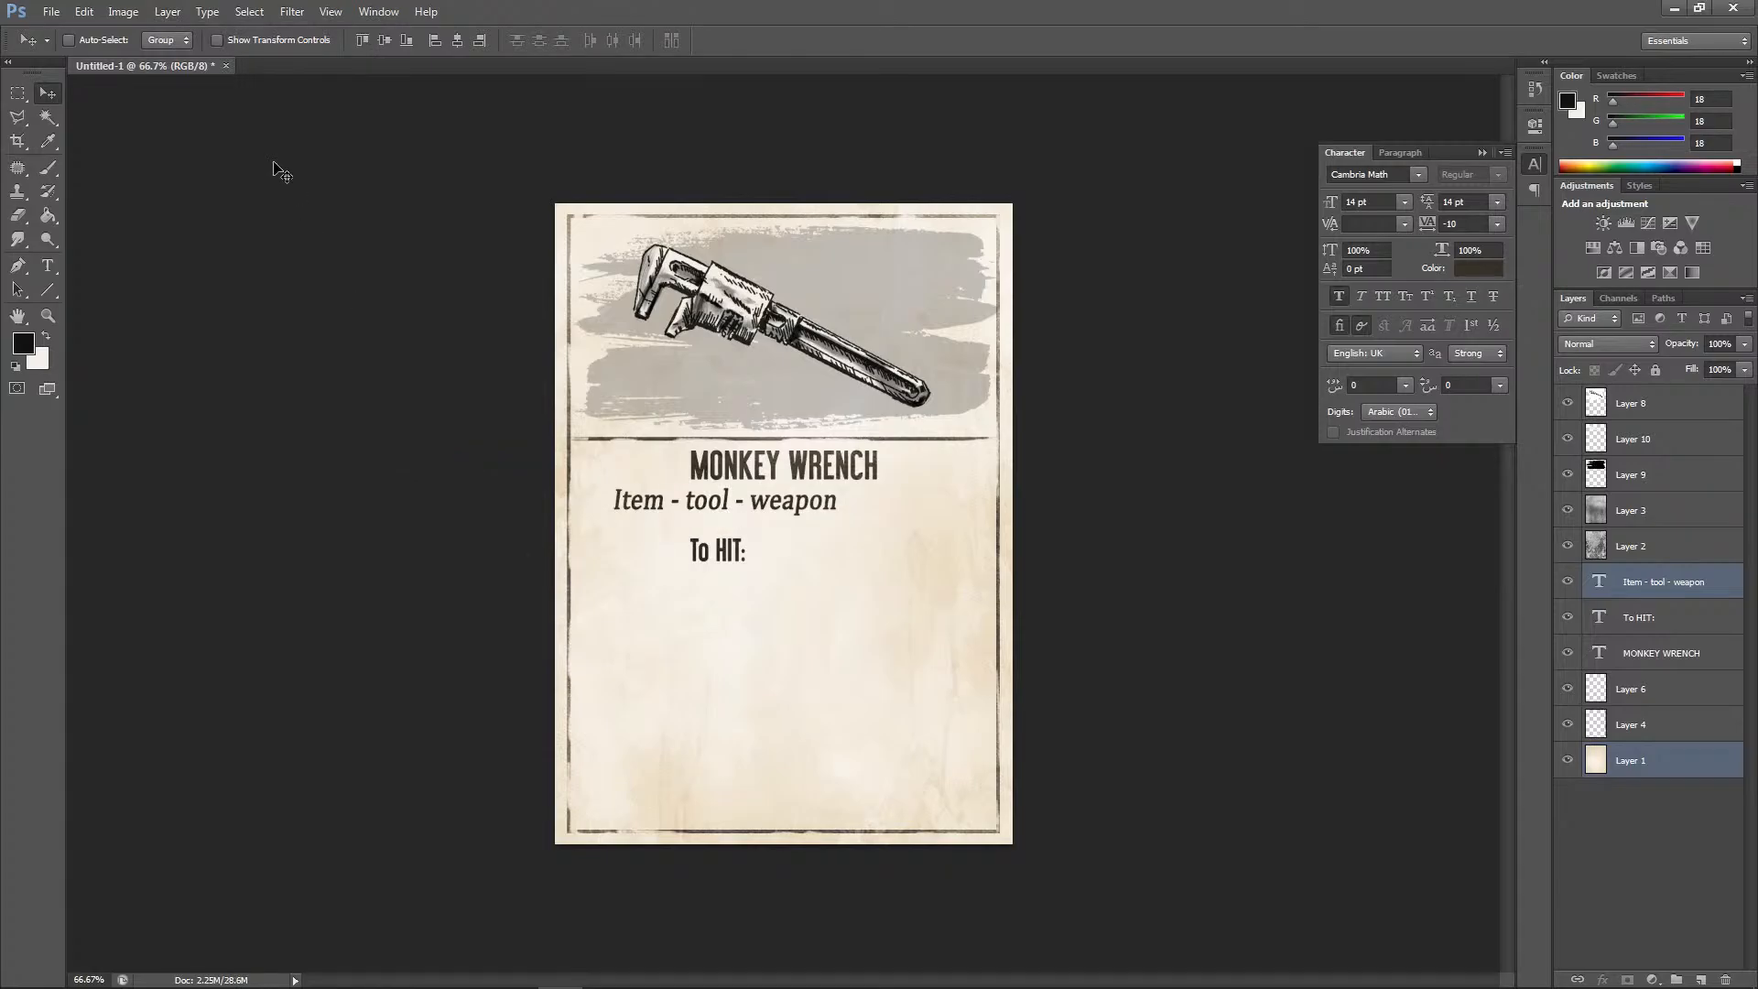
{"action": "left_click", "coordinate": [167, 11]}
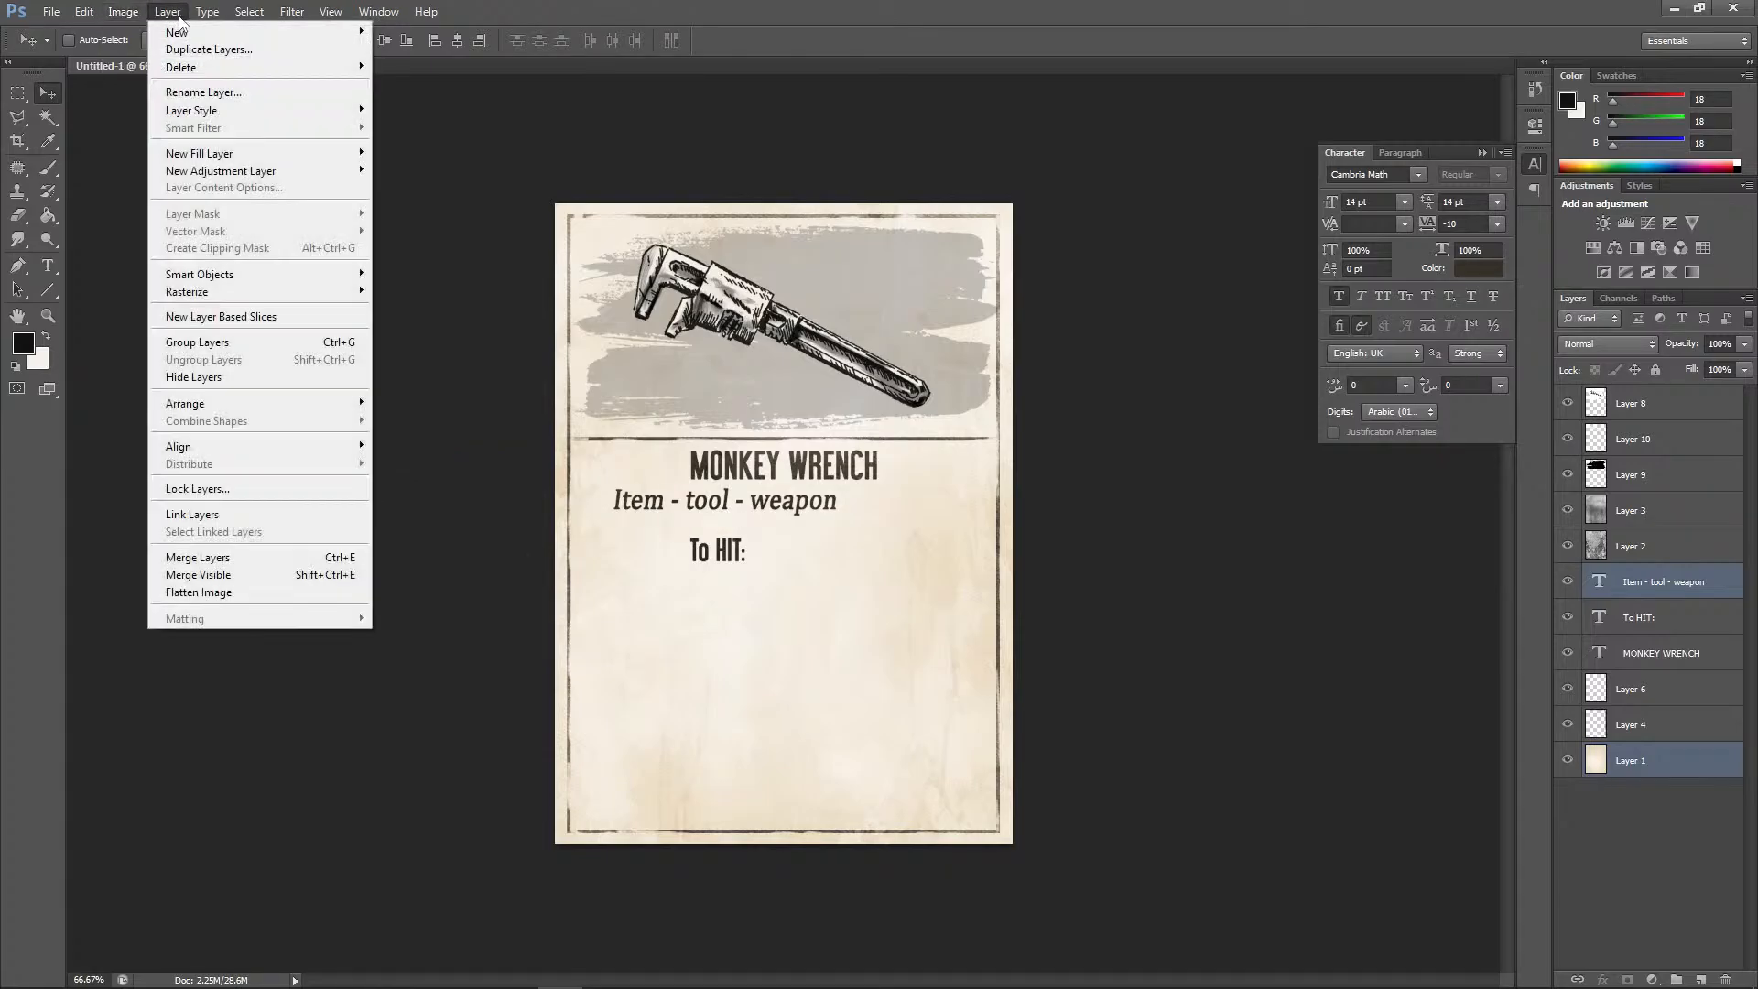
{"action": "mouse_move", "coordinate": [207, 448]}
{"action": "left_click", "coordinate": [426, 524]}
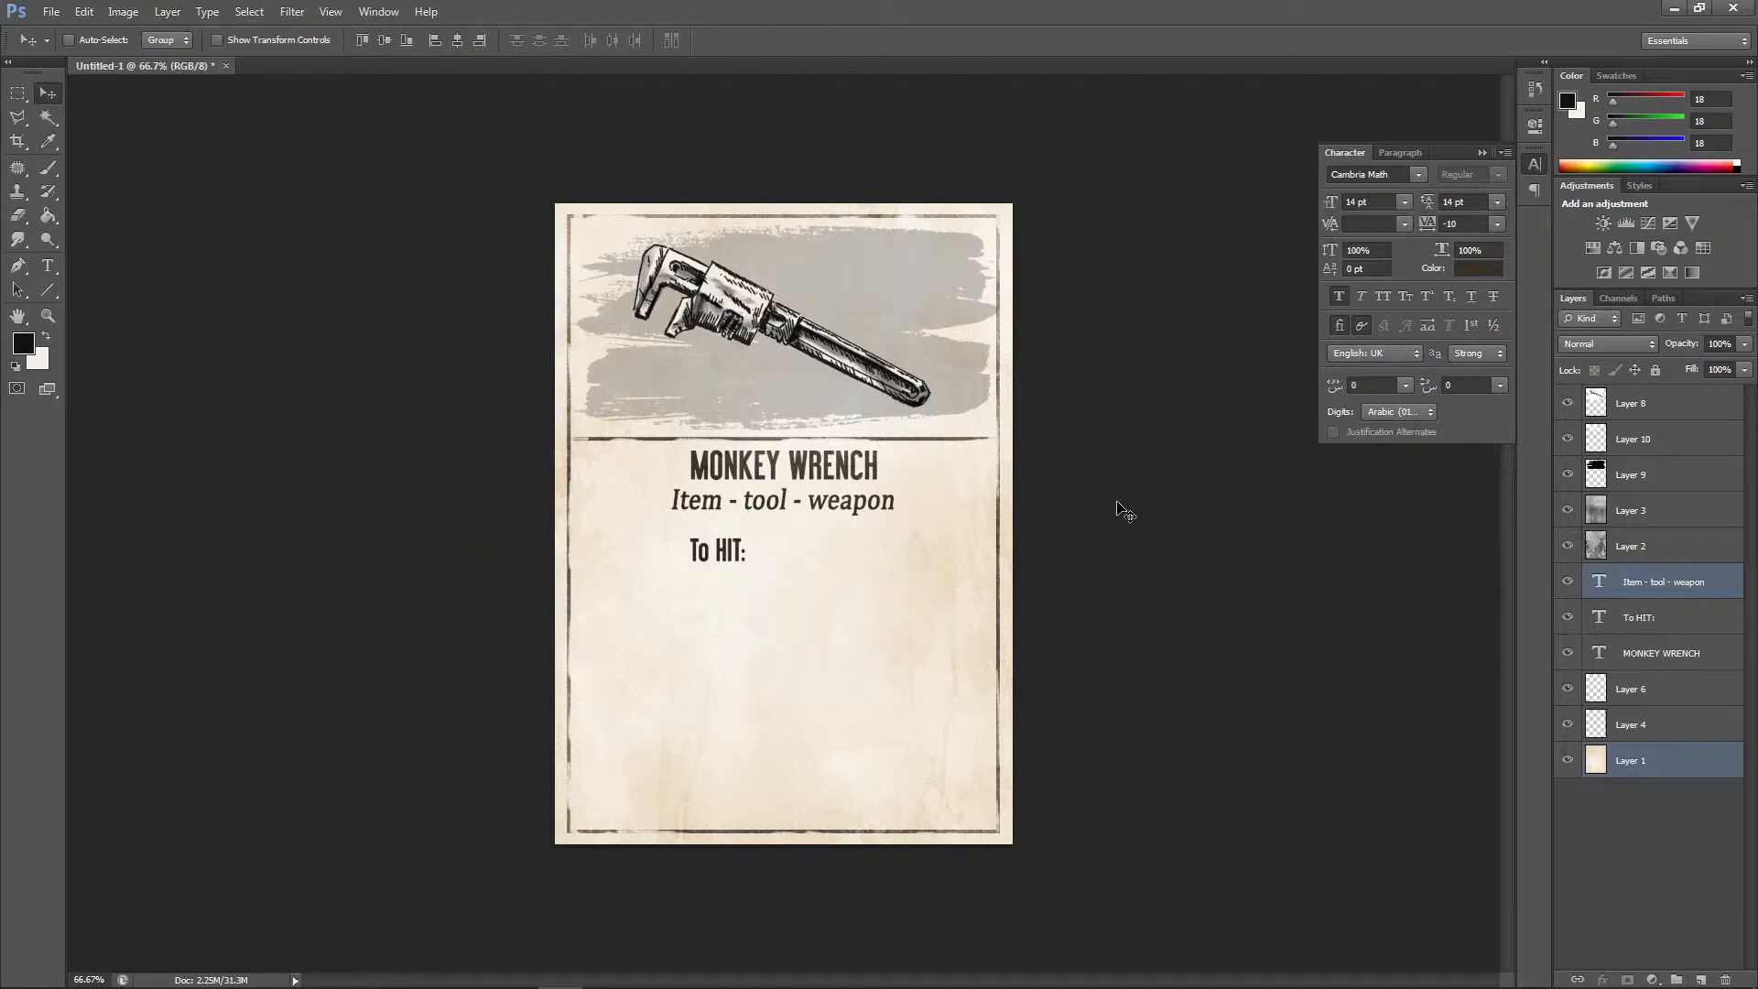
Delete the "Item - tool - weapon" subtitle layer set in Cambria Math
{"action": "double_click", "coordinate": [1598, 582]}
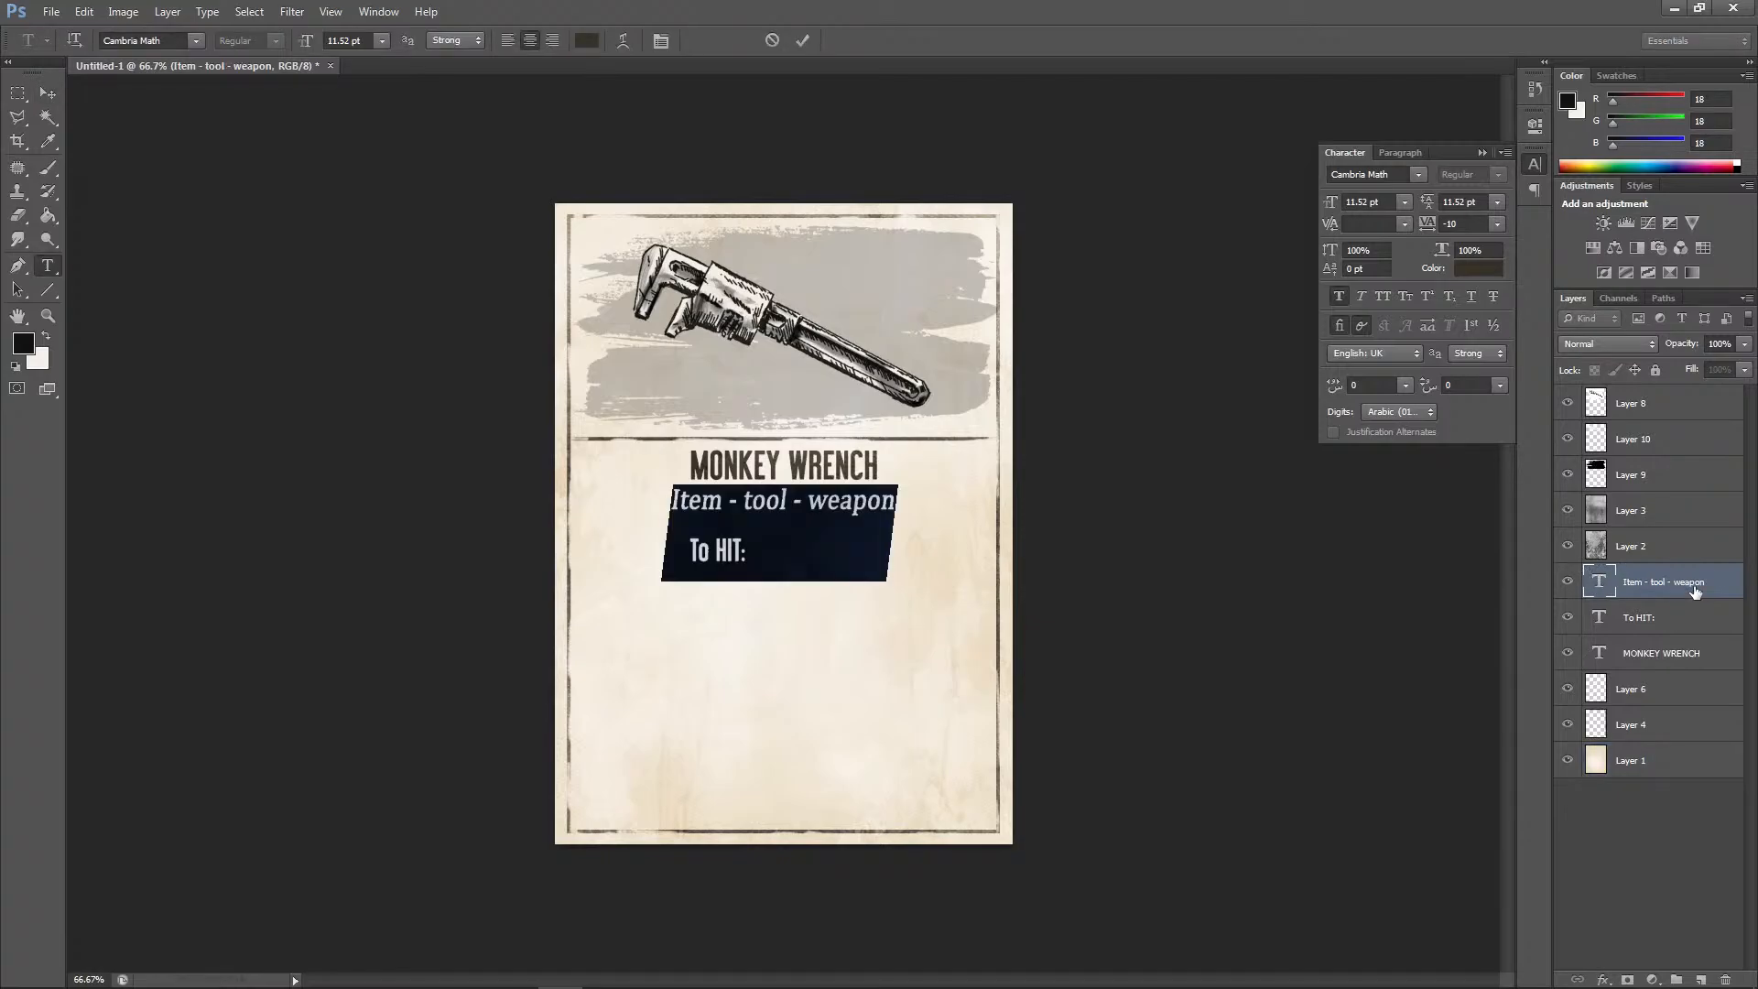
{"action": "key", "text": "ctrl+Return"}
{"action": "double_click", "coordinate": [1599, 581]}
{"action": "left_click", "coordinate": [48, 92]}
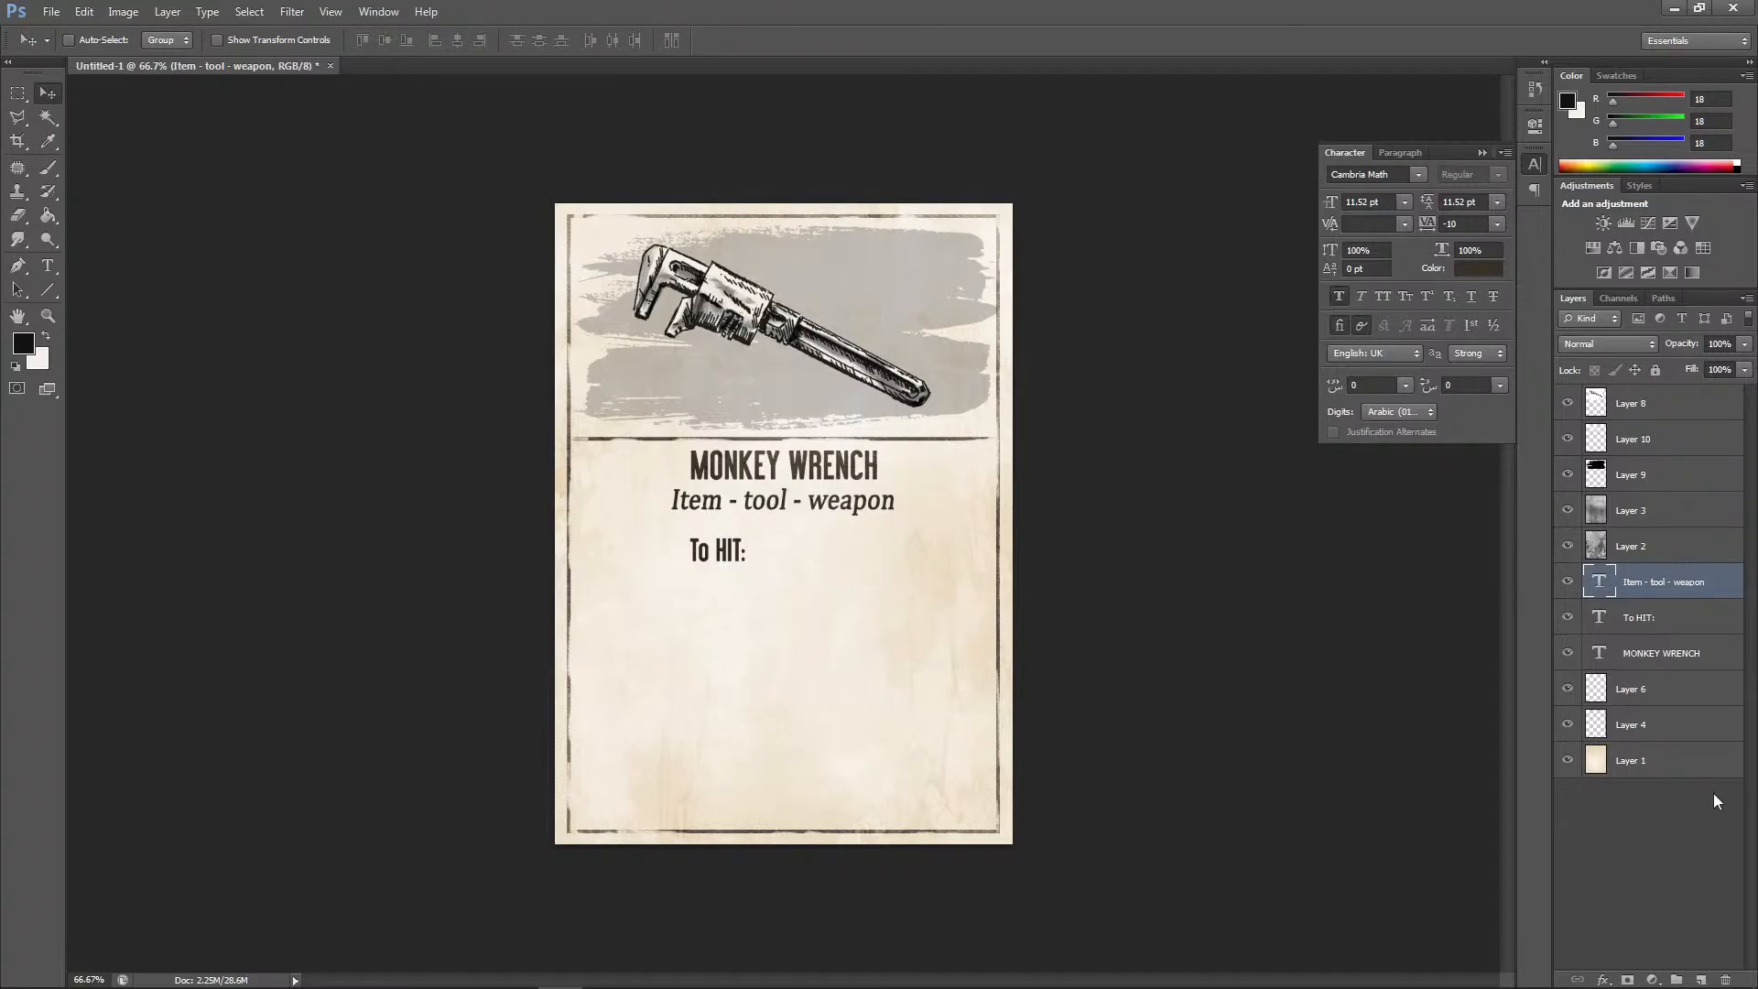
{"action": "left_click", "coordinate": [1725, 978]}
{"action": "left_click", "coordinate": [804, 376]}
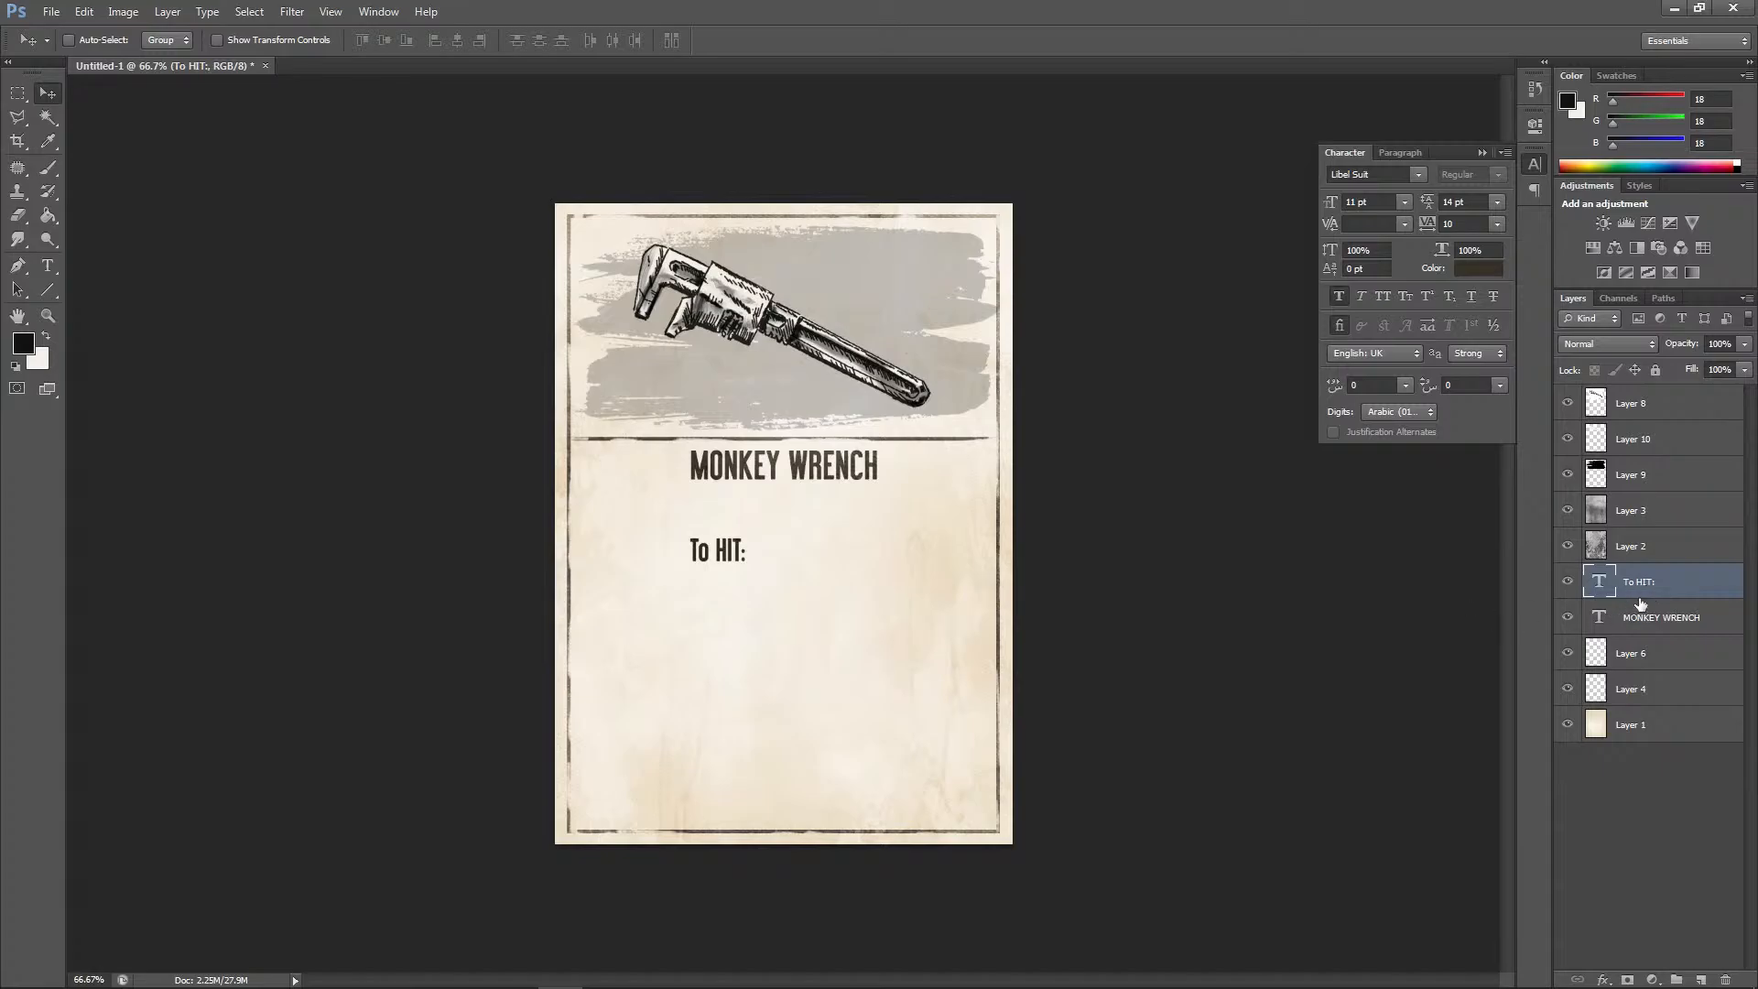
Move the "To HIT:" line up beneath the title and replace its wording with "item - tool - weapon"
{"action": "left_click_drag", "start_coordinate": [737, 561], "coordinate": [794, 519]}
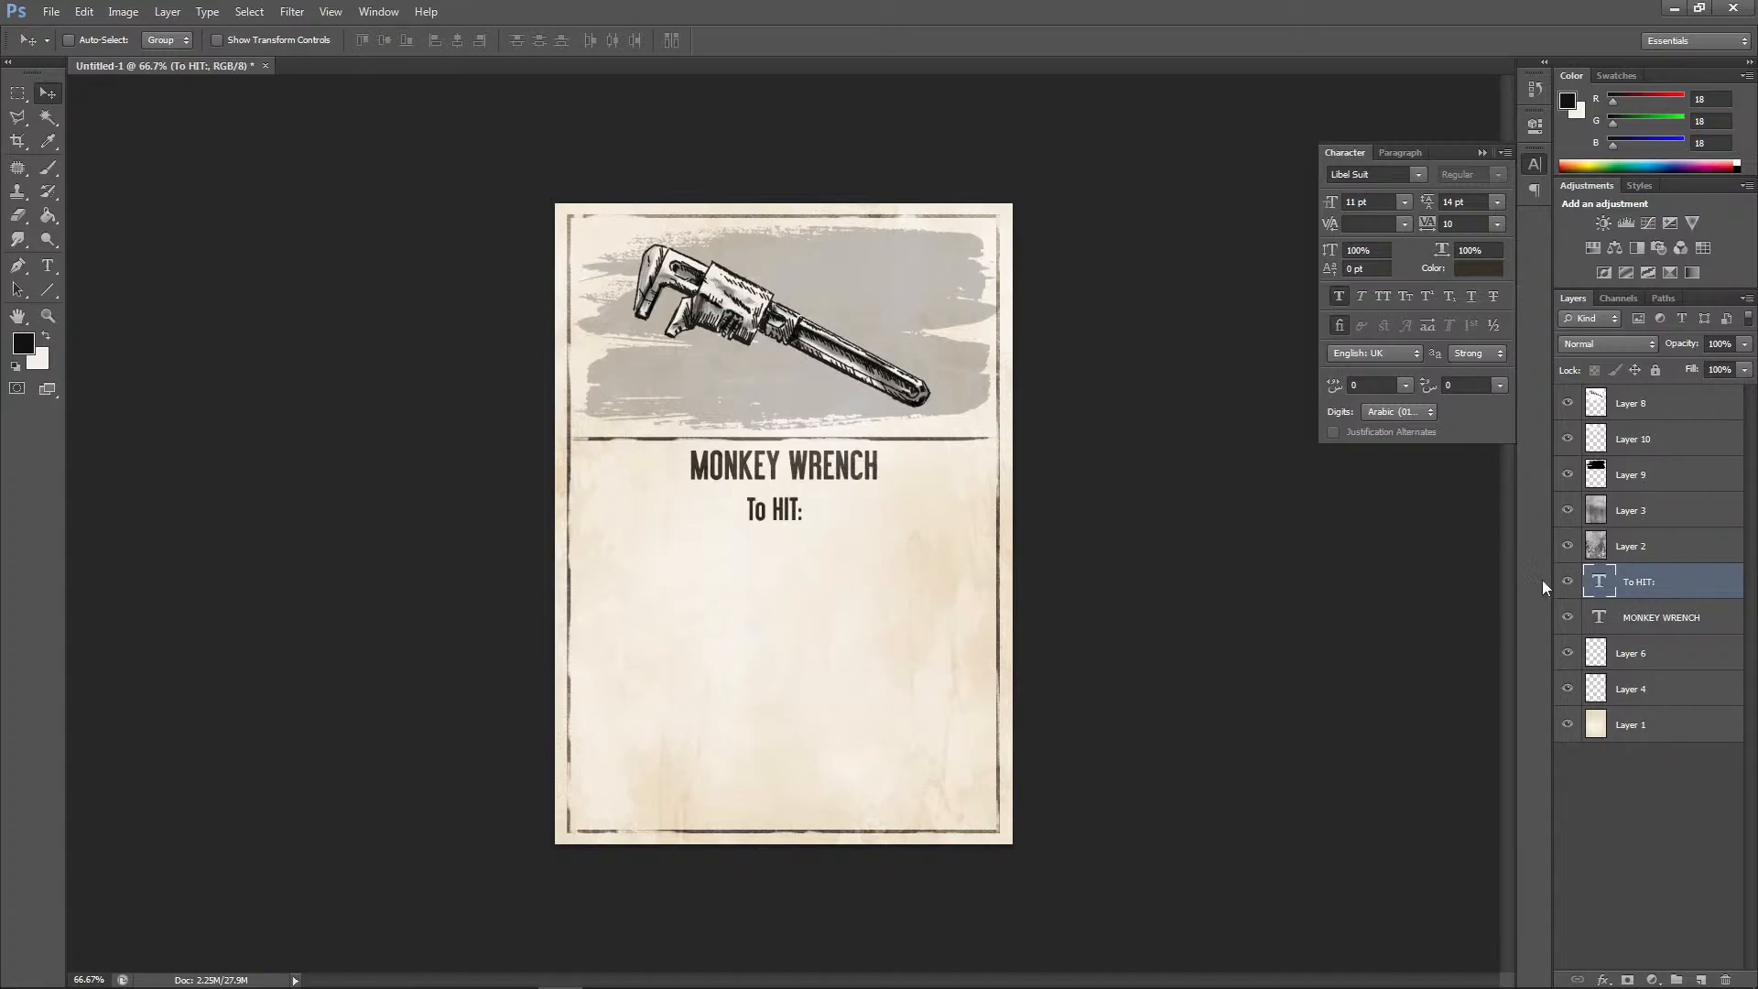
{"action": "double_click", "coordinate": [1597, 585]}
{"action": "key", "text": "Left"}
{"action": "type", "text": "iteam"}
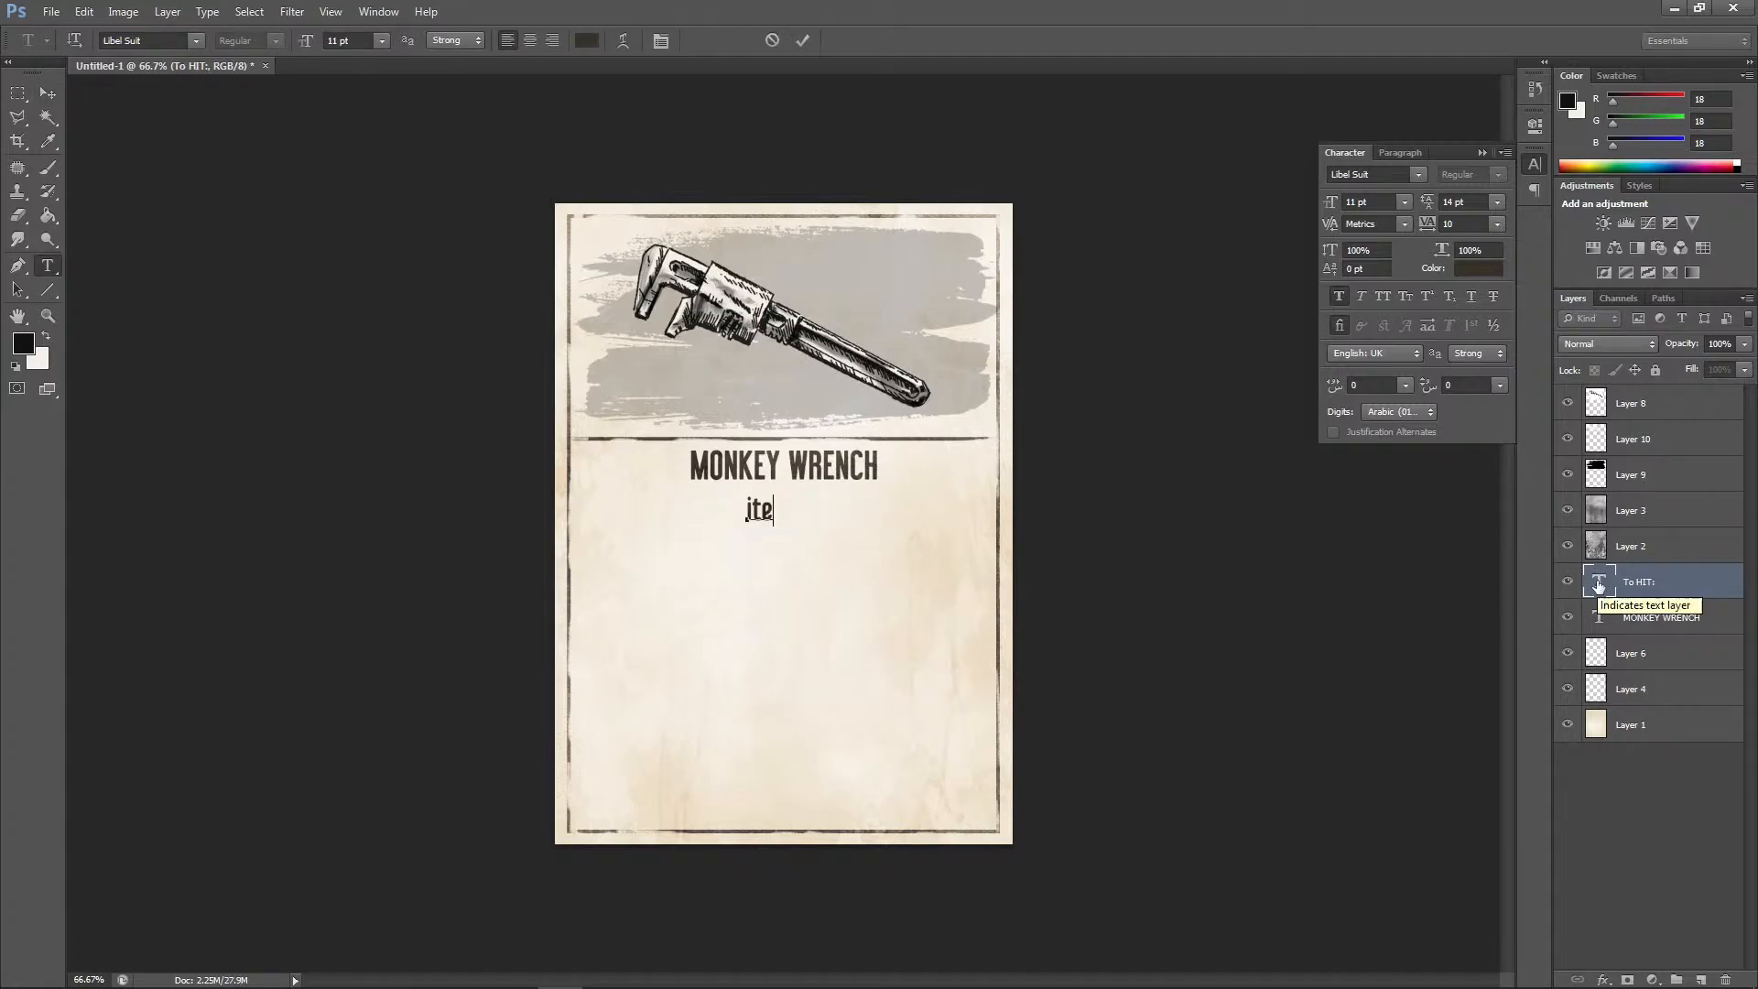
{"action": "key", "text": "BackSpace"}
{"action": "key", "text": "BackSpace"}
{"action": "type", "text": "m - tool - "}
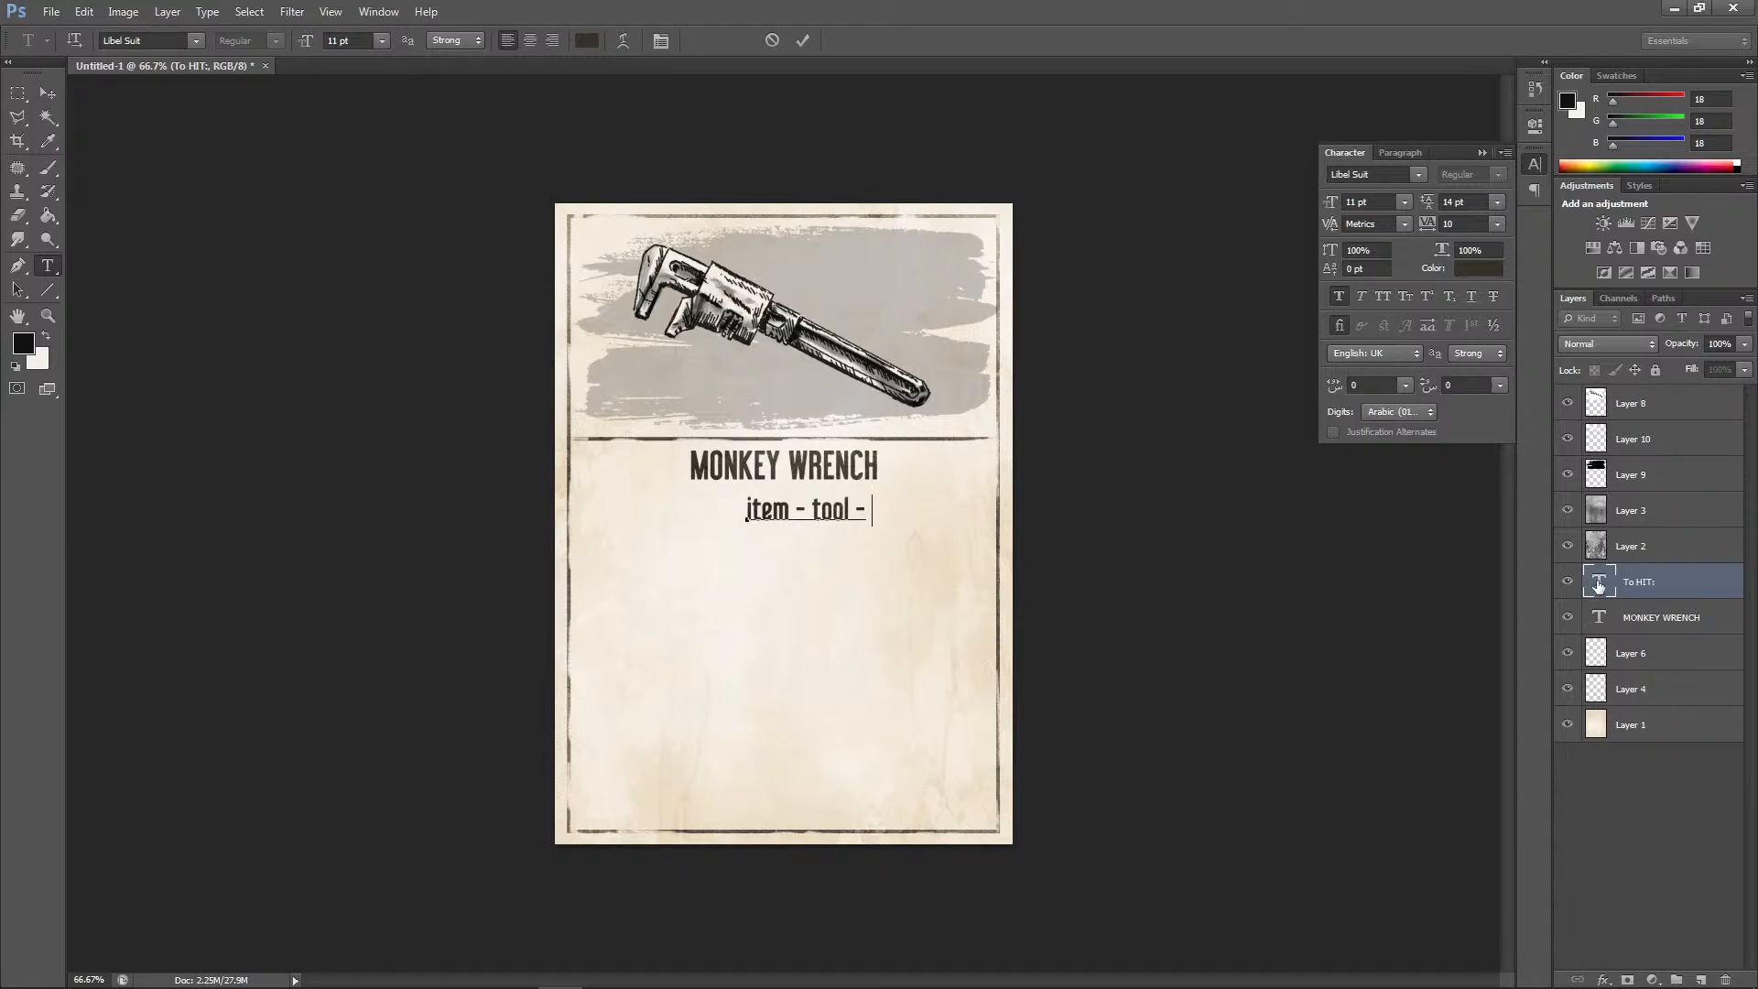
{"action": "type", "text": "weapon"}
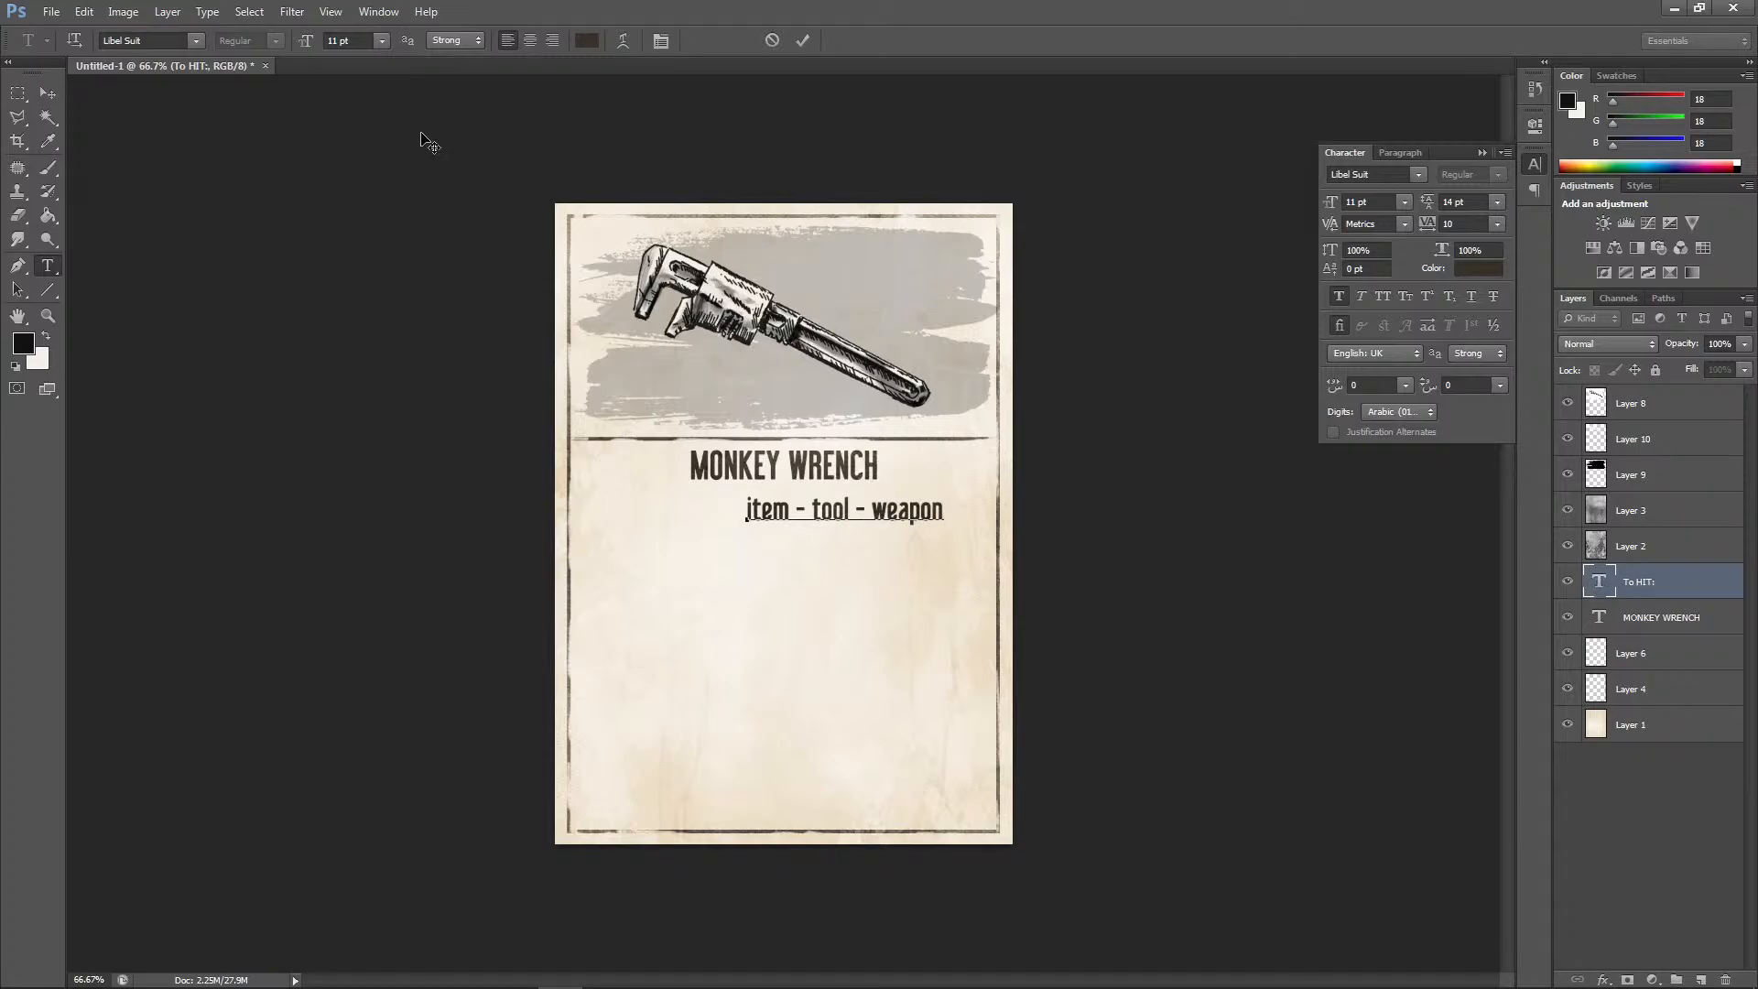
{"action": "left_click", "coordinate": [48, 93]}
Line the new subtitle up with the title's left edge and set its font size to 9 pt
{"action": "left_click_drag", "start_coordinate": [778, 488], "coordinate": [721, 477]}
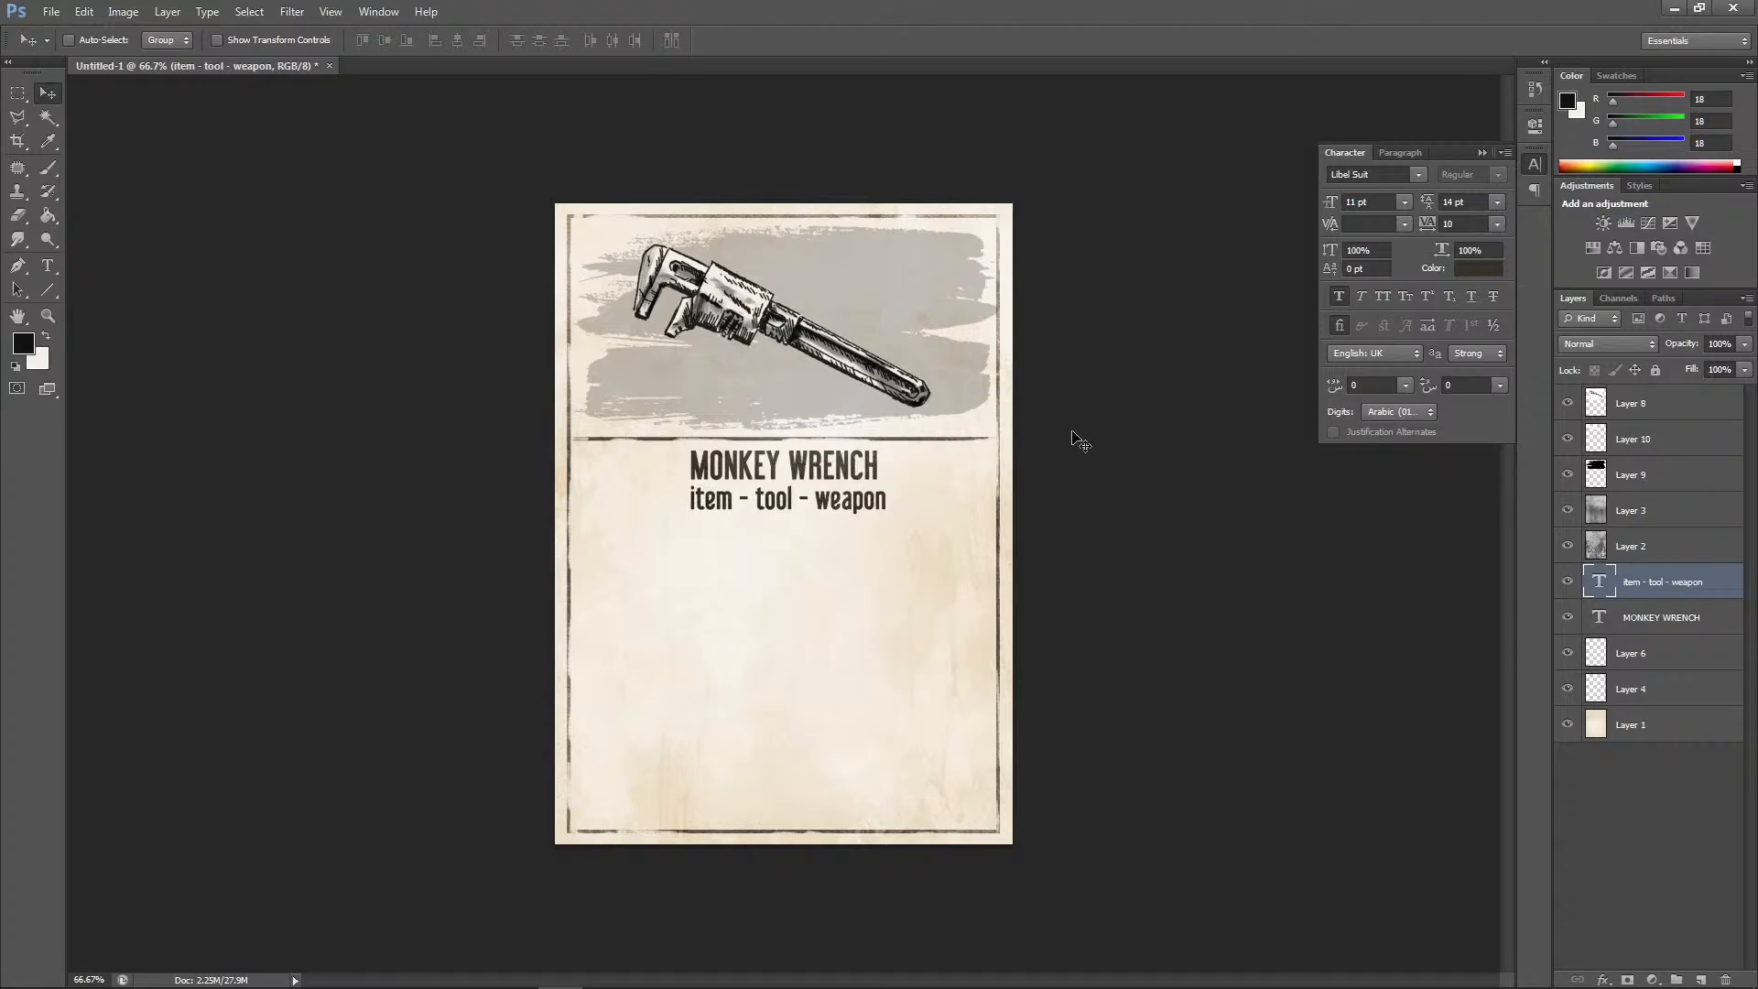
{"action": "double_click", "coordinate": [1596, 582]}
{"action": "left_click", "coordinate": [382, 40]}
{"action": "left_click", "coordinate": [352, 92]}
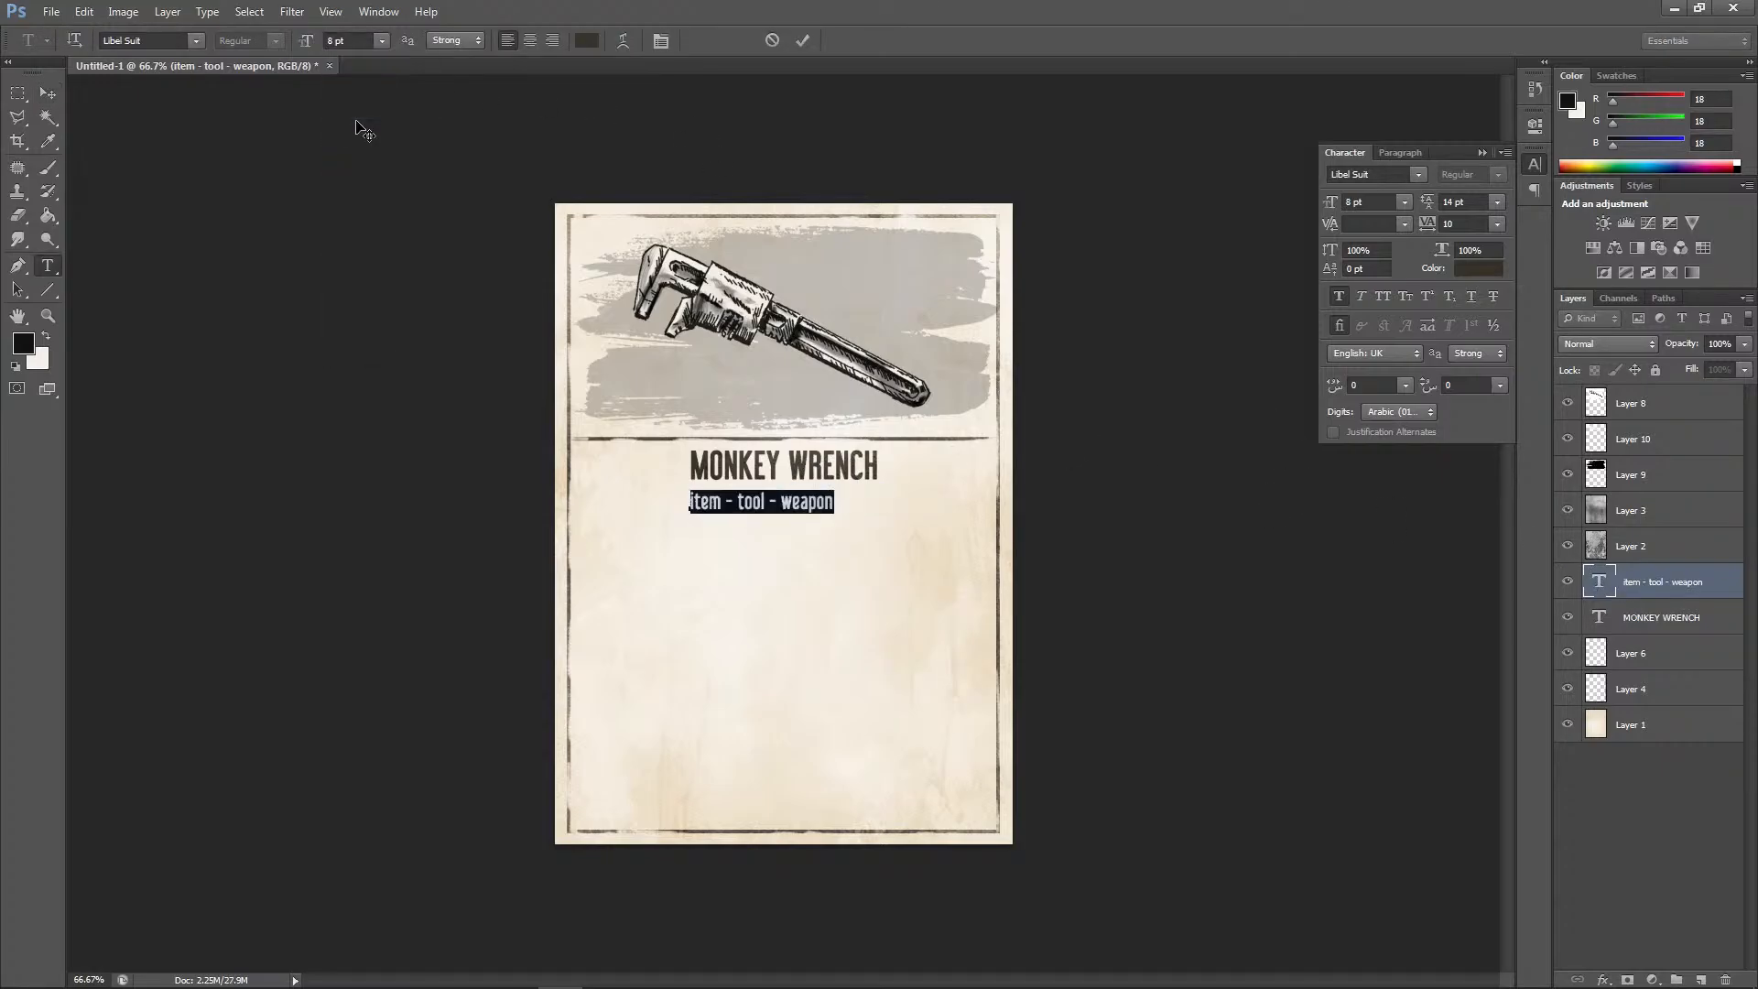
{"action": "left_click", "coordinate": [383, 41]}
{"action": "left_click", "coordinate": [375, 129]}
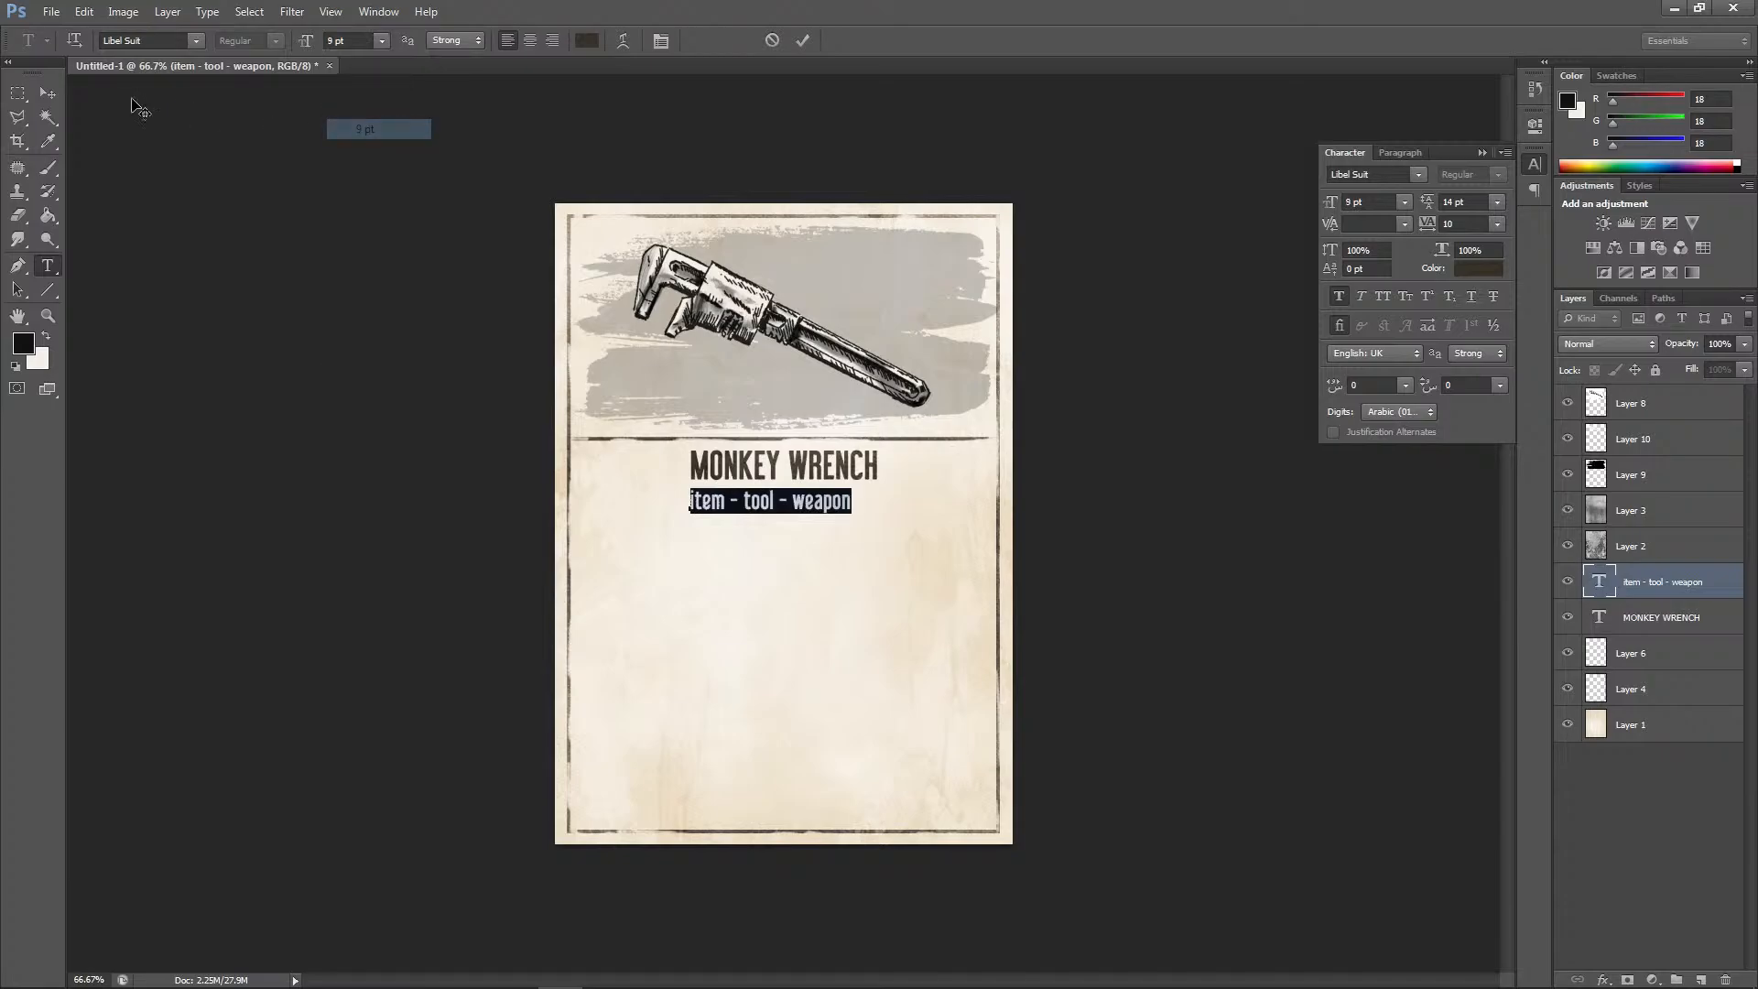
{"action": "left_click", "coordinate": [48, 93]}
Nudge the subtitle right and slightly up so it sits centred close beneath the "MONKEY WRENCH" title
{"action": "key", "text": "Right"}
{"action": "key", "text": "Right"}
{"action": "key", "text": "Right"}
{"action": "key", "text": "Right"}
{"action": "key", "text": "Right"}
{"action": "key", "text": "Right"}
{"action": "key", "text": "Right"}
{"action": "key", "text": "Right"}
{"action": "key", "text": "Right"}
{"action": "key", "text": "Right"}
{"action": "key", "text": "Right"}
{"action": "key", "text": "Right"}
{"action": "key", "text": "Right"}
{"action": "key", "text": "Right"}
{"action": "key", "text": "Right"}
{"action": "key", "text": "Right"}
{"action": "key", "text": "Right"}
{"action": "key", "text": "Right"}
{"action": "key", "text": "Right"}
{"action": "key", "text": "Right"}
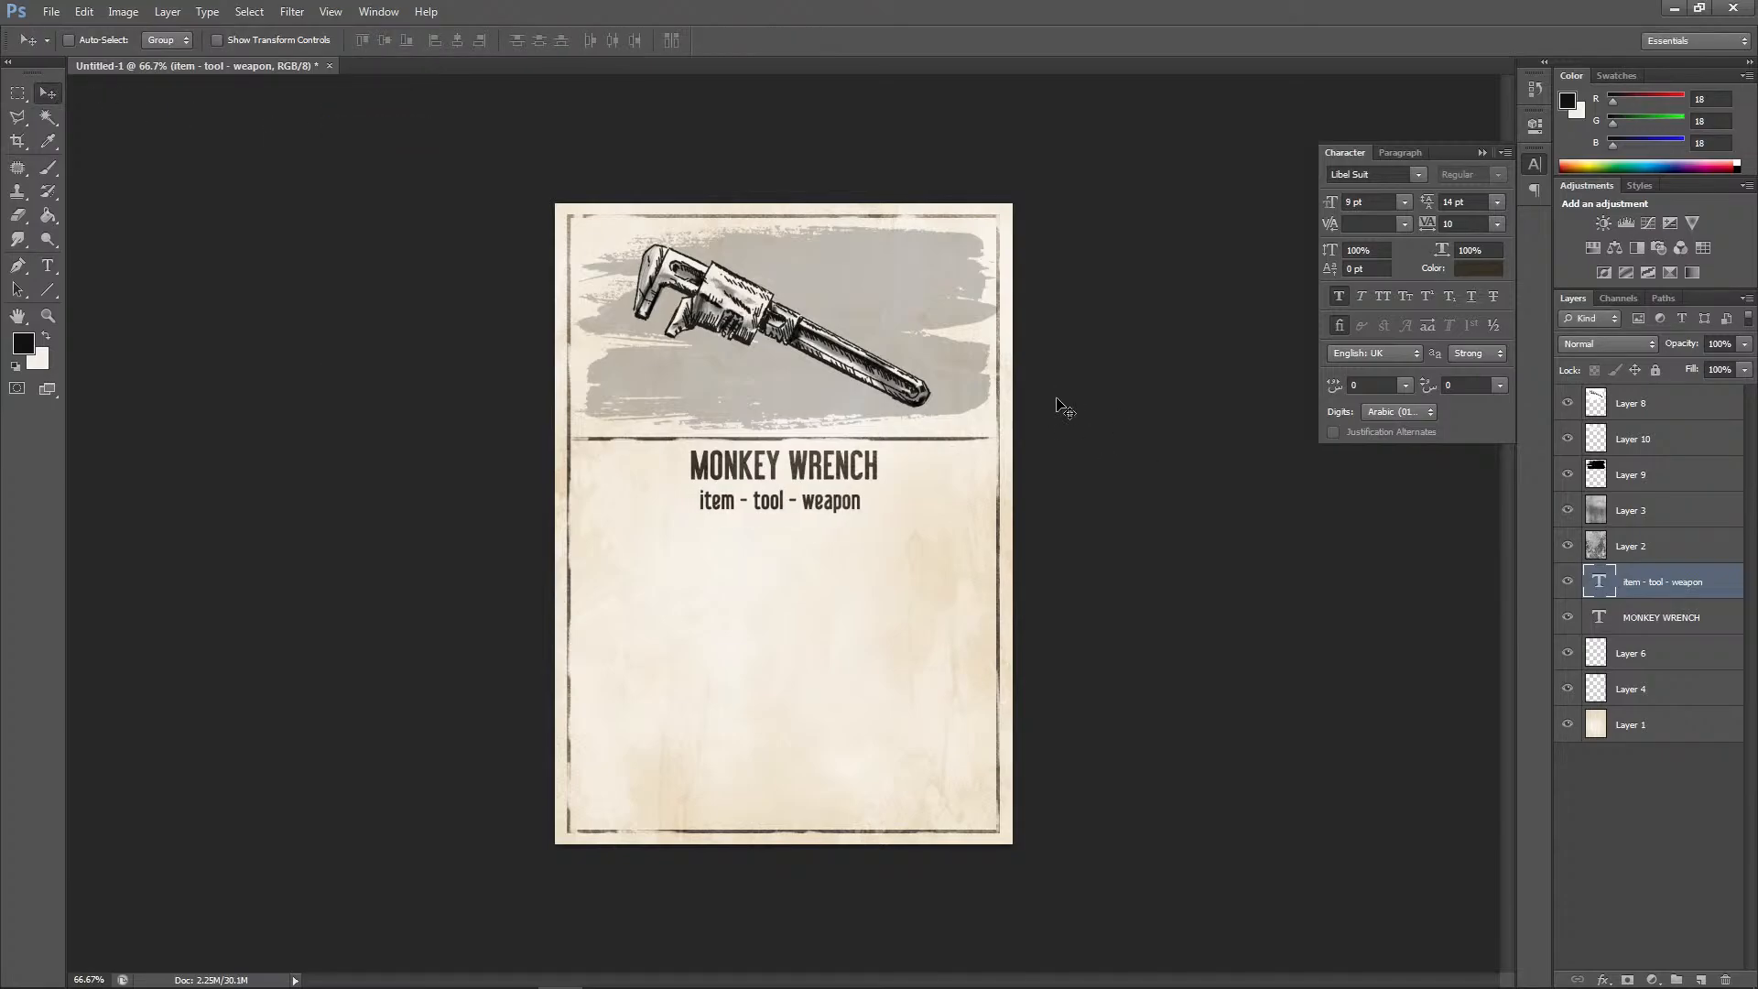
{"action": "key", "text": "Up"}
{"action": "key", "text": "Up"}
{"action": "key", "text": "Up"}
{"action": "key", "text": "Up"}
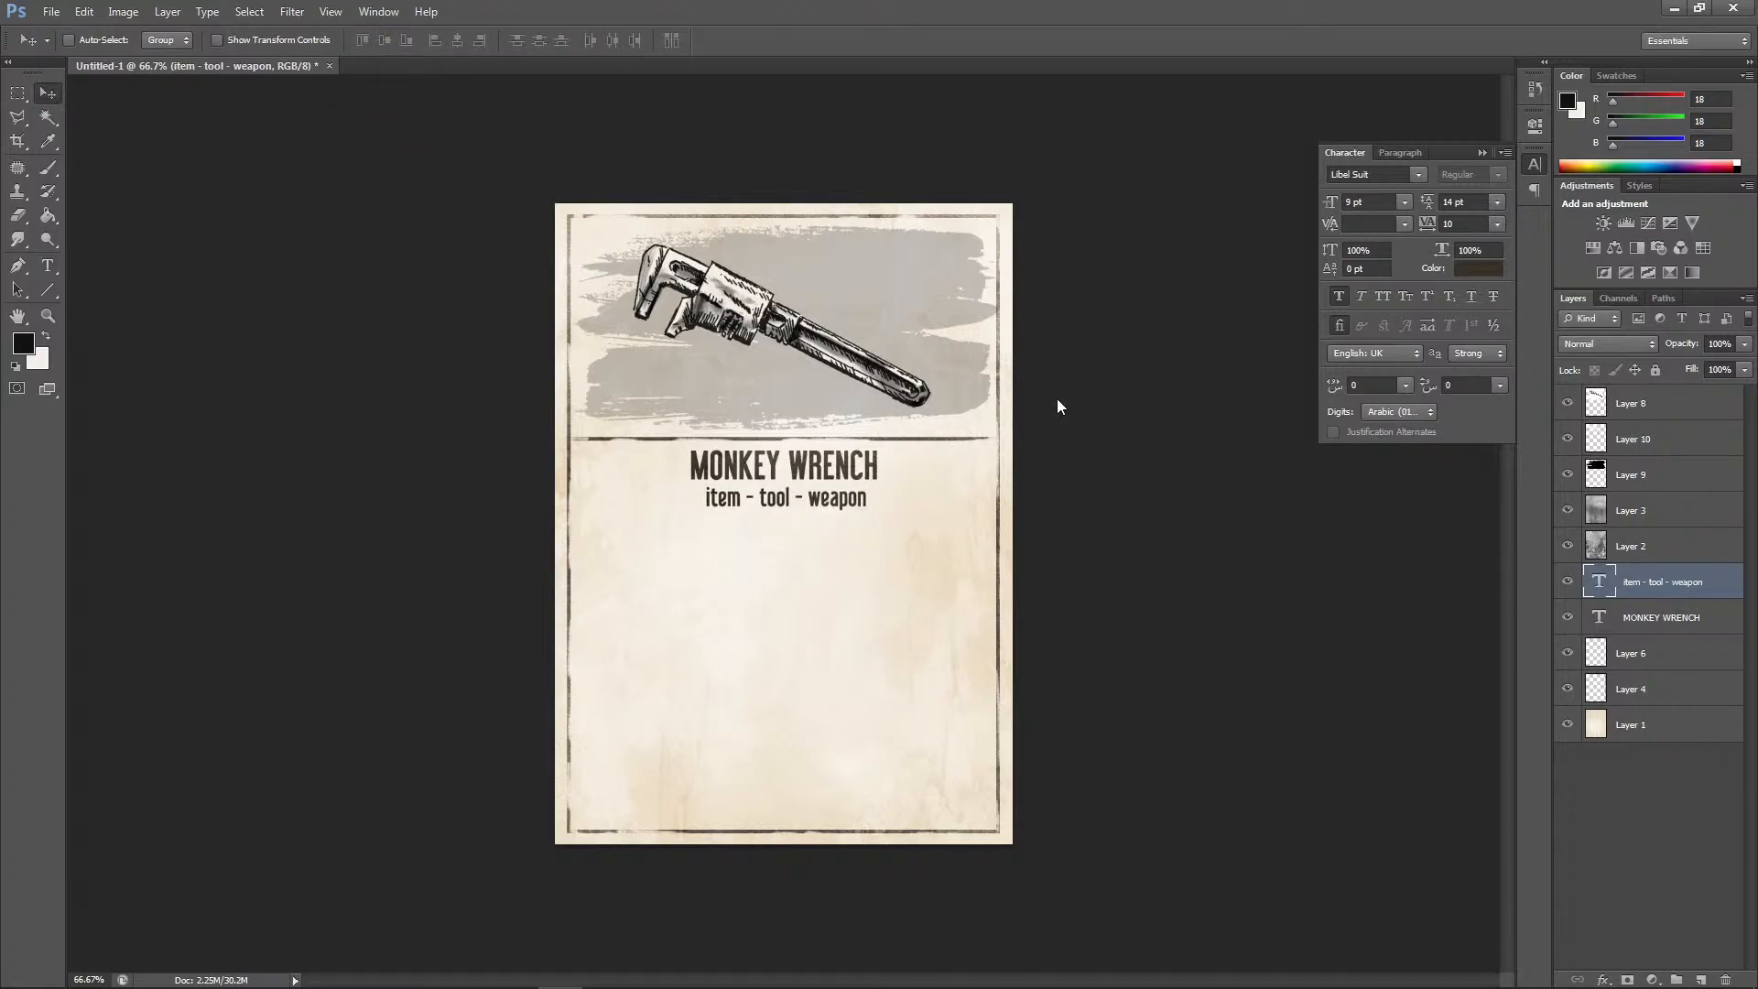
Slant the subtitle to the right with a horizontal skew of about -14.3° and apply the transform
{"action": "left_click", "coordinate": [83, 12]}
{"action": "mouse_move", "coordinate": [183, 374]}
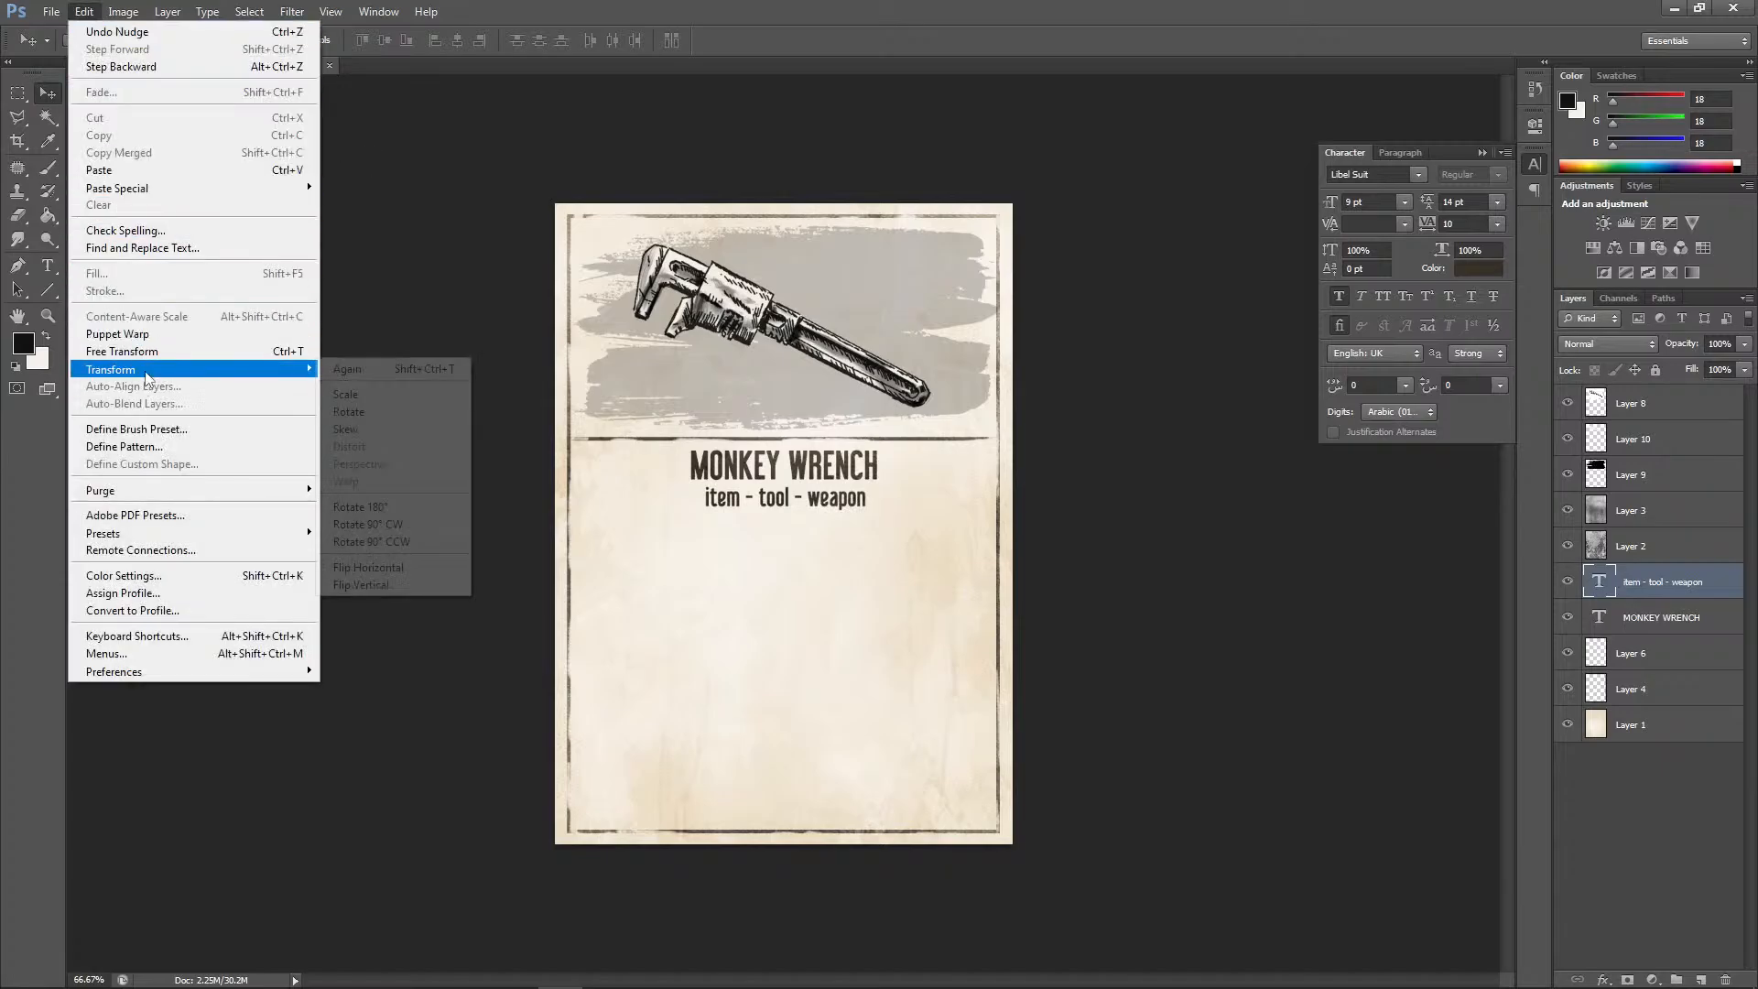
{"action": "left_click", "coordinate": [395, 401]}
{"action": "left_click", "coordinate": [83, 12]}
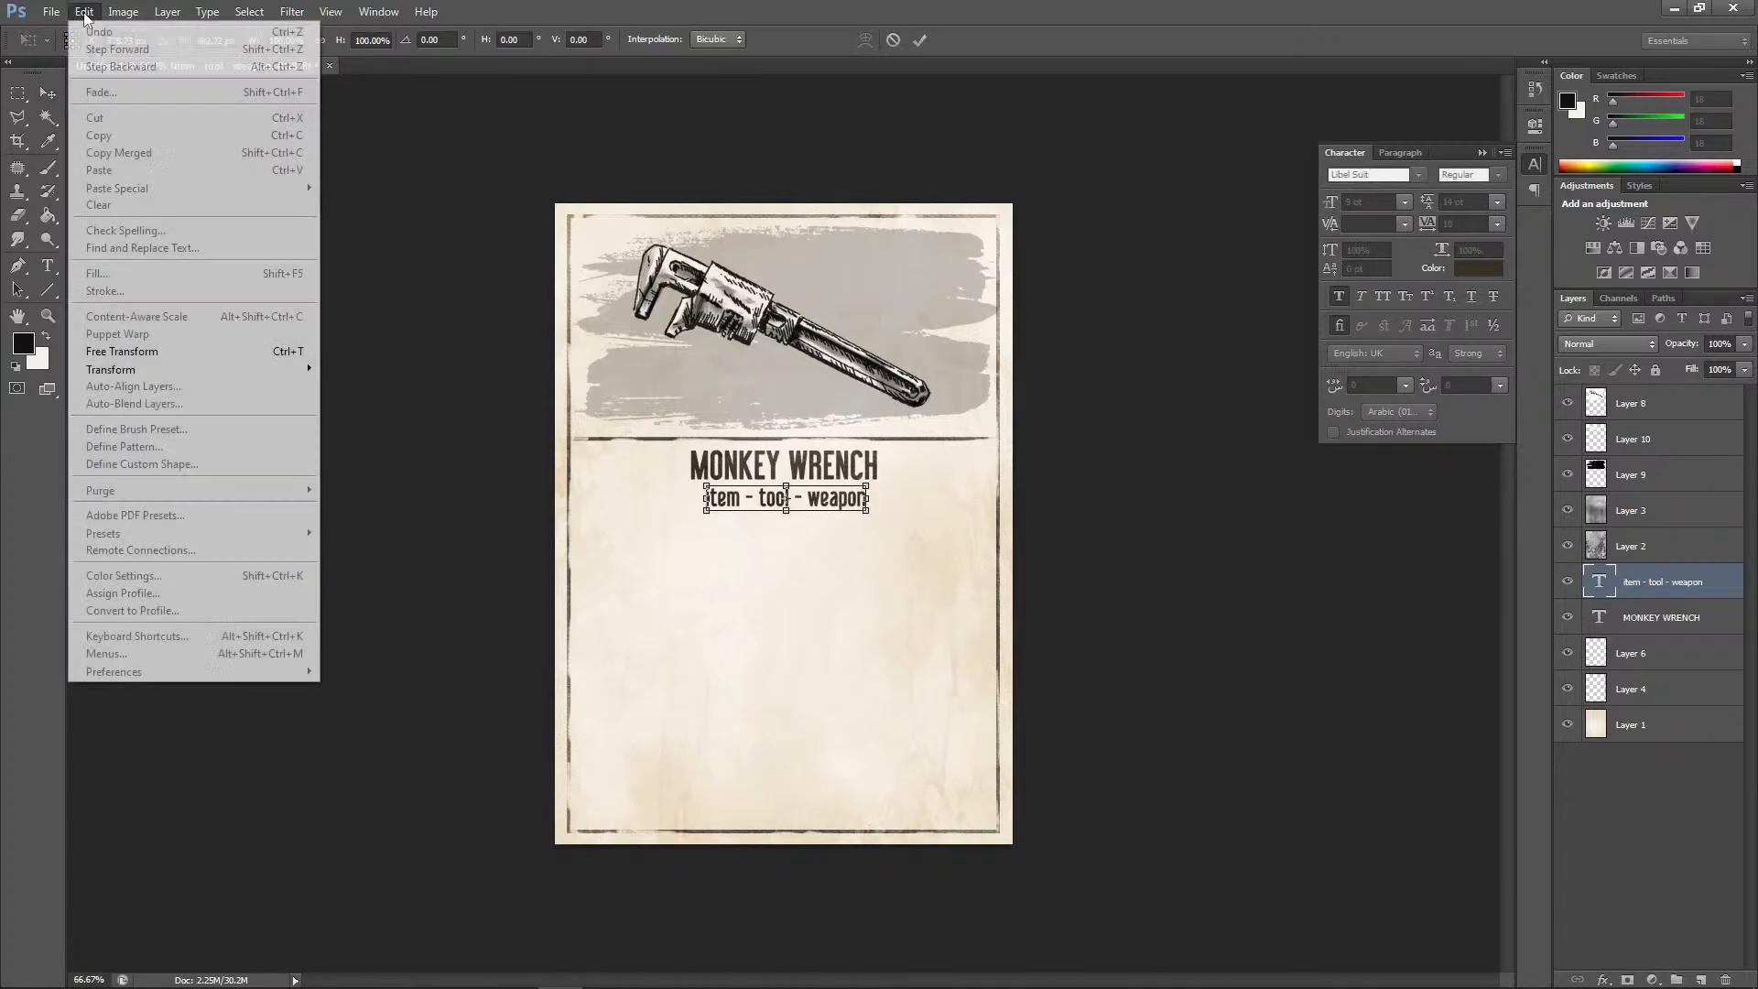
{"action": "mouse_move", "coordinate": [183, 371]}
{"action": "left_click", "coordinate": [393, 429]}
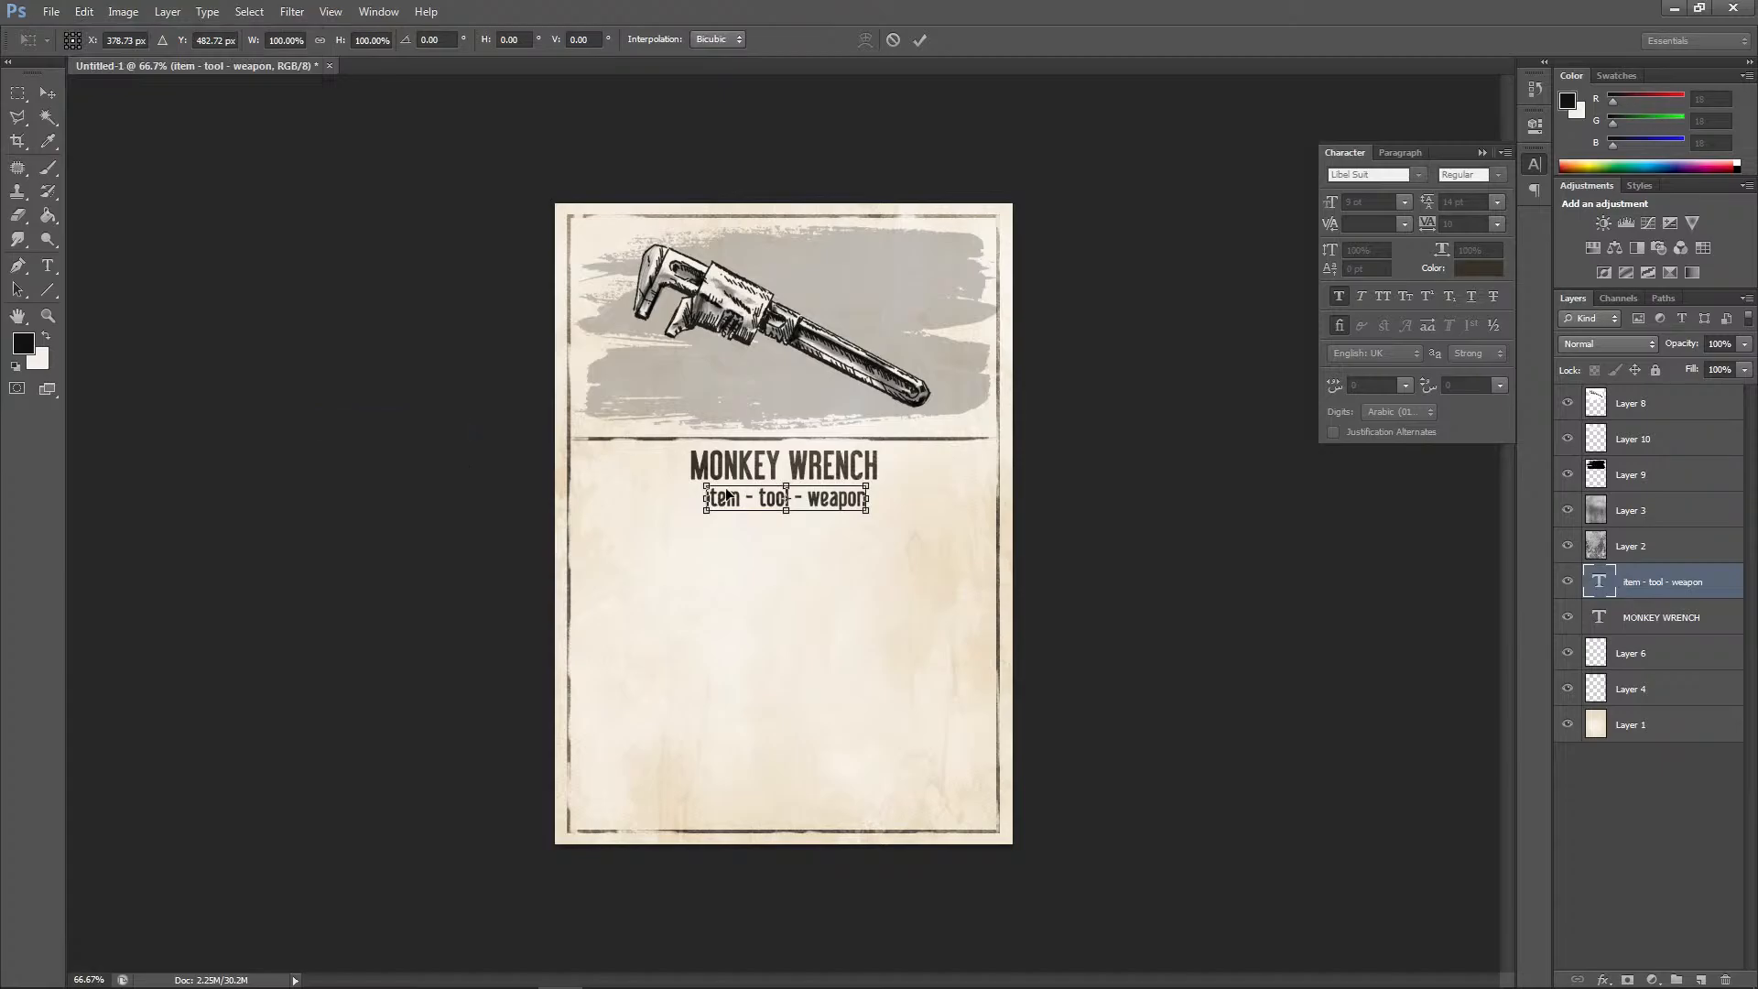
{"action": "left_click_drag", "start_coordinate": [786, 486], "coordinate": [791, 485]}
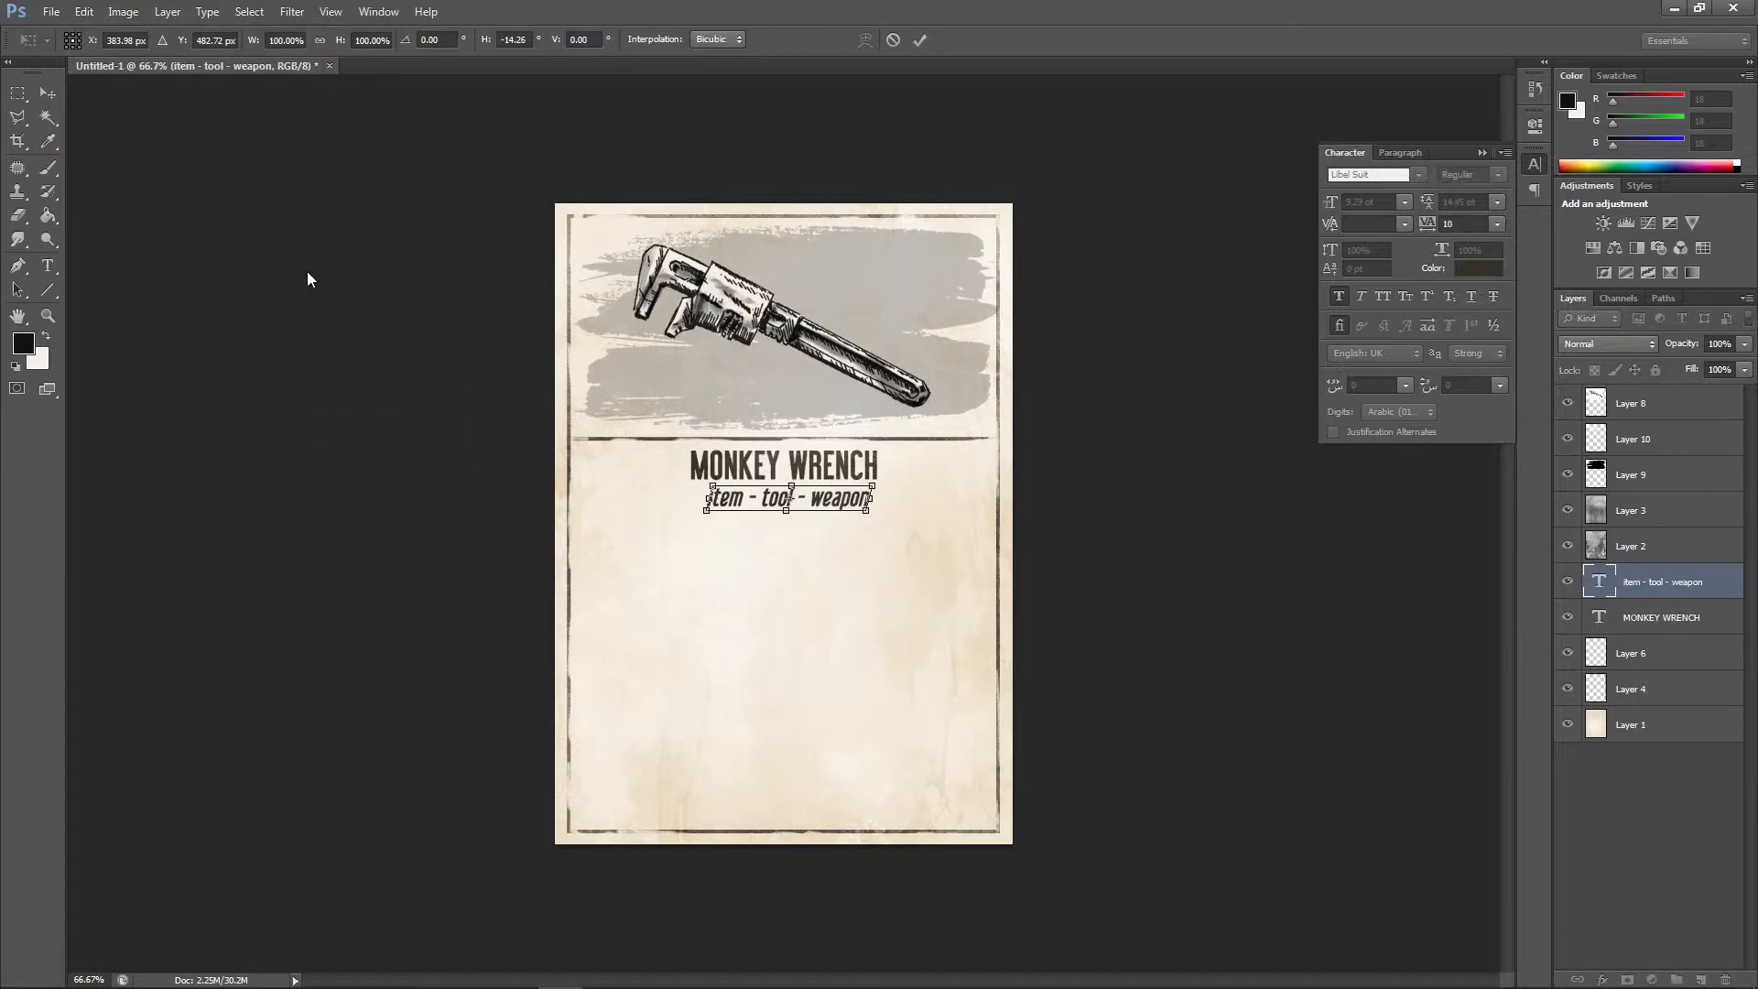
{"action": "left_click", "coordinate": [48, 92]}
{"action": "left_click", "coordinate": [820, 377]}
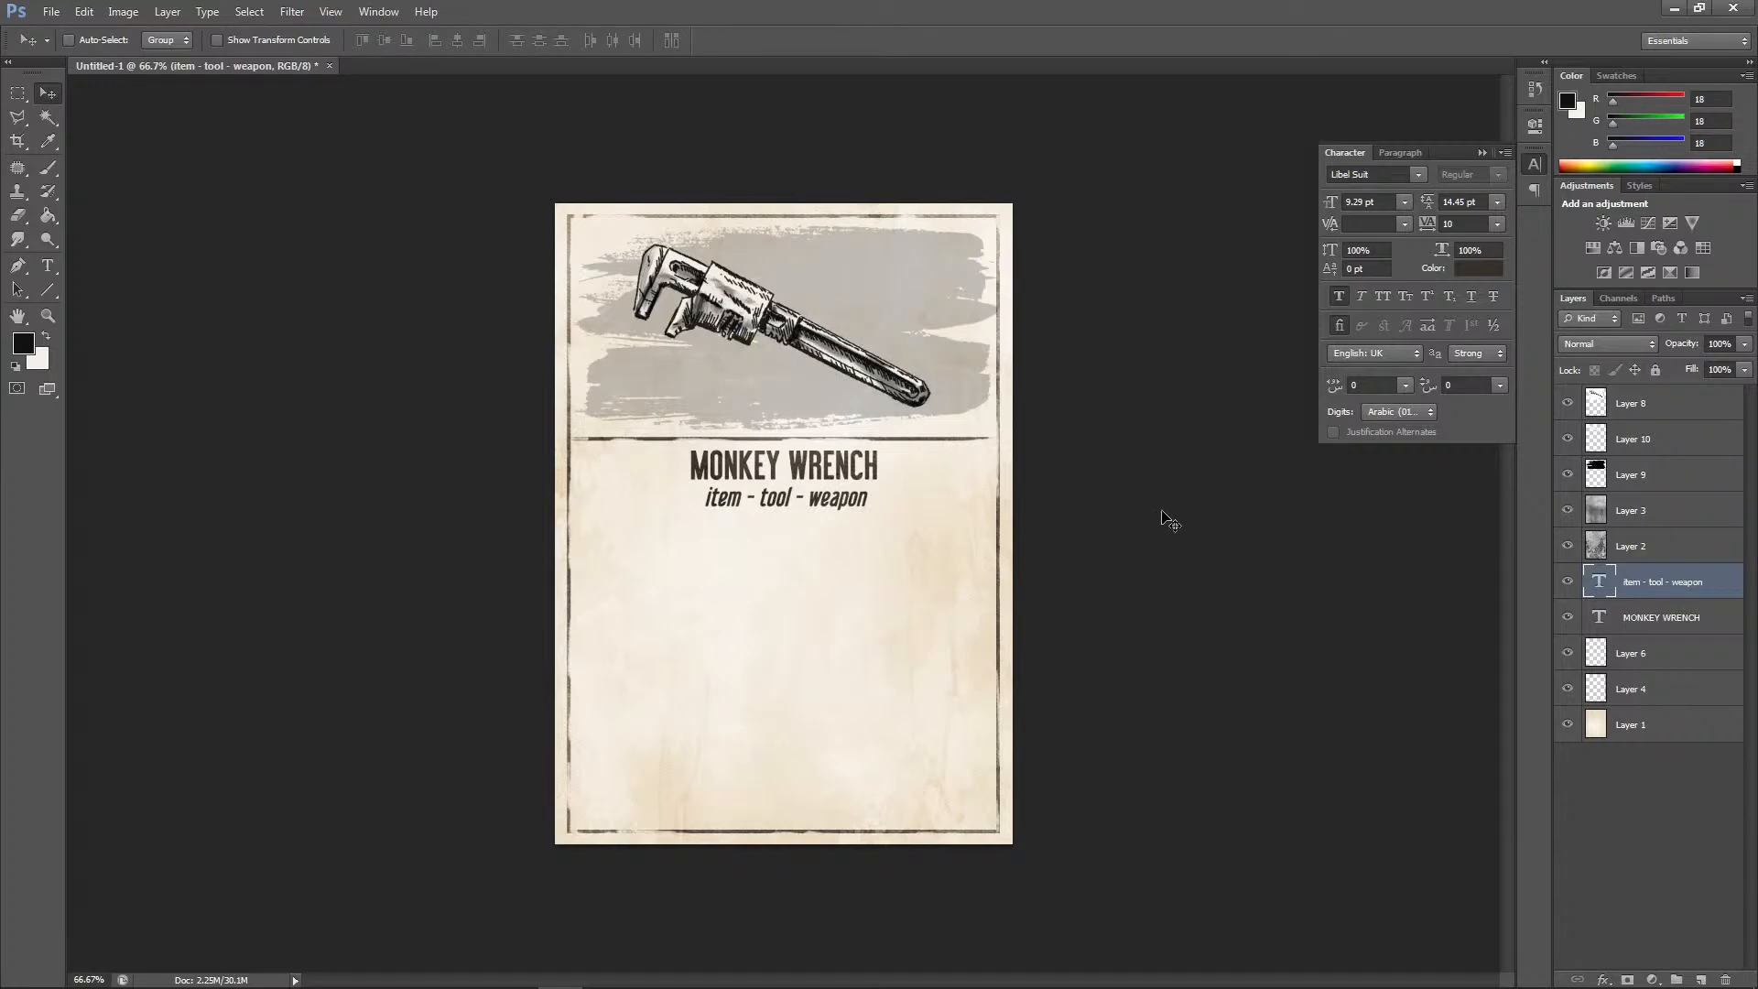
Try a duplicate of the Layer 6 divider line below the subtitle, and delete the copy
{"action": "key", "text": "alt+bracketleft"}
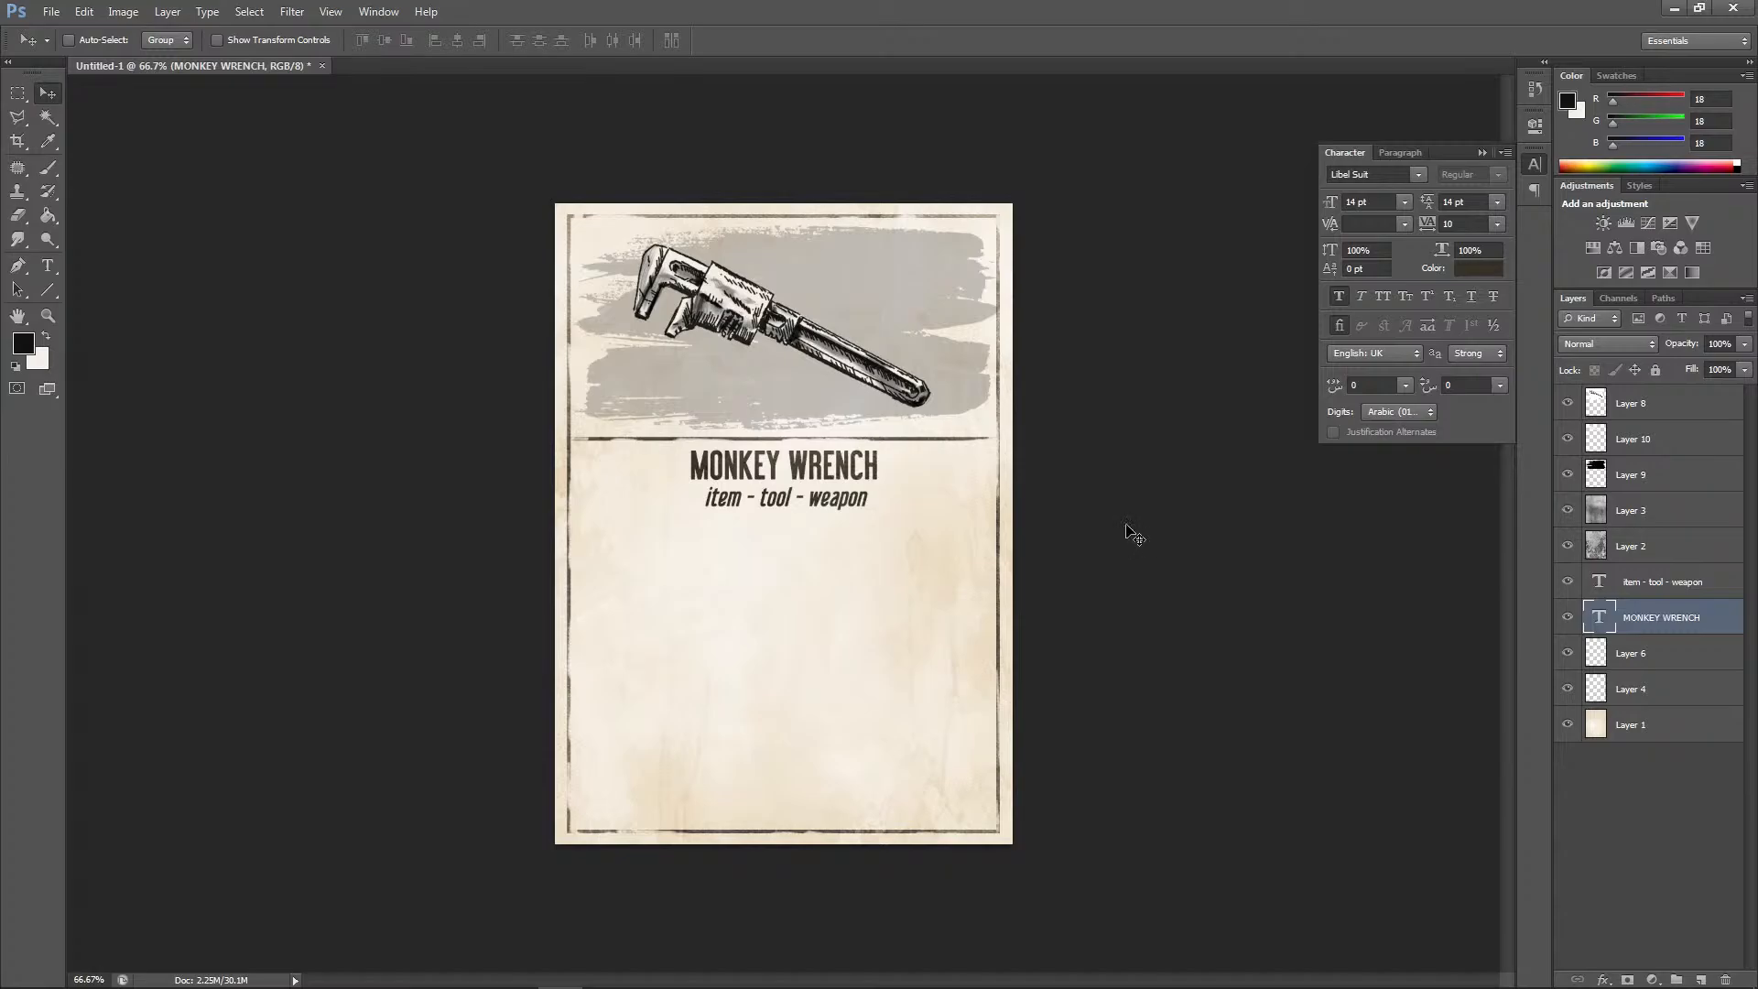
{"action": "left_click_drag", "start_coordinate": [1657, 660], "coordinate": [1700, 978]}
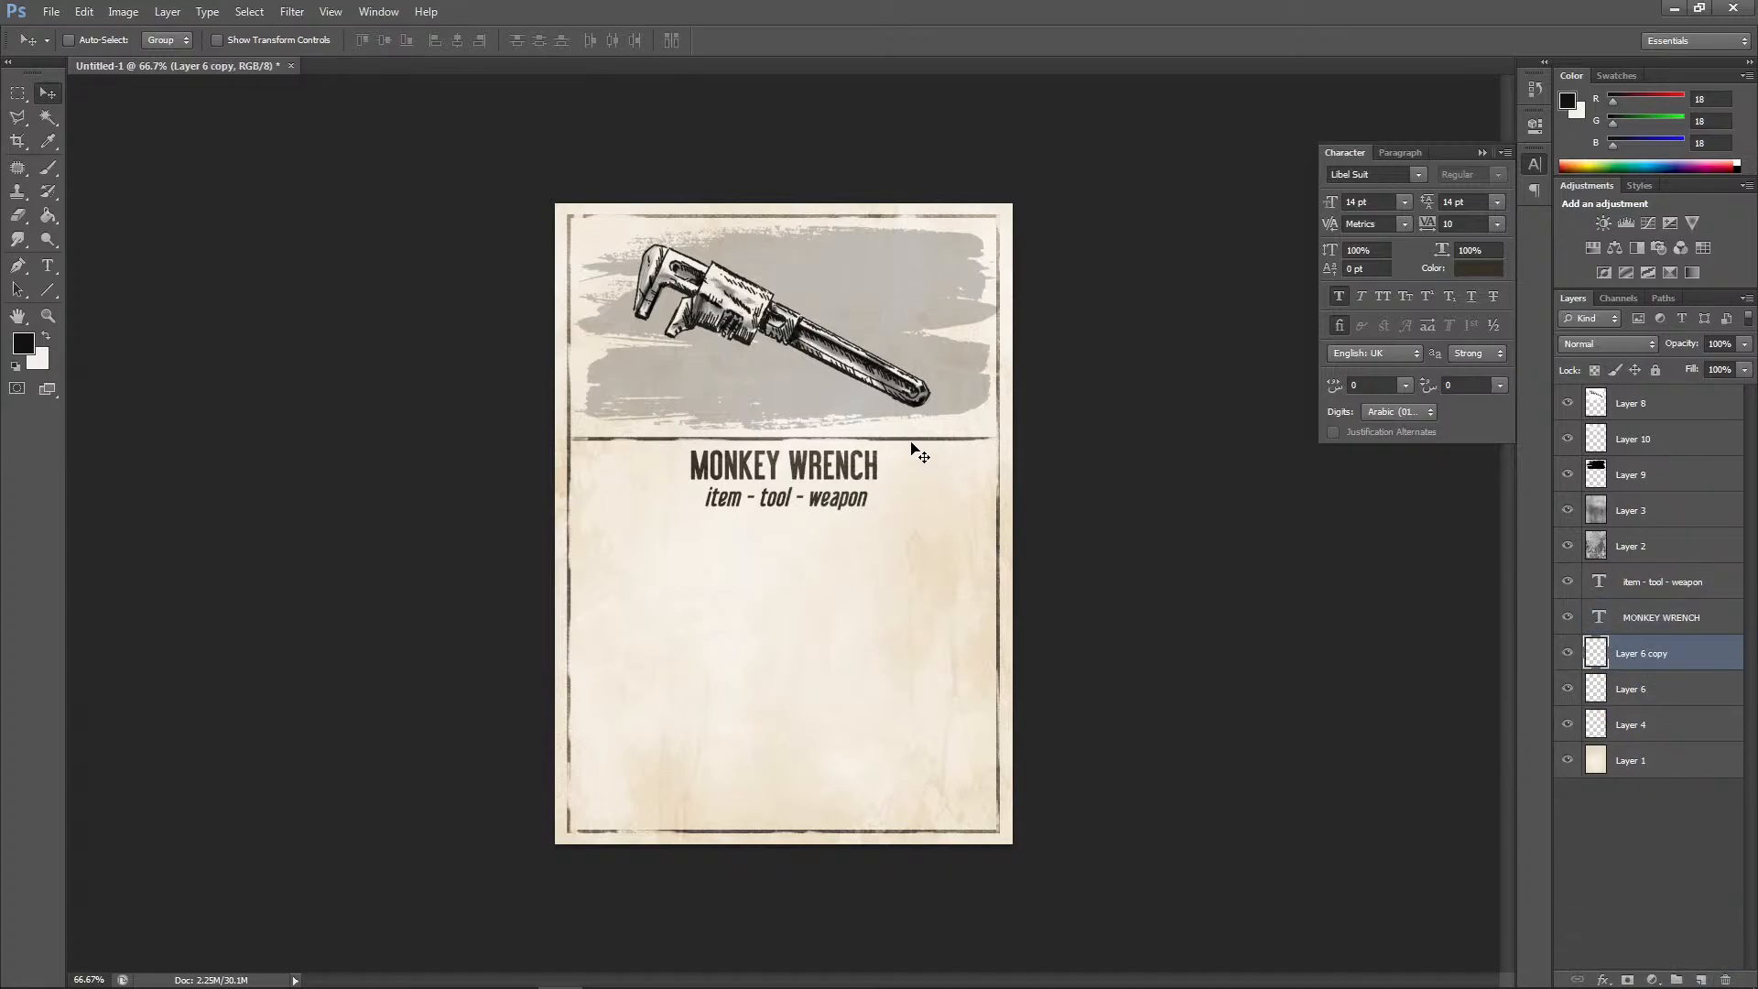
{"action": "left_click_drag", "start_coordinate": [911, 444], "coordinate": [903, 524]}
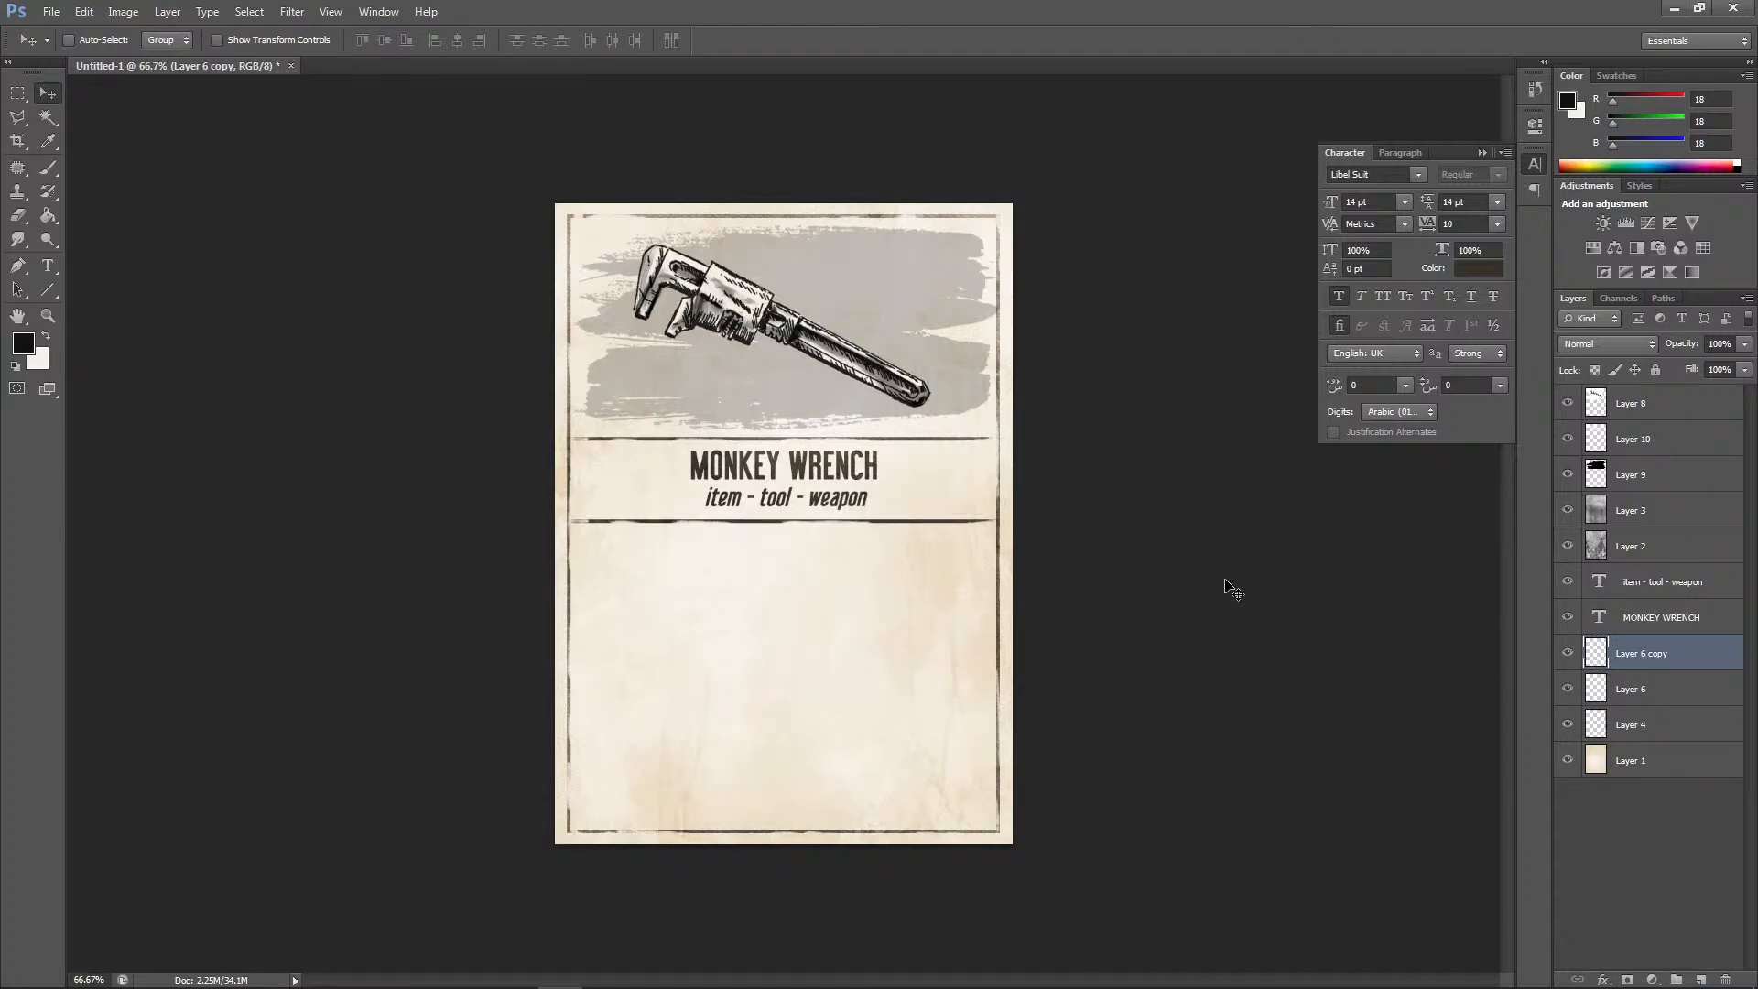
{"action": "key", "text": "Delete"}
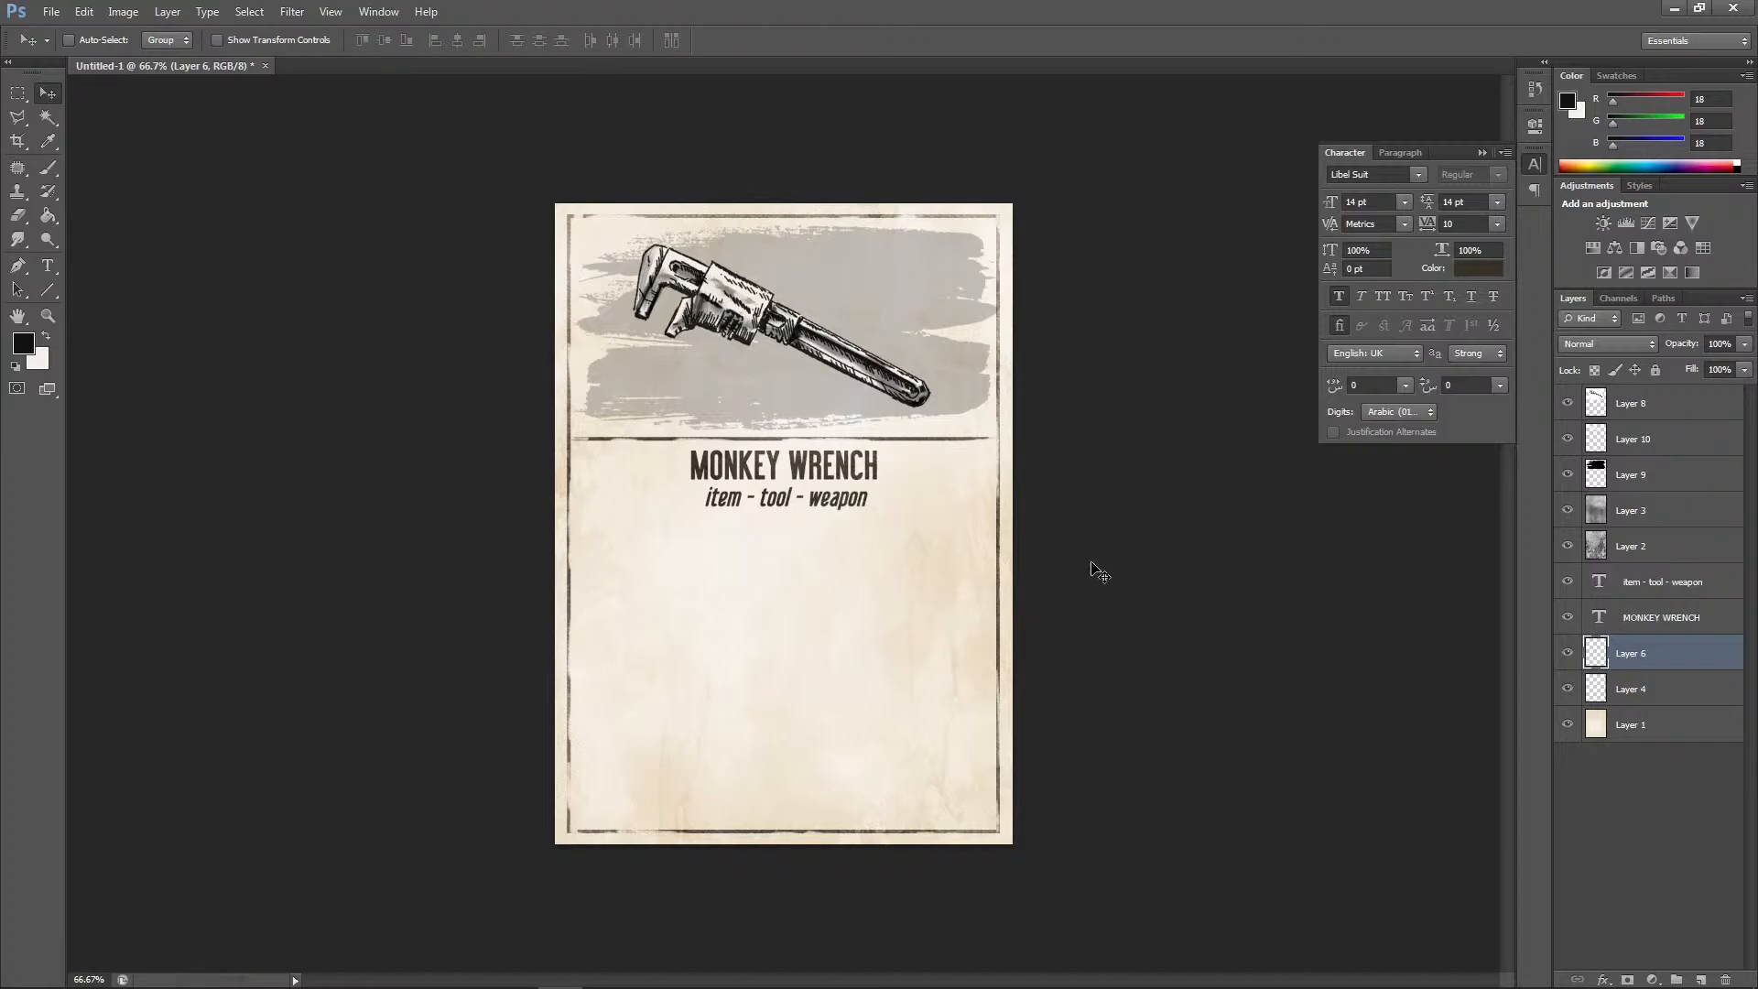
Duplicate the "item - tool - weapon" text layer and place the copy directly below the original
{"action": "left_click", "coordinate": [1653, 627]}
{"action": "left_click_drag", "start_coordinate": [1675, 583], "coordinate": [1708, 972]}
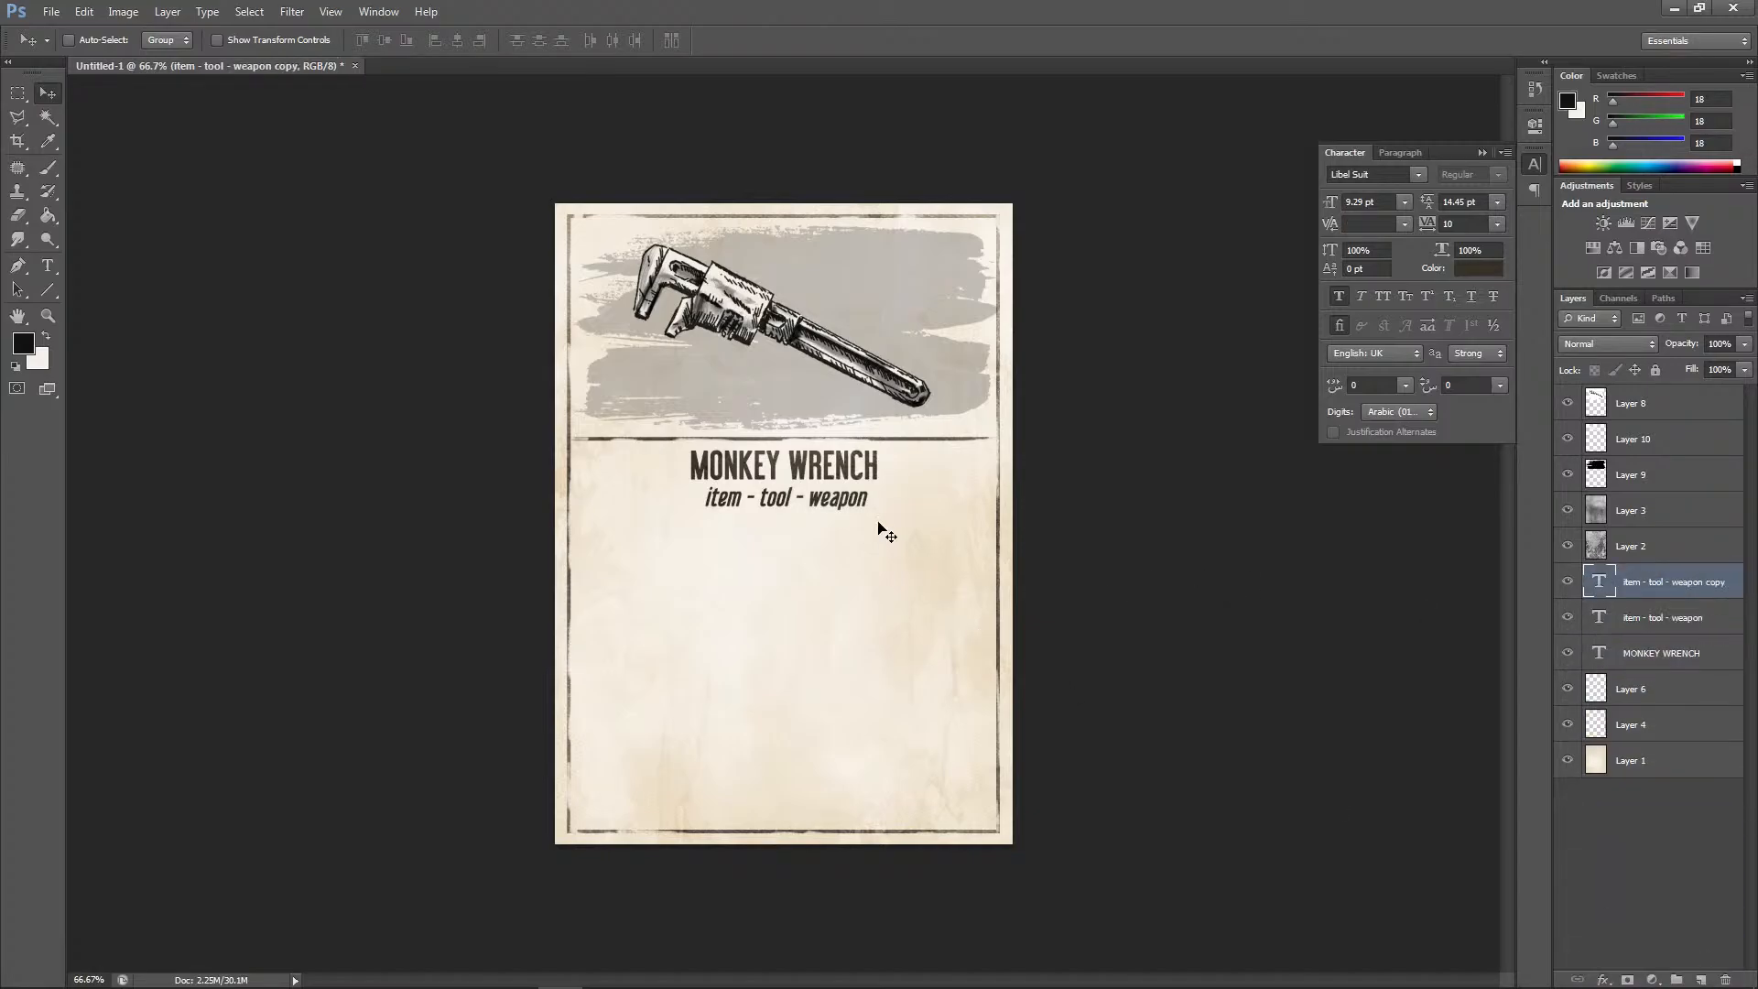
{"action": "left_click_drag", "start_coordinate": [856, 506], "coordinate": [856, 529]}
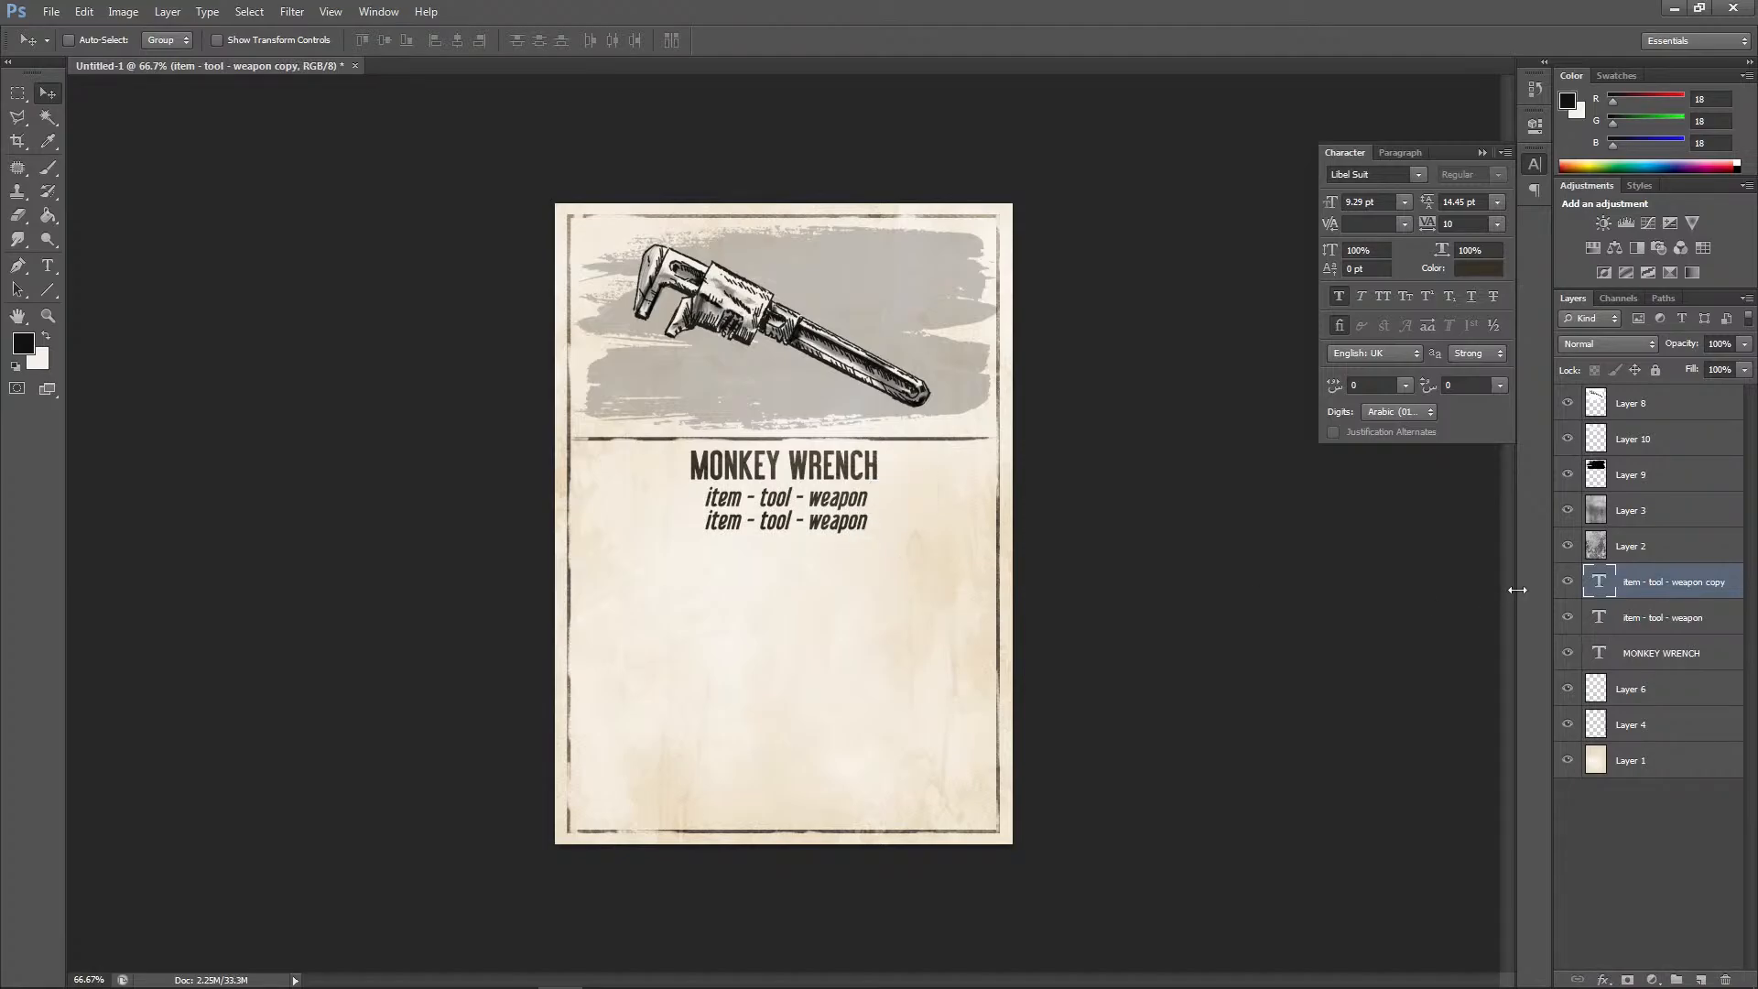
Replace the duplicated subtitle's wording with a long row of hyphens and commit the text
{"action": "double_click", "coordinate": [1600, 583]}
{"action": "key", "text": "BackSpace"}
{"action": "type", "text": "---------------"}
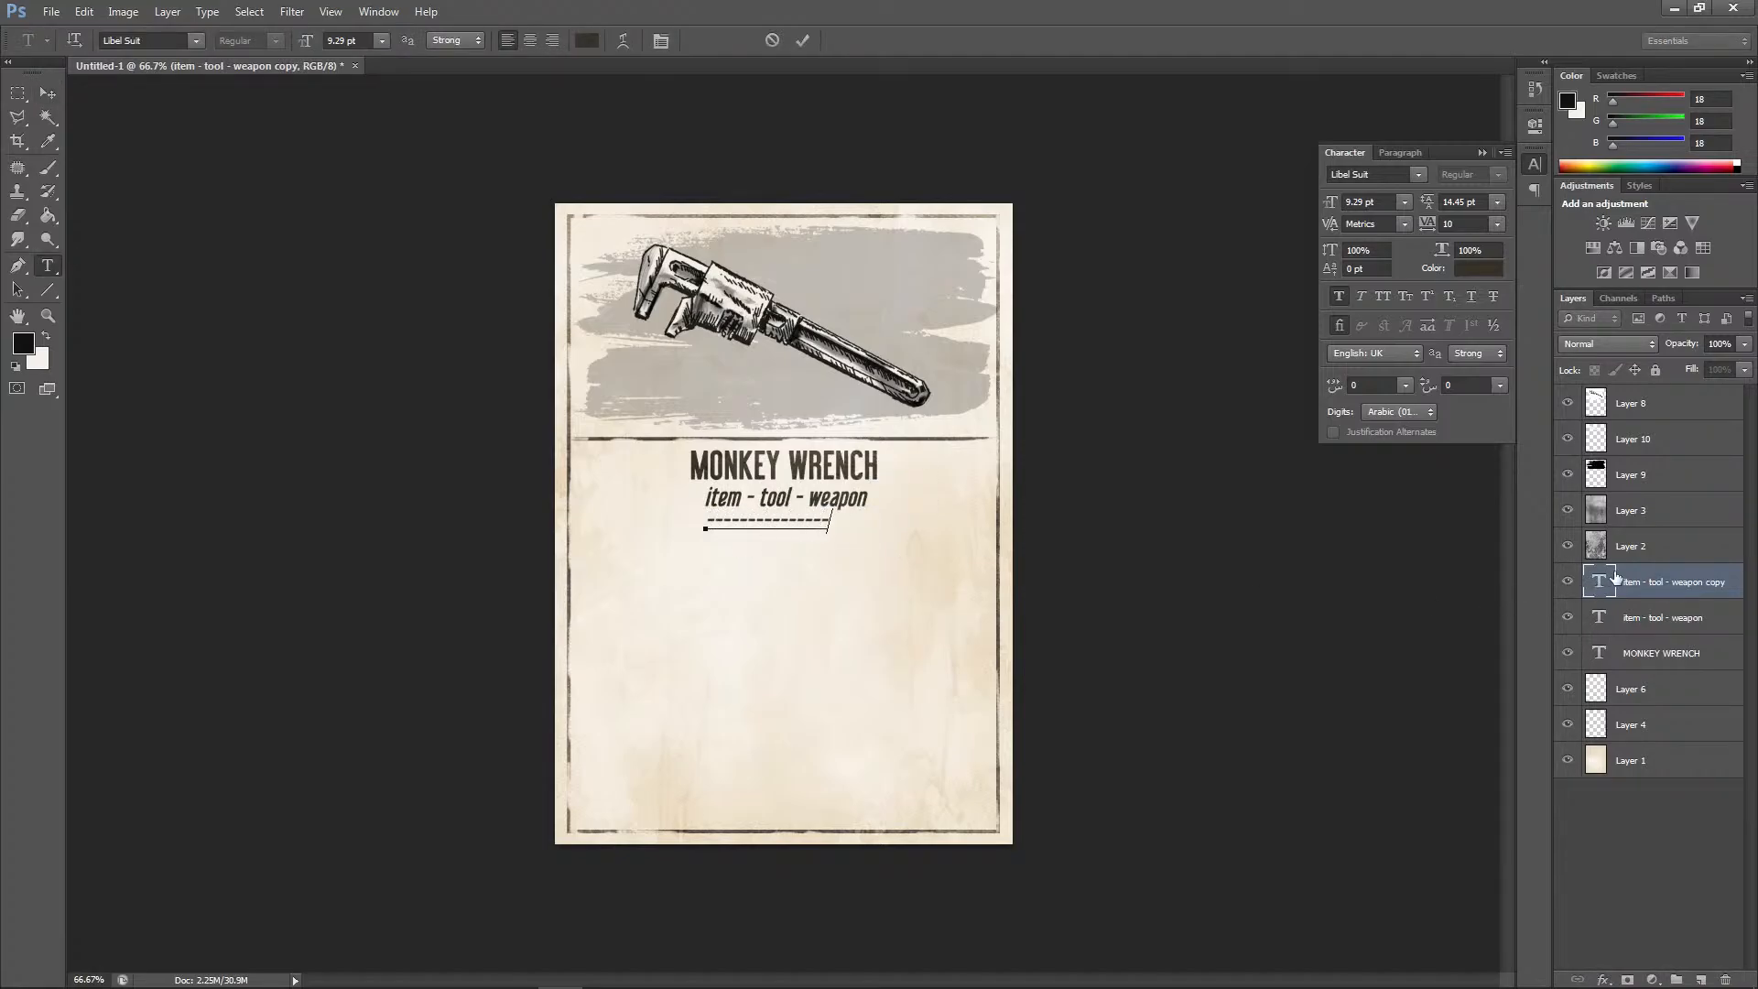
{"action": "type", "text": "-----------------"}
{"action": "left_click", "coordinate": [48, 92]}
Shift the dashed line left so that it starts further left than the title
{"action": "key", "text": "shift+Left"}
{"action": "key", "text": "shift+Left"}
{"action": "key", "text": "shift+Left"}
{"action": "key", "text": "shift+Left"}
{"action": "key", "text": "shift+Left"}
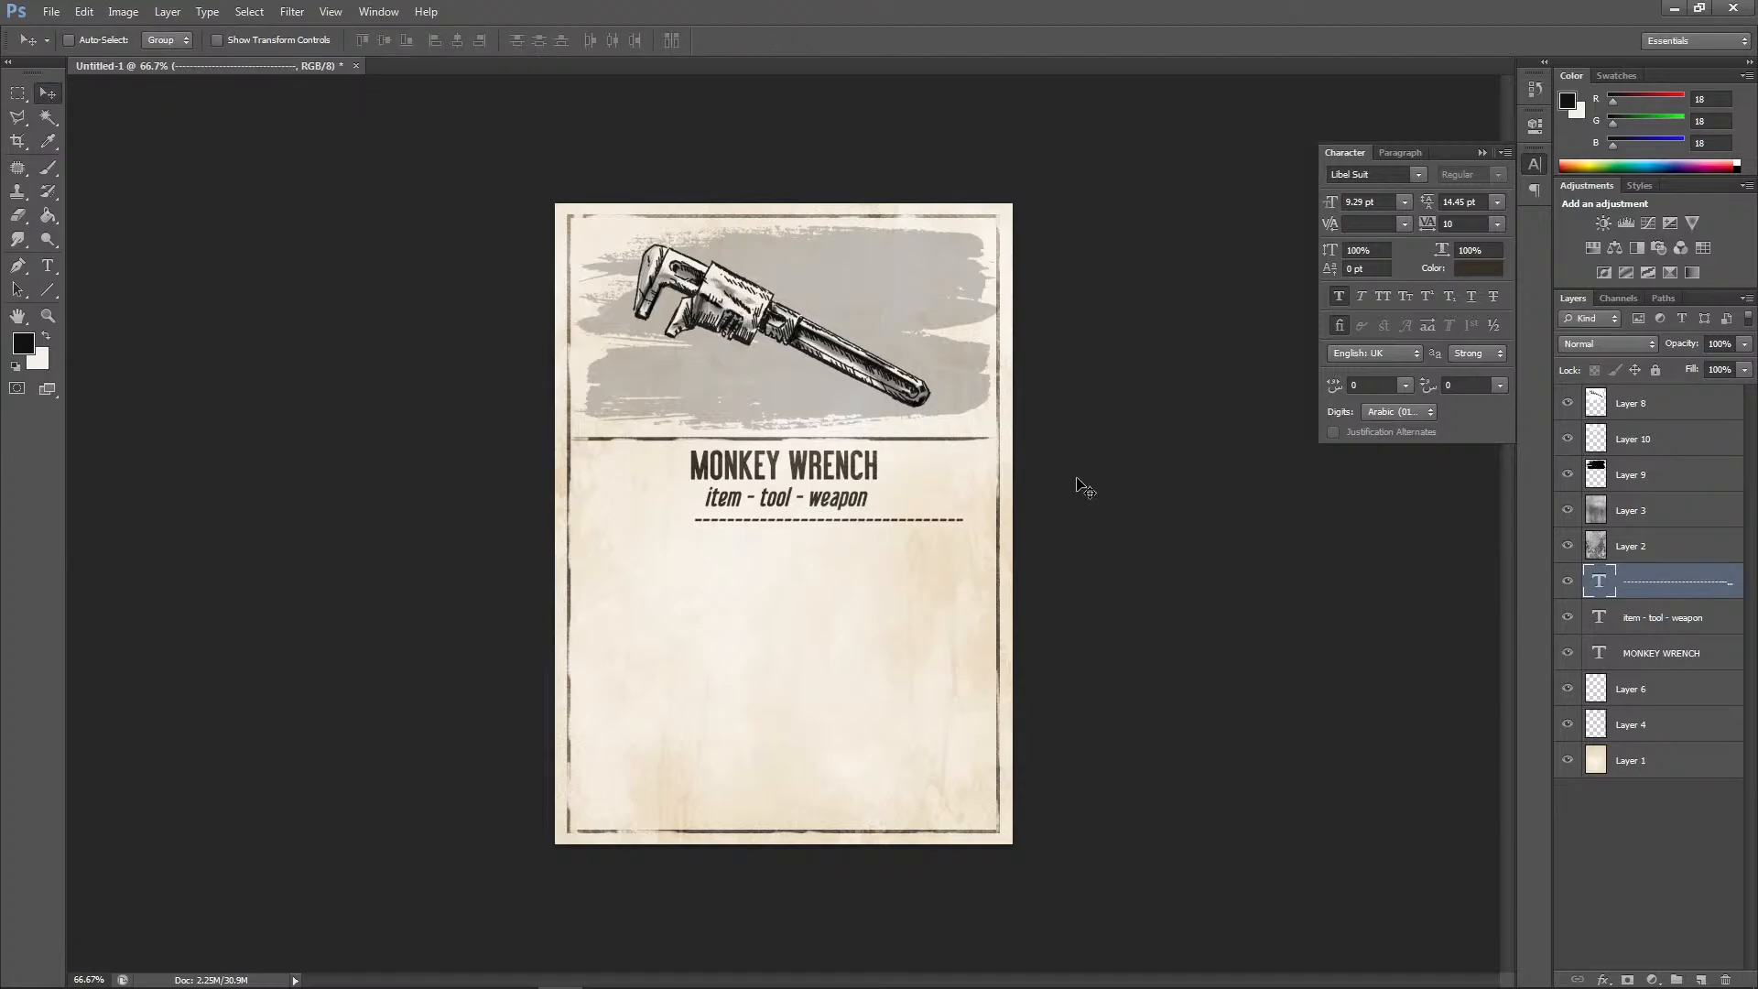
Lengthen the dashed divider line by appending about a dozen more hyphens to its text, and commit the edit
{"action": "double_click", "coordinate": [1599, 583]}
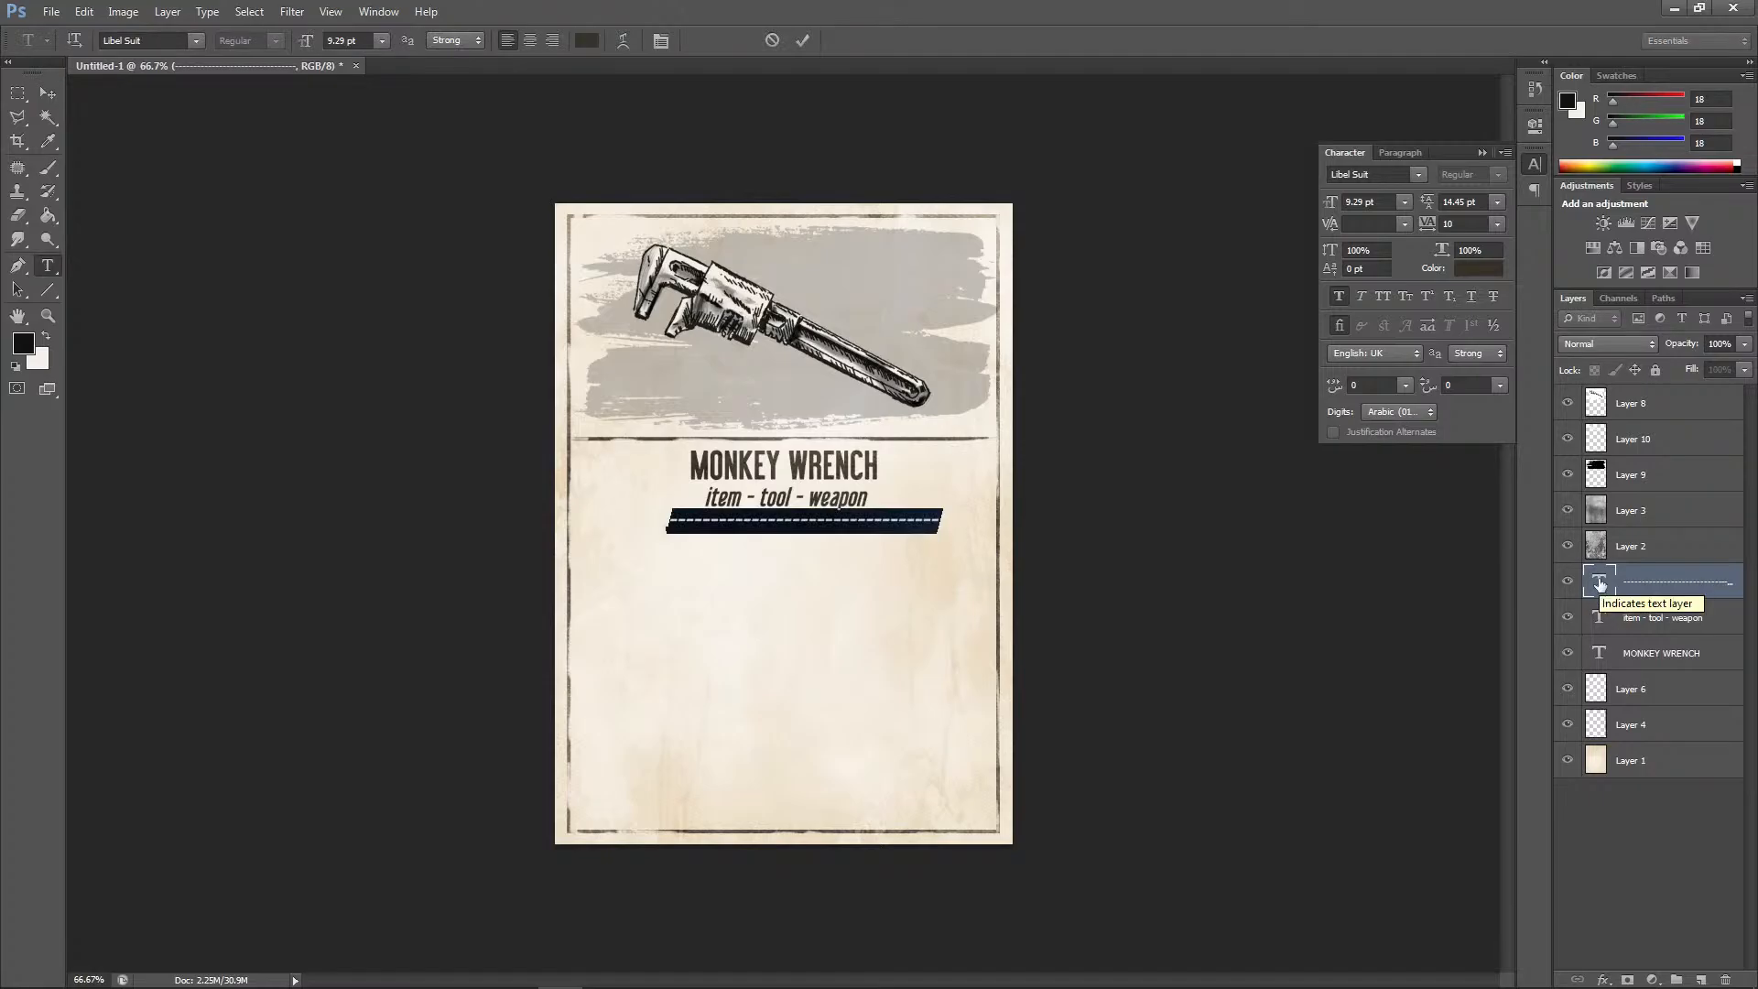
{"action": "key", "text": "Right"}
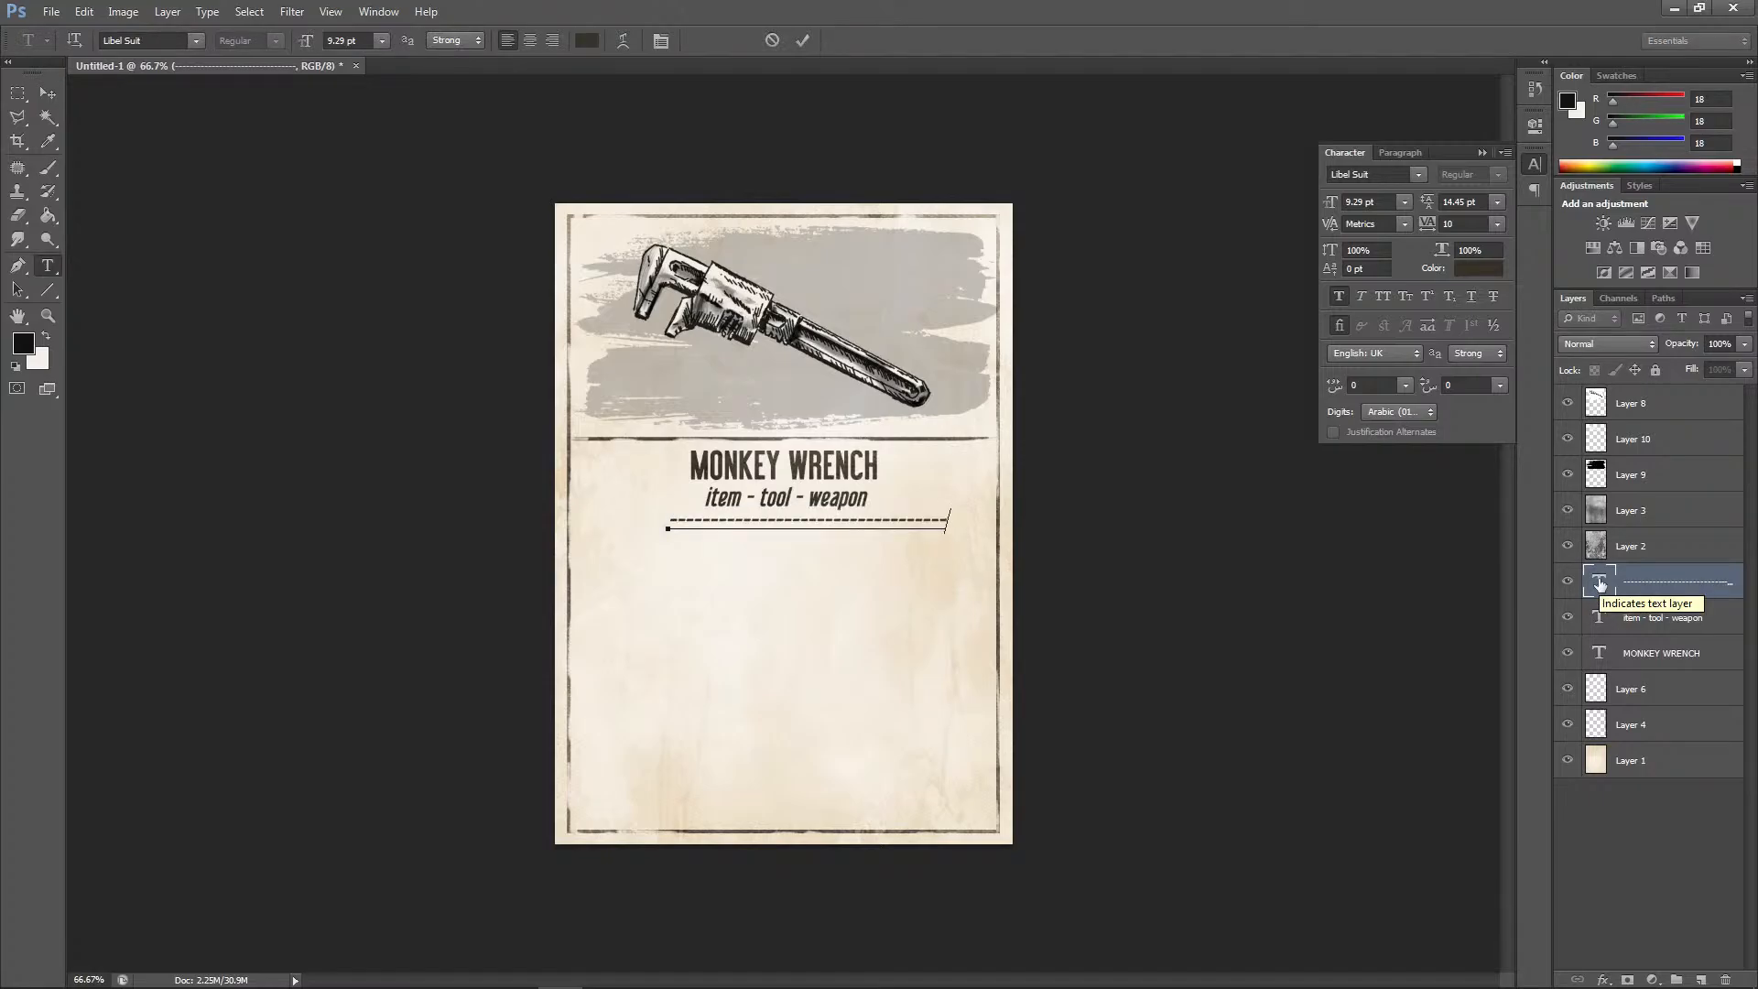
{"action": "type", "text": "------------"}
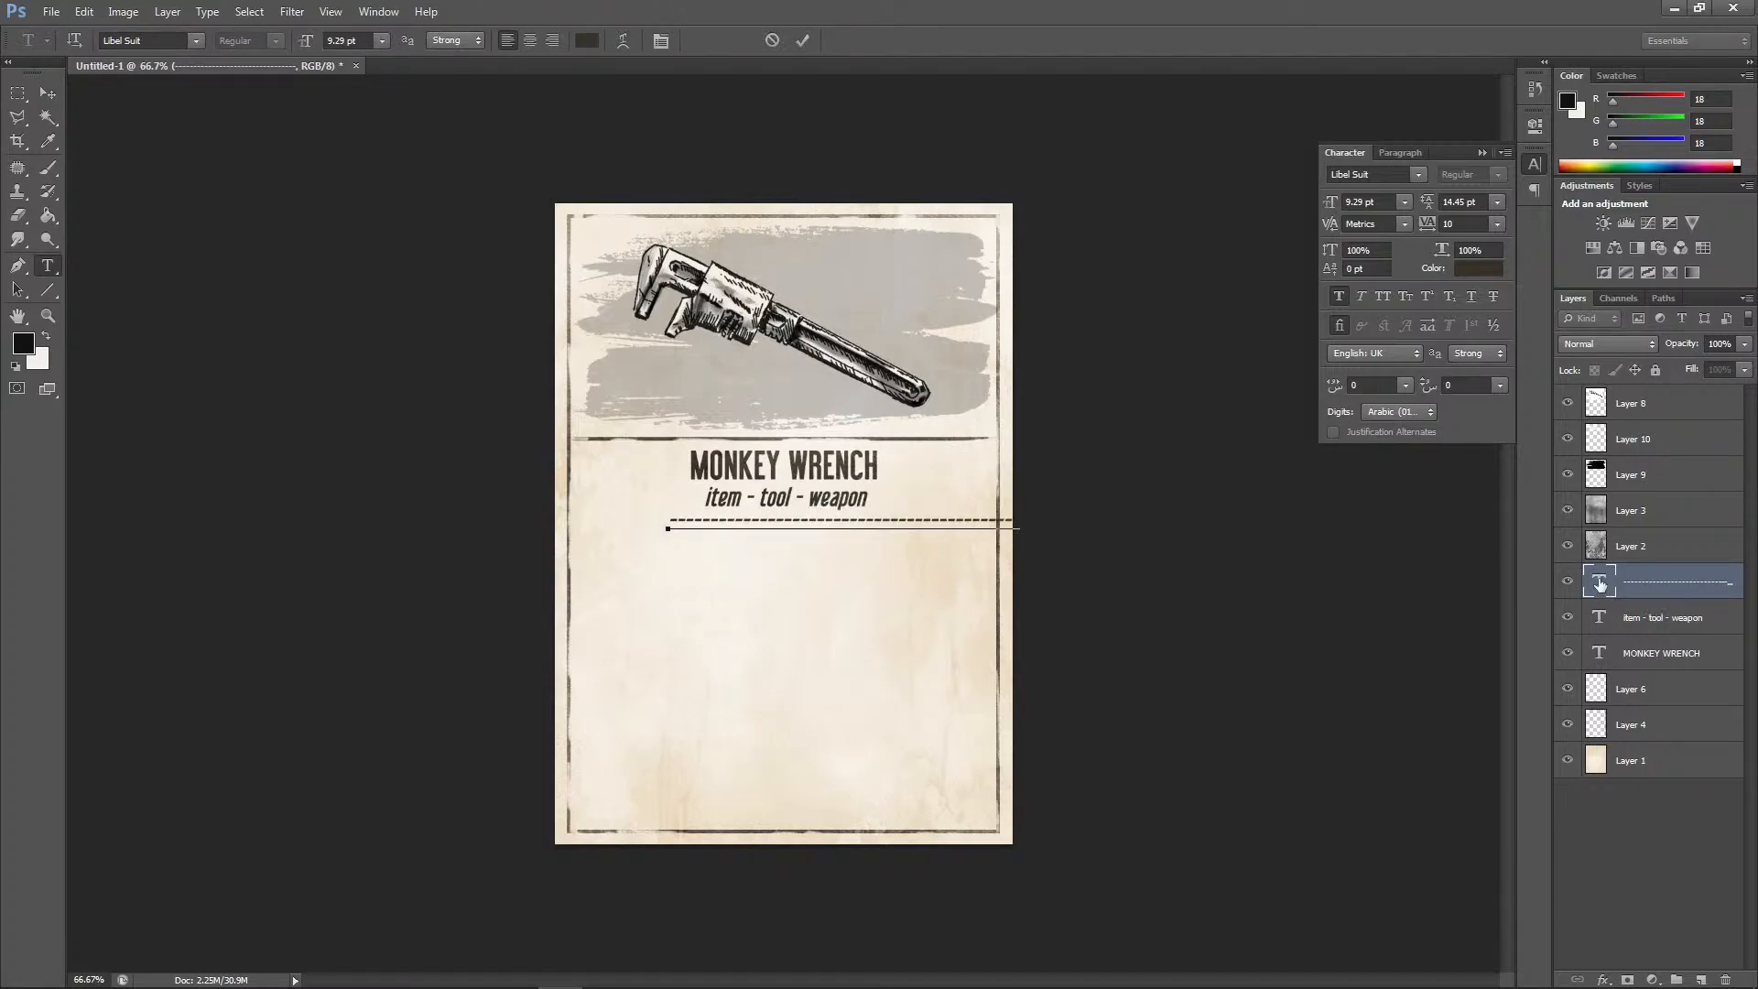
{"action": "left_click", "coordinate": [48, 92]}
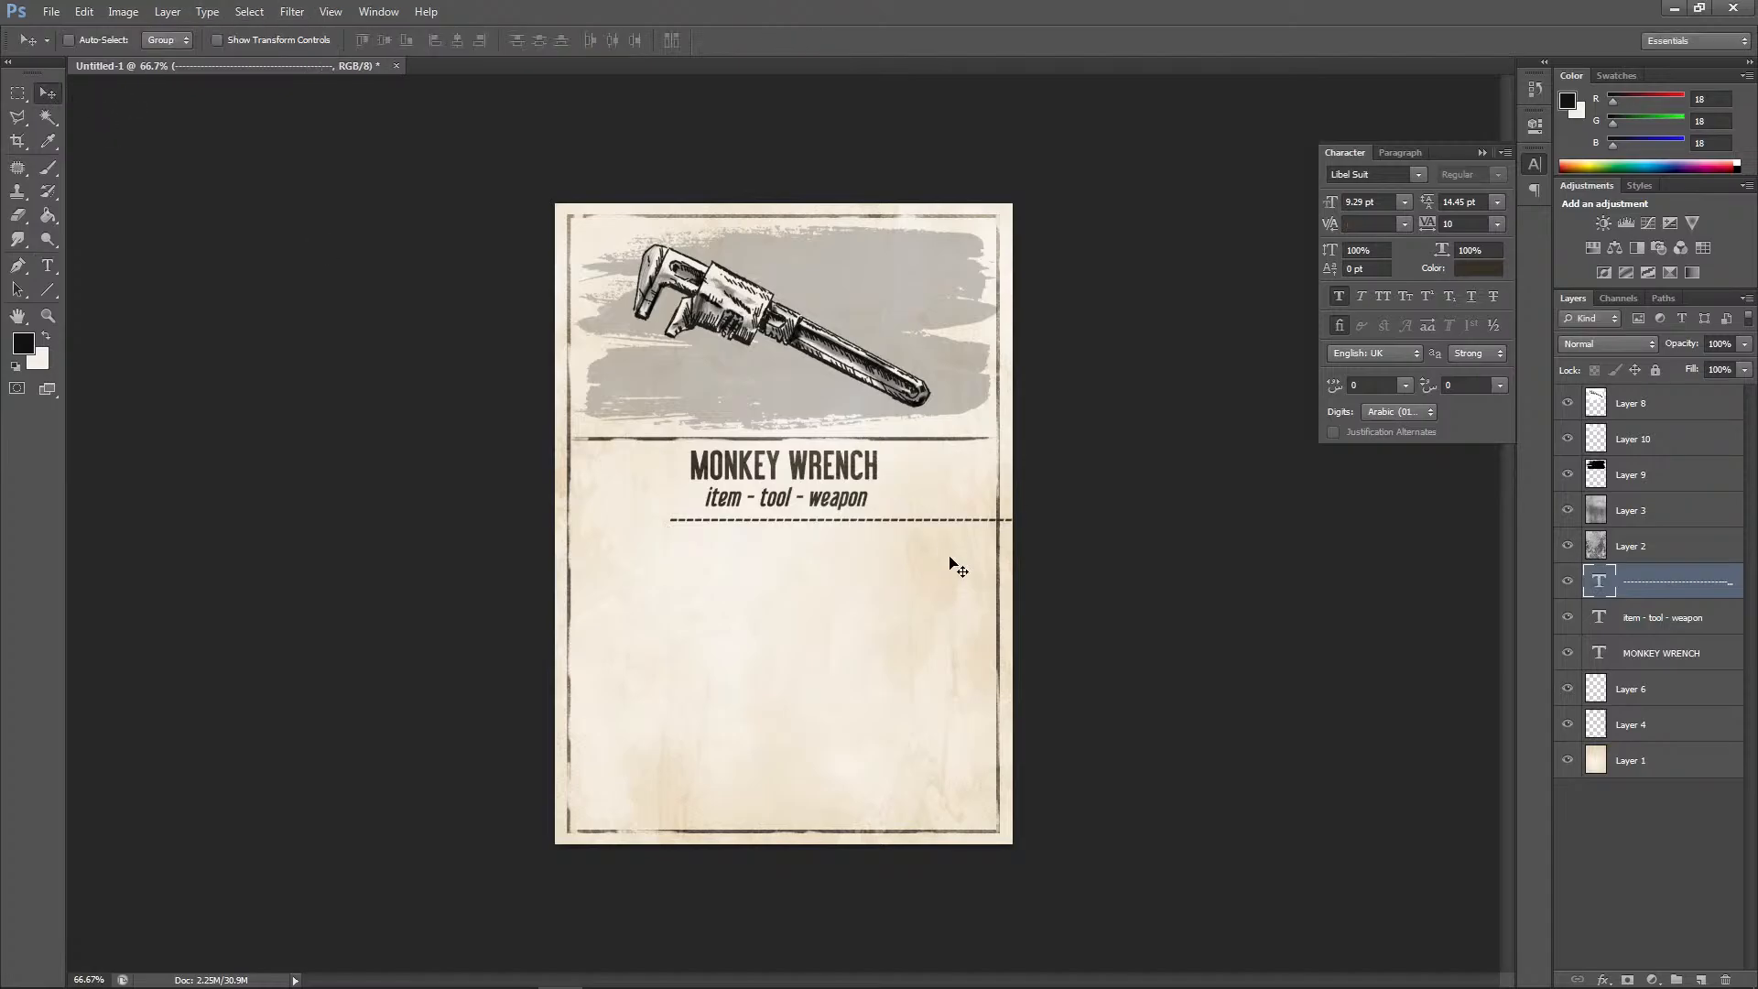
Try aligning the dashed line, subtitle and title layers with Layer 1 by horizontal centers, and step back to before the alignment
{"action": "left_click", "coordinate": [1683, 655], "text": "shift"}
{"action": "left_click", "coordinate": [1656, 768], "text": "shift"}
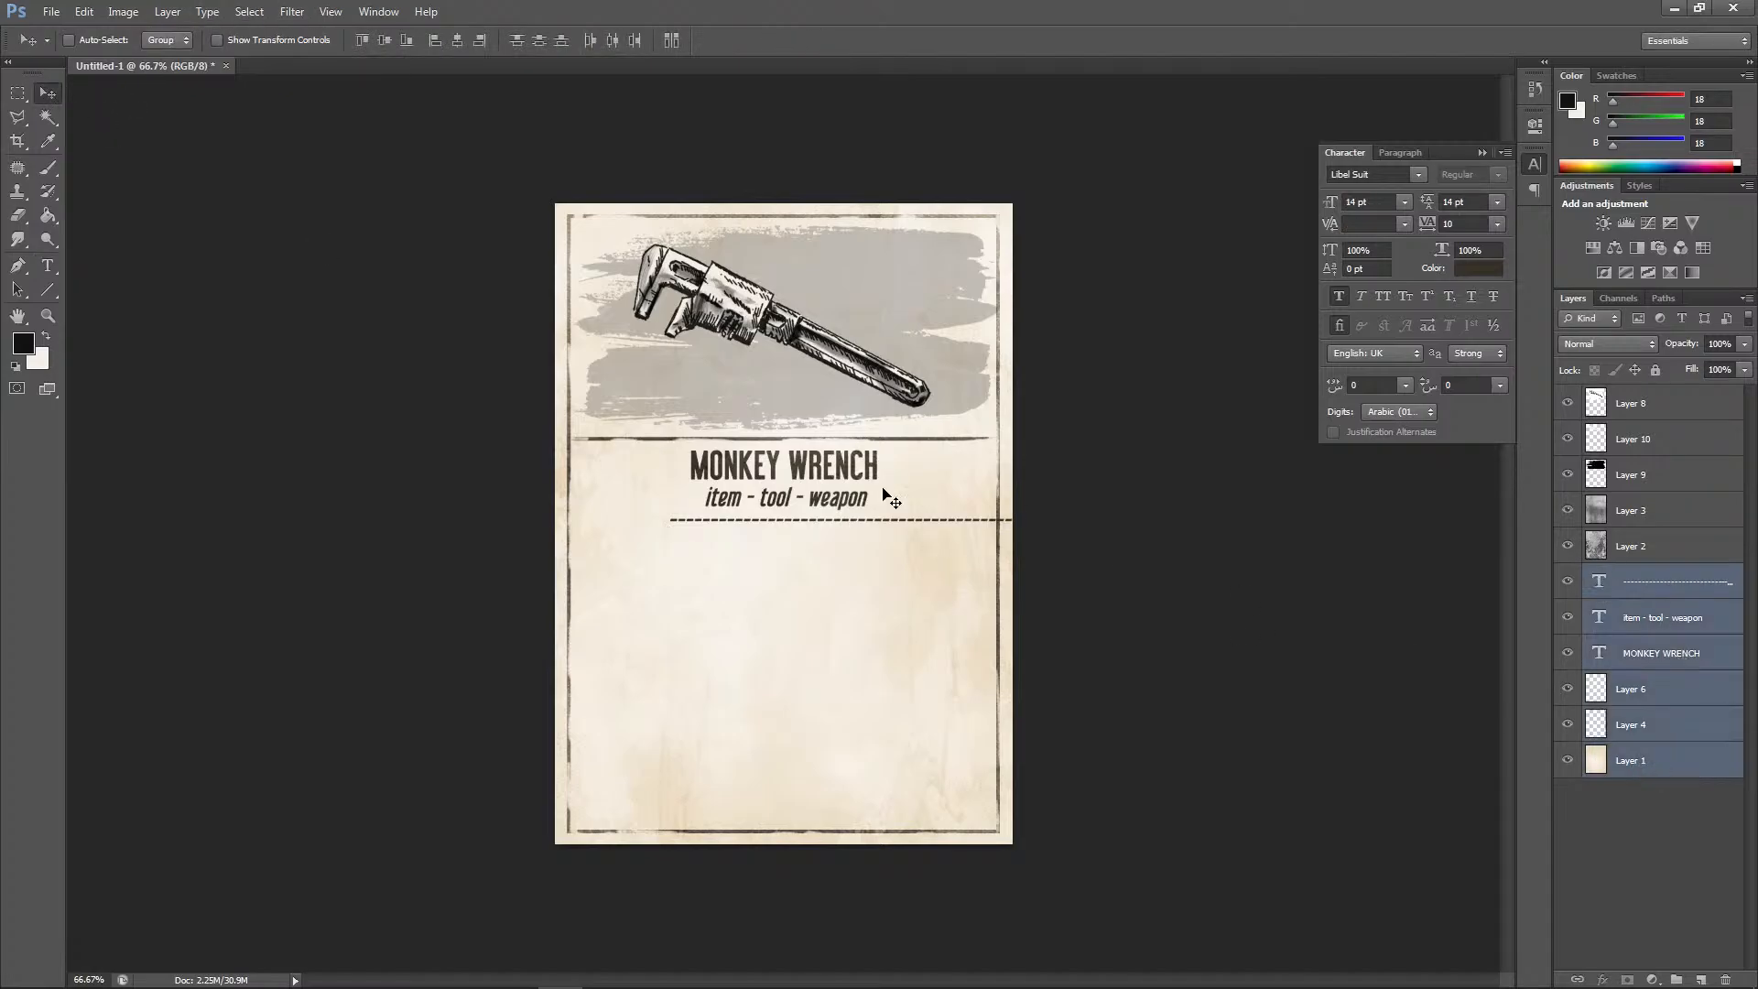
{"action": "left_click", "coordinate": [1639, 581]}
{"action": "left_click", "coordinate": [1653, 655], "text": "shift"}
{"action": "left_click", "coordinate": [1672, 767], "text": "ctrl"}
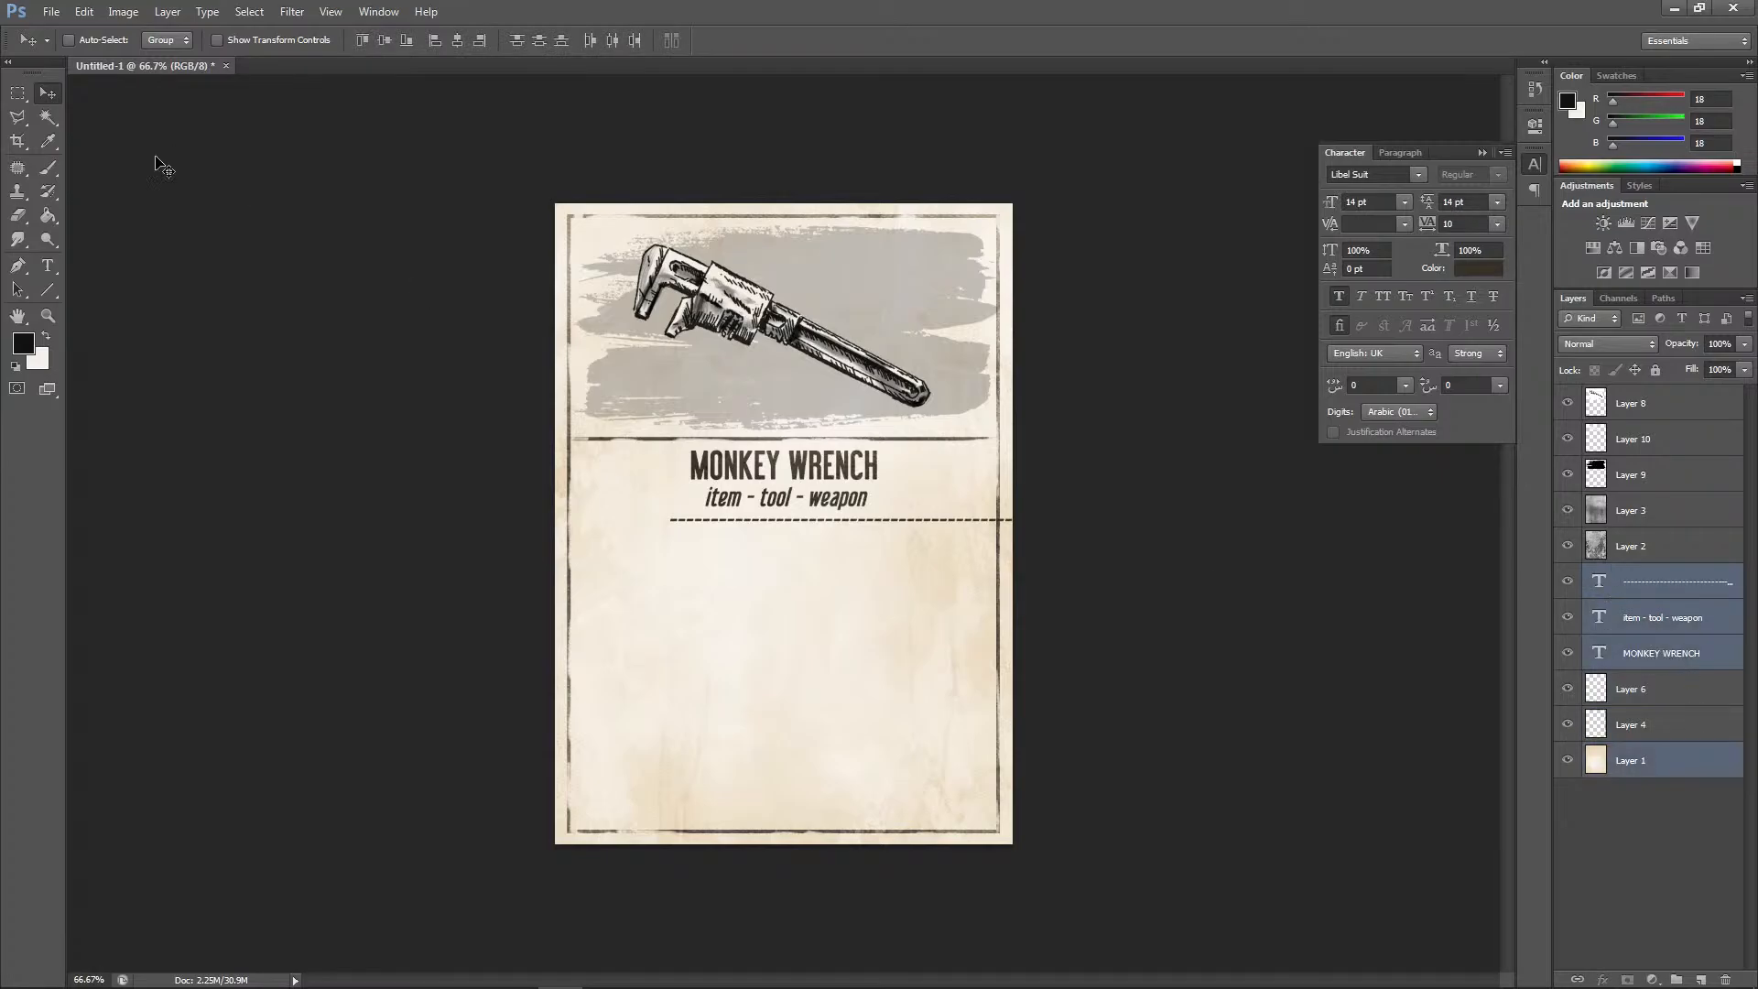
{"action": "left_click", "coordinate": [166, 11]}
{"action": "mouse_move", "coordinate": [229, 445]}
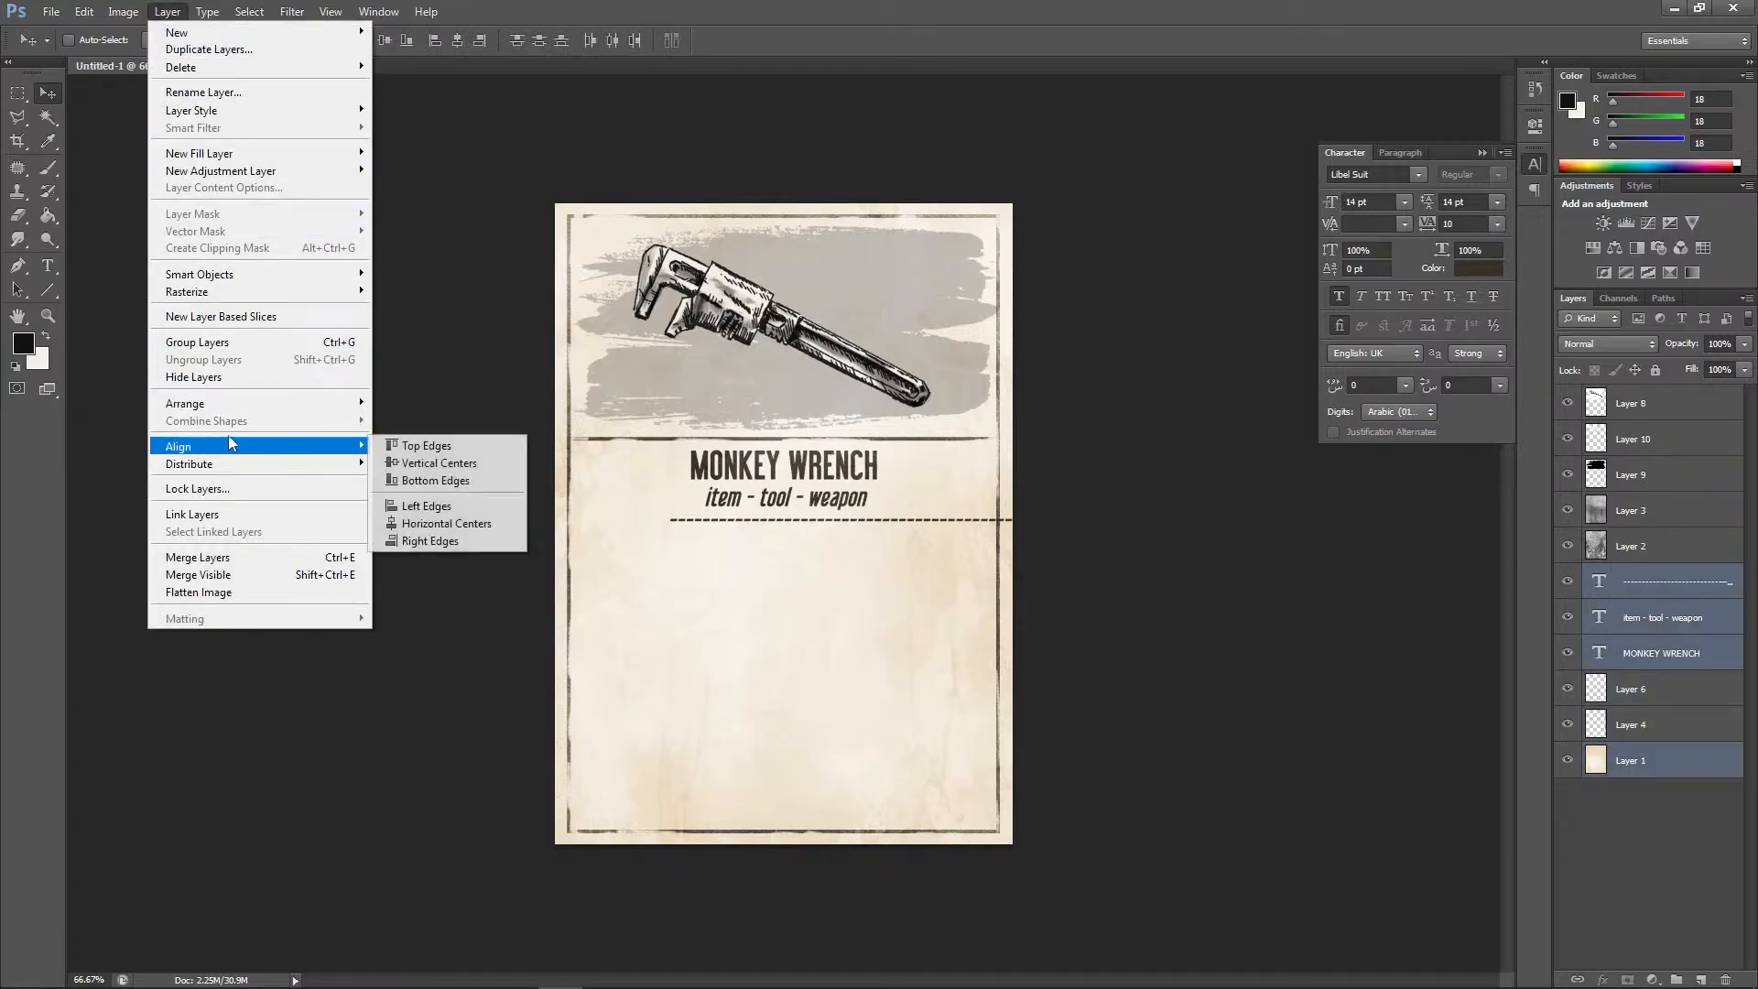
{"action": "left_click", "coordinate": [431, 523]}
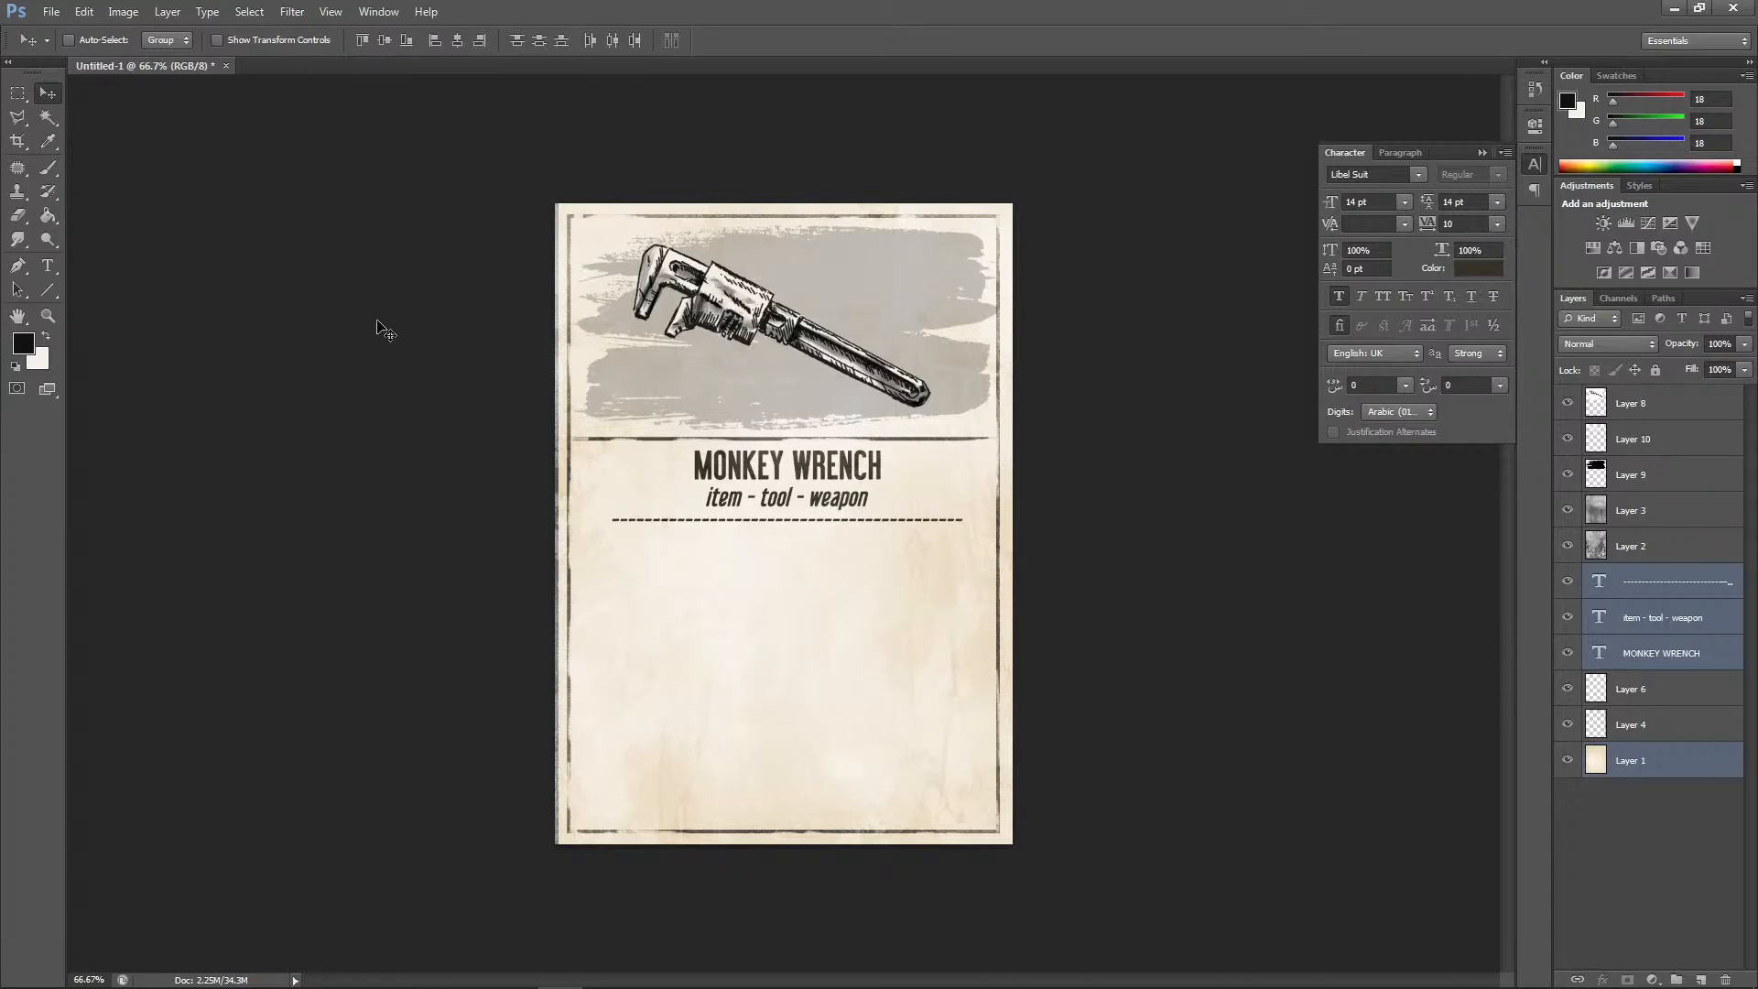
{"action": "left_click", "coordinate": [82, 10]}
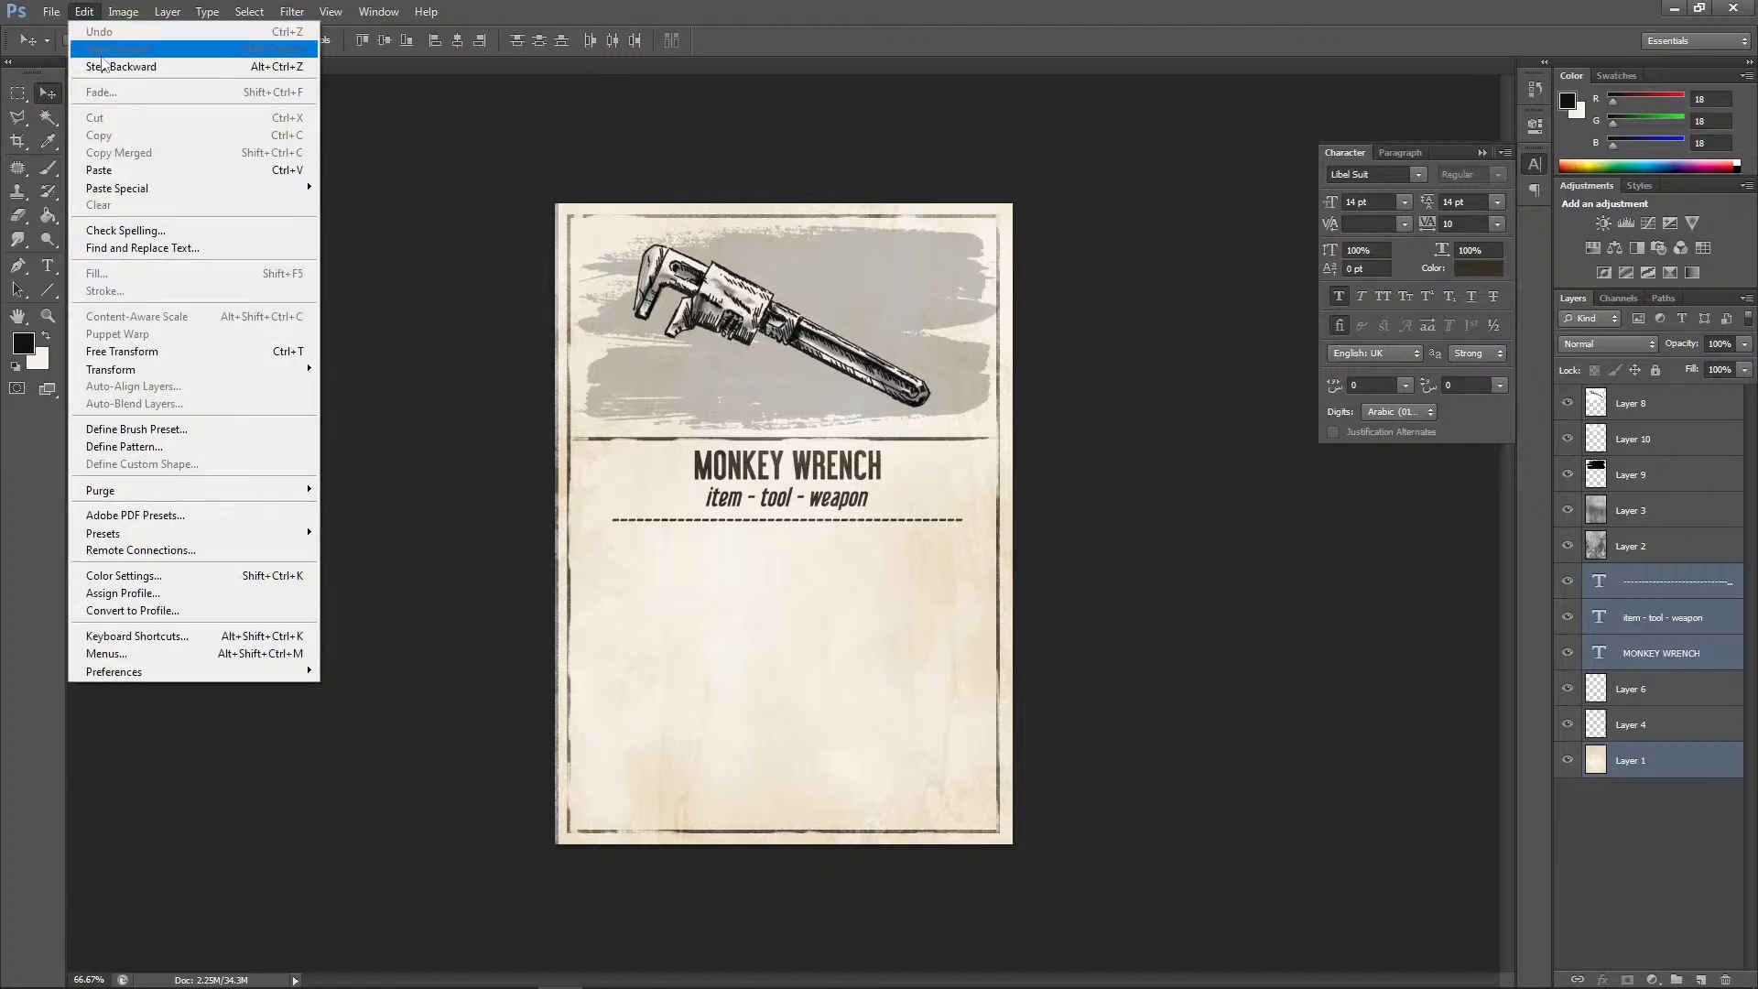
{"action": "left_click", "coordinate": [110, 66]}
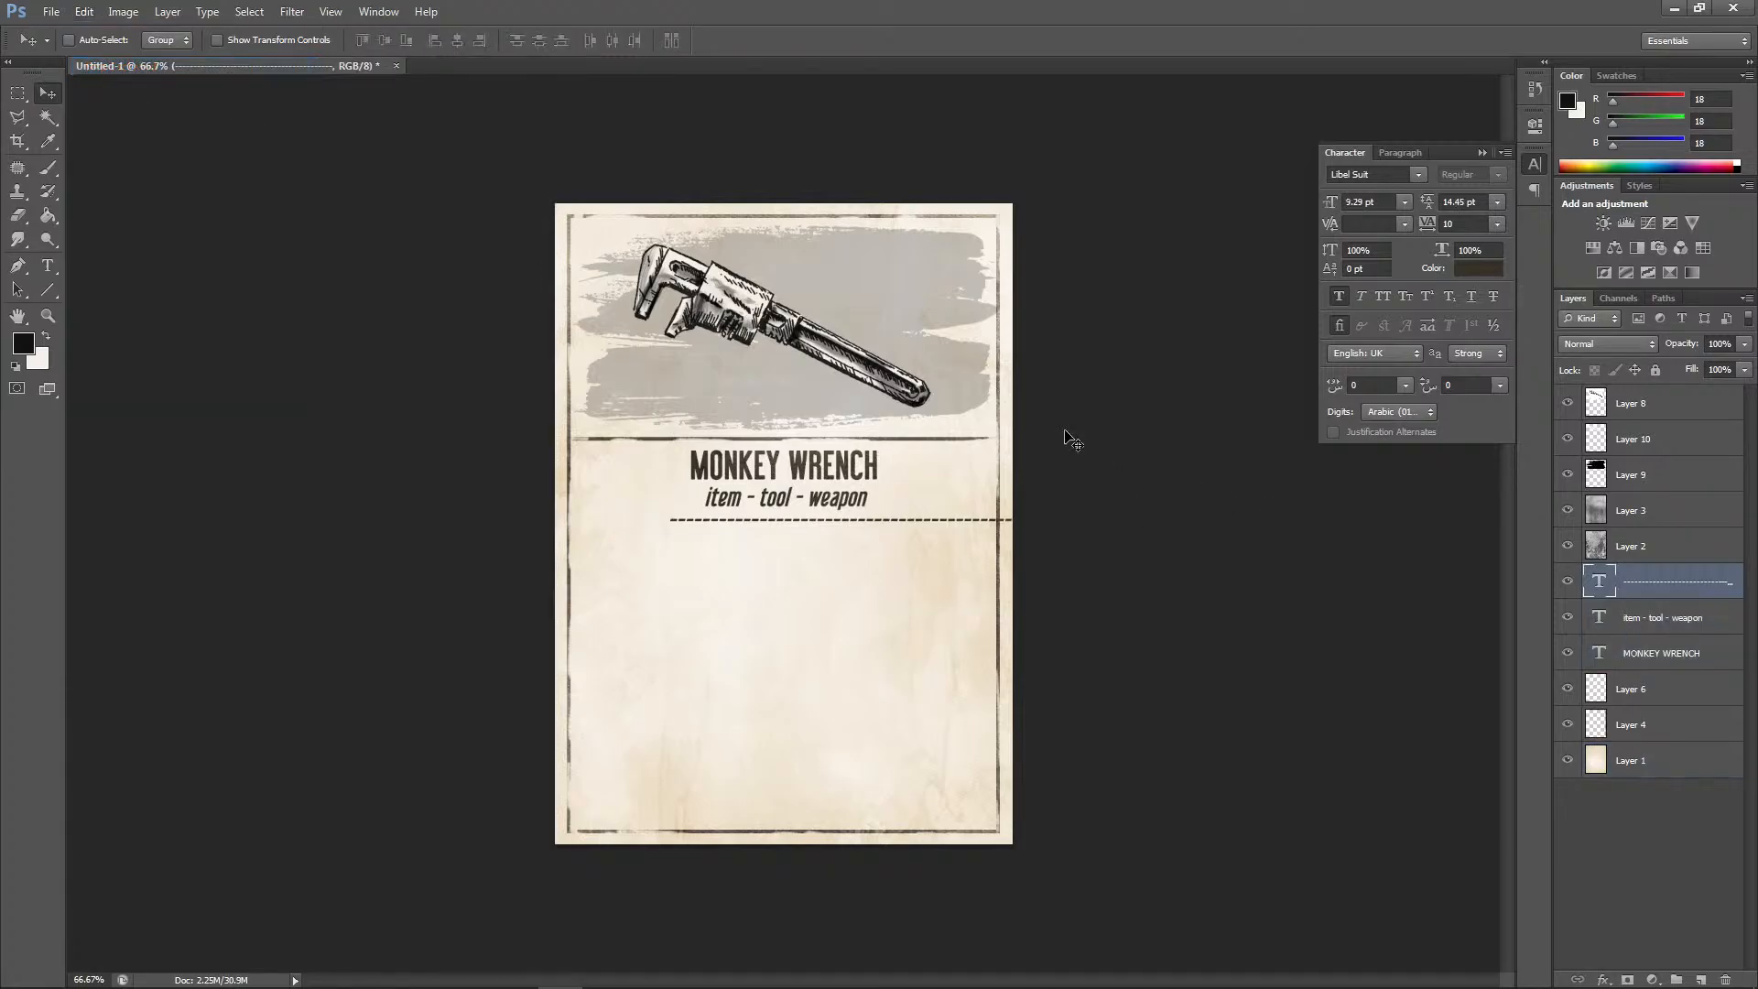
Align the dashed line, subtitle and title layers to each other by horizontal centers and group the three layers
{"action": "left_click", "coordinate": [1657, 618], "text": "ctrl"}
{"action": "left_click", "coordinate": [1657, 652], "text": "ctrl"}
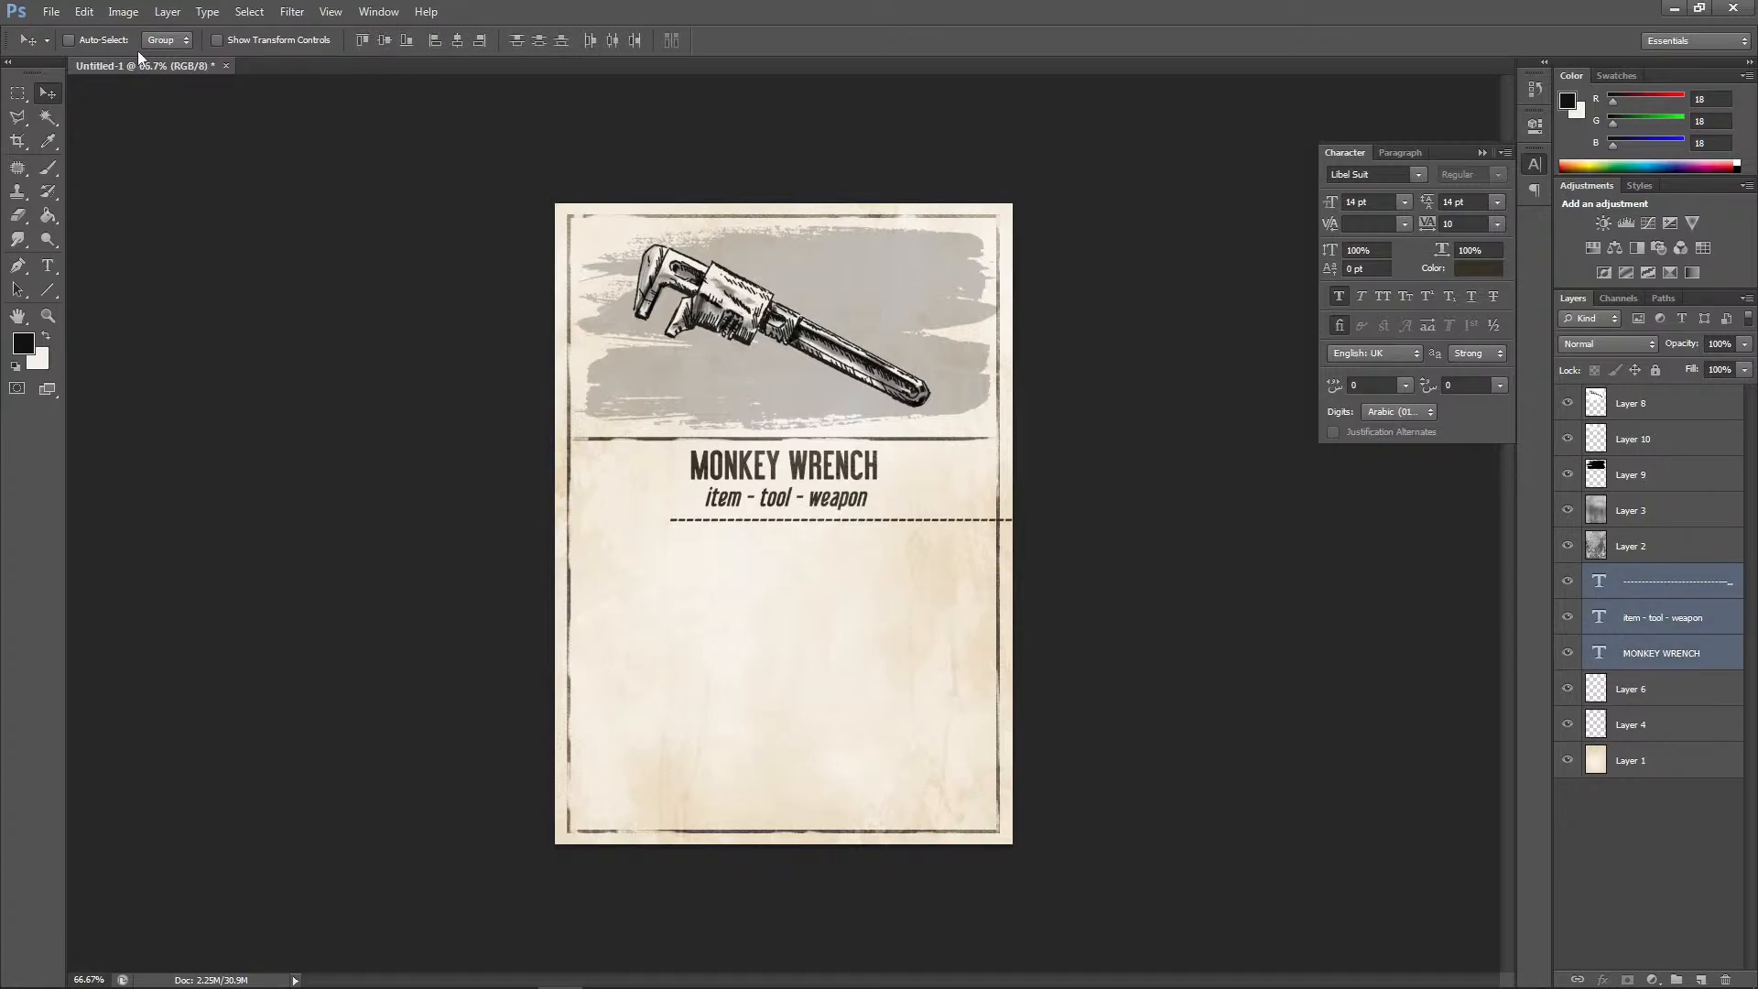
{"action": "left_click", "coordinate": [163, 12]}
{"action": "mouse_move", "coordinate": [183, 446]}
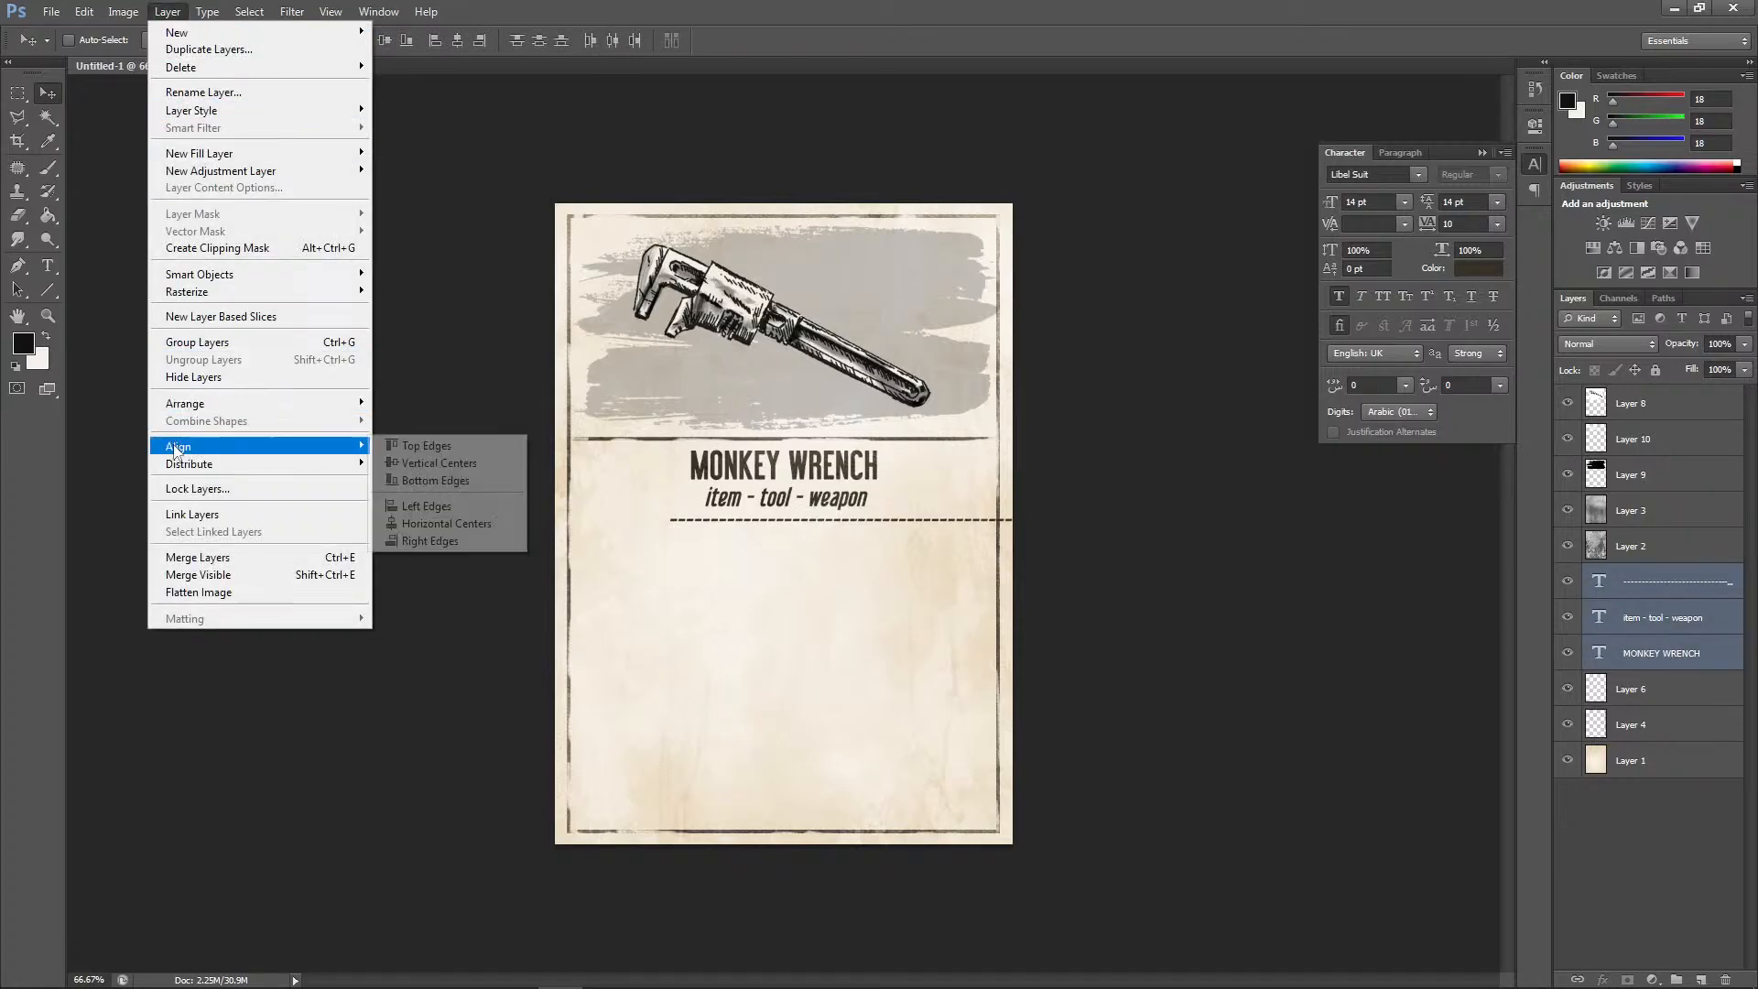
{"action": "left_click", "coordinate": [442, 525]}
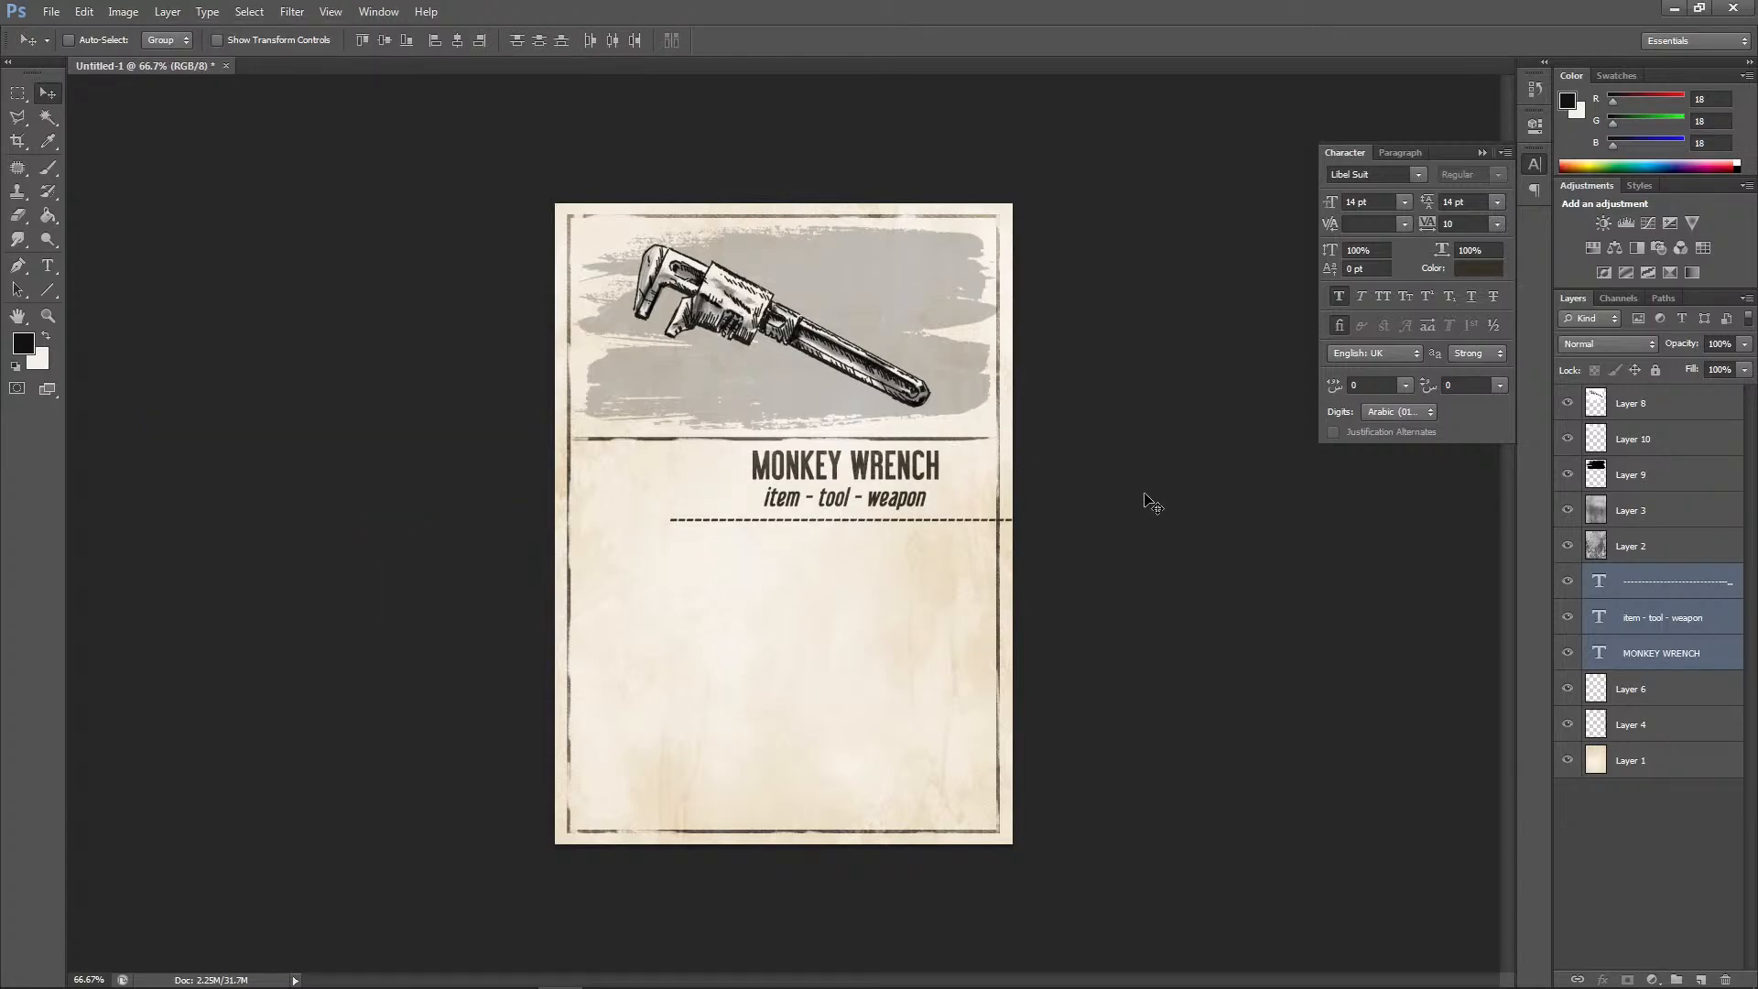
{"action": "key", "text": "ctrl+g"}
Try aligning the text group with Layer 1 by horizontal centers, repeat the attempt, and undo it
{"action": "left_click", "coordinate": [1641, 675], "text": "ctrl"}
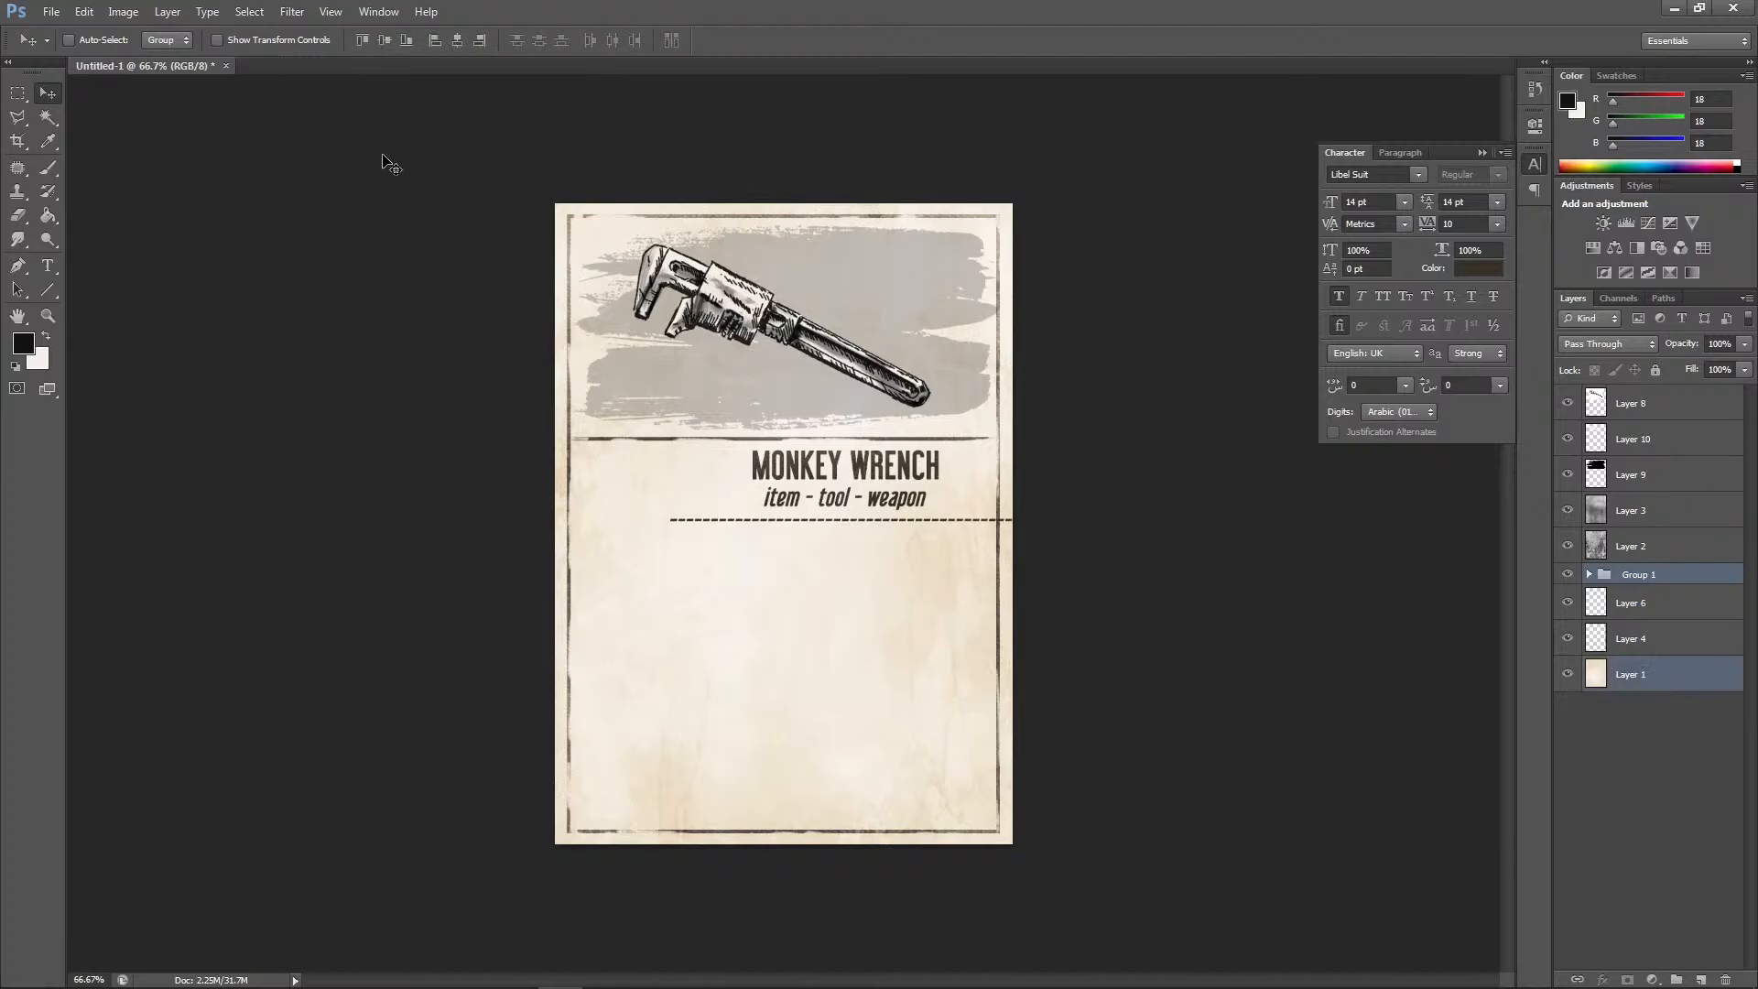
{"action": "left_click", "coordinate": [168, 12]}
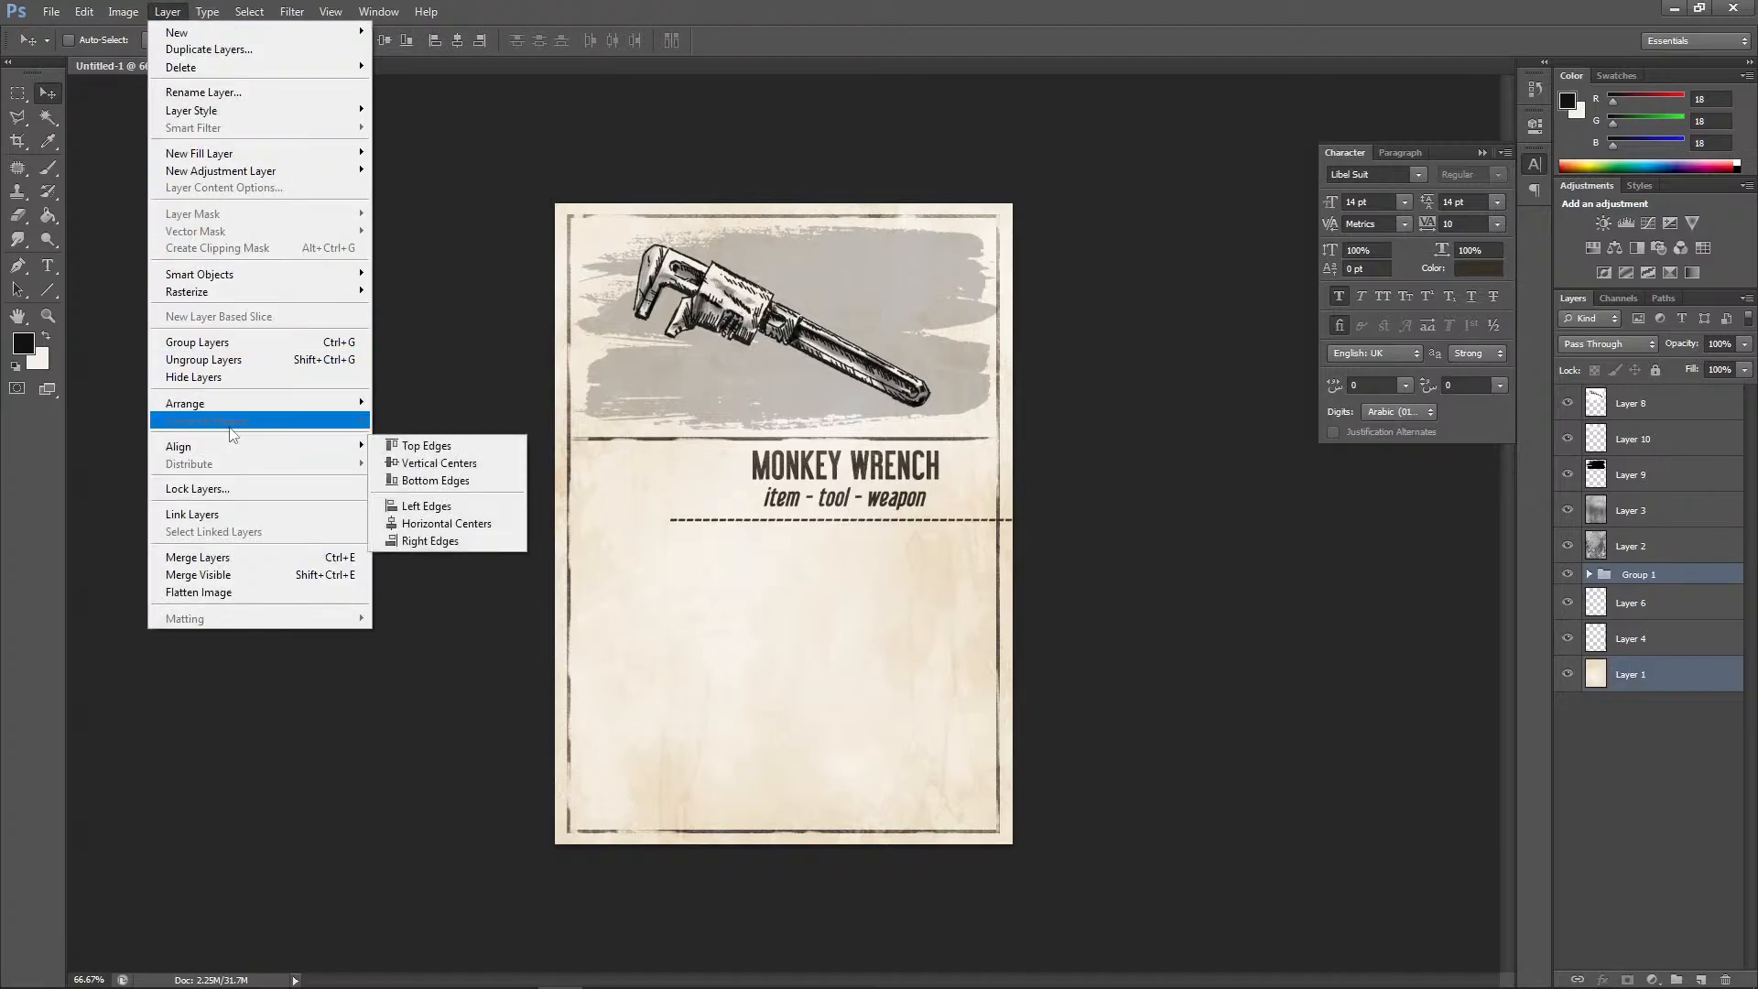
{"action": "mouse_move", "coordinate": [208, 447]}
{"action": "left_click", "coordinate": [427, 525]}
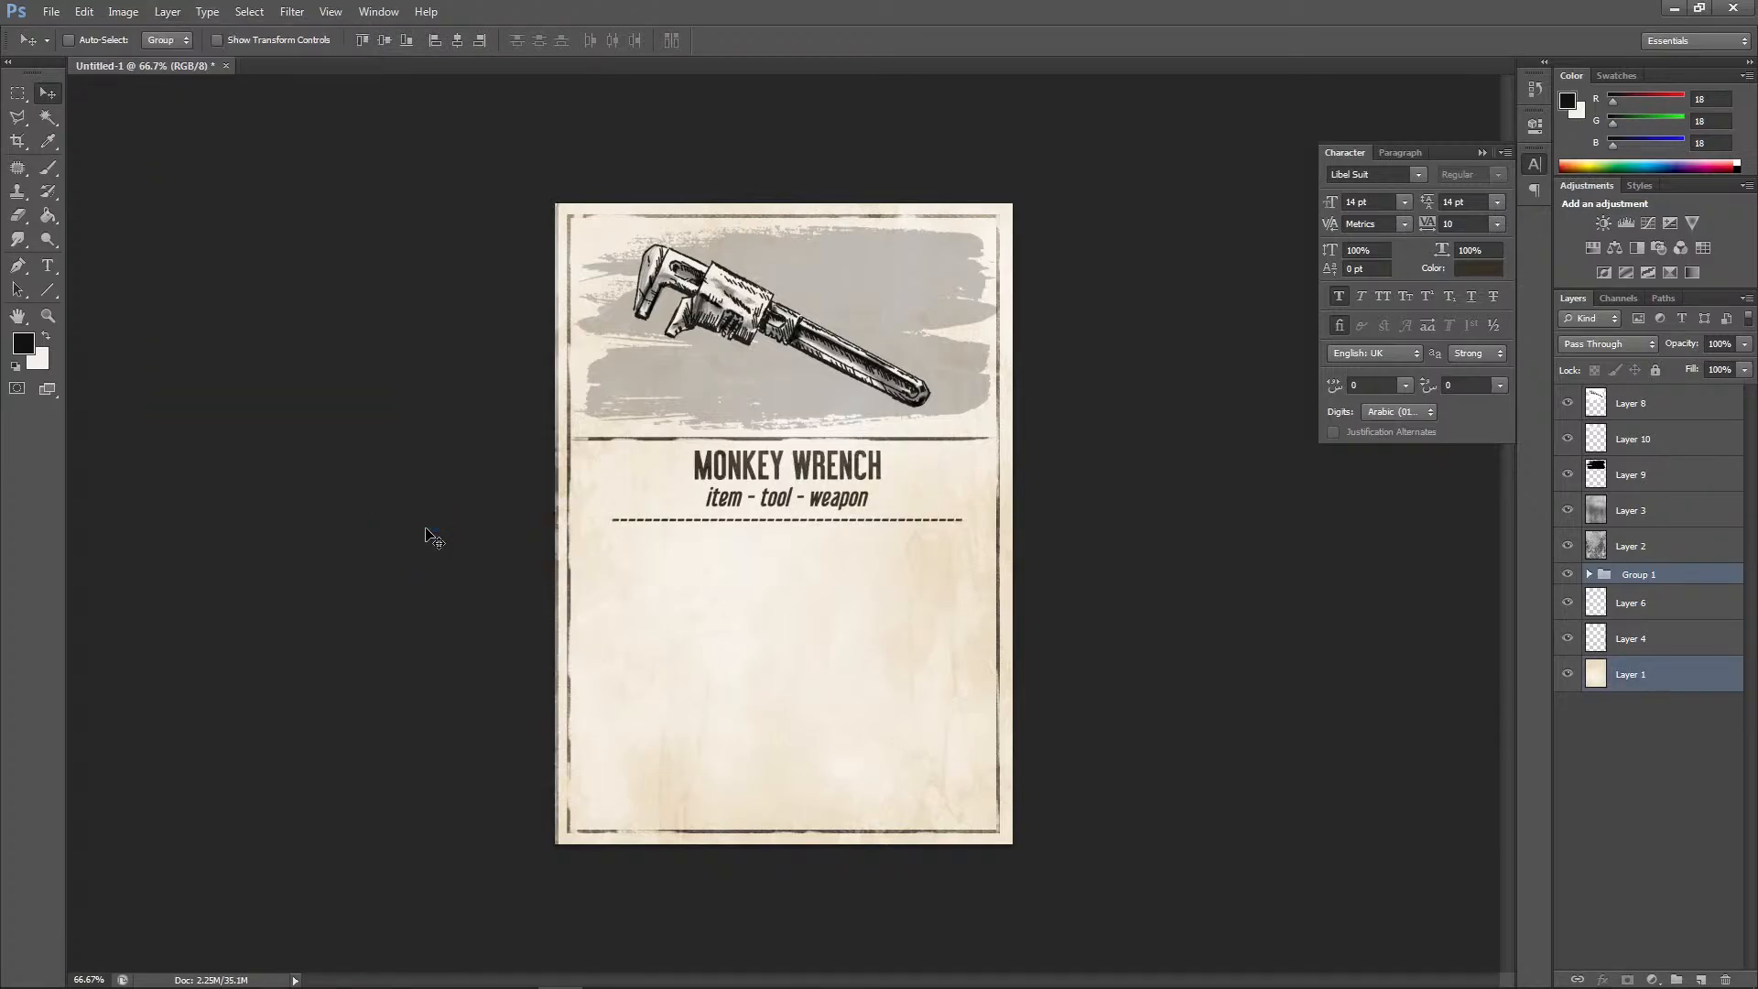
{"action": "key", "text": "ctrl+z"}
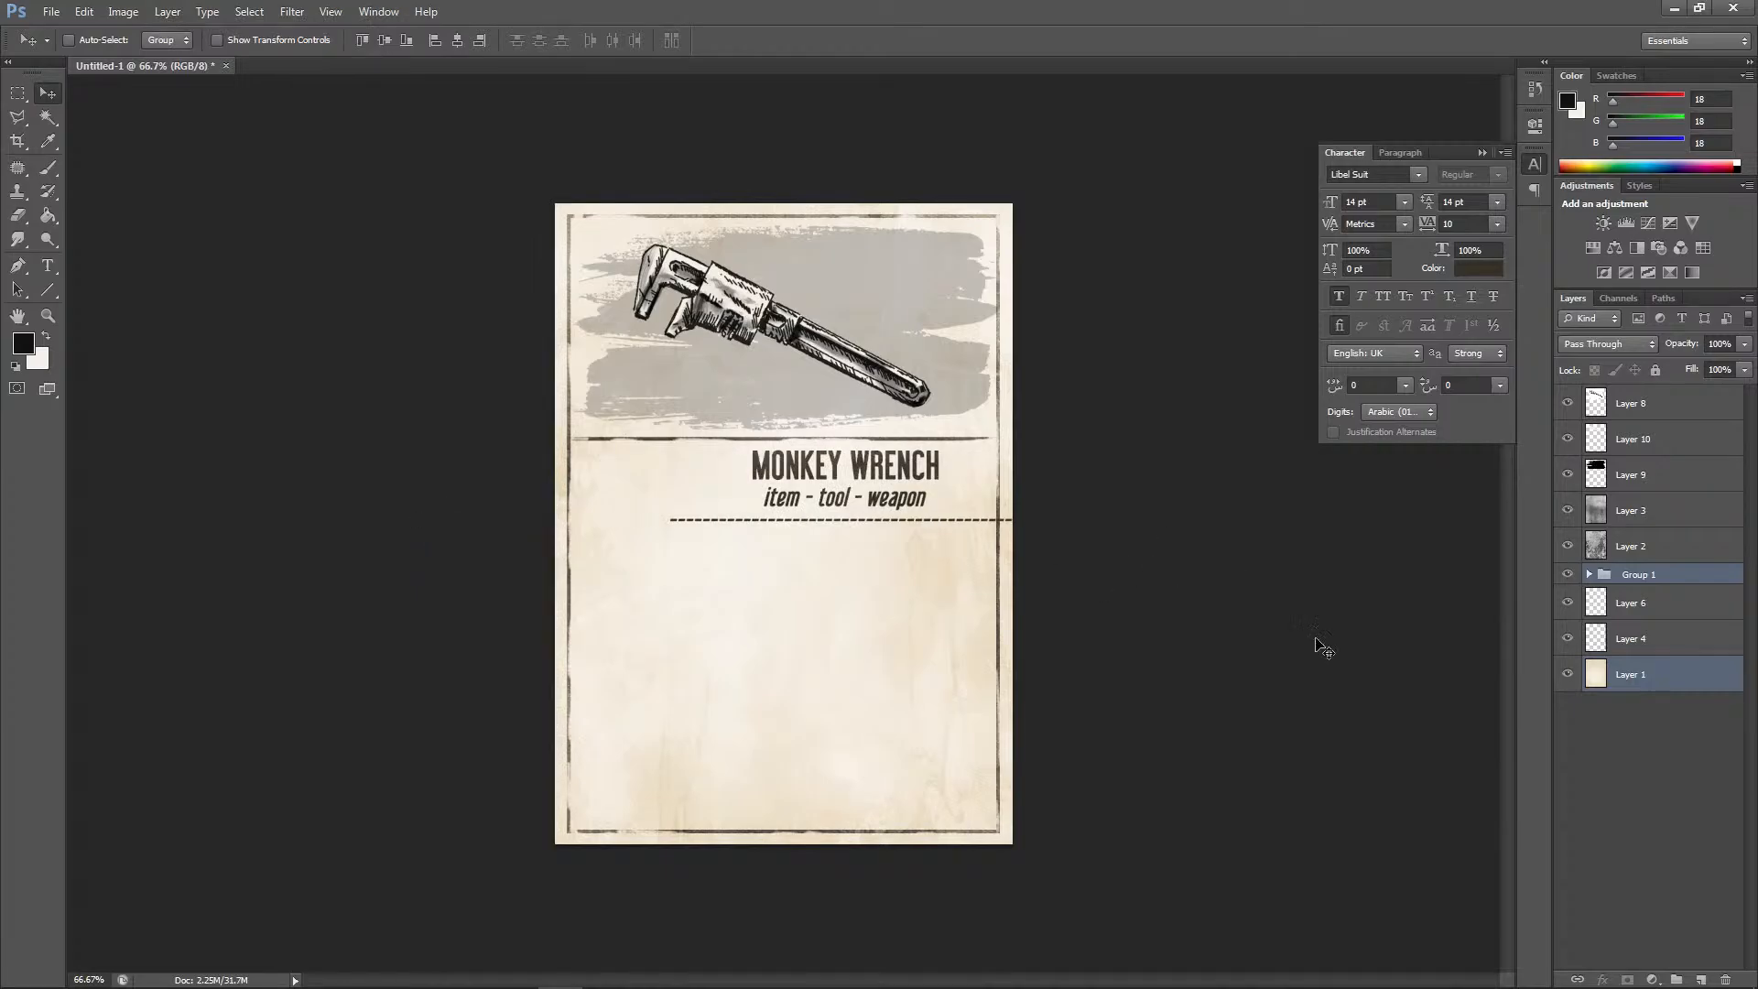
{"action": "left_click", "coordinate": [1638, 677]}
{"action": "left_click", "coordinate": [1647, 576], "text": "ctrl"}
{"action": "left_click", "coordinate": [167, 11]}
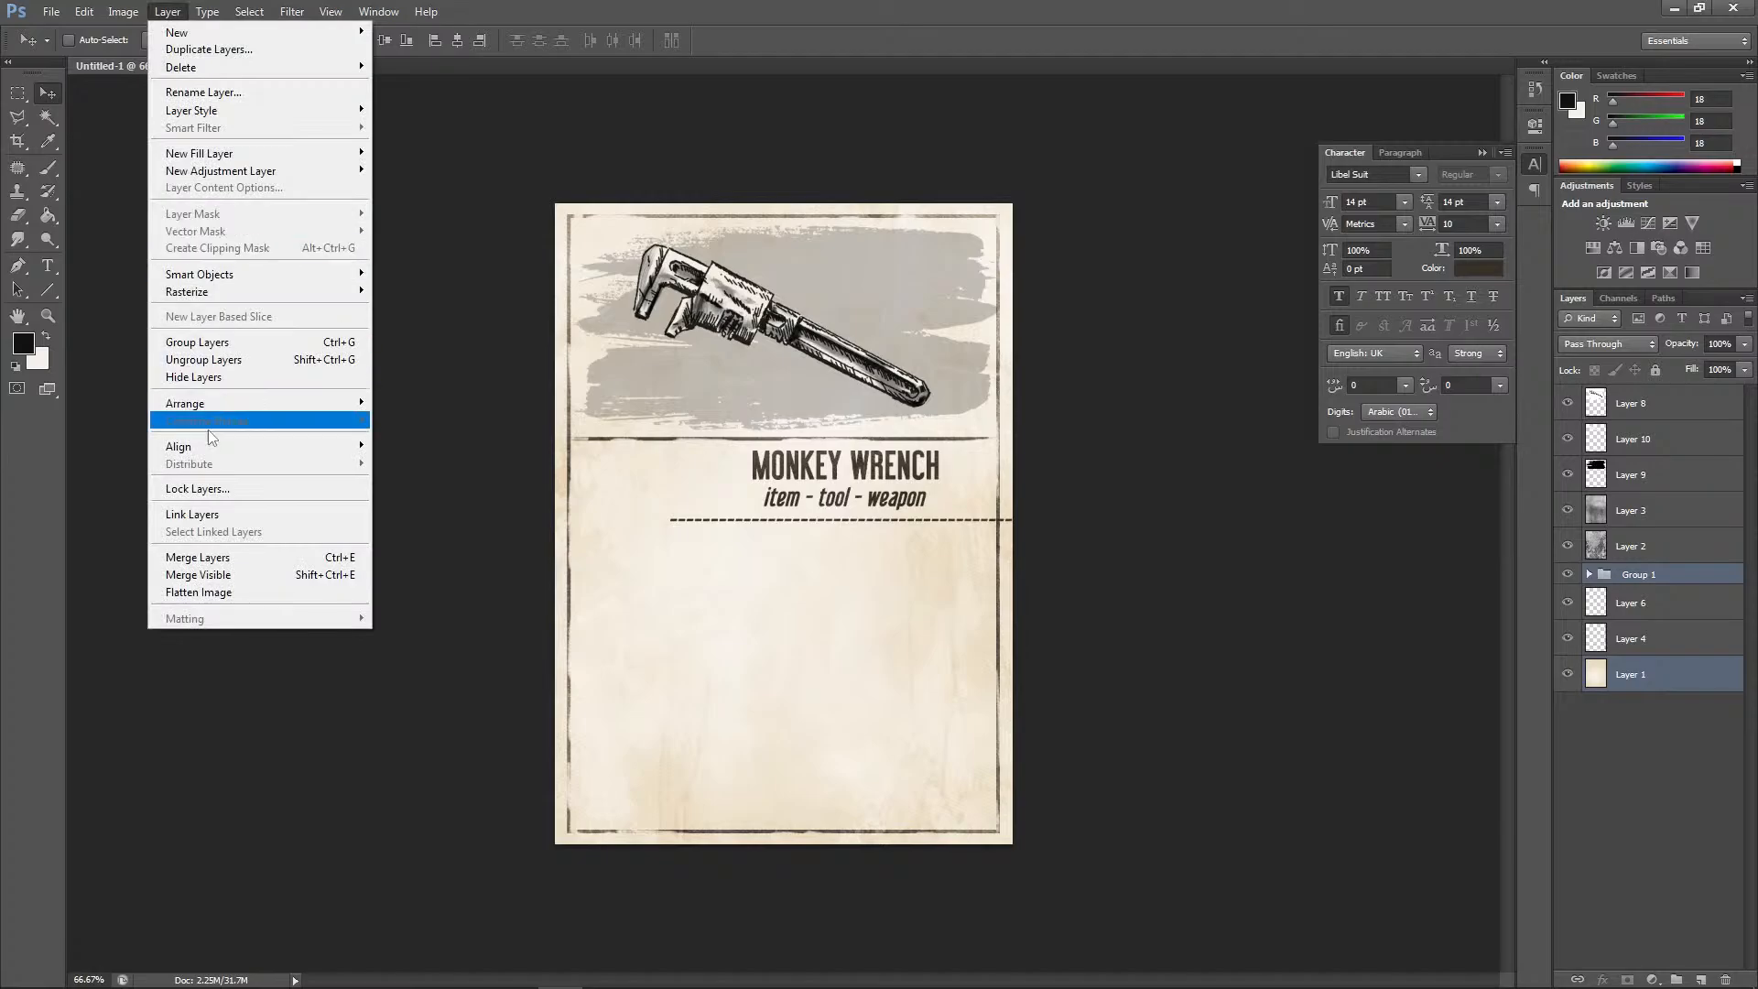
{"action": "mouse_move", "coordinate": [275, 447]}
{"action": "left_click", "coordinate": [409, 527]}
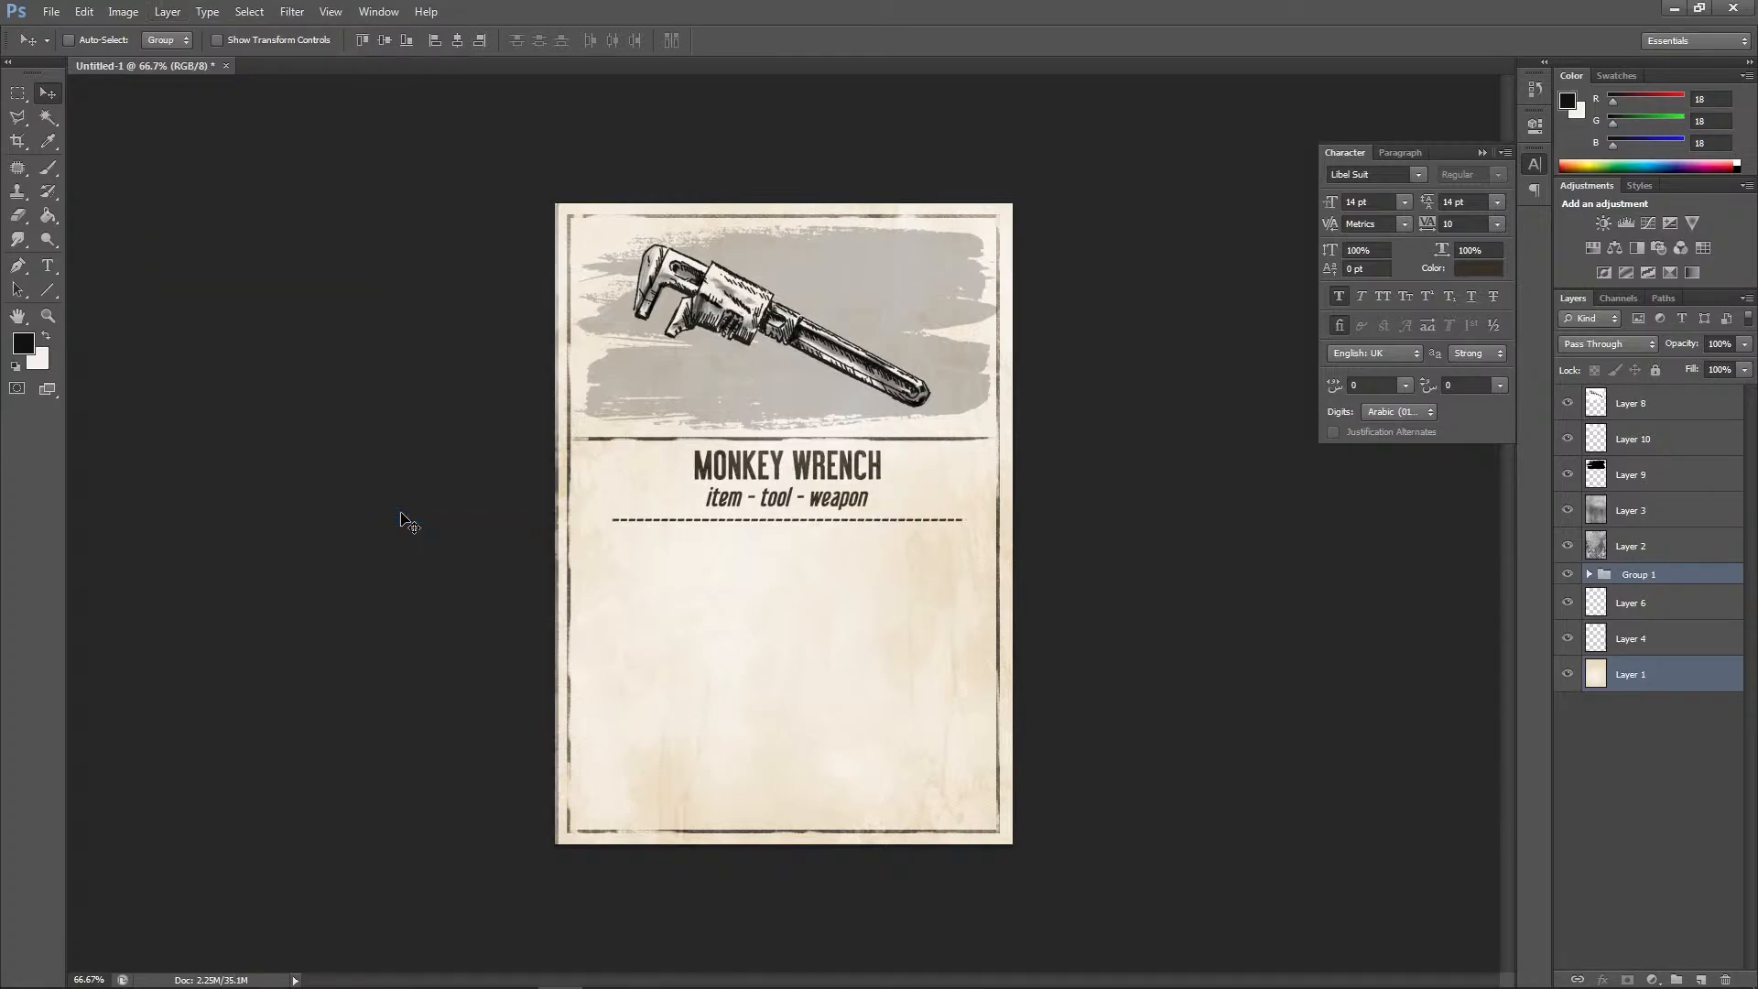
{"action": "key", "text": "ctrl+z"}
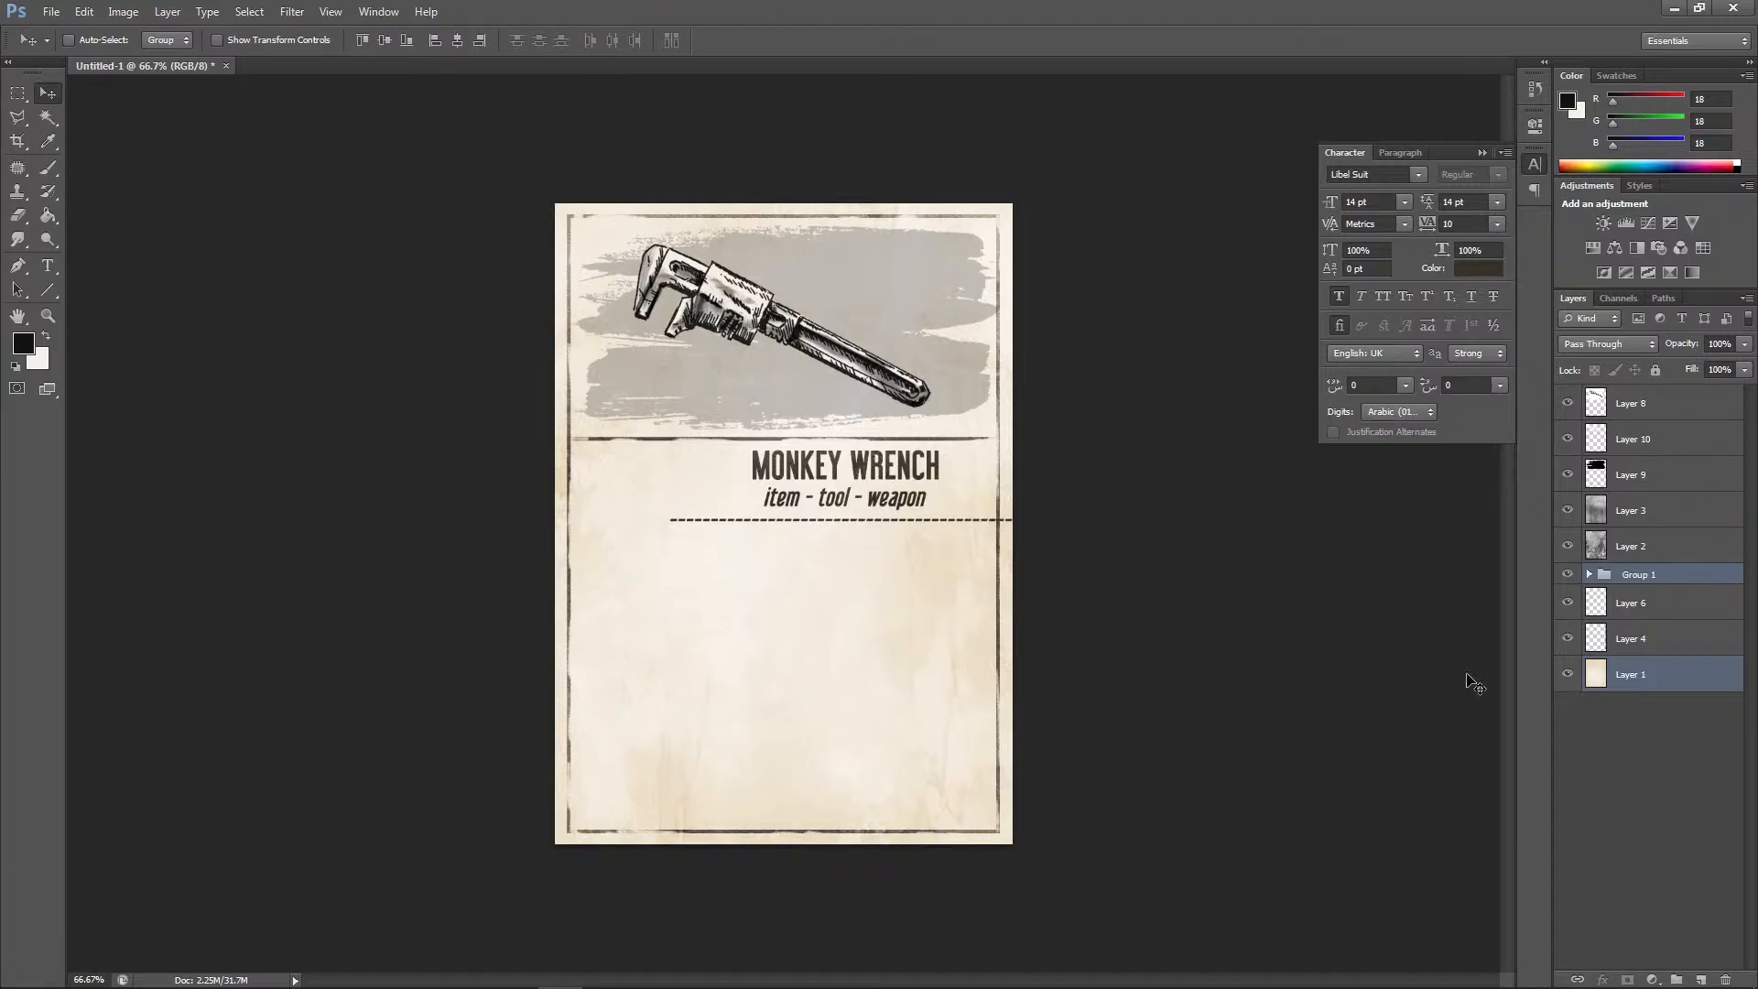
Toggle the visibility of Layer 1 and Layer 4 to examine what each contributes to the card
{"action": "left_click", "coordinate": [1568, 675]}
{"action": "left_click", "coordinate": [1569, 675]}
{"action": "left_click", "coordinate": [1568, 676]}
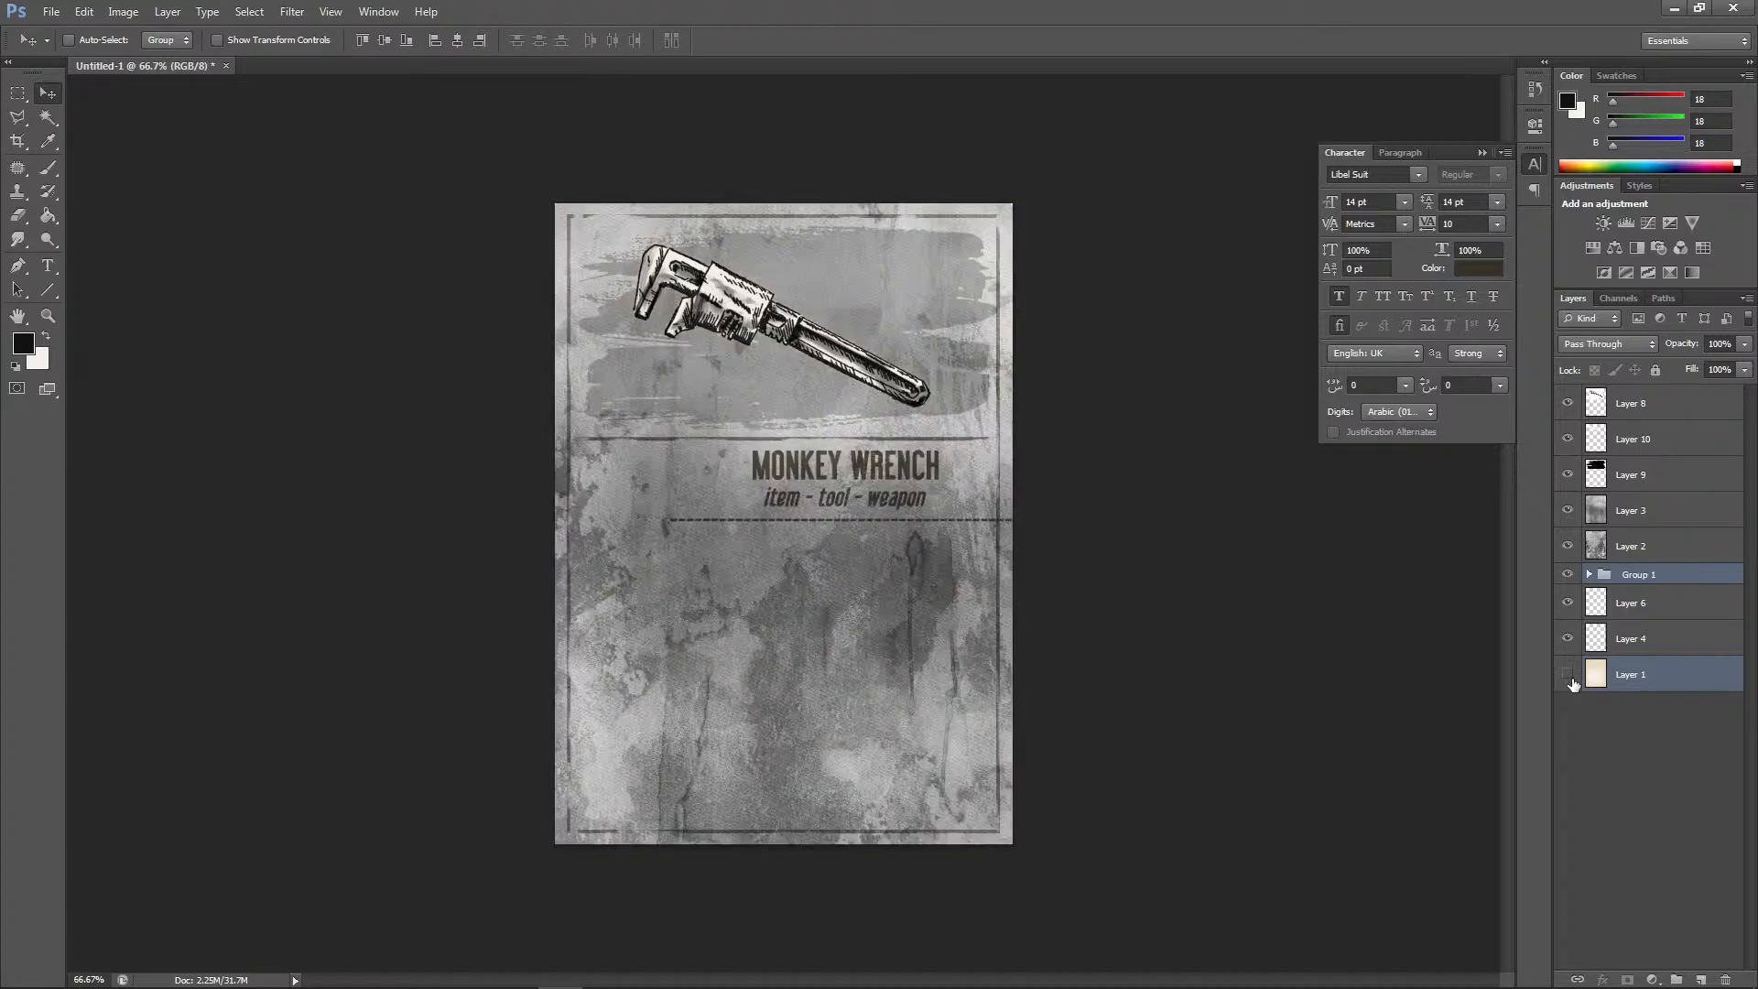
{"action": "left_click", "coordinate": [1568, 676]}
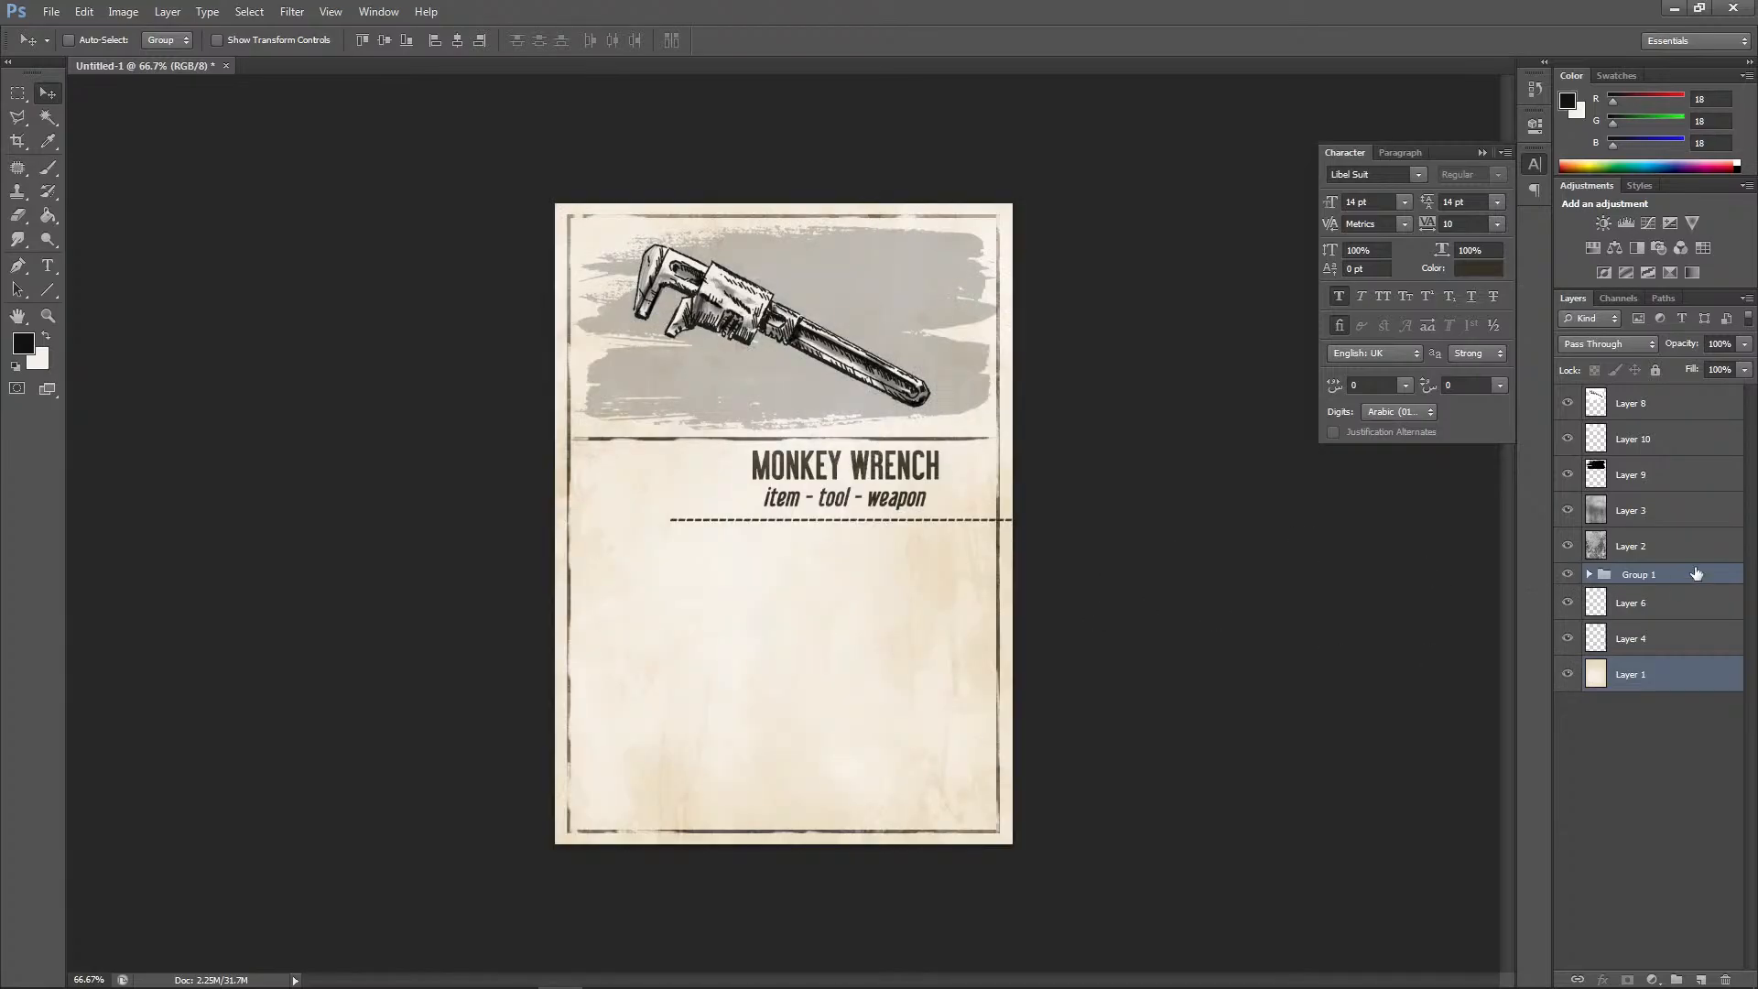
{"action": "left_click", "coordinate": [1633, 673]}
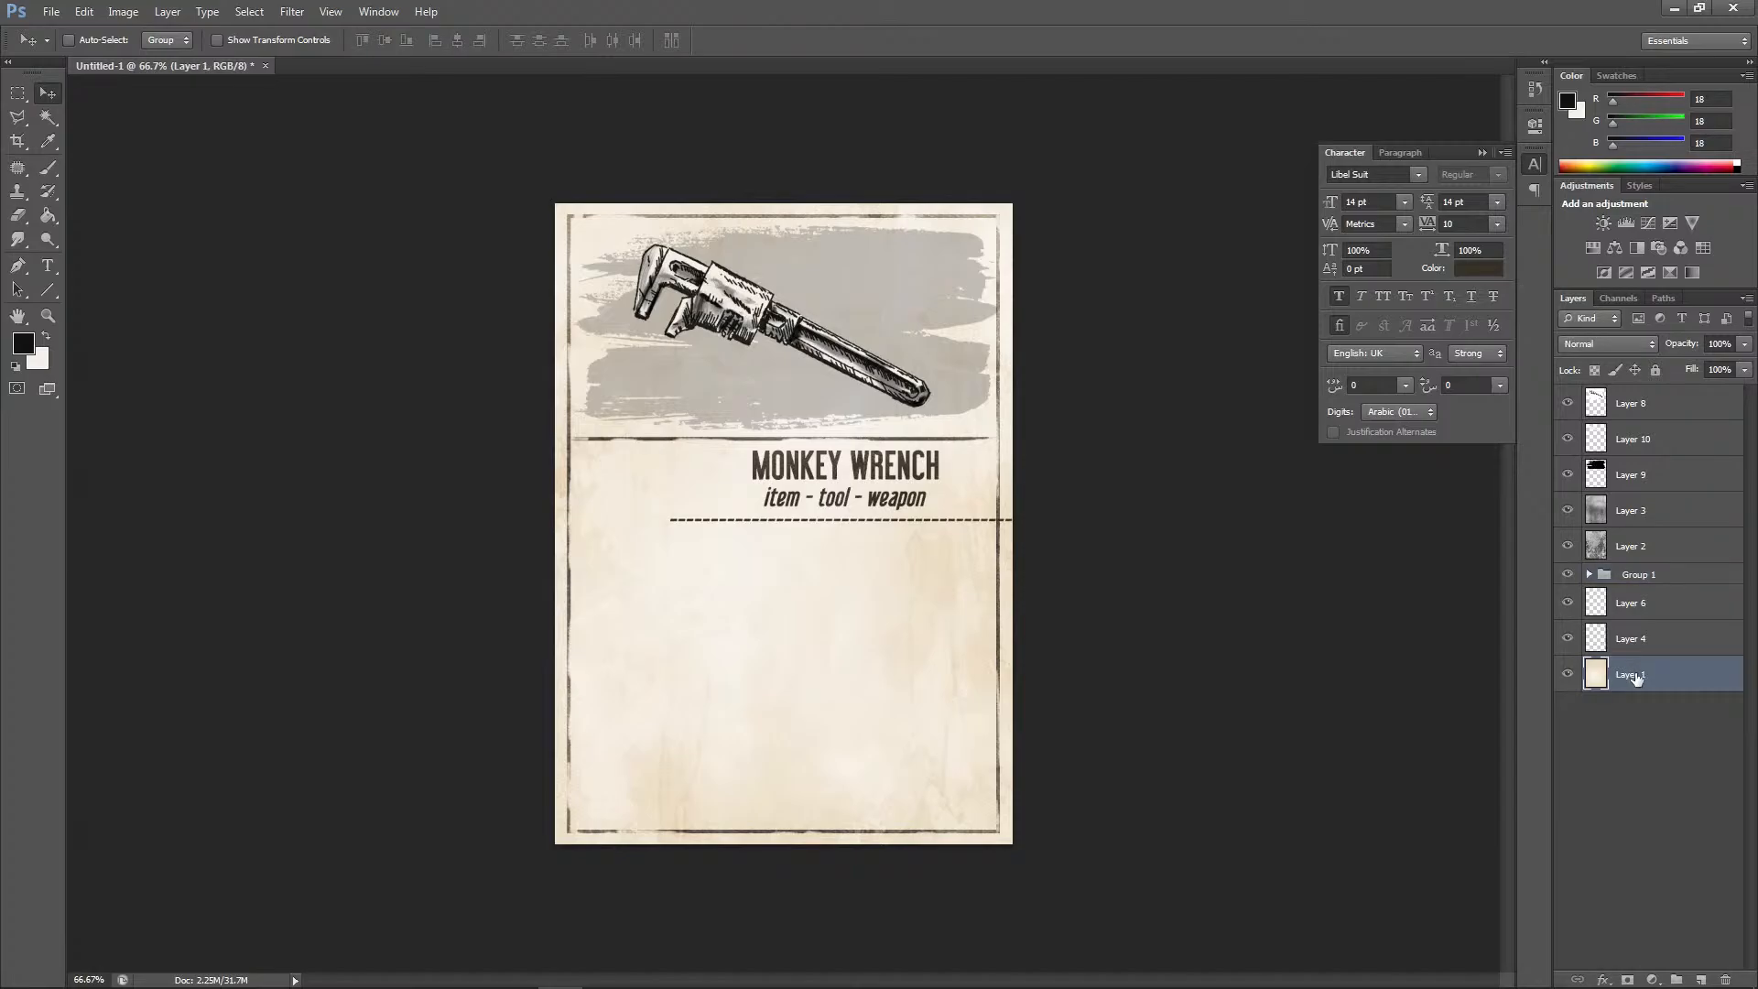
{"action": "left_click", "coordinate": [1644, 642]}
{"action": "left_click", "coordinate": [1569, 639]}
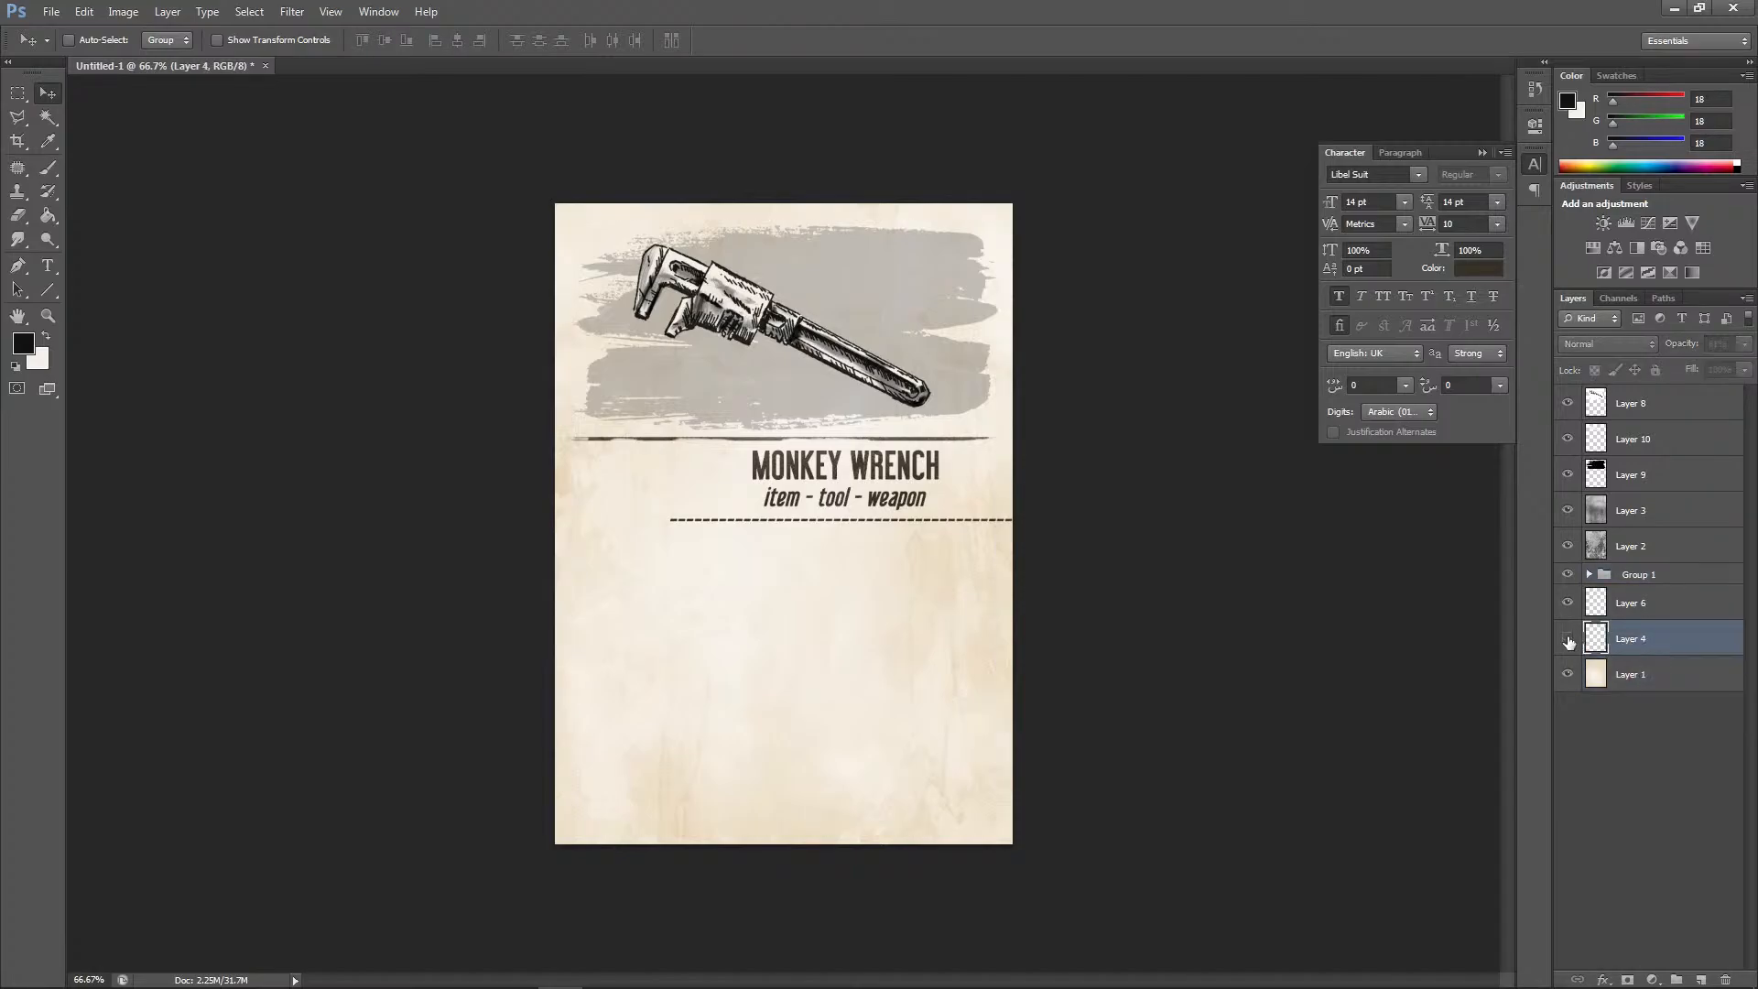
{"action": "left_click", "coordinate": [1569, 638]}
Try merging the Layer 4 frame down into Layer 1, and undo the merge
{"action": "key", "text": "Delete"}
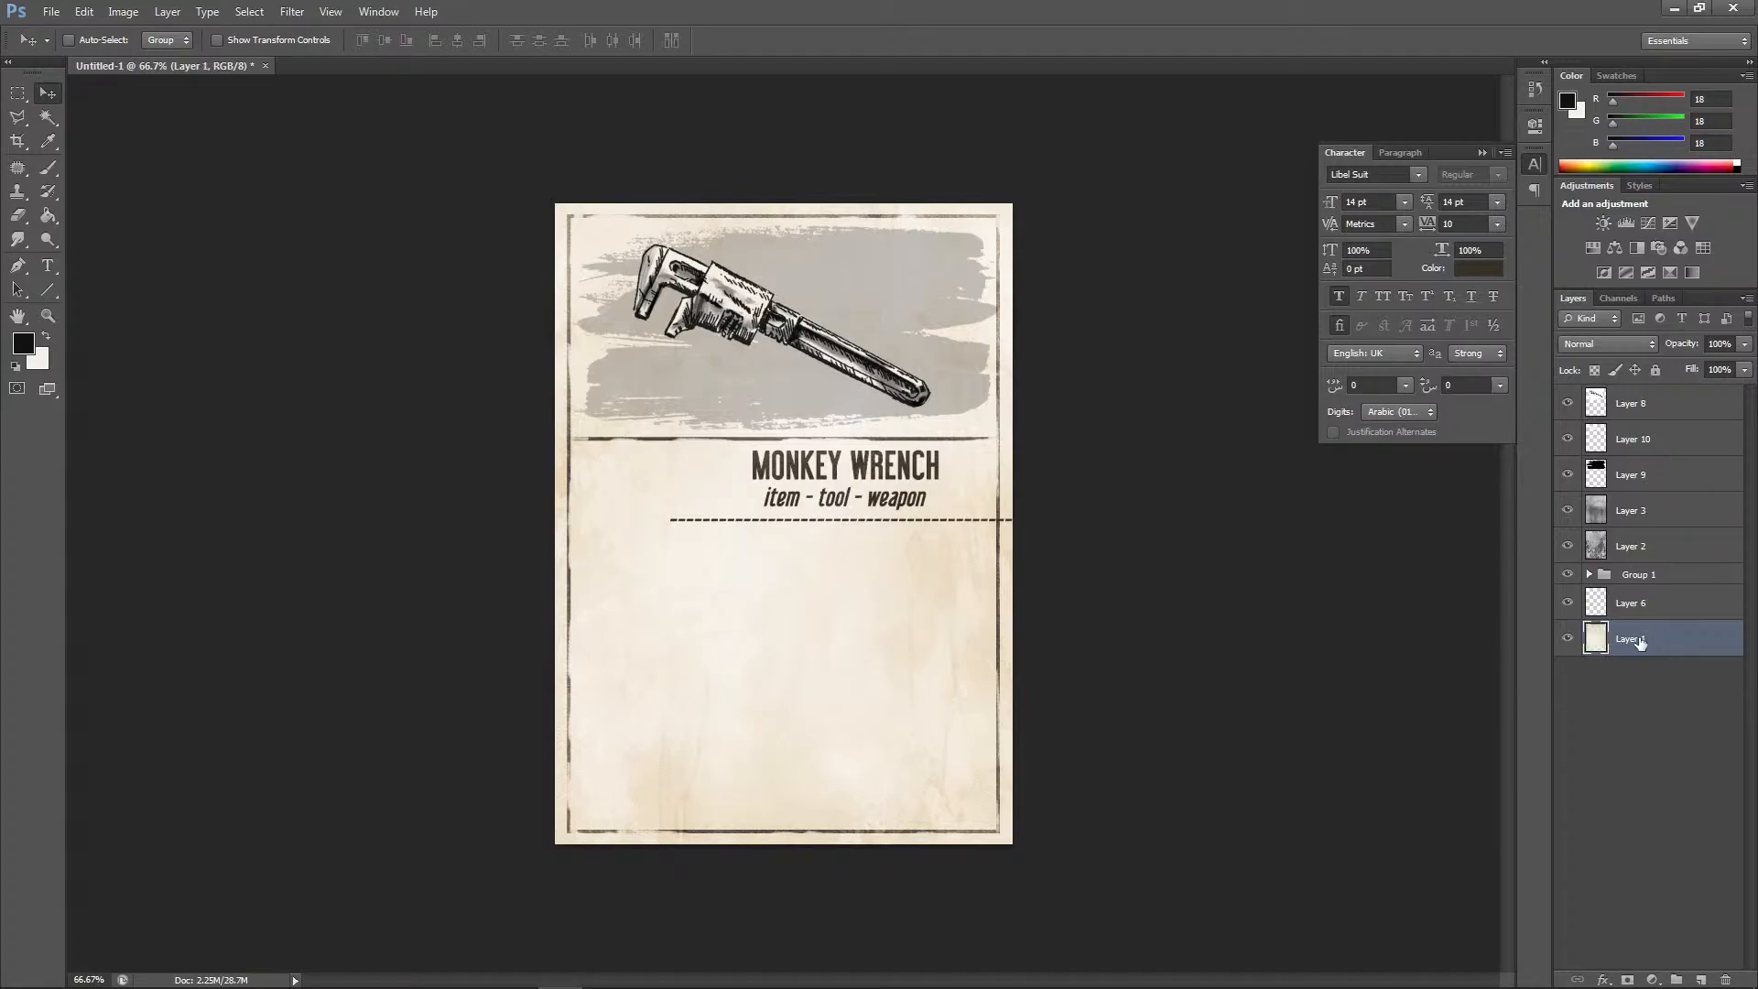
{"action": "key", "text": "ctrl+z"}
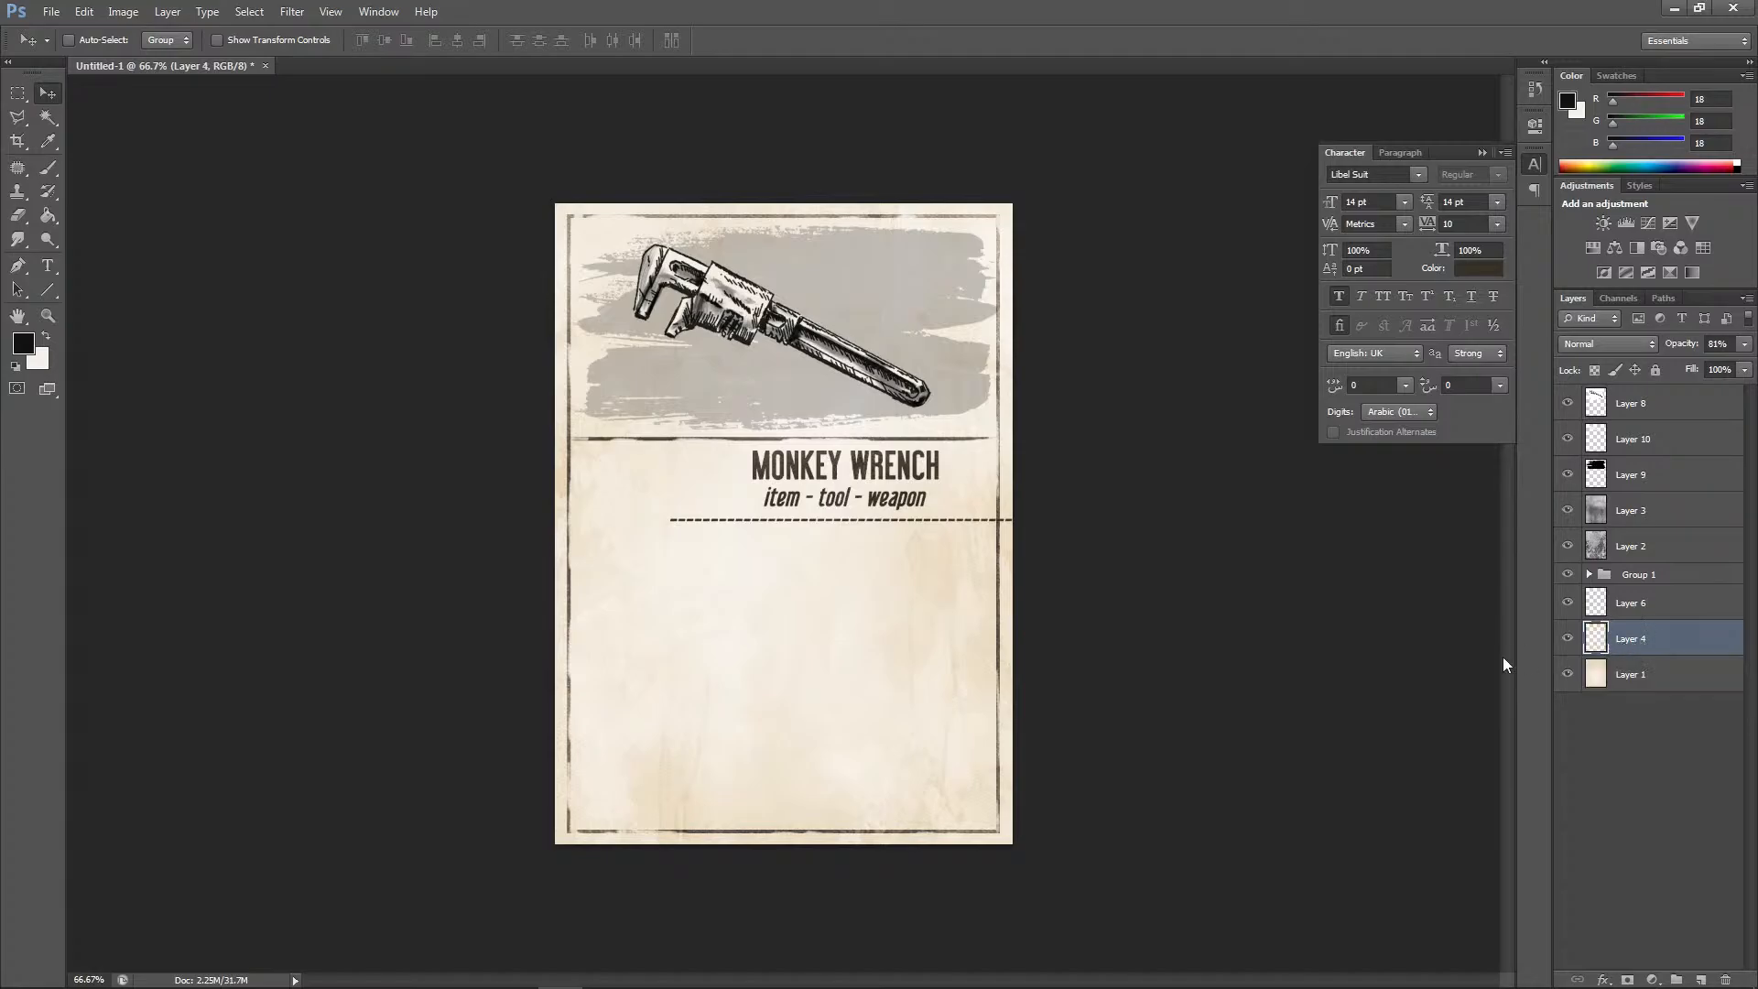
{"action": "right_click", "coordinate": [1634, 679]}
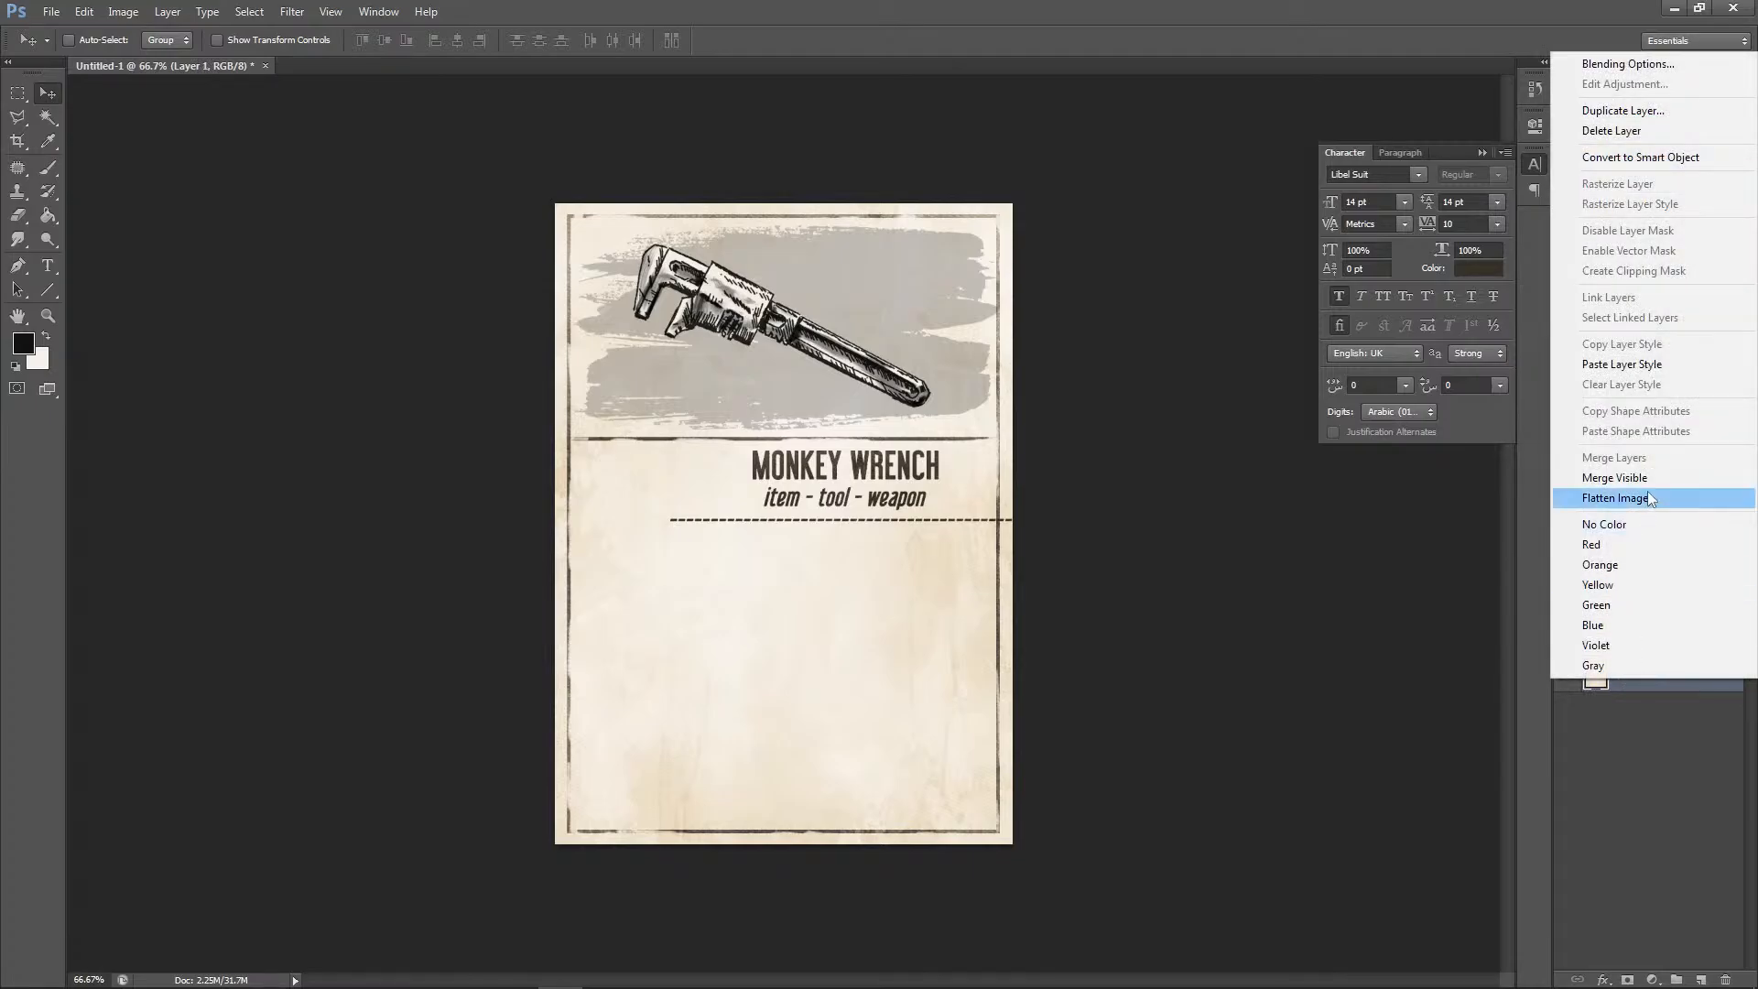
{"action": "left_click", "coordinate": [1329, 506]}
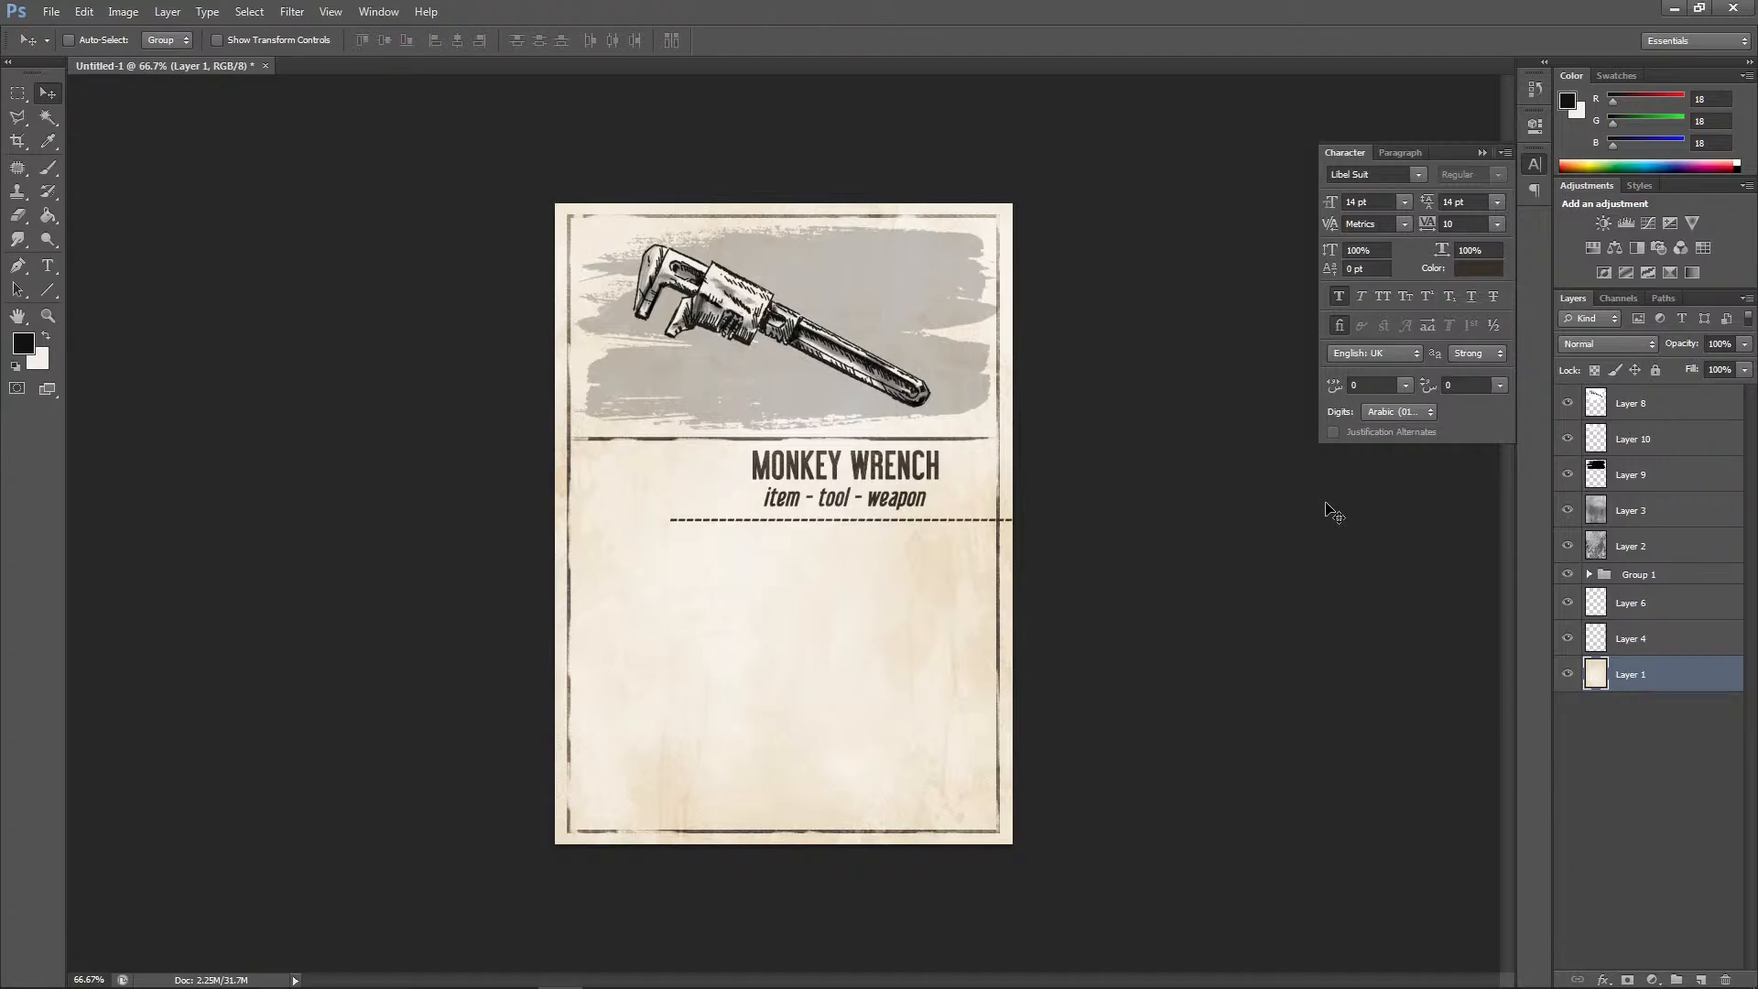
Nudge the text group left until the title, subtitle and dashed line sit centered across the card
{"action": "left_click", "coordinate": [1640, 575]}
{"action": "key", "text": "shift+Left"}
{"action": "key", "text": "shift+Left"}
{"action": "key", "text": "shift+Left"}
{"action": "key", "text": "shift+Left"}
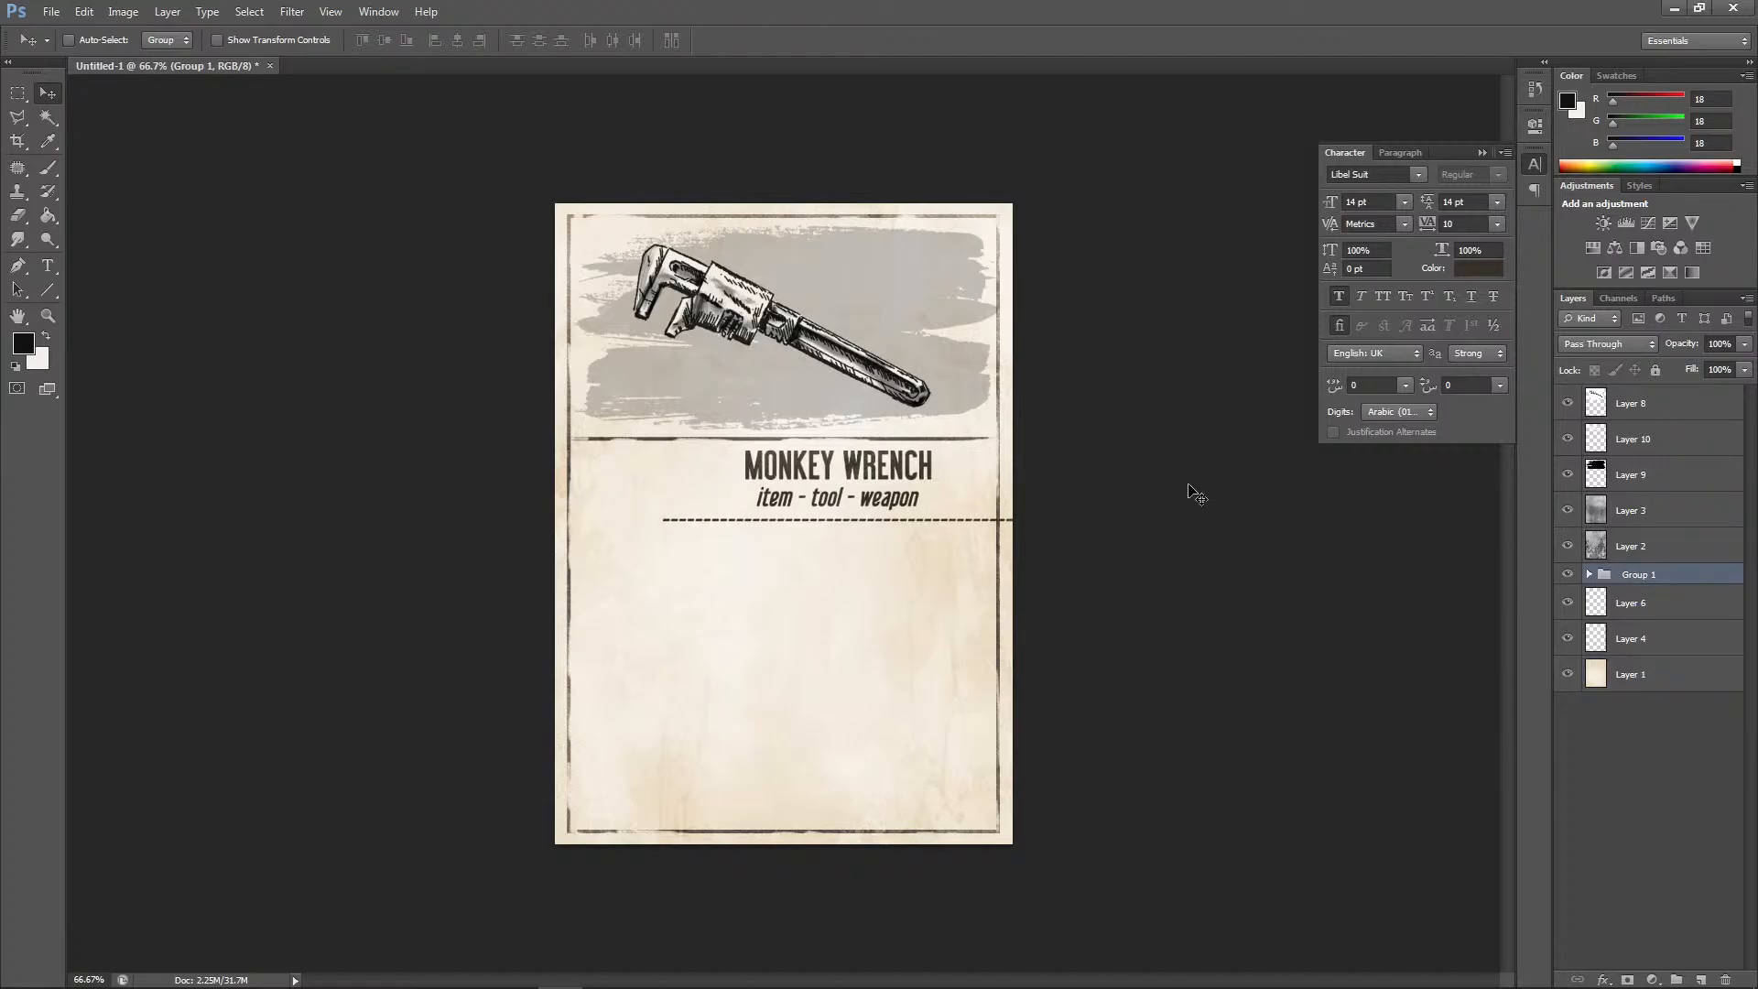
{"action": "key", "text": "shift+Left"}
{"action": "key", "text": "shift+Left"}
{"action": "key", "text": "shift+Left"}
{"action": "key", "text": "shift+Left"}
{"action": "key", "text": "shift+Left"}
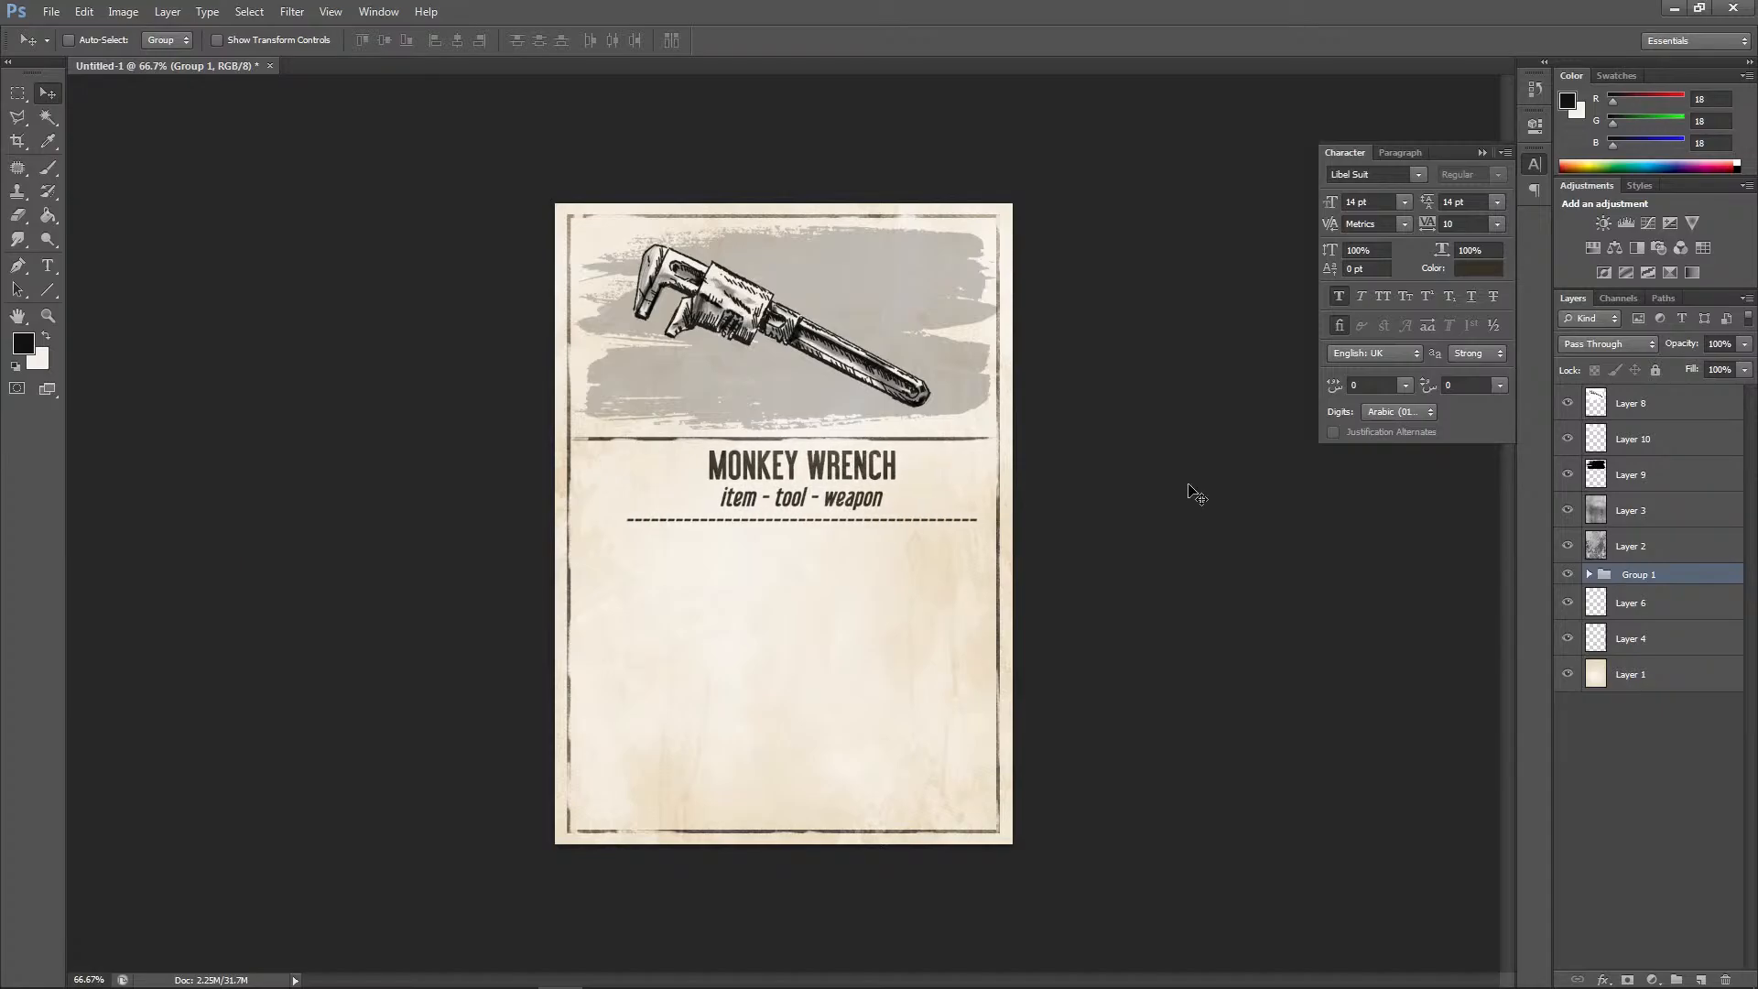
{"action": "key", "text": "Left"}
{"action": "key", "text": "Left"}
{"action": "key", "text": "Left"}
{"action": "key", "text": "Left"}
{"action": "key", "text": "Left"}
{"action": "key", "text": "Left"}
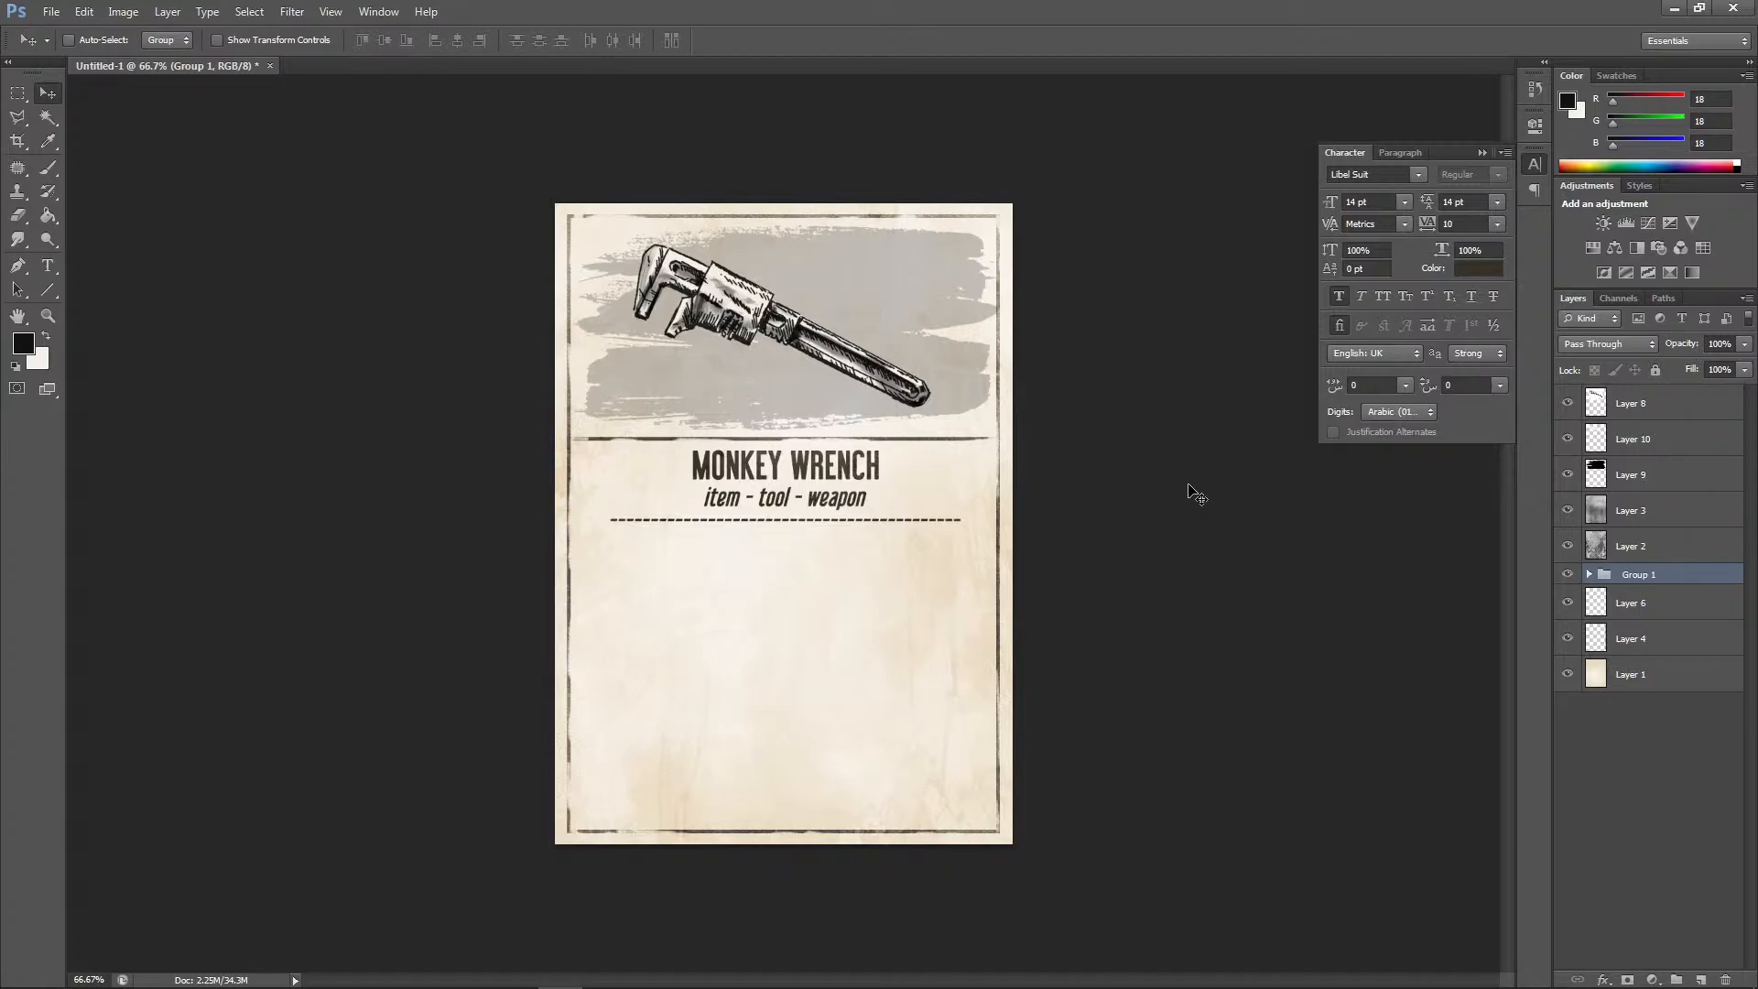
Expand the text group and rasterize the dashed line's text layer
{"action": "left_click", "coordinate": [1589, 574]}
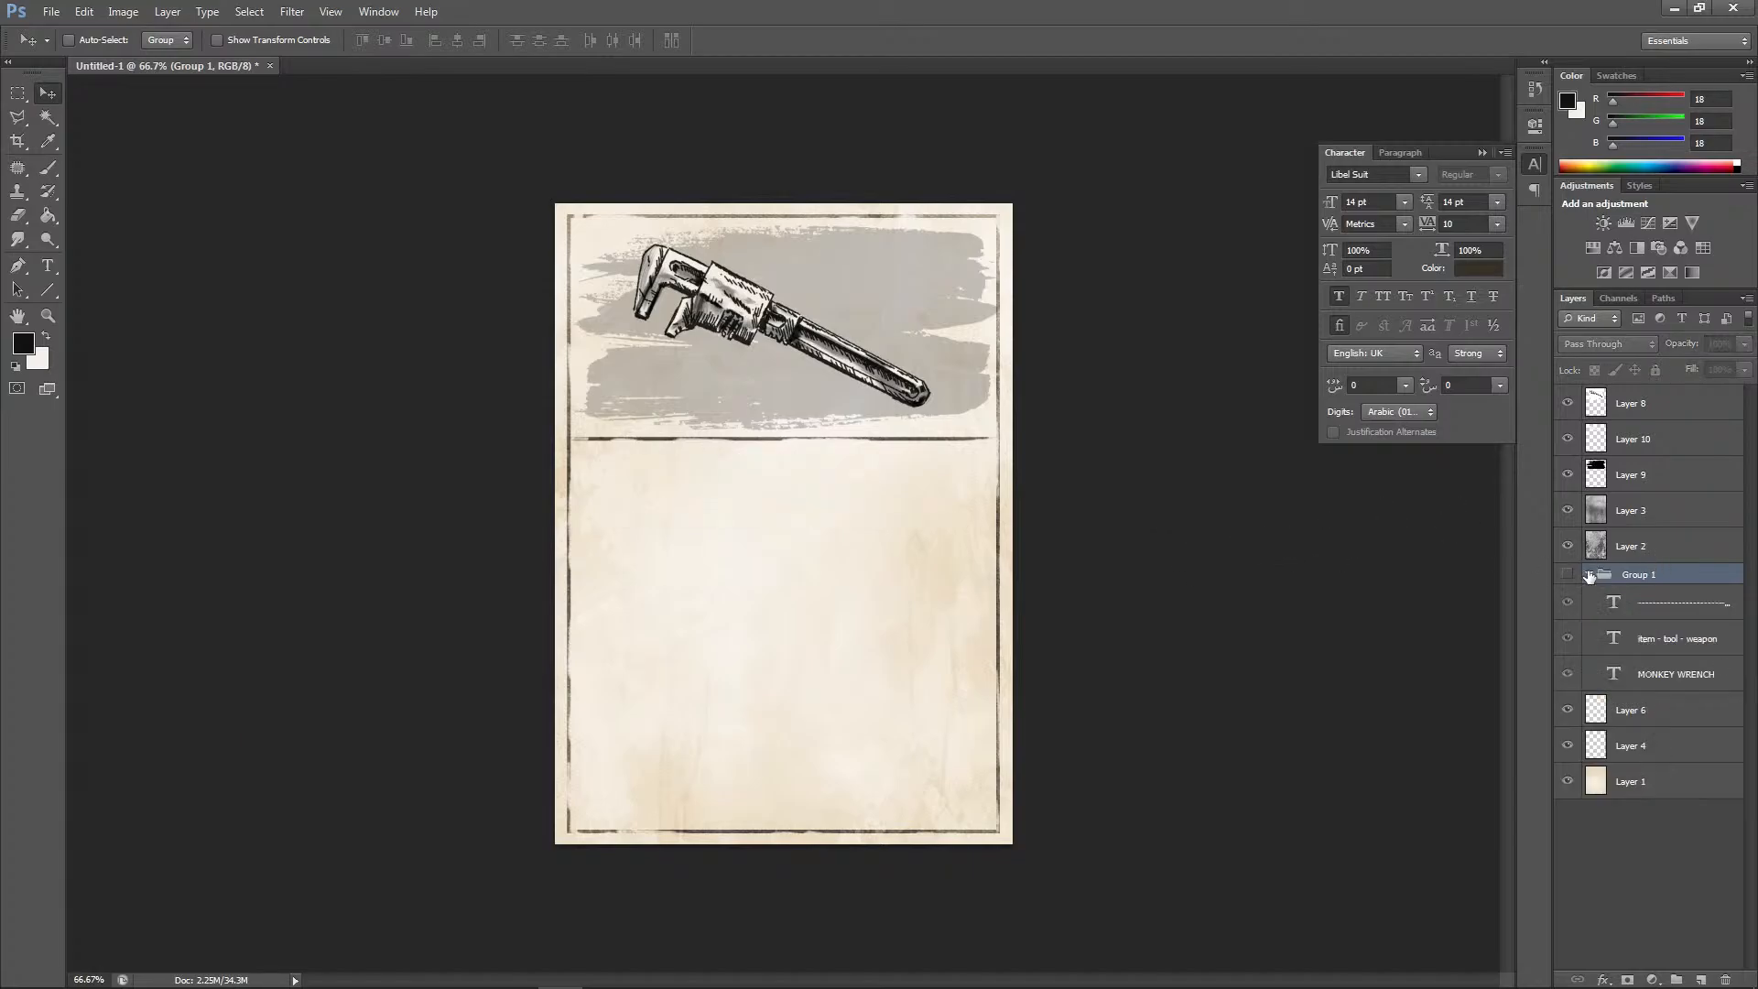
{"action": "left_click", "coordinate": [1648, 612]}
{"action": "right_click", "coordinate": [1674, 602]}
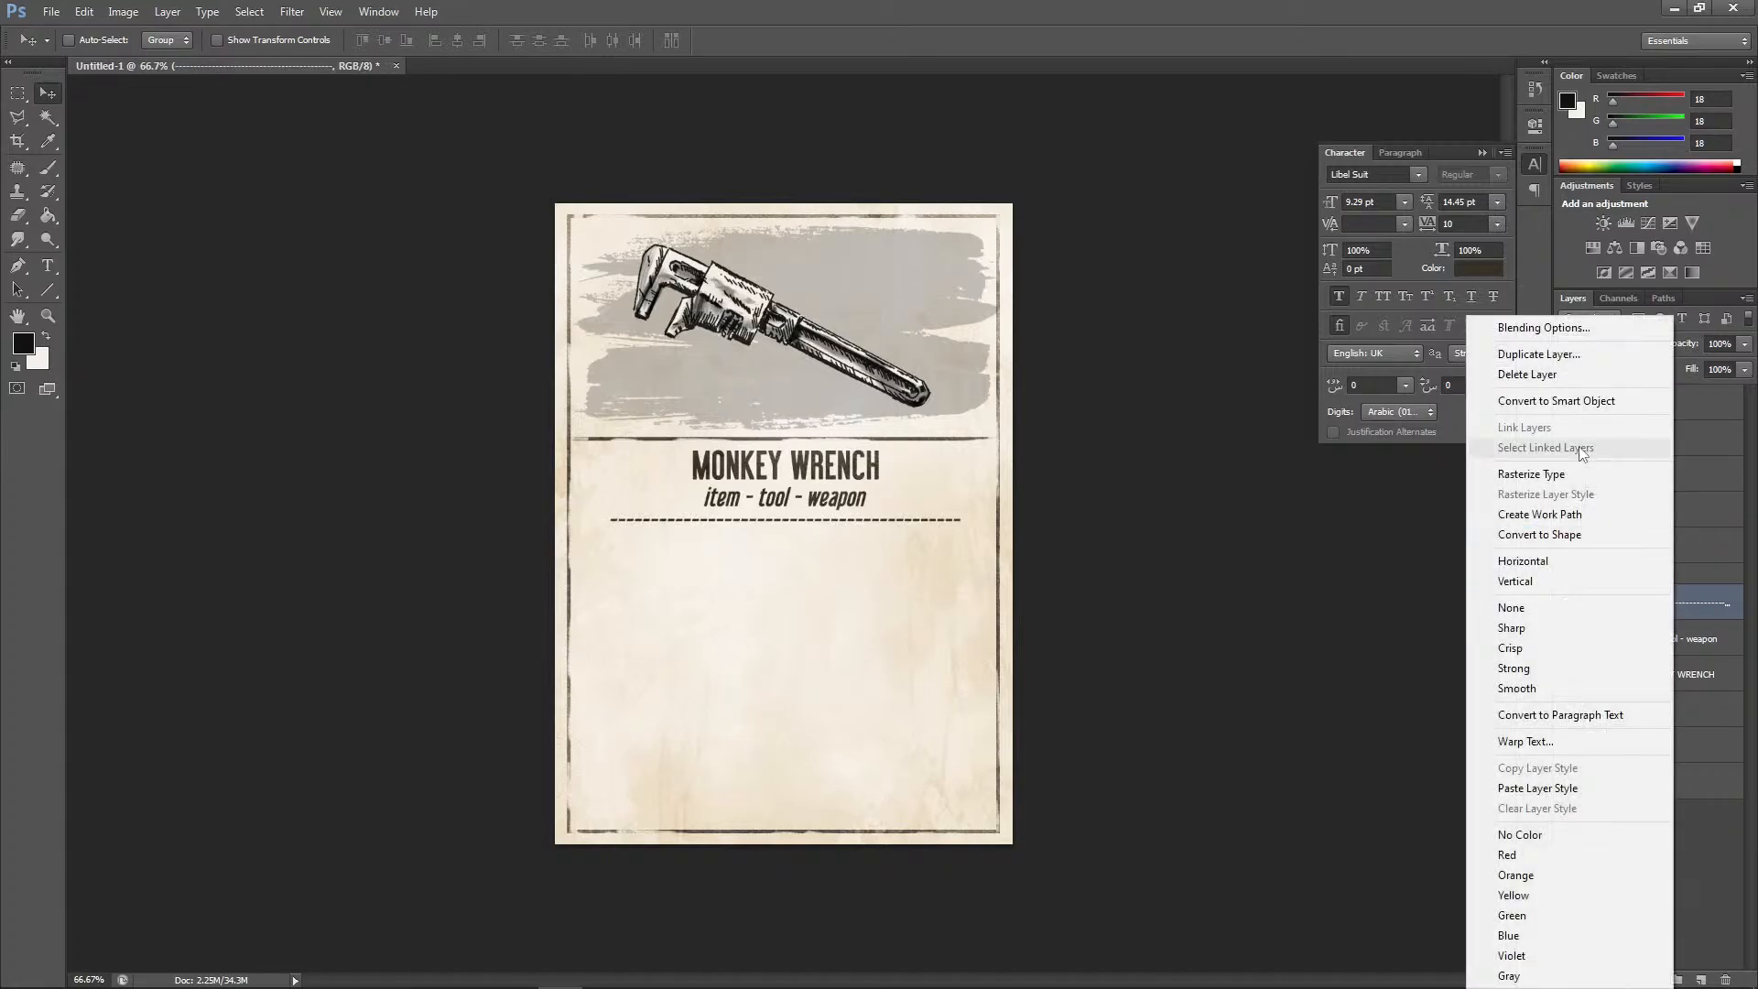
{"action": "left_click", "coordinate": [1584, 473]}
Stretch the dashed line horizontally almost to the card's frame with Free Transform, and fade both its ends with the Eraser
{"action": "left_click", "coordinate": [84, 12]}
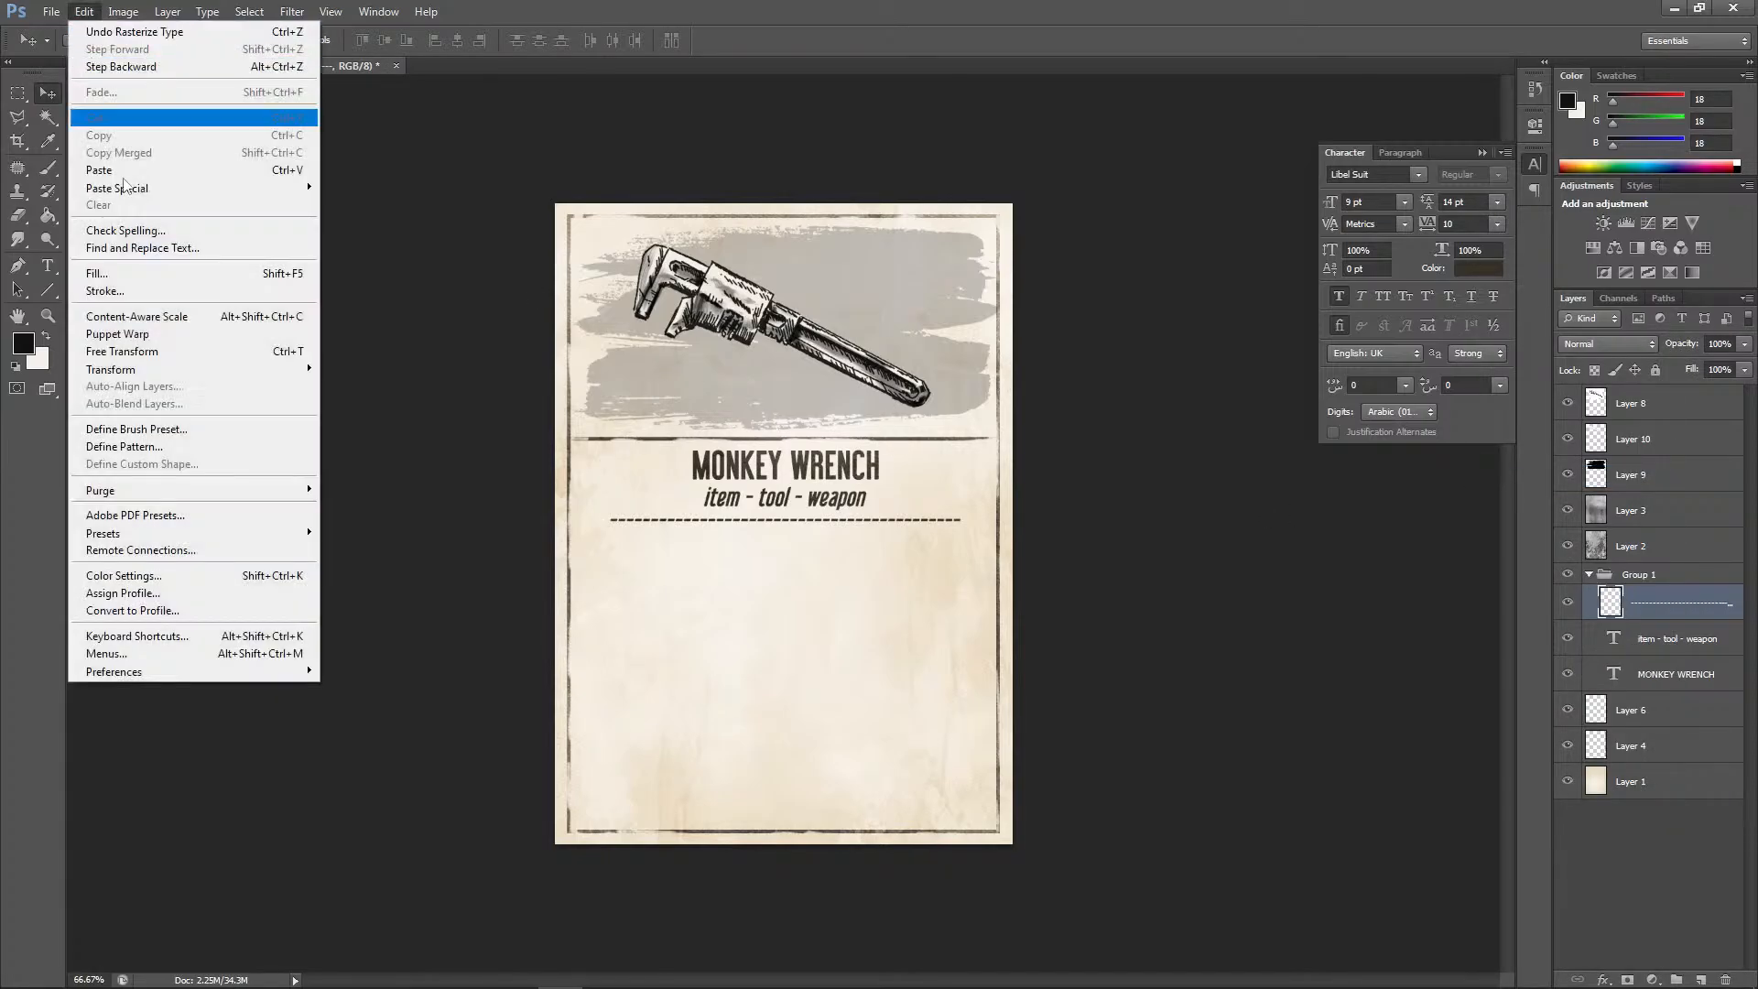
{"action": "left_click", "coordinate": [346, 388]}
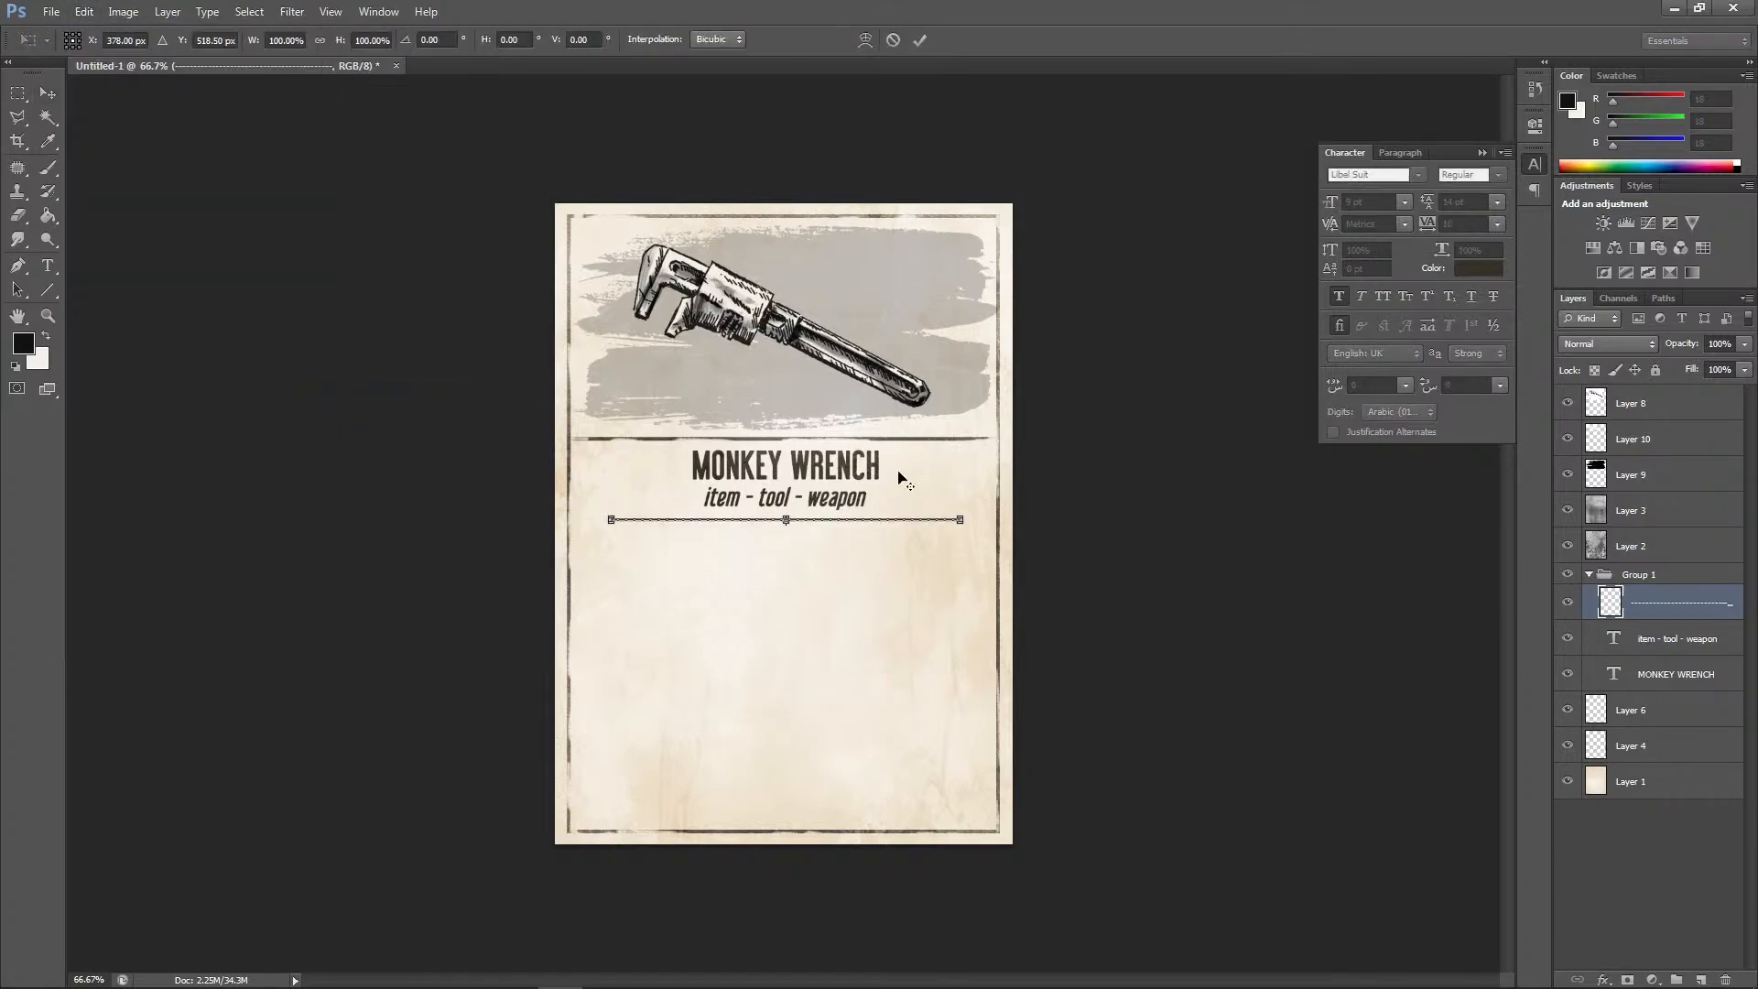
{"action": "left_click_drag", "start_coordinate": [966, 521], "coordinate": [986, 520]}
{"action": "left_click", "coordinate": [48, 92]}
{"action": "left_click", "coordinate": [833, 376]}
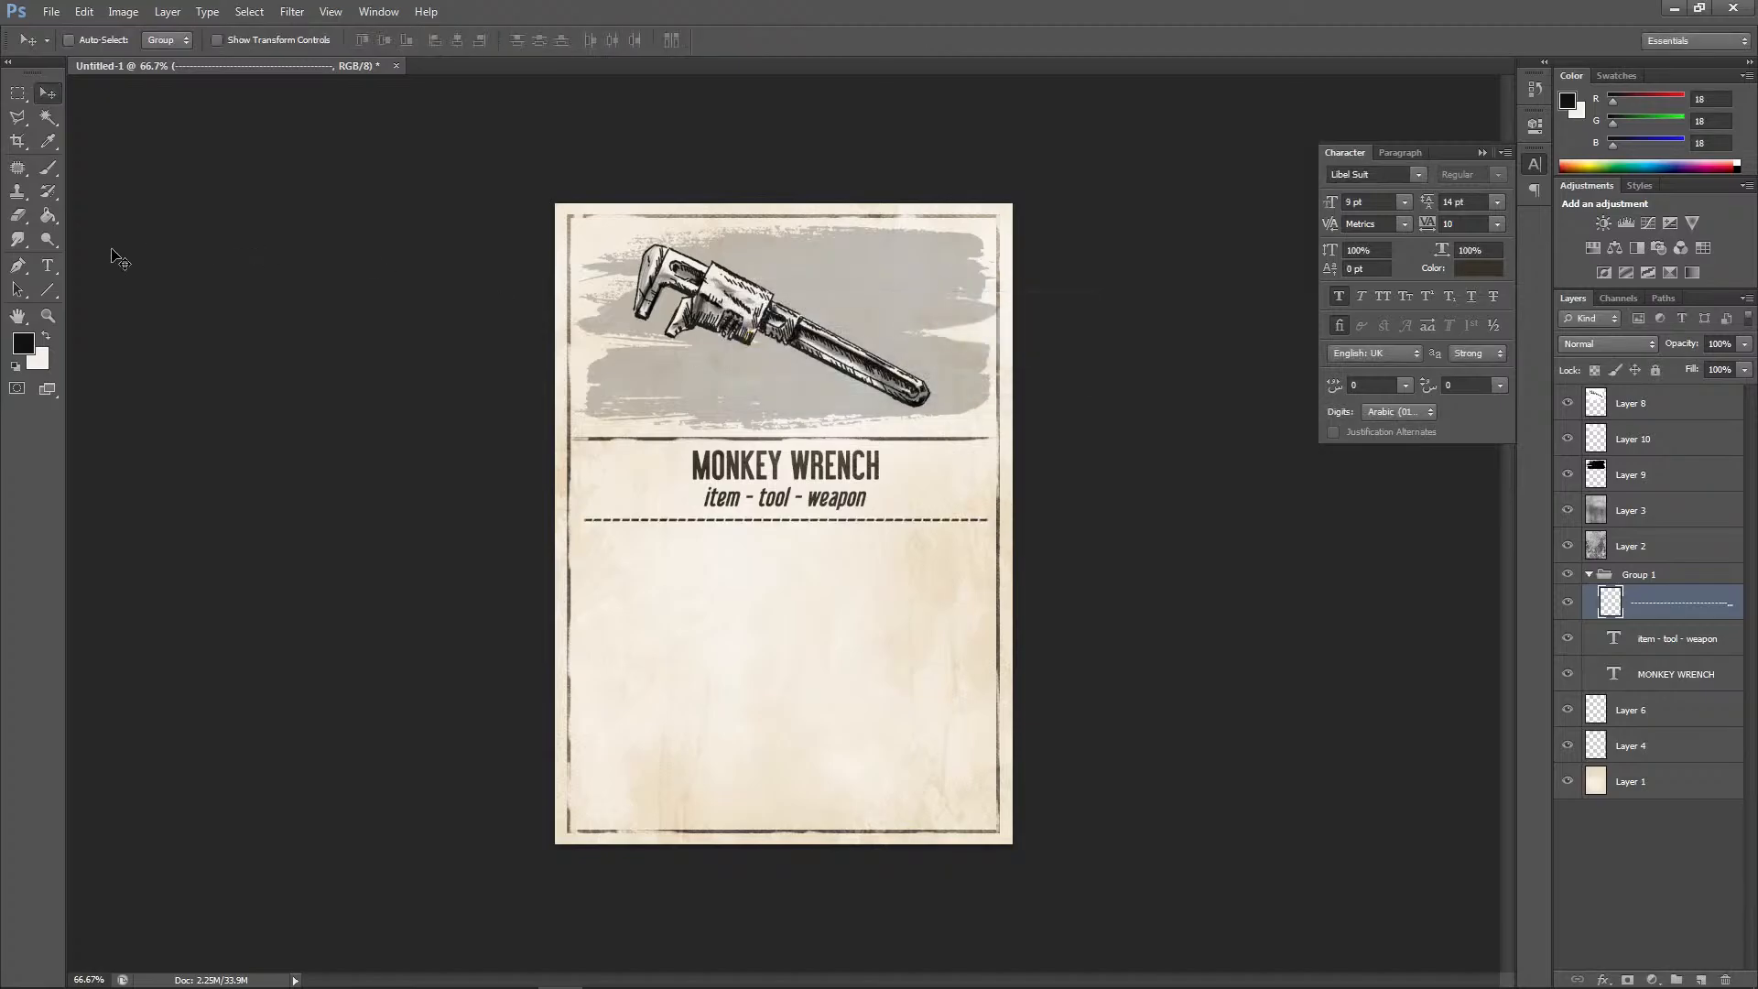
{"action": "left_click", "coordinate": [18, 217]}
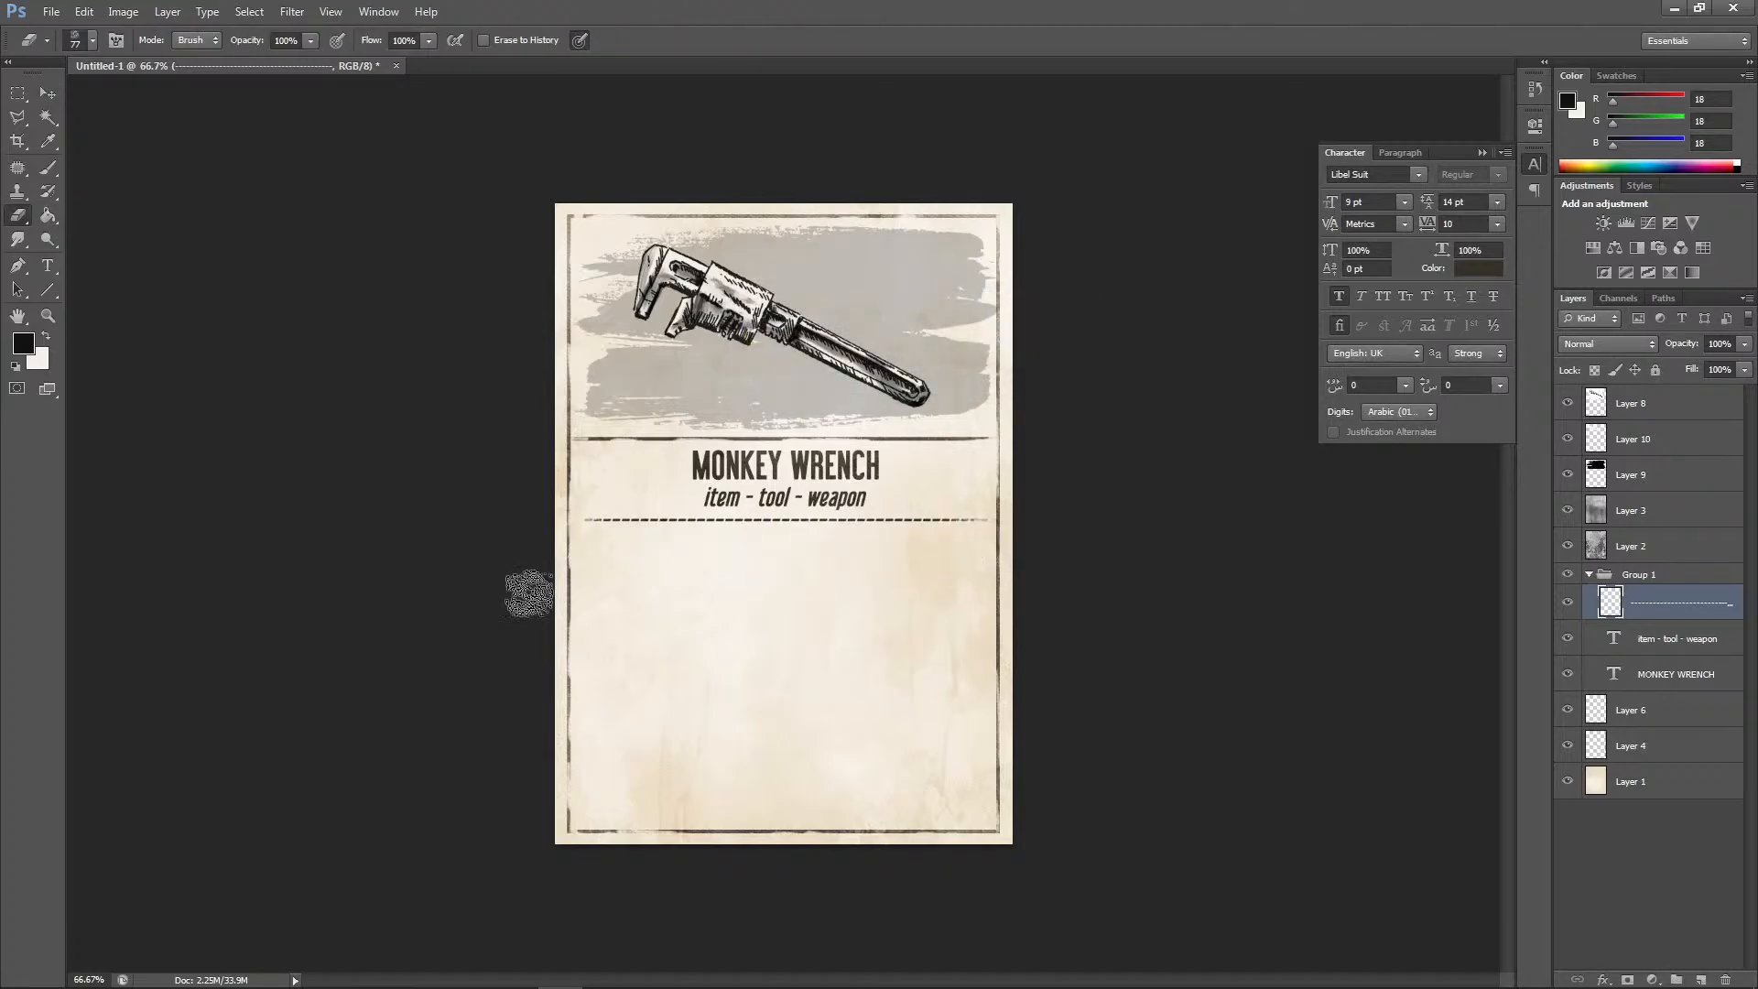
{"action": "left_click", "coordinate": [51, 99]}
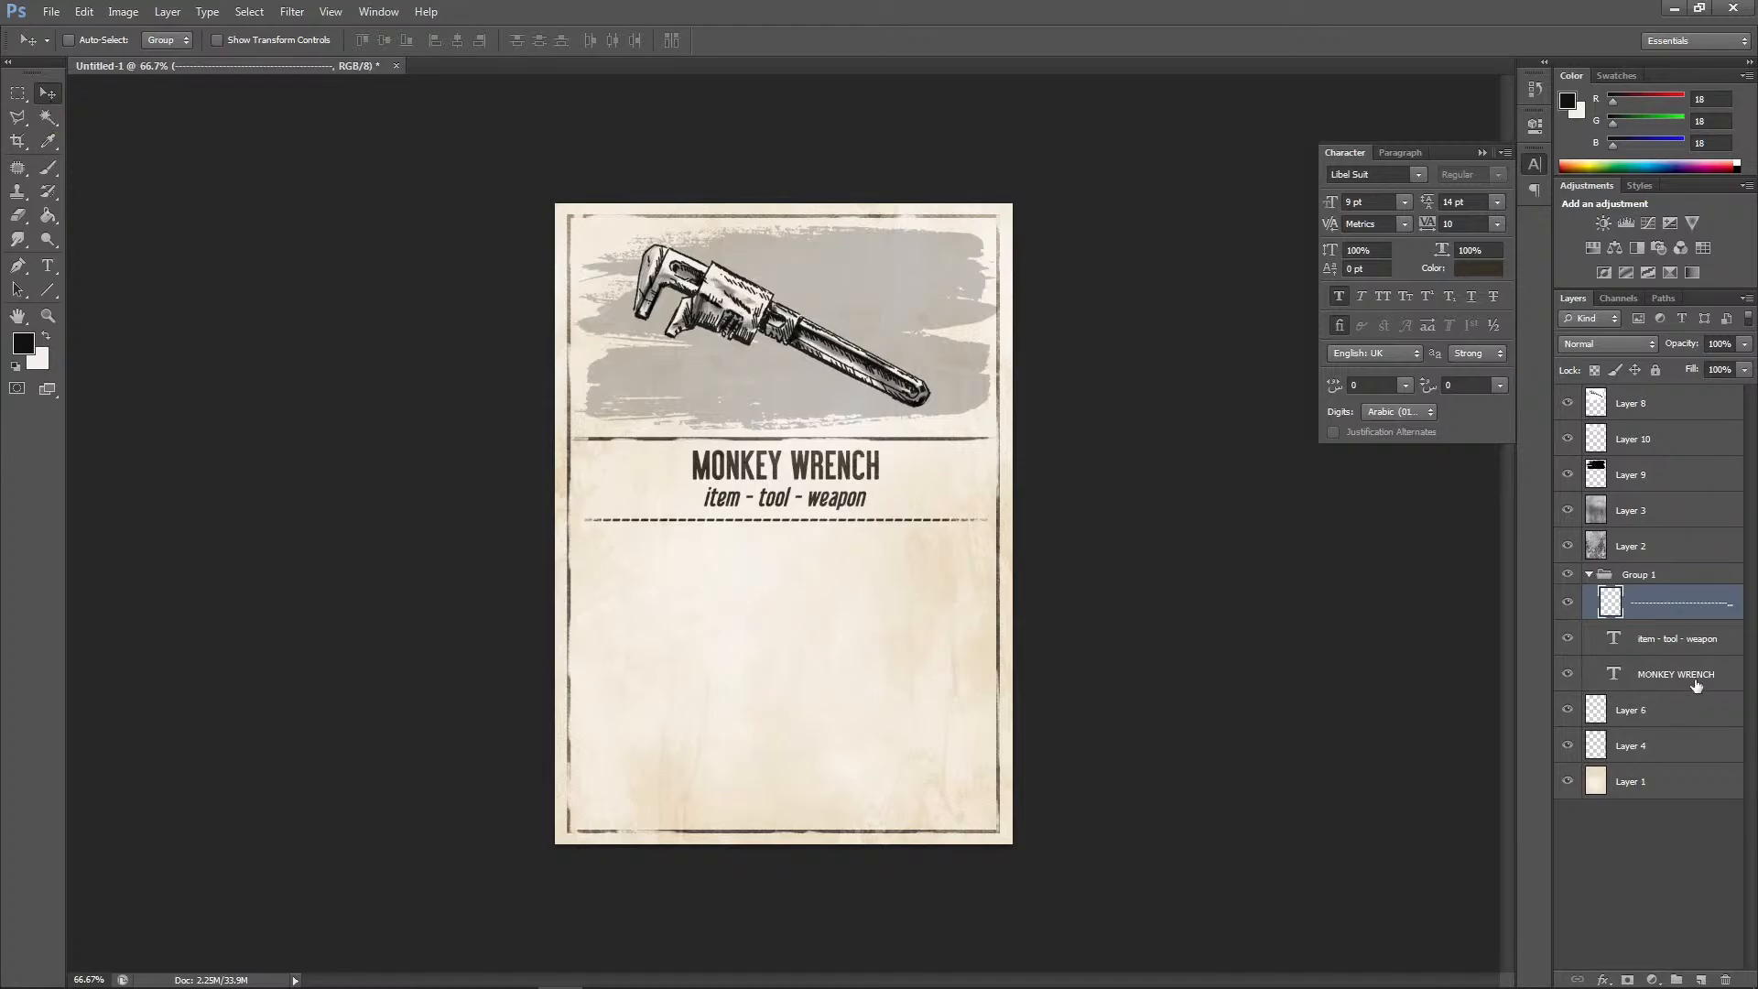
Duplicate the MONKEY WRENCH title layer and shift the copy straight down to just below the dashed line
{"action": "left_click_drag", "start_coordinate": [1695, 685], "coordinate": [1700, 979]}
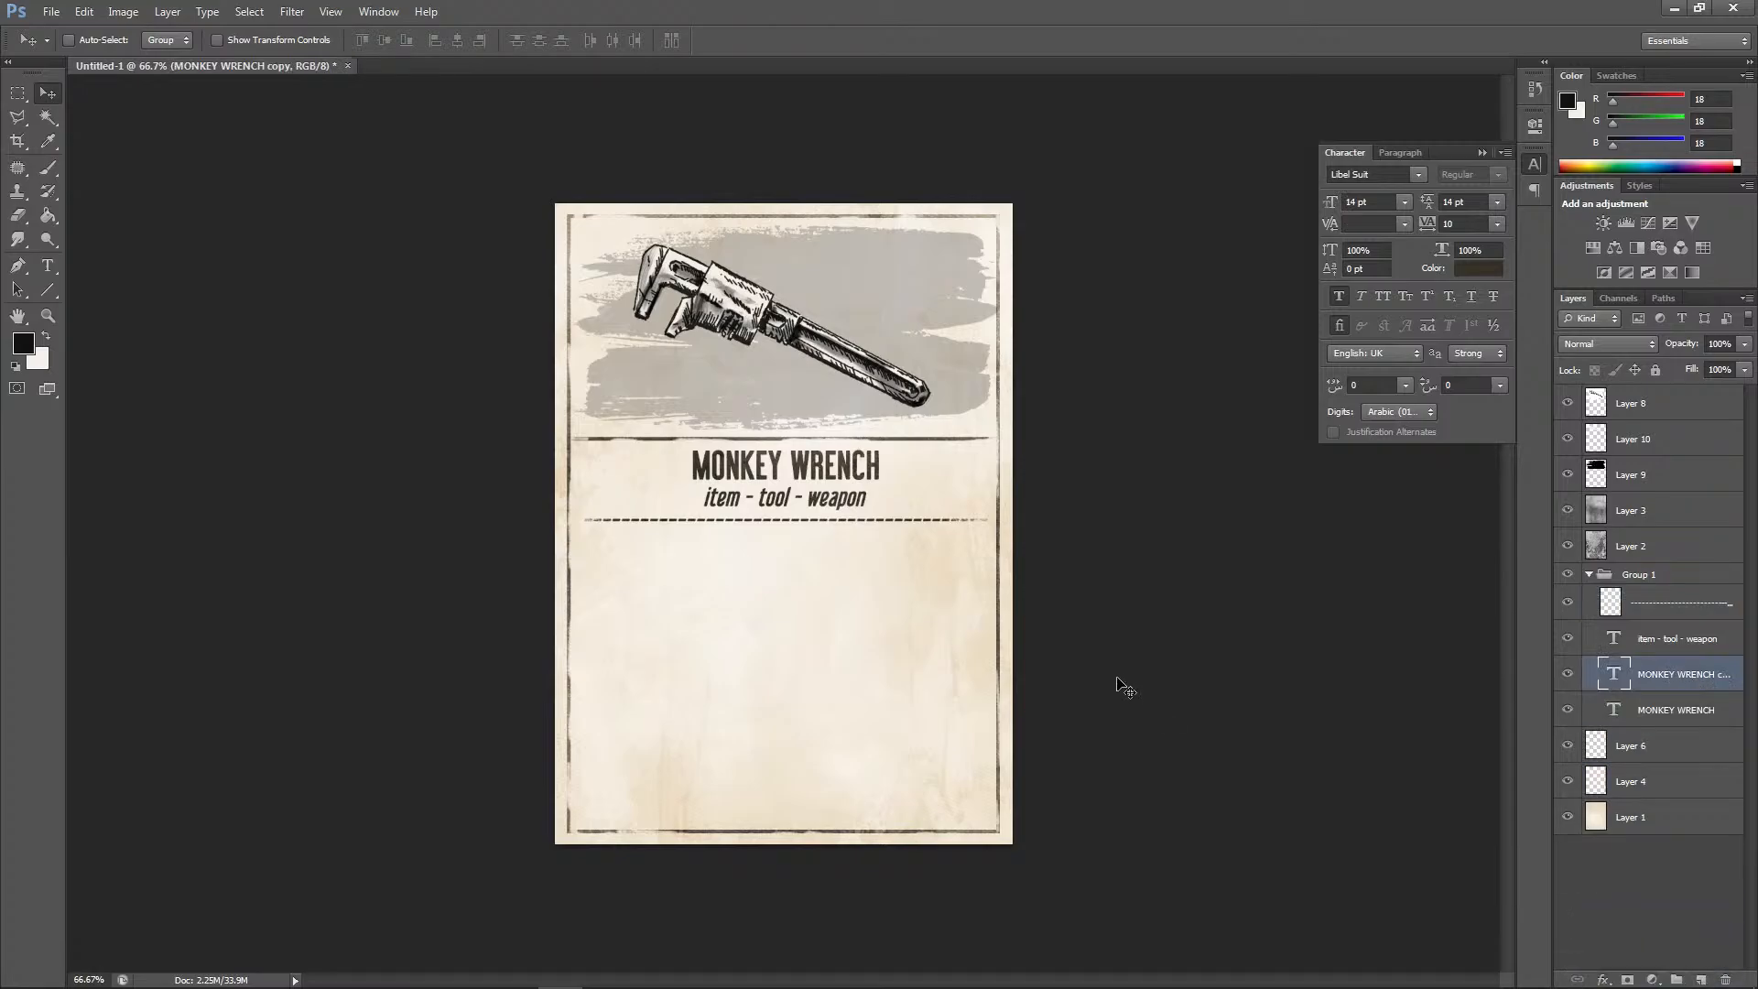
{"action": "key", "text": "shift+Down"}
{"action": "key", "text": "shift+Down"}
{"action": "key", "text": "shift+Down"}
{"action": "key", "text": "shift+Down"}
{"action": "key", "text": "shift+Down"}
{"action": "key", "text": "shift+Down"}
{"action": "key", "text": "shift+Down"}
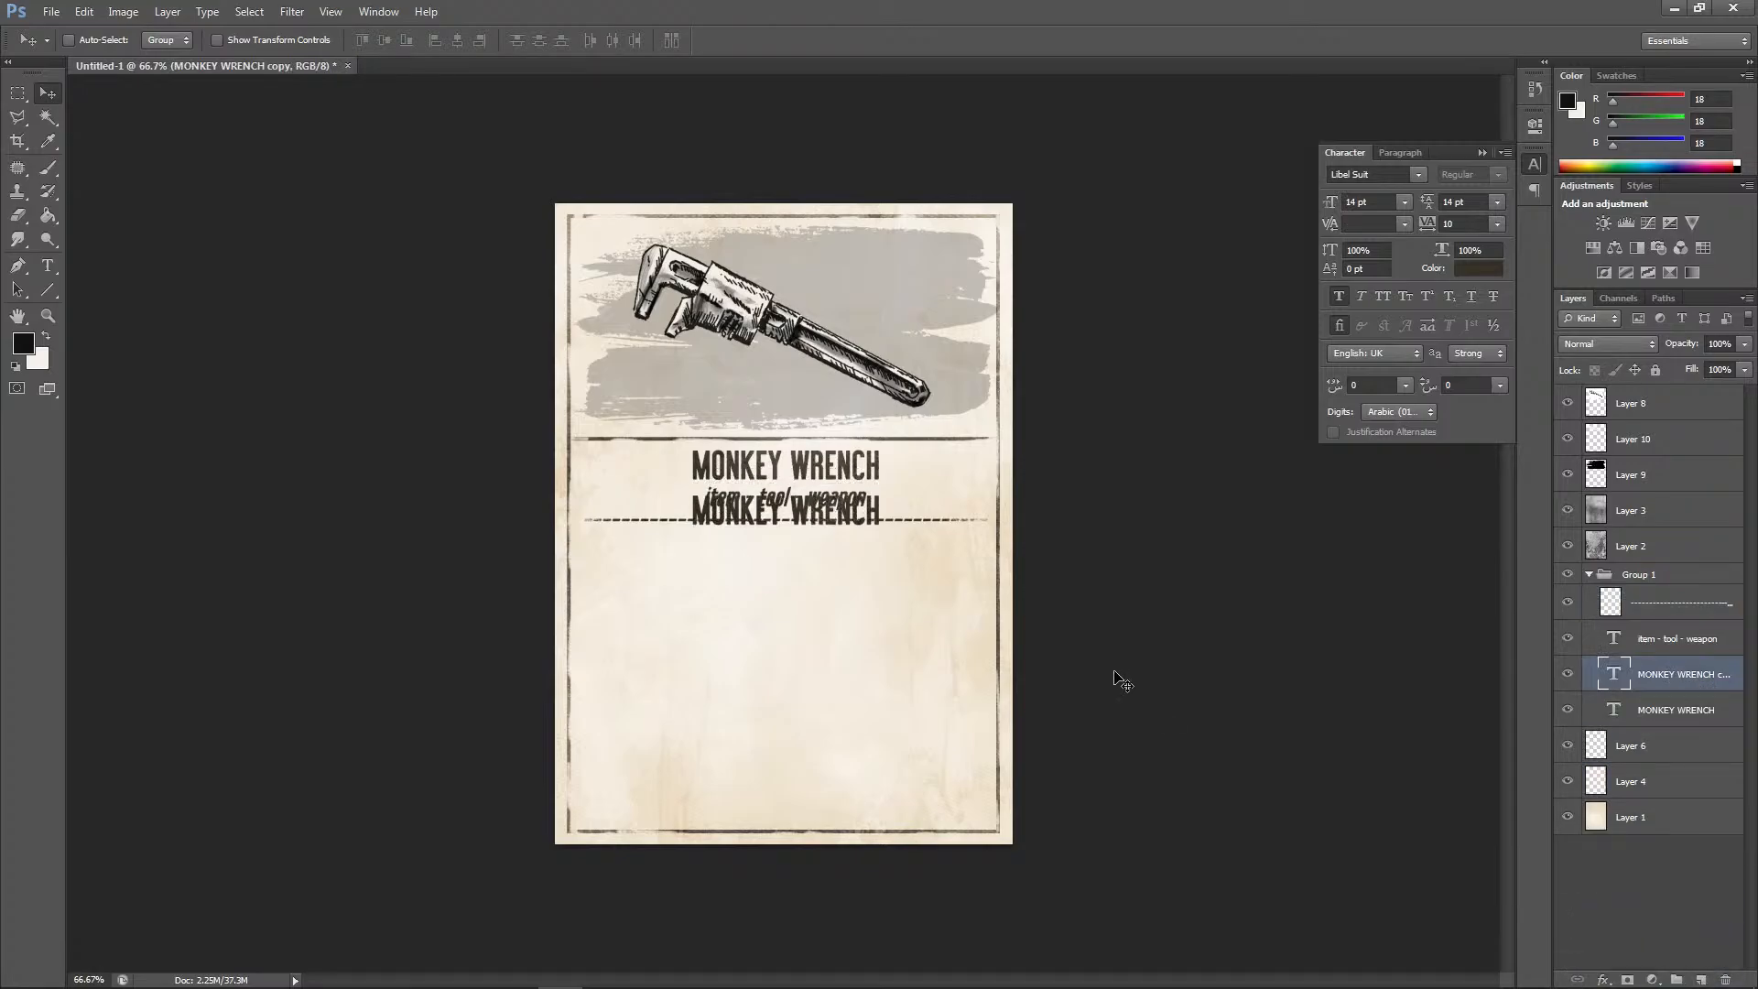
{"action": "key", "text": "shift+Down"}
{"action": "key", "text": "shift+Down"}
{"action": "key", "text": "shift+Down"}
{"action": "key", "text": "shift+Down"}
{"action": "key", "text": "shift+Down"}
{"action": "key", "text": "shift+Down"}
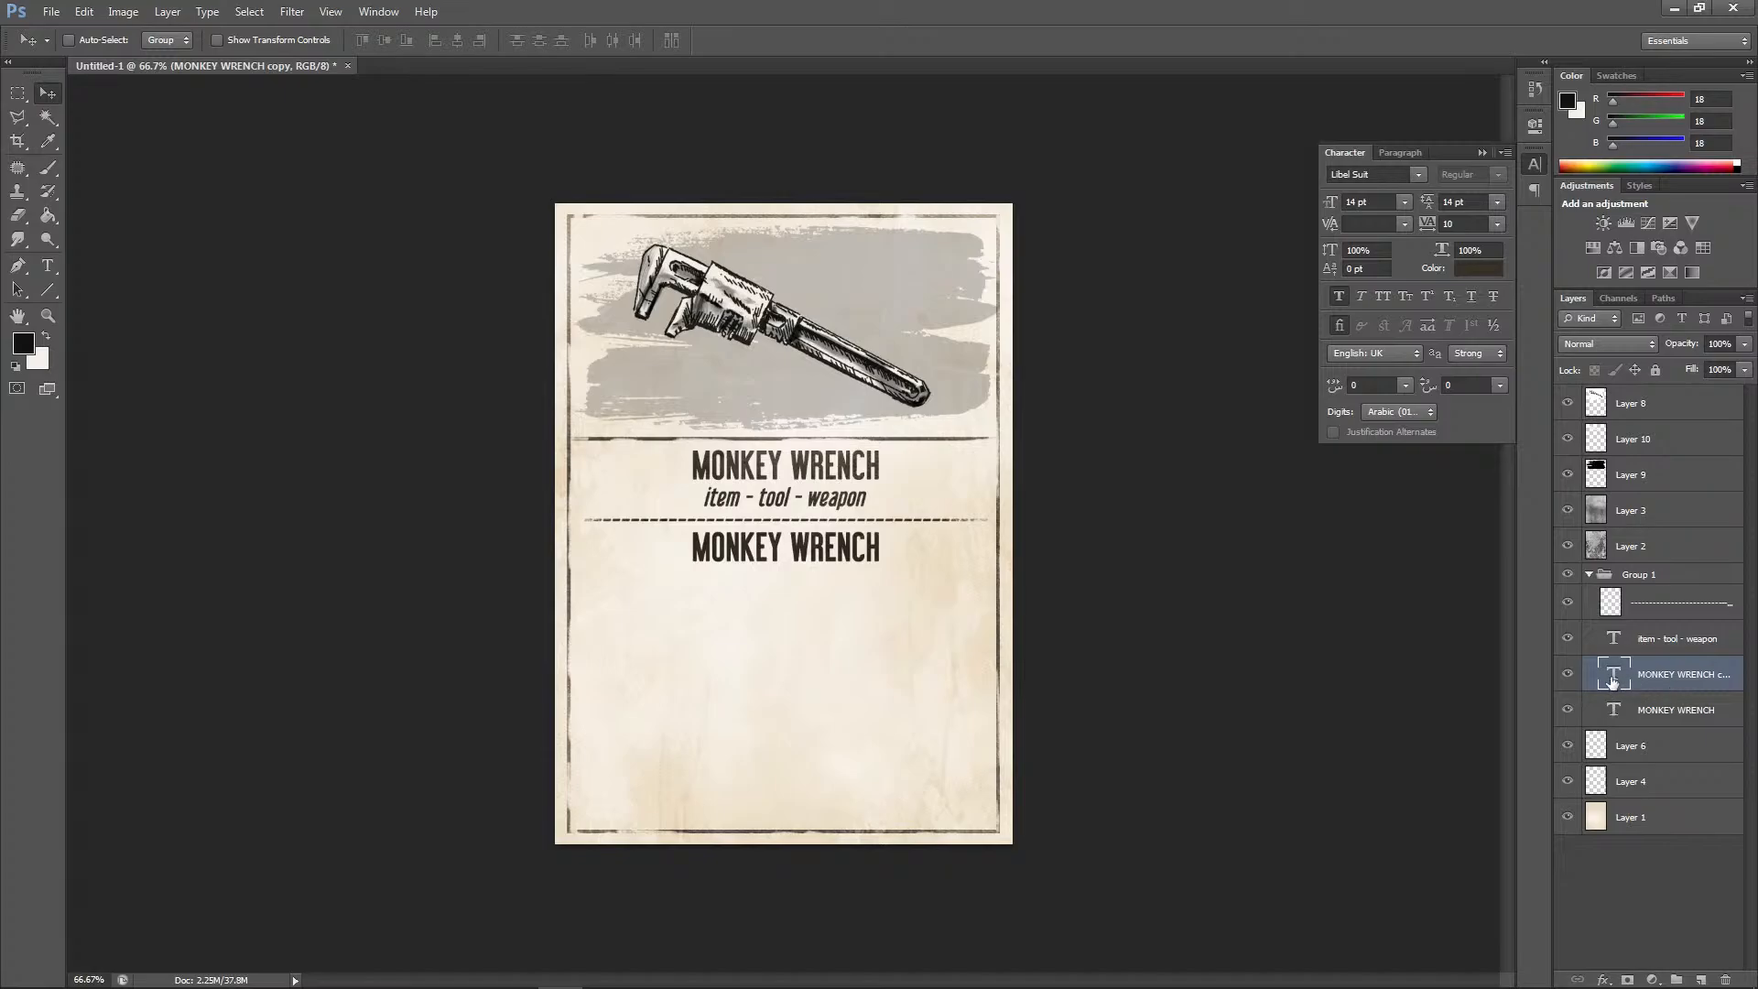
Reduce the font size of the copied title below the dashed line to 11 pt
{"action": "double_click", "coordinate": [1613, 679]}
{"action": "left_click", "coordinate": [382, 40]}
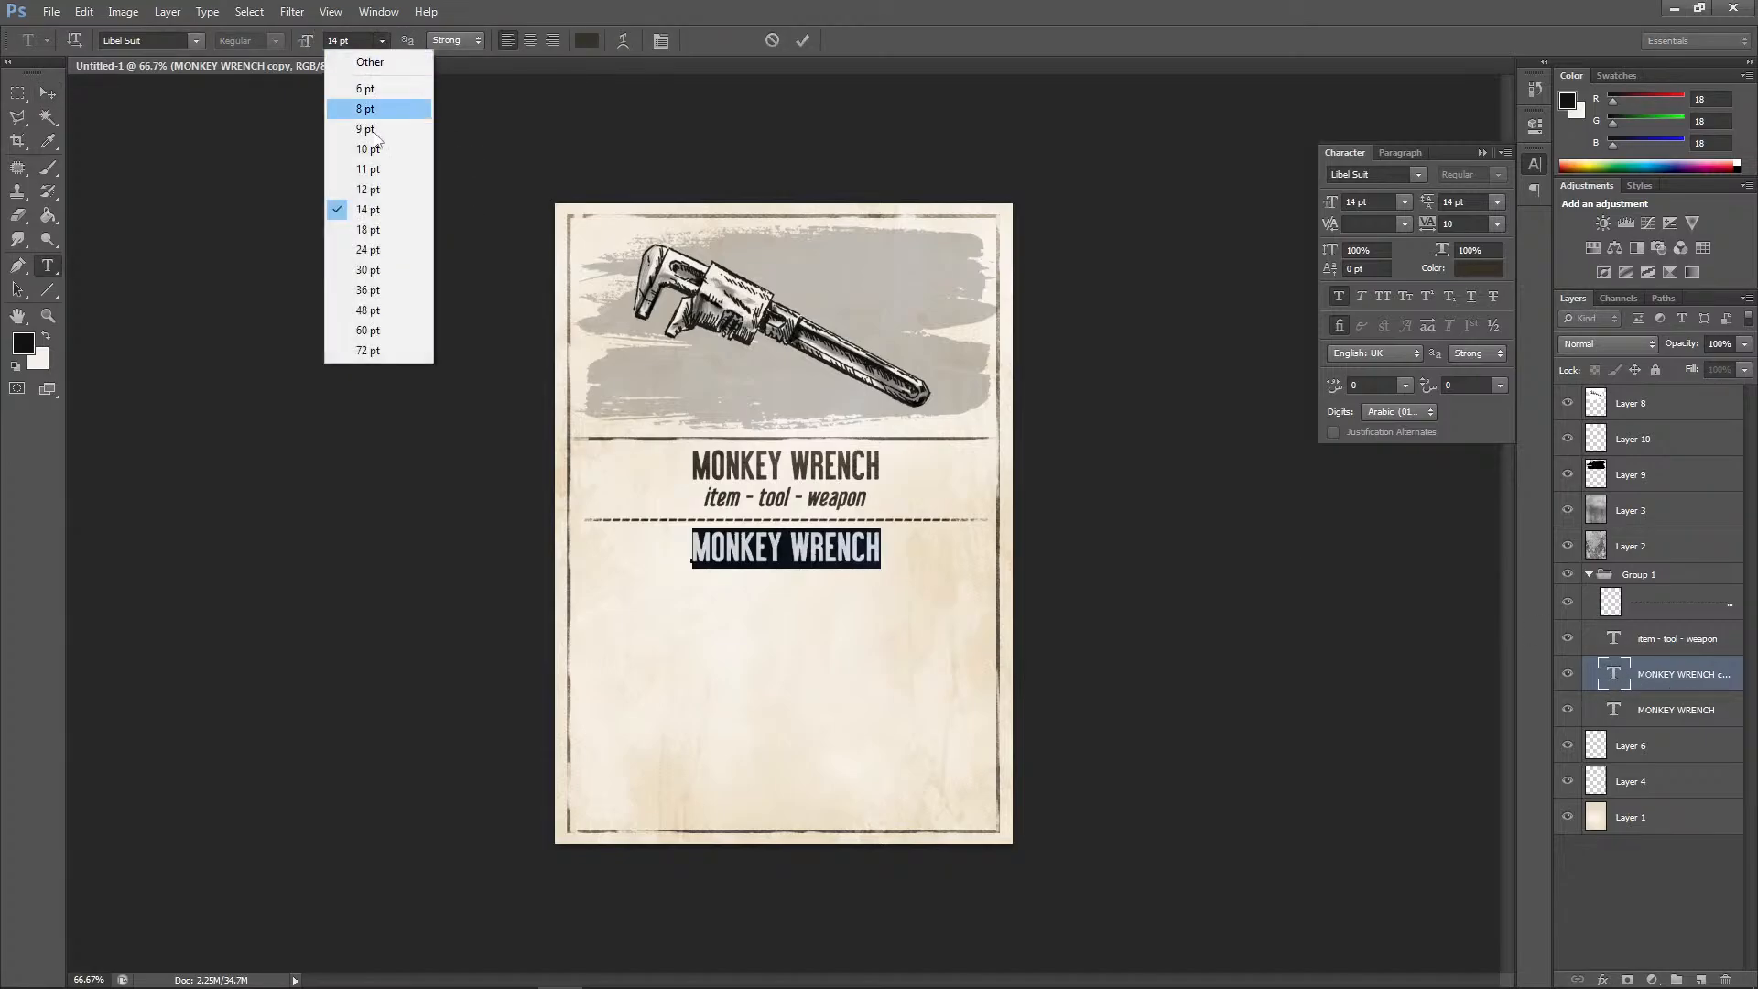
{"action": "left_click", "coordinate": [367, 169]}
{"action": "left_click", "coordinate": [47, 93]}
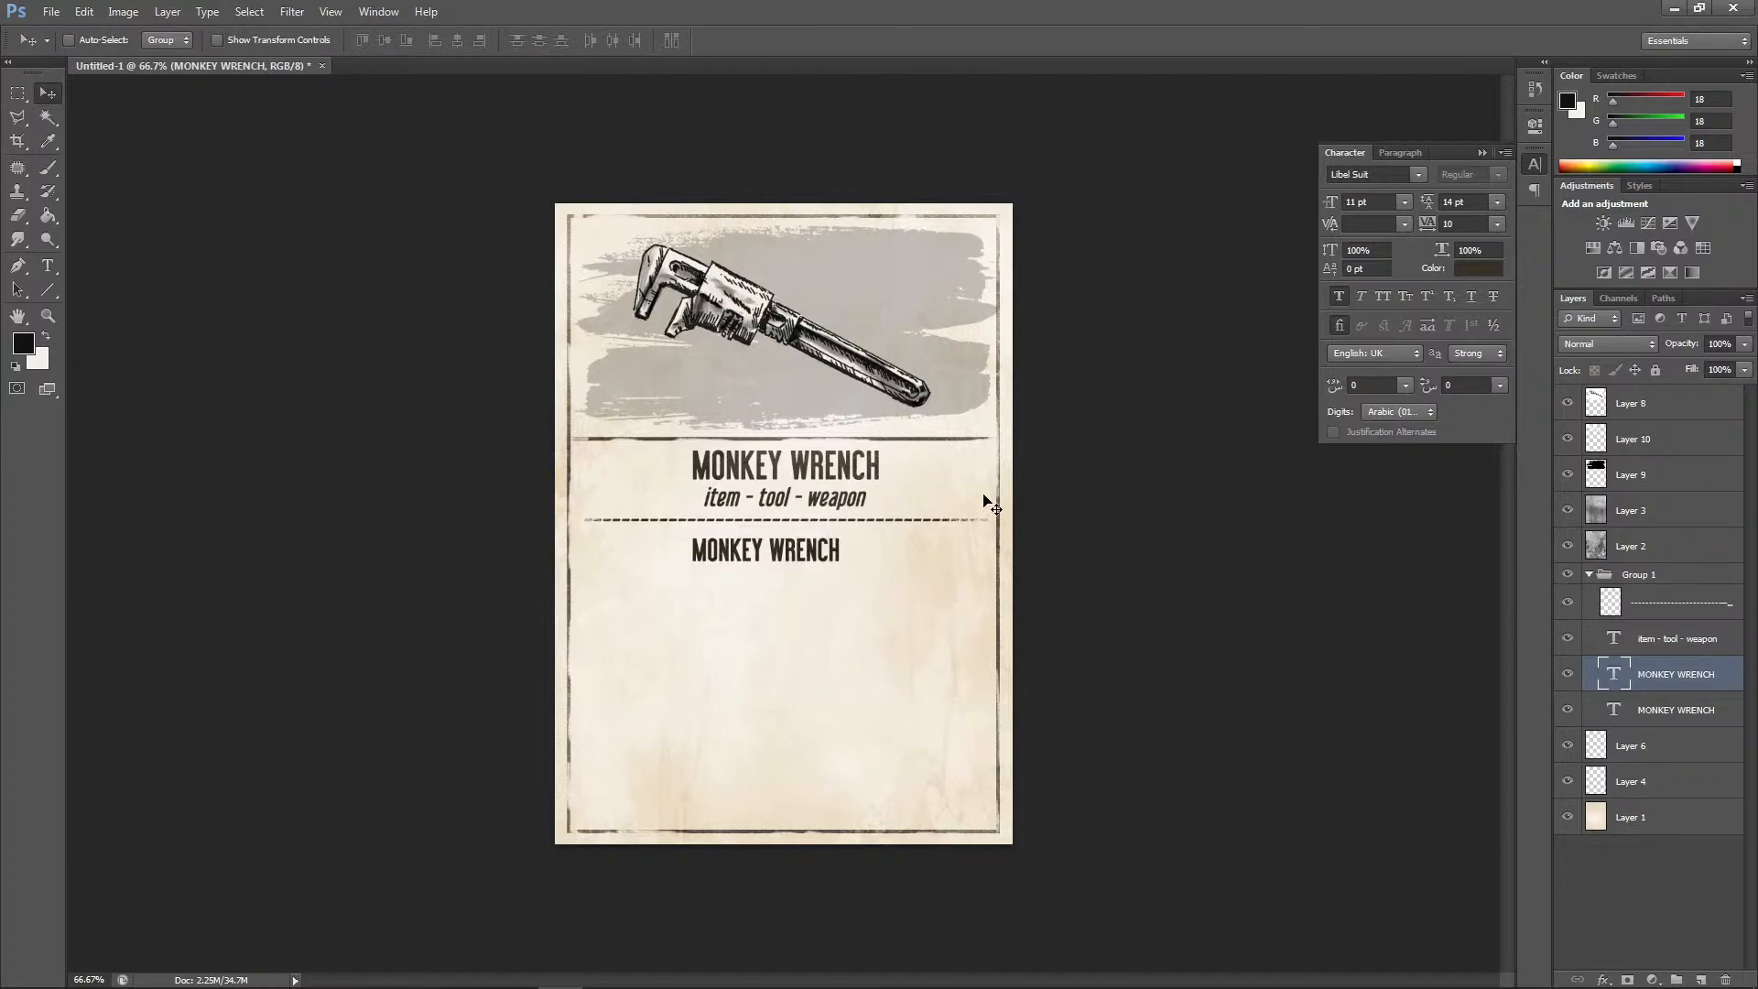
Replace the text of the copied title with "This tool can be used also as a"
{"action": "double_click", "coordinate": [1616, 678]}
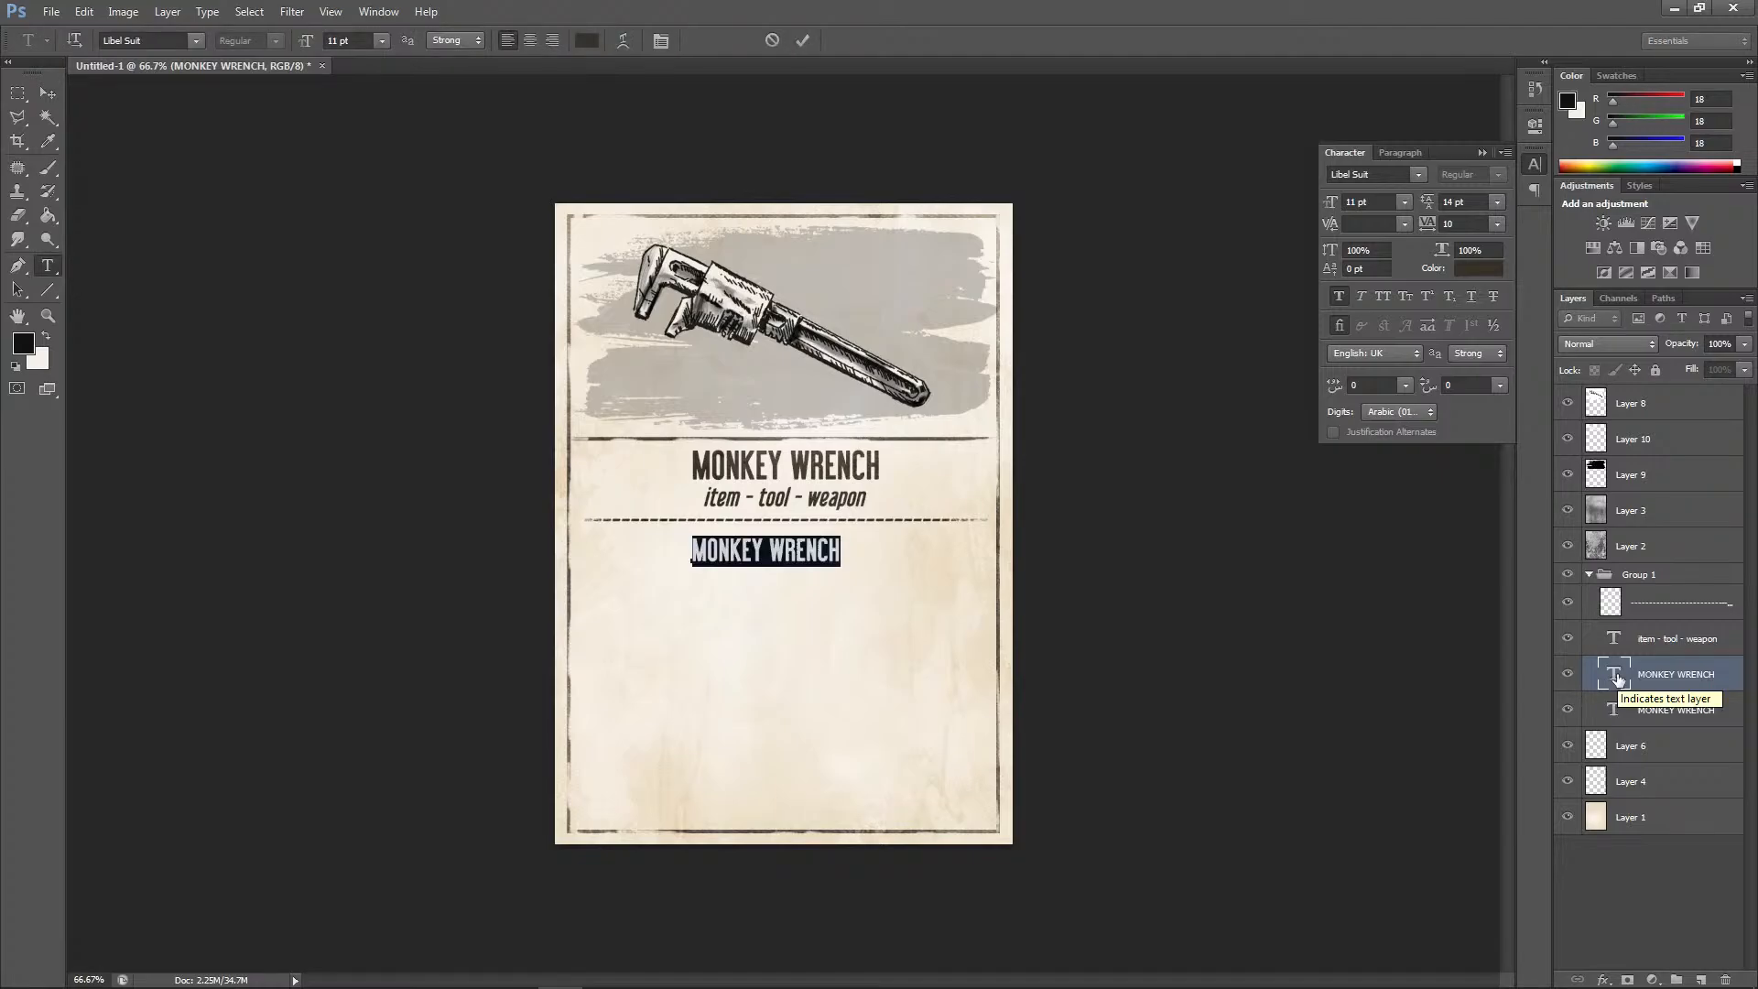
{"action": "type", "text": "This"}
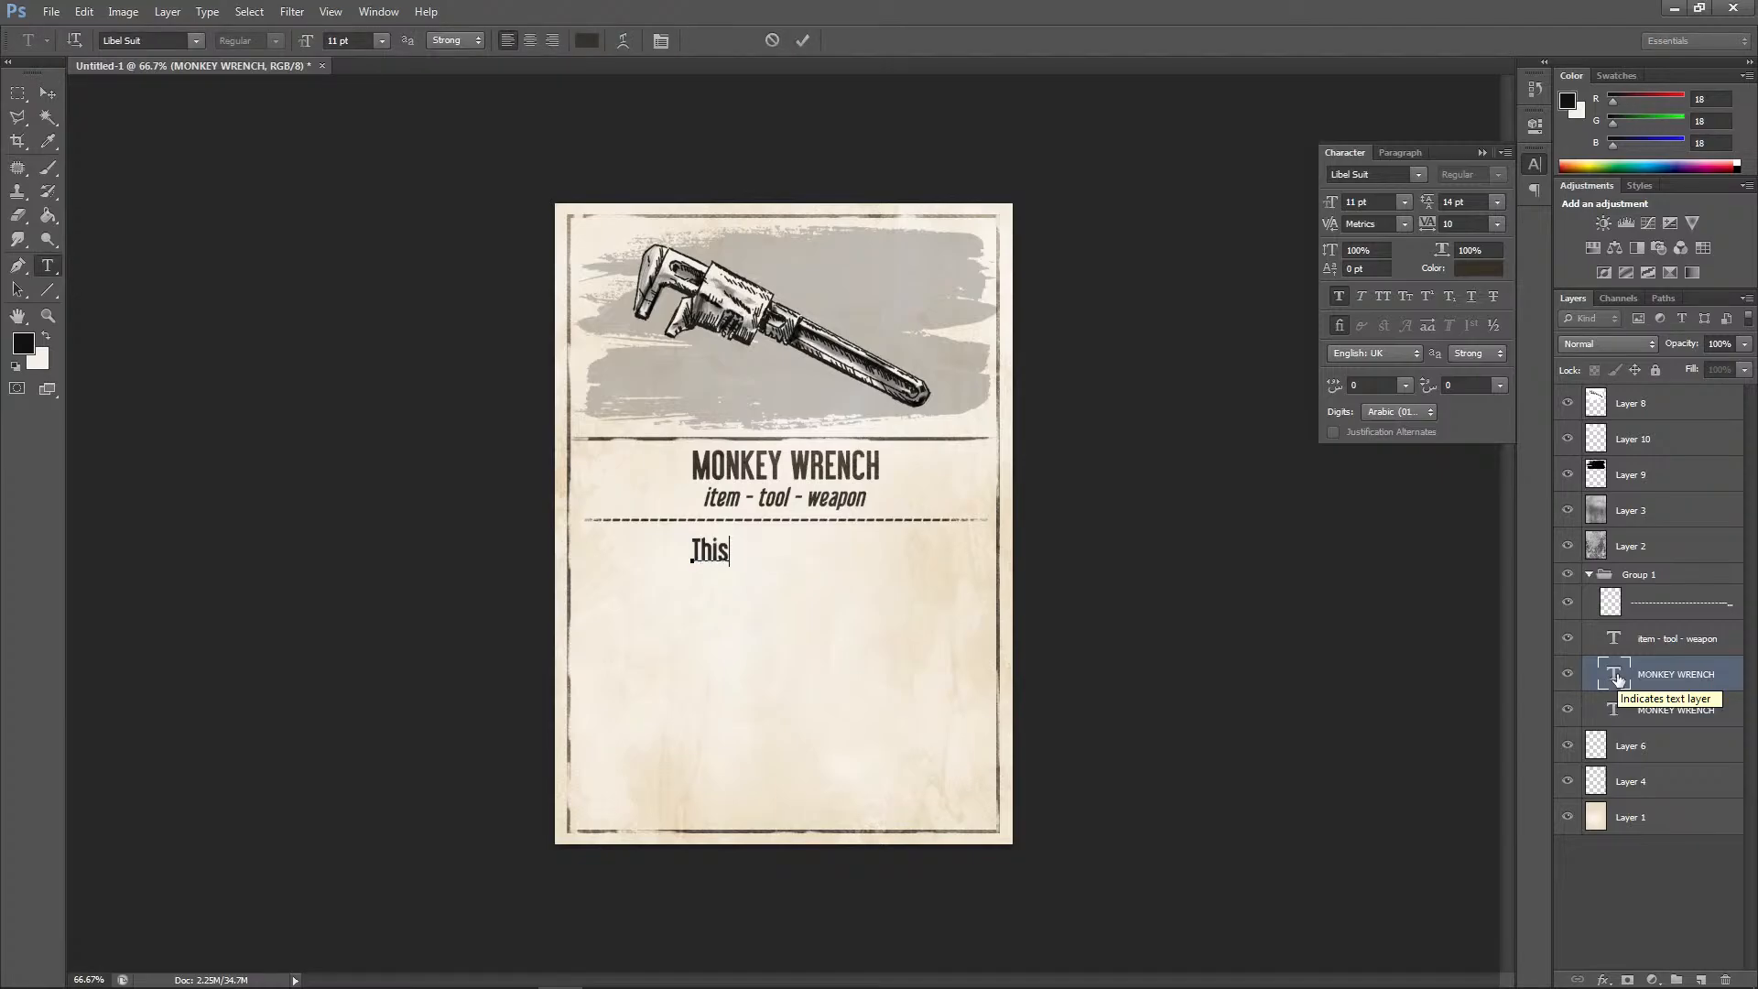
{"action": "type", "text": " tool"}
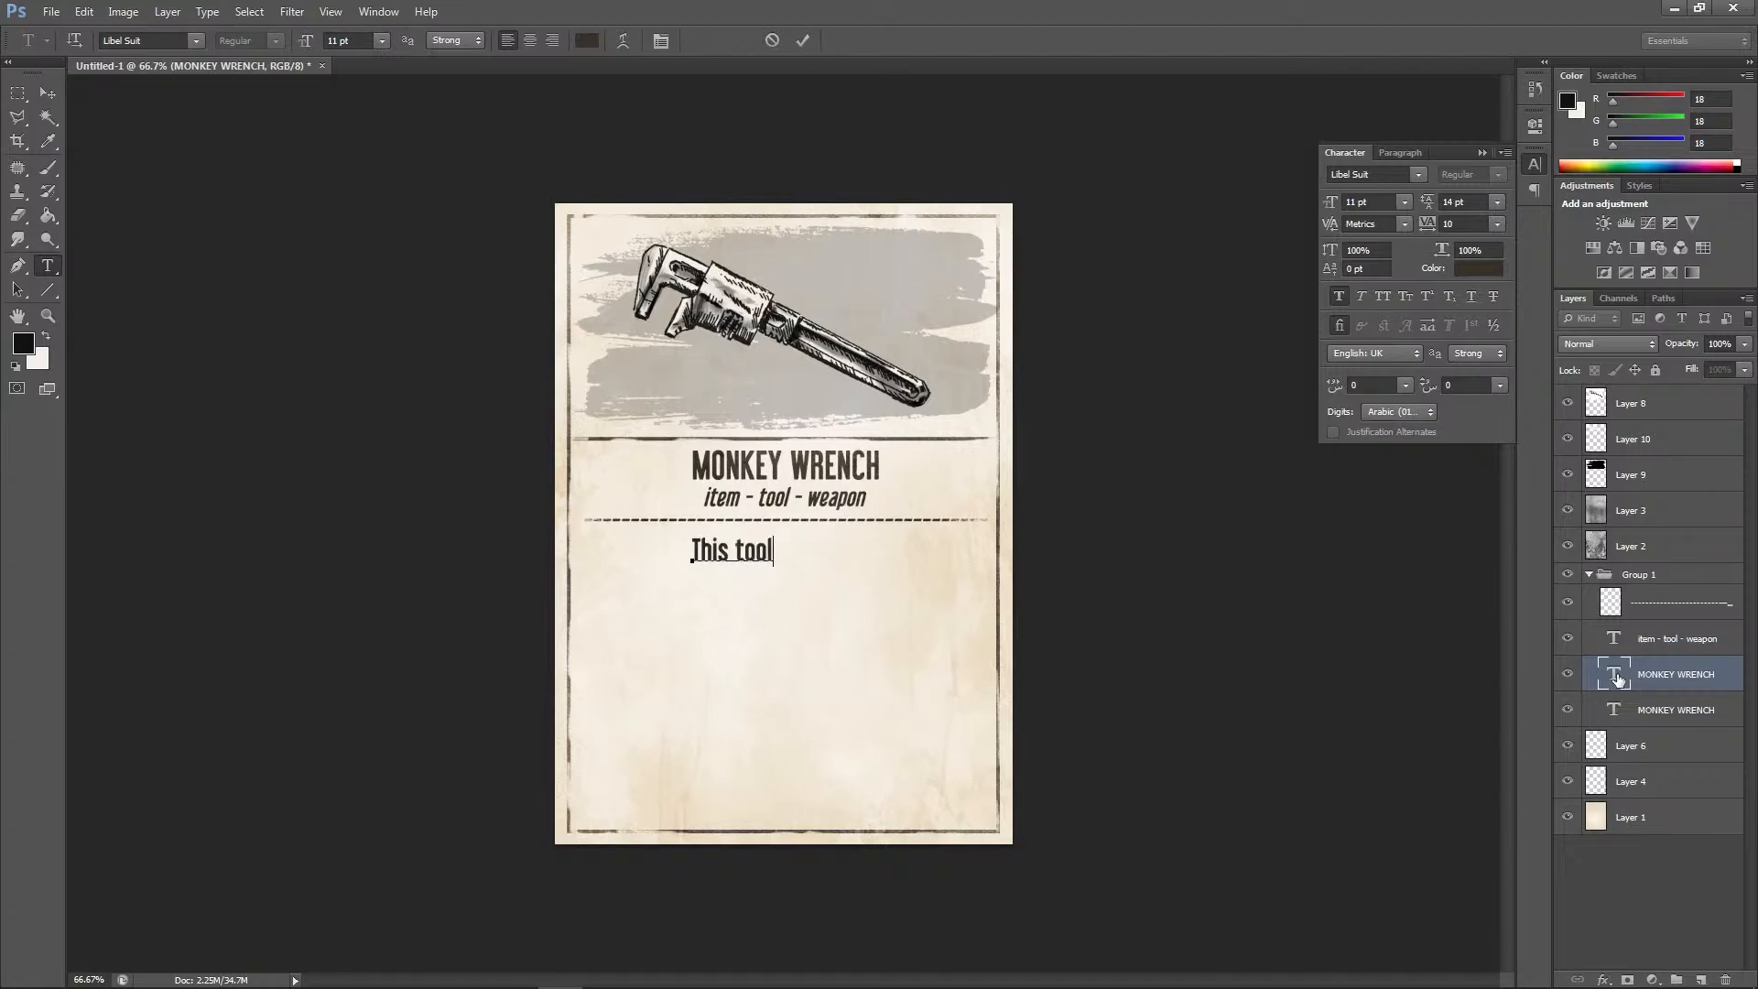
{"action": "type", "text": " can be used"}
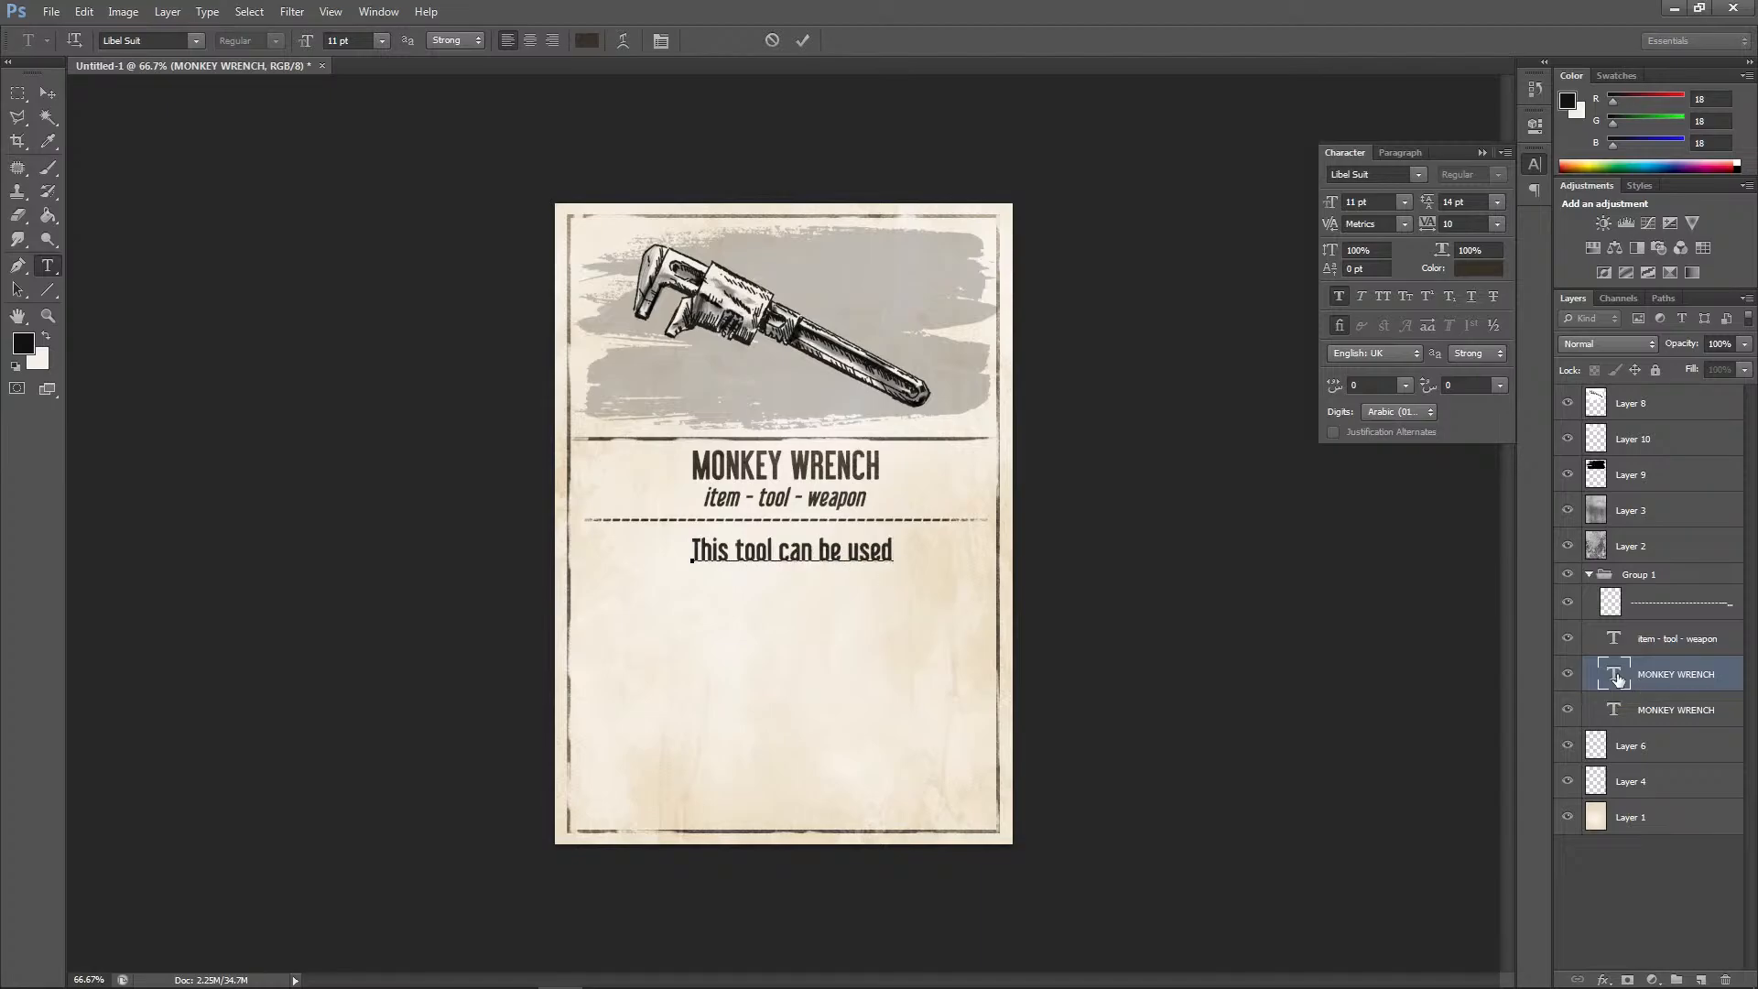
{"action": "key", "text": "BackSpace"}
{"action": "key", "text": "BackSpace"}
{"action": "type", "text": "also as a"}
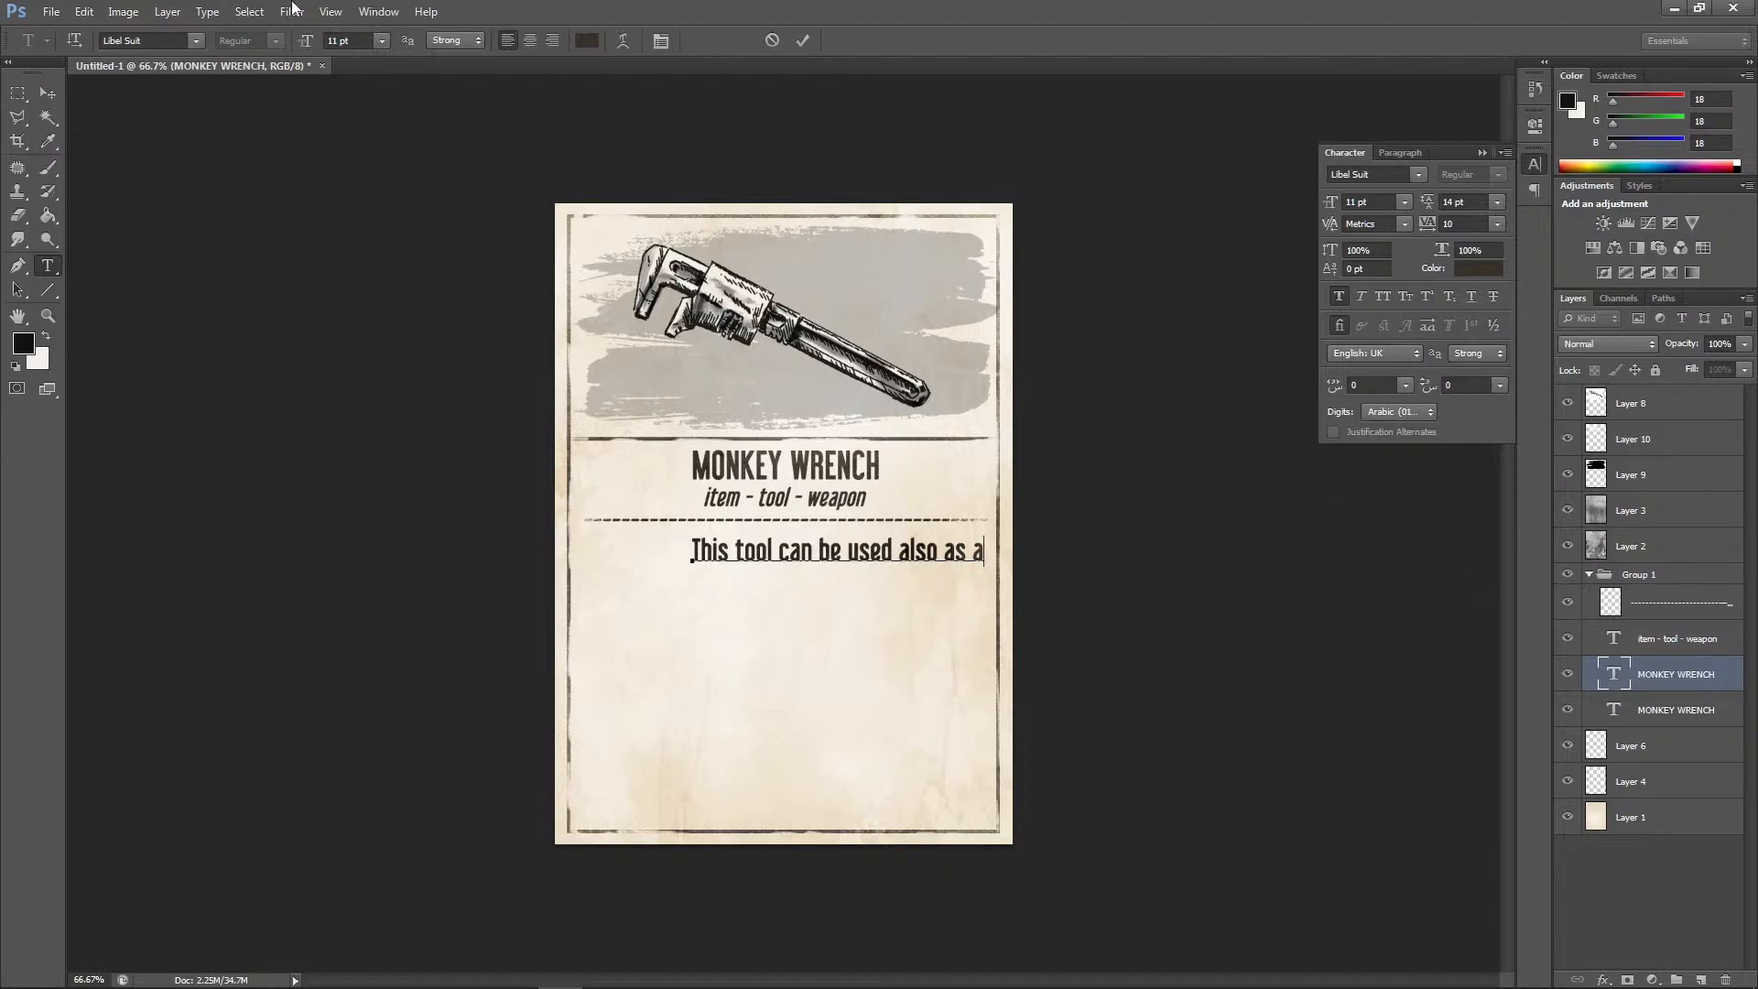
{"action": "left_click", "coordinate": [47, 90]}
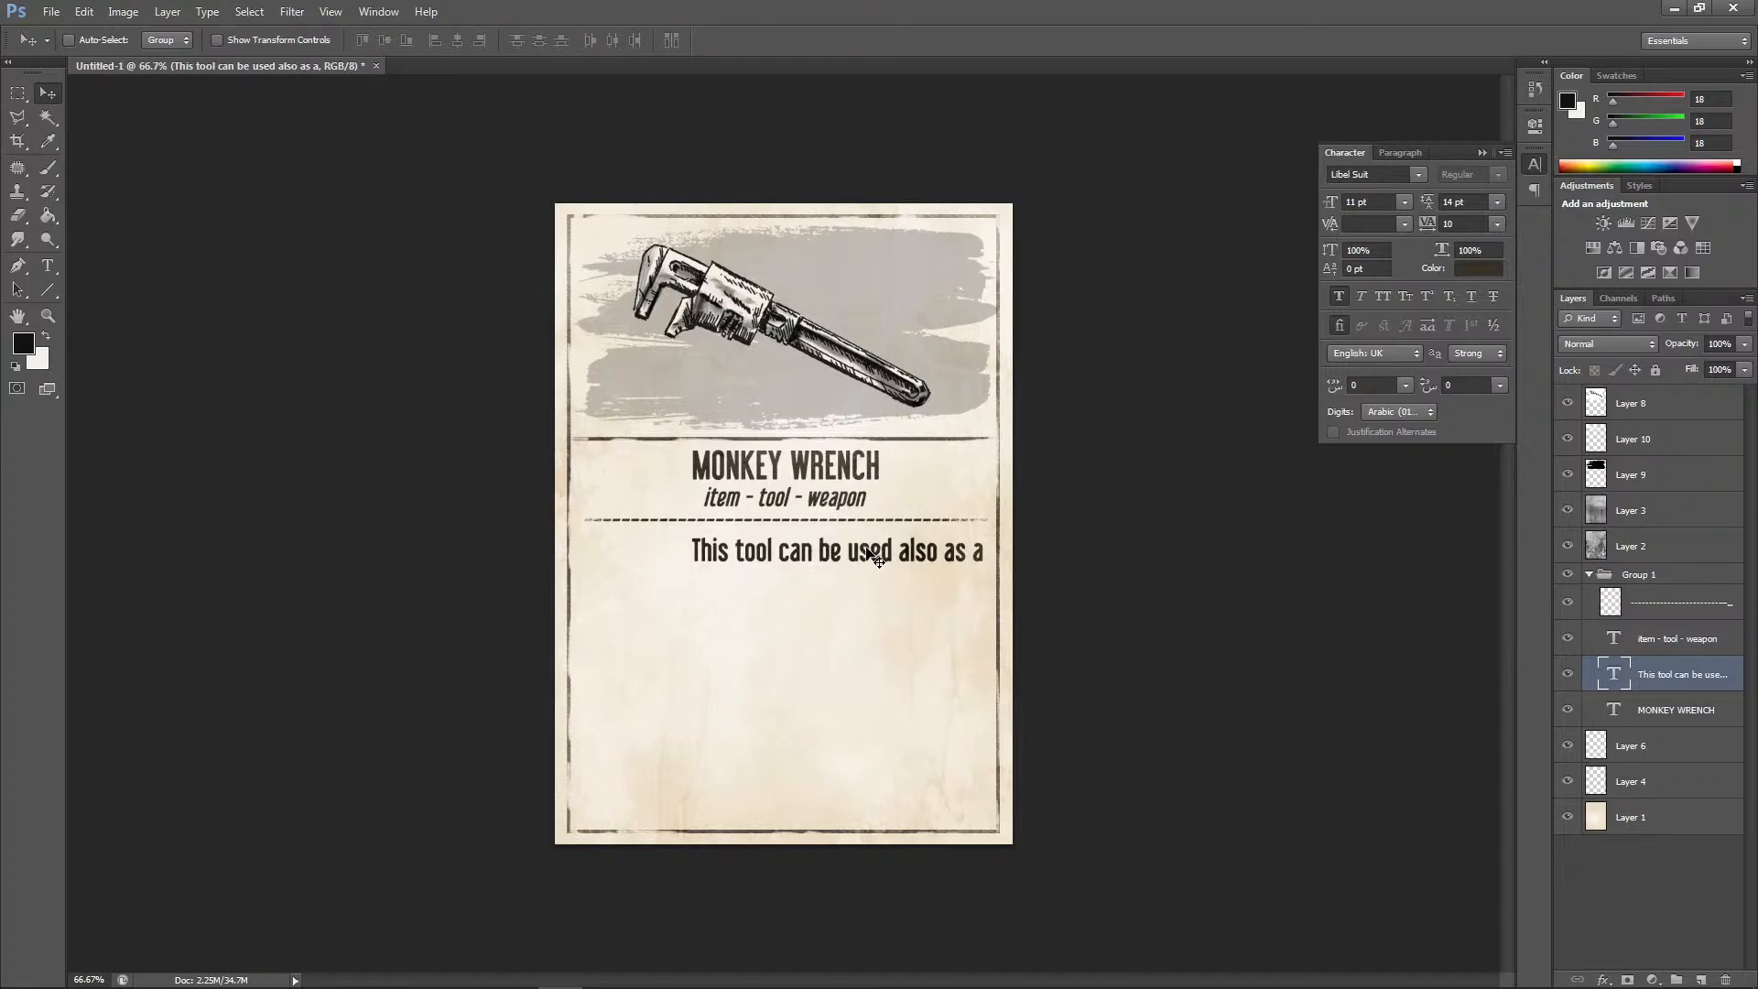
Set the description text to centered alignment and align its layer with Layer 1 by horizontal centers
{"action": "double_click", "coordinate": [1614, 674]}
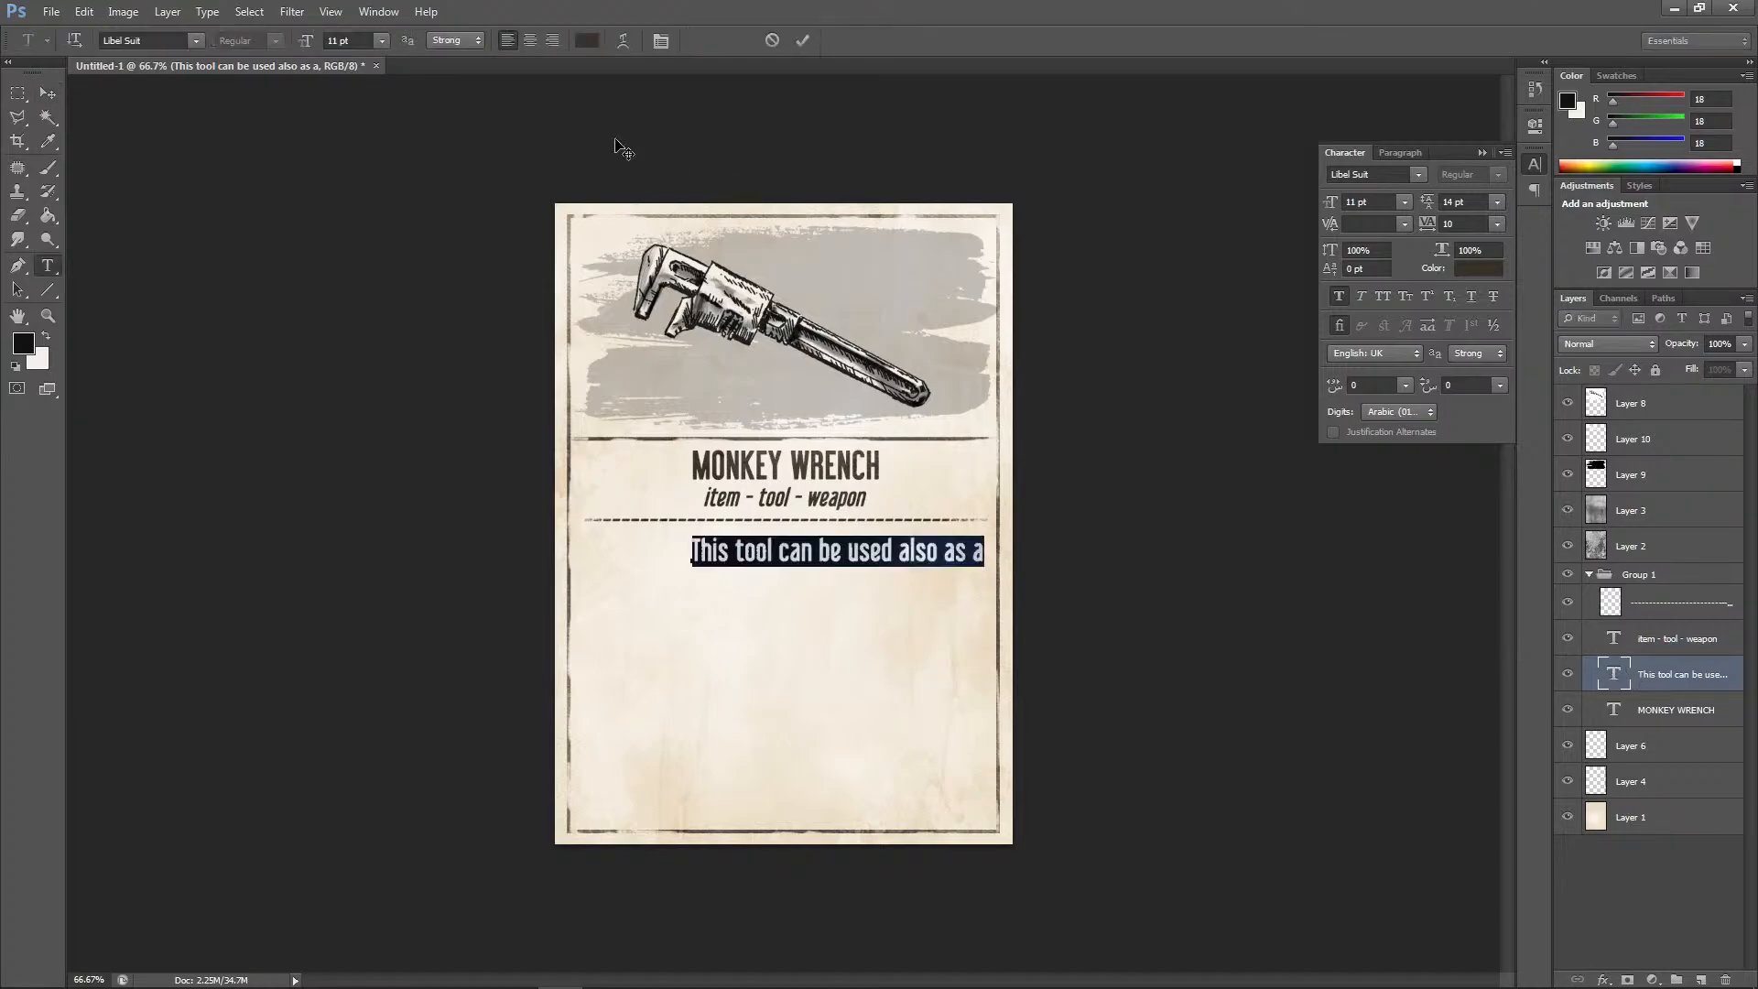
{"action": "left_click", "coordinate": [529, 40]}
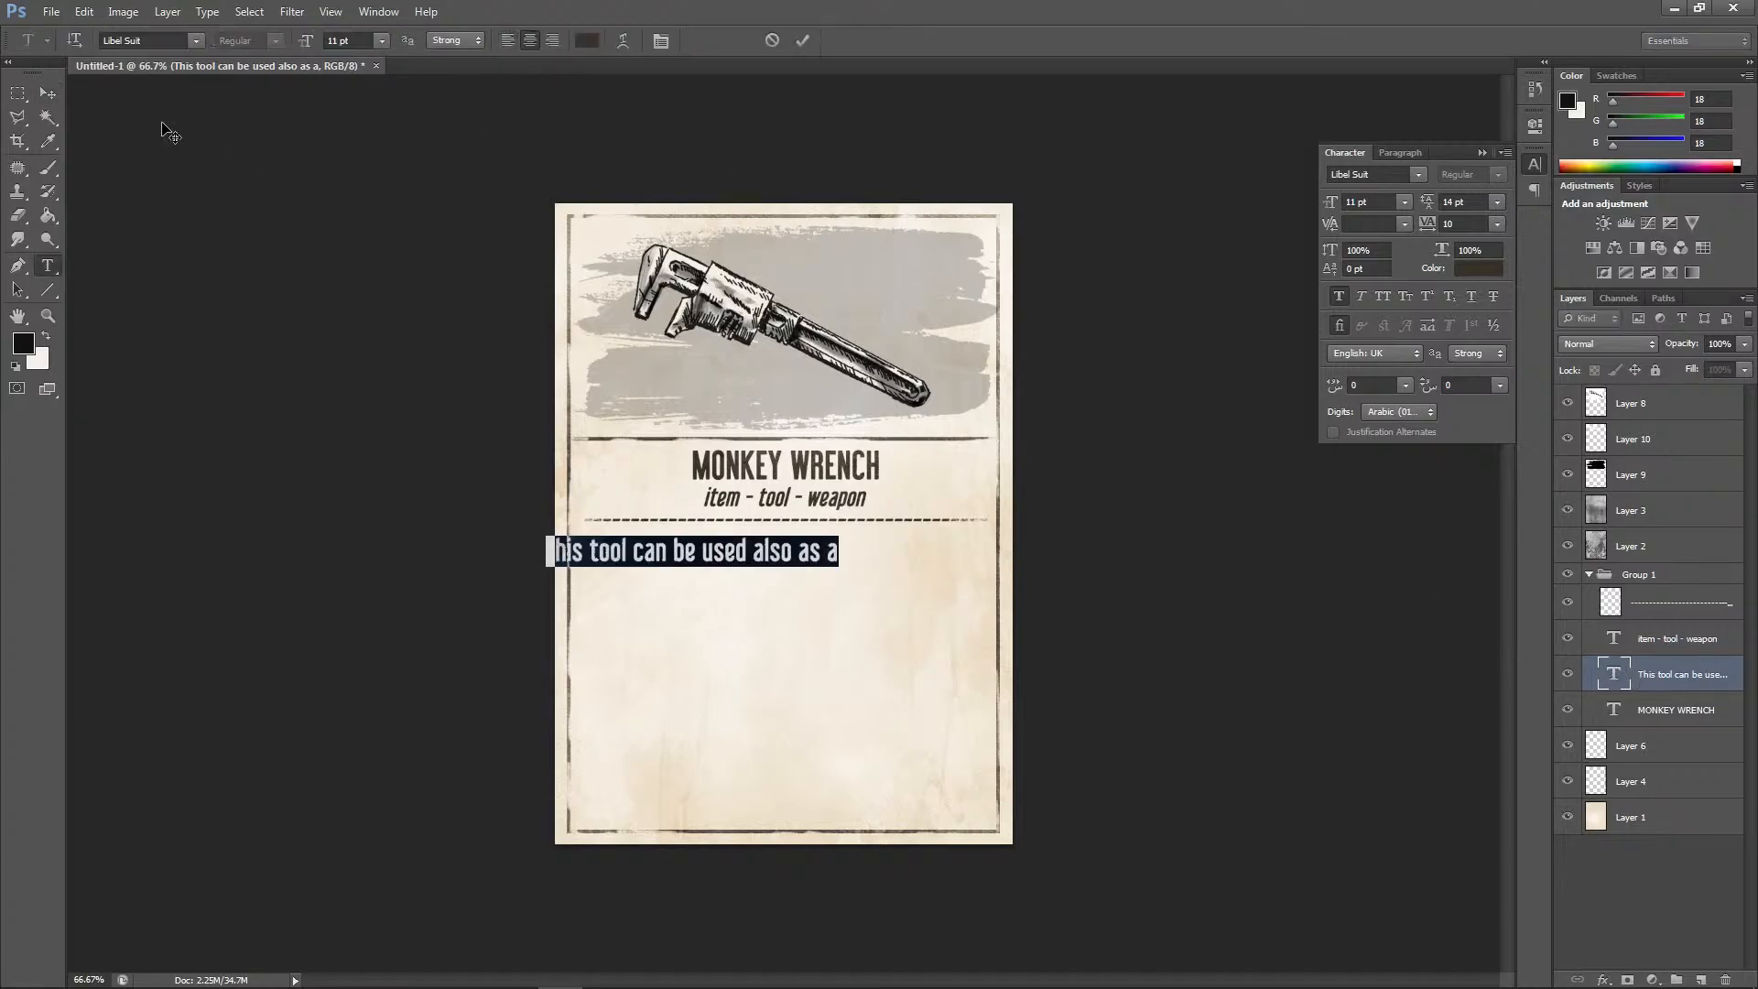
{"action": "left_click", "coordinate": [49, 92]}
{"action": "left_click", "coordinate": [1651, 817], "text": "ctrl"}
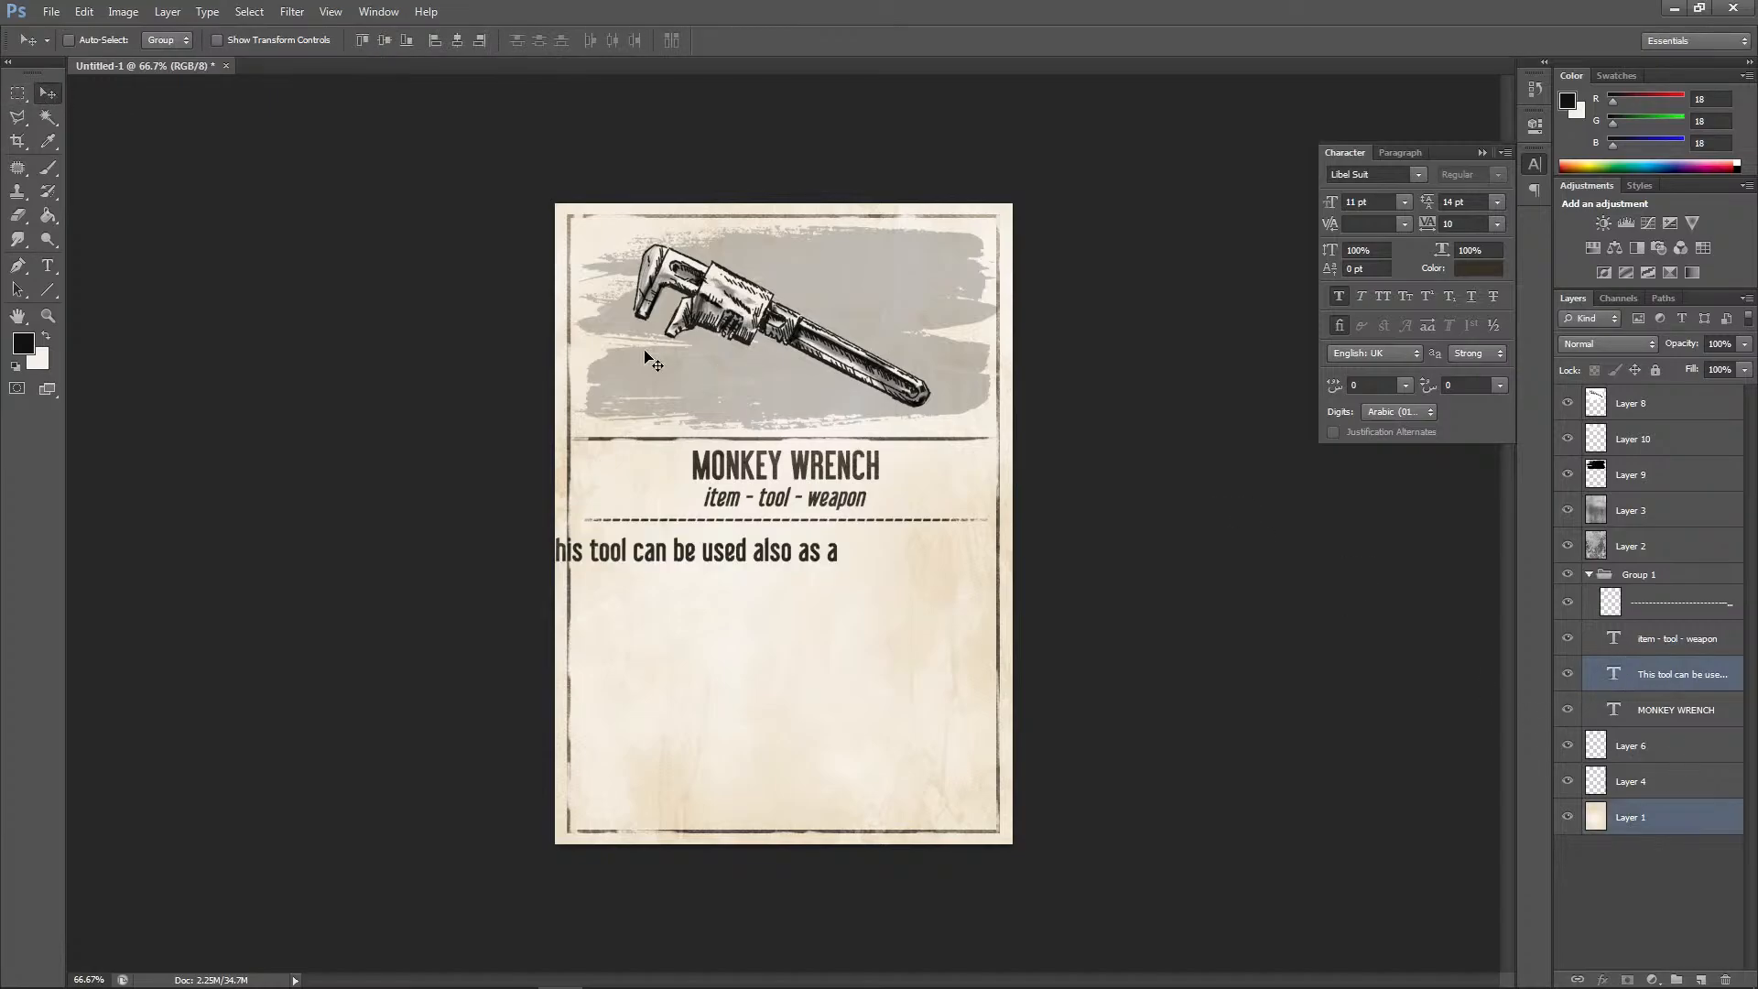
{"action": "left_click", "coordinate": [167, 11]}
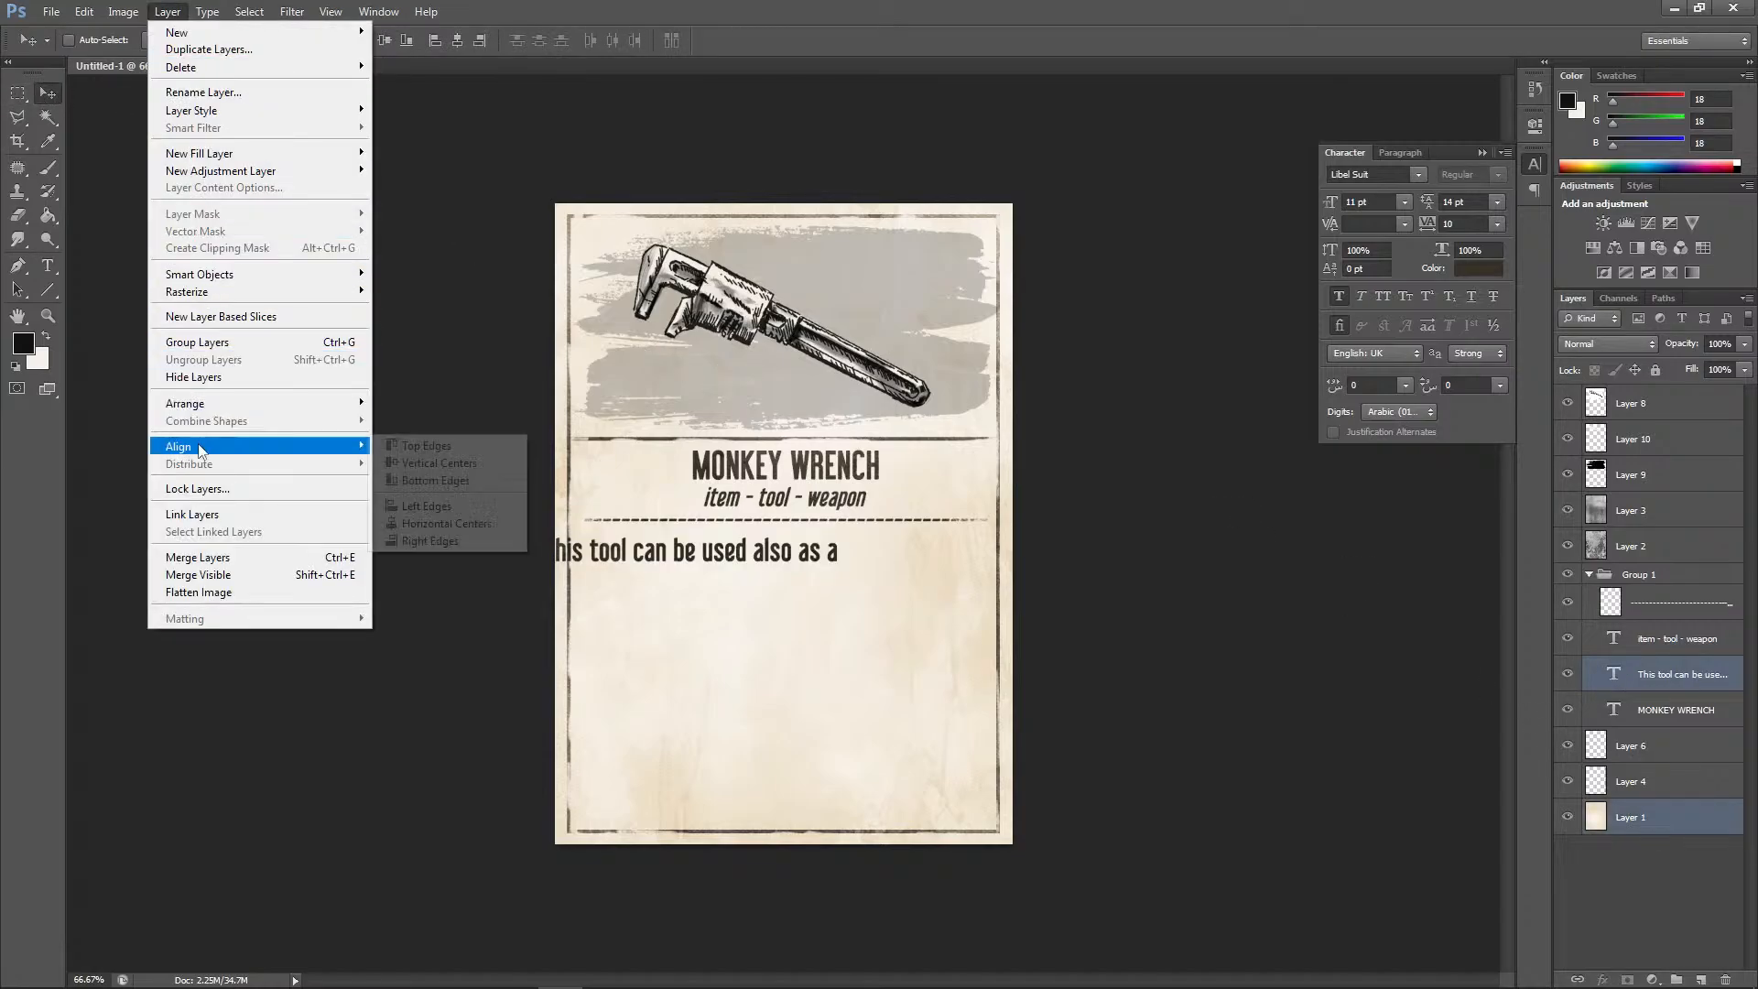
{"action": "mouse_move", "coordinate": [202, 446]}
{"action": "left_click", "coordinate": [426, 518]}
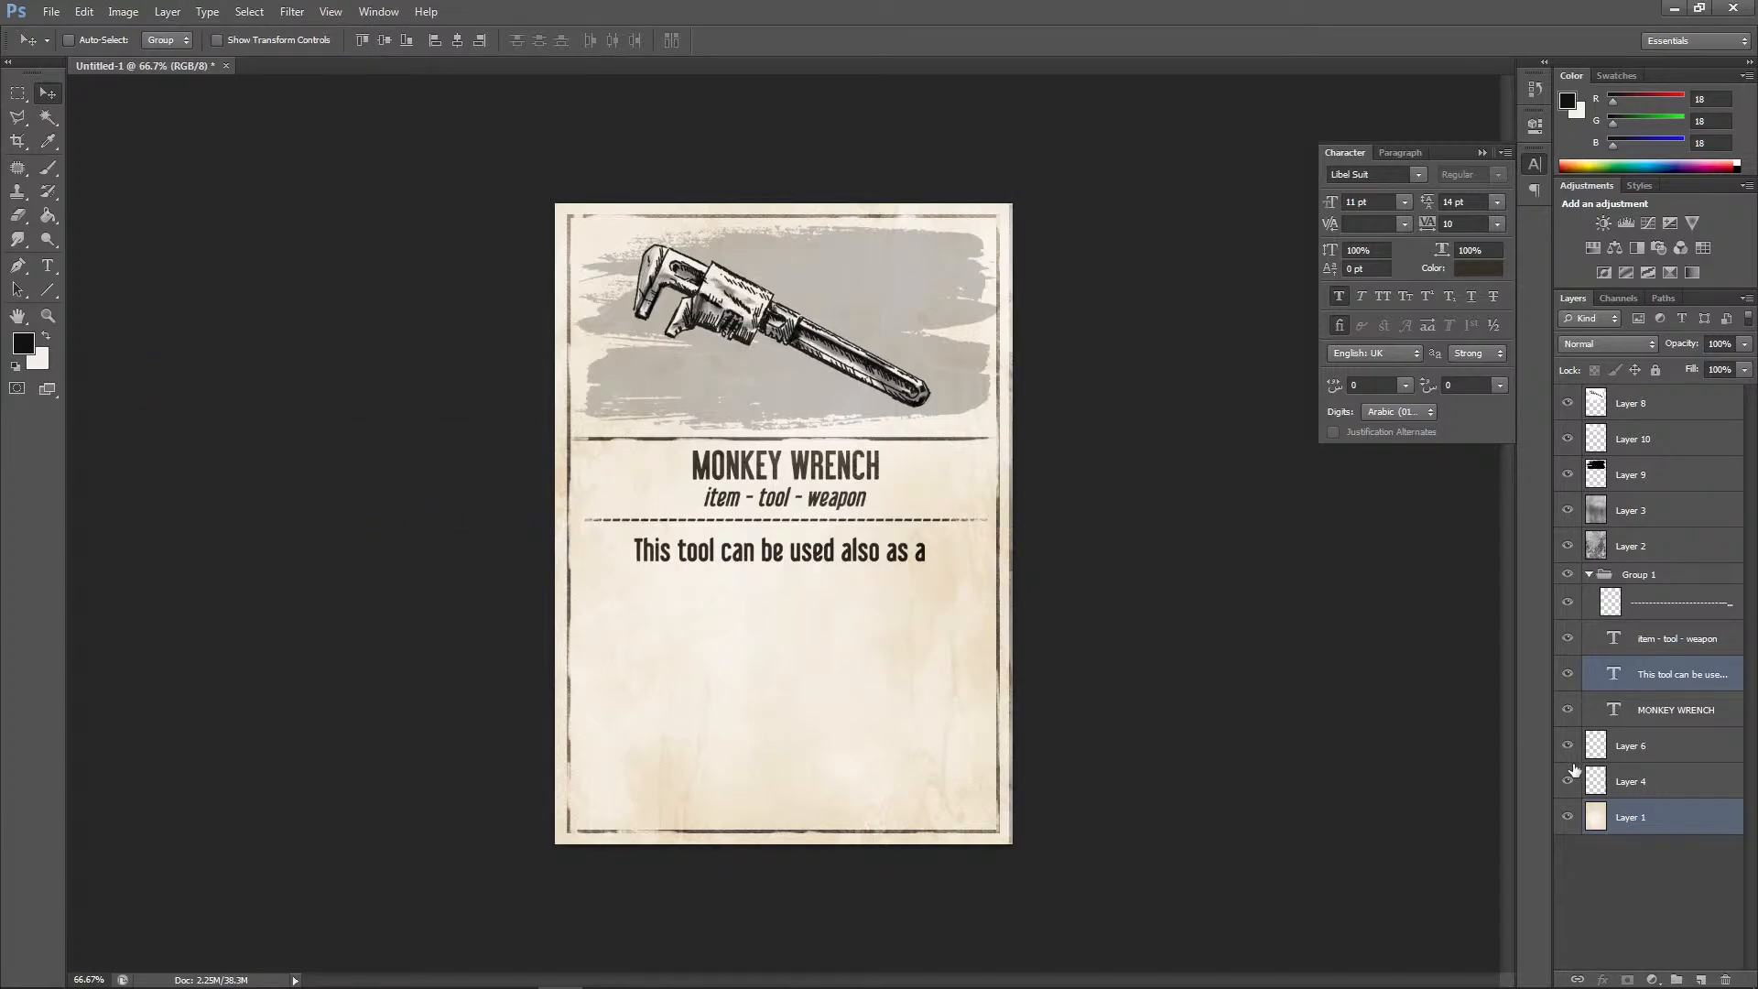
{"action": "left_click", "coordinate": [1651, 816]}
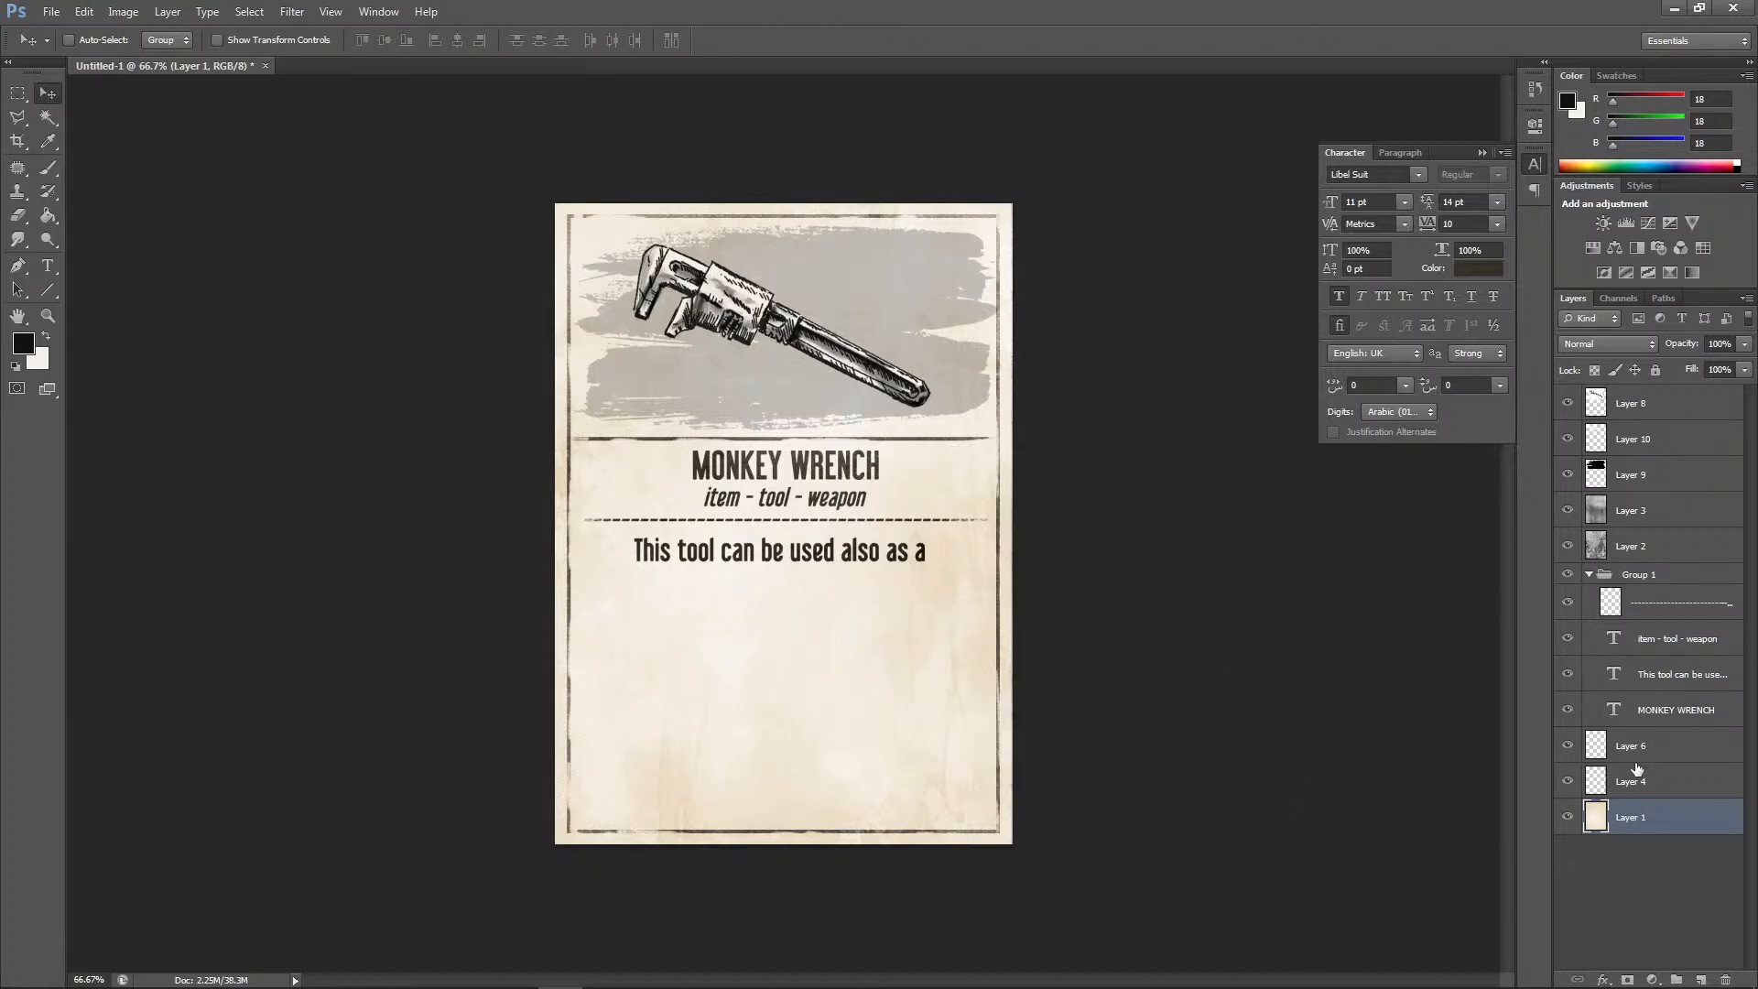
Reorder the description layer beneath the MONKEY WRENCH title layer and nudge the description slightly up toward the dashed line
{"action": "left_click_drag", "start_coordinate": [1673, 691], "coordinate": [1659, 726]}
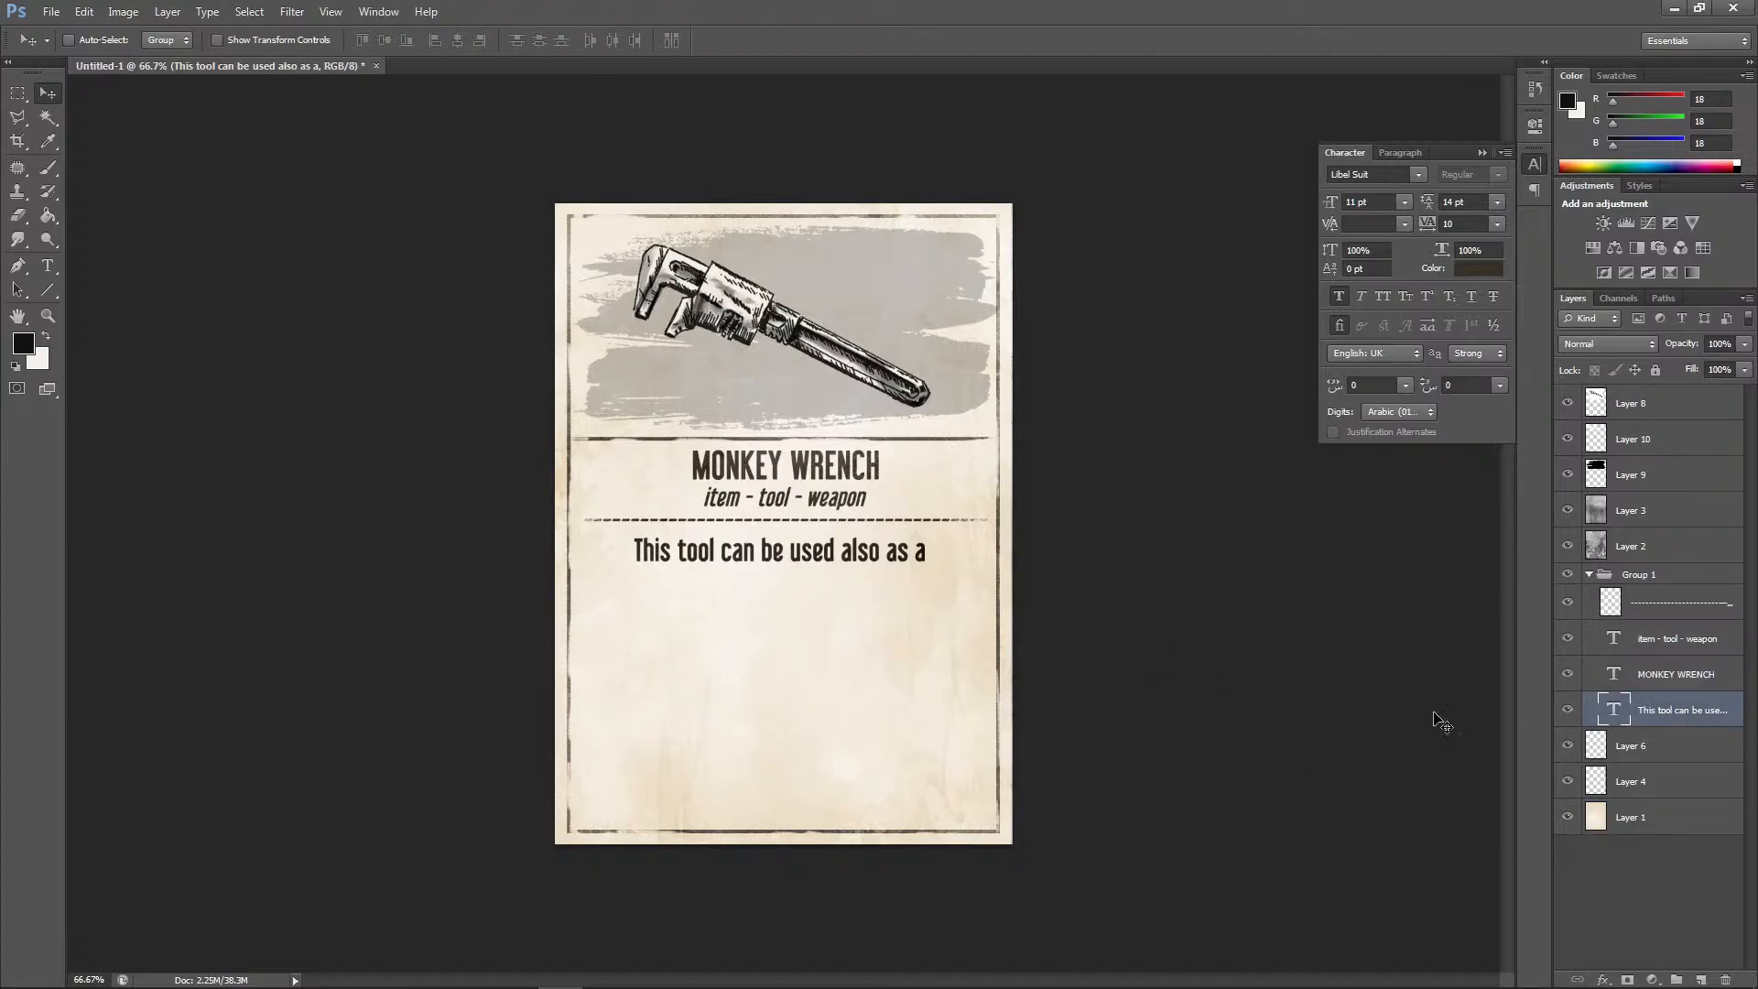
{"action": "key", "text": "Up"}
{"action": "key", "text": "Up"}
{"action": "key", "text": "Up"}
{"action": "key", "text": "Up"}
{"action": "key", "text": "Up"}
{"action": "key", "text": "Up"}
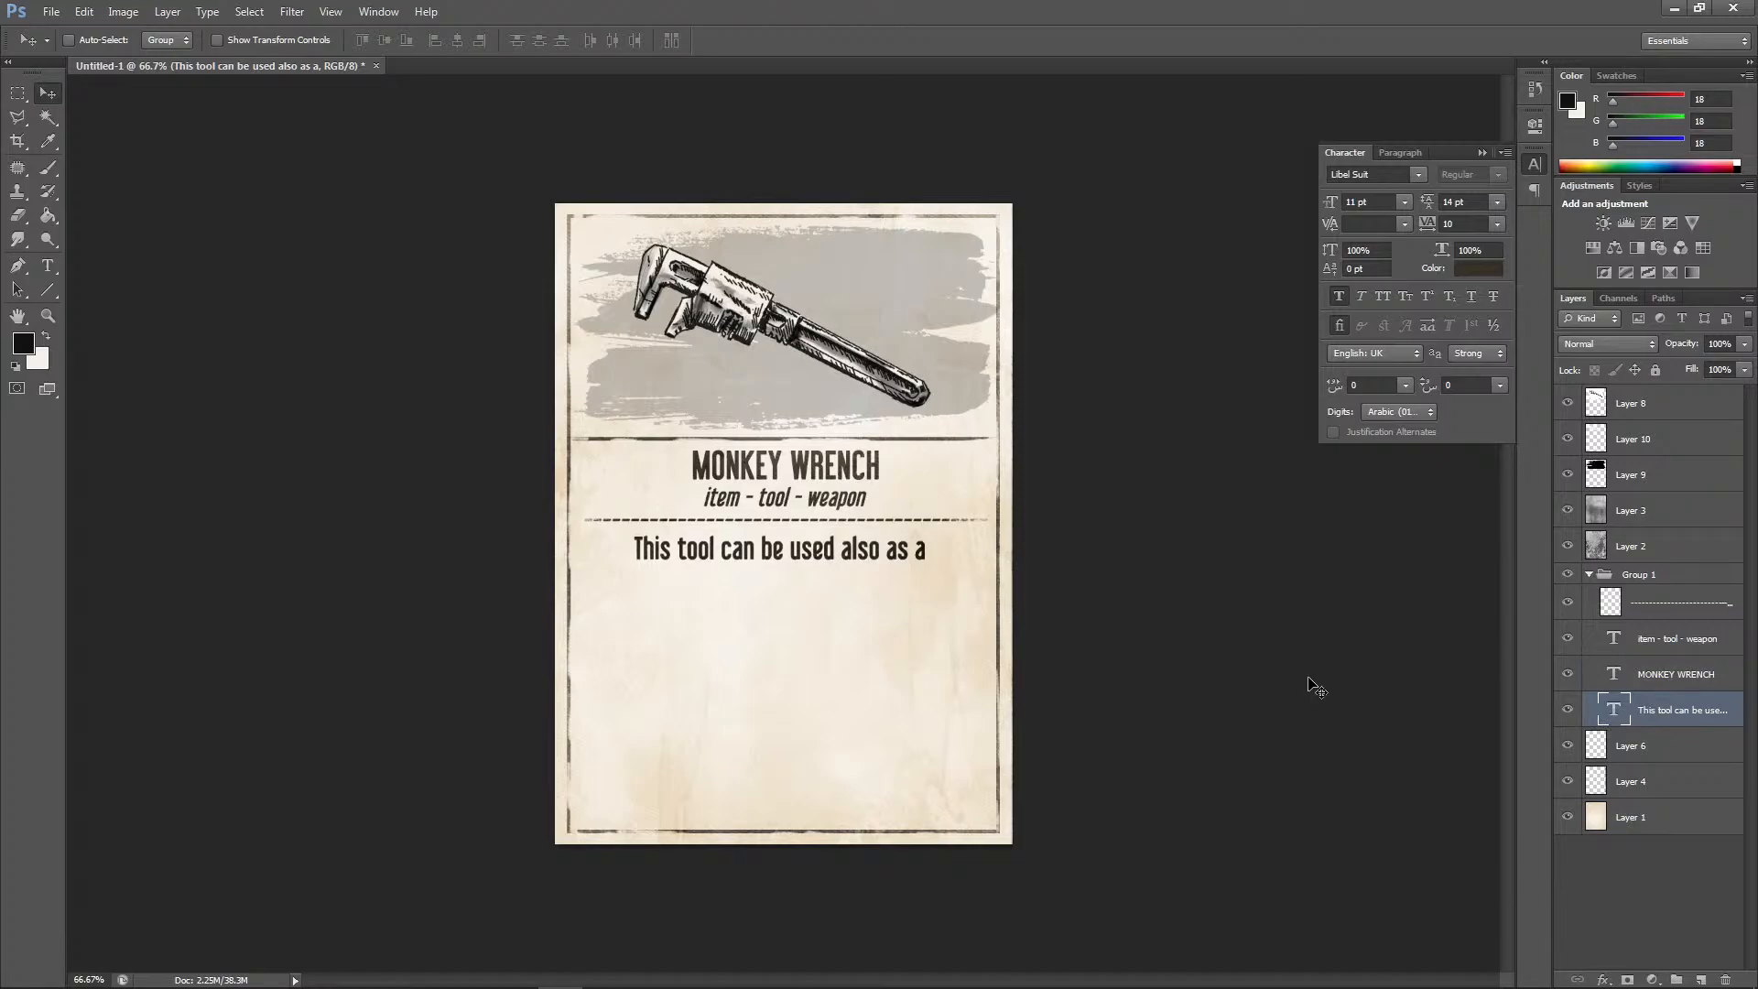
Extend the description's first line with "wapon with" at its end
{"action": "double_click", "coordinate": [1620, 714]}
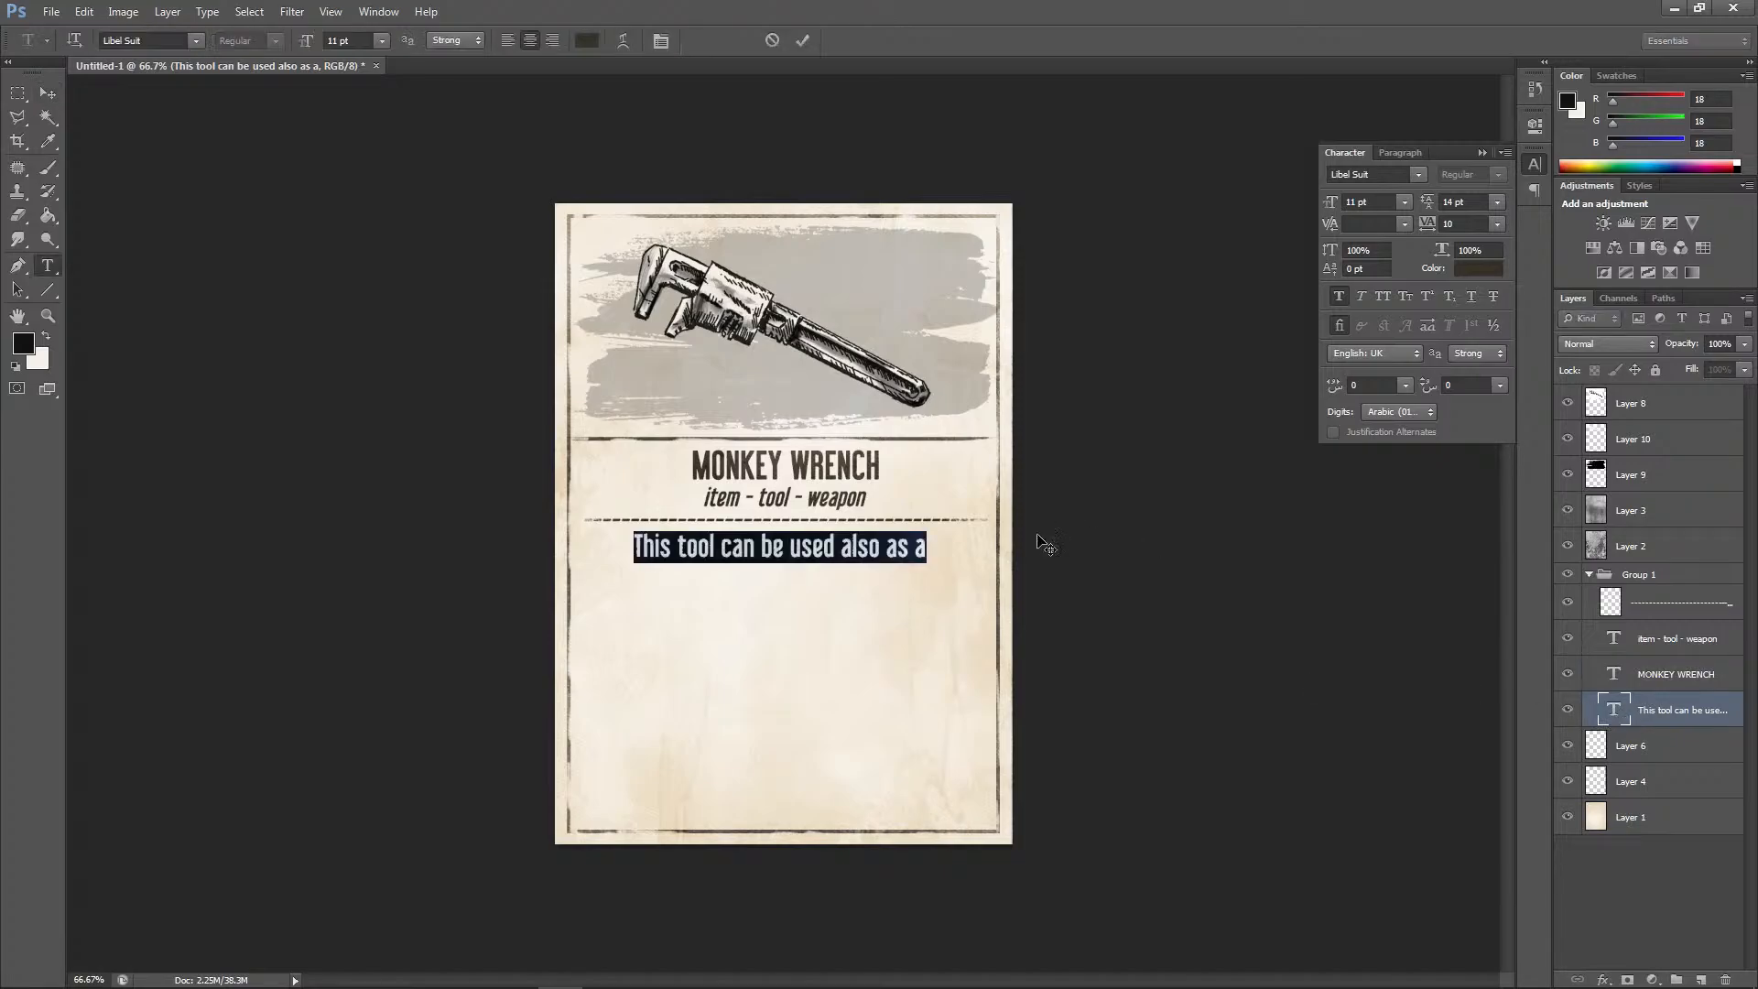
{"action": "left_click", "coordinate": [923, 547]}
{"action": "type", "text": "po"}
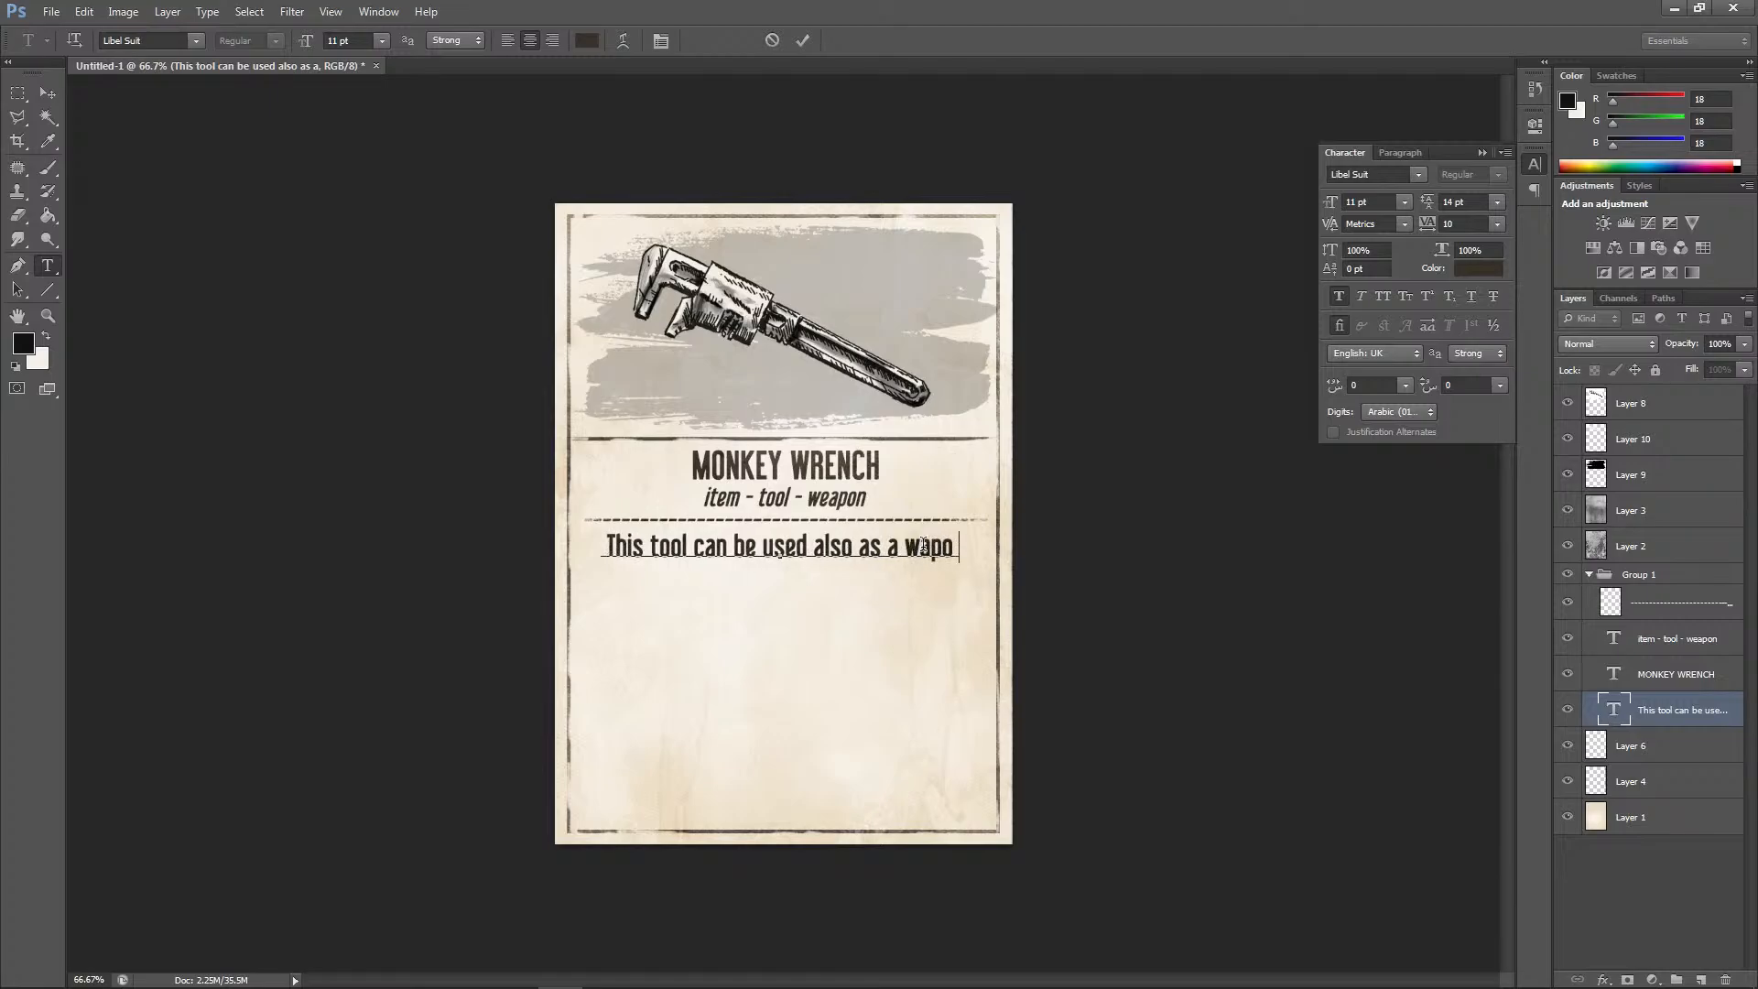
{"action": "type", "text": "n."}
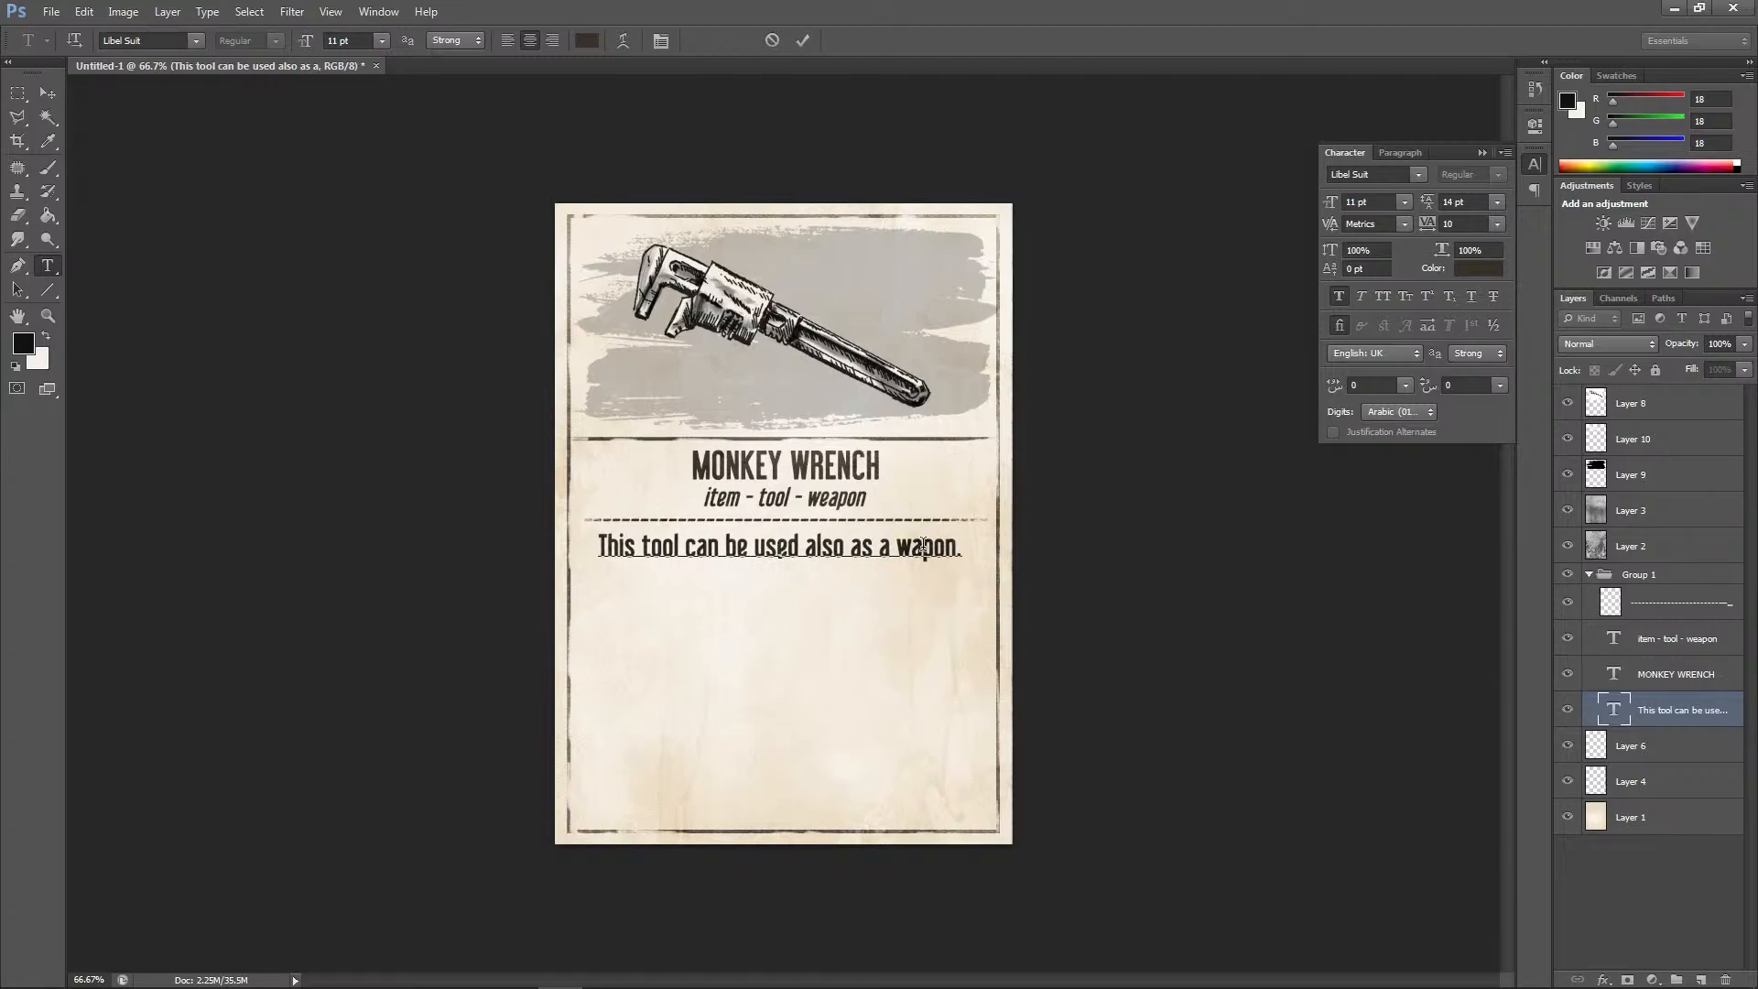
{"action": "key", "text": "Return"}
{"action": "type", "text": "BAg"}
{"action": "key", "text": "BackSpace"}
{"action": "key", "text": "BackSpace"}
{"action": "key", "text": "BackSpace"}
{"action": "key", "text": "BackSpace"}
{"action": "key", "text": "BackSpace"}
{"action": "type", "text": "with"}
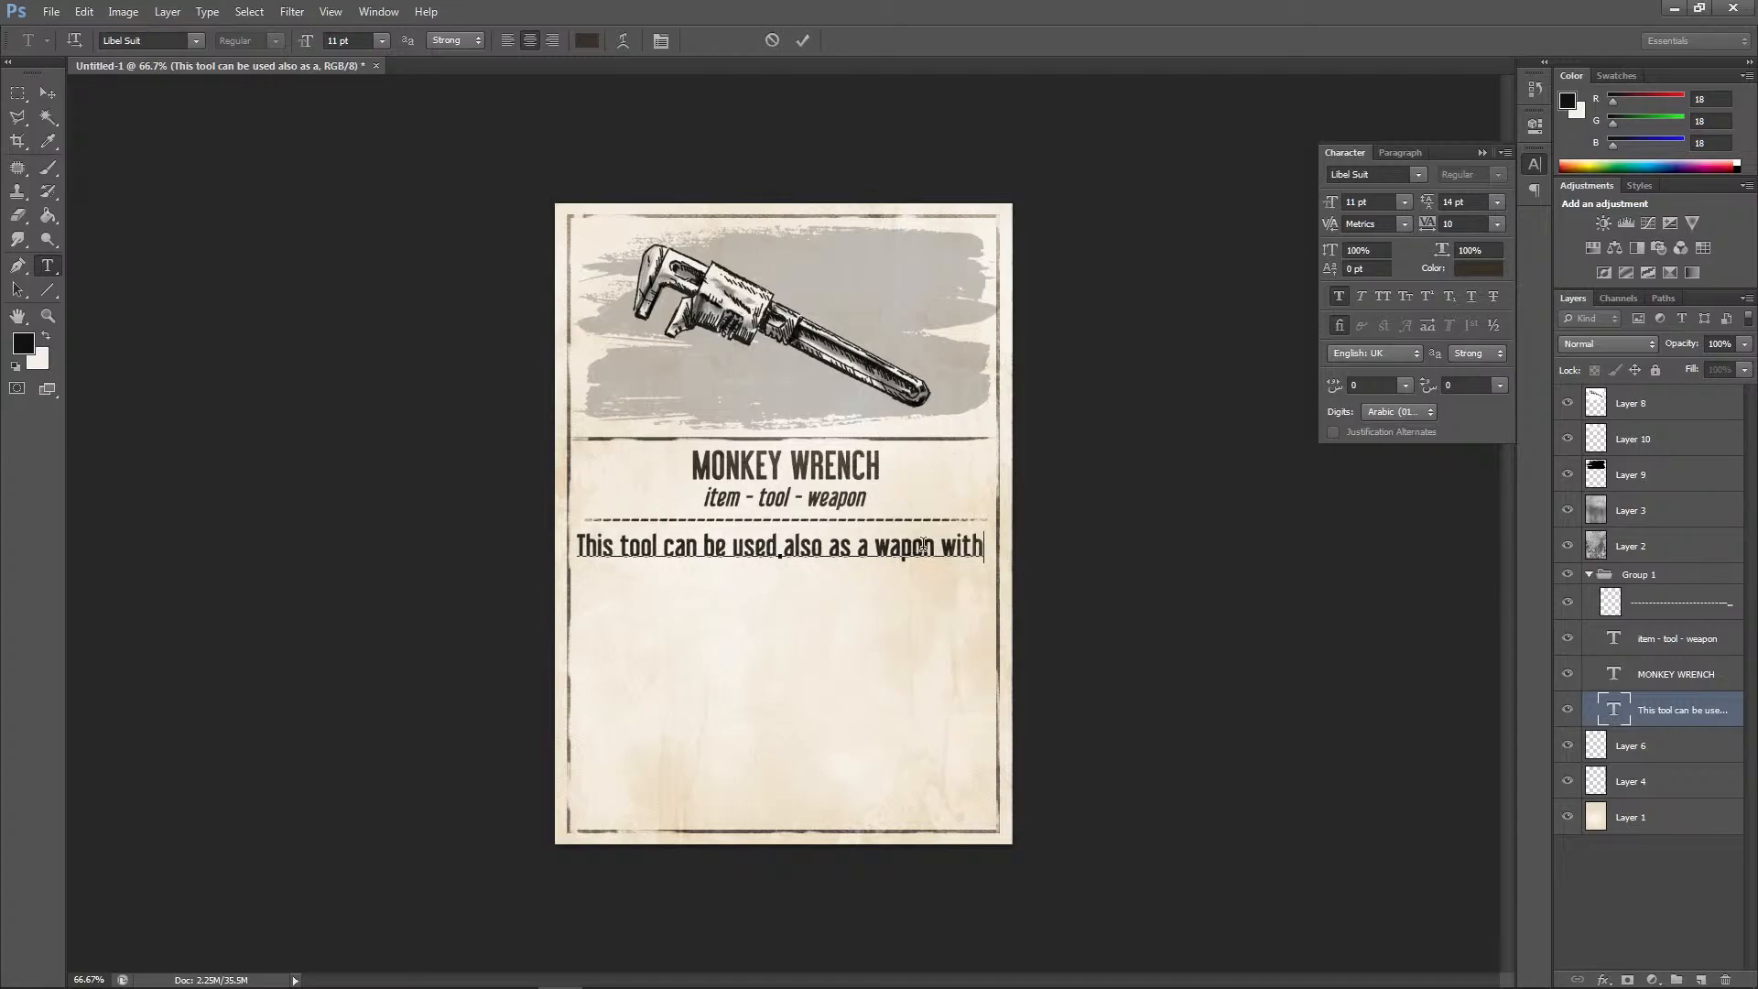
Continue the description after "wapon with" by adding "a range of one room. To Hit: 6+,"
{"action": "type", "text": " a range of "}
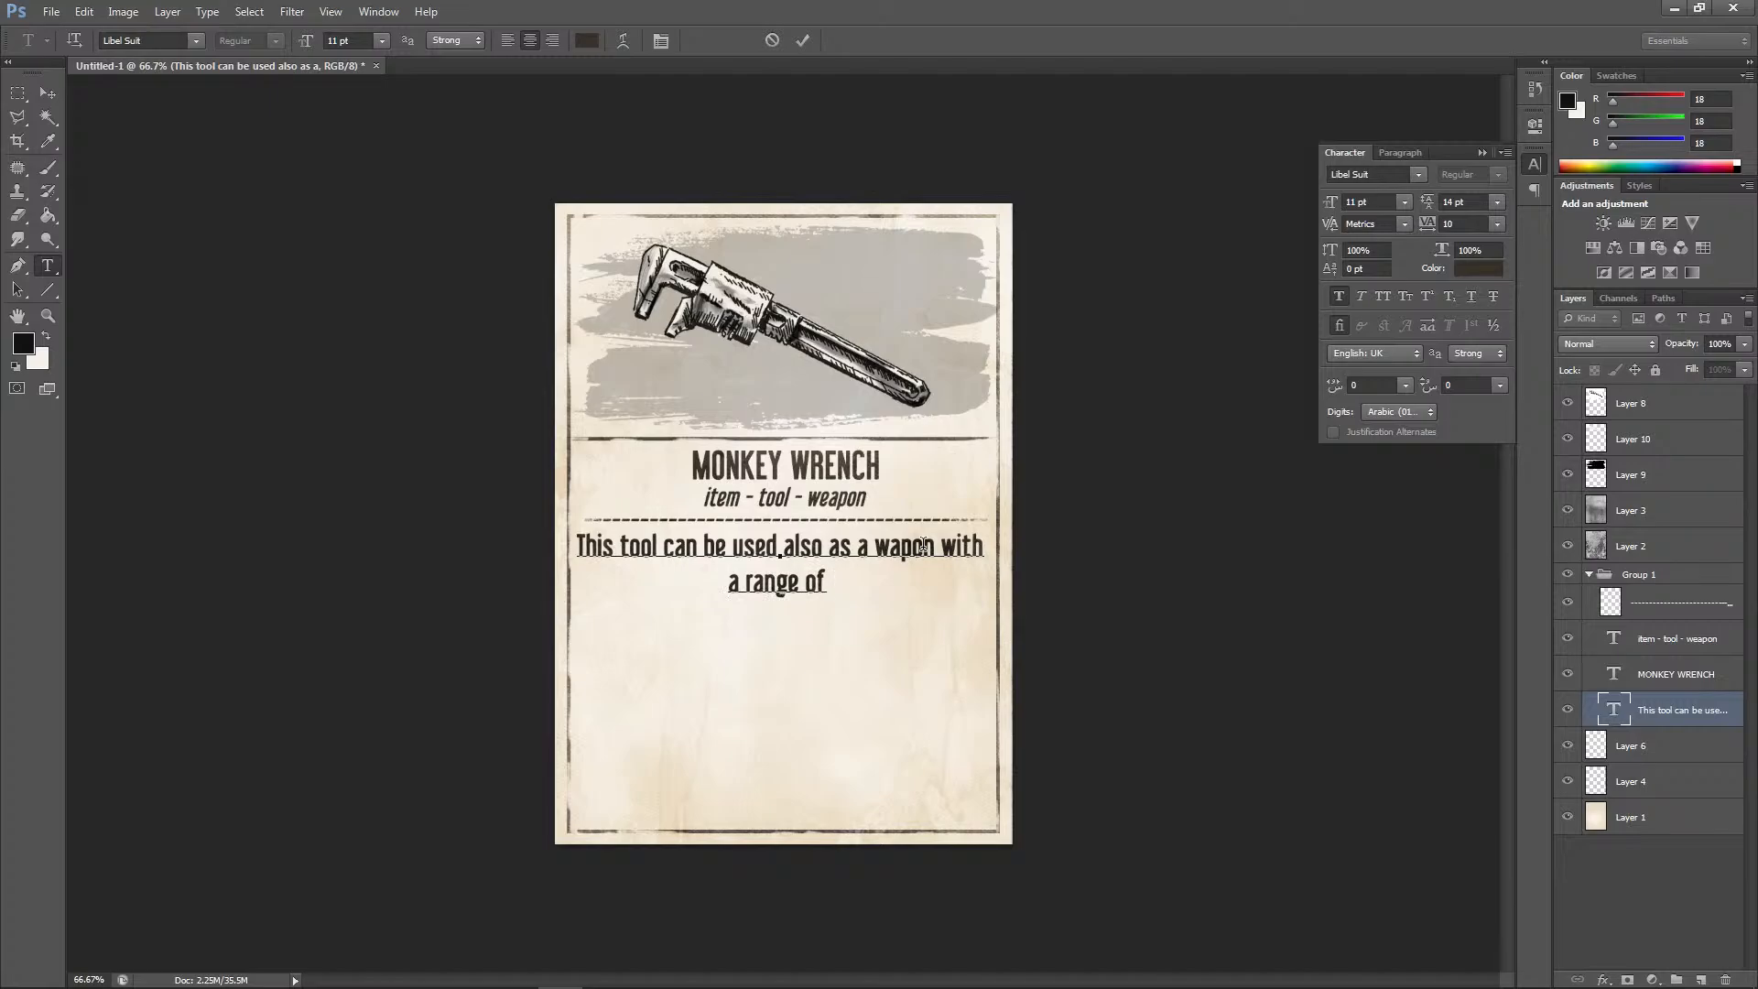
{"action": "type", "text": "one r"}
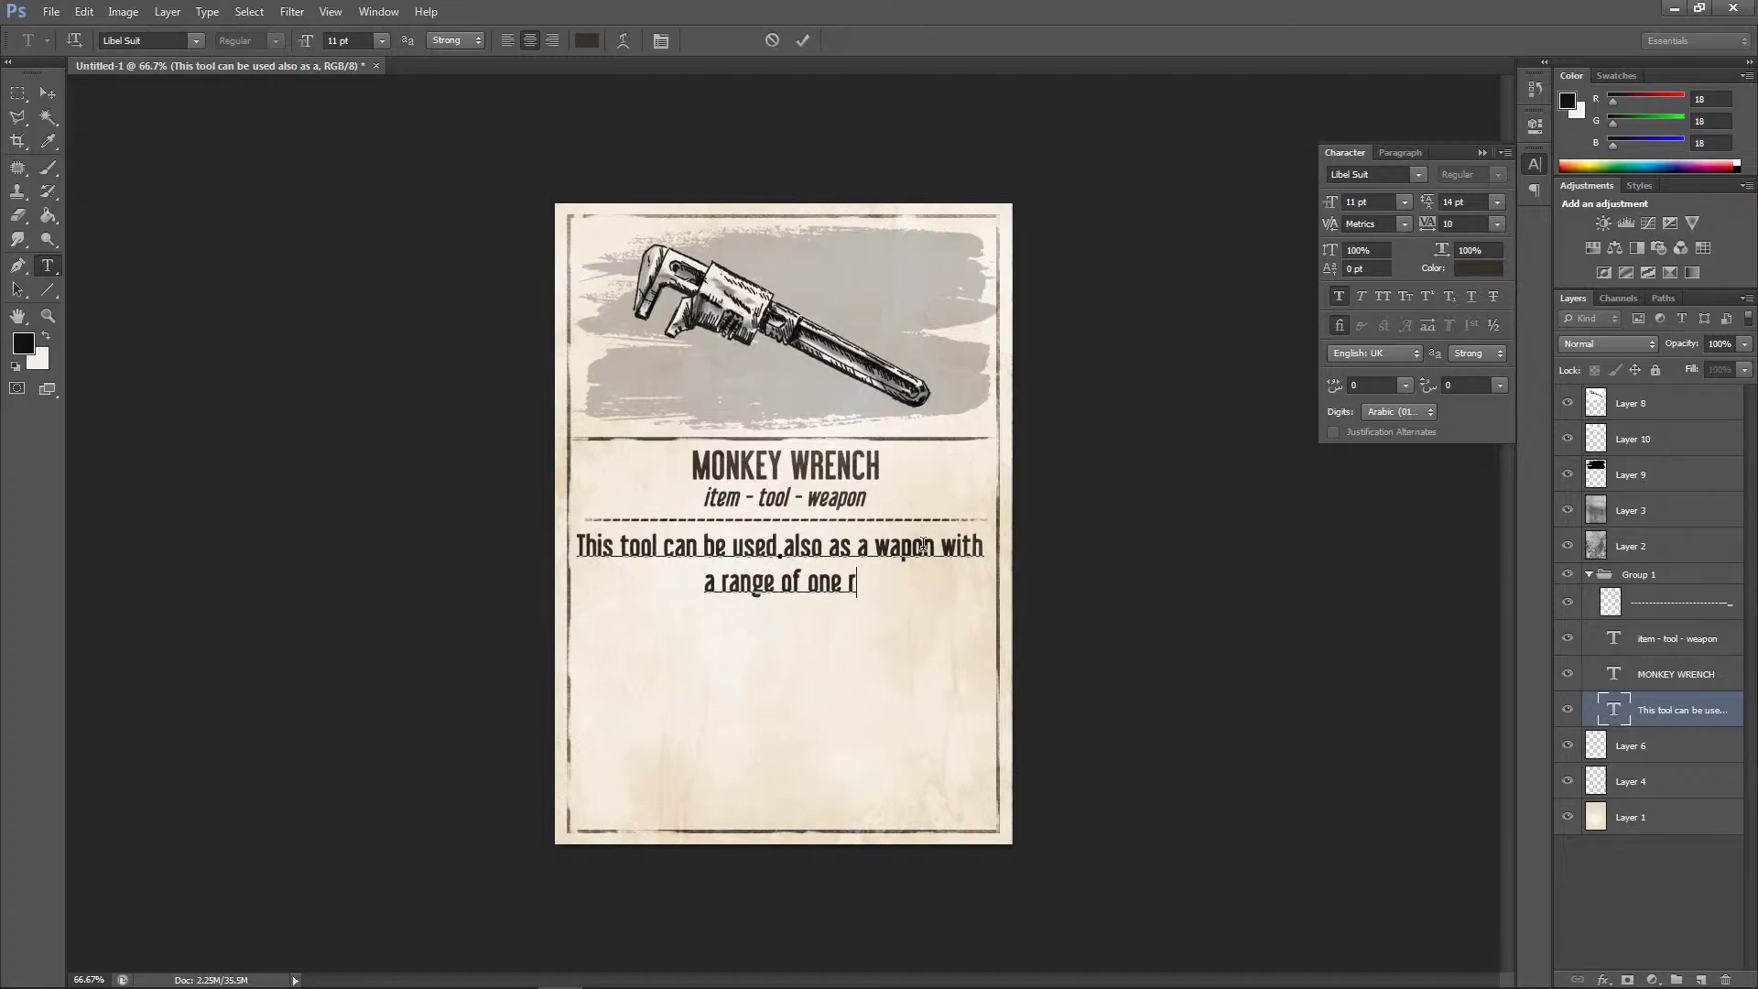
{"action": "type", "text": "oom. T"}
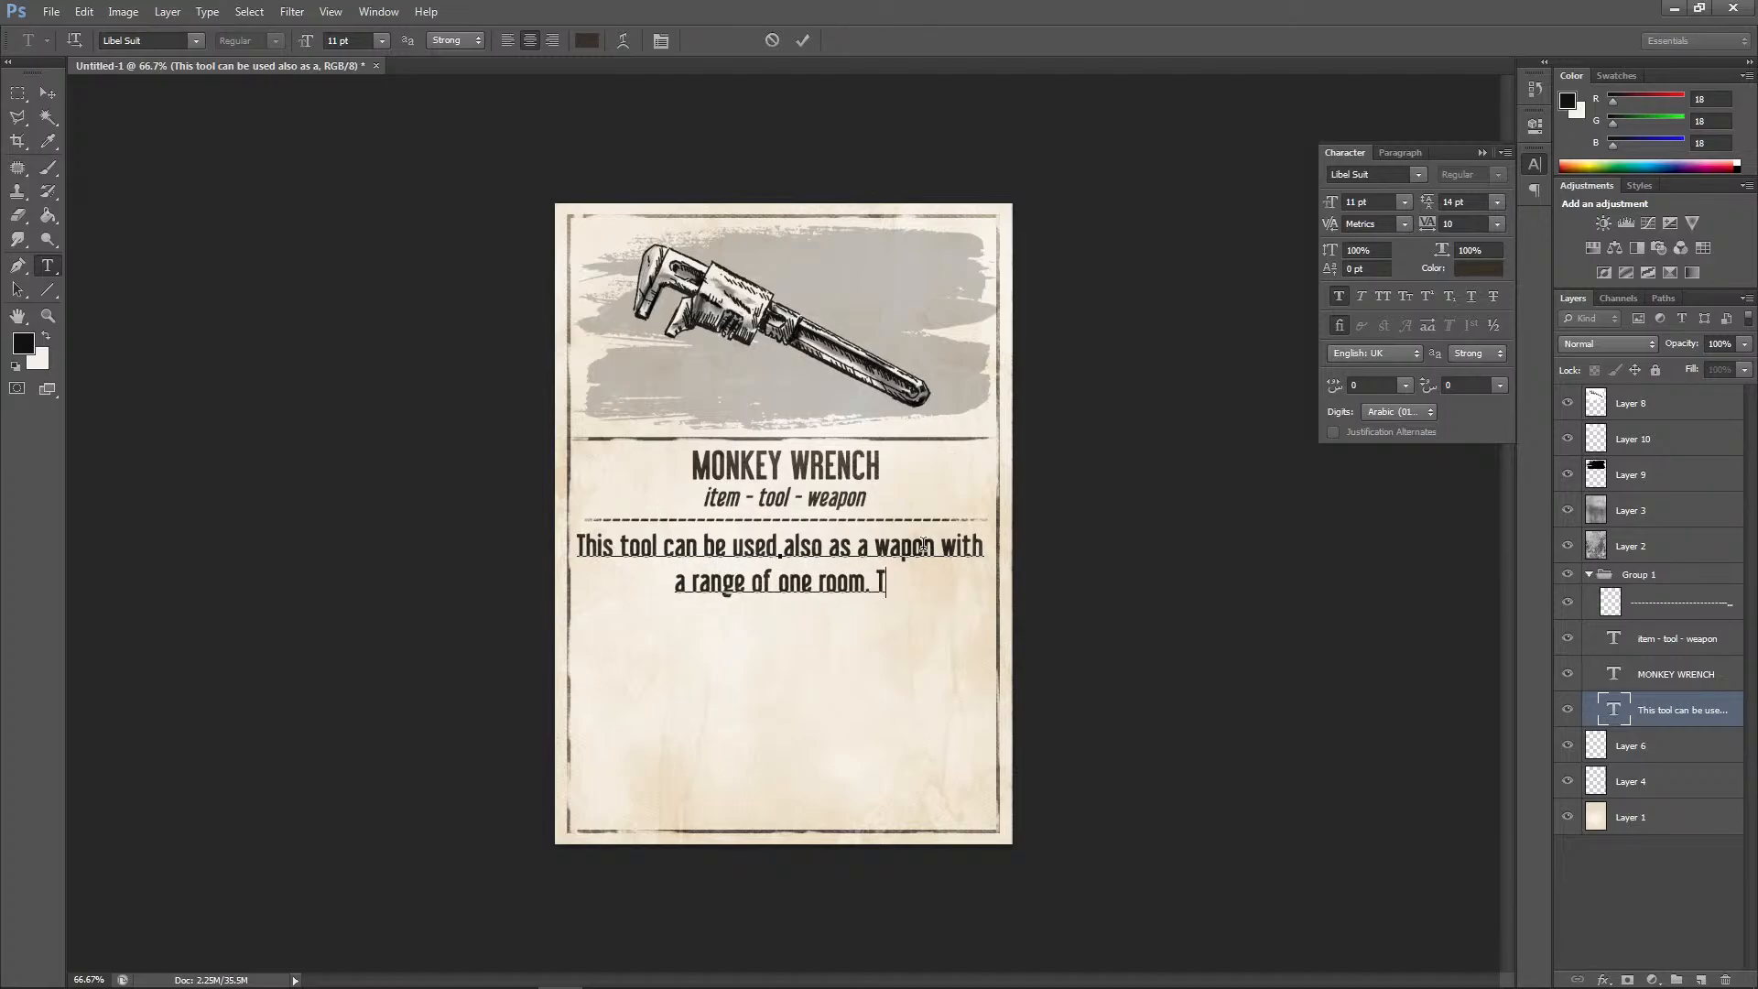
{"action": "type", "text": "o Hit:"}
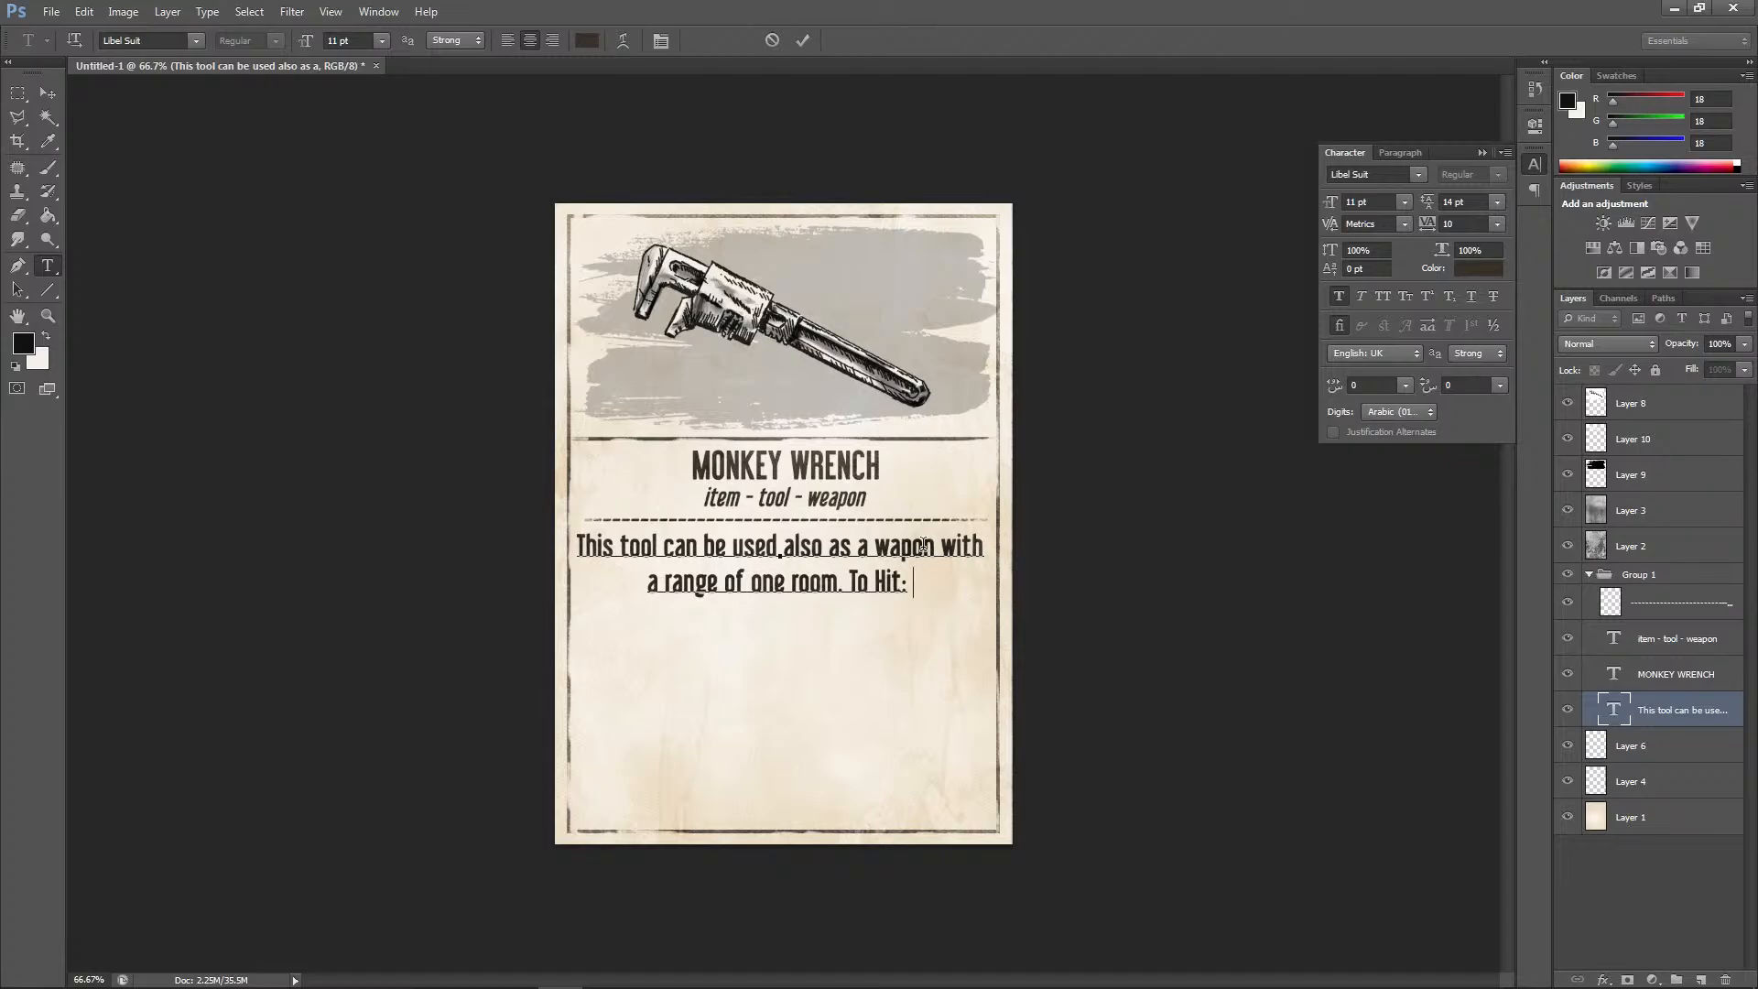
{"action": "type", "text": "6+"}
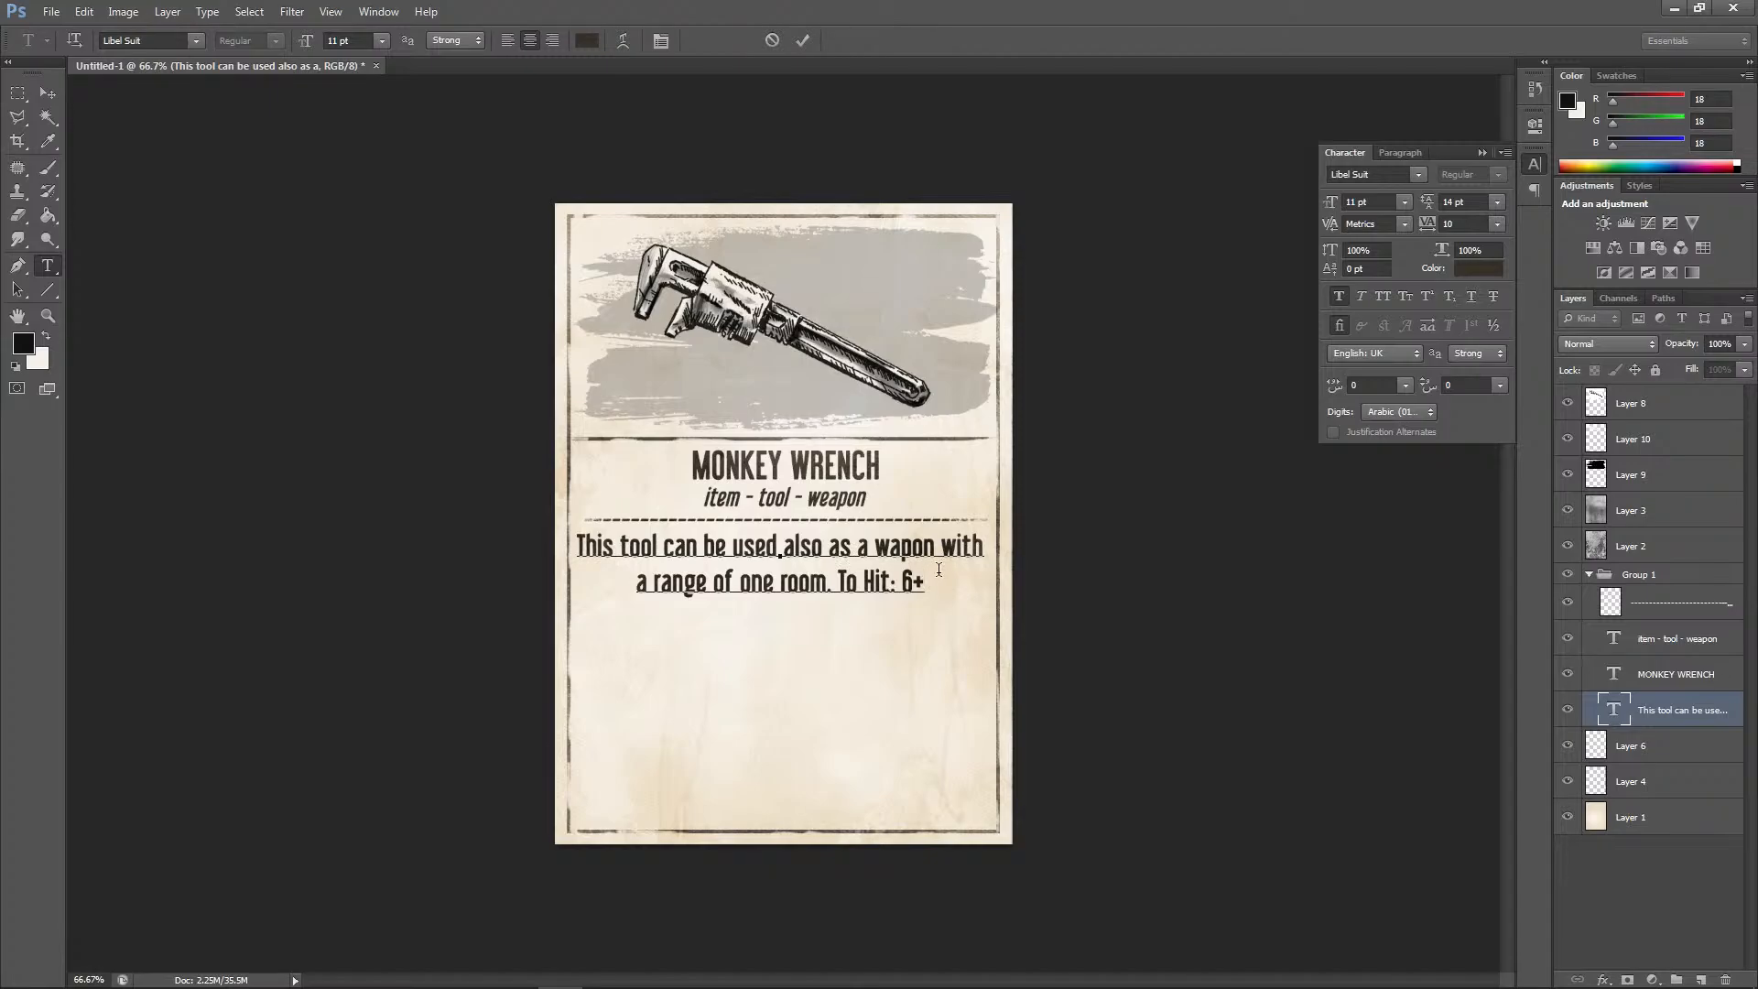
{"action": "type", "text": ","}
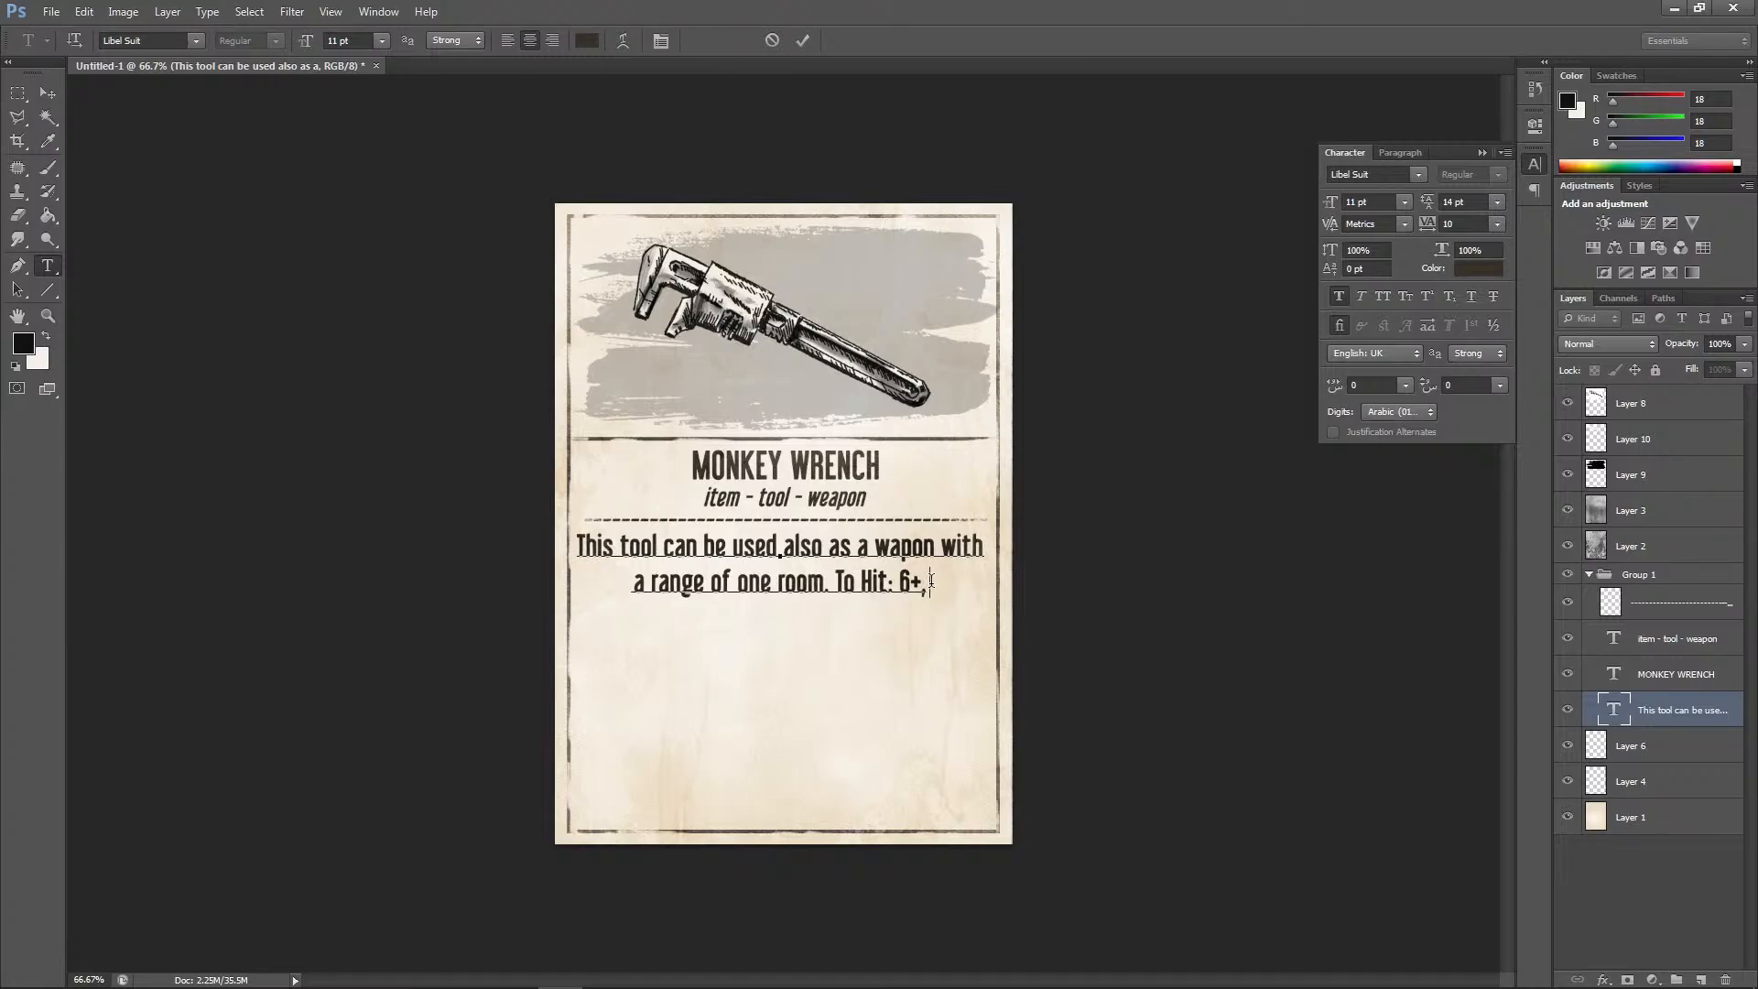
Complete the description's first paragraph with "but you have up to three re-rolls." and commit the text
{"action": "type", "text": " but you"}
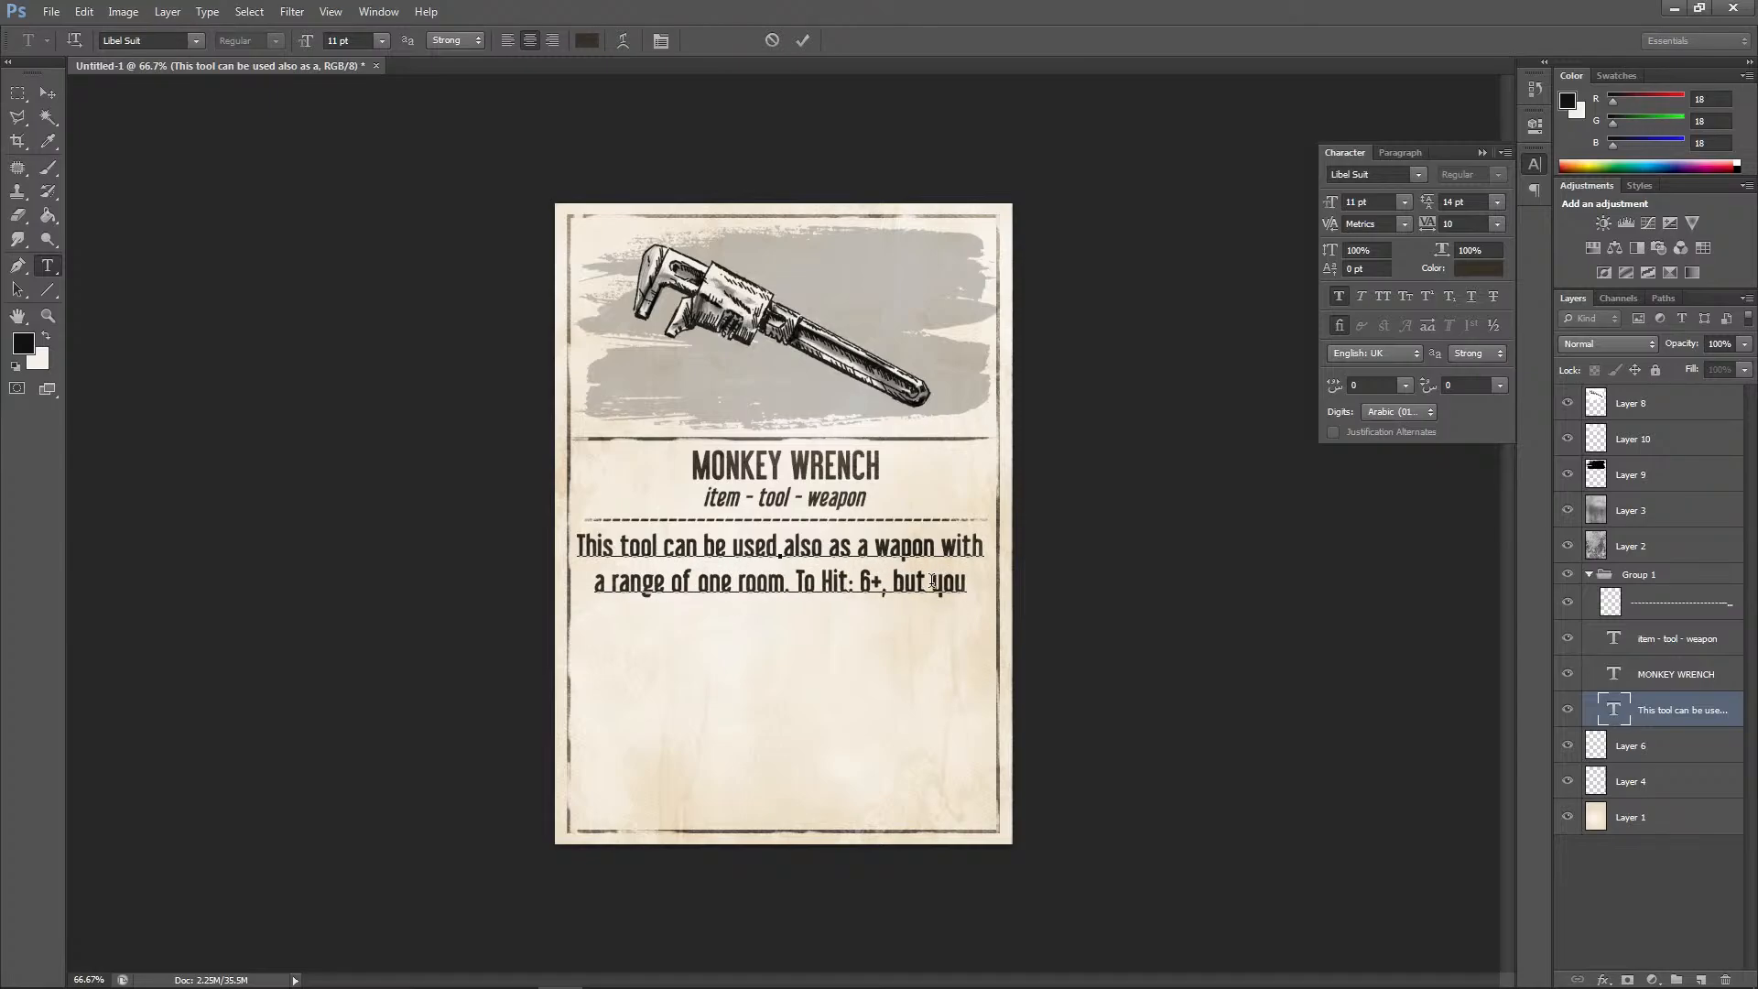
{"action": "type", "text": " have up"}
{"action": "key", "text": "BackSpace"}
{"action": "key", "text": "BackSpace"}
{"action": "type", "text": "up to three"}
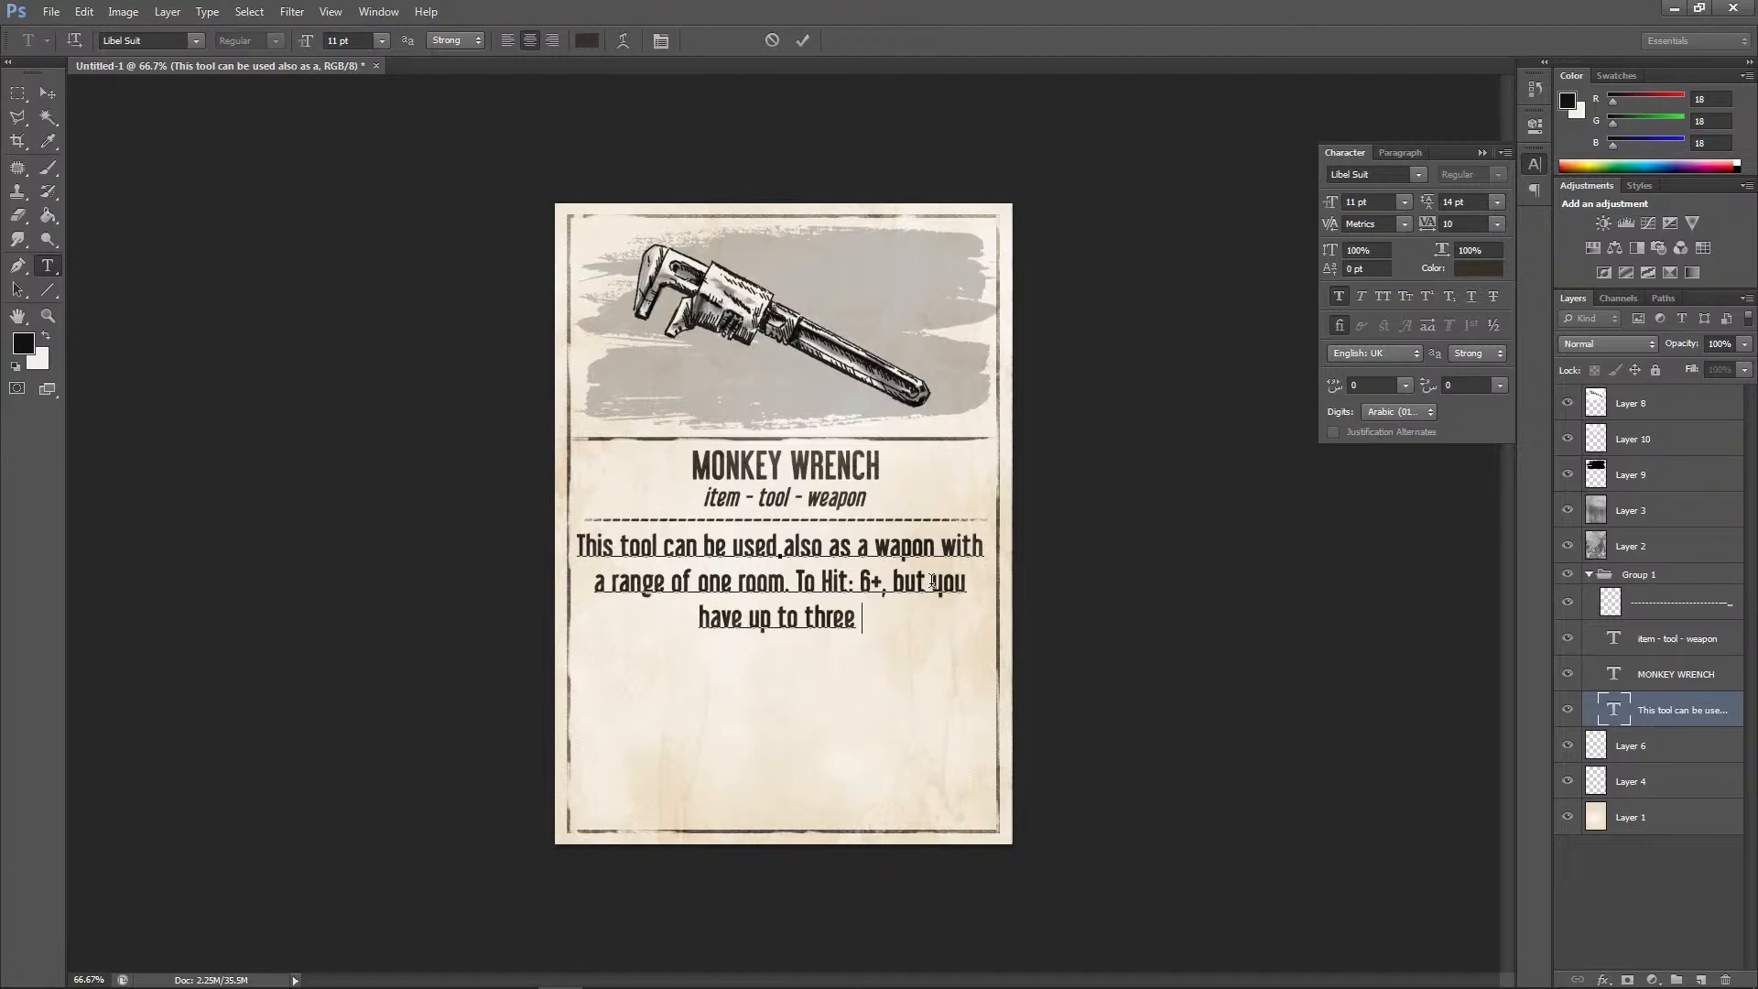
{"action": "type", "text": " re-rolls."}
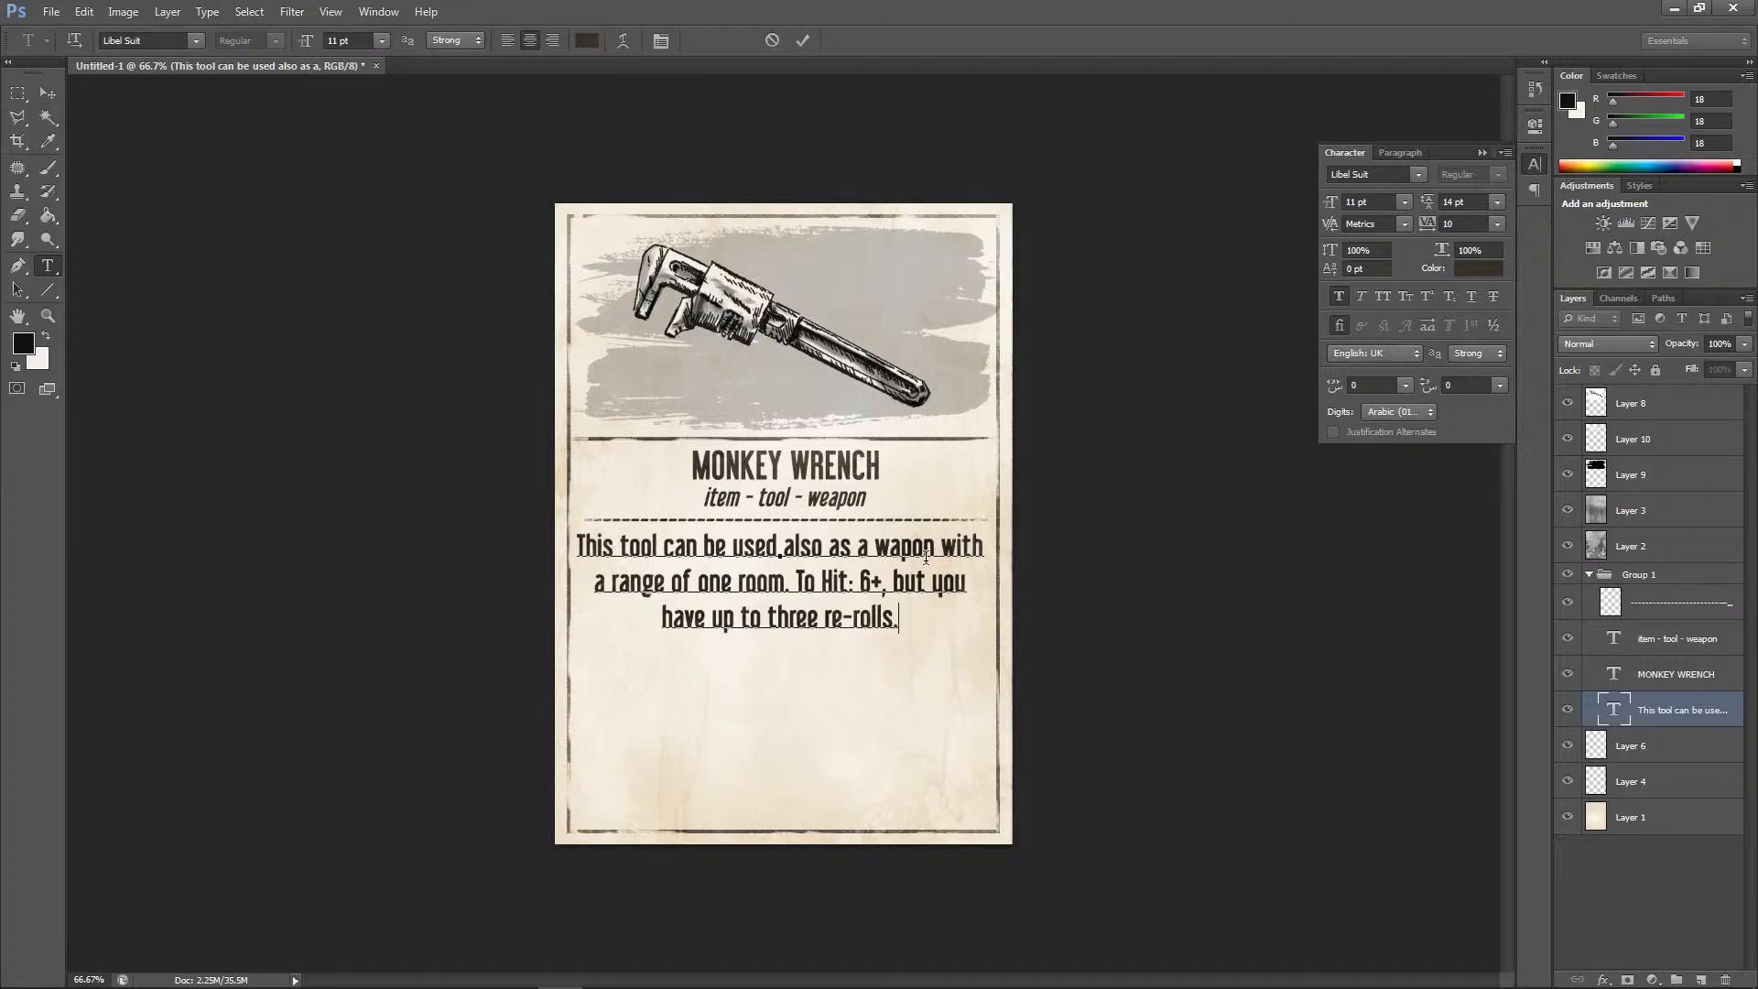
{"action": "left_click", "coordinate": [47, 92]}
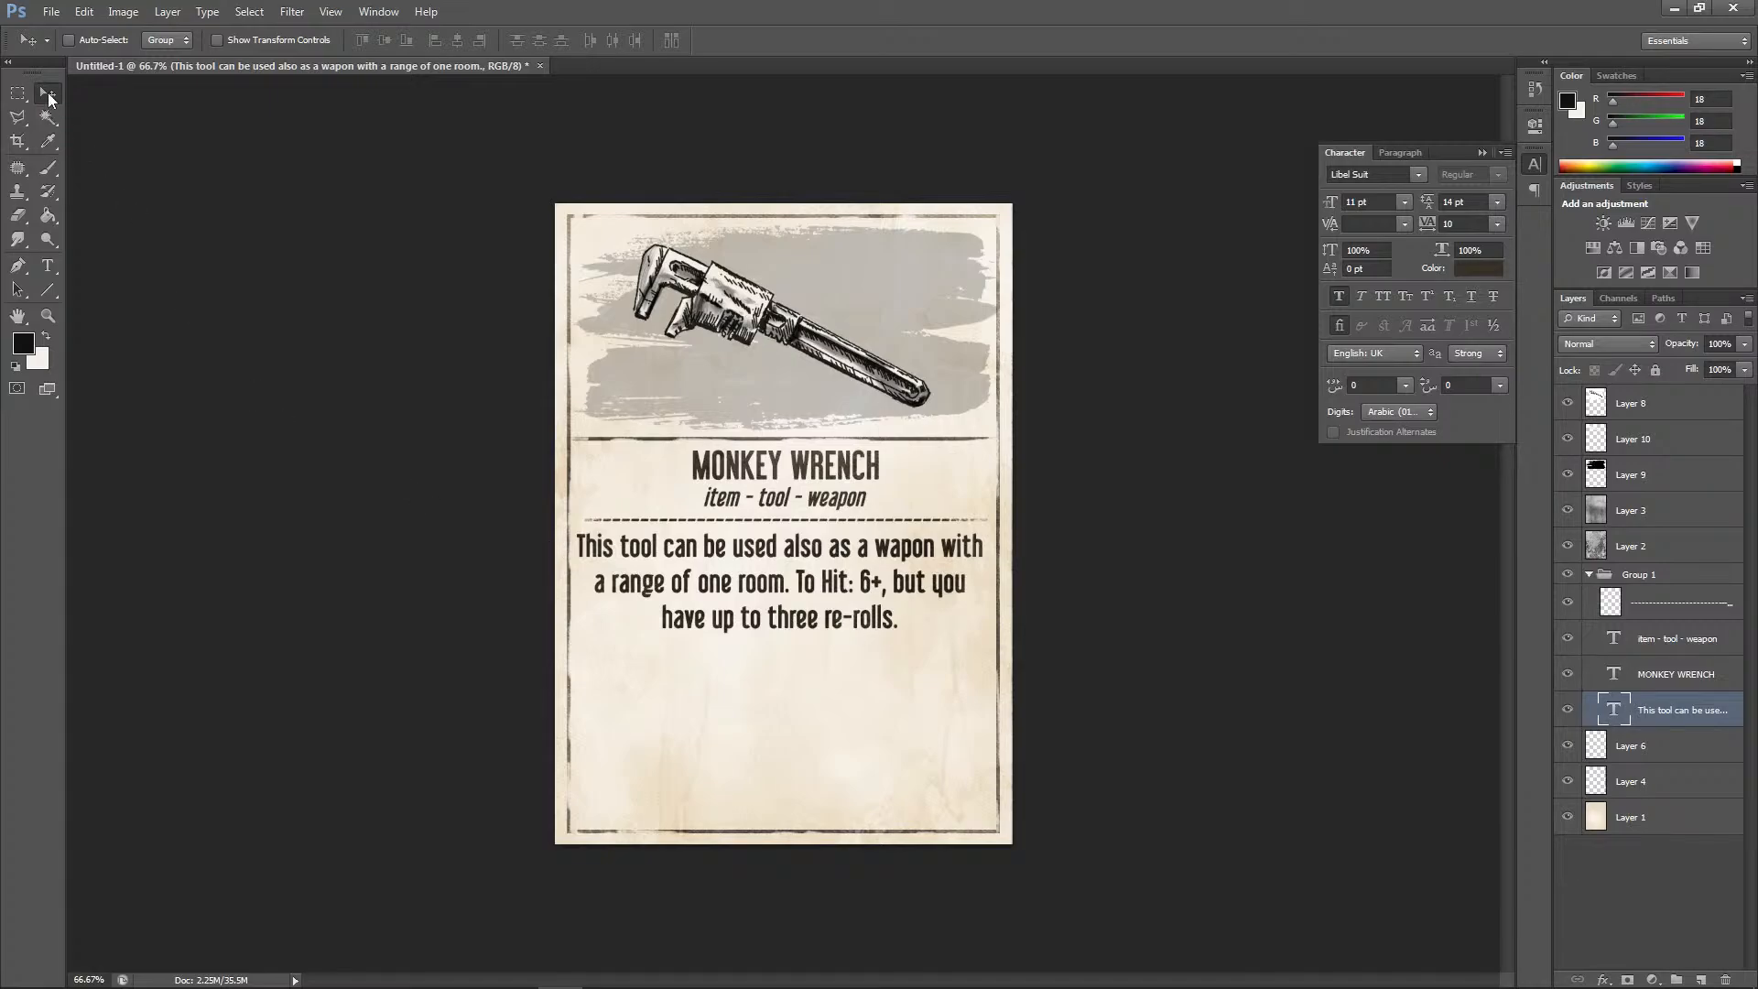
Start a new paragraph at the end of the description with "If you have this tool, any SKILL tests that"
{"action": "left_click", "coordinate": [52, 265]}
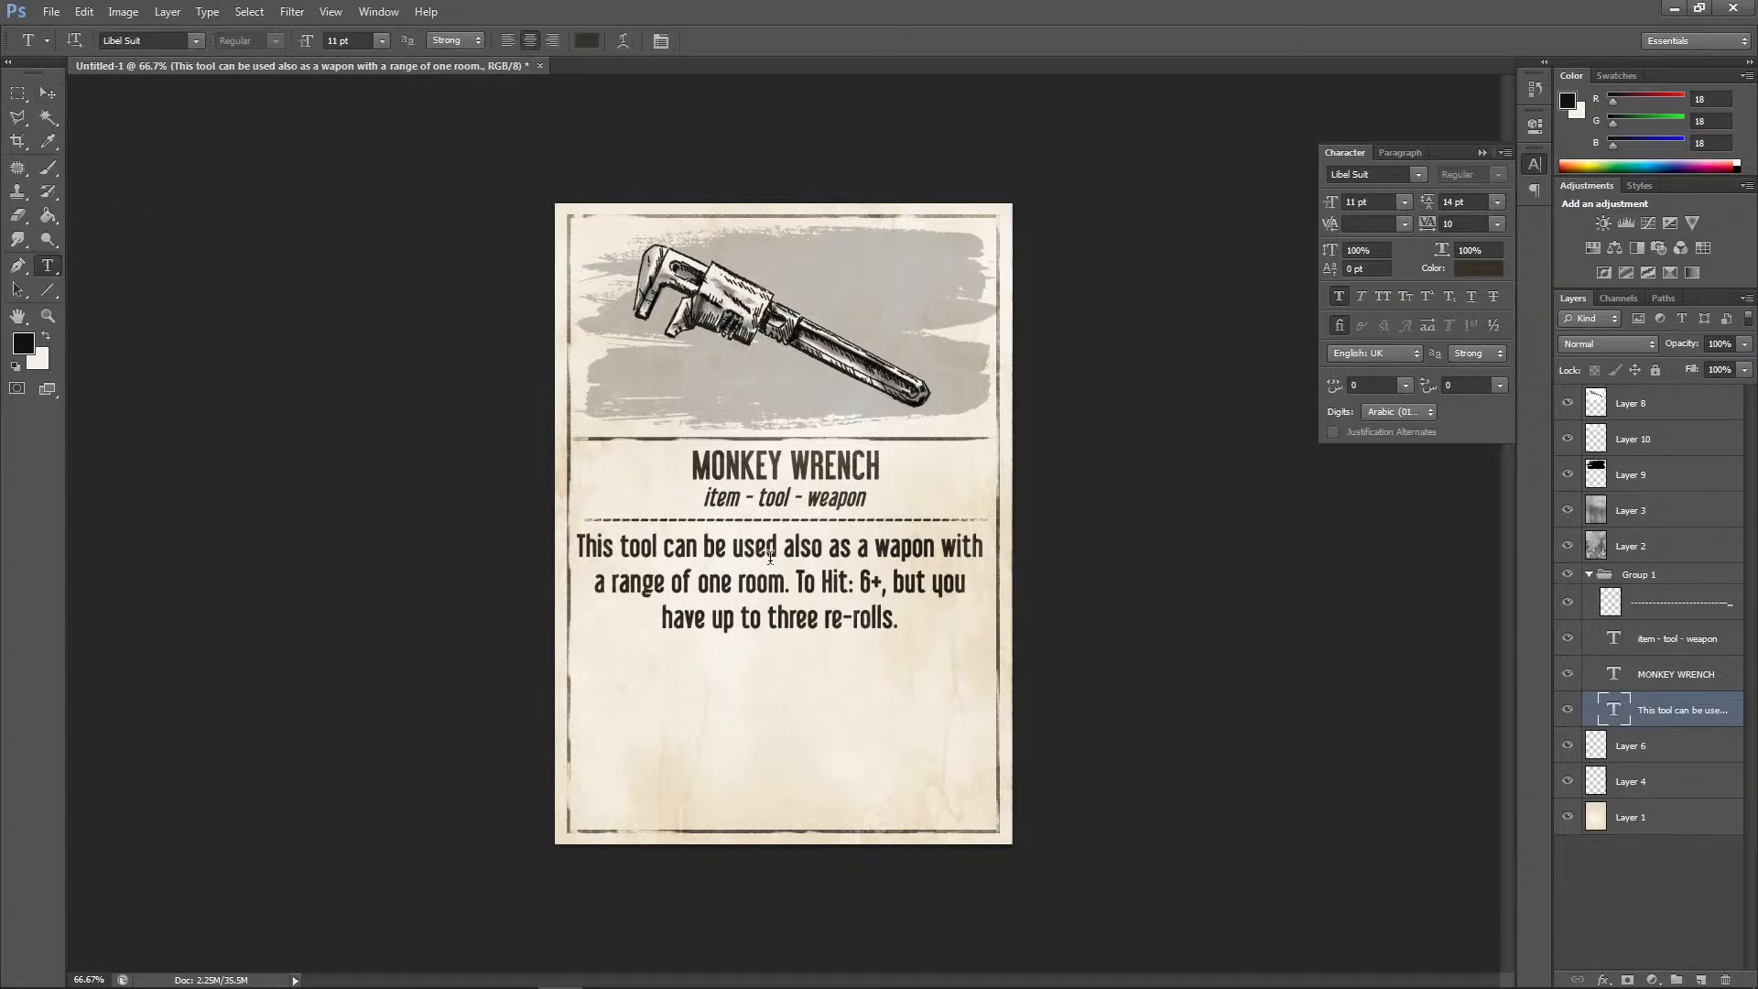
{"action": "left_click", "coordinate": [898, 617]}
{"action": "key", "text": "Return"}
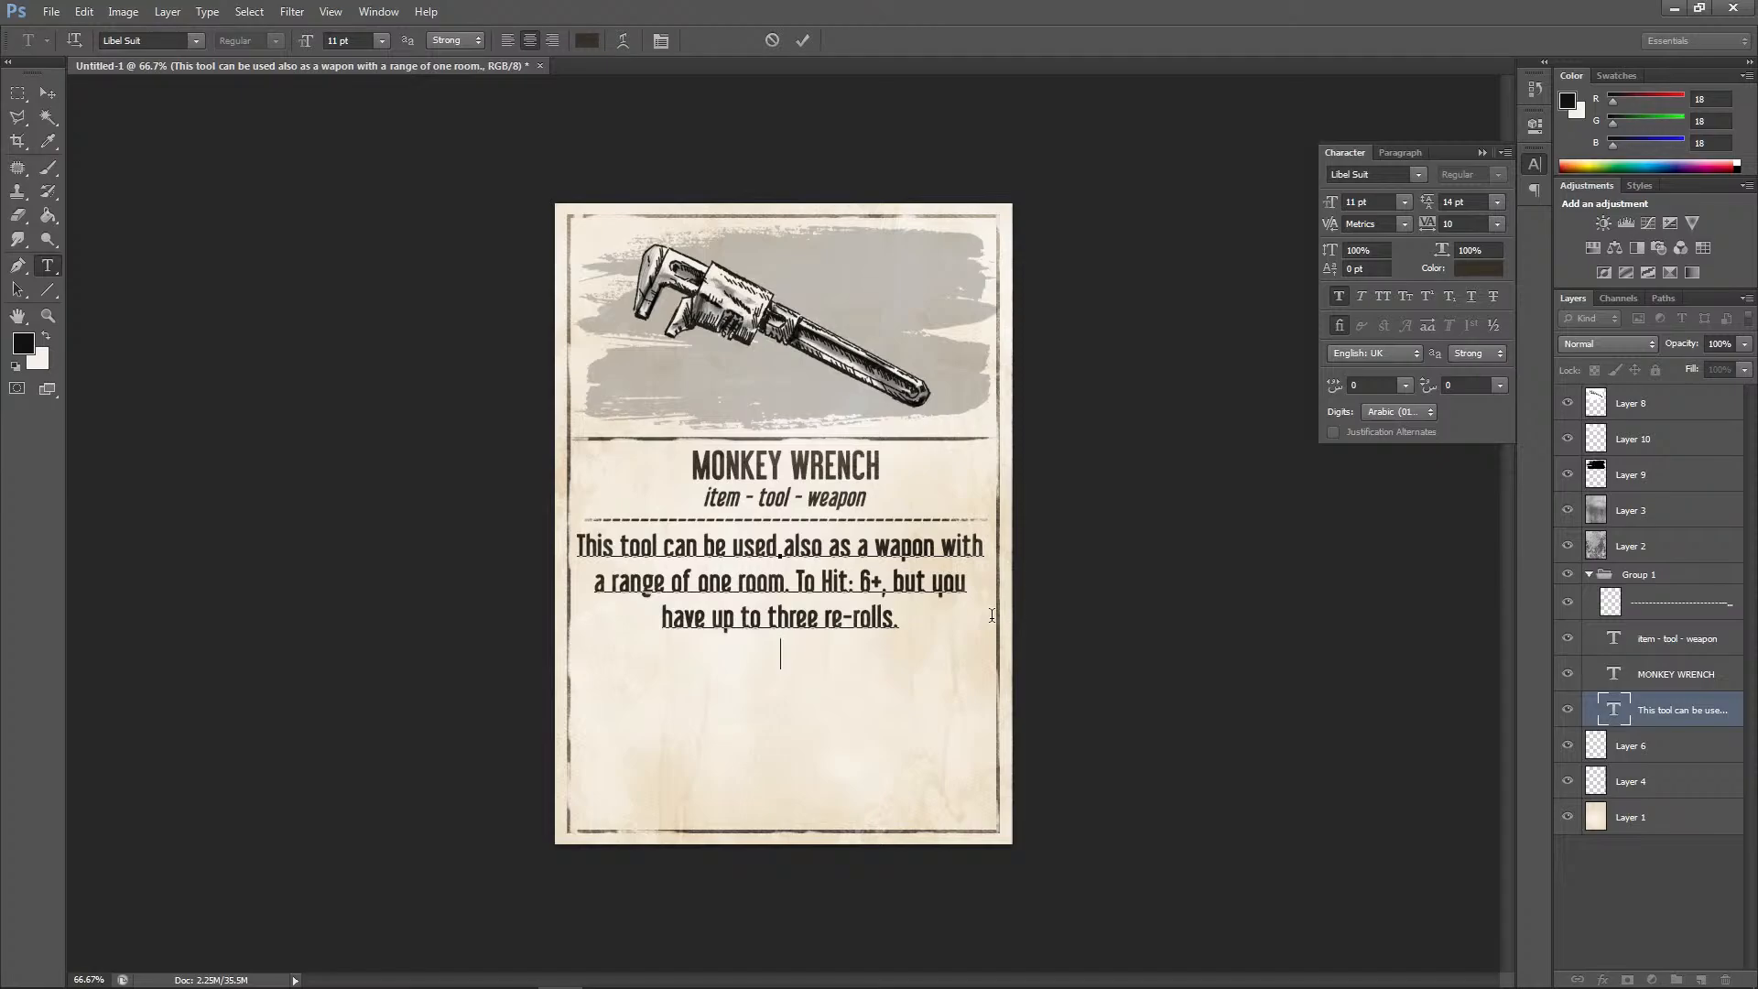
{"action": "type", "text": "If you have this it"}
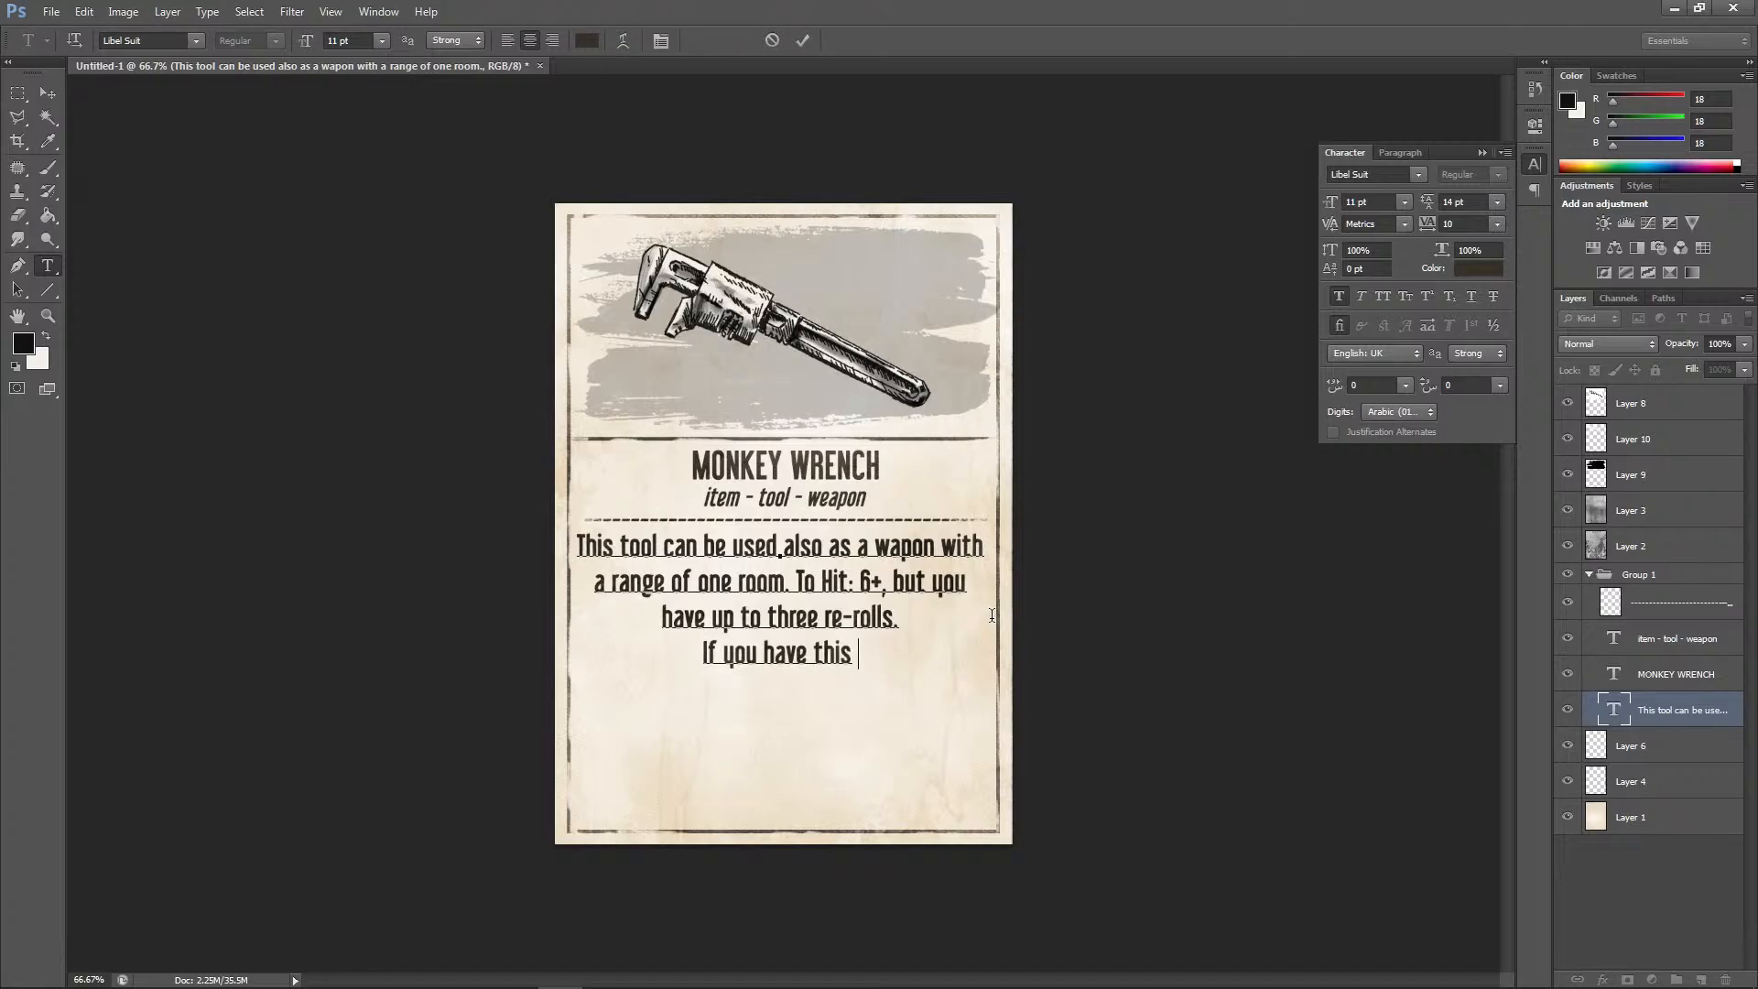
{"action": "key", "text": "BackSpace"}
{"action": "type", "text": "eam"}
{"action": "key", "text": "BackSpace"}
{"action": "key", "text": "BackSpace"}
{"action": "key", "text": "BackSpace"}
{"action": "key", "text": "BackSpace"}
{"action": "key", "text": "BackSpace"}
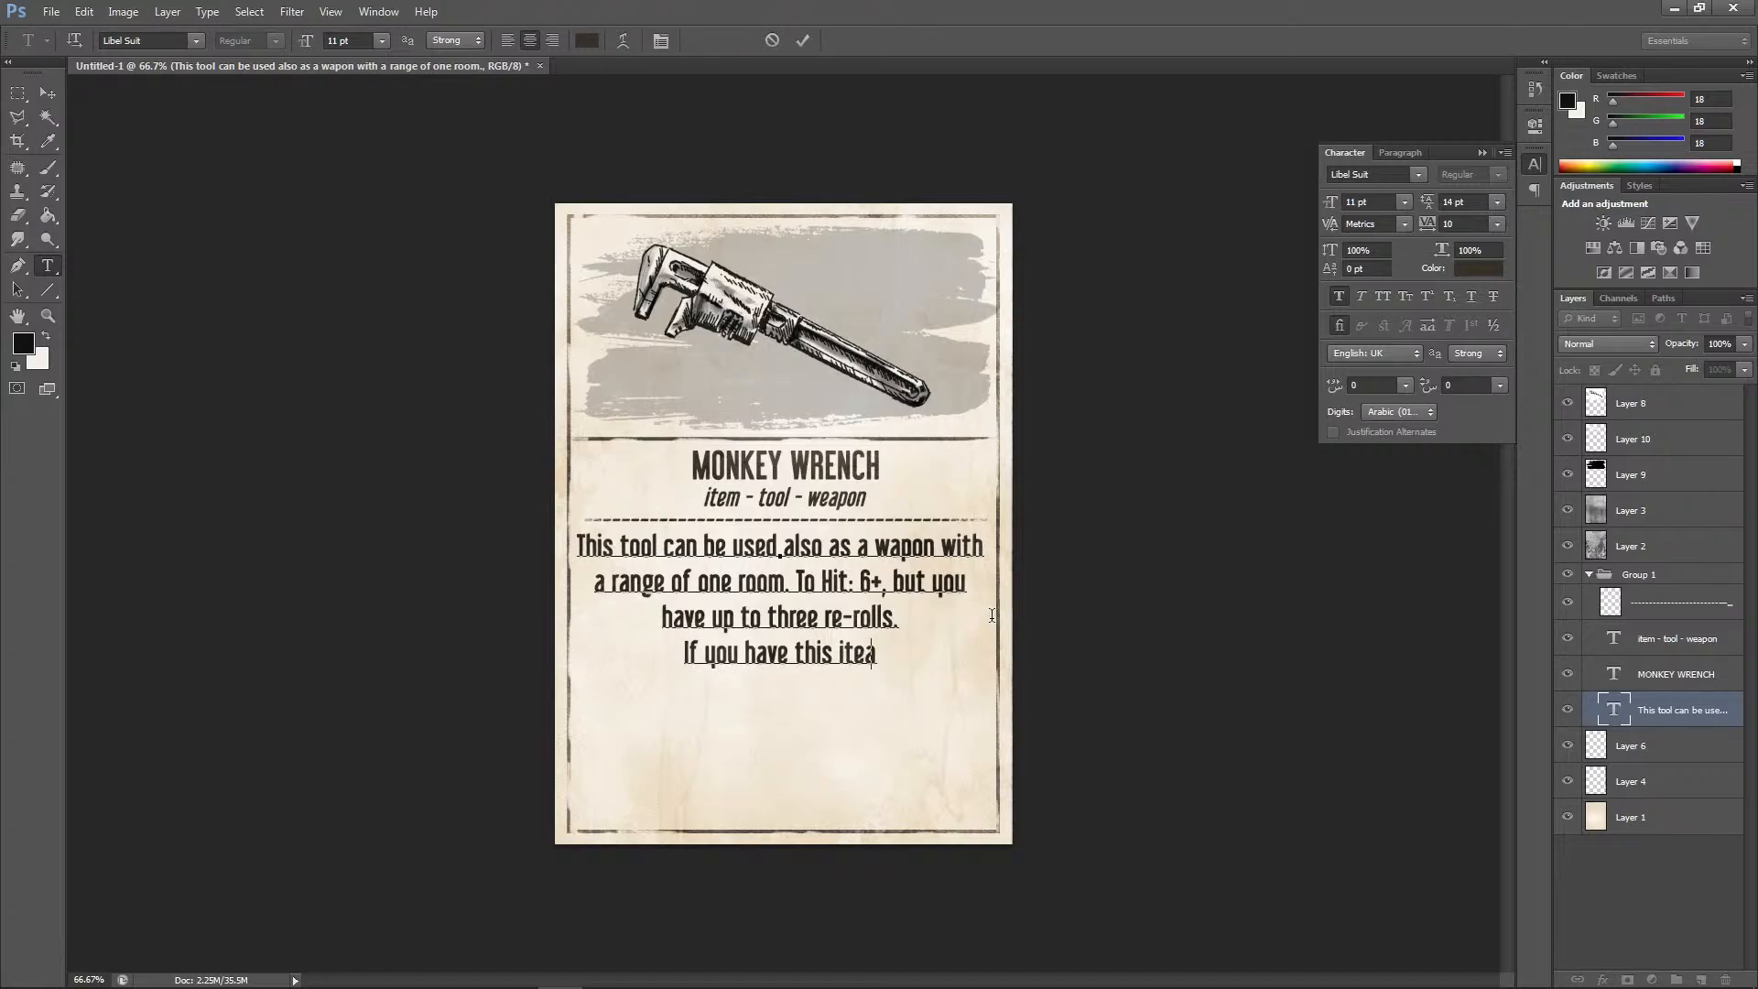
{"action": "type", "text": "tool"}
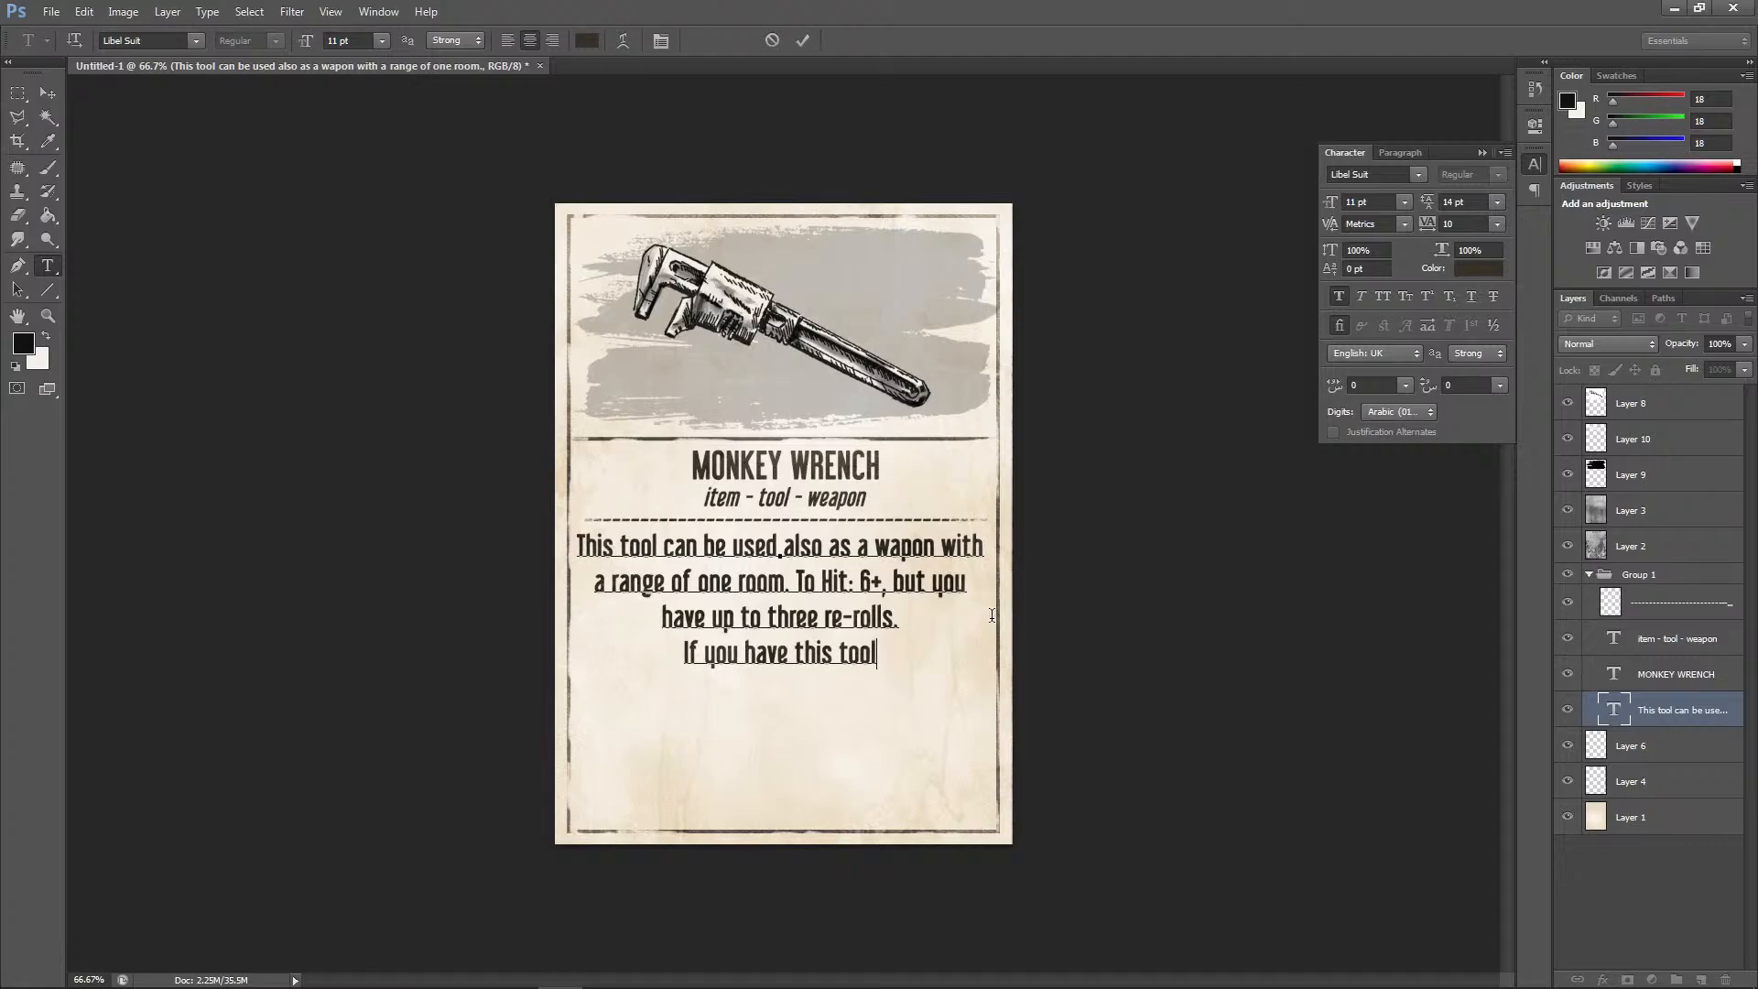
{"action": "type", "text": ", a"}
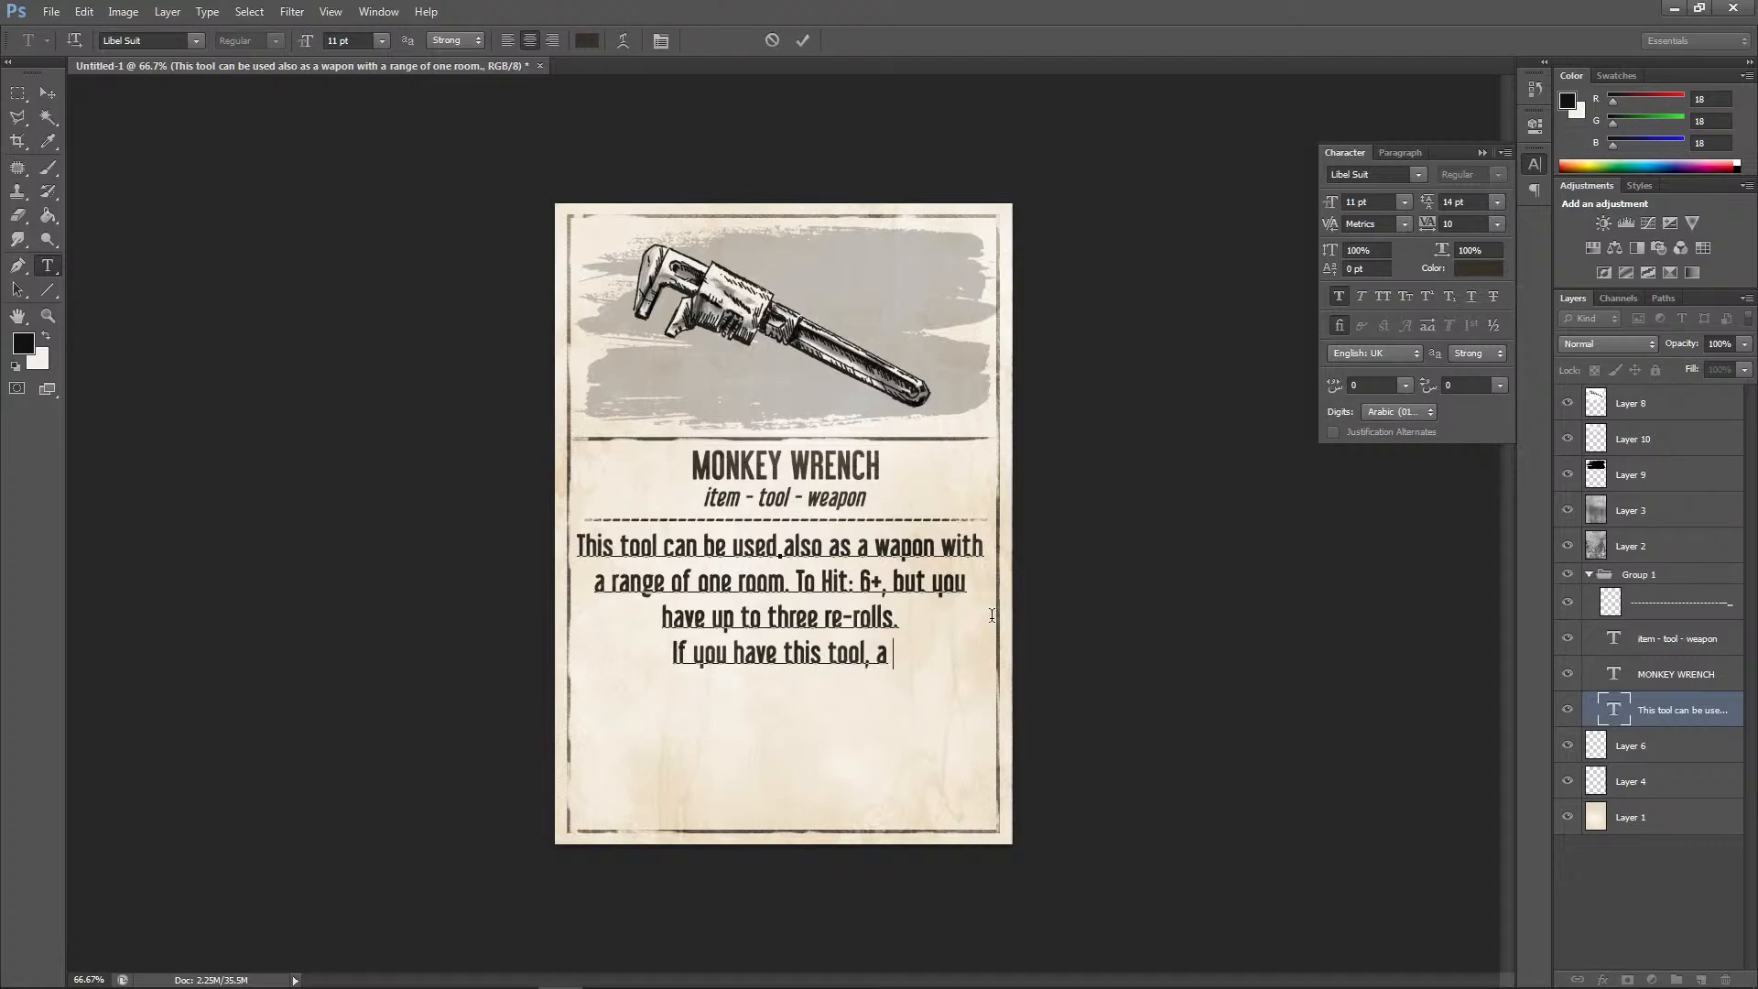
{"action": "type", "text": "ny SKILL"}
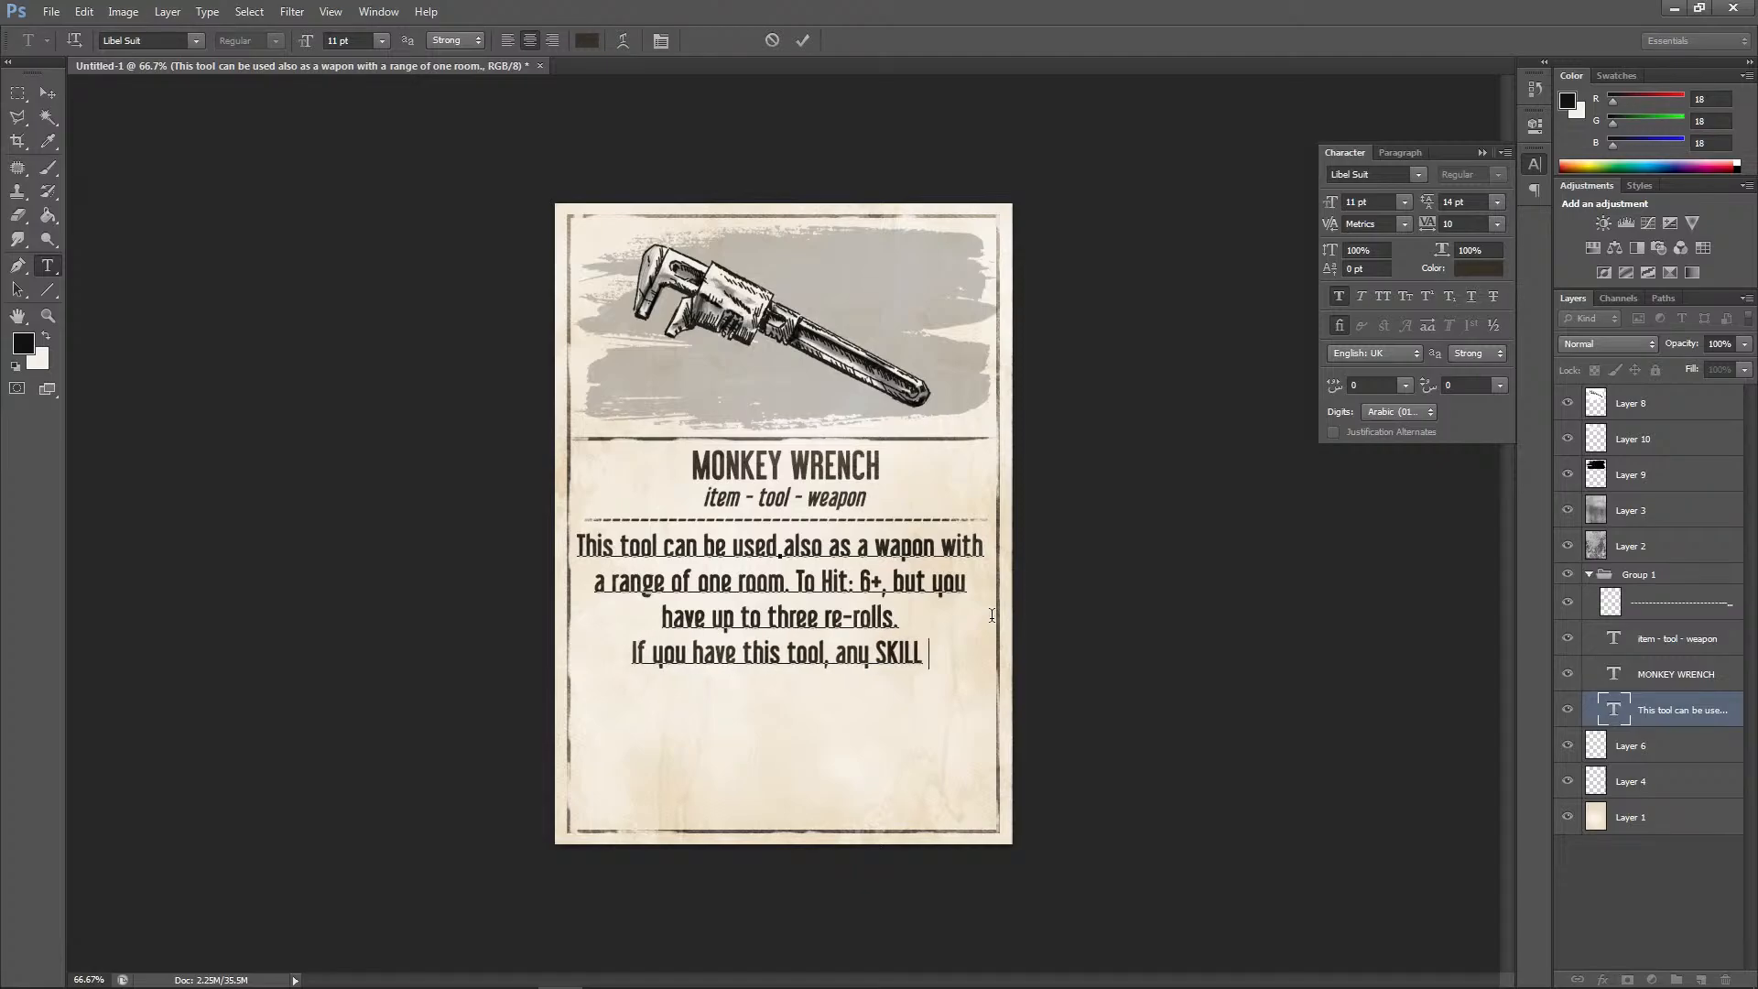
{"action": "type", "text": " tests that"}
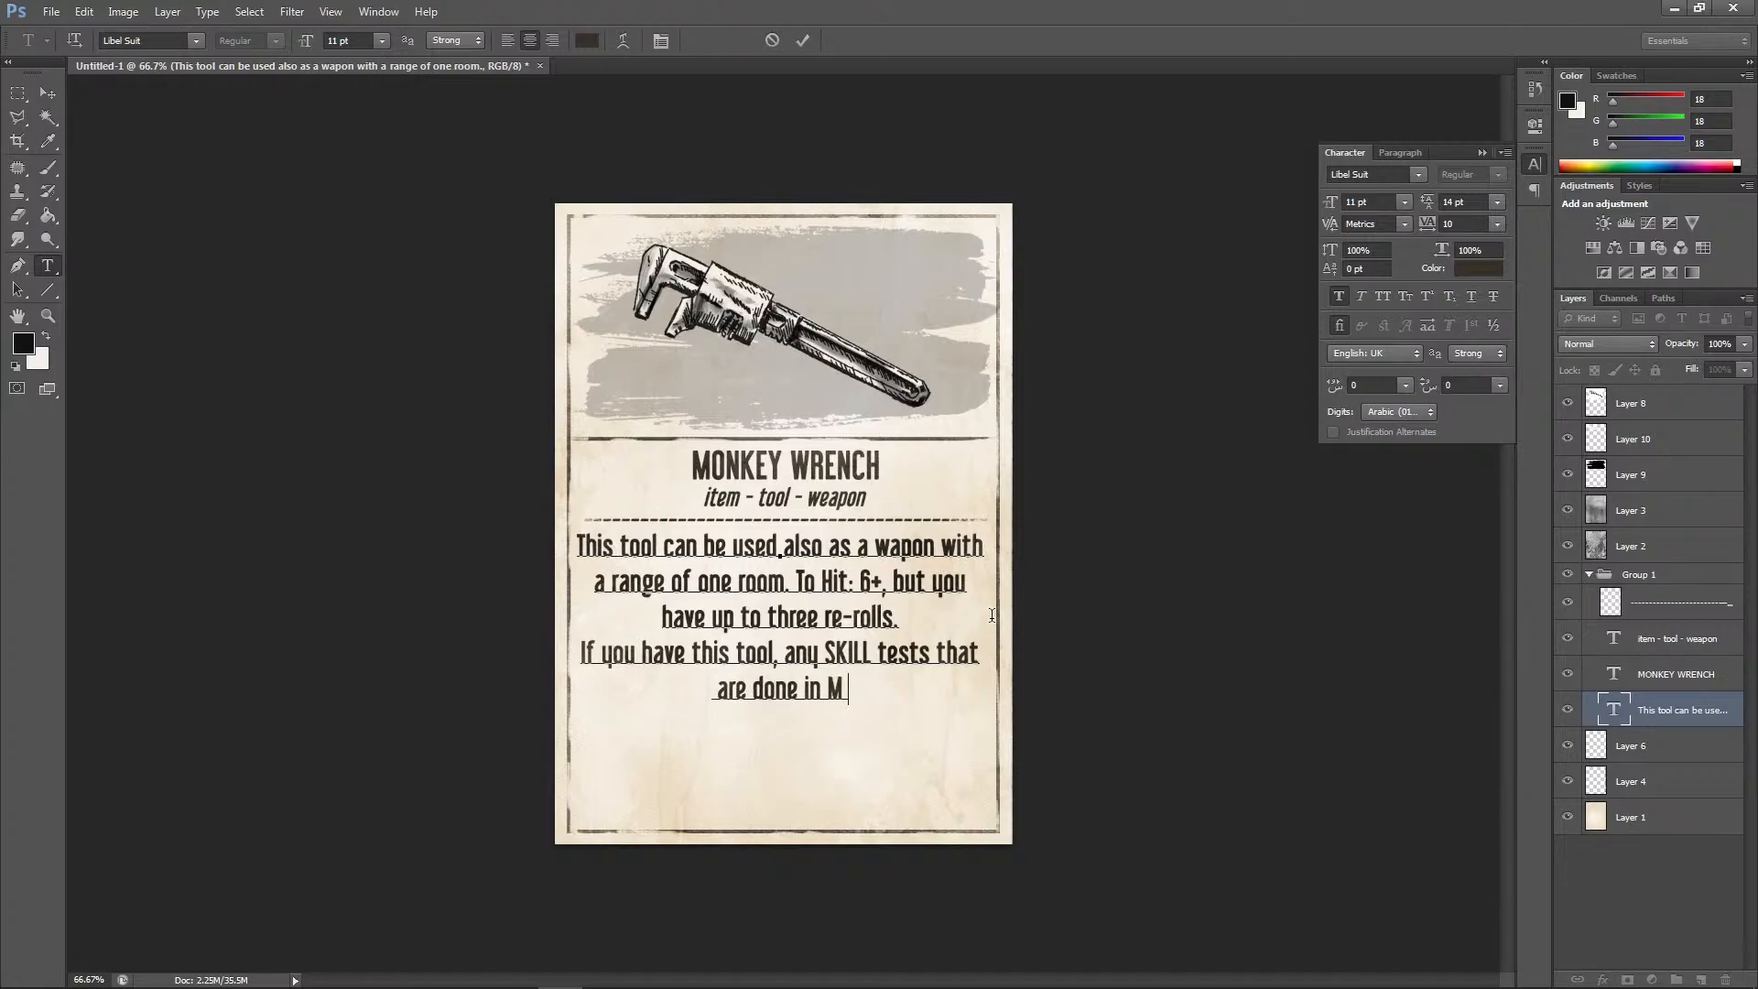
Continue the second paragraph with "are done in MACHINE SHOP, ENGINE ROOM" followed by a line break
{"action": "type", "text": "are done in MACHINE S"}
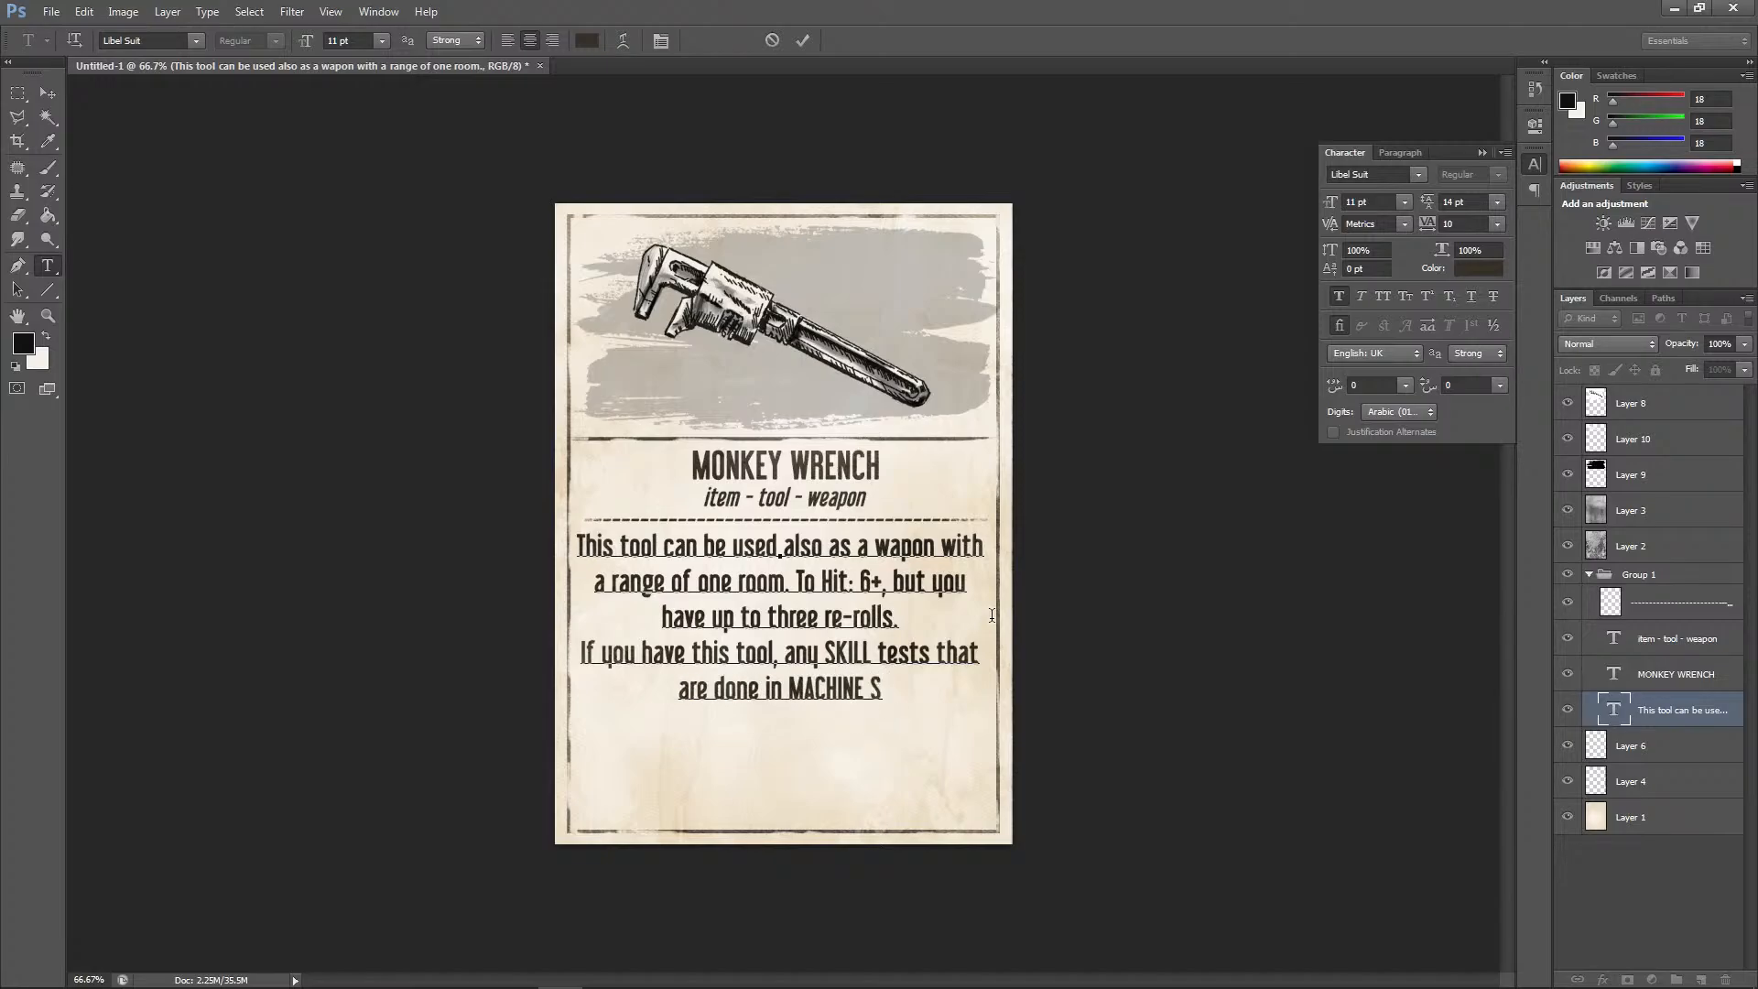
{"action": "type", "text": "HOP, "}
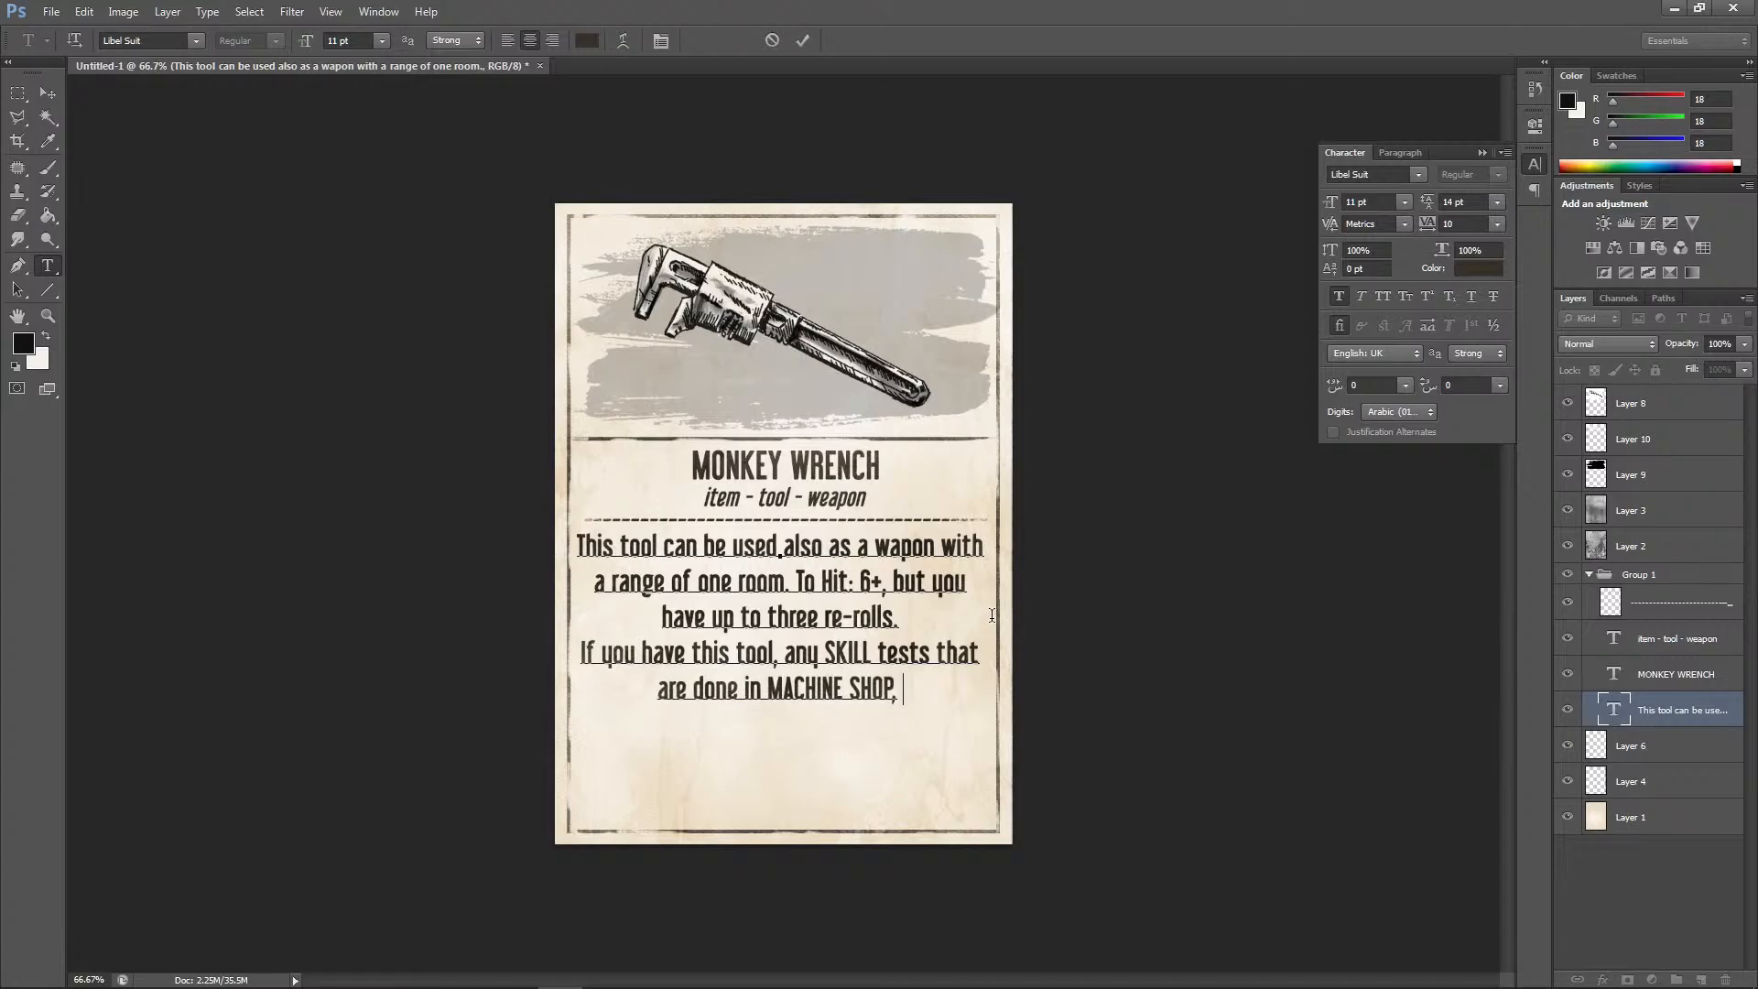
{"action": "type", "text": "ENGINE ROOm"}
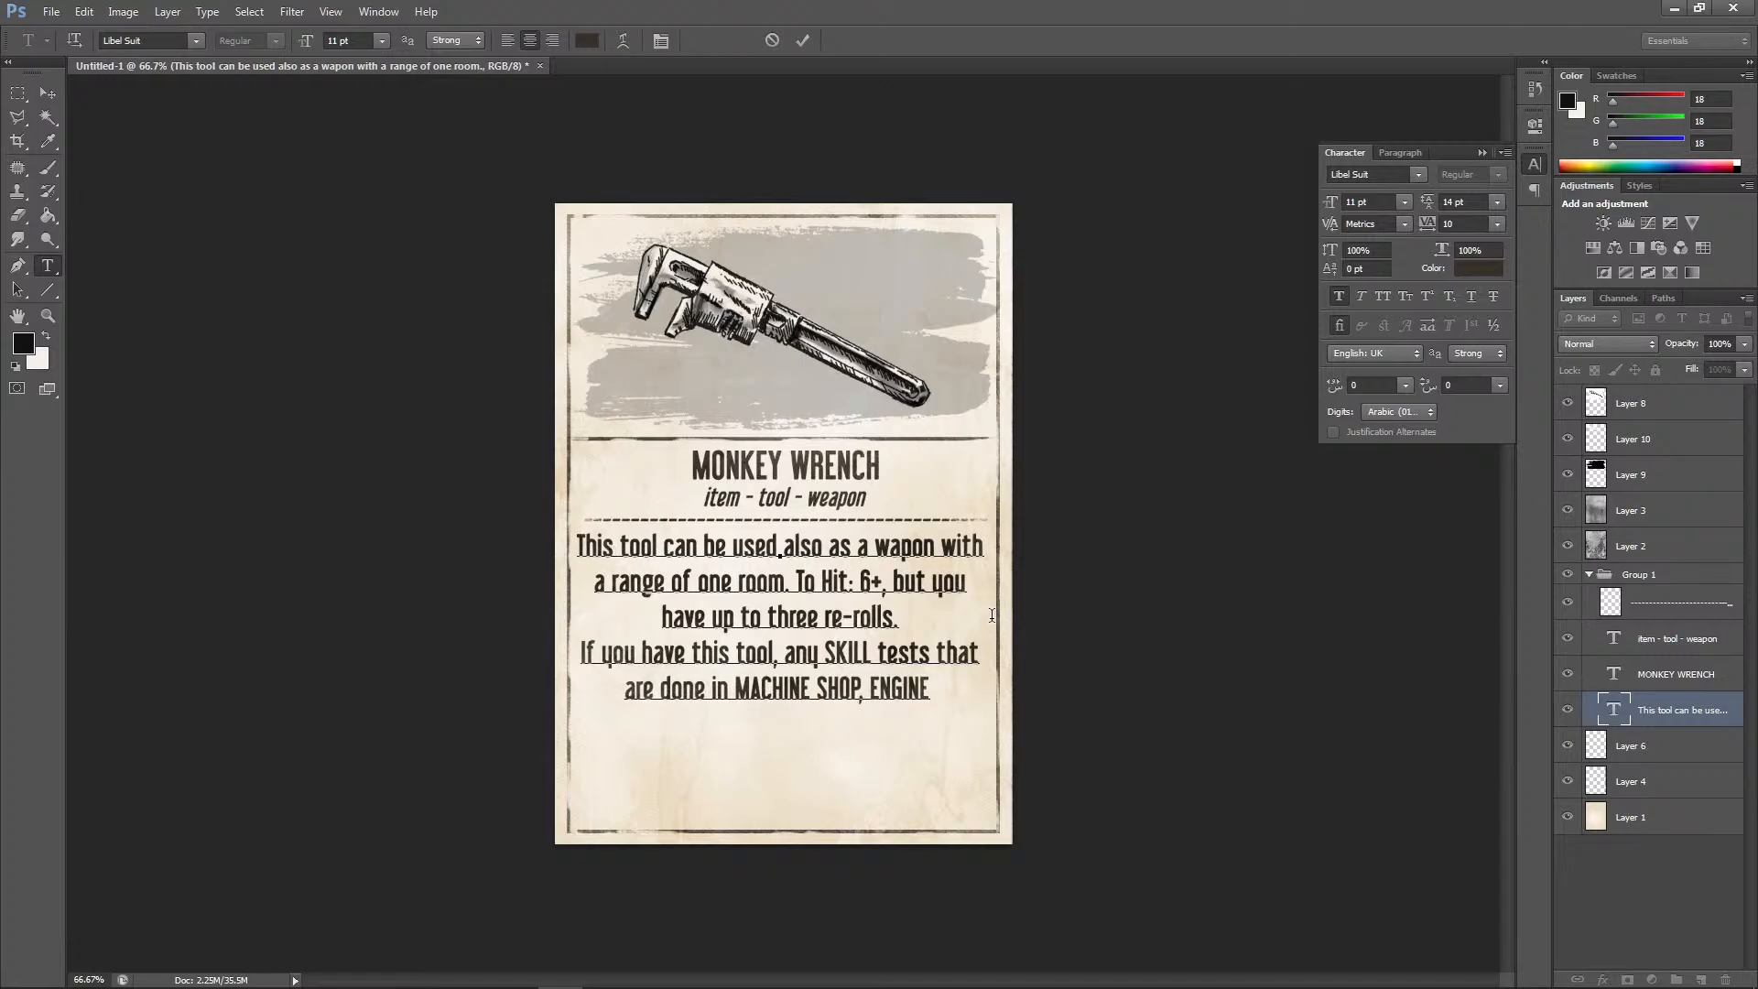
{"action": "type", "text": "M"}
{"action": "key", "text": "Return"}
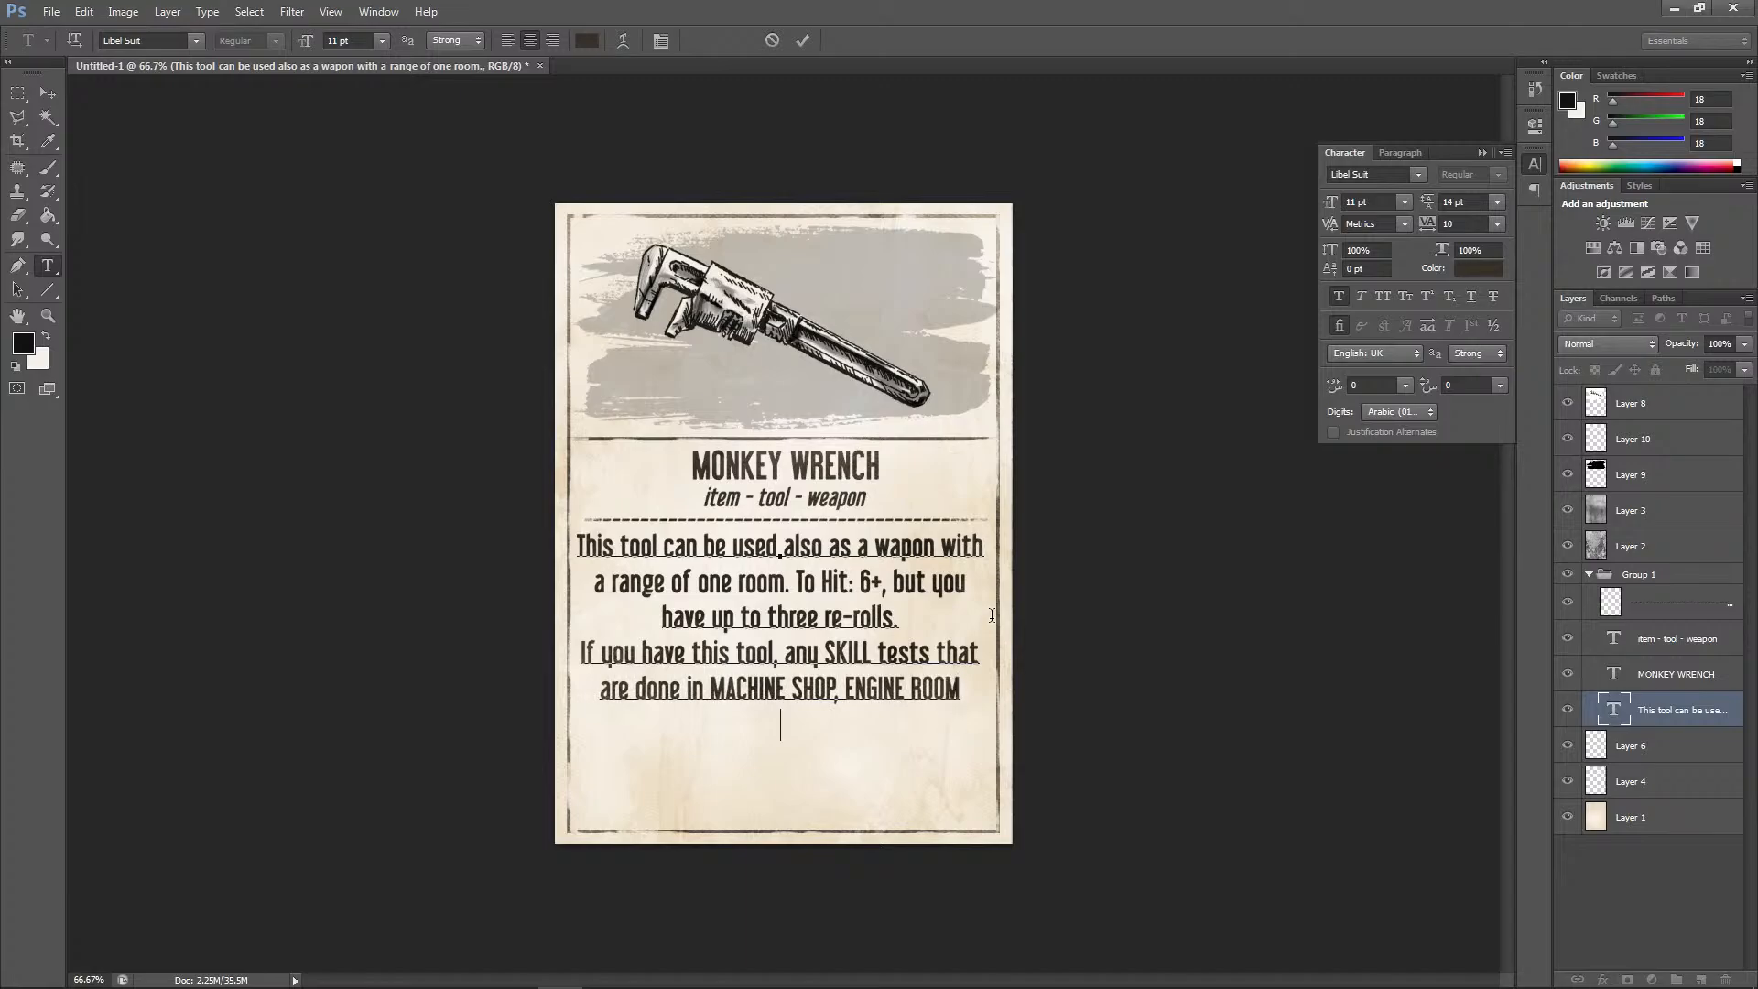
Add "or BOILER ROOM" on the new last line of the description
{"action": "type", "text": "or "}
{"action": "type", "text": "BOLIER"}
{"action": "key", "text": "BackSpace"}
{"action": "key", "text": "BackSpace"}
{"action": "key", "text": "BackSpace"}
{"action": "key", "text": "BackSpace"}
{"action": "type", "text": "ILER ROOM"}
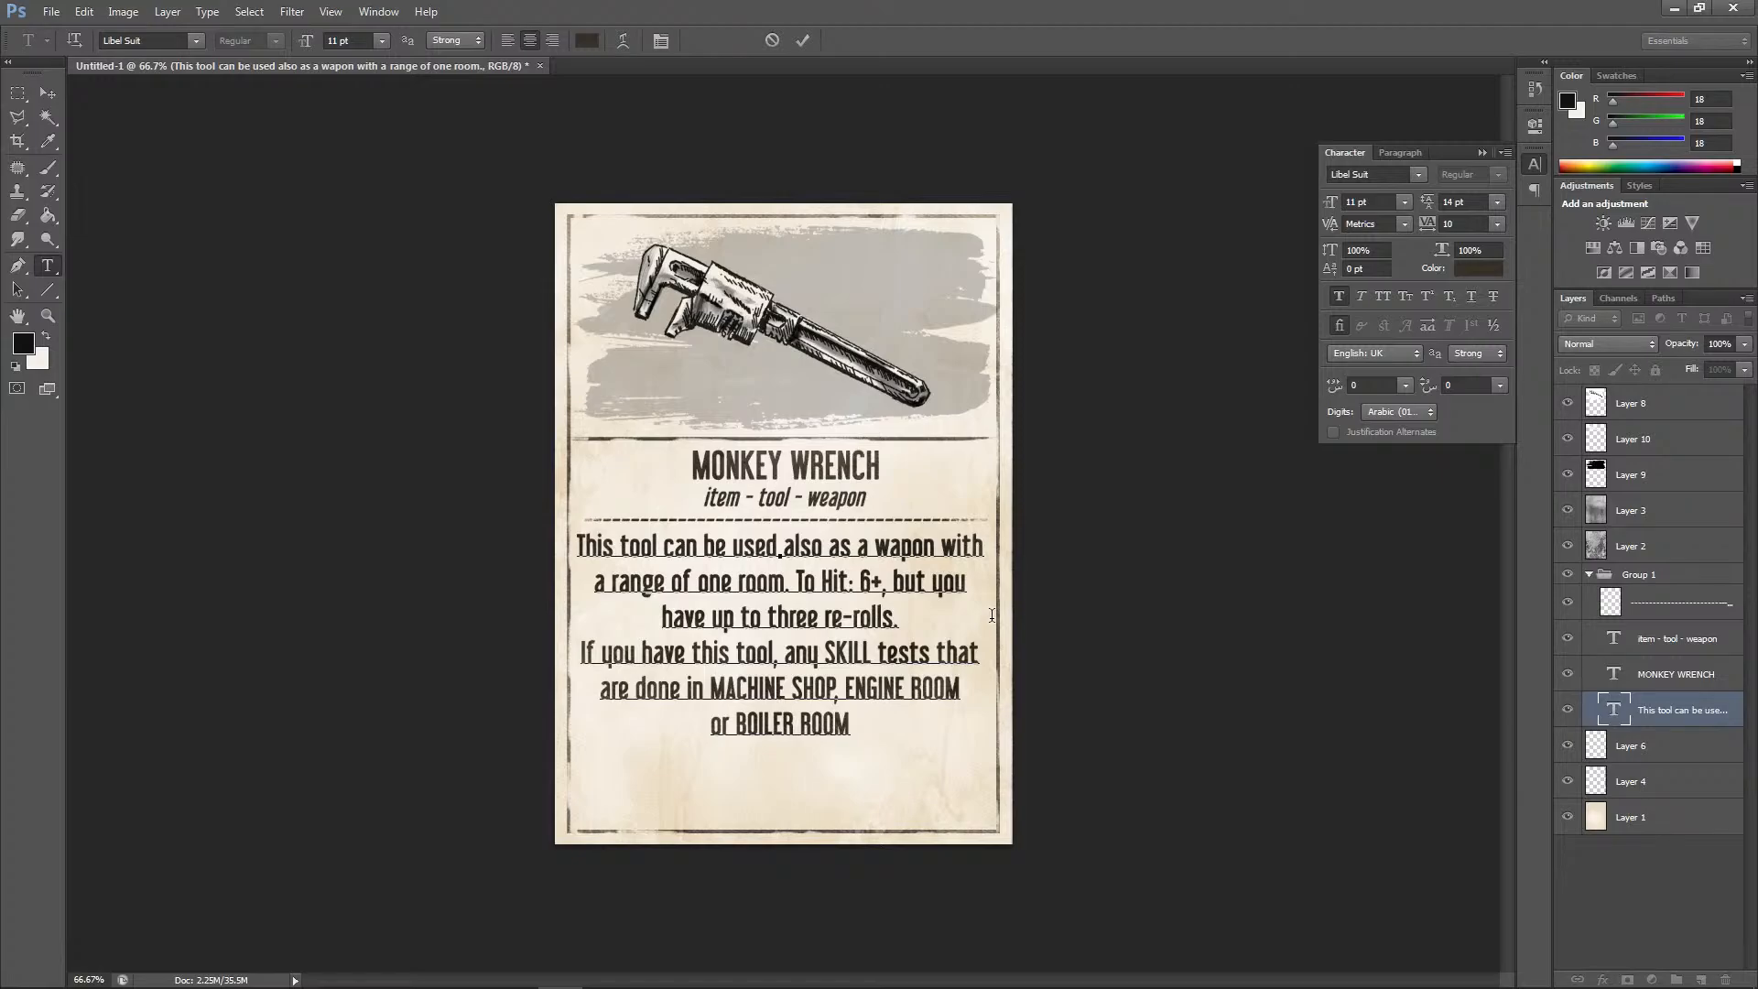
Finish the last line with "can be re-rolled once.", insert a blank line between the two paragraphs and commit the text
{"action": "type", "text": " can be "}
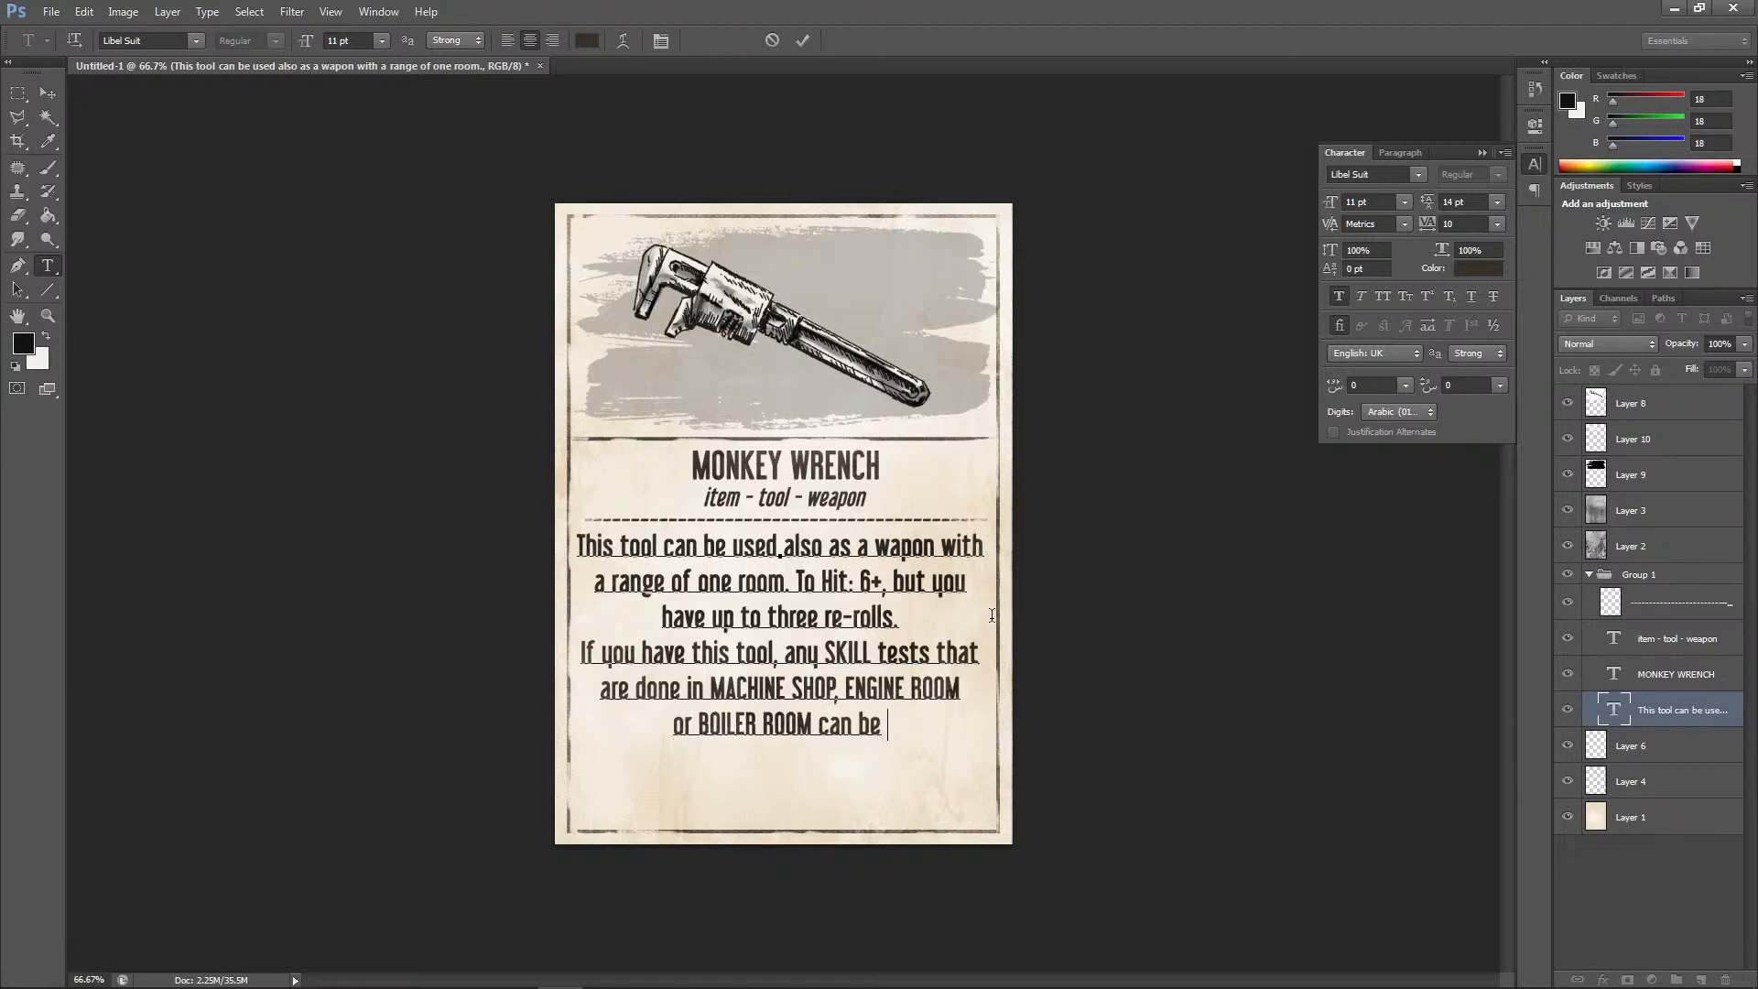
{"action": "type", "text": "re-rolled"}
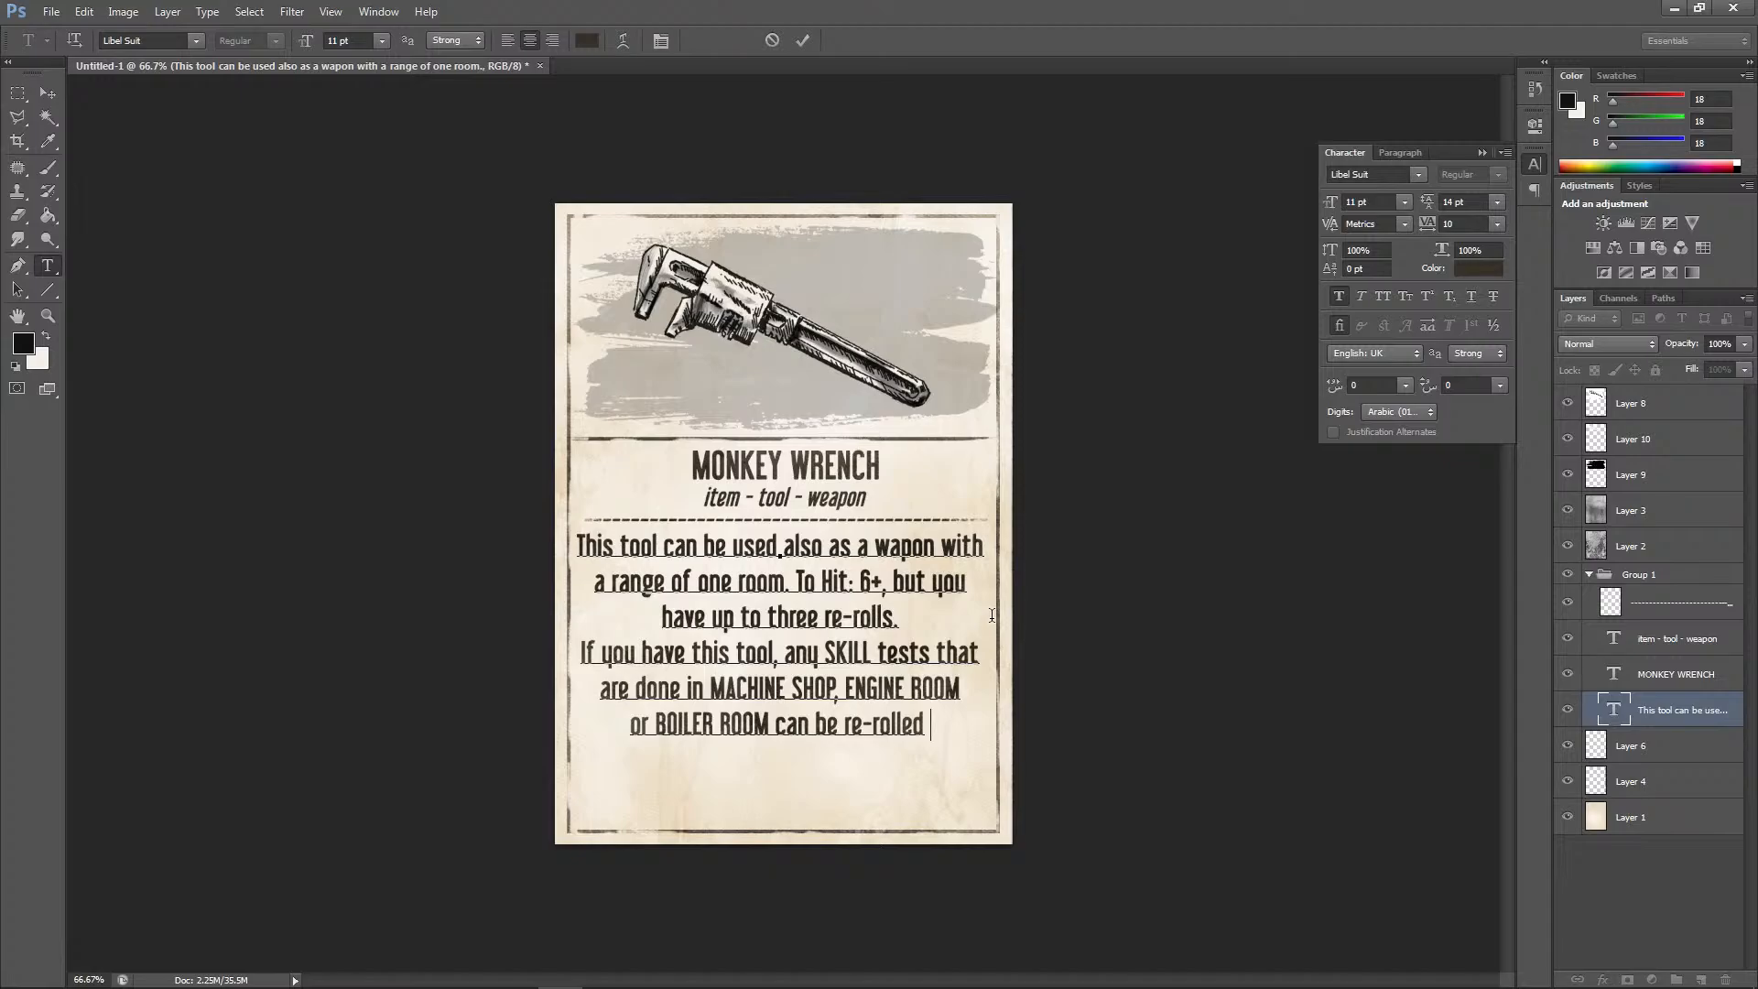
{"action": "key", "text": "BackSpace"}
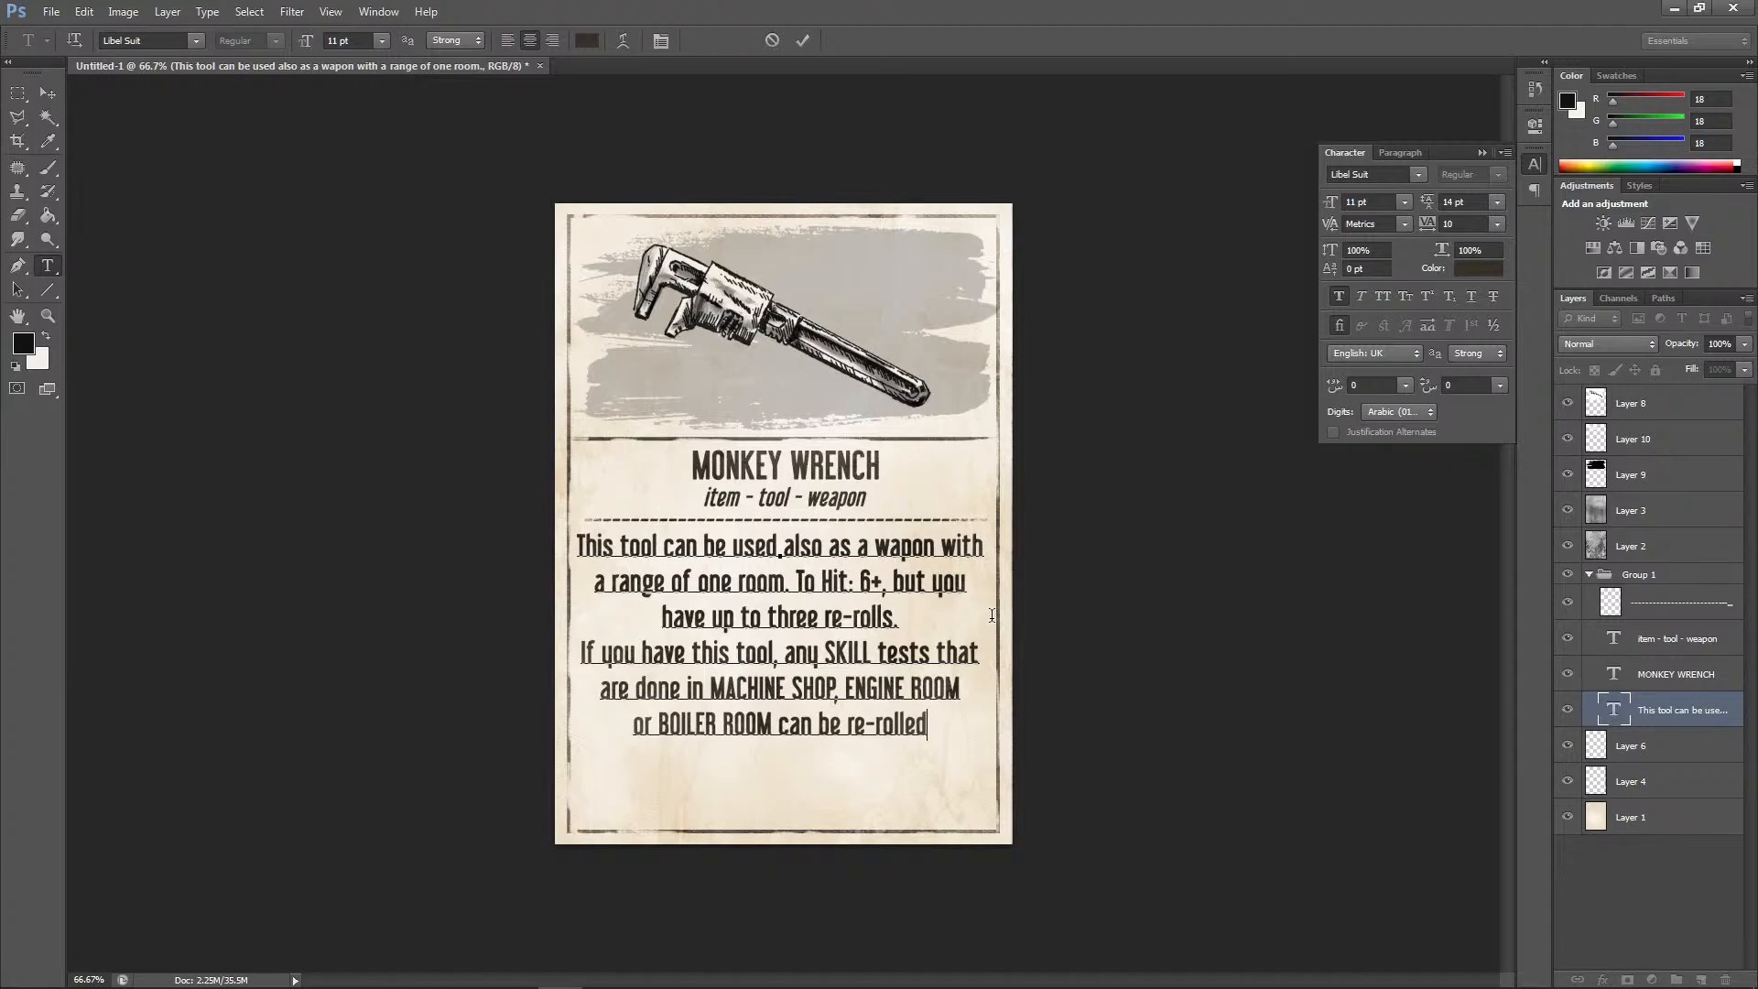
{"action": "type", "text": "once."}
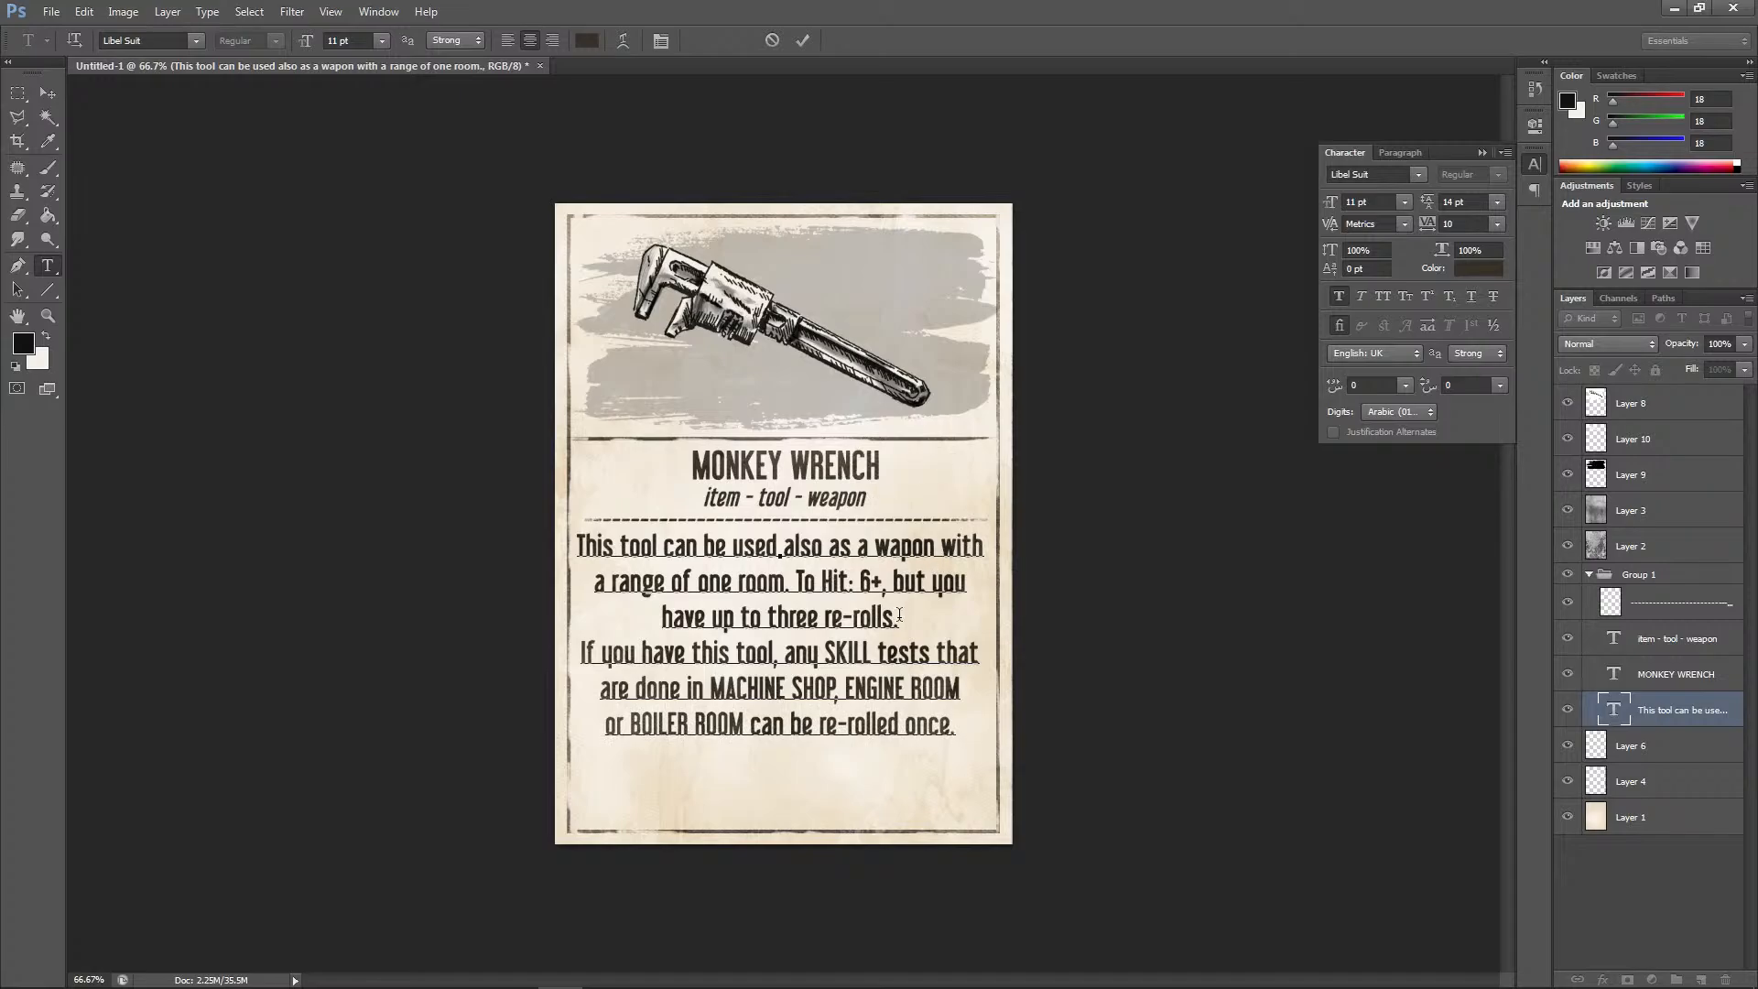
{"action": "key", "text": "Return"}
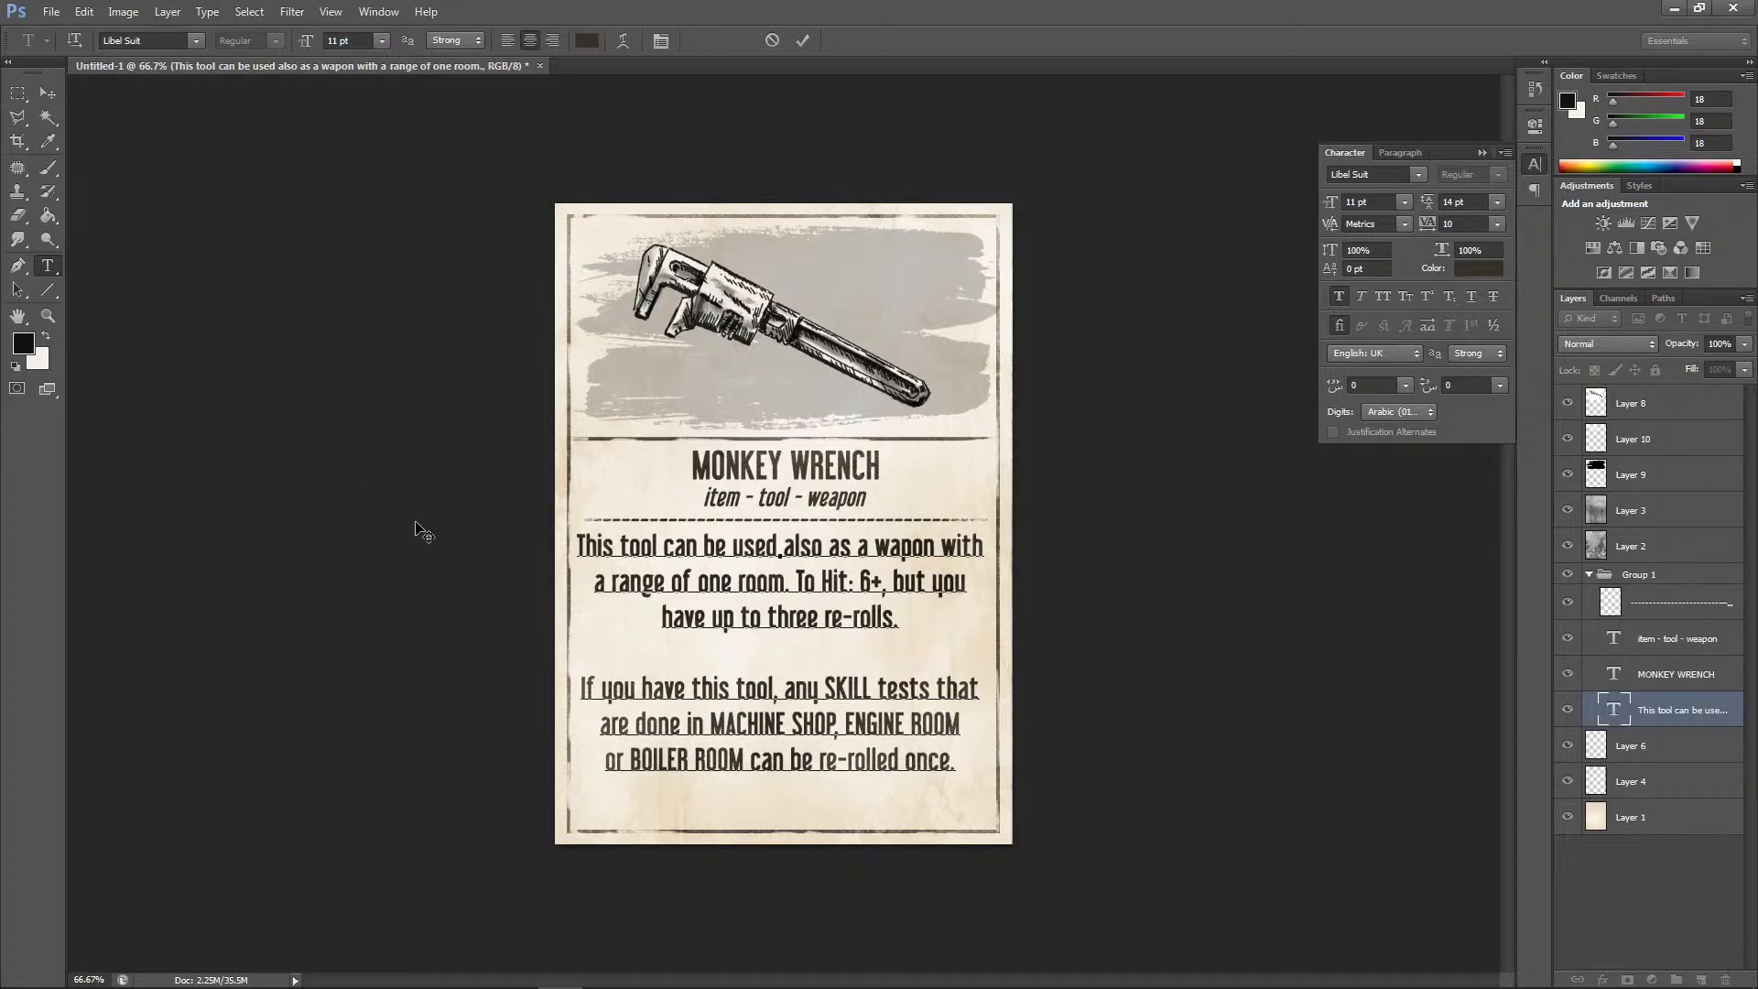
{"action": "left_click", "coordinate": [48, 93]}
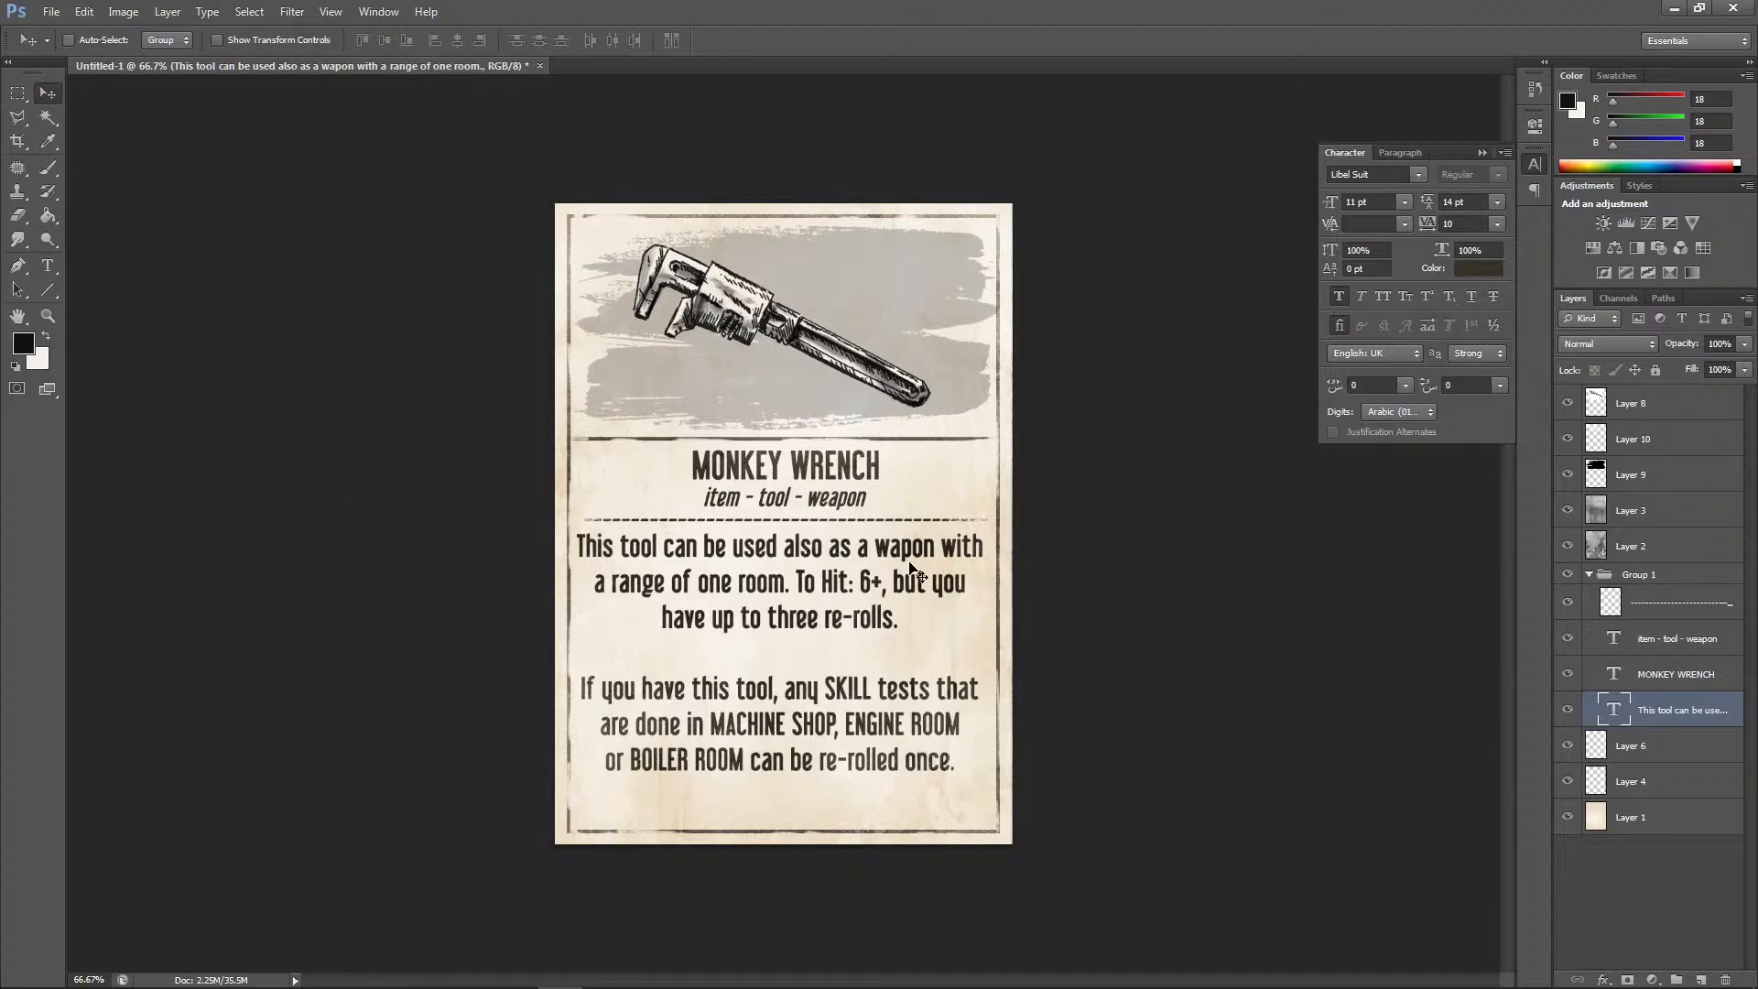
Duplicate the dashed divider and place the copy in the gap between the two description paragraphs
{"action": "left_click_drag", "start_coordinate": [1664, 674], "coordinate": [1700, 979]}
{"action": "left_click_drag", "start_coordinate": [881, 527], "coordinate": [881, 663]}
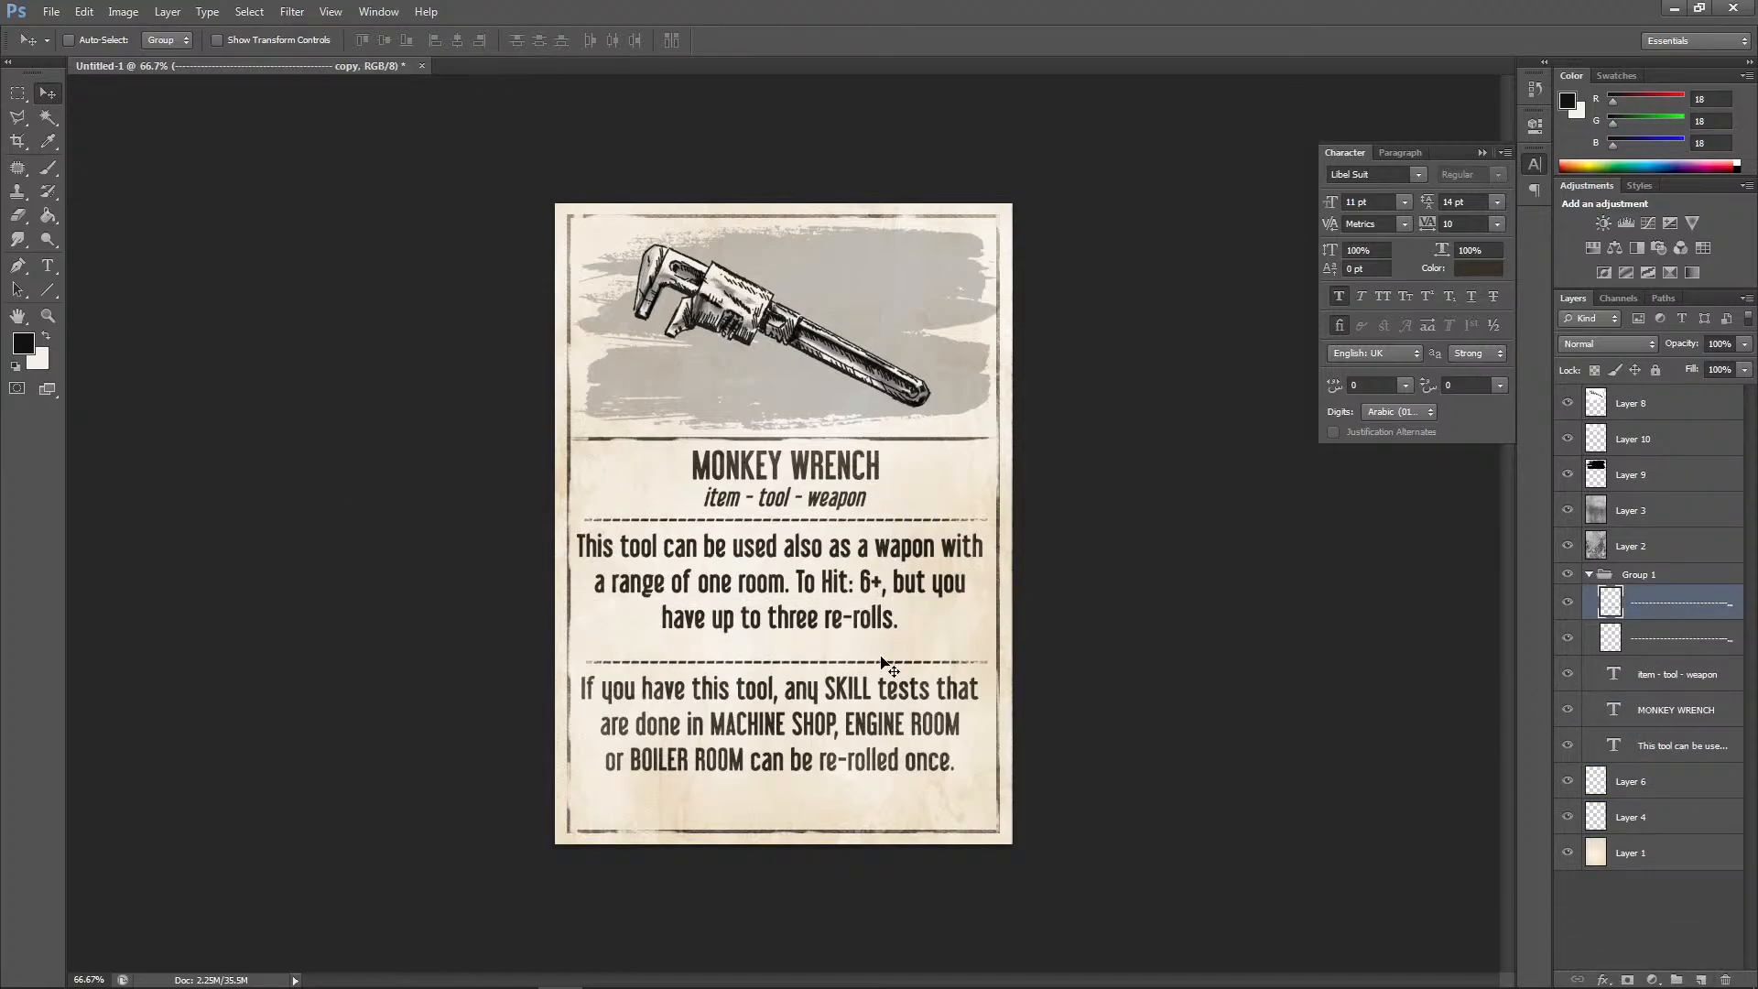
{"action": "key", "text": "Left"}
{"action": "key", "text": "Up"}
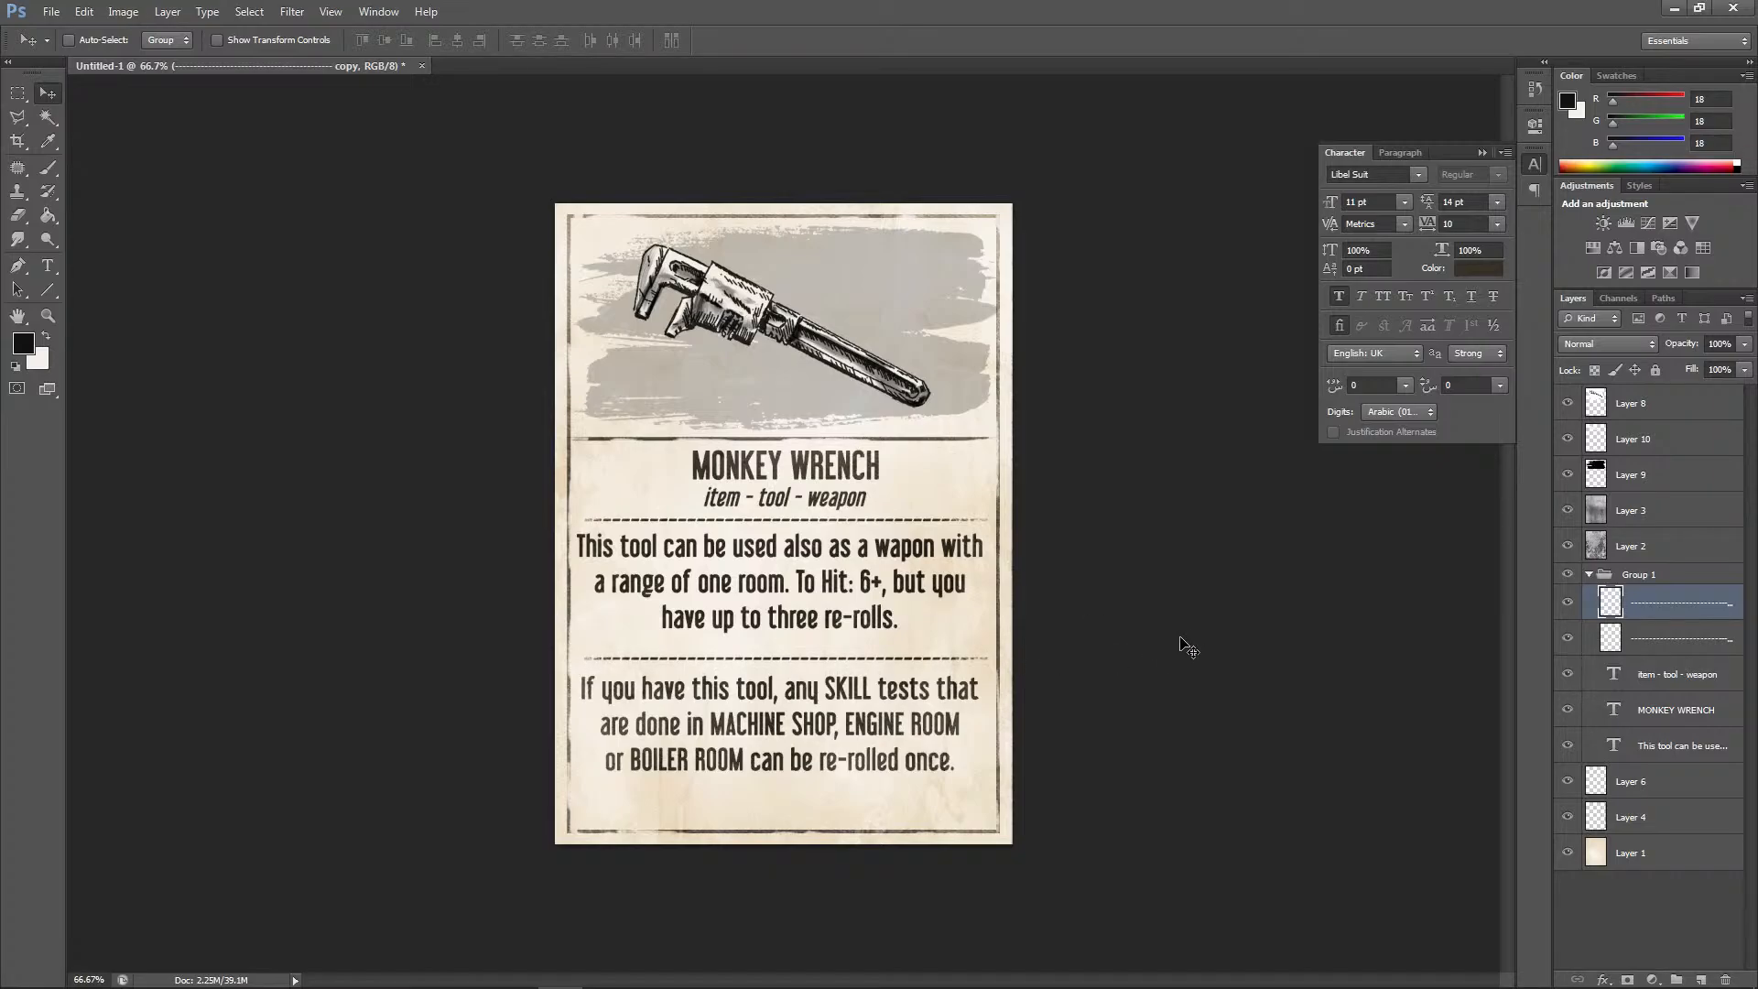
Nudge the description text layer slightly down, away from the upper dashed divider
{"action": "left_click", "coordinate": [1676, 746]}
{"action": "key", "text": "Down"}
{"action": "key", "text": "Down"}
{"action": "key", "text": "Down"}
{"action": "key", "text": "Down"}
{"action": "key", "text": "Down"}
{"action": "key", "text": "Down"}
{"action": "key", "text": "Down"}
{"action": "key", "text": "Down"}
{"action": "key", "text": "Down"}
{"action": "key", "text": "Down"}
{"action": "key", "text": "Down"}
{"action": "key", "text": "Down"}
{"action": "key", "text": "Down"}
{"action": "key", "text": "Down"}
{"action": "key", "text": "Down"}
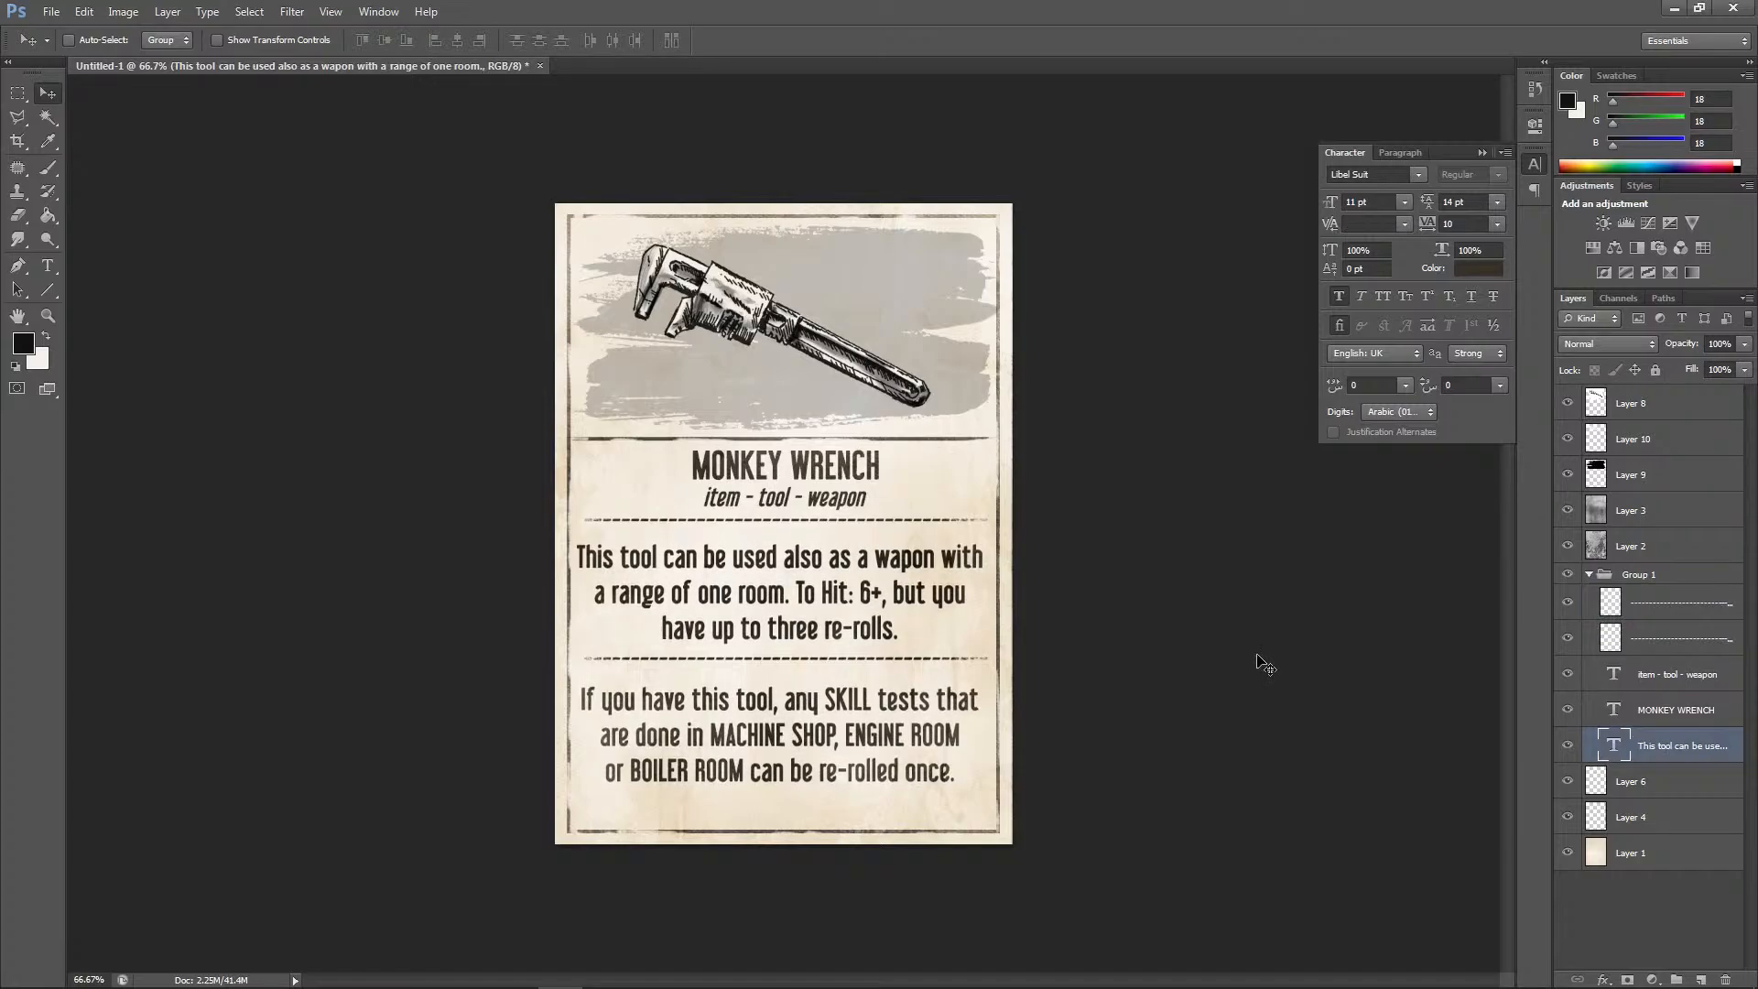
Fine-tune the vertical position of the upper dashed divider between the subtitle and the description
{"action": "left_click", "coordinate": [1671, 639]}
{"action": "key", "text": "Down"}
{"action": "key", "text": "Down"}
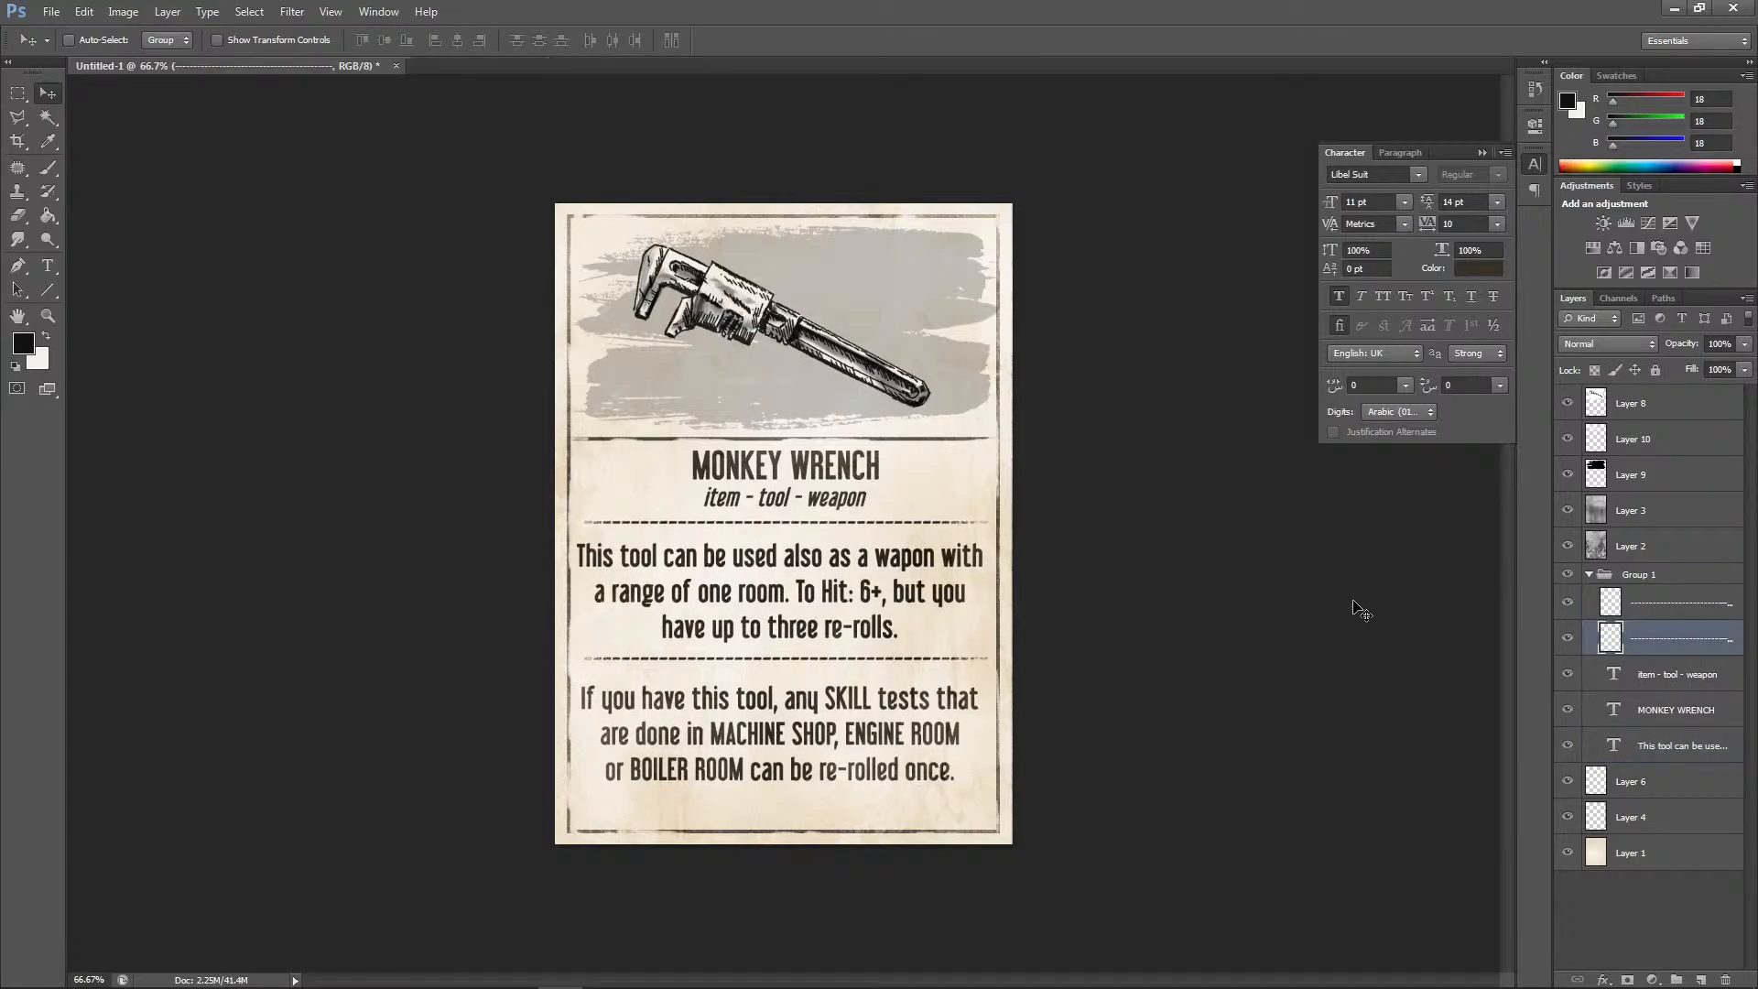
{"action": "key", "text": "Up"}
{"action": "key", "text": "Up"}
{"action": "key", "text": "Up"}
{"action": "key", "text": "Up"}
Nudge the copied dashed divider slightly down to centre it between the two description paragraphs
{"action": "left_click", "coordinate": [1655, 607]}
{"action": "key", "text": "Down"}
{"action": "key", "text": "Down"}
{"action": "key", "text": "Down"}
{"action": "key", "text": "Down"}
{"action": "key", "text": "Down"}
{"action": "key", "text": "Down"}
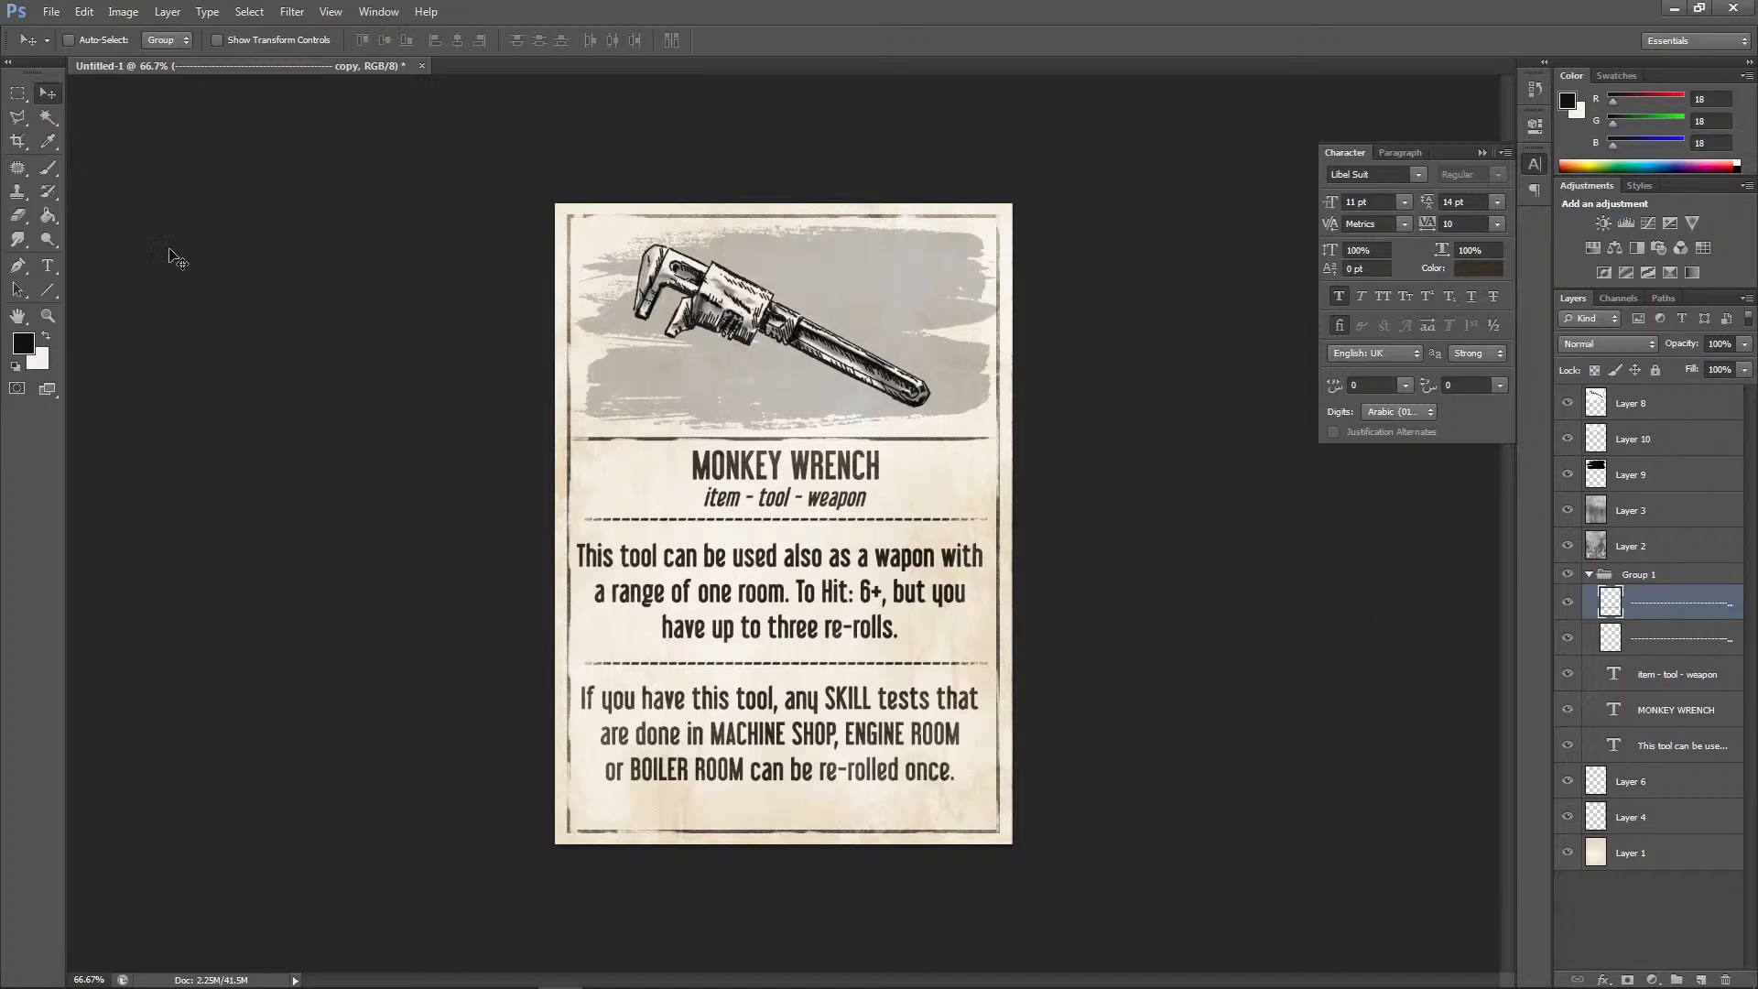
Replace "once" at the end of the second rules paragraph with "up to two times"
{"action": "left_click", "coordinate": [48, 266]}
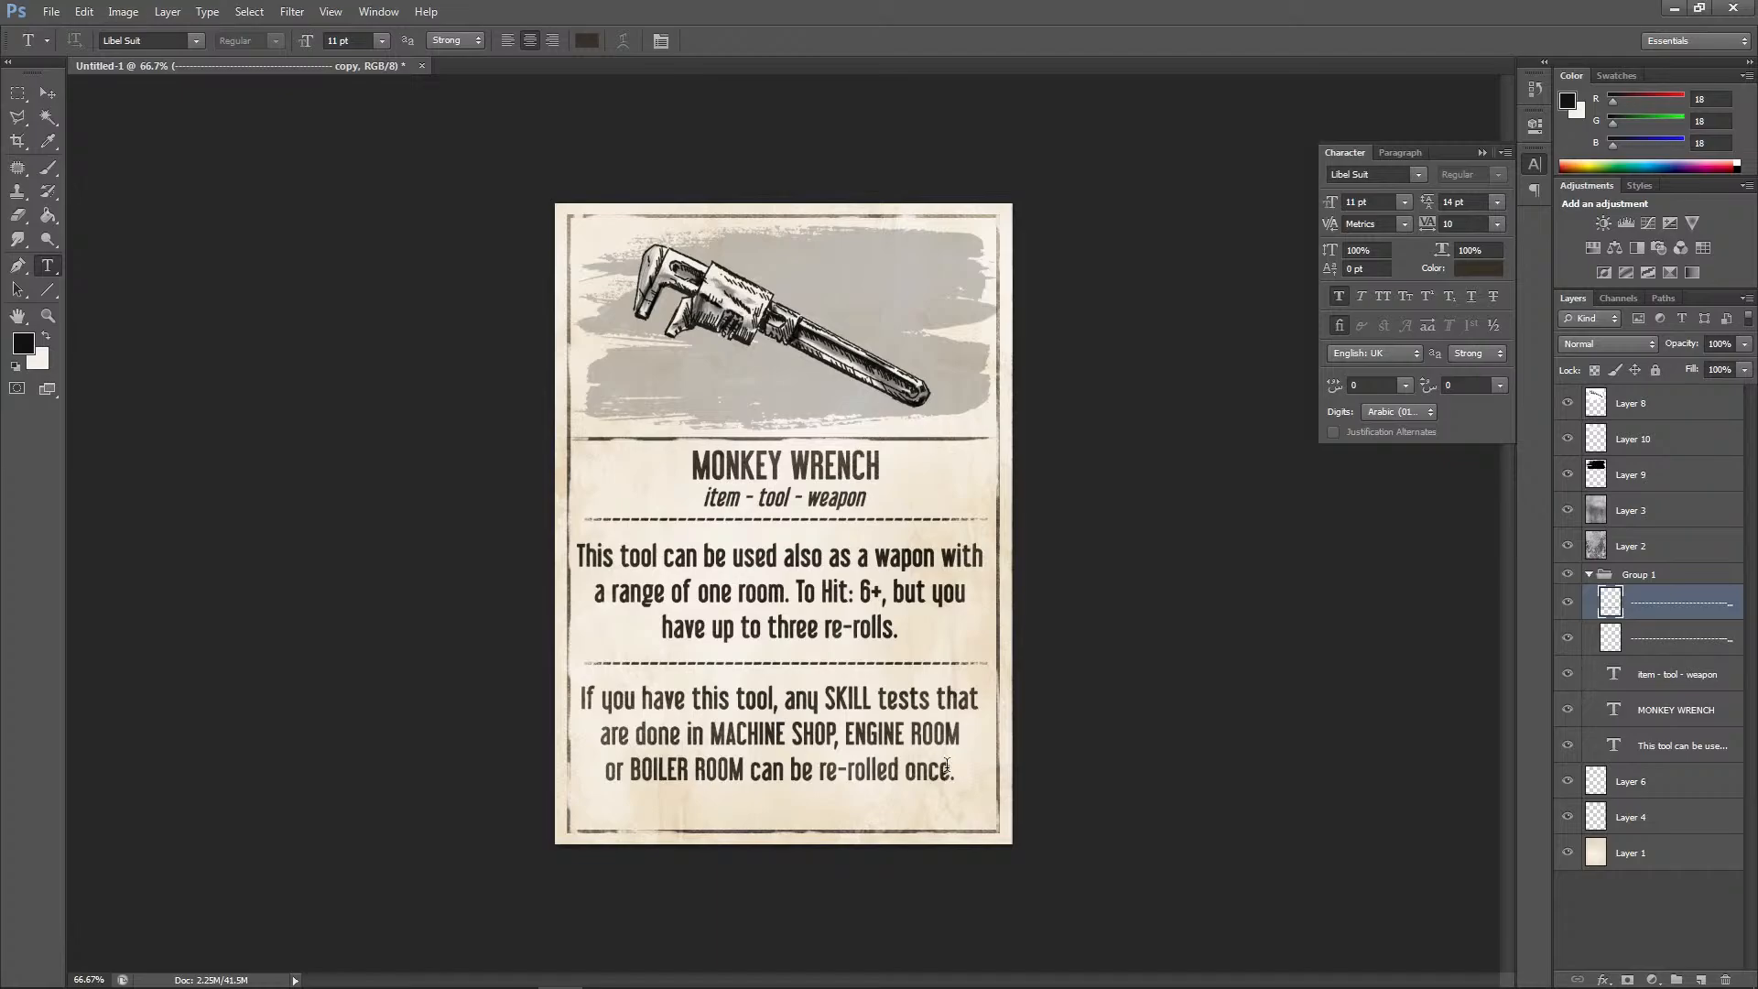
{"action": "left_click_drag", "start_coordinate": [950, 770], "coordinate": [906, 767]}
{"action": "type", "text": "up to"}
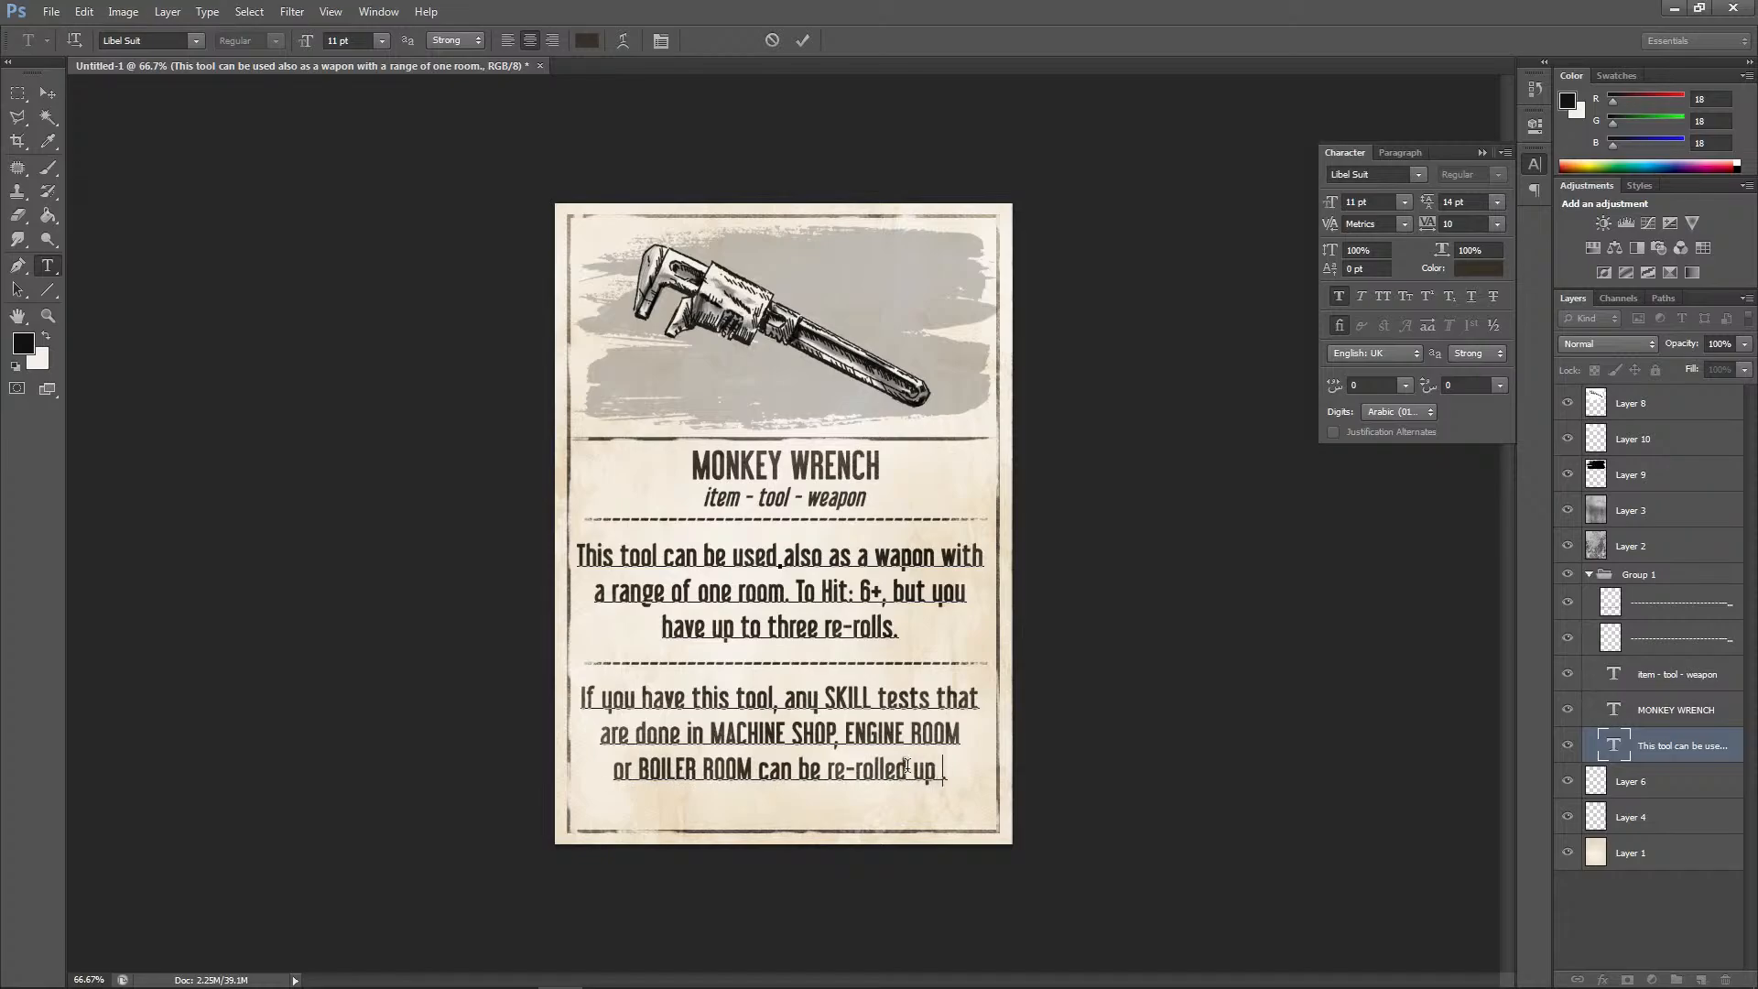
{"action": "type", "text": " two times"}
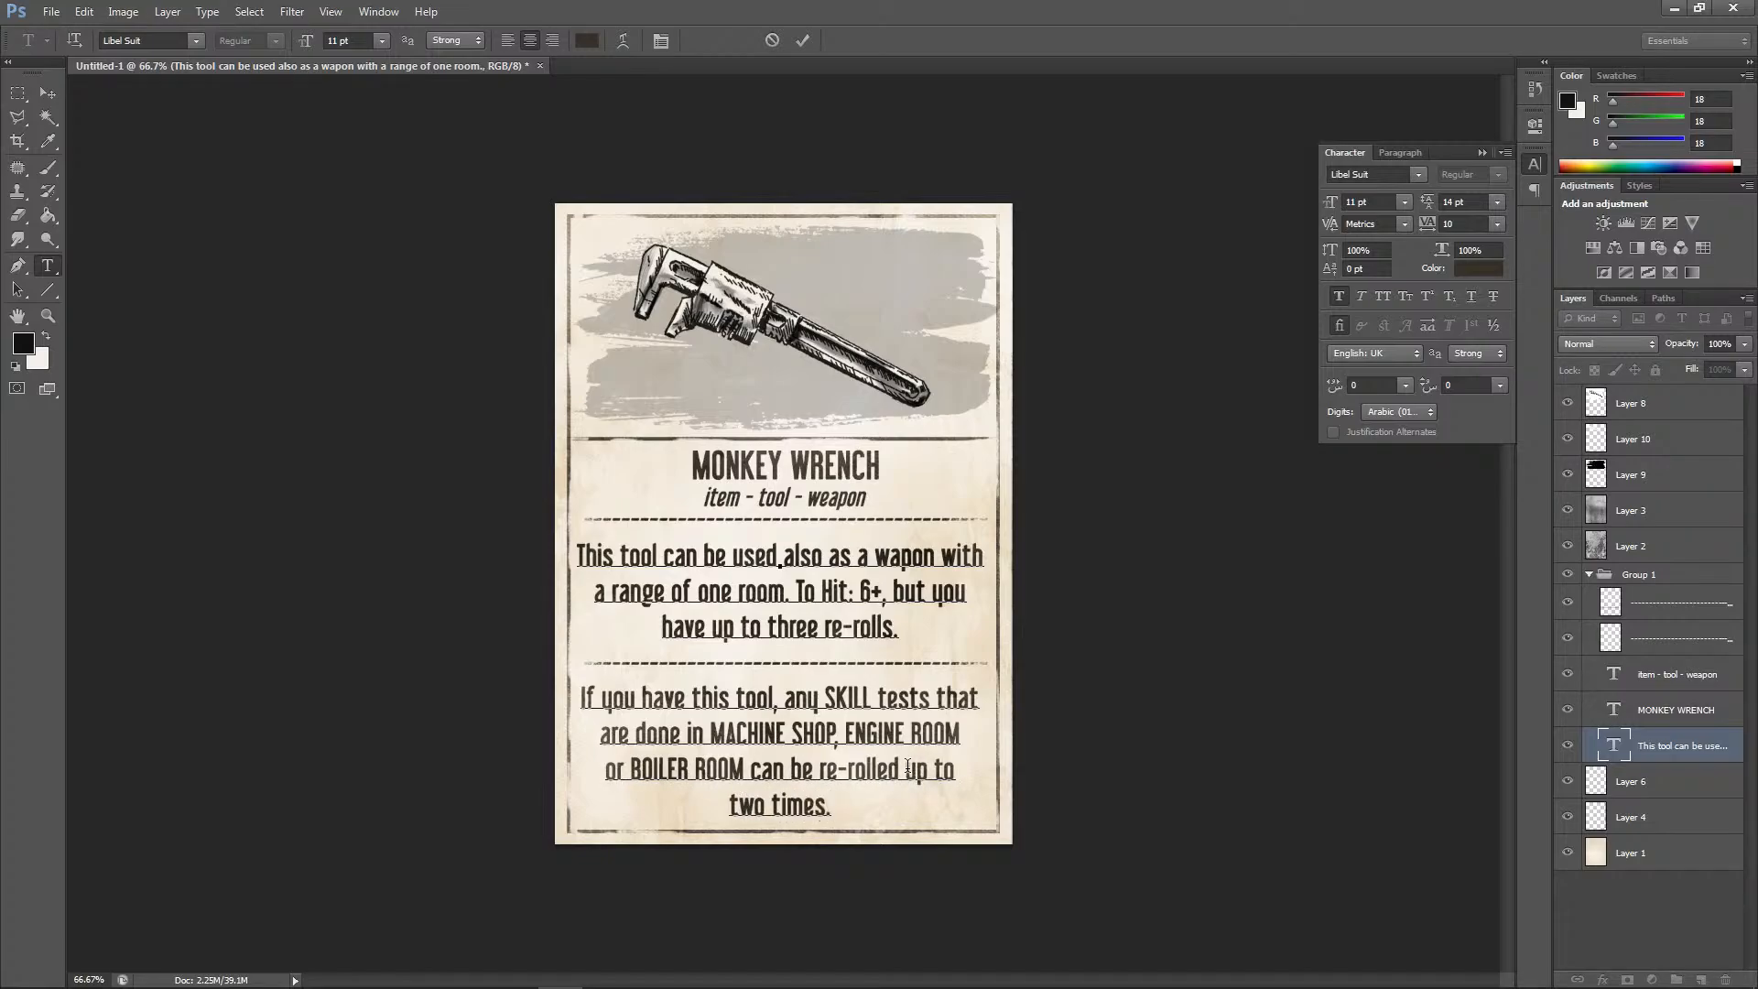
{"action": "left_click", "coordinate": [48, 93]}
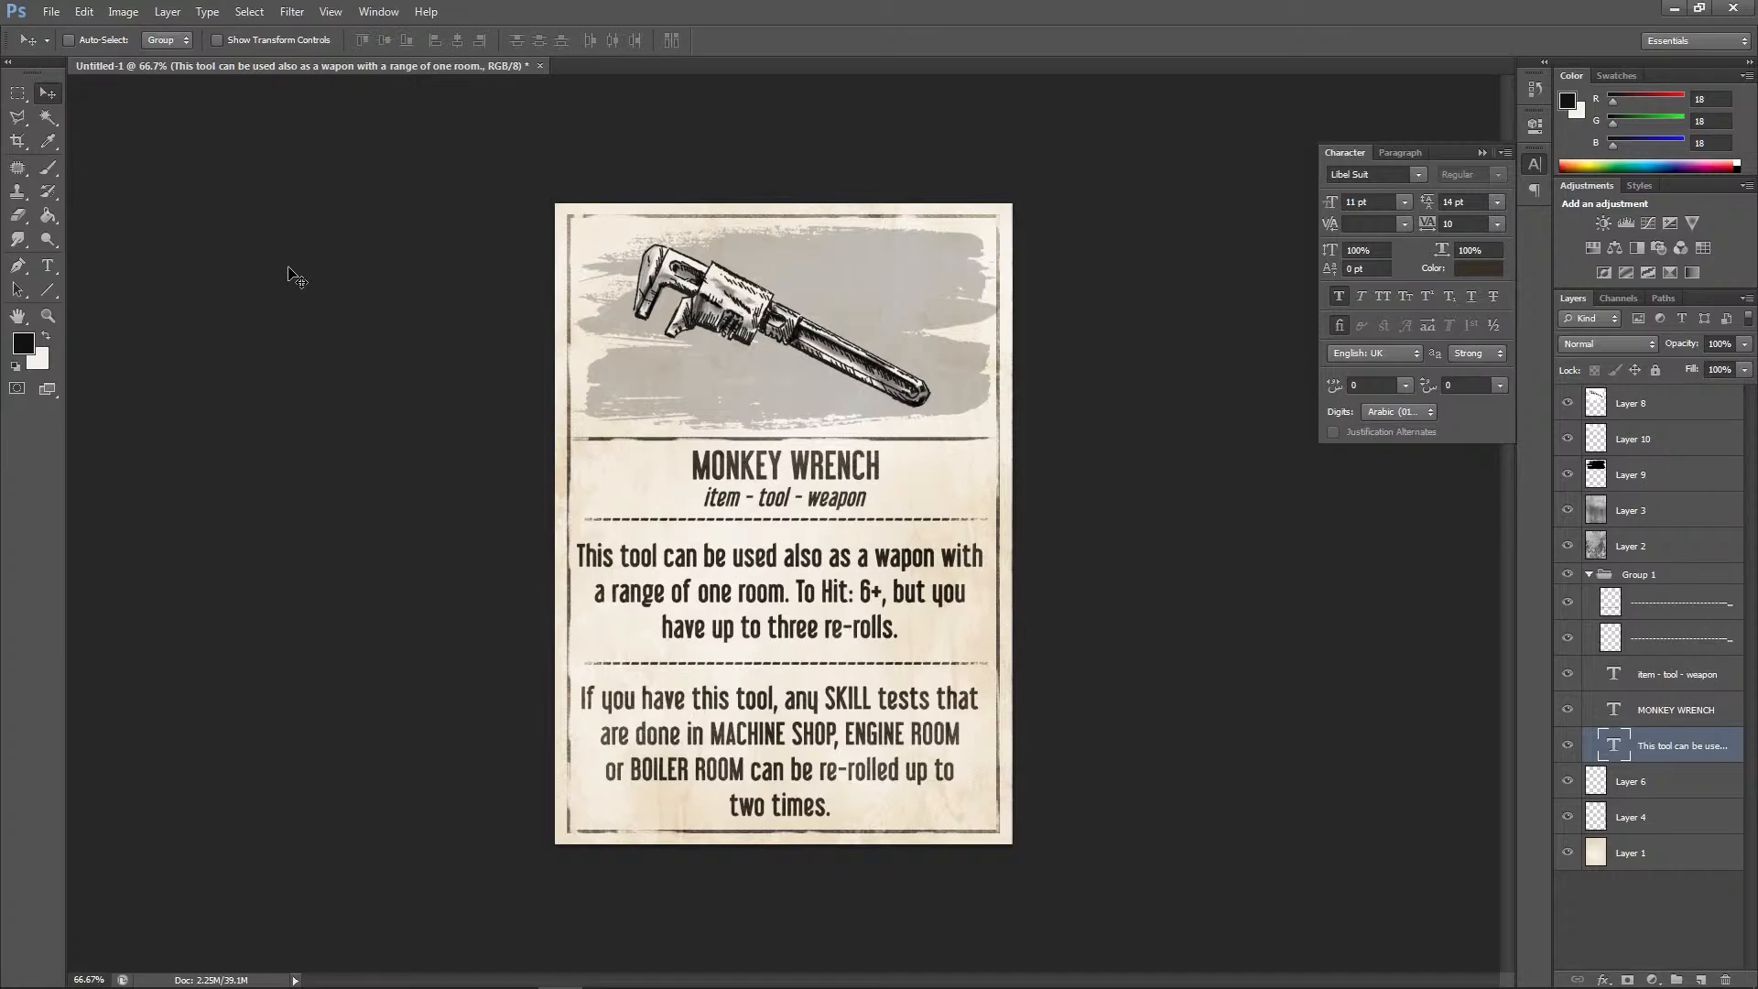
Stretch the grey brushed backdrop behind the wrench (Layer 9) to about 101.28% width and 105.92% height
{"action": "left_click", "coordinate": [1651, 475]}
{"action": "left_click", "coordinate": [83, 12]}
{"action": "mouse_move", "coordinate": [169, 369]}
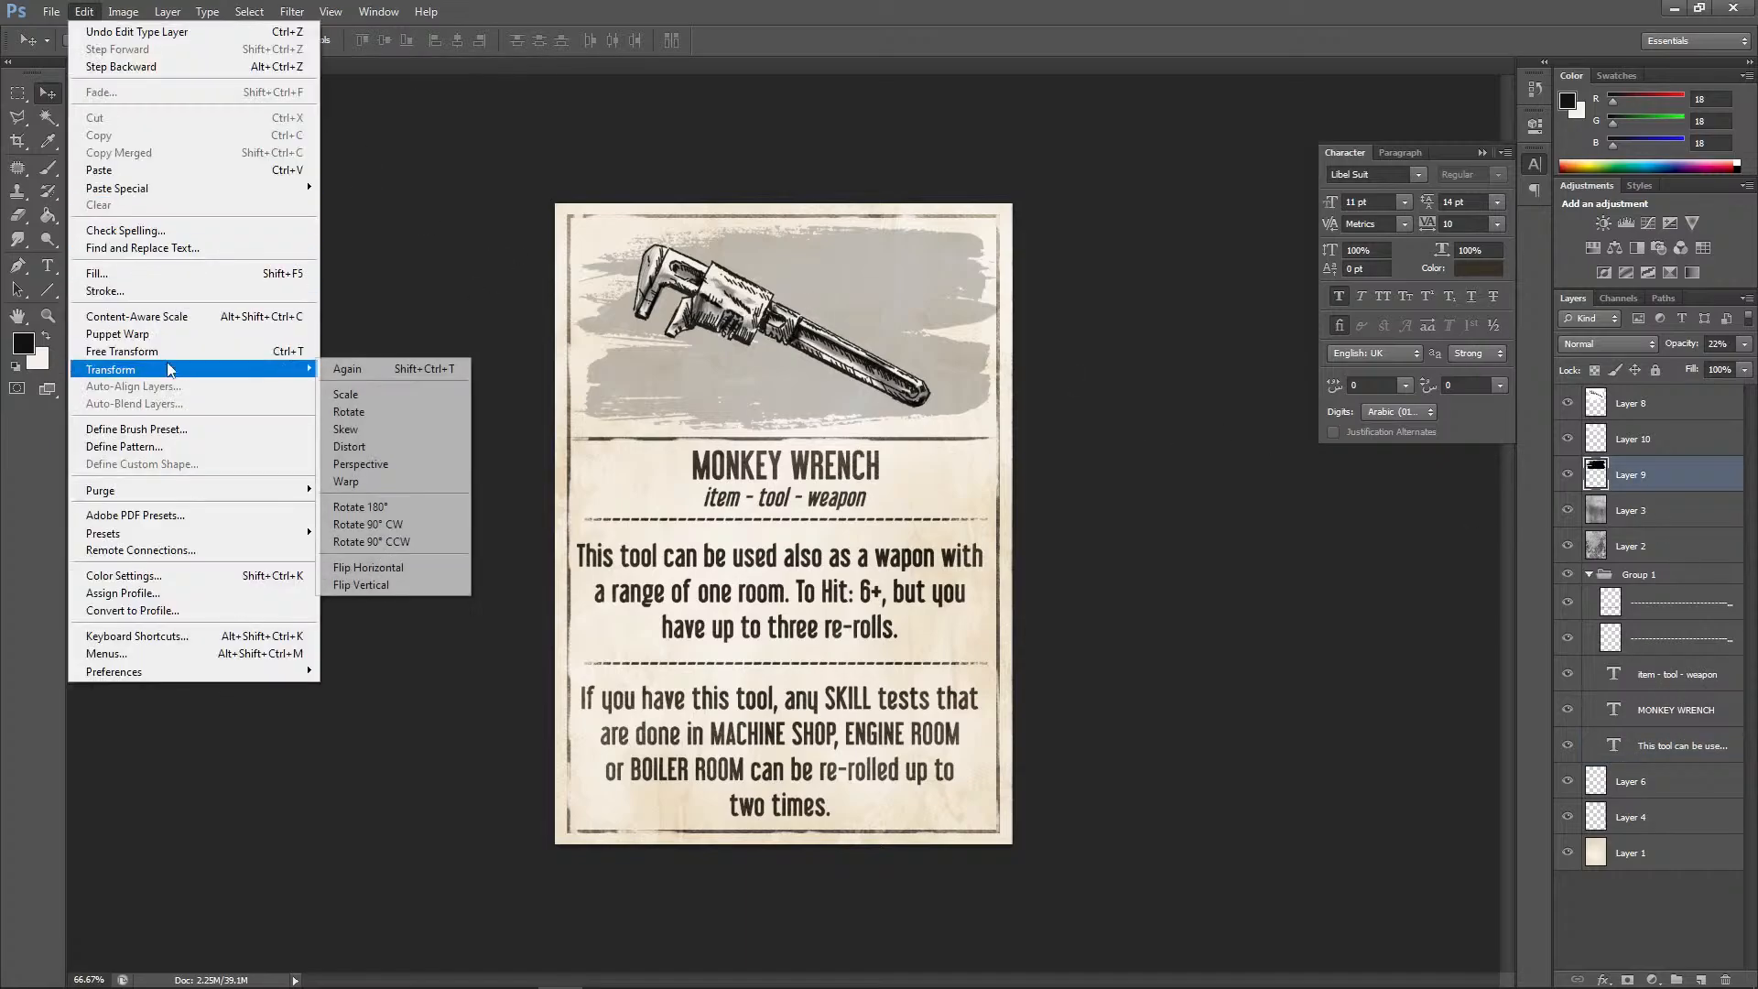
{"action": "left_click", "coordinate": [443, 393]}
{"action": "left_click_drag", "start_coordinate": [785, 224], "coordinate": [784, 217]}
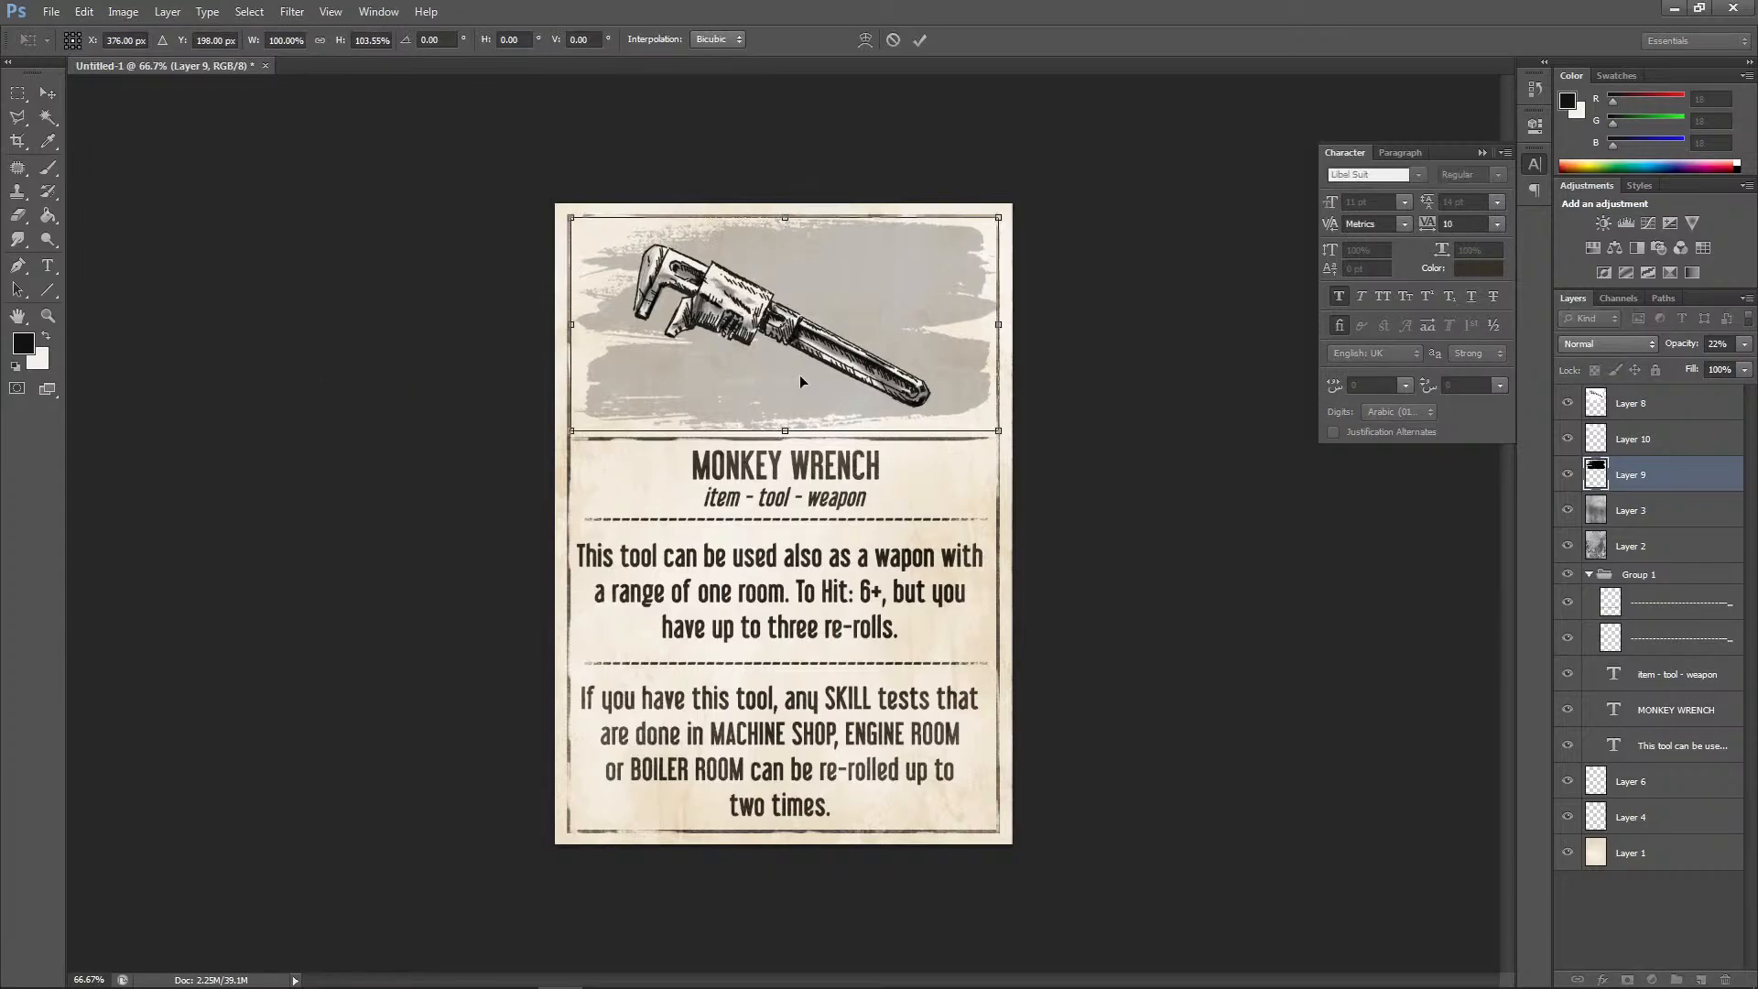
{"action": "left_click_drag", "start_coordinate": [785, 428], "coordinate": [785, 434]}
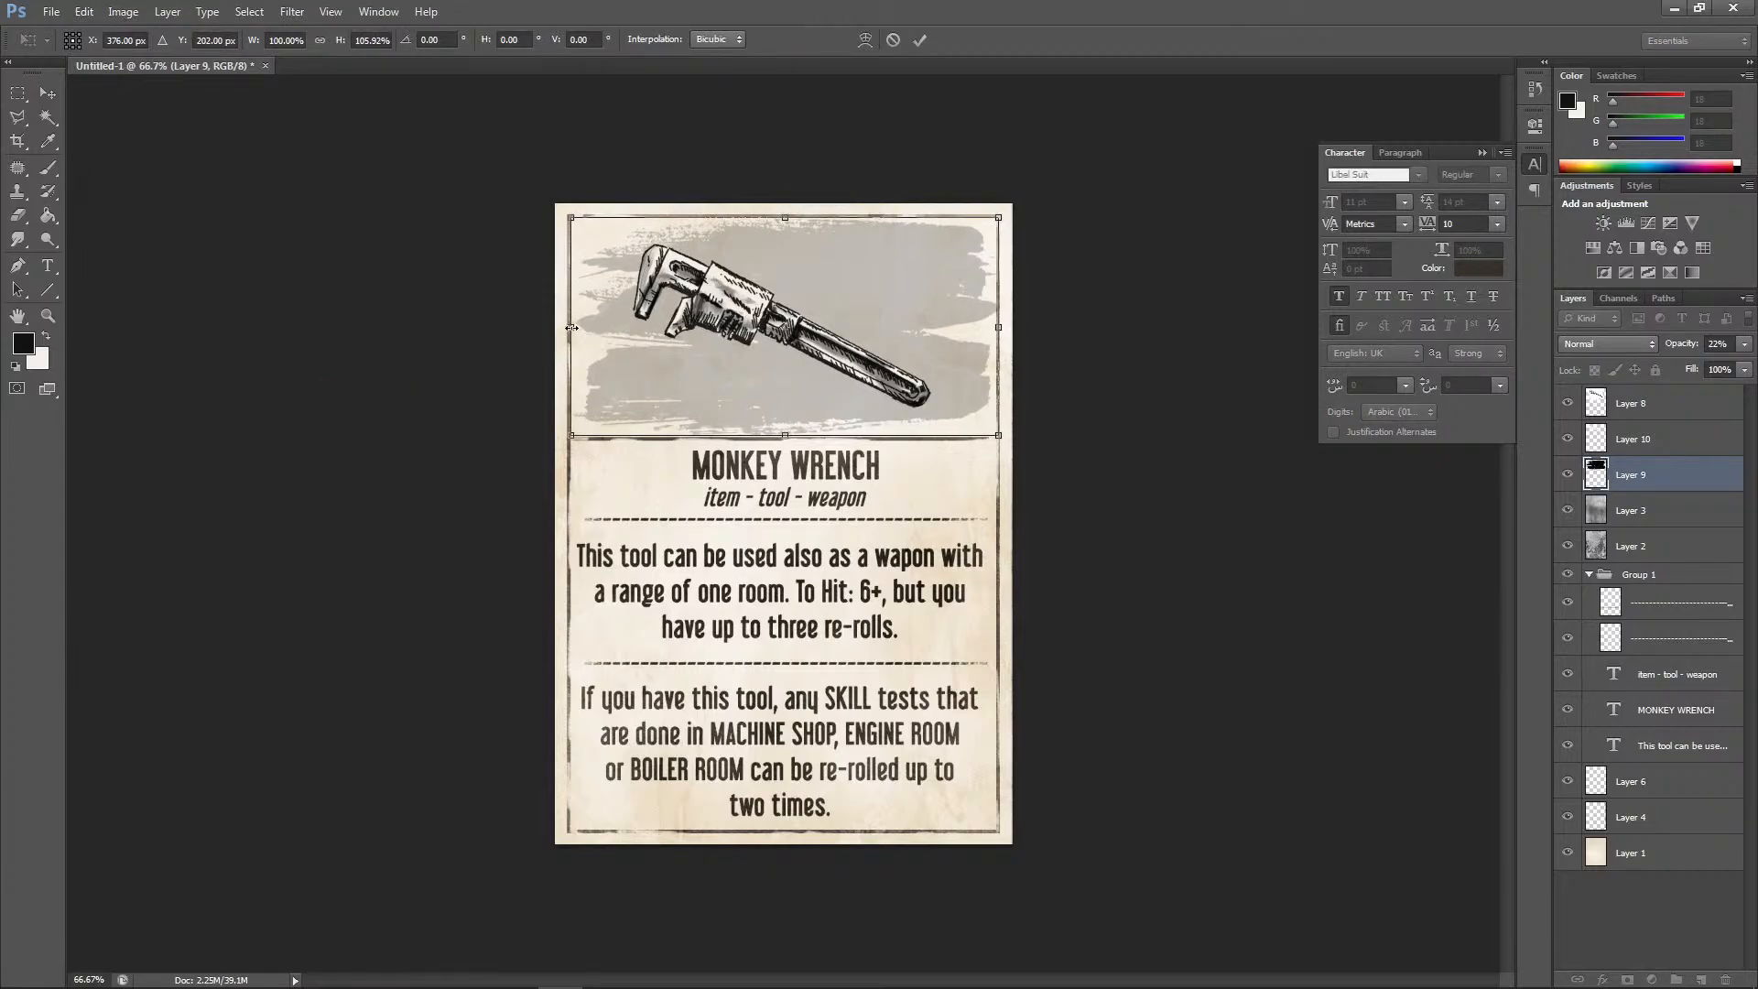
{"action": "left_click_drag", "start_coordinate": [571, 327], "coordinate": [568, 327]}
{"action": "left_click_drag", "start_coordinate": [998, 327], "coordinate": [1001, 327]}
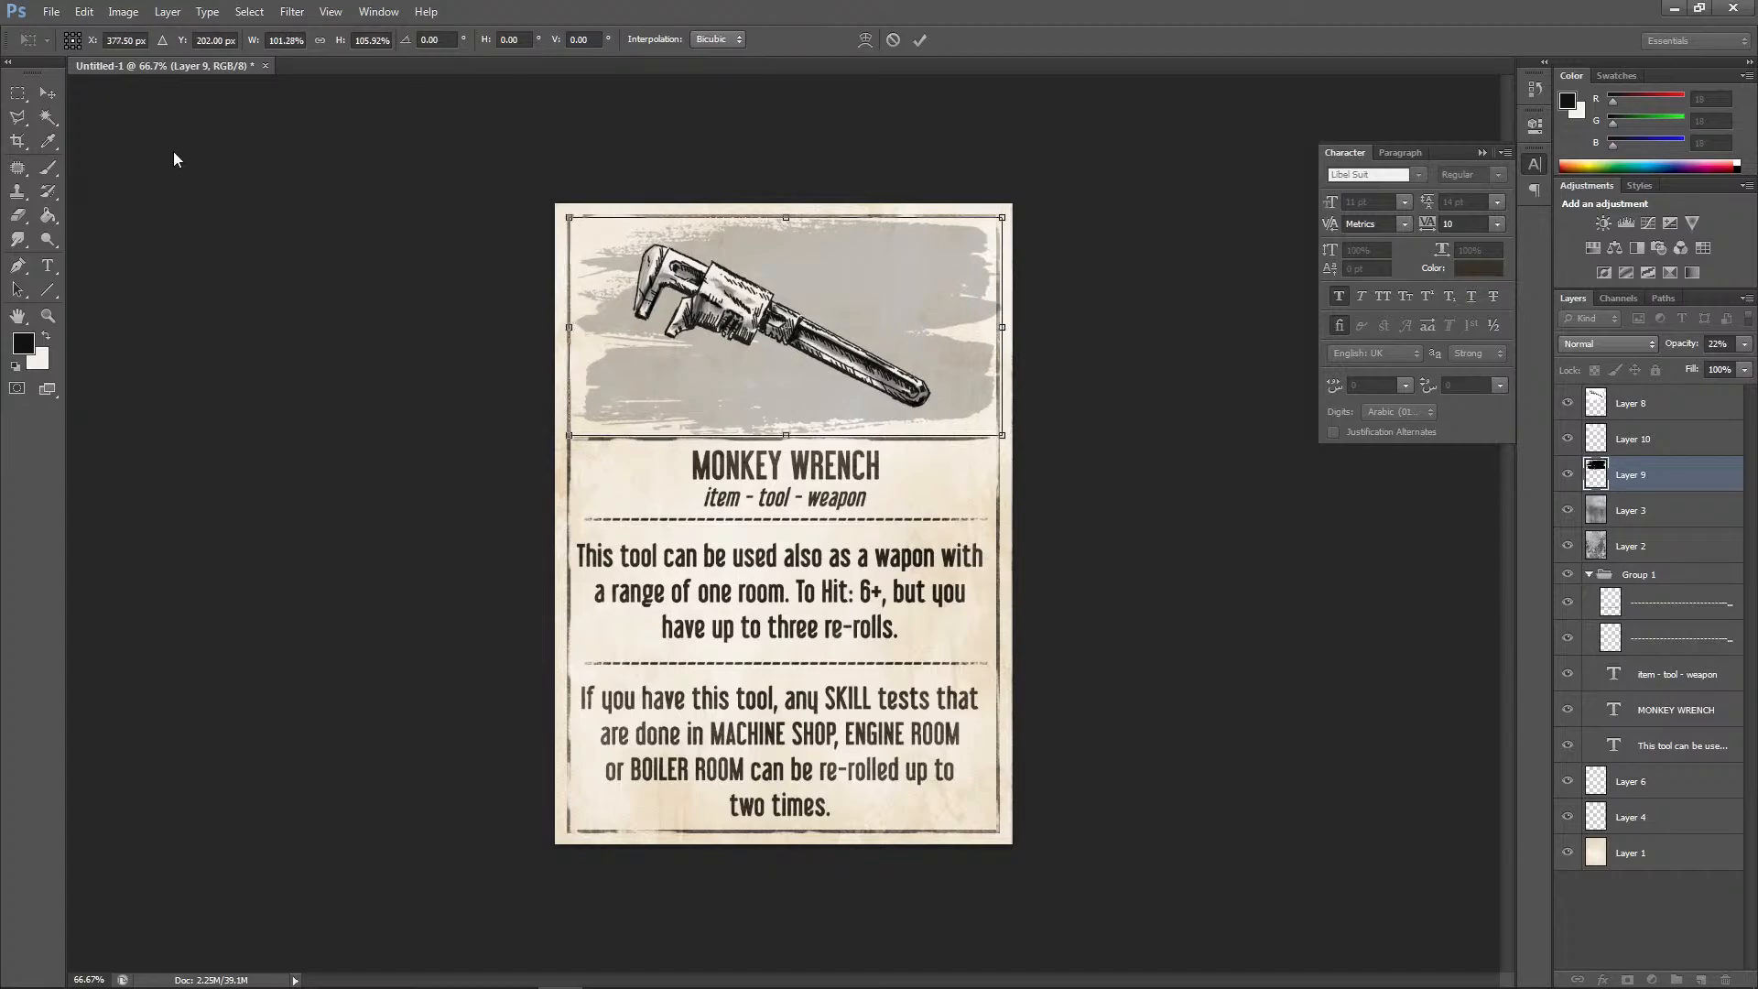
{"action": "left_click", "coordinate": [52, 94]}
{"action": "left_click", "coordinate": [812, 377]}
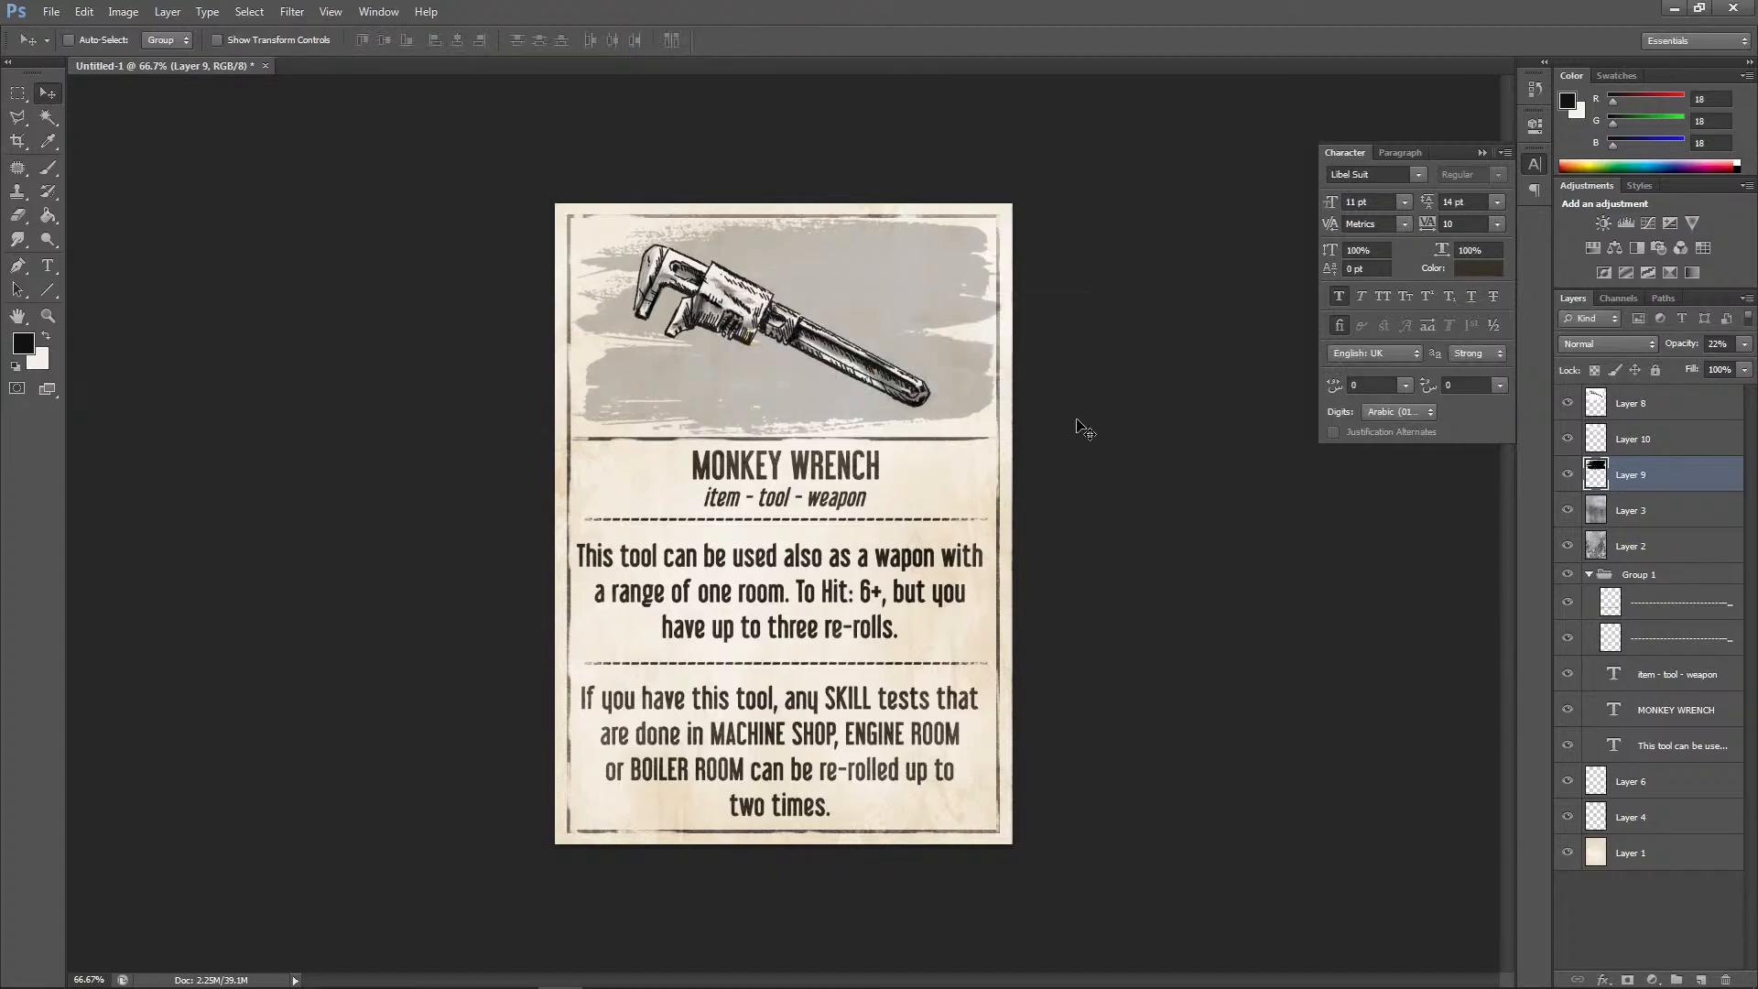
Rotate the card's border frame (Layer 4) by about -0.59° so it sits slightly askew
{"action": "key", "text": "ctrl+minus"}
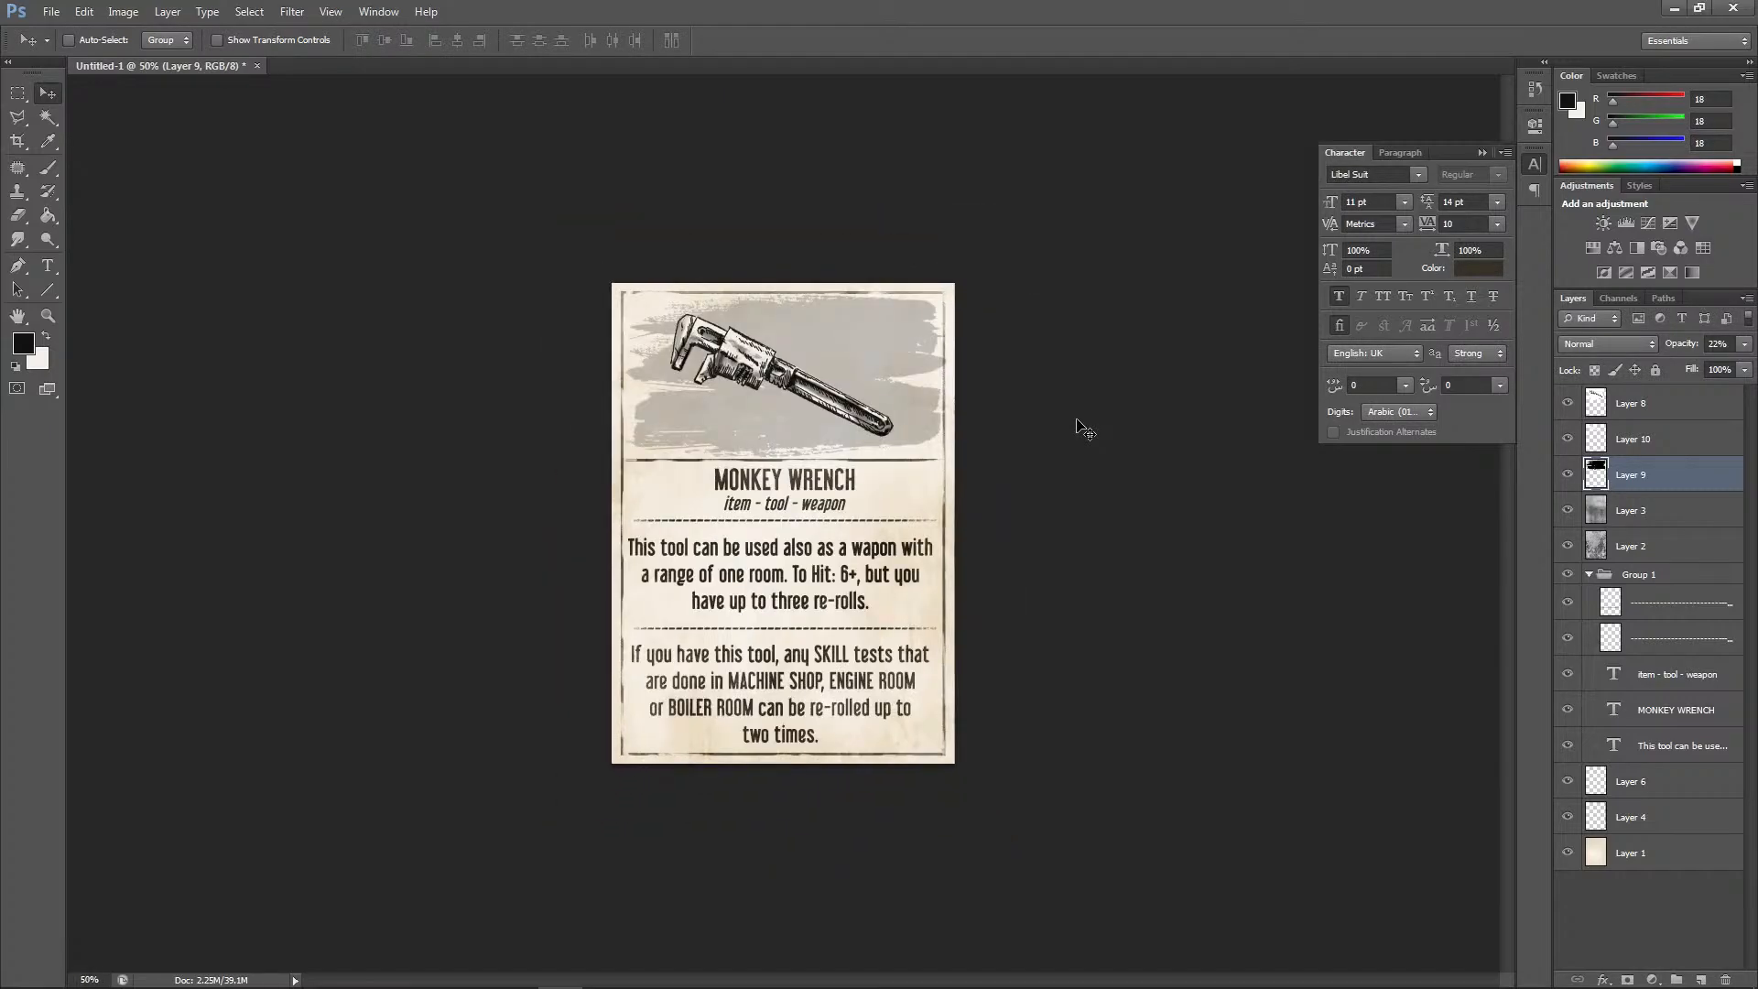
{"action": "left_click", "coordinate": [1565, 821]}
{"action": "left_click", "coordinate": [1564, 821]}
{"action": "left_click", "coordinate": [1643, 819]}
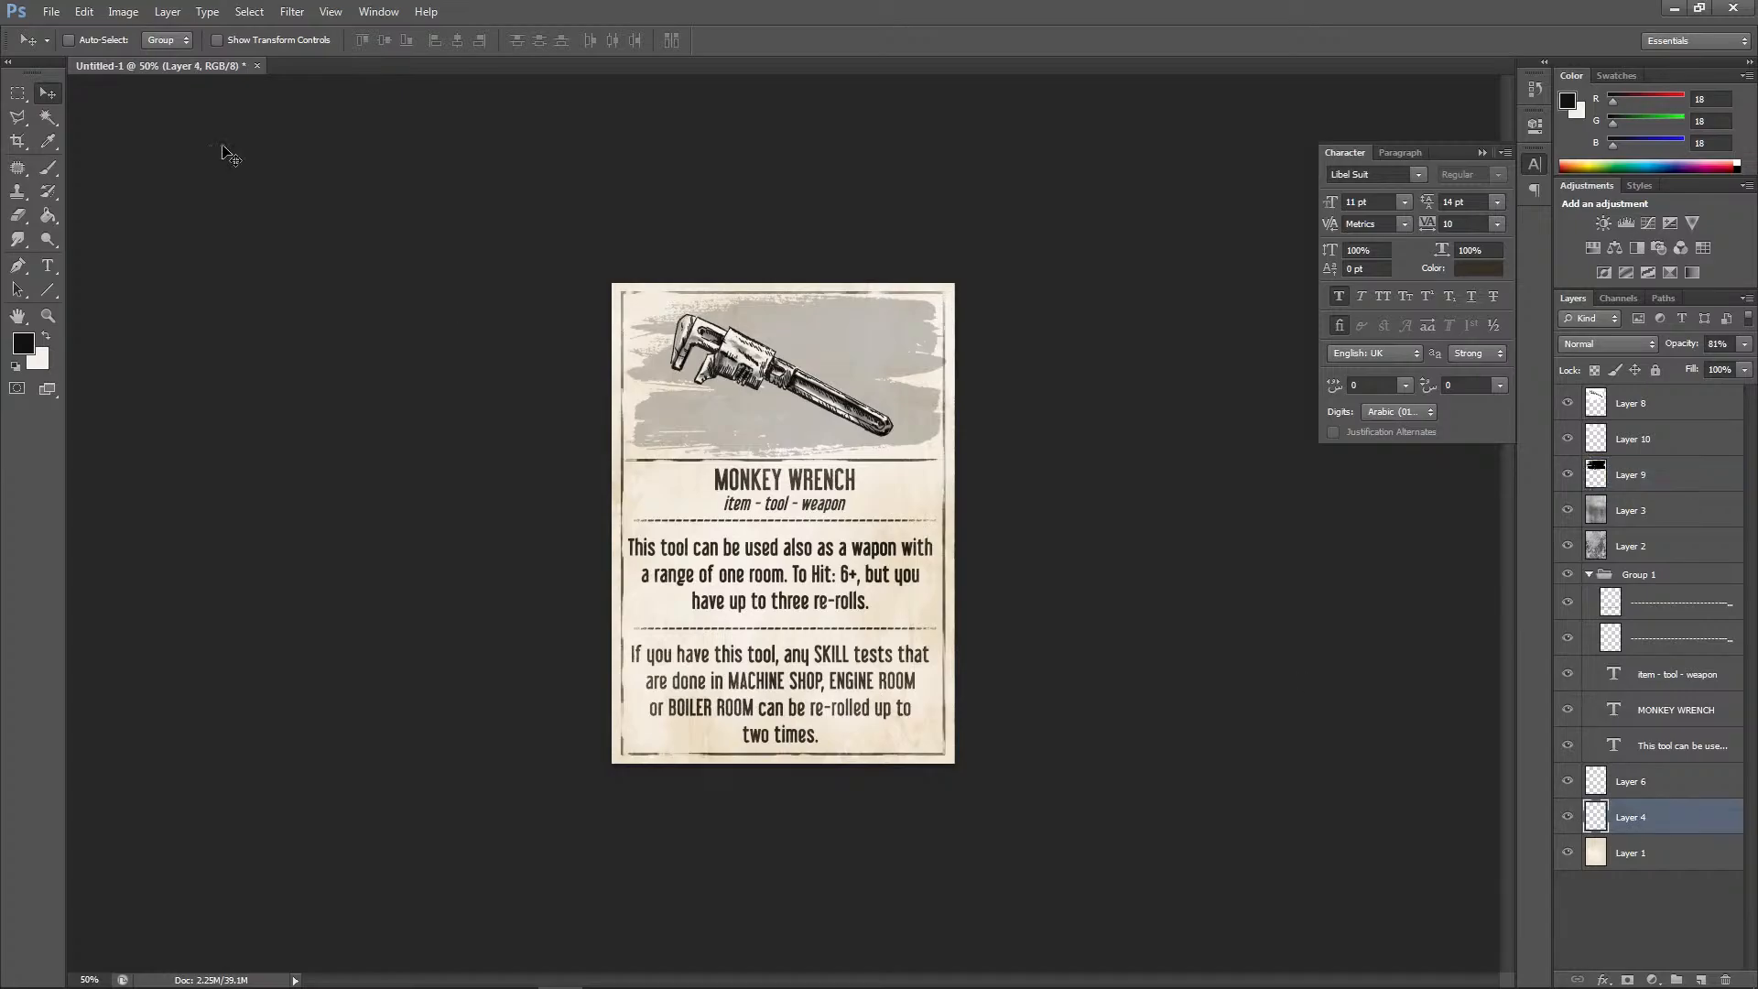
{"action": "left_click", "coordinate": [84, 11]}
{"action": "mouse_move", "coordinate": [165, 371]}
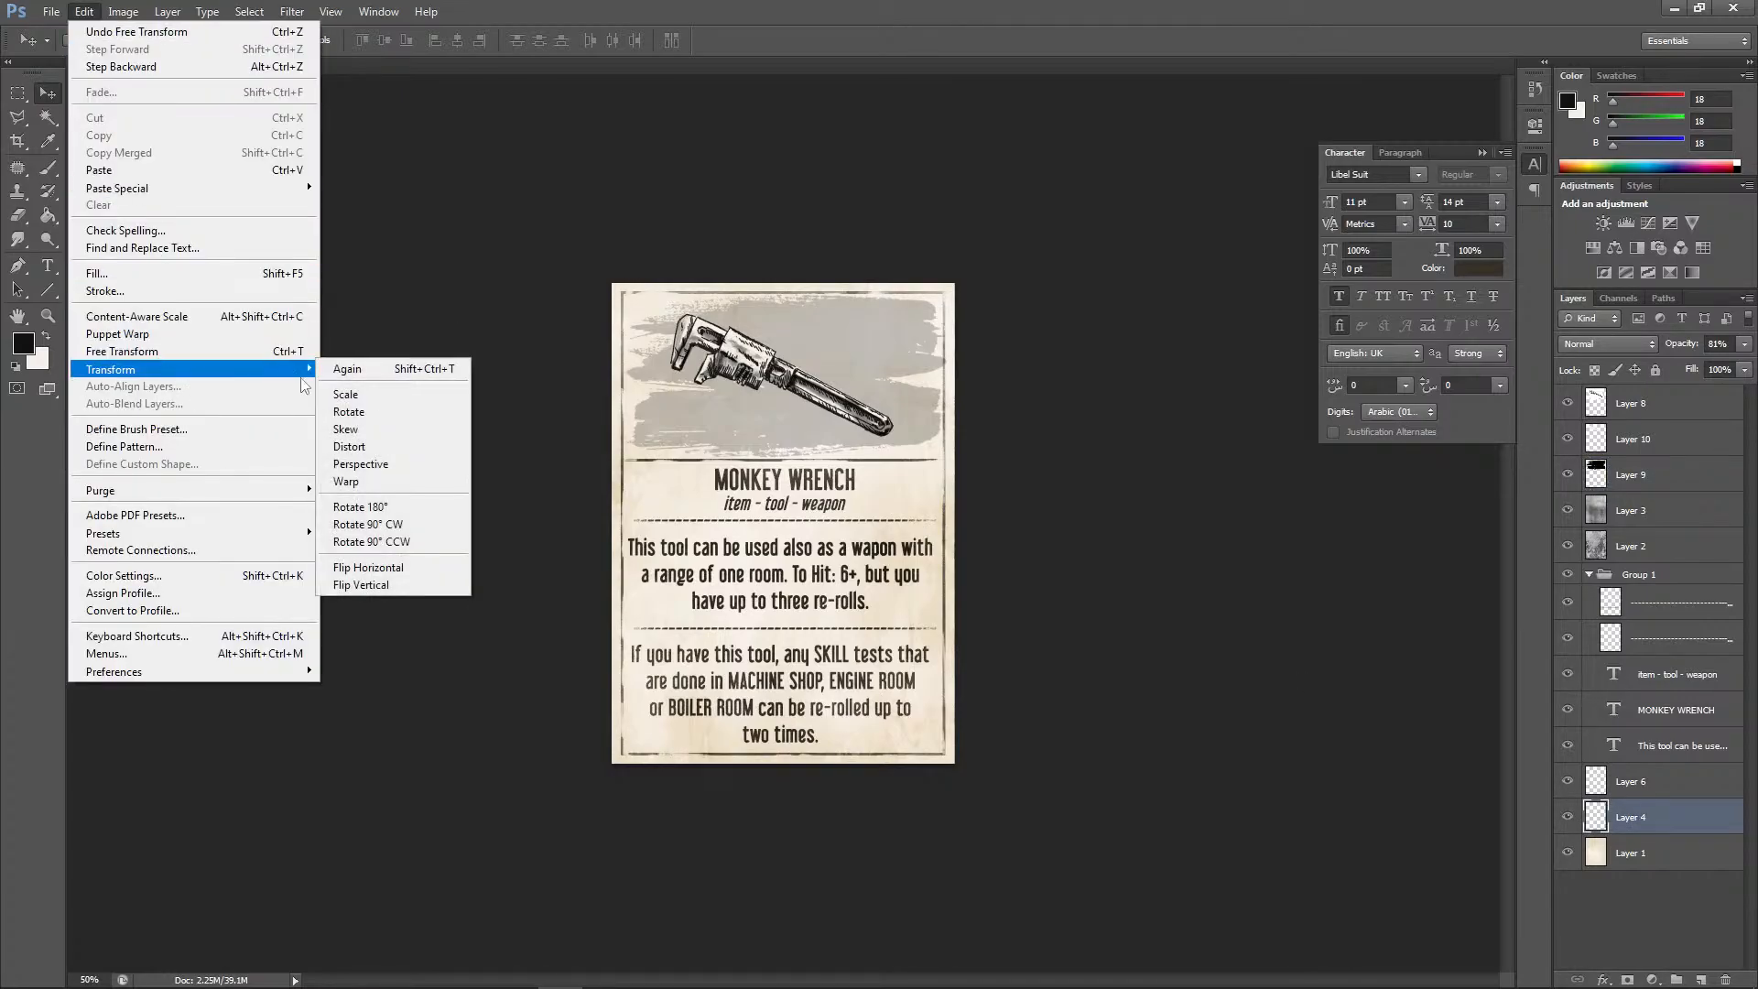
{"action": "left_click", "coordinate": [379, 437]}
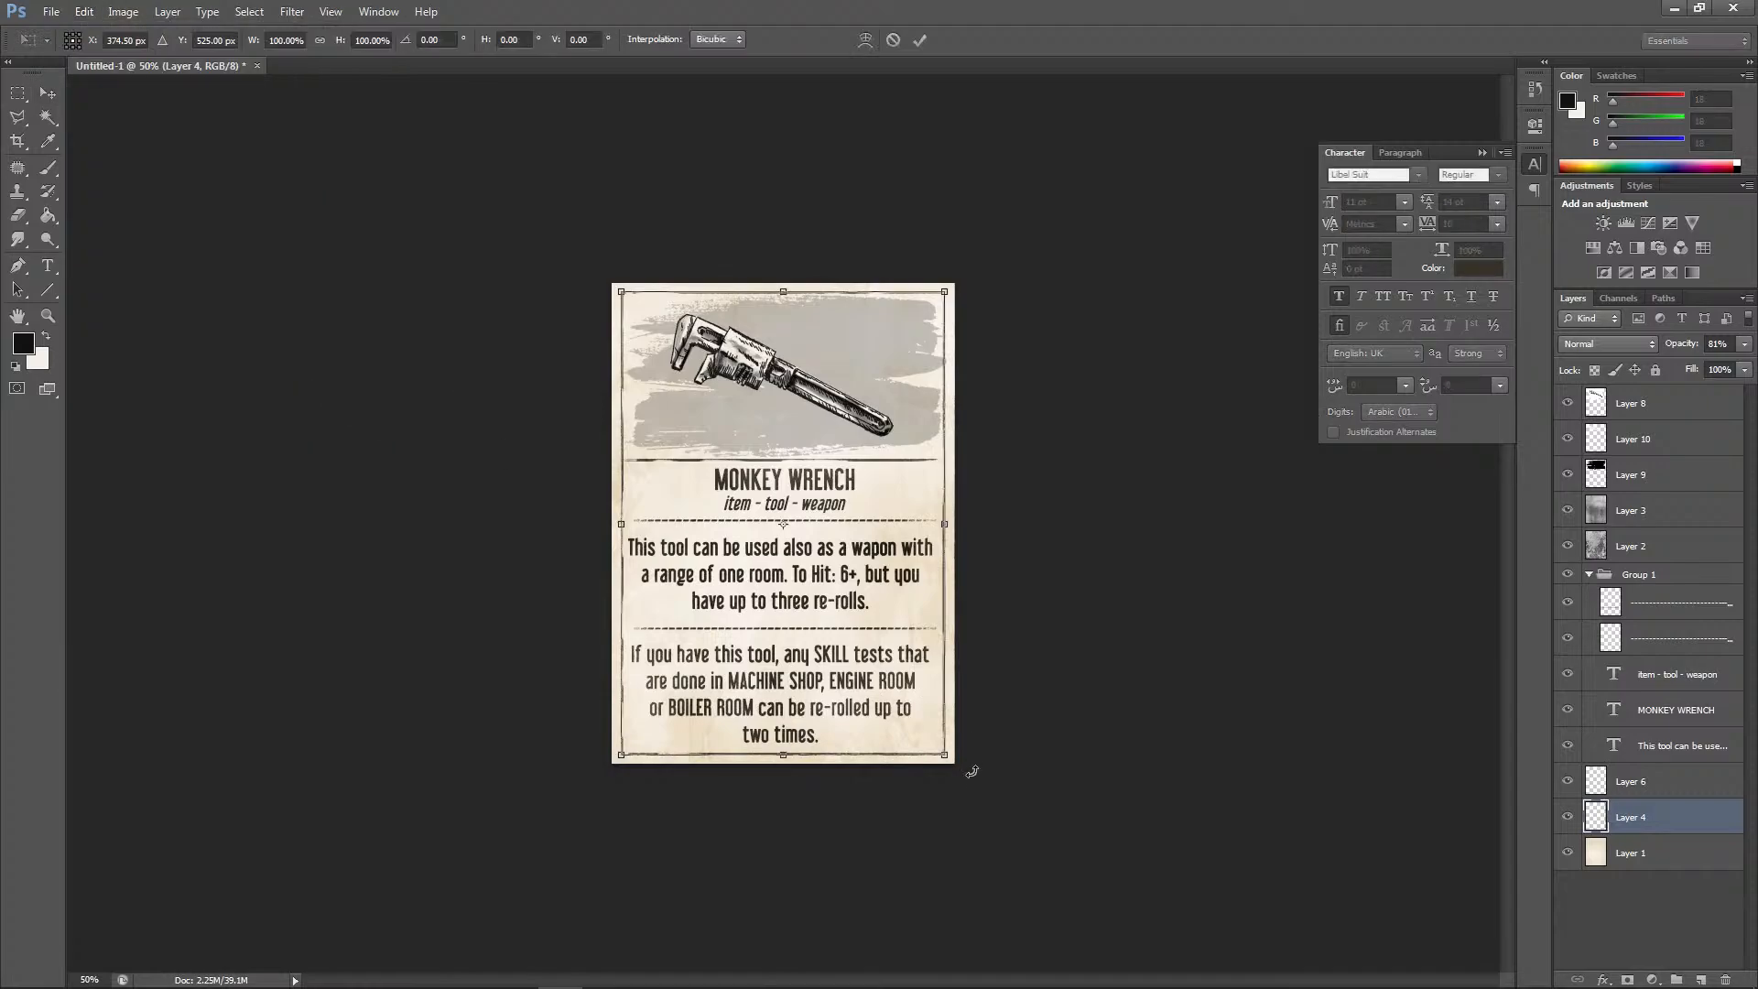
{"action": "left_click_drag", "start_coordinate": [969, 767], "coordinate": [971, 769]}
{"action": "left_click_drag", "start_coordinate": [971, 769], "coordinate": [974, 764]}
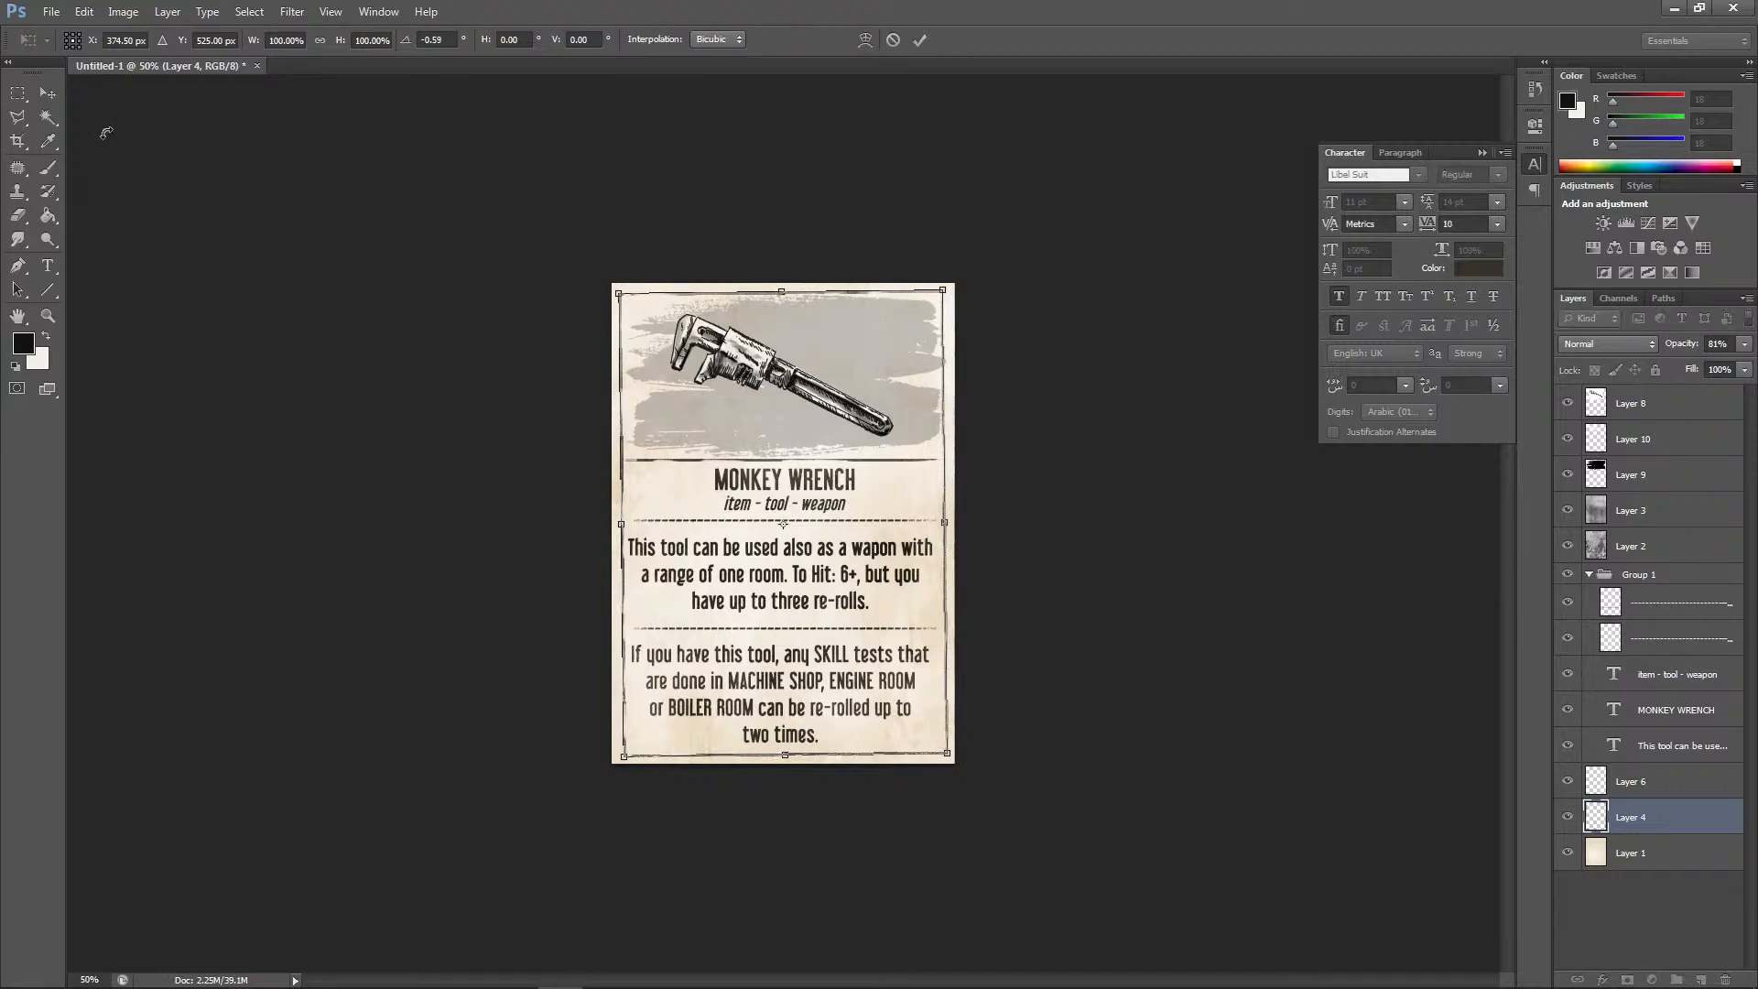
{"action": "left_click", "coordinate": [48, 93]}
{"action": "left_click", "coordinate": [855, 383]}
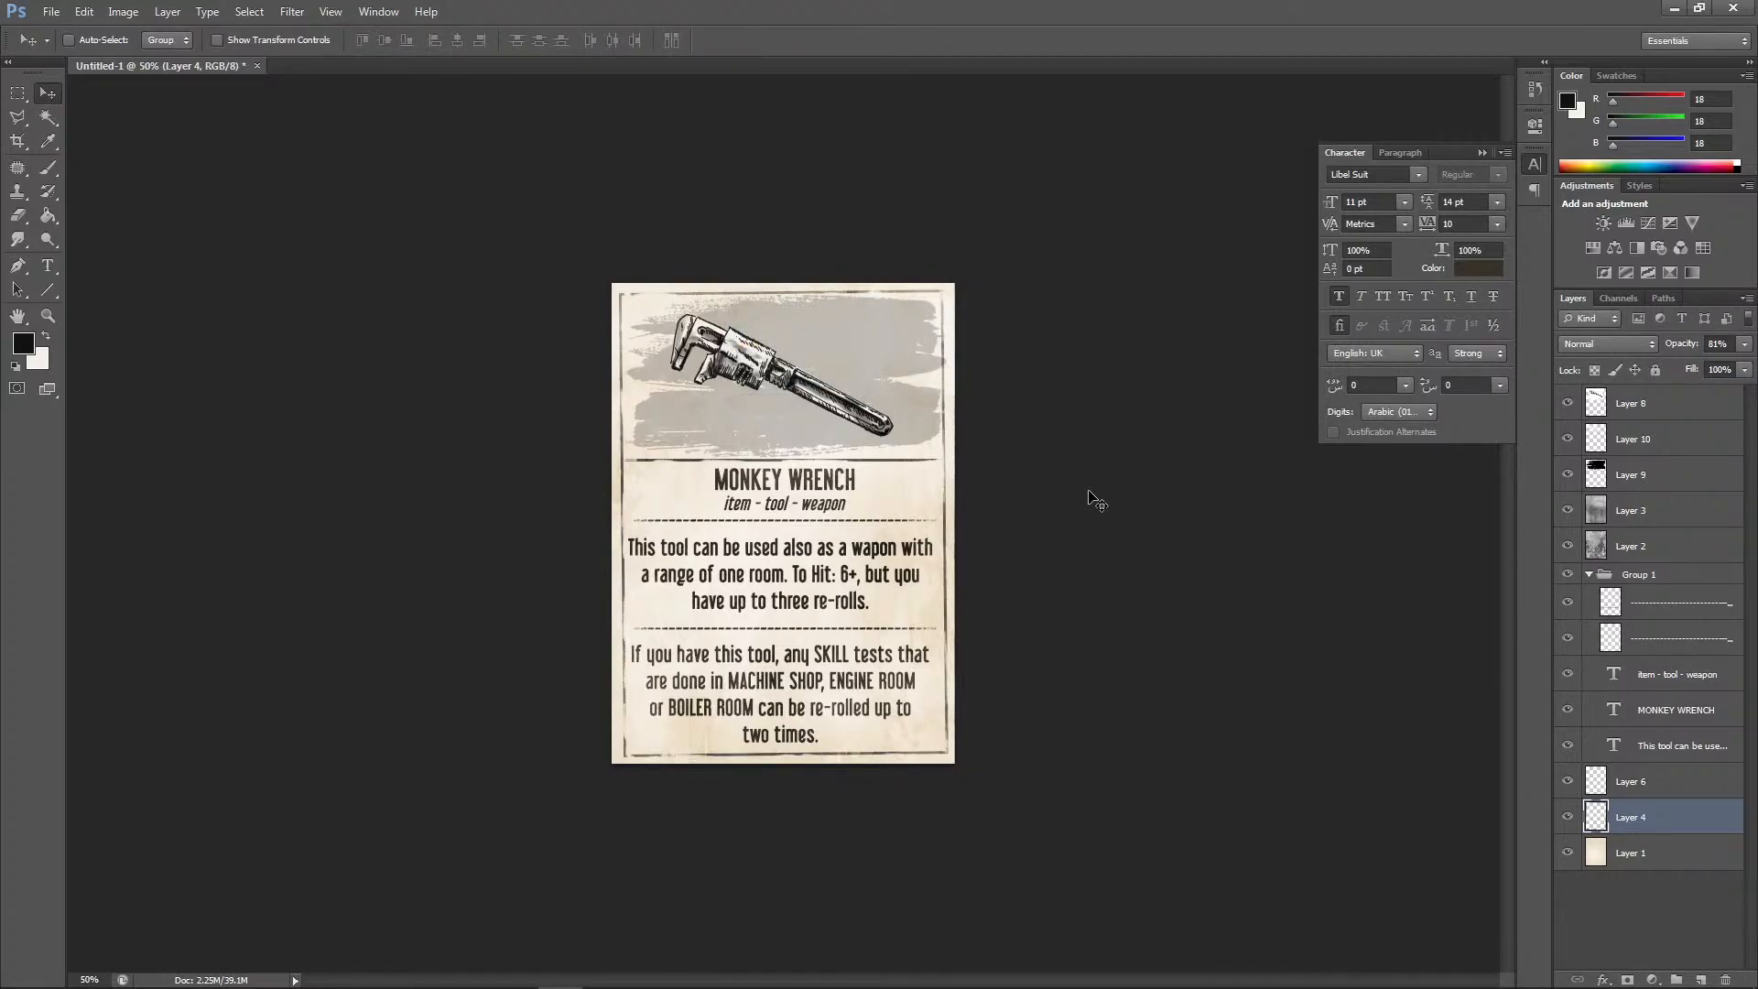
{"action": "key", "text": "ctrl+plus"}
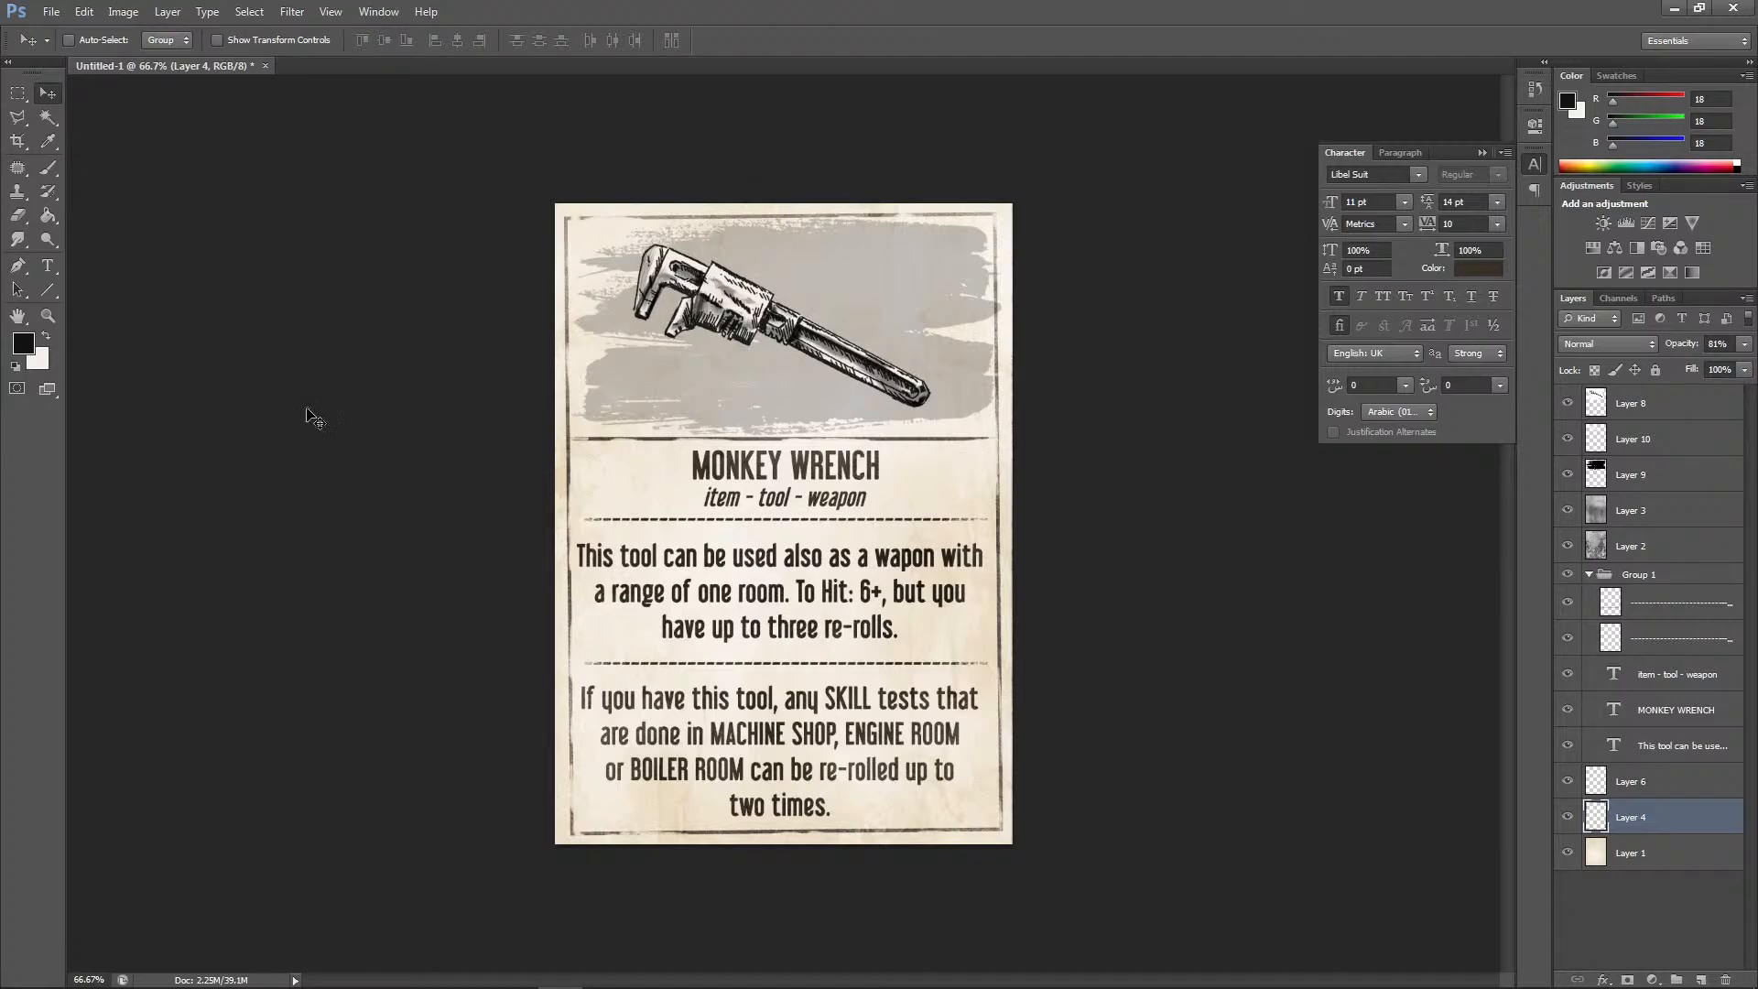
Set up the Brush tool with the 7 px bristle brush preset
{"action": "left_click", "coordinate": [48, 167]}
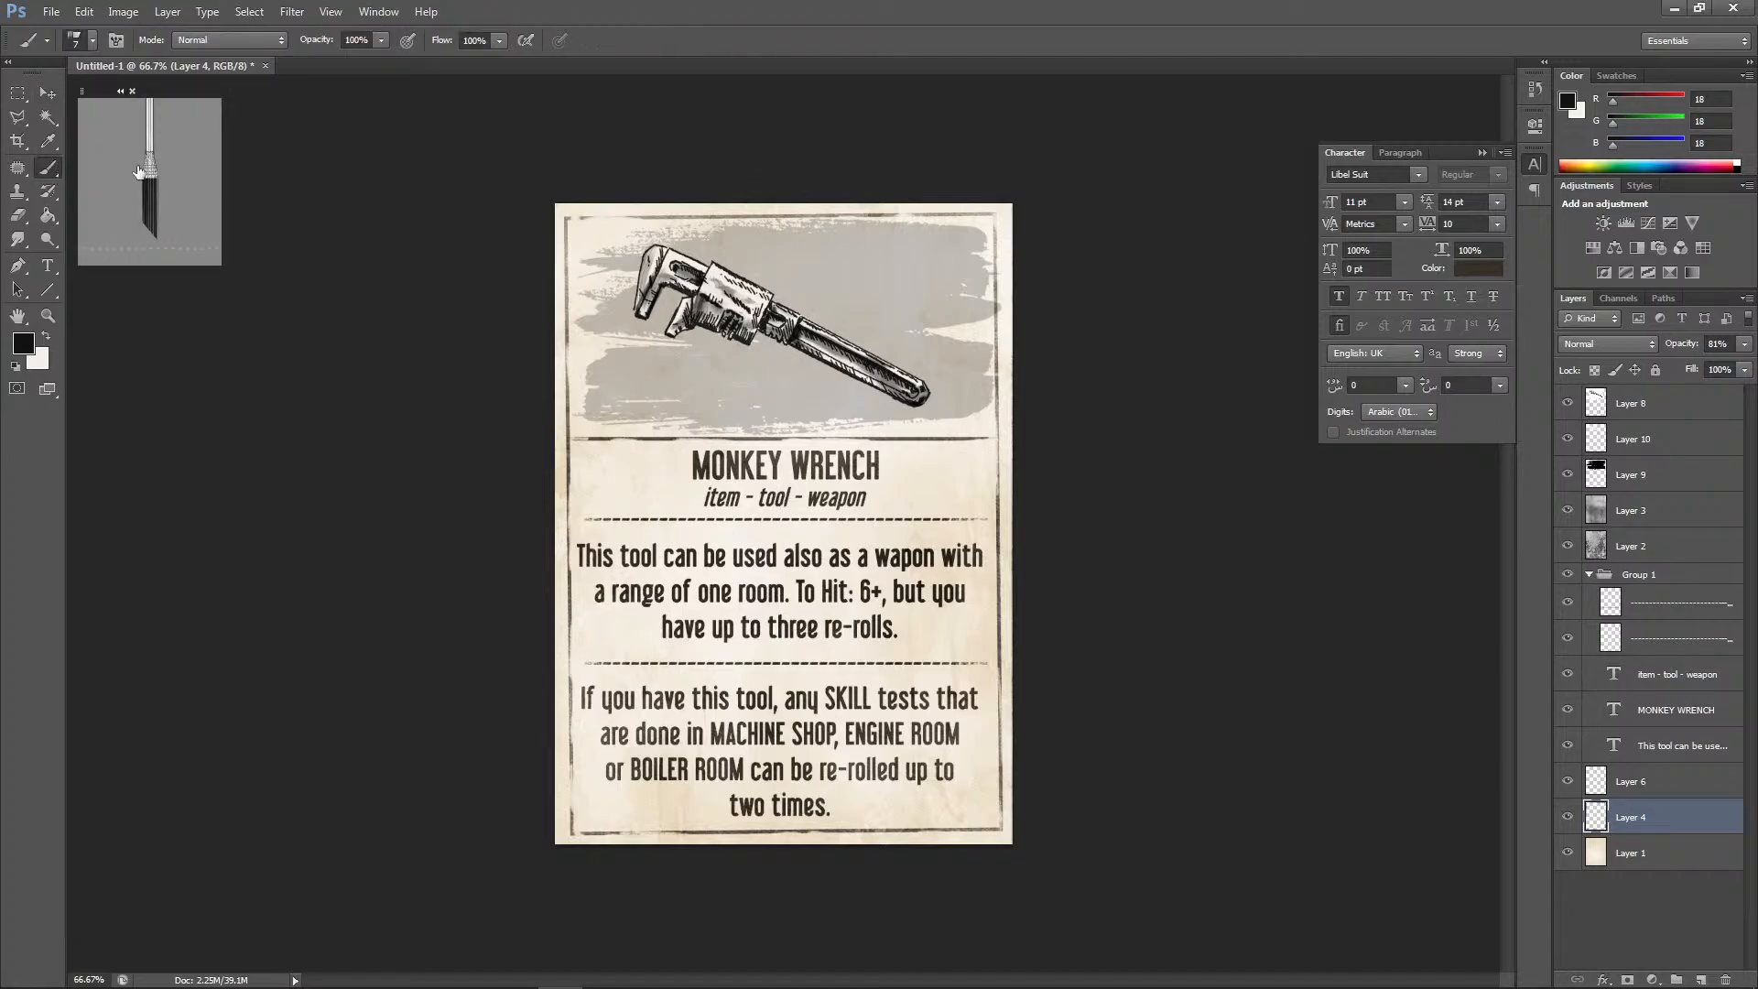
{"action": "left_click", "coordinate": [92, 40]}
{"action": "left_click", "coordinate": [93, 241]}
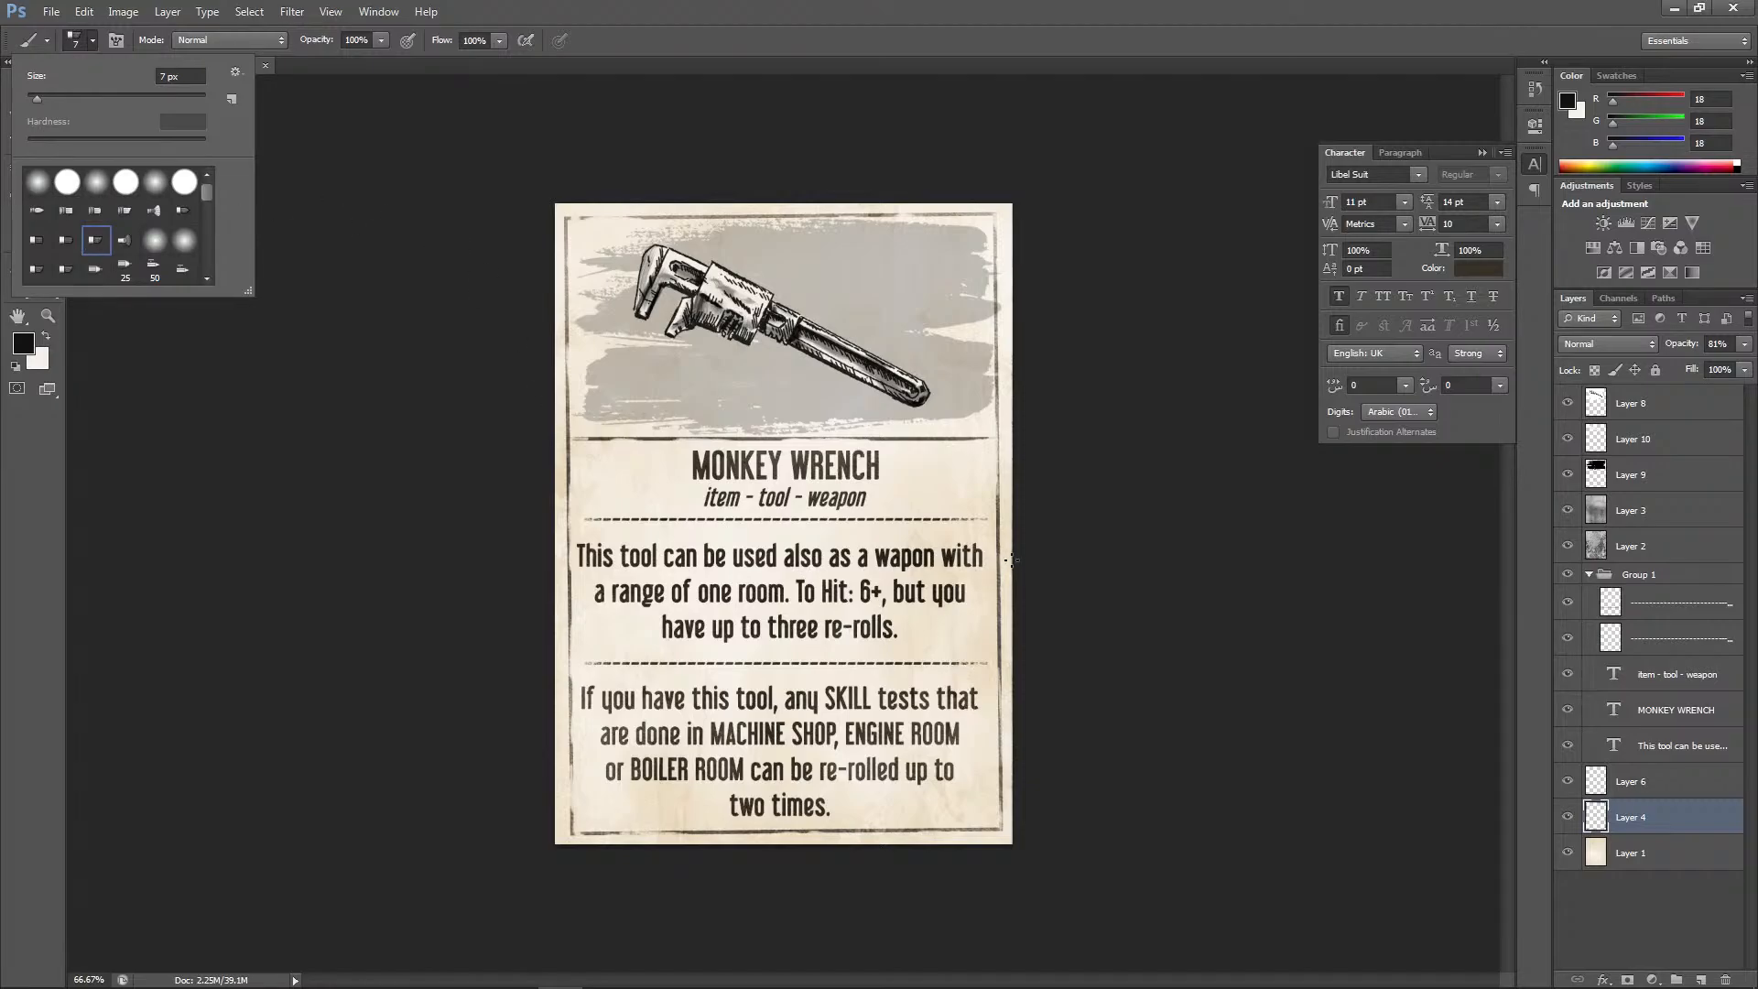
Add a new layer above the wrench illustration layer (Layer 8) and open its blend mode choices
{"action": "left_click", "coordinate": [1634, 404]}
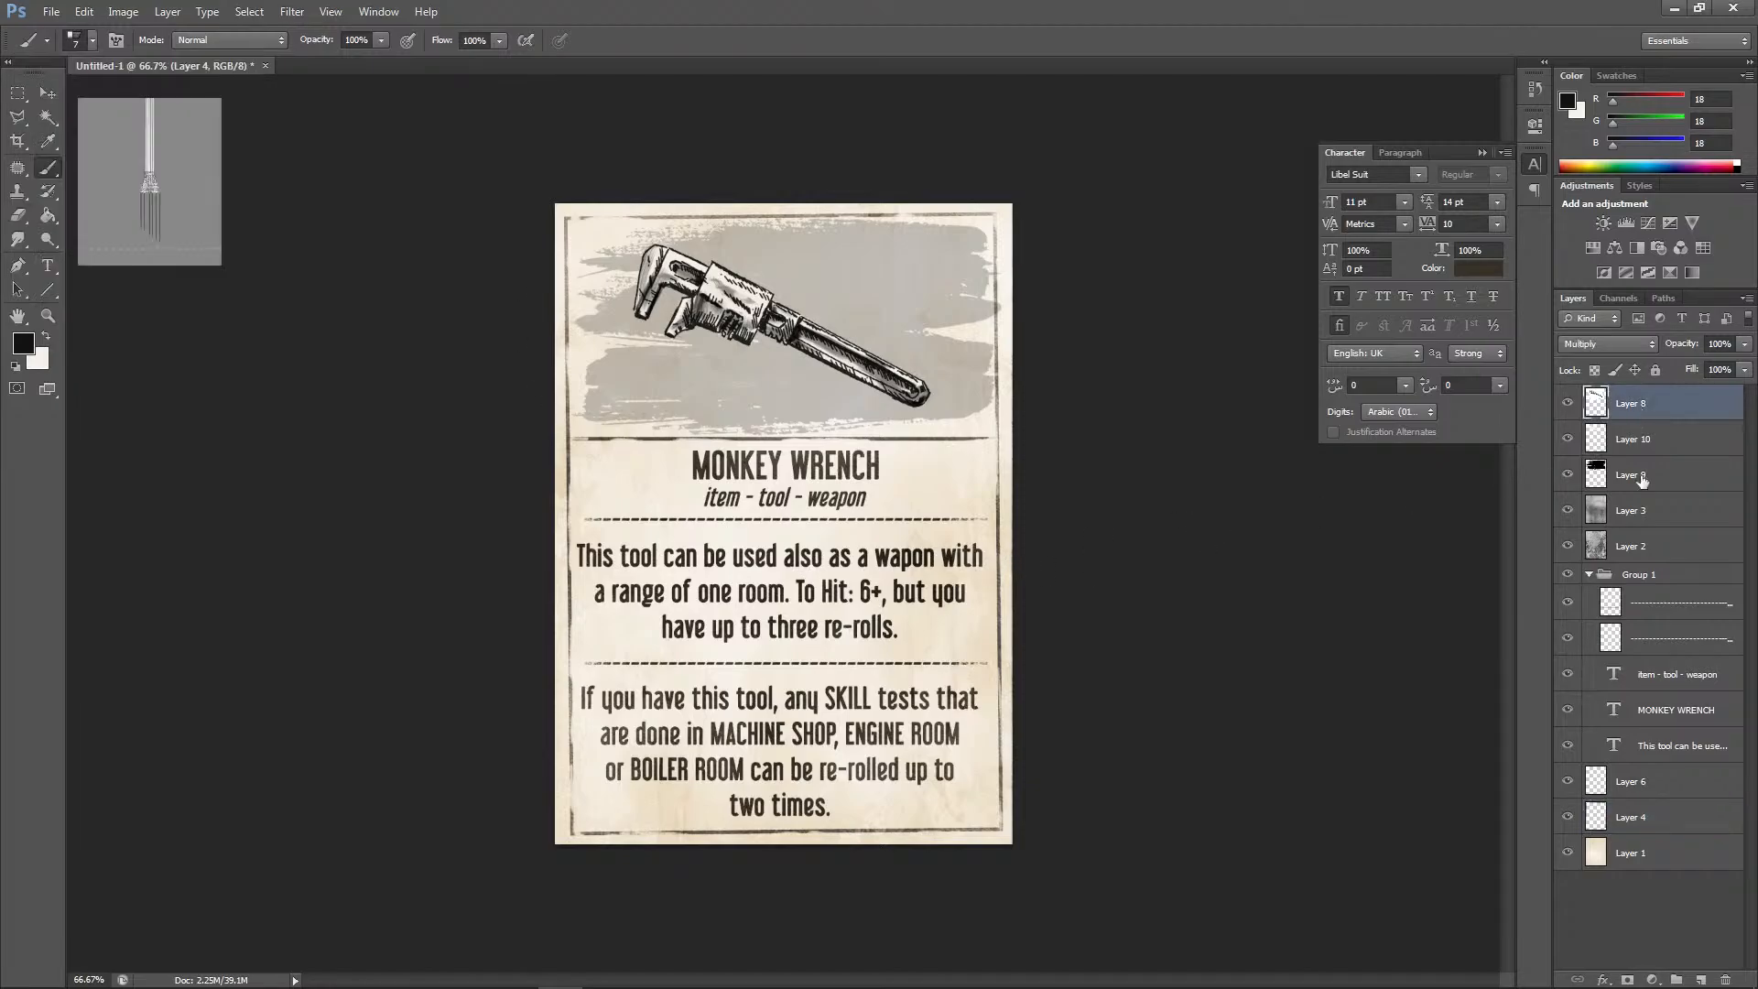
{"action": "left_click", "coordinate": [1700, 979]}
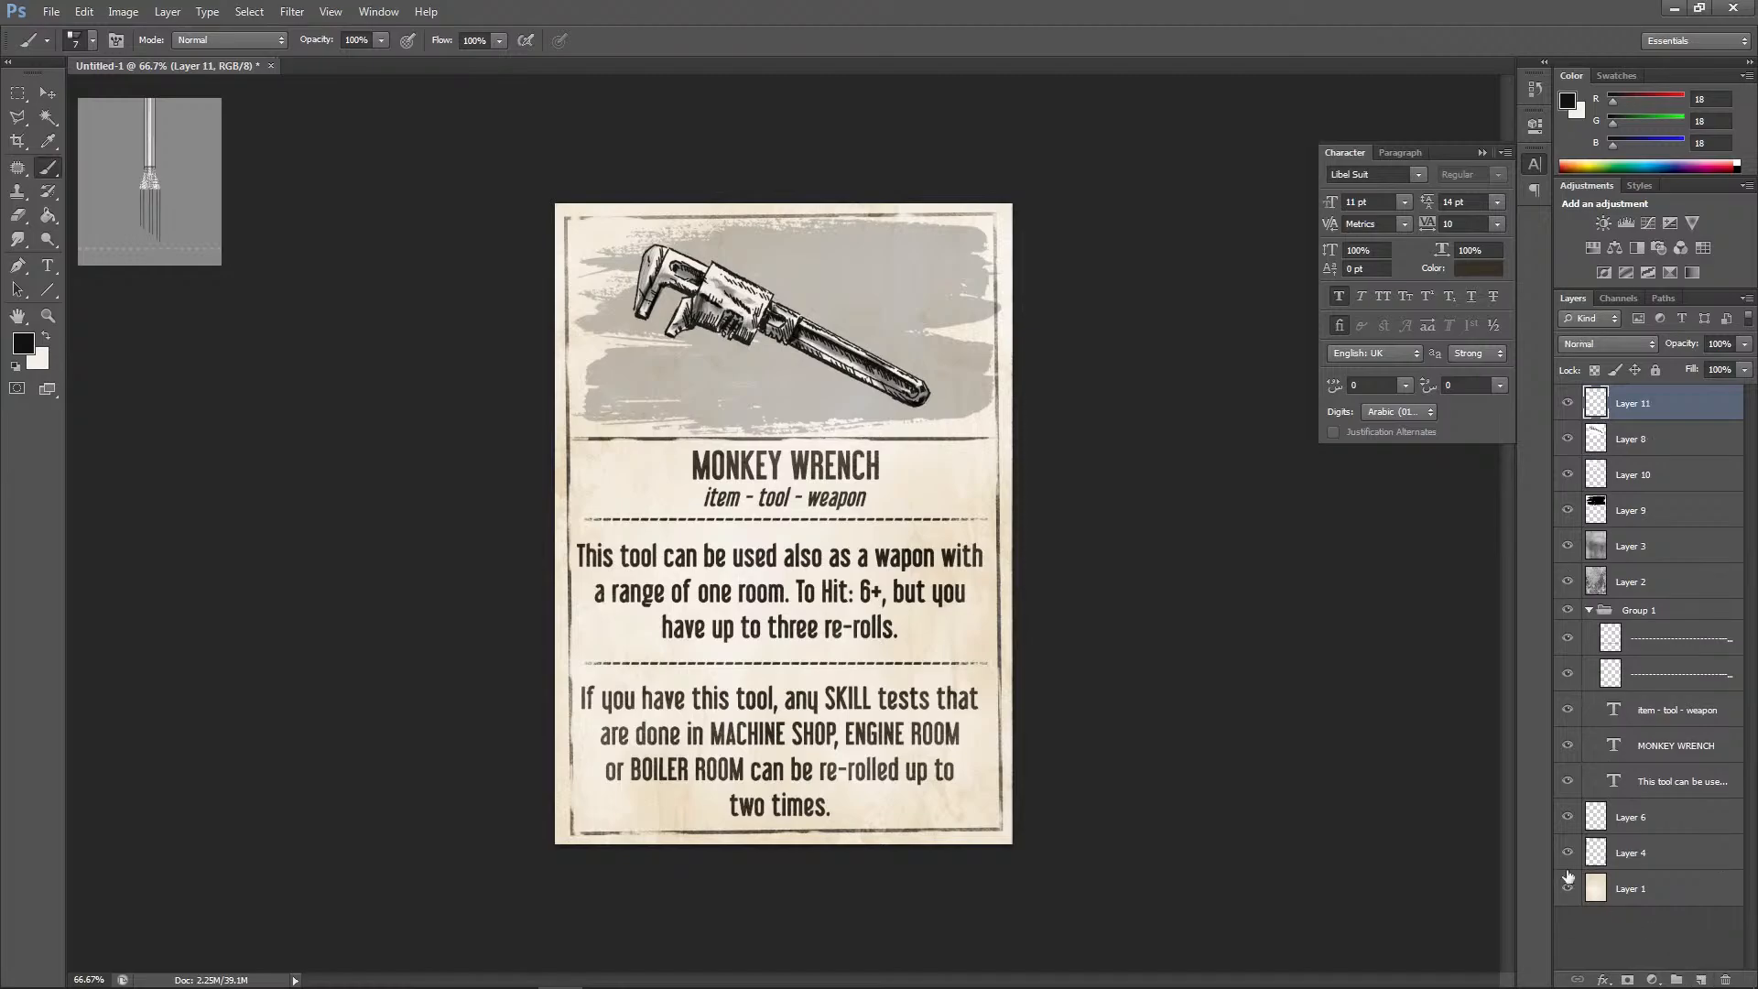
{"action": "left_click", "coordinate": [1608, 348]}
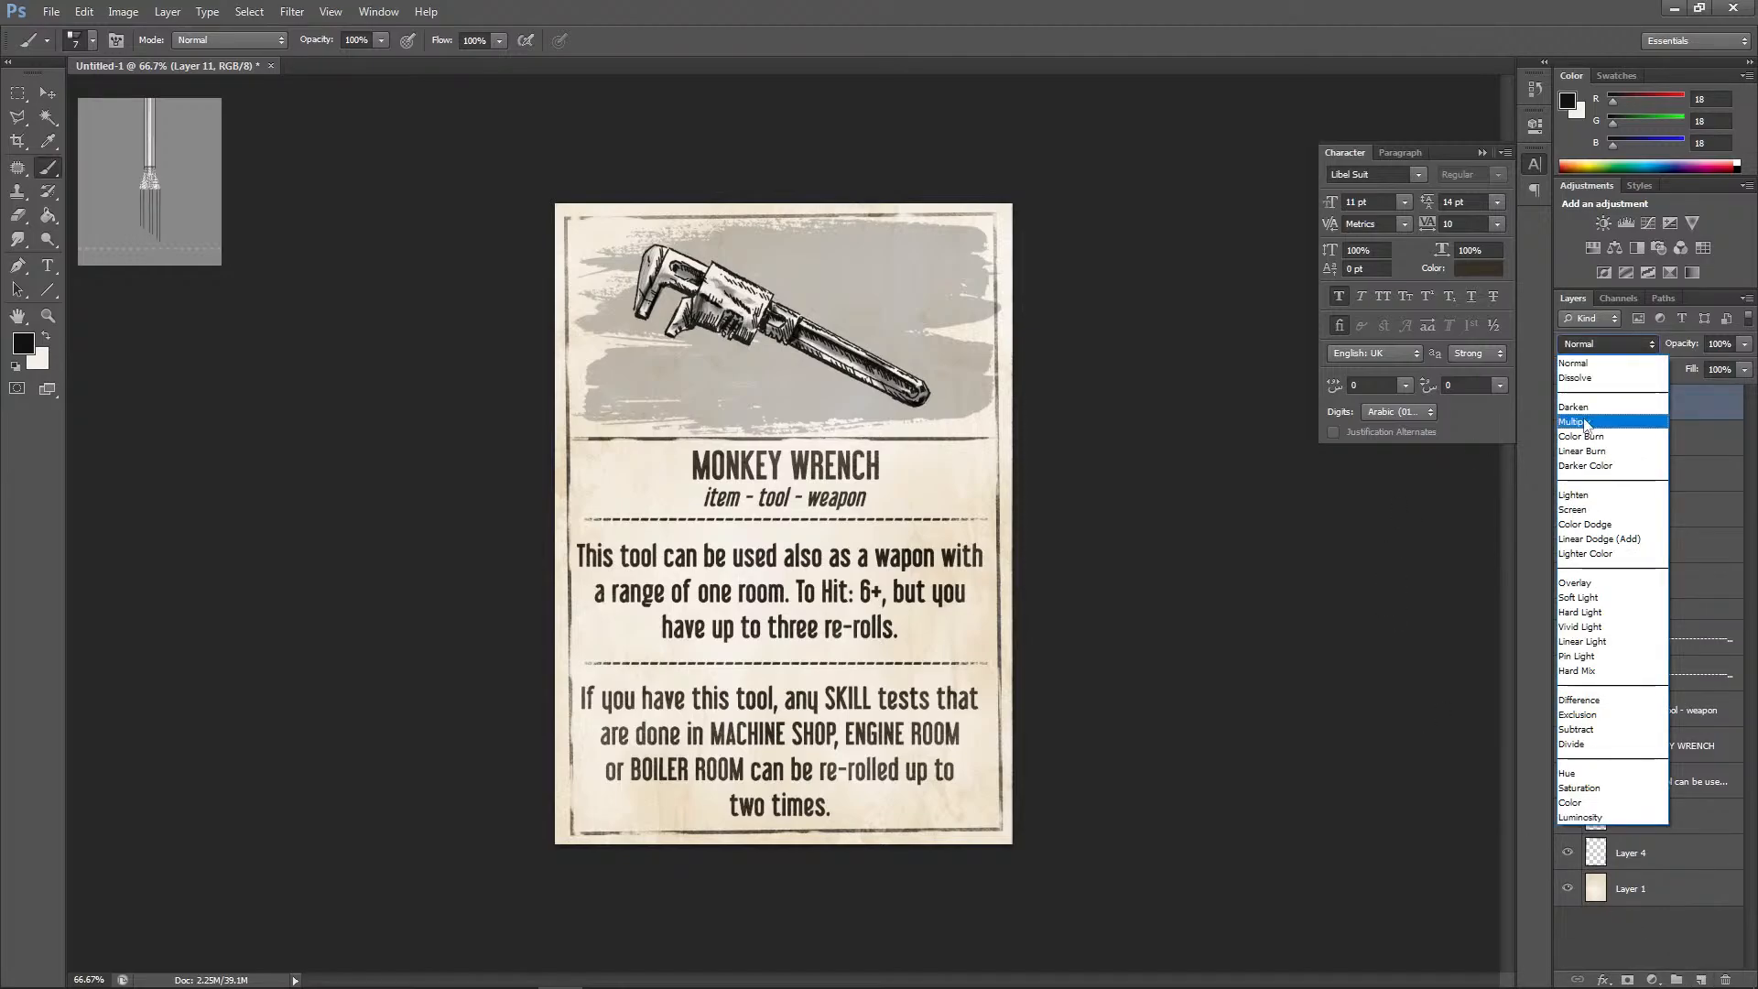
Set Layer 11 to Multiply and brush worn marks onto the card's bottom-right corner in a dark colour sampled from the frame
{"action": "left_click", "coordinate": [1585, 423]}
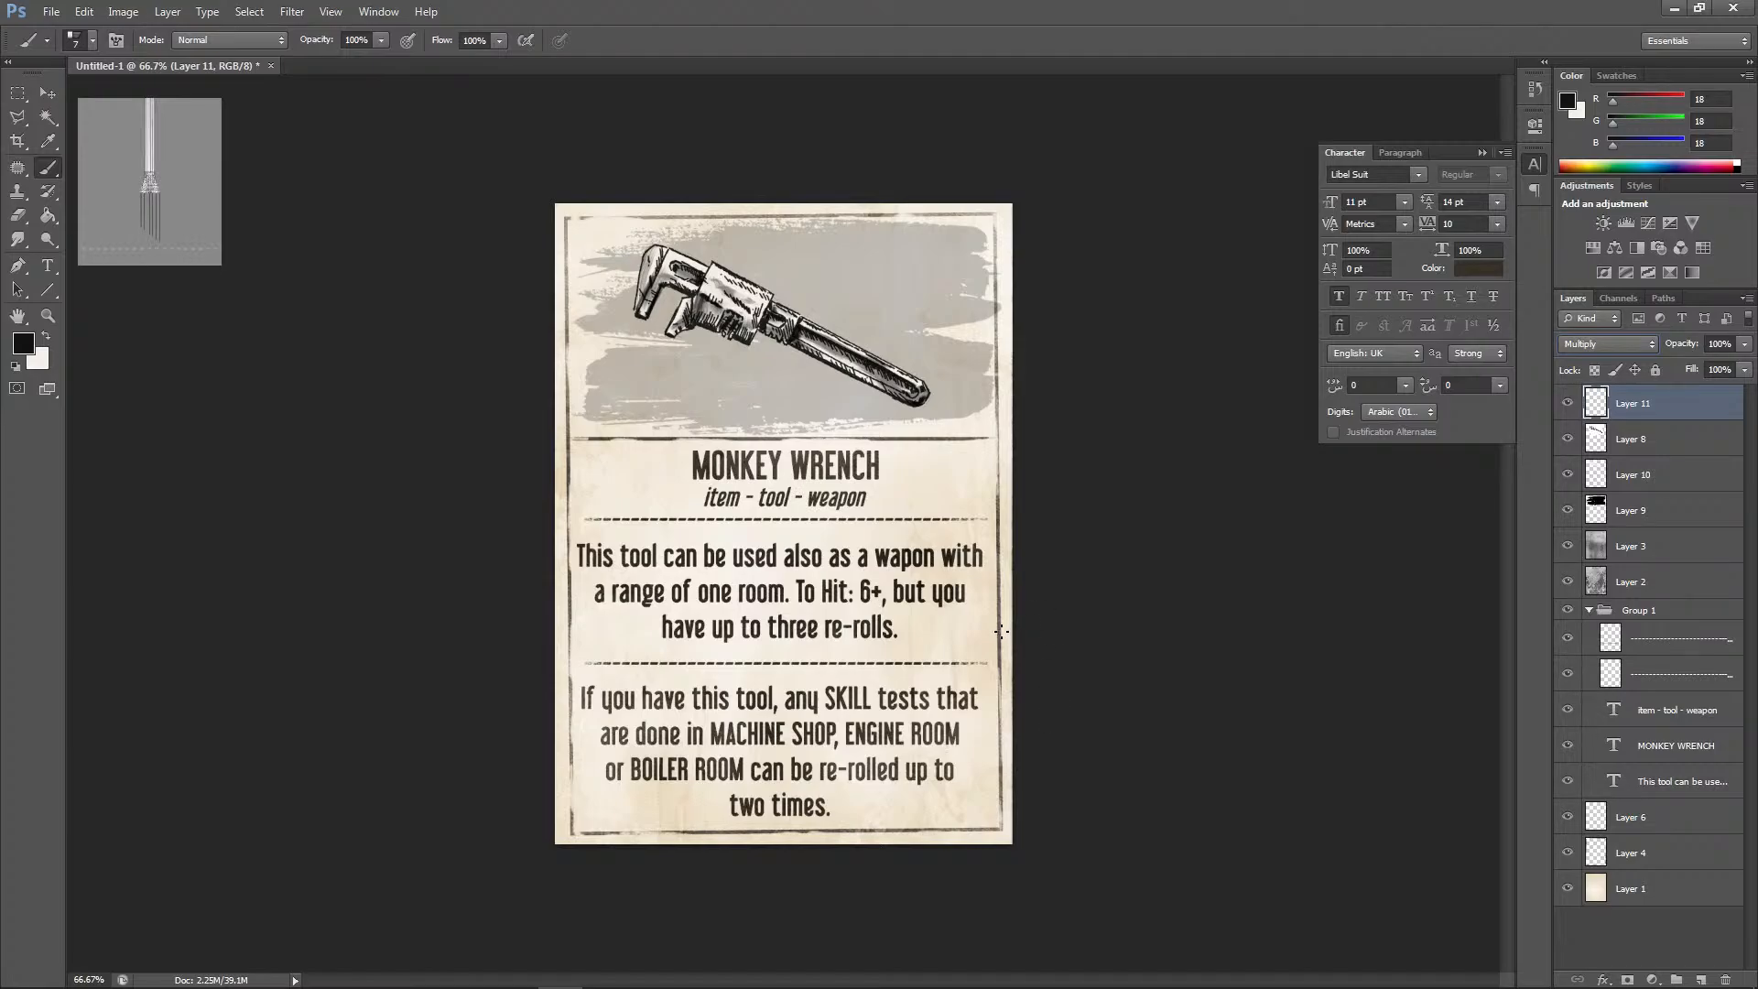
{"action": "left_click", "coordinate": [1006, 625], "text": "alt"}
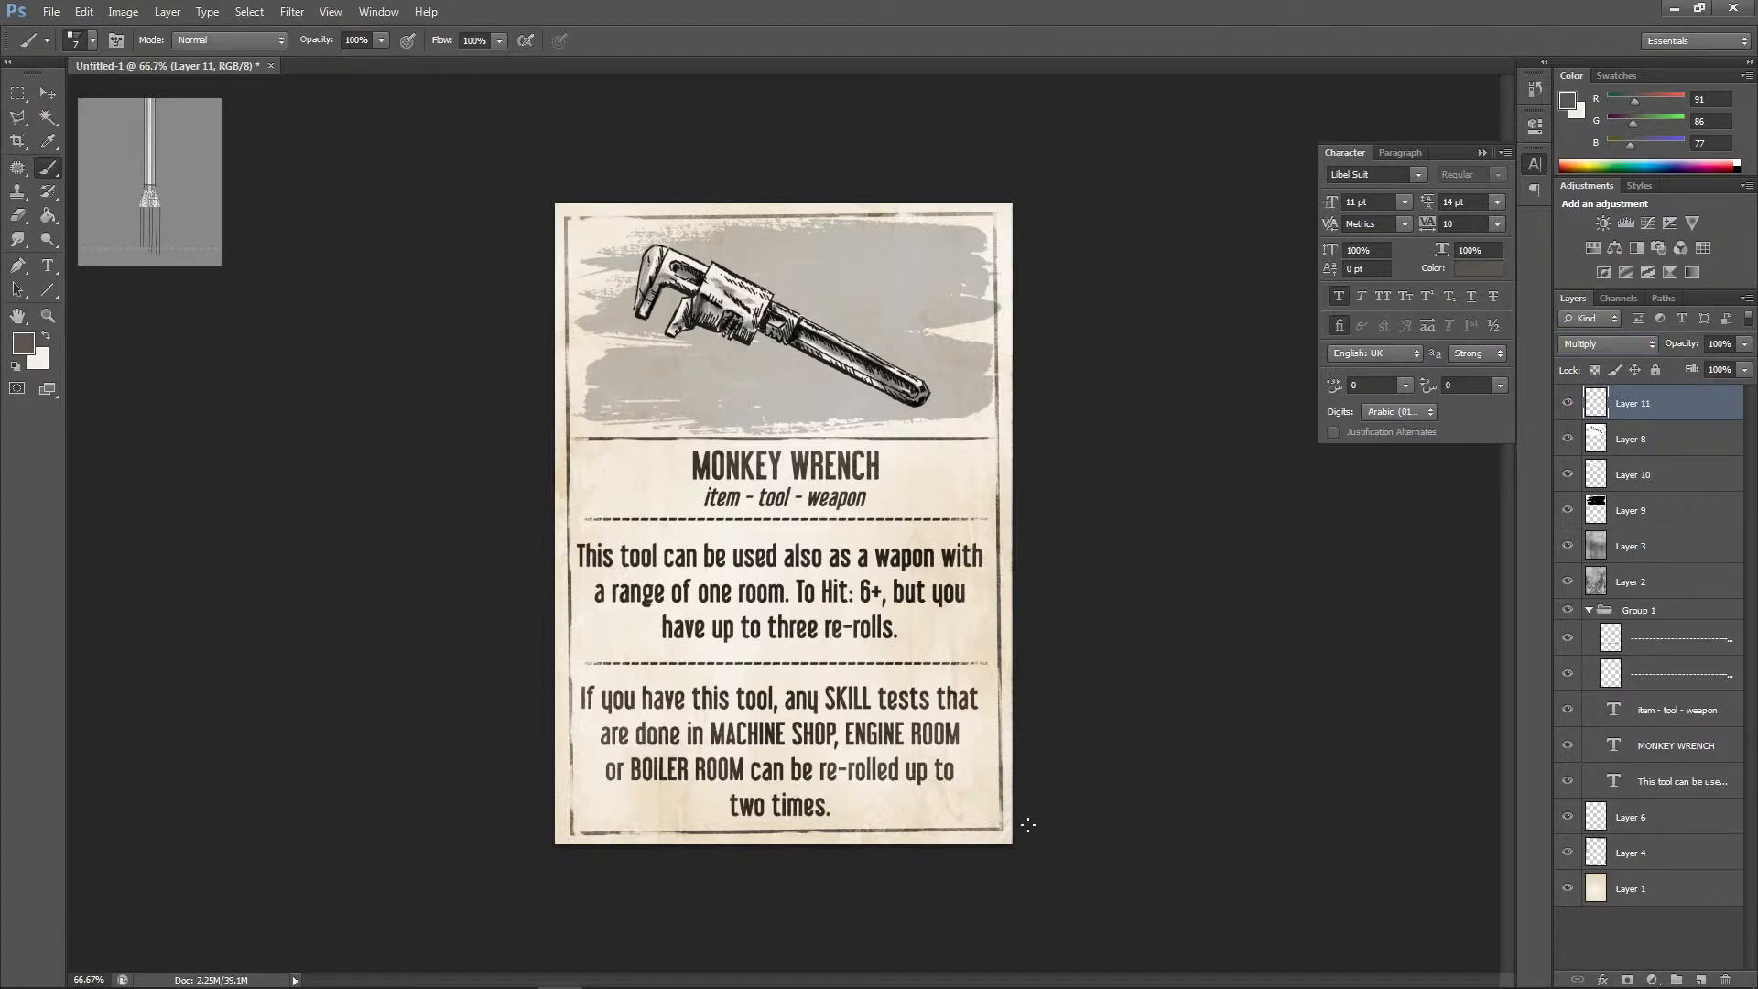
{"action": "left_click_drag", "start_coordinate": [1014, 794], "coordinate": [965, 844]}
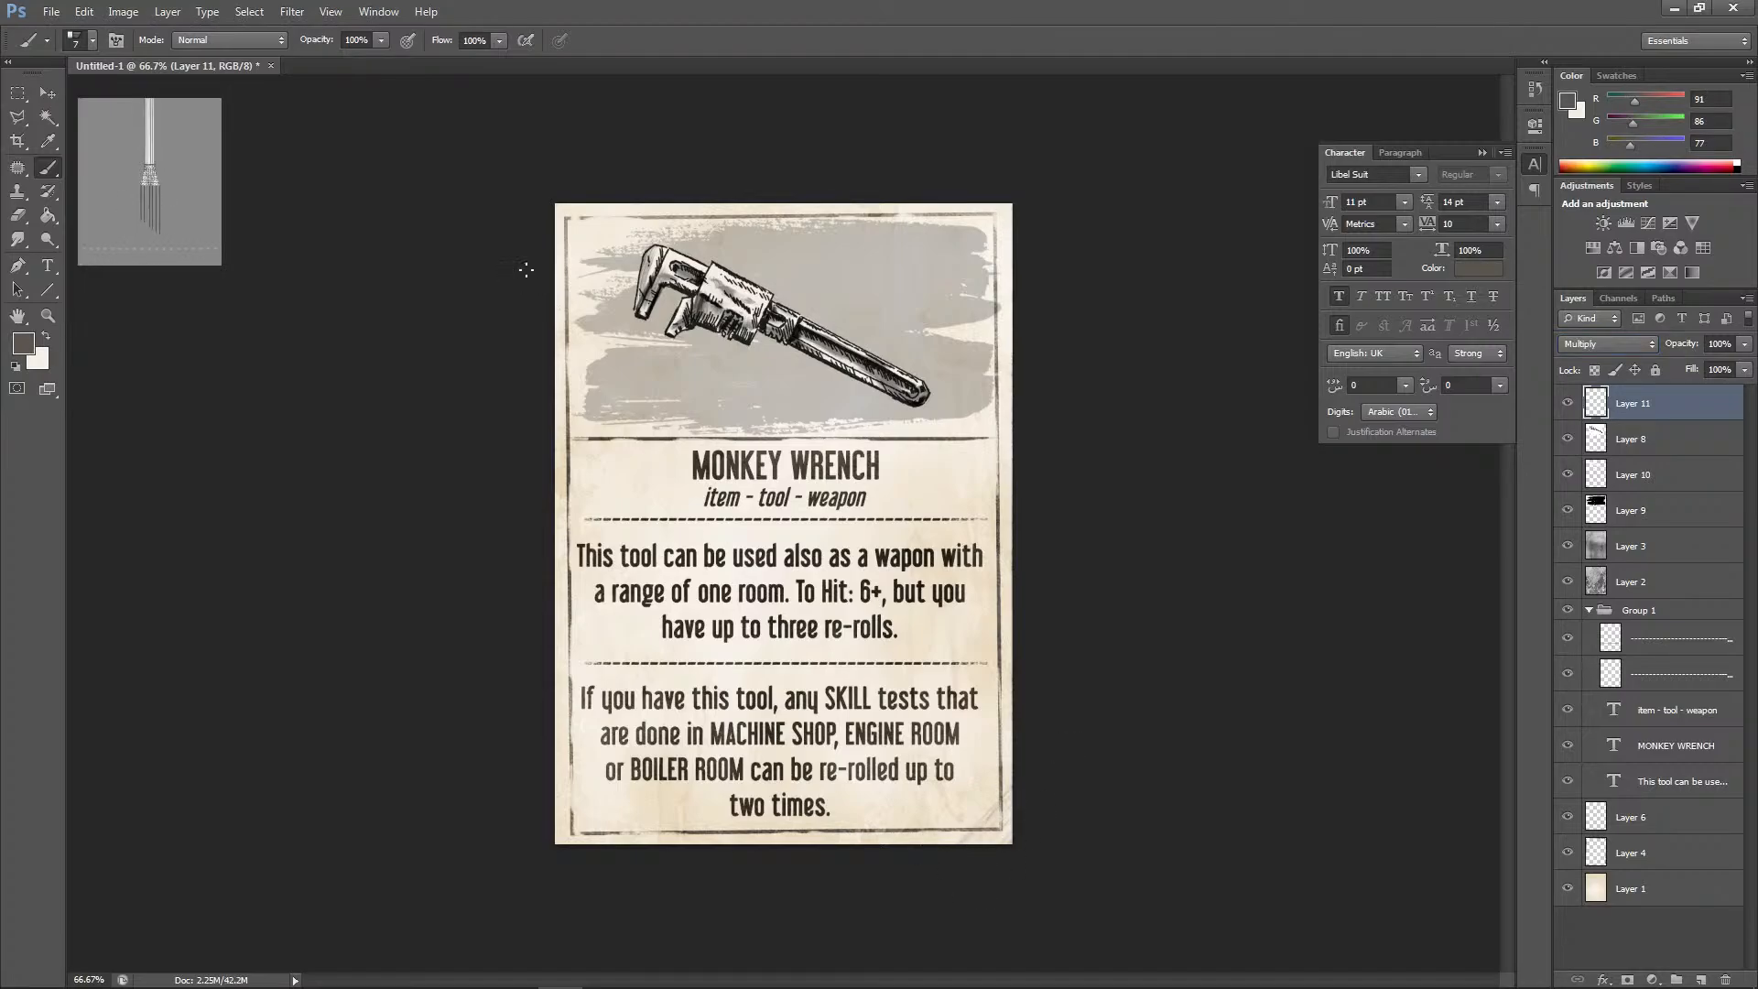
{"action": "mouse_move", "coordinate": [506, 263]}
{"action": "left_mouse_down"}
{"action": "mouse_move", "coordinate": [548, 257]}
{"action": "mouse_move", "coordinate": [750, 94]}
{"action": "left_mouse_up"}
{"action": "key", "text": "ctrl+z"}
{"action": "left_click_drag", "start_coordinate": [1633, 122], "coordinate": [1739, 12]}
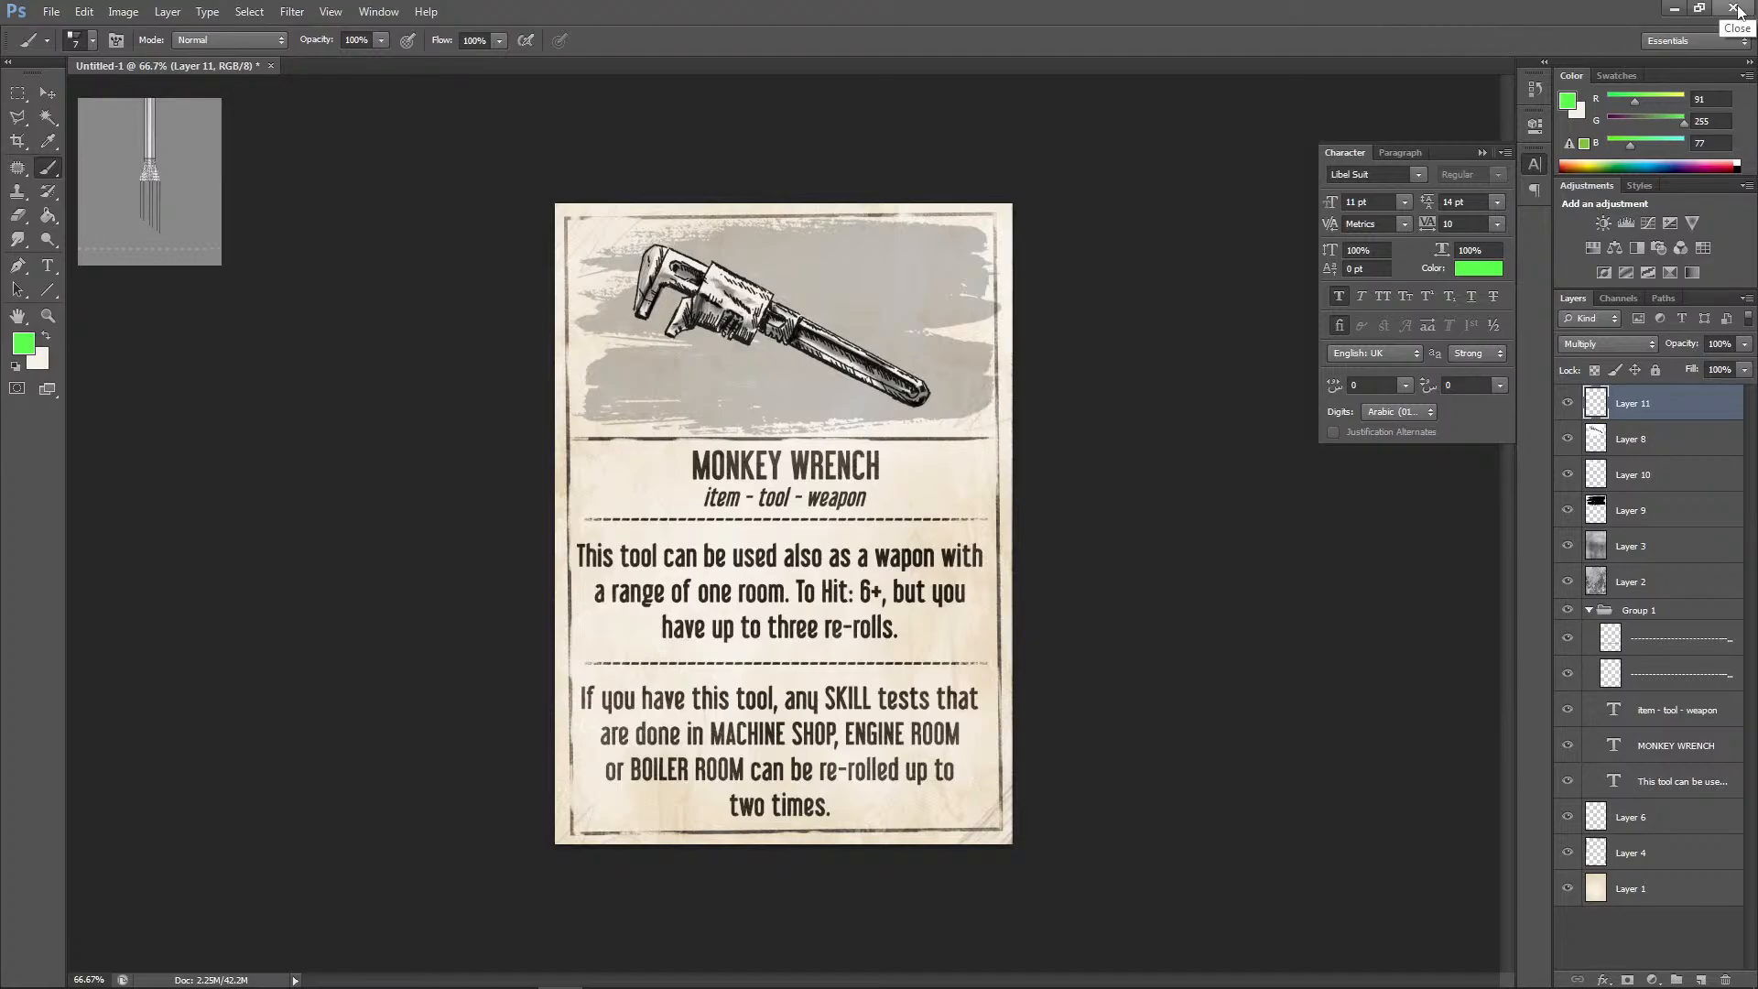
{"action": "key", "text": "ctrl+minus"}
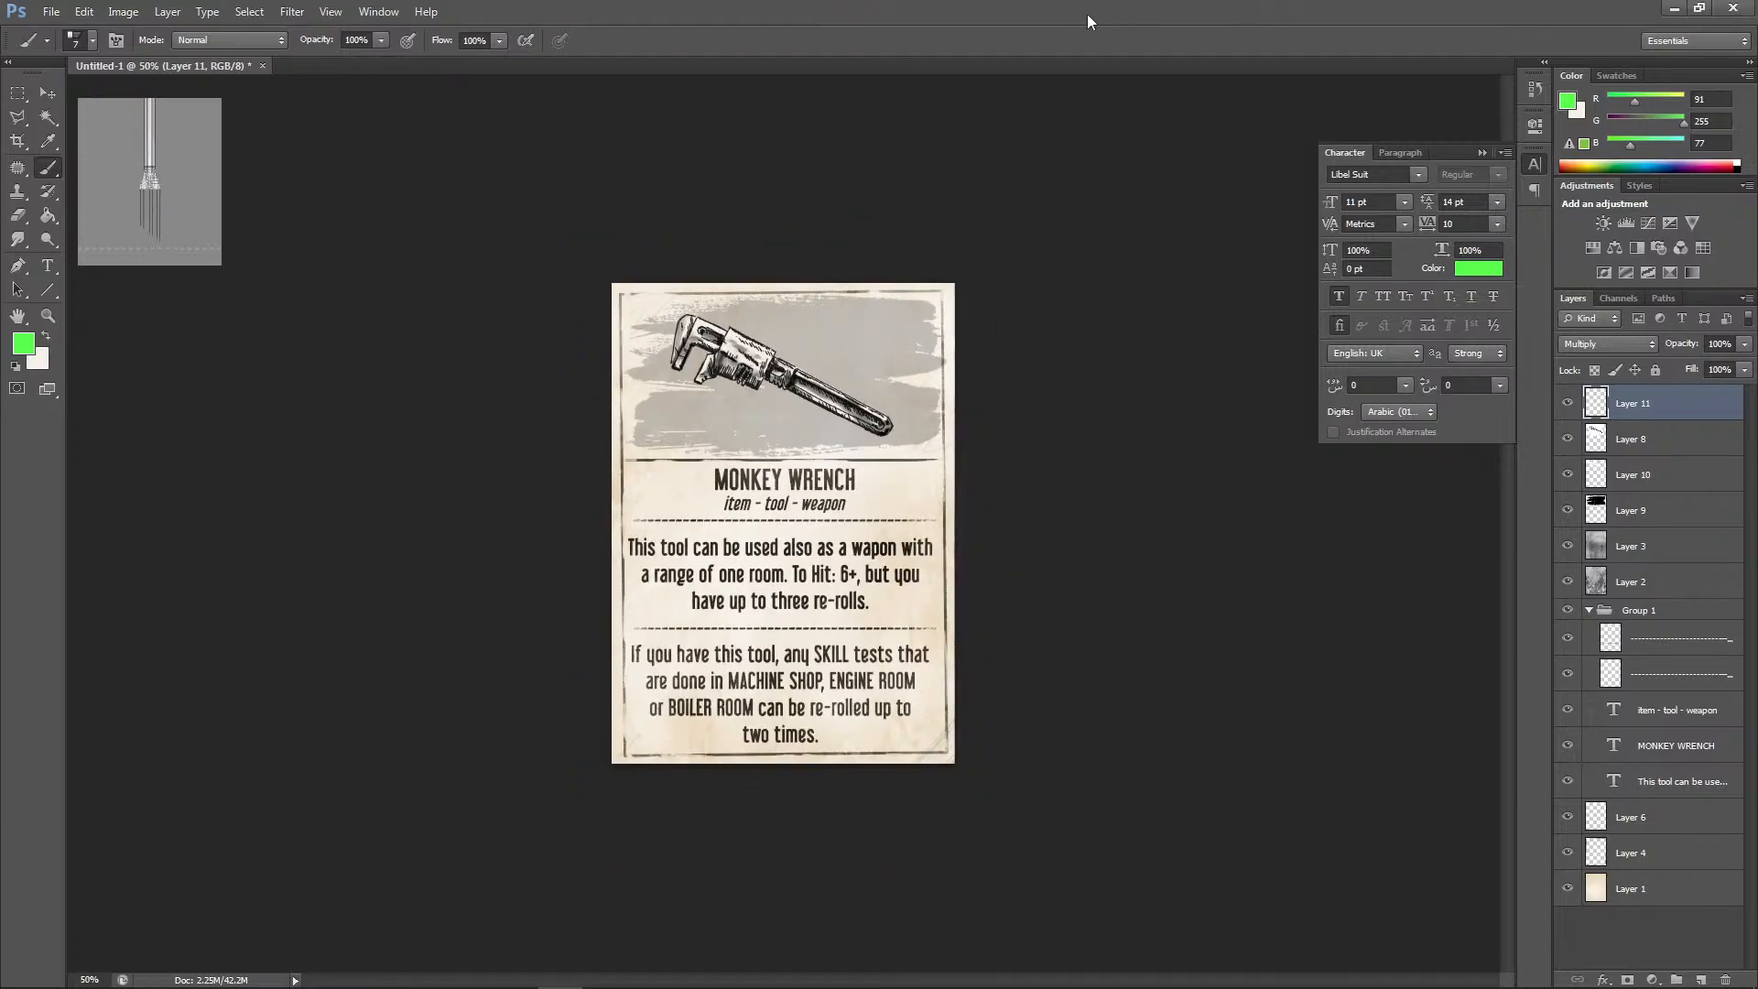
{"action": "key", "text": "ctrl+plus"}
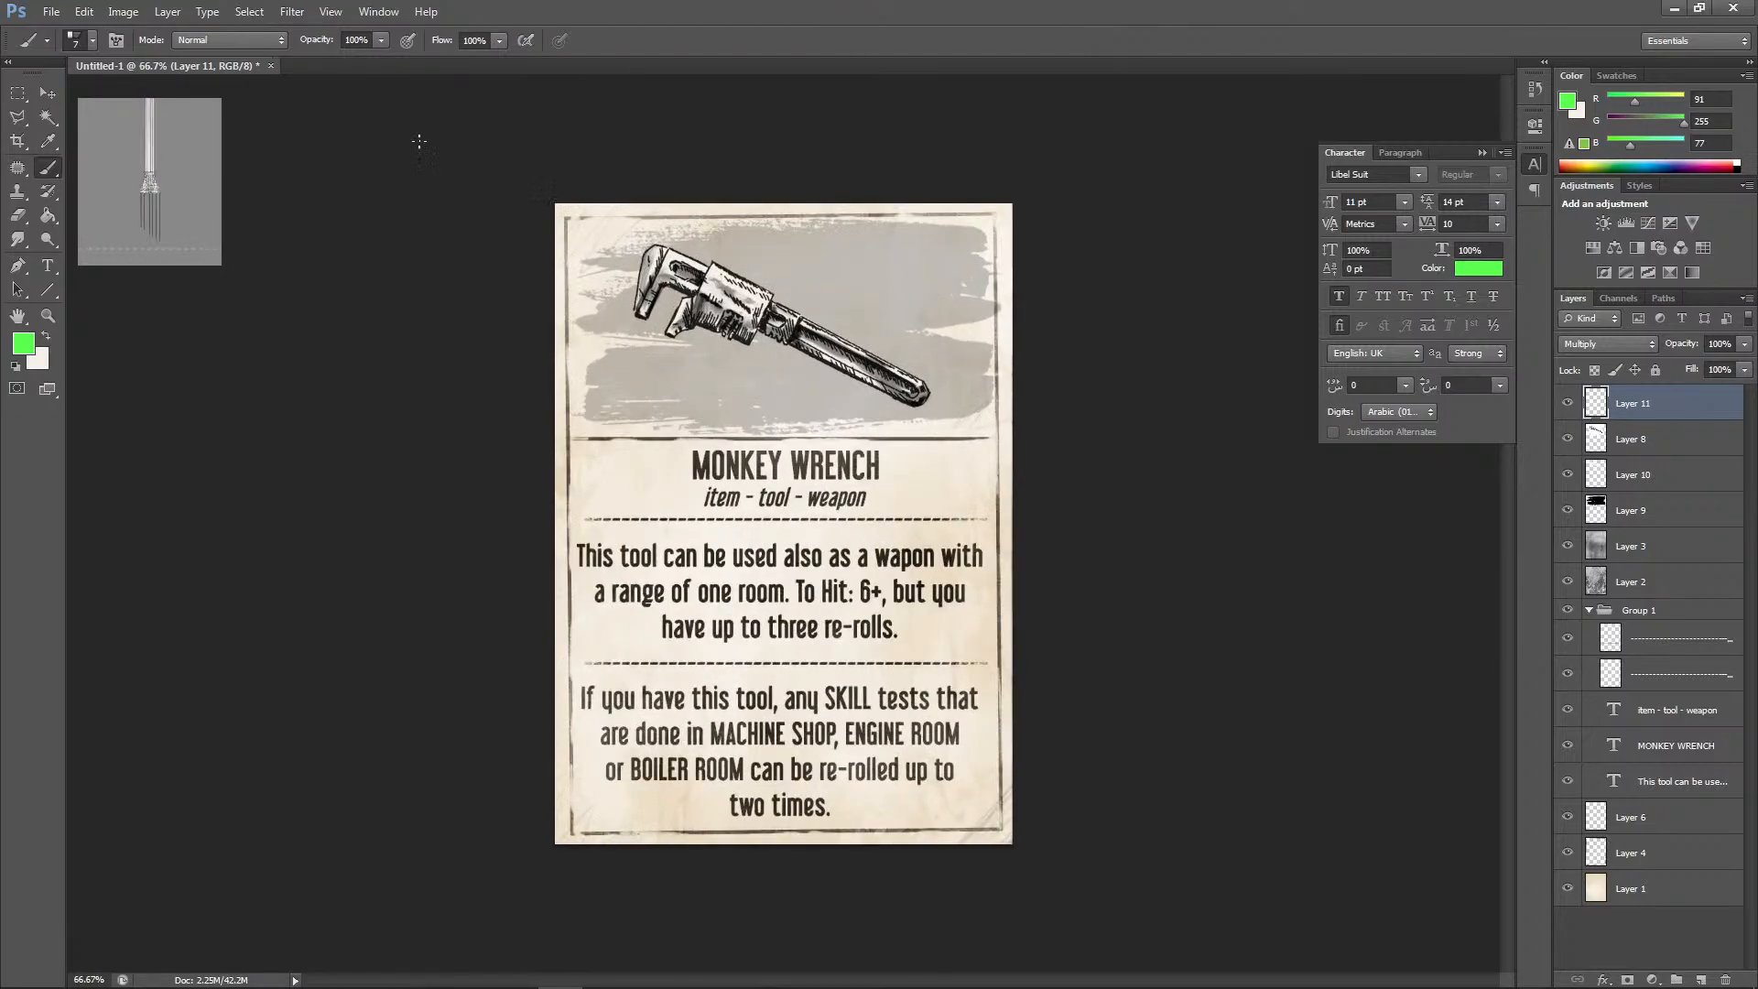
Spell-check the card text and change "wapon" to "weapon"
{"action": "left_click", "coordinate": [83, 11]}
{"action": "left_click", "coordinate": [131, 233]}
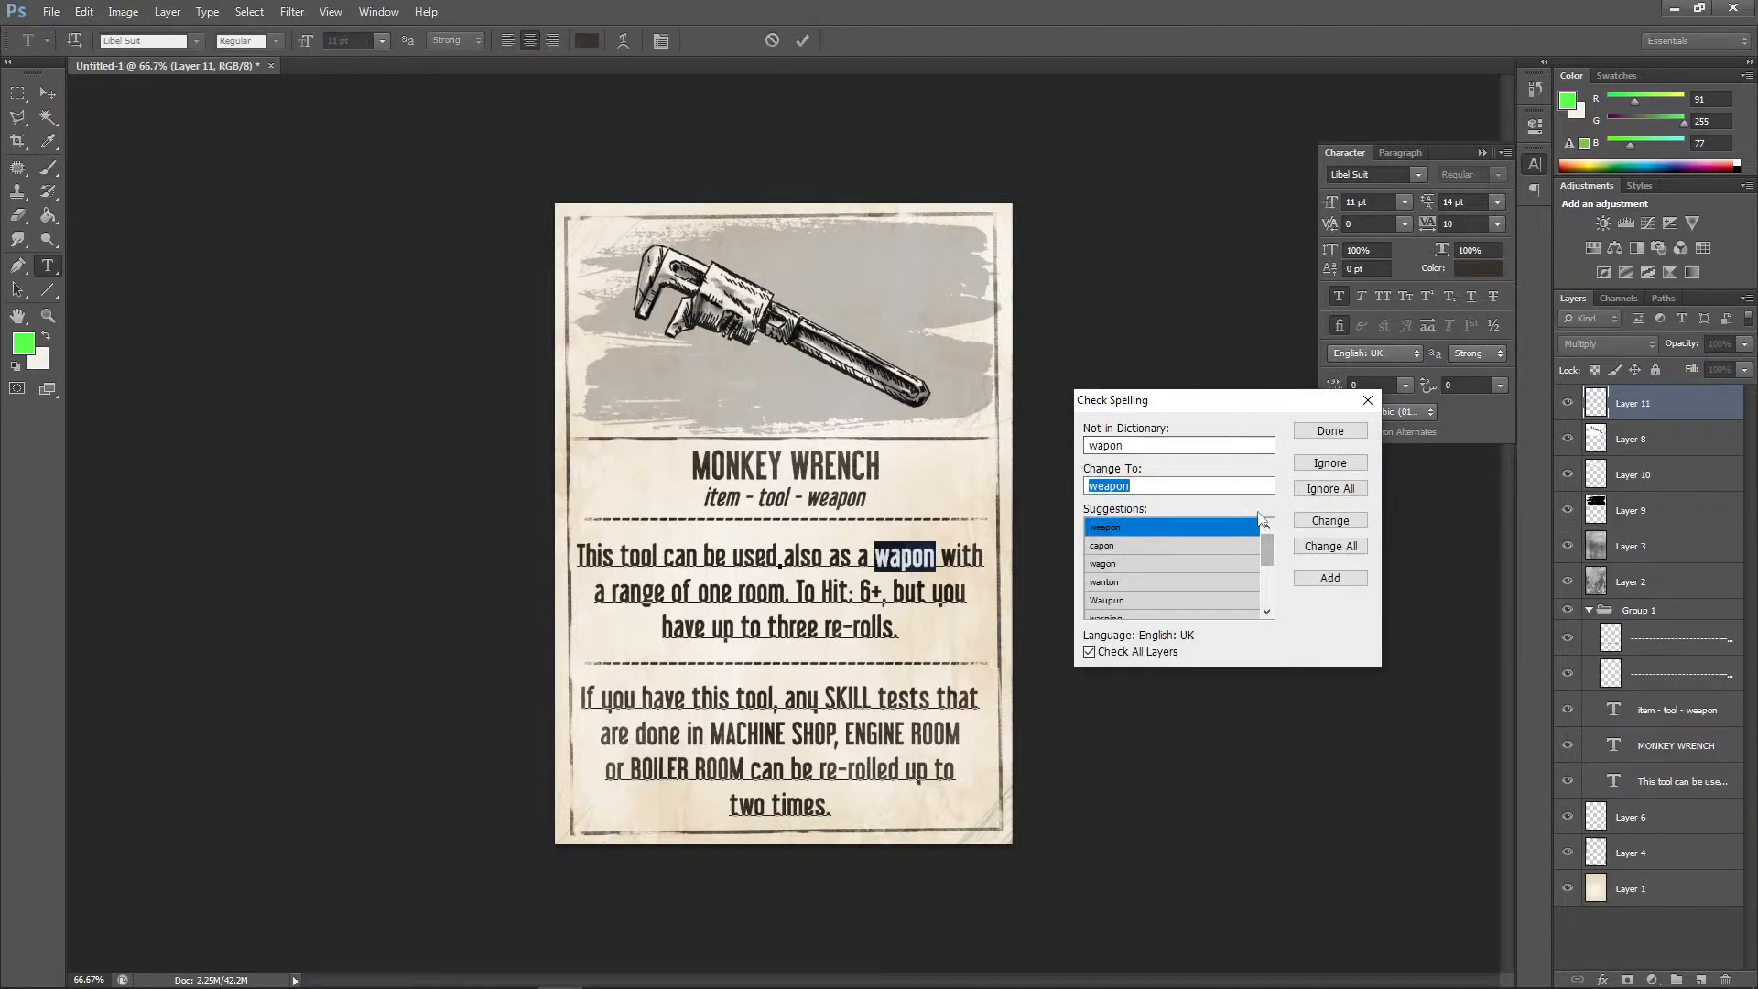
{"action": "left_click", "coordinate": [1338, 521]}
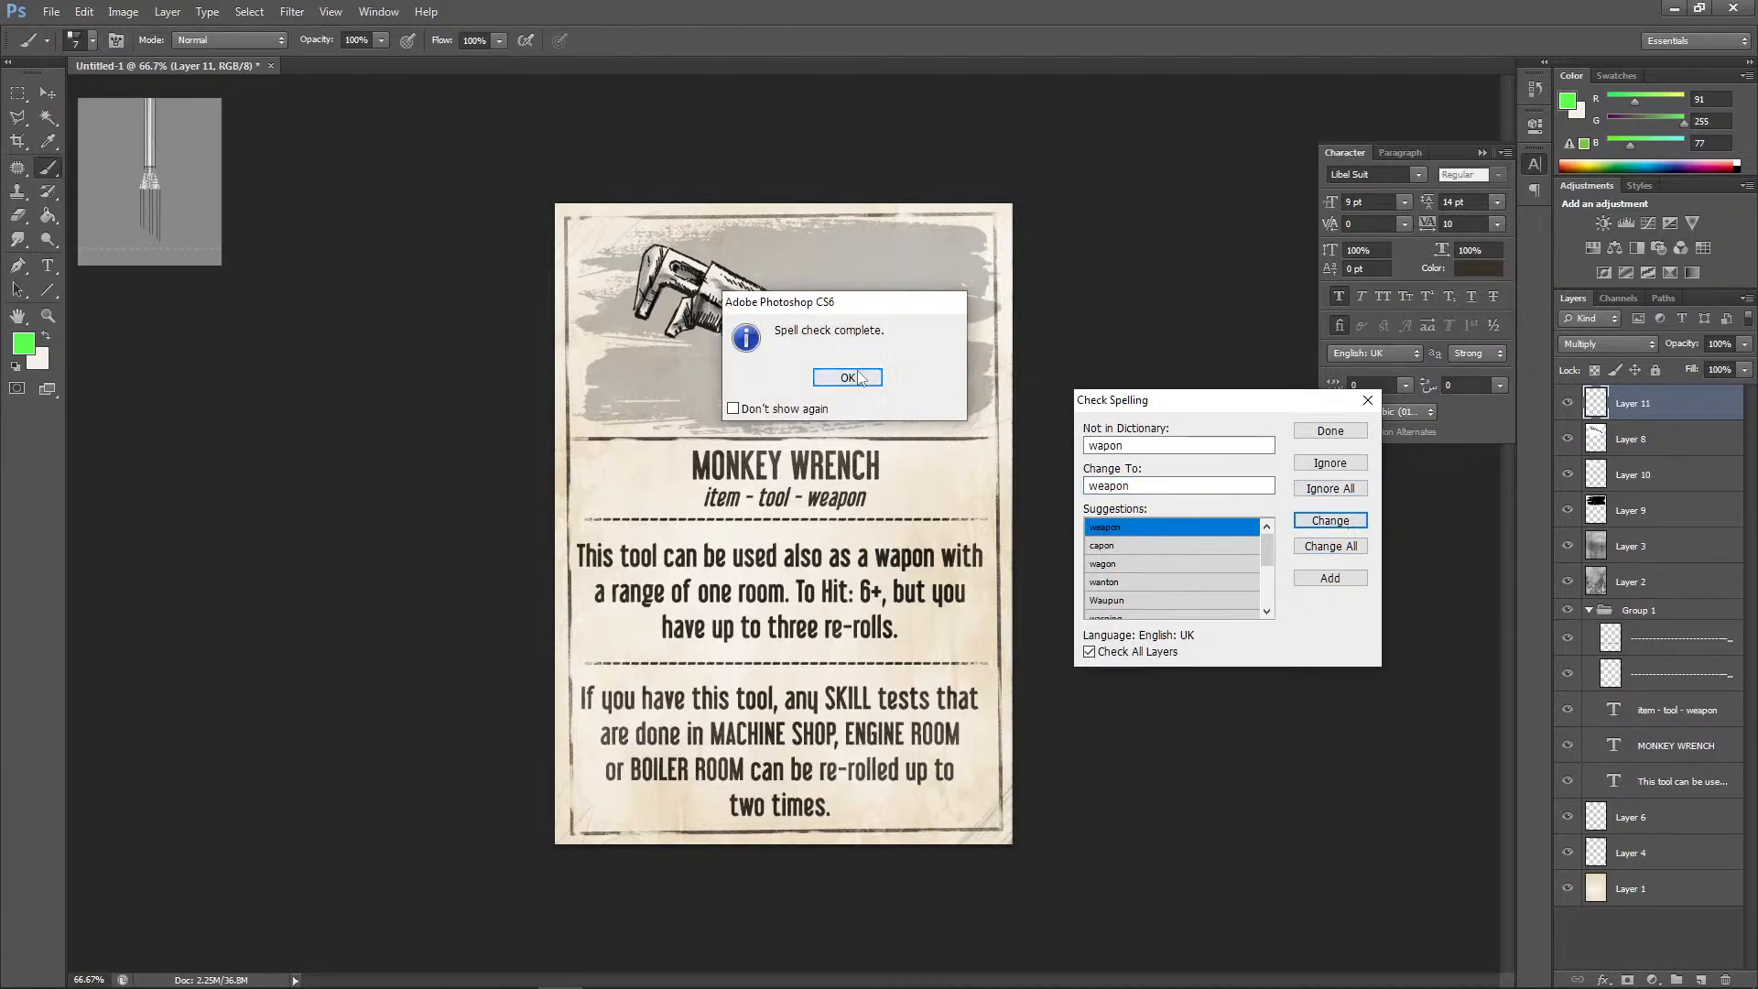
{"action": "key", "text": "Return"}
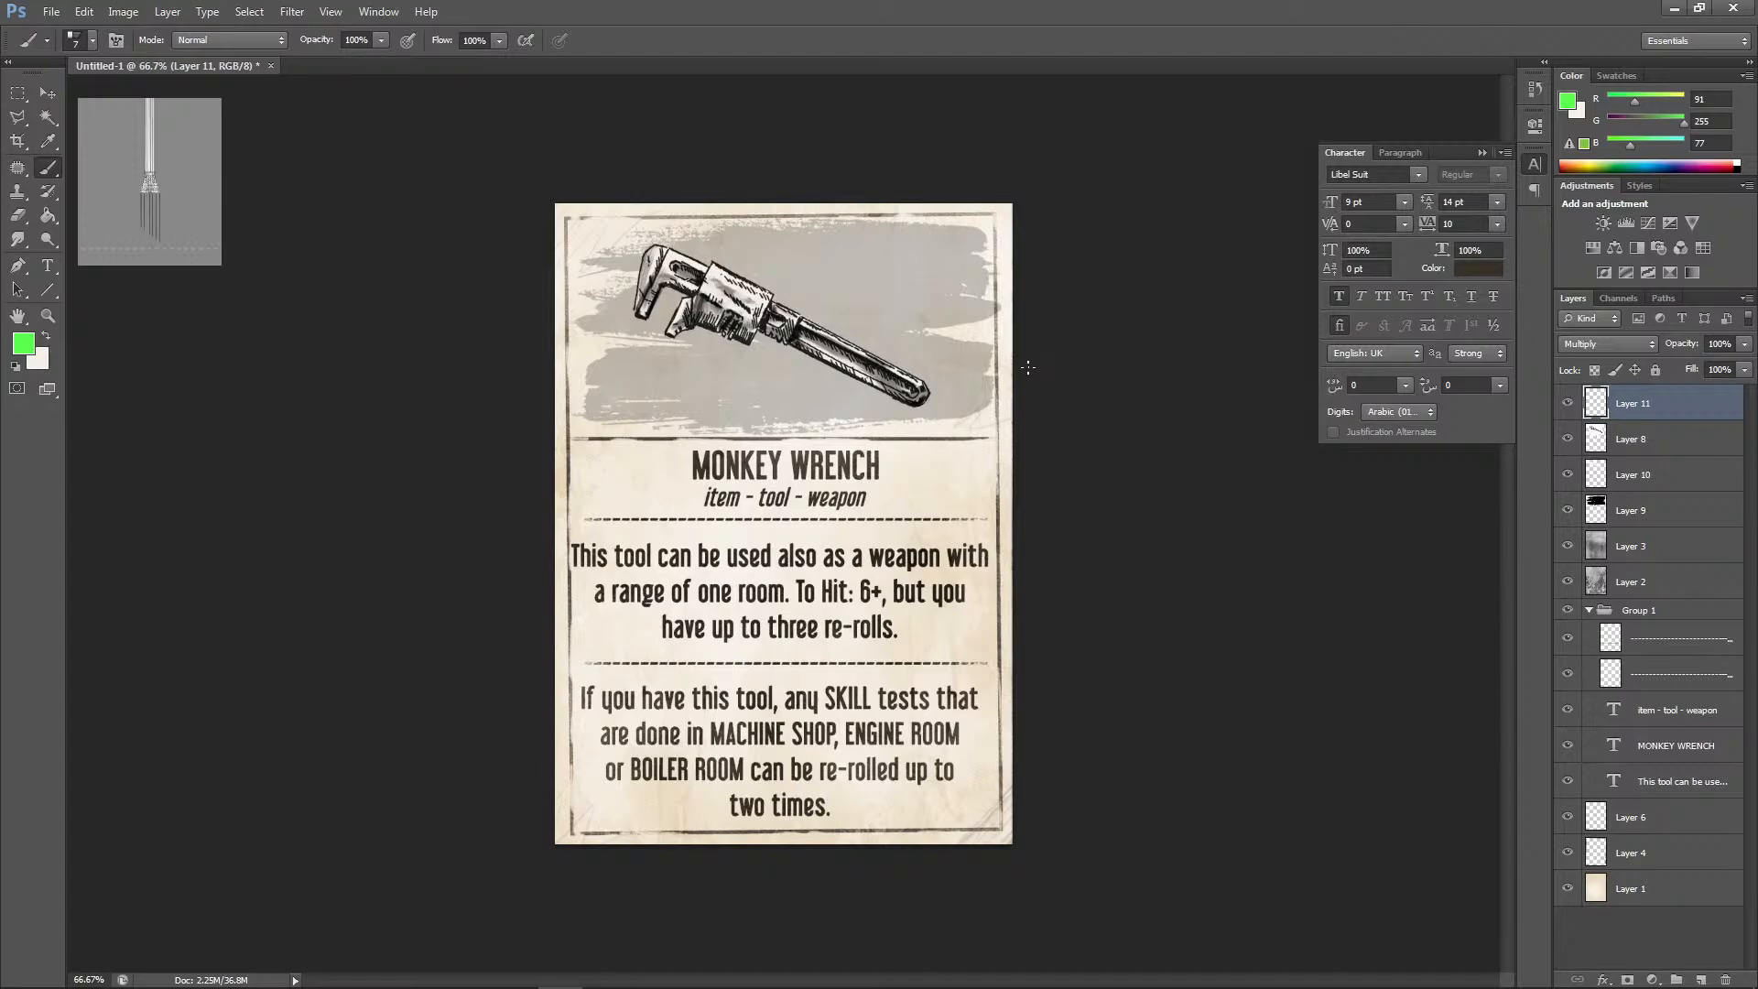
{"action": "key", "text": "t"}
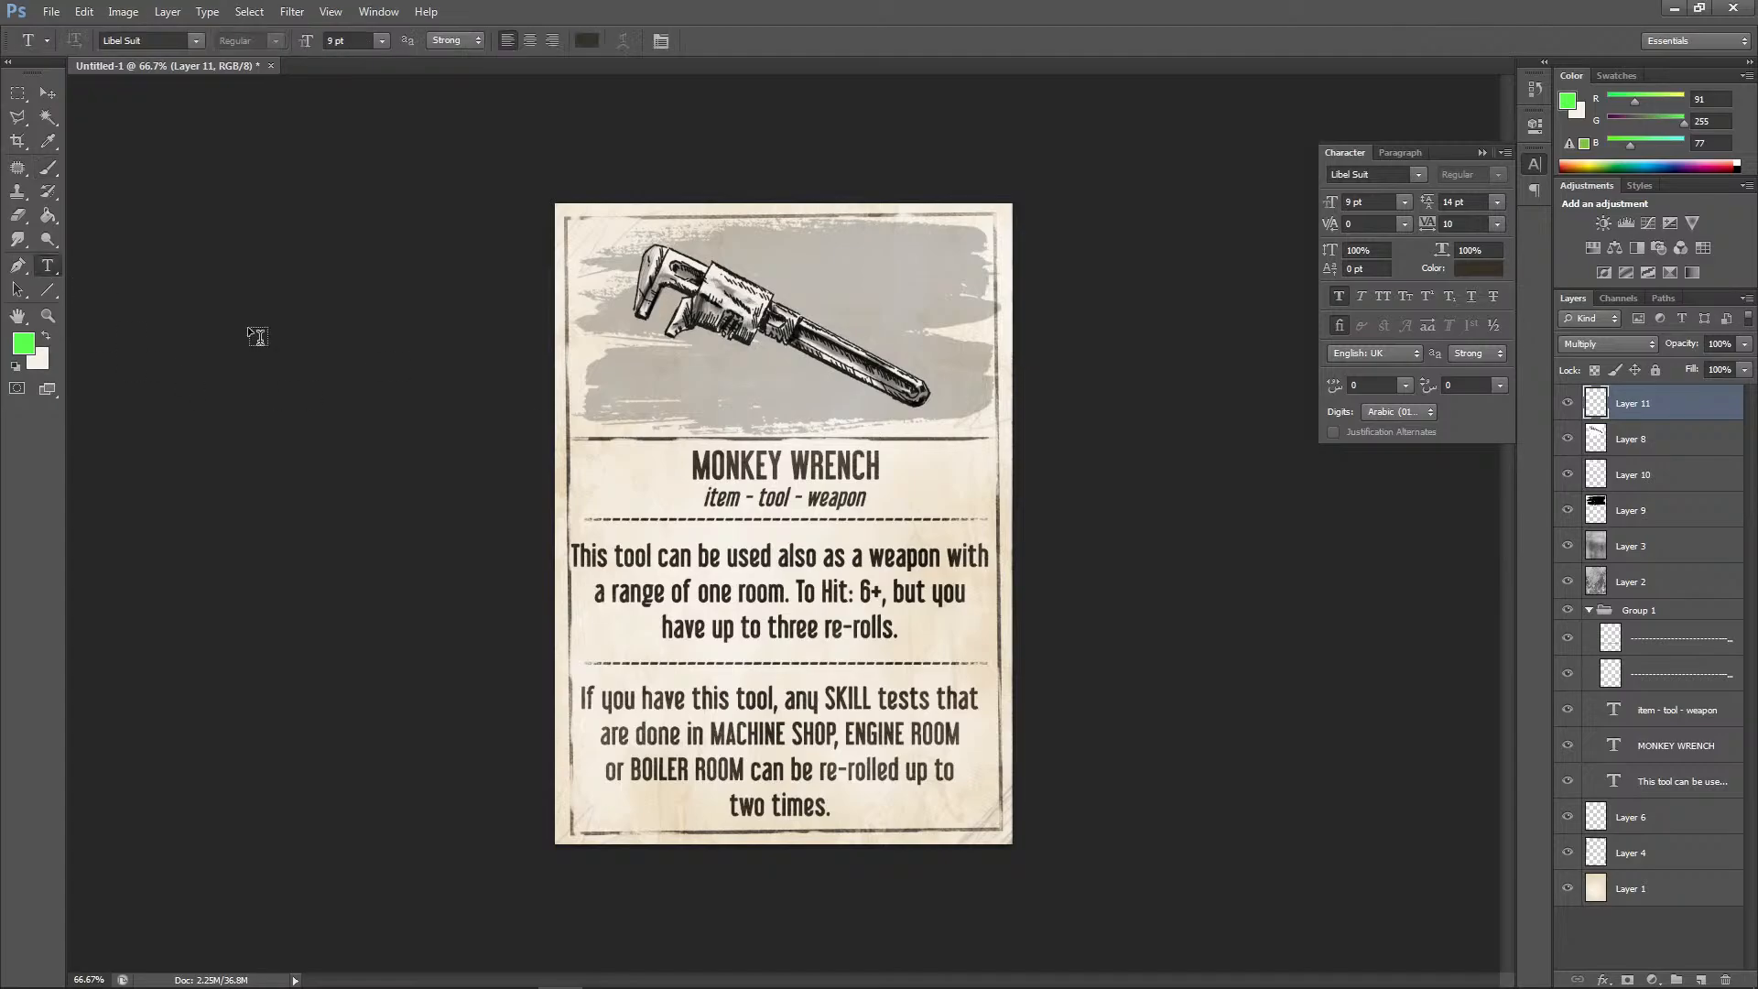
{"action": "left_click", "coordinate": [948, 555]}
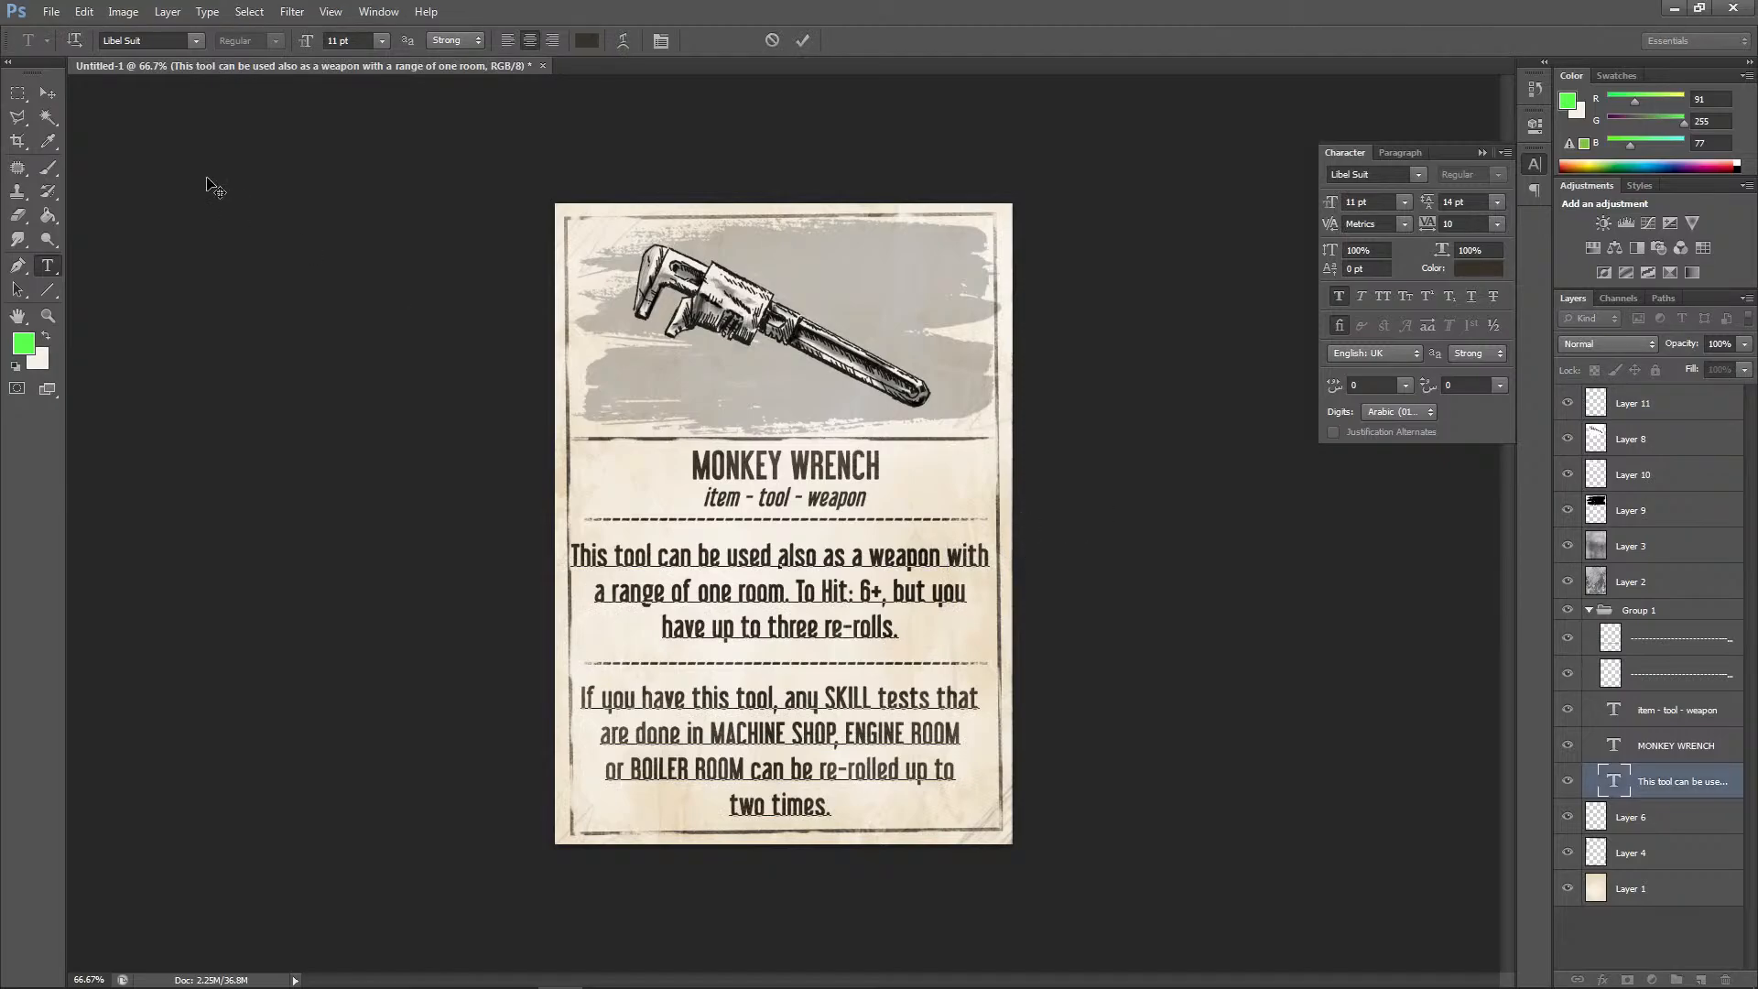
{"action": "left_click", "coordinate": [50, 94]}
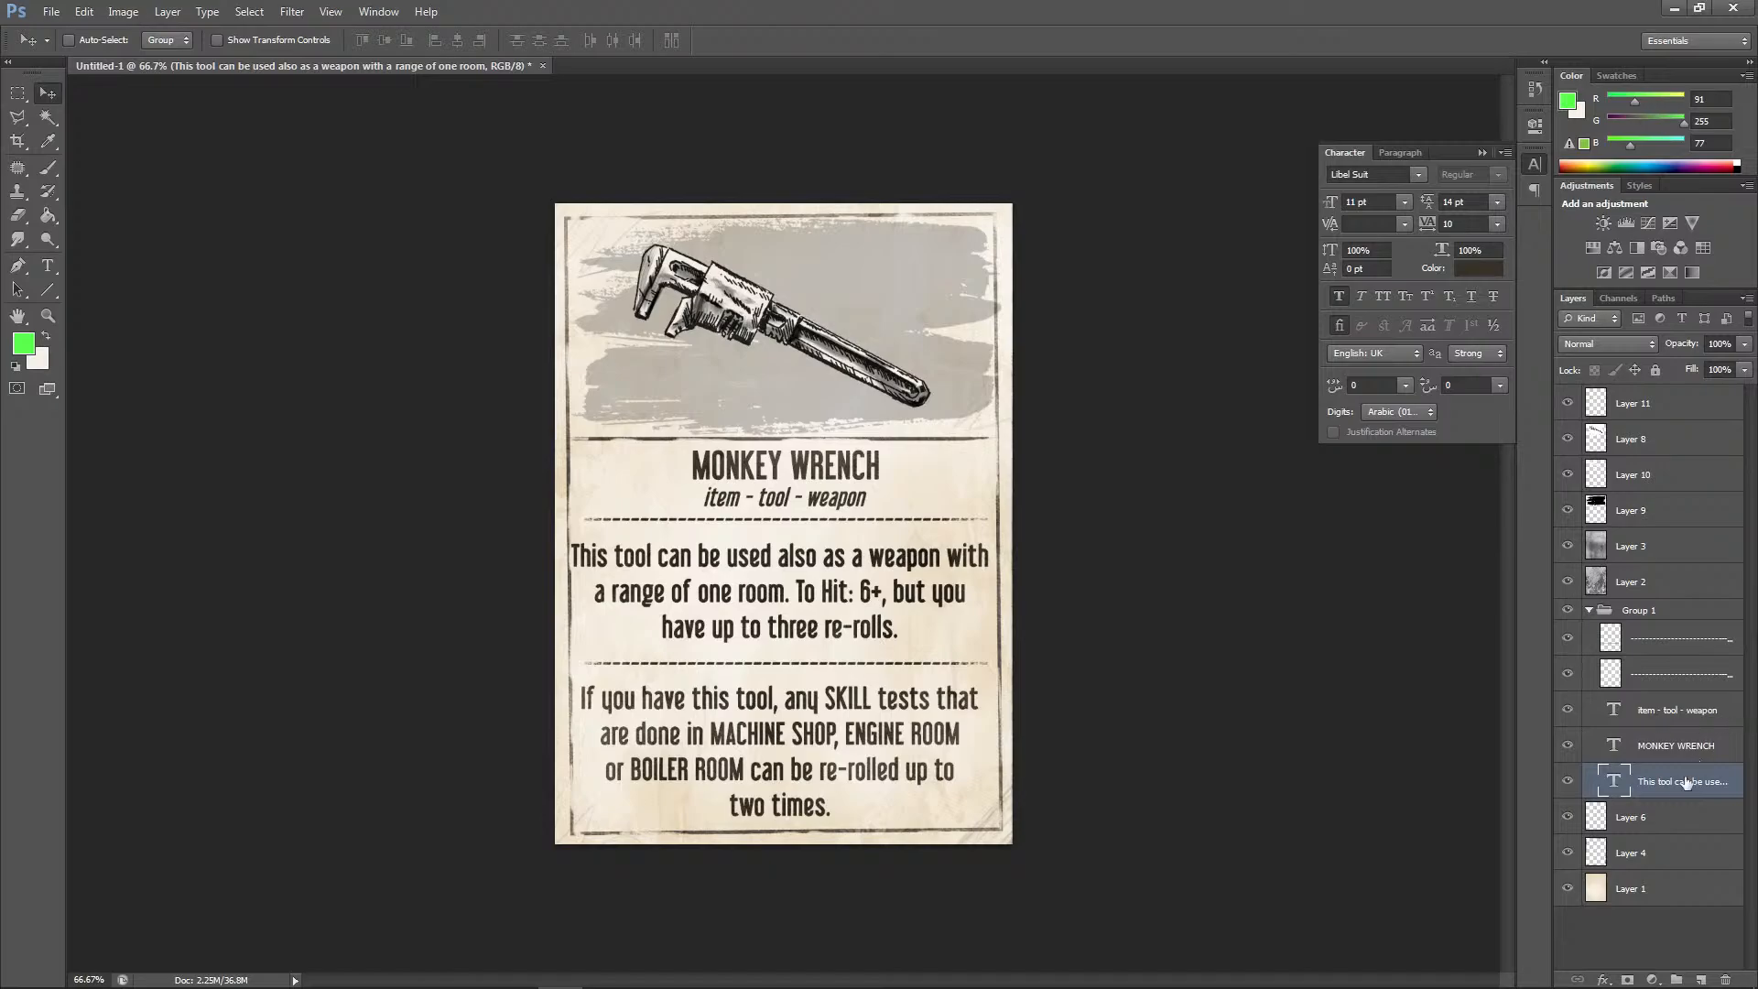
Rotate the frame on Layer 4 by about 0.44 degrees and apply the transformation
{"action": "left_click", "coordinate": [1645, 853]}
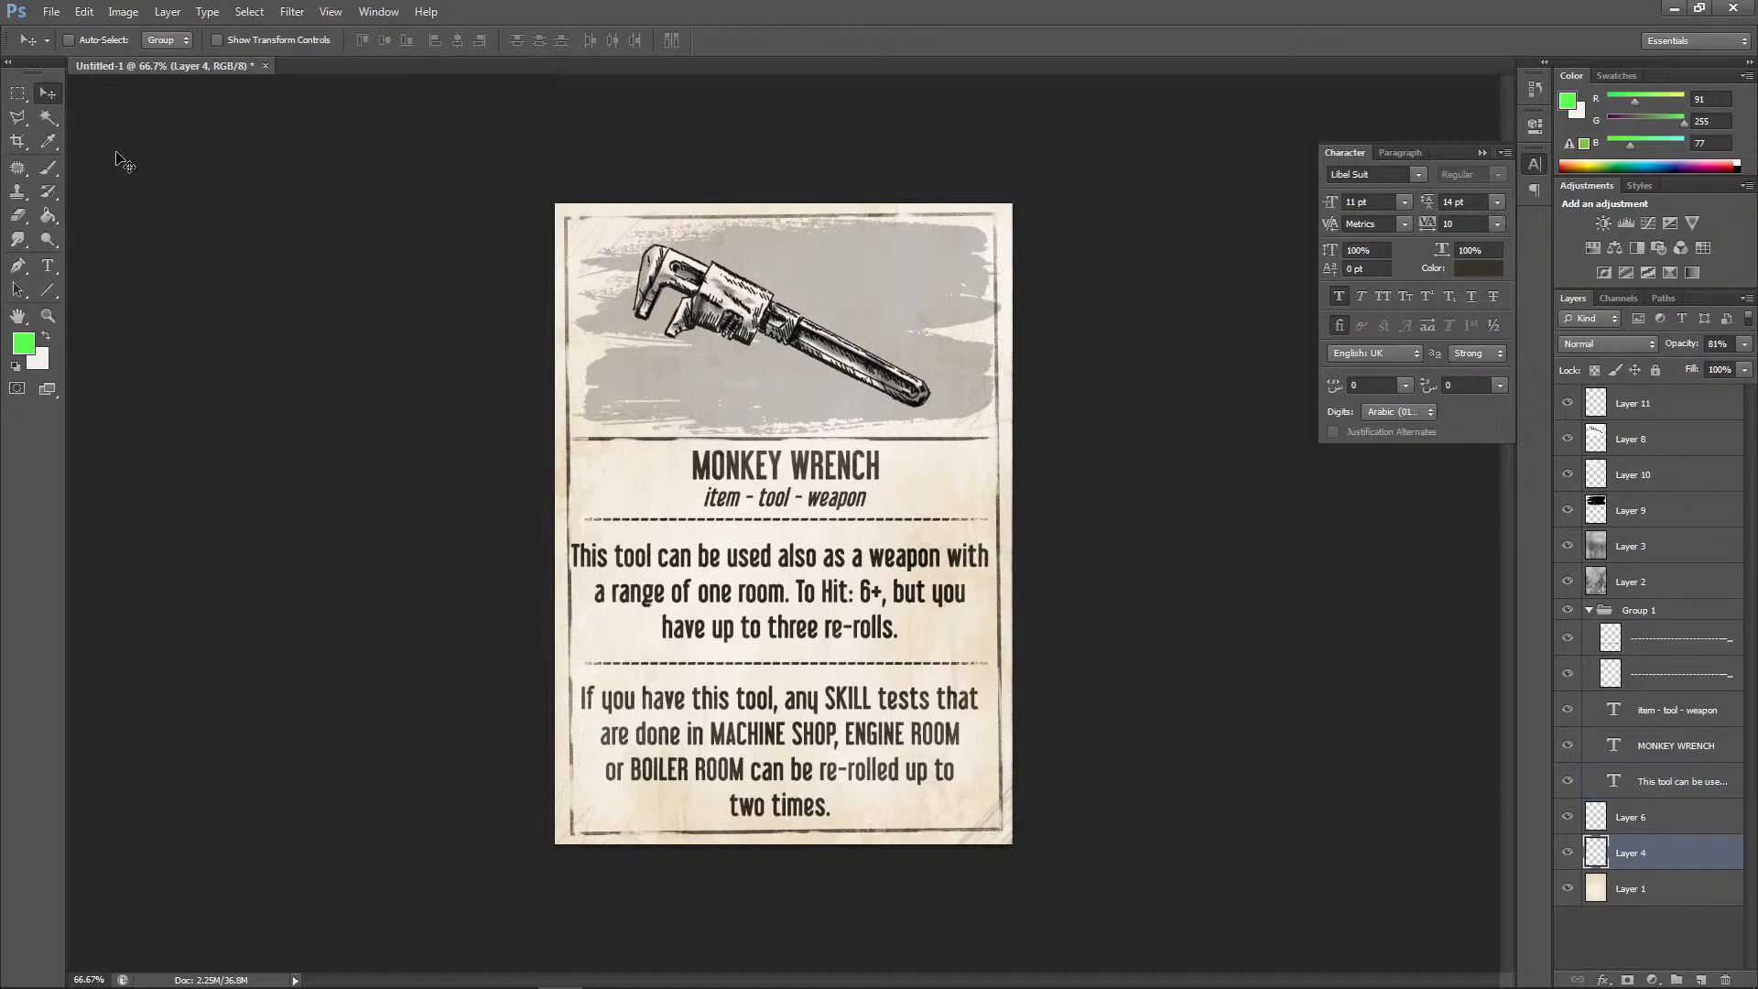
{"action": "left_click", "coordinate": [84, 12]}
{"action": "left_click", "coordinate": [381, 412]}
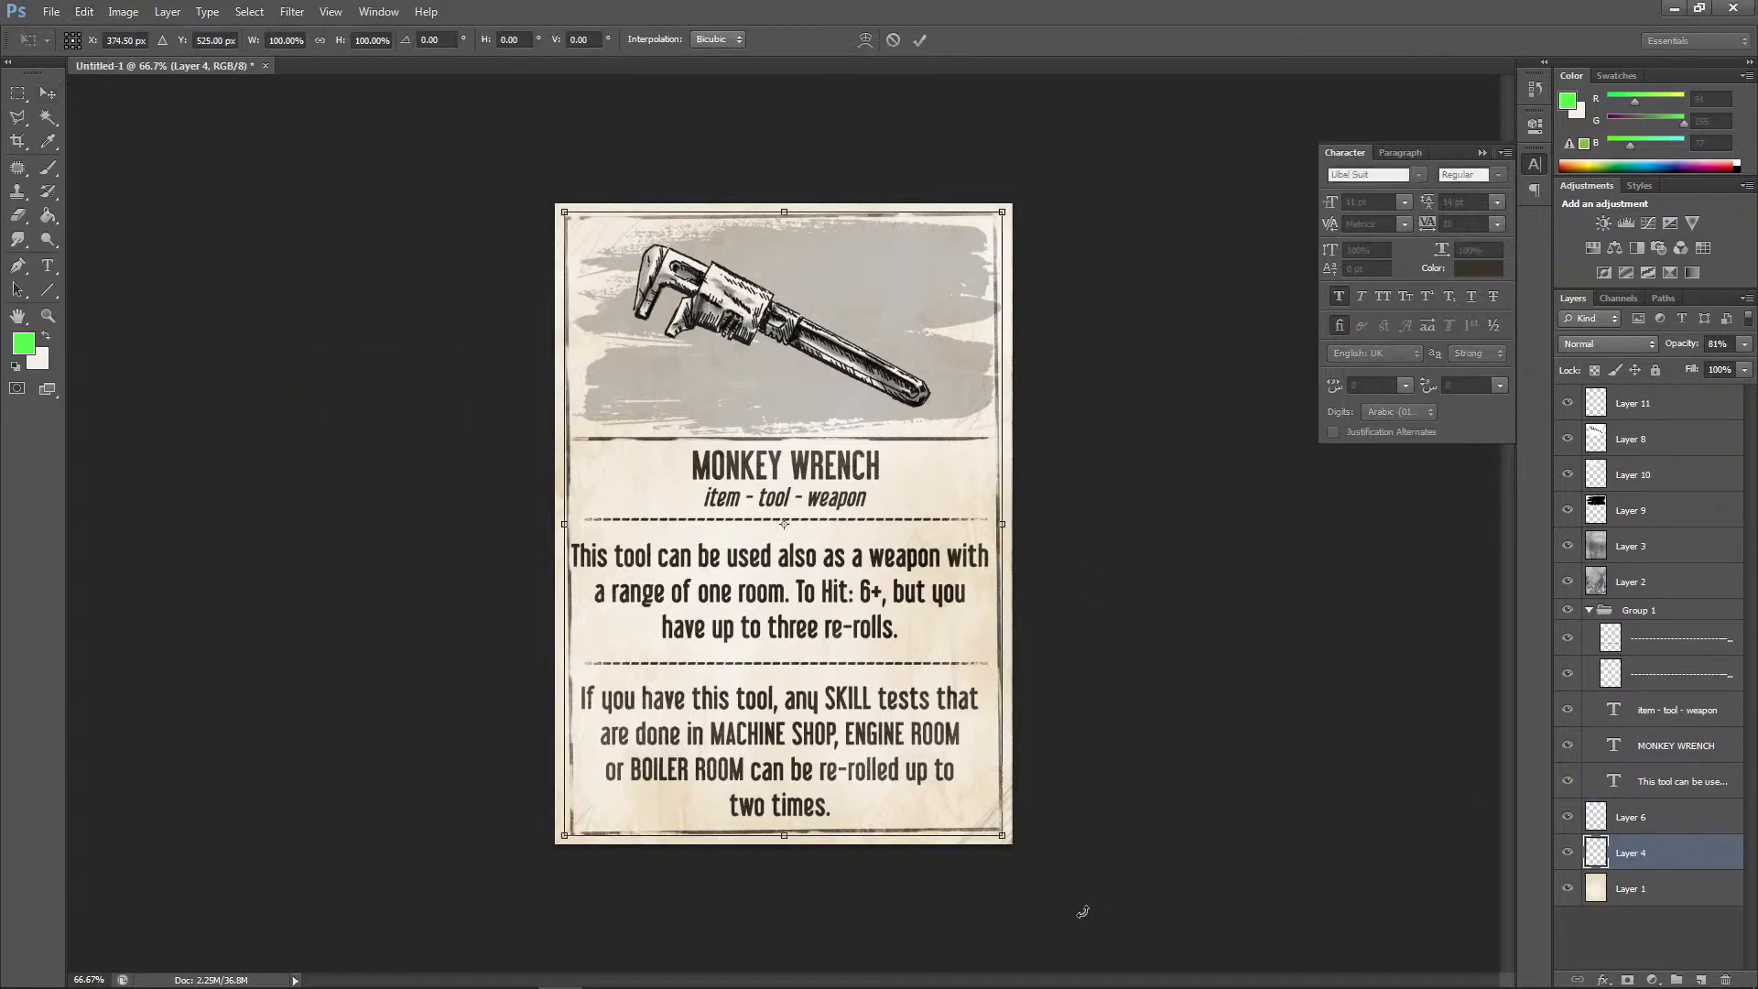
{"action": "left_click_drag", "start_coordinate": [1007, 853], "coordinate": [1009, 853]}
{"action": "left_click", "coordinate": [47, 92]}
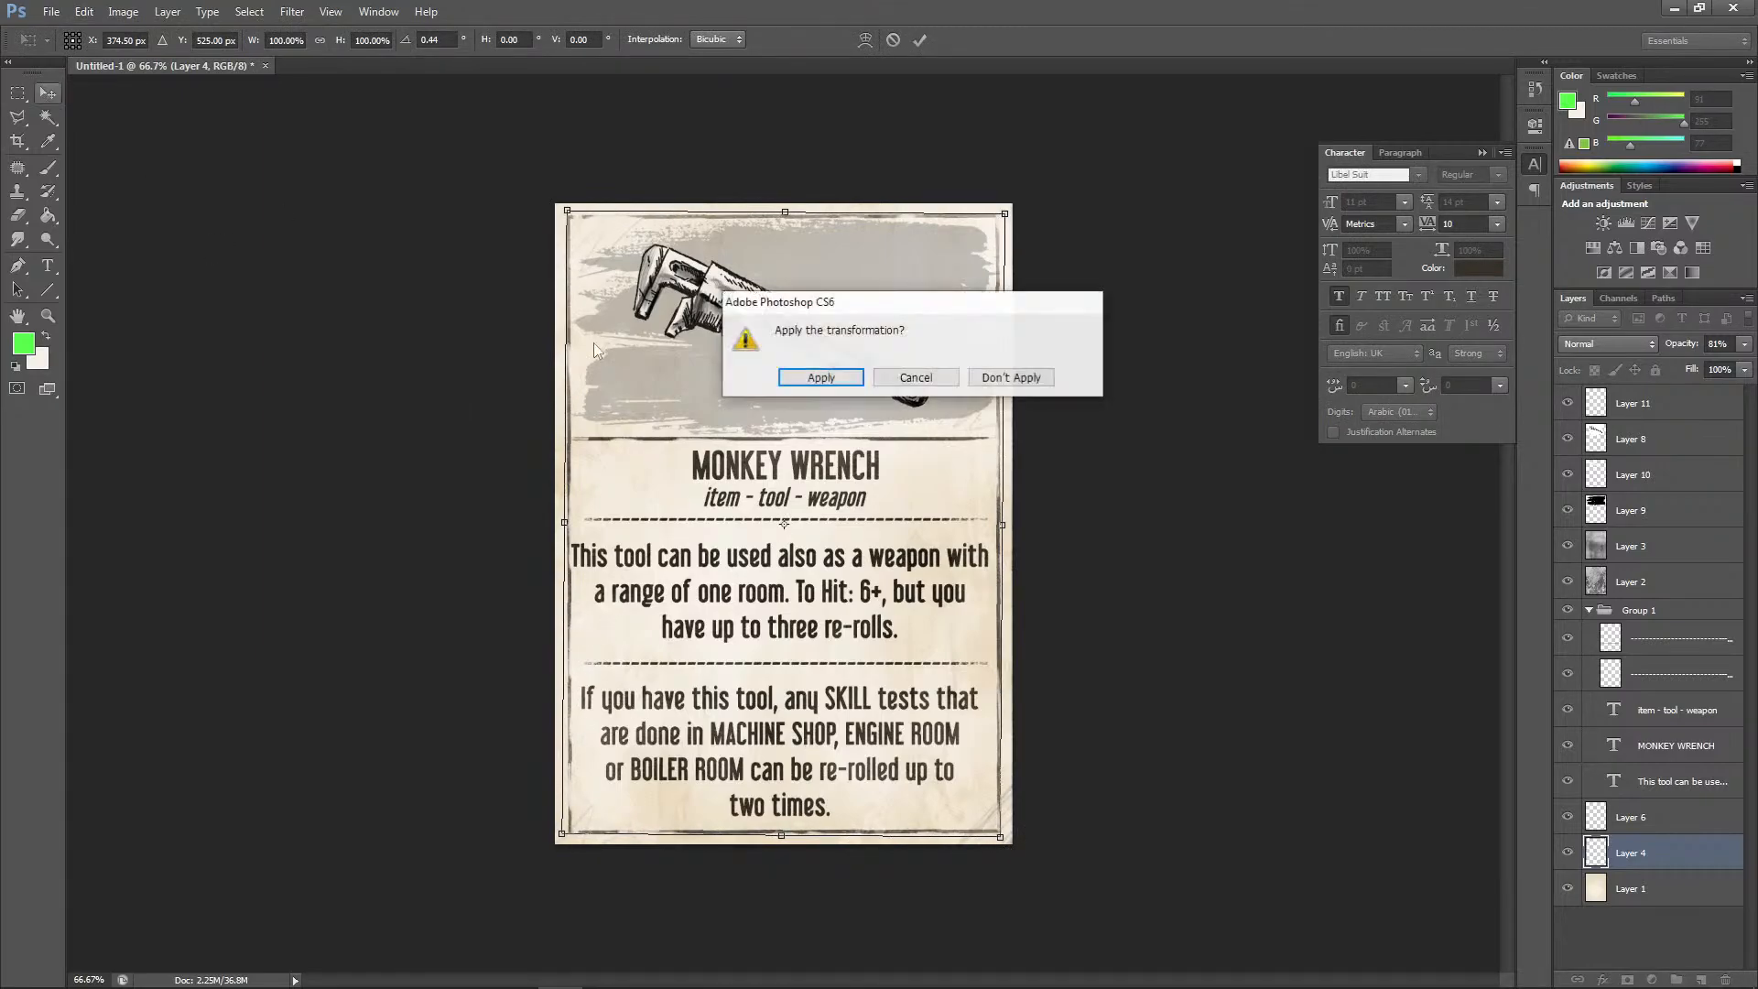
{"action": "left_click", "coordinate": [812, 375]}
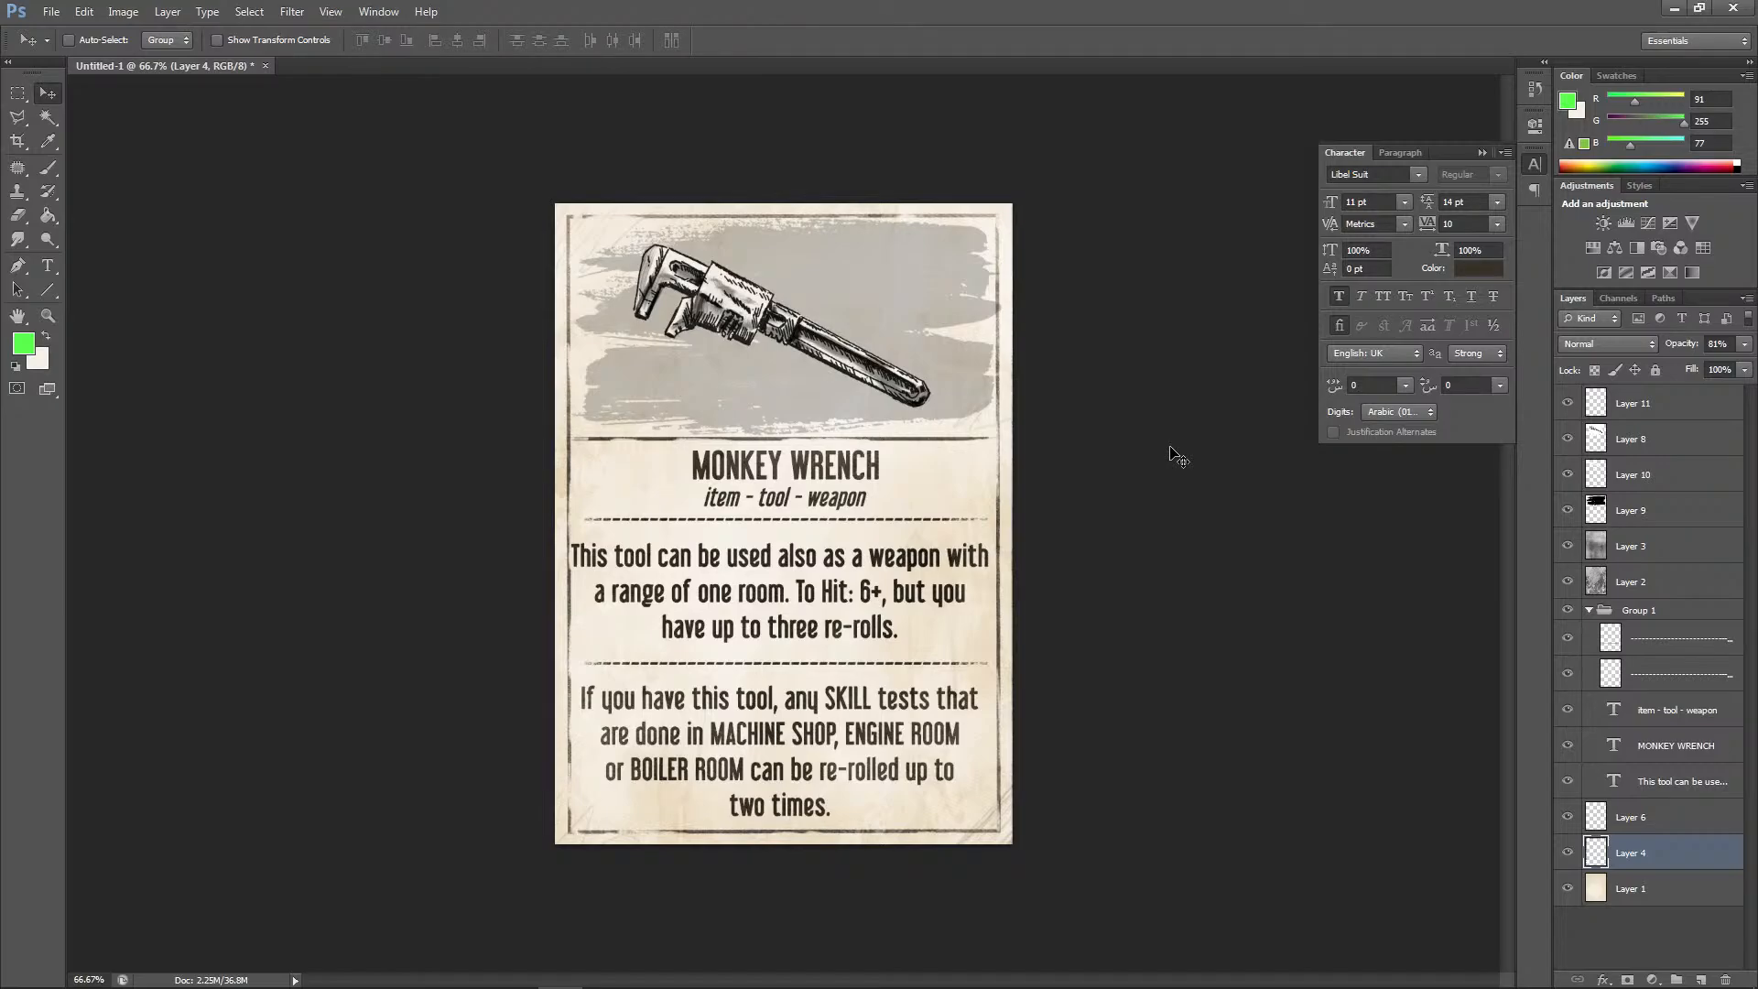
Save the card as item_cards.psd in the Mare Istra folder, in Photoshop format with layers
{"action": "key", "text": "ctrl+minus"}
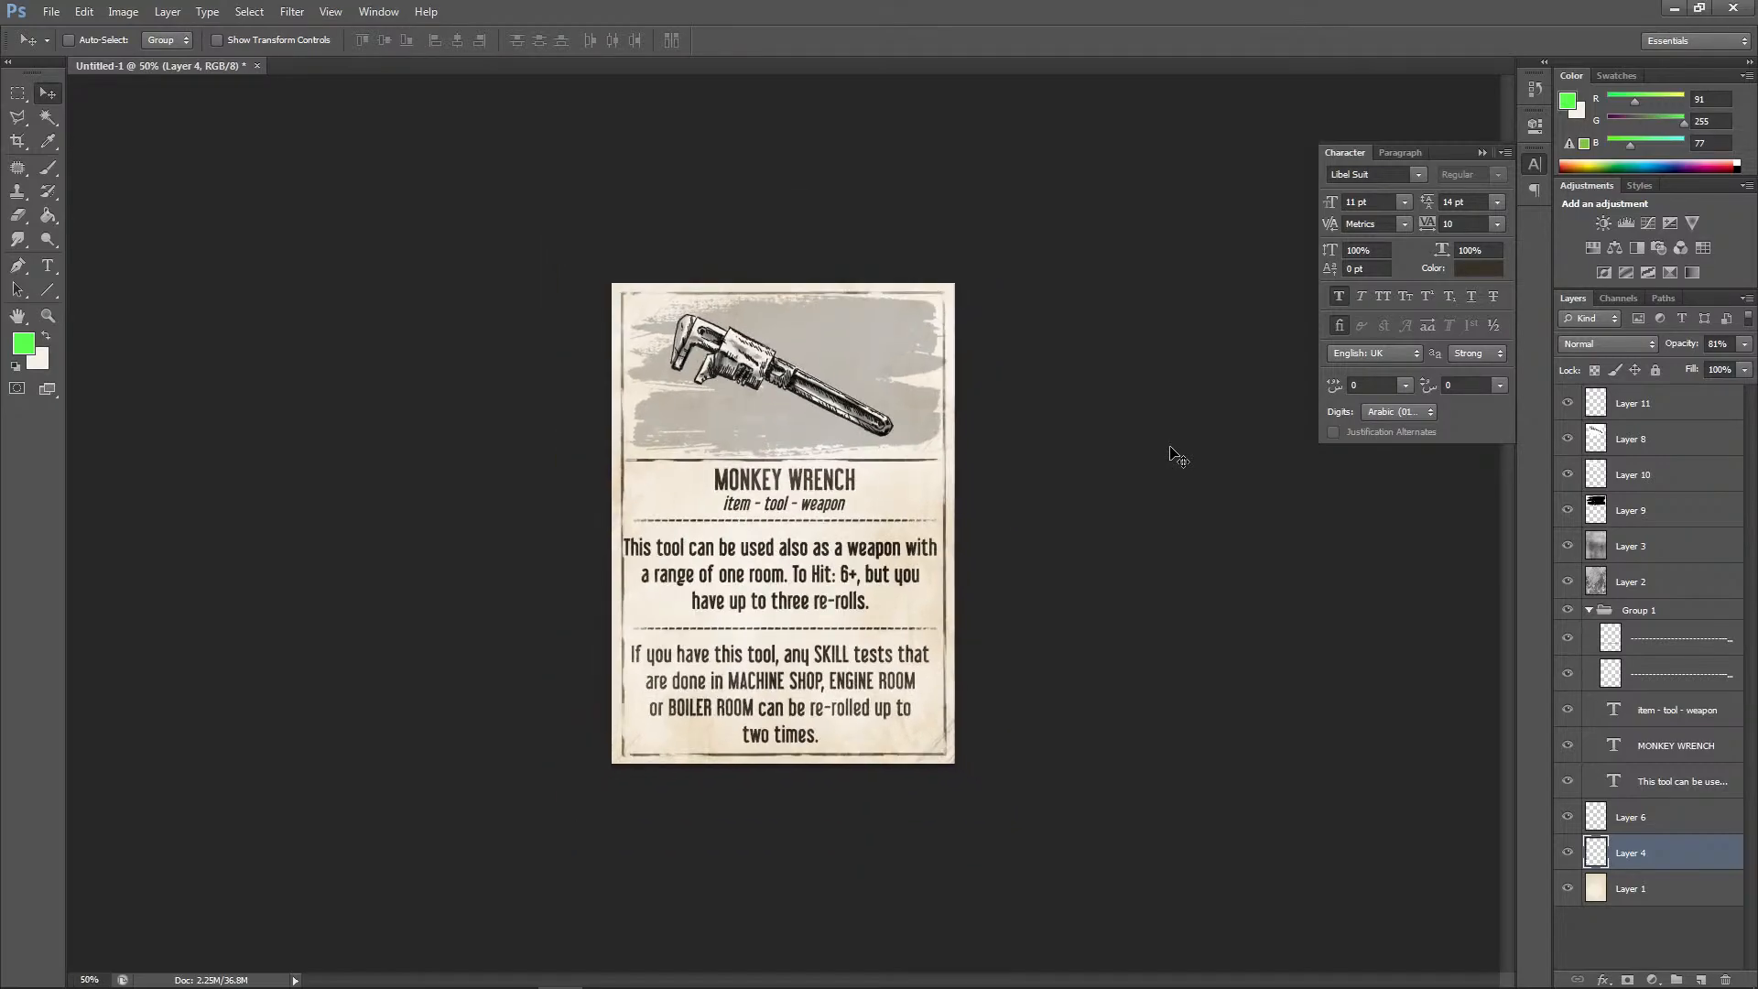
{"action": "key", "text": "ctrl+s"}
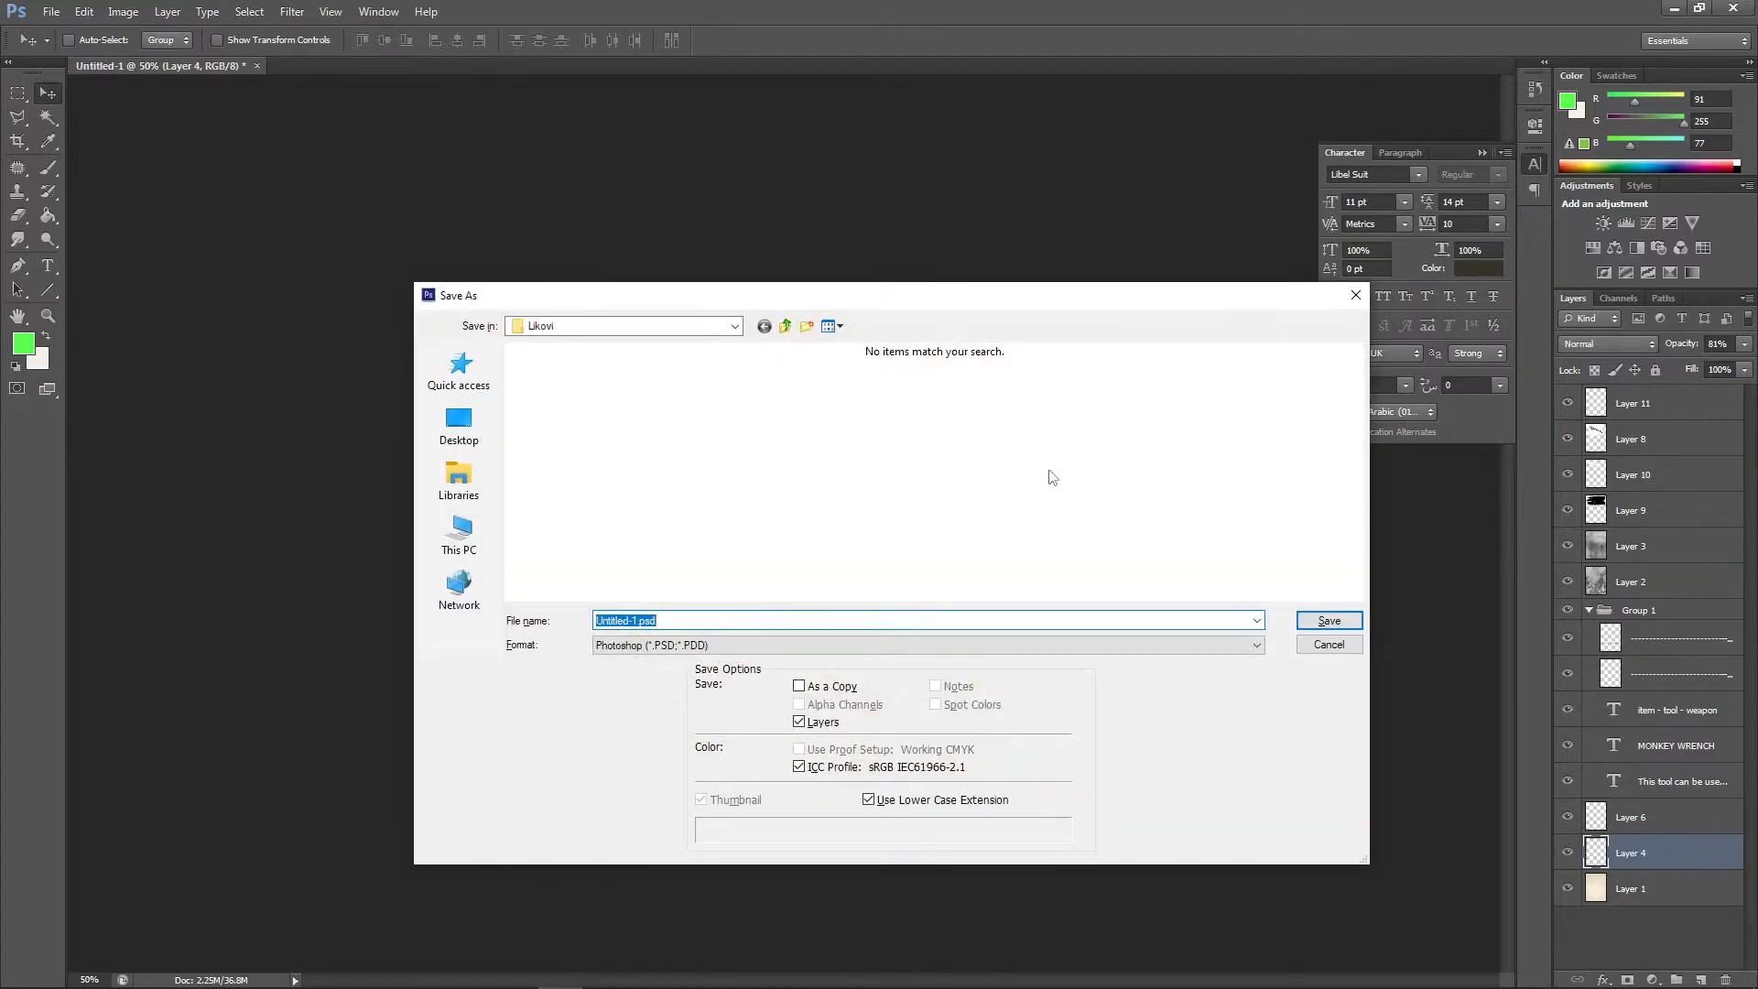
{"action": "left_click", "coordinate": [786, 326]}
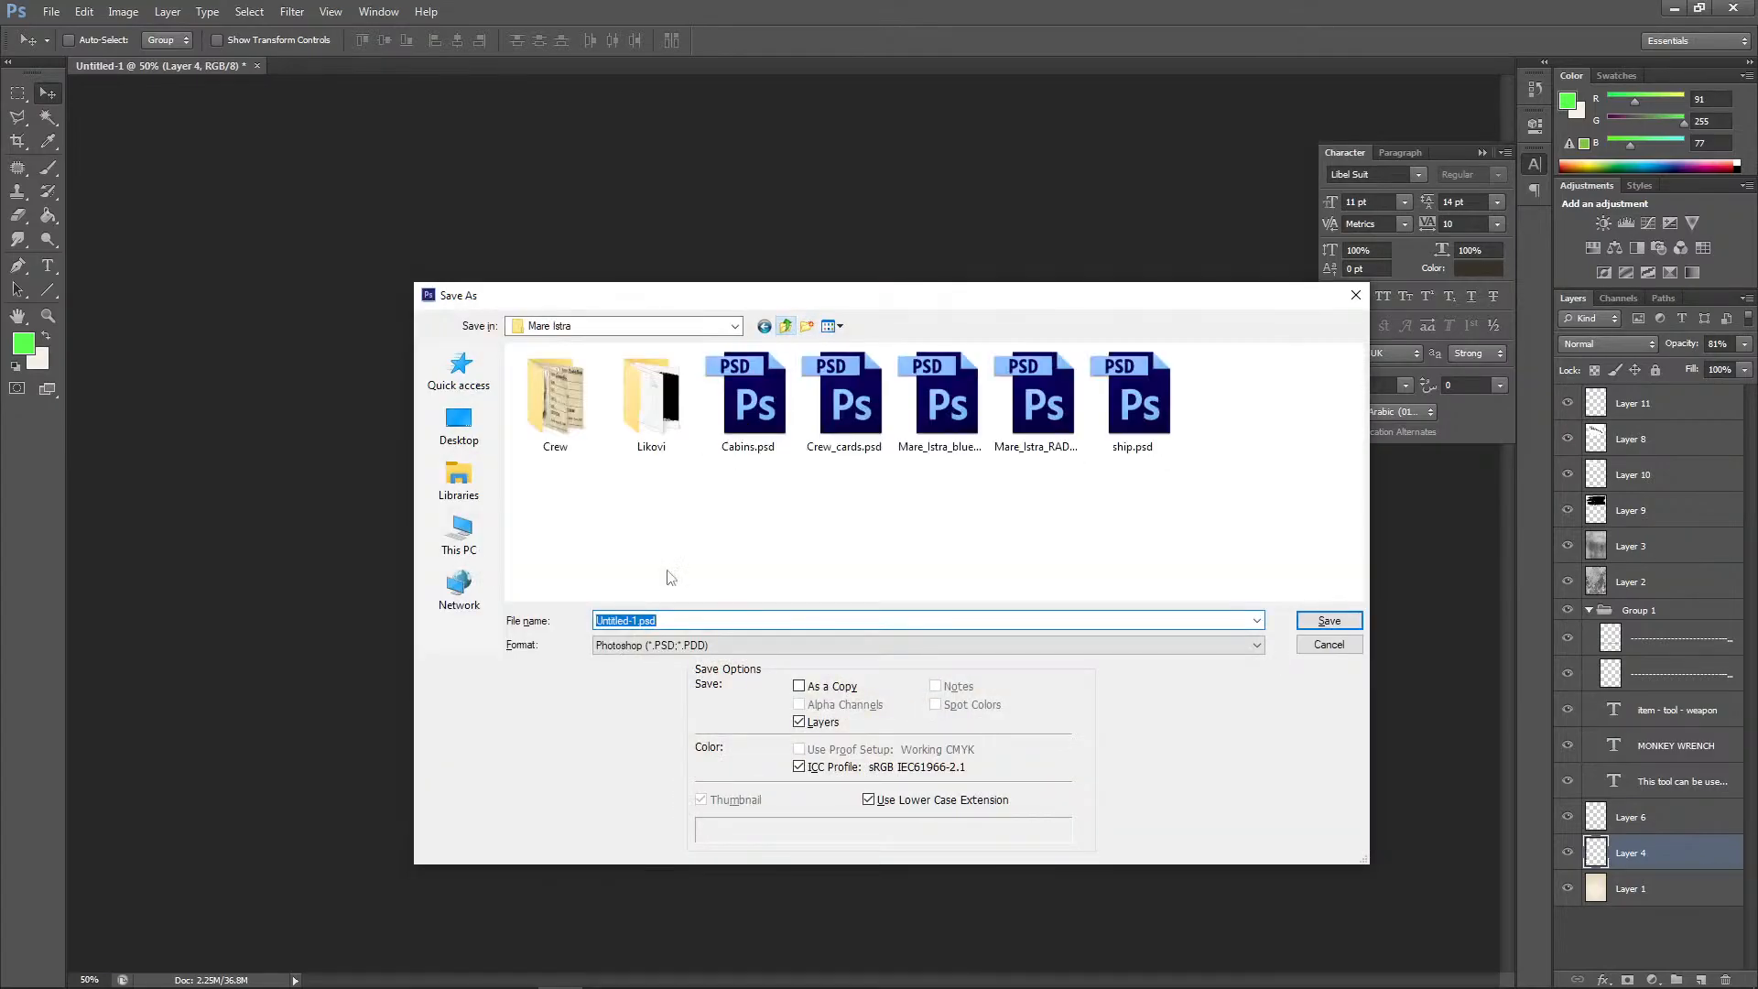
{"action": "left_click", "coordinate": [683, 621]}
{"action": "key", "text": "BackSpace"}
{"action": "key", "text": "BackSpace"}
{"action": "key", "text": "BackSpace"}
{"action": "key", "text": "BackSpace"}
{"action": "key", "text": "BackSpace"}
{"action": "key", "text": "BackSpace"}
{"action": "key", "text": "BackSpace"}
{"action": "key", "text": "BackSpace"}
{"action": "key", "text": "BackSpace"}
{"action": "key", "text": "BackSpace"}
{"action": "key", "text": "BackSpace"}
{"action": "key", "text": "BackSpace"}
{"action": "key", "text": "BackSpace"}
{"action": "type", "text": "iteam-card"}
{"action": "key", "text": "BackSpace"}
{"action": "key", "text": "BackSpace"}
{"action": "key", "text": "BackSpace"}
{"action": "key", "text": "BackSpace"}
{"action": "key", "text": "BackSpace"}
{"action": "key", "text": "BackSpace"}
{"action": "key", "text": "BackSpace"}
{"action": "key", "text": "BackSpace"}
{"action": "key", "text": "BackSpace"}
{"action": "type", "text": "em0cards"}
{"action": "left_click", "coordinate": [1329, 624]}
{"action": "left_click", "coordinate": [1056, 304]}
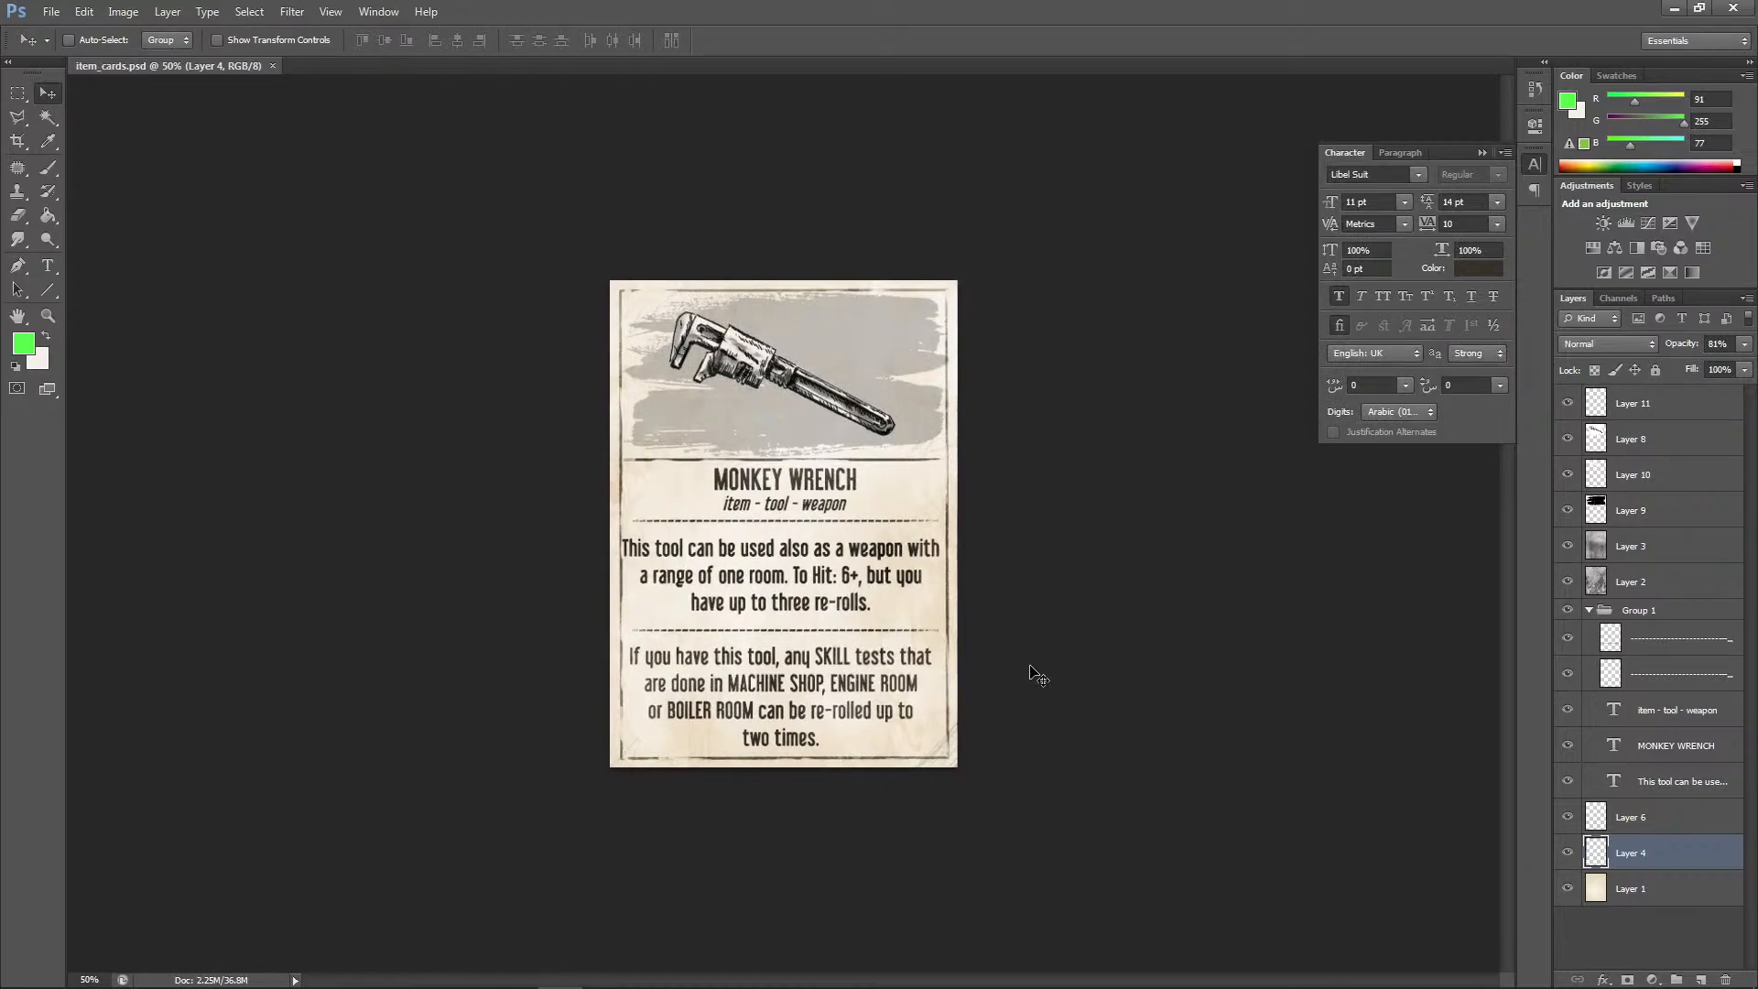
Switch to Chrome, check the "Making a GAME: Mare Istra" live stream page, and return to Photoshop
{"action": "key", "text": "ctrl+plus"}
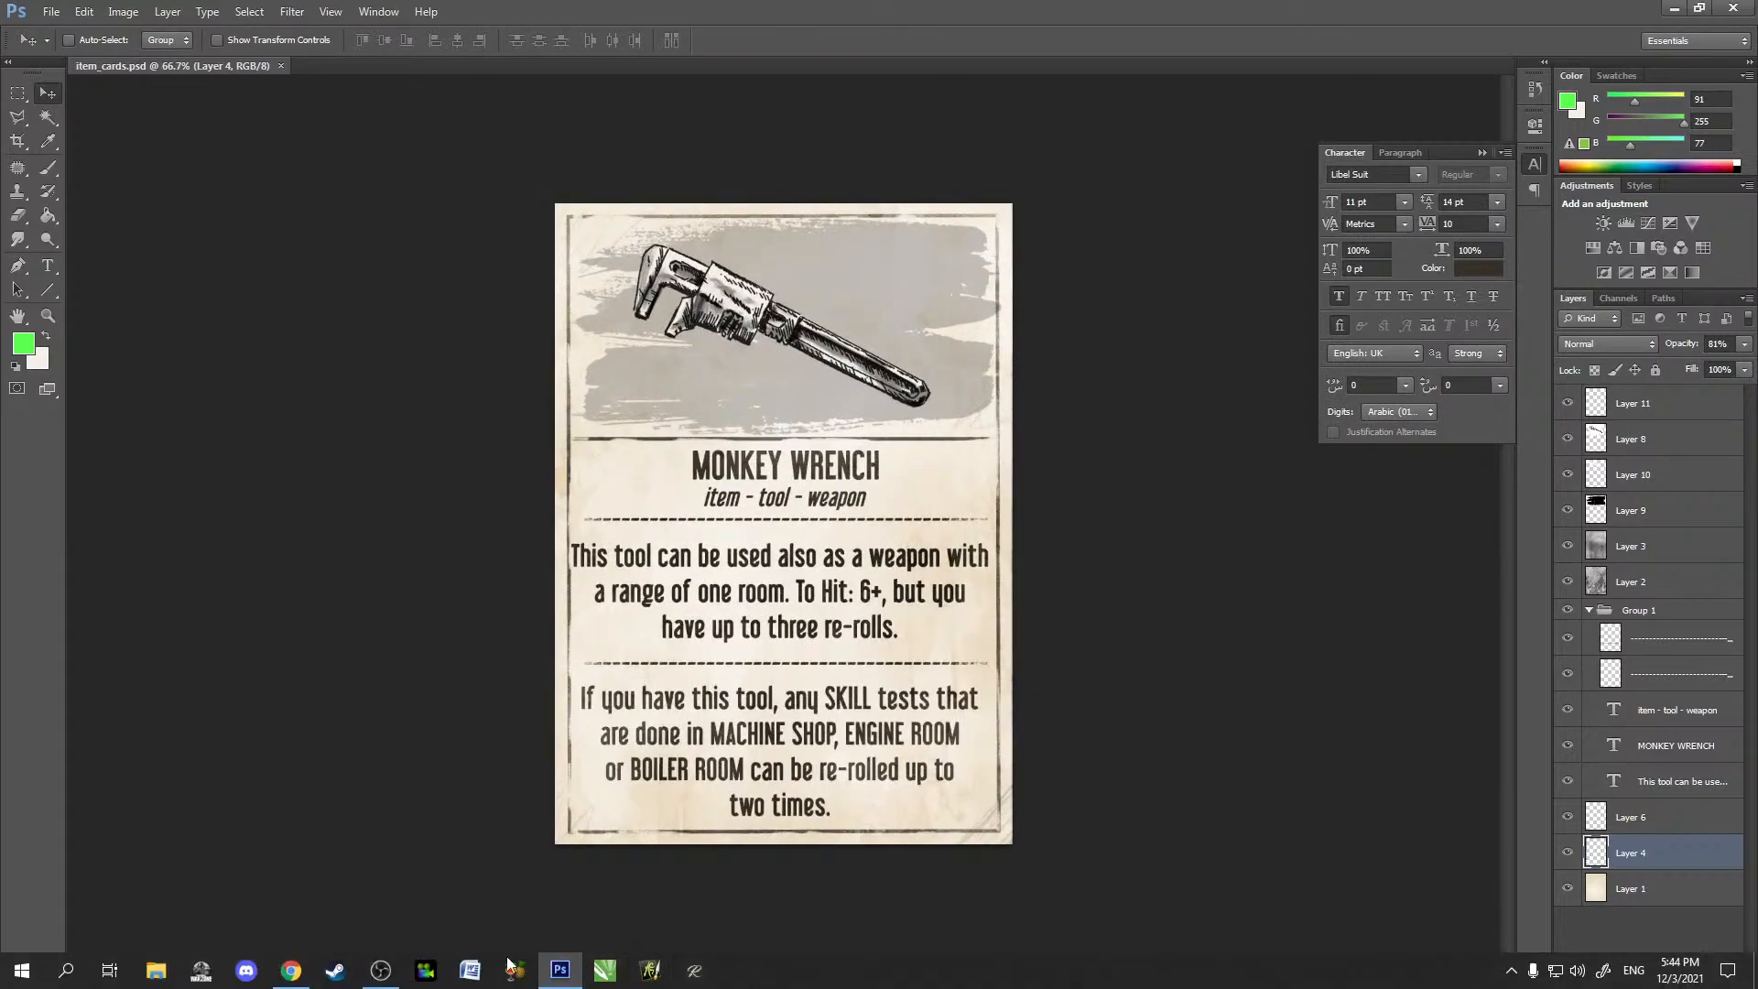
{"action": "left_click", "coordinate": [292, 970]}
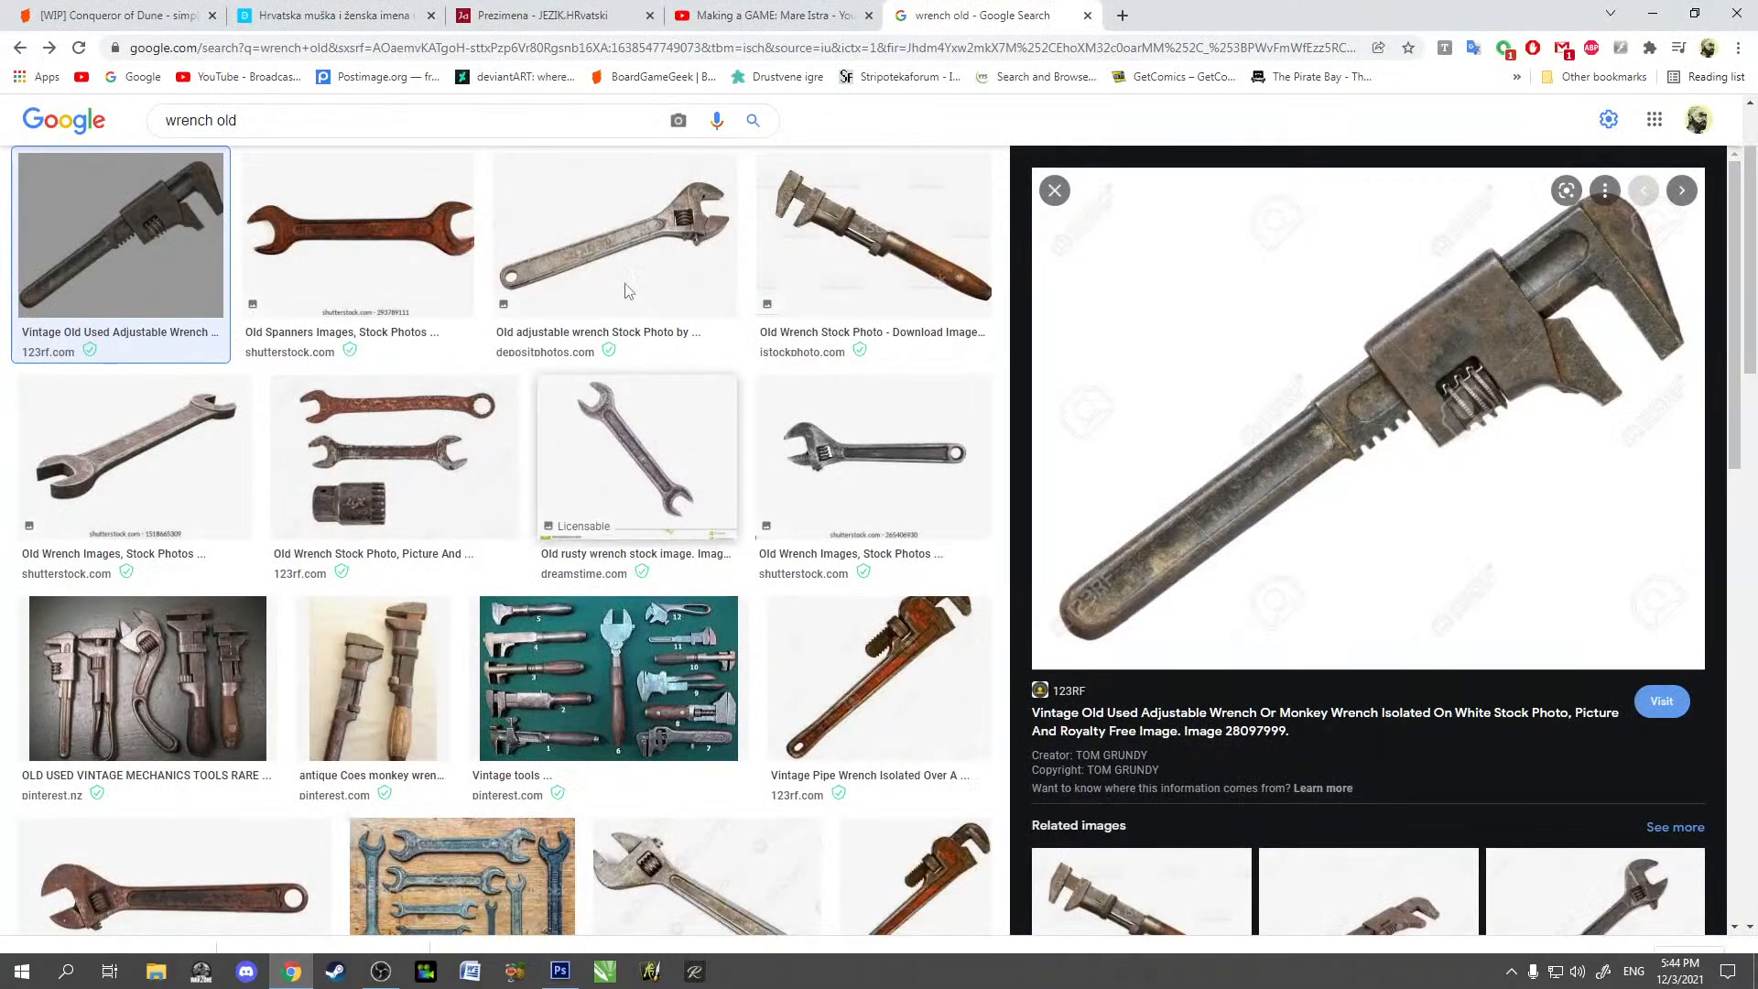
{"action": "left_click", "coordinate": [824, 15]}
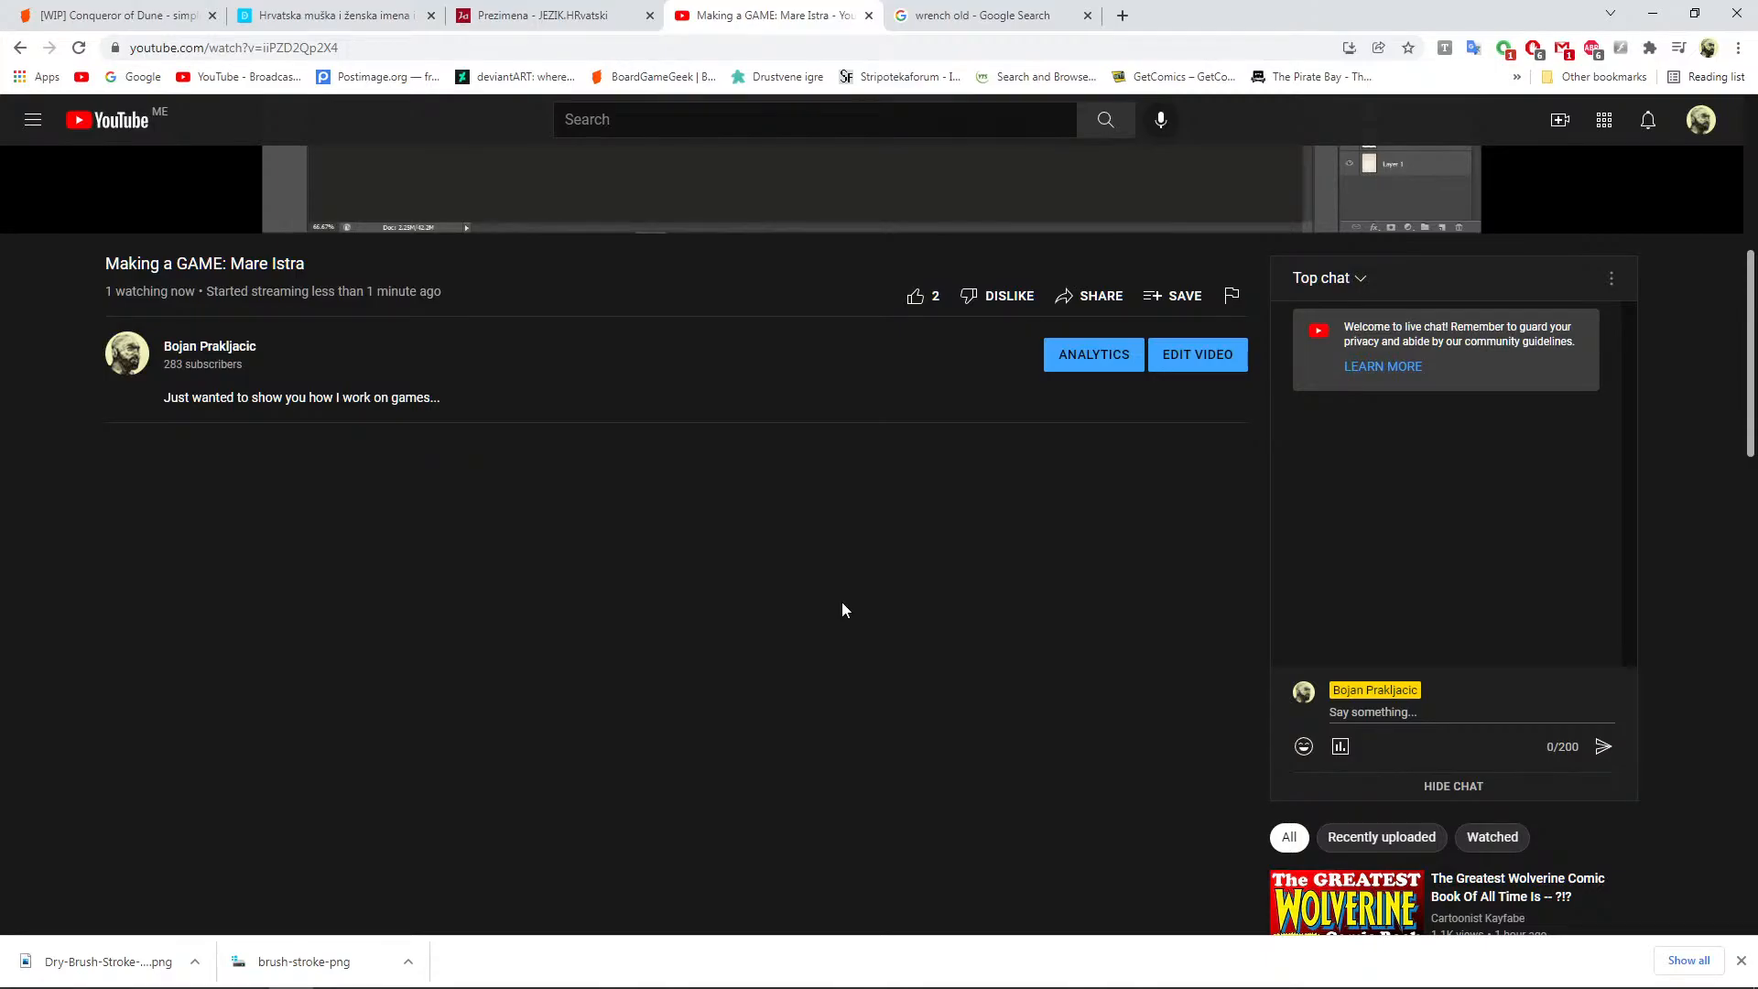
{"action": "key", "text": "alt+Tab"}
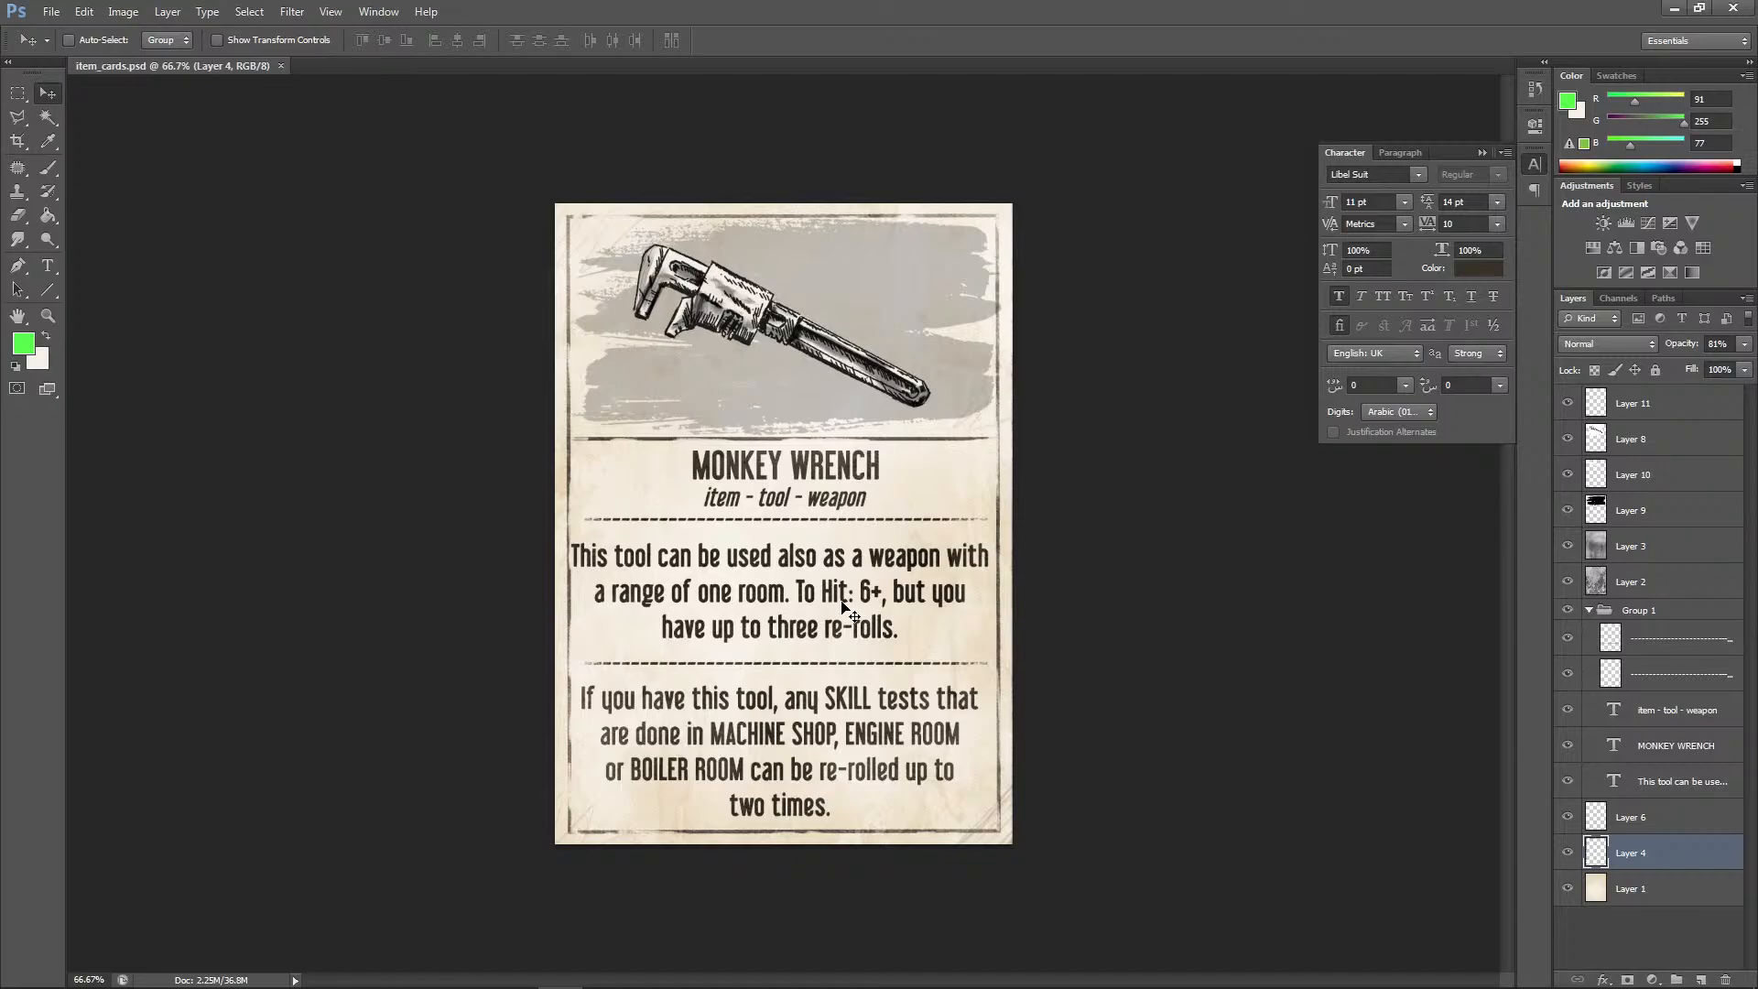
Close item_cards.psd and clear the open windows to reach the desktop
{"action": "left_click", "coordinate": [280, 66]}
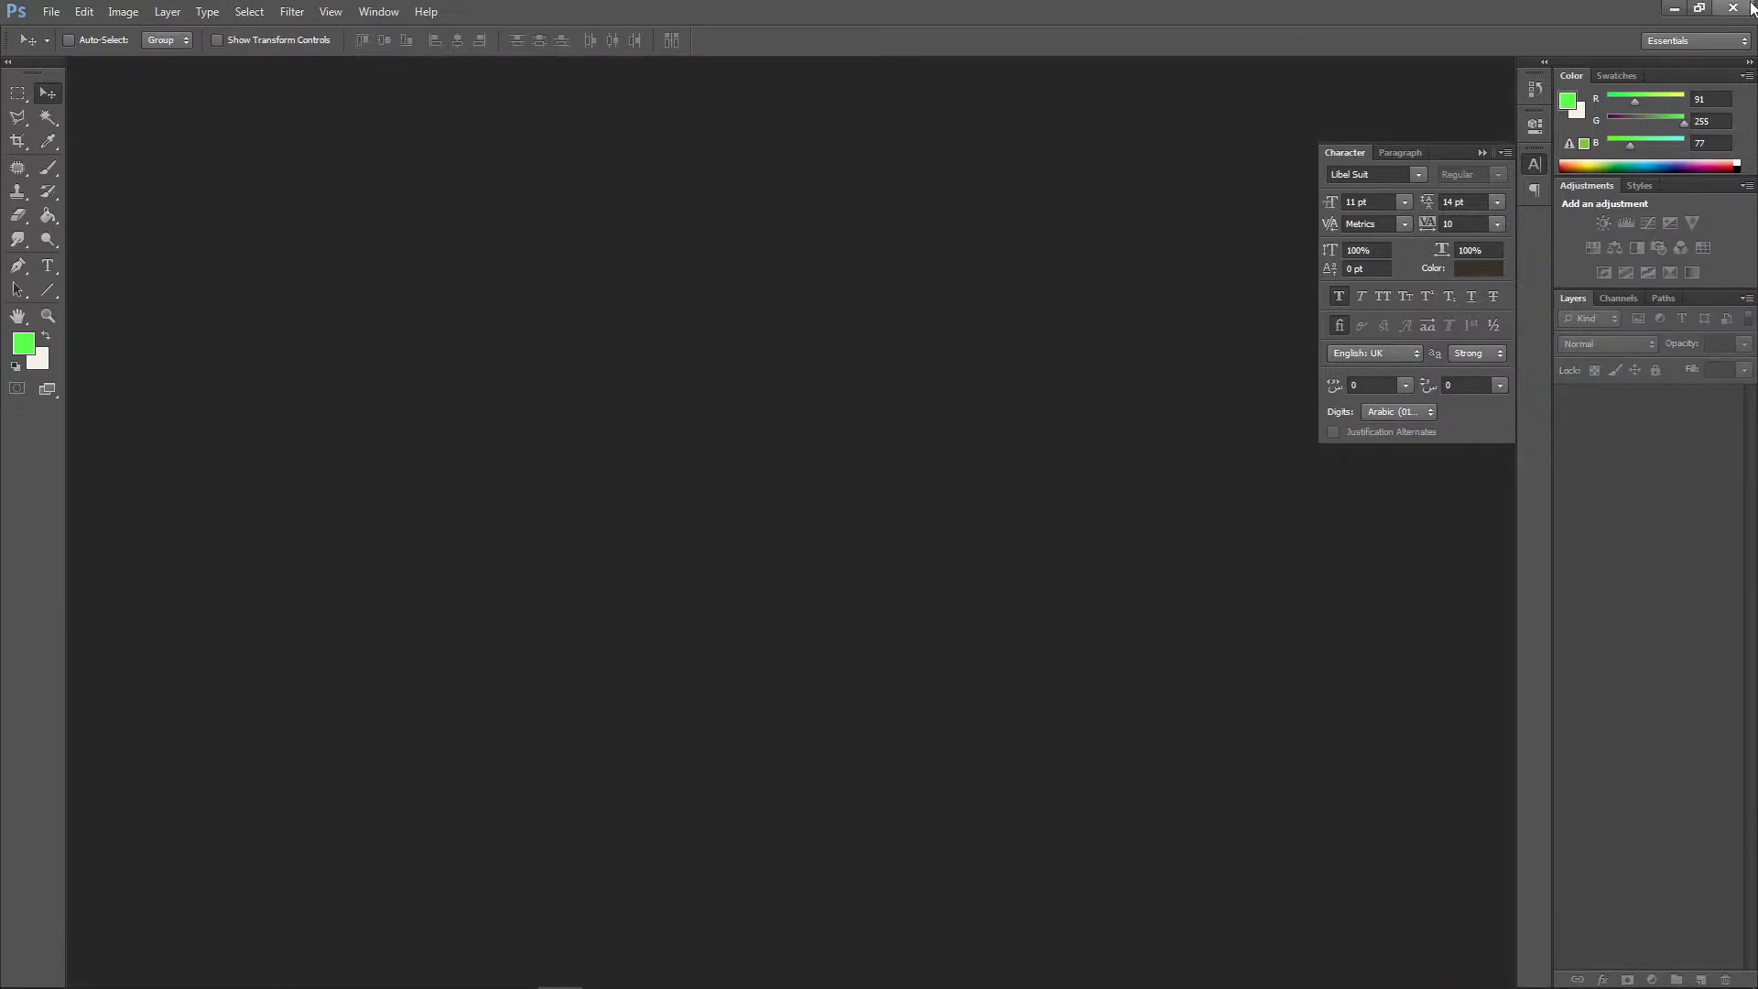
{"action": "key", "text": "alt+Tab"}
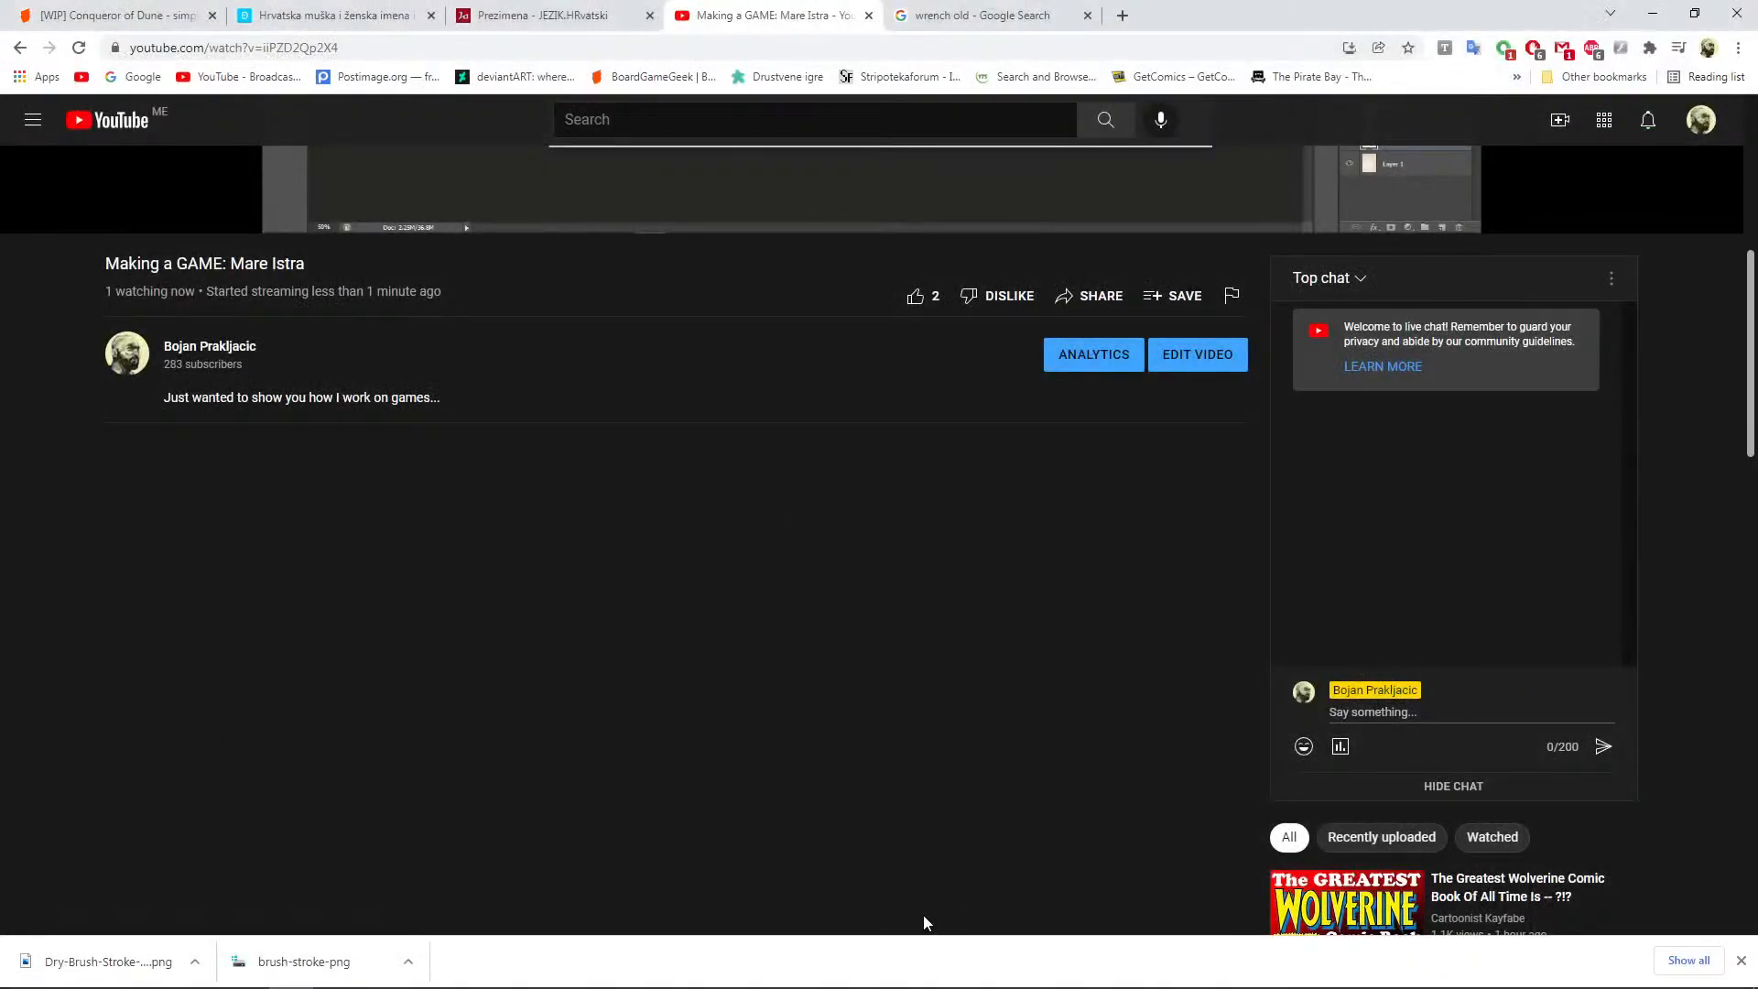
{"action": "left_click", "coordinate": [1655, 13]}
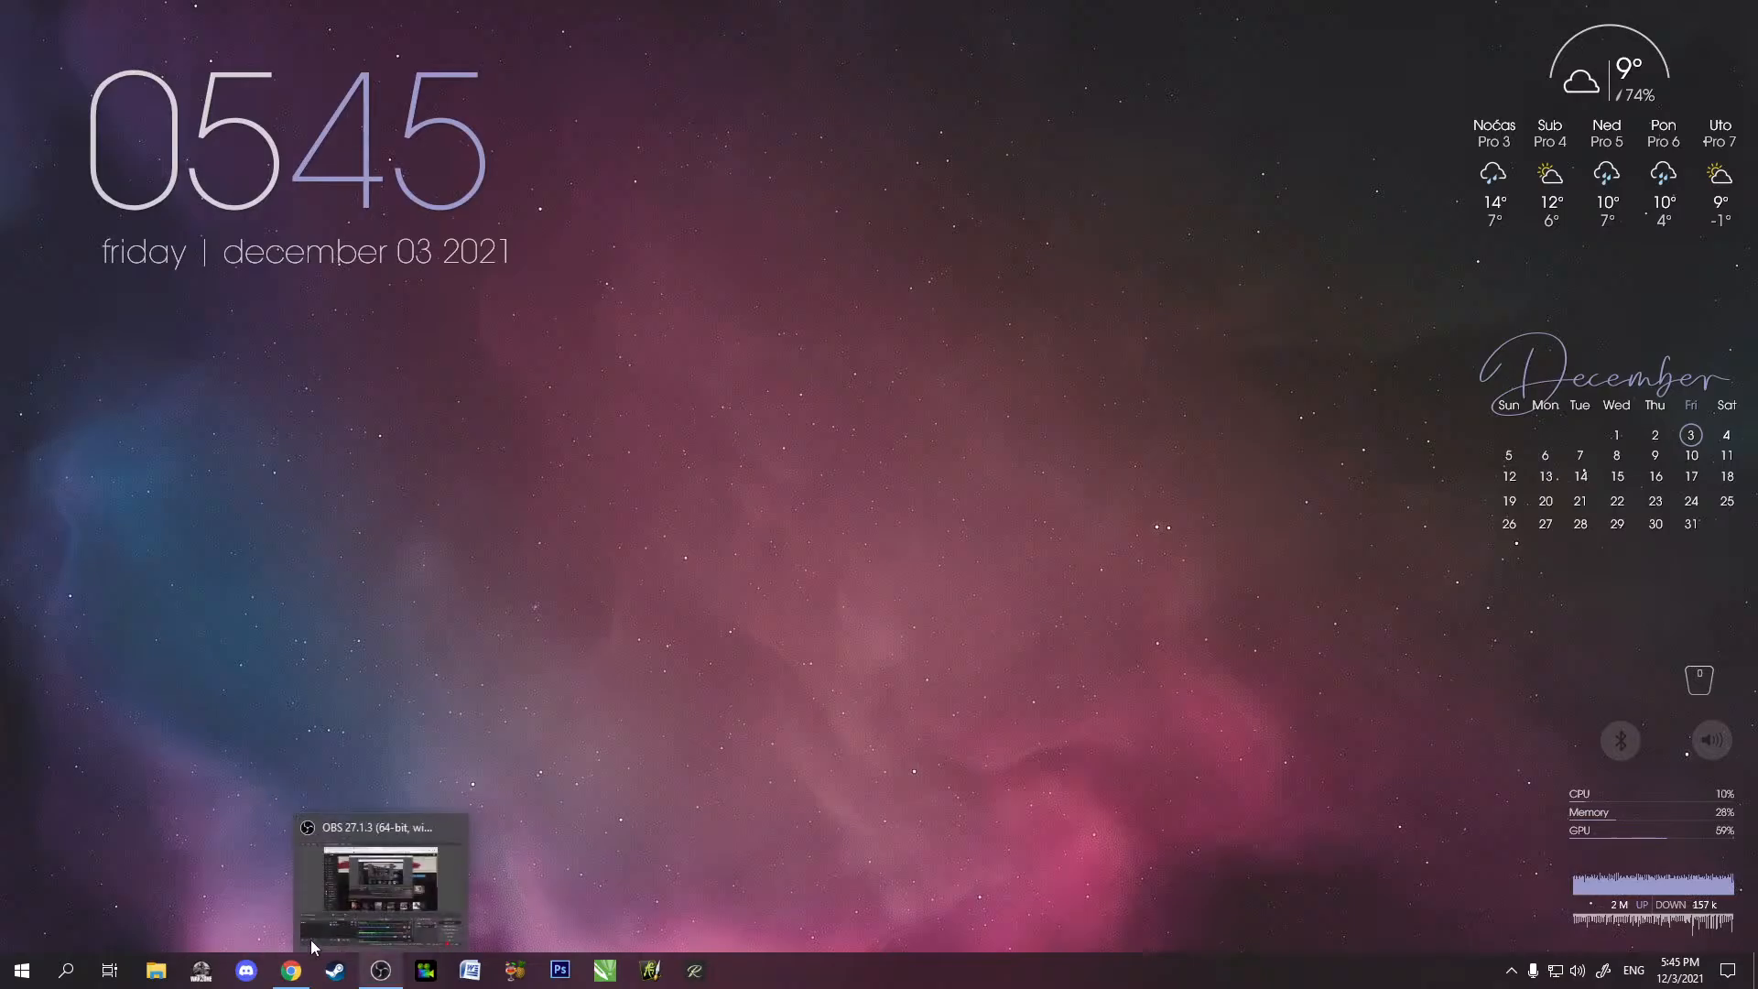
{"action": "left_click", "coordinate": [381, 971]}
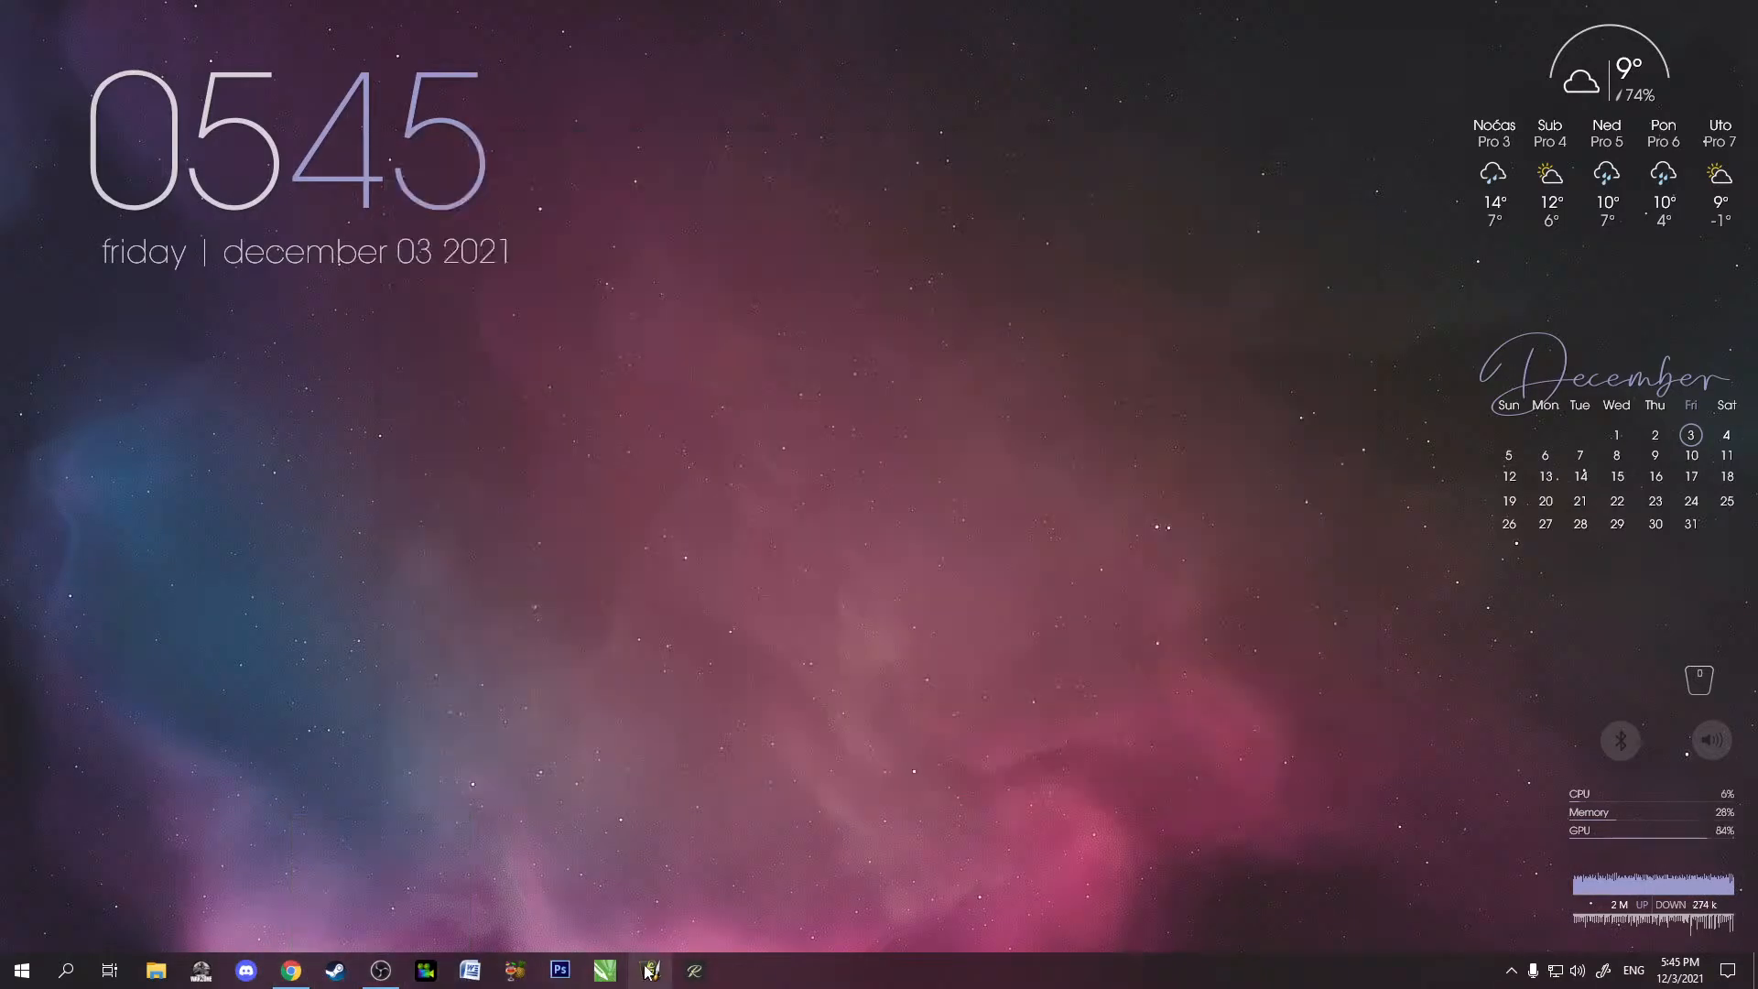
Open ArtRage and create a new painting 750 px wide and 1050 px high at 300 px/in
{"action": "left_click", "coordinate": [650, 971]}
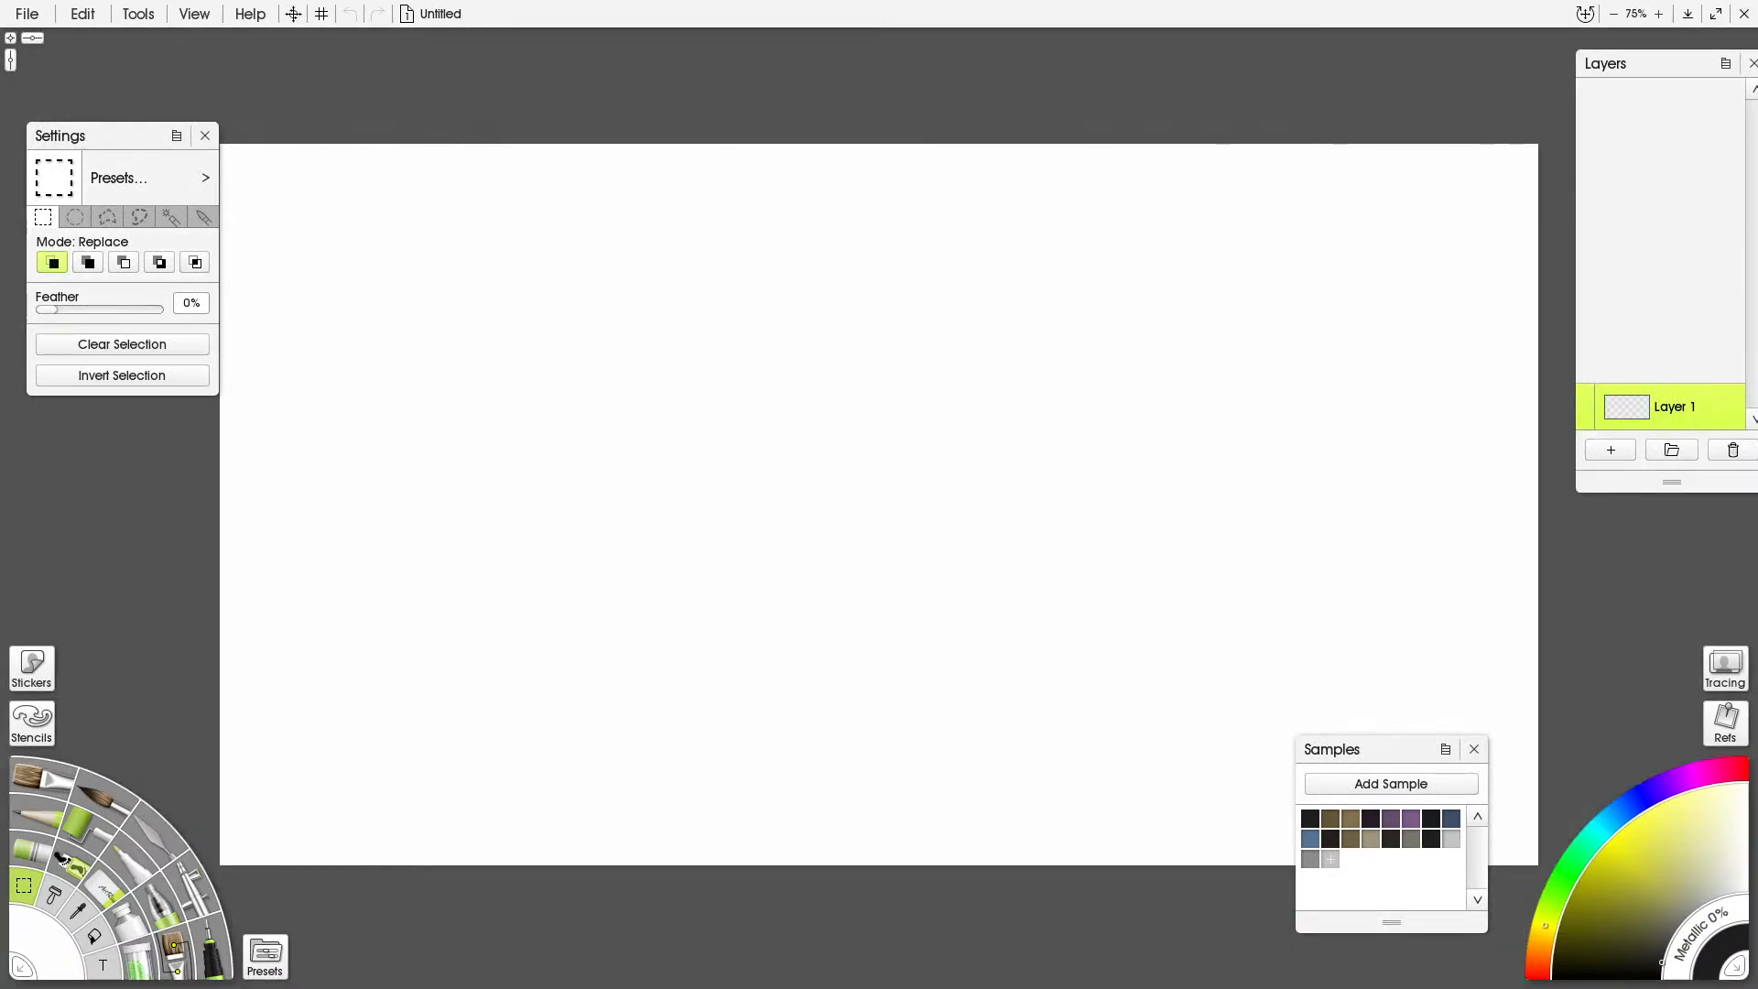
{"action": "left_click", "coordinate": [27, 14]}
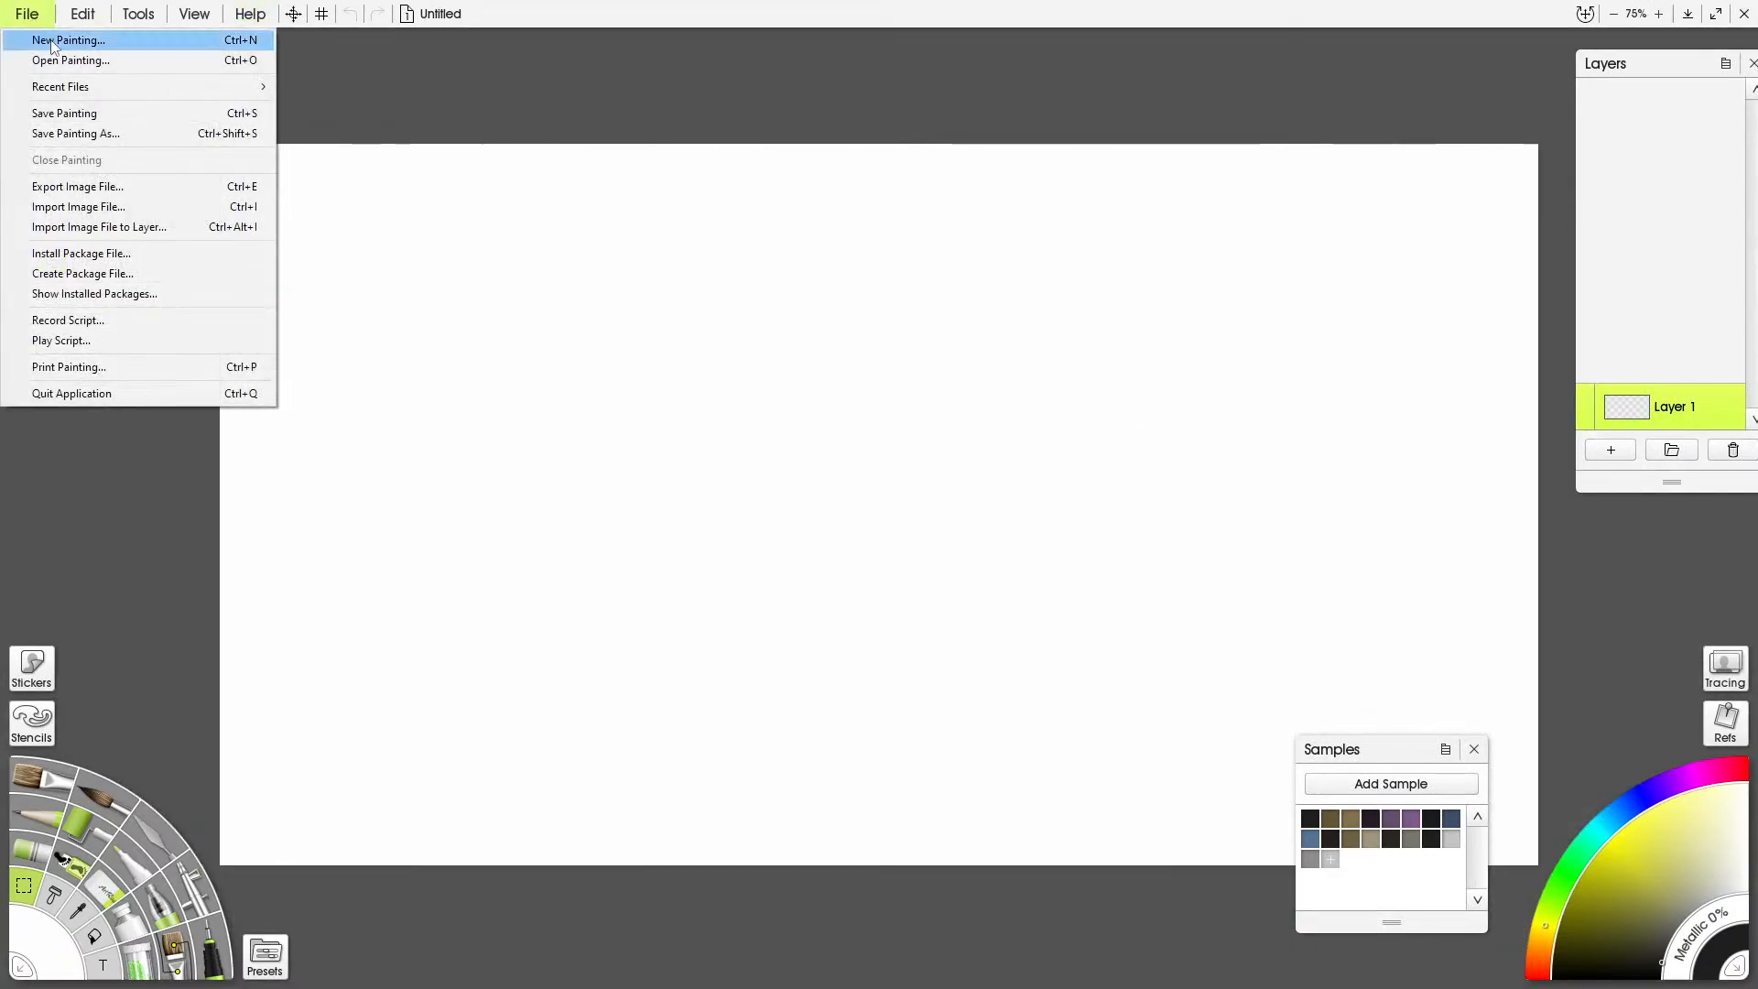
{"action": "left_click", "coordinate": [55, 36]}
{"action": "left_click", "coordinate": [808, 447]}
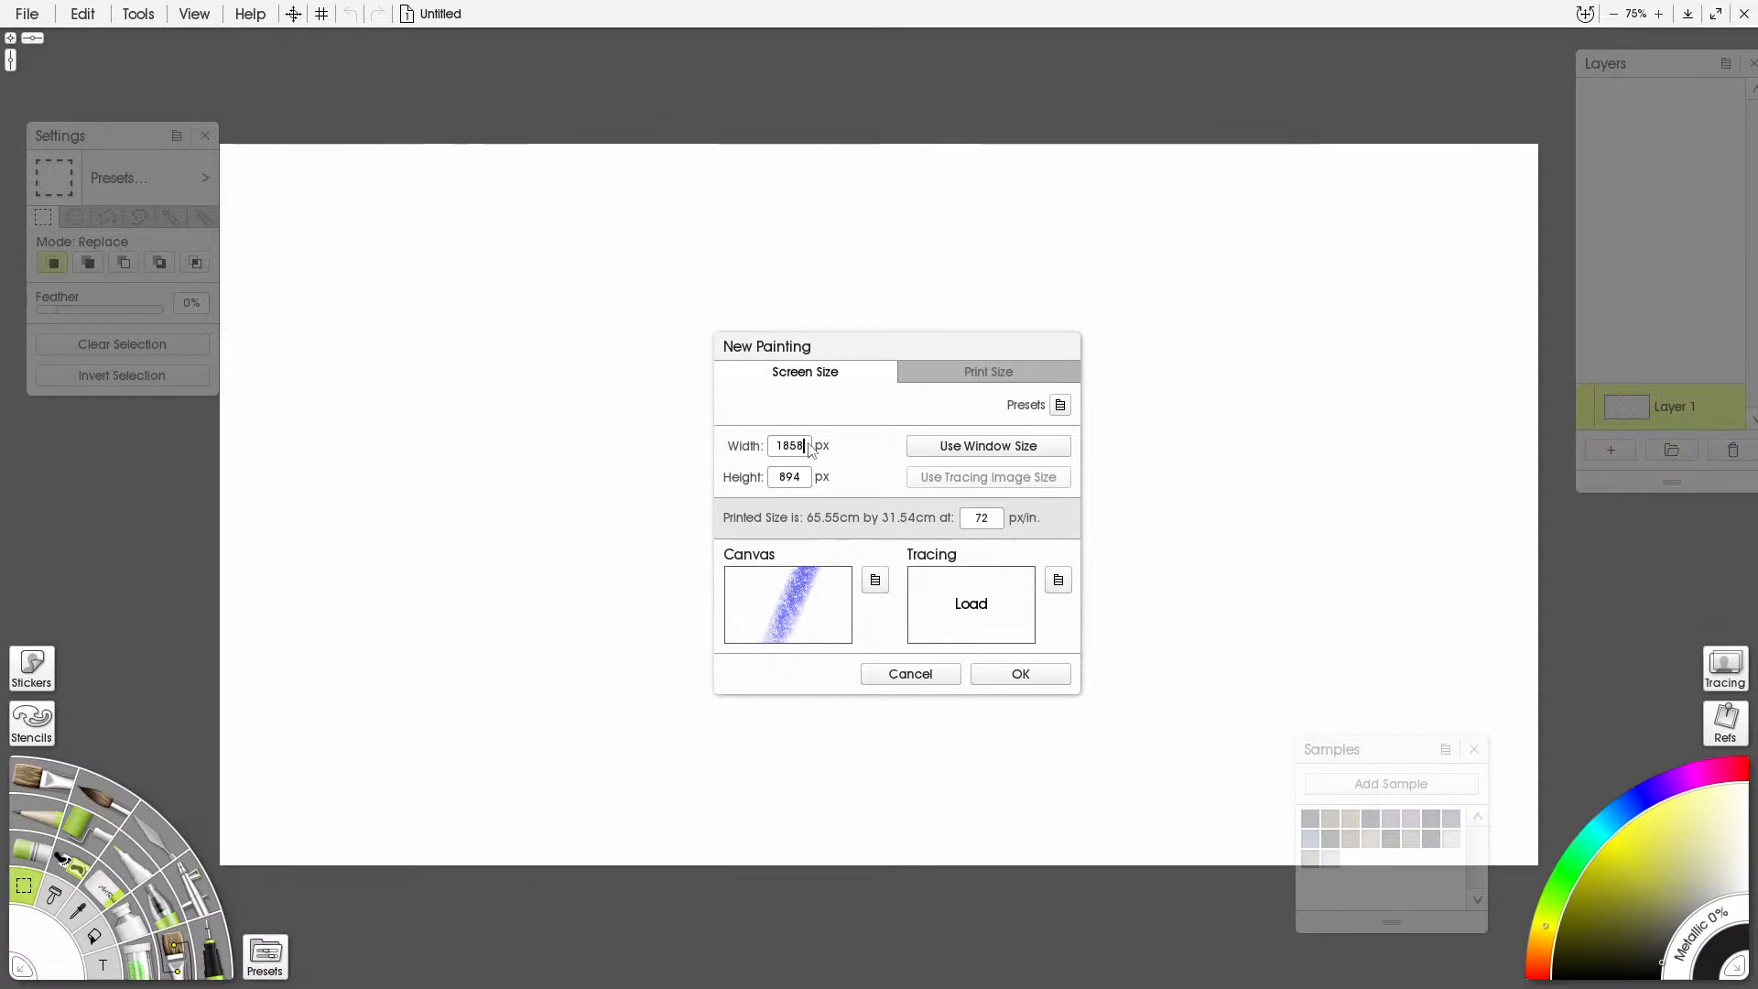
{"action": "left_click_drag", "start_coordinate": [809, 444], "coordinate": [756, 451]}
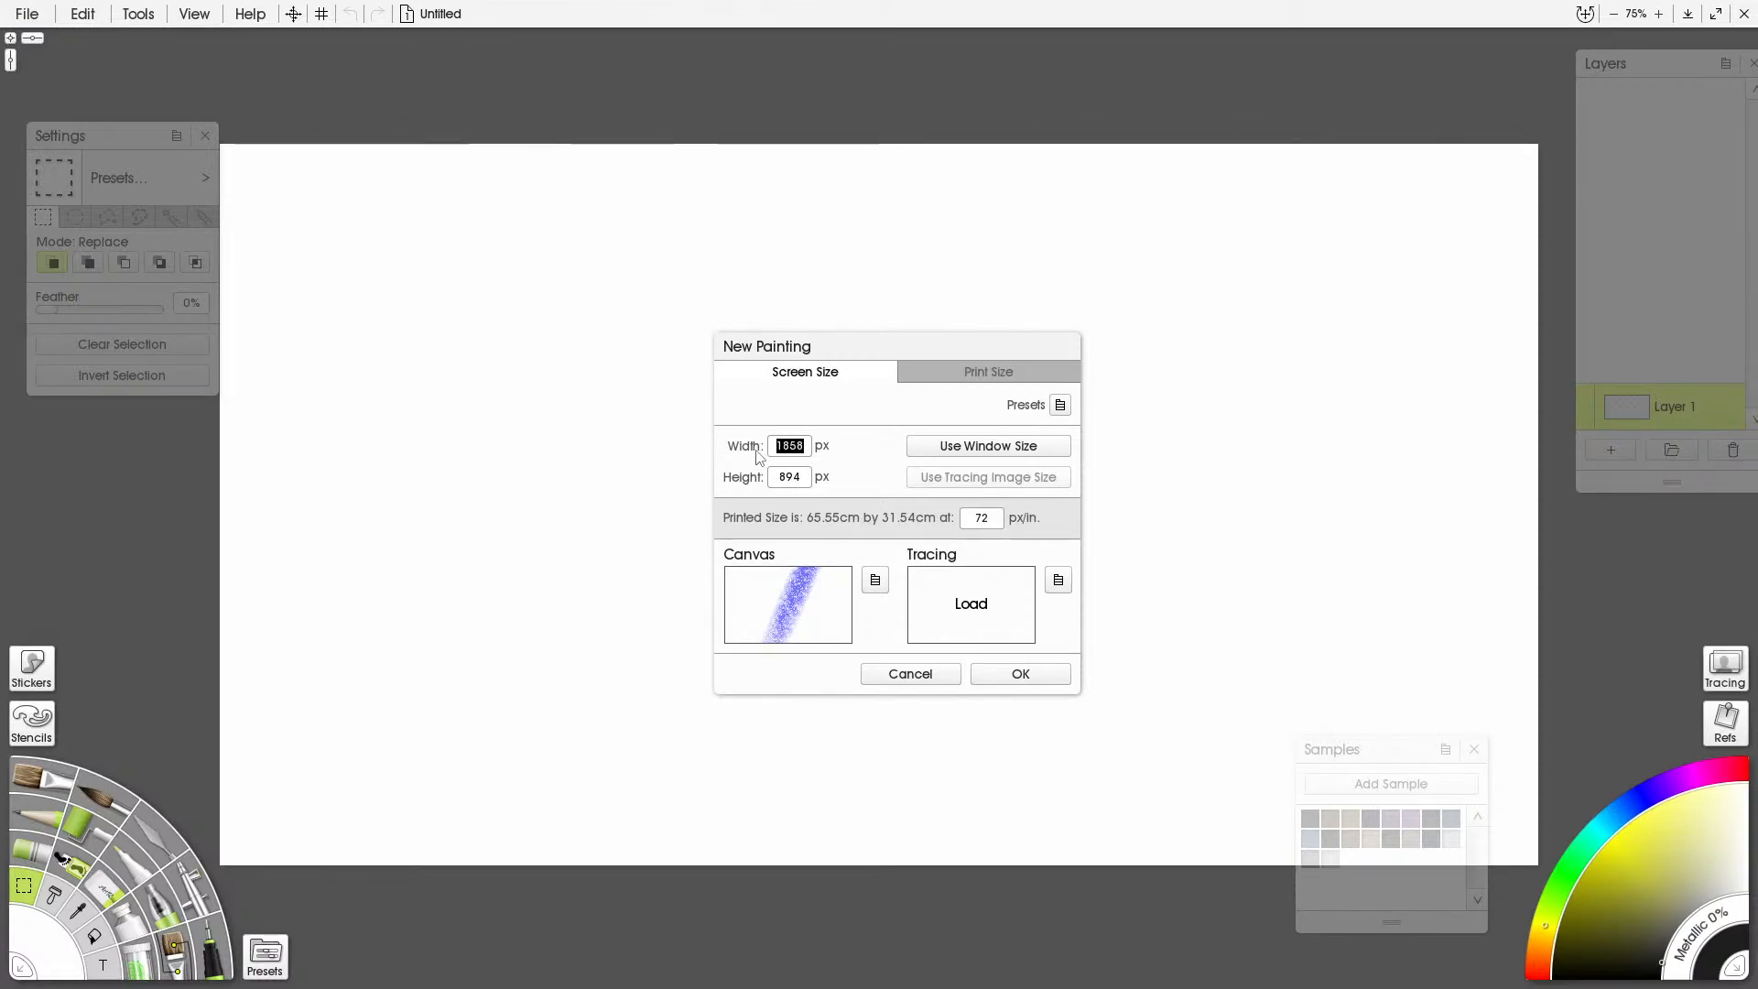
{"action": "type", "text": "750"}
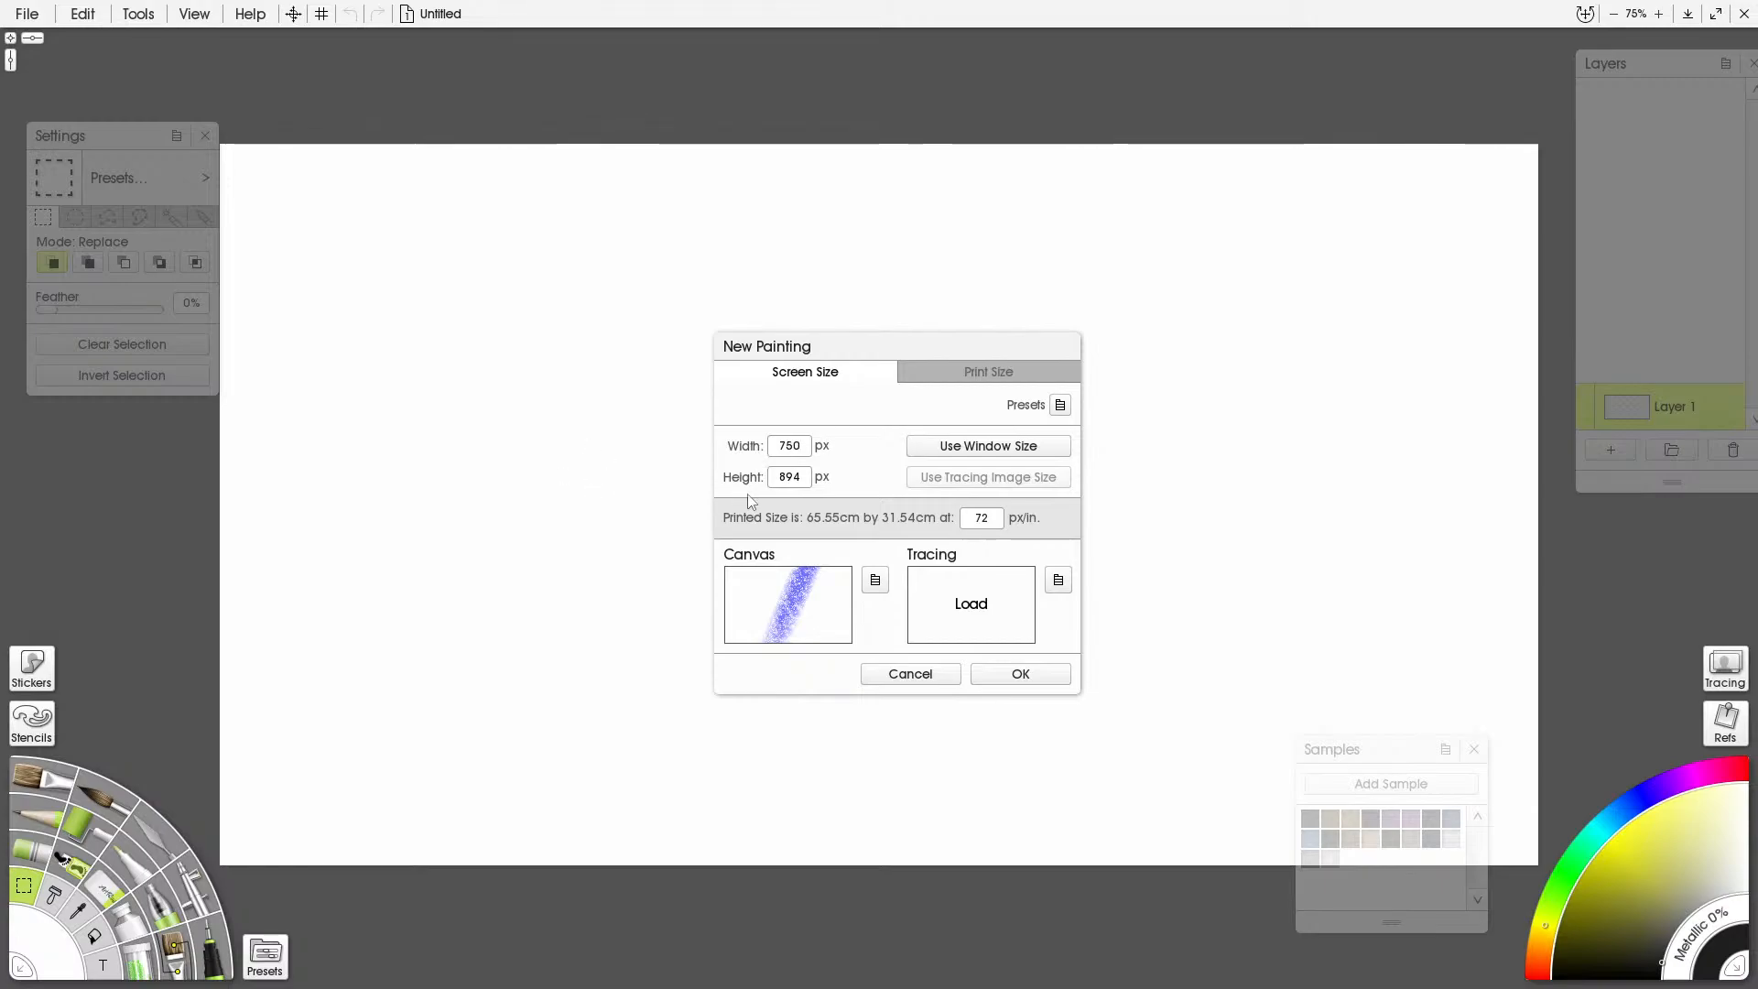
{"action": "double_click", "coordinate": [805, 475]}
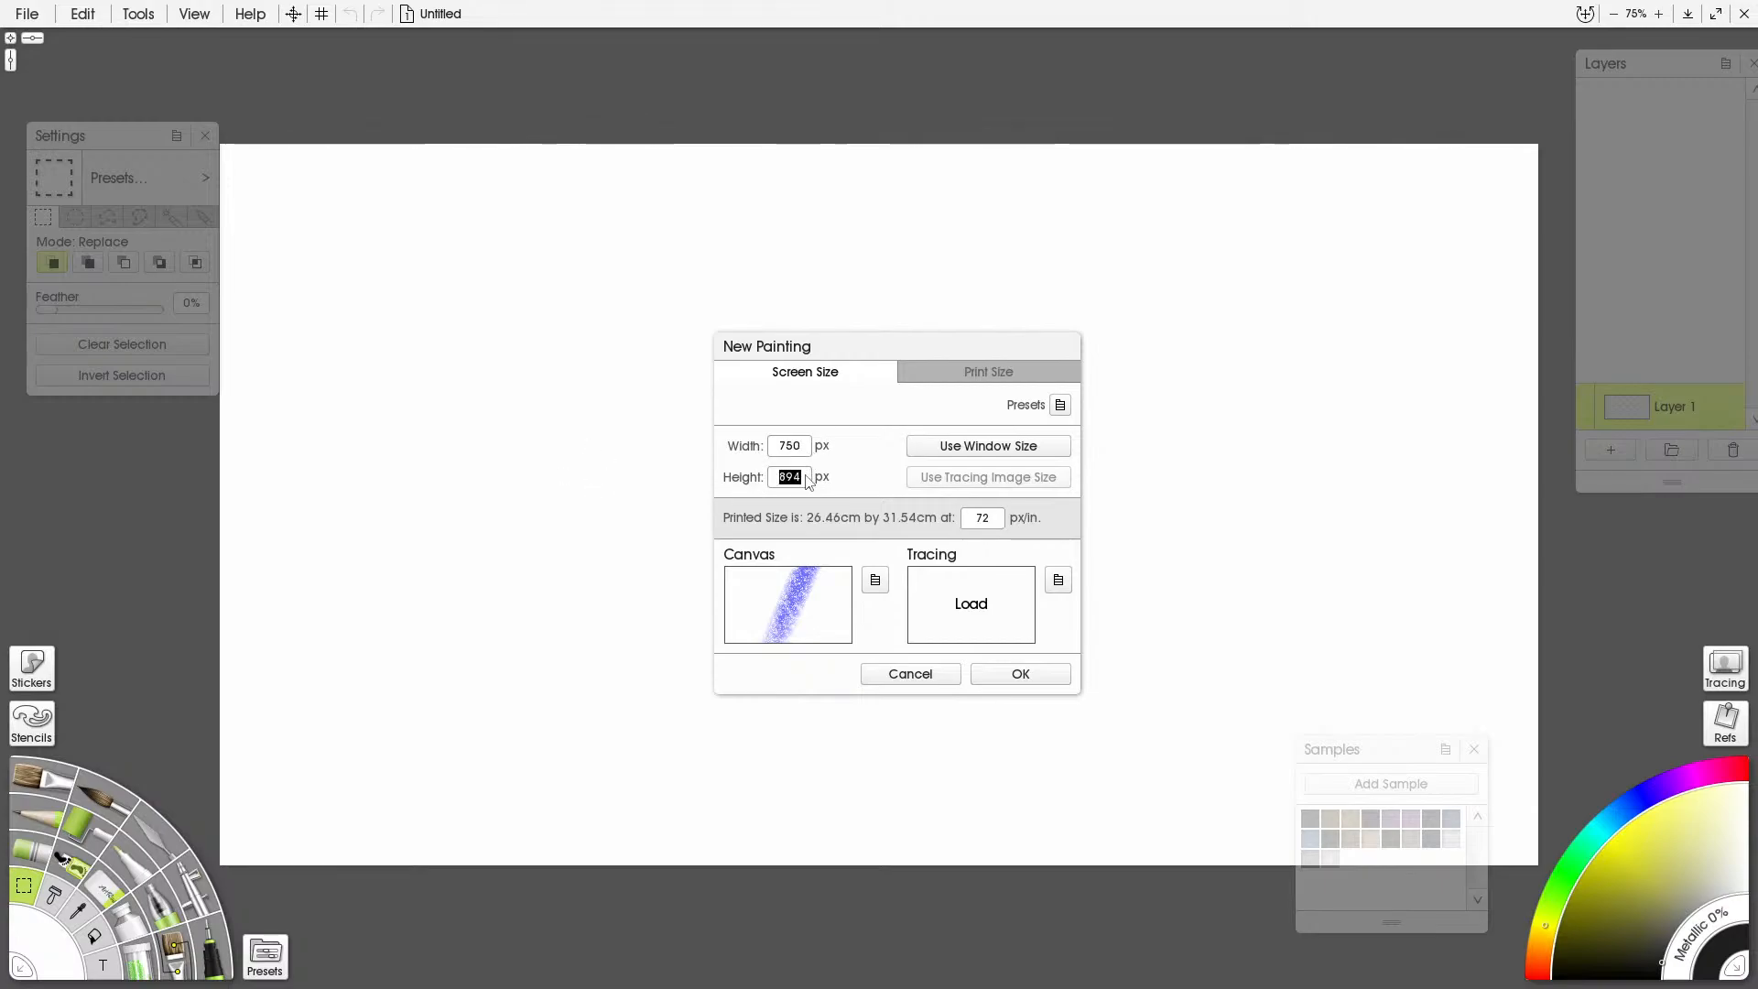
{"action": "type", "text": "1050"}
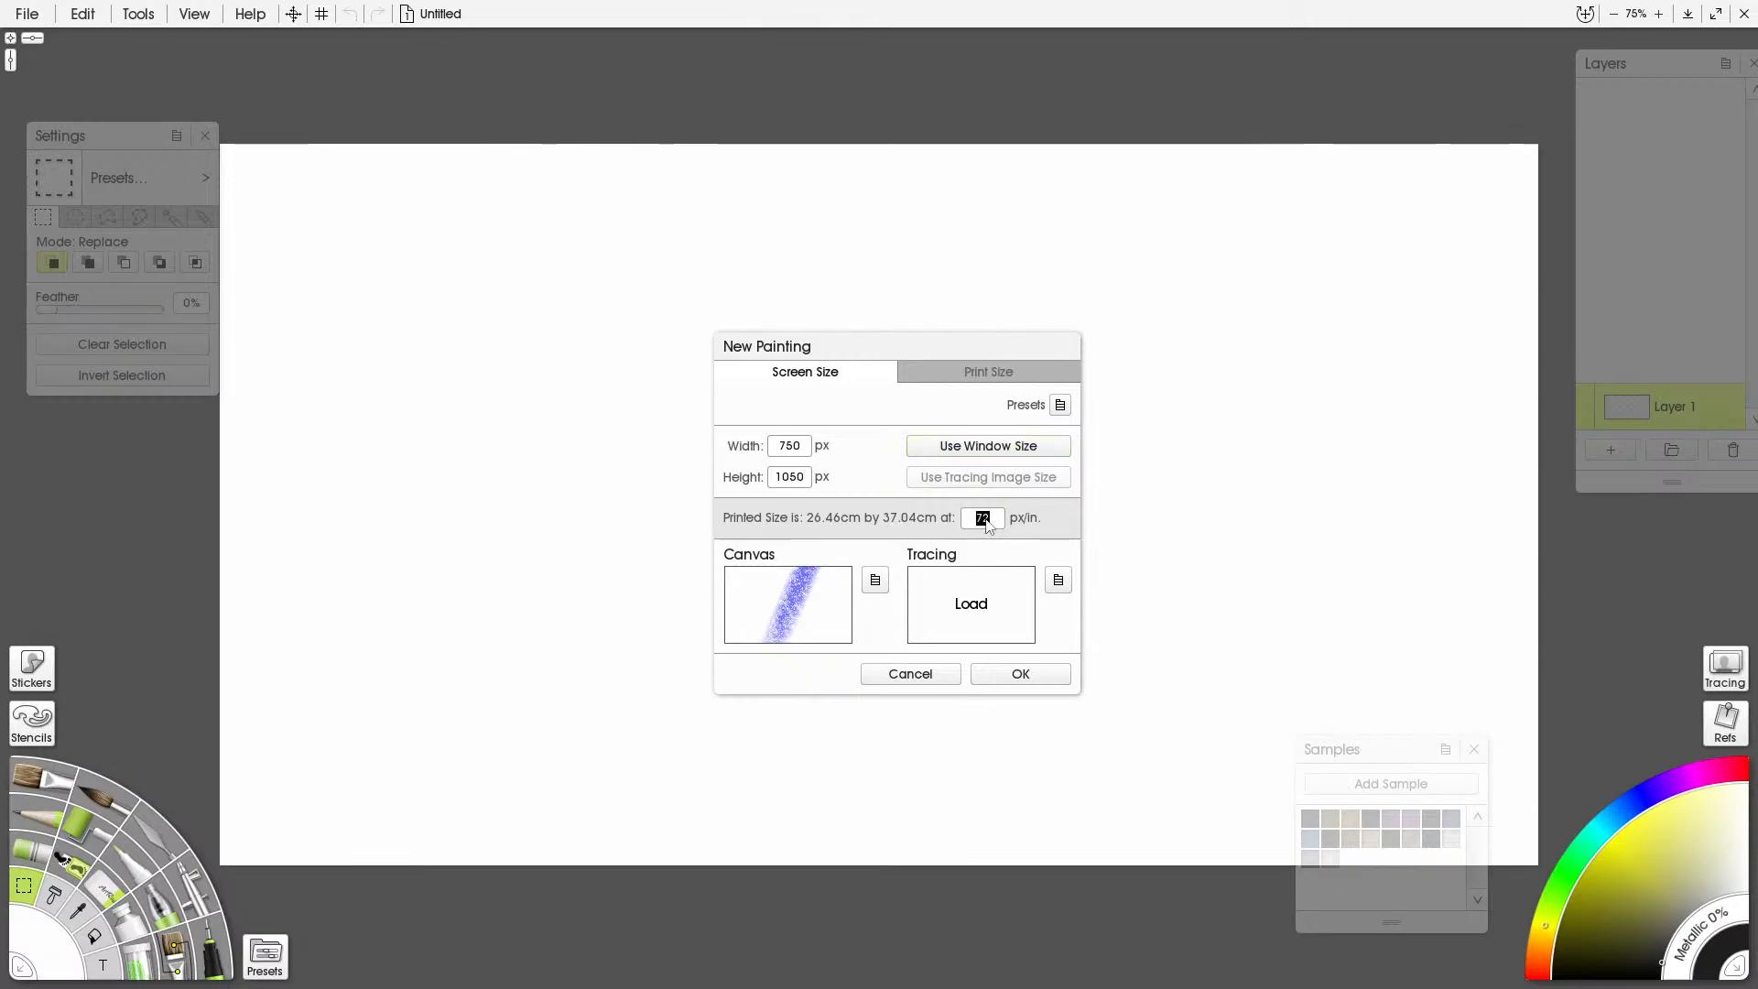
{"action": "type", "text": "300"}
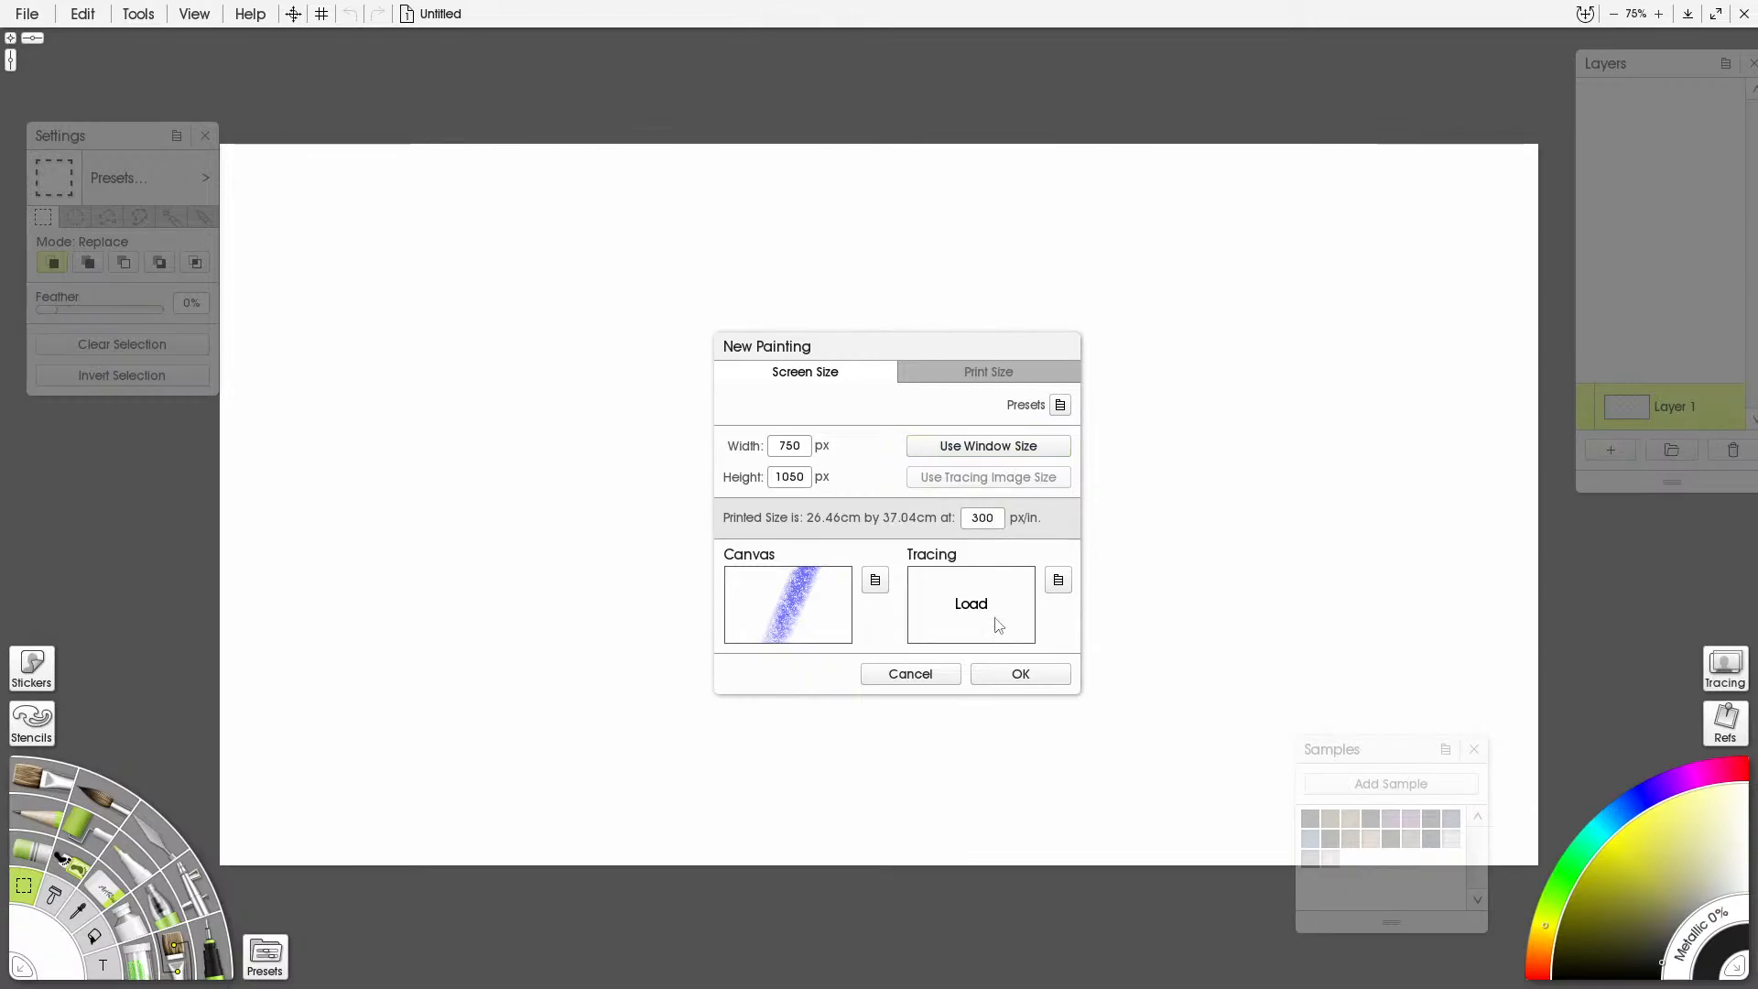
{"action": "left_click", "coordinate": [1014, 674]}
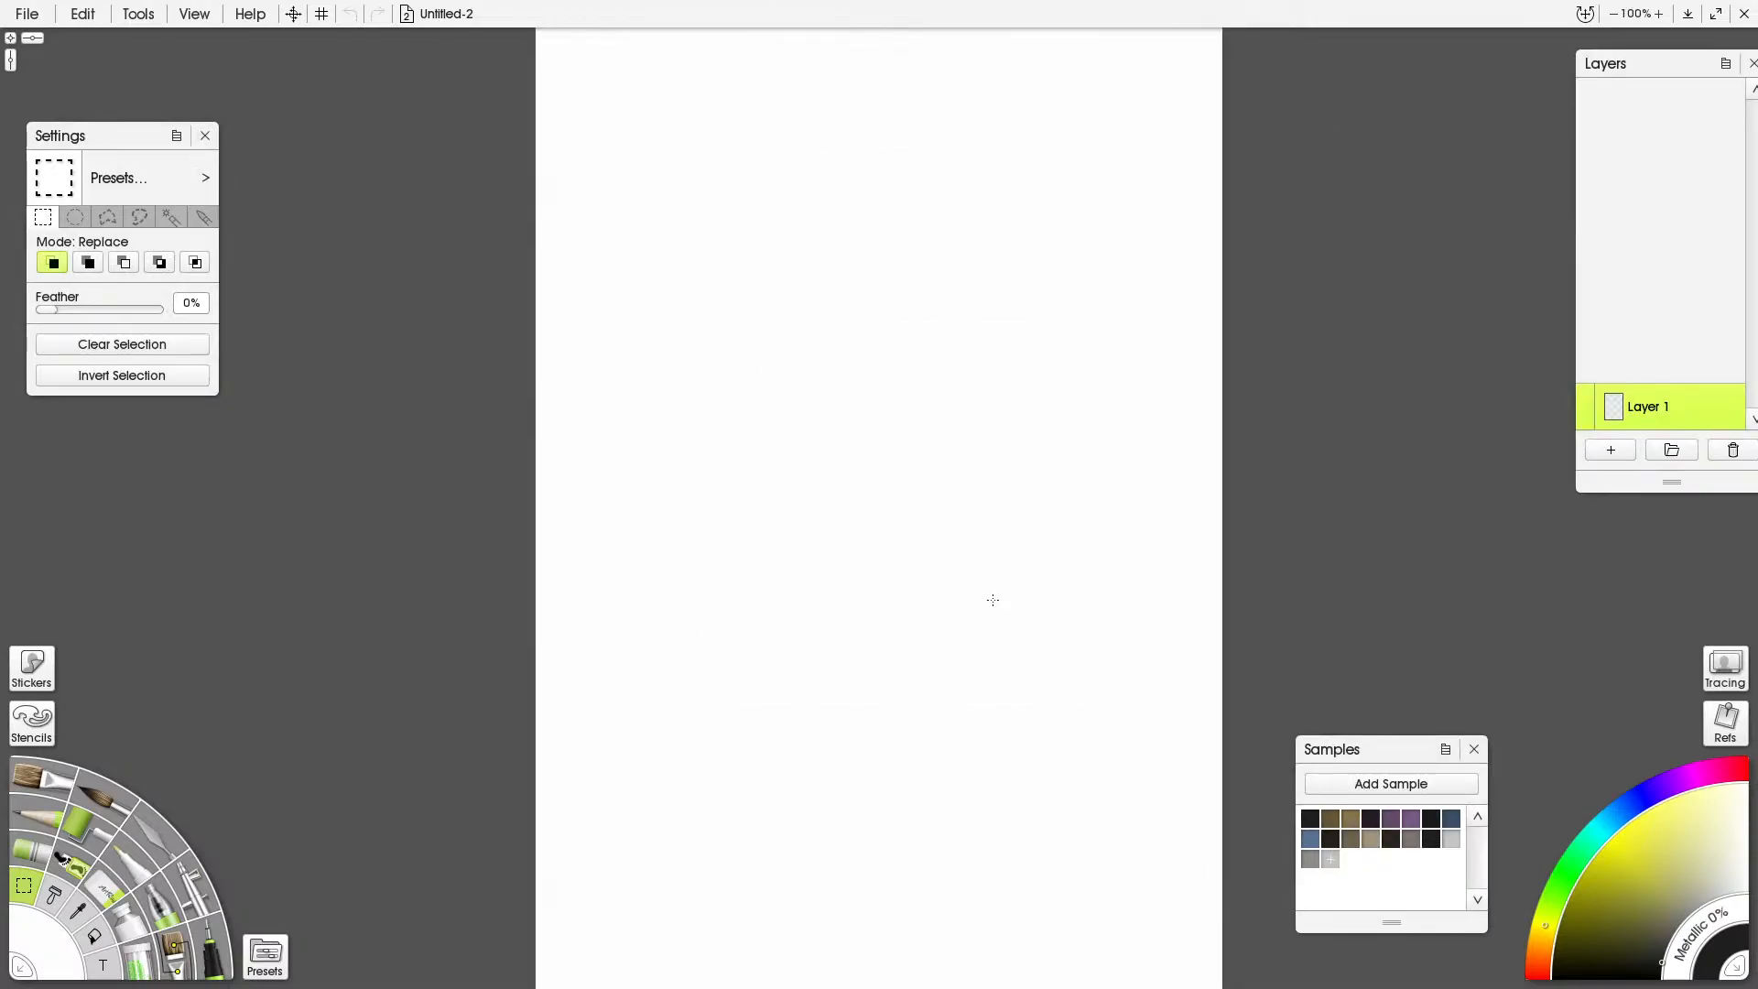
{"action": "scroll", "coordinate": [993, 600], "scroll_direction": "down", "scroll_amount": 1}
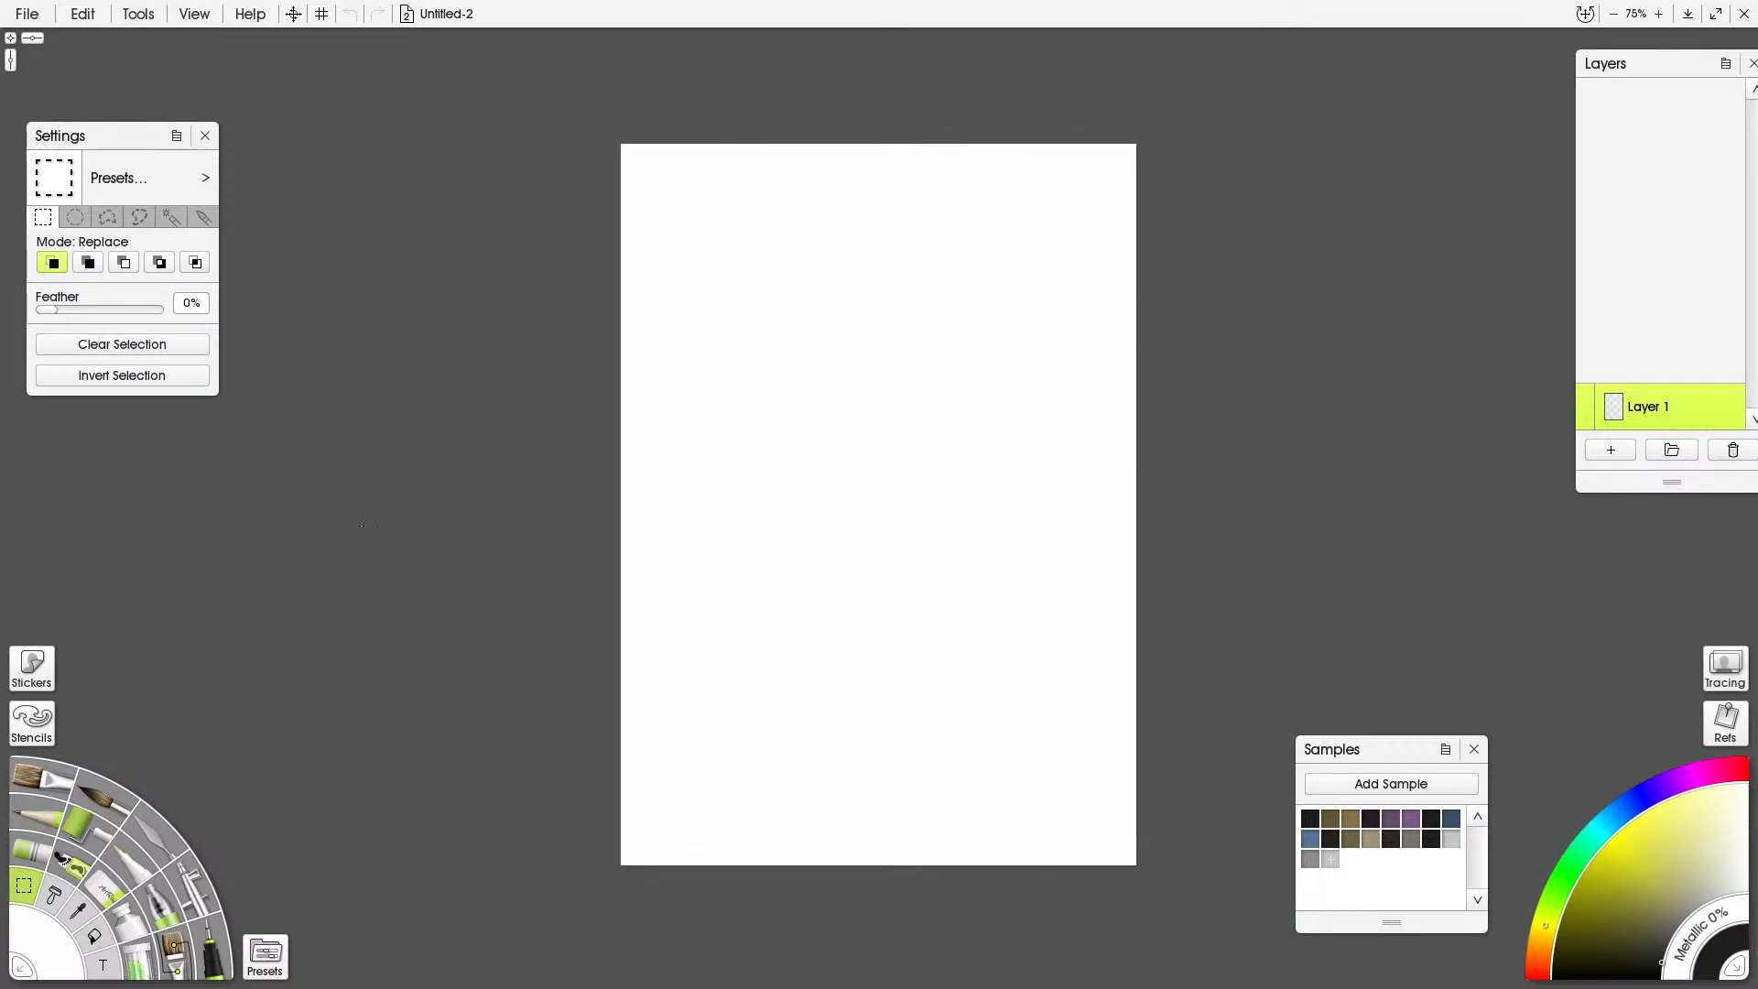
{"action": "scroll", "coordinate": [803, 405], "scroll_direction": "up", "scroll_amount": 1}
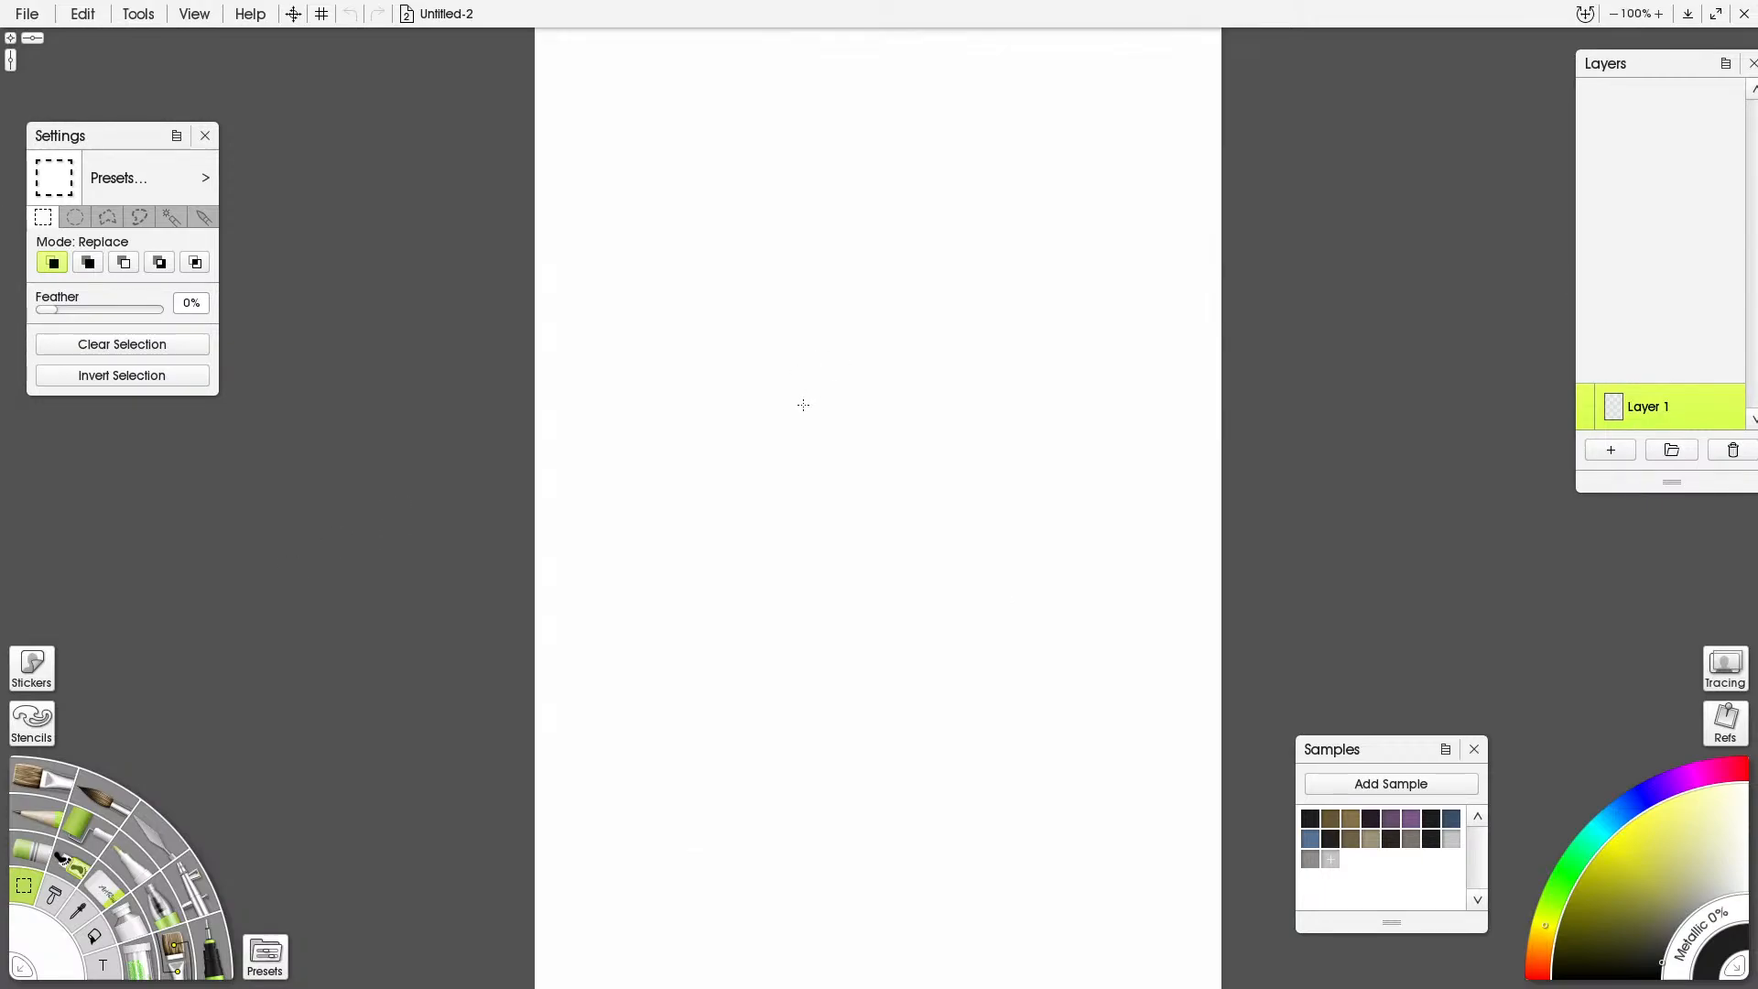
{"action": "scroll", "coordinate": [802, 405], "scroll_direction": "down", "scroll_amount": 1}
{"action": "scroll", "coordinate": [803, 405], "scroll_direction": "up", "scroll_amount": 1}
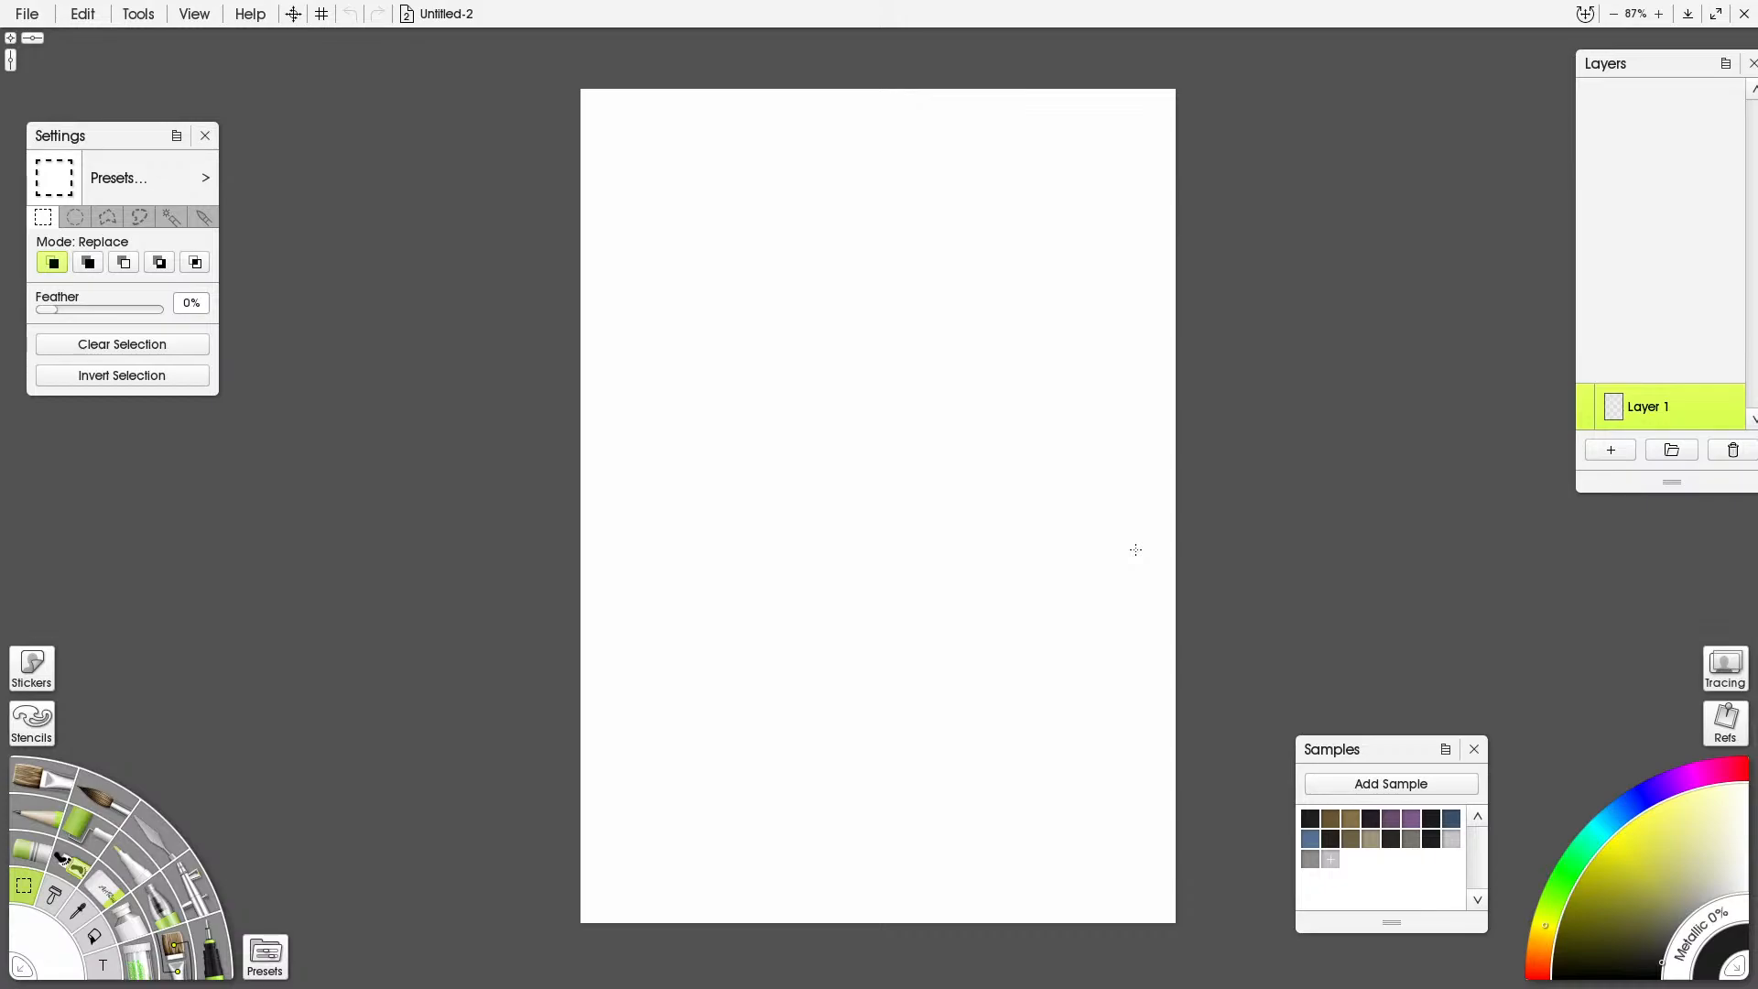
Switch to Chrome and search Google Images for "lobster" in a new tab
{"action": "mouse_move", "coordinate": [1718, 404]}
{"action": "left_click", "coordinate": [1688, 14]}
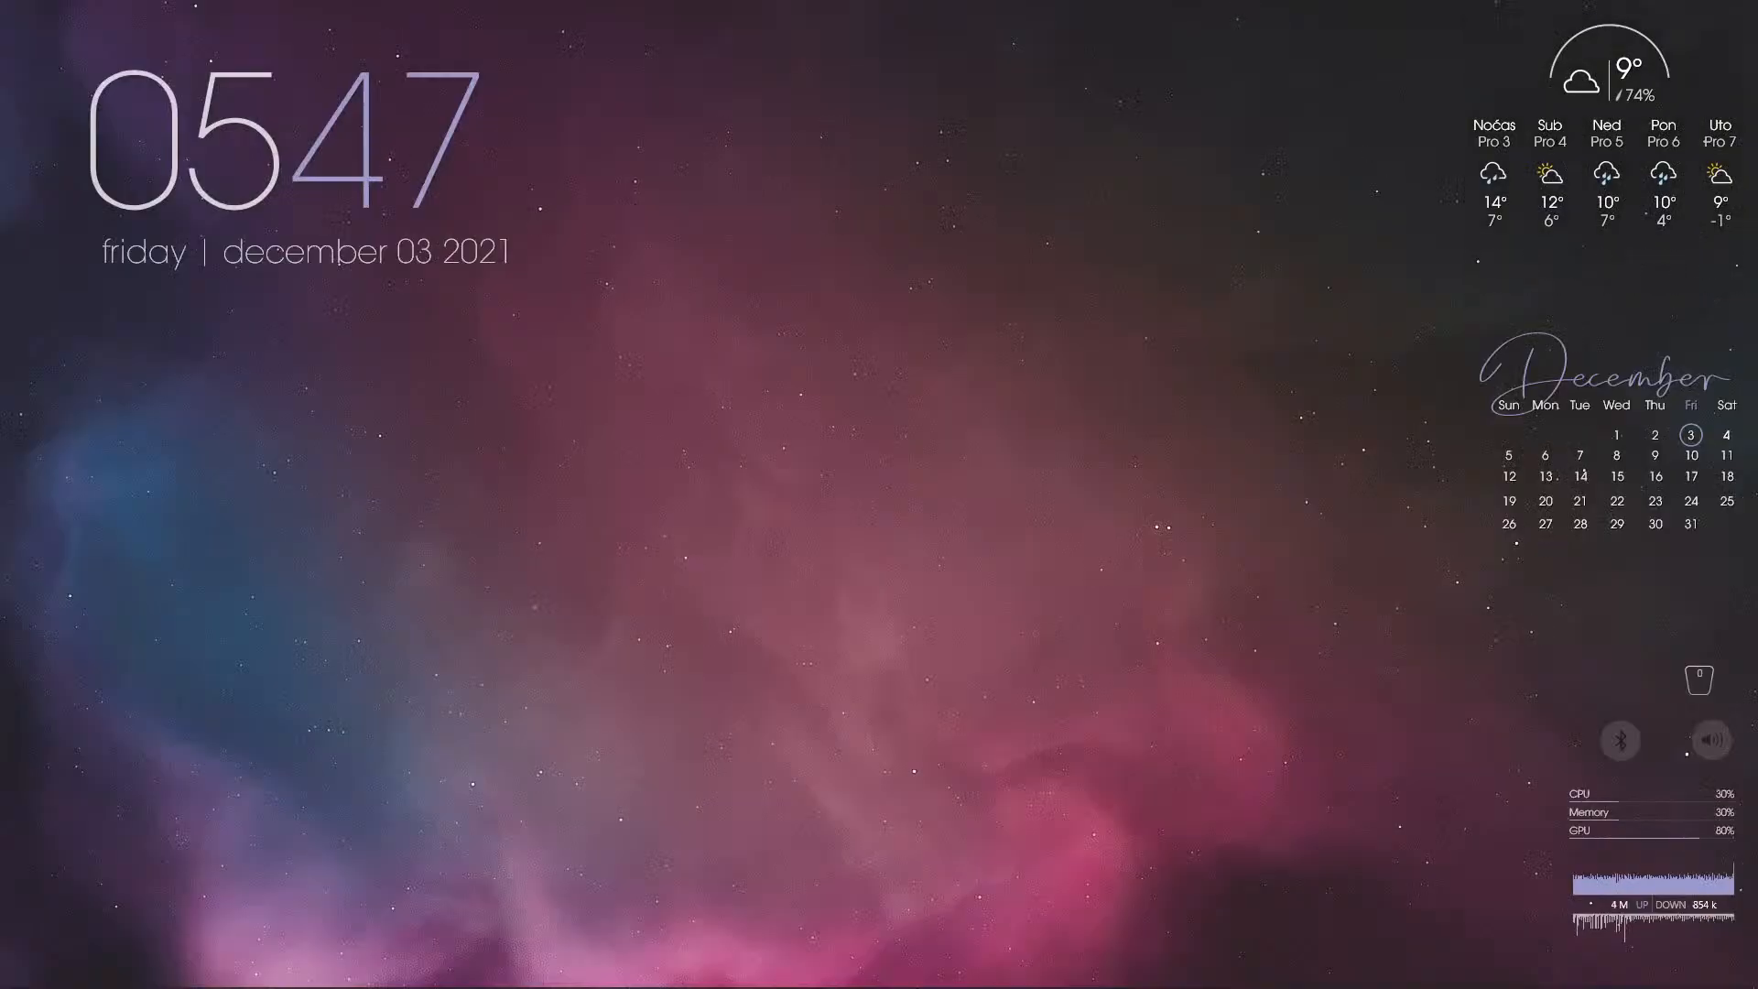
{"action": "left_click", "coordinate": [300, 977]}
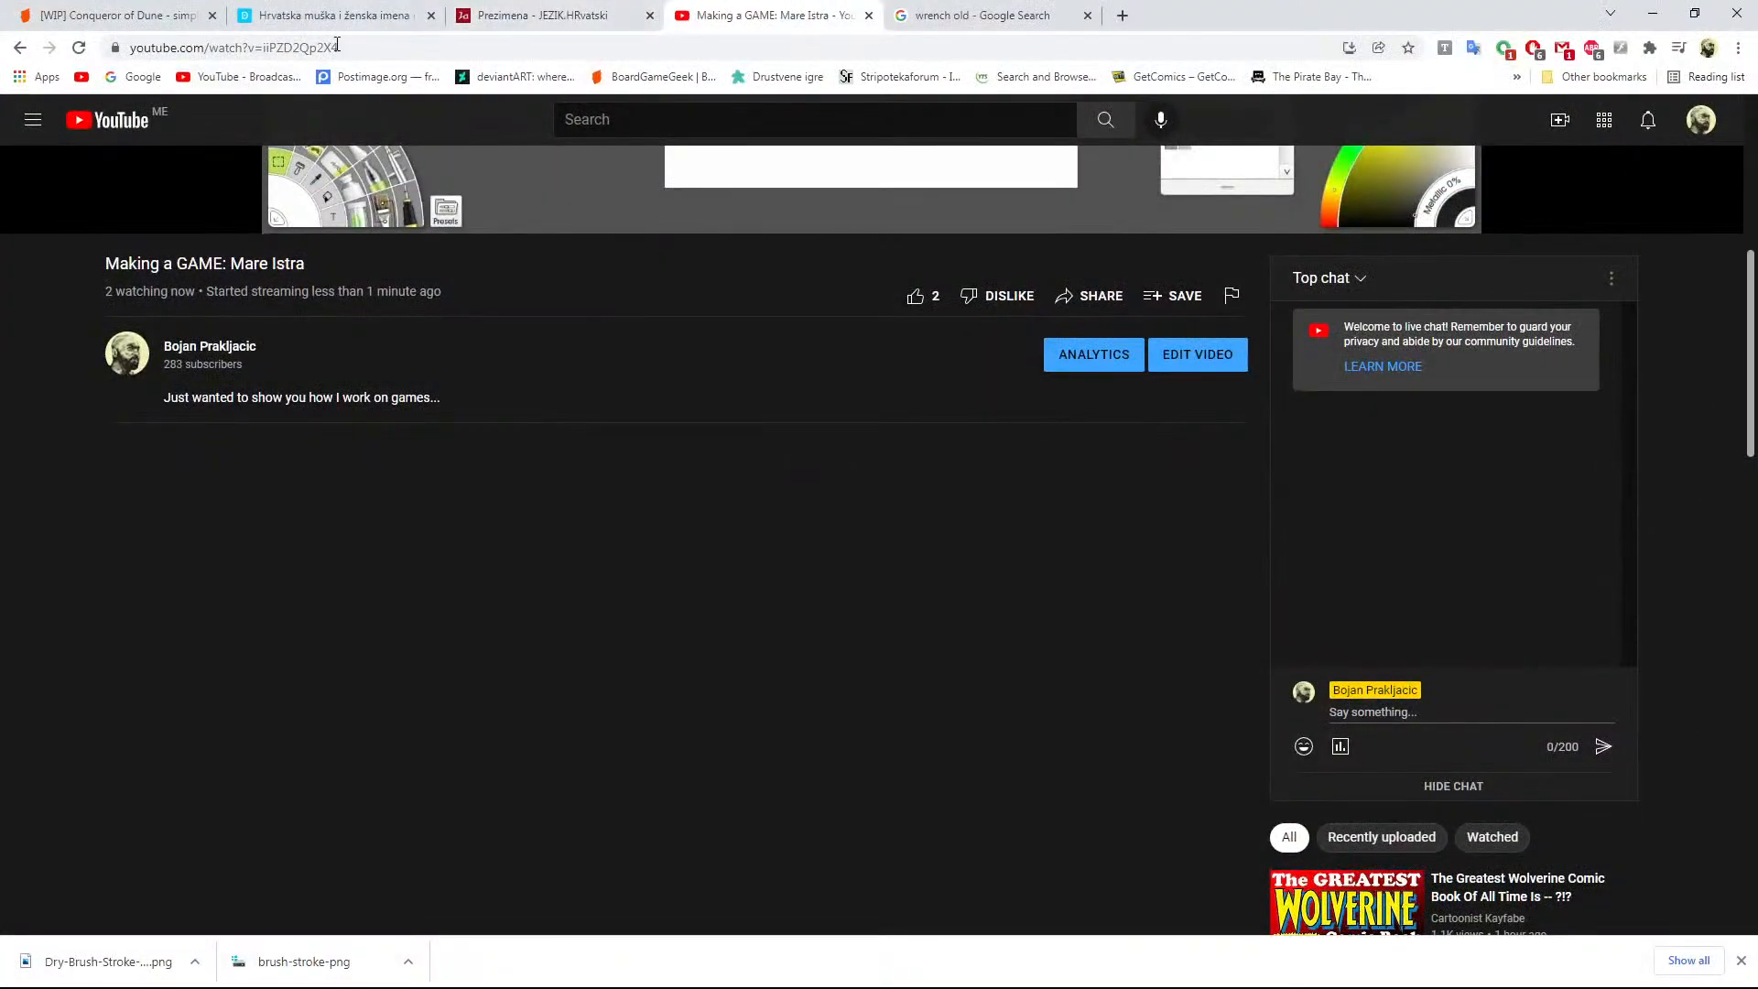
{"action": "left_click", "coordinate": [1123, 15]}
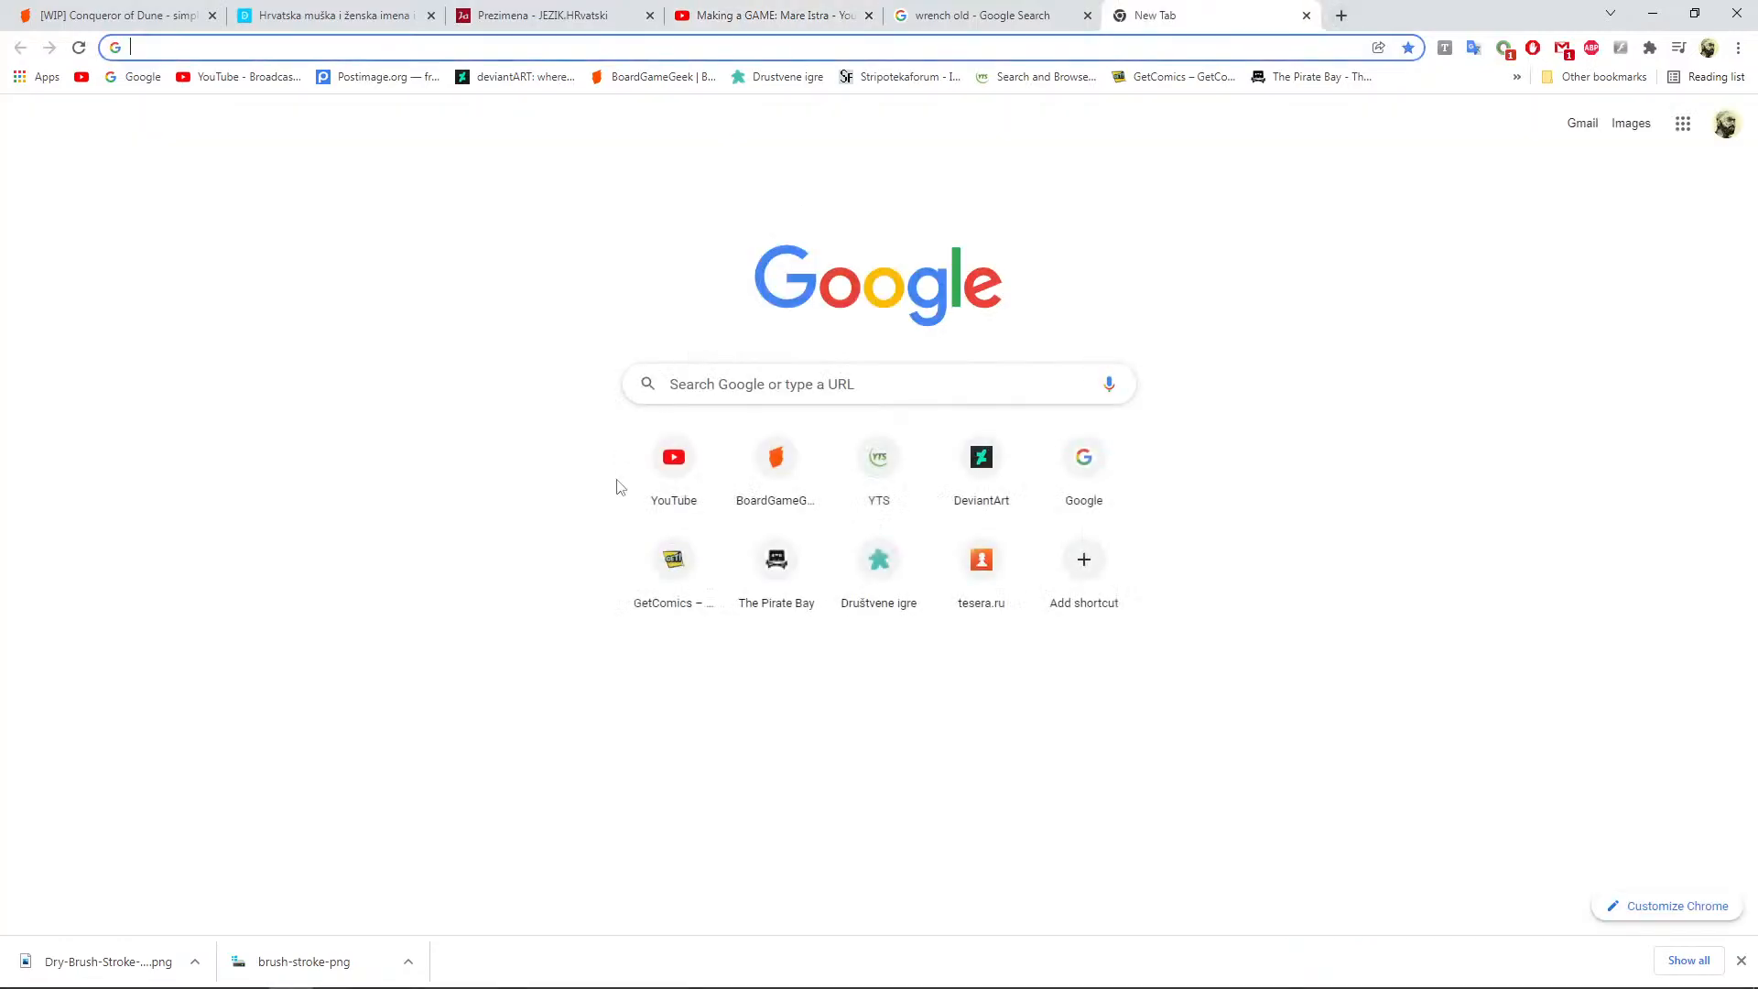
{"action": "left_click", "coordinate": [835, 385]}
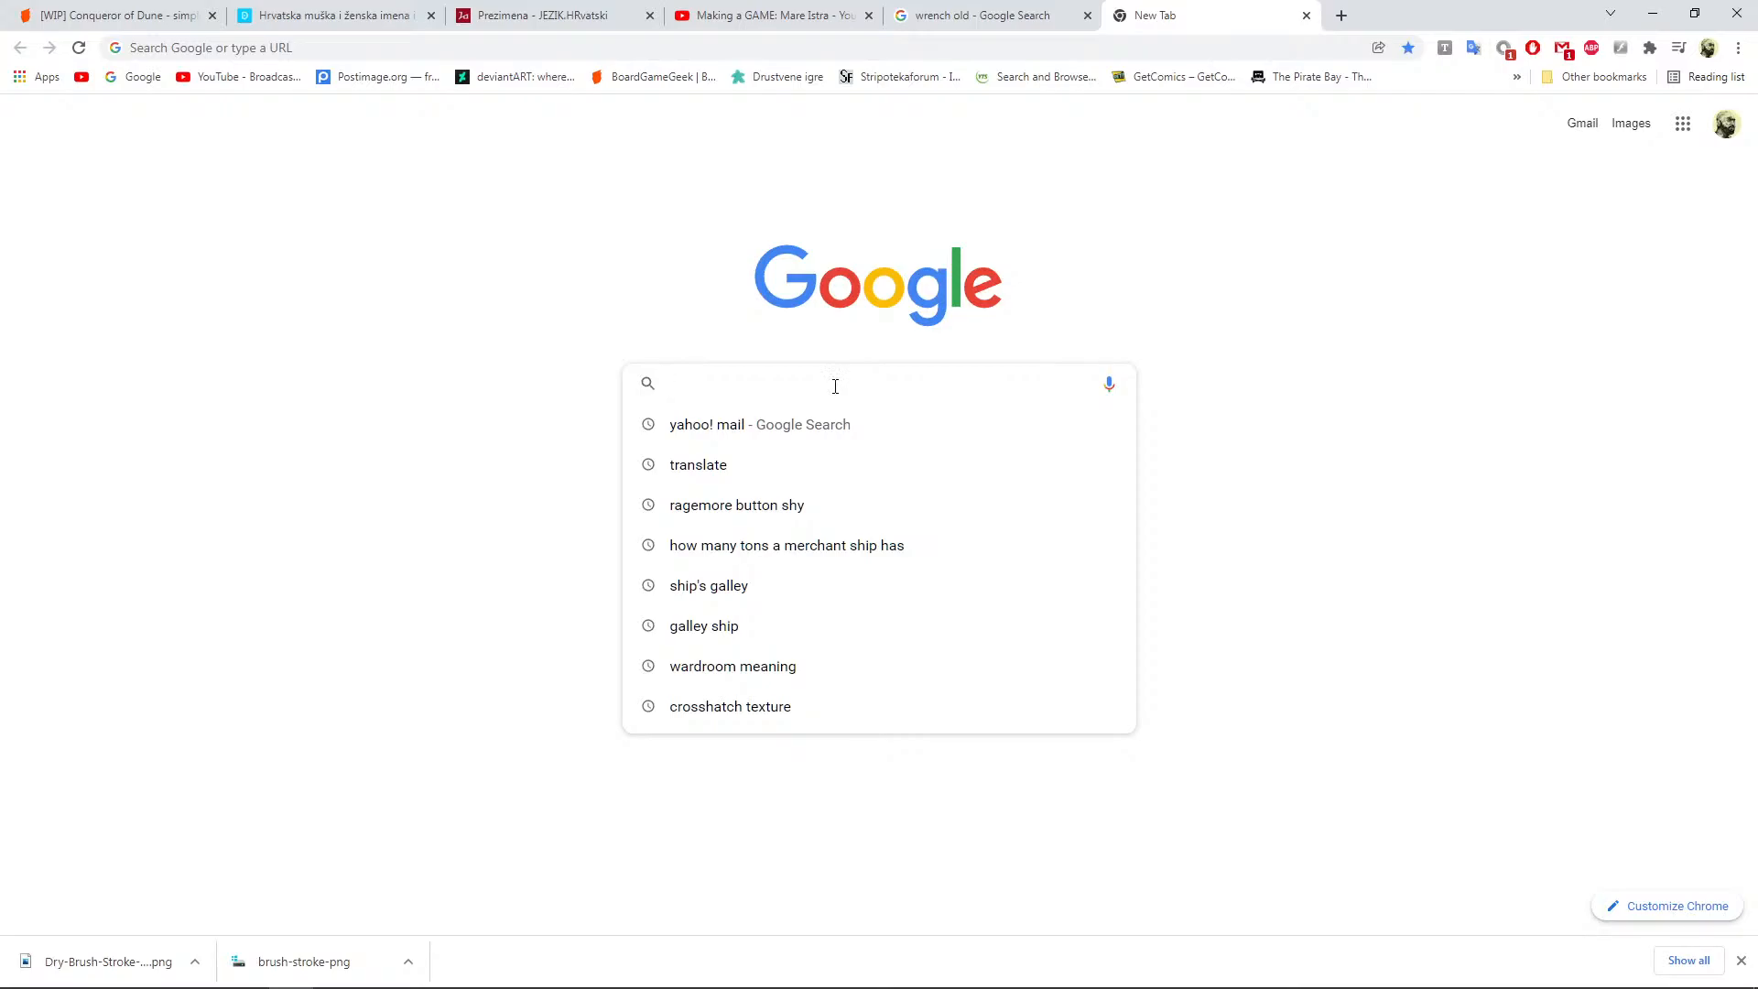
{"action": "type", "text": "lobster"}
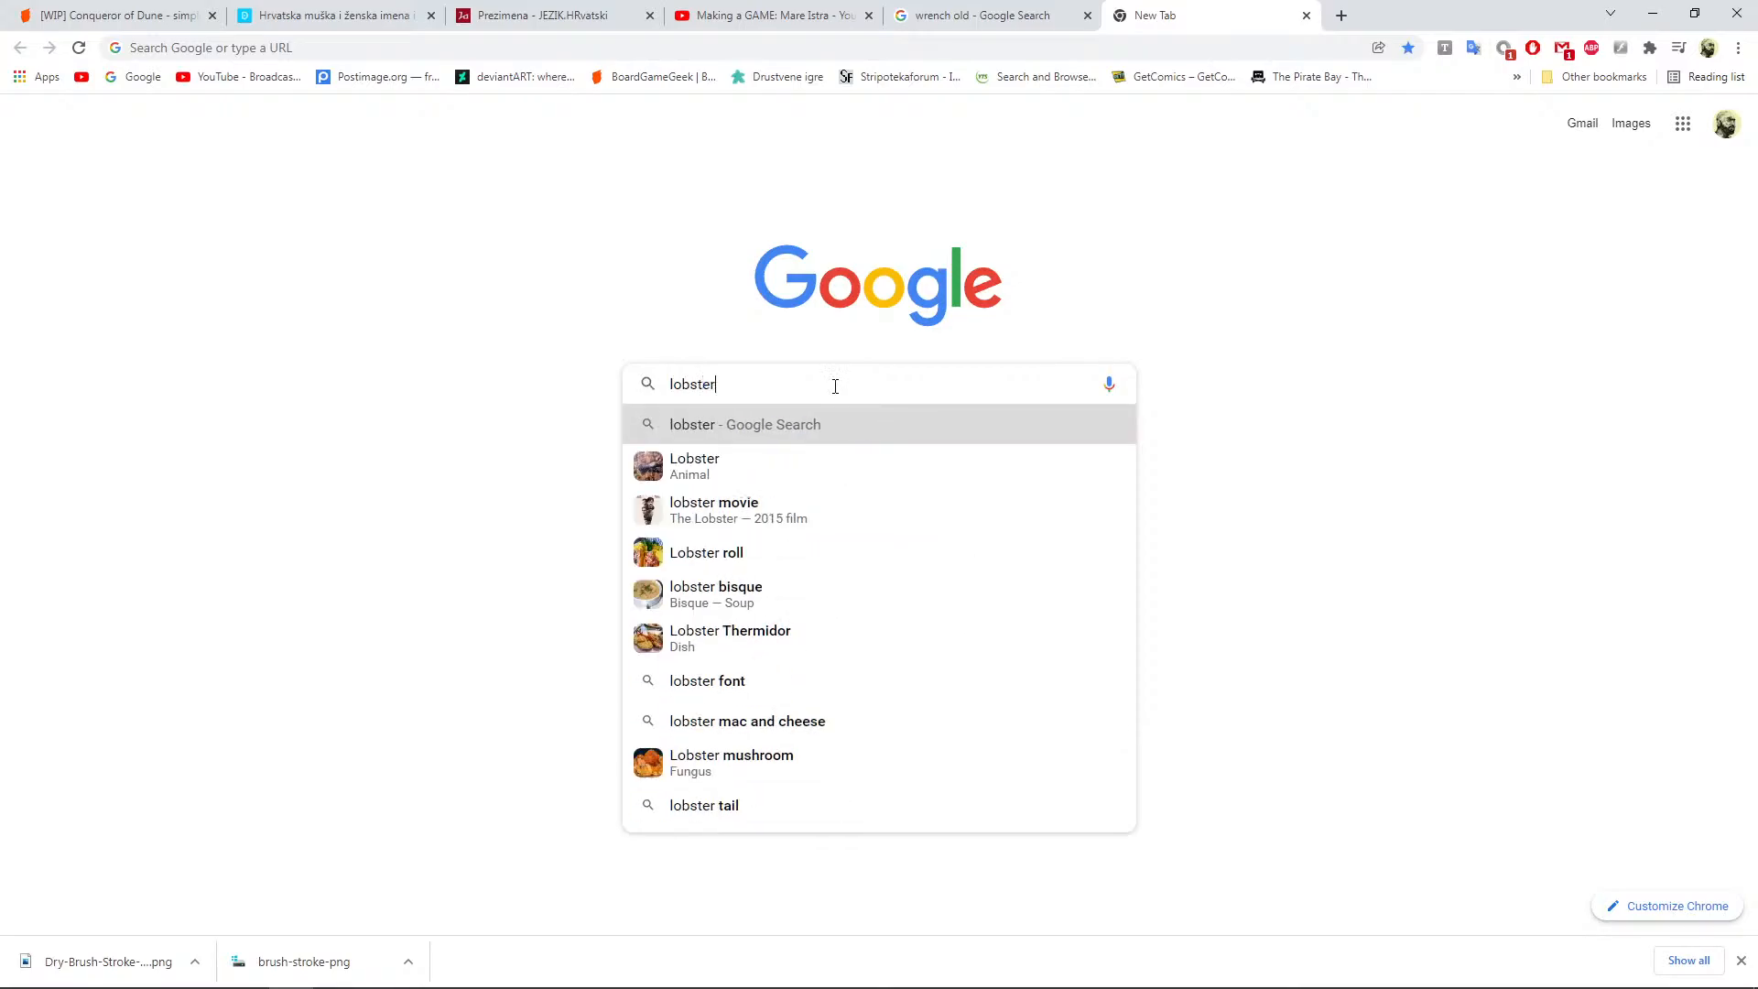
{"action": "key", "text": "Return"}
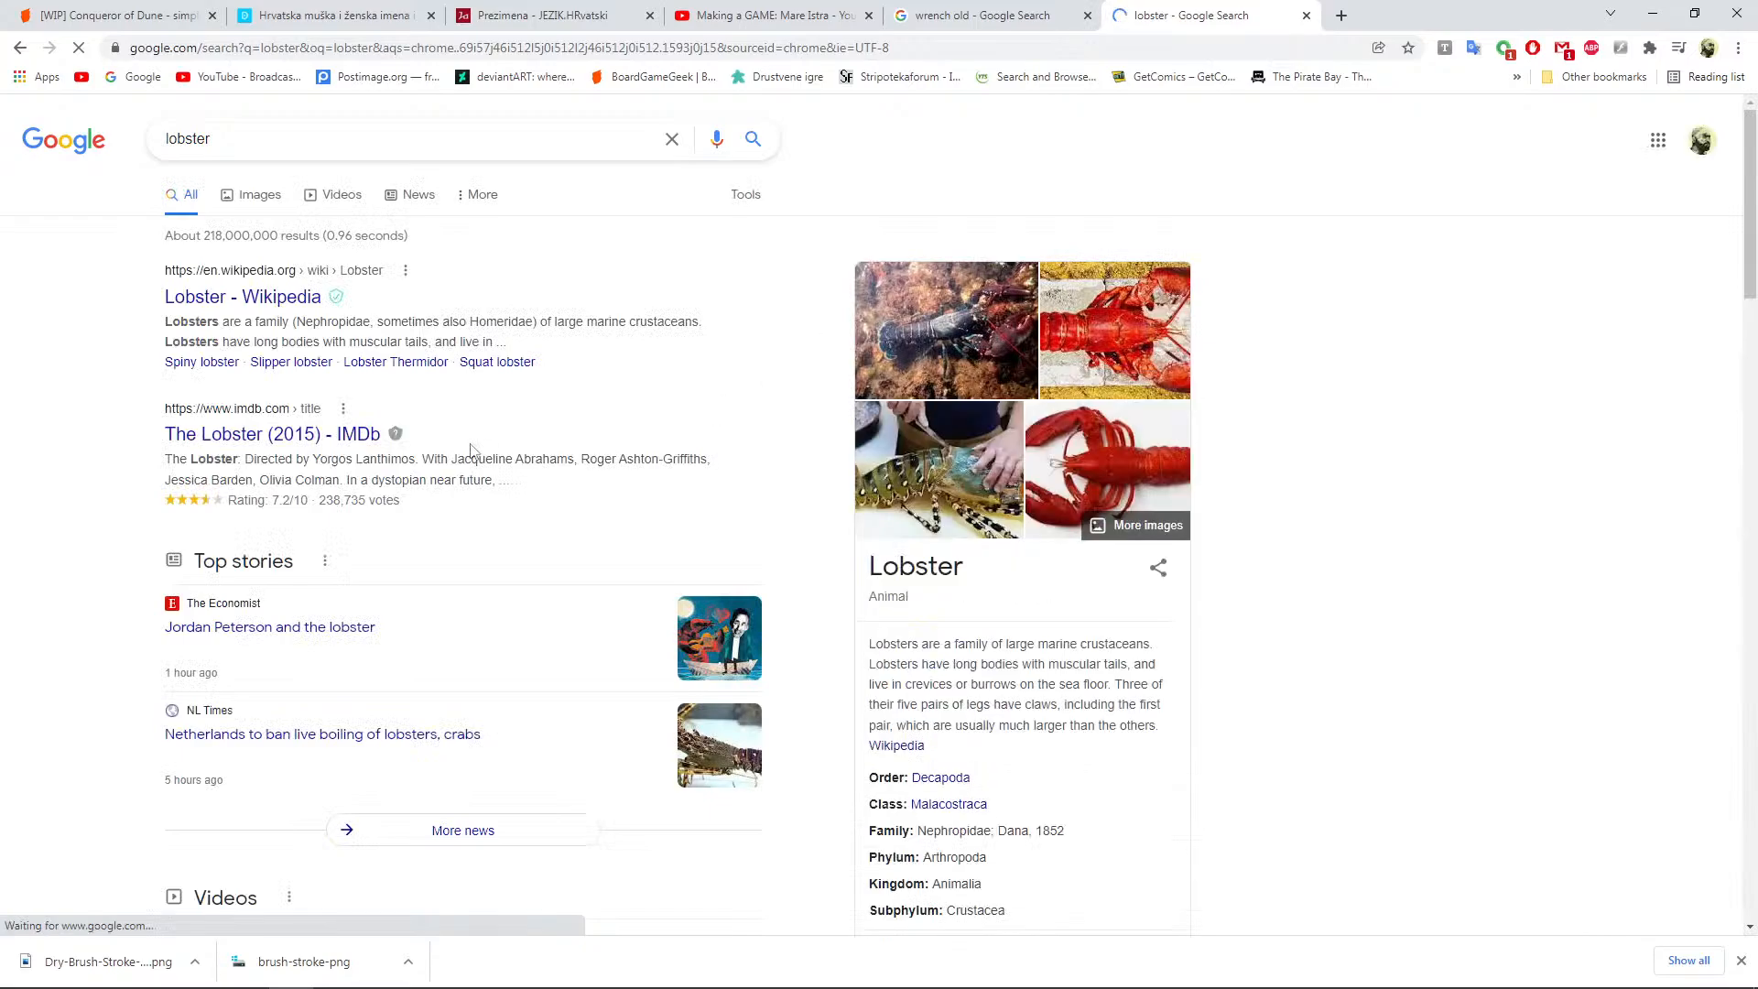
{"action": "left_click", "coordinate": [259, 194]}
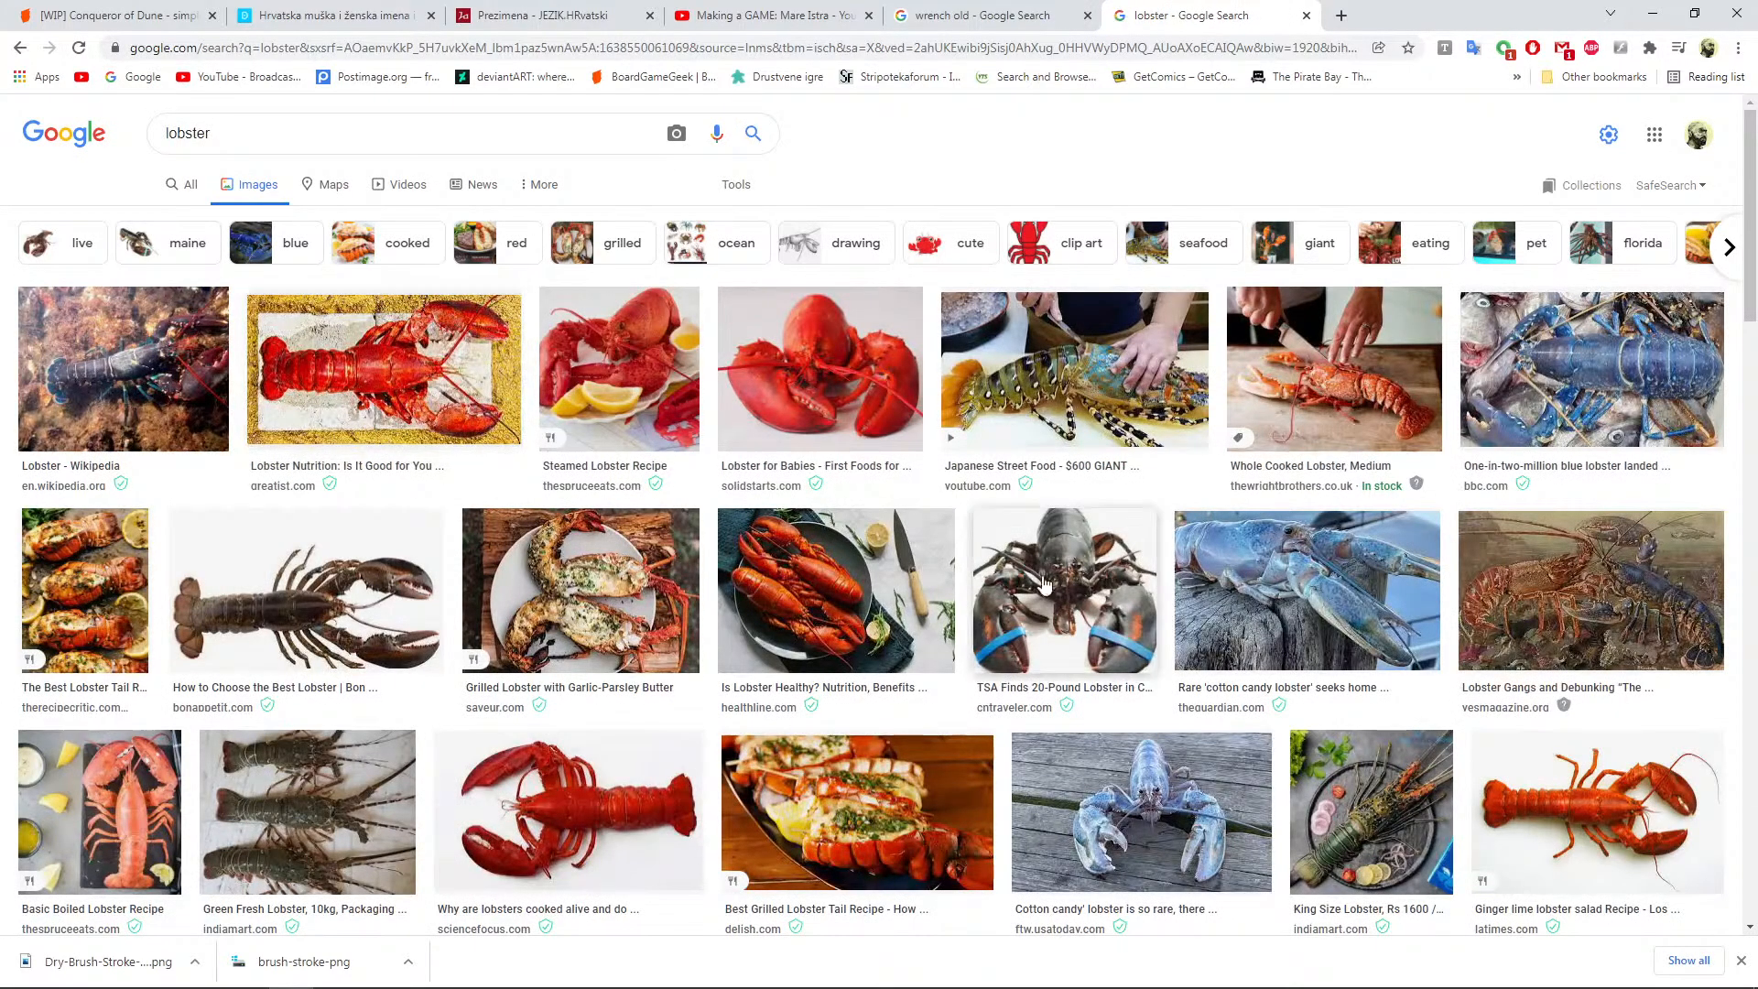
Look through the lobster pictures and open the preview of the American Lobster Poster as a reference
{"action": "scroll", "coordinate": [1127, 601], "scroll_direction": "down", "scroll_amount": 1}
{"action": "scroll", "coordinate": [1128, 602], "scroll_direction": "down", "scroll_amount": 2}
{"action": "scroll", "coordinate": [536, 474], "scroll_direction": "down", "scroll_amount": 2}
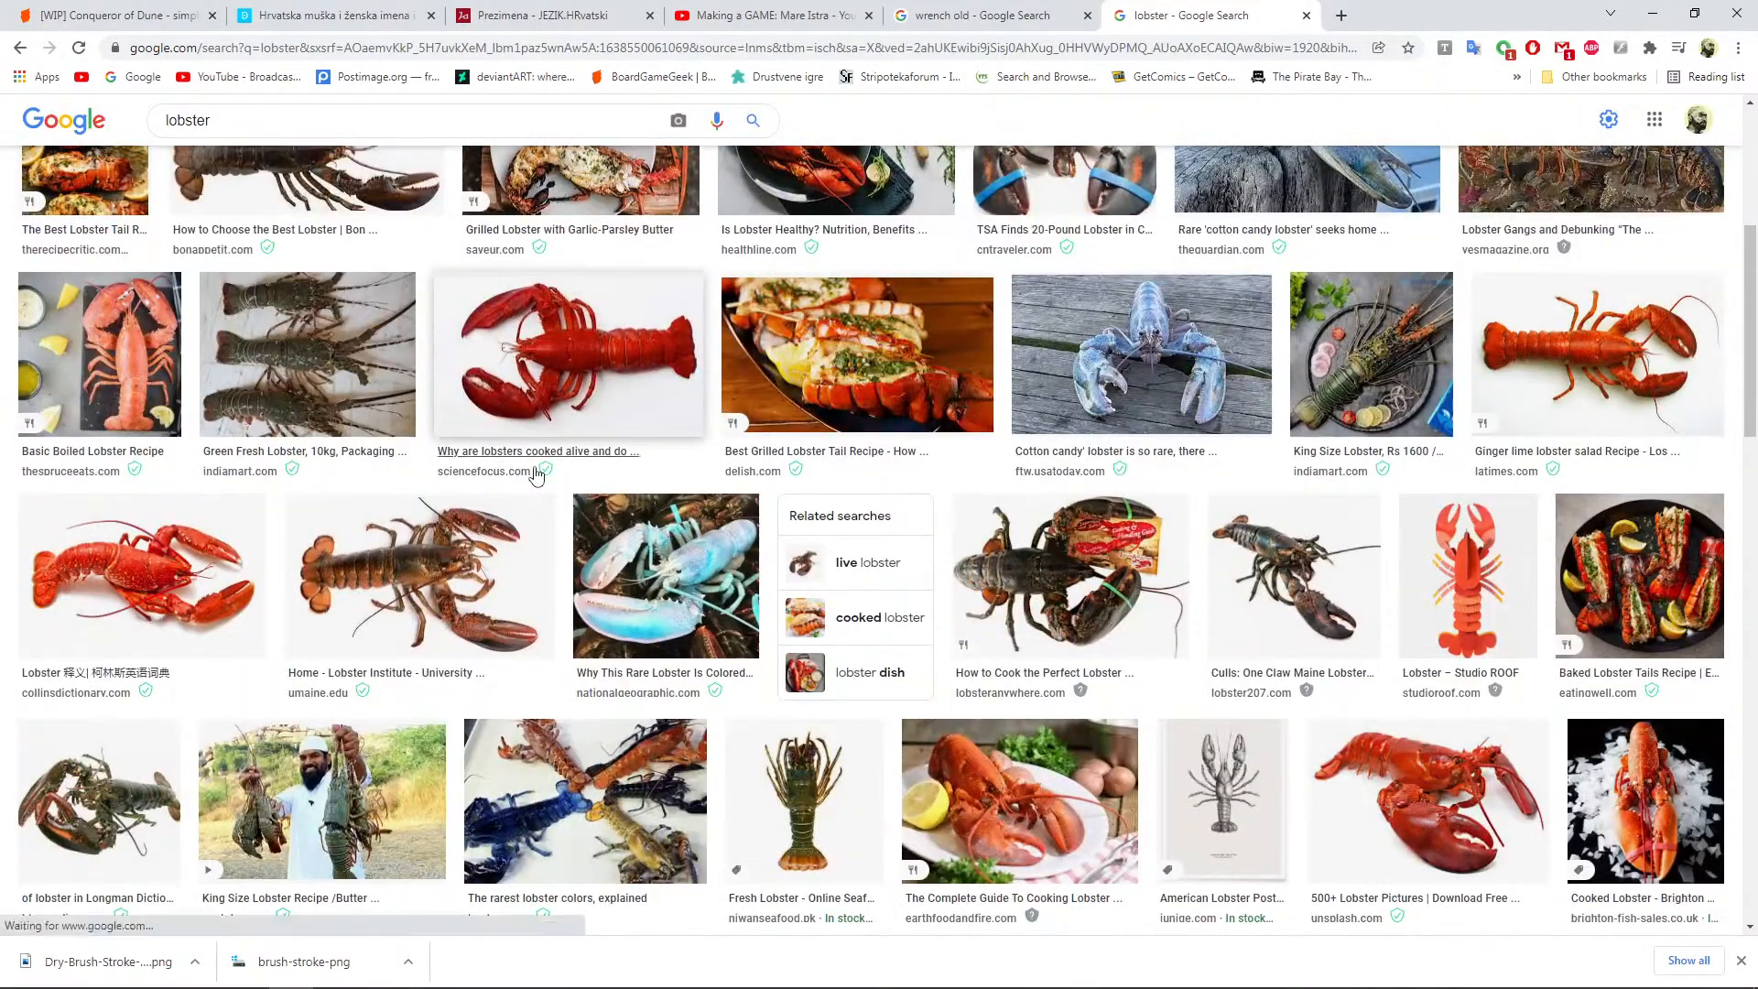
{"action": "scroll", "coordinate": [536, 475], "scroll_direction": "down", "scroll_amount": 3}
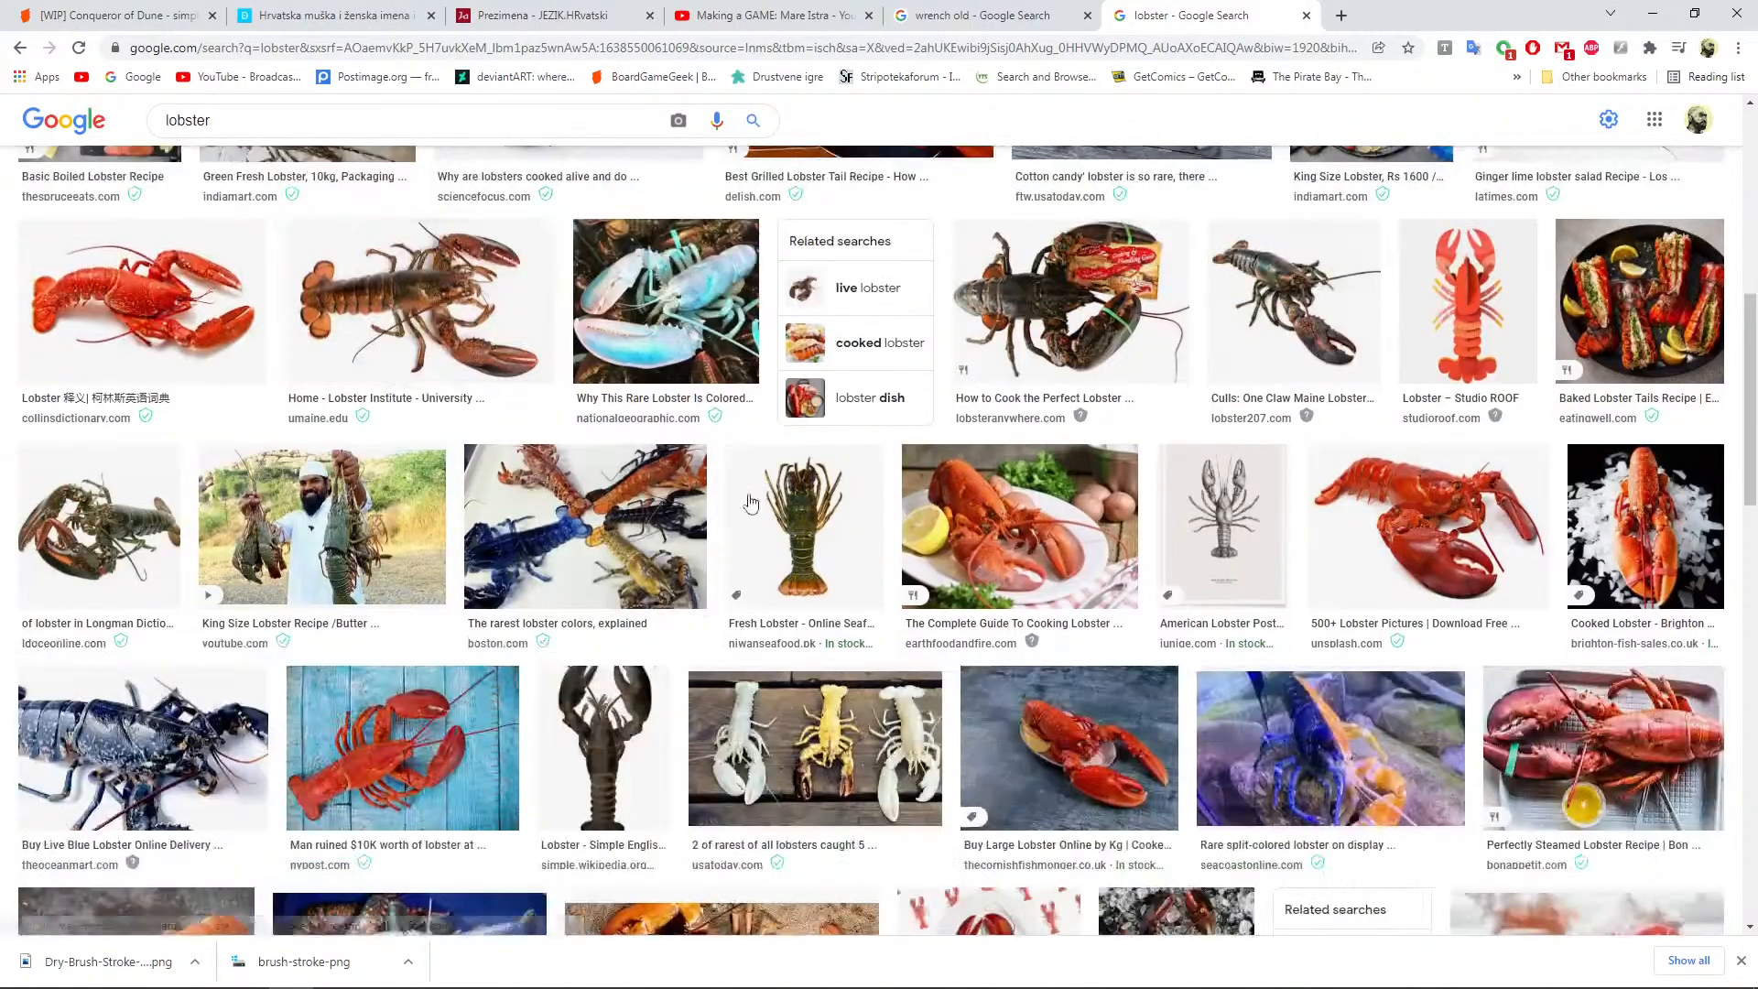
{"action": "left_click", "coordinate": [1210, 546]}
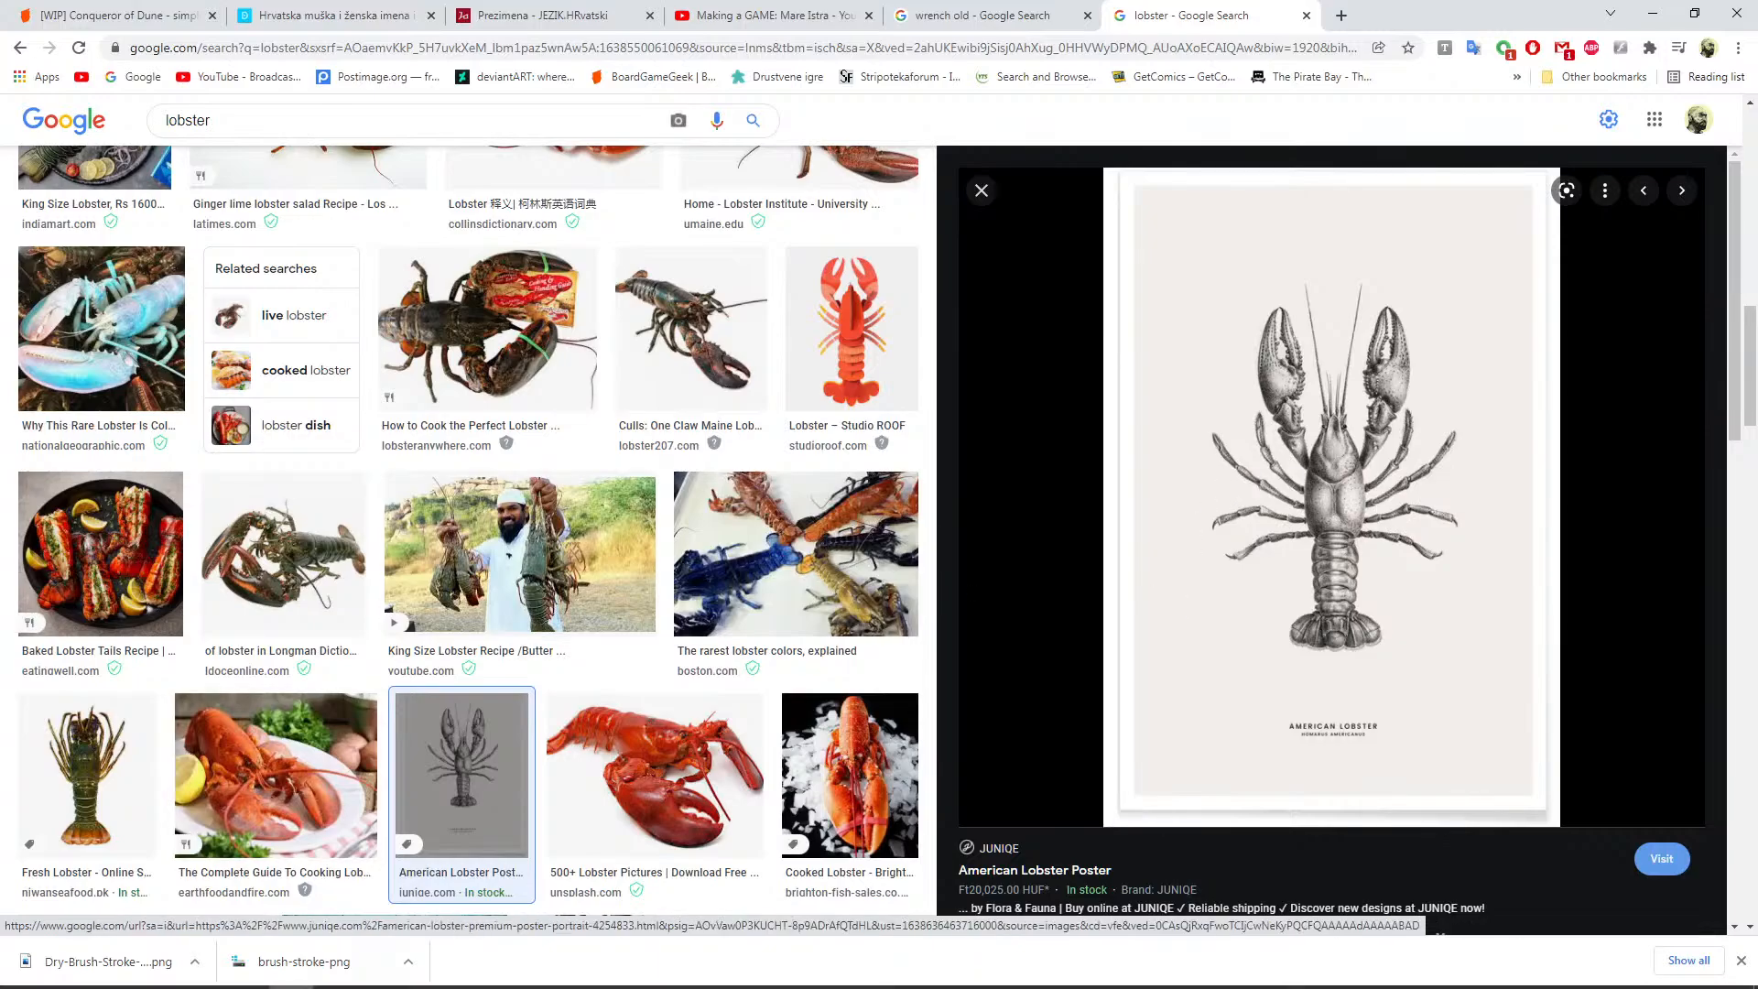
Return to ArtRage and sketch the creature's left front leg on Layer 1 with the Hard and Dark pencil
{"action": "mouse_move", "coordinate": [496, 986]}
{"action": "left_click", "coordinate": [640, 970]}
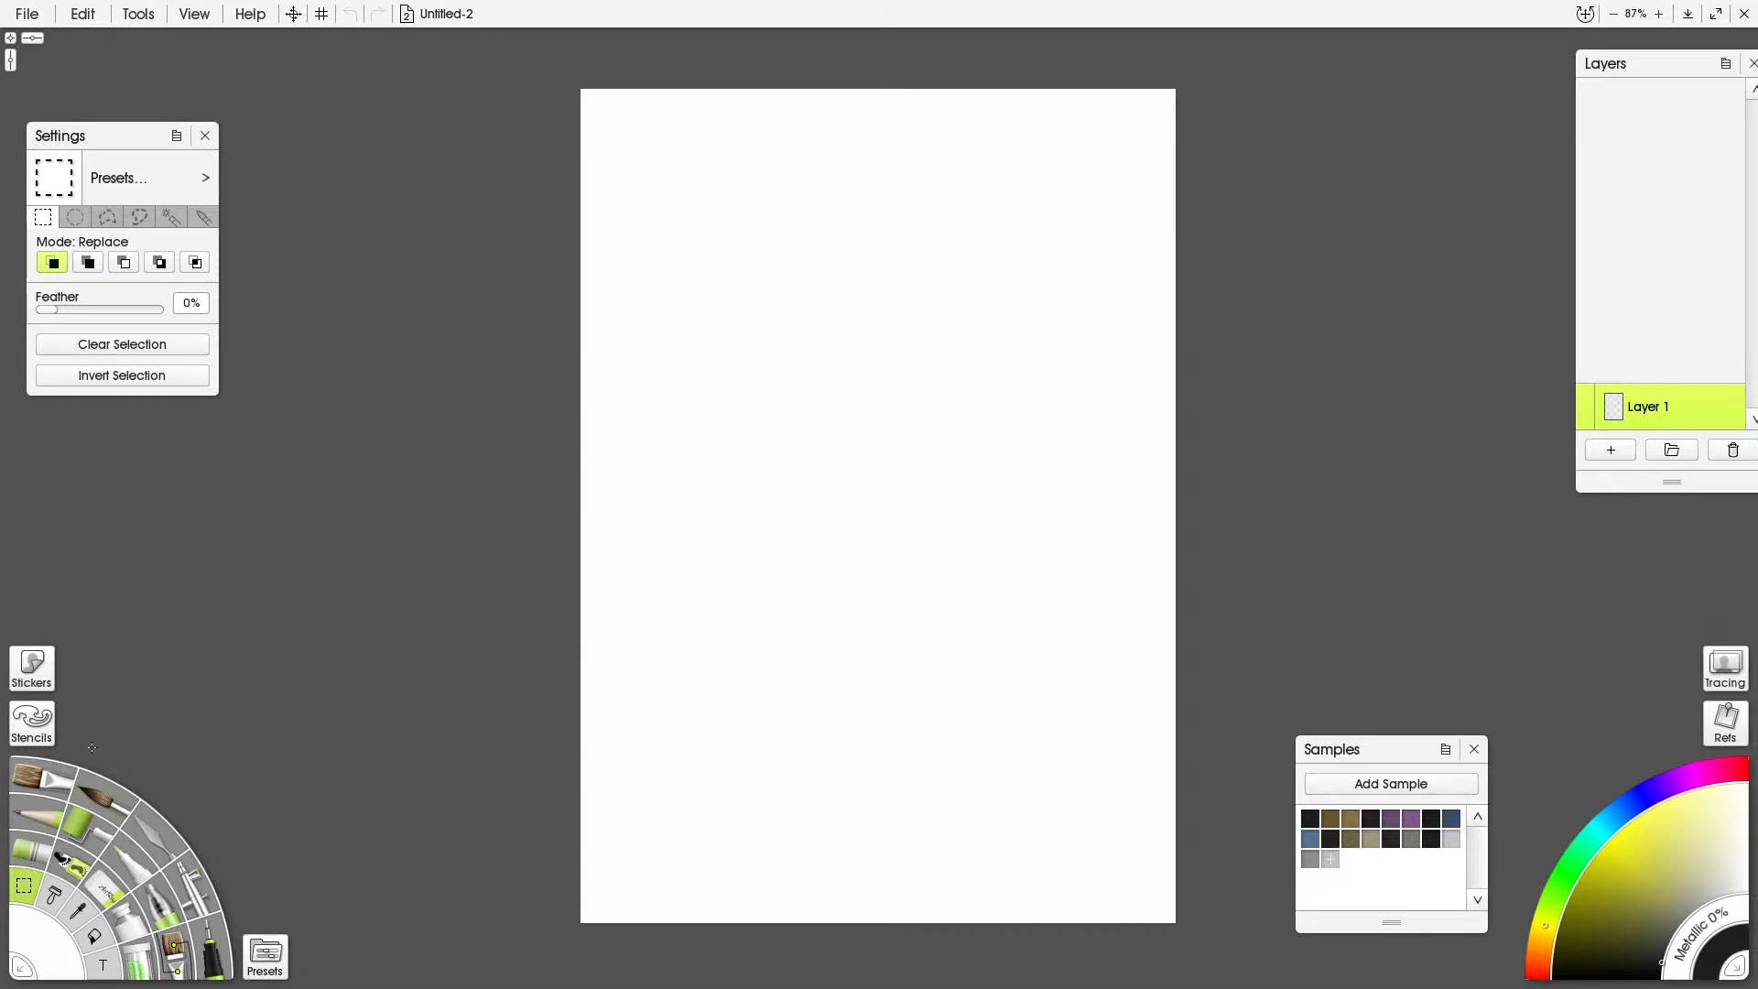
{"action": "left_click", "coordinate": [50, 817]}
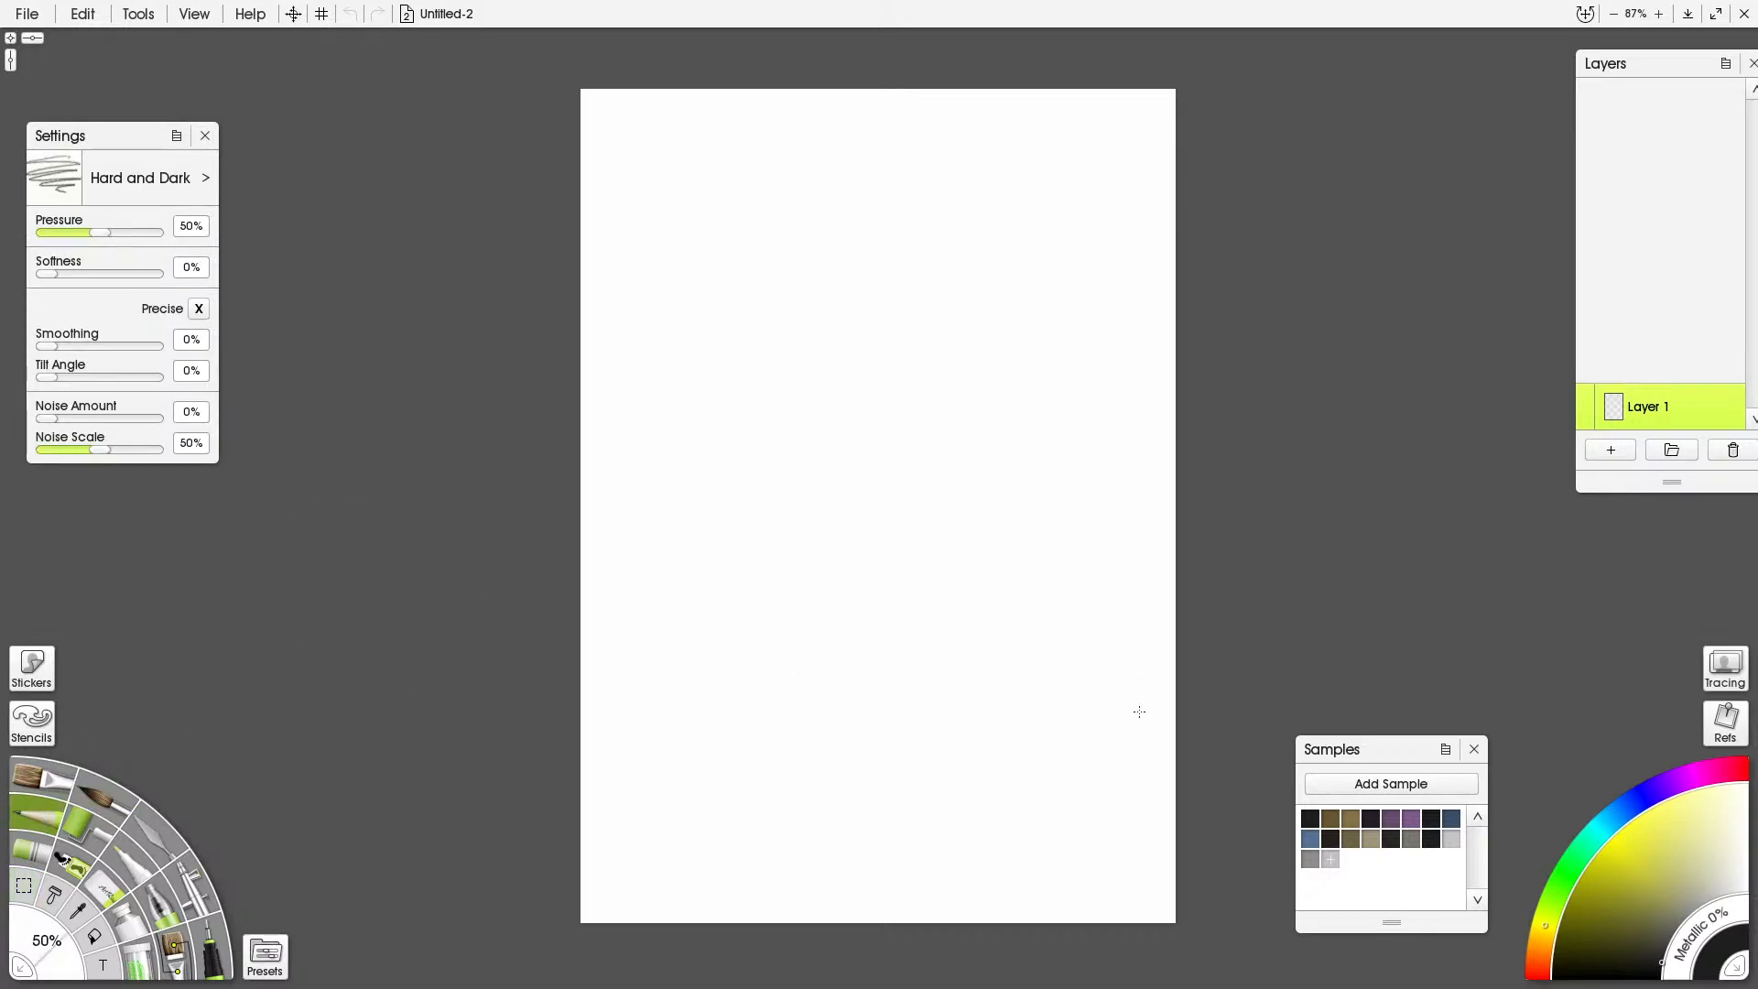
{"action": "mouse_move", "coordinate": [729, 528]}
{"action": "left_mouse_down"}
{"action": "mouse_move", "coordinate": [744, 495]}
{"action": "mouse_move", "coordinate": [678, 527]}
{"action": "mouse_move", "coordinate": [728, 490]}
{"action": "mouse_move", "coordinate": [690, 515]}
{"action": "mouse_move", "coordinate": [628, 646]}
{"action": "left_mouse_up"}
{"action": "mouse_move", "coordinate": [692, 566]}
{"action": "left_mouse_down"}
{"action": "mouse_move", "coordinate": [634, 637]}
{"action": "mouse_move", "coordinate": [668, 640]}
{"action": "mouse_move", "coordinate": [637, 692]}
{"action": "left_mouse_up"}
{"action": "mouse_move", "coordinate": [661, 624]}
{"action": "left_mouse_down"}
{"action": "mouse_move", "coordinate": [628, 715]}
{"action": "mouse_move", "coordinate": [673, 707]}
{"action": "mouse_move", "coordinate": [729, 526]}
{"action": "mouse_move", "coordinate": [804, 579]}
{"action": "left_mouse_up"}
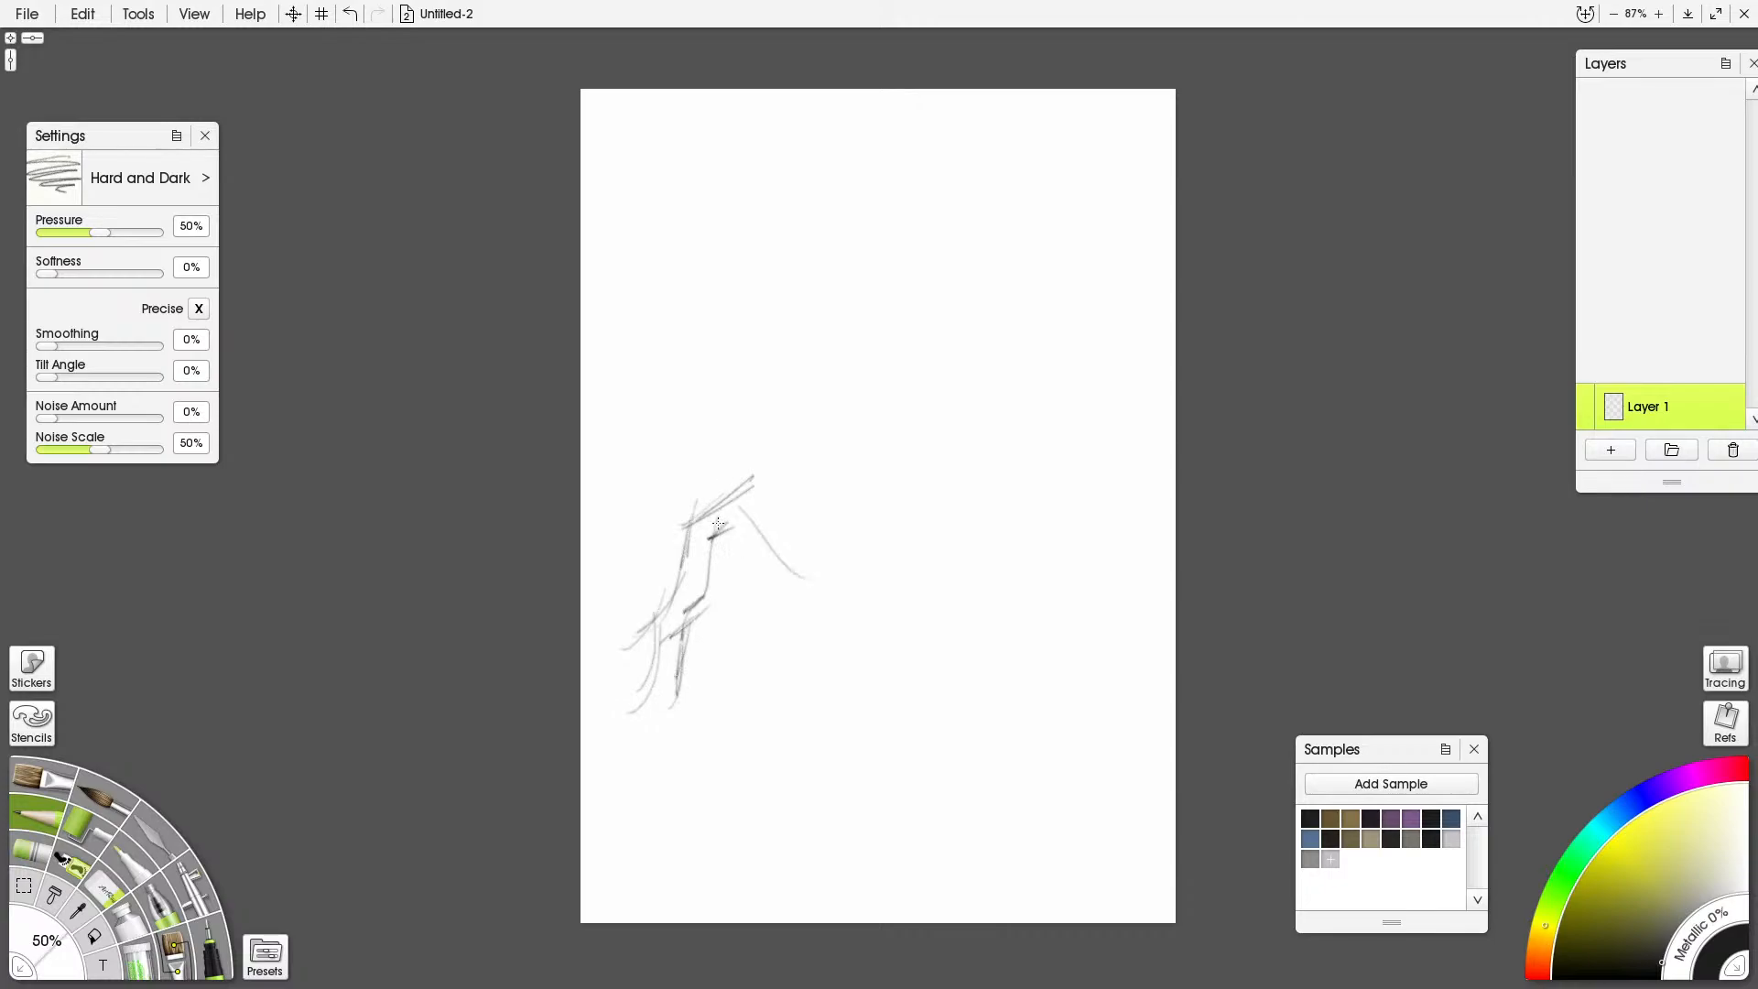
Sketch the creature's shoulder line and right legs, with a long jointed front leg, a bent rear leg and a shorter inner leg
{"action": "mouse_move", "coordinate": [714, 526]}
{"action": "left_mouse_down"}
{"action": "mouse_move", "coordinate": [768, 592]}
{"action": "mouse_move", "coordinate": [938, 590]}
{"action": "mouse_move", "coordinate": [911, 627]}
{"action": "mouse_move", "coordinate": [983, 599]}
{"action": "mouse_move", "coordinate": [967, 574]}
{"action": "mouse_move", "coordinate": [986, 596]}
{"action": "mouse_move", "coordinate": [1012, 566]}
{"action": "left_mouse_up"}
{"action": "mouse_move", "coordinate": [1012, 566]}
{"action": "left_mouse_down"}
{"action": "mouse_move", "coordinate": [1063, 602]}
{"action": "mouse_move", "coordinate": [1026, 598]}
{"action": "mouse_move", "coordinate": [1051, 674]}
{"action": "left_mouse_up"}
{"action": "mouse_move", "coordinate": [1055, 617]}
{"action": "left_mouse_down"}
{"action": "mouse_move", "coordinate": [1050, 668]}
{"action": "mouse_move", "coordinate": [1091, 741]}
{"action": "left_mouse_up"}
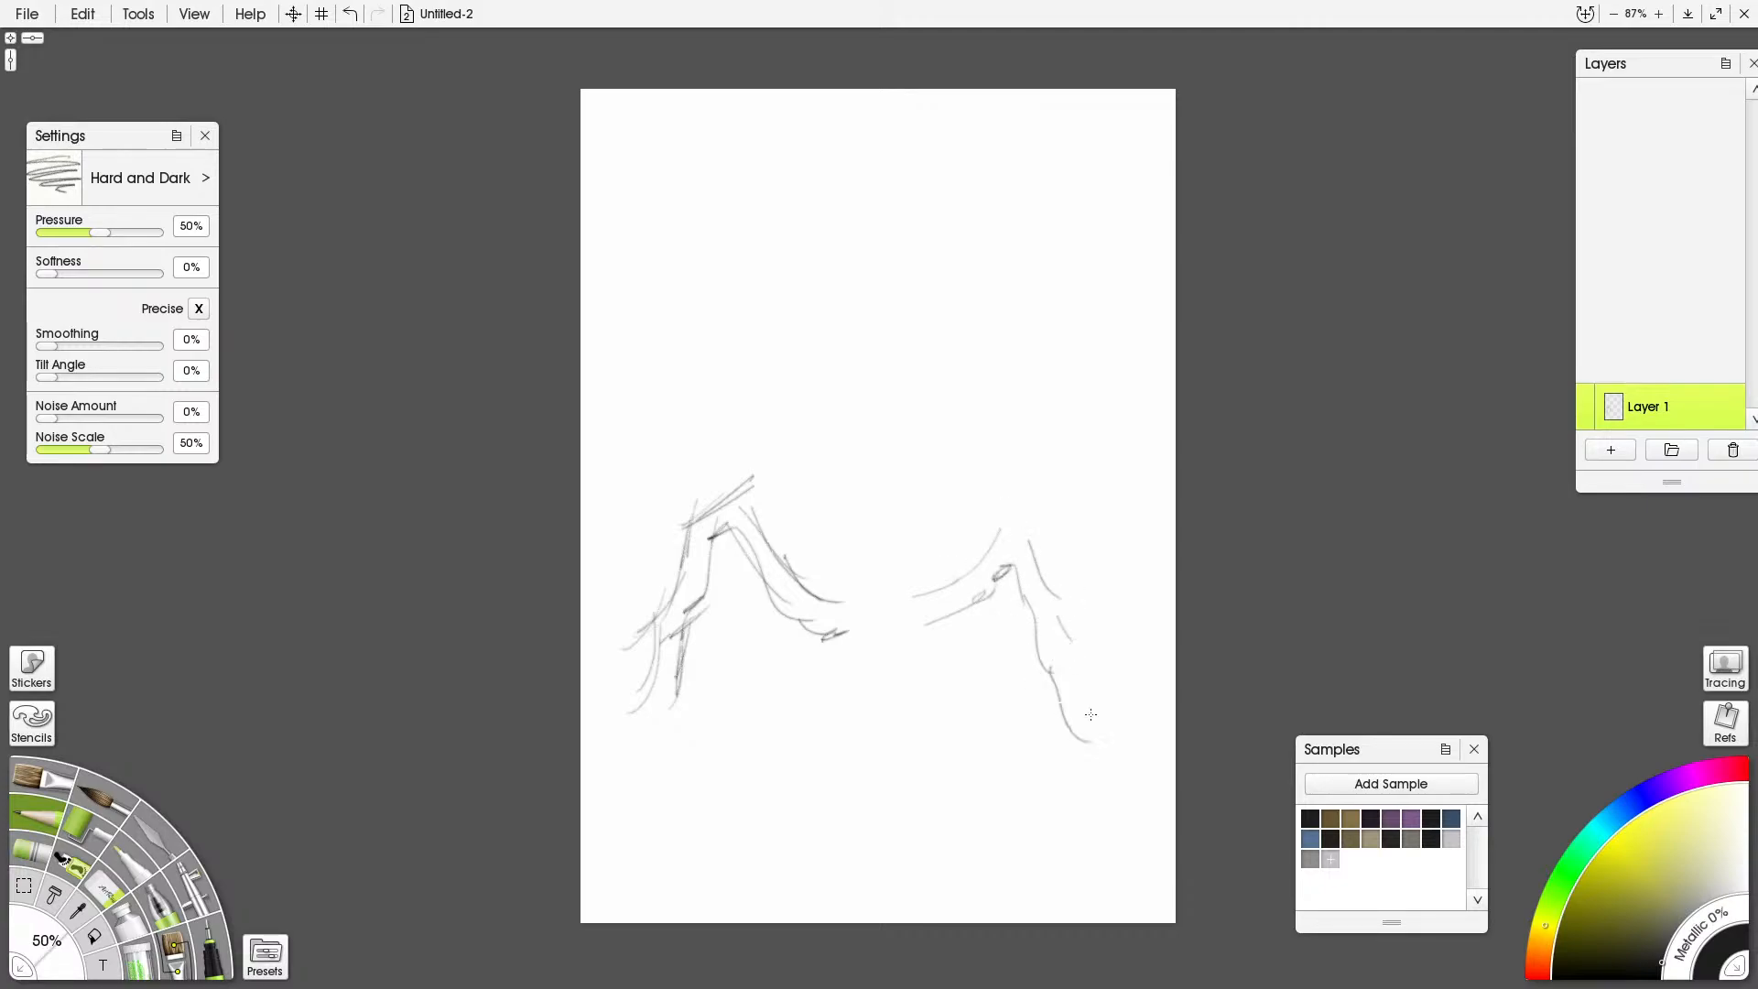
{"action": "mouse_move", "coordinate": [1077, 676]}
{"action": "left_mouse_down"}
{"action": "mouse_move", "coordinate": [1141, 794]}
{"action": "mouse_move", "coordinate": [1124, 776]}
{"action": "left_mouse_up"}
{"action": "left_click_drag", "start_coordinate": [1035, 541], "coordinate": [1072, 528]}
{"action": "mouse_move", "coordinate": [1048, 586]}
{"action": "left_mouse_down"}
{"action": "mouse_move", "coordinate": [1102, 522]}
{"action": "mouse_move", "coordinate": [1085, 554]}
{"action": "mouse_move", "coordinate": [1113, 540]}
{"action": "mouse_move", "coordinate": [1122, 576]}
{"action": "mouse_move", "coordinate": [1071, 538]}
{"action": "mouse_move", "coordinate": [1110, 521]}
{"action": "mouse_move", "coordinate": [1085, 618]}
{"action": "left_mouse_up"}
{"action": "mouse_move", "coordinate": [1099, 550]}
{"action": "left_mouse_down"}
{"action": "mouse_move", "coordinate": [1060, 623]}
{"action": "mouse_move", "coordinate": [1086, 606]}
{"action": "mouse_move", "coordinate": [1025, 664]}
{"action": "mouse_move", "coordinate": [1029, 751]}
{"action": "left_mouse_up"}
{"action": "left_click_drag", "start_coordinate": [1007, 744], "coordinate": [1006, 776]}
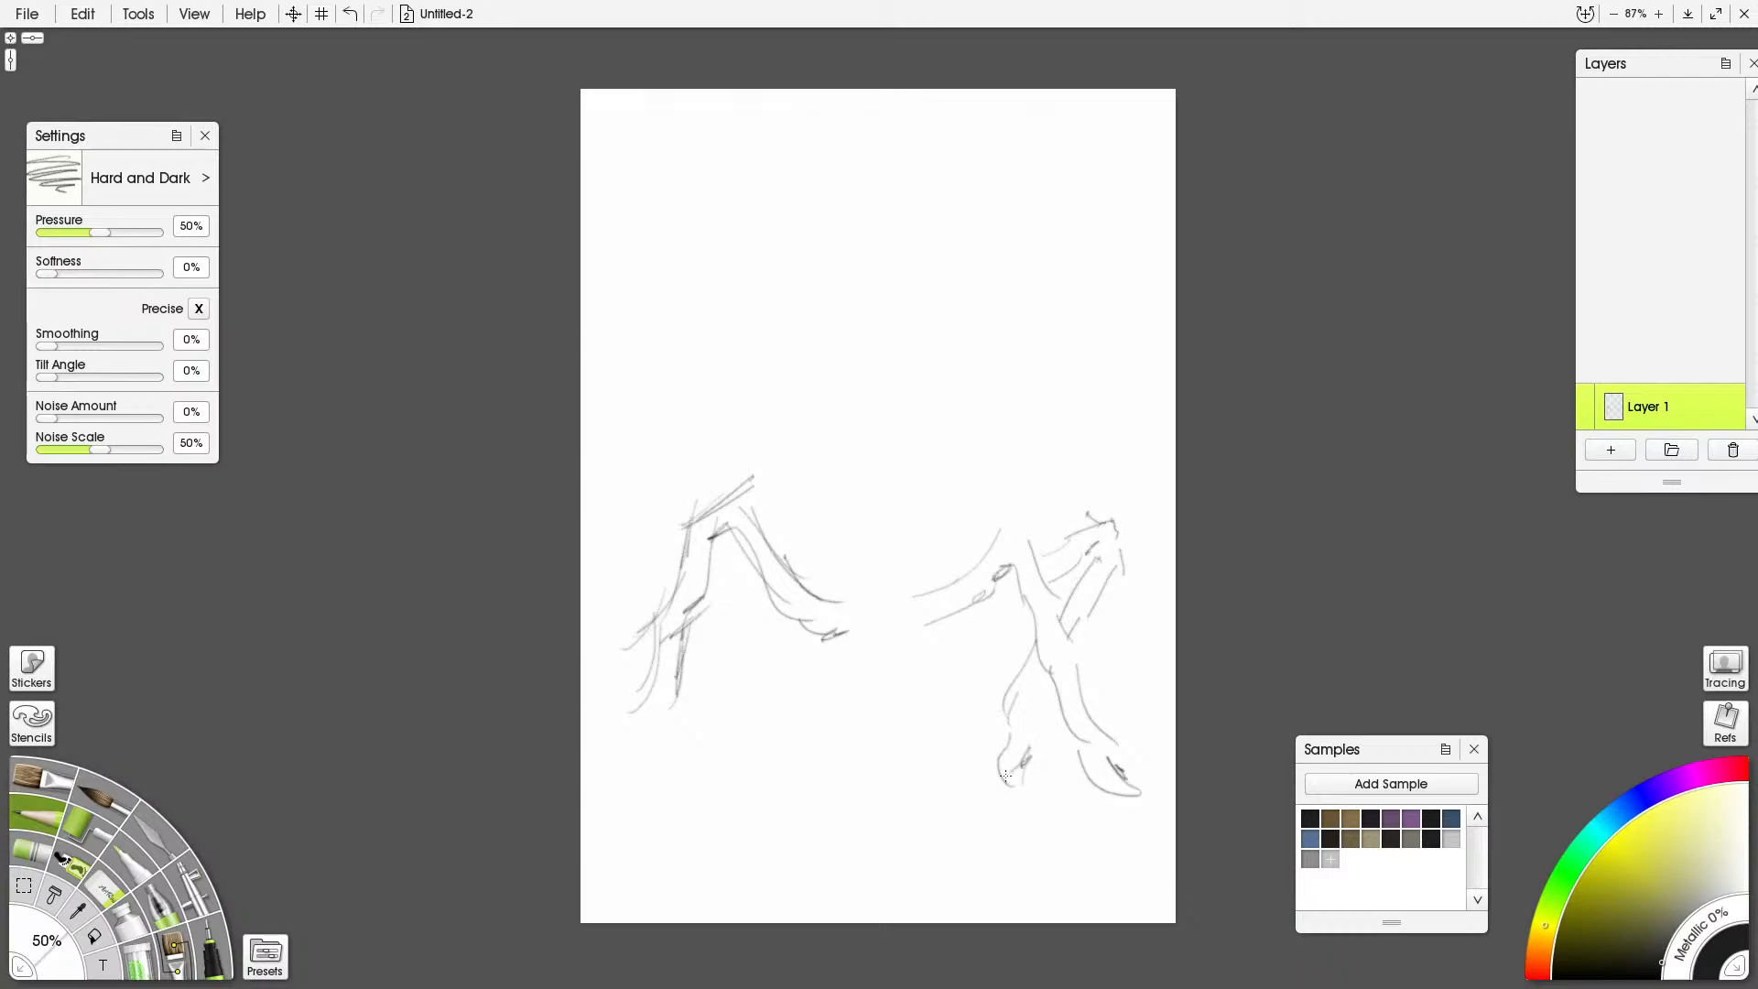
Extend the left front leg down to a pointed foot and sketch a second bent leg behind it
{"action": "left_click_drag", "start_coordinate": [679, 706], "coordinate": [609, 799]}
{"action": "left_click_drag", "start_coordinate": [607, 822], "coordinate": [631, 804]}
{"action": "mouse_move", "coordinate": [681, 696]}
{"action": "left_mouse_down"}
{"action": "mouse_move", "coordinate": [643, 807]}
{"action": "mouse_move", "coordinate": [663, 755]}
{"action": "left_mouse_up"}
{"action": "left_click_drag", "start_coordinate": [838, 640], "coordinate": [861, 642]}
{"action": "left_click_drag", "start_coordinate": [793, 549], "coordinate": [828, 595]}
{"action": "mouse_move", "coordinate": [711, 557]}
{"action": "left_mouse_down"}
{"action": "mouse_move", "coordinate": [633, 554]}
{"action": "mouse_move", "coordinate": [609, 593]}
{"action": "mouse_move", "coordinate": [599, 756]}
{"action": "mouse_move", "coordinate": [587, 709]}
{"action": "mouse_move", "coordinate": [577, 748]}
{"action": "mouse_move", "coordinate": [628, 620]}
{"action": "left_mouse_up"}
Sketch the two ragged side contours of the torso below the shoulders, between the left and right legs
{"action": "mouse_move", "coordinate": [723, 587]}
{"action": "left_mouse_down"}
{"action": "mouse_move", "coordinate": [850, 657]}
{"action": "mouse_move", "coordinate": [799, 665]}
{"action": "mouse_move", "coordinate": [803, 679]}
{"action": "mouse_move", "coordinate": [810, 651]}
{"action": "mouse_move", "coordinate": [832, 696]}
{"action": "left_mouse_up"}
{"action": "left_click_drag", "start_coordinate": [920, 638], "coordinate": [853, 732]}
{"action": "left_click_drag", "start_coordinate": [914, 681], "coordinate": [916, 712]}
{"action": "mouse_move", "coordinate": [801, 549]}
{"action": "left_mouse_down"}
{"action": "mouse_move", "coordinate": [782, 453]}
{"action": "mouse_move", "coordinate": [802, 389]}
{"action": "mouse_move", "coordinate": [842, 364]}
{"action": "mouse_move", "coordinate": [897, 366]}
{"action": "mouse_move", "coordinate": [943, 405]}
{"action": "mouse_move", "coordinate": [923, 585]}
{"action": "mouse_move", "coordinate": [946, 499]}
{"action": "left_mouse_up"}
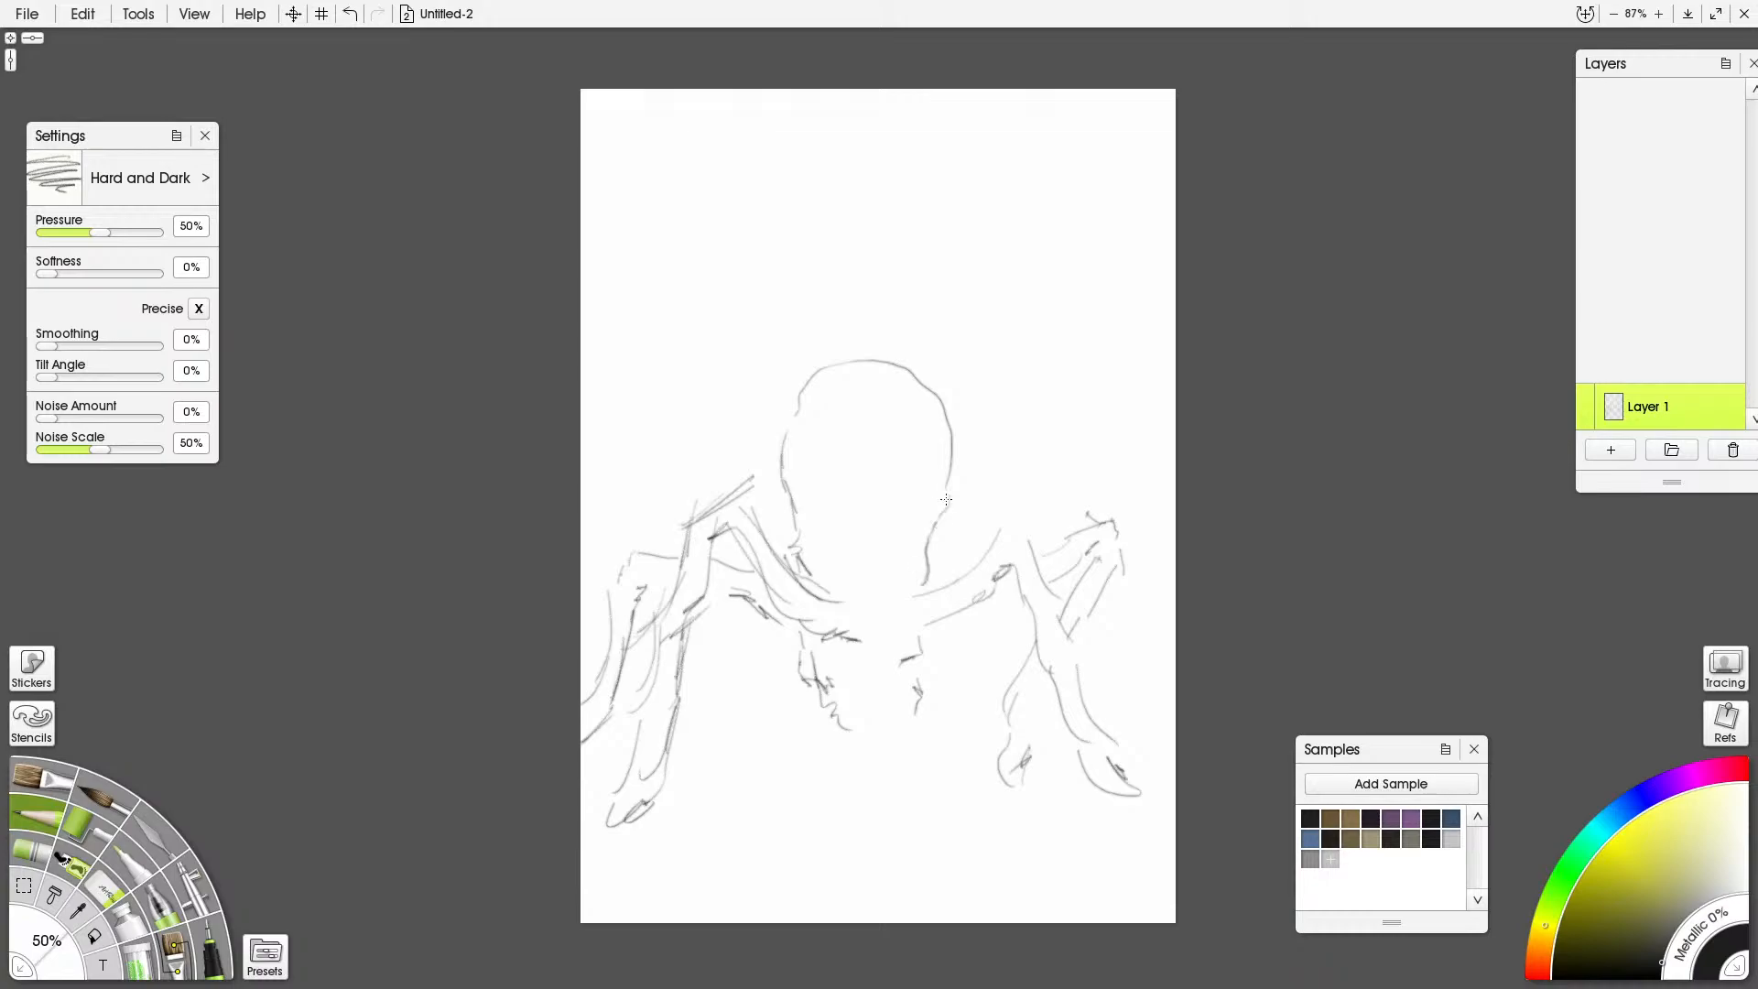
{"action": "left_click_drag", "start_coordinate": [773, 536], "coordinate": [786, 511]}
{"action": "left_click_drag", "start_coordinate": [961, 447], "coordinate": [928, 583]}
{"action": "left_click", "coordinate": [104, 889]}
{"action": "mouse_move", "coordinate": [786, 495]}
{"action": "left_mouse_down"}
{"action": "mouse_move", "coordinate": [787, 462]}
{"action": "mouse_move", "coordinate": [910, 404]}
{"action": "mouse_move", "coordinate": [970, 503]}
{"action": "mouse_move", "coordinate": [949, 436]}
{"action": "mouse_move", "coordinate": [851, 361]}
{"action": "mouse_move", "coordinate": [804, 389]}
{"action": "left_mouse_up"}
Sketch an upturned bald head with an eye, nose and wide-open mouth above the shoulders, and close the torso's lower edge
{"action": "left_click", "coordinate": [85, 821]}
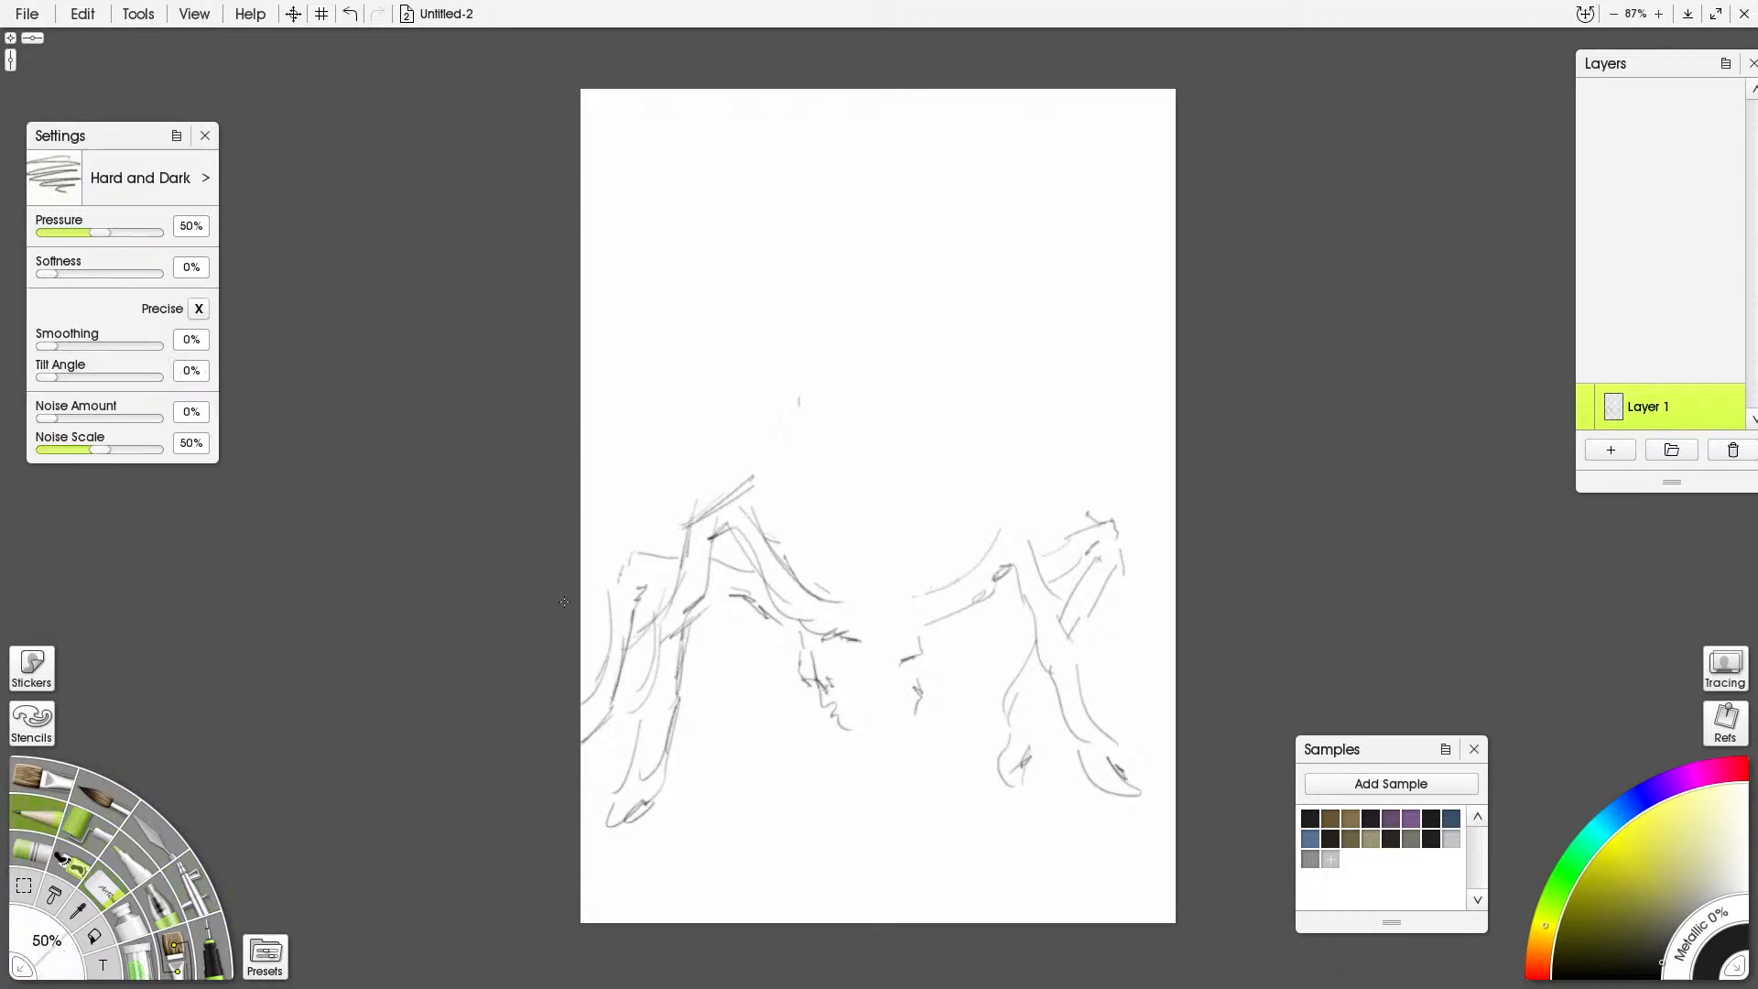
{"action": "mouse_move", "coordinate": [798, 574]}
{"action": "left_mouse_down"}
{"action": "mouse_move", "coordinate": [750, 480]}
{"action": "mouse_move", "coordinate": [751, 413]}
{"action": "mouse_move", "coordinate": [742, 465]}
{"action": "mouse_move", "coordinate": [788, 377]}
{"action": "mouse_move", "coordinate": [769, 391]}
{"action": "mouse_move", "coordinate": [839, 376]}
{"action": "mouse_move", "coordinate": [842, 402]}
{"action": "mouse_move", "coordinate": [811, 416]}
{"action": "mouse_move", "coordinate": [880, 393]}
{"action": "left_mouse_up"}
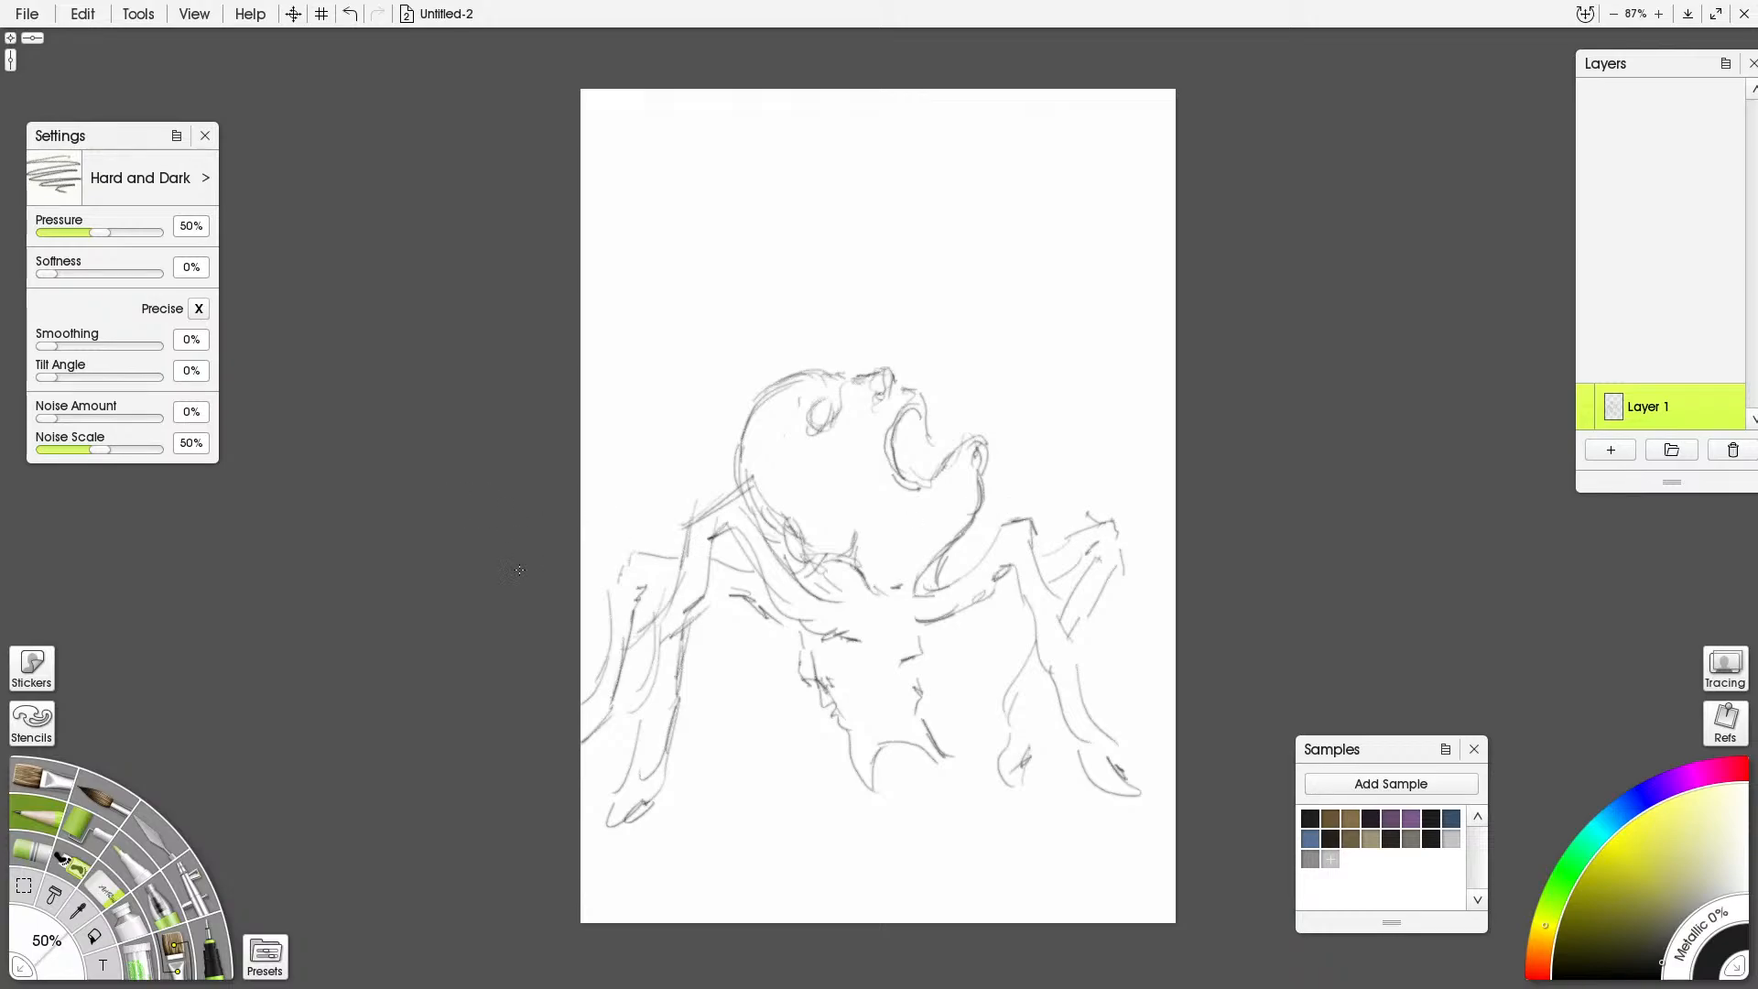
Select the paint roller and add a new layer beneath the pencil sketch on Layer 1
{"action": "scroll", "coordinate": [797, 584], "scroll_direction": "up", "scroll_amount": 1}
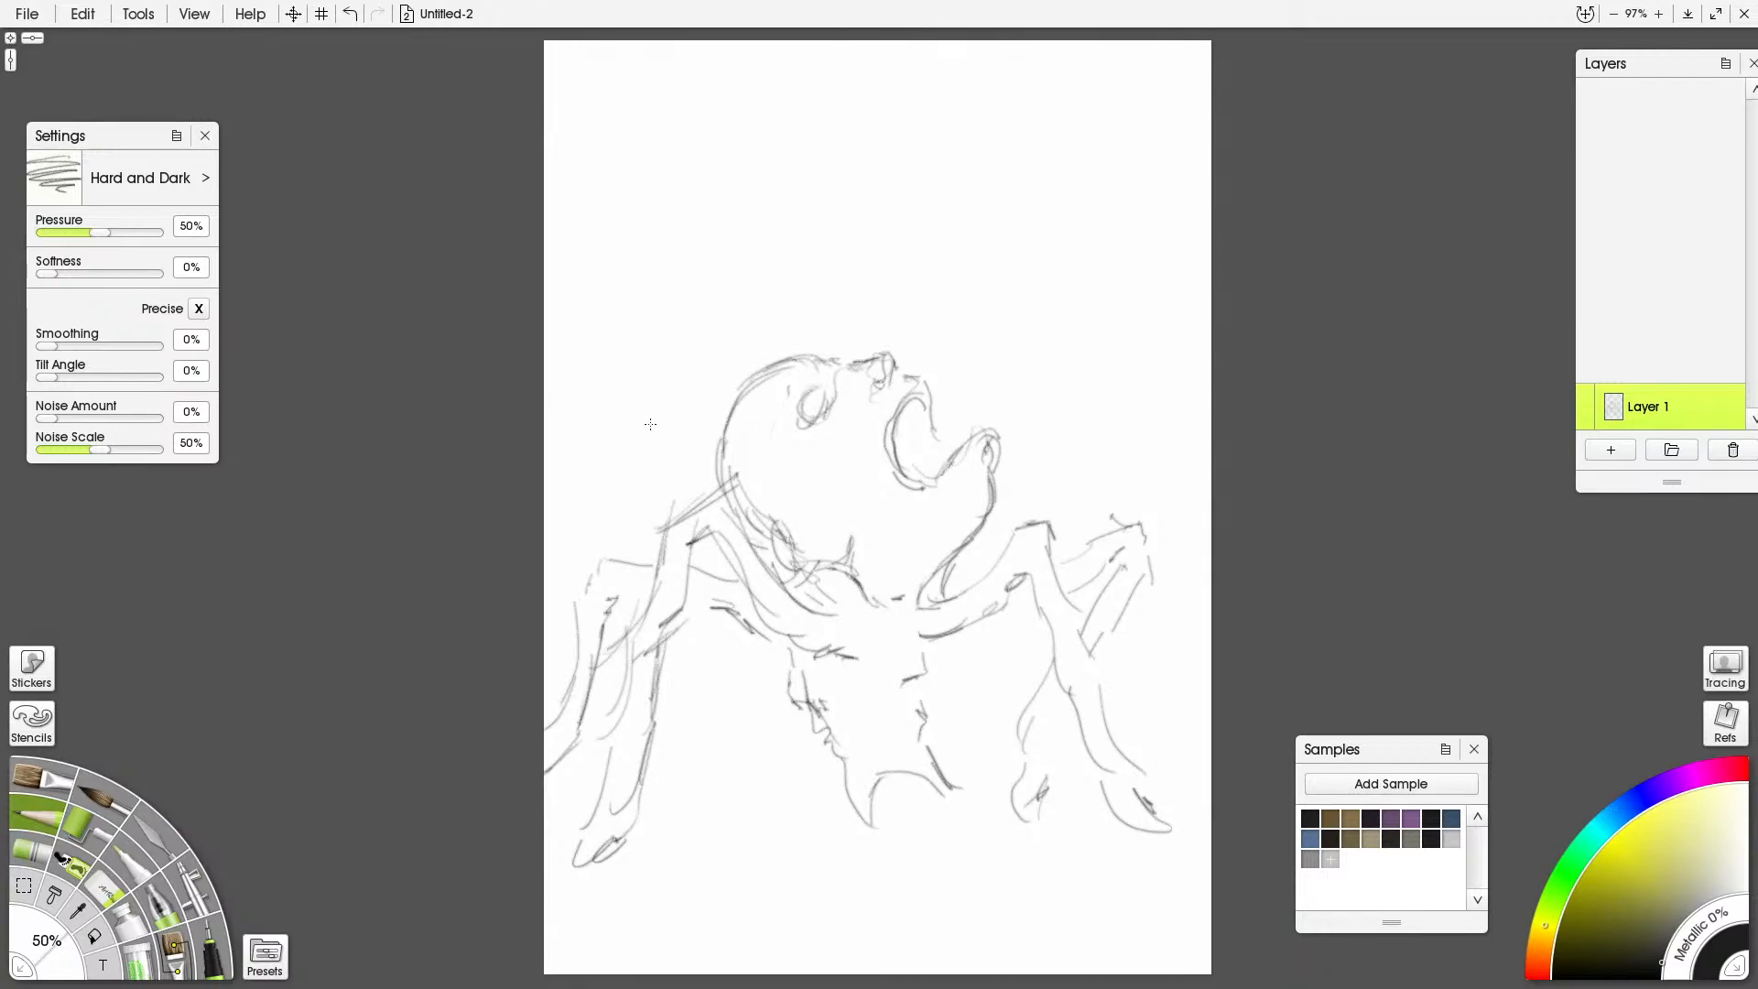
{"action": "left_click", "coordinate": [95, 833]}
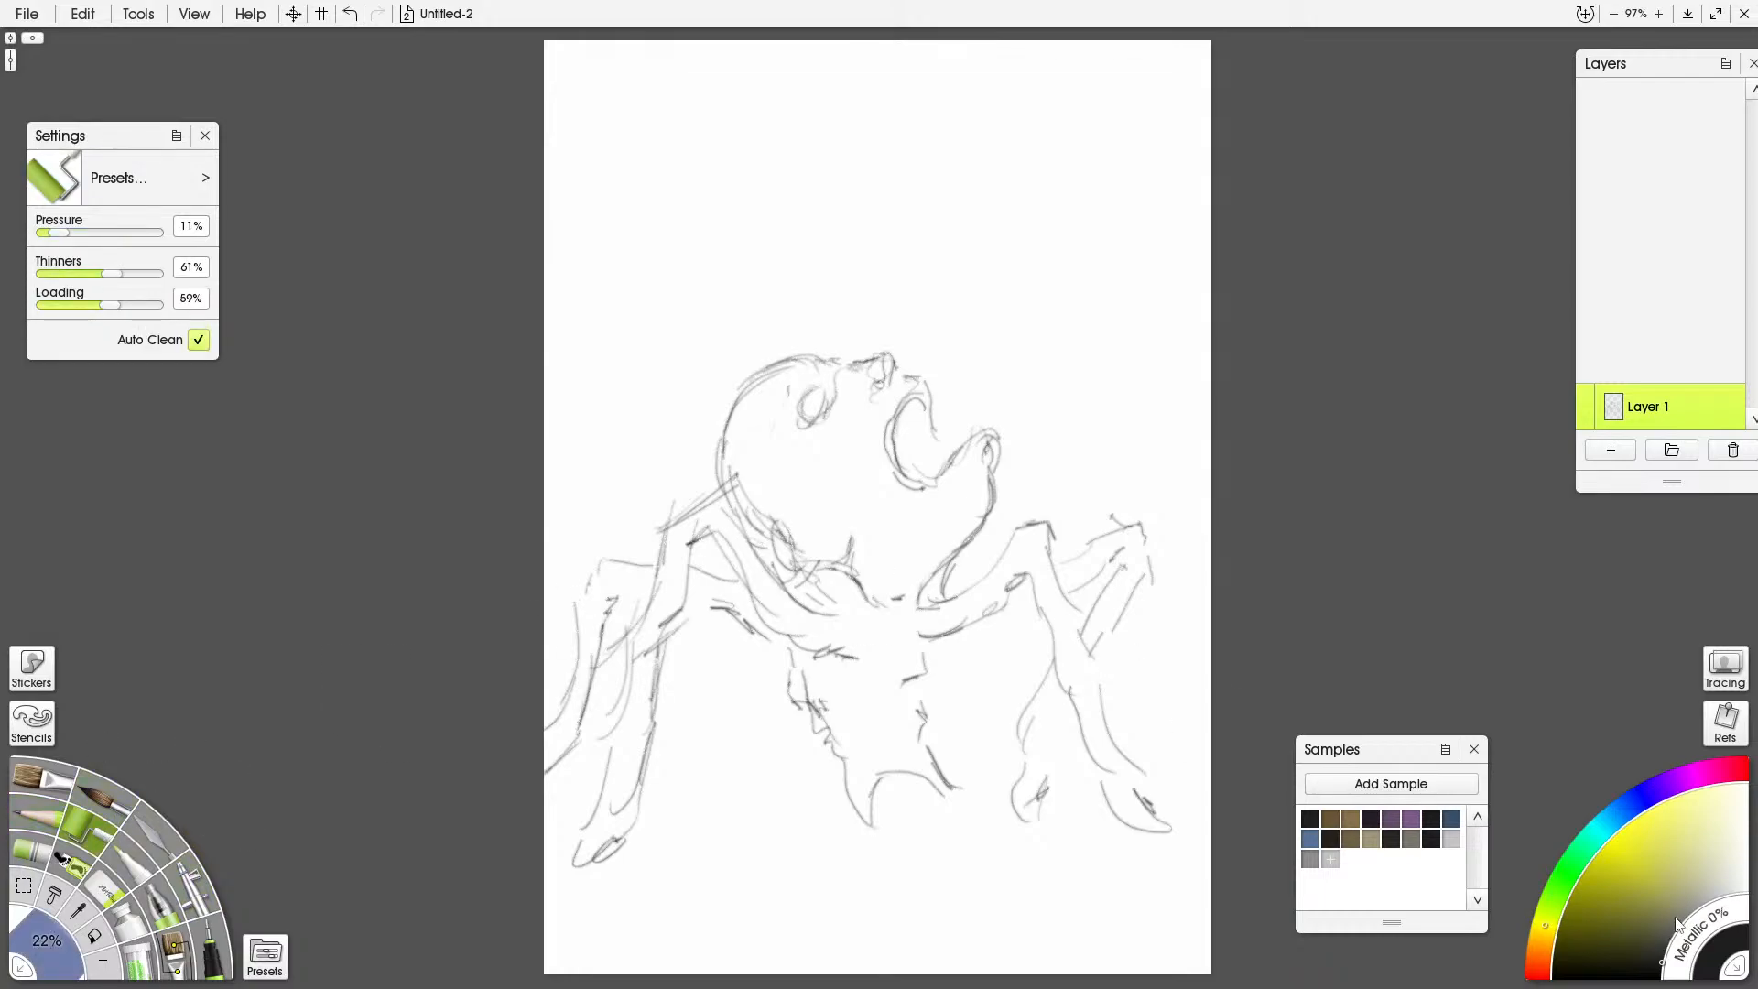
{"action": "left_click", "coordinate": [1610, 450]}
{"action": "left_click_drag", "start_coordinate": [1735, 371], "coordinate": [1613, 423]}
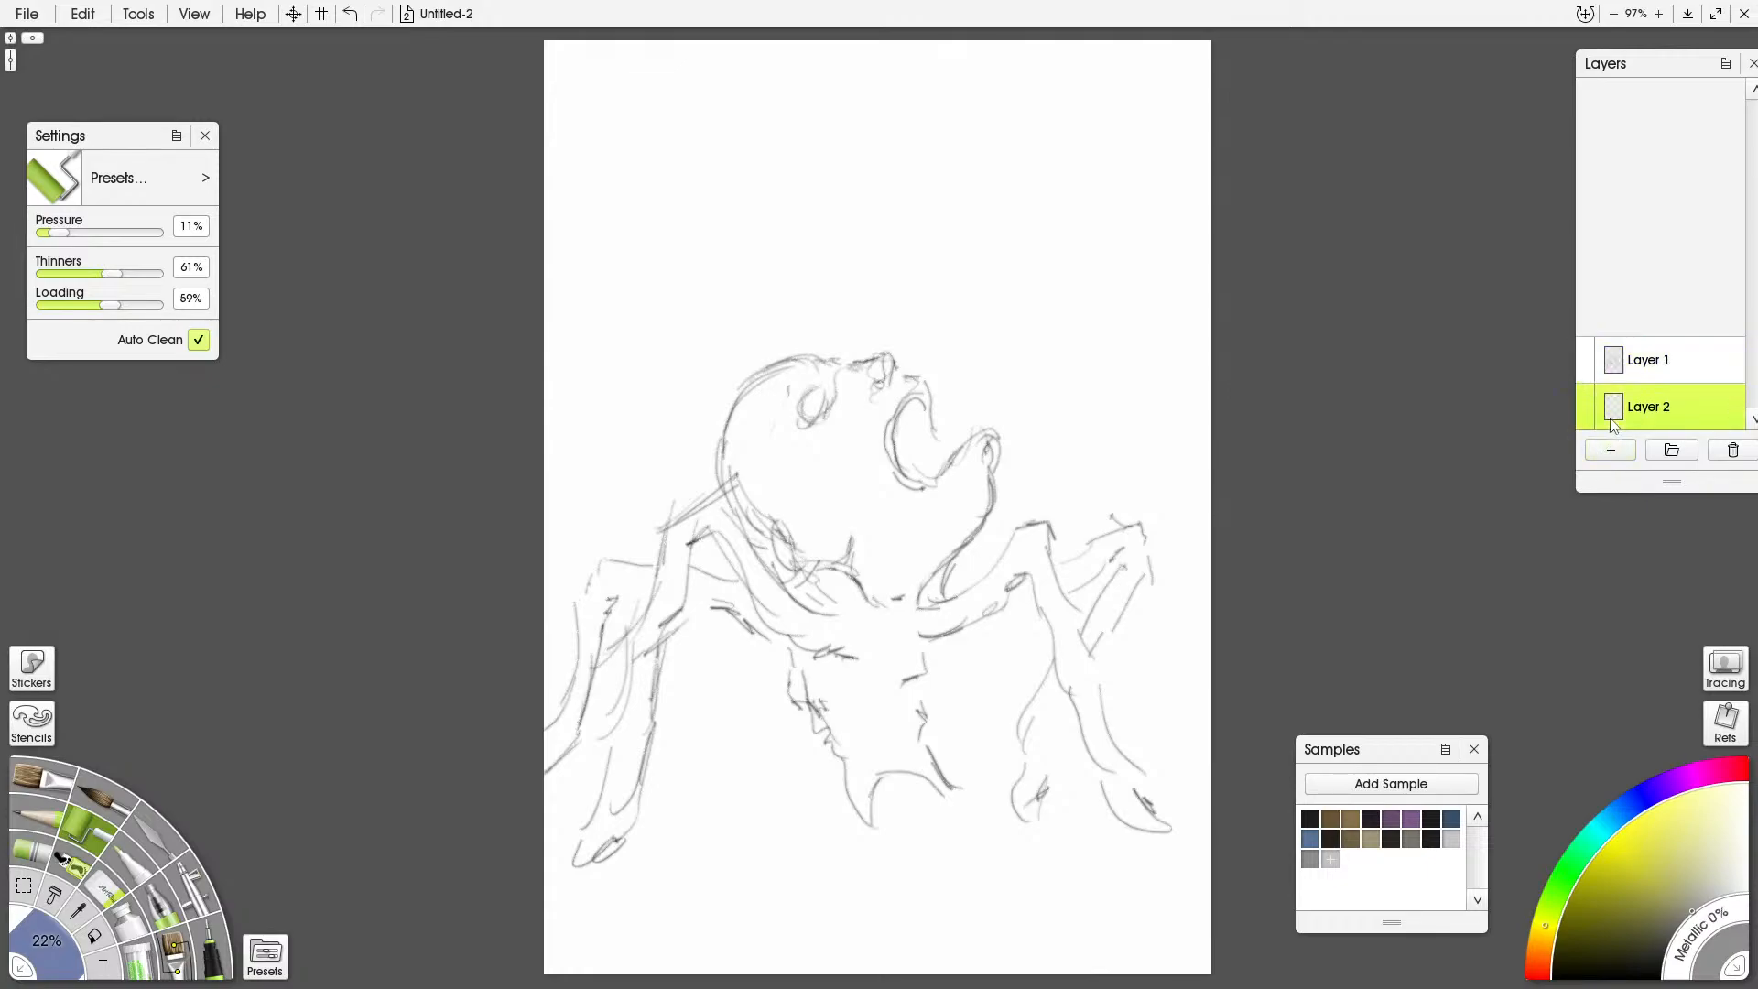
Block in the creature's head with grey on Layer 2 and erase the paint that spills outside the outline
{"action": "mouse_move", "coordinate": [820, 455]}
{"action": "left_mouse_down"}
{"action": "mouse_move", "coordinate": [798, 503]}
{"action": "mouse_move", "coordinate": [778, 484]}
{"action": "mouse_move", "coordinate": [815, 390]}
{"action": "mouse_move", "coordinate": [853, 418]}
{"action": "mouse_move", "coordinate": [875, 514]}
{"action": "mouse_move", "coordinate": [840, 603]}
{"action": "mouse_move", "coordinate": [928, 520]}
{"action": "mouse_move", "coordinate": [863, 480]}
{"action": "mouse_move", "coordinate": [868, 429]}
{"action": "mouse_move", "coordinate": [892, 412]}
{"action": "mouse_move", "coordinate": [877, 390]}
{"action": "mouse_move", "coordinate": [914, 488]}
{"action": "mouse_move", "coordinate": [943, 501]}
{"action": "mouse_move", "coordinate": [869, 622]}
{"action": "left_mouse_up"}
{"action": "left_click", "coordinate": [111, 890]}
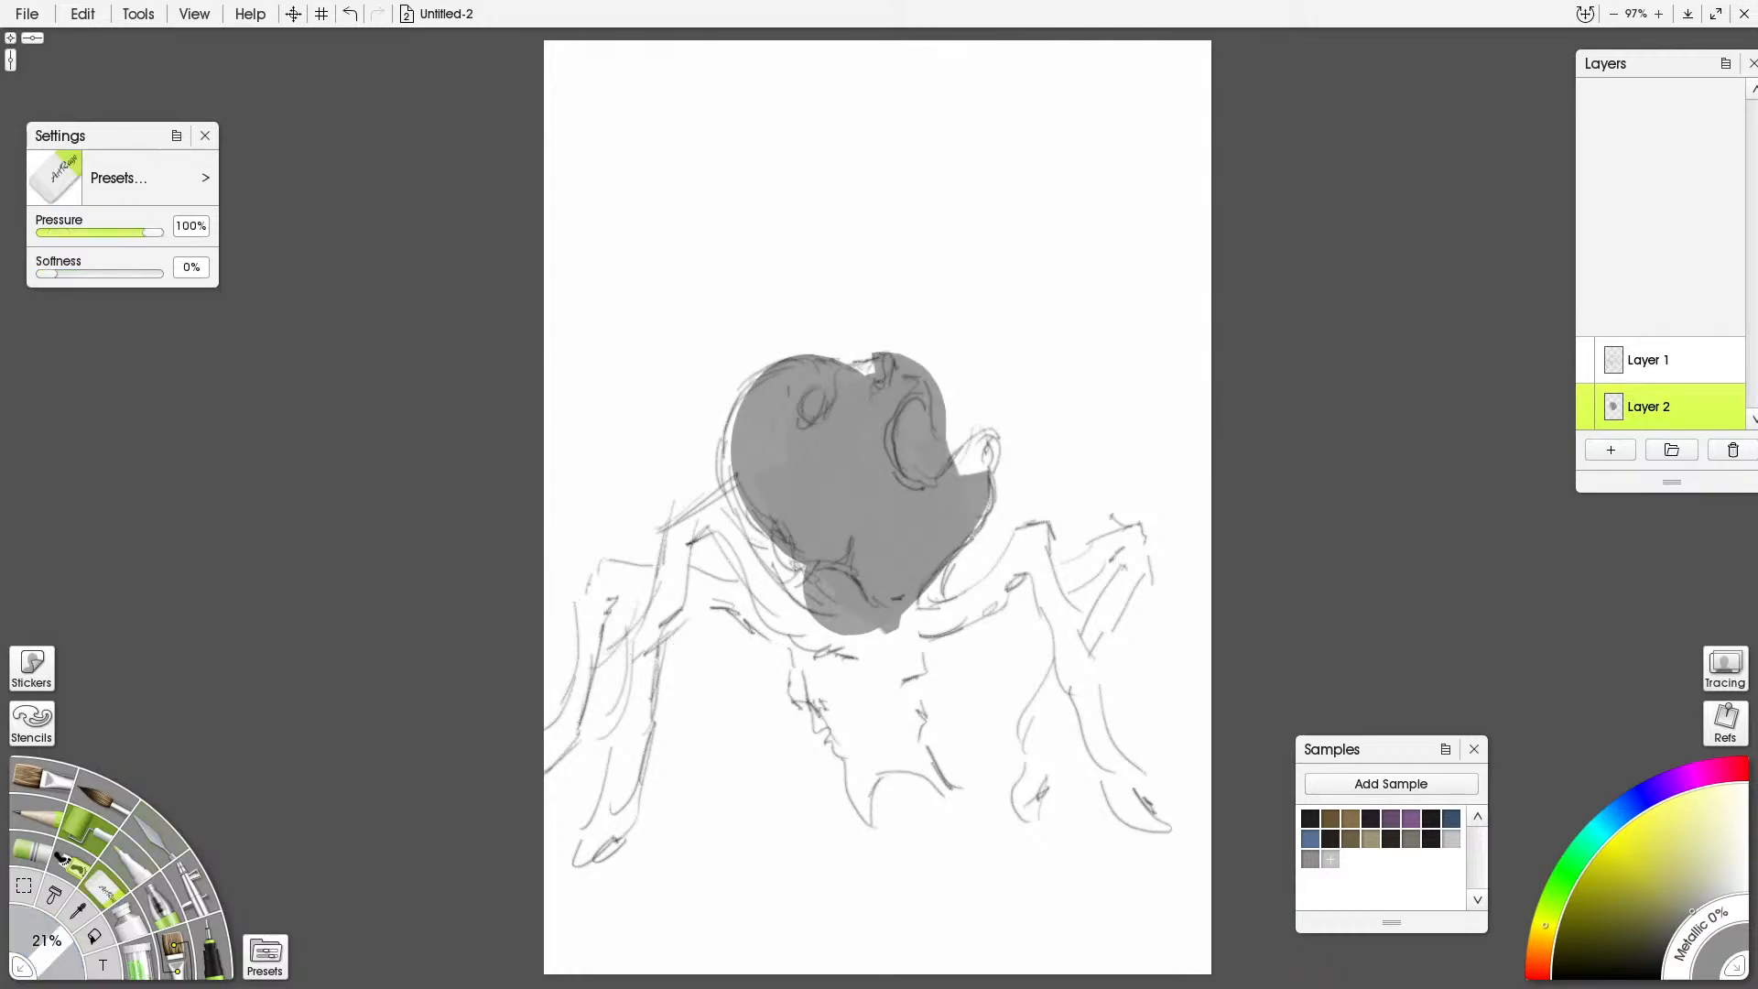
{"action": "mouse_move", "coordinate": [881, 350]}
{"action": "left_mouse_down"}
{"action": "mouse_move", "coordinate": [990, 524]}
{"action": "mouse_move", "coordinate": [916, 528]}
{"action": "mouse_move", "coordinate": [985, 443]}
{"action": "mouse_move", "coordinate": [949, 508]}
{"action": "mouse_move", "coordinate": [921, 496]}
{"action": "mouse_move", "coordinate": [880, 422]}
{"action": "mouse_move", "coordinate": [877, 362]}
{"action": "mouse_move", "coordinate": [852, 382]}
{"action": "mouse_move", "coordinate": [806, 369]}
{"action": "mouse_move", "coordinate": [751, 456]}
{"action": "mouse_move", "coordinate": [744, 428]}
{"action": "mouse_move", "coordinate": [783, 538]}
{"action": "mouse_move", "coordinate": [801, 533]}
{"action": "mouse_move", "coordinate": [786, 507]}
{"action": "mouse_move", "coordinate": [825, 376]}
{"action": "mouse_move", "coordinate": [832, 408]}
{"action": "mouse_move", "coordinate": [782, 488]}
{"action": "mouse_move", "coordinate": [853, 384]}
{"action": "mouse_move", "coordinate": [844, 487]}
{"action": "mouse_move", "coordinate": [873, 378]}
{"action": "mouse_move", "coordinate": [890, 402]}
{"action": "mouse_move", "coordinate": [876, 475]}
{"action": "mouse_move", "coordinate": [820, 387]}
{"action": "mouse_move", "coordinate": [814, 479]}
{"action": "mouse_move", "coordinate": [870, 474]}
{"action": "mouse_move", "coordinate": [924, 516]}
{"action": "mouse_move", "coordinate": [960, 486]}
{"action": "mouse_move", "coordinate": [907, 501]}
{"action": "mouse_move", "coordinate": [812, 455]}
{"action": "mouse_move", "coordinate": [776, 464]}
{"action": "mouse_move", "coordinate": [861, 499]}
{"action": "mouse_move", "coordinate": [888, 547]}
{"action": "mouse_move", "coordinate": [977, 522]}
{"action": "mouse_move", "coordinate": [905, 545]}
{"action": "mouse_move", "coordinate": [792, 528]}
{"action": "mouse_move", "coordinate": [737, 474]}
{"action": "mouse_move", "coordinate": [752, 382]}
{"action": "mouse_move", "coordinate": [741, 403]}
{"action": "mouse_move", "coordinate": [830, 659]}
{"action": "mouse_move", "coordinate": [885, 659]}
{"action": "mouse_move", "coordinate": [818, 691]}
{"action": "mouse_move", "coordinate": [897, 673]}
{"action": "mouse_move", "coordinate": [868, 729]}
{"action": "mouse_move", "coordinate": [830, 685]}
{"action": "mouse_move", "coordinate": [869, 786]}
{"action": "mouse_move", "coordinate": [880, 749]}
{"action": "mouse_move", "coordinate": [926, 774]}
{"action": "mouse_move", "coordinate": [853, 719]}
{"action": "mouse_move", "coordinate": [867, 818]}
{"action": "mouse_move", "coordinate": [889, 753]}
{"action": "mouse_move", "coordinate": [914, 749]}
{"action": "mouse_move", "coordinate": [915, 634]}
{"action": "mouse_move", "coordinate": [906, 692]}
{"action": "mouse_move", "coordinate": [971, 586]}
{"action": "mouse_move", "coordinate": [1035, 533]}
{"action": "mouse_move", "coordinate": [1081, 760]}
{"action": "mouse_move", "coordinate": [1099, 726]}
{"action": "mouse_move", "coordinate": [1020, 788]}
{"action": "mouse_move", "coordinate": [1007, 824]}
{"action": "mouse_move", "coordinate": [1048, 709]}
{"action": "left_mouse_up"}
Paint grey tones on the head, torso, right legs and left upper limb with the Delicate on Dry brush
{"action": "left_click", "coordinate": [105, 797]}
{"action": "mouse_move", "coordinate": [1031, 593]}
{"action": "left_mouse_down"}
{"action": "mouse_move", "coordinate": [1136, 542]}
{"action": "mouse_move", "coordinate": [1089, 632]}
{"action": "left_mouse_up"}
{"action": "mouse_move", "coordinate": [858, 628]}
{"action": "left_mouse_down"}
{"action": "mouse_move", "coordinate": [825, 638]}
{"action": "mouse_move", "coordinate": [730, 509]}
{"action": "mouse_move", "coordinate": [749, 563]}
{"action": "mouse_move", "coordinate": [696, 499]}
{"action": "left_mouse_up"}
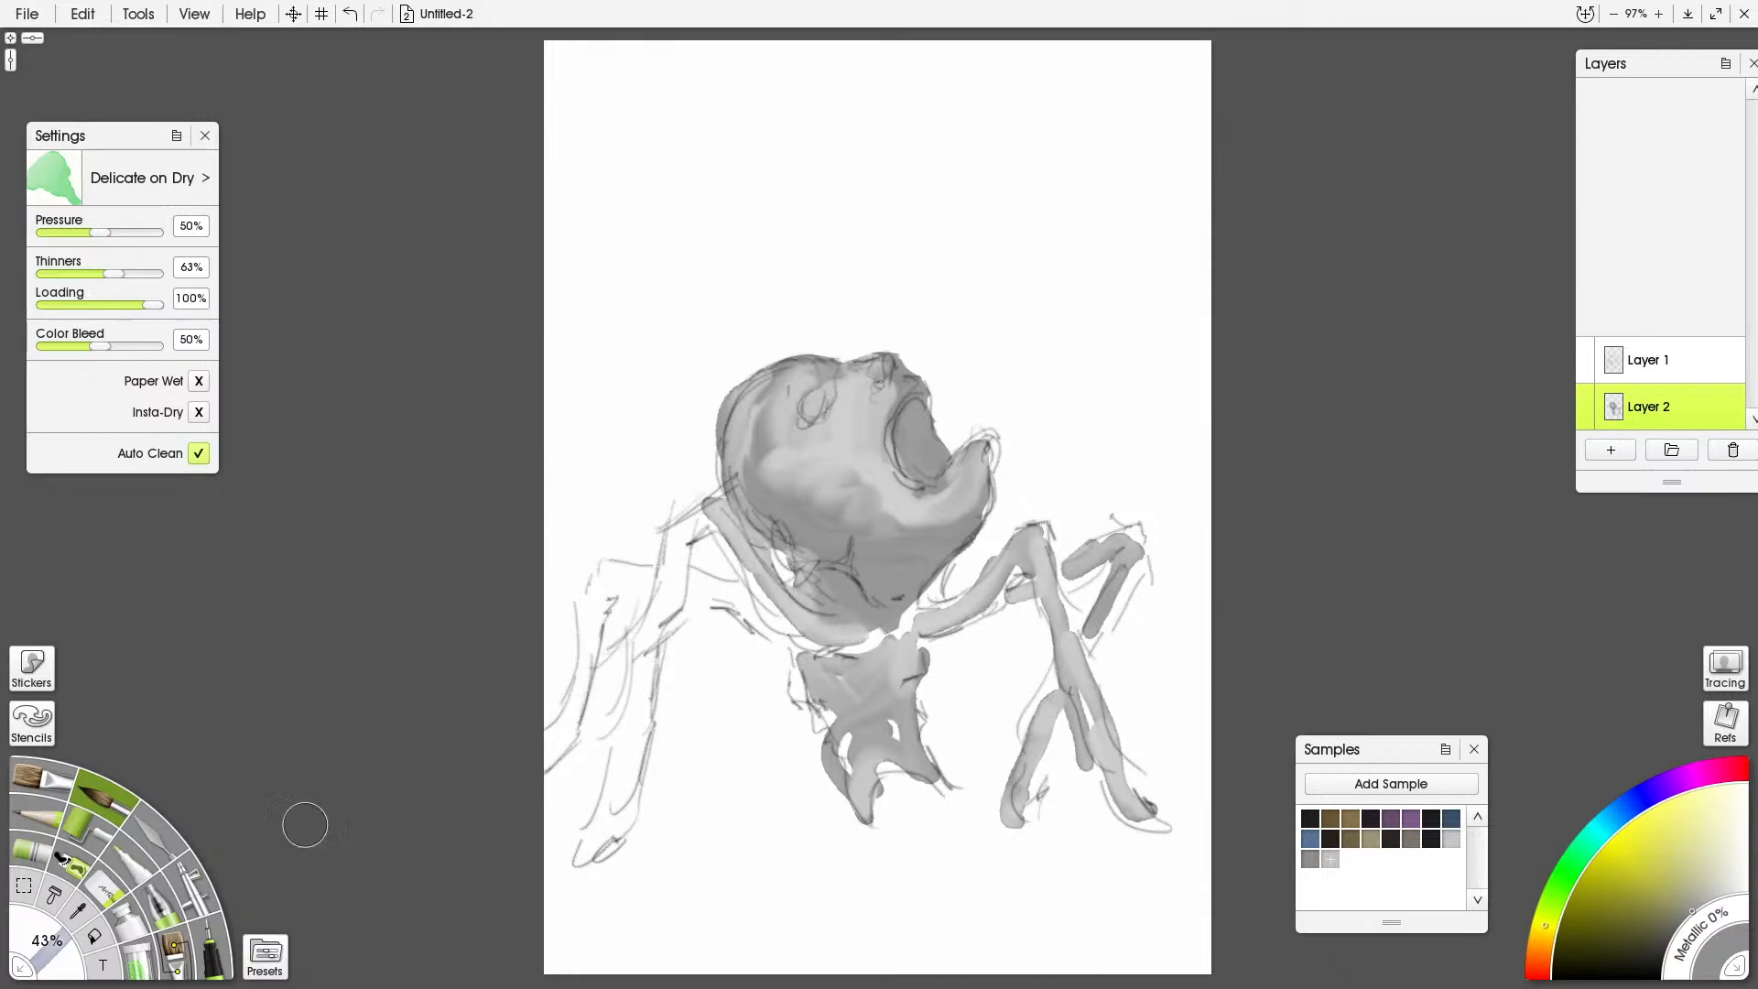
Erase the pencil lines of the creature's front left leg on Layer 1
{"action": "left_click", "coordinate": [60, 802]}
{"action": "left_click", "coordinate": [1648, 366]}
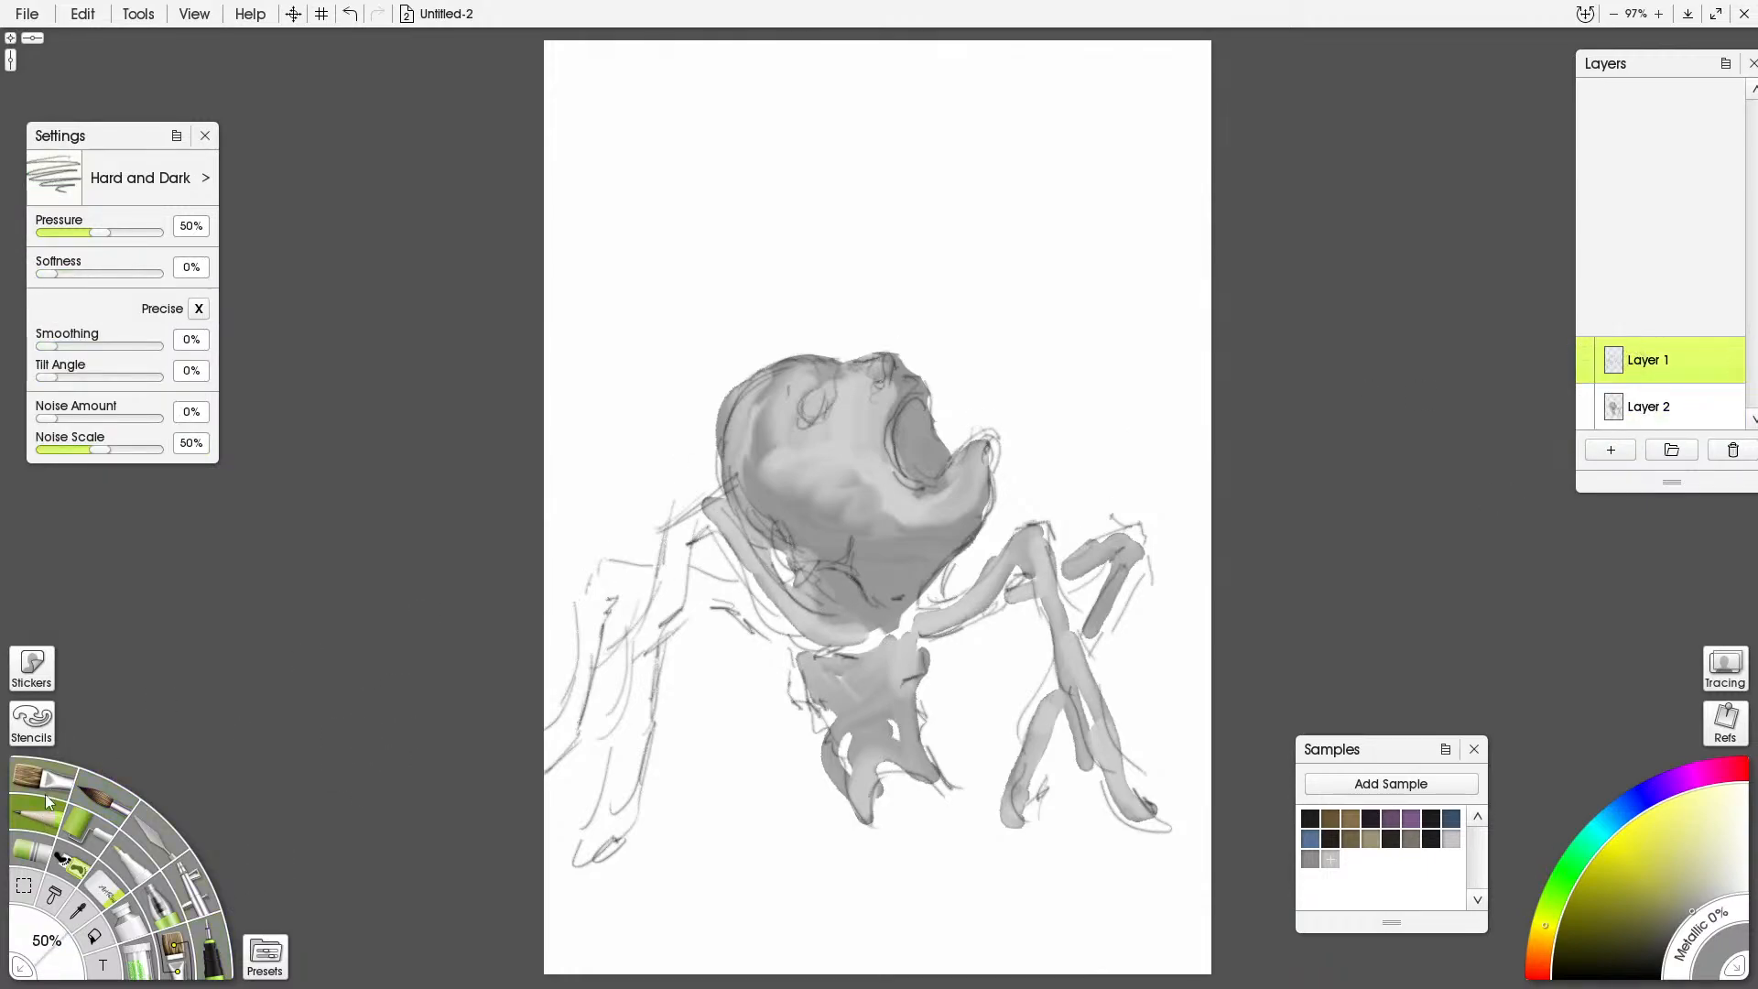
{"action": "left_click", "coordinate": [103, 881]}
{"action": "mouse_move", "coordinate": [665, 527]}
{"action": "left_mouse_down"}
{"action": "mouse_move", "coordinate": [684, 569]}
{"action": "mouse_move", "coordinate": [688, 527]}
{"action": "mouse_move", "coordinate": [707, 548]}
{"action": "mouse_move", "coordinate": [712, 513]}
{"action": "mouse_move", "coordinate": [637, 666]}
{"action": "mouse_move", "coordinate": [640, 703]}
{"action": "mouse_move", "coordinate": [690, 610]}
{"action": "mouse_move", "coordinate": [593, 883]}
{"action": "left_mouse_up"}
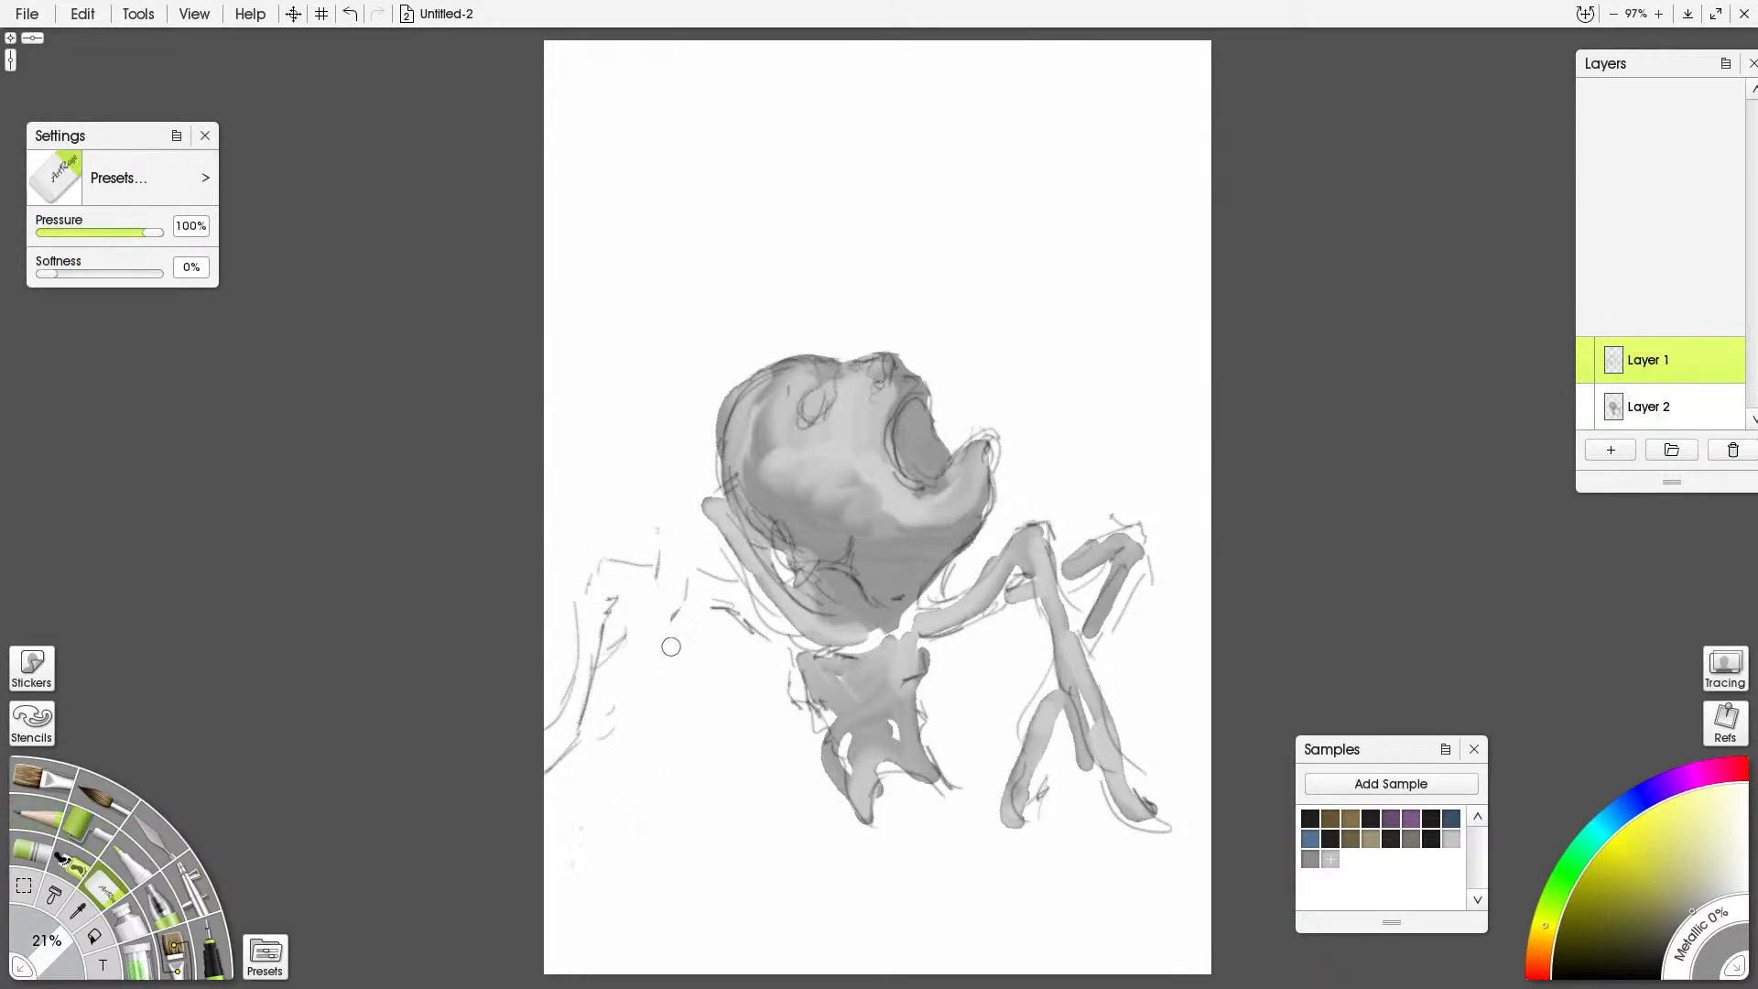
Redraw the bent front left leg and the rear left leg's inner outline with the Hard and Dark pencil
{"action": "left_click", "coordinate": [48, 819]}
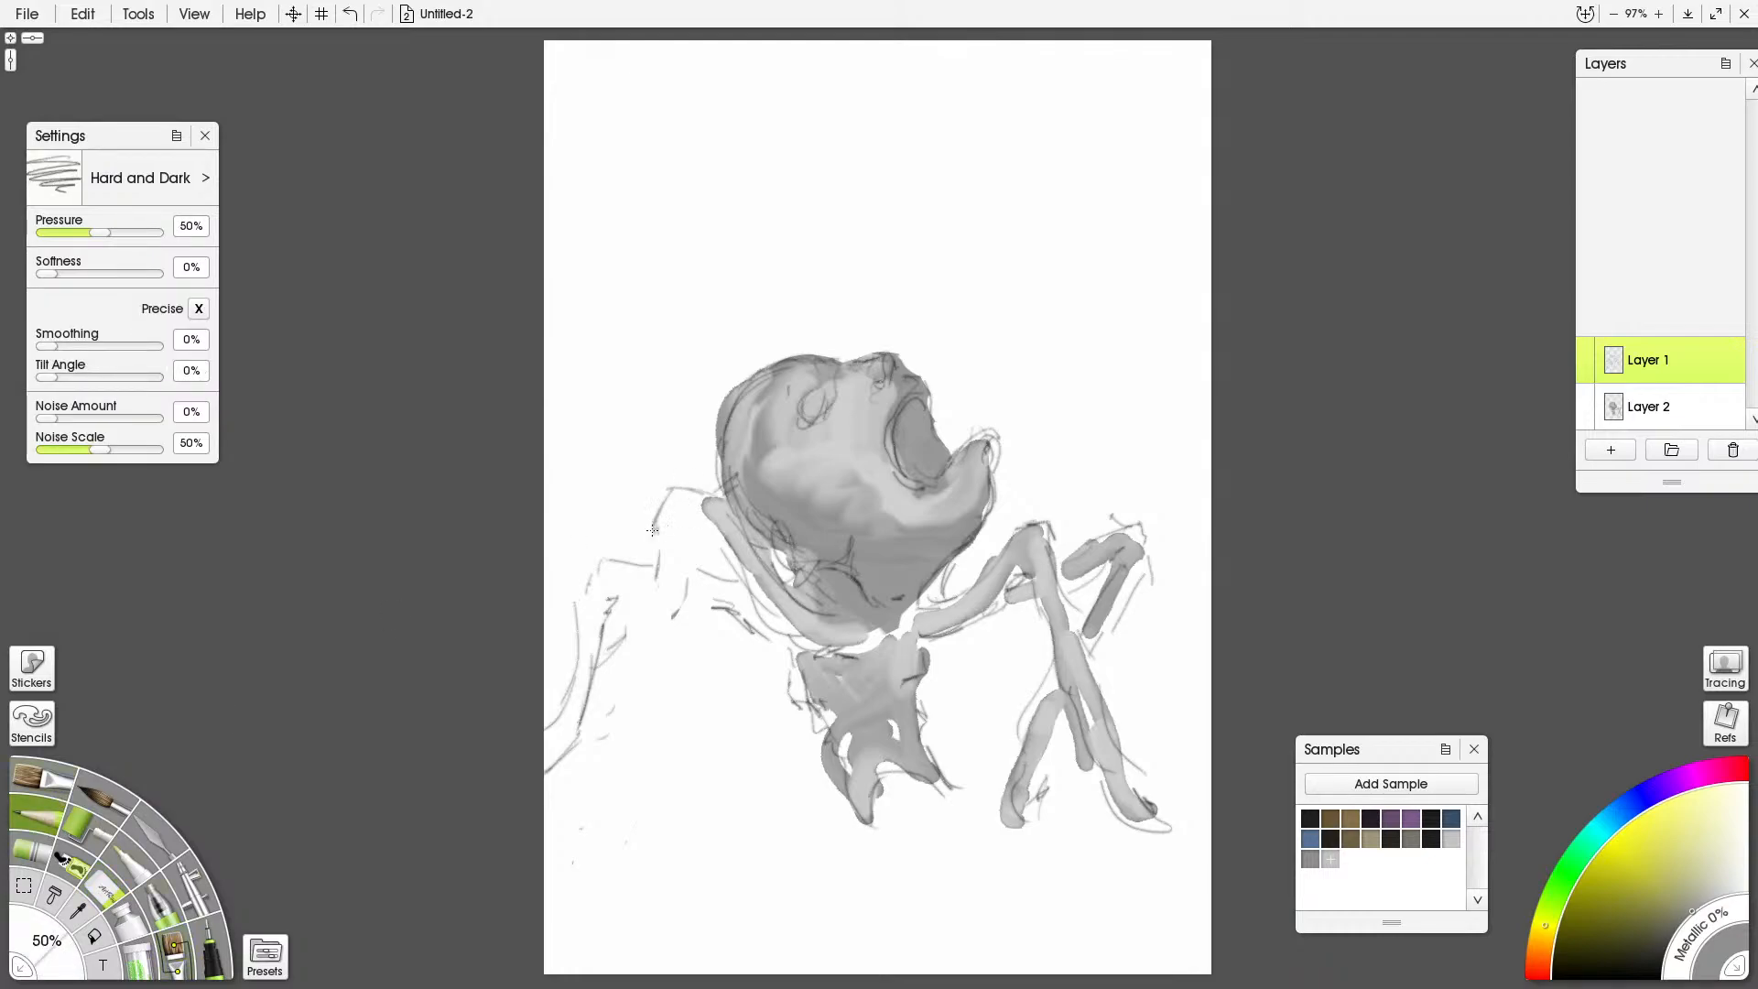
{"action": "left_click_drag", "start_coordinate": [698, 582], "coordinate": [686, 628]}
{"action": "mouse_move", "coordinate": [675, 794]}
{"action": "left_mouse_down"}
{"action": "mouse_move", "coordinate": [616, 864]}
{"action": "mouse_move", "coordinate": [658, 869]}
{"action": "mouse_move", "coordinate": [715, 763]}
{"action": "left_mouse_up"}
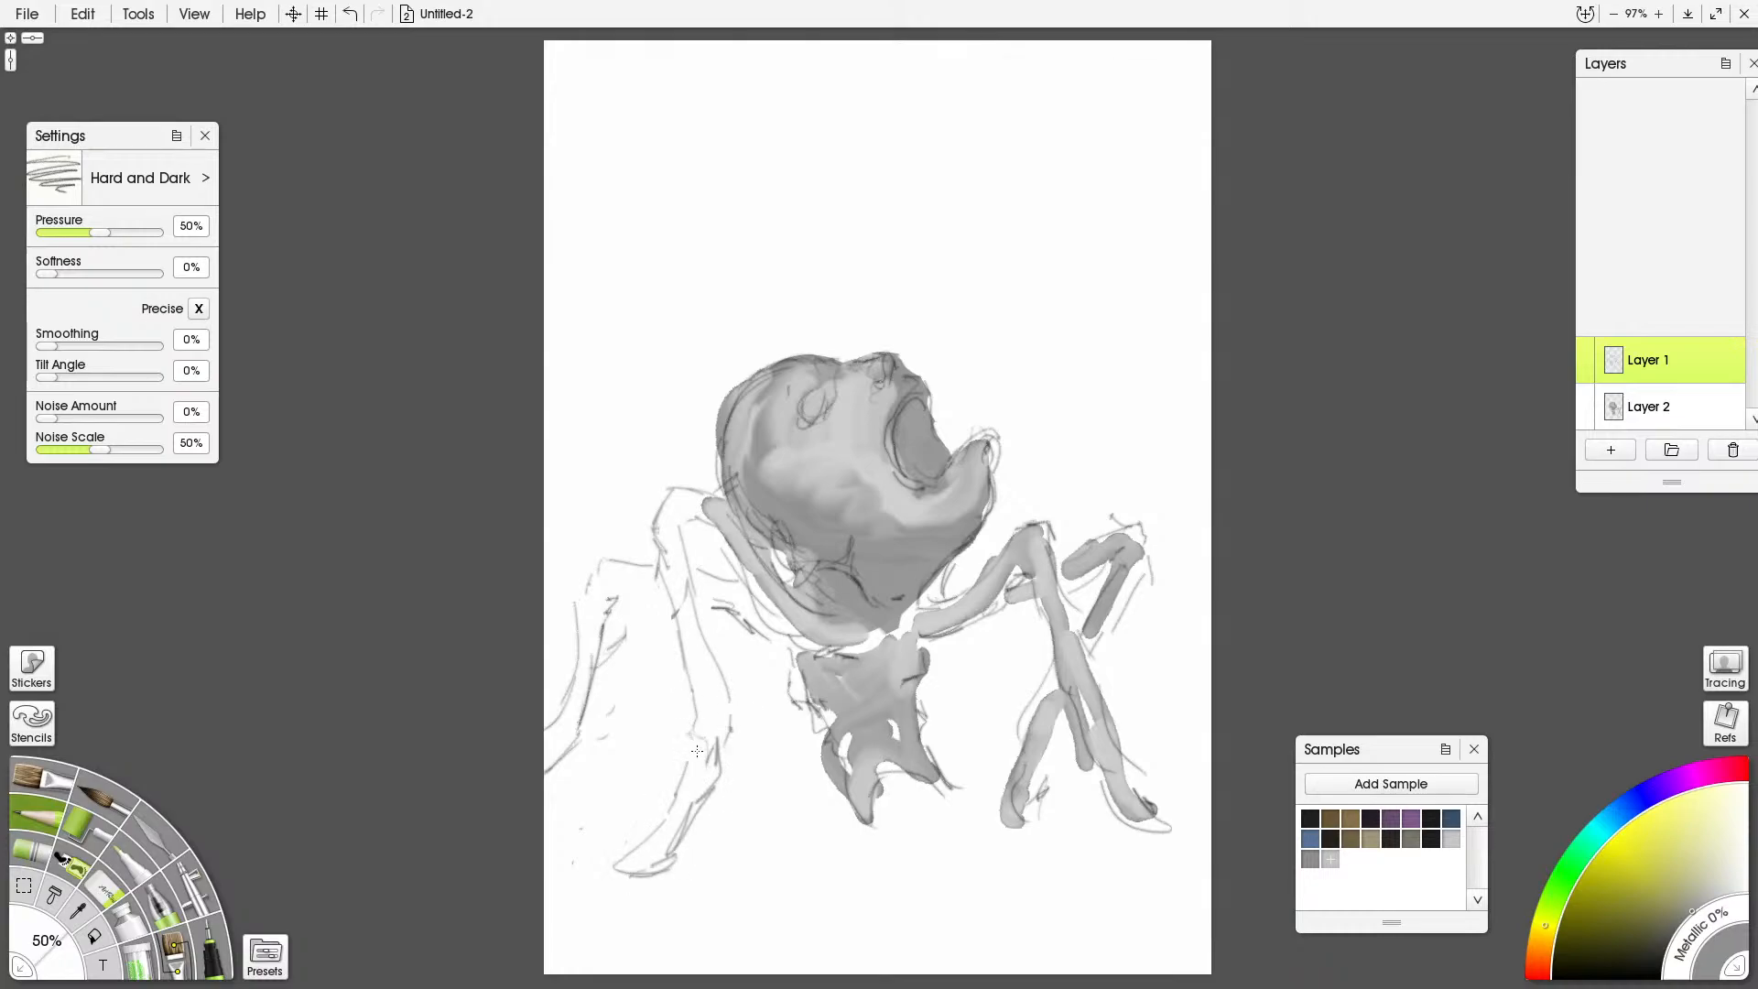
{"action": "mouse_move", "coordinate": [613, 640]}
{"action": "left_mouse_down"}
{"action": "mouse_move", "coordinate": [627, 593]}
{"action": "mouse_move", "coordinate": [688, 599]}
{"action": "left_mouse_up"}
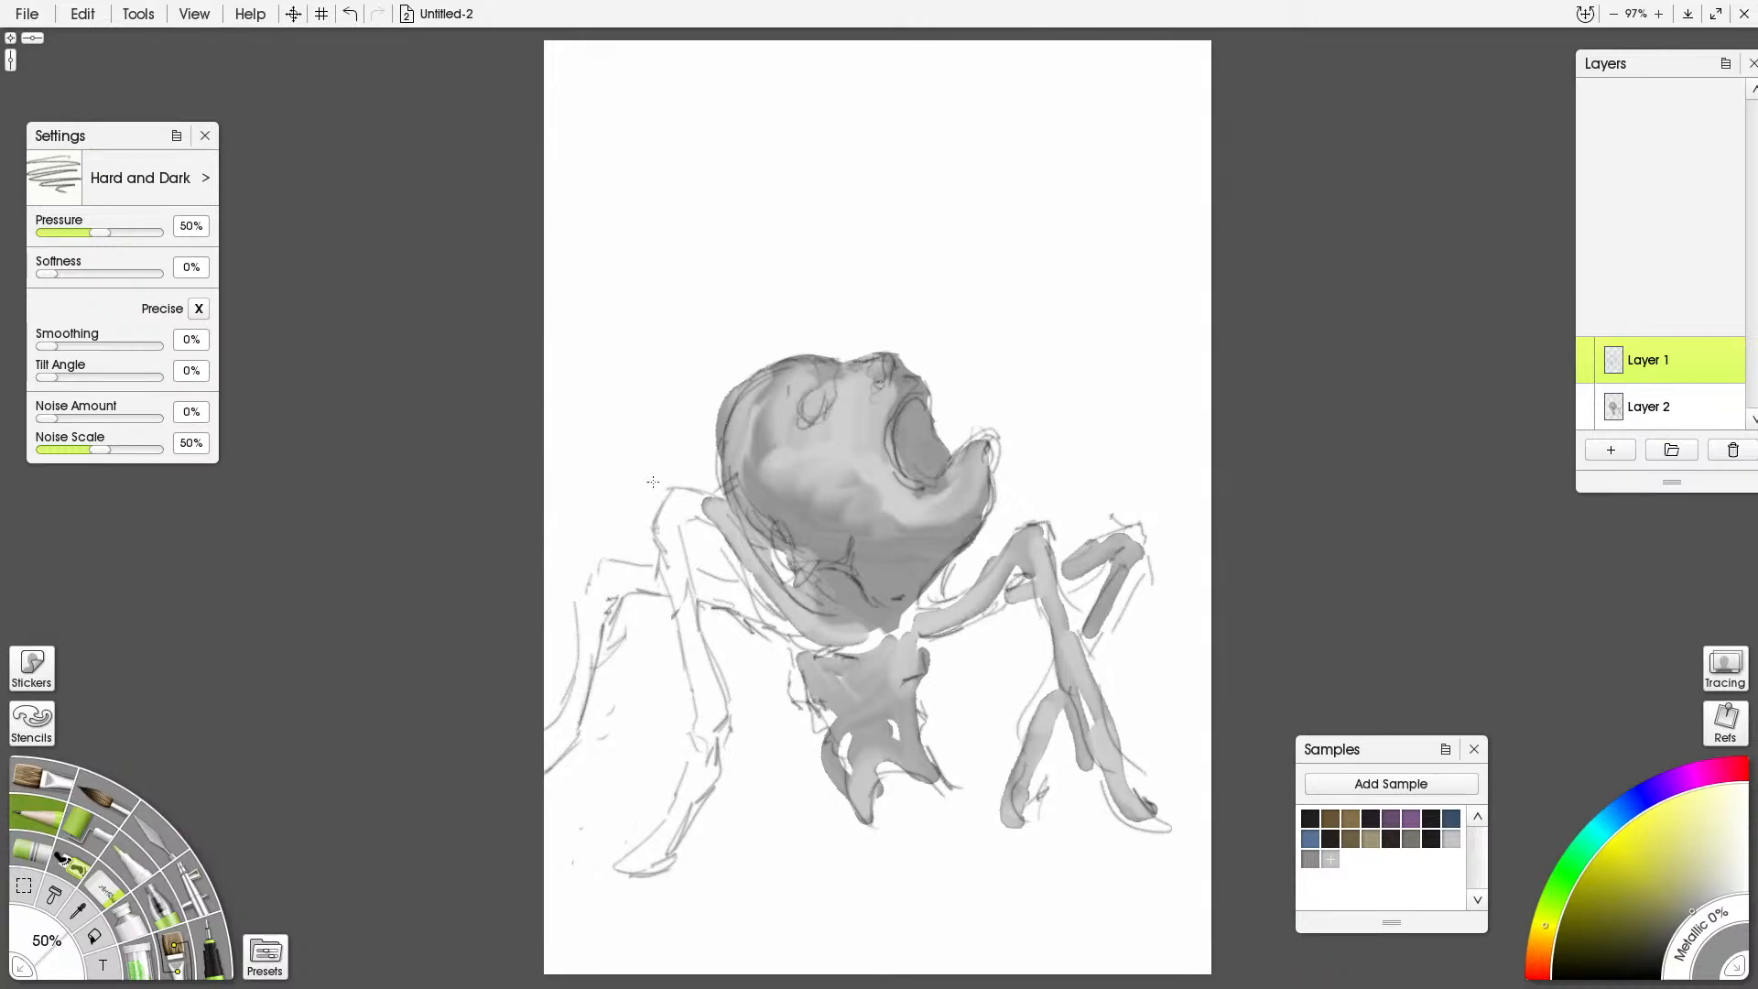
Block in the rear legs on both sides with darker grey on Layer 2 using the paint roller
{"action": "left_click", "coordinate": [1652, 412]}
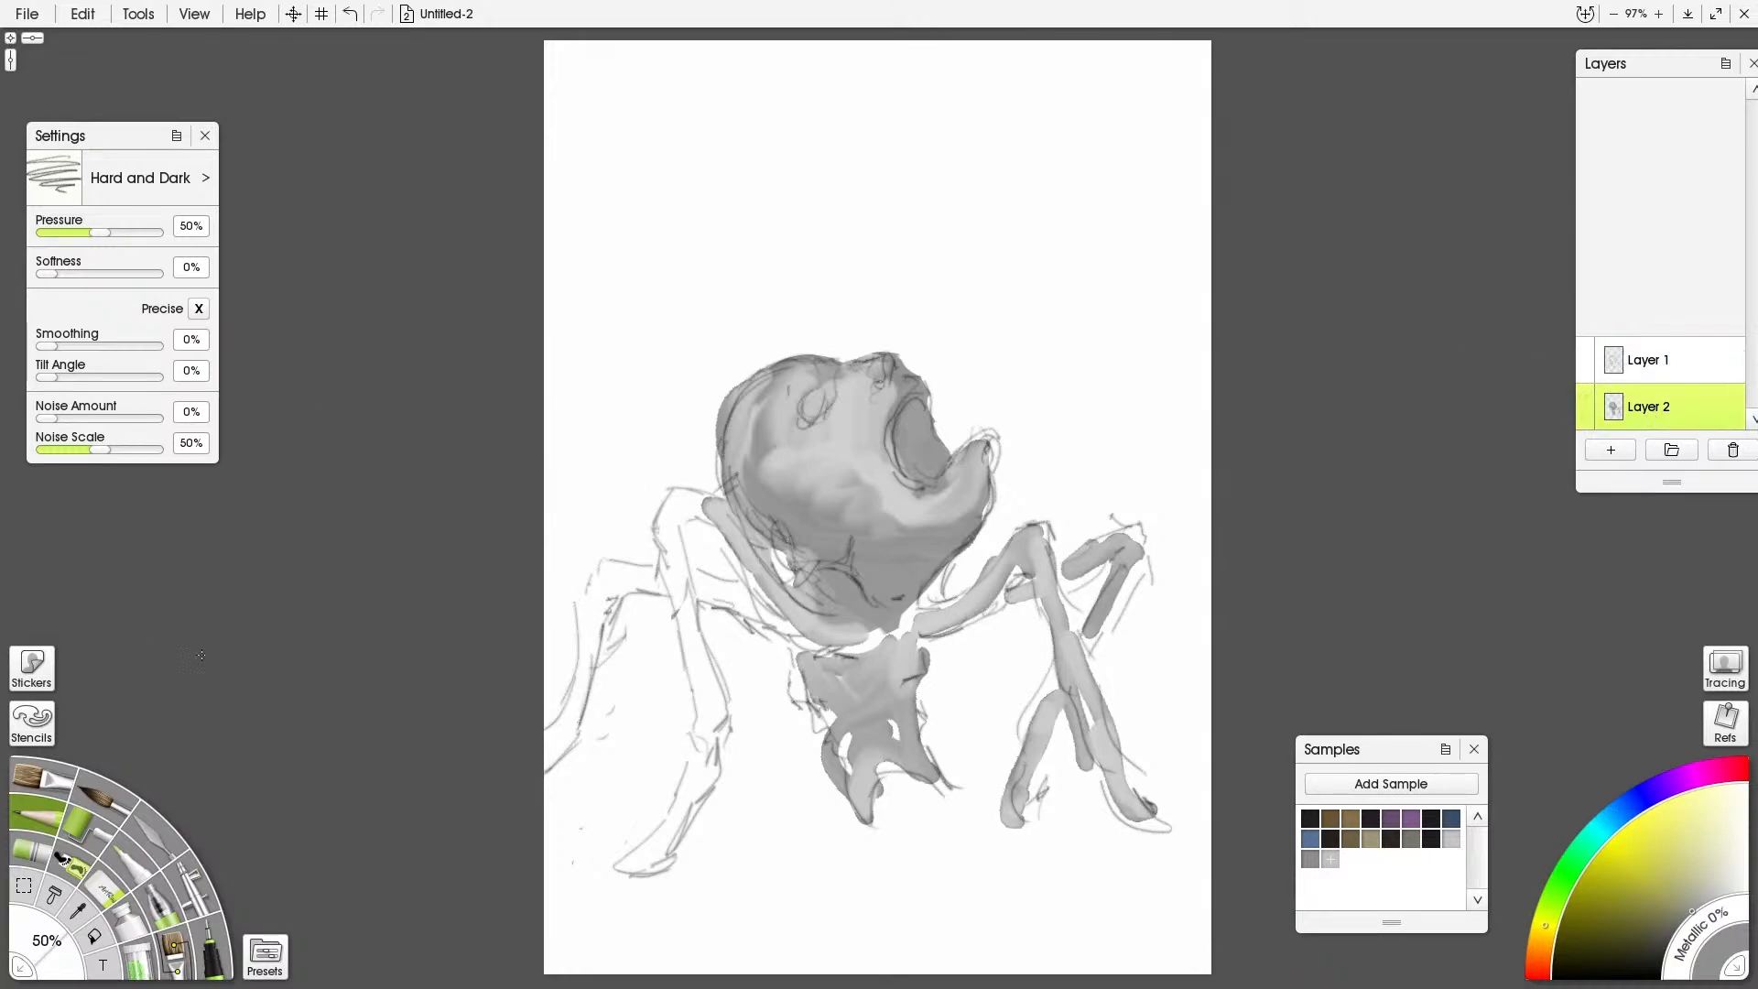
{"action": "left_click", "coordinate": [96, 835]}
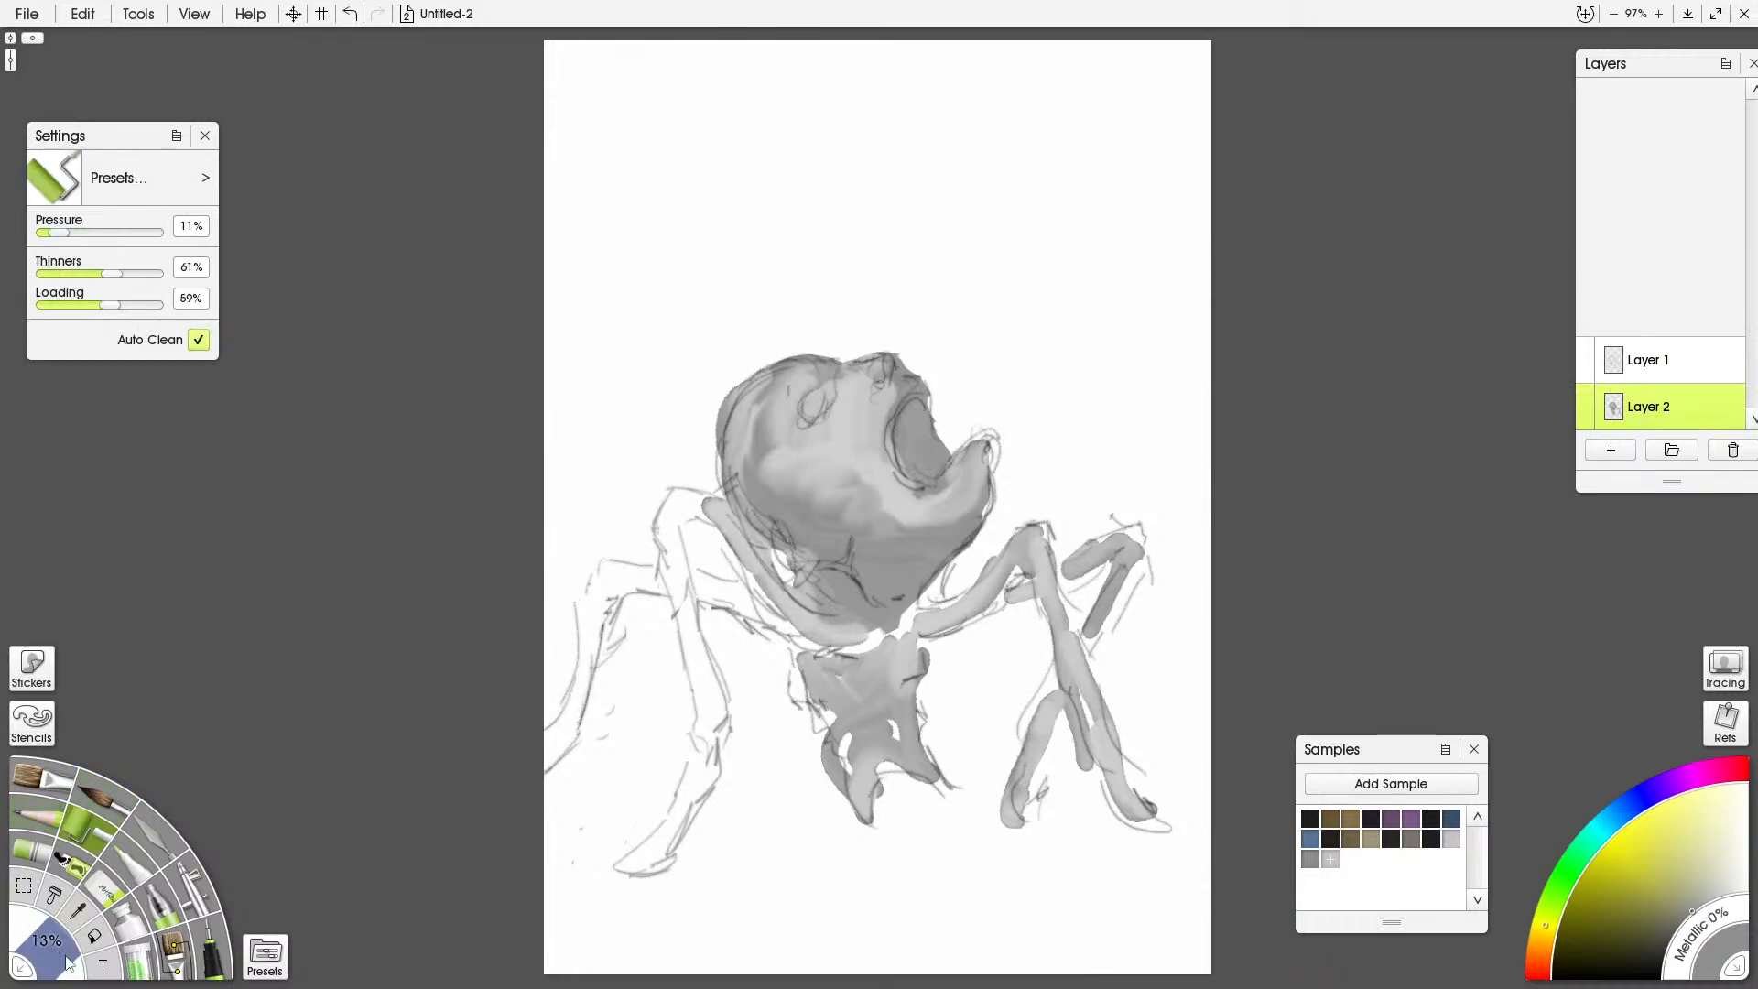
{"action": "mouse_move", "coordinate": [741, 593]}
{"action": "left_mouse_down"}
{"action": "mouse_move", "coordinate": [783, 629]}
{"action": "mouse_move", "coordinate": [704, 579]}
{"action": "mouse_move", "coordinate": [813, 651]}
{"action": "mouse_move", "coordinate": [738, 617]}
{"action": "left_mouse_up"}
{"action": "mouse_move", "coordinate": [657, 578]}
{"action": "left_mouse_down"}
{"action": "mouse_move", "coordinate": [611, 572]}
{"action": "mouse_move", "coordinate": [590, 600]}
{"action": "mouse_move", "coordinate": [544, 777]}
{"action": "mouse_move", "coordinate": [627, 591]}
{"action": "mouse_move", "coordinate": [530, 753]}
{"action": "left_mouse_up"}
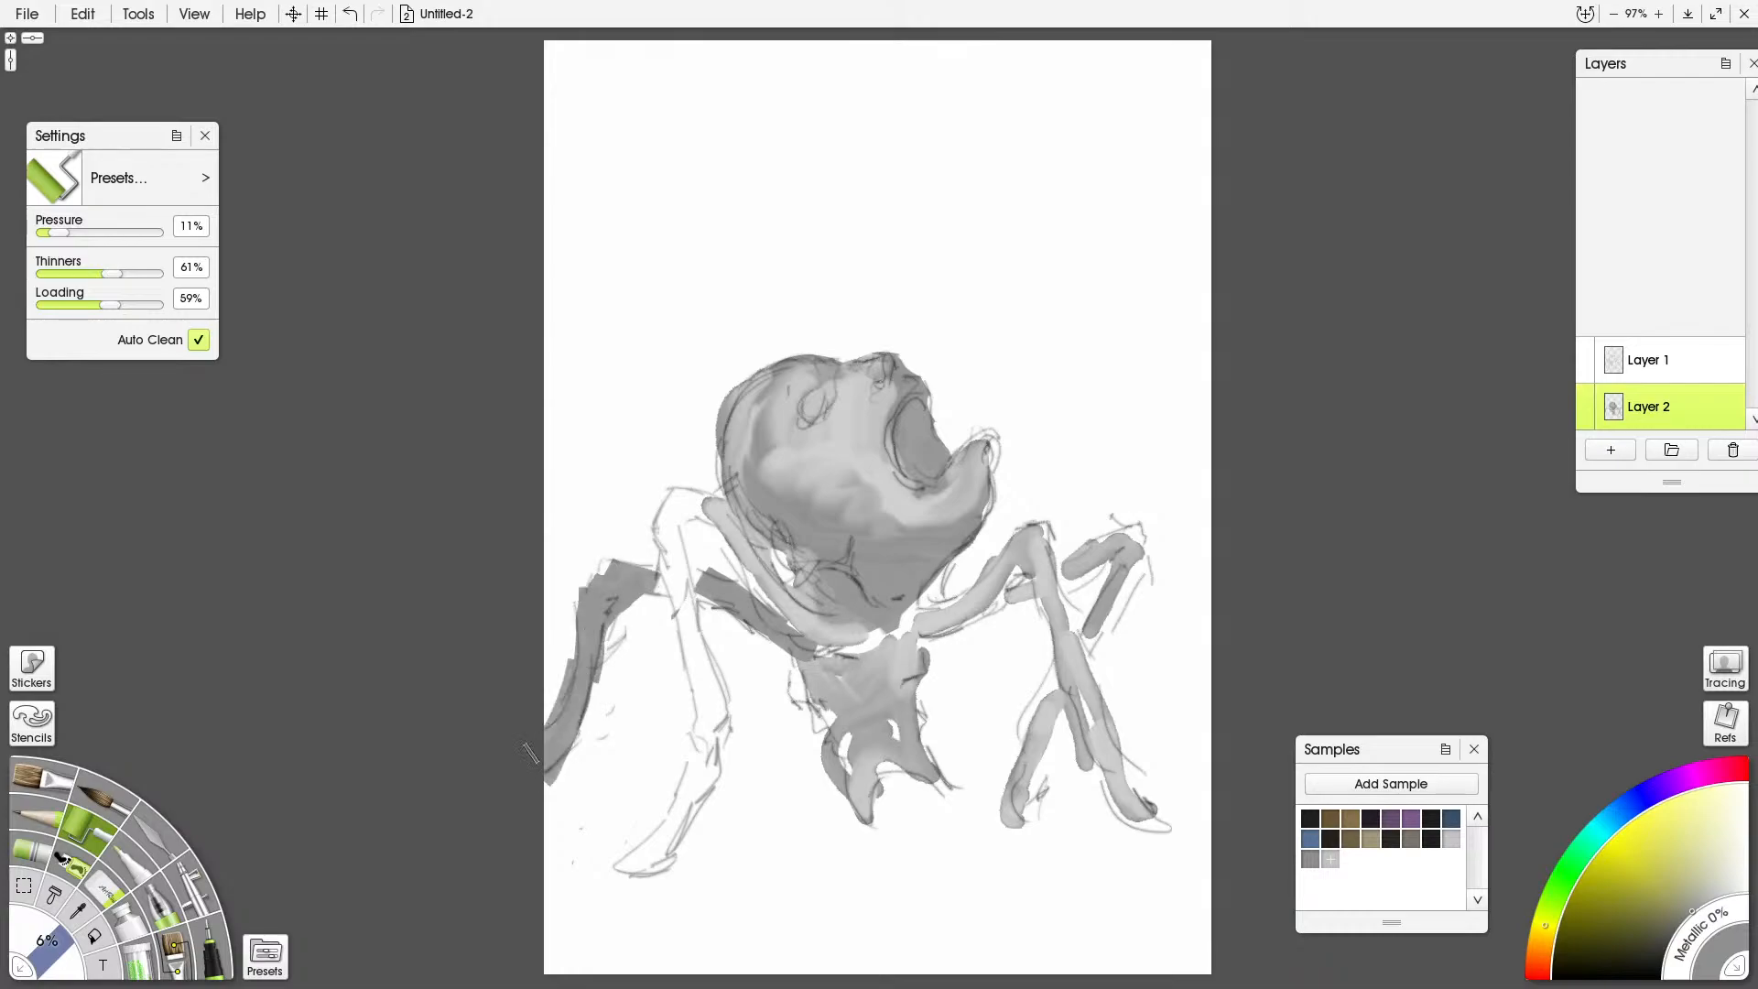
{"action": "left_click_drag", "start_coordinate": [1026, 590], "coordinate": [1001, 601]}
{"action": "mouse_move", "coordinate": [1120, 548]}
{"action": "left_mouse_down"}
{"action": "mouse_move", "coordinate": [1069, 568]}
{"action": "mouse_move", "coordinate": [1133, 543]}
{"action": "mouse_move", "coordinate": [1091, 653]}
{"action": "left_mouse_up"}
{"action": "mouse_move", "coordinate": [1061, 663]}
{"action": "left_mouse_down"}
{"action": "mouse_move", "coordinate": [1018, 813]}
{"action": "mouse_move", "coordinate": [1041, 780]}
{"action": "left_mouse_up"}
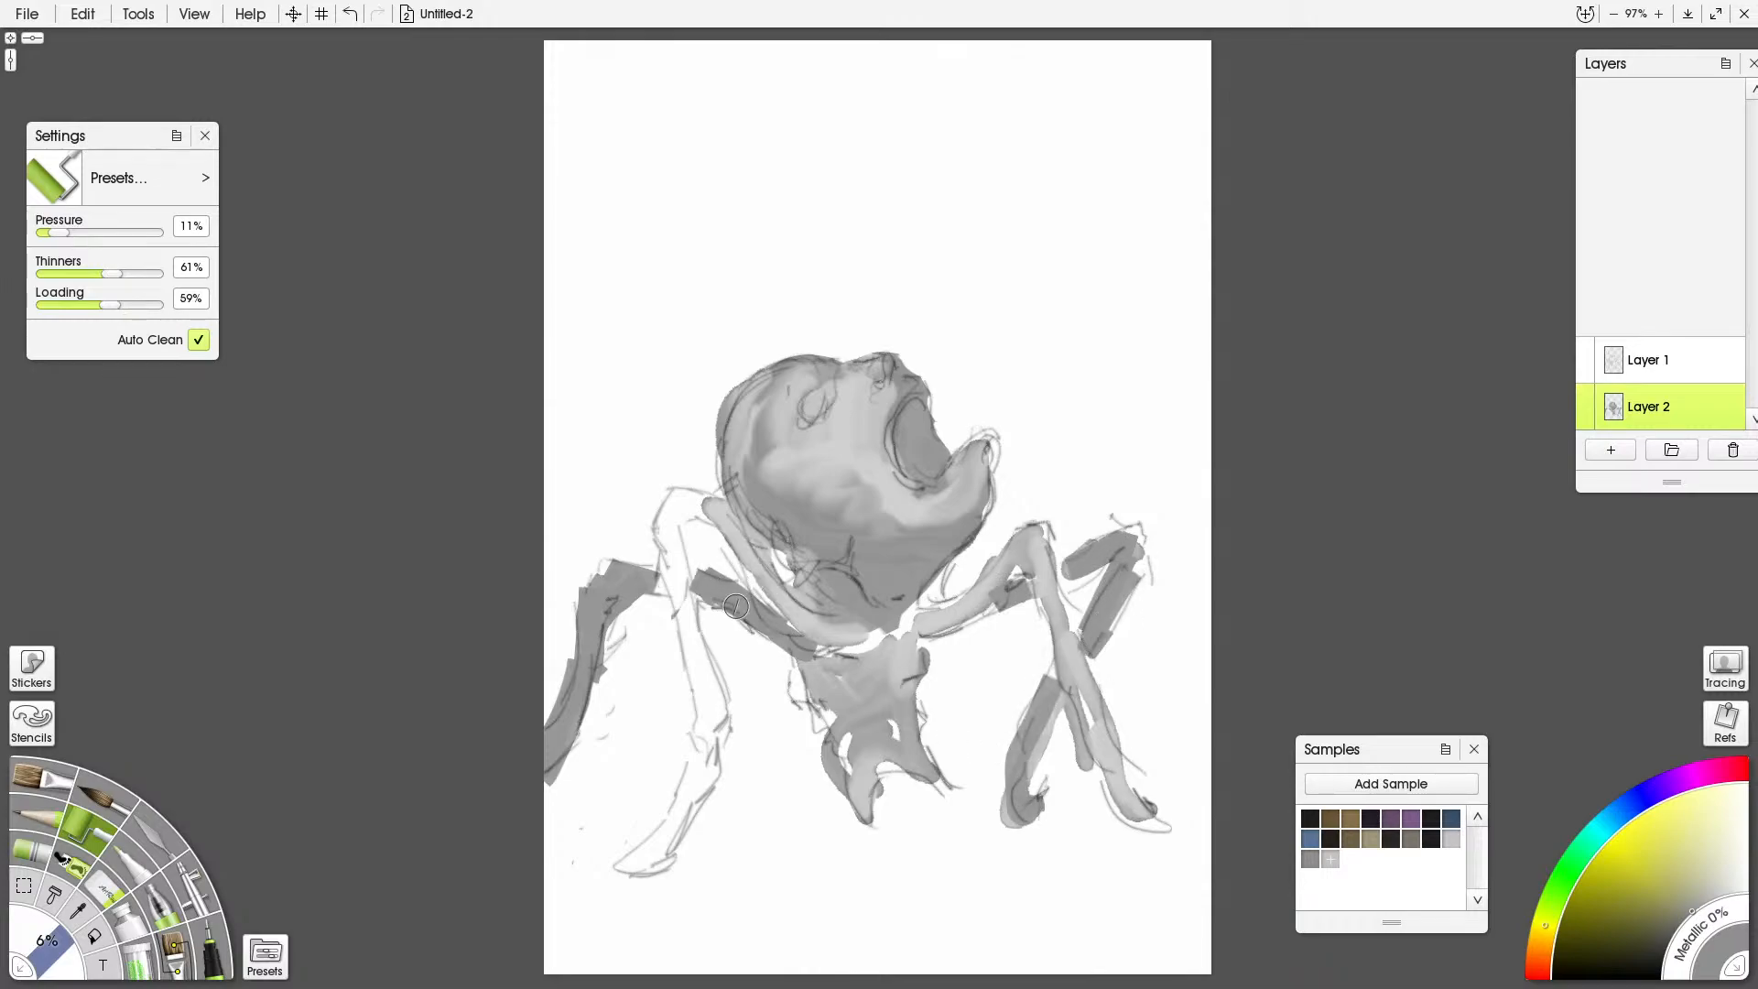
Paint the front left leg, neck, shoulders and torso grey, blending with the Delicate on Dry brush
{"action": "left_click", "coordinate": [119, 803]}
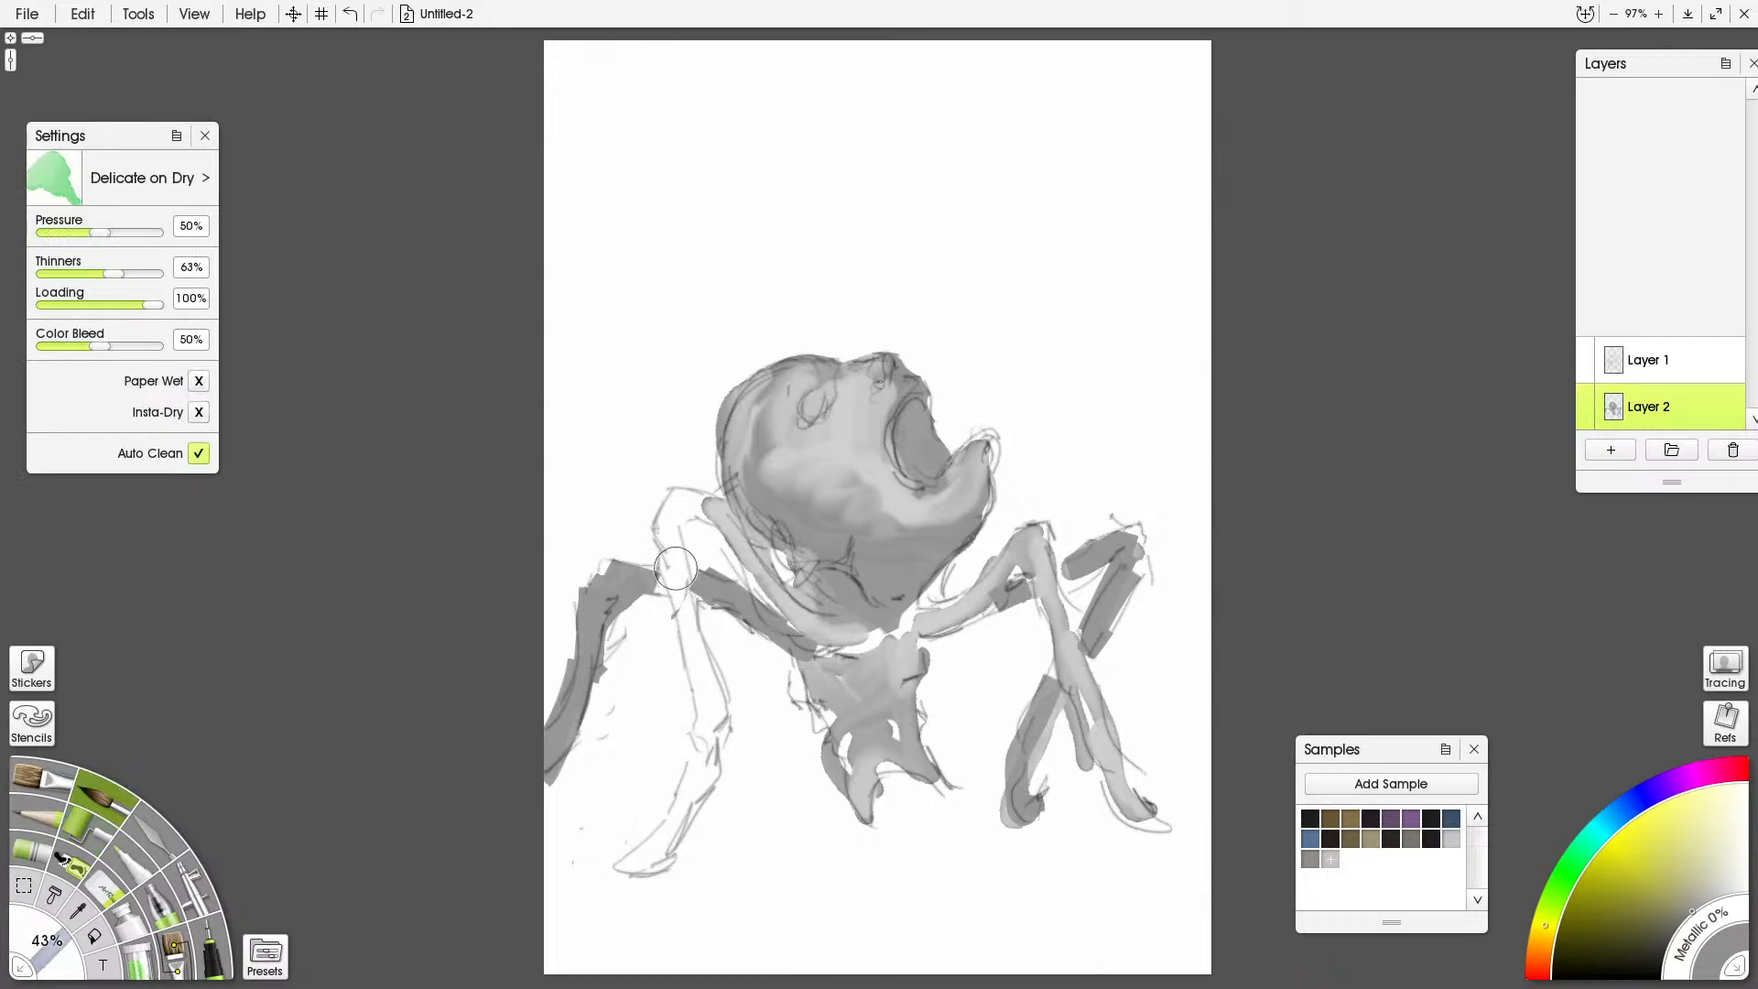
{"action": "mouse_move", "coordinate": [675, 570]}
{"action": "left_mouse_down"}
{"action": "mouse_move", "coordinate": [700, 796]}
{"action": "mouse_move", "coordinate": [627, 863]}
{"action": "mouse_move", "coordinate": [711, 712]}
{"action": "mouse_move", "coordinate": [673, 544]}
{"action": "mouse_move", "coordinate": [705, 508]}
{"action": "mouse_move", "coordinate": [666, 528]}
{"action": "mouse_move", "coordinate": [685, 506]}
{"action": "mouse_move", "coordinate": [832, 671]}
{"action": "mouse_move", "coordinate": [797, 691]}
{"action": "mouse_move", "coordinate": [813, 705]}
{"action": "mouse_move", "coordinate": [812, 672]}
{"action": "mouse_move", "coordinate": [904, 607]}
{"action": "mouse_move", "coordinate": [869, 638]}
{"action": "mouse_move", "coordinate": [825, 606]}
{"action": "mouse_move", "coordinate": [799, 548]}
{"action": "mouse_move", "coordinate": [797, 570]}
{"action": "mouse_move", "coordinate": [787, 533]}
{"action": "mouse_move", "coordinate": [841, 574]}
{"action": "mouse_move", "coordinate": [881, 526]}
{"action": "mouse_move", "coordinate": [834, 517]}
{"action": "mouse_move", "coordinate": [848, 535]}
{"action": "mouse_move", "coordinate": [943, 536]}
{"action": "mouse_move", "coordinate": [857, 507]}
{"action": "mouse_move", "coordinate": [874, 503]}
{"action": "mouse_move", "coordinate": [957, 516]}
{"action": "mouse_move", "coordinate": [832, 558]}
{"action": "mouse_move", "coordinate": [791, 537]}
{"action": "mouse_move", "coordinate": [771, 489]}
{"action": "mouse_move", "coordinate": [791, 524]}
{"action": "mouse_move", "coordinate": [869, 553]}
{"action": "mouse_move", "coordinate": [873, 580]}
{"action": "mouse_move", "coordinate": [916, 408]}
{"action": "mouse_move", "coordinate": [908, 476]}
{"action": "mouse_move", "coordinate": [974, 460]}
{"action": "left_mouse_up"}
{"action": "left_click", "coordinate": [91, 841]}
{"action": "left_click", "coordinate": [114, 792]}
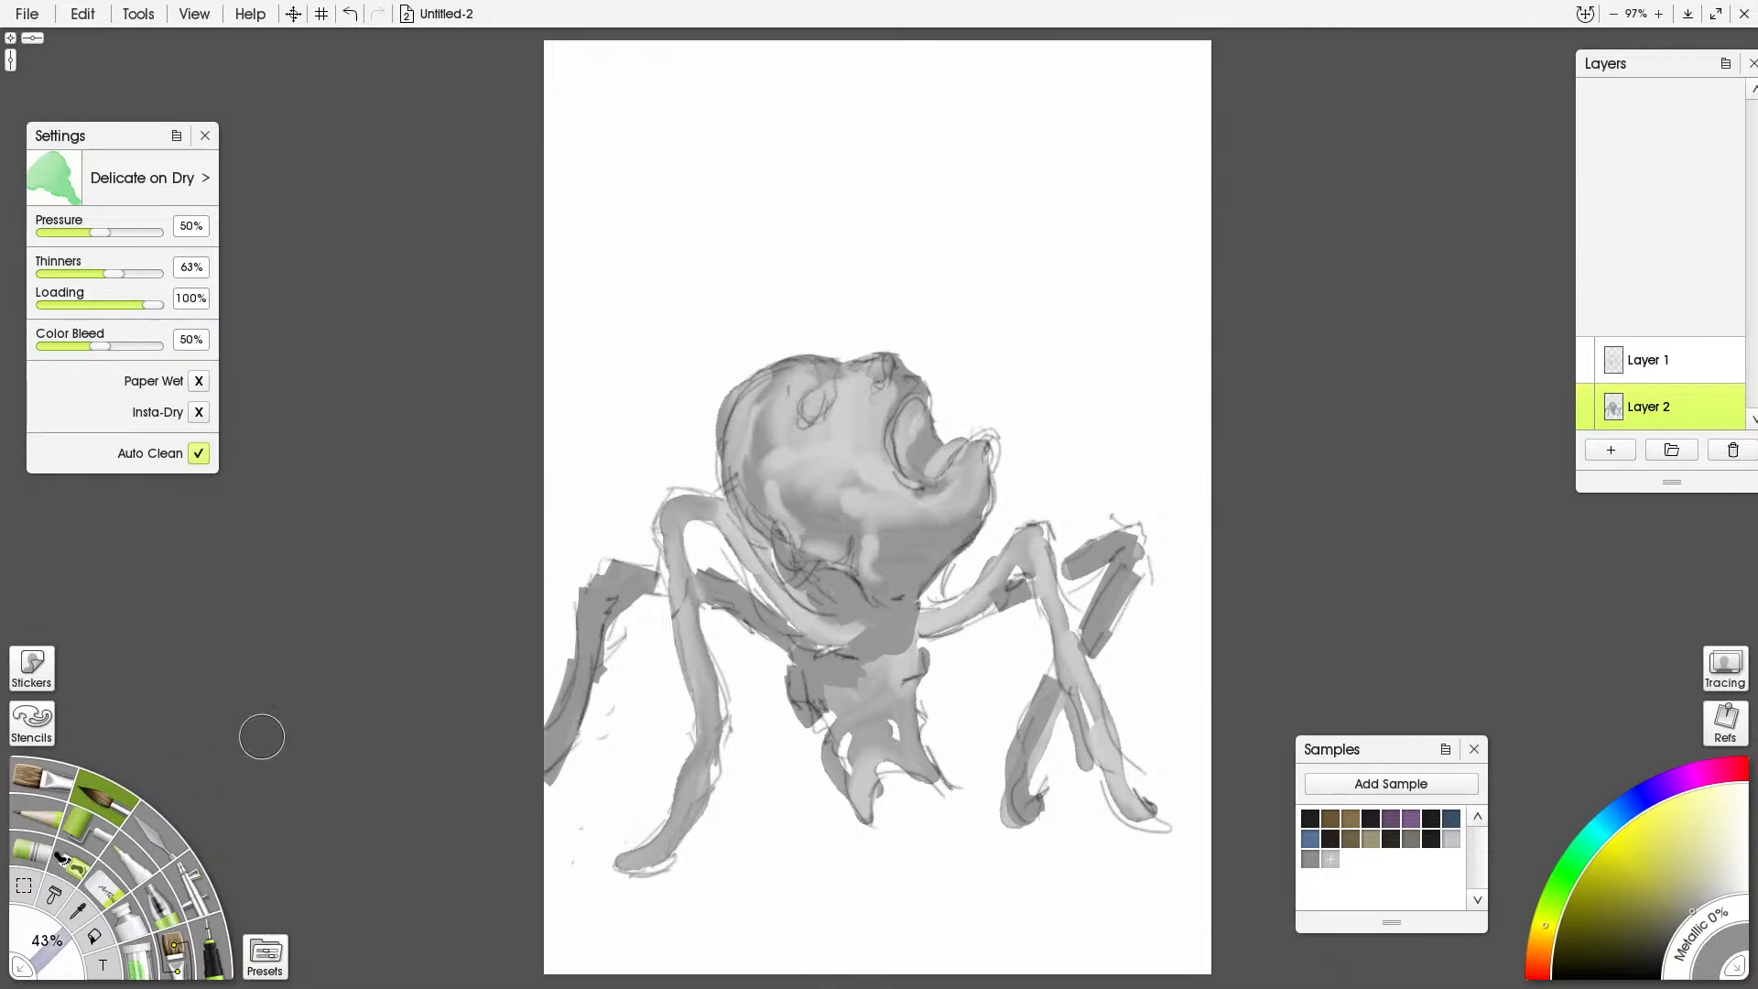
{"action": "mouse_move", "coordinate": [861, 734]}
{"action": "left_mouse_down"}
{"action": "mouse_move", "coordinate": [897, 731]}
{"action": "mouse_move", "coordinate": [832, 729]}
{"action": "mouse_move", "coordinate": [874, 703]}
{"action": "mouse_move", "coordinate": [918, 609]}
{"action": "left_mouse_up"}
Sample a darker grey from the rear left limb and darken the torso with the paint roller
{"action": "left_click", "coordinate": [156, 824]}
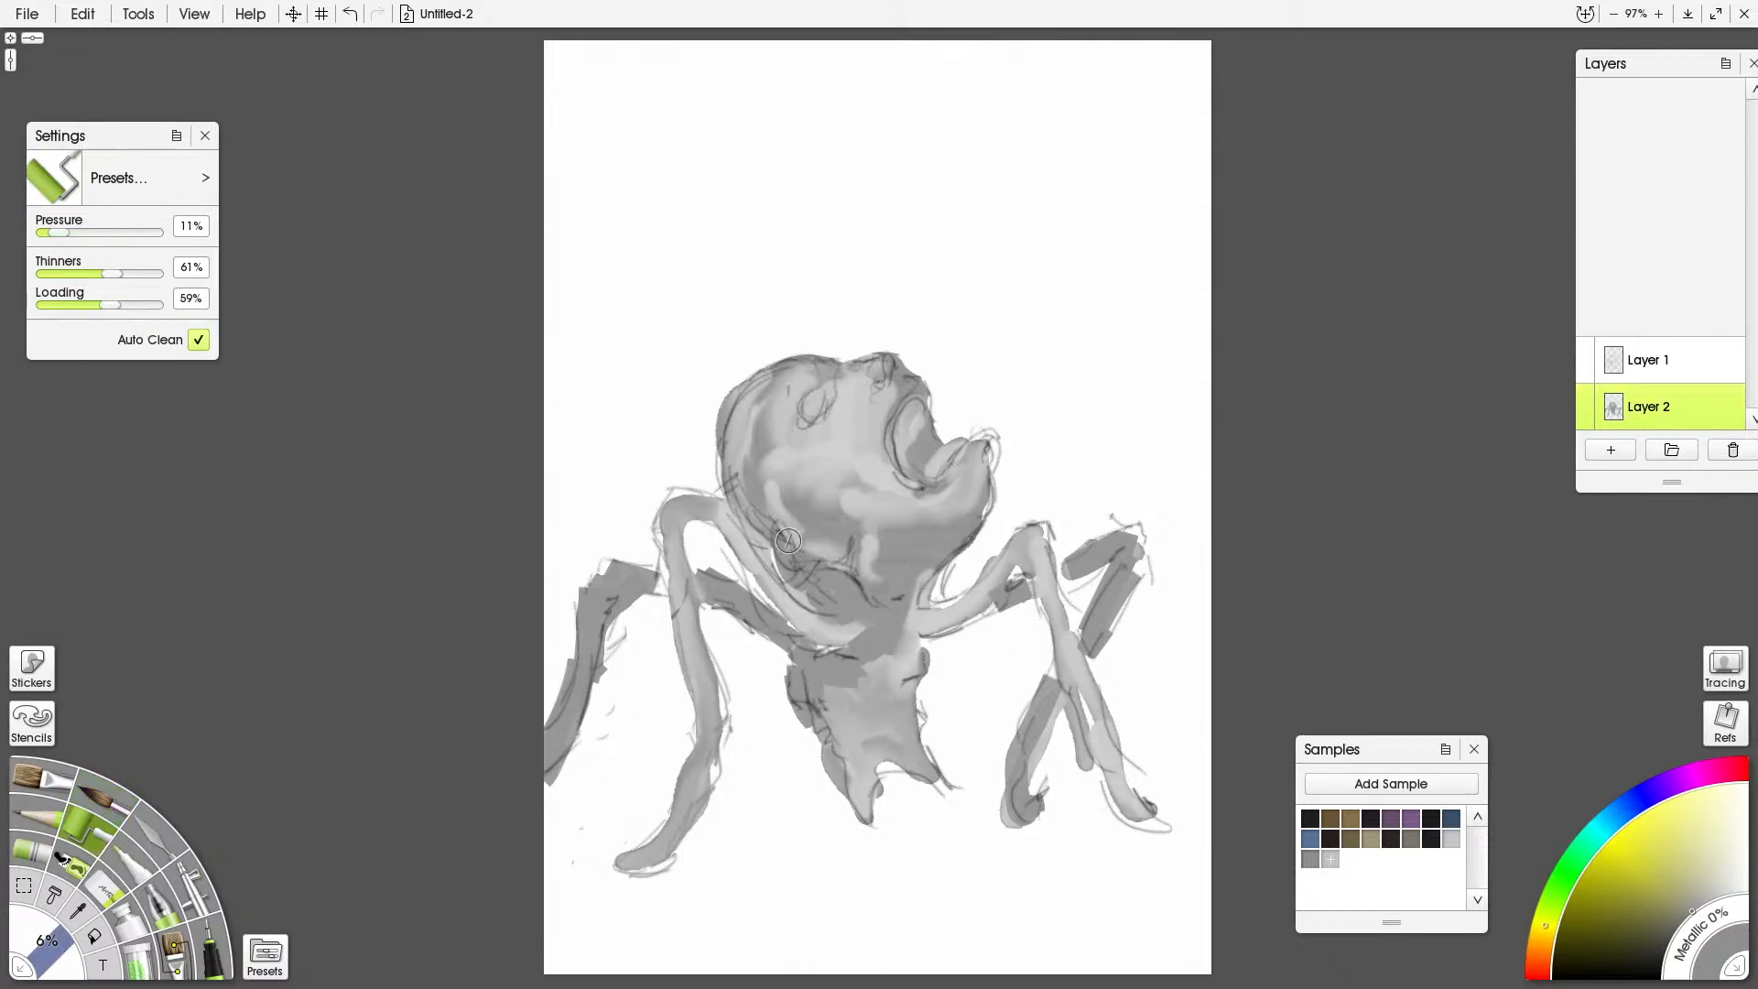
{"action": "left_click", "coordinate": [756, 626], "text": "alt"}
{"action": "mouse_move", "coordinate": [706, 582]}
{"action": "left_mouse_down"}
{"action": "mouse_move", "coordinate": [735, 602]}
{"action": "mouse_move", "coordinate": [679, 600]}
{"action": "left_mouse_up"}
{"action": "mouse_move", "coordinate": [843, 671]}
{"action": "left_mouse_down"}
{"action": "mouse_move", "coordinate": [861, 801]}
{"action": "mouse_move", "coordinate": [864, 774]}
{"action": "mouse_move", "coordinate": [909, 779]}
{"action": "mouse_move", "coordinate": [908, 752]}
{"action": "mouse_move", "coordinate": [942, 778]}
{"action": "mouse_move", "coordinate": [916, 735]}
{"action": "left_mouse_up"}
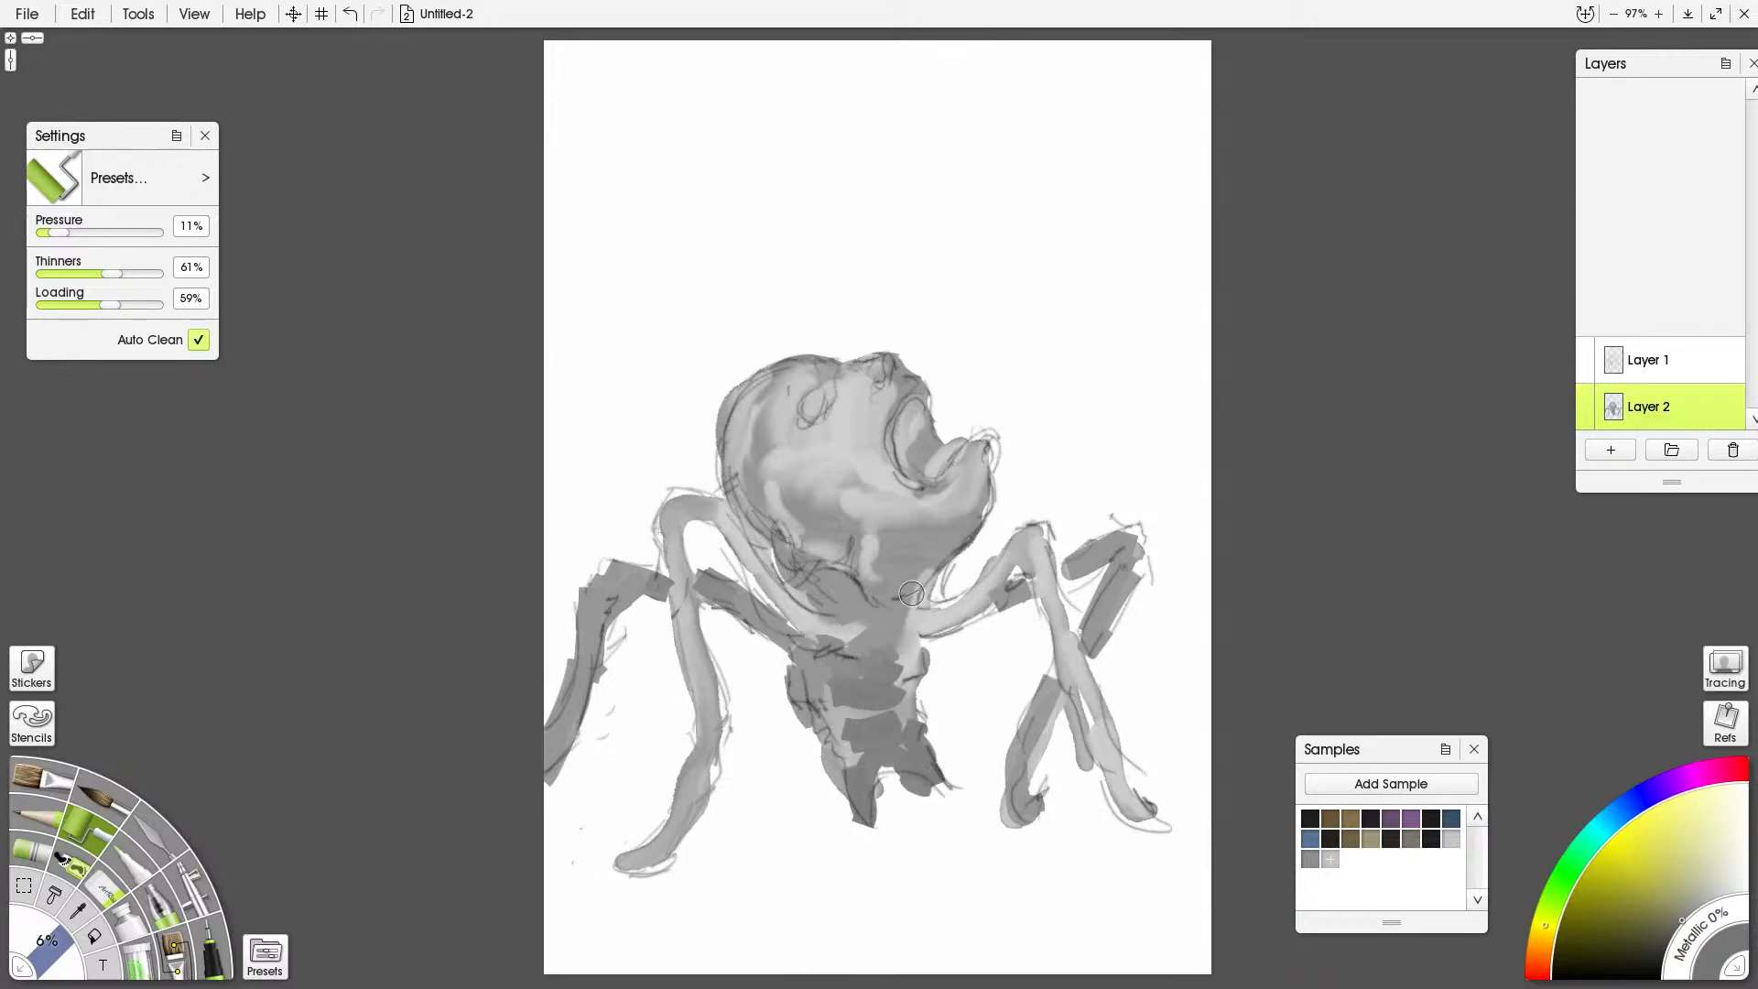
Darken the right armpit, right legs, rear left leg's knee and throat with the paint roller
{"action": "mouse_move", "coordinate": [918, 600]}
{"action": "left_mouse_down"}
{"action": "mouse_move", "coordinate": [930, 586]}
{"action": "mouse_move", "coordinate": [924, 605]}
{"action": "left_mouse_up"}
{"action": "mouse_move", "coordinate": [1051, 833]}
{"action": "left_mouse_down"}
{"action": "mouse_move", "coordinate": [1017, 784]}
{"action": "mouse_move", "coordinate": [1053, 824]}
{"action": "left_mouse_up"}
{"action": "left_click_drag", "start_coordinate": [1097, 755], "coordinate": [1163, 824]}
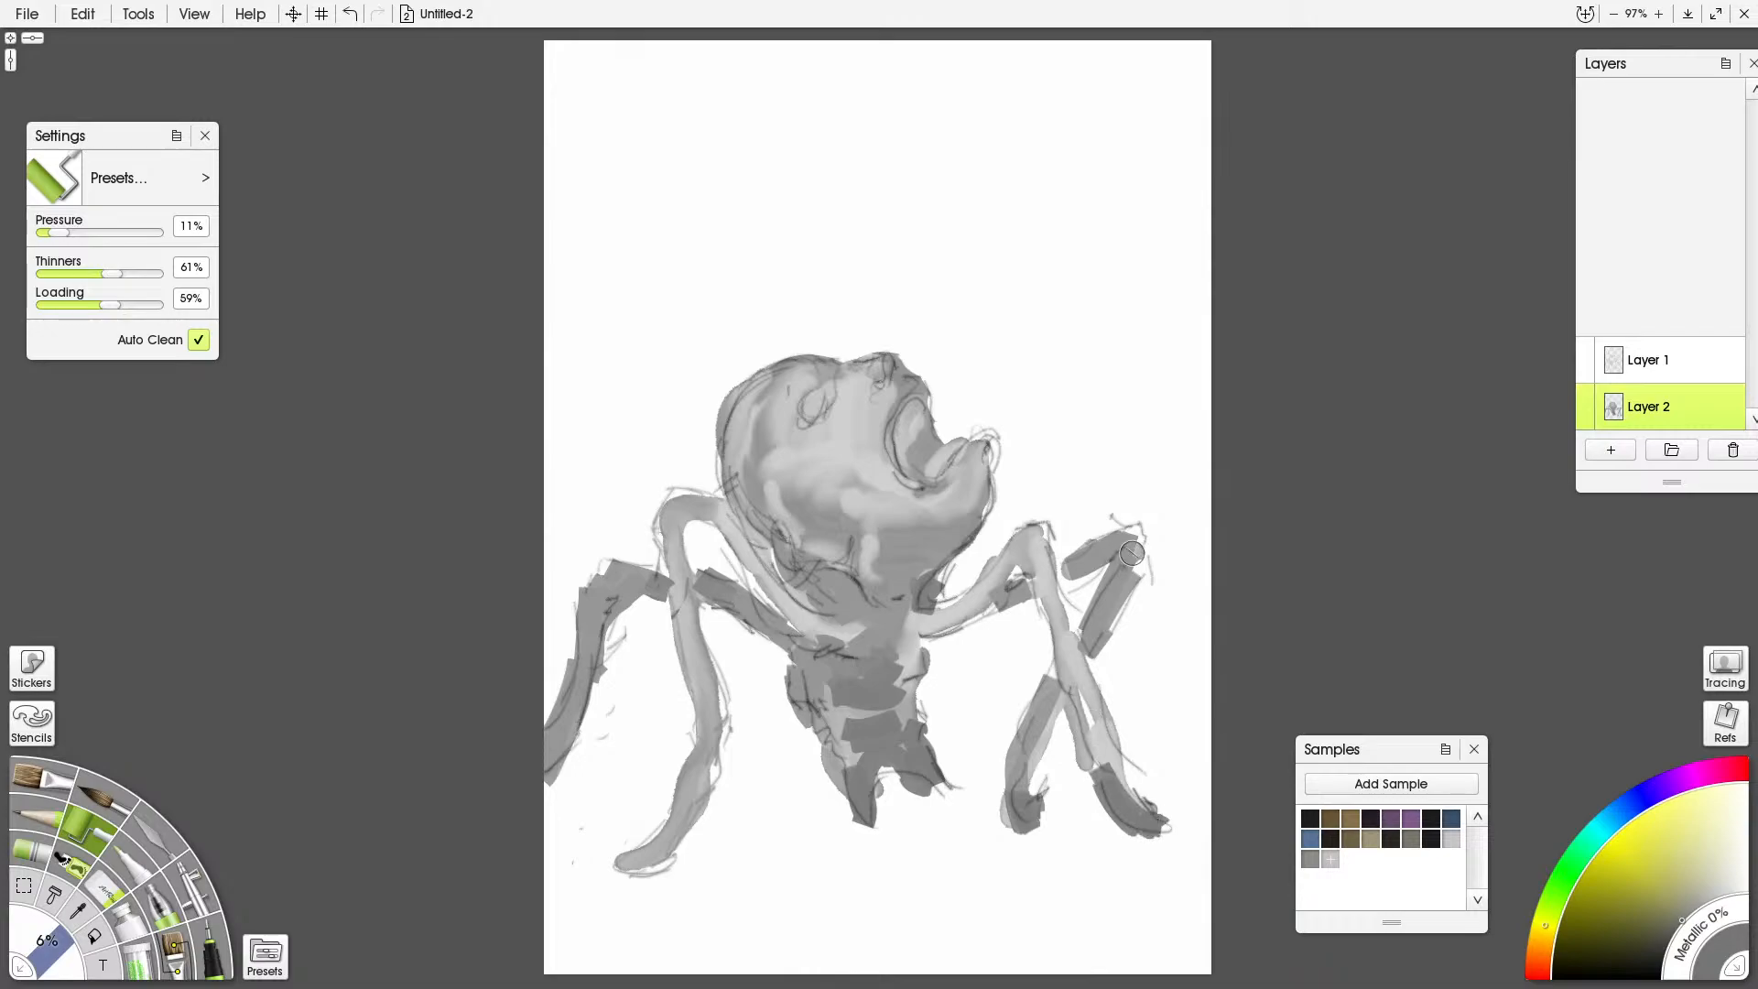
{"action": "mouse_move", "coordinate": [1126, 588]}
{"action": "left_mouse_down"}
{"action": "mouse_move", "coordinate": [1137, 537]}
{"action": "mouse_move", "coordinate": [1076, 575]}
{"action": "left_mouse_up"}
{"action": "mouse_move", "coordinate": [963, 628]}
{"action": "left_mouse_down"}
{"action": "mouse_move", "coordinate": [1108, 571]}
{"action": "mouse_move", "coordinate": [1069, 575]}
{"action": "mouse_move", "coordinate": [1147, 525]}
{"action": "mouse_move", "coordinate": [1079, 626]}
{"action": "left_mouse_up"}
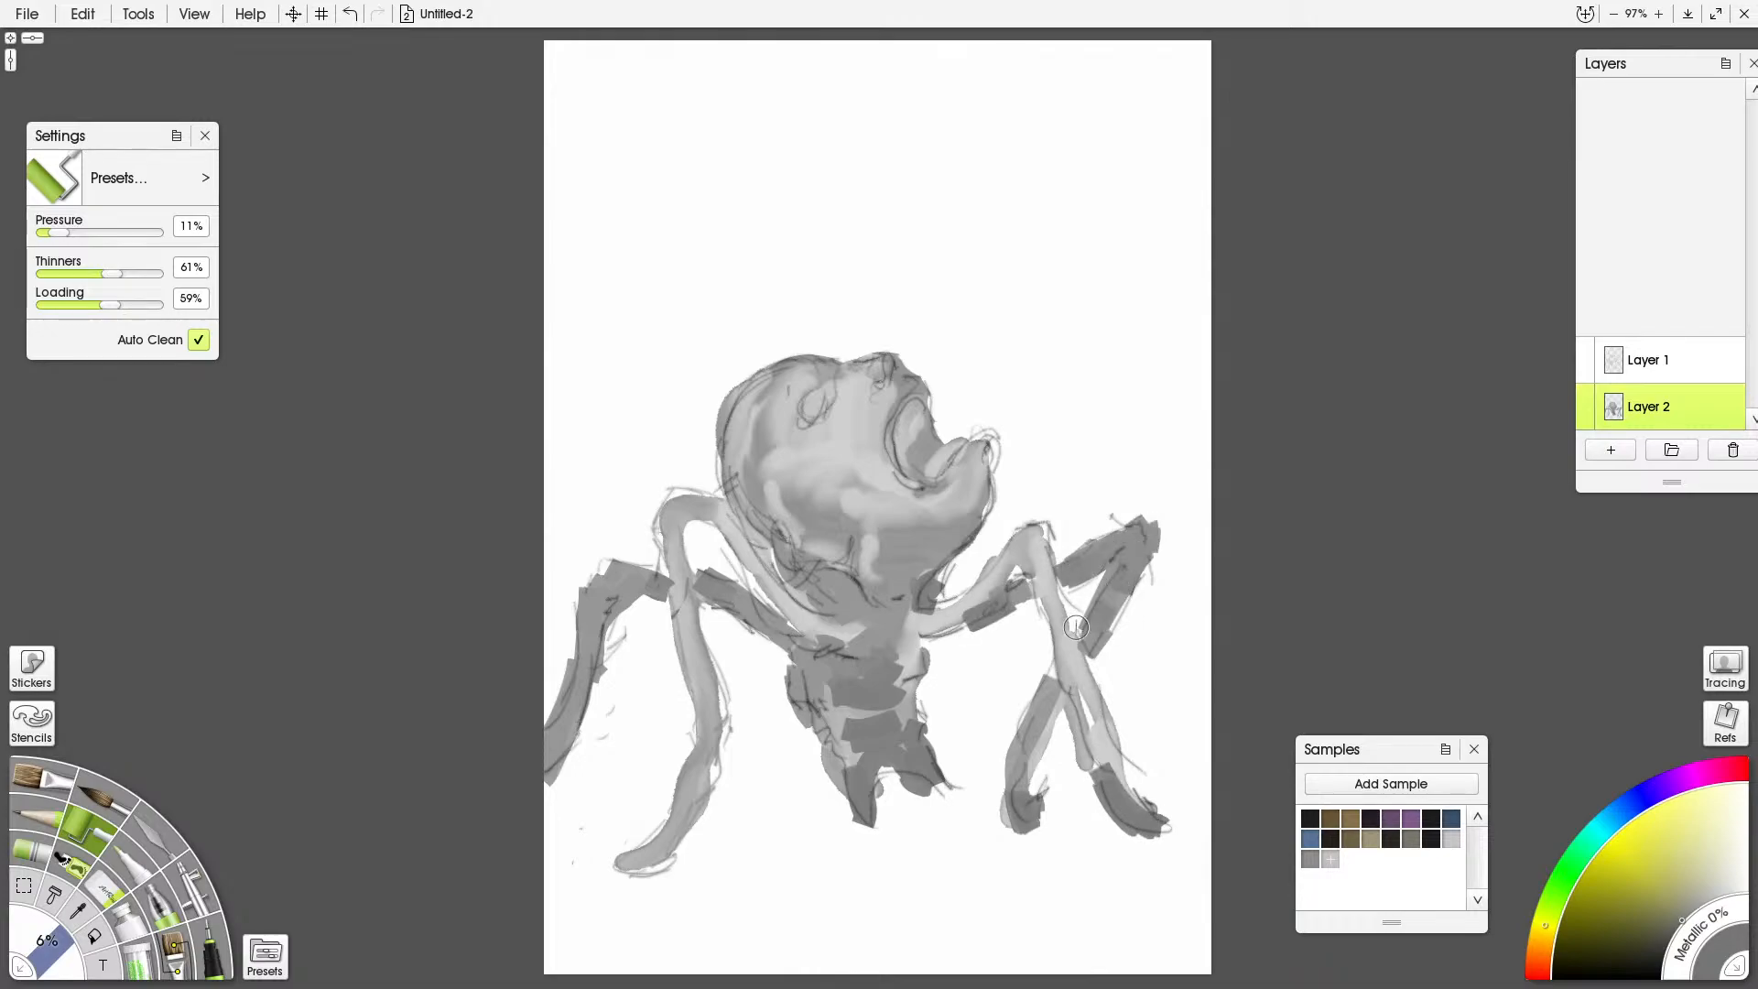
{"action": "mouse_move", "coordinate": [614, 571]}
{"action": "left_mouse_down"}
{"action": "mouse_move", "coordinate": [755, 616]}
{"action": "mouse_move", "coordinate": [777, 569]}
{"action": "mouse_move", "coordinate": [765, 550]}
{"action": "mouse_move", "coordinate": [811, 598]}
{"action": "mouse_move", "coordinate": [751, 588]}
{"action": "mouse_move", "coordinate": [764, 608]}
{"action": "mouse_move", "coordinate": [877, 677]}
{"action": "mouse_move", "coordinate": [879, 633]}
{"action": "mouse_move", "coordinate": [844, 596]}
{"action": "mouse_move", "coordinate": [892, 575]}
{"action": "mouse_move", "coordinate": [867, 584]}
{"action": "mouse_move", "coordinate": [888, 544]}
{"action": "left_mouse_up"}
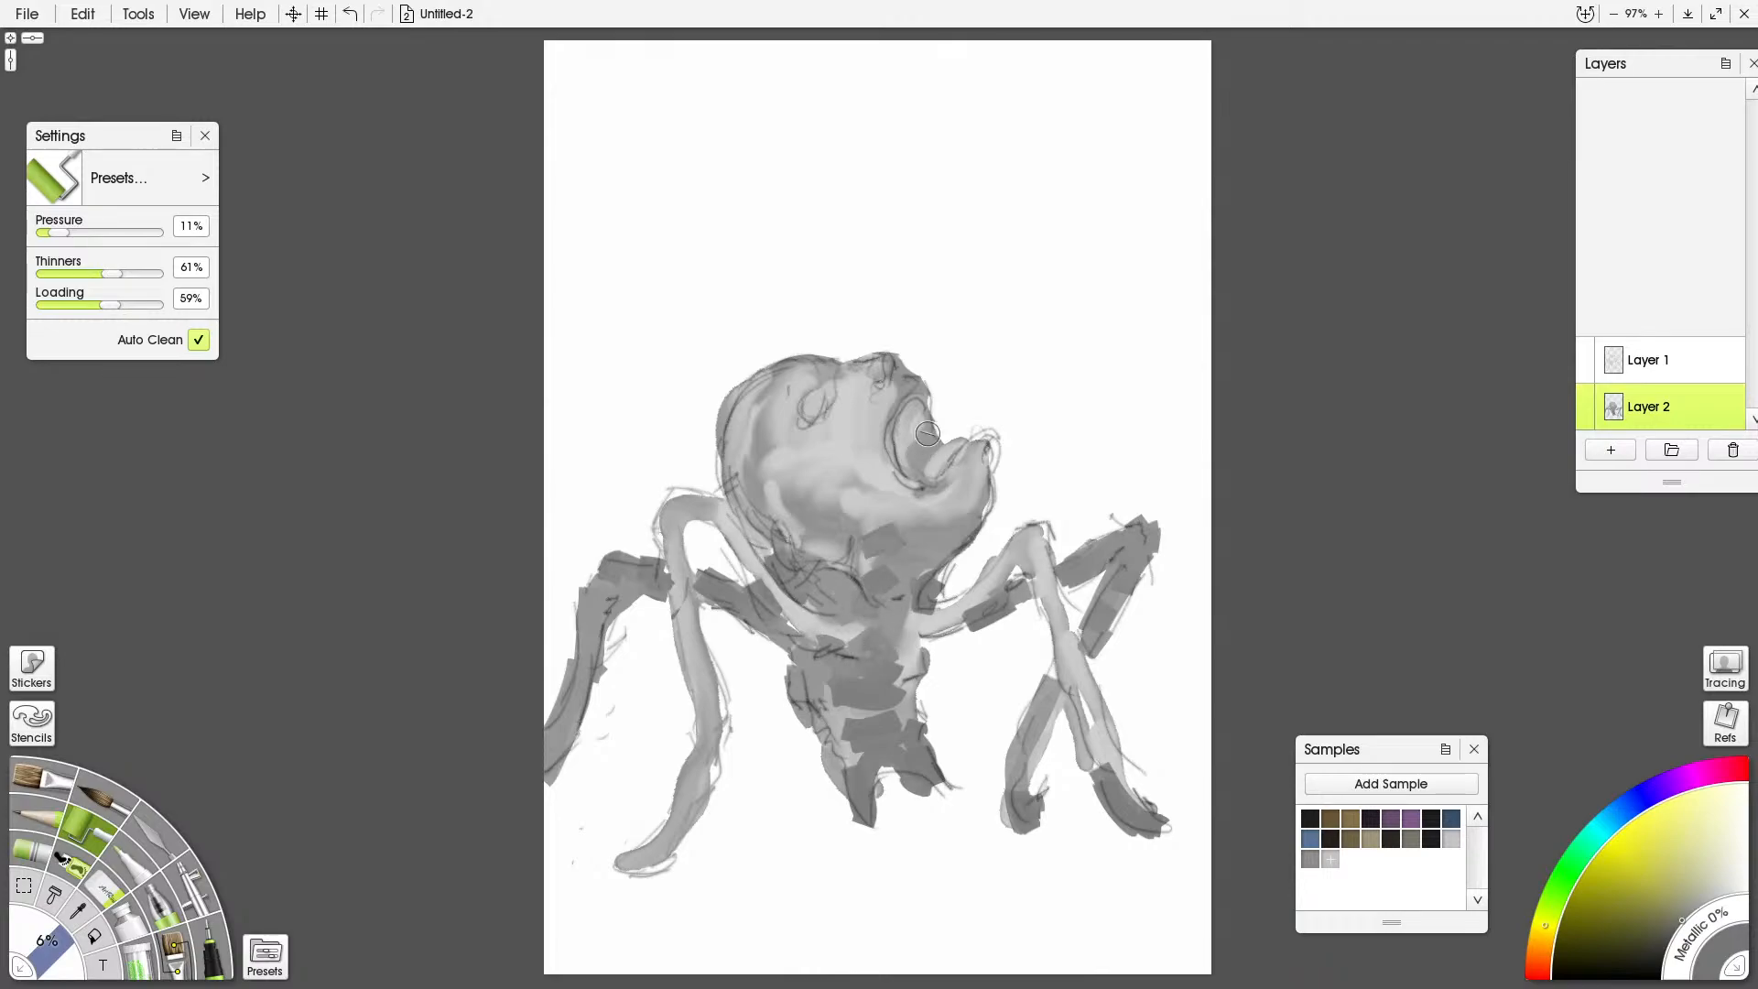
Darken the mouth's interior, and erase the eye to white with a grey-toned edge
{"action": "left_click_drag", "start_coordinate": [928, 433], "coordinate": [911, 469]}
{"action": "mouse_move", "coordinate": [815, 400]}
{"action": "left_mouse_down"}
{"action": "mouse_move", "coordinate": [809, 416]}
{"action": "mouse_move", "coordinate": [810, 398]}
{"action": "left_mouse_up"}
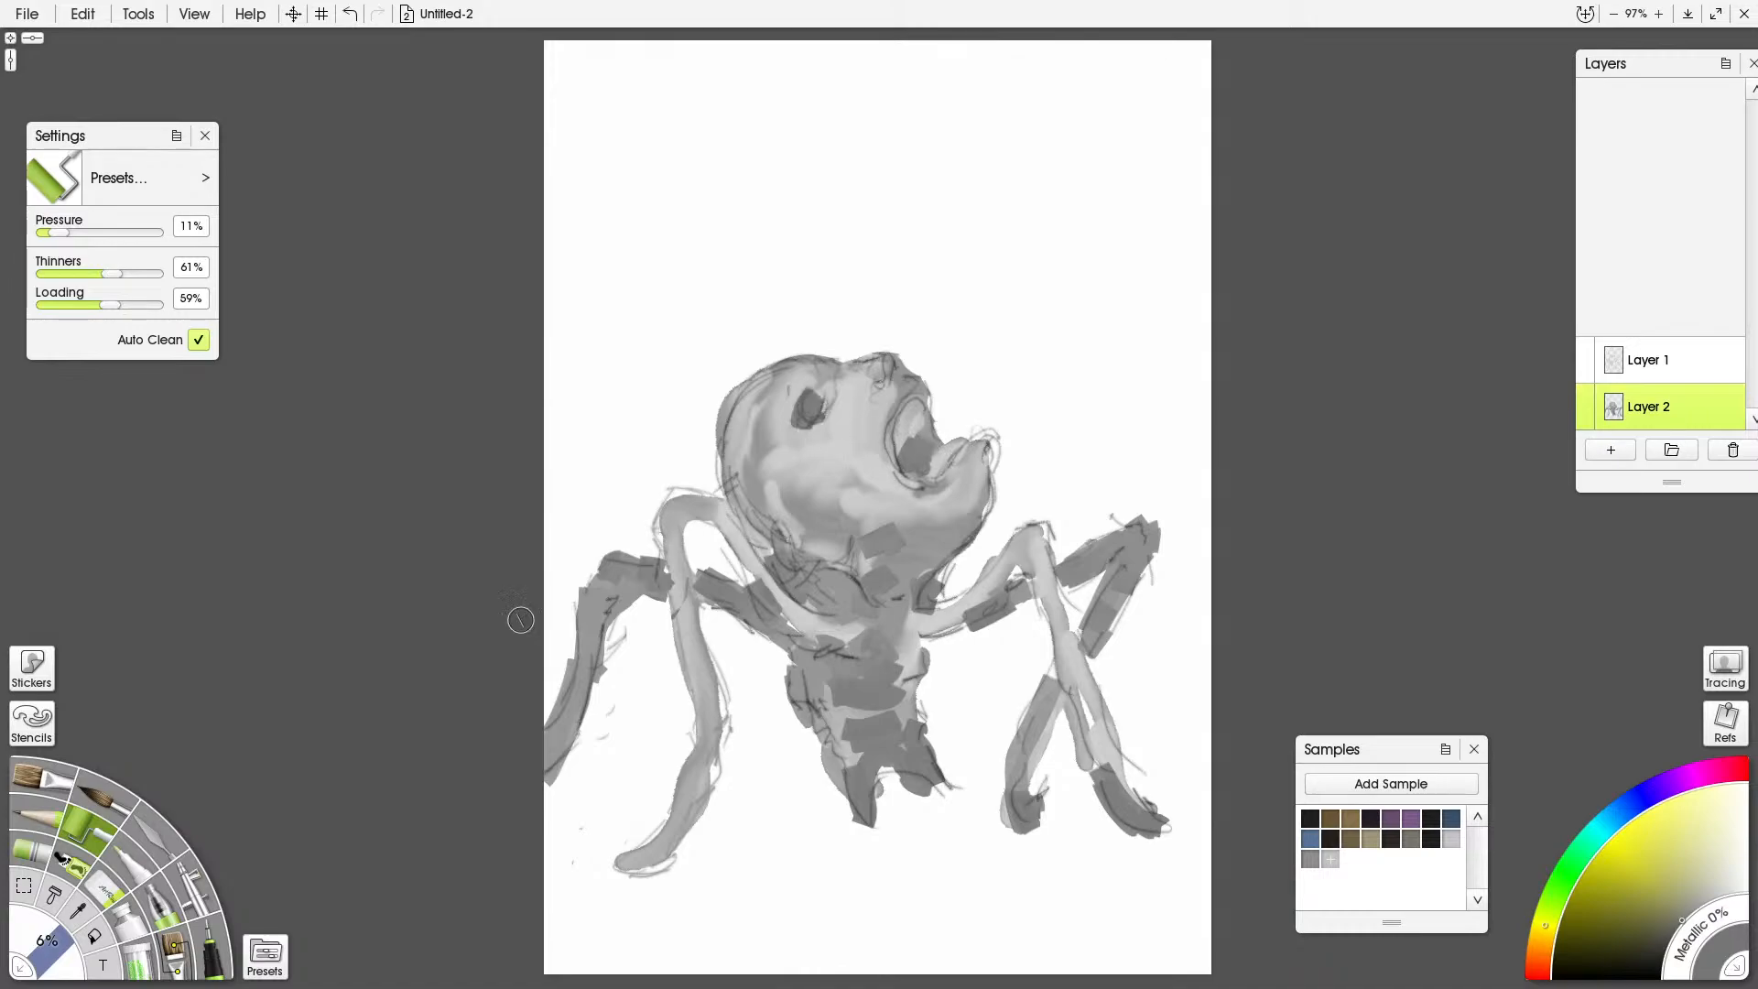
{"action": "left_click", "coordinate": [111, 890]}
{"action": "left_click_drag", "start_coordinate": [819, 400], "coordinate": [818, 410]}
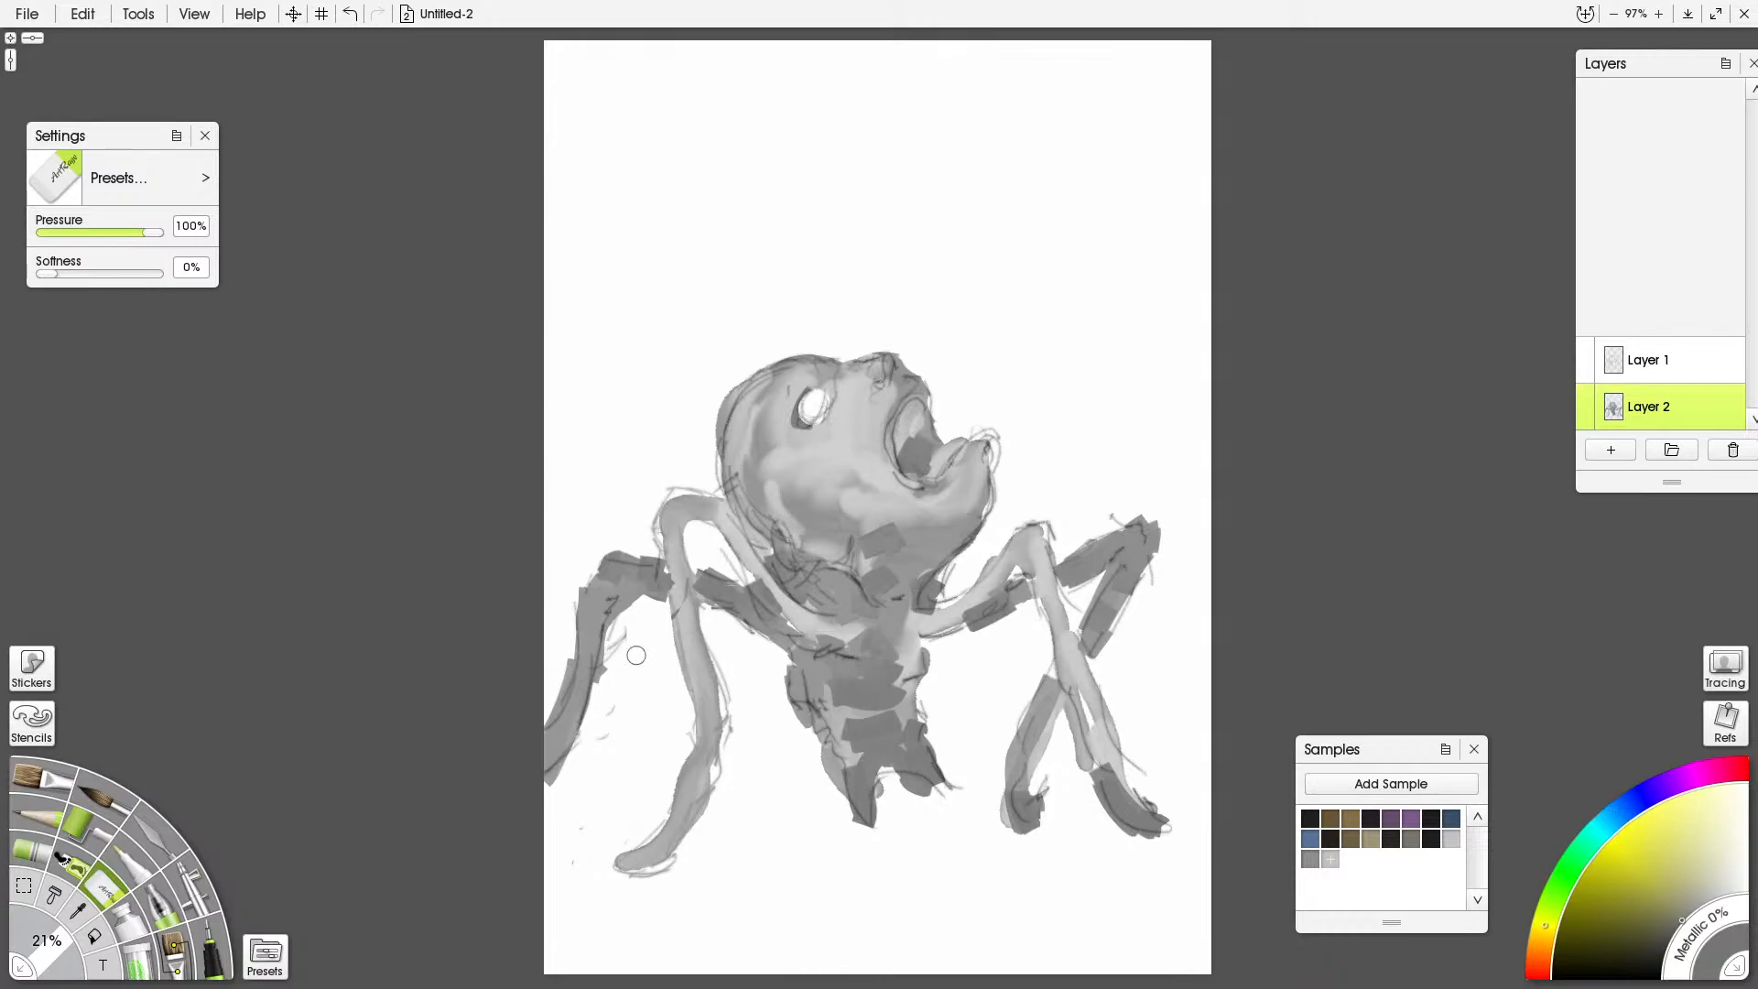
{"action": "left_click", "coordinate": [84, 797]}
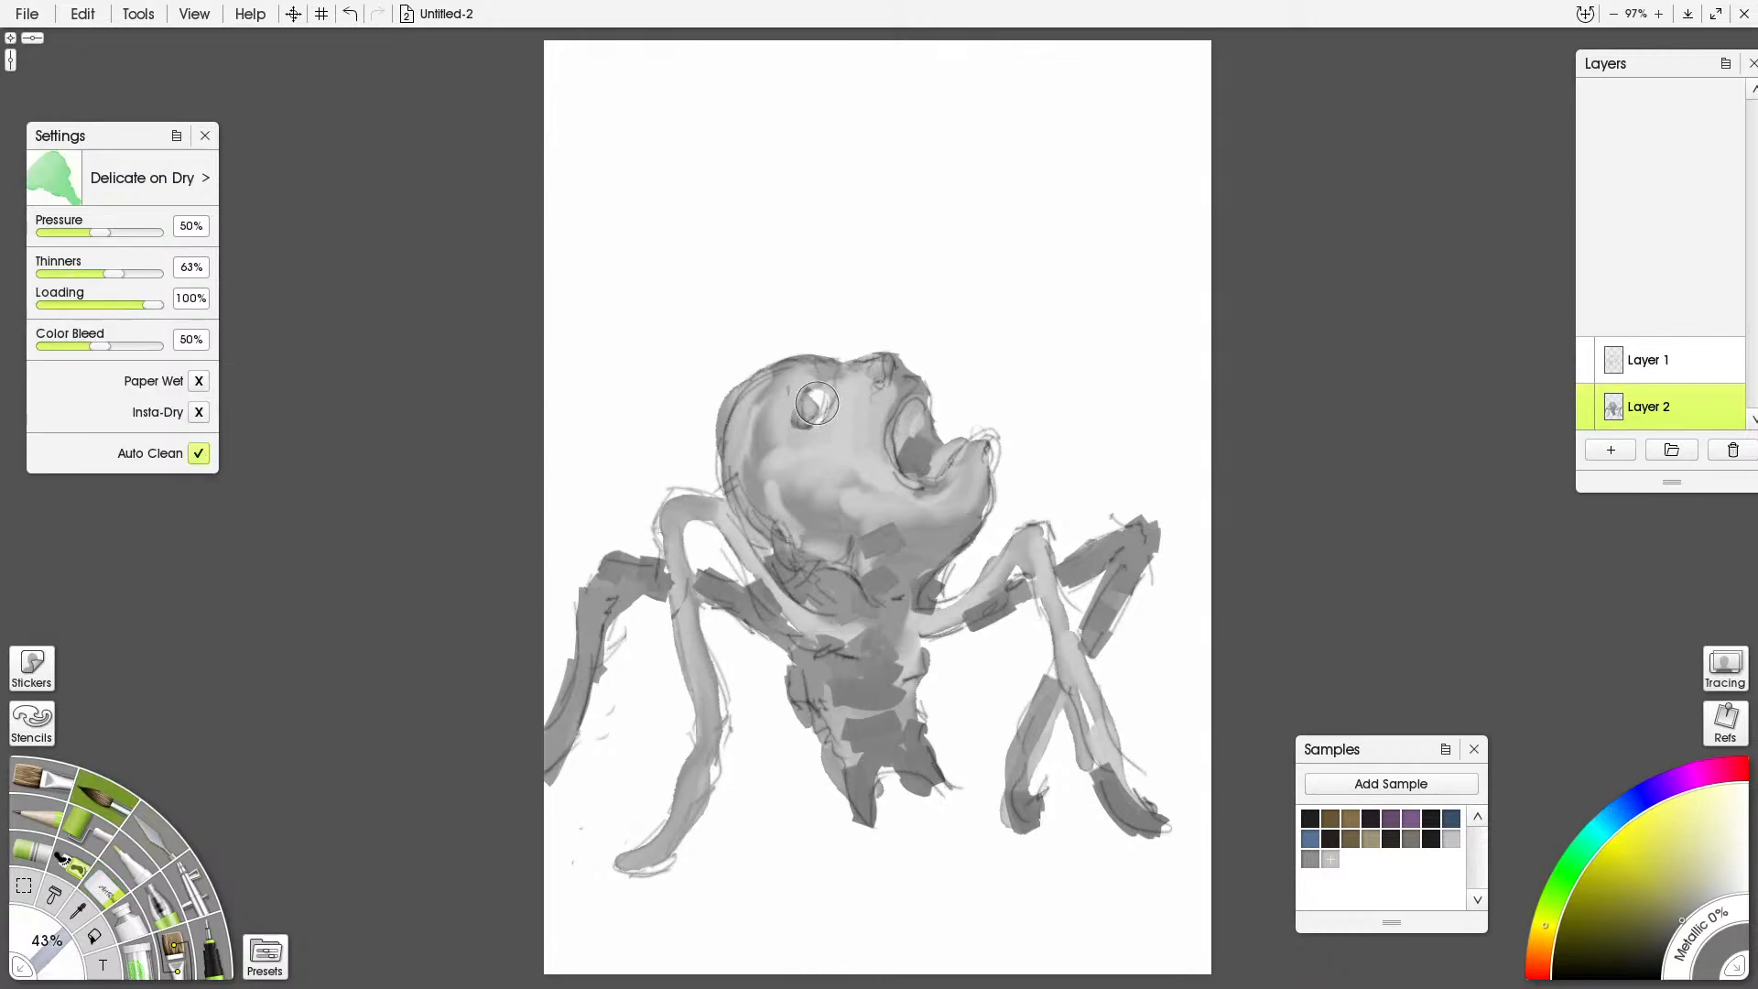
{"action": "left_click_drag", "start_coordinate": [820, 412], "coordinate": [806, 418]}
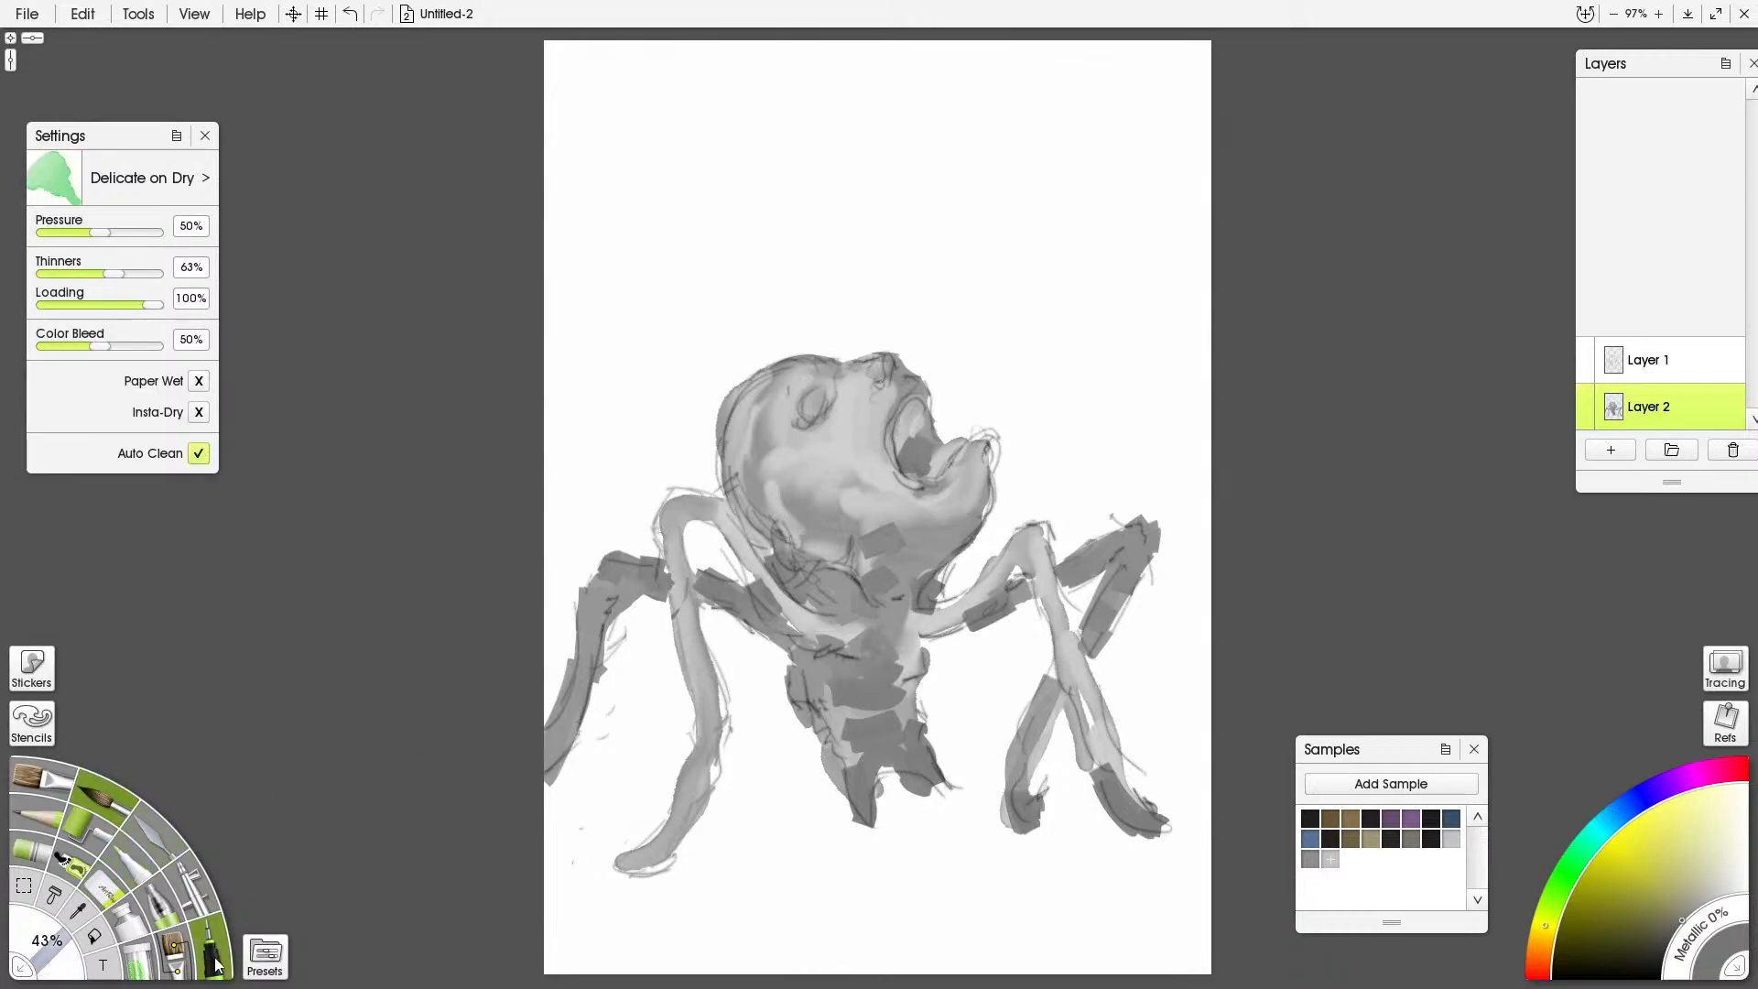
{"action": "left_click", "coordinate": [37, 778]}
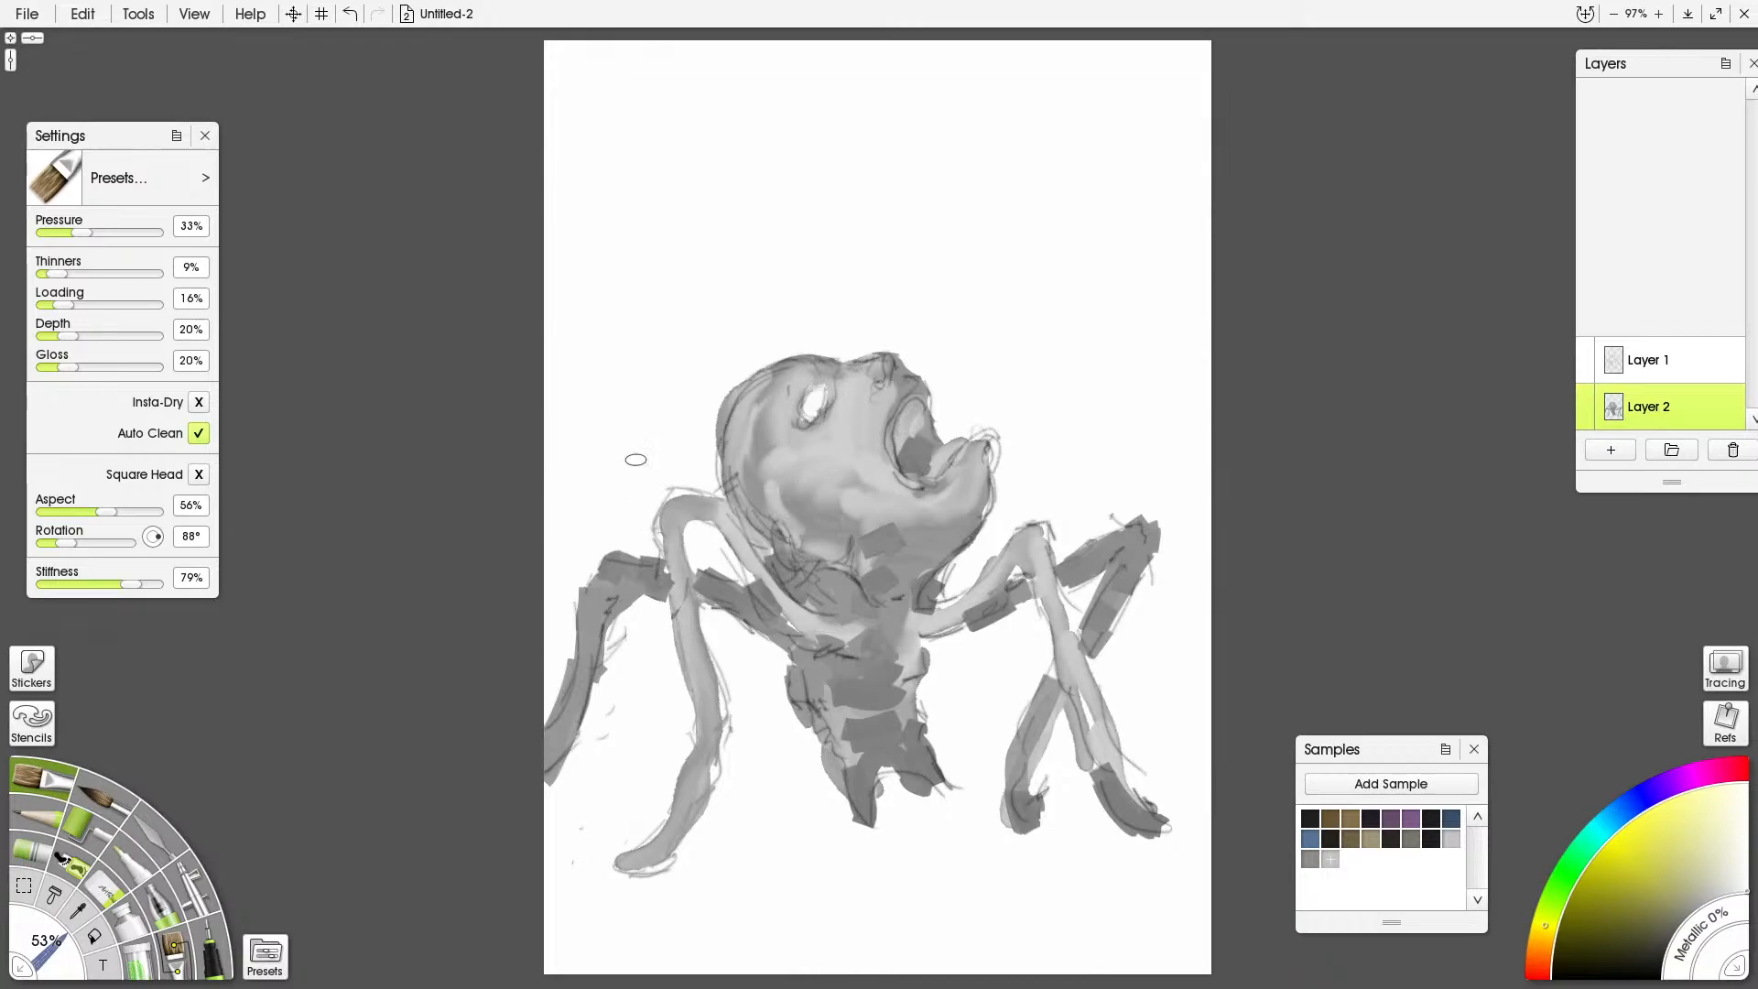
Outline the front left leg's foot and lower segment in near-black with the Hard and Dark pencil
{"action": "left_click", "coordinate": [62, 831]}
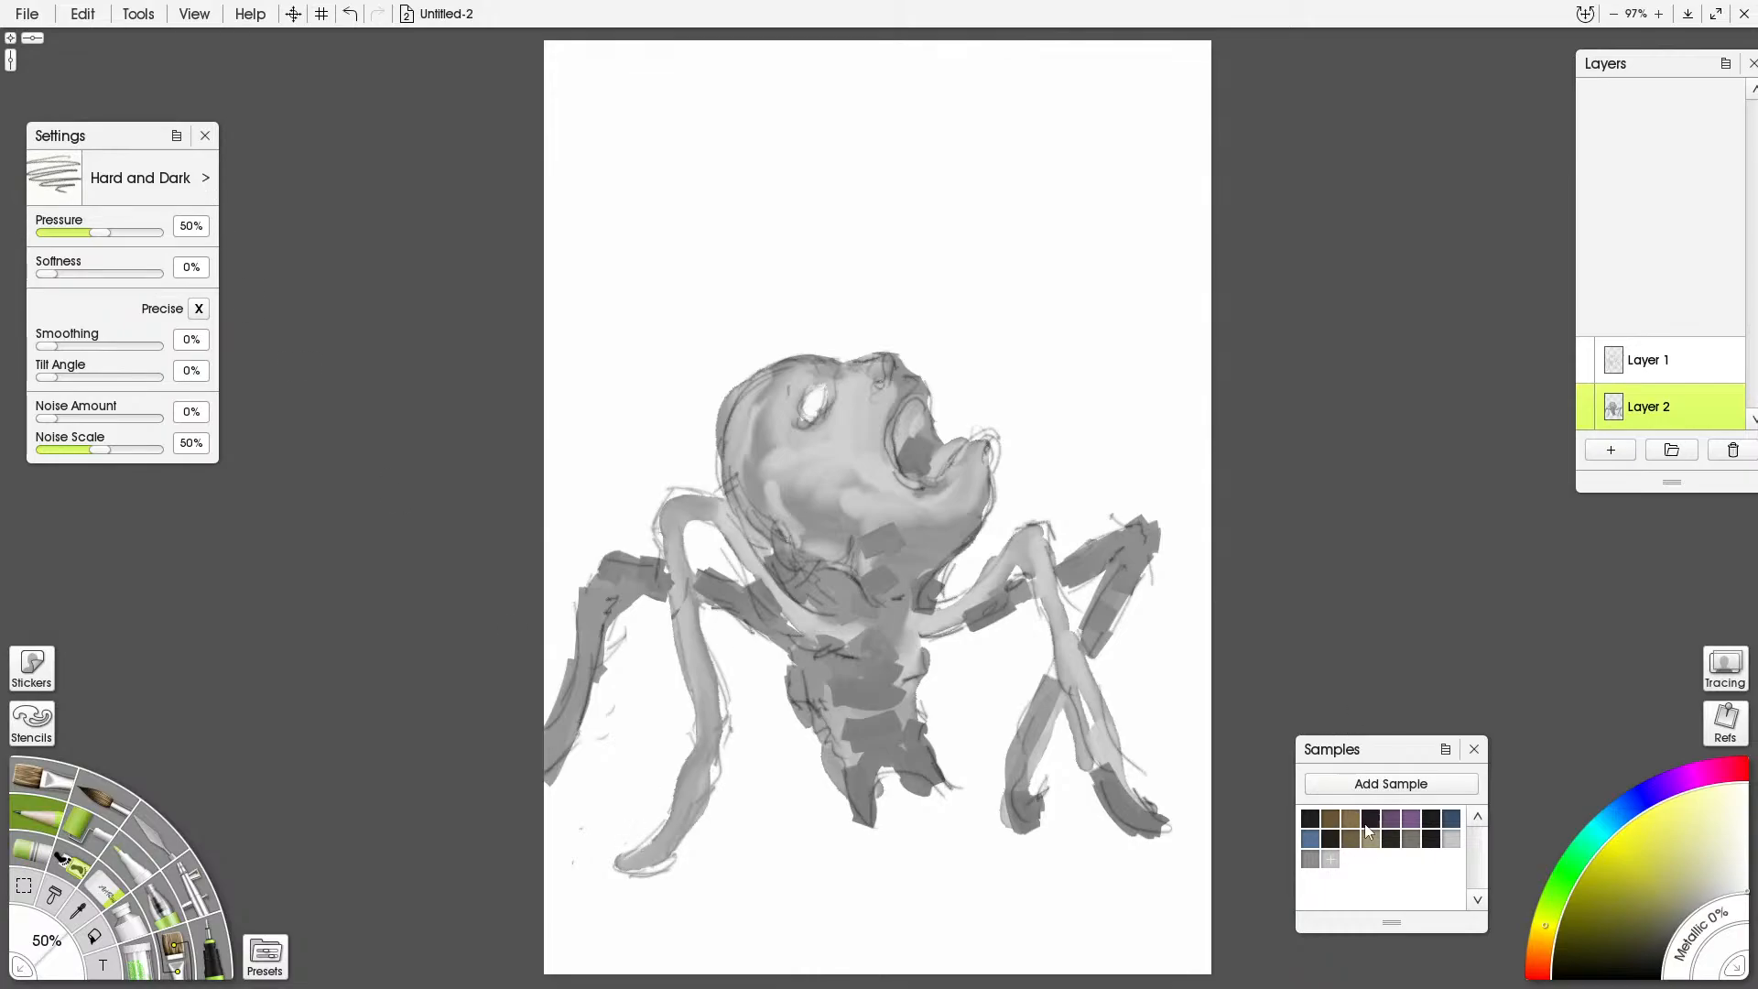
{"action": "left_click", "coordinate": [1432, 840]}
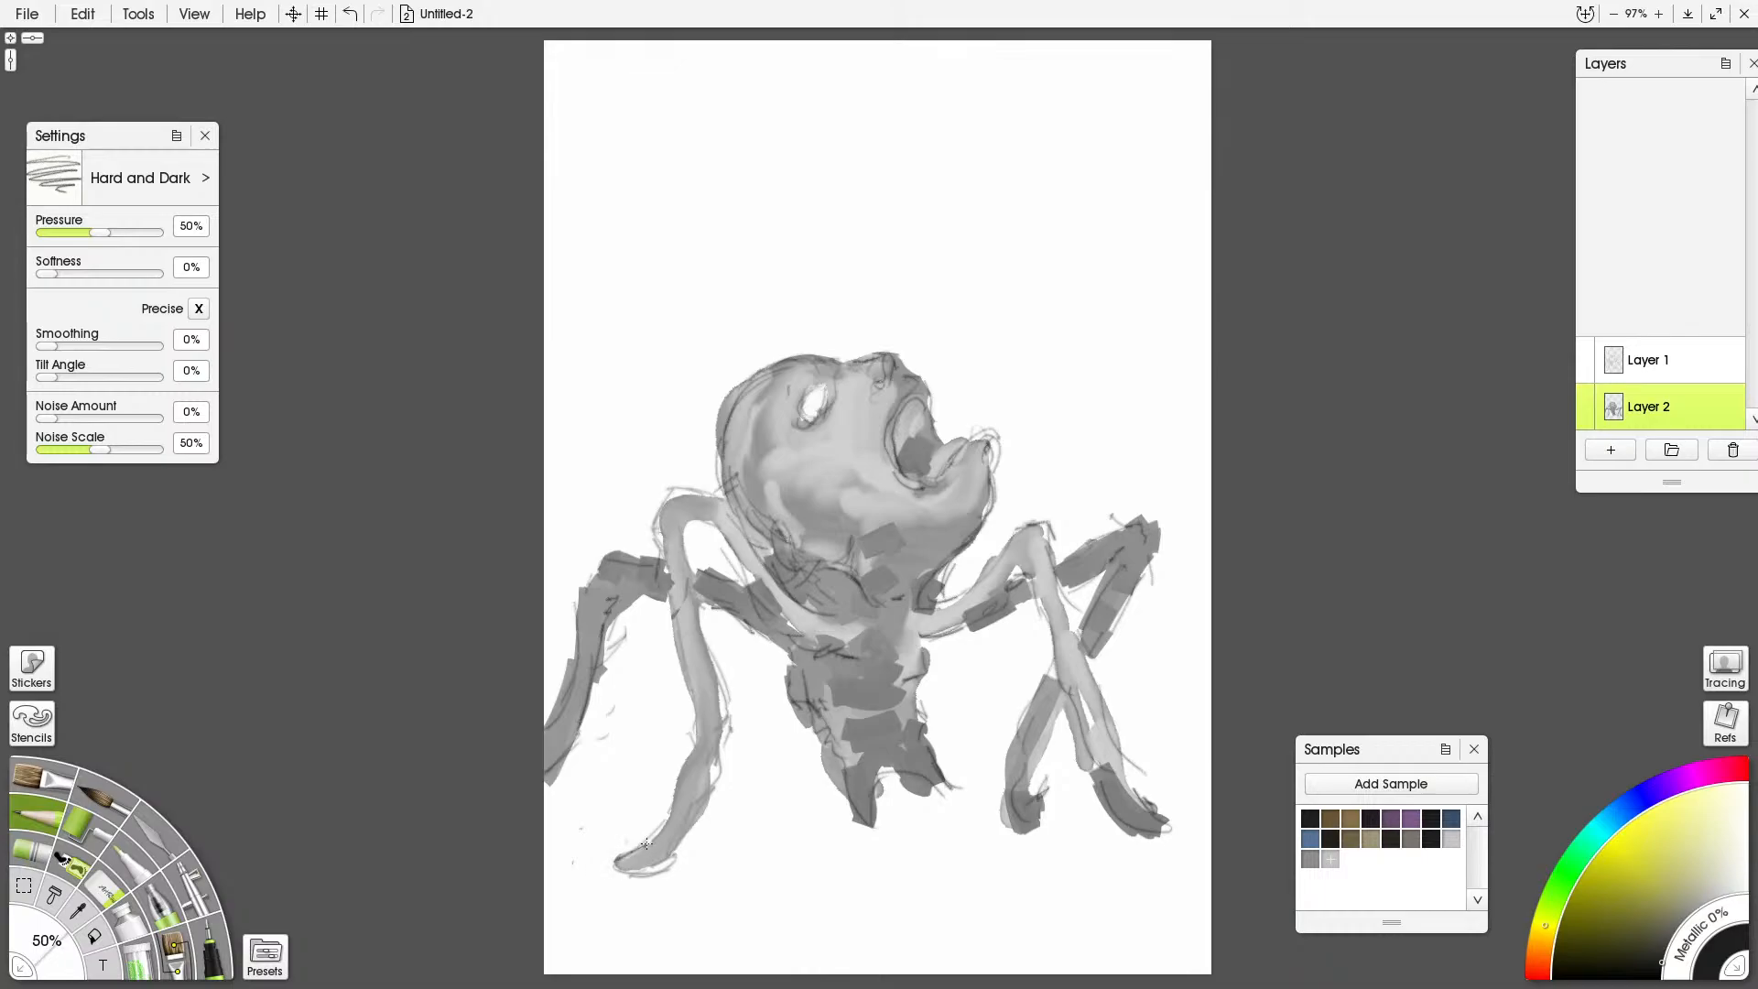
{"action": "mouse_move", "coordinate": [615, 858]}
{"action": "left_mouse_down"}
{"action": "mouse_move", "coordinate": [661, 865]}
{"action": "mouse_move", "coordinate": [682, 831]}
{"action": "mouse_move", "coordinate": [664, 817]}
{"action": "mouse_move", "coordinate": [696, 776]}
{"action": "mouse_move", "coordinate": [704, 807]}
{"action": "mouse_move", "coordinate": [682, 755]}
{"action": "mouse_move", "coordinate": [714, 751]}
{"action": "mouse_move", "coordinate": [694, 738]}
{"action": "left_mouse_up"}
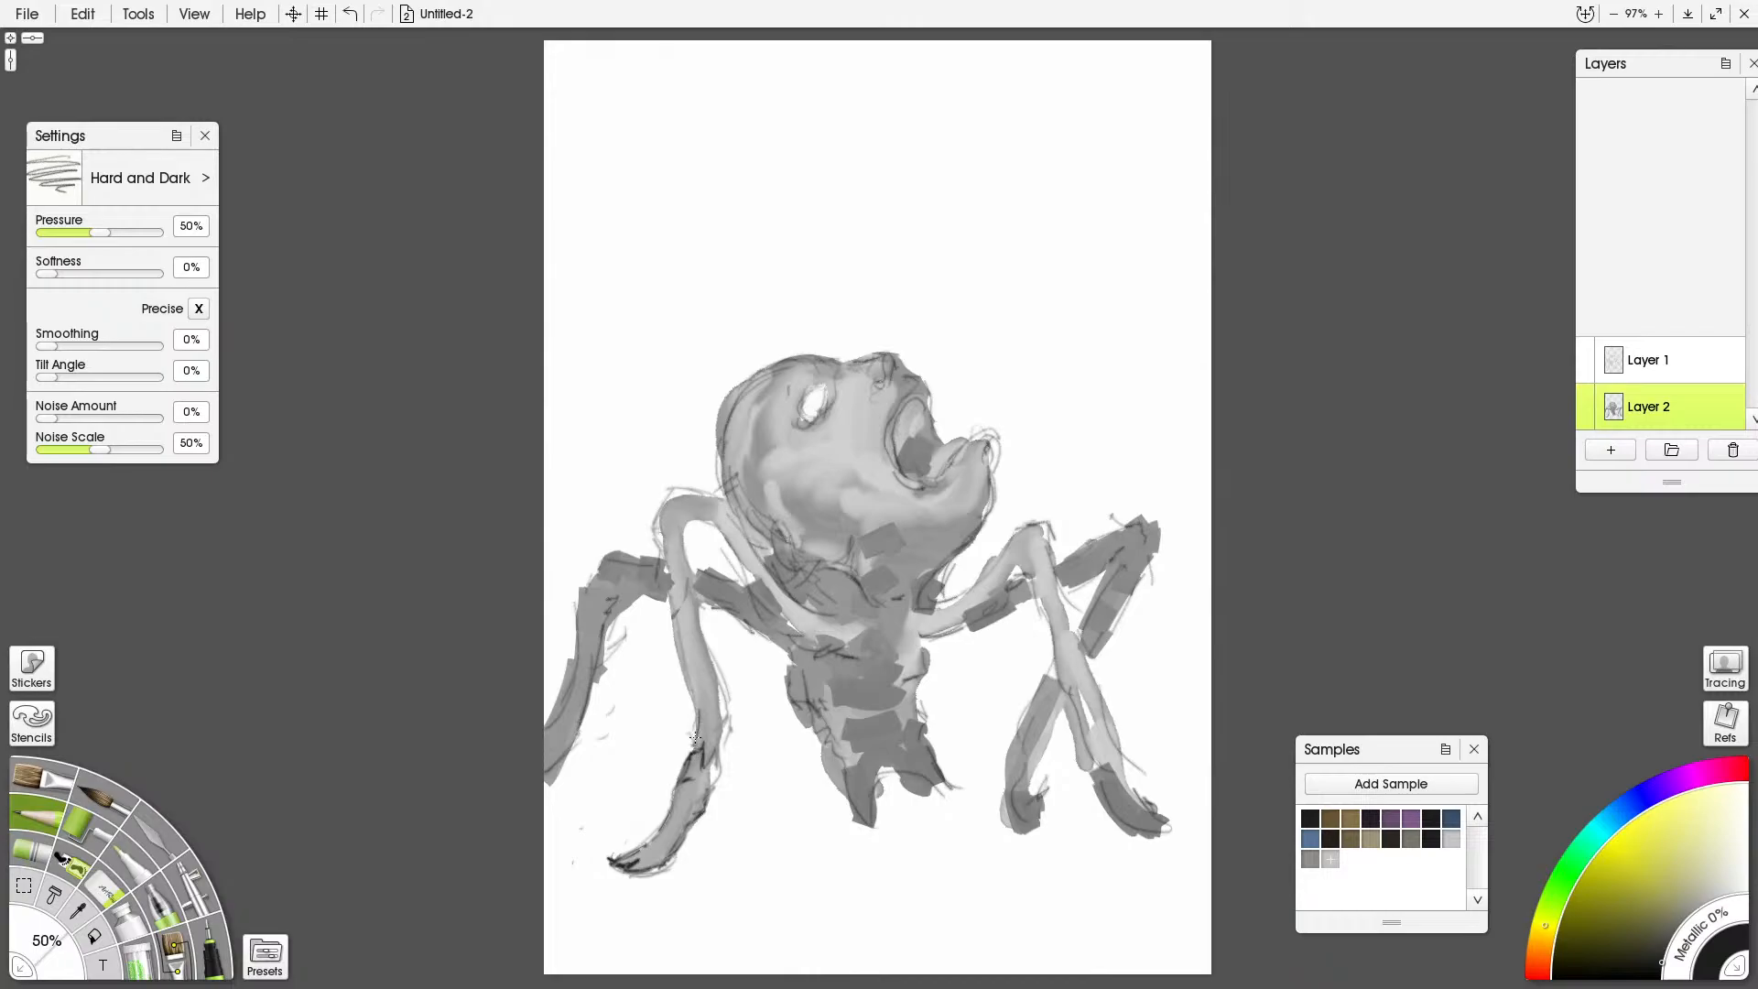
Switch to the browser to study the American Lobster Poster reference image, and return to ArtRage
{"action": "key", "text": "alt+Tab"}
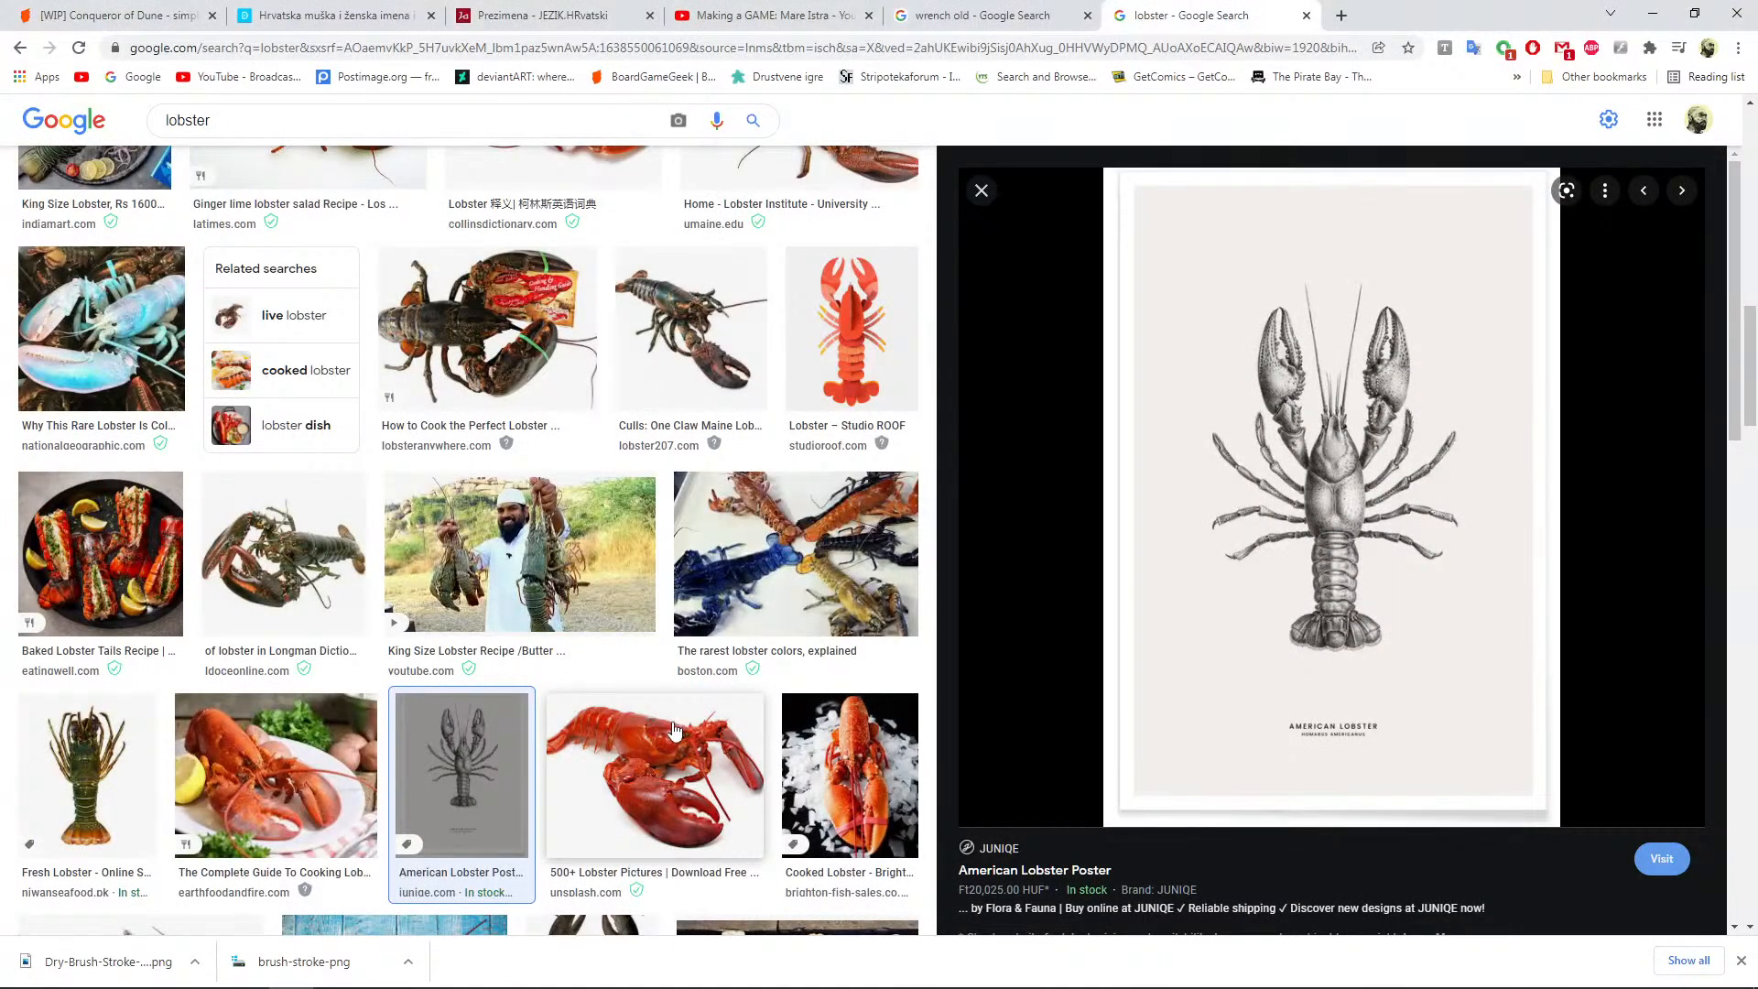
{"action": "key", "text": "alt+Tab"}
{"action": "key", "text": "alt+Tab"}
{"action": "key", "text": "alt+Tab"}
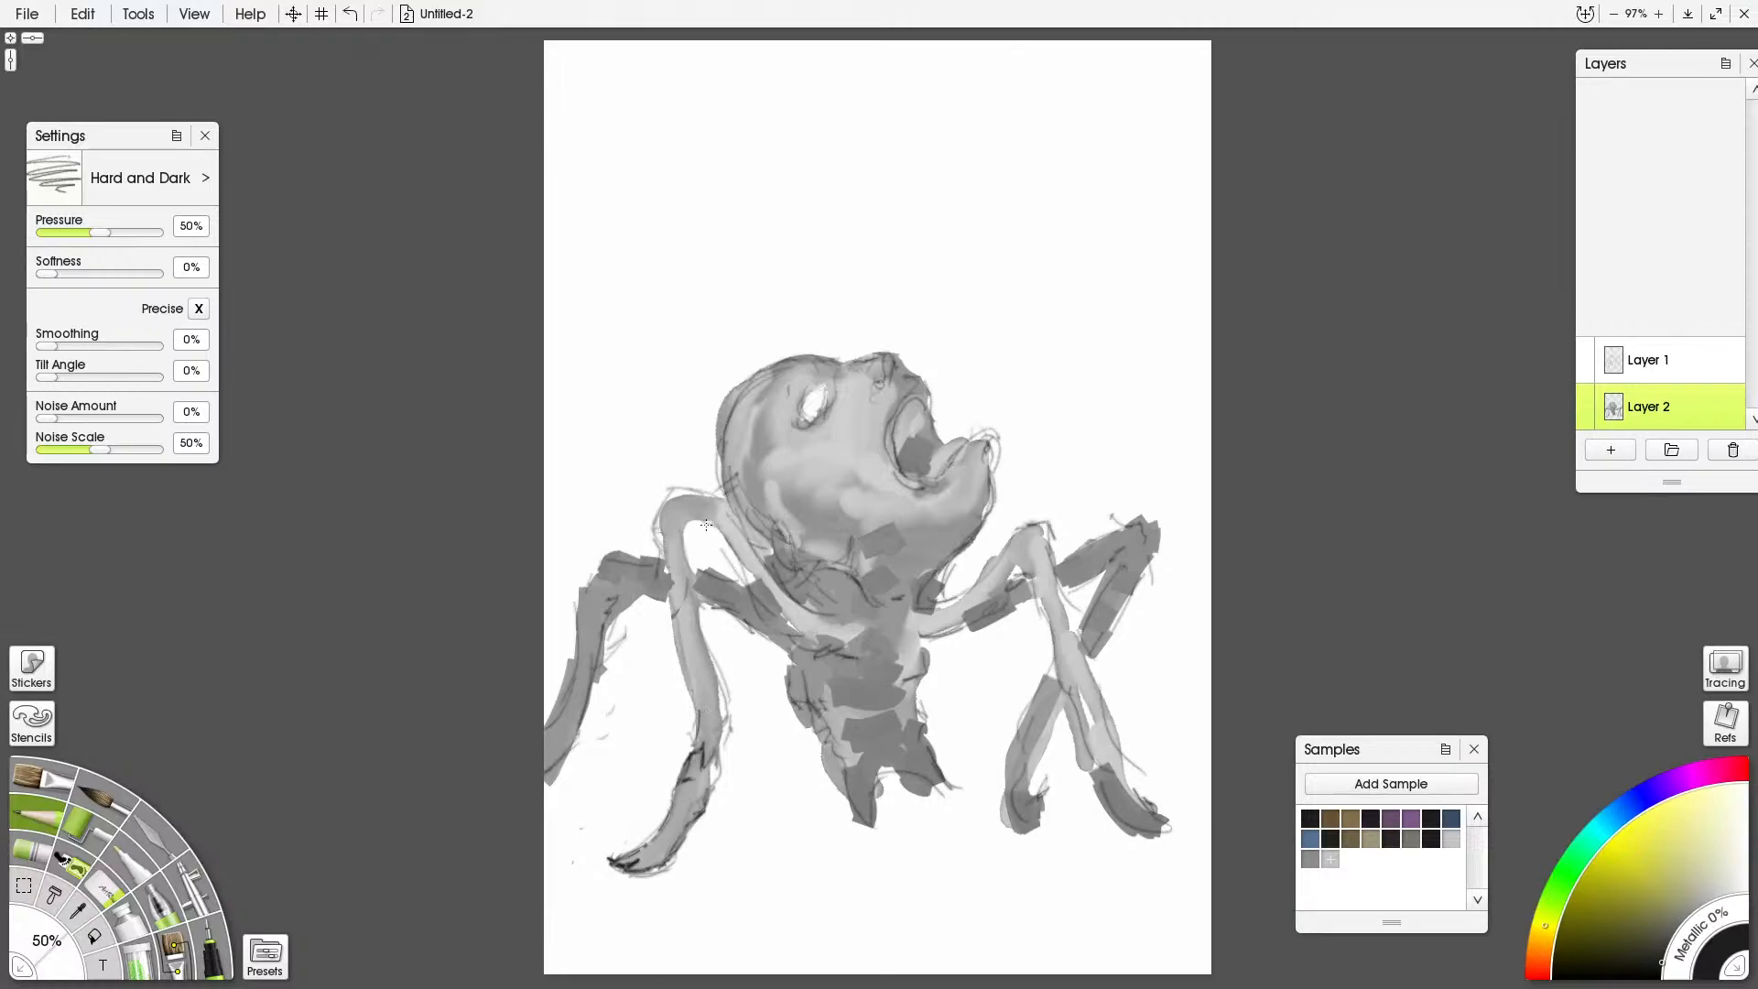
Outline the front left limb from the shoulder over the knee to the lower segment, marking its joints in dark pencil
{"action": "mouse_move", "coordinate": [711, 526]}
{"action": "left_mouse_down"}
{"action": "mouse_move", "coordinate": [718, 503]}
{"action": "mouse_move", "coordinate": [769, 595]}
{"action": "mouse_move", "coordinate": [827, 632]}
{"action": "left_mouse_up"}
{"action": "left_click_drag", "start_coordinate": [767, 572], "coordinate": [829, 630]}
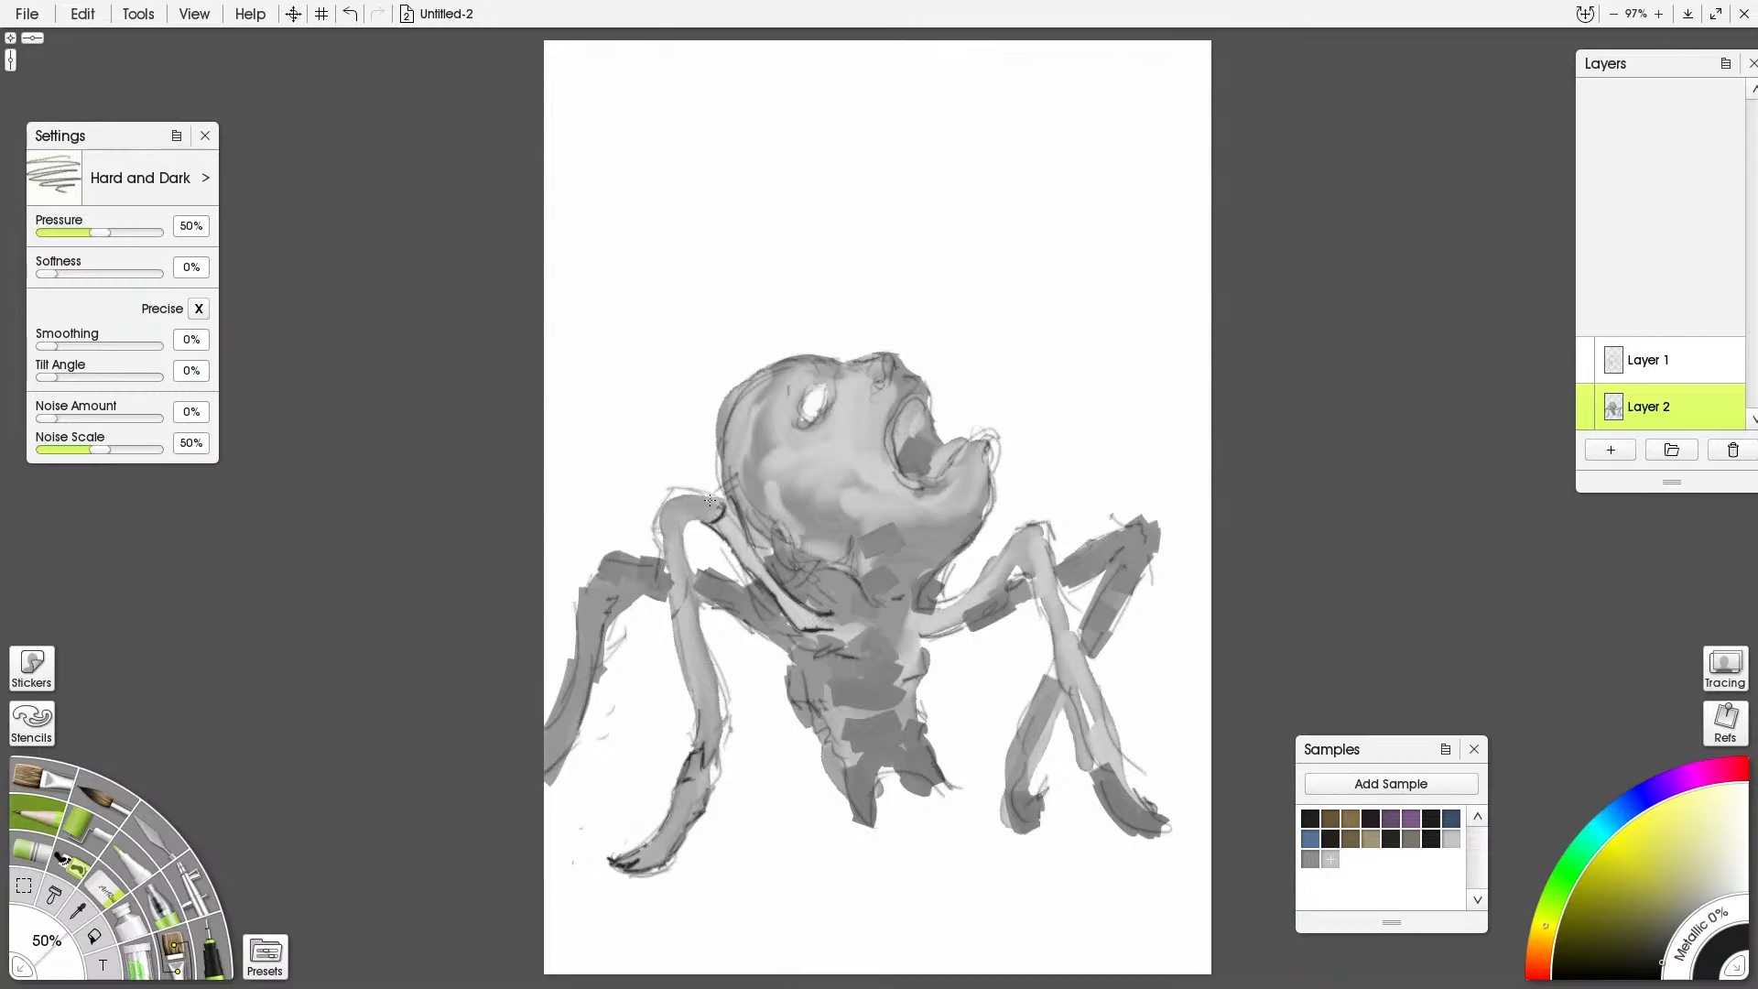
{"action": "mouse_move", "coordinate": [704, 497]}
{"action": "left_mouse_down"}
{"action": "mouse_move", "coordinate": [659, 523]}
{"action": "mouse_move", "coordinate": [702, 516]}
{"action": "mouse_move", "coordinate": [683, 567]}
{"action": "mouse_move", "coordinate": [659, 539]}
{"action": "mouse_move", "coordinate": [672, 596]}
{"action": "left_mouse_up"}
{"action": "mouse_move", "coordinate": [683, 641]}
{"action": "left_mouse_down"}
{"action": "mouse_move", "coordinate": [670, 584]}
{"action": "mouse_move", "coordinate": [684, 687]}
{"action": "mouse_move", "coordinate": [708, 719]}
{"action": "mouse_move", "coordinate": [723, 711]}
{"action": "mouse_move", "coordinate": [706, 677]}
{"action": "left_mouse_up"}
{"action": "mouse_move", "coordinate": [685, 576]}
{"action": "left_mouse_down"}
{"action": "mouse_move", "coordinate": [709, 663]}
{"action": "mouse_move", "coordinate": [688, 578]}
{"action": "left_mouse_up"}
{"action": "mouse_move", "coordinate": [683, 553]}
{"action": "left_mouse_down"}
{"action": "mouse_move", "coordinate": [690, 613]}
{"action": "mouse_move", "coordinate": [683, 550]}
{"action": "left_mouse_up"}
{"action": "left_click_drag", "start_coordinate": [679, 551], "coordinate": [693, 526]}
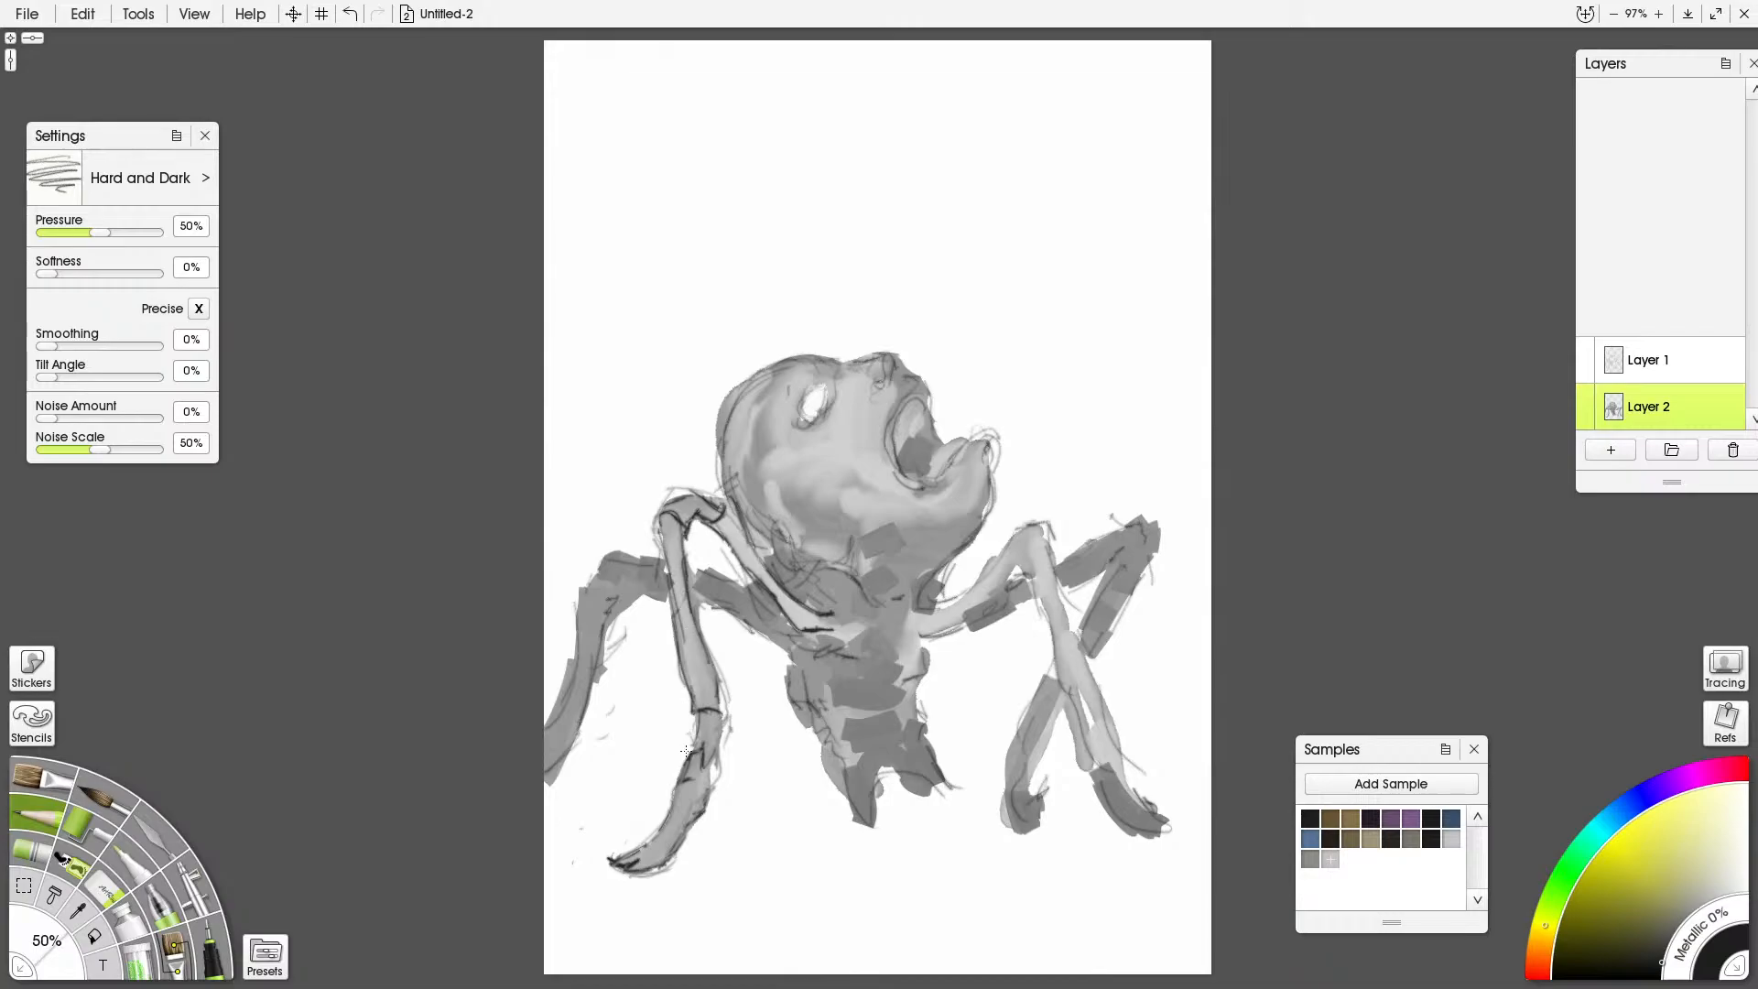
{"action": "left_click_drag", "start_coordinate": [712, 715], "coordinate": [702, 793]}
Outline the rear left limb and its segment joints in dark pencil
{"action": "mouse_move", "coordinate": [588, 588]}
{"action": "left_mouse_down"}
{"action": "mouse_move", "coordinate": [586, 716]}
{"action": "mouse_move", "coordinate": [561, 707]}
{"action": "mouse_move", "coordinate": [549, 769]}
{"action": "left_mouse_up"}
{"action": "mouse_move", "coordinate": [575, 707]}
{"action": "left_mouse_down"}
{"action": "mouse_move", "coordinate": [542, 771]}
{"action": "mouse_move", "coordinate": [551, 735]}
{"action": "left_mouse_up"}
{"action": "mouse_move", "coordinate": [619, 589]}
{"action": "left_mouse_down"}
{"action": "mouse_move", "coordinate": [603, 616]}
{"action": "mouse_move", "coordinate": [598, 576]}
{"action": "mouse_move", "coordinate": [601, 597]}
{"action": "mouse_move", "coordinate": [749, 564]}
{"action": "mouse_move", "coordinate": [726, 601]}
{"action": "mouse_move", "coordinate": [788, 646]}
{"action": "left_mouse_up"}
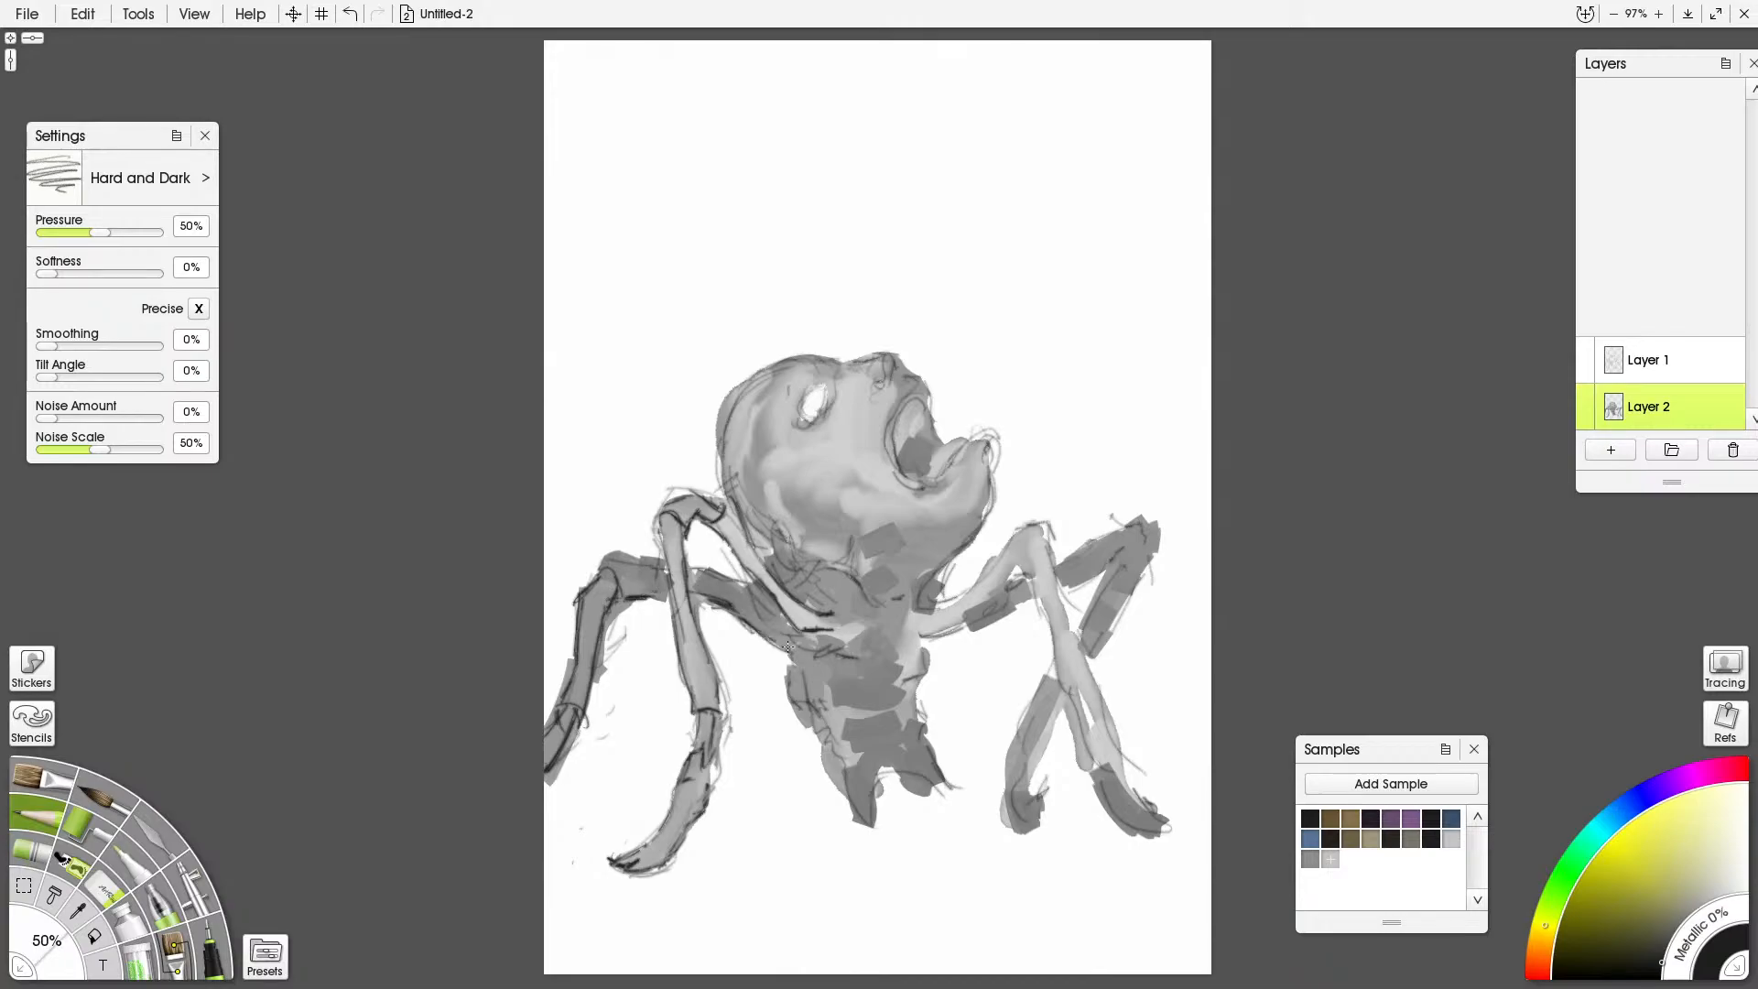
{"action": "left_click_drag", "start_coordinate": [741, 585], "coordinate": [780, 624]}
Draw the cheek and jaw contours, sharp upper and lower teeth, and the nostril in dark pencil
{"action": "mouse_move", "coordinate": [784, 518]}
{"action": "left_mouse_down"}
{"action": "mouse_move", "coordinate": [789, 562]}
{"action": "mouse_move", "coordinate": [826, 557]}
{"action": "mouse_move", "coordinate": [765, 533]}
{"action": "mouse_move", "coordinate": [825, 516]}
{"action": "mouse_move", "coordinate": [786, 516]}
{"action": "mouse_move", "coordinate": [853, 463]}
{"action": "mouse_move", "coordinate": [893, 551]}
{"action": "mouse_move", "coordinate": [889, 454]}
{"action": "mouse_move", "coordinate": [856, 449]}
{"action": "mouse_move", "coordinate": [885, 420]}
{"action": "mouse_move", "coordinate": [891, 460]}
{"action": "mouse_move", "coordinate": [880, 426]}
{"action": "mouse_move", "coordinate": [880, 451]}
{"action": "mouse_move", "coordinate": [914, 396]}
{"action": "mouse_move", "coordinate": [877, 441]}
{"action": "mouse_move", "coordinate": [917, 419]}
{"action": "left_mouse_up"}
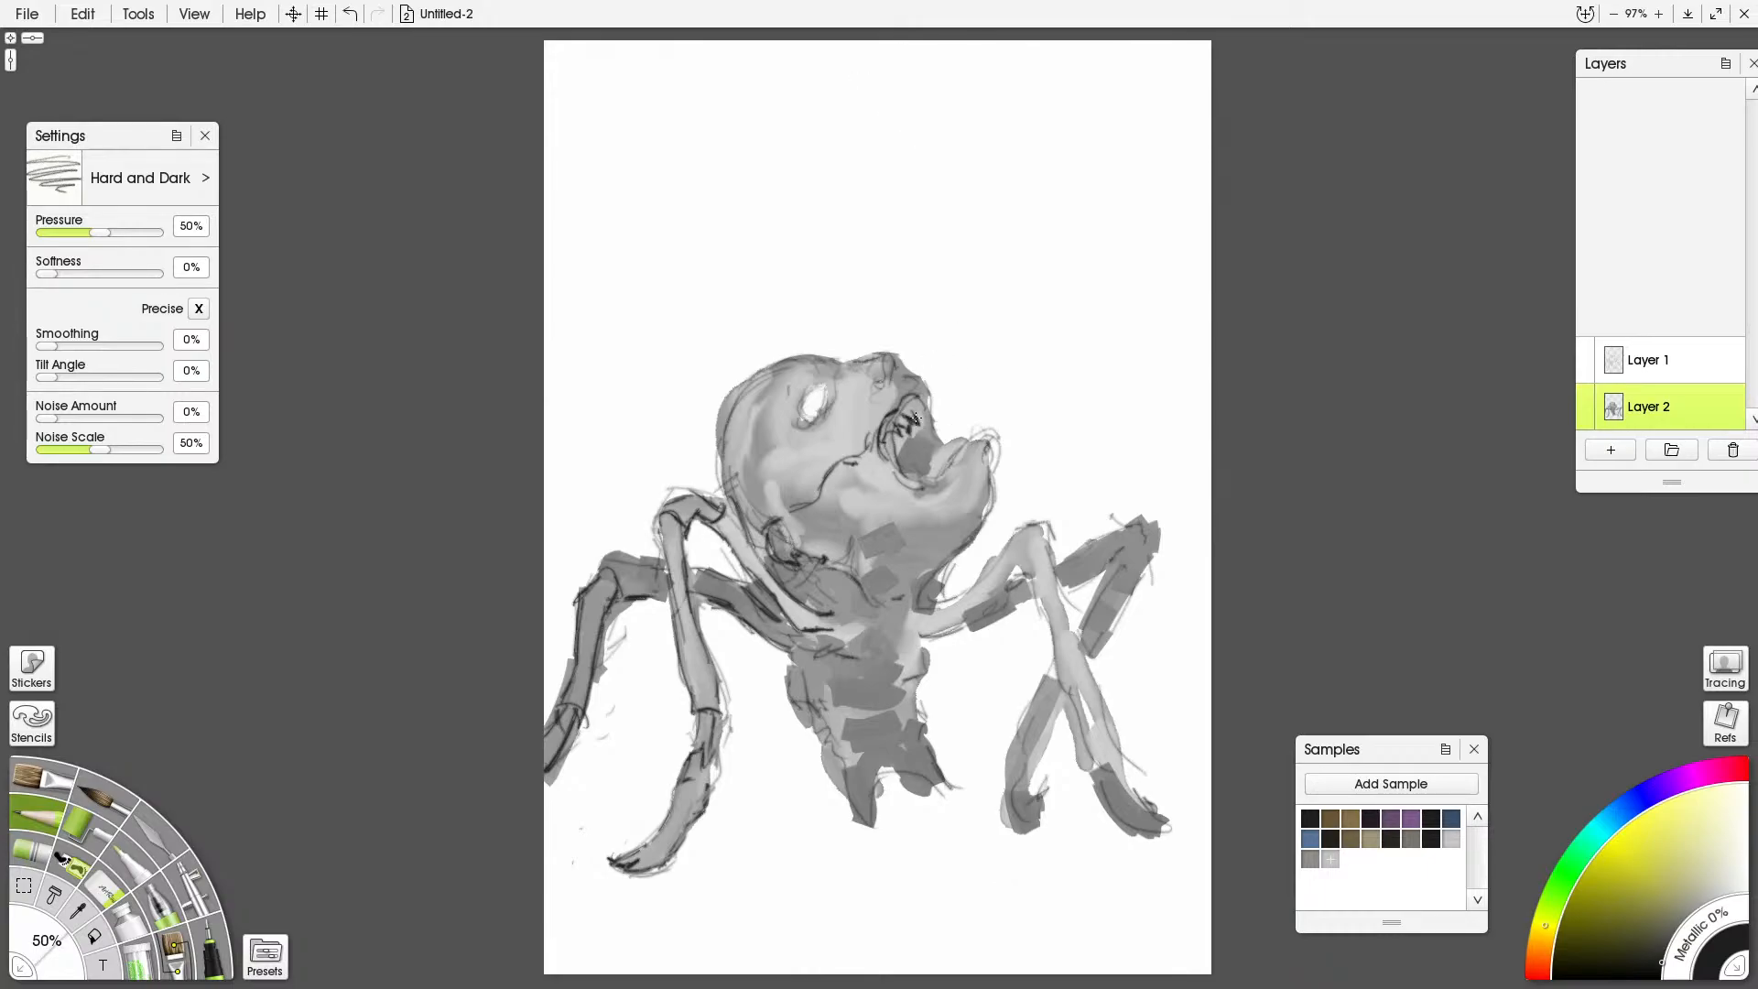
{"action": "left_click_drag", "start_coordinate": [916, 419], "coordinate": [937, 418]}
{"action": "left_click_drag", "start_coordinate": [835, 496], "coordinate": [906, 490]}
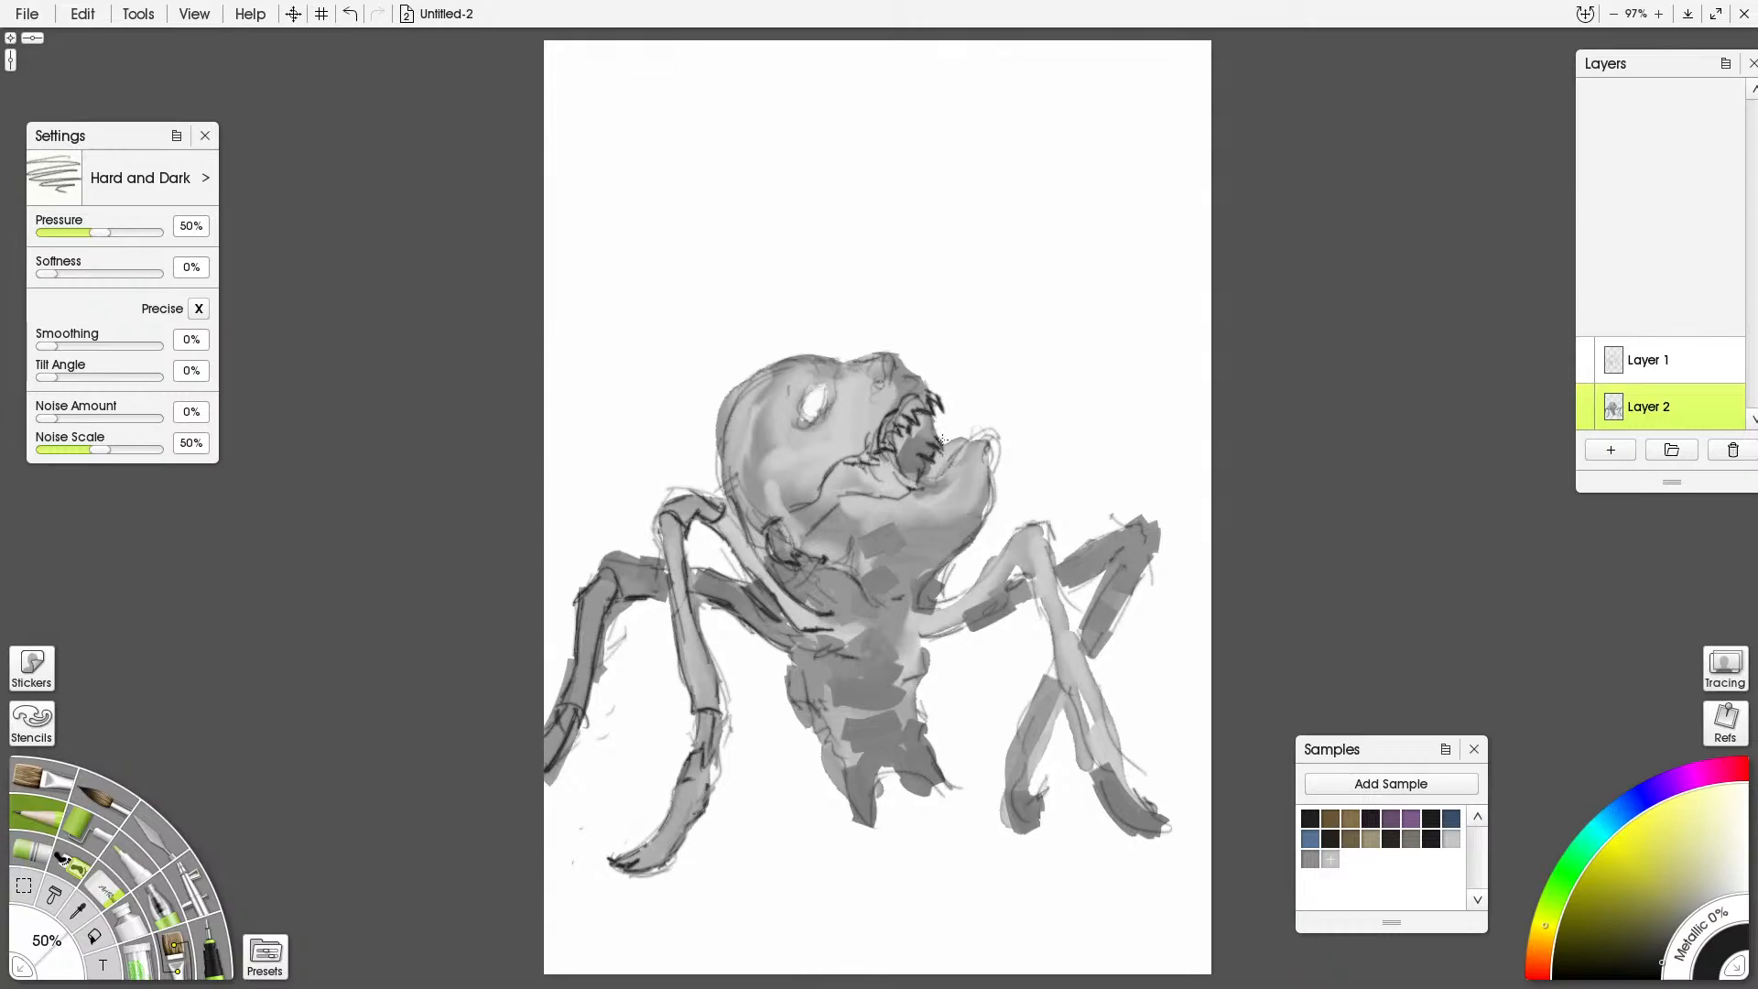
{"action": "left_click_drag", "start_coordinate": [952, 428], "coordinate": [961, 441]}
{"action": "mouse_move", "coordinate": [881, 377]}
{"action": "left_mouse_down"}
{"action": "mouse_move", "coordinate": [869, 389]}
{"action": "mouse_move", "coordinate": [883, 384]}
{"action": "left_mouse_up"}
{"action": "left_click_drag", "start_coordinate": [820, 493], "coordinate": [865, 481]}
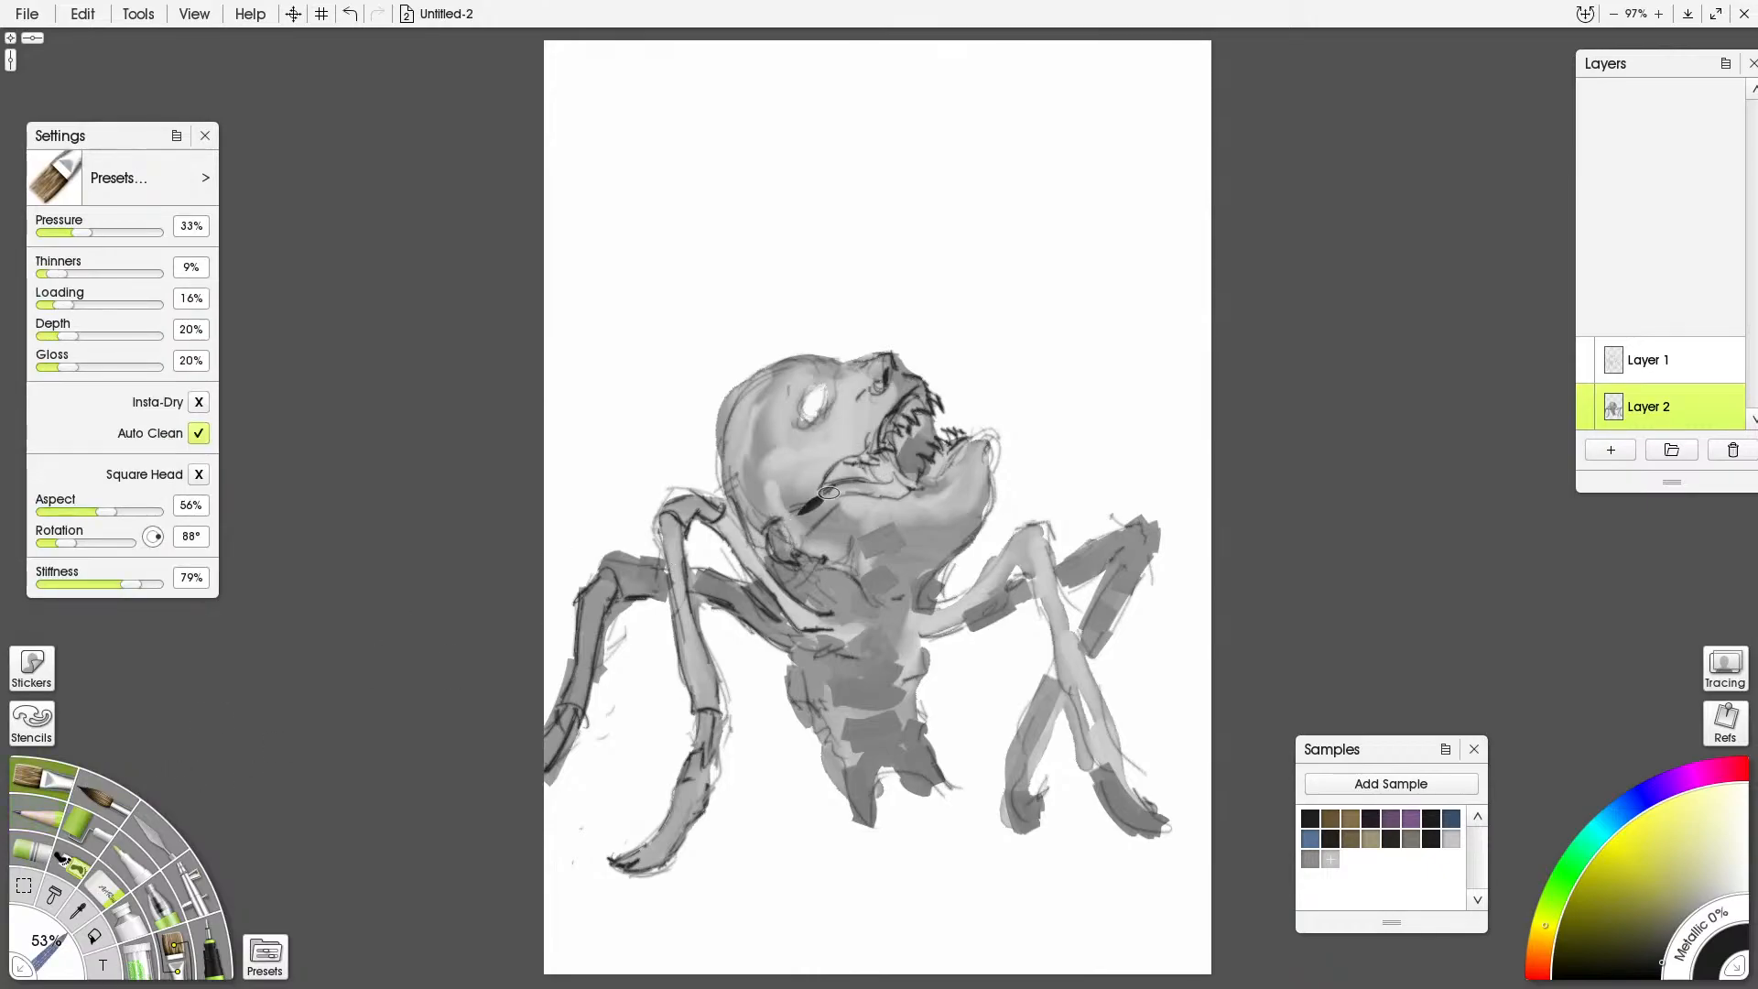
{"action": "left_click_drag", "start_coordinate": [821, 500], "coordinate": [795, 514]}
{"action": "key", "text": "ctrl+z"}
{"action": "key", "text": "ctrl+z"}
Darken the mouth's interior and cheek crease with dark grey oil paint, and select the Technical Pen
{"action": "left_click", "coordinate": [914, 456], "text": "alt"}
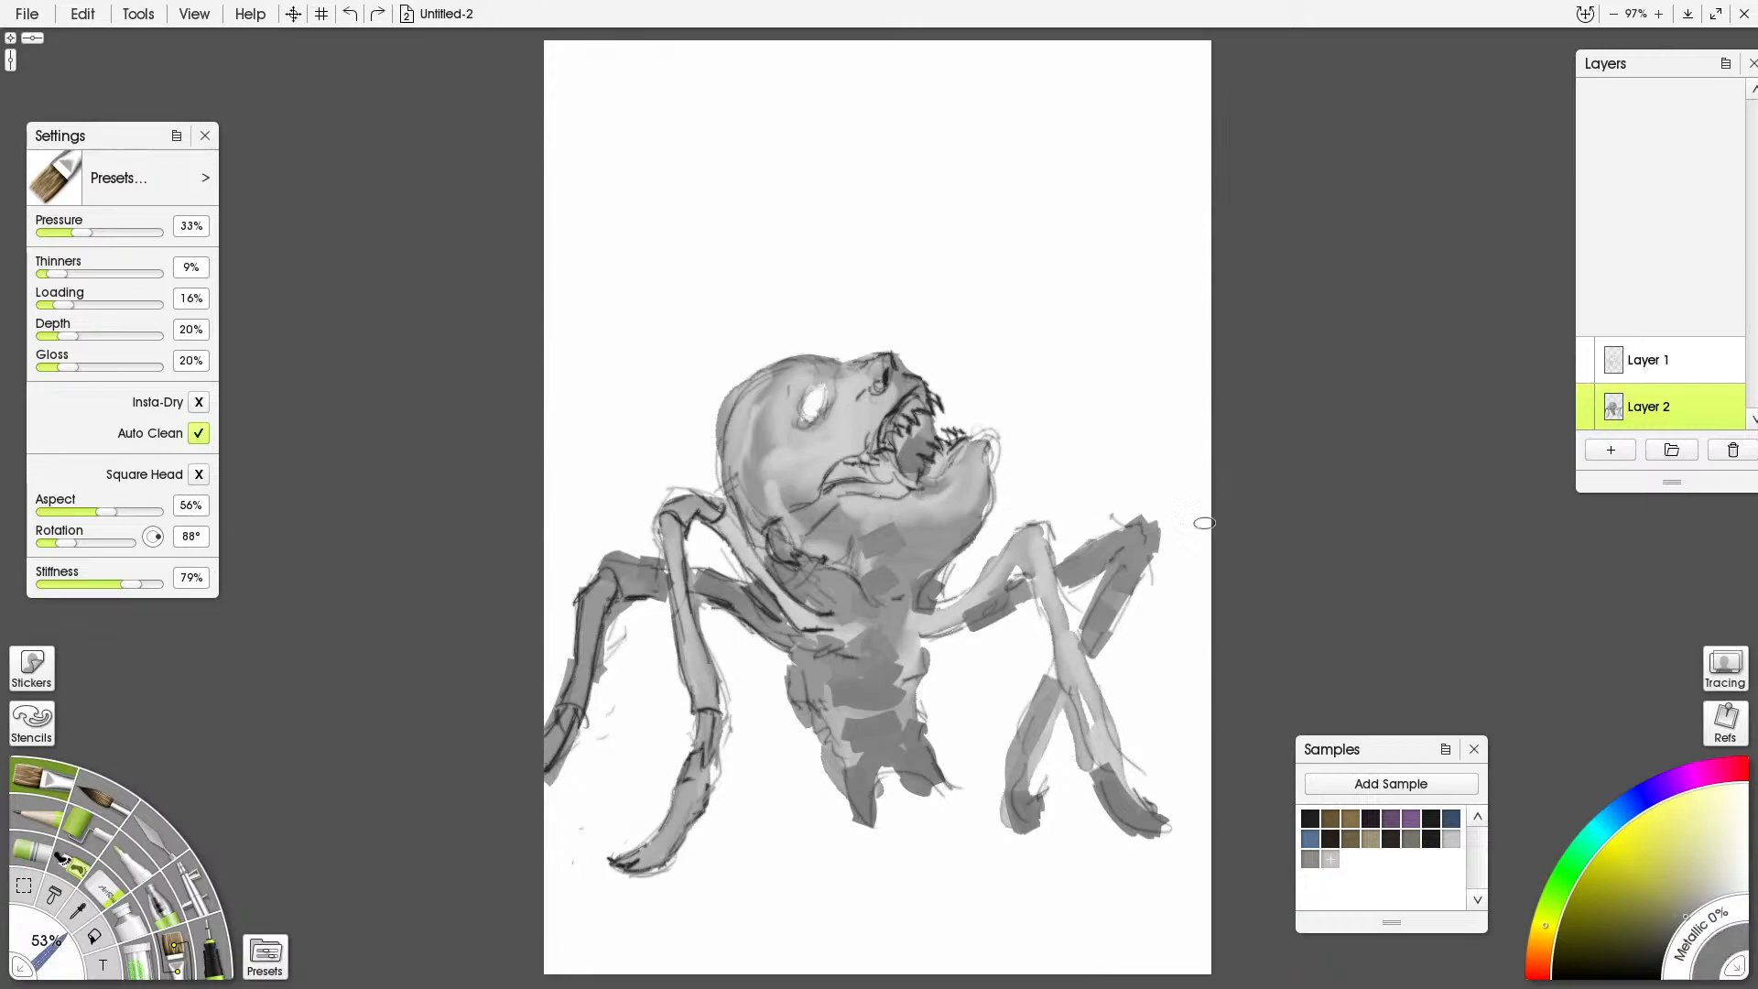
{"action": "left_click", "coordinate": [1666, 944]}
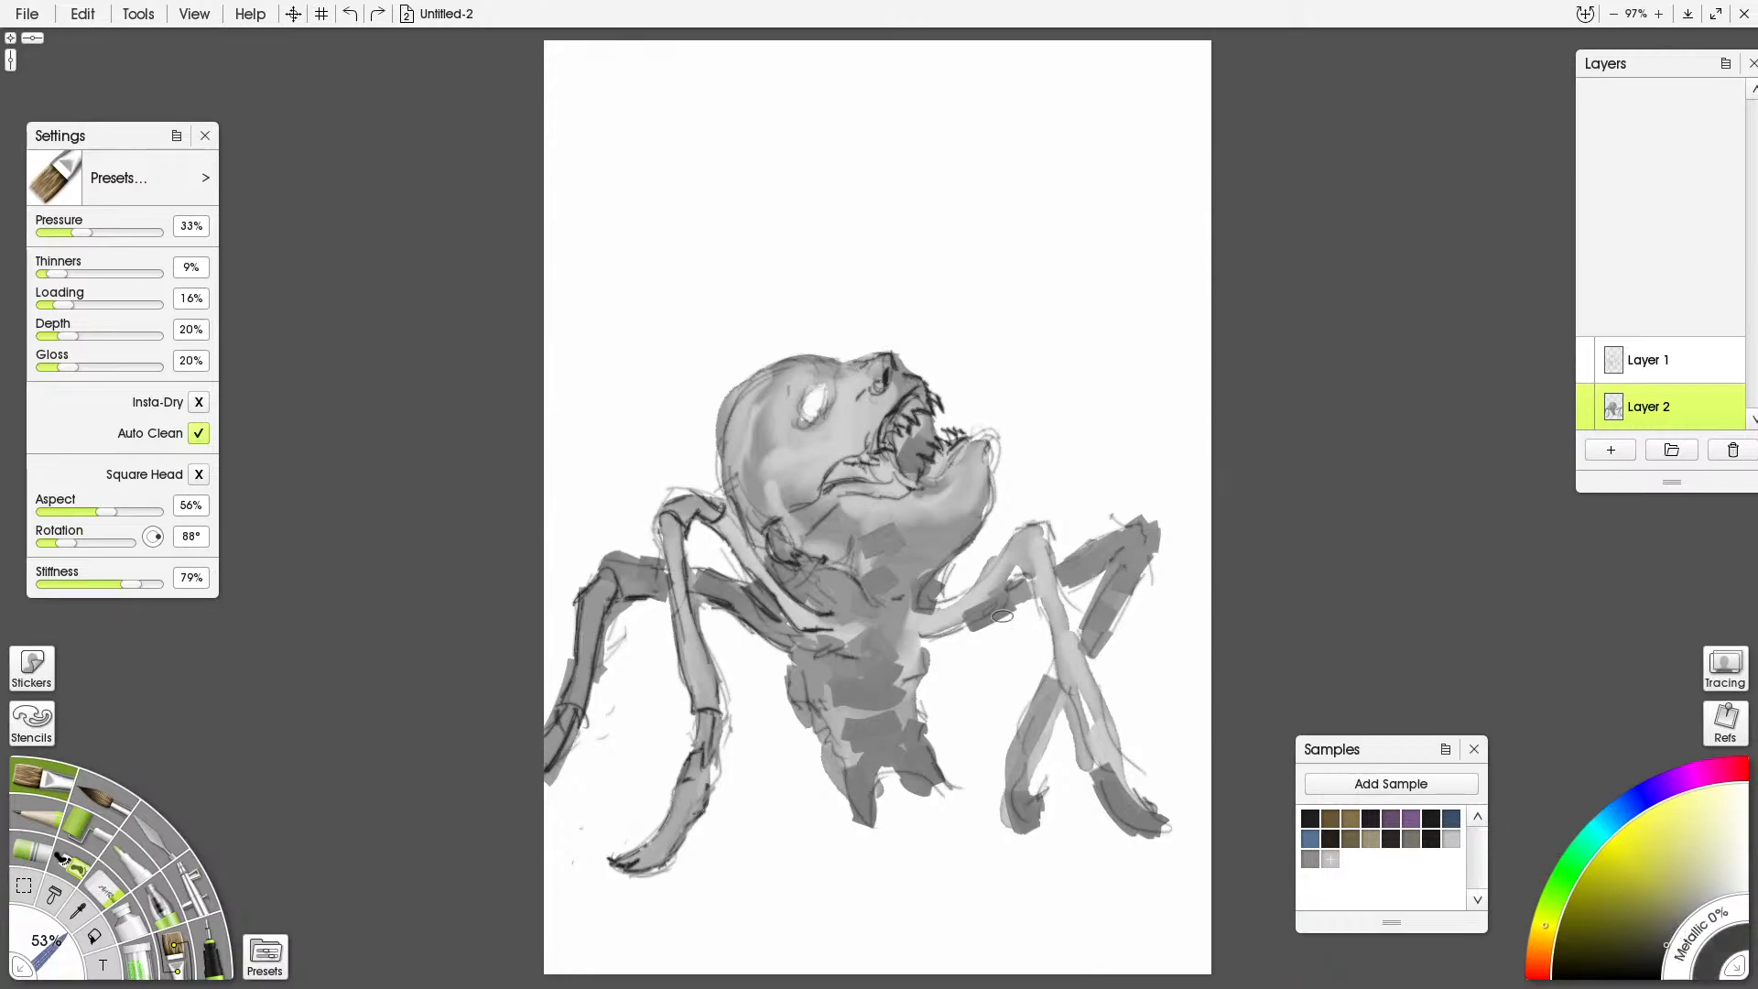
{"action": "mouse_move", "coordinate": [770, 516]}
{"action": "left_mouse_down"}
{"action": "mouse_move", "coordinate": [809, 498]}
{"action": "mouse_move", "coordinate": [810, 518]}
{"action": "mouse_move", "coordinate": [899, 429]}
{"action": "mouse_move", "coordinate": [908, 477]}
{"action": "mouse_move", "coordinate": [911, 441]}
{"action": "mouse_move", "coordinate": [906, 473]}
{"action": "mouse_move", "coordinate": [869, 483]}
{"action": "mouse_move", "coordinate": [904, 483]}
{"action": "mouse_move", "coordinate": [878, 501]}
{"action": "mouse_move", "coordinate": [868, 483]}
{"action": "mouse_move", "coordinate": [892, 488]}
{"action": "mouse_move", "coordinate": [861, 485]}
{"action": "mouse_move", "coordinate": [872, 495]}
{"action": "mouse_move", "coordinate": [812, 544]}
{"action": "left_mouse_up"}
{"action": "left_click", "coordinate": [218, 960]}
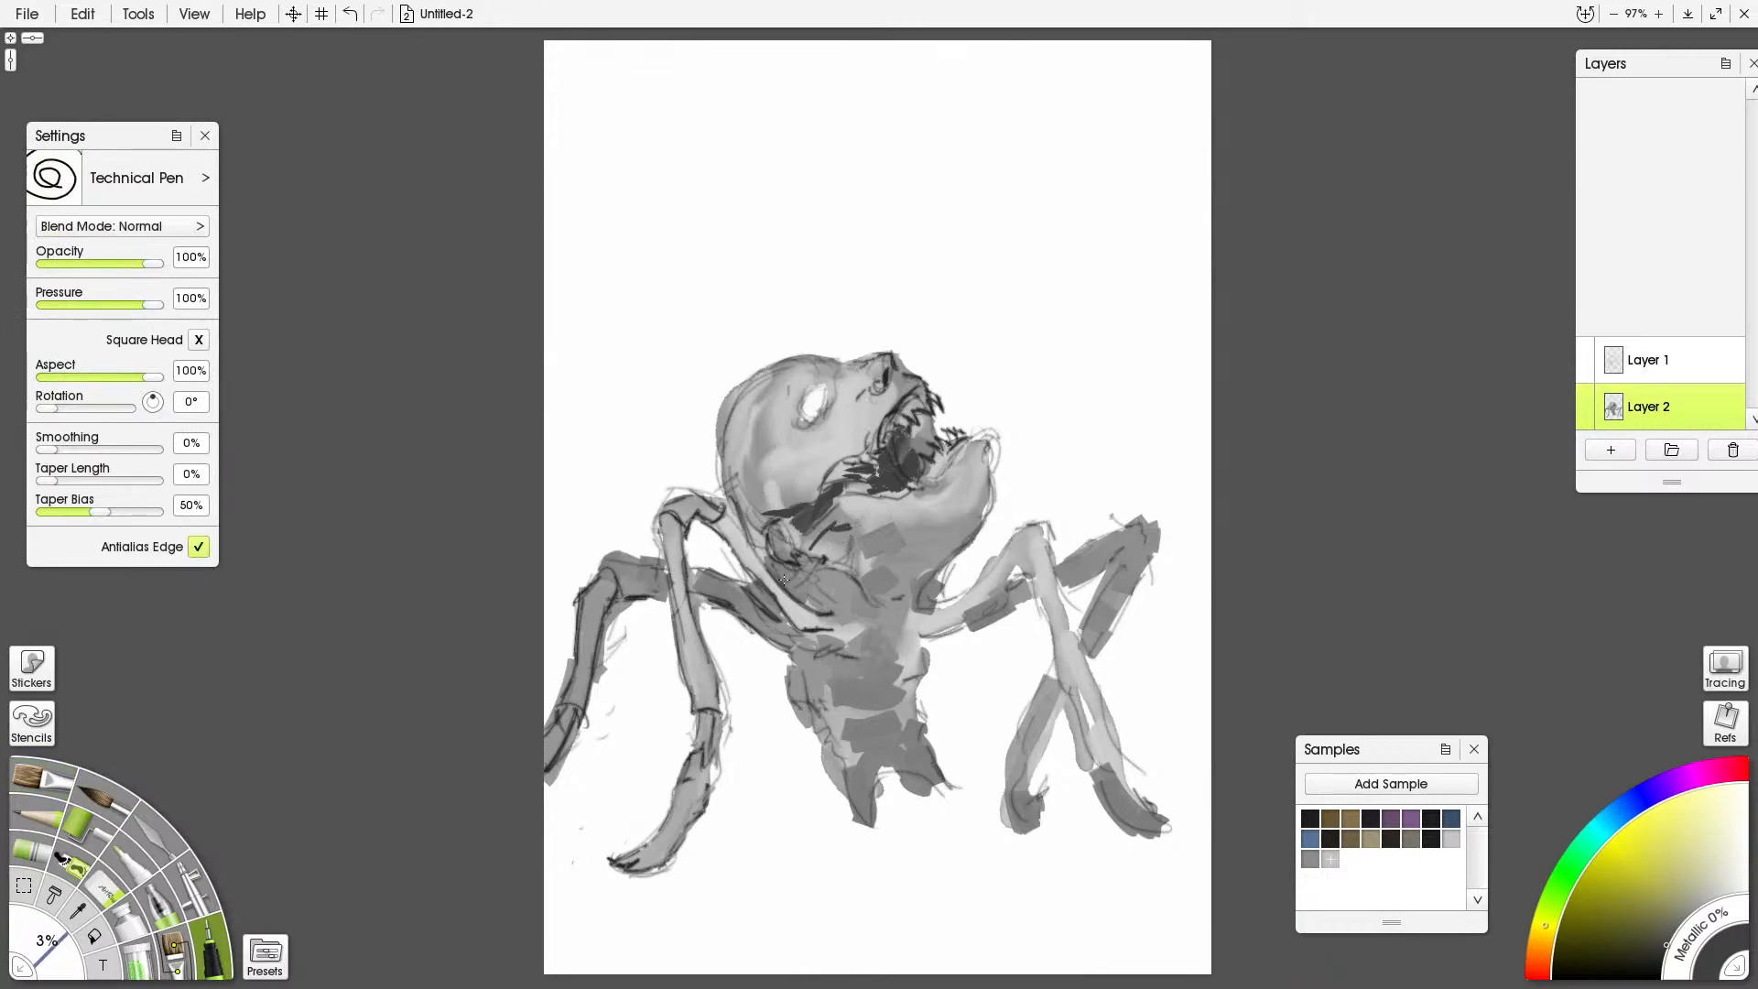
Draw the lower lip and jaw contour with the Hard and Dark pencil, and erase stray lines around the chin on Layer 1
{"action": "left_click", "coordinate": [53, 815]}
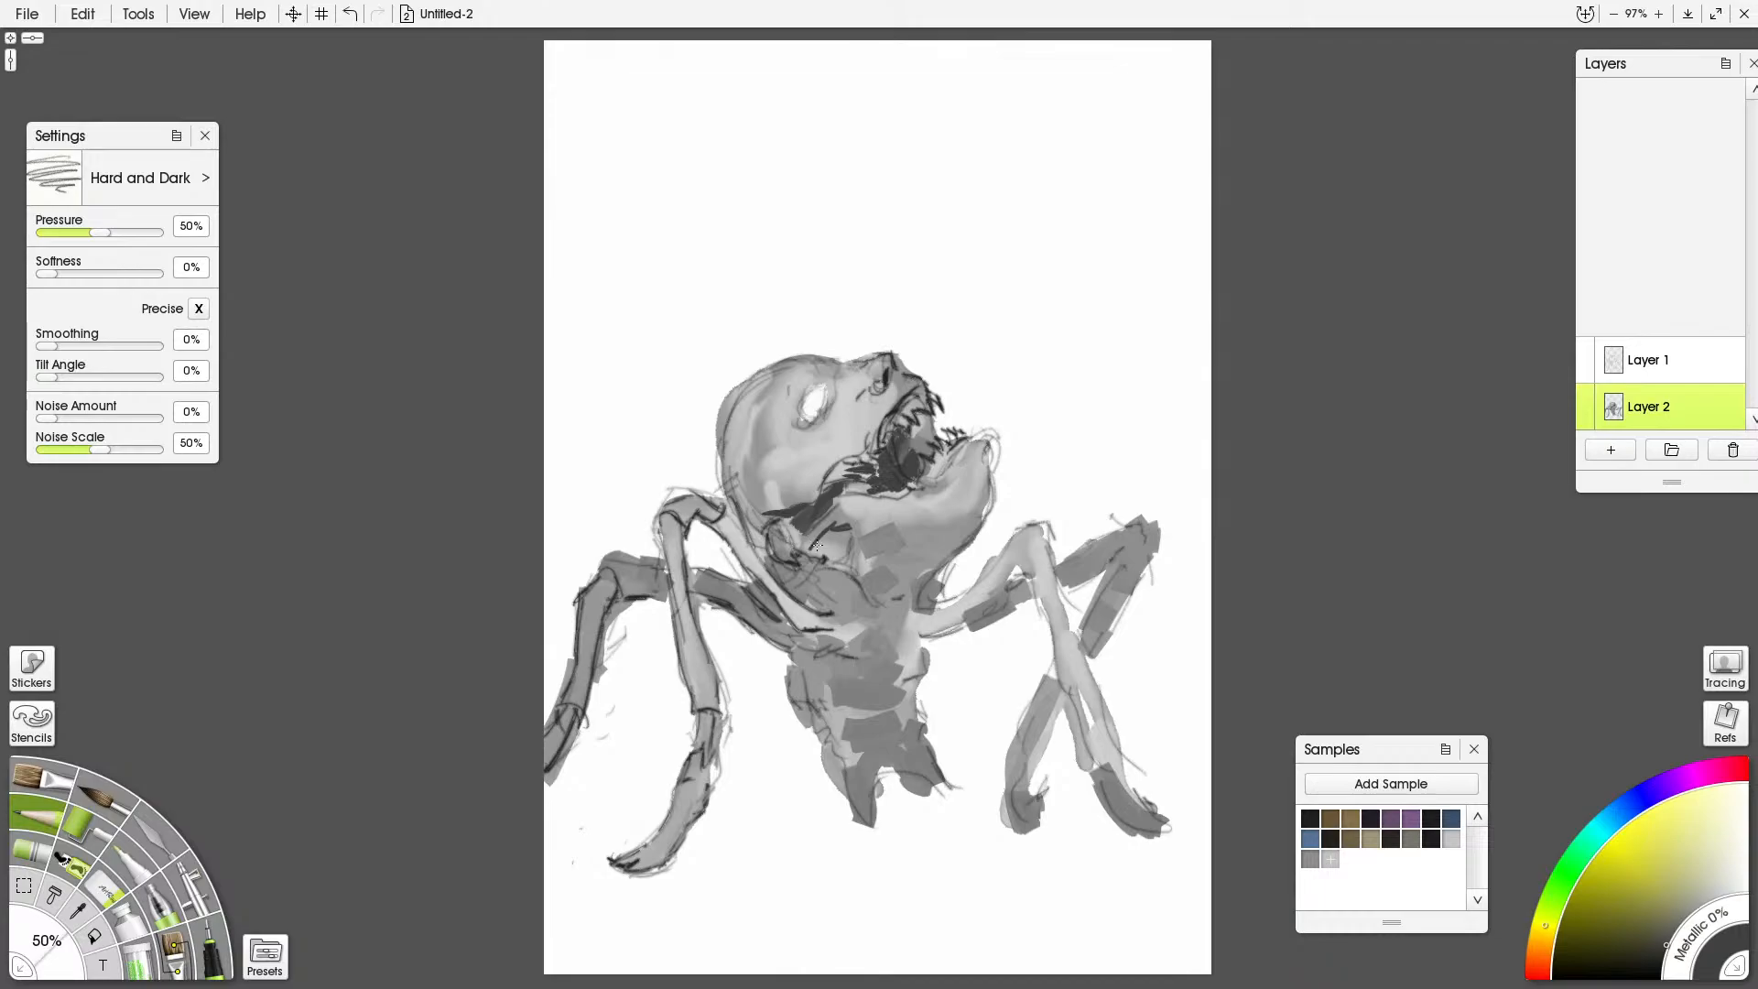
{"action": "left_click_drag", "start_coordinate": [860, 529], "coordinate": [913, 512]}
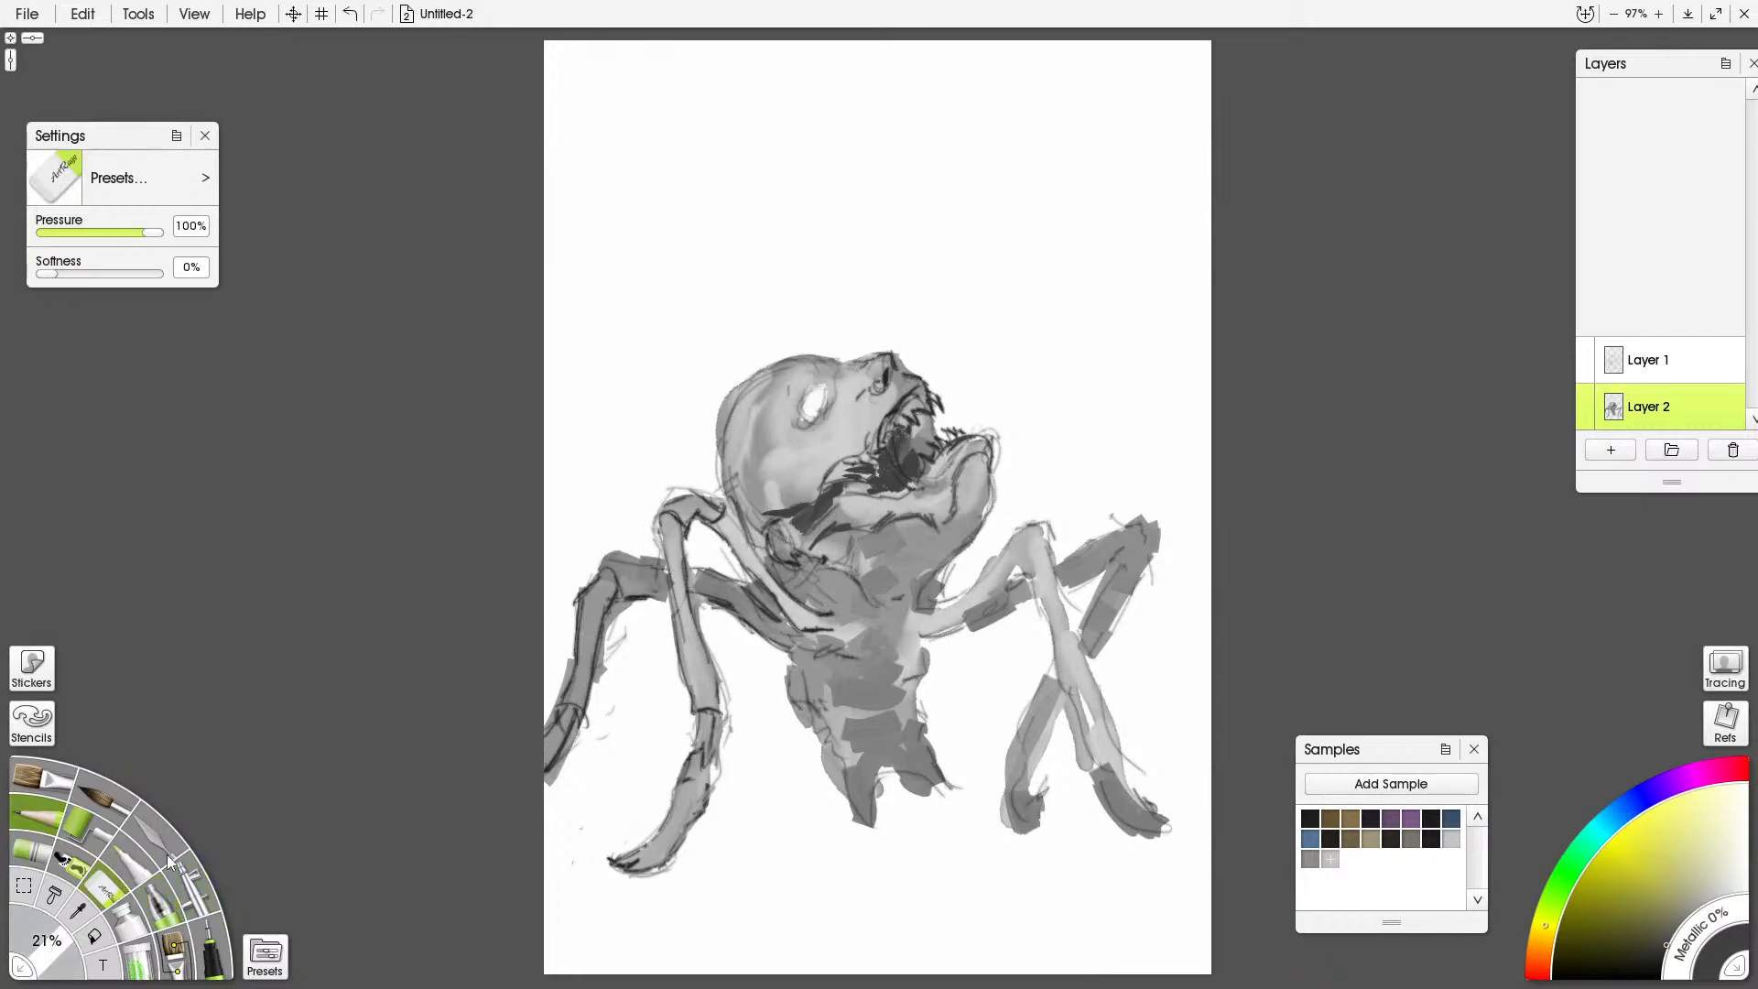
{"action": "key", "text": "e"}
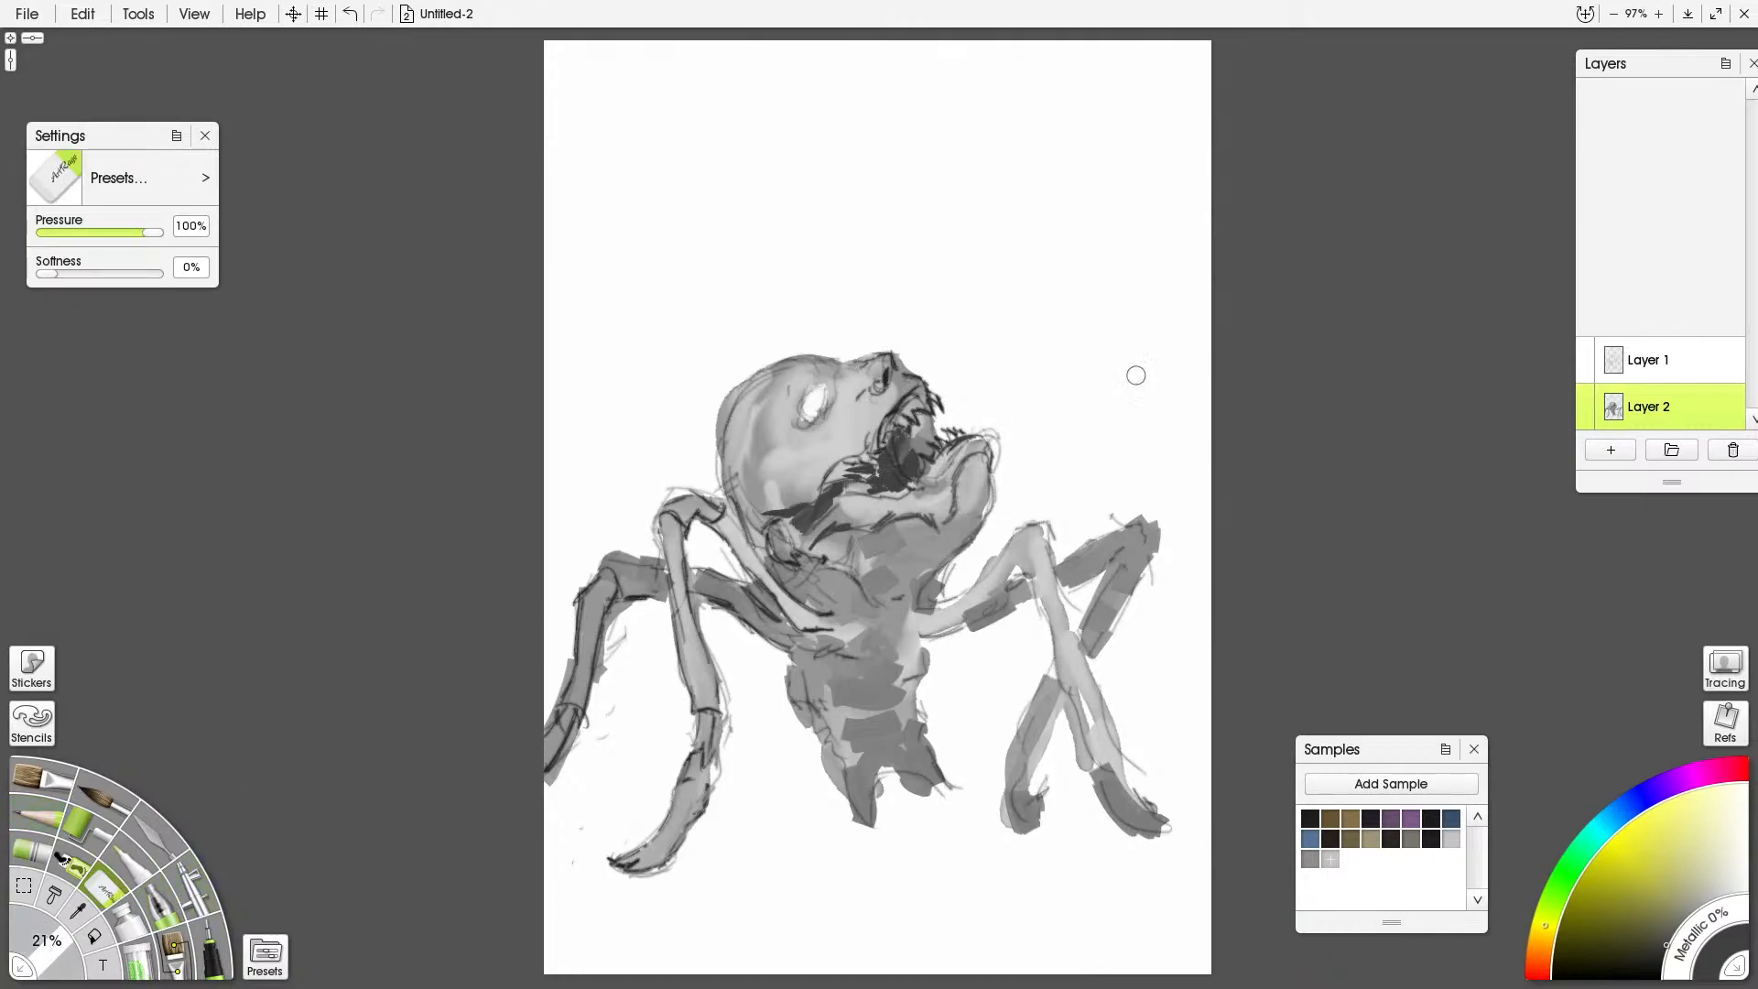
{"action": "left_click", "coordinate": [1648, 371]}
{"action": "mouse_move", "coordinate": [992, 434]}
{"action": "left_mouse_down"}
{"action": "mouse_move", "coordinate": [1011, 467]}
{"action": "mouse_move", "coordinate": [953, 513]}
{"action": "left_mouse_up"}
Undo the last two changes and add dark pencil contour lines to the inside of the chin on Layer 1
{"action": "left_click", "coordinate": [216, 957]}
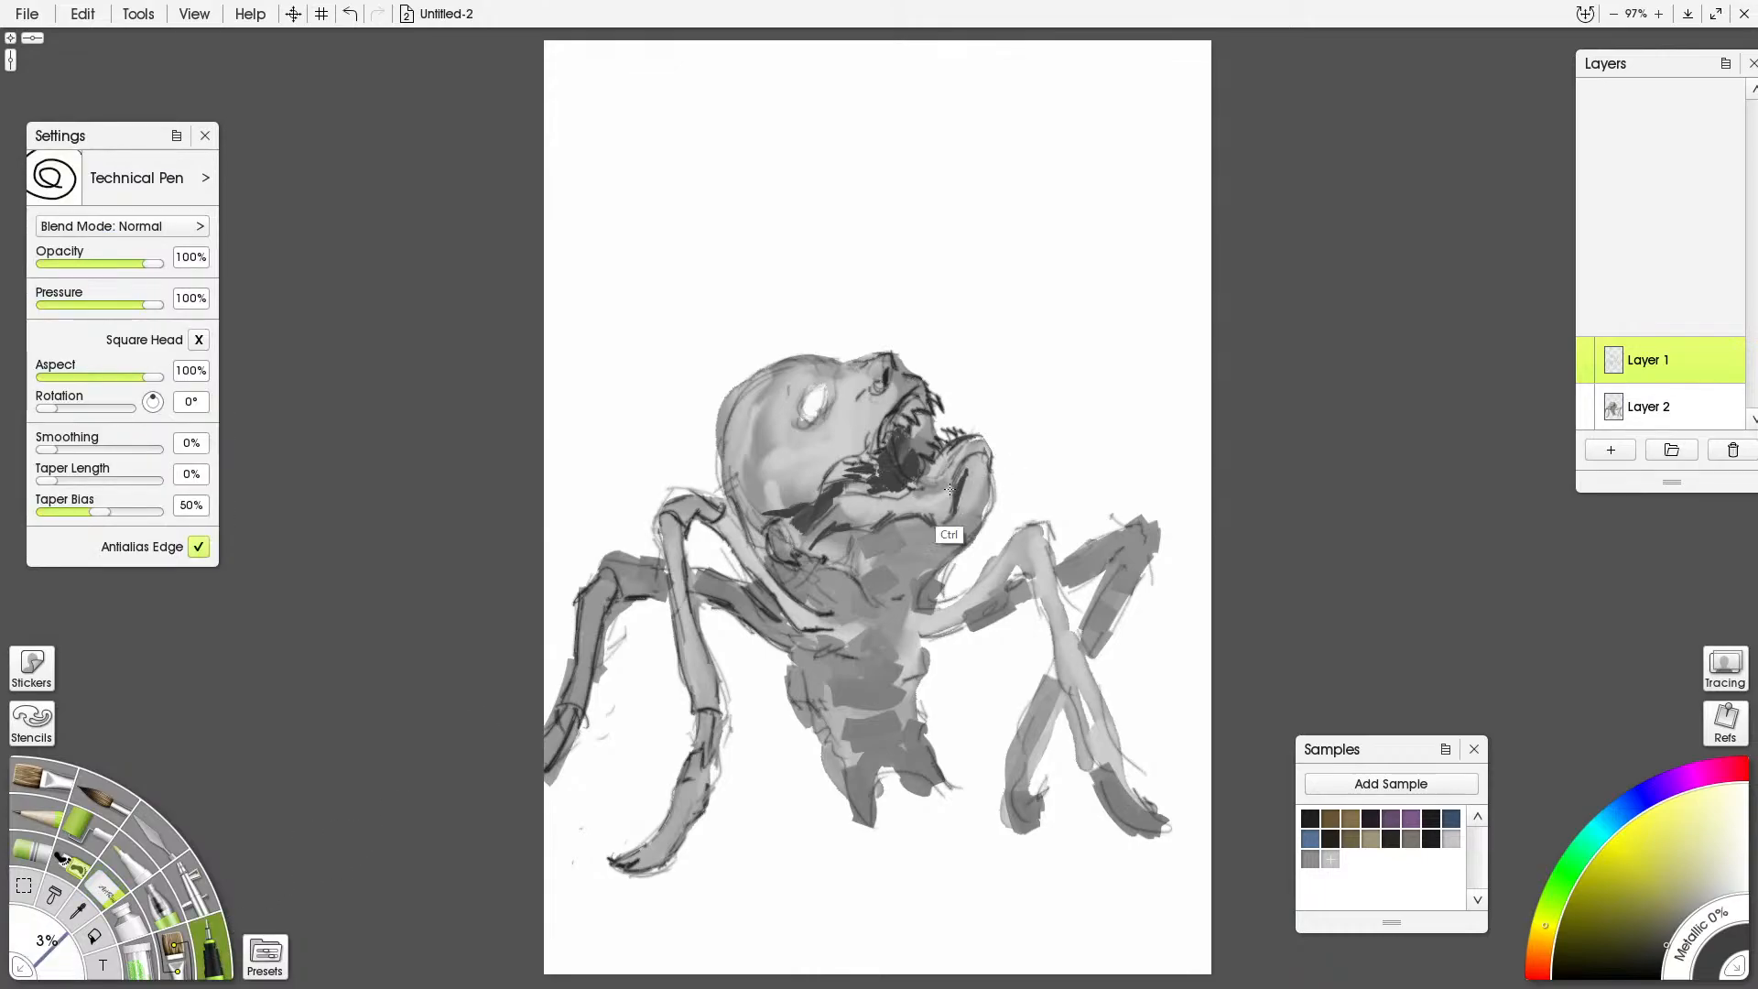
{"action": "key", "text": "ctrl+z"}
{"action": "key", "text": "ctrl+z"}
{"action": "left_click", "coordinate": [37, 807]}
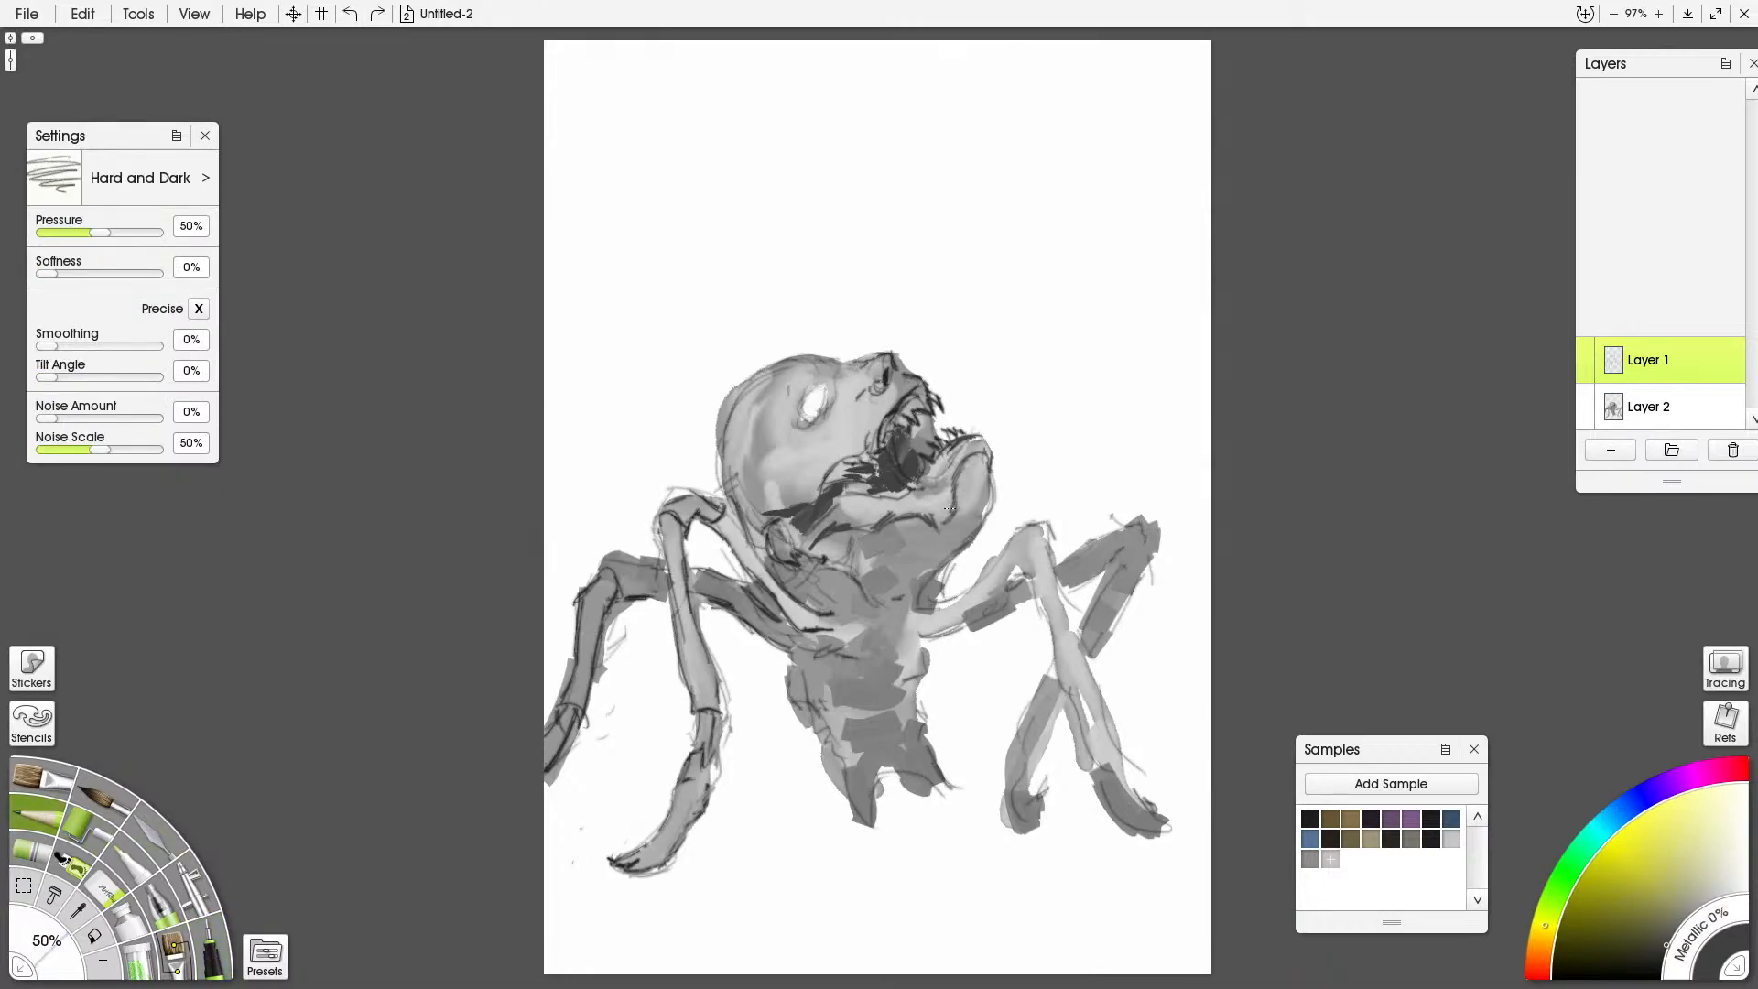
{"action": "left_click_drag", "start_coordinate": [956, 496], "coordinate": [965, 473]}
Clear the dark marks at the cheek crease and repaint the cheek behind the mouth on Layer 2 in mid-grey watercolor and oil
{"action": "left_click", "coordinate": [116, 892]}
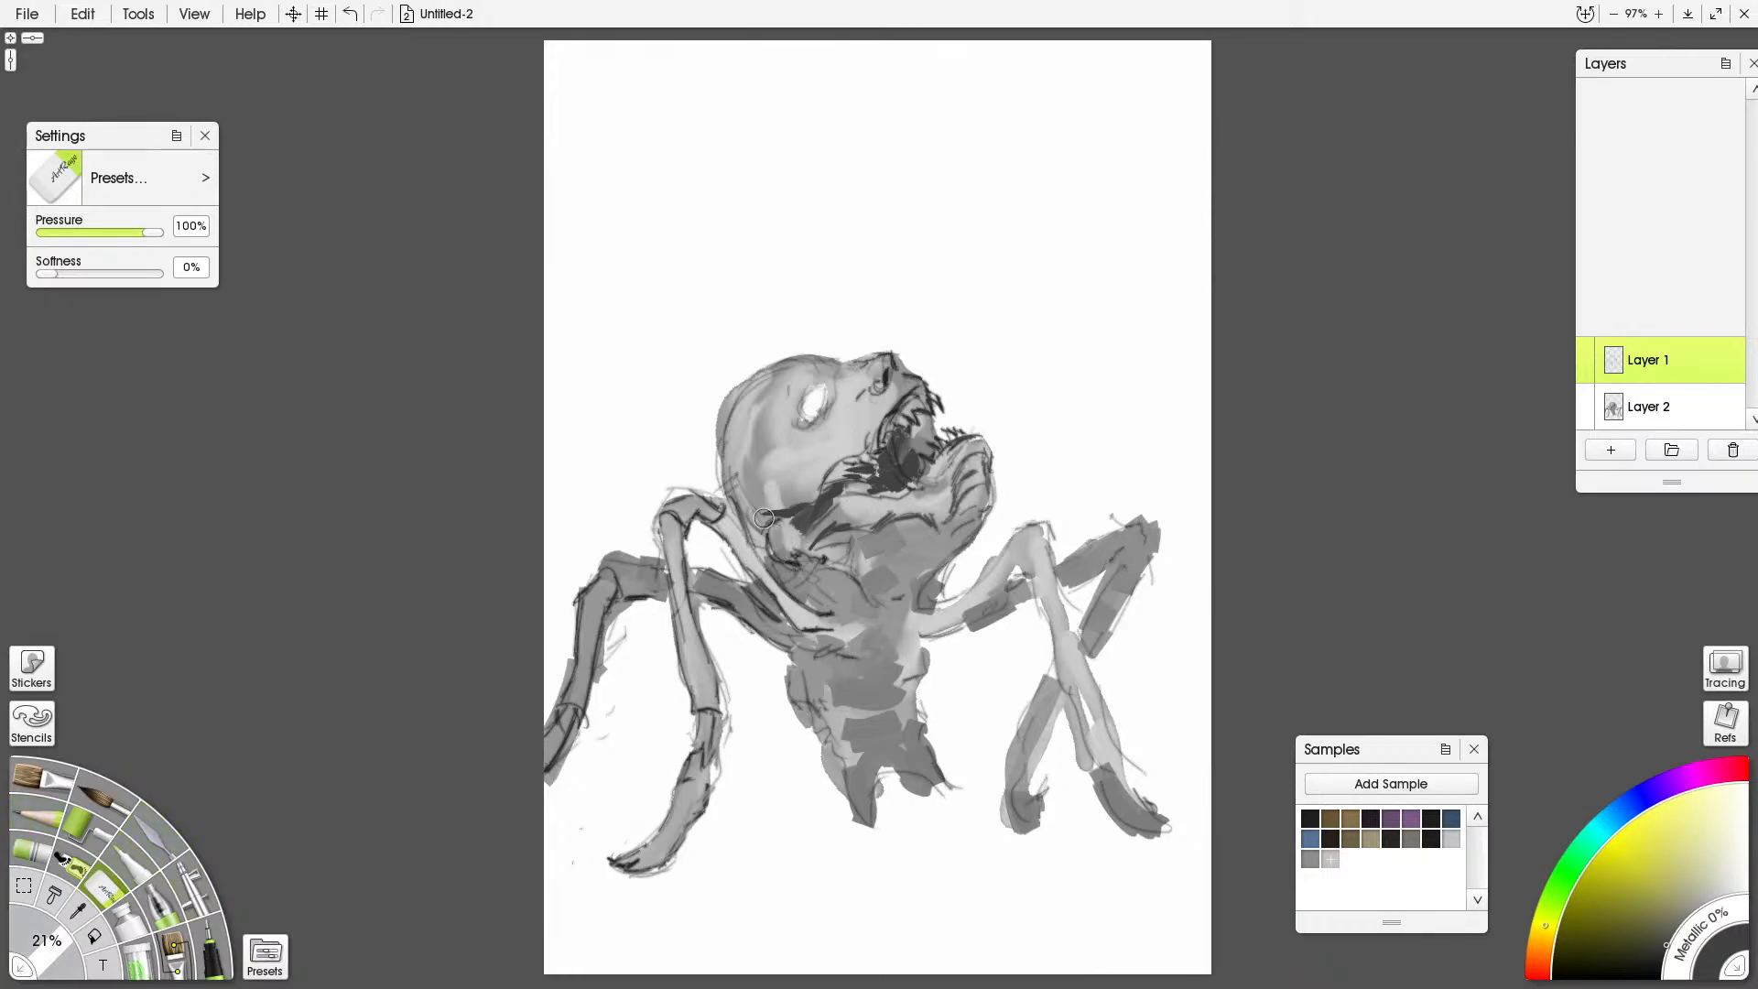
{"action": "mouse_move", "coordinate": [1622, 417]}
{"action": "left_click", "coordinate": [108, 811]}
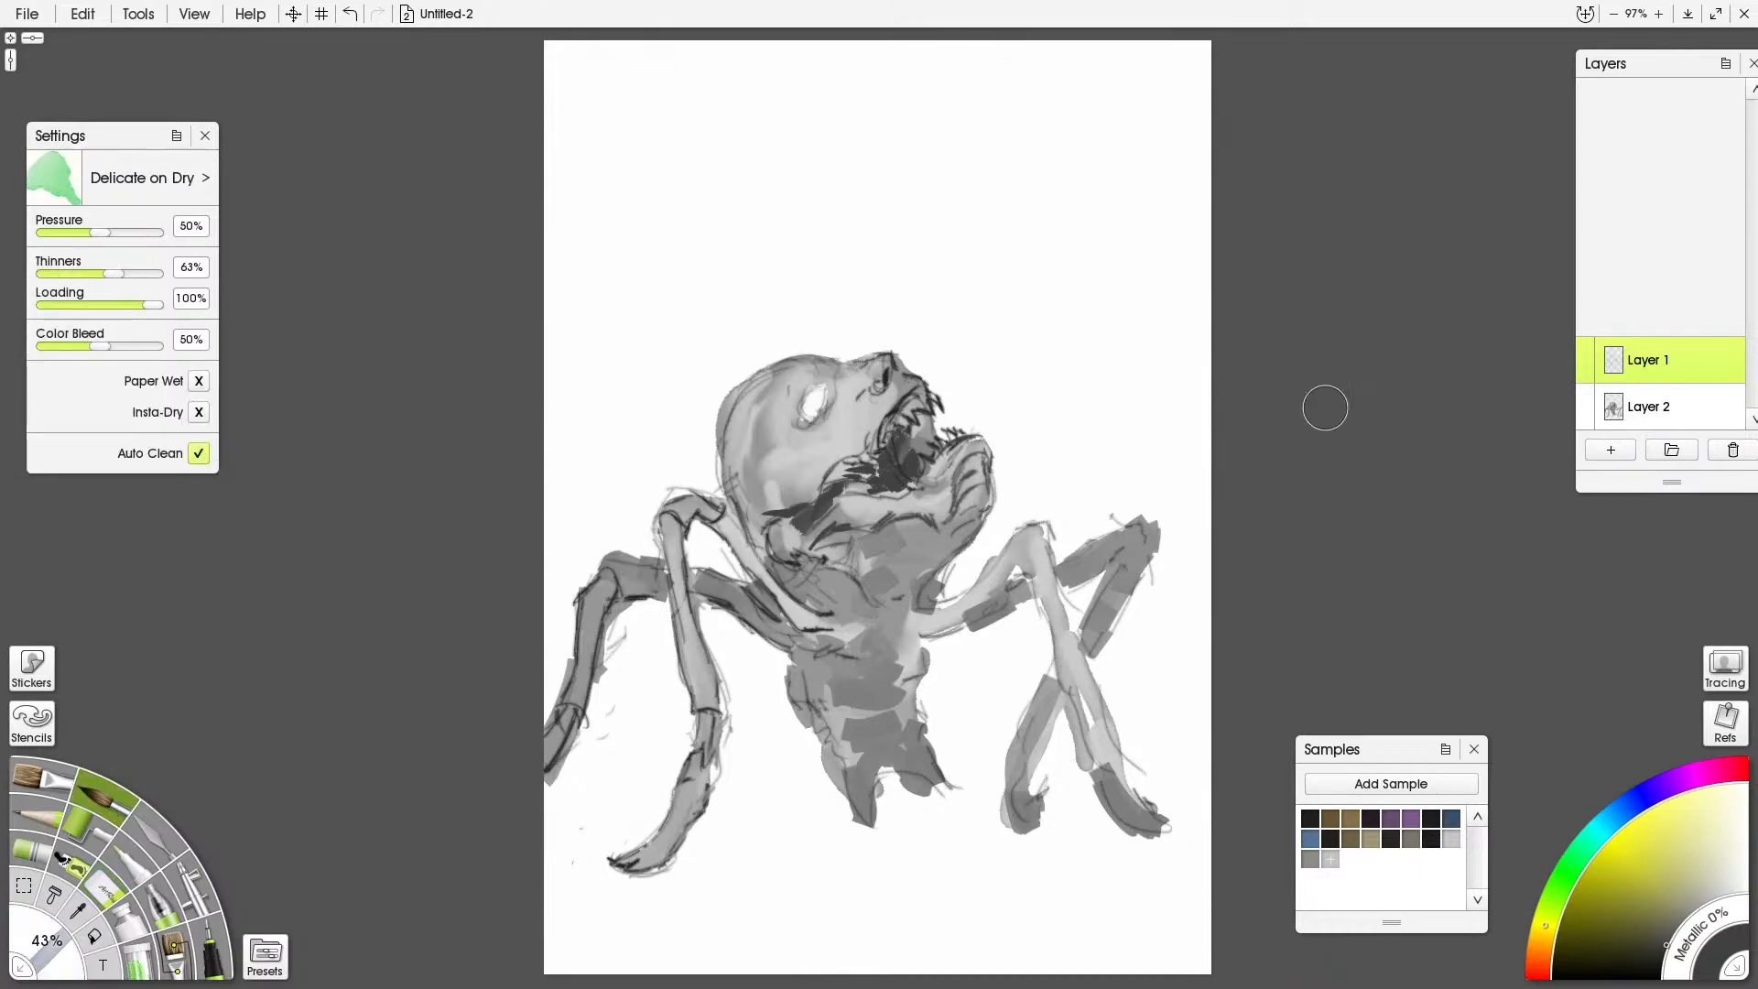
{"action": "left_click", "coordinate": [1661, 406]}
{"action": "left_click_drag", "start_coordinate": [801, 506], "coordinate": [783, 506]}
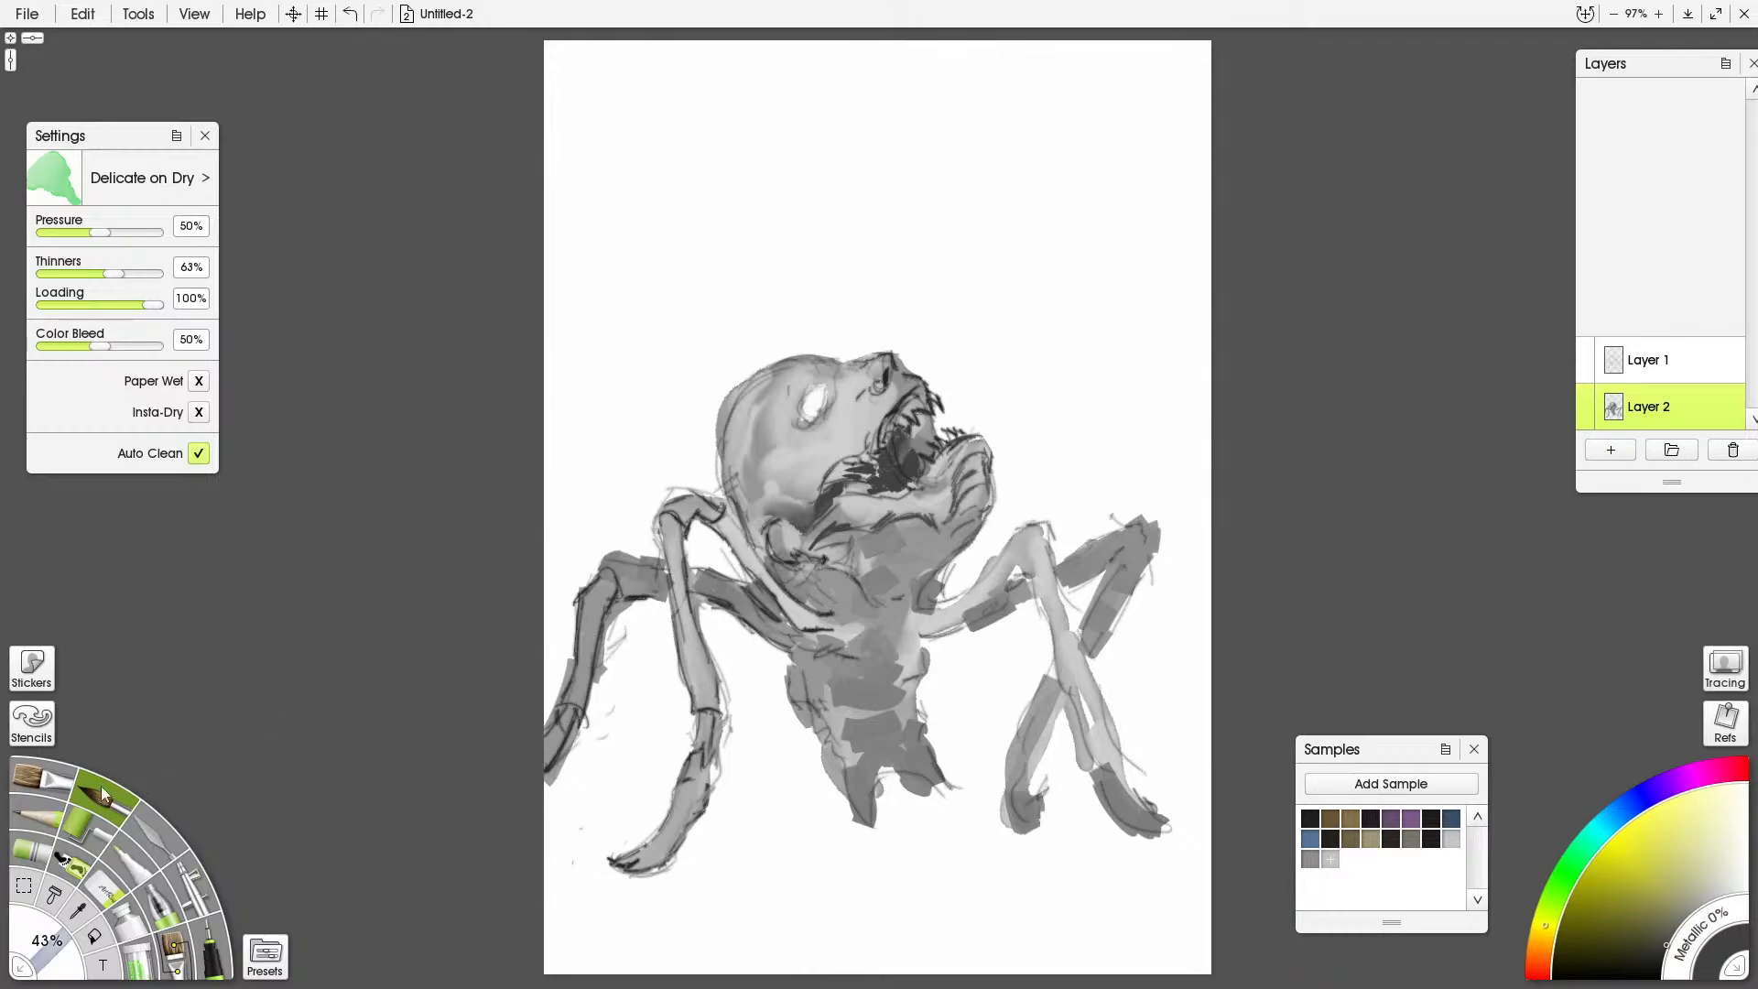
{"action": "left_click", "coordinate": [66, 784]}
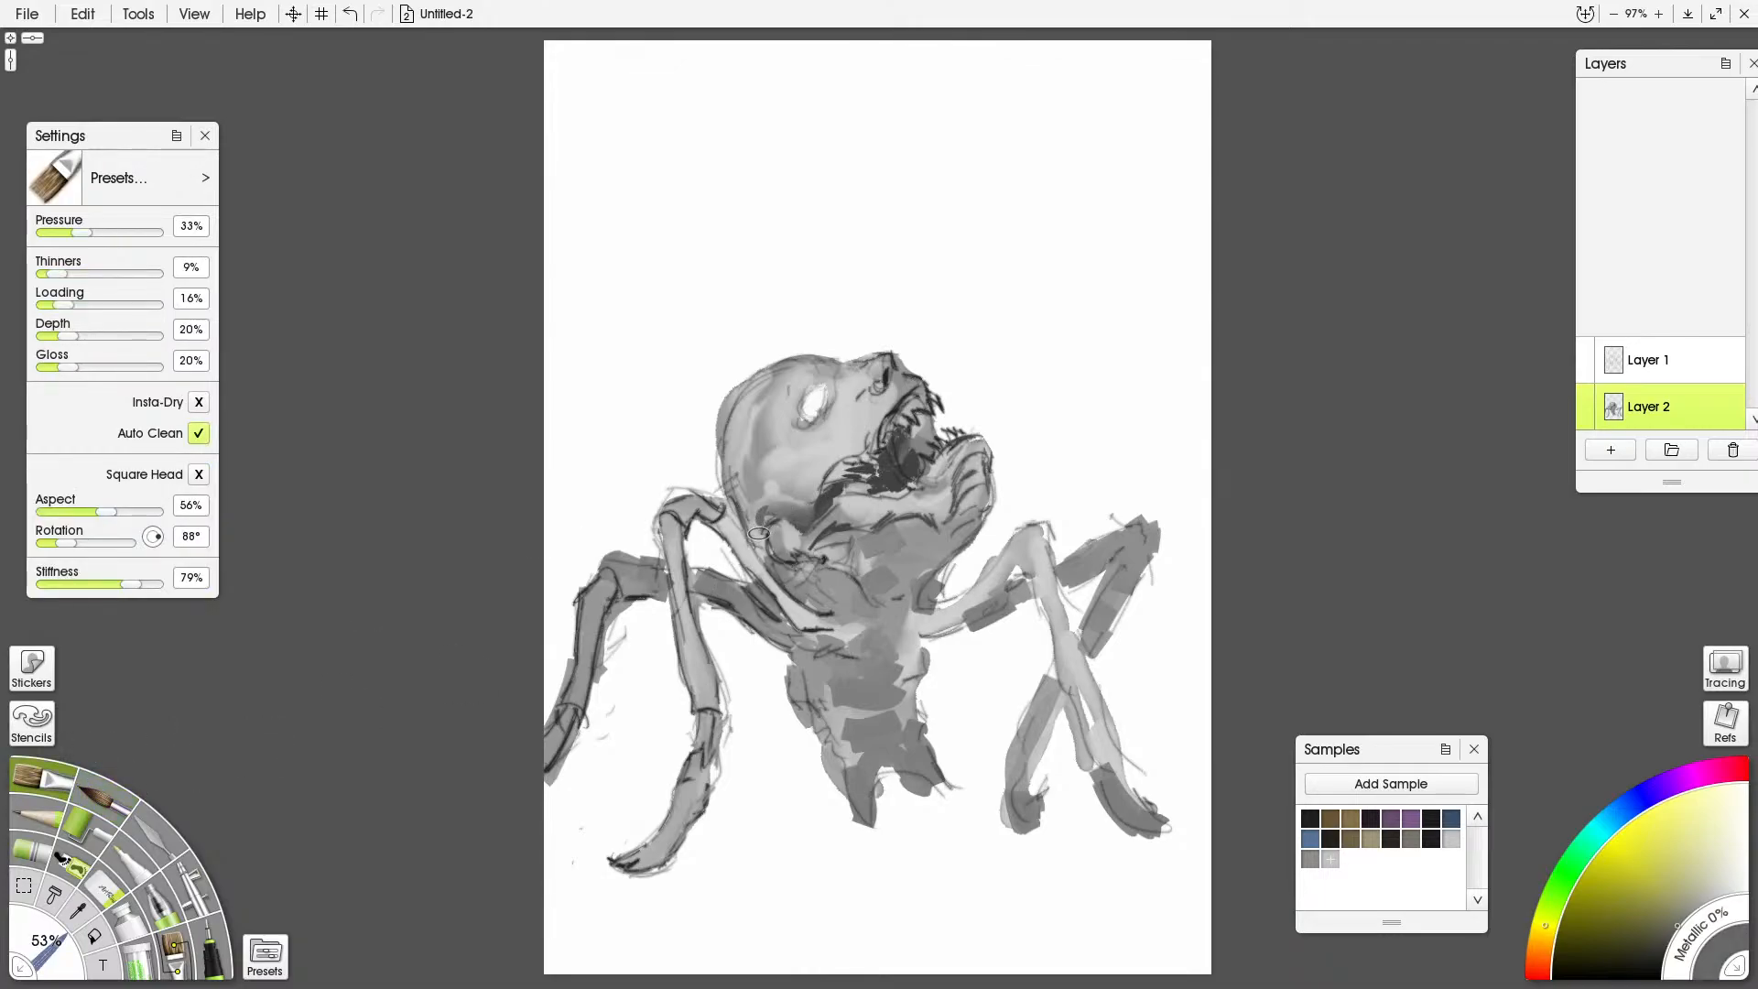
{"action": "mouse_move", "coordinate": [747, 505]}
{"action": "left_mouse_down"}
{"action": "mouse_move", "coordinate": [807, 520]}
{"action": "mouse_move", "coordinate": [836, 586]}
{"action": "mouse_move", "coordinate": [802, 602]}
{"action": "left_mouse_up"}
Draw the throat and neck folds in dark pencil on Layer 1, checking the lobster reference image in the browser
{"action": "left_click", "coordinate": [88, 791]}
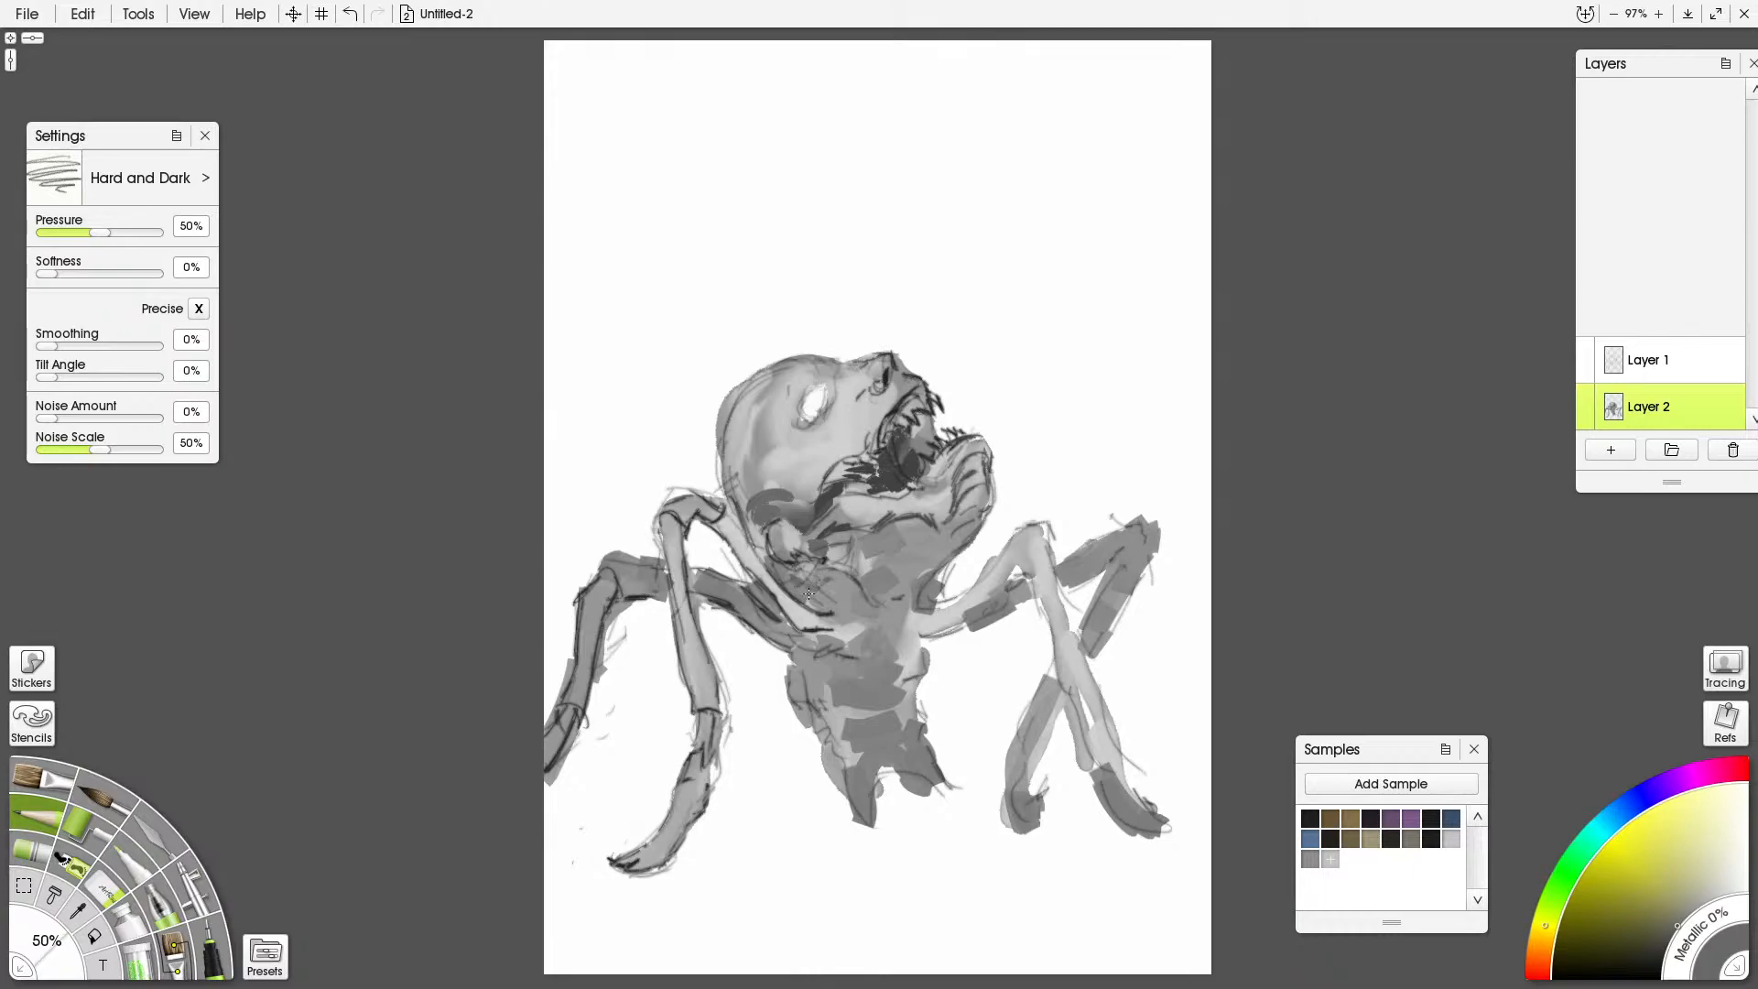
{"action": "left_click", "coordinate": [1657, 366]}
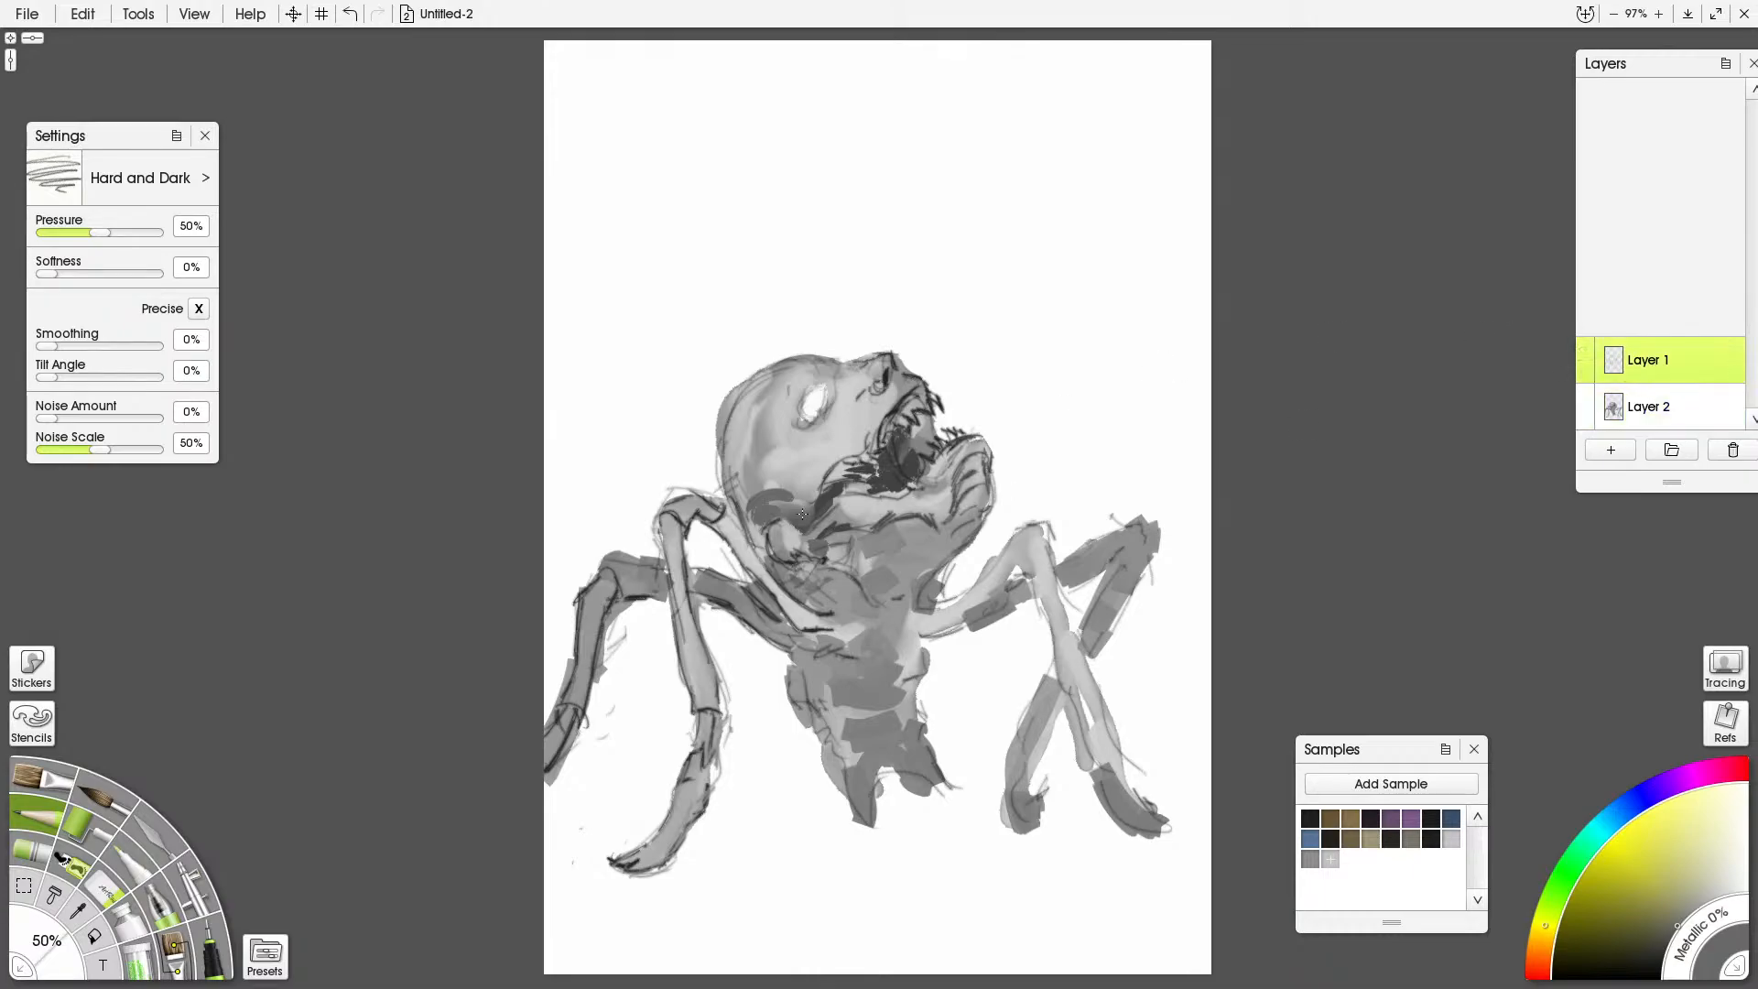
{"action": "key", "text": "alt"}
{"action": "left_click", "coordinate": [1438, 839]}
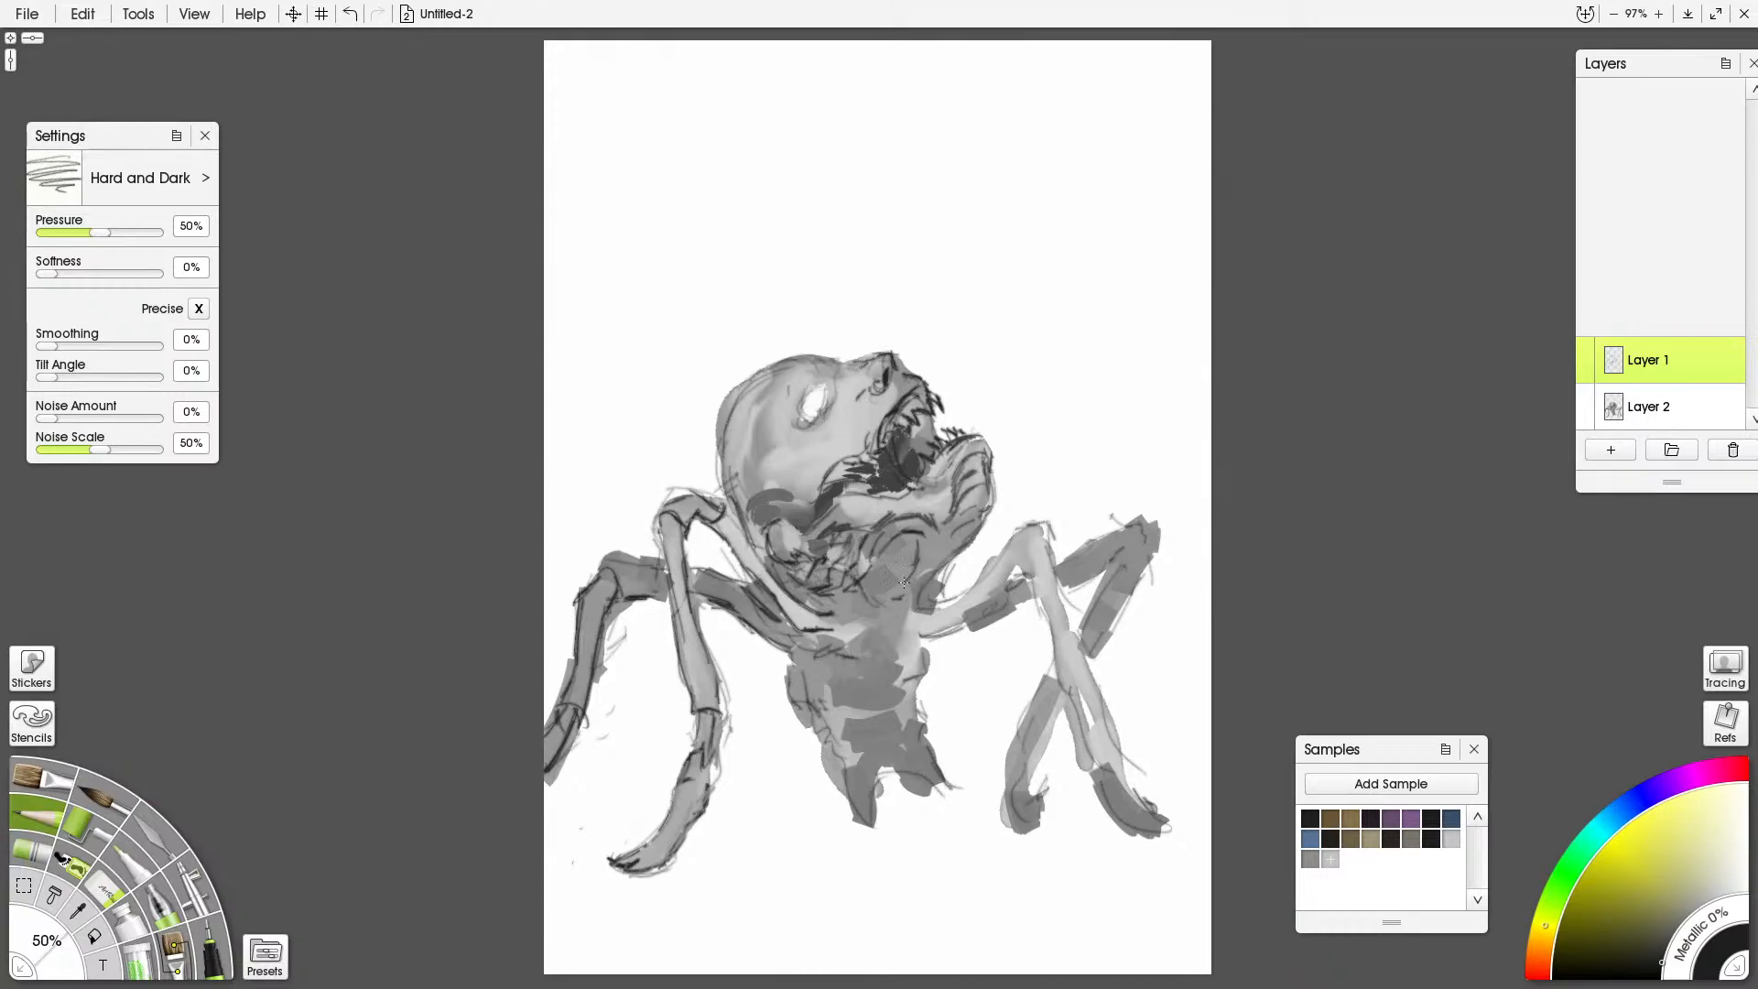
{"action": "left_click_drag", "start_coordinate": [918, 548], "coordinate": [914, 577]}
{"action": "key", "text": "alt+Tab"}
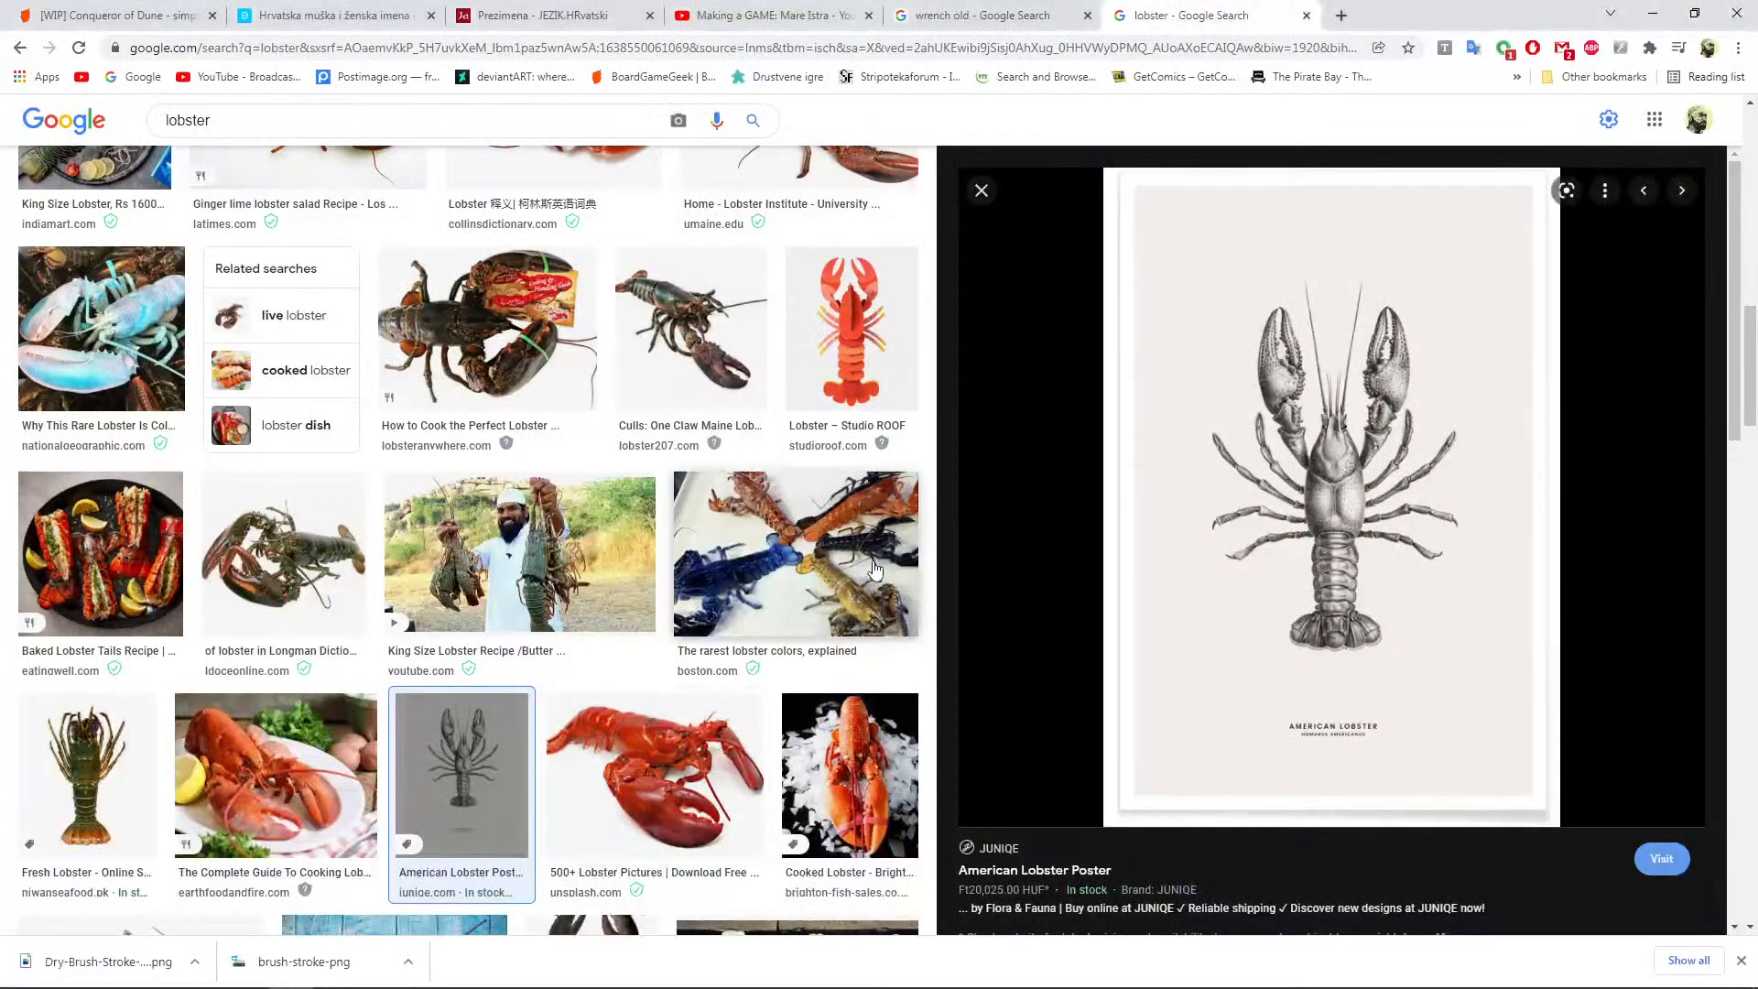
{"action": "key", "text": "alt+Tab"}
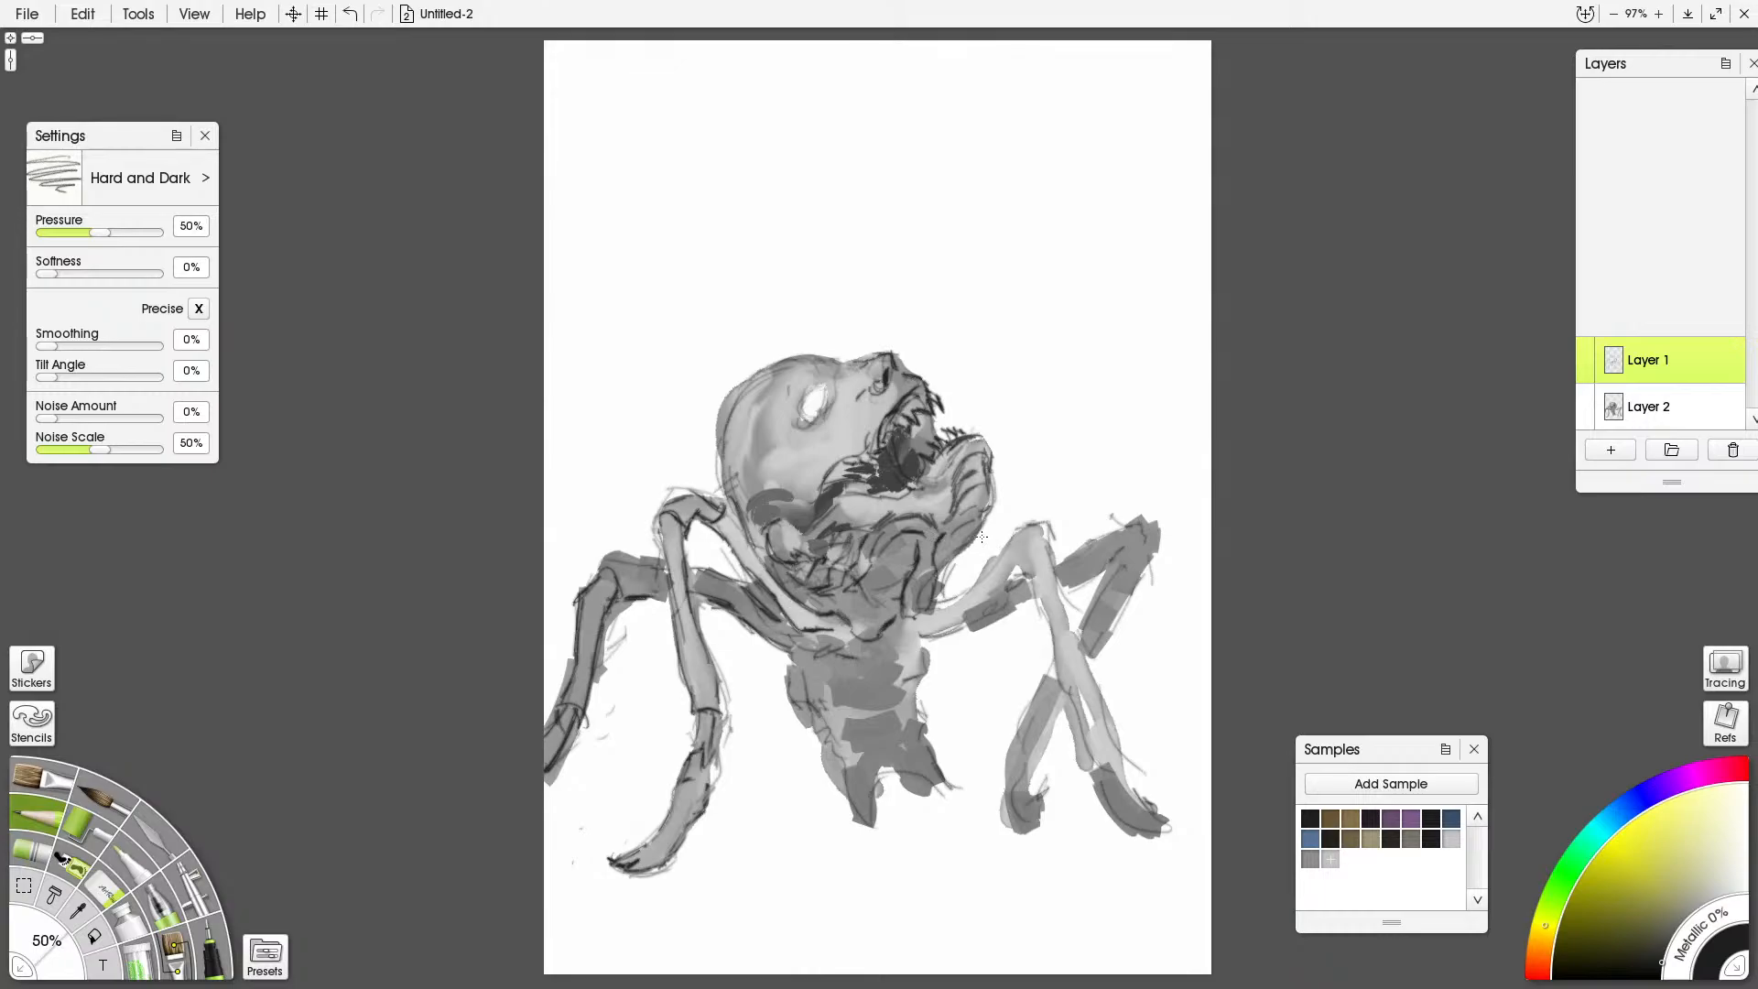
Erase the grey paint outside the neck edge on Layer 2 and darken the jaw's underside in pencil on Layer 1
{"action": "left_click", "coordinate": [125, 885]}
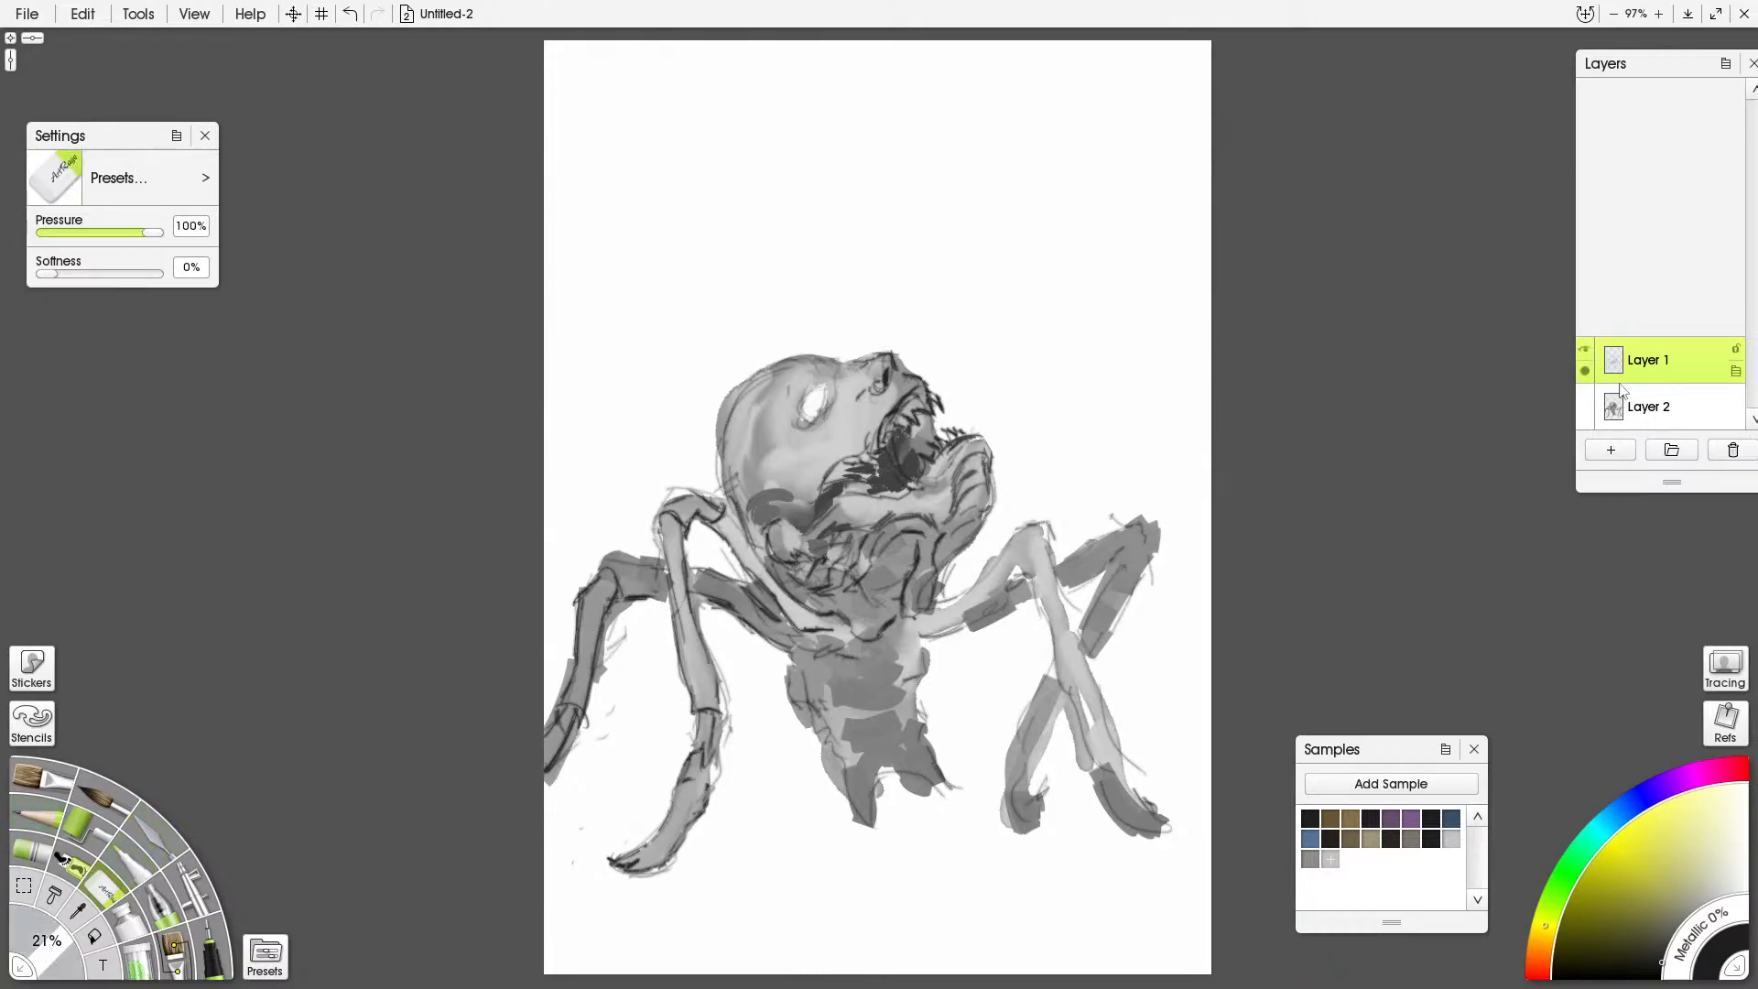
{"action": "left_click", "coordinate": [1637, 414]}
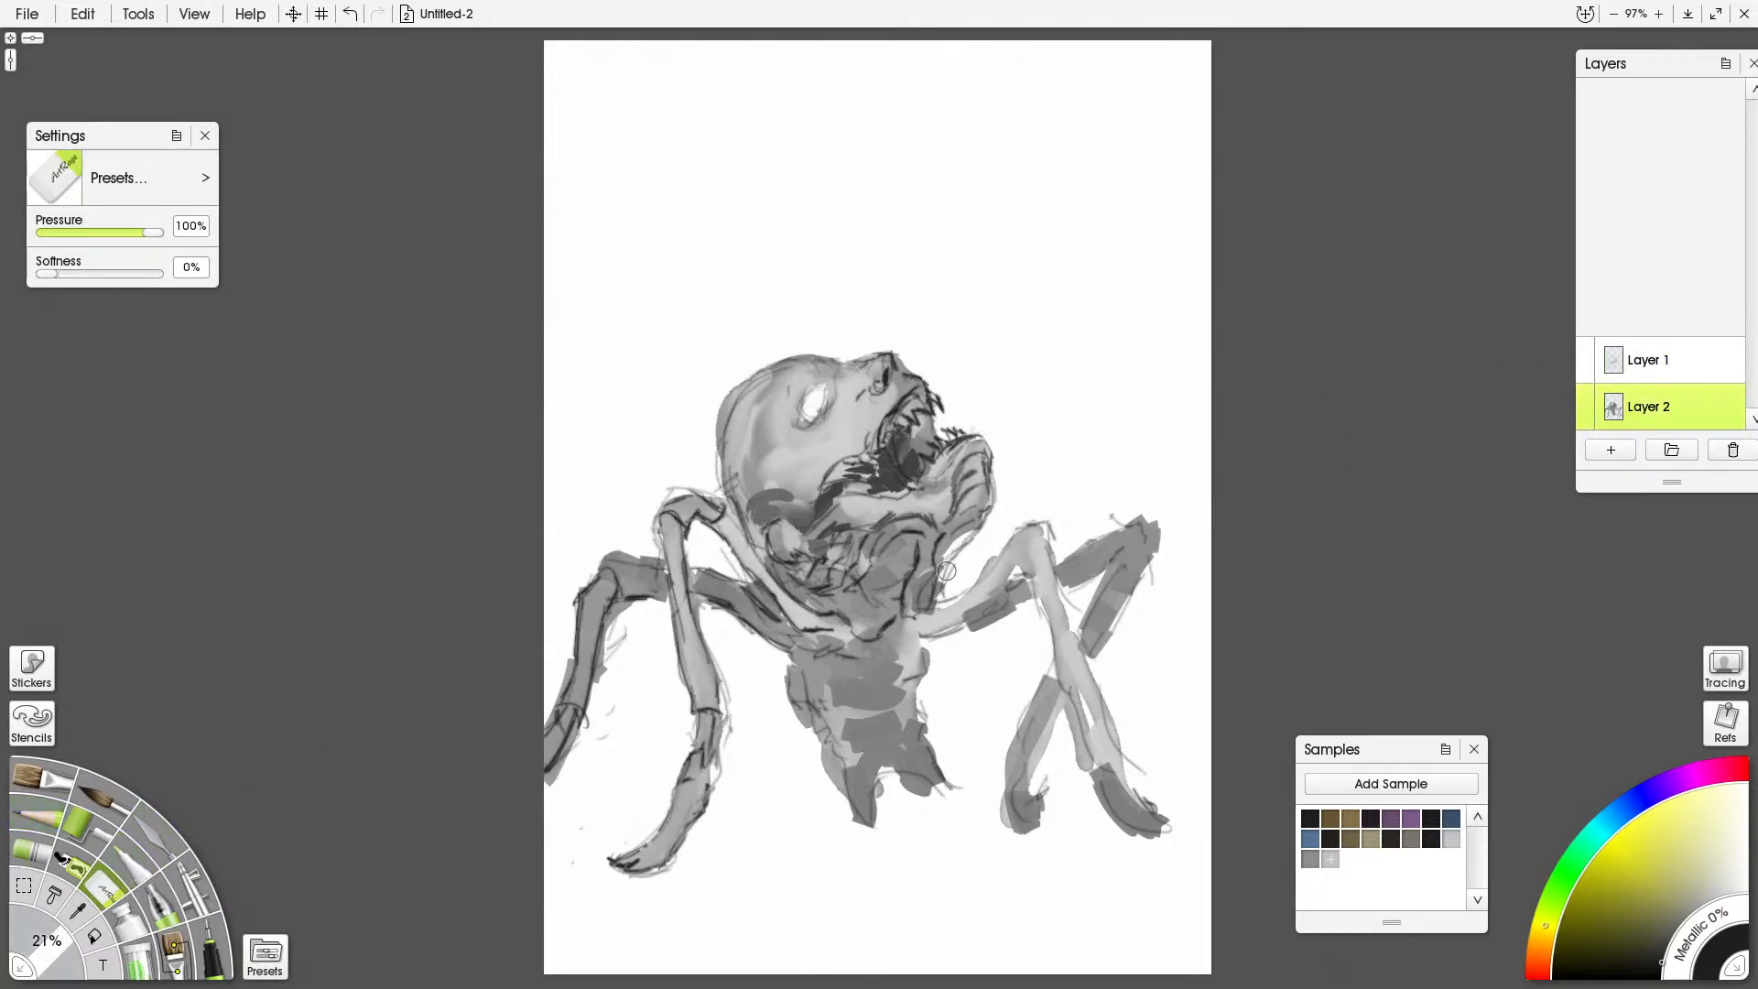
{"action": "left_click", "coordinate": [1626, 360]}
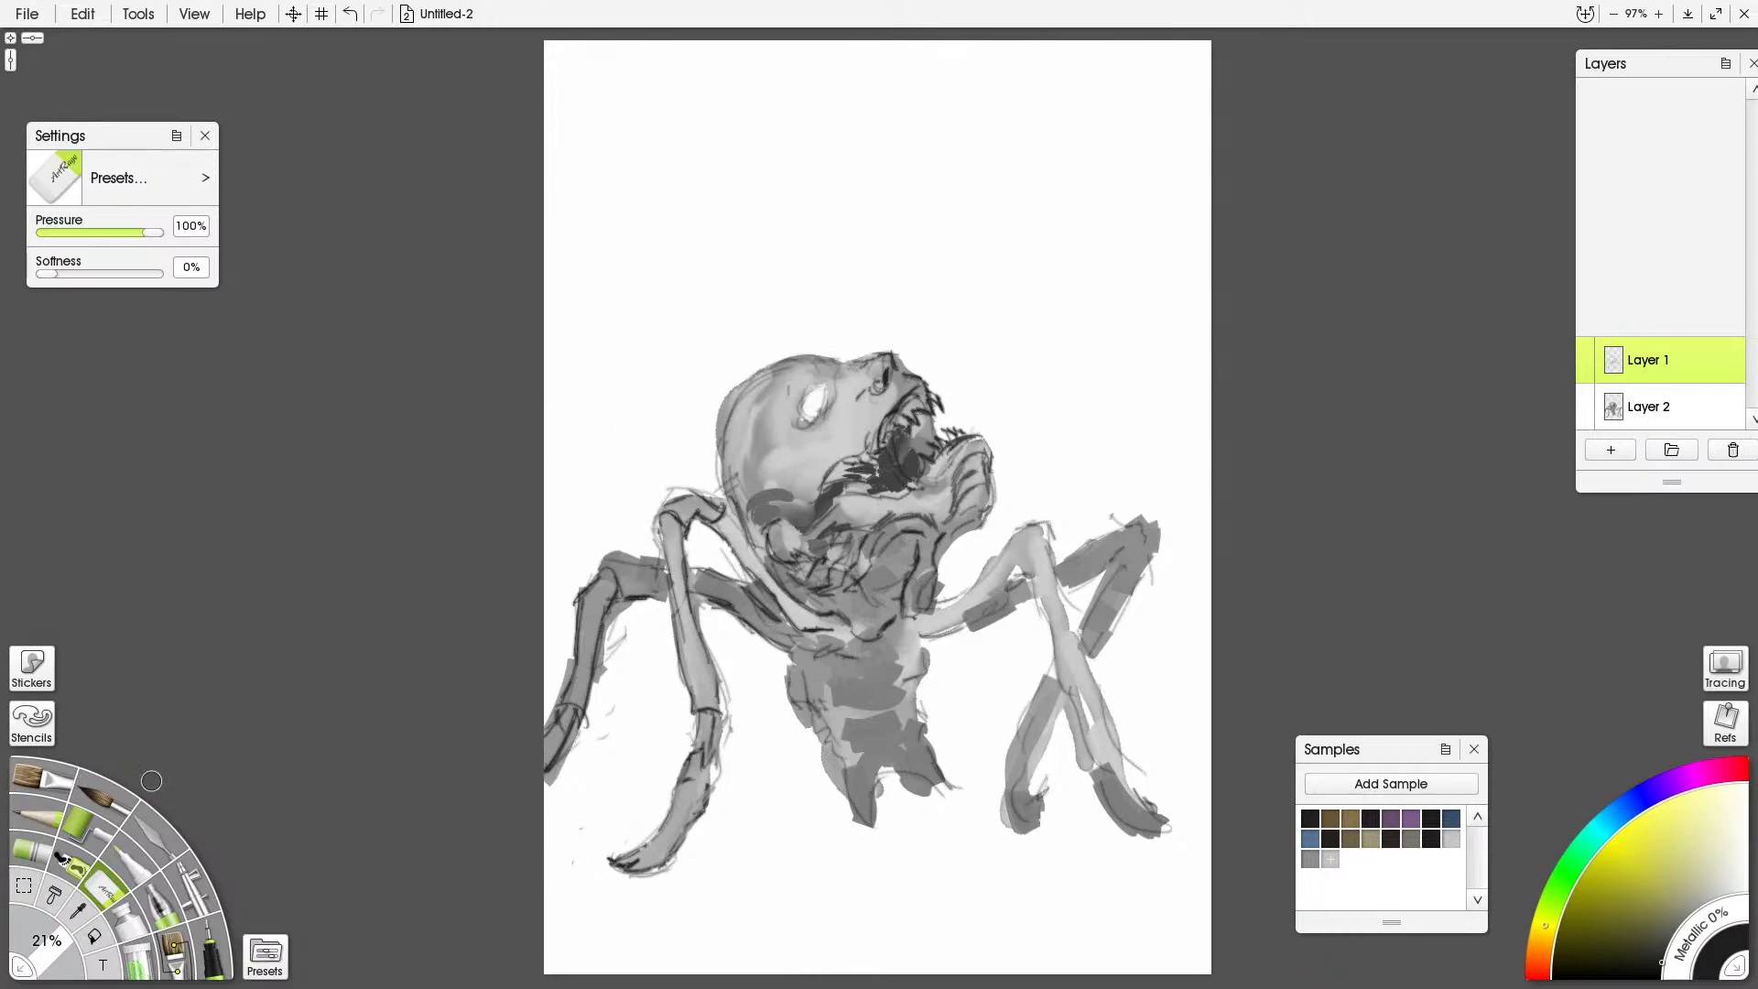
{"action": "left_click", "coordinate": [50, 822]}
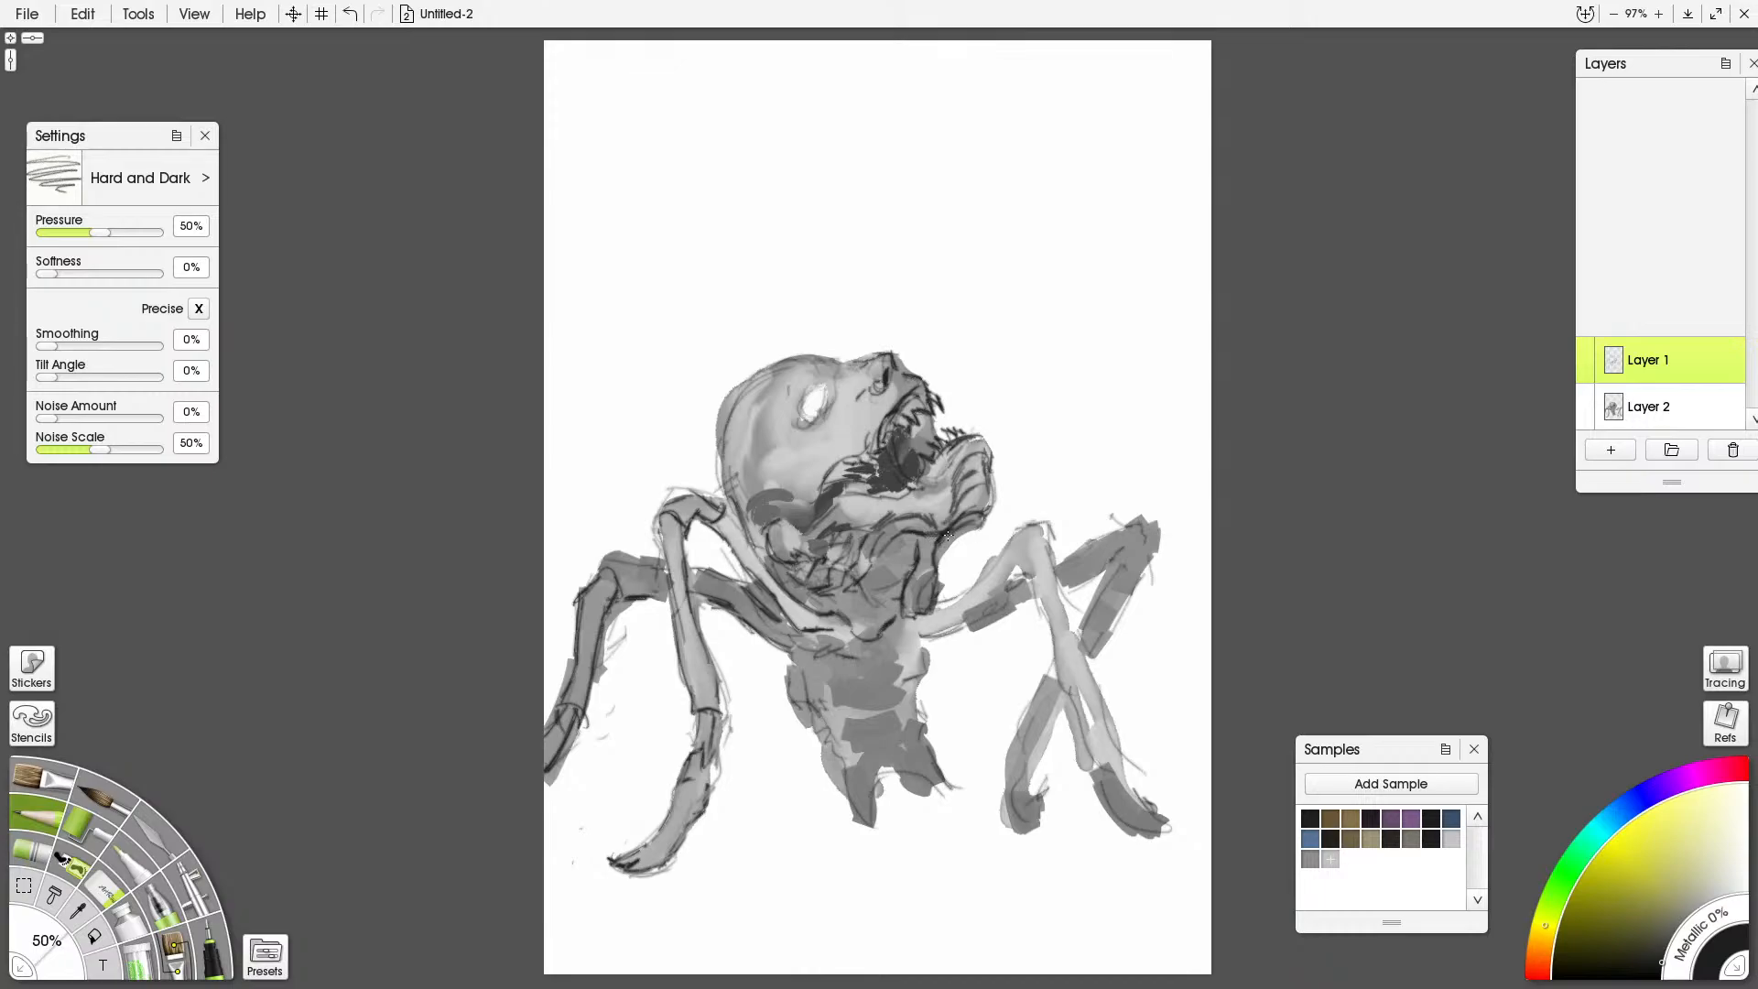
Darken the mouth's interior with Delicate on Dry watercolor on Layers 1 and 2, and undo the last stroke
{"action": "left_click", "coordinate": [102, 795]}
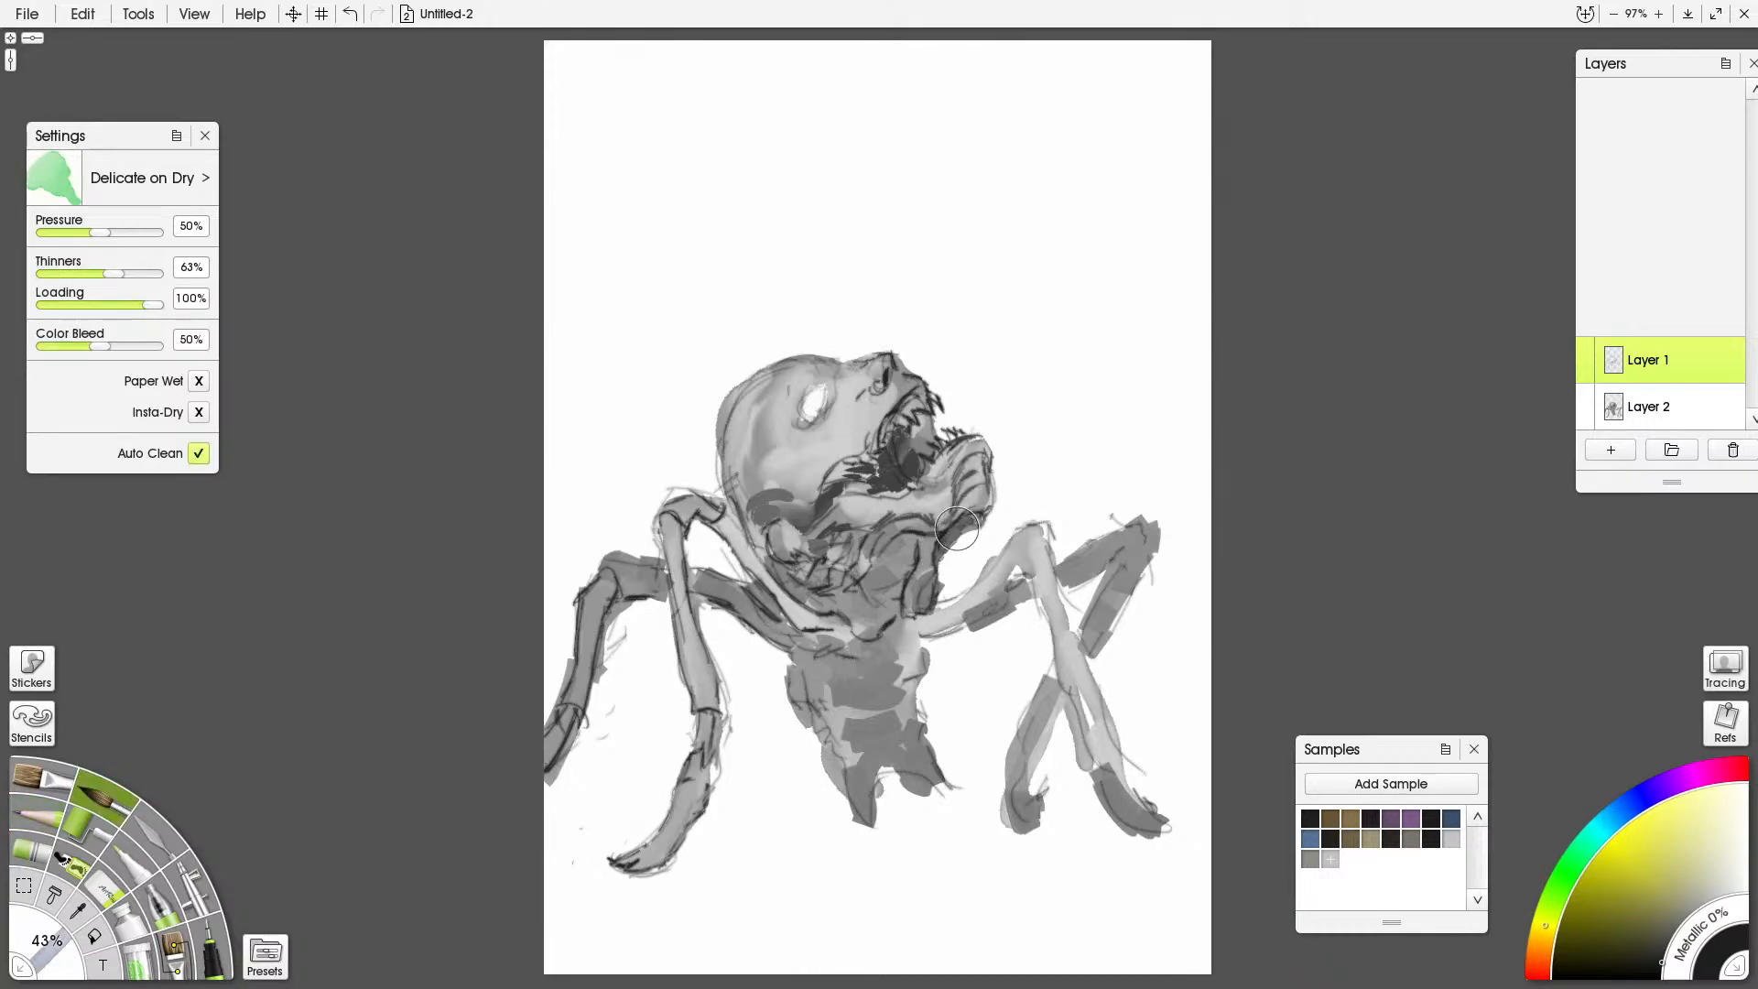
{"action": "mouse_move", "coordinate": [902, 447]}
{"action": "left_mouse_down"}
{"action": "mouse_move", "coordinate": [836, 475]}
{"action": "mouse_move", "coordinate": [818, 508]}
{"action": "mouse_move", "coordinate": [904, 438]}
{"action": "mouse_move", "coordinate": [921, 451]}
{"action": "left_mouse_up"}
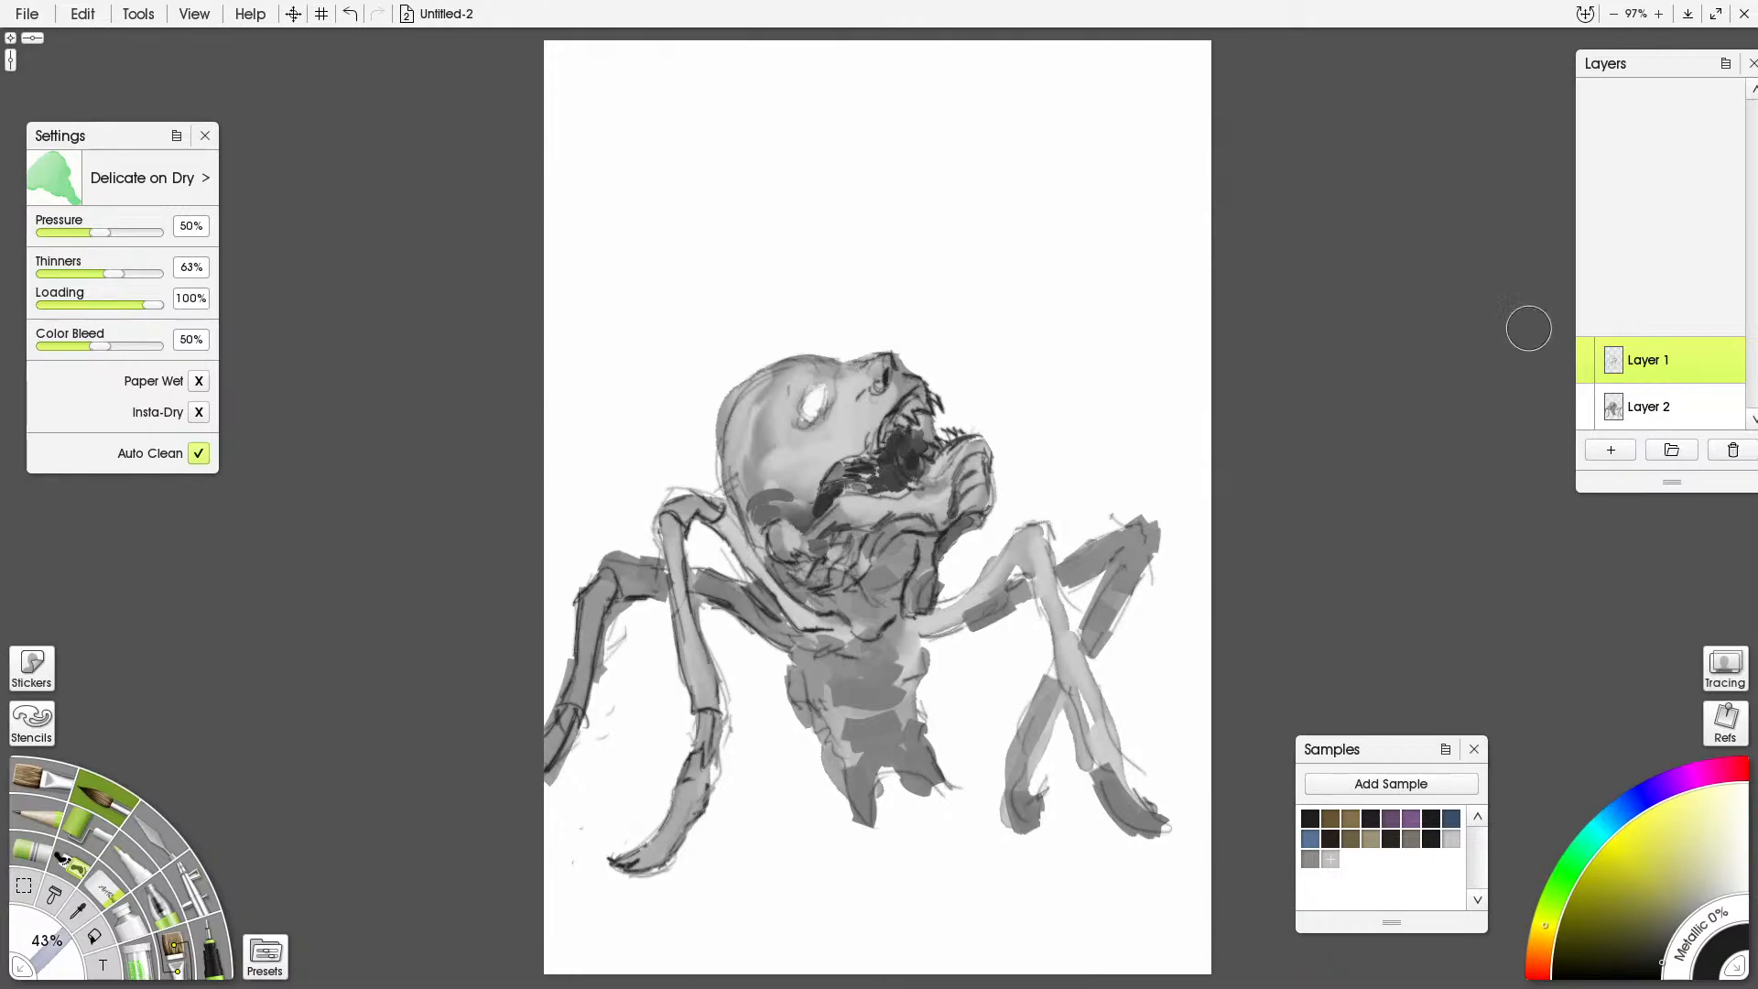
{"action": "left_click", "coordinate": [1643, 405]}
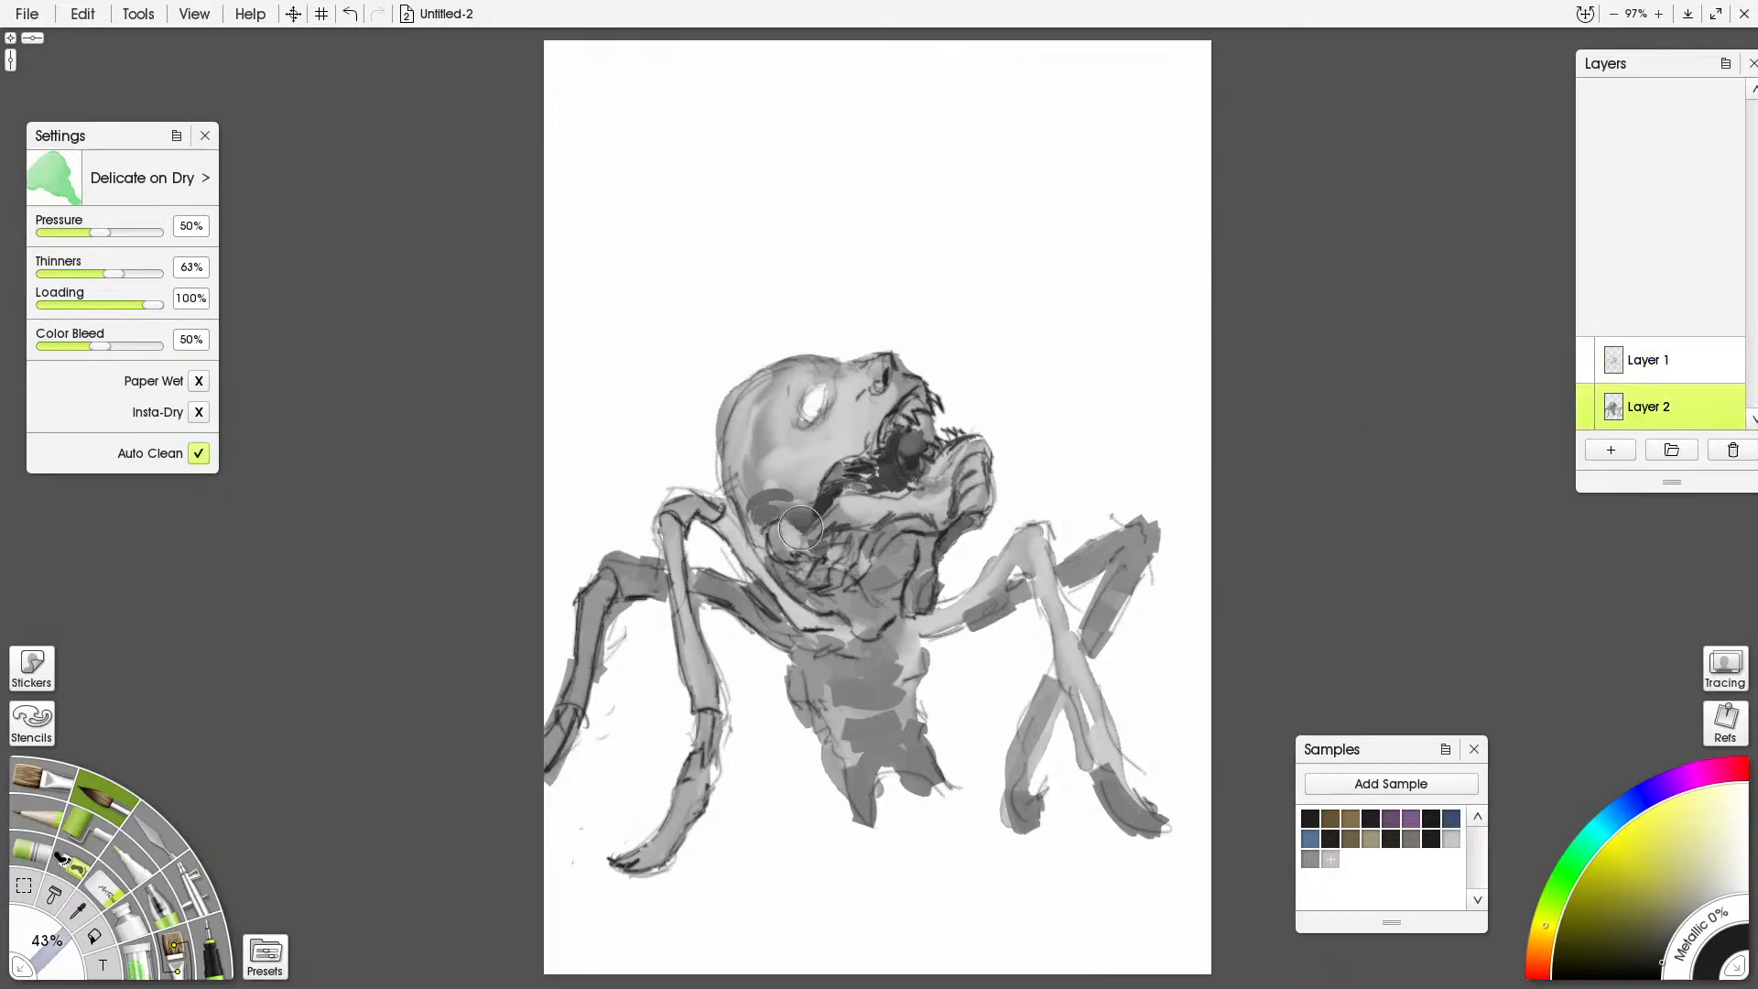
{"action": "mouse_move", "coordinate": [894, 447]}
{"action": "left_mouse_down"}
{"action": "mouse_move", "coordinate": [919, 439]}
{"action": "mouse_move", "coordinate": [885, 470]}
{"action": "left_mouse_up"}
{"action": "key", "text": "ctrl+s"}
{"action": "left_click", "coordinate": [1305, 641]}
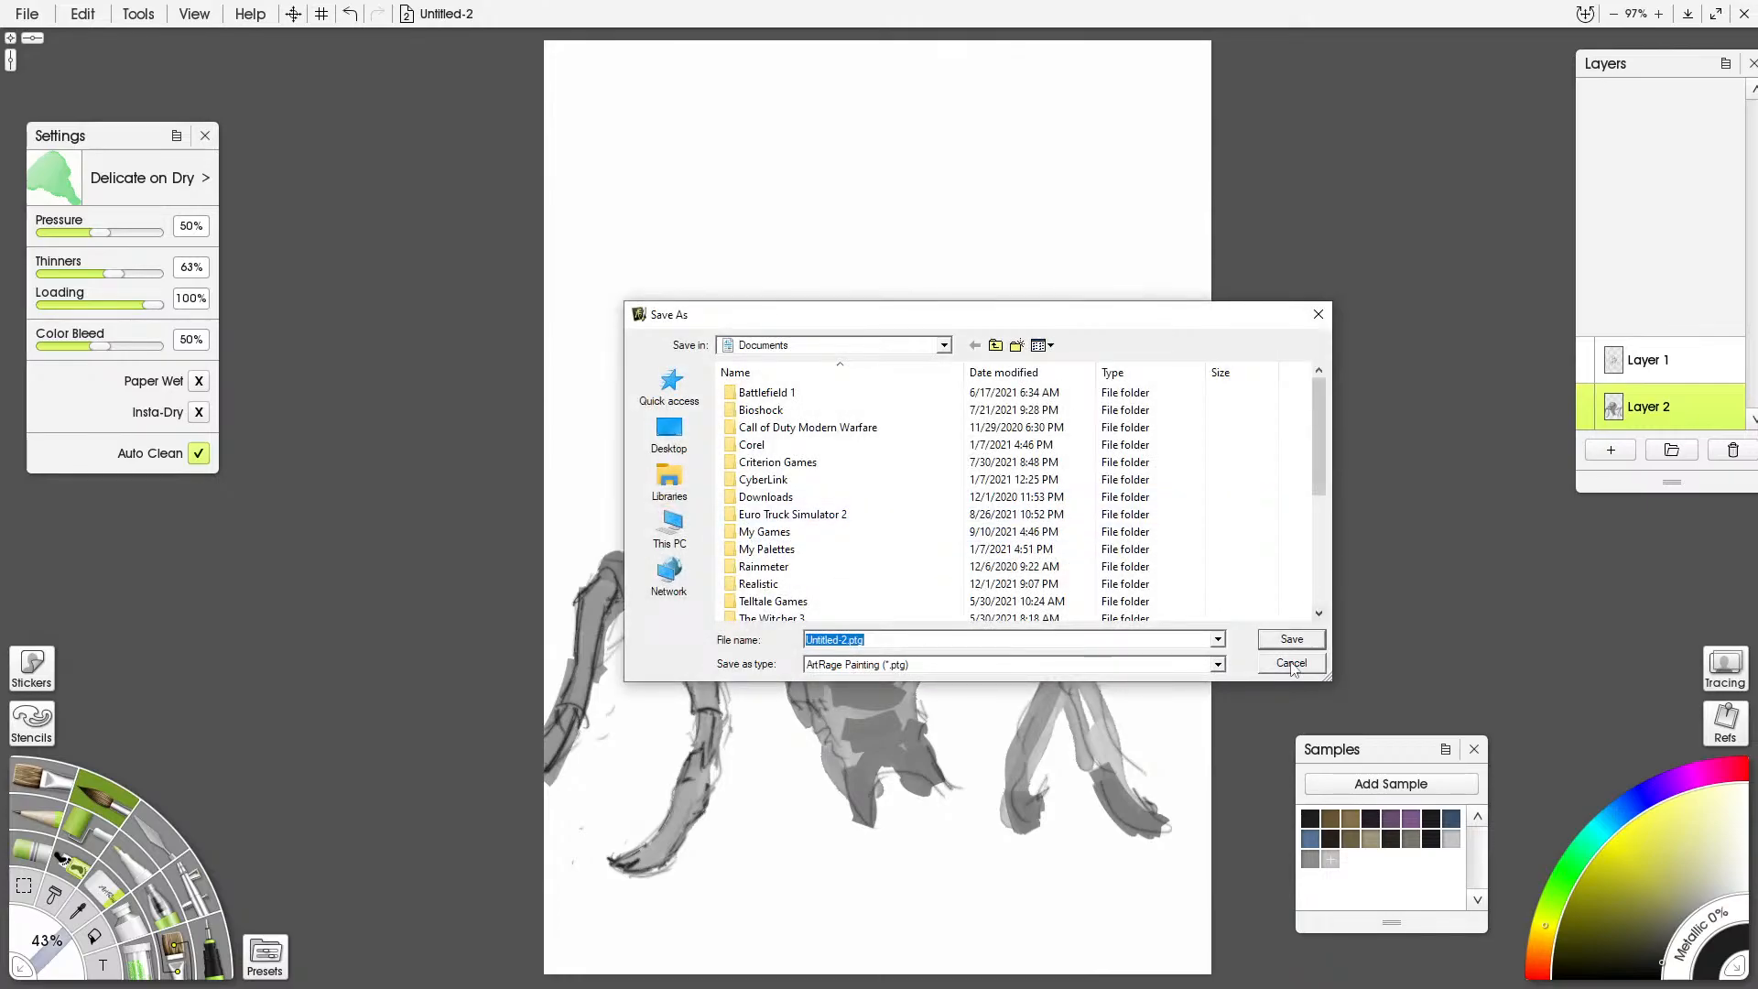
{"action": "key", "text": "ctrl+z"}
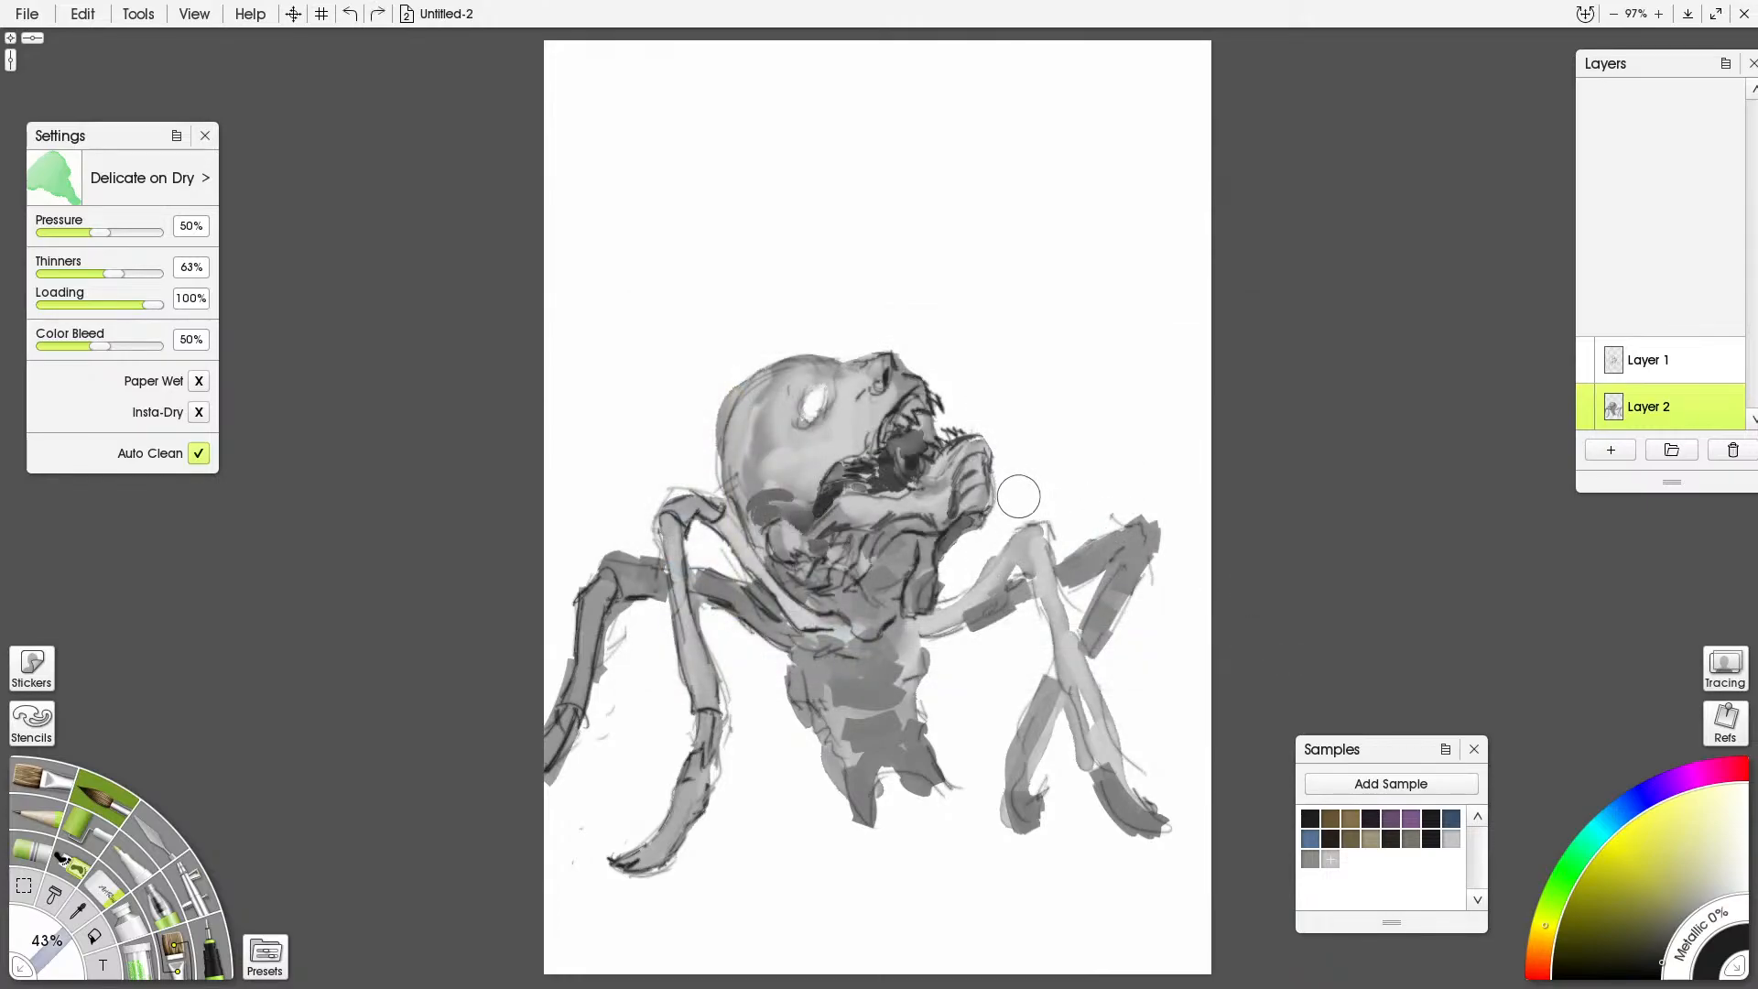
Draw white sharp upper and lower teeth over the mouth on Layer 1 with the Hard and Dark pencil
{"action": "left_click", "coordinate": [84, 857]}
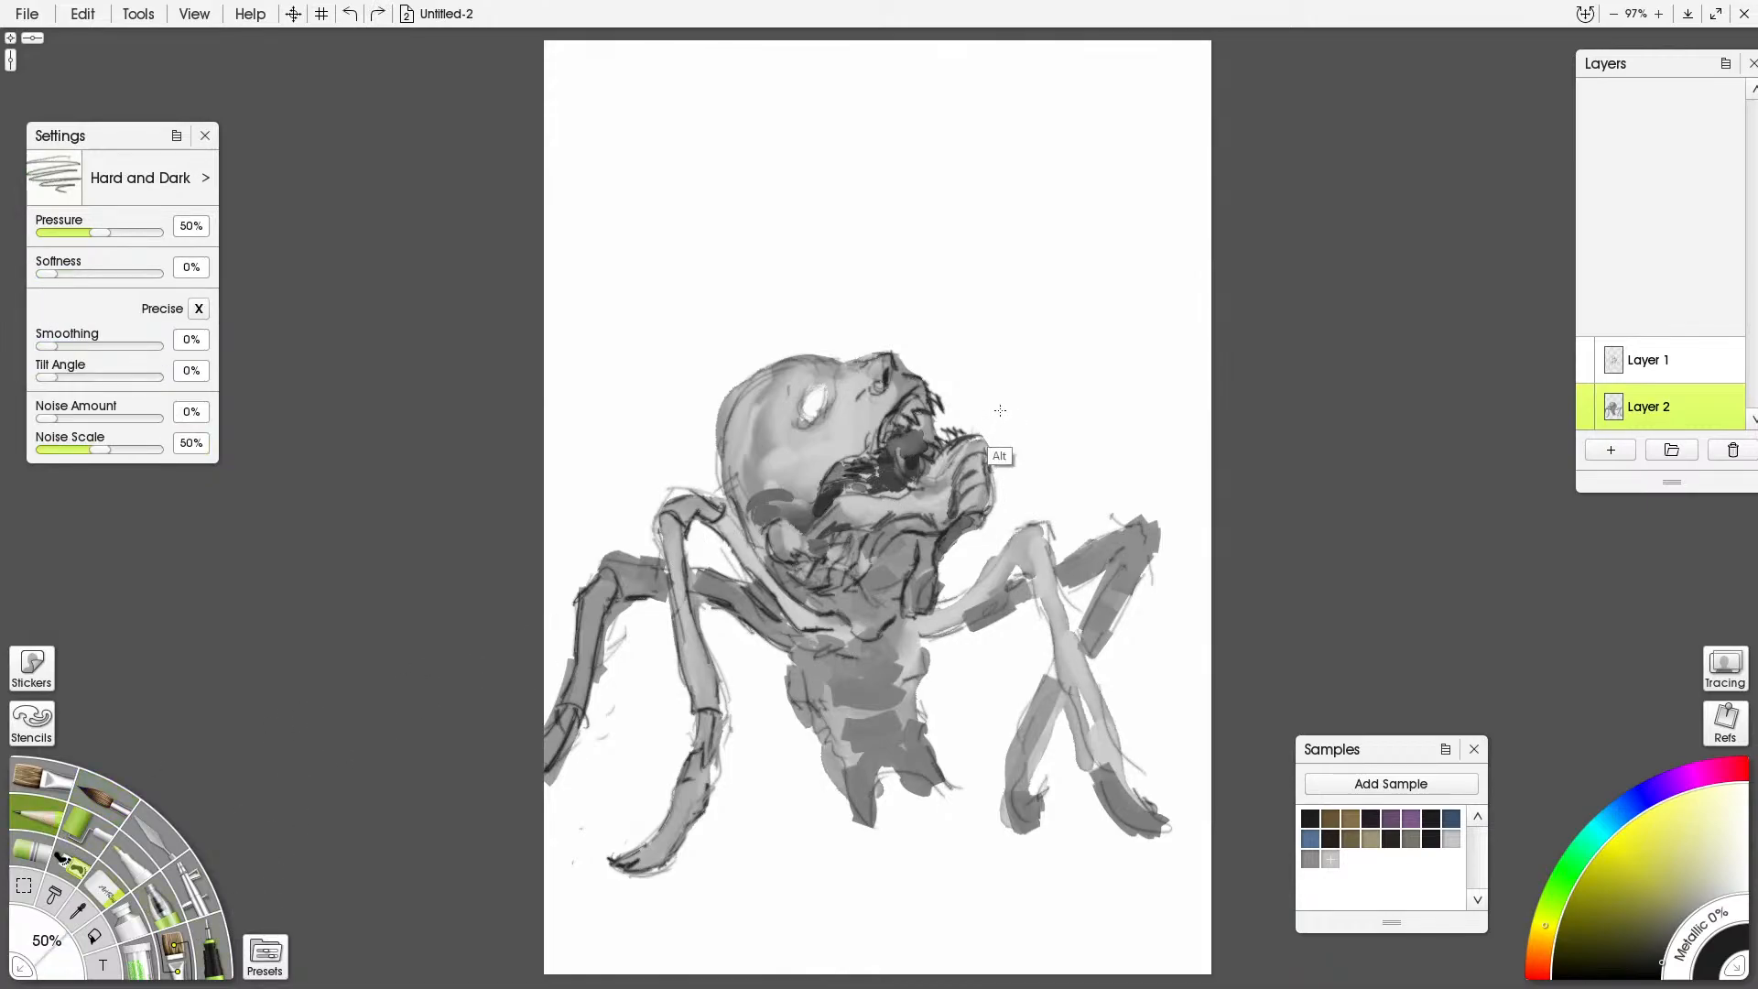
{"action": "left_click", "coordinate": [1658, 369]}
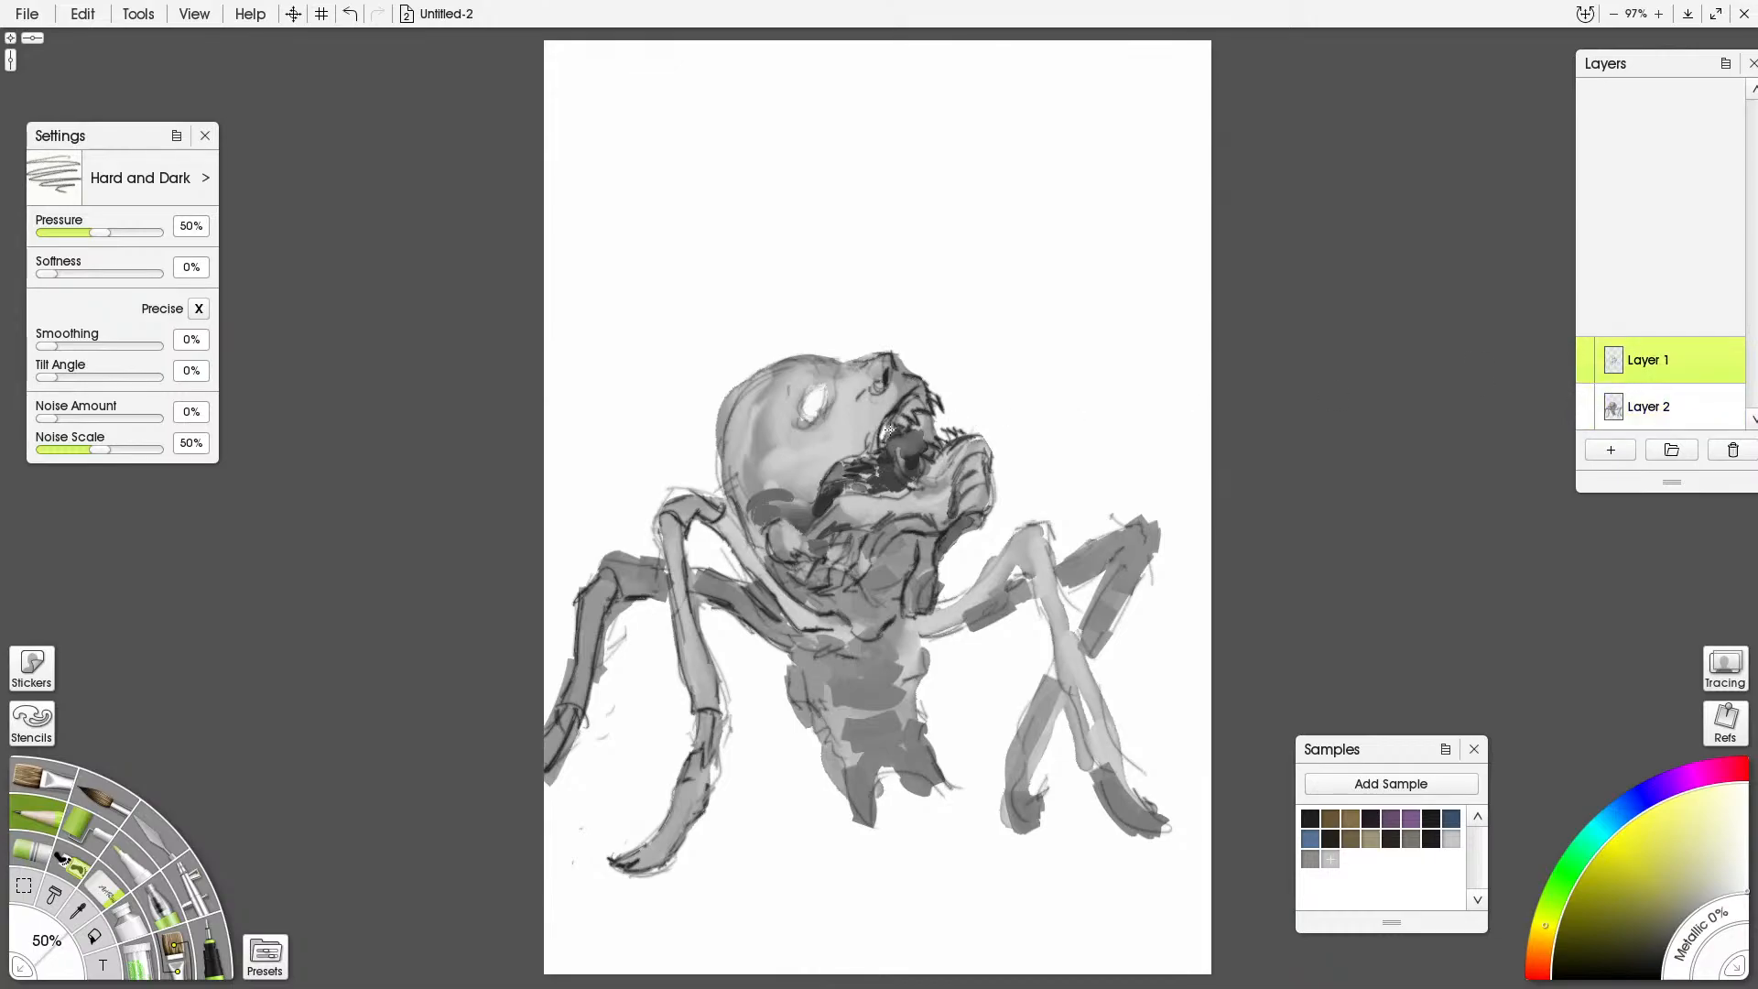
{"action": "left_click_drag", "start_coordinate": [892, 423], "coordinate": [912, 417]}
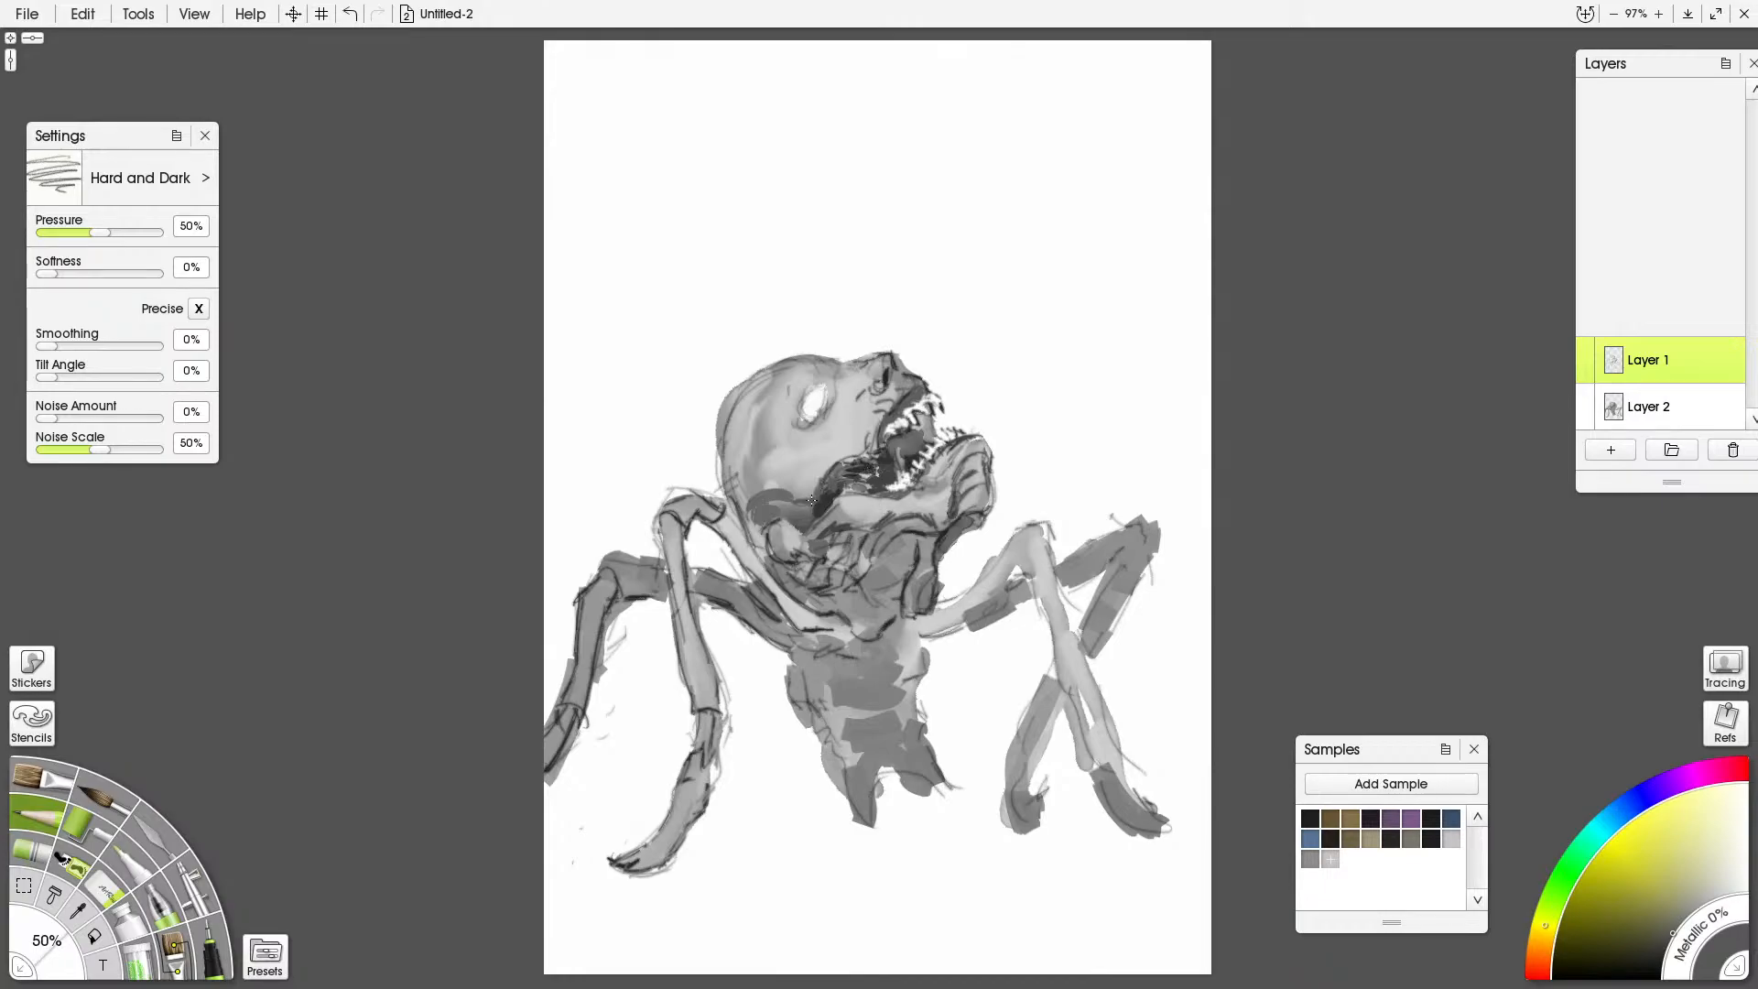
Outline a long tongue protruding between the teeth in dark pencil and fill it with grey watercolor on Layer 2
{"action": "left_click", "coordinate": [828, 545], "text": "alt"}
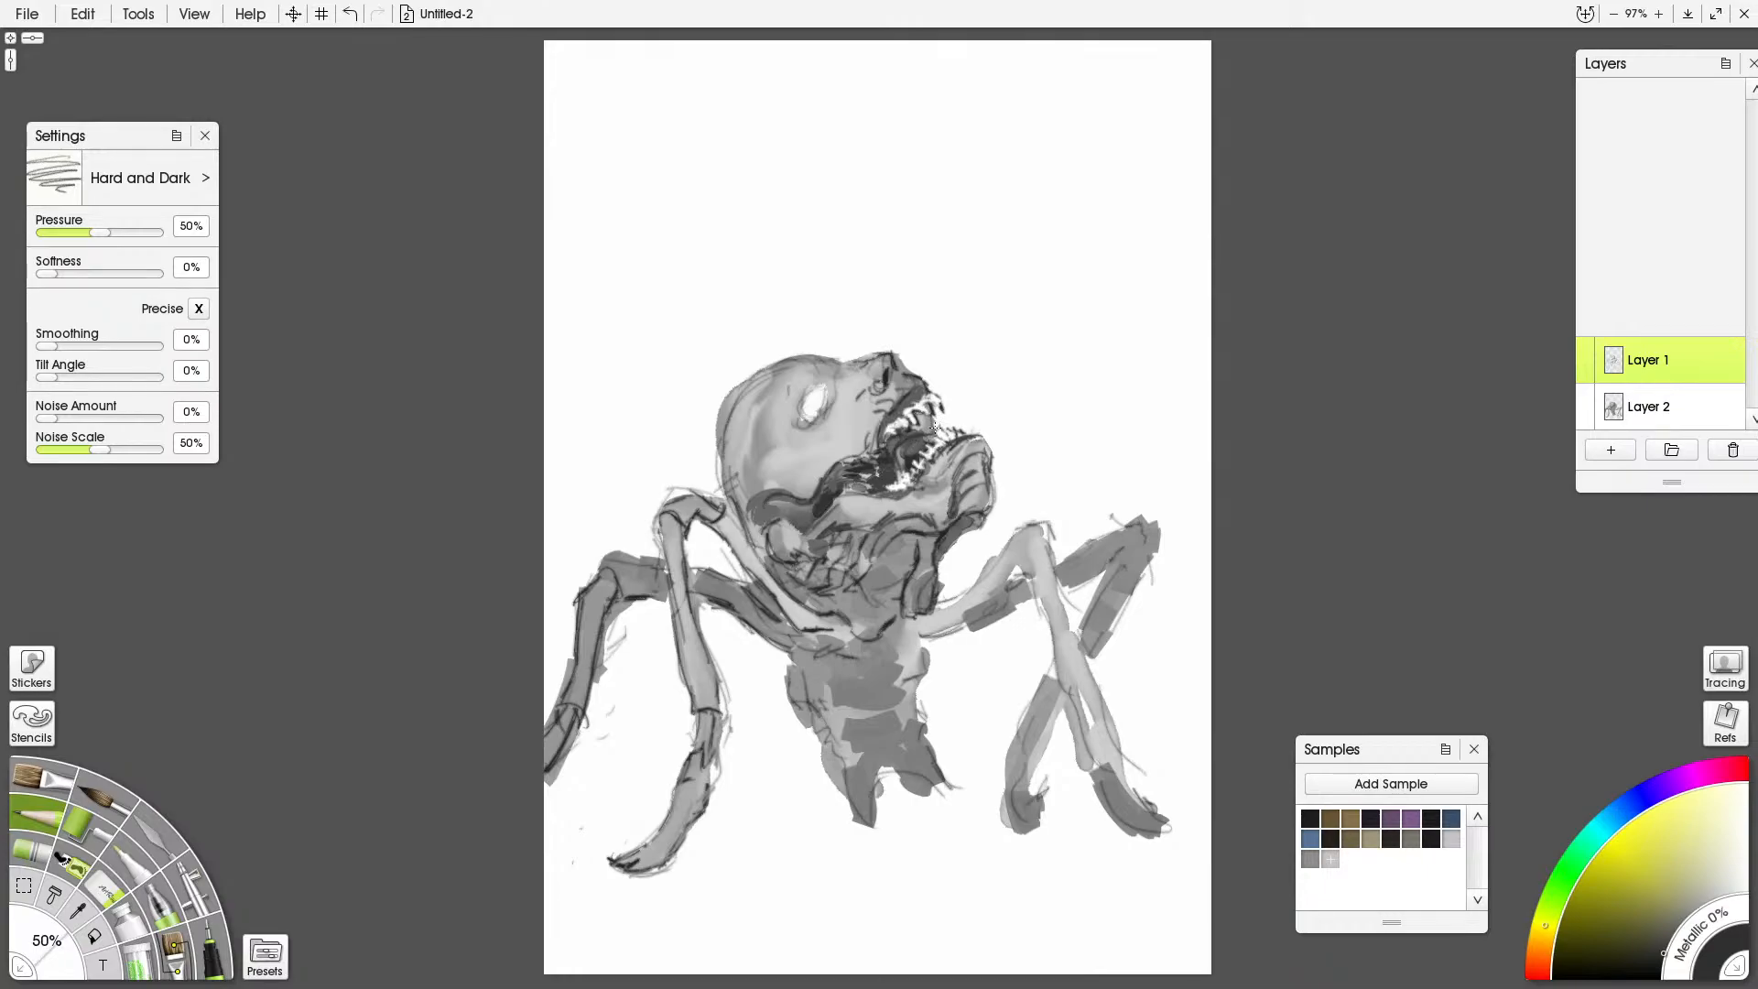
{"action": "mouse_move", "coordinate": [936, 428]}
{"action": "left_mouse_down"}
{"action": "mouse_move", "coordinate": [976, 412]}
{"action": "mouse_move", "coordinate": [943, 424]}
{"action": "left_mouse_up"}
{"action": "left_click", "coordinate": [1633, 414]}
{"action": "left_click", "coordinate": [110, 804]}
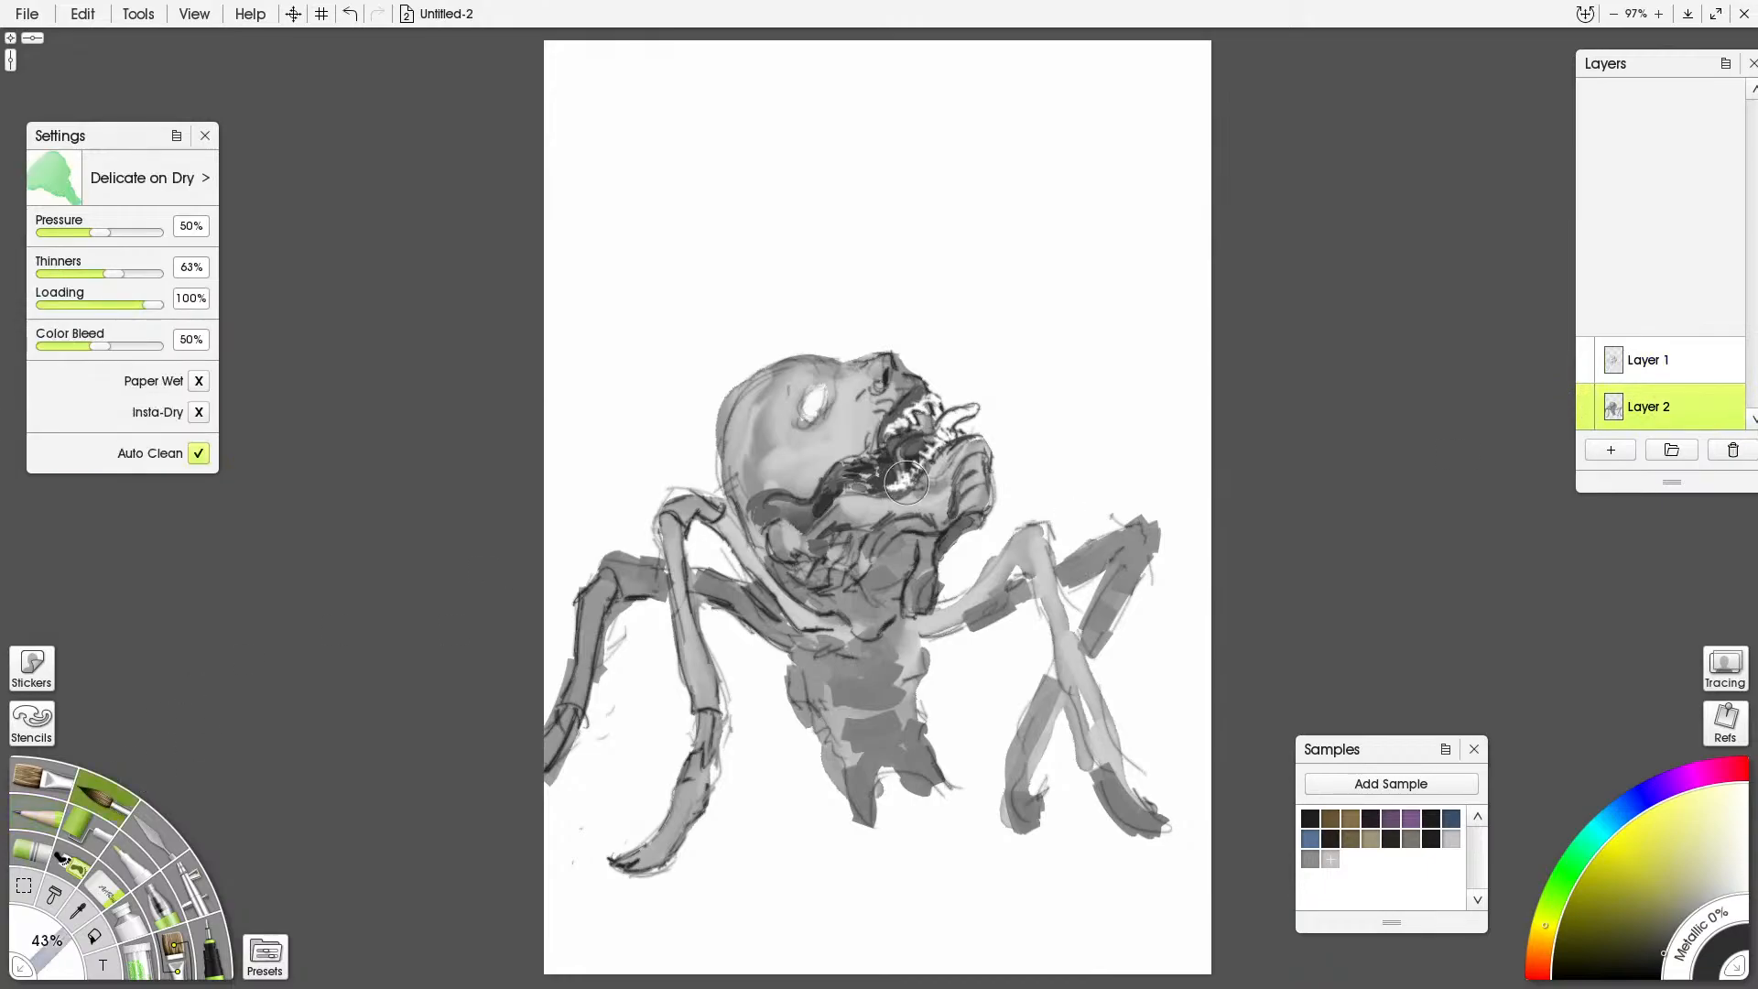
{"action": "mouse_move", "coordinate": [943, 425]}
{"action": "left_mouse_down"}
{"action": "mouse_move", "coordinate": [979, 407]}
{"action": "mouse_move", "coordinate": [907, 449]}
{"action": "left_mouse_up"}
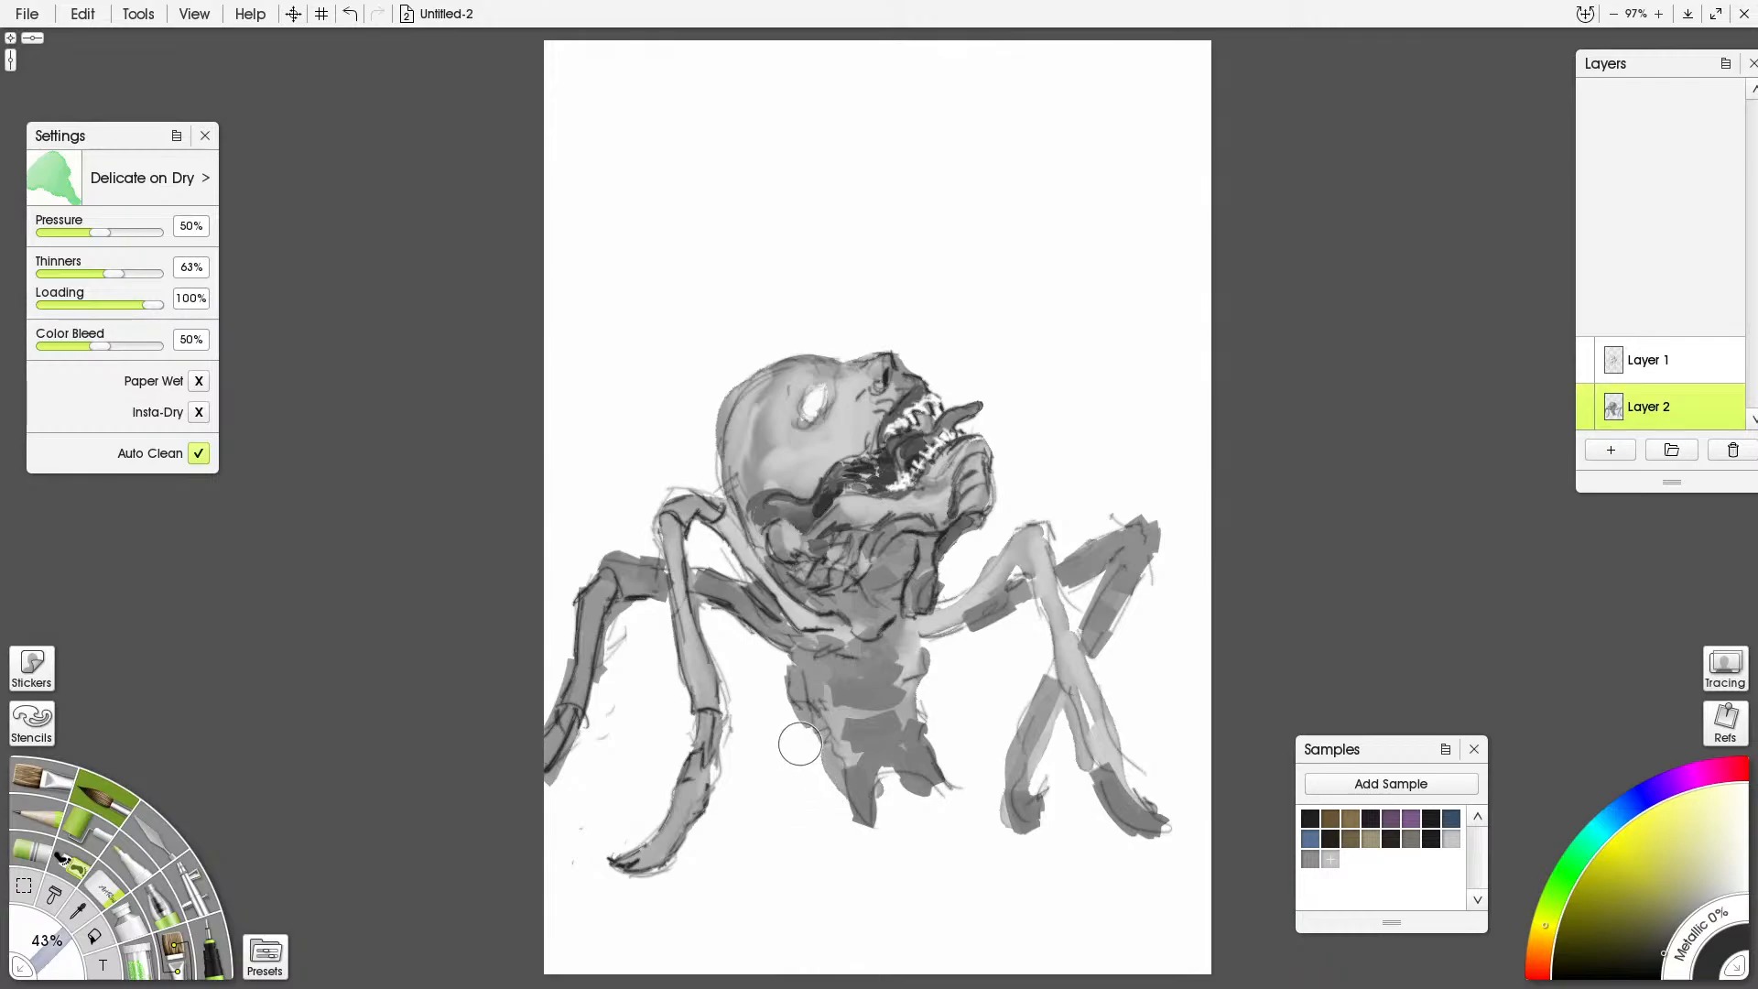
Switch to the browser, check the Mare Istra live stream's YouTube page and chat, and return to ArtRage
{"action": "key", "text": "alt+Tab"}
{"action": "key", "text": "alt+Tab"}
{"action": "key", "text": "alt+Tab"}
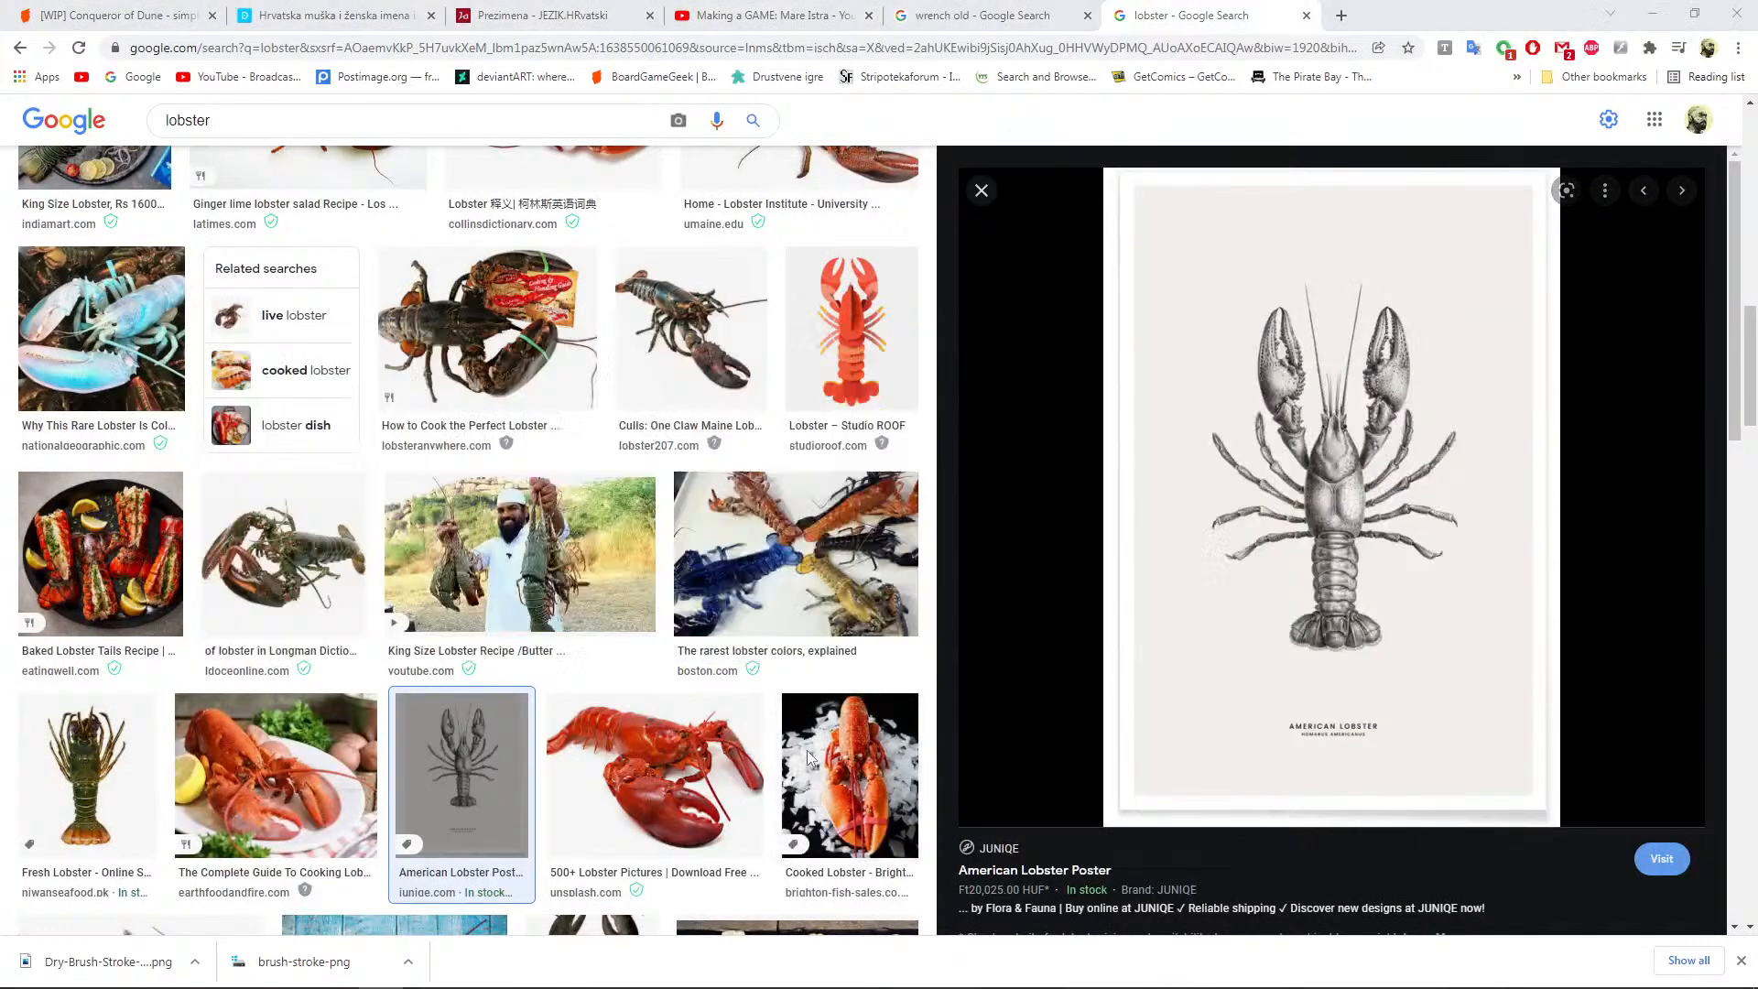
{"action": "key", "text": "alt+Tab"}
{"action": "key", "text": "Tab"}
{"action": "key", "text": "Tab"}
{"action": "key", "text": "Tab"}
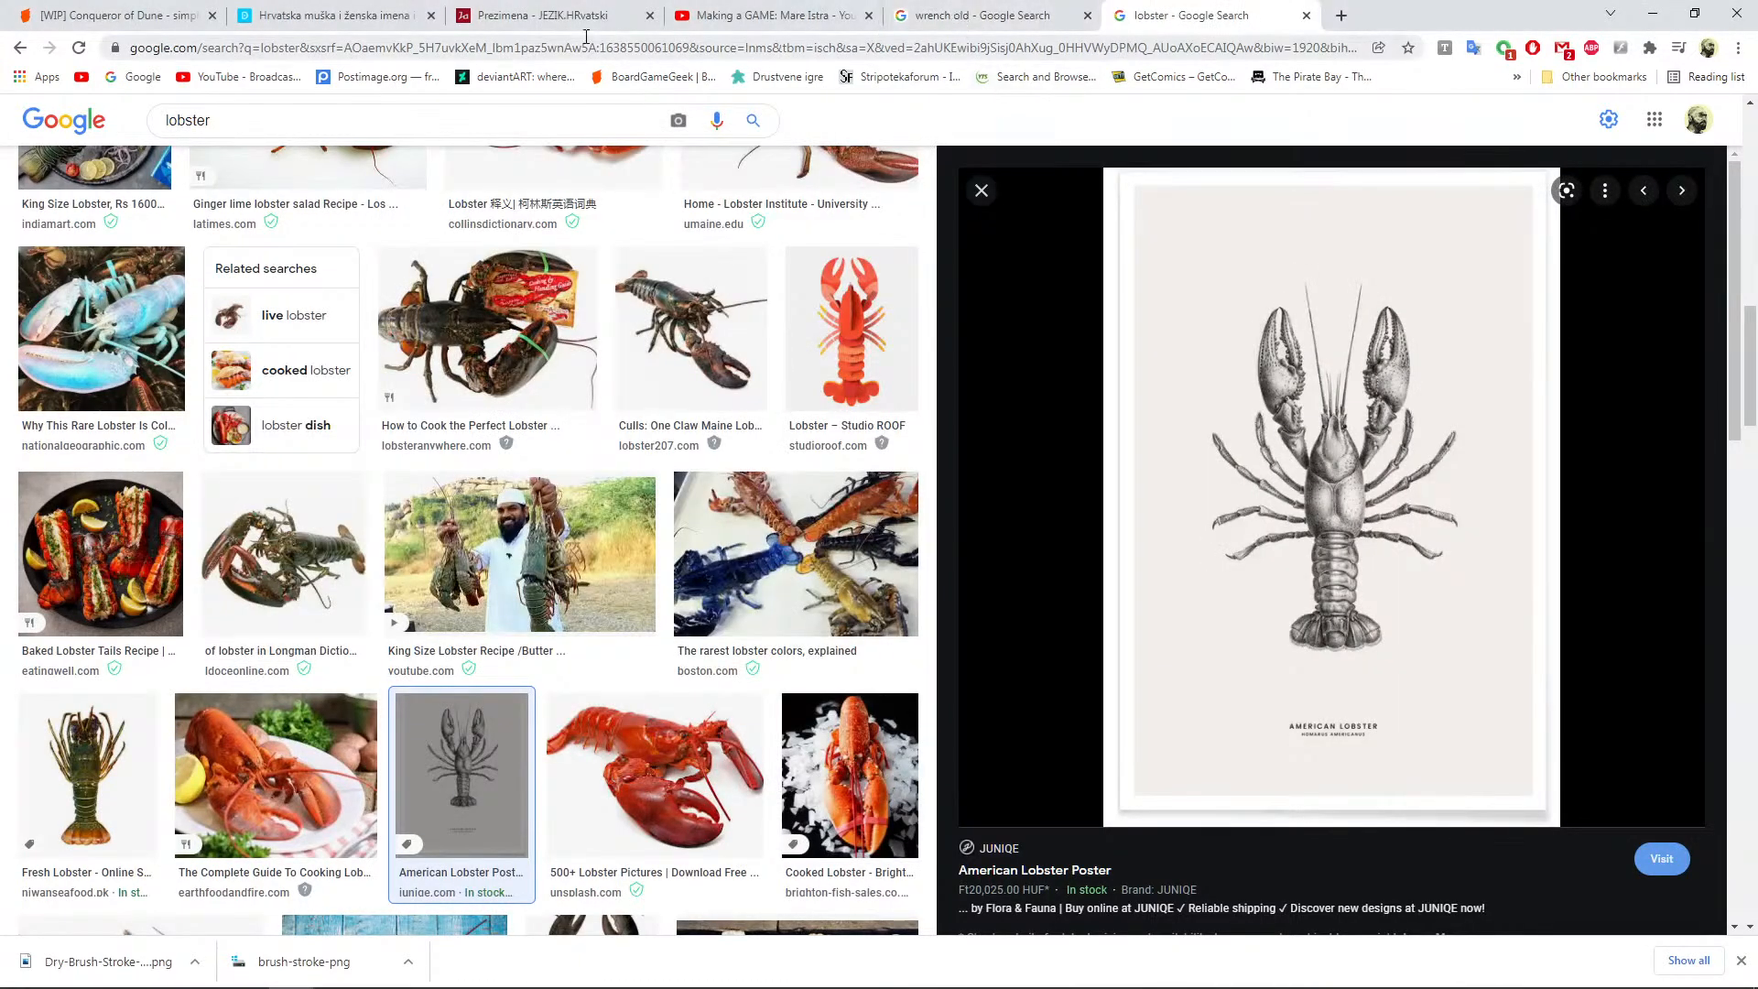
{"action": "left_click", "coordinate": [766, 16]}
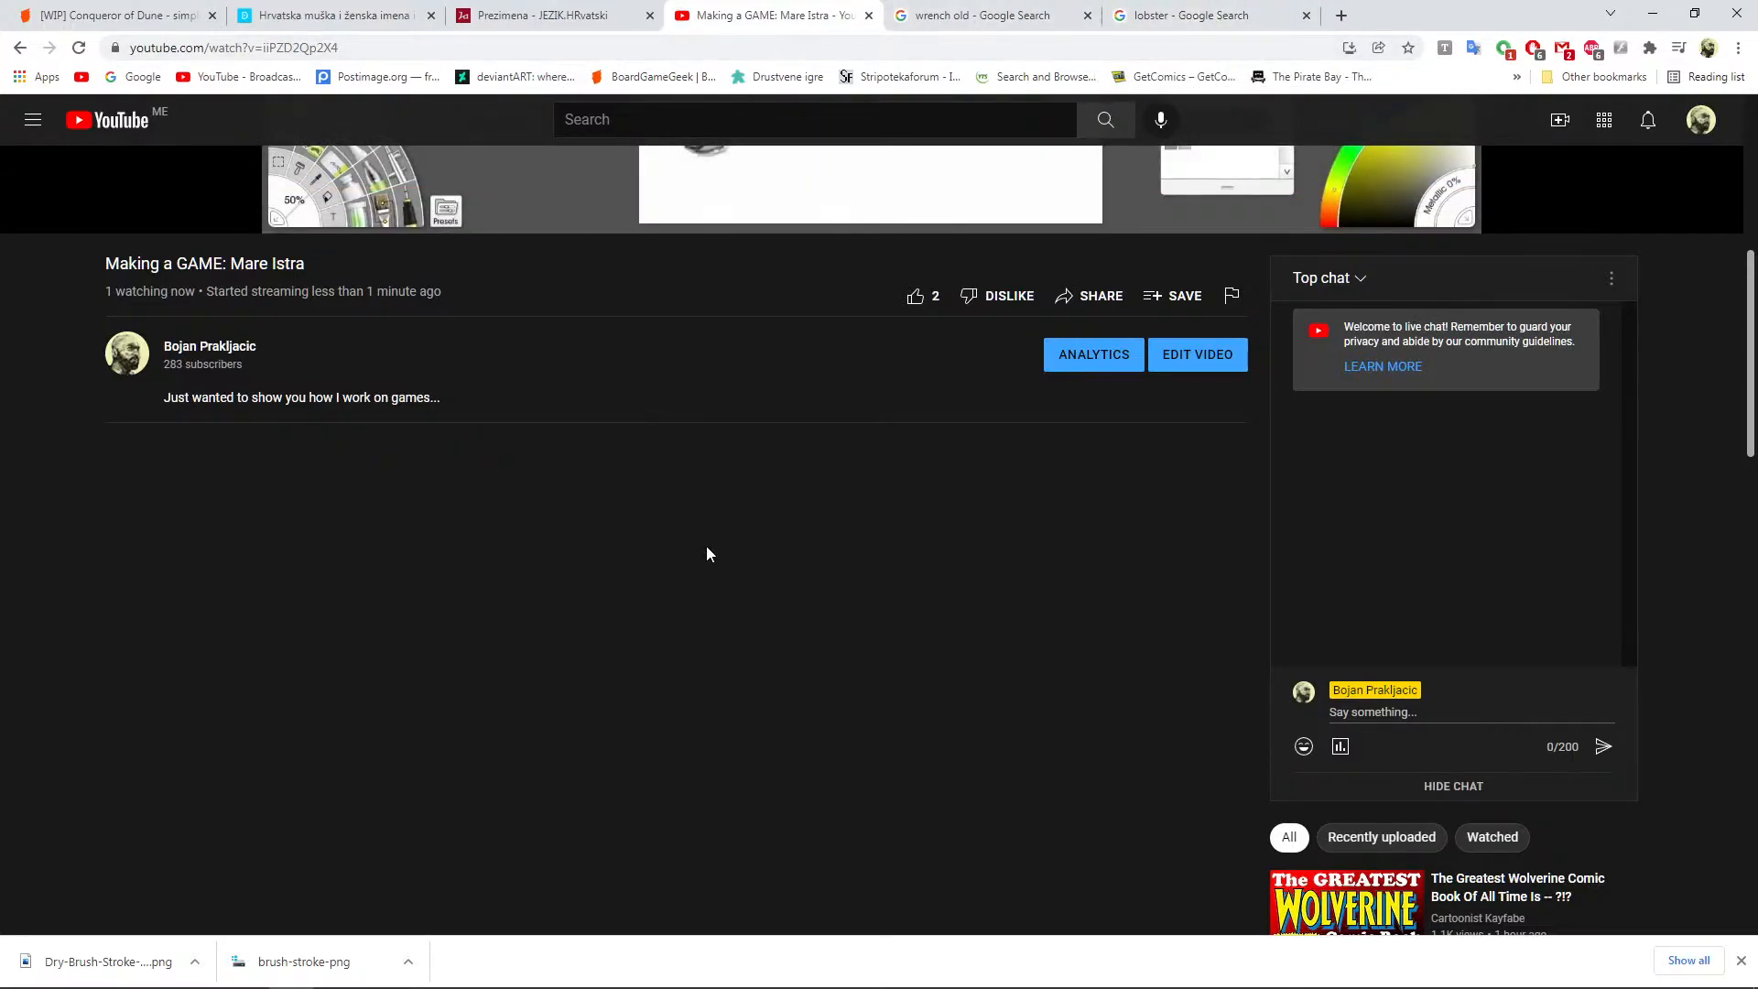
{"action": "key", "text": "alt+Tab"}
{"action": "key", "text": "alt+Tab"}
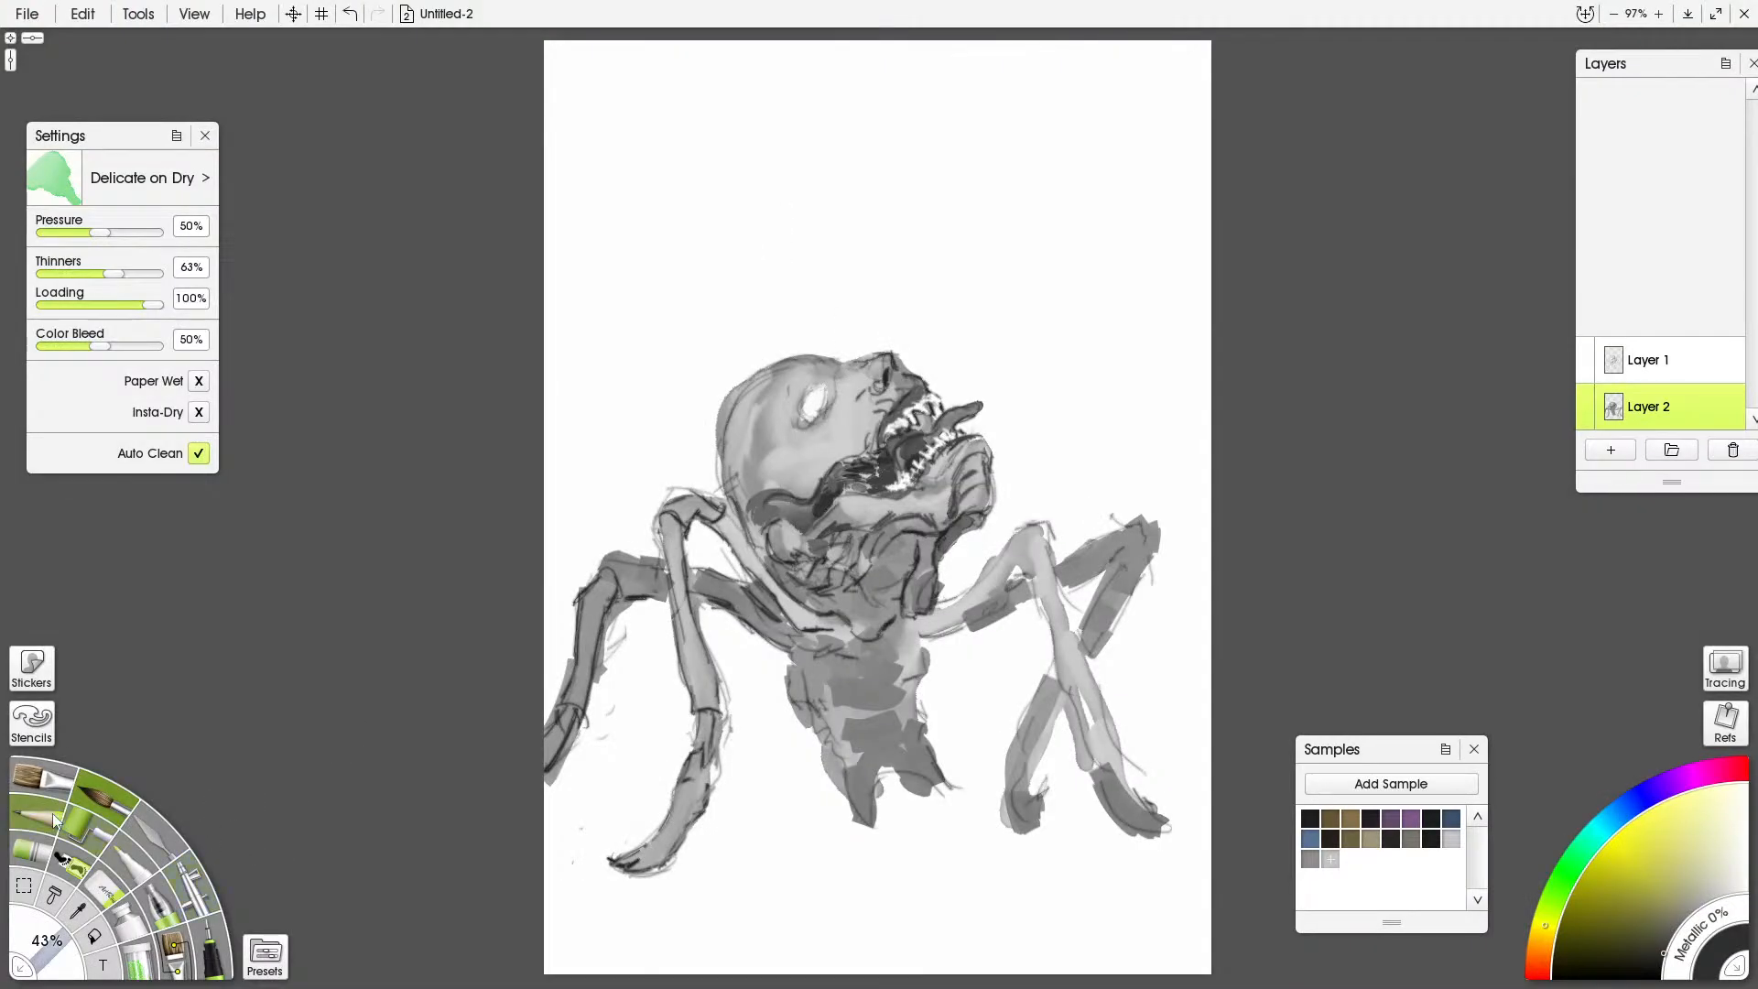
Outline the eye with its pupil and lid, and define the brow and nose bridge in dark pencil on Layer 2
{"action": "left_click", "coordinate": [169, 906]}
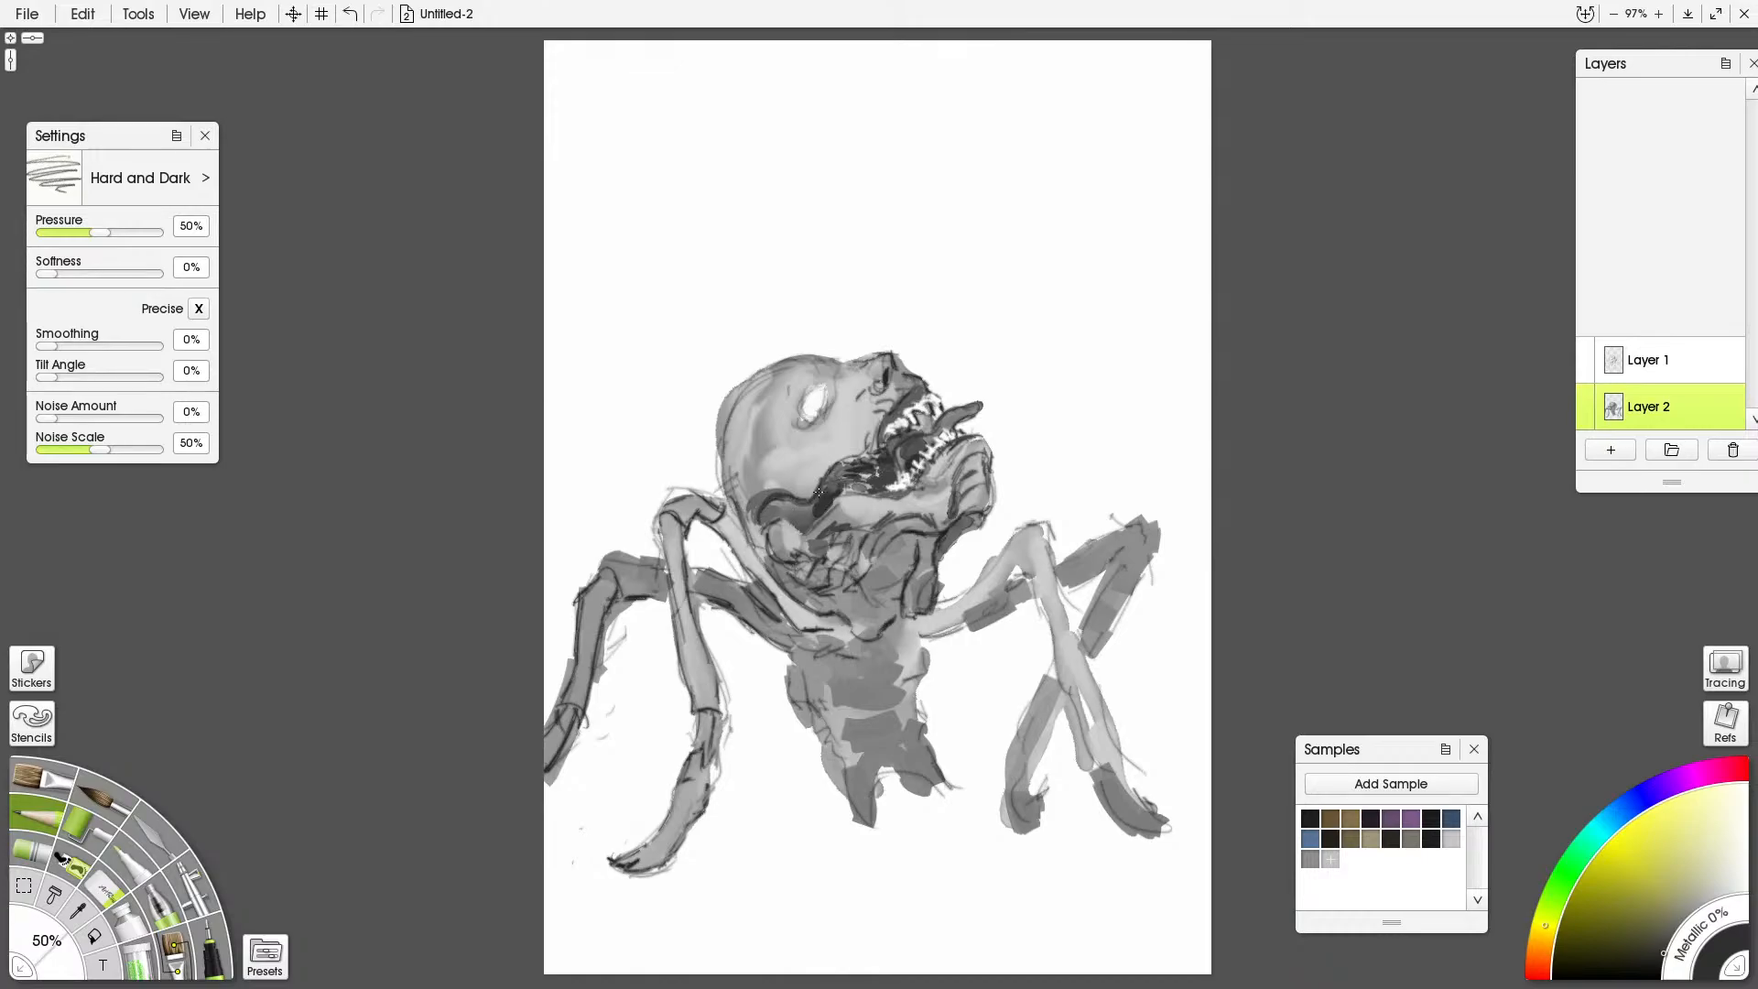
{"action": "mouse_move", "coordinate": [827, 404]}
{"action": "left_mouse_down"}
{"action": "mouse_move", "coordinate": [829, 435]}
{"action": "mouse_move", "coordinate": [815, 407]}
{"action": "mouse_move", "coordinate": [807, 427]}
{"action": "mouse_move", "coordinate": [799, 408]}
{"action": "mouse_move", "coordinate": [815, 428]}
{"action": "mouse_move", "coordinate": [823, 392]}
{"action": "mouse_move", "coordinate": [799, 414]}
{"action": "mouse_move", "coordinate": [826, 377]}
{"action": "mouse_move", "coordinate": [808, 378]}
{"action": "left_mouse_up"}
{"action": "mouse_move", "coordinate": [815, 371]}
{"action": "left_mouse_down"}
{"action": "mouse_move", "coordinate": [788, 386]}
{"action": "mouse_move", "coordinate": [858, 366]}
{"action": "mouse_move", "coordinate": [870, 401]}
{"action": "mouse_move", "coordinate": [894, 379]}
{"action": "left_mouse_up"}
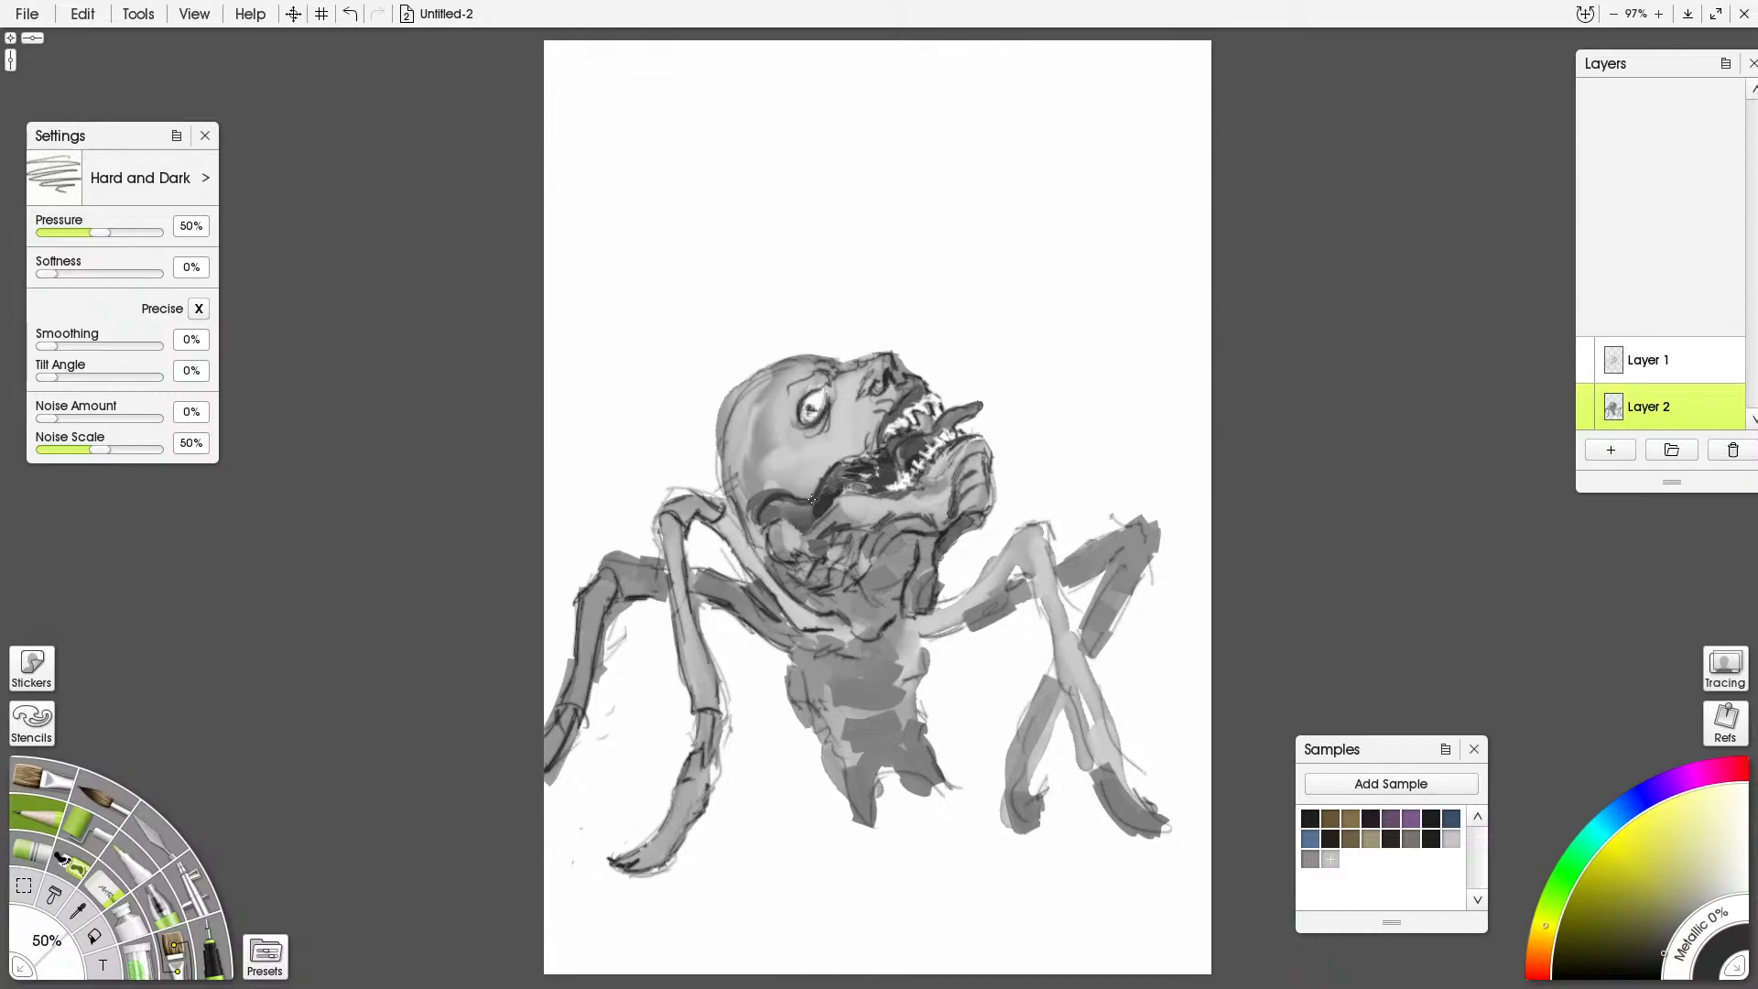
Redraw the pupil and add wrinkle lines down the face and a spiral ear in dark pencil on Layer 2
{"action": "key", "text": "ctrl+z"}
{"action": "left_click_drag", "start_coordinate": [810, 414], "coordinate": [807, 419]}
{"action": "mouse_move", "coordinate": [748, 383]}
{"action": "left_mouse_down"}
{"action": "mouse_move", "coordinate": [723, 427]}
{"action": "mouse_move", "coordinate": [759, 489]}
{"action": "mouse_move", "coordinate": [783, 423]}
{"action": "mouse_move", "coordinate": [780, 467]}
{"action": "mouse_move", "coordinate": [816, 430]}
{"action": "mouse_move", "coordinate": [824, 445]}
{"action": "mouse_move", "coordinate": [765, 506]}
{"action": "mouse_move", "coordinate": [794, 533]}
{"action": "mouse_move", "coordinate": [778, 548]}
{"action": "mouse_move", "coordinate": [799, 526]}
{"action": "left_mouse_up"}
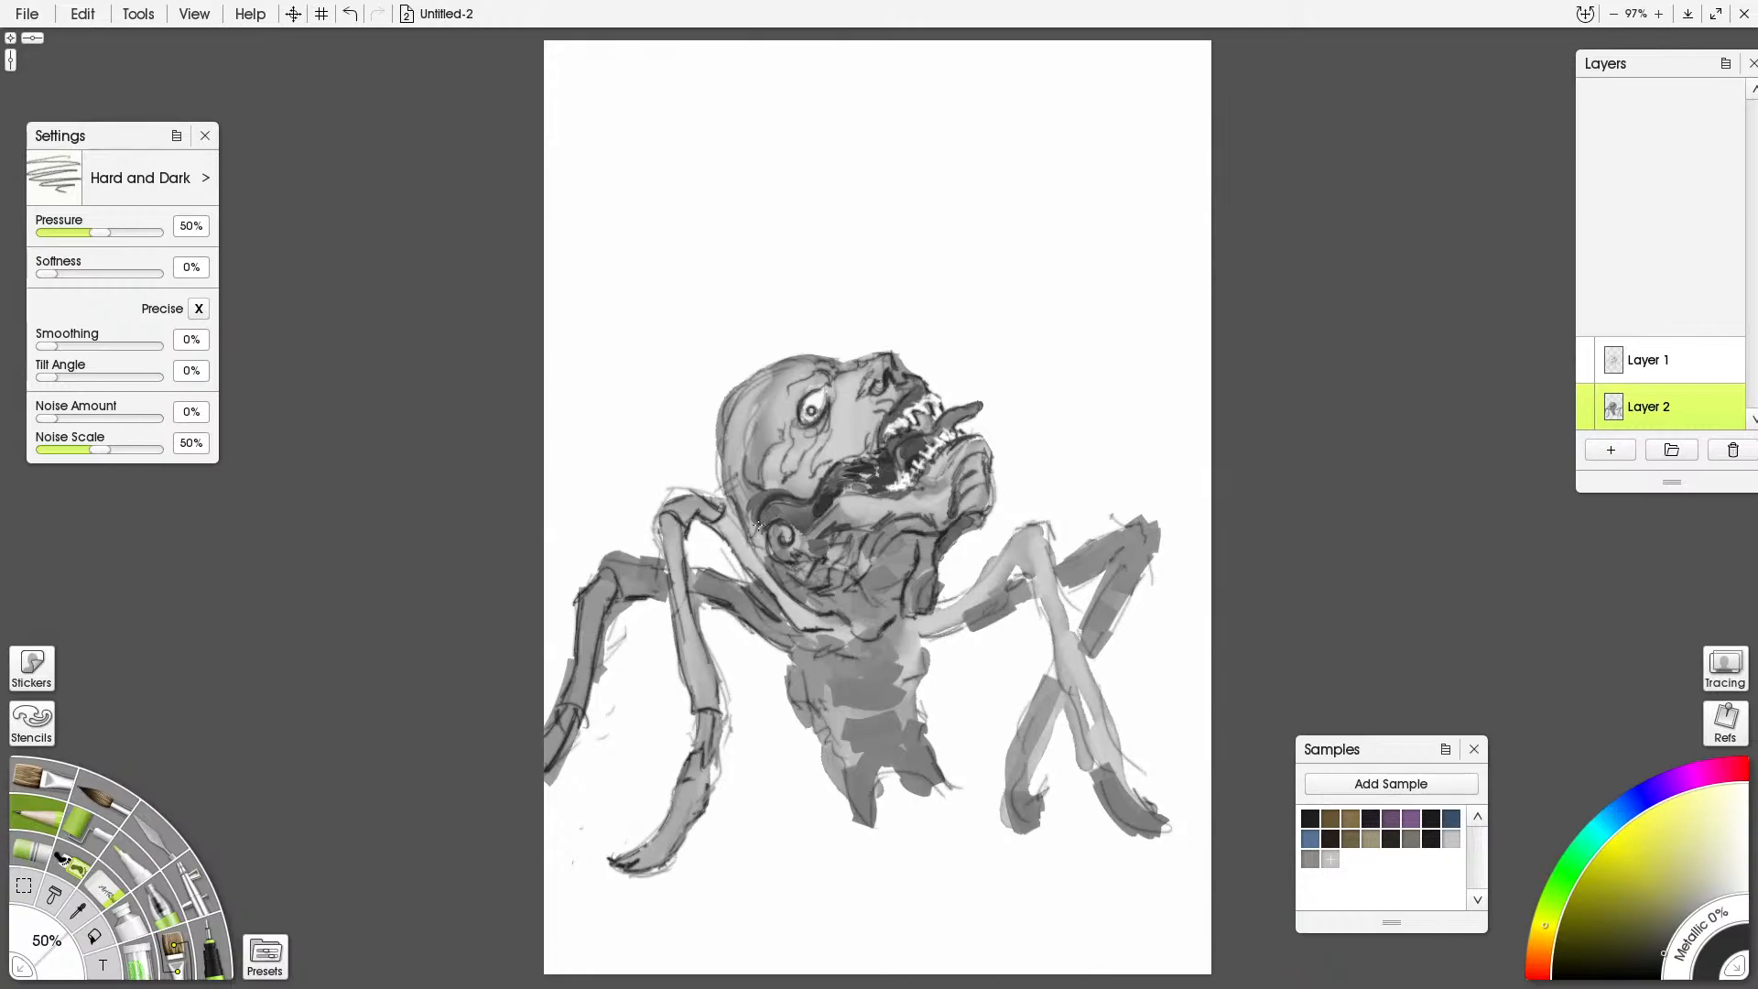
{"action": "mouse_move", "coordinate": [756, 543]}
{"action": "left_mouse_down"}
{"action": "mouse_move", "coordinate": [765, 558]}
{"action": "mouse_move", "coordinate": [777, 520]}
{"action": "mouse_move", "coordinate": [800, 526]}
{"action": "left_mouse_up"}
Darken the area around the ear and add light highlight strokes along the skull, cheek and jaw with sampled greys
{"action": "left_click", "coordinate": [833, 452], "text": "alt"}
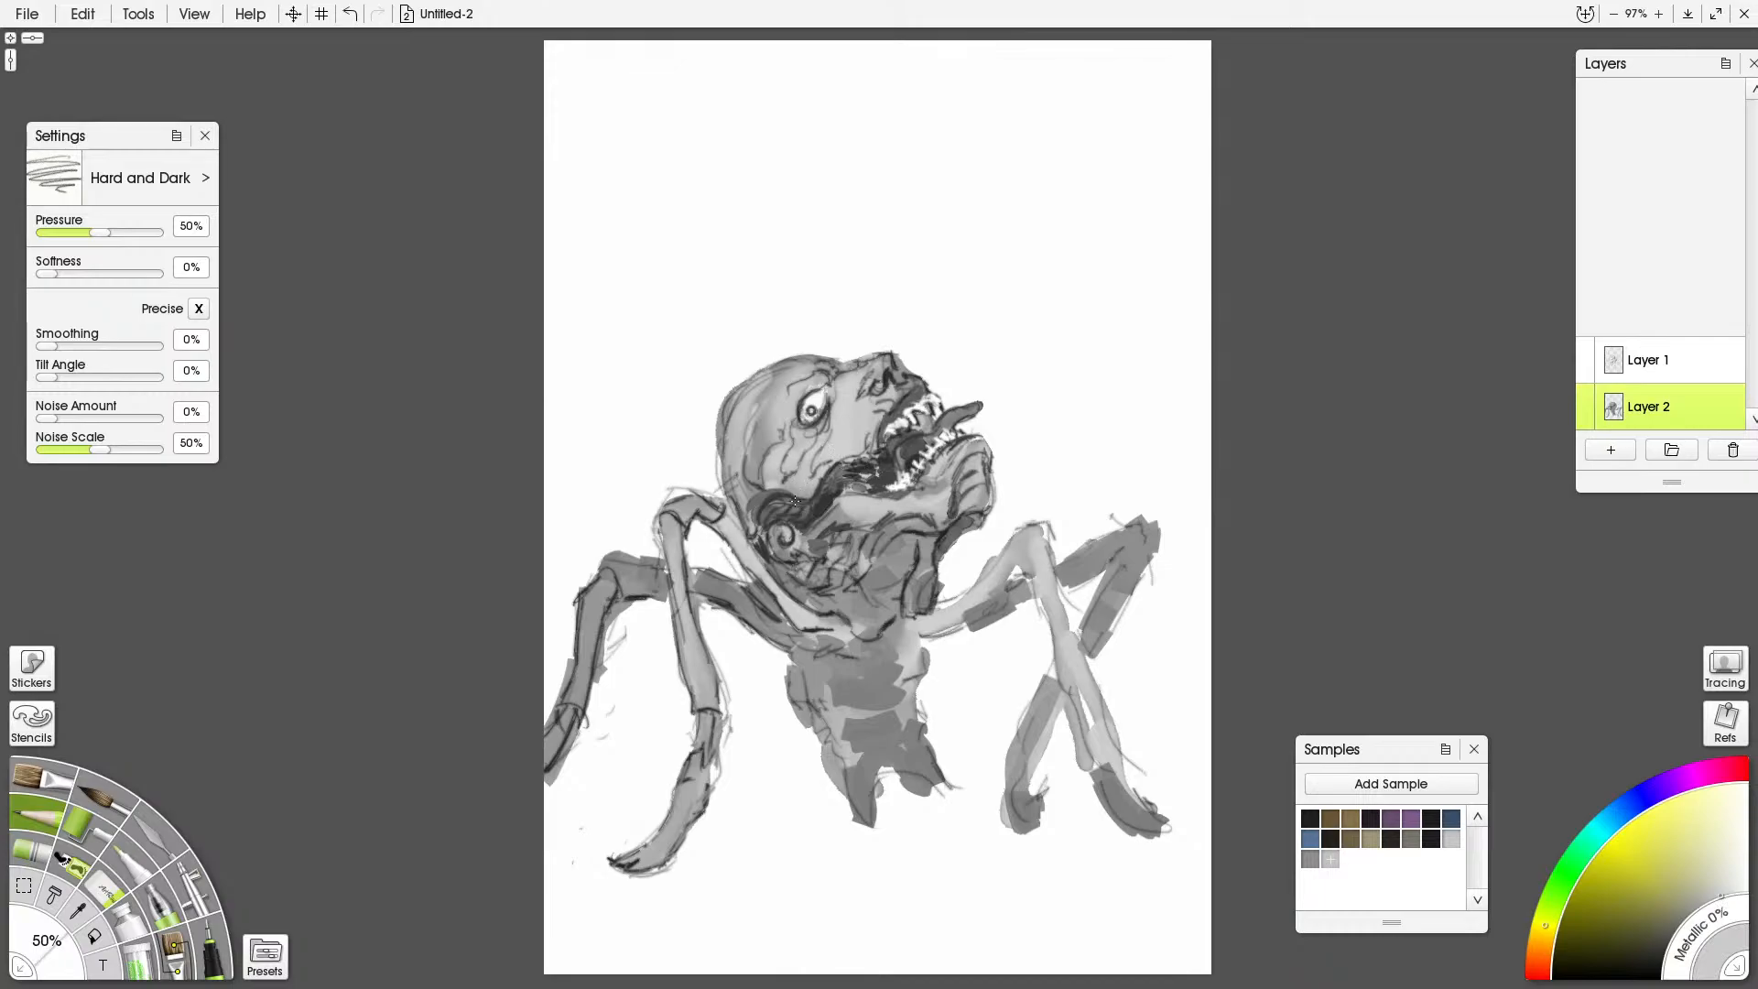
{"action": "left_click_drag", "start_coordinate": [785, 500], "coordinate": [781, 502]}
{"action": "left_click", "coordinate": [943, 366], "text": "alt"}
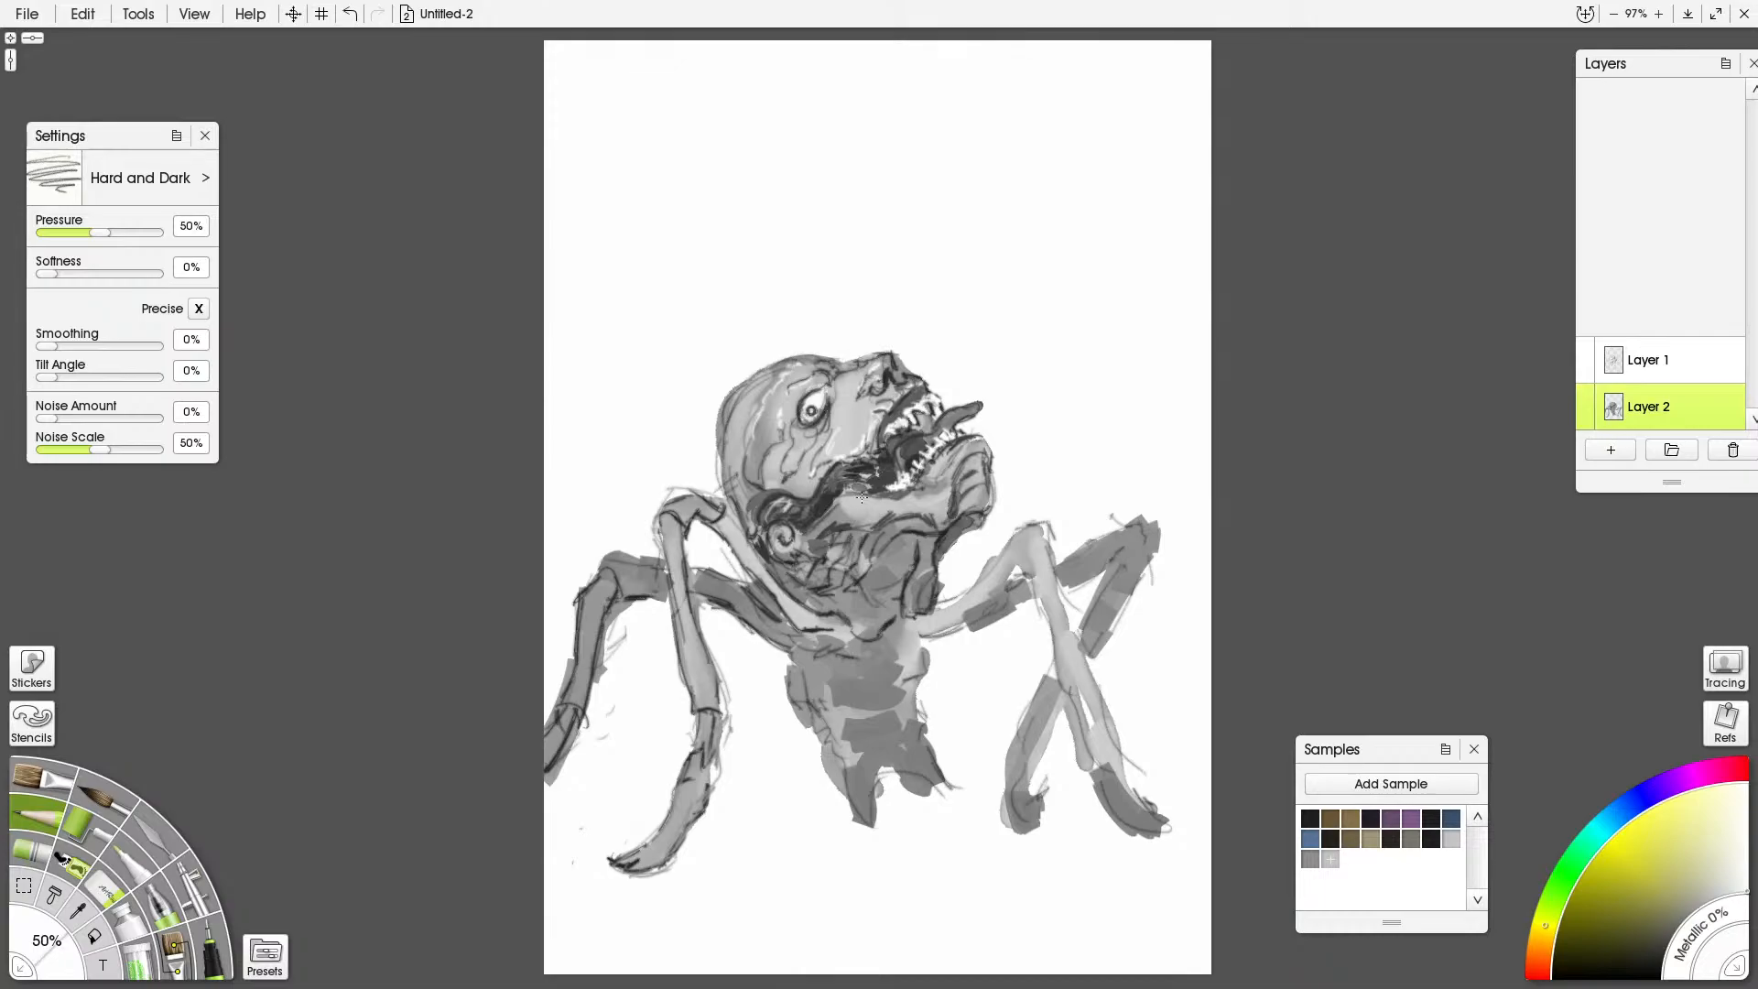
{"action": "mouse_move", "coordinate": [862, 493]}
{"action": "left_mouse_down"}
{"action": "mouse_move", "coordinate": [843, 505]}
{"action": "mouse_move", "coordinate": [864, 498]}
{"action": "left_mouse_up"}
Blend the throat and neck shading with the palette knife on Layer 2 and Layer 1
{"action": "left_click", "coordinate": [147, 828]}
{"action": "mouse_move", "coordinate": [844, 518]}
{"action": "left_mouse_down"}
{"action": "mouse_move", "coordinate": [906, 440]}
{"action": "mouse_move", "coordinate": [853, 473]}
{"action": "left_mouse_up"}
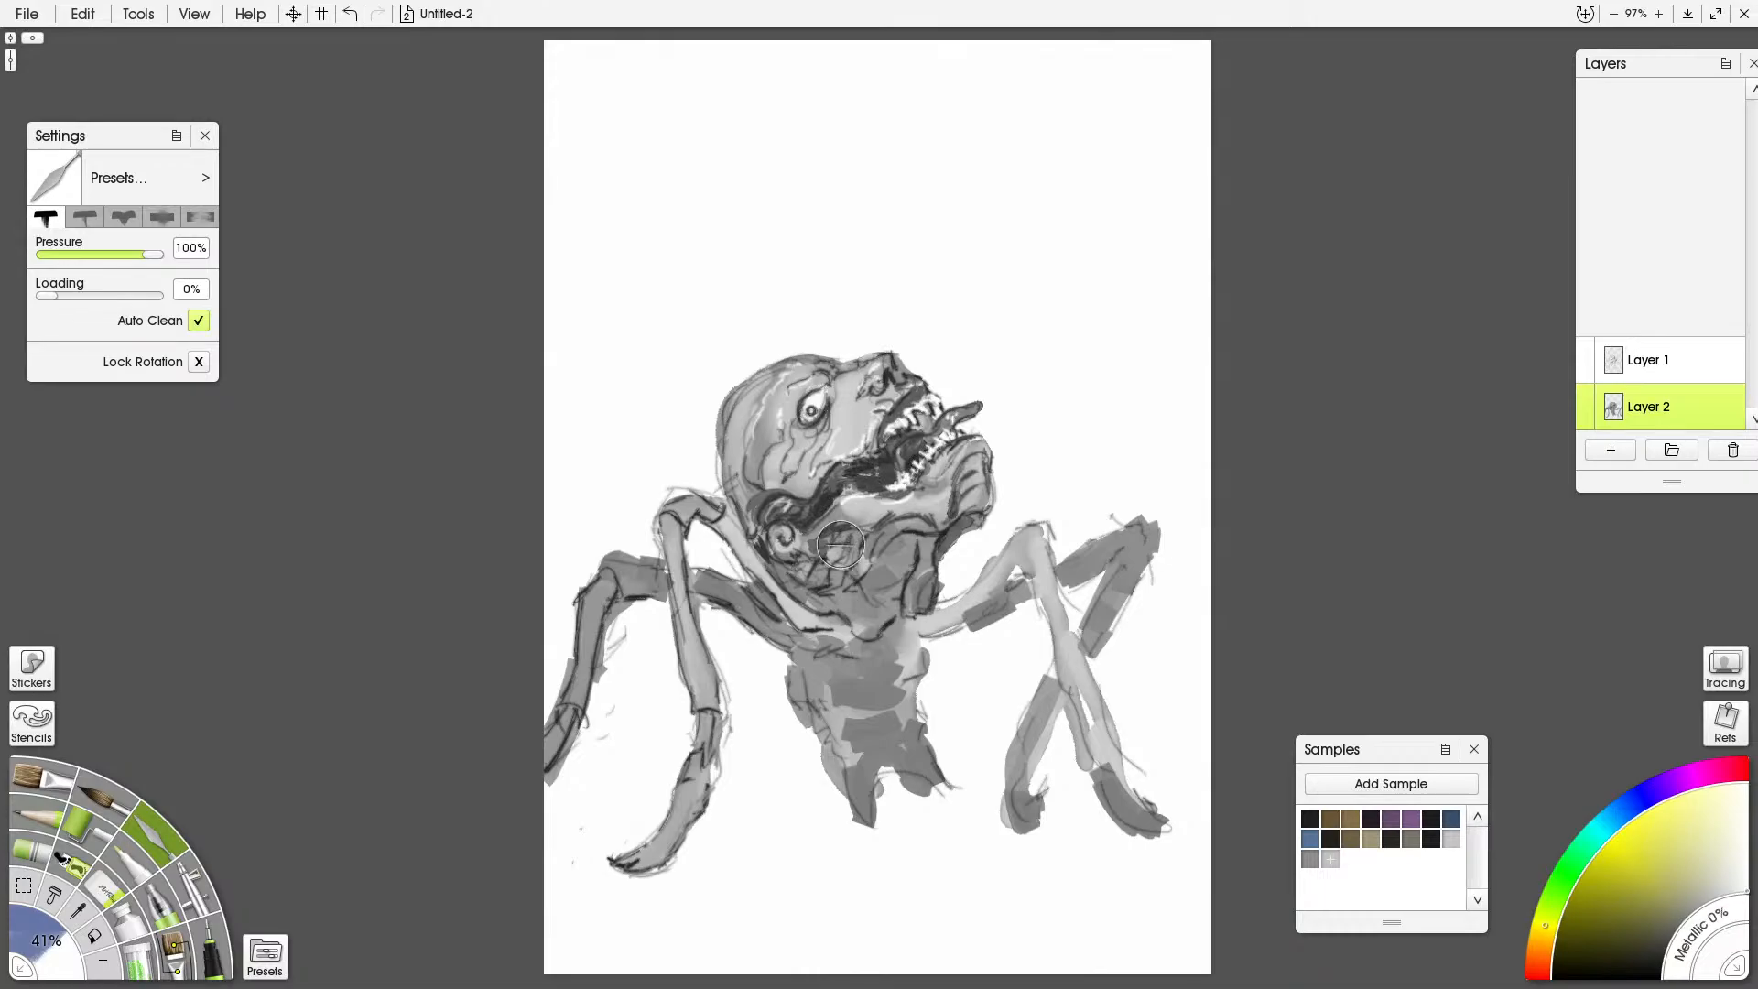
{"action": "mouse_move", "coordinate": [831, 546]}
{"action": "left_mouse_down"}
{"action": "mouse_move", "coordinate": [850, 524]}
{"action": "mouse_move", "coordinate": [893, 580]}
{"action": "mouse_move", "coordinate": [874, 581]}
{"action": "mouse_move", "coordinate": [901, 586]}
{"action": "mouse_move", "coordinate": [836, 594]}
{"action": "left_mouse_up"}
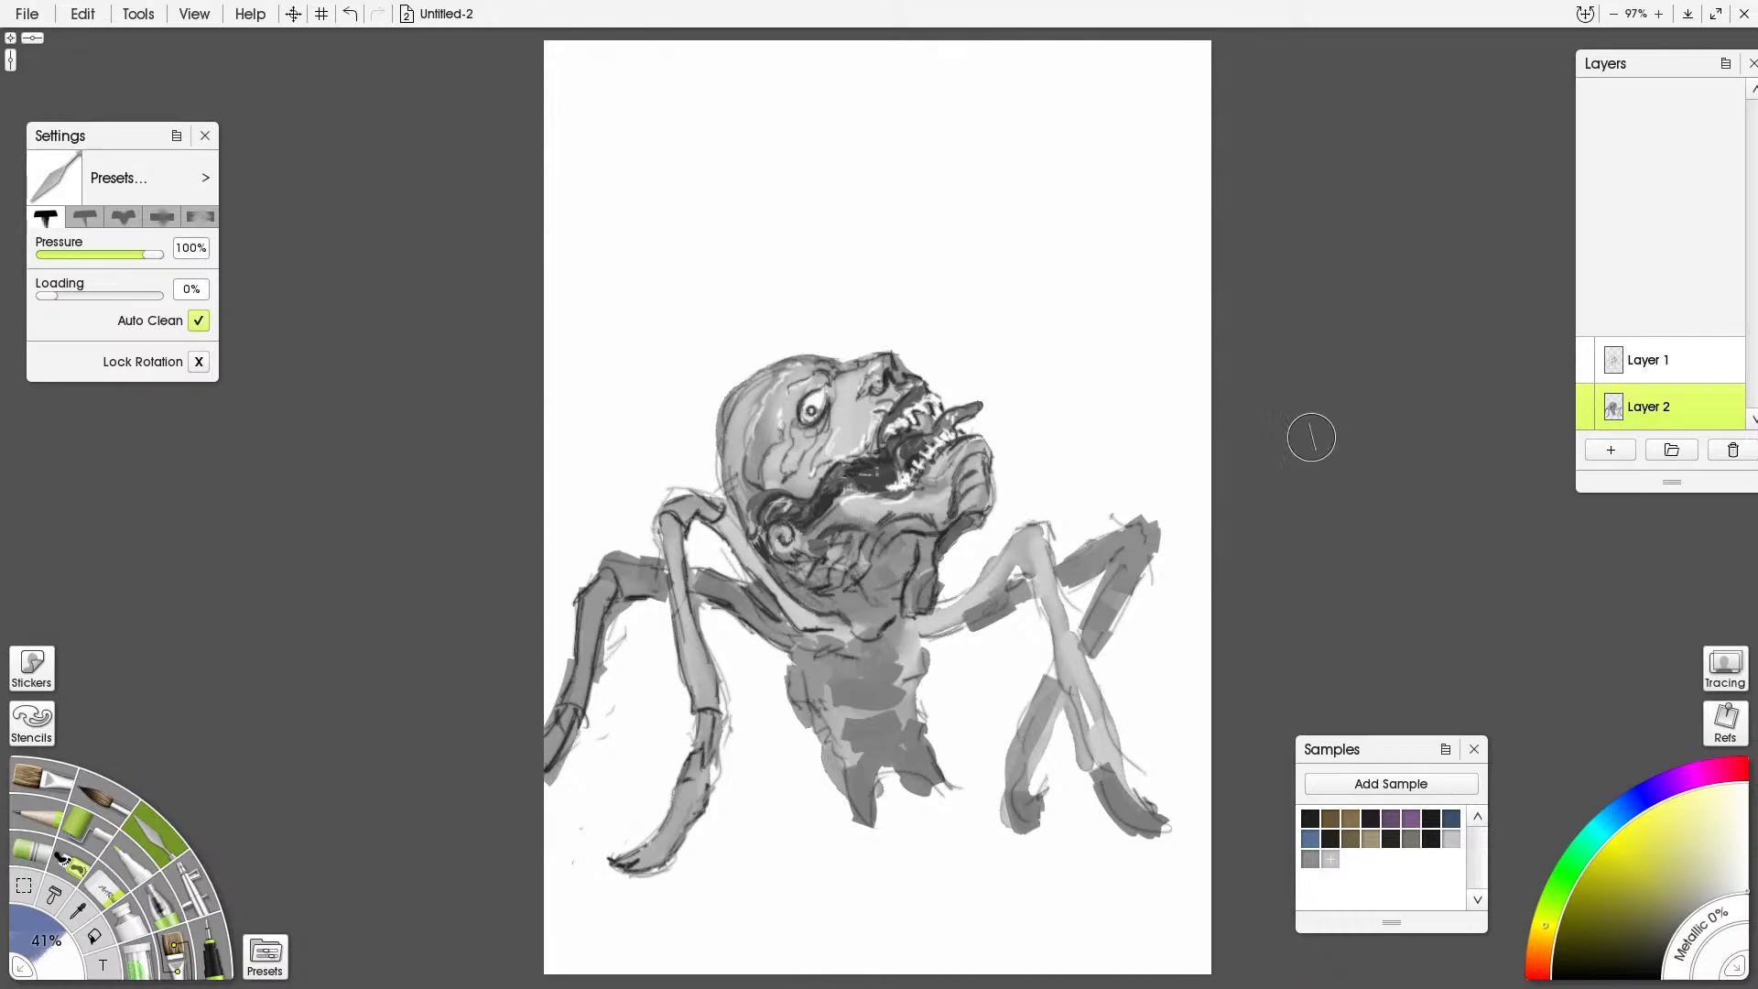
{"action": "left_click", "coordinate": [1629, 362]}
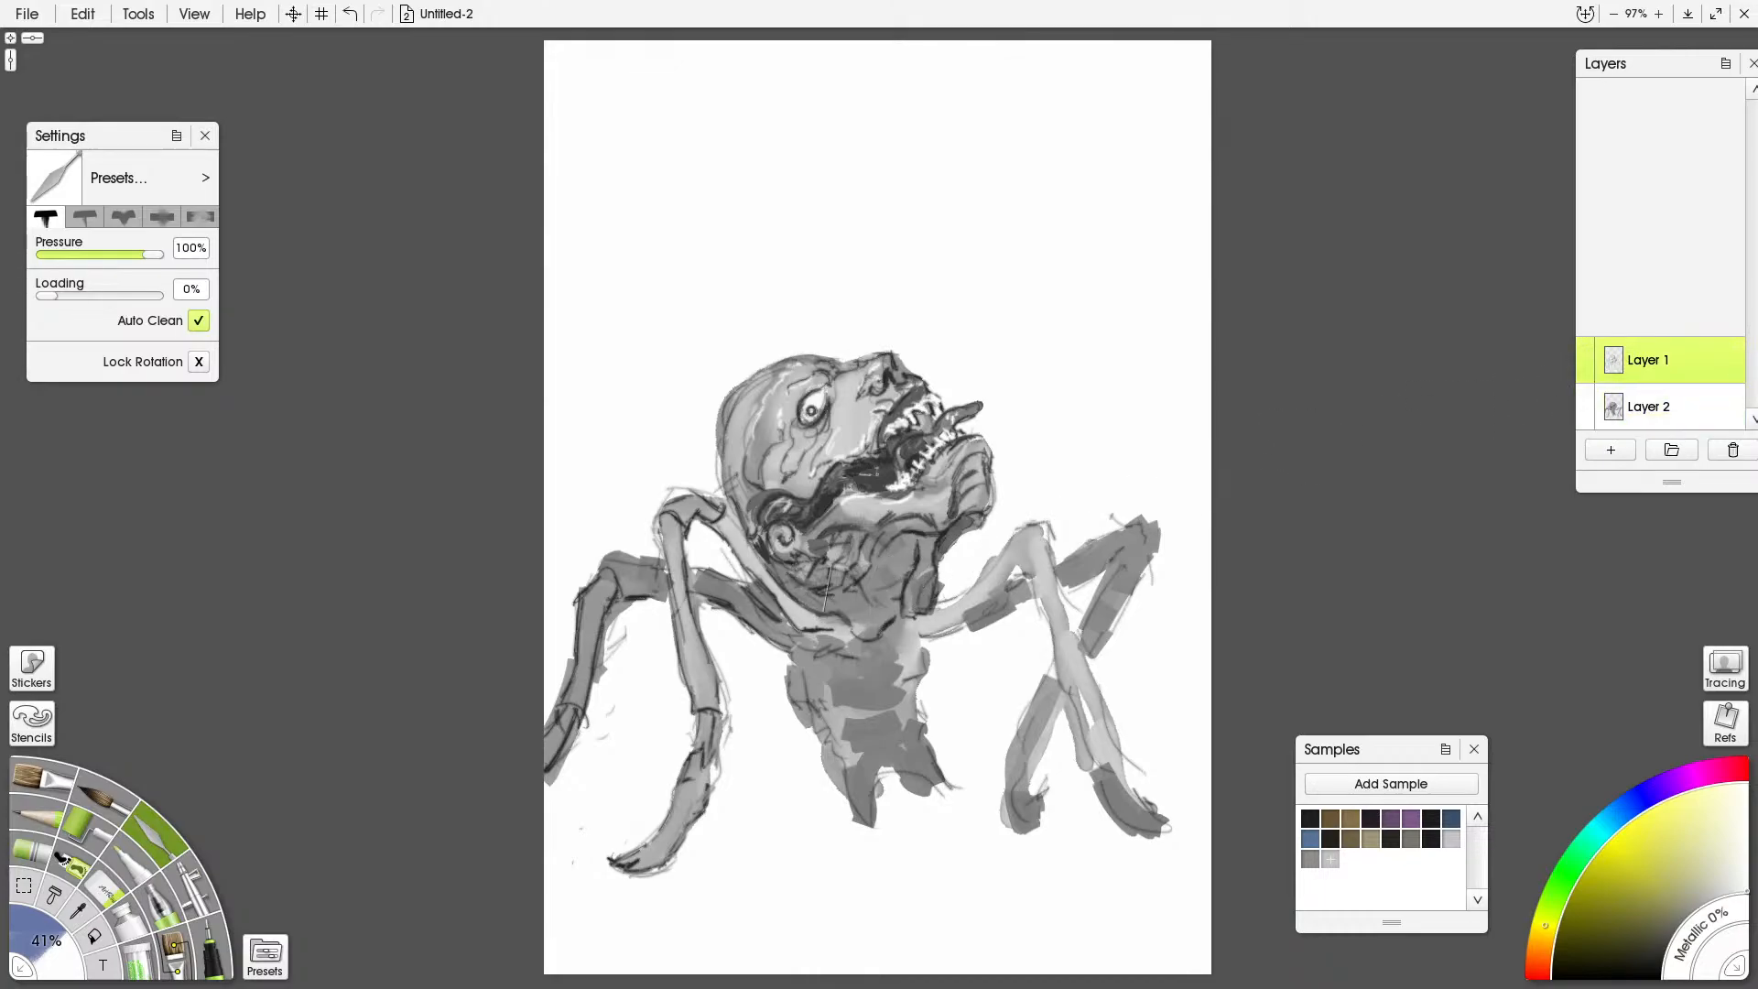
{"action": "left_click_drag", "start_coordinate": [827, 586], "coordinate": [877, 586]}
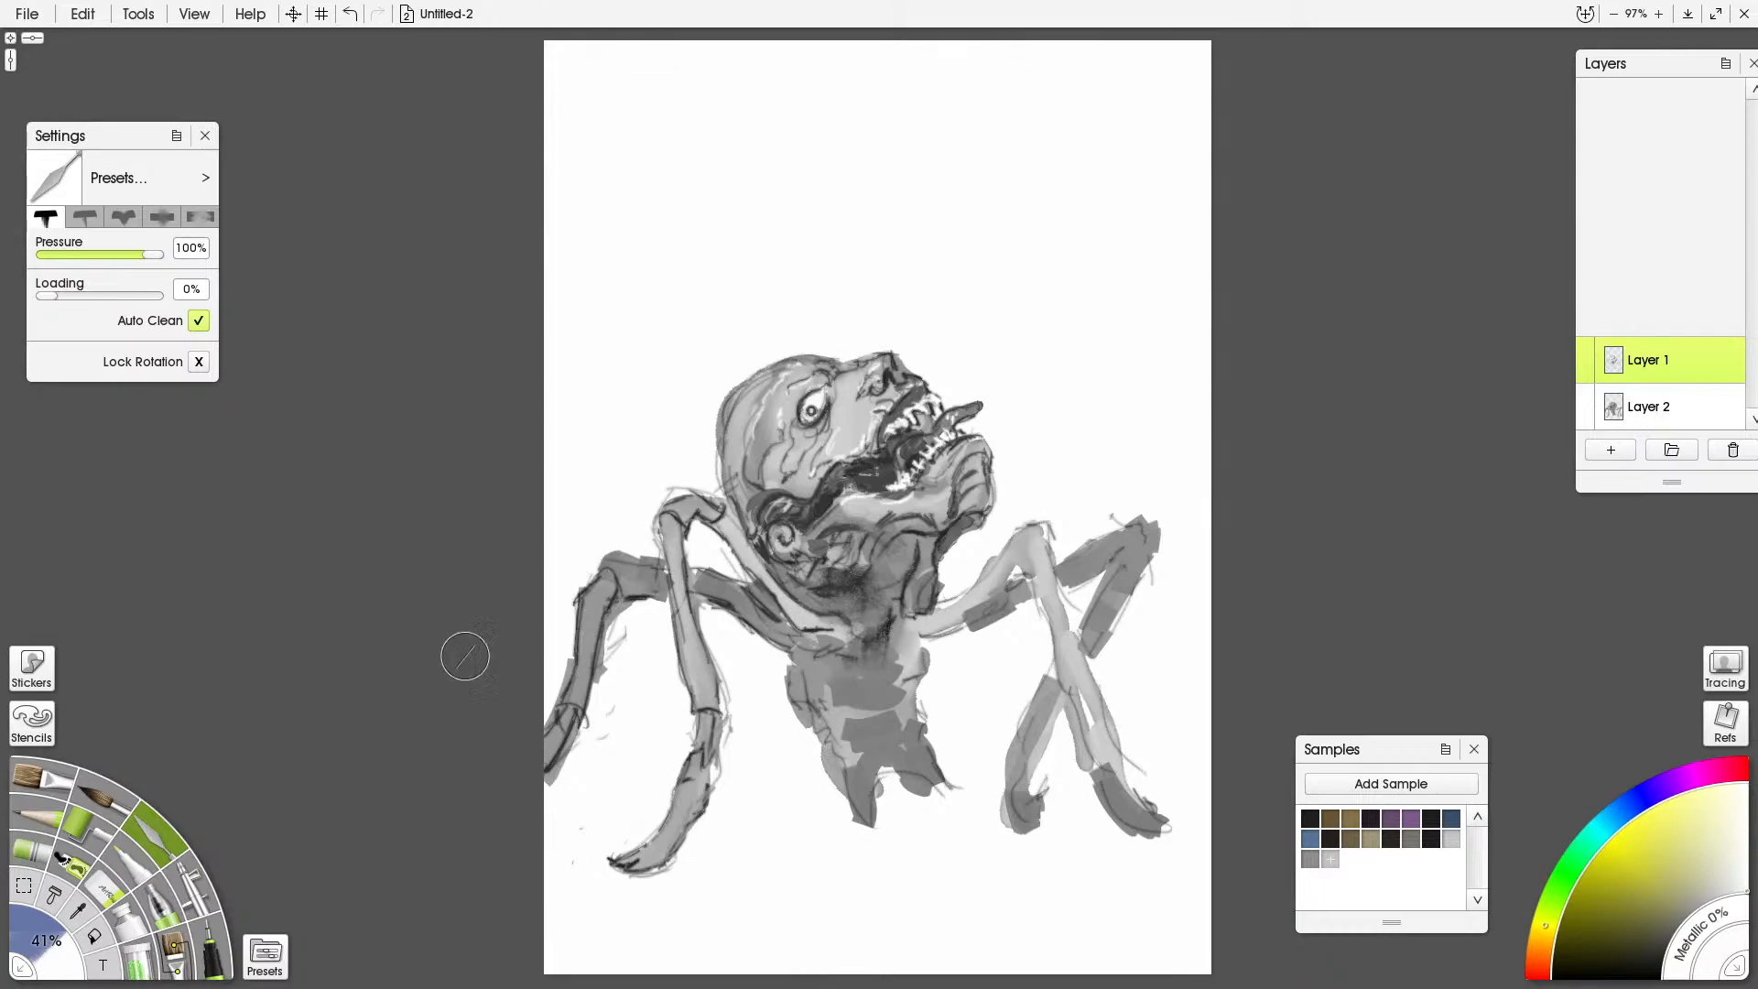
Outline the front leg beneath the chin down to its clawed foot with the Hard and Dark pencil on Layer 1
{"action": "left_click", "coordinate": [50, 830]}
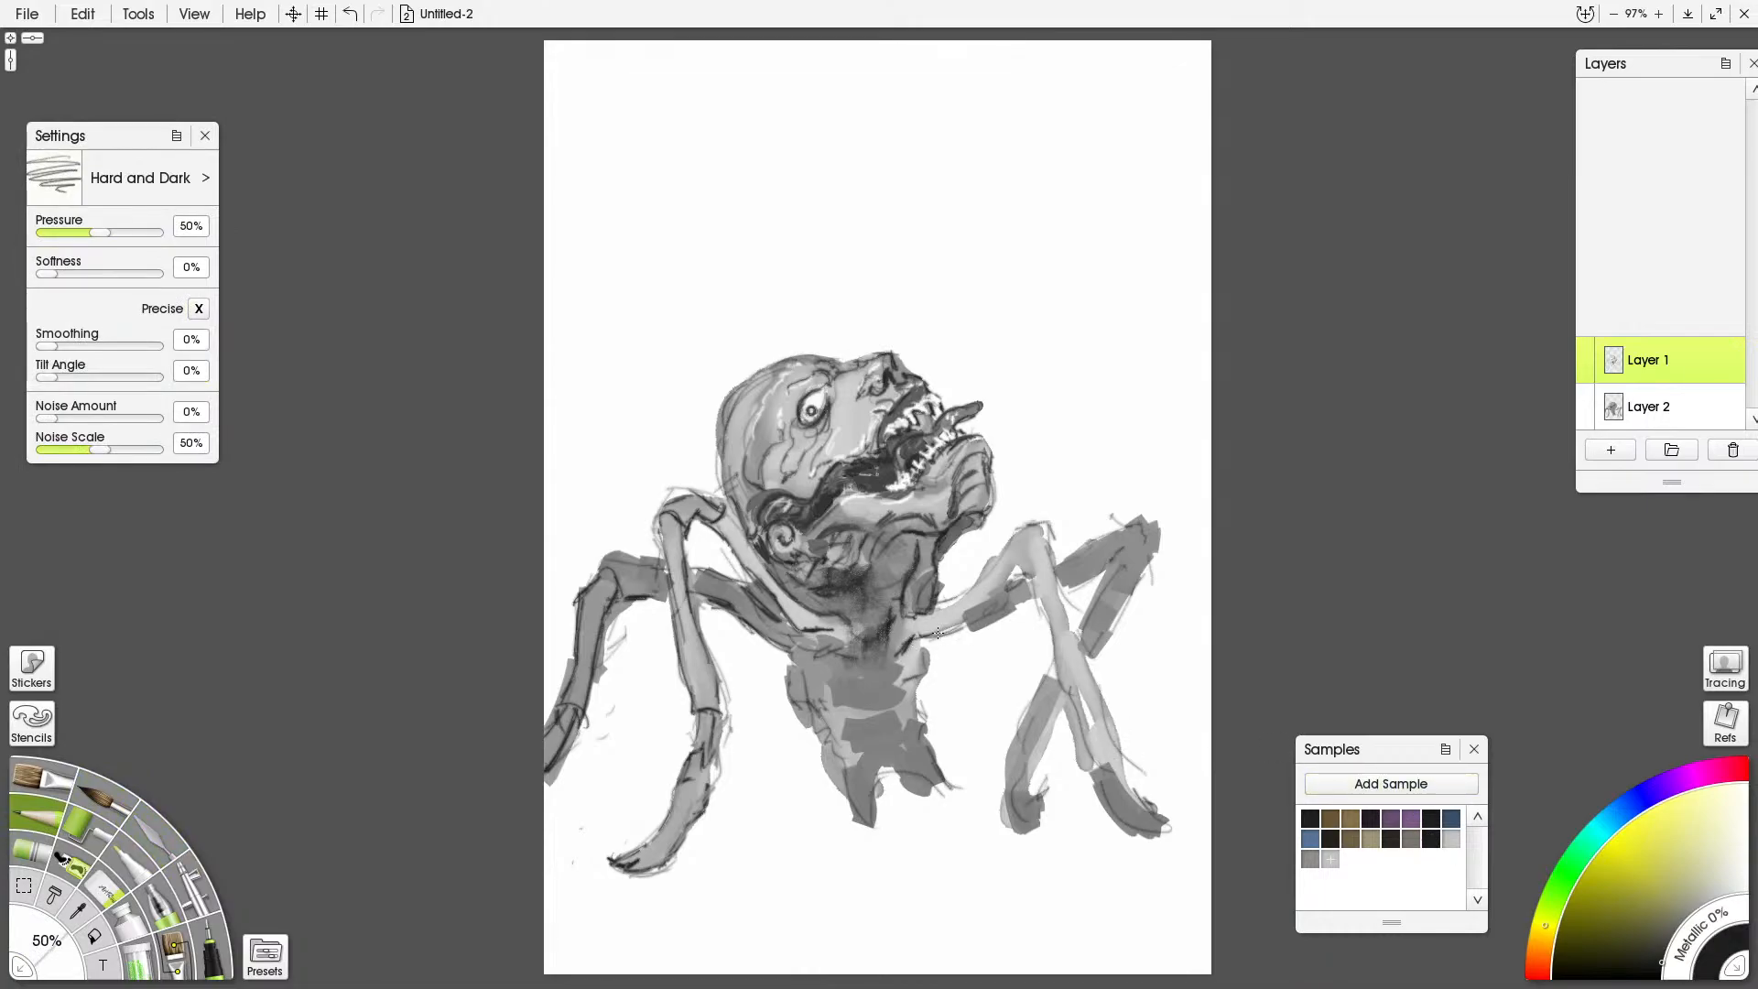
{"action": "left_click_drag", "start_coordinate": [927, 612], "coordinate": [972, 580]}
{"action": "left_click_drag", "start_coordinate": [936, 610], "coordinate": [991, 560]}
{"action": "mouse_move", "coordinate": [960, 595]}
{"action": "left_mouse_down"}
{"action": "mouse_move", "coordinate": [995, 554]}
{"action": "mouse_move", "coordinate": [1000, 587]}
{"action": "mouse_move", "coordinate": [1037, 523]}
{"action": "mouse_move", "coordinate": [1033, 579]}
{"action": "mouse_move", "coordinate": [1048, 554]}
{"action": "left_mouse_up"}
{"action": "mouse_move", "coordinate": [1045, 529]}
{"action": "left_mouse_down"}
{"action": "mouse_move", "coordinate": [1113, 598]}
{"action": "mouse_move", "coordinate": [1033, 578]}
{"action": "mouse_move", "coordinate": [1087, 770]}
{"action": "mouse_move", "coordinate": [1079, 747]}
{"action": "mouse_move", "coordinate": [1124, 777]}
{"action": "mouse_move", "coordinate": [1048, 558]}
{"action": "left_mouse_up"}
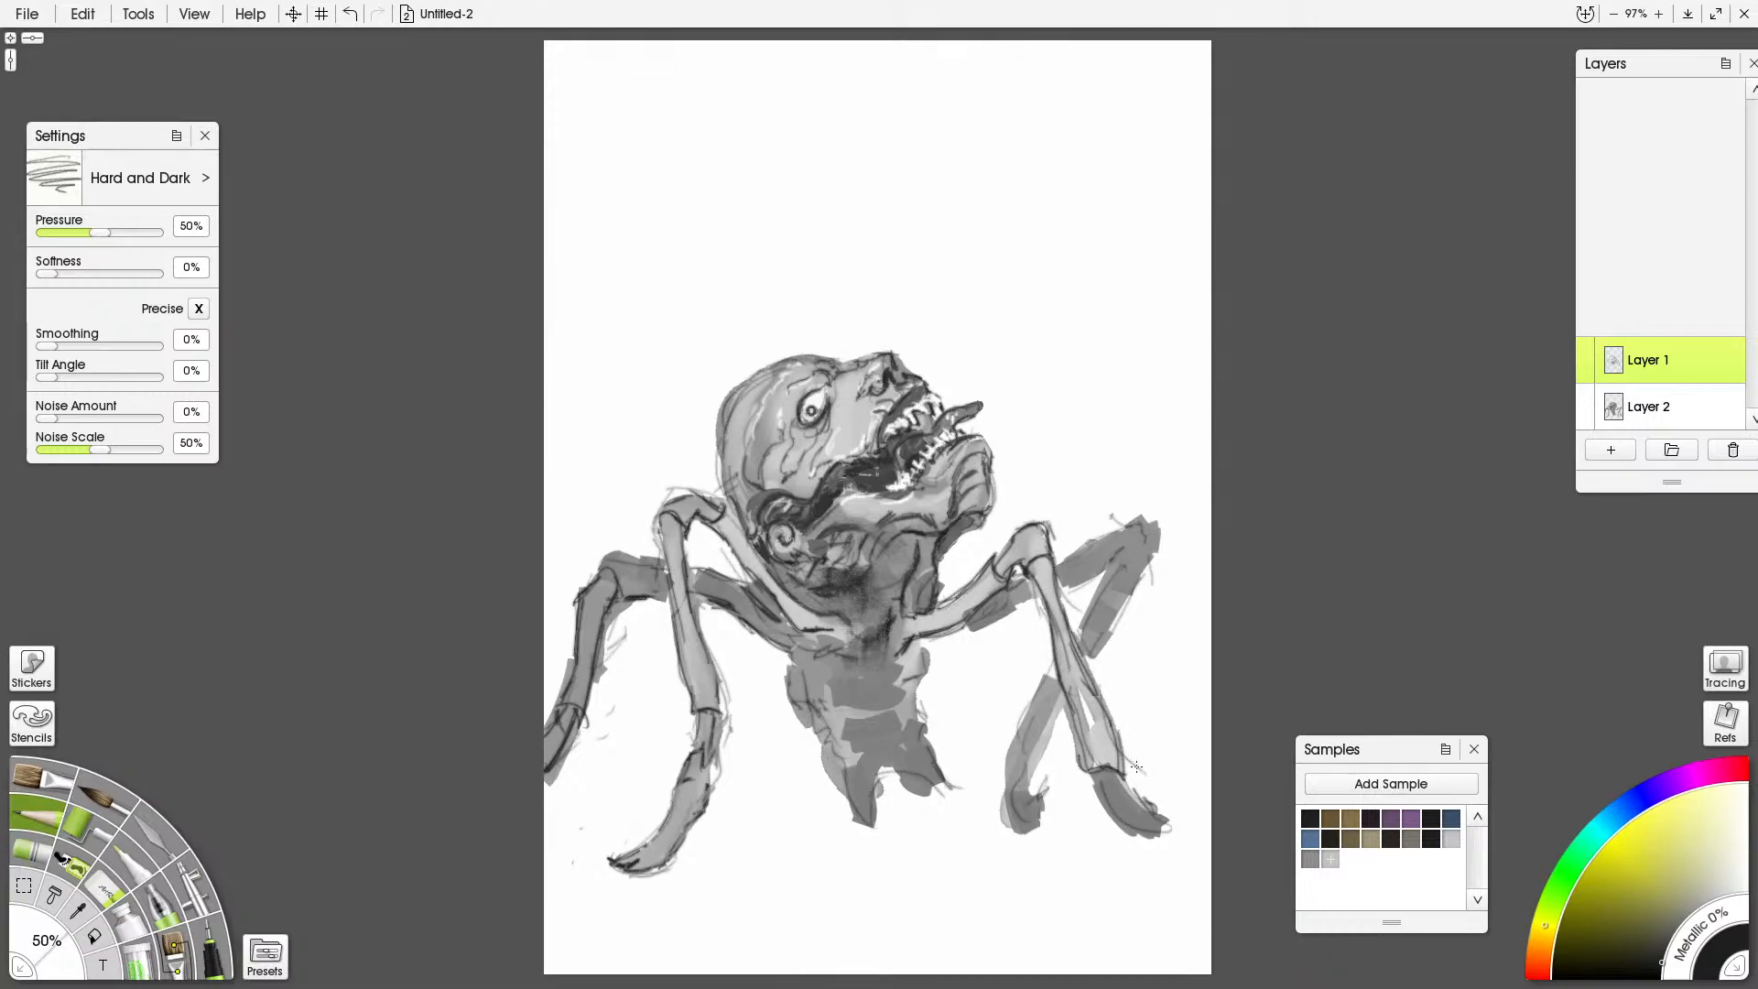
{"action": "mouse_move", "coordinate": [1092, 768]}
{"action": "left_mouse_down"}
{"action": "mouse_move", "coordinate": [1134, 828]}
{"action": "mouse_move", "coordinate": [1196, 837]}
{"action": "mouse_move", "coordinate": [1116, 772]}
{"action": "mouse_move", "coordinate": [1152, 814]}
{"action": "left_mouse_up"}
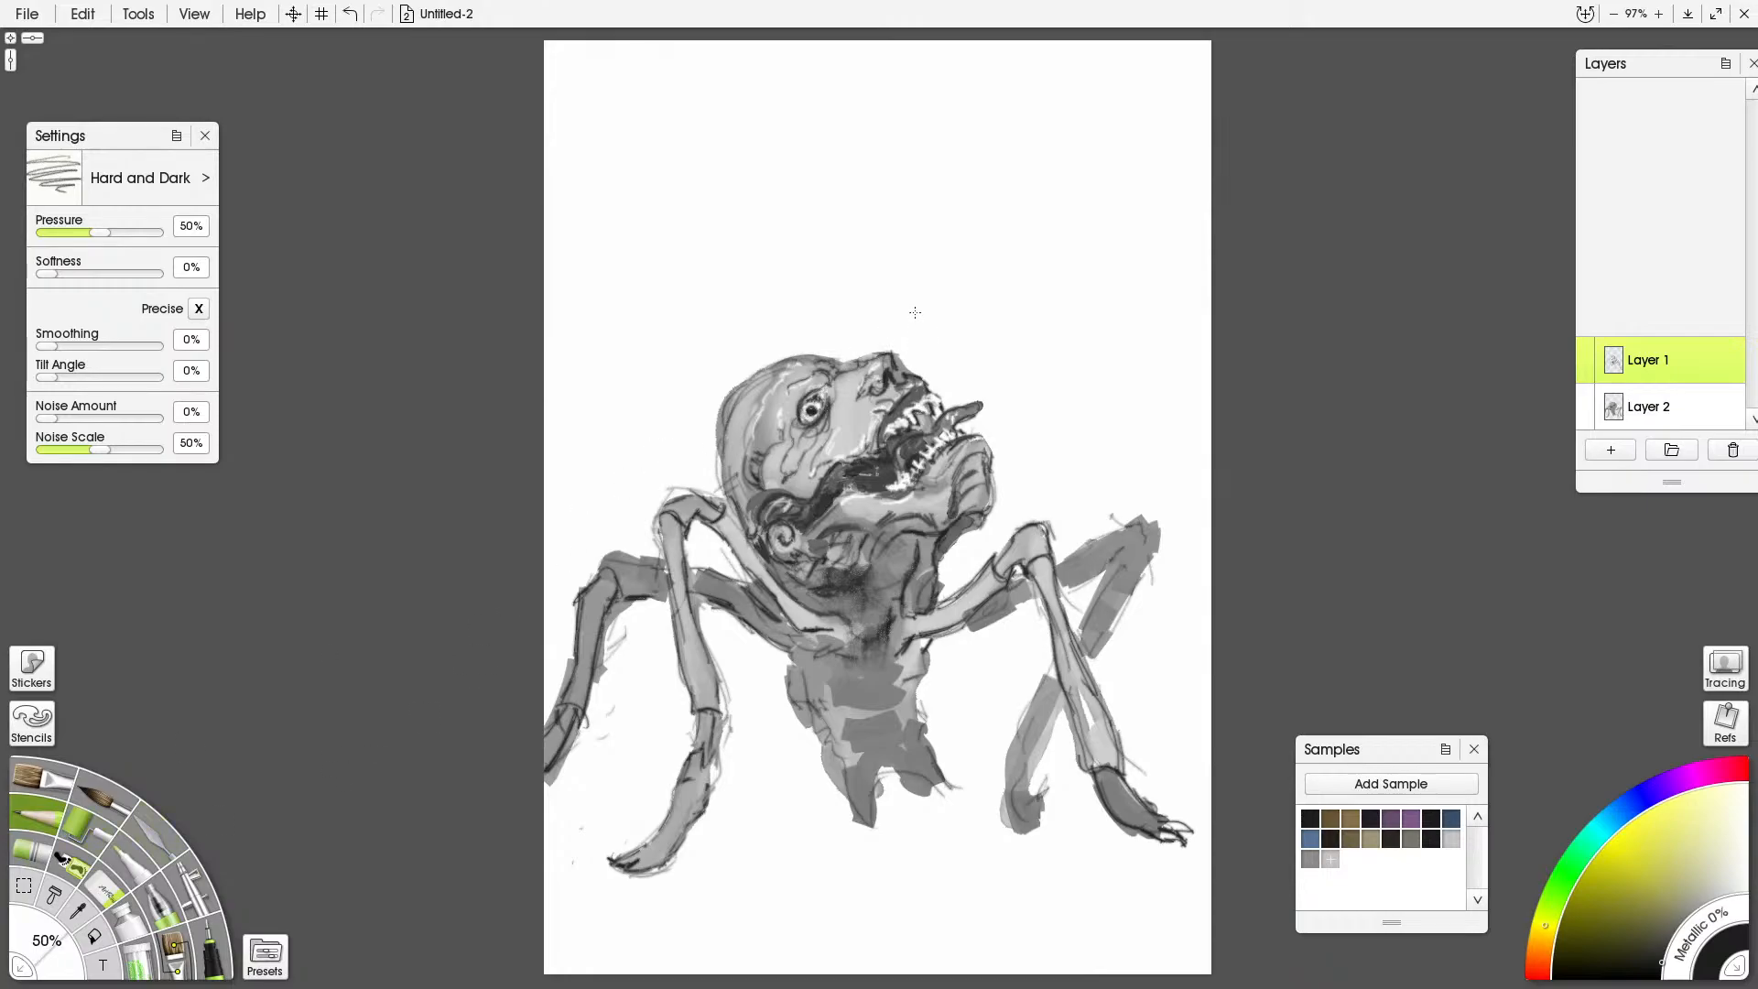
Repaint the eyeball white and redraw its dark pupil on Layer 1
{"action": "left_click", "coordinate": [906, 378], "text": "alt"}
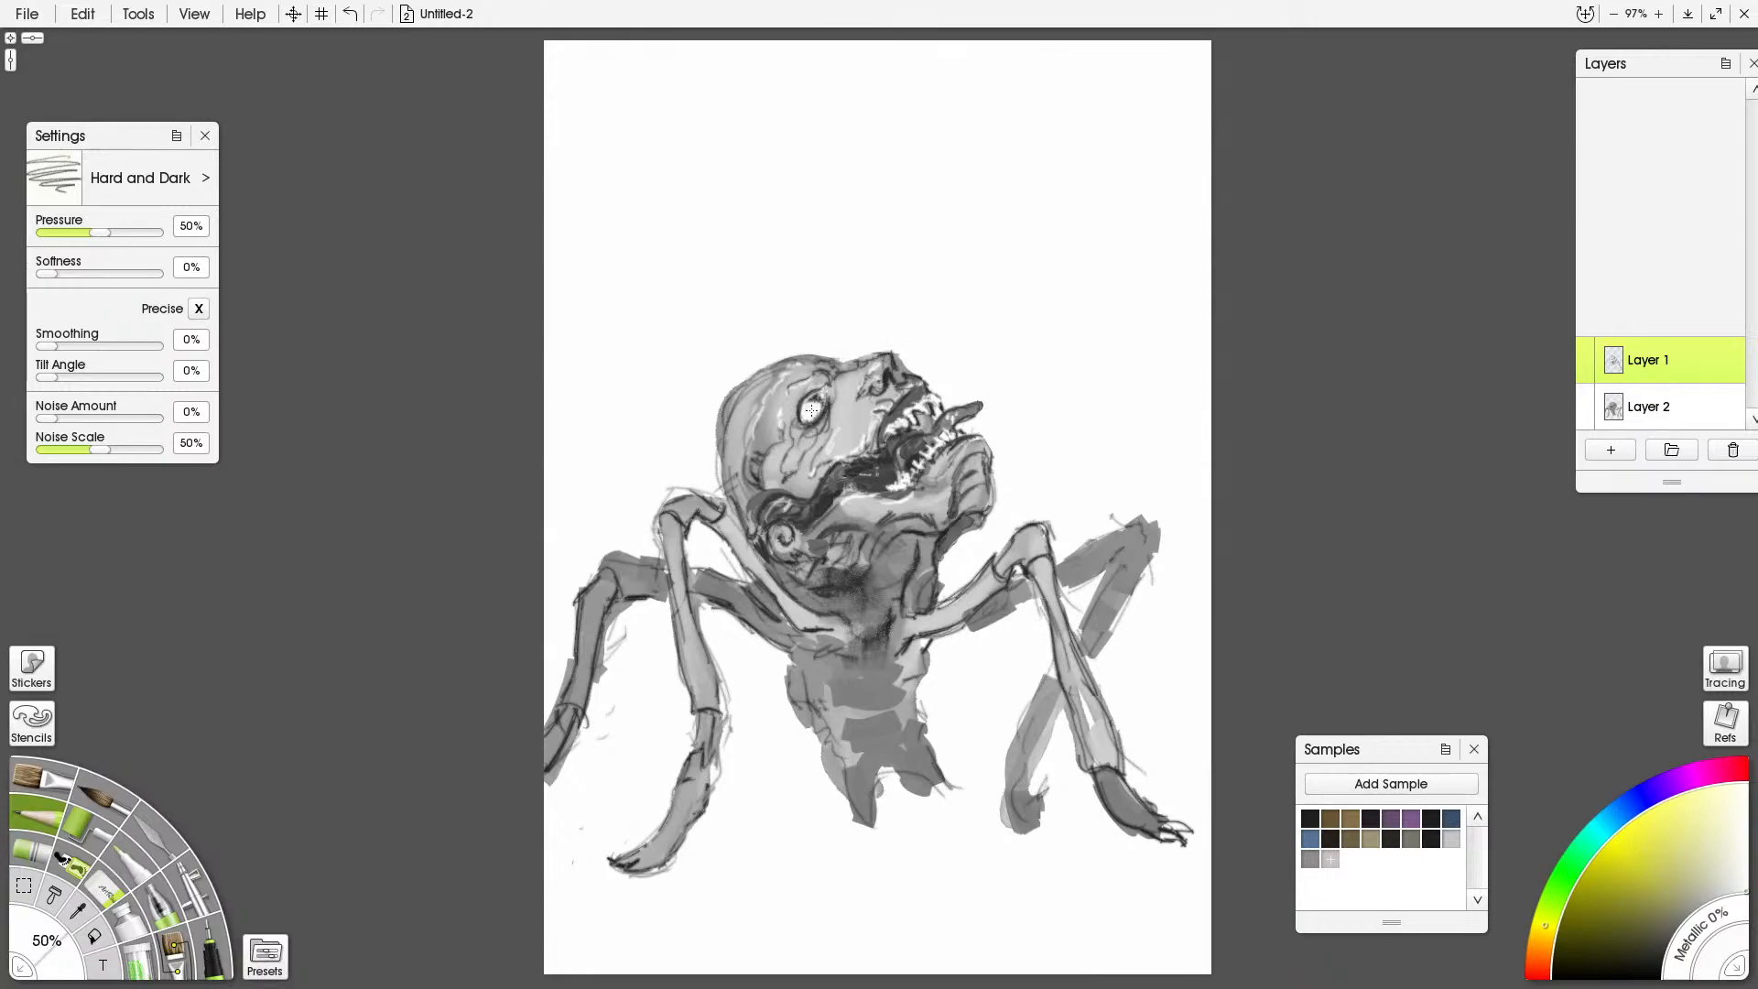
{"action": "left_click", "coordinate": [863, 515], "text": "alt"}
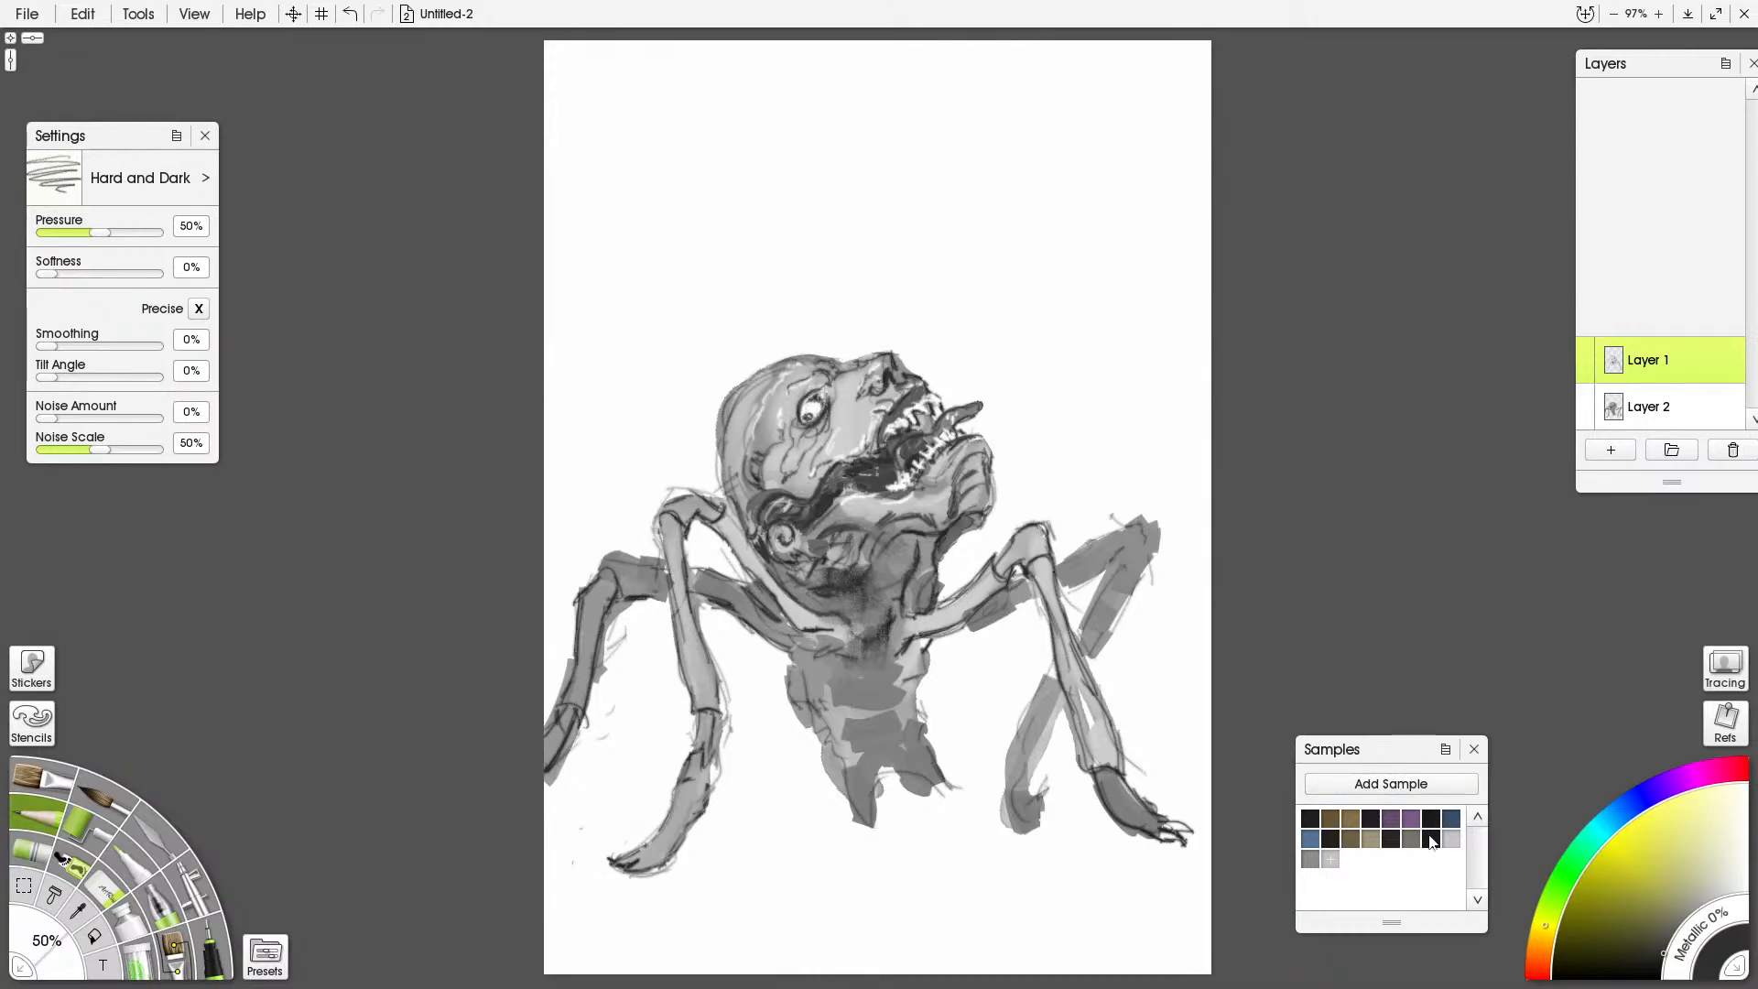
{"action": "left_click", "coordinate": [1092, 661], "text": "alt"}
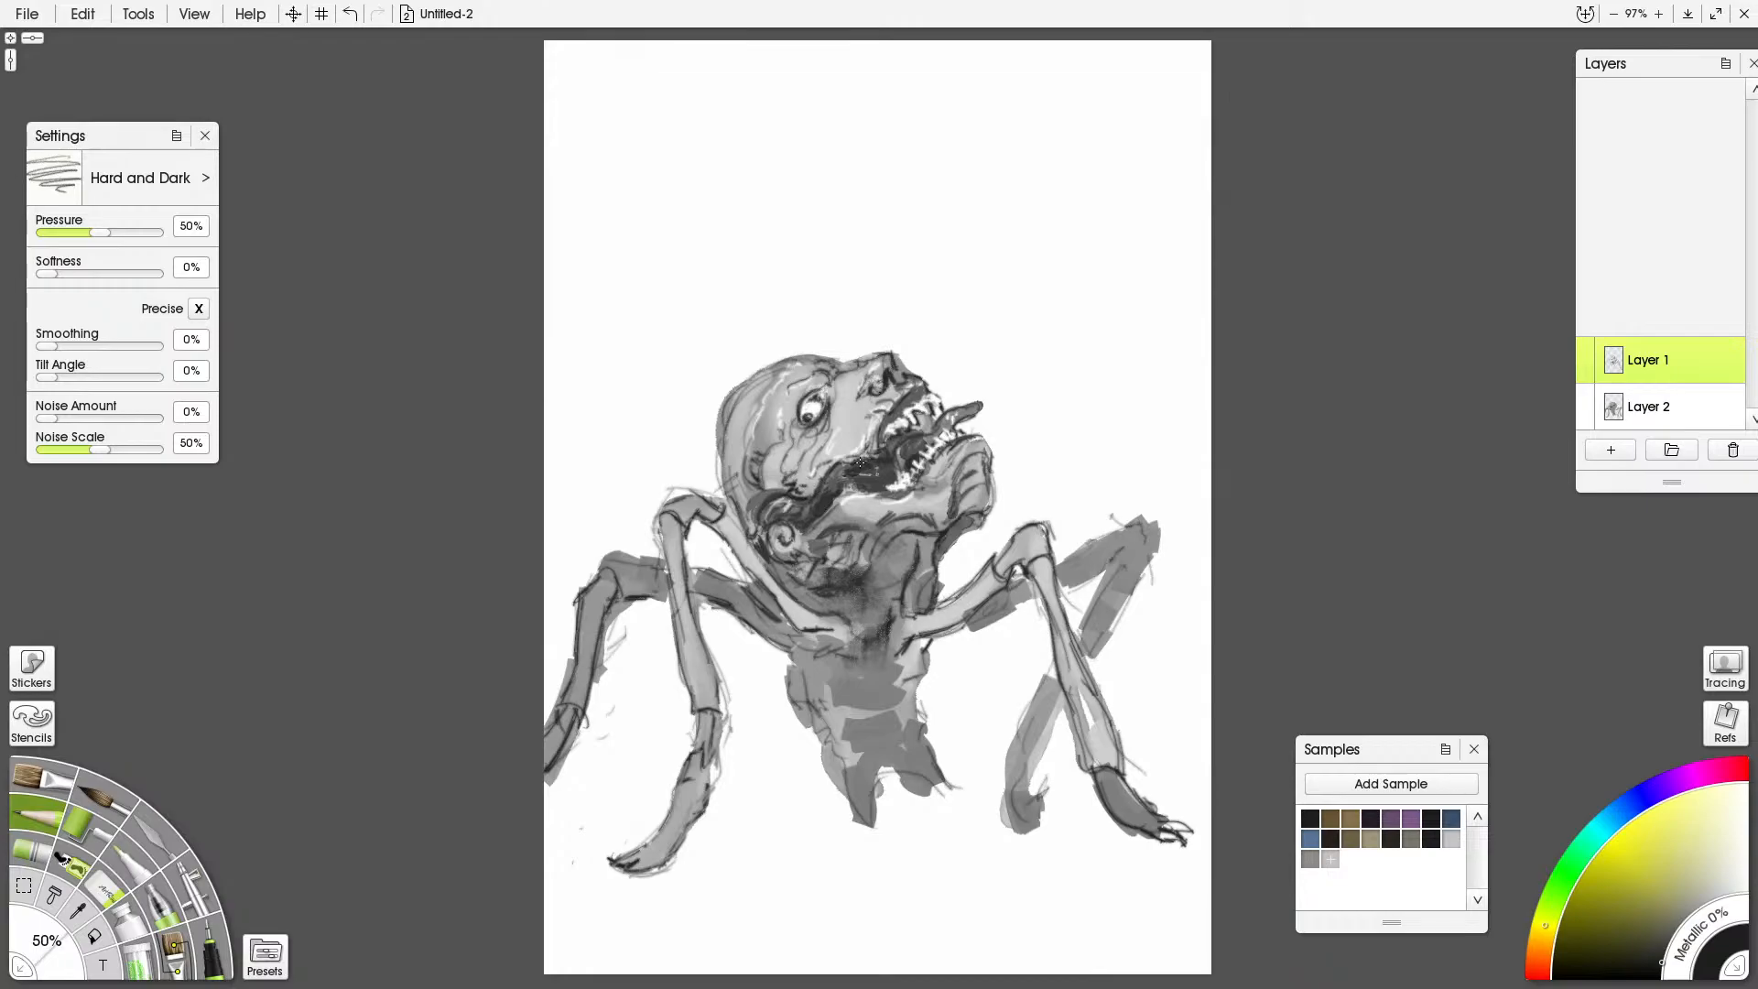
Draw dark wrinkle lines on the cheek and hatch shading along the back of the skull in pencil
{"action": "left_click_drag", "start_coordinate": [858, 427], "coordinate": [857, 450]}
{"action": "mouse_move", "coordinate": [714, 432]}
{"action": "left_mouse_down"}
{"action": "mouse_move", "coordinate": [724, 493]}
{"action": "mouse_move", "coordinate": [720, 434]}
{"action": "mouse_move", "coordinate": [734, 499]}
{"action": "mouse_move", "coordinate": [721, 433]}
{"action": "mouse_move", "coordinate": [749, 522]}
{"action": "left_mouse_up"}
{"action": "mouse_move", "coordinate": [732, 462]}
{"action": "left_mouse_down"}
{"action": "mouse_move", "coordinate": [753, 530]}
{"action": "mouse_move", "coordinate": [742, 405]}
{"action": "left_mouse_up"}
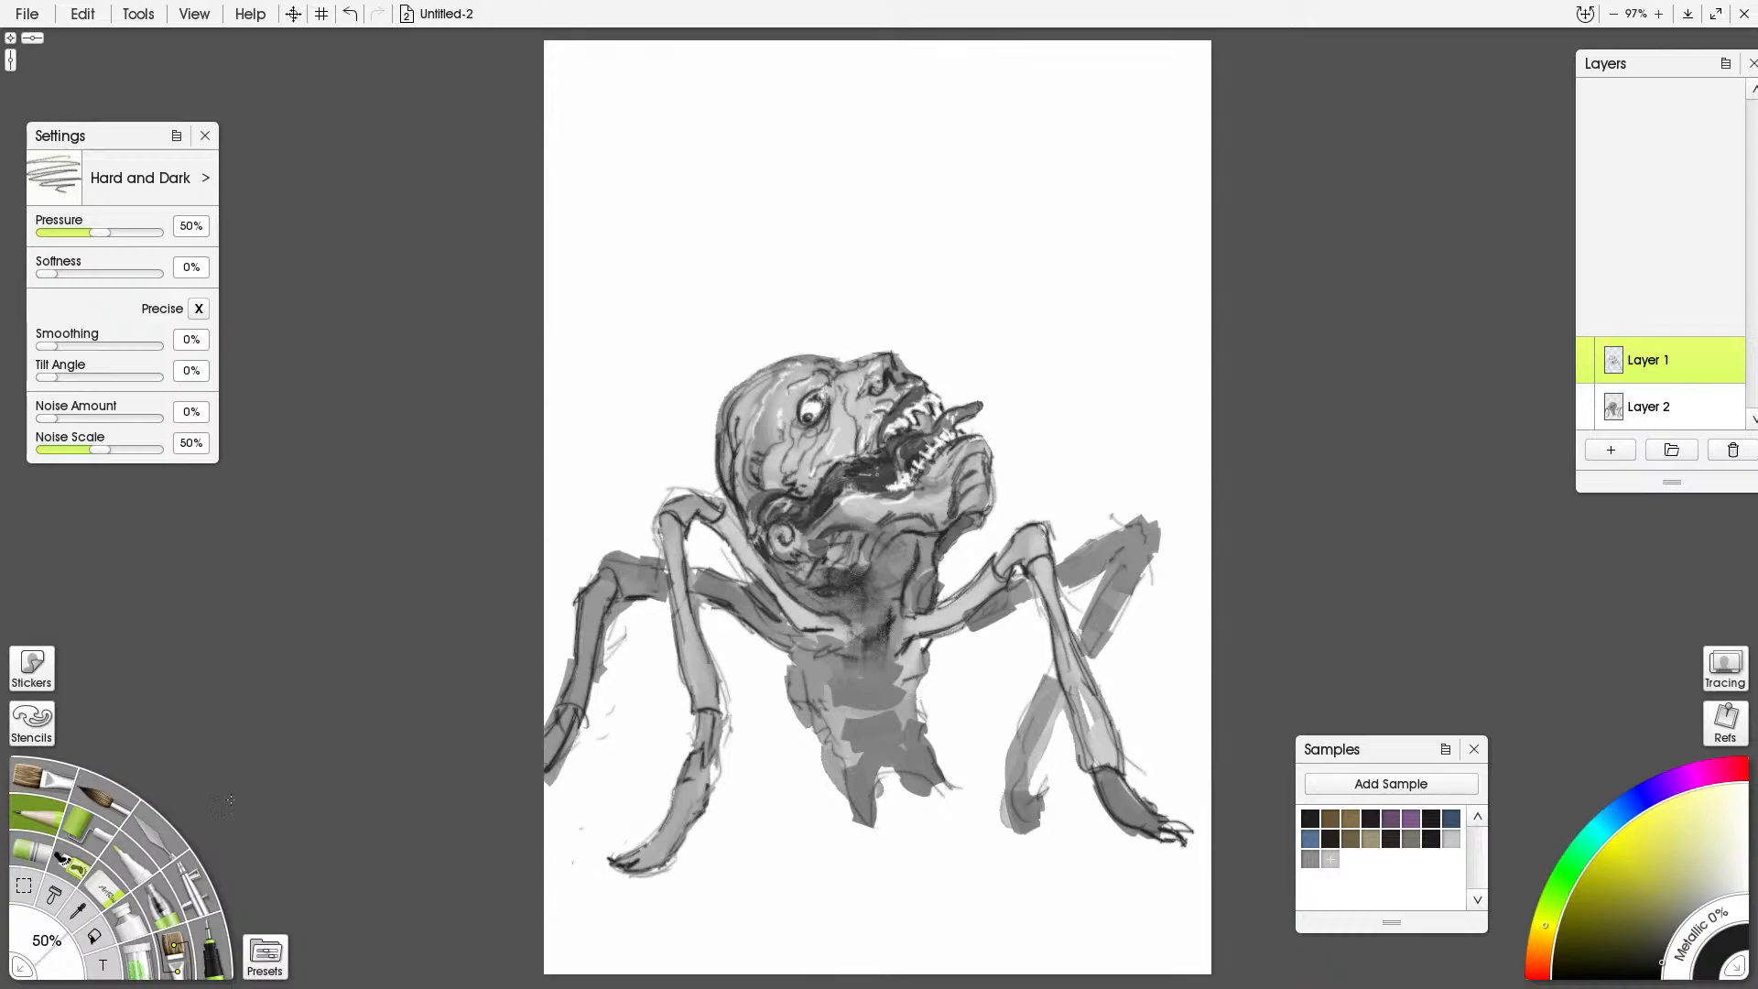
Paint a jagged dark grey ridge along the back of the head with the oil brush on Layer 2
{"action": "left_click", "coordinate": [97, 811]}
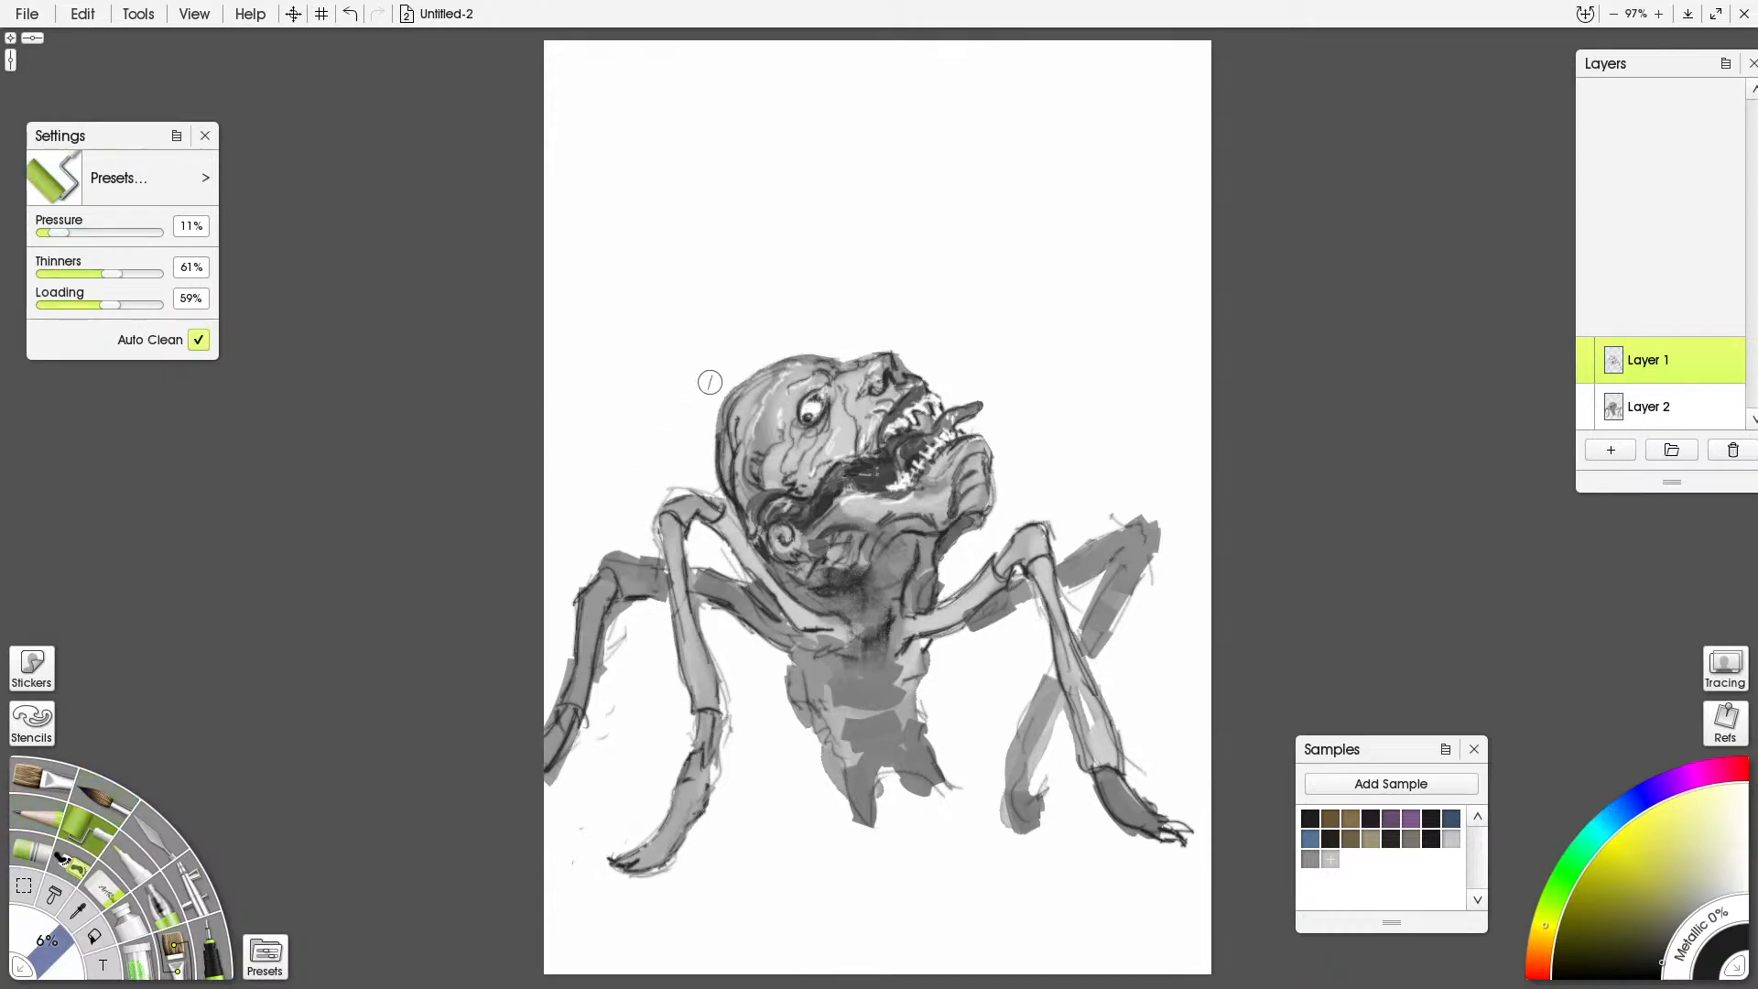
{"action": "left_click", "coordinate": [1629, 414]}
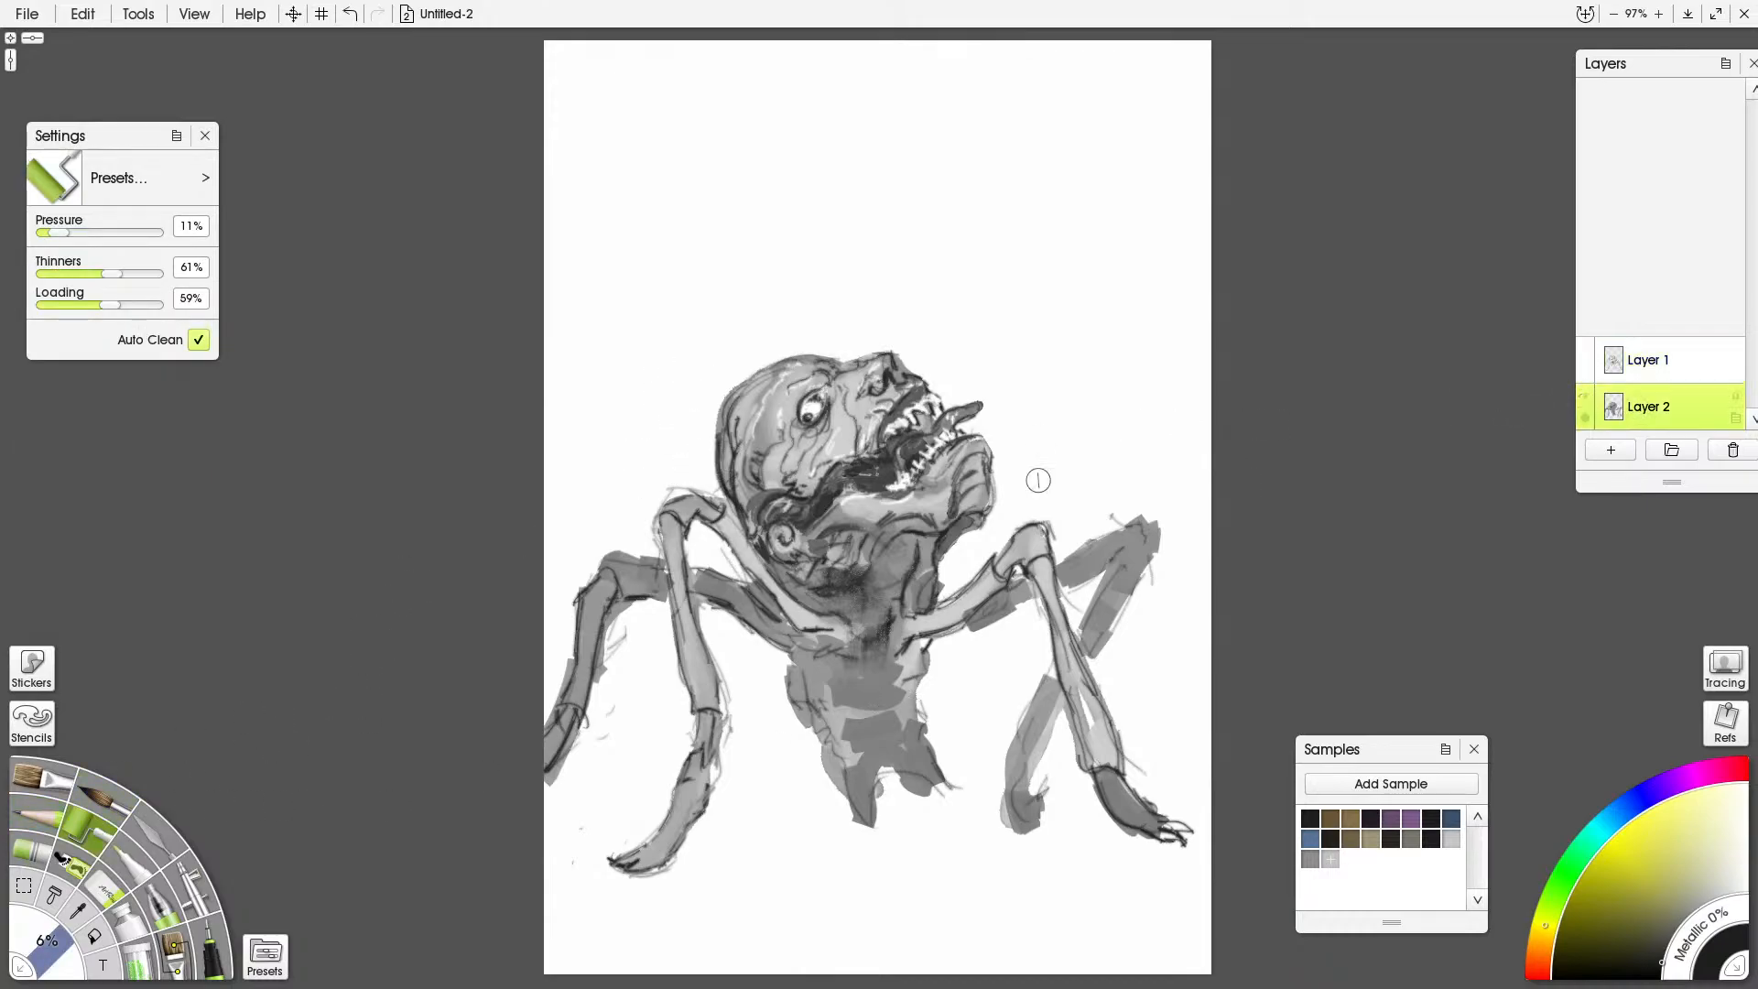
{"action": "mouse_move", "coordinate": [703, 447]}
{"action": "left_mouse_down"}
{"action": "mouse_move", "coordinate": [701, 432]}
{"action": "mouse_move", "coordinate": [682, 451]}
{"action": "left_mouse_up"}
{"action": "key", "text": "ctrl+z"}
{"action": "left_click", "coordinate": [47, 782]}
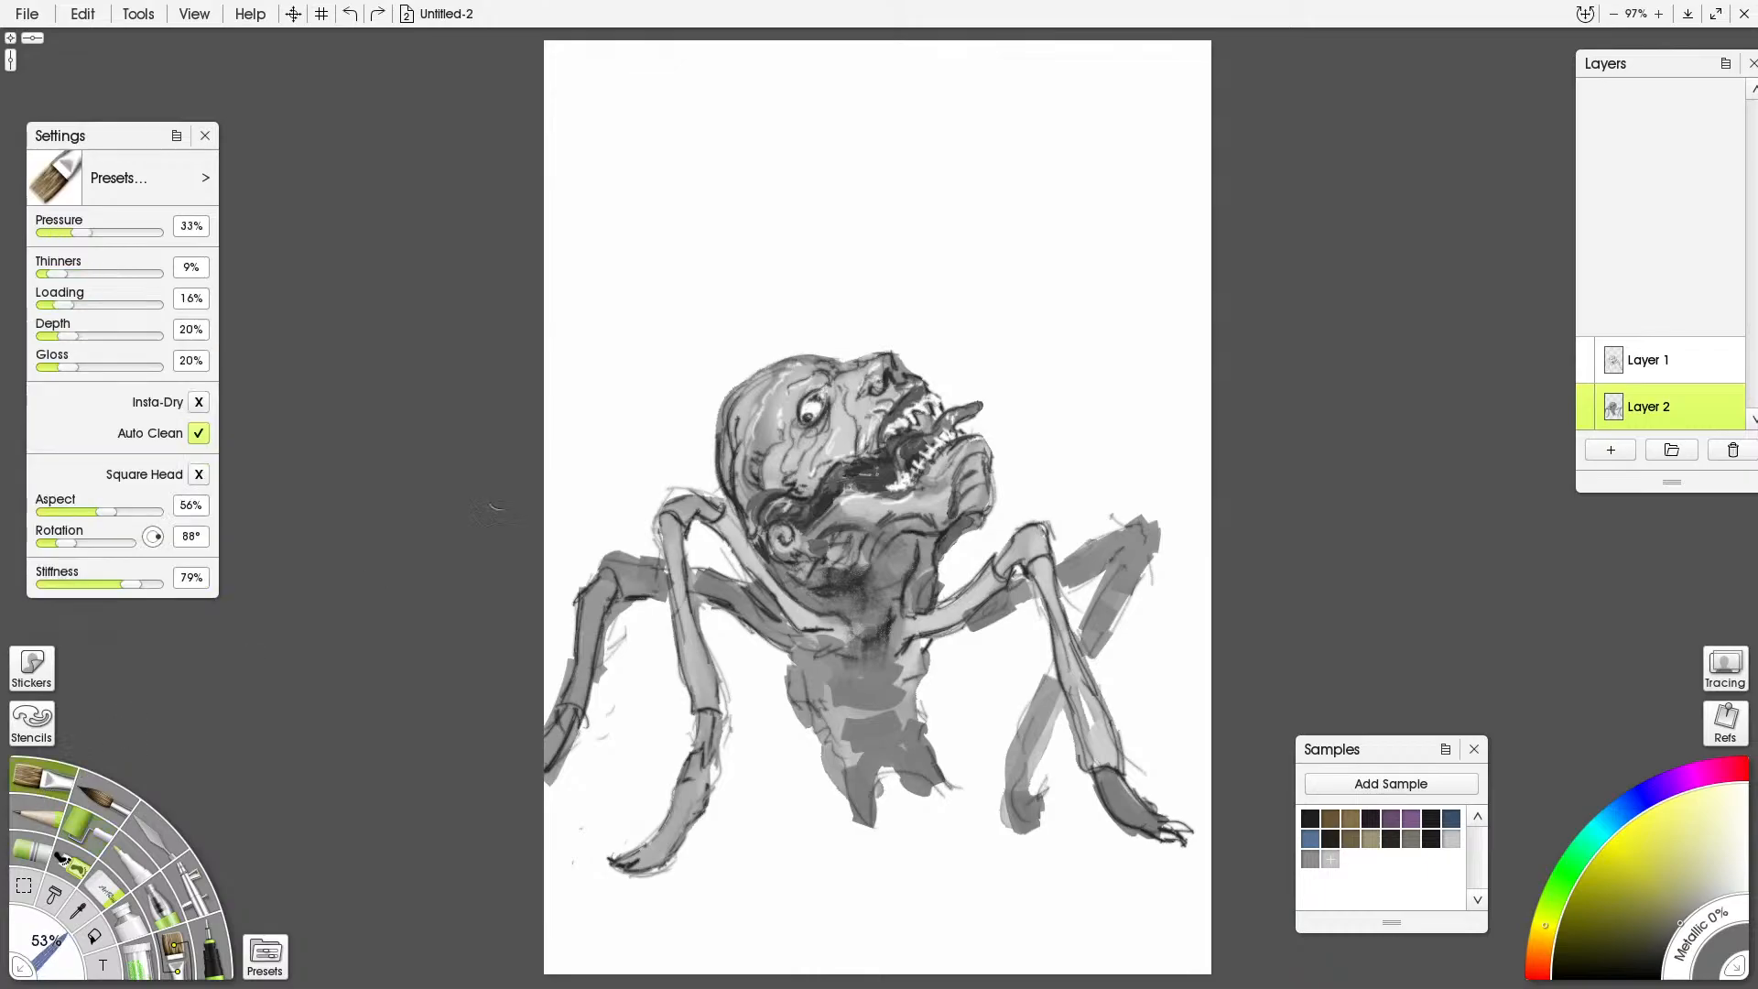
{"action": "mouse_move", "coordinate": [718, 390]}
{"action": "left_mouse_down"}
{"action": "mouse_move", "coordinate": [698, 450]}
{"action": "mouse_move", "coordinate": [724, 470]}
{"action": "mouse_move", "coordinate": [717, 394]}
{"action": "mouse_move", "coordinate": [764, 361]}
{"action": "mouse_move", "coordinate": [710, 374]}
{"action": "mouse_move", "coordinate": [715, 394]}
{"action": "mouse_move", "coordinate": [724, 369]}
{"action": "mouse_move", "coordinate": [763, 360]}
{"action": "mouse_move", "coordinate": [729, 387]}
{"action": "mouse_move", "coordinate": [768, 366]}
{"action": "mouse_move", "coordinate": [688, 315]}
{"action": "mouse_move", "coordinate": [737, 311]}
{"action": "mouse_move", "coordinate": [703, 369]}
{"action": "mouse_move", "coordinate": [779, 347]}
{"action": "mouse_move", "coordinate": [693, 378]}
{"action": "mouse_move", "coordinate": [723, 375]}
{"action": "mouse_move", "coordinate": [690, 398]}
{"action": "mouse_move", "coordinate": [693, 505]}
{"action": "left_mouse_up"}
{"action": "left_click", "coordinate": [113, 892]}
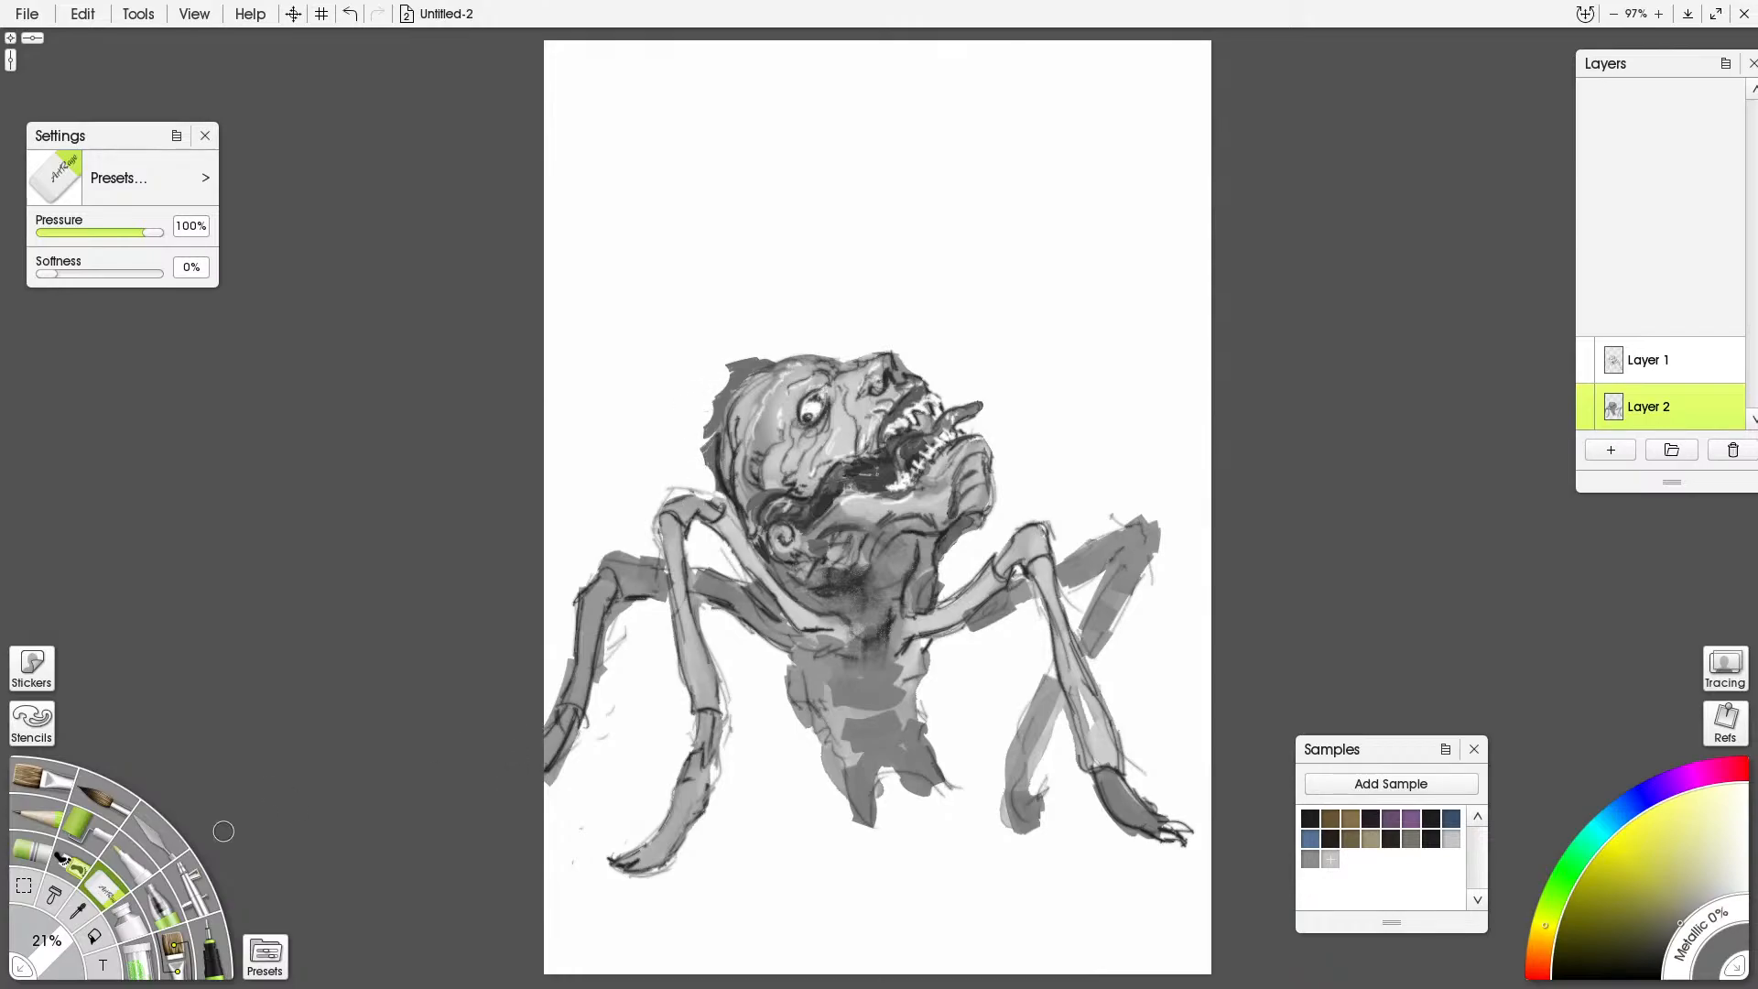
Define the ridge's spikes and the area behind the ear with light and dark pencil strokes on Layer 1
{"action": "left_click", "coordinate": [28, 827]}
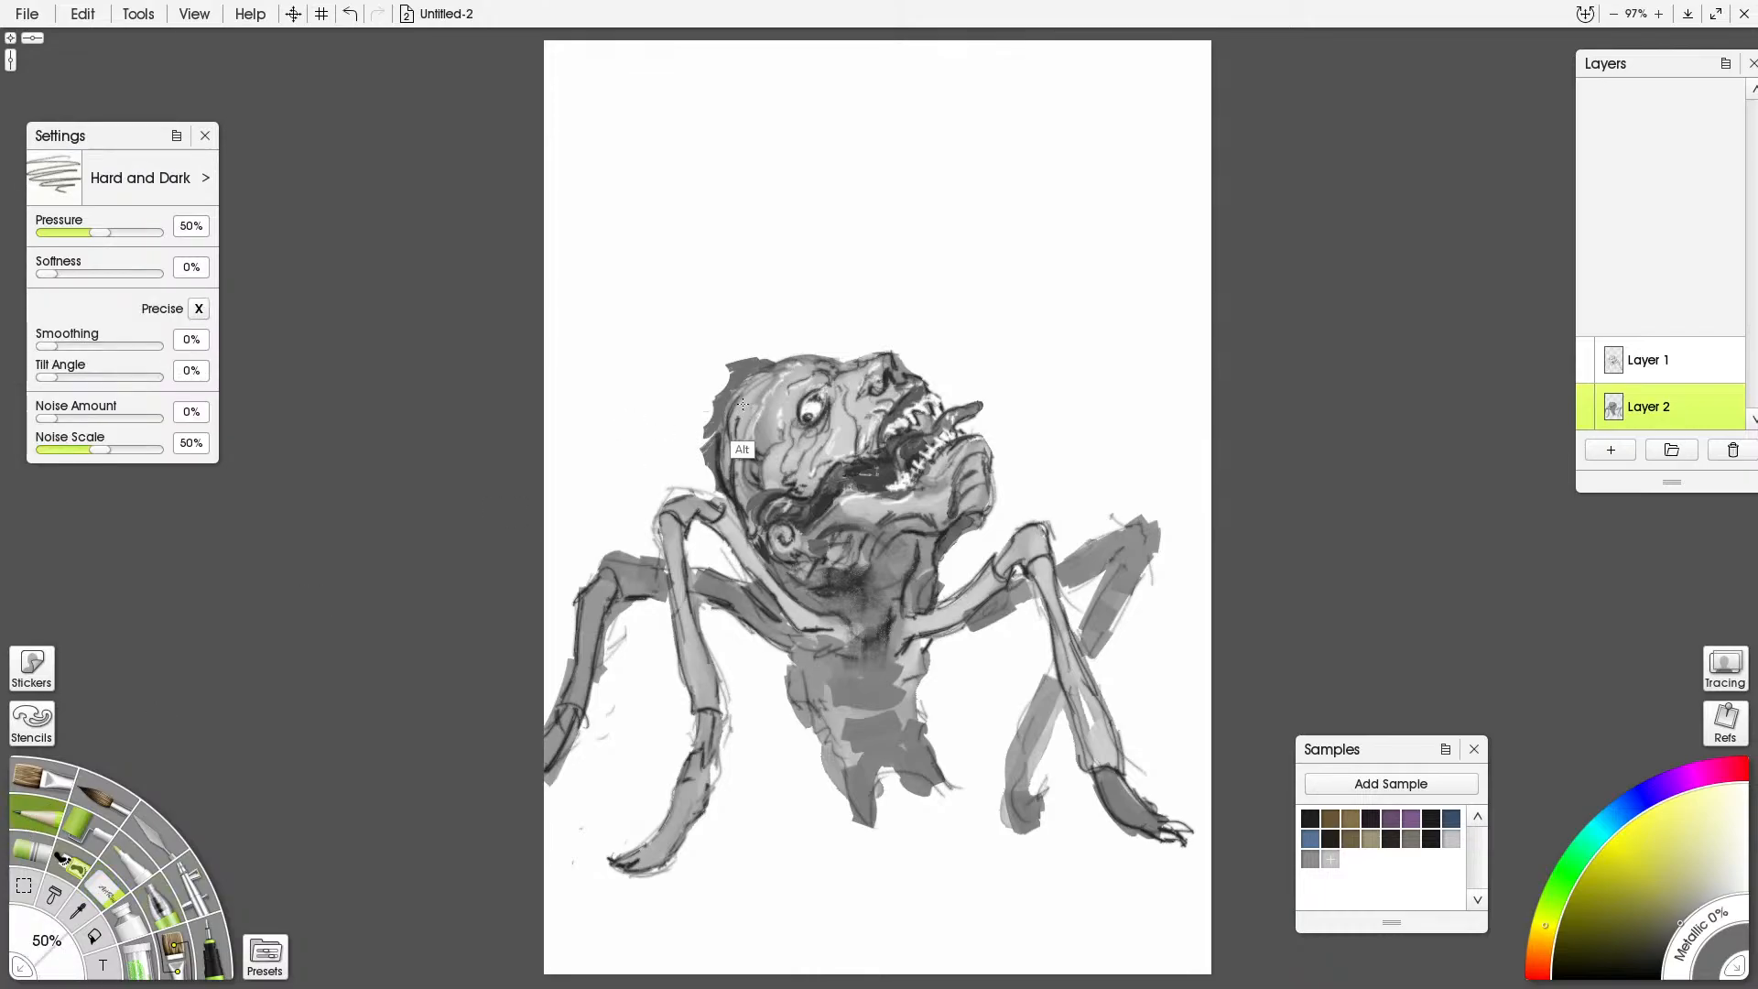
{"action": "left_click", "coordinate": [1652, 360]}
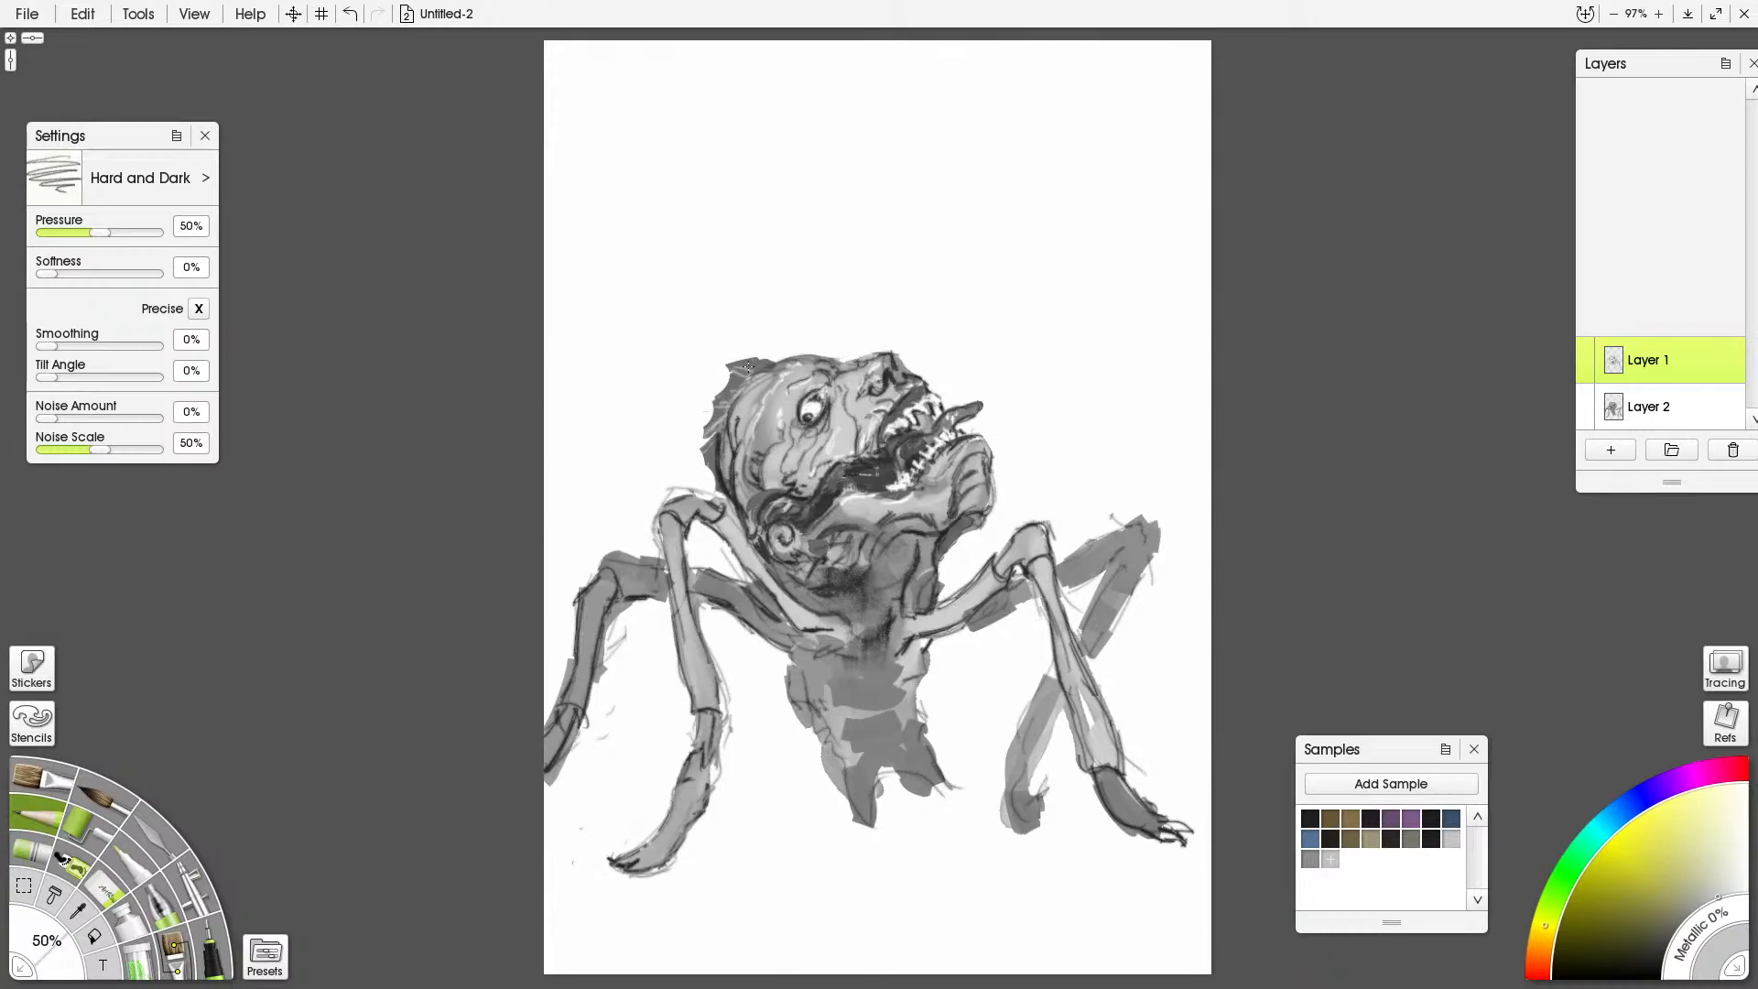
{"action": "left_click", "coordinate": [714, 458], "text": "alt"}
{"action": "left_click_drag", "start_coordinate": [712, 464], "coordinate": [708, 466]}
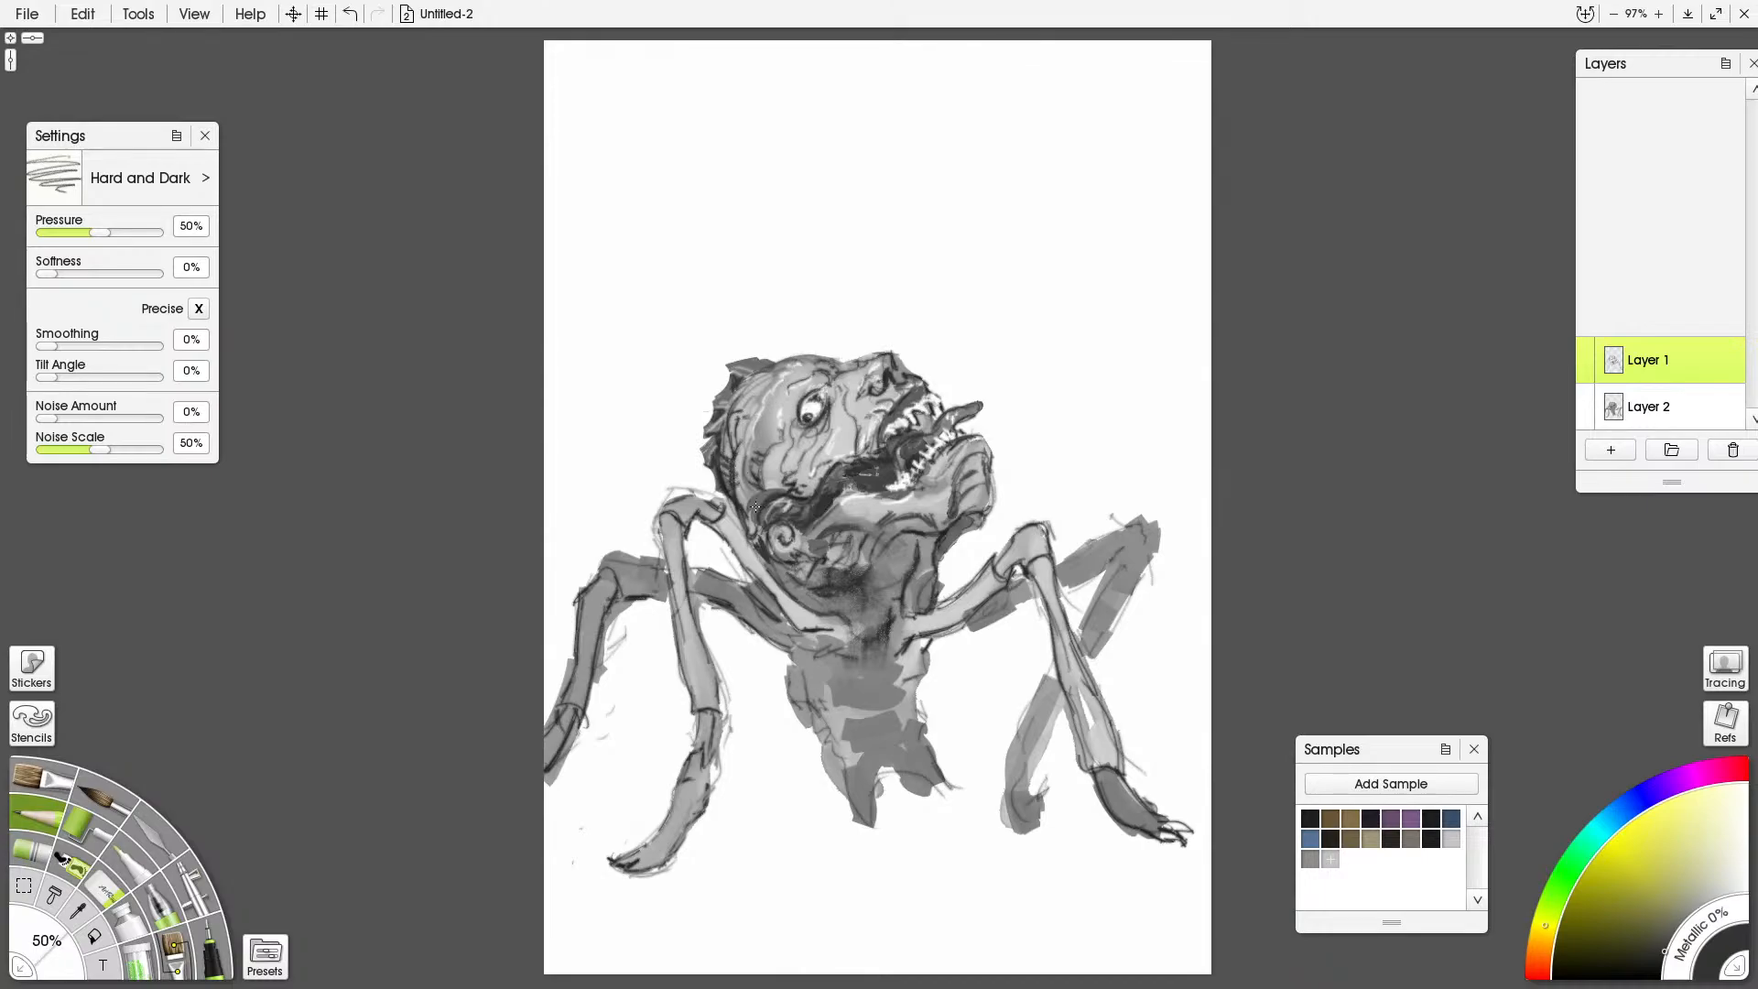
{"action": "left_click_drag", "start_coordinate": [760, 502], "coordinate": [753, 533]}
Block in dark shadows on the throat and the lower torso with the paint roller on Layer 1
{"action": "left_click", "coordinate": [90, 829]}
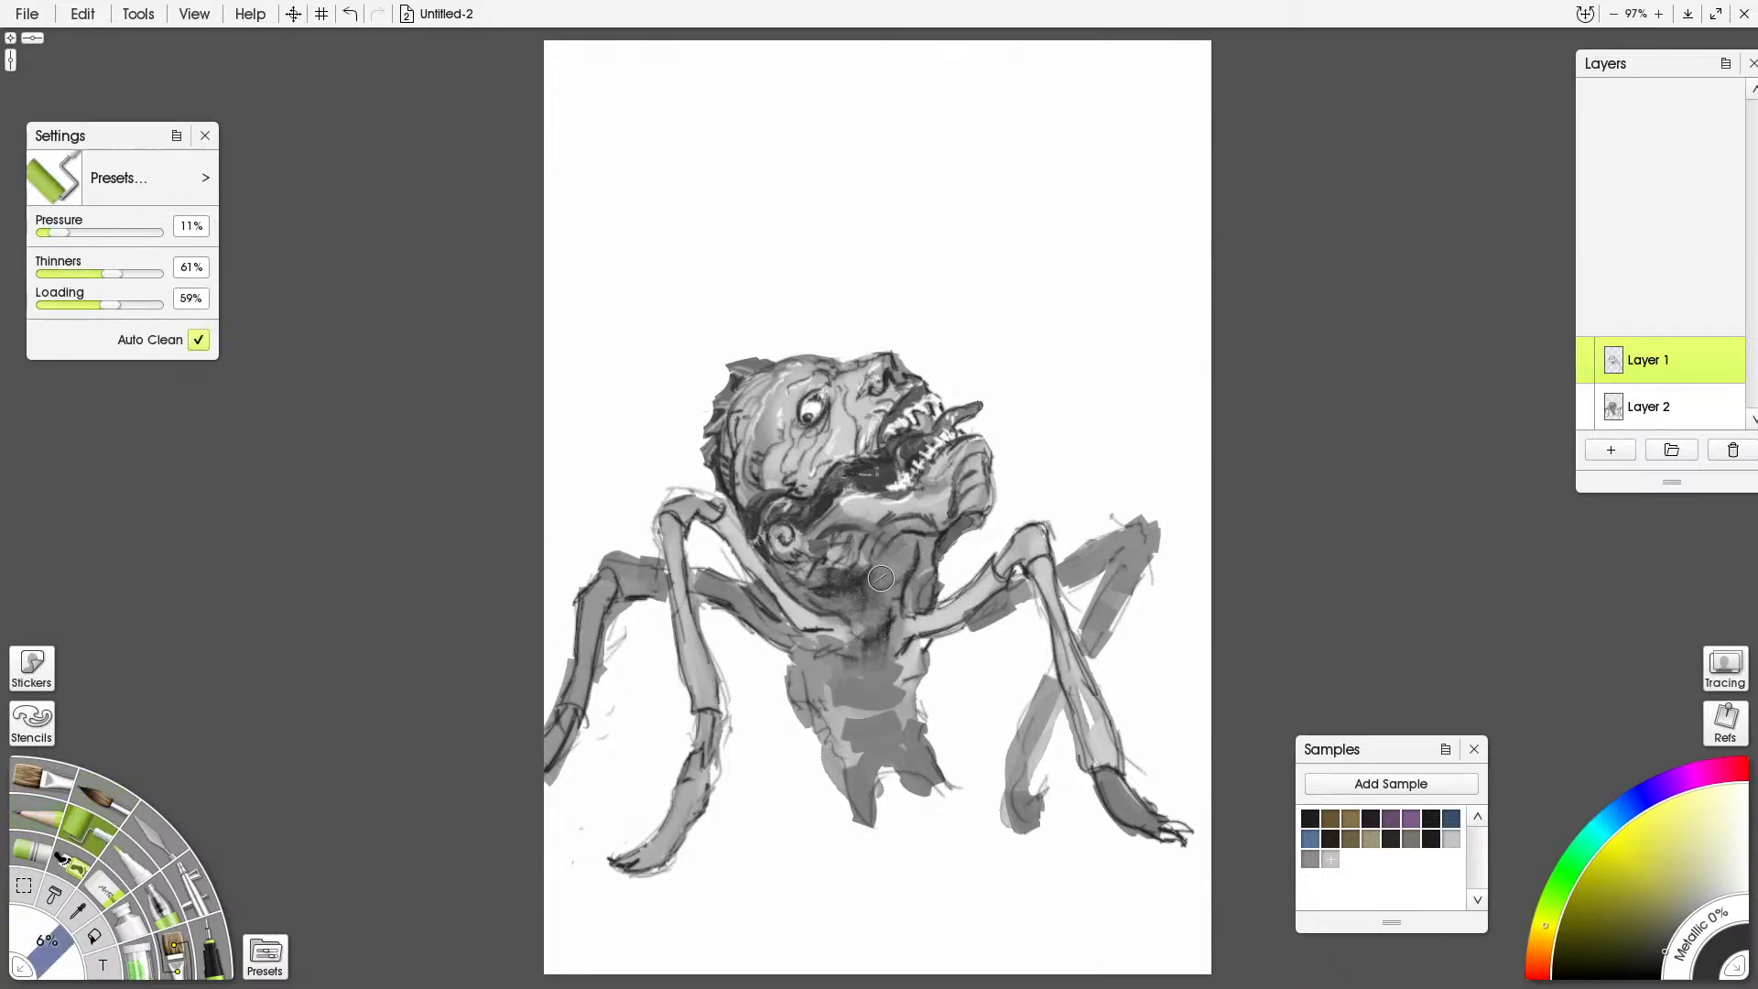
{"action": "mouse_move", "coordinate": [881, 577]}
{"action": "left_mouse_down"}
{"action": "mouse_move", "coordinate": [855, 607]}
{"action": "mouse_move", "coordinate": [881, 607]}
{"action": "mouse_move", "coordinate": [894, 553]}
{"action": "mouse_move", "coordinate": [929, 547]}
{"action": "mouse_move", "coordinate": [903, 543]}
{"action": "mouse_move", "coordinate": [844, 601]}
{"action": "mouse_move", "coordinate": [917, 582]}
{"action": "left_mouse_up"}
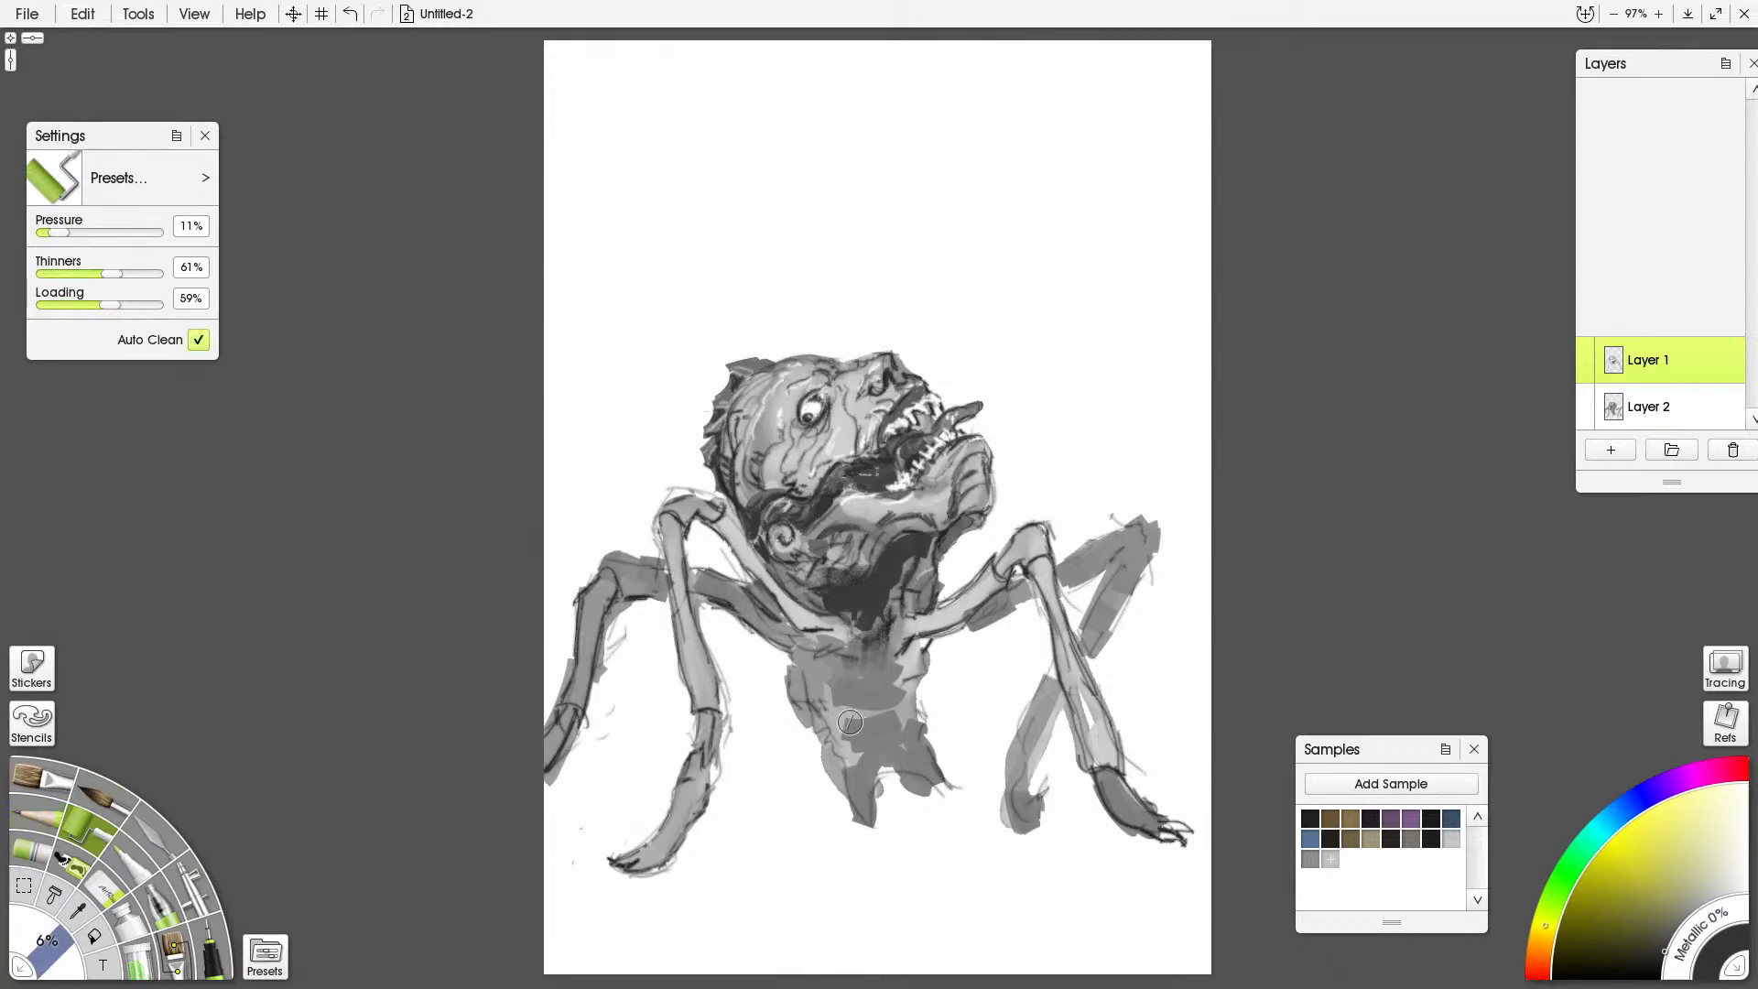
{"action": "mouse_move", "coordinate": [849, 723]}
{"action": "left_mouse_down"}
{"action": "mouse_move", "coordinate": [877, 812]}
{"action": "mouse_move", "coordinate": [867, 794]}
{"action": "mouse_move", "coordinate": [902, 756]}
{"action": "mouse_move", "coordinate": [923, 778]}
{"action": "mouse_move", "coordinate": [901, 728]}
{"action": "left_mouse_up"}
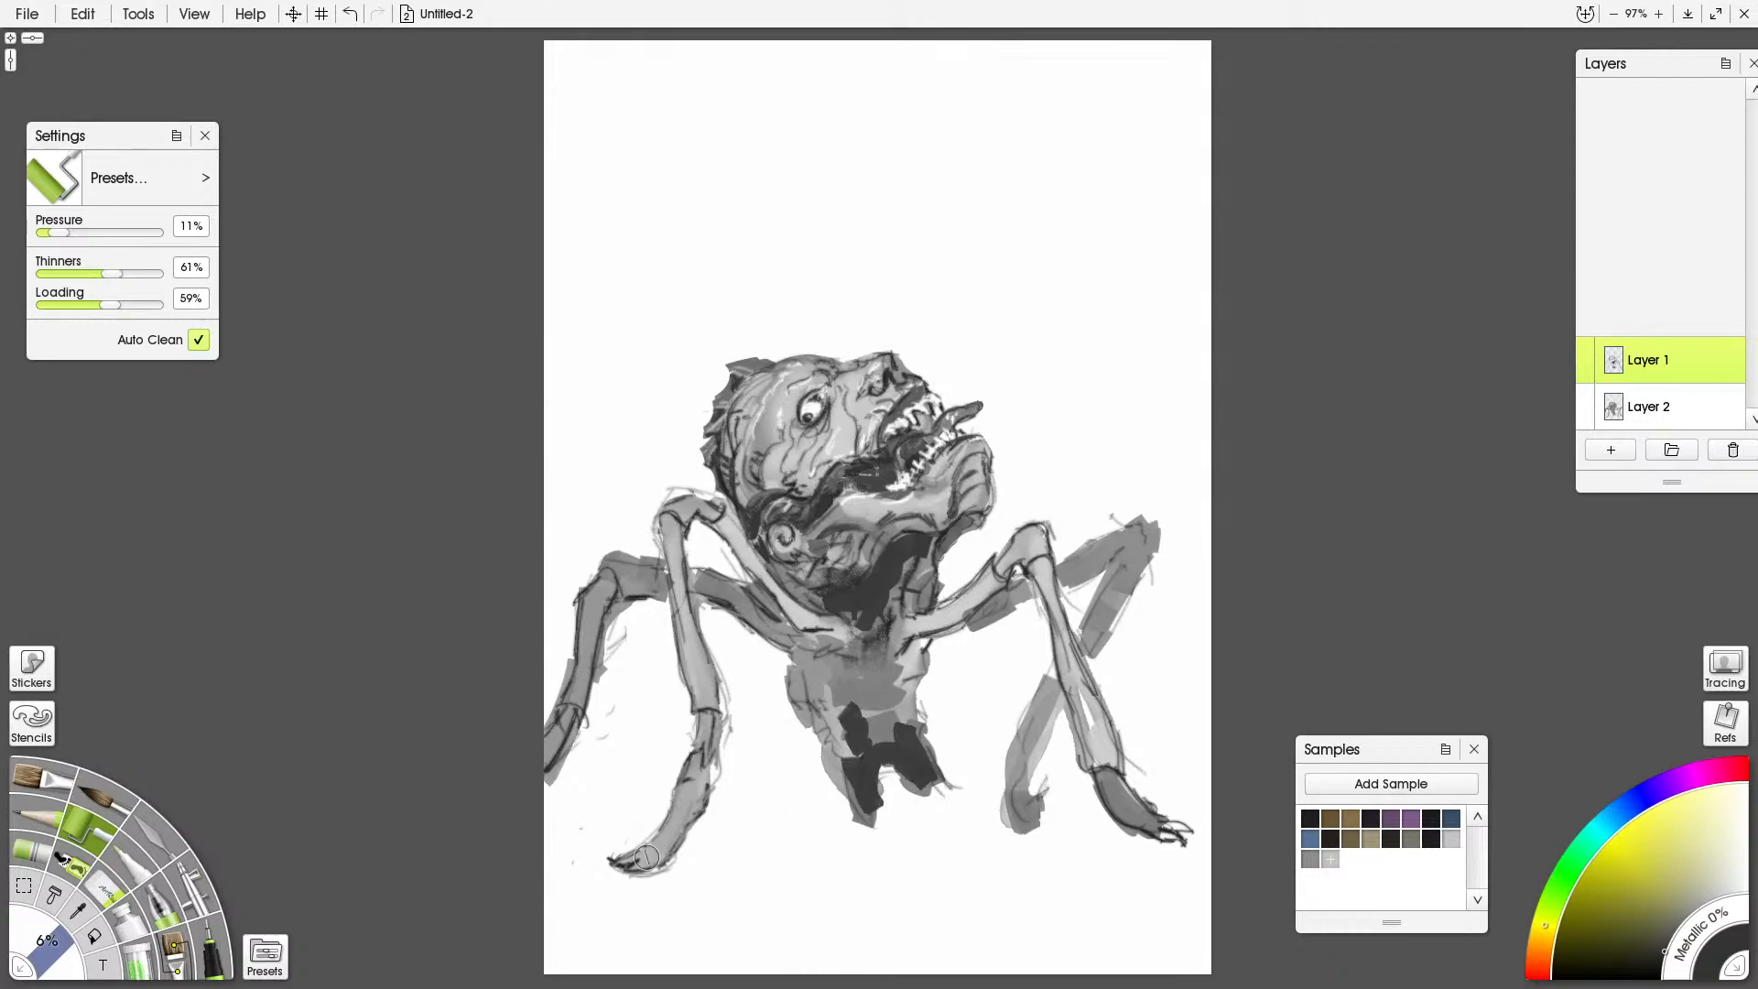
Switch to the browser, examine the lobster reference images, and return to ArtRage with the Hard and Dark pencil selected
{"action": "left_click", "coordinate": [64, 829]}
{"action": "key", "text": "alt+Tab"}
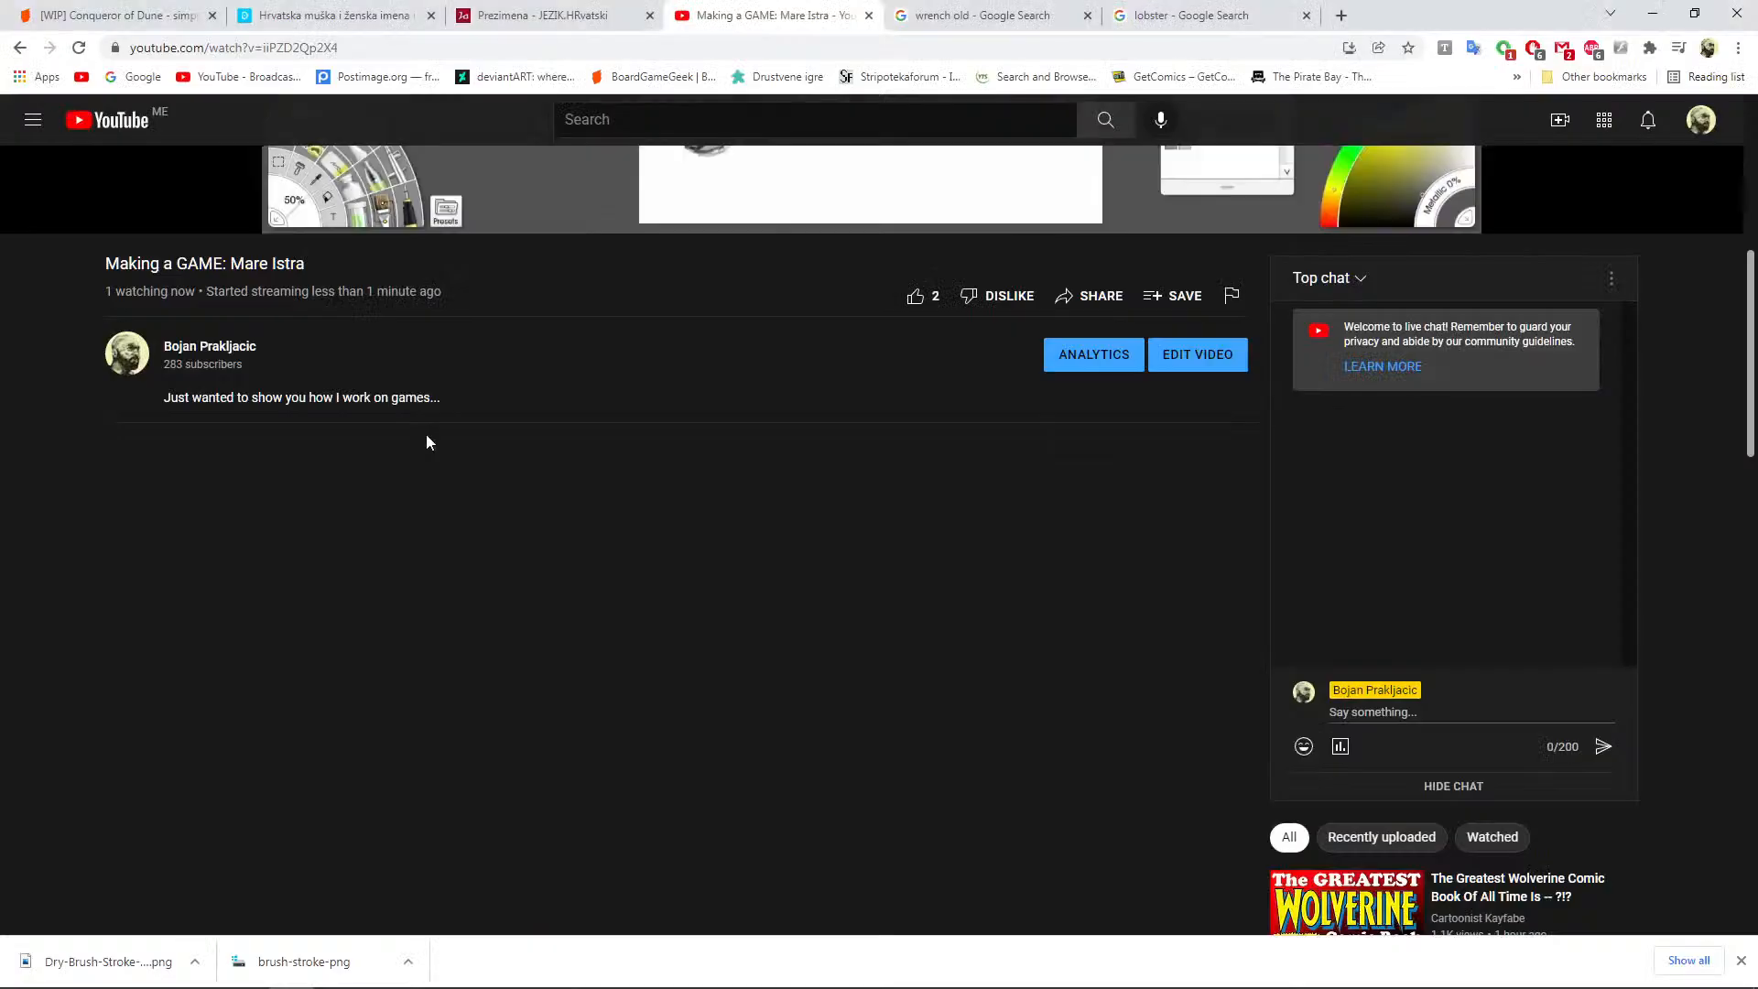
{"action": "key", "text": "alt+Tab"}
{"action": "key", "text": "alt+Tab"}
{"action": "key", "text": "alt+Tab"}
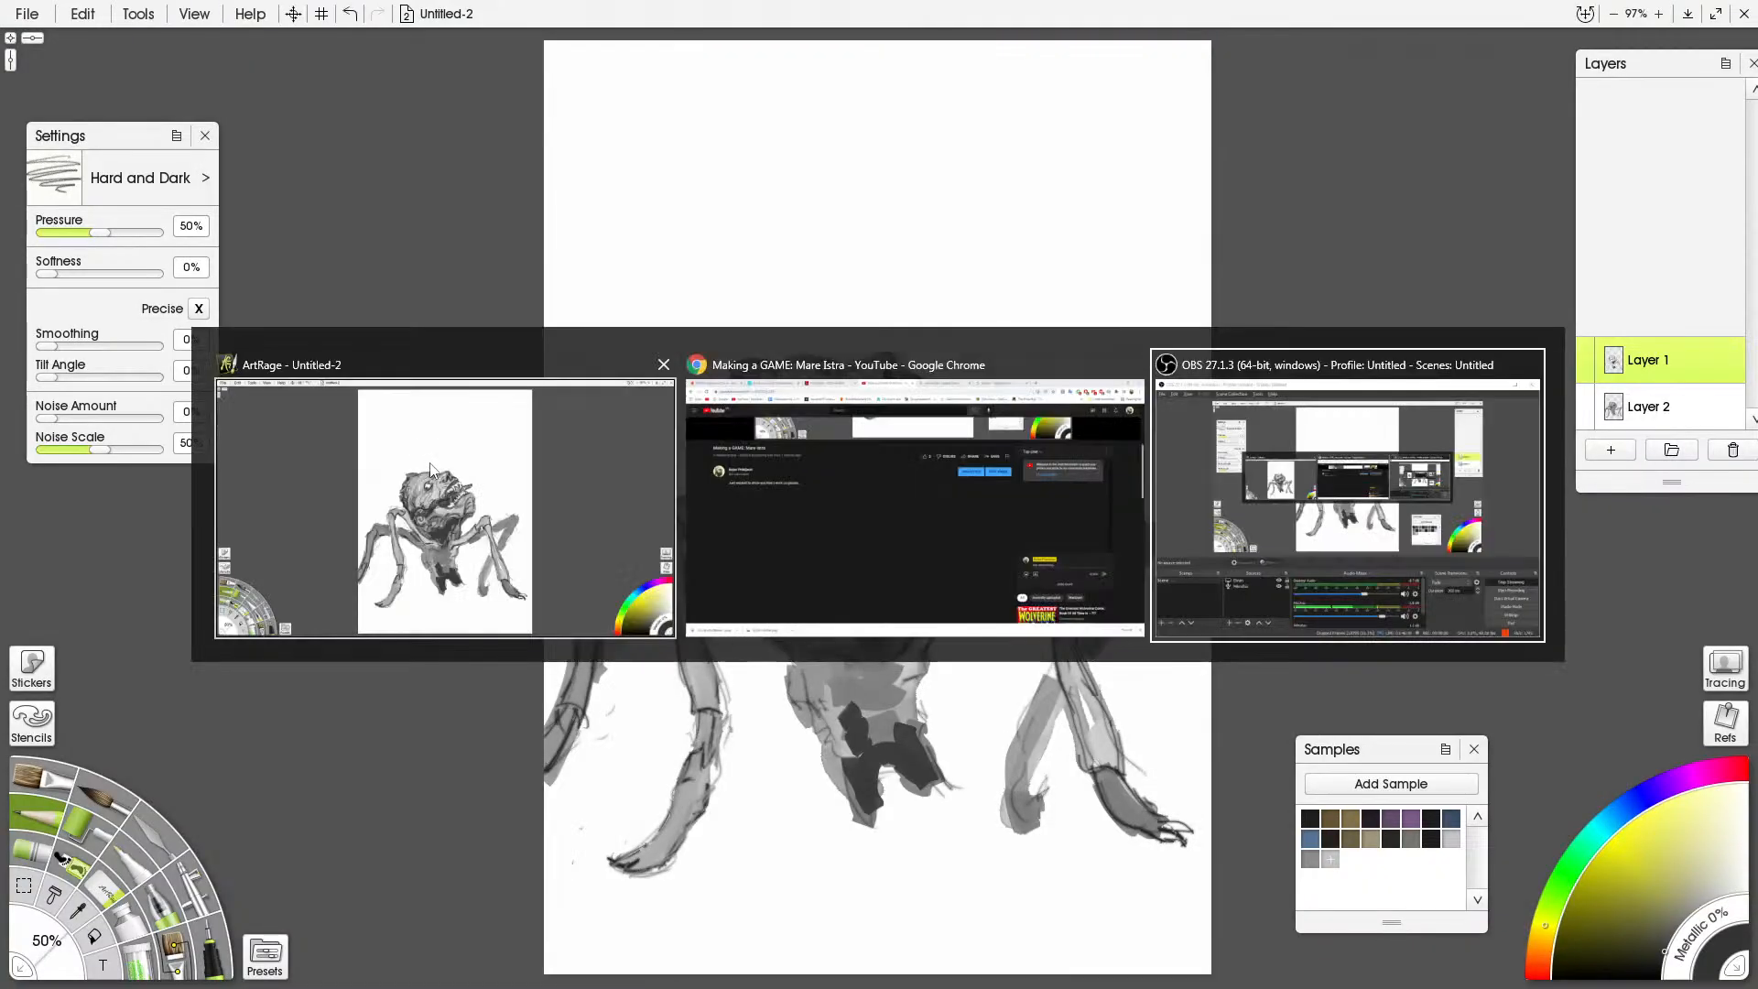
{"action": "key", "text": "alt+Tab"}
{"action": "key", "text": "alt+Tab"}
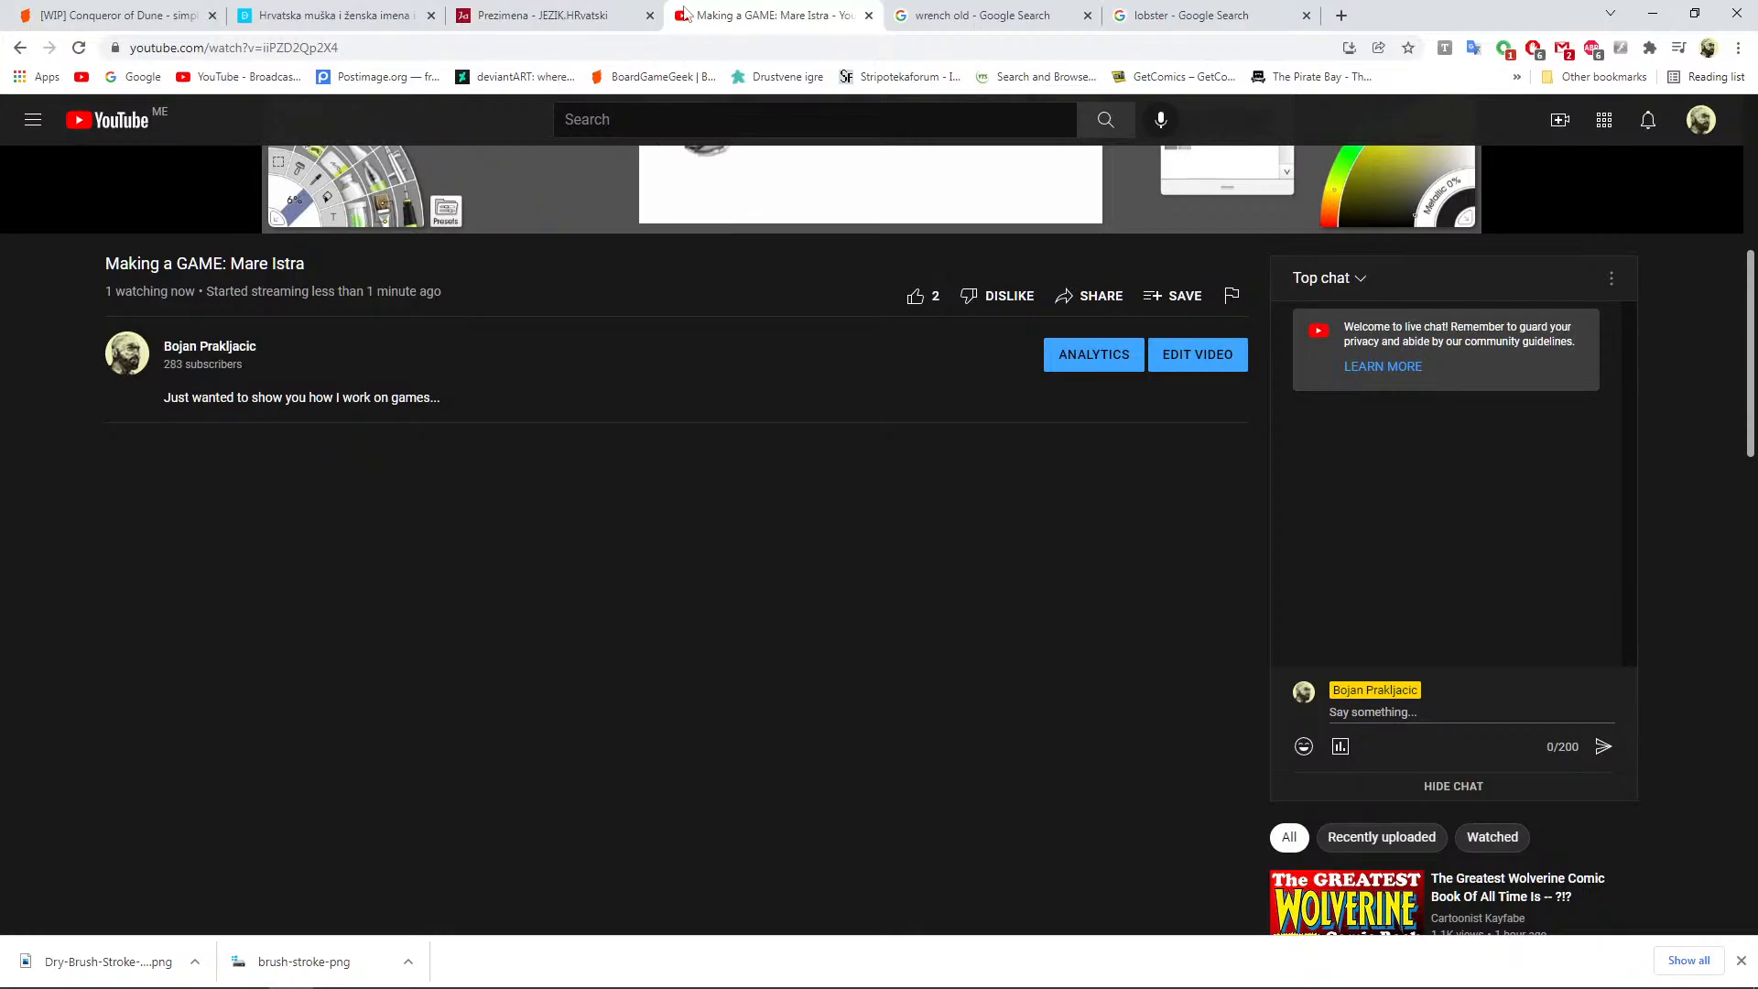
{"action": "left_click", "coordinate": [1176, 14]}
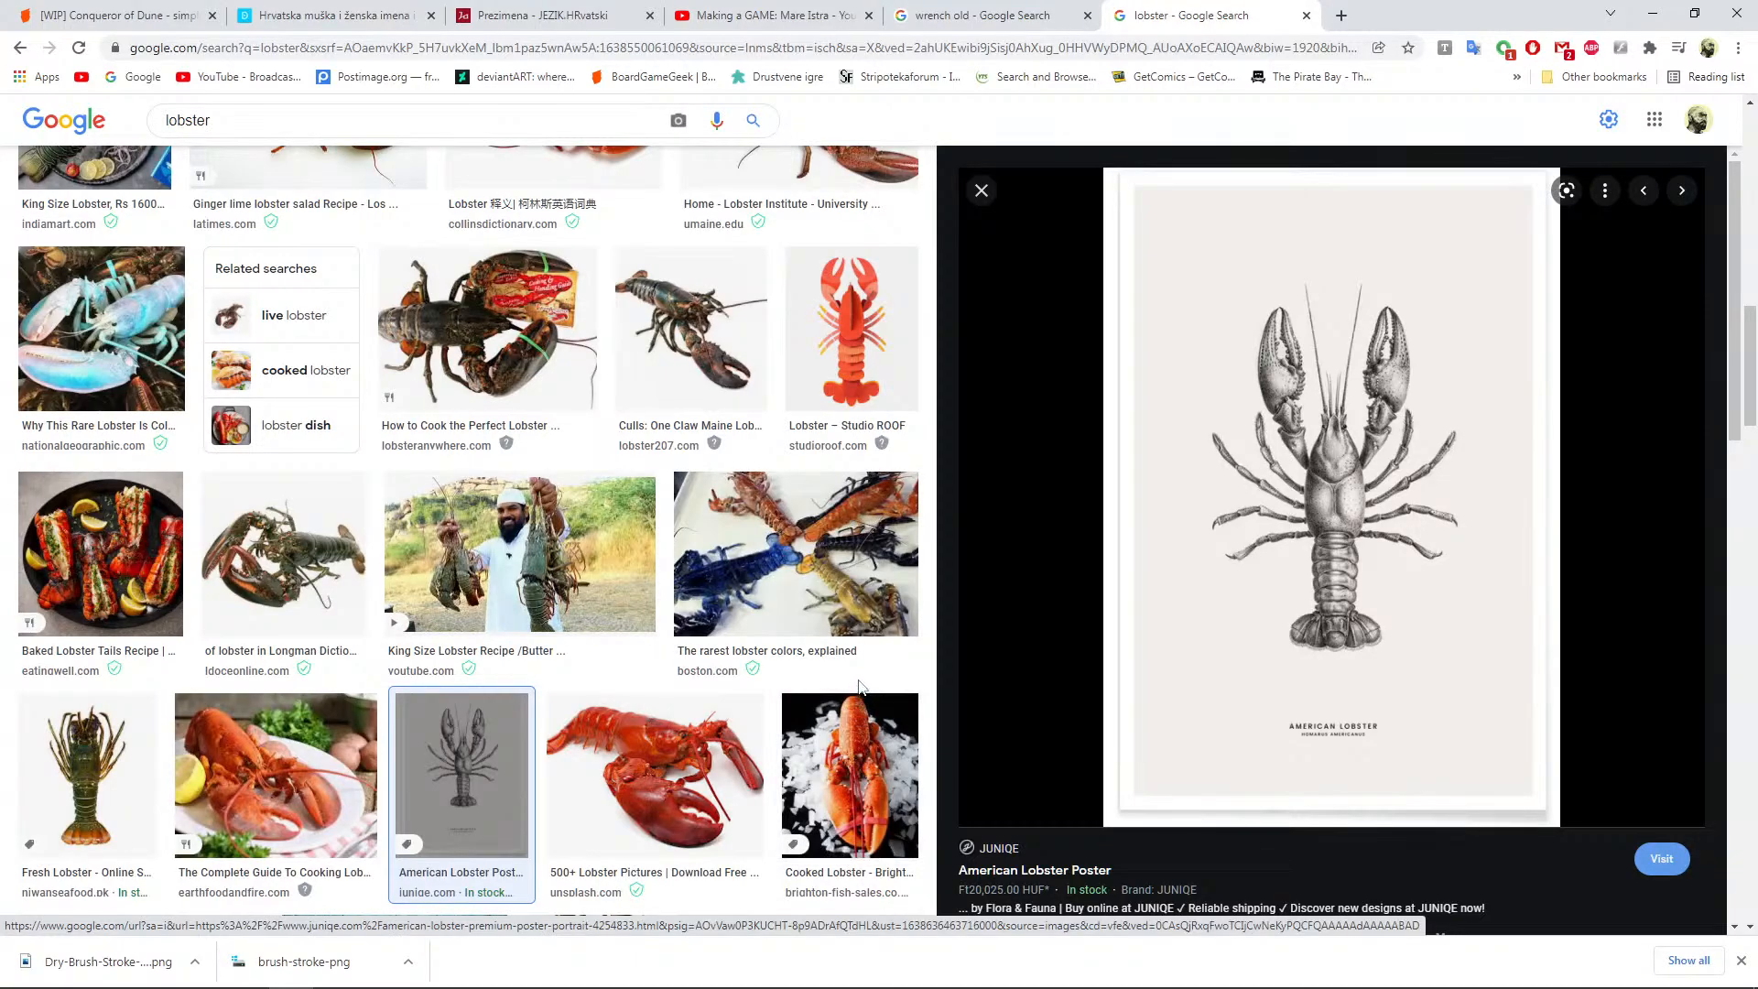
{"action": "key", "text": "alt+Tab"}
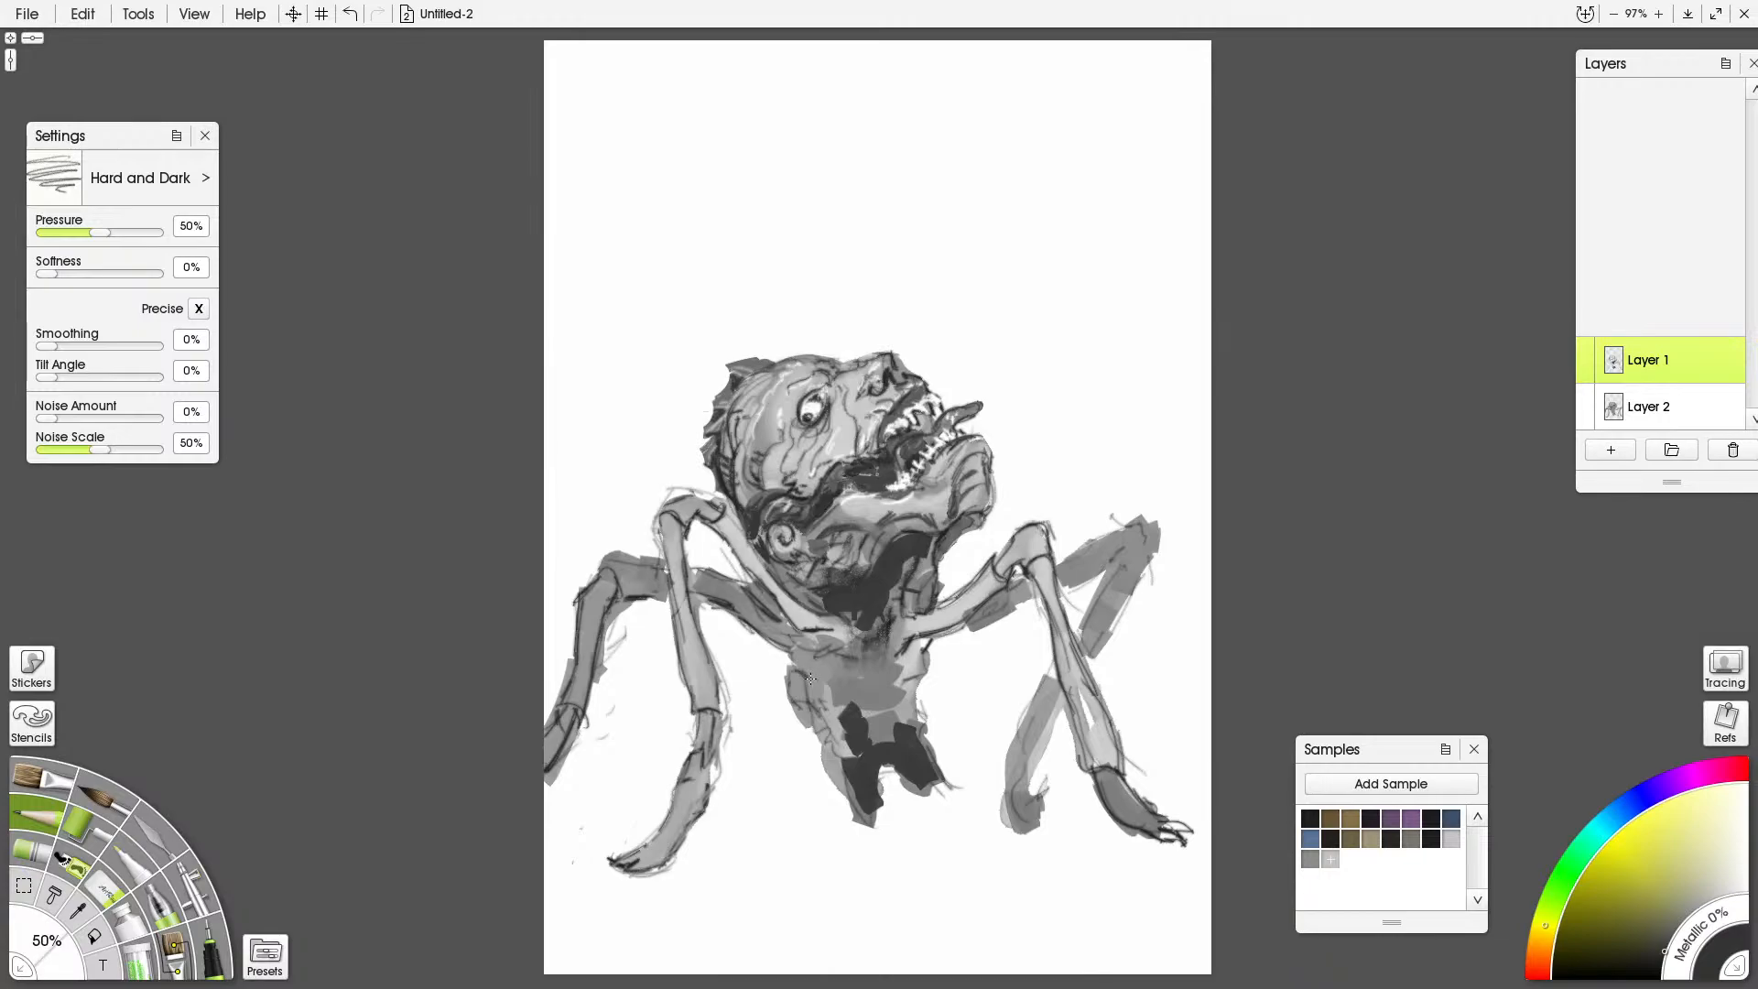
Draw shell segments and a lobed tail fan on the lower body in dark pencil and shade them with grey Delicate on Dry watercolor
{"action": "mouse_move", "coordinate": [826, 686]}
{"action": "left_mouse_down"}
{"action": "mouse_move", "coordinate": [882, 671]}
{"action": "mouse_move", "coordinate": [868, 679]}
{"action": "mouse_move", "coordinate": [902, 682]}
{"action": "mouse_move", "coordinate": [805, 683]}
{"action": "mouse_move", "coordinate": [835, 712]}
{"action": "mouse_move", "coordinate": [866, 698]}
{"action": "mouse_move", "coordinate": [839, 693]}
{"action": "mouse_move", "coordinate": [905, 688]}
{"action": "left_mouse_up"}
{"action": "mouse_move", "coordinate": [833, 740]}
{"action": "left_mouse_down"}
{"action": "mouse_move", "coordinate": [875, 830]}
{"action": "mouse_move", "coordinate": [844, 832]}
{"action": "mouse_move", "coordinate": [875, 789]}
{"action": "mouse_move", "coordinate": [917, 823]}
{"action": "mouse_move", "coordinate": [893, 777]}
{"action": "mouse_move", "coordinate": [920, 815]}
{"action": "mouse_move", "coordinate": [918, 771]}
{"action": "mouse_move", "coordinate": [908, 784]}
{"action": "mouse_move", "coordinate": [944, 816]}
{"action": "mouse_move", "coordinate": [935, 771]}
{"action": "mouse_move", "coordinate": [965, 773]}
{"action": "mouse_move", "coordinate": [927, 732]}
{"action": "left_mouse_up"}
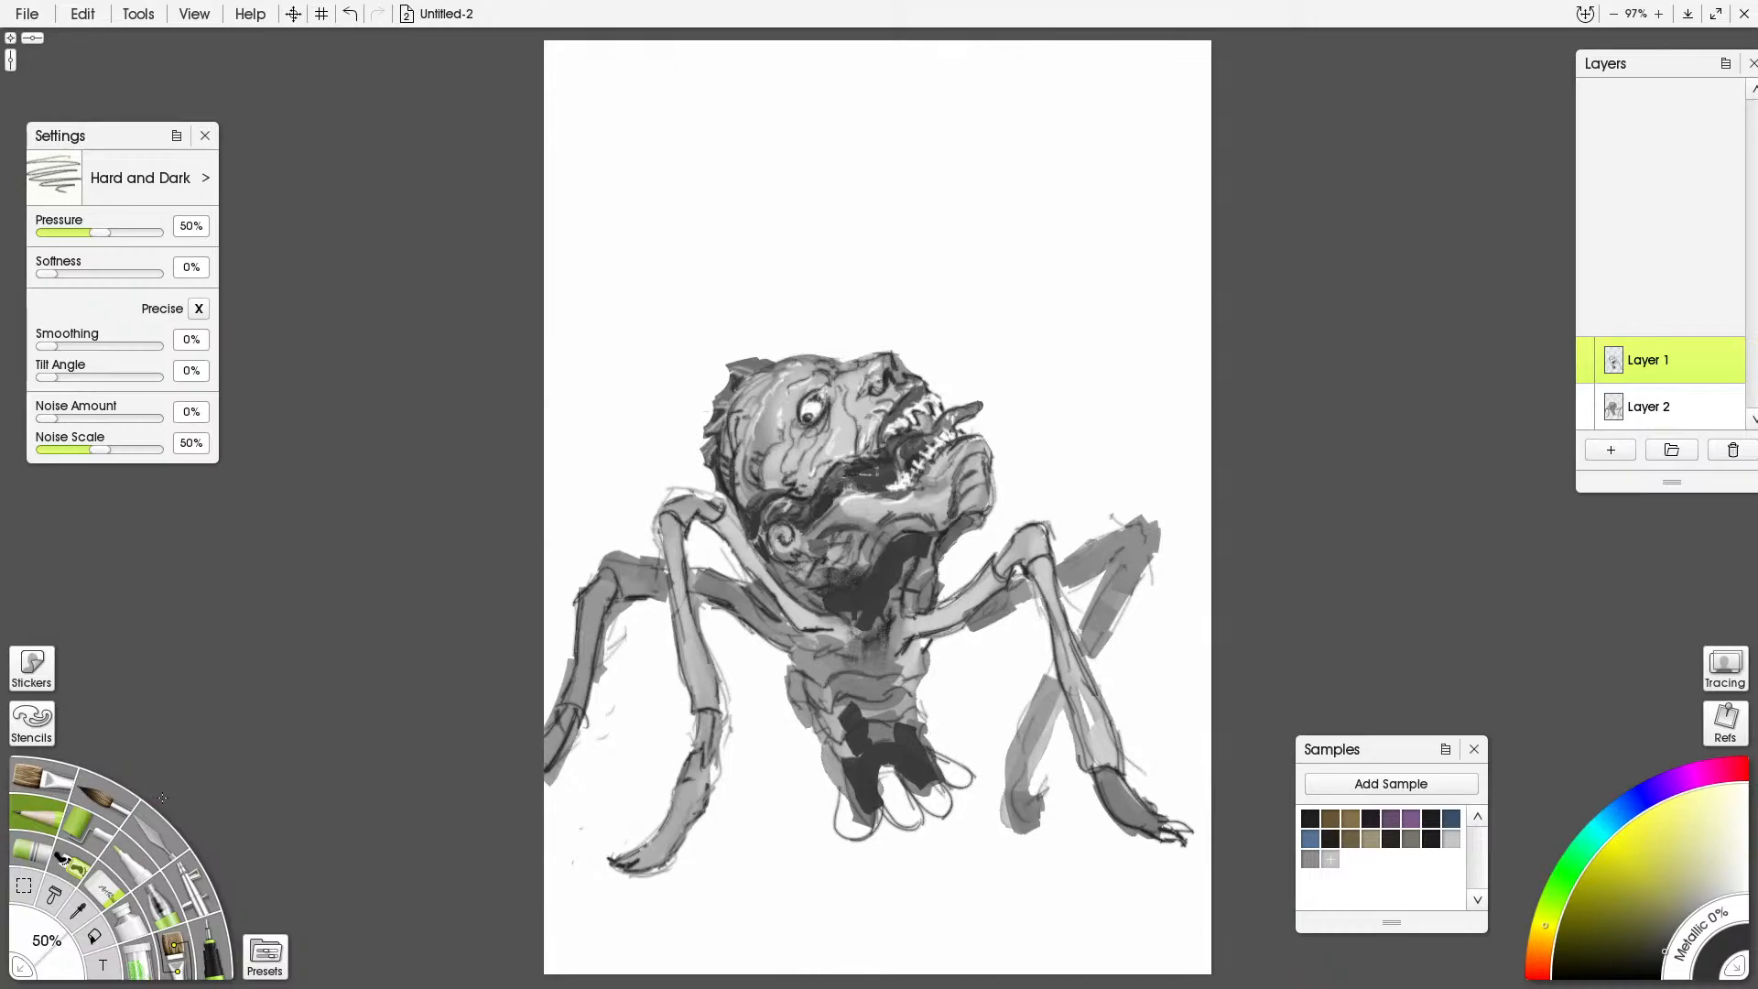
{"action": "left_click", "coordinate": [102, 800]}
{"action": "left_click", "coordinate": [1646, 409]}
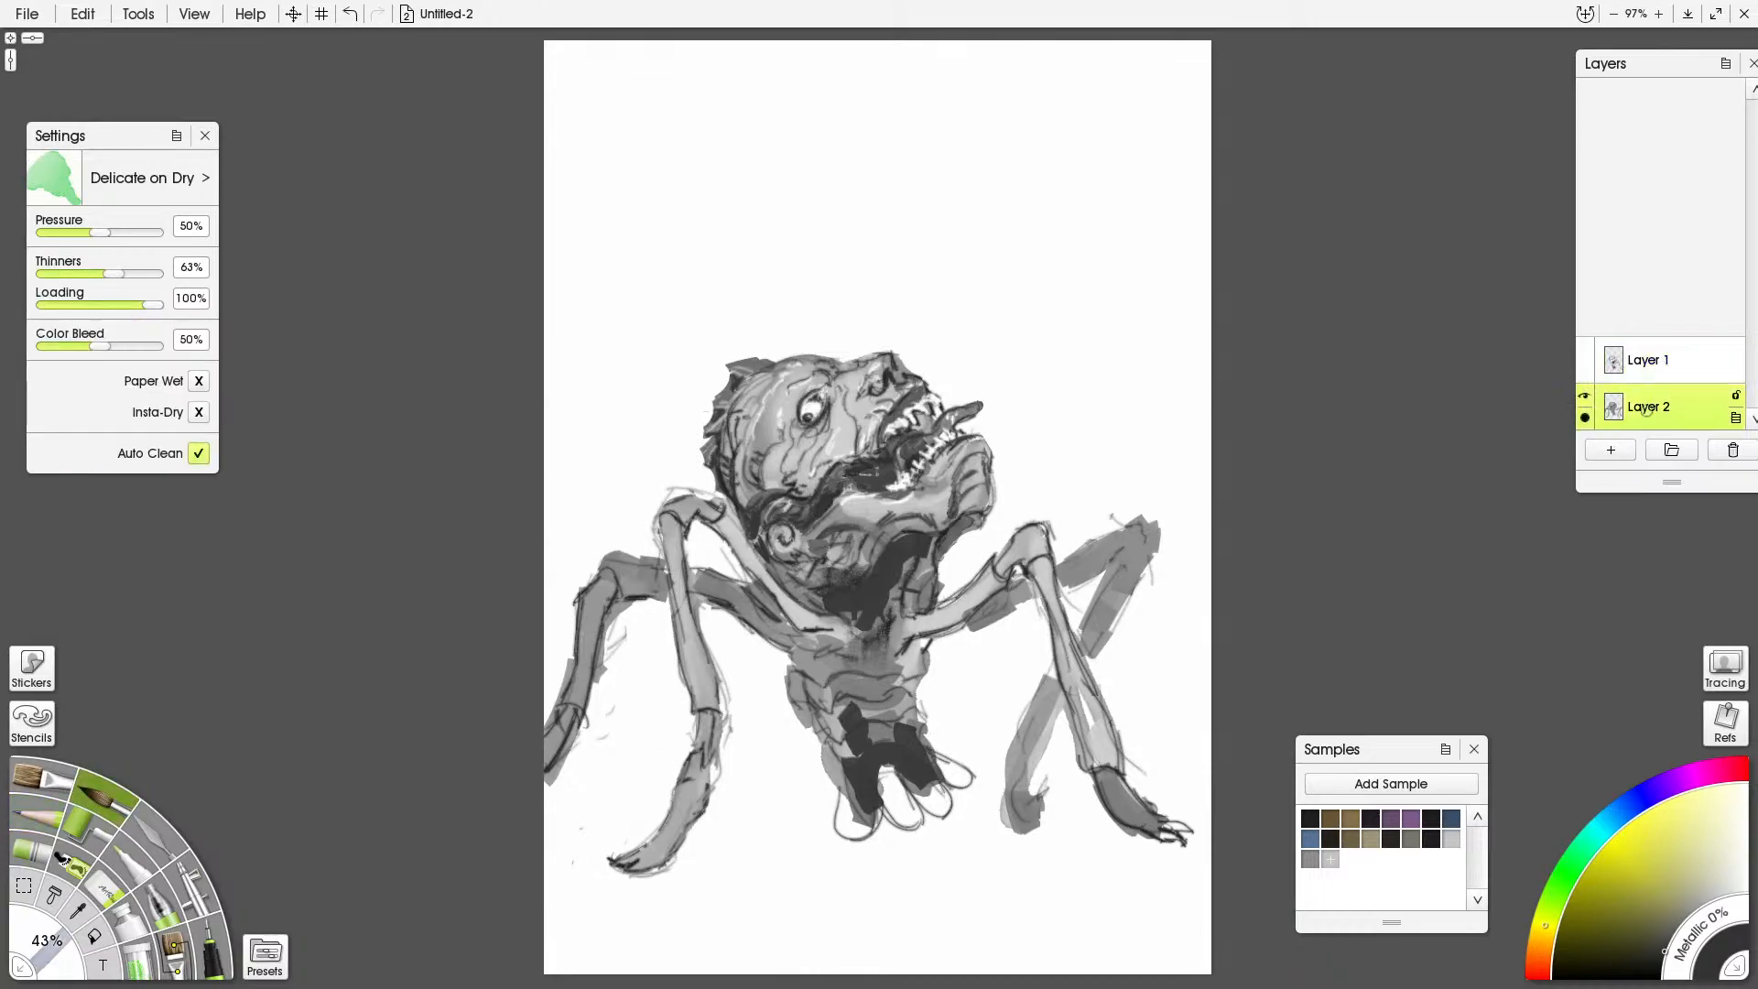
{"action": "mouse_move", "coordinate": [864, 808]}
{"action": "left_mouse_down"}
{"action": "mouse_move", "coordinate": [881, 770]}
{"action": "mouse_move", "coordinate": [910, 817]}
{"action": "mouse_move", "coordinate": [893, 770]}
{"action": "mouse_move", "coordinate": [918, 813]}
{"action": "mouse_move", "coordinate": [908, 767]}
{"action": "mouse_move", "coordinate": [943, 801]}
{"action": "mouse_move", "coordinate": [942, 761]}
{"action": "mouse_move", "coordinate": [872, 769]}
{"action": "mouse_move", "coordinate": [858, 817]}
{"action": "mouse_move", "coordinate": [879, 771]}
{"action": "mouse_move", "coordinate": [919, 808]}
{"action": "mouse_move", "coordinate": [885, 758]}
{"action": "mouse_move", "coordinate": [819, 726]}
{"action": "mouse_move", "coordinate": [799, 668]}
{"action": "mouse_move", "coordinate": [814, 702]}
{"action": "mouse_move", "coordinate": [860, 679]}
{"action": "mouse_move", "coordinate": [833, 686]}
{"action": "mouse_move", "coordinate": [818, 655]}
{"action": "mouse_move", "coordinate": [814, 669]}
{"action": "mouse_move", "coordinate": [925, 648]}
{"action": "mouse_move", "coordinate": [917, 670]}
{"action": "mouse_move", "coordinate": [925, 639]}
{"action": "mouse_move", "coordinate": [907, 665]}
{"action": "mouse_move", "coordinate": [826, 694]}
{"action": "mouse_move", "coordinate": [913, 826]}
{"action": "mouse_move", "coordinate": [902, 776]}
{"action": "mouse_move", "coordinate": [939, 798]}
{"action": "mouse_move", "coordinate": [916, 752]}
{"action": "mouse_move", "coordinate": [896, 722]}
{"action": "mouse_move", "coordinate": [863, 725]}
{"action": "mouse_move", "coordinate": [878, 738]}
{"action": "mouse_move", "coordinate": [877, 720]}
{"action": "mouse_move", "coordinate": [838, 710]}
{"action": "mouse_move", "coordinate": [915, 722]}
{"action": "mouse_move", "coordinate": [955, 773]}
{"action": "mouse_move", "coordinate": [911, 714]}
{"action": "mouse_move", "coordinate": [926, 756]}
{"action": "left_mouse_up"}
{"action": "left_click", "coordinate": [1643, 366]}
{"action": "left_click", "coordinate": [874, 811], "text": "alt"}
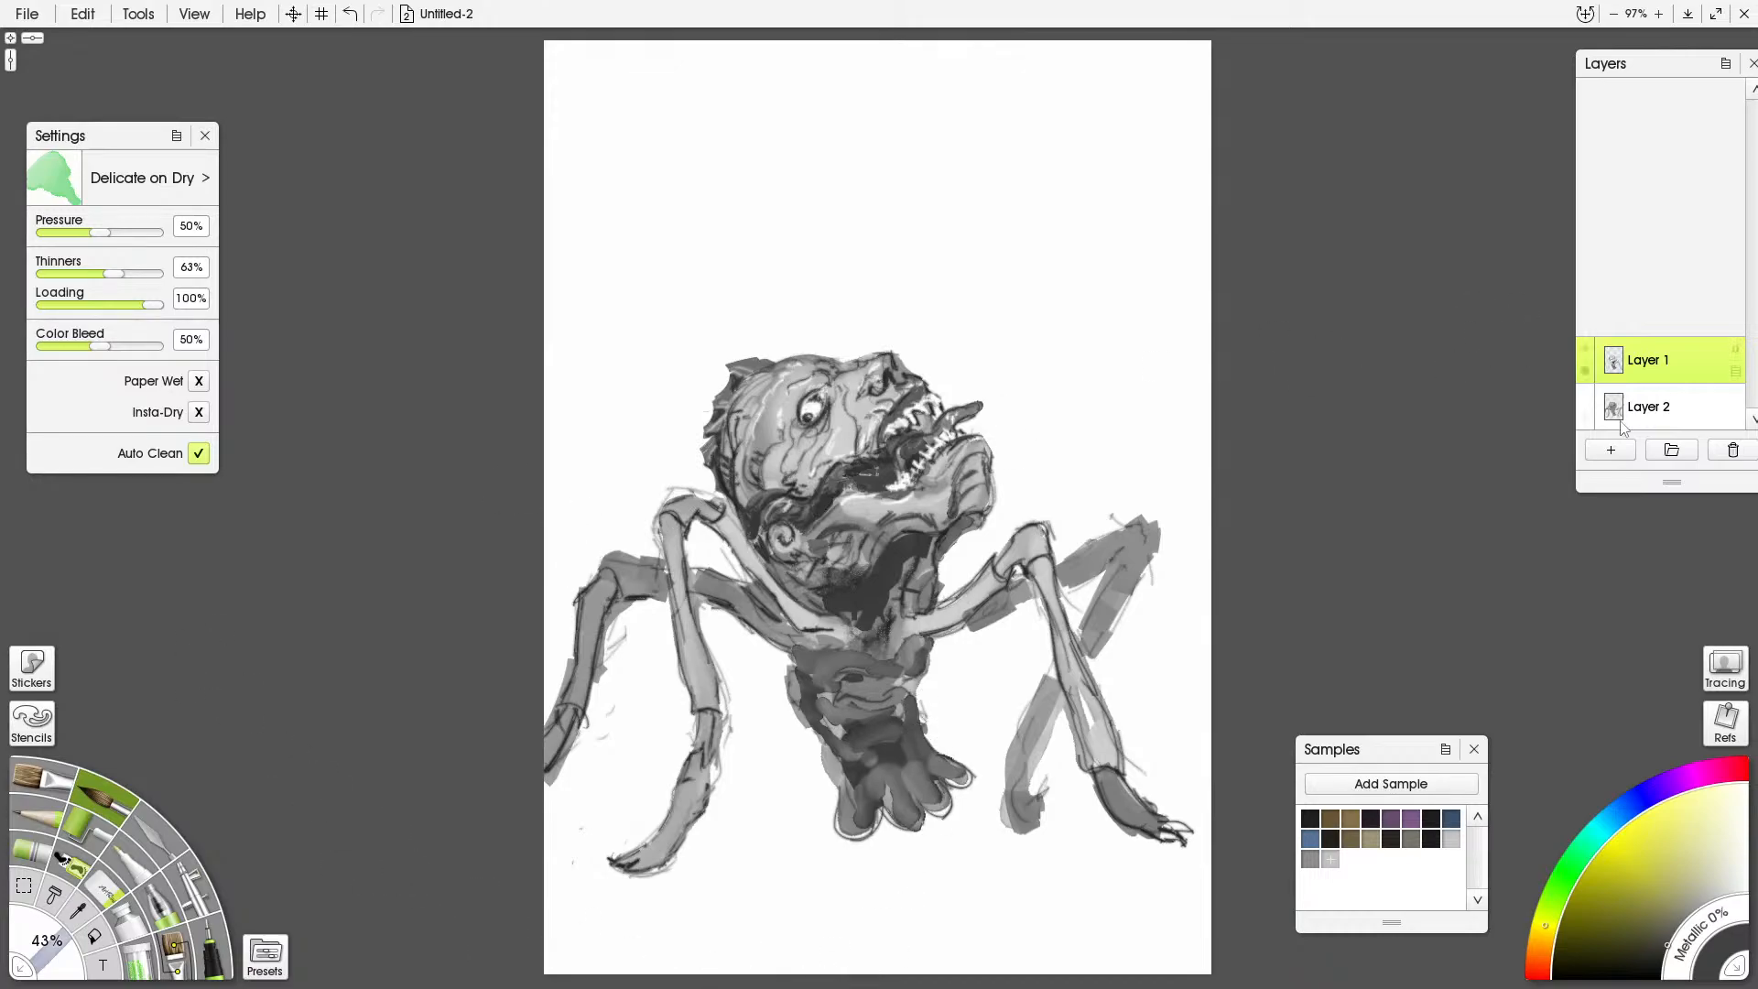
Add a layer above Layer 1 and define the shell segments on the lower torso with the Hard and Dark pencil in near-black
{"action": "left_click", "coordinate": [1610, 450]}
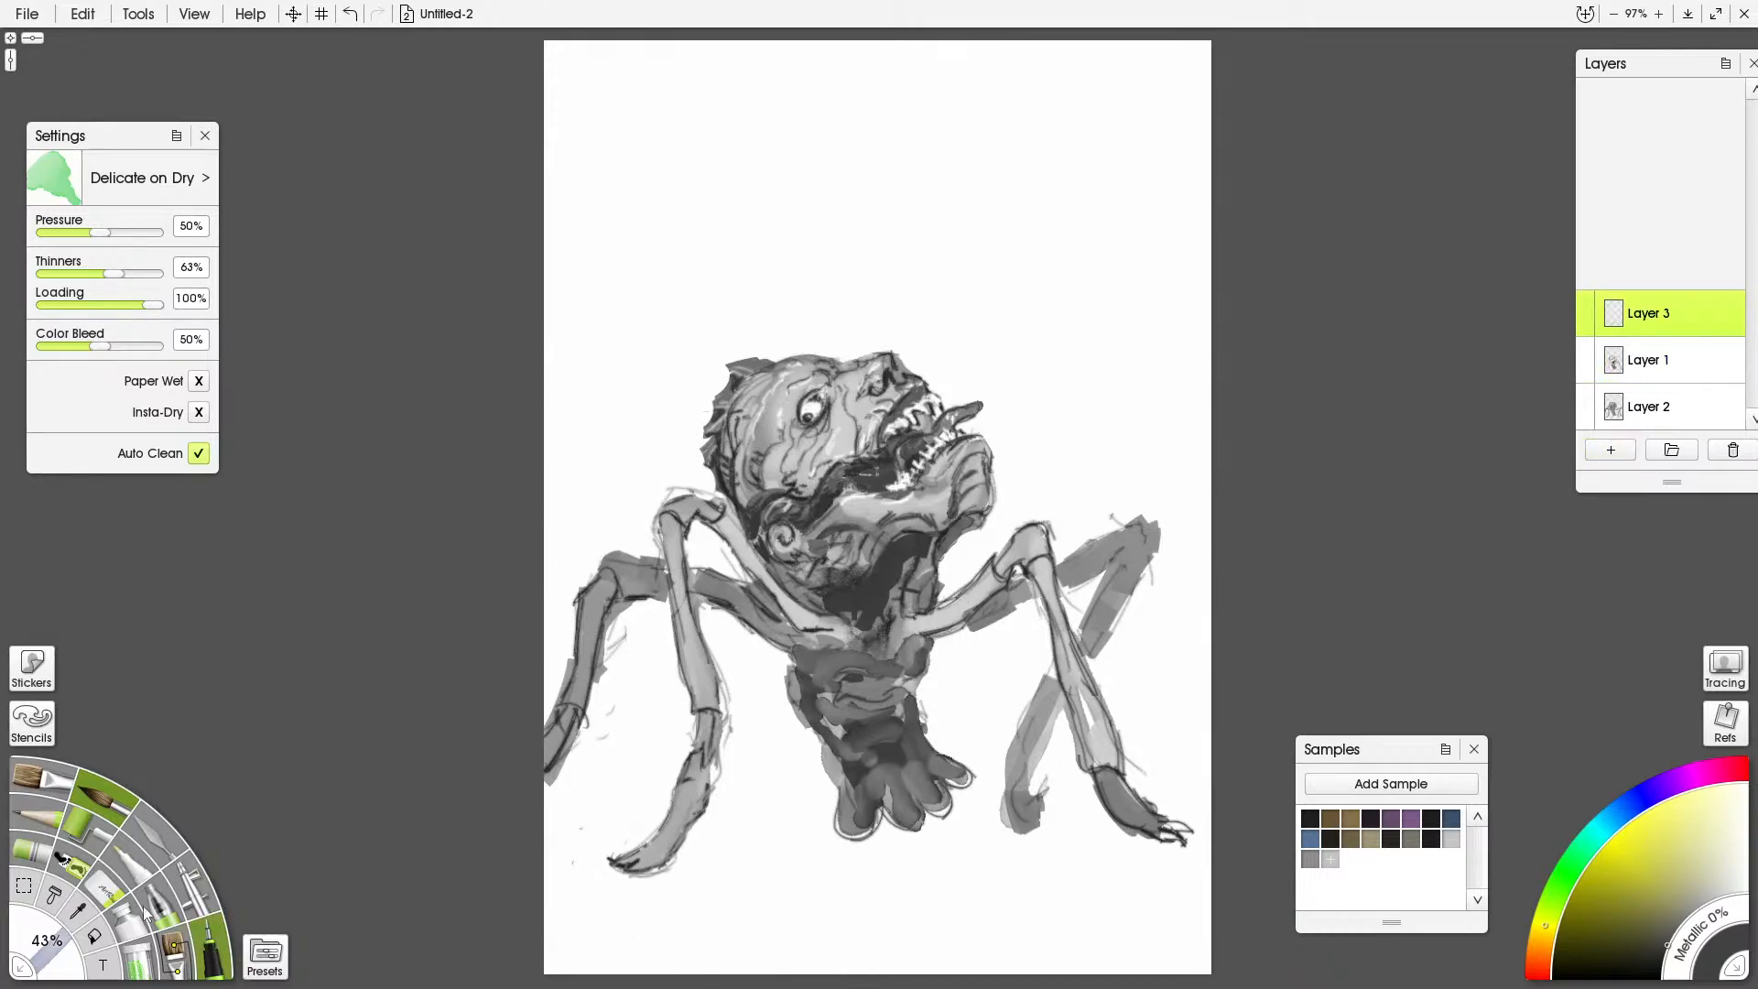
{"action": "left_click", "coordinate": [74, 820]}
{"action": "left_click", "coordinate": [1431, 839]}
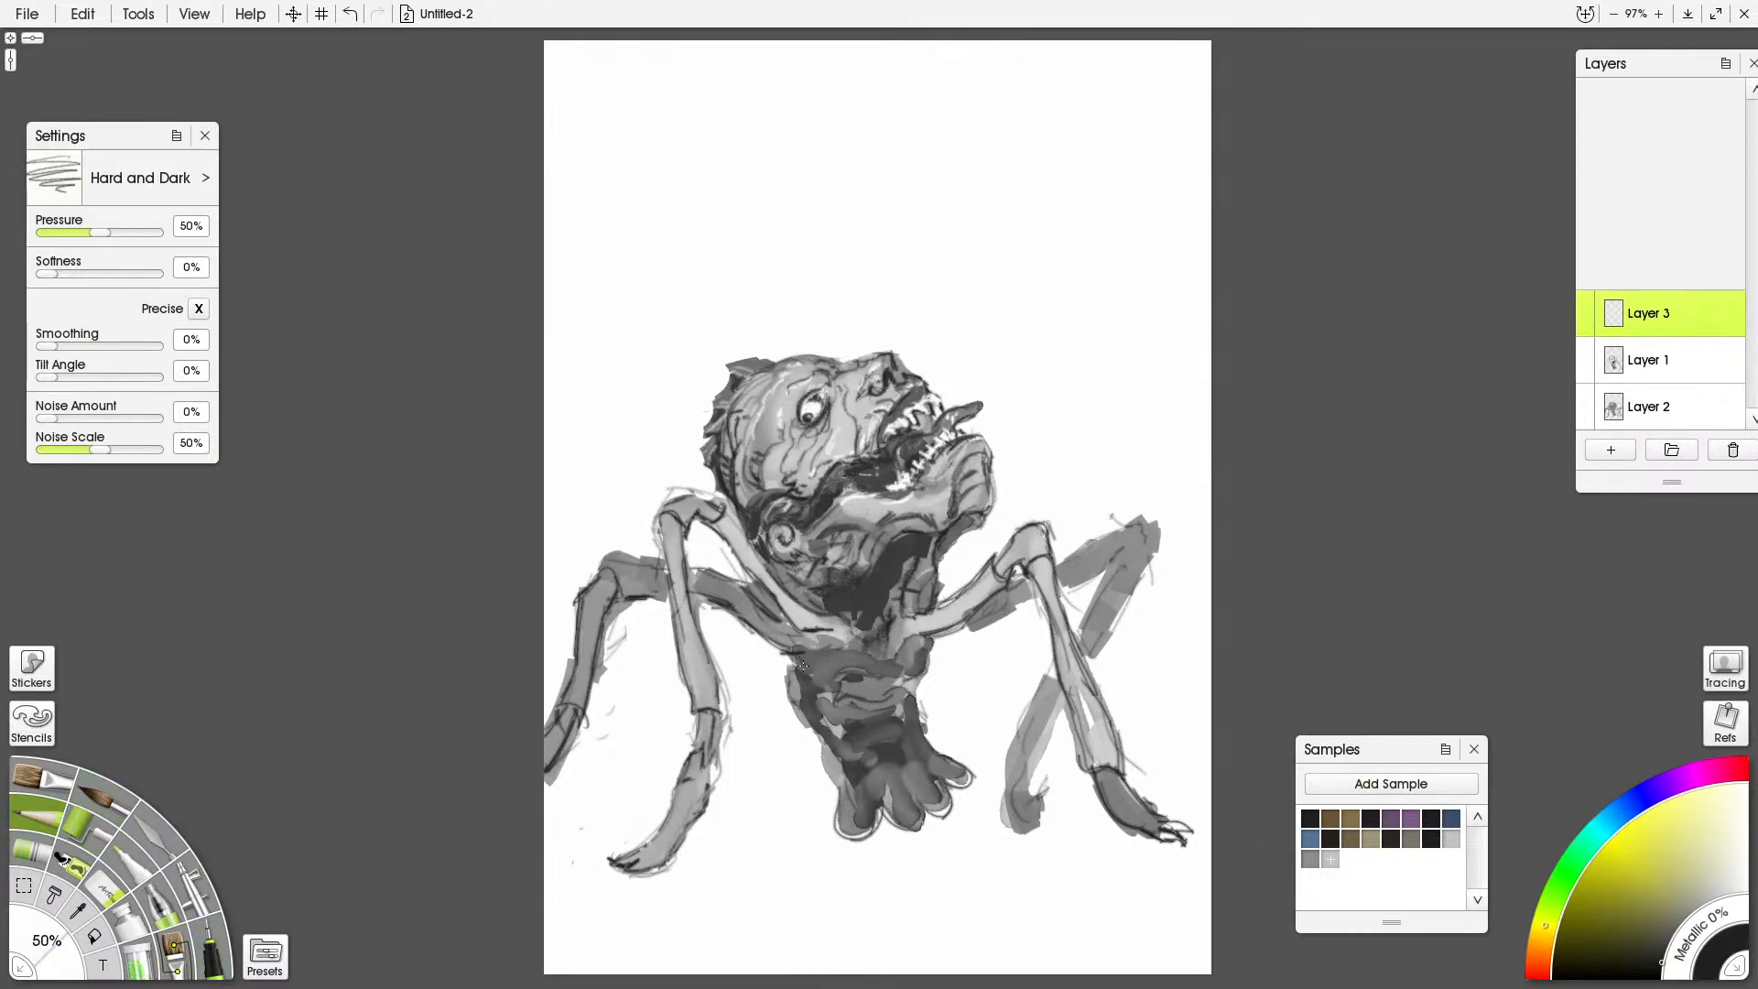
{"action": "mouse_move", "coordinate": [809, 675]}
{"action": "left_mouse_down"}
{"action": "mouse_move", "coordinate": [879, 661]}
{"action": "mouse_move", "coordinate": [838, 708]}
{"action": "mouse_move", "coordinate": [822, 691]}
{"action": "mouse_move", "coordinate": [833, 699]}
{"action": "mouse_move", "coordinate": [847, 667]}
{"action": "mouse_move", "coordinate": [838, 704]}
{"action": "mouse_move", "coordinate": [911, 688]}
{"action": "mouse_move", "coordinate": [918, 666]}
{"action": "mouse_move", "coordinate": [899, 709]}
{"action": "mouse_move", "coordinate": [824, 704]}
{"action": "mouse_move", "coordinate": [836, 736]}
{"action": "mouse_move", "coordinate": [909, 702]}
{"action": "mouse_move", "coordinate": [889, 739]}
{"action": "mouse_move", "coordinate": [835, 749]}
{"action": "mouse_move", "coordinate": [850, 768]}
{"action": "mouse_move", "coordinate": [911, 730]}
{"action": "mouse_move", "coordinate": [905, 691]}
{"action": "left_mouse_up"}
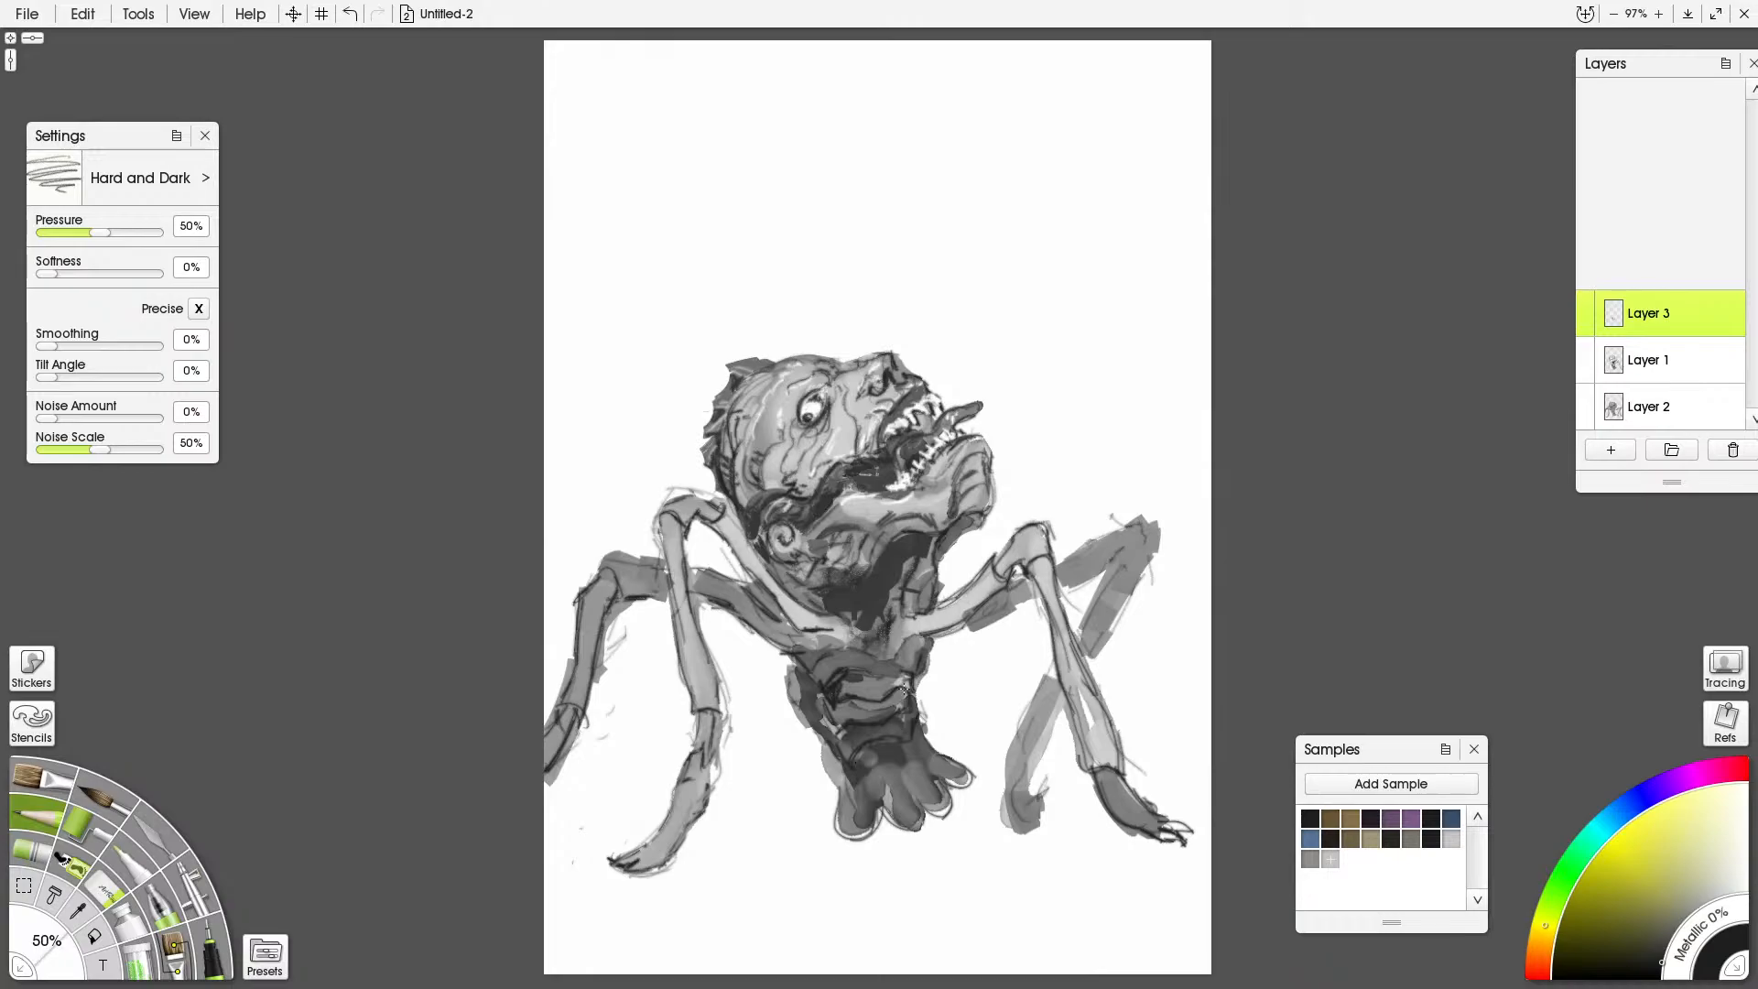
{"action": "left_click", "coordinate": [110, 886]}
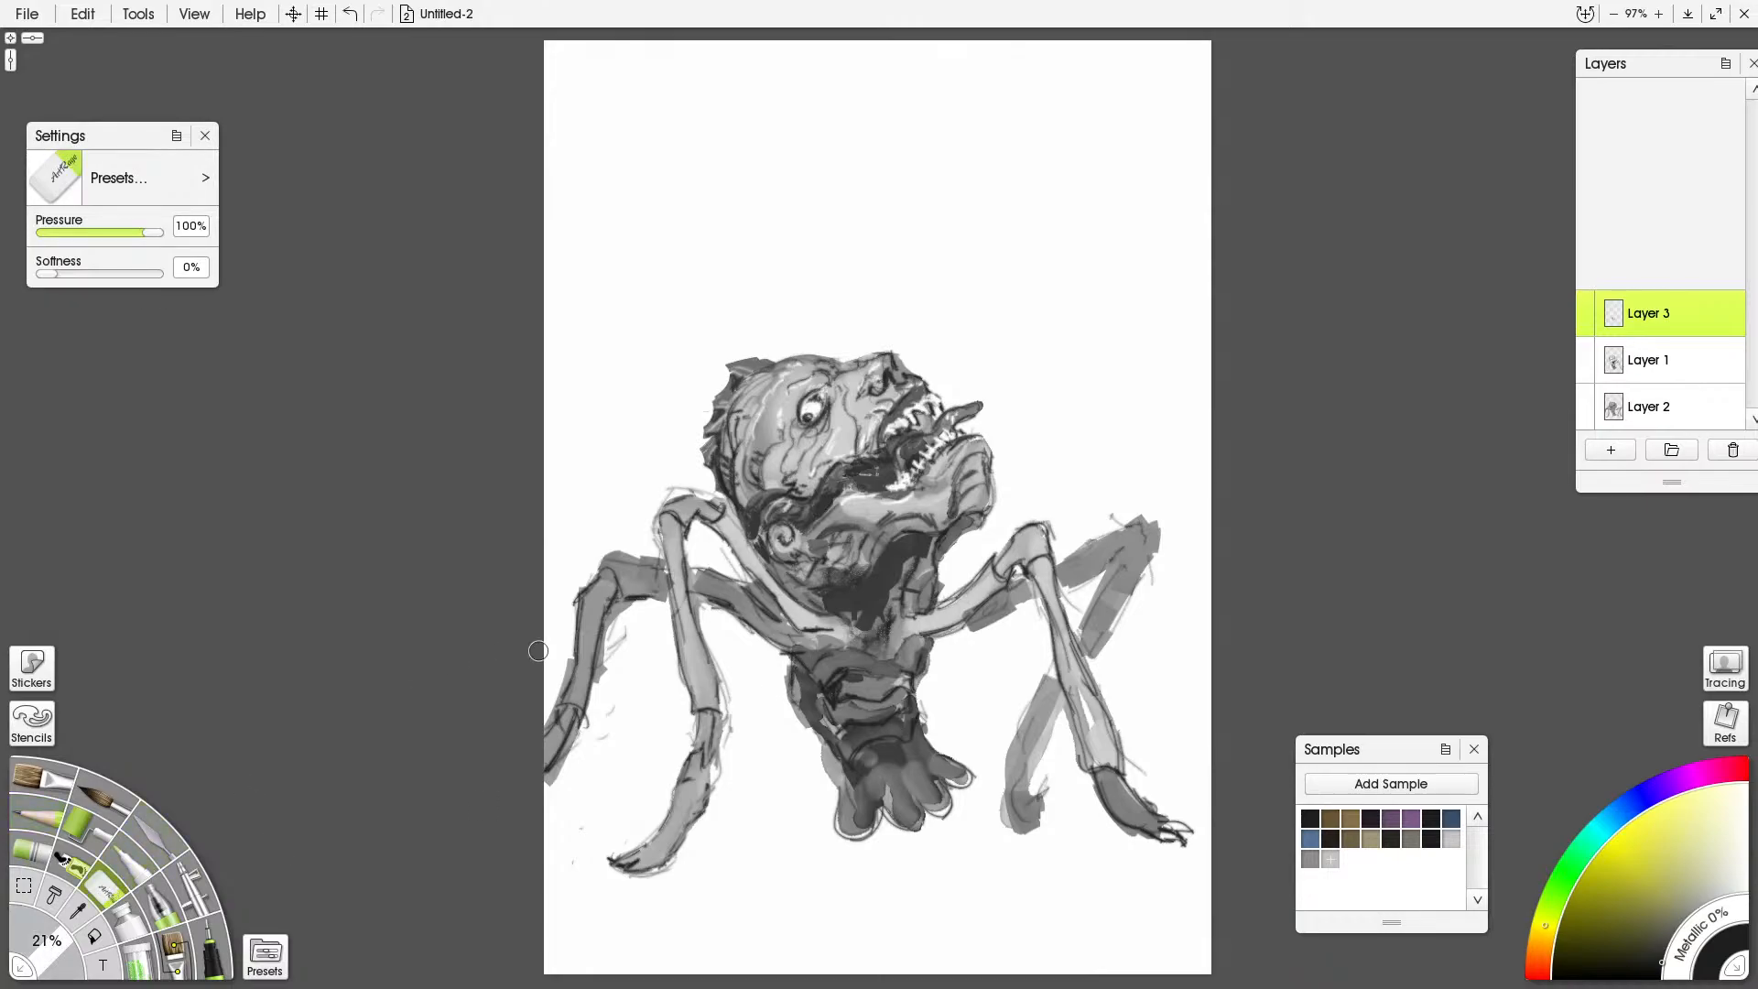
Outline the grey rear leg on the creature's right-hand side in dark pencil, adding joints and a clawed foot on Layer 3
{"action": "left_click", "coordinate": [47, 801]}
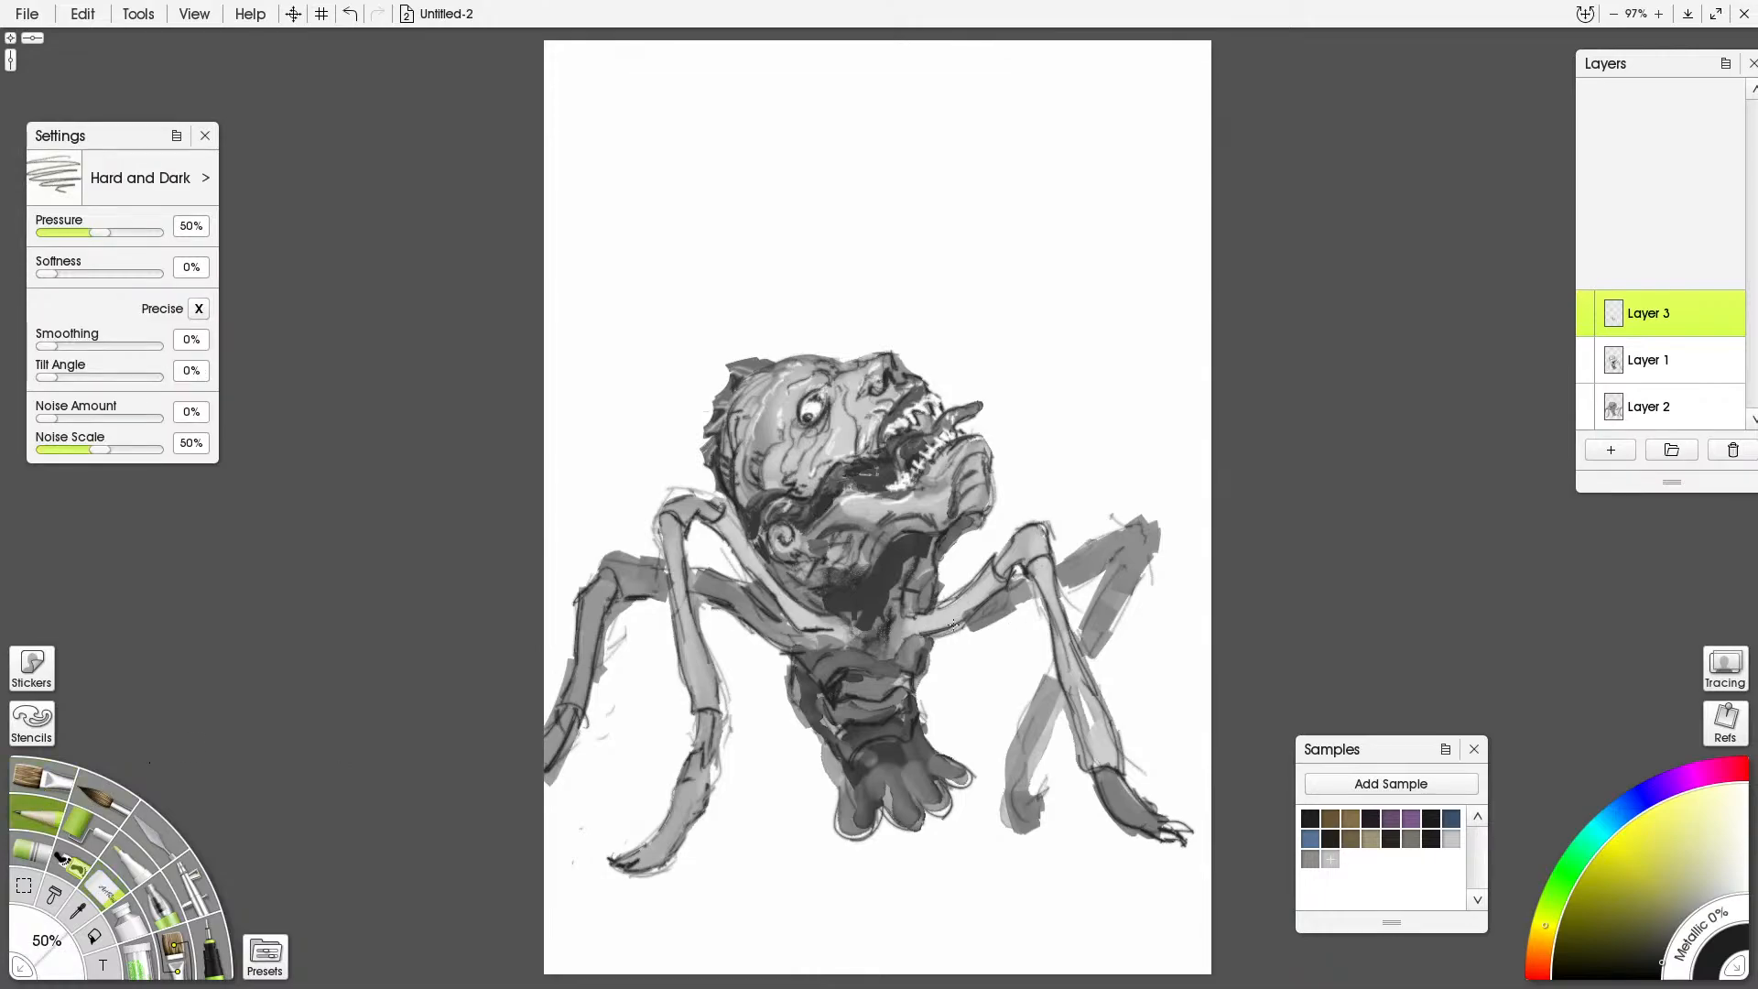
{"action": "mouse_move", "coordinate": [947, 634]}
{"action": "left_mouse_down"}
{"action": "mouse_move", "coordinate": [1099, 570]}
{"action": "mouse_move", "coordinate": [1096, 534]}
{"action": "mouse_move", "coordinate": [1106, 567]}
{"action": "mouse_move", "coordinate": [1153, 527]}
{"action": "mouse_move", "coordinate": [1154, 552]}
{"action": "mouse_move", "coordinate": [1082, 627]}
{"action": "left_mouse_up"}
{"action": "mouse_move", "coordinate": [1149, 561]}
{"action": "left_mouse_down"}
{"action": "mouse_move", "coordinate": [1104, 655]}
{"action": "mouse_move", "coordinate": [1125, 604]}
{"action": "mouse_move", "coordinate": [1056, 663]}
{"action": "mouse_move", "coordinate": [1005, 751]}
{"action": "left_mouse_up"}
{"action": "mouse_move", "coordinate": [1012, 732]}
{"action": "left_mouse_down"}
{"action": "mouse_move", "coordinate": [1001, 787]}
{"action": "mouse_move", "coordinate": [1037, 773]}
{"action": "left_mouse_up"}
{"action": "mouse_move", "coordinate": [1062, 694]}
{"action": "left_mouse_down"}
{"action": "mouse_move", "coordinate": [1008, 825]}
{"action": "mouse_move", "coordinate": [1047, 830]}
{"action": "mouse_move", "coordinate": [1063, 830]}
{"action": "left_mouse_up"}
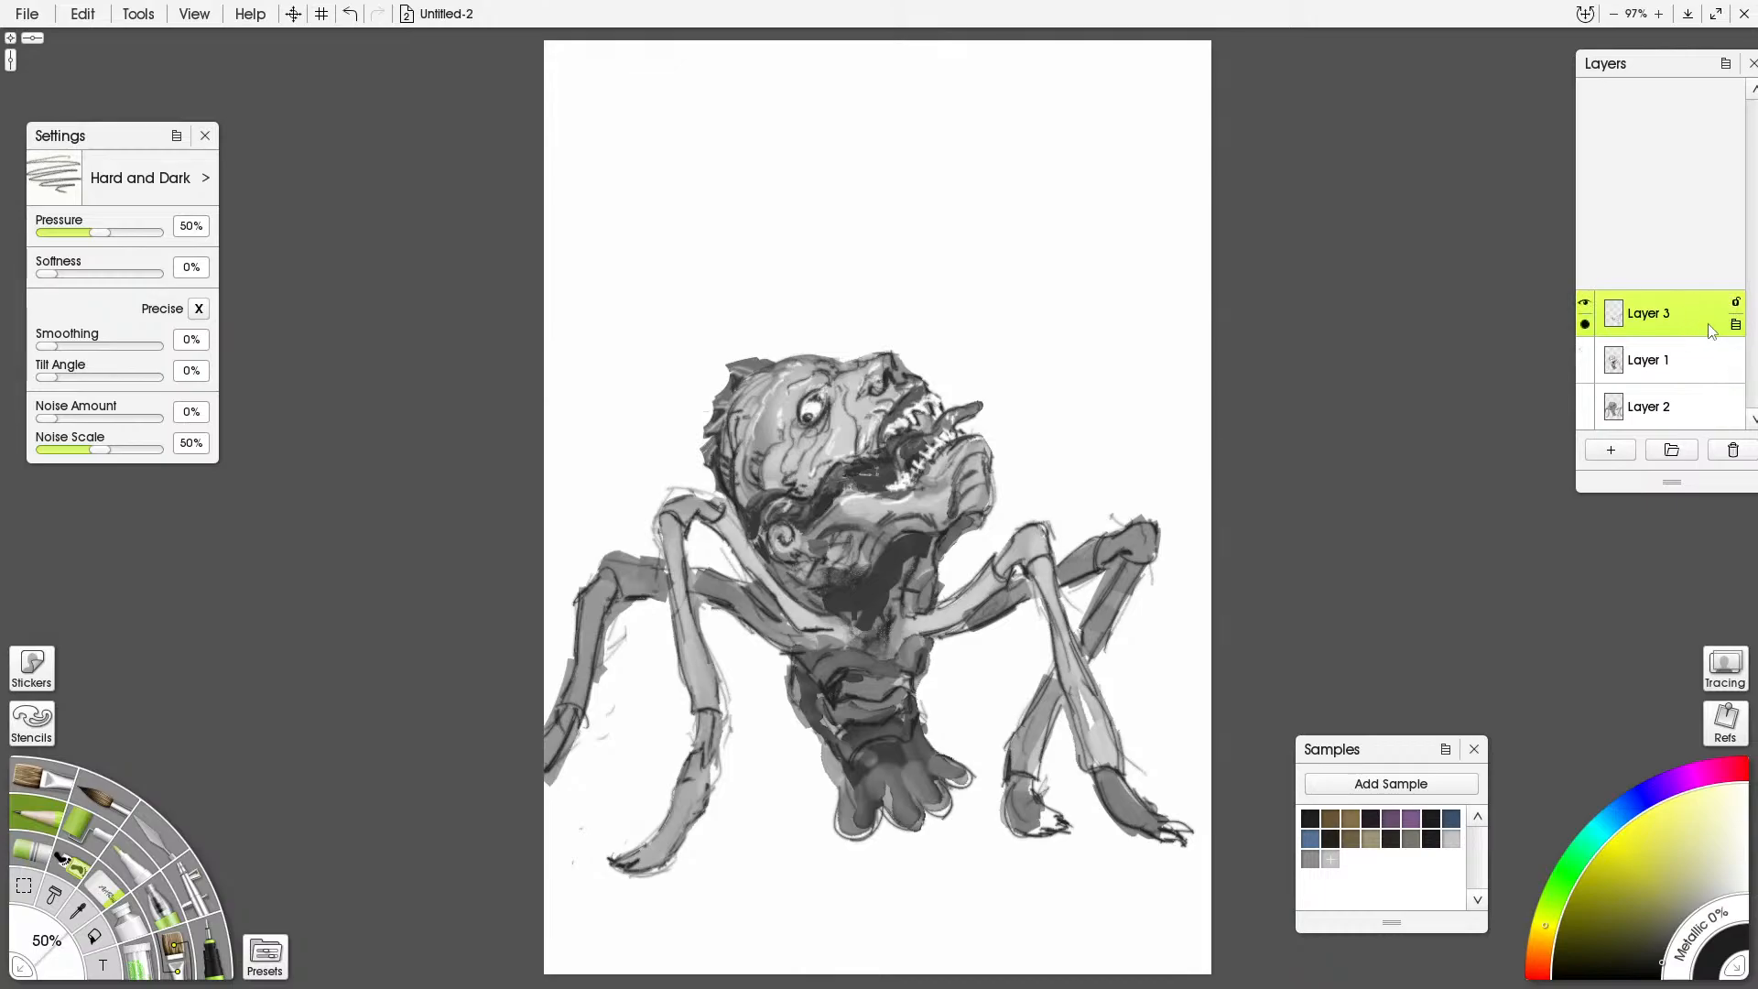
Merge Layer 3 down into Layer 1, and merge the combined layer down into Layer 2
{"action": "right_click", "coordinate": [1737, 327]}
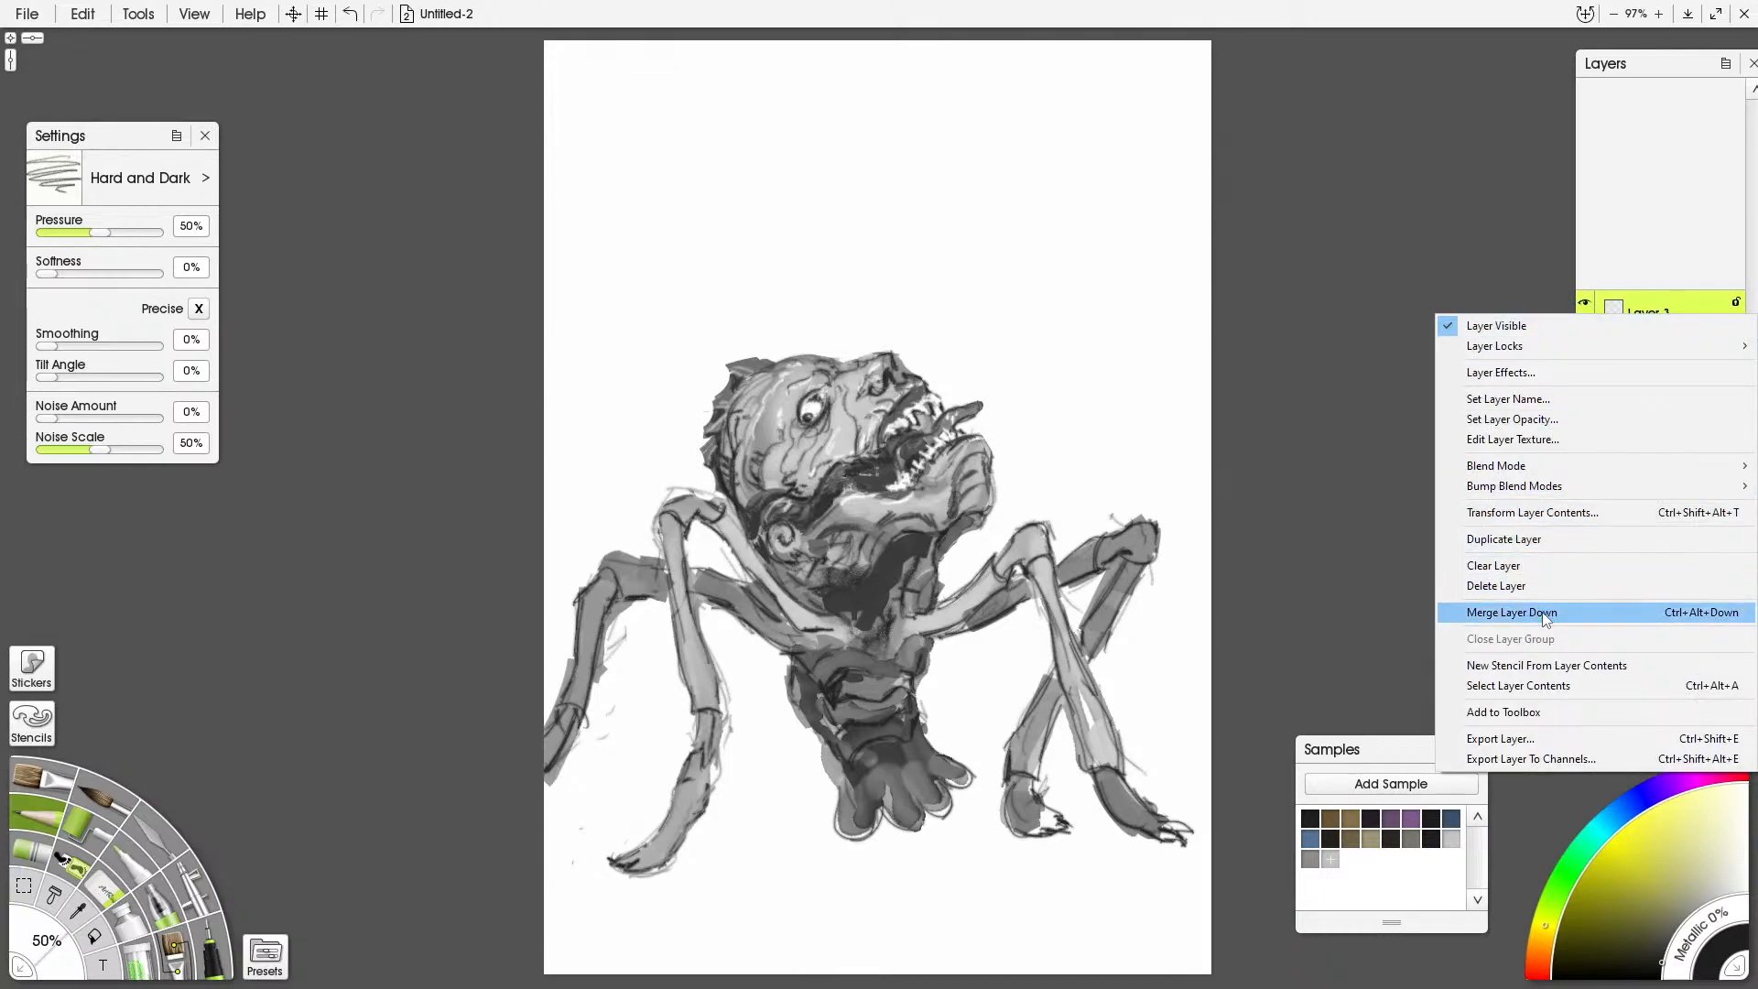
{"action": "left_click", "coordinate": [1553, 613]}
{"action": "right_click", "coordinate": [1725, 359]}
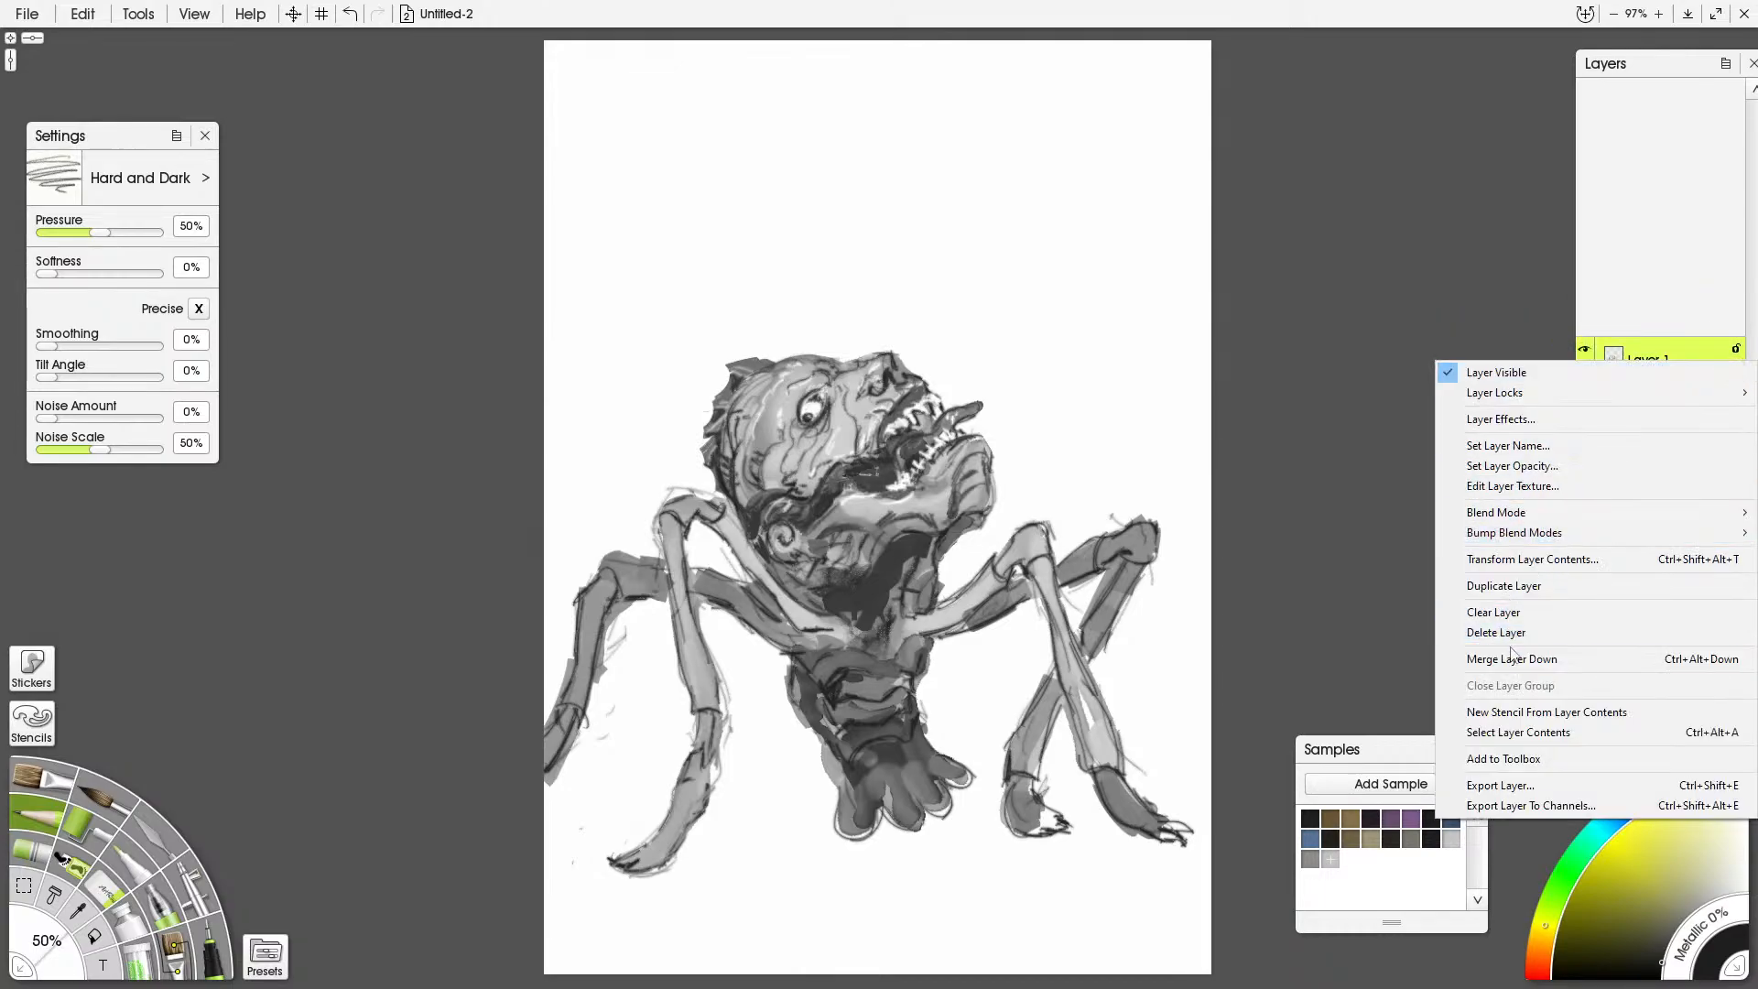
{"action": "left_click", "coordinate": [1557, 616]}
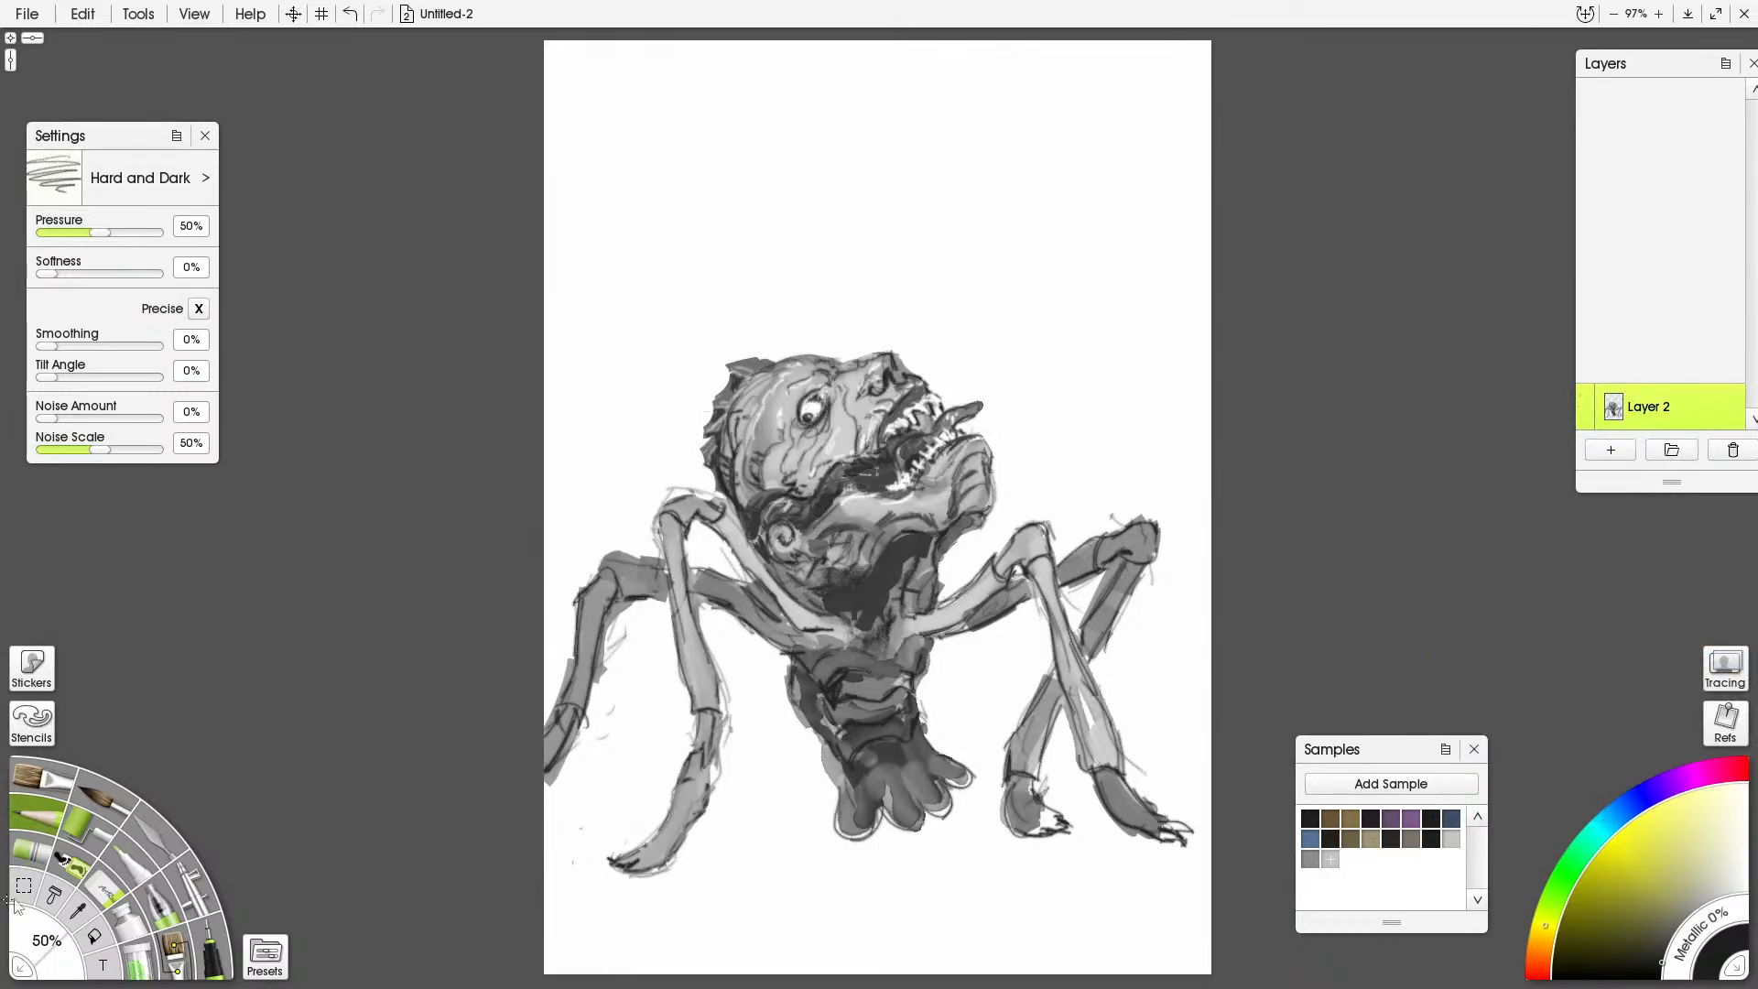
Erase stray marks around the left-hand legs and beside the jaw on Layer 2 with the eraser at 21% size
{"action": "left_click", "coordinate": [103, 893]}
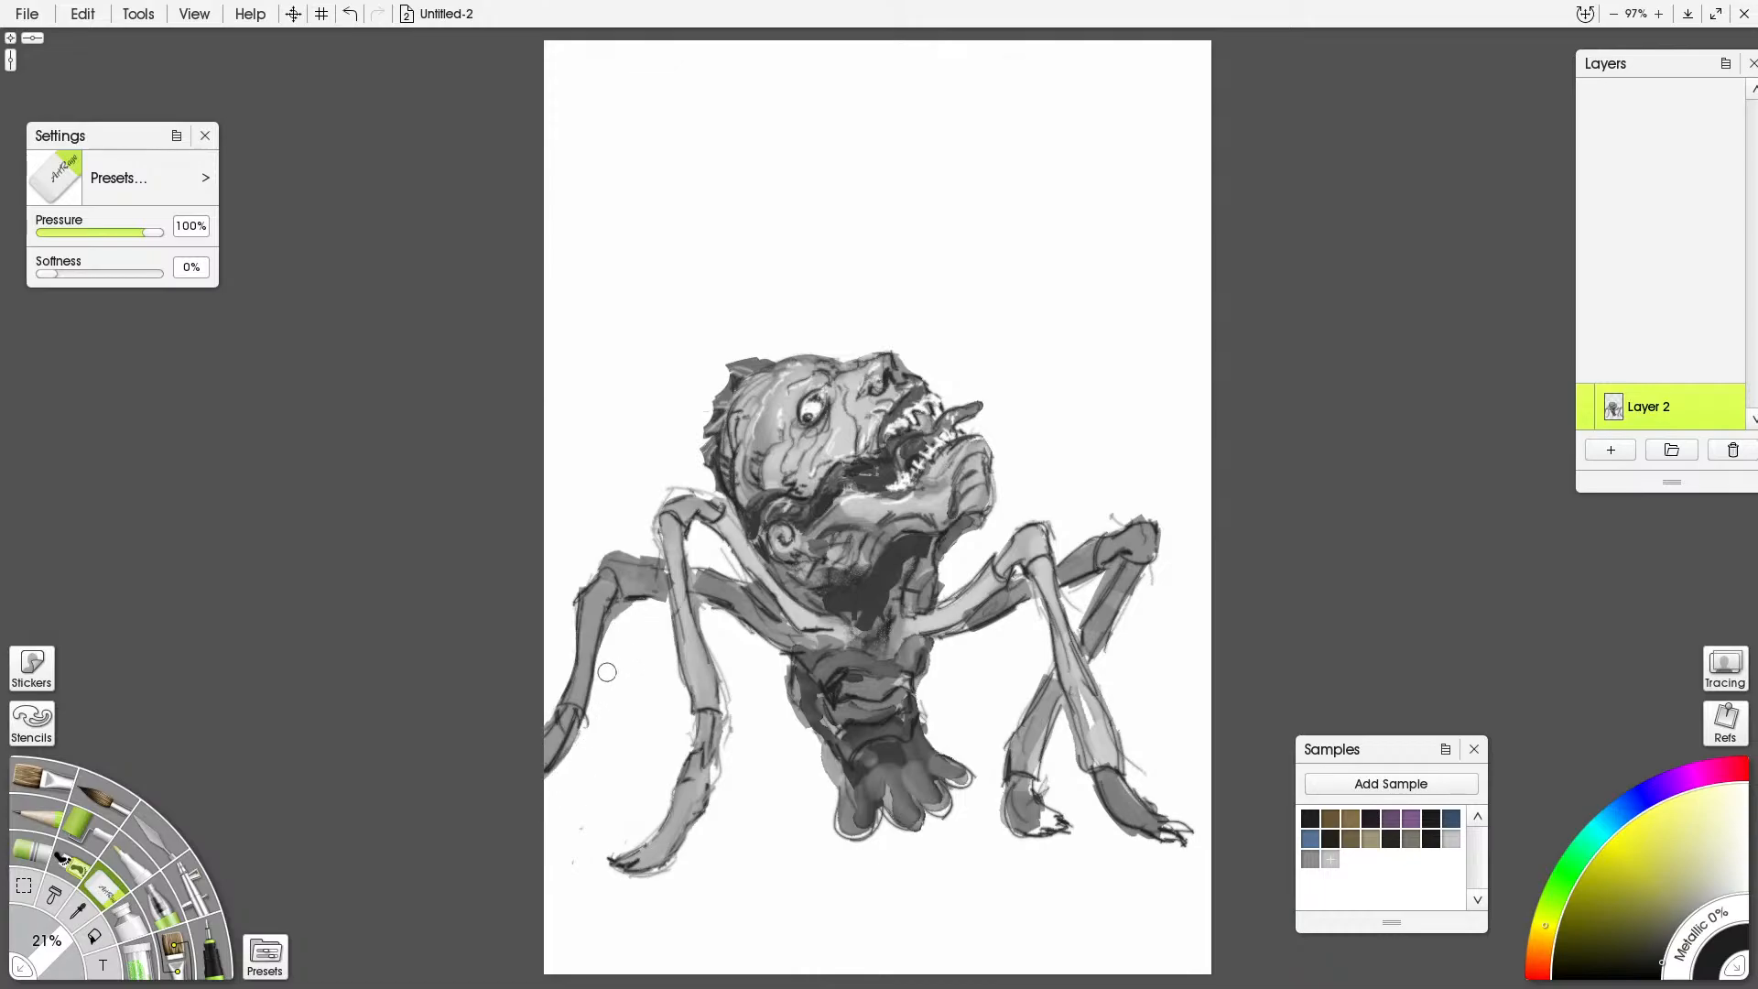
{"action": "left_click_drag", "start_coordinate": [622, 534], "coordinate": [599, 552]}
{"action": "mouse_move", "coordinate": [673, 499]}
{"action": "left_mouse_down"}
{"action": "mouse_move", "coordinate": [656, 498]}
{"action": "mouse_move", "coordinate": [675, 479]}
{"action": "mouse_move", "coordinate": [696, 491]}
{"action": "left_mouse_up"}
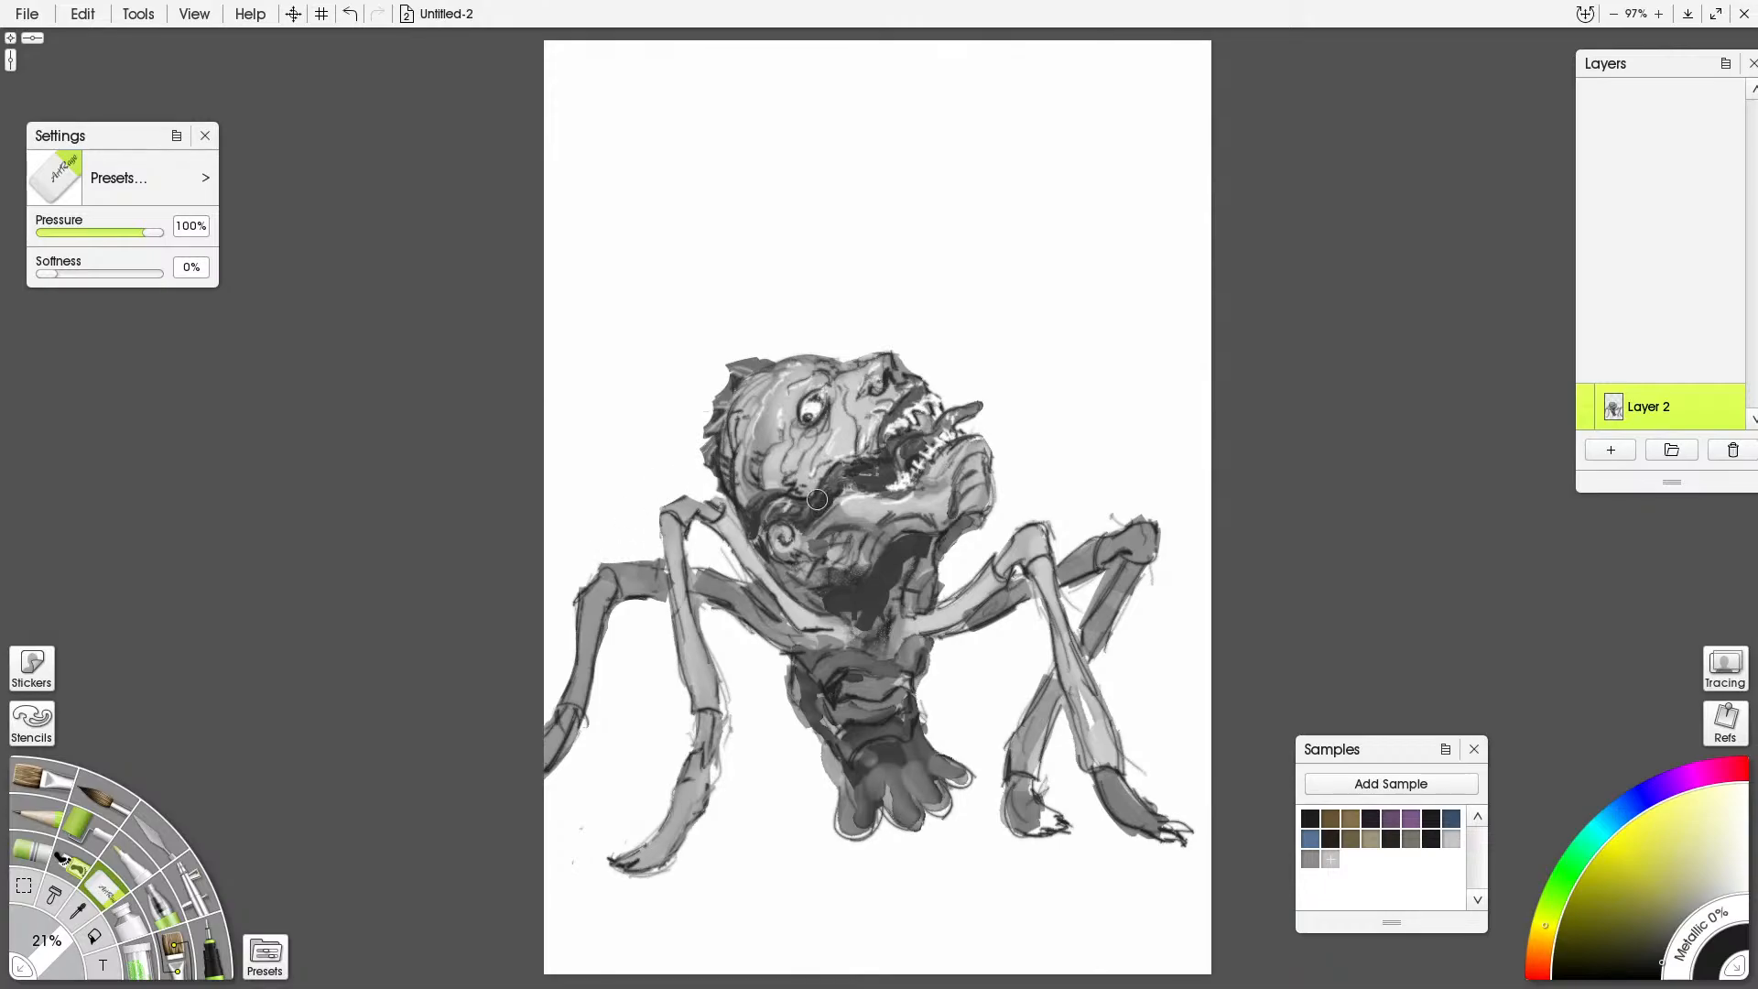
{"action": "mouse_move", "coordinate": [1030, 467]}
{"action": "left_mouse_down"}
{"action": "mouse_move", "coordinate": [993, 420]}
{"action": "mouse_move", "coordinate": [1004, 464]}
{"action": "left_mouse_up"}
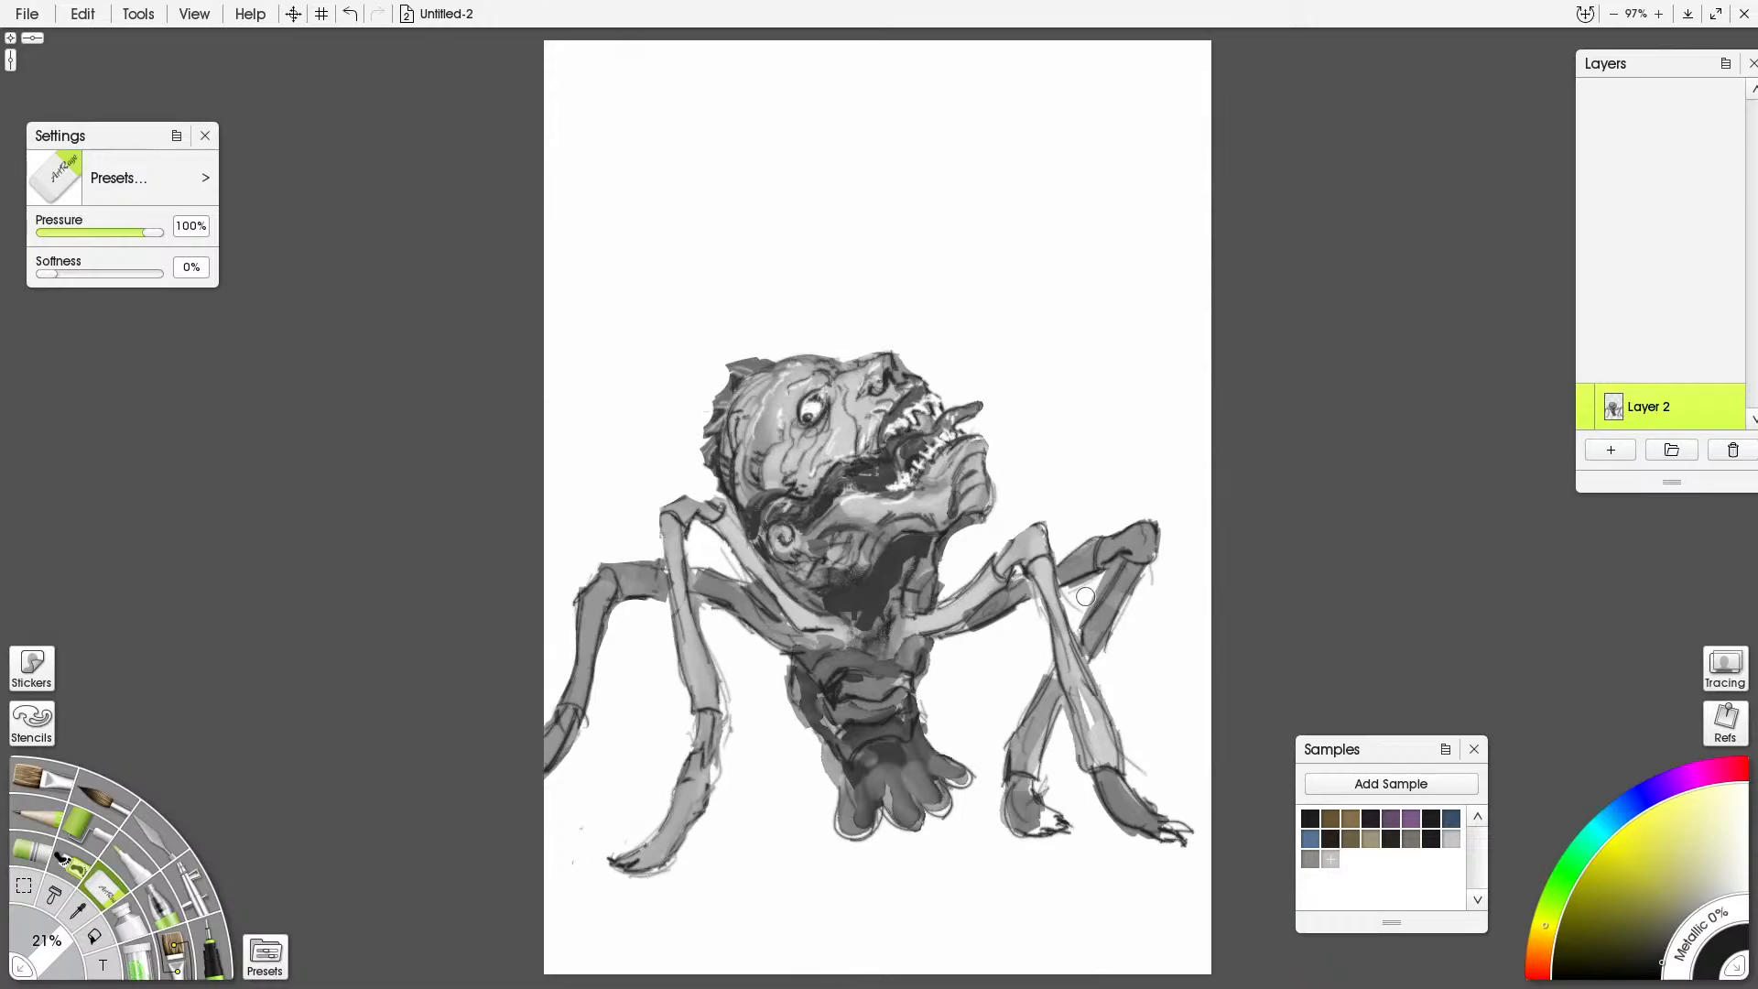
Reduce the eraser to 9% size and trim the edges of the right-hand legs, lower torso, tail fan lobes and throat
{"action": "left_click_drag", "start_coordinate": [72, 958], "coordinate": [41, 948]}
{"action": "mouse_move", "coordinate": [1075, 593]}
{"action": "left_mouse_down"}
{"action": "mouse_move", "coordinate": [1119, 564]}
{"action": "mouse_move", "coordinate": [1097, 594]}
{"action": "mouse_move", "coordinate": [1134, 604]}
{"action": "mouse_move", "coordinate": [1155, 574]}
{"action": "mouse_move", "coordinate": [1105, 663]}
{"action": "left_mouse_up"}
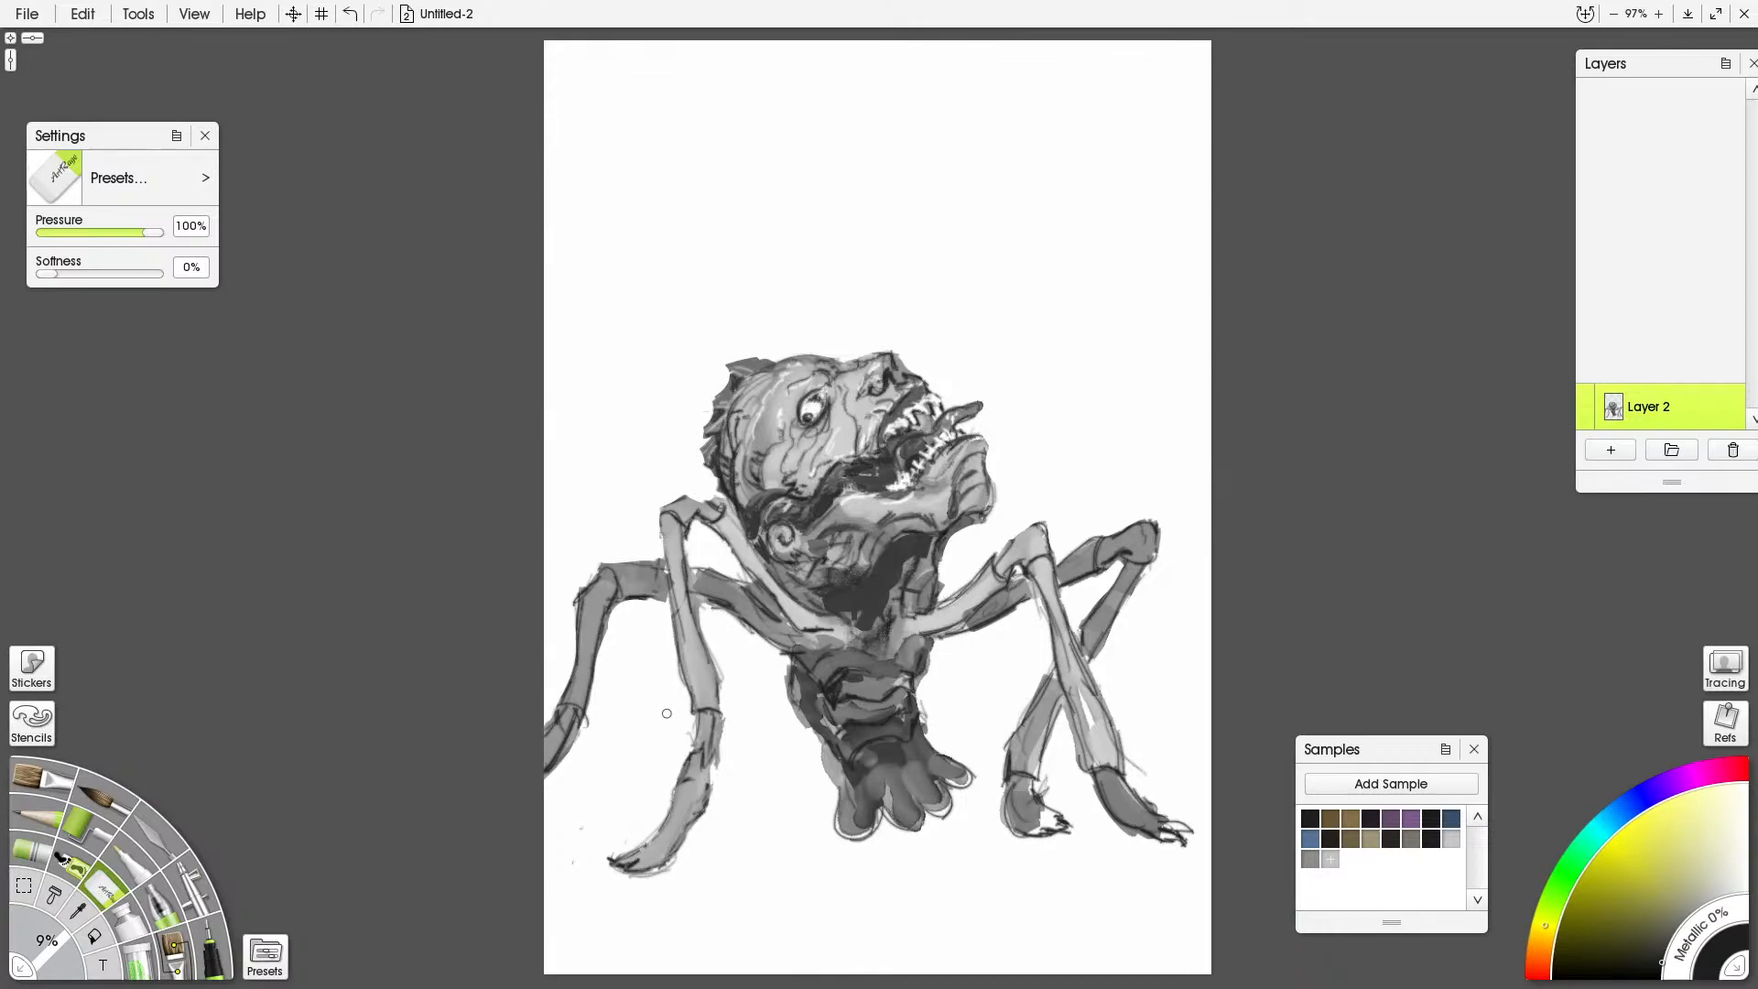
{"action": "mouse_move", "coordinate": [781, 693]}
{"action": "left_mouse_down"}
{"action": "mouse_move", "coordinate": [824, 738]}
{"action": "mouse_move", "coordinate": [825, 809]}
{"action": "left_mouse_up"}
{"action": "left_click_drag", "start_coordinate": [880, 820], "coordinate": [909, 842]}
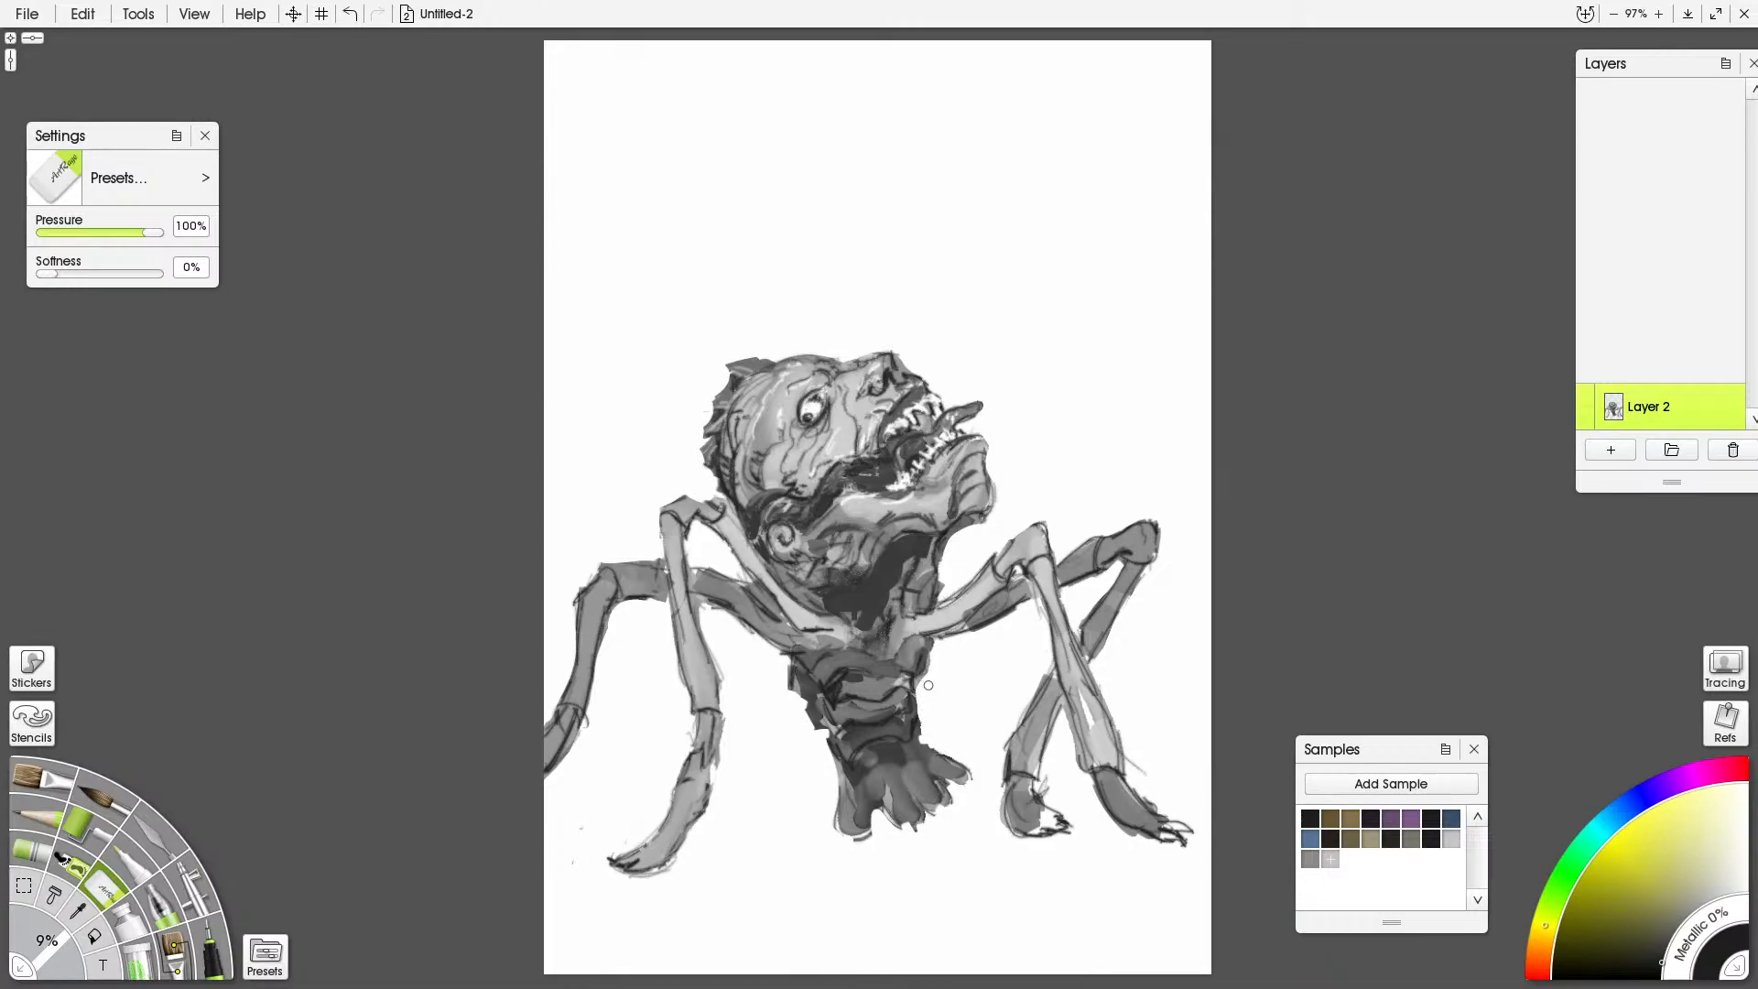
{"action": "left_click_drag", "start_coordinate": [1035, 677], "coordinate": [1040, 677]}
{"action": "mouse_move", "coordinate": [1124, 734]}
{"action": "left_mouse_down"}
{"action": "mouse_move", "coordinate": [1133, 774]}
{"action": "mouse_move", "coordinate": [1155, 779]}
{"action": "mouse_move", "coordinate": [1043, 795]}
{"action": "left_mouse_up"}
{"action": "left_click_drag", "start_coordinate": [924, 596], "coordinate": [927, 594]}
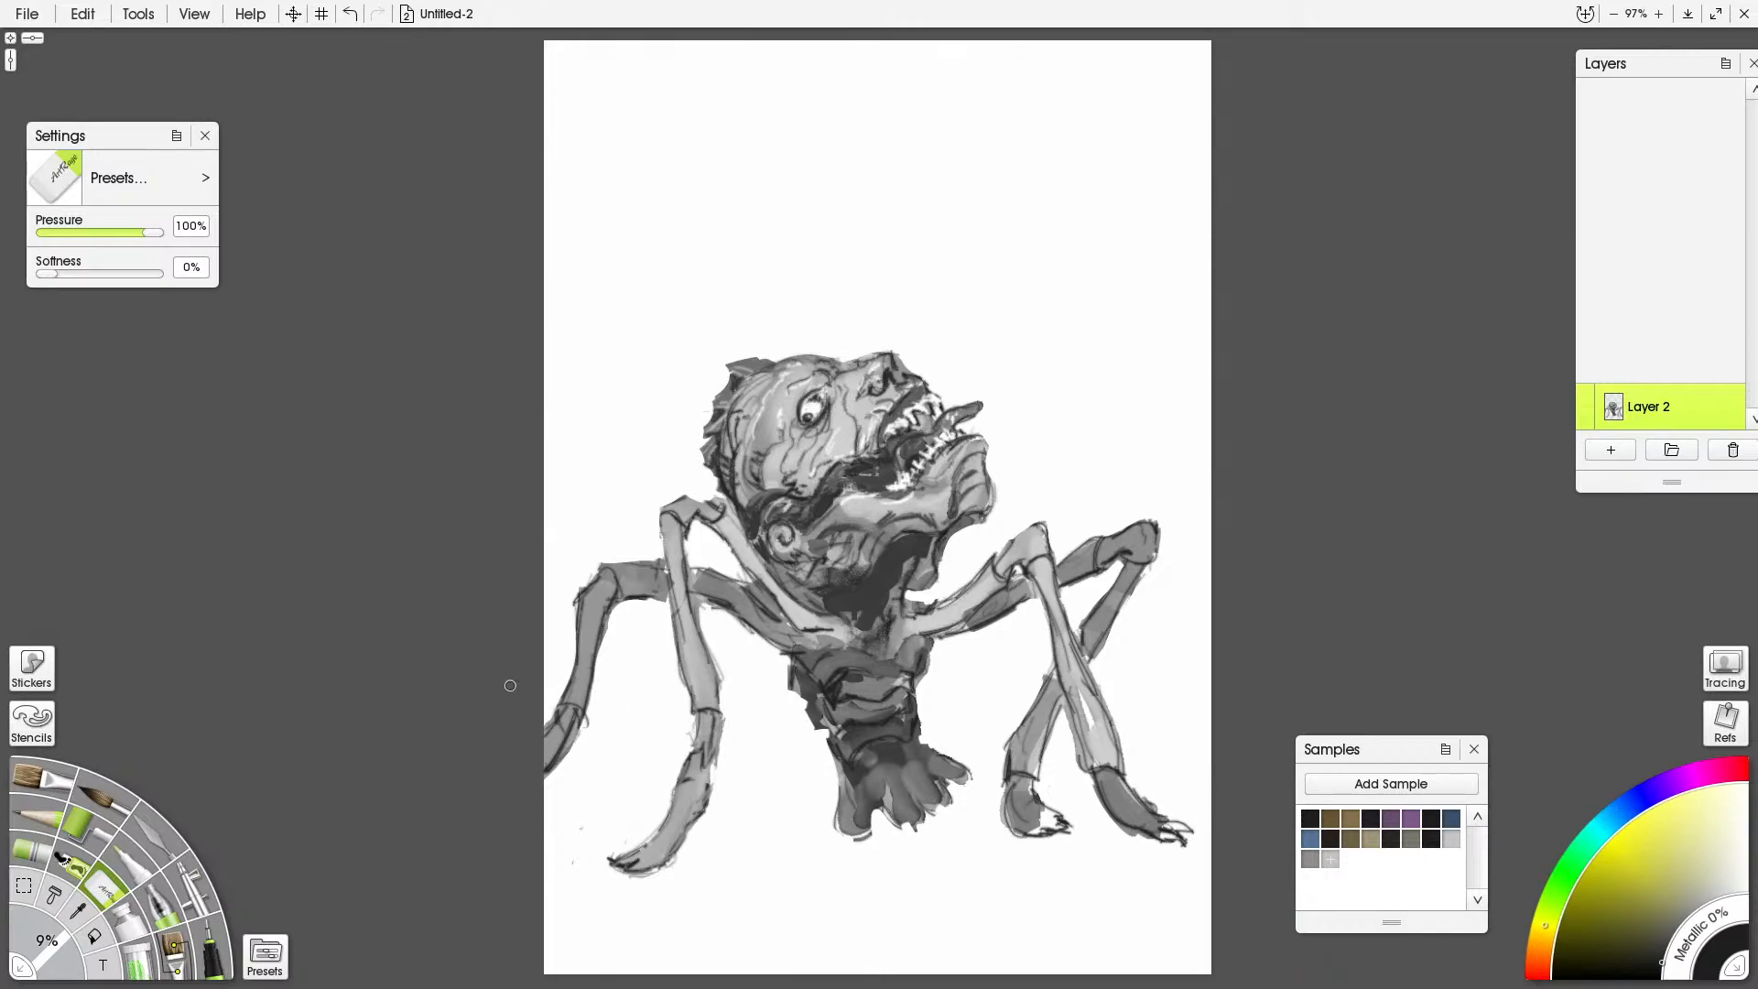
Hatch the left-hand rear leg in dark pencil, and hatch the throat shadow in a grey sampled from the drawing
{"action": "left_click", "coordinate": [46, 808]}
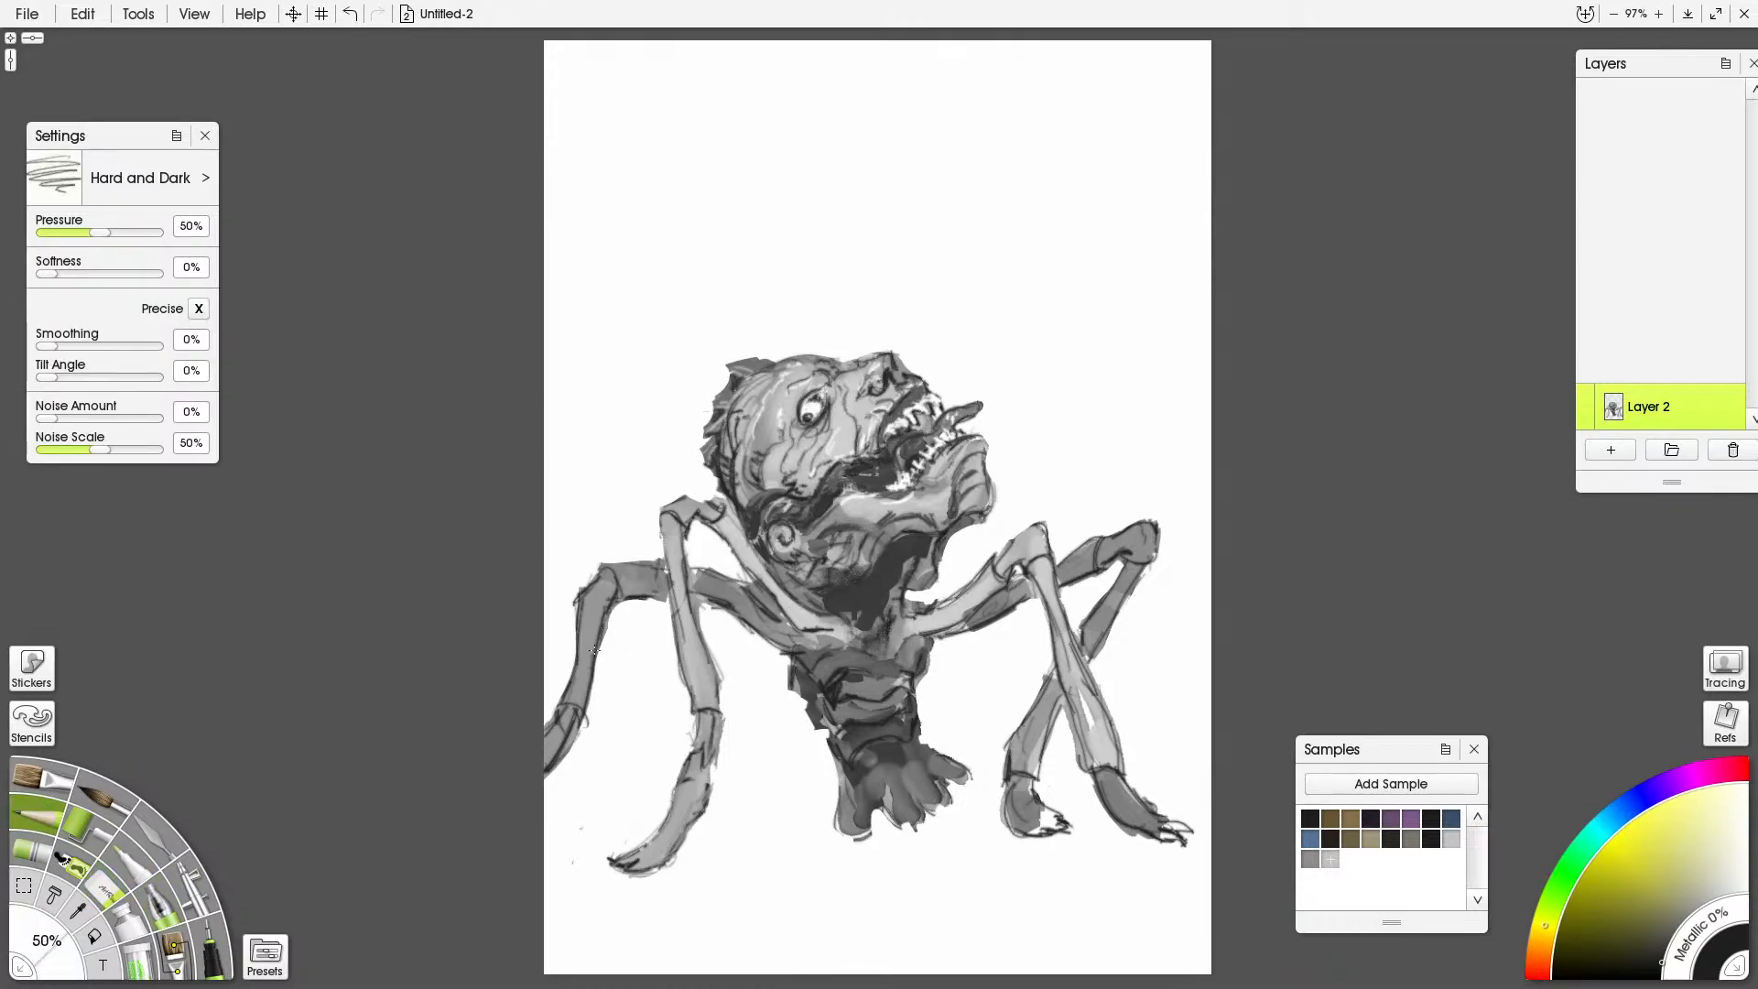
{"action": "left_click_drag", "start_coordinate": [578, 674], "coordinate": [588, 710]}
{"action": "left_click_drag", "start_coordinate": [581, 668], "coordinate": [590, 702]}
{"action": "left_click_drag", "start_coordinate": [582, 640], "coordinate": [604, 604]}
{"action": "left_click_drag", "start_coordinate": [552, 736], "coordinate": [560, 720]}
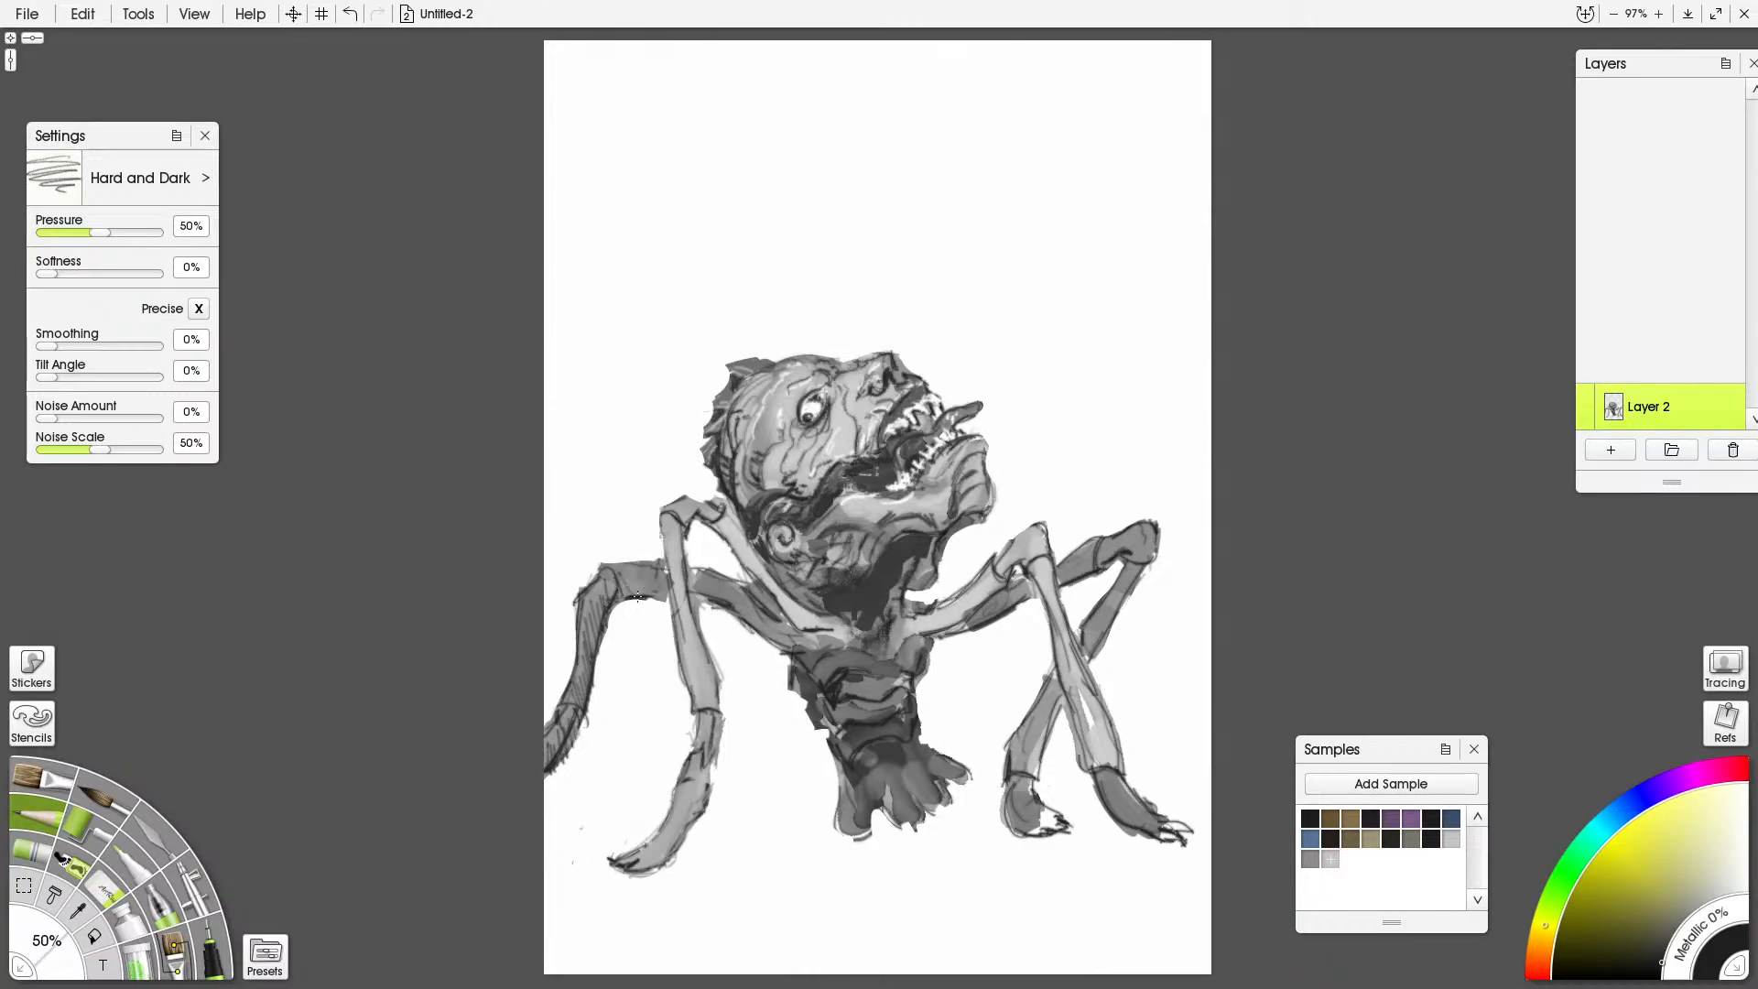
{"action": "left_click_drag", "start_coordinate": [637, 596], "coordinate": [644, 588]}
{"action": "mouse_move", "coordinate": [689, 586]}
{"action": "left_mouse_down"}
{"action": "mouse_move", "coordinate": [769, 634]}
{"action": "mouse_move", "coordinate": [784, 619]}
{"action": "mouse_move", "coordinate": [762, 610]}
{"action": "mouse_move", "coordinate": [787, 643]}
{"action": "mouse_move", "coordinate": [750, 582]}
{"action": "mouse_move", "coordinate": [807, 595]}
{"action": "left_mouse_up"}
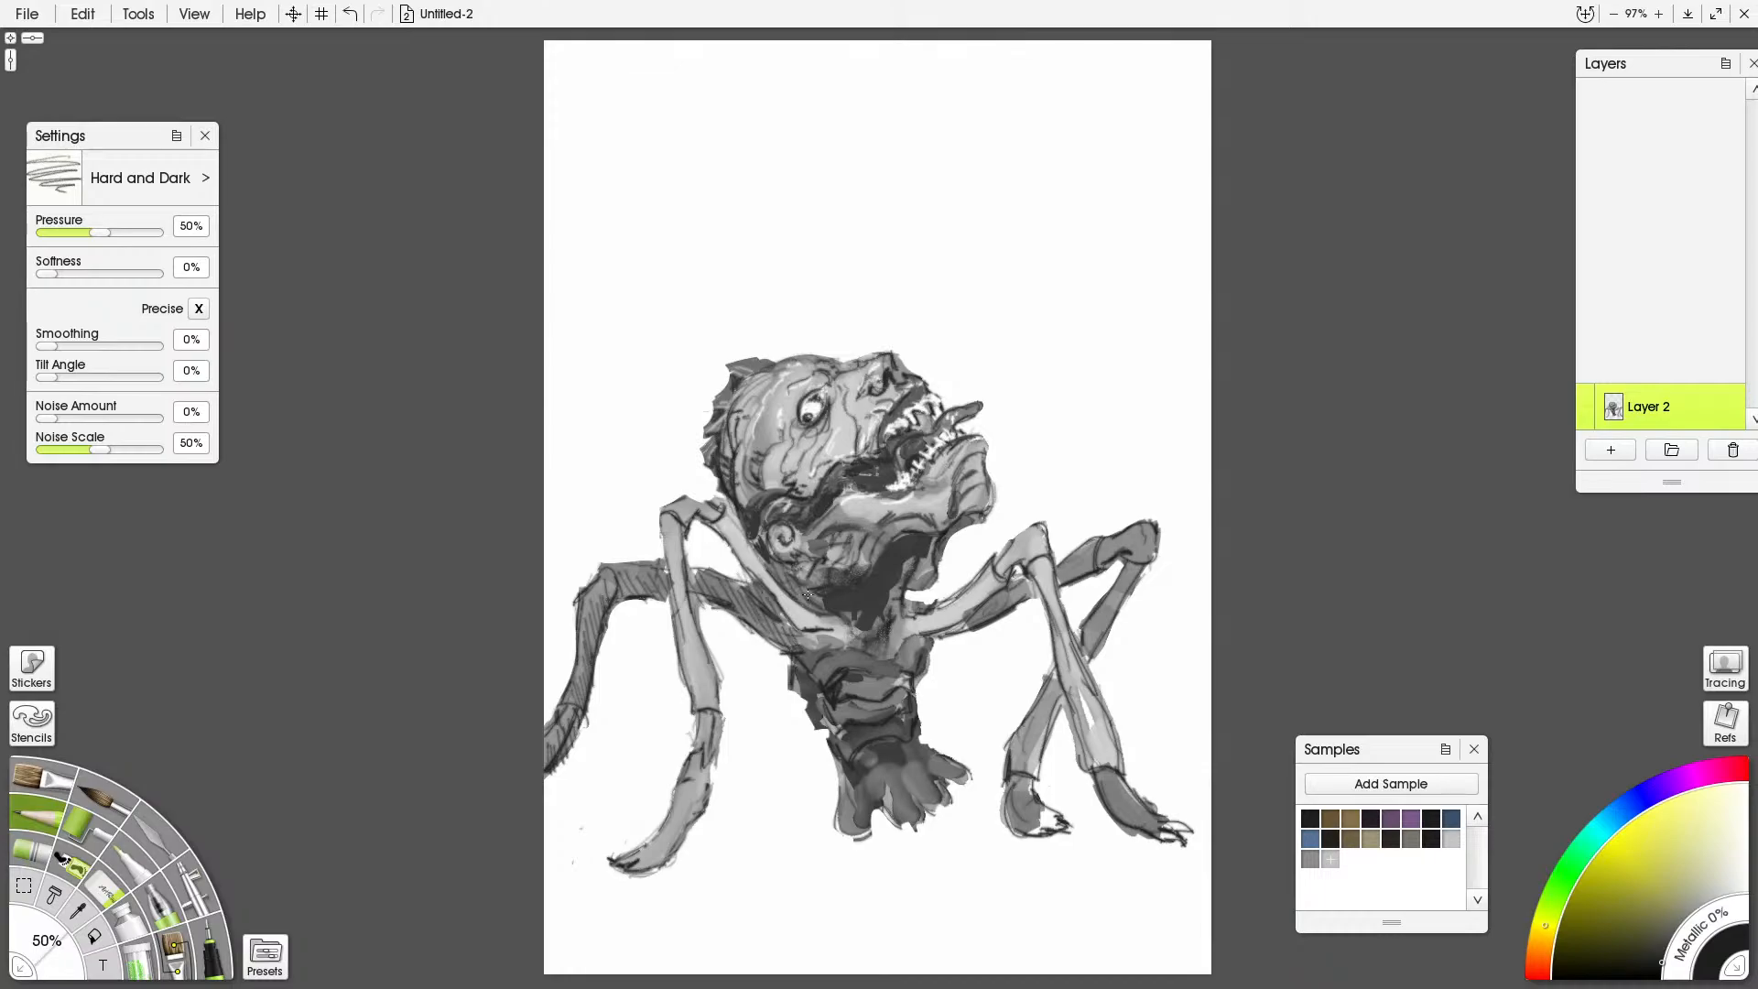
{"action": "left_click", "coordinate": [873, 553], "text": "alt"}
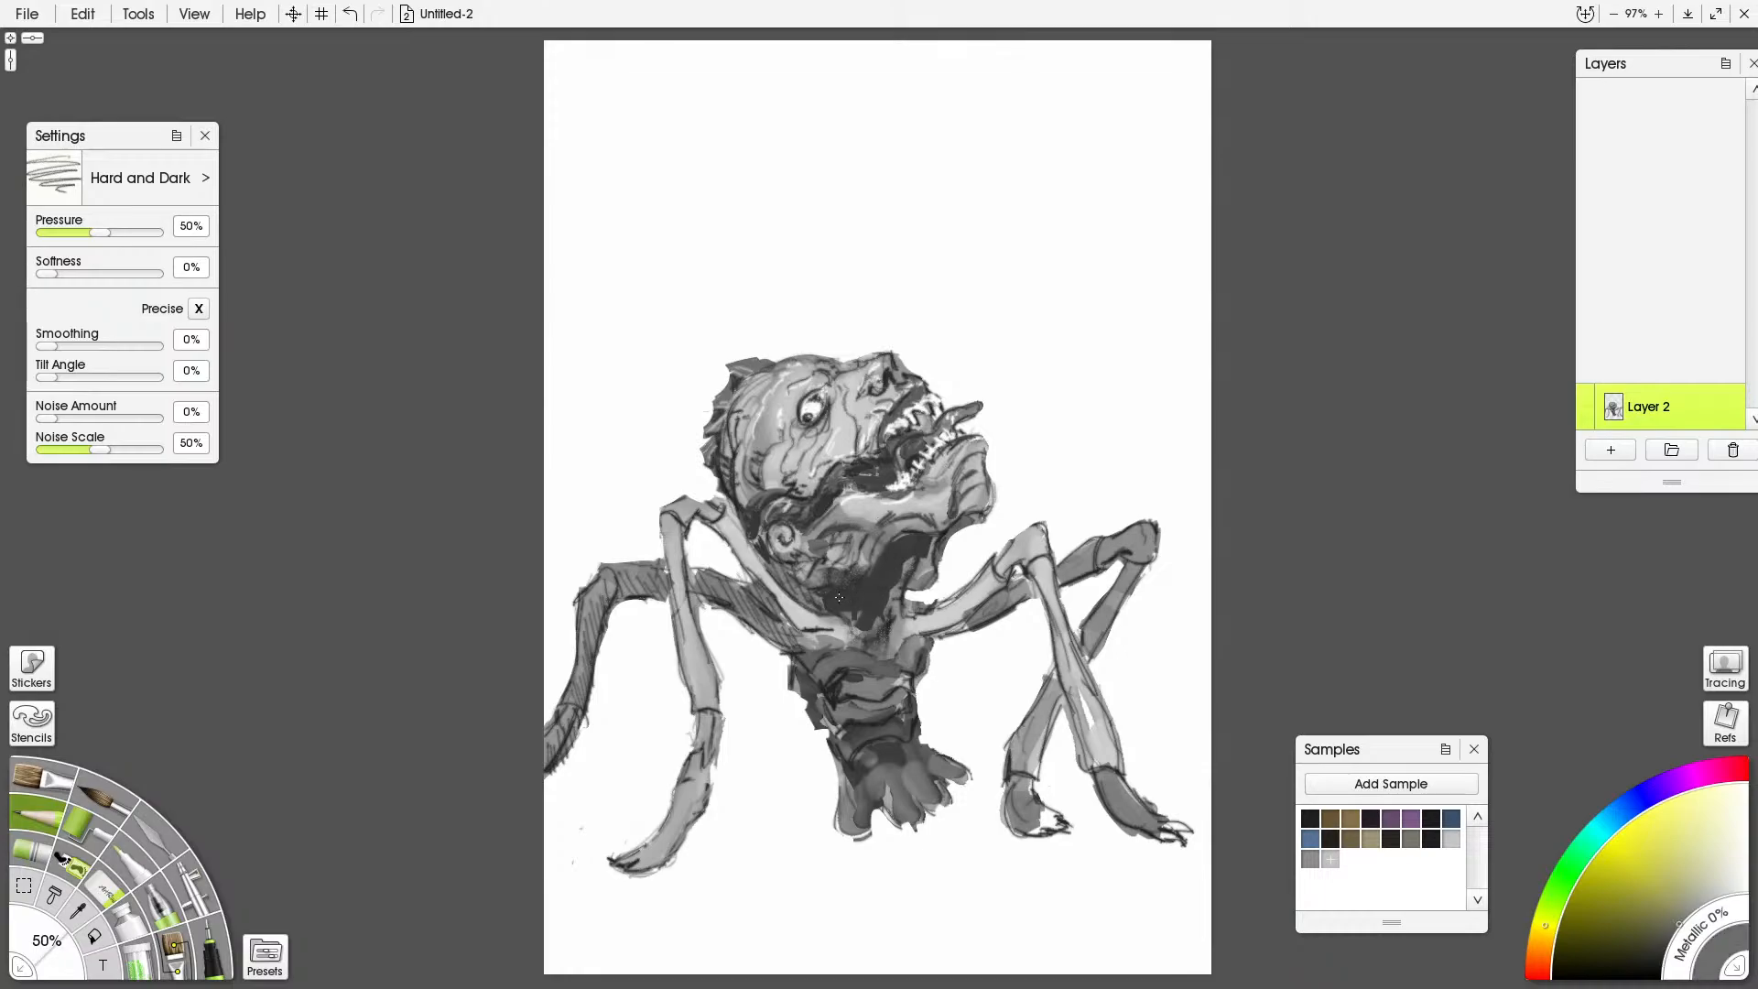
{"action": "left_click_drag", "start_coordinate": [837, 583], "coordinate": [855, 602]}
Add a layer beneath Layer 2 and cover most of the background with tan and lighter beige paint roller strokes
{"action": "left_click", "coordinate": [1611, 450]}
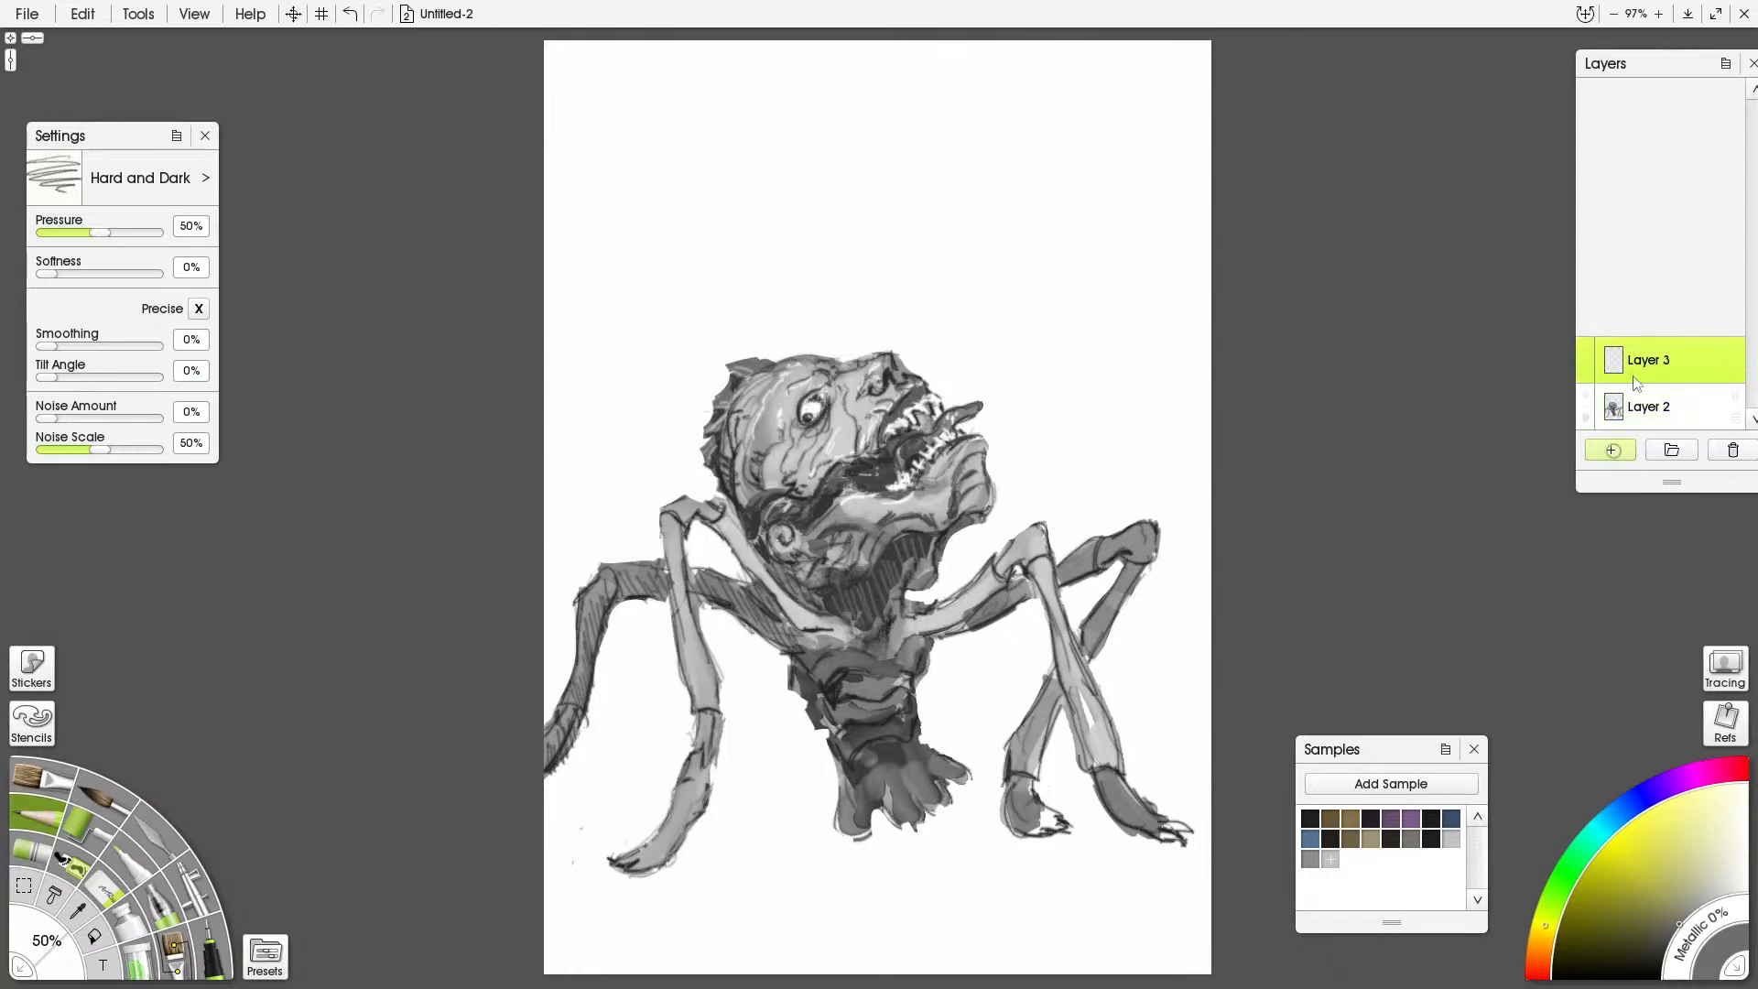
{"action": "left_click_drag", "start_coordinate": [1641, 433], "coordinate": [1642, 438]}
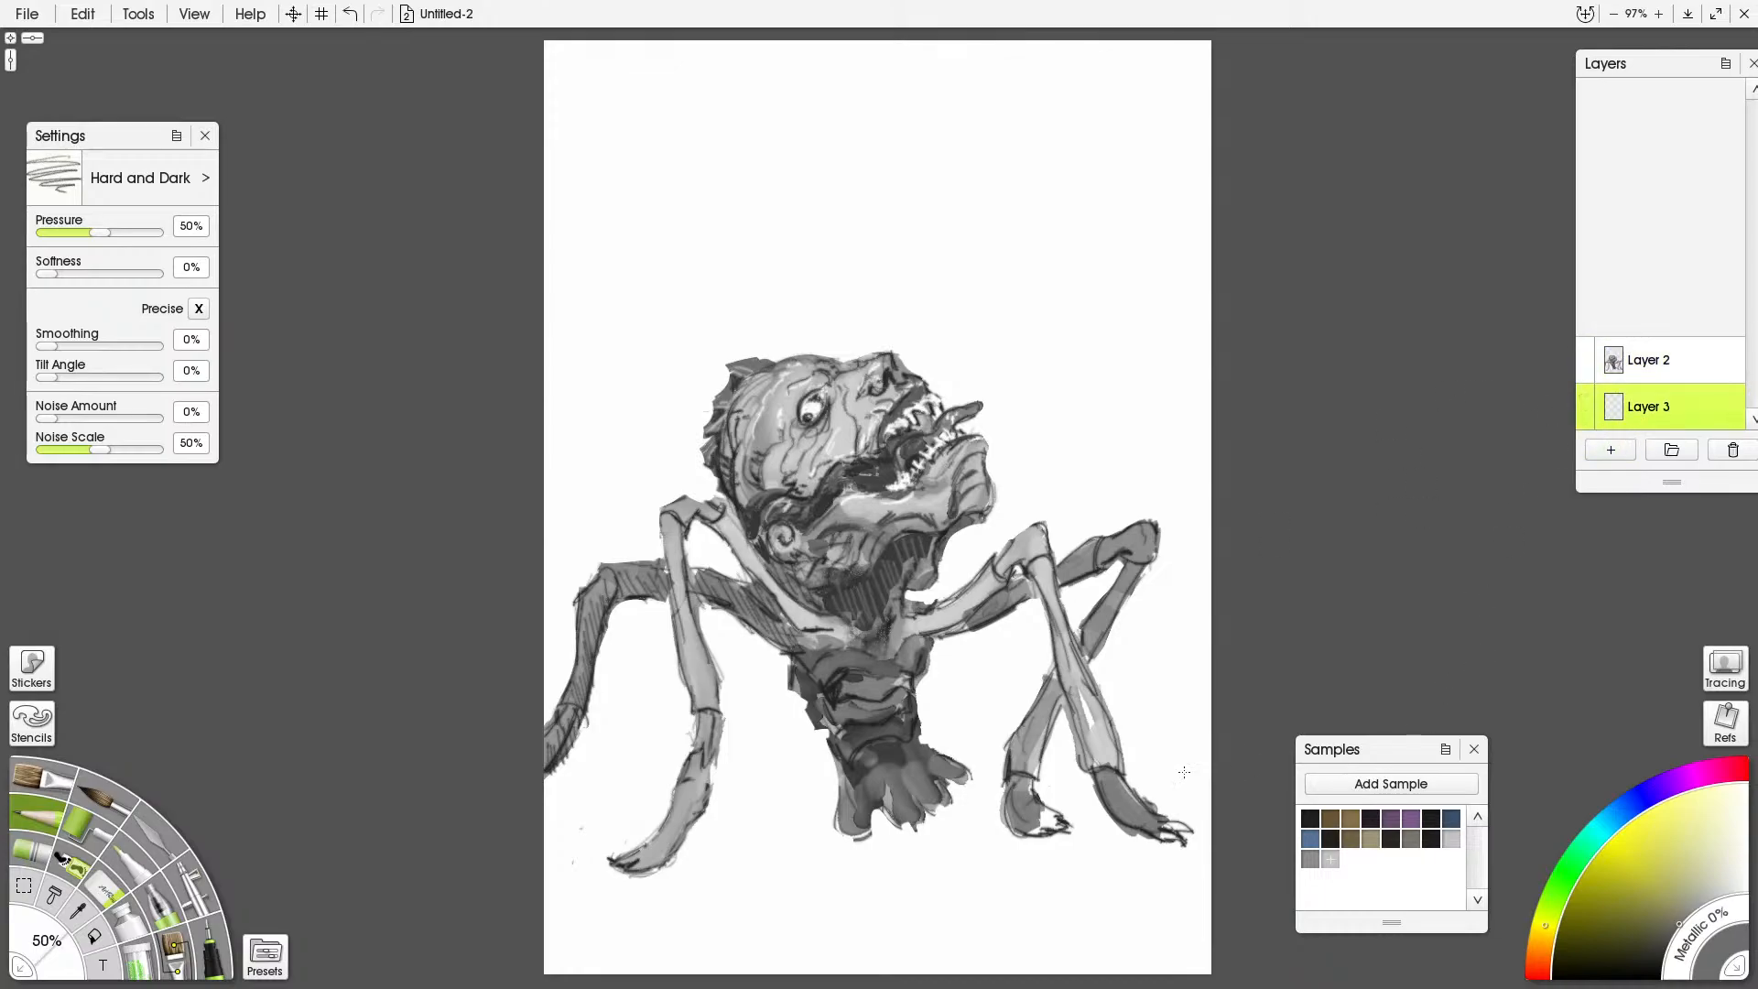
{"action": "left_click", "coordinate": [1373, 839]}
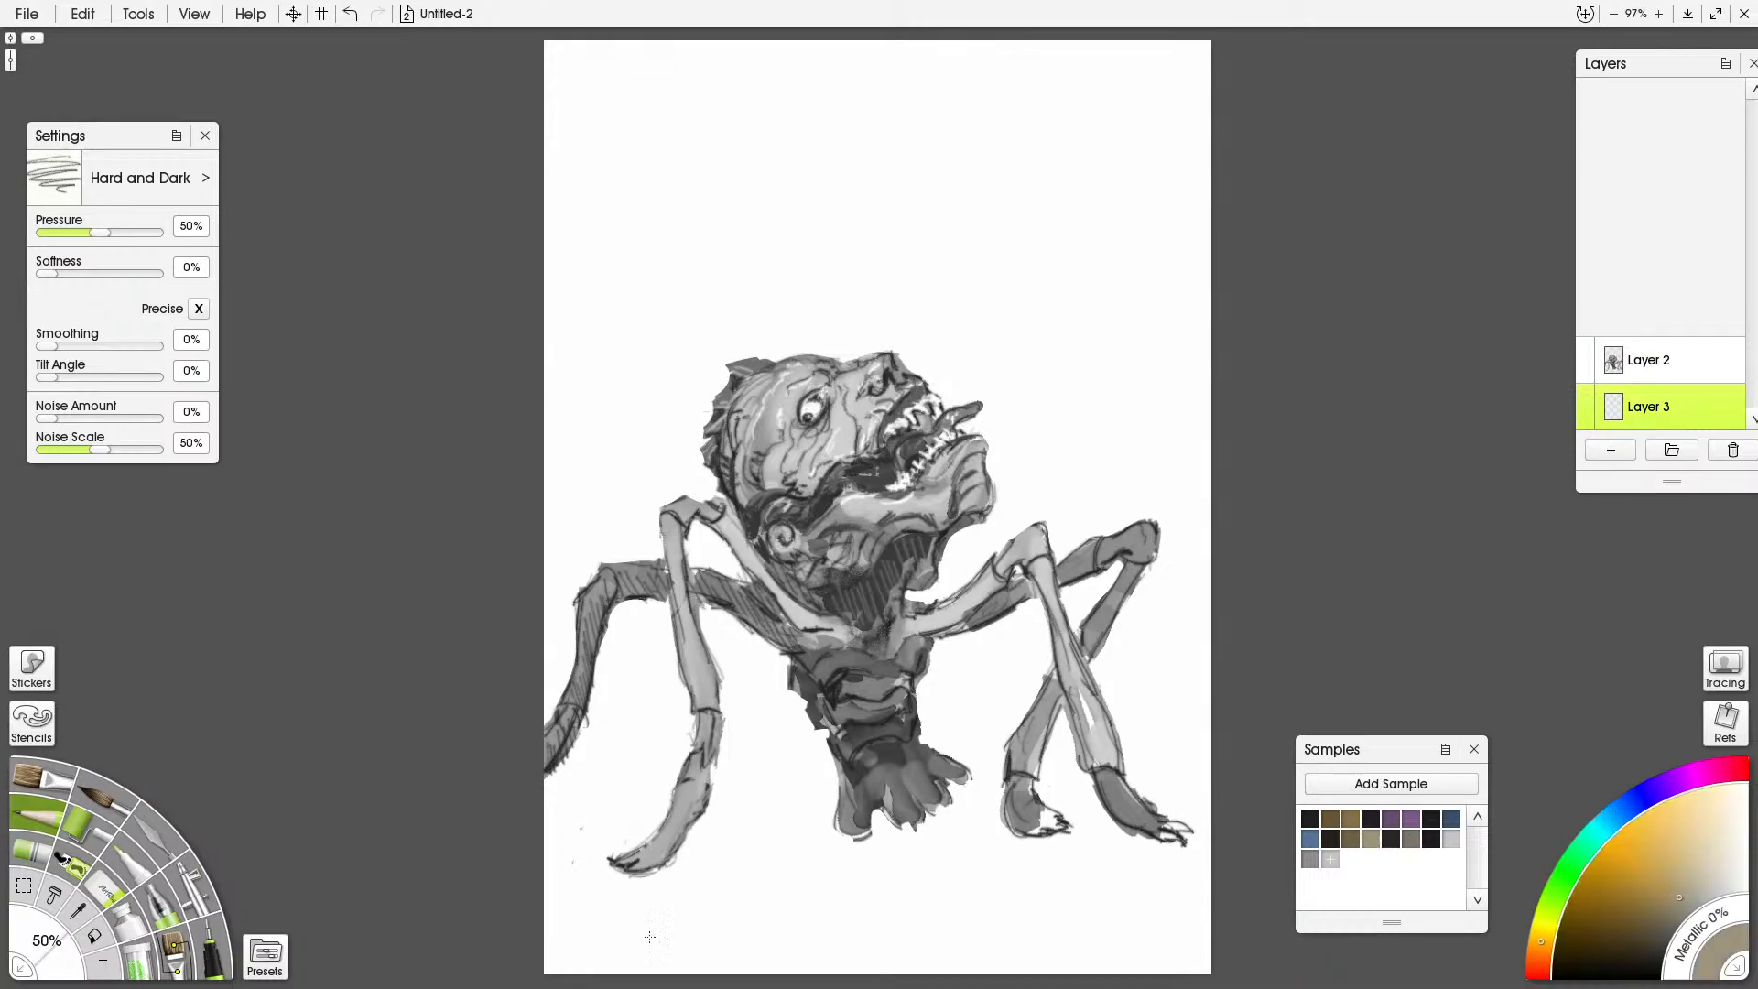
{"action": "left_click", "coordinate": [84, 822]}
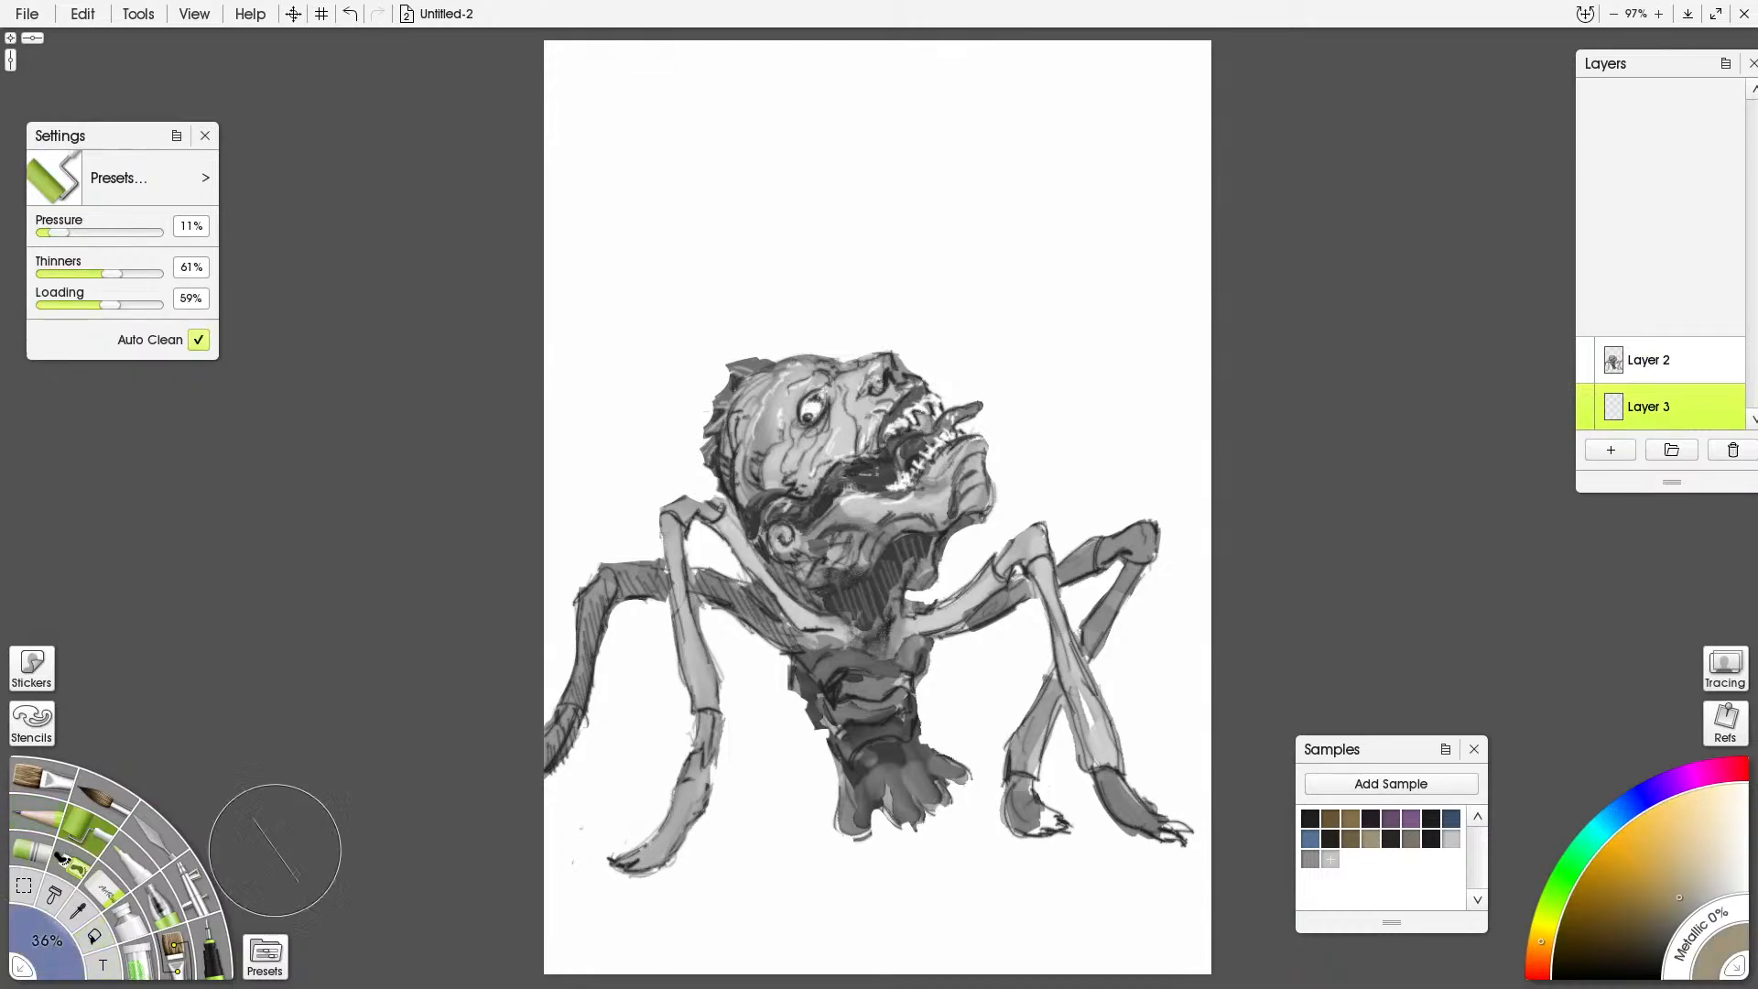
{"action": "mouse_move", "coordinate": [641, 536]}
{"action": "left_mouse_down"}
{"action": "mouse_move", "coordinate": [696, 723]}
{"action": "mouse_move", "coordinate": [844, 746]}
{"action": "mouse_move", "coordinate": [1178, 705]}
{"action": "mouse_move", "coordinate": [1226, 806]}
{"action": "mouse_move", "coordinate": [1277, 558]}
{"action": "mouse_move", "coordinate": [916, 590]}
{"action": "left_mouse_up"}
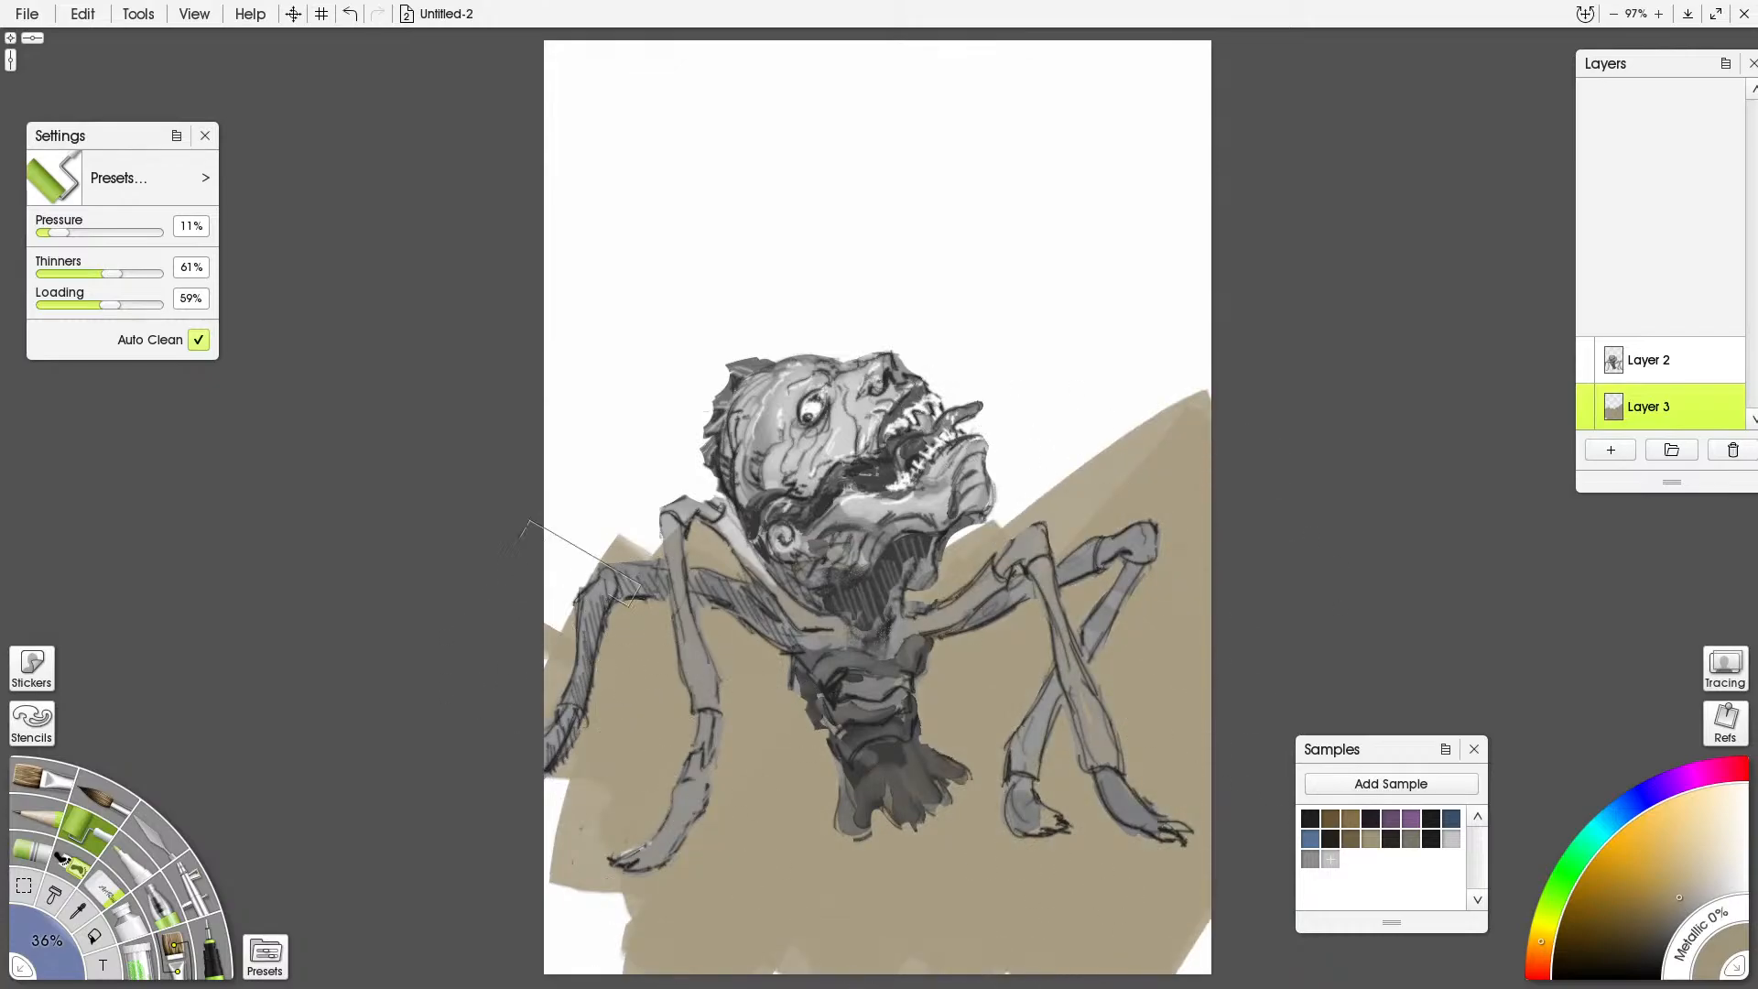
{"action": "mouse_move", "coordinate": [545, 531]}
{"action": "left_mouse_down"}
{"action": "mouse_move", "coordinate": [687, 527]}
{"action": "mouse_move", "coordinate": [1049, 325]}
{"action": "mouse_move", "coordinate": [1148, 338]}
{"action": "mouse_move", "coordinate": [1119, 496]}
{"action": "mouse_move", "coordinate": [784, 951]}
{"action": "mouse_move", "coordinate": [653, 967]}
{"action": "mouse_move", "coordinate": [591, 935]}
{"action": "mouse_move", "coordinate": [556, 739]}
{"action": "mouse_move", "coordinate": [608, 411]}
{"action": "mouse_move", "coordinate": [681, 247]}
{"action": "mouse_move", "coordinate": [742, 396]}
{"action": "mouse_move", "coordinate": [1157, 490]}
{"action": "mouse_move", "coordinate": [1147, 756]}
{"action": "mouse_move", "coordinate": [1212, 858]}
{"action": "mouse_move", "coordinate": [1200, 971]}
{"action": "left_mouse_up"}
{"action": "left_click", "coordinate": [1709, 846]}
{"action": "mouse_move", "coordinate": [1108, 750]}
{"action": "left_mouse_down"}
{"action": "mouse_move", "coordinate": [779, 714]}
{"action": "mouse_move", "coordinate": [1007, 512]}
{"action": "mouse_move", "coordinate": [709, 389]}
{"action": "mouse_move", "coordinate": [838, 197]}
{"action": "mouse_move", "coordinate": [1208, 421]}
{"action": "mouse_move", "coordinate": [888, 888]}
{"action": "mouse_move", "coordinate": [589, 726]}
{"action": "mouse_move", "coordinate": [1080, 732]}
{"action": "mouse_move", "coordinate": [1143, 696]}
{"action": "mouse_move", "coordinate": [1034, 659]}
{"action": "left_mouse_up"}
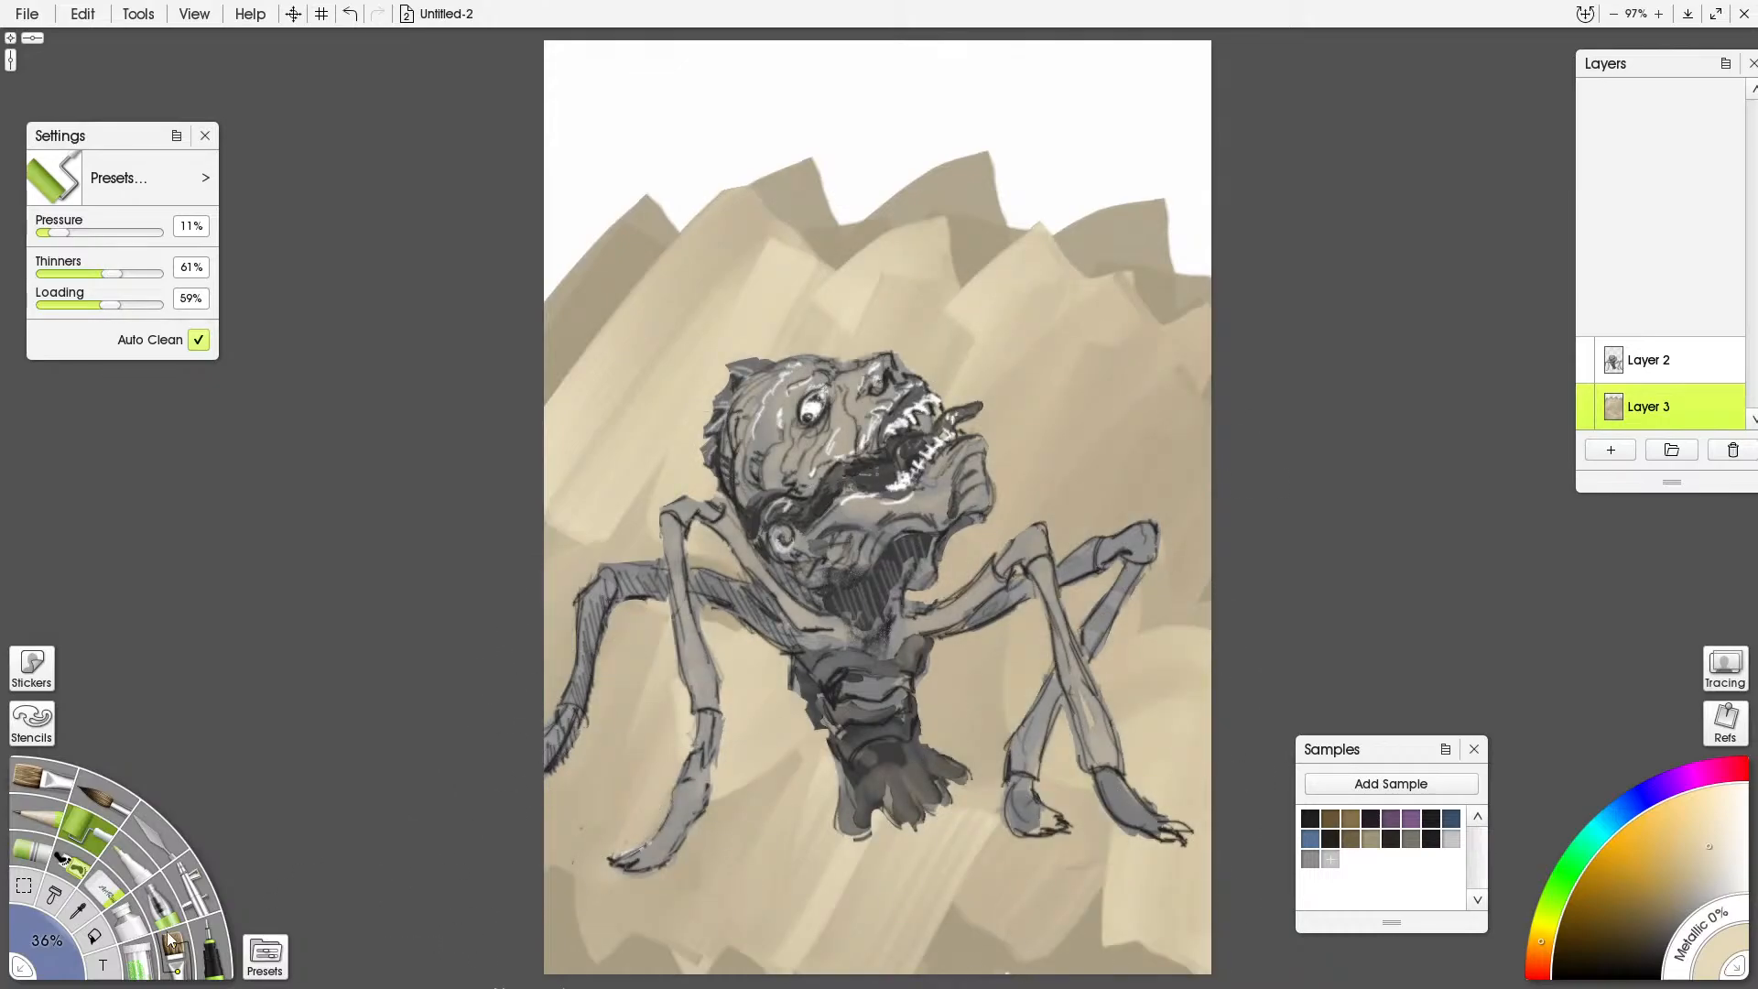
Blend the beige background strokes on Layer 3 with the palette knife and diffuse their jagged upper edge into the white
{"action": "left_click", "coordinate": [161, 841]}
{"action": "mouse_move", "coordinate": [586, 705]}
{"action": "left_mouse_down"}
{"action": "mouse_move", "coordinate": [741, 696]}
{"action": "mouse_move", "coordinate": [591, 838]}
{"action": "left_mouse_up"}
{"action": "left_click", "coordinate": [162, 218]}
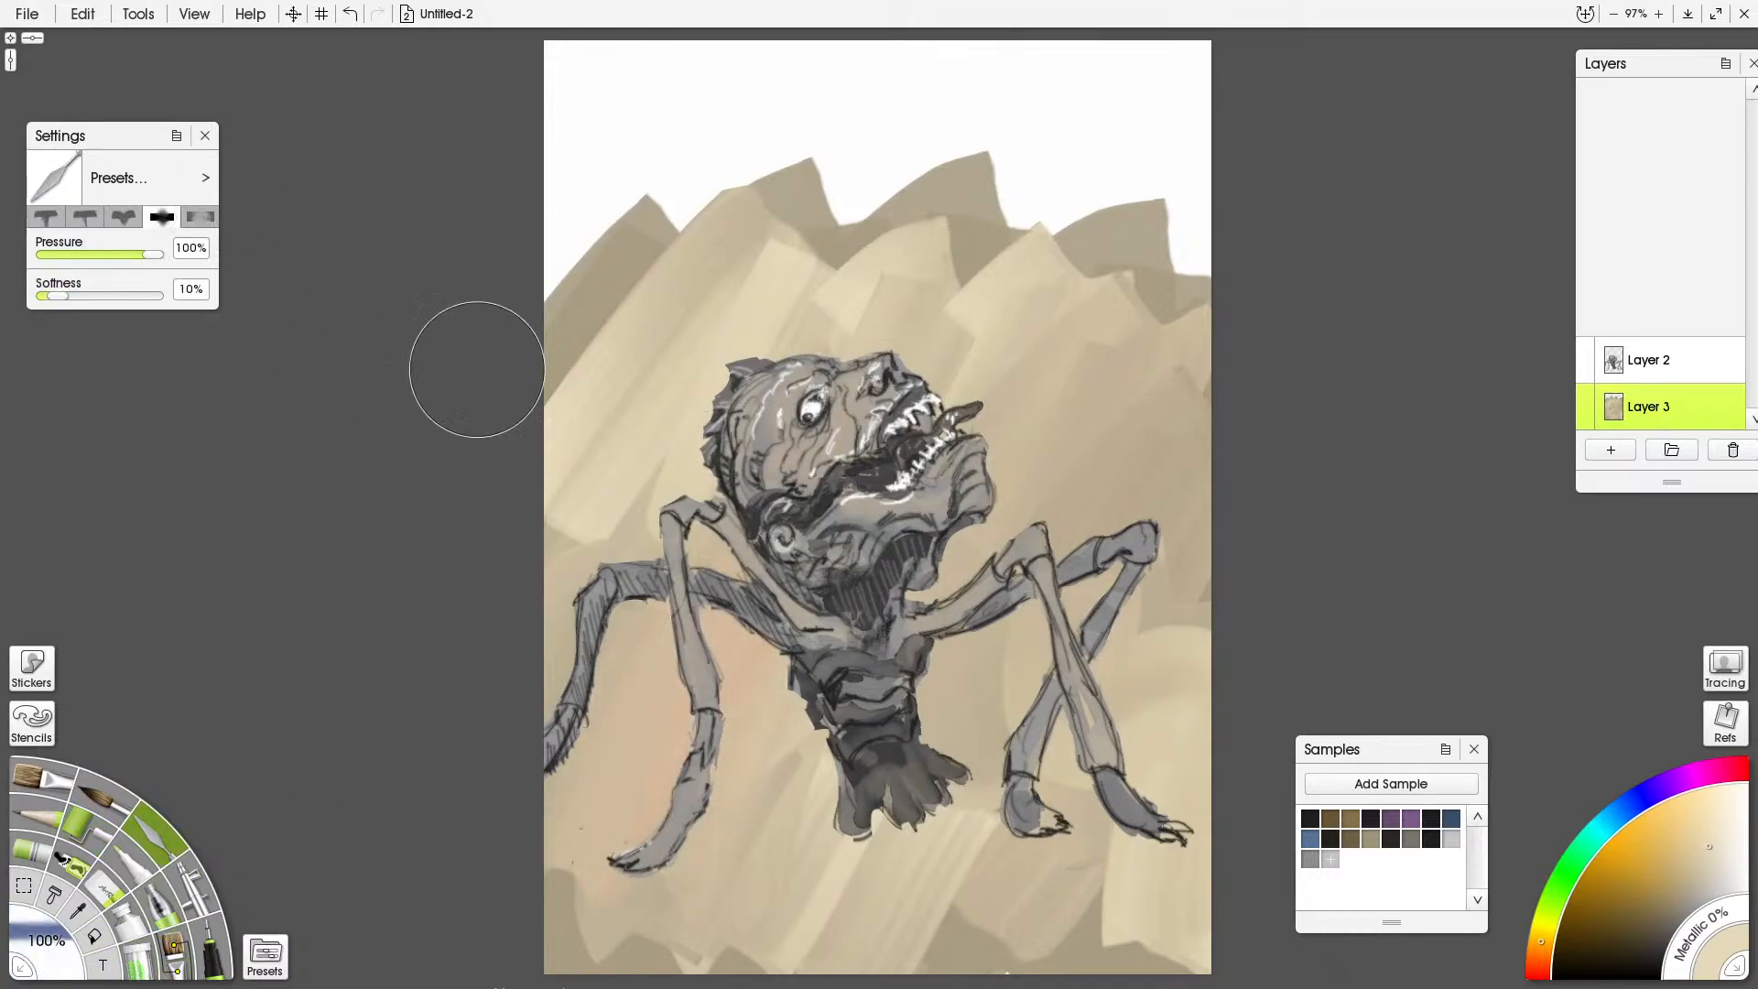
{"action": "left_click", "coordinate": [199, 217]}
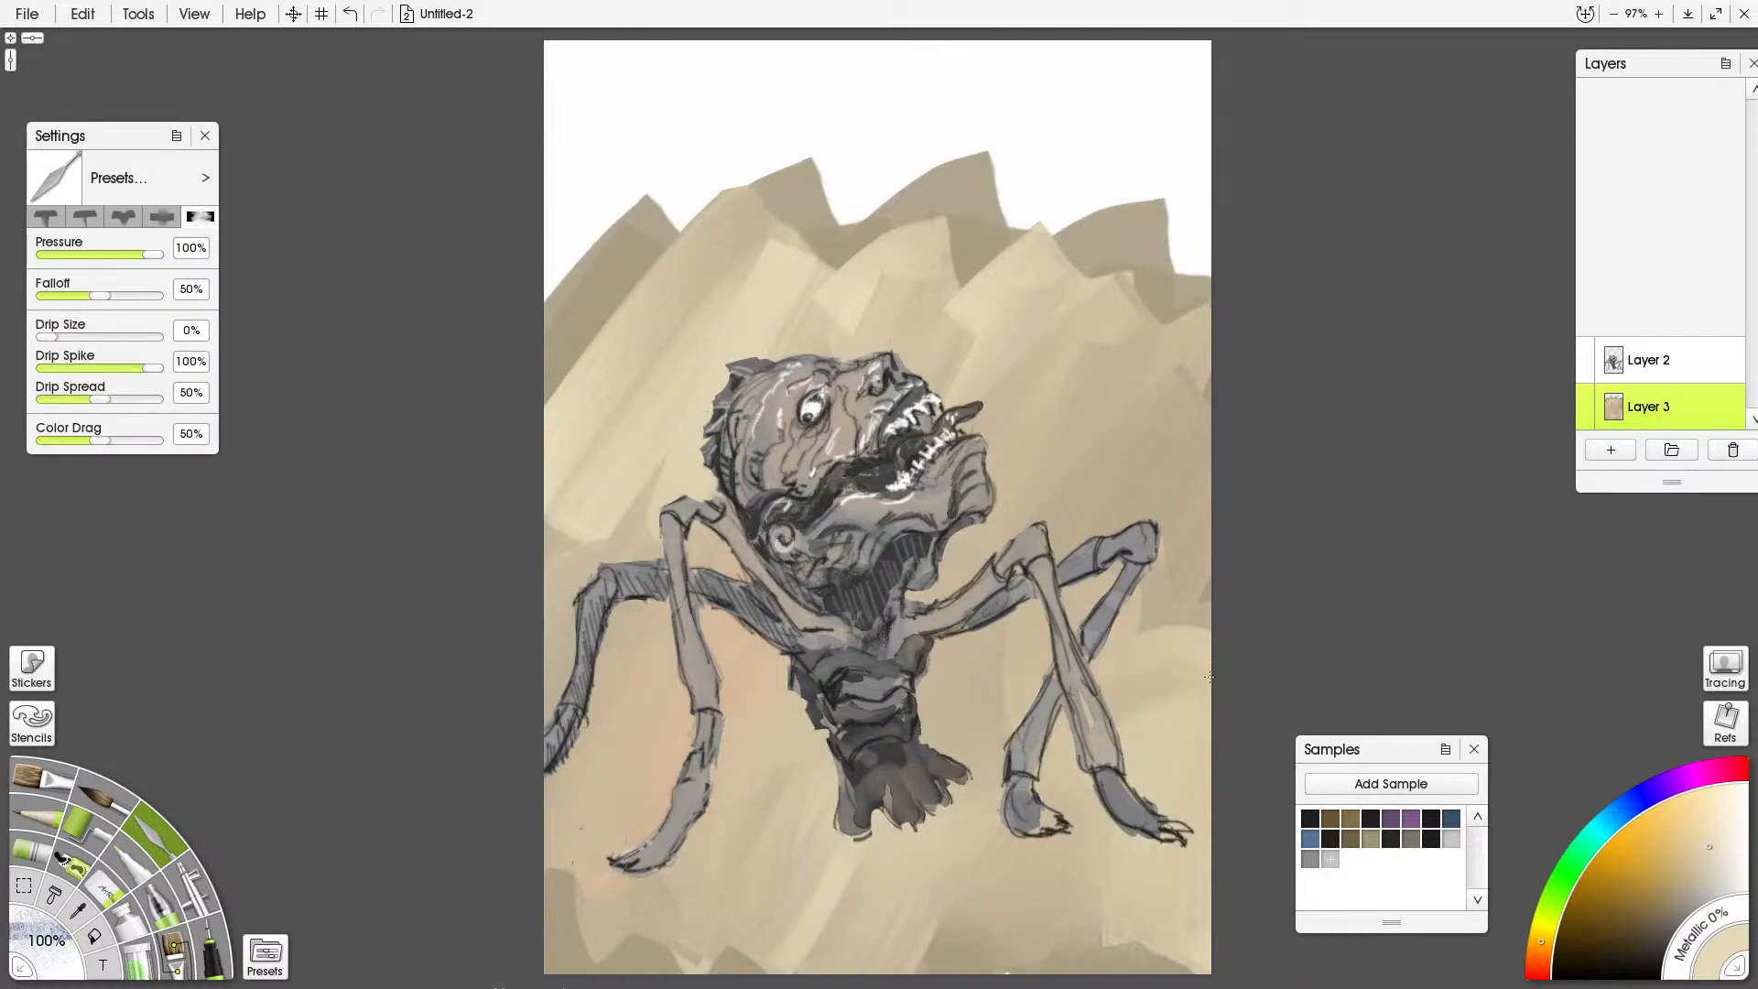
{"action": "mouse_move", "coordinate": [988, 449]}
{"action": "left_mouse_down"}
{"action": "mouse_move", "coordinate": [767, 261]}
{"action": "mouse_move", "coordinate": [640, 225]}
{"action": "mouse_move", "coordinate": [890, 299]}
{"action": "mouse_move", "coordinate": [1181, 234]}
{"action": "mouse_move", "coordinate": [1195, 293]}
{"action": "left_mouse_up"}
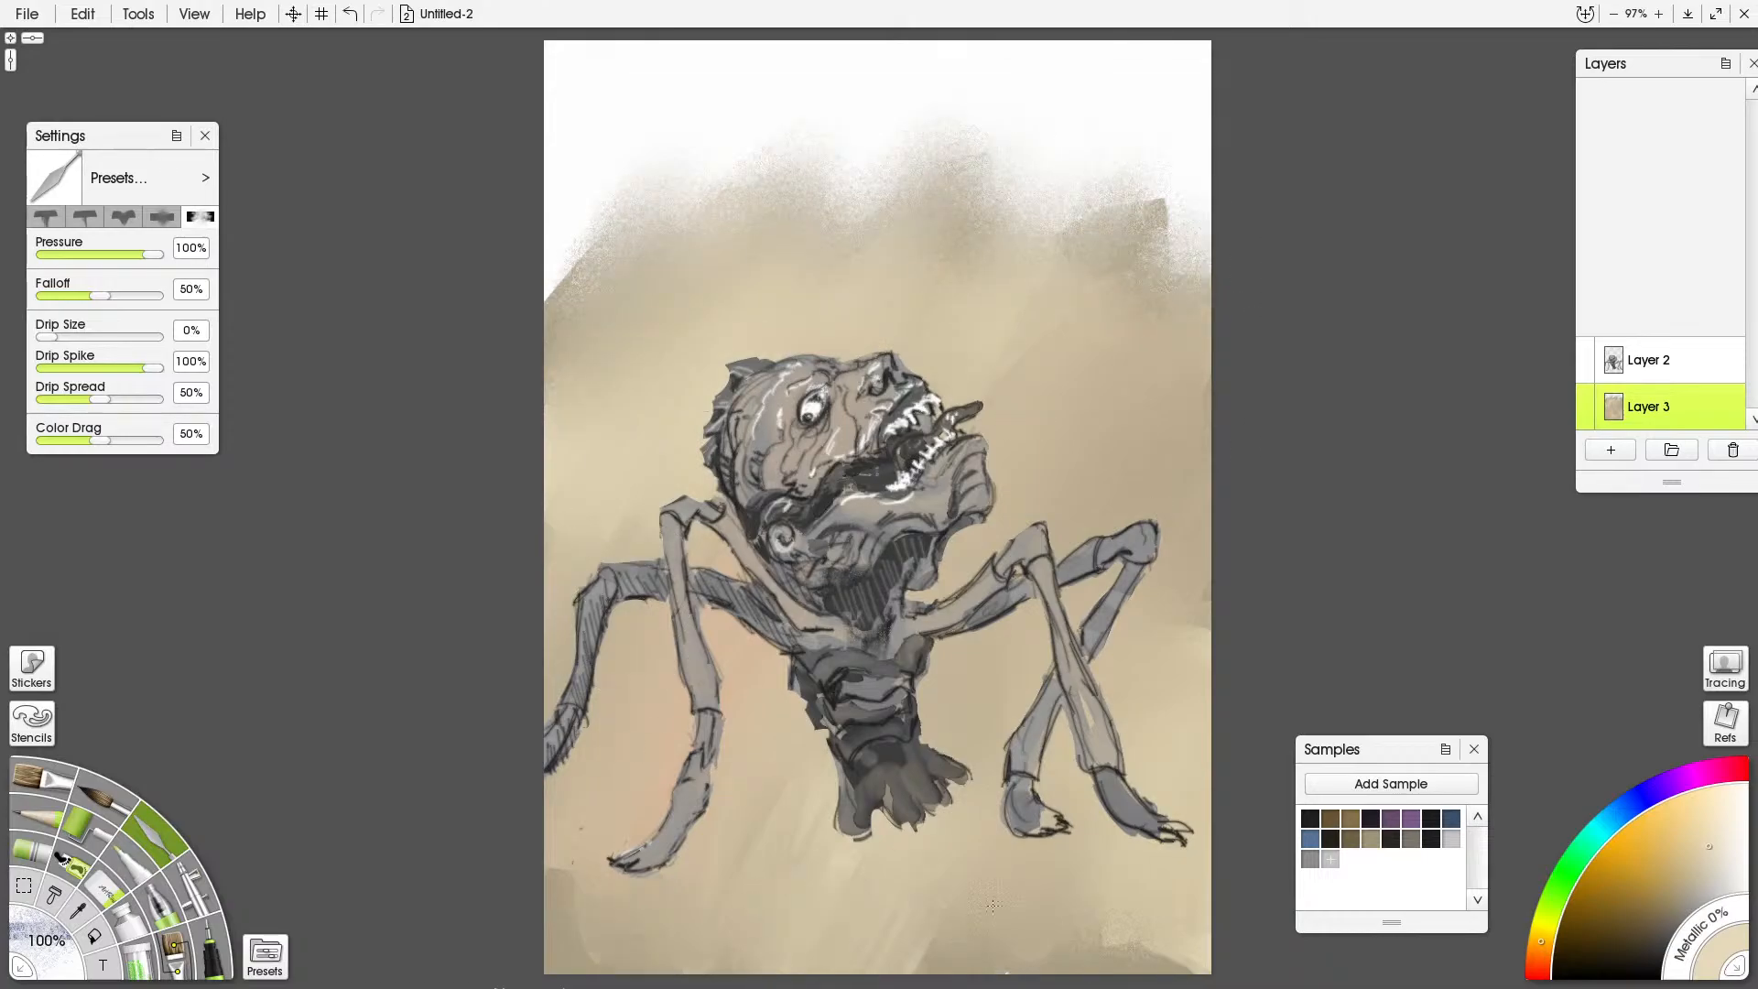
Change Layer 2's blend mode so the creature takes on the background's tan tint, and set the layer's opacity to 80%
{"action": "left_click", "coordinate": [1657, 368]}
{"action": "left_click", "coordinate": [1738, 372]}
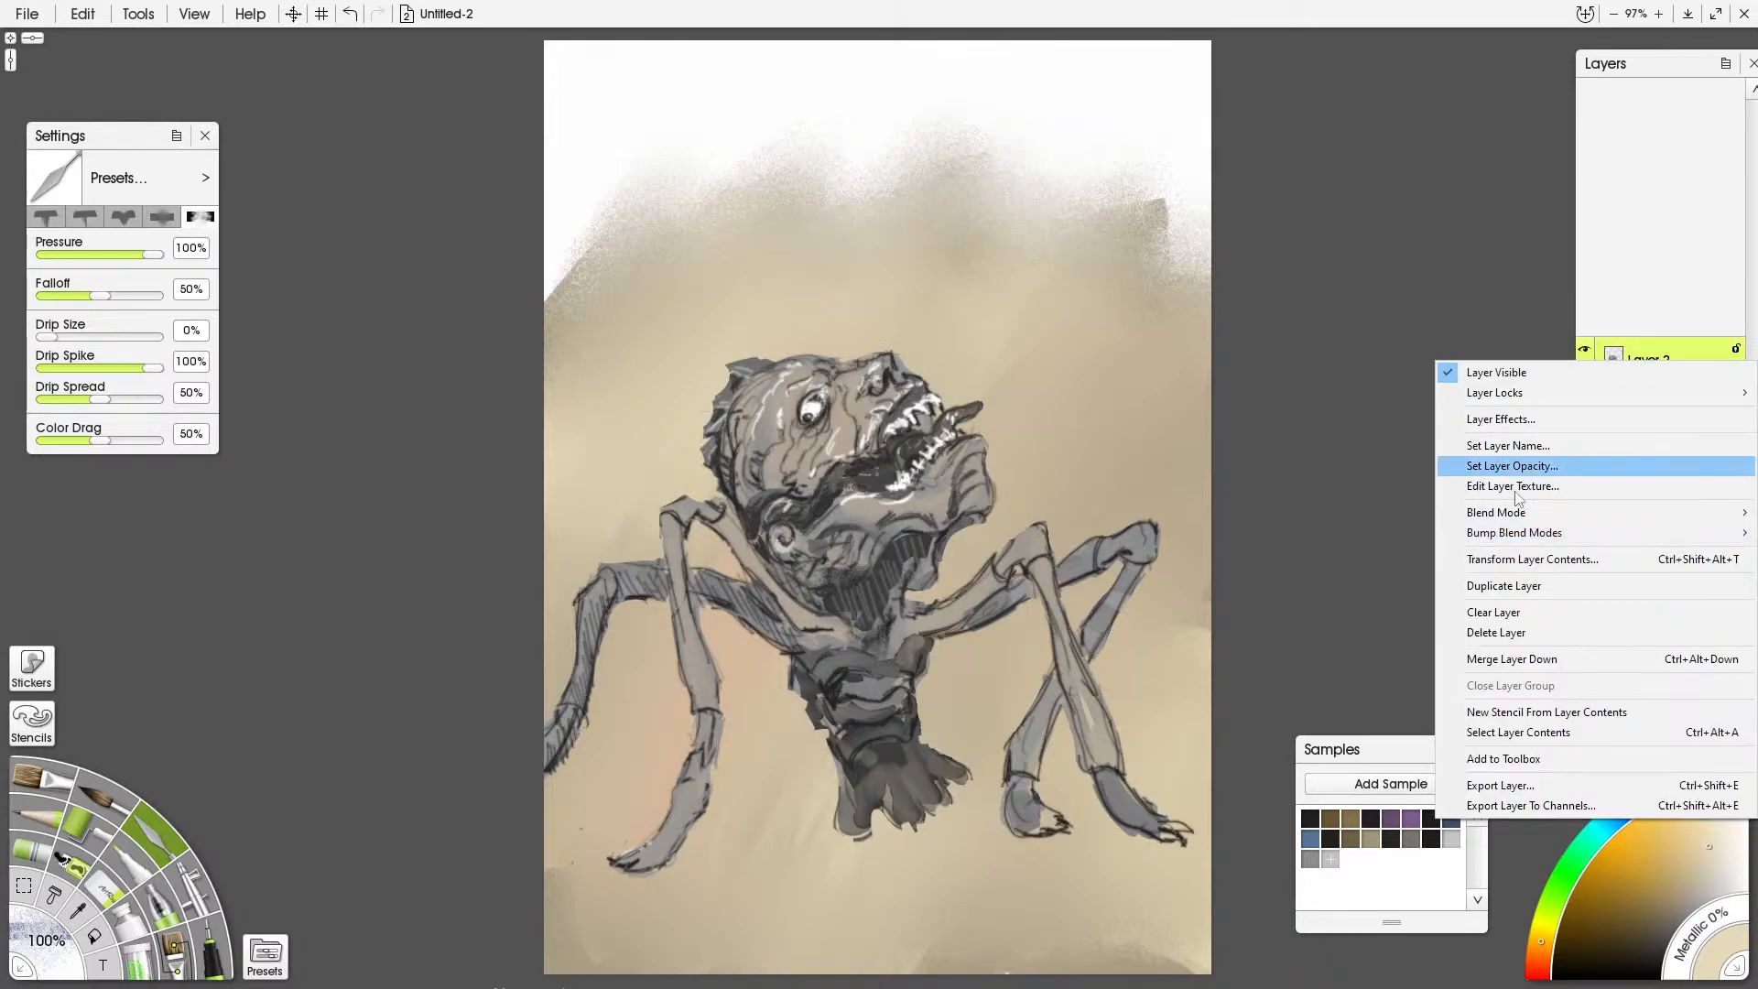
{"action": "mouse_move", "coordinate": [1515, 520]}
{"action": "left_click", "coordinate": [1374, 567]}
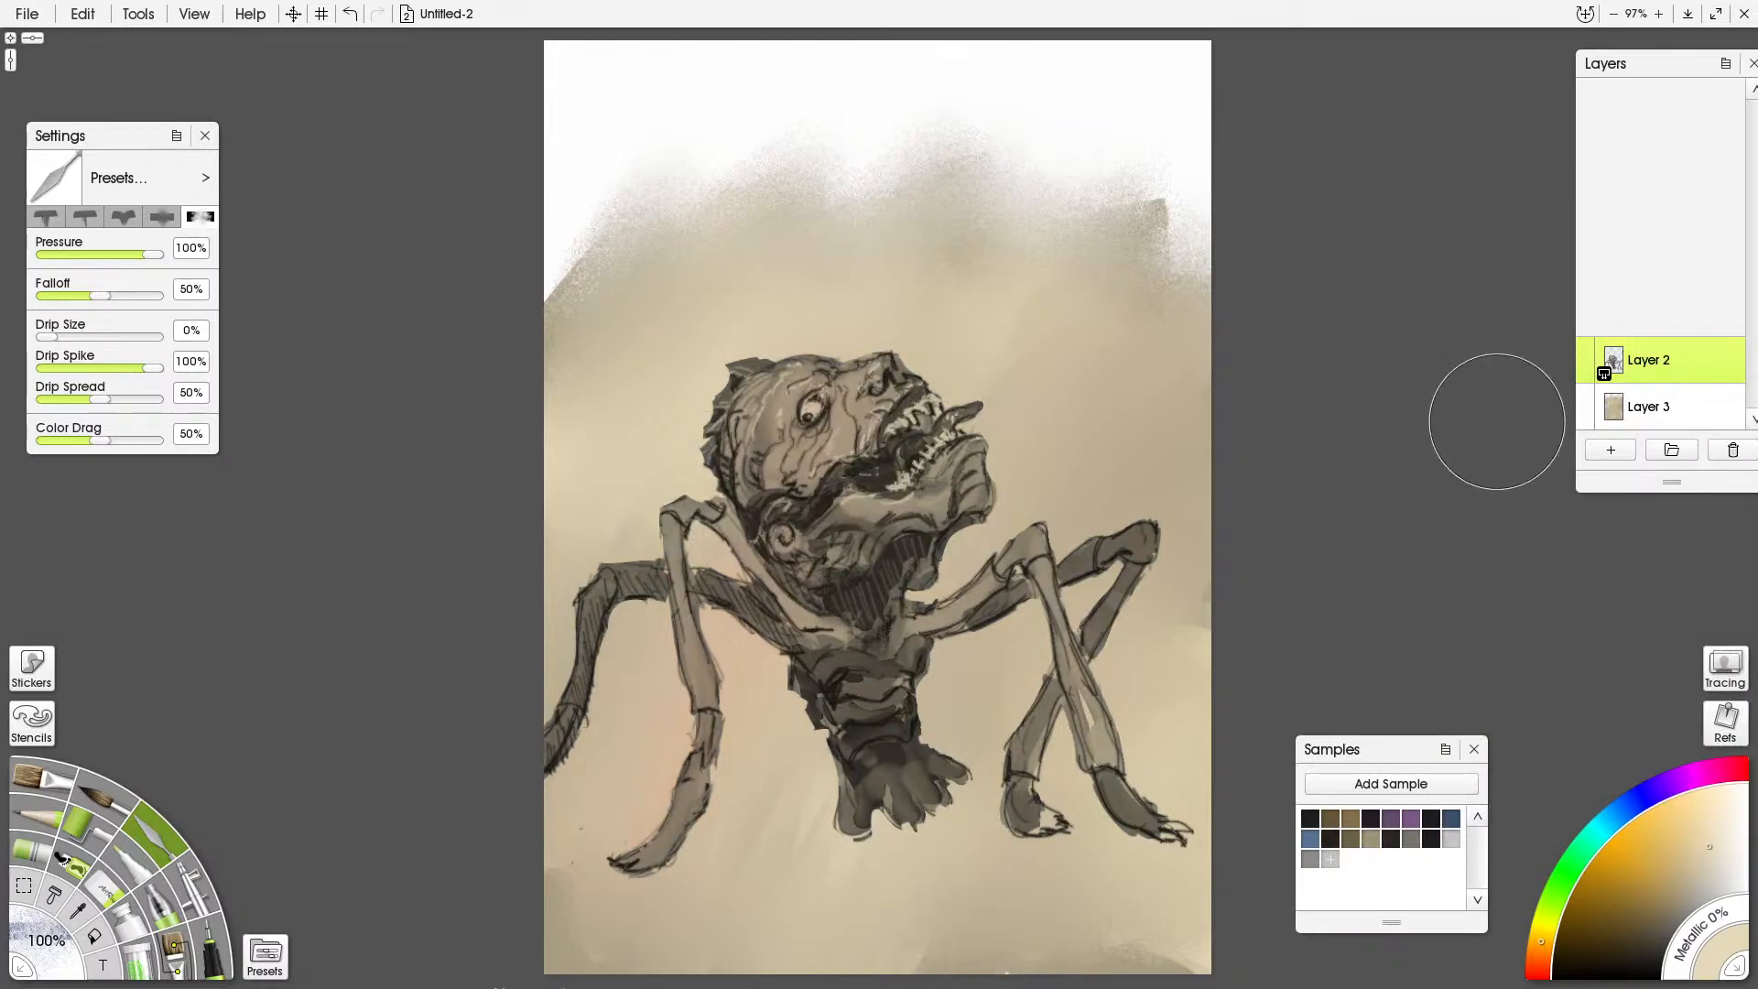
{"action": "mouse_move", "coordinate": [1589, 373]}
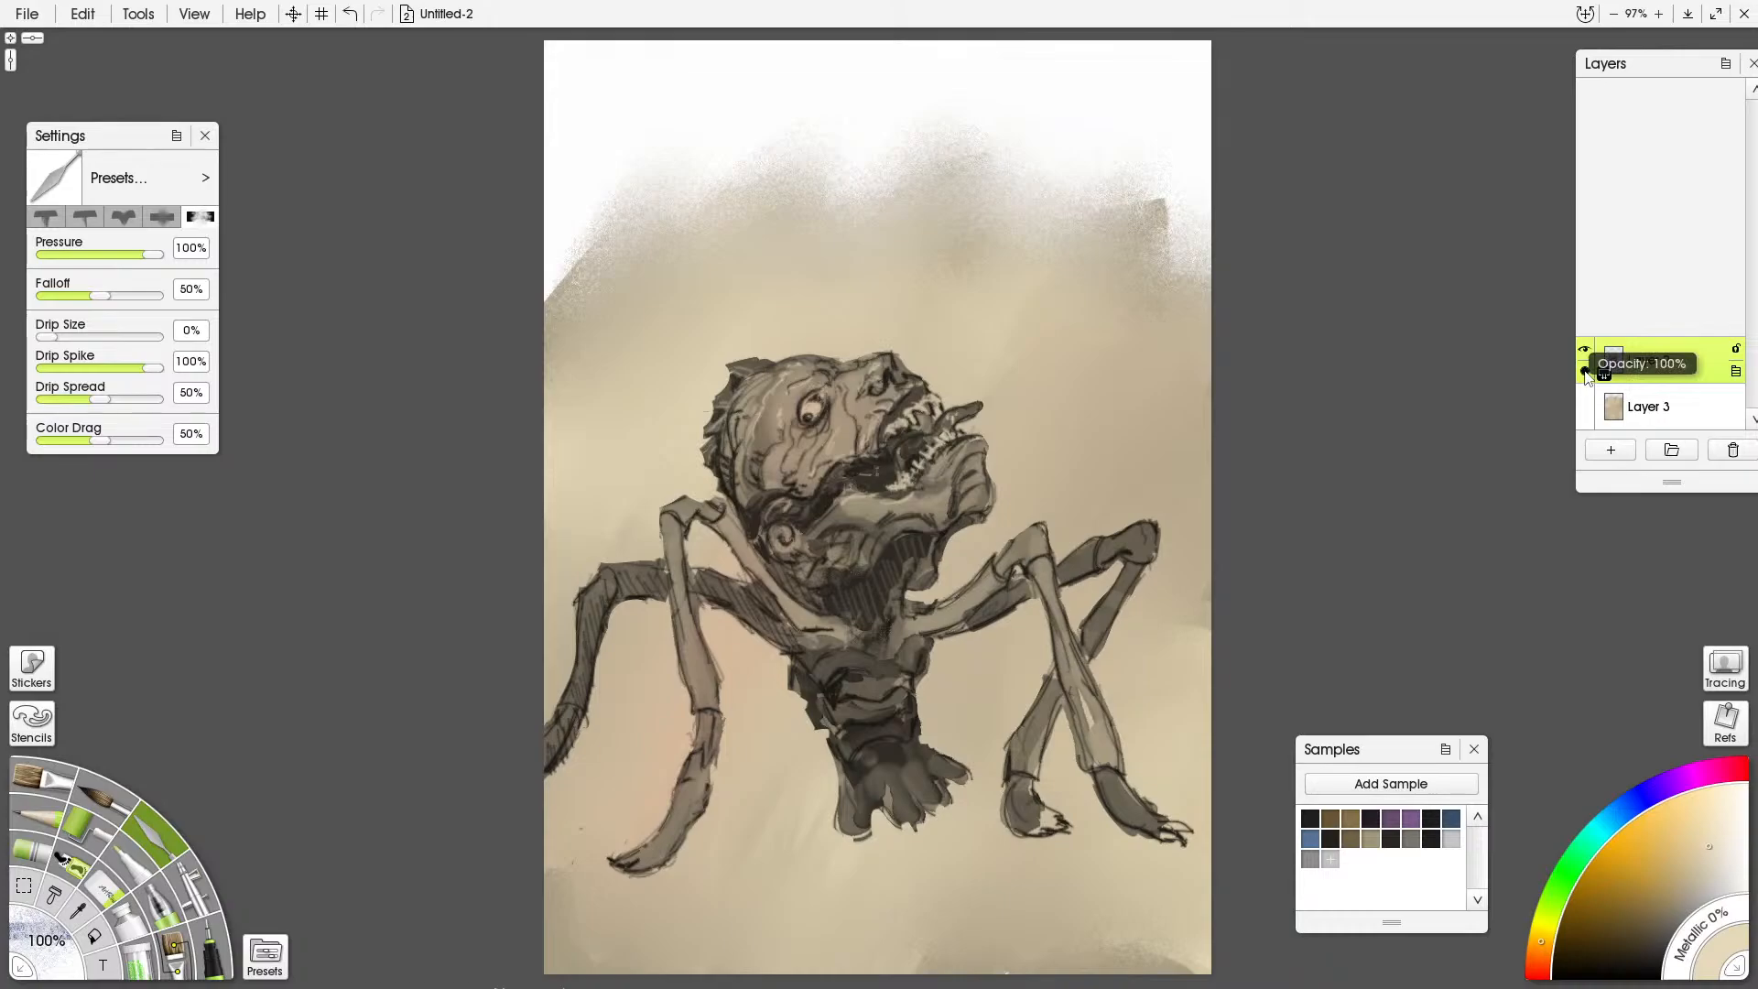
{"action": "left_click", "coordinate": [1586, 371]}
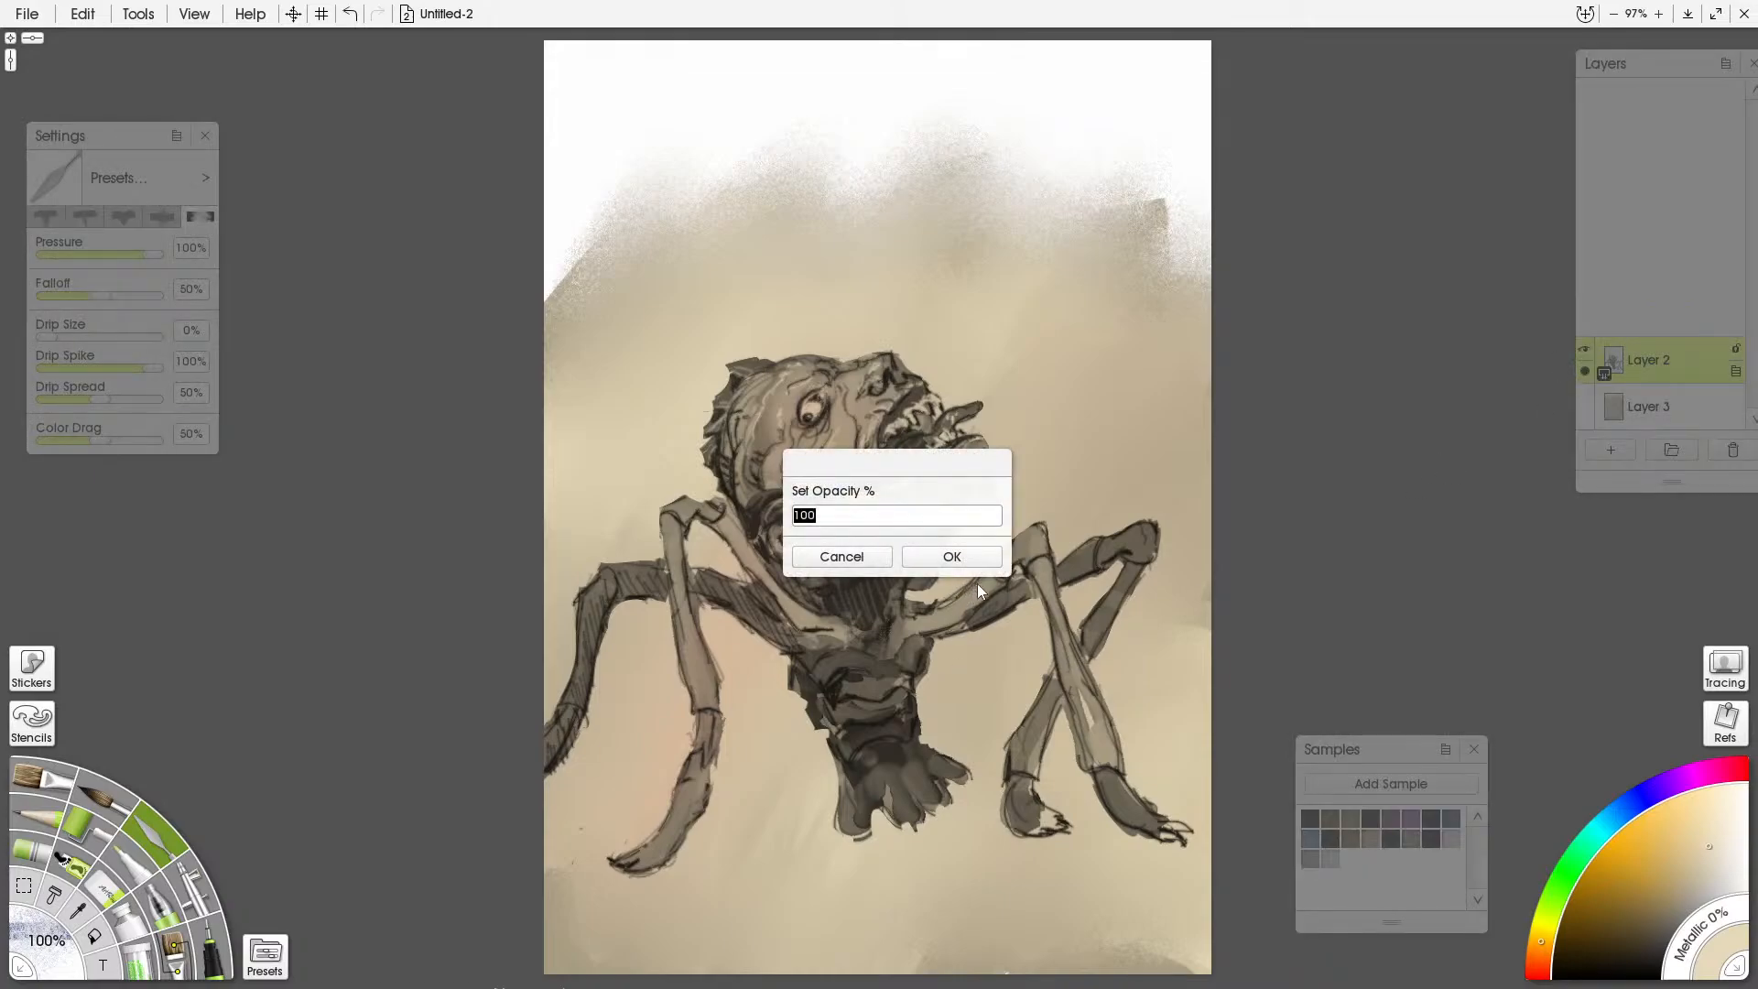
{"action": "type", "text": "8"}
{"action": "type", "text": "0"}
{"action": "left_click", "coordinate": [963, 558]}
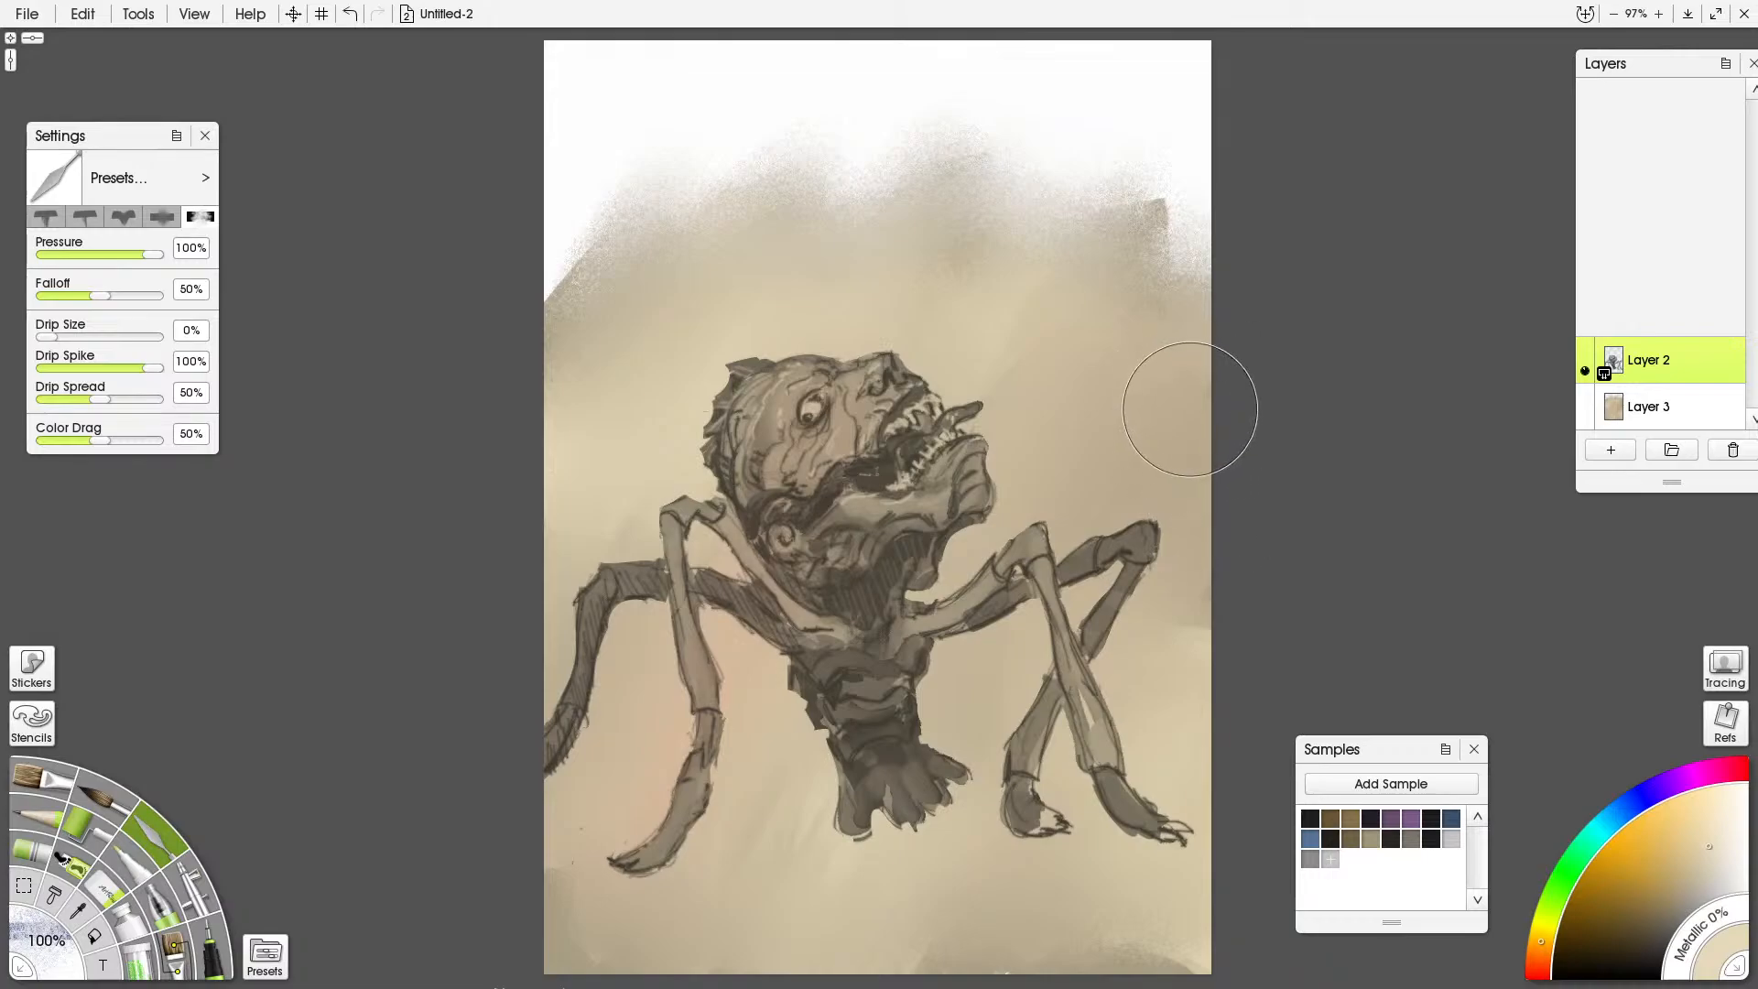
Add a layer above Layer 2 and ready the Ink Pen with the Tarot preset and a near-black sample colour
{"action": "left_click", "coordinate": [1611, 449]}
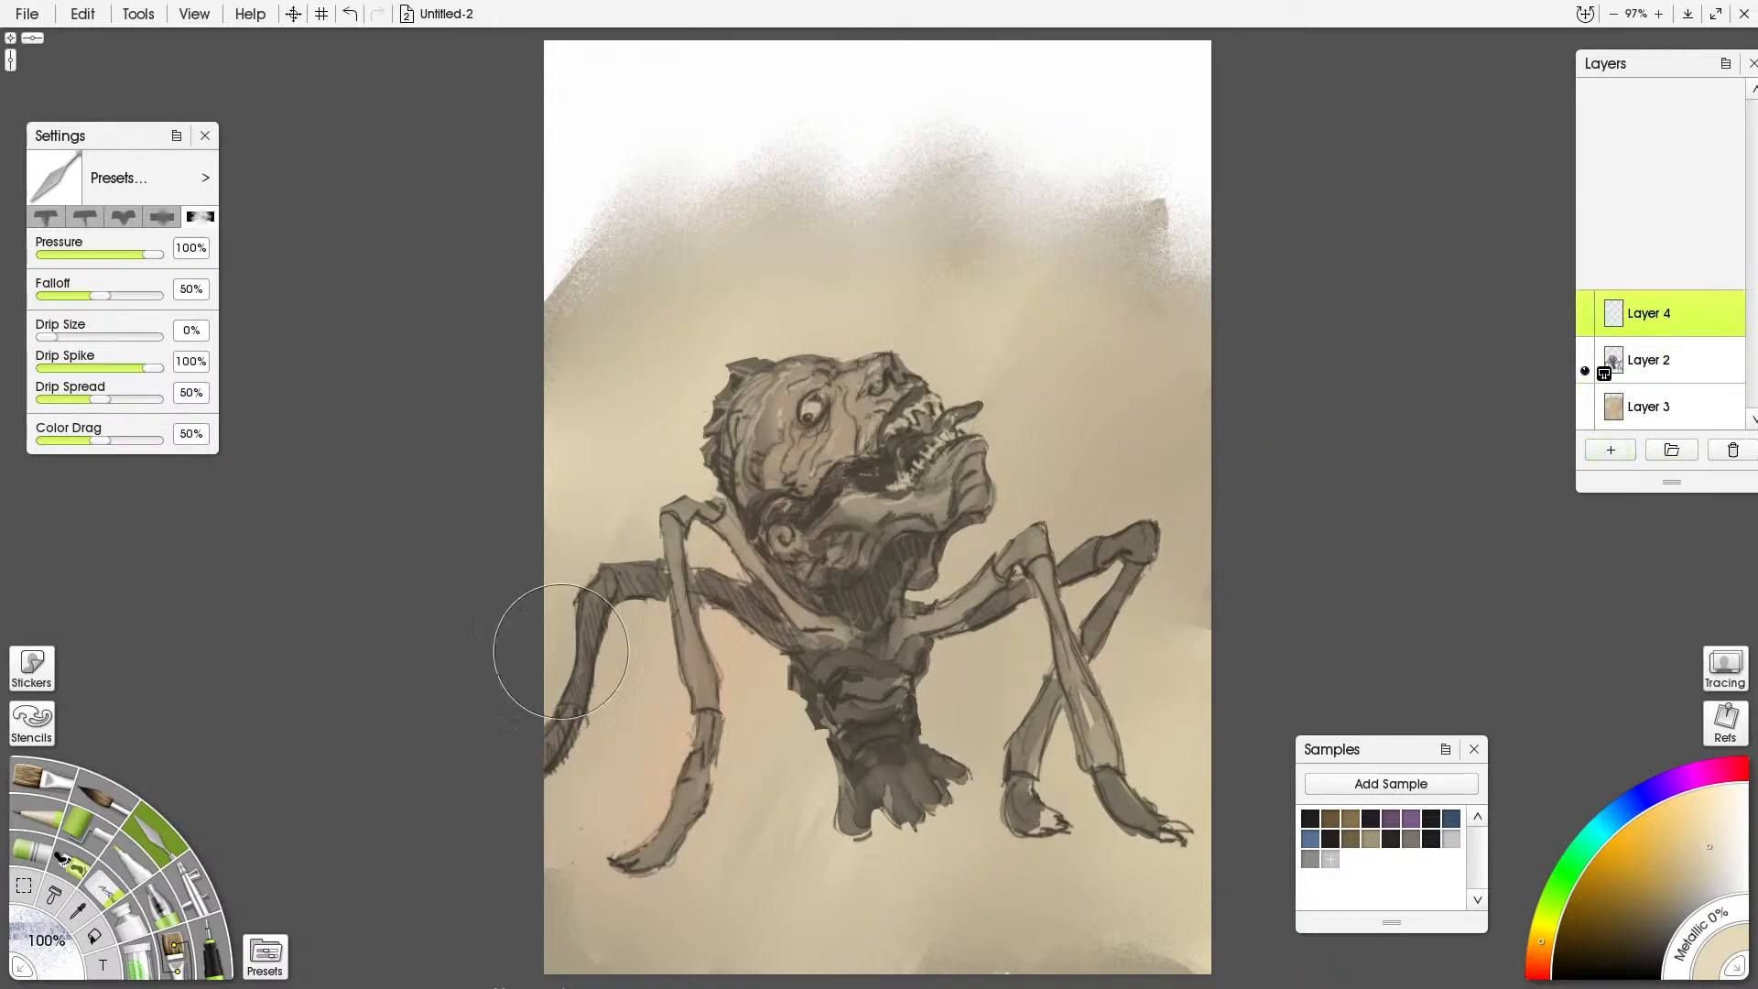
{"action": "left_click", "coordinate": [219, 957]}
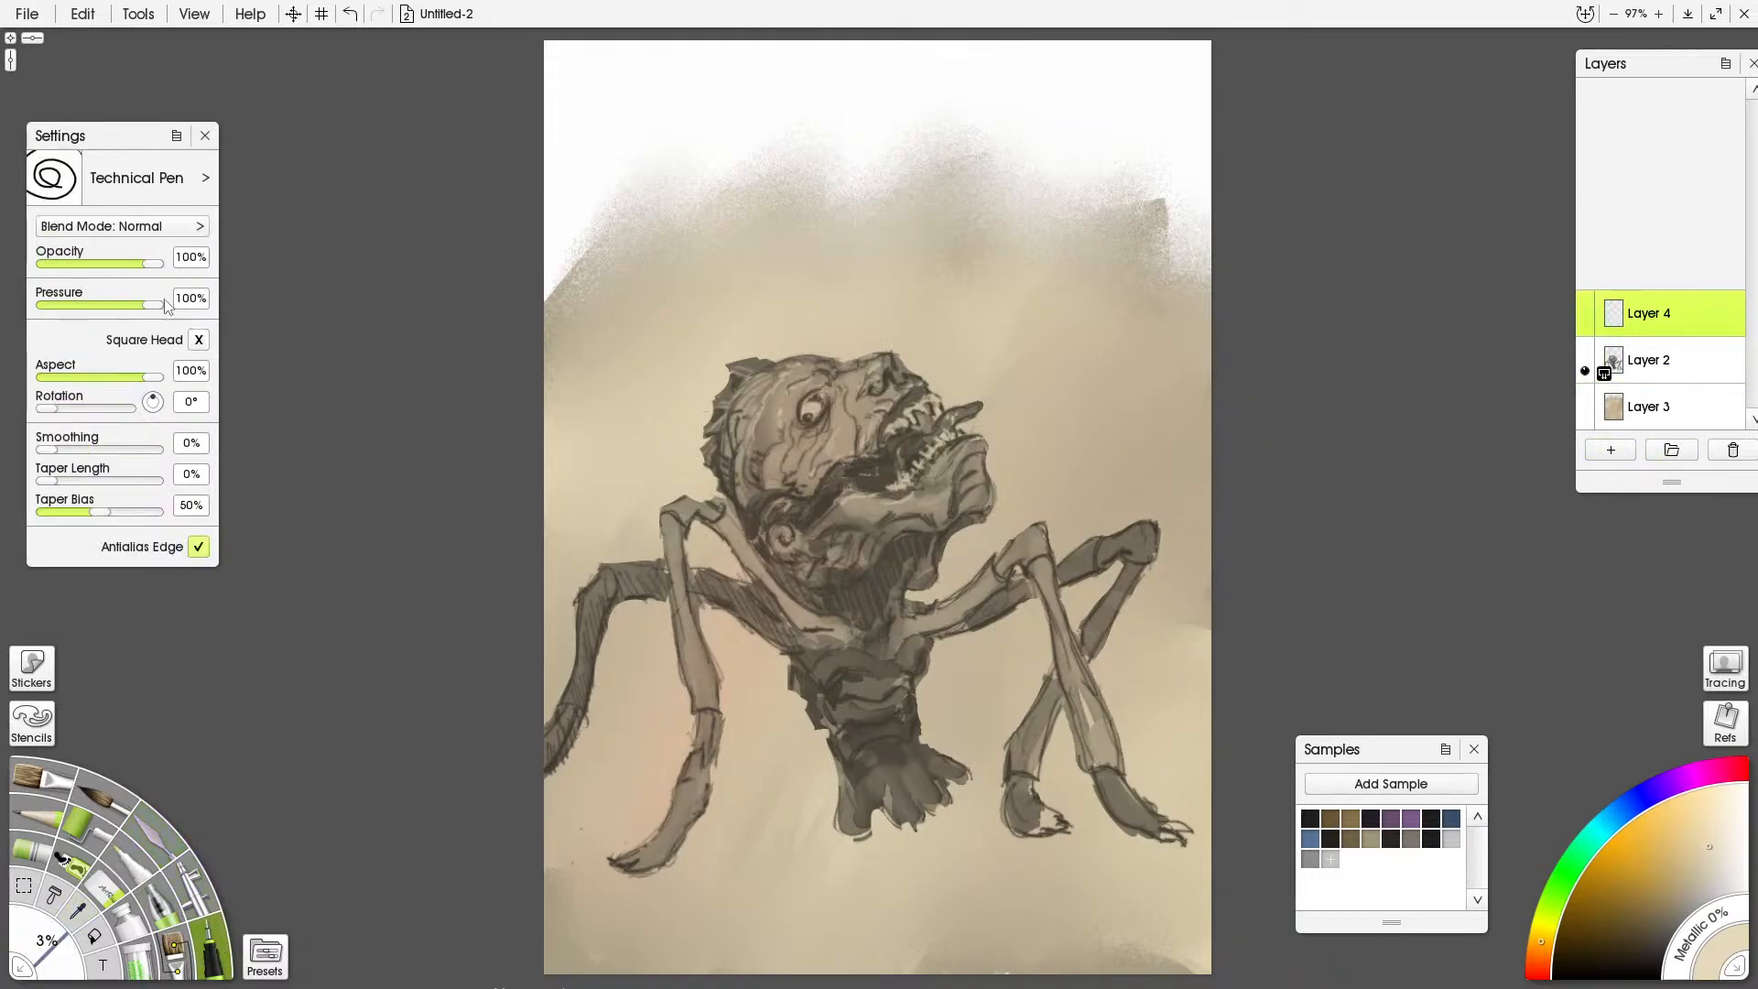
{"action": "left_click", "coordinate": [205, 177]}
{"action": "mouse_move", "coordinate": [348, 262]}
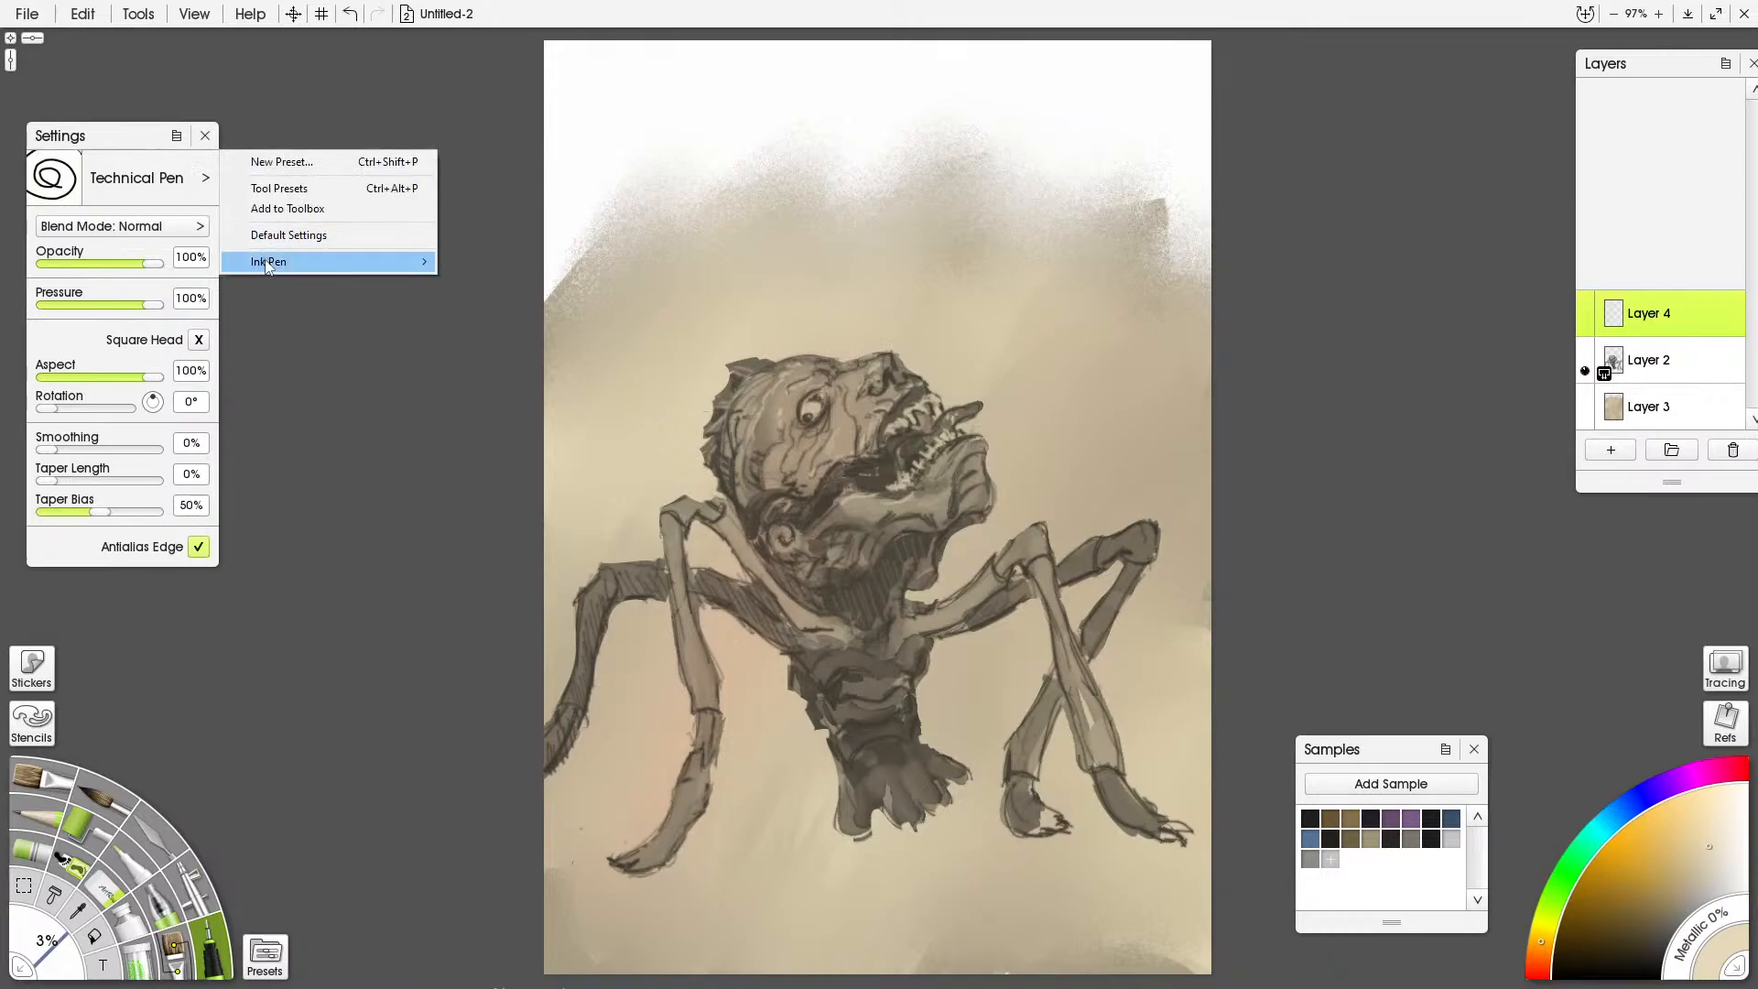
{"action": "mouse_move", "coordinate": [267, 265]}
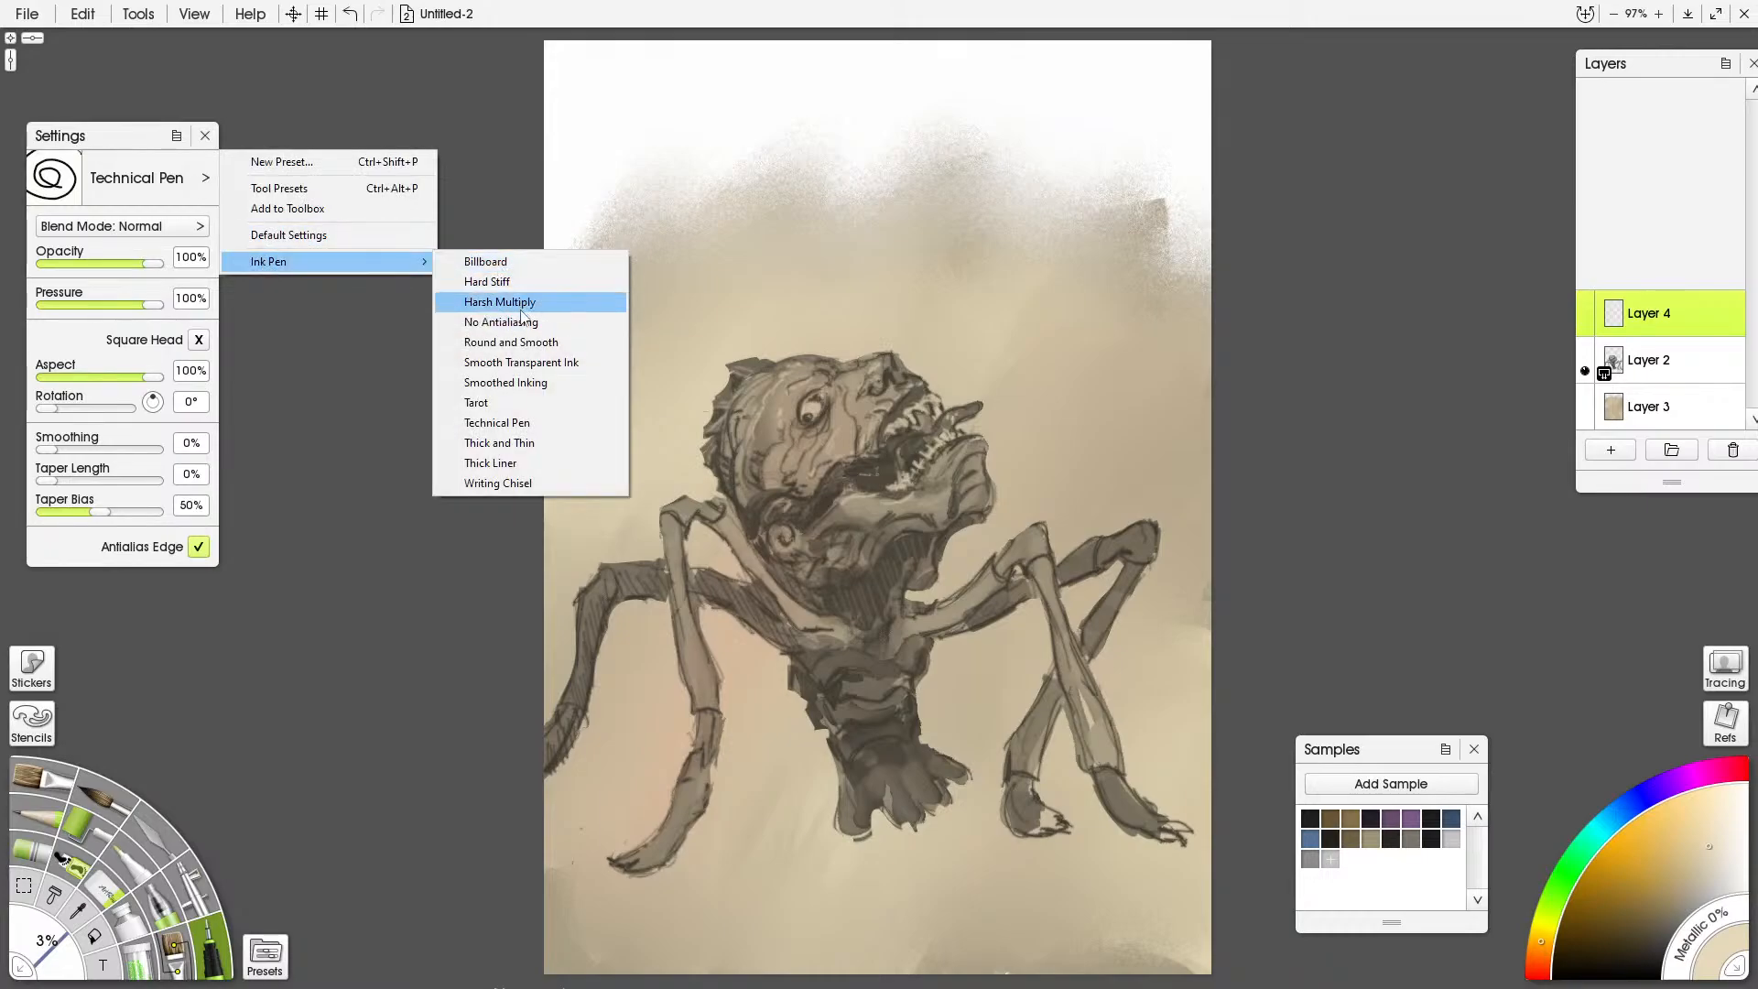
{"action": "left_click", "coordinate": [499, 400]}
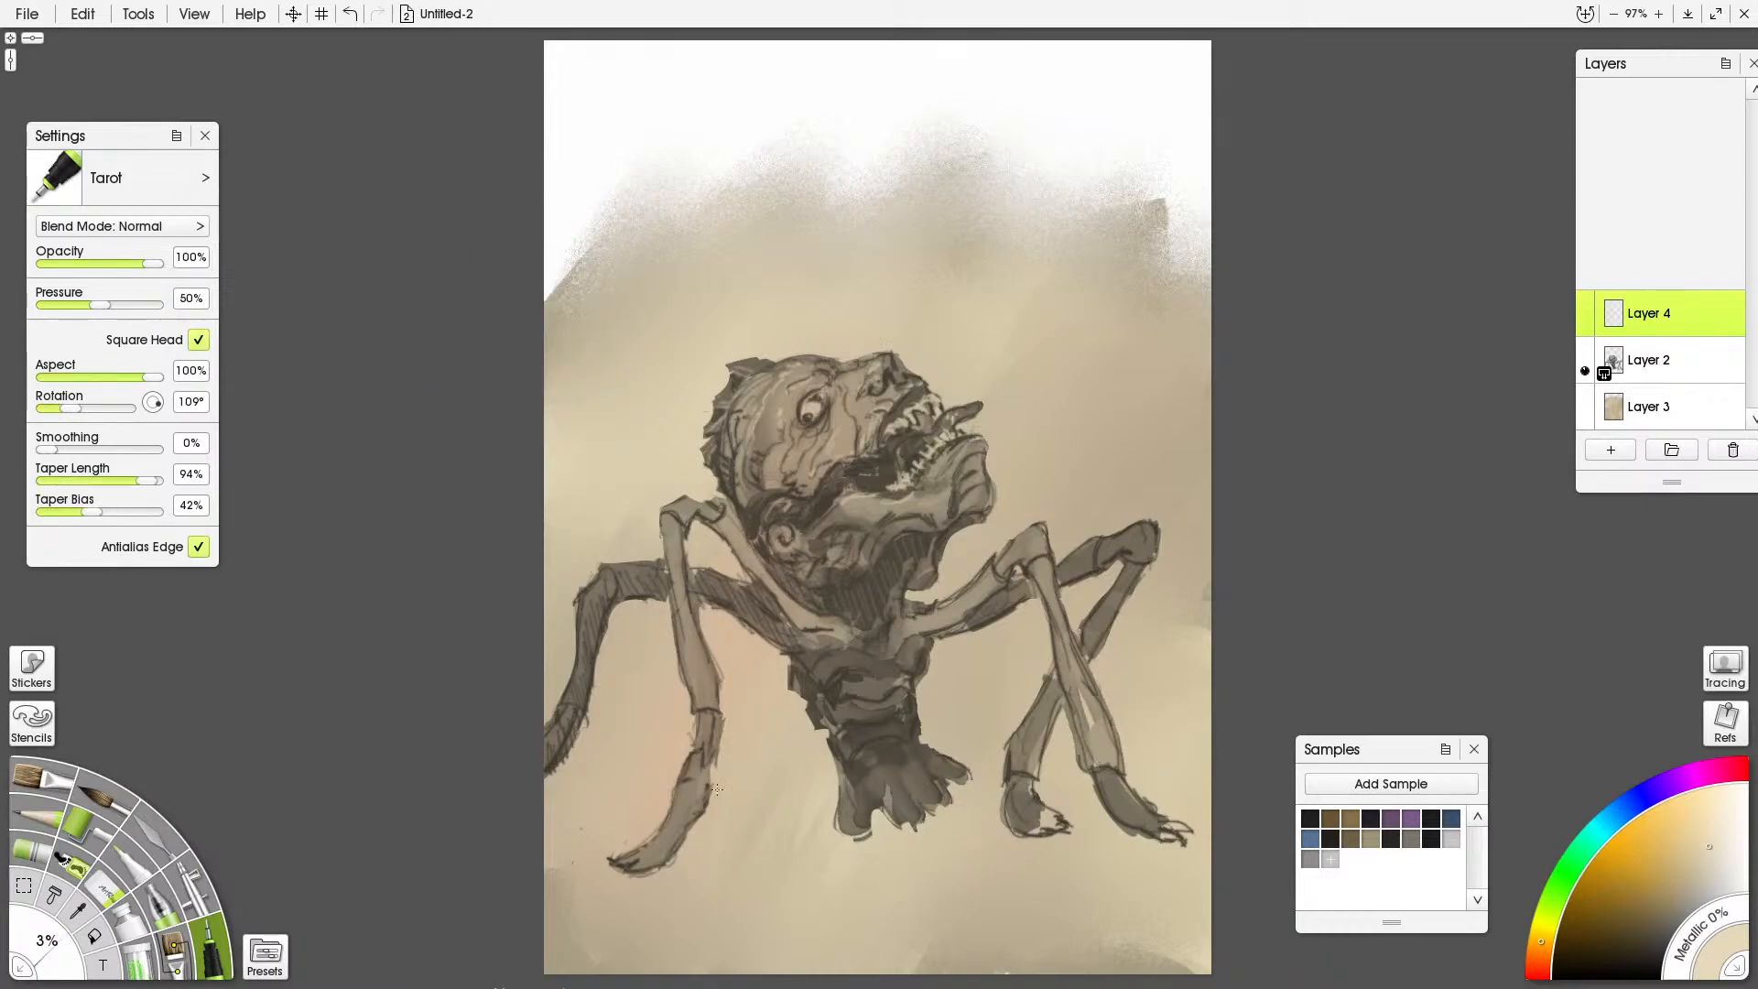
{"action": "left_click", "coordinate": [1433, 840]}
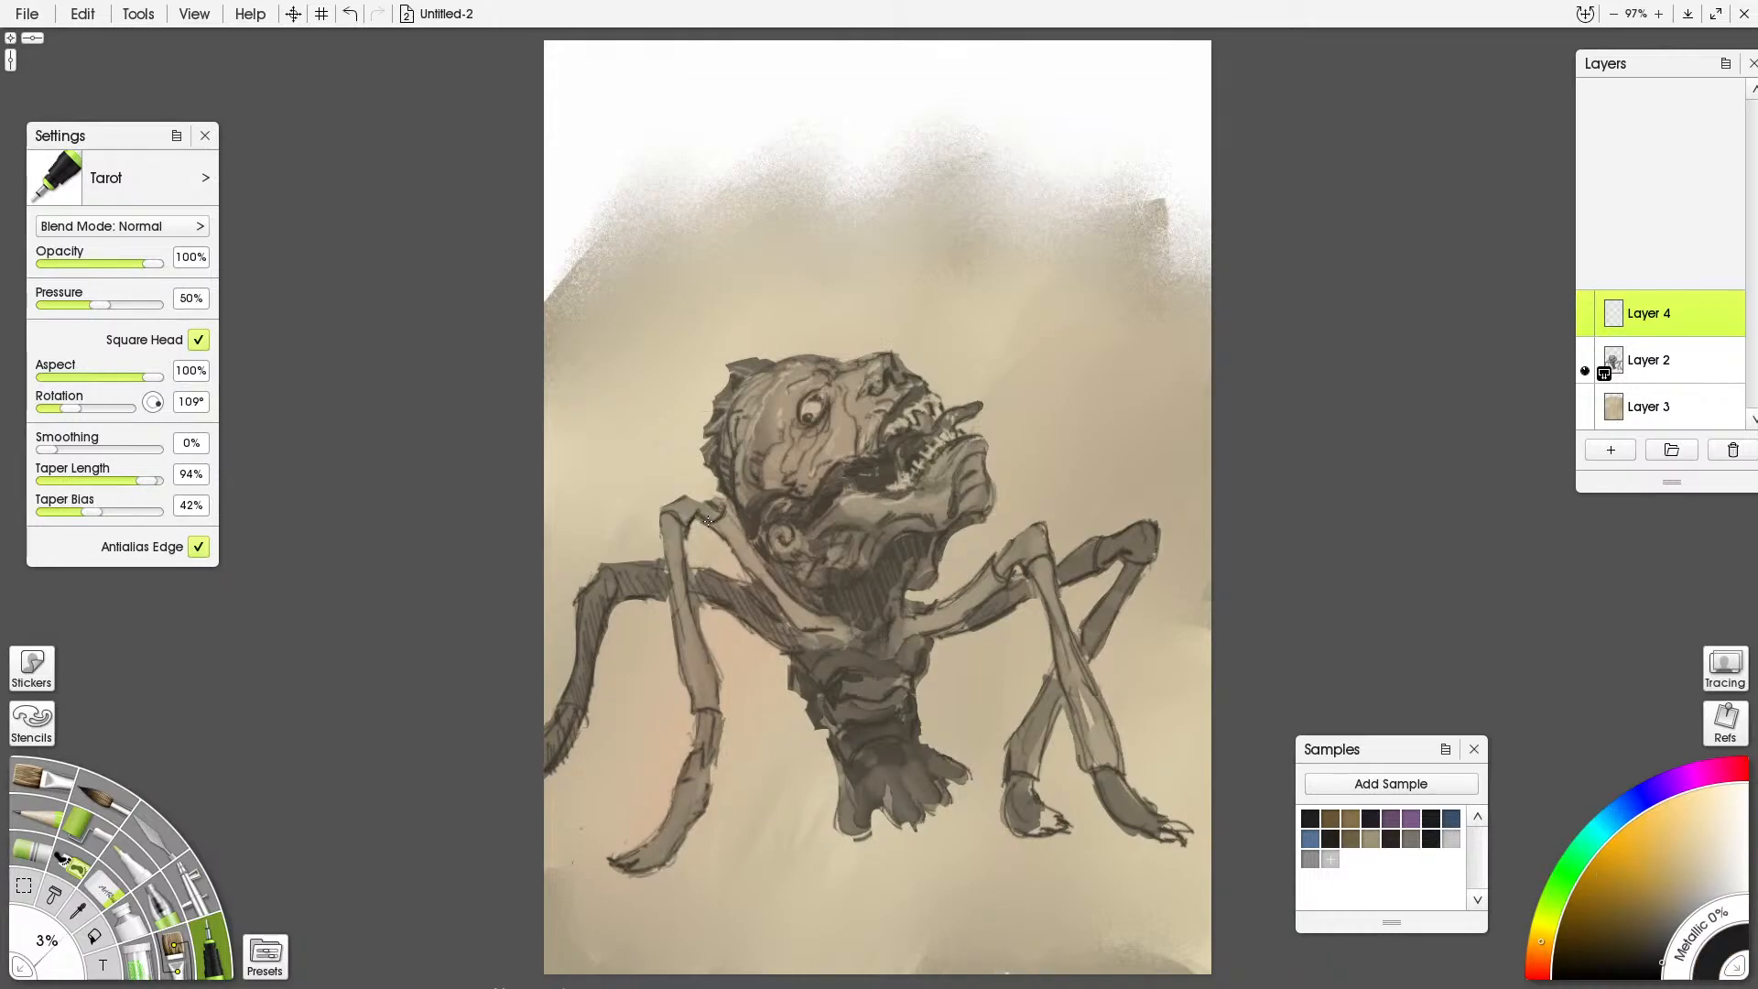
Enlarge the pen to 8% and ink bold black shadows along the left-hand front leg's knee, shin and upper segment
{"action": "key", "text": "bracketright"}
{"action": "key", "text": "bracketright"}
{"action": "key", "text": "bracketright"}
{"action": "left_click_drag", "start_coordinate": [691, 705], "coordinate": [713, 711]}
{"action": "left_click_drag", "start_coordinate": [73, 975], "coordinate": [63, 966]}
{"action": "left_click_drag", "start_coordinate": [689, 704], "coordinate": [669, 612]}
{"action": "key", "text": "ctrl+z"}
{"action": "left_click_drag", "start_coordinate": [692, 707], "coordinate": [670, 619]}
{"action": "mouse_move", "coordinate": [722, 705]}
{"action": "left_mouse_down"}
{"action": "mouse_move", "coordinate": [697, 622]}
{"action": "mouse_move", "coordinate": [730, 504]}
{"action": "mouse_move", "coordinate": [743, 563]}
{"action": "mouse_move", "coordinate": [683, 544]}
{"action": "mouse_move", "coordinate": [704, 515]}
{"action": "mouse_move", "coordinate": [826, 631]}
{"action": "left_mouse_up"}
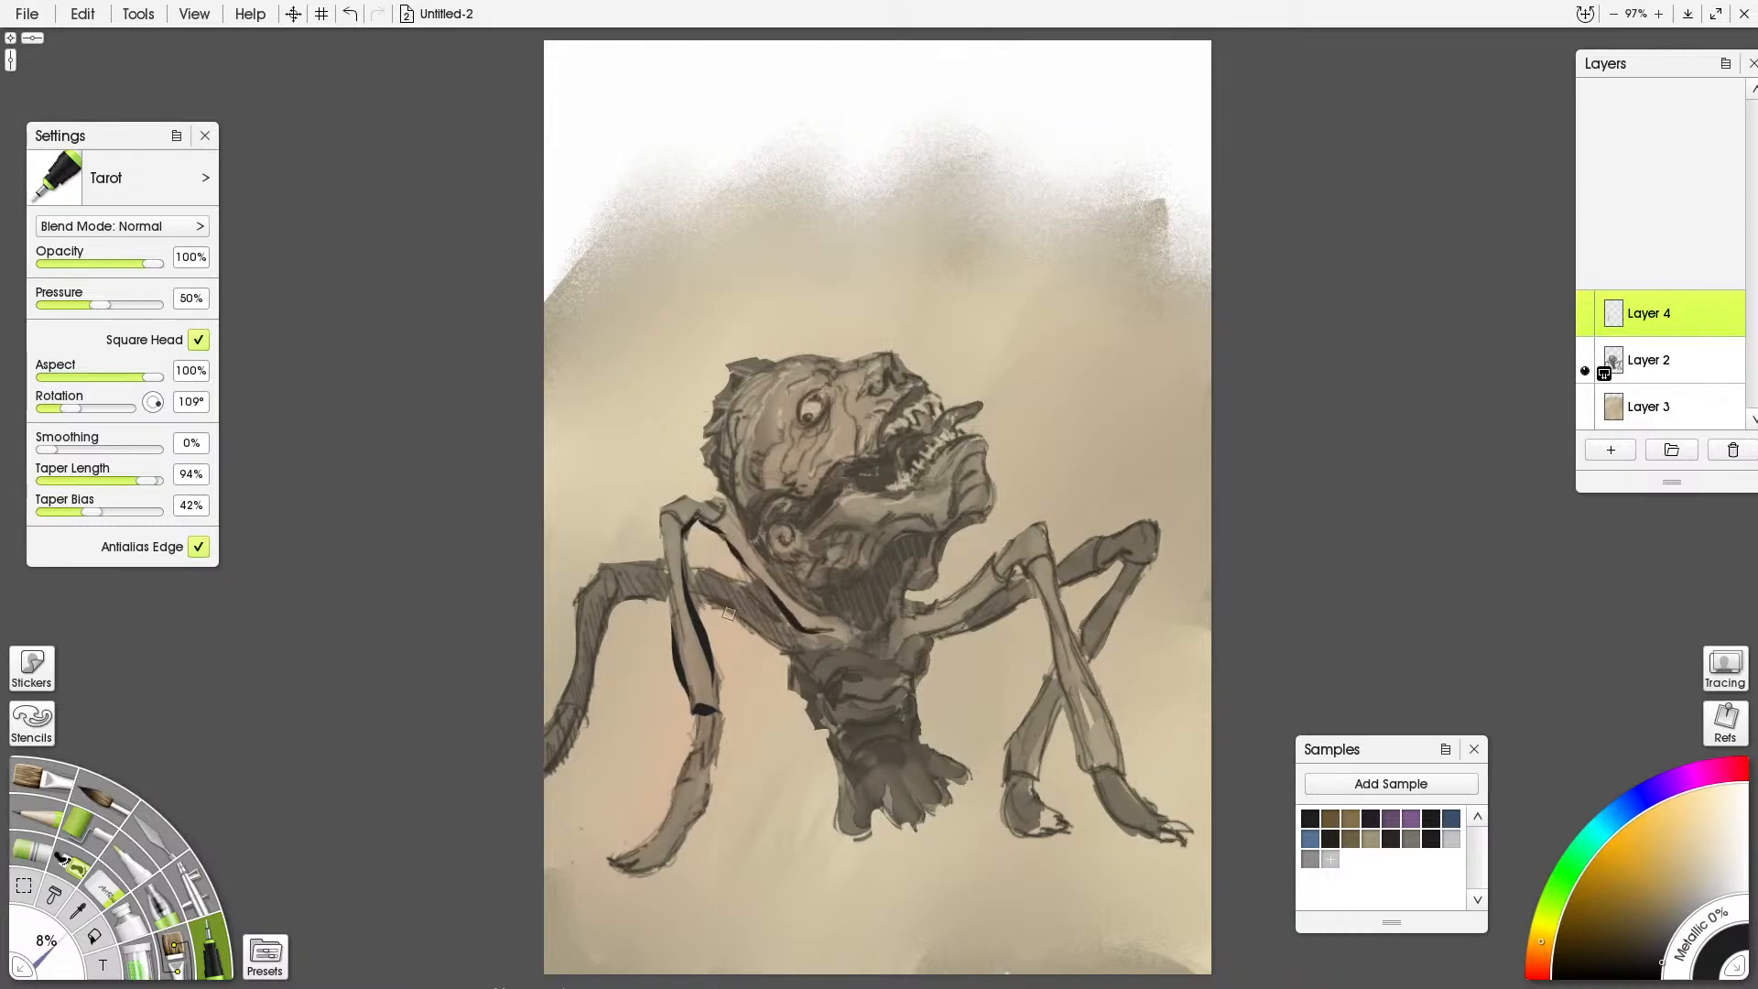
Ink black shadows on the left-hand rear leg near the body and along the folds of the neck, throat and jaw
{"action": "mouse_move", "coordinate": [690, 596]}
{"action": "left_mouse_down"}
{"action": "mouse_move", "coordinate": [766, 636]}
{"action": "mouse_move", "coordinate": [775, 620]}
{"action": "left_mouse_up"}
{"action": "mouse_move", "coordinate": [689, 565]}
{"action": "left_mouse_down"}
{"action": "mouse_move", "coordinate": [838, 563]}
{"action": "mouse_move", "coordinate": [807, 571]}
{"action": "mouse_move", "coordinate": [762, 540]}
{"action": "mouse_move", "coordinate": [787, 562]}
{"action": "mouse_move", "coordinate": [856, 529]}
{"action": "mouse_move", "coordinate": [815, 546]}
{"action": "mouse_move", "coordinate": [824, 532]}
{"action": "mouse_move", "coordinate": [869, 528]}
{"action": "left_mouse_up"}
{"action": "mouse_move", "coordinate": [804, 579]}
{"action": "left_mouse_down"}
{"action": "mouse_move", "coordinate": [852, 572]}
{"action": "mouse_move", "coordinate": [795, 568]}
{"action": "mouse_move", "coordinate": [862, 542]}
{"action": "mouse_move", "coordinate": [803, 577]}
{"action": "mouse_move", "coordinate": [846, 553]}
{"action": "mouse_move", "coordinate": [855, 571]}
{"action": "mouse_move", "coordinate": [827, 585]}
{"action": "mouse_move", "coordinate": [856, 560]}
{"action": "mouse_move", "coordinate": [858, 576]}
{"action": "mouse_move", "coordinate": [833, 584]}
{"action": "mouse_move", "coordinate": [929, 531]}
{"action": "mouse_move", "coordinate": [878, 525]}
{"action": "mouse_move", "coordinate": [900, 516]}
{"action": "mouse_move", "coordinate": [960, 531]}
{"action": "mouse_move", "coordinate": [917, 534]}
{"action": "mouse_move", "coordinate": [970, 519]}
{"action": "mouse_move", "coordinate": [952, 552]}
{"action": "mouse_move", "coordinate": [911, 552]}
{"action": "mouse_move", "coordinate": [885, 605]}
{"action": "mouse_move", "coordinate": [811, 599]}
{"action": "mouse_move", "coordinate": [916, 568]}
{"action": "left_mouse_up"}
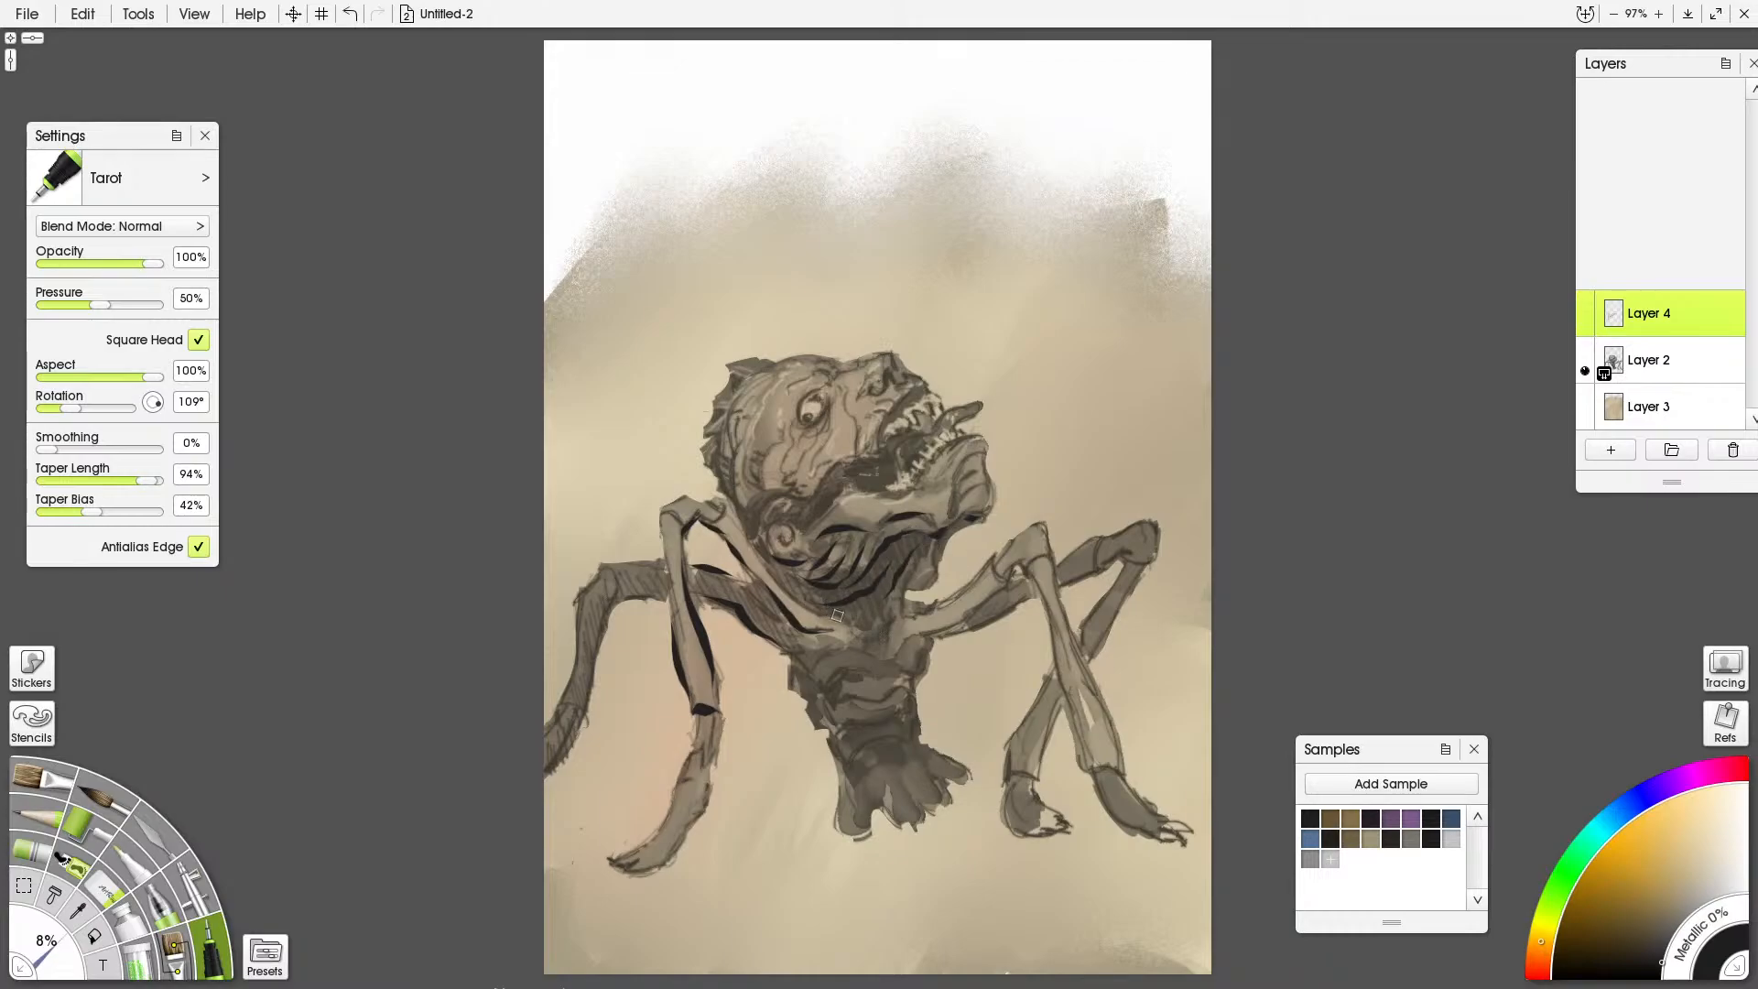
{"action": "mouse_move", "coordinate": [811, 606]}
{"action": "left_mouse_down"}
{"action": "mouse_move", "coordinate": [869, 615]}
{"action": "mouse_move", "coordinate": [892, 595]}
{"action": "mouse_move", "coordinate": [884, 606]}
{"action": "left_mouse_up"}
{"action": "left_click_drag", "start_coordinate": [794, 509], "coordinate": [872, 475]}
Ink the left-hand front leg's lower segment and foot, and outline the left-hand rear leg in black
{"action": "left_click_drag", "start_coordinate": [701, 717], "coordinate": [684, 765]}
{"action": "mouse_move", "coordinate": [651, 851]}
{"action": "left_mouse_down"}
{"action": "mouse_move", "coordinate": [668, 859]}
{"action": "mouse_move", "coordinate": [631, 869]}
{"action": "mouse_move", "coordinate": [666, 861]}
{"action": "mouse_move", "coordinate": [699, 813]}
{"action": "mouse_move", "coordinate": [709, 757]}
{"action": "mouse_move", "coordinate": [676, 788]}
{"action": "mouse_move", "coordinate": [715, 749]}
{"action": "left_mouse_up"}
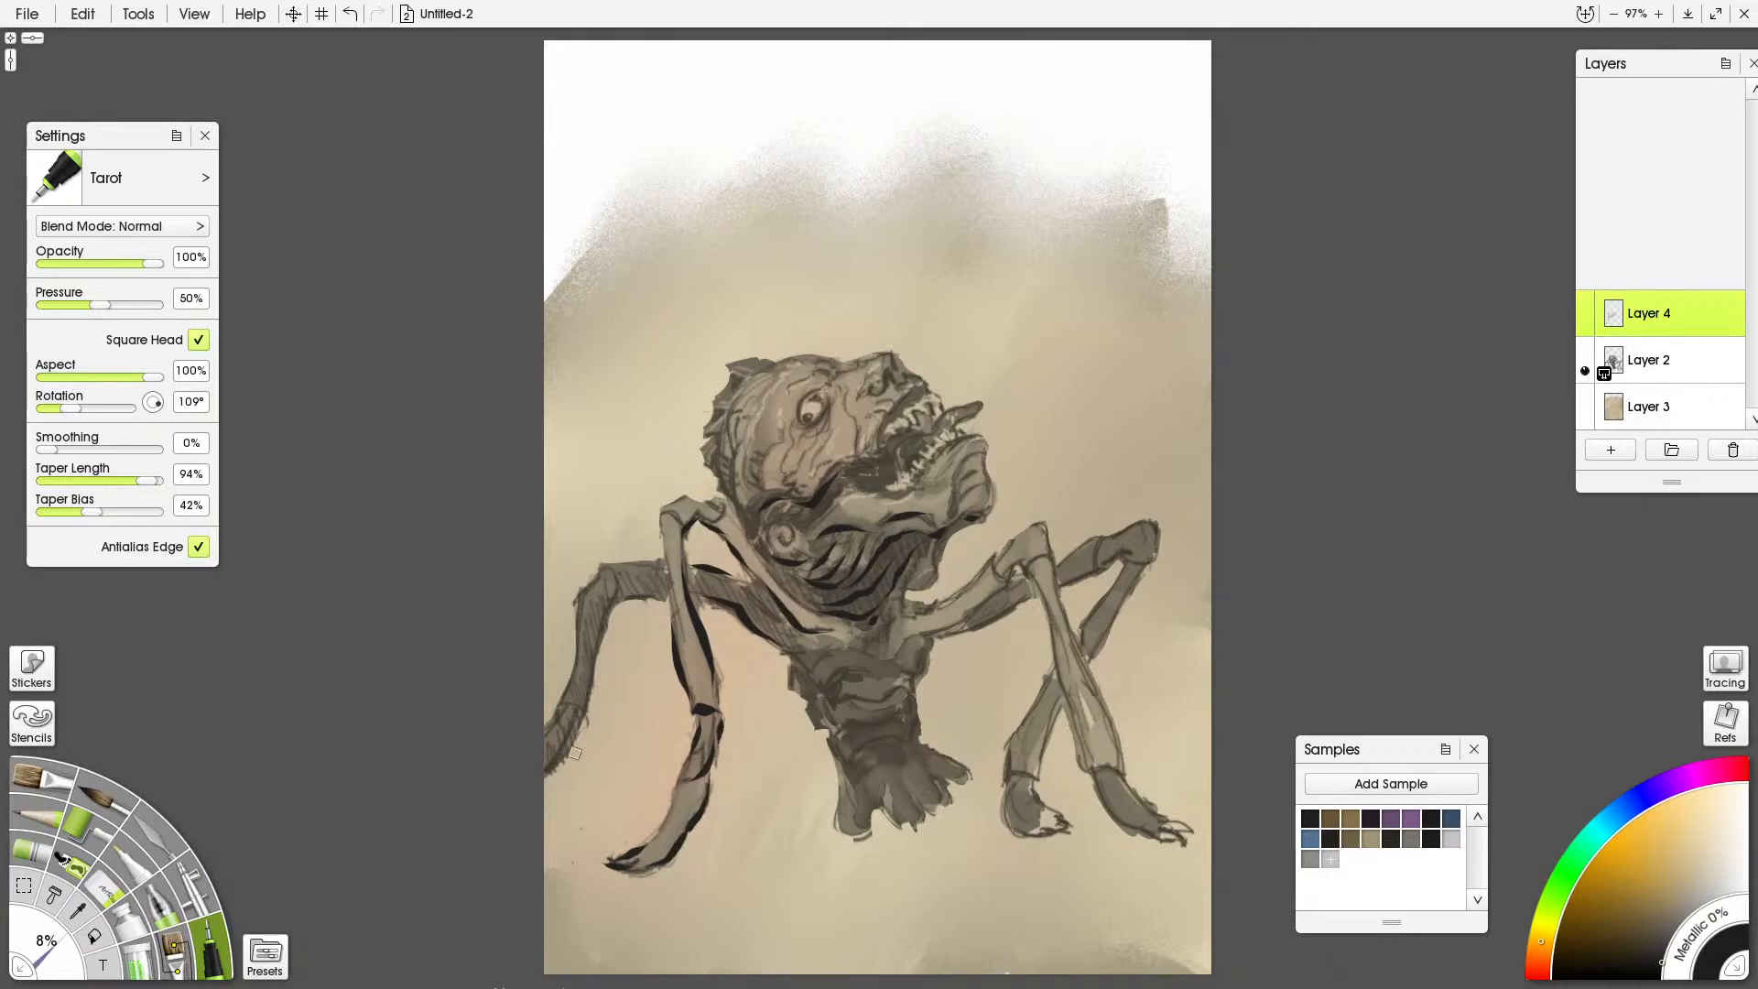
{"action": "mouse_move", "coordinate": [546, 769]}
{"action": "left_mouse_down"}
{"action": "mouse_move", "coordinate": [608, 648]}
{"action": "mouse_move", "coordinate": [553, 721]}
{"action": "mouse_move", "coordinate": [583, 633]}
{"action": "mouse_move", "coordinate": [596, 680]}
{"action": "mouse_move", "coordinate": [589, 696]}
{"action": "mouse_move", "coordinate": [611, 600]}
{"action": "mouse_move", "coordinate": [581, 601]}
{"action": "mouse_move", "coordinate": [591, 563]}
{"action": "left_mouse_up"}
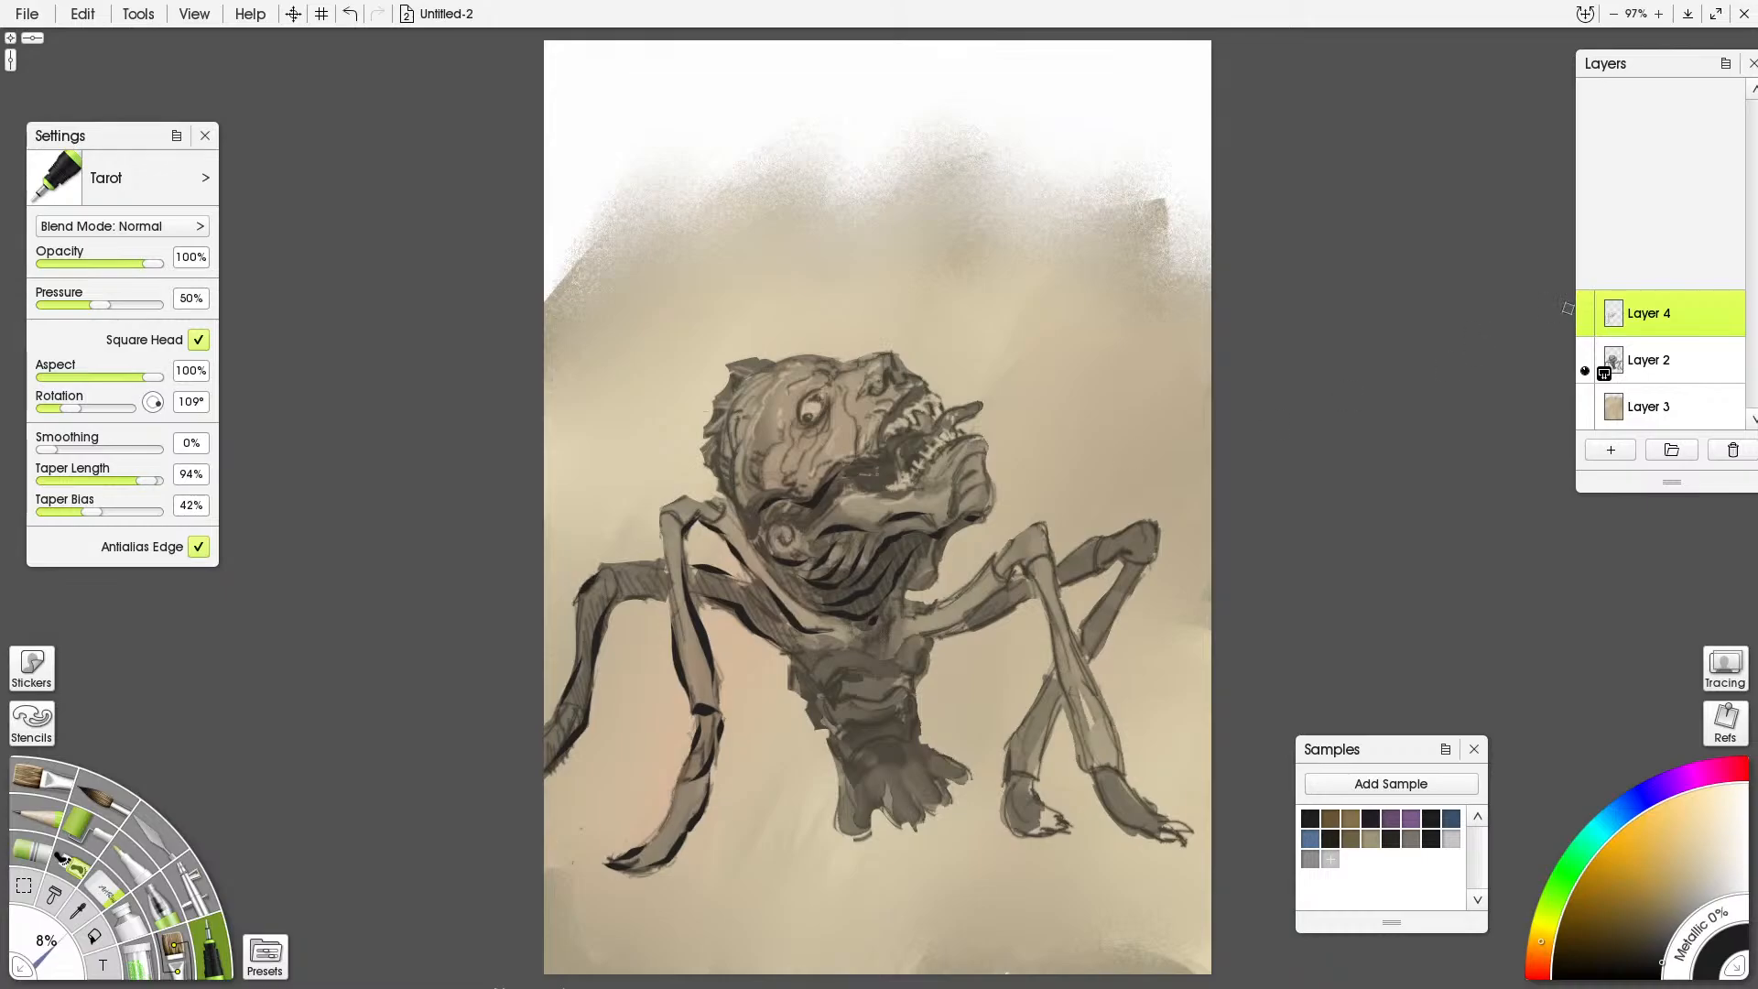
{"action": "left_click", "coordinate": [1584, 309]}
{"action": "left_click", "coordinate": [1584, 310]}
{"action": "mouse_move", "coordinate": [618, 565]}
{"action": "left_mouse_down"}
{"action": "mouse_move", "coordinate": [663, 564]}
{"action": "mouse_move", "coordinate": [647, 597]}
{"action": "mouse_move", "coordinate": [677, 566]}
{"action": "left_mouse_up"}
Ink the body's edges and the frayed tail fan with a 7% pen, and darken the underside where the right-hand leg joins
{"action": "mouse_move", "coordinate": [794, 663]}
{"action": "left_mouse_down"}
{"action": "mouse_move", "coordinate": [829, 706]}
{"action": "mouse_move", "coordinate": [804, 682]}
{"action": "mouse_move", "coordinate": [835, 744]}
{"action": "mouse_move", "coordinate": [834, 832]}
{"action": "mouse_move", "coordinate": [854, 805]}
{"action": "mouse_move", "coordinate": [859, 842]}
{"action": "mouse_move", "coordinate": [877, 808]}
{"action": "left_mouse_up"}
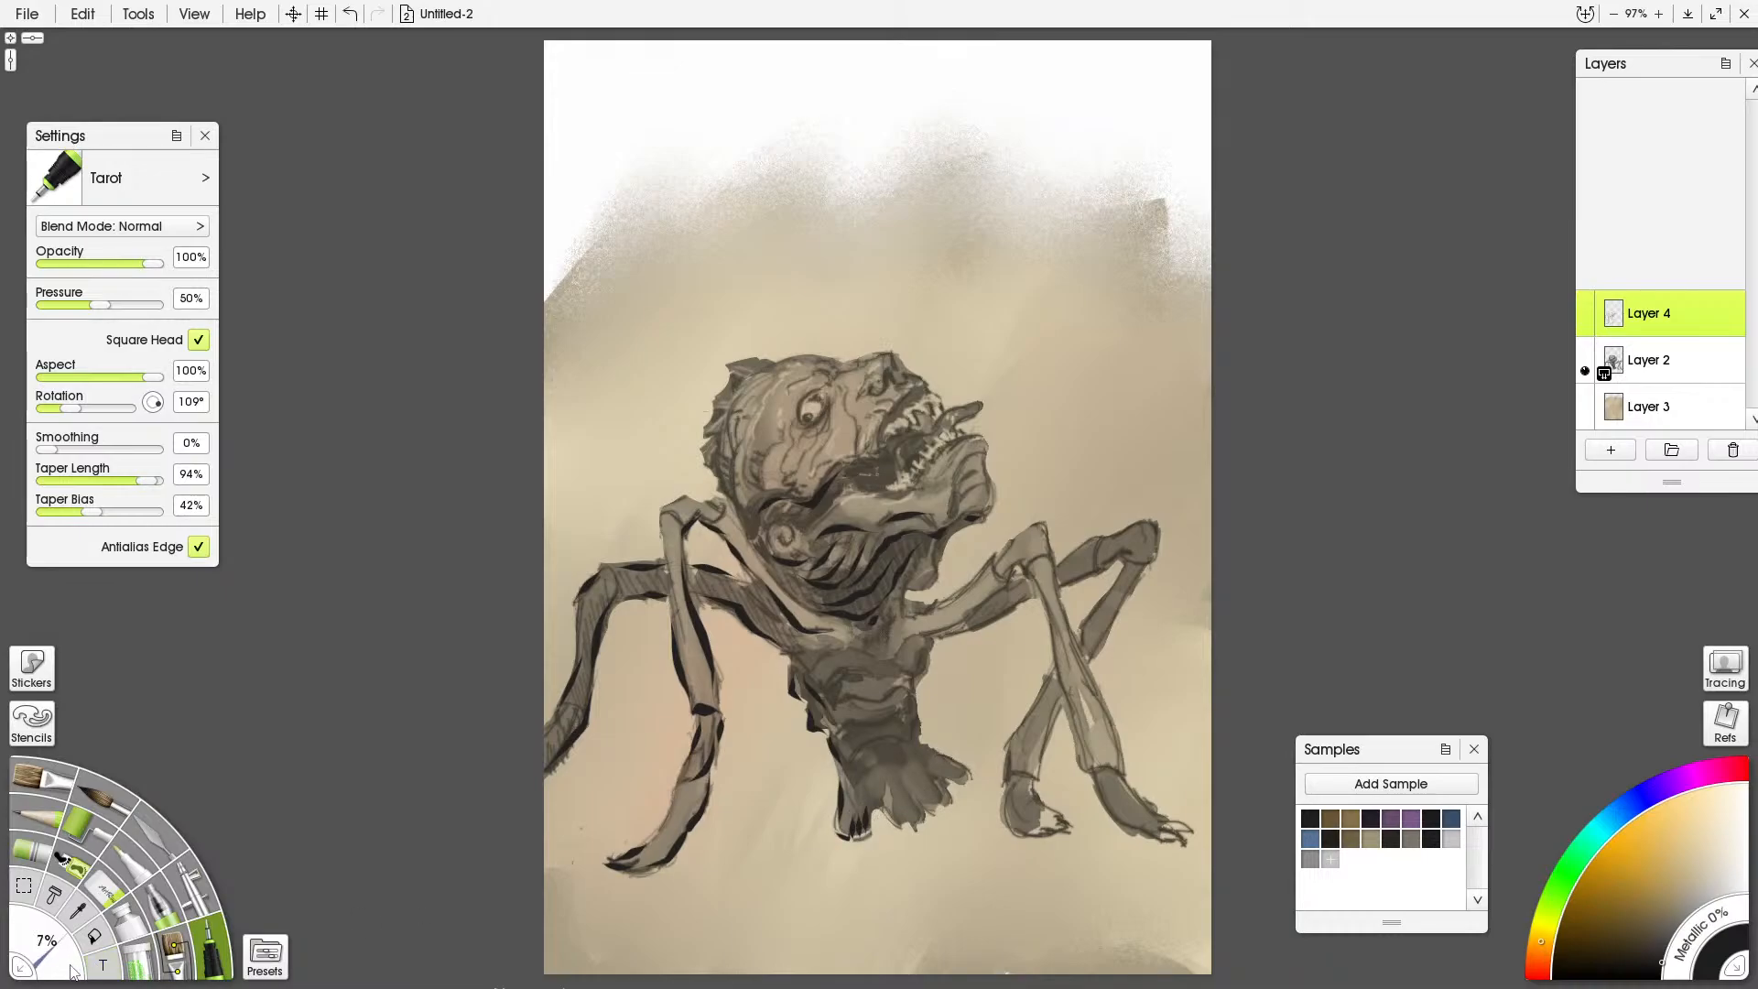
{"action": "mouse_move", "coordinate": [850, 787]}
{"action": "left_mouse_down"}
{"action": "mouse_move", "coordinate": [900, 754]}
{"action": "mouse_move", "coordinate": [835, 784]}
{"action": "mouse_move", "coordinate": [862, 780]}
{"action": "mouse_move", "coordinate": [849, 788]}
{"action": "mouse_move", "coordinate": [902, 830]}
{"action": "mouse_move", "coordinate": [887, 785]}
{"action": "mouse_move", "coordinate": [927, 824]}
{"action": "left_mouse_up"}
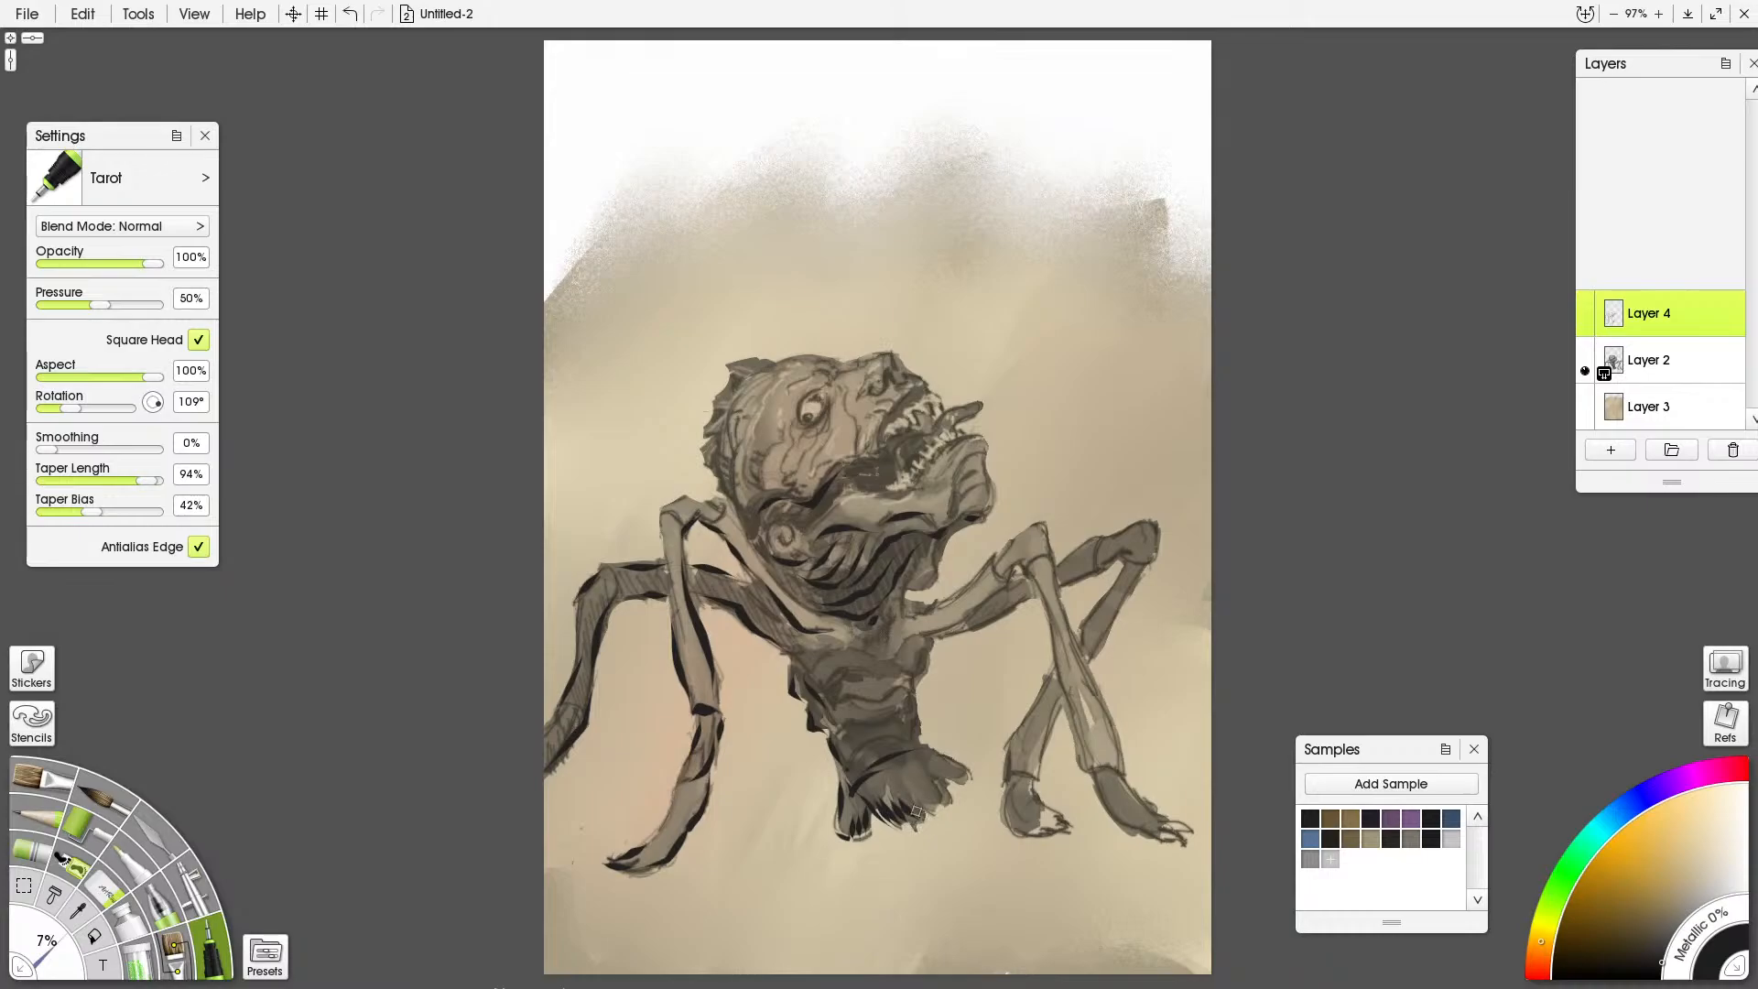
{"action": "left_click_drag", "start_coordinate": [890, 767], "coordinate": [935, 799]}
{"action": "mouse_move", "coordinate": [922, 769]}
{"action": "left_mouse_down"}
{"action": "mouse_move", "coordinate": [942, 796]}
{"action": "mouse_move", "coordinate": [966, 772]}
{"action": "left_mouse_up"}
{"action": "mouse_move", "coordinate": [953, 764]}
{"action": "left_mouse_down"}
{"action": "mouse_move", "coordinate": [928, 726]}
{"action": "mouse_move", "coordinate": [928, 746]}
{"action": "mouse_move", "coordinate": [934, 666]}
{"action": "mouse_move", "coordinate": [910, 682]}
{"action": "mouse_move", "coordinate": [937, 638]}
{"action": "mouse_move", "coordinate": [954, 642]}
{"action": "mouse_move", "coordinate": [898, 654]}
{"action": "mouse_move", "coordinate": [1010, 594]}
{"action": "left_mouse_up"}
{"action": "mouse_move", "coordinate": [901, 615]}
{"action": "left_mouse_down"}
{"action": "mouse_move", "coordinate": [957, 593]}
{"action": "mouse_move", "coordinate": [923, 565]}
{"action": "left_mouse_up"}
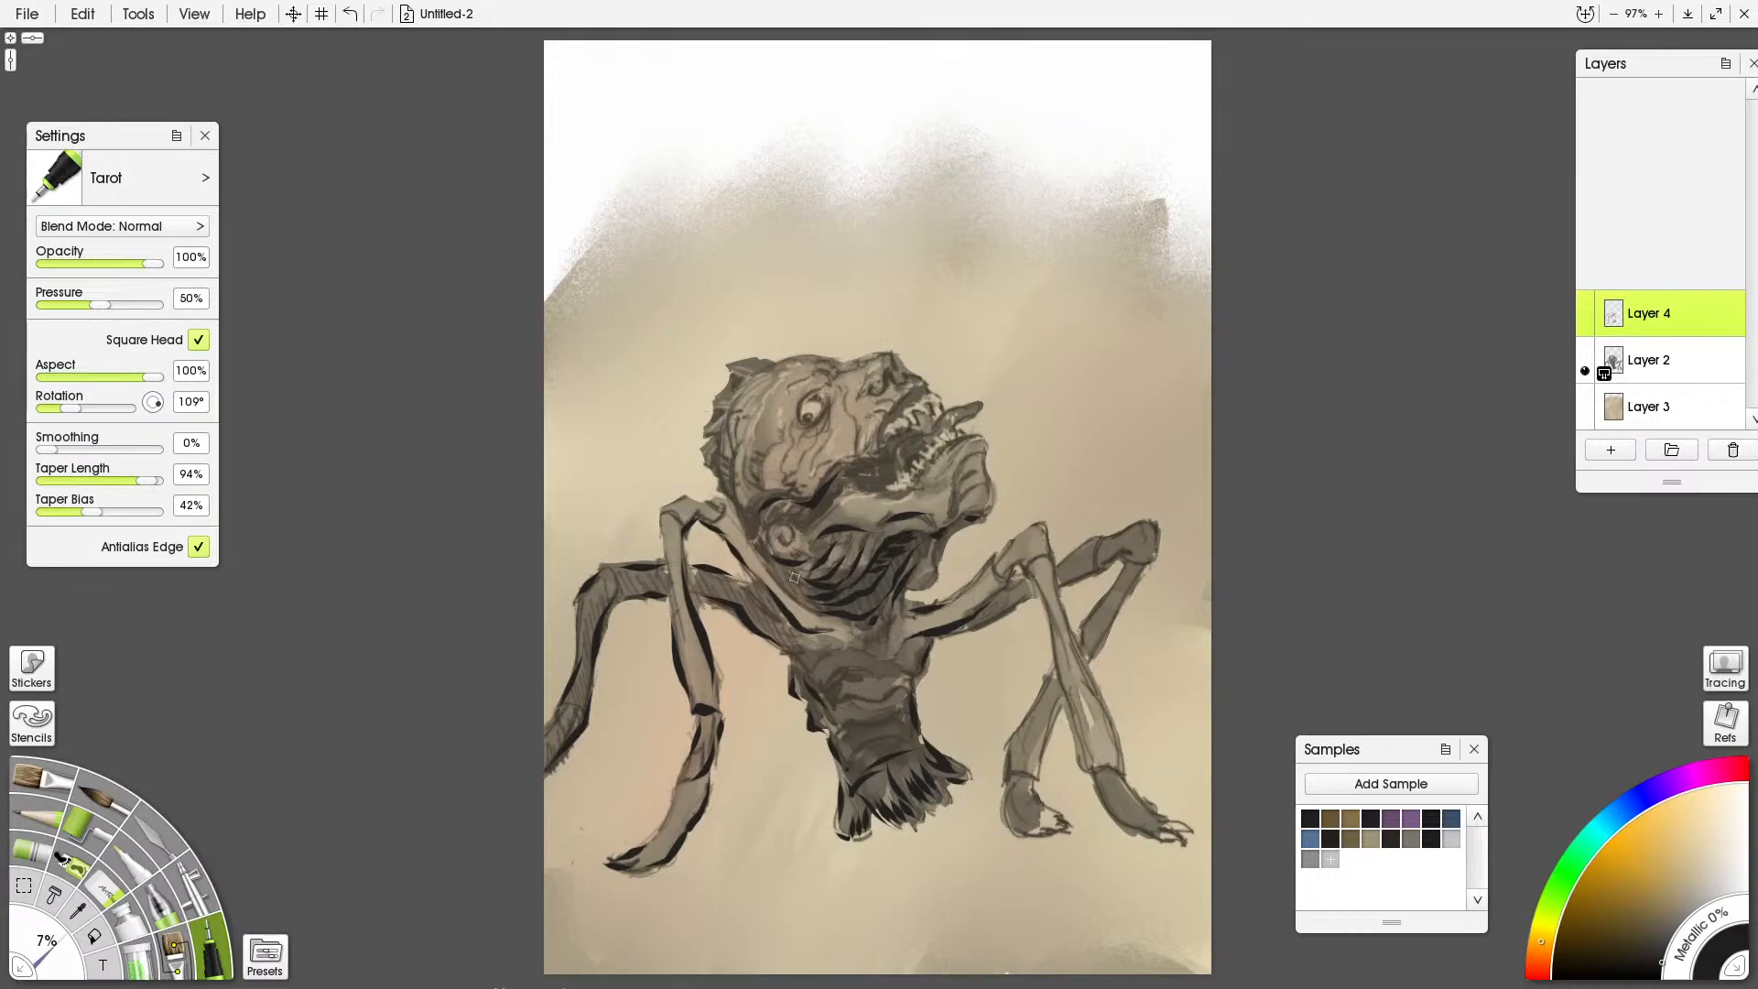
Ink the cheek crease and the mouth interior around the teeth in black, and deepen the throat shadow
{"action": "mouse_move", "coordinate": [760, 542]}
{"action": "left_mouse_down"}
{"action": "mouse_move", "coordinate": [807, 529]}
{"action": "mouse_move", "coordinate": [775, 513]}
{"action": "mouse_move", "coordinate": [815, 517]}
{"action": "mouse_move", "coordinate": [880, 462]}
{"action": "left_mouse_up"}
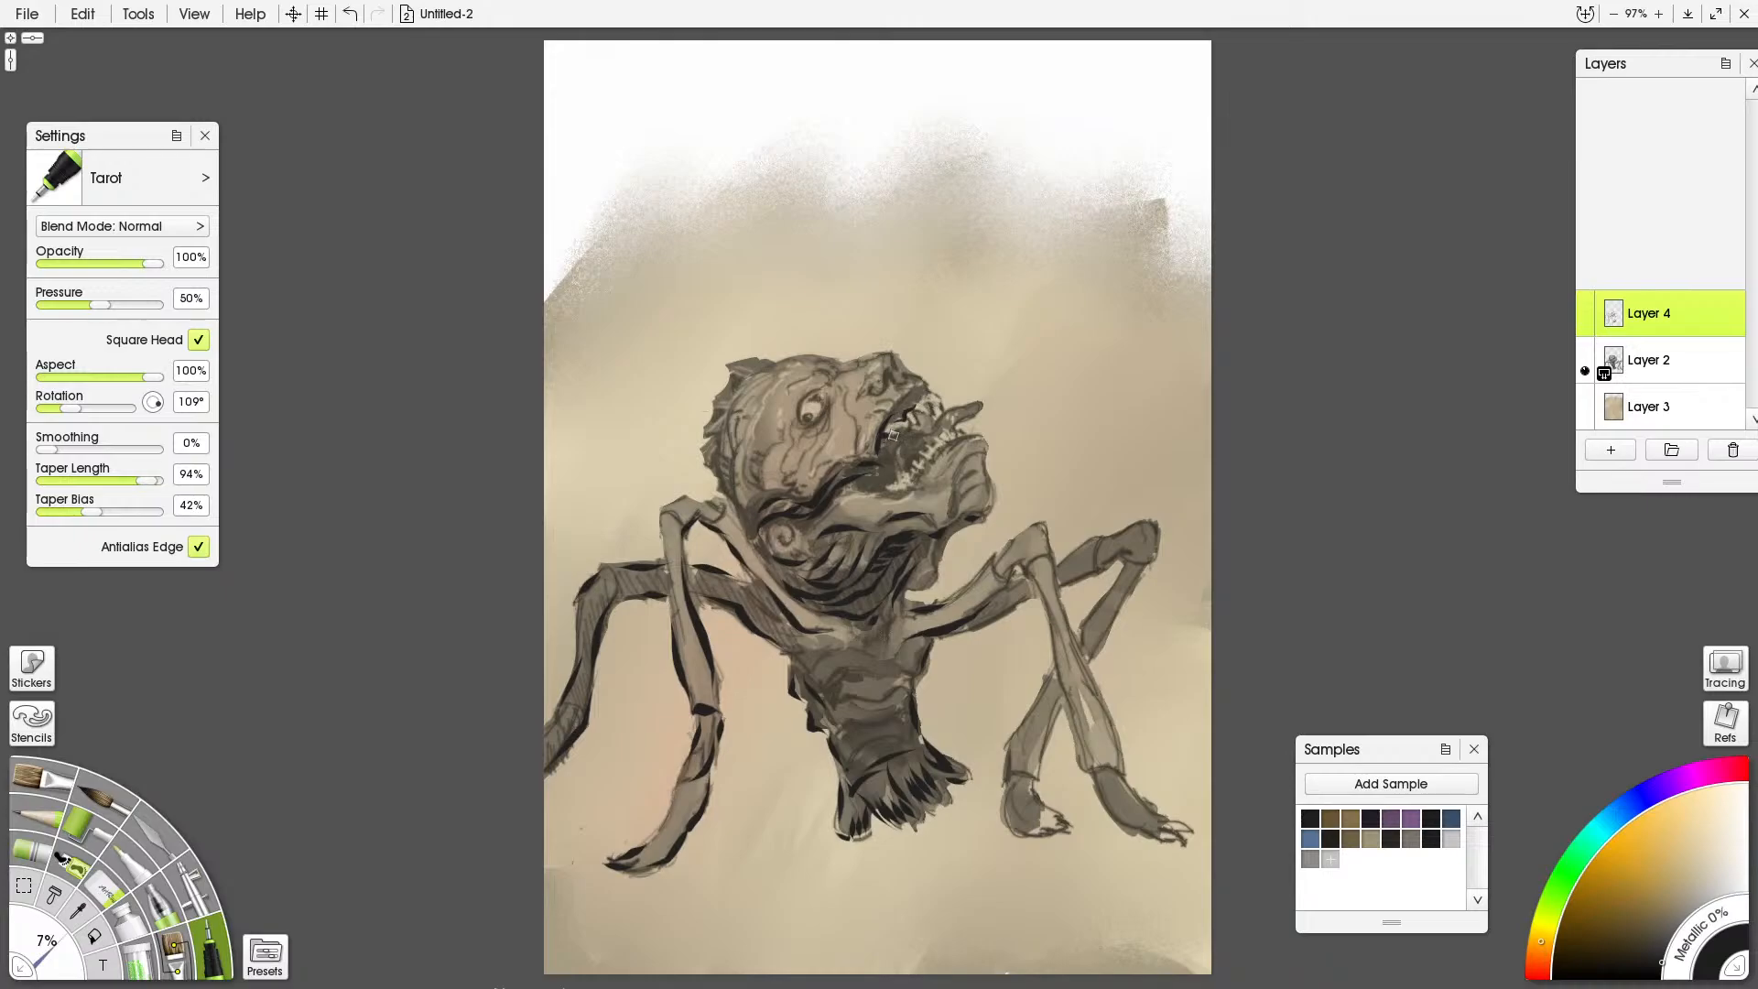
{"action": "mouse_move", "coordinate": [883, 465]}
{"action": "left_mouse_down"}
{"action": "mouse_move", "coordinate": [861, 477]}
{"action": "mouse_move", "coordinate": [922, 429]}
{"action": "mouse_move", "coordinate": [896, 456]}
{"action": "mouse_move", "coordinate": [903, 407]}
{"action": "left_mouse_up"}
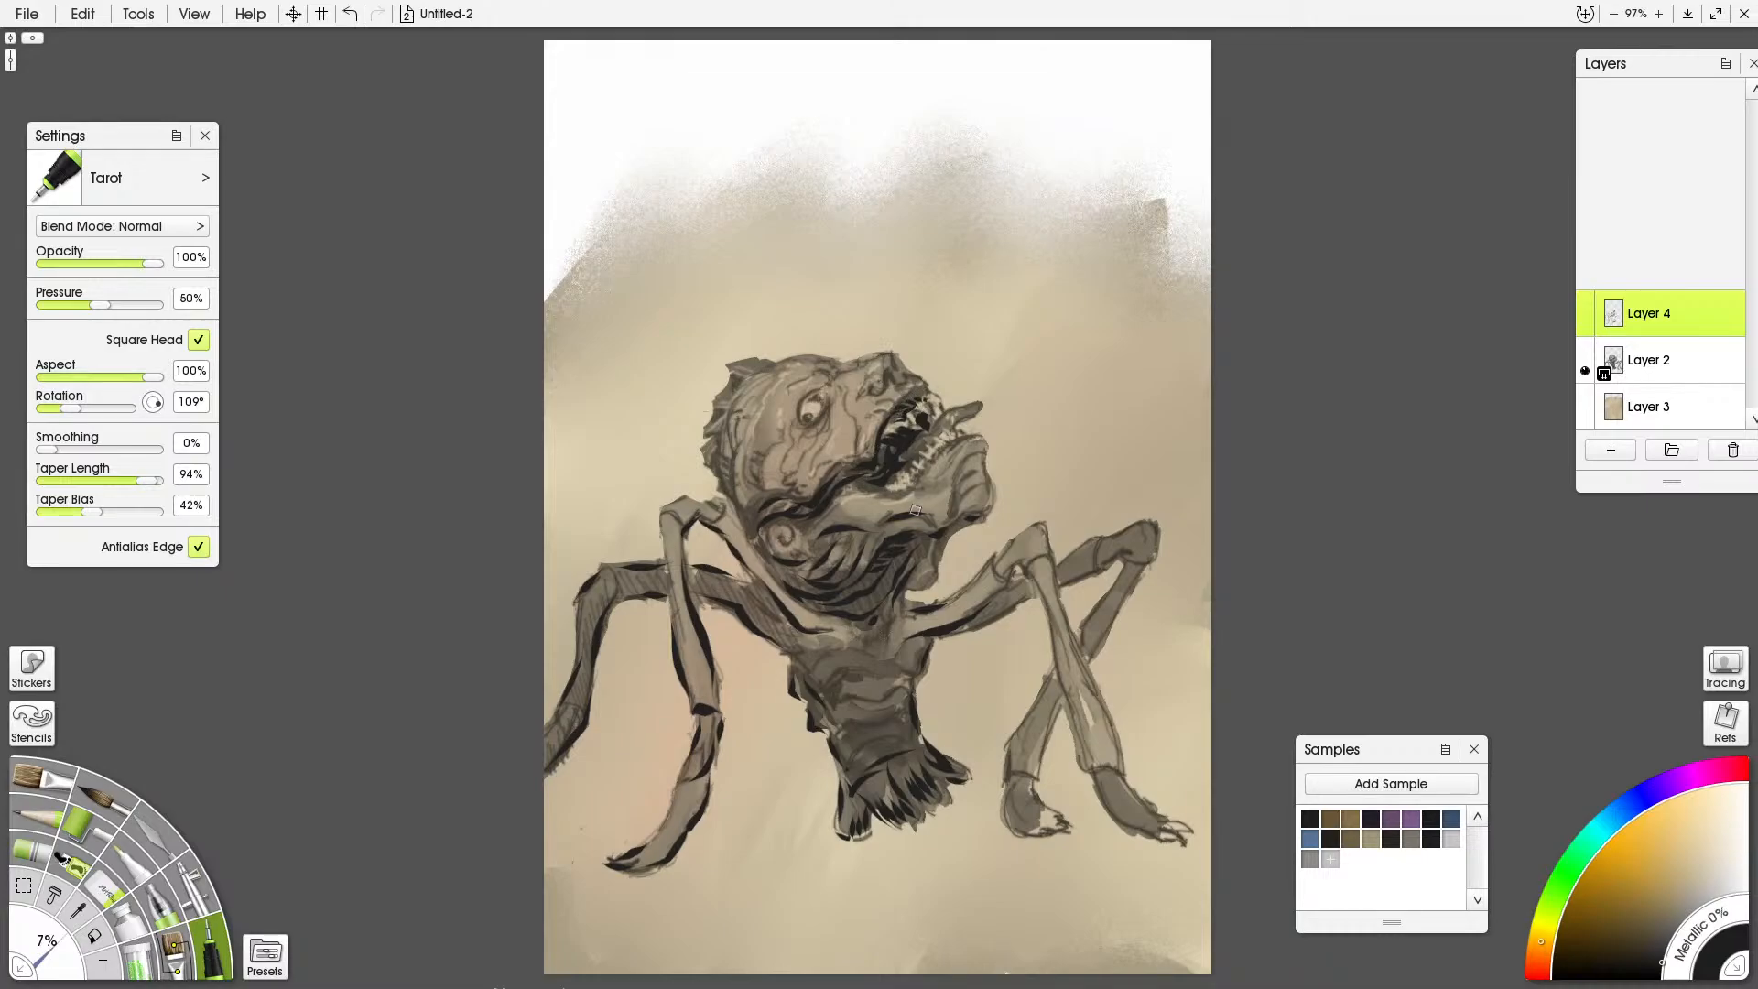
{"action": "mouse_move", "coordinate": [824, 608]}
{"action": "left_mouse_down"}
{"action": "mouse_move", "coordinate": [877, 606]}
{"action": "mouse_move", "coordinate": [893, 577]}
{"action": "mouse_move", "coordinate": [879, 606]}
{"action": "left_mouse_up"}
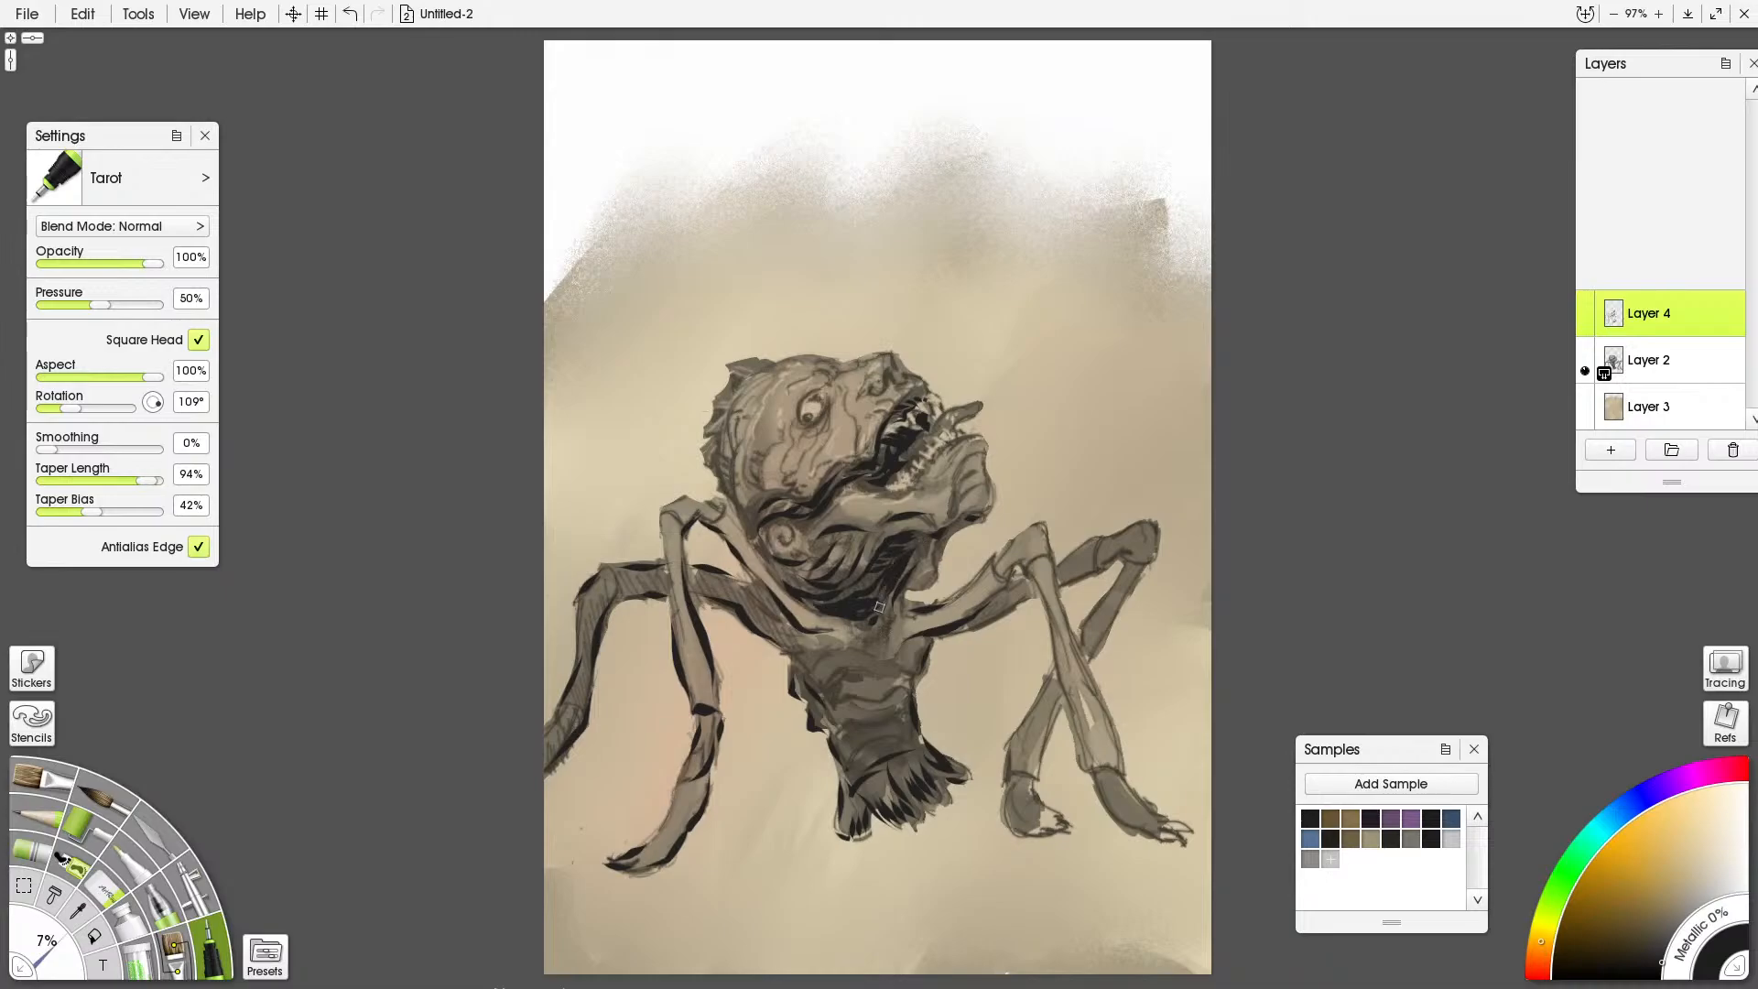
Fill the throat and upper body shadows with near-black using the paint roller at 6% size
{"action": "left_click", "coordinate": [108, 830]}
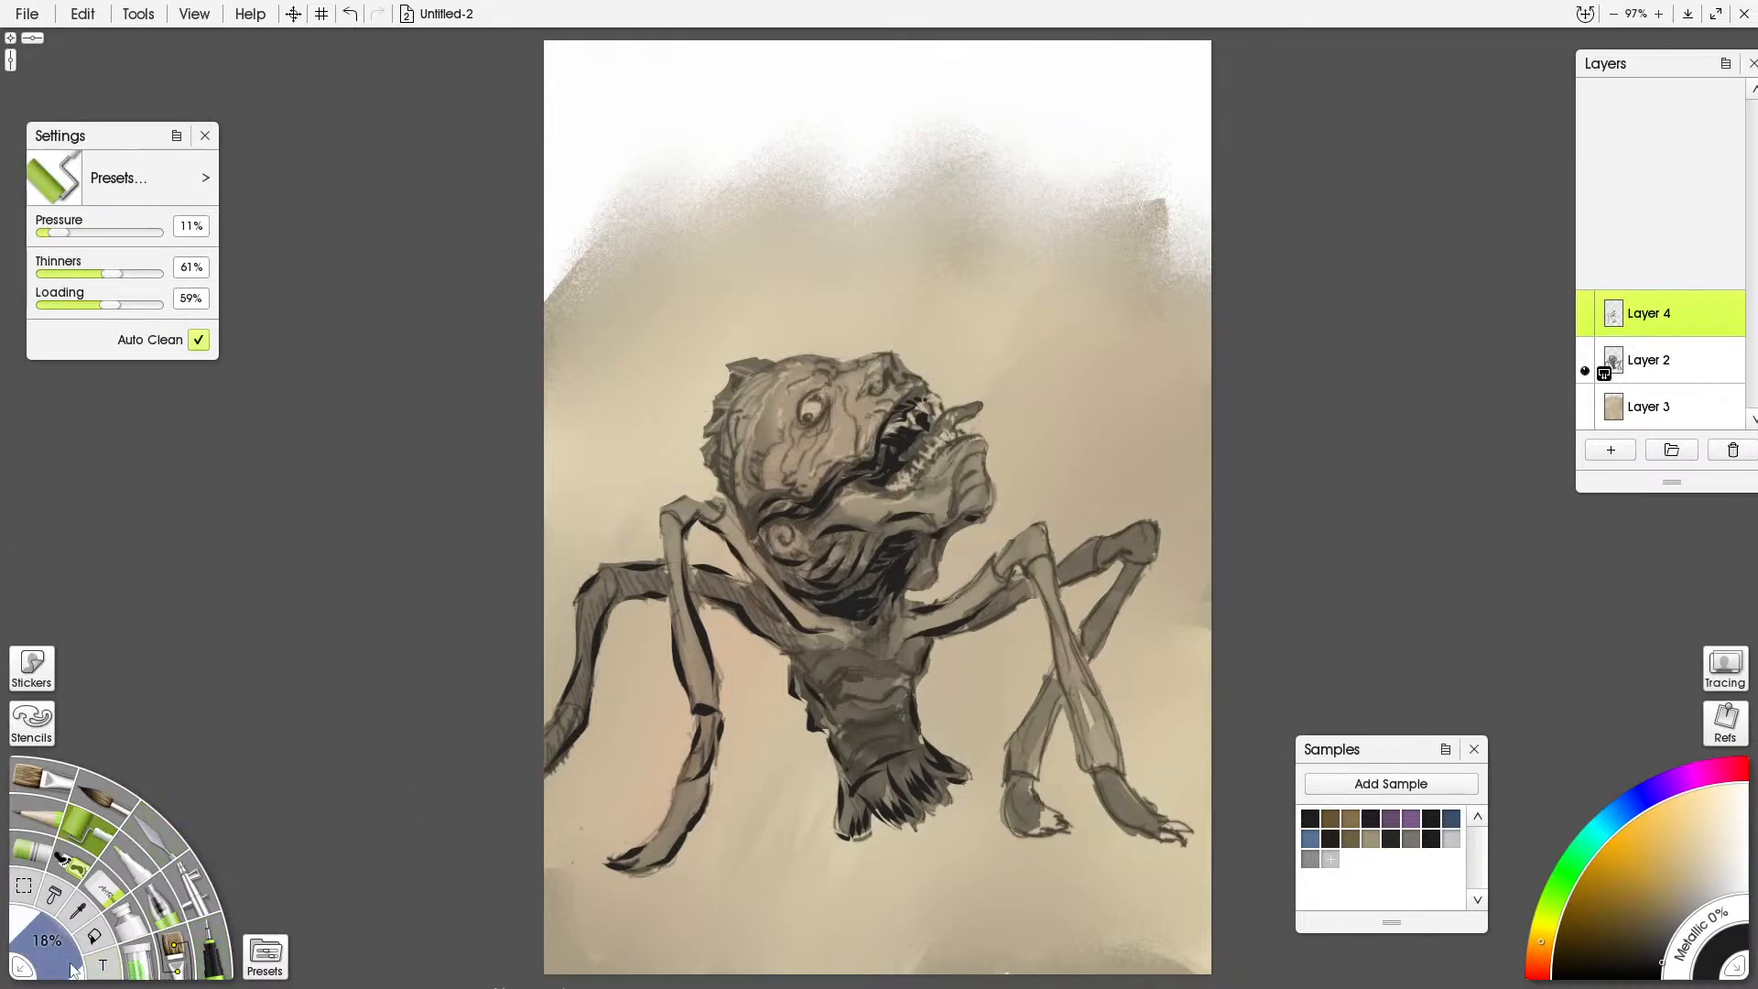
{"action": "left_click_drag", "start_coordinate": [73, 967], "coordinate": [42, 940]}
{"action": "mouse_move", "coordinate": [748, 596]}
{"action": "left_mouse_down"}
{"action": "mouse_move", "coordinate": [796, 618]}
{"action": "mouse_move", "coordinate": [770, 624]}
{"action": "mouse_move", "coordinate": [807, 662]}
{"action": "mouse_move", "coordinate": [828, 643]}
{"action": "mouse_move", "coordinate": [862, 657]}
{"action": "mouse_move", "coordinate": [819, 665]}
{"action": "mouse_move", "coordinate": [870, 692]}
{"action": "mouse_move", "coordinate": [827, 673]}
{"action": "mouse_move", "coordinate": [850, 737]}
{"action": "mouse_move", "coordinate": [892, 572]}
{"action": "mouse_move", "coordinate": [886, 550]}
{"action": "mouse_move", "coordinate": [842, 543]}
{"action": "mouse_move", "coordinate": [918, 522]}
{"action": "mouse_move", "coordinate": [910, 577]}
{"action": "left_mouse_up"}
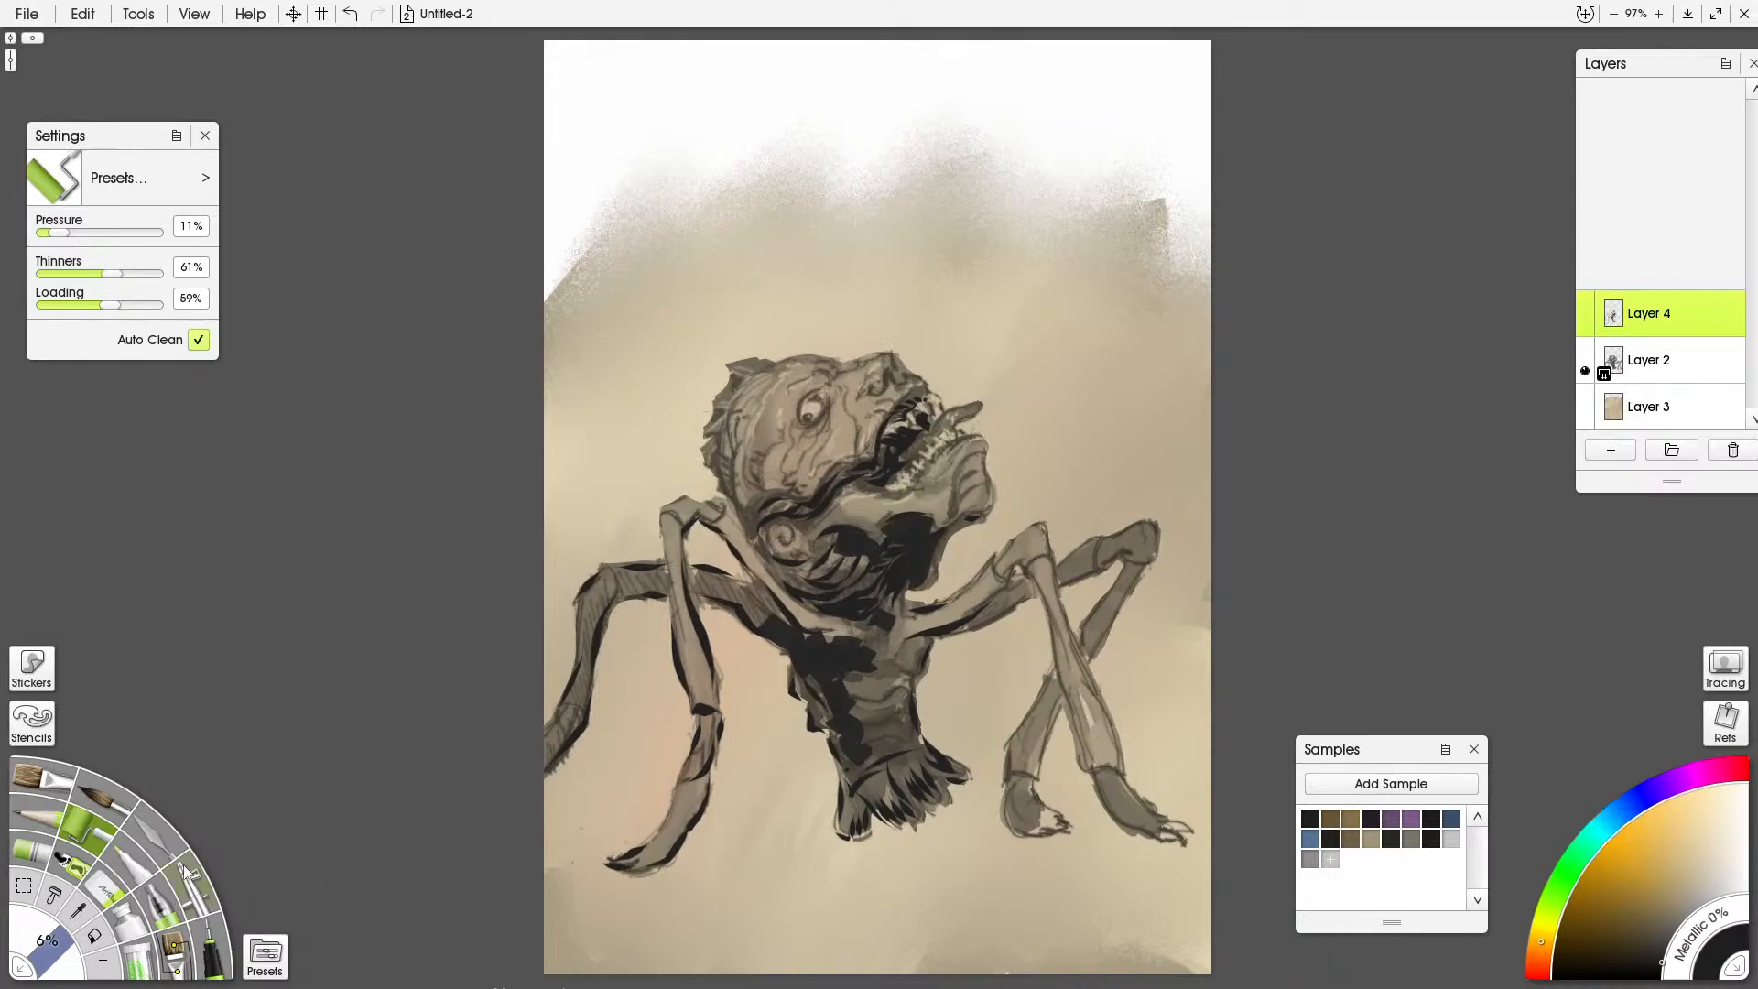
Blend the black shadows on the body and throat with the palette knife at 38% size
{"action": "left_click", "coordinate": [157, 833]}
{"action": "left_click_drag", "start_coordinate": [875, 584], "coordinate": [869, 583]}
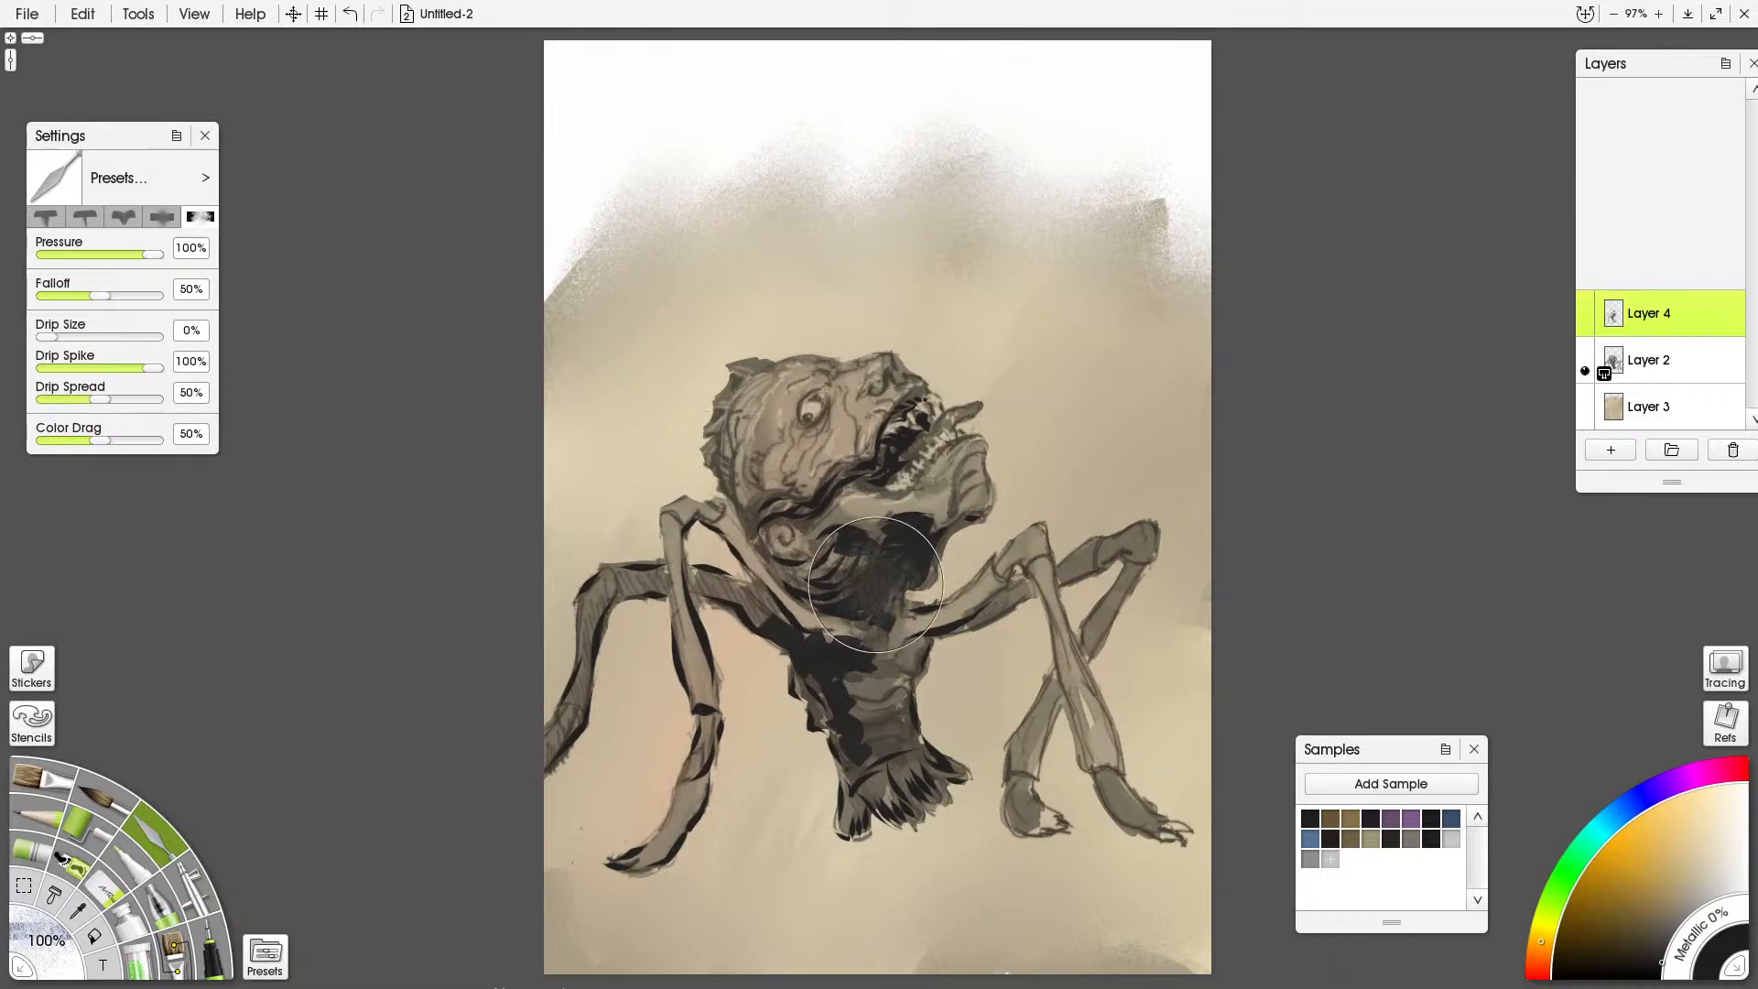
{"action": "key", "text": "ctrl+z"}
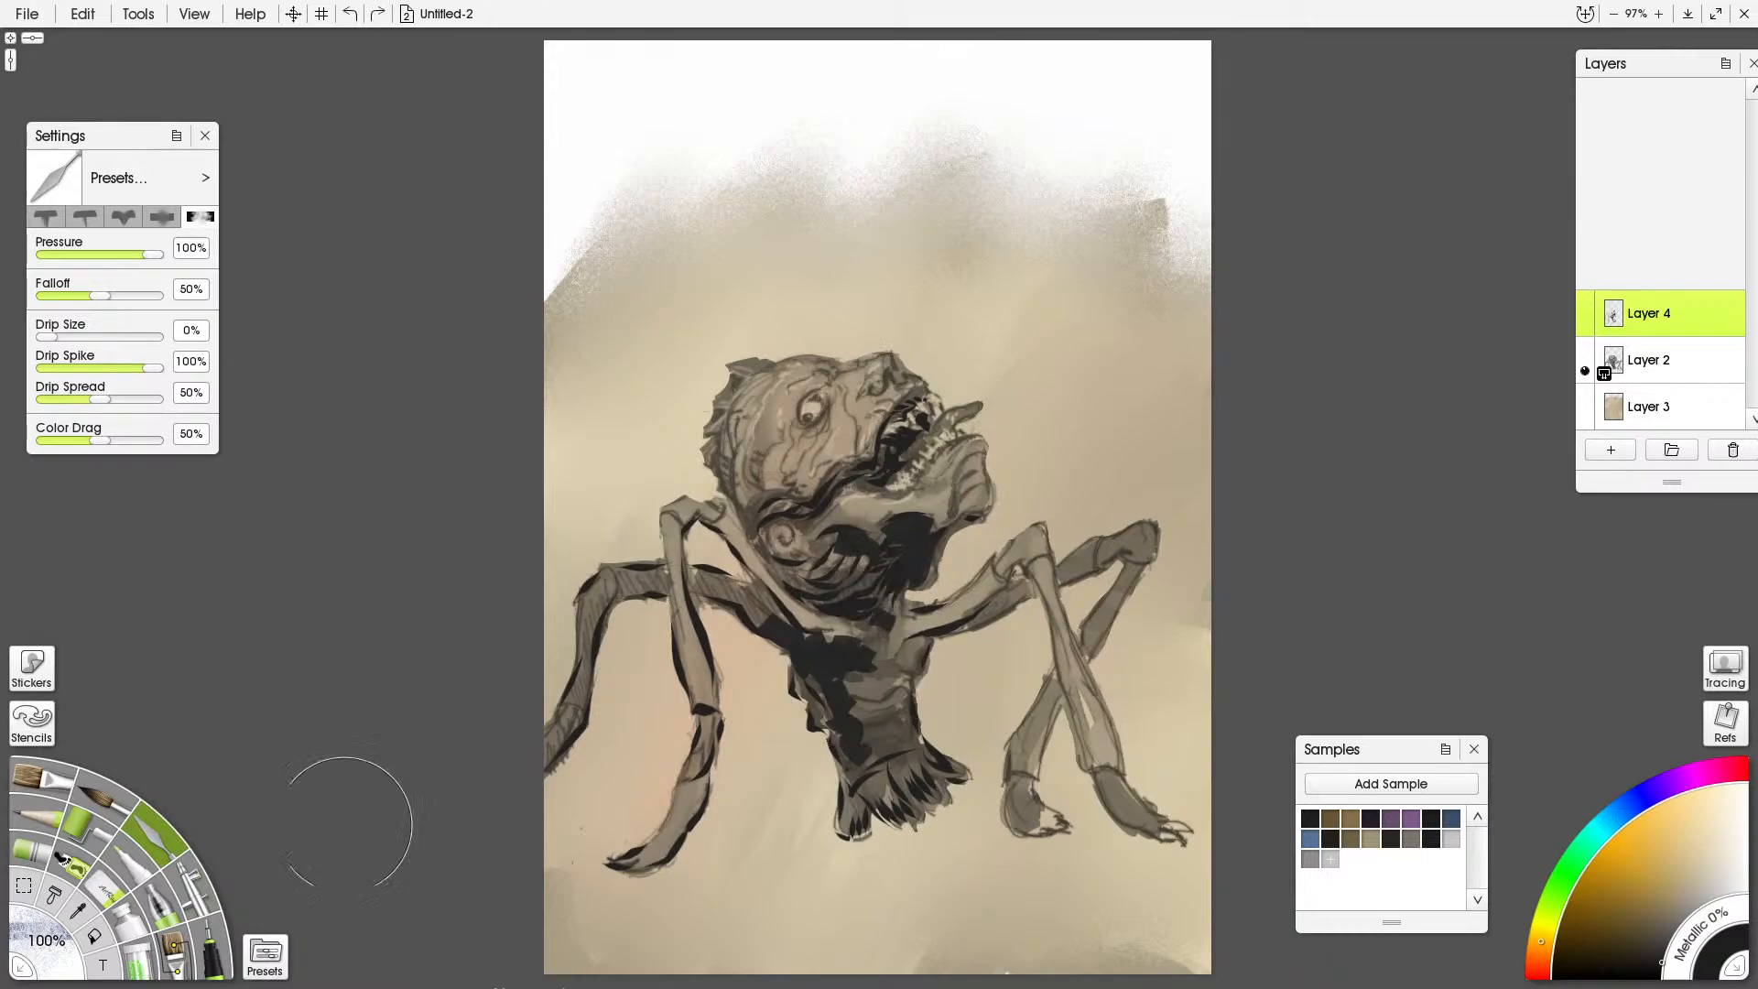
{"action": "left_click_drag", "start_coordinate": [83, 966], "coordinate": [74, 969]}
{"action": "mouse_move", "coordinate": [862, 733]}
{"action": "left_mouse_down"}
{"action": "mouse_move", "coordinate": [865, 748]}
{"action": "mouse_move", "coordinate": [862, 669]}
{"action": "left_mouse_up"}
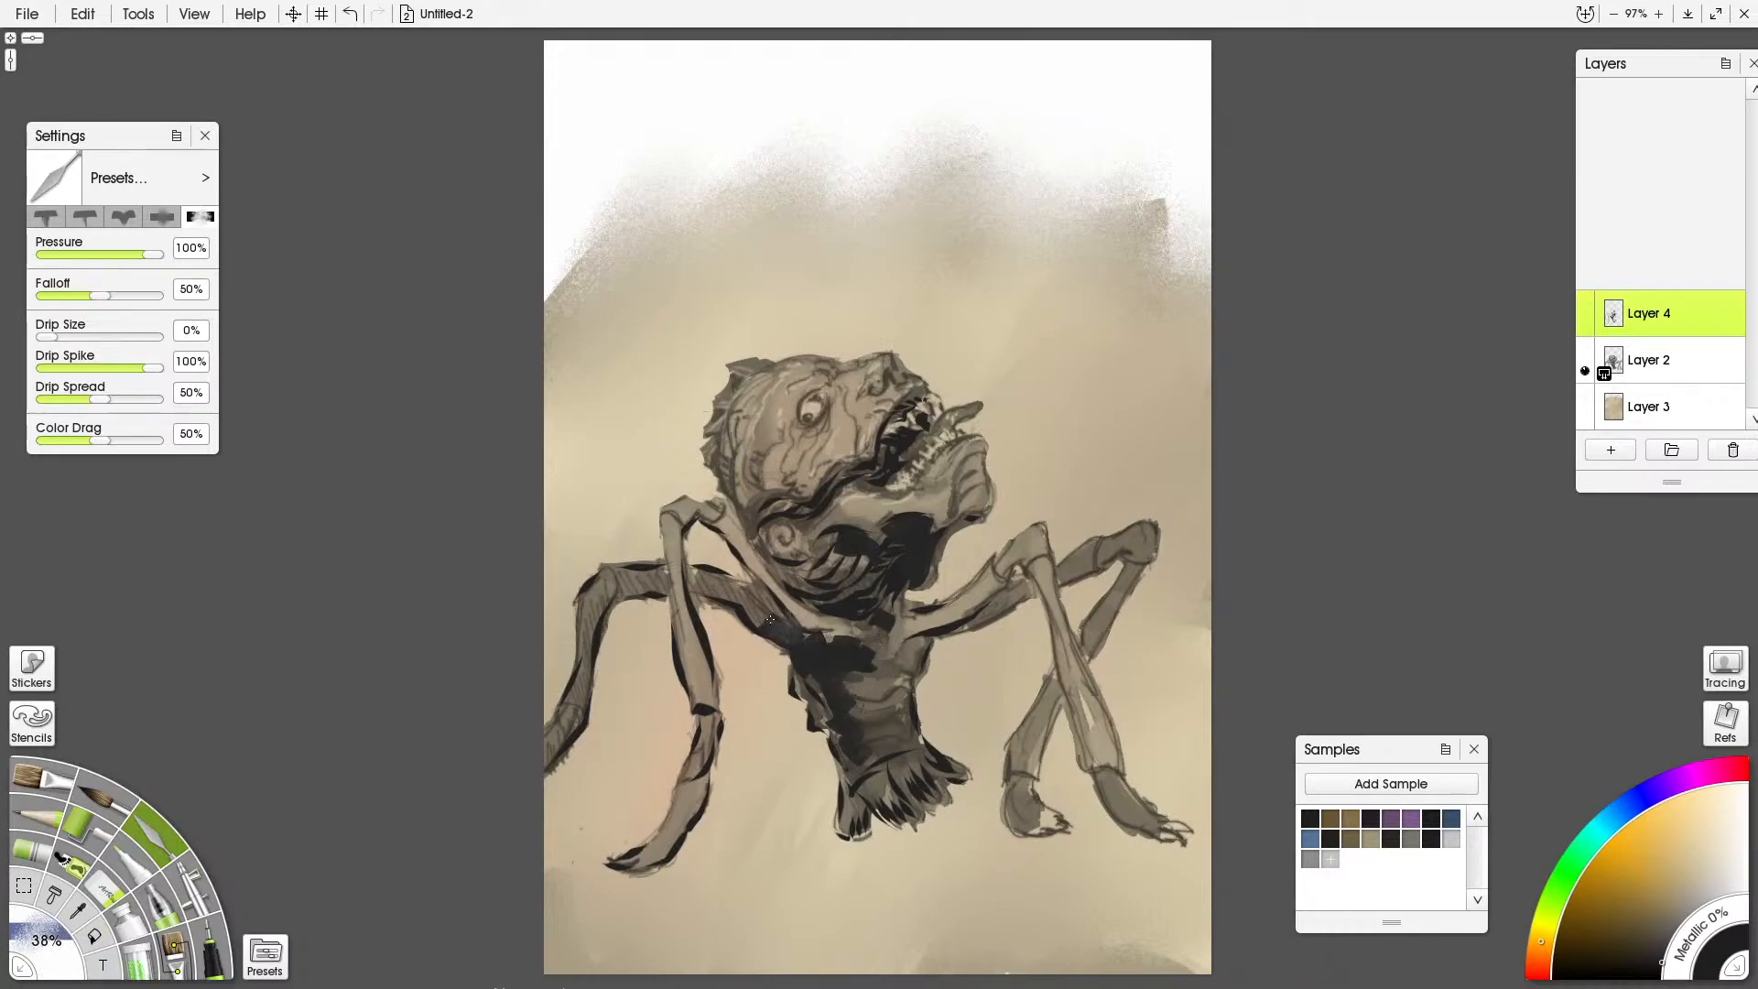
{"action": "mouse_move", "coordinate": [888, 589]}
{"action": "left_mouse_down"}
{"action": "mouse_move", "coordinate": [843, 545]}
{"action": "mouse_move", "coordinate": [852, 570]}
{"action": "mouse_move", "coordinate": [914, 566]}
{"action": "mouse_move", "coordinate": [876, 466]}
{"action": "mouse_move", "coordinate": [779, 508]}
{"action": "mouse_move", "coordinate": [803, 507]}
{"action": "mouse_move", "coordinate": [870, 597]}
{"action": "mouse_move", "coordinate": [903, 604]}
{"action": "mouse_move", "coordinate": [848, 583]}
{"action": "mouse_move", "coordinate": [849, 673]}
{"action": "mouse_move", "coordinate": [871, 670]}
{"action": "mouse_move", "coordinate": [817, 648]}
{"action": "mouse_move", "coordinate": [880, 660]}
{"action": "mouse_move", "coordinate": [829, 636]}
{"action": "left_mouse_up"}
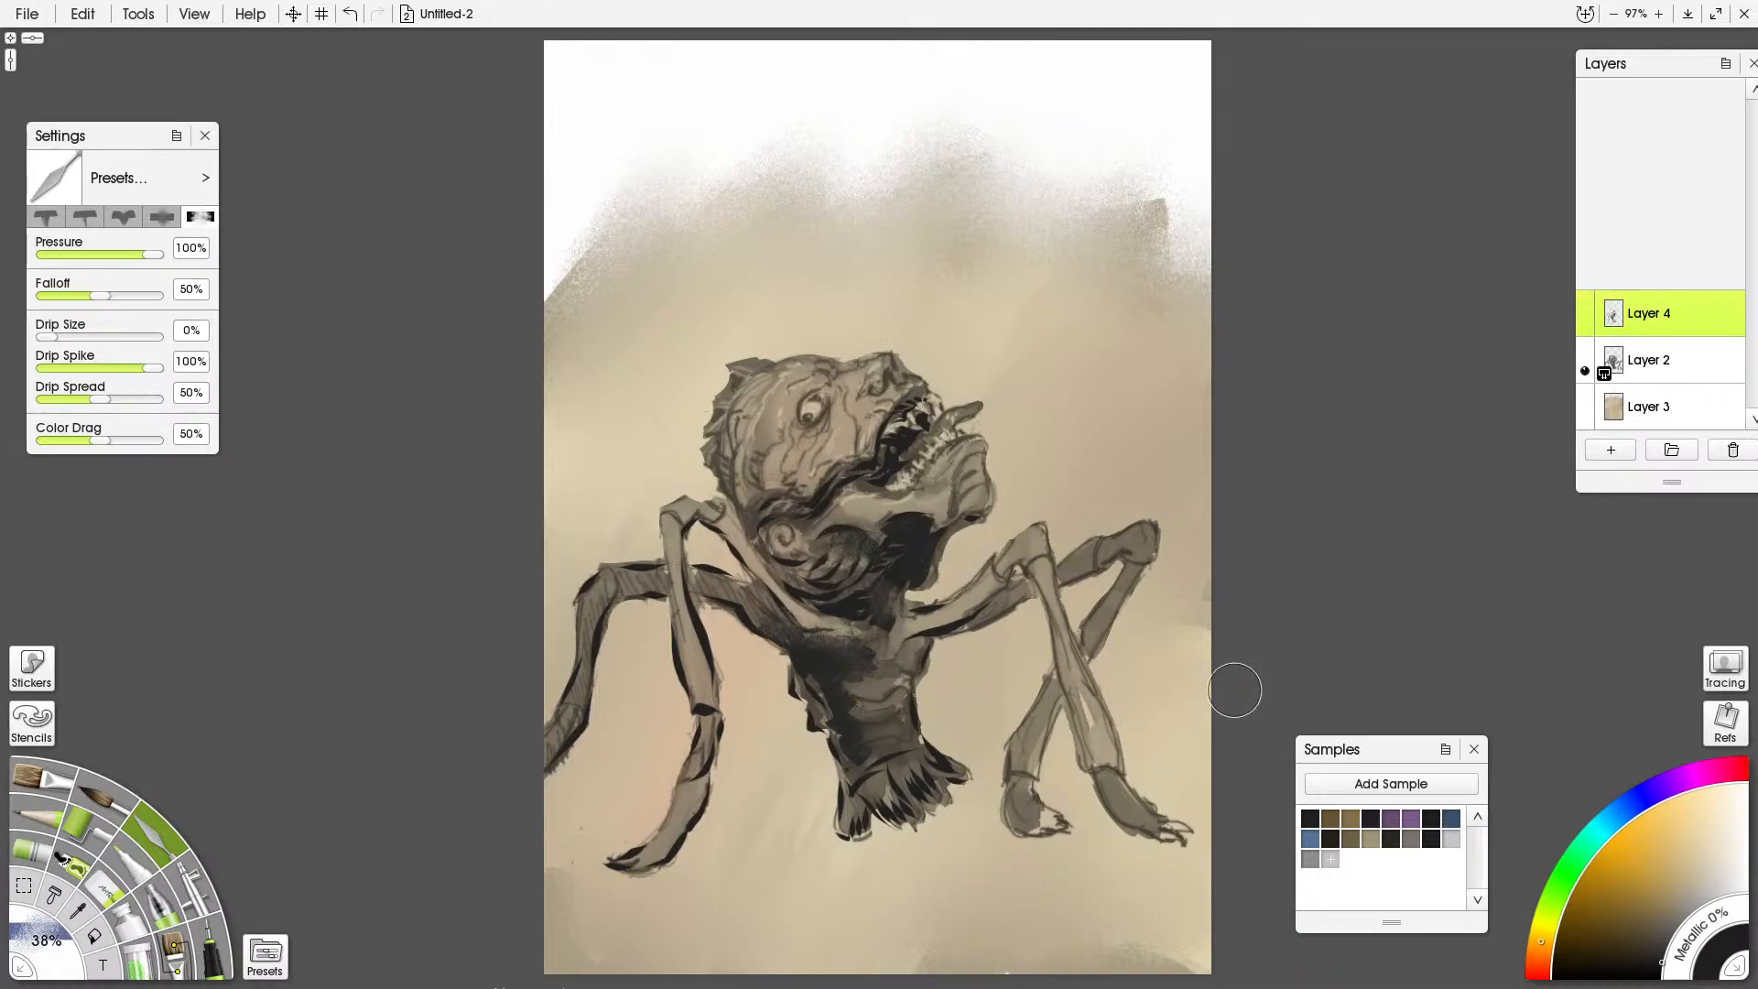
Ink the back of the head, eye, nose, teeth, cheek folds and chin in black with the Tarot pen
{"action": "left_click", "coordinate": [216, 952]}
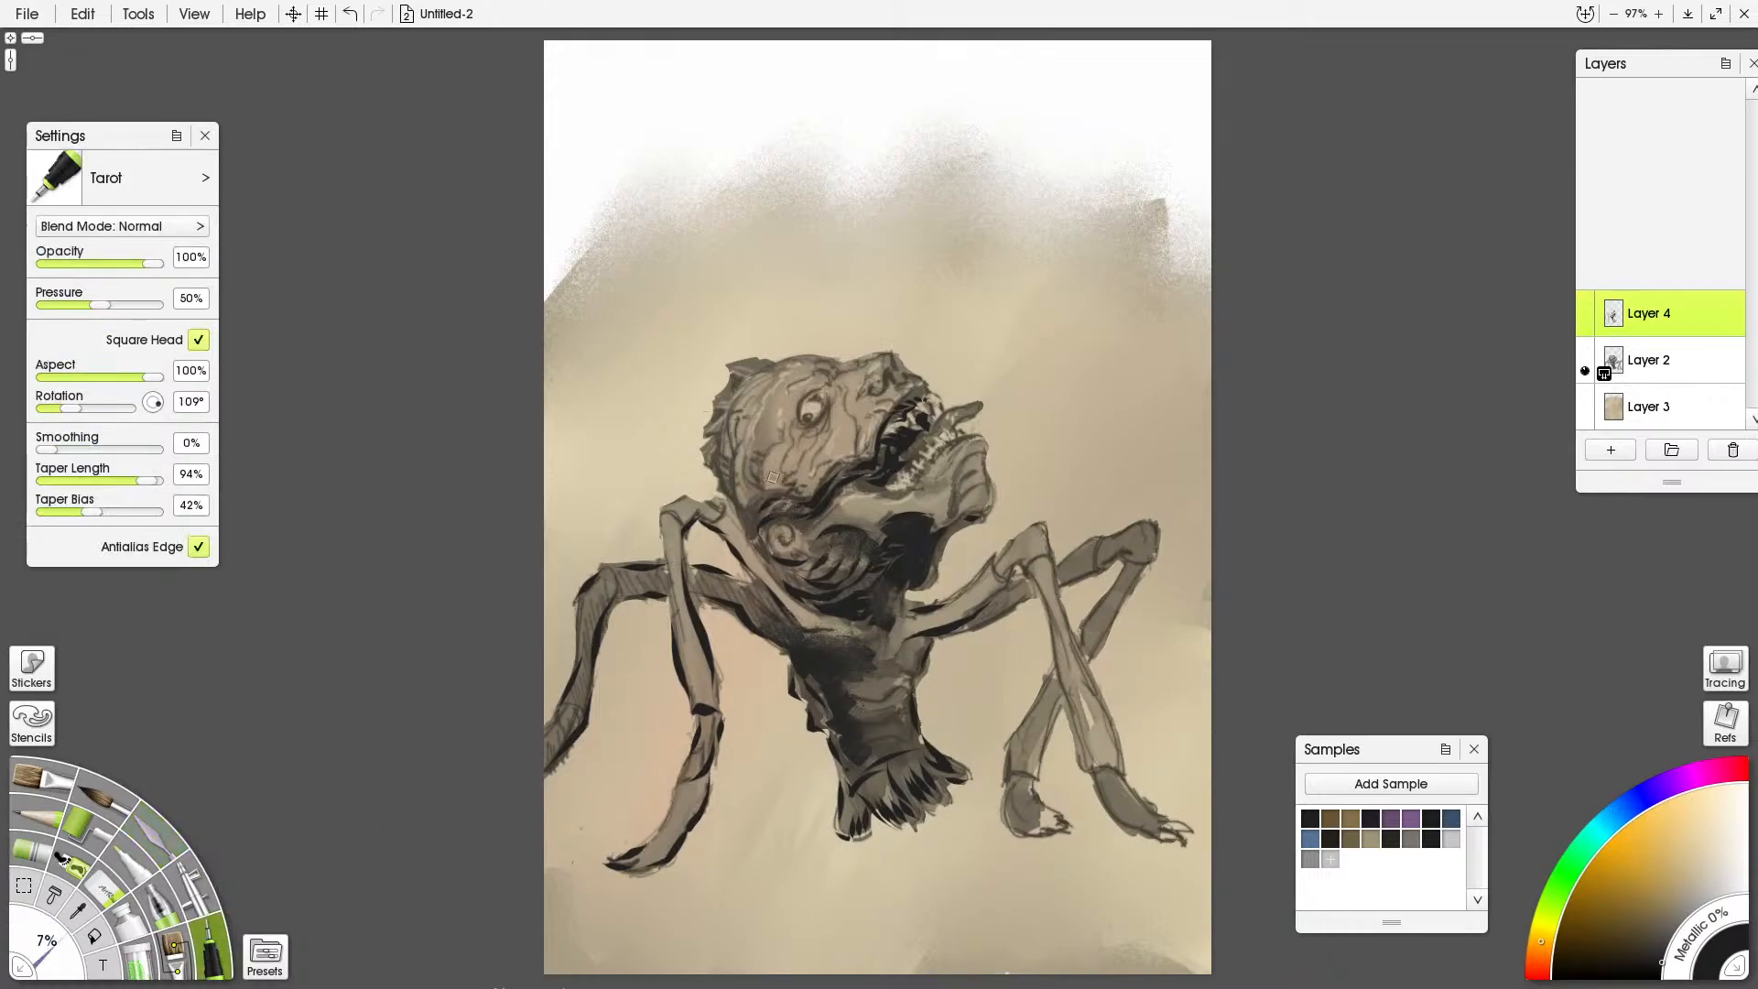
{"action": "mouse_move", "coordinate": [709, 466]}
{"action": "left_mouse_down"}
{"action": "mouse_move", "coordinate": [702, 432]}
{"action": "mouse_move", "coordinate": [738, 389]}
{"action": "mouse_move", "coordinate": [716, 458]}
{"action": "mouse_move", "coordinate": [760, 522]}
{"action": "mouse_move", "coordinate": [776, 489]}
{"action": "mouse_move", "coordinate": [747, 526]}
{"action": "mouse_move", "coordinate": [791, 509]}
{"action": "left_mouse_up"}
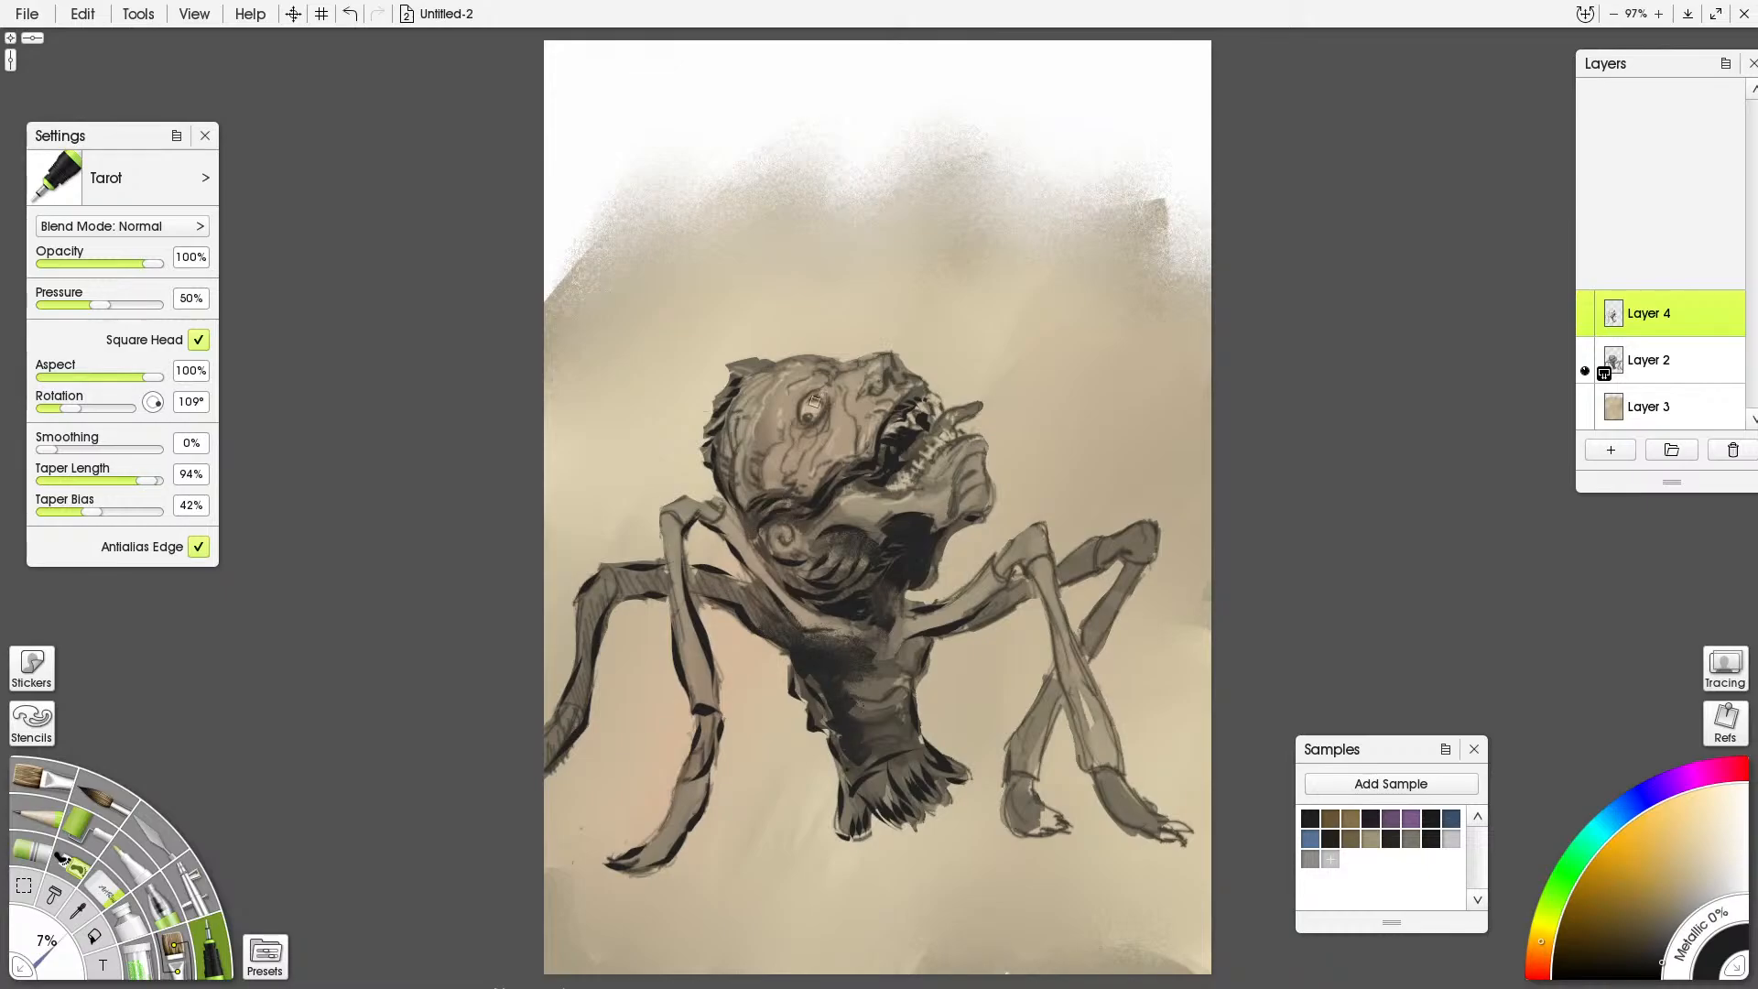
{"action": "mouse_move", "coordinate": [801, 404]}
{"action": "left_mouse_down"}
{"action": "mouse_move", "coordinate": [891, 387]}
{"action": "mouse_move", "coordinate": [869, 381]}
{"action": "mouse_move", "coordinate": [892, 361]}
{"action": "mouse_move", "coordinate": [883, 387]}
{"action": "mouse_move", "coordinate": [875, 362]}
{"action": "mouse_move", "coordinate": [866, 389]}
{"action": "mouse_move", "coordinate": [907, 379]}
{"action": "mouse_move", "coordinate": [894, 355]}
{"action": "mouse_move", "coordinate": [879, 375]}
{"action": "mouse_move", "coordinate": [929, 397]}
{"action": "left_mouse_up"}
{"action": "mouse_move", "coordinate": [787, 474]}
{"action": "left_mouse_down"}
{"action": "mouse_move", "coordinate": [756, 476]}
{"action": "mouse_move", "coordinate": [742, 513]}
{"action": "mouse_move", "coordinate": [798, 568]}
{"action": "mouse_move", "coordinate": [775, 565]}
{"action": "mouse_move", "coordinate": [811, 577]}
{"action": "mouse_move", "coordinate": [831, 536]}
{"action": "mouse_move", "coordinate": [862, 534]}
{"action": "mouse_move", "coordinate": [815, 561]}
{"action": "mouse_move", "coordinate": [863, 537]}
{"action": "mouse_move", "coordinate": [821, 562]}
{"action": "mouse_move", "coordinate": [867, 544]}
{"action": "mouse_move", "coordinate": [826, 565]}
{"action": "mouse_move", "coordinate": [874, 554]}
{"action": "mouse_move", "coordinate": [834, 563]}
{"action": "mouse_move", "coordinate": [876, 564]}
{"action": "mouse_move", "coordinate": [868, 598]}
{"action": "mouse_move", "coordinate": [896, 615]}
{"action": "mouse_move", "coordinate": [975, 516]}
{"action": "mouse_move", "coordinate": [955, 504]}
{"action": "mouse_move", "coordinate": [932, 524]}
{"action": "mouse_move", "coordinate": [975, 456]}
{"action": "left_mouse_up"}
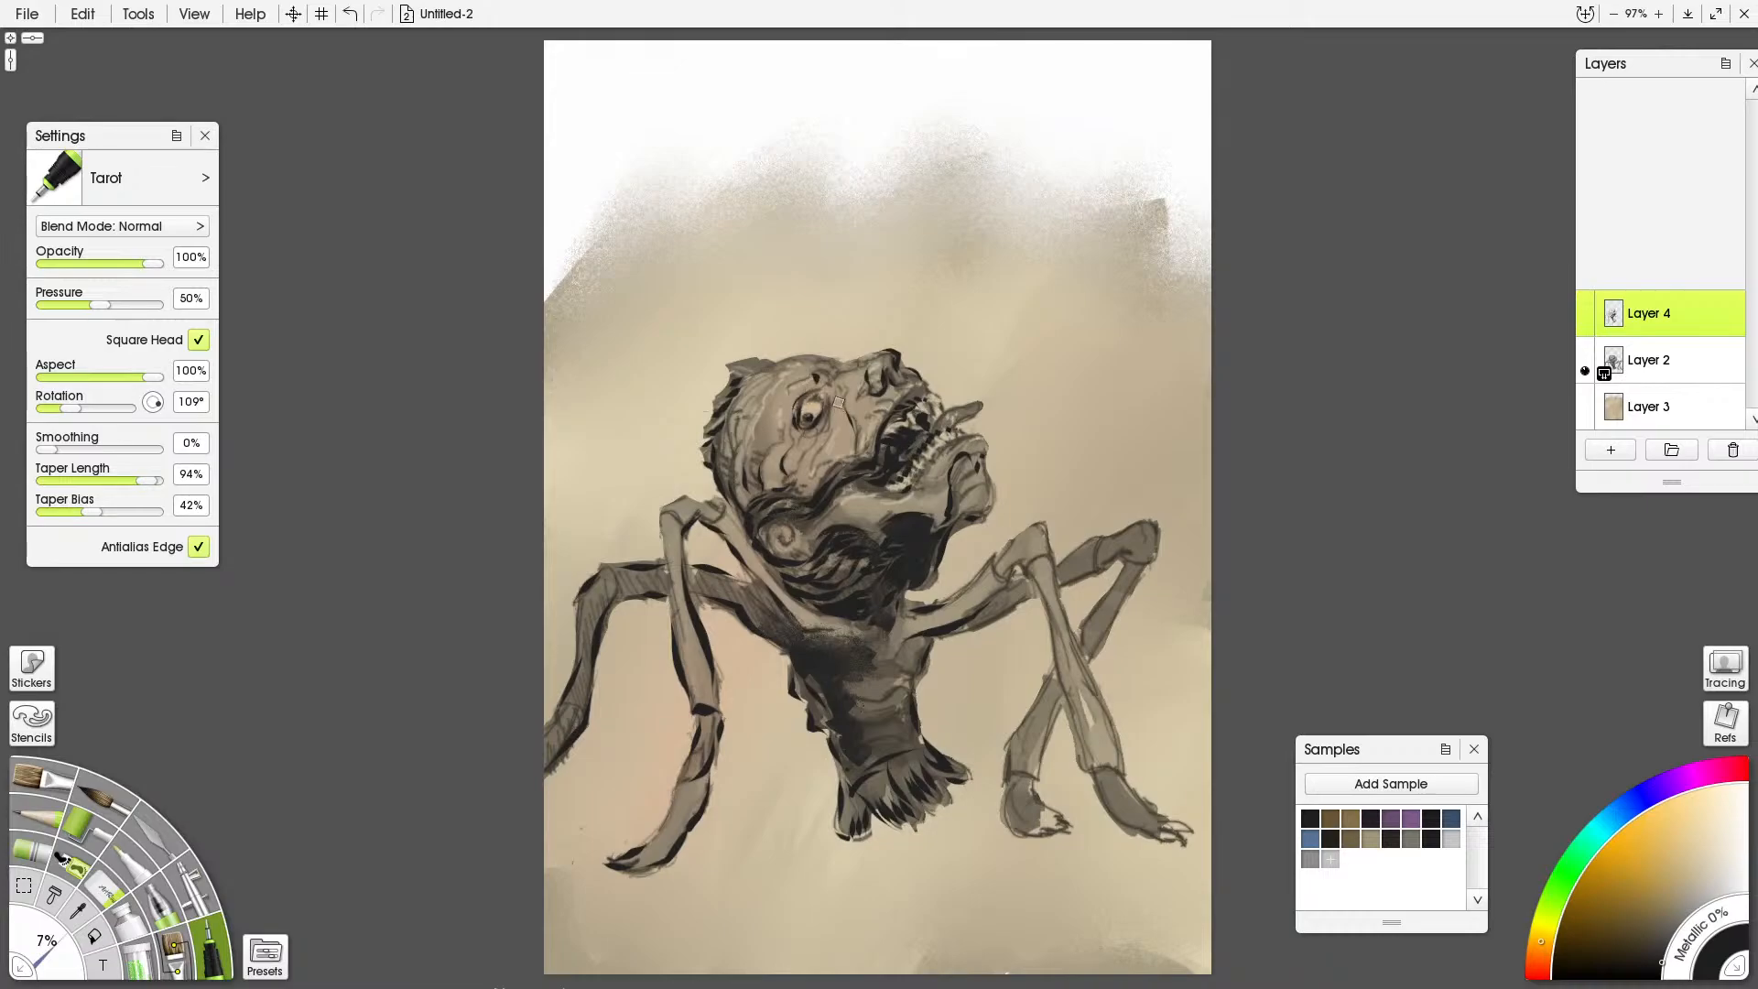
Shade the forehead and the area below the jaw with dark watercolour strokes and blend them with the palette knife
{"action": "left_click", "coordinate": [108, 808]}
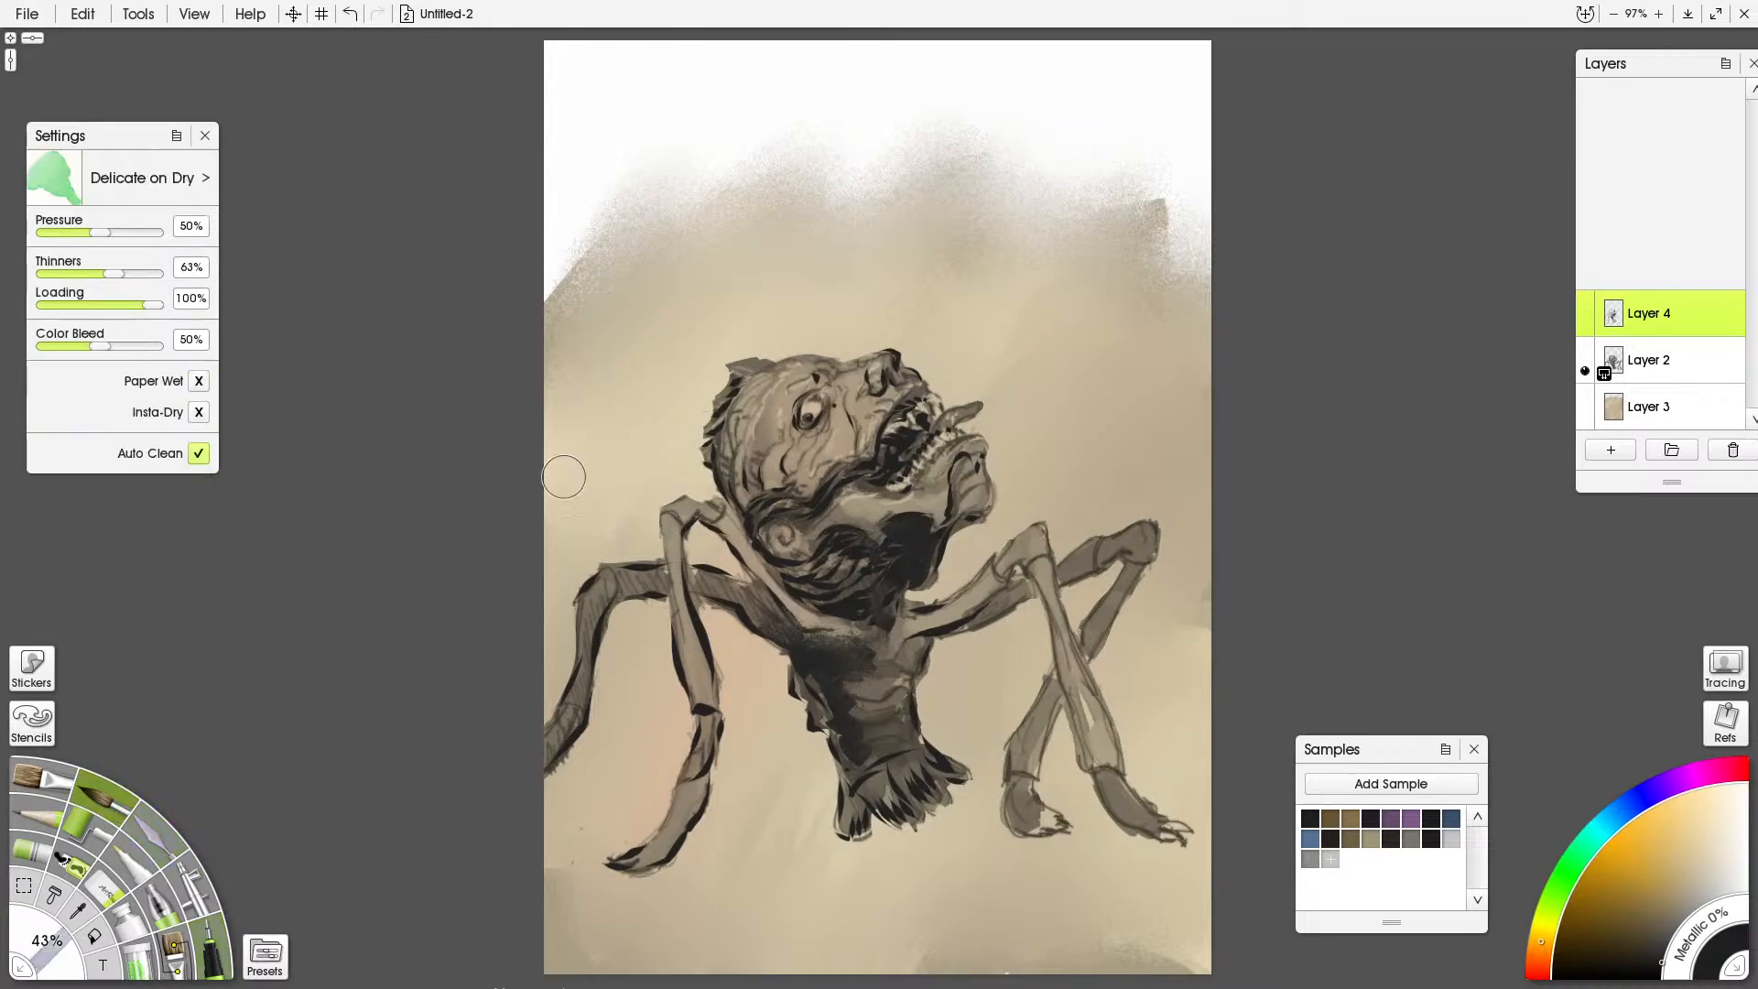
{"action": "mouse_move", "coordinate": [770, 403]}
{"action": "left_mouse_down"}
{"action": "mouse_move", "coordinate": [813, 376]}
{"action": "mouse_move", "coordinate": [780, 467]}
{"action": "mouse_move", "coordinate": [738, 414]}
{"action": "mouse_move", "coordinate": [772, 407]}
{"action": "mouse_move", "coordinate": [787, 432]}
{"action": "mouse_move", "coordinate": [799, 393]}
{"action": "left_mouse_up"}
{"action": "left_click", "coordinate": [152, 826]}
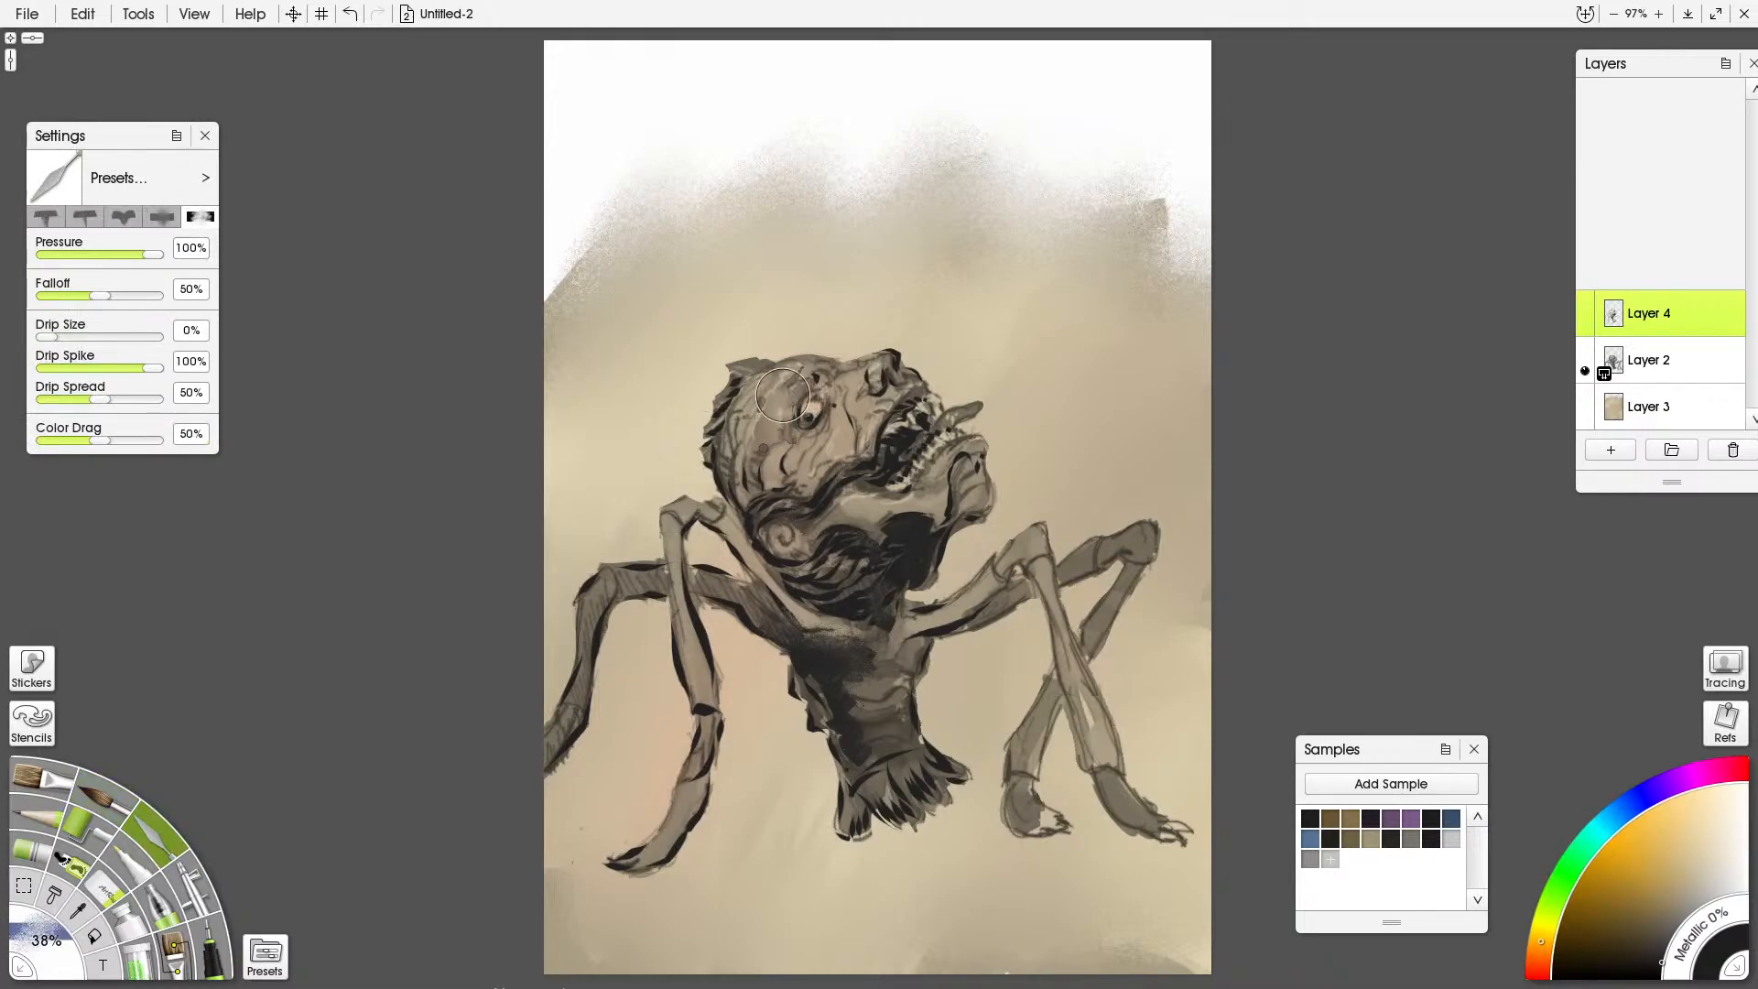
{"action": "left_click", "coordinate": [105, 799]}
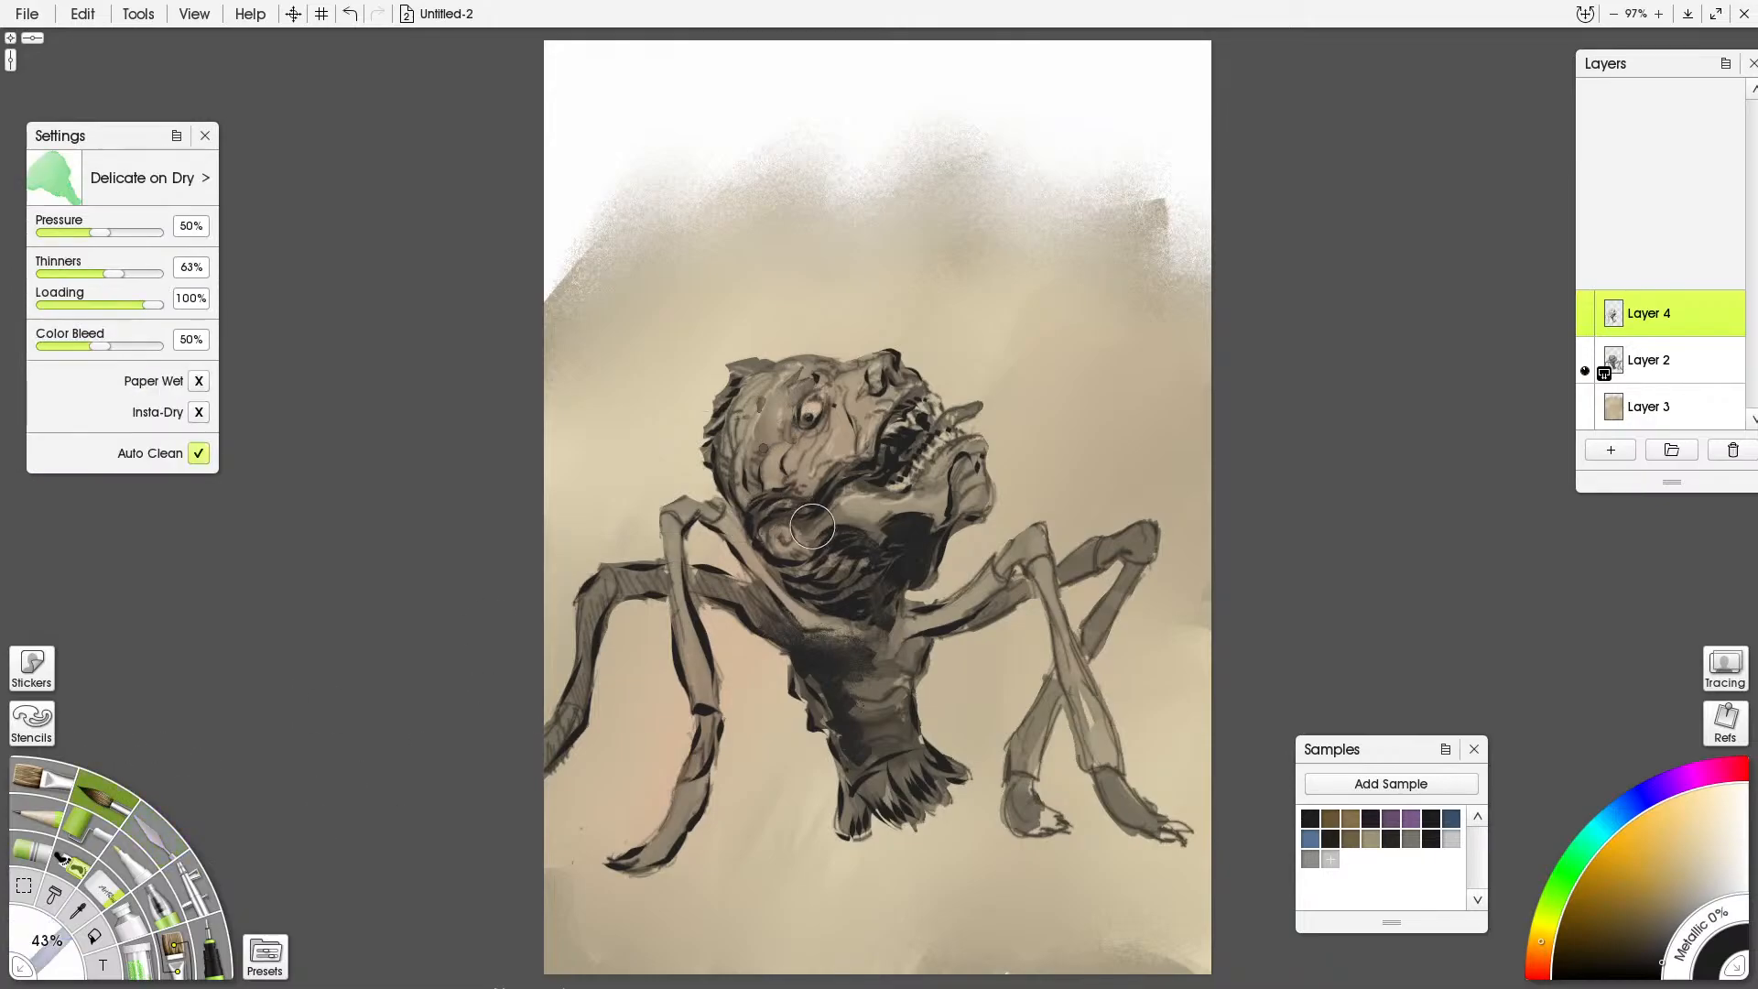
{"action": "mouse_move", "coordinate": [846, 516]}
{"action": "left_mouse_down"}
{"action": "mouse_move", "coordinate": [925, 508]}
{"action": "mouse_move", "coordinate": [822, 503]}
{"action": "left_mouse_up"}
{"action": "left_click", "coordinate": [163, 849]}
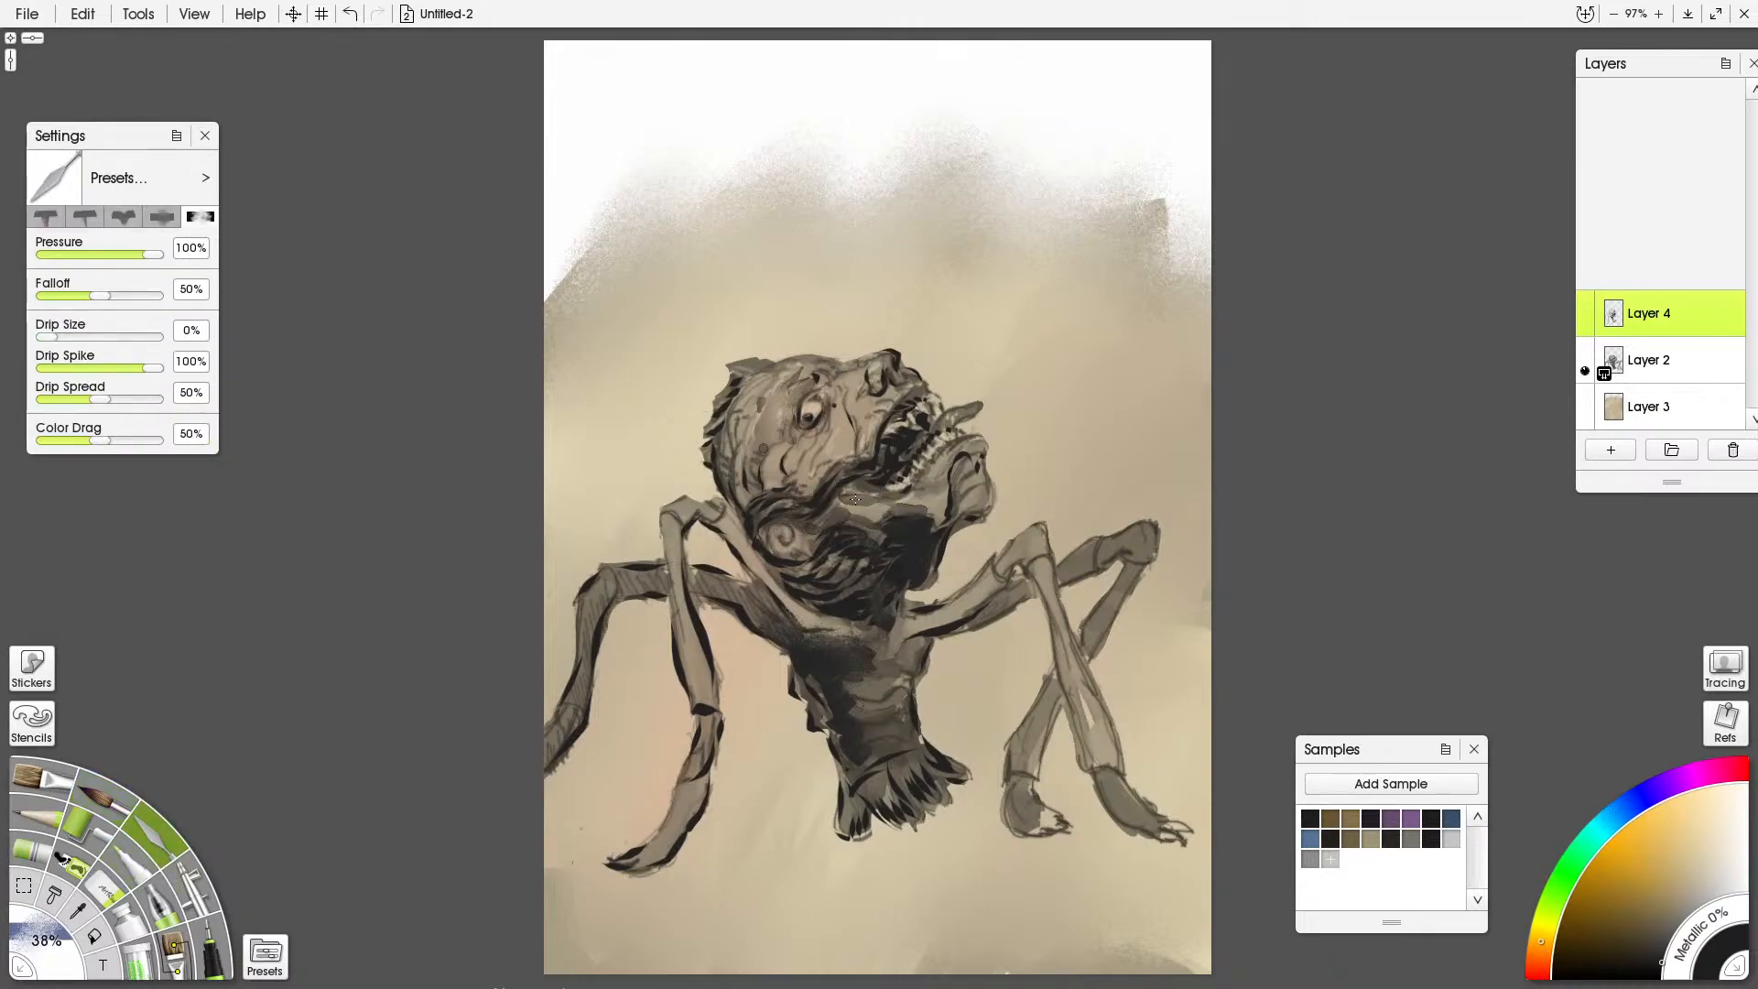
{"action": "left_click_drag", "start_coordinate": [891, 513], "coordinate": [920, 510]}
Hatch the jaw, face and upper chest with the Hard and Dark pencil
{"action": "left_click", "coordinate": [60, 831]}
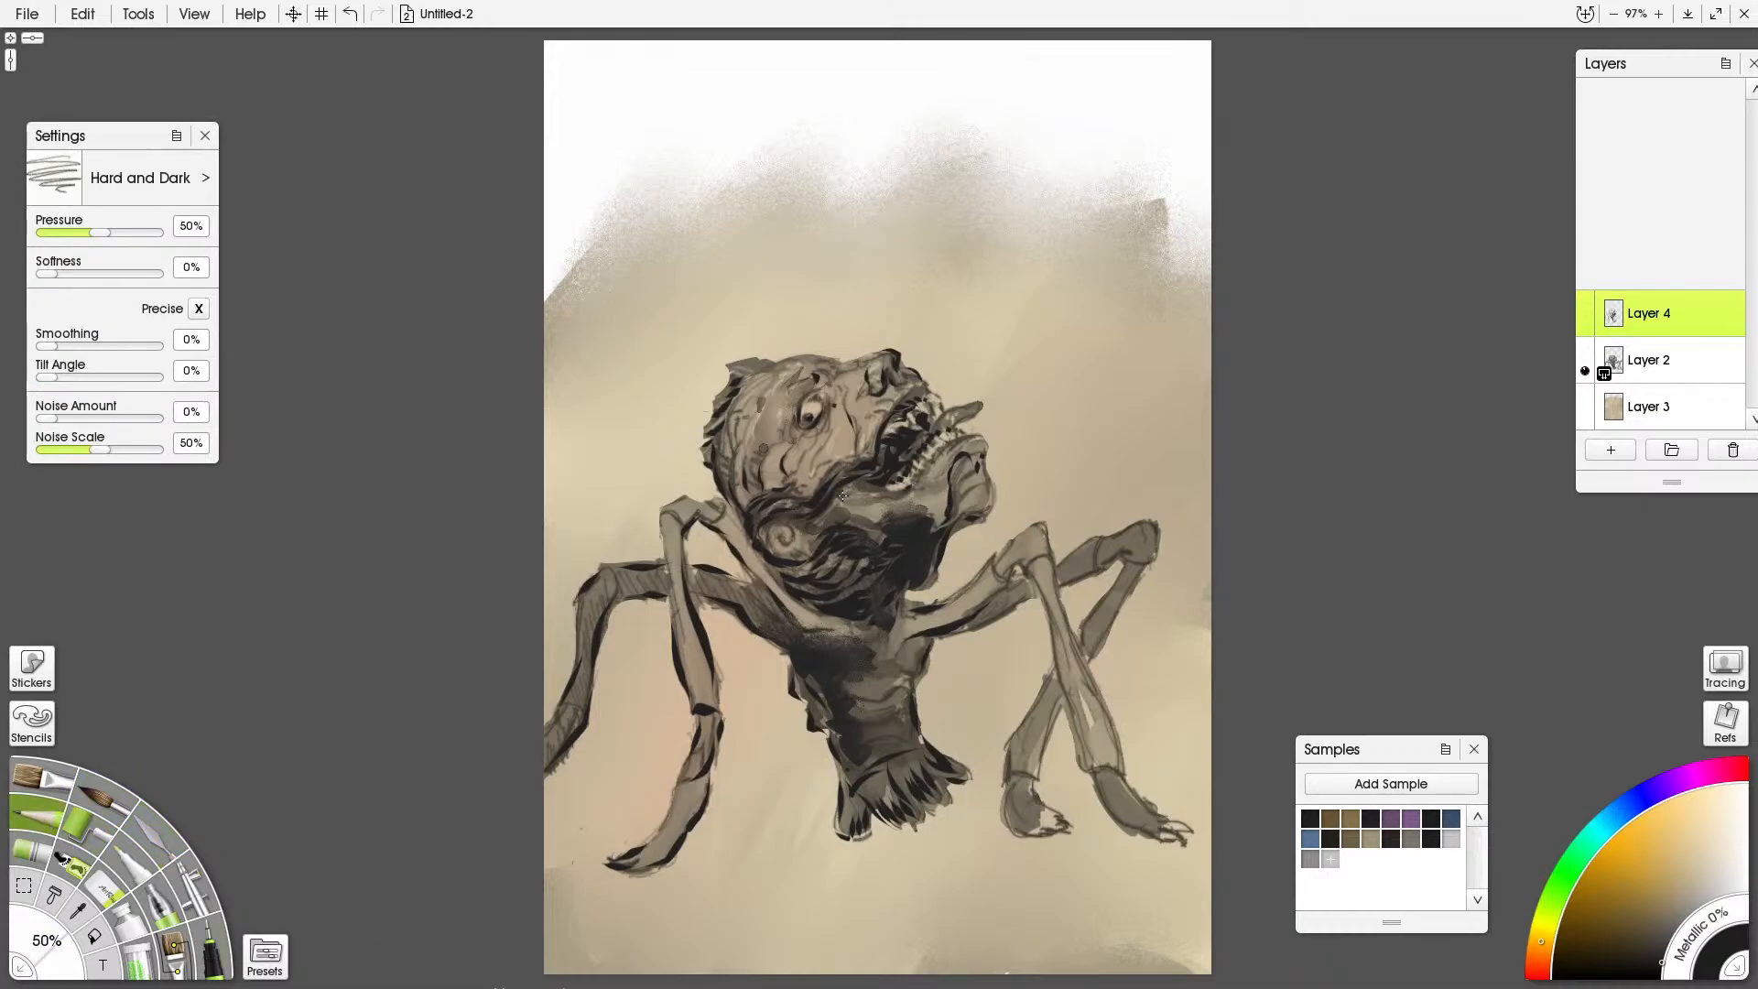
{"action": "left_click_drag", "start_coordinate": [868, 497], "coordinate": [932, 503]}
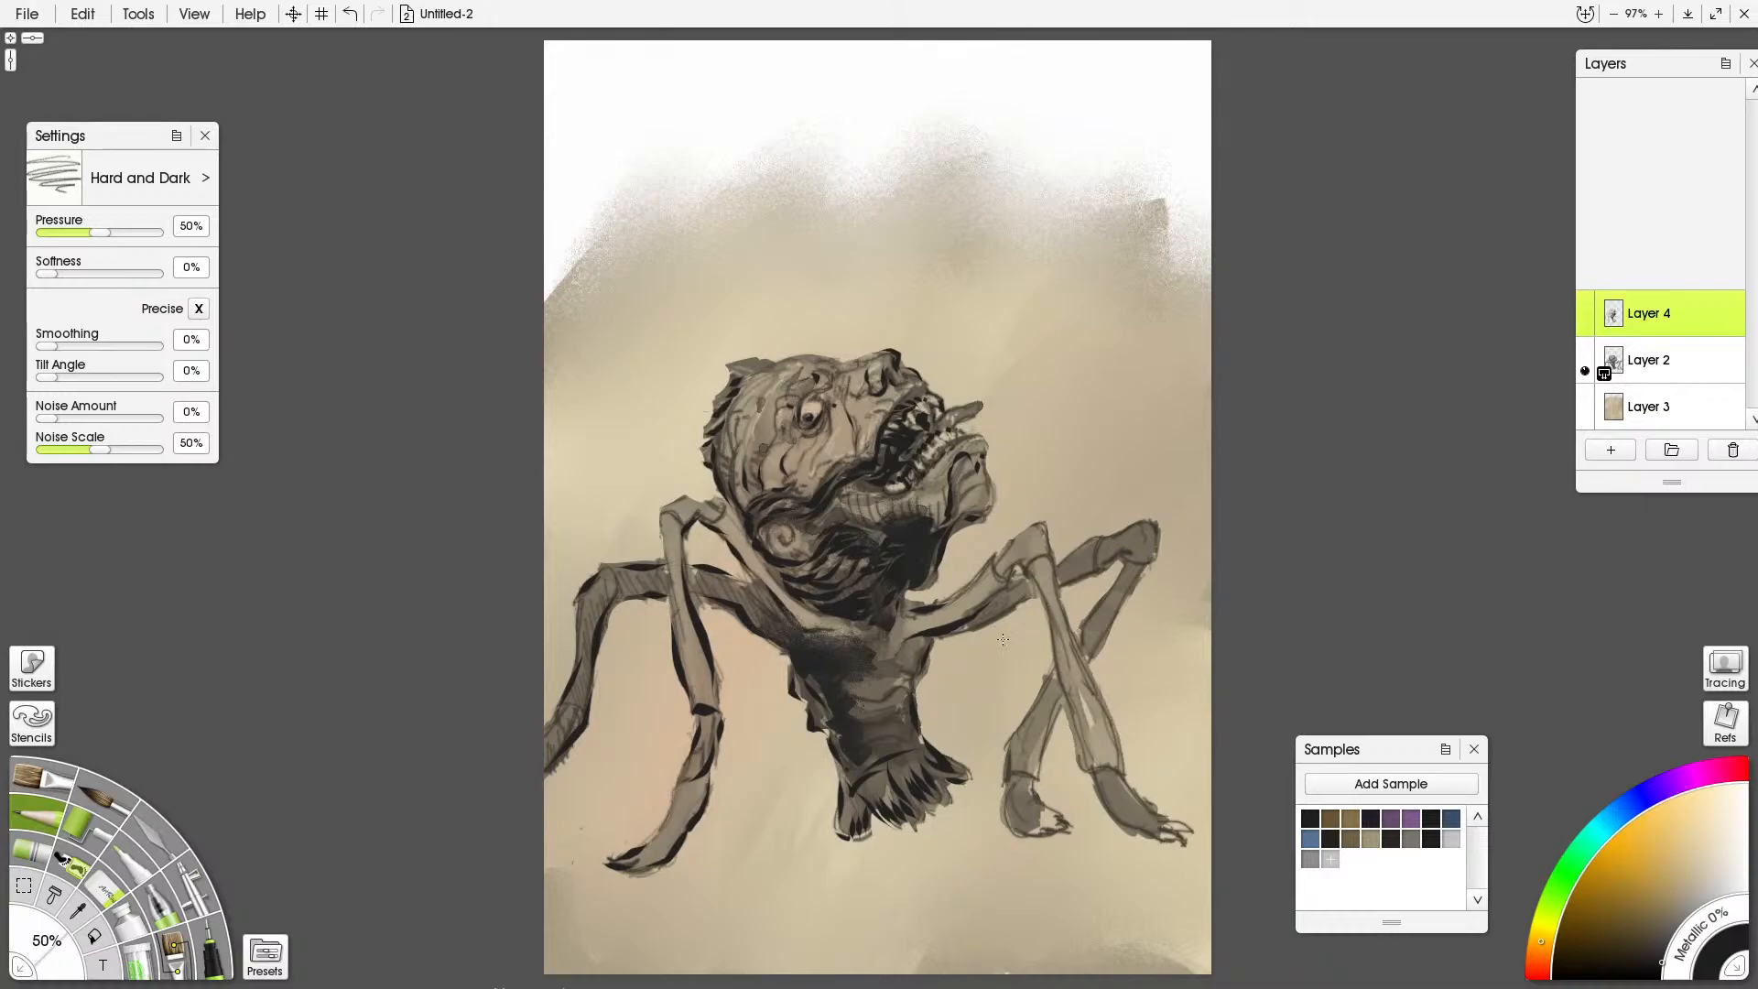
{"action": "left_click_drag", "start_coordinate": [851, 632], "coordinate": [886, 639]}
Paint black shadows under the upper segments of the right-hand legs with the paint roller
{"action": "left_click", "coordinate": [97, 815]}
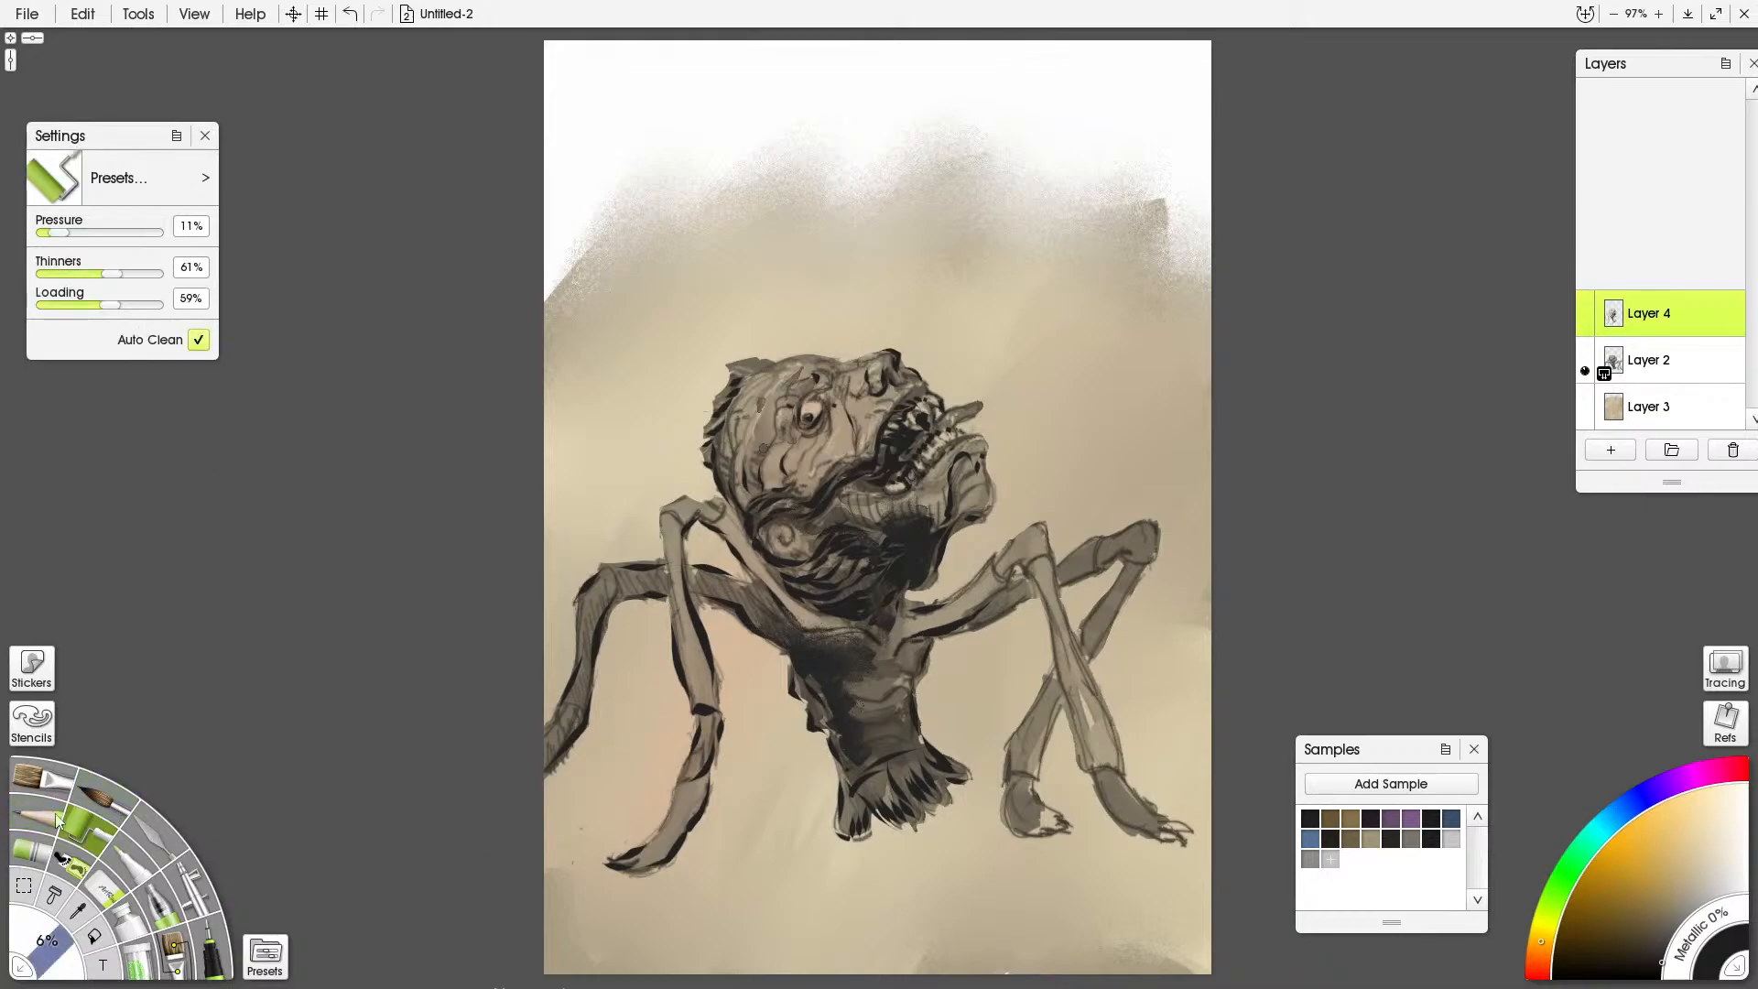
{"action": "mouse_move", "coordinate": [993, 615]}
{"action": "left_mouse_down"}
{"action": "mouse_move", "coordinate": [1025, 591]}
{"action": "mouse_move", "coordinate": [946, 624]}
{"action": "left_mouse_up"}
{"action": "left_click_drag", "start_coordinate": [1105, 560], "coordinate": [1053, 586]}
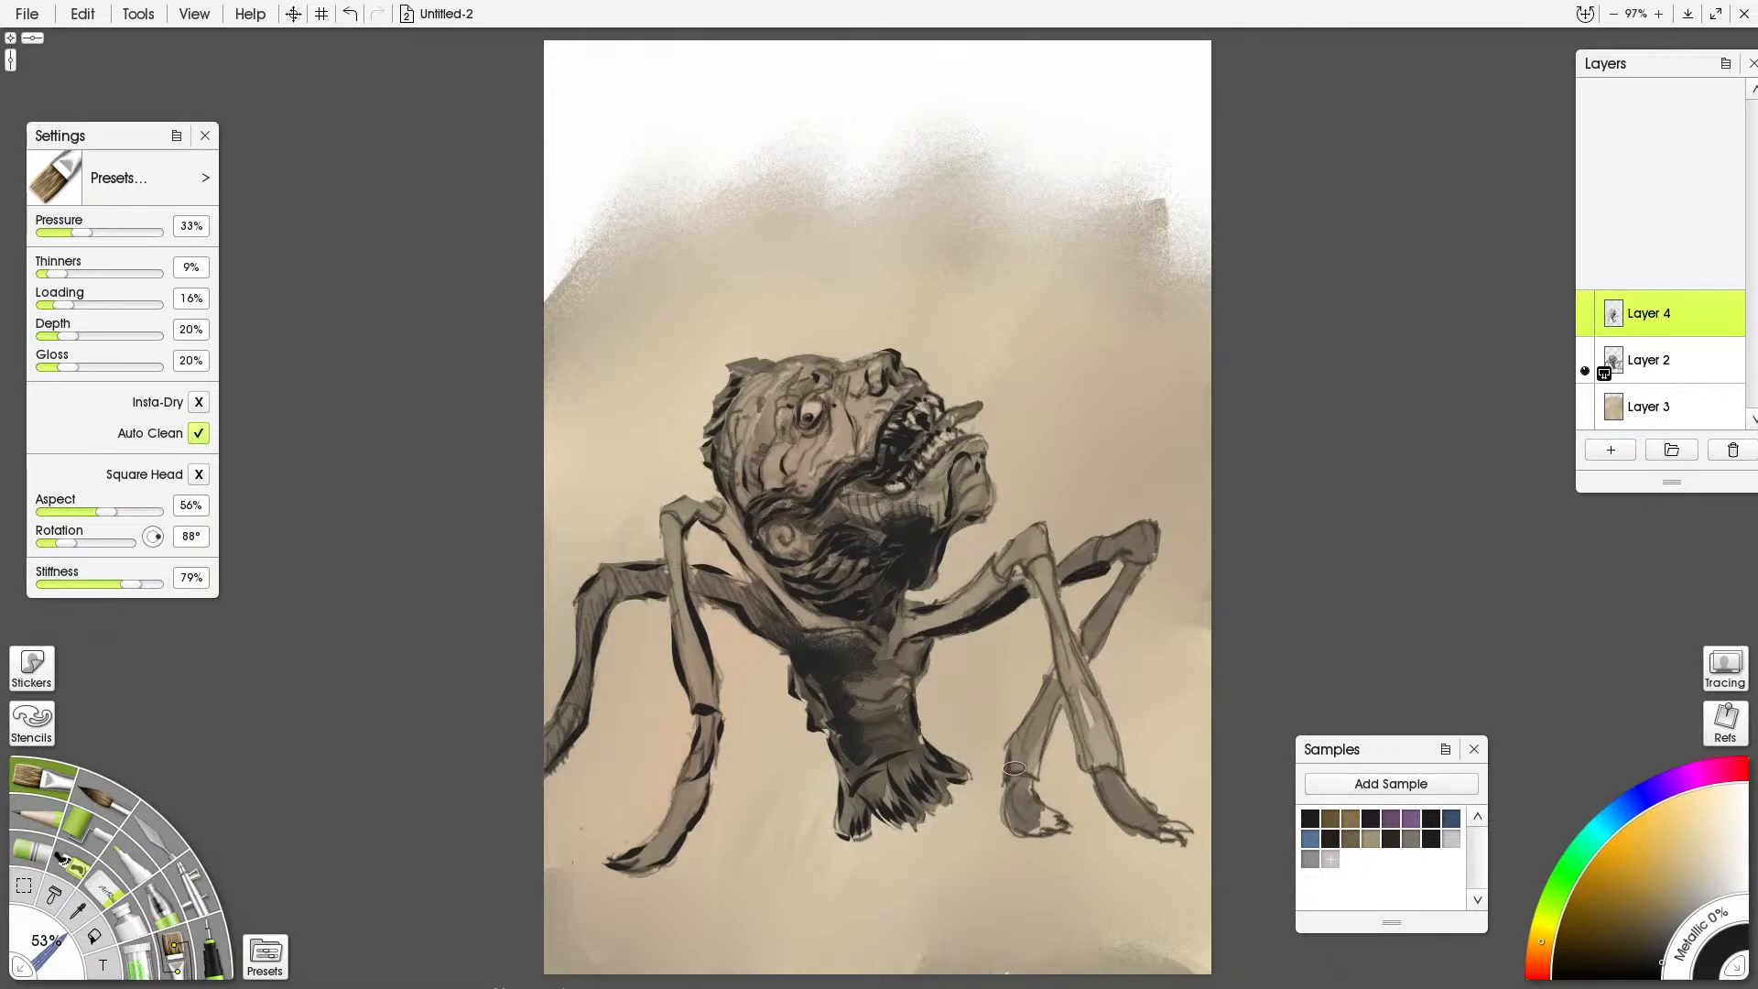
Paint black shadows on the right-hand rear foot and between the body segments with the oil brush
{"action": "left_click_drag", "start_coordinate": [1016, 774], "coordinate": [1044, 829]}
{"action": "mouse_move", "coordinate": [854, 711]}
{"action": "left_mouse_down"}
{"action": "mouse_move", "coordinate": [907, 722]}
{"action": "mouse_move", "coordinate": [844, 752]}
{"action": "mouse_move", "coordinate": [919, 728]}
{"action": "mouse_move", "coordinate": [909, 677]}
{"action": "mouse_move", "coordinate": [846, 696]}
{"action": "mouse_move", "coordinate": [833, 674]}
{"action": "mouse_move", "coordinate": [922, 642]}
{"action": "mouse_move", "coordinate": [829, 657]}
{"action": "left_mouse_up"}
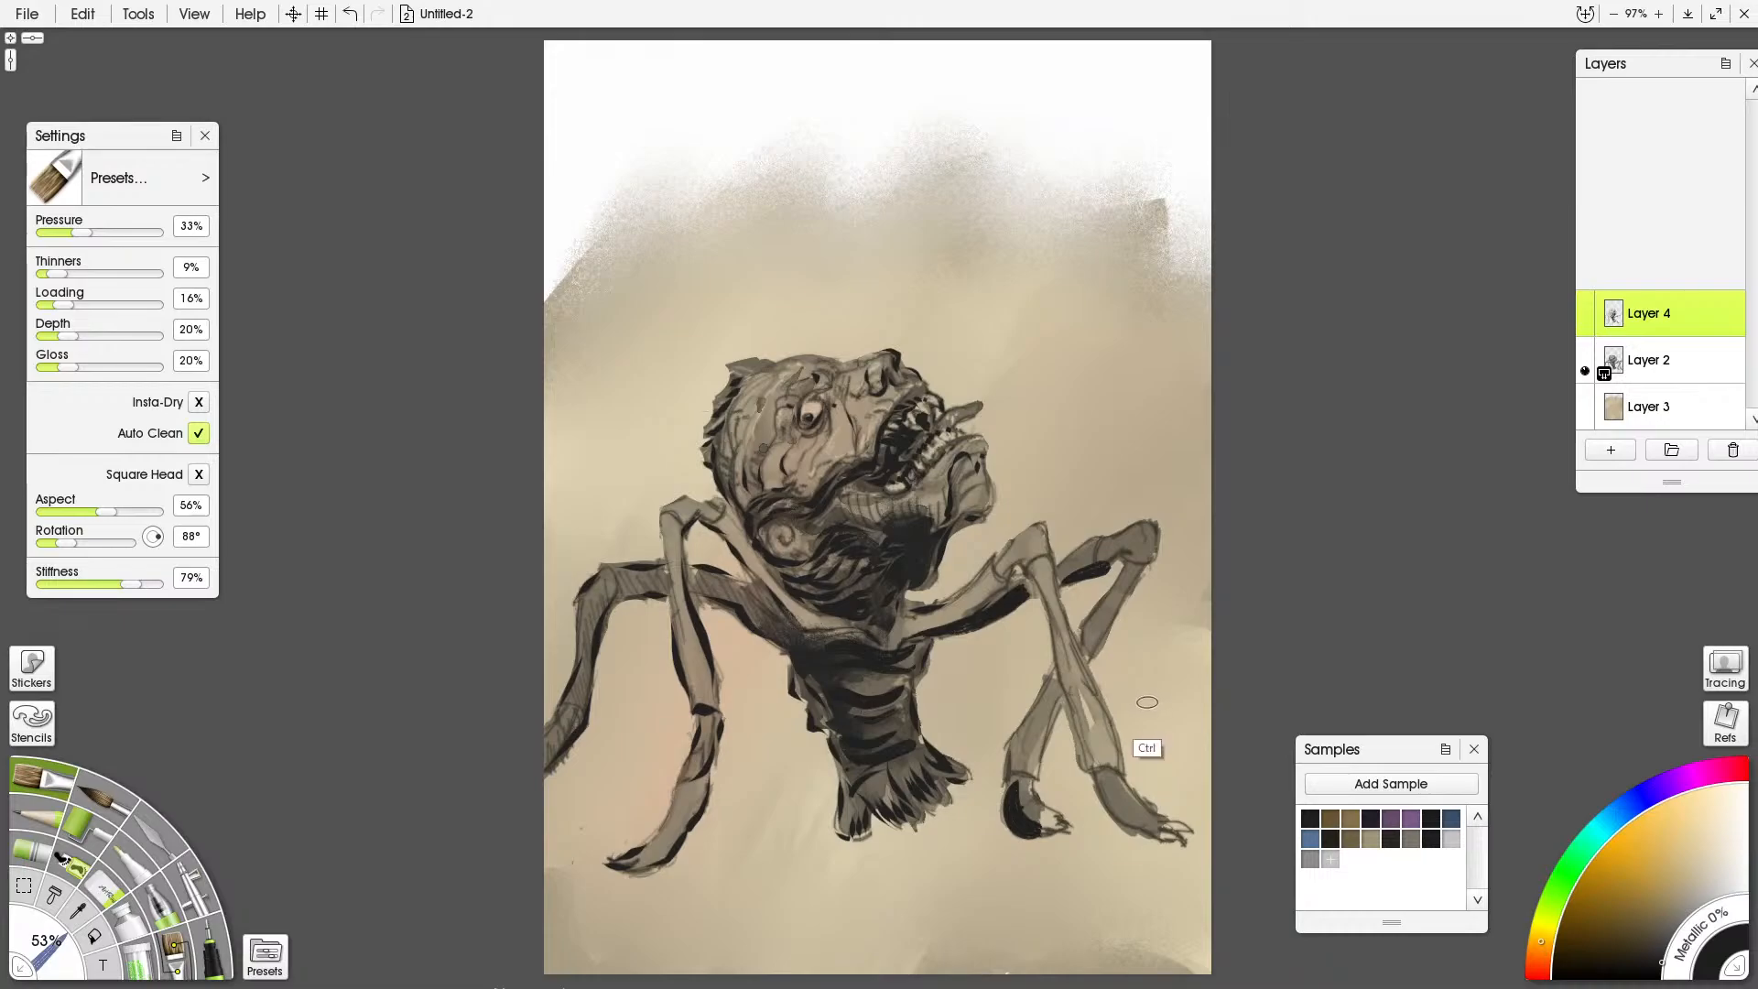
{"action": "key", "text": "ctrl+minus"}
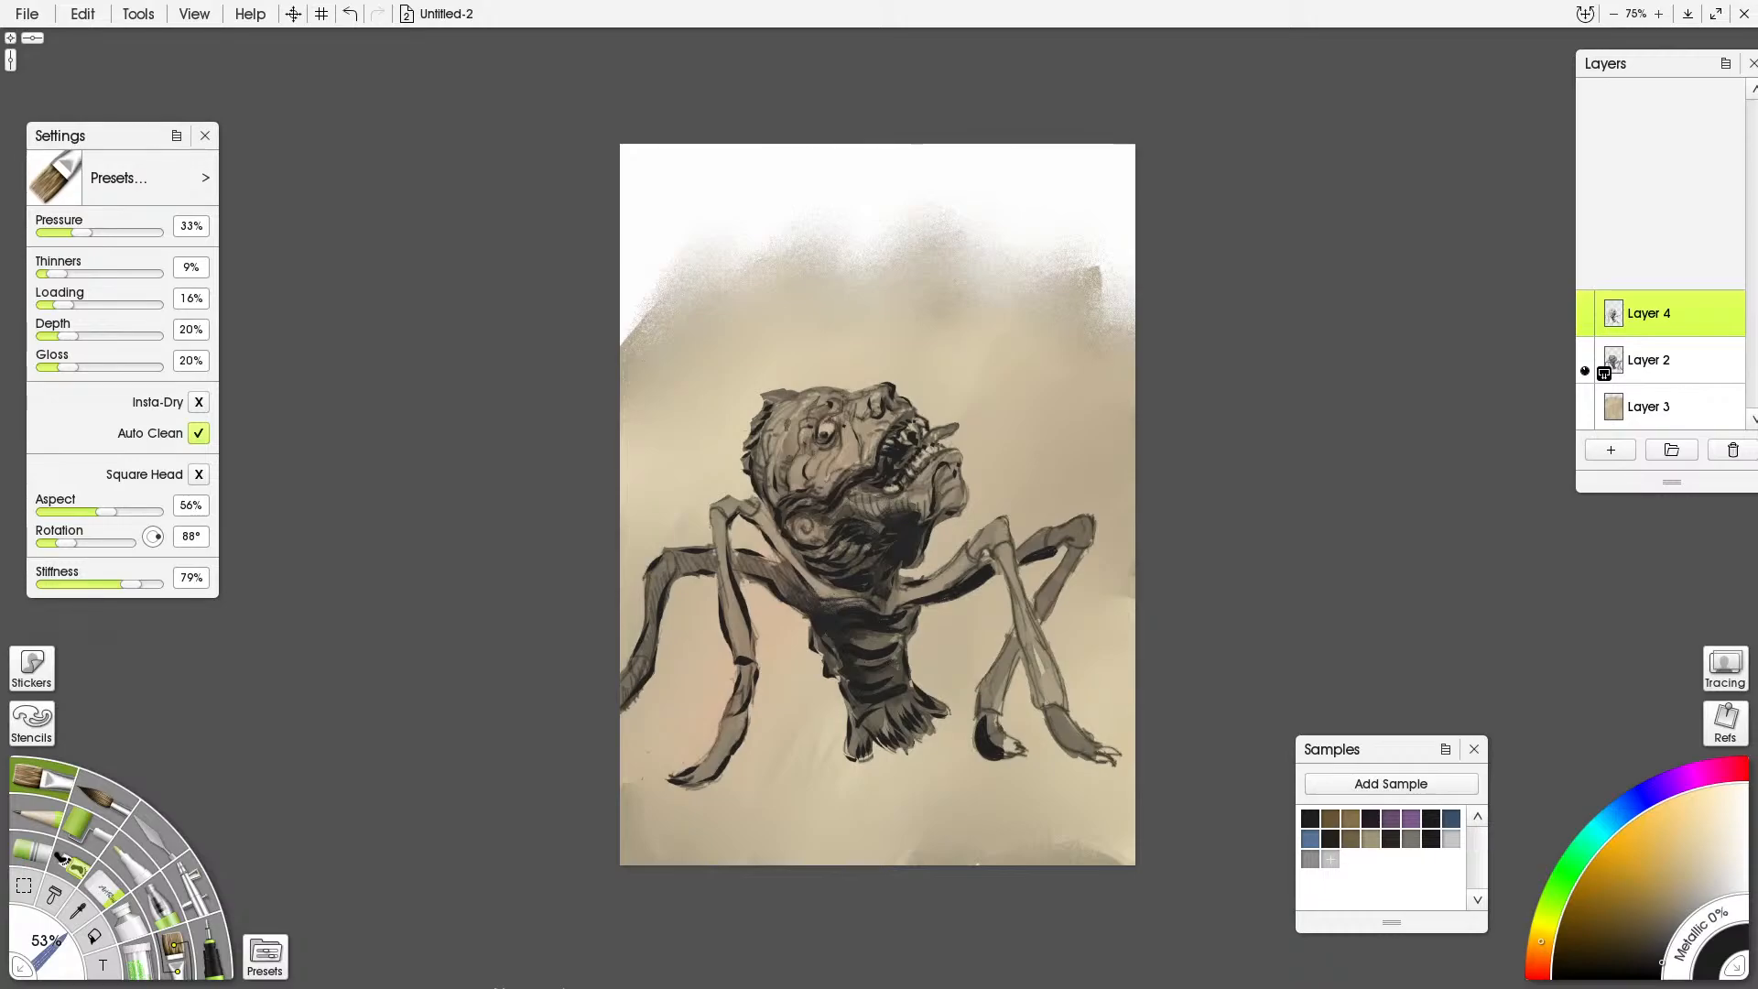
Compare the creature with and without the beige background by toggling Layer 3's visibility
{"action": "left_click", "coordinate": [1586, 399]}
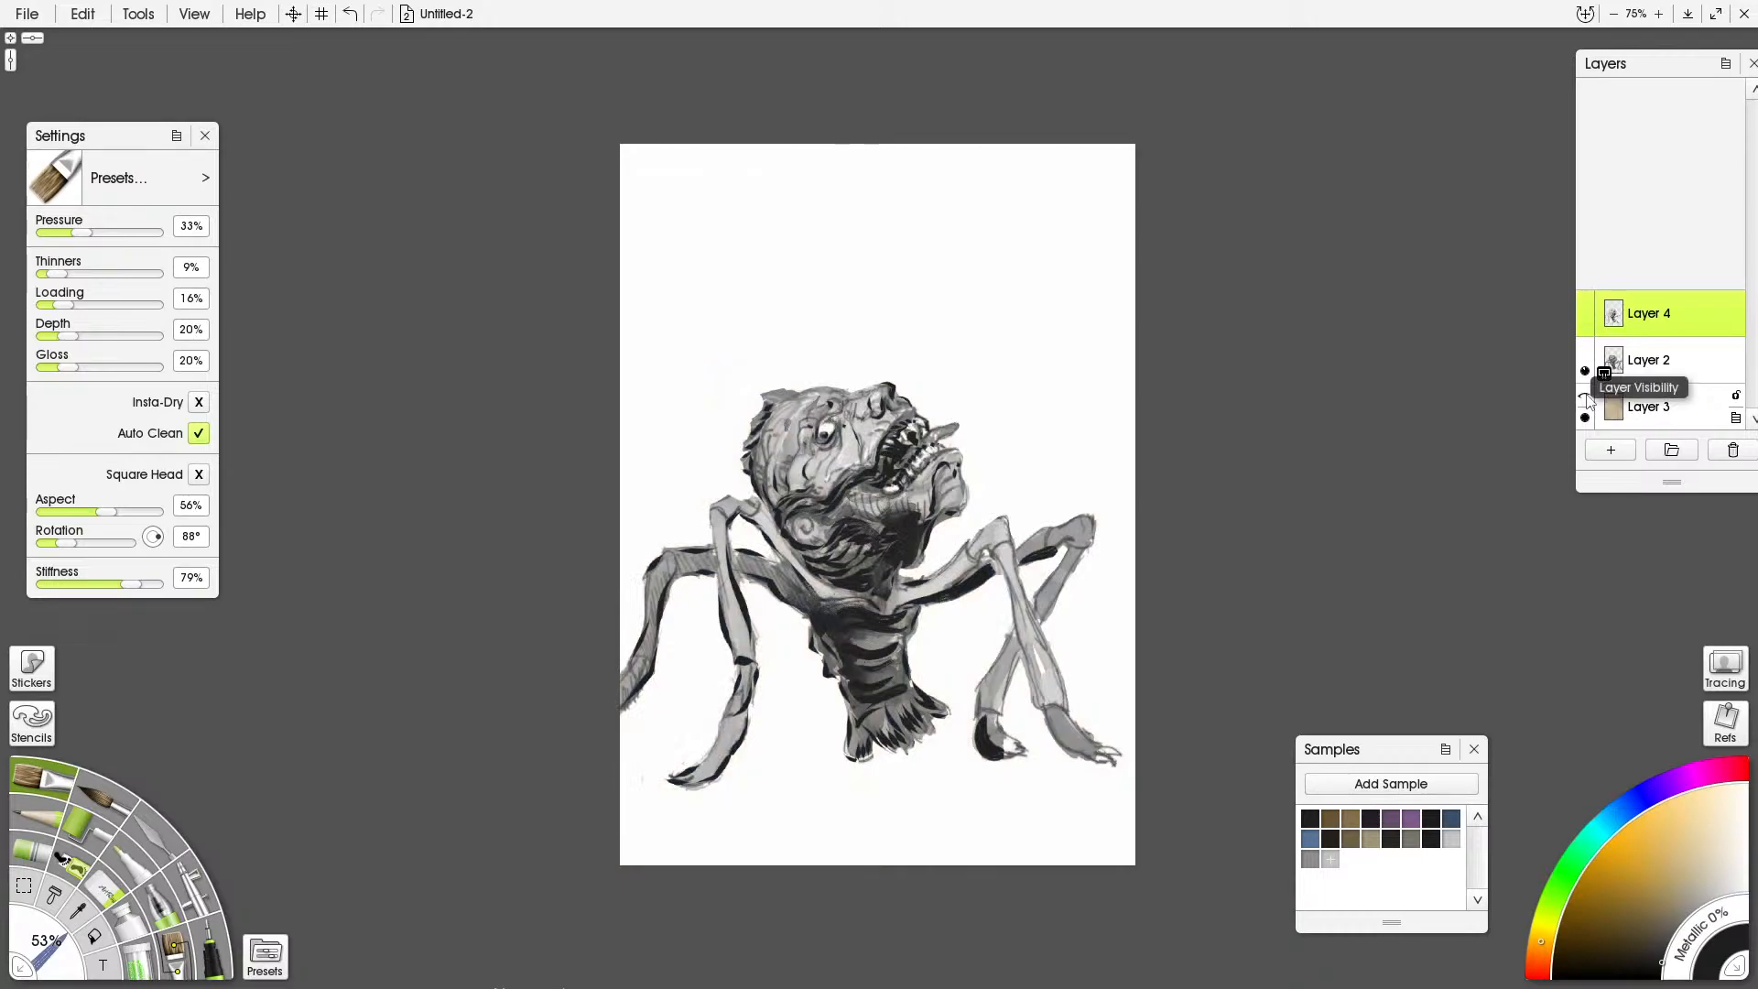
{"action": "left_click", "coordinate": [1586, 399]}
{"action": "left_click", "coordinate": [1587, 400]}
{"action": "left_click", "coordinate": [1587, 399]}
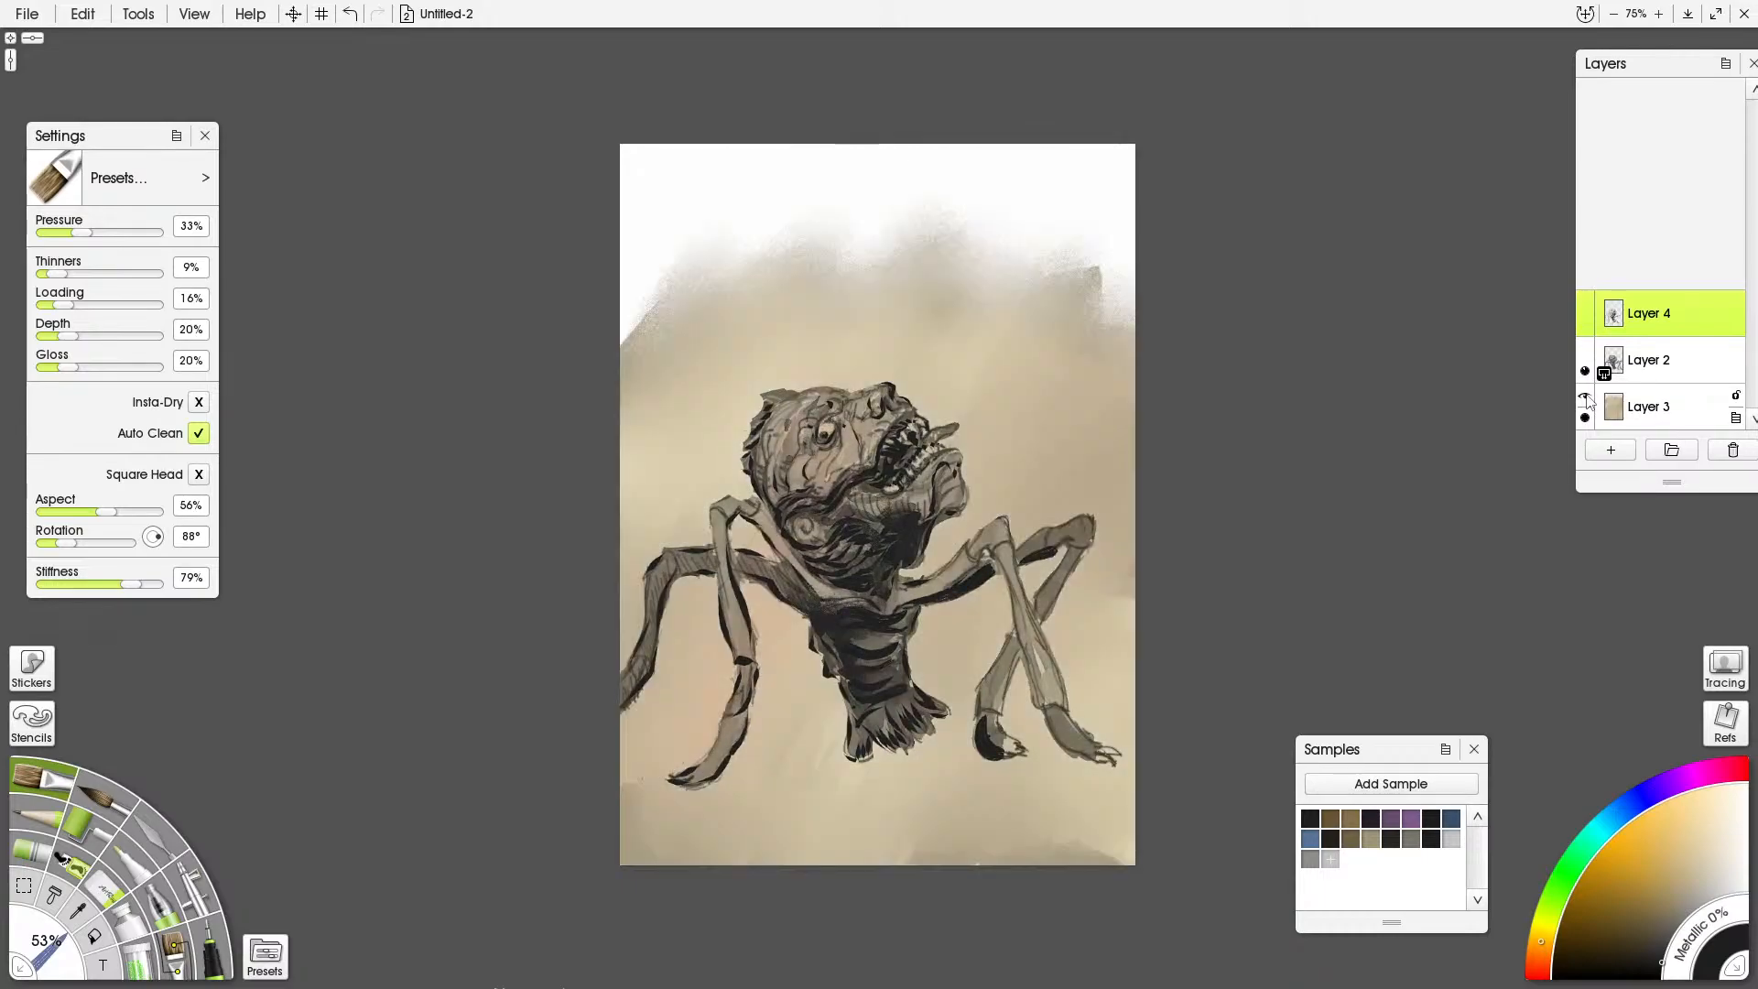
{"action": "left_click", "coordinate": [1586, 399]}
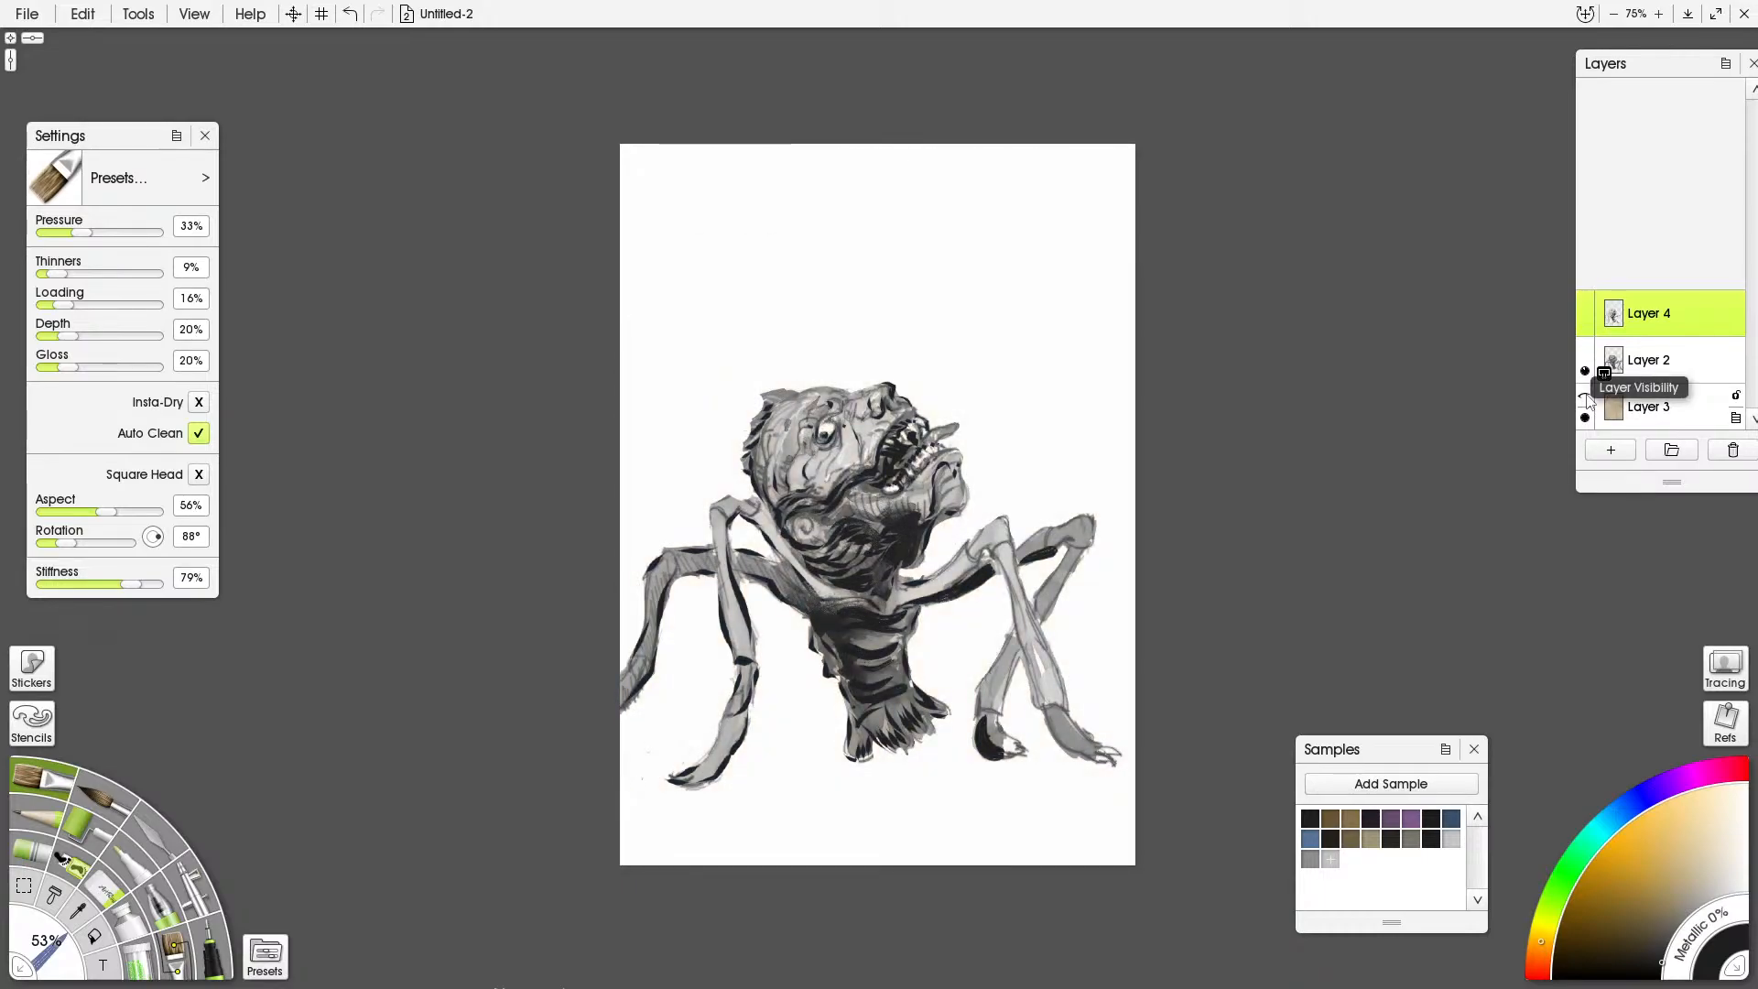
{"action": "left_click", "coordinate": [1587, 400]}
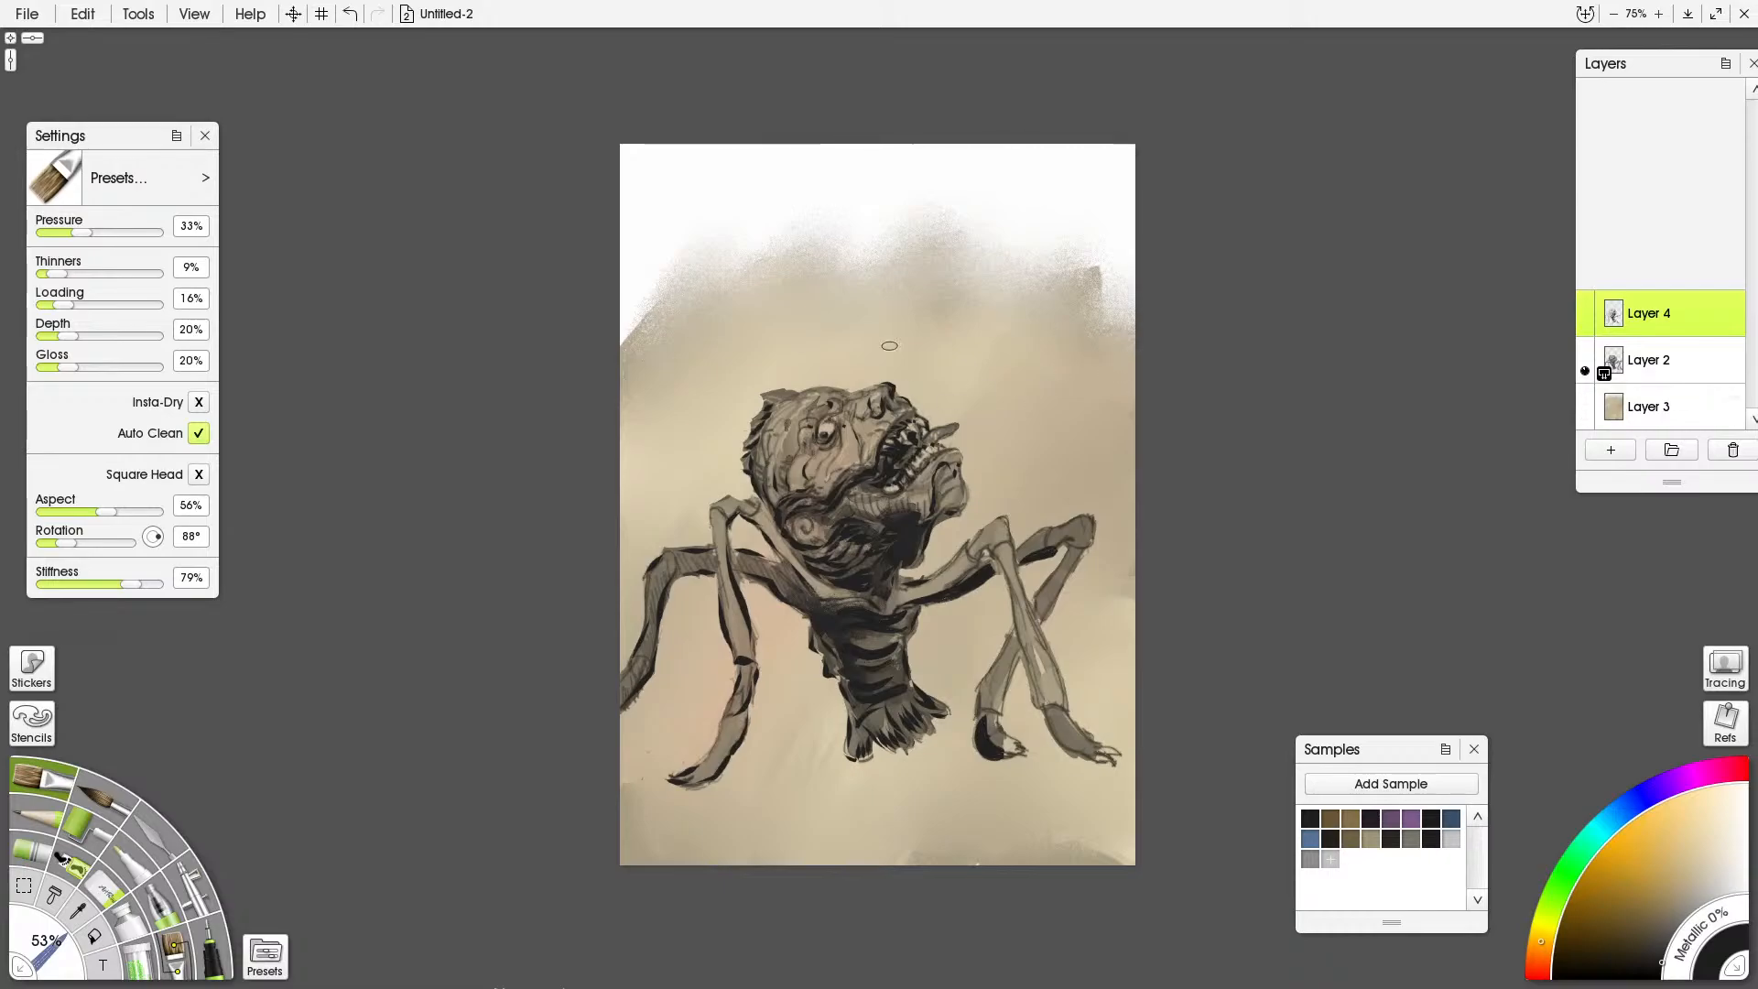
Add a new layer directly above the beige background layer, Layer 3
{"action": "left_click", "coordinate": [1634, 403]}
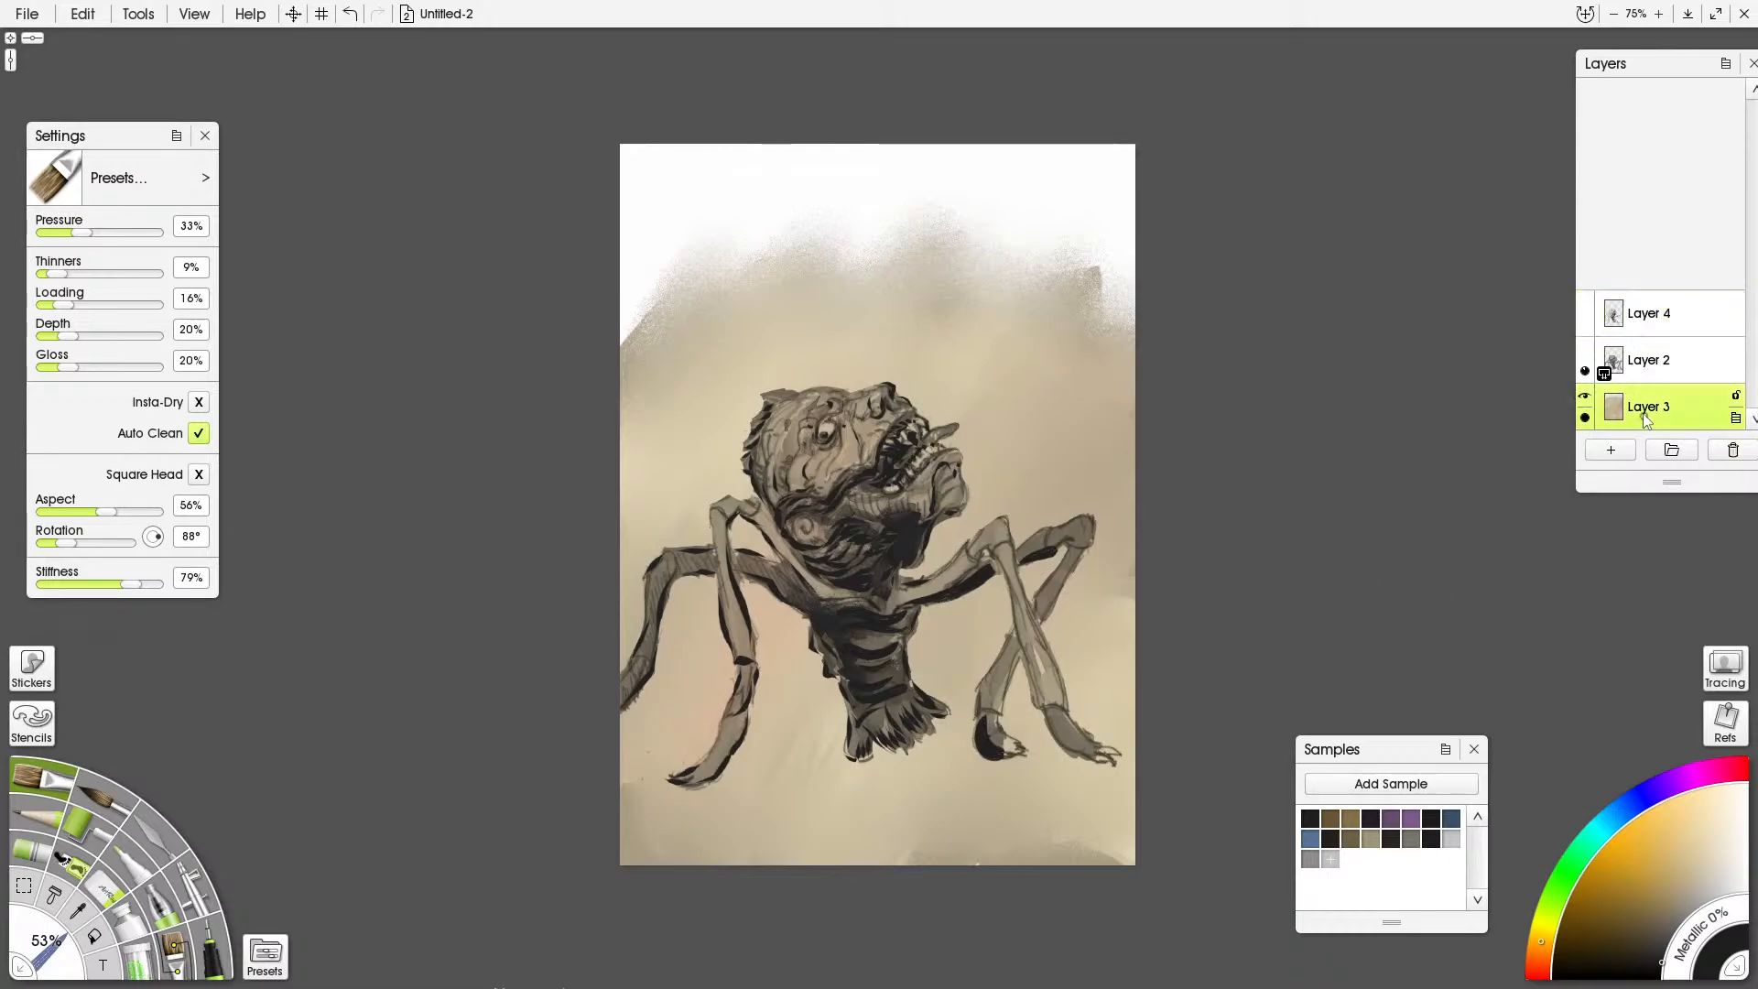
{"action": "left_click", "coordinate": [1610, 449]}
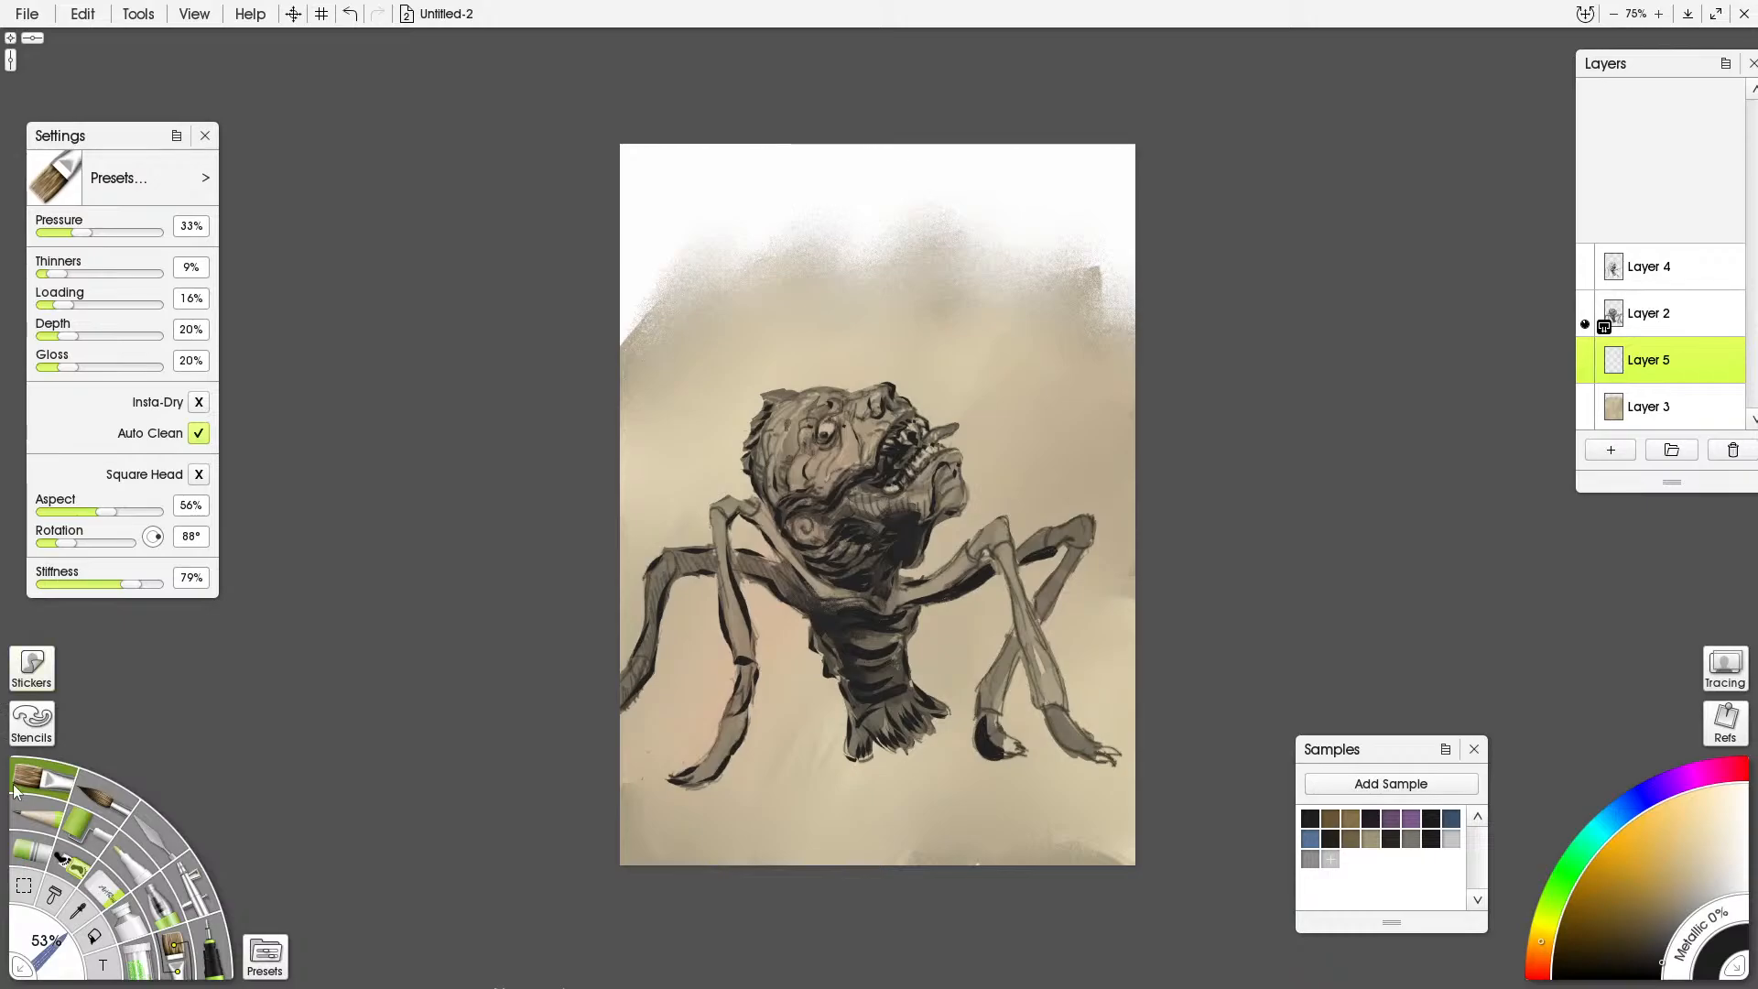
{"action": "left_click", "coordinate": [31, 821]}
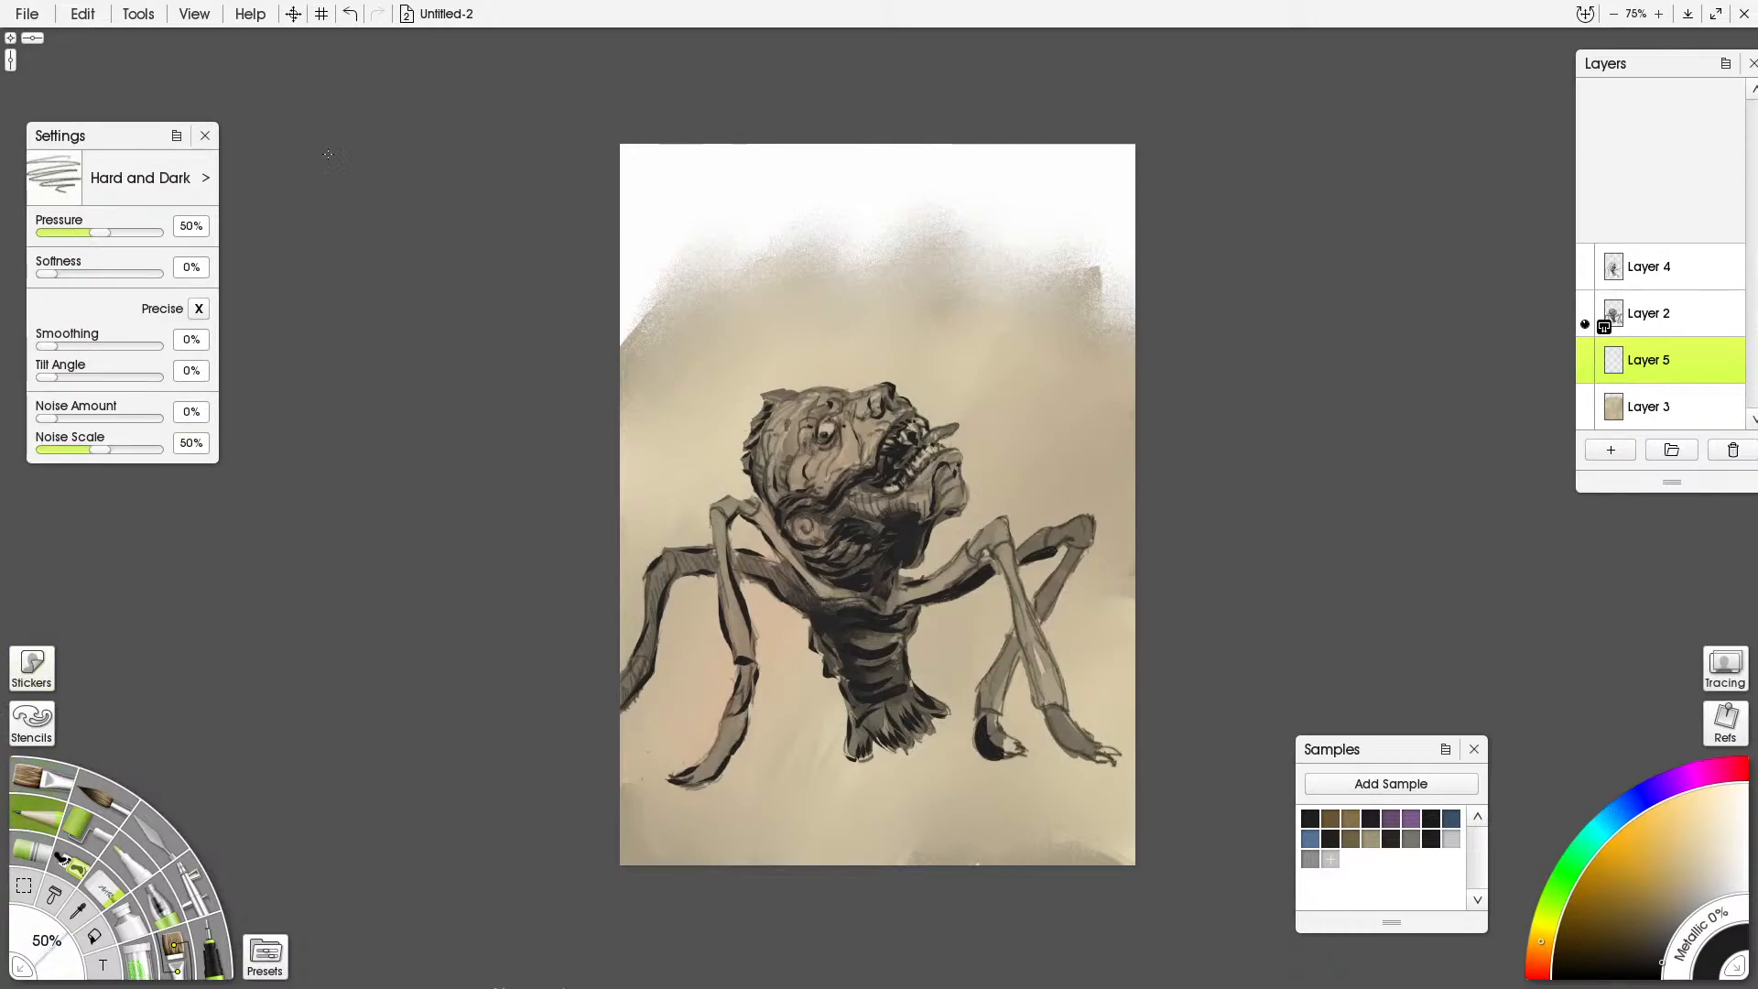
{"action": "left_click_drag", "start_coordinate": [722, 769], "coordinate": [789, 784]}
{"action": "key", "text": "ctrl+z"}
{"action": "mouse_move", "coordinate": [719, 776]}
{"action": "left_mouse_down"}
{"action": "mouse_move", "coordinate": [966, 754]}
{"action": "mouse_move", "coordinate": [1091, 786]}
{"action": "left_mouse_up"}
{"action": "left_click_drag", "start_coordinate": [911, 745], "coordinate": [974, 733]}
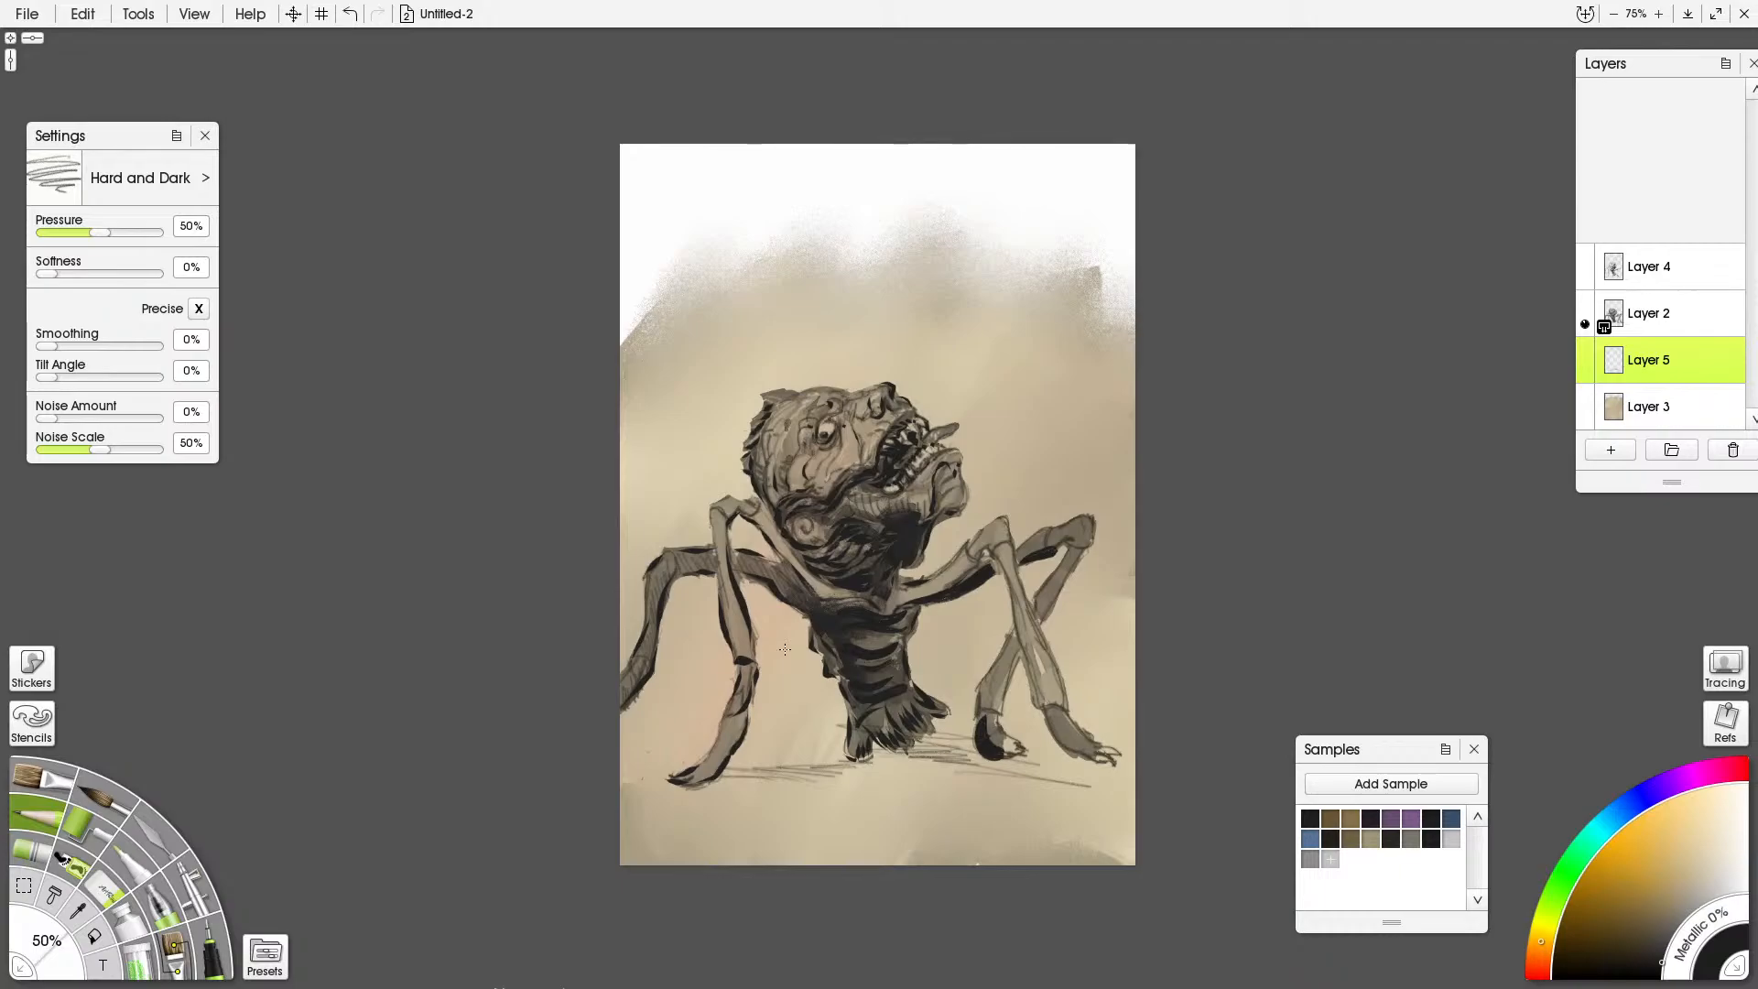
{"action": "left_click", "coordinate": [112, 892]}
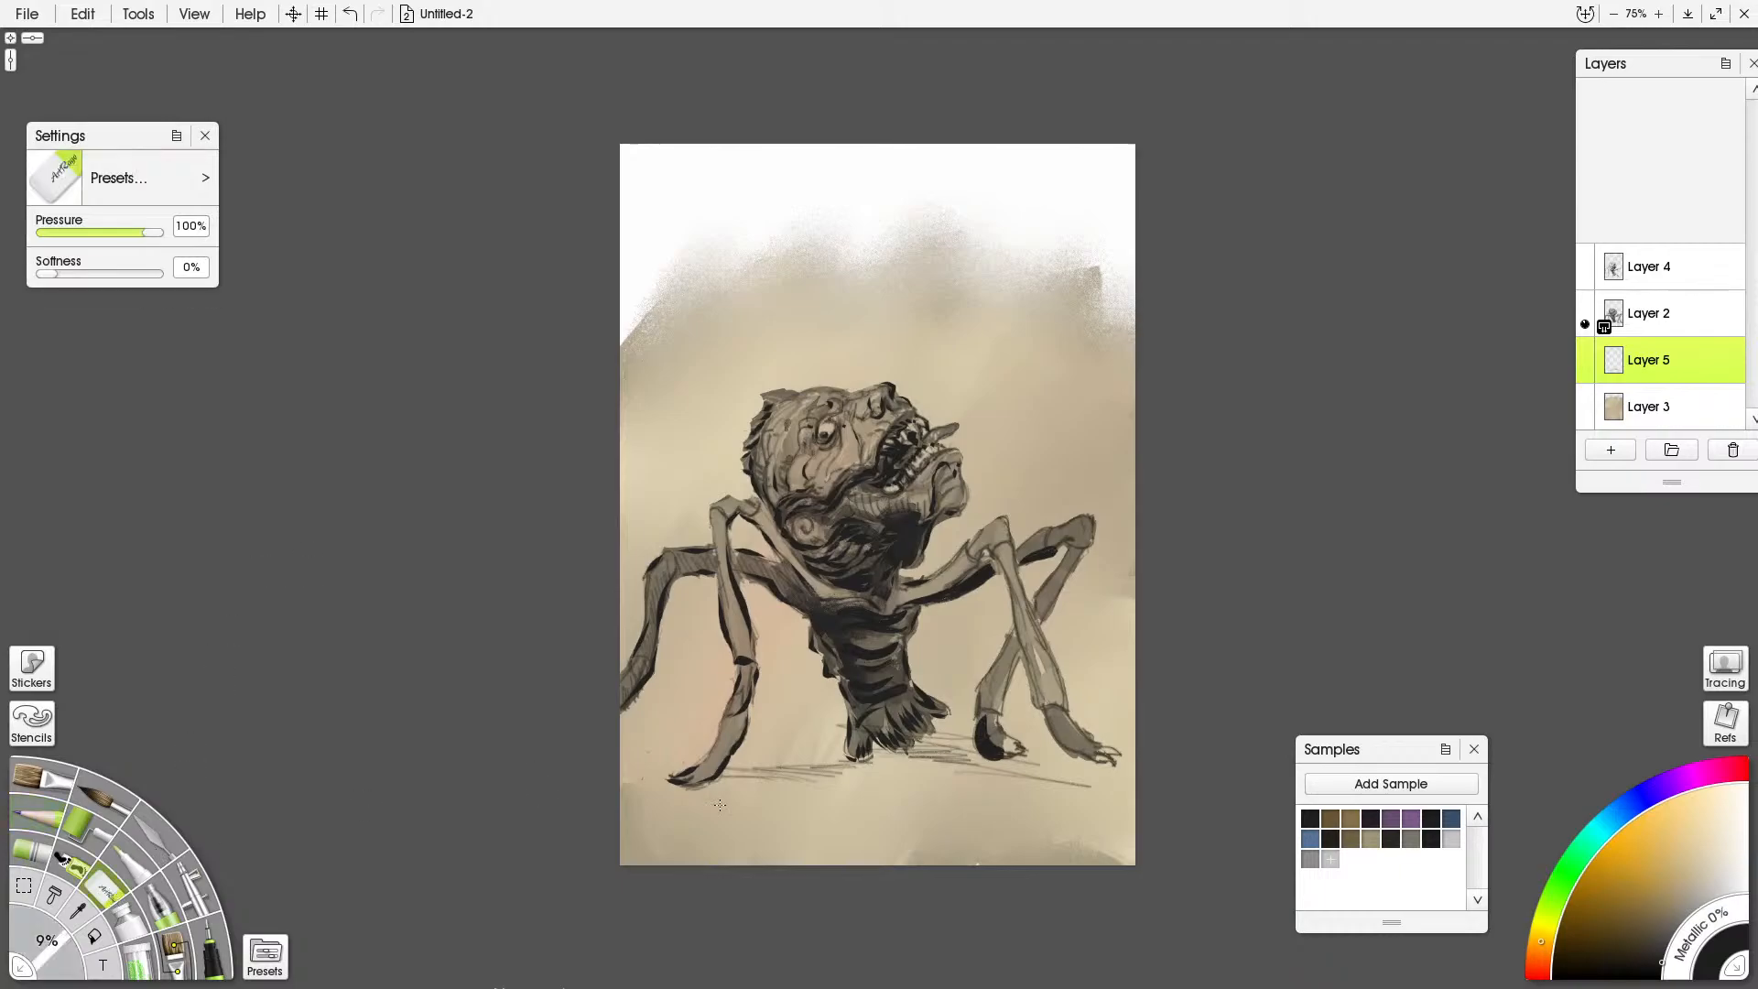
{"action": "left_click_drag", "start_coordinate": [51, 943], "coordinate": [57, 926]}
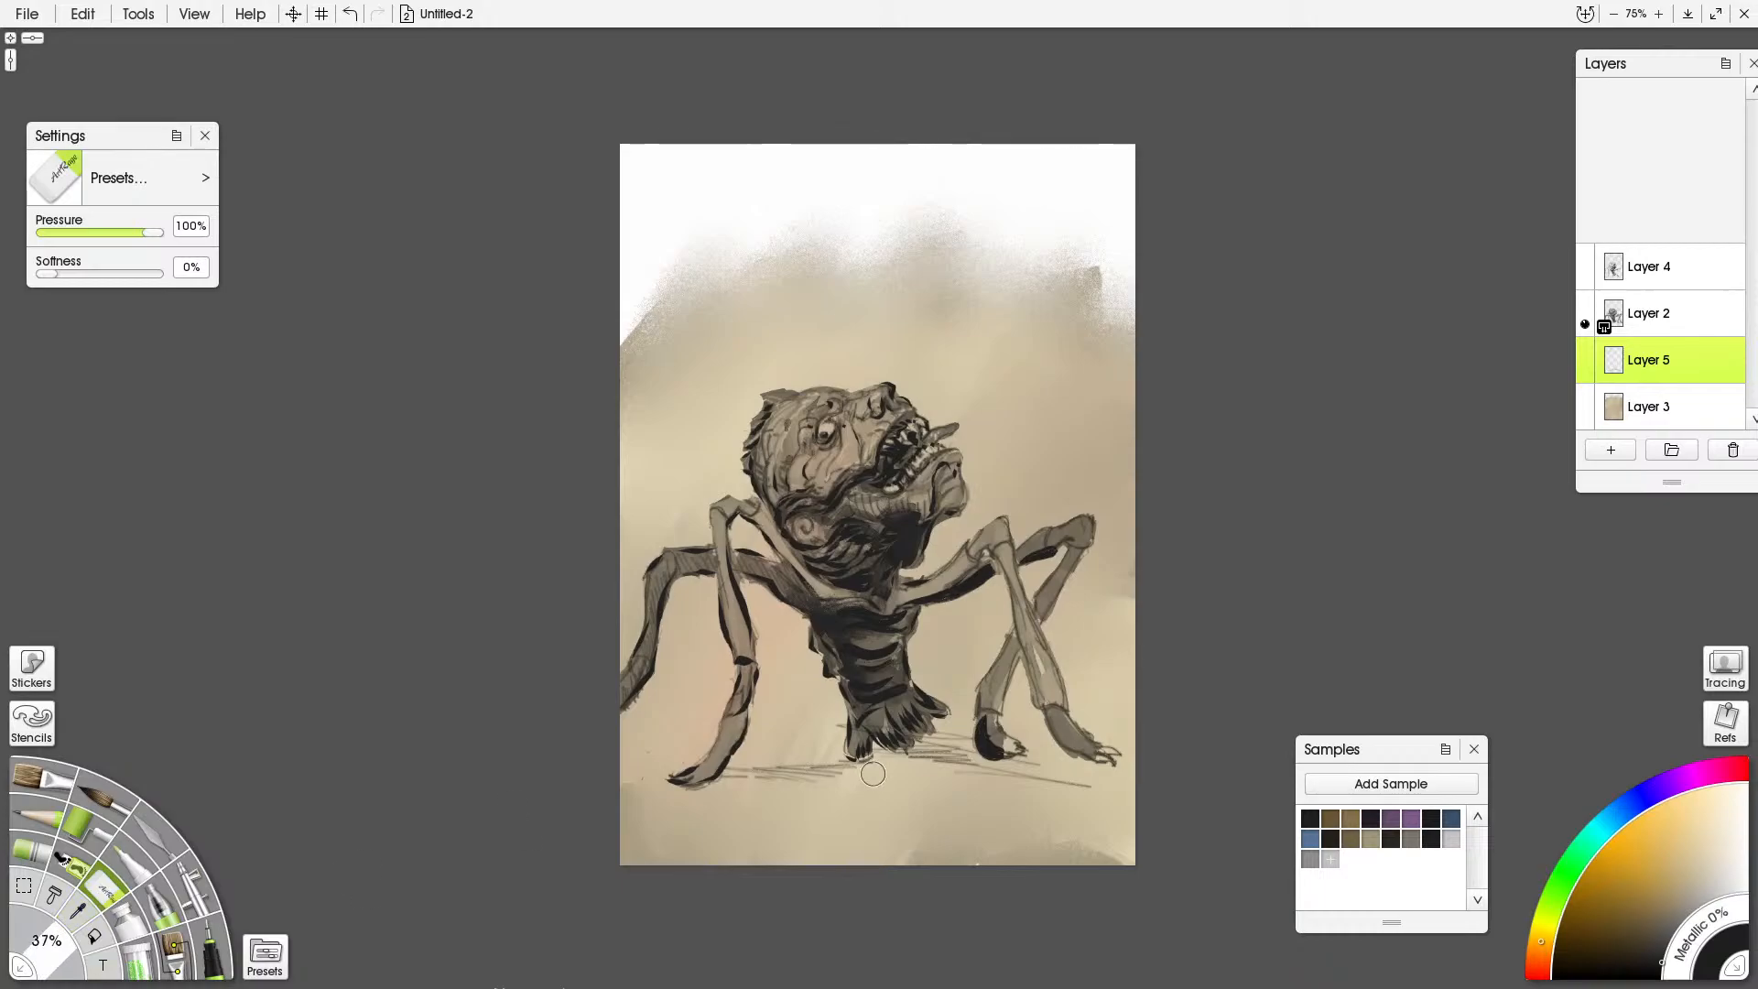
{"action": "mouse_move", "coordinate": [907, 744]}
{"action": "left_mouse_down"}
{"action": "mouse_move", "coordinate": [1099, 766]}
{"action": "mouse_move", "coordinate": [760, 783]}
{"action": "mouse_move", "coordinate": [885, 732]}
{"action": "left_mouse_up"}
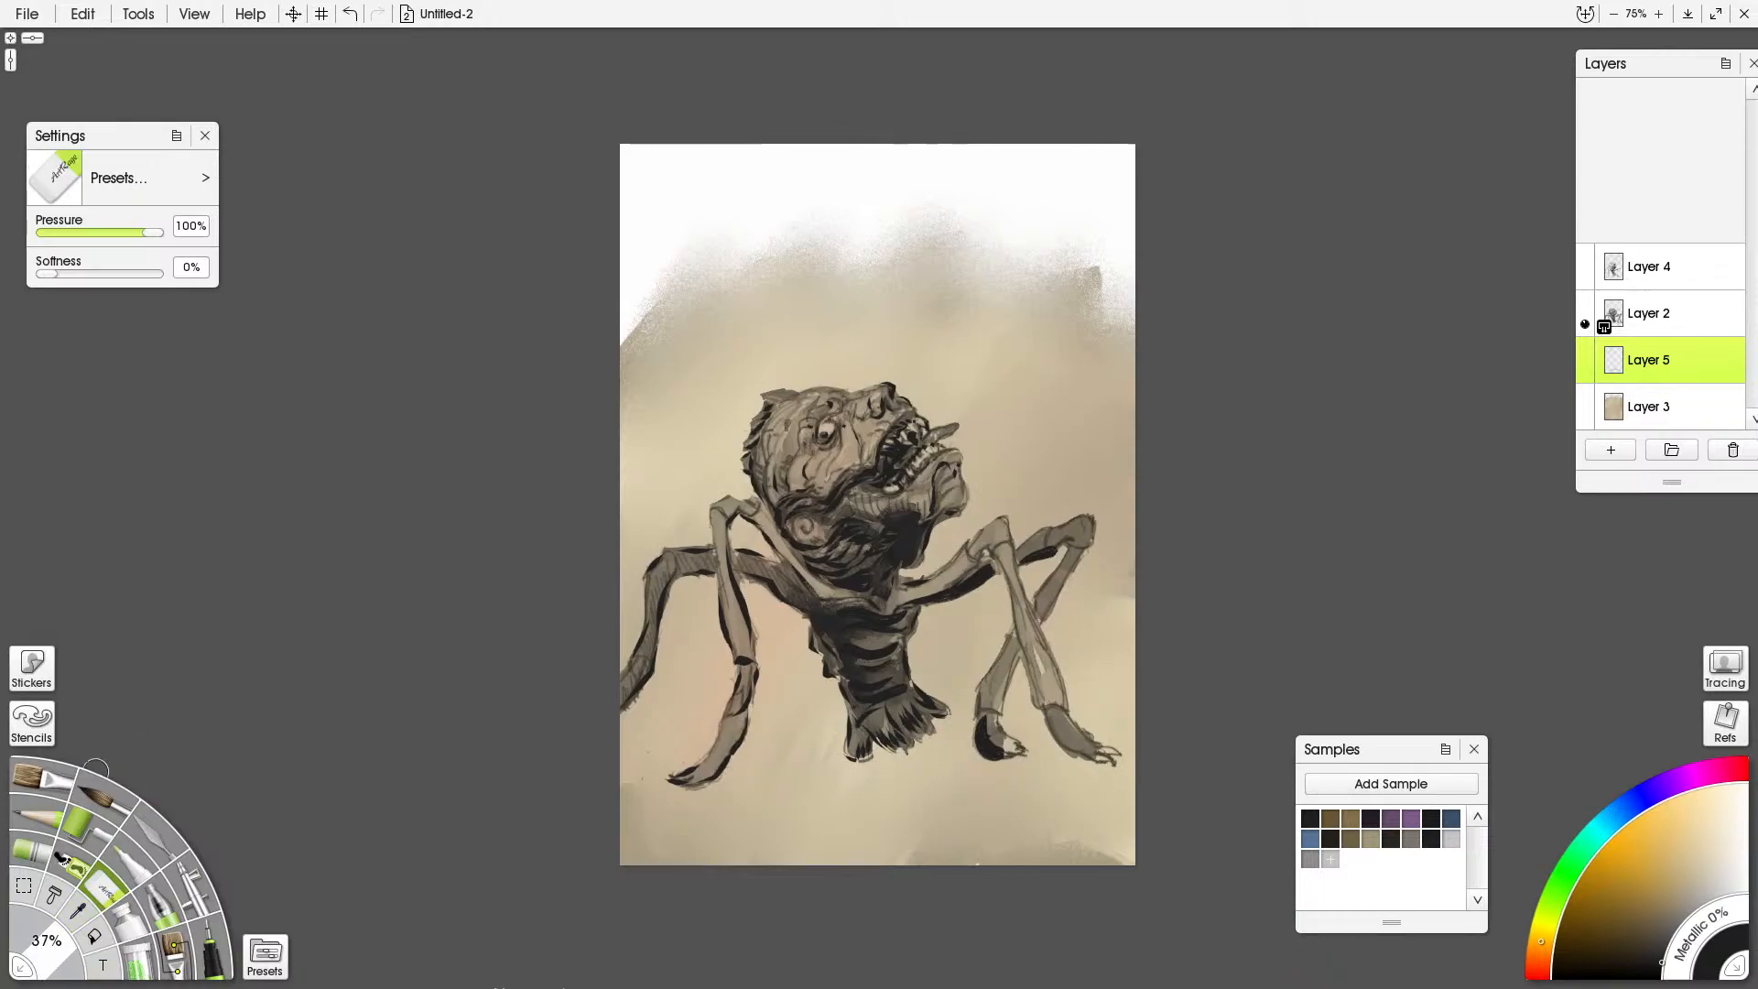
Paint a dark ground shadow beneath the creature with the Delicate on Dry watercolour and soften it with the palette knife
{"action": "left_click", "coordinate": [99, 788]}
{"action": "mouse_move", "coordinate": [699, 767]}
{"action": "left_mouse_down"}
{"action": "mouse_move", "coordinate": [651, 765]}
{"action": "mouse_move", "coordinate": [858, 747]}
{"action": "mouse_move", "coordinate": [790, 760]}
{"action": "mouse_move", "coordinate": [1108, 758]}
{"action": "left_mouse_up"}
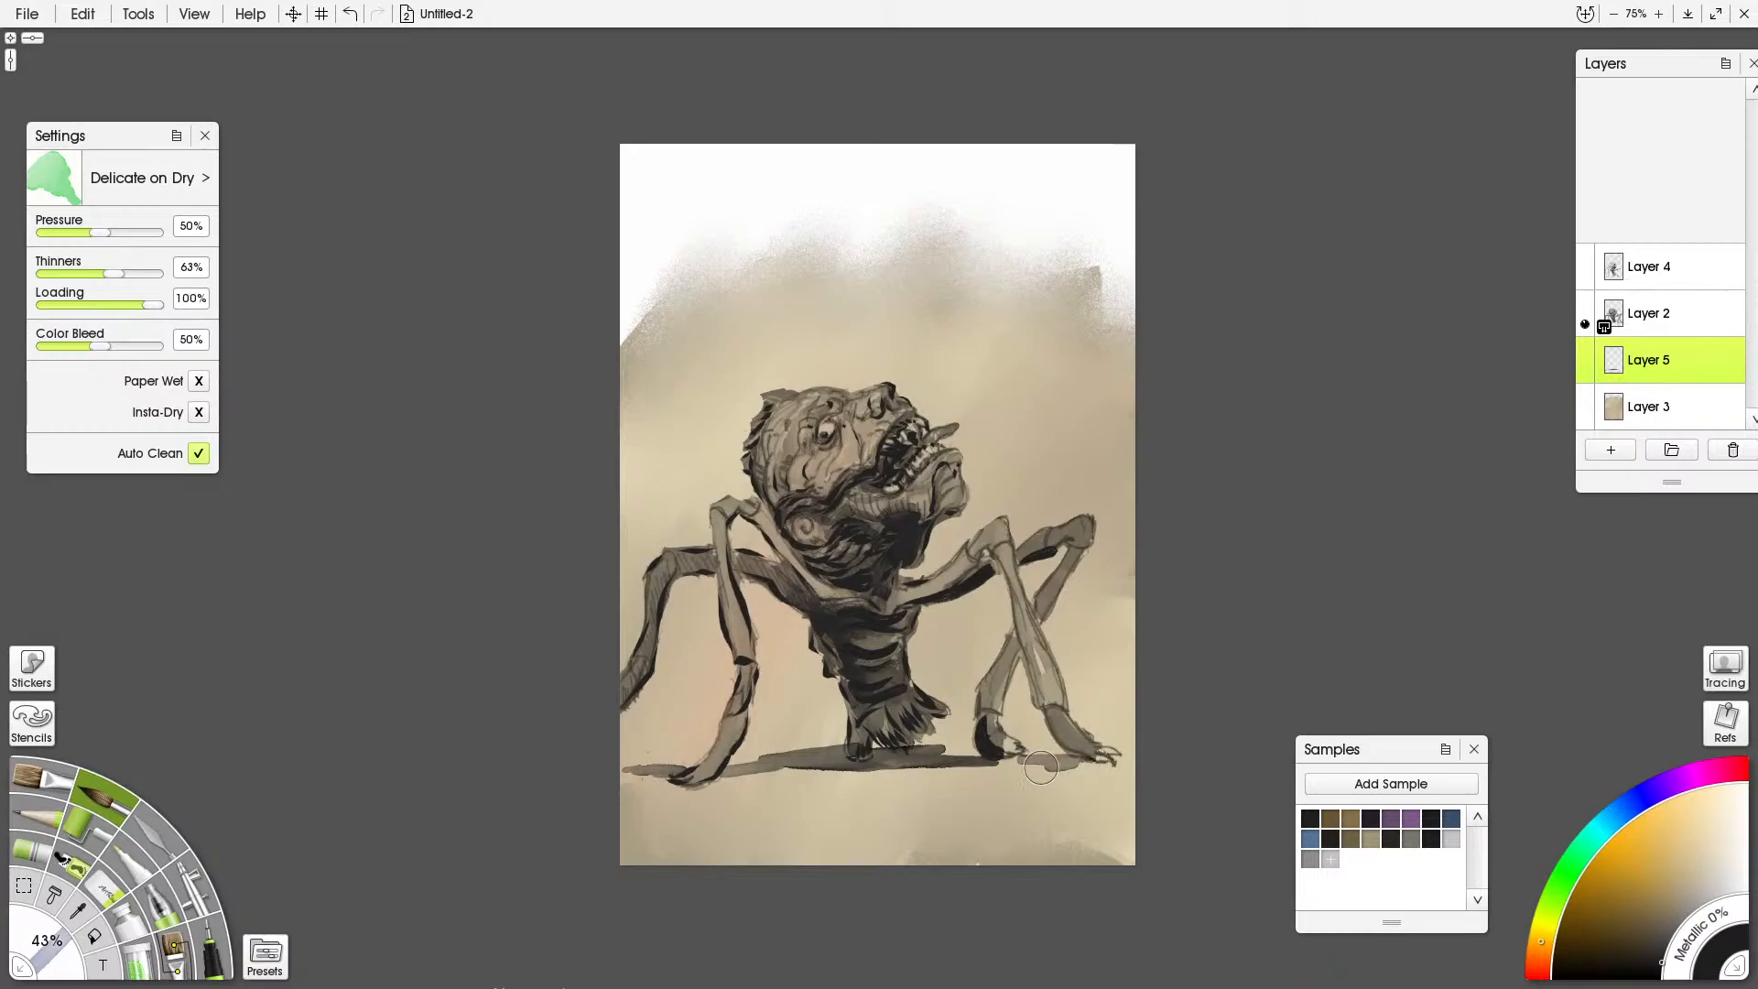
{"action": "mouse_move", "coordinate": [682, 759]}
{"action": "left_mouse_down"}
{"action": "mouse_move", "coordinate": [609, 767]}
{"action": "mouse_move", "coordinate": [1109, 758]}
{"action": "left_mouse_up"}
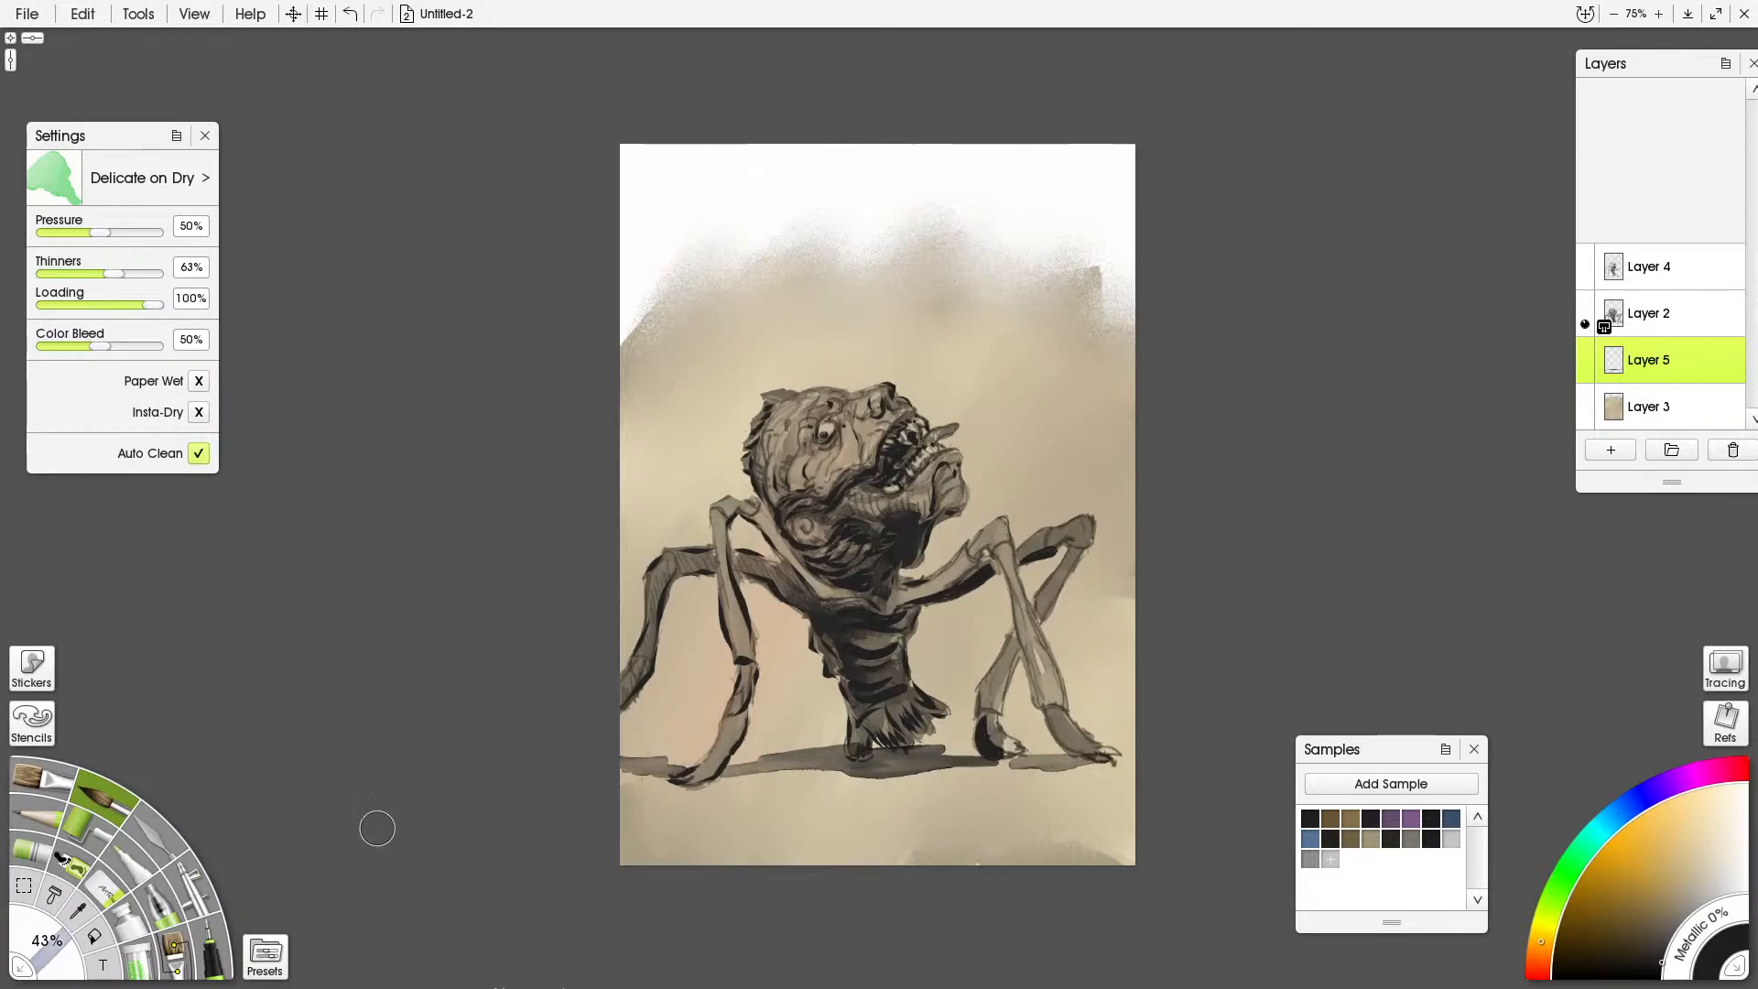
{"action": "left_click", "coordinate": [151, 838]}
{"action": "mouse_move", "coordinate": [701, 802]}
{"action": "left_mouse_down"}
{"action": "mouse_move", "coordinate": [639, 776]}
{"action": "mouse_move", "coordinate": [666, 756]}
{"action": "mouse_move", "coordinate": [774, 766]}
{"action": "mouse_move", "coordinate": [962, 743]}
{"action": "mouse_move", "coordinate": [899, 750]}
{"action": "mouse_move", "coordinate": [885, 791]}
{"action": "mouse_move", "coordinate": [930, 783]}
{"action": "mouse_move", "coordinate": [819, 781]}
{"action": "mouse_move", "coordinate": [1088, 767]}
{"action": "left_mouse_up"}
{"action": "left_click_drag", "start_coordinate": [774, 769], "coordinate": [726, 771]}
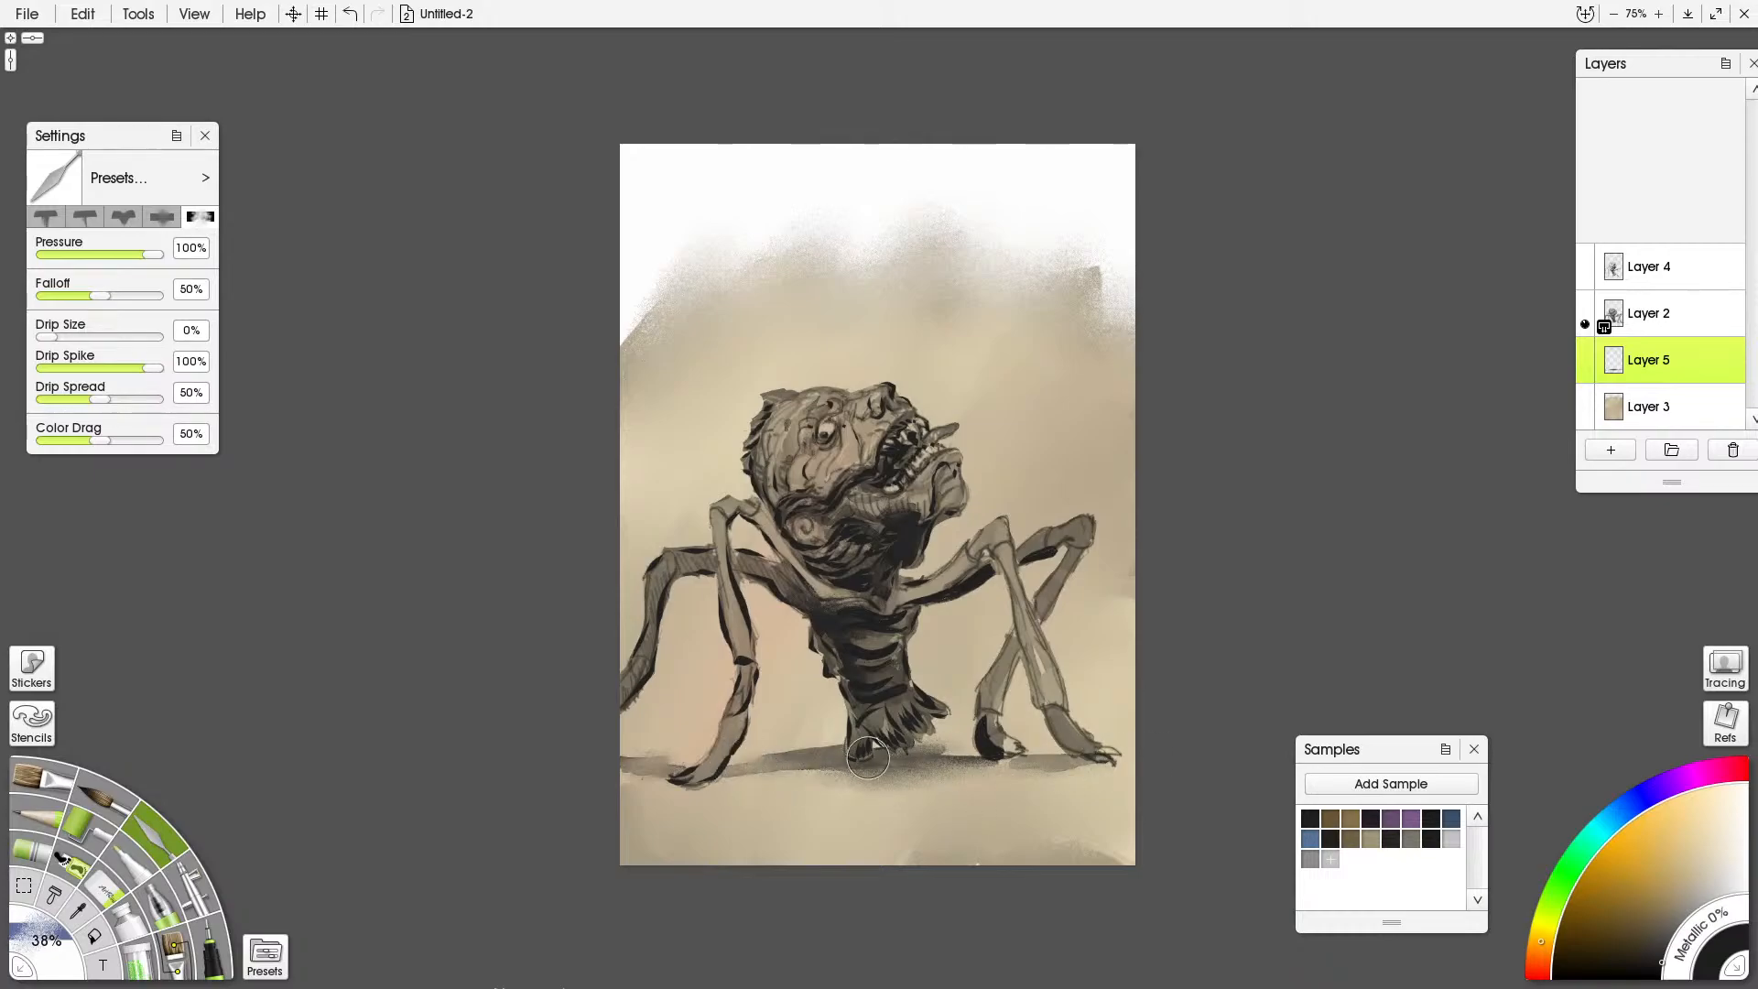
Hatch the legs, feet and lower body with the Hard and Dark pencil on Layer 4, using dark tones sampled from the creature
{"action": "left_click", "coordinate": [55, 795]}
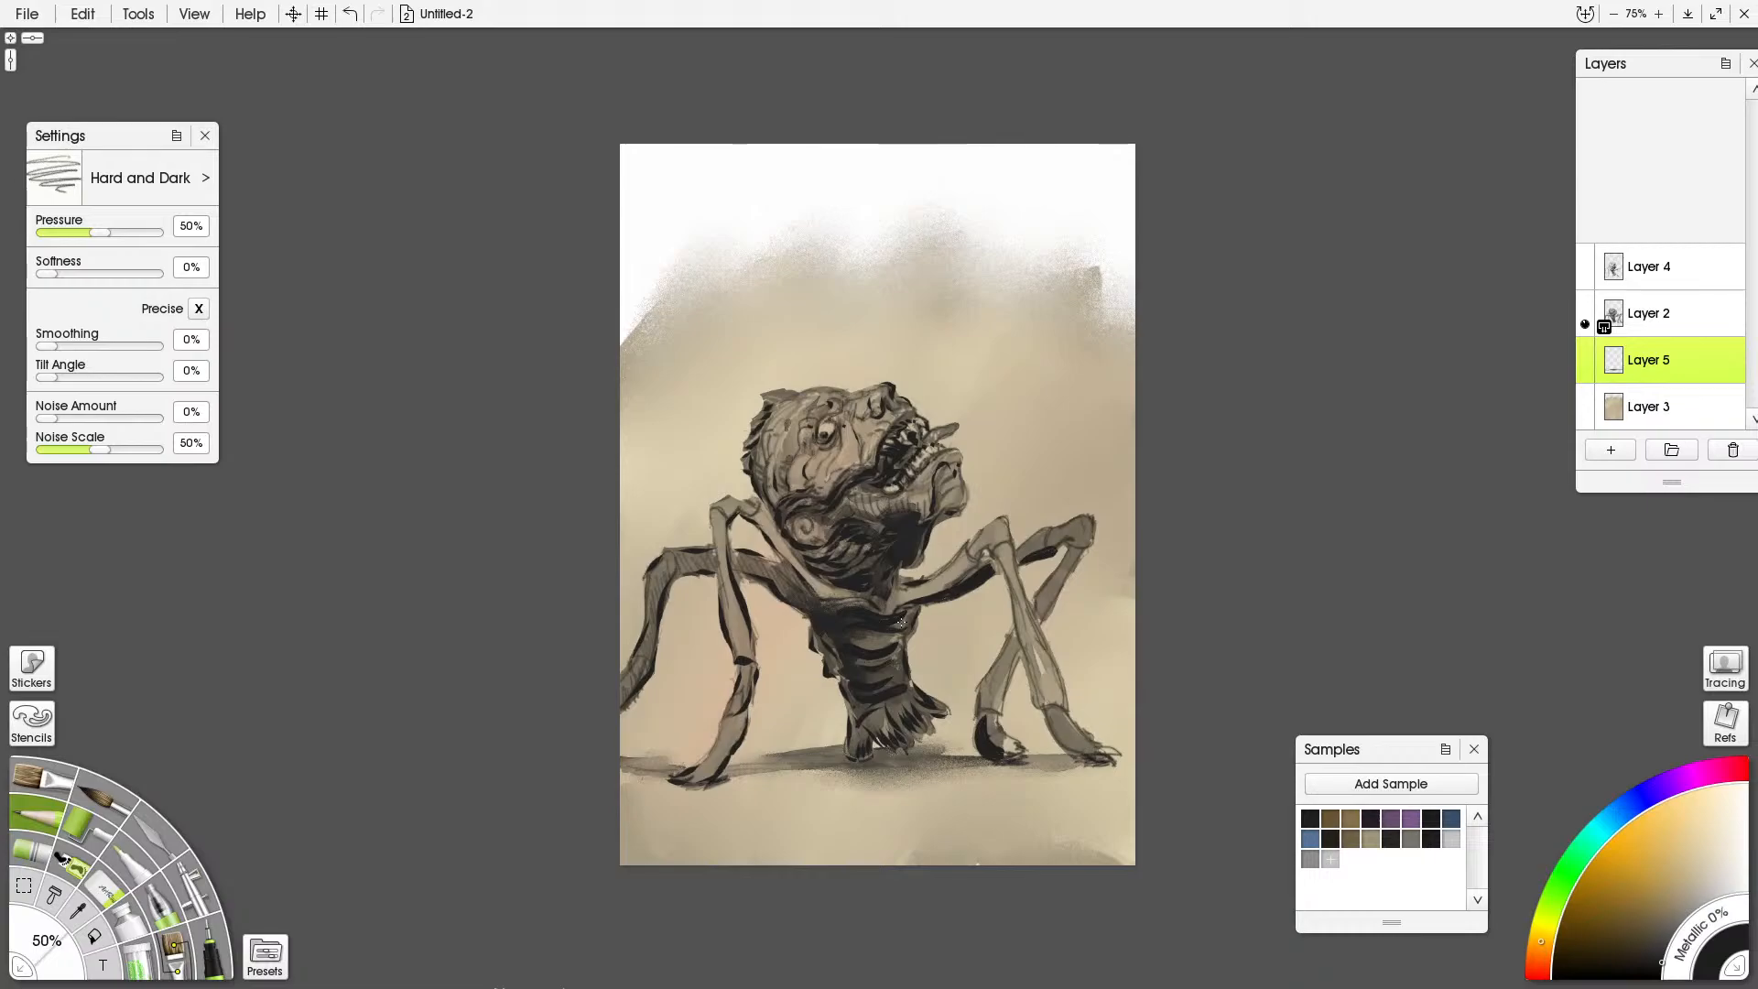
{"action": "left_click", "coordinate": [1661, 320]}
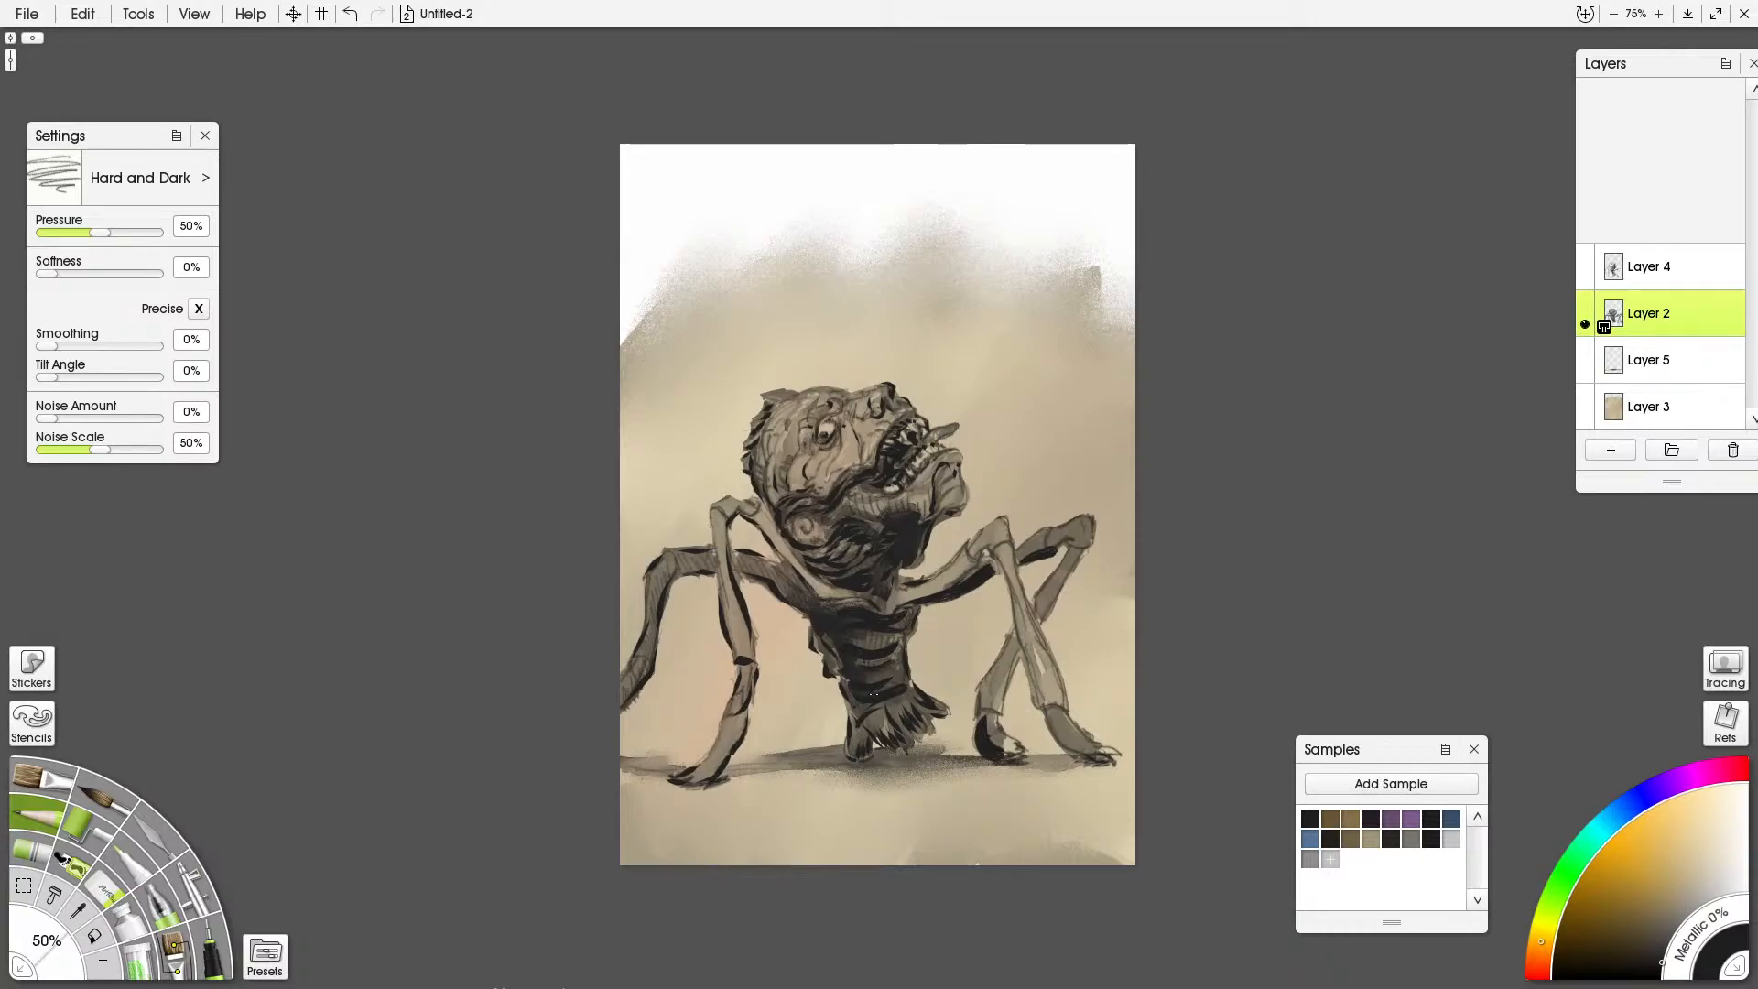
{"action": "left_click", "coordinate": [1655, 278]}
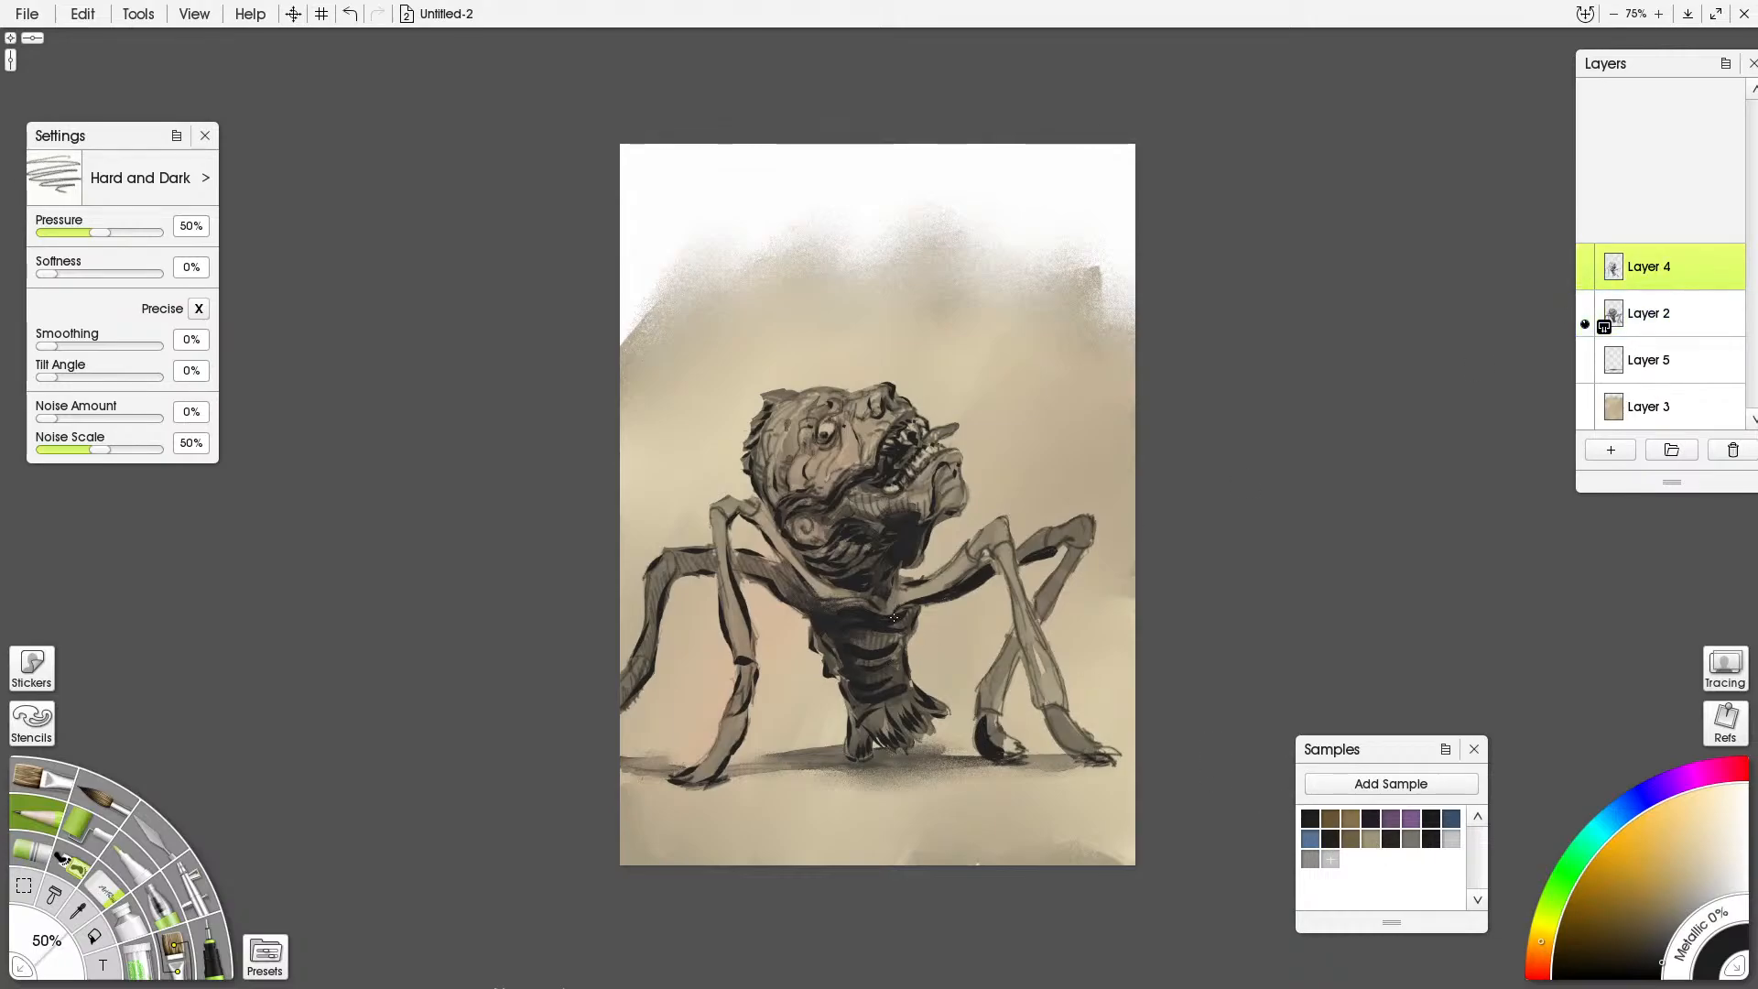
{"action": "key", "text": "alt"}
{"action": "left_click", "coordinate": [867, 651], "text": "alt"}
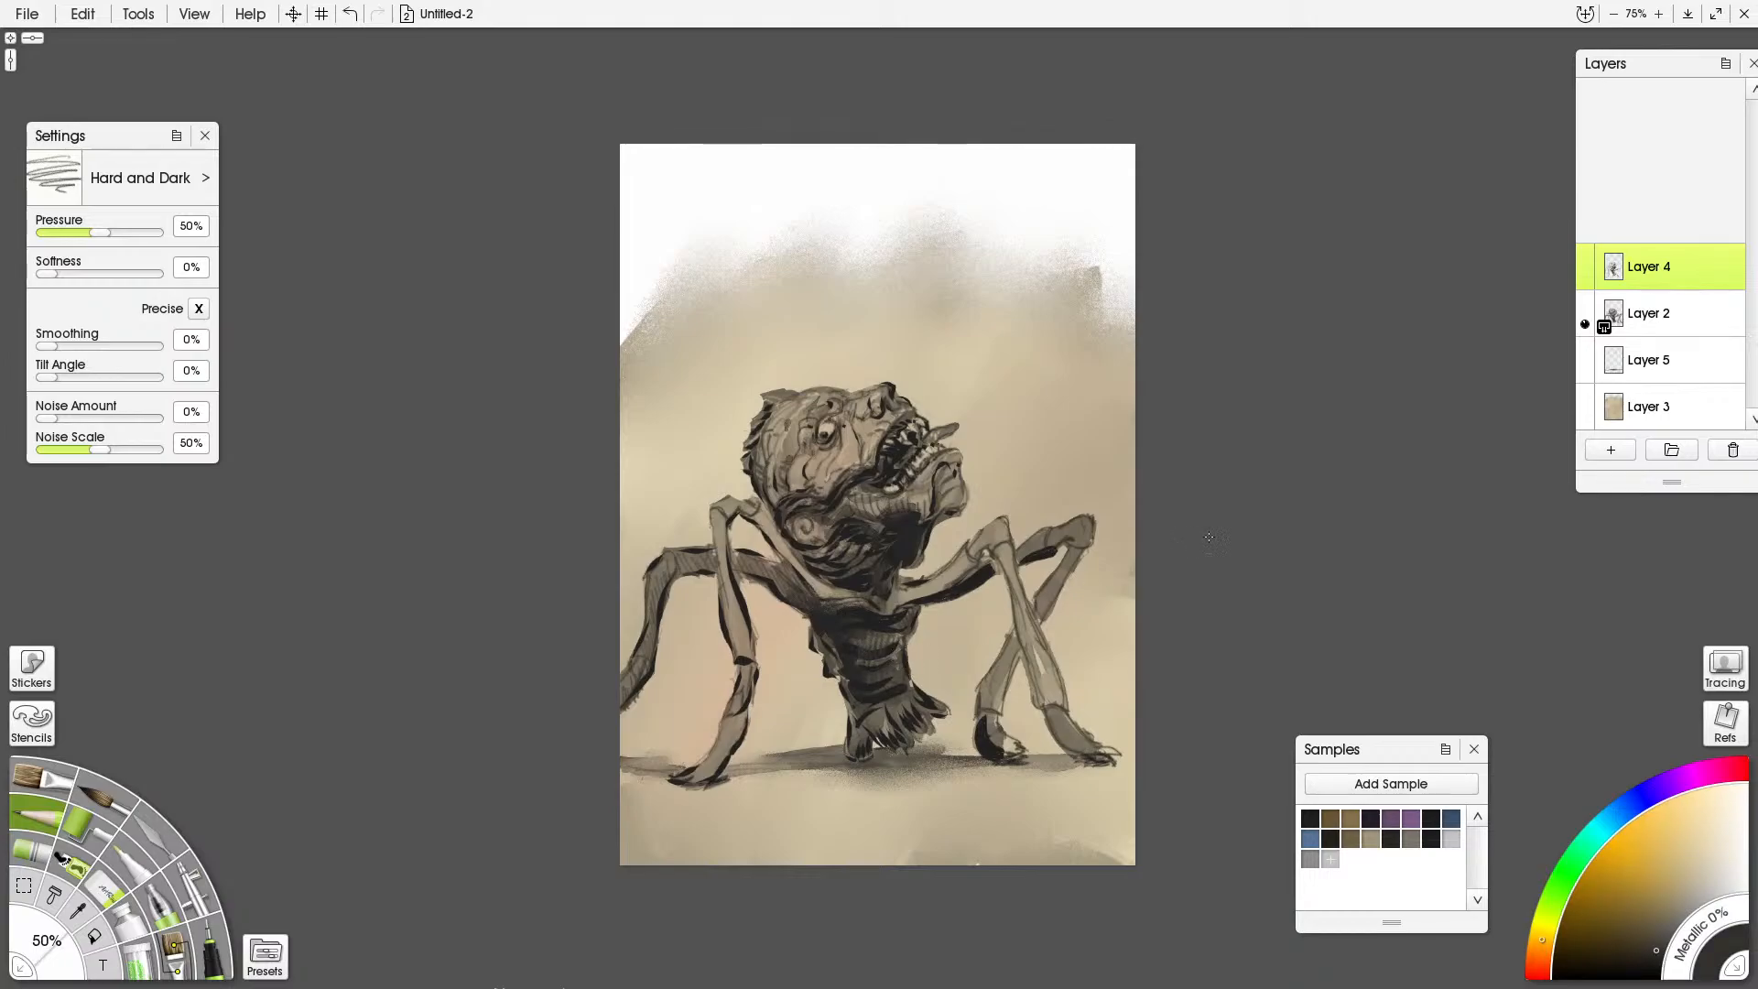
{"action": "left_click", "coordinate": [973, 619], "text": "alt"}
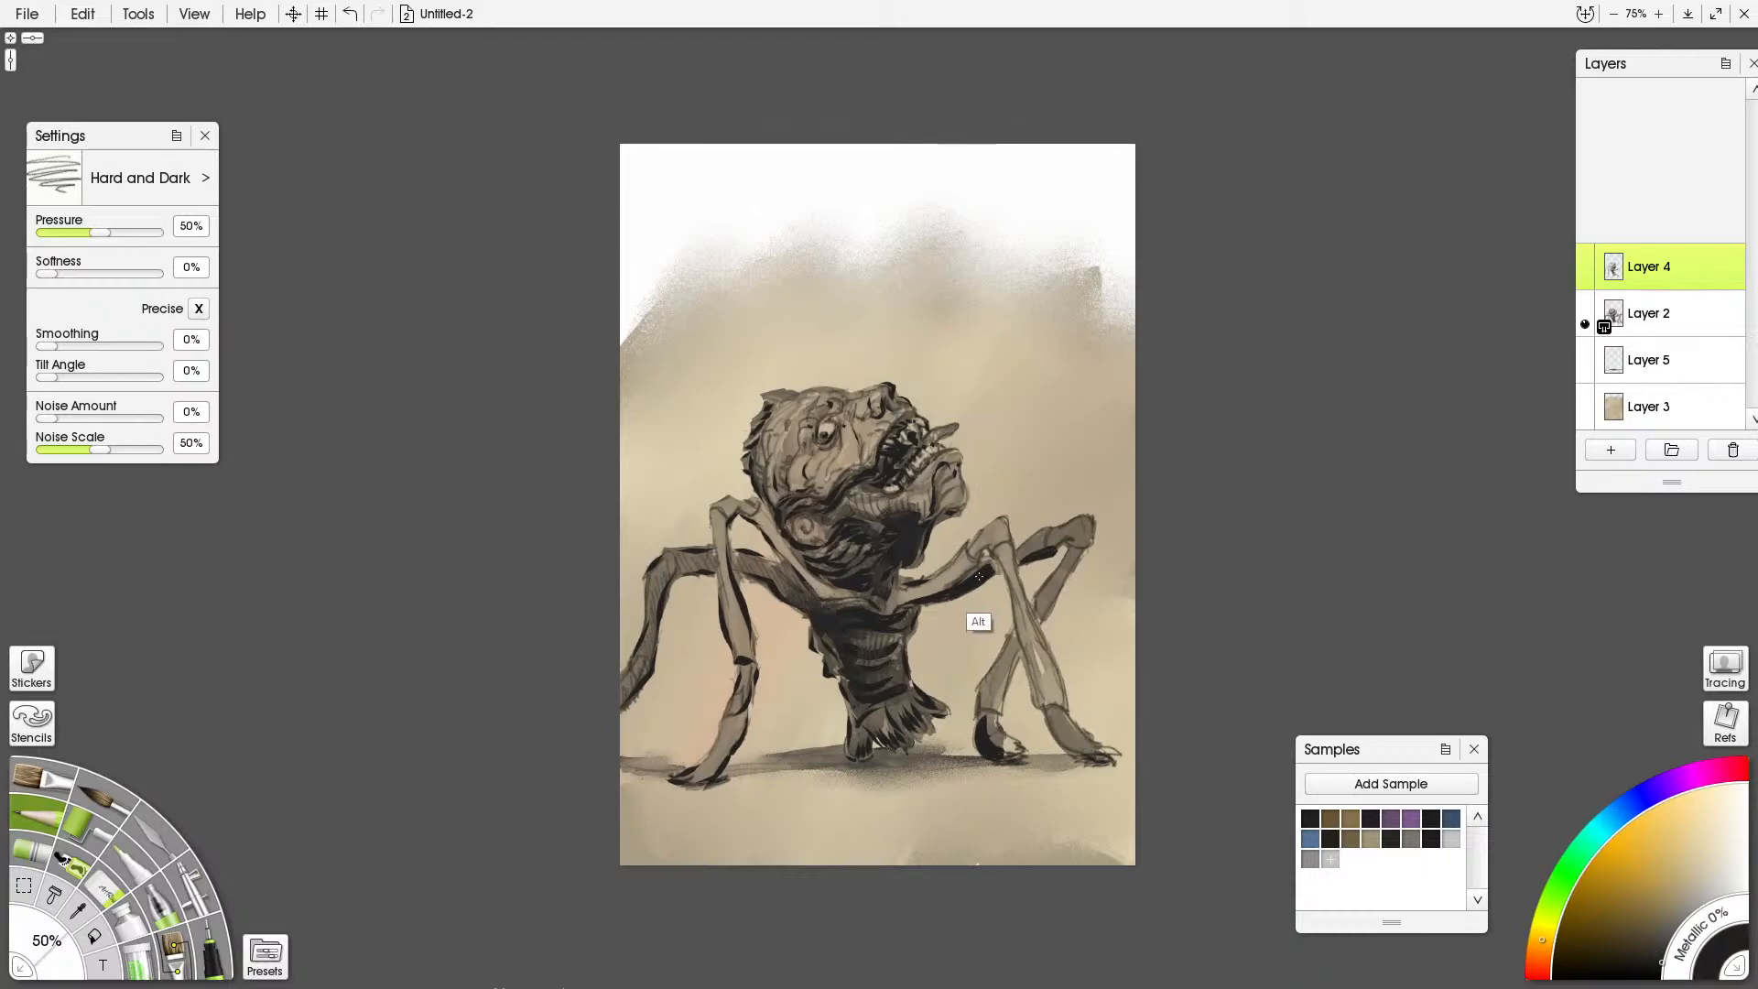
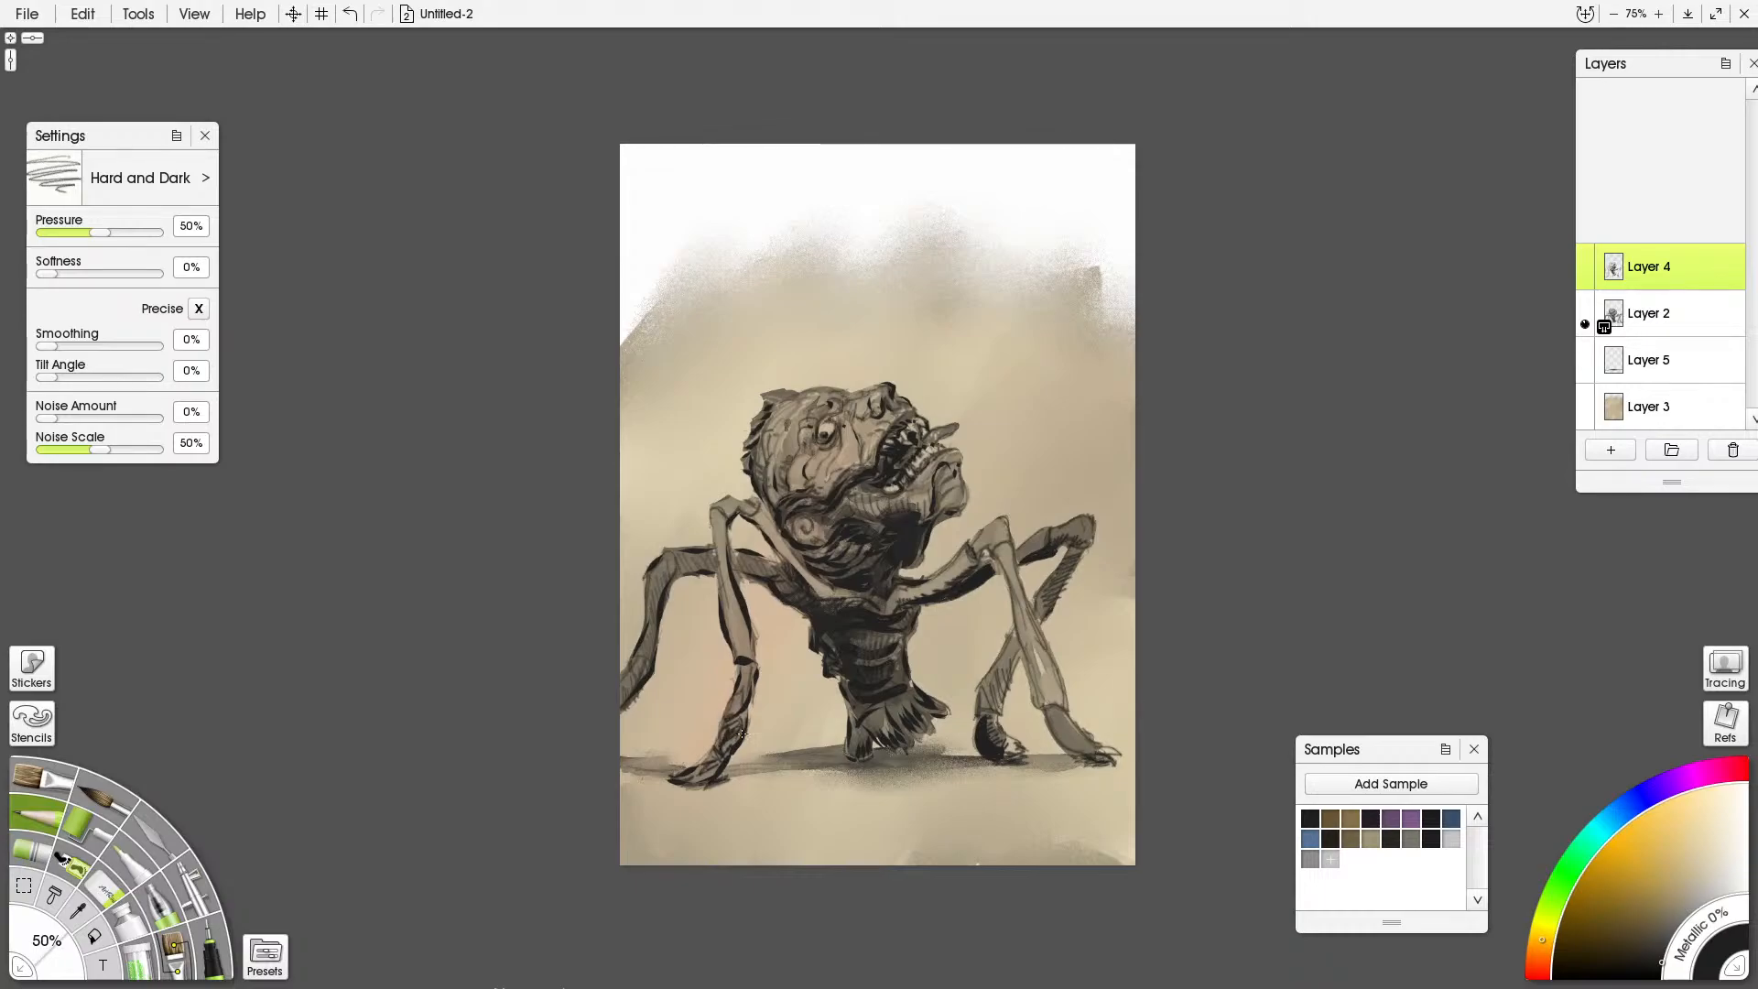
Darken the left-hand feet with watercolour and ink black details on the right-hand feet with the Tarot ink pen
{"action": "left_click", "coordinate": [124, 807]}
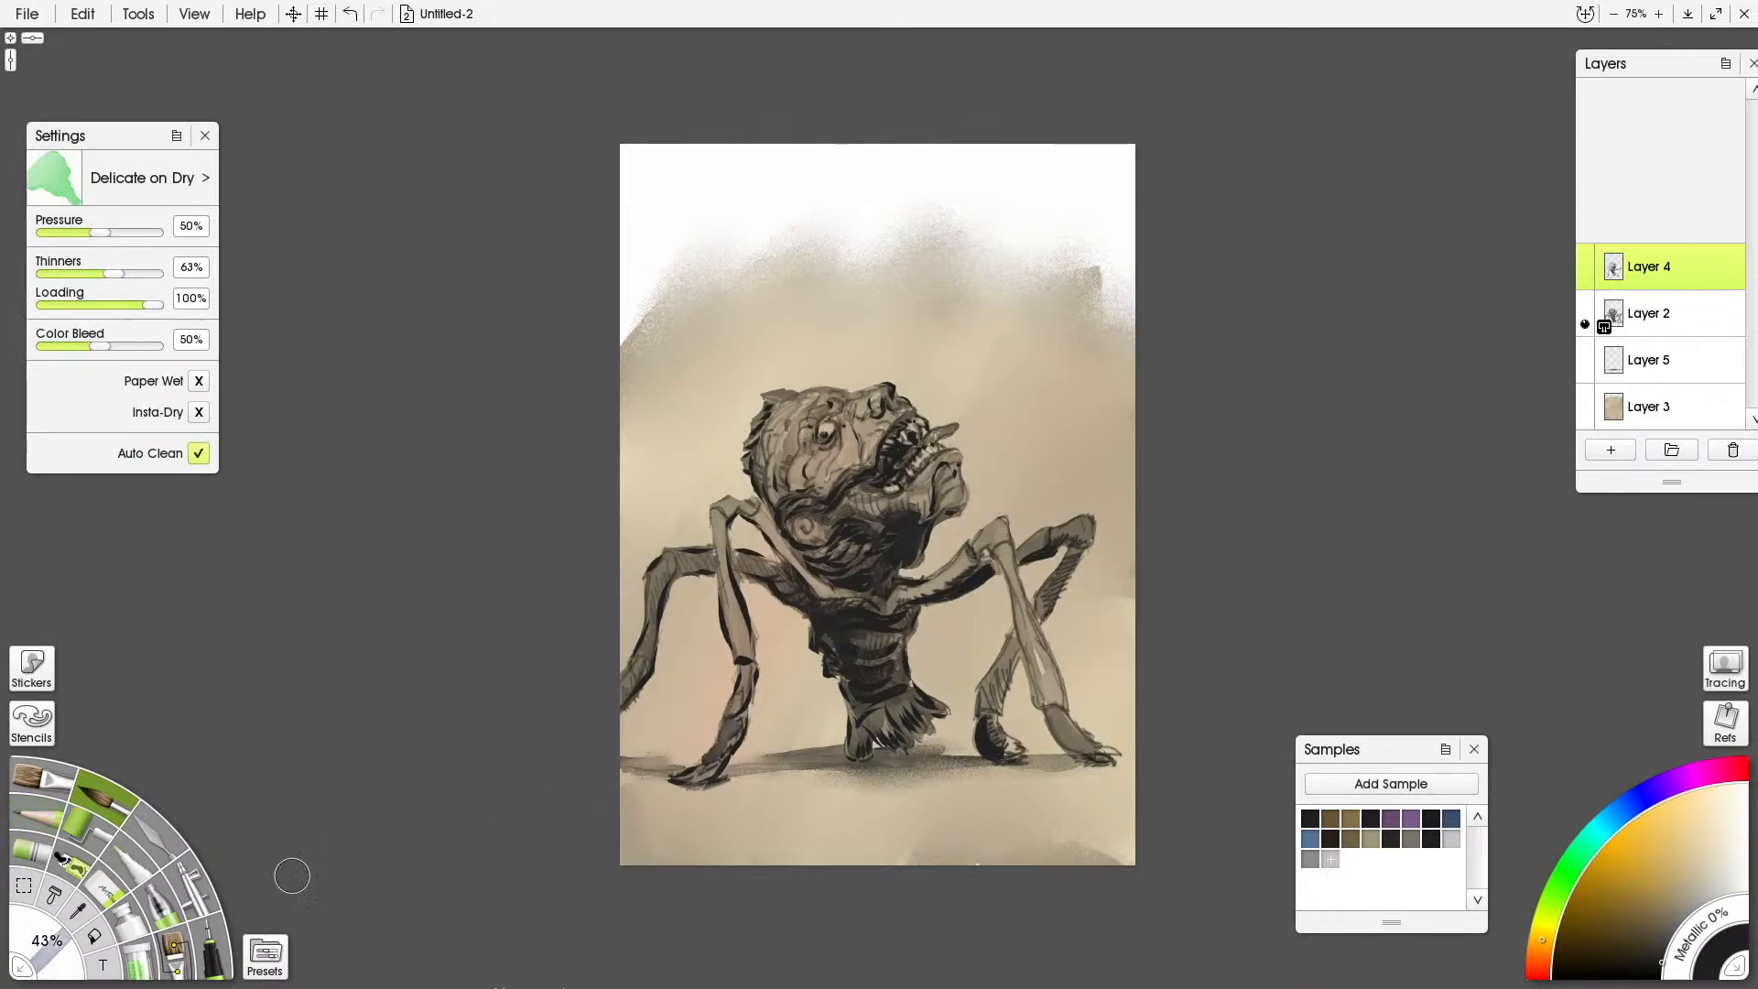
{"action": "left_click", "coordinate": [209, 957]}
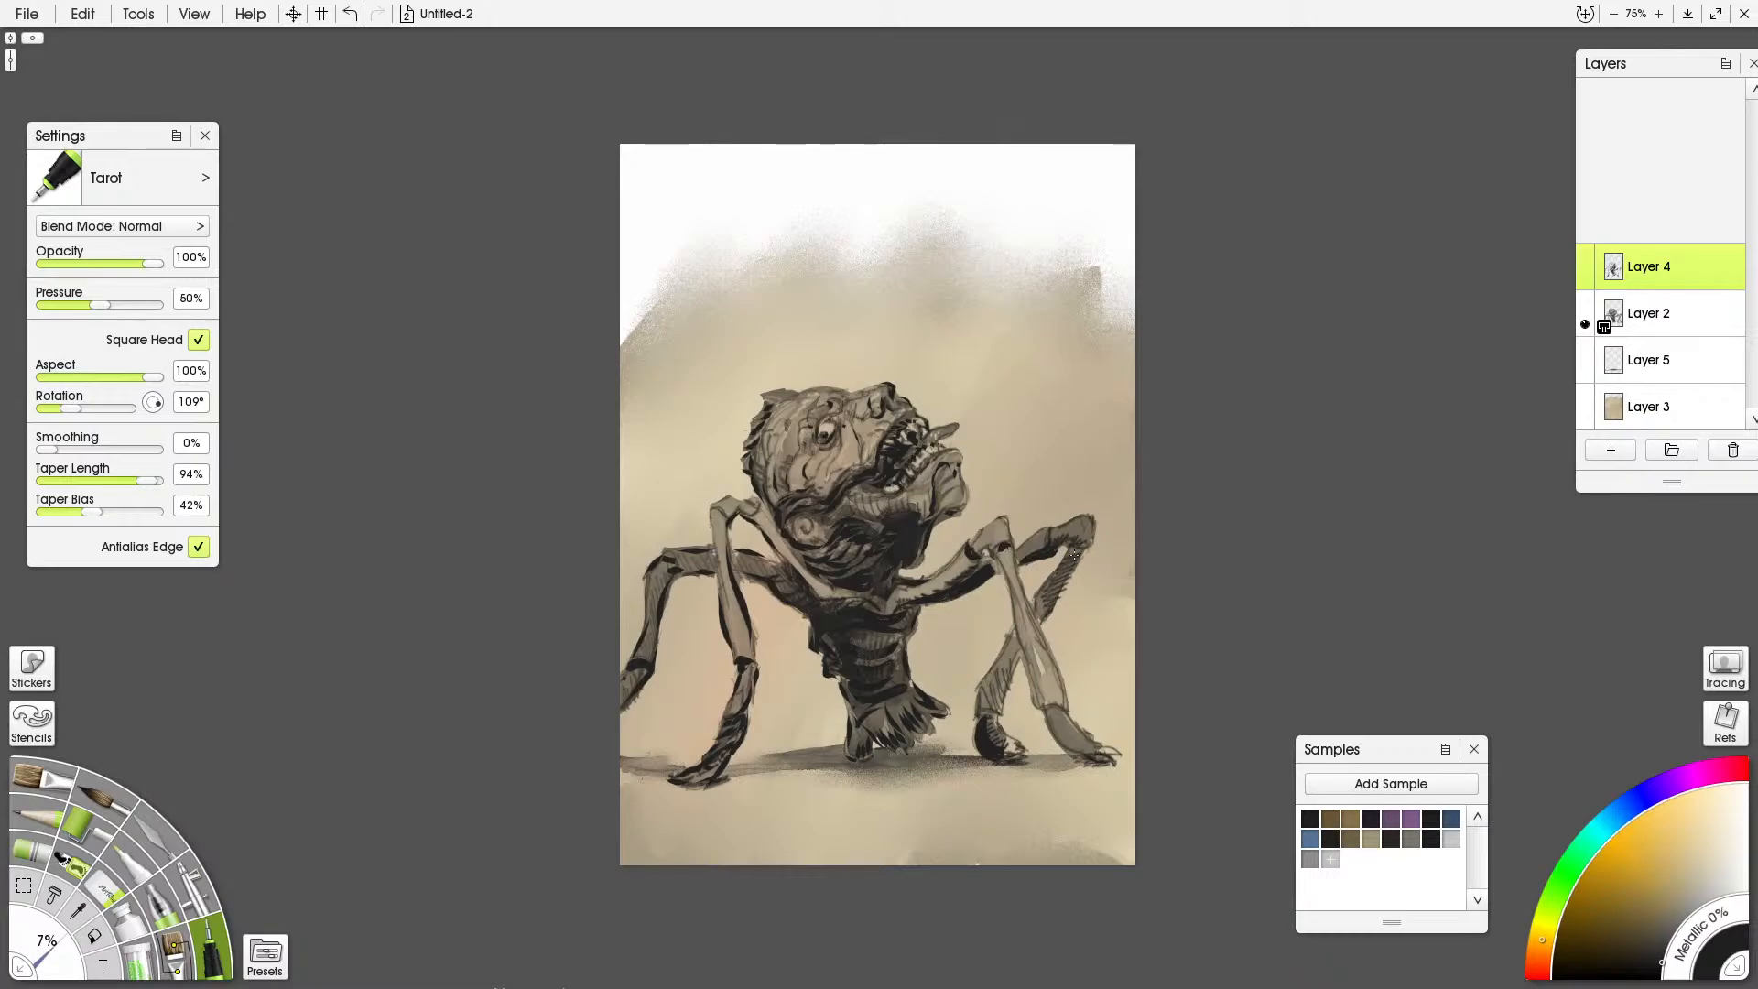
{"action": "mouse_move", "coordinate": [972, 718]}
{"action": "left_mouse_down"}
{"action": "mouse_move", "coordinate": [1036, 755]}
{"action": "mouse_move", "coordinate": [1077, 742]}
{"action": "left_mouse_up"}
{"action": "left_click_drag", "start_coordinate": [1085, 747], "coordinate": [1103, 760]}
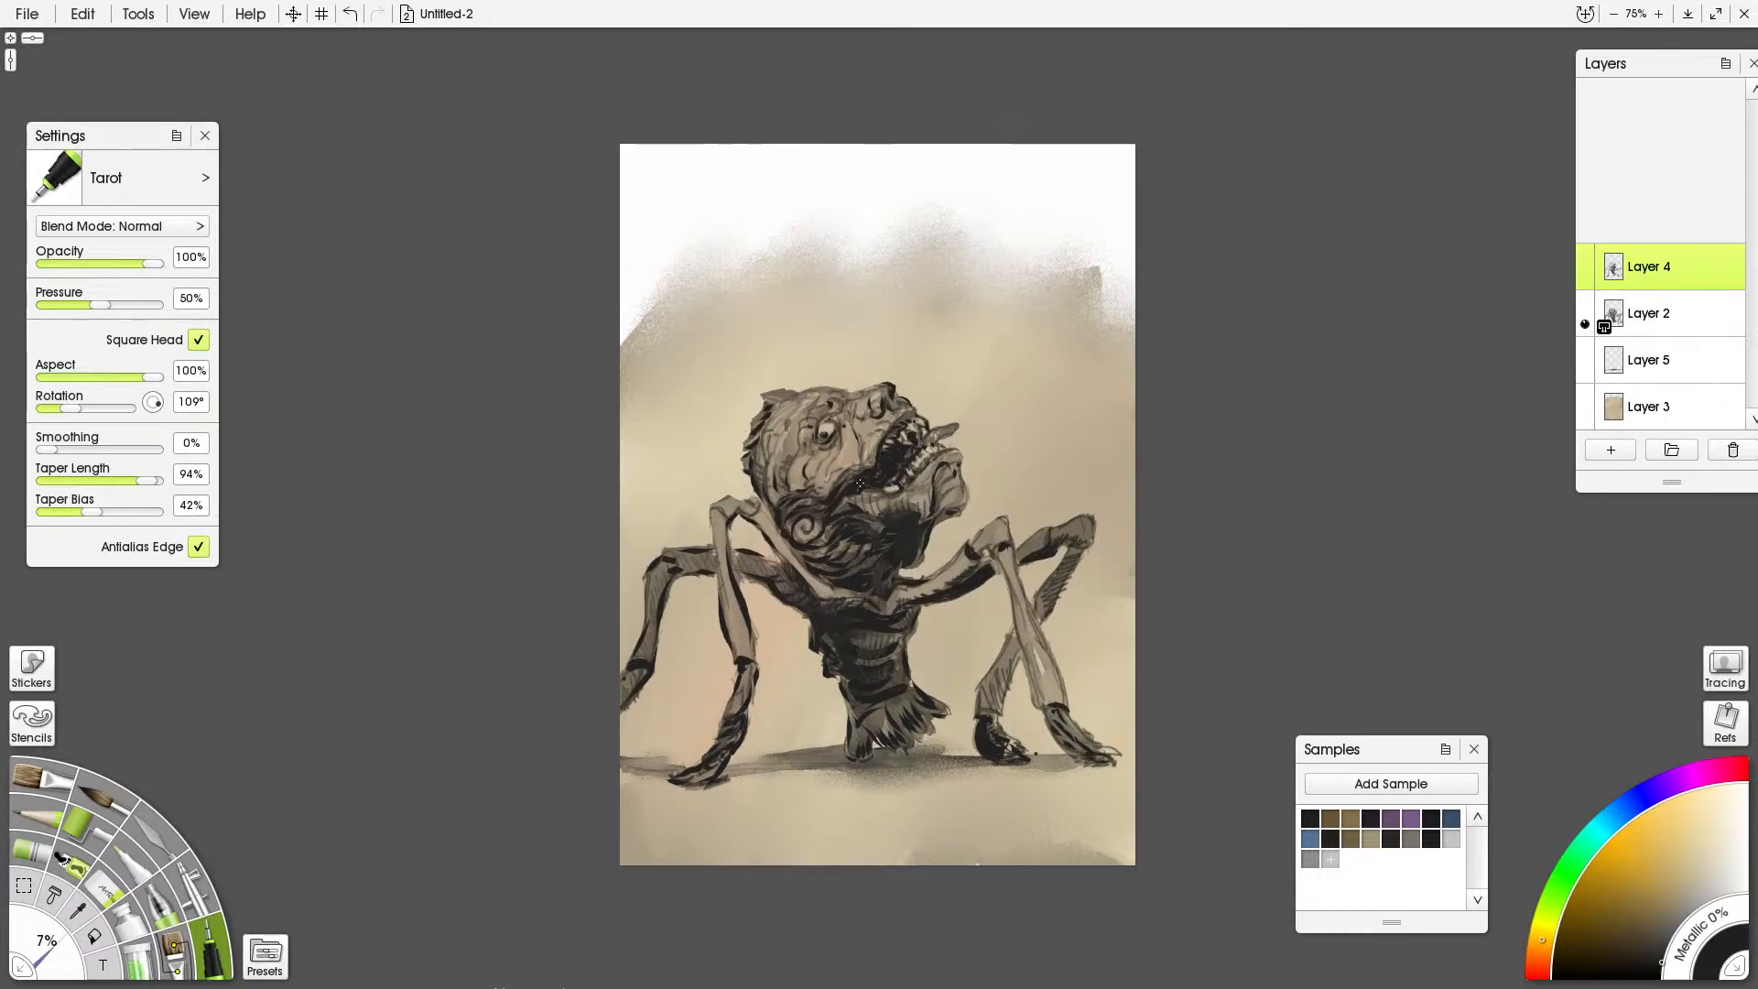
Shade the back of the head, the neck and the upper body with the Delicate on Dry watercolour brush
{"action": "left_click", "coordinate": [42, 828]}
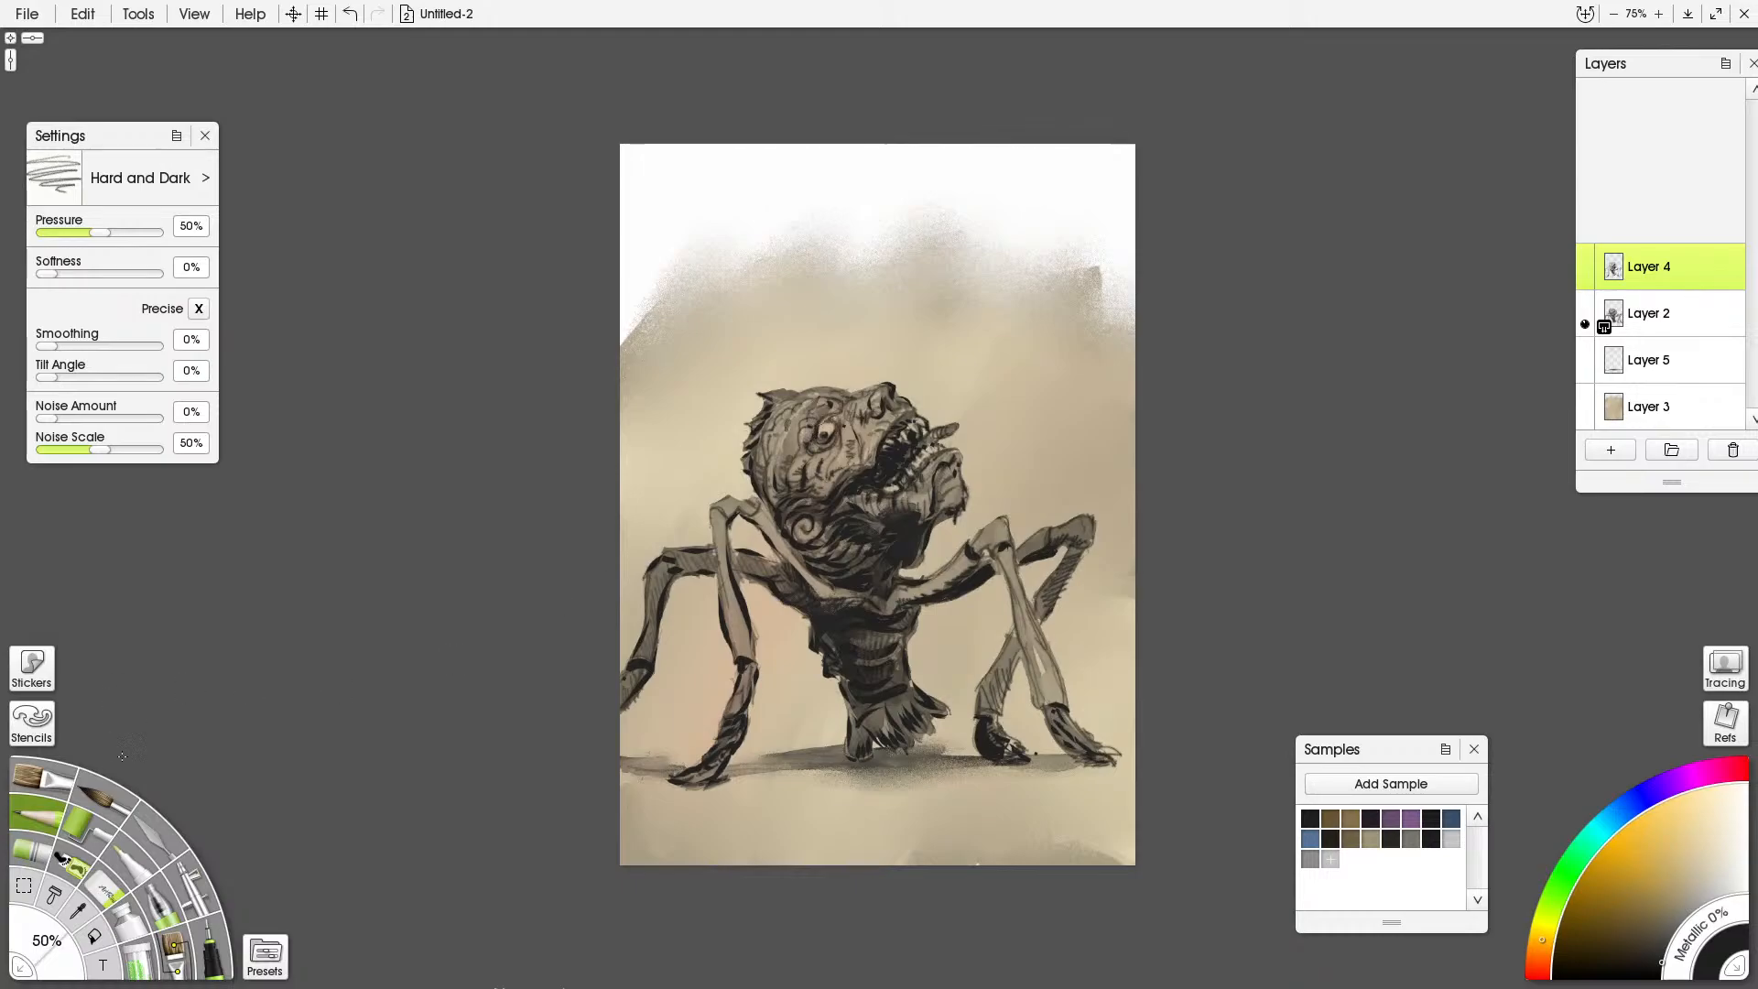
{"action": "left_click", "coordinate": [105, 797]}
{"action": "mouse_move", "coordinate": [810, 426]}
{"action": "left_mouse_down"}
{"action": "mouse_move", "coordinate": [848, 462]}
{"action": "mouse_move", "coordinate": [836, 448]}
{"action": "mouse_move", "coordinate": [825, 488]}
{"action": "mouse_move", "coordinate": [763, 480]}
{"action": "left_mouse_up"}
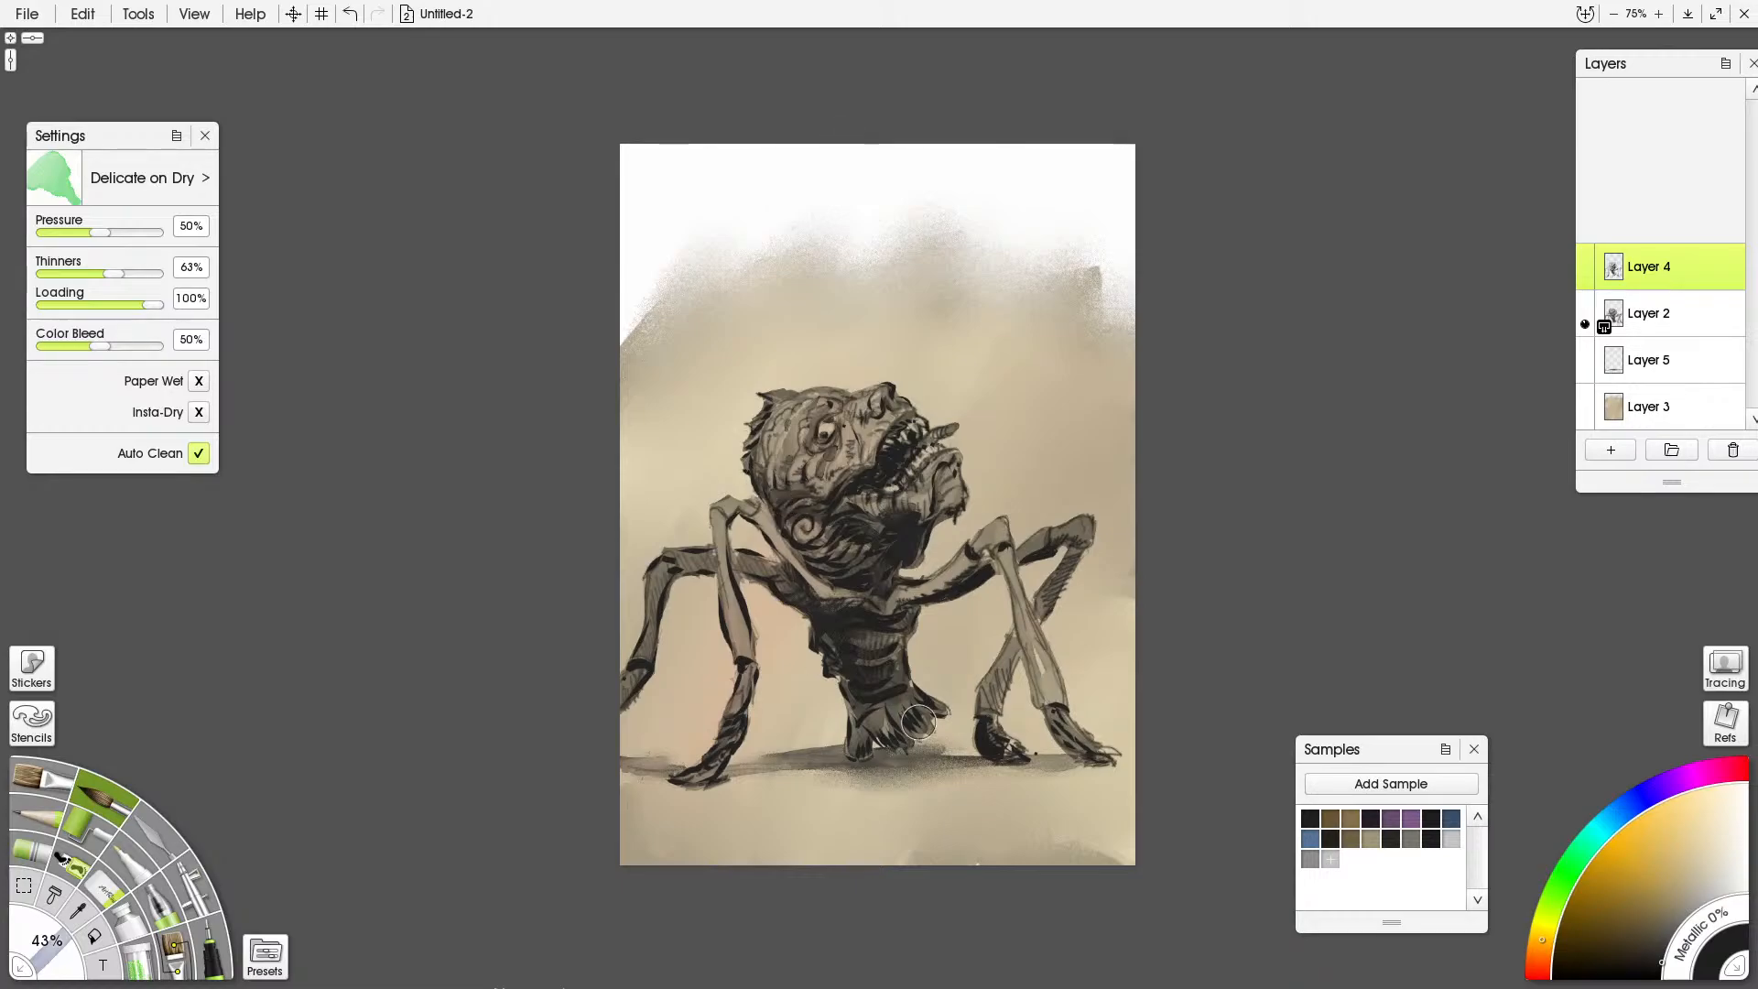
{"action": "mouse_move", "coordinate": [874, 598]}
{"action": "left_mouse_down"}
{"action": "mouse_move", "coordinate": [816, 511]}
{"action": "mouse_move", "coordinate": [796, 538]}
{"action": "mouse_move", "coordinate": [842, 558]}
{"action": "left_mouse_up"}
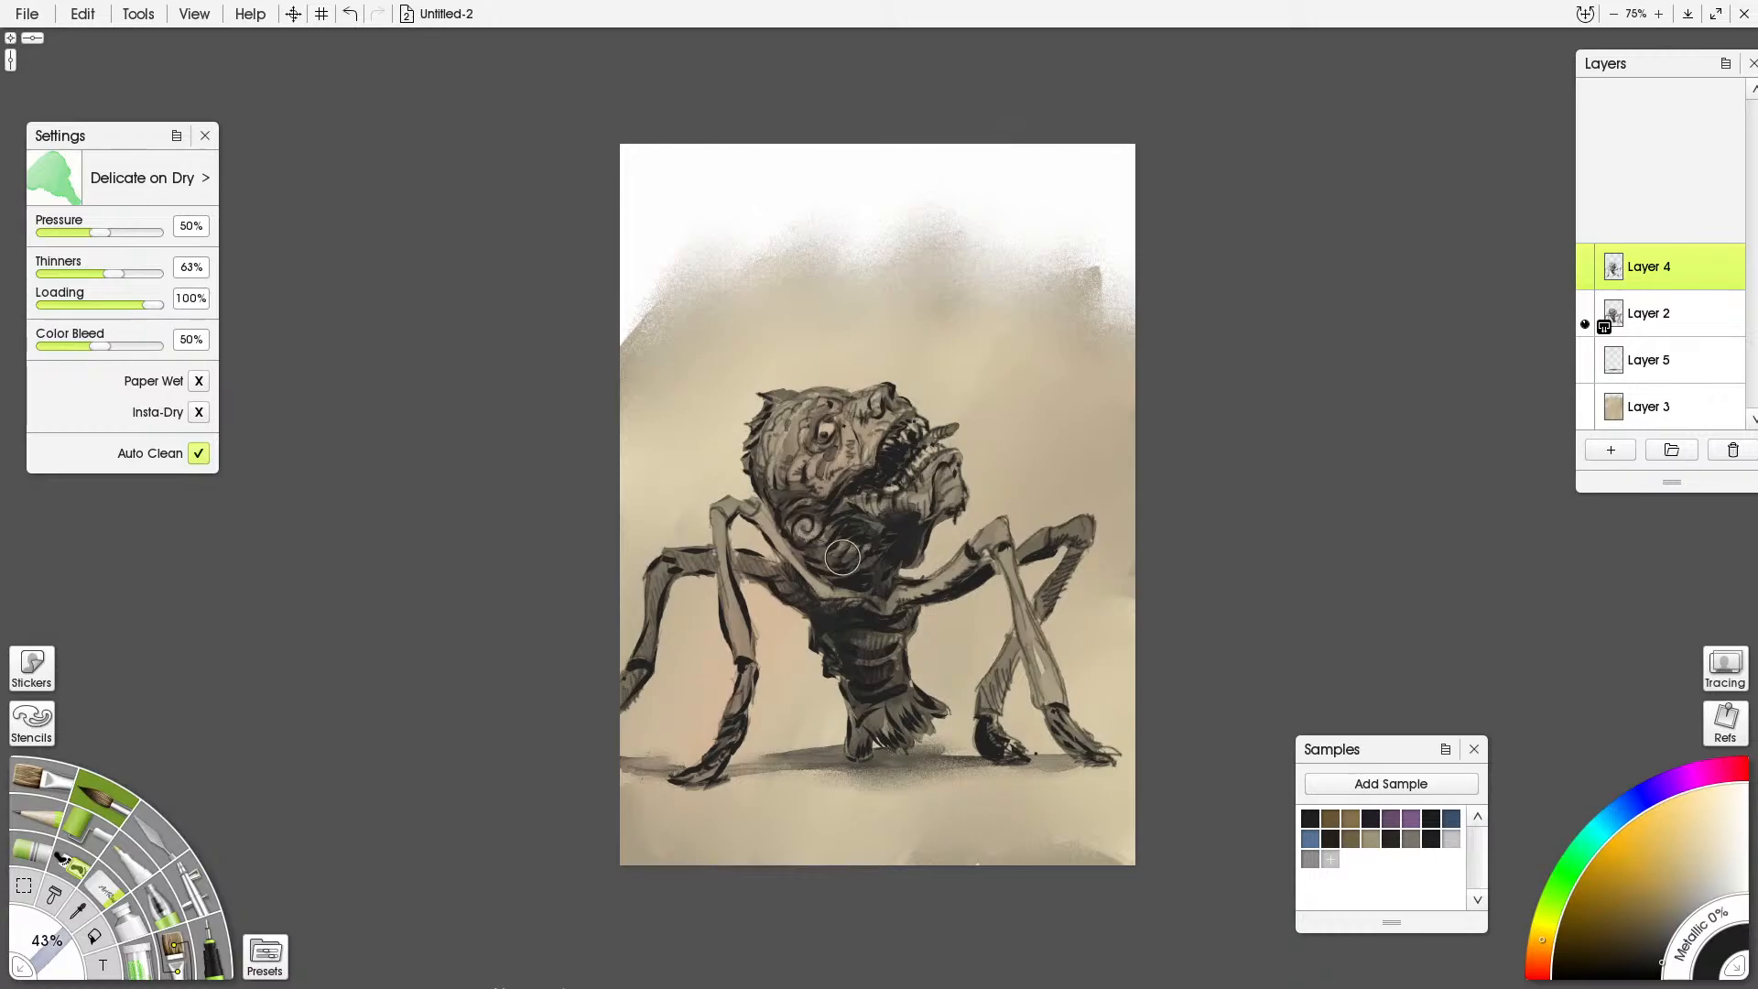
Undo the last Tarot ink pen stroke and erase stray marks along the edges of the left-hand legs
{"action": "left_click", "coordinate": [216, 943]}
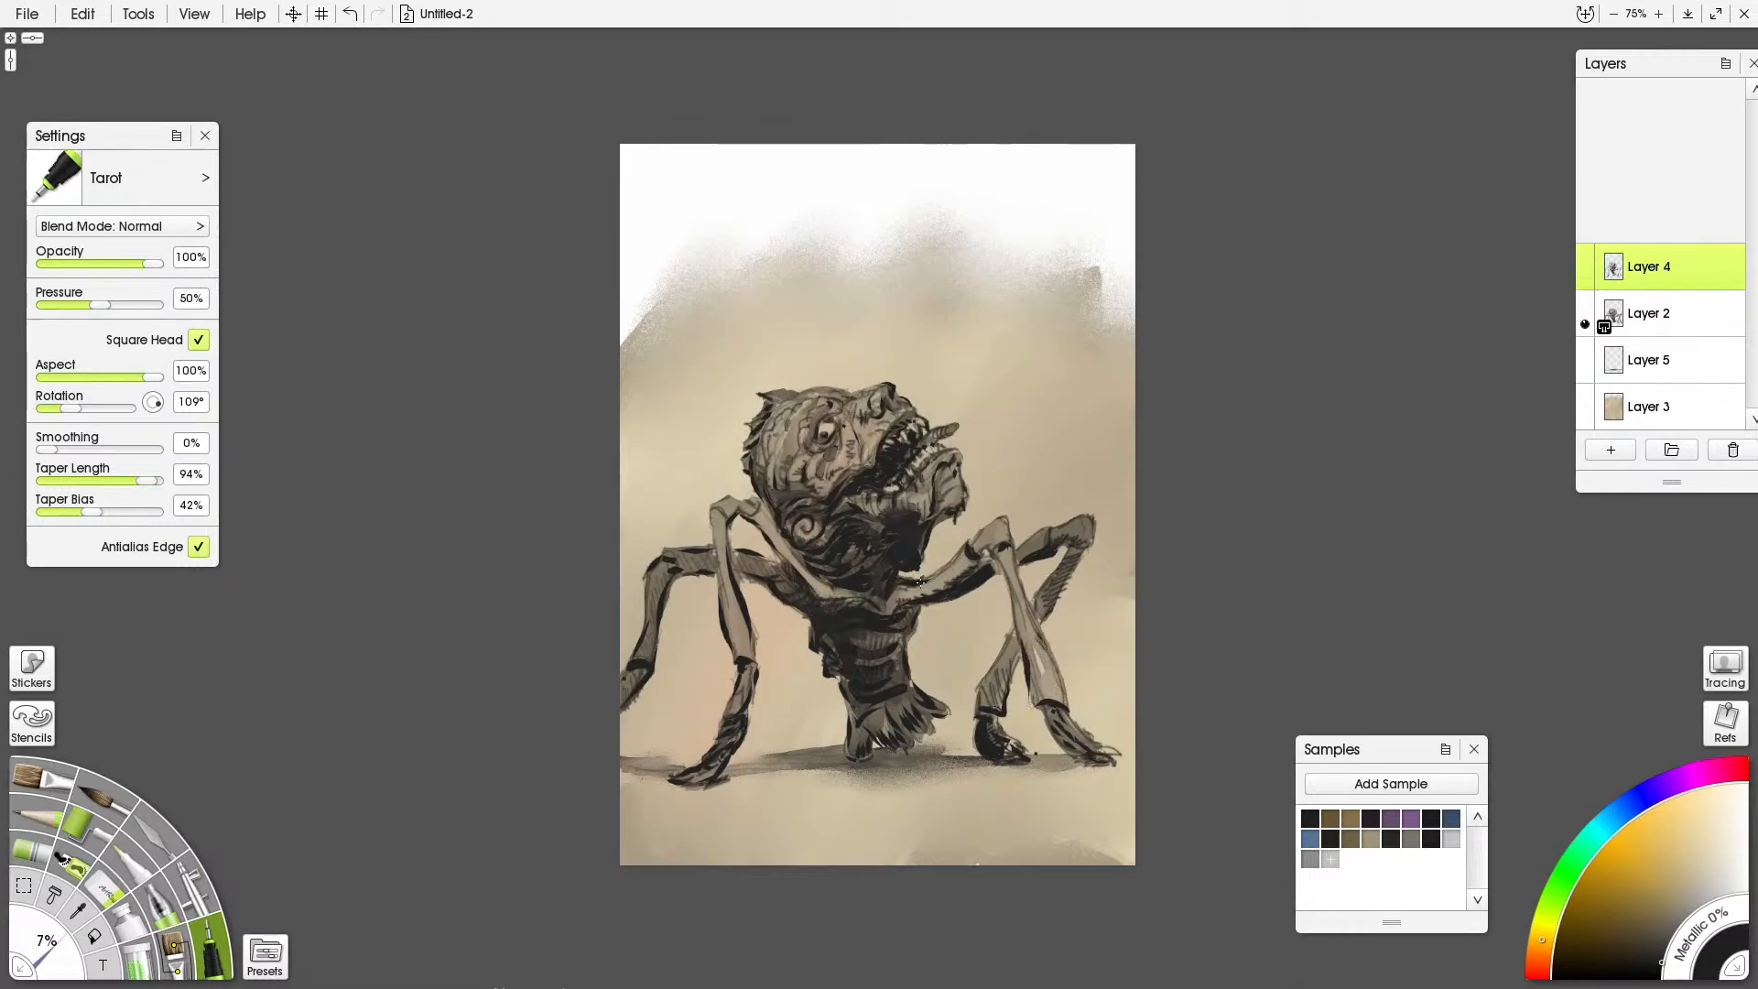
{"action": "key", "text": "ctrl+z"}
{"action": "key", "text": "e"}
{"action": "mouse_move", "coordinate": [726, 657]}
{"action": "left_mouse_down"}
{"action": "mouse_move", "coordinate": [712, 646]}
{"action": "mouse_move", "coordinate": [705, 604]}
{"action": "mouse_move", "coordinate": [783, 622]}
{"action": "mouse_move", "coordinate": [758, 621]}
{"action": "mouse_move", "coordinate": [747, 591]}
{"action": "mouse_move", "coordinate": [771, 648]}
{"action": "left_mouse_up"}
{"action": "mouse_move", "coordinate": [670, 605]}
{"action": "left_mouse_down"}
{"action": "mouse_move", "coordinate": [669, 666]}
{"action": "mouse_move", "coordinate": [646, 674]}
{"action": "mouse_move", "coordinate": [641, 566]}
{"action": "left_mouse_up"}
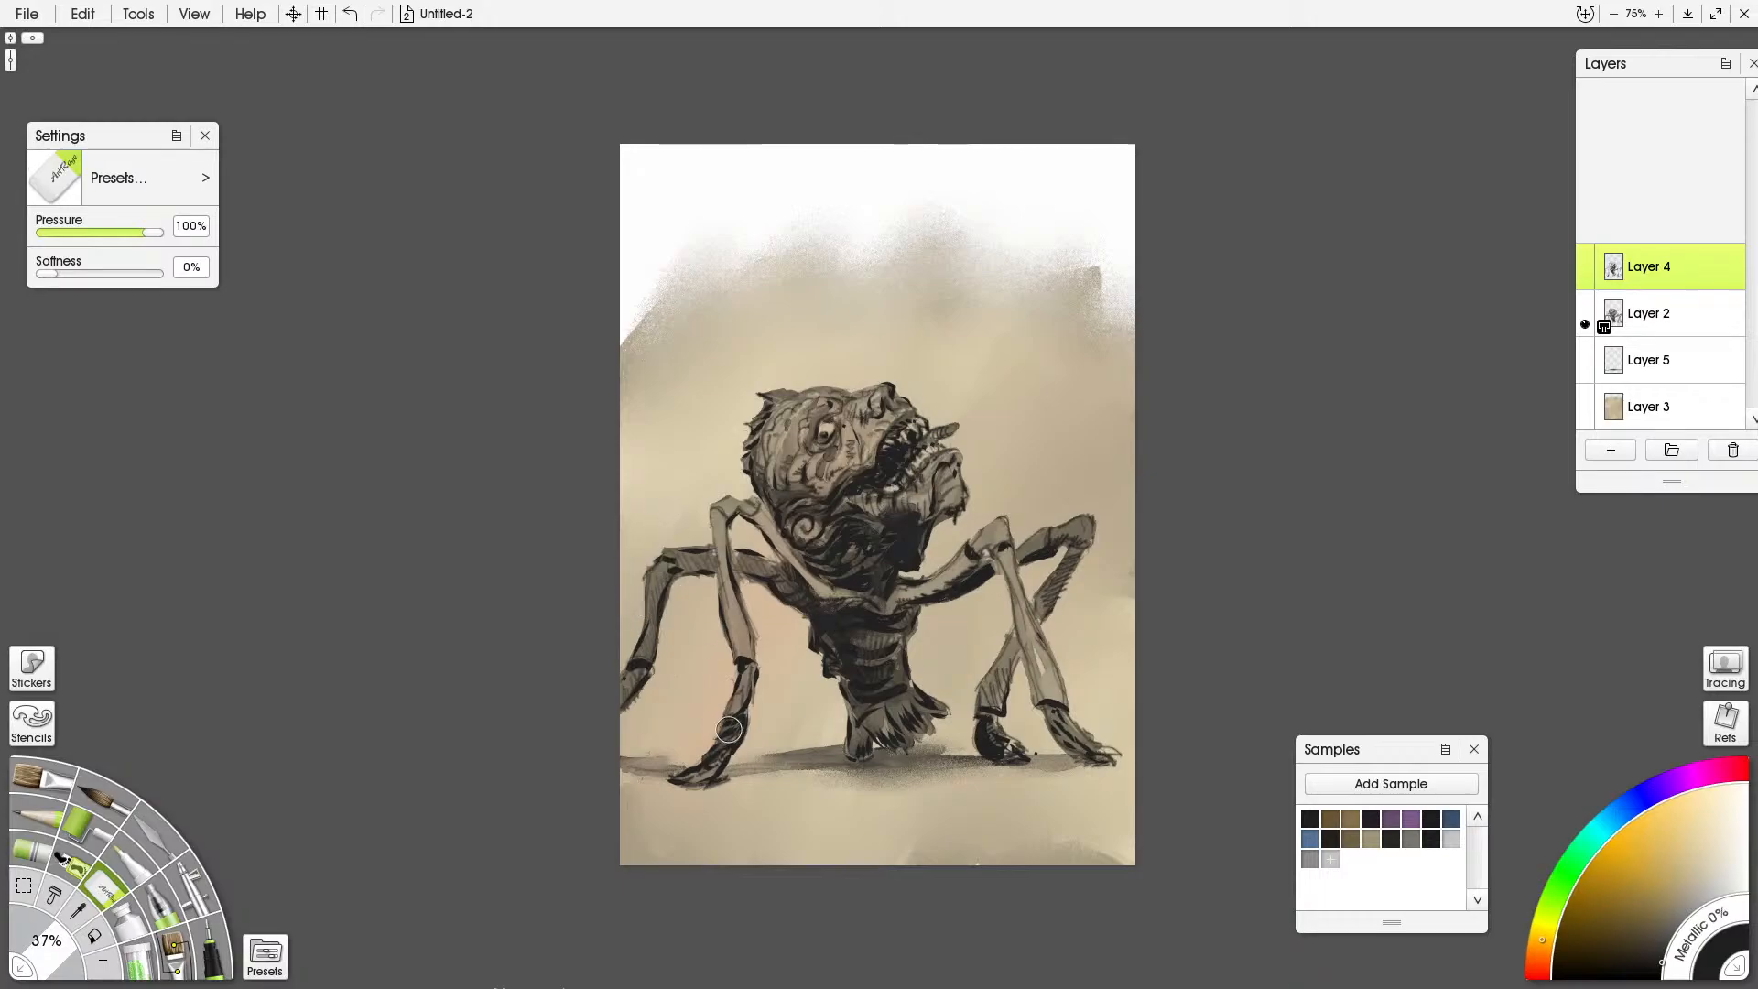
{"action": "mouse_move", "coordinate": [703, 733]}
{"action": "left_mouse_down"}
{"action": "mouse_move", "coordinate": [723, 703]}
{"action": "mouse_move", "coordinate": [722, 722]}
{"action": "left_mouse_up"}
Add a new layer above Layer 4 and set its blend mode to Screen
{"action": "left_click", "coordinate": [1610, 452]}
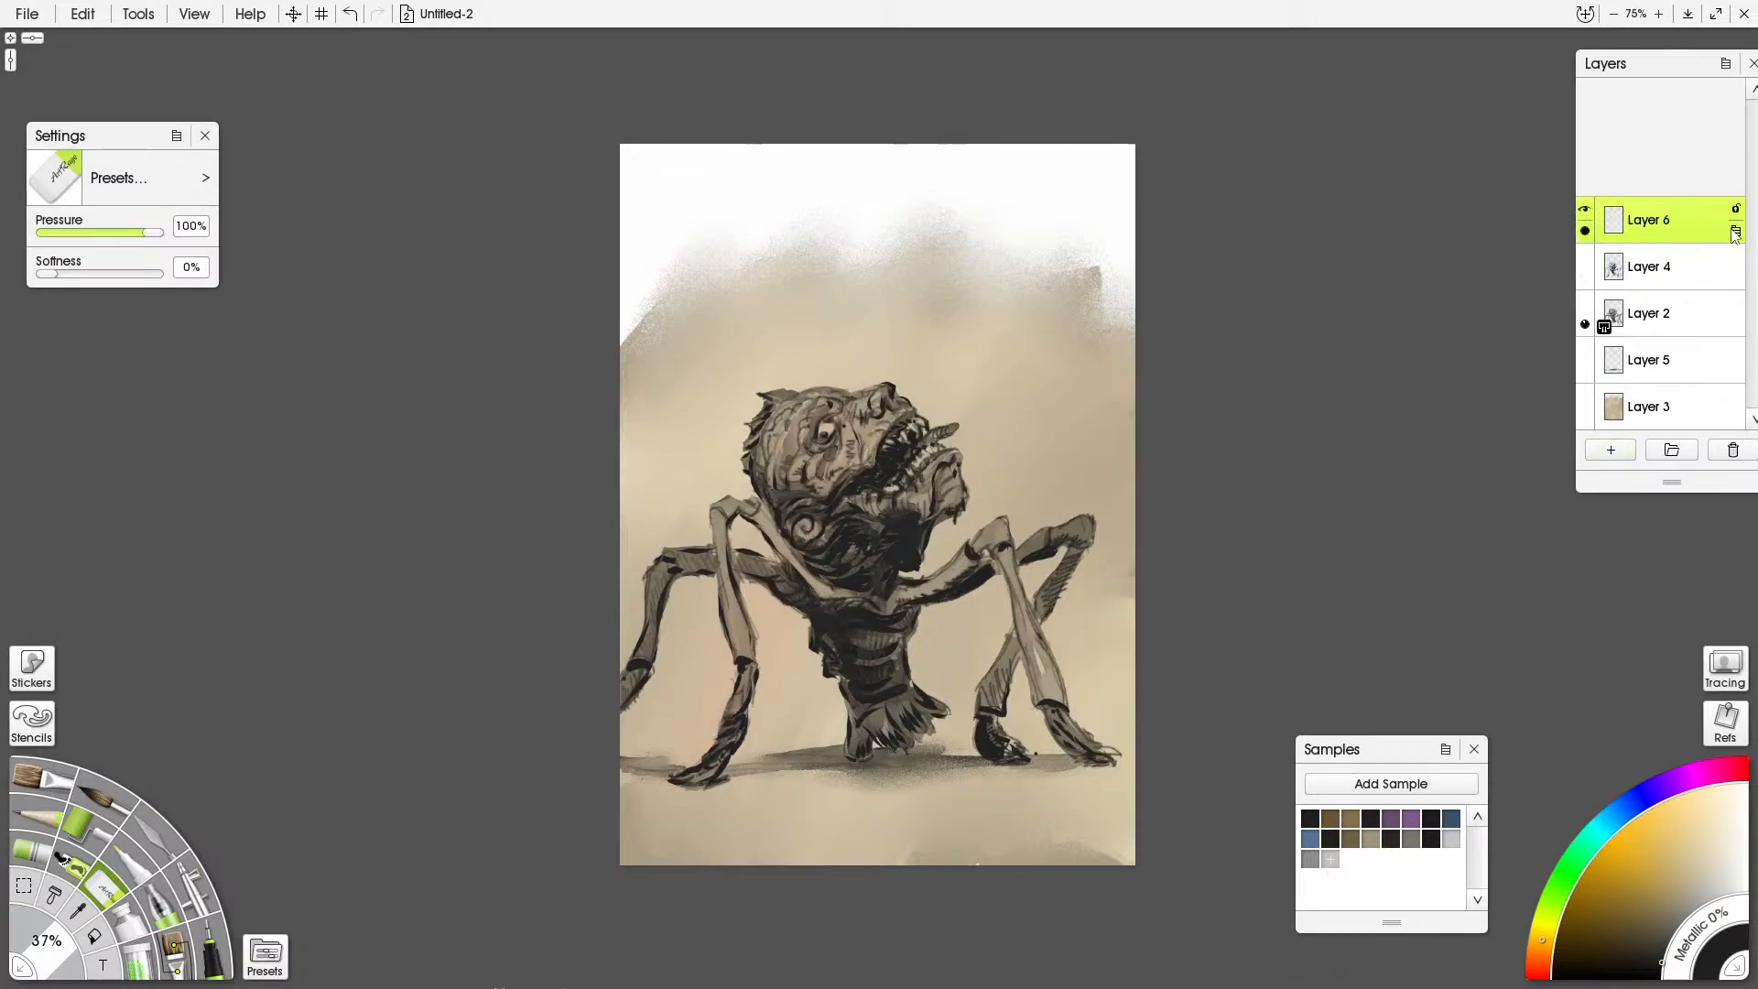
{"action": "right_click", "coordinate": [1576, 221]}
{"action": "mouse_move", "coordinate": [1488, 372]}
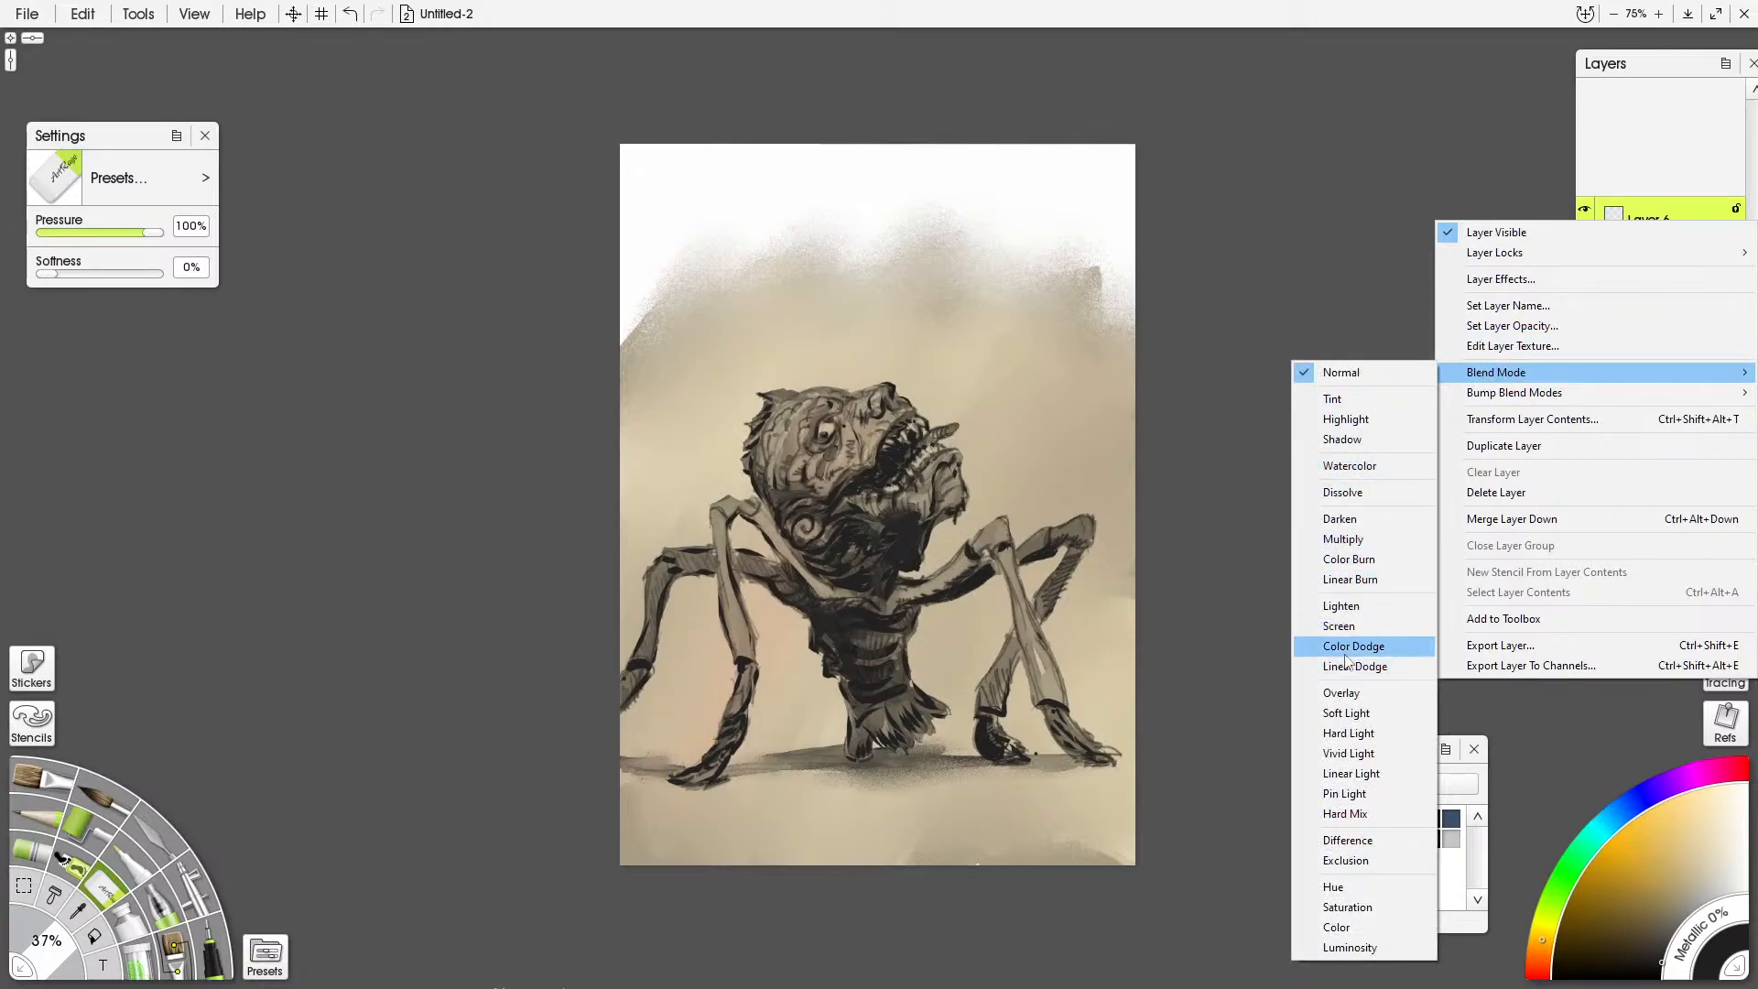
{"action": "left_click", "coordinate": [1346, 627]}
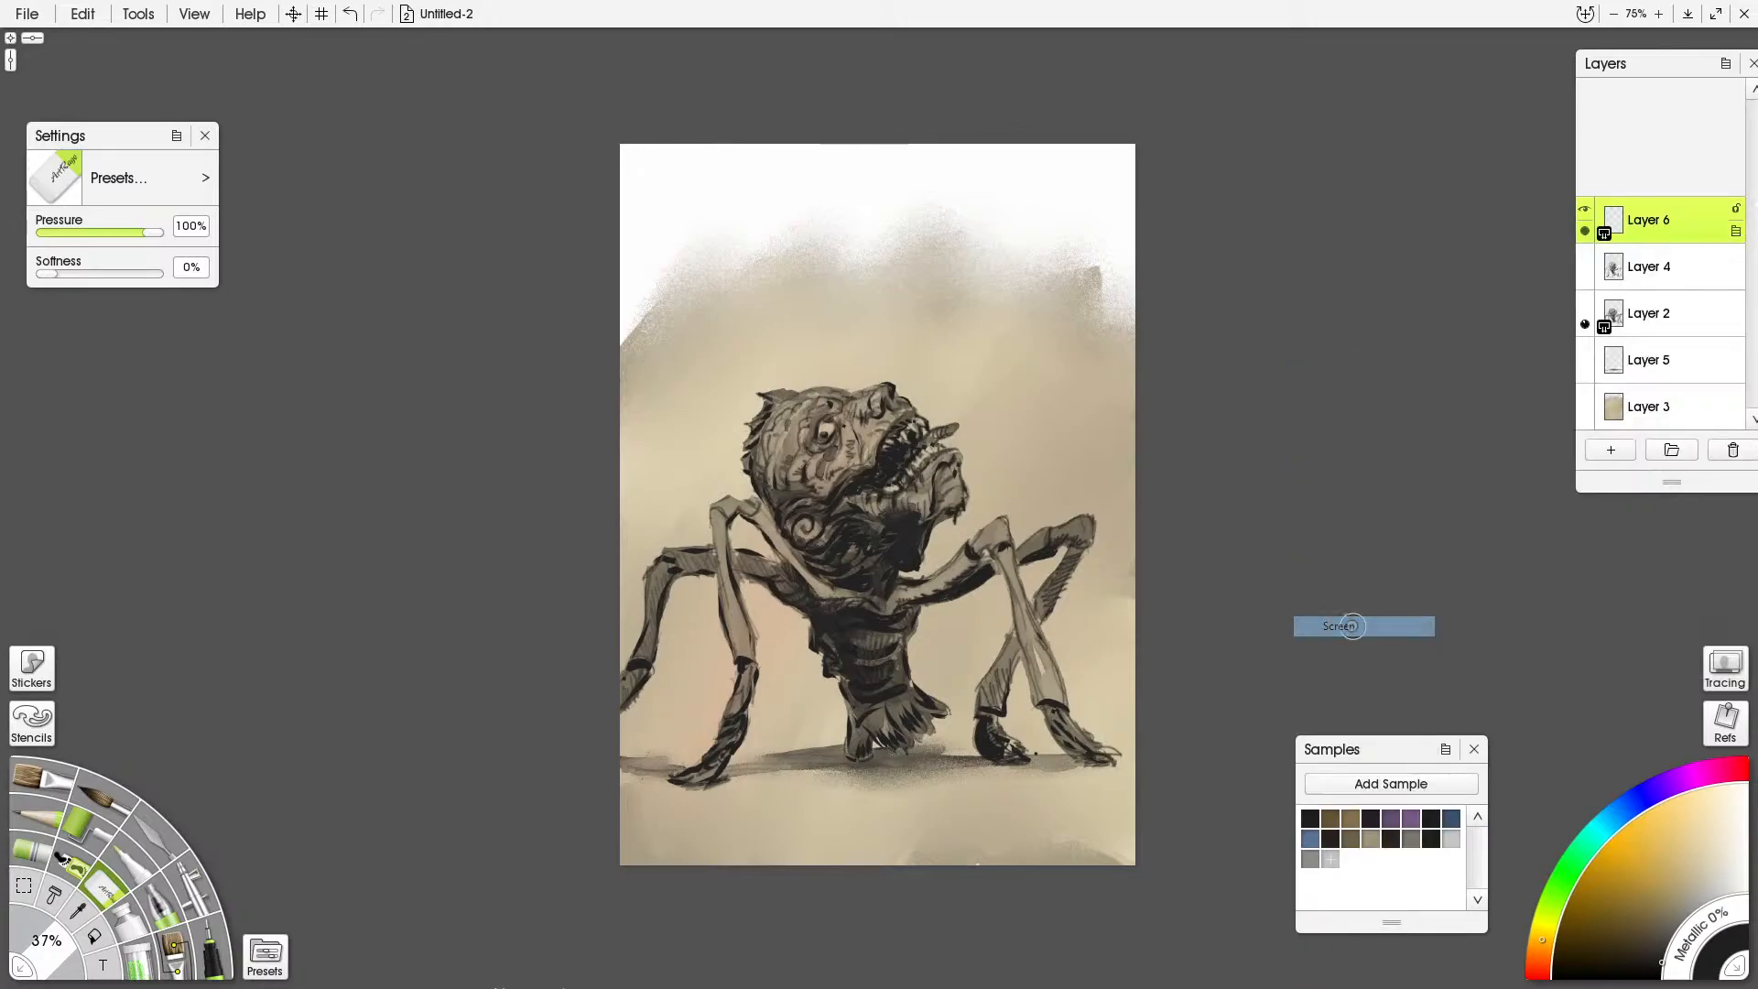
Brush a pale golden highlight along the top back of the head with the oil brush, with thinners set to 38%
{"action": "left_click", "coordinate": [1666, 825]}
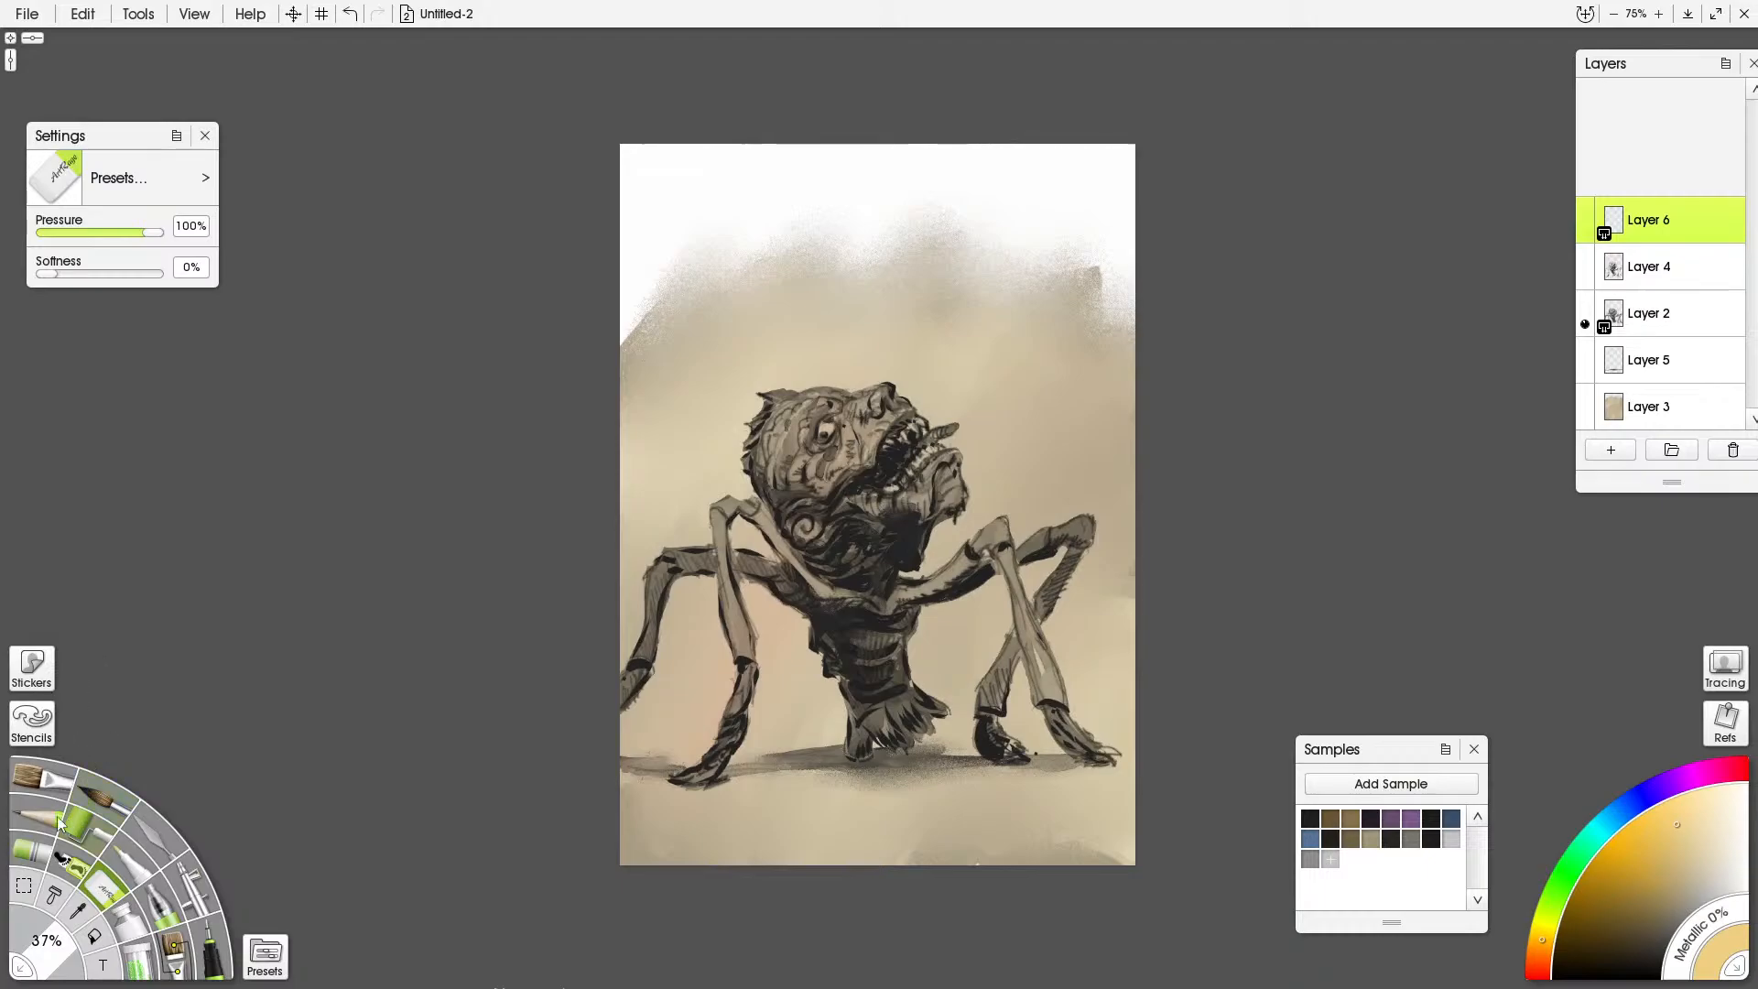
{"action": "left_click", "coordinate": [41, 785]}
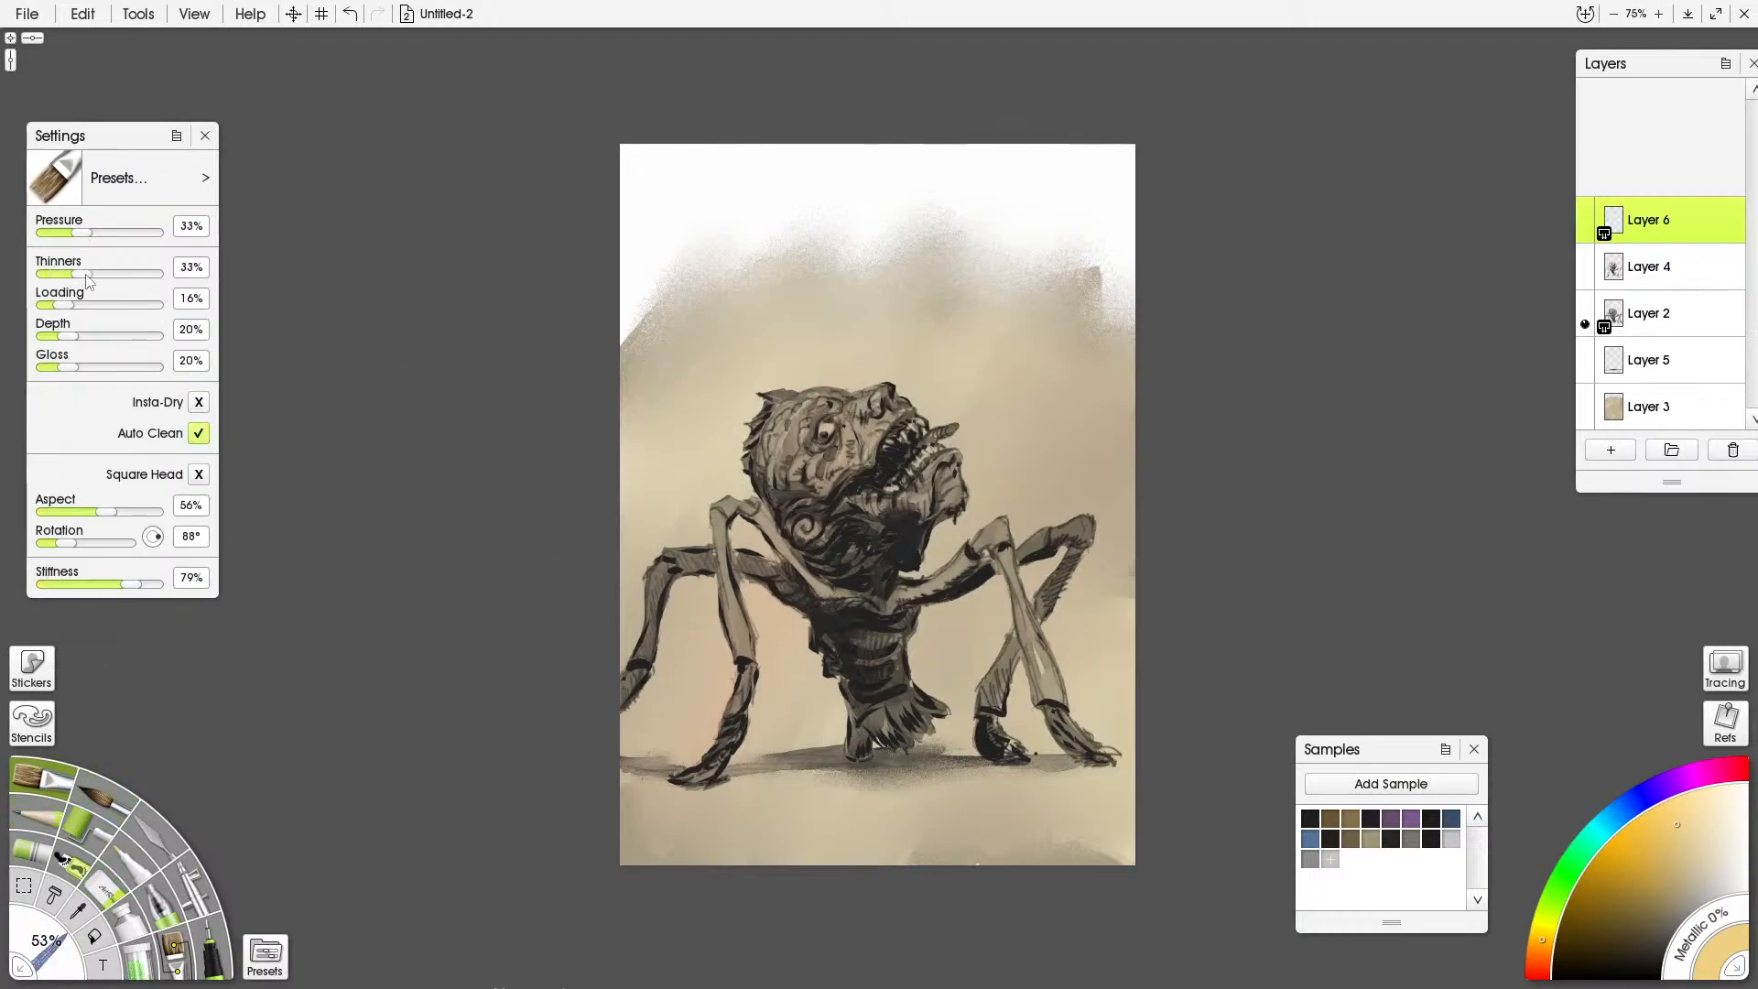
{"action": "left_click_drag", "start_coordinate": [90, 273], "coordinate": [92, 289]}
{"action": "scroll", "coordinate": [893, 554], "scroll_direction": "down", "scroll_amount": 1}
{"action": "scroll", "coordinate": [894, 555], "scroll_direction": "up", "scroll_amount": 2}
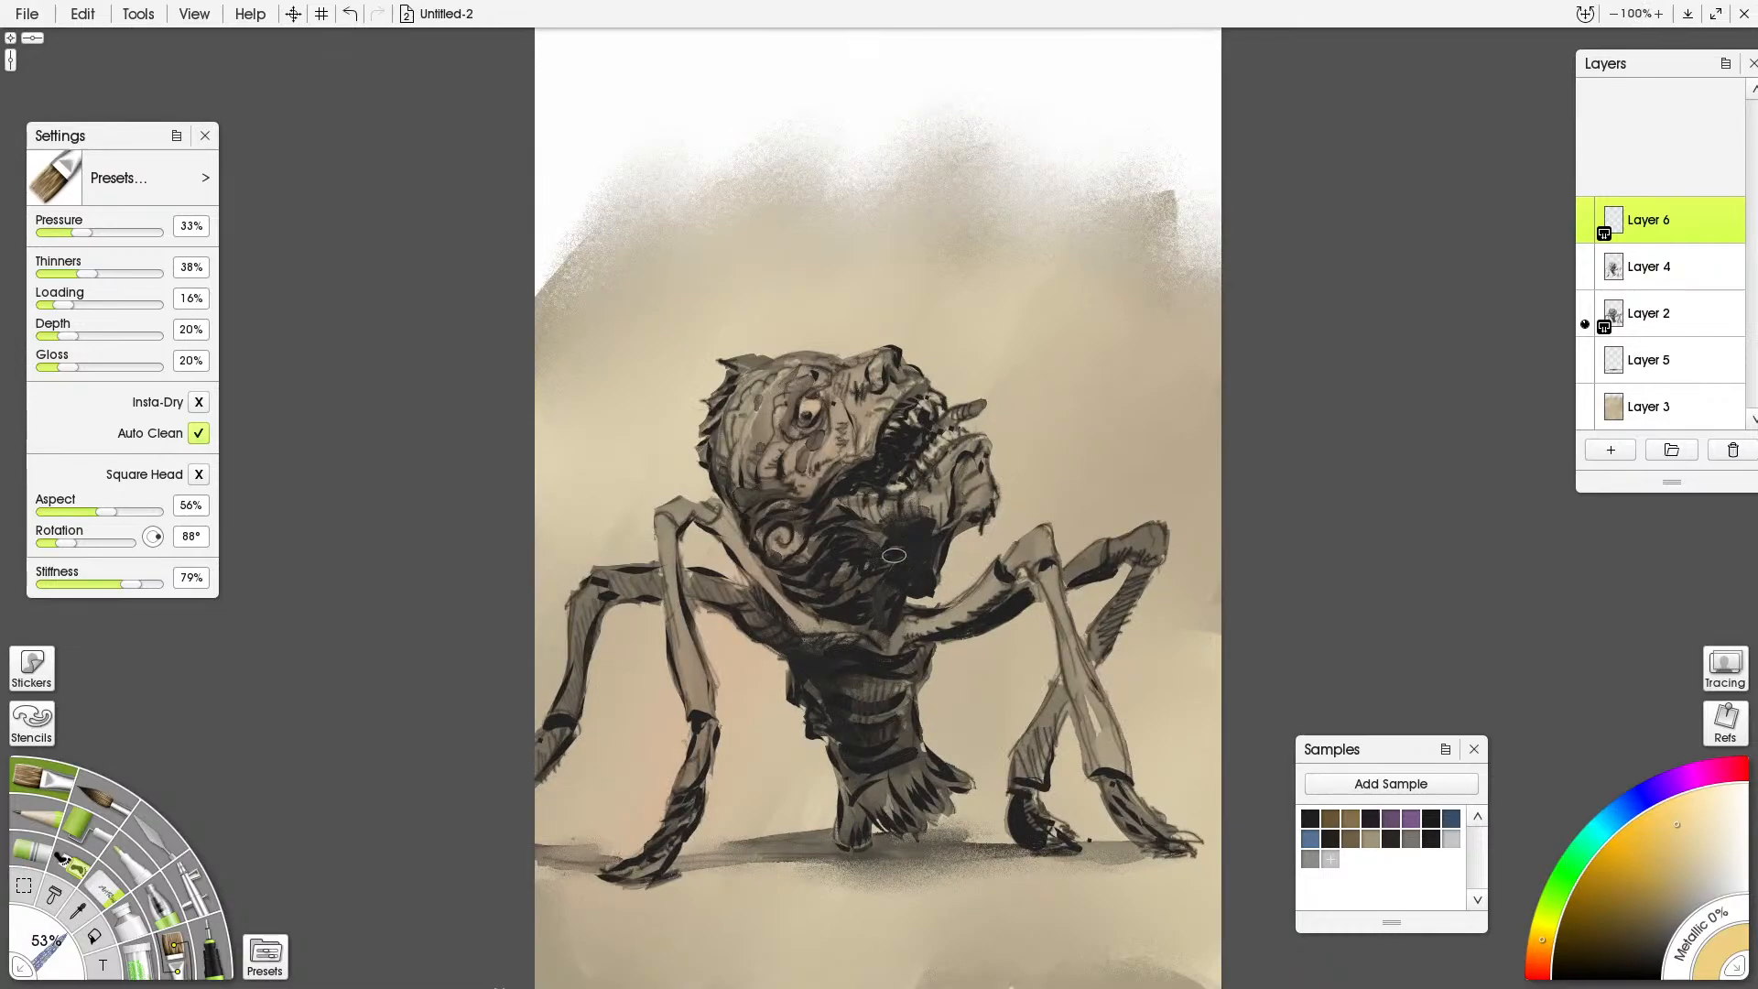
{"action": "left_click_drag", "start_coordinate": [736, 361], "coordinate": [758, 361]}
Try an opacity of 40% on Layer 6
{"action": "left_click", "coordinate": [1585, 232]}
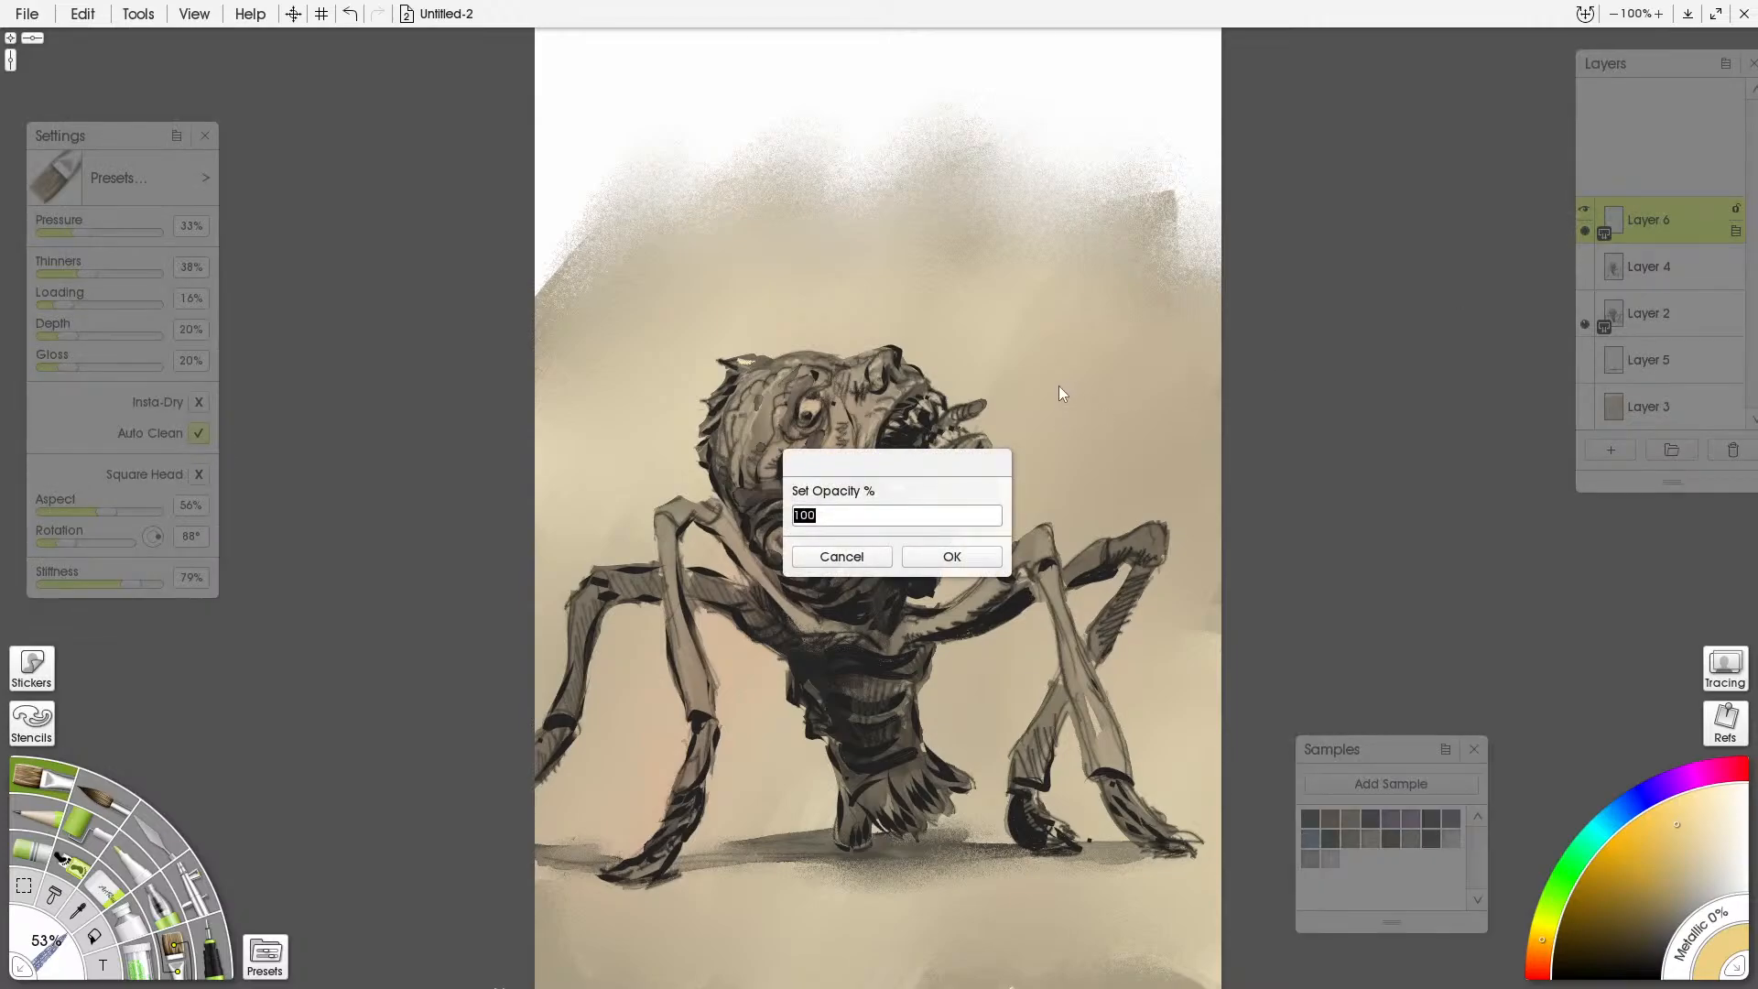
{"action": "type", "text": "4"}
{"action": "type", "text": "0"}
{"action": "left_click", "coordinate": [952, 556]}
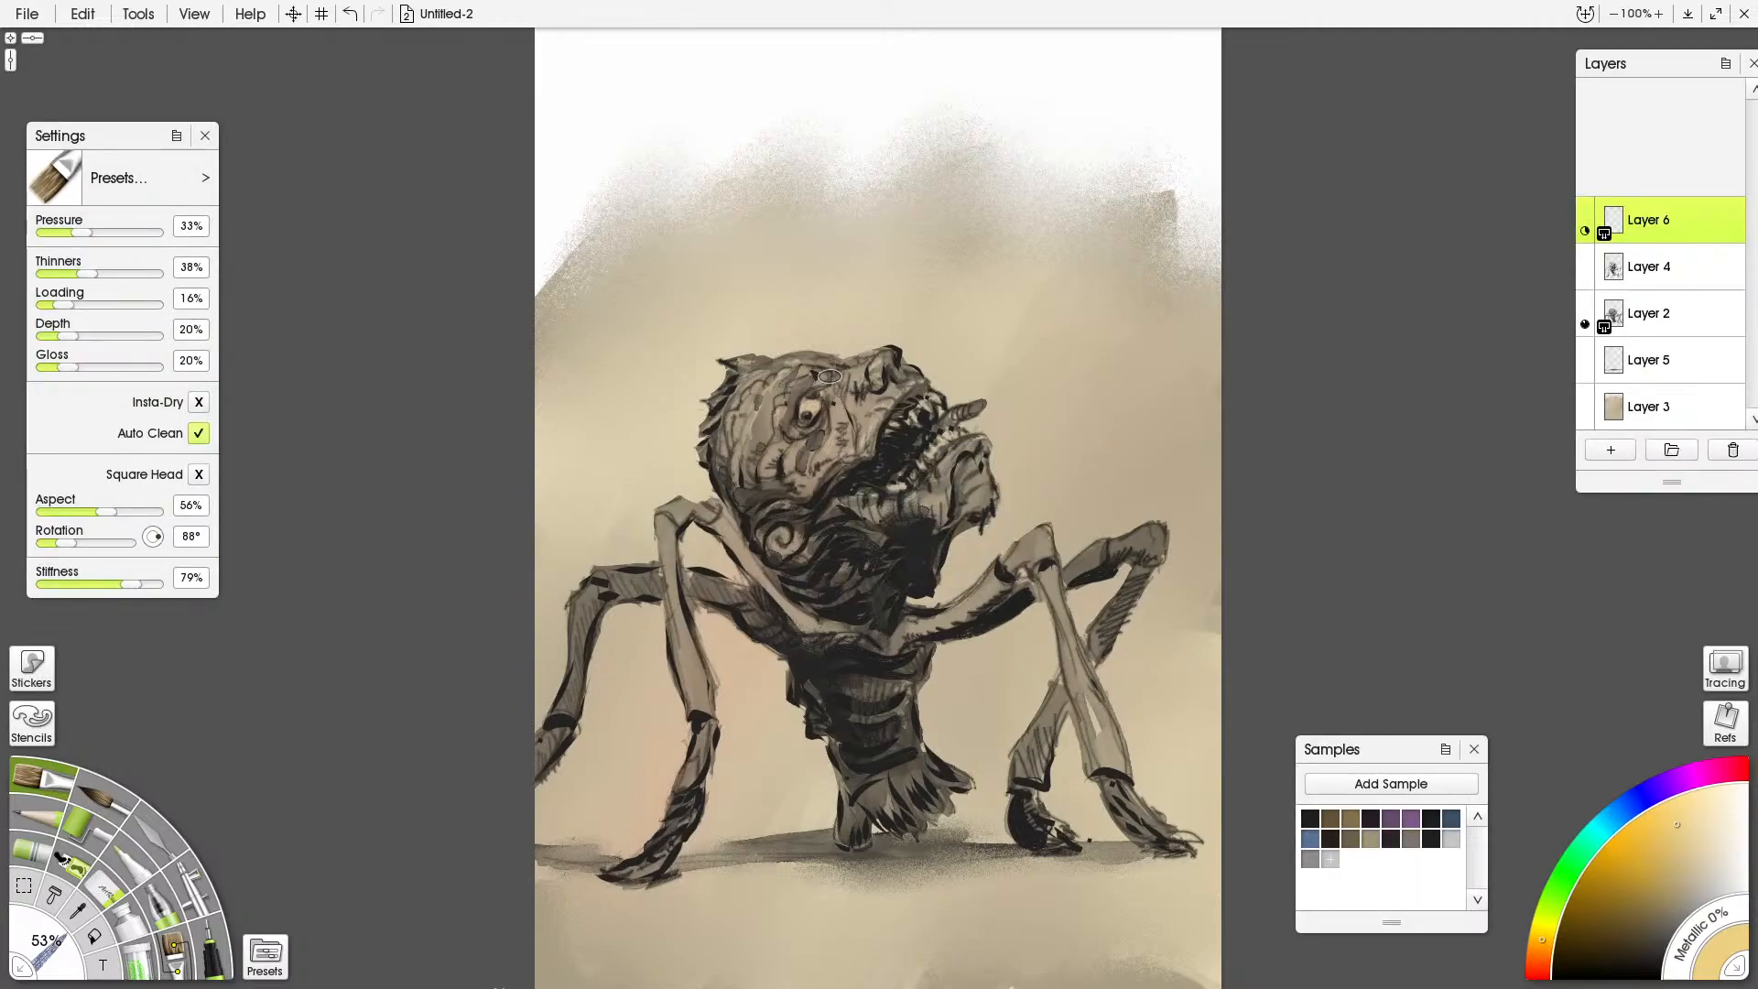
Set the opacity of Layer 6 to 80%
{"action": "left_click", "coordinate": [1586, 231]}
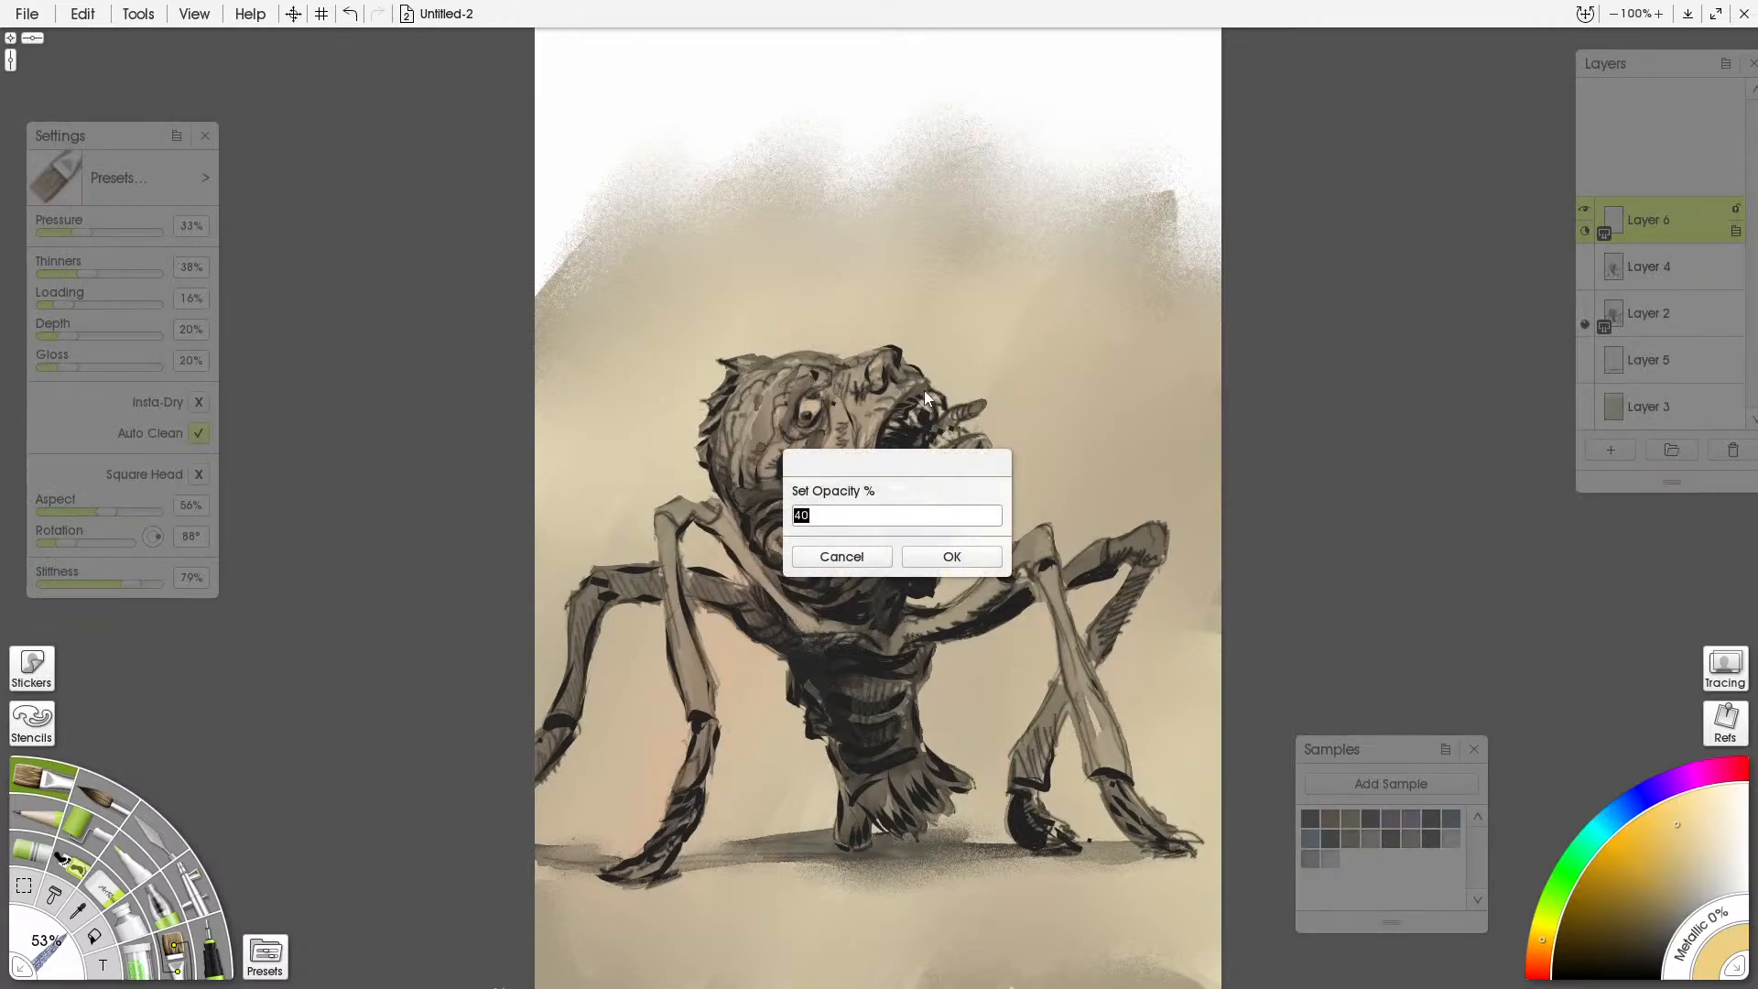
{"action": "type", "text": "80"}
{"action": "left_click", "coordinate": [953, 557]}
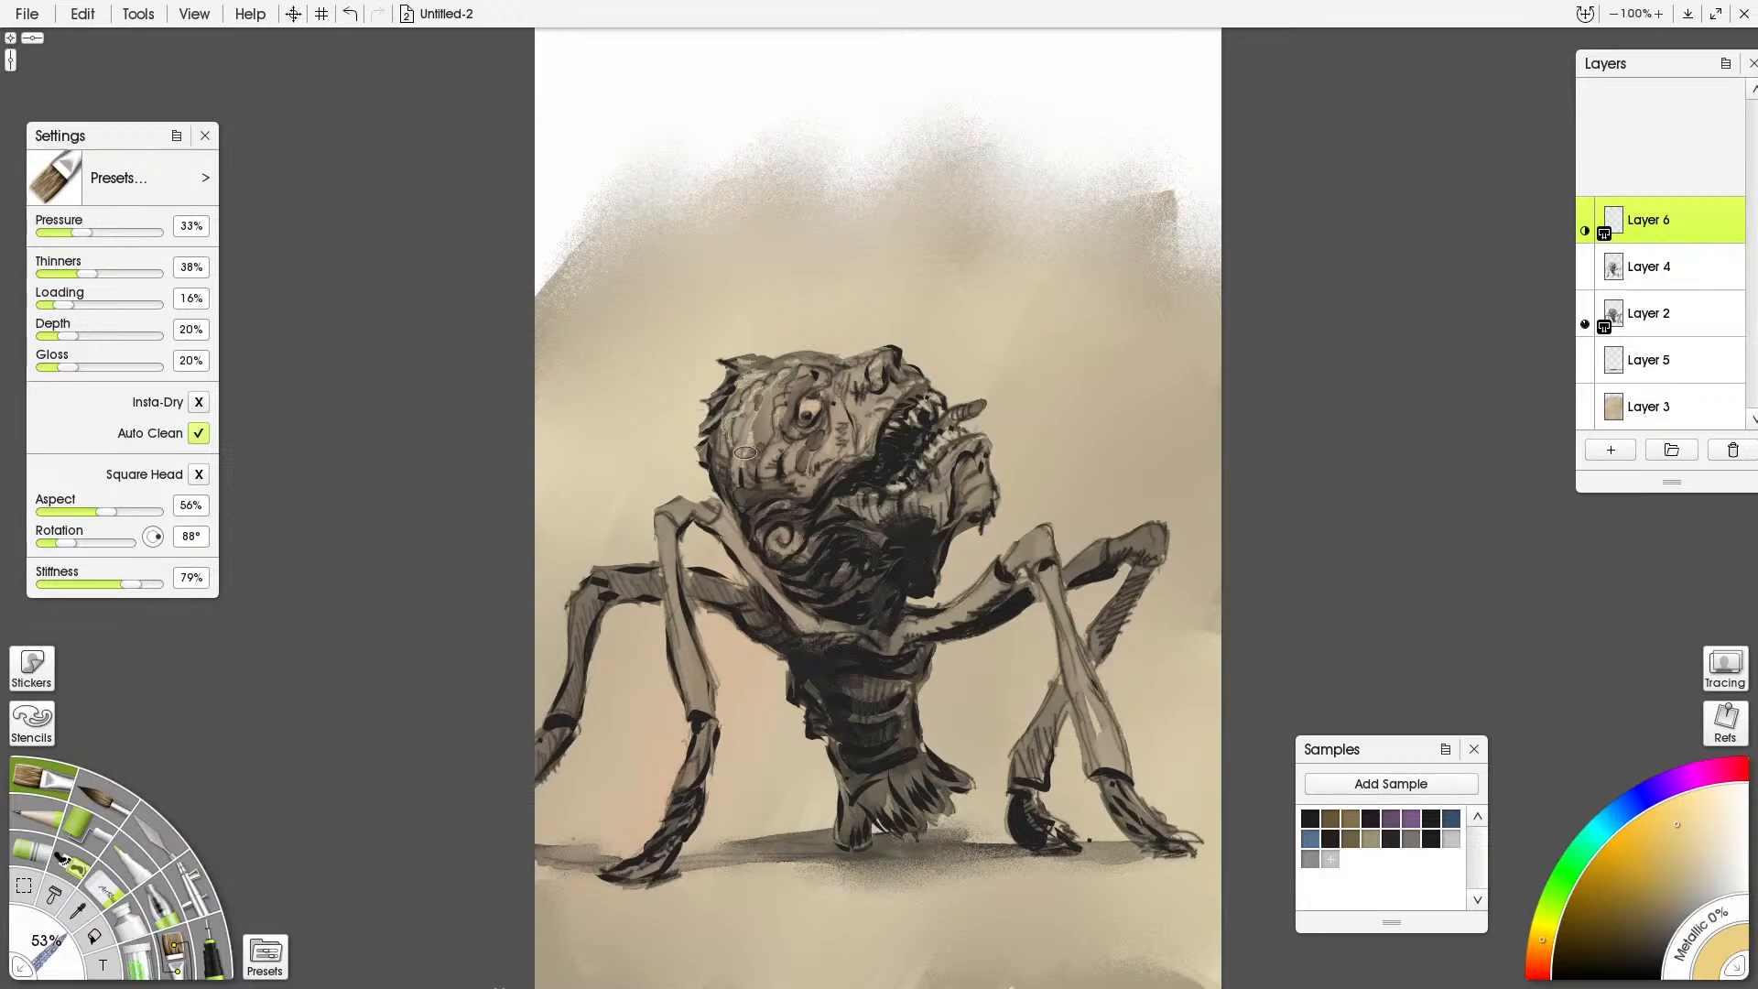
Add pale golden highlights around the eye, face and teeth with the oil brush and Tarot ink pen, undoing unwanted strokes
{"action": "left_click", "coordinate": [809, 409]}
{"action": "key", "text": "e"}
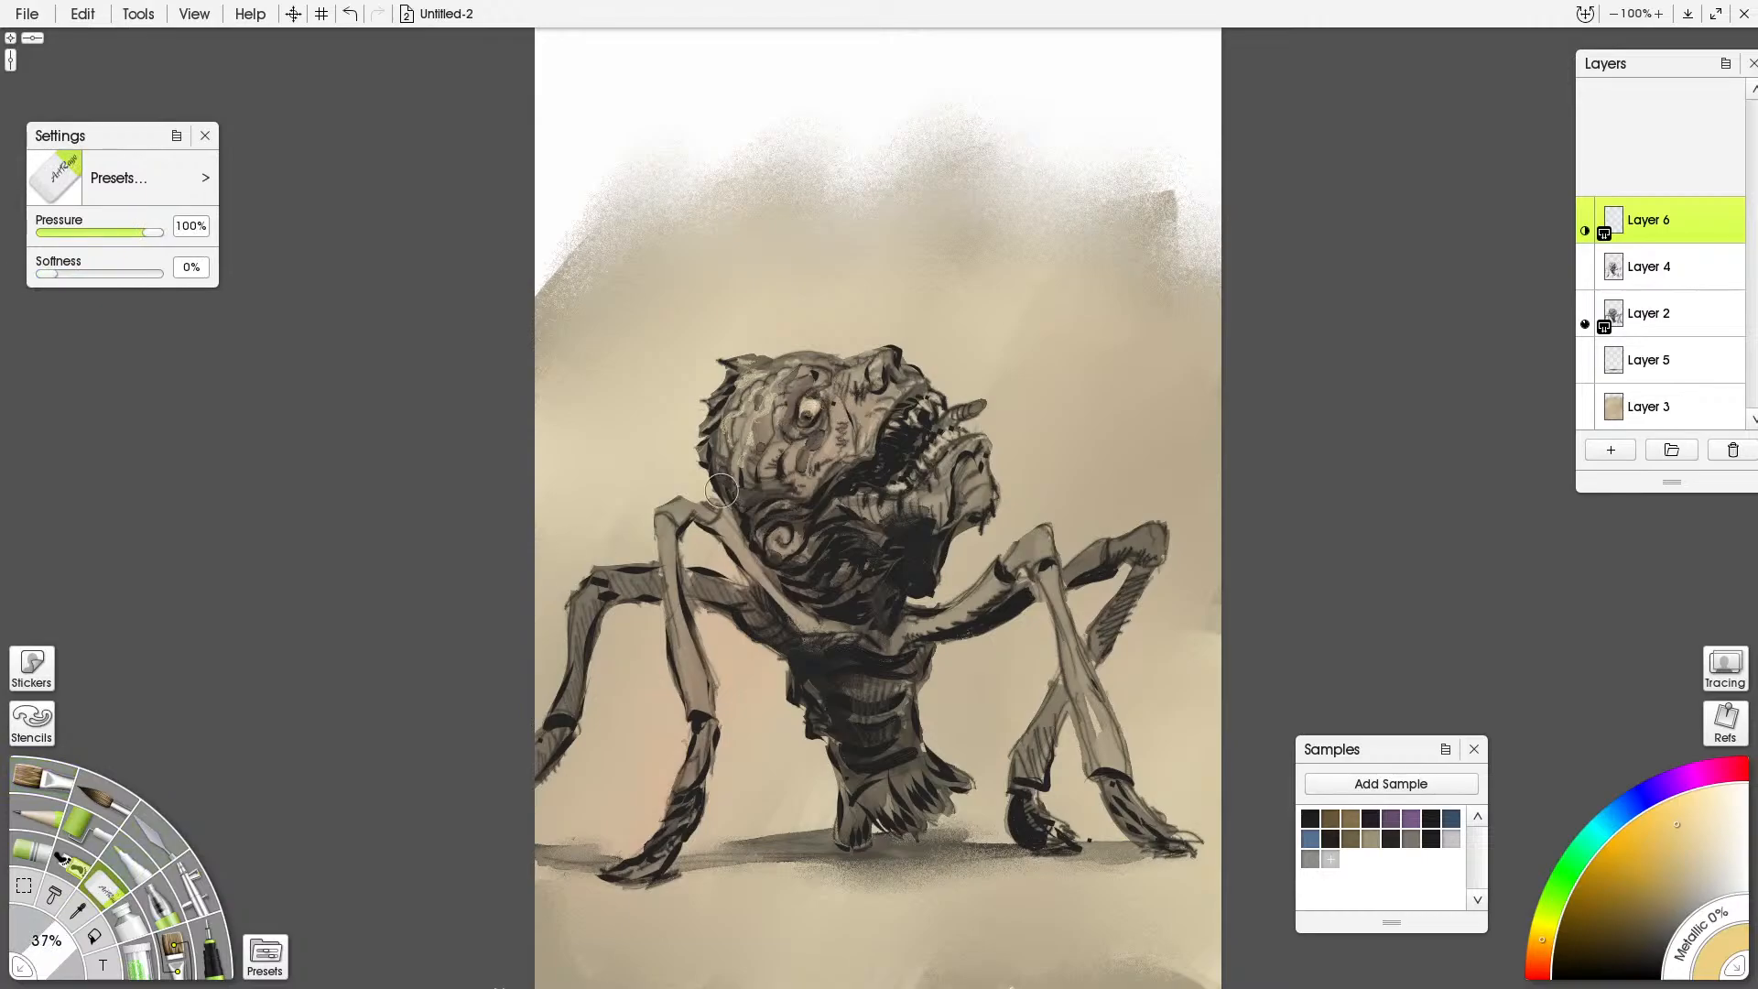
{"action": "left_click", "coordinate": [218, 960]}
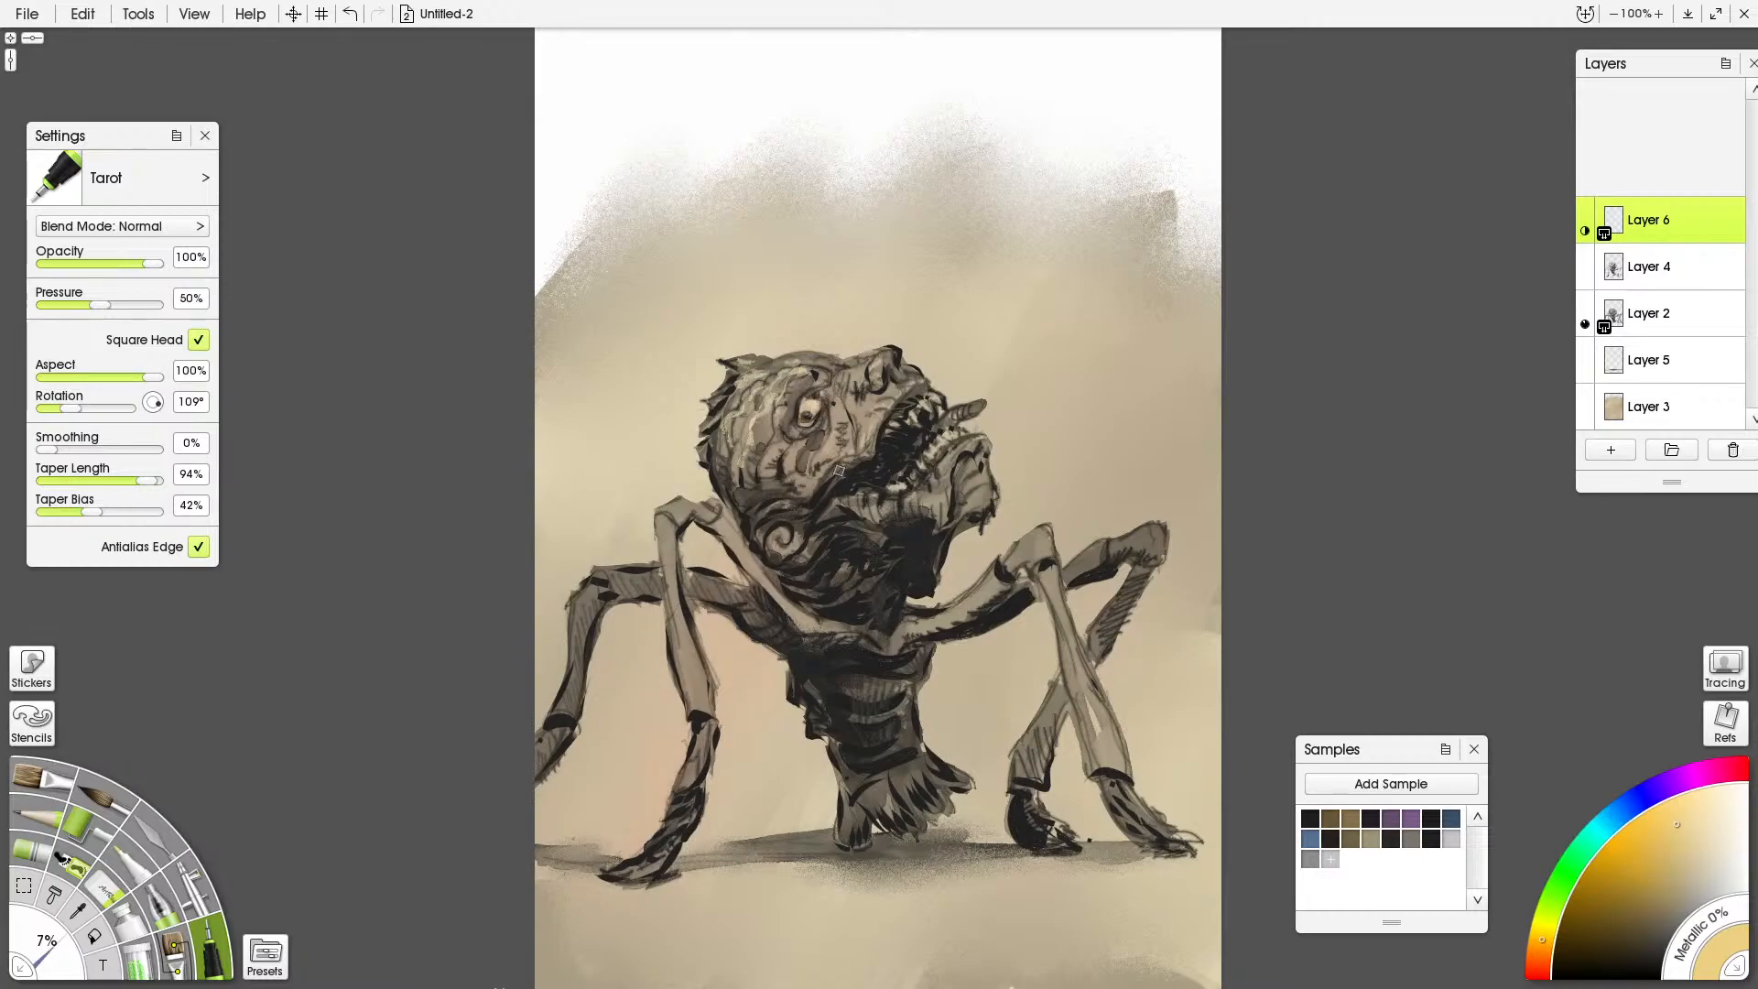
{"action": "key", "text": "ctrl+z"}
{"action": "key", "text": "ctrl+z"}
{"action": "key", "text": "ctrl+z"}
{"action": "key", "text": "ctrl+z"}
{"action": "key", "text": "ctrl+y"}
{"action": "key", "text": "ctrl+z"}
{"action": "key", "text": "ctrl+y"}
{"action": "key", "text": "ctrl+z"}
{"action": "left_click_drag", "start_coordinate": [811, 498], "coordinate": [848, 455]}
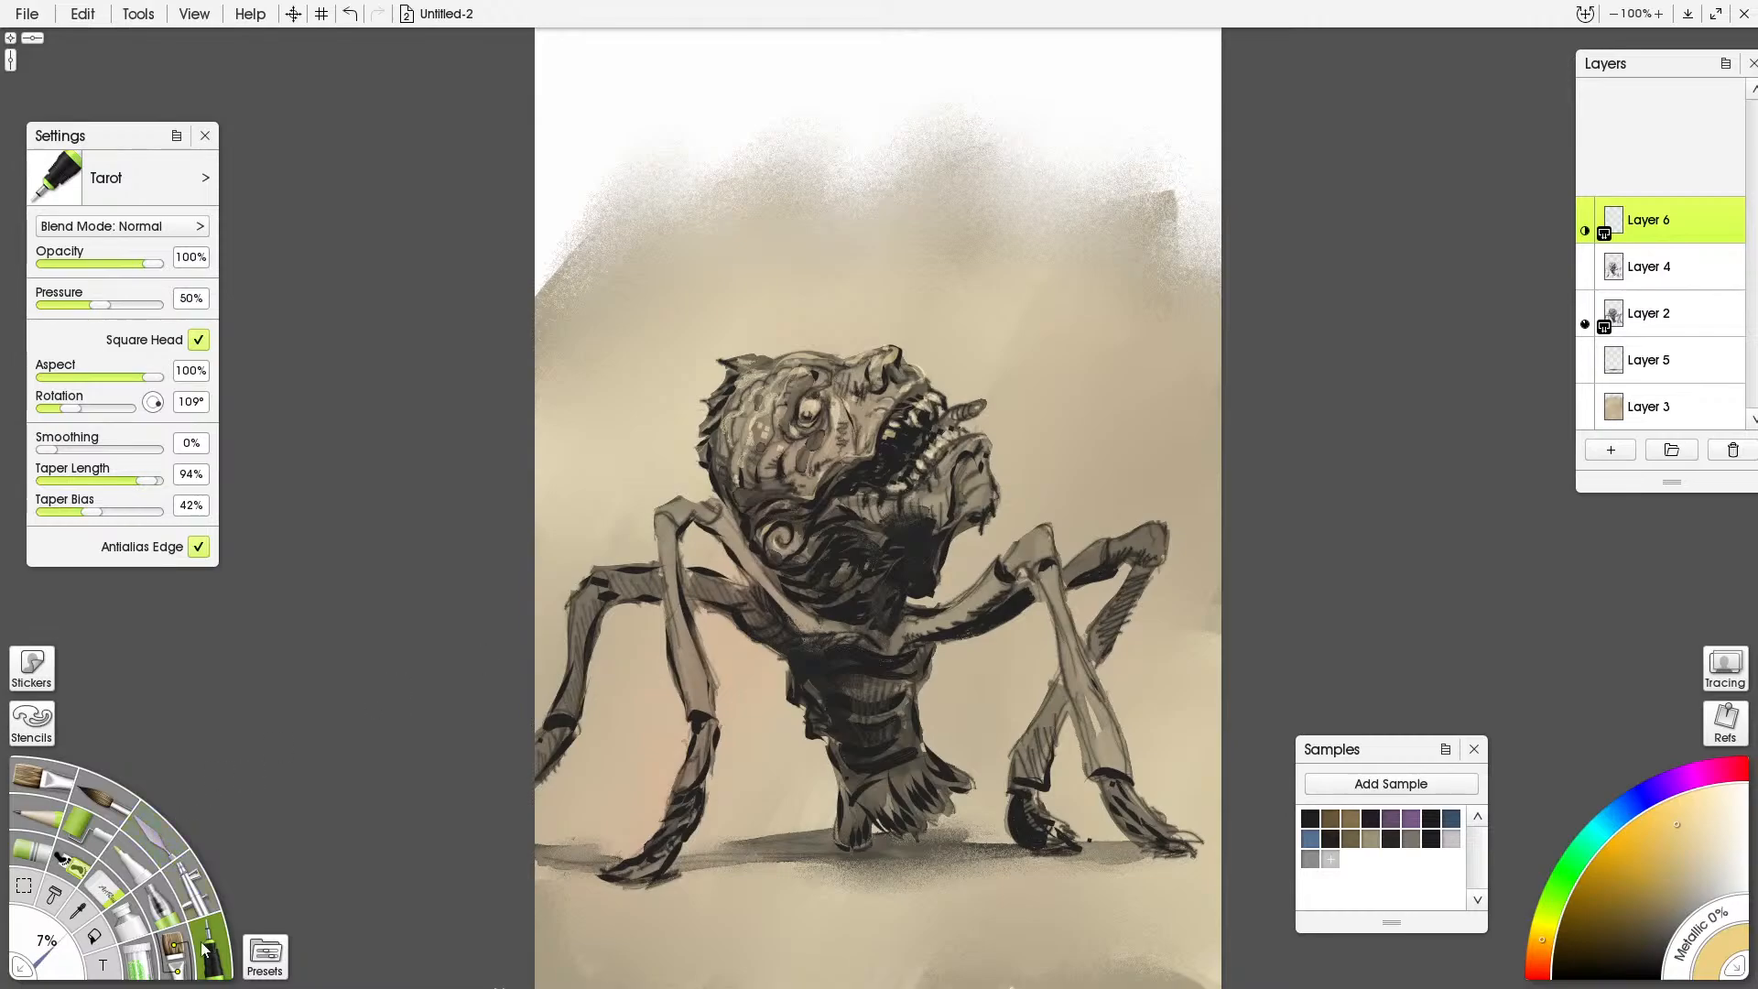
Blend the cheek highlight with the palette knife and undo the last stroke
{"action": "left_click", "coordinate": [157, 835]}
{"action": "mouse_move", "coordinate": [848, 461]}
{"action": "left_mouse_down"}
{"action": "mouse_move", "coordinate": [844, 415]}
{"action": "mouse_move", "coordinate": [848, 431]}
{"action": "left_mouse_up"}
{"action": "left_click", "coordinate": [92, 795]}
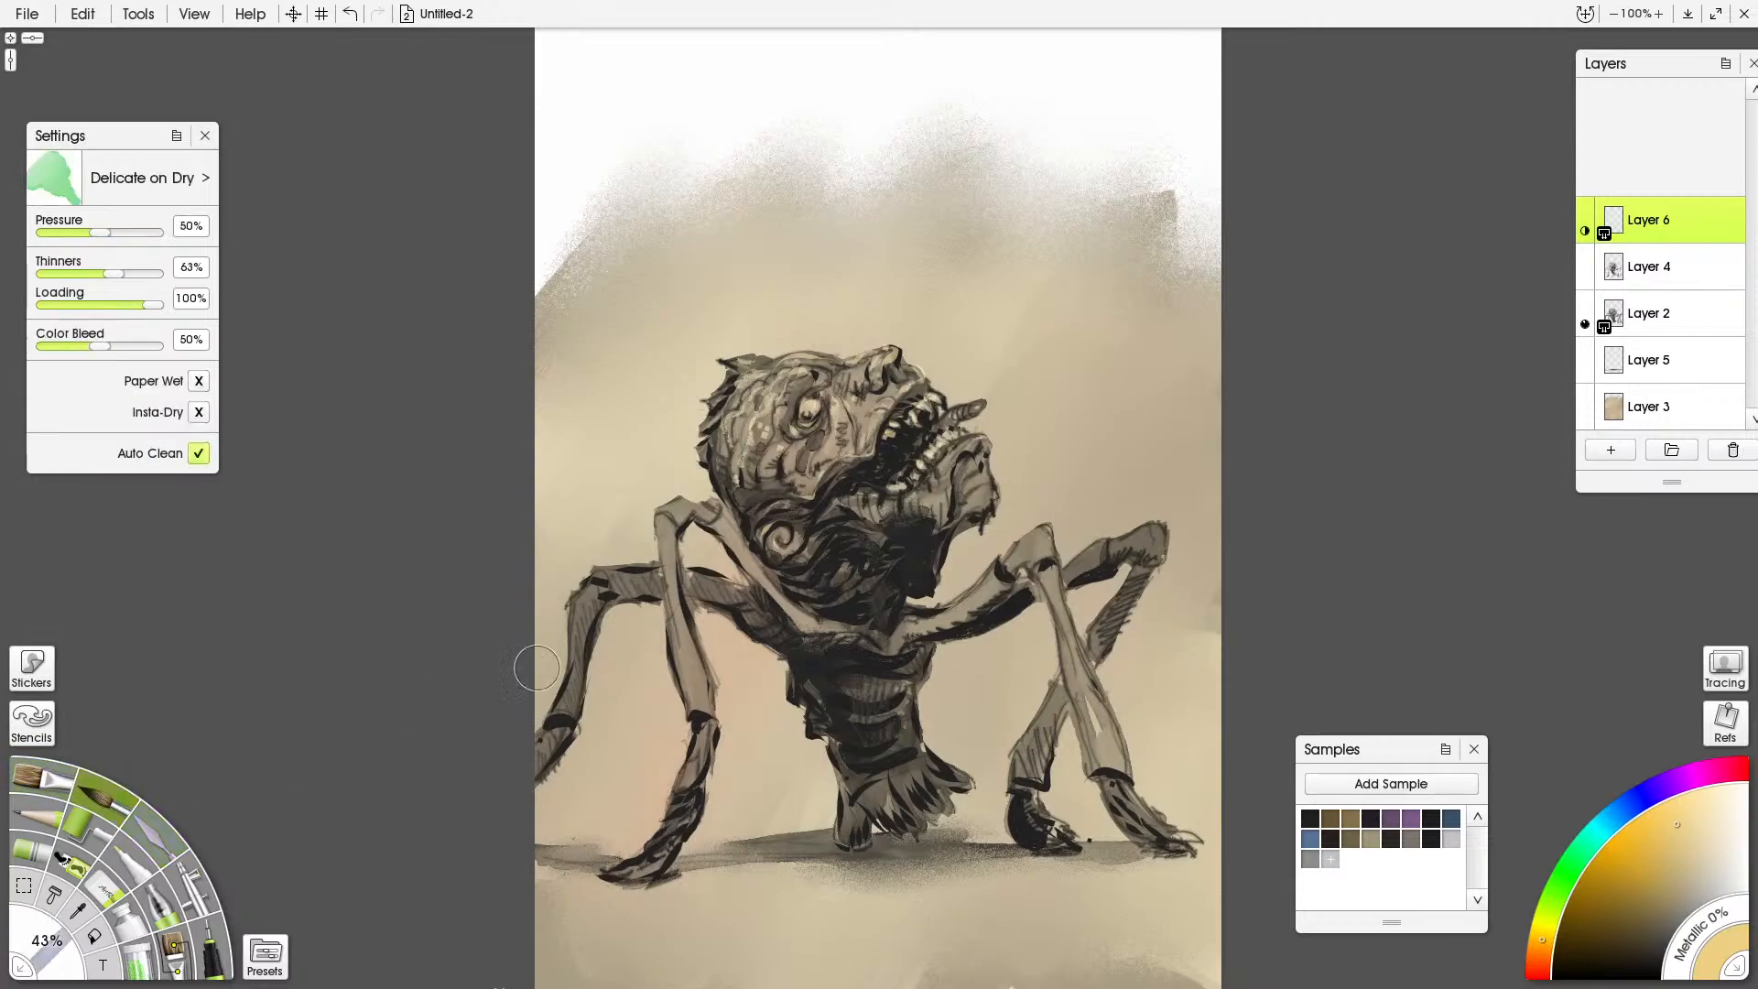
{"action": "key", "text": "ctrl+z"}
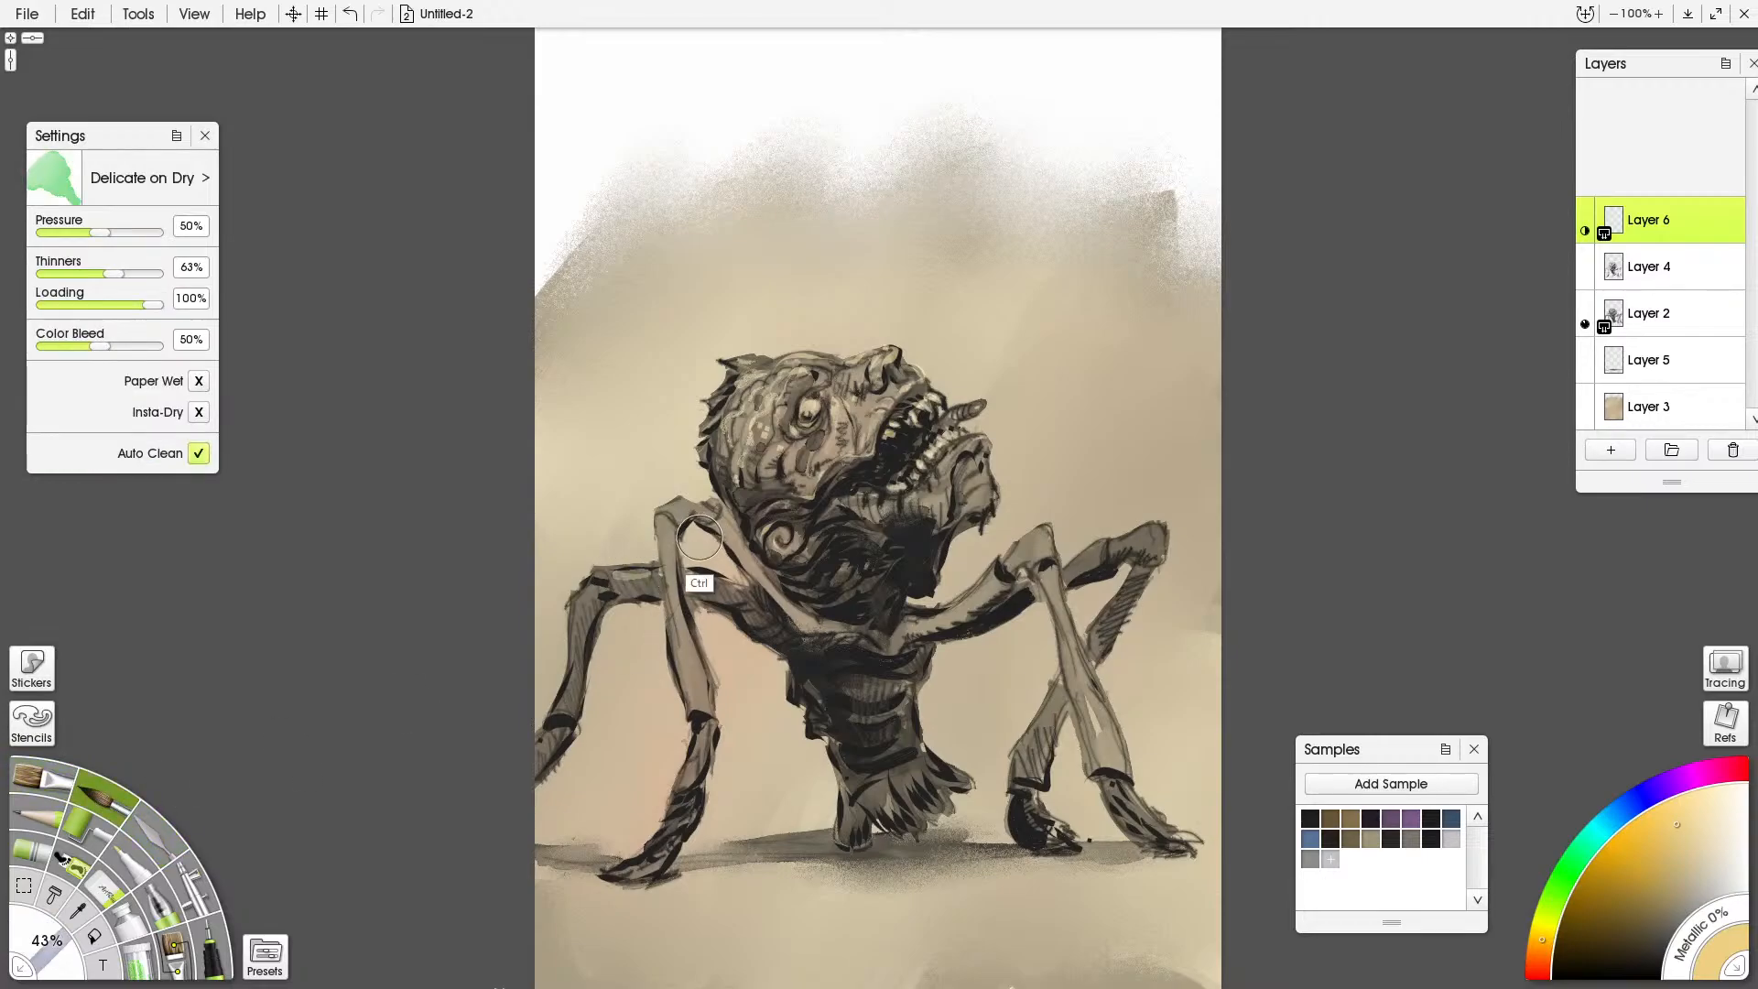
Draw pale golden highlights along the upper left-hand legs with the Hard and Dark pencil and soften them with the palette knife
{"action": "left_click", "coordinate": [44, 827]}
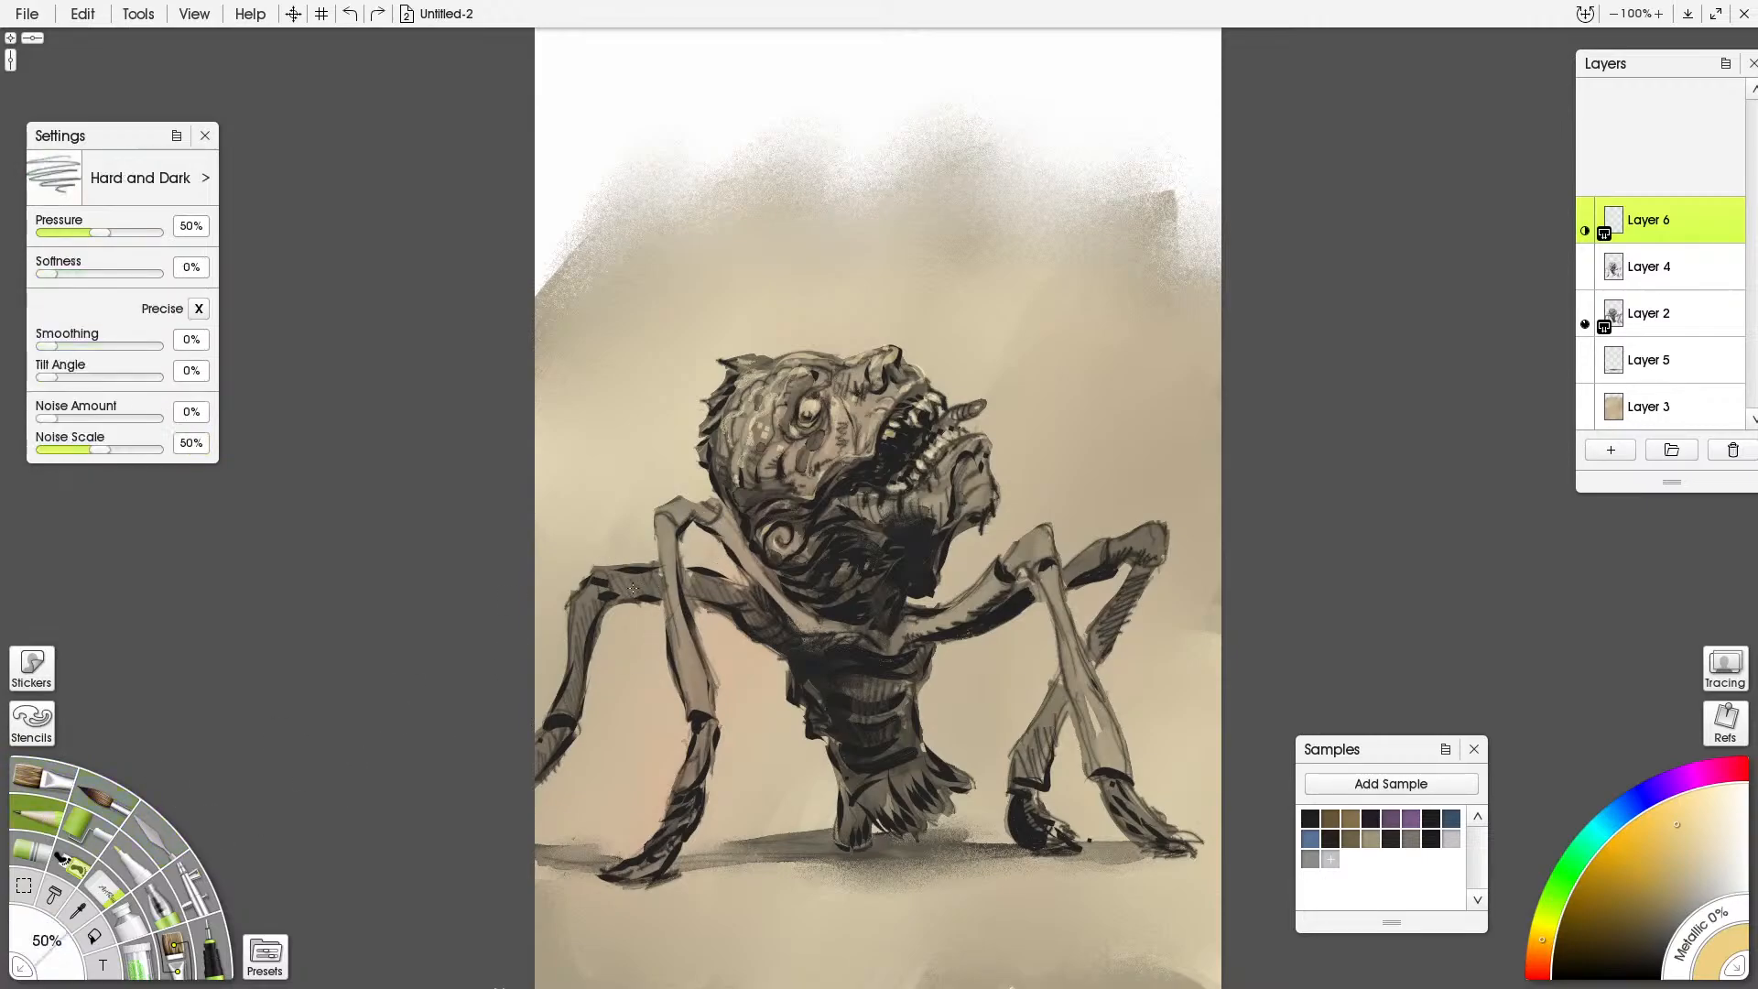
{"action": "left_click_drag", "start_coordinate": [606, 571], "coordinate": [602, 570]}
{"action": "mouse_move", "coordinate": [666, 535]}
{"action": "left_mouse_down"}
{"action": "mouse_move", "coordinate": [683, 600]}
{"action": "mouse_move", "coordinate": [673, 577]}
{"action": "left_mouse_up"}
{"action": "left_click_drag", "start_coordinate": [691, 647], "coordinate": [708, 685]}
{"action": "left_click", "coordinate": [165, 838]}
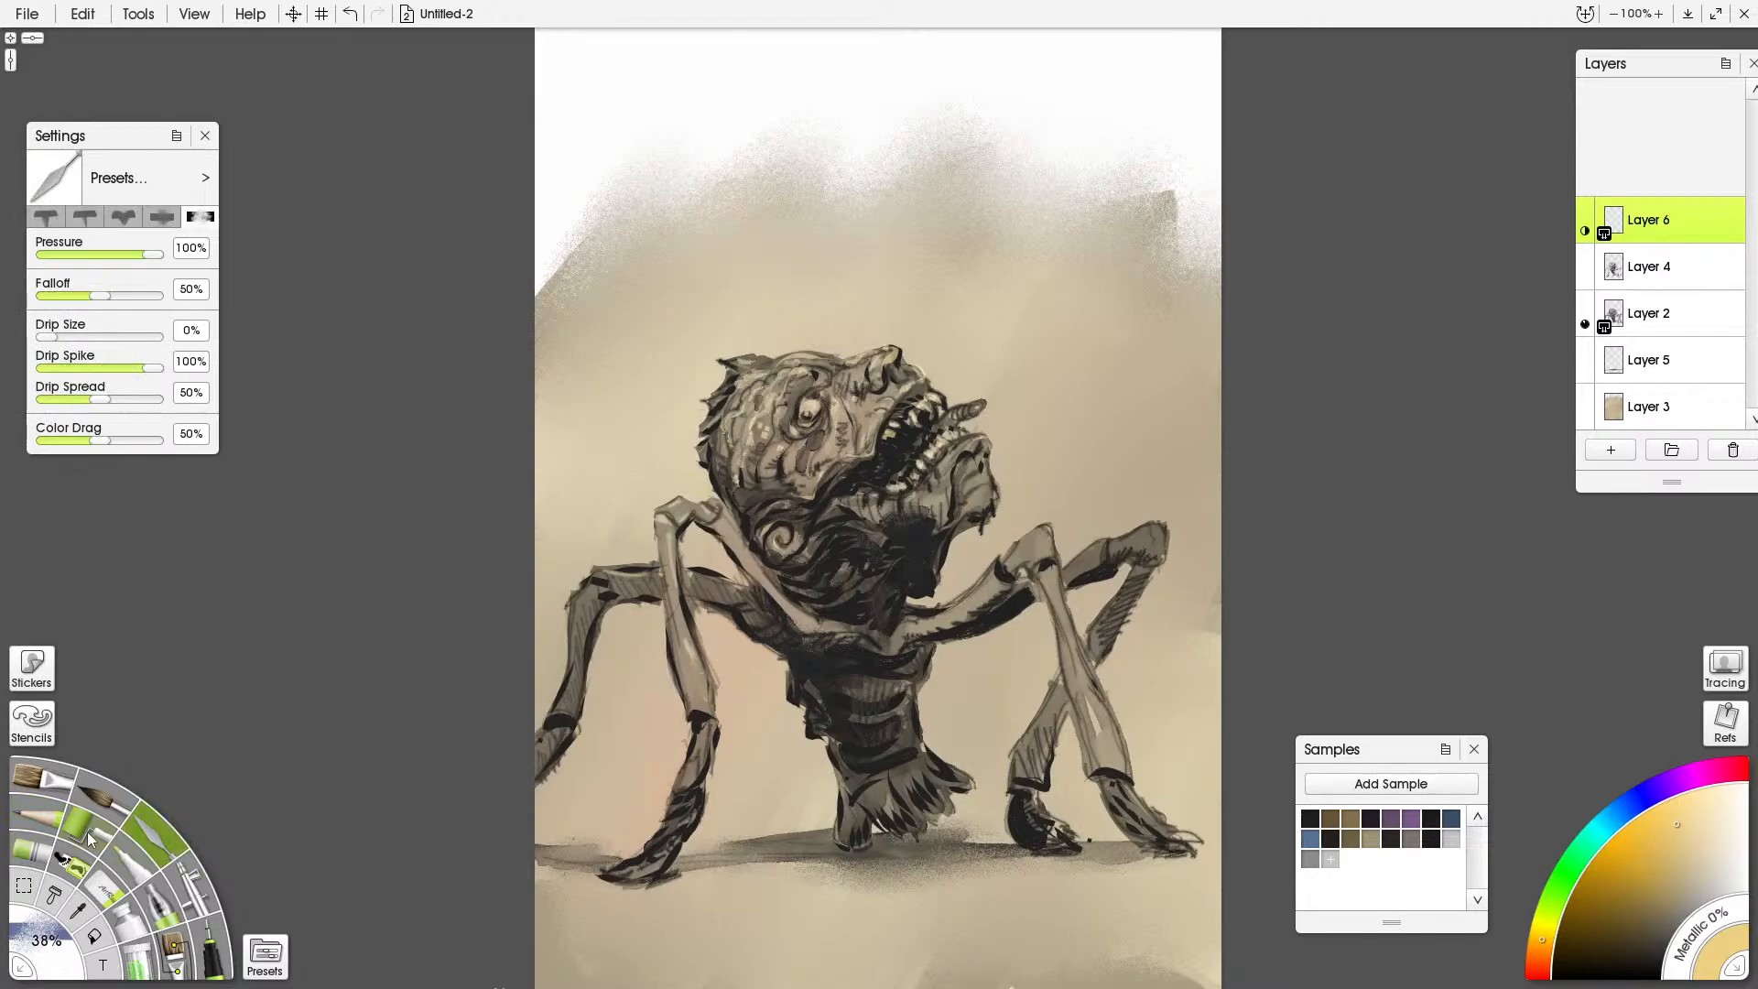
Pencil highlights on the lower joints of the left-hand legs and along the right-hand legs, blending them with the palette knife
{"action": "left_click", "coordinate": [42, 818]}
{"action": "left_click_drag", "start_coordinate": [551, 715], "coordinate": [573, 714]}
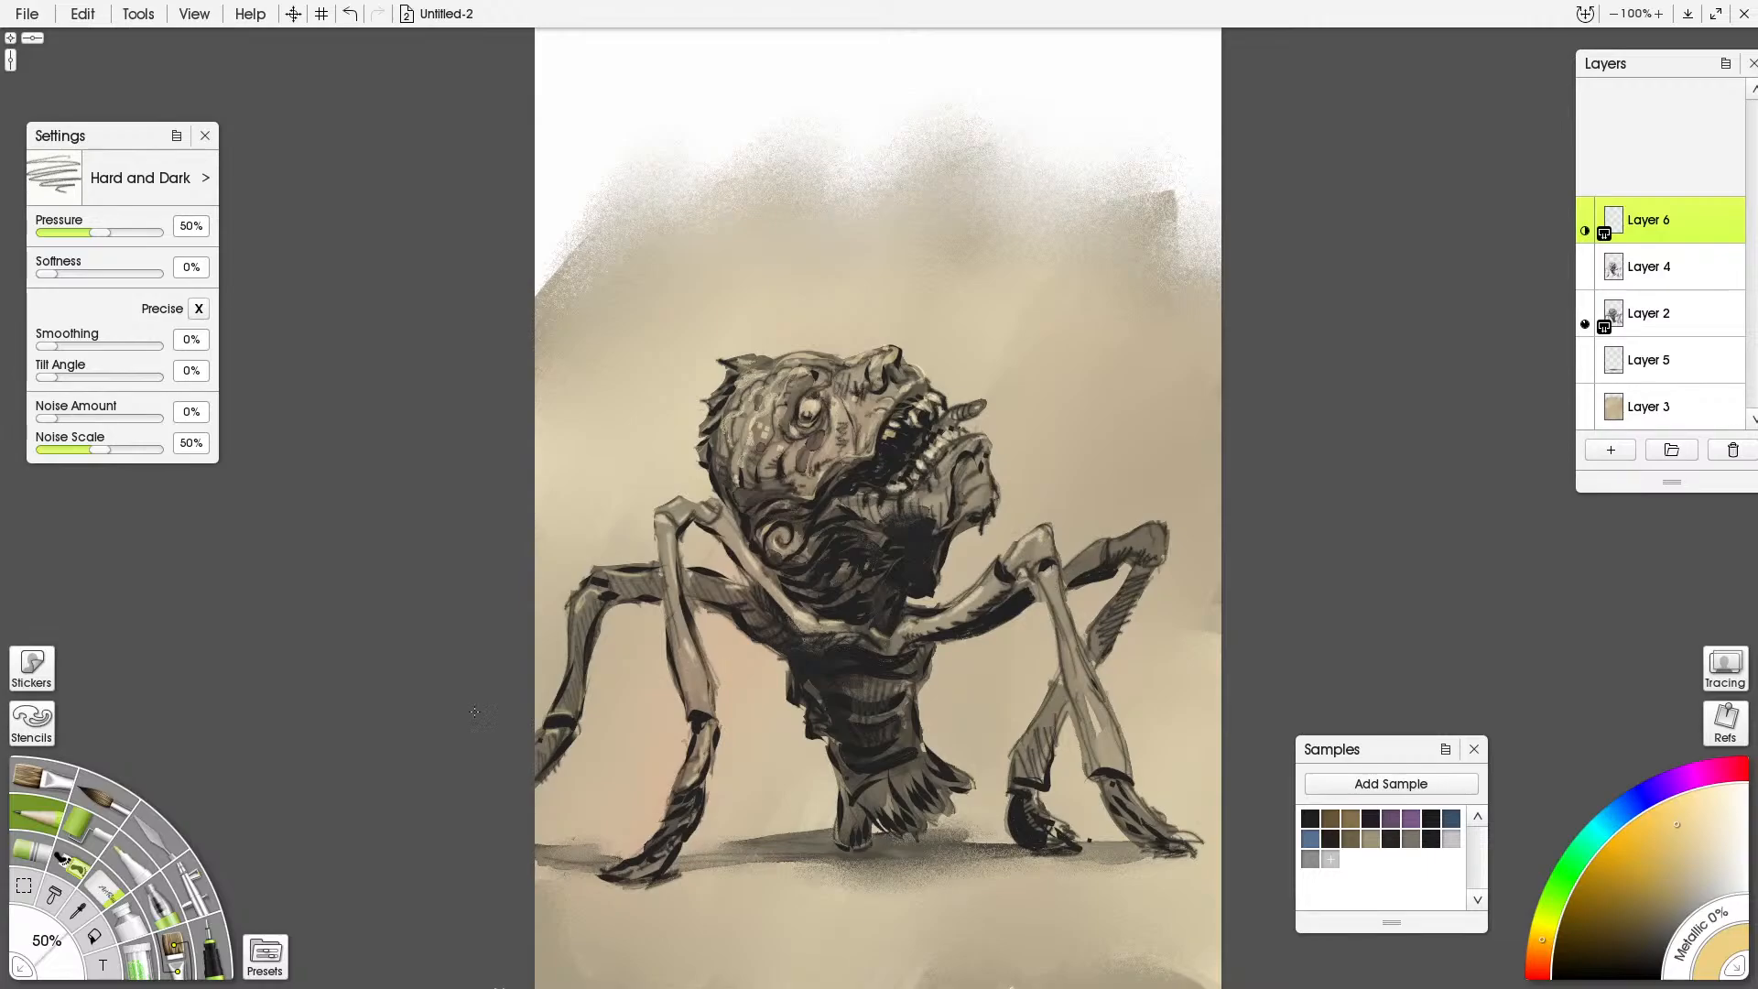
{"action": "left_click", "coordinate": [172, 838]}
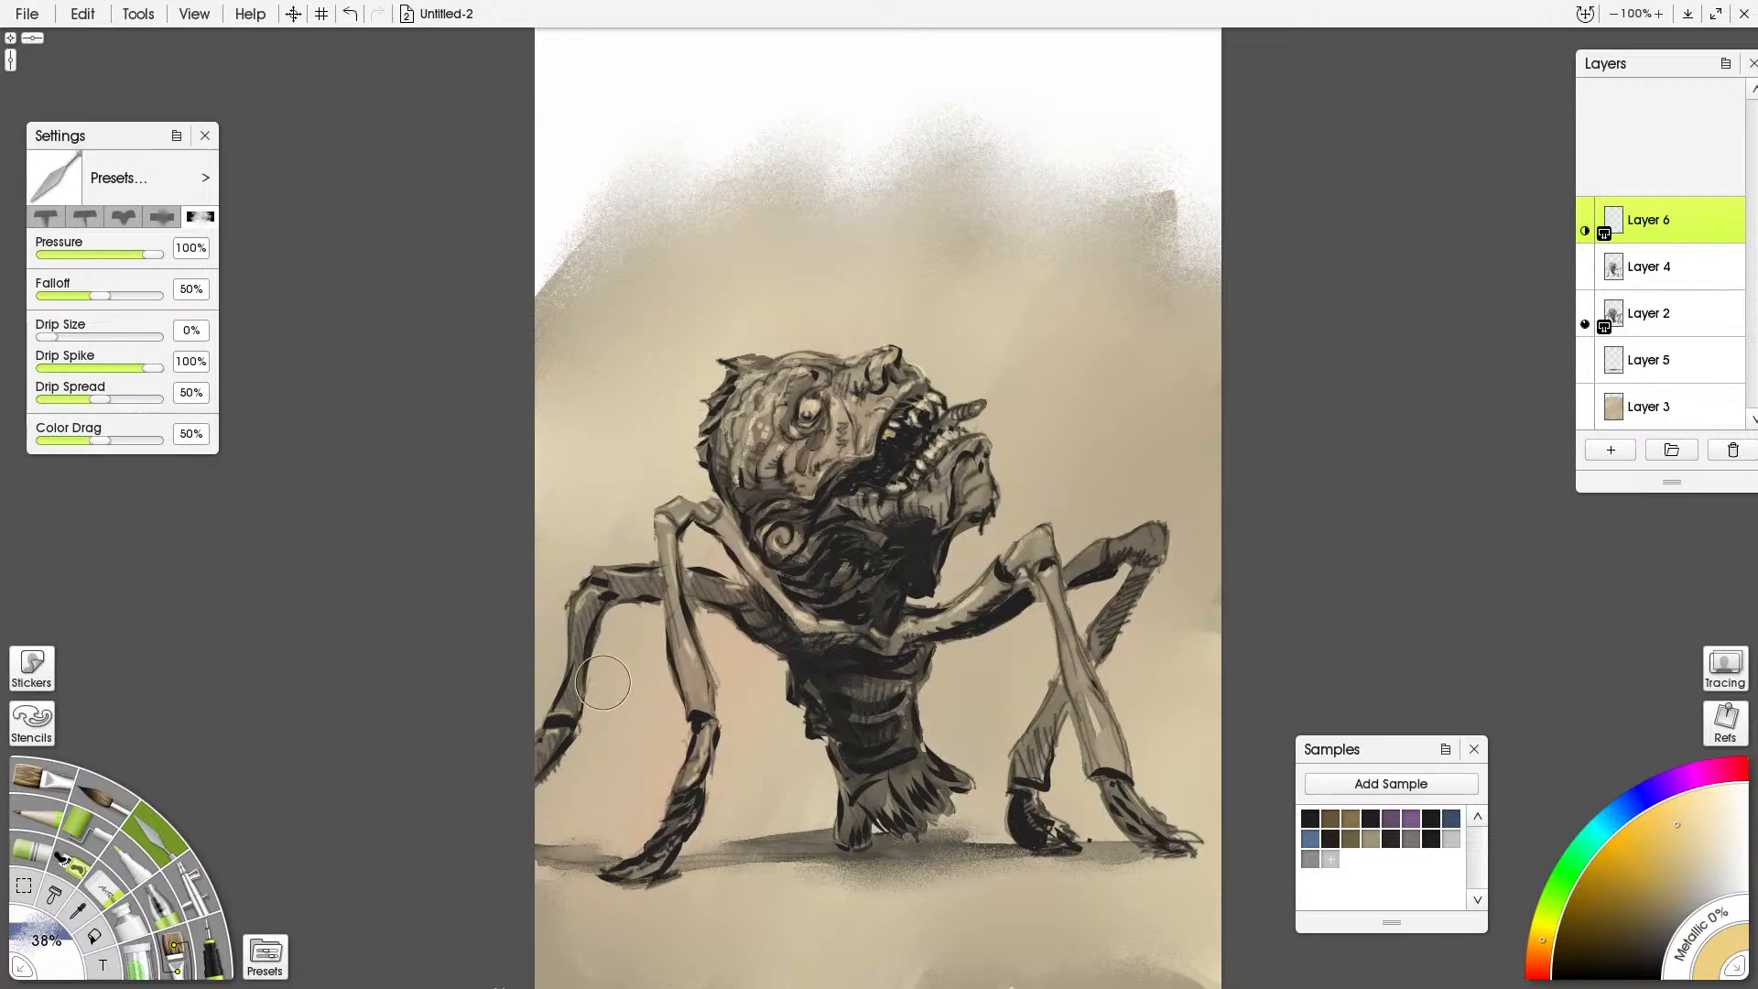
Highlight the body segments and tail fan with the Hard and Dark pencil and smooth the strokes with the palette knife
{"action": "left_click", "coordinate": [48, 814]}
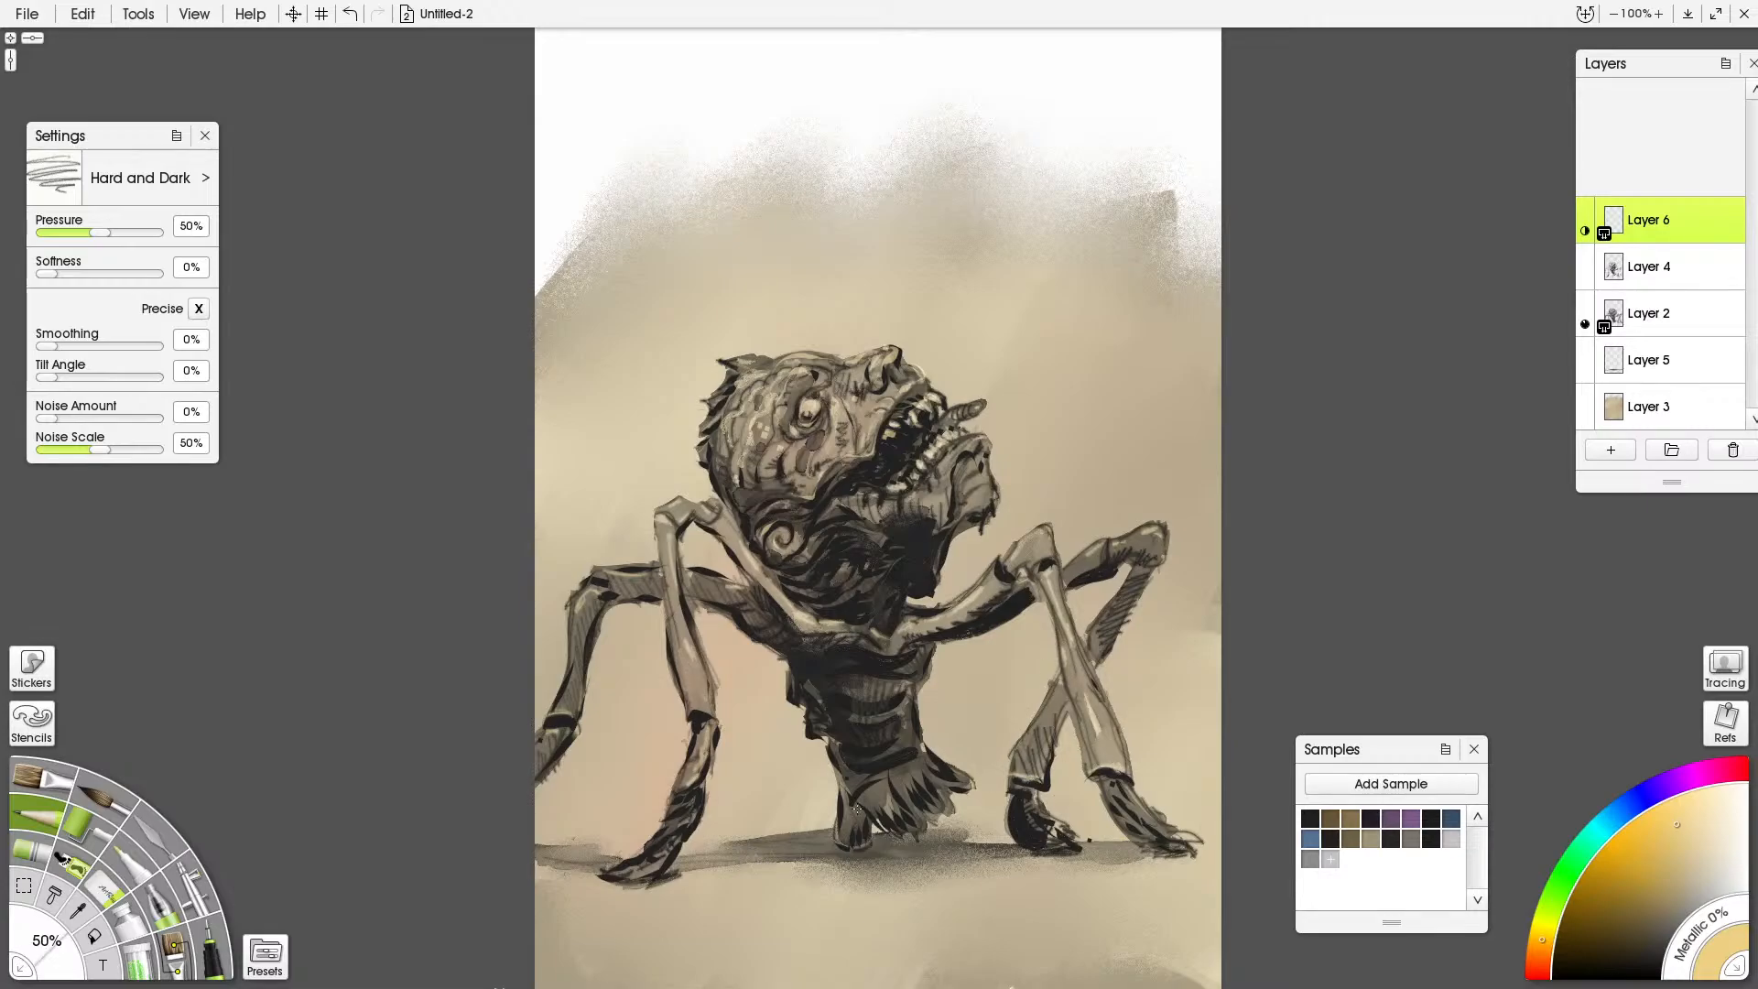
{"action": "left_click_drag", "start_coordinate": [846, 815], "coordinate": [848, 837]}
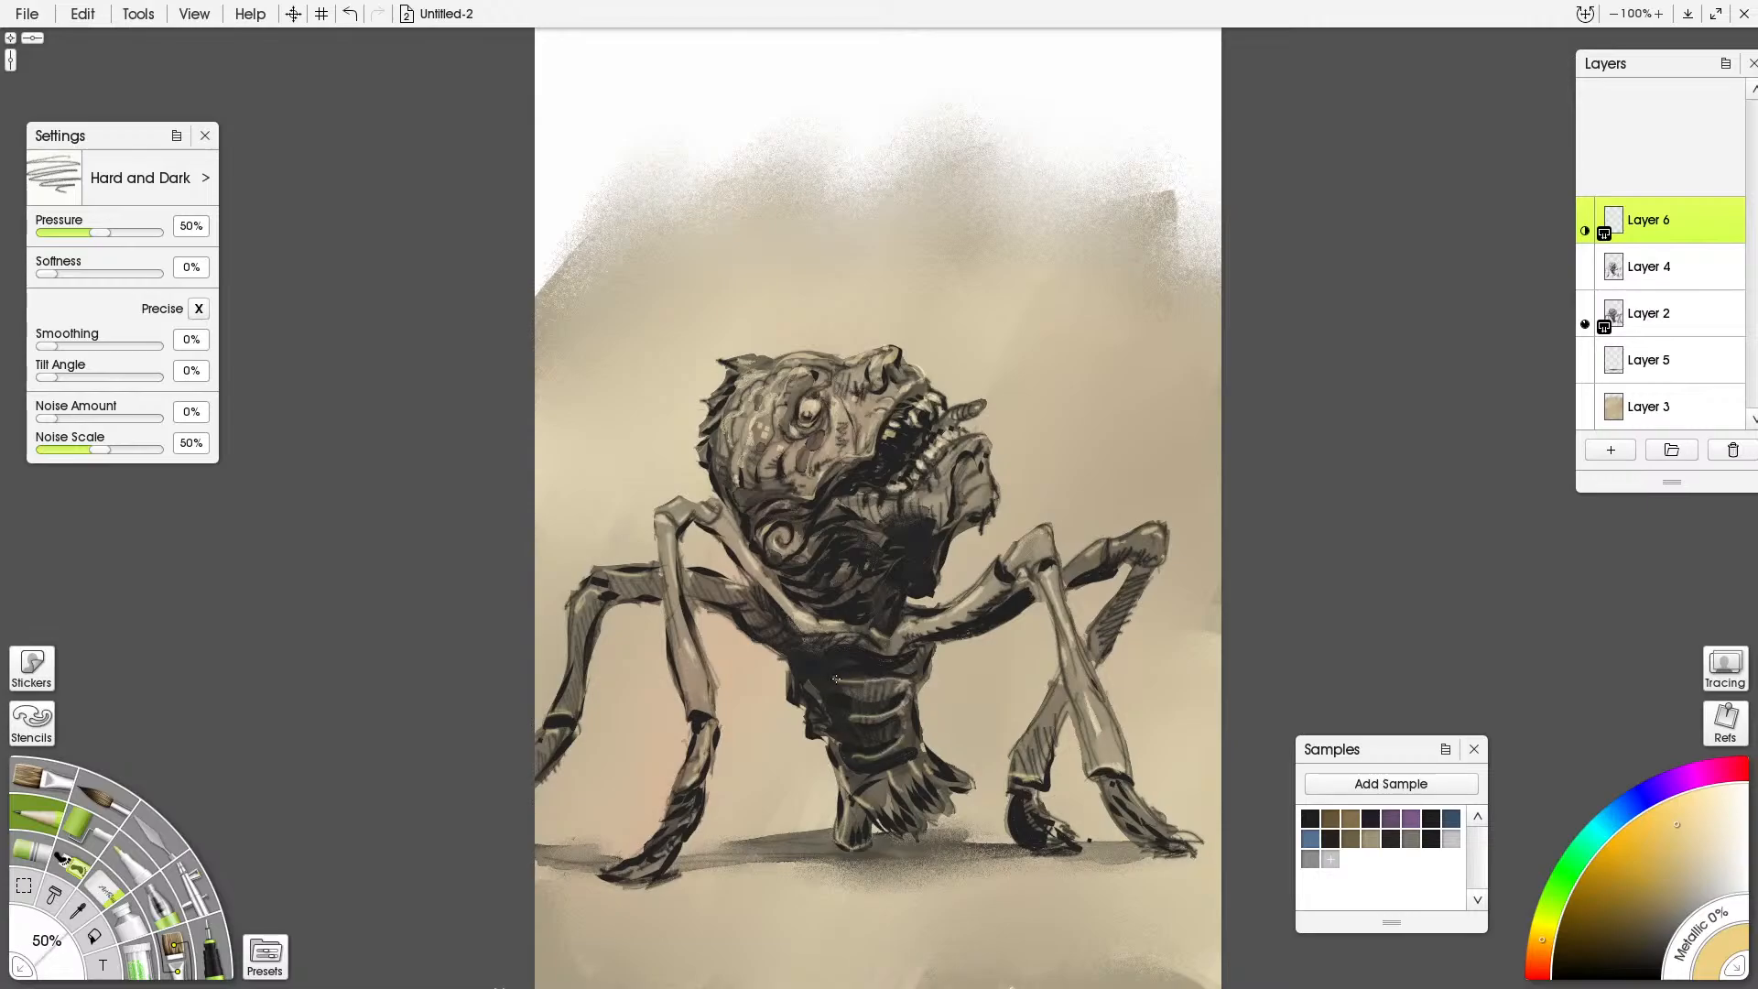
{"action": "left_click", "coordinate": [167, 843]}
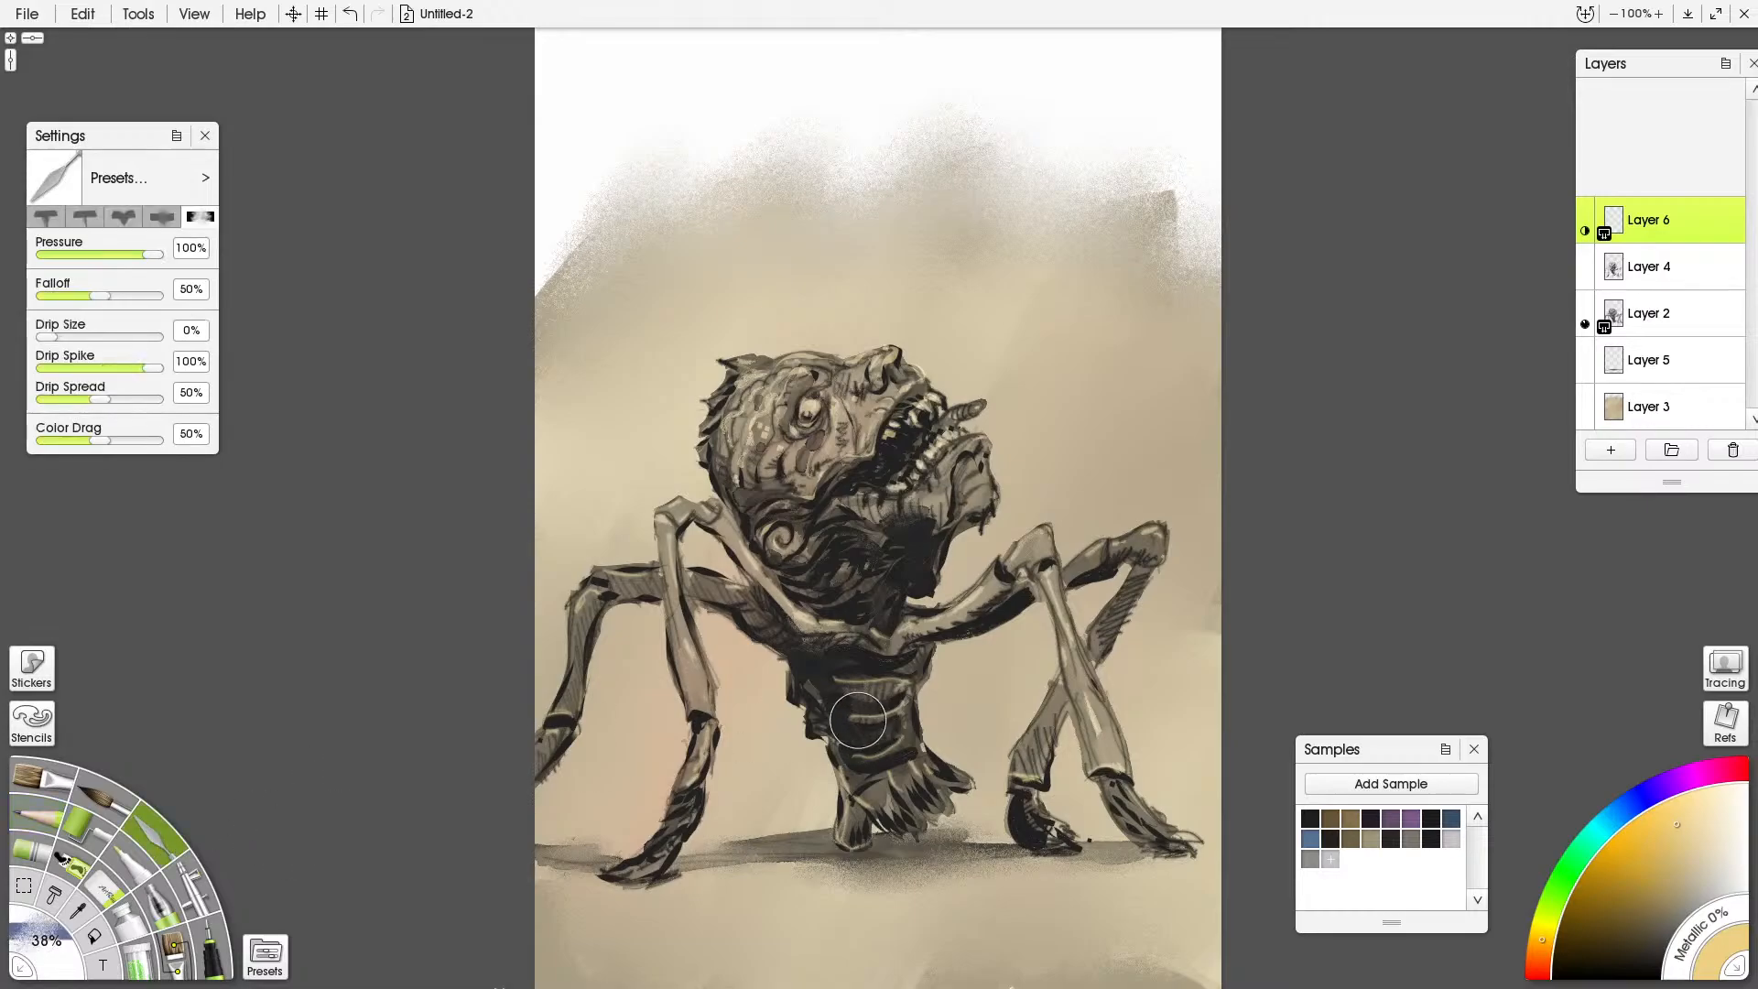
{"action": "left_click_drag", "start_coordinate": [863, 789], "coordinate": [863, 814]}
Try a pencil stroke in a grey-brown sample colour on the inner right-hand foot and undo it
{"action": "key", "text": "ctrl+minus"}
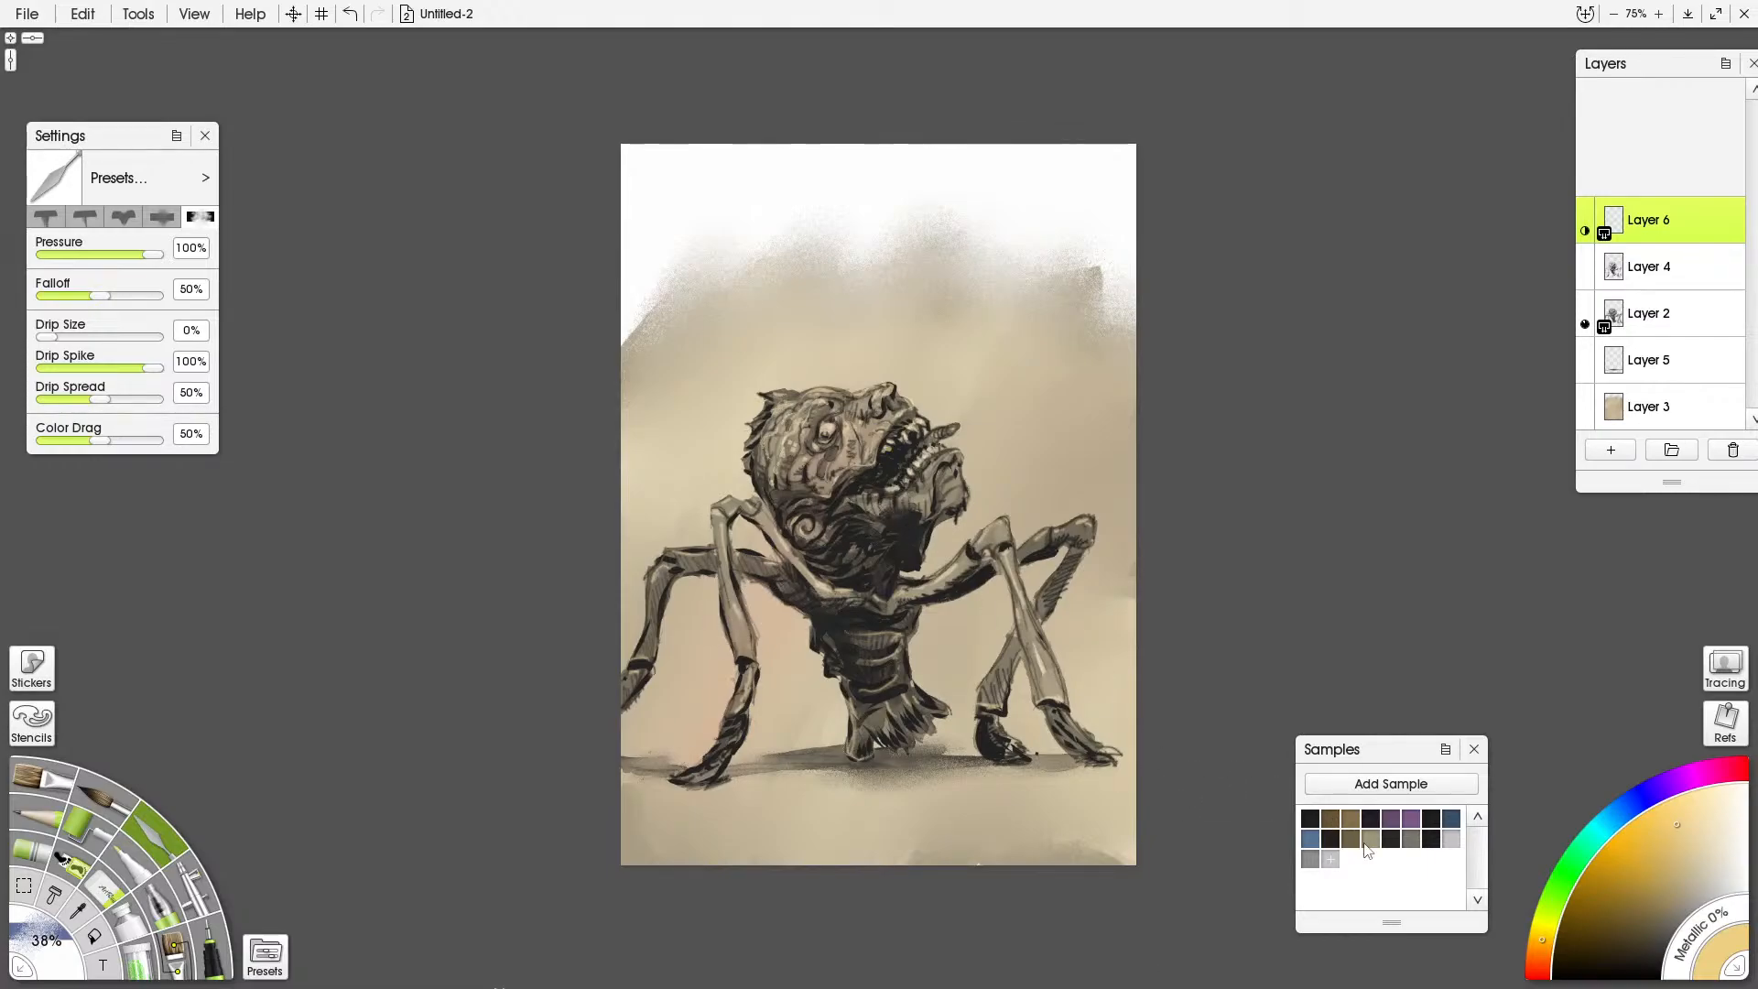
{"action": "left_click", "coordinate": [1411, 839]}
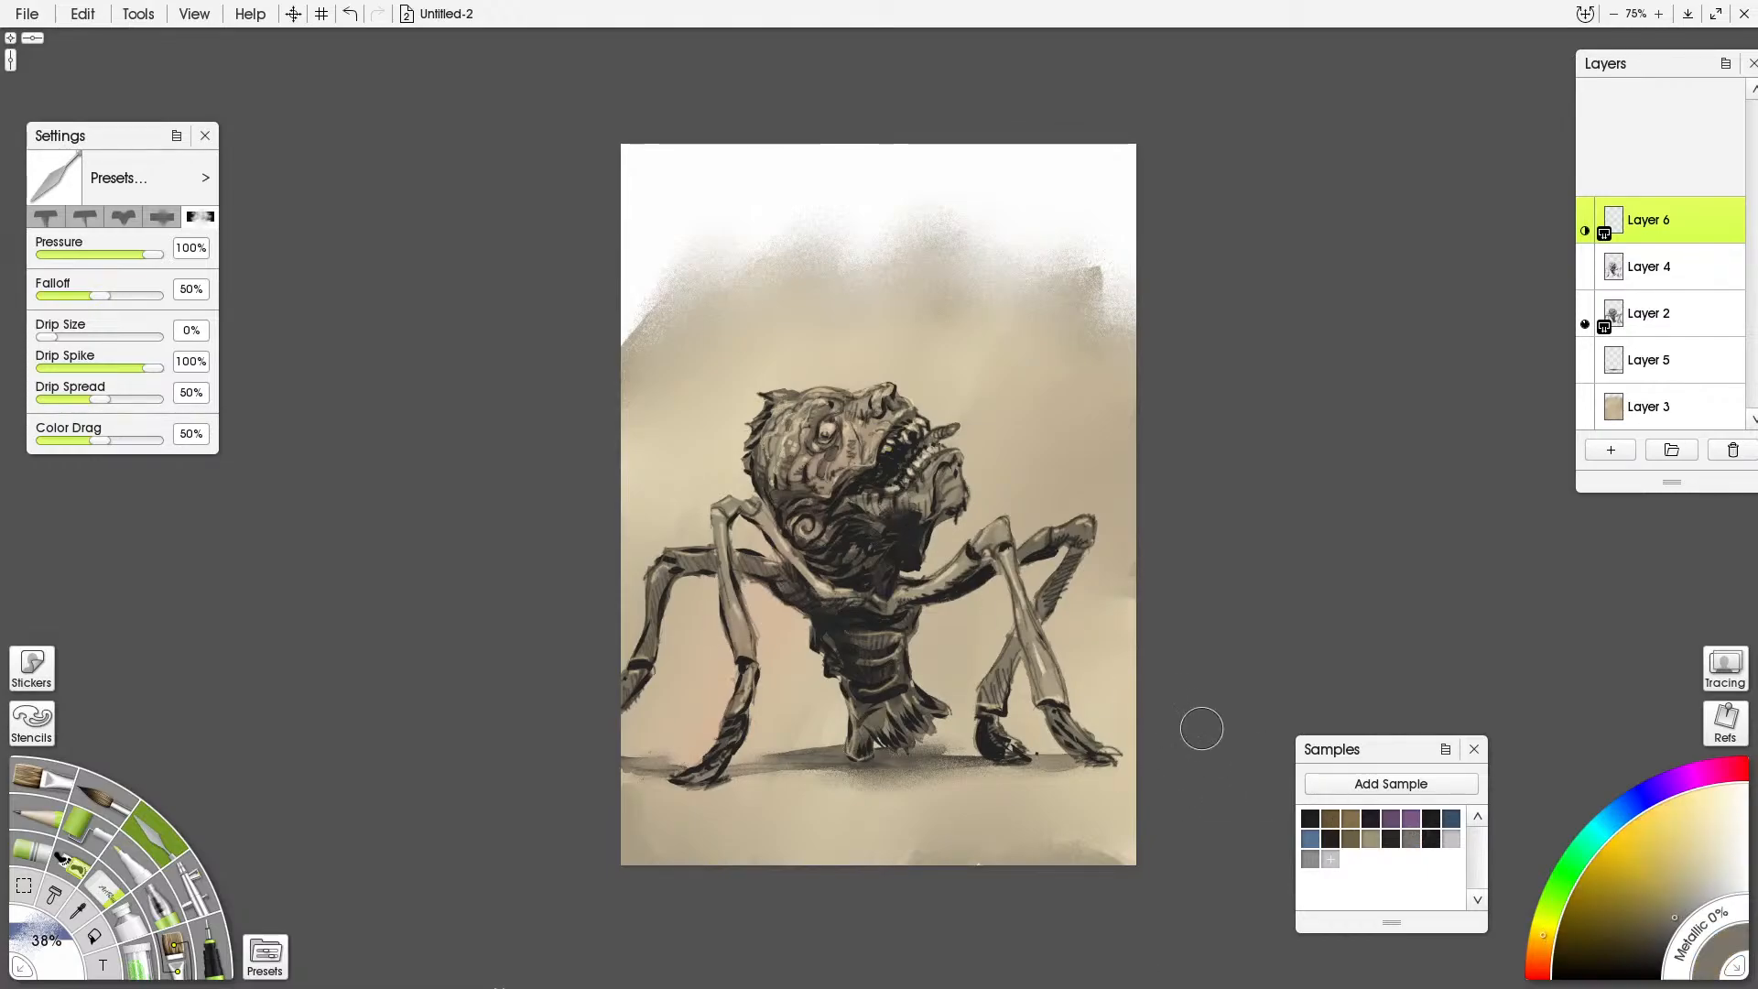
{"action": "left_click", "coordinate": [31, 811]}
{"action": "left_click_drag", "start_coordinate": [980, 724], "coordinate": [987, 751]}
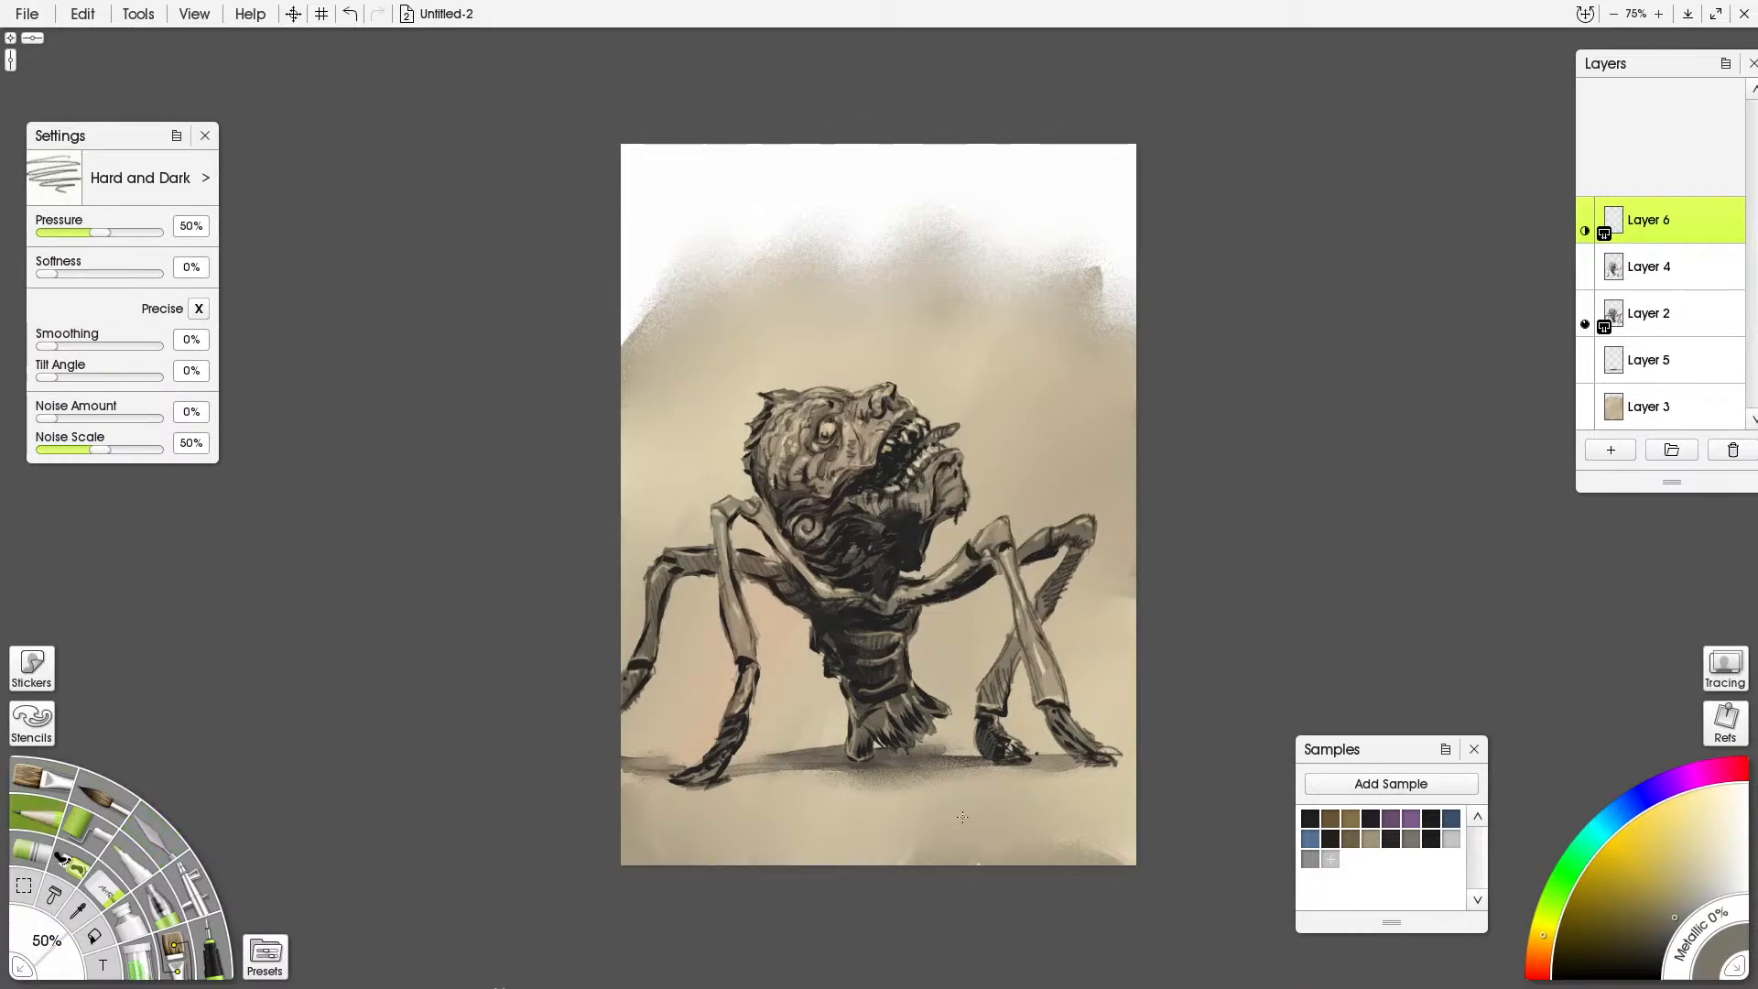
{"action": "key", "text": "ctrl+z"}
Pencil a highlight on the inner right-hand foot in beige sampled from the background, and clean up around the mouth with the eraser
{"action": "left_click", "coordinate": [1051, 478], "text": "alt"}
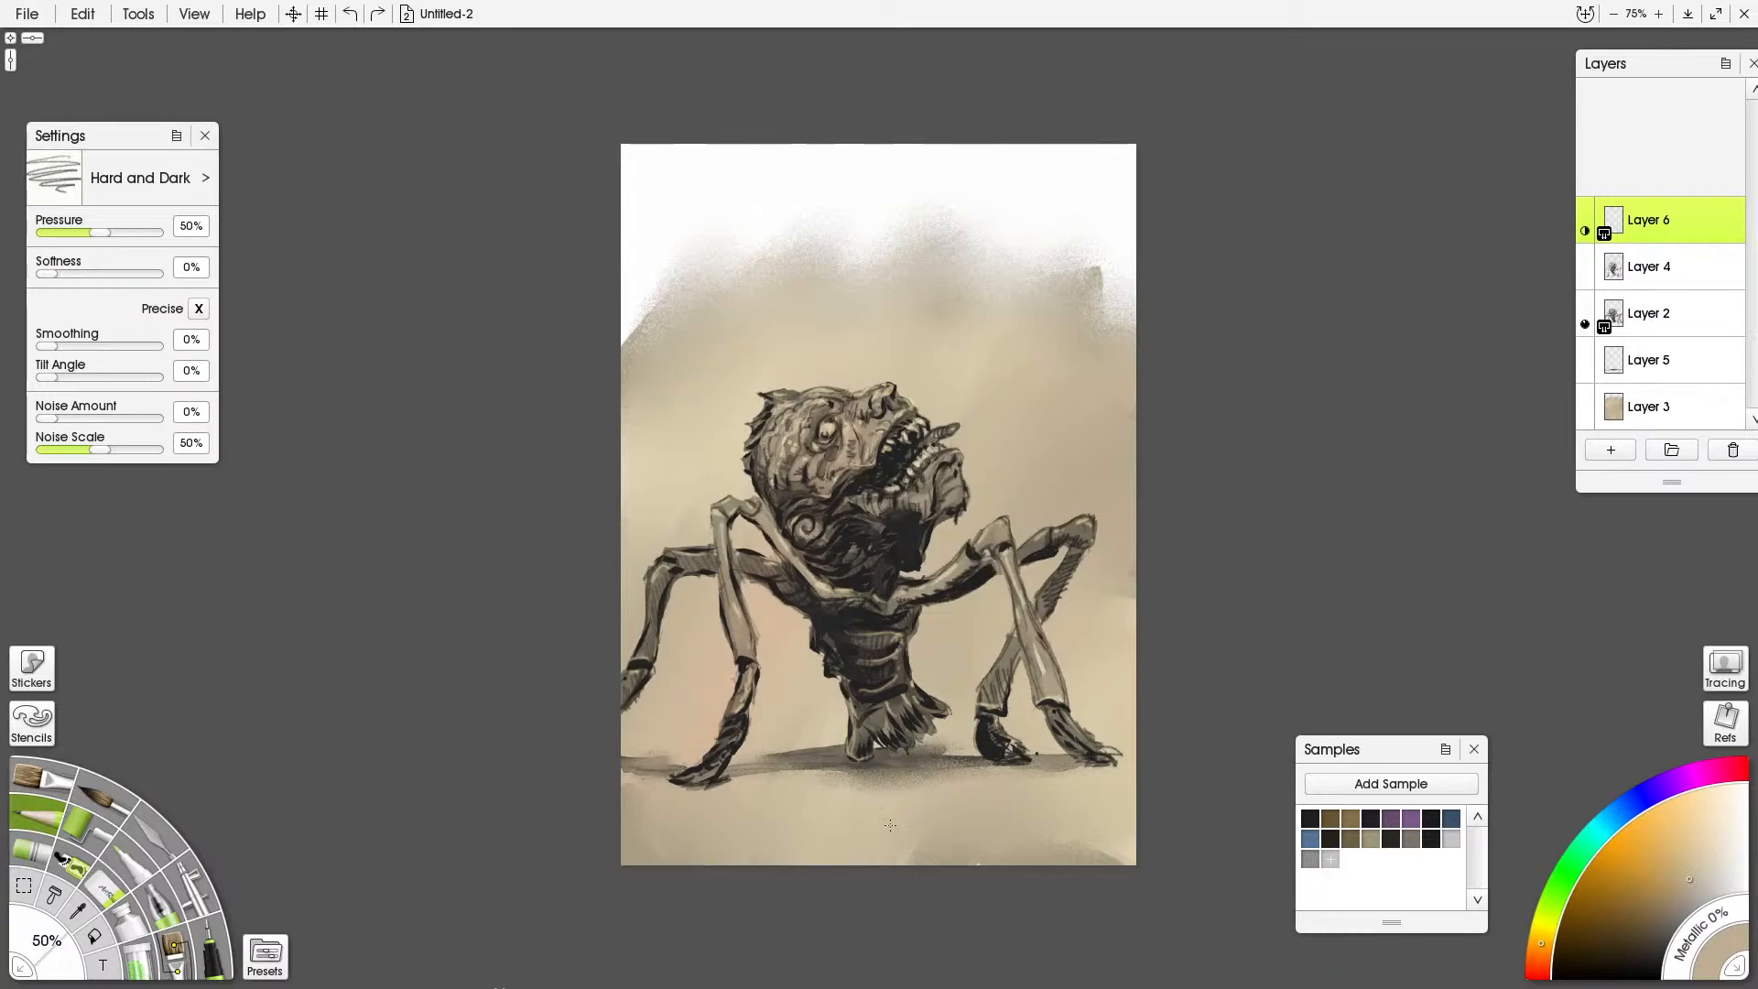
{"action": "left_click_drag", "start_coordinate": [983, 732], "coordinate": [994, 751]}
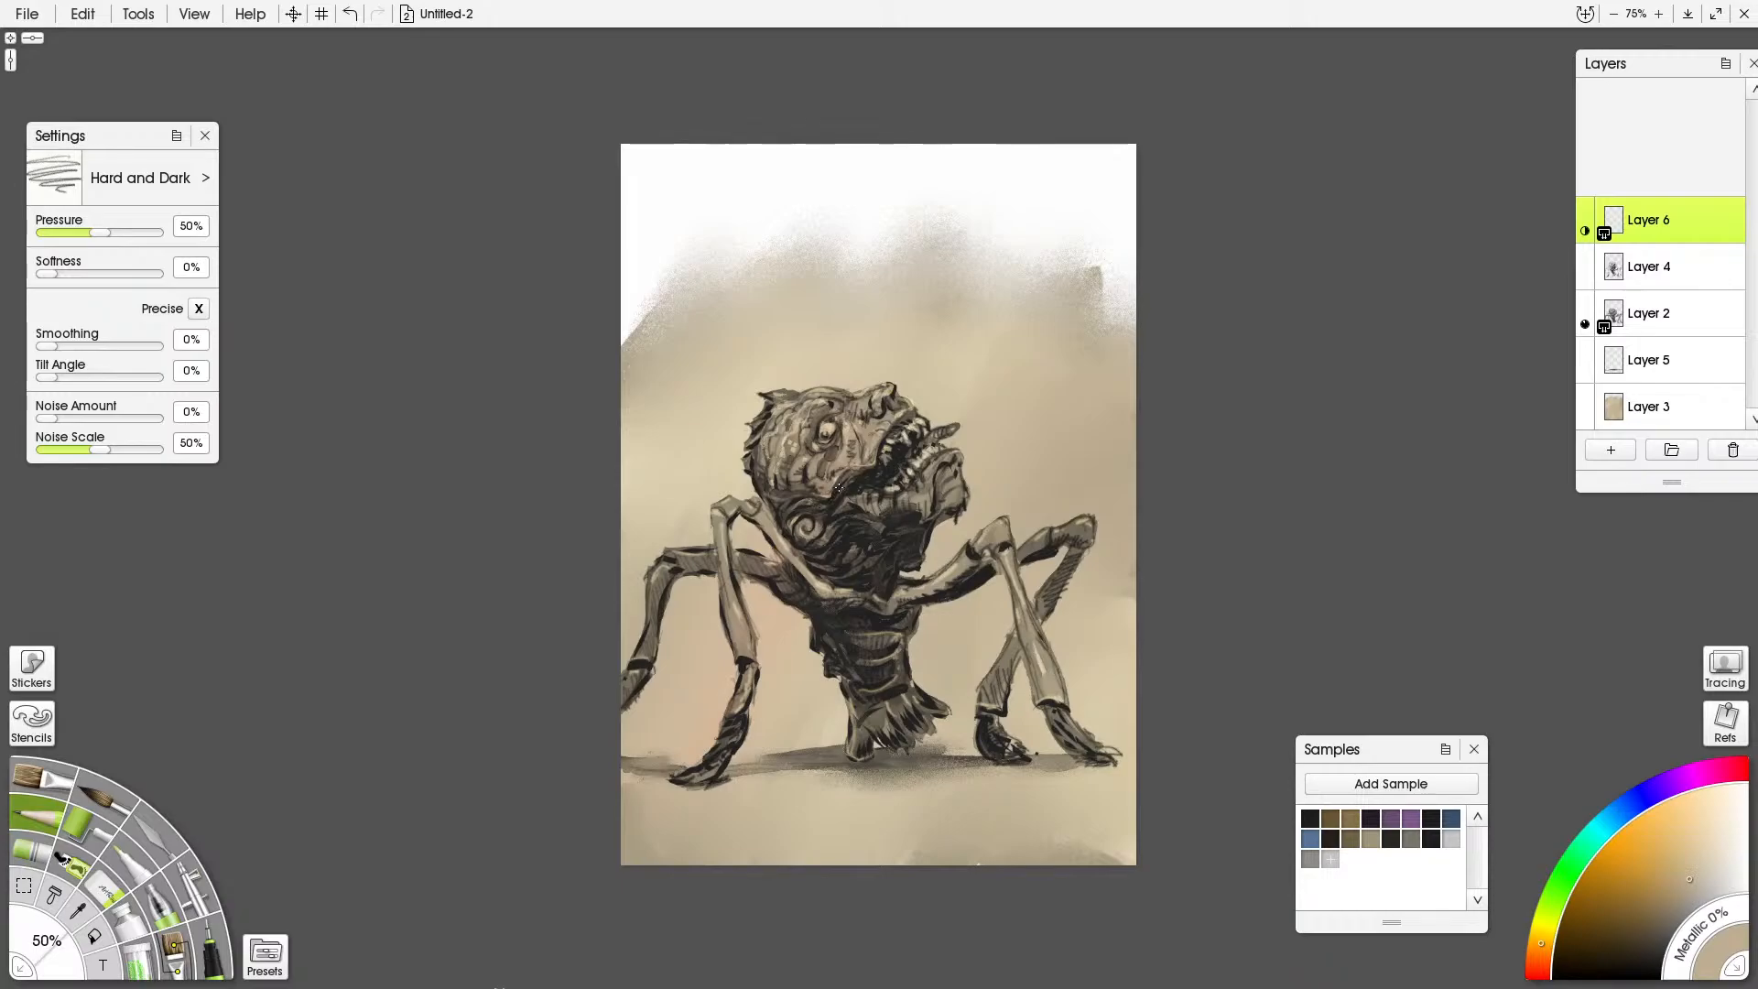
{"action": "left_click", "coordinate": [113, 868]}
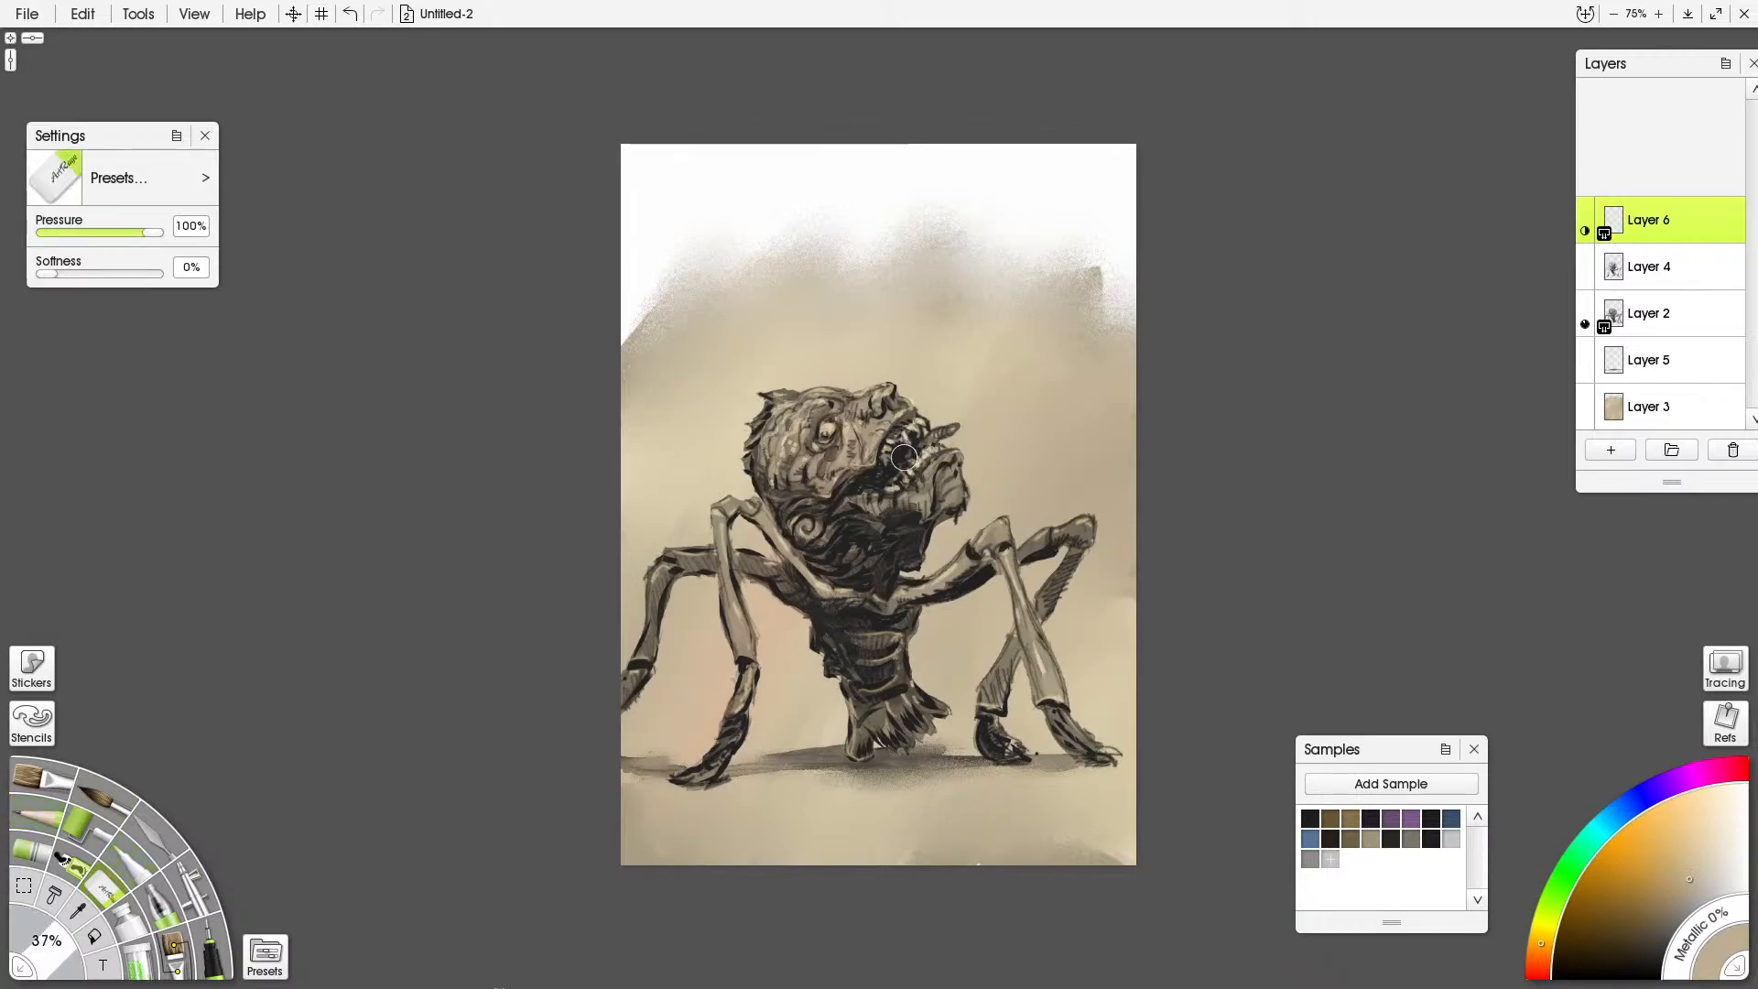
On Layer 2, ink dark shading around the mouth and jaw with the Tarot pen, using a dark tone sampled from the neck
{"action": "left_click", "coordinate": [219, 955]}
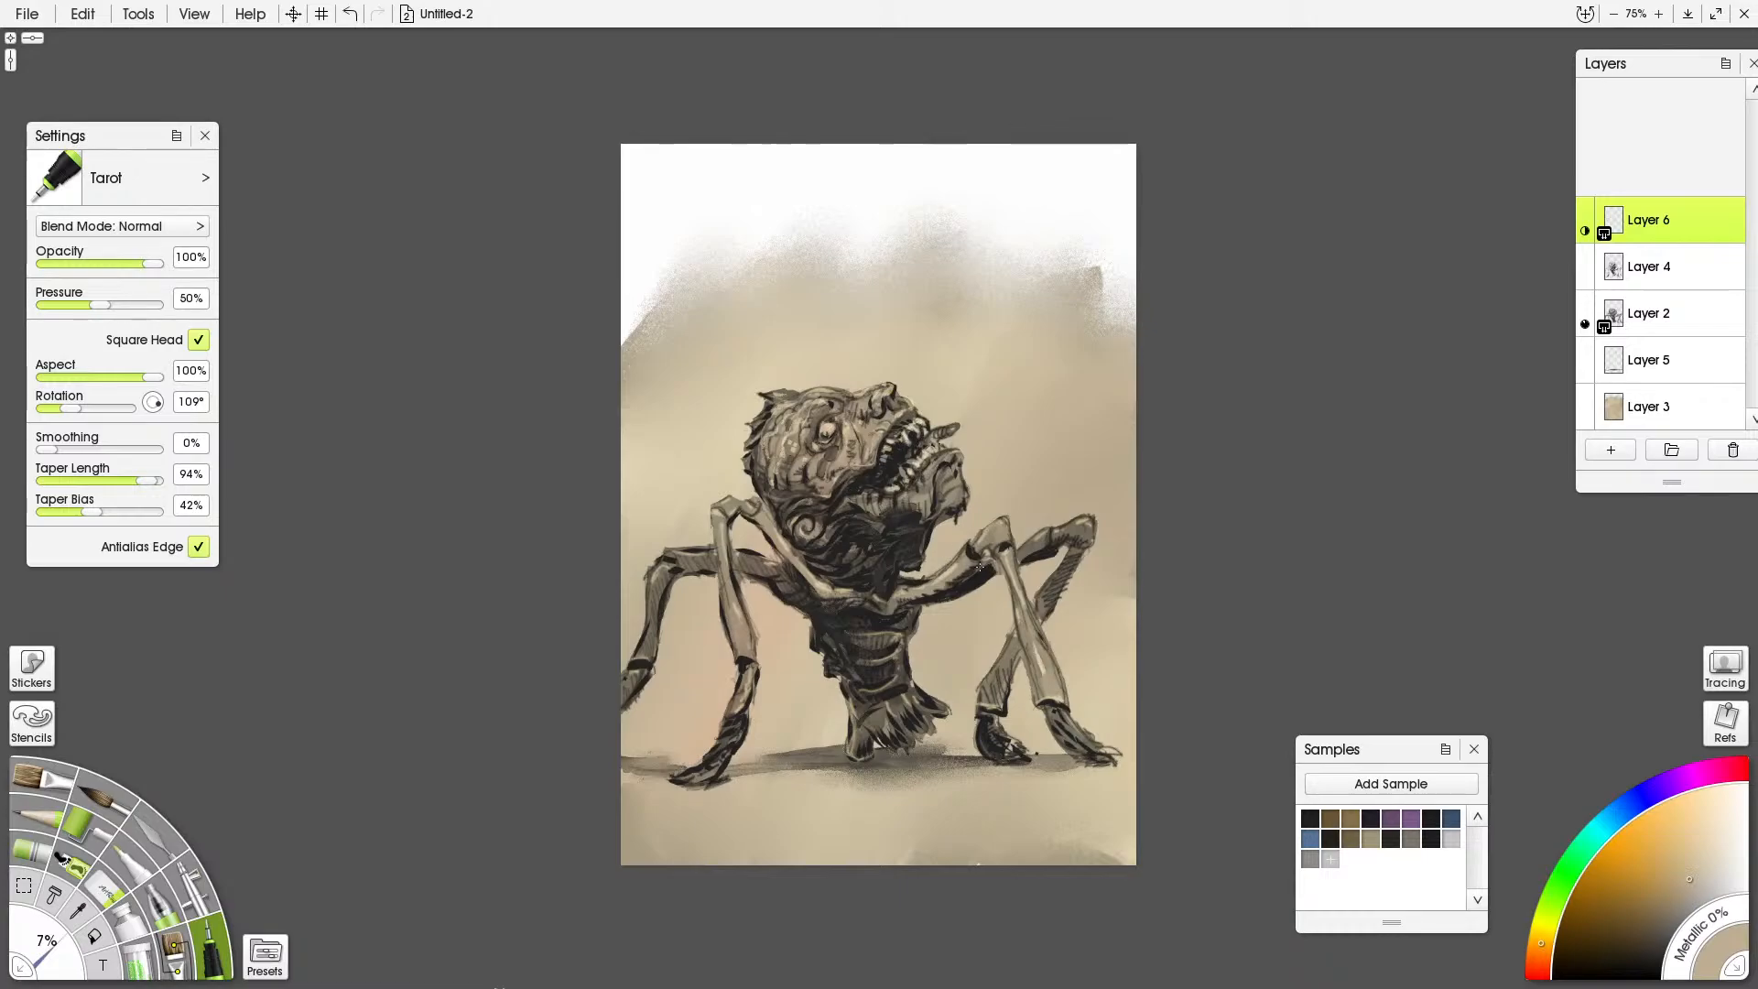
{"action": "left_click", "coordinate": [1650, 320]}
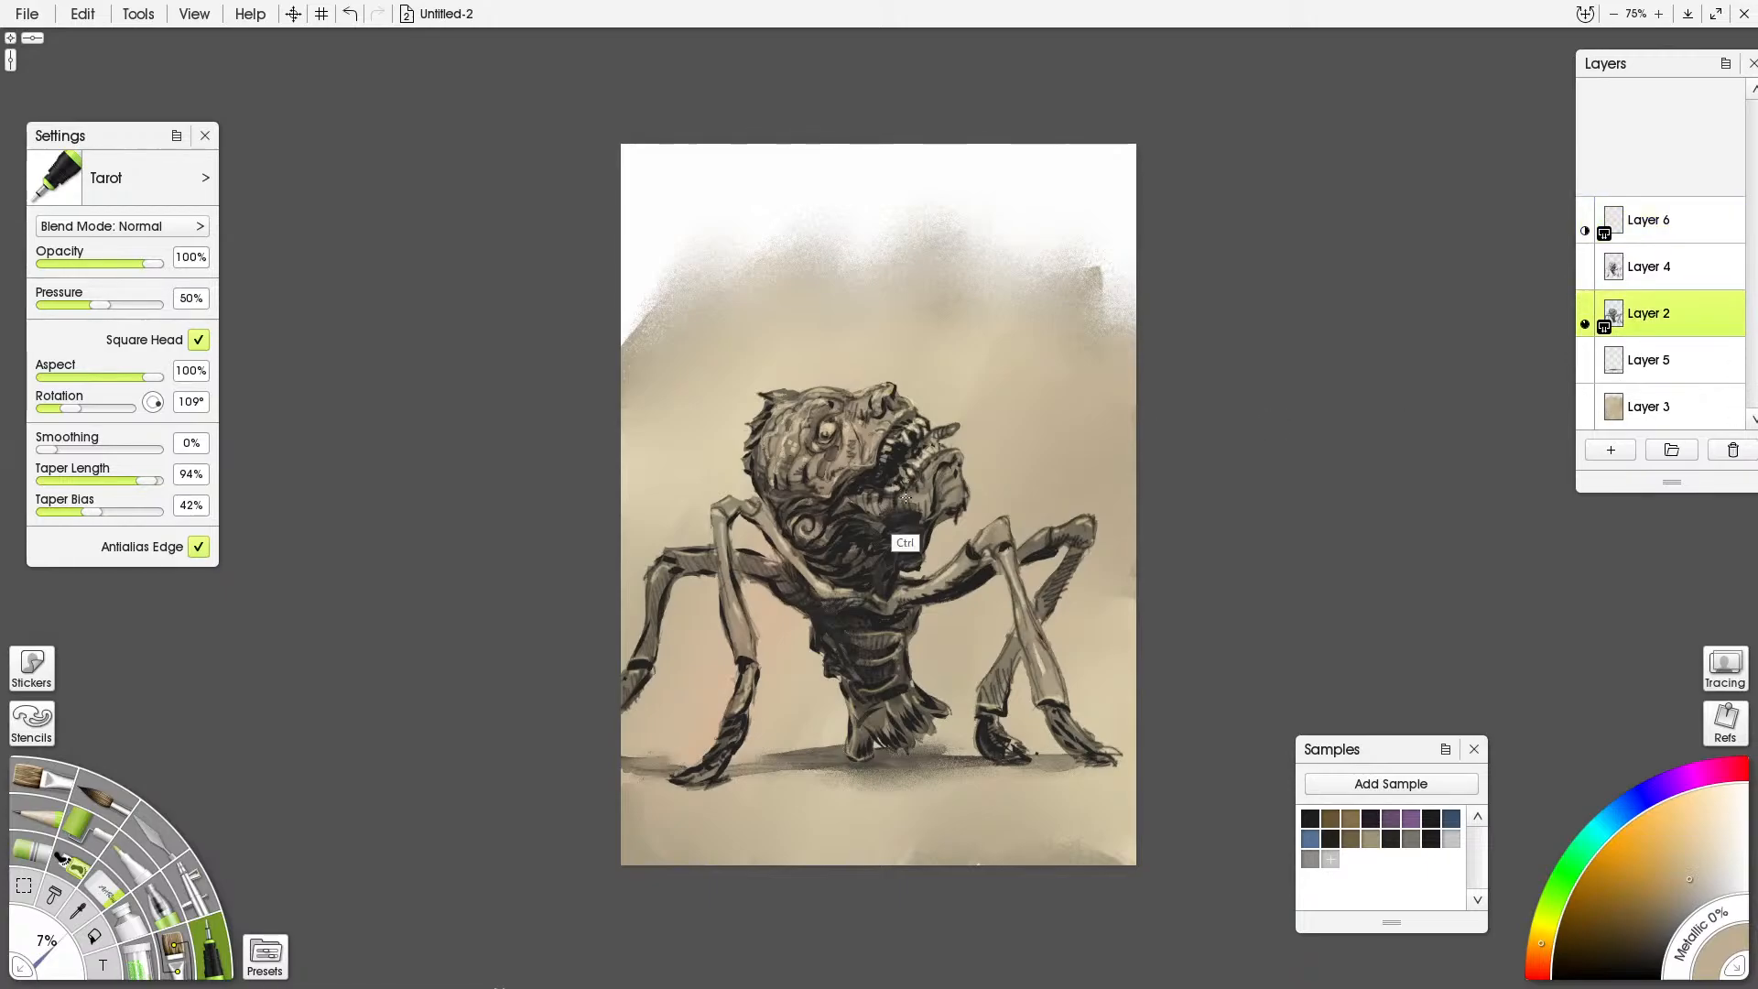
{"action": "scroll", "coordinate": [906, 495], "scroll_direction": "down", "scroll_amount": 1}
{"action": "scroll", "coordinate": [910, 499], "scroll_direction": "up", "scroll_amount": 2}
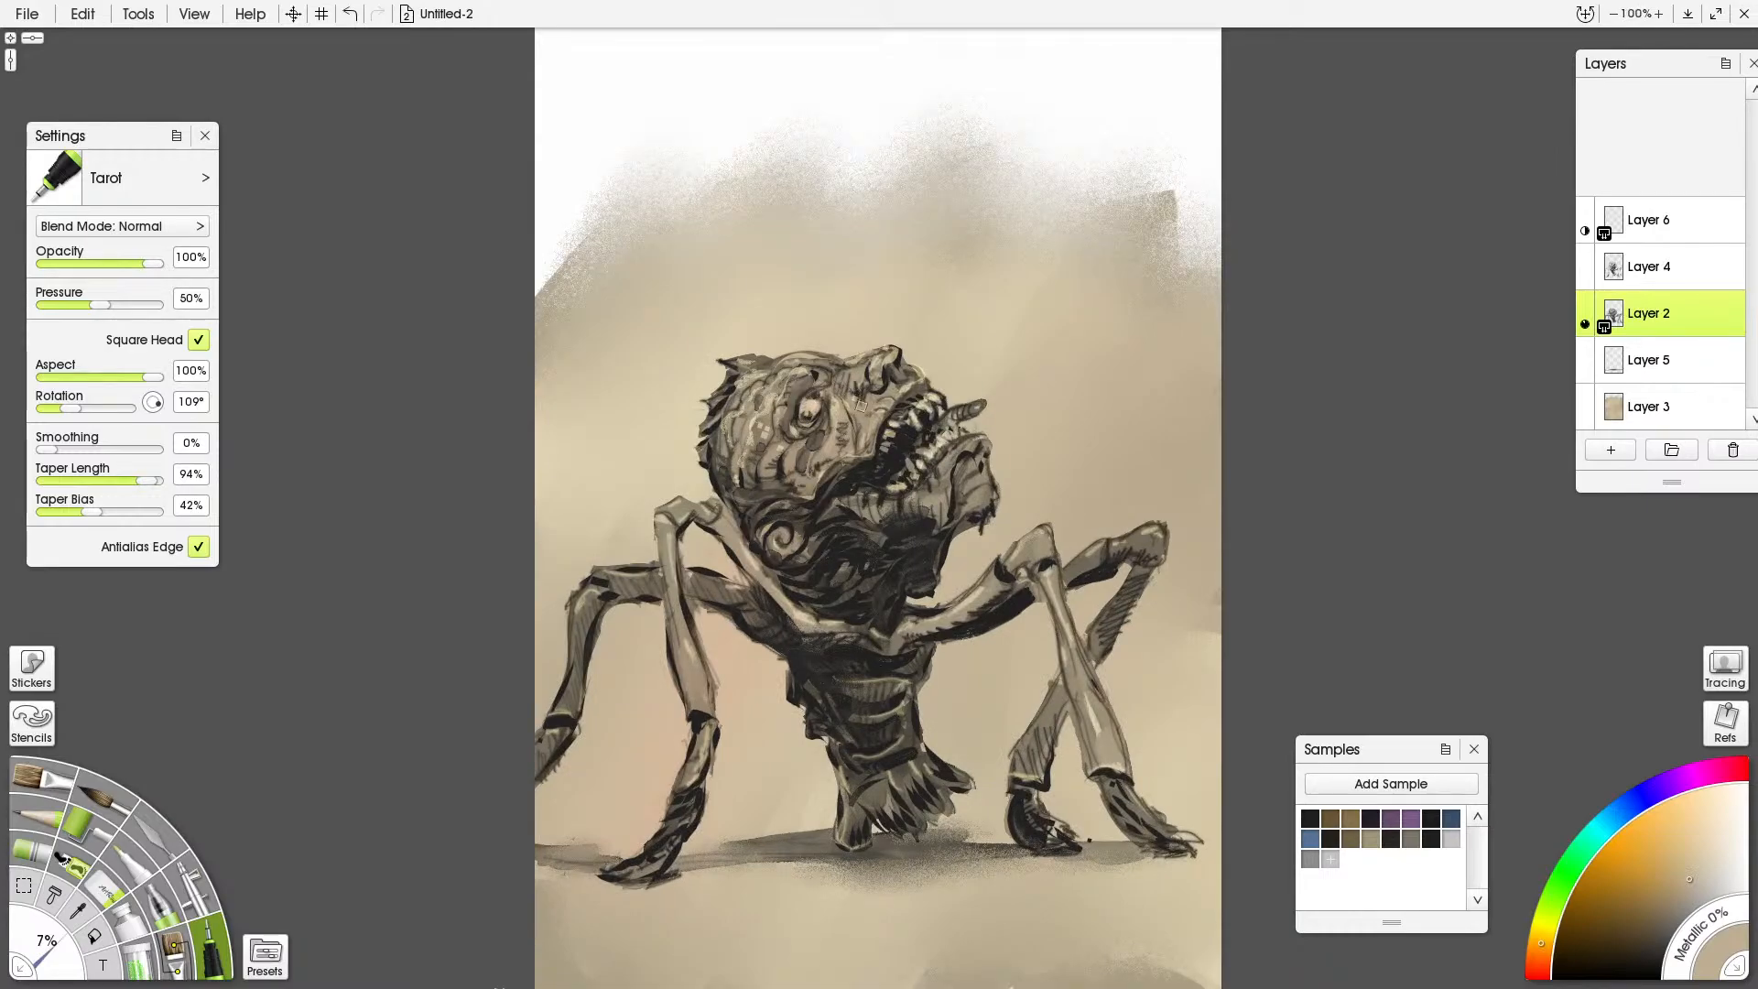
{"action": "left_click", "coordinate": [875, 518], "text": "alt"}
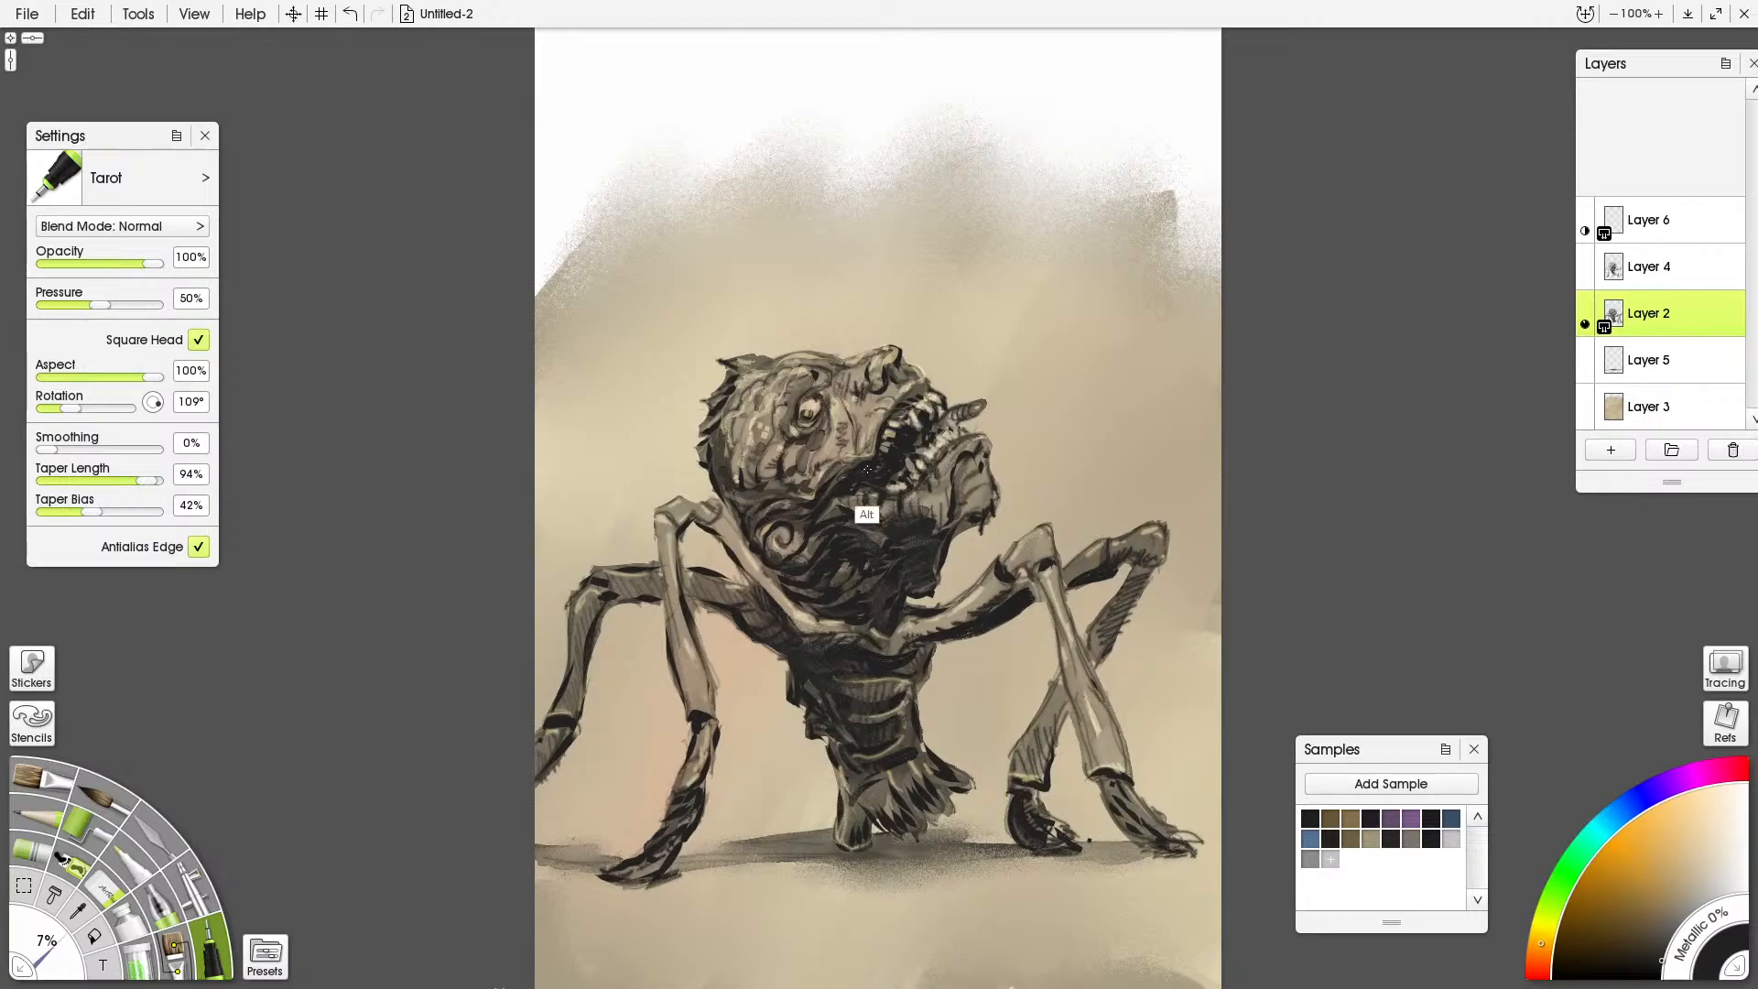
On Layer 4, refine the mouth with the Tarot pen in a grey-brown sampled beside the teeth and blend with the palette knife
{"action": "left_click", "coordinate": [1665, 280]}
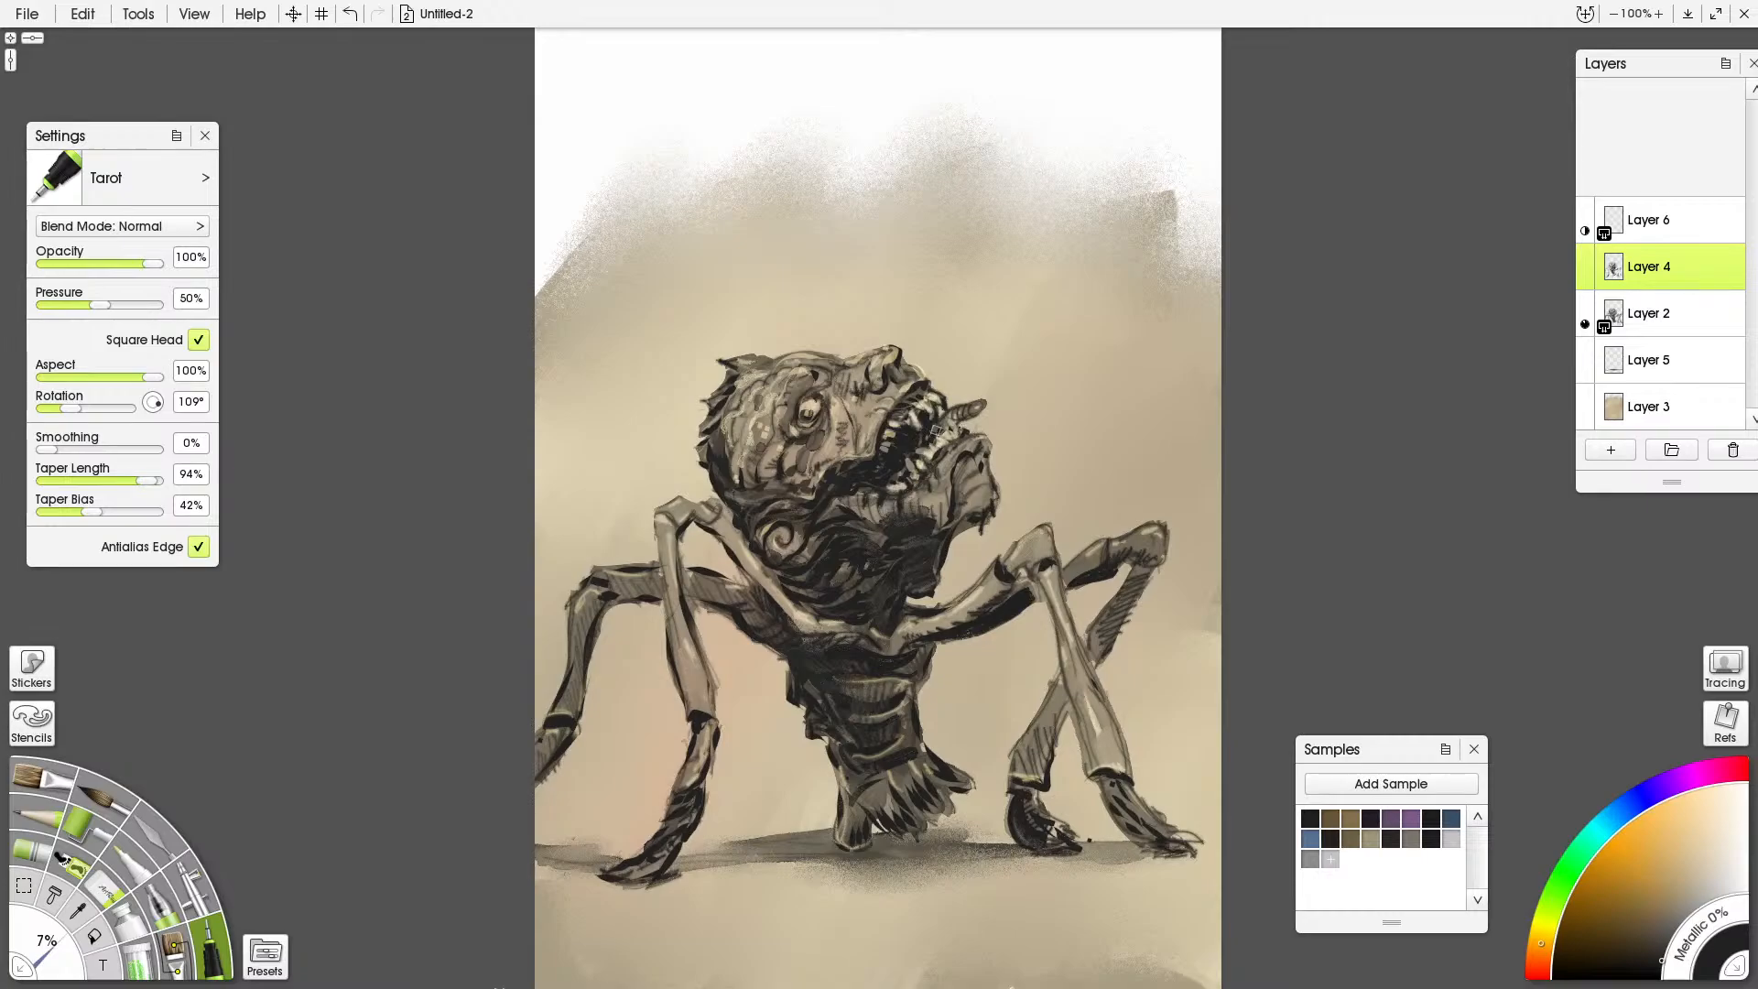
{"action": "left_click", "coordinate": [943, 423], "text": "alt"}
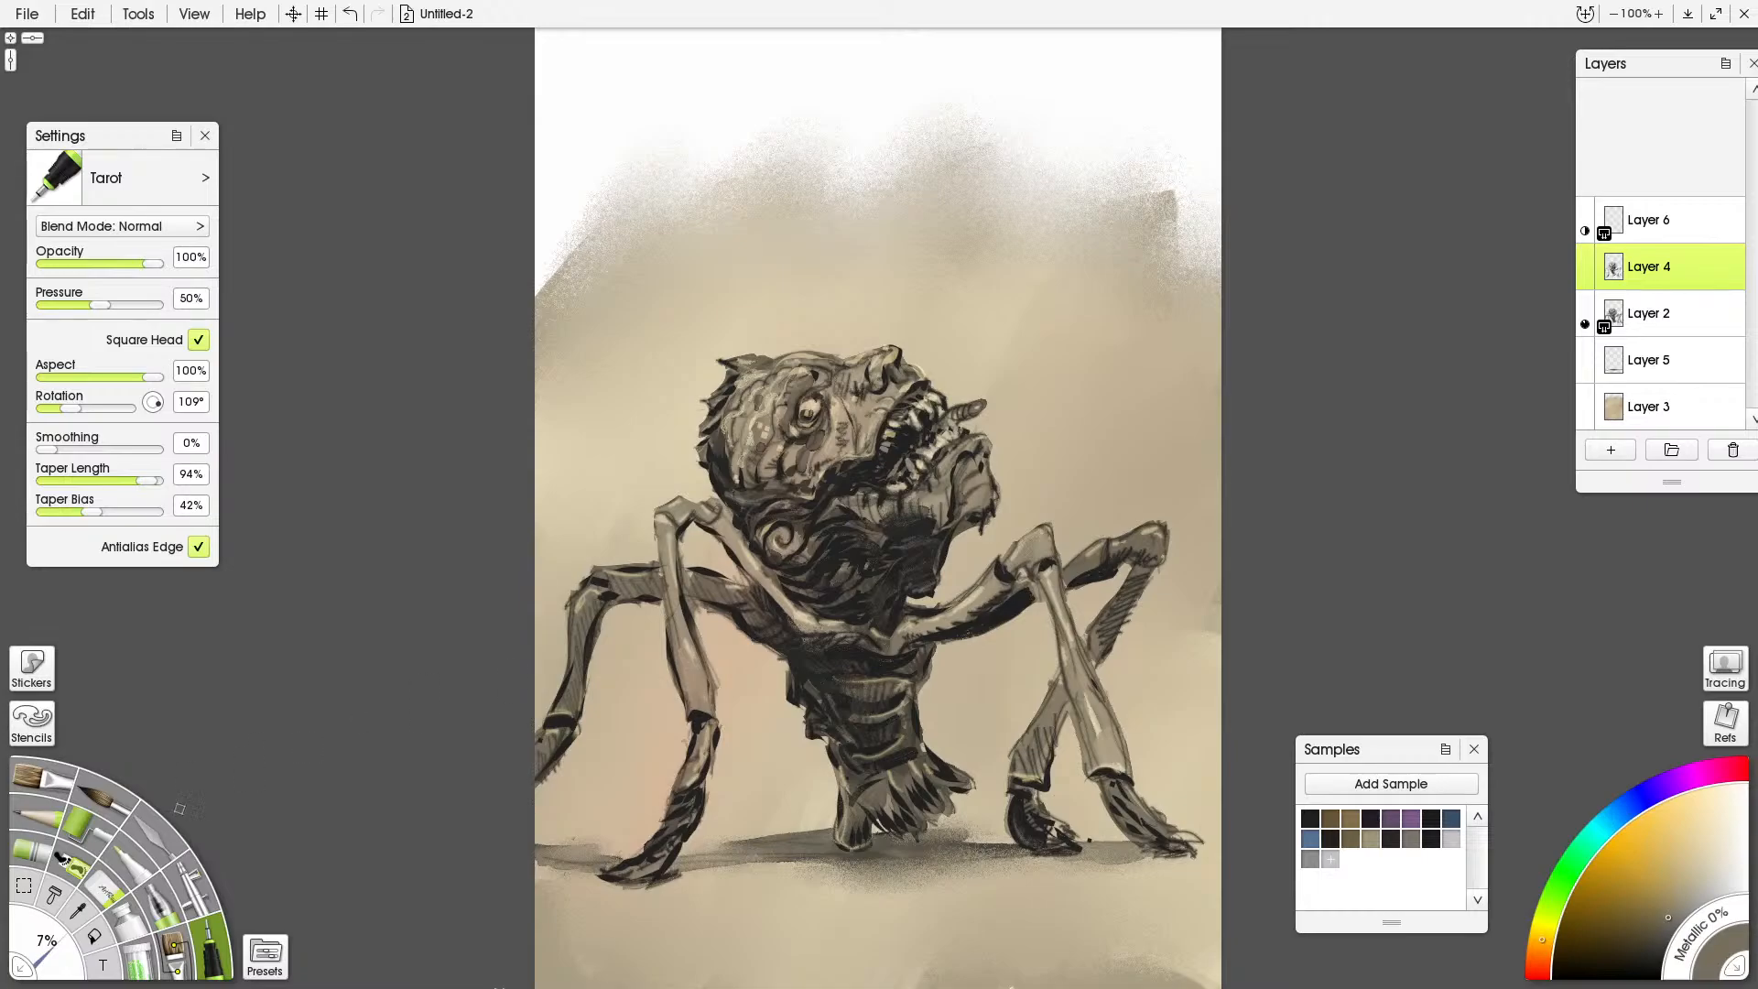
{"action": "left_click", "coordinate": [156, 856]}
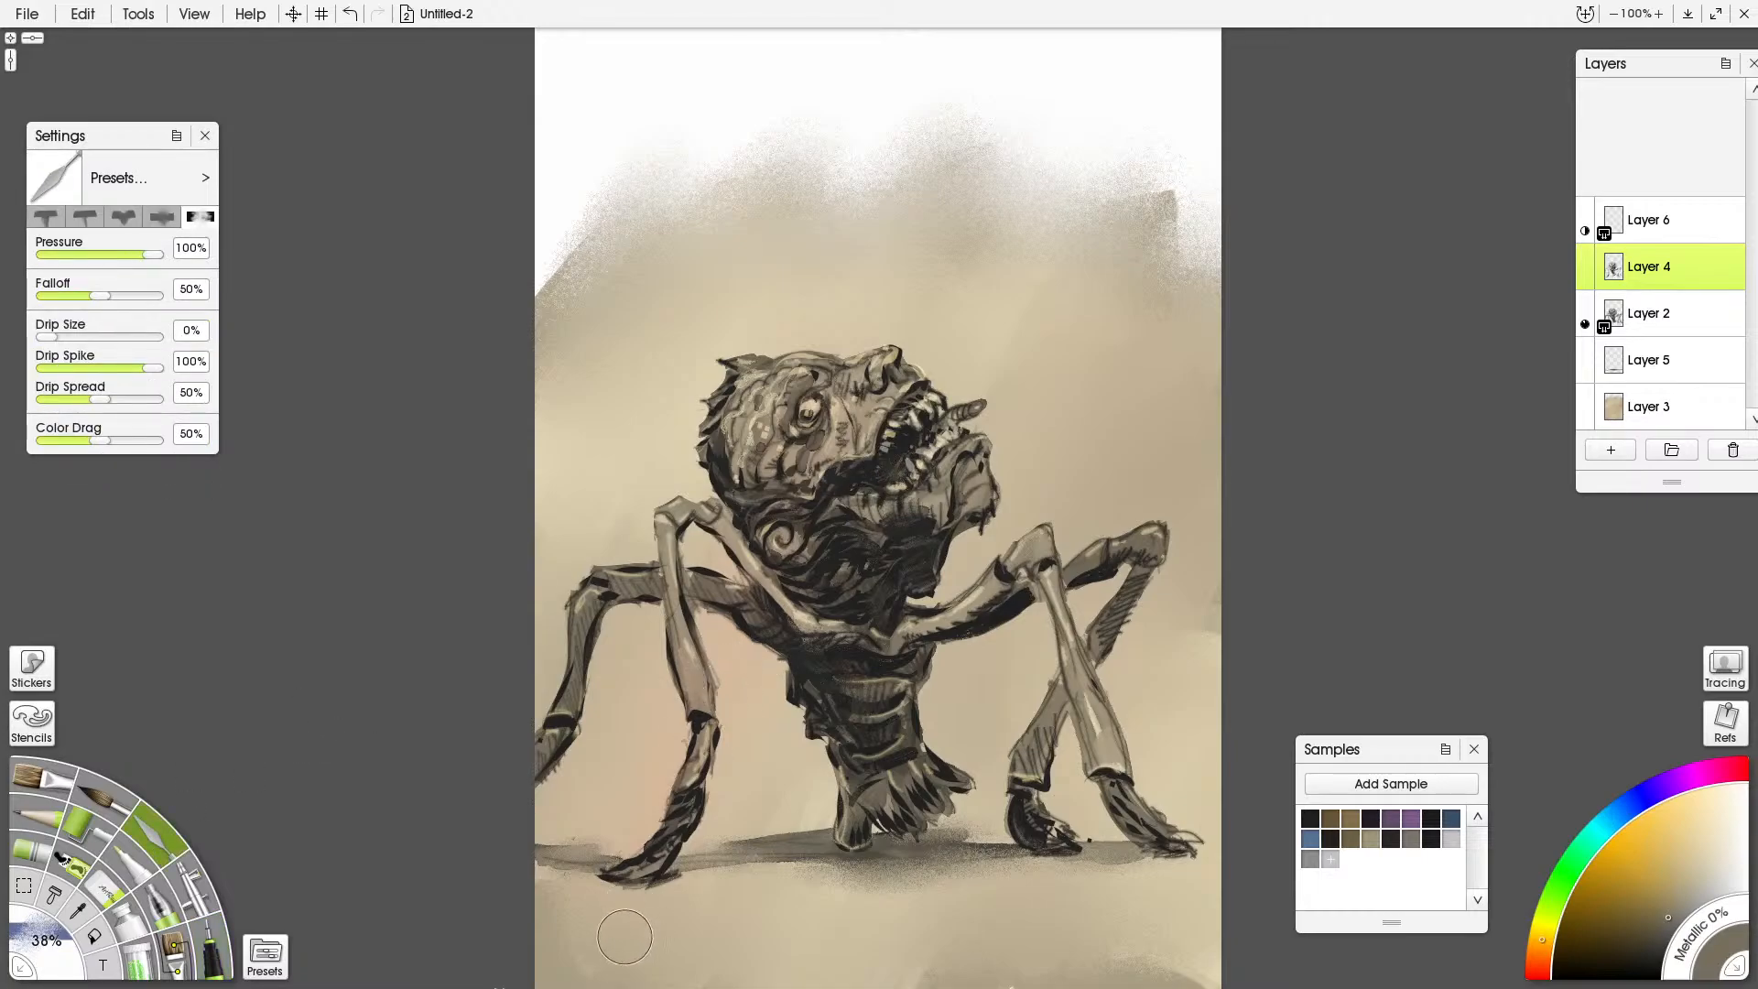
{"action": "key", "text": "ctrl"}
{"action": "key", "text": "ctrl+minus"}
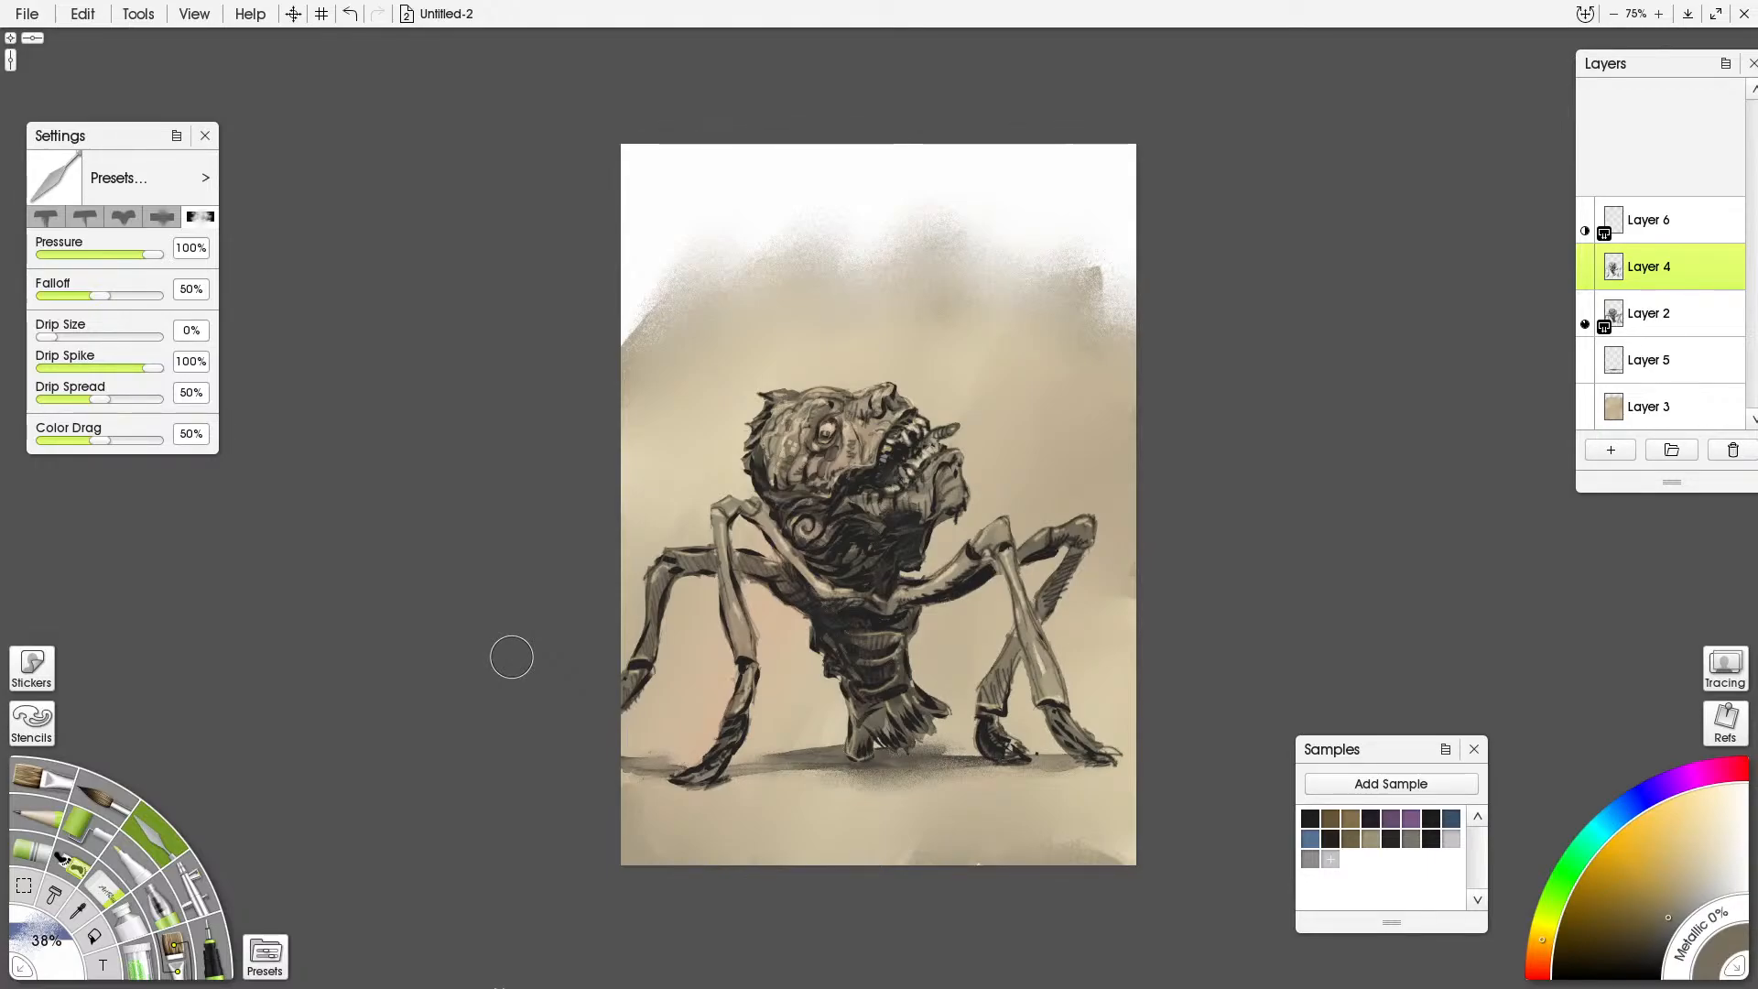
{"action": "key", "text": "minus"}
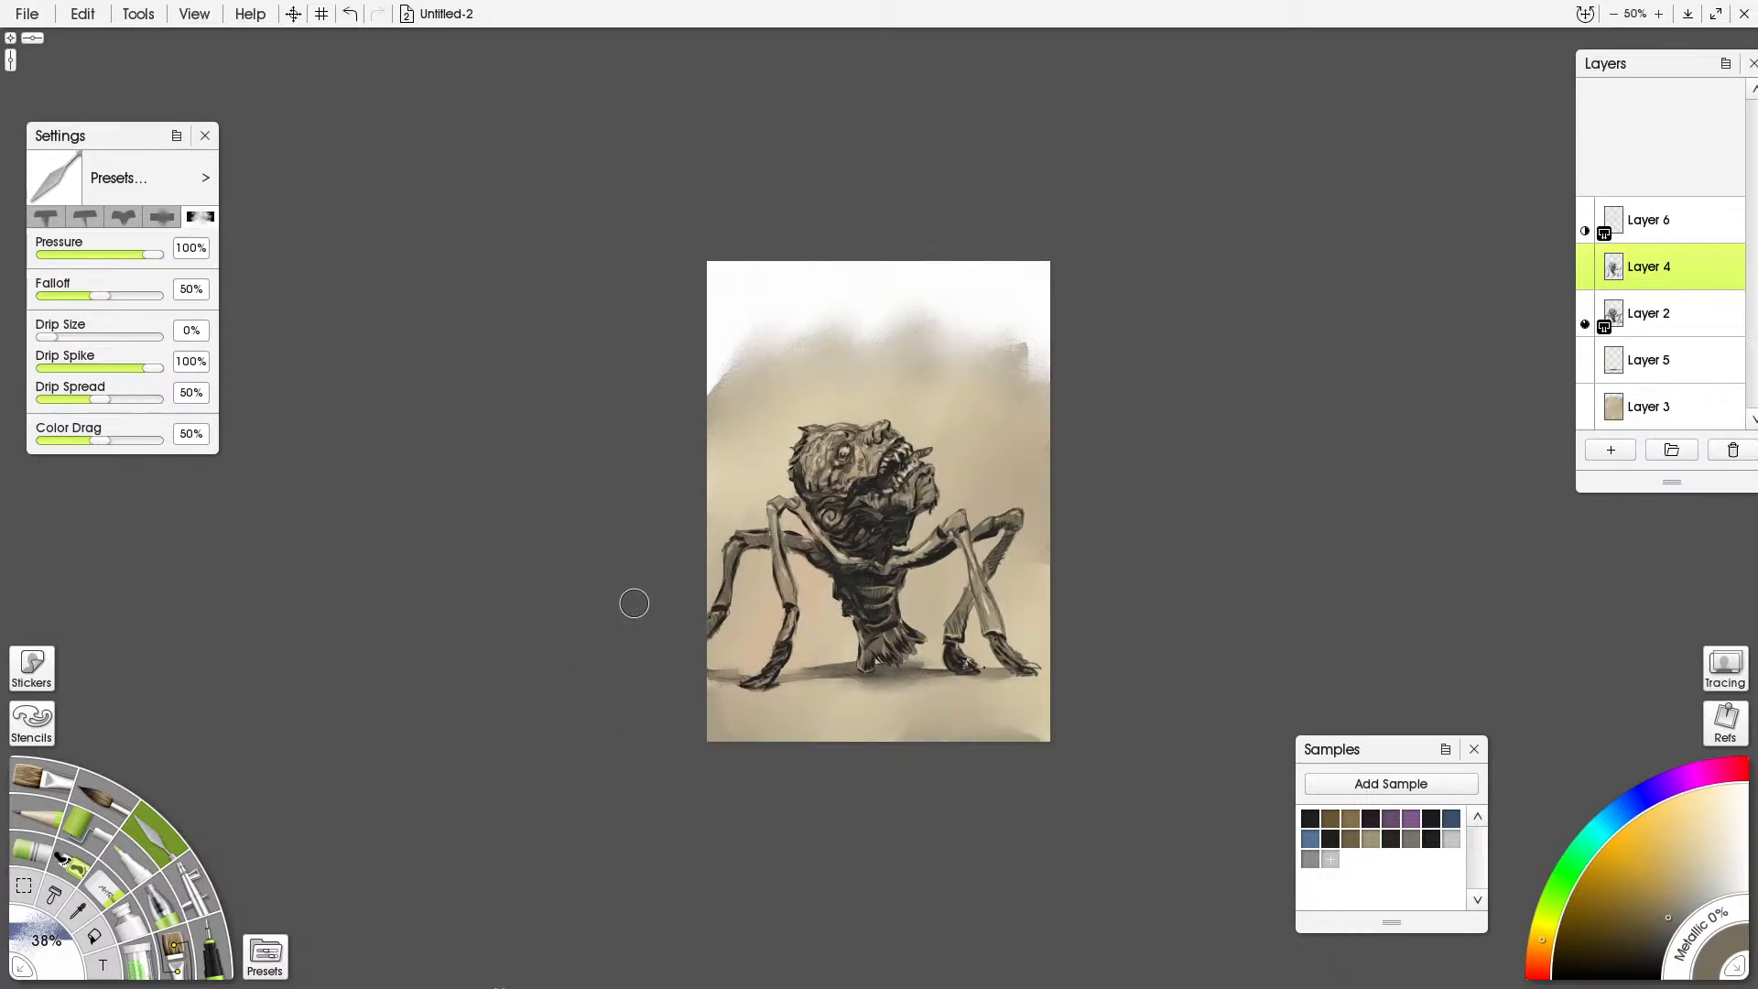
Stretch the beige background on Layer 3 to 104% width and 123% height, and shift it upward to cover more of the canvas
{"action": "left_click", "coordinate": [1669, 410]}
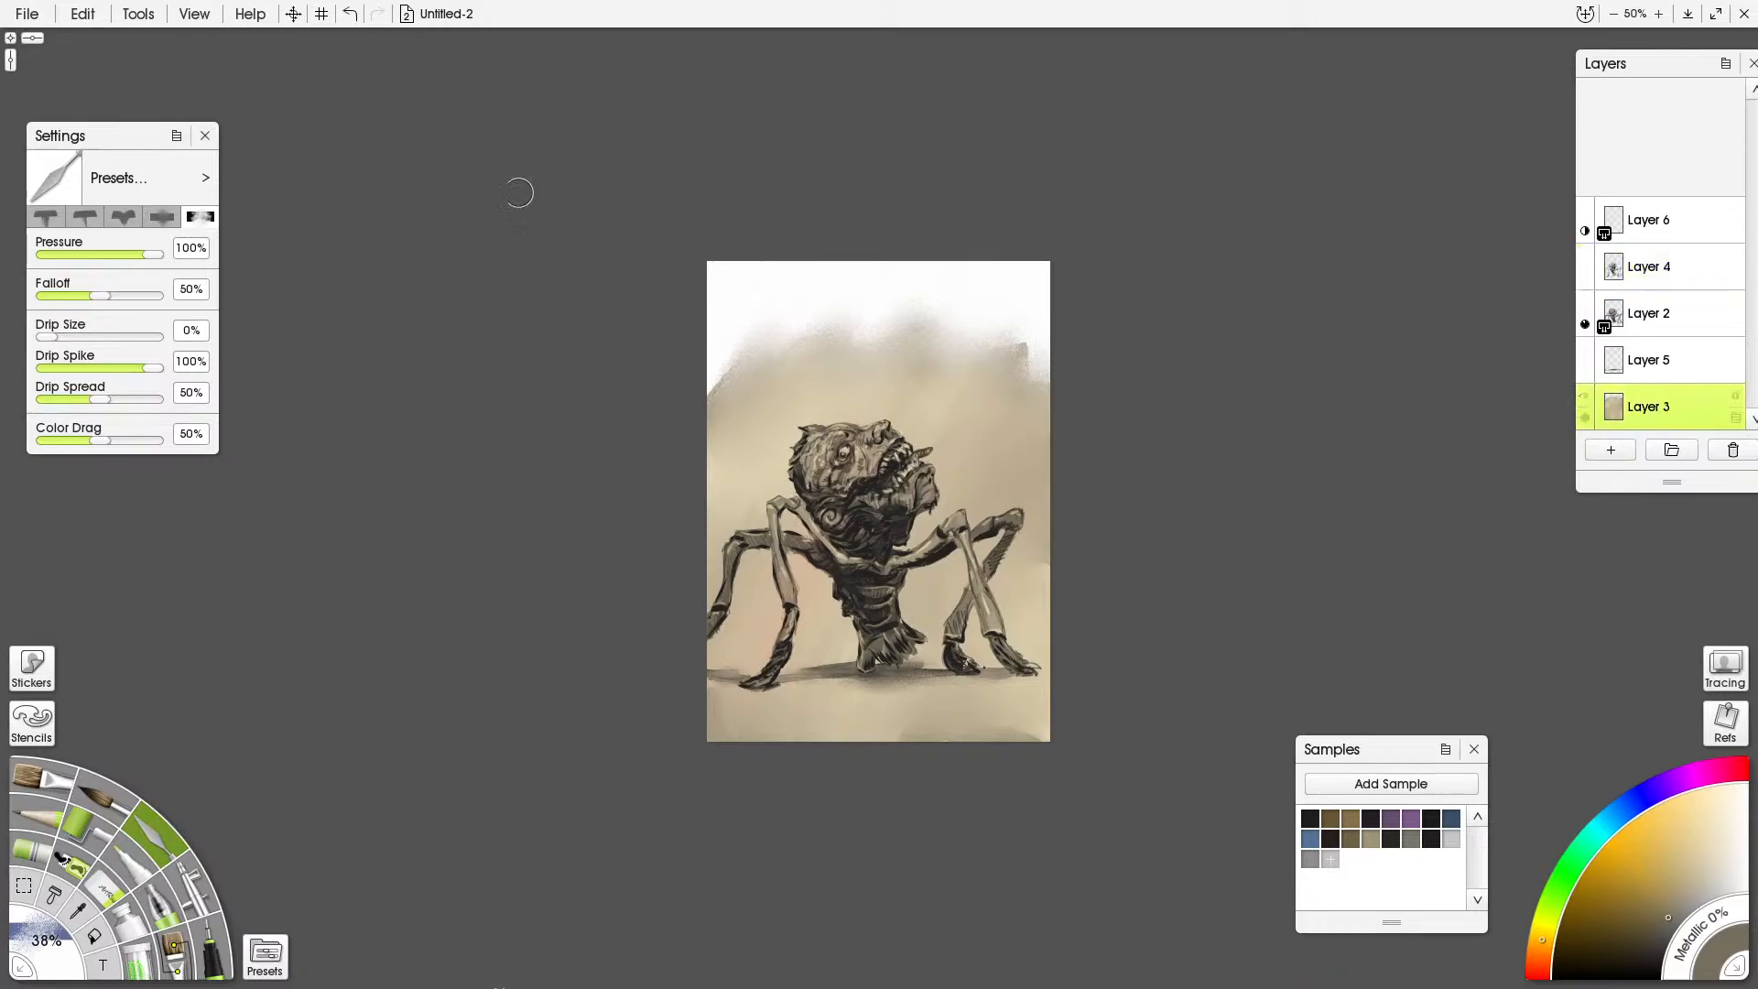
{"action": "left_click", "coordinate": [82, 14]}
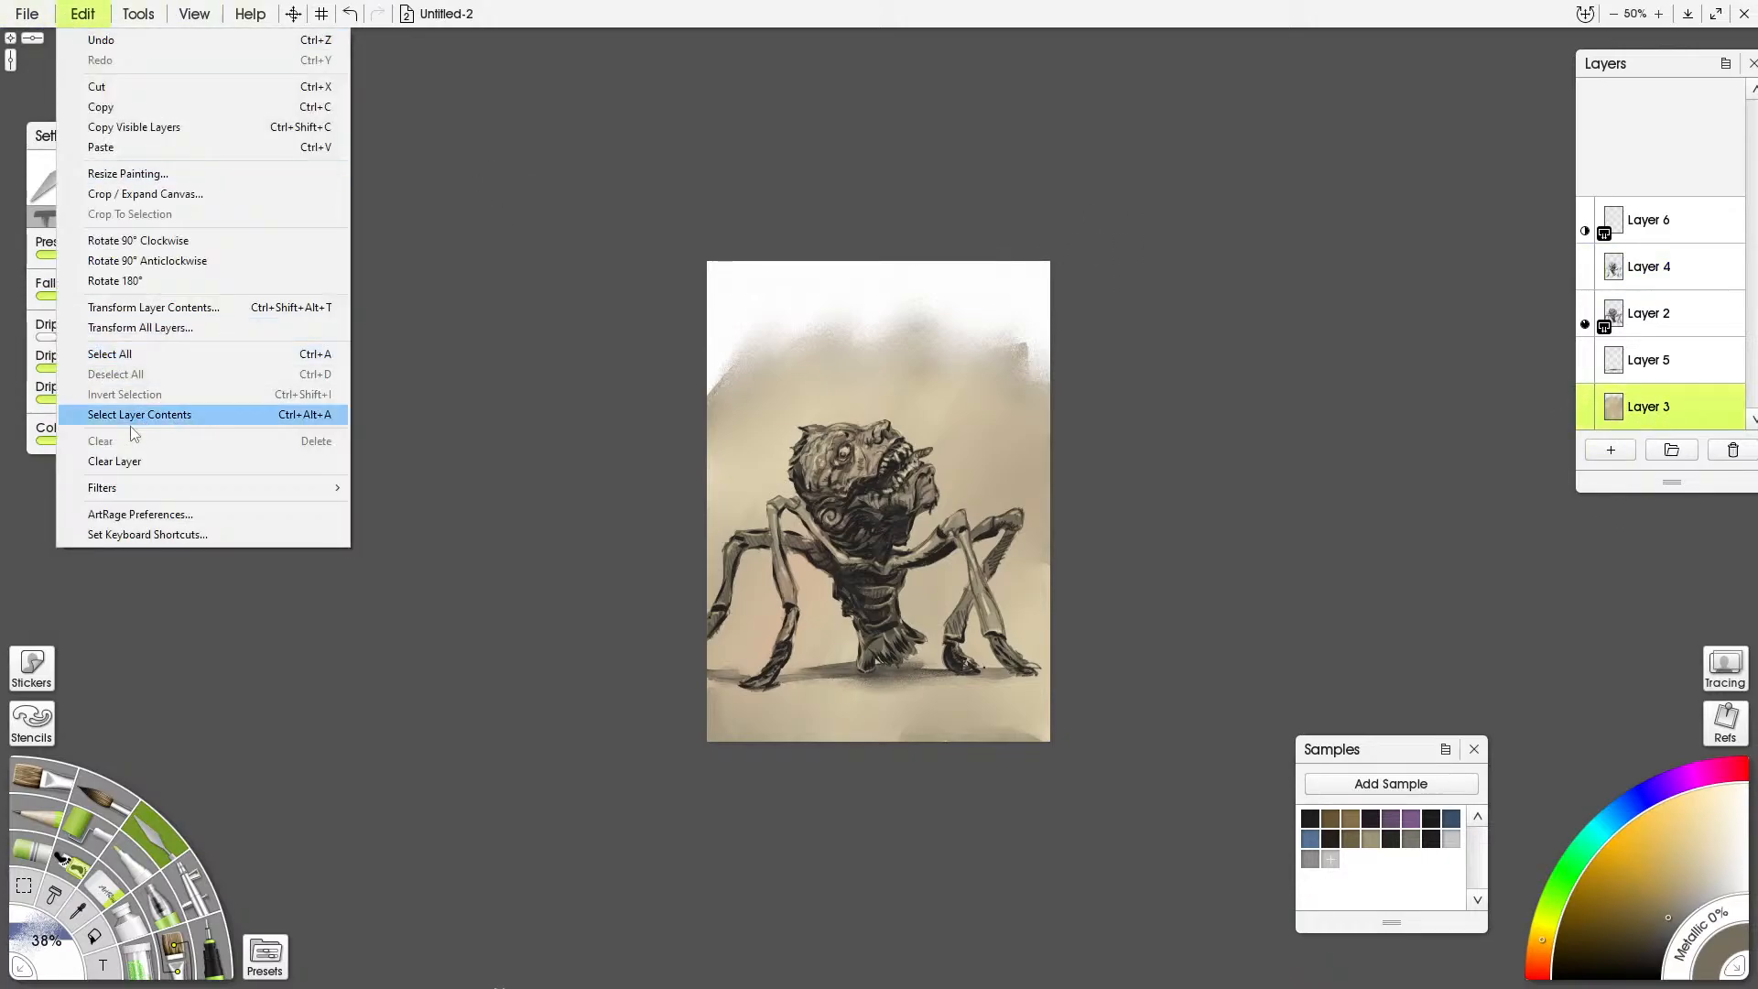
{"action": "left_click", "coordinate": [139, 327]}
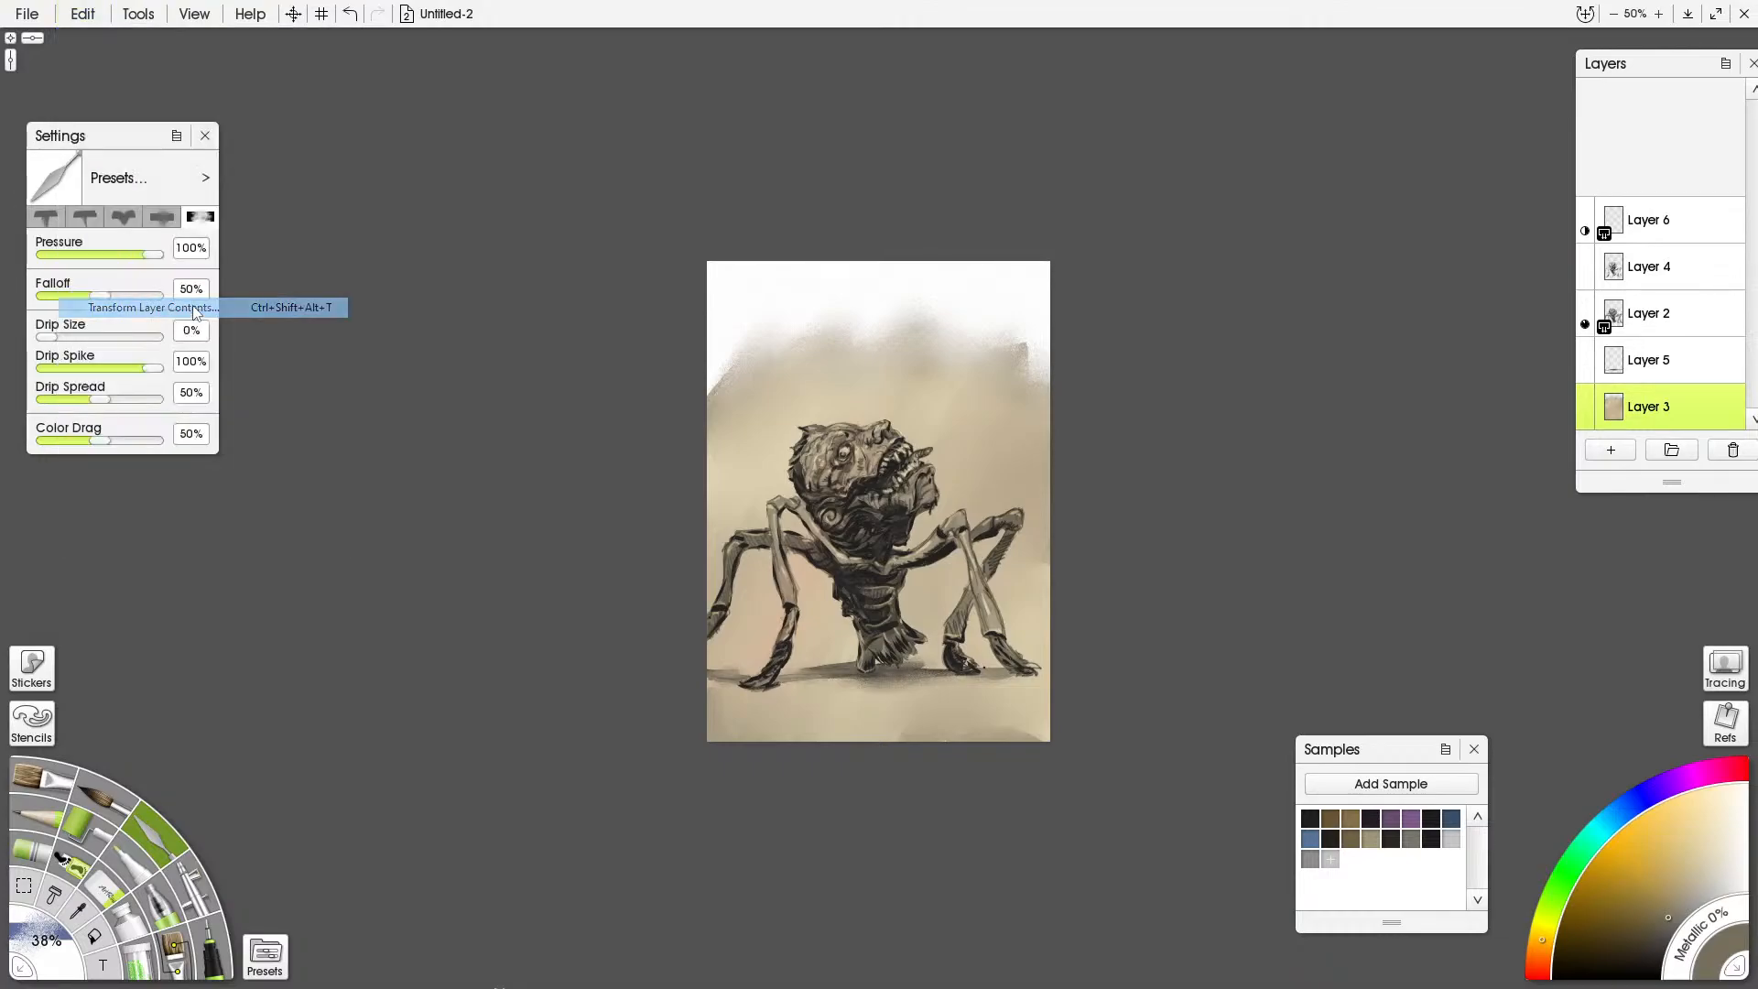
{"action": "left_click_drag", "start_coordinate": [879, 276], "coordinate": [902, 224]}
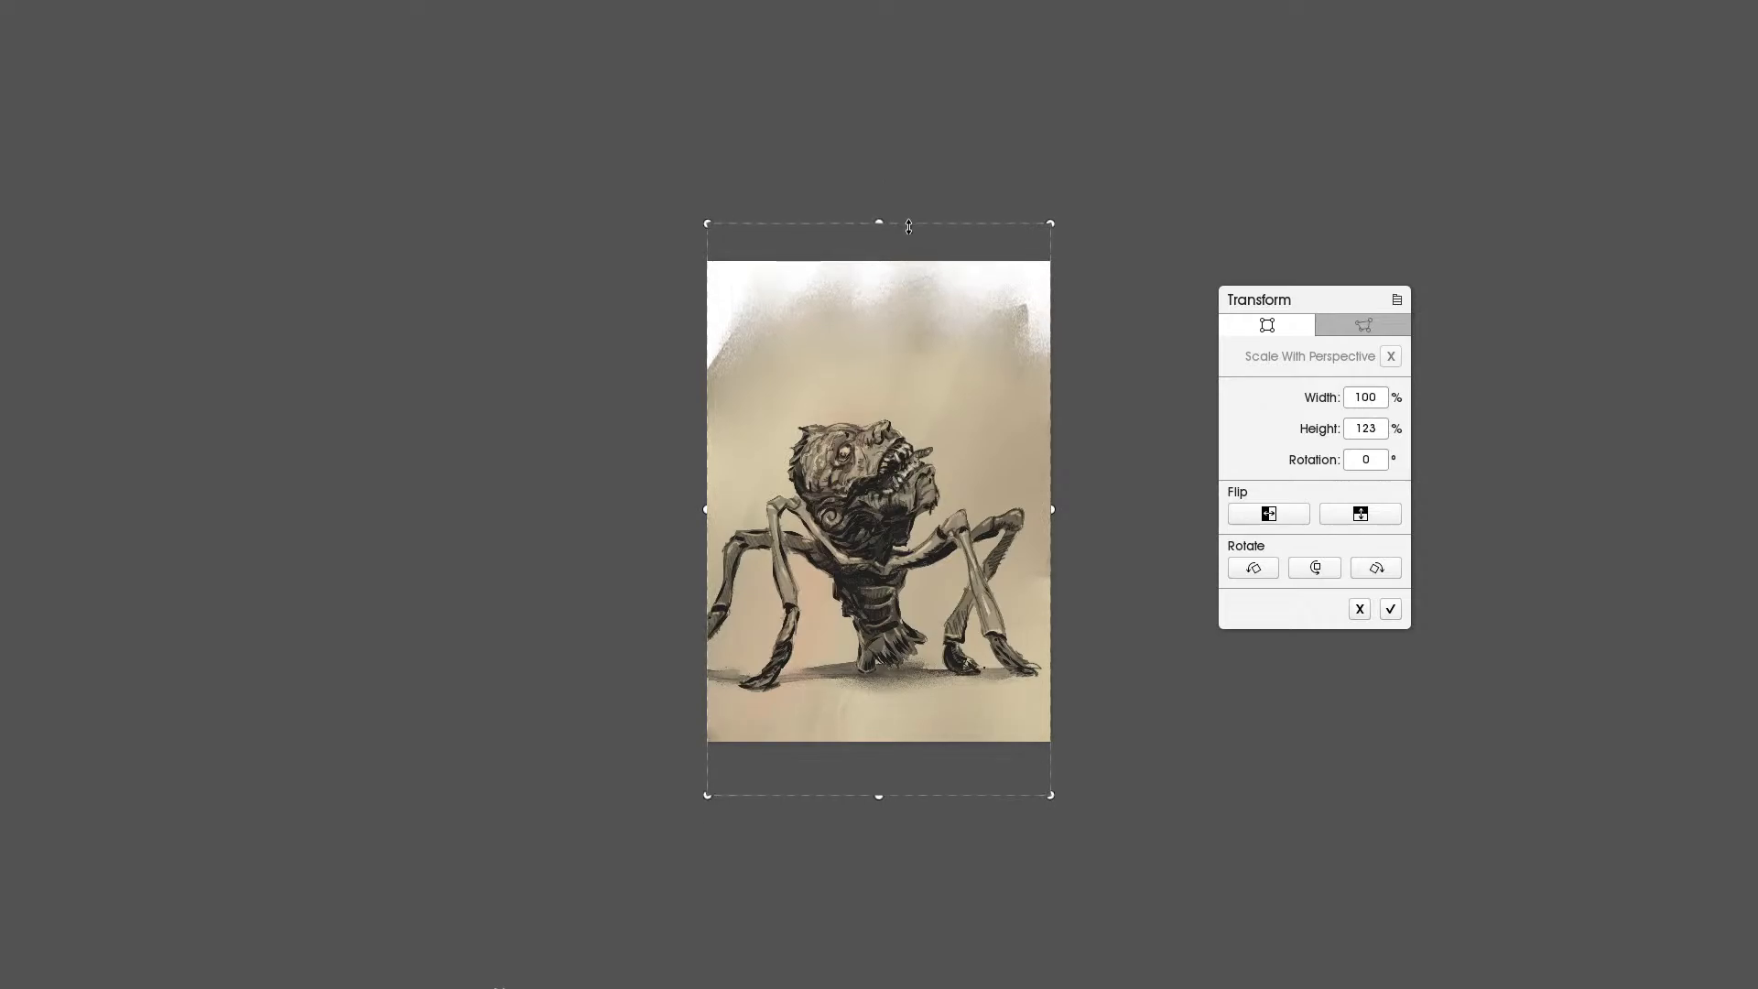
{"action": "left_click_drag", "start_coordinate": [898, 718], "coordinate": [897, 685]}
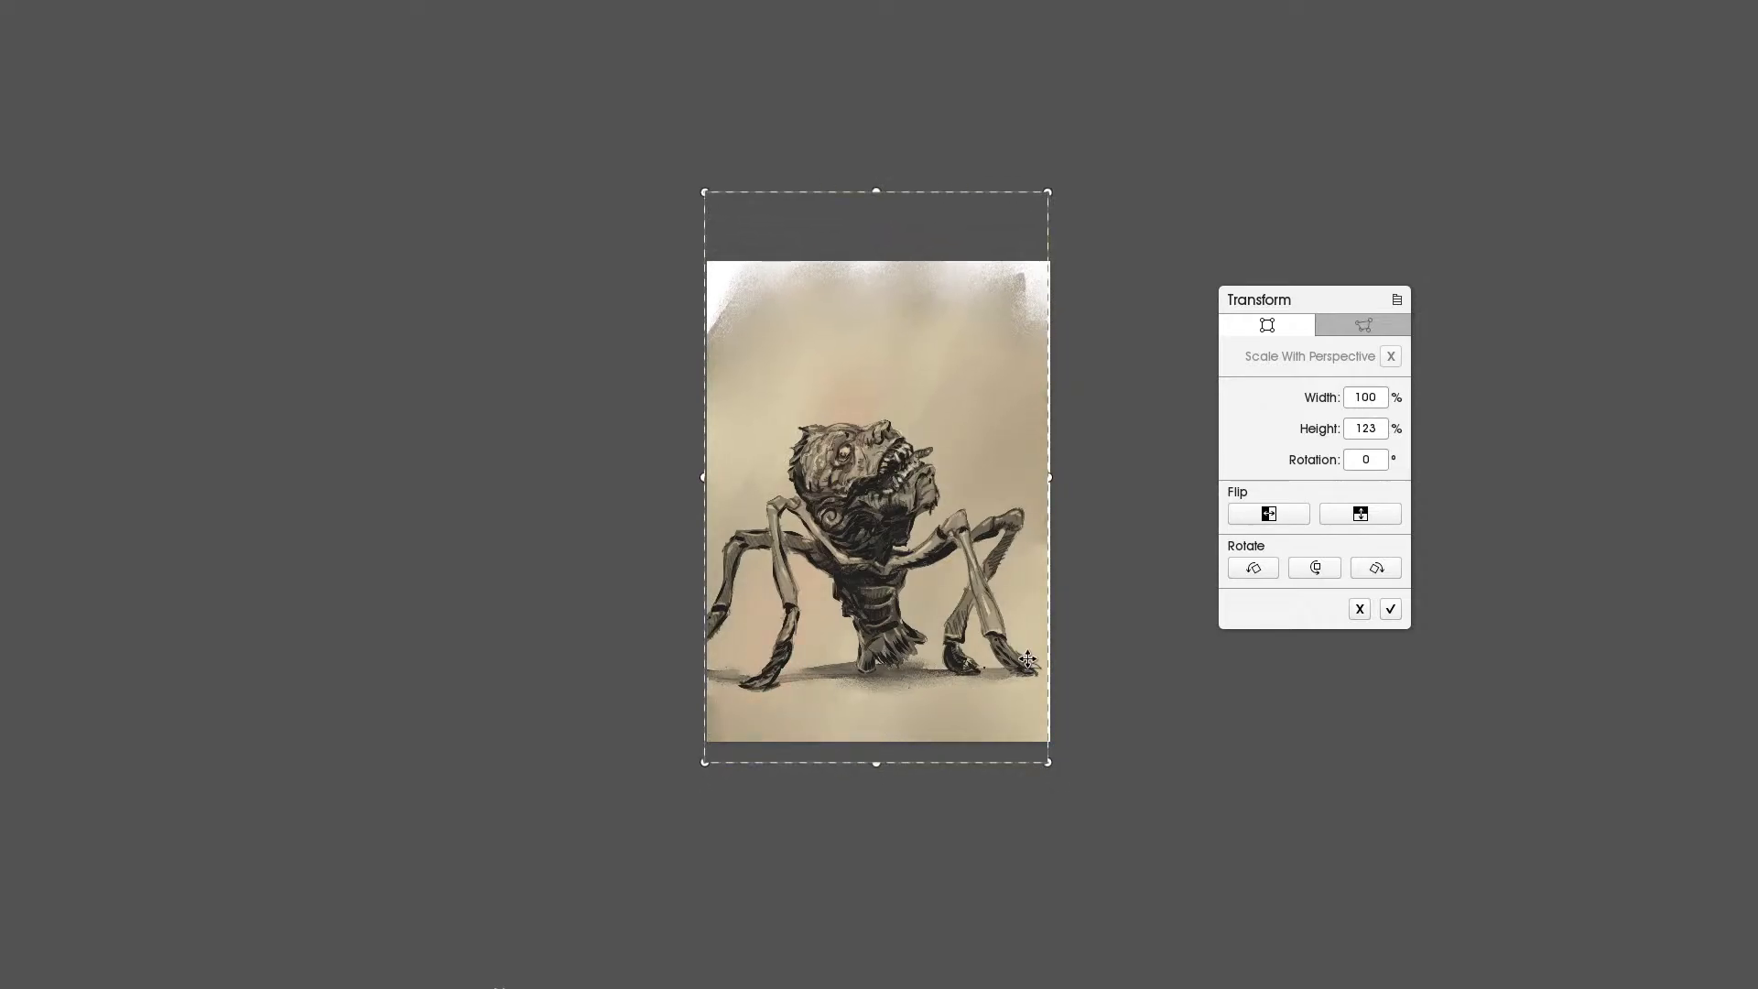
{"action": "left_click_drag", "start_coordinate": [1050, 477], "coordinate": [1055, 476]}
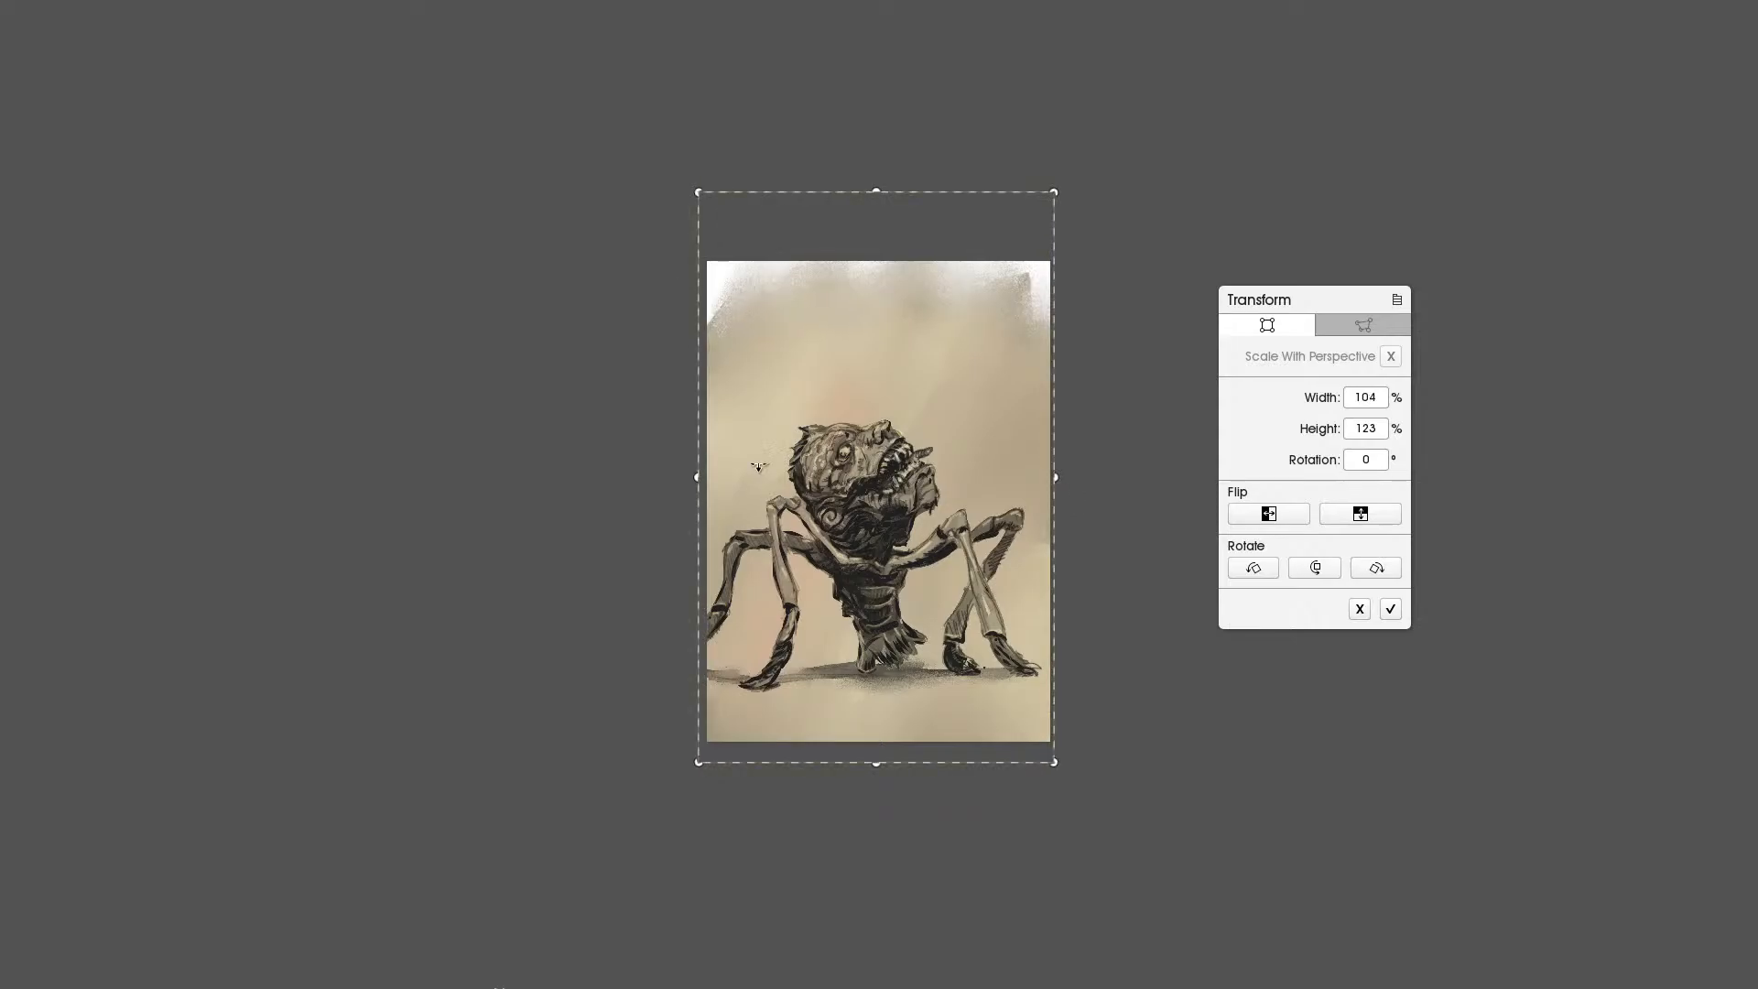
{"action": "left_click", "coordinate": [1390, 609]}
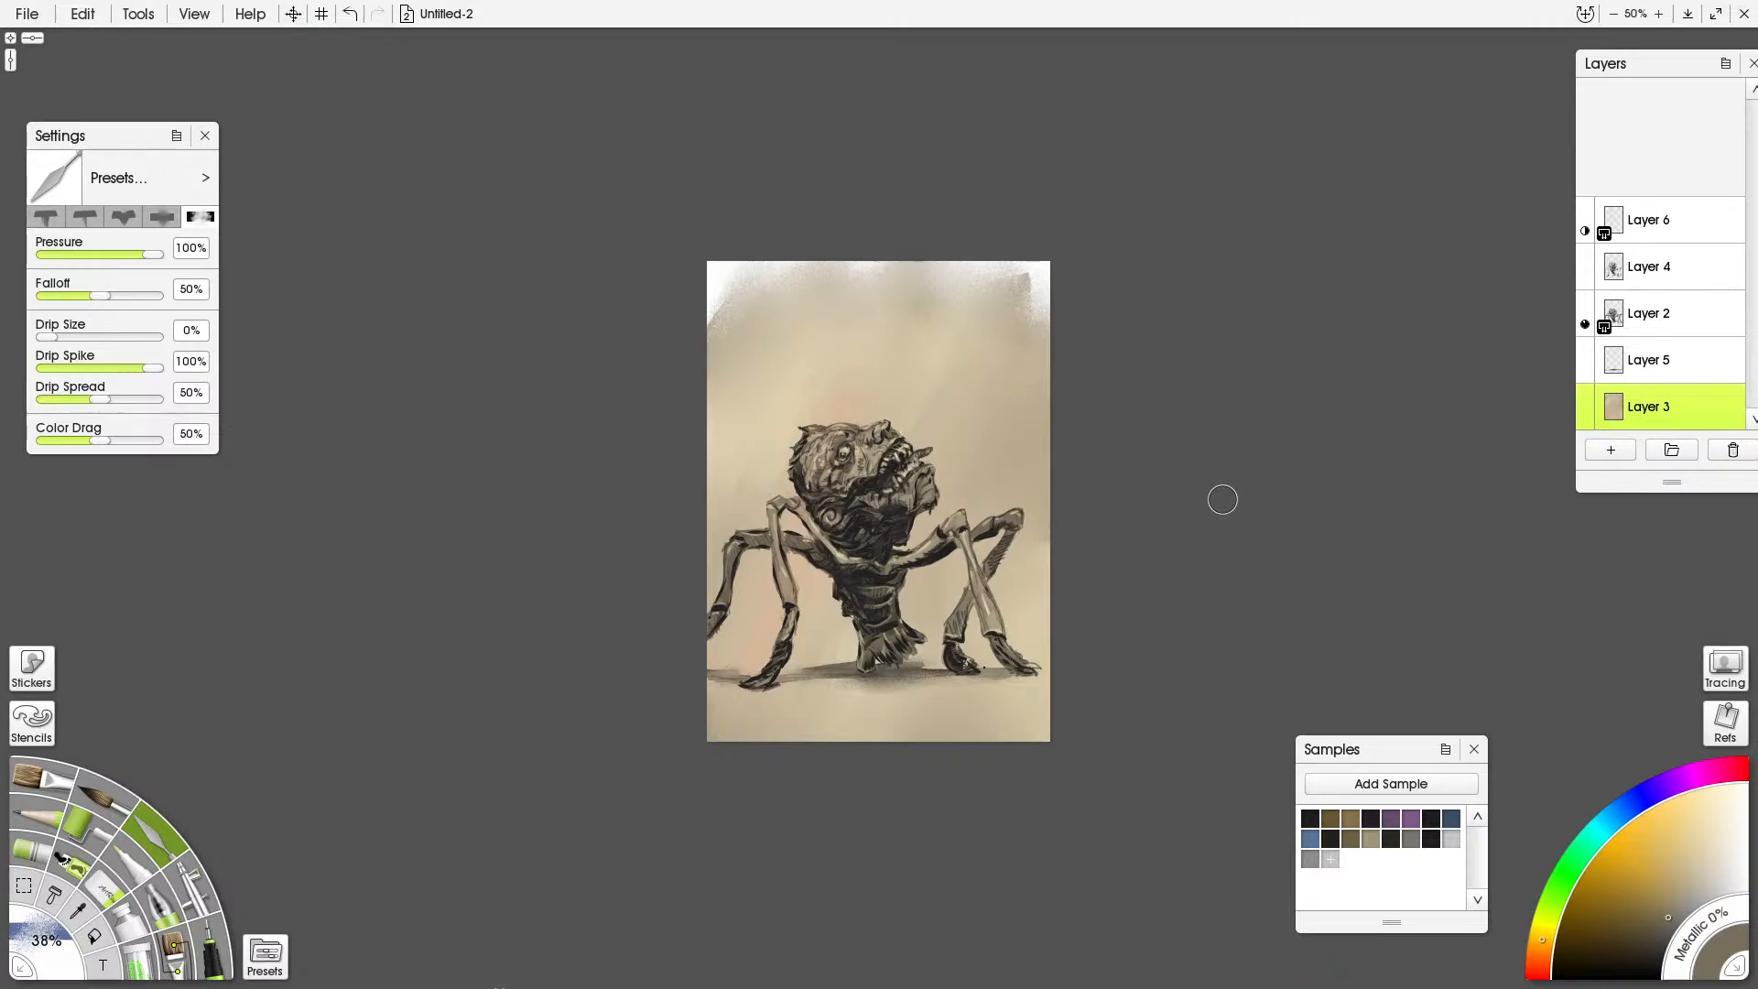
Adjust Layer 3's colors with brightness at 2% and contrast at -20%, keeping the dialog clear of the painting
{"action": "scroll", "coordinate": [1393, 501], "scroll_direction": "up", "scroll_amount": 2}
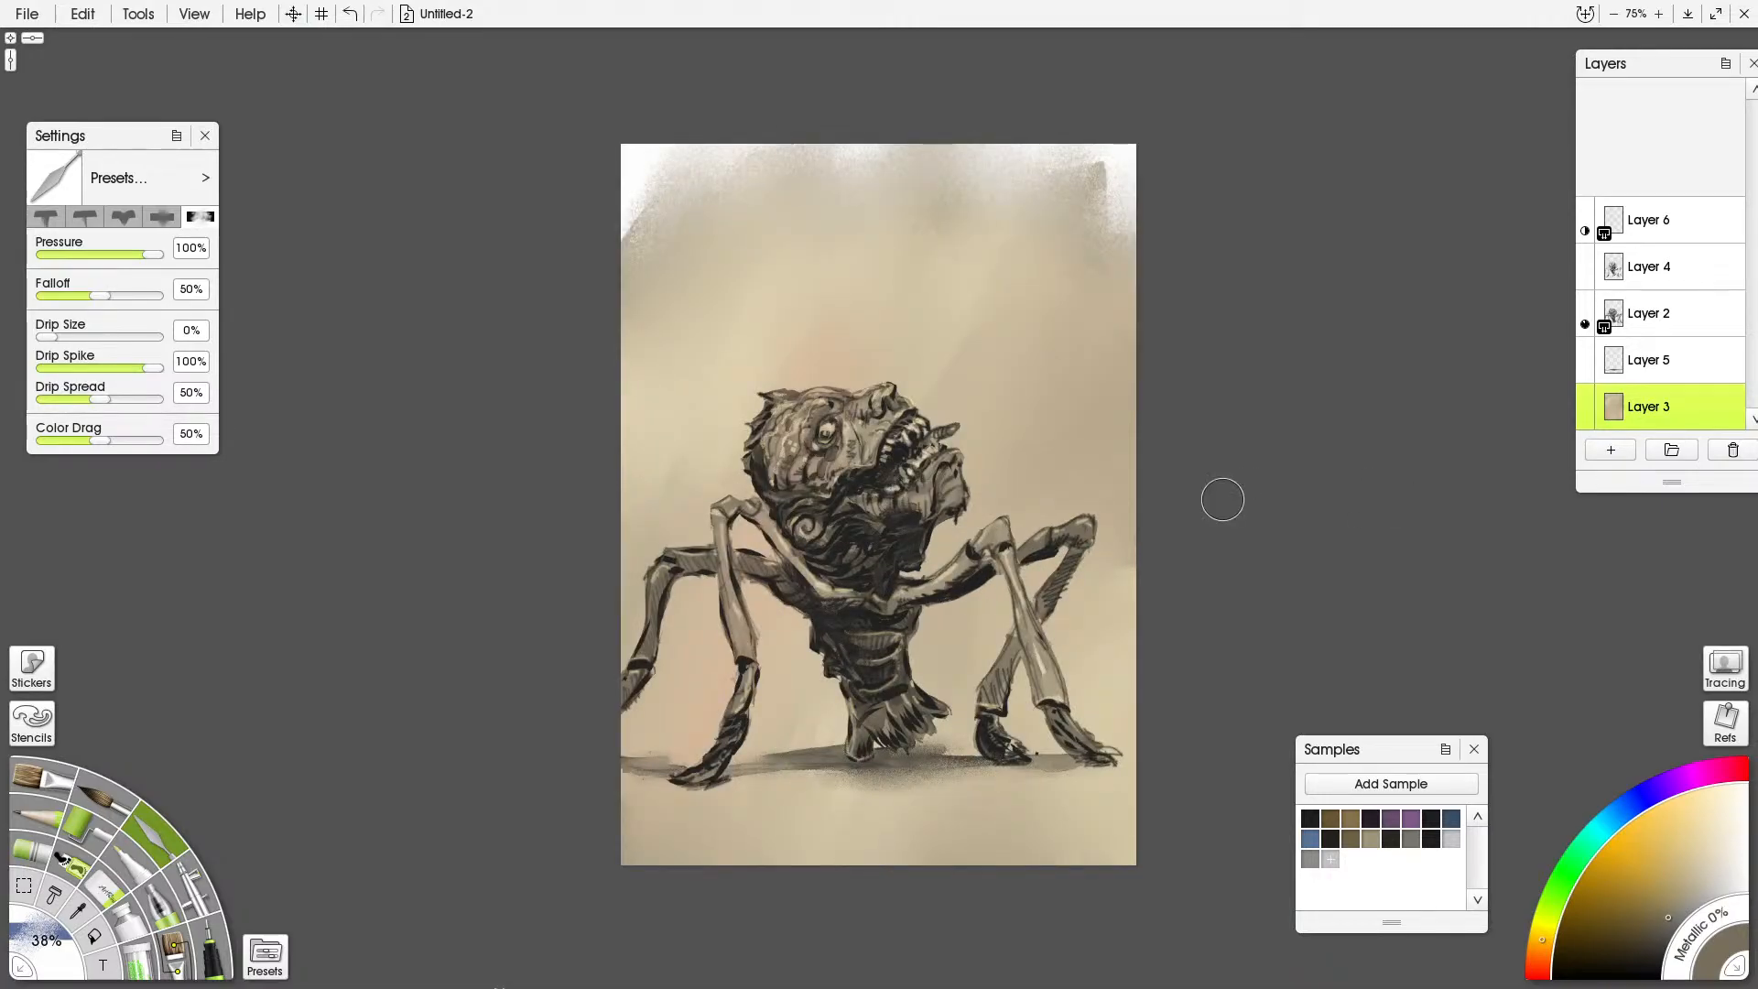
{"action": "left_click", "coordinate": [82, 12]}
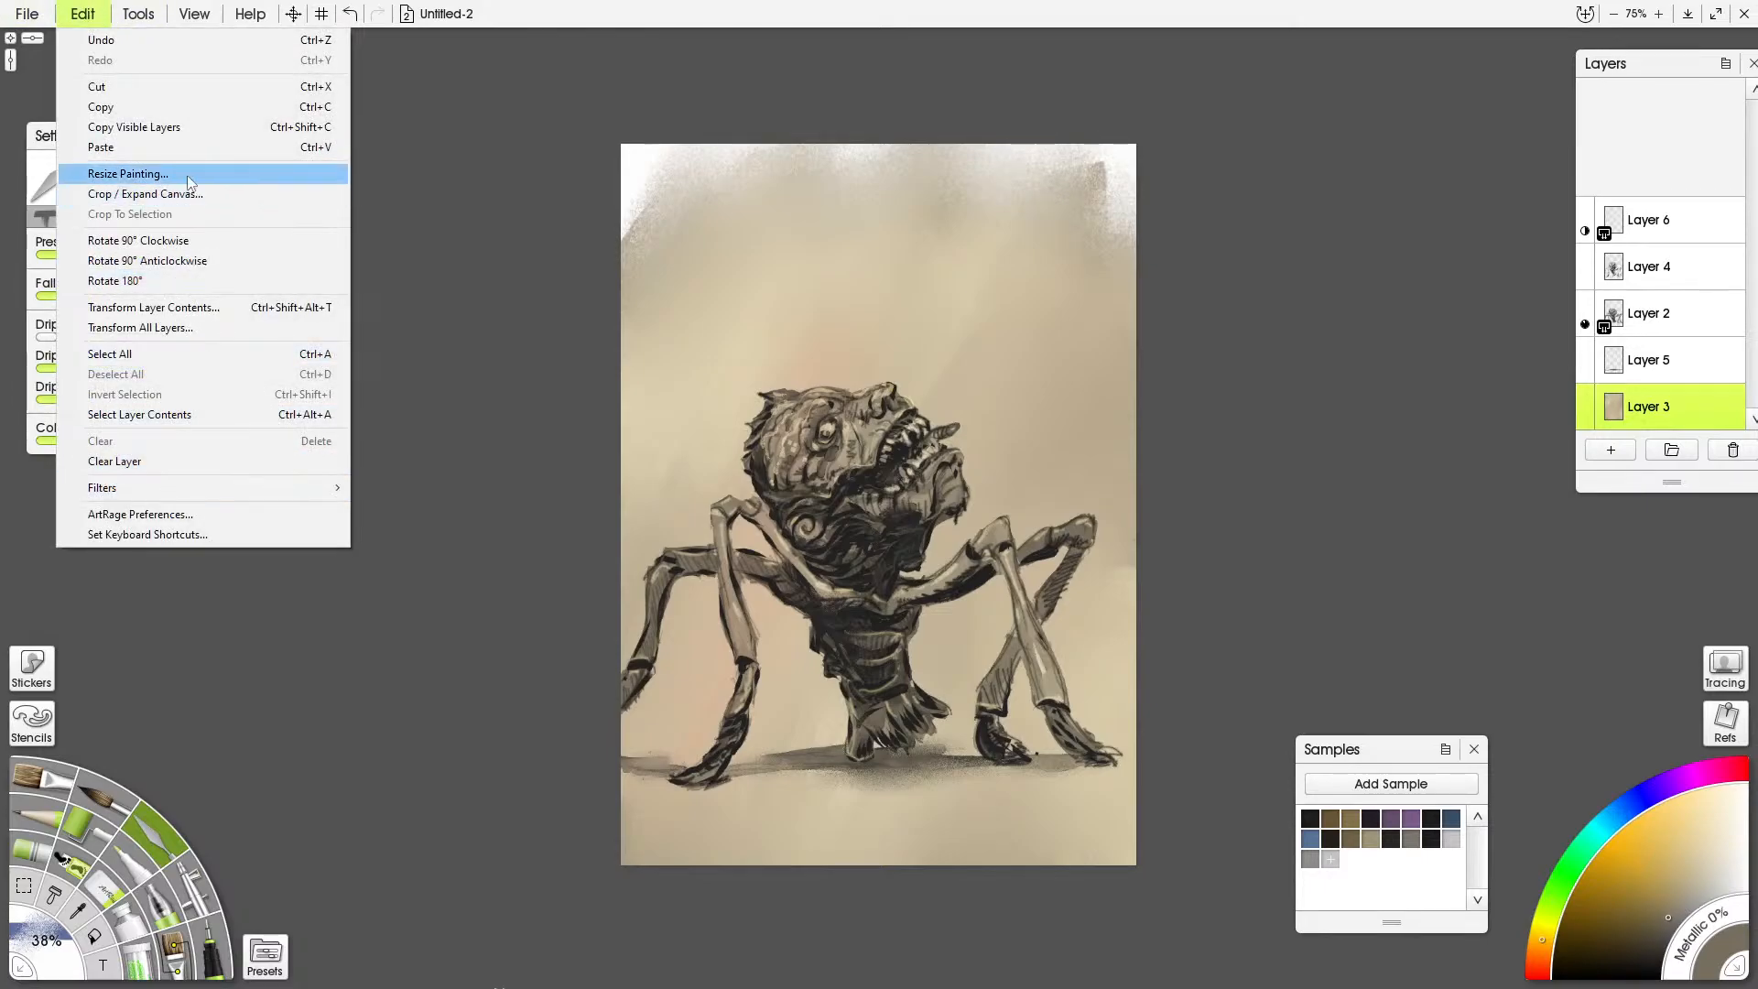
{"action": "mouse_move", "coordinate": [183, 496]}
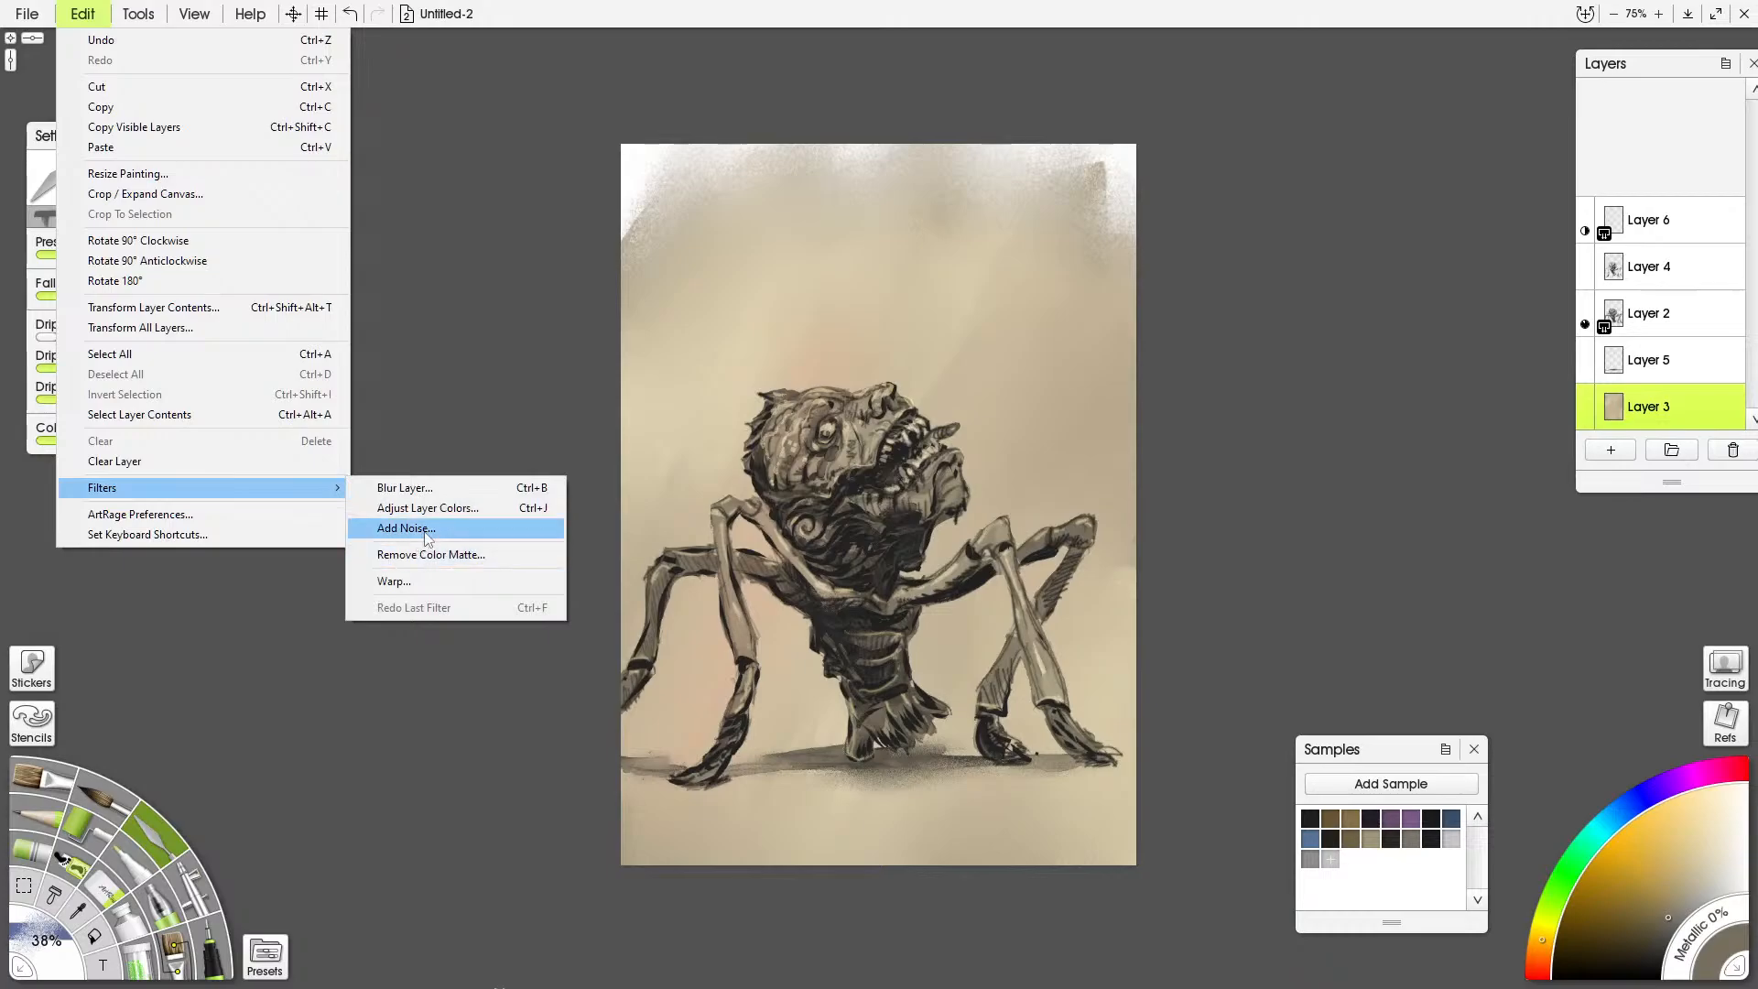
{"action": "left_click", "coordinate": [450, 506]}
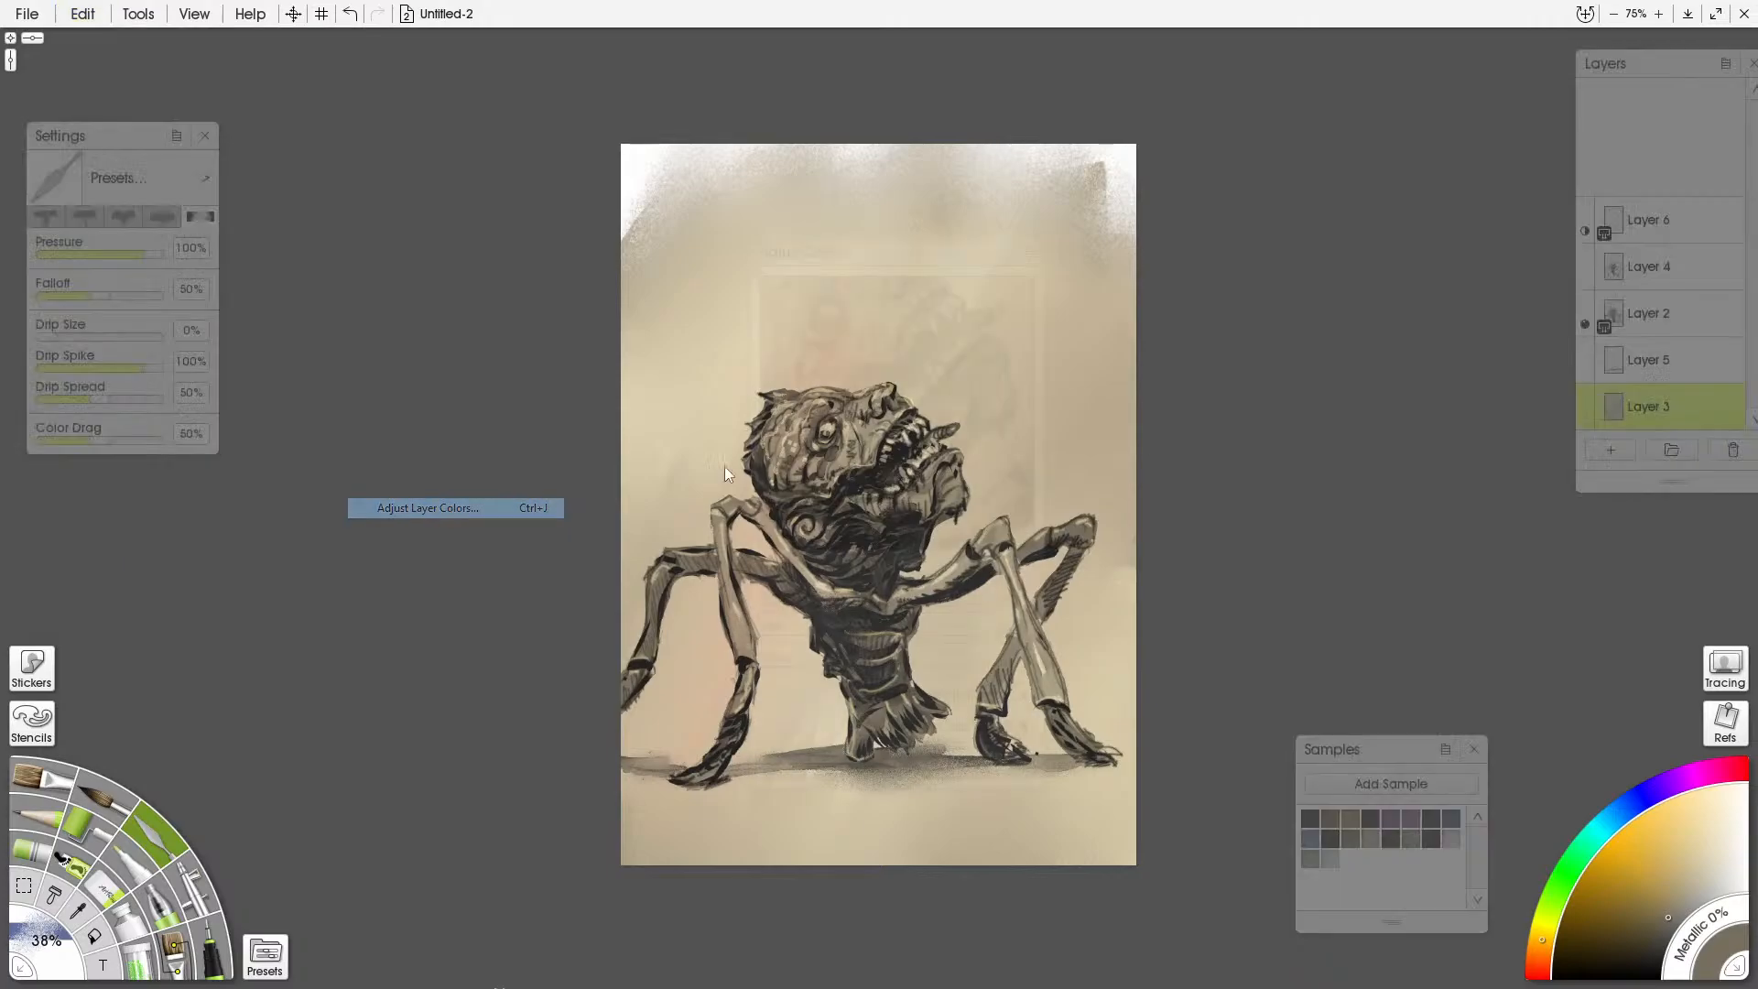
{"action": "left_click_drag", "start_coordinate": [969, 279], "coordinate": [925, 383]}
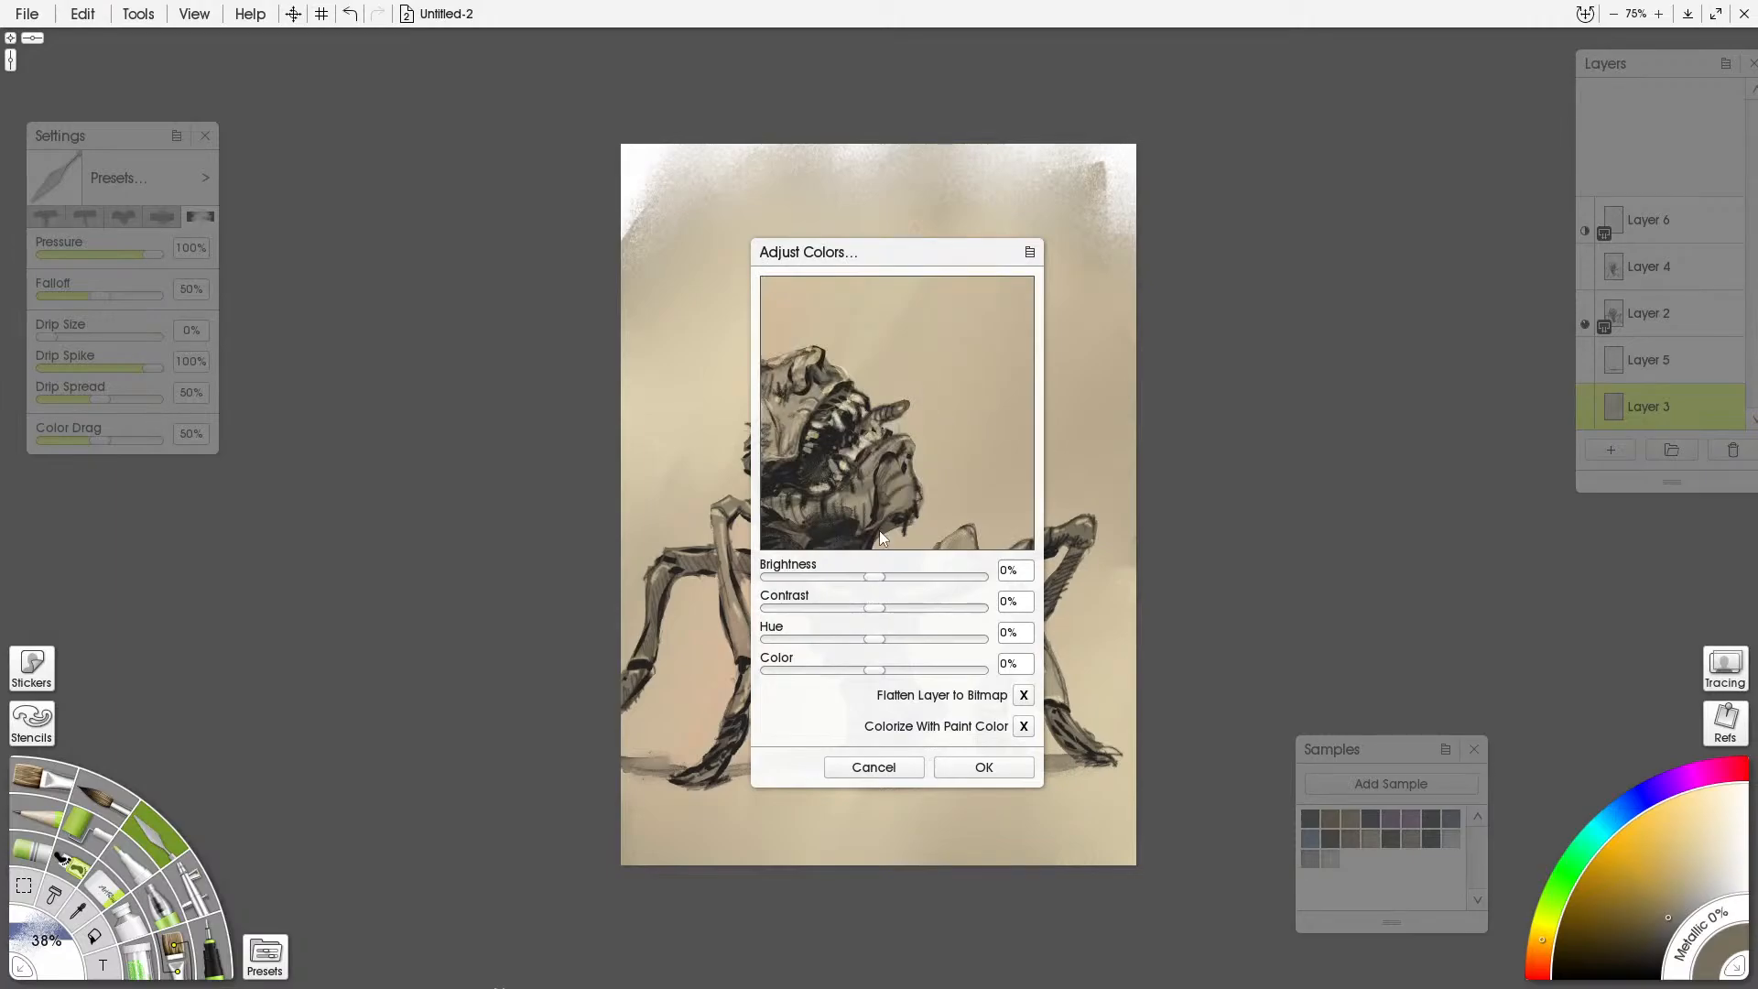
{"action": "left_click_drag", "start_coordinate": [927, 263], "coordinate": [1374, 254]}
{"action": "left_click_drag", "start_coordinate": [1333, 569], "coordinate": [1300, 602]}
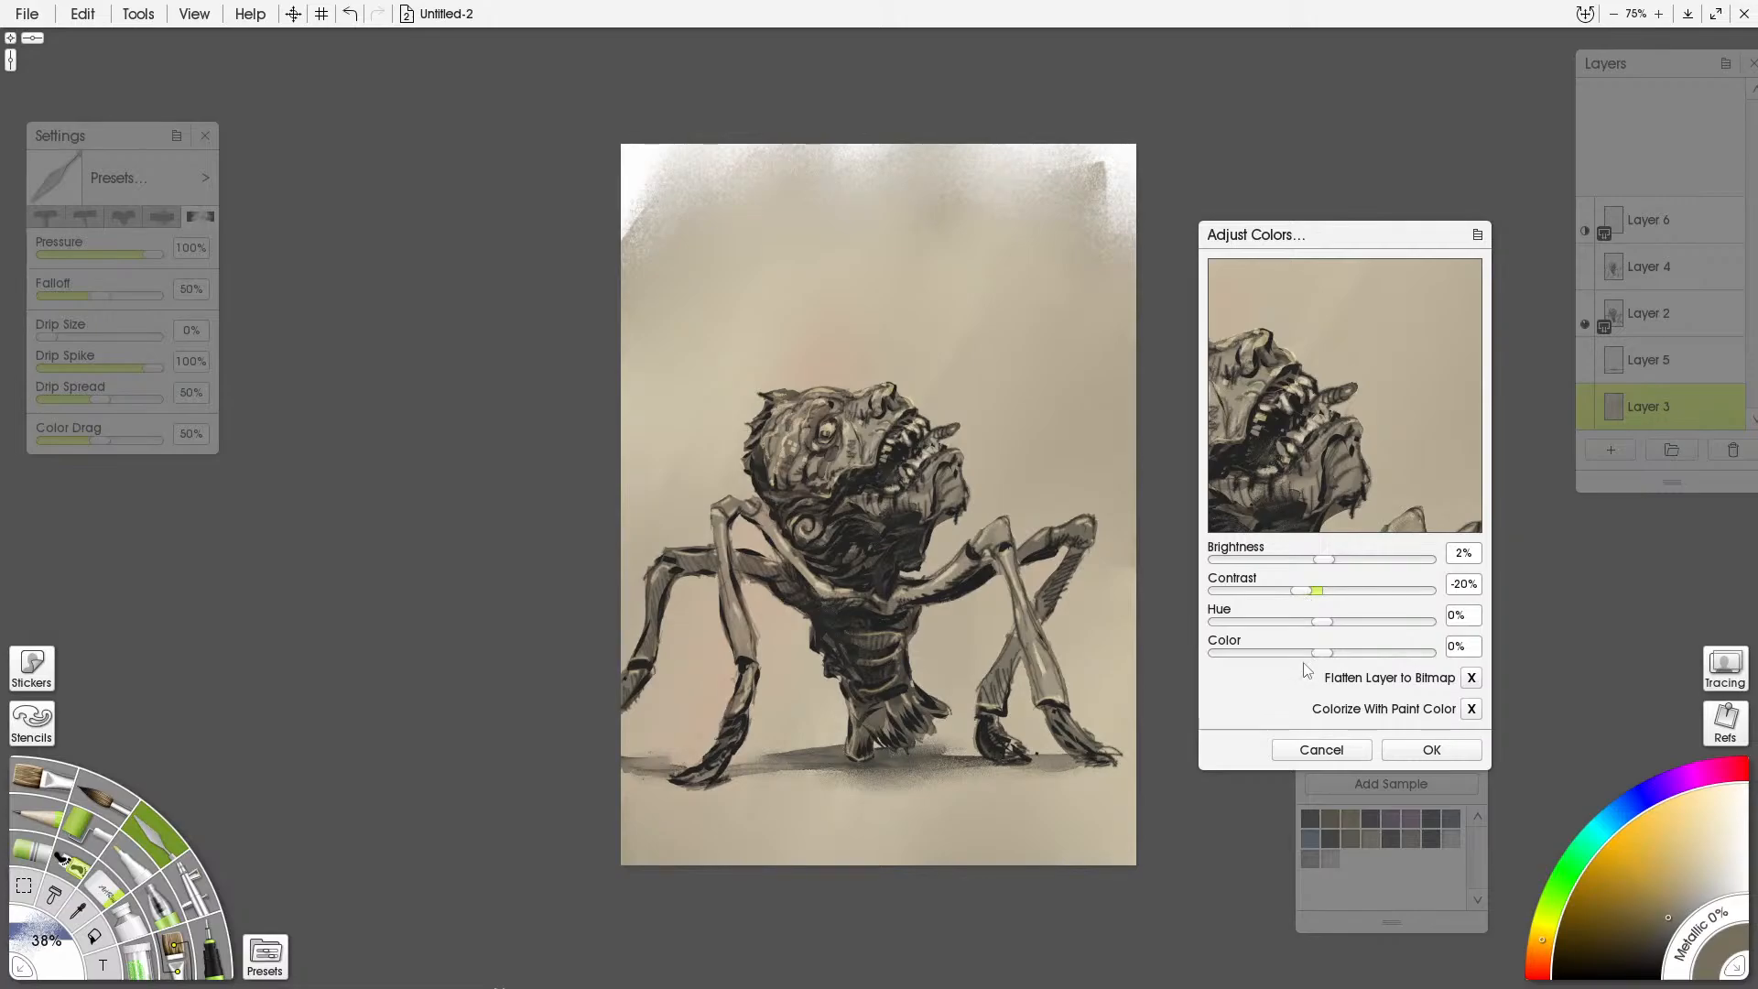
Set Layer 3's hue to 0% and color to 5%, and apply the color adjustment
{"action": "left_click_drag", "start_coordinate": [1330, 622], "coordinate": [1323, 622]}
{"action": "left_click", "coordinate": [1473, 621]}
{"action": "type", "text": "0"}
{"action": "key", "text": "Return"}
{"action": "left_click_drag", "start_coordinate": [1321, 656], "coordinate": [1261, 653]}
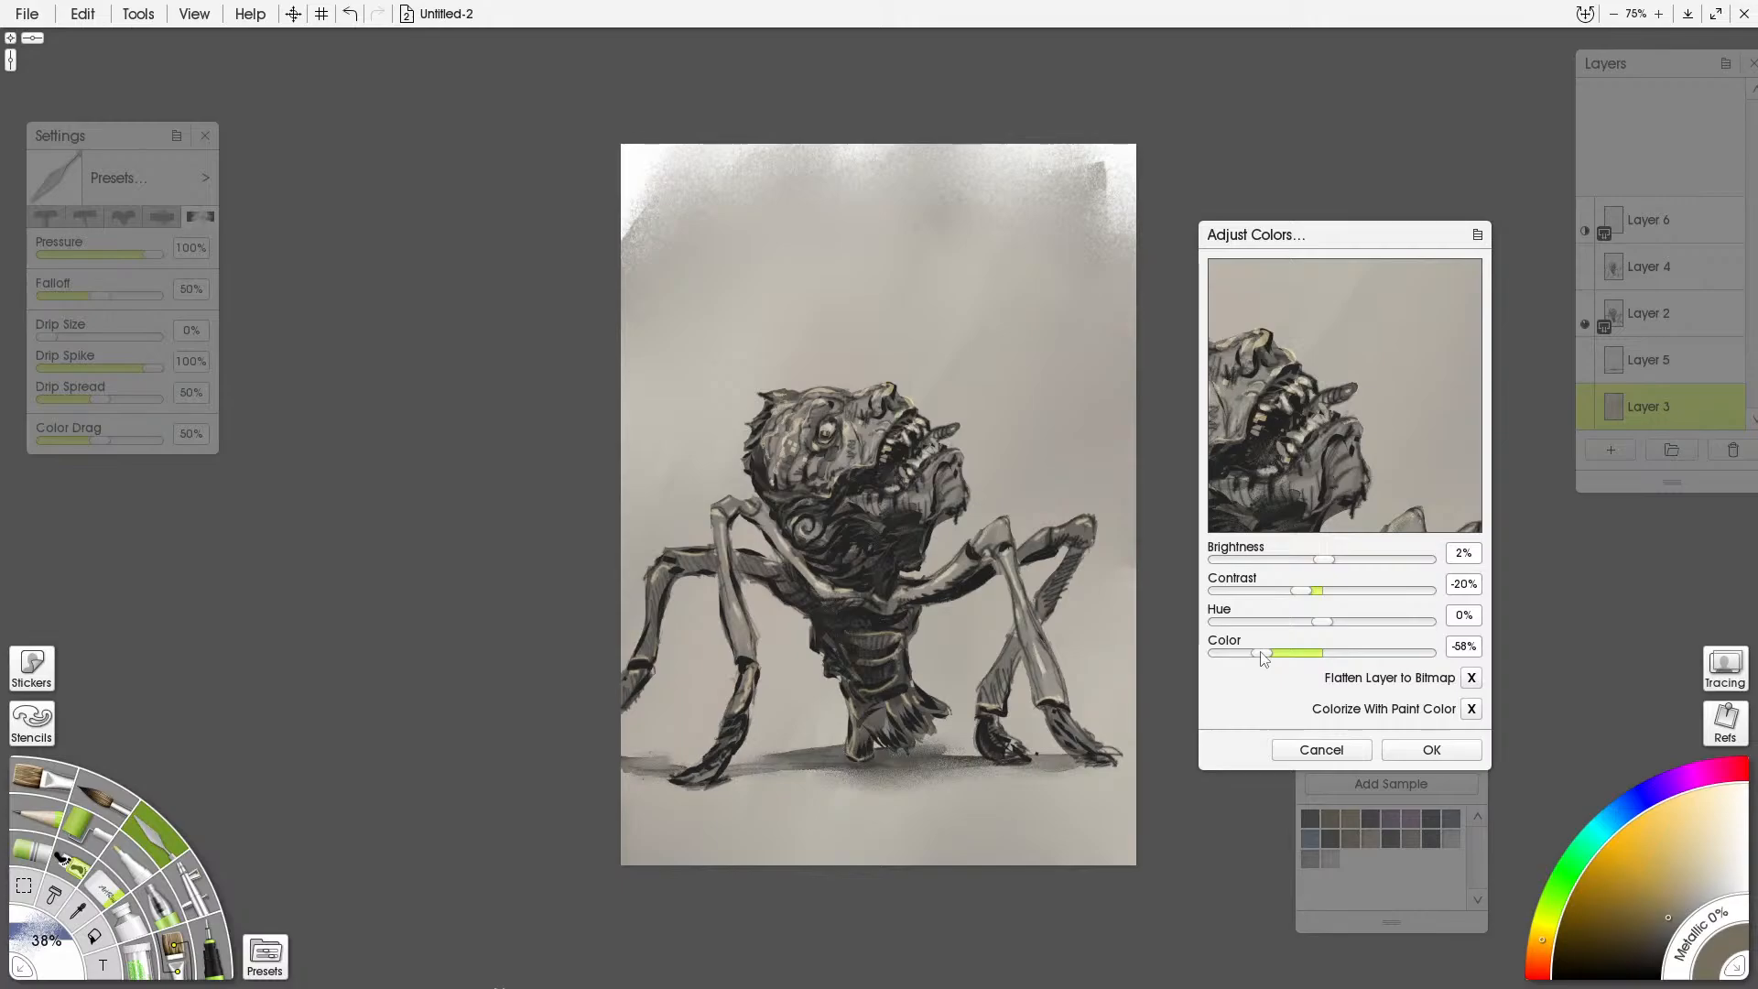
{"action": "left_click_drag", "start_coordinate": [1262, 657], "coordinate": [1335, 665]}
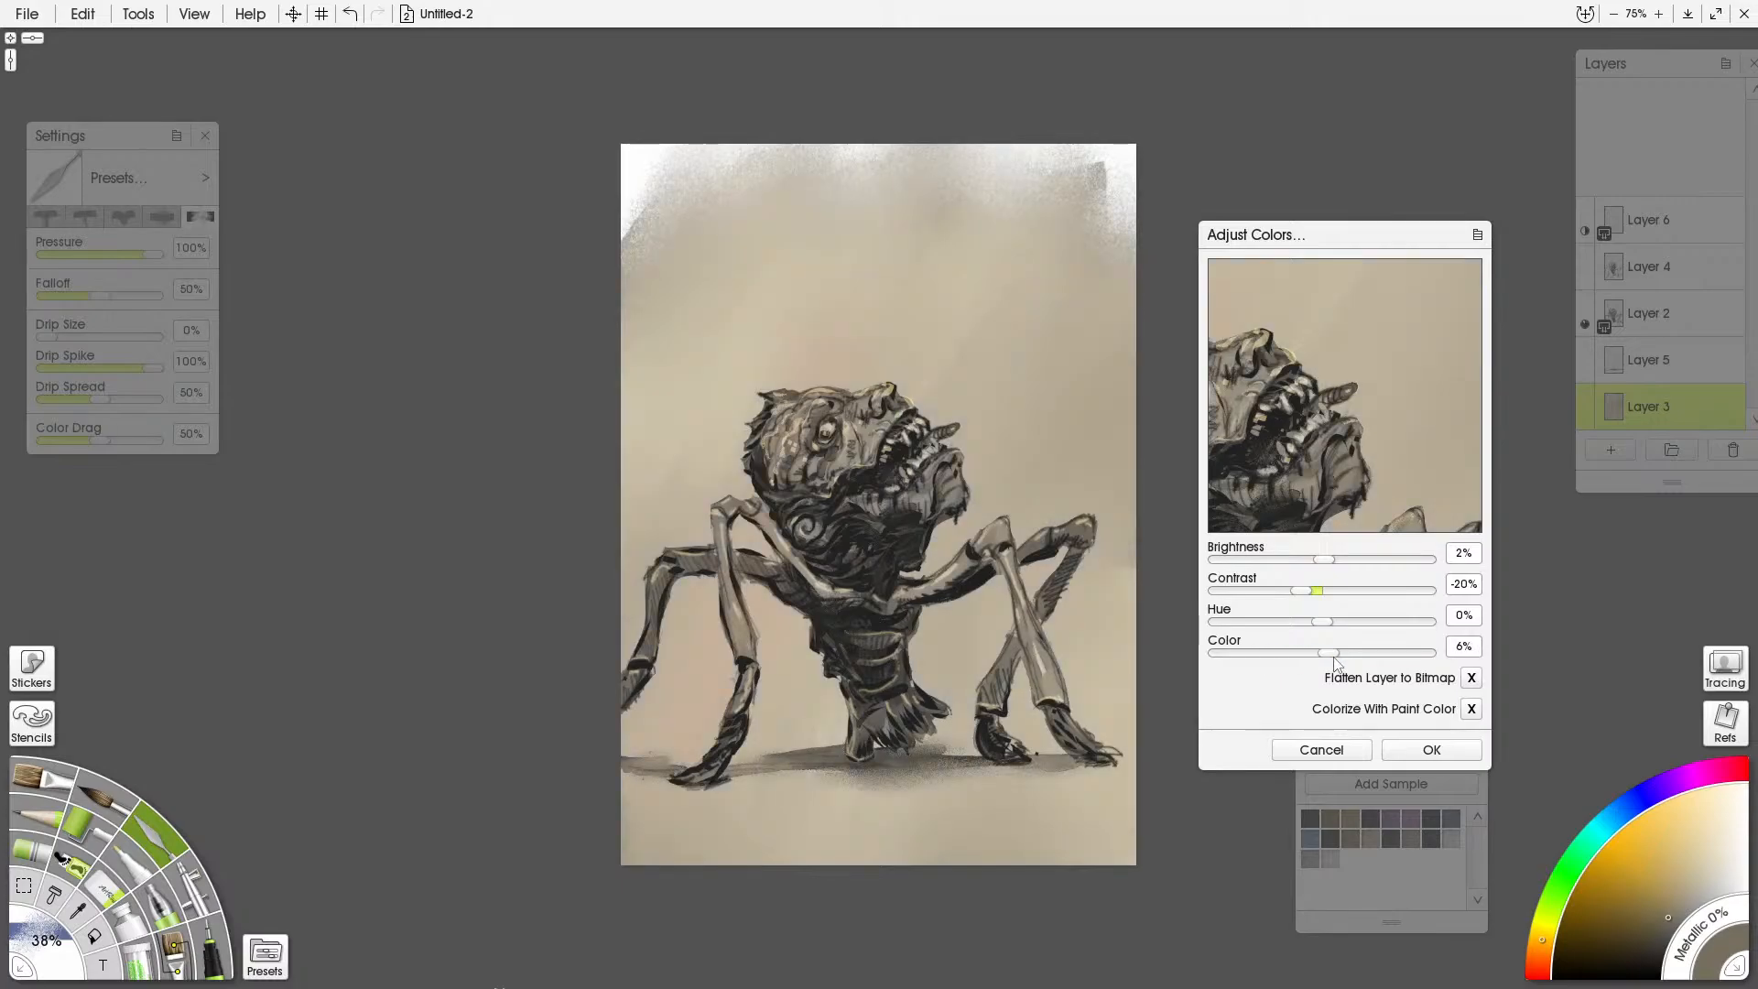
{"action": "left_click_drag", "start_coordinate": [1335, 657], "coordinate": [1341, 658]}
{"action": "left_click", "coordinate": [1477, 647]}
{"action": "type", "text": "5"}
{"action": "key", "text": "Return"}
{"action": "left_click", "coordinate": [1471, 710]}
{"action": "left_click", "coordinate": [1297, 685]}
{"action": "left_click", "coordinate": [1435, 747]}
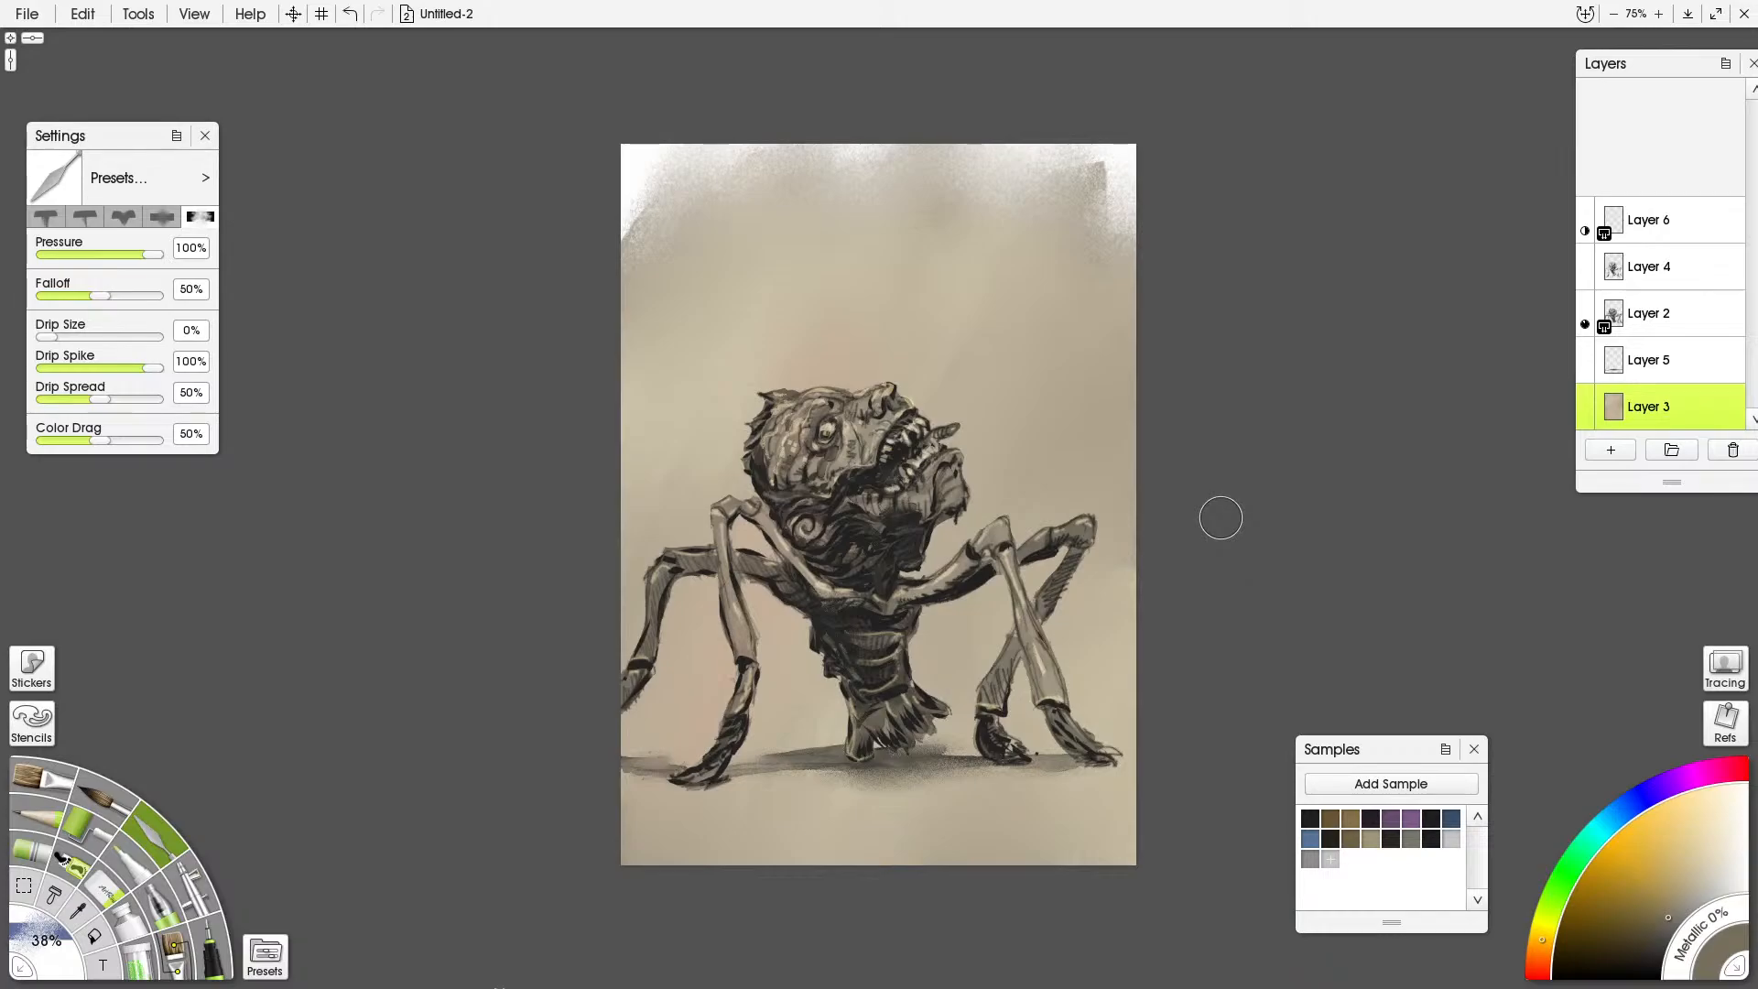
Save the painting in the Documents folder as an ArtRage Painting file named Screamer
{"action": "left_click", "coordinate": [27, 14]}
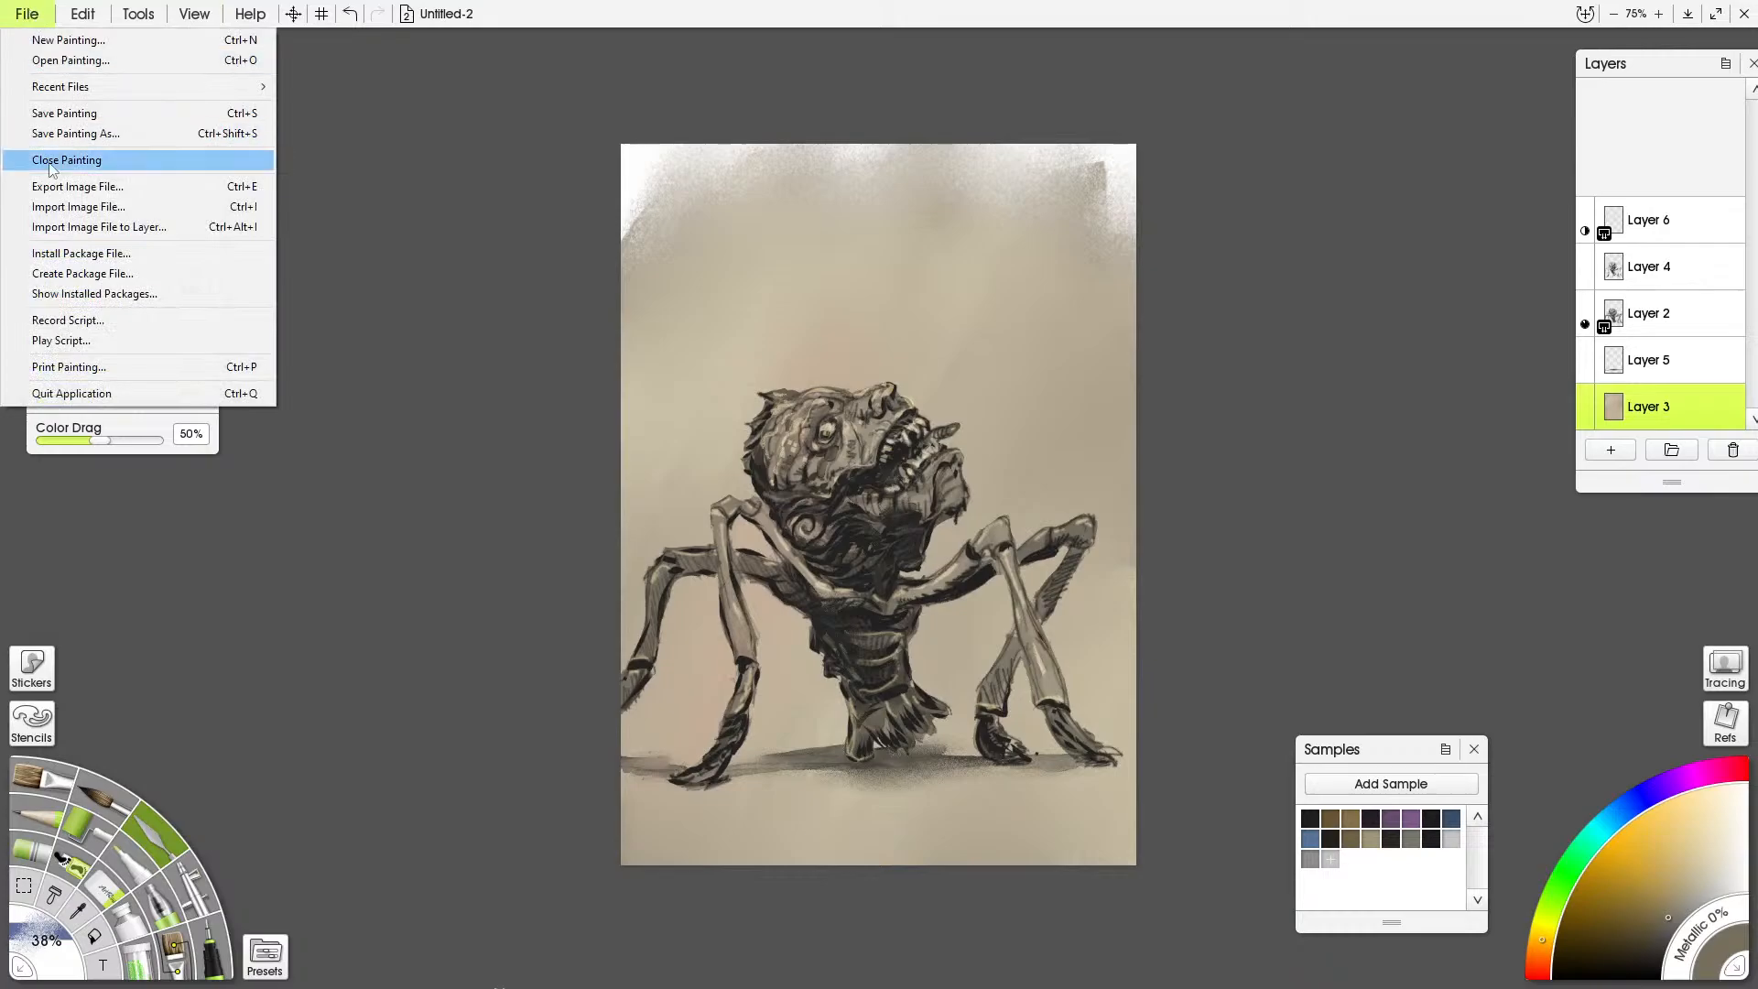
{"action": "left_click", "coordinate": [57, 113]}
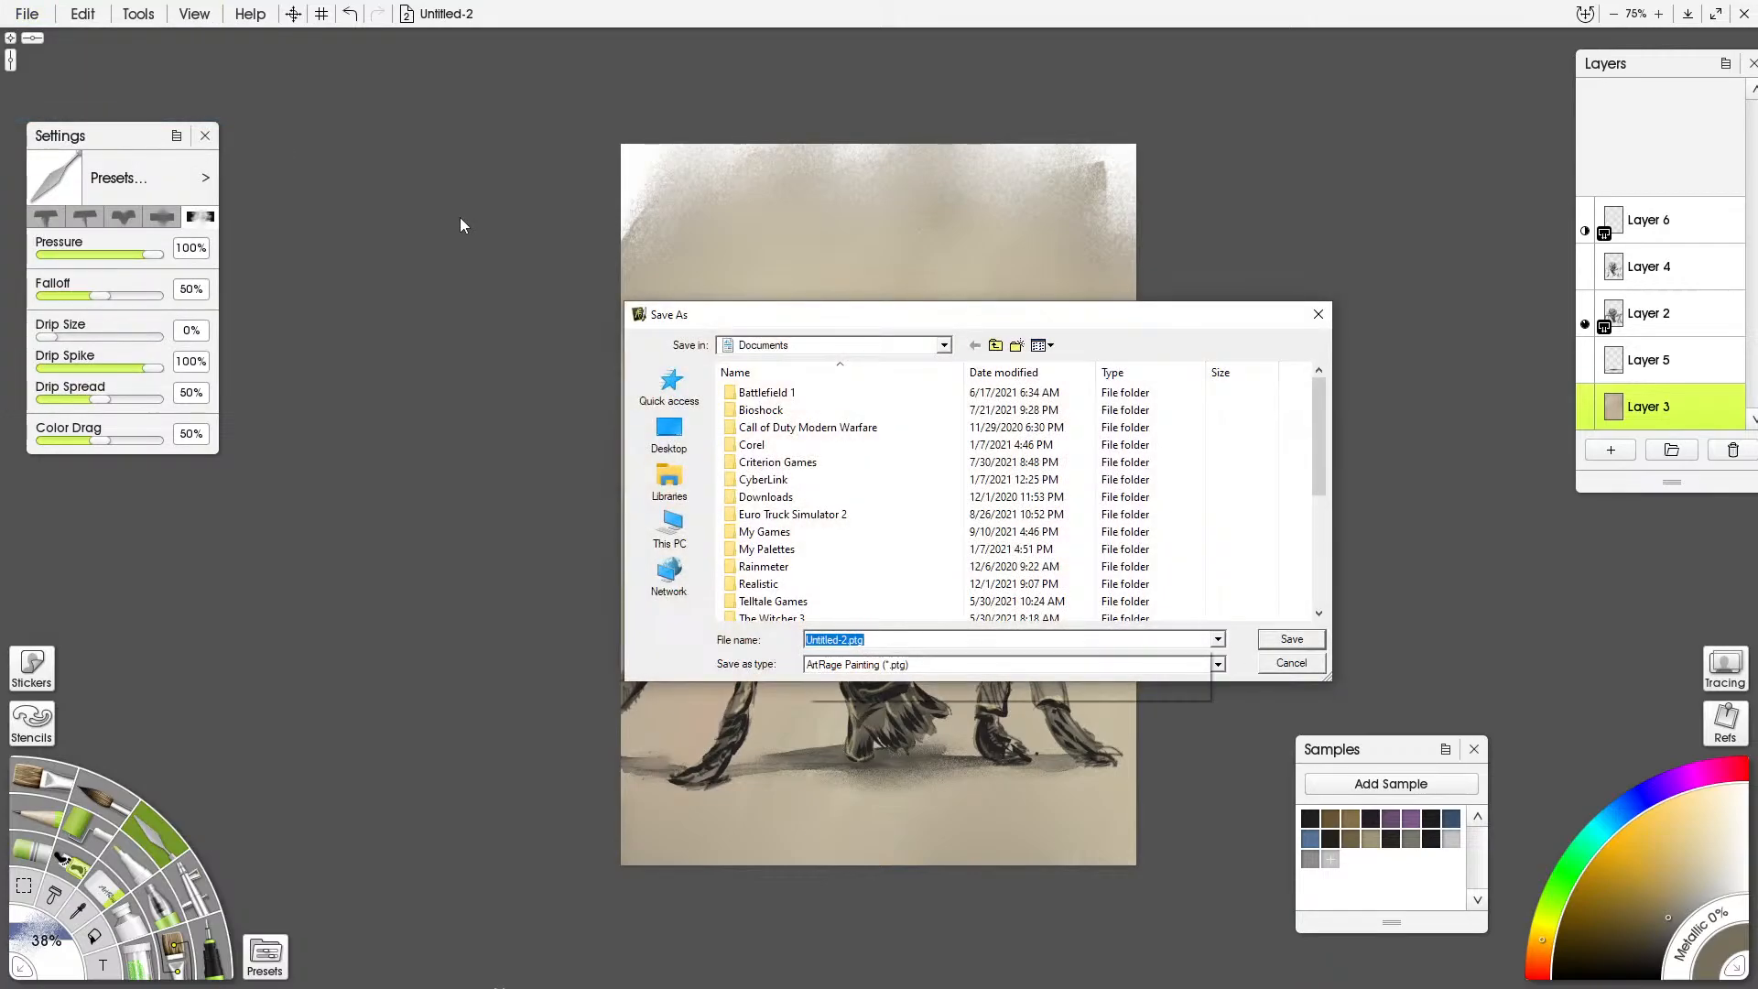
{"action": "type", "text": "Sc"}
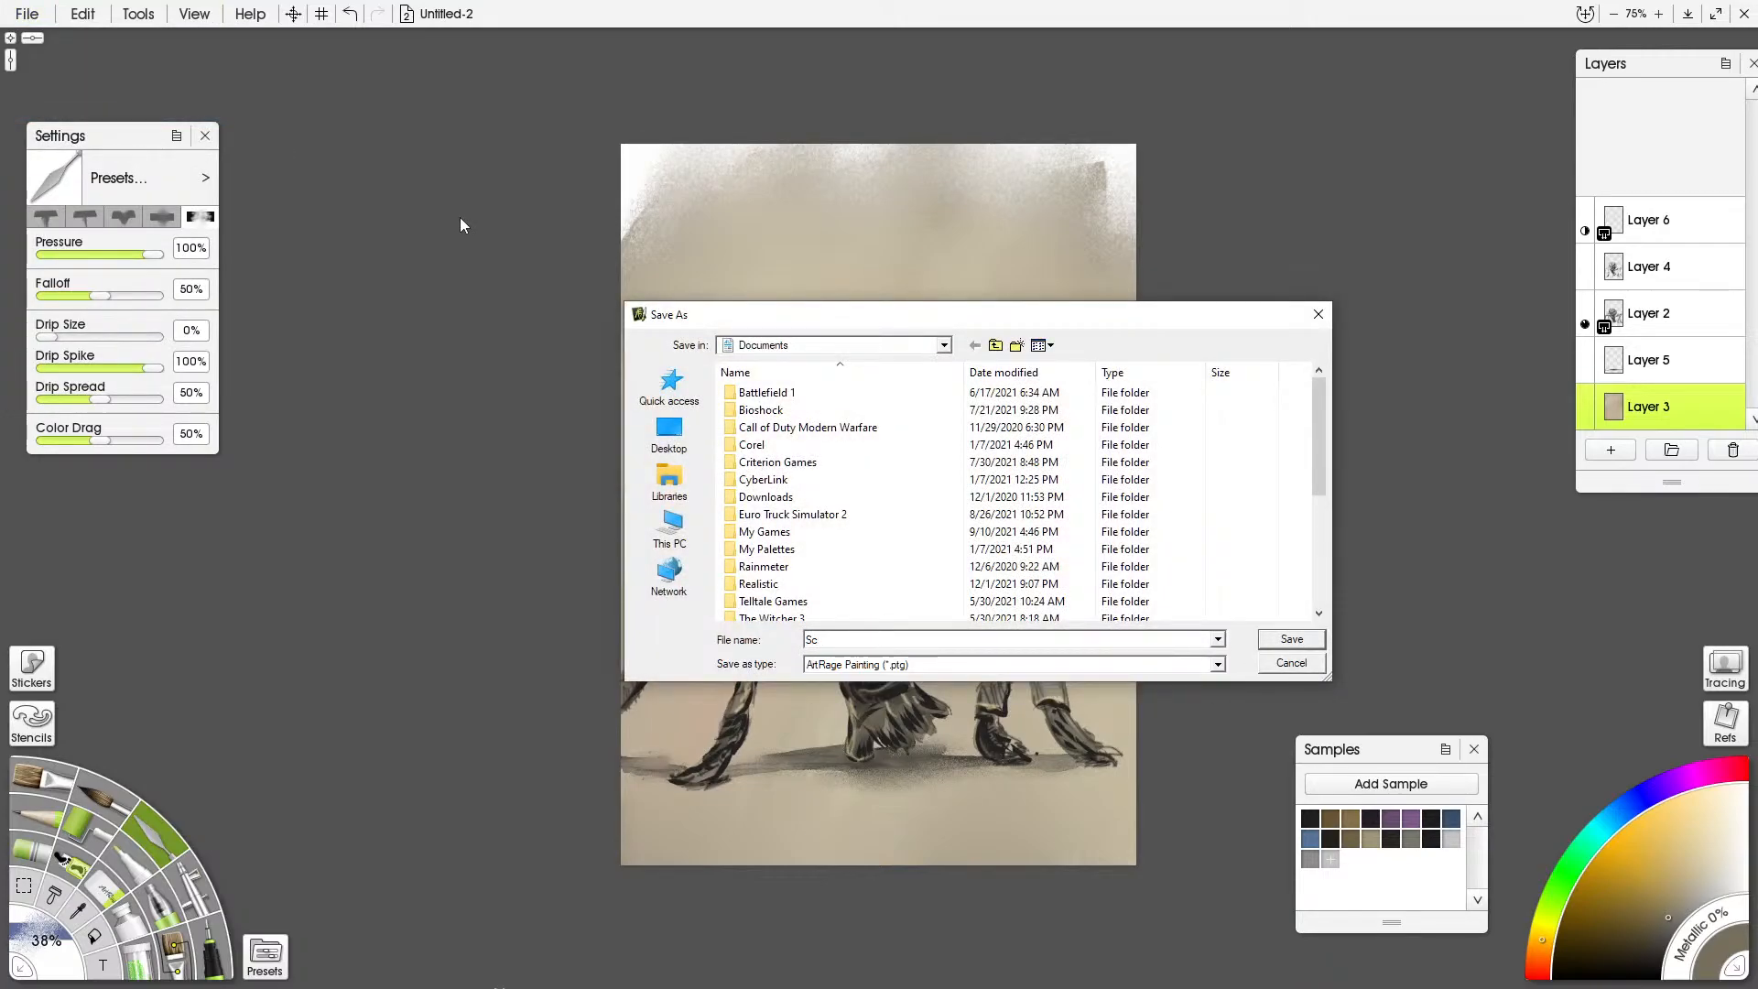
{"action": "type", "text": "ereame"}
{"action": "key", "text": "BackSpace"}
{"action": "key", "text": "BackSpace"}
{"action": "key", "text": "BackSpace"}
{"action": "key", "text": "BackSpace"}
{"action": "type", "text": "reame"}
{"action": "left_click", "coordinate": [1291, 638]}
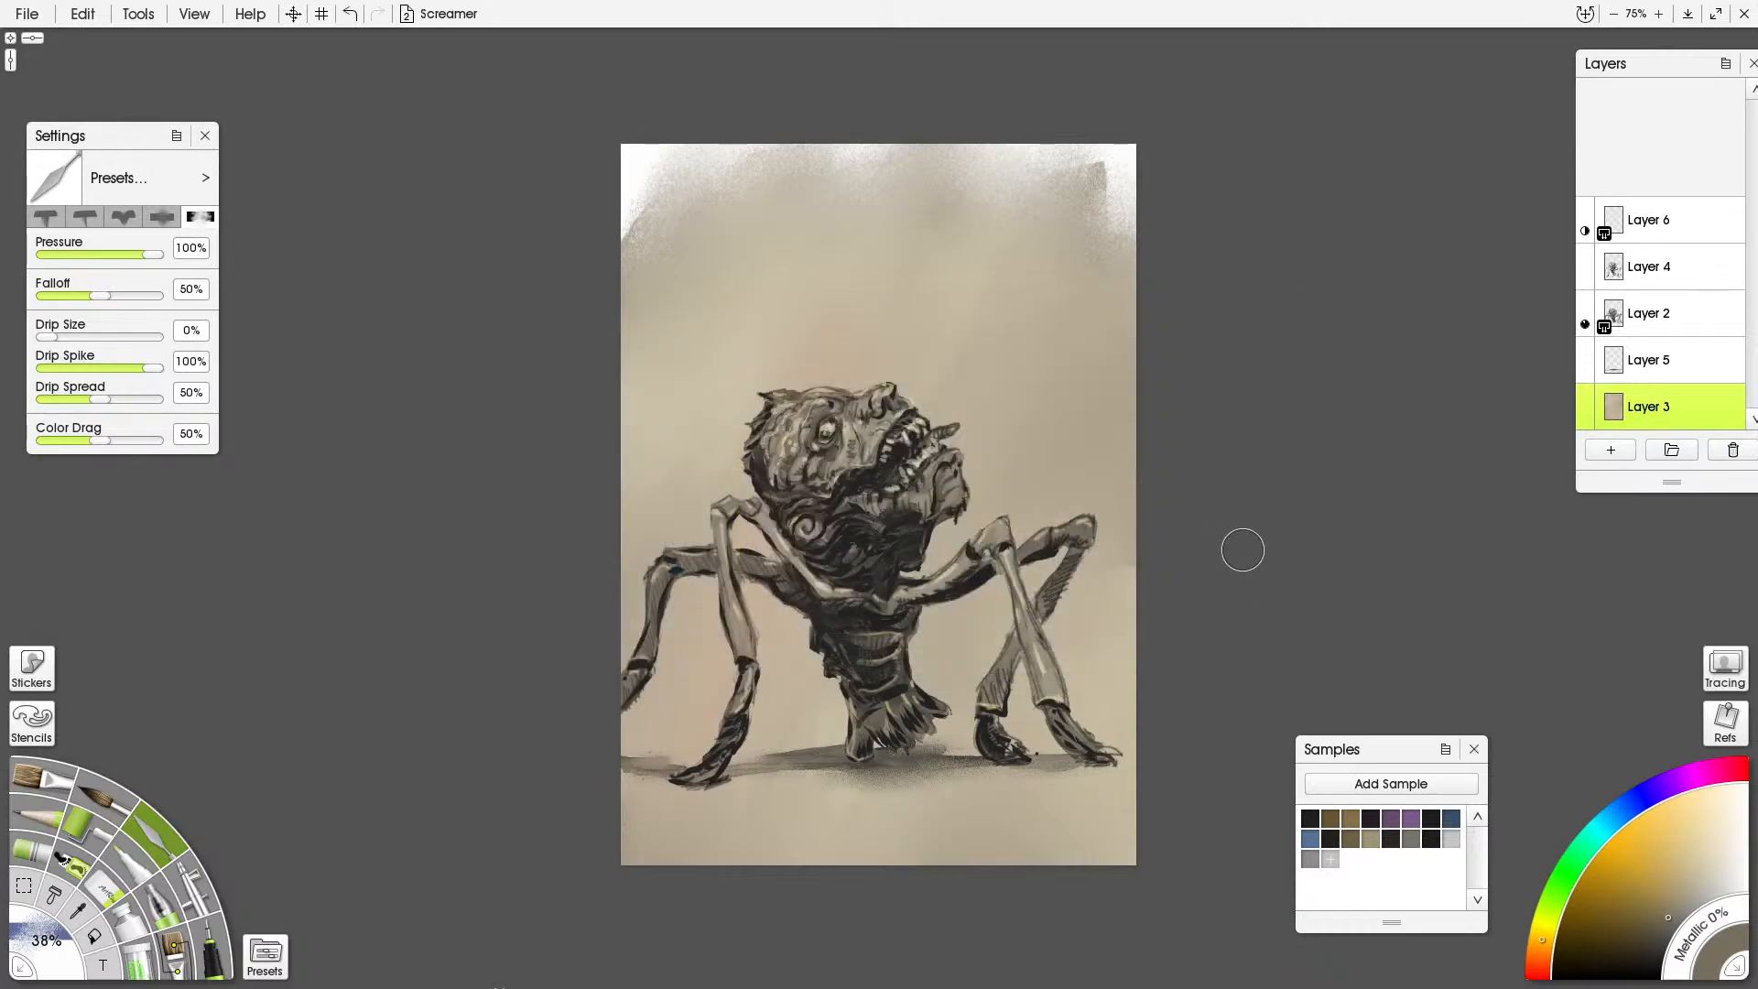
Compare the creature with Layer 4 hidden and shown, viewing the whole painting and its details
{"action": "scroll", "coordinate": [1242, 551], "scroll_direction": "down", "scroll_amount": 2}
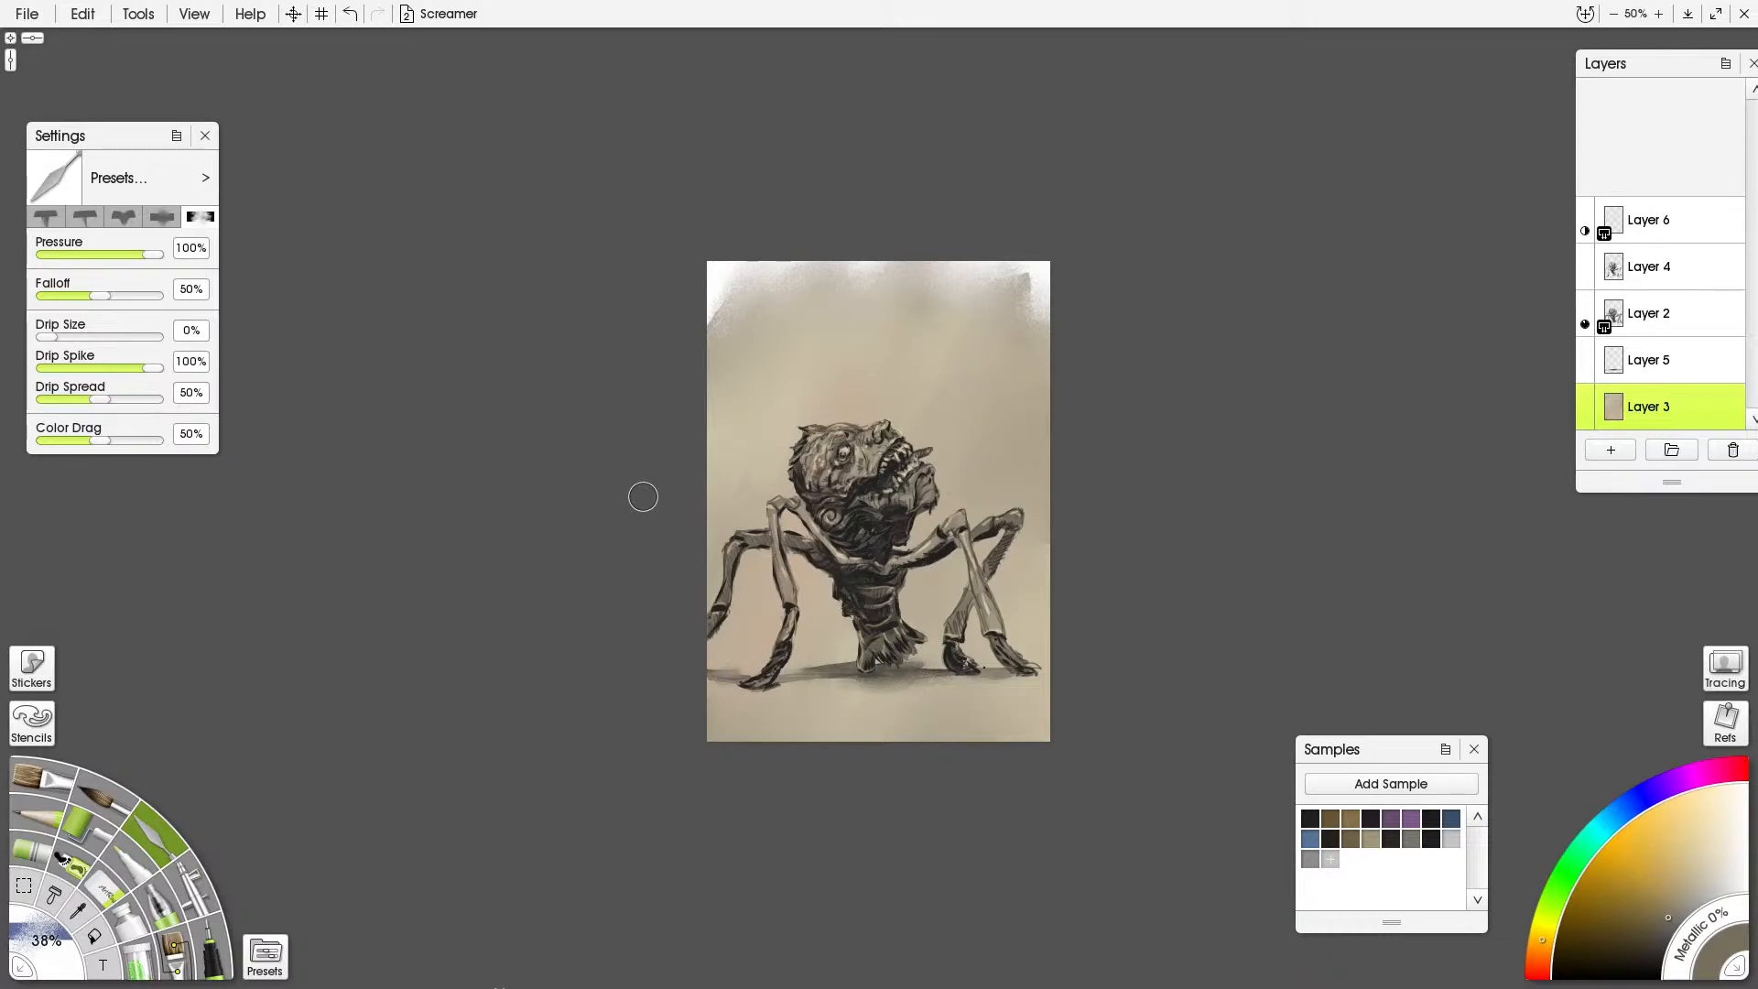
{"action": "key", "text": "ctrl+equal"}
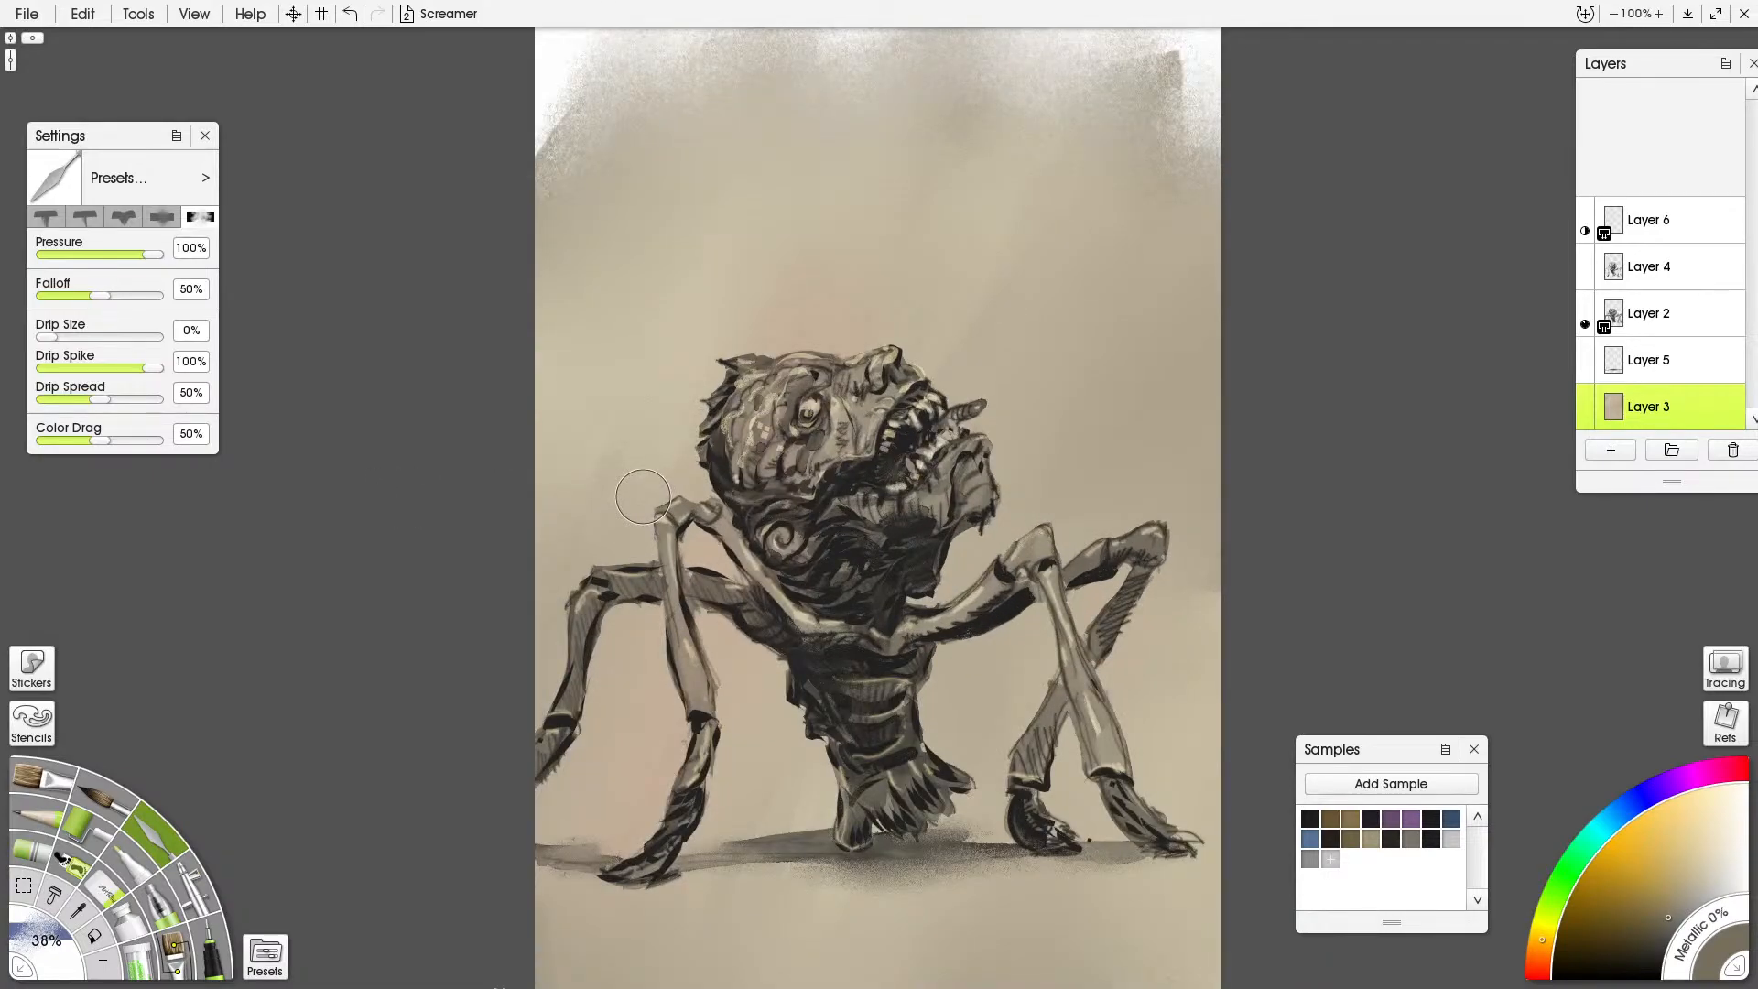
{"action": "key", "text": "ctrl+minus"}
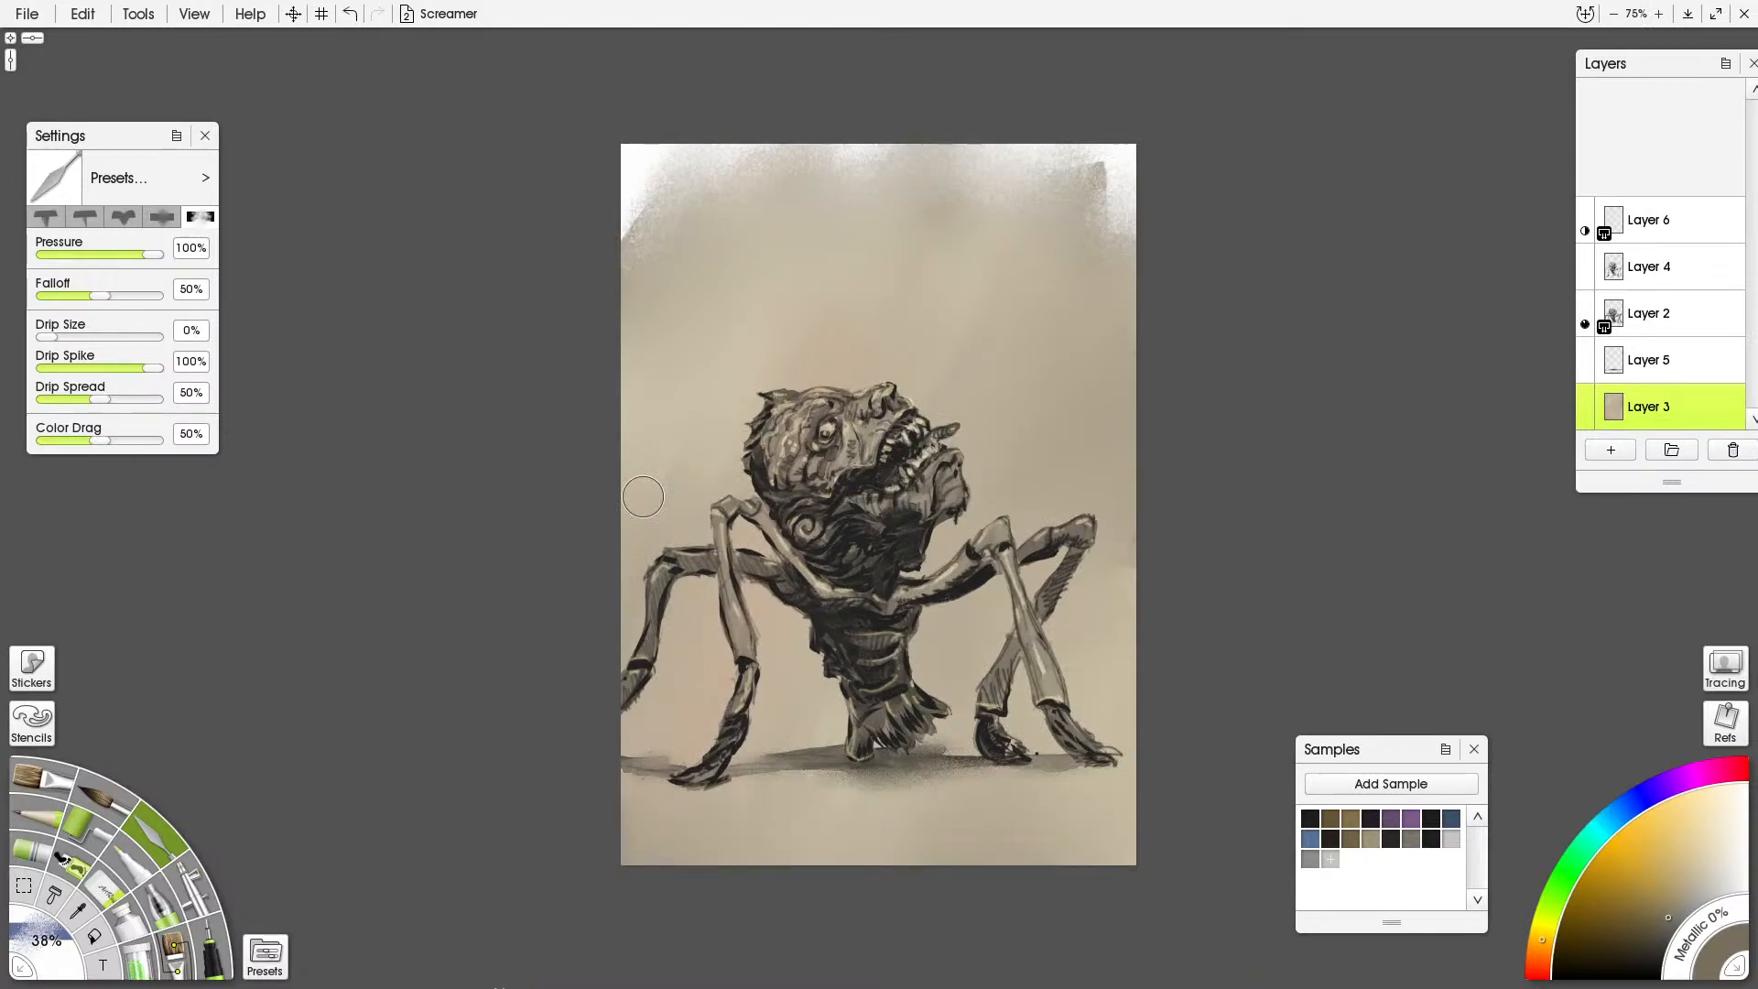
{"action": "left_click", "coordinate": [1662, 274]}
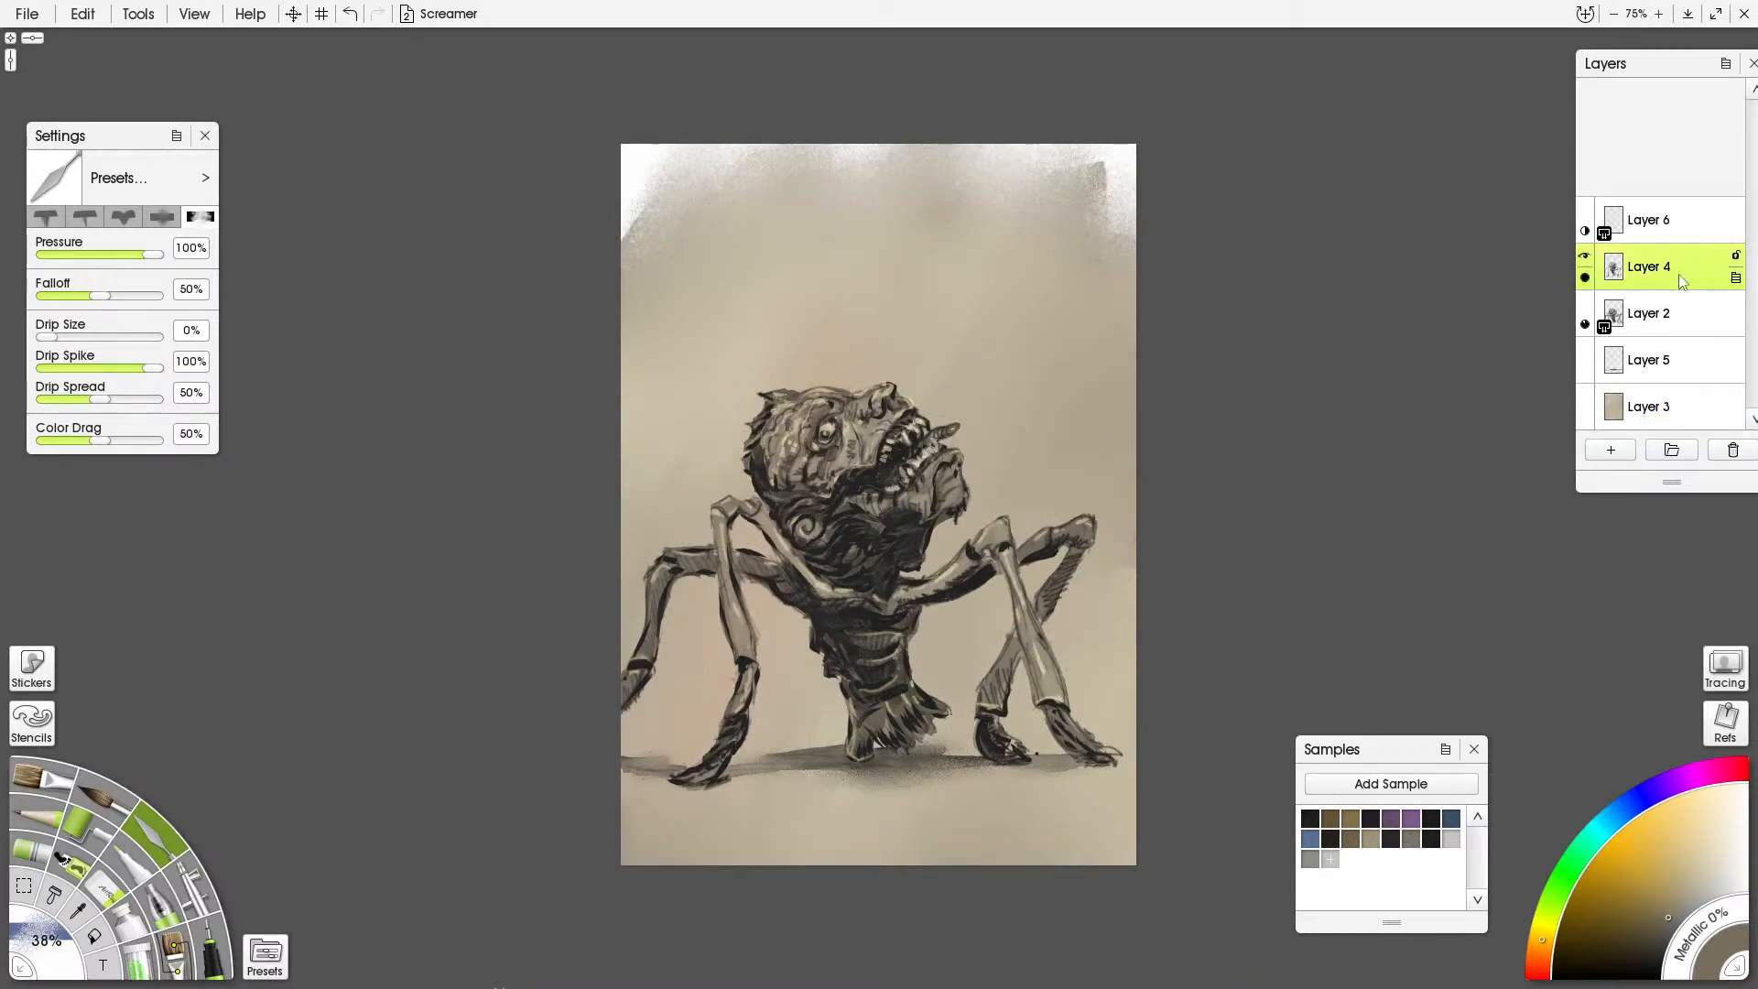
{"action": "left_click", "coordinate": [1588, 270]}
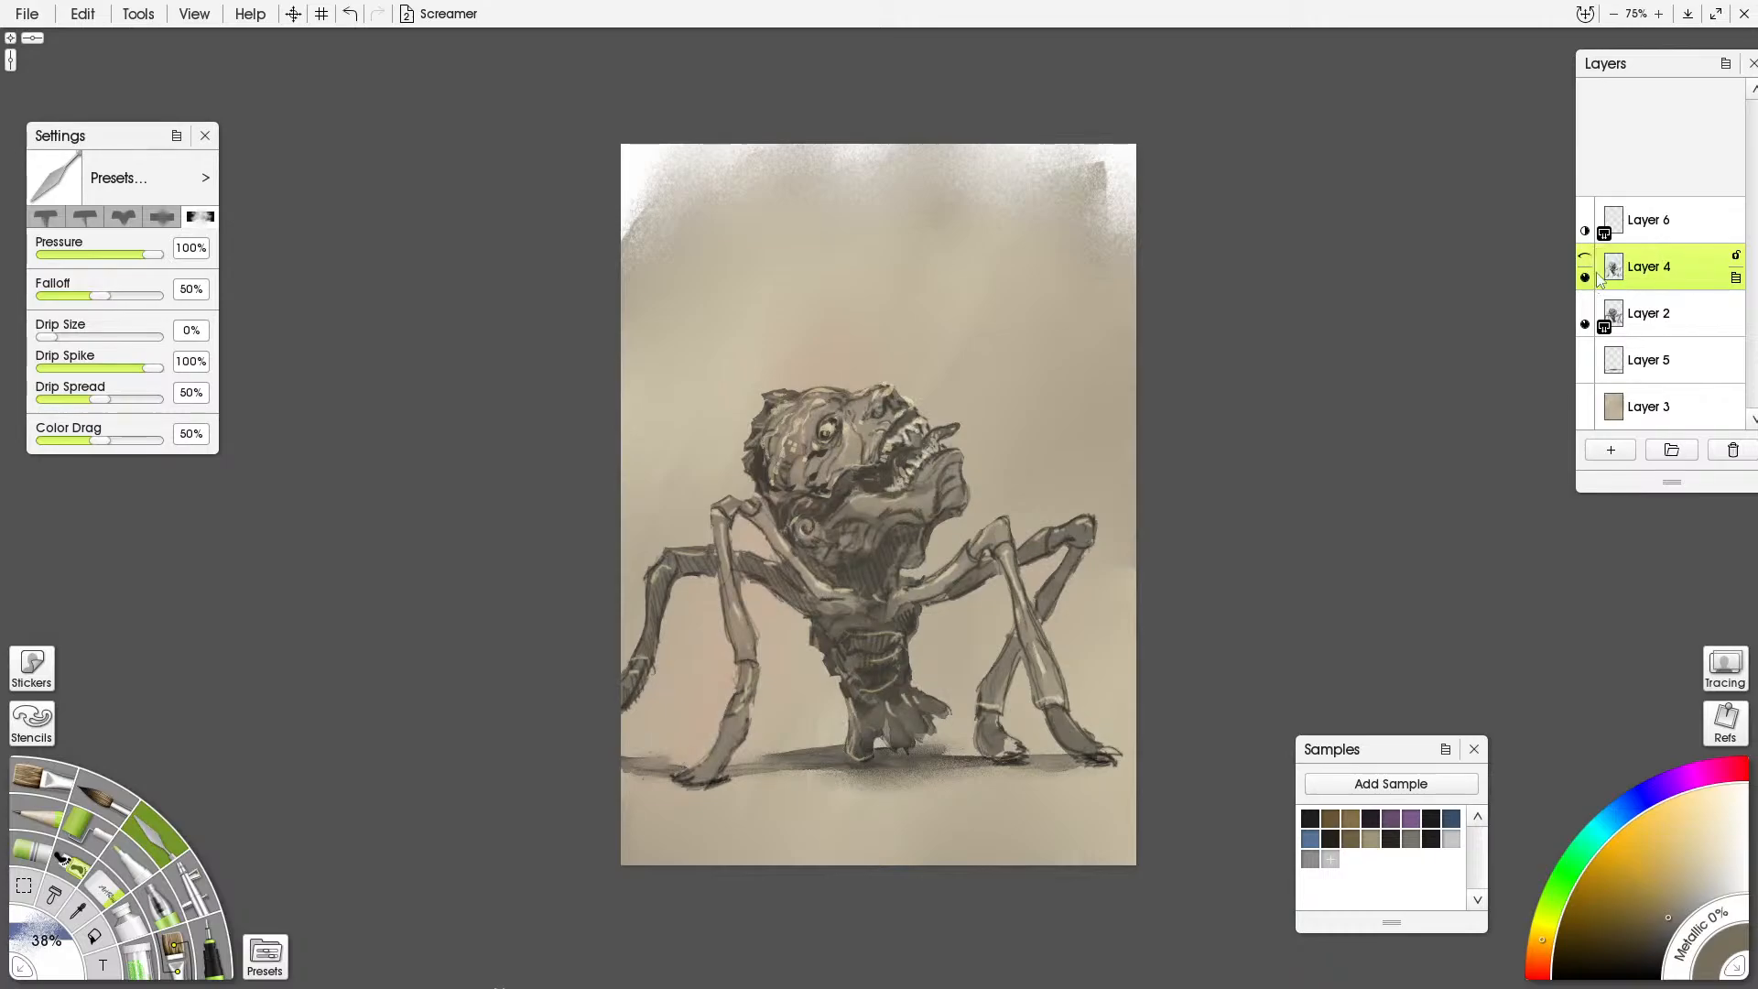
{"action": "left_click", "coordinate": [1587, 269]}
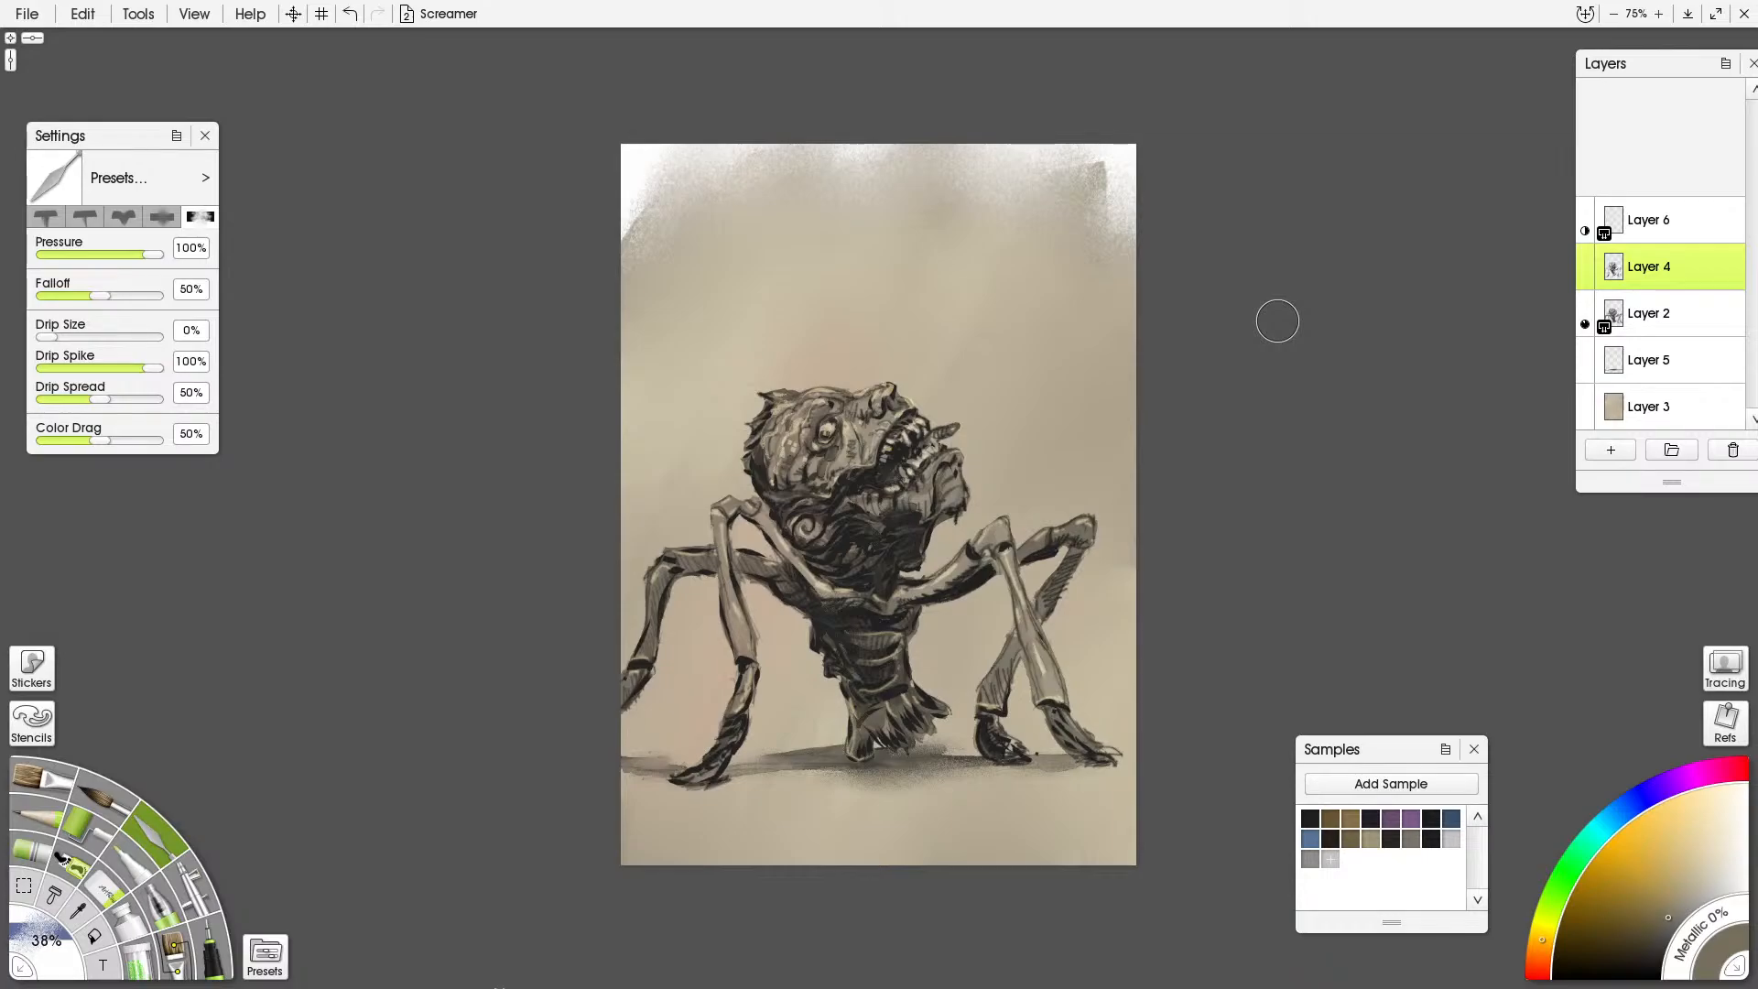
Save the Screamer painting again and close ArtRage
{"action": "key", "text": "ctrl+s"}
{"action": "left_click", "coordinate": [1742, 15]}
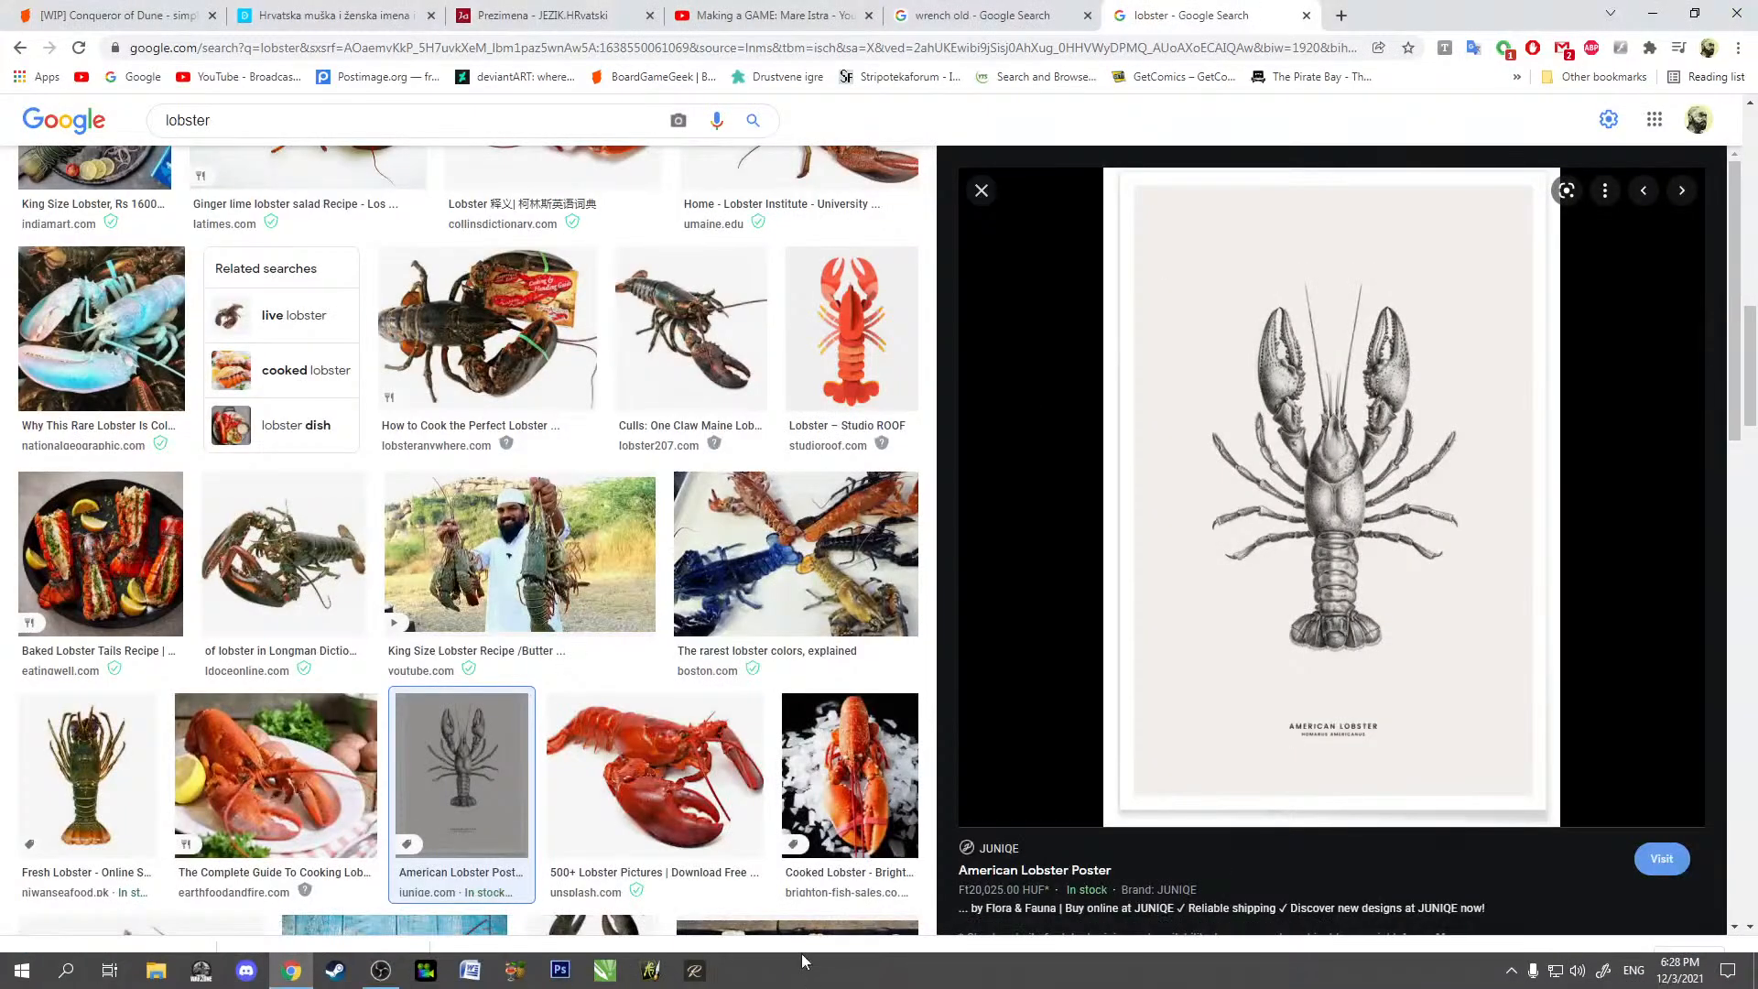
Switch to the YouTube page of the Mare Istra stream in Chrome and post "thx" in the live chat
{"action": "left_click", "coordinate": [781, 18]}
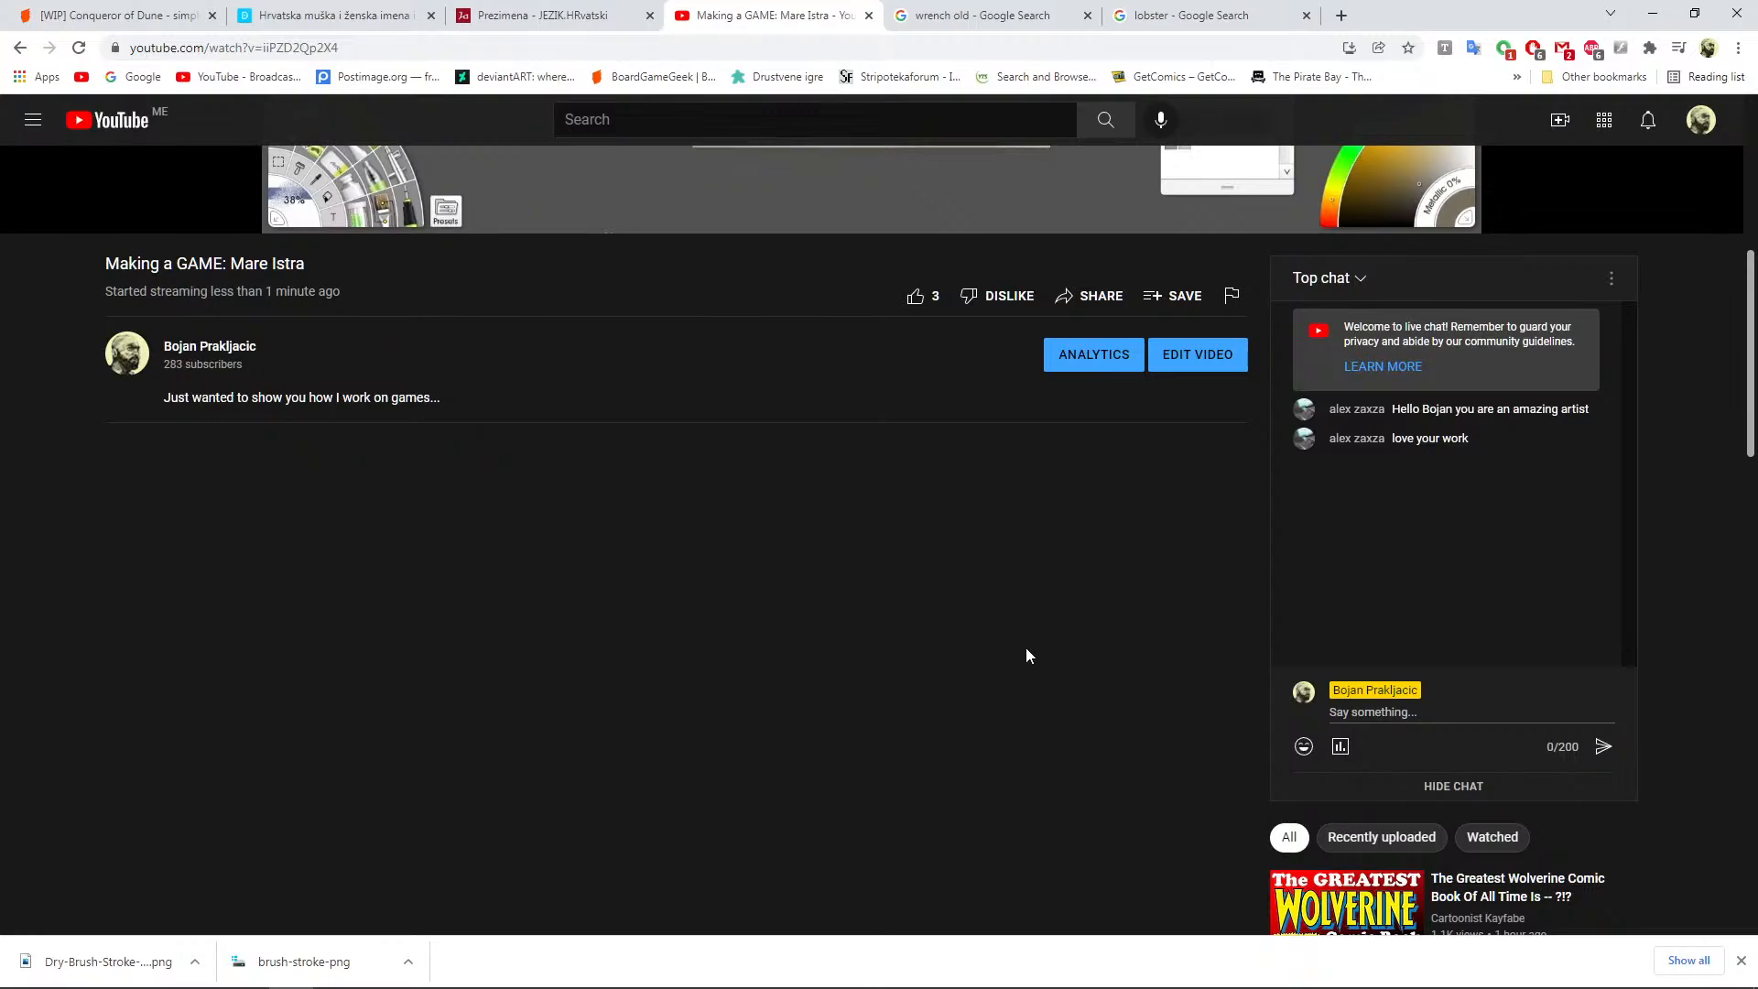
{"action": "left_click", "coordinate": [1424, 712]}
{"action": "type", "text": "thx"}
{"action": "key", "text": "Return"}
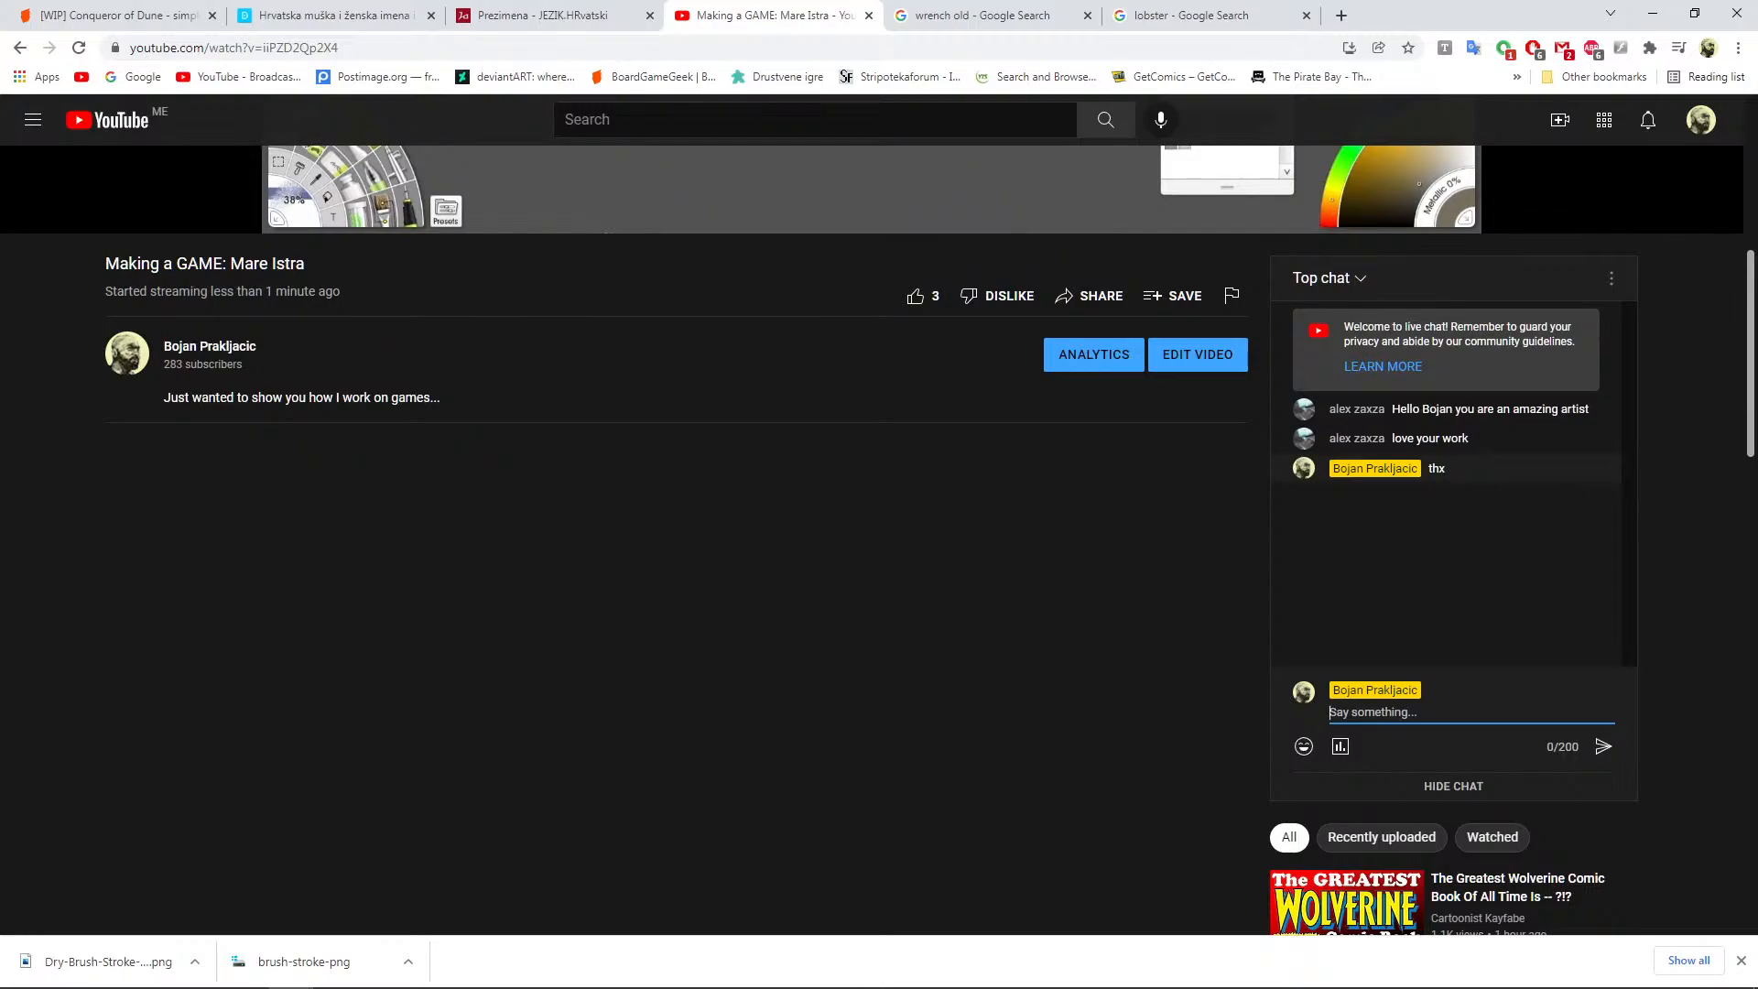
Switch to File Explorer, go to the Likovi folder and view the portrait of the bearded man in a hat
{"action": "mouse_move", "coordinate": [467, 978]}
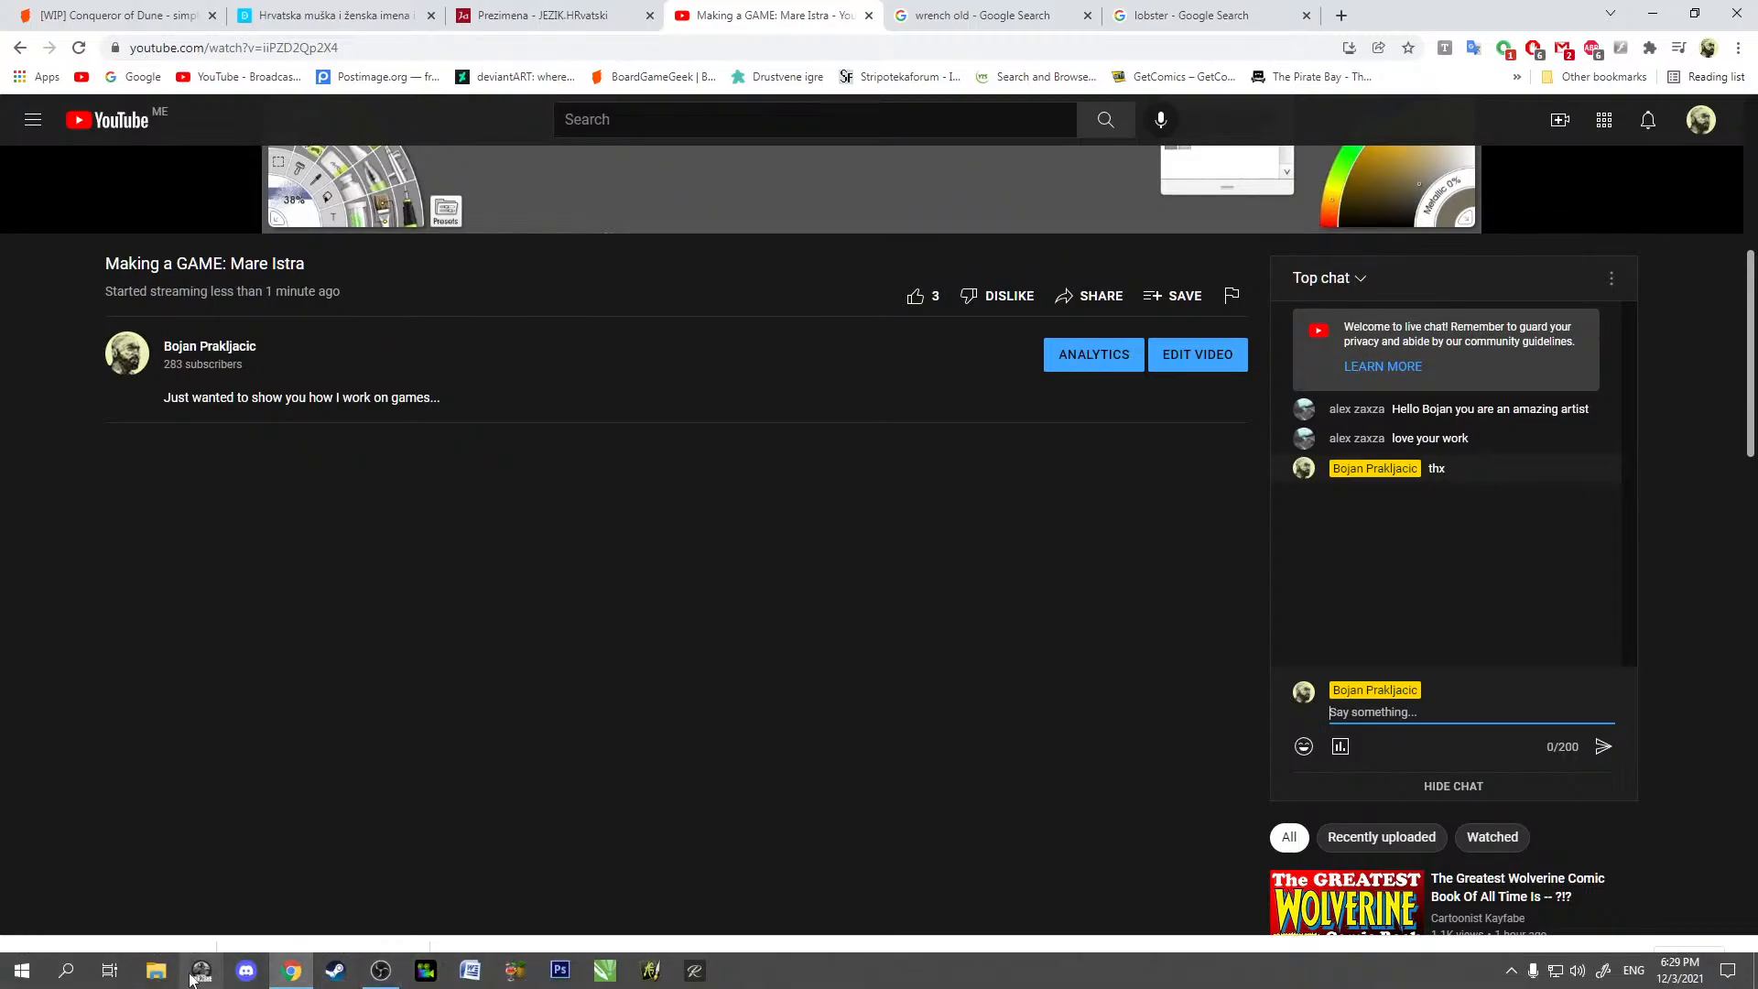
{"action": "left_click", "coordinate": [155, 970]}
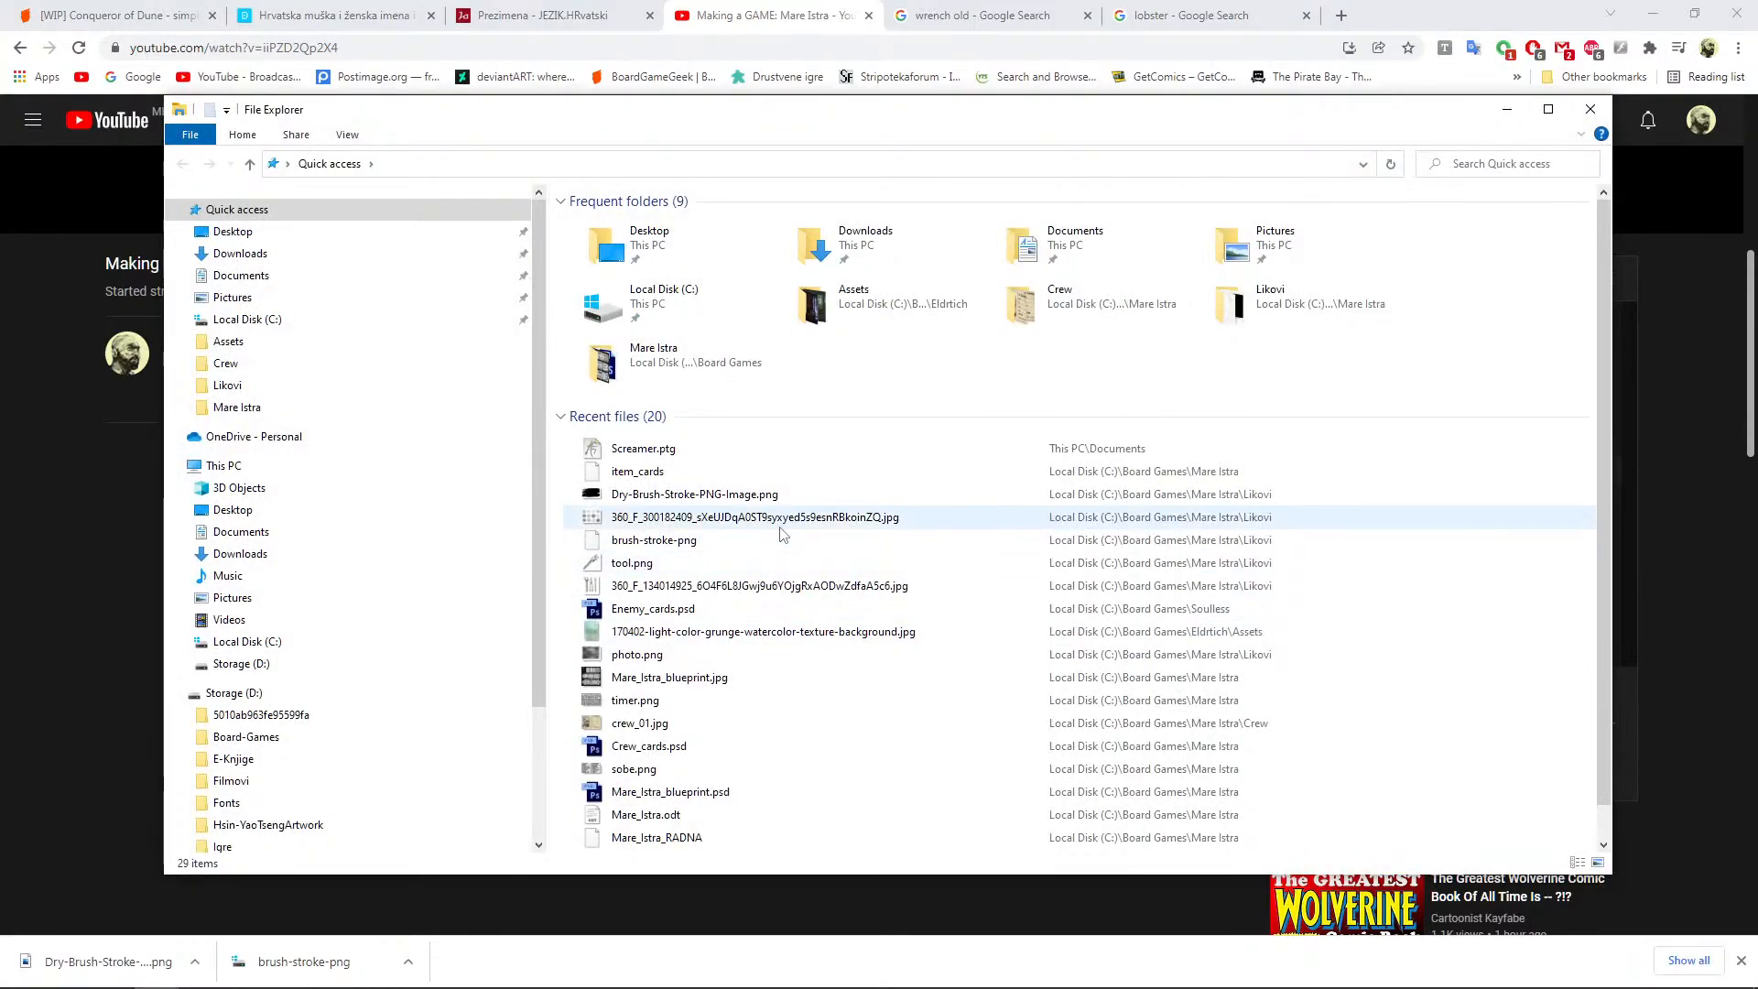
{"action": "double_click", "coordinate": [1251, 325]}
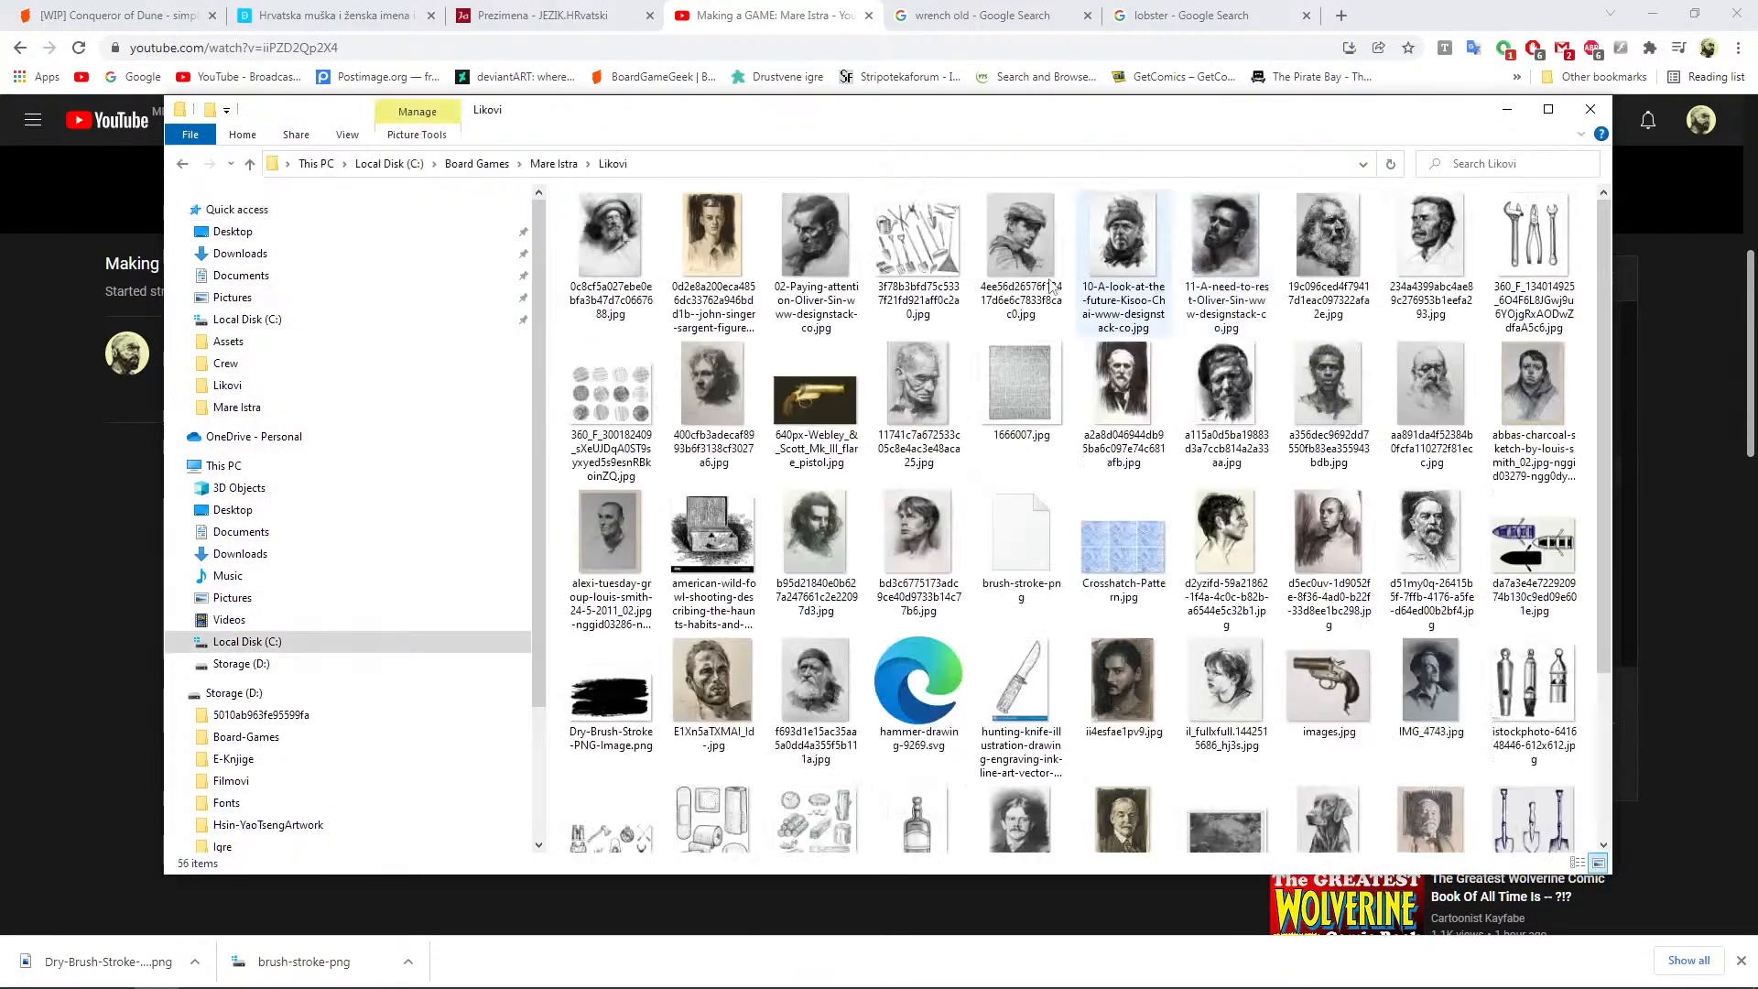
{"action": "double_click", "coordinate": [627, 255]}
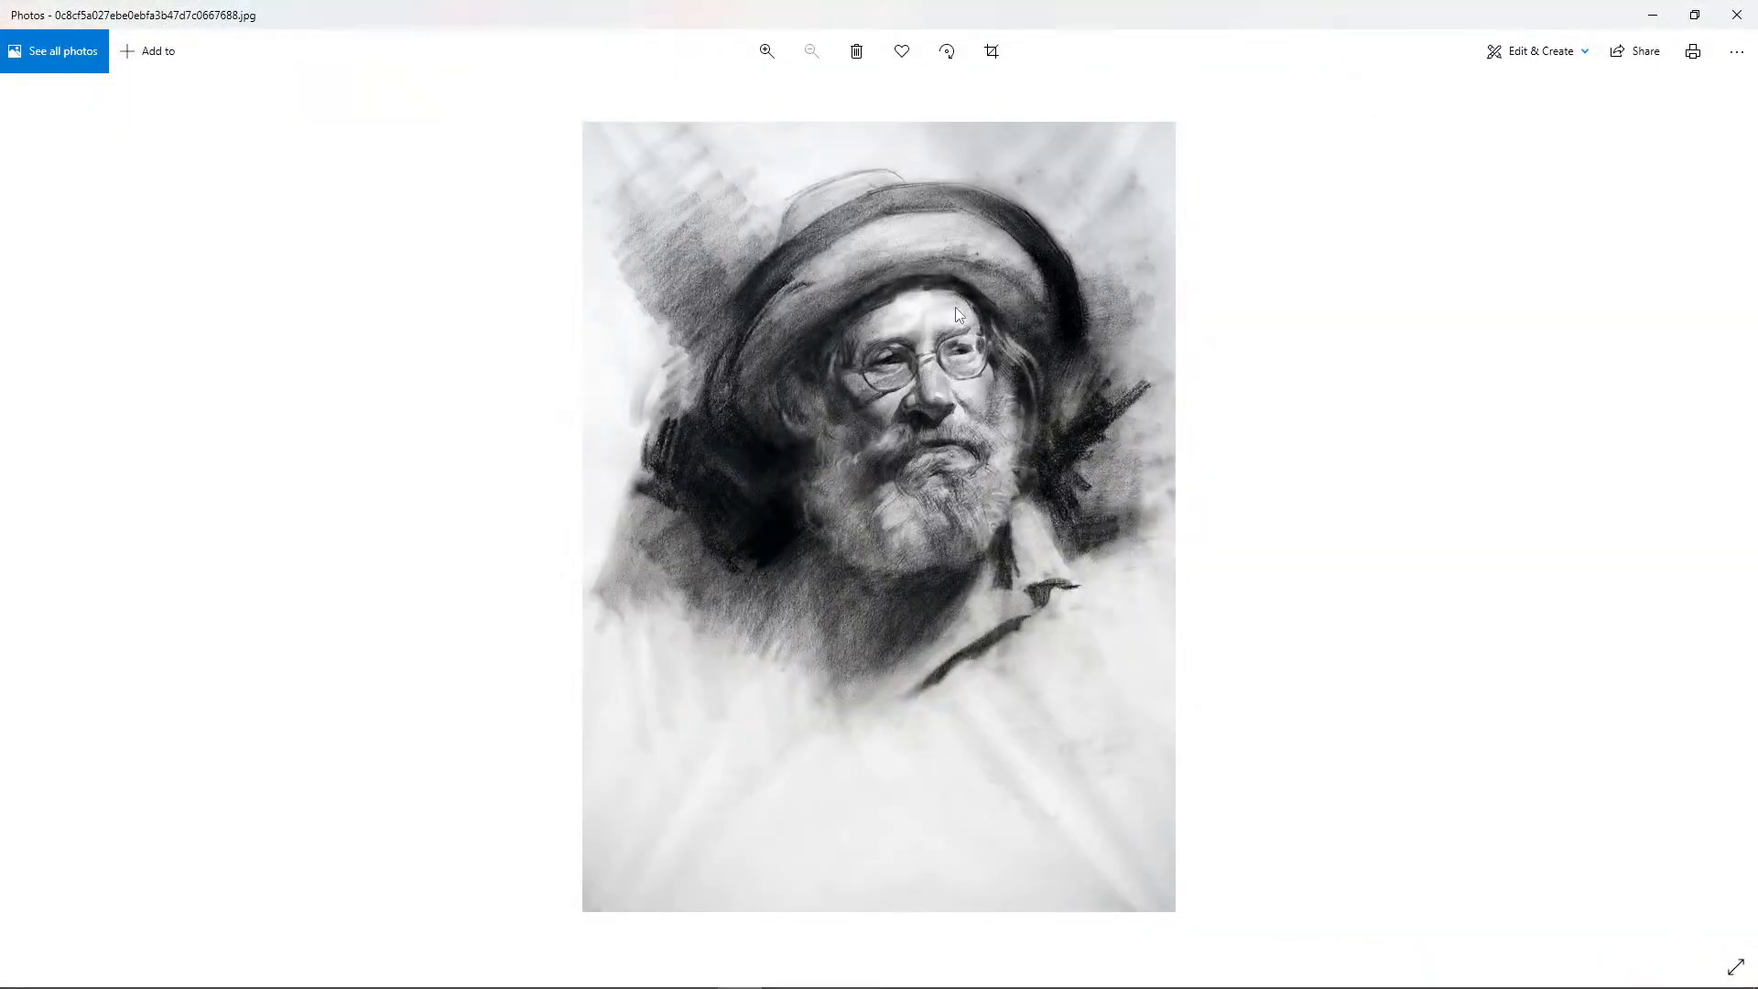
Browse through the following character portrait references in the Likovi folder and close the image viewer
{"action": "left_click", "coordinate": [1733, 510]}
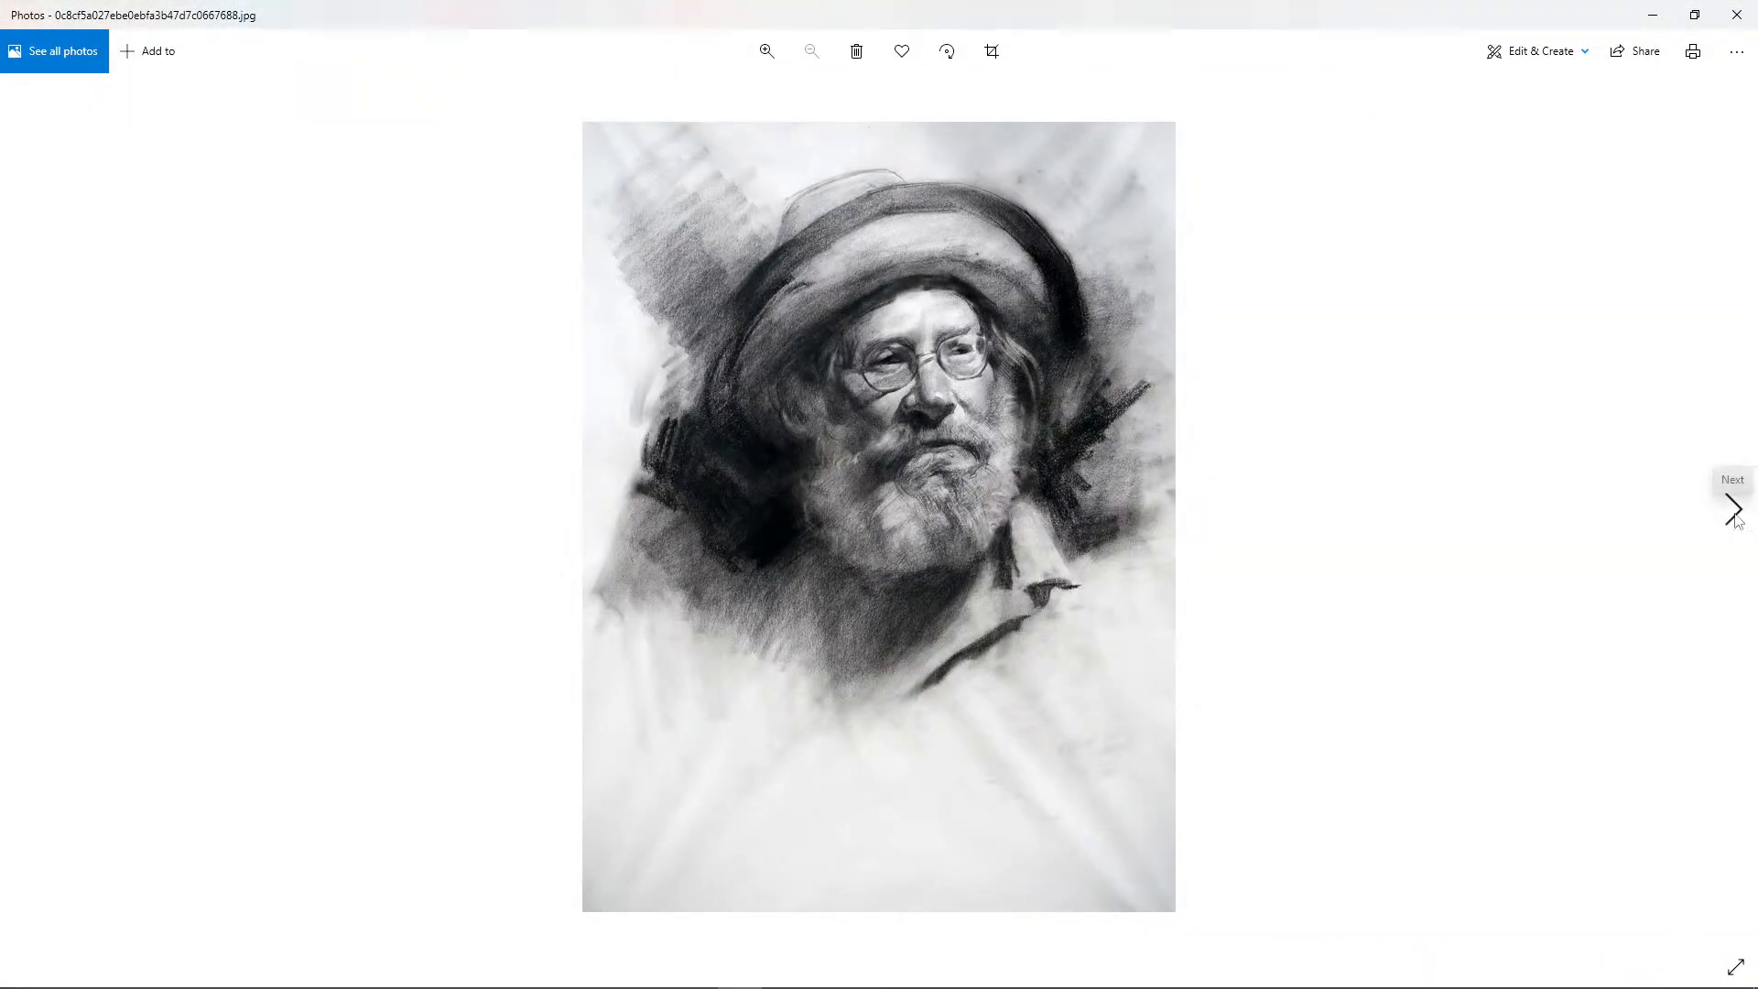
{"action": "left_click", "coordinate": [1733, 510]}
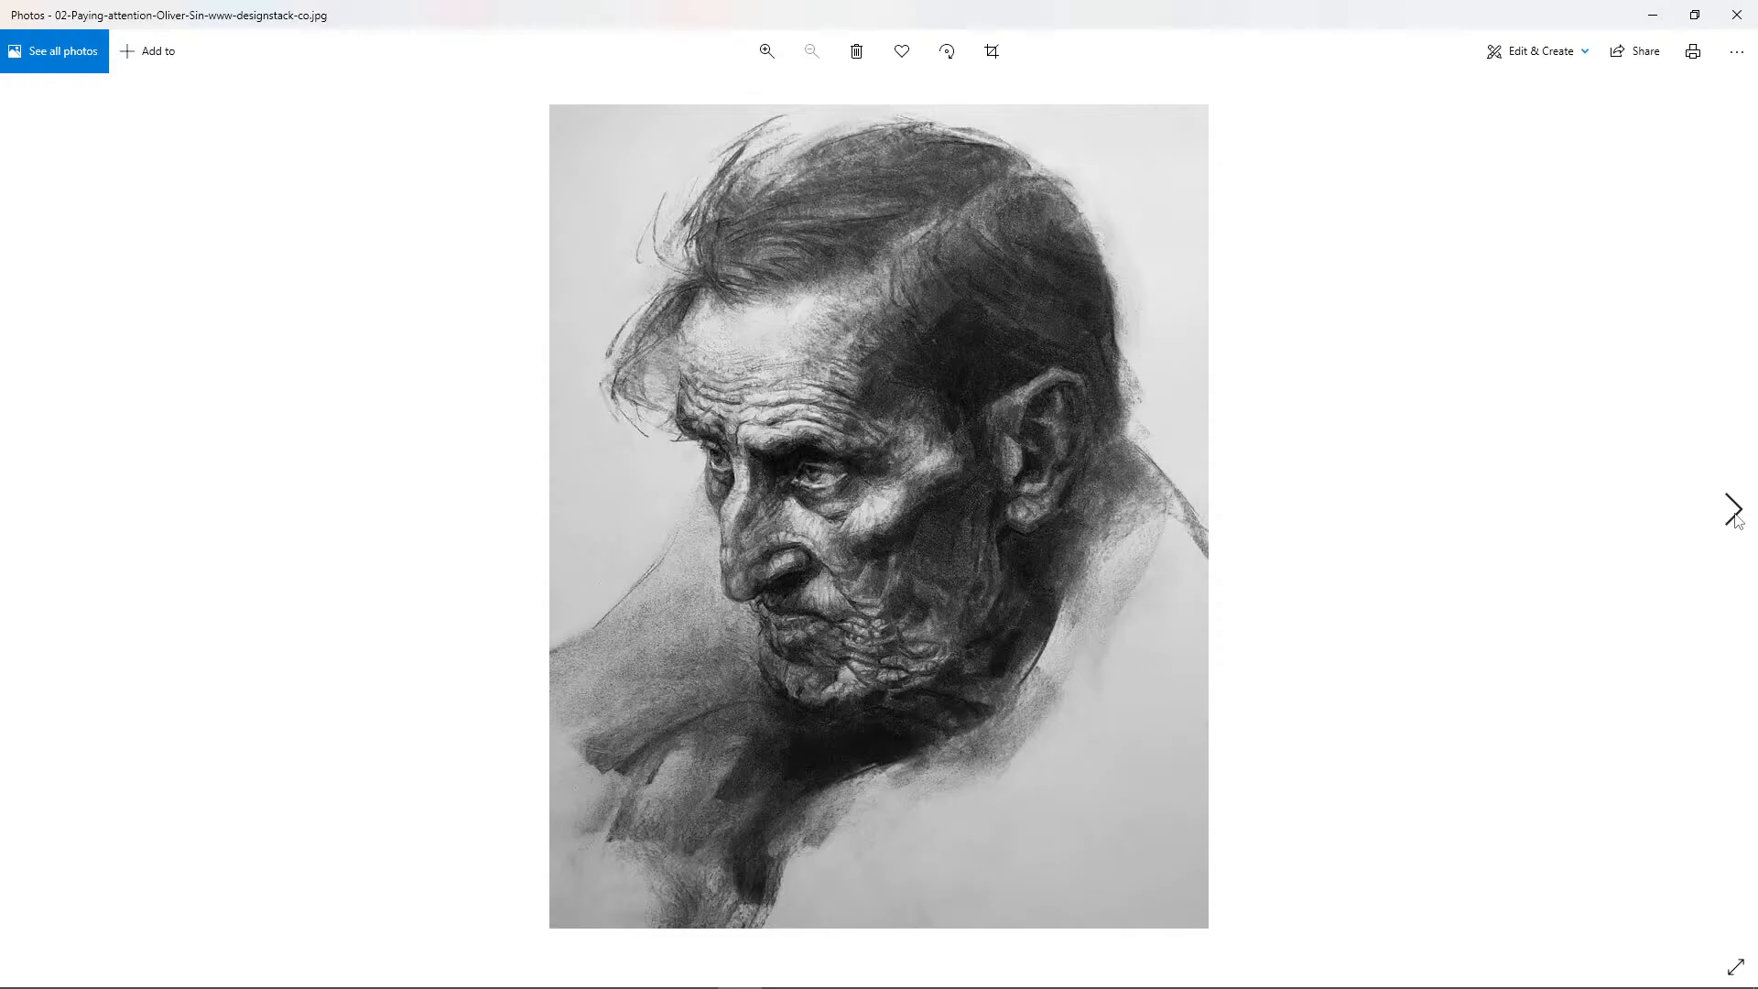
{"action": "left_click", "coordinate": [1733, 510]}
{"action": "left_click", "coordinate": [1733, 510]}
{"action": "left_click", "coordinate": [1733, 510]}
{"action": "left_click", "coordinate": [1733, 510]}
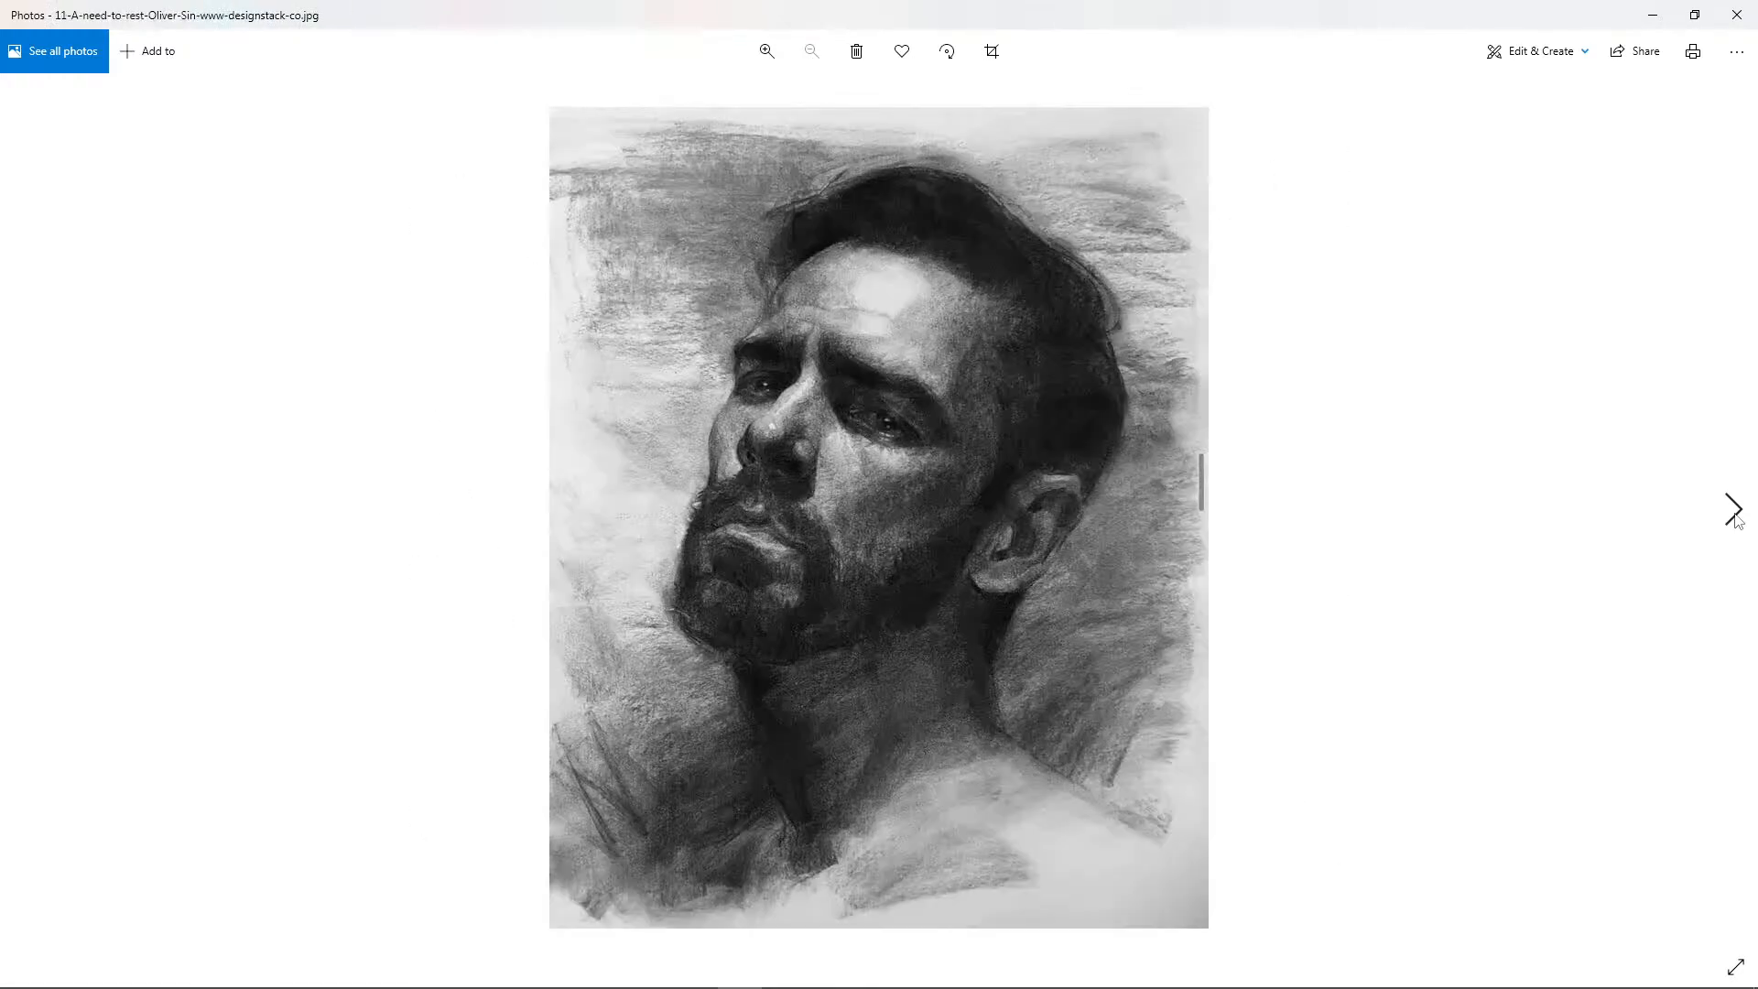
{"action": "left_click", "coordinate": [1733, 510]}
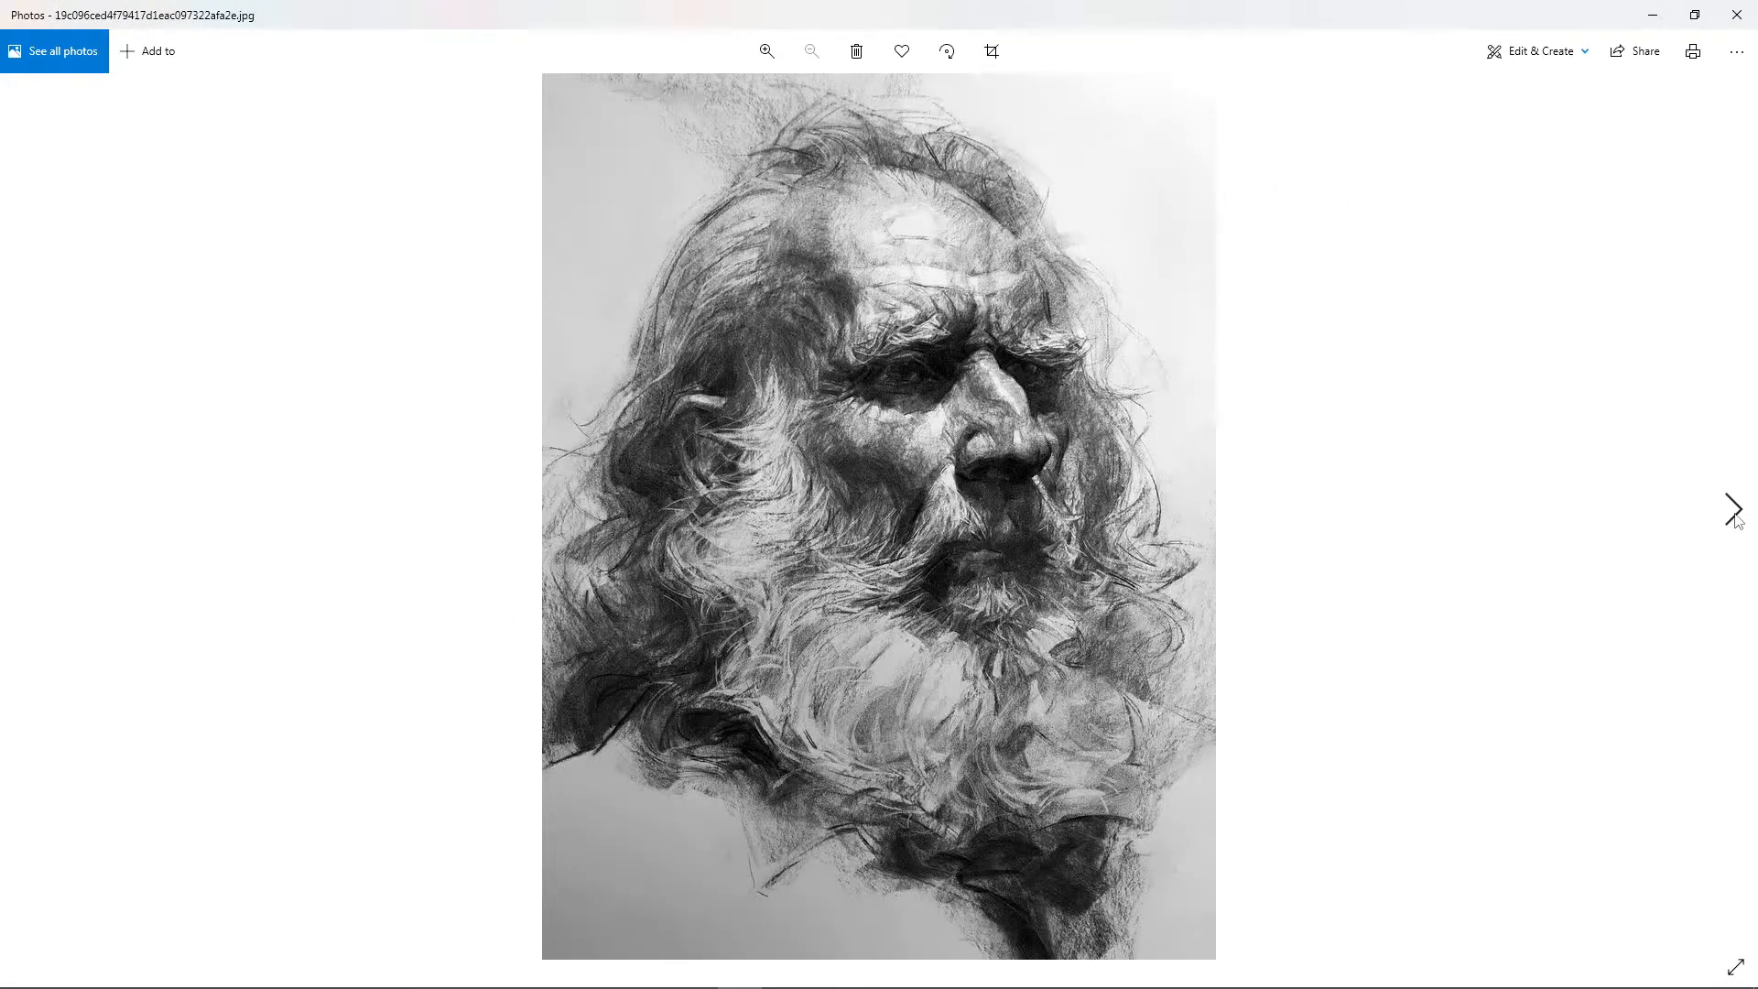
{"action": "left_click", "coordinate": [1737, 15]}
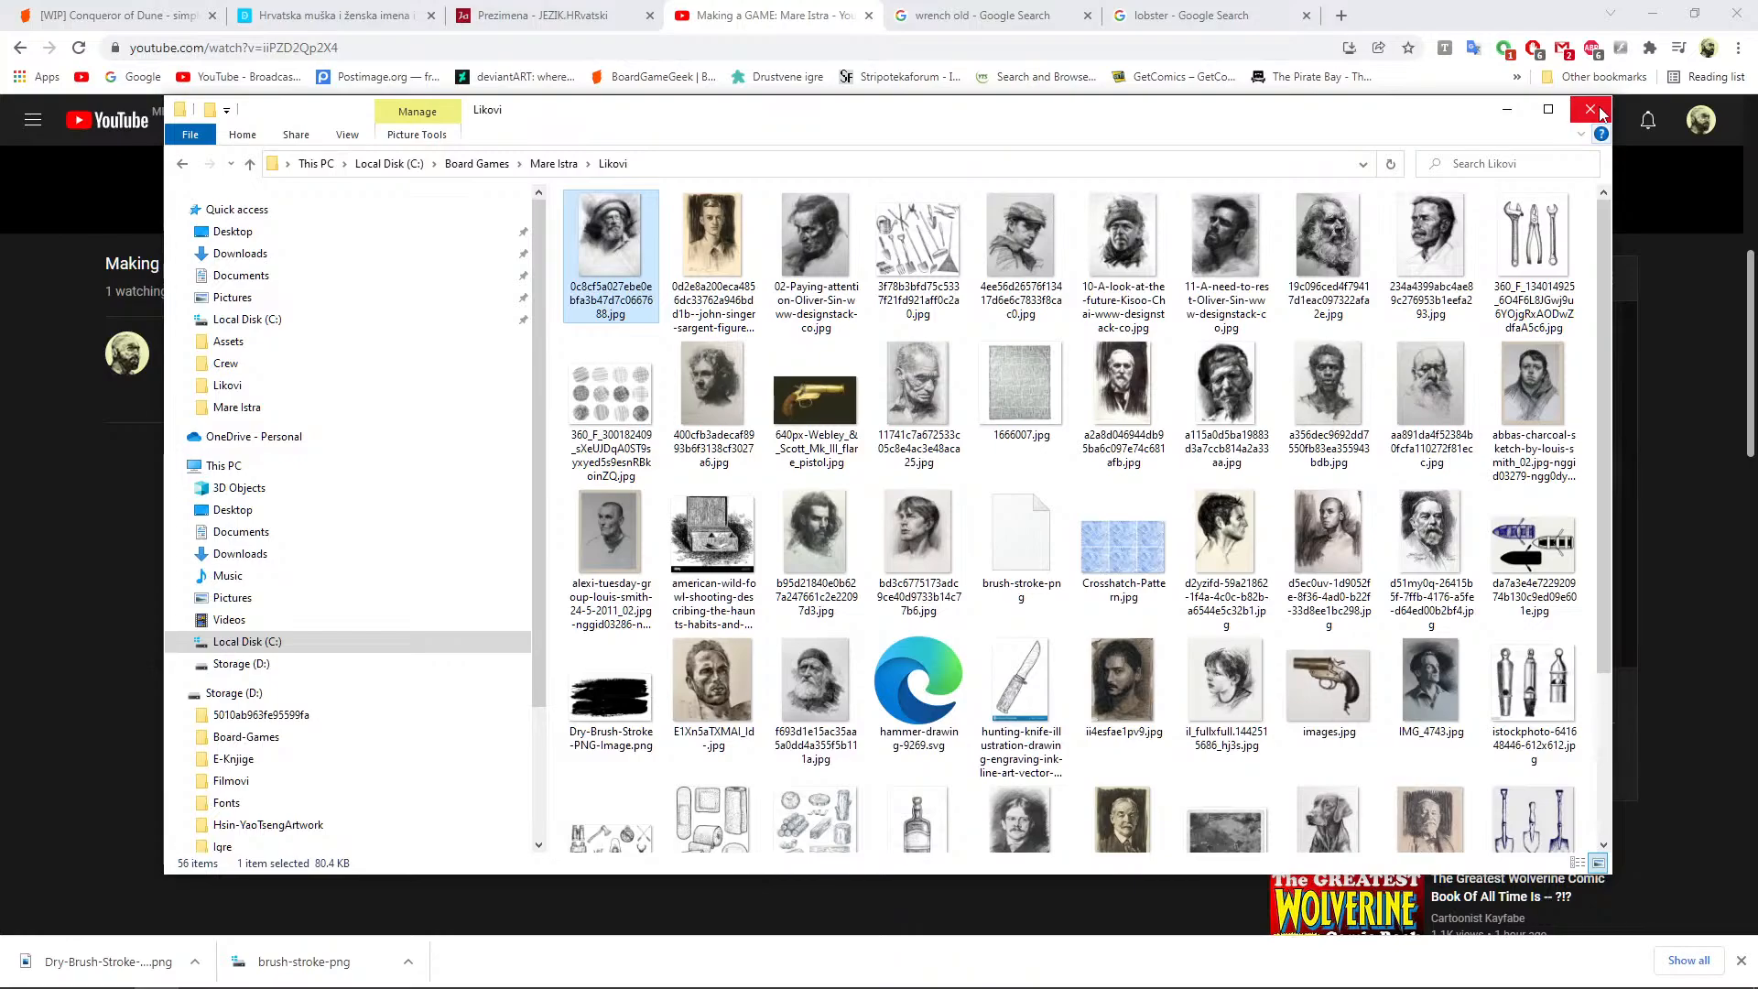
Switch to Photoshop and open Mare_Istra_blueprint.jpg from the Mare Istra folder
{"action": "left_click", "coordinate": [559, 978]}
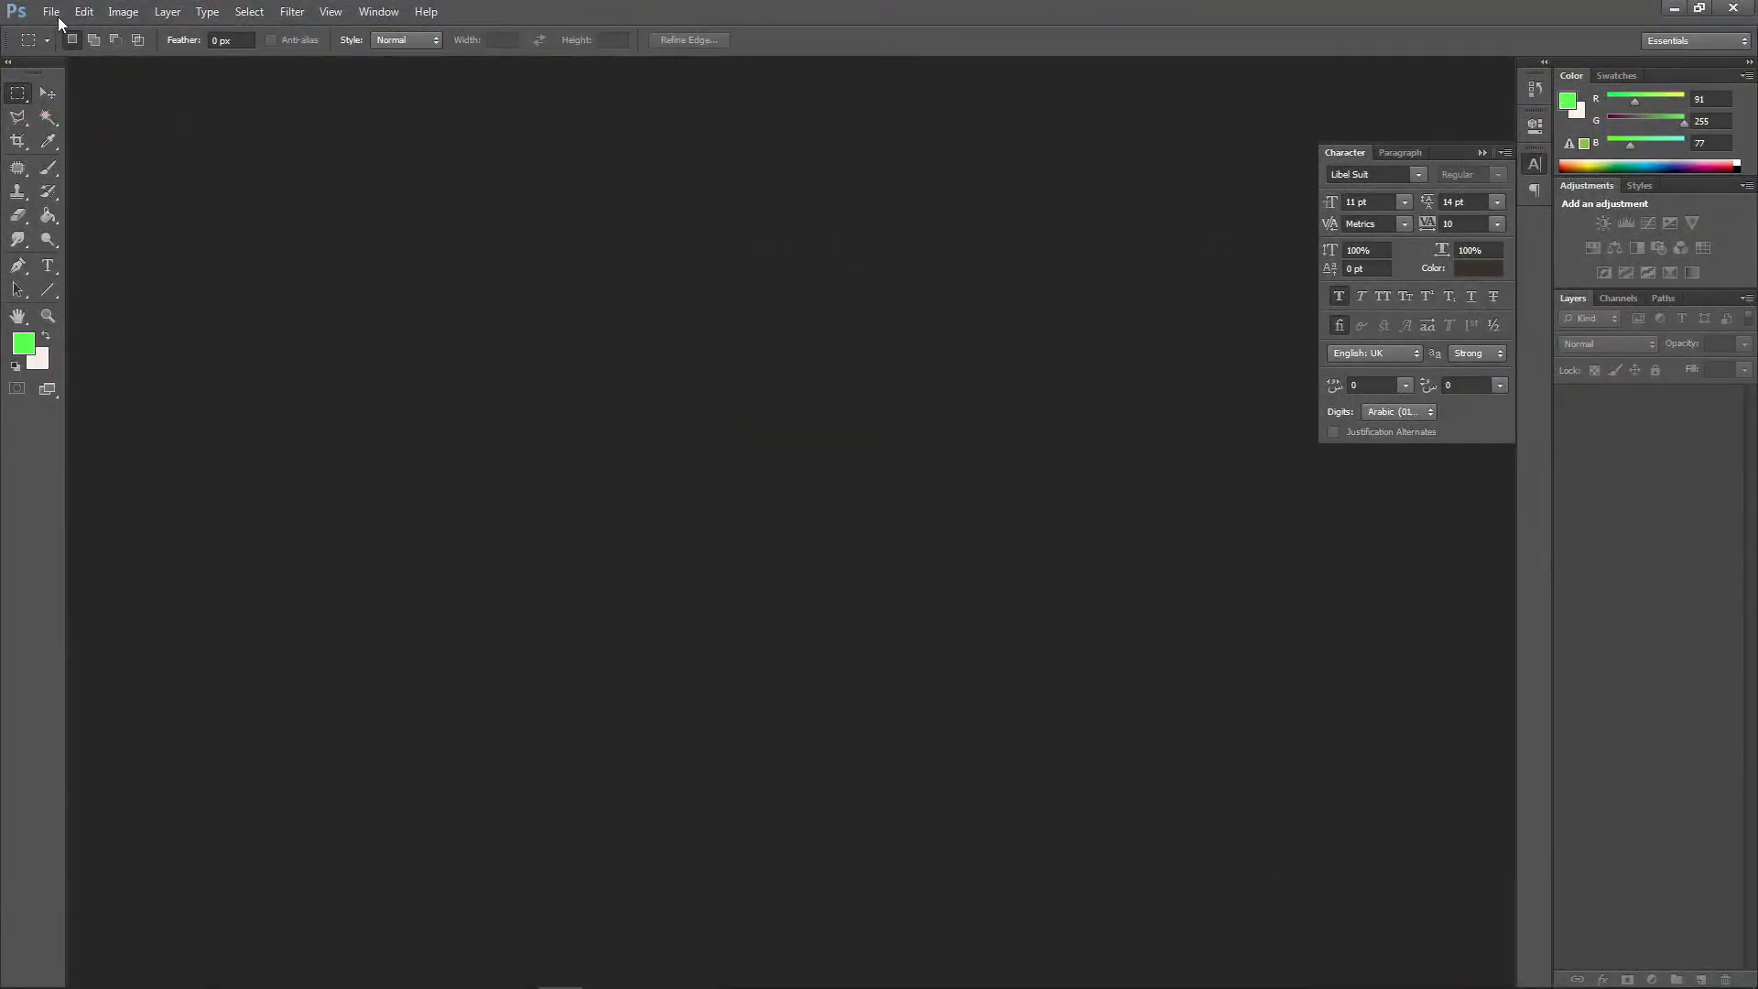
{"action": "left_click", "coordinate": [52, 12]}
{"action": "mouse_move", "coordinate": [111, 138]}
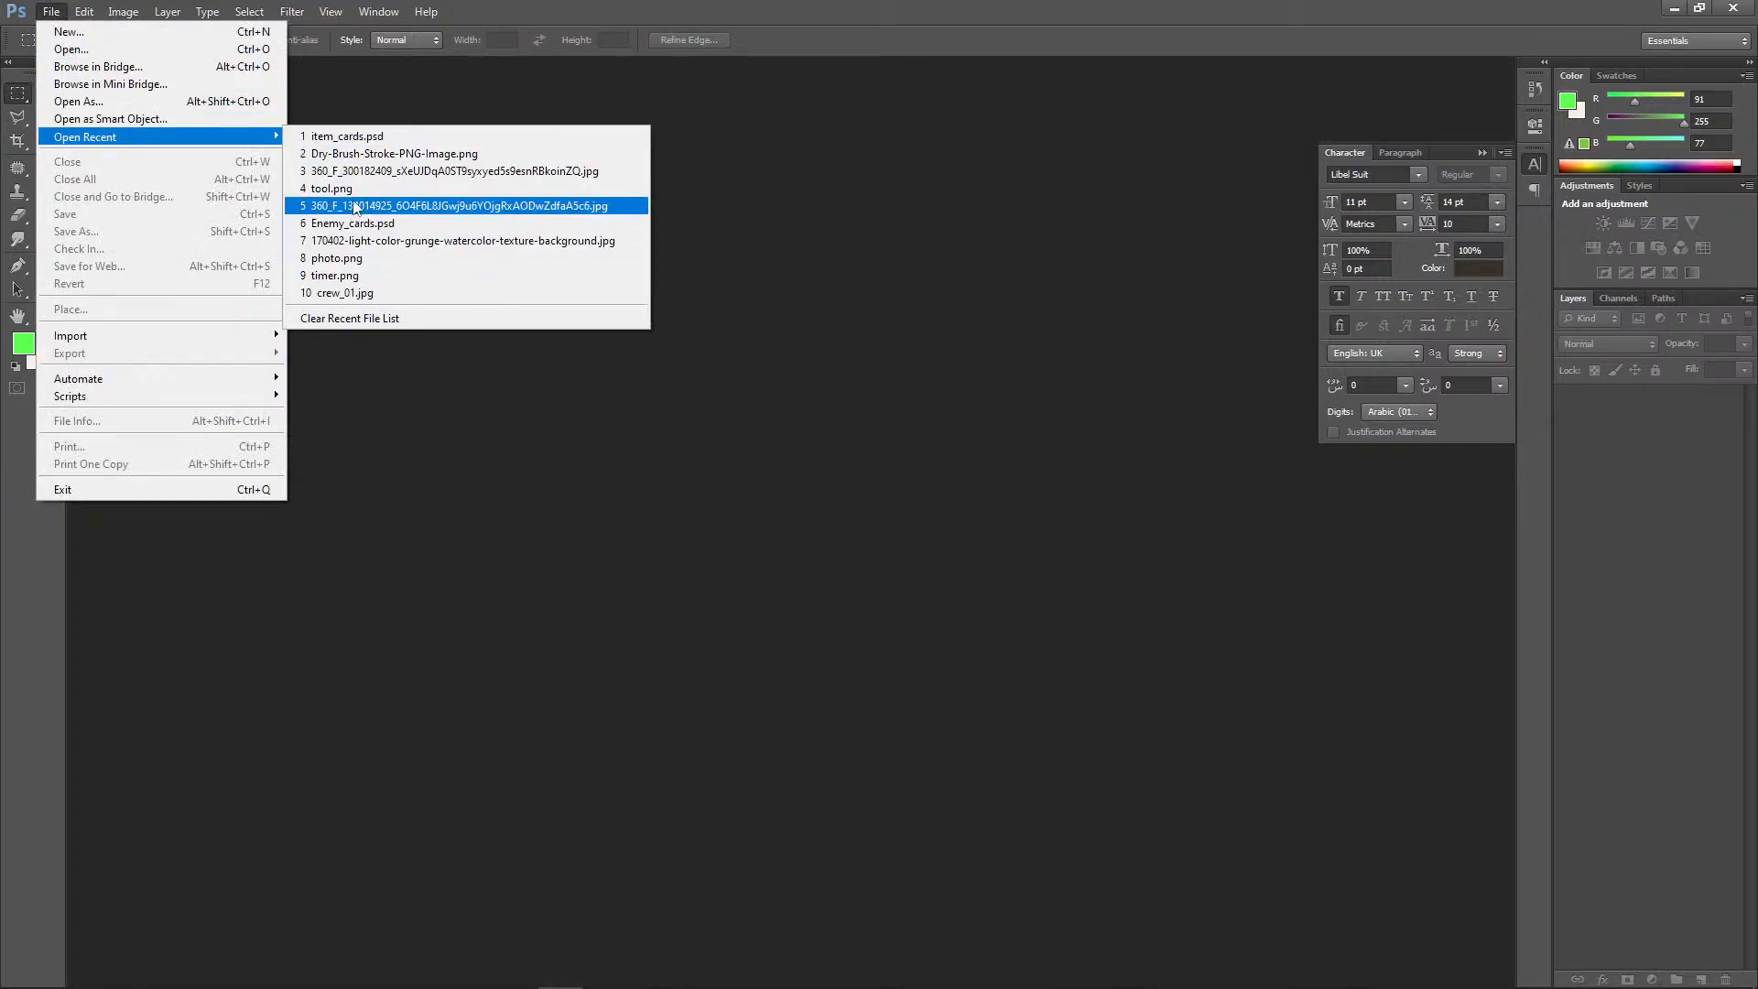
{"action": "left_click", "coordinate": [116, 51]}
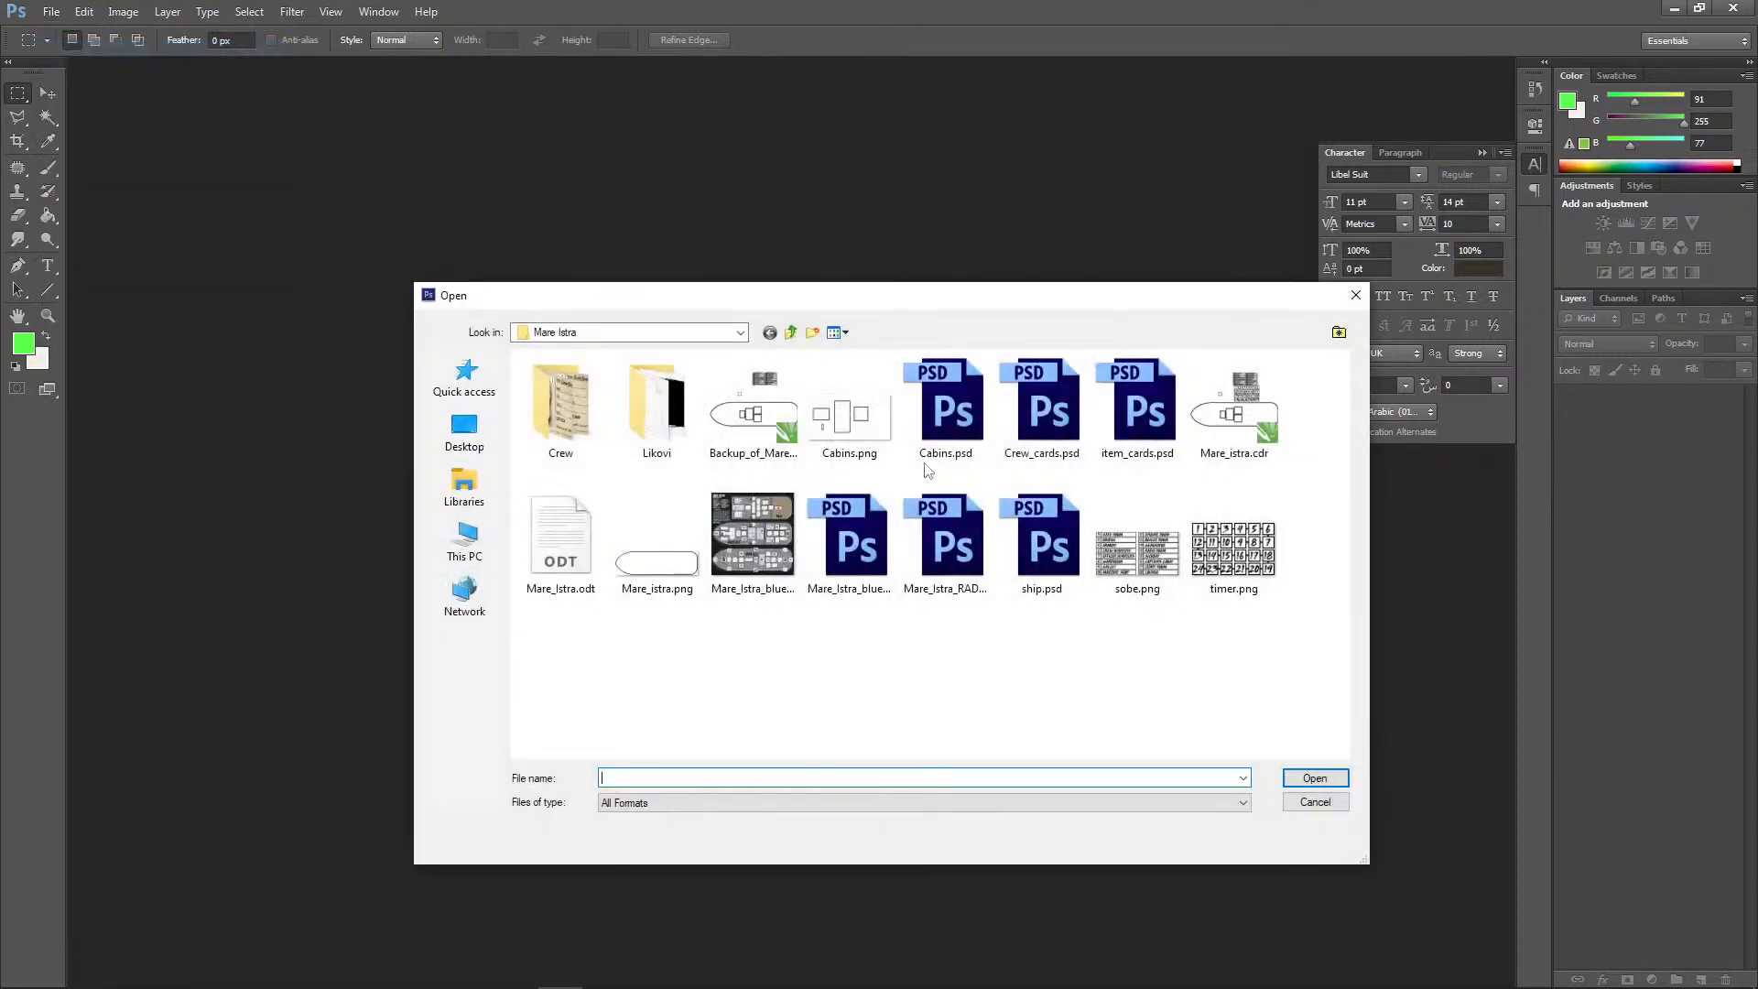
{"action": "left_click", "coordinate": [752, 540]}
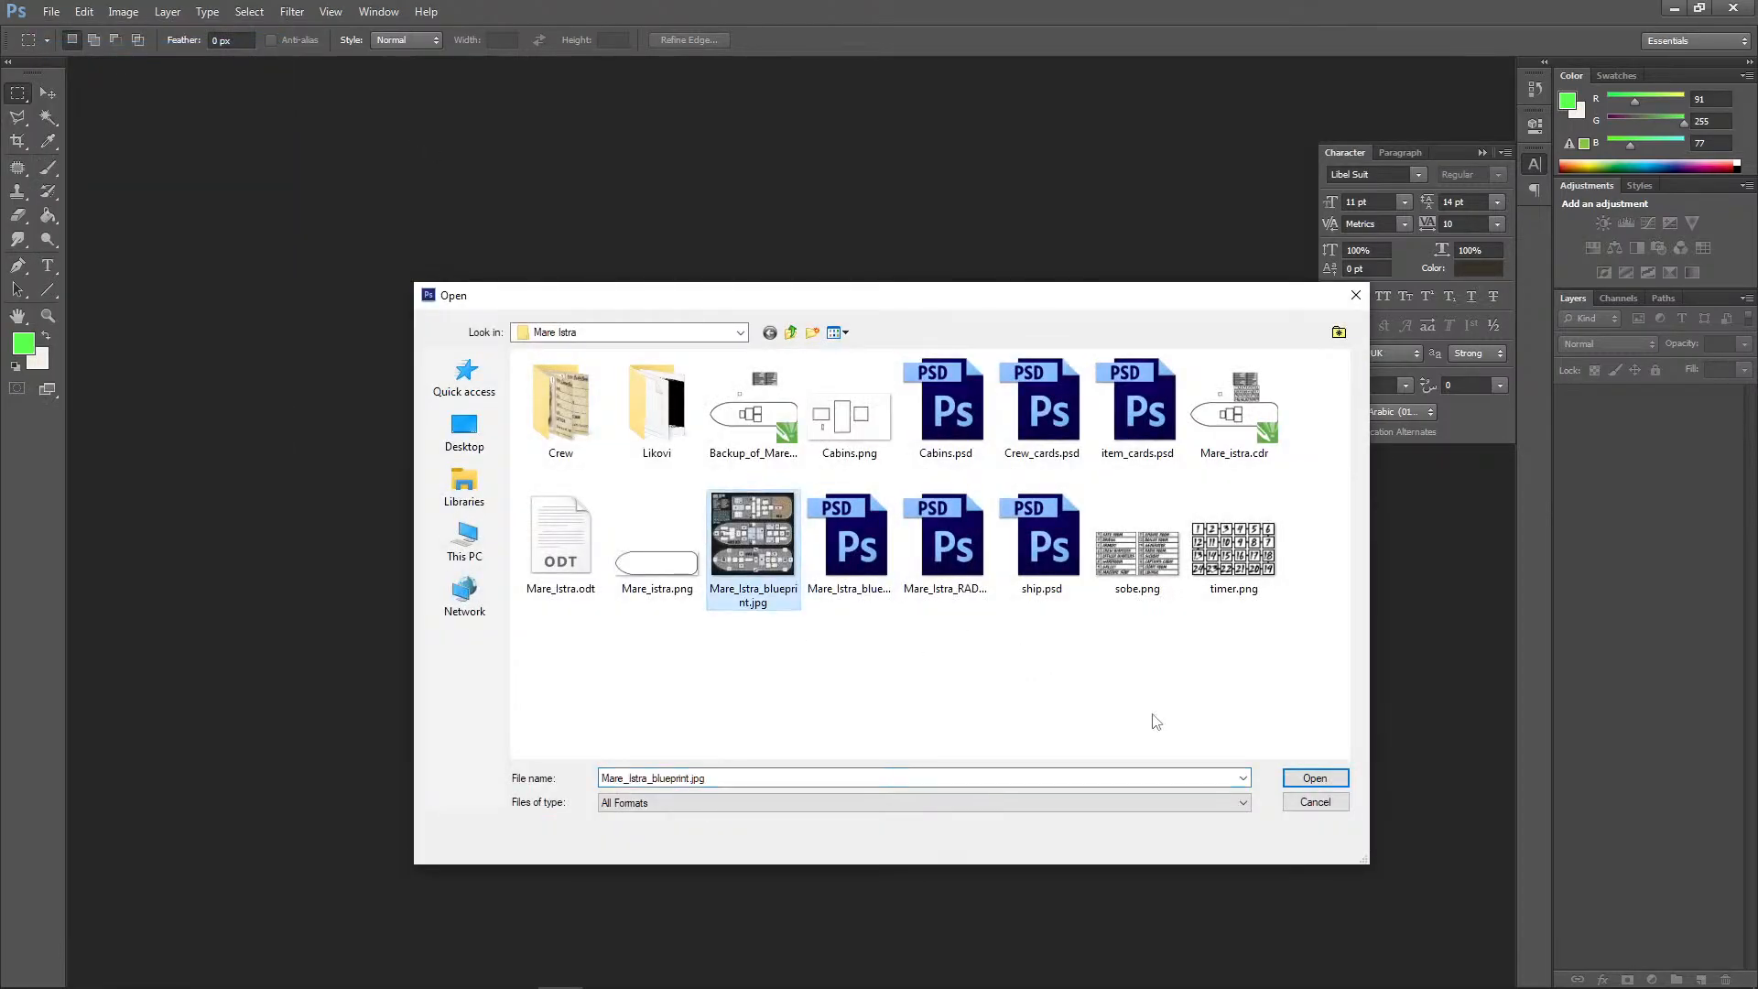
{"action": "left_click", "coordinate": [1315, 777]}
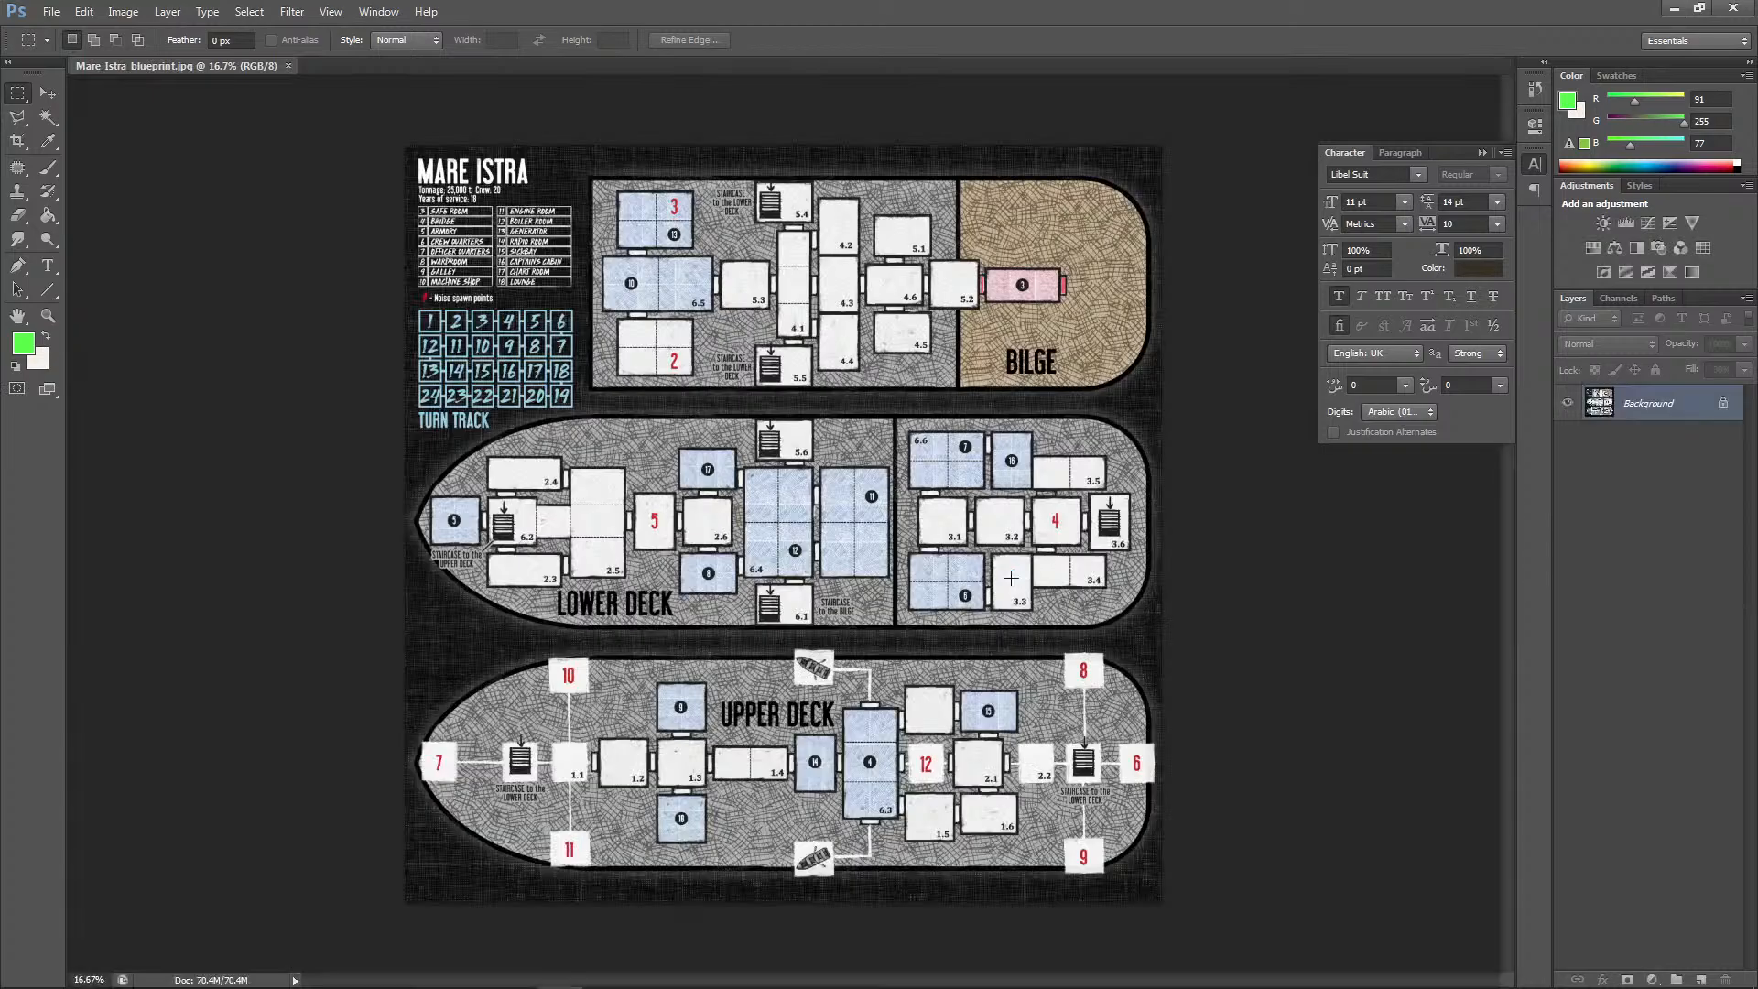
Examine the Bilge section of the ship blueprint up close, including room 3 and the neighbouring rooms
{"action": "key", "text": "ctrl+plus"}
{"action": "key", "text": "ctrl+plus"}
{"action": "key", "text": "ctrl+plus"}
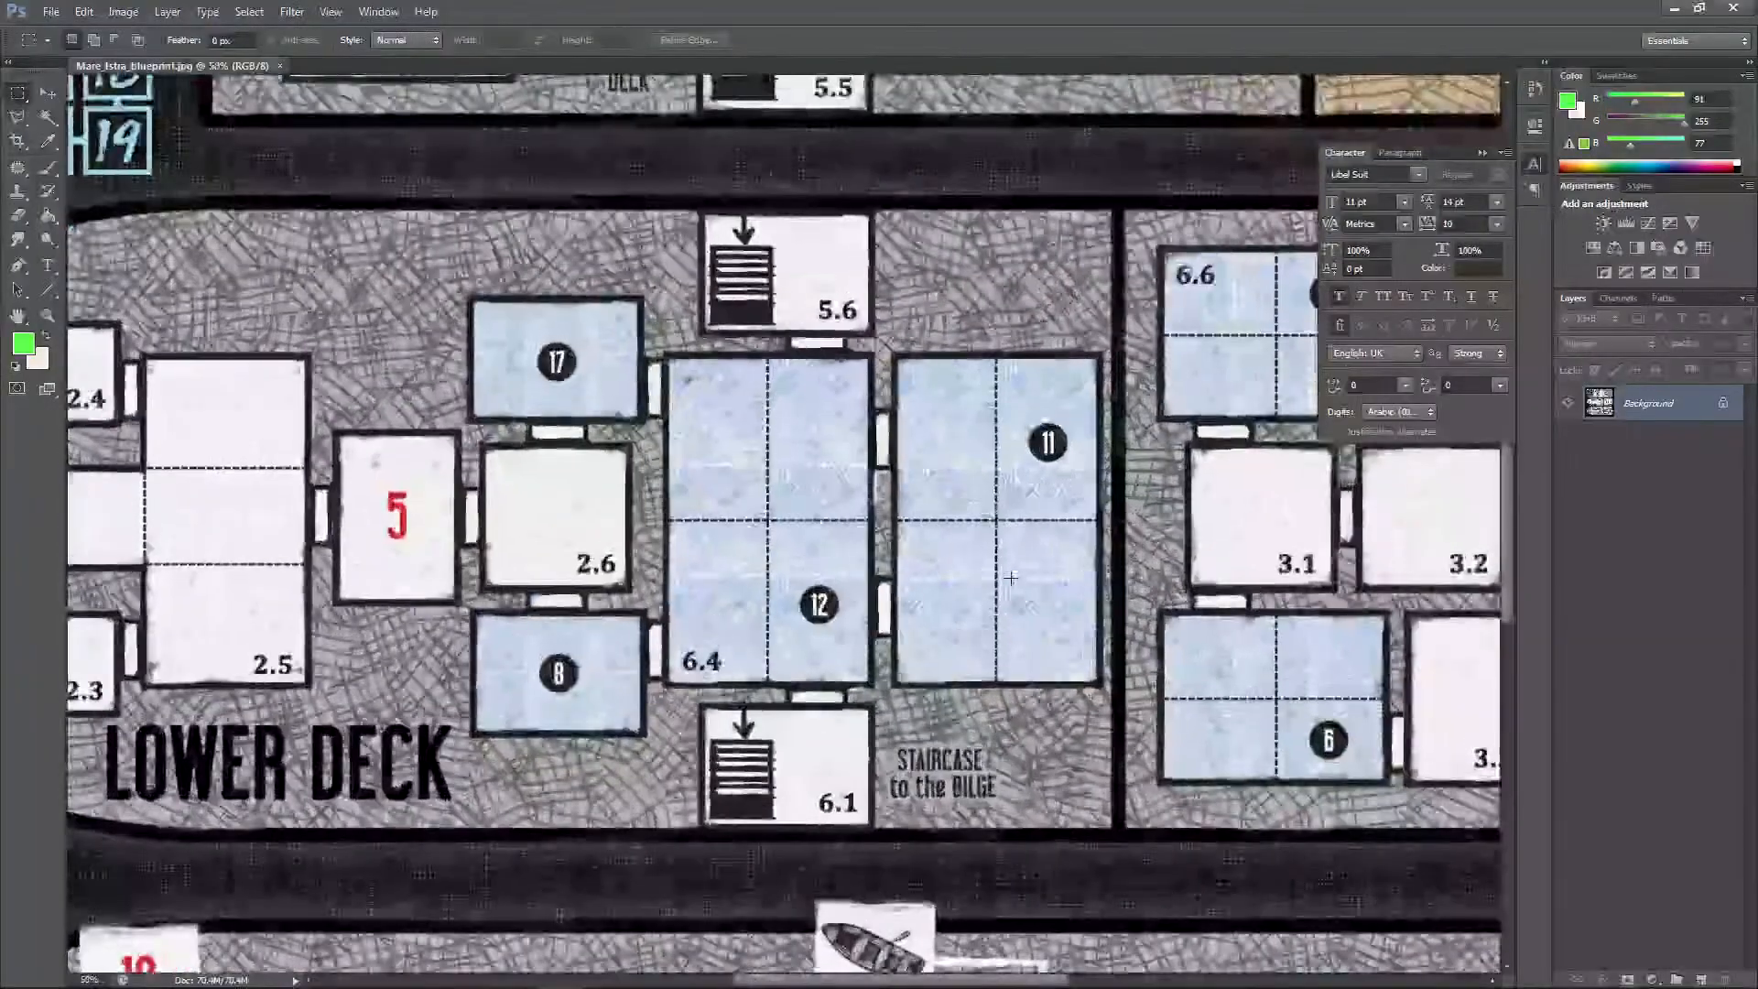
{"action": "left_click", "coordinate": [18, 316]}
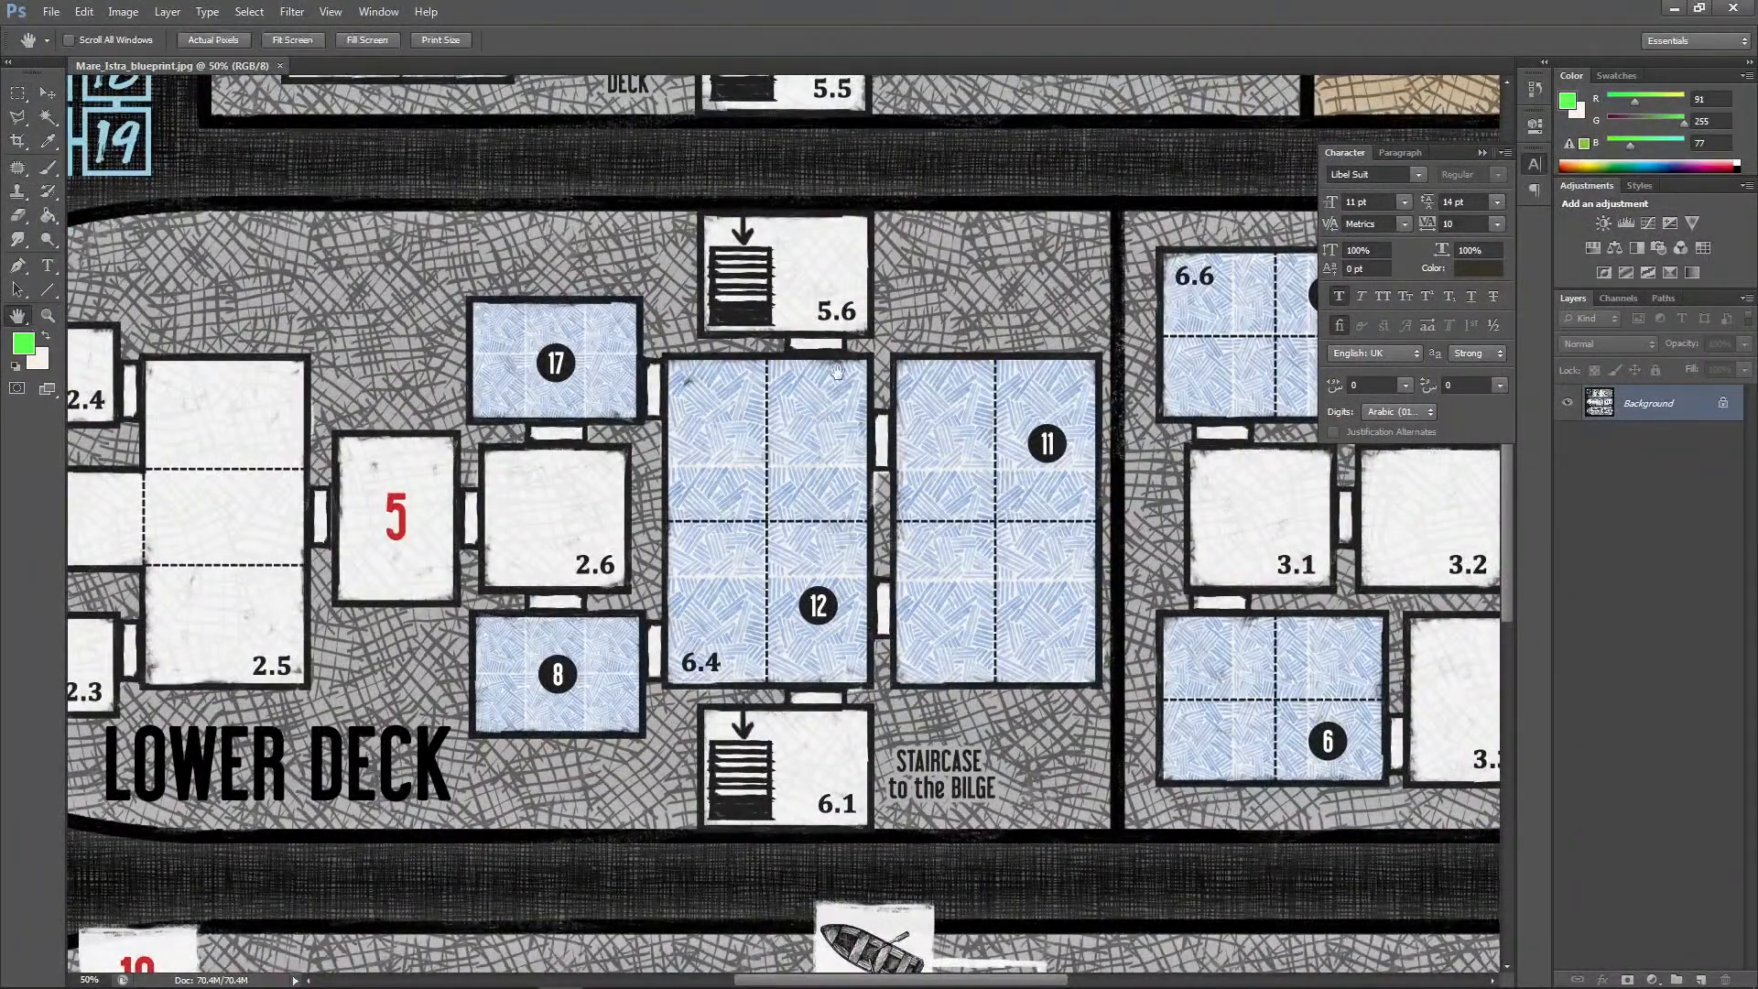
{"action": "left_click_drag", "start_coordinate": [1278, 149], "coordinate": [793, 513]}
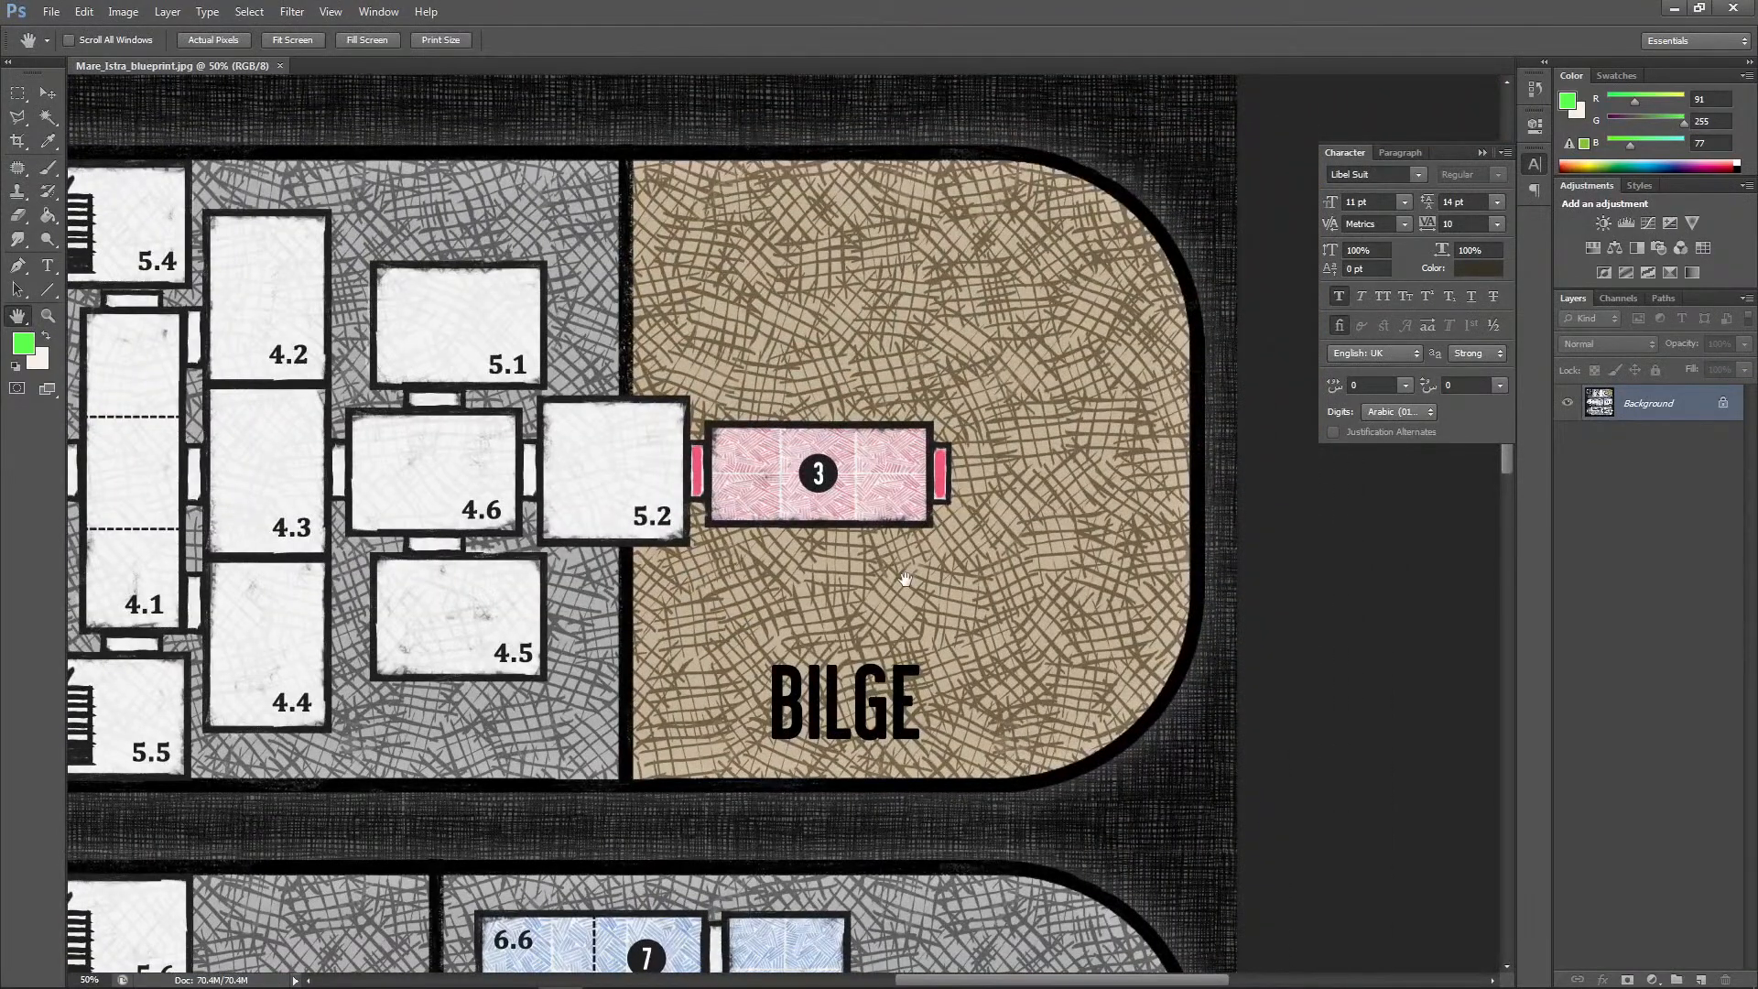
{"action": "key", "text": "ctrl+plus"}
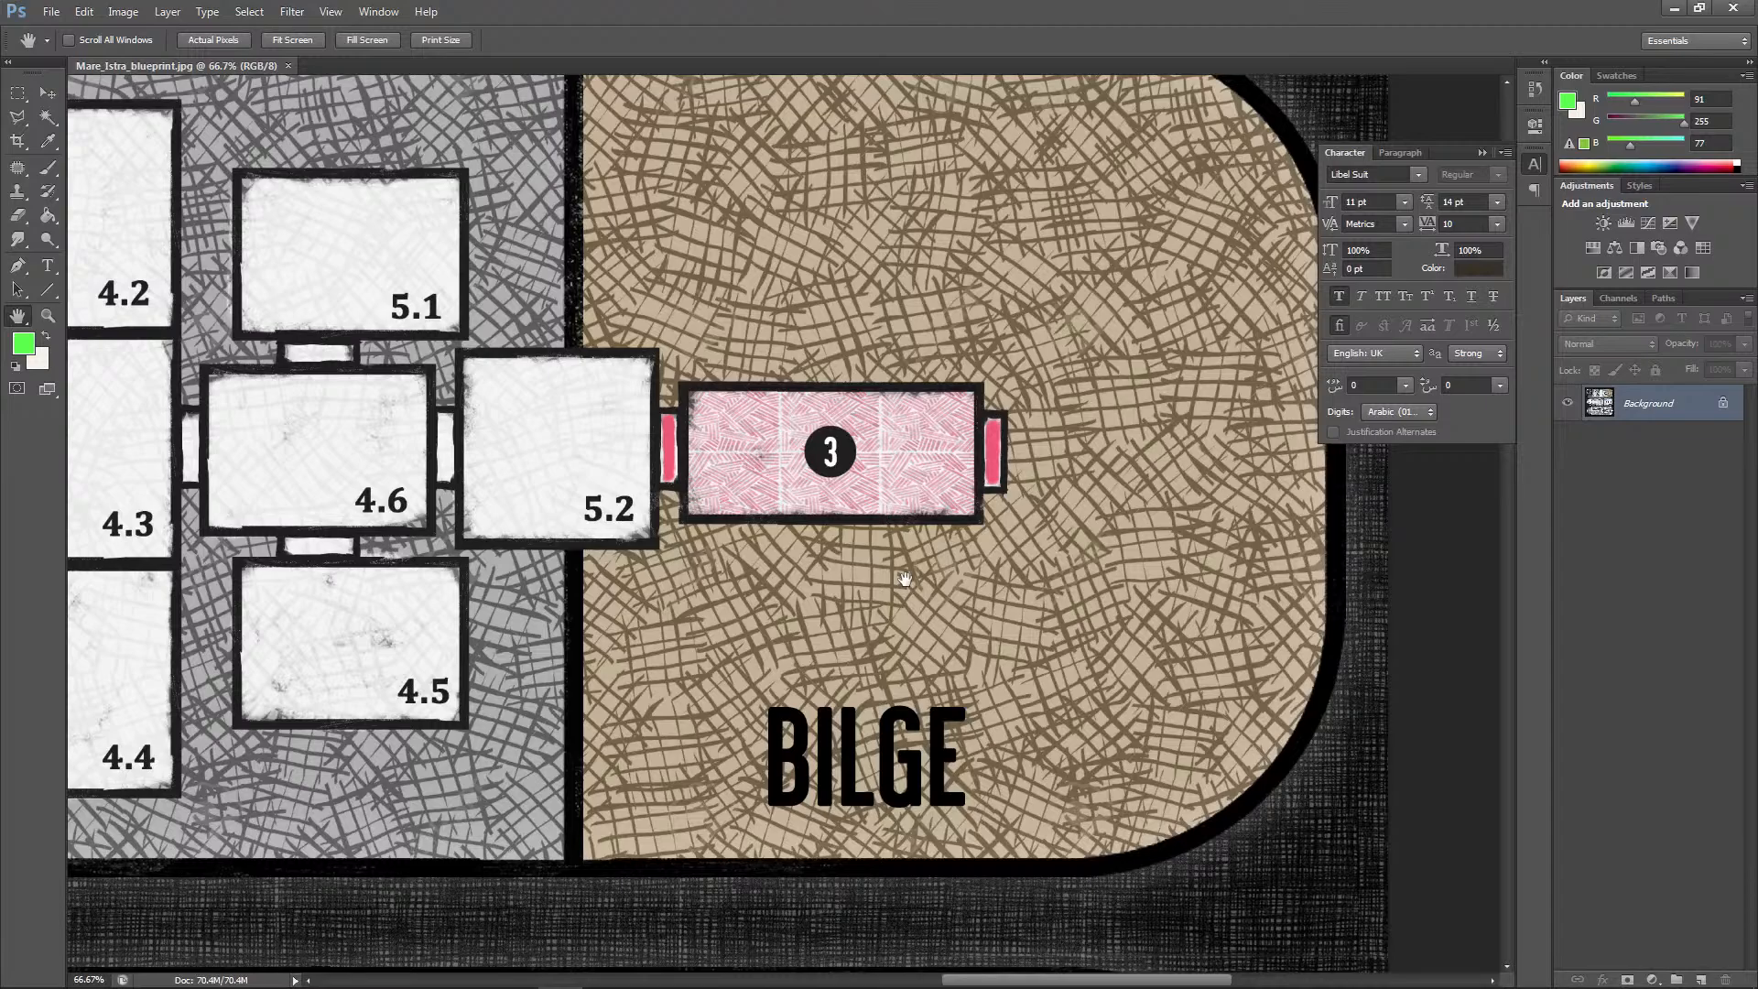
{"action": "key", "text": "ctrl+minus"}
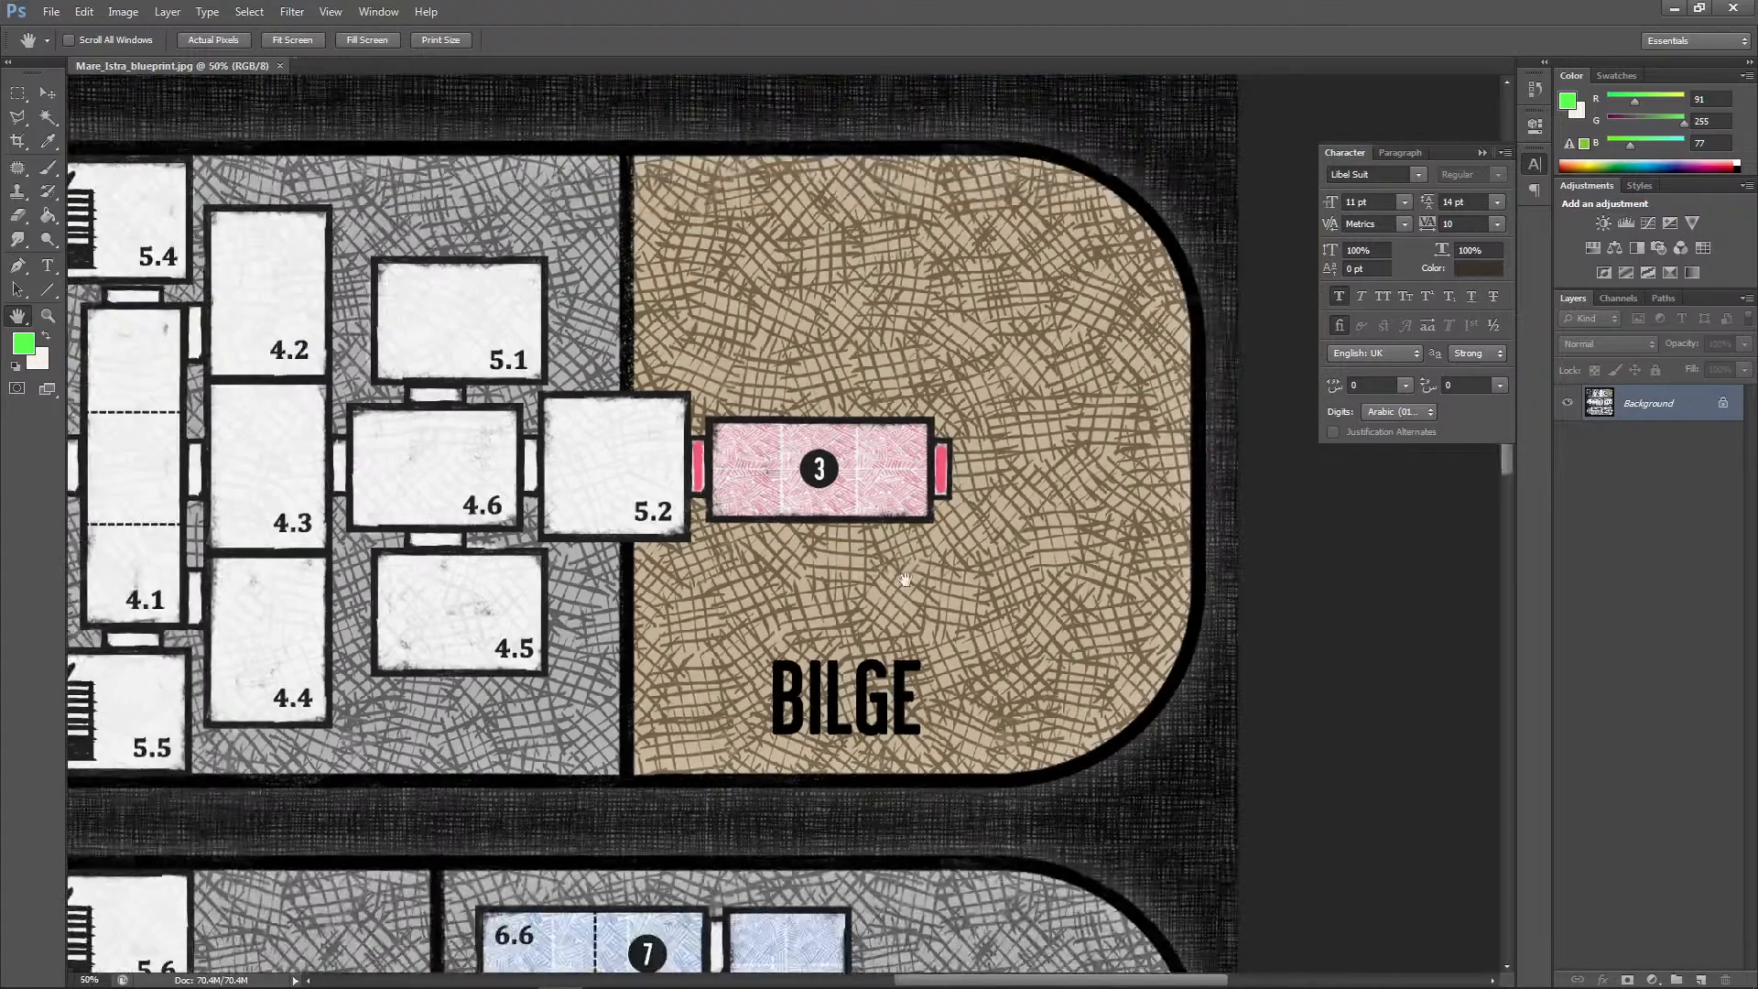
{"action": "left_click_drag", "start_coordinate": [597, 586], "coordinate": [984, 583]}
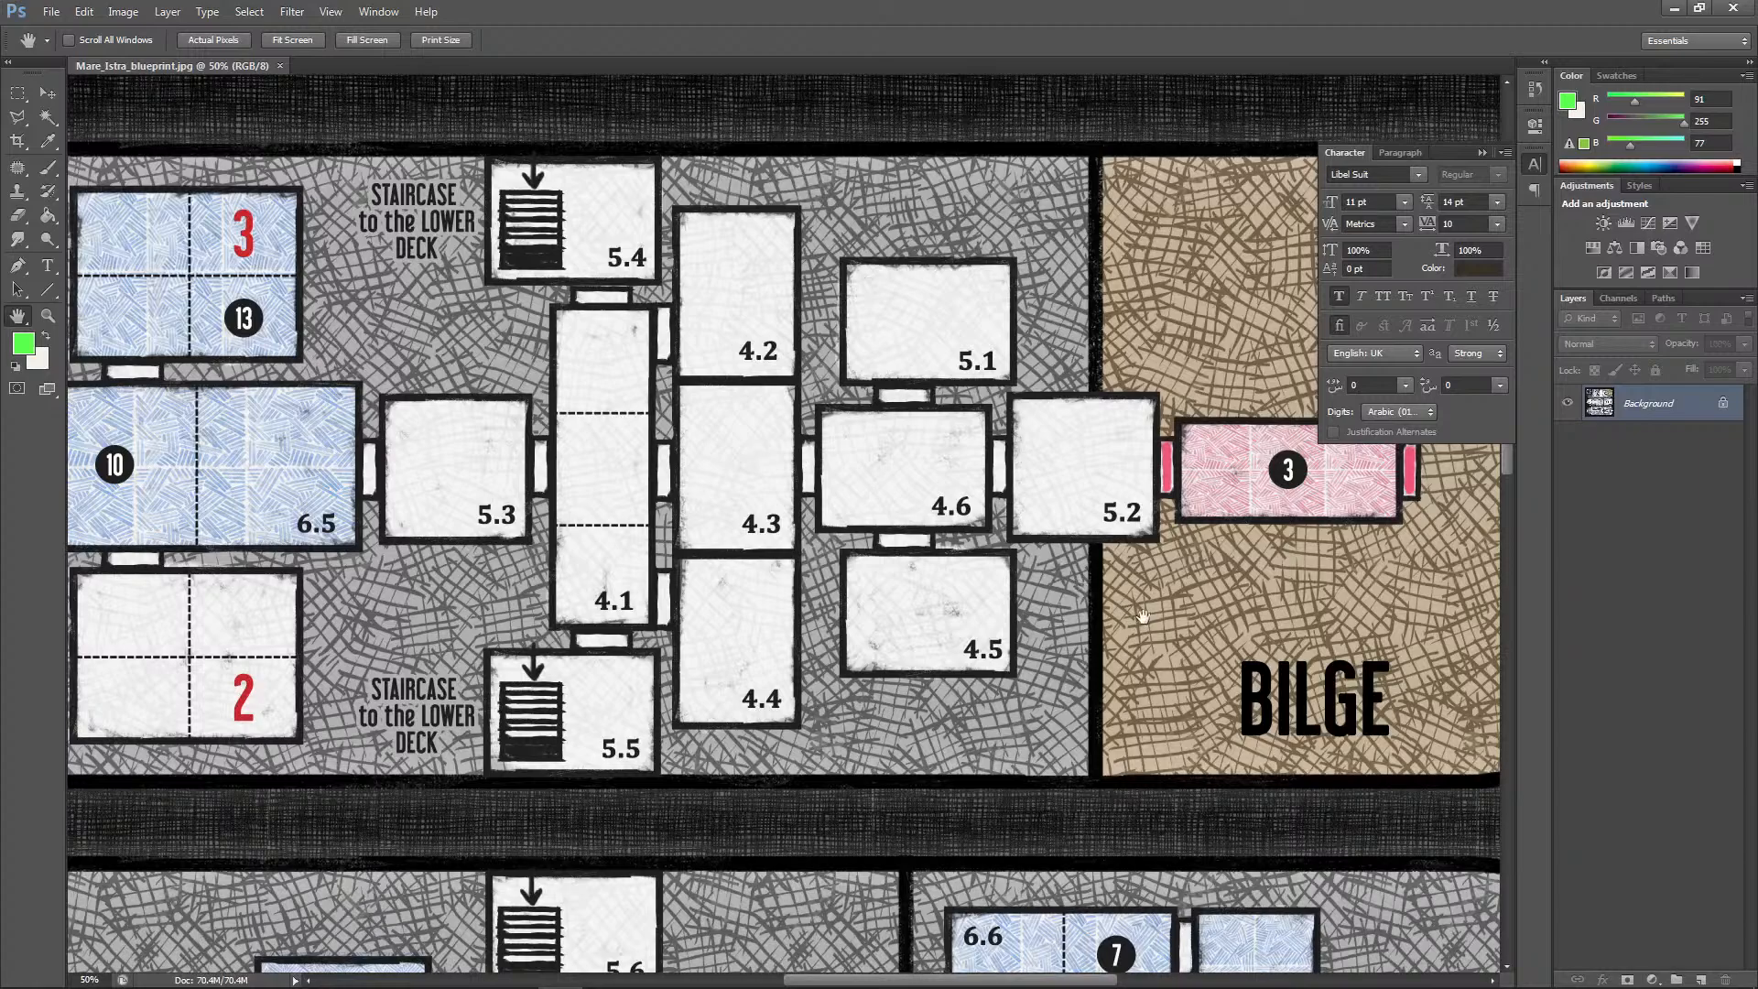
{"action": "left_click_drag", "start_coordinate": [1274, 495], "coordinate": [1028, 520]}
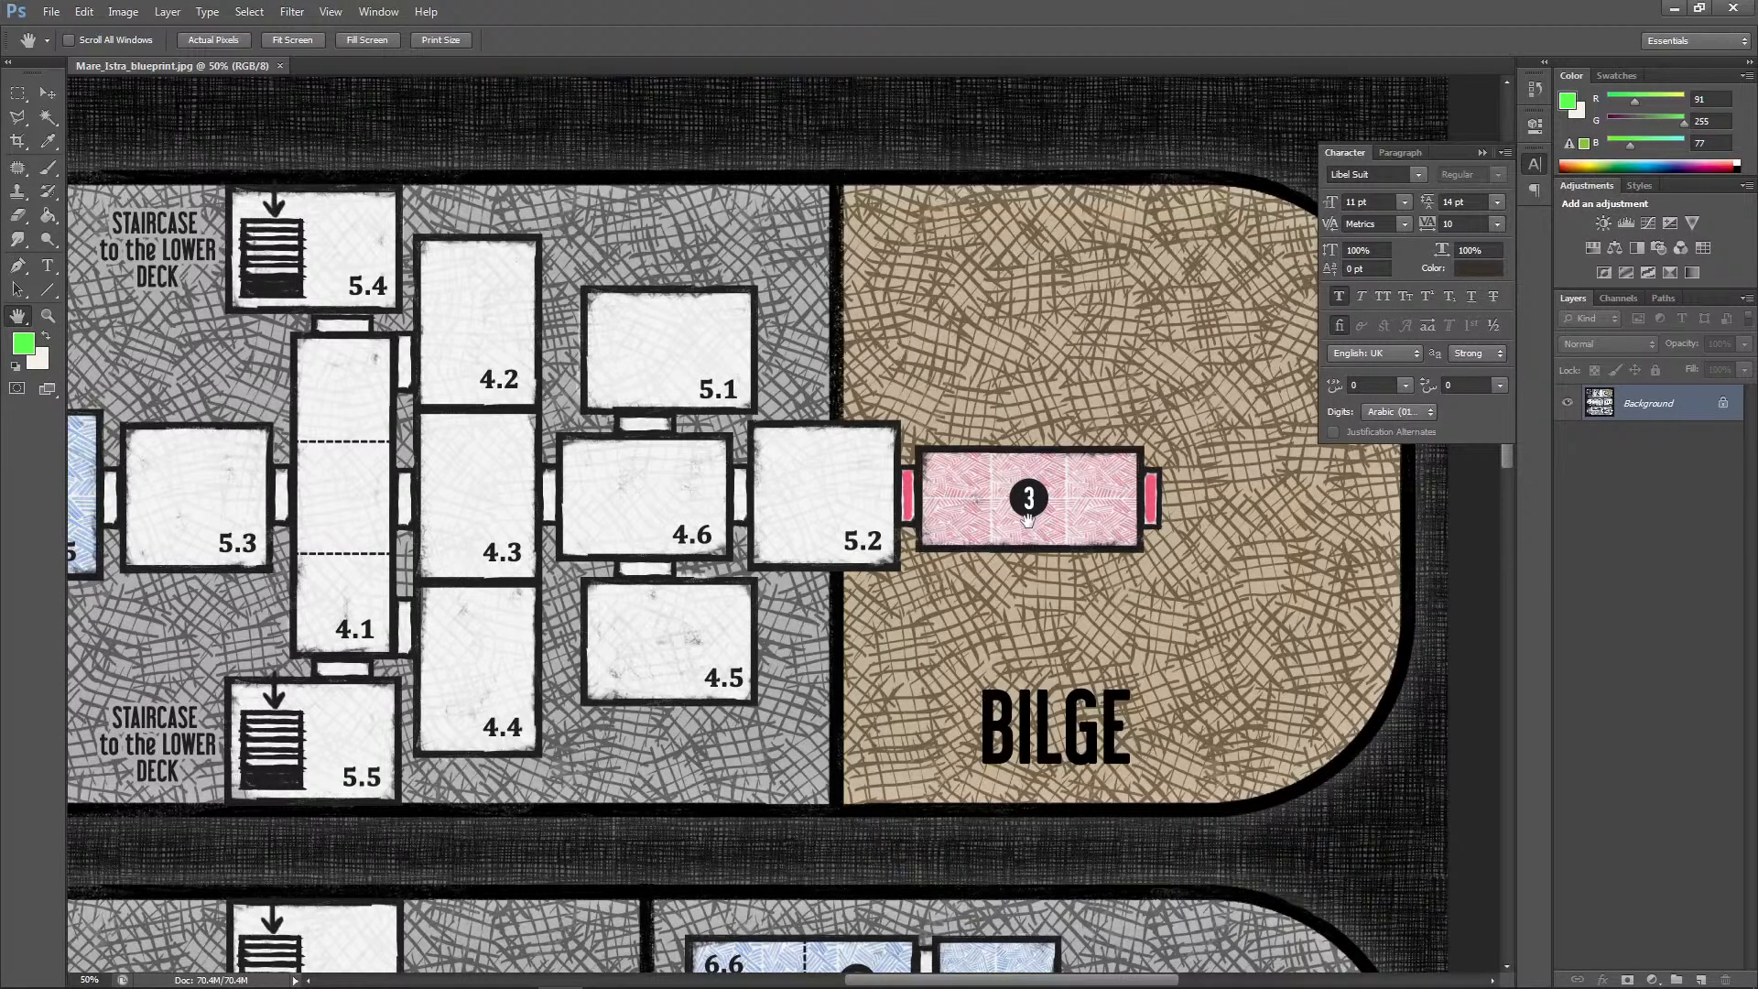
Examine the blueprint's room list, turn track and the central rooms of the Lower Deck
{"action": "left_click_drag", "start_coordinate": [620, 608], "coordinate": [907, 589]}
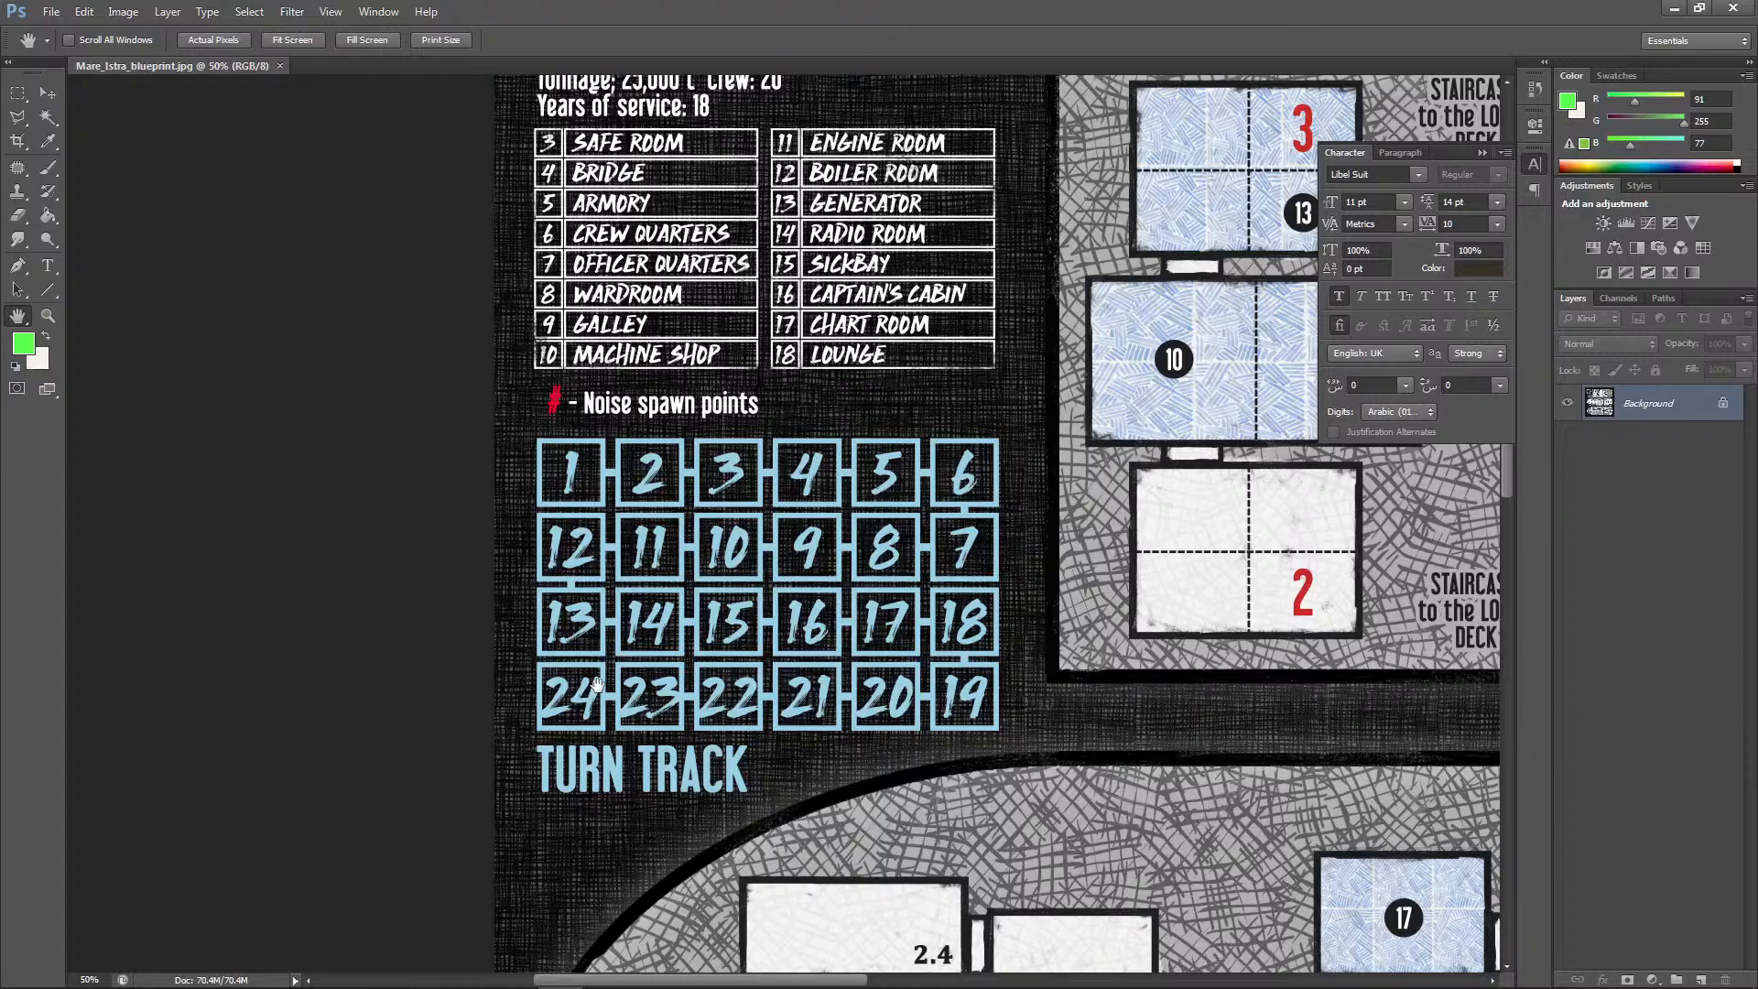
{"action": "left_click_drag", "start_coordinate": [597, 693], "coordinate": [596, 664]}
{"action": "left_click_drag", "start_coordinate": [898, 870], "coordinate": [78, 357]}
{"action": "left_click_drag", "start_coordinate": [896, 715], "coordinate": [964, 789]}
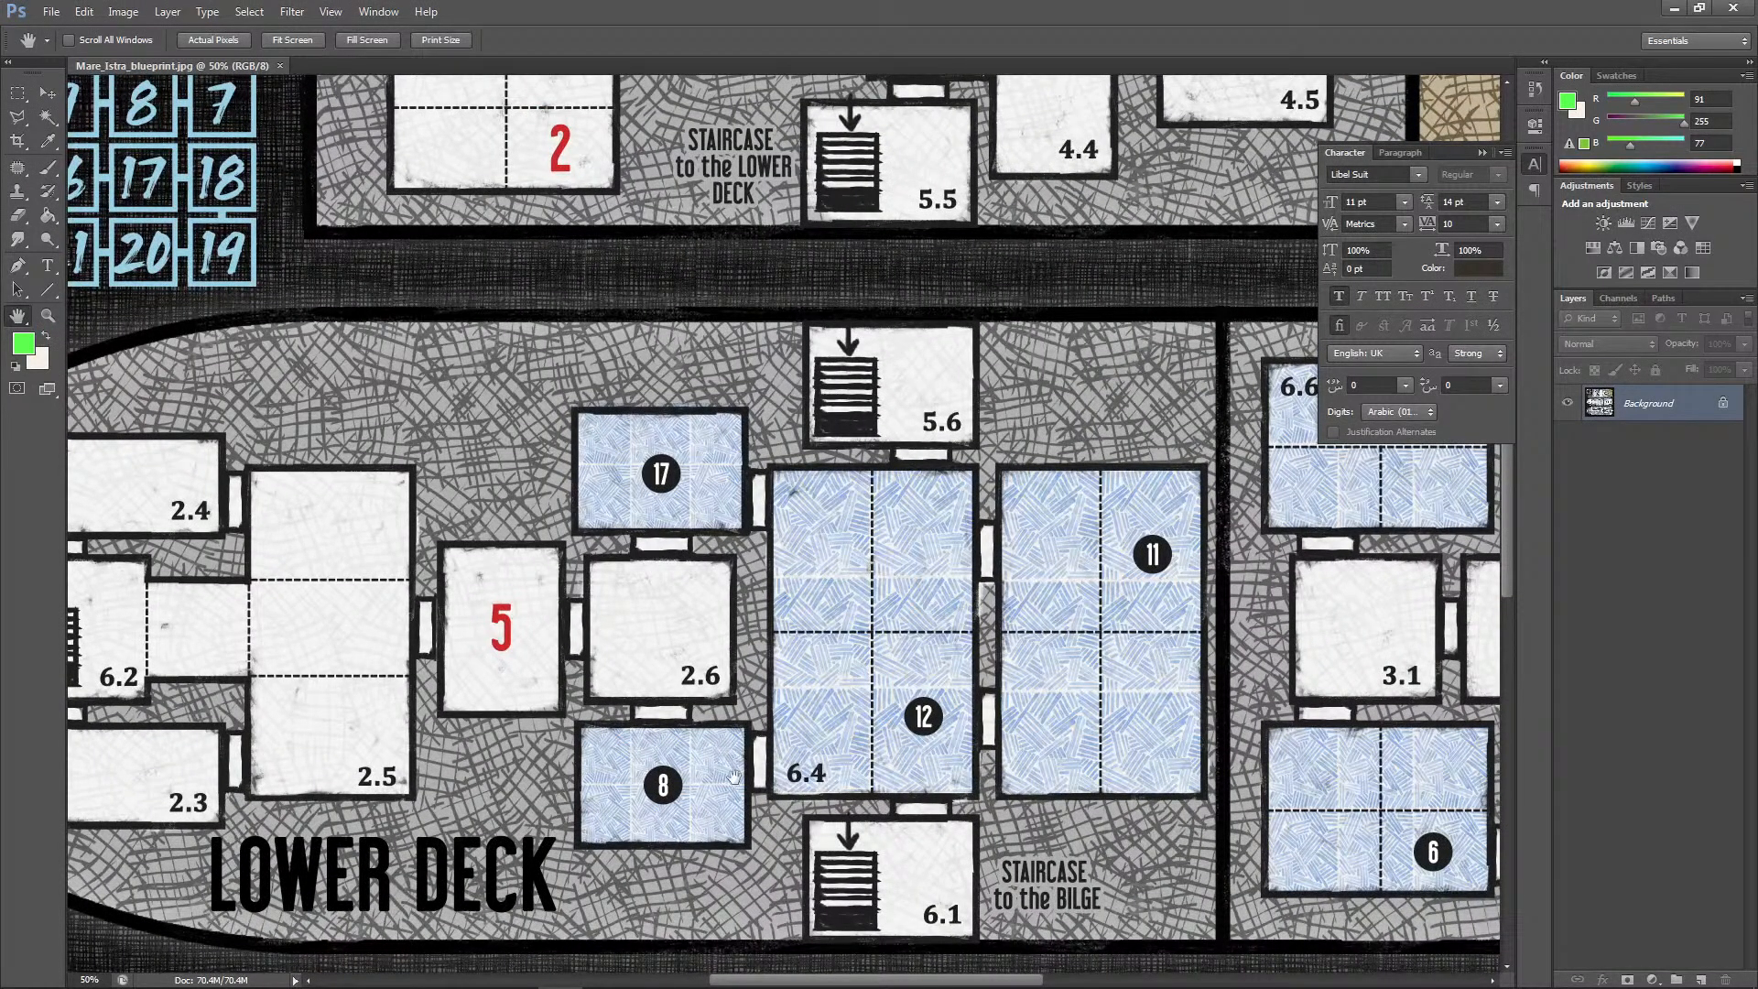
Examine the Upper Deck of the blueprint from bow to stern, including its numbered rooms, lifeboats and staircases
{"action": "left_click_drag", "start_coordinate": [860, 756], "coordinate": [823, 469]}
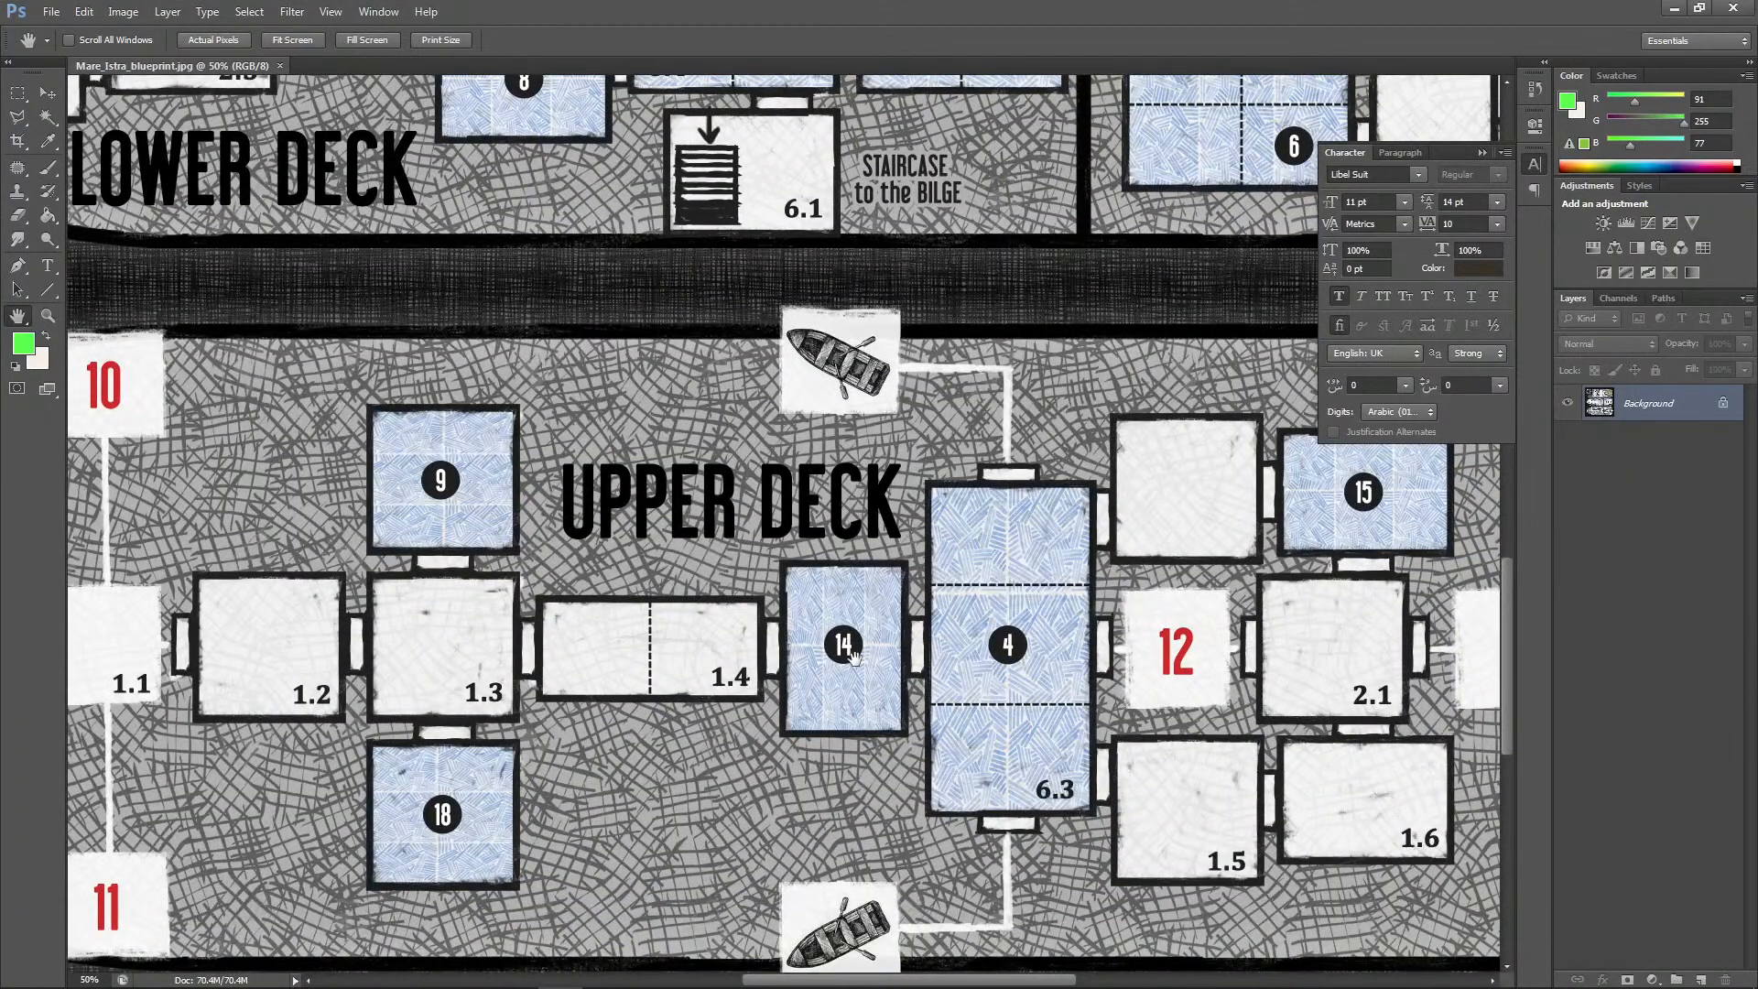
{"action": "left_click_drag", "start_coordinate": [851, 655], "coordinate": [785, 881]}
{"action": "left_click_drag", "start_coordinate": [734, 807], "coordinate": [595, 540]}
{"action": "left_click_drag", "start_coordinate": [1037, 856], "coordinate": [868, 723]}
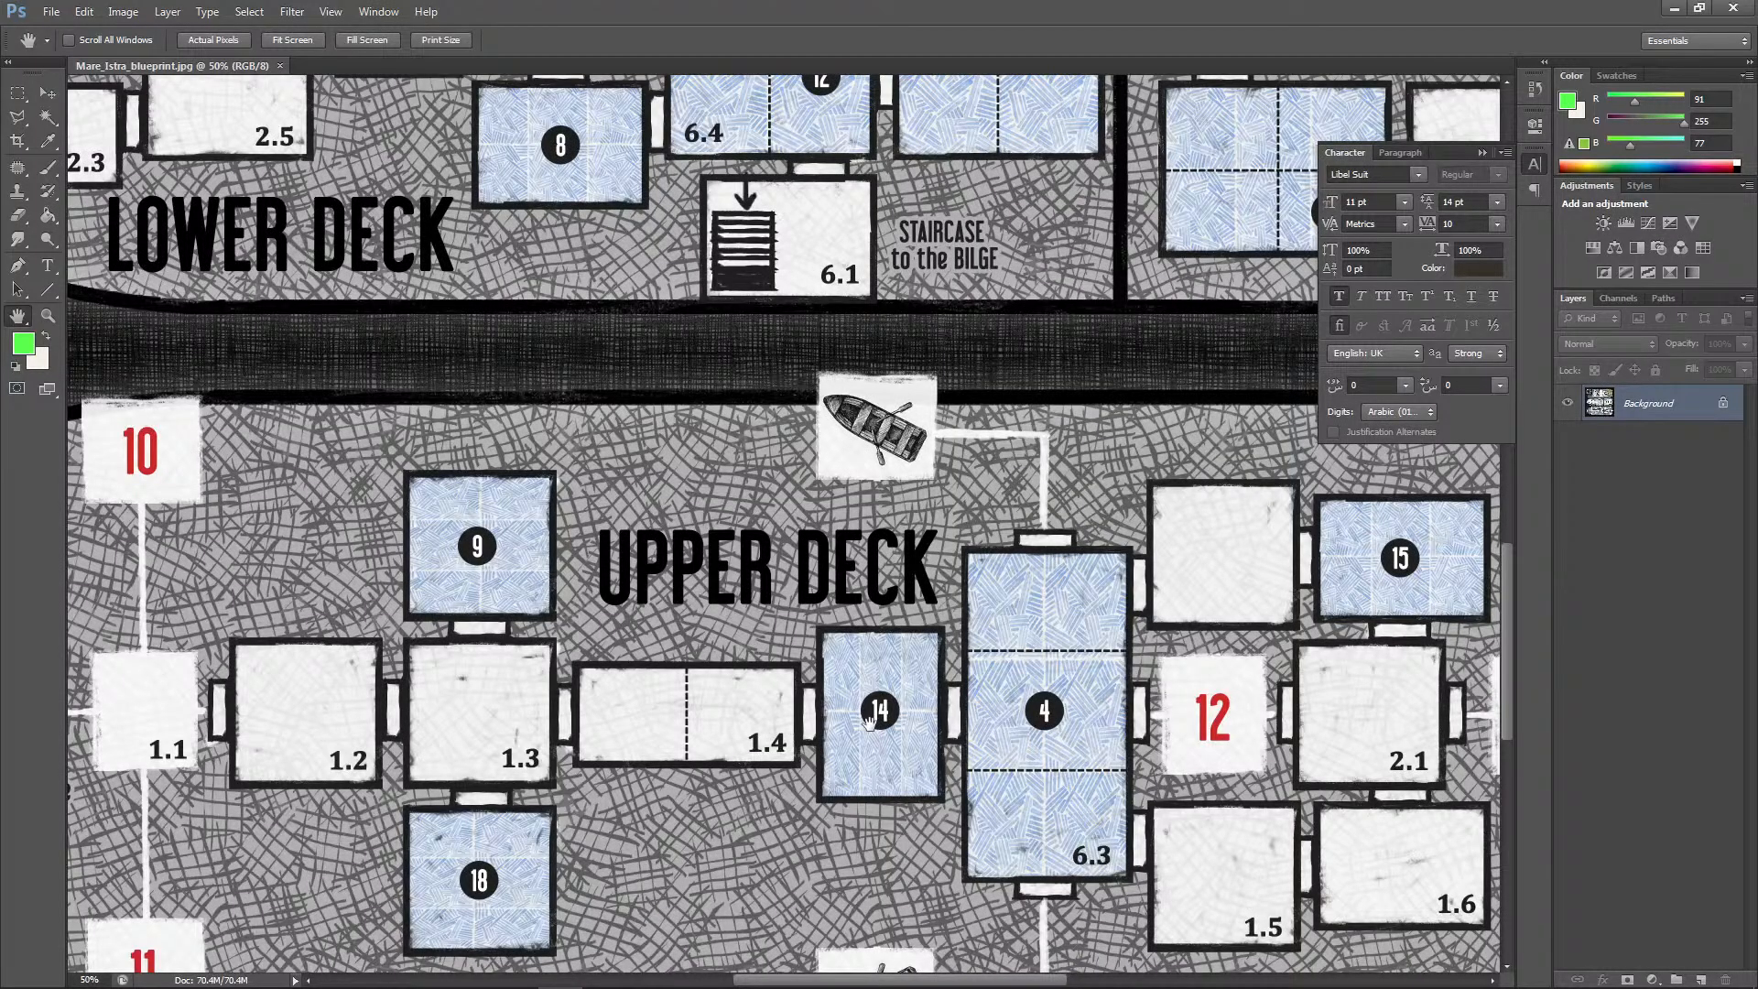
{"action": "left_click_drag", "start_coordinate": [868, 723], "coordinate": [958, 658]}
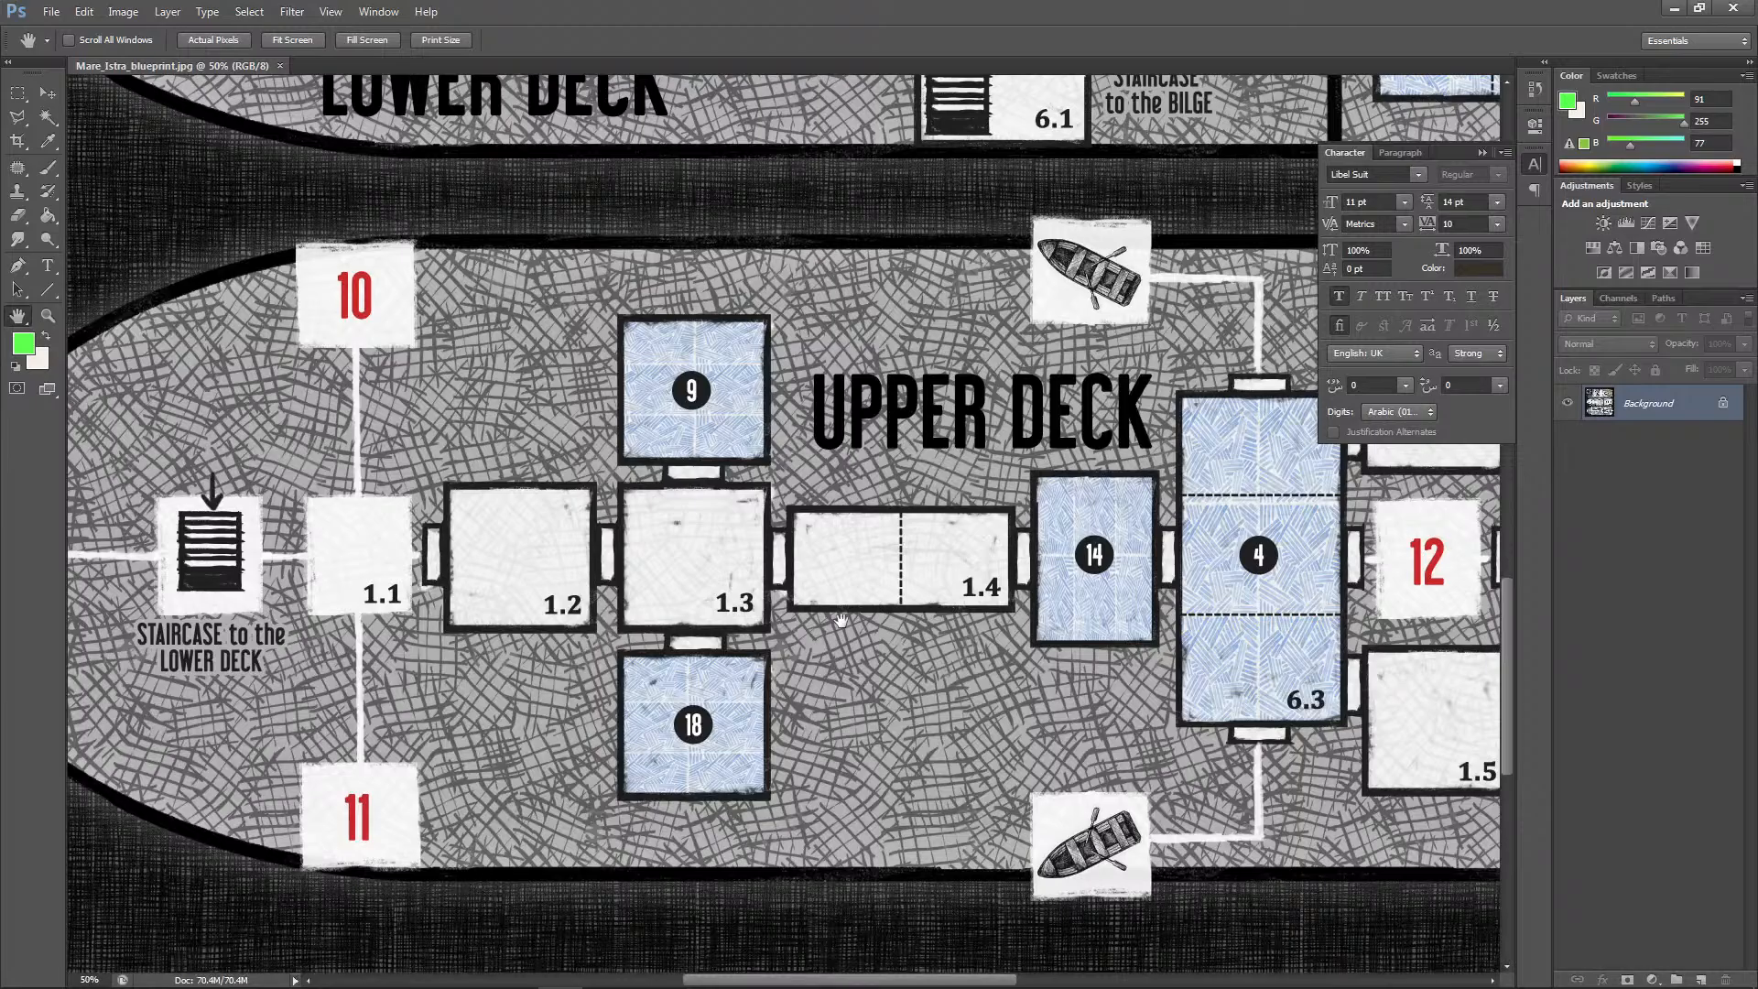
{"action": "left_click_drag", "start_coordinate": [841, 621], "coordinate": [893, 726]}
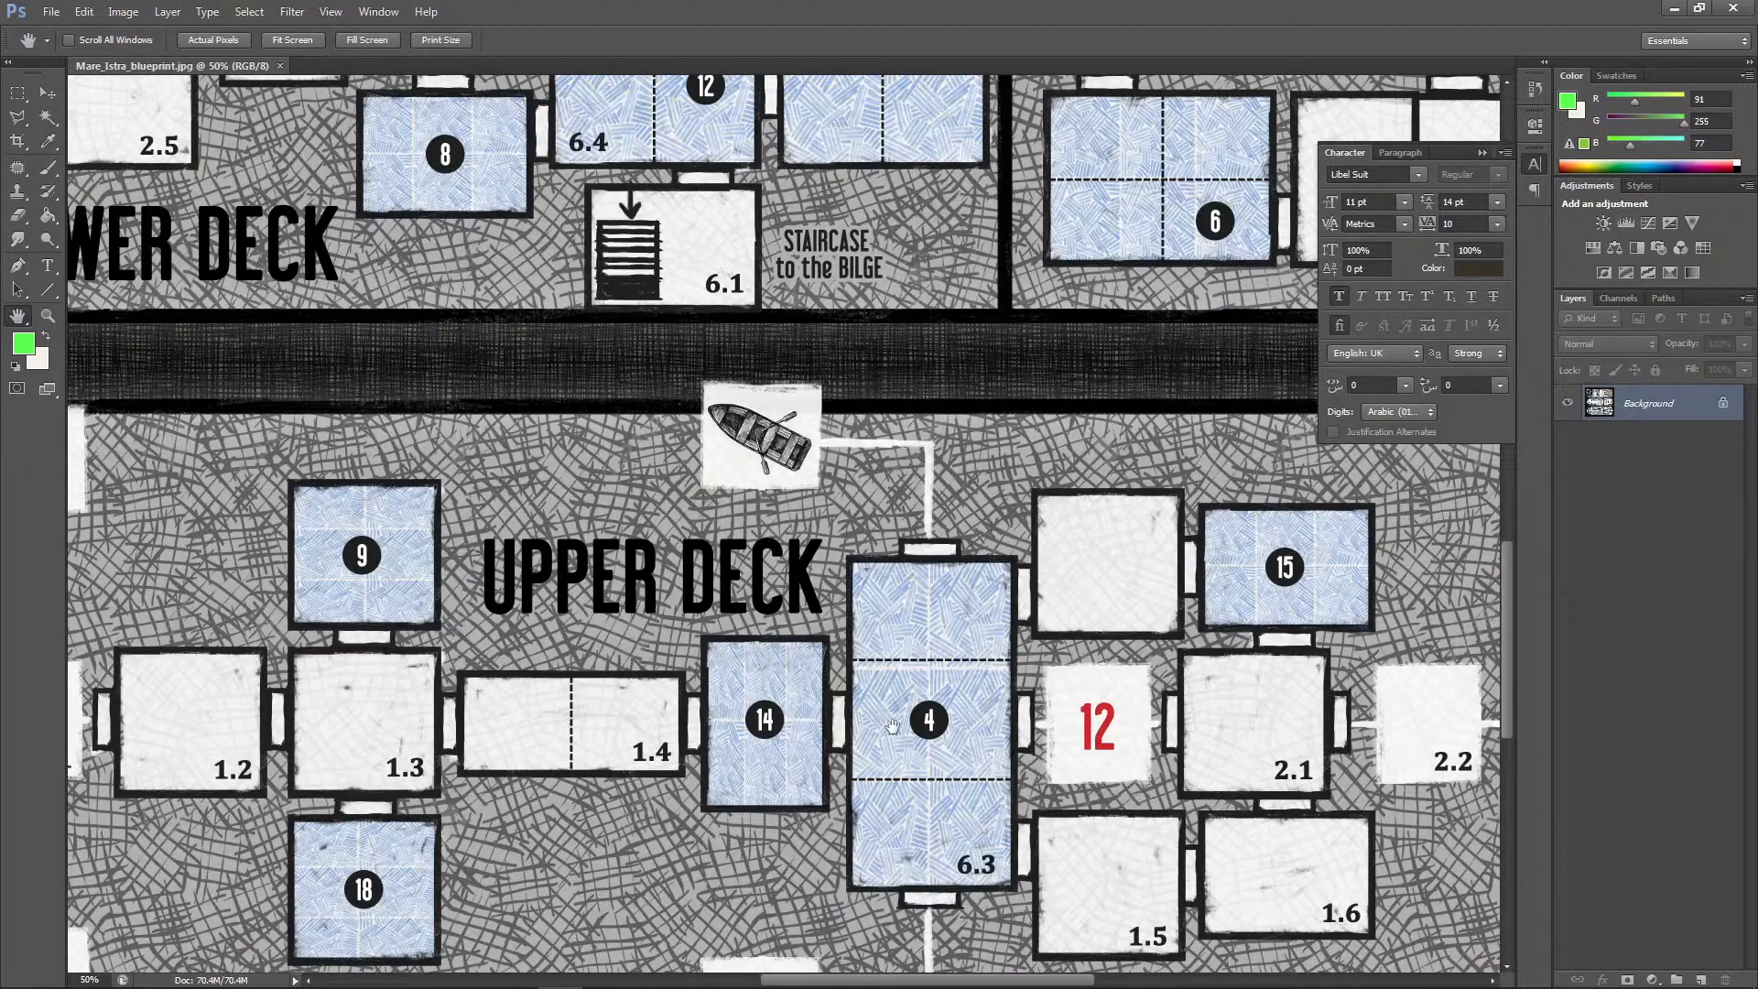
{"action": "left_click_drag", "start_coordinate": [954, 740], "coordinate": [809, 503]}
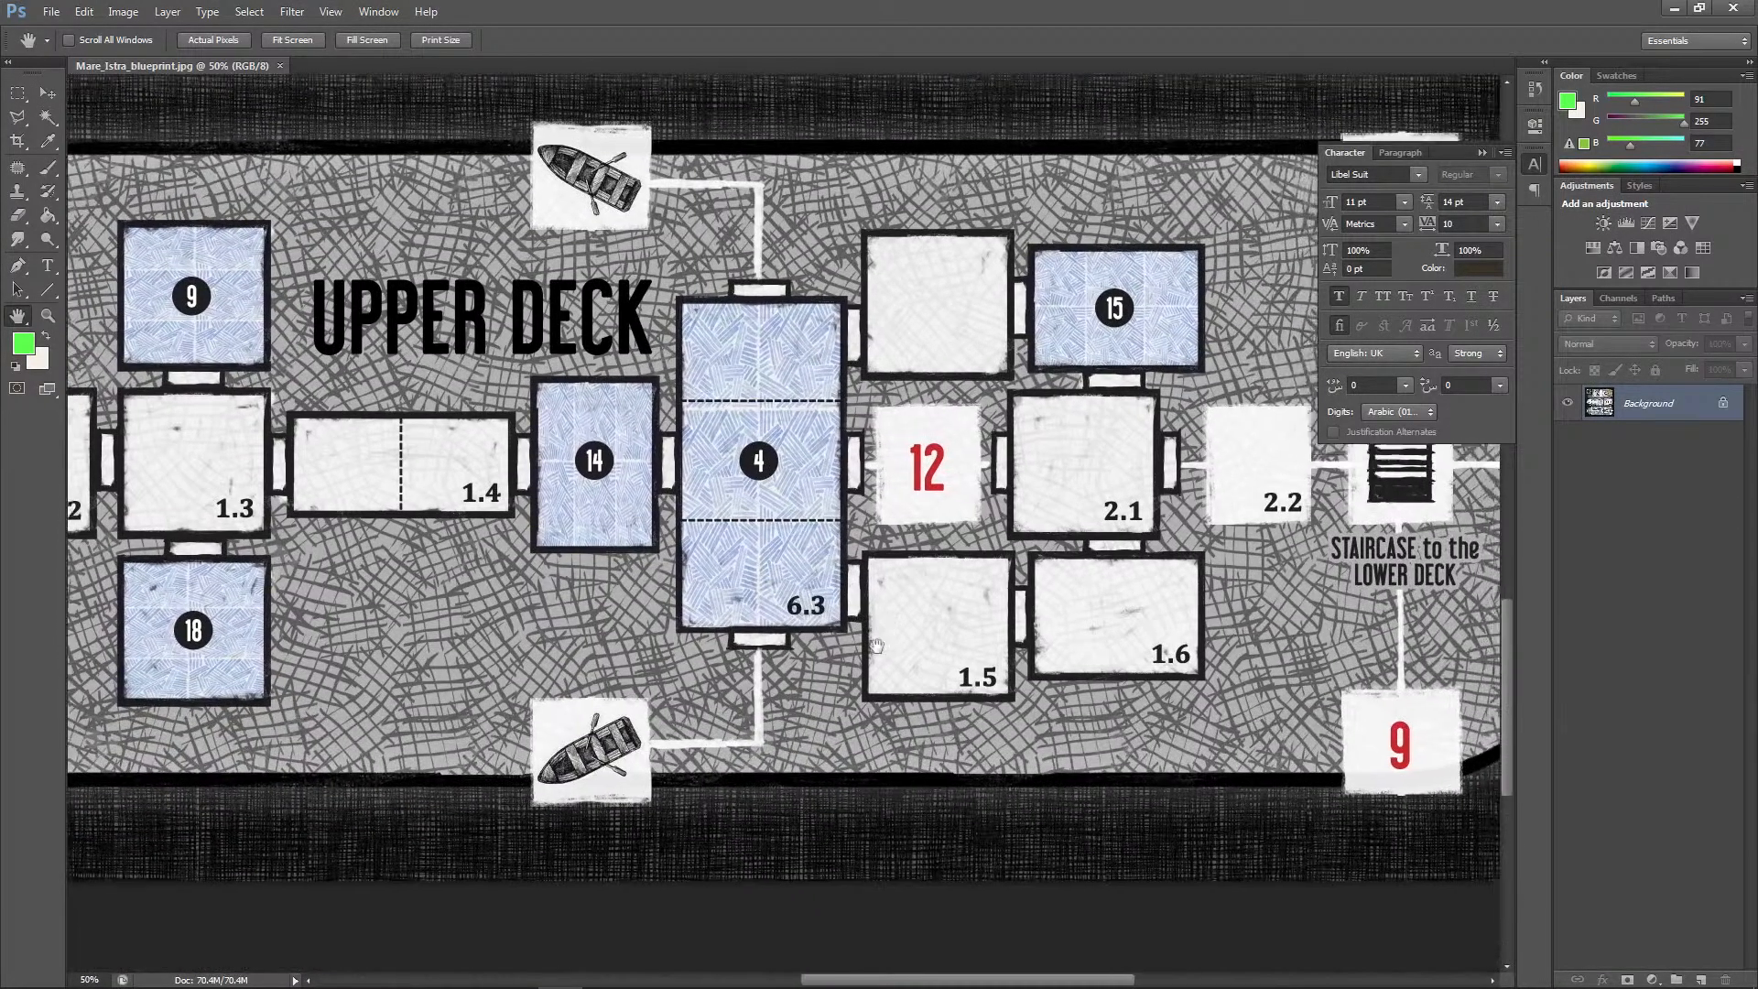
{"action": "left_click_drag", "start_coordinate": [876, 646], "coordinate": [818, 738]}
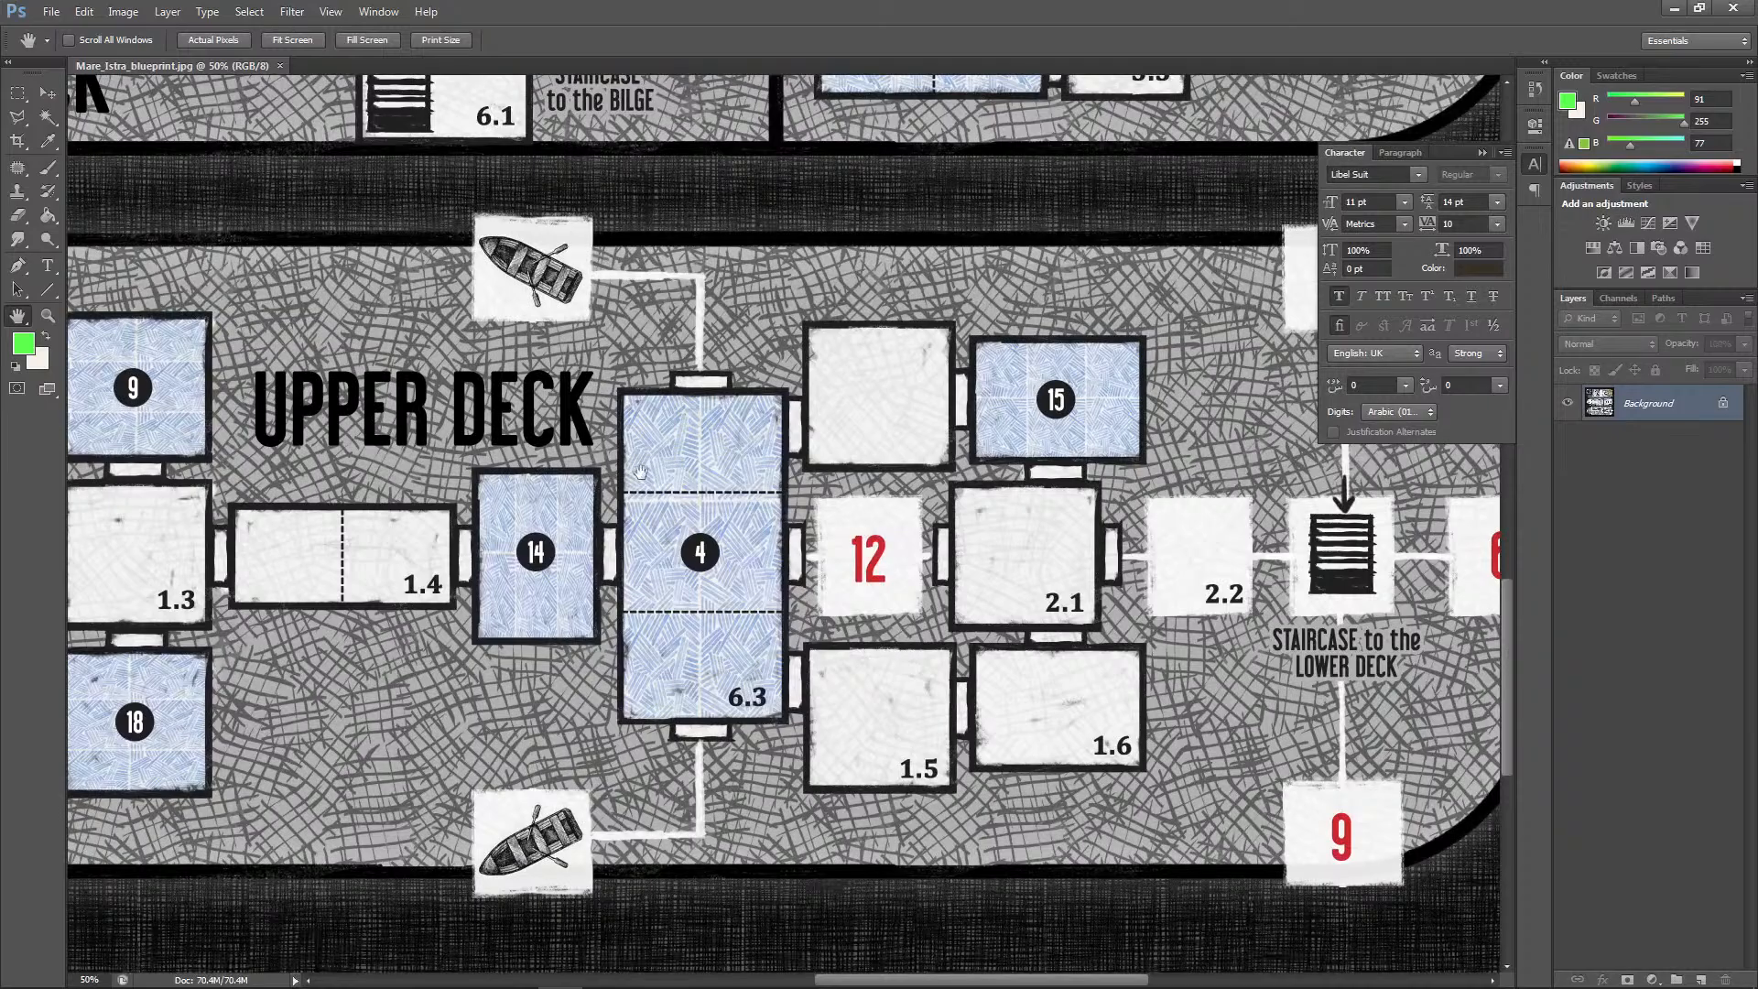
Examine the Lower Deck's bow around the staircase to the Upper Deck, and return to the Upper Deck rooms
{"action": "left_click_drag", "start_coordinate": [641, 473], "coordinate": [1181, 685]}
{"action": "left_click_drag", "start_coordinate": [458, 412], "coordinate": [1162, 632]}
{"action": "left_click_drag", "start_coordinate": [724, 405], "coordinate": [722, 623]}
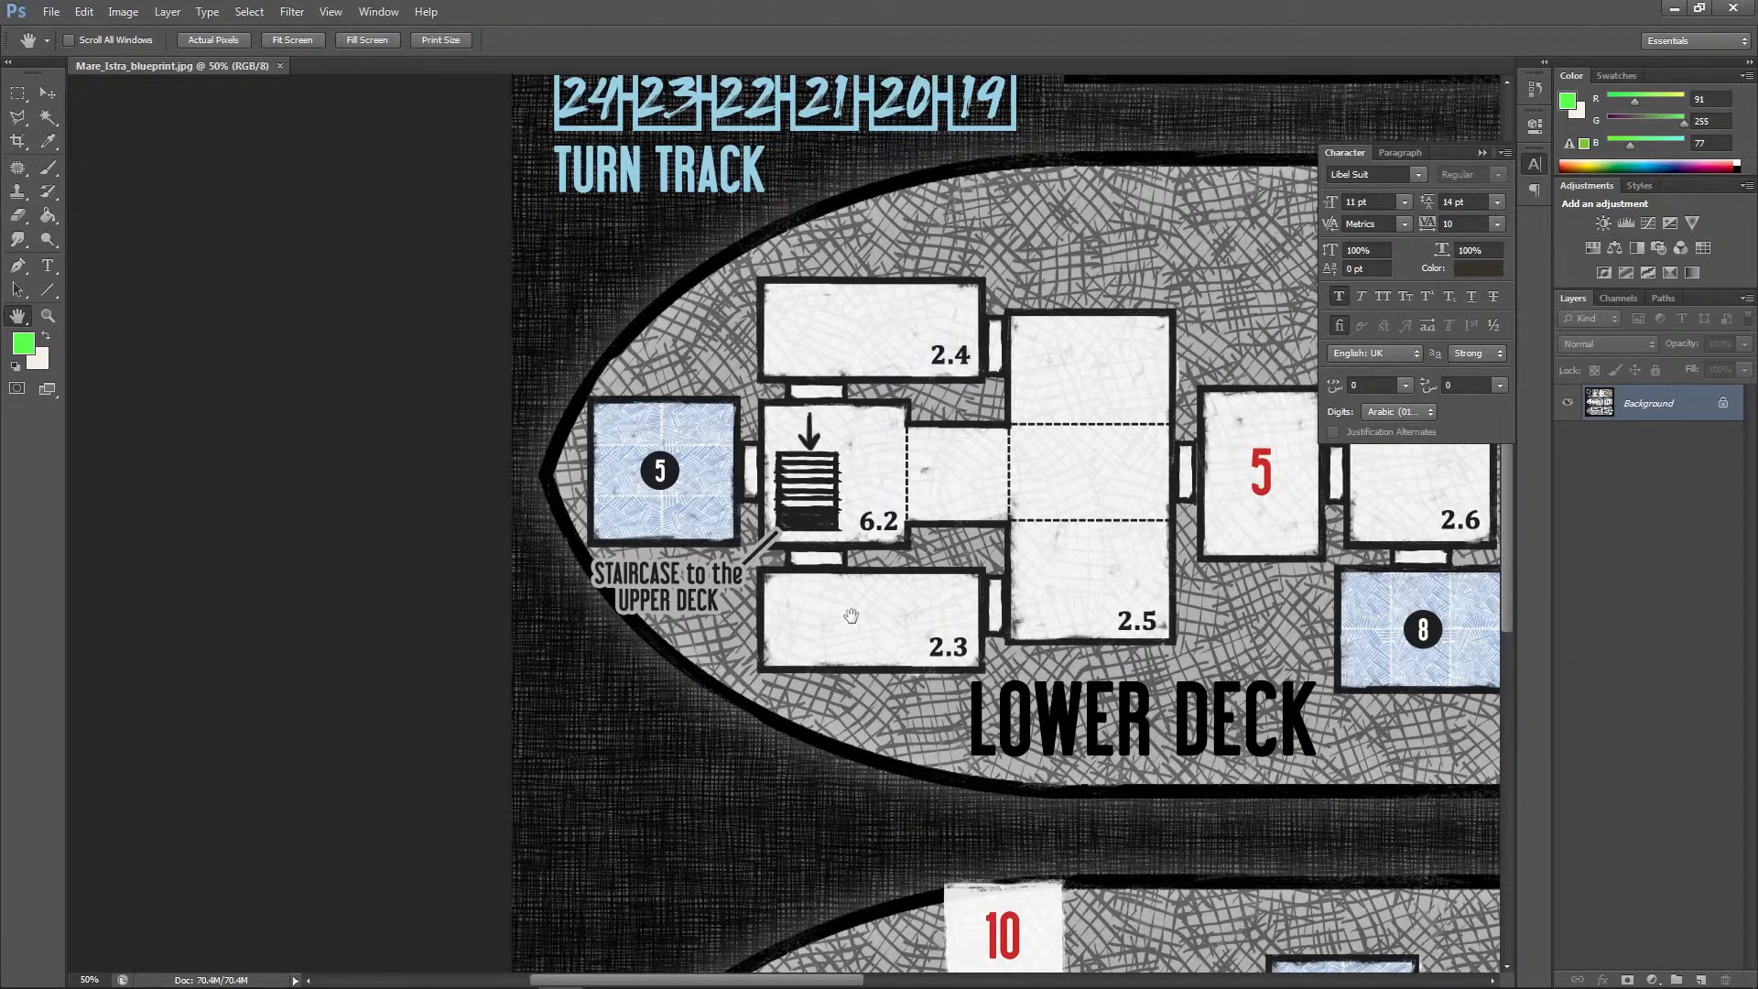
{"action": "left_click_drag", "start_coordinate": [1079, 728], "coordinate": [468, 533]}
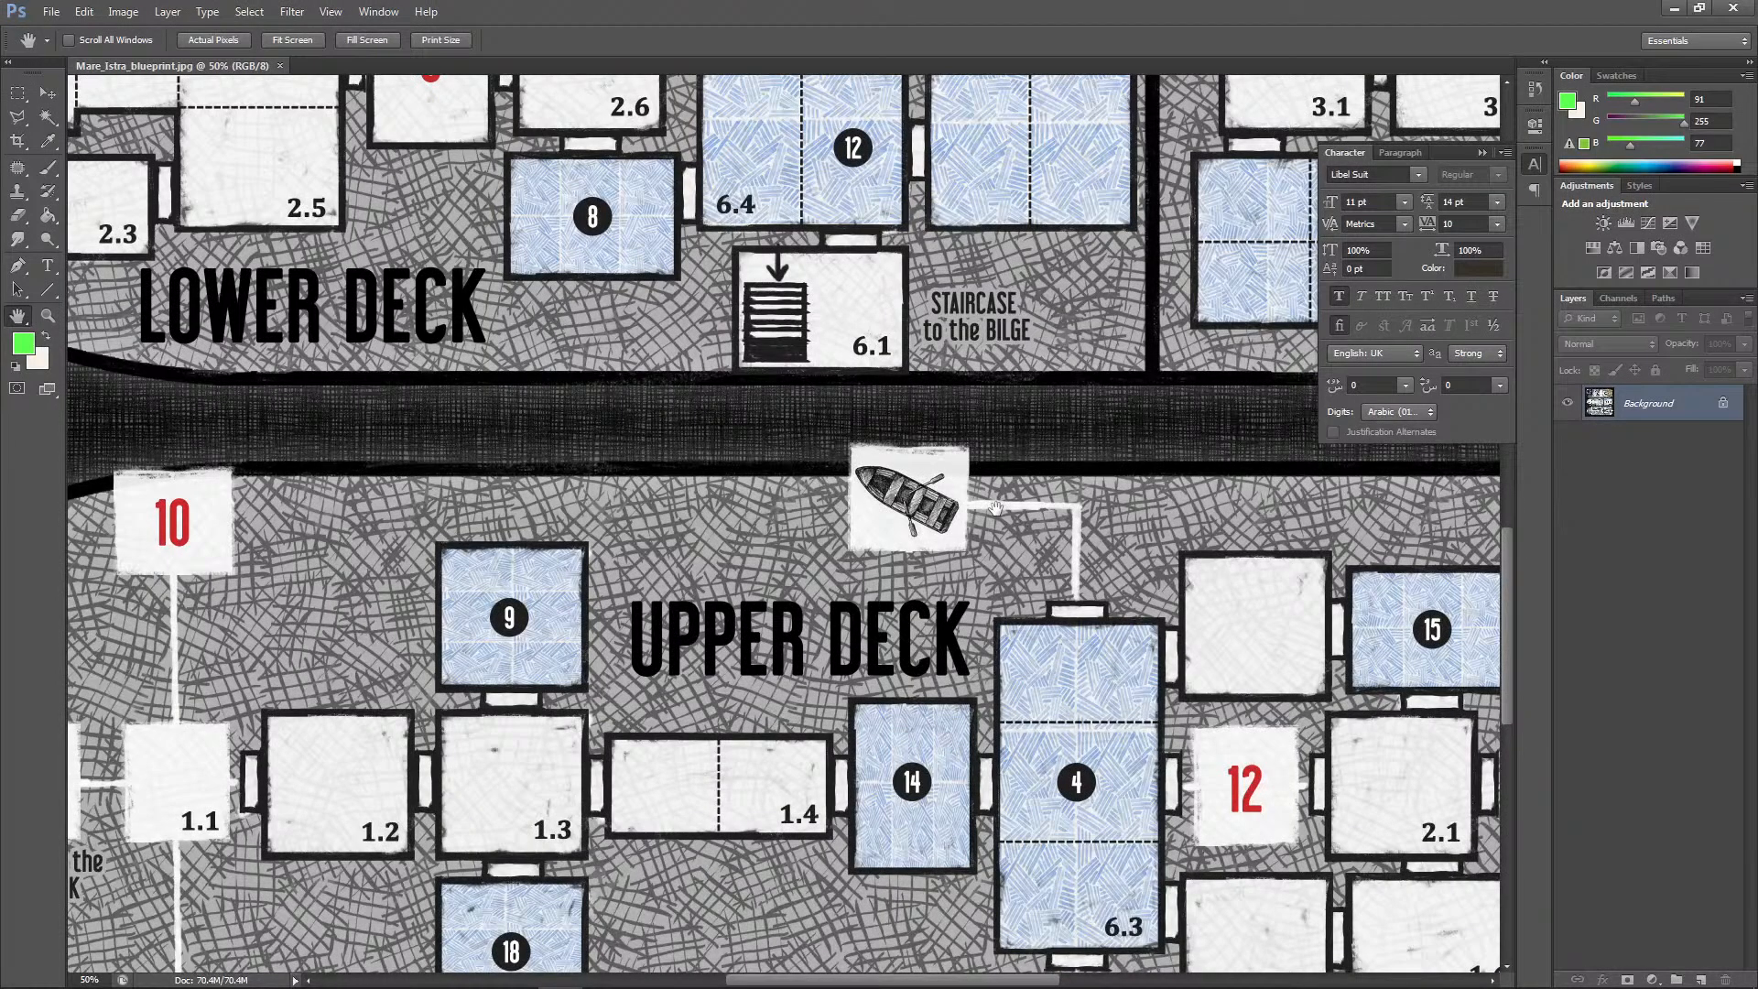
Switch to File Explorer and open the Mare Istra folder inside Board Games on Local Disk (C:)
{"action": "mouse_move", "coordinate": [20, 984]}
{"action": "left_click", "coordinate": [165, 979]}
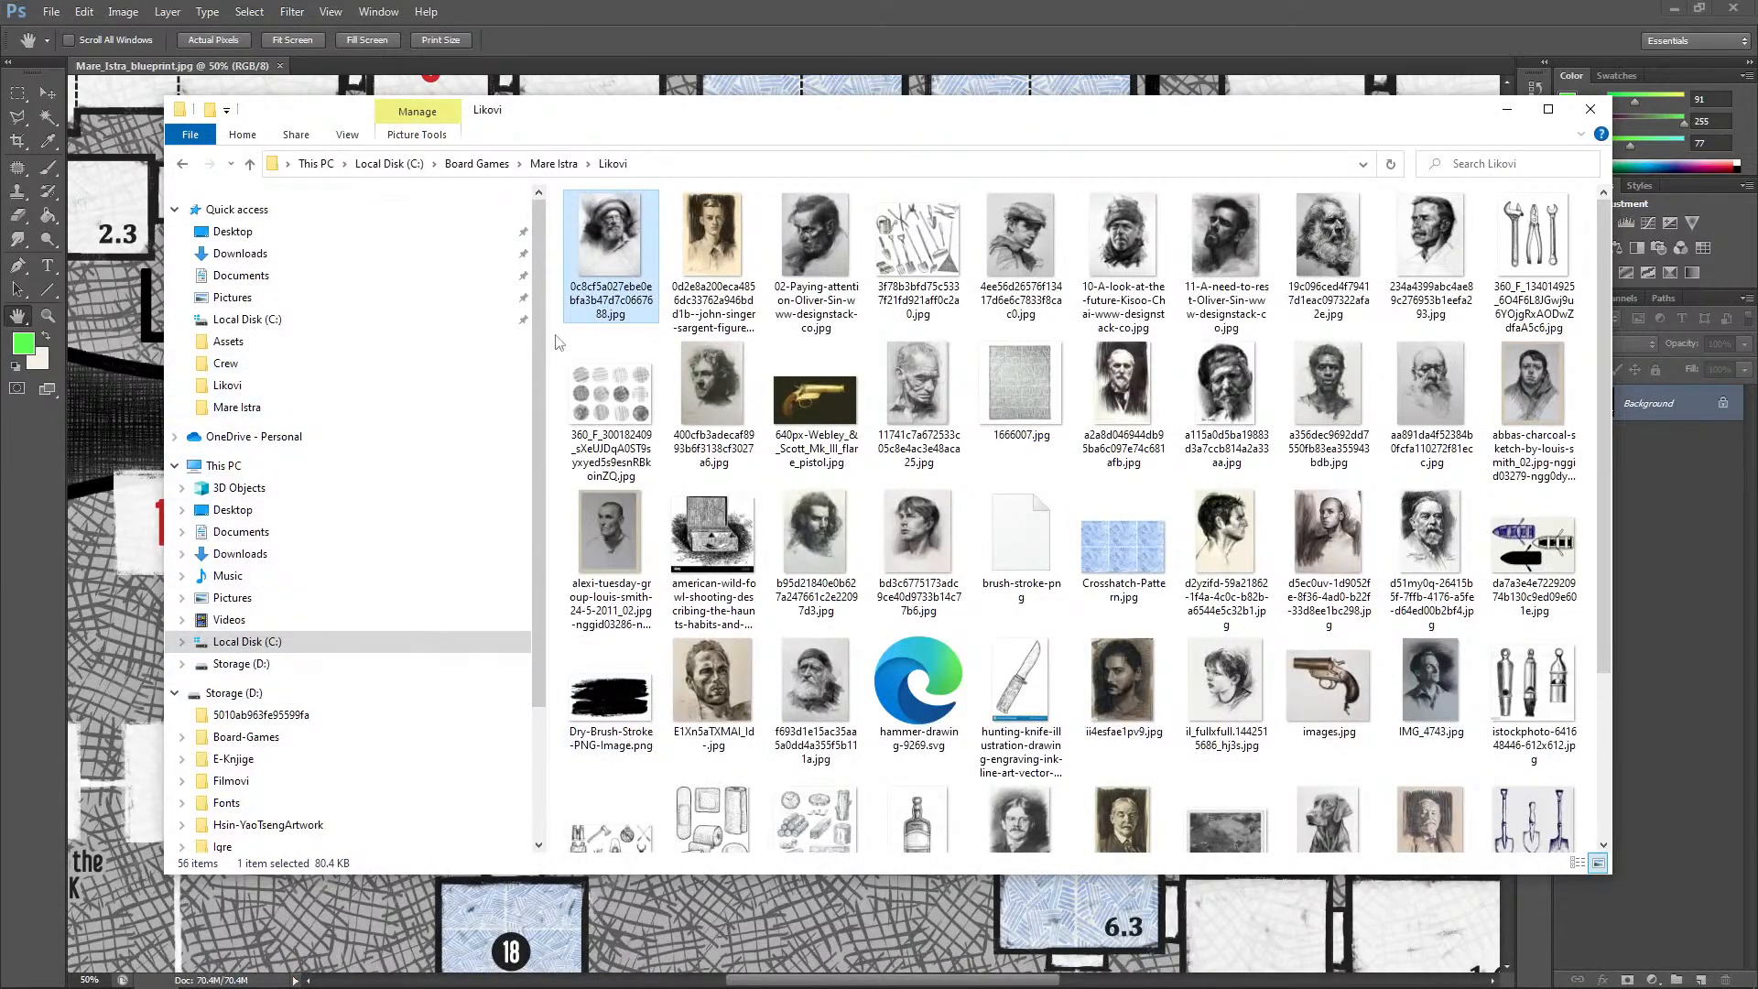
{"action": "left_click", "coordinate": [245, 641]}
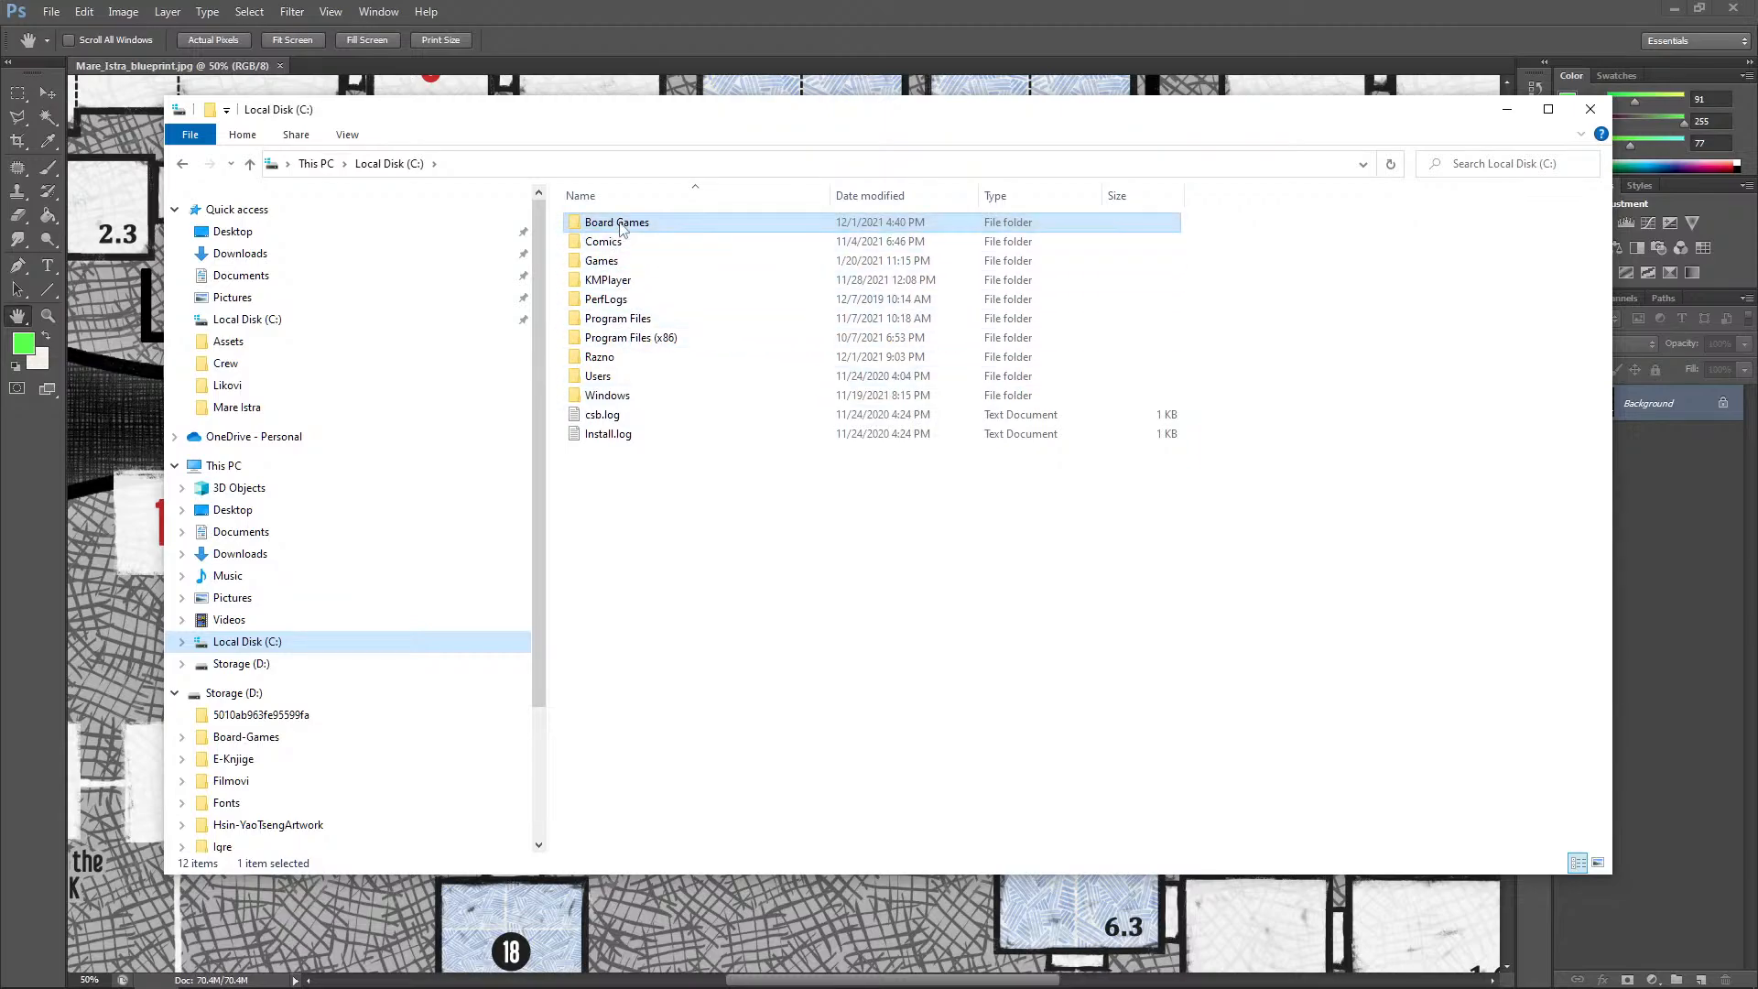
{"action": "double_click", "coordinate": [620, 227]}
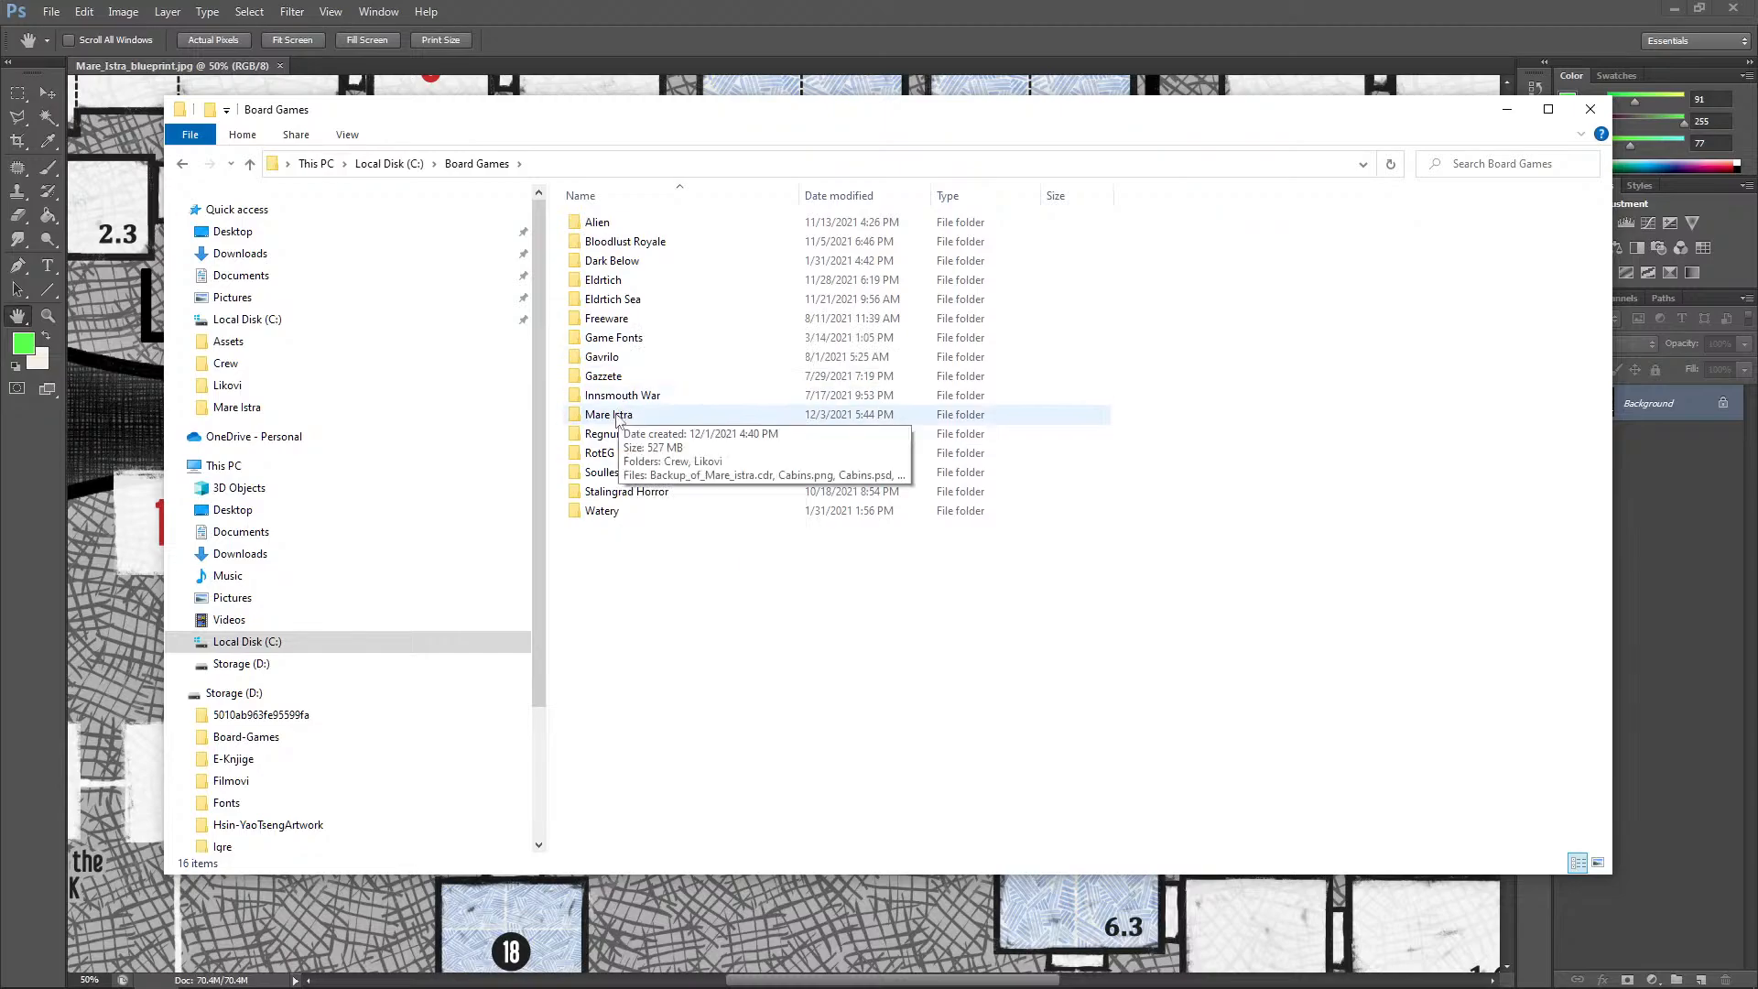
{"action": "double_click", "coordinate": [617, 415]}
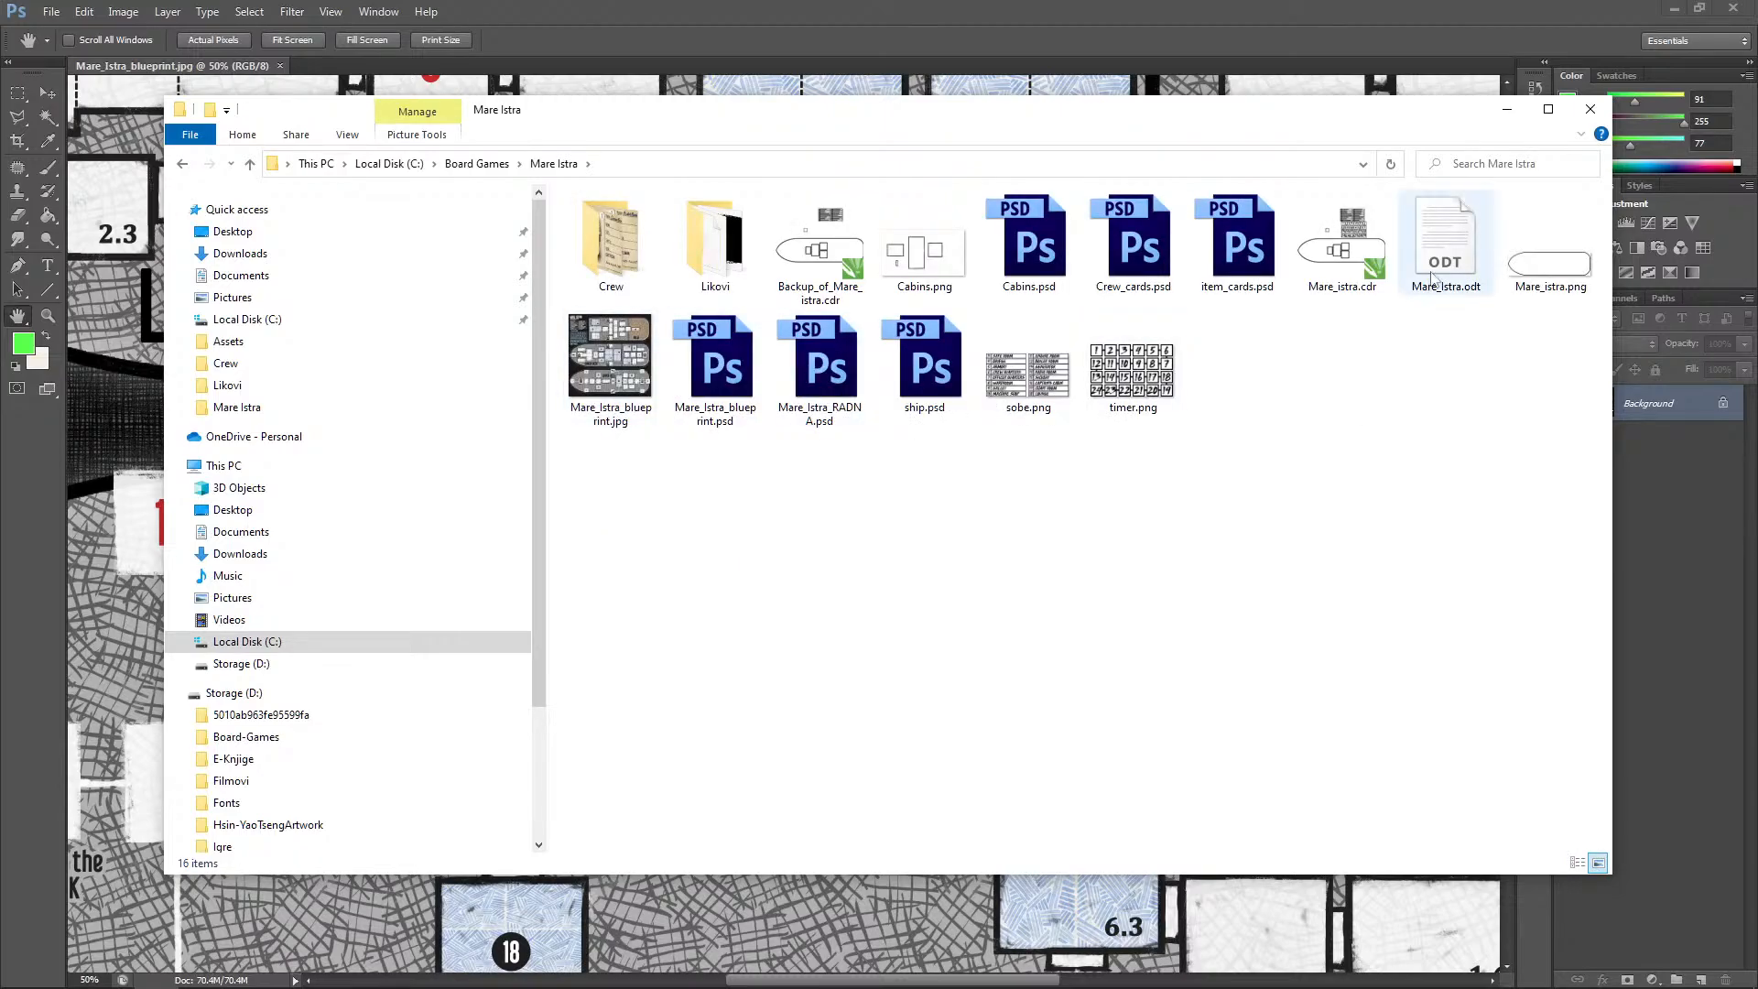
Open Mare_Istra.odt from the Mare Istra folder and read its game components, game setup and game round sections
{"action": "double_click", "coordinate": [1439, 247]}
{"action": "scroll", "coordinate": [1062, 490], "scroll_direction": "down", "scroll_amount": 5}
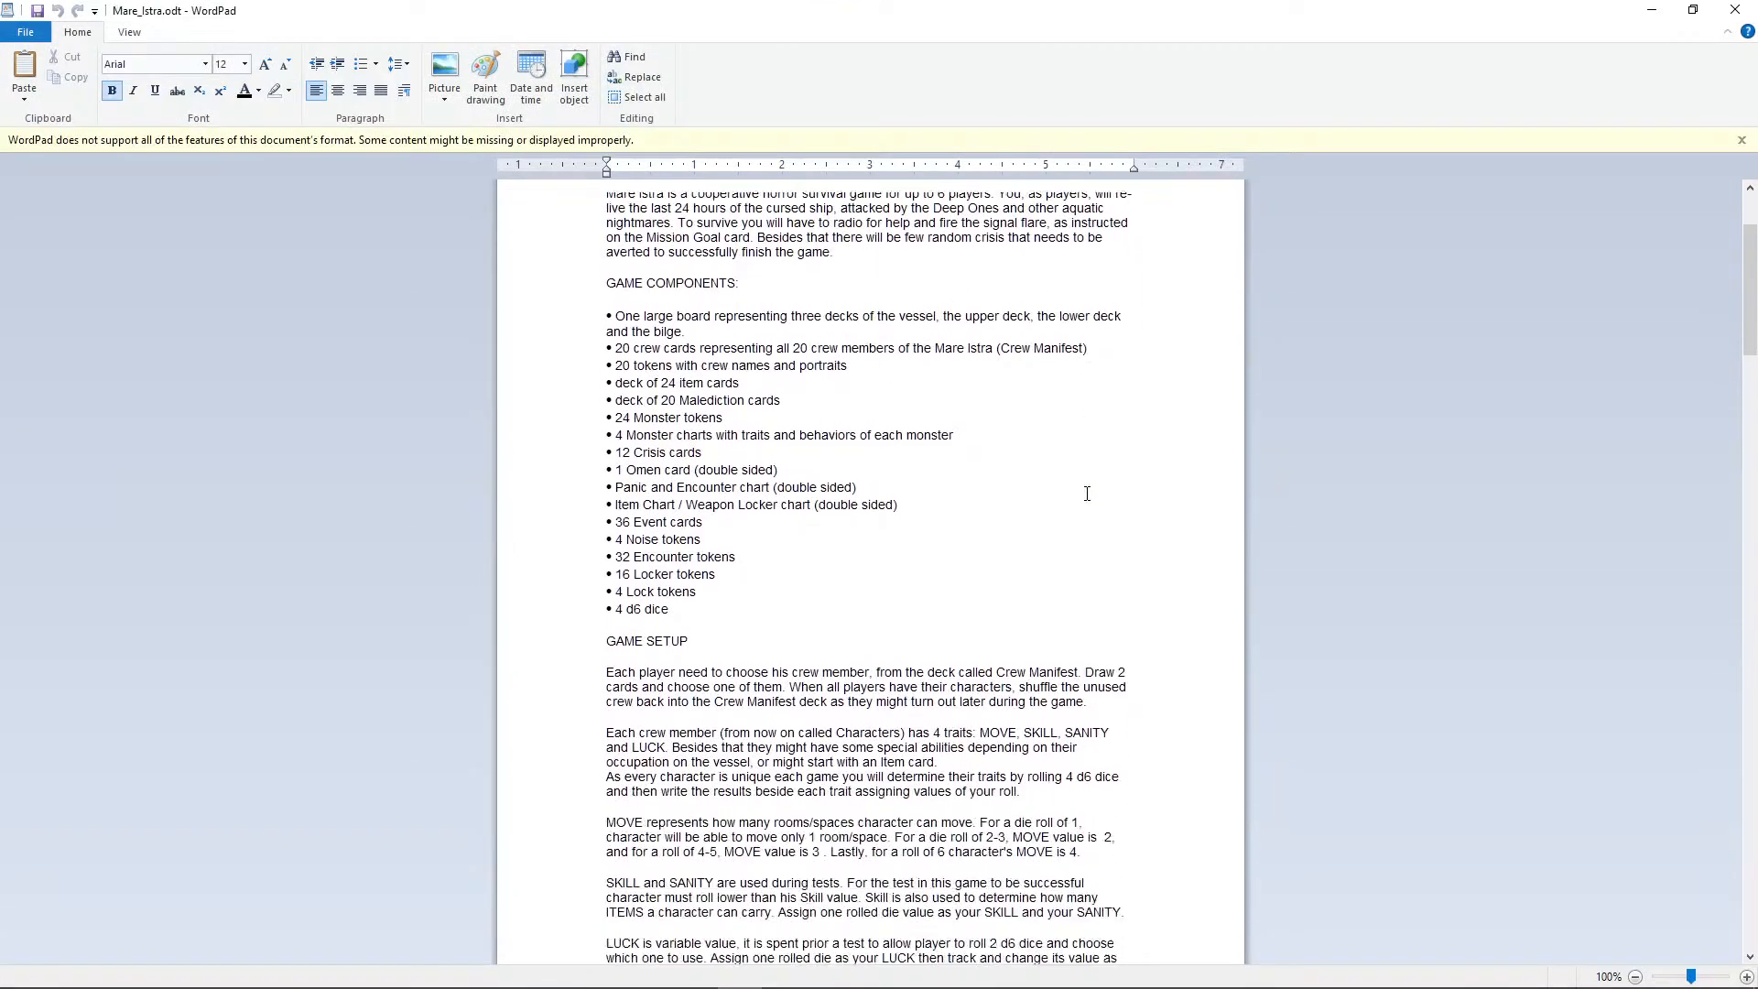
{"action": "scroll", "coordinate": [1086, 494], "scroll_direction": "down", "scroll_amount": 10}
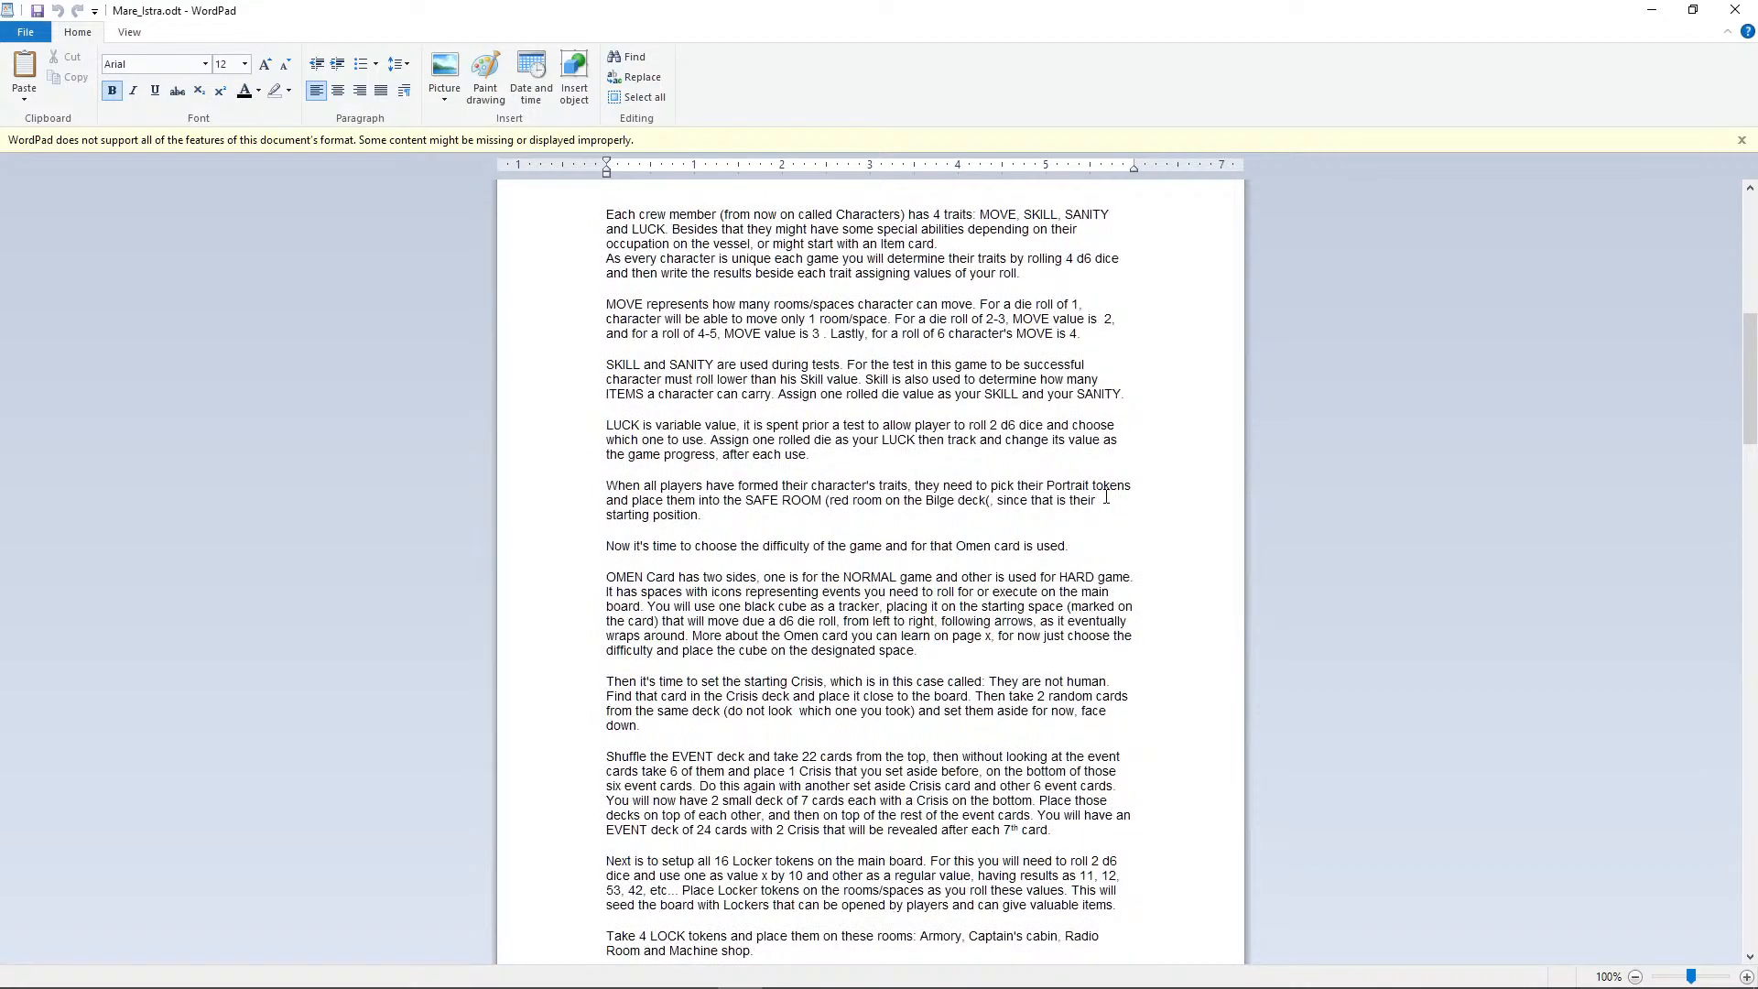
{"action": "scroll", "coordinate": [953, 473], "scroll_direction": "down", "scroll_amount": 1}
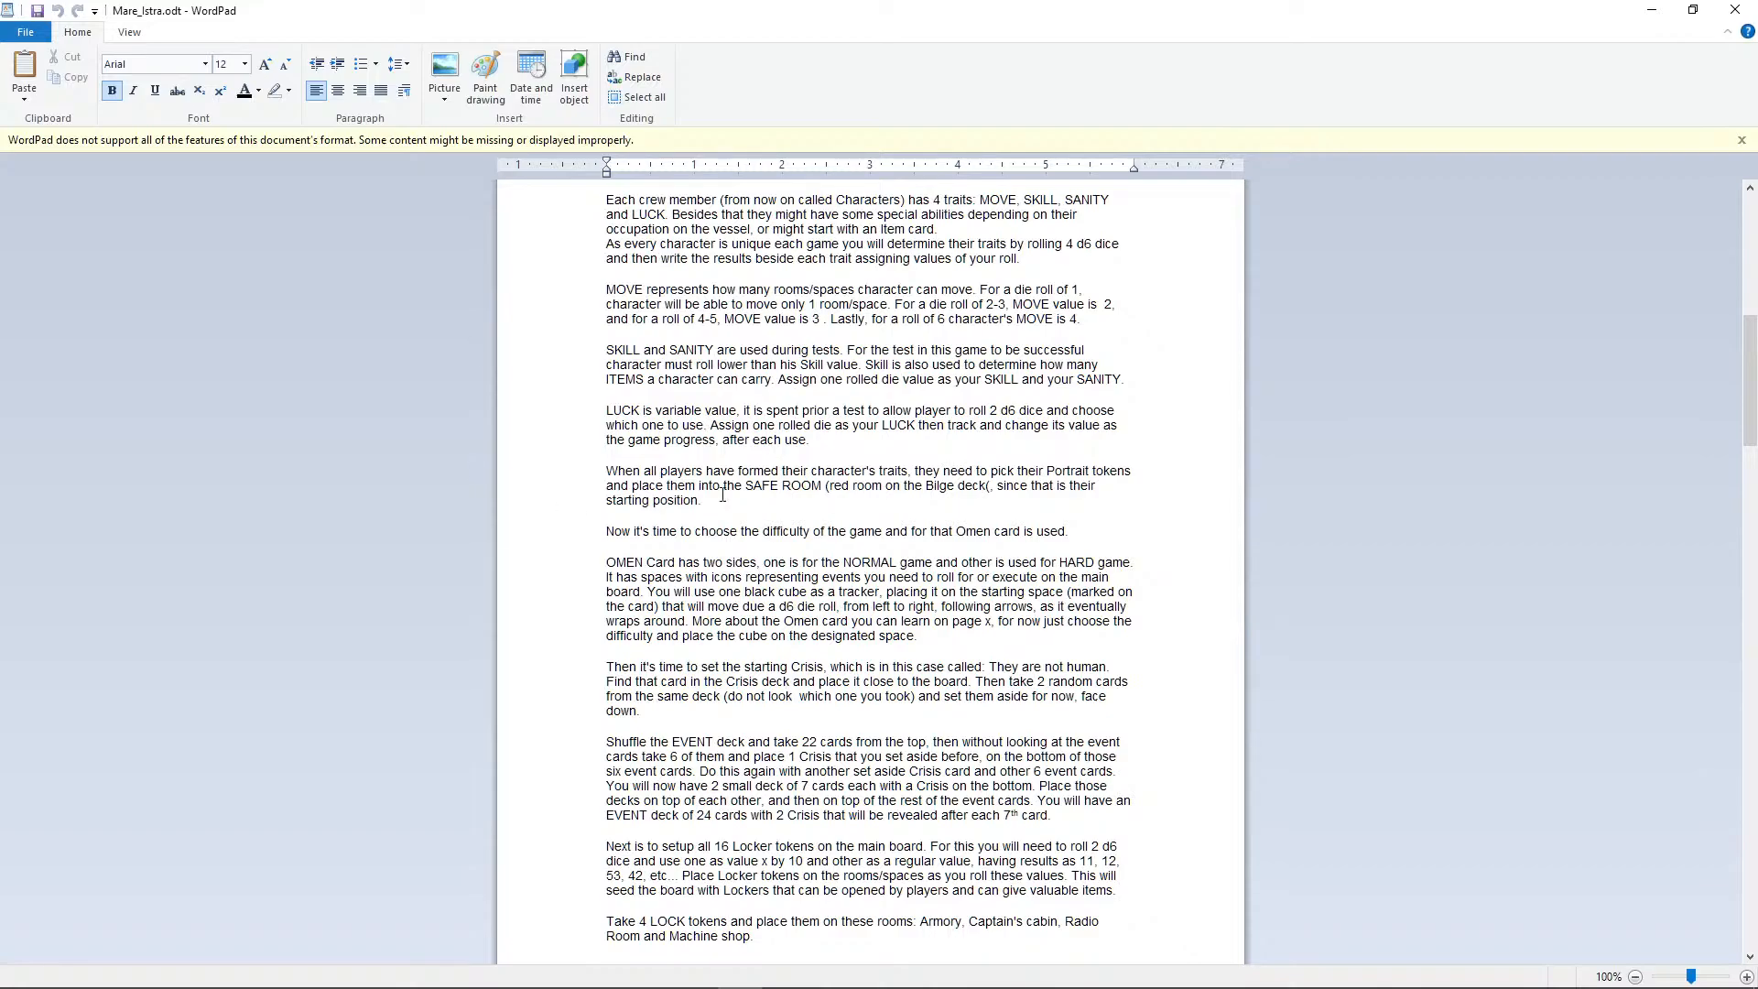
{"action": "scroll", "coordinate": [980, 407], "scroll_direction": "down", "scroll_amount": 1}
{"action": "scroll", "coordinate": [1008, 458], "scroll_direction": "up", "scroll_amount": 5}
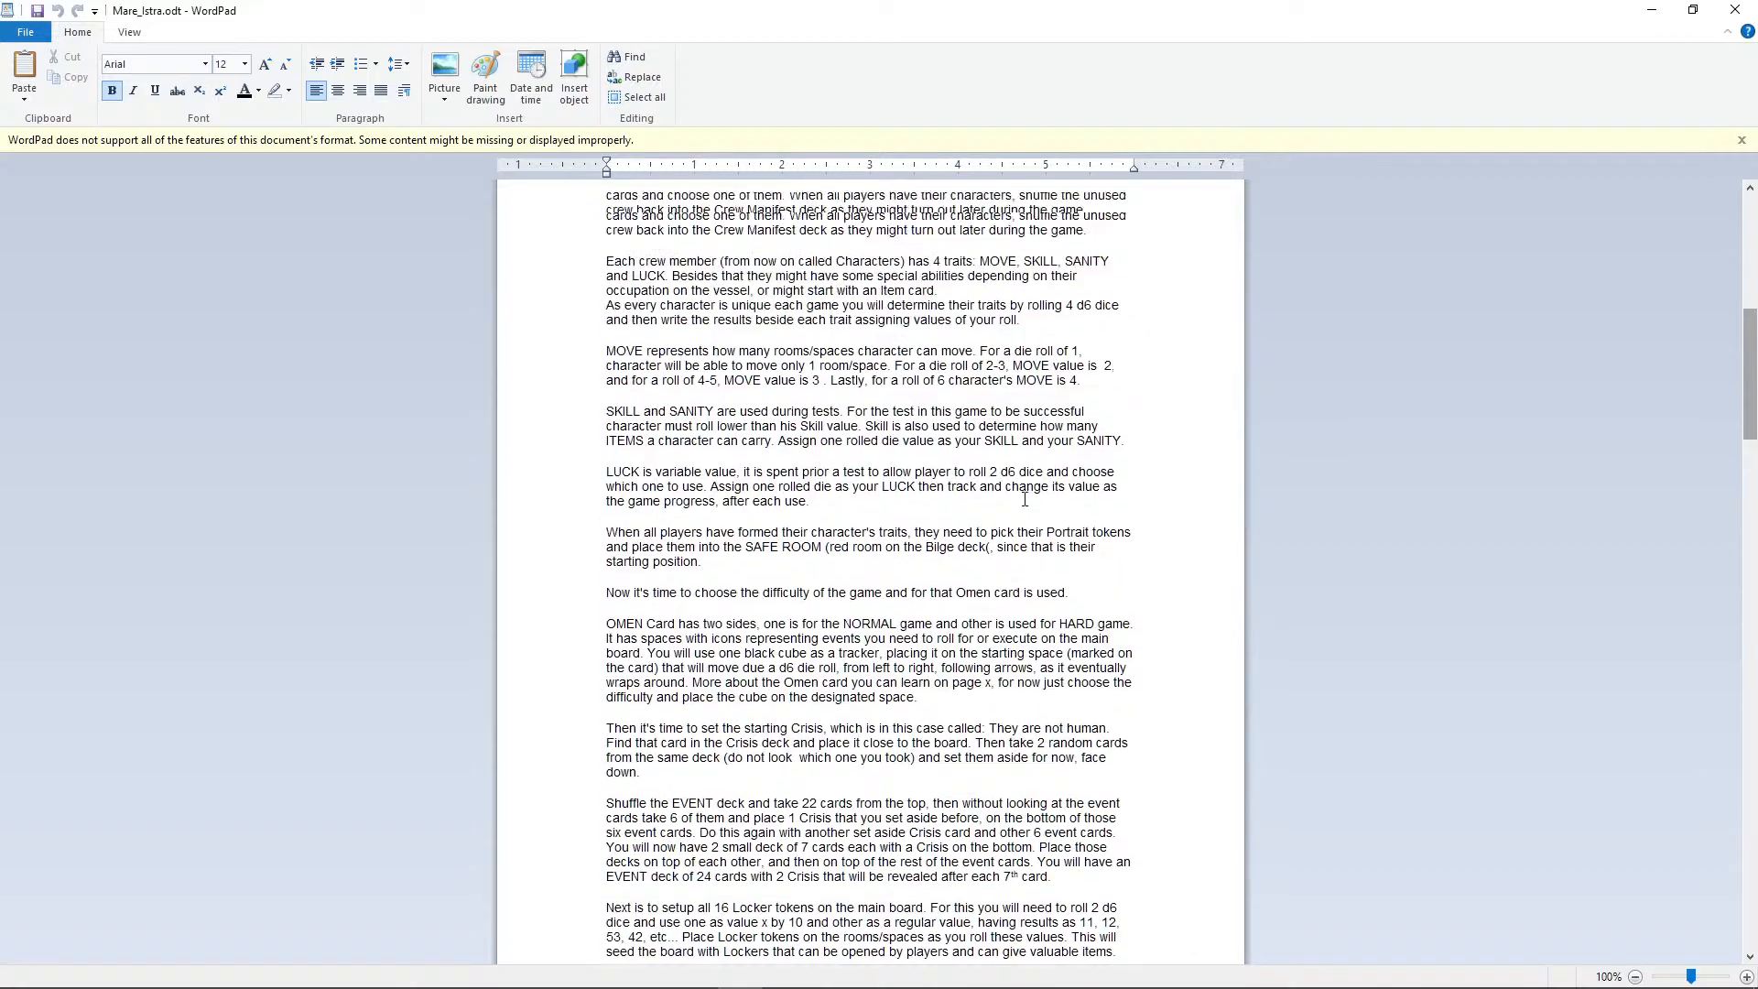
{"action": "scroll", "coordinate": [1025, 499], "scroll_direction": "up", "scroll_amount": 4}
{"action": "scroll", "coordinate": [1024, 499], "scroll_direction": "down", "scroll_amount": 4}
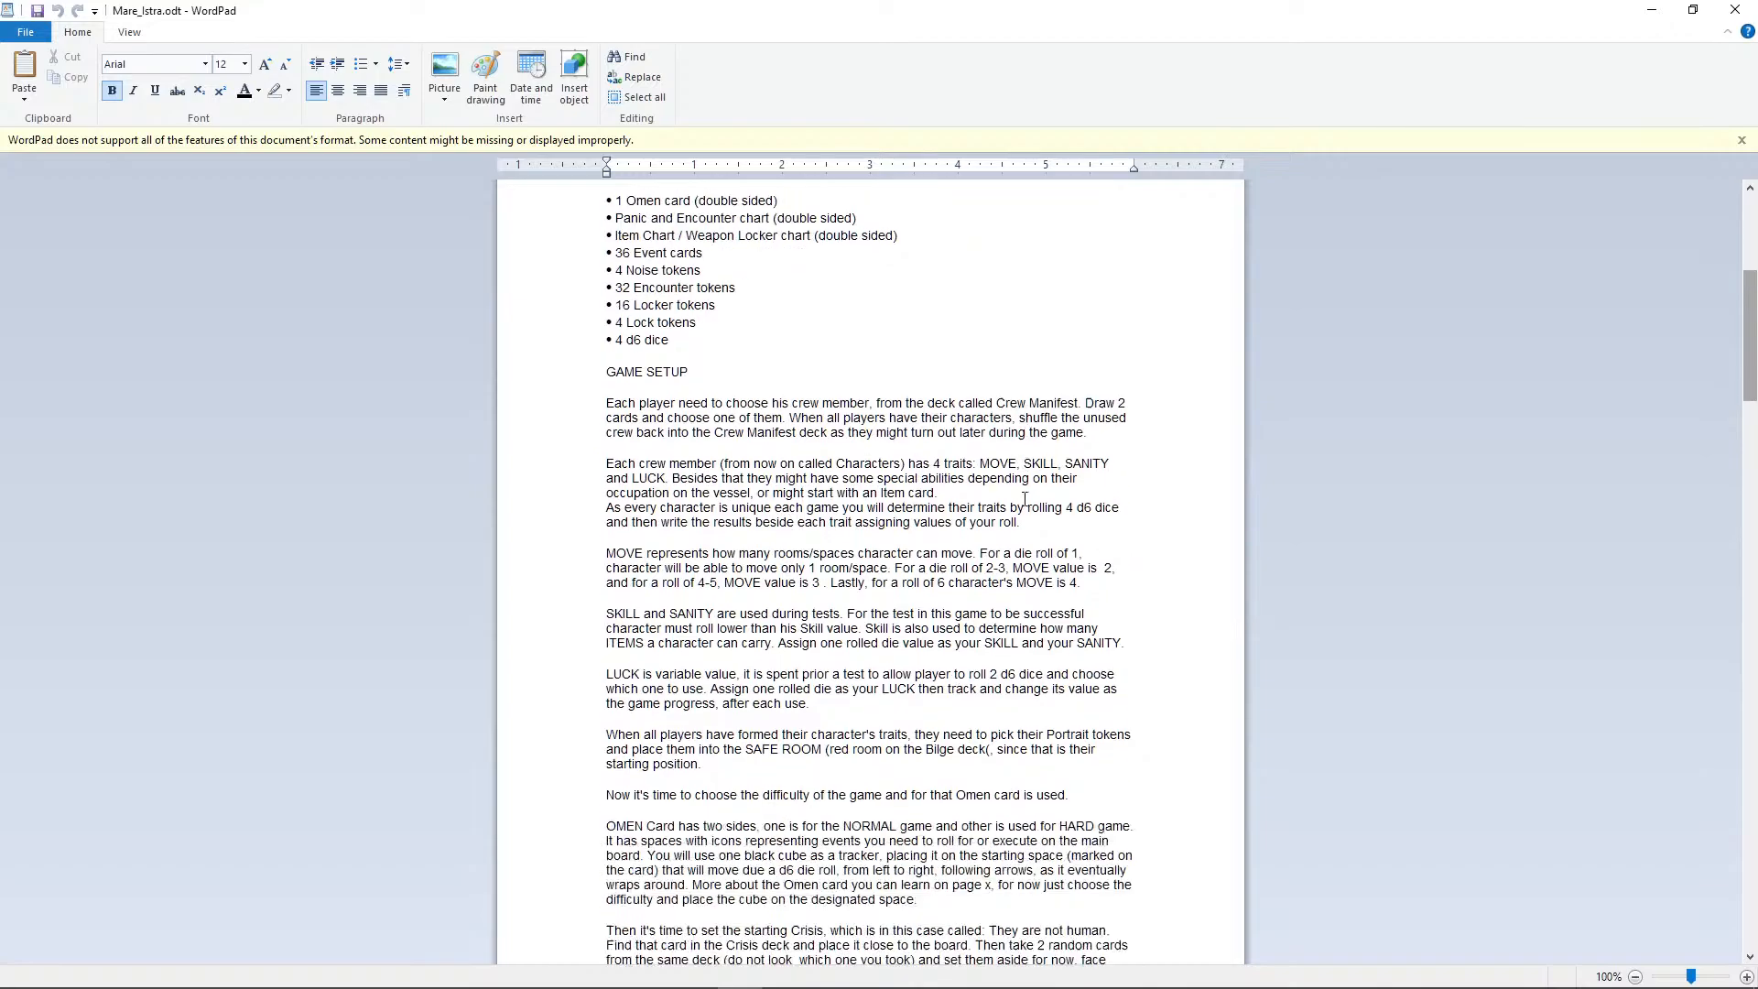
{"action": "scroll", "coordinate": [1025, 499], "scroll_direction": "down", "scroll_amount": 8}
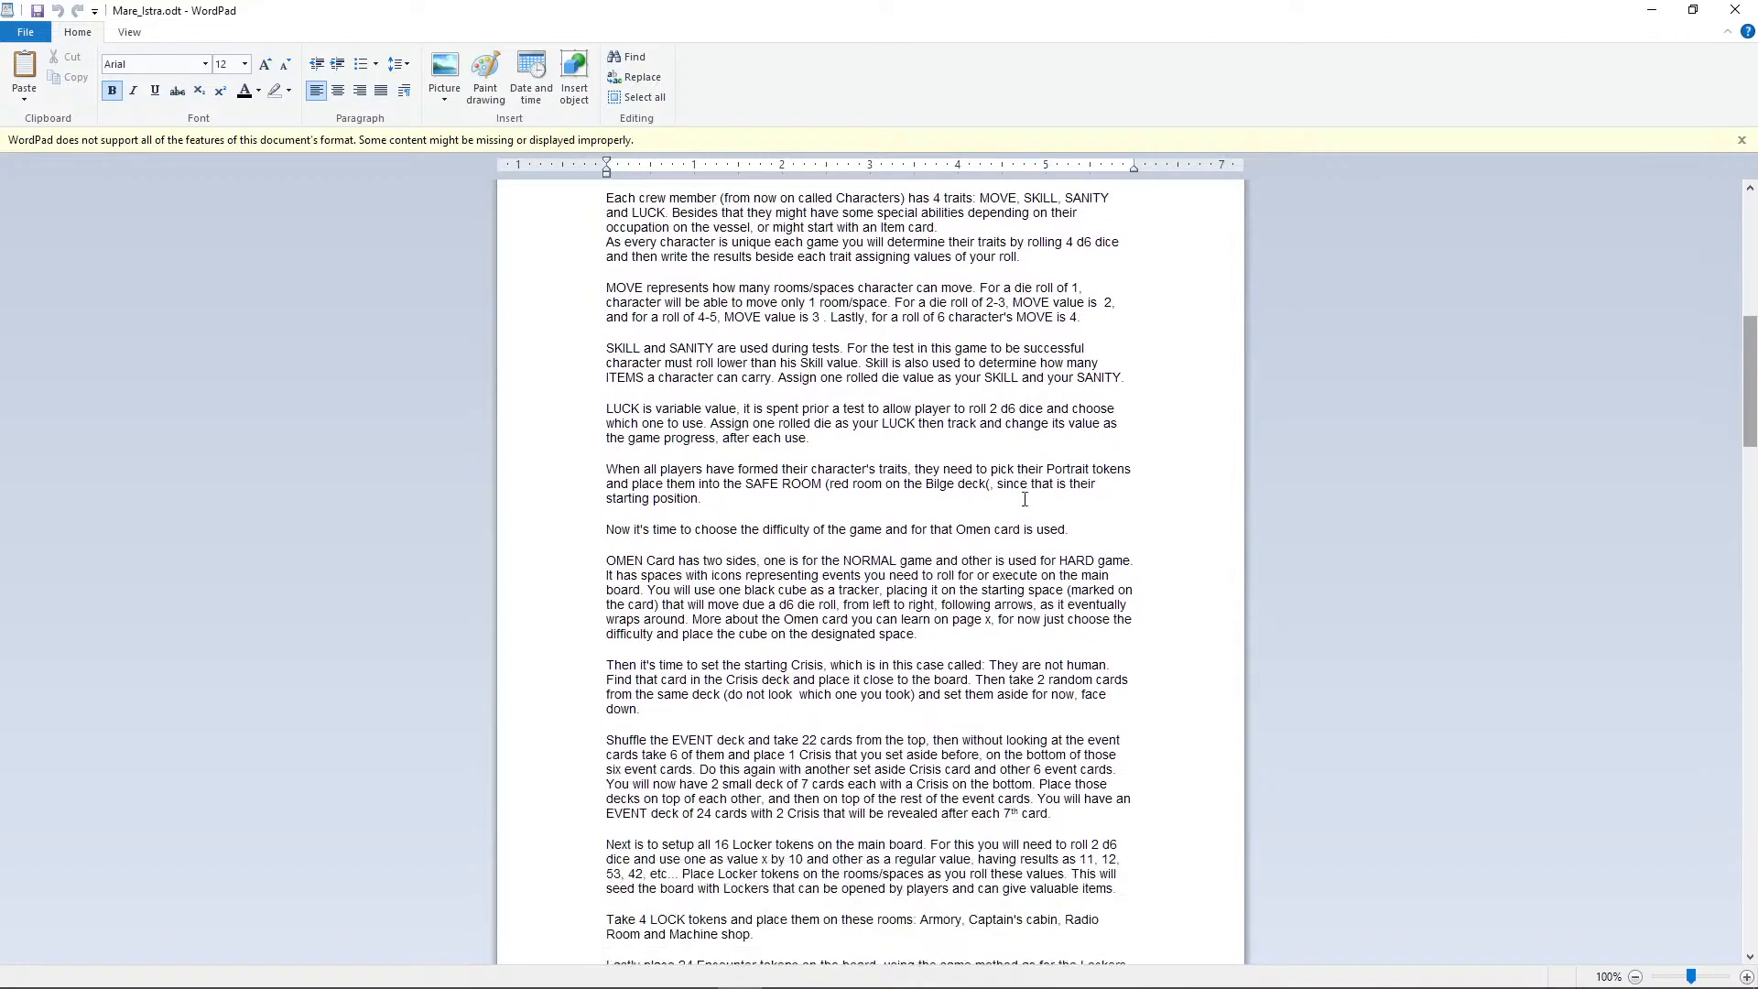
{"action": "scroll", "coordinate": [1024, 499], "scroll_direction": "down", "scroll_amount": 5}
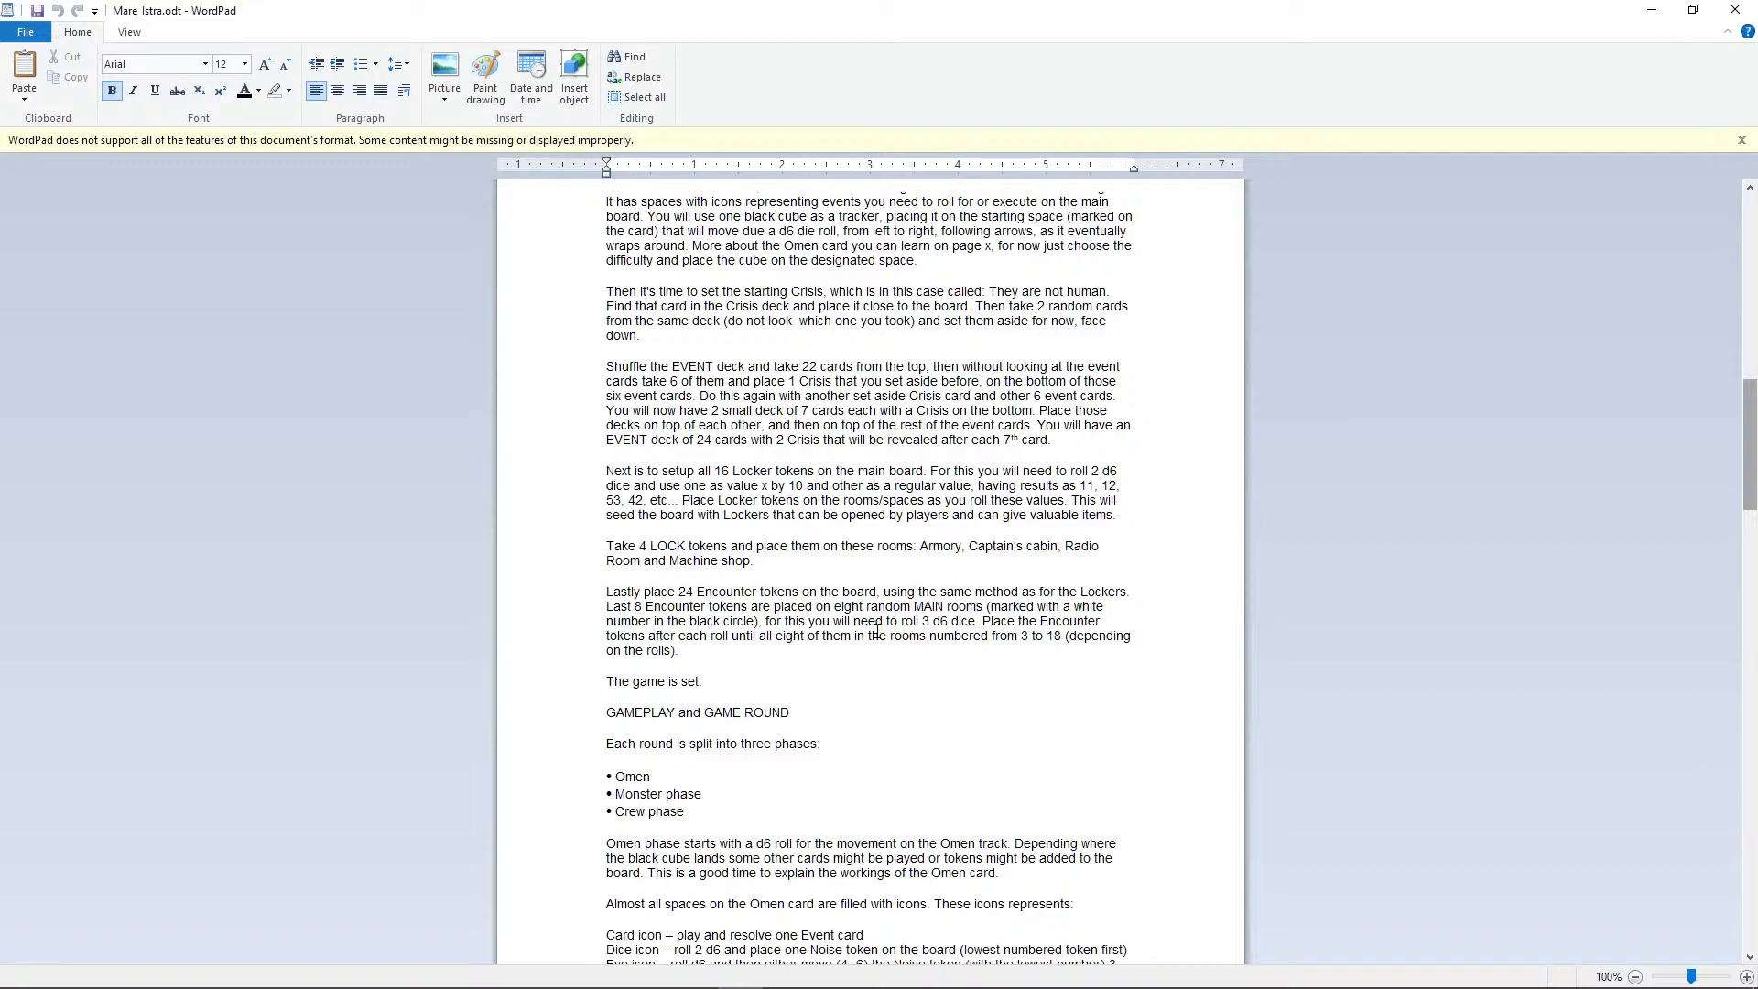
Close the Mare_Istra.odt rules document and the Mare Istra folder window
{"action": "double_click", "coordinate": [961, 683]}
{"action": "left_click", "coordinate": [849, 622]}
{"action": "left_click", "coordinate": [1737, 10]}
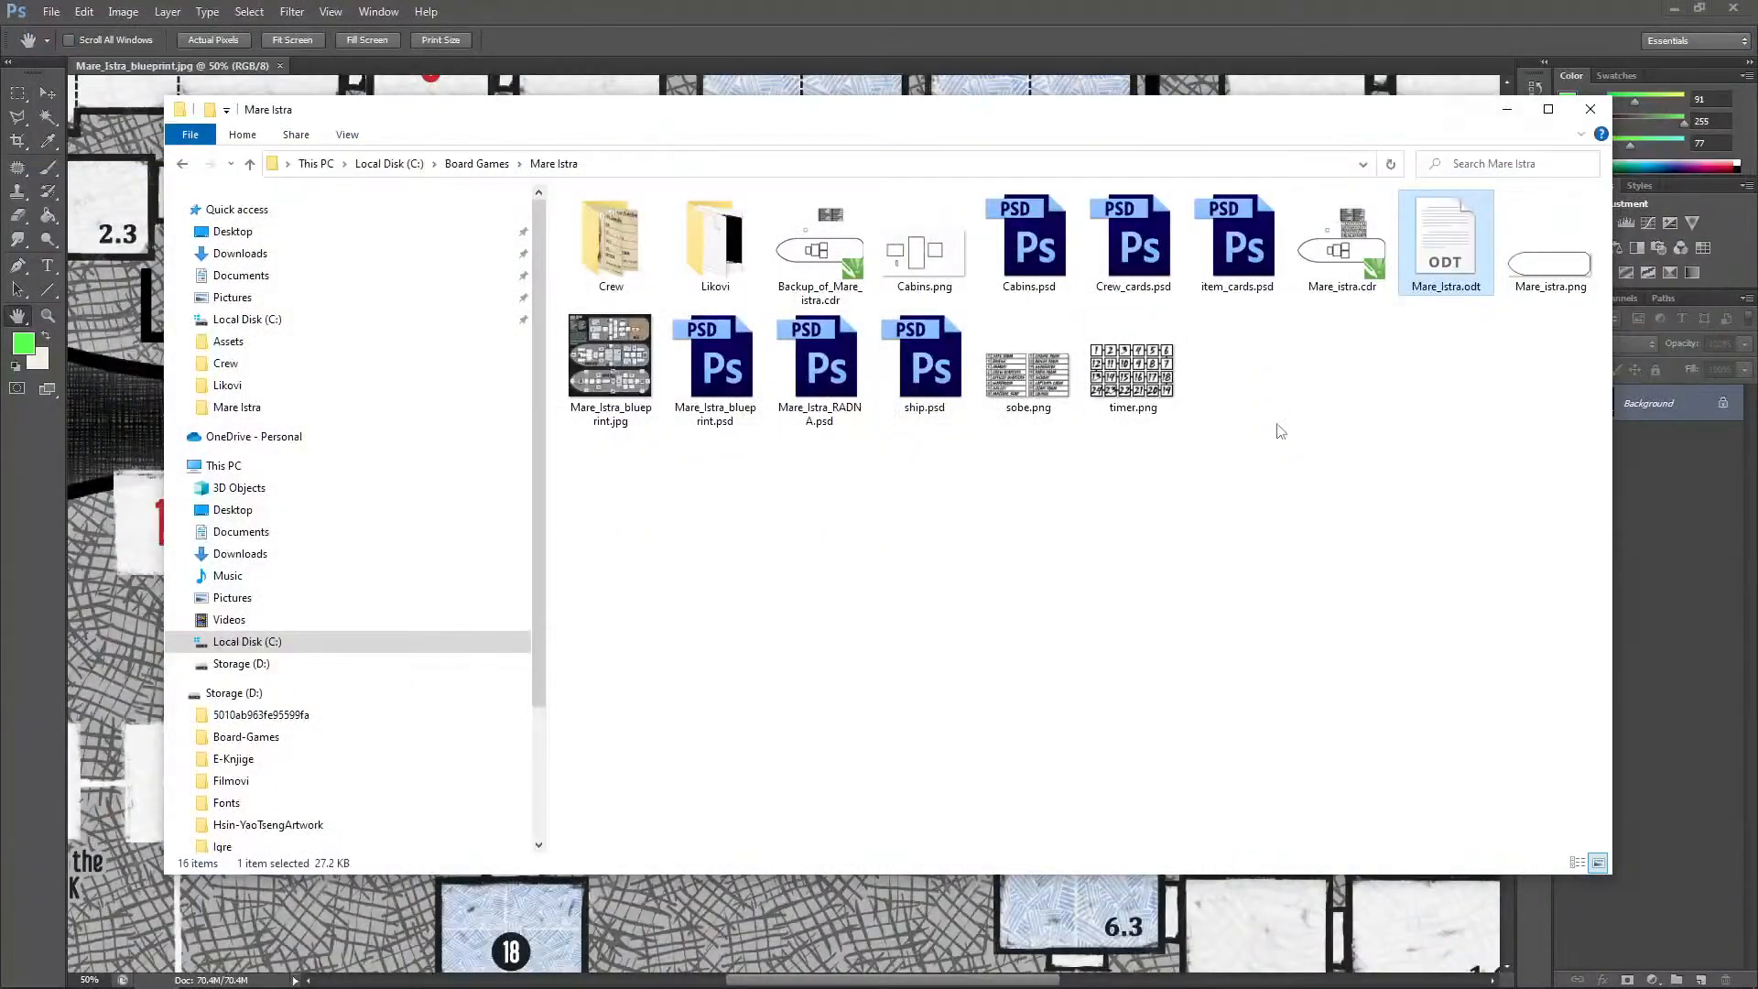
{"action": "left_click", "coordinate": [1321, 434]}
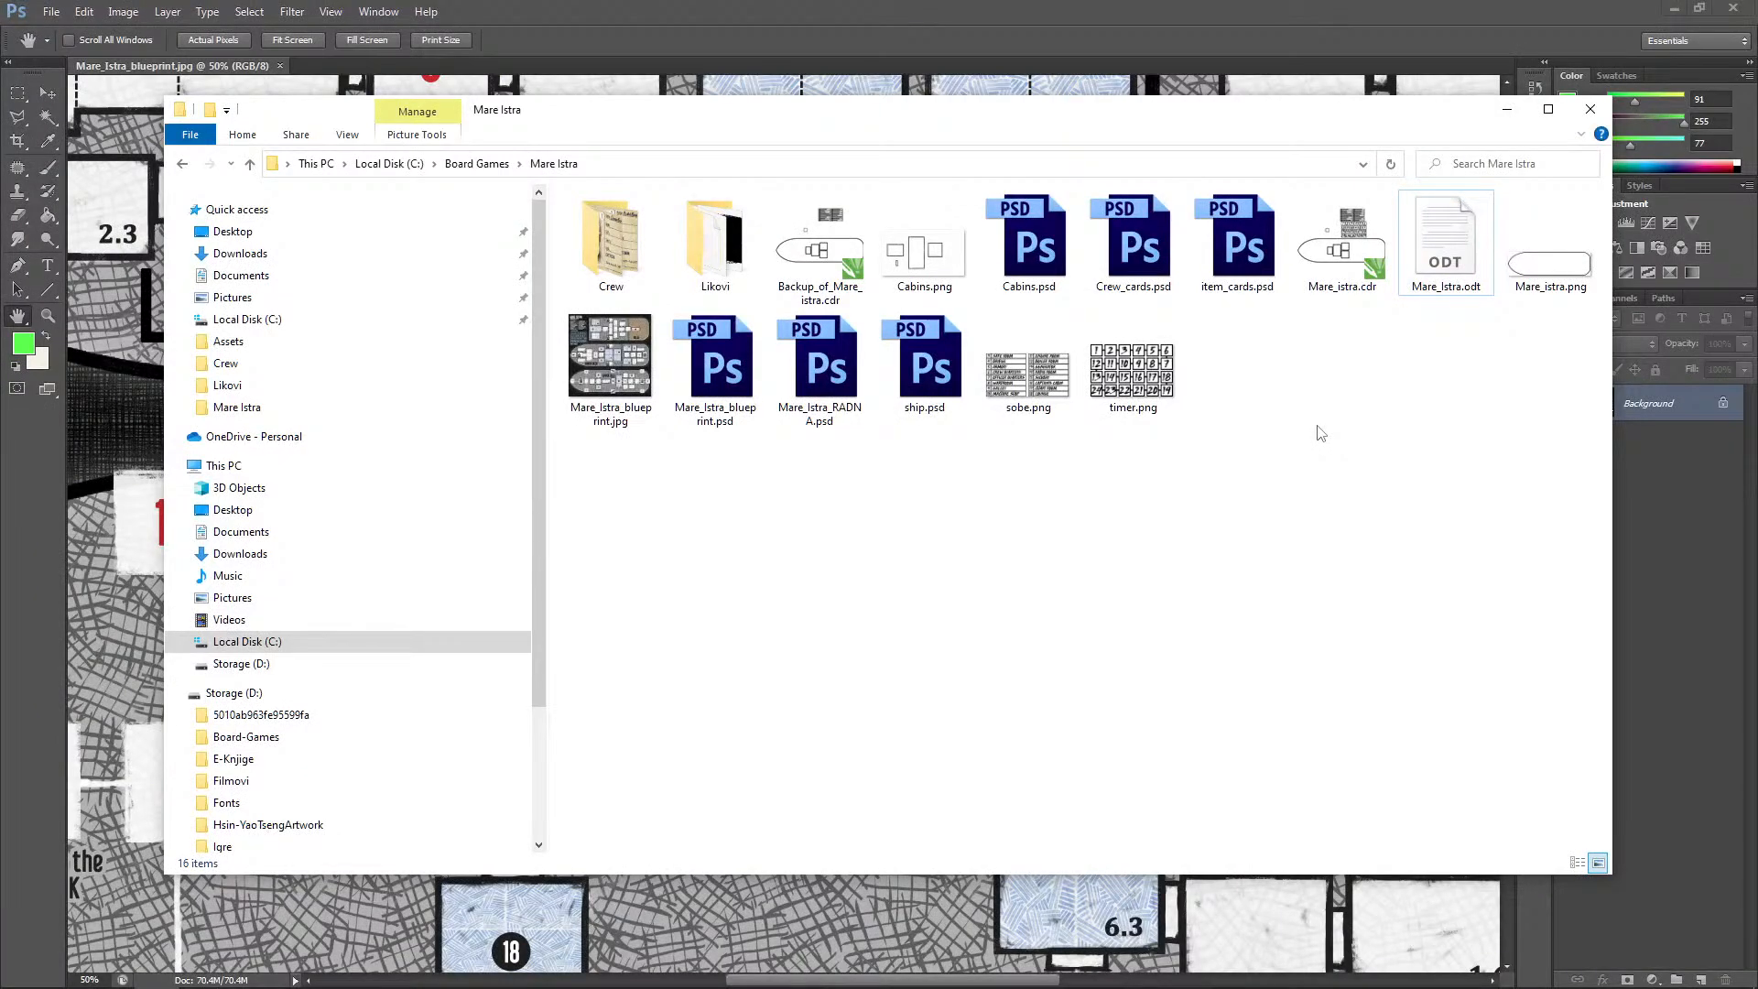
{"action": "left_click", "coordinate": [1590, 109]}
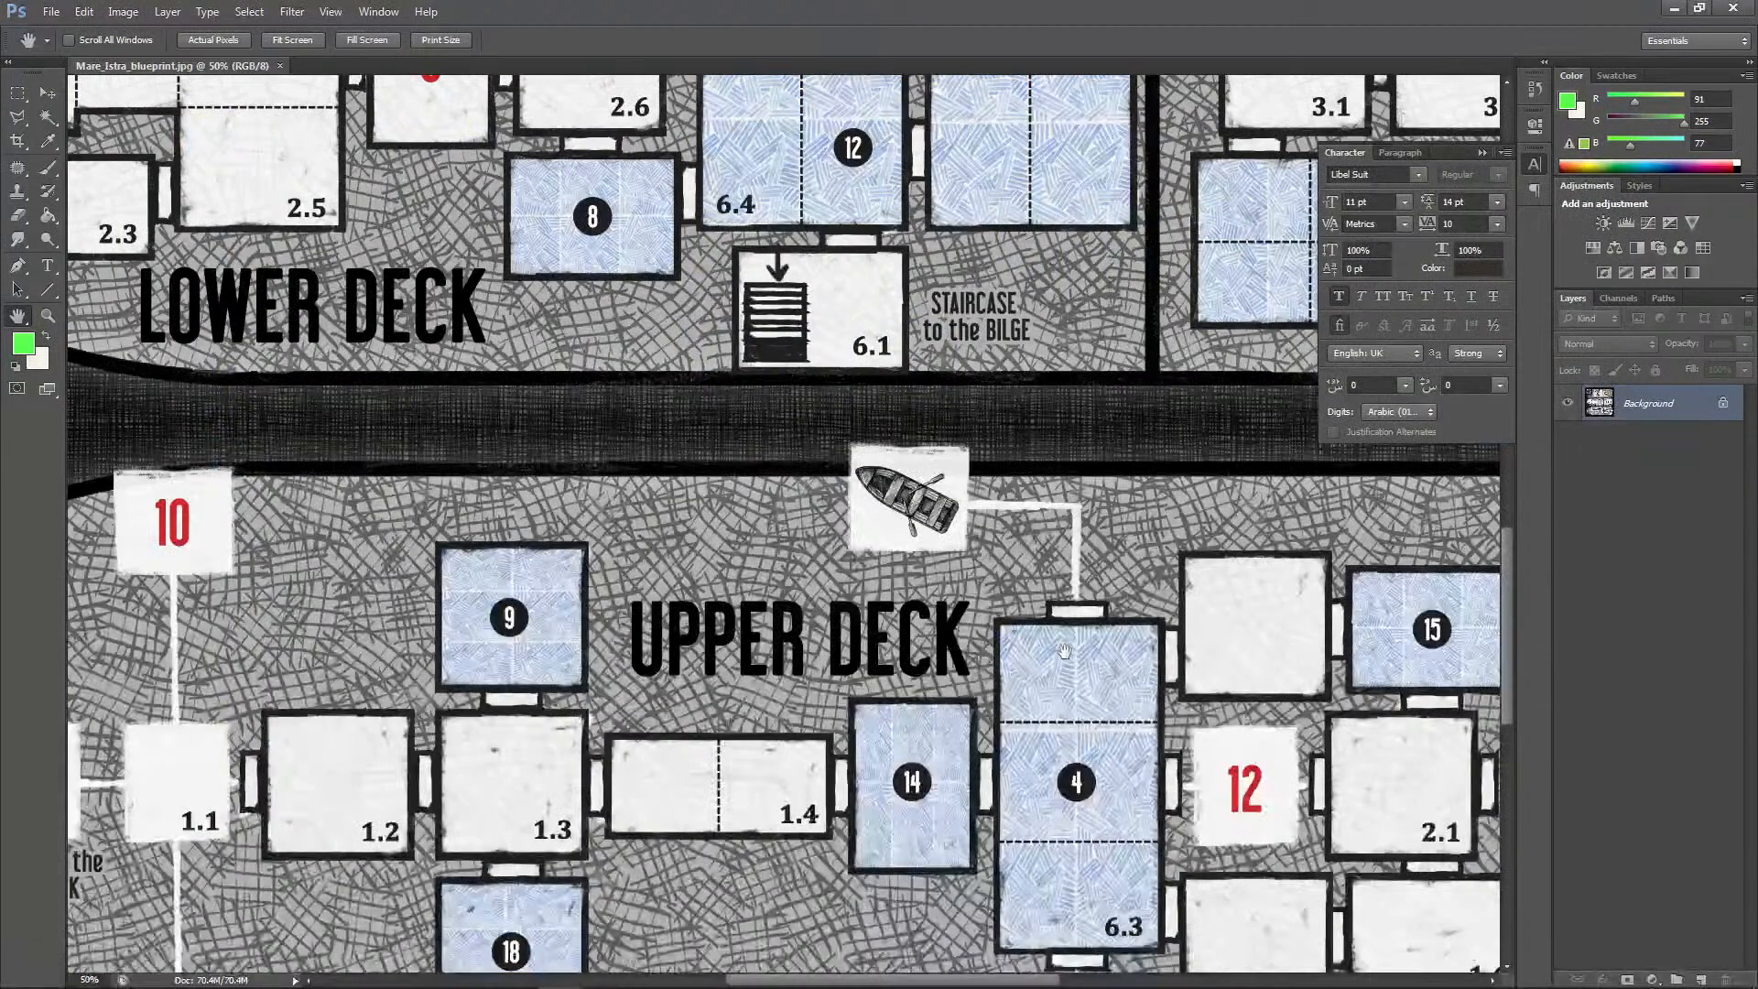
Examine the blueprint's Upper Deck, from the lifeboats and central rooms to the staircase to the Lower Deck
{"action": "left_click_drag", "start_coordinate": [1082, 821], "coordinate": [997, 502]}
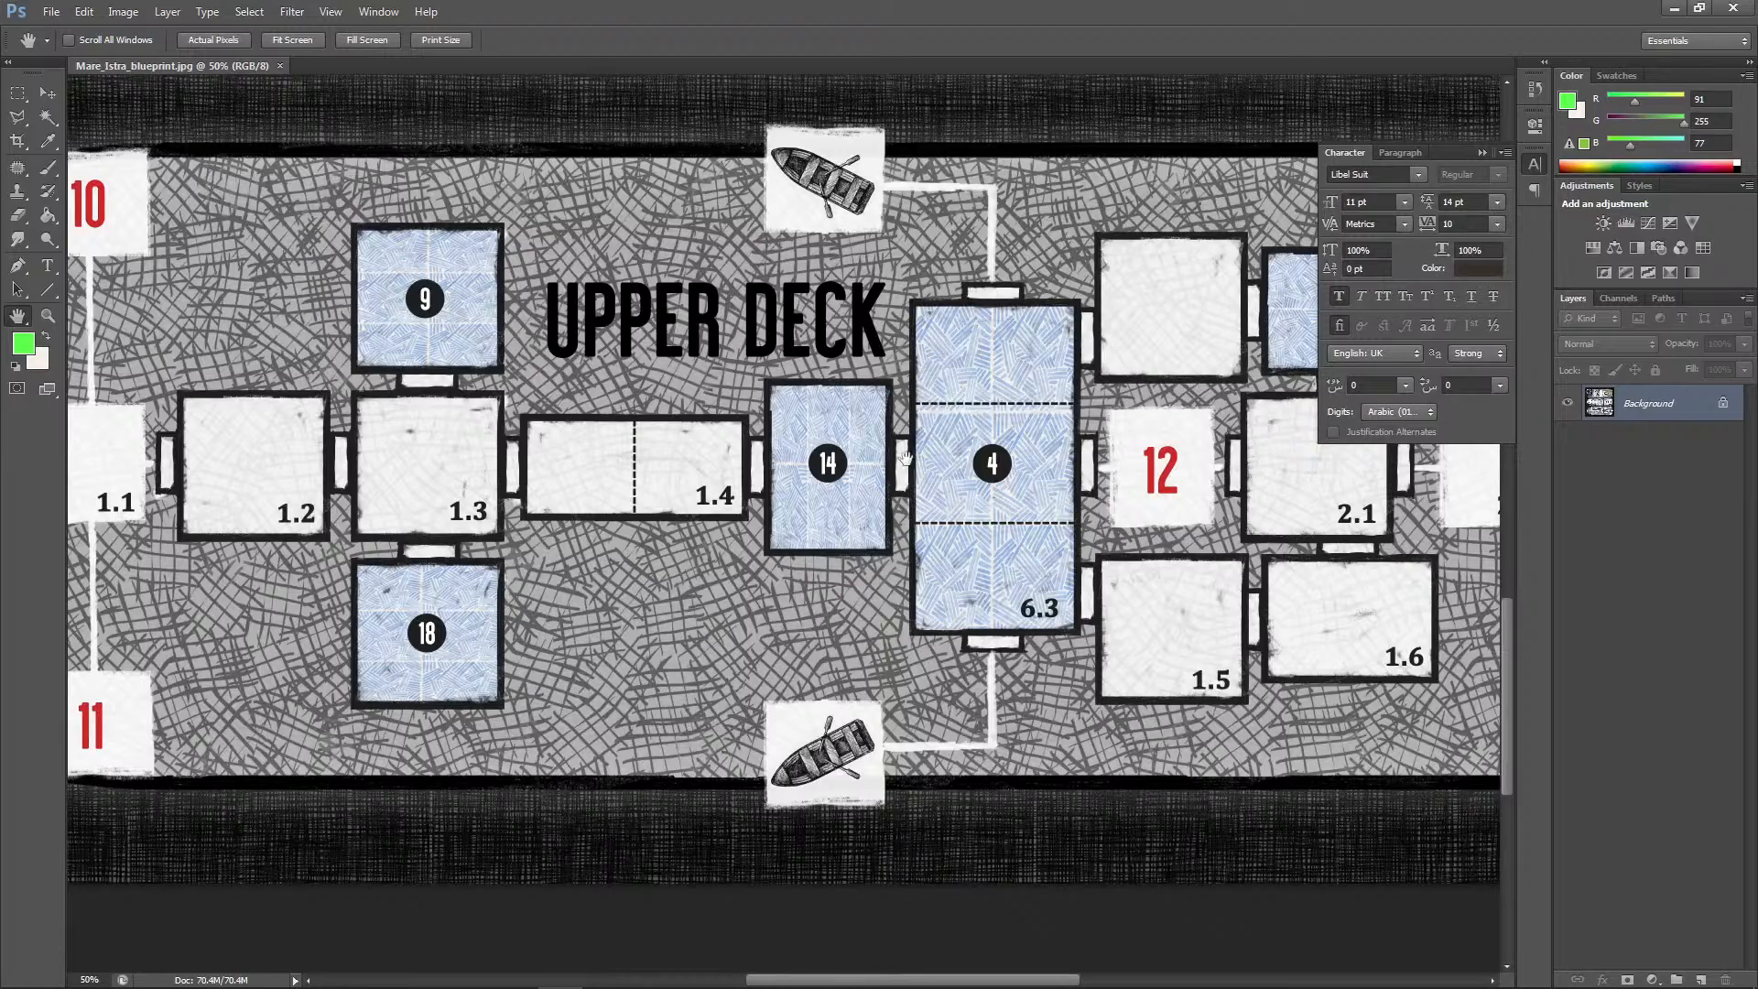
{"action": "left_click_drag", "start_coordinate": [1048, 495], "coordinate": [794, 446]}
{"action": "left_click_drag", "start_coordinate": [923, 555], "coordinate": [1030, 430]}
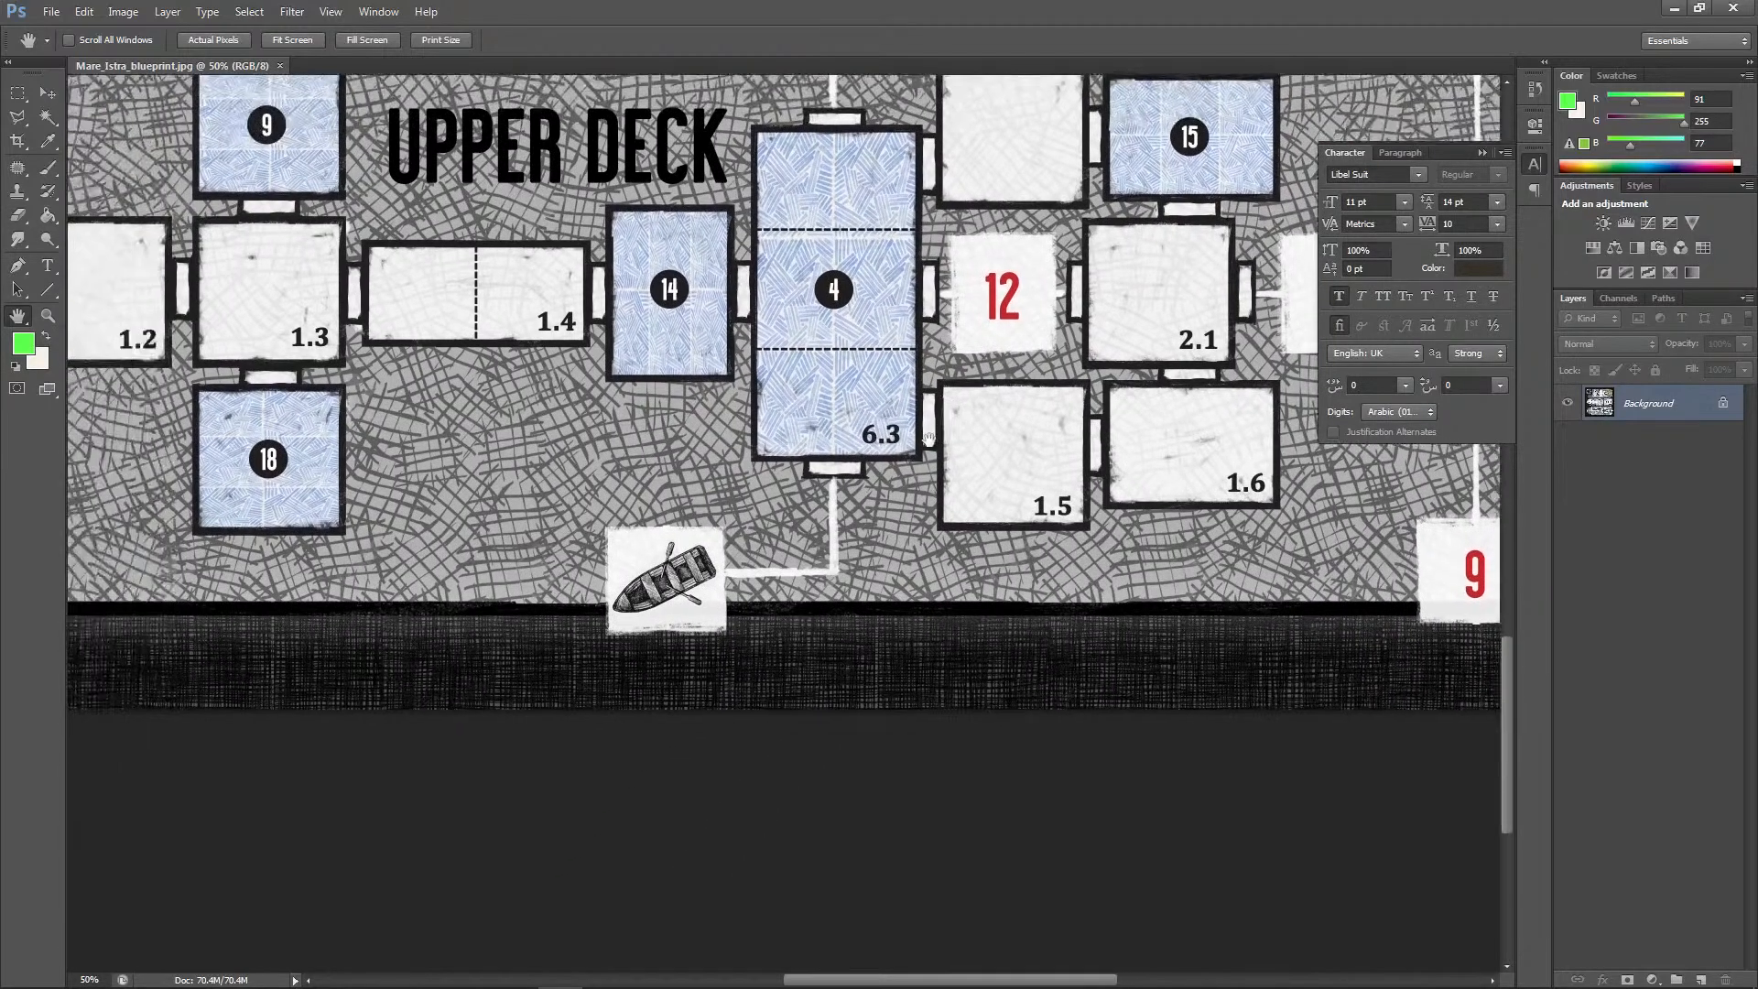
{"action": "left_click_drag", "start_coordinate": [717, 145], "coordinate": [732, 651]}
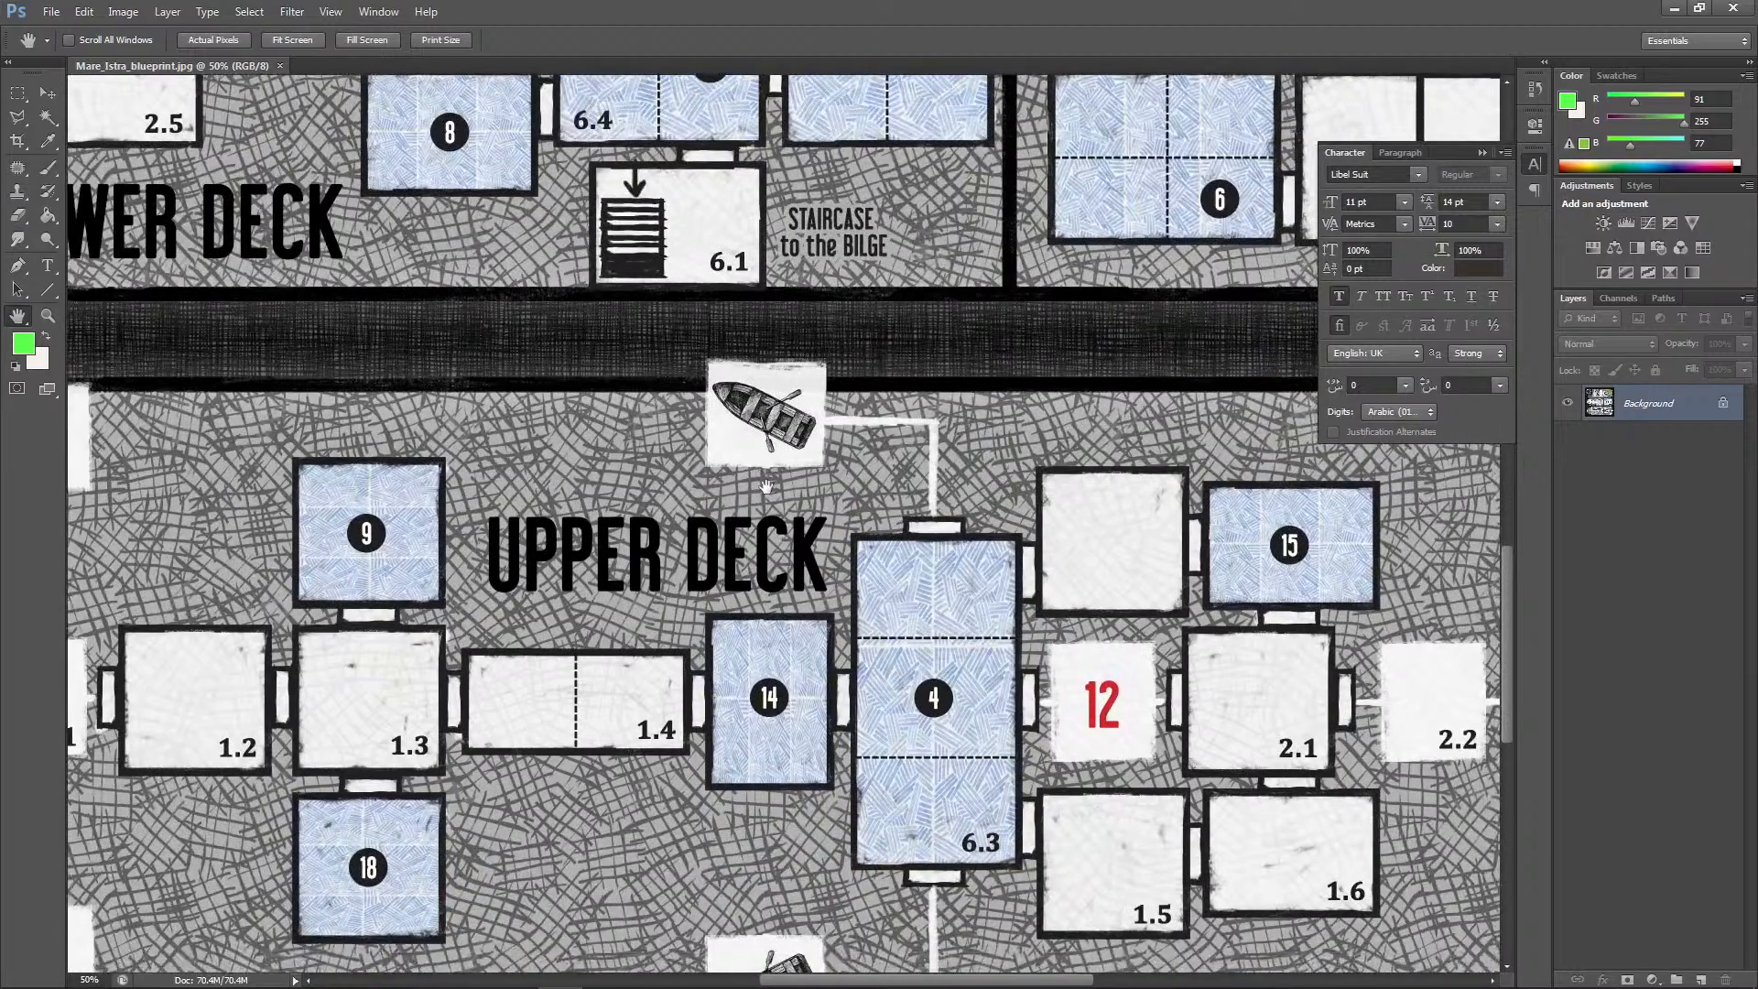
{"action": "left_click_drag", "start_coordinate": [995, 601], "coordinate": [762, 516]}
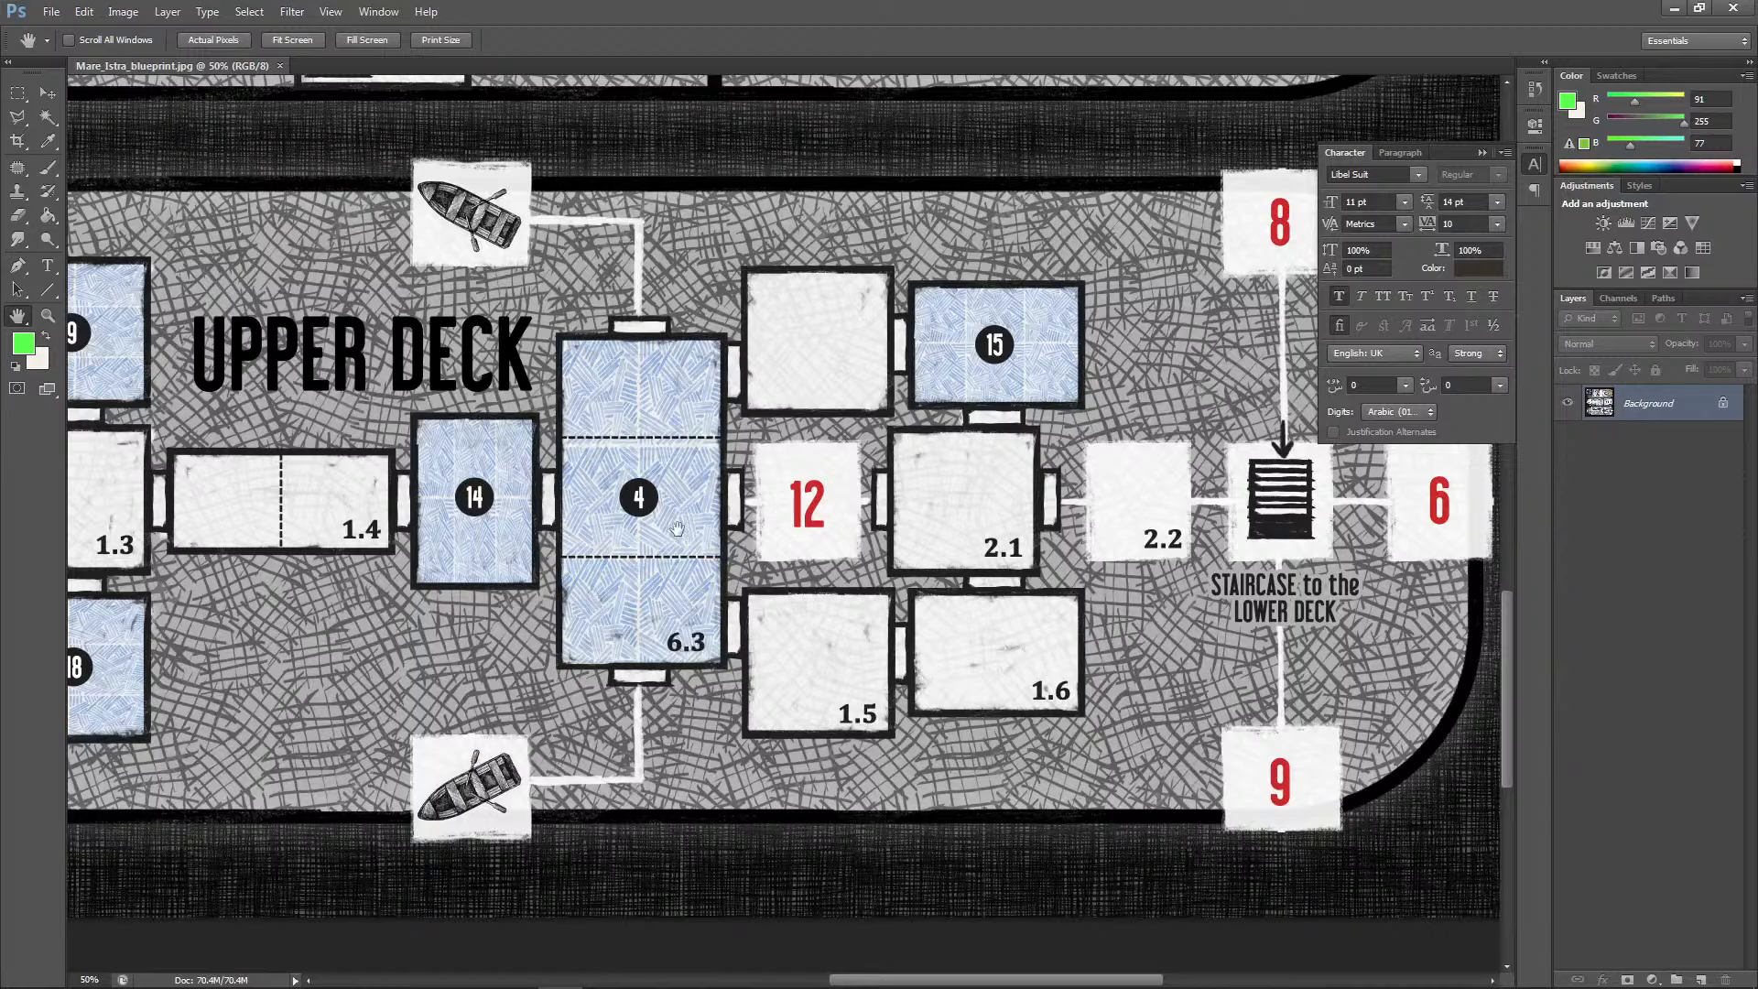
{"action": "left_click_drag", "start_coordinate": [673, 535], "coordinate": [984, 601]}
{"action": "left_click_drag", "start_coordinate": [1185, 658], "coordinate": [599, 616]}
{"action": "left_click_drag", "start_coordinate": [254, 348], "coordinate": [934, 462]}
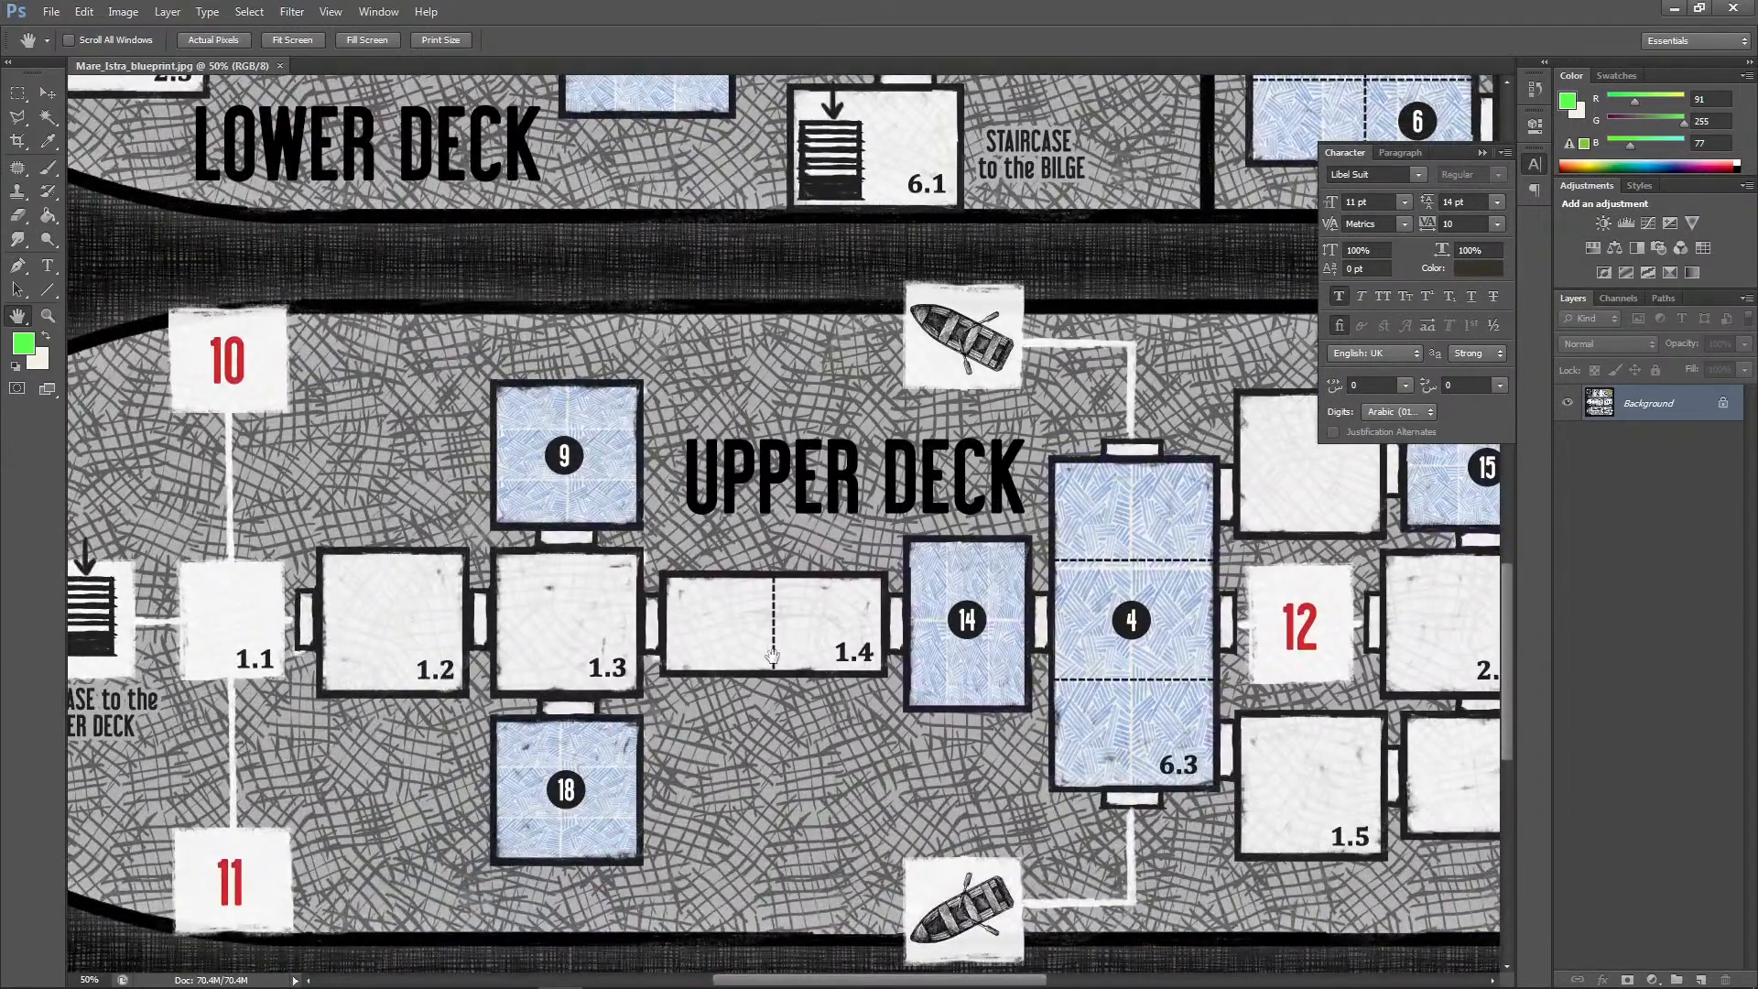
Compare the Lower Deck rooms around the staircase to the Bilge with the Upper Deck rooms and lifeboats on the blueprint
{"action": "left_click_drag", "start_coordinate": [771, 657], "coordinate": [763, 579]}
{"action": "left_click_drag", "start_coordinate": [931, 554], "coordinate": [458, 644]}
{"action": "left_click_drag", "start_coordinate": [859, 485], "coordinate": [894, 799]}
{"action": "left_click_drag", "start_coordinate": [920, 521], "coordinate": [728, 760]}
{"action": "left_click_drag", "start_coordinate": [536, 801], "coordinate": [827, 557]}
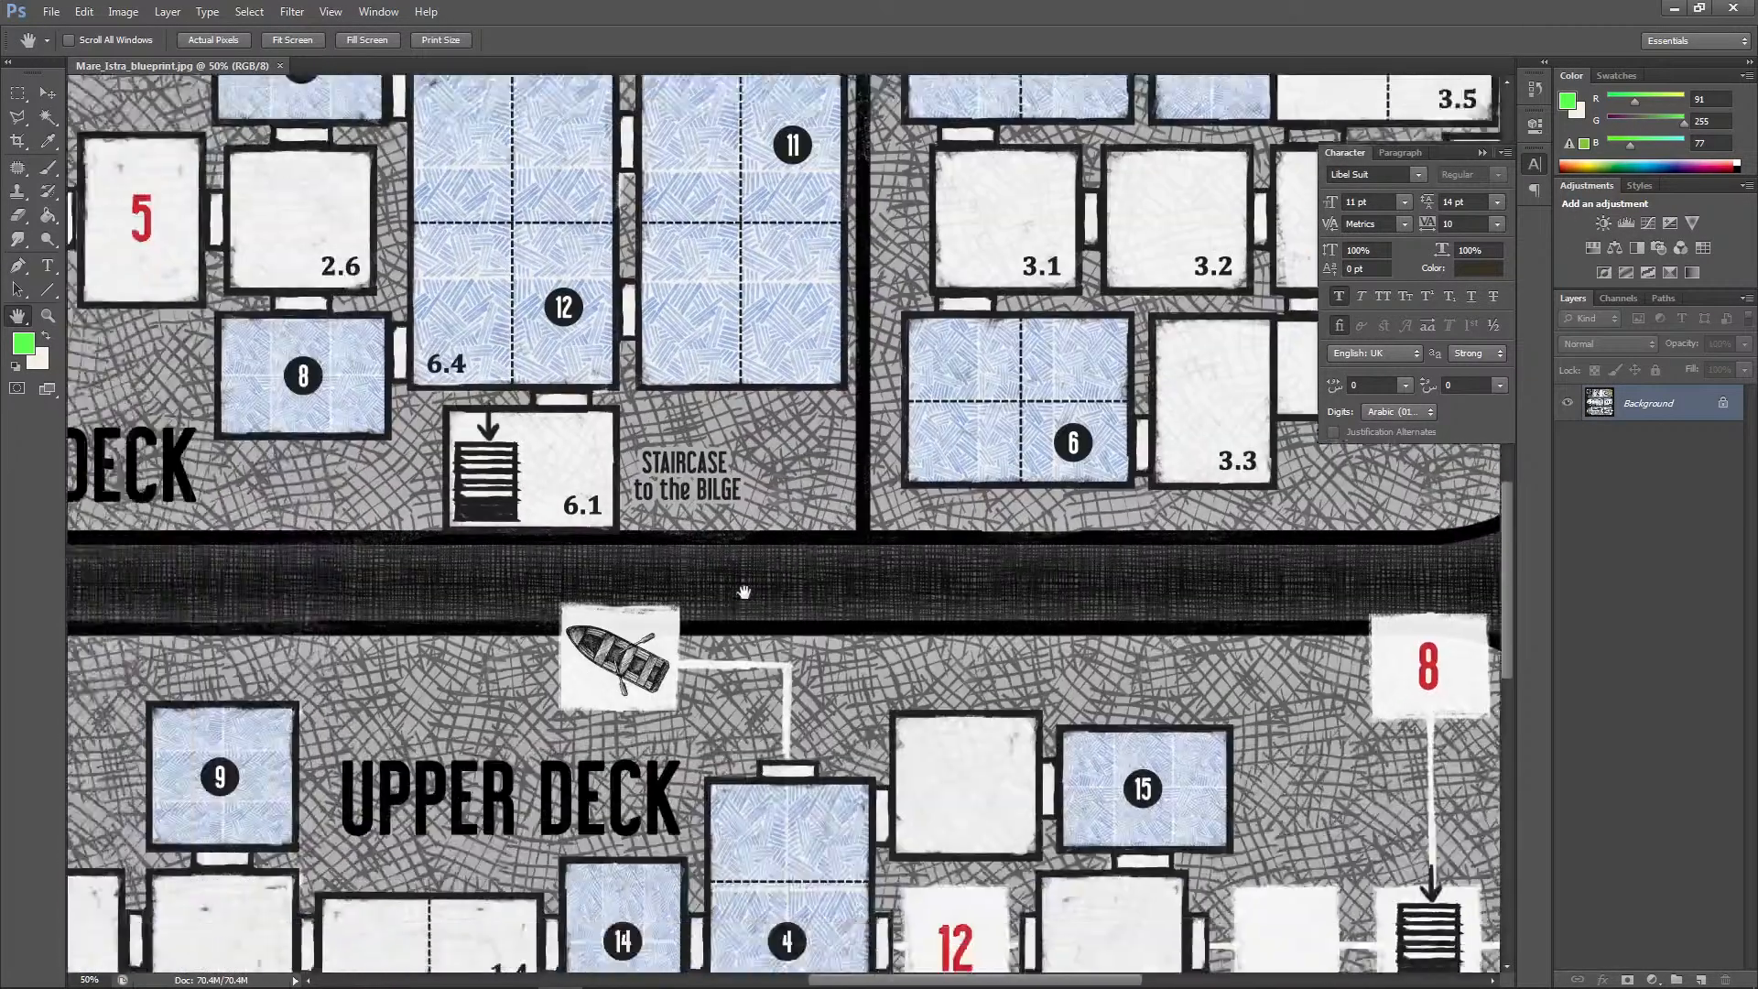
{"action": "left_click_drag", "start_coordinate": [426, 832], "coordinate": [743, 587]}
{"action": "left_click_drag", "start_coordinate": [881, 656], "coordinate": [894, 572]}
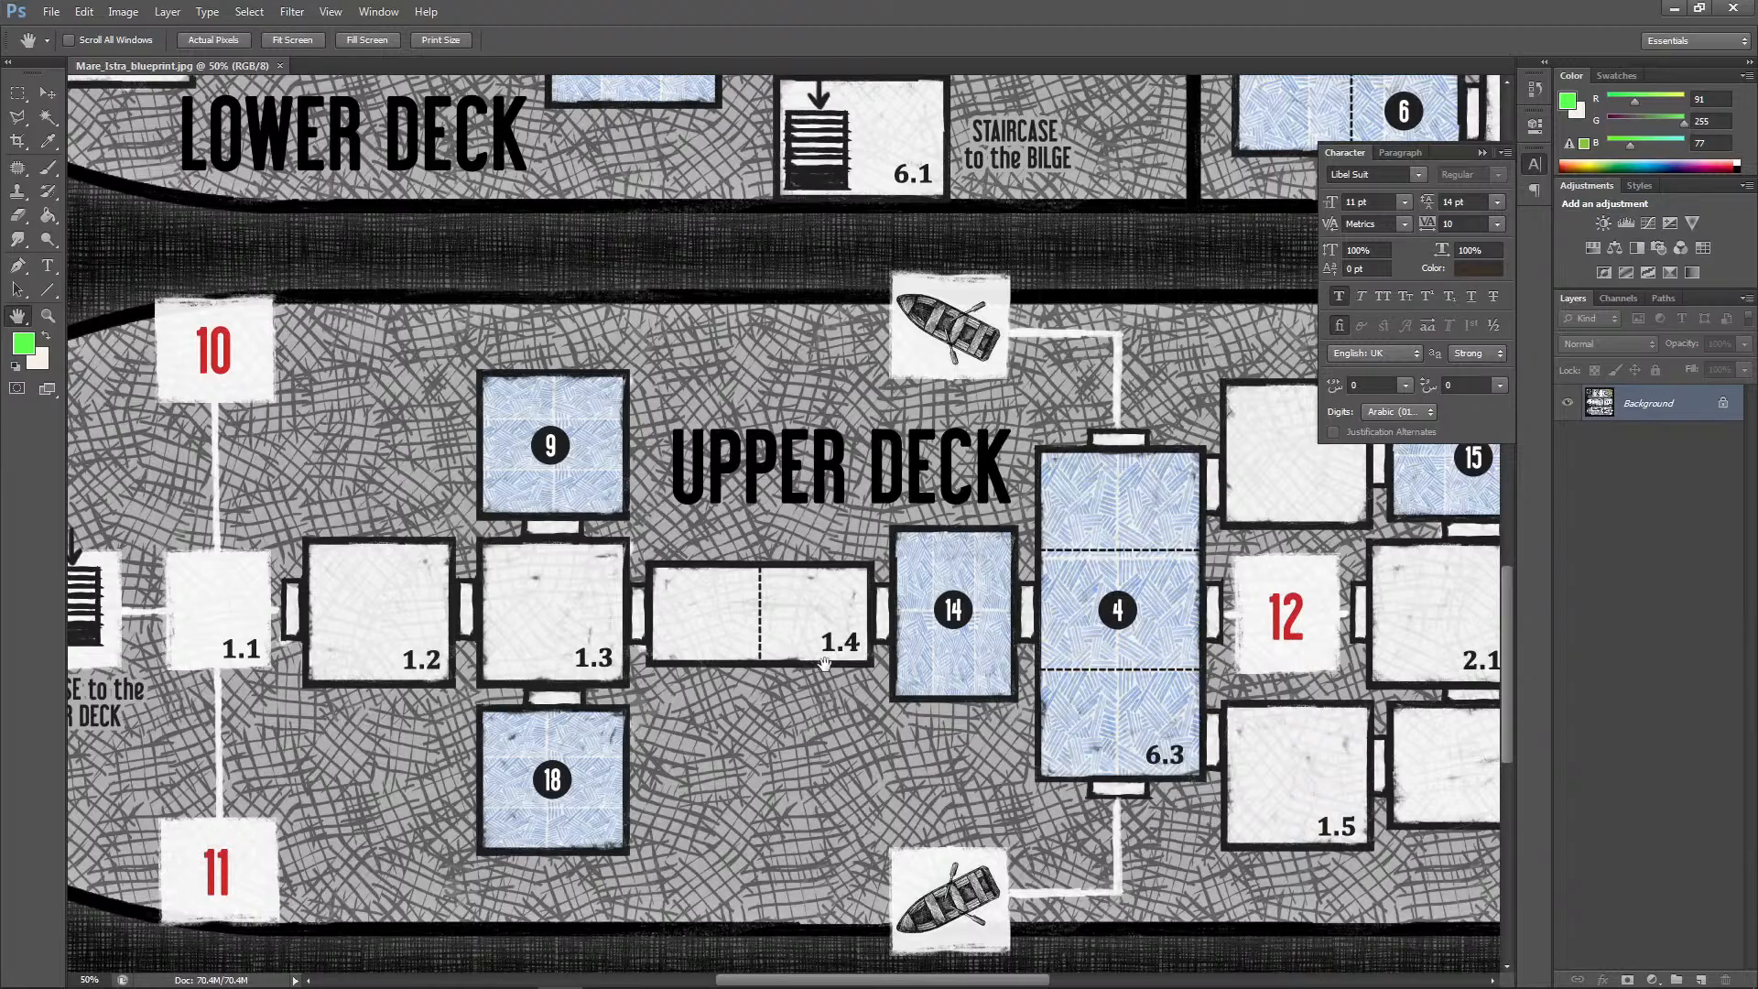
{"action": "left_click_drag", "start_coordinate": [957, 699], "coordinate": [737, 545]}
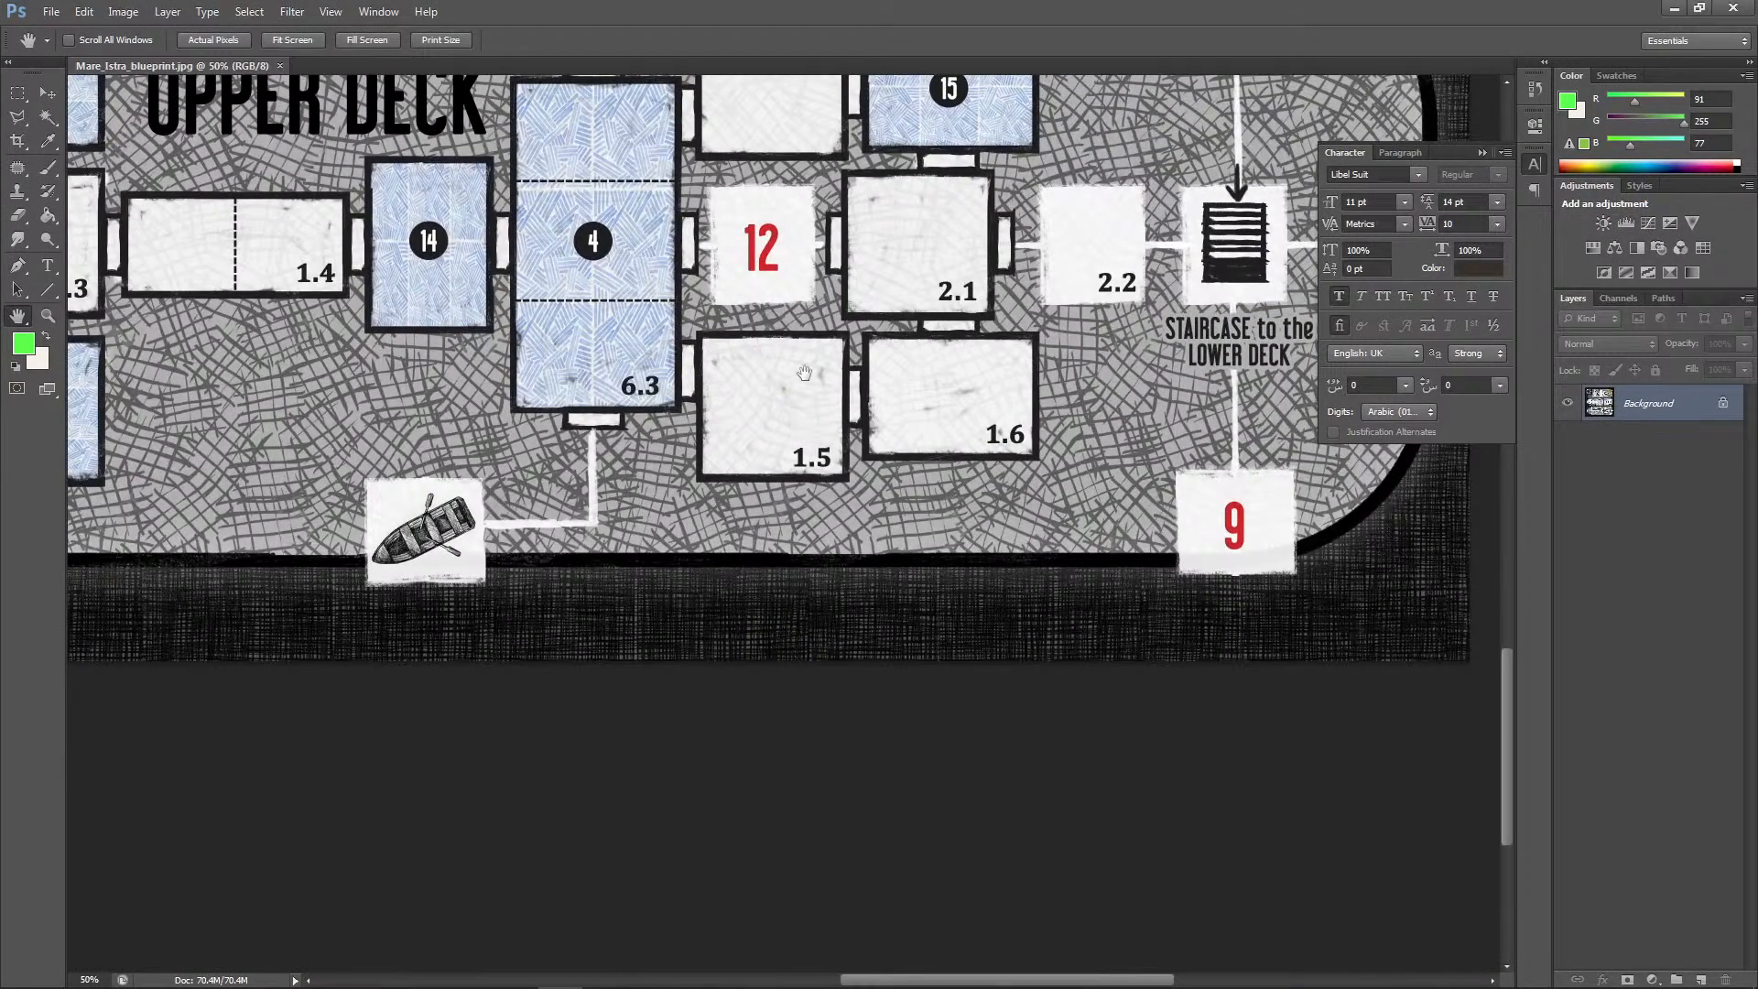
{"action": "left_click_drag", "start_coordinate": [805, 373], "coordinate": [952, 705]}
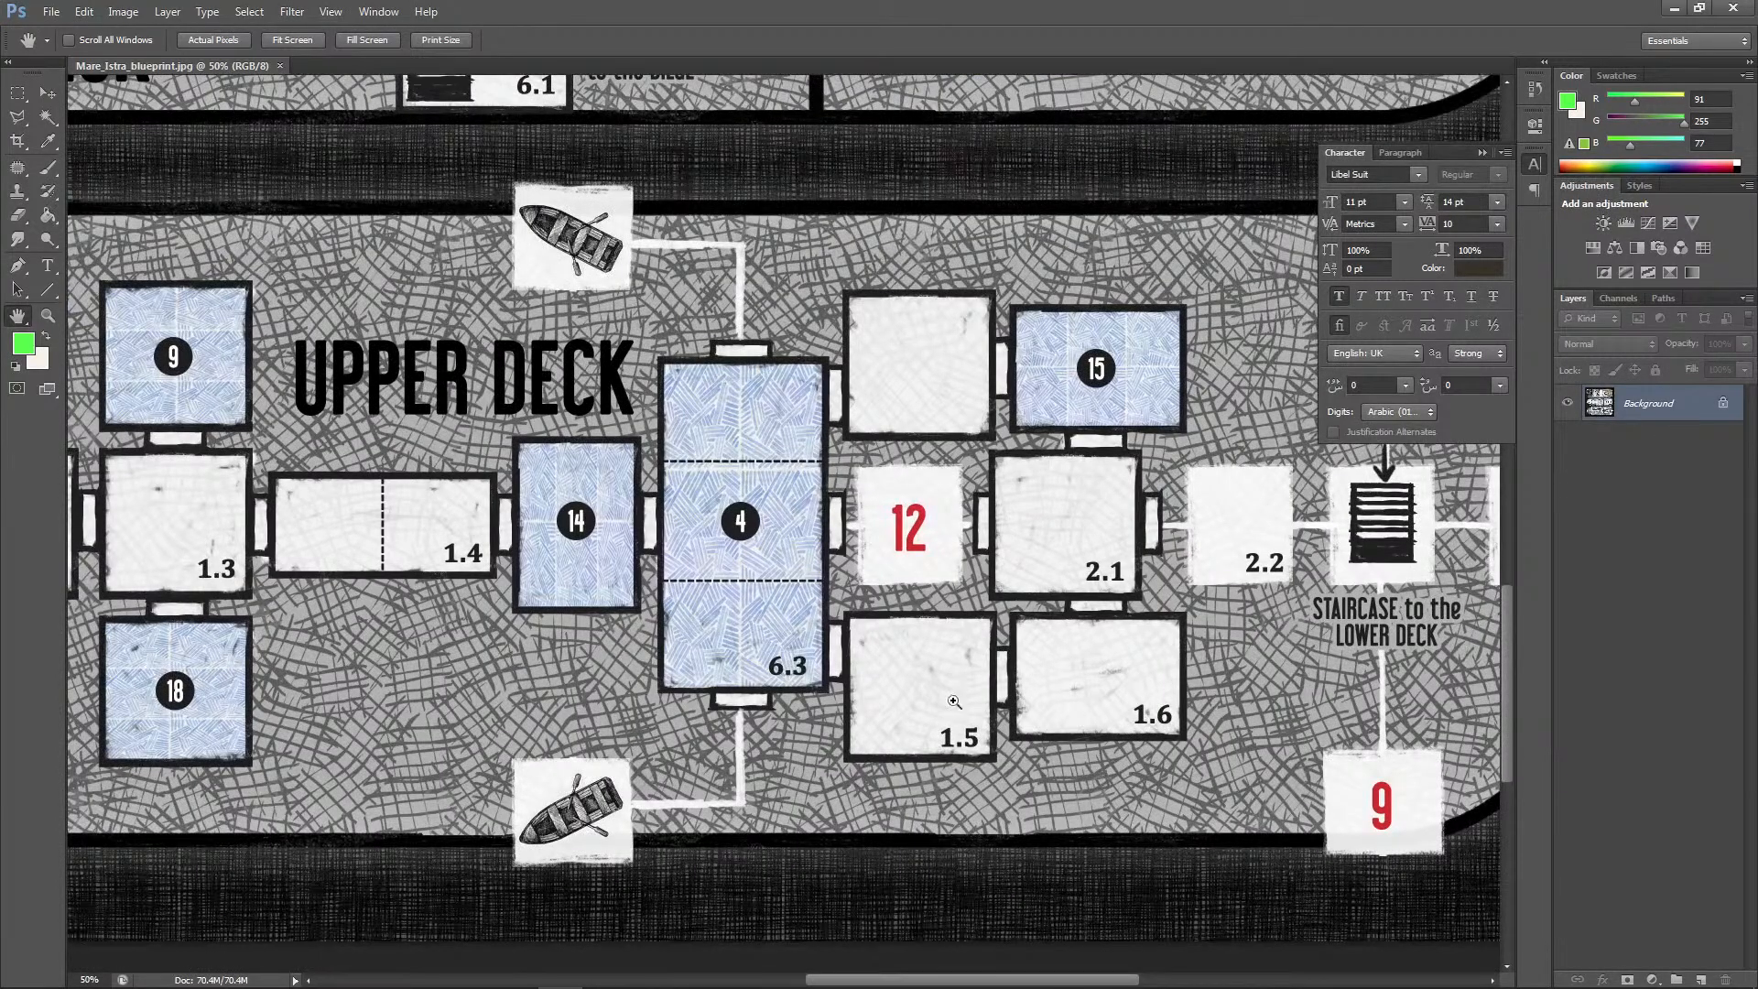
Zoom the blueprint out to 25% to review the Bilge and Lower Deck, and close Photoshop
{"action": "left_click", "coordinate": [953, 700], "text": "alt"}
{"action": "left_click", "coordinate": [953, 700], "text": "alt"}
{"action": "left_click_drag", "start_coordinate": [953, 705], "coordinate": [955, 728]}
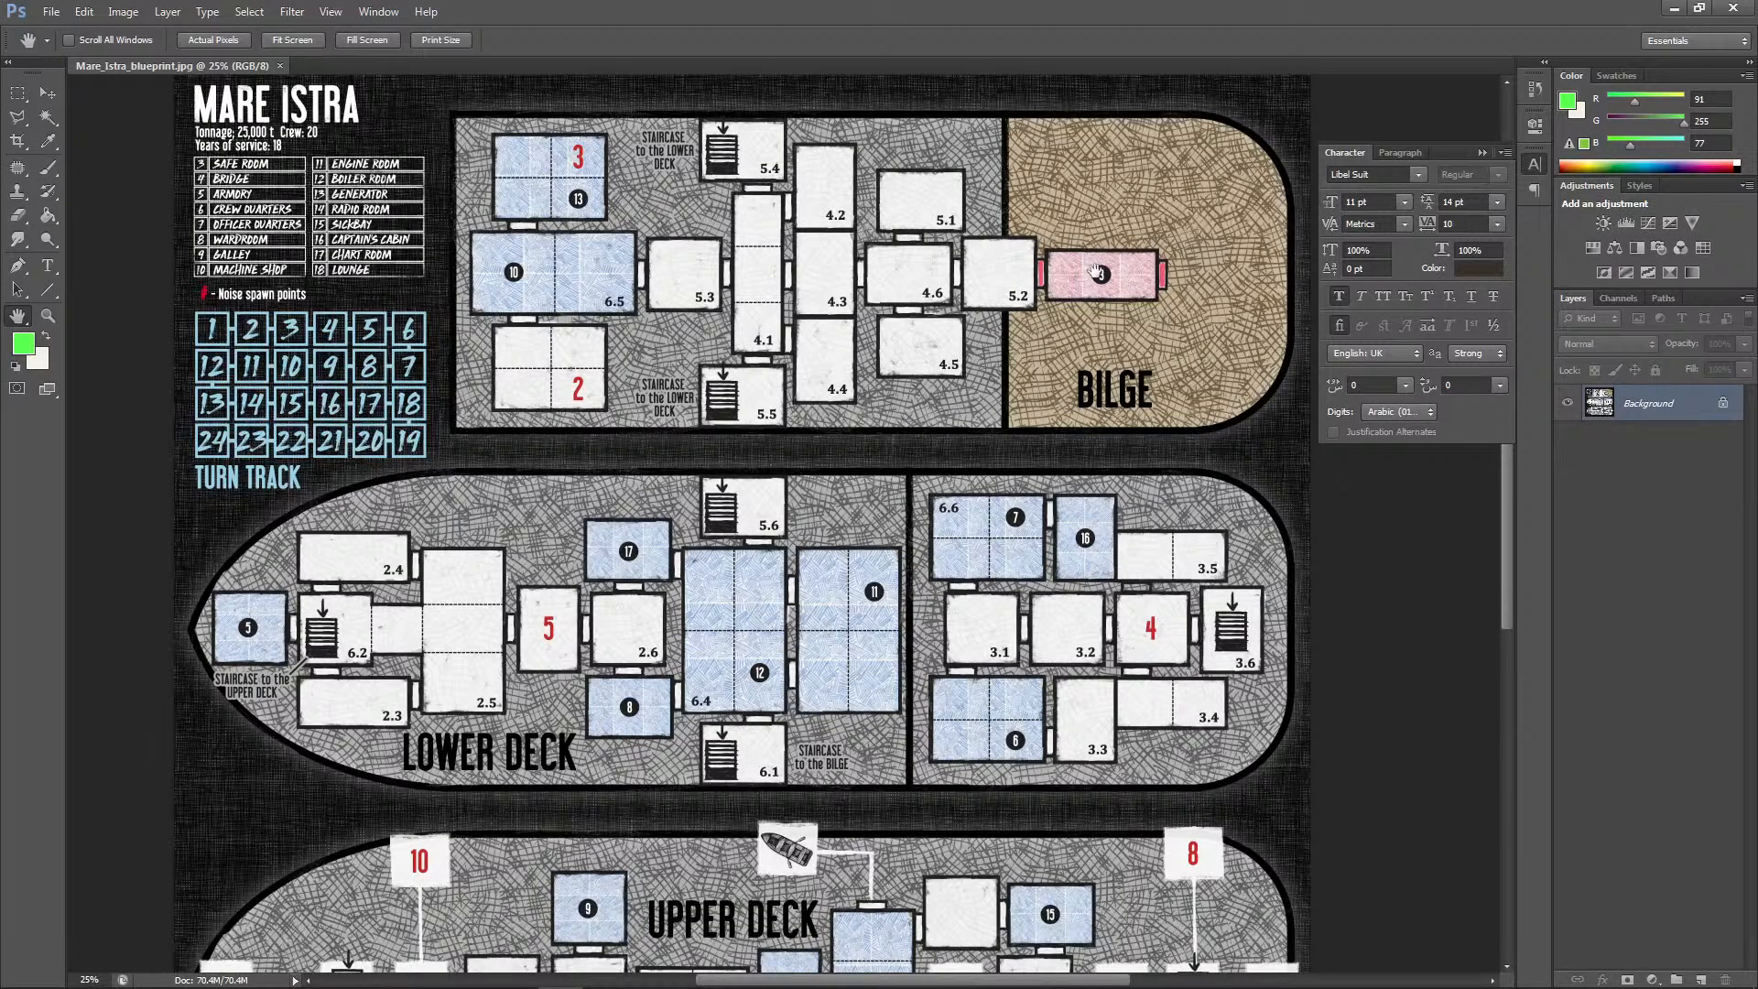
{"action": "left_click", "coordinate": [1730, 9]}
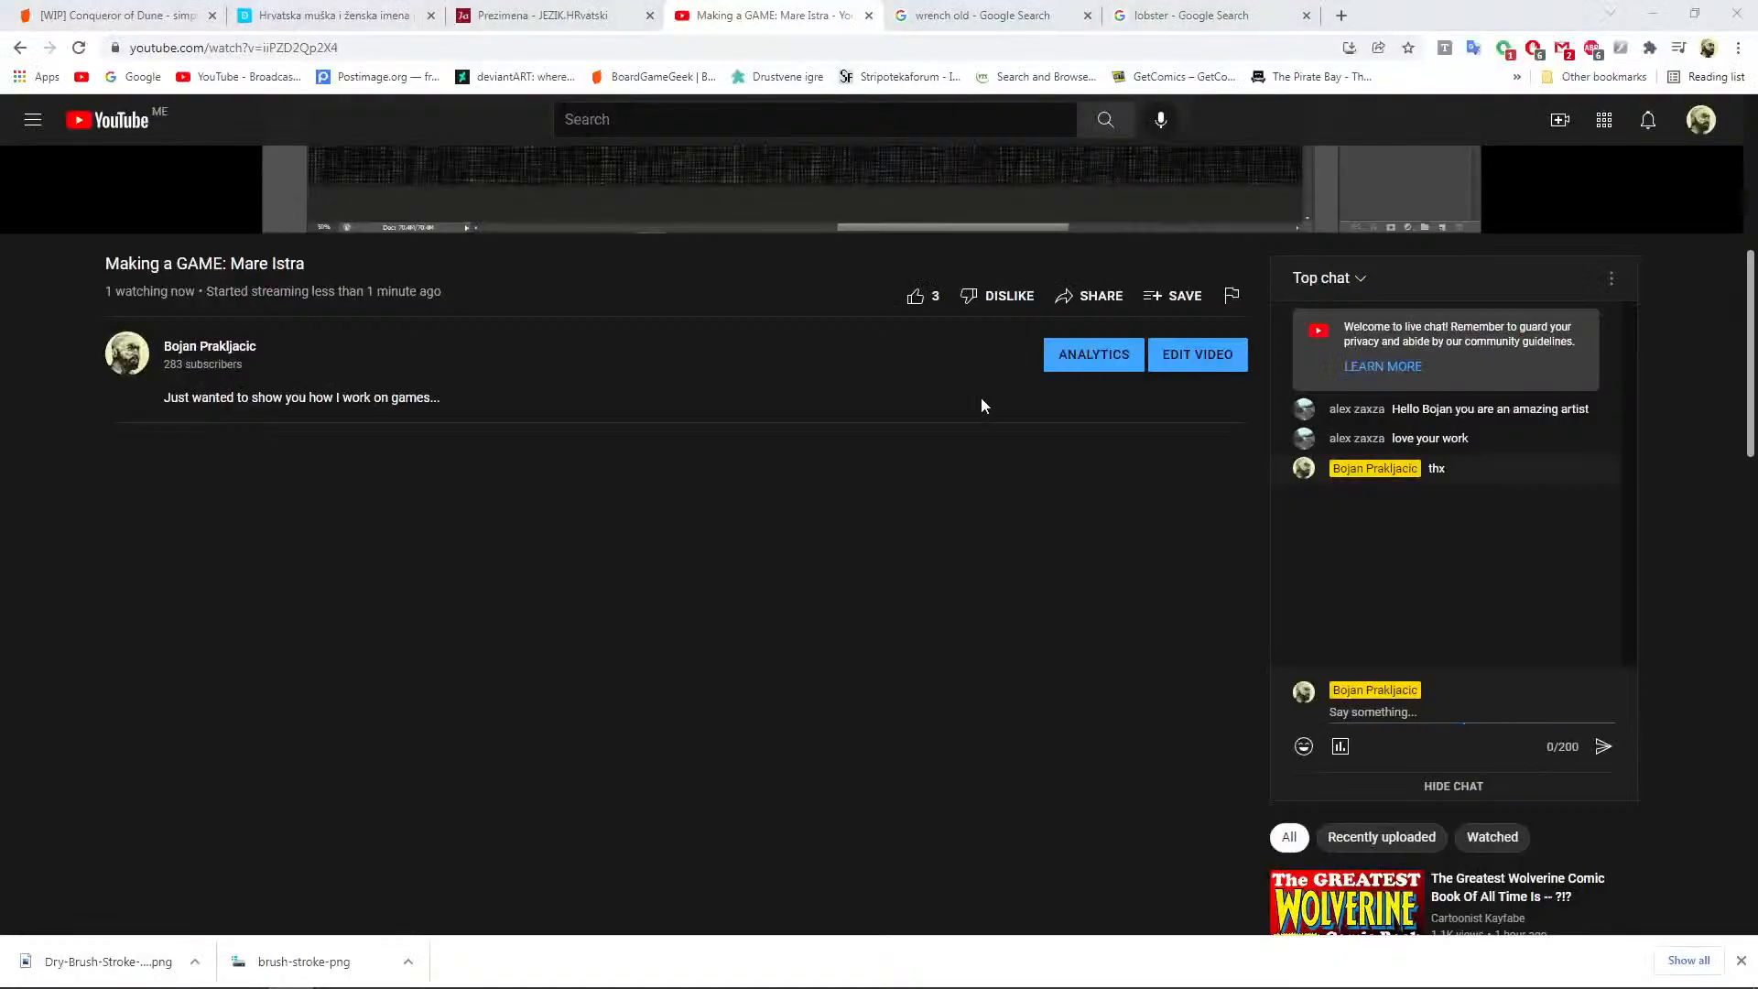